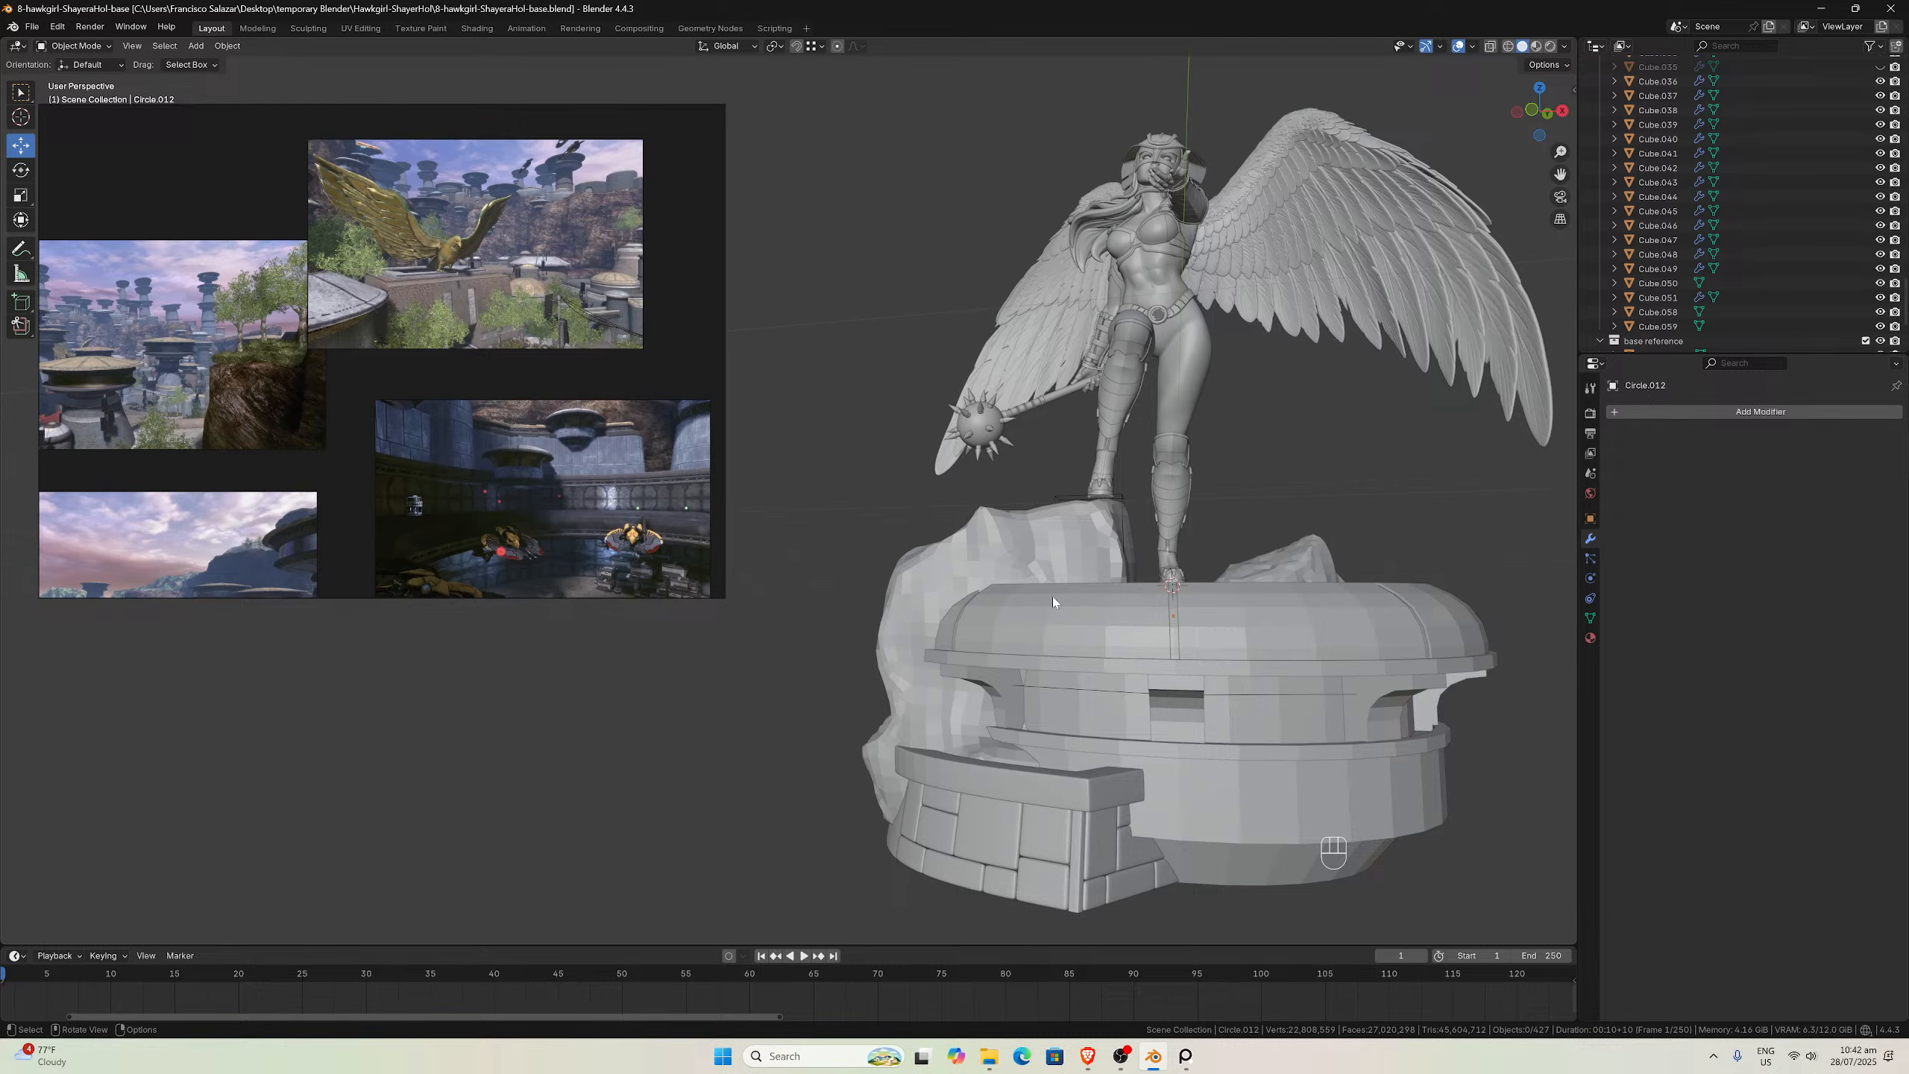
Examine the reference images of the round towers and stone walls alongside the statue's base from several angles
scroll(471, 420, up, 3)
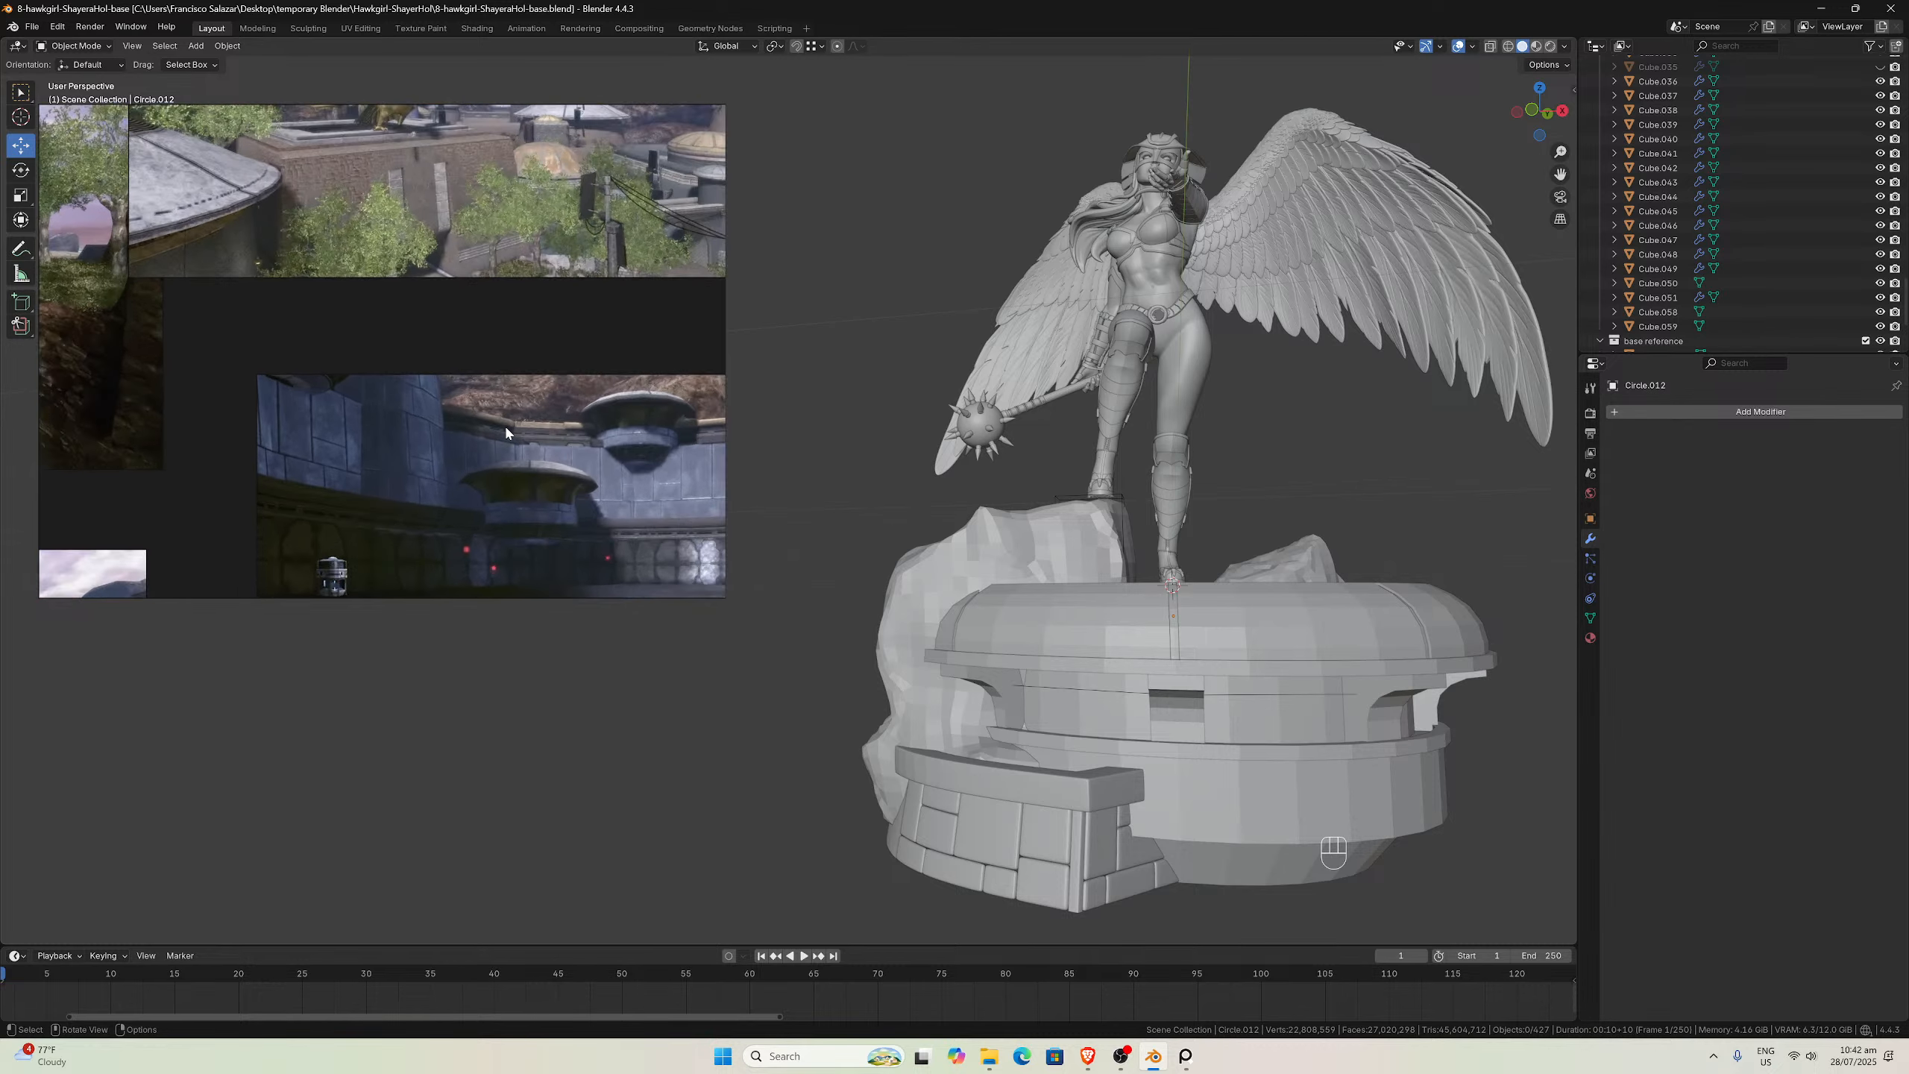
scroll(504, 424, down, 4)
scroll(567, 418, up, 2)
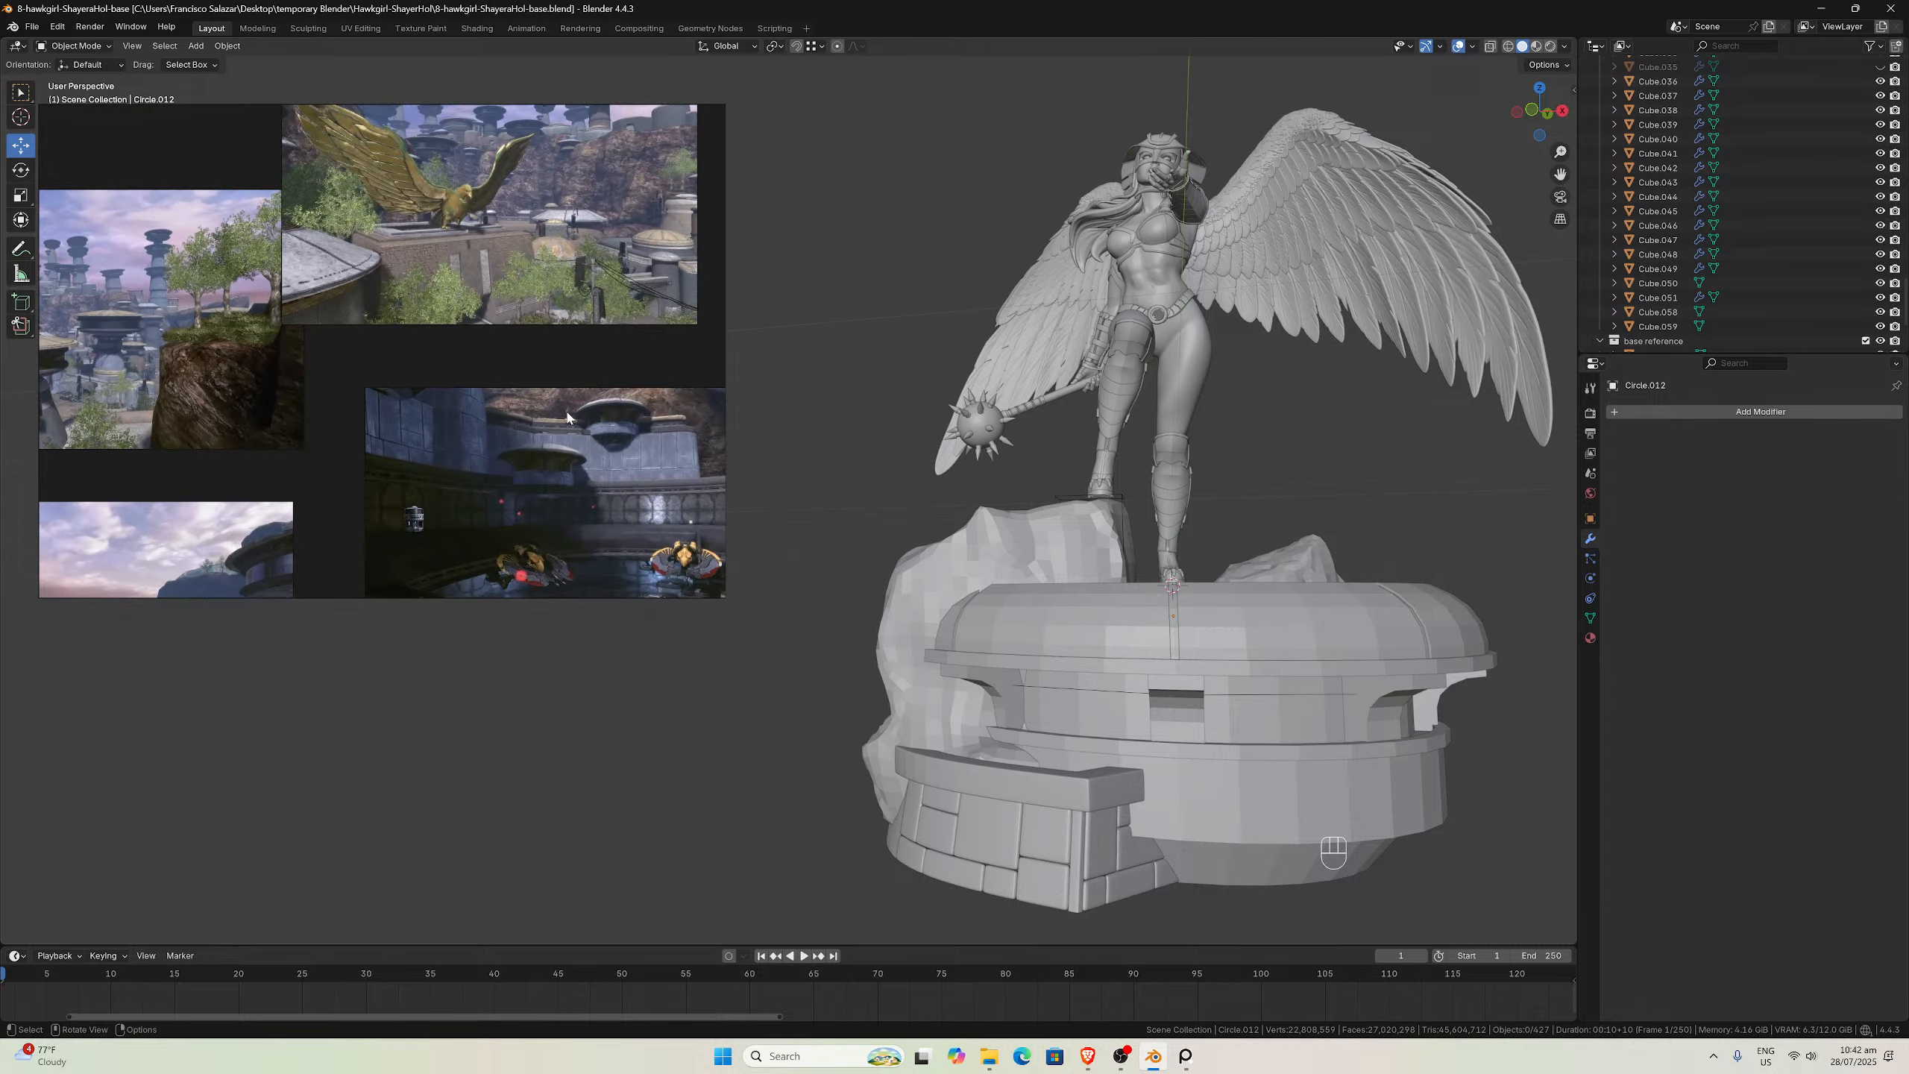
scroll(569, 415, up, 2)
scroll(569, 416, down, 2)
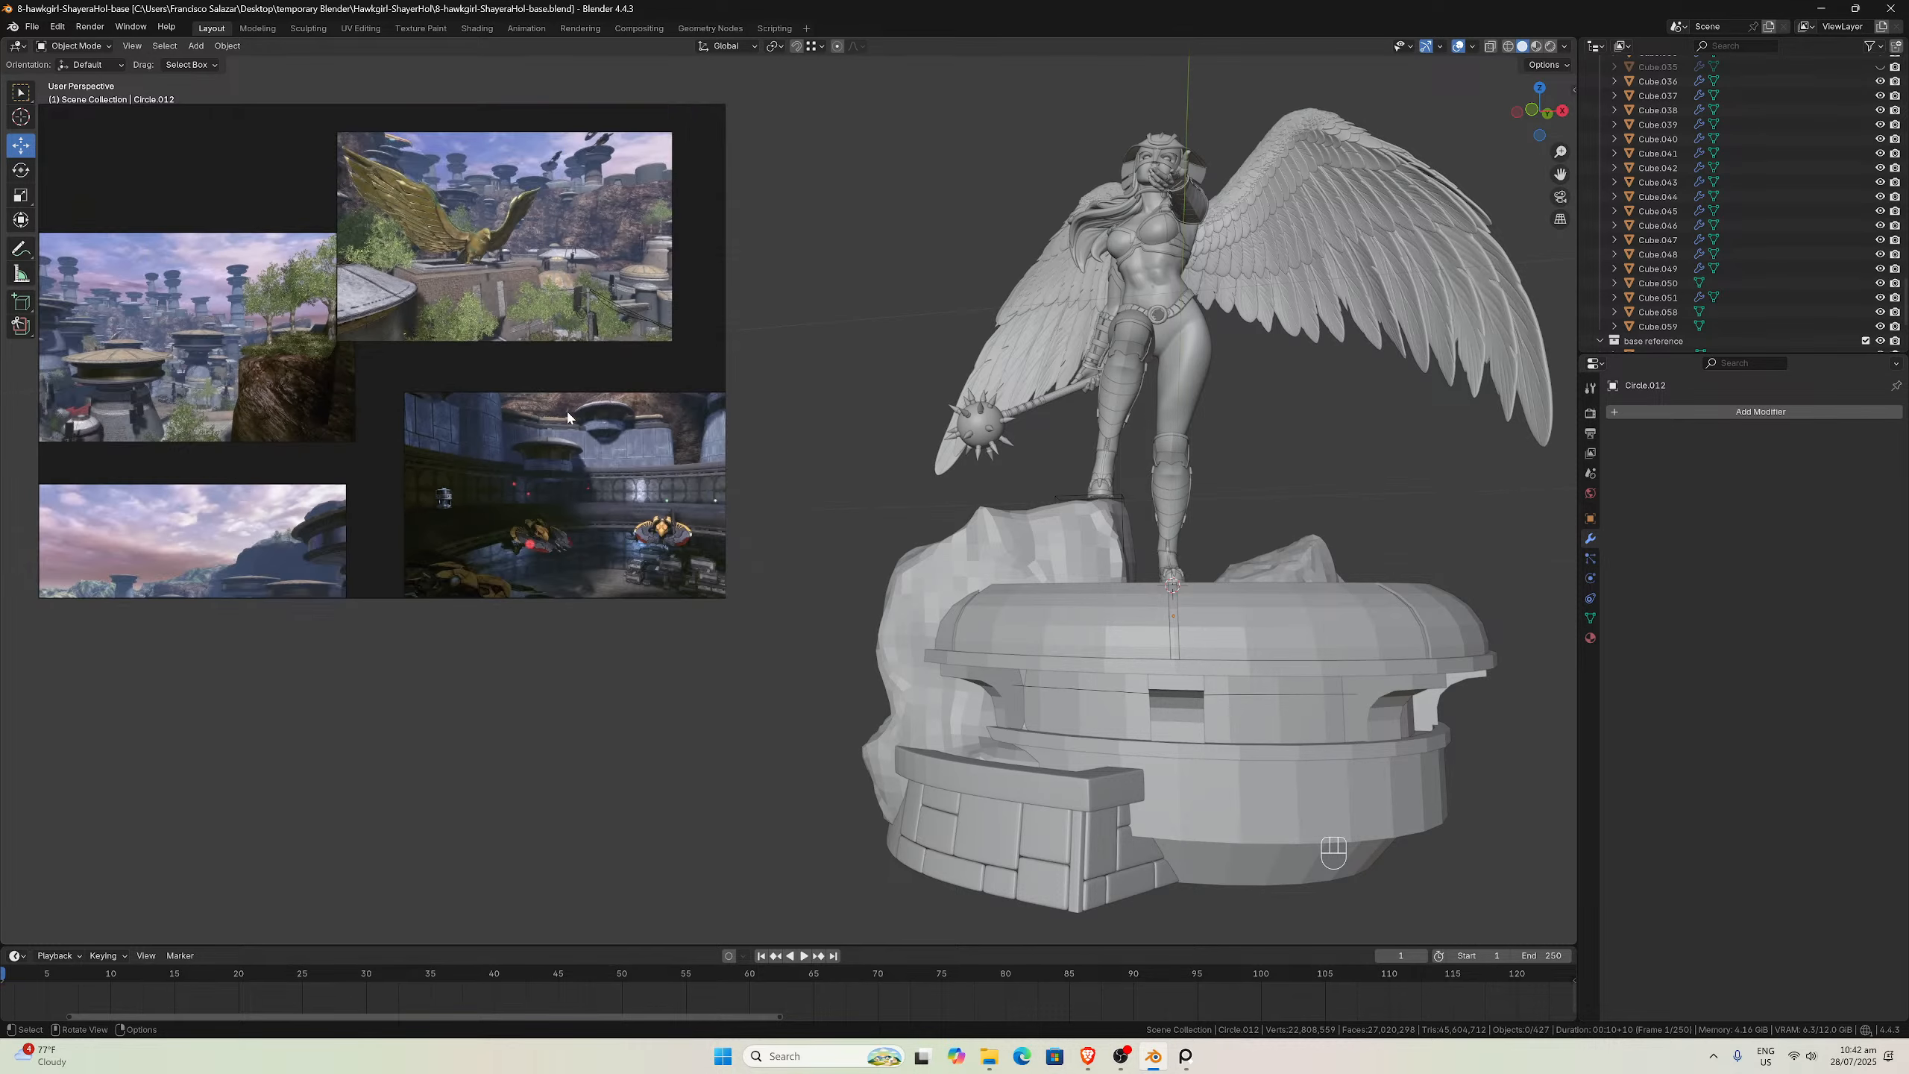
scroll(569, 415, up, 4)
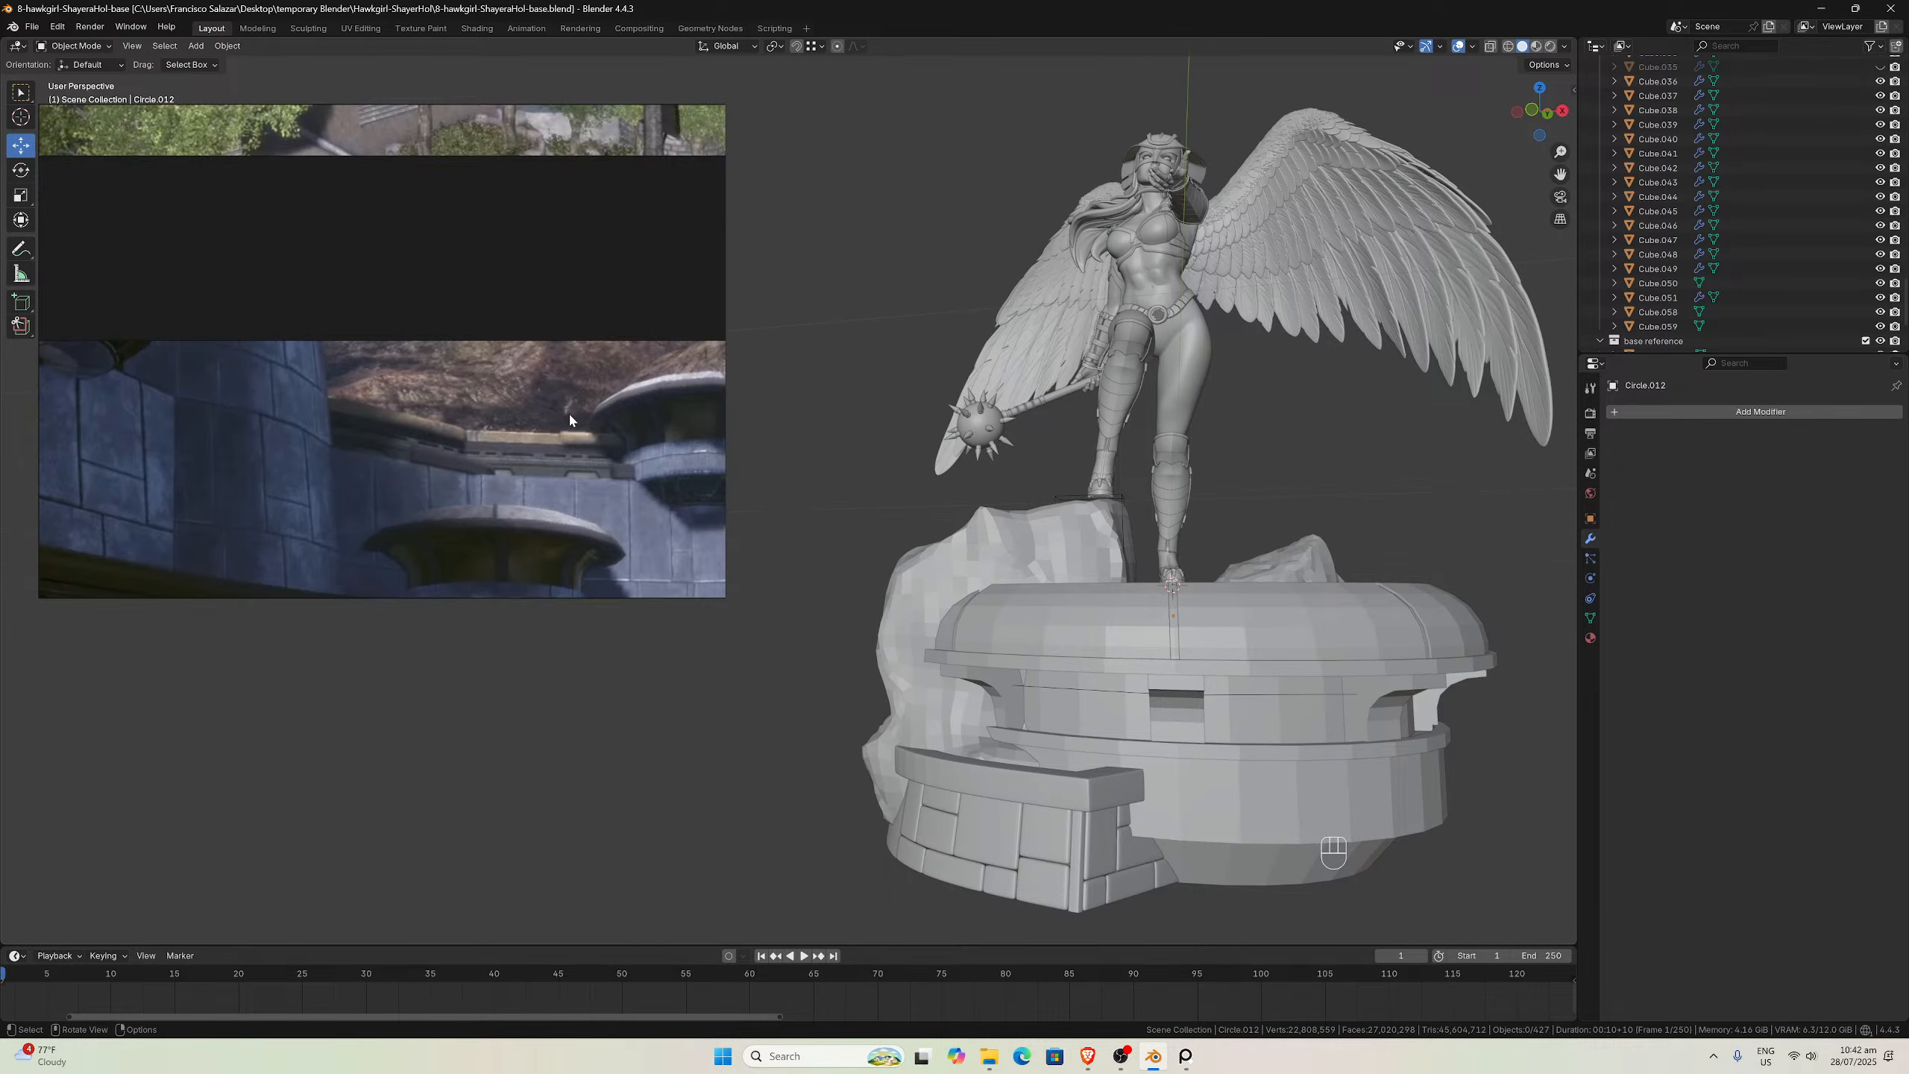
mouse_move(1232, 638)
middle_down()
mouse_move(1261, 665)
mouse_move(1240, 665)
middle_up()
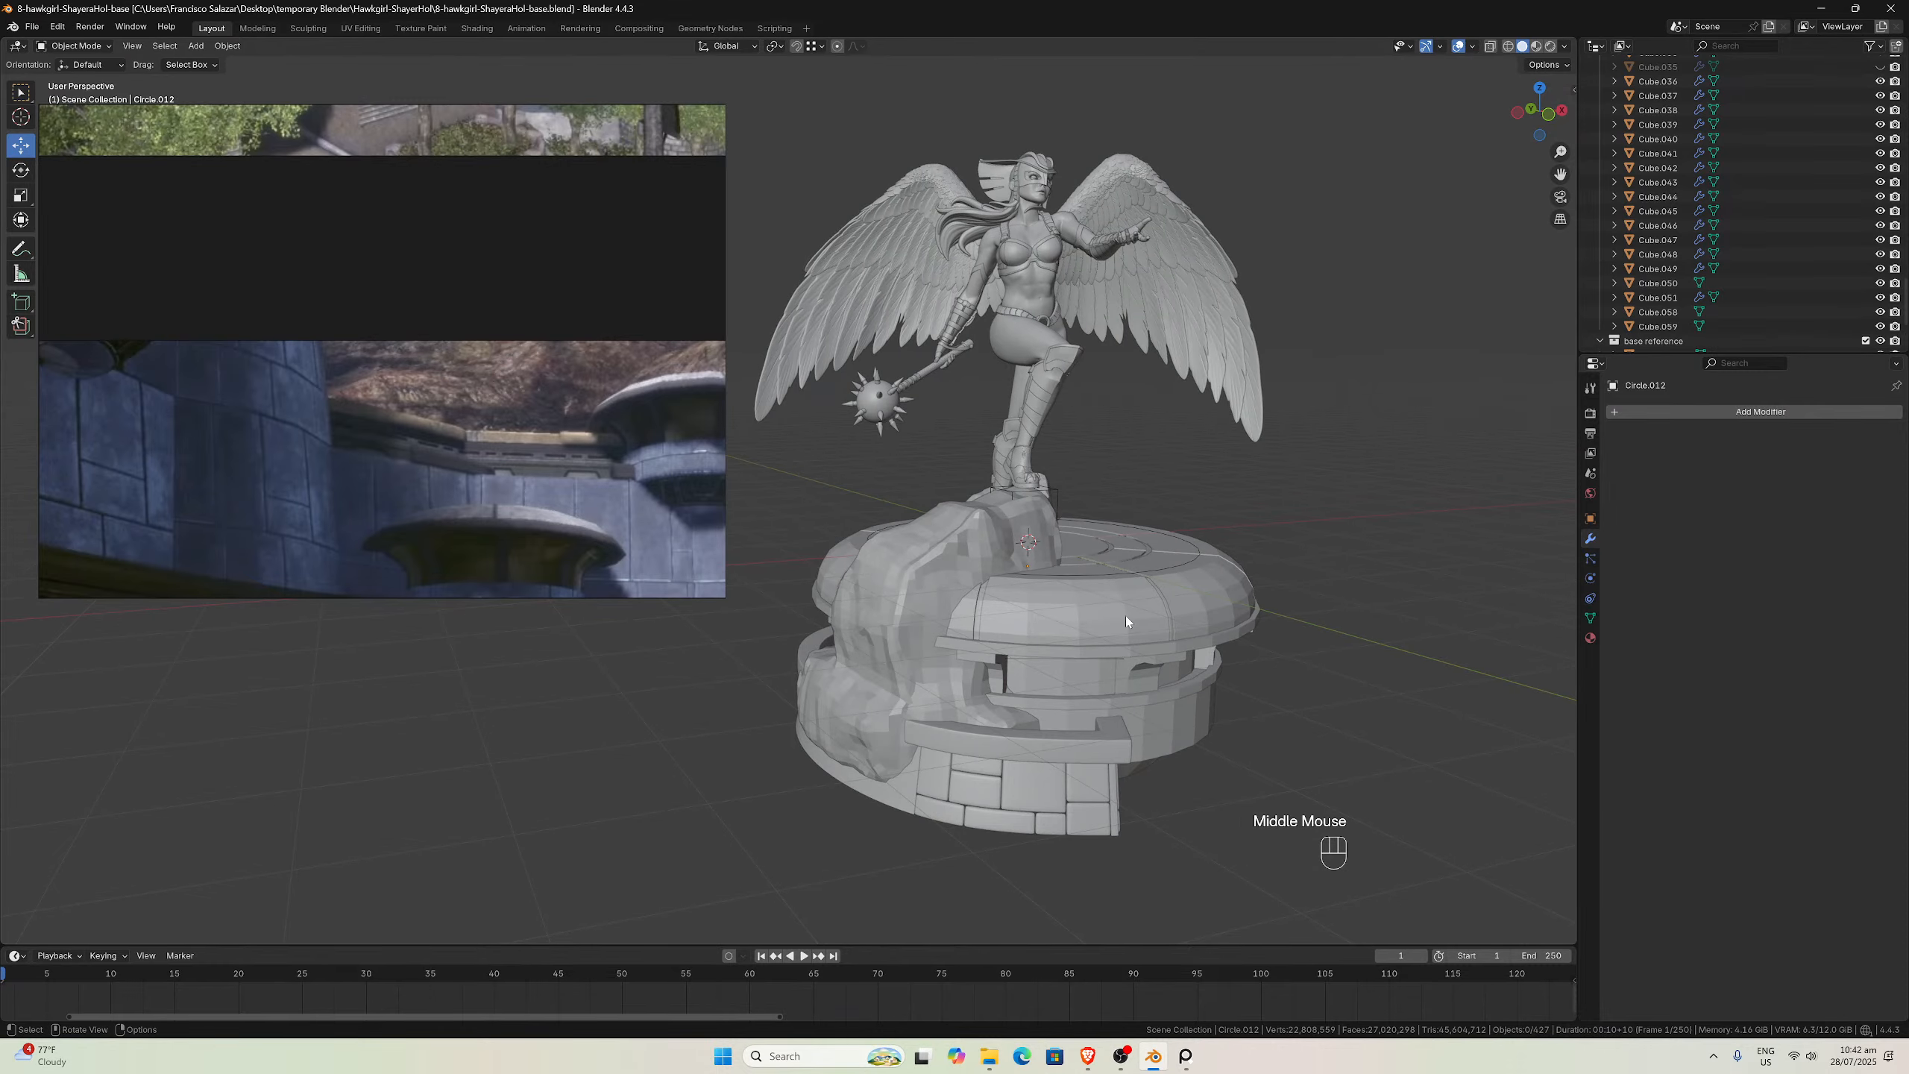
middle_drag(1125, 616, 1229, 770)
scroll(561, 456, down, 4)
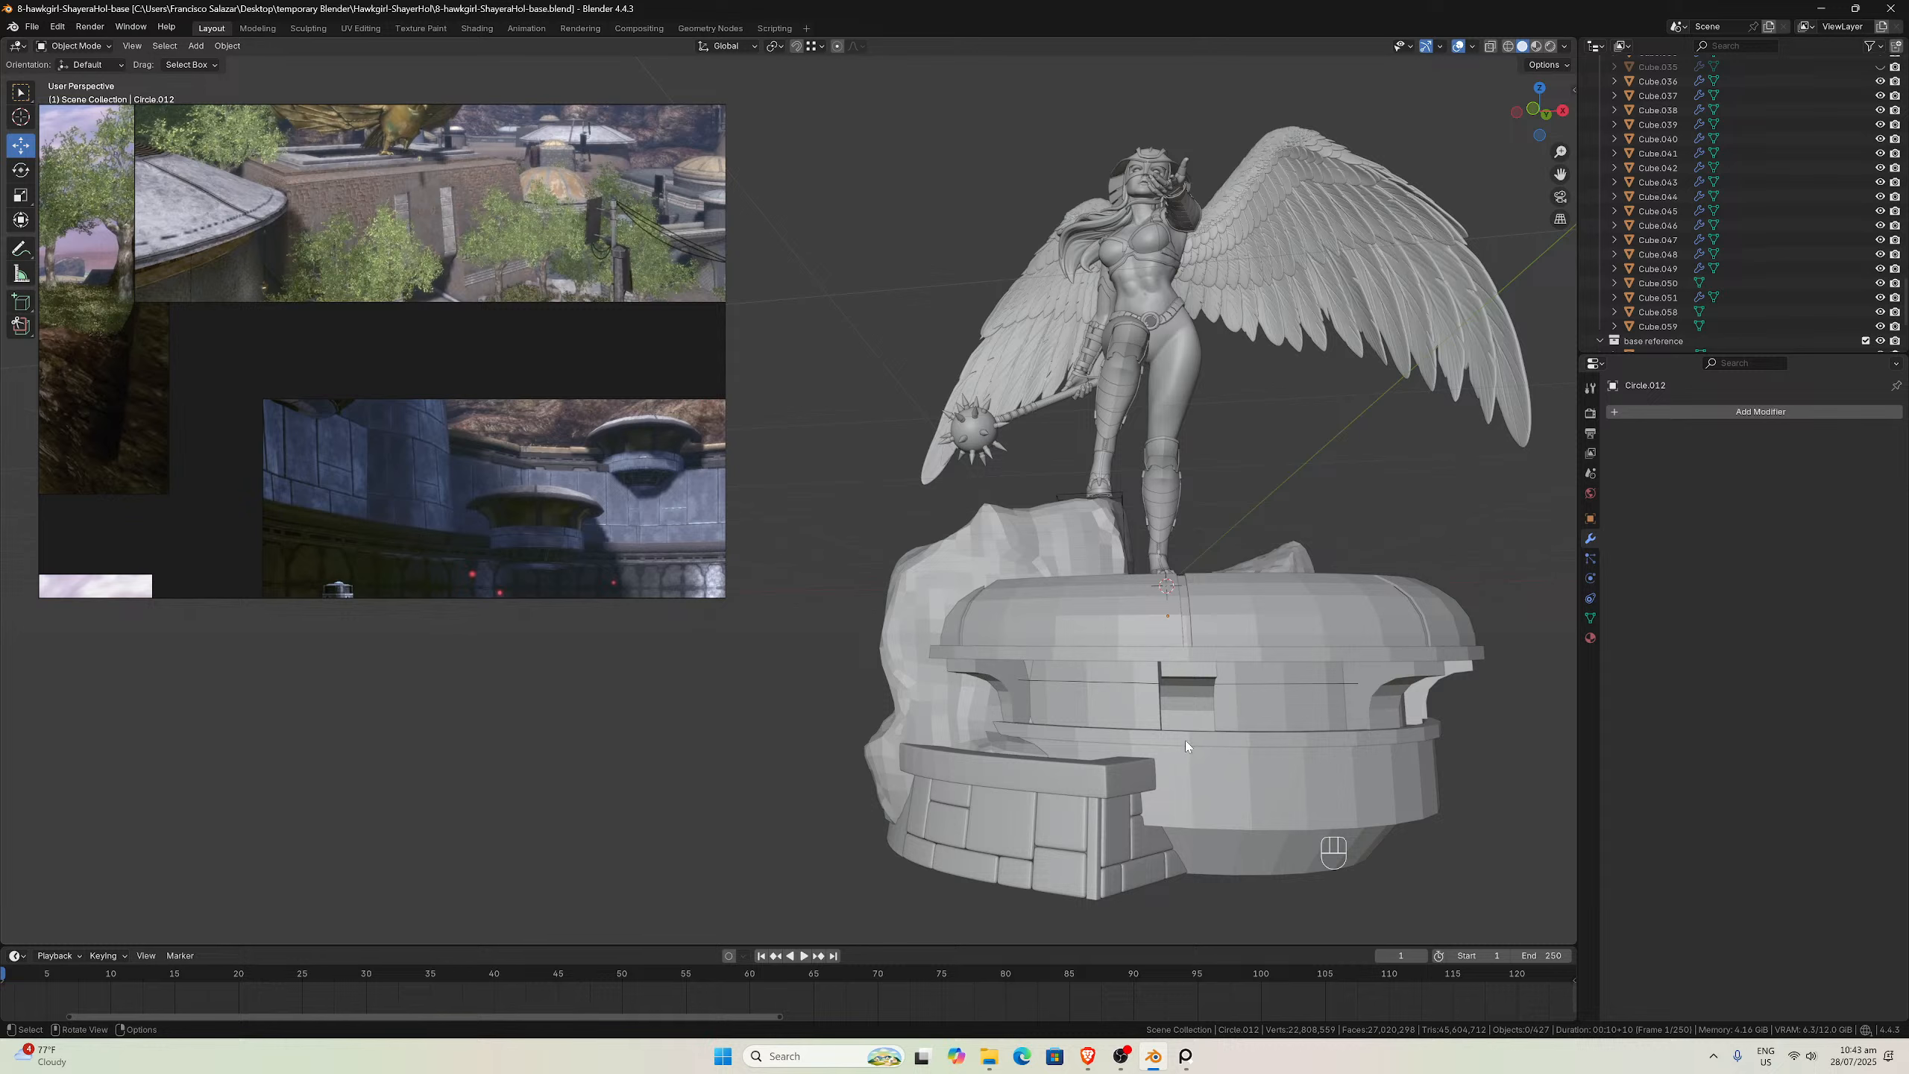
middle_drag(1191, 771, 1270, 728)
scroll(1217, 659, up, 4)
click(1218, 660)
scroll(686, 463, up, 5)
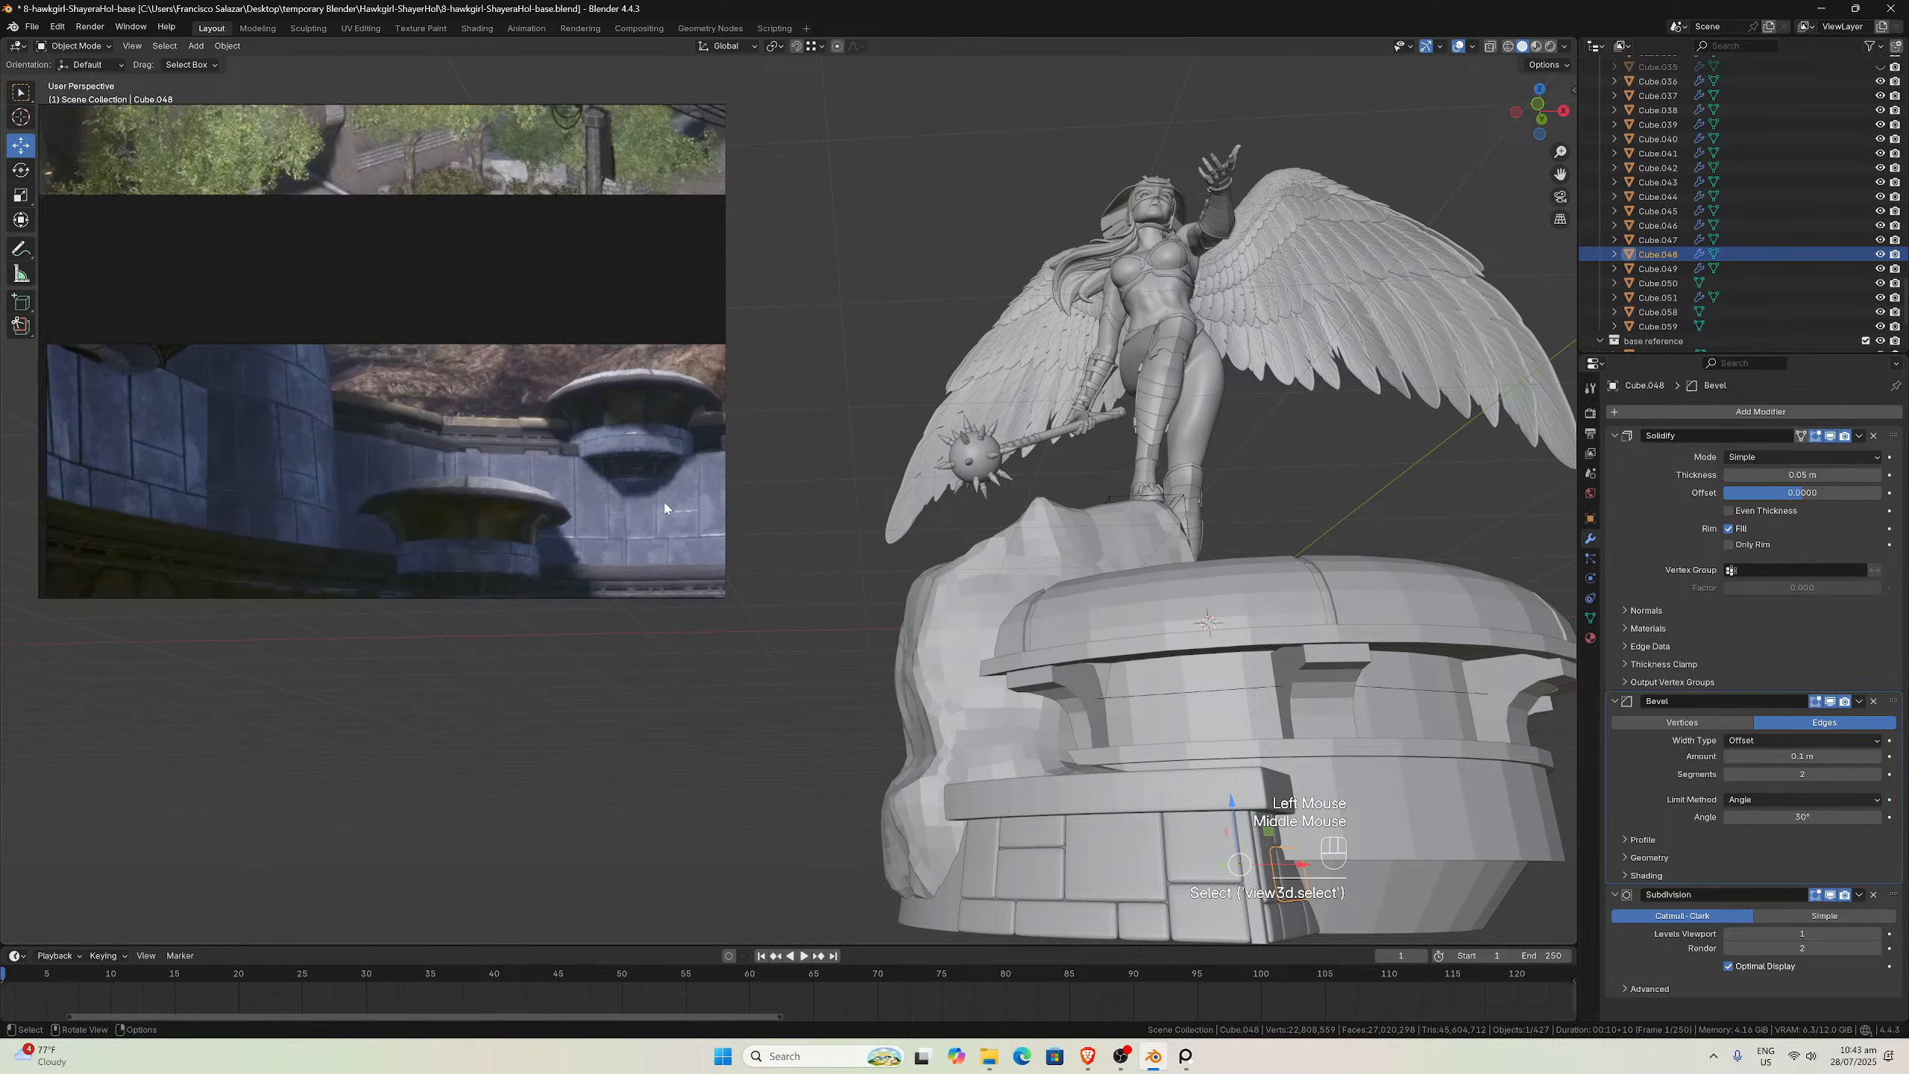
scroll(1112, 640, down, 3)
scroll(1112, 640, down, 1)
middle_drag(1112, 640, 1160, 644)
scroll(1159, 644, up, 2)
drag(1561, 175, 1784, 30)
scroll(1314, 456, up, 1)
middle_drag(1319, 707, 1255, 732)
Open the gridded curved wall at the back of the base in Edit Mode and isolate it in Local View
click(1286, 681)
key(Tab)
scroll(1256, 732, down, 1)
key(slash)
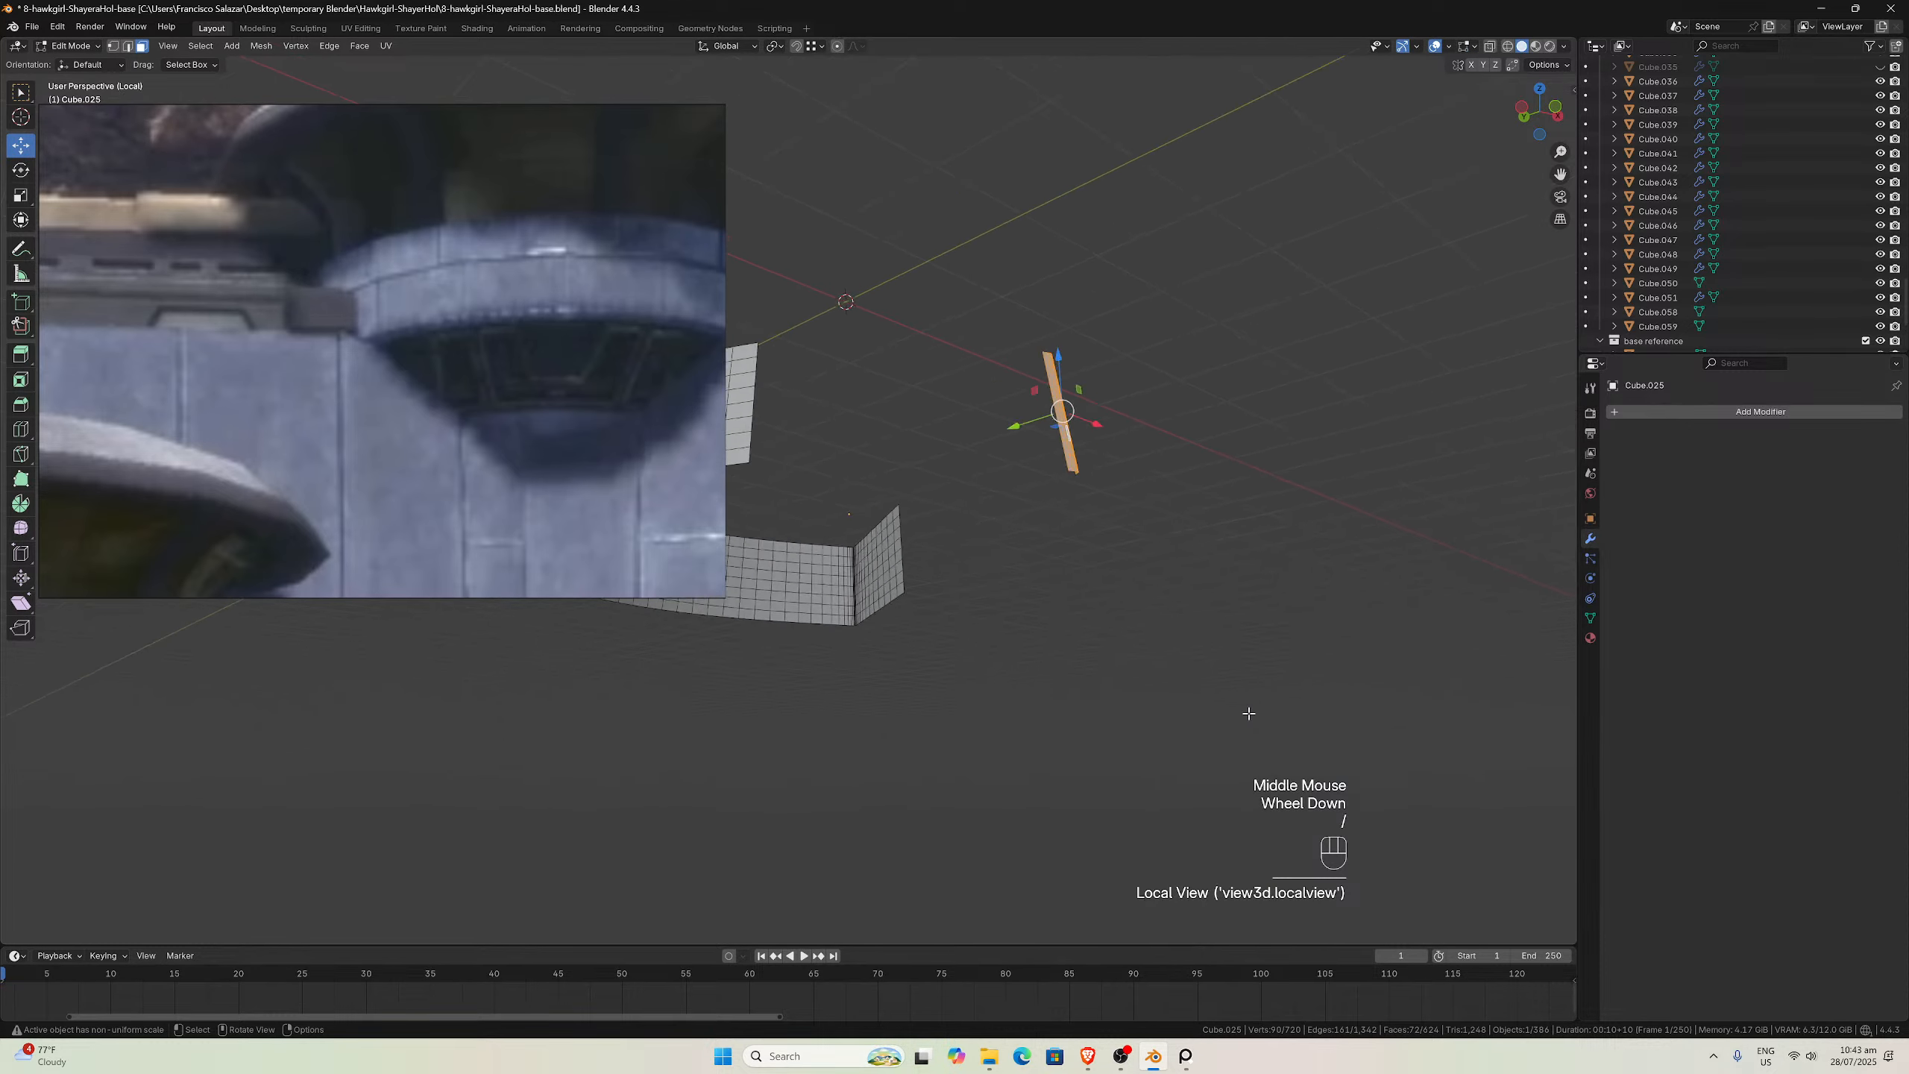
middle_drag(1023, 503, 1097, 538)
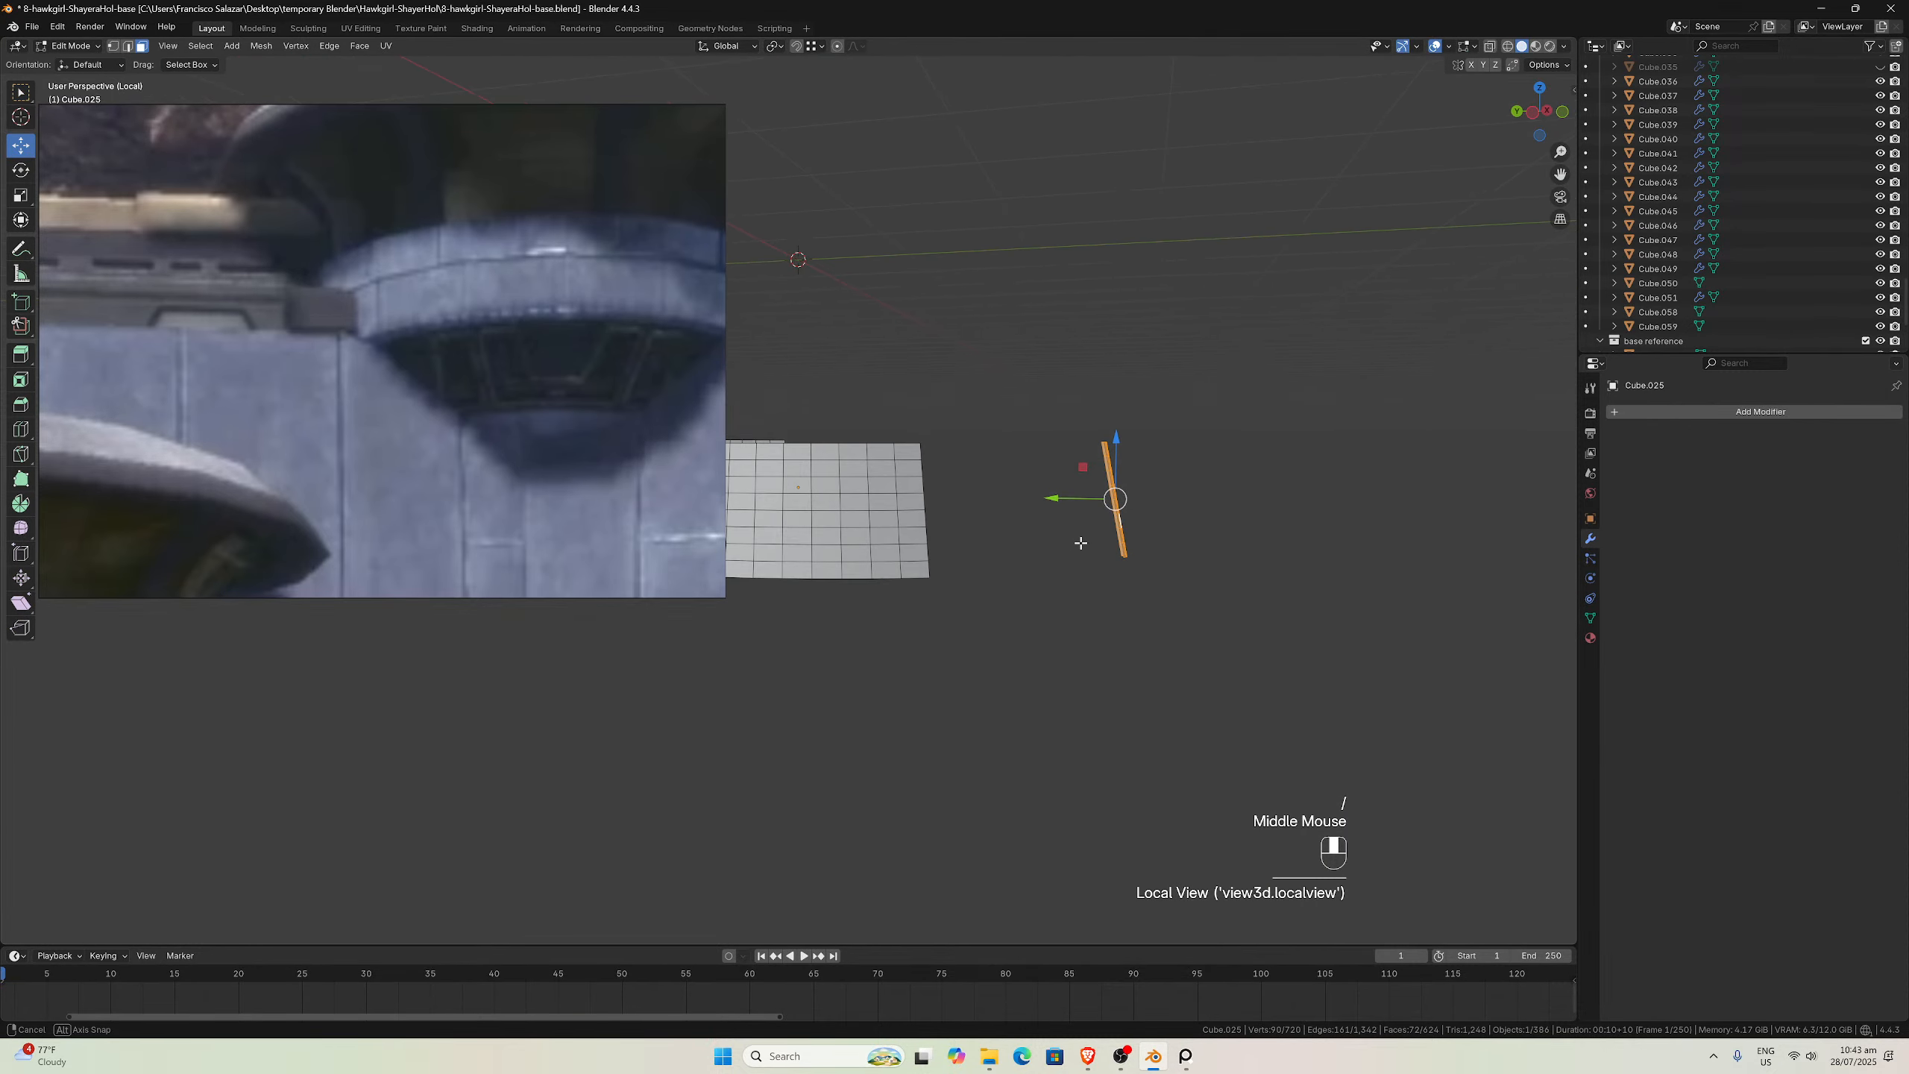
drag(1561, 174, 1518, 218)
middle_drag(1518, 218, 1278, 369)
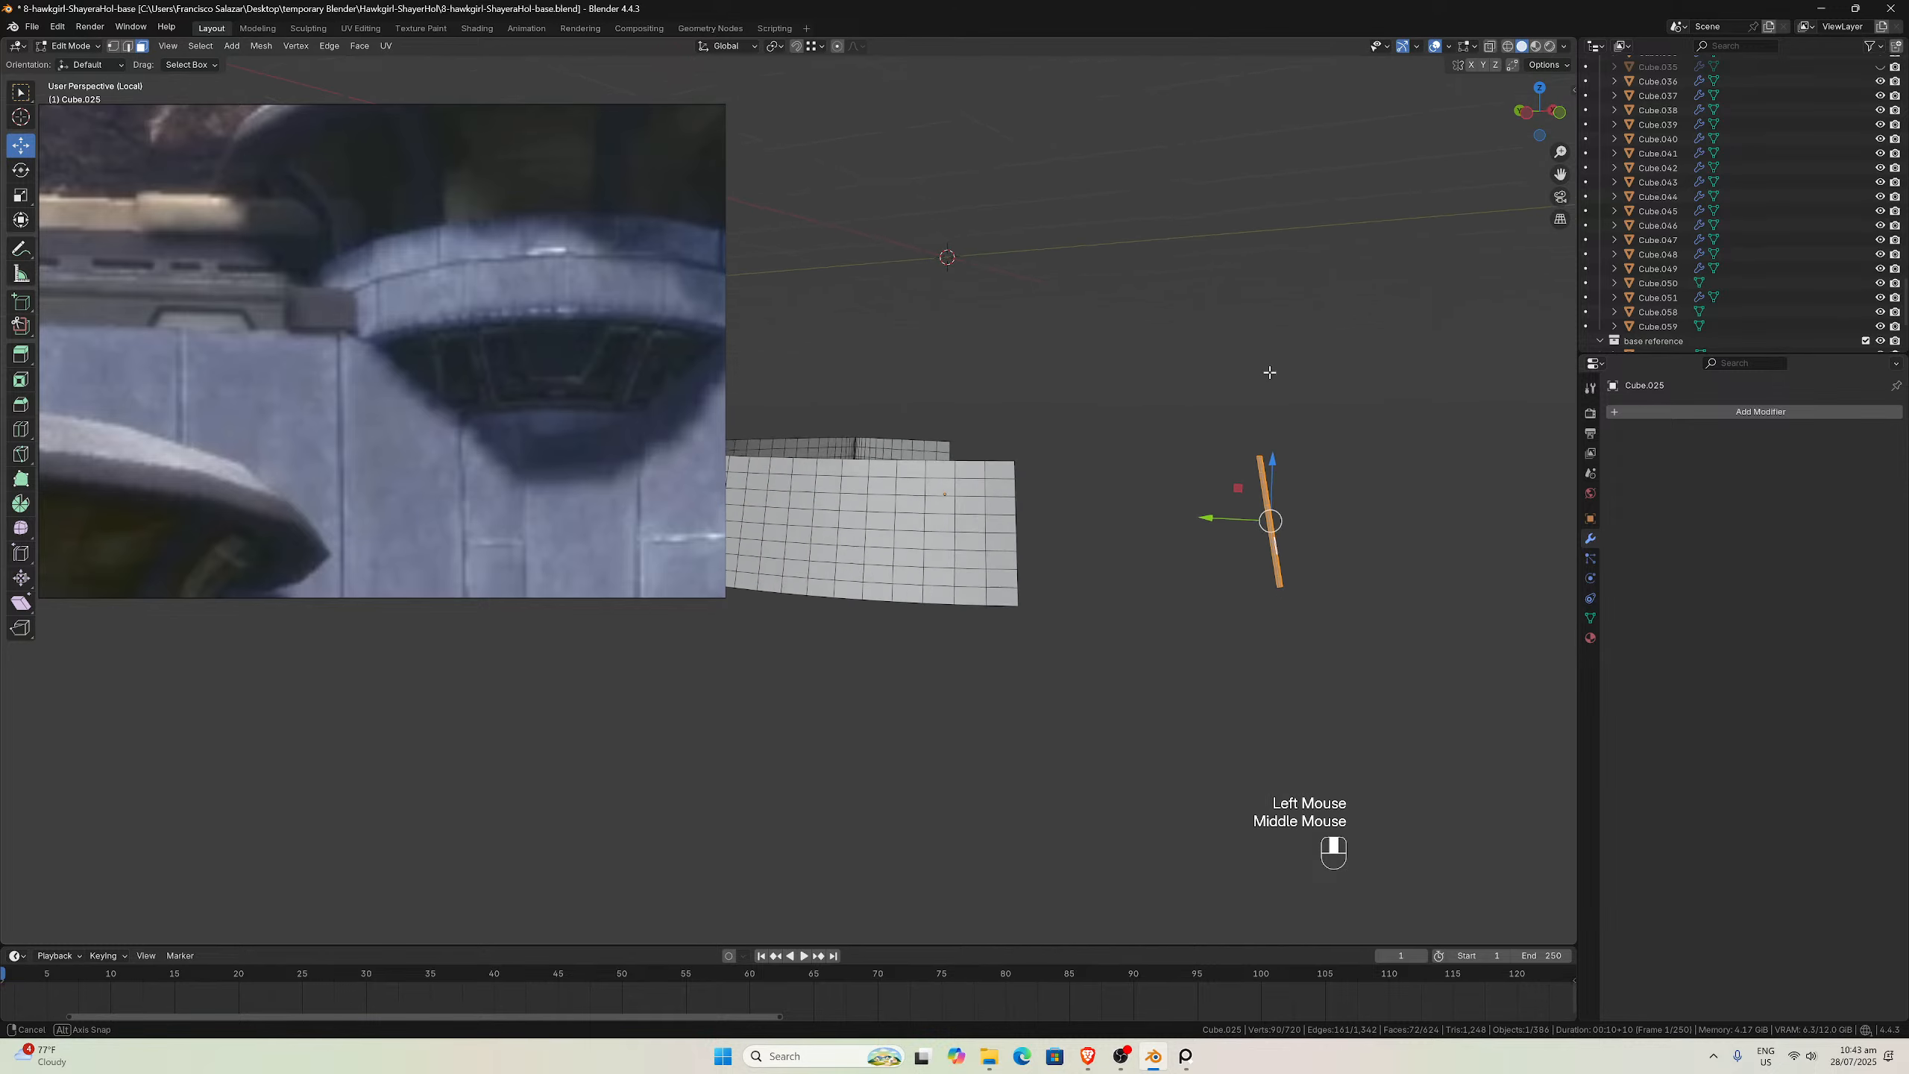
scroll(1274, 371, up, 3)
scroll(1131, 477, down, 1)
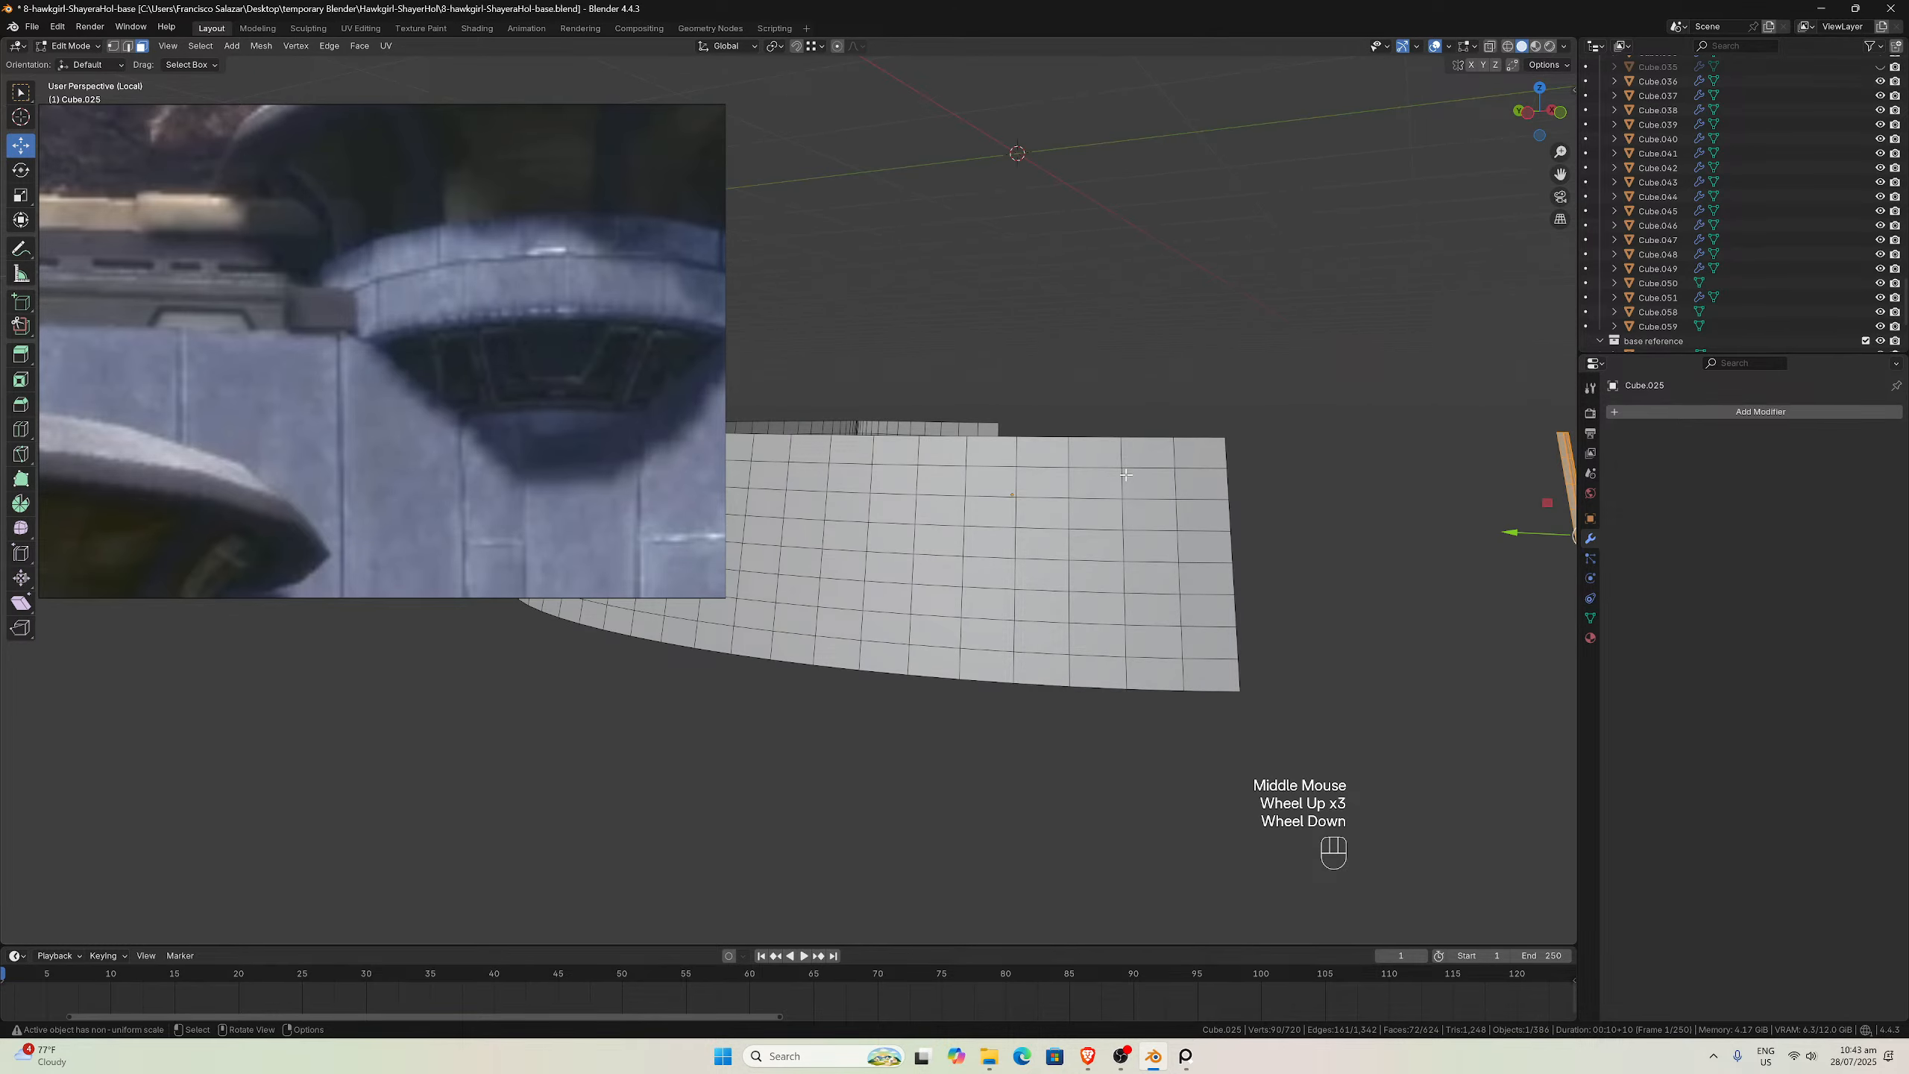
key(slash)
key(slash)
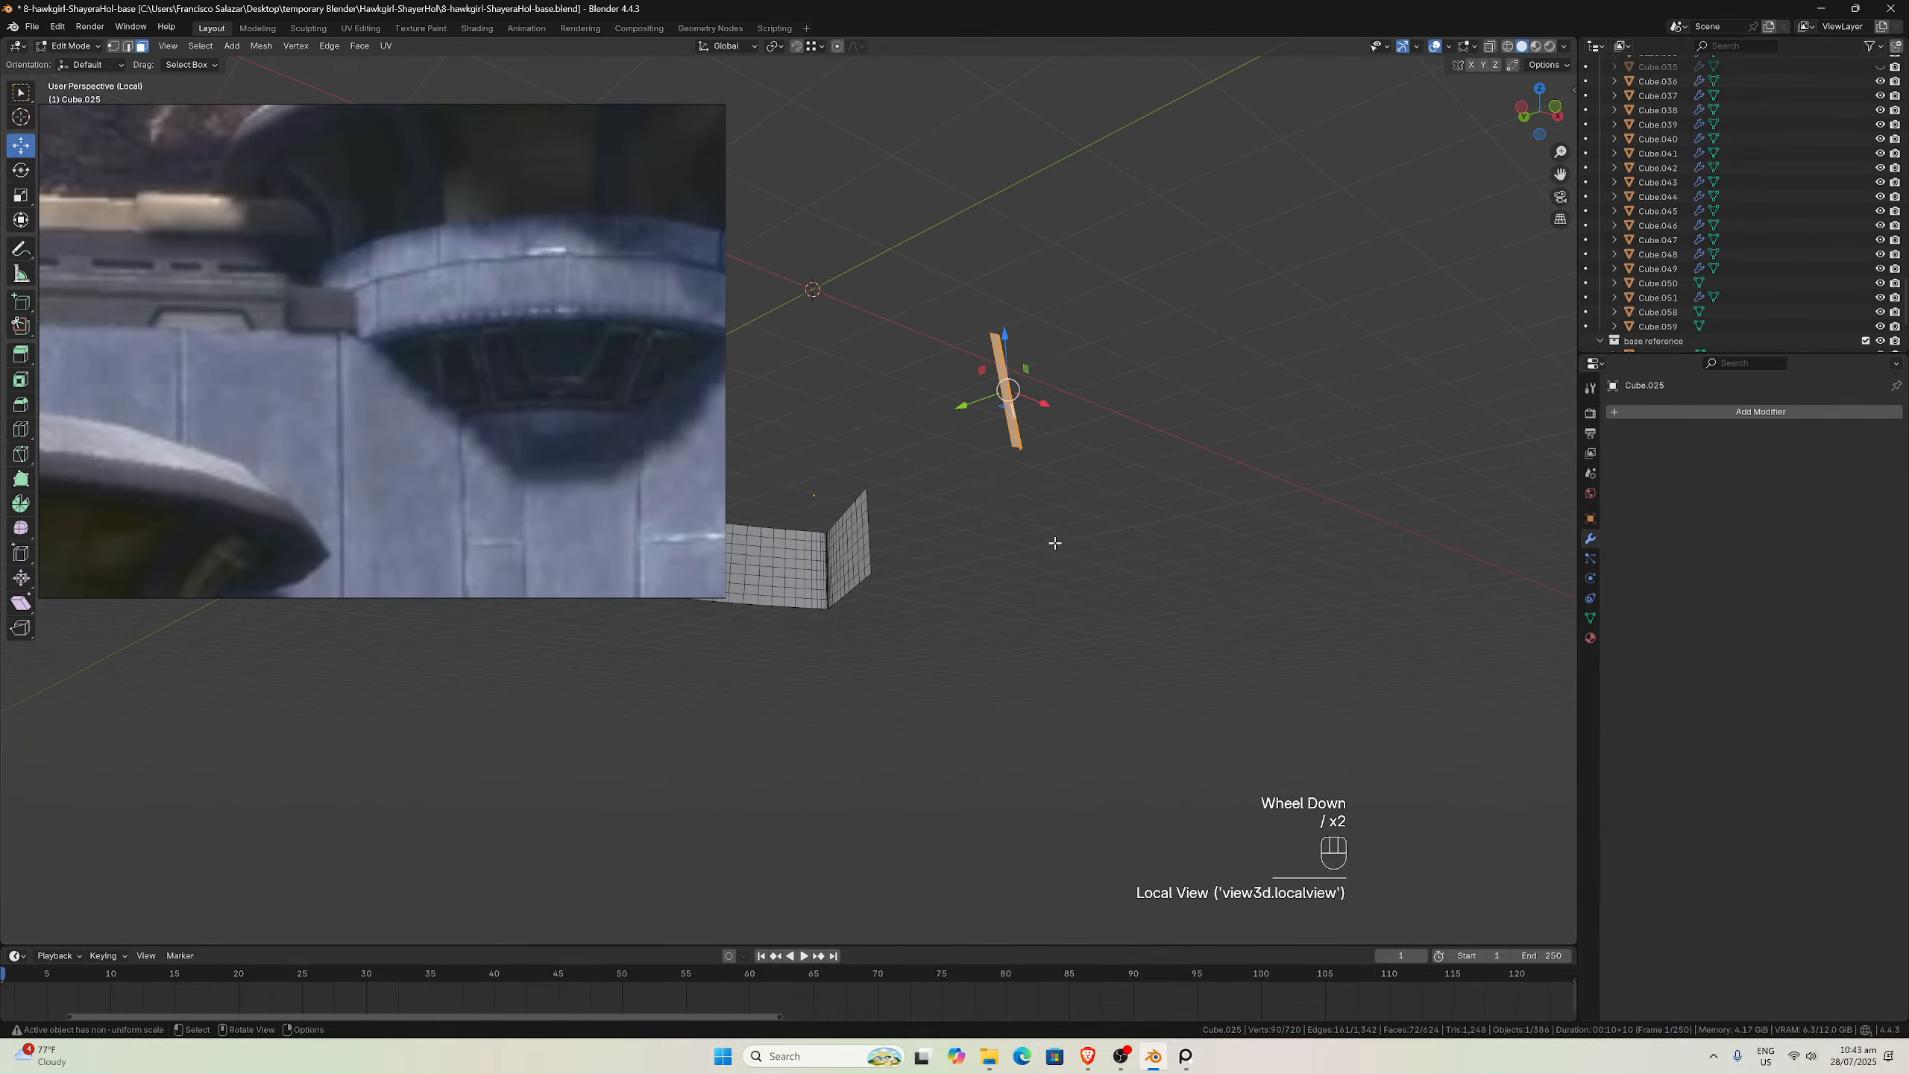
Separate a block of faces 3 wide and 5 high at the wall's upper end corner into its own object
middle_drag(1055, 543, 1026, 560)
scroll(1025, 563, up, 1)
drag(919, 491, 1001, 534)
key(slash)
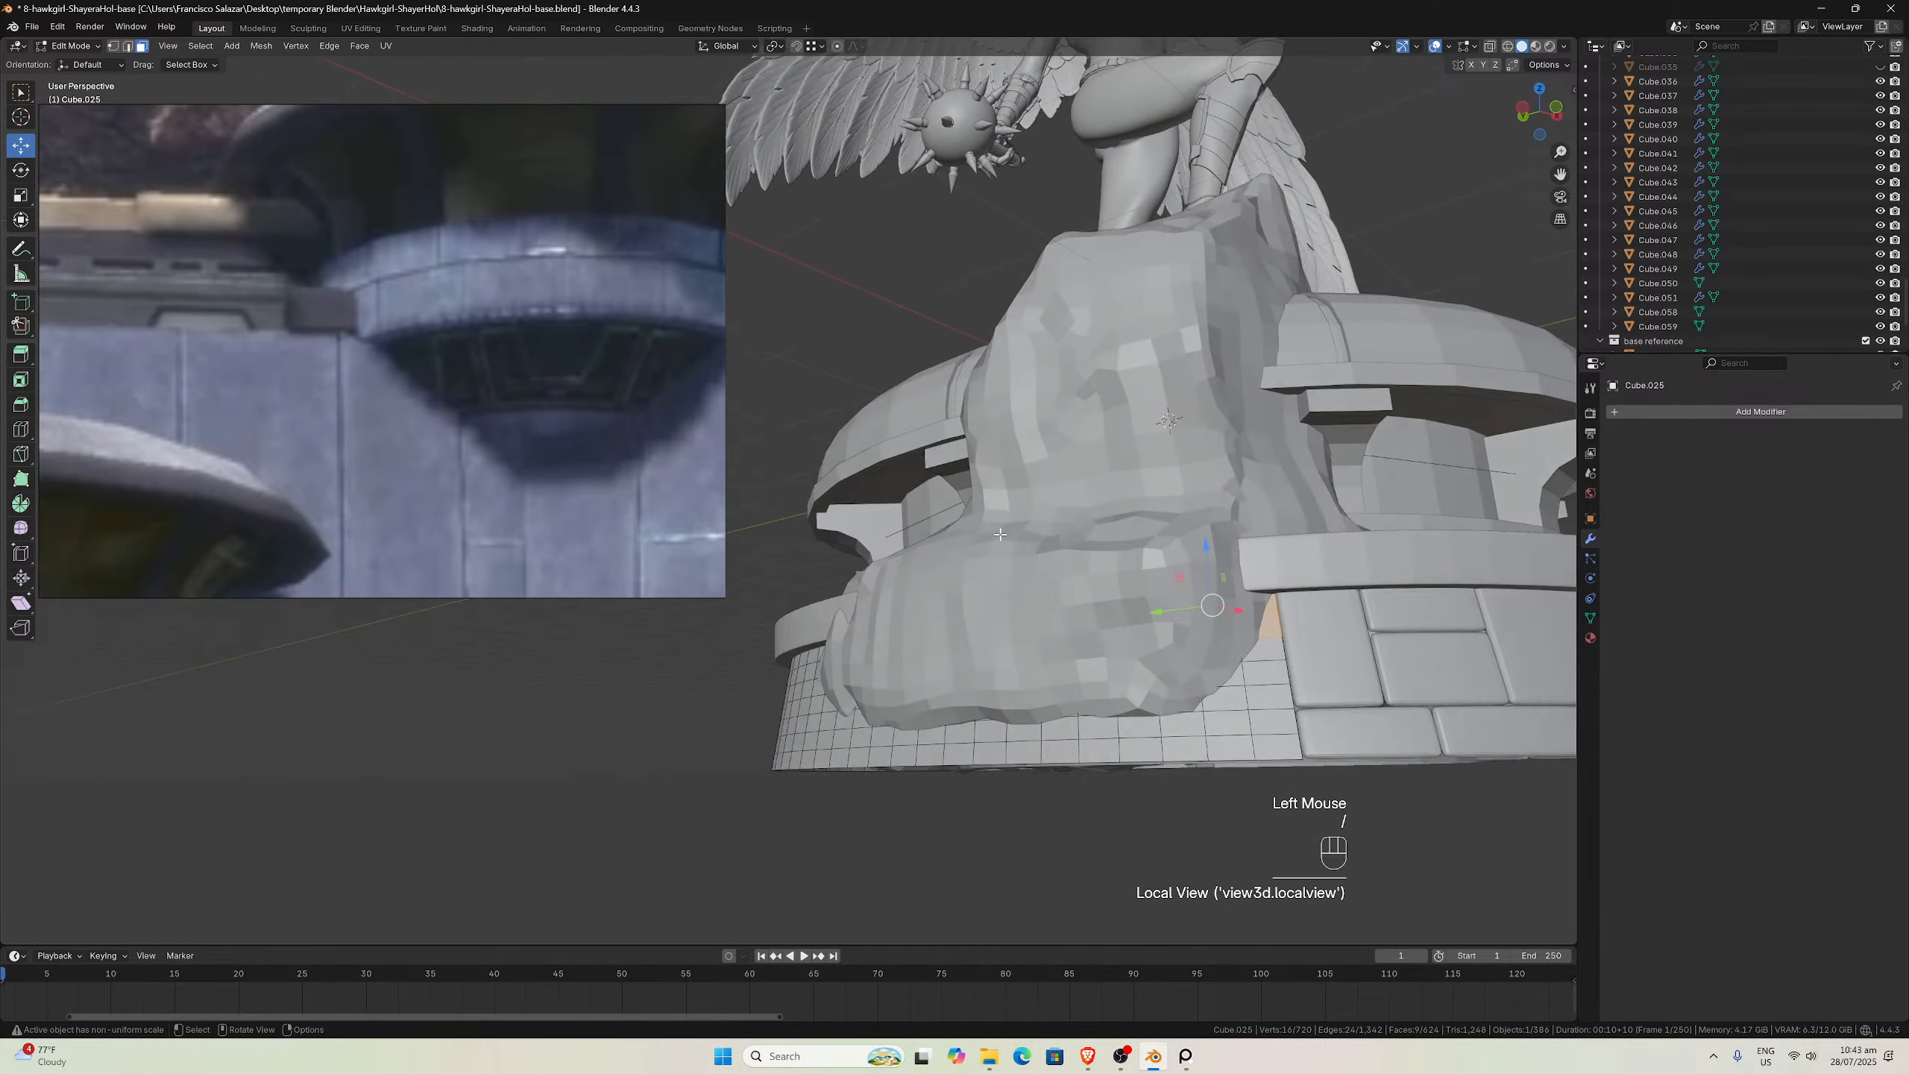
key(slash)
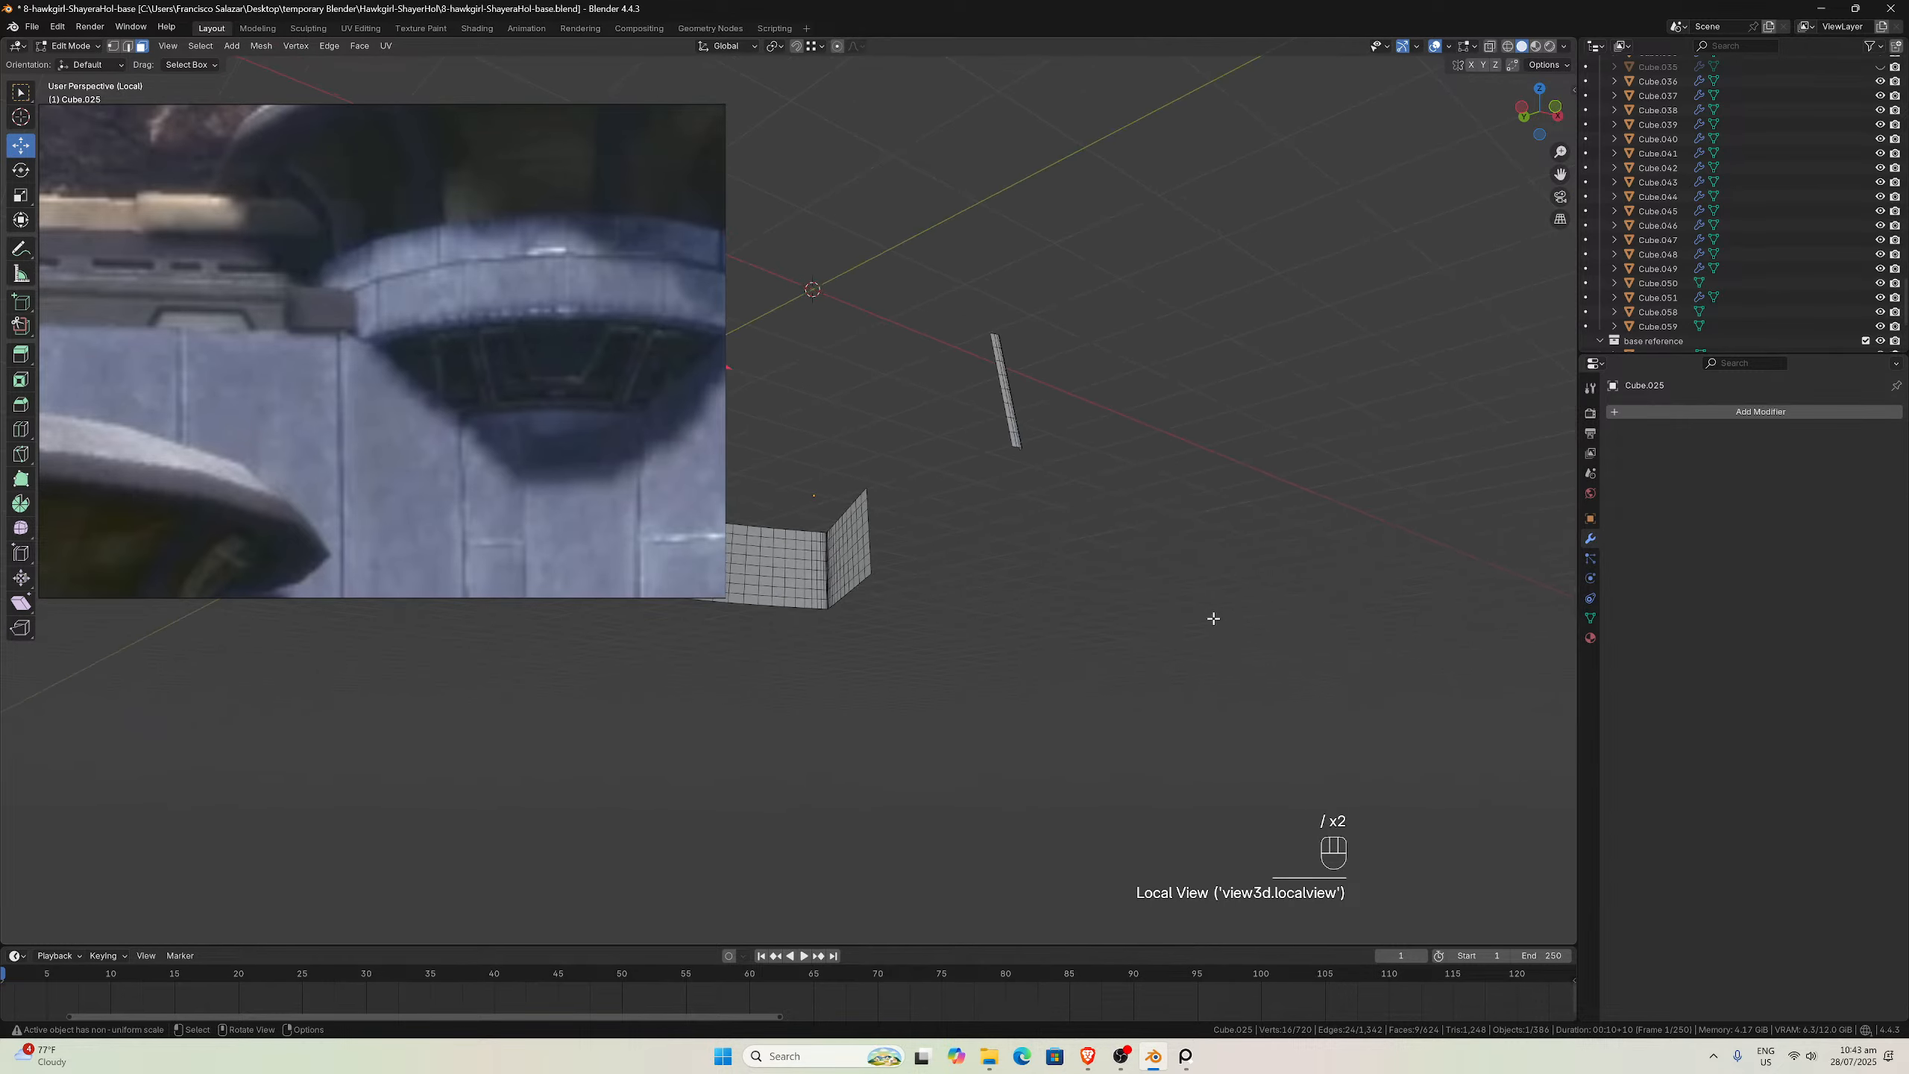
middle_drag(1214, 618, 1155, 623)
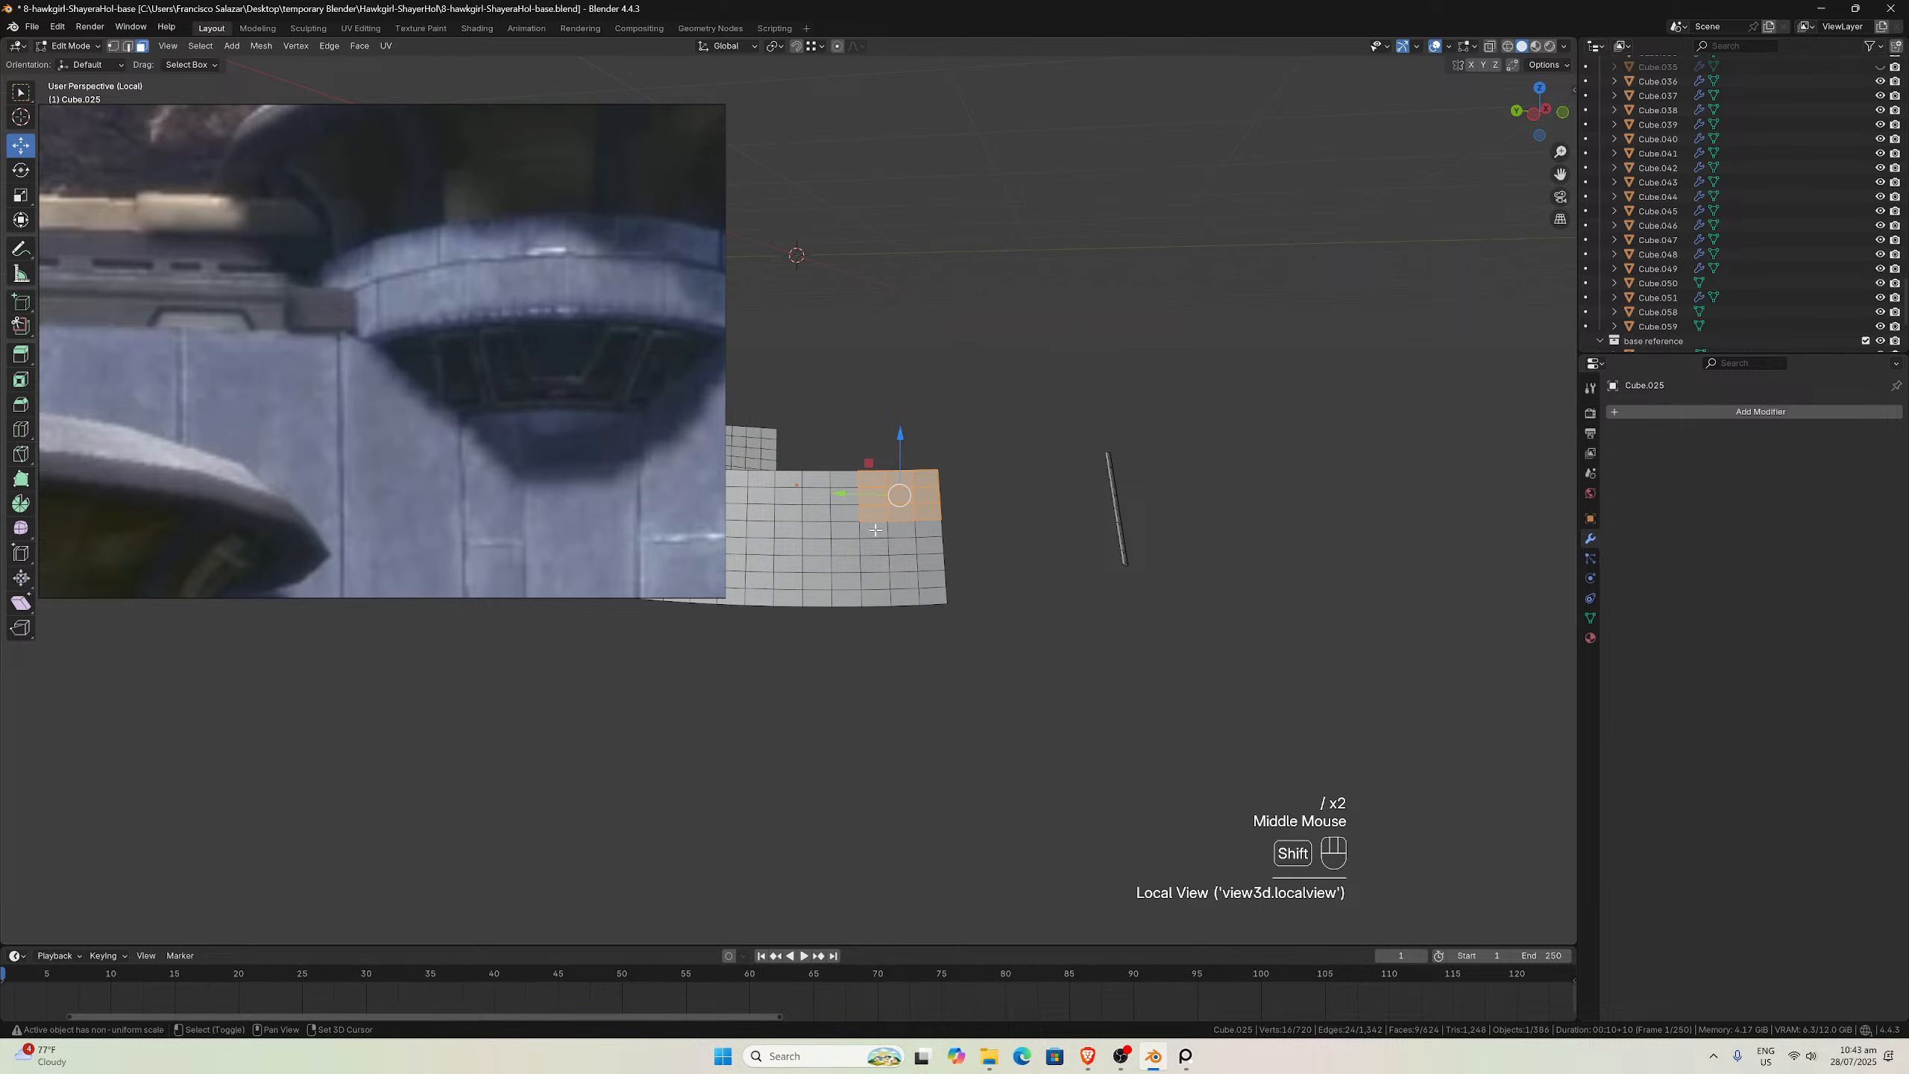
shift+drag(875, 531, 933, 548)
key(slash)
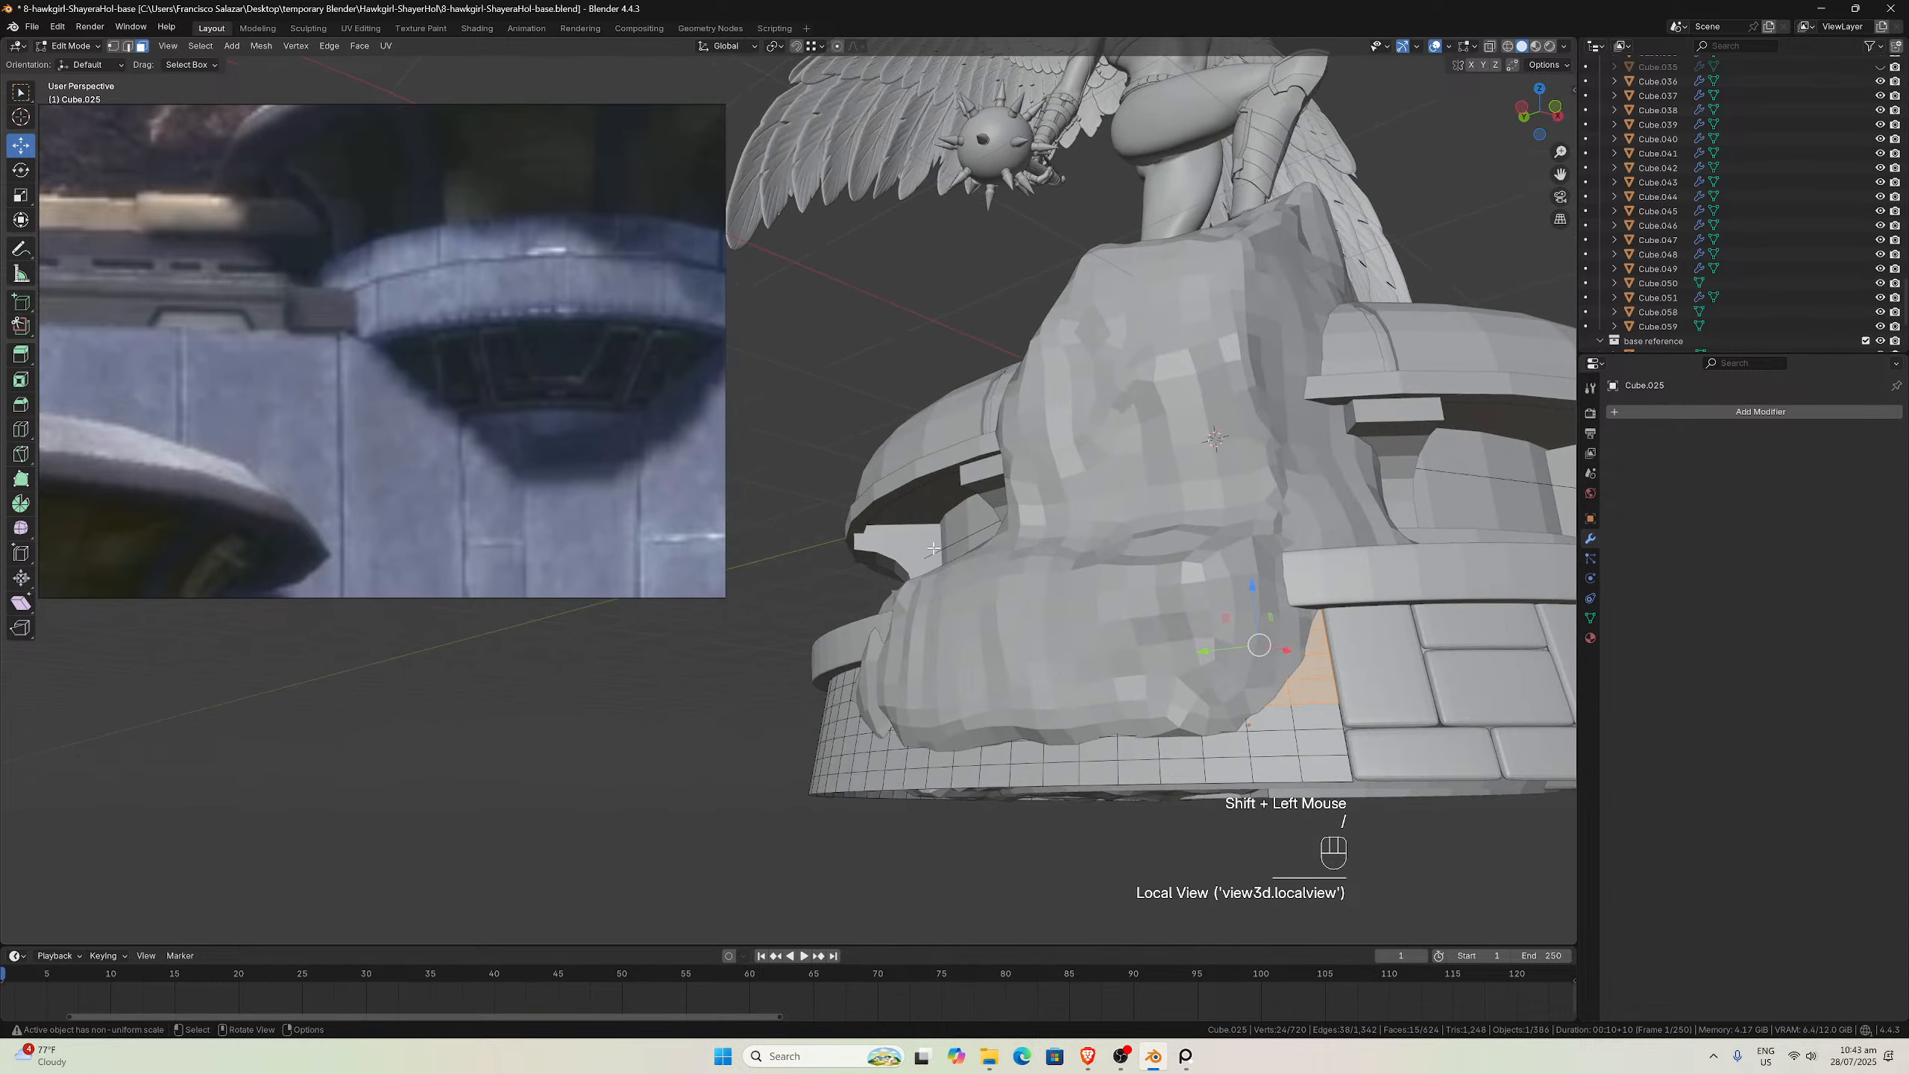
key(slash)
middle_drag(1211, 626, 1101, 633)
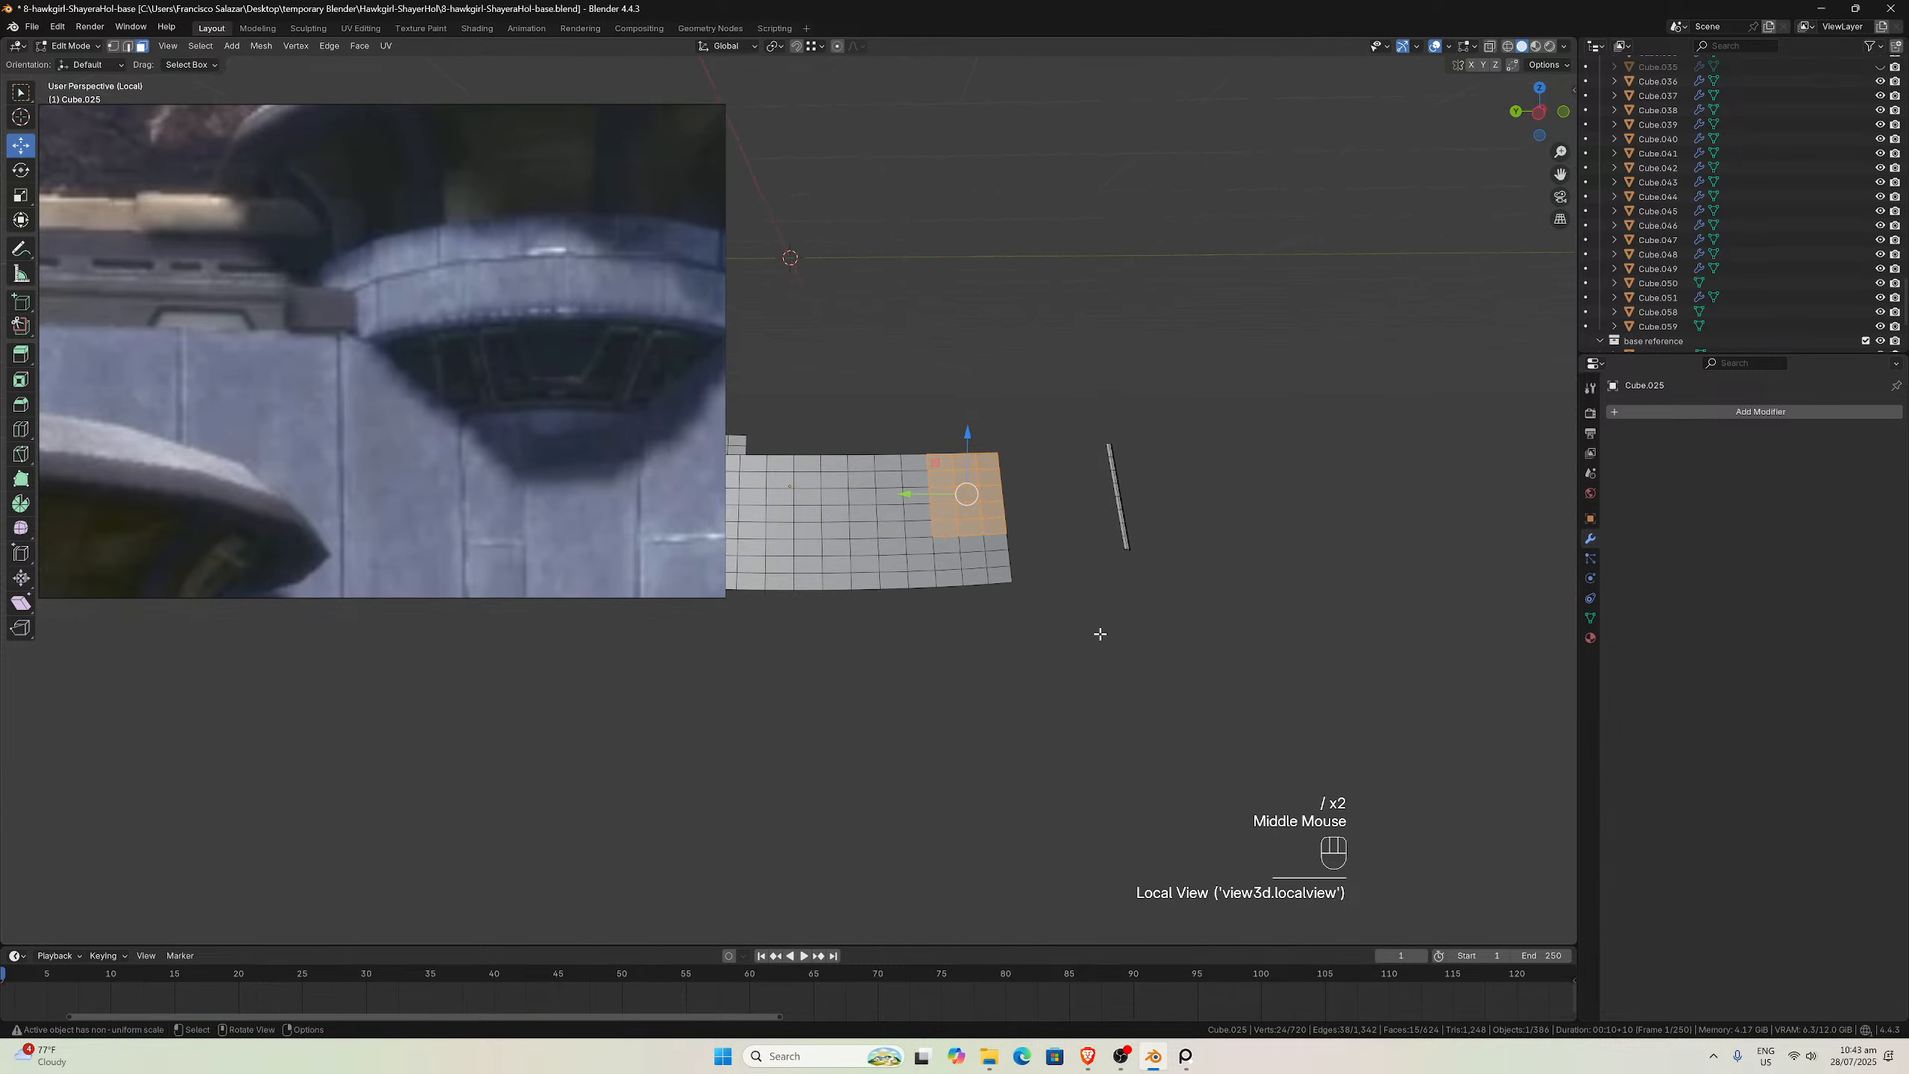
middle_drag(1056, 521, 1035, 523)
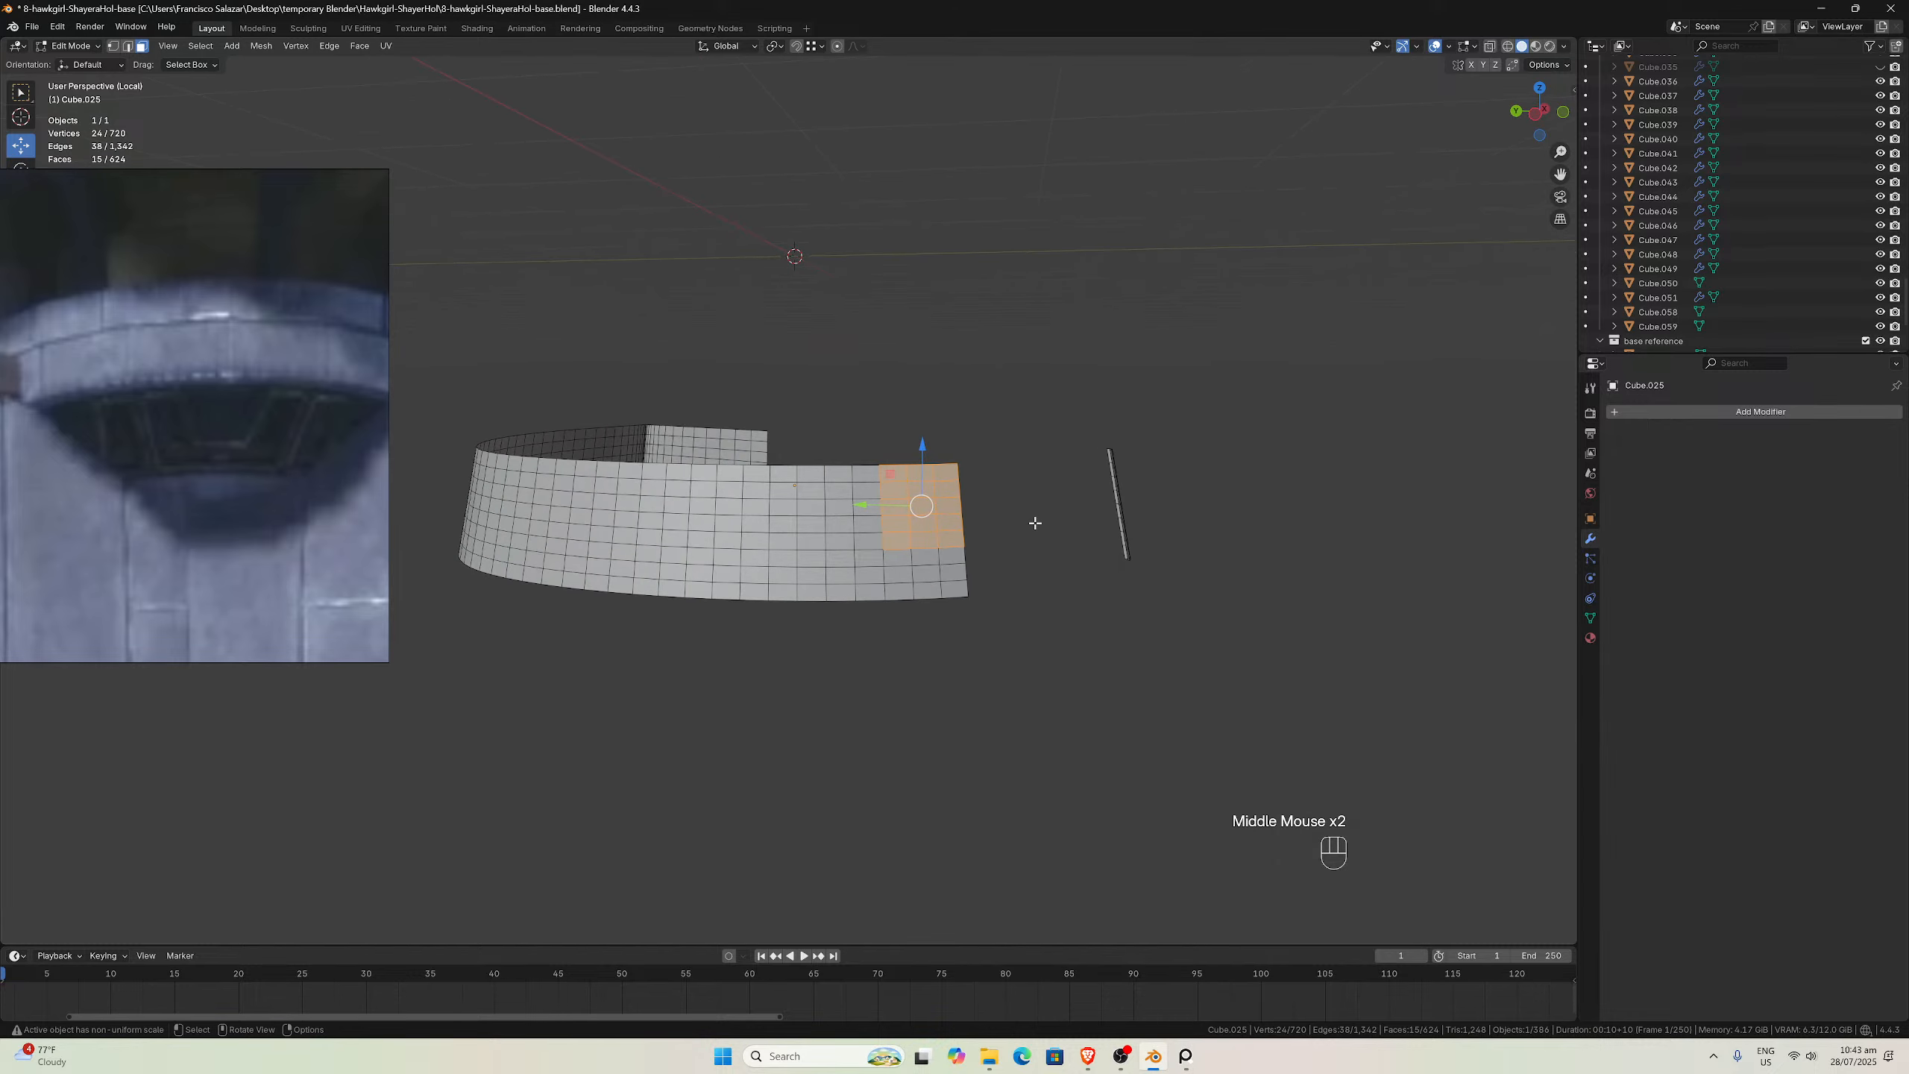
key(p)
click(1034, 520)
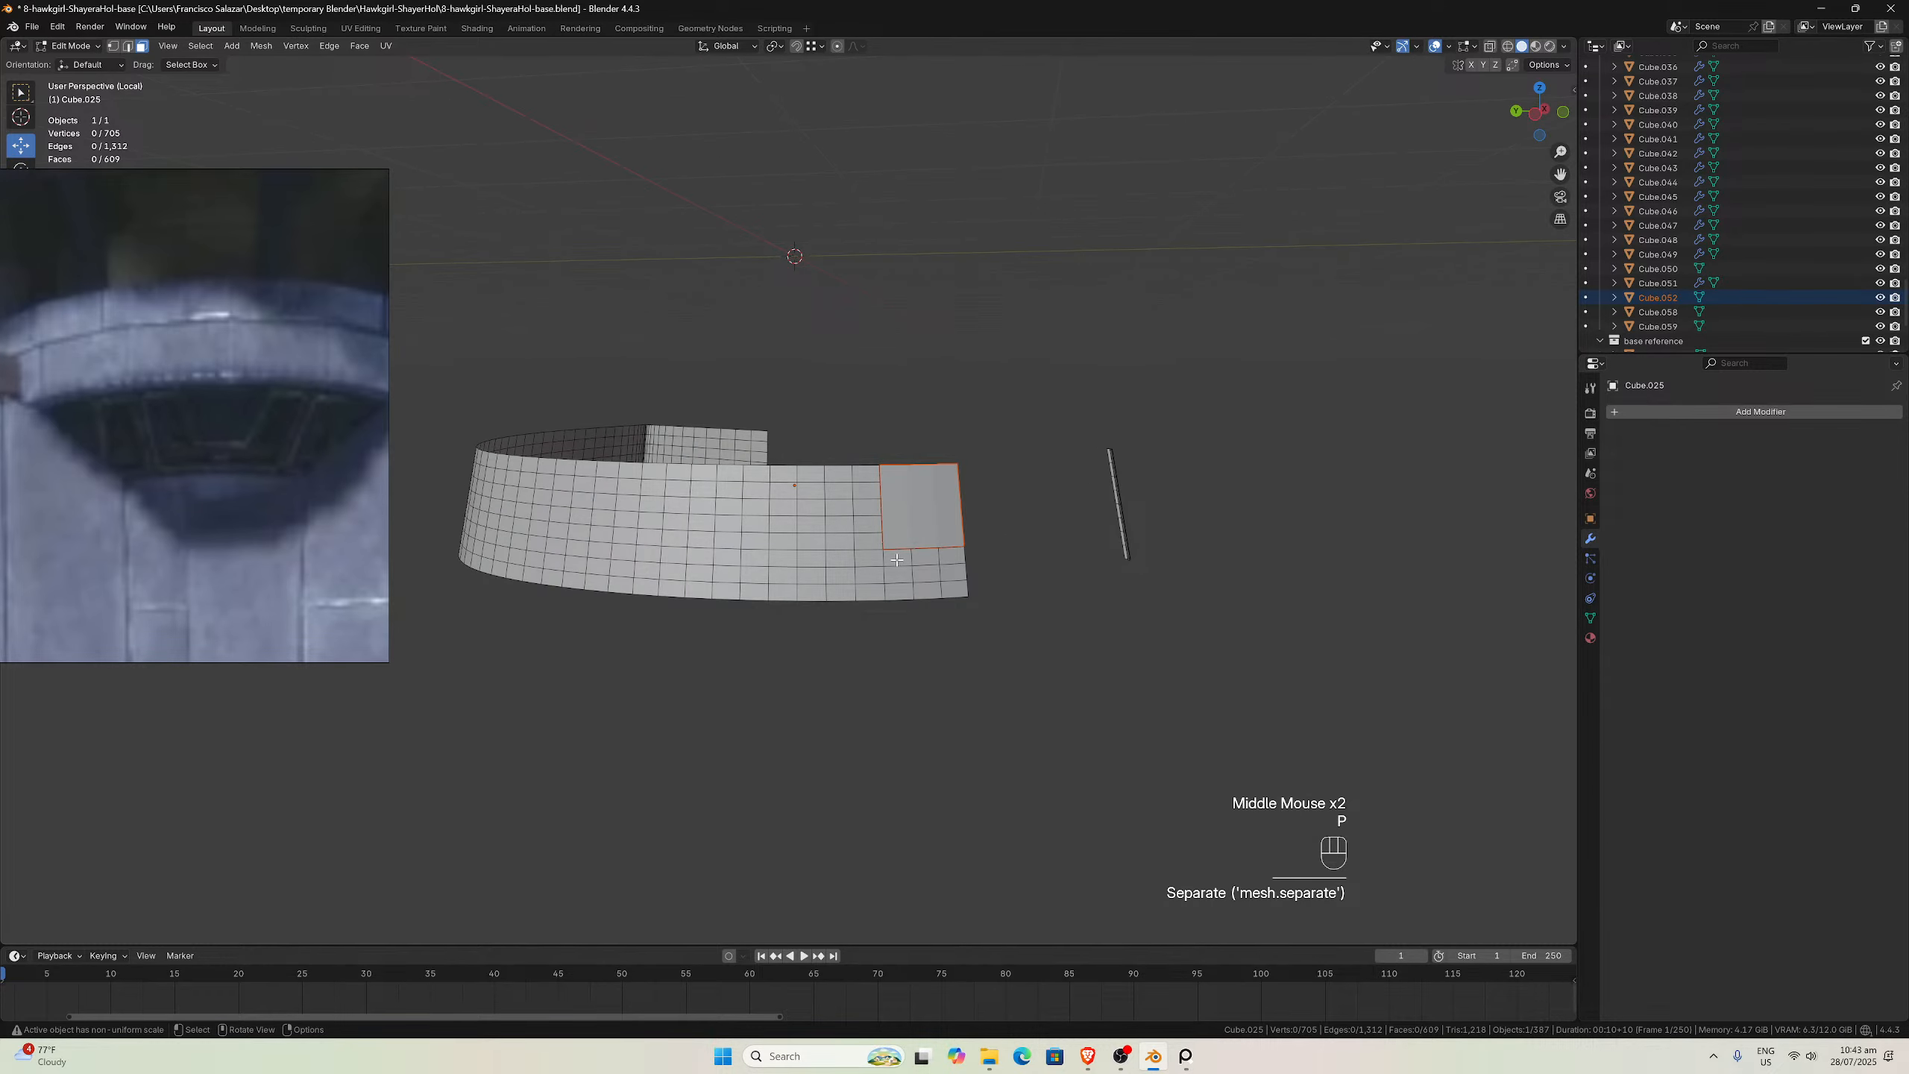
Separate the remaining 3 by 3 faces directly below that block into their own object
drag(894, 560, 950, 588)
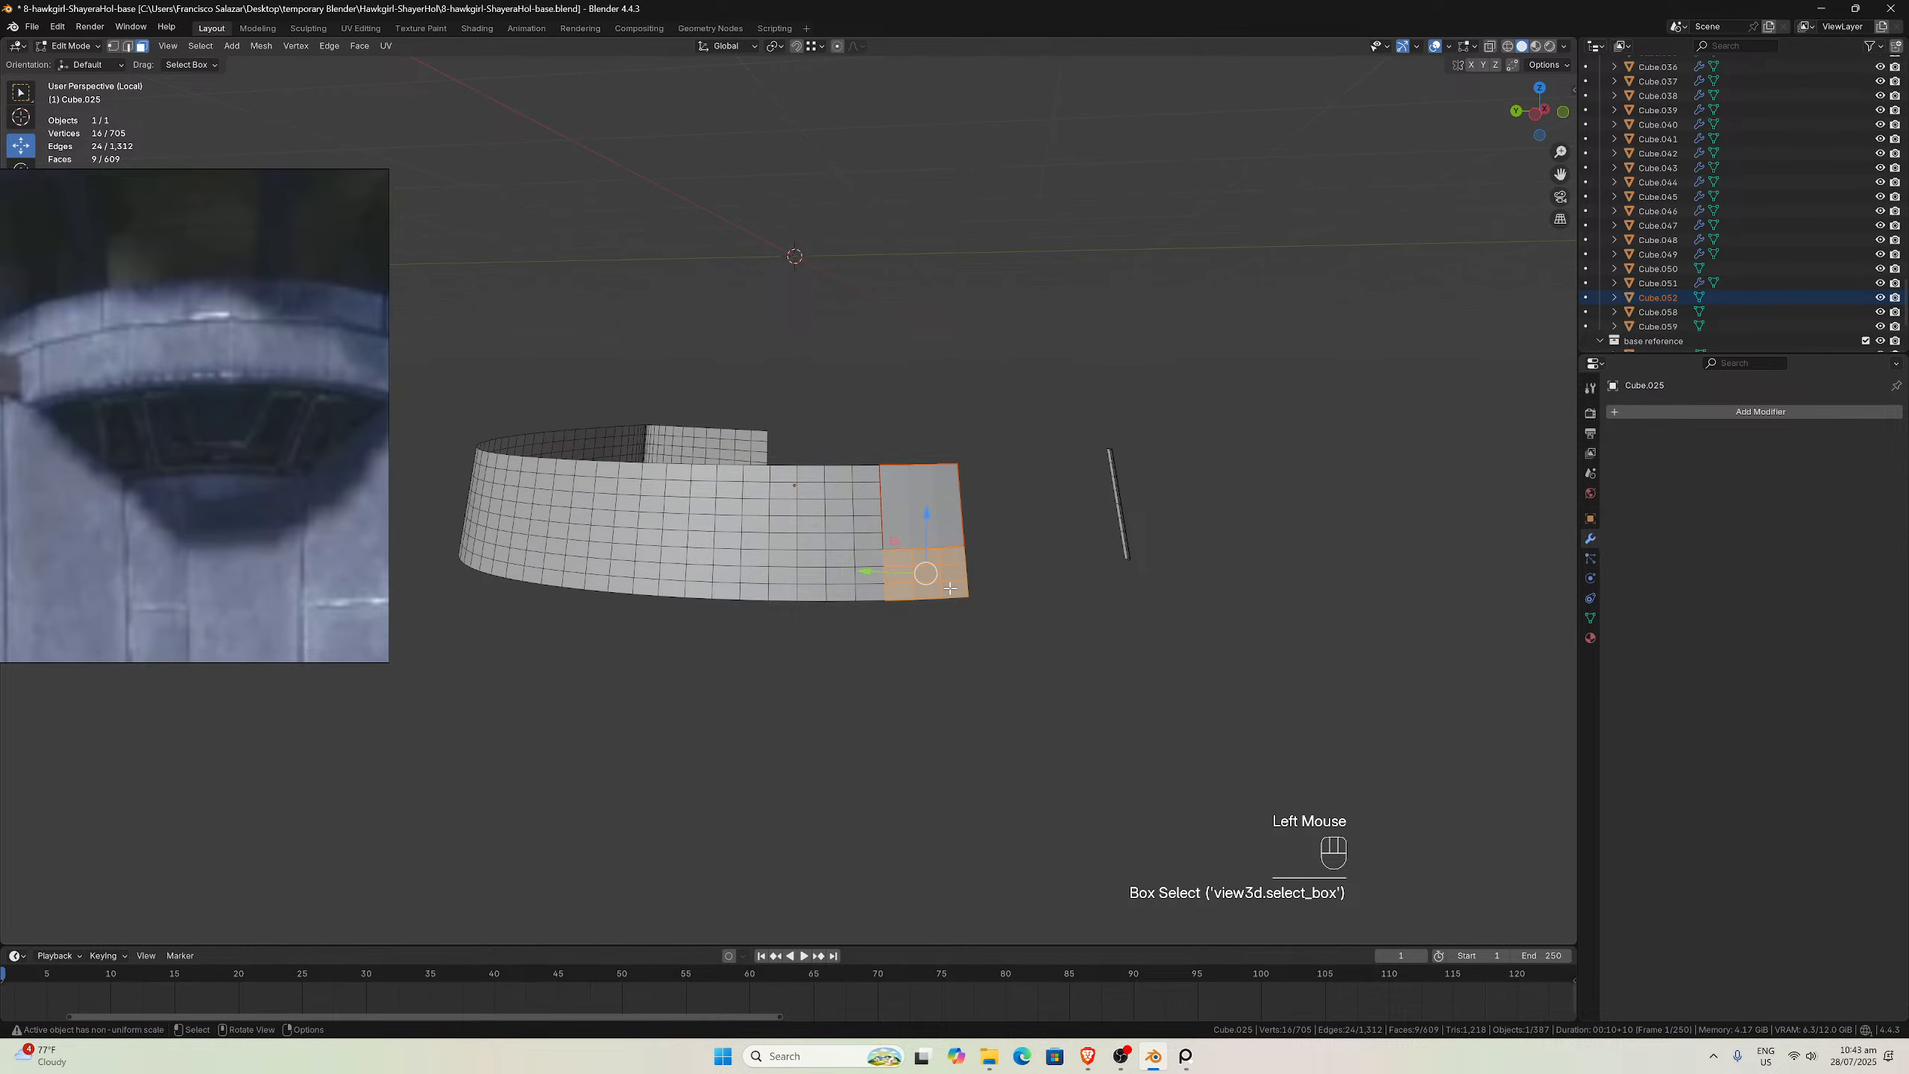
key(p)
click(949, 585)
middle_drag(949, 586, 858, 546)
scroll(858, 546, up, 1)
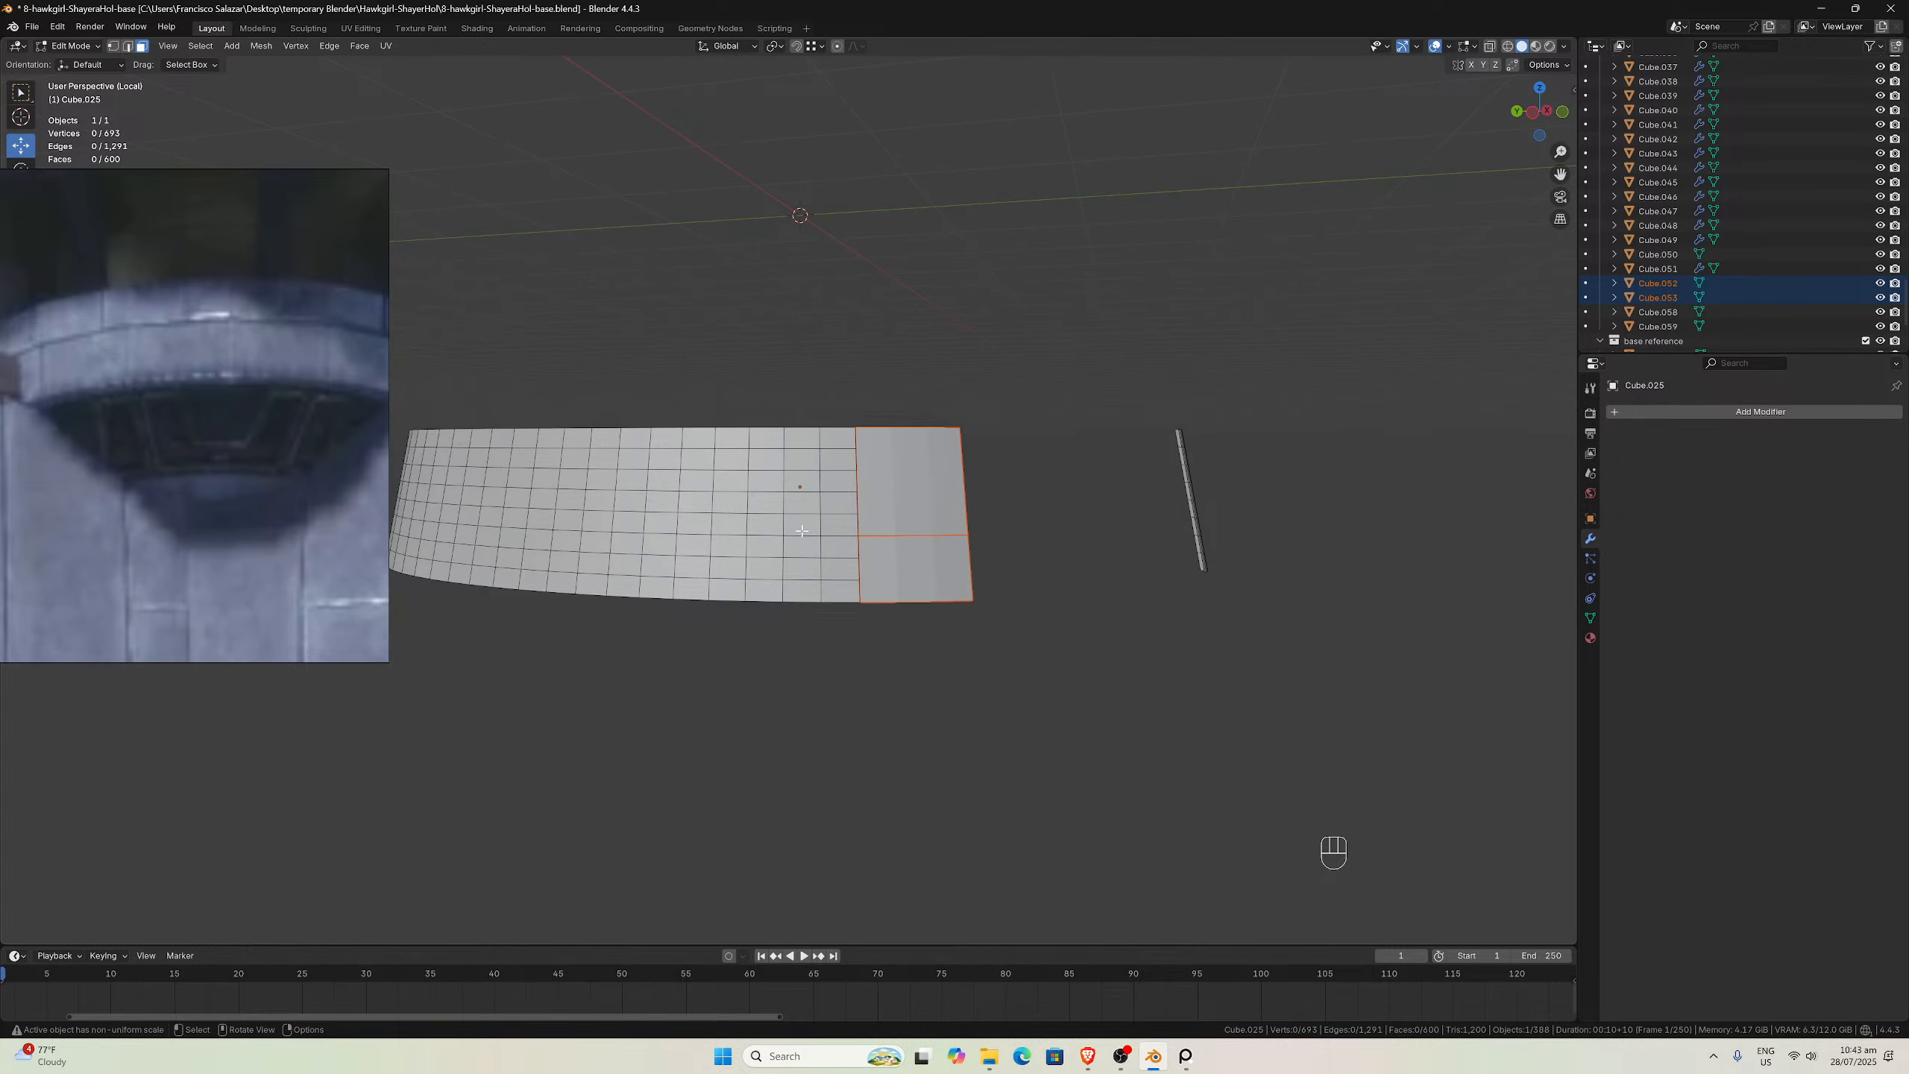
Compare the split panels with the full model, then separate the wall's next upper block, 2 faces wide and 4 high
key(slash)
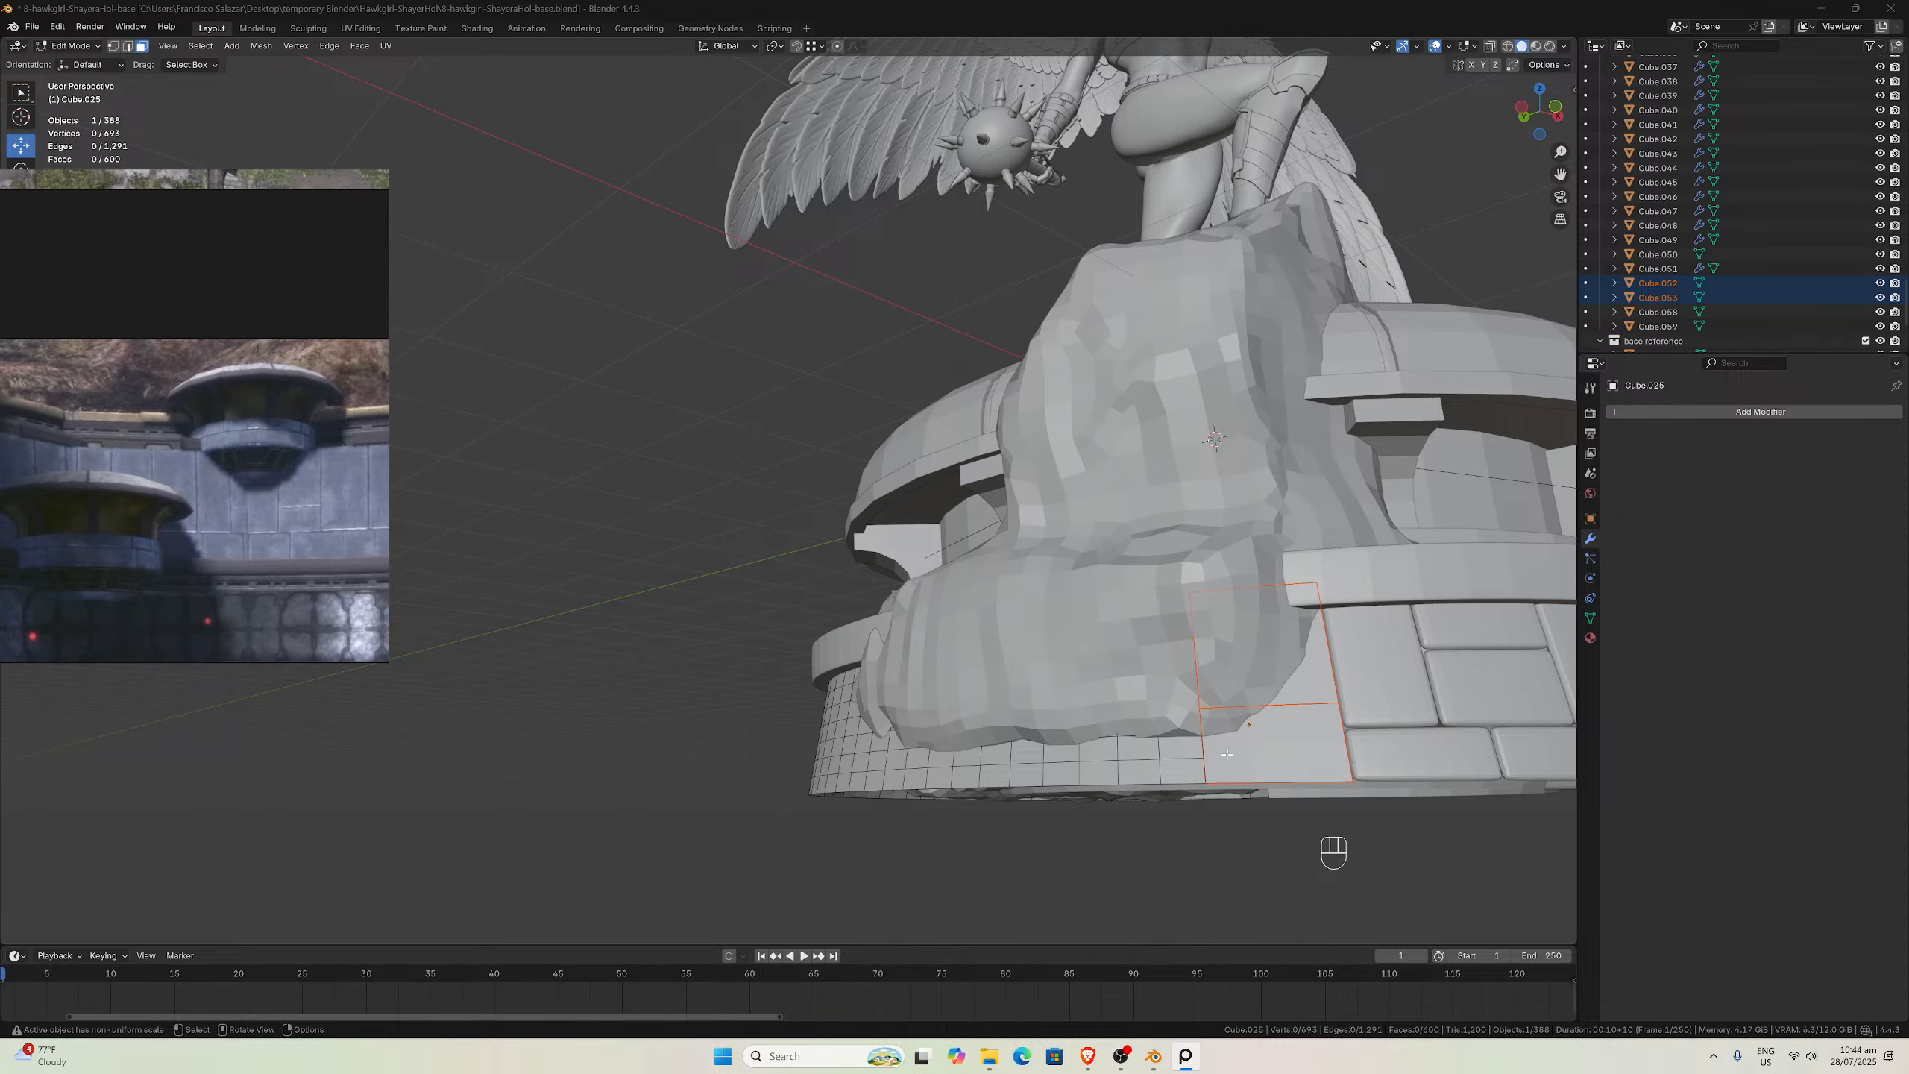
middle_drag(1227, 755, 1120, 704)
scroll(1106, 714, down, 2)
click(1096, 726)
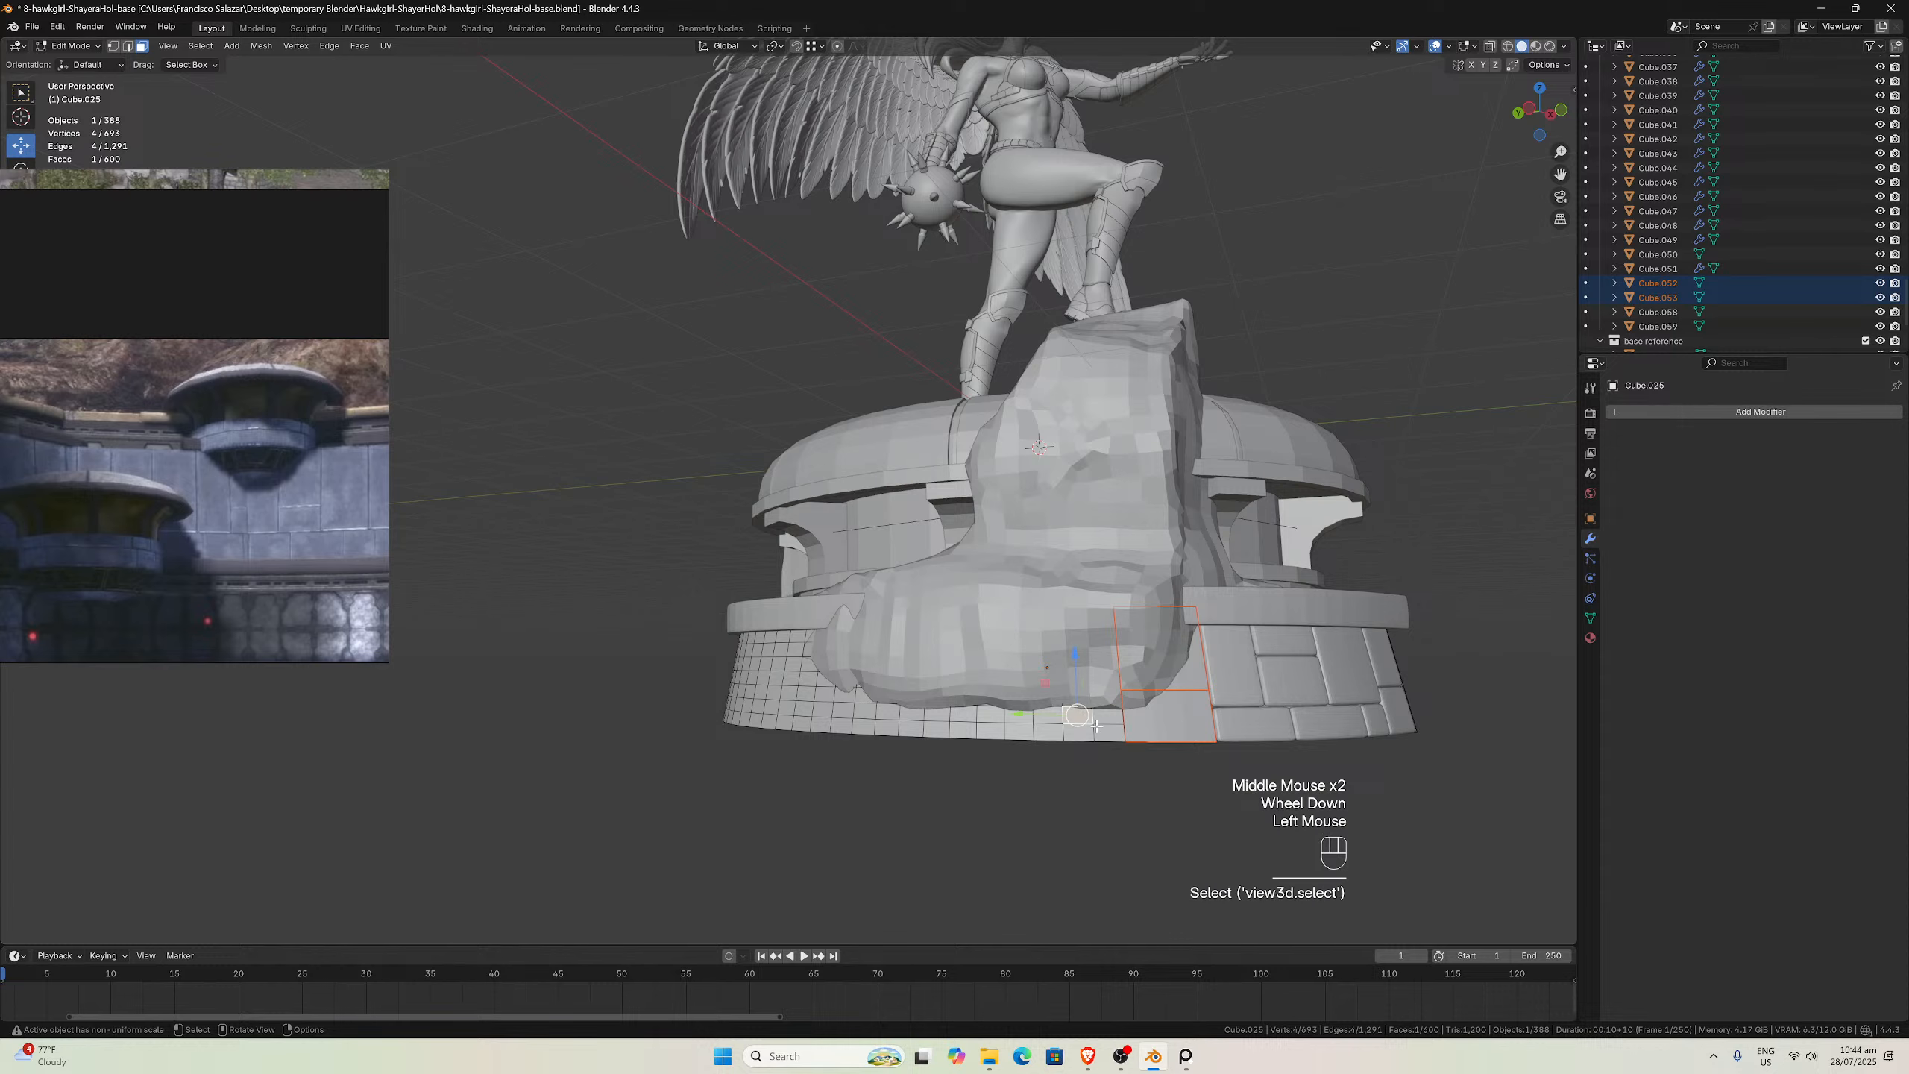
key(slash)
mouse_move(903, 550)
middle_down()
mouse_move(942, 601)
mouse_move(870, 560)
middle_up()
scroll(926, 583, up, 2)
scroll(926, 584, up, 1)
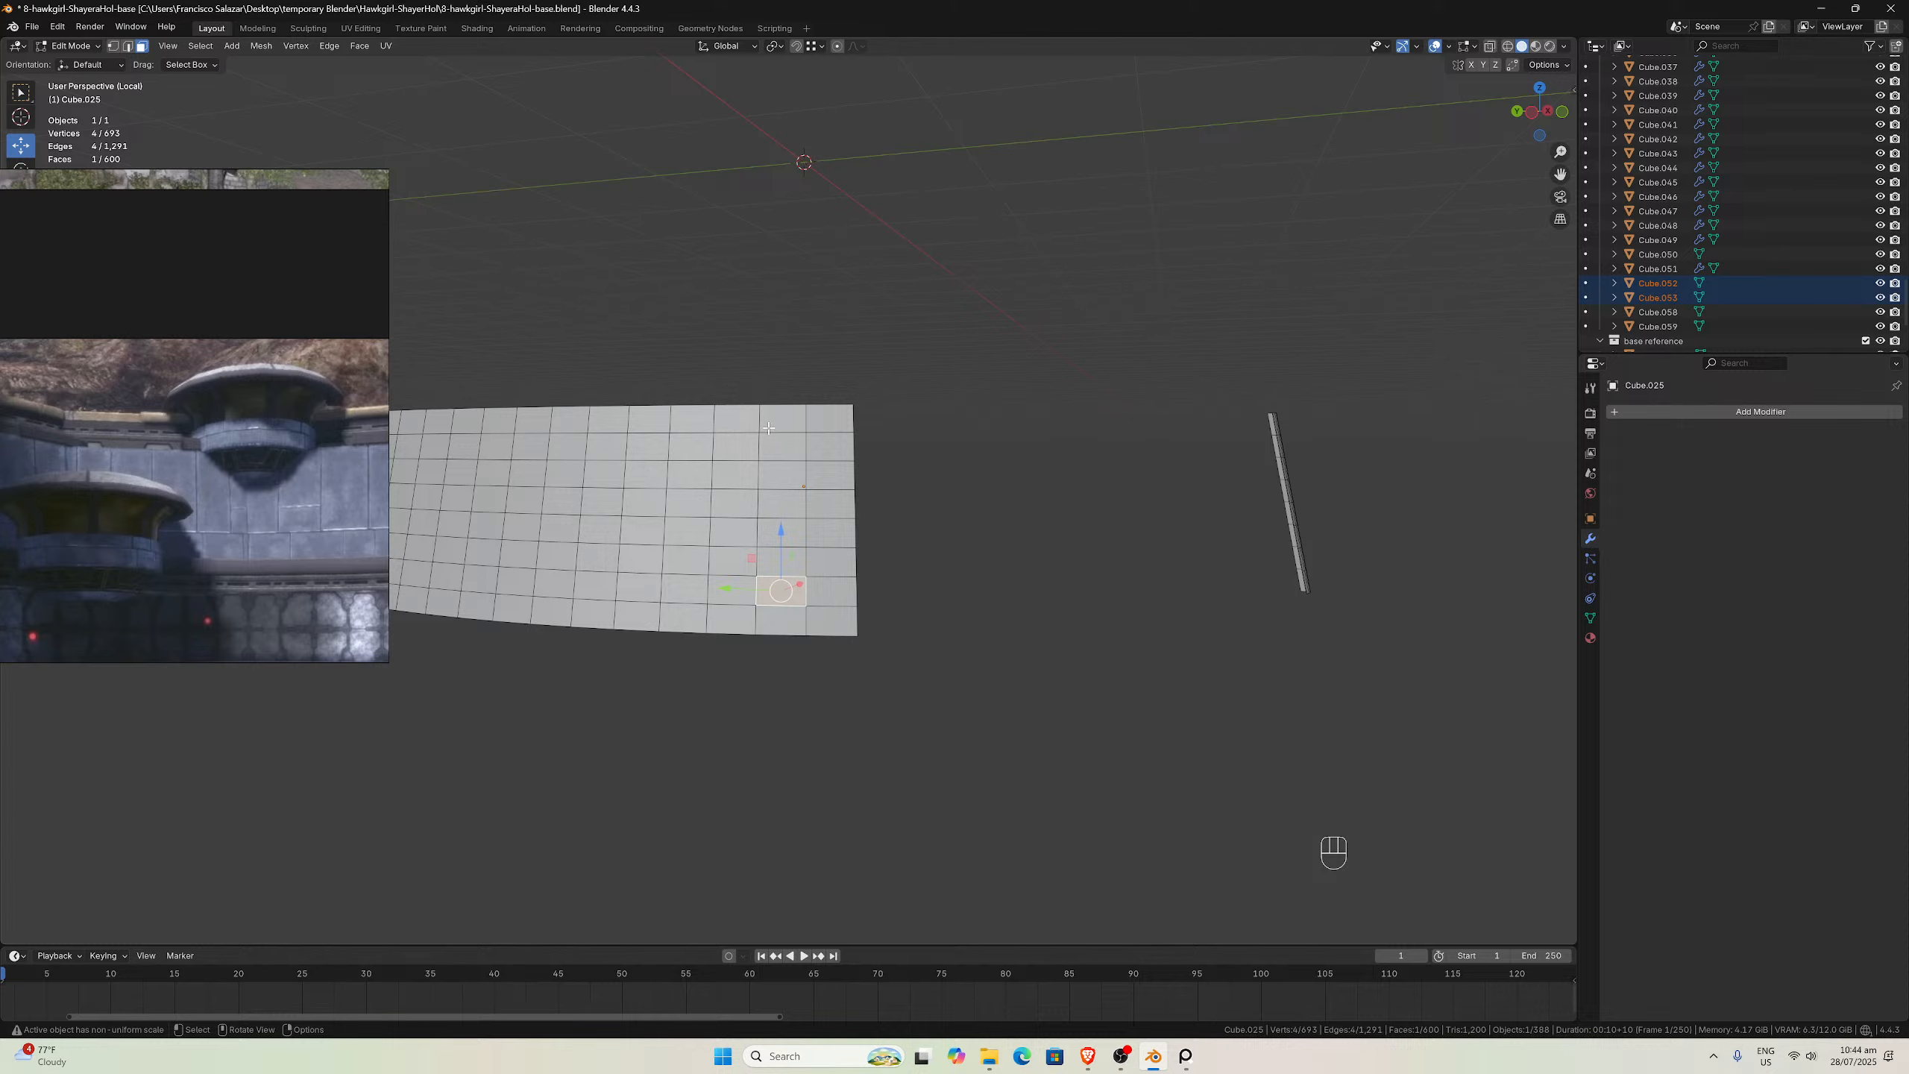
drag(768, 428, 834, 507)
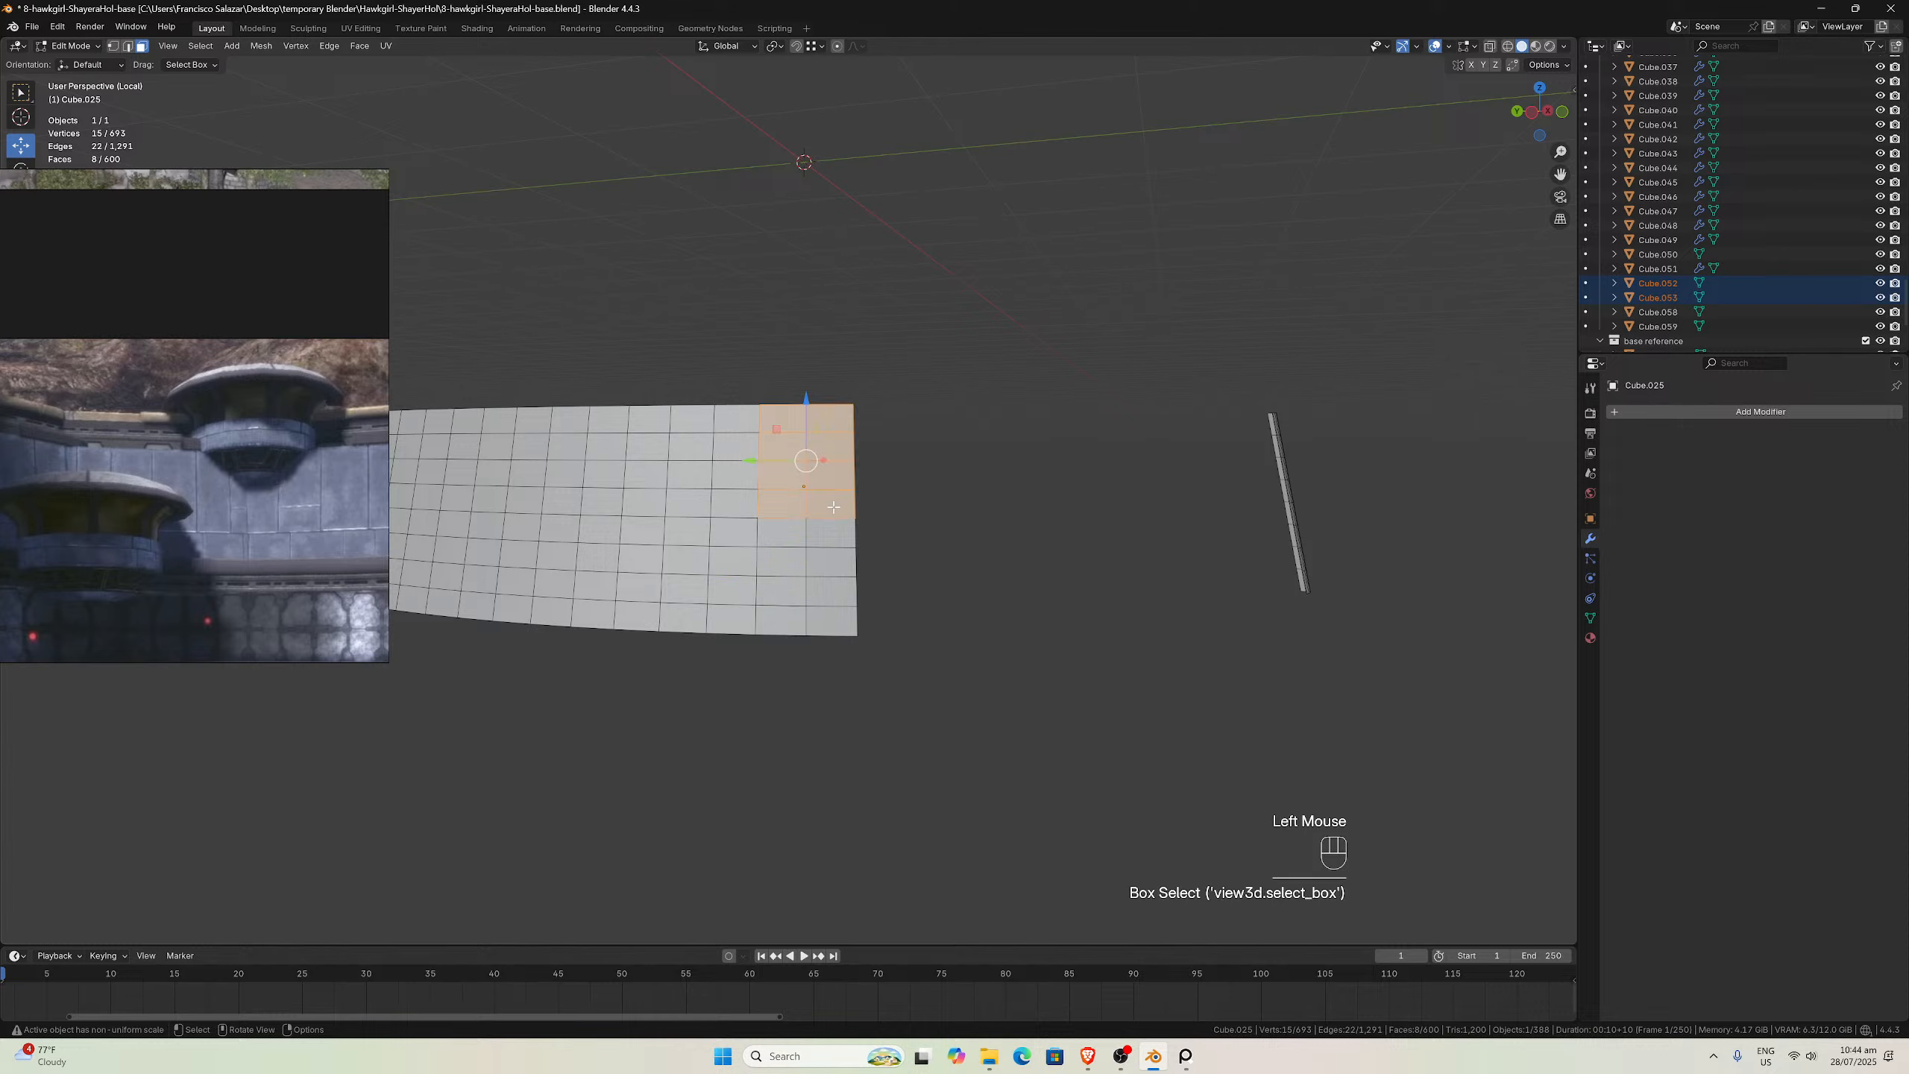
key(p)
click(833, 505)
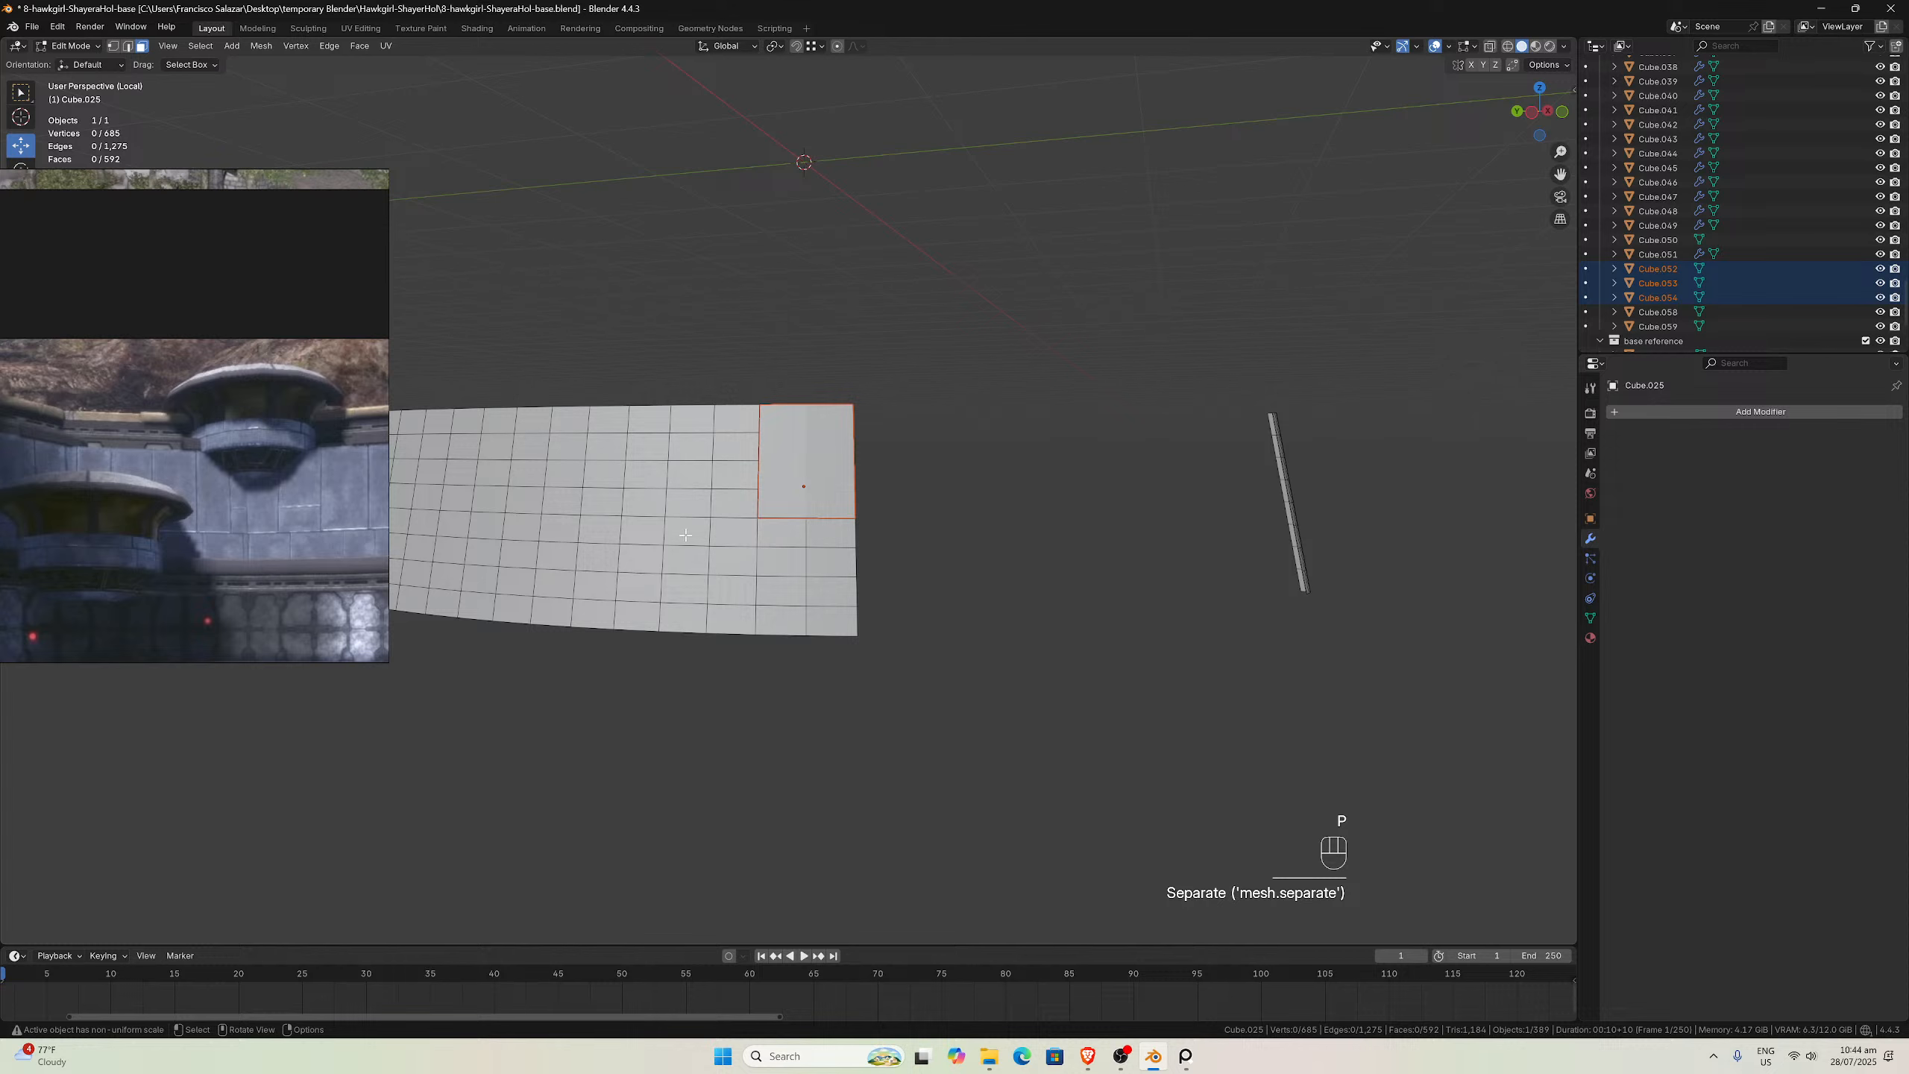
Separate the 4 by 4 faces below, and the block 2 wide and 4 high remaining above them, into two objects
drag(685, 535, 857, 624)
key(p)
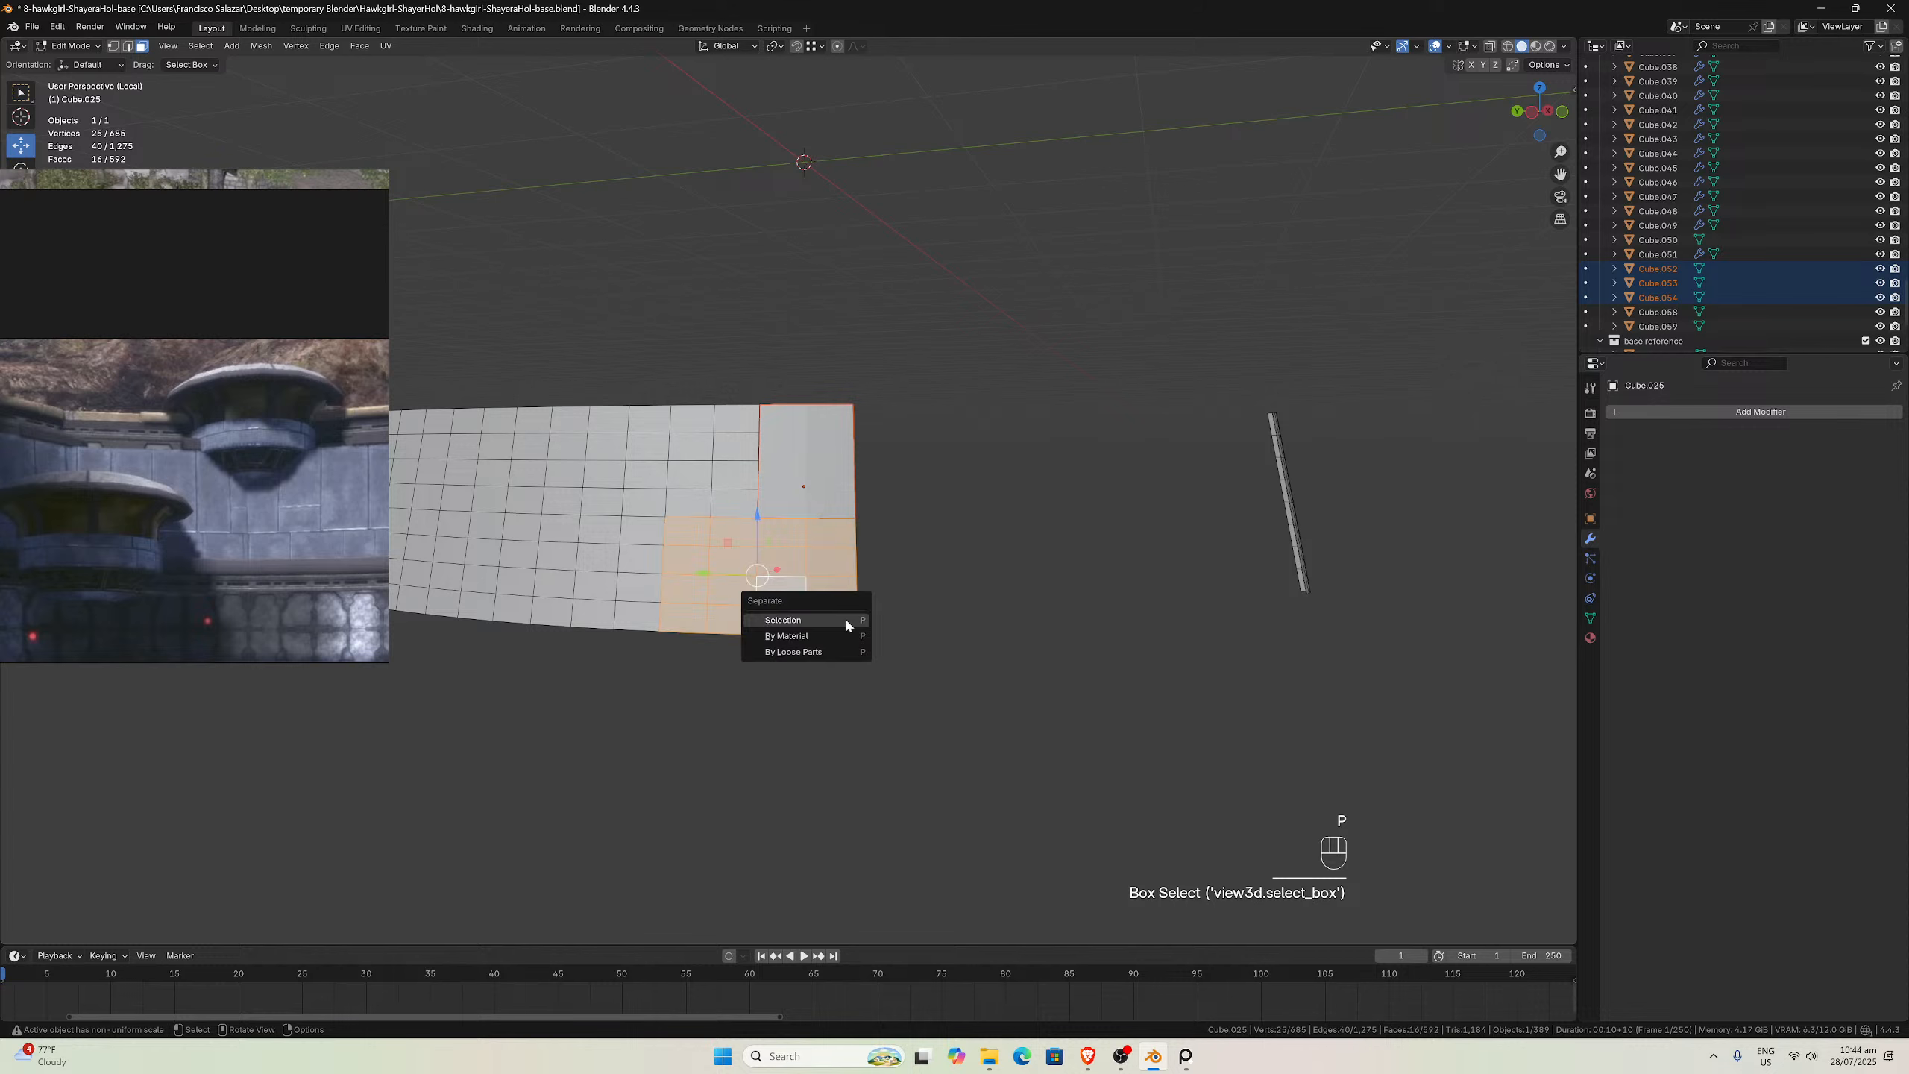
key(p)
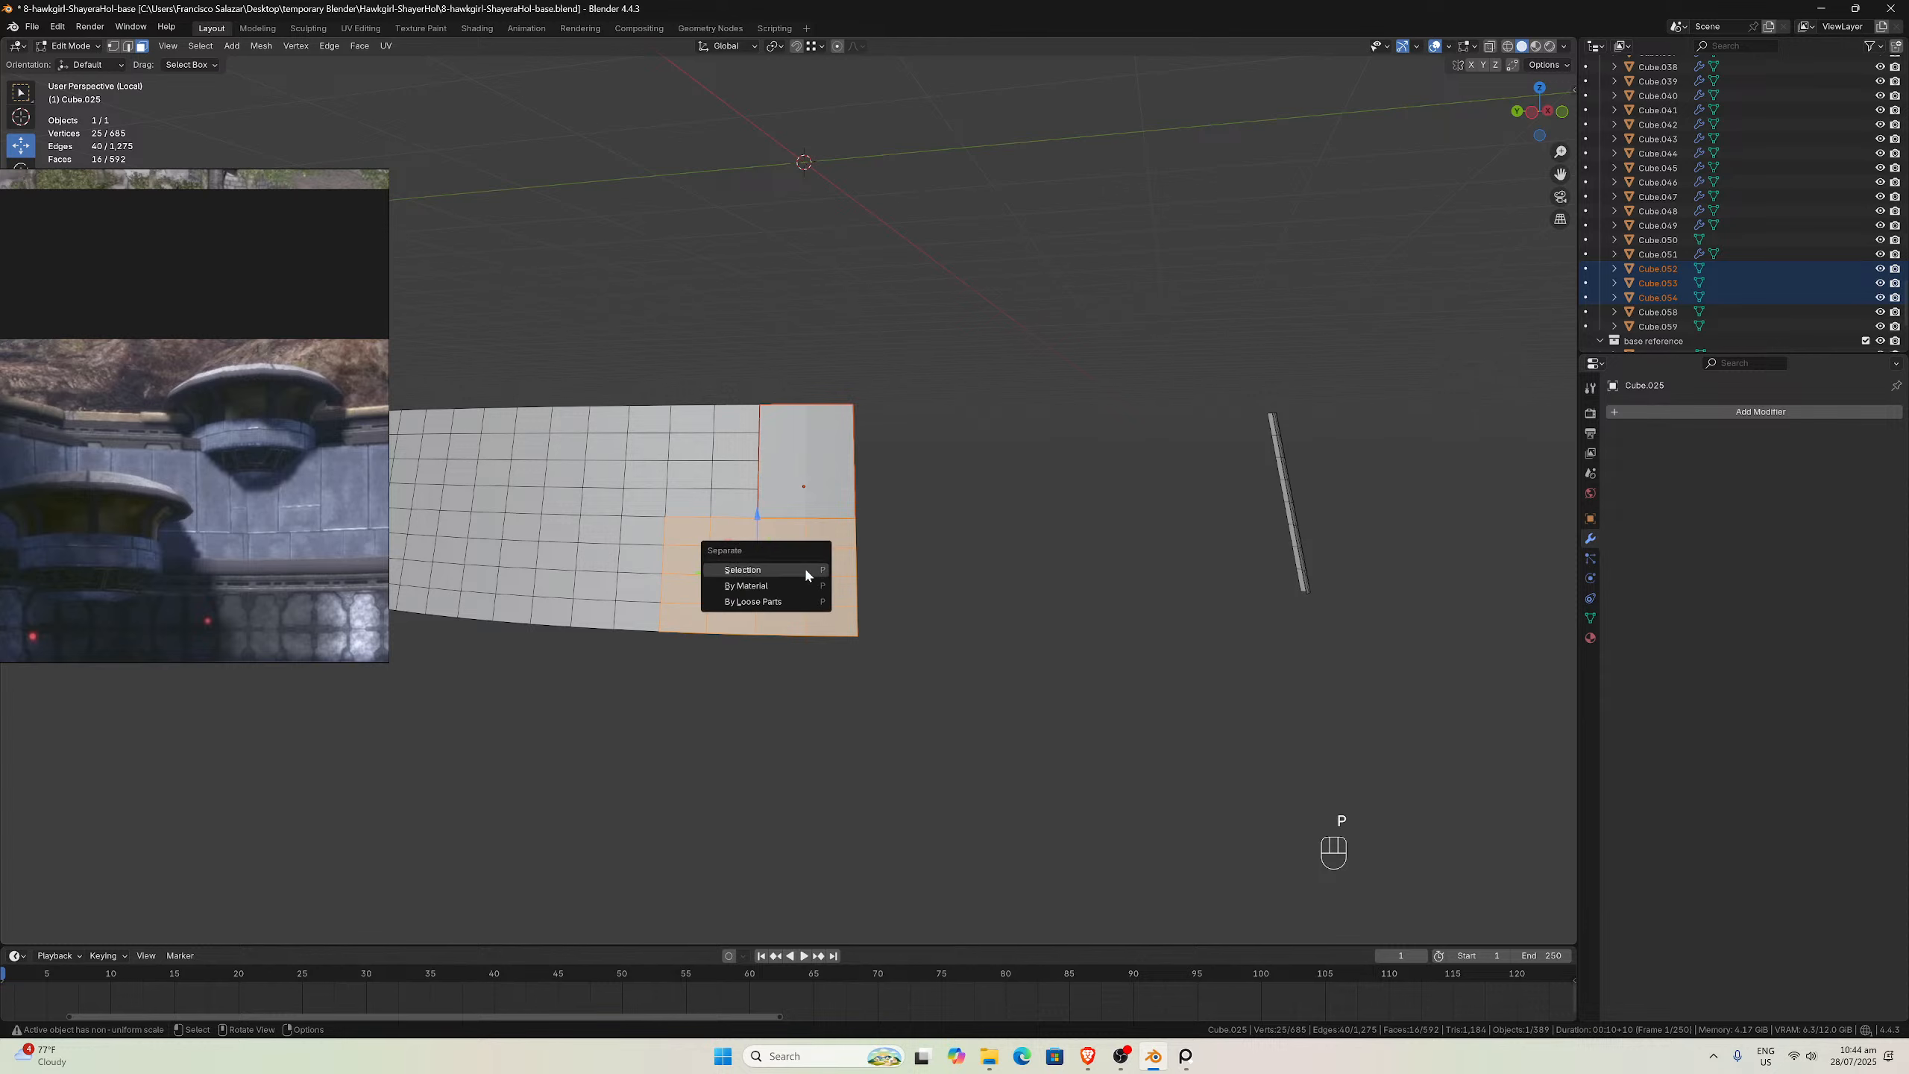
click(805, 567)
middle_drag(804, 566, 779, 480)
drag(820, 480, 863, 562)
key(p)
click(863, 559)
middle_drag(863, 560, 835, 554)
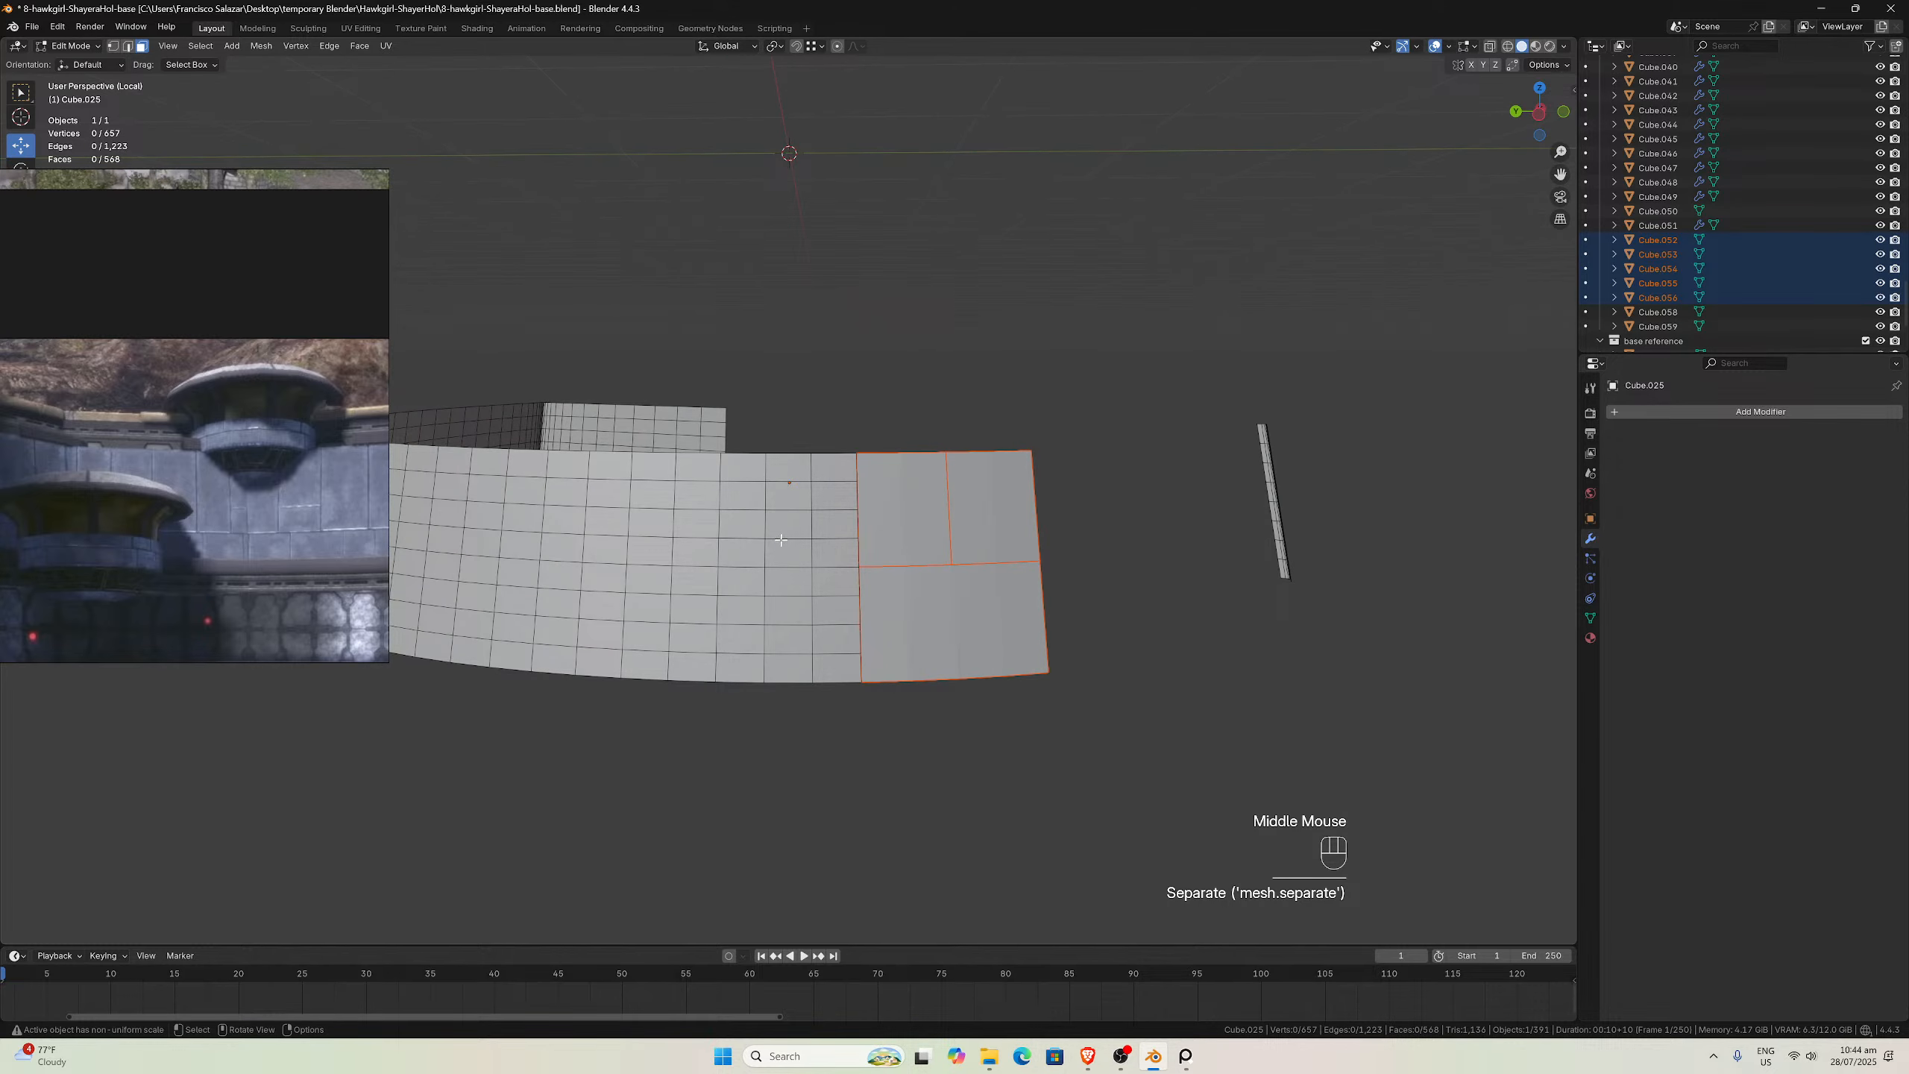
Separate the next lower two columns into a block 2 wide and 3 high and a 2 by 2 block beneath it
drag(781, 550, 829, 670)
key(p)
click(834, 616)
key(p)
click(828, 668)
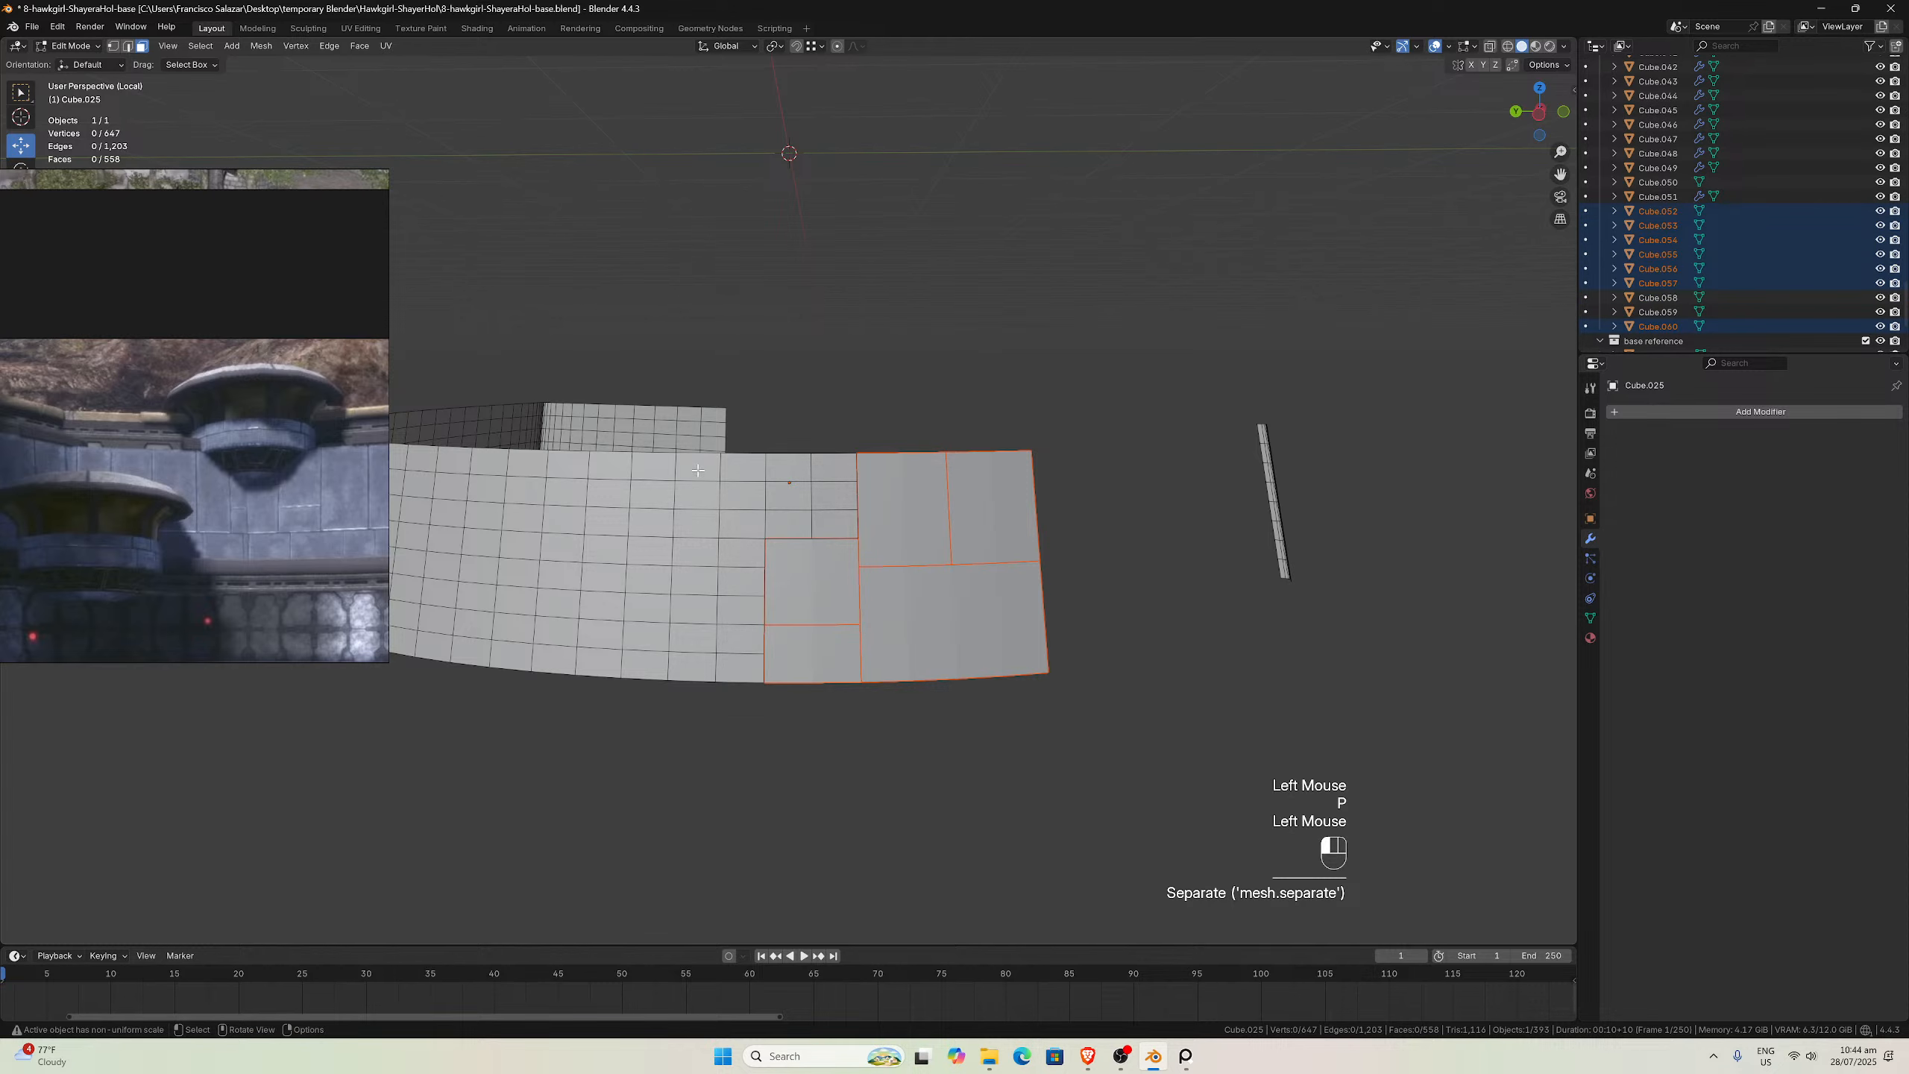
Separate a block 4 wide and 3 high along the wall's upper edge, and one 2 wide and 5 high beneath its far half
drag(697, 470, 818, 512)
key(p)
click(817, 513)
middle_drag(818, 513, 799, 543)
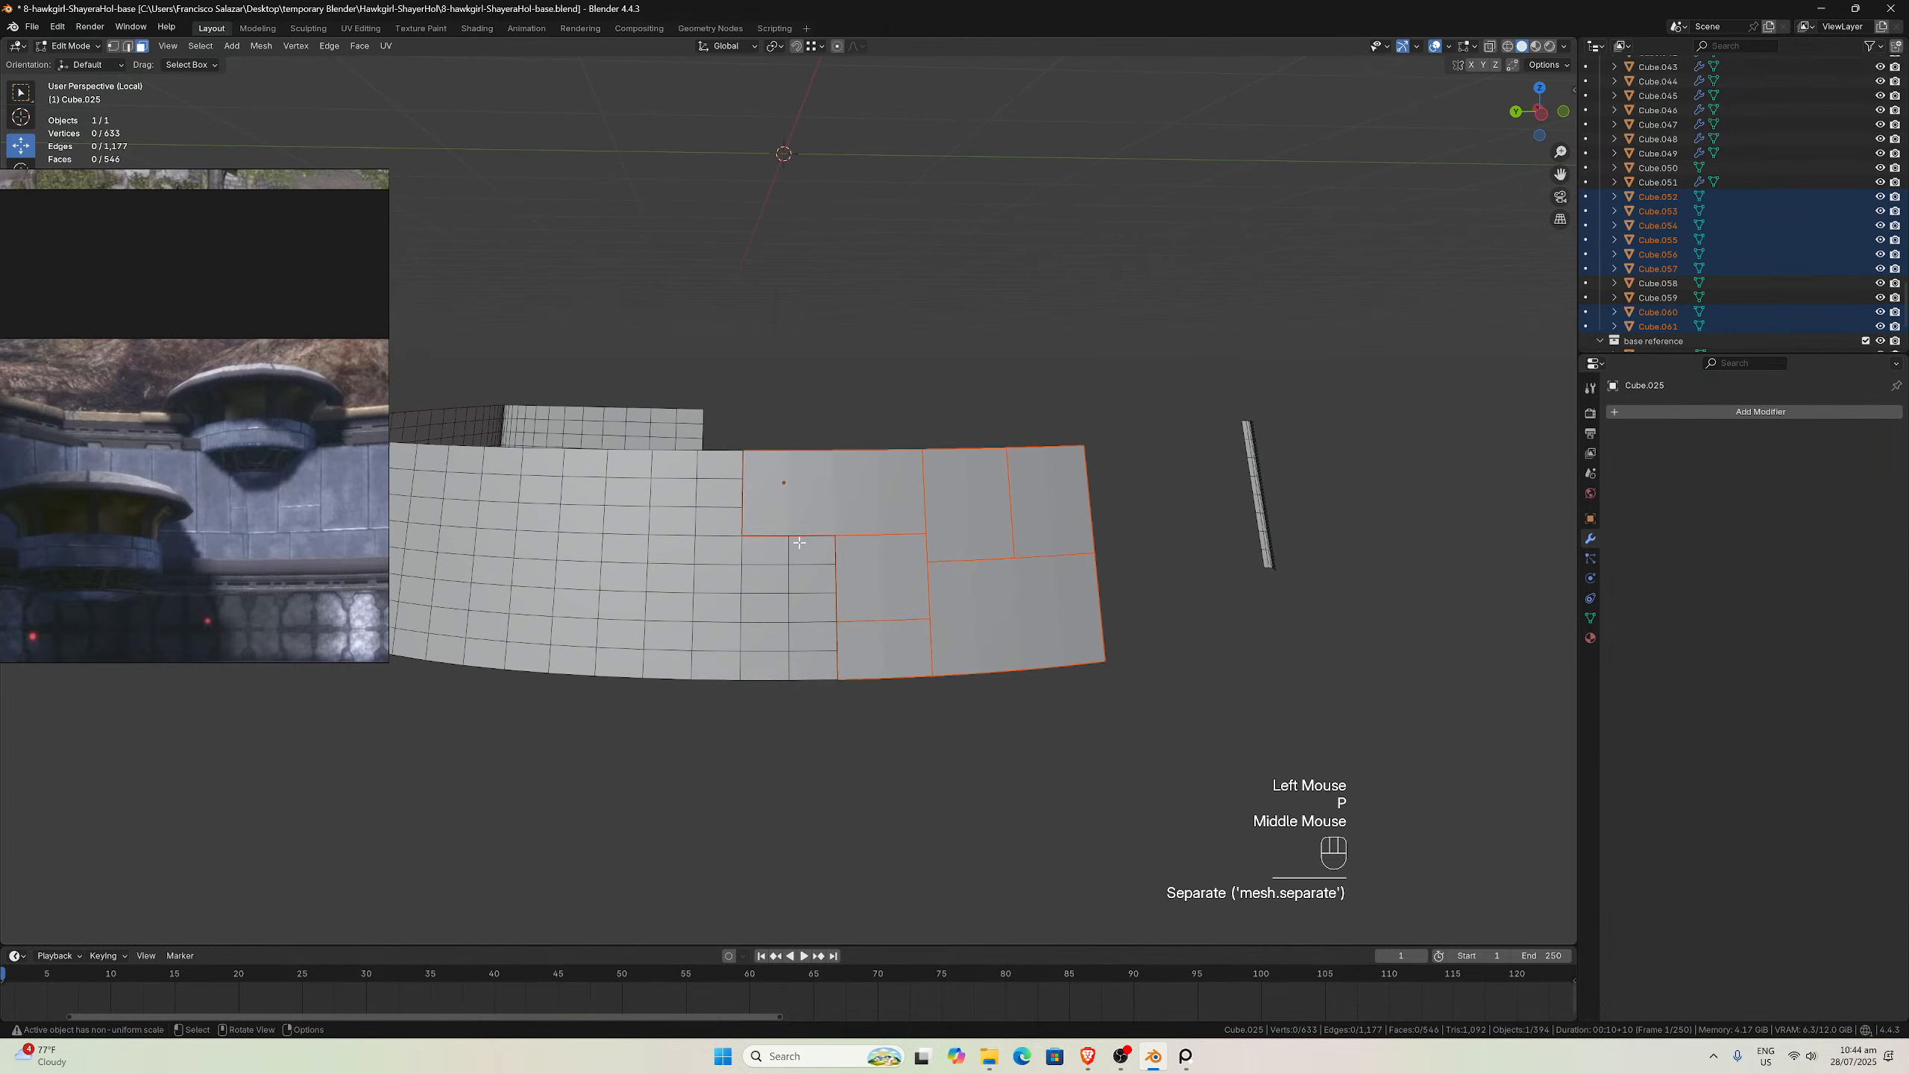
drag(771, 547, 805, 621)
key(p)
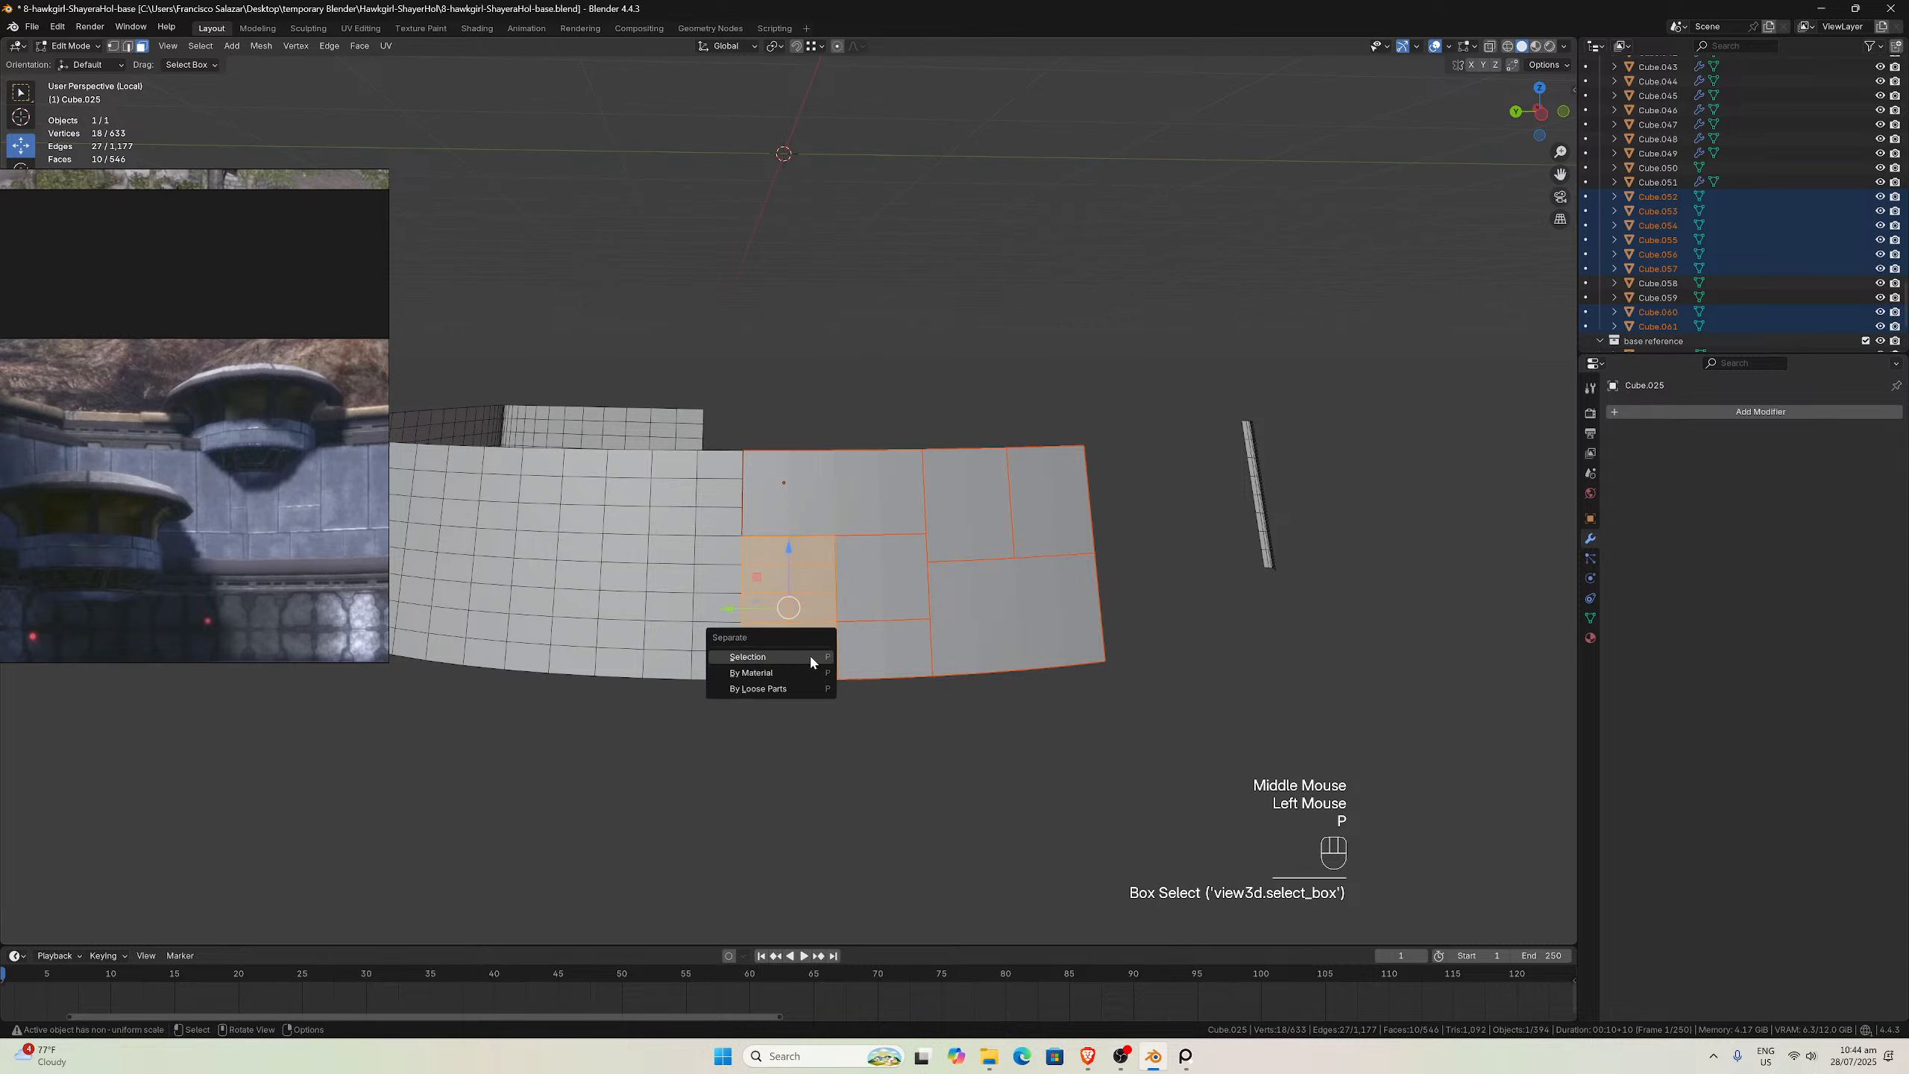
click(810, 661)
middle_drag(810, 661, 809, 611)
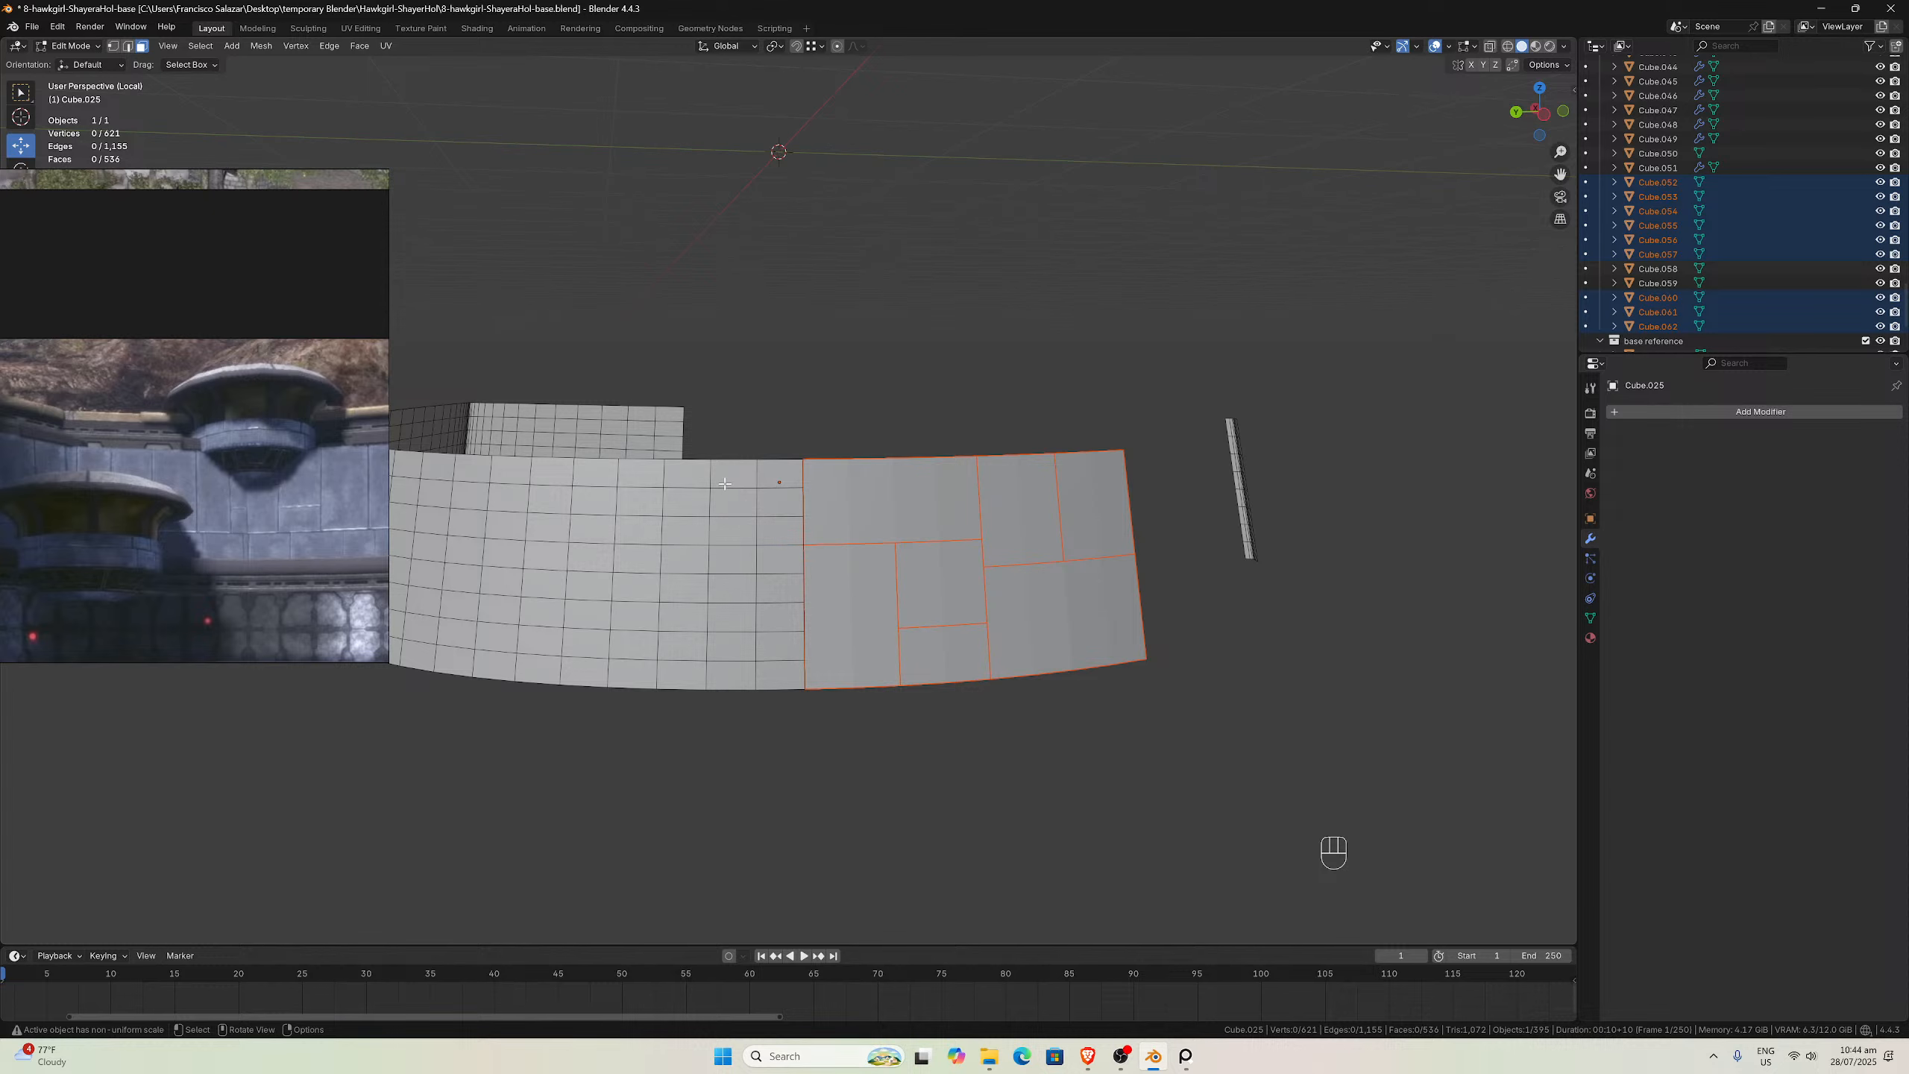
Separate the next block along the wall's upper edge, 2 faces wide and 4 high, into its own object
drag(725, 483, 781, 562)
key(p)
click(781, 562)
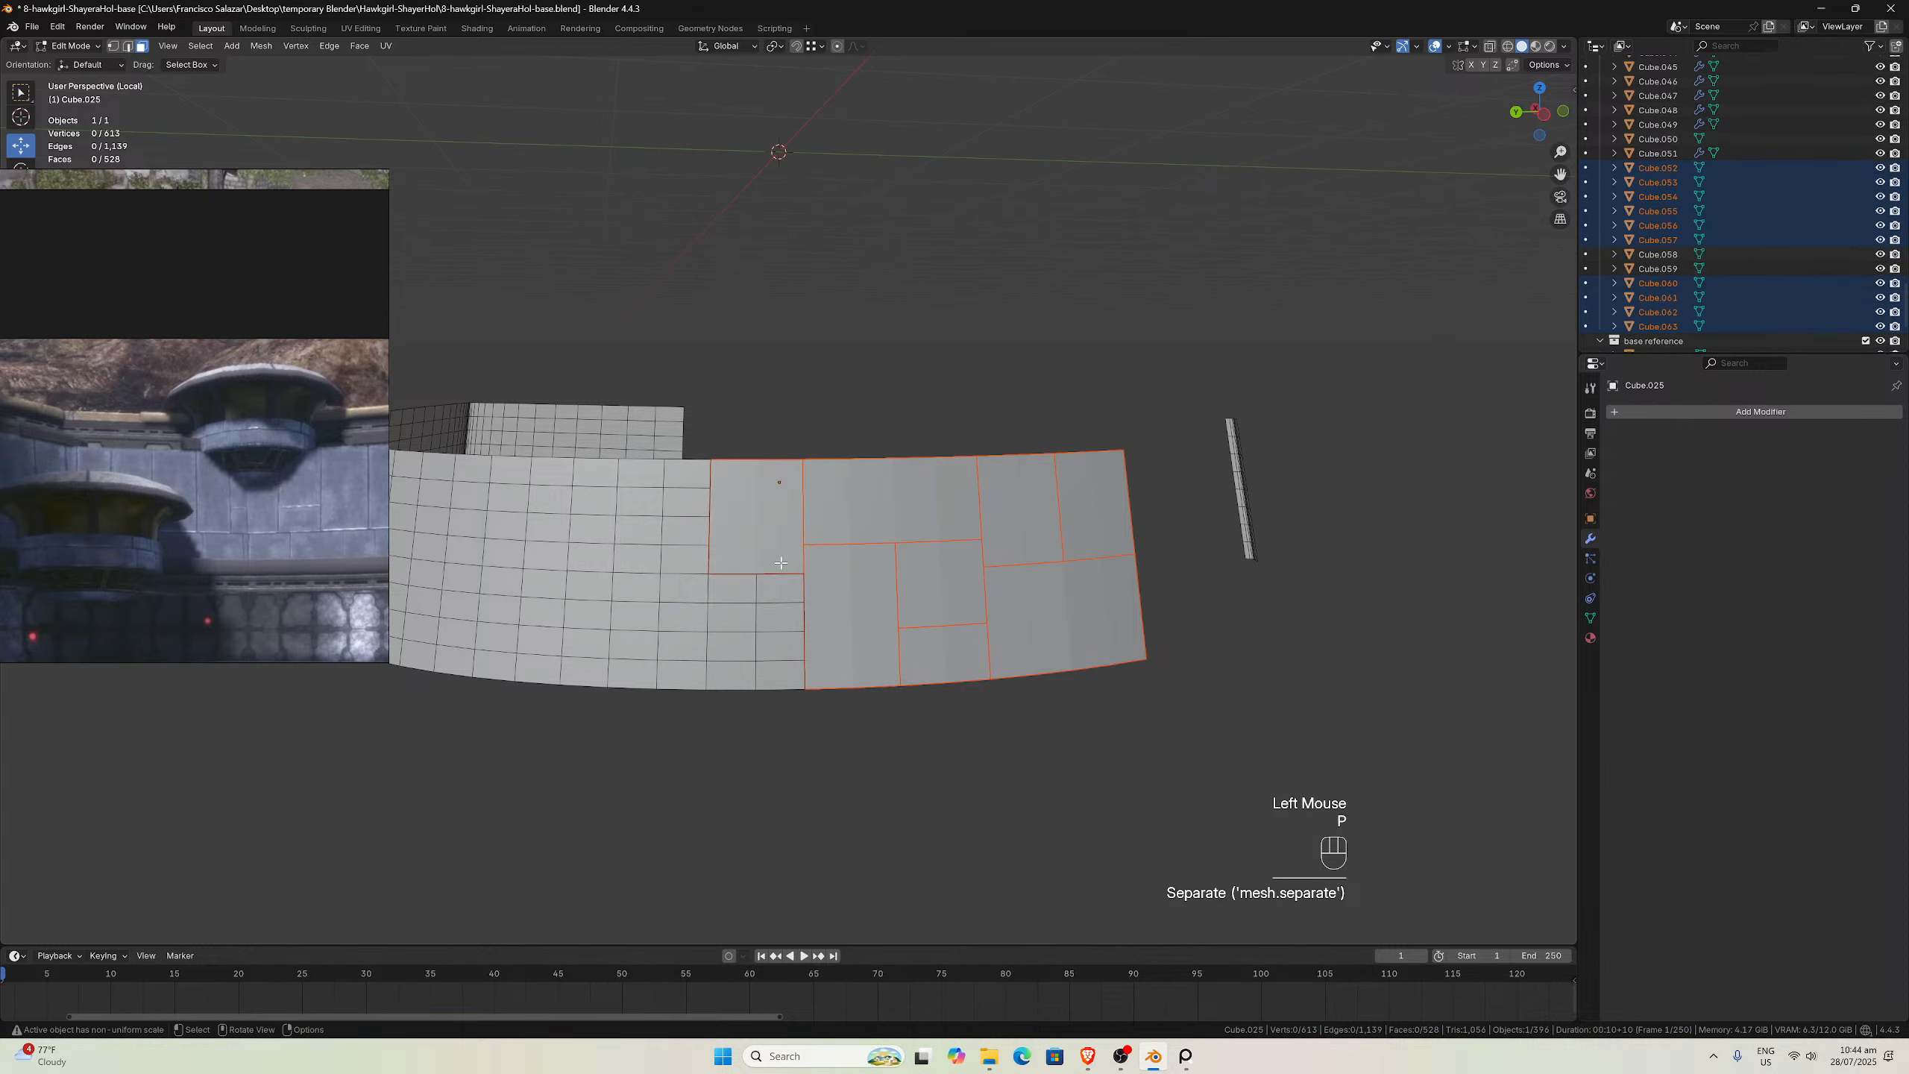
middle_drag(750, 577, 737, 579)
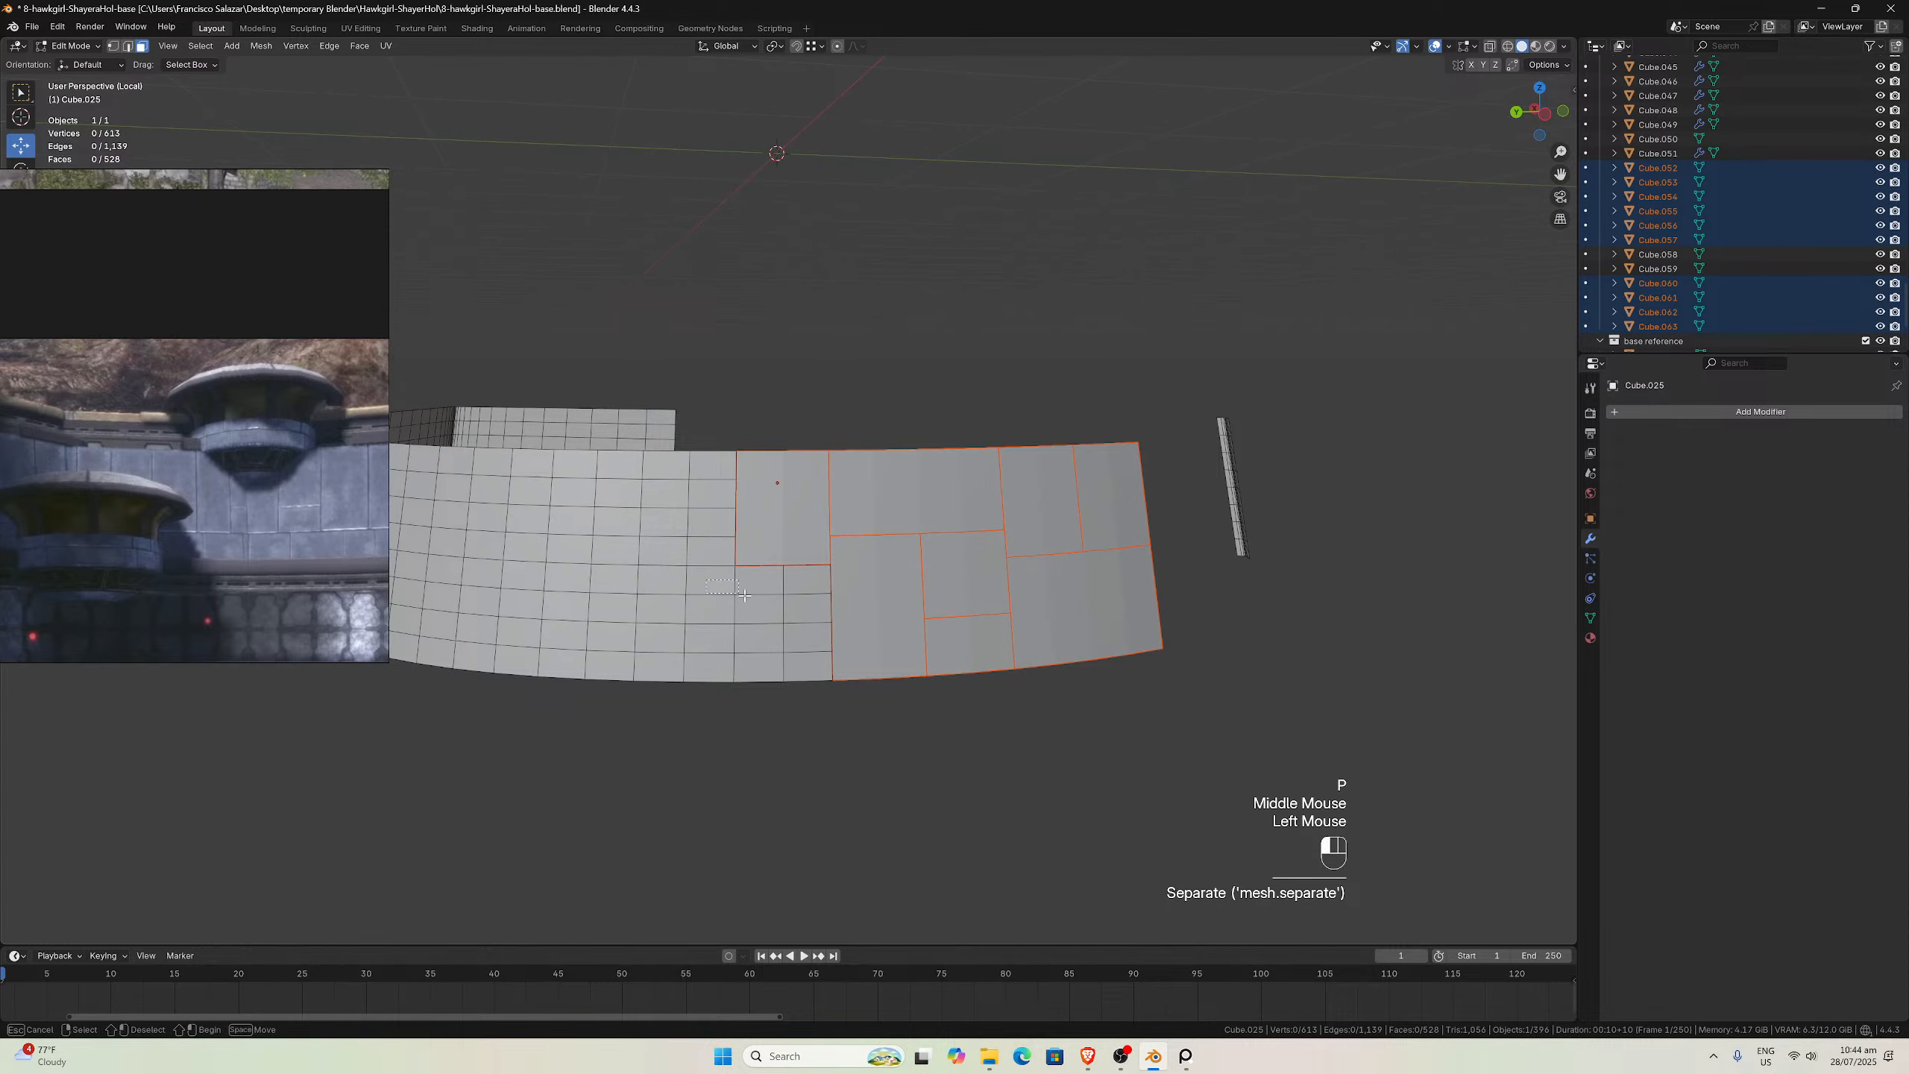
Separate a block 3 faces wide and 2 high beneath the last upper block, and a 2 by 2 block under it
drag(702, 571, 800, 665)
key(p)
click(816, 613)
key(p)
click(795, 662)
Separate the adjoining block 3 wide and 2 high along the wall's lower edge, and one 3 wide and 4 high along the upper edge
middle_drag(768, 651, 756, 639)
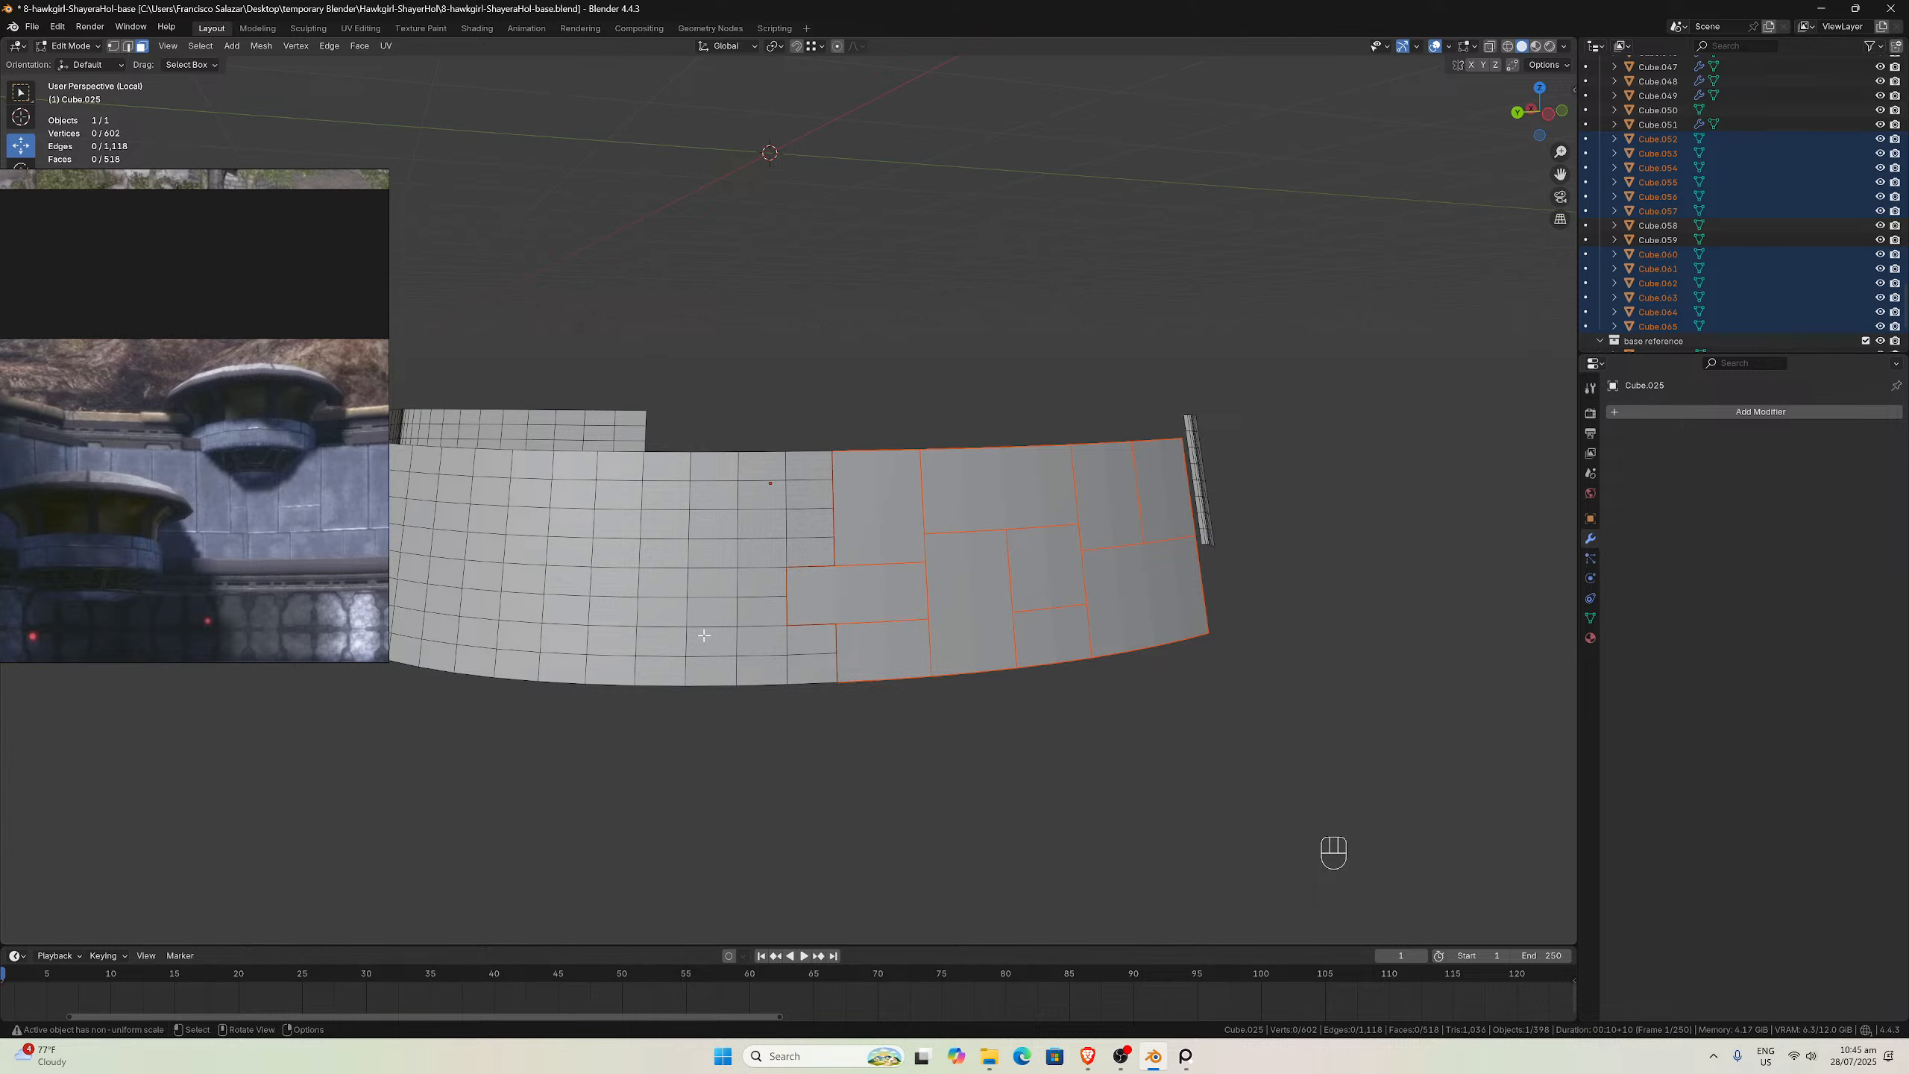
drag(703, 635, 808, 660)
key(p)
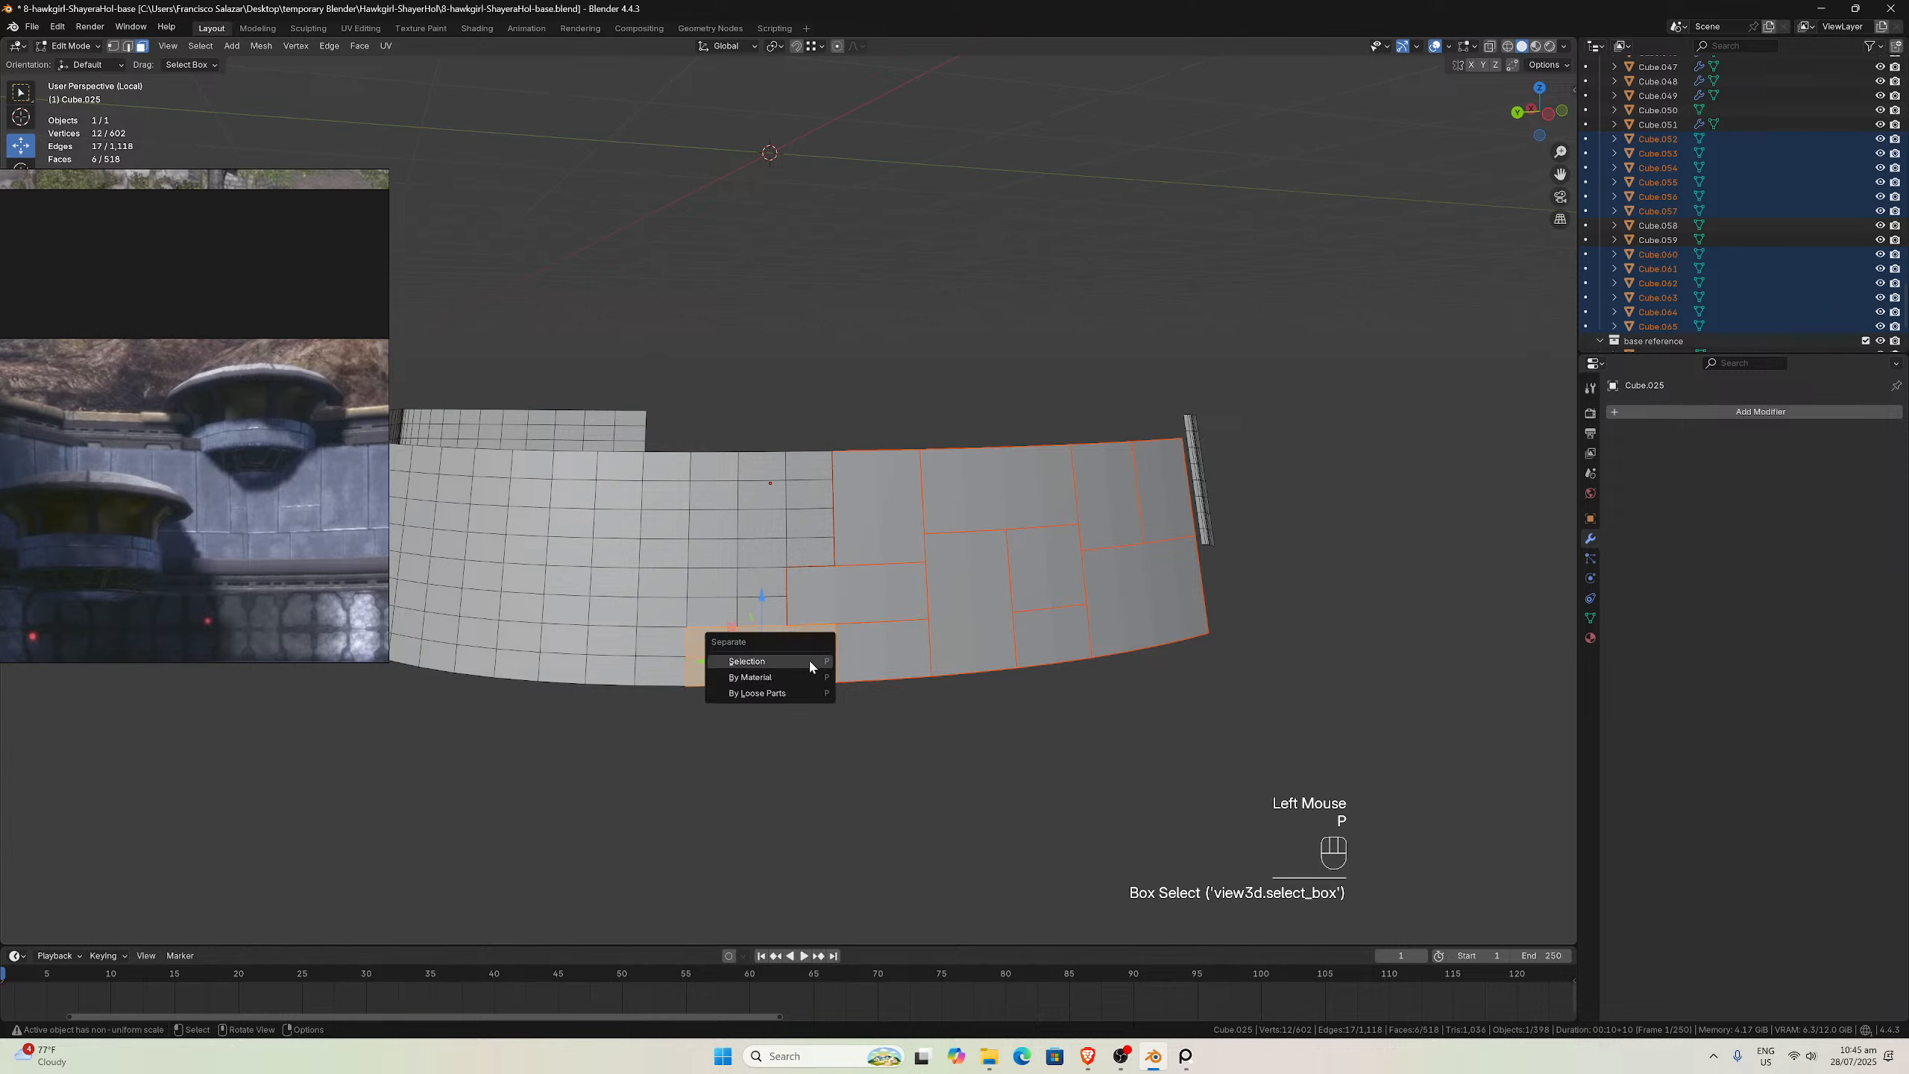
click(808, 657)
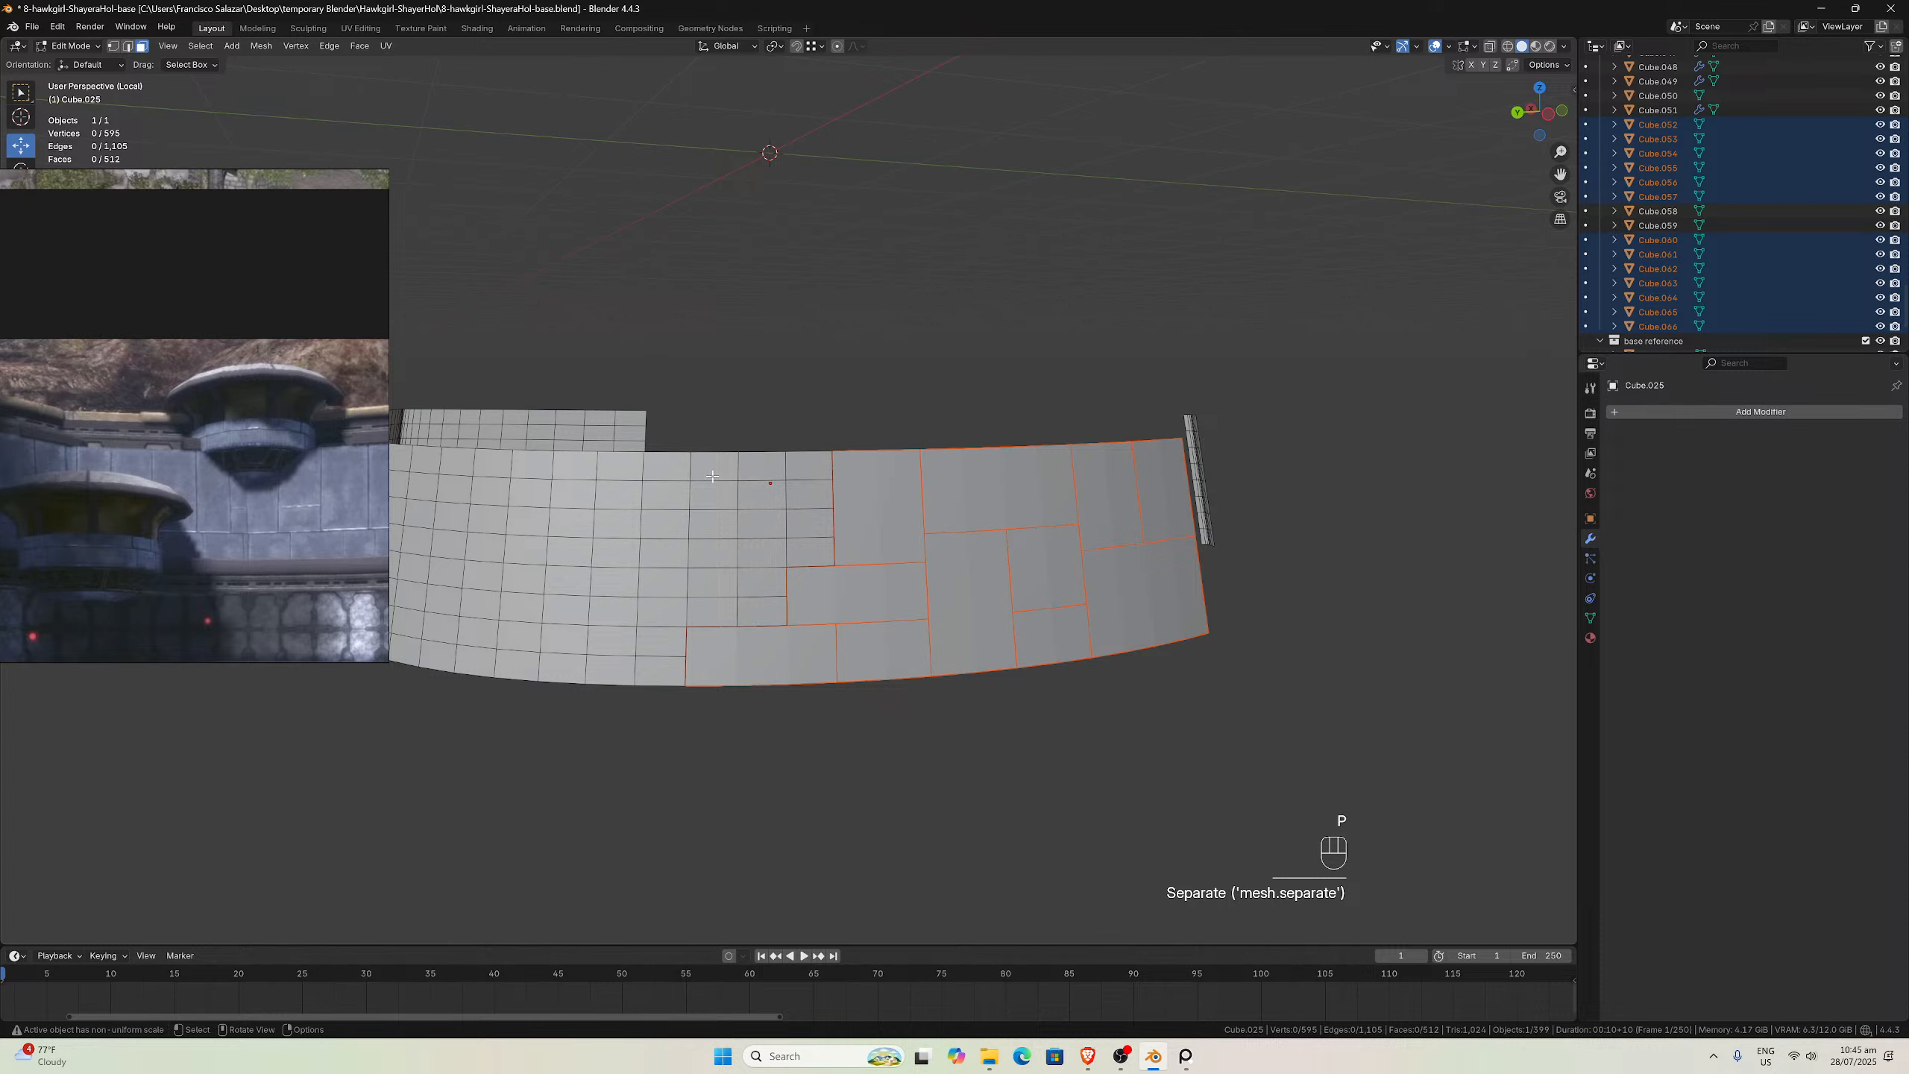
drag(710, 476, 810, 553)
key(p)
click(810, 553)
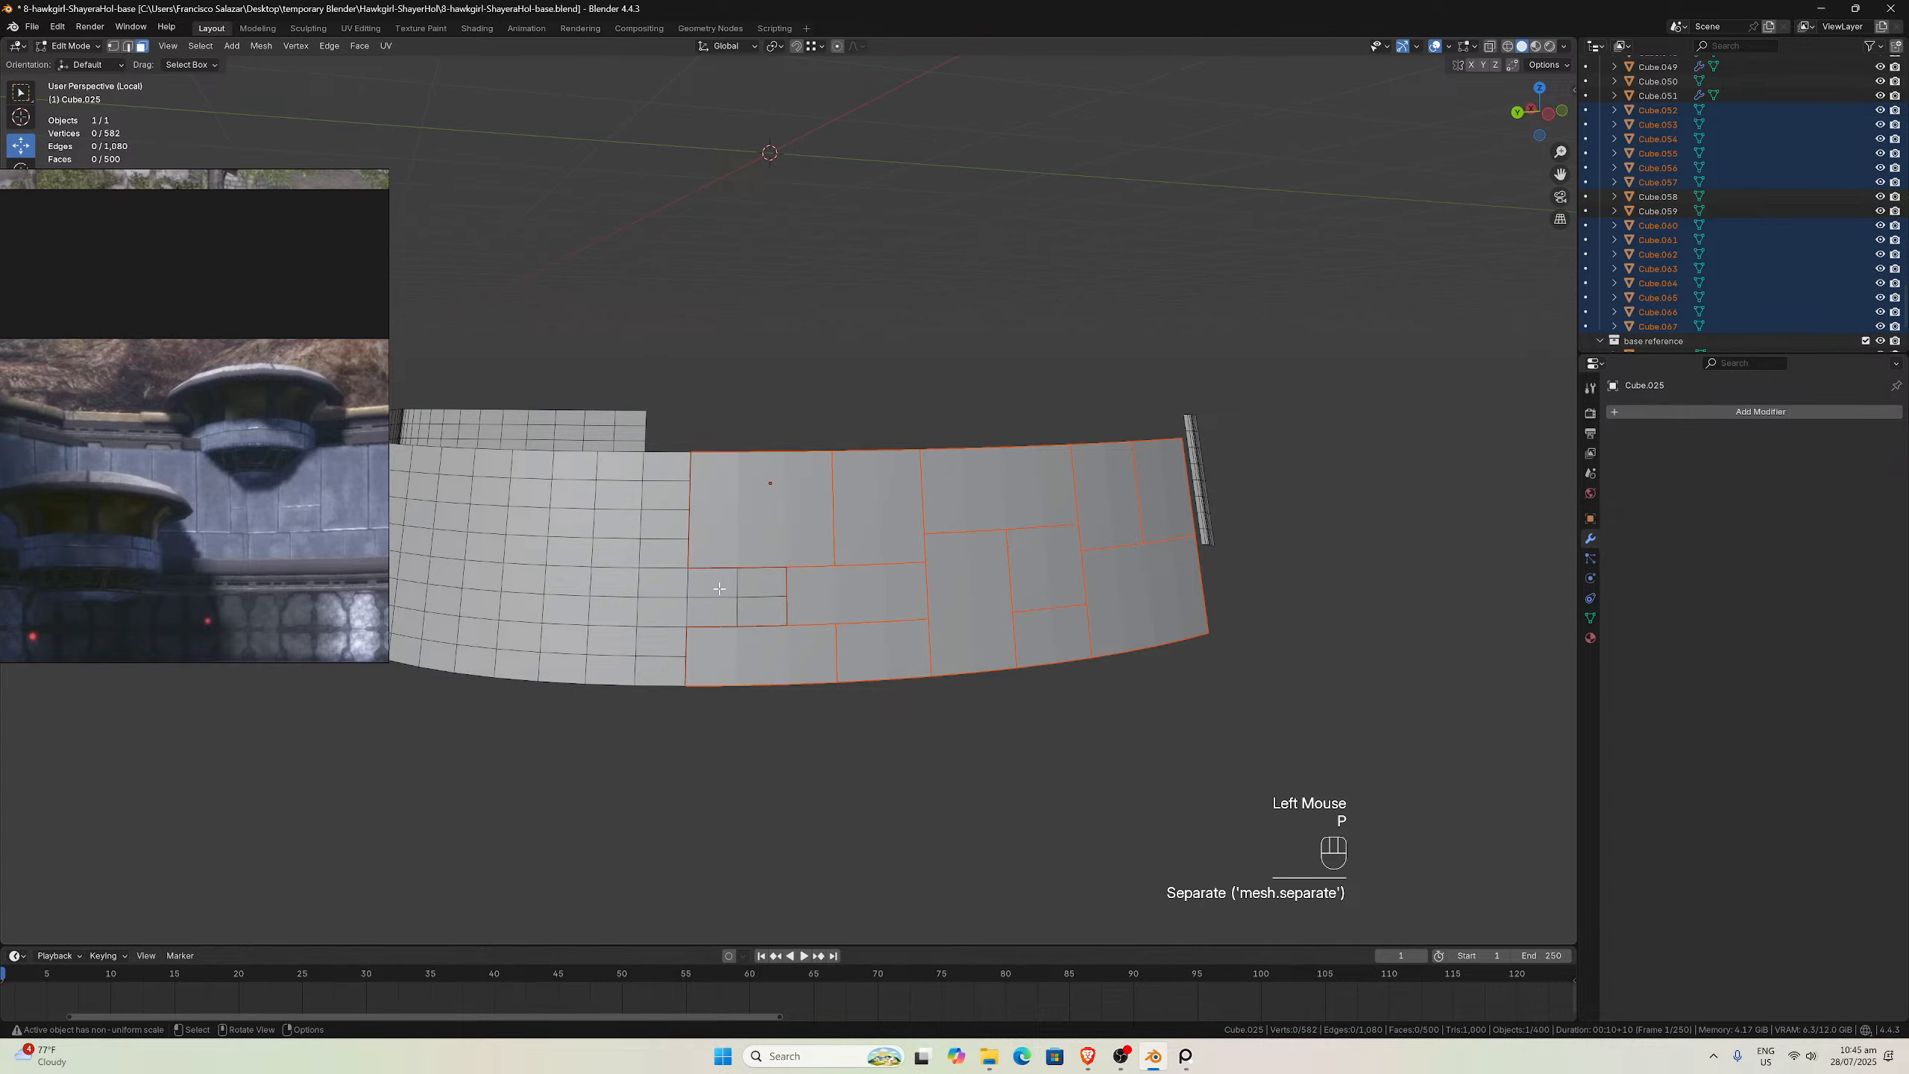
Separate the 2 by 2 faces left between the upper and lower blocks into their own object
drag(704, 585, 757, 608)
key(p)
click(756, 606)
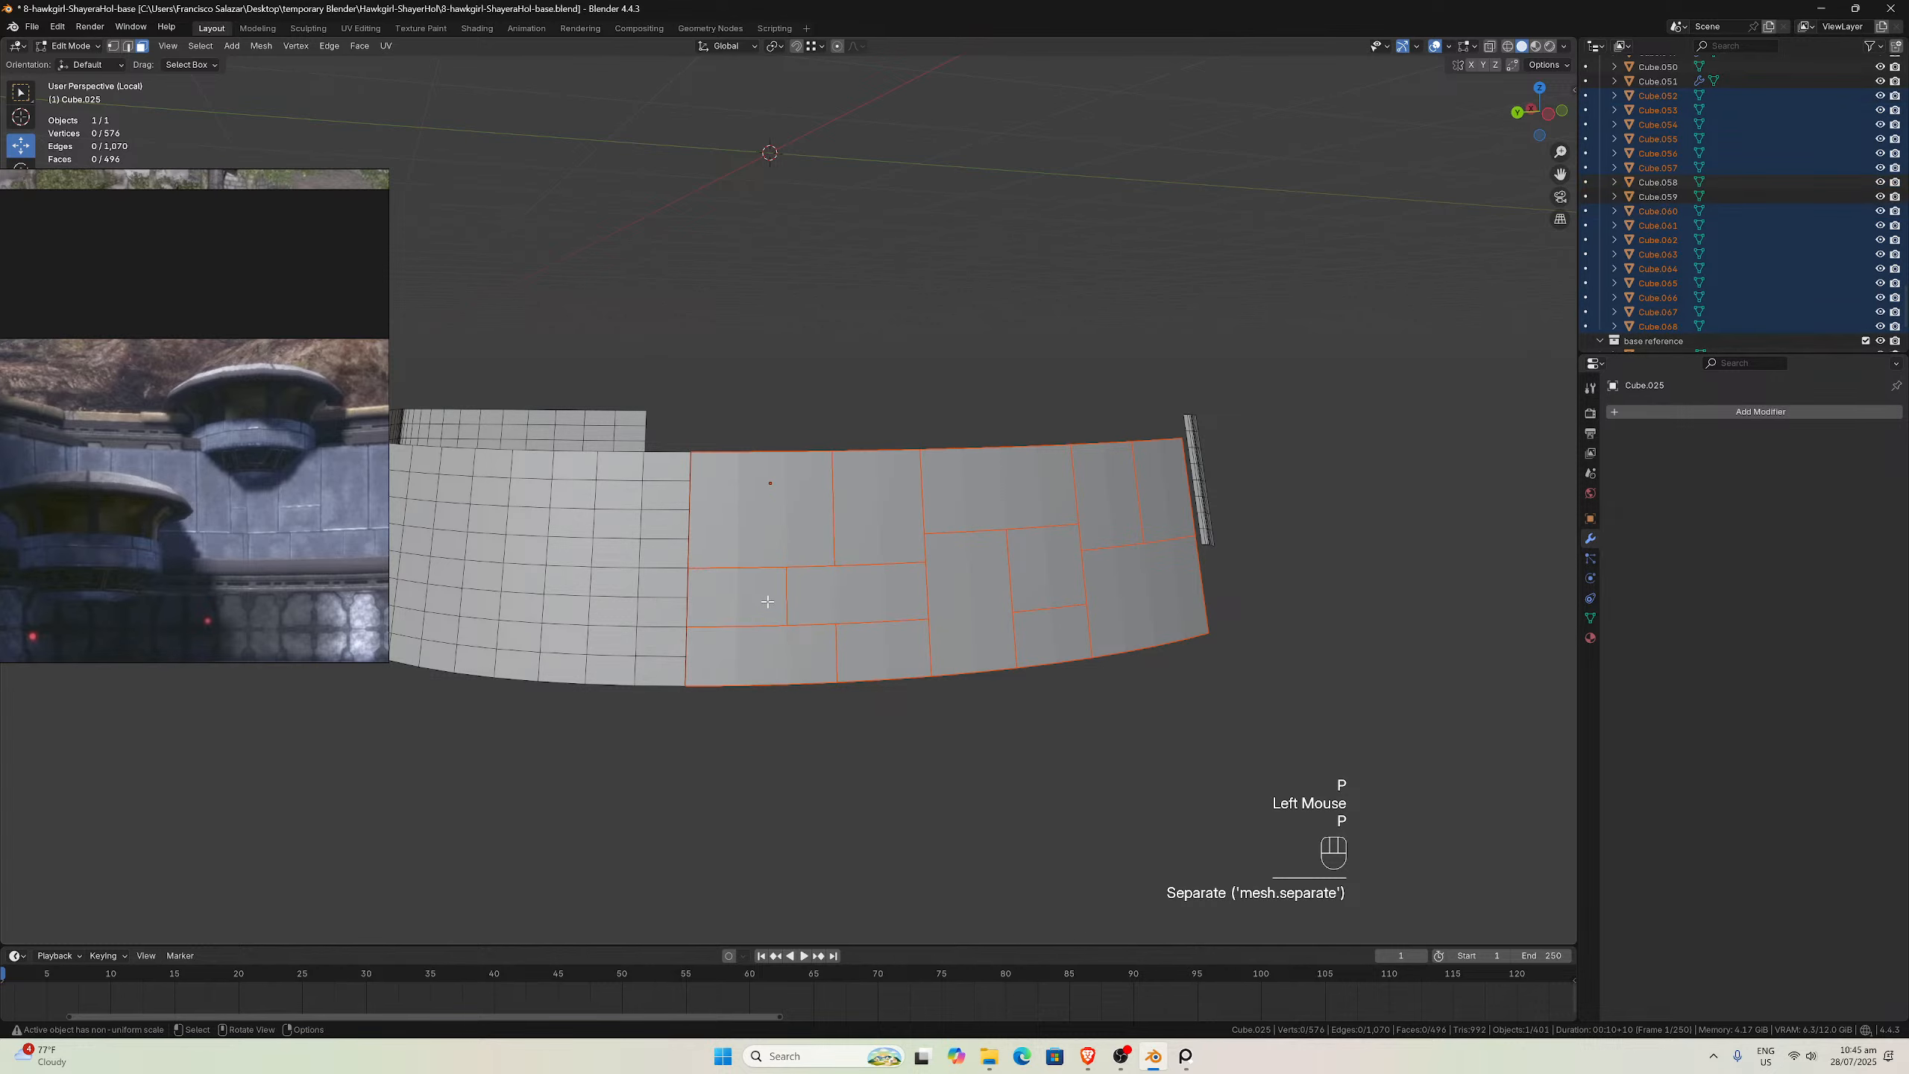
Examine the separated blocks on the complete statue base and compare their layout with the stone wall in the reference image
middle_drag(756, 606, 784, 586)
drag(1560, 175, 1560, 176)
middle_drag(1177, 380, 1087, 427)
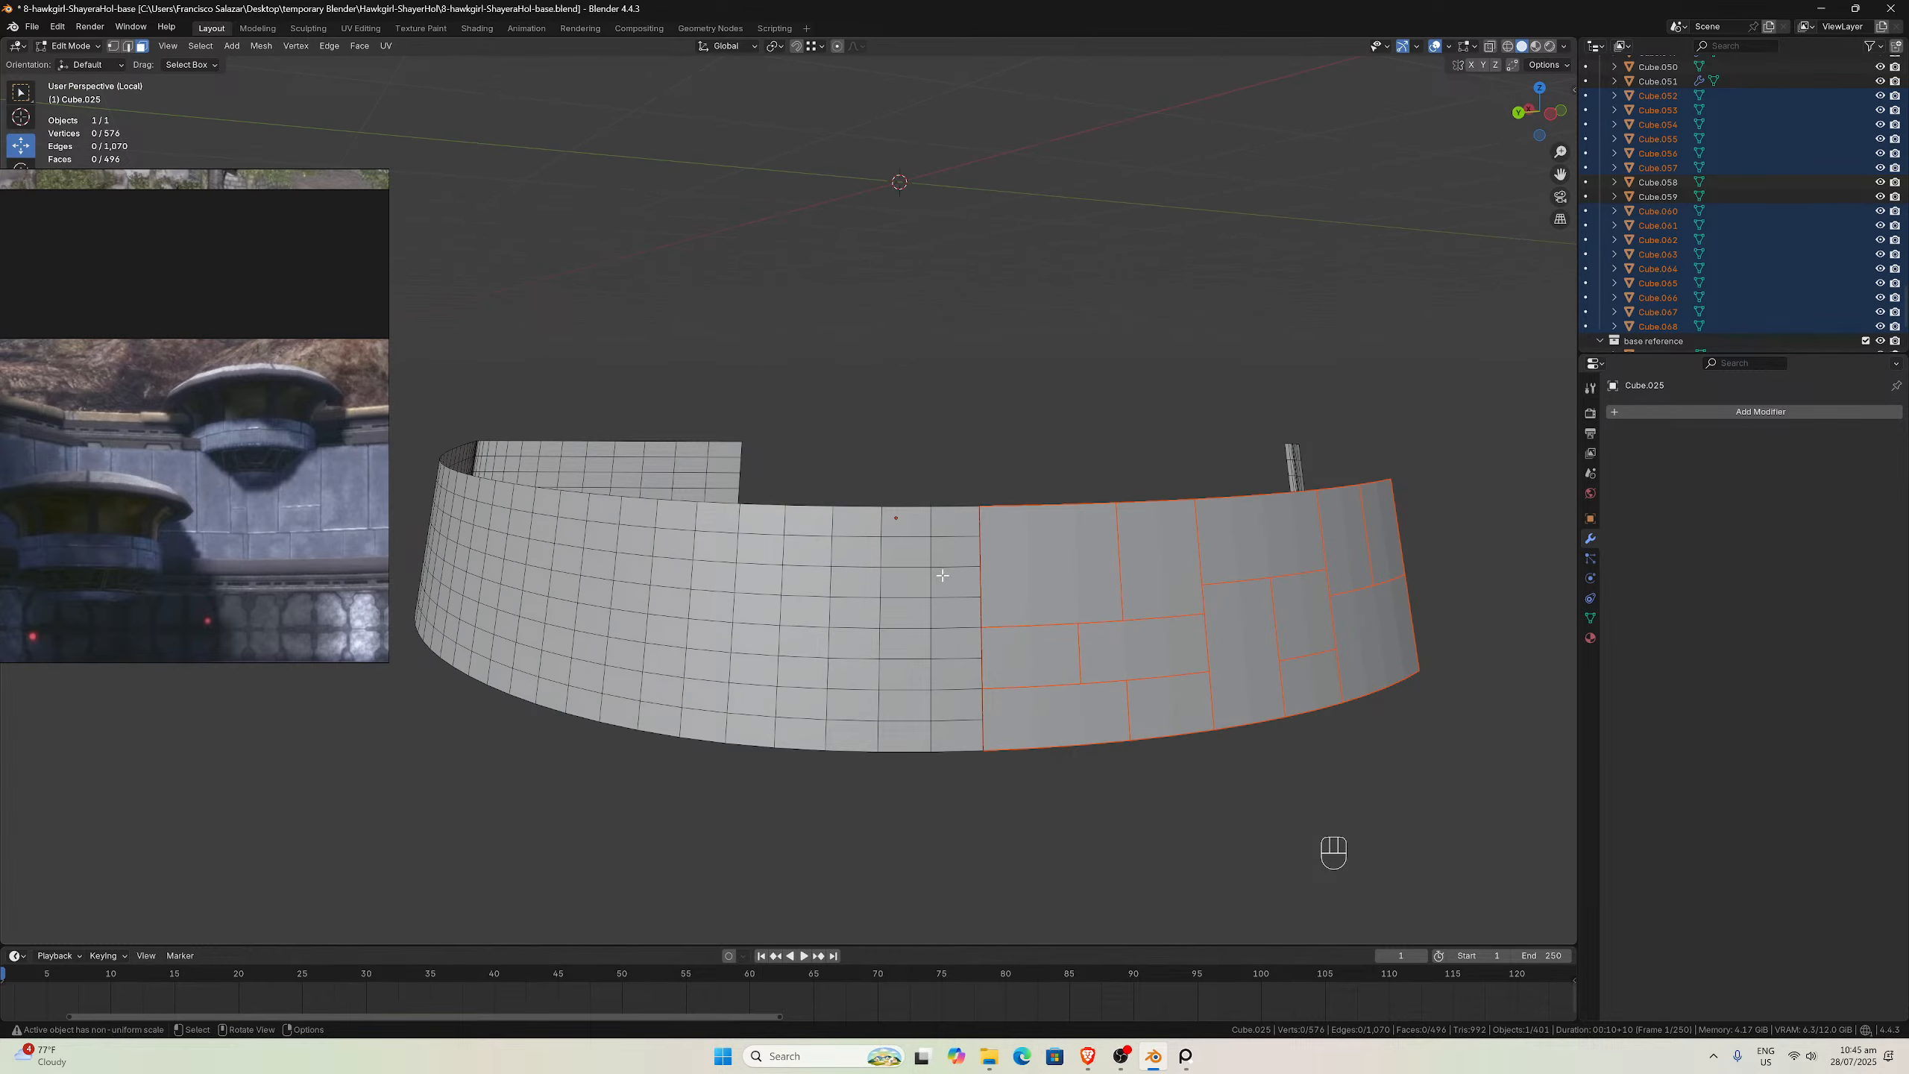
key(slash)
scroll(1017, 561, down, 2)
scroll(977, 572, down, 3)
middle_drag(1017, 561, 940, 556)
scroll(1026, 550, up, 3)
scroll(940, 557, up, 2)
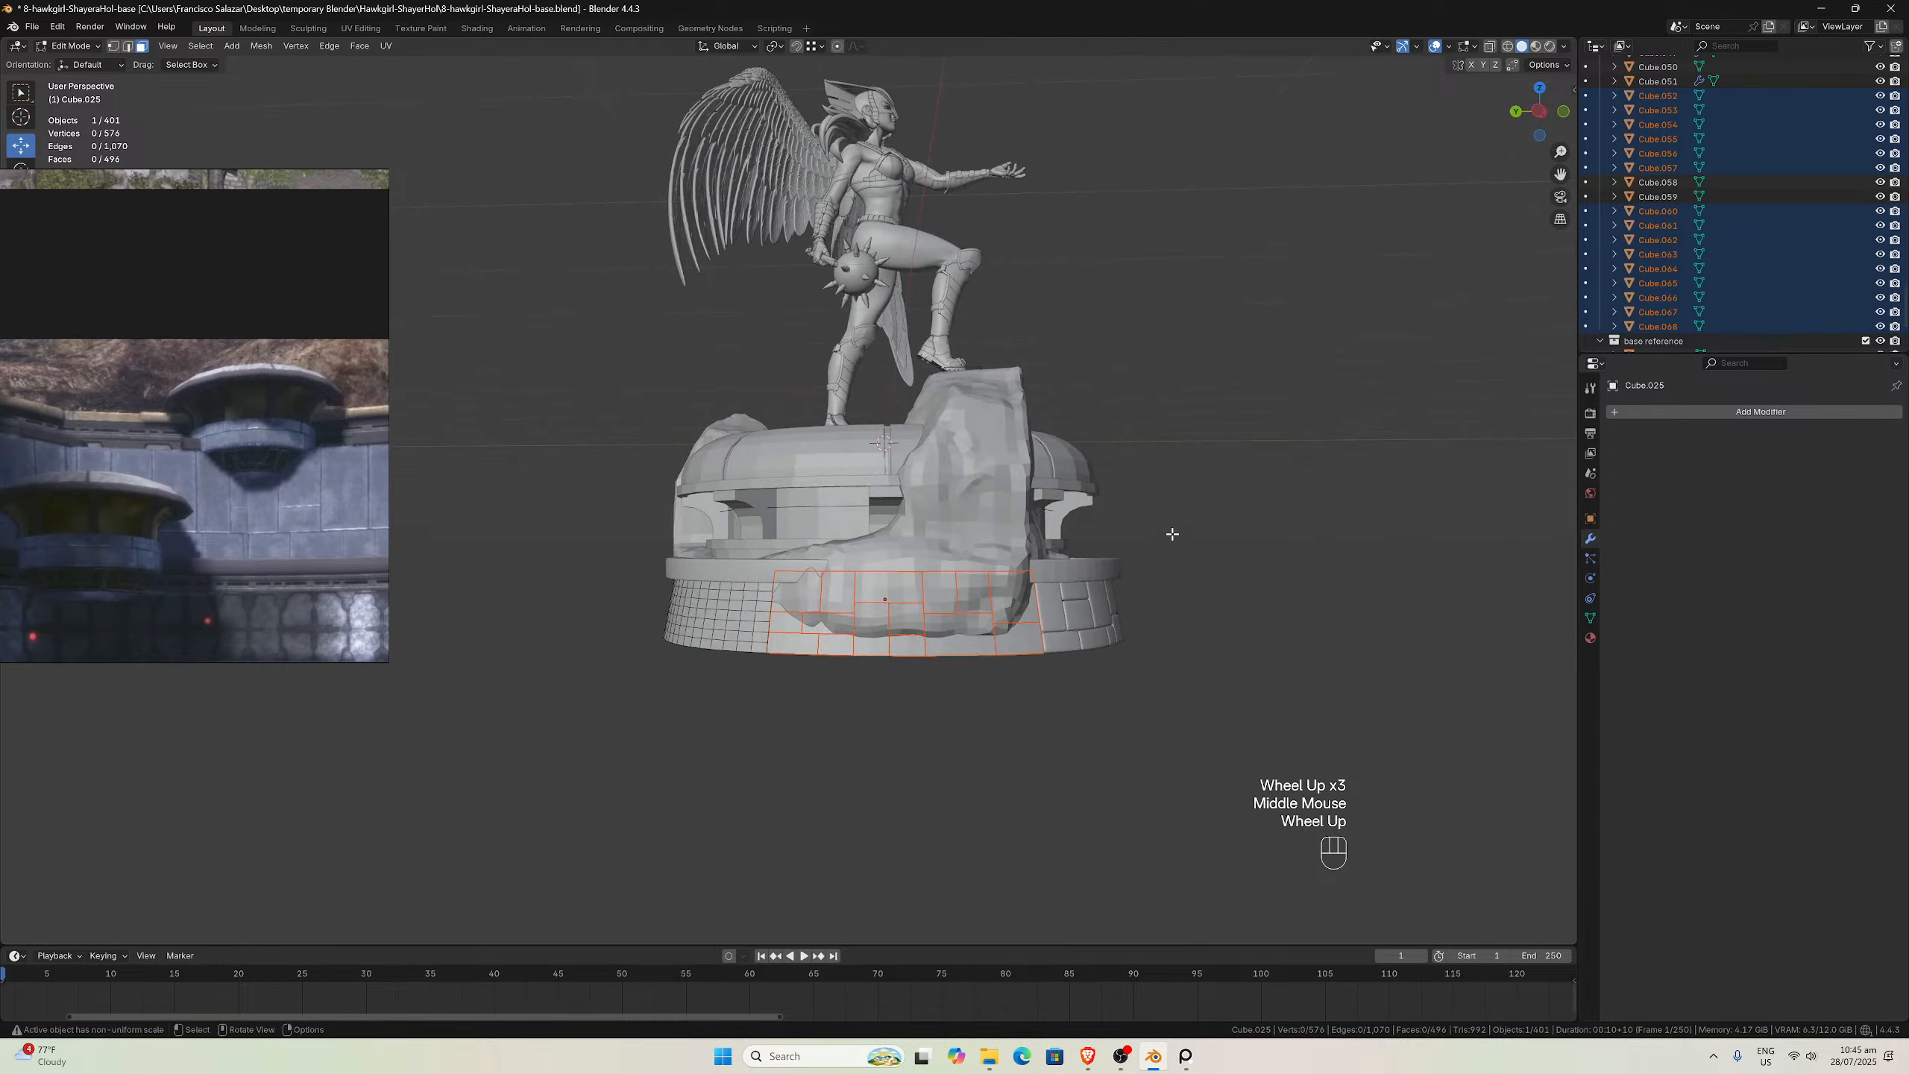
scroll(271, 511, up, 3)
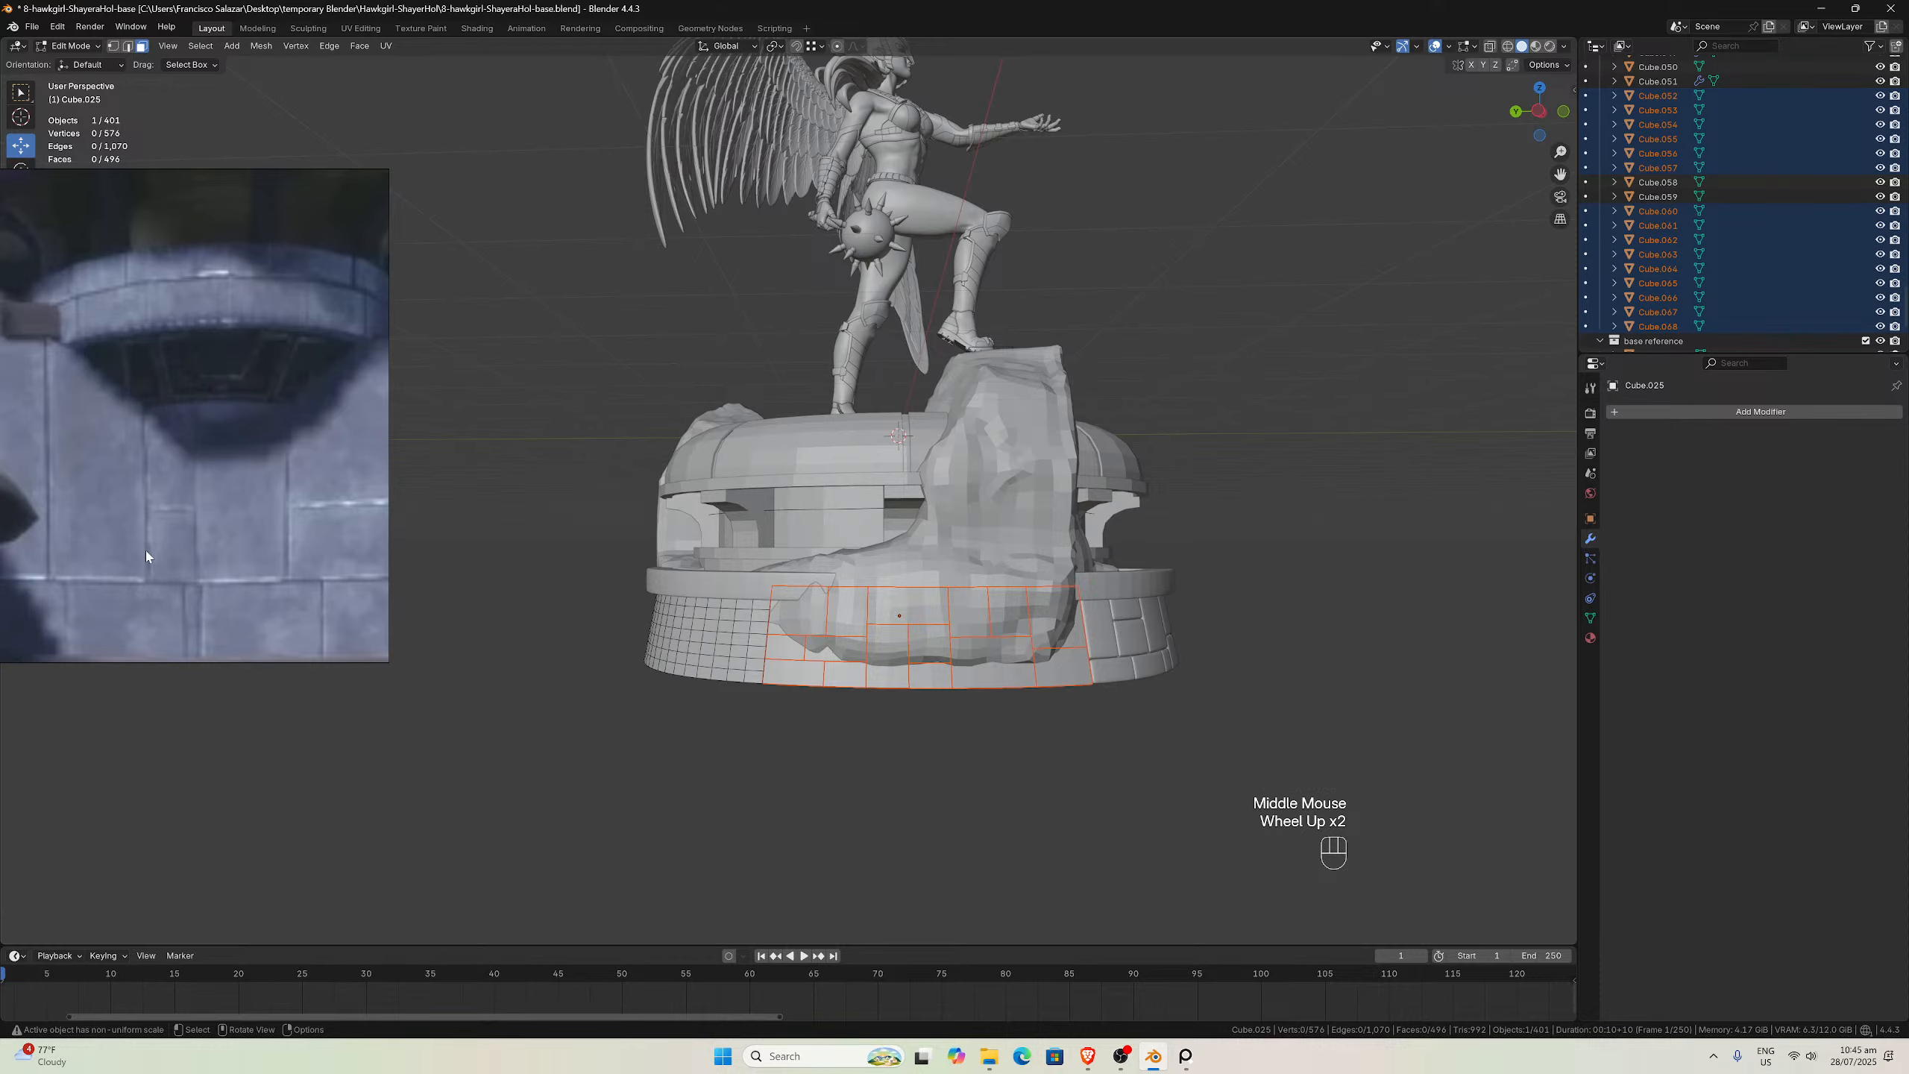
scroll(310, 537, down, 3)
middle_drag(827, 579, 699, 647)
scroll(697, 677, up, 3)
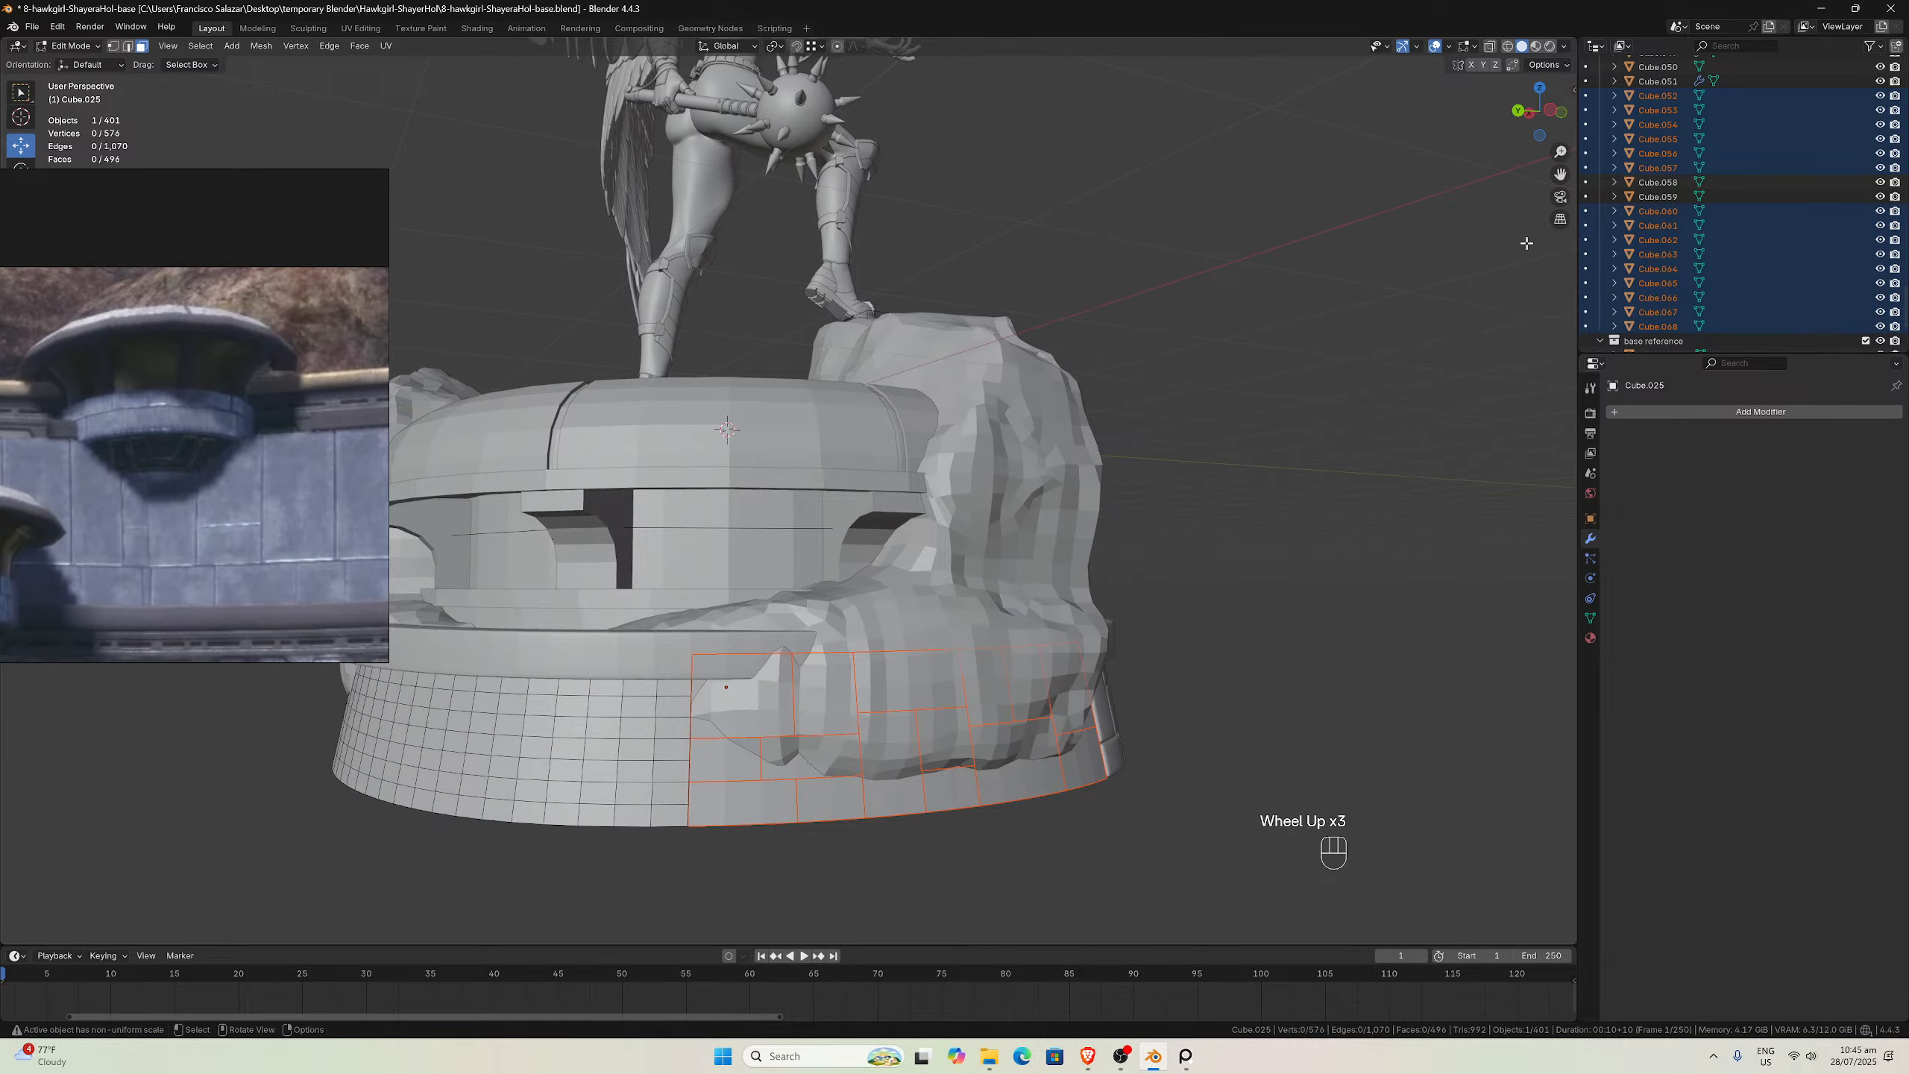
drag(1561, 174, 1351, 234)
key(KP_Divide)
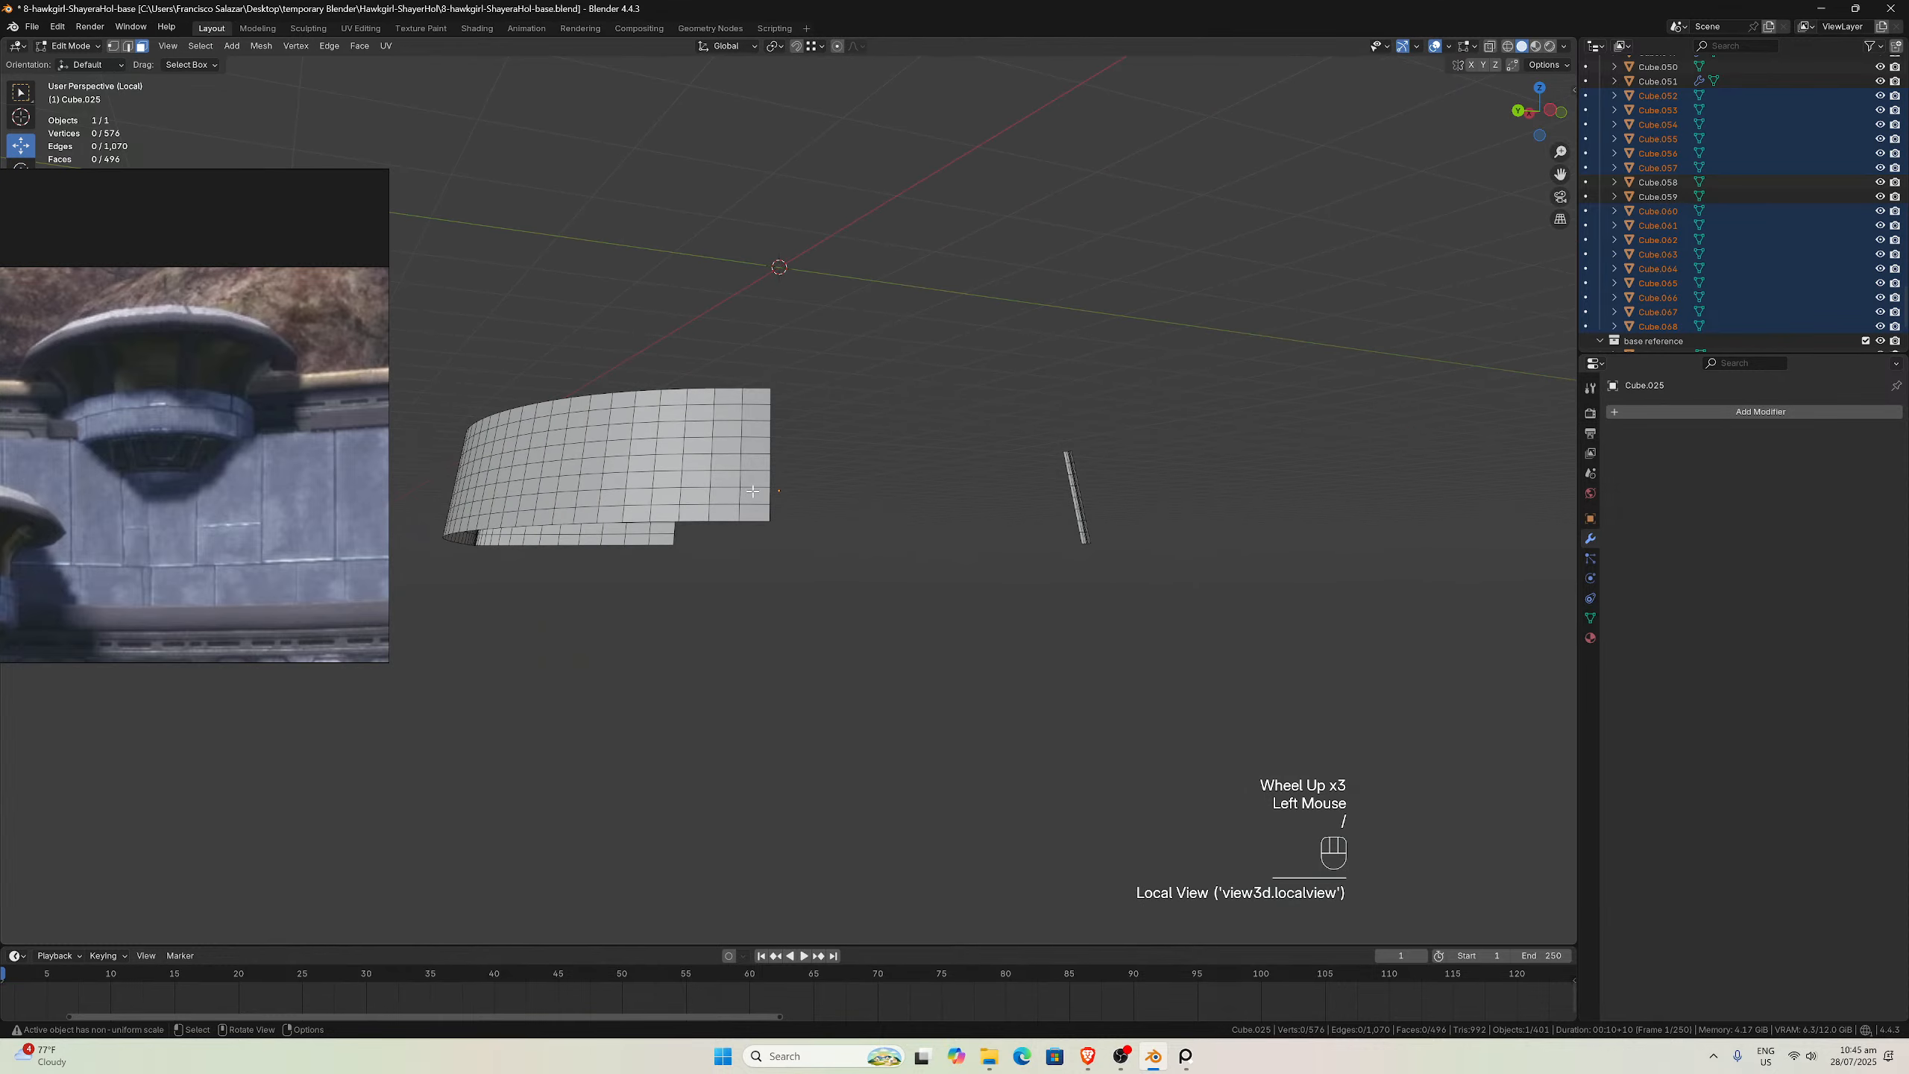
middle_drag(752, 497, 728, 514)
scroll(733, 508, up, 2)
key(KP_Divide)
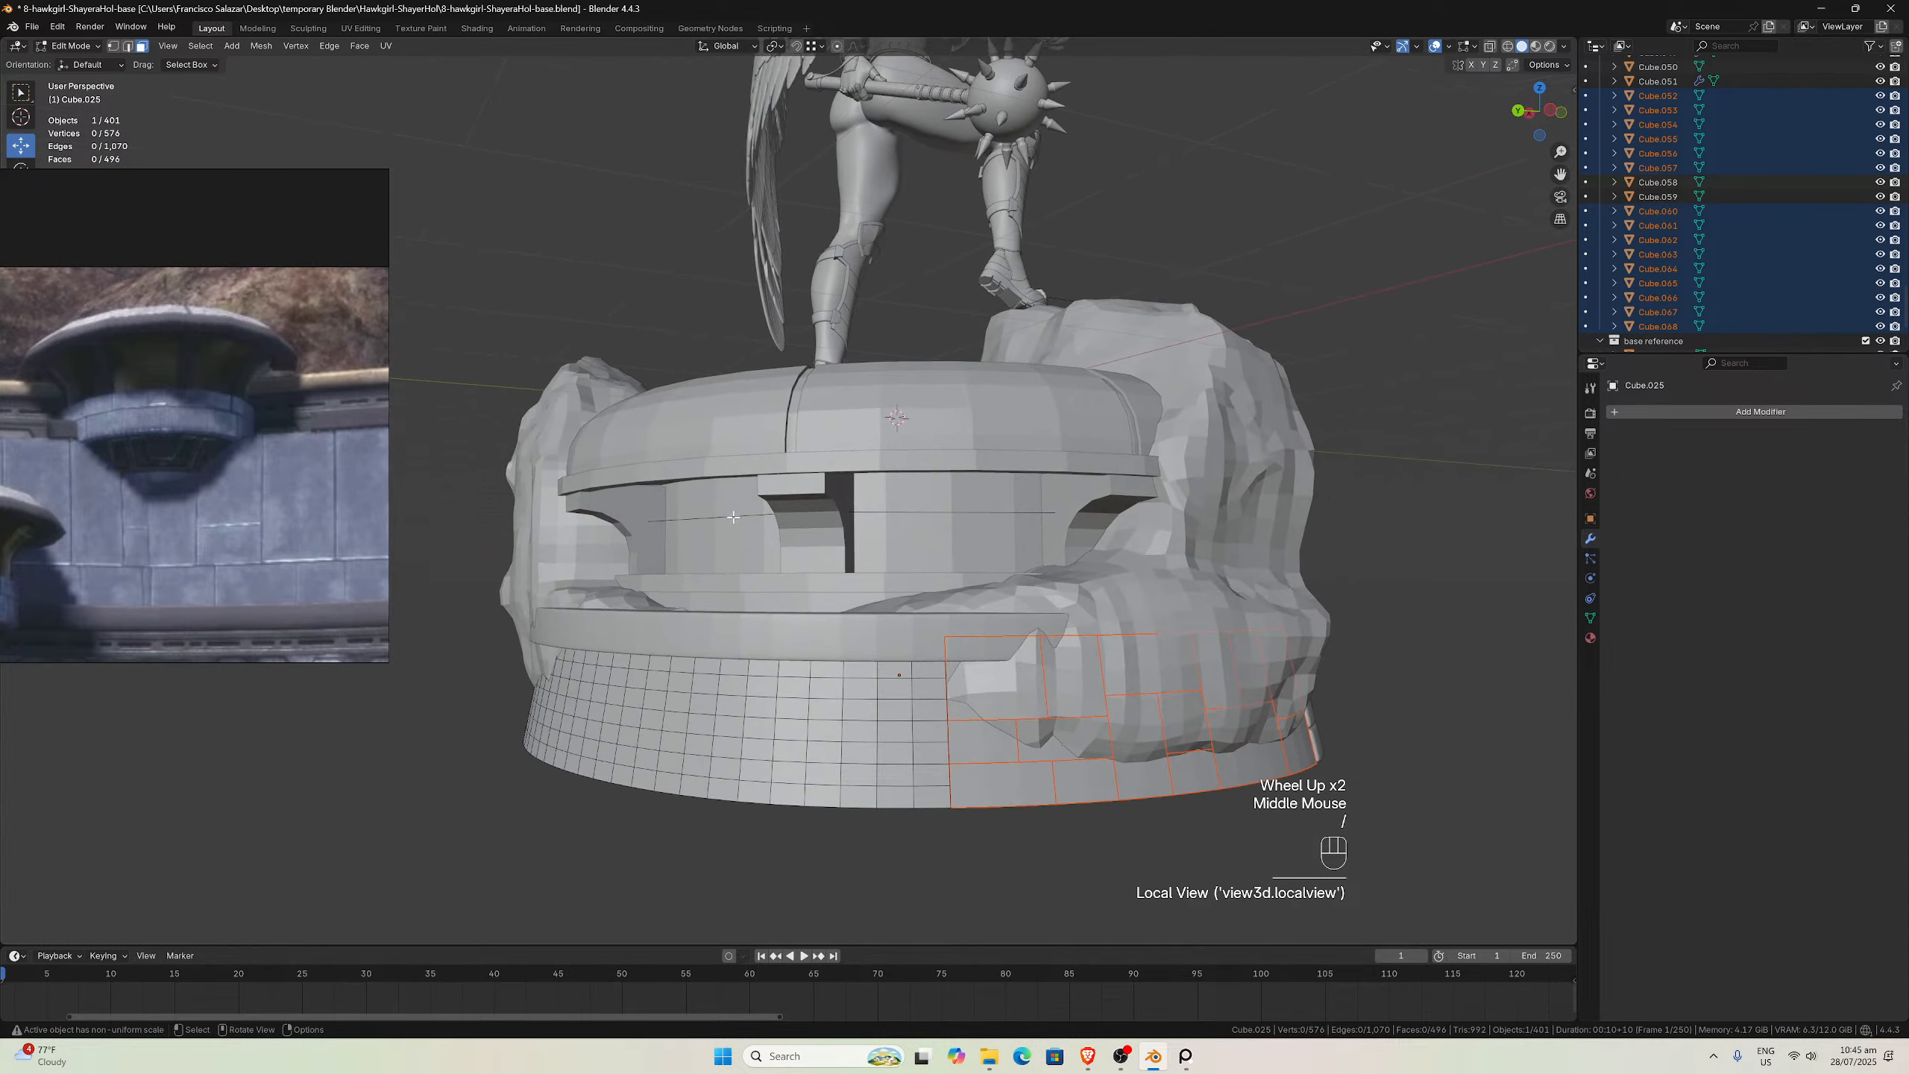
Isolate the remaining wall mesh and separate a block 2 wide and 3 high at the lower corner of its cut edge
key(KP_Divide)
middle_drag(895, 702, 740, 591)
scroll(803, 612, up, 1)
scroll(802, 612, up, 1)
drag(778, 634, 779, 637)
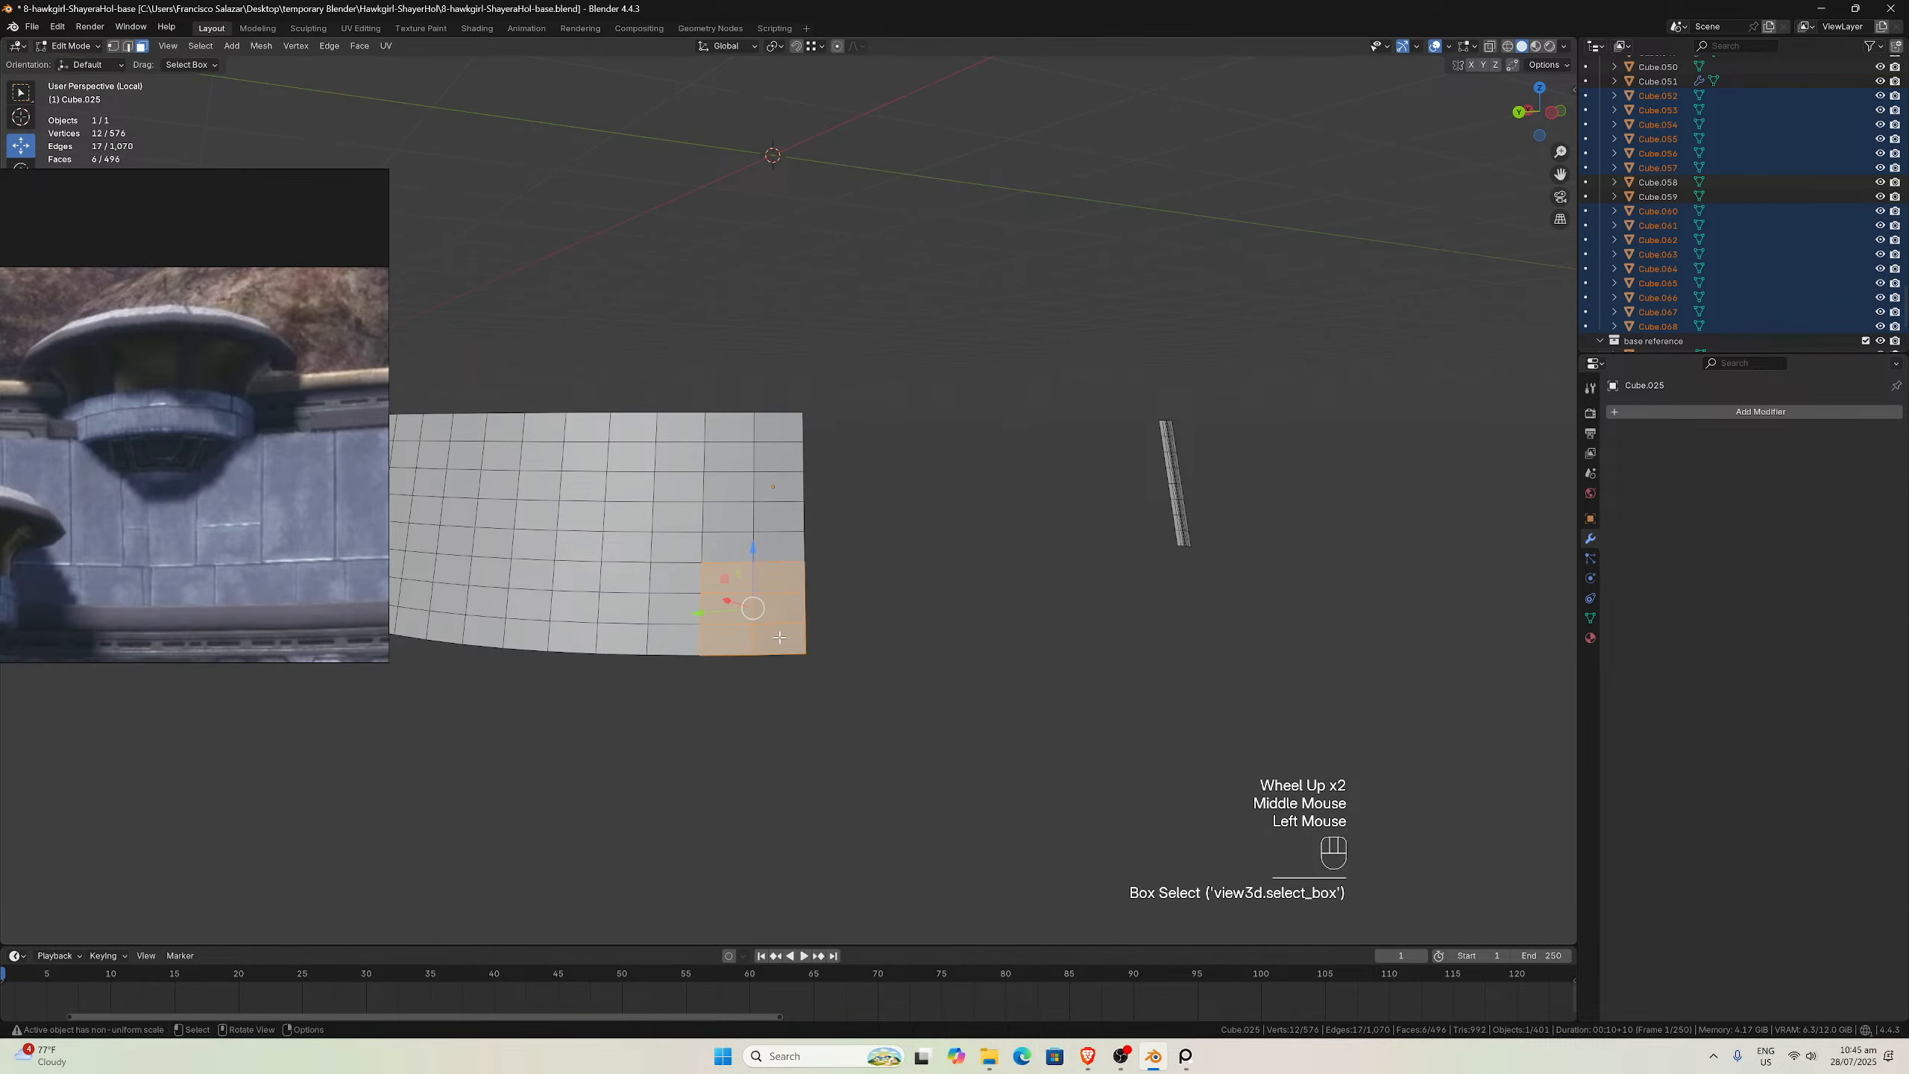
key(p)
click(778, 636)
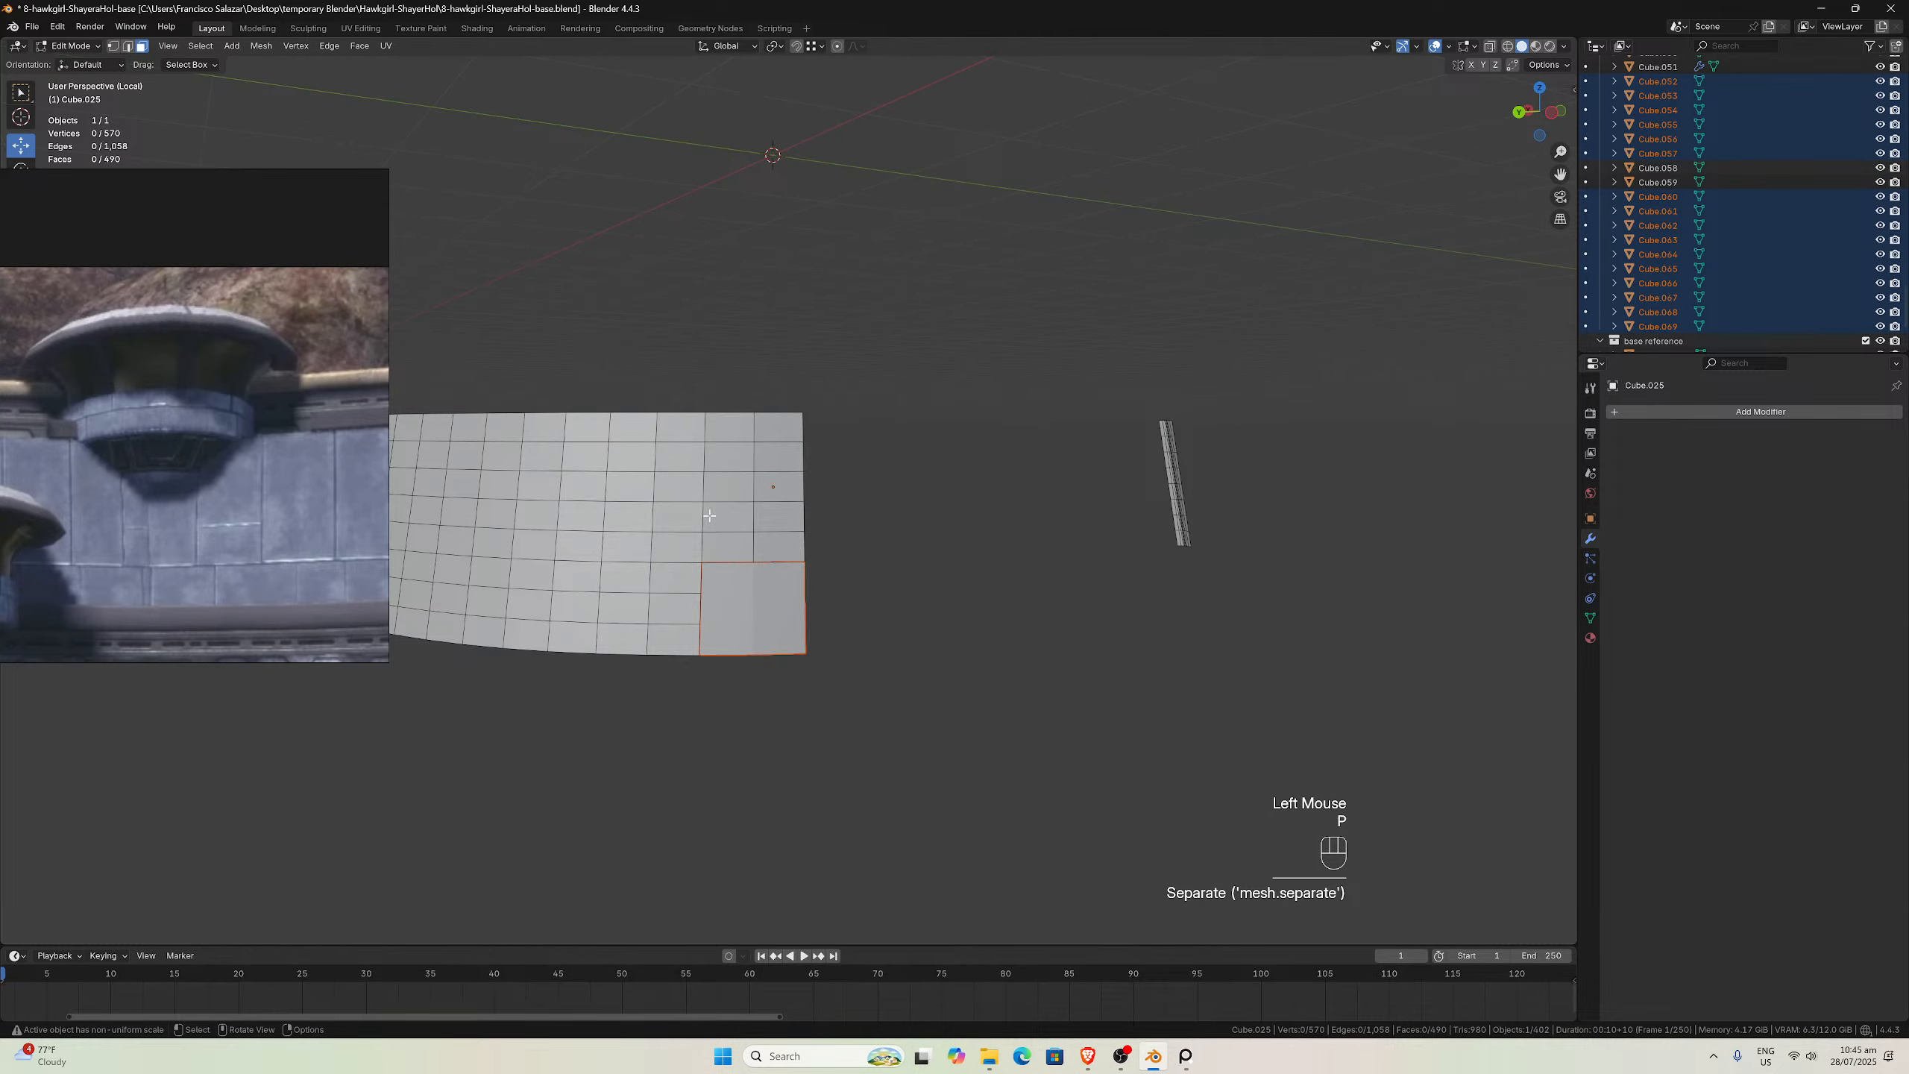
Separate a 3 by 3 block above that corner block, and a 2 by 2 block above it at the wall's upper edge
drag(676, 497, 758, 555)
key(p)
click(758, 552)
drag(724, 433, 771, 453)
key(p)
click(772, 454)
Separate the next block along the upper edge, 3 wide and 2 high, and the next 3 by 3 block along the lower edge
drag(580, 430, 695, 454)
key(p)
click(695, 454)
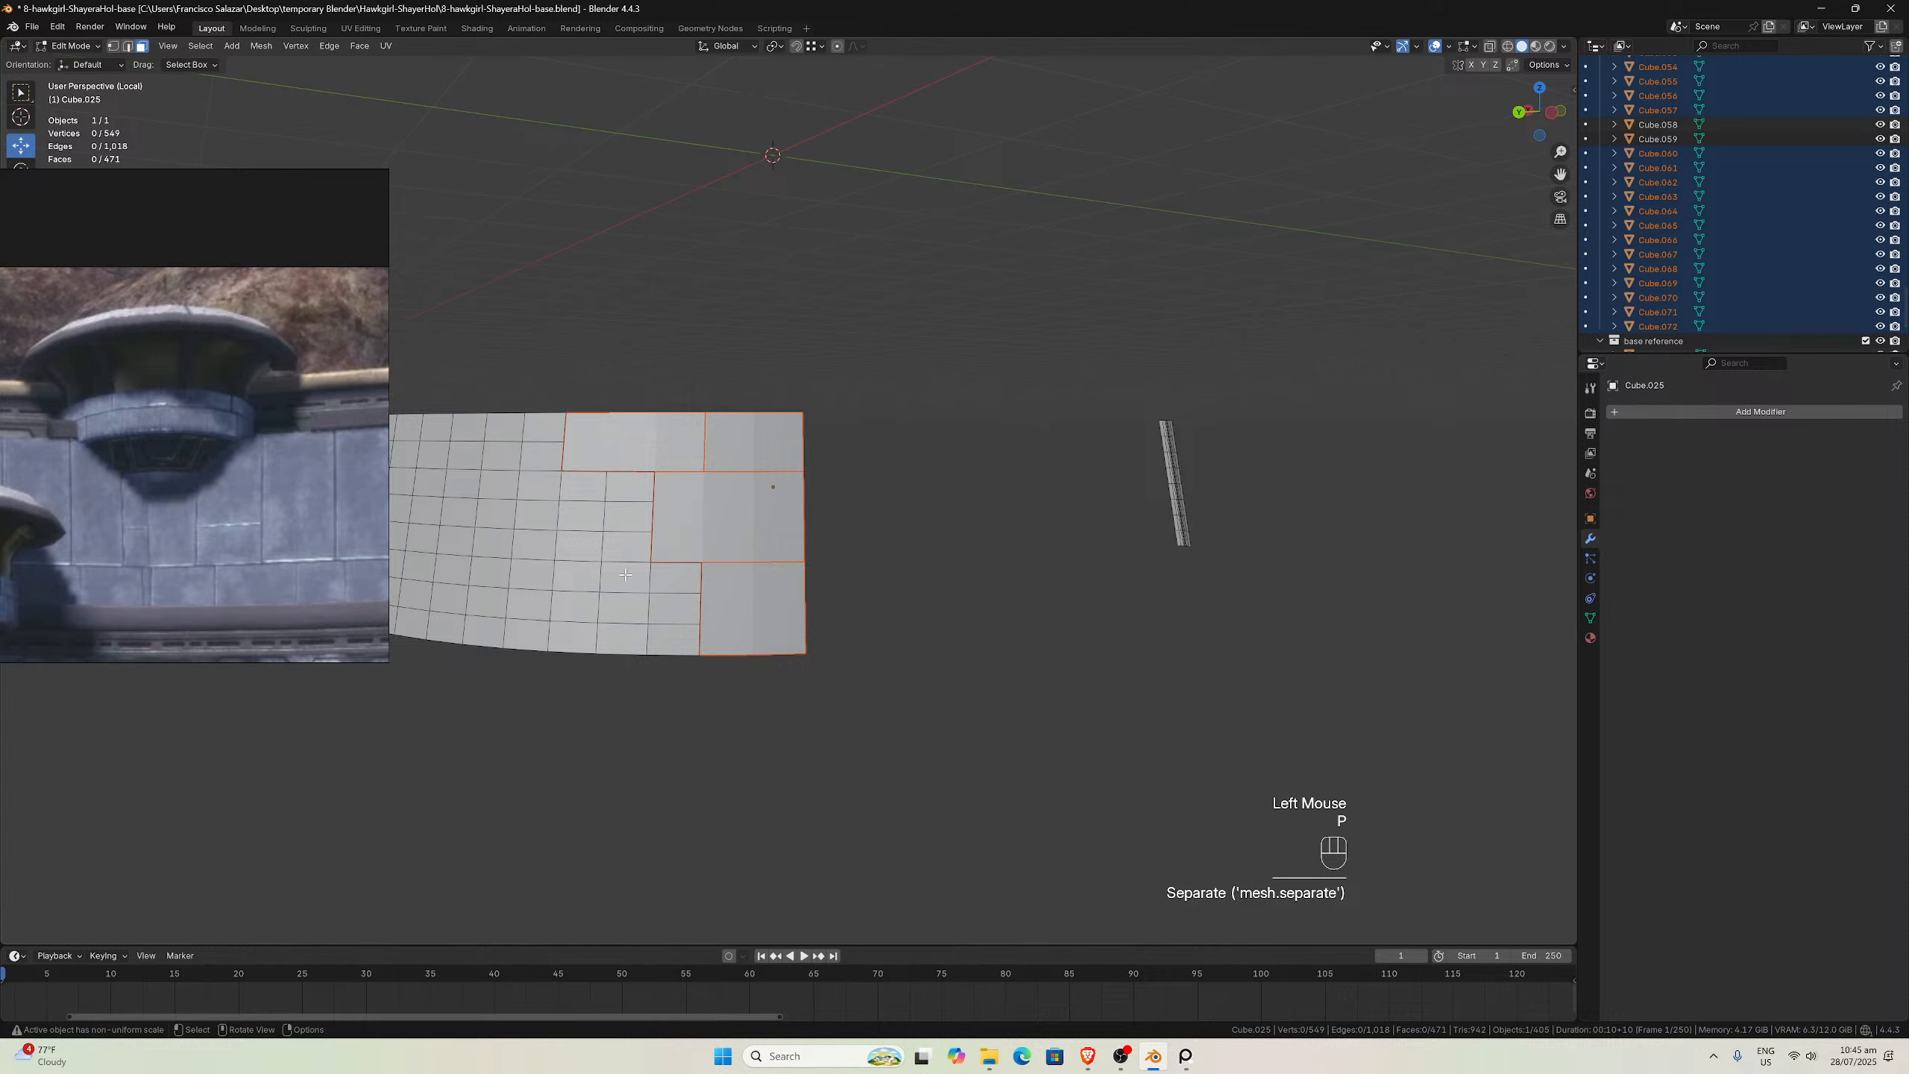
mouse_move(585, 579)
mouse_down()
mouse_move(674, 621)
mouse_move(572, 576)
mouse_up()
key(p)
click(573, 576)
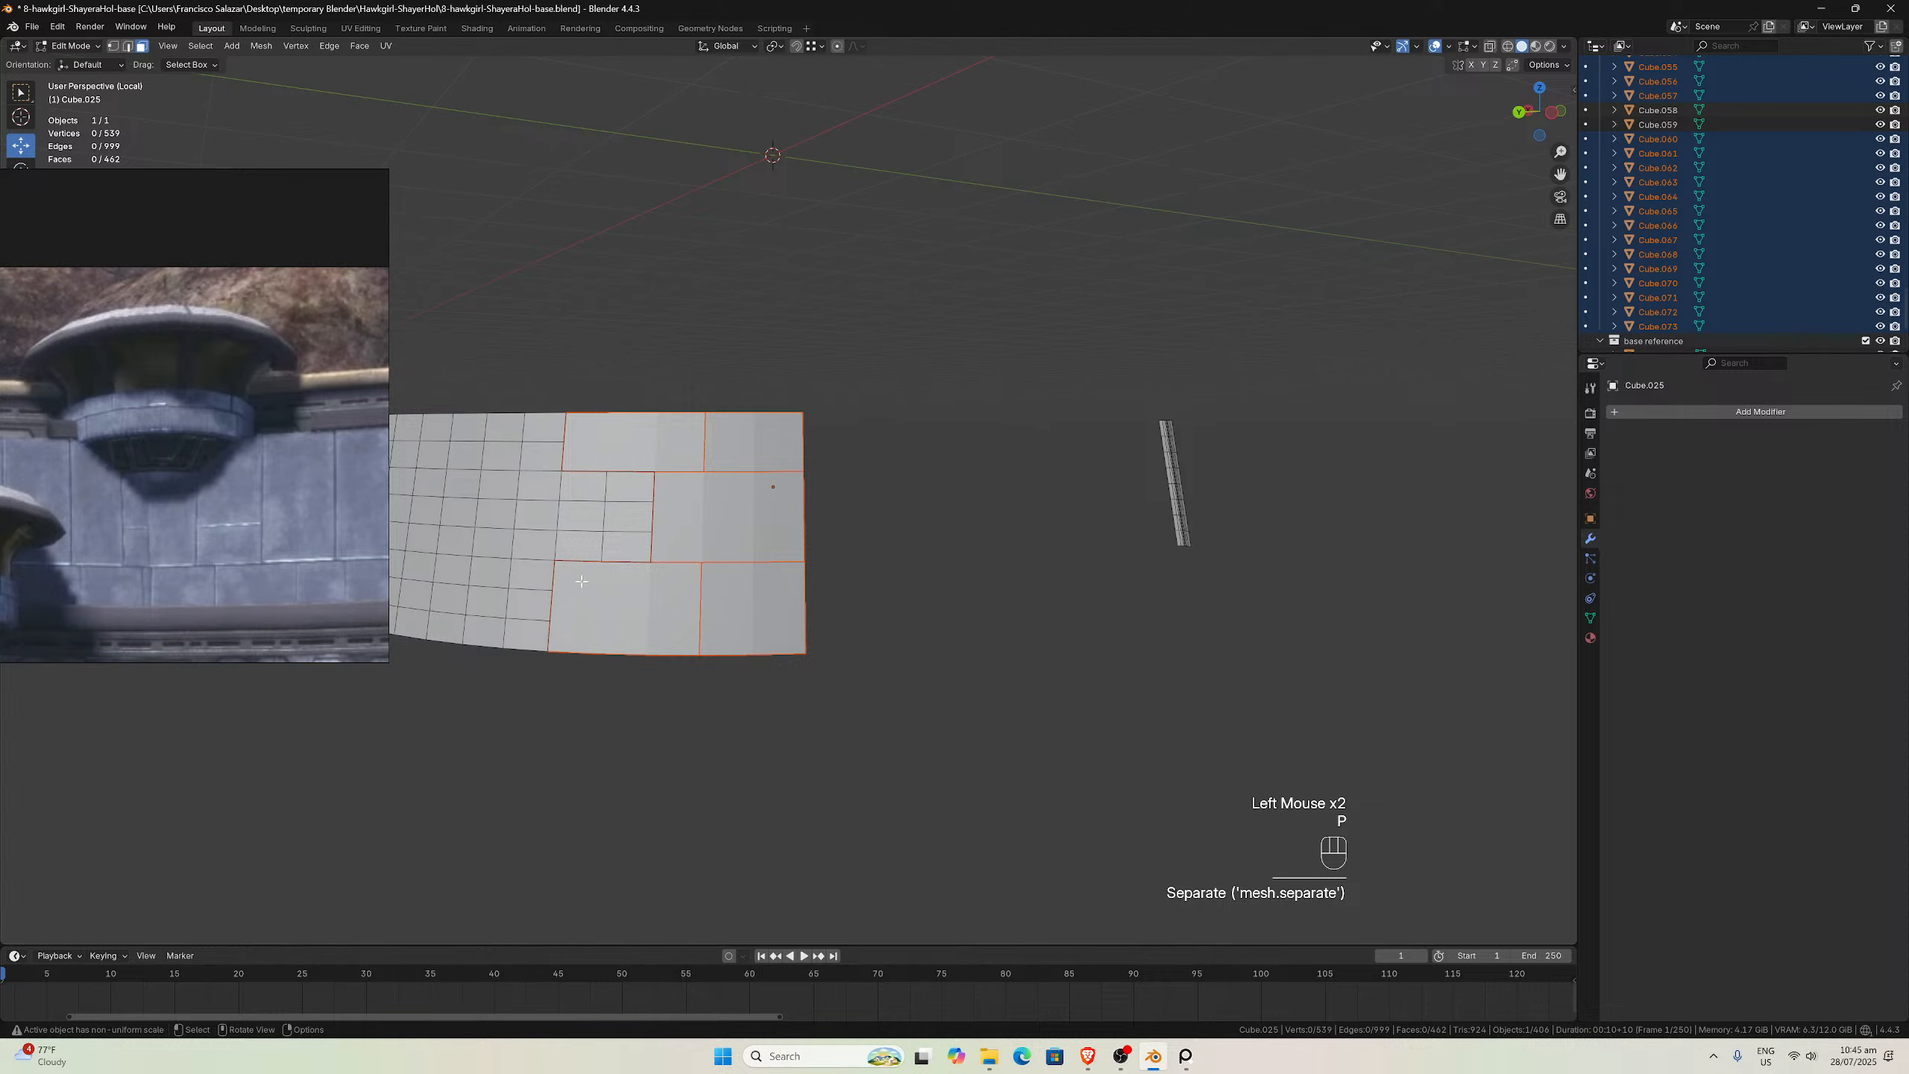
Separate the faces left between those upper and lower blocks, 2 wide and 3 high, into their own object
drag(579, 489, 627, 543)
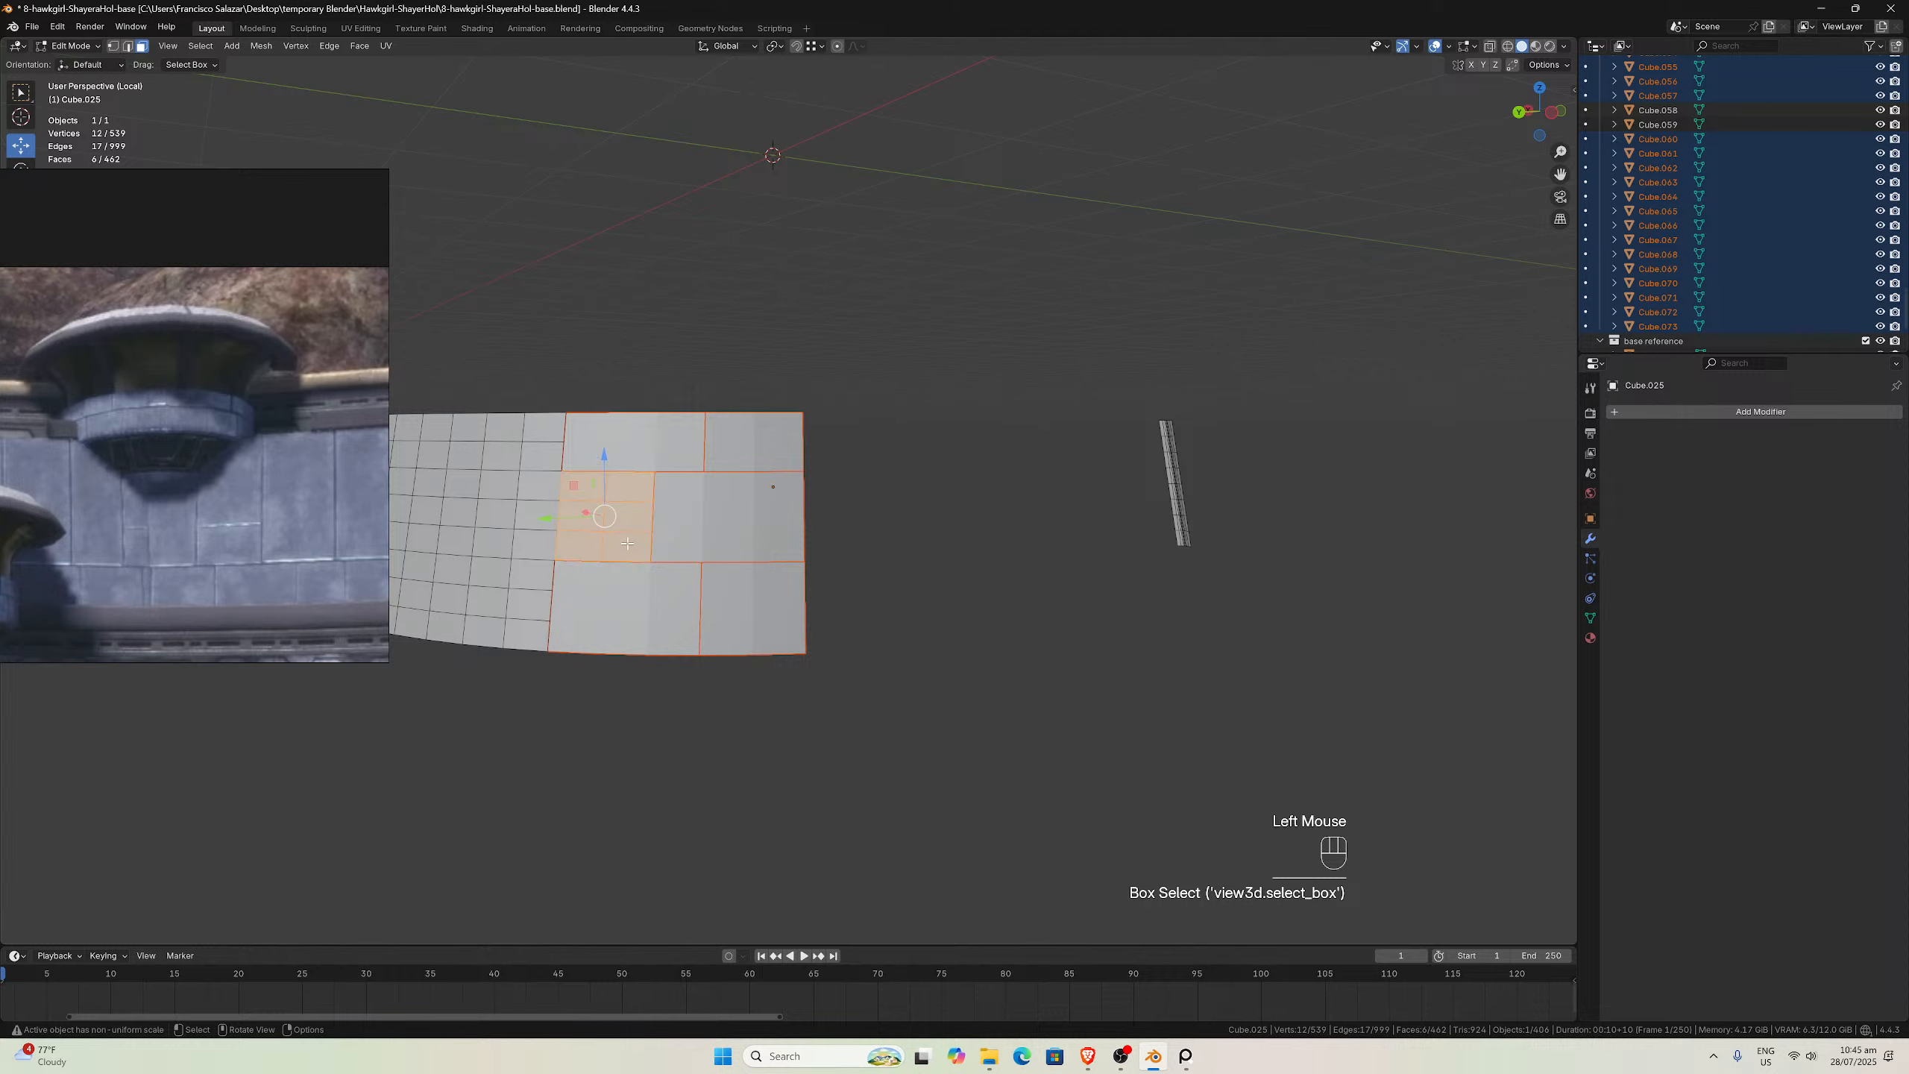
key(p)
click(628, 543)
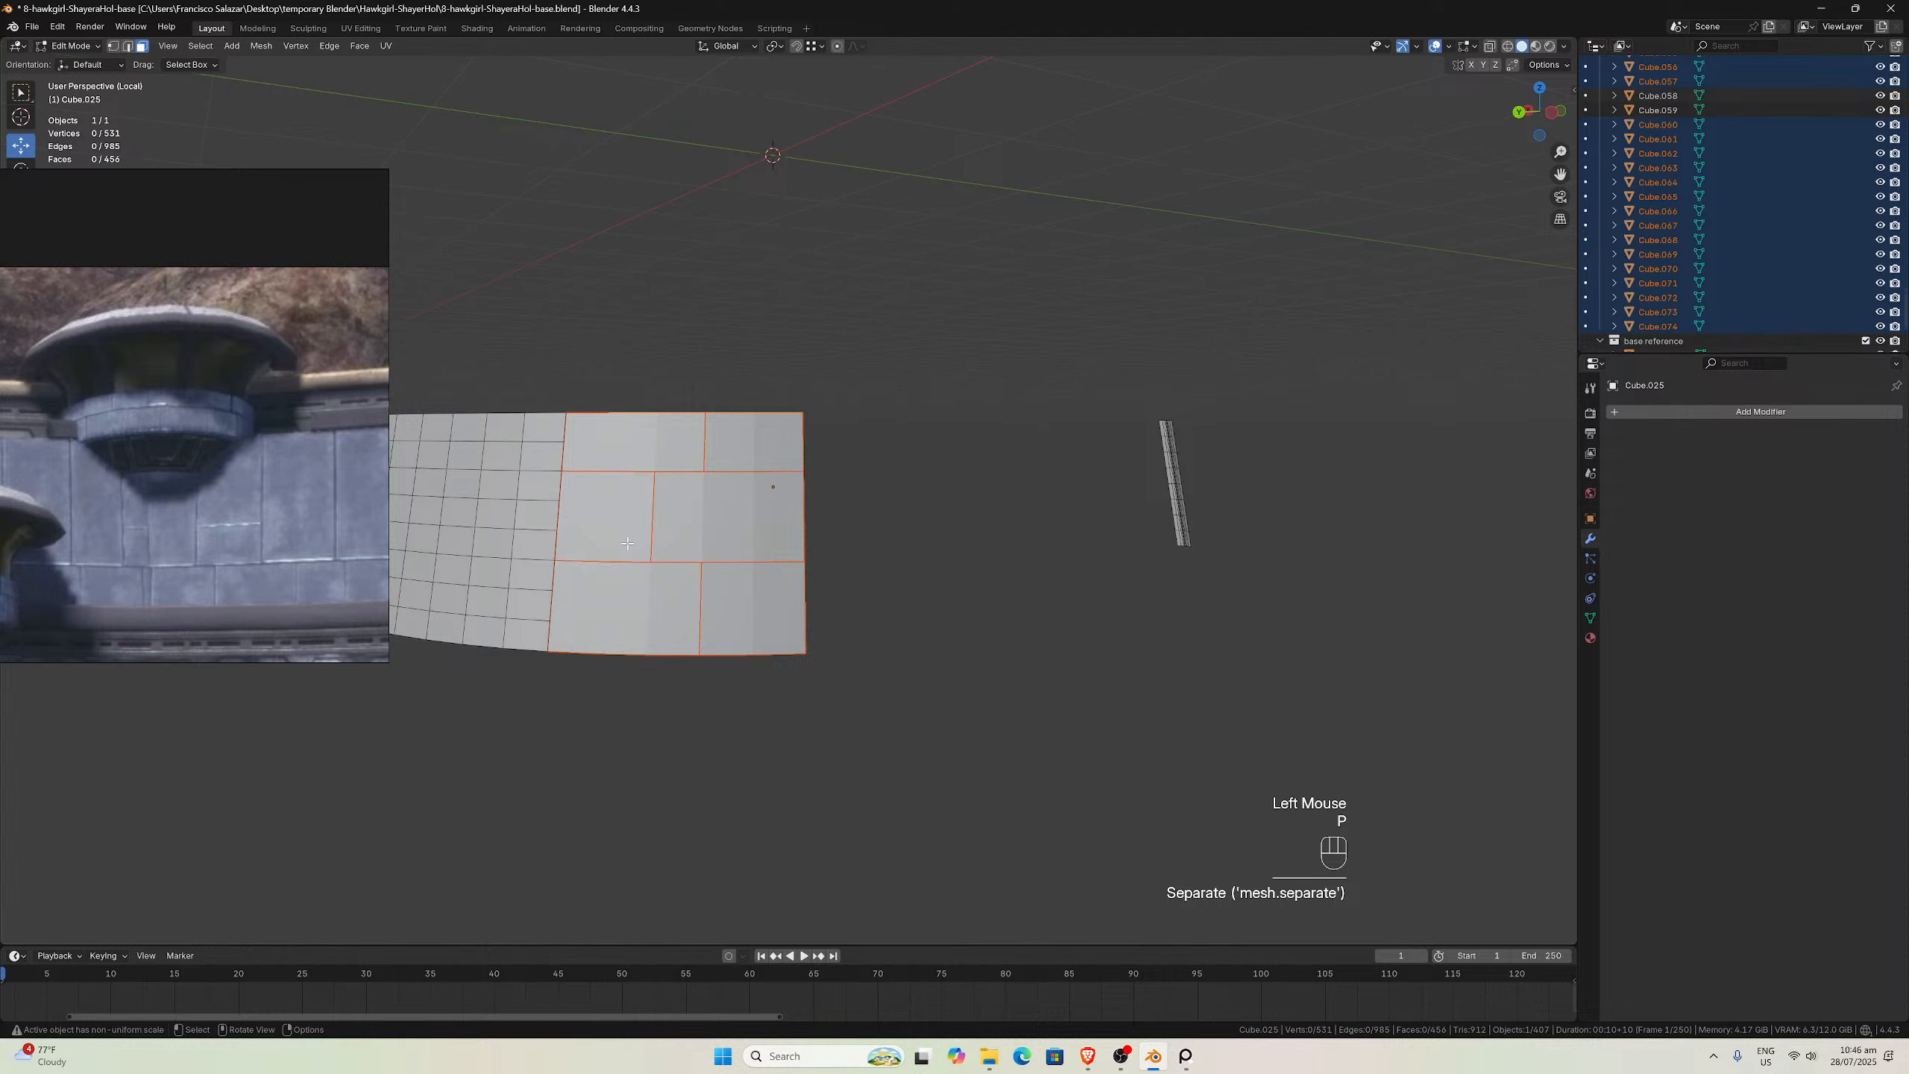
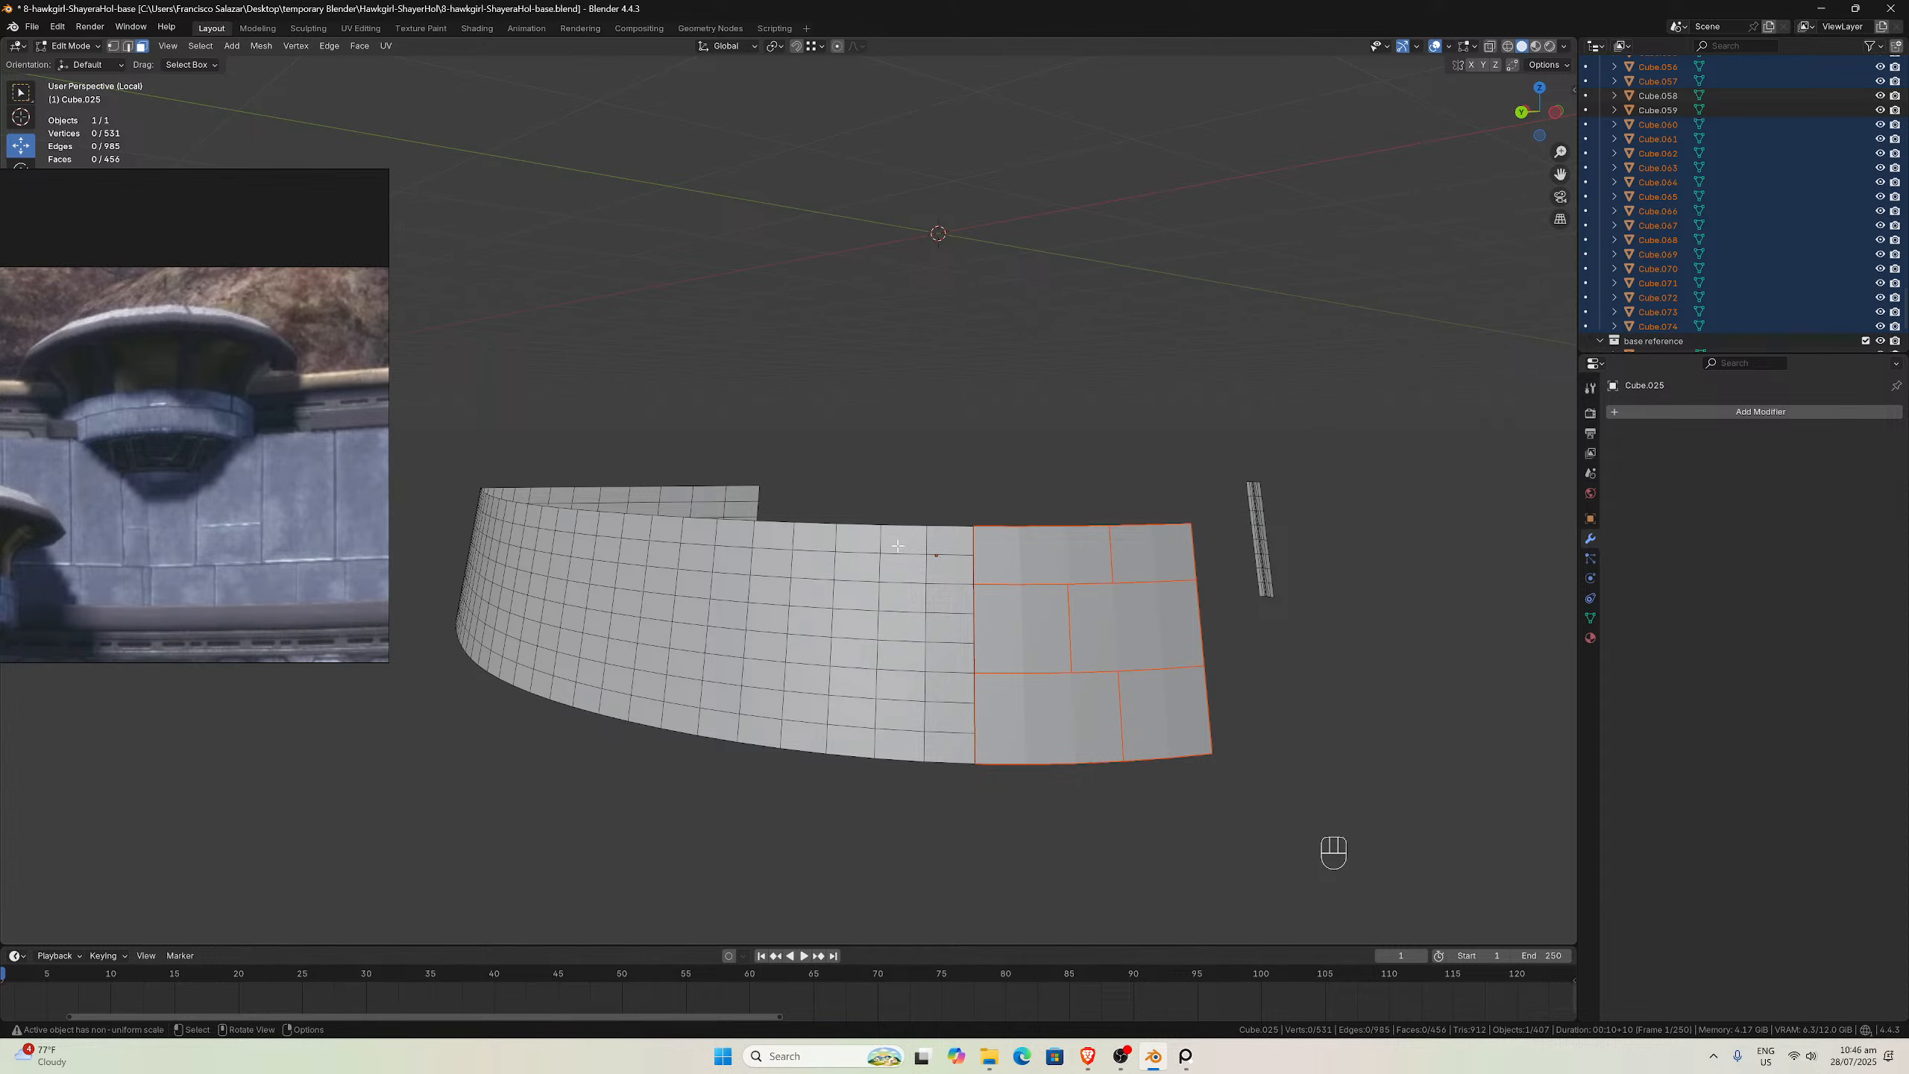
Show the whole statue again and examine the base and its stone-block wall from several sides, close up and from a distance
key(slash)
scroll(898, 546, down, 5)
middle_drag(897, 546, 817, 569)
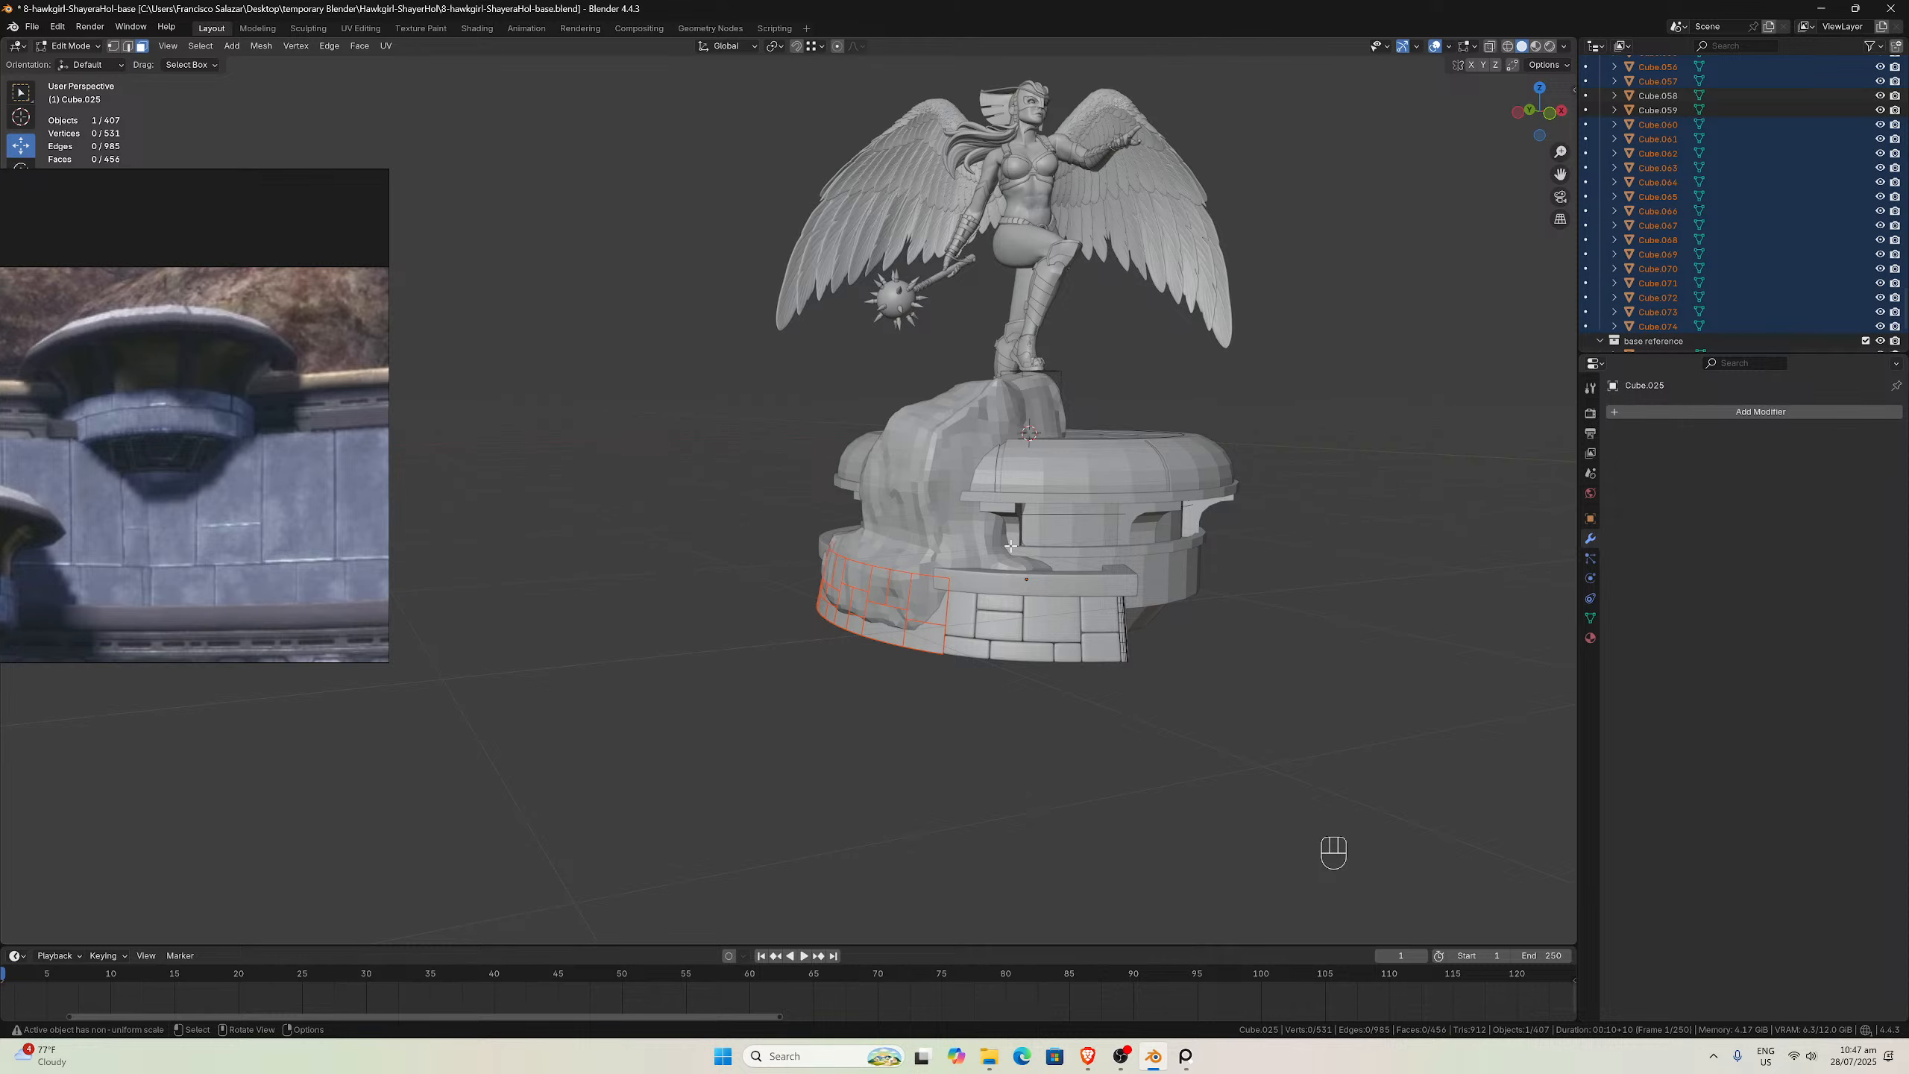
scroll(1012, 546, up, 3)
scroll(1012, 546, down, 2)
middle_drag(1011, 546, 1043, 613)
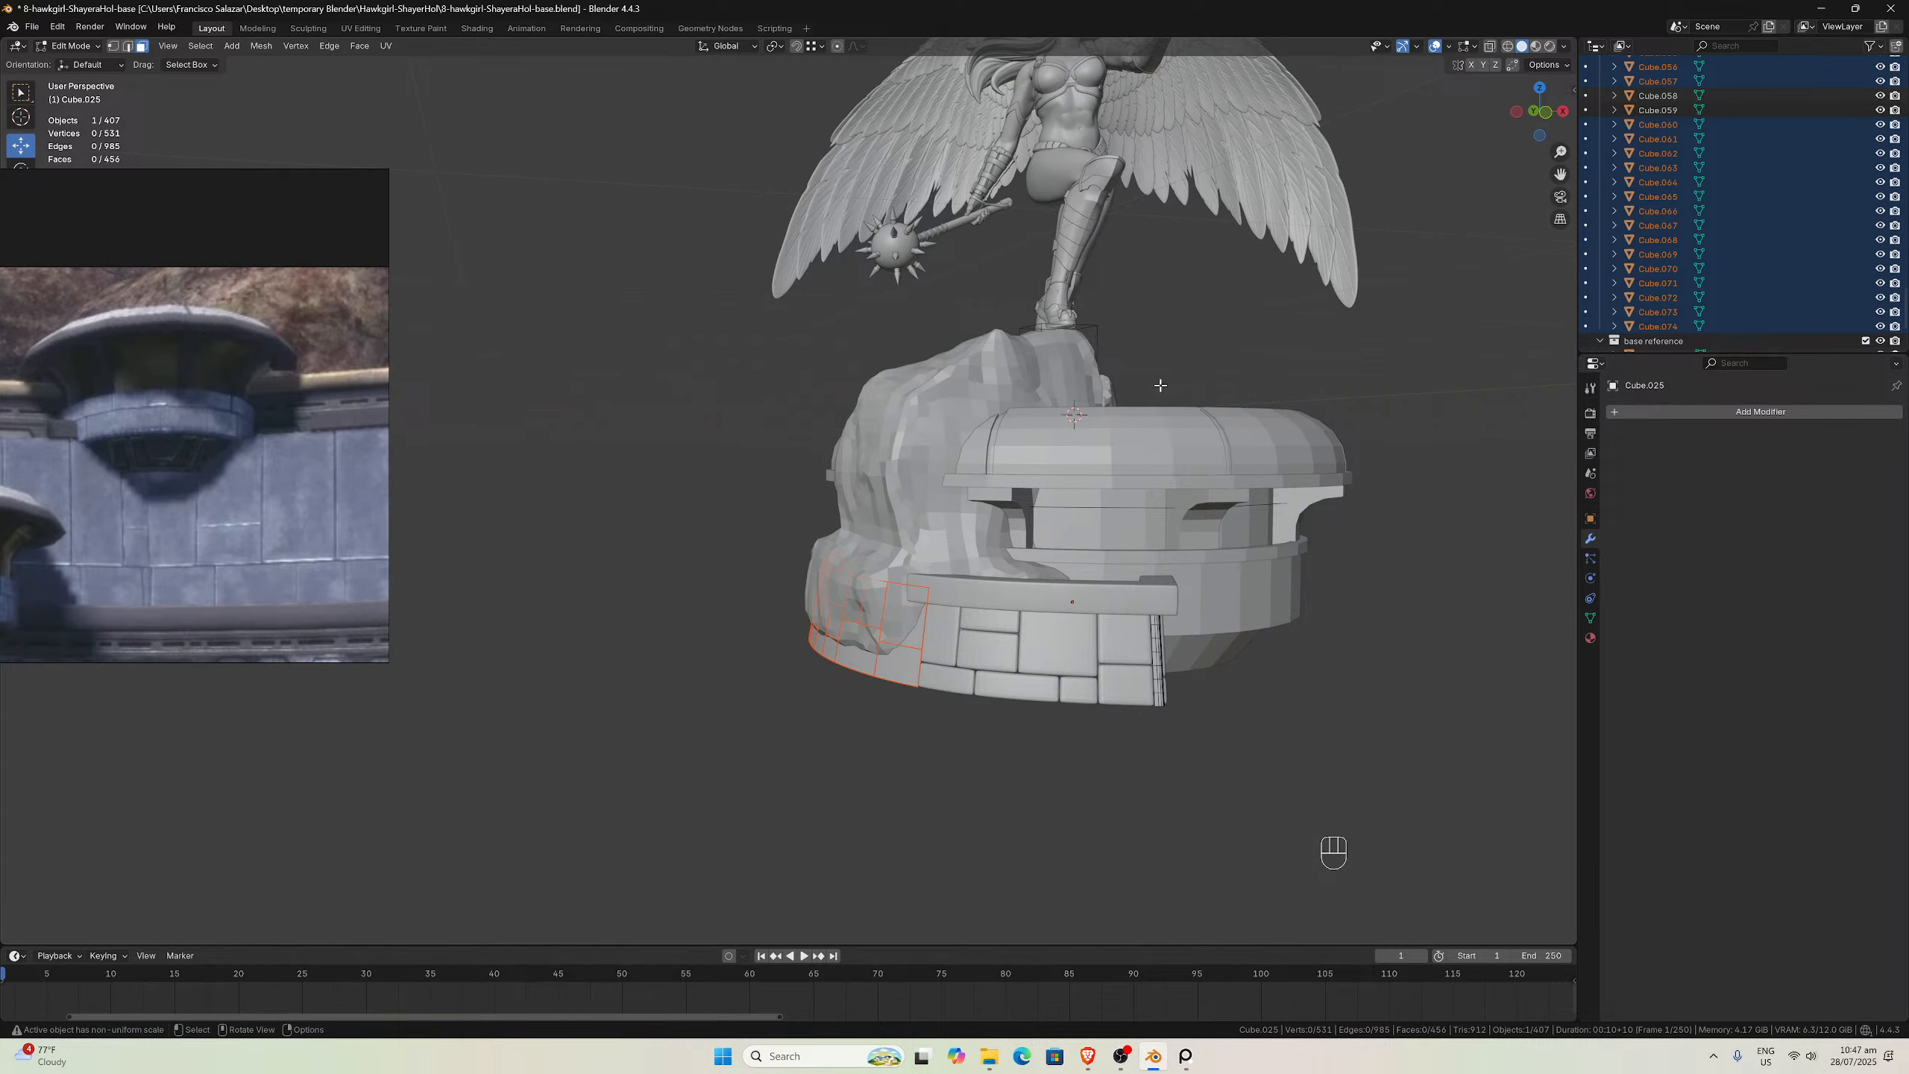
middle_drag(1159, 385, 1342, 350)
mouse_move(1188, 399)
middle_down()
mouse_move(1048, 417)
mouse_move(1198, 396)
mouse_move(1161, 419)
middle_up()
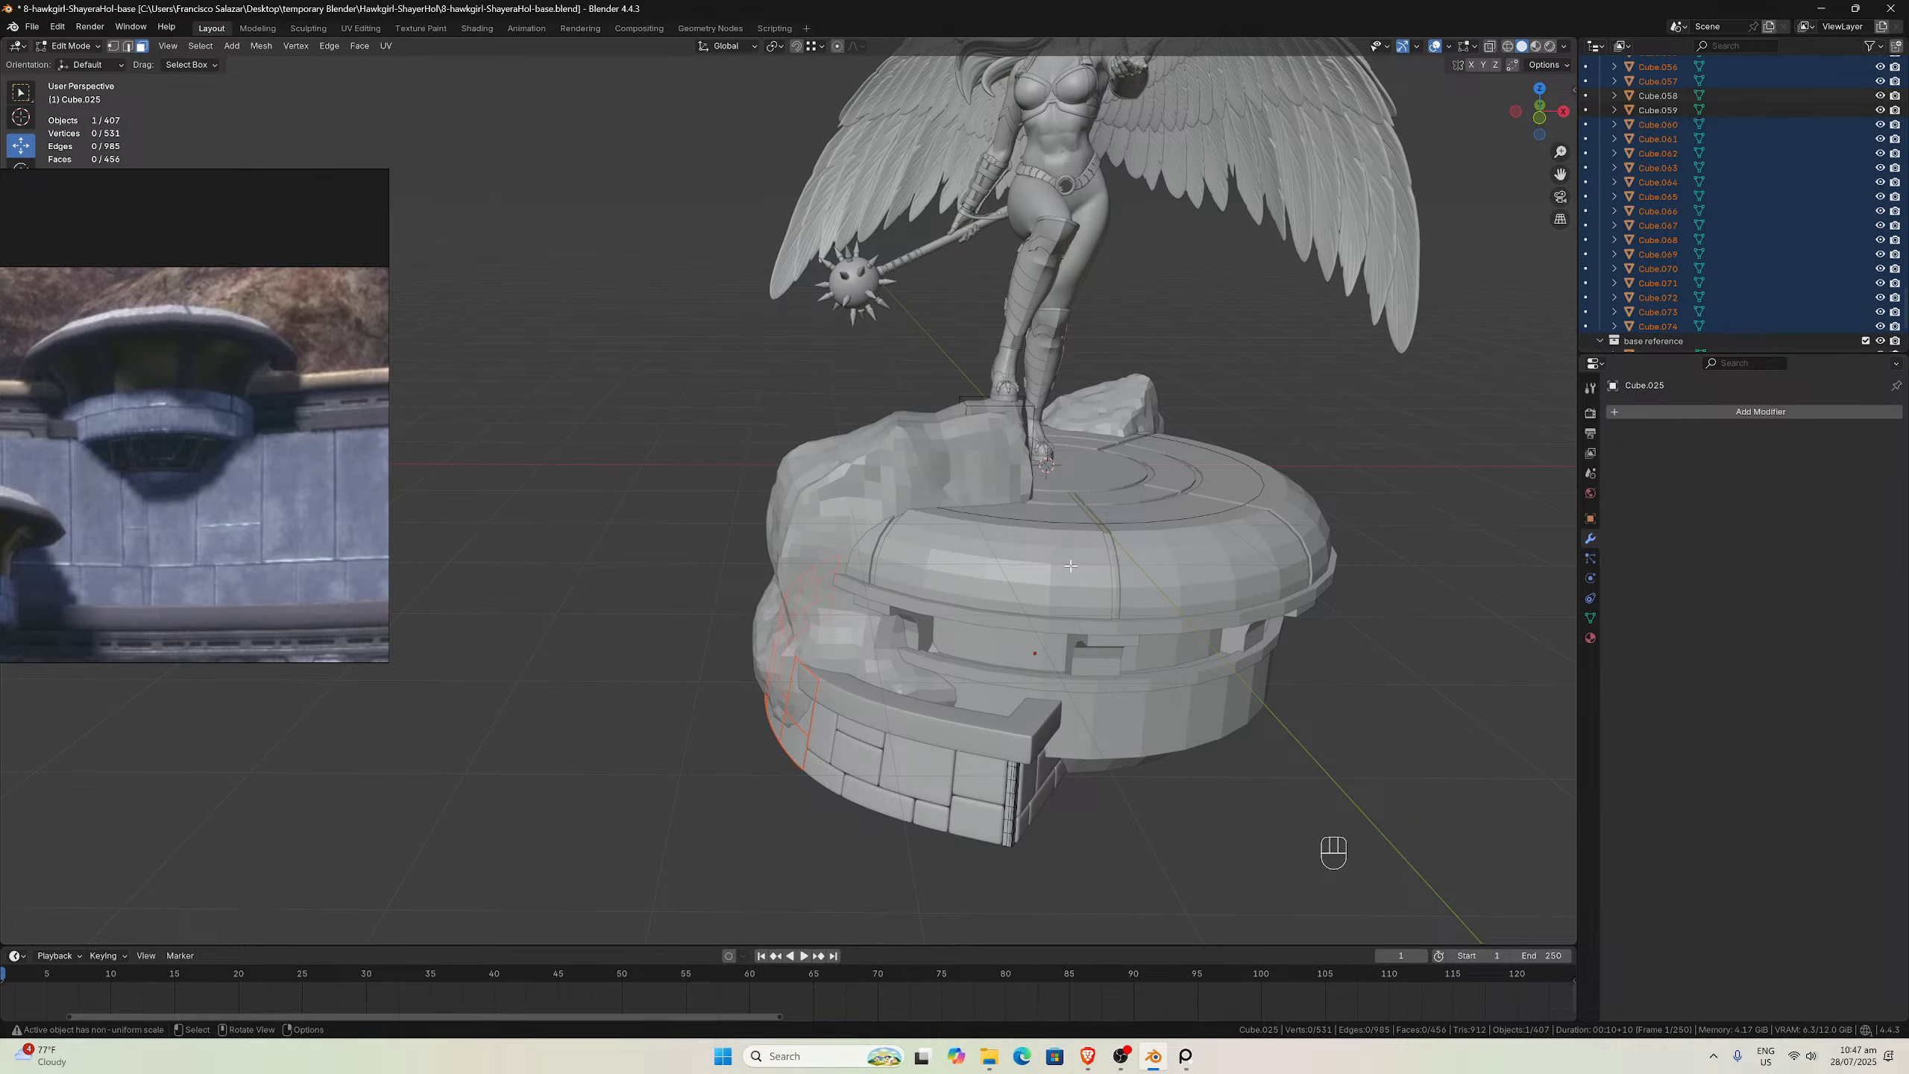
scroll(1071, 565, down, 2)
middle_drag(1071, 565, 1016, 559)
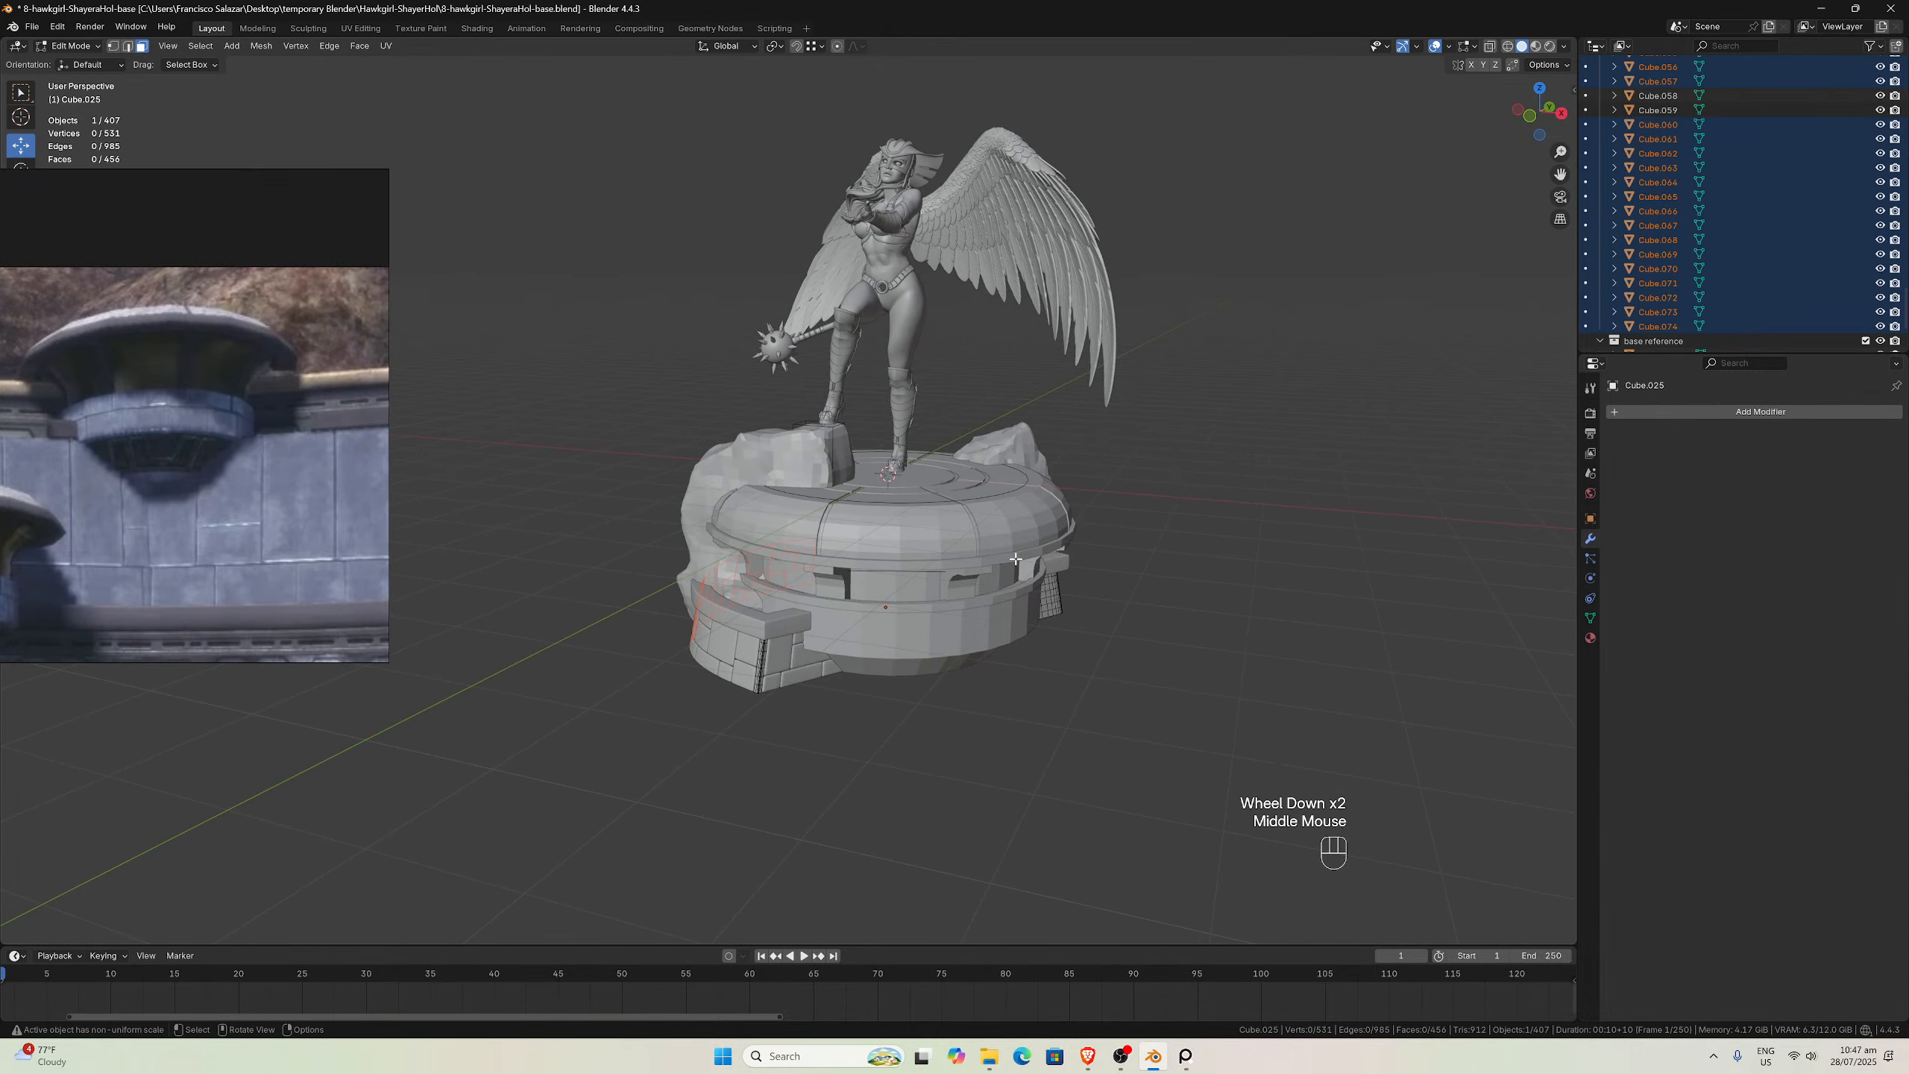
scroll(1066, 521, down, 5)
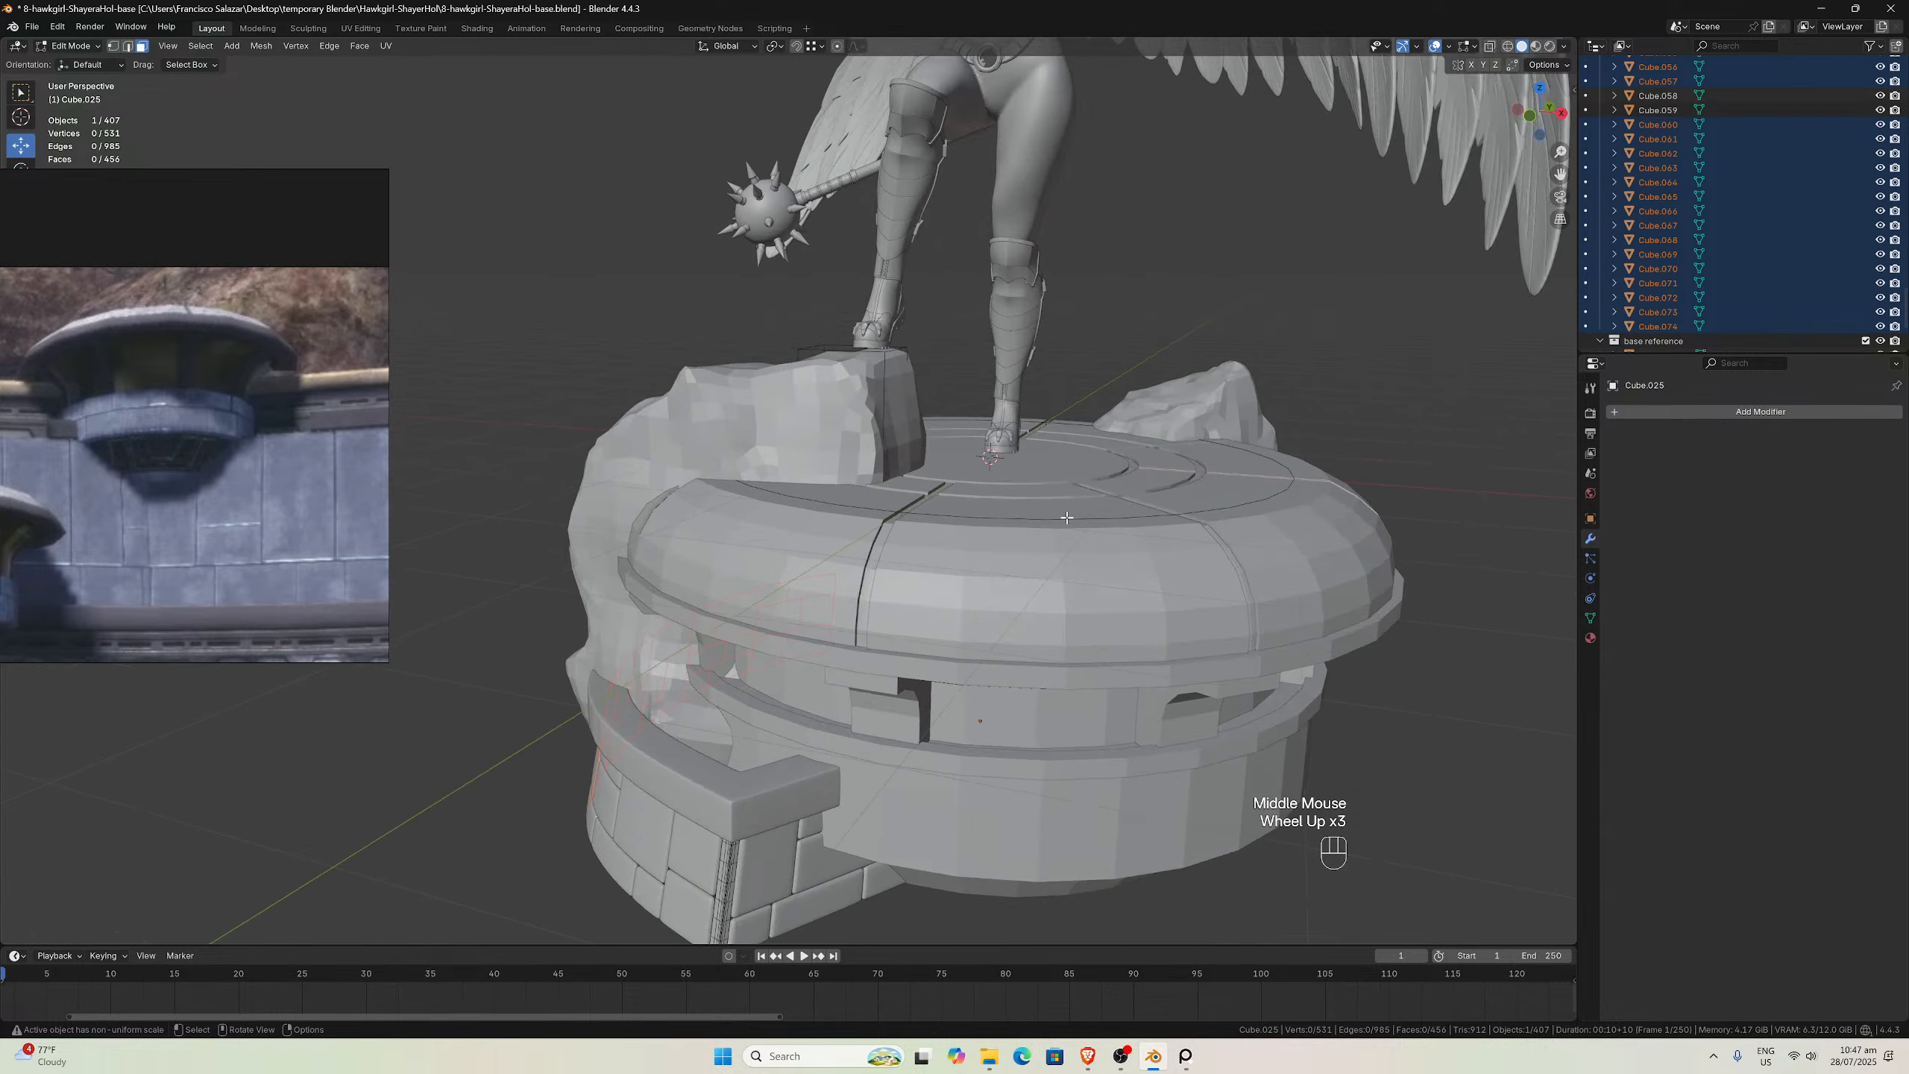
scroll(1012, 518, up, 2)
drag(1560, 174, 1300, 338)
middle_drag(1301, 338, 1101, 402)
scroll(1104, 400, down, 2)
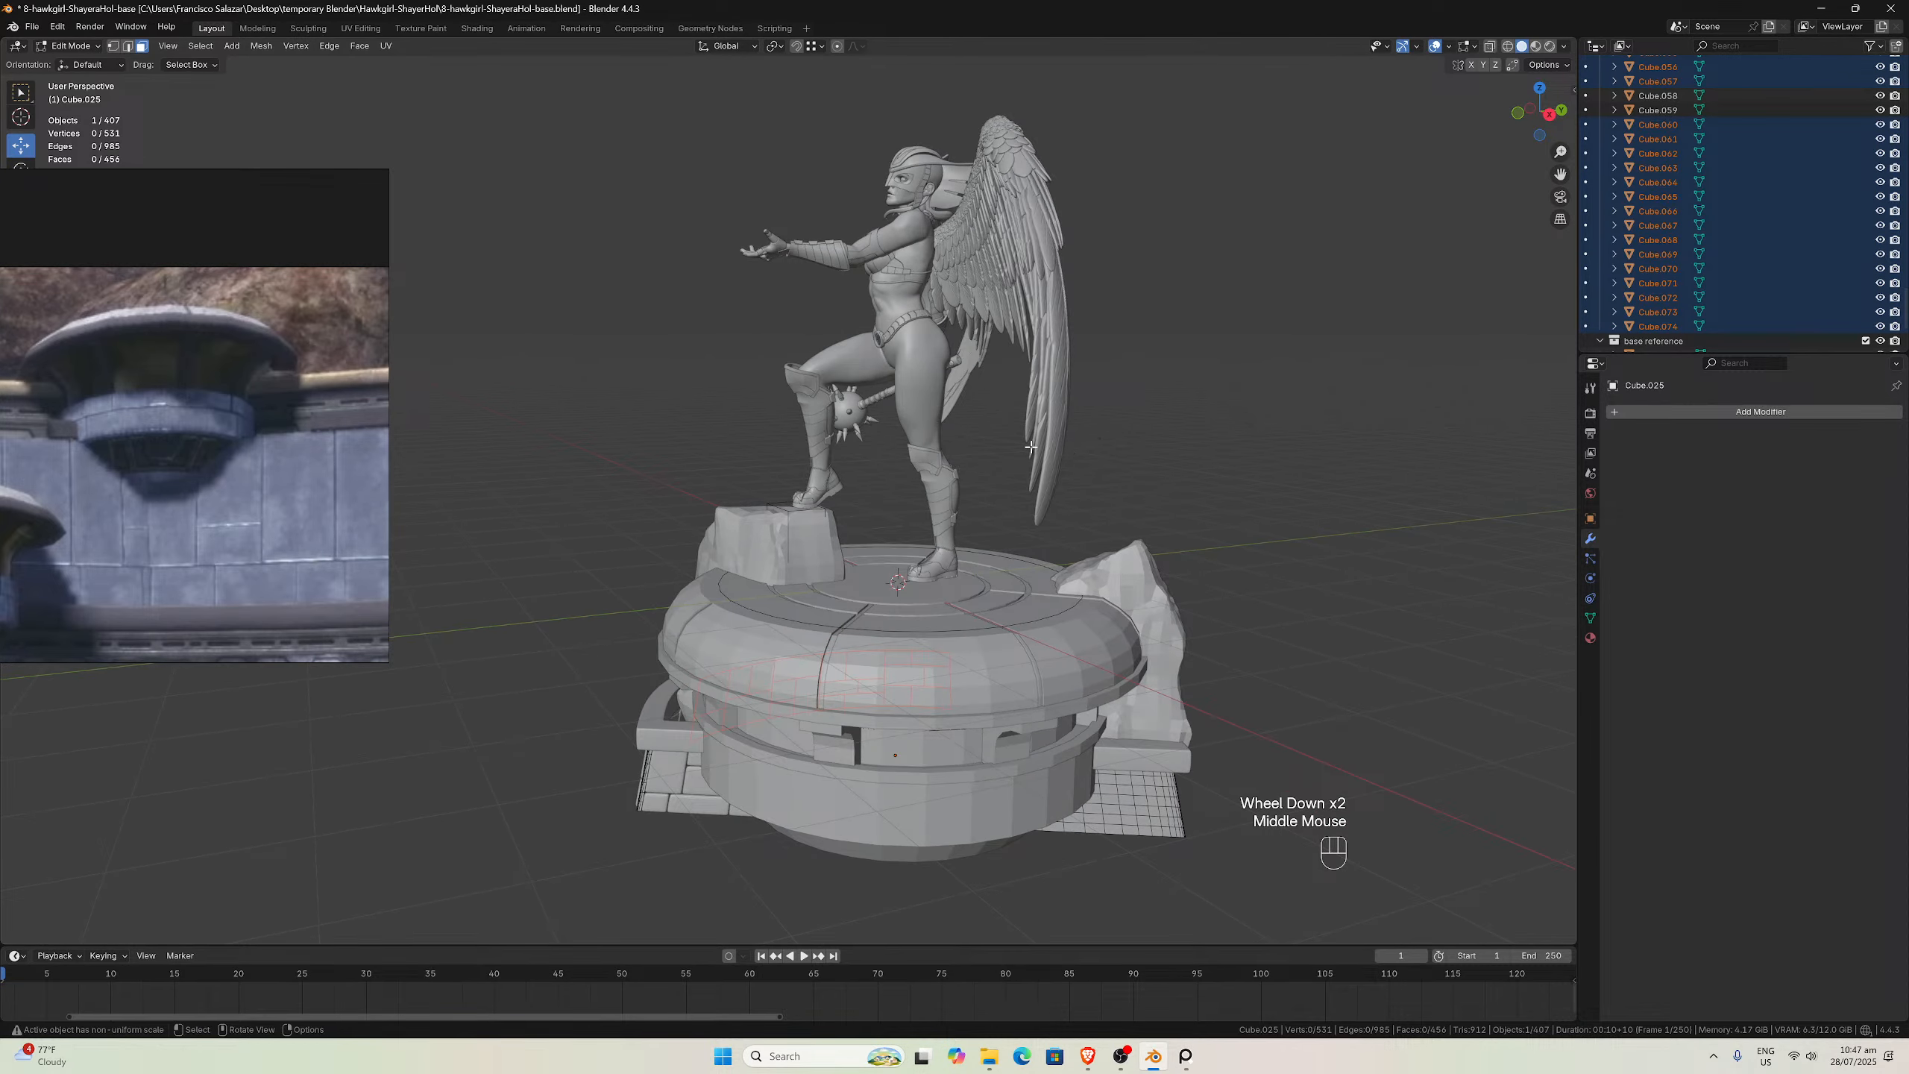
scroll(1004, 454, up, 1)
middle_drag(1046, 476, 1149, 464)
scroll(1149, 464, down, 2)
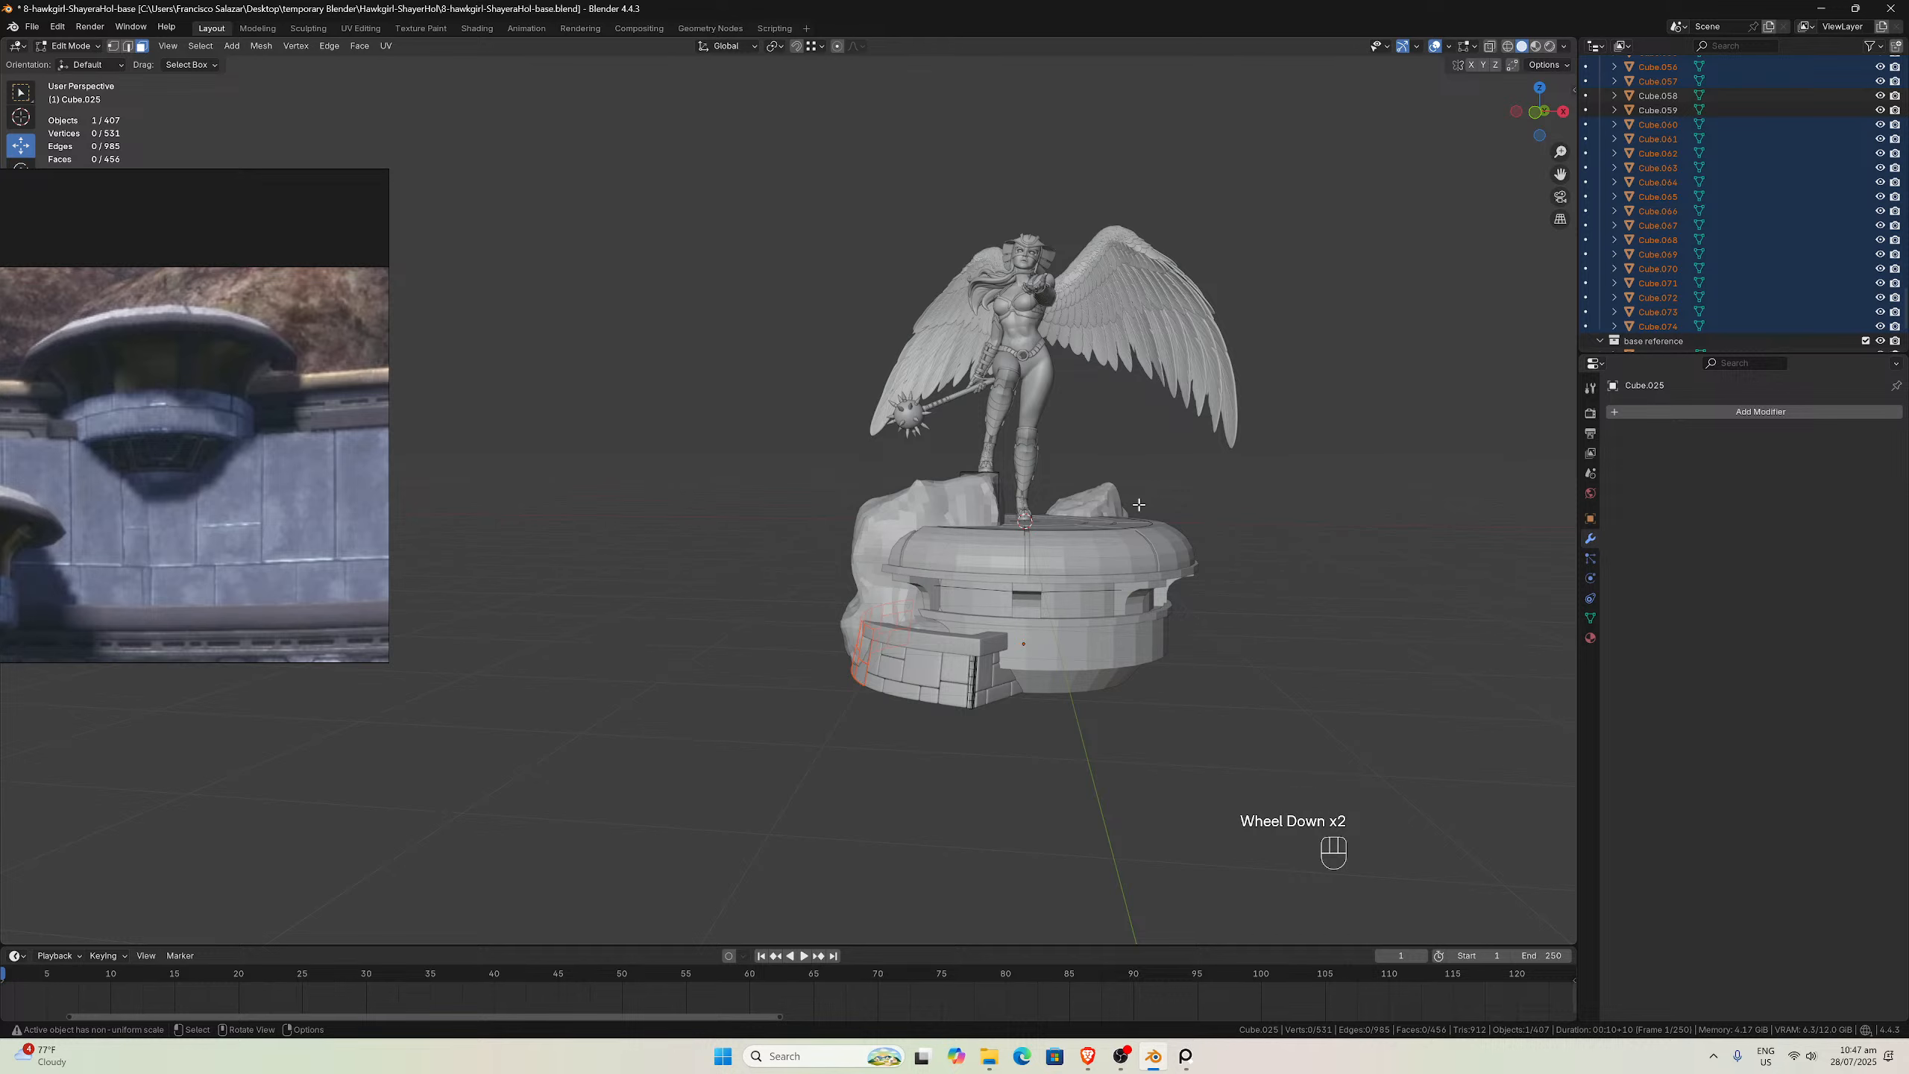
scroll(1068, 509, up, 2)
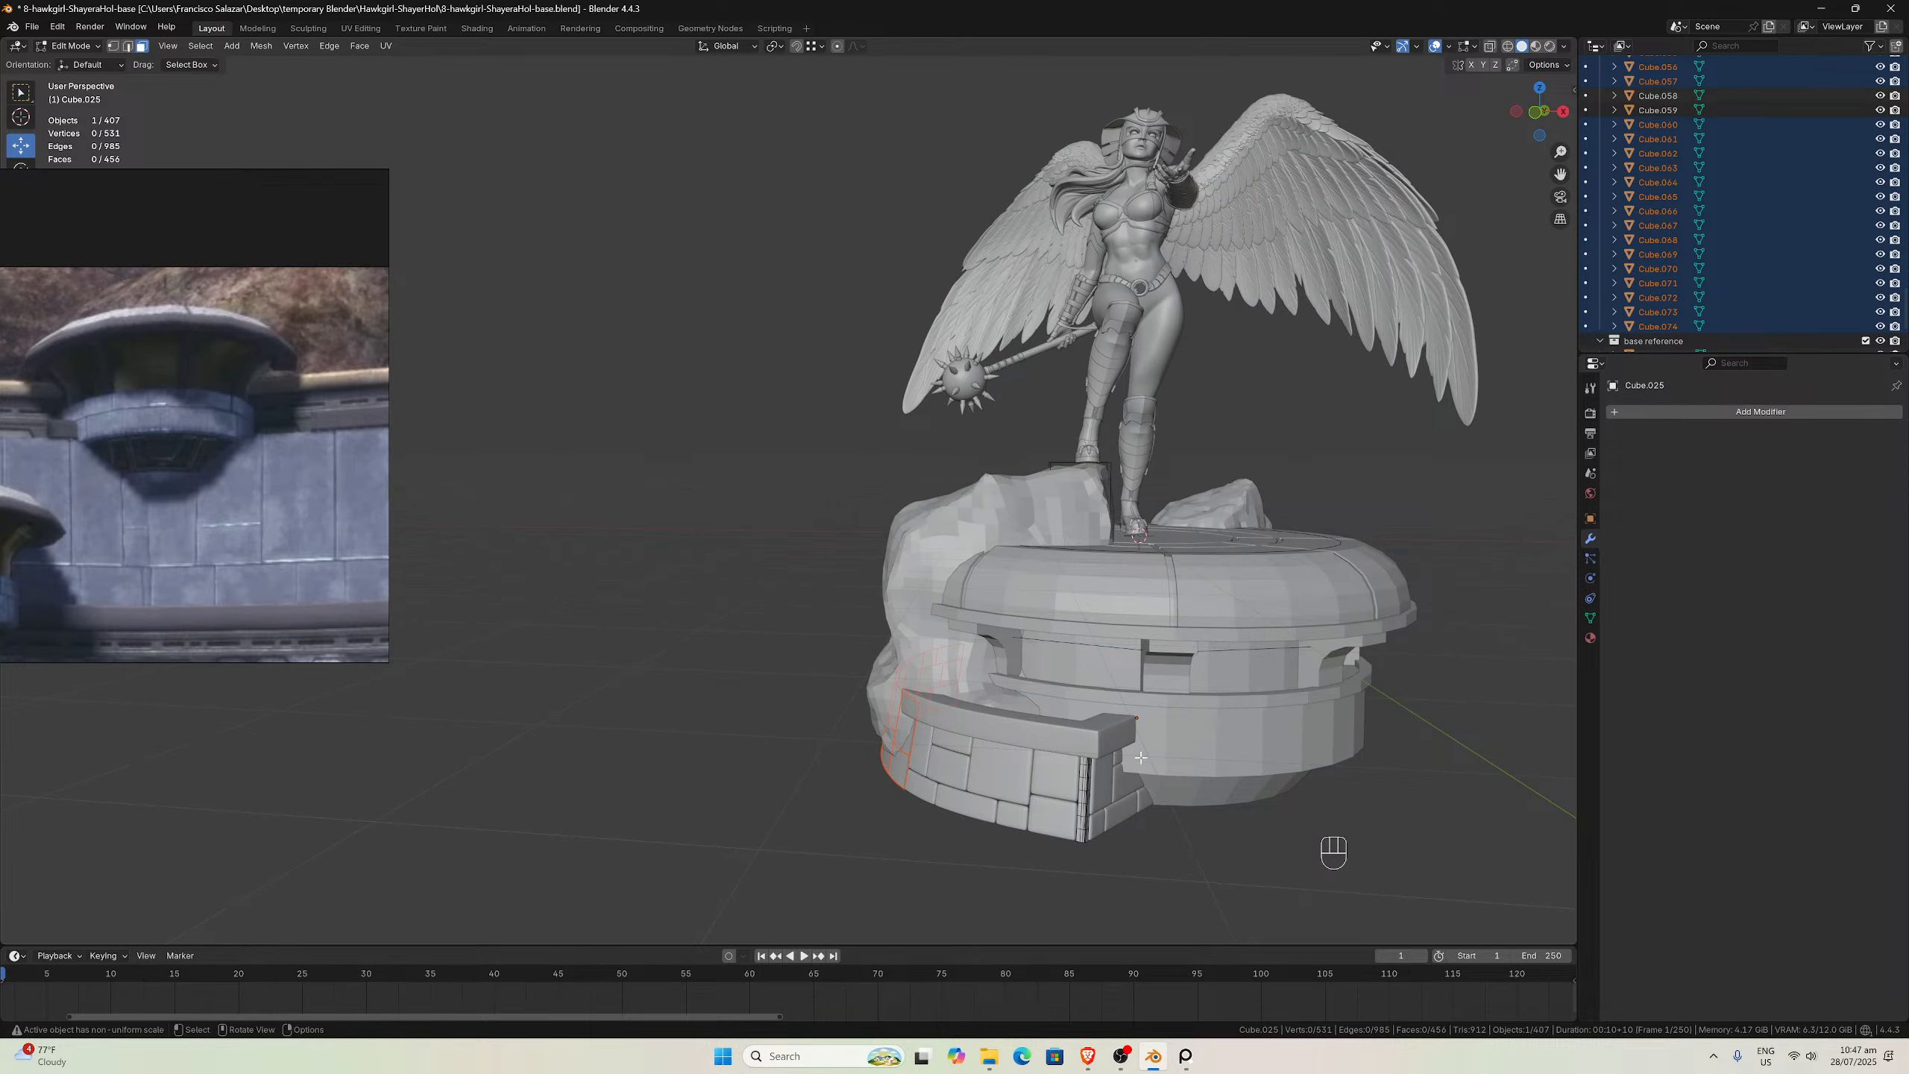
middle_drag(1132, 727, 1075, 793)
scroll(1097, 752, up, 1)
scroll(1097, 752, down, 1)
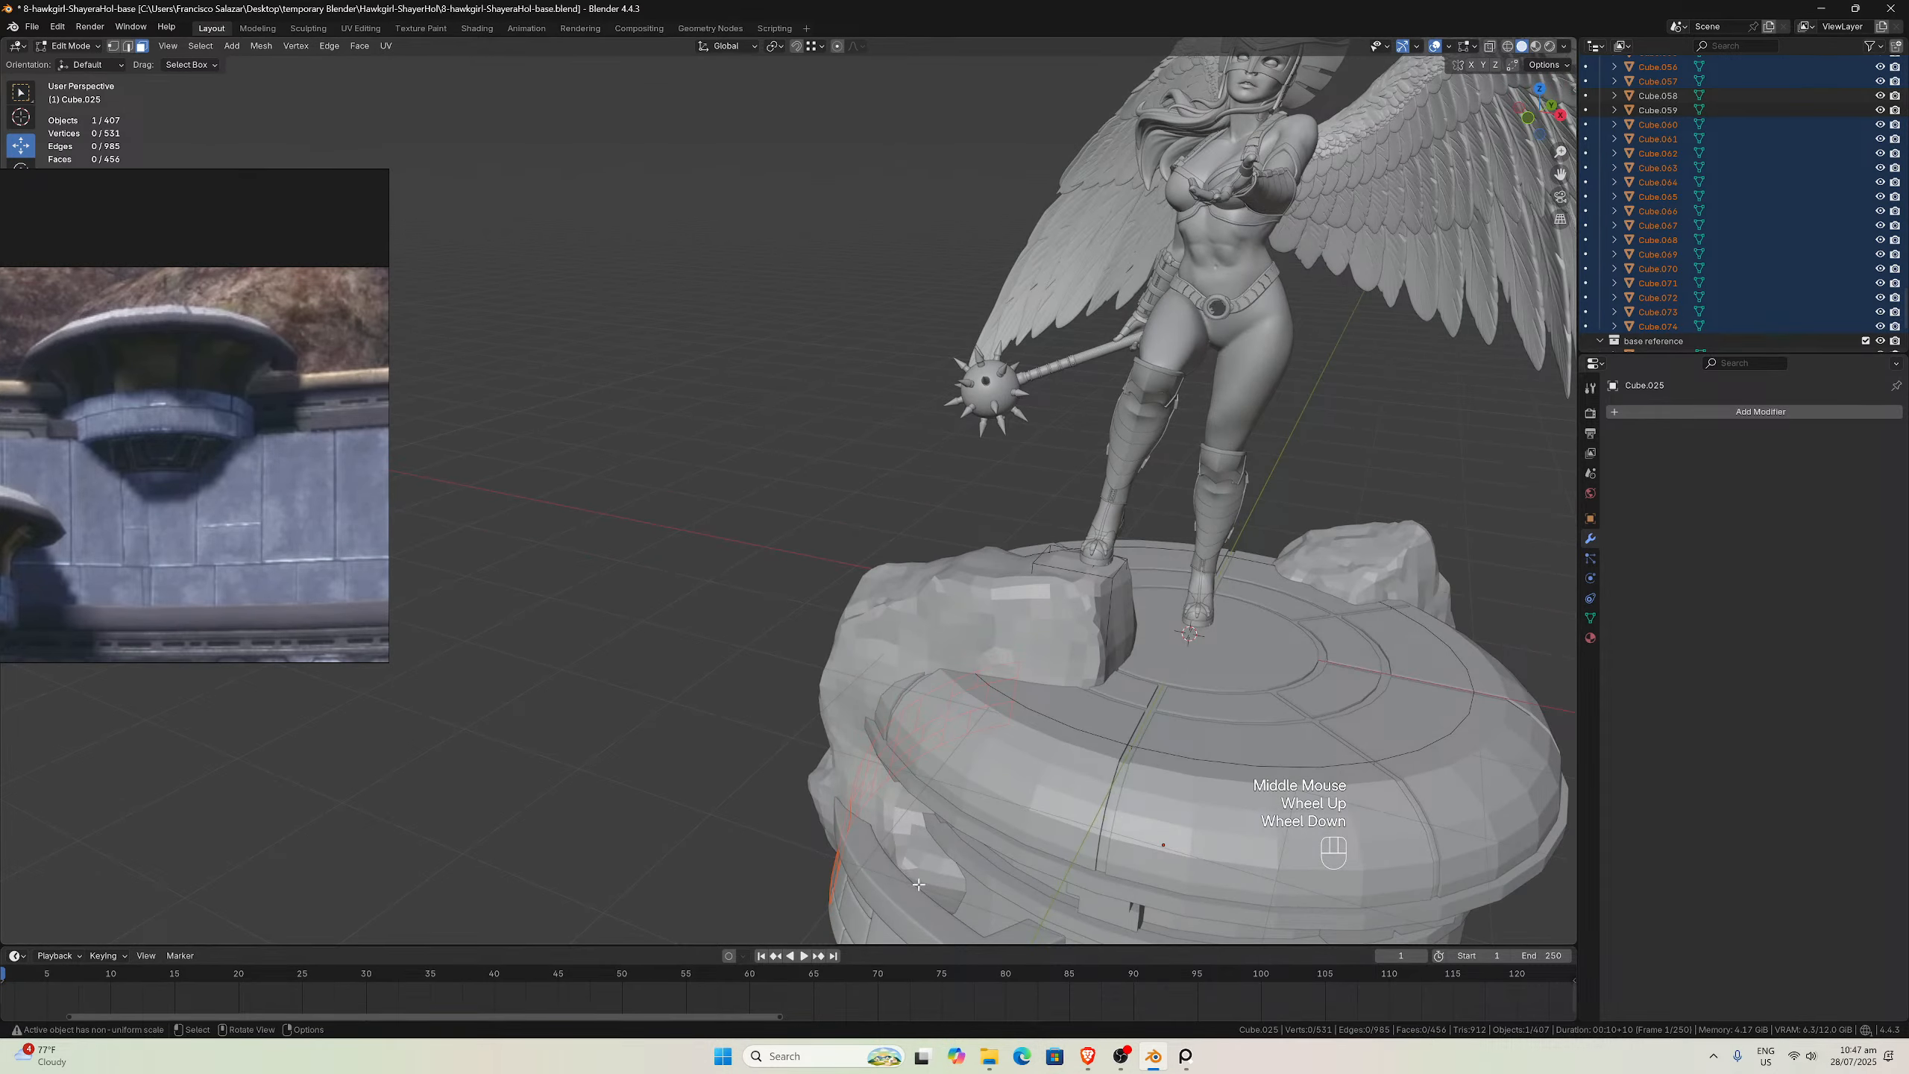
middle_drag(1012, 911, 953, 751)
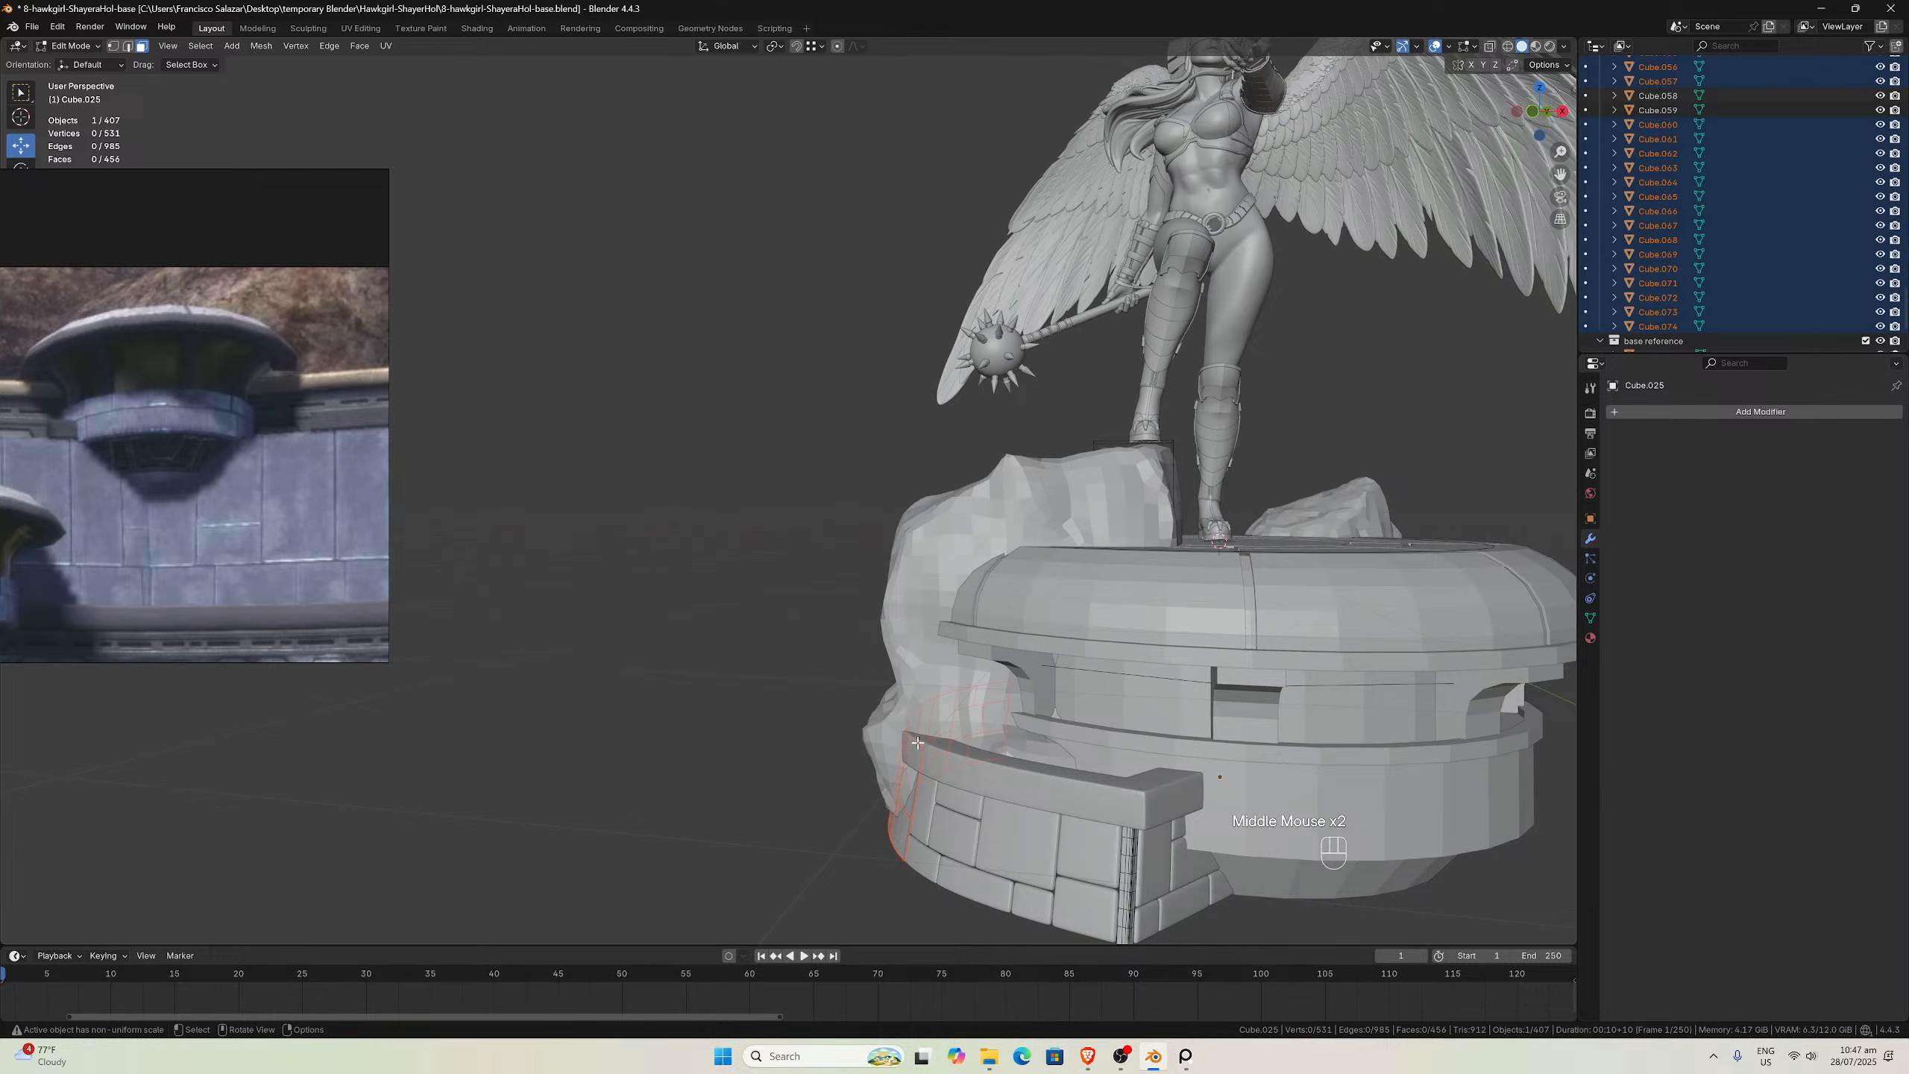
scroll(1192, 781, down, 4)
middle_drag(1191, 781, 1134, 722)
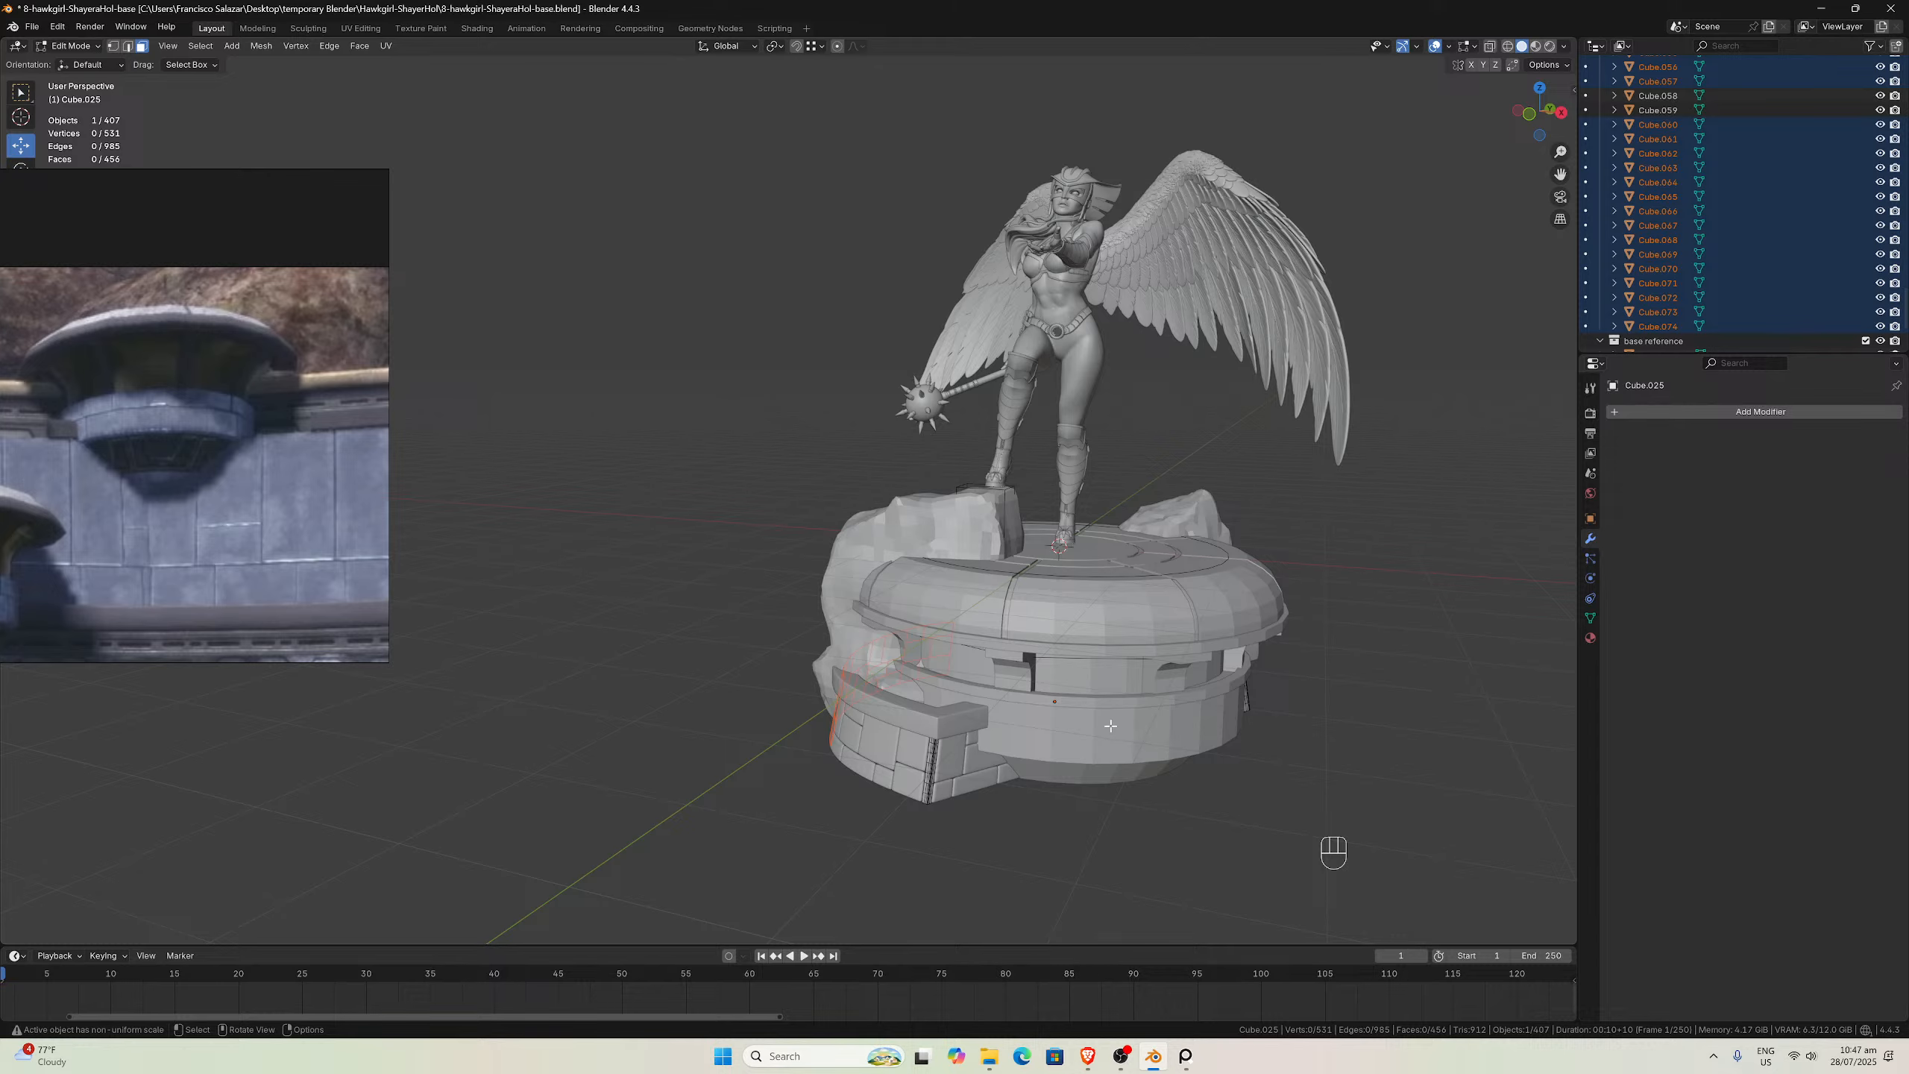
middle_drag(1110, 726, 984, 660)
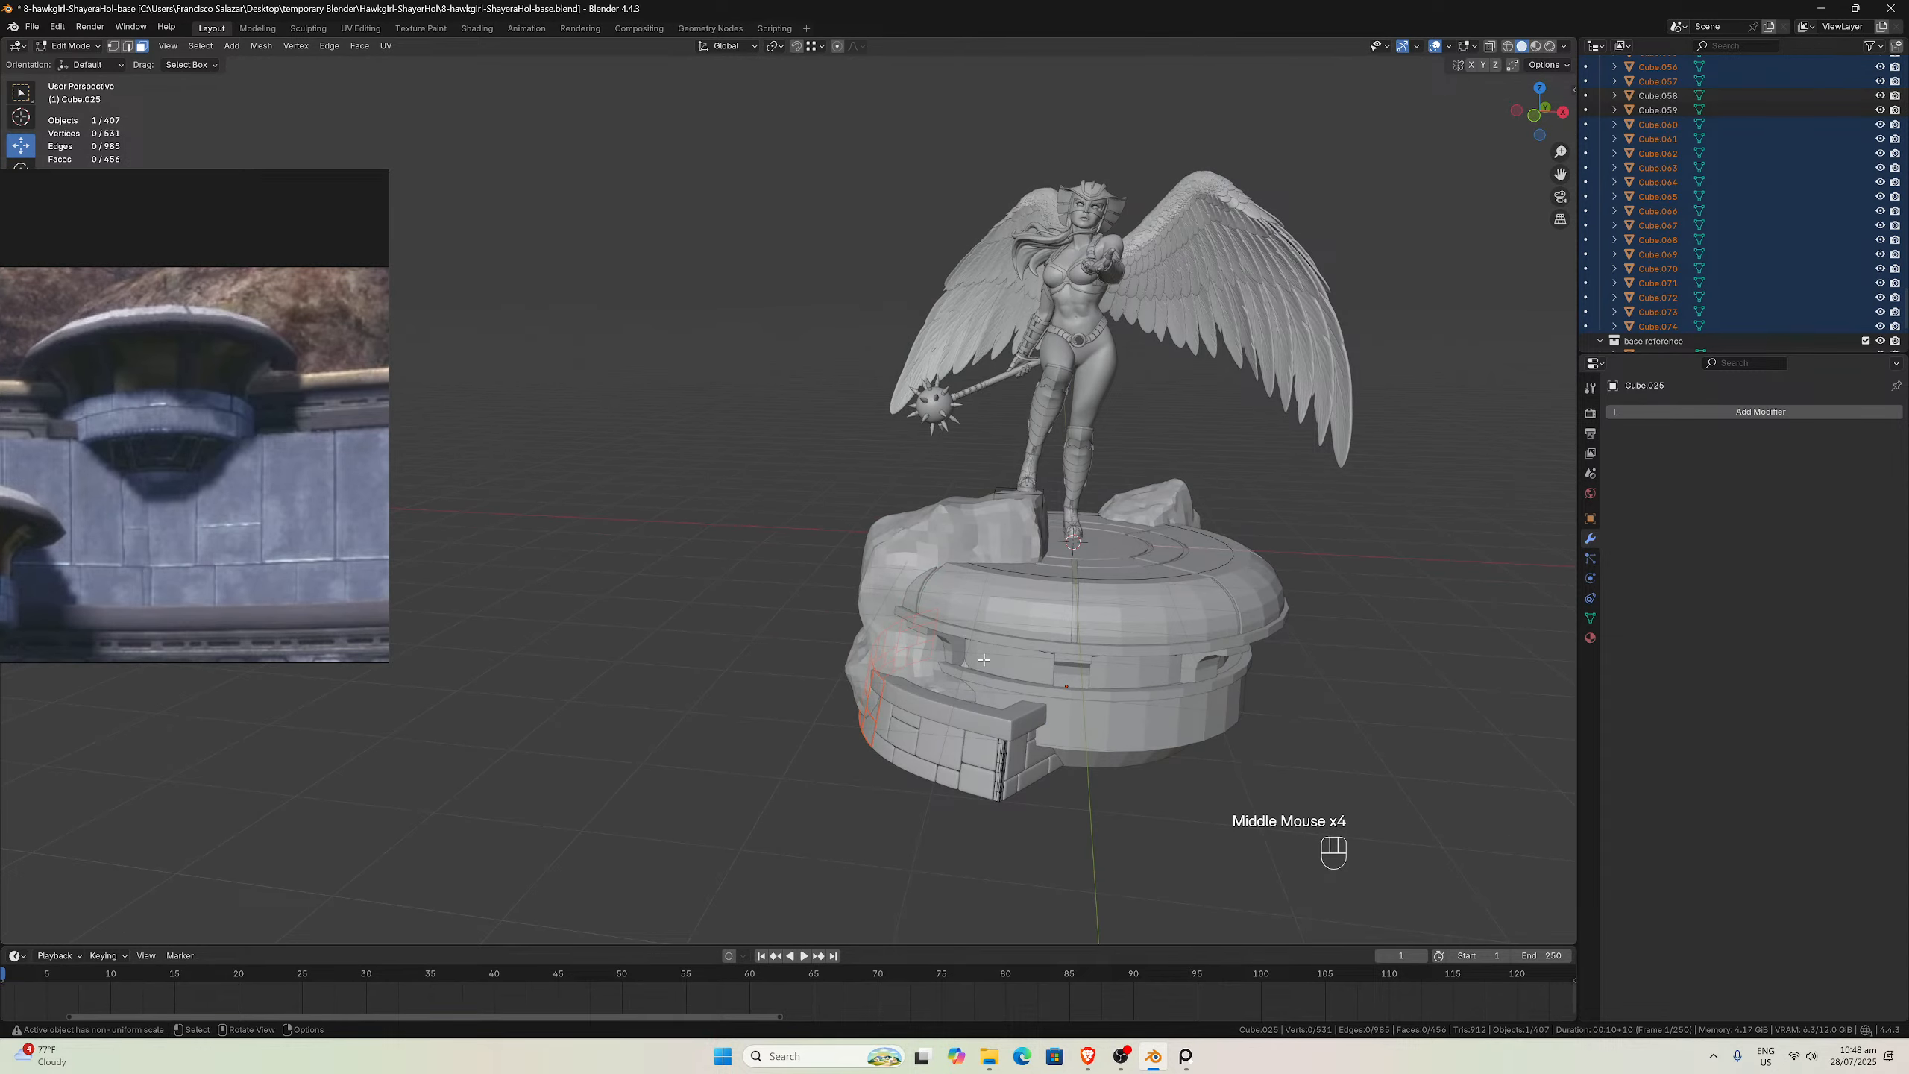
scroll(984, 659, down, 1)
middle_drag(984, 659, 1044, 712)
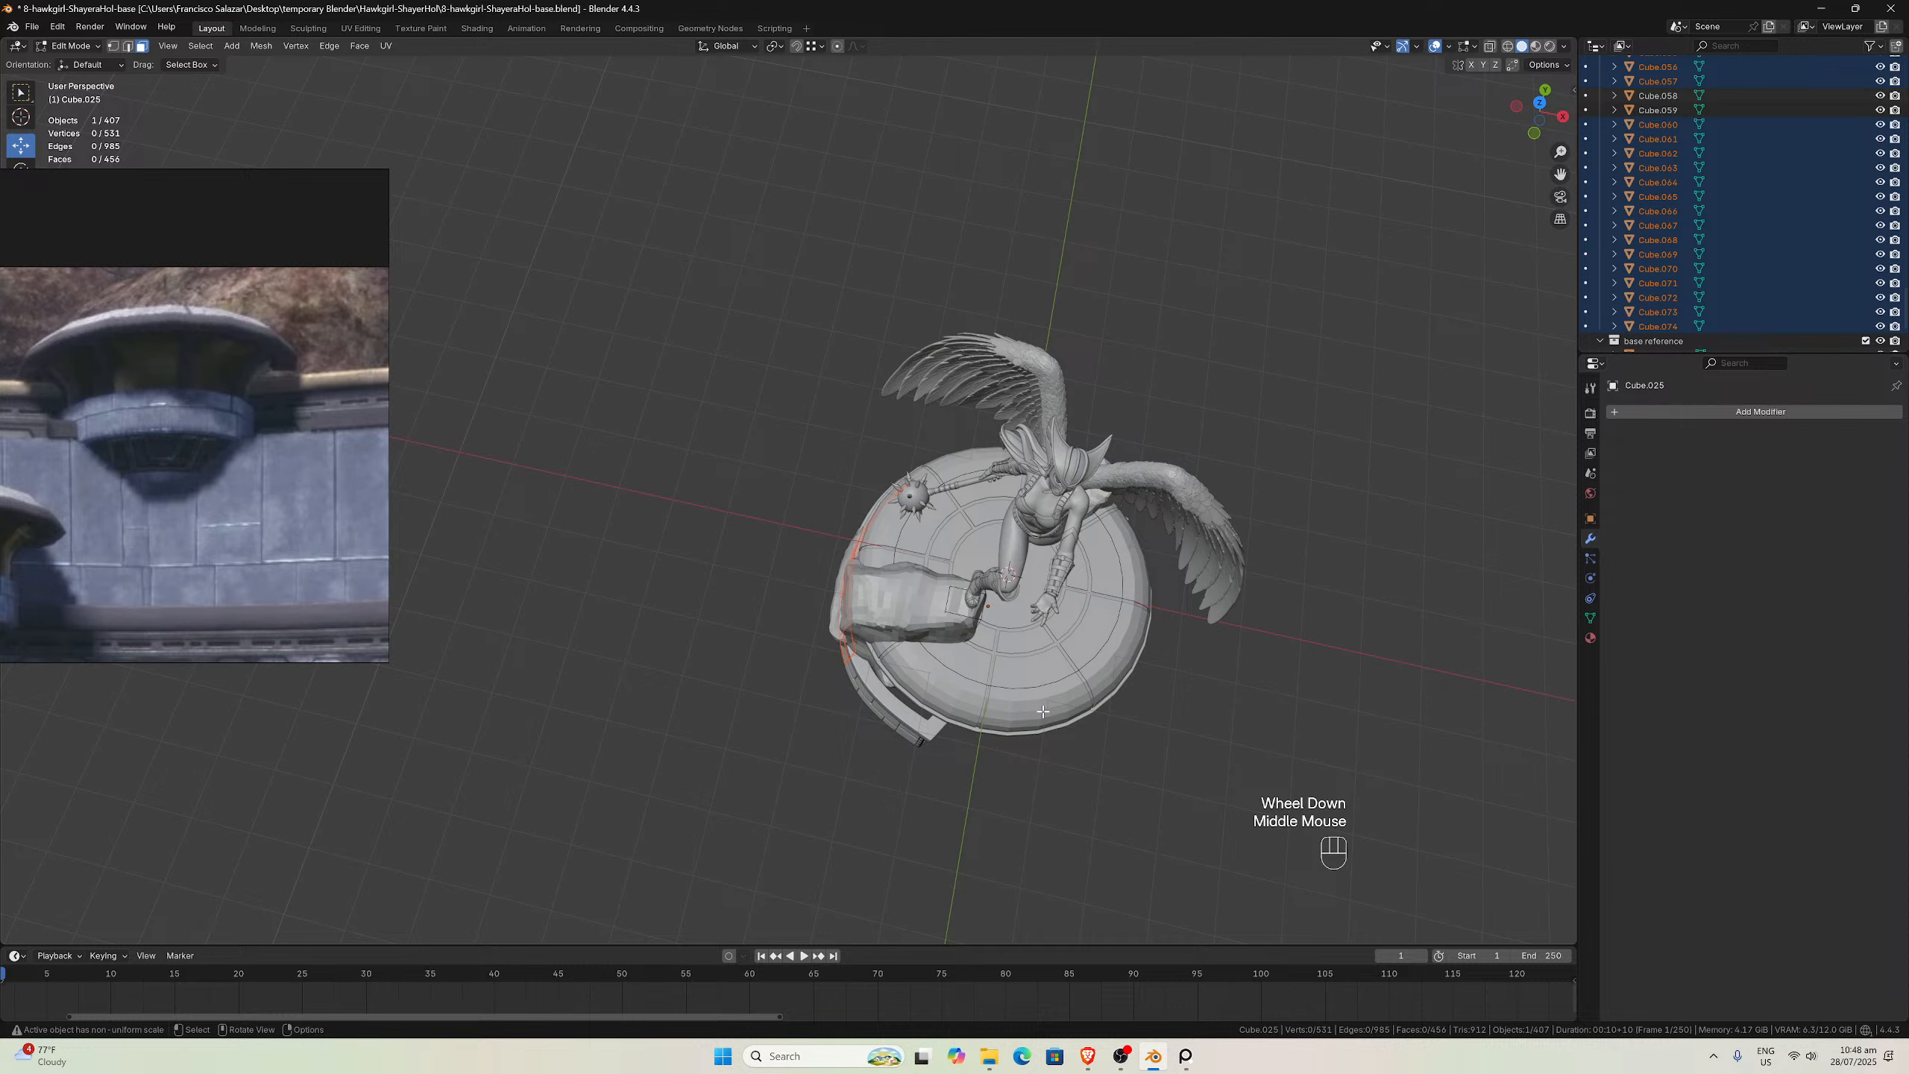
Examine the statue in top and front views, then inspect the boot on the platform and the block wall beneath
key(KP_7)
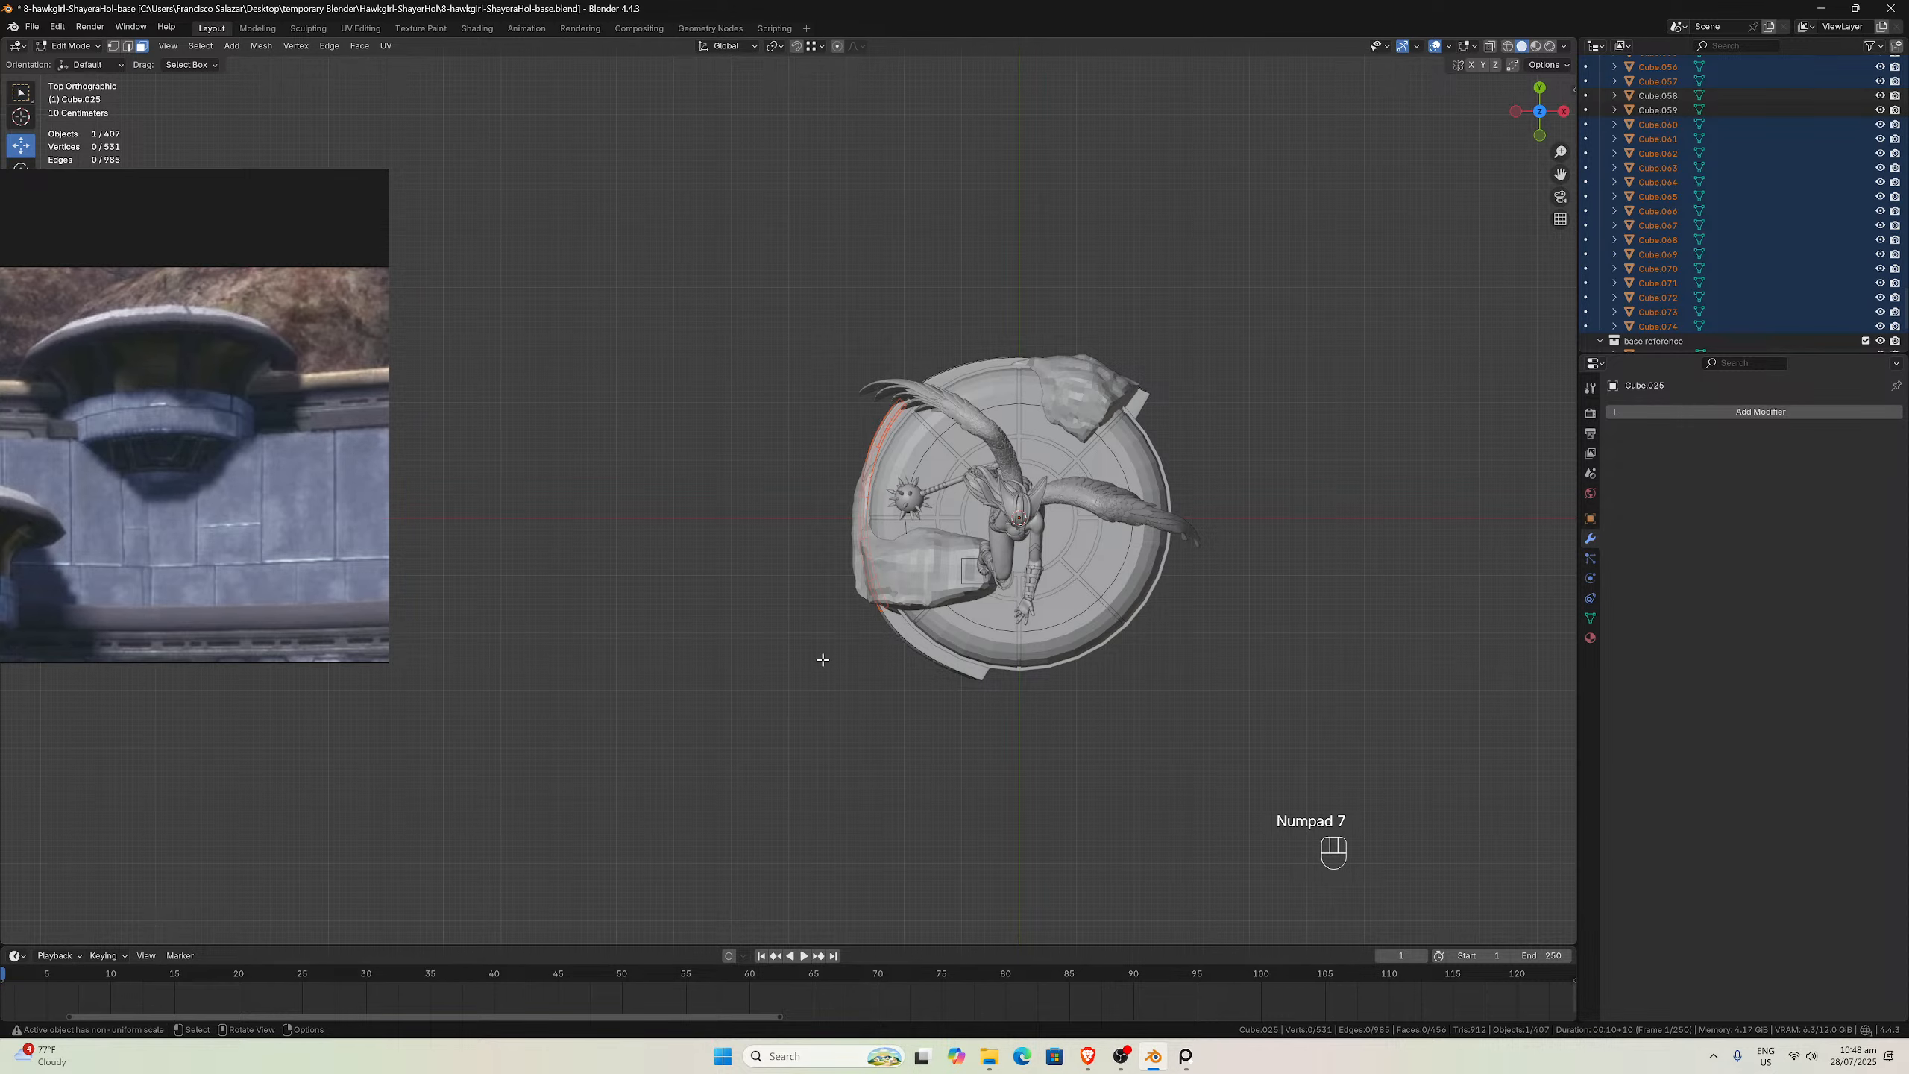
key(KP_1)
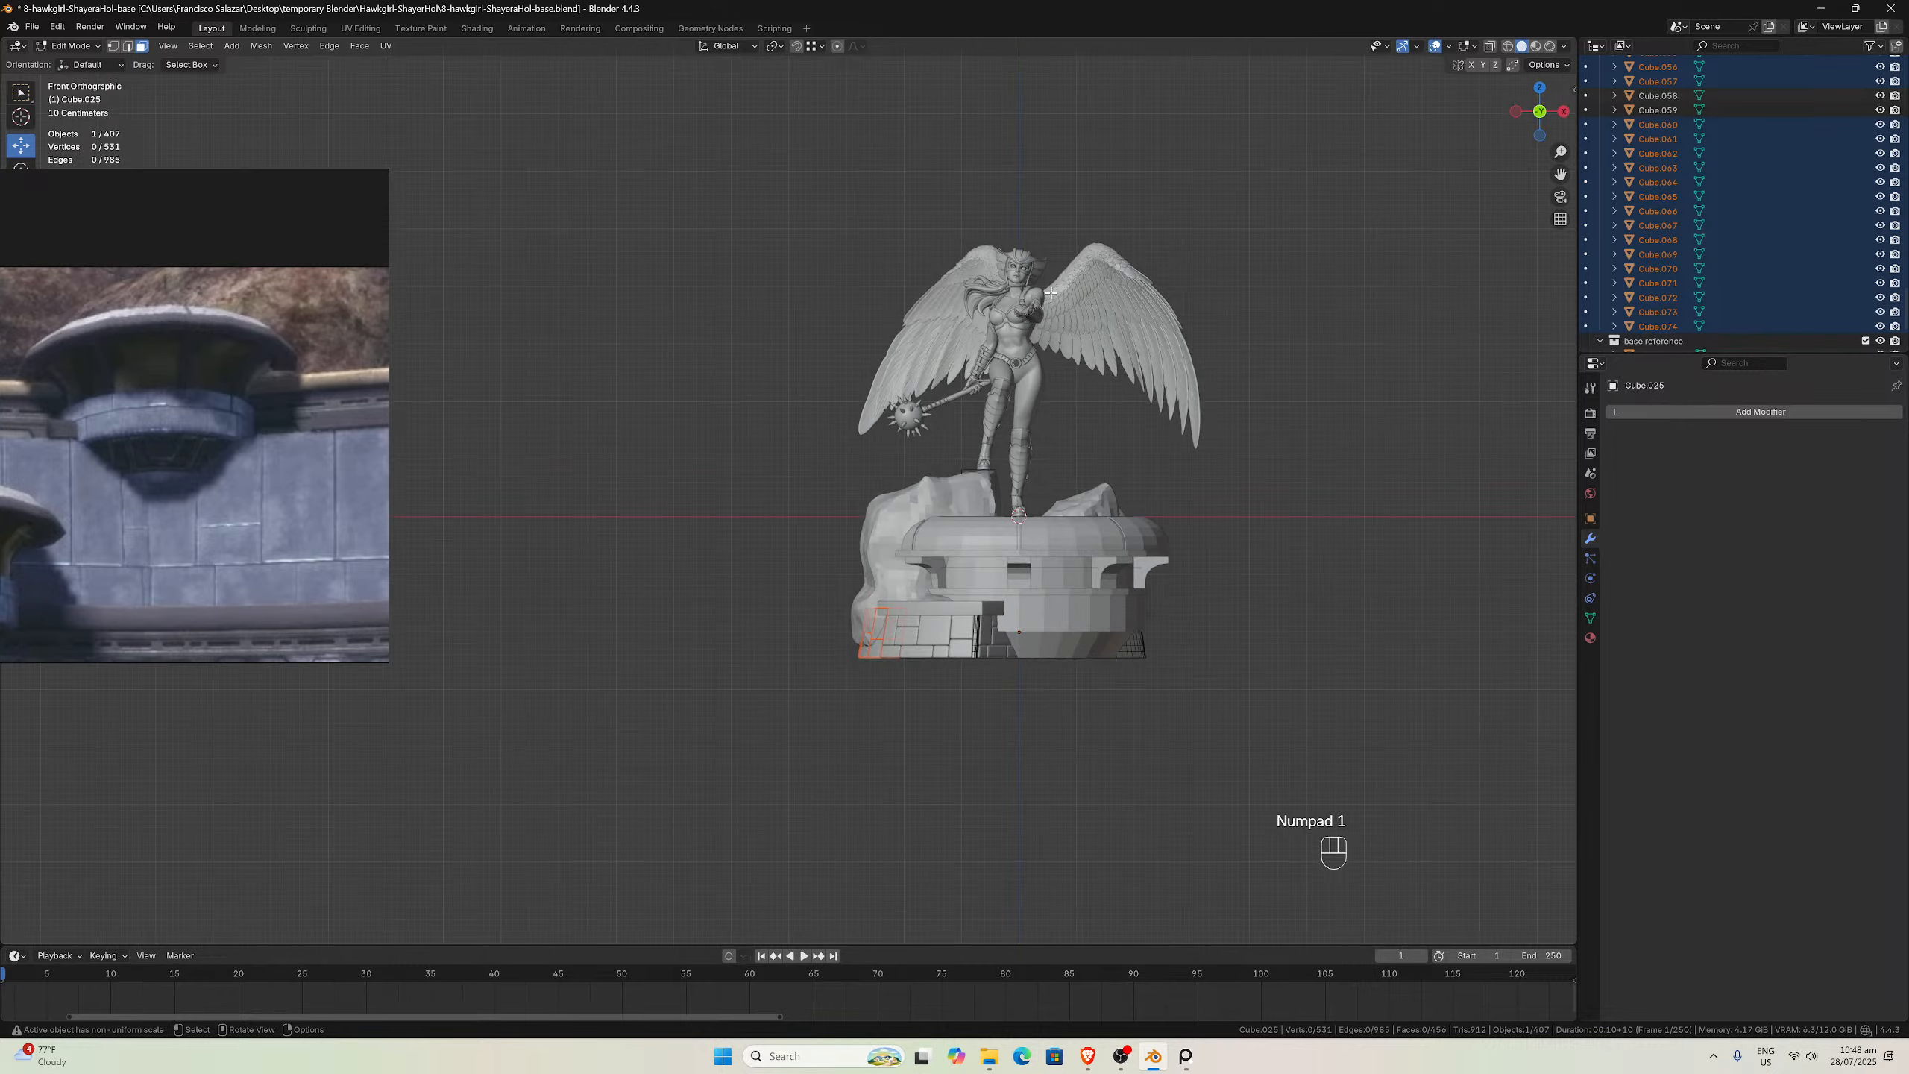
scroll(1070, 362, up, 3)
middle_drag(1070, 363, 762, 279)
scroll(1087, 395, up, 2)
scroll(1087, 395, down, 1)
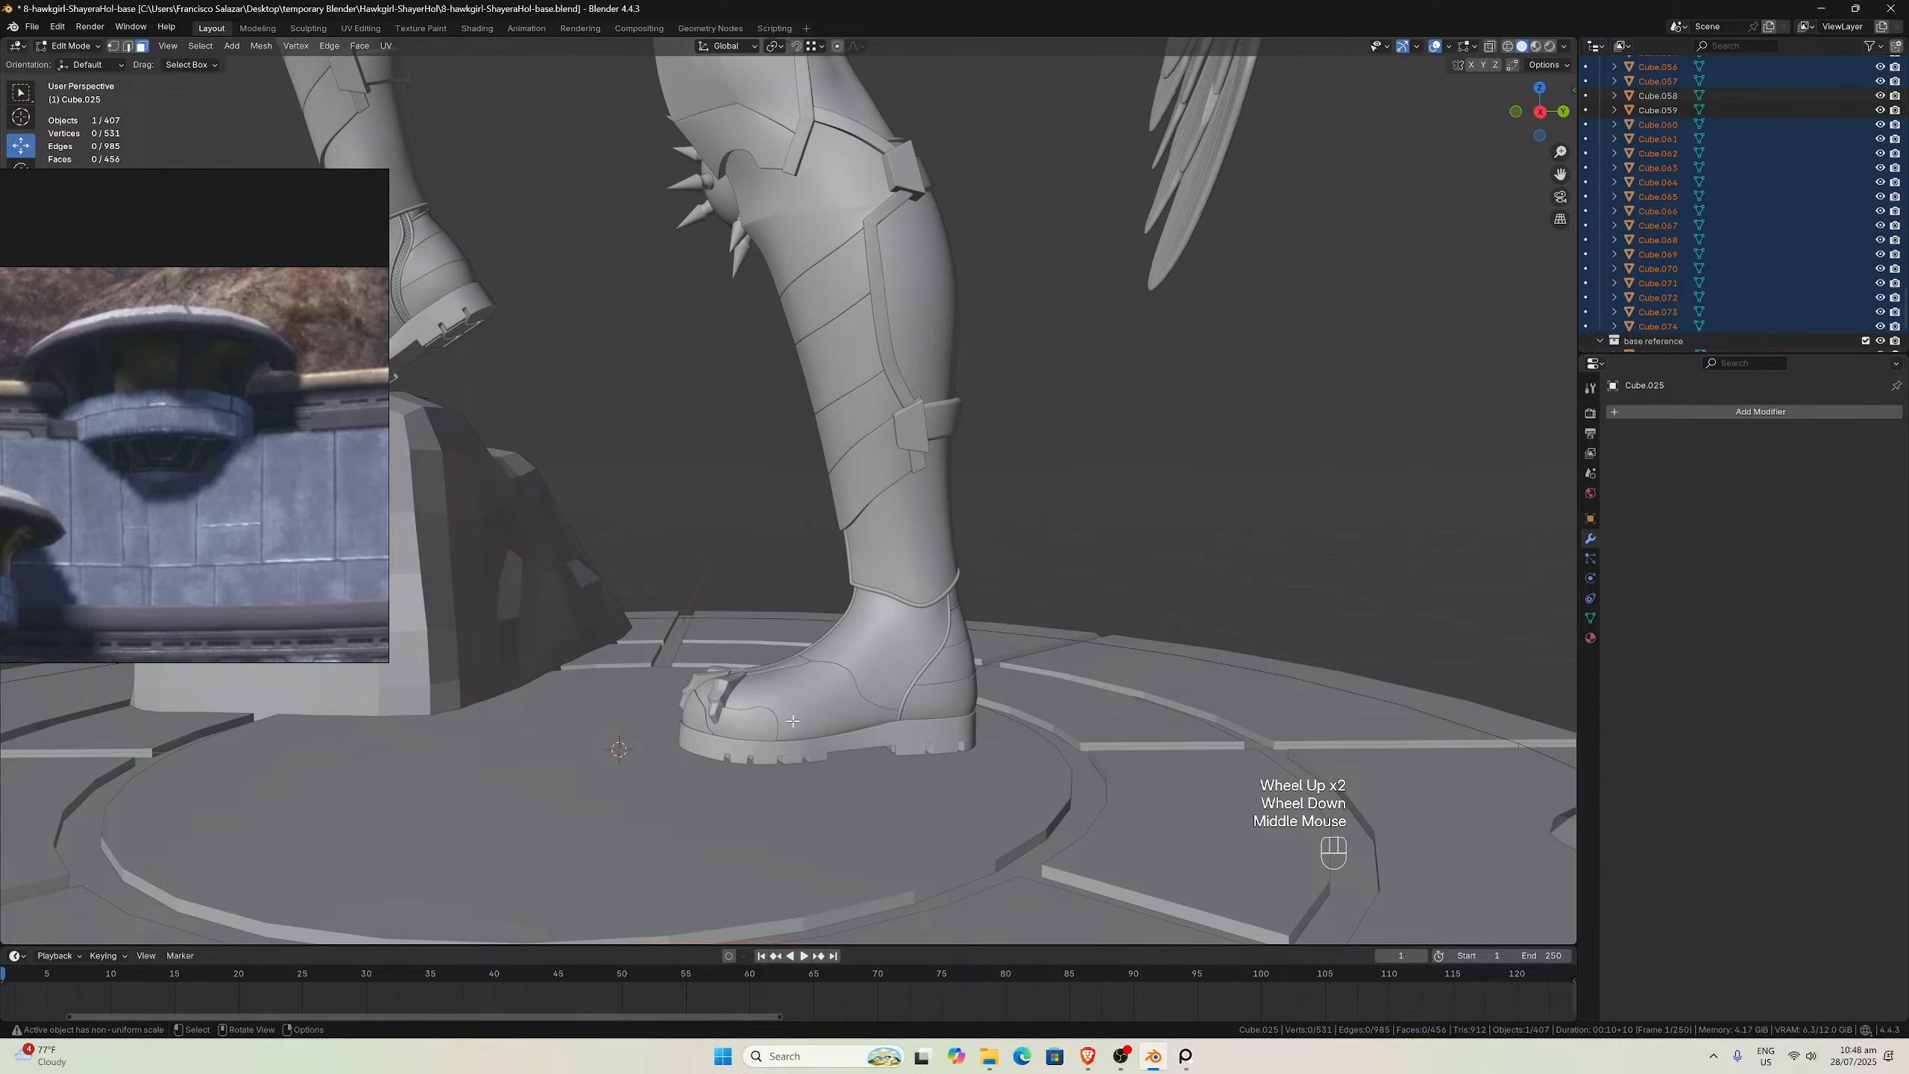
scroll(1052, 587, down, 3)
middle_drag(866, 600, 1143, 589)
middle_drag(1010, 609, 706, 466)
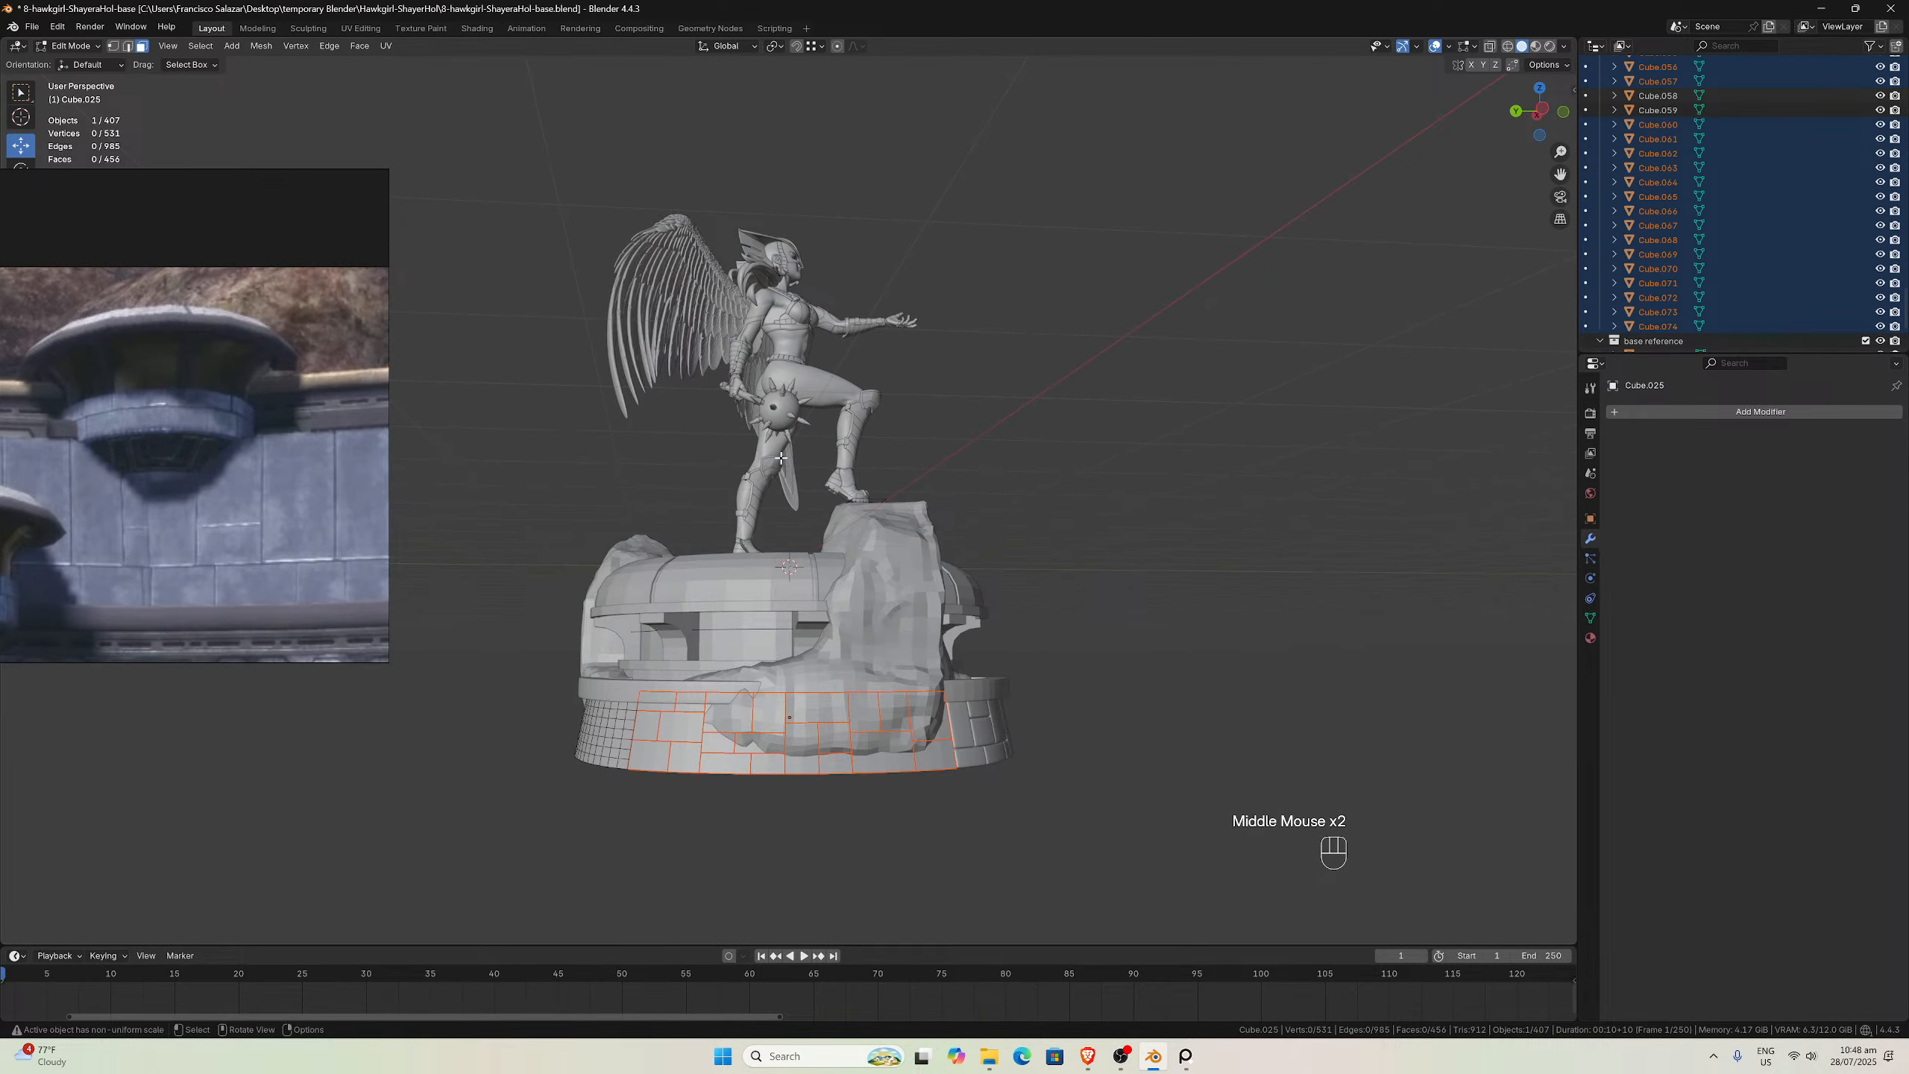
Examine the whole statue and its base from several sides, including the rocks, the stone-block wall and the platform top
middle_drag(885, 467, 751, 460)
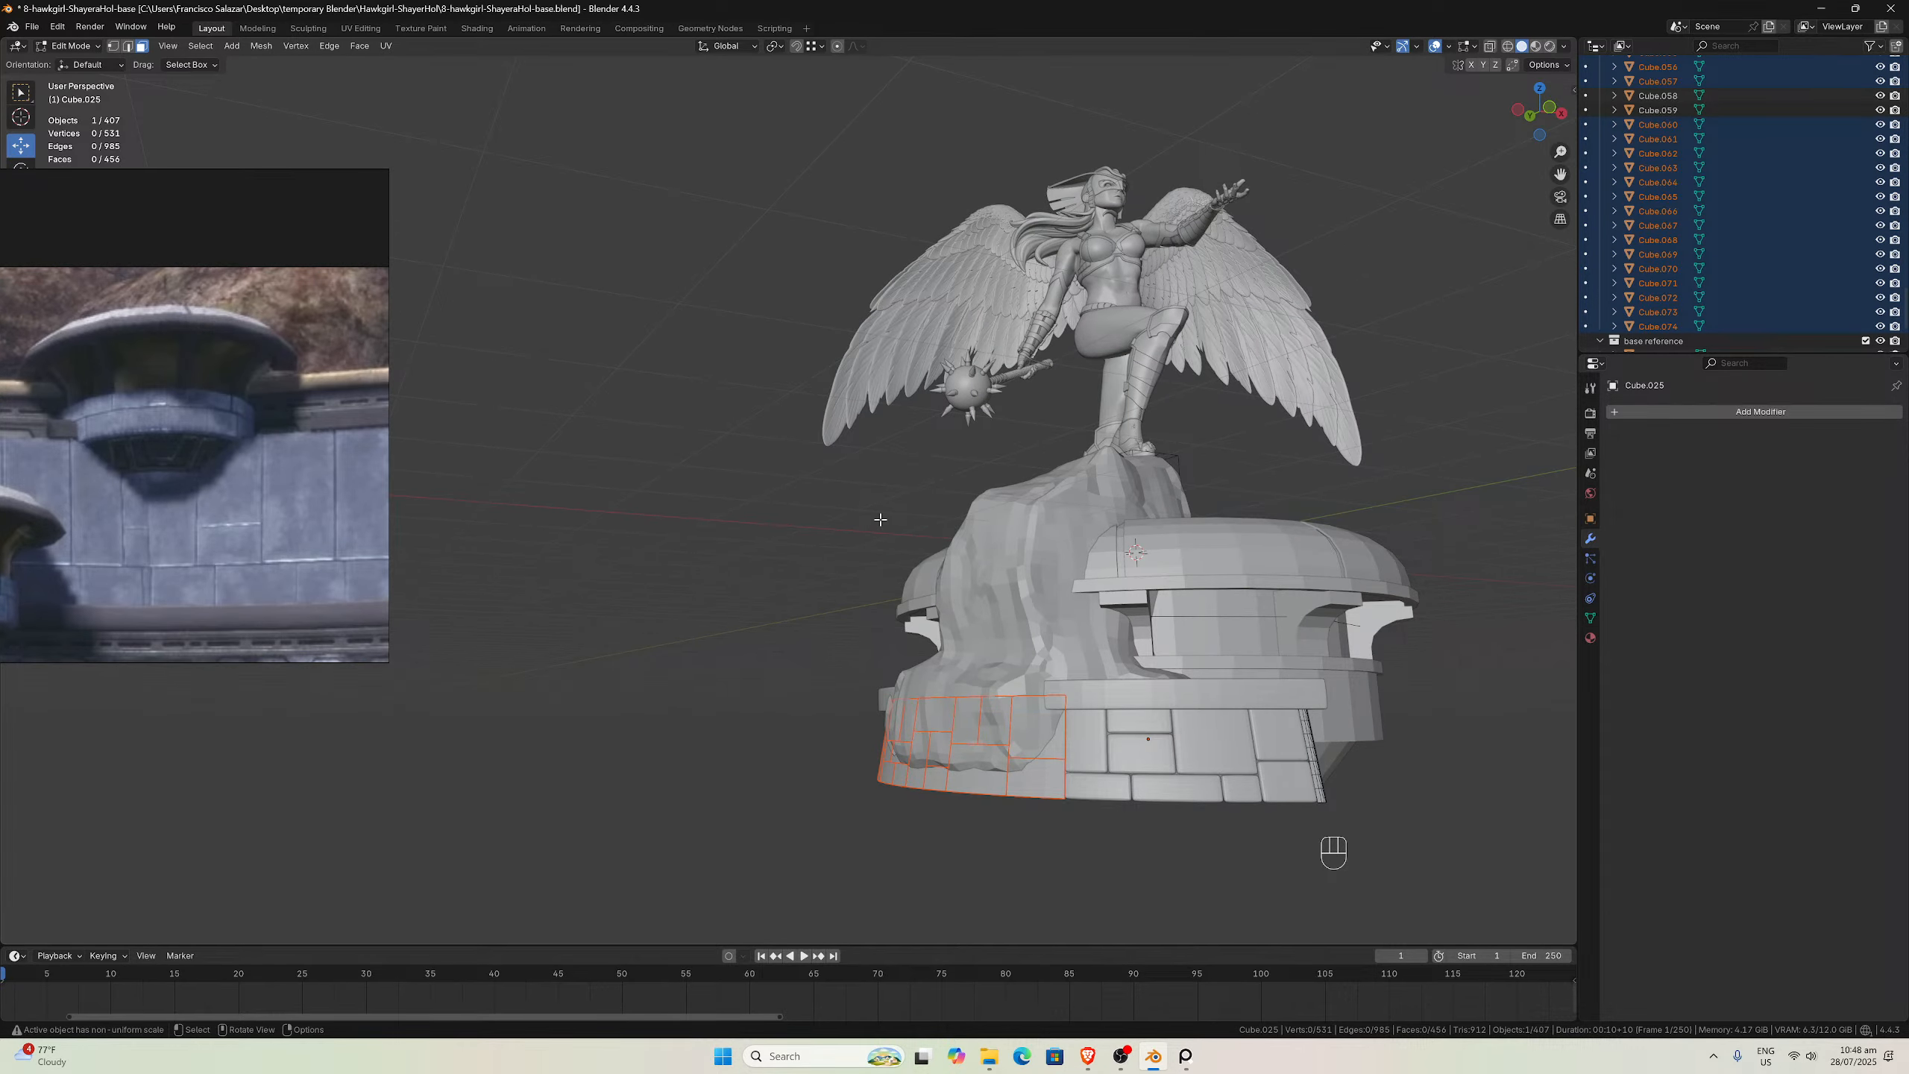
scroll(880, 519, down, 2)
middle_drag(878, 517, 815, 520)
scroll(1000, 561, down, 1)
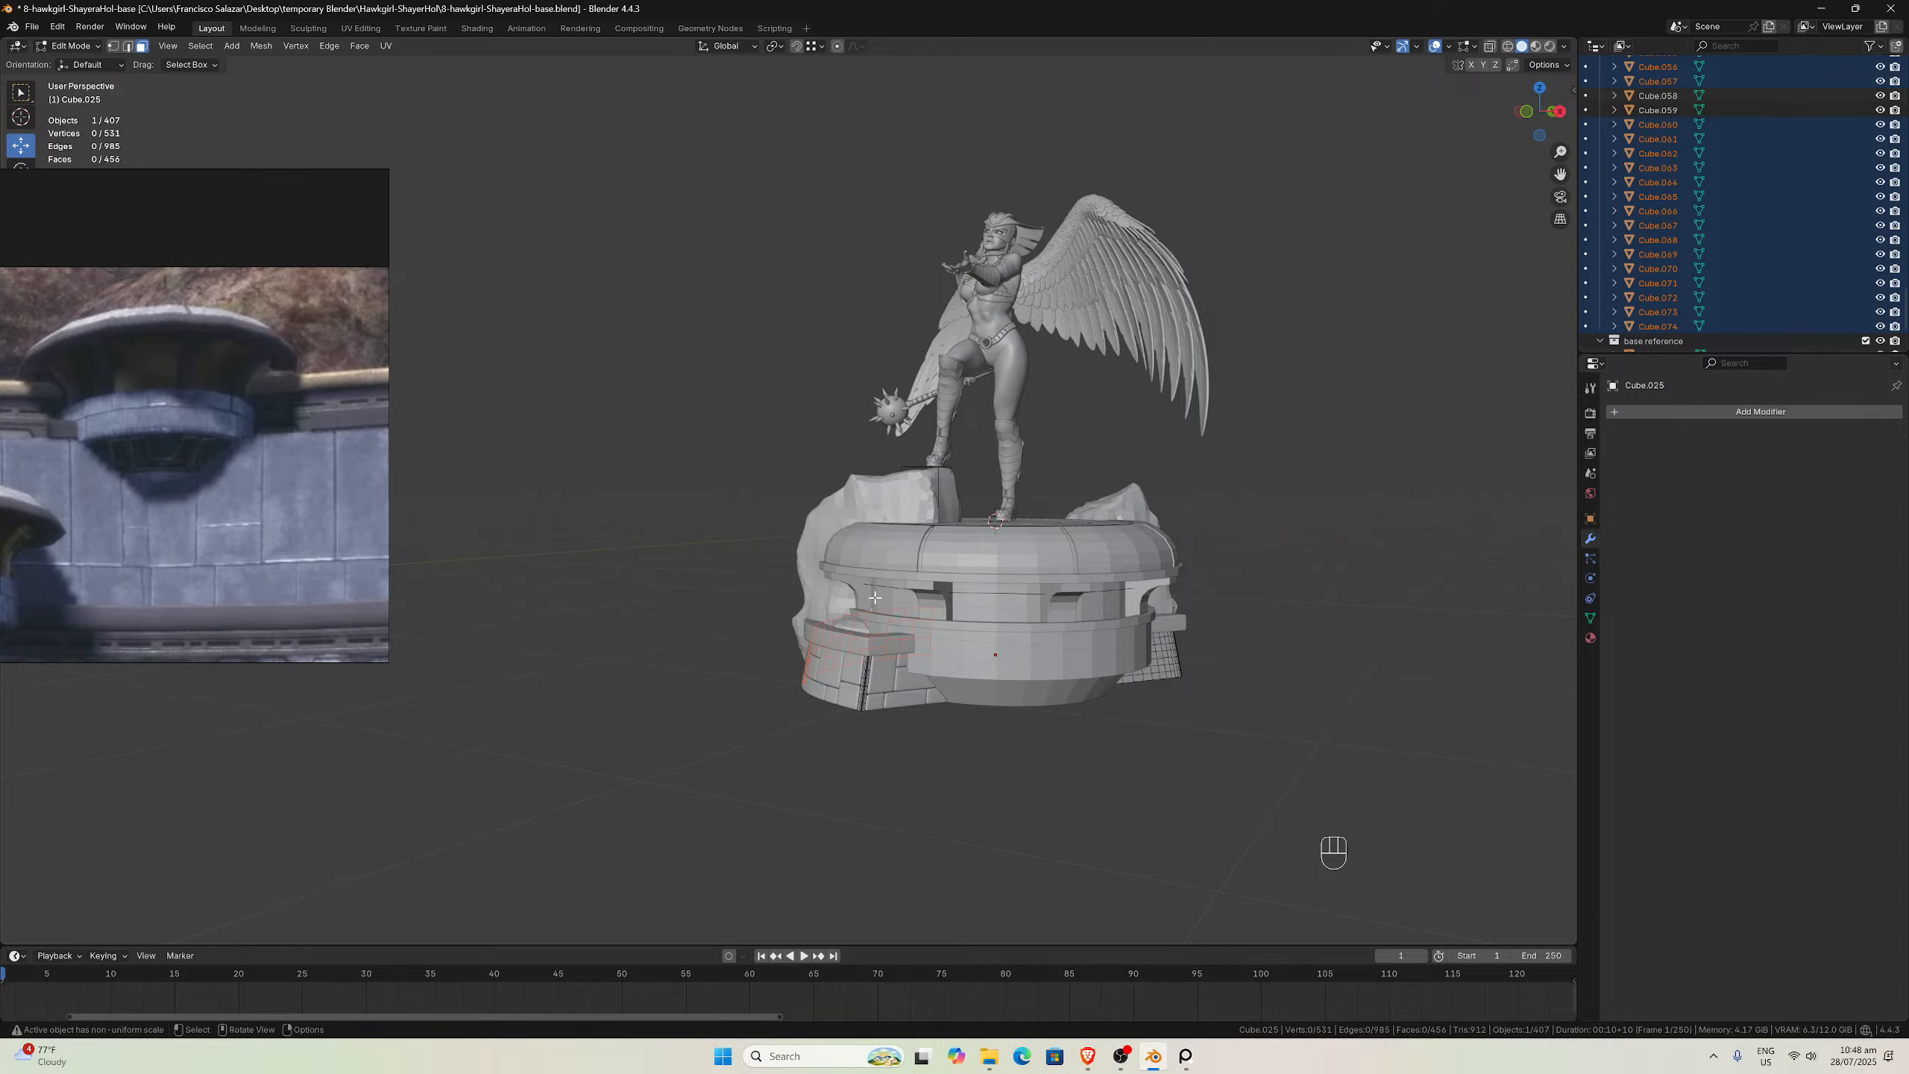
middle_drag(875, 597, 1023, 613)
scroll(1014, 616, up, 4)
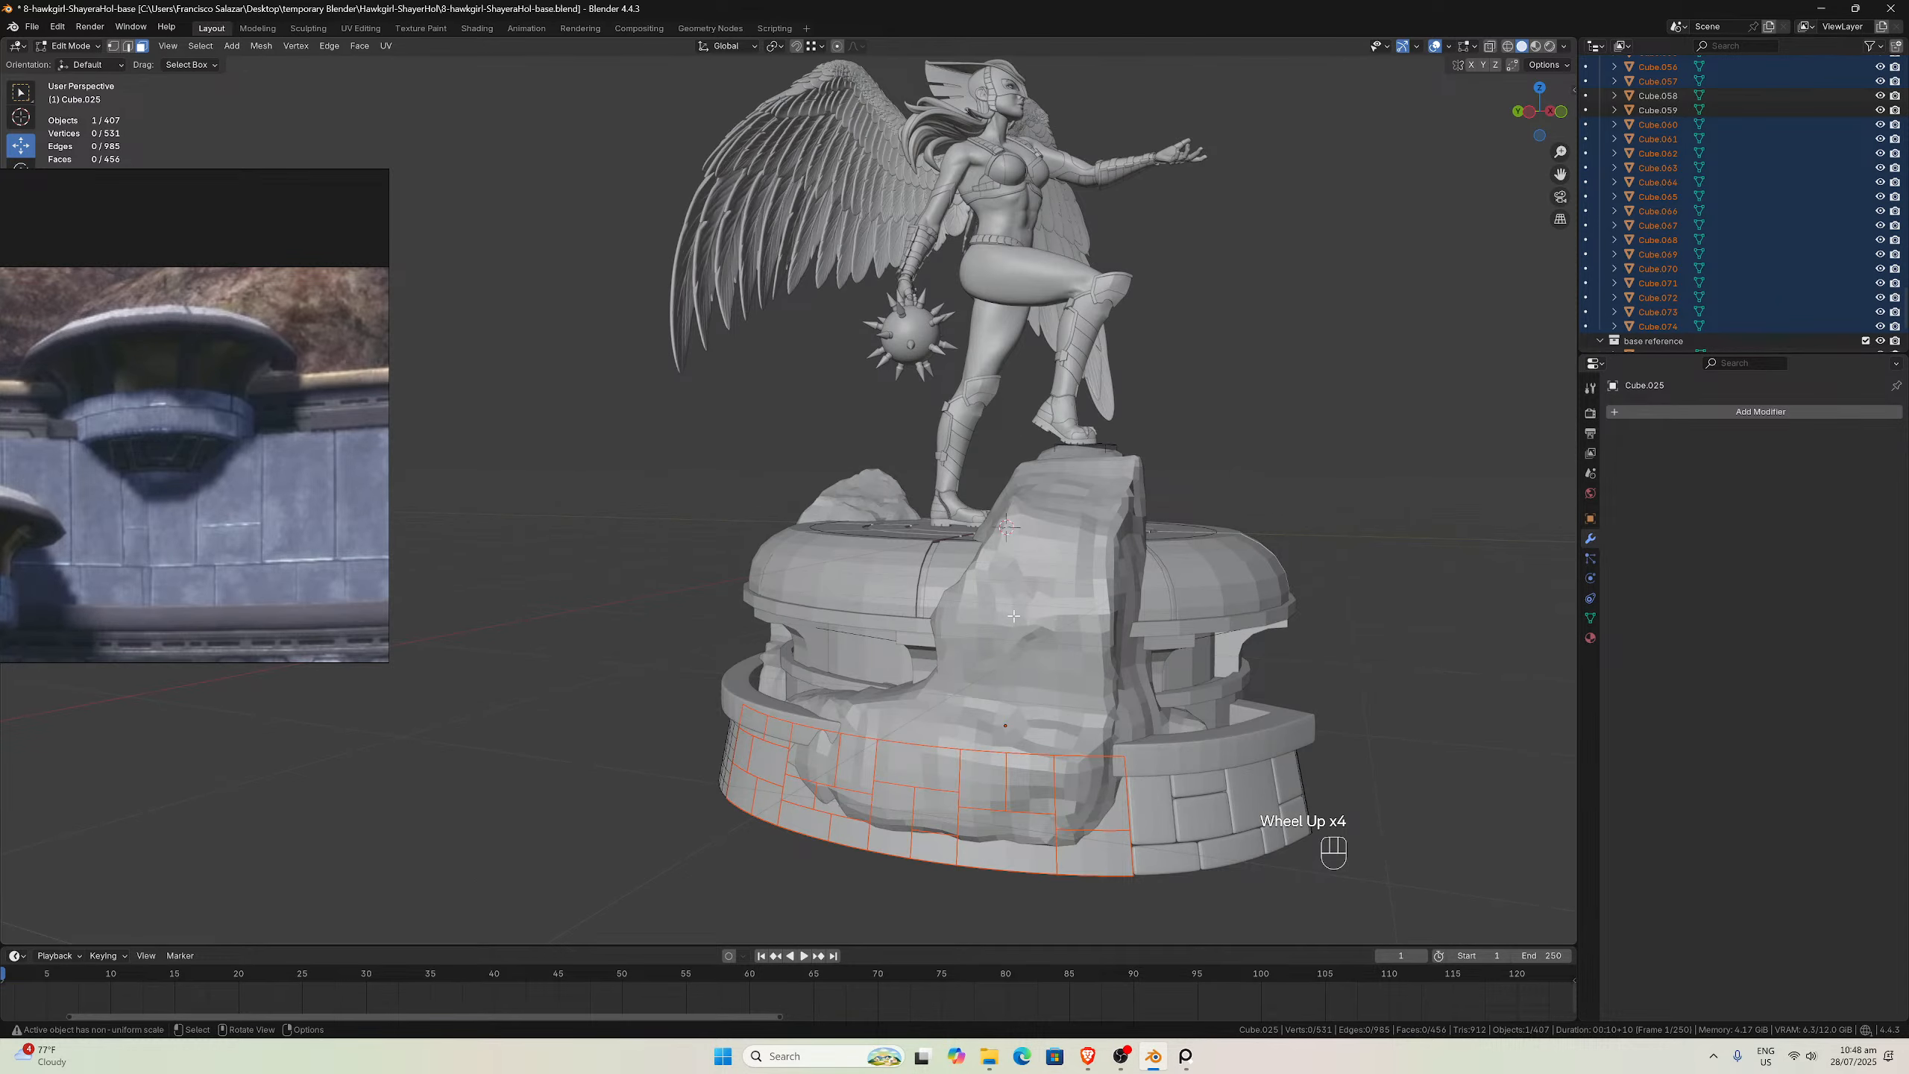
middle_drag(850, 660, 924, 642)
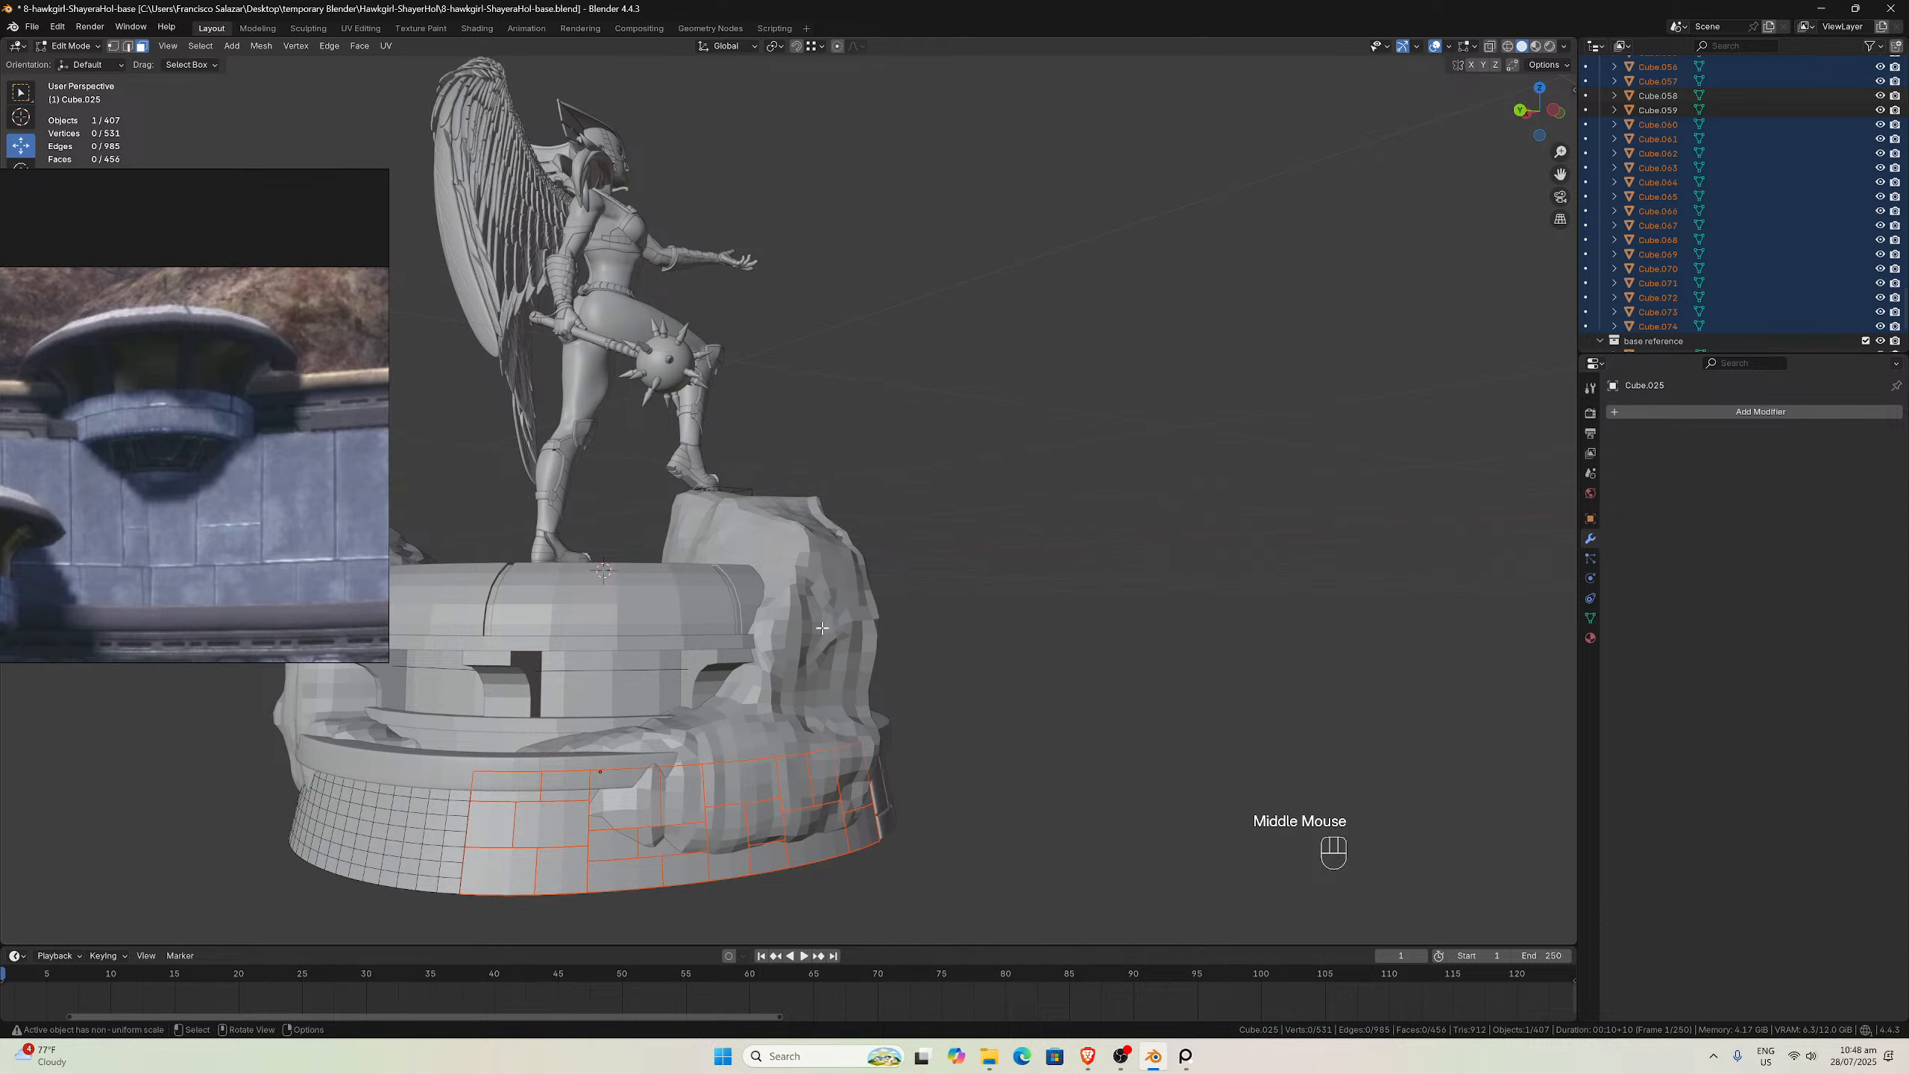
drag(1561, 174, 1152, 563)
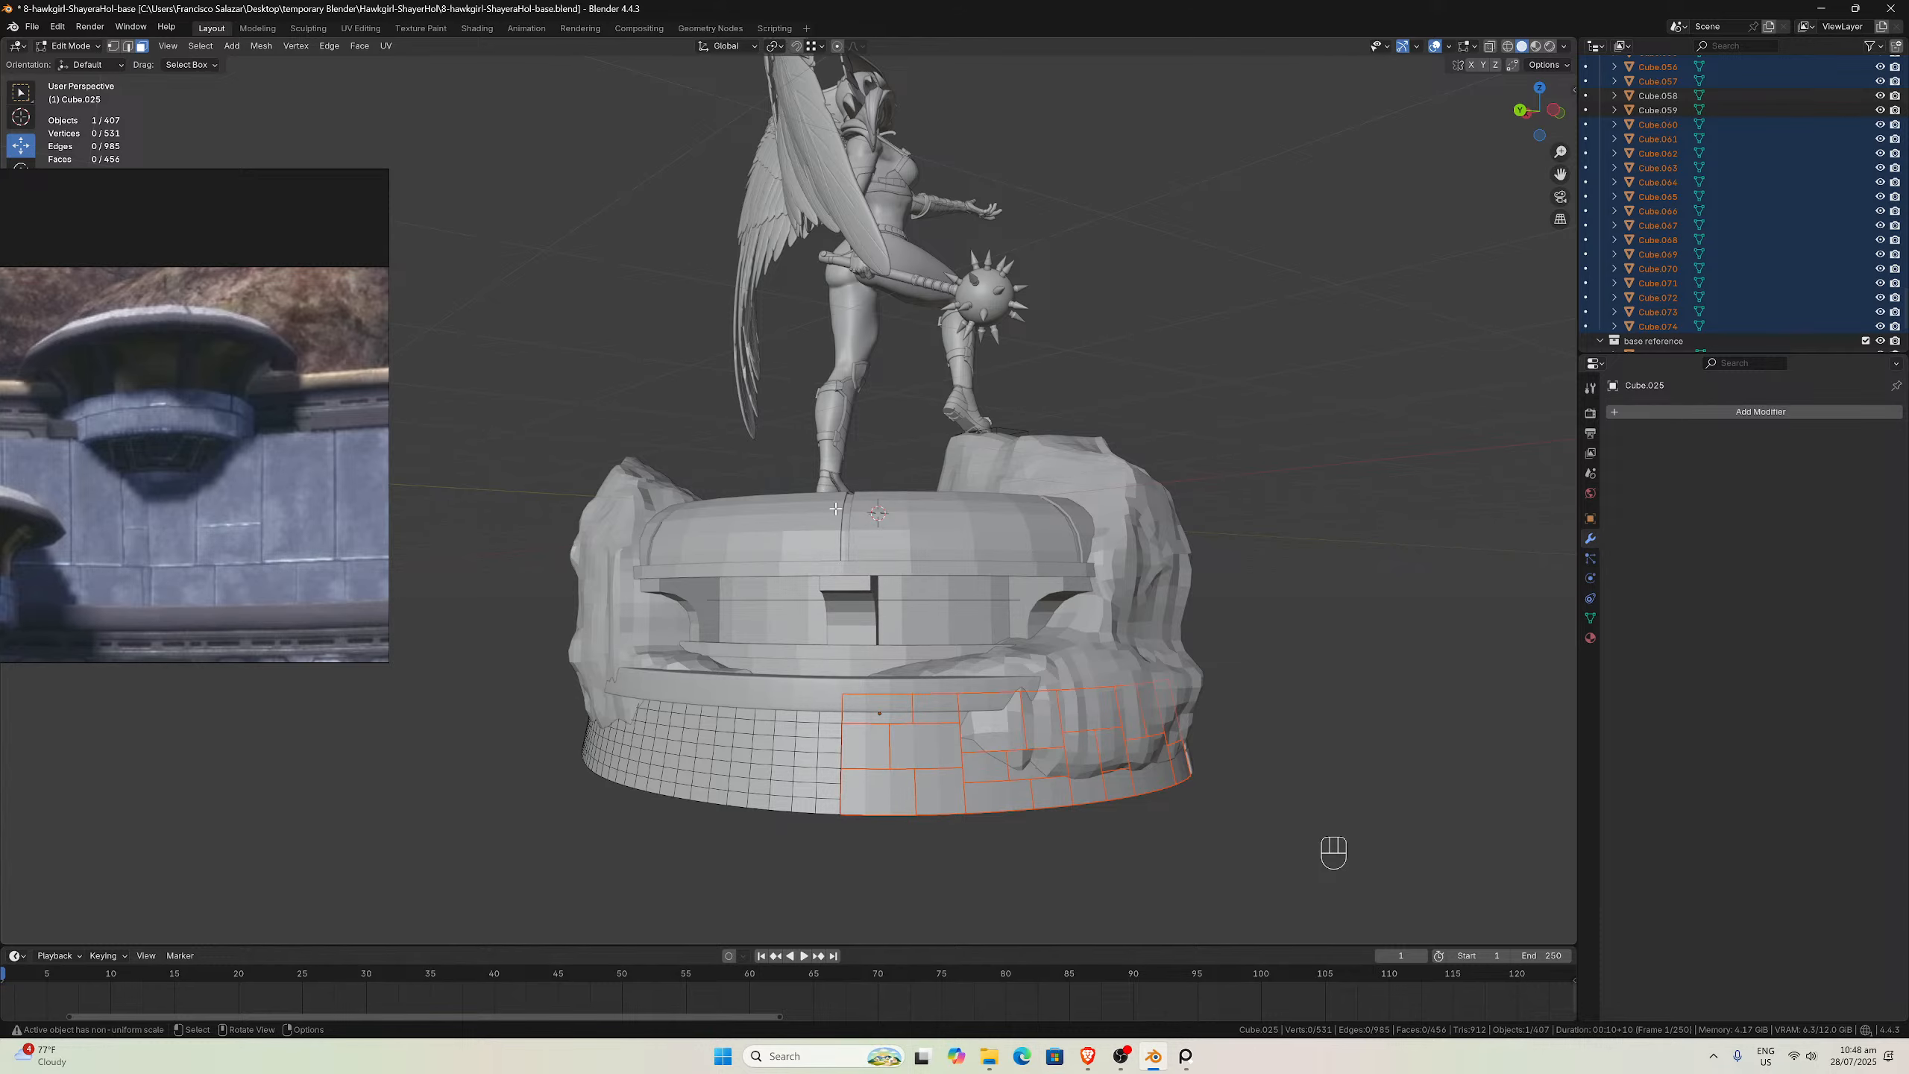
middle_drag(835, 508, 801, 456)
scroll(934, 439, down, 3)
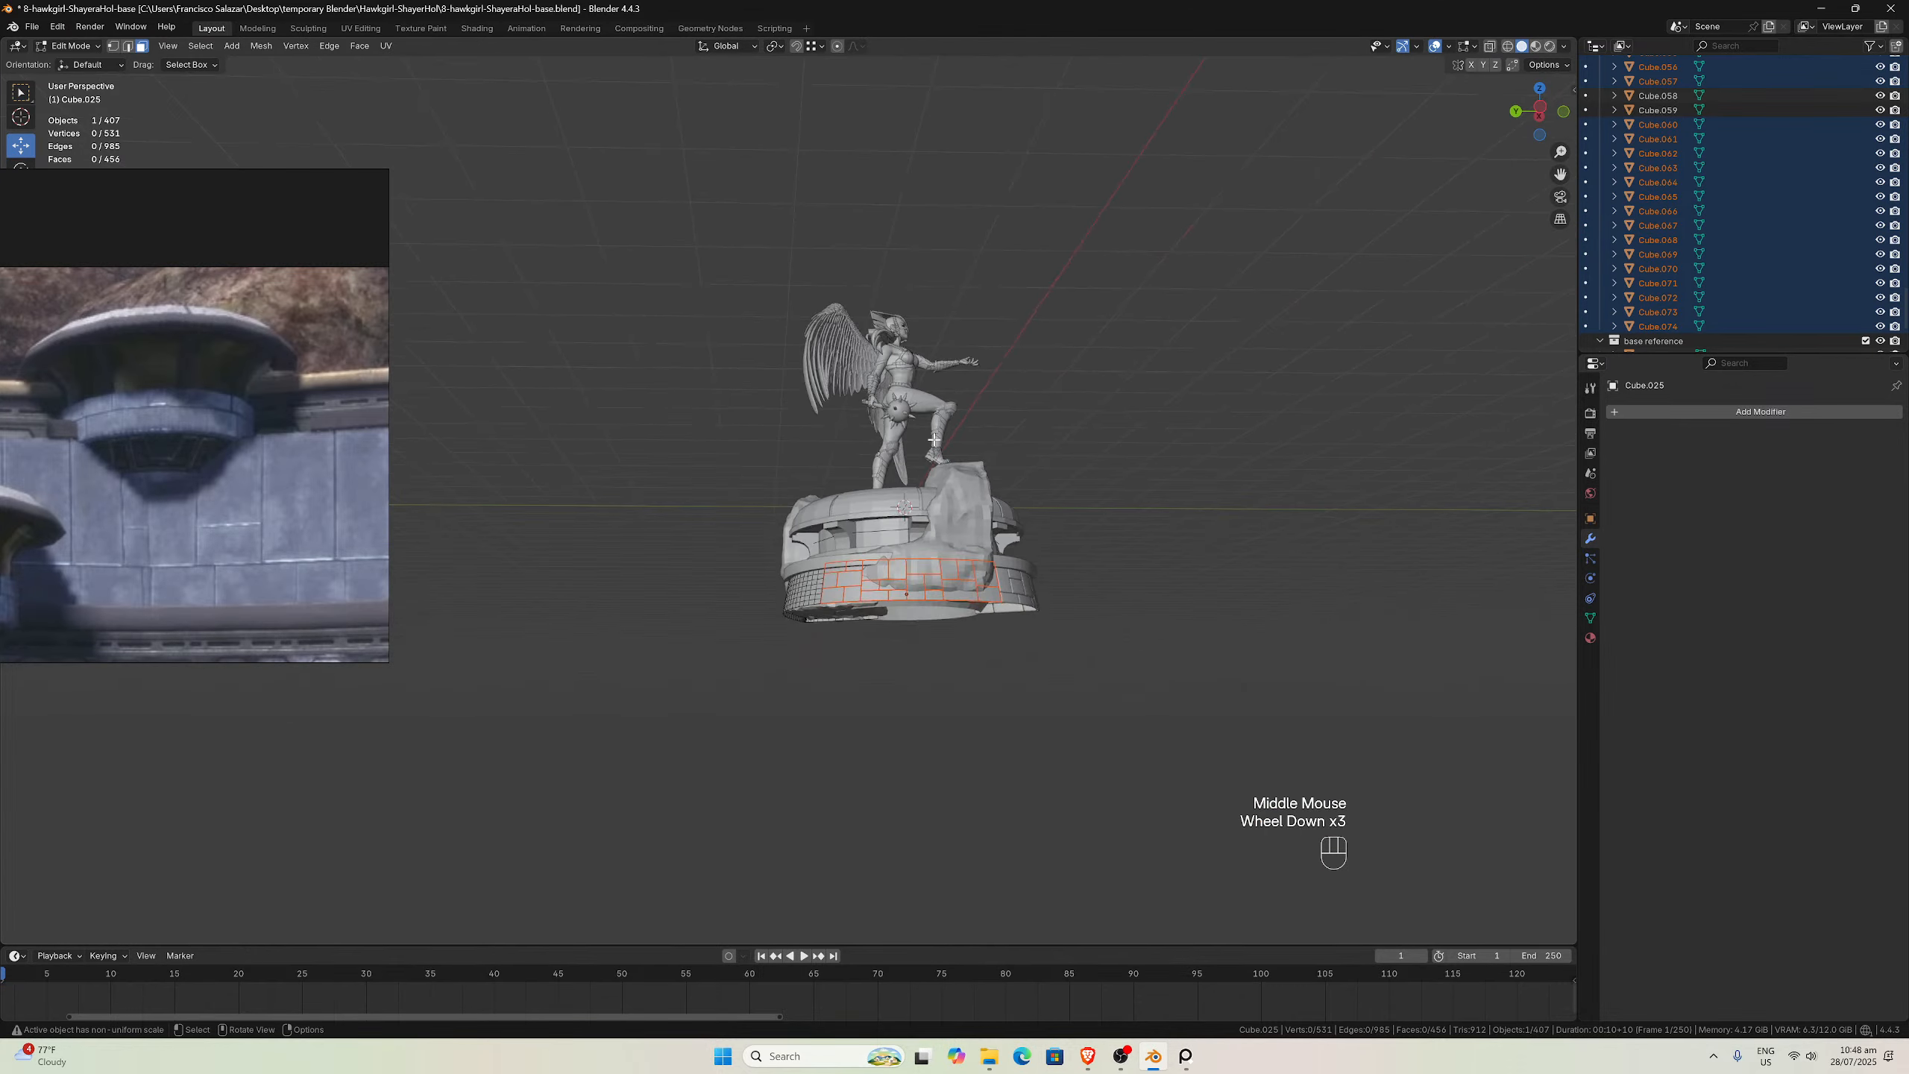
middle_drag(934, 439, 690, 521)
scroll(849, 402, up, 4)
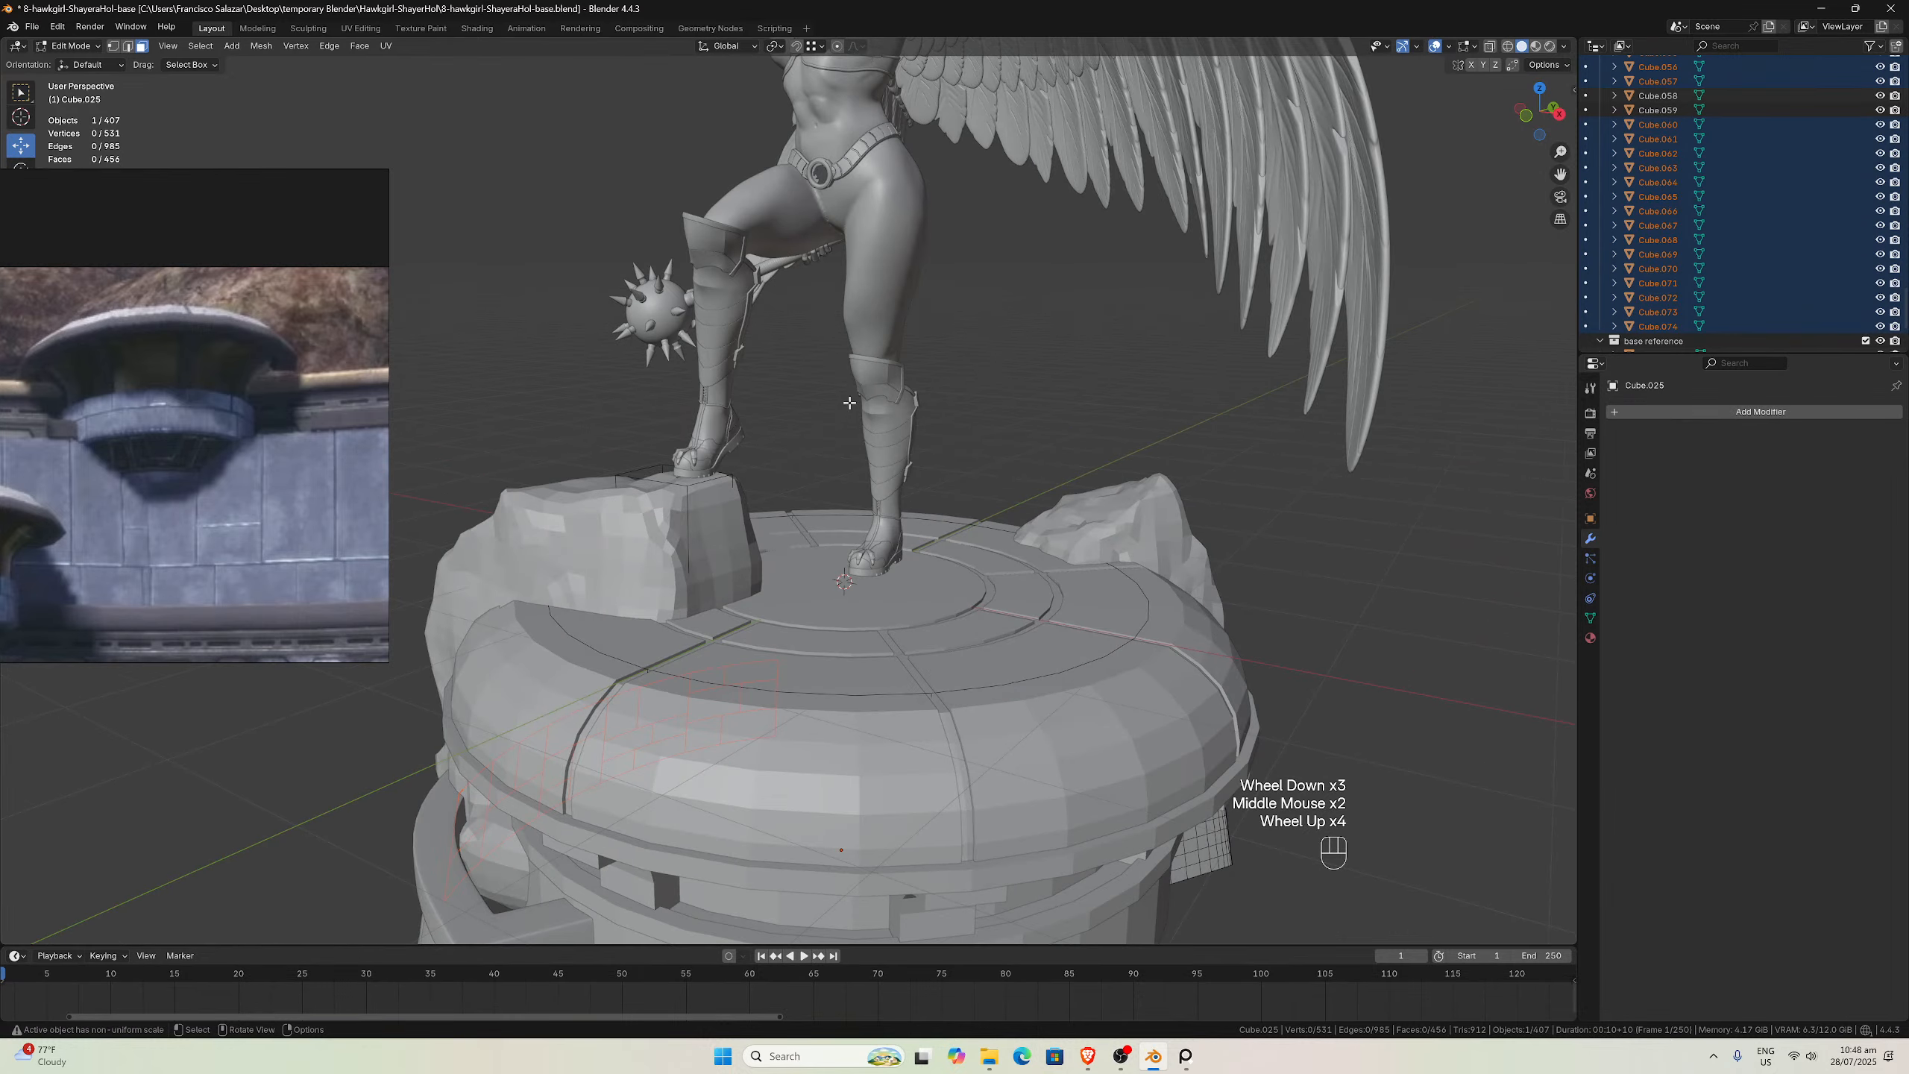
middle_drag(850, 402, 872, 414)
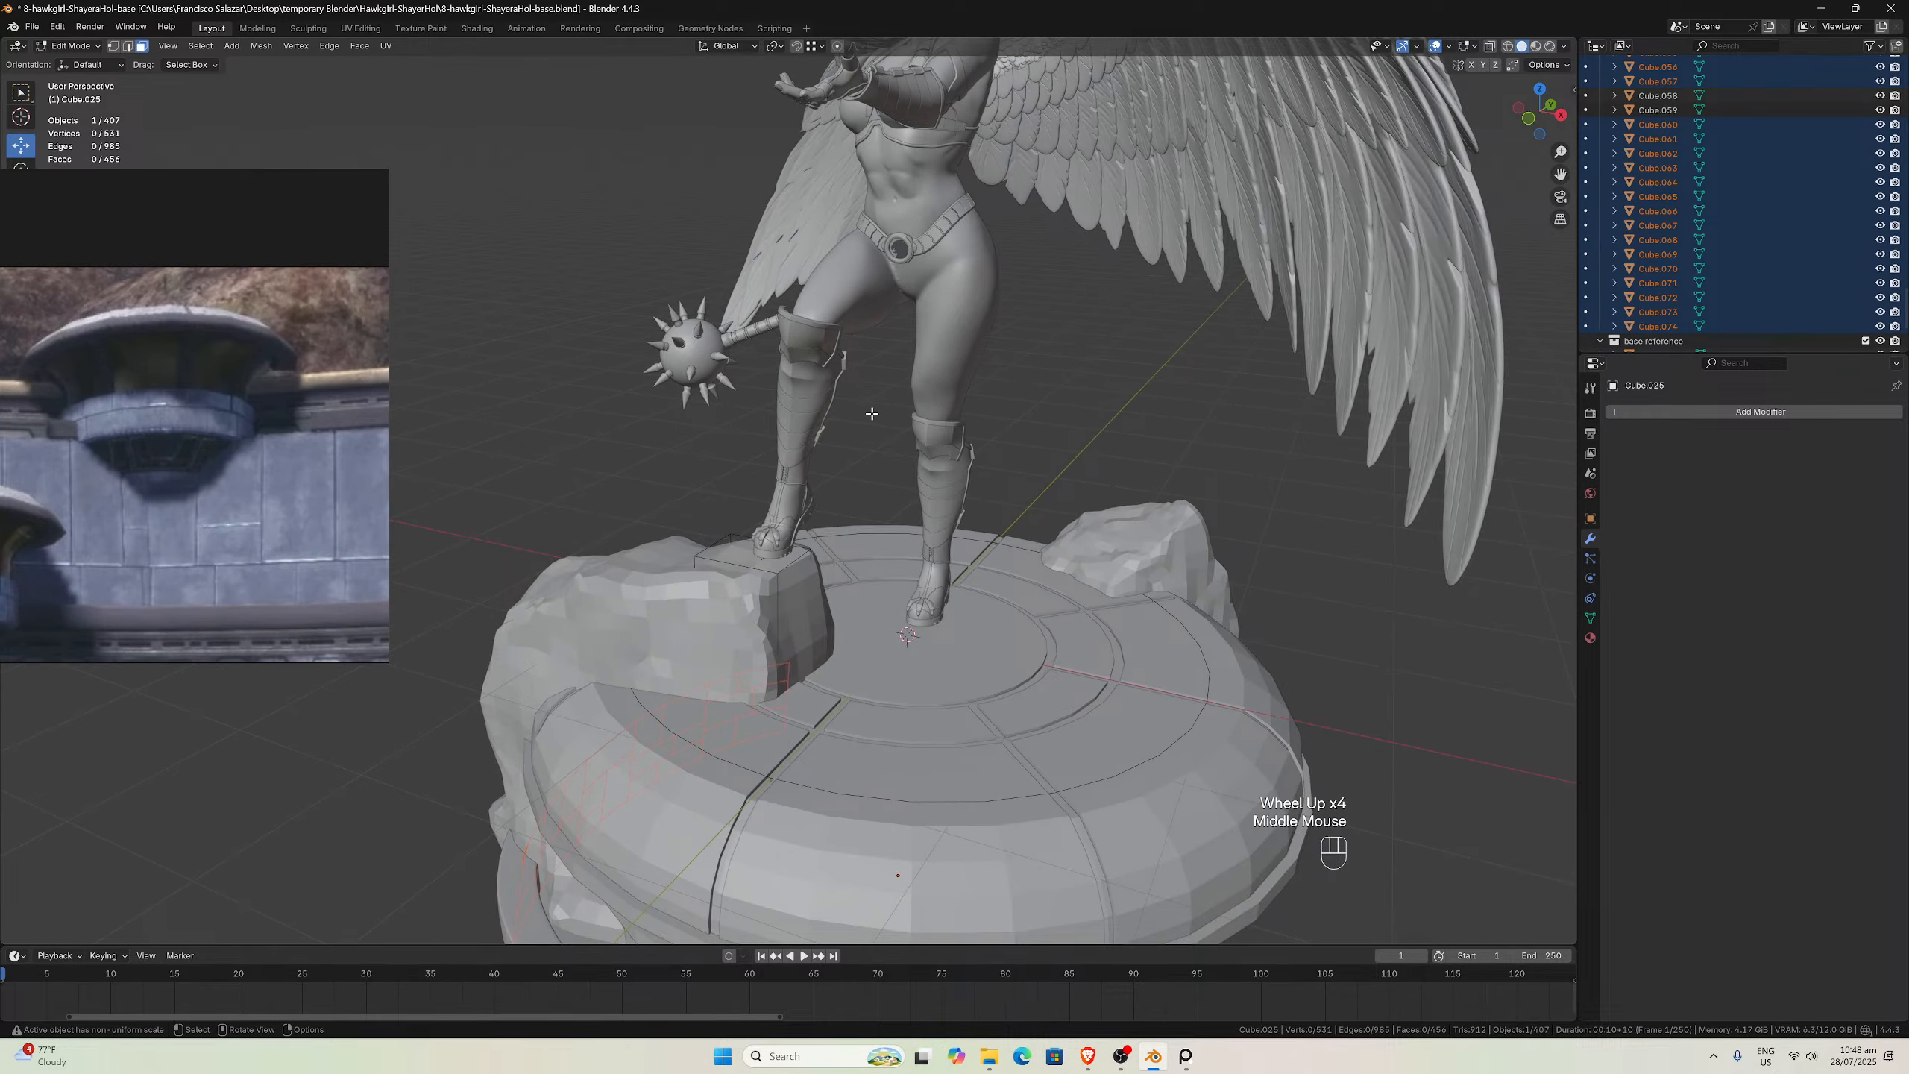
Inspect the upper body, the outstretched hand and the boot details on the platform close up
drag(1560, 174, 1558, 504)
scroll(1335, 239, up, 3)
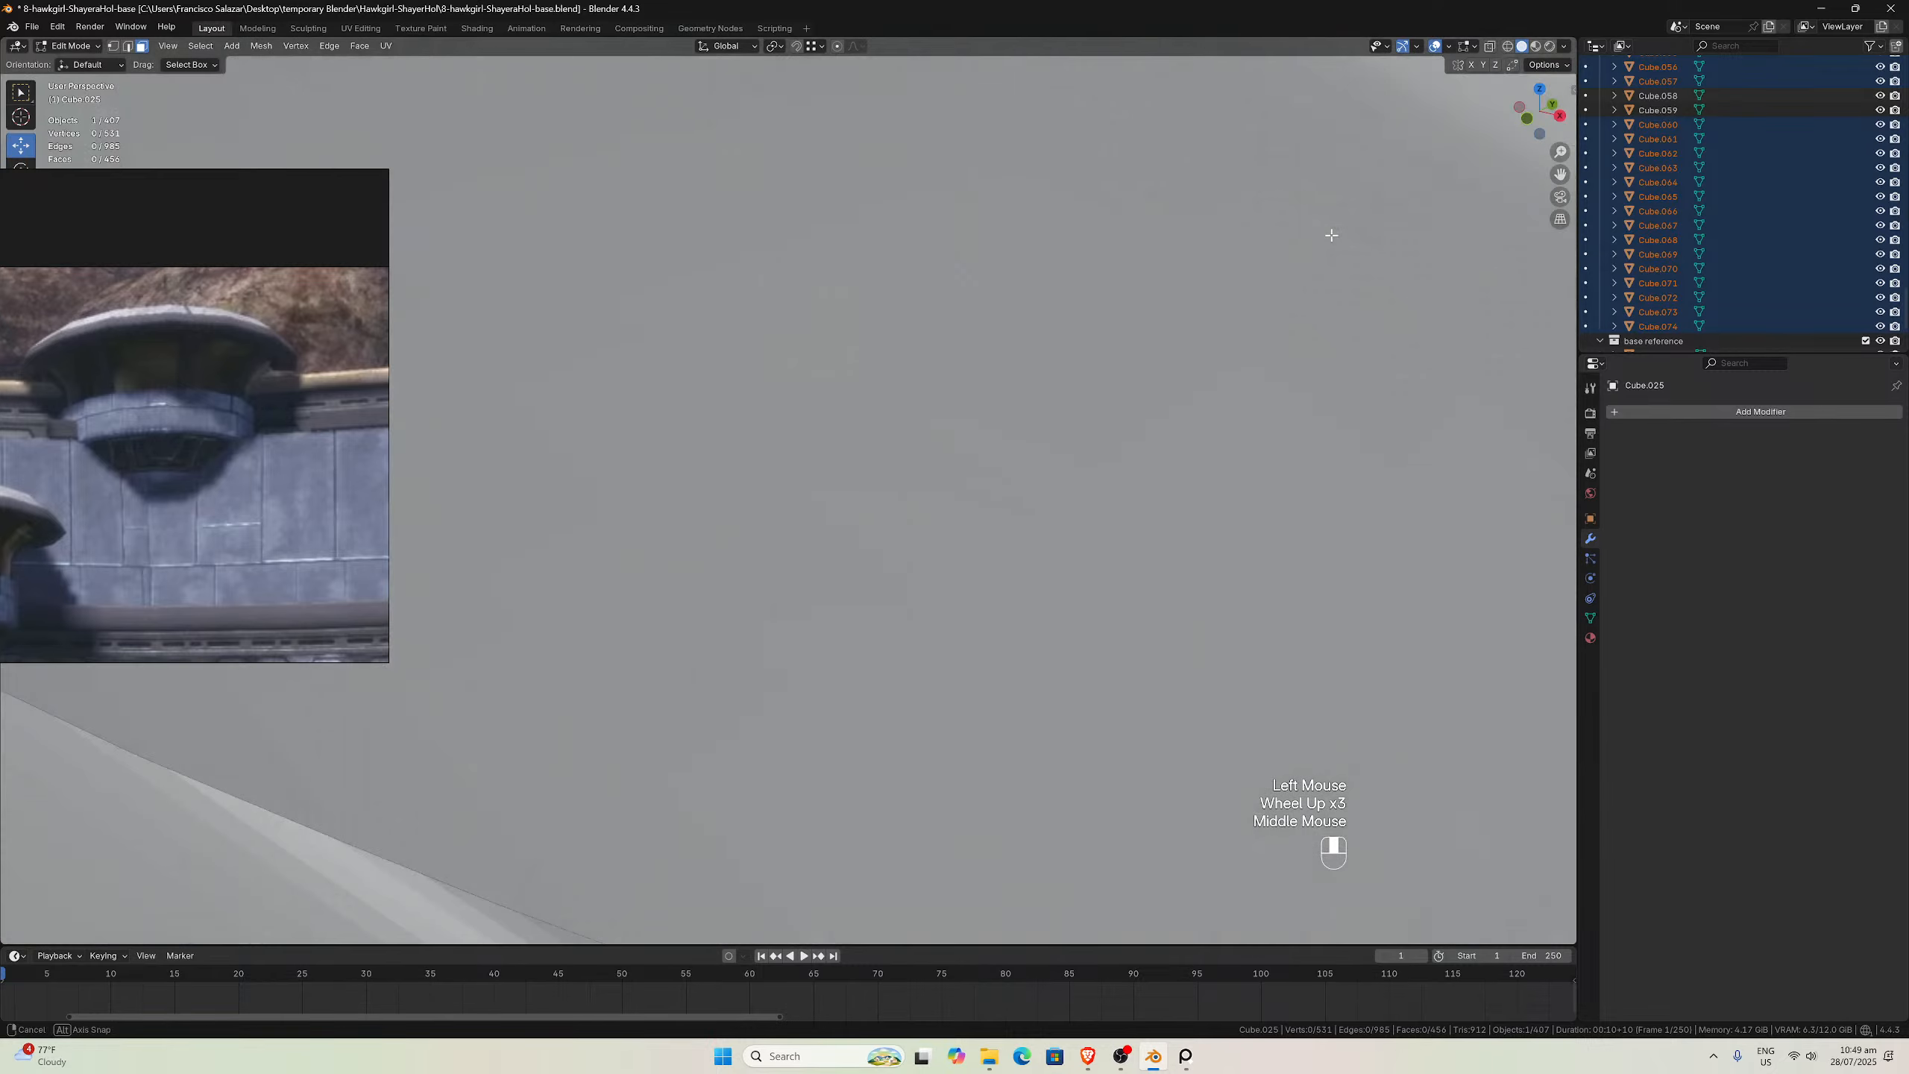
middle_drag(1330, 235, 1351, 285)
scroll(1335, 238, down, 3)
scroll(1351, 285, down, 1)
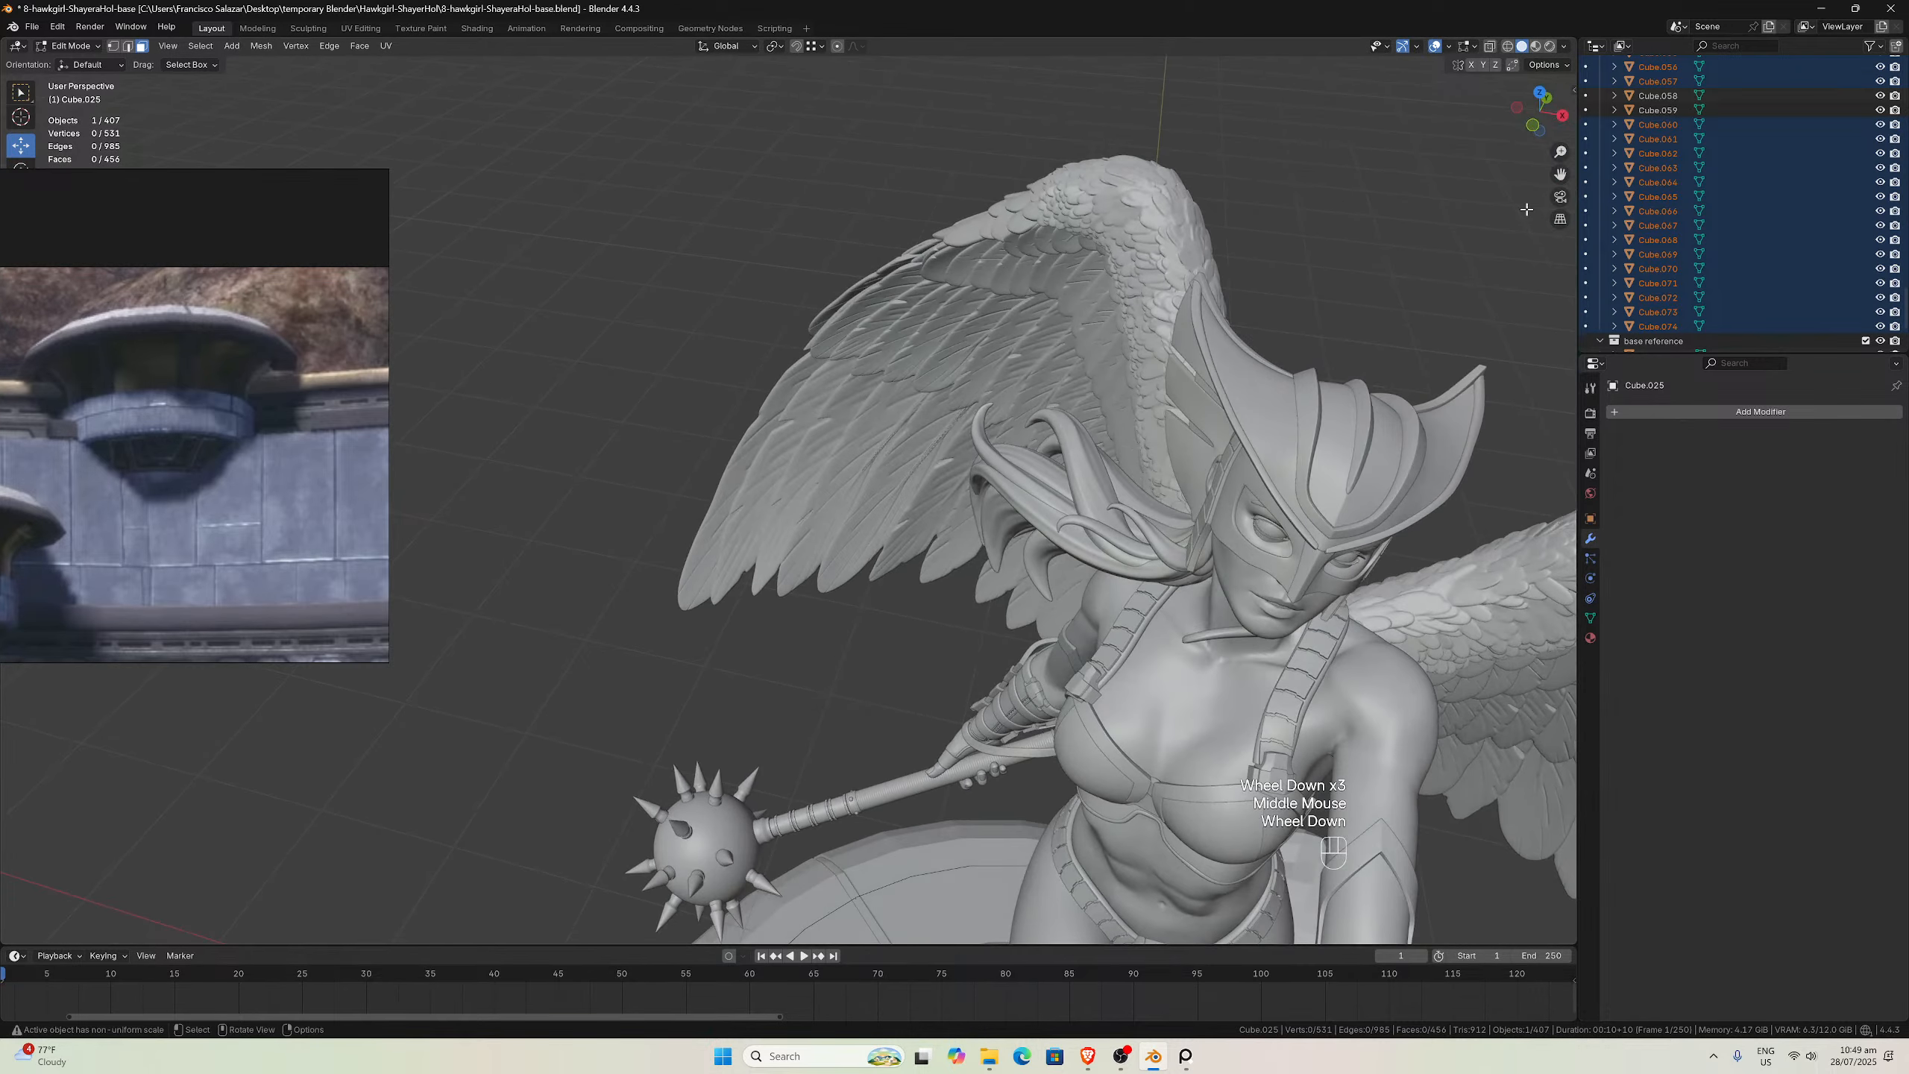
drag(1553, 177, 1553, 45)
scroll(1304, 388, up, 1)
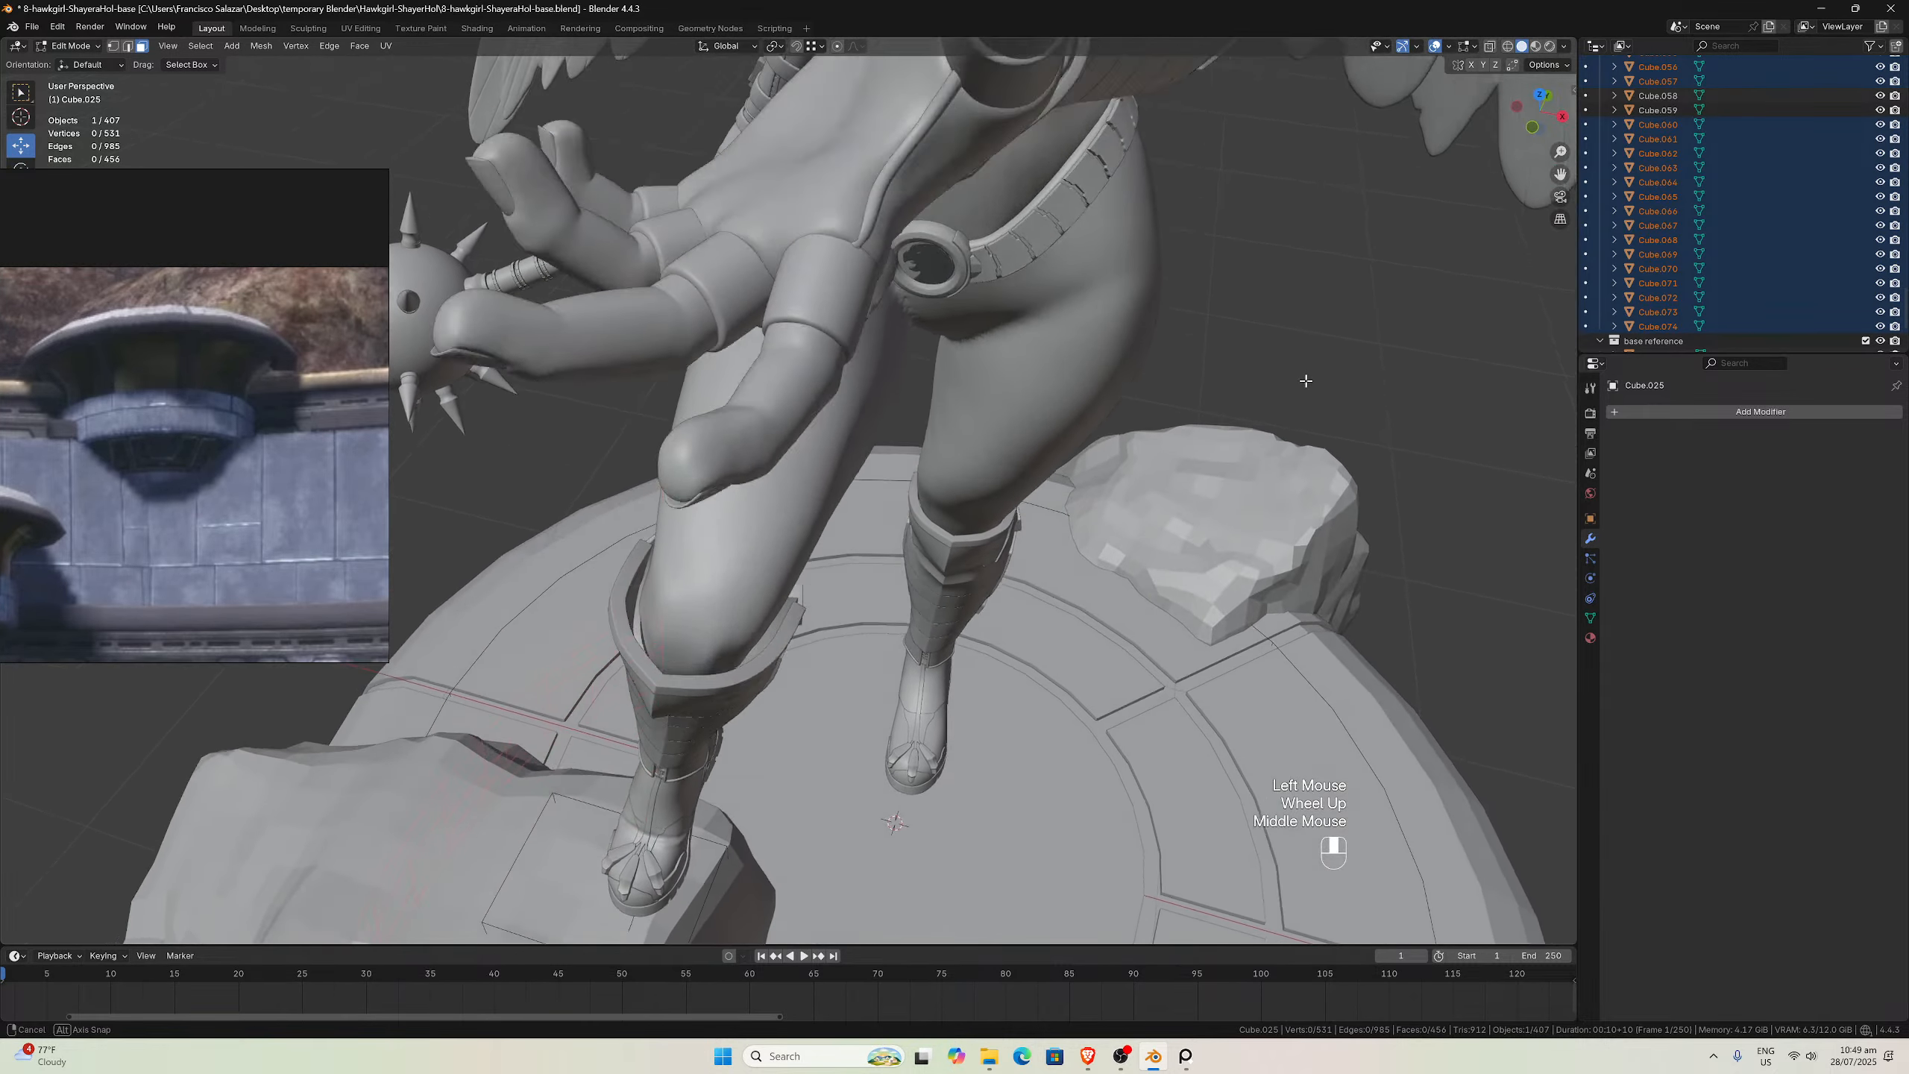
middle_drag(1300, 383, 1203, 407)
scroll(1310, 325, up, 3)
scroll(1249, 344, up, 2)
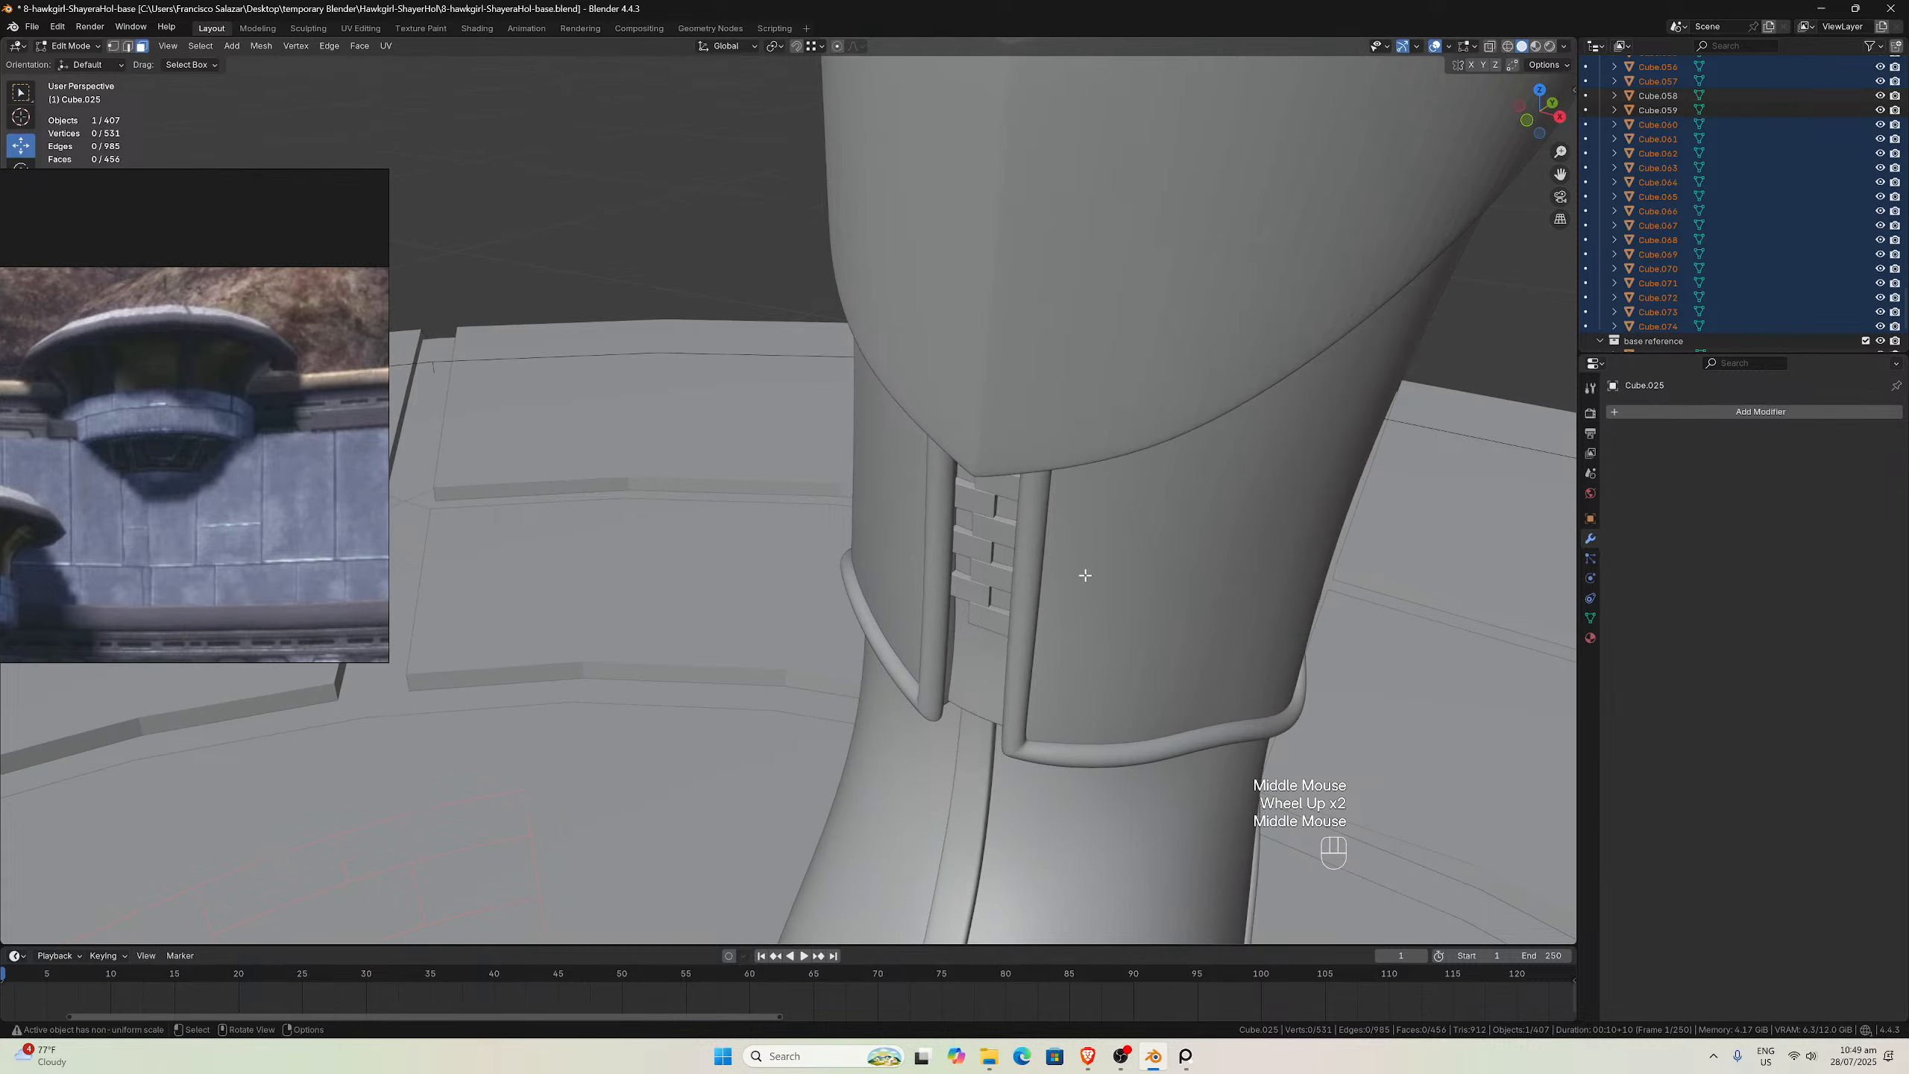
scroll(1010, 554, down, 5)
middle_drag(984, 592, 1532, 178)
drag(1560, 174, 1555, 474)
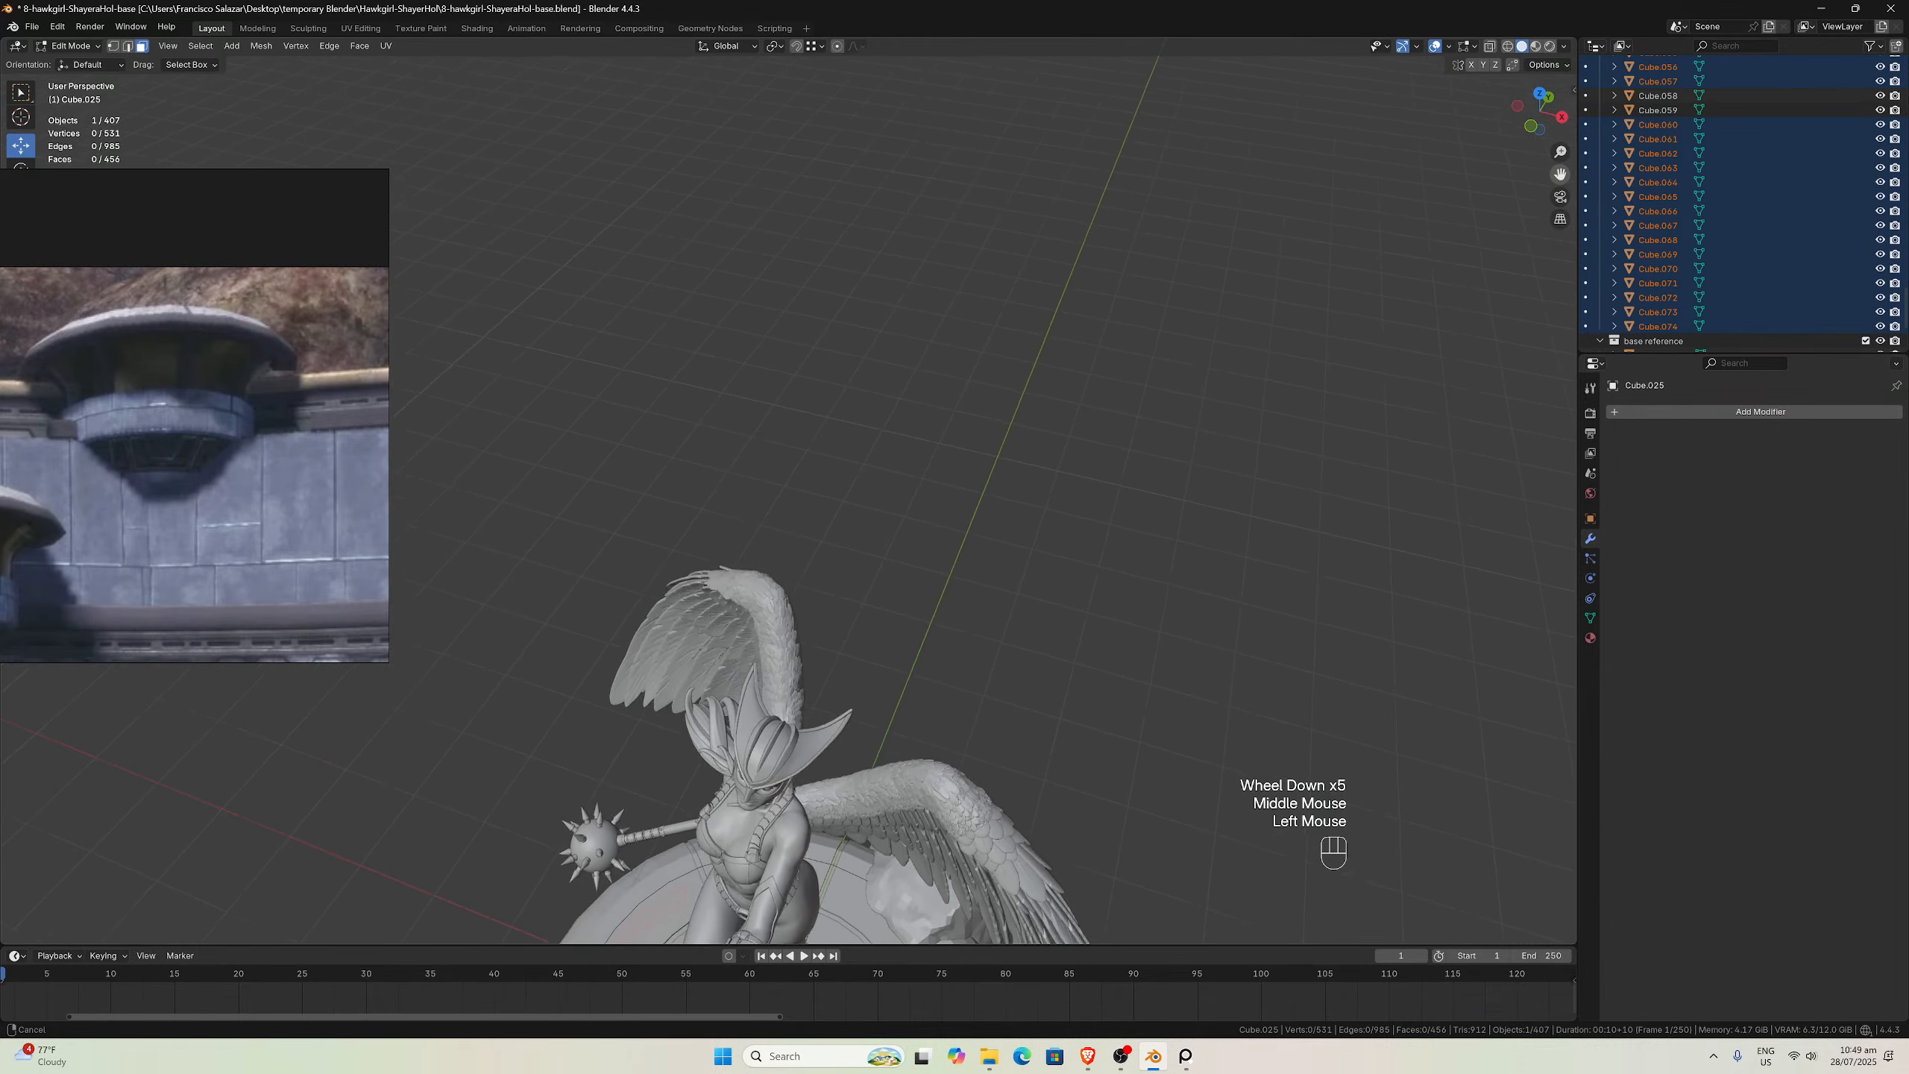
Examine the helmet, mask and eyes close up and compare them with the full figure from a distance
middle_drag(1158, 332, 1141, 291)
scroll(1153, 319, up, 1)
scroll(1147, 298, up, 1)
scroll(1138, 286, down, 1)
scroll(1141, 284, up, 1)
scroll(1140, 284, down, 1)
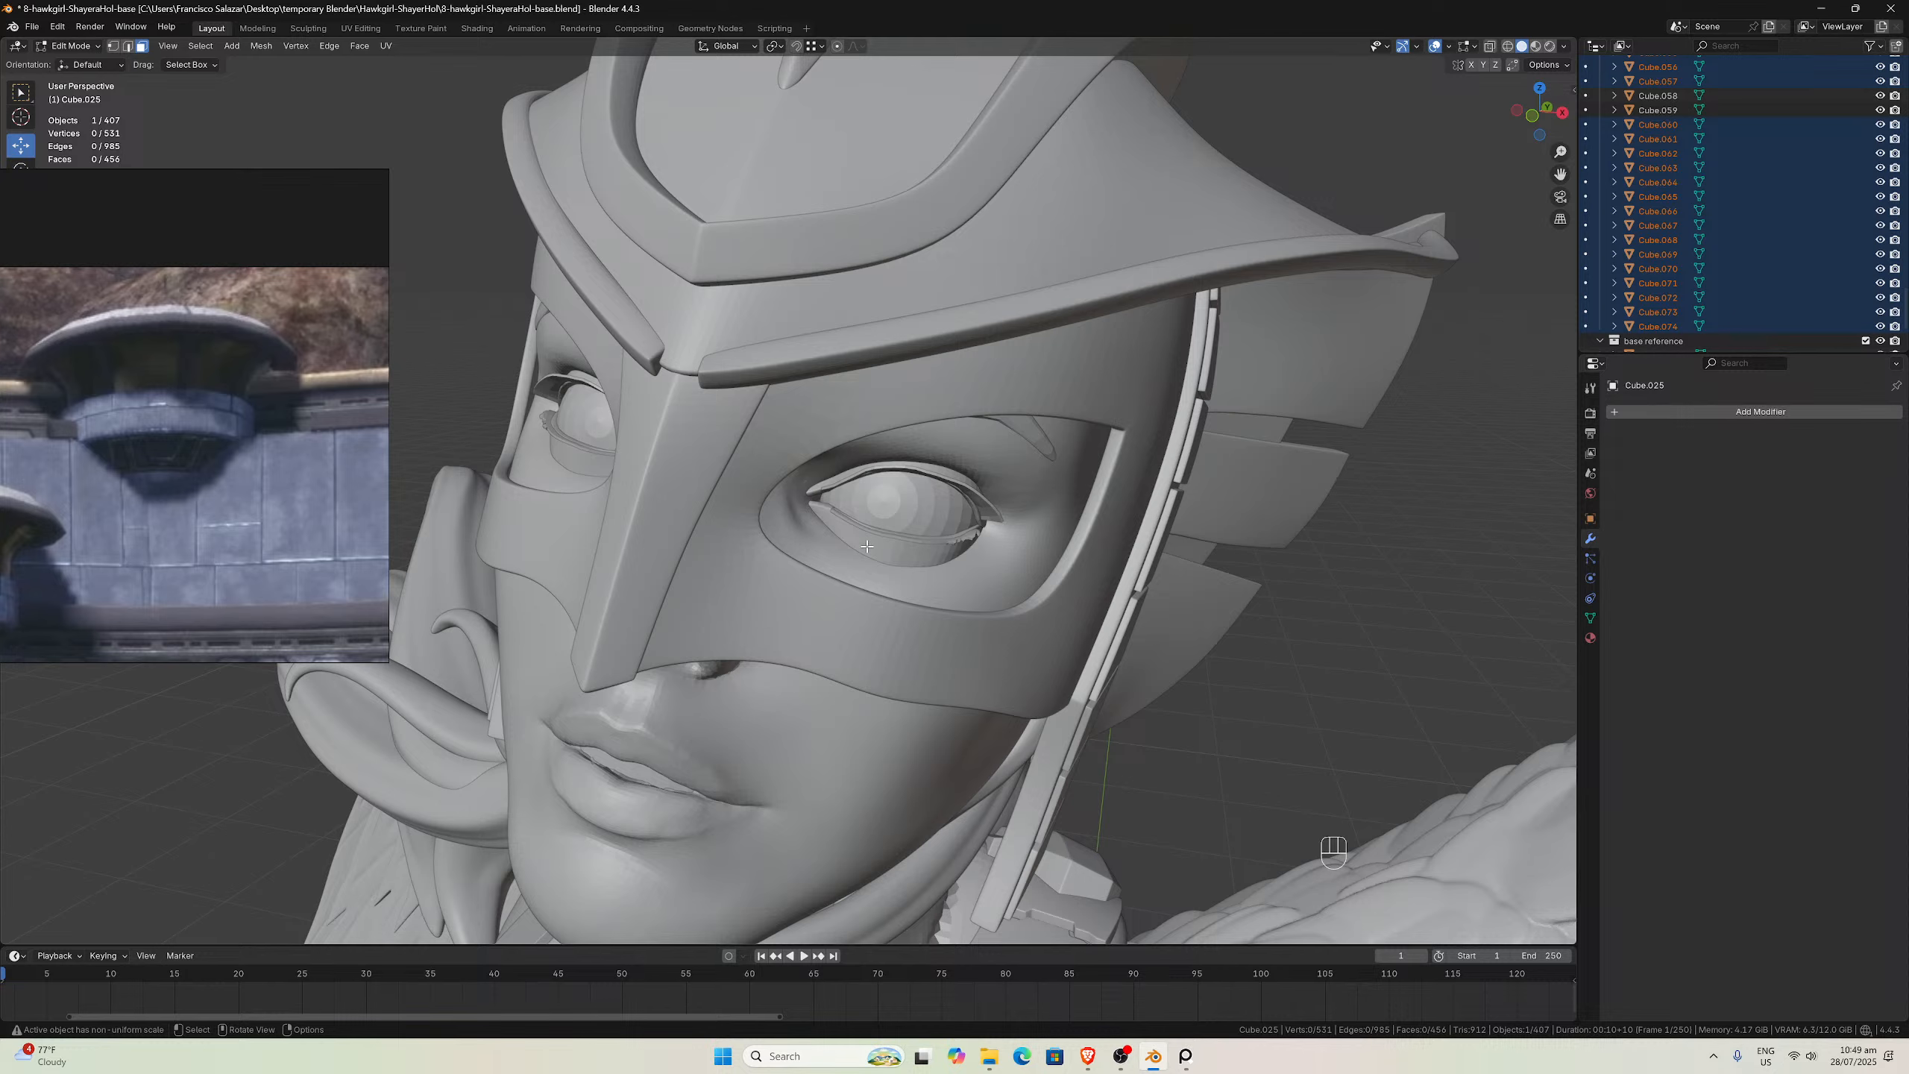
scroll(872, 595, down, 5)
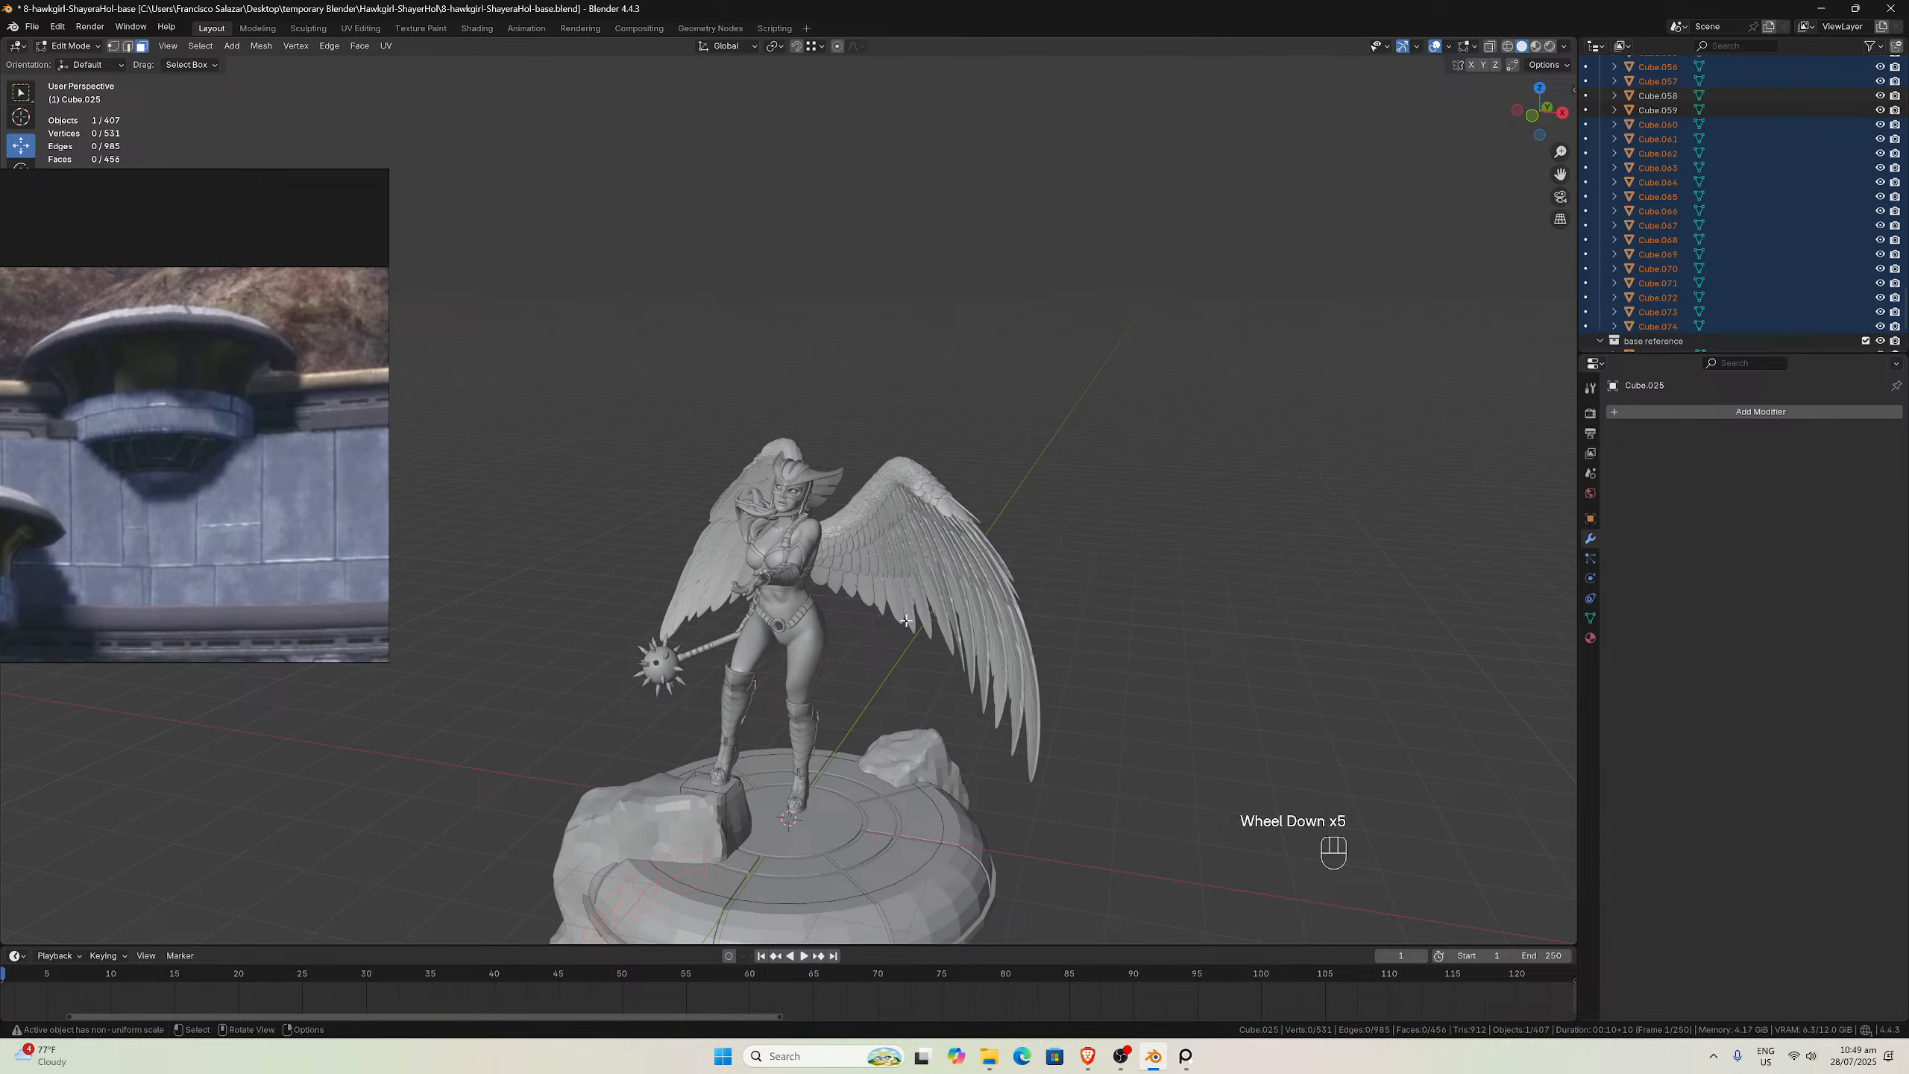
scroll(891, 557, up, 6)
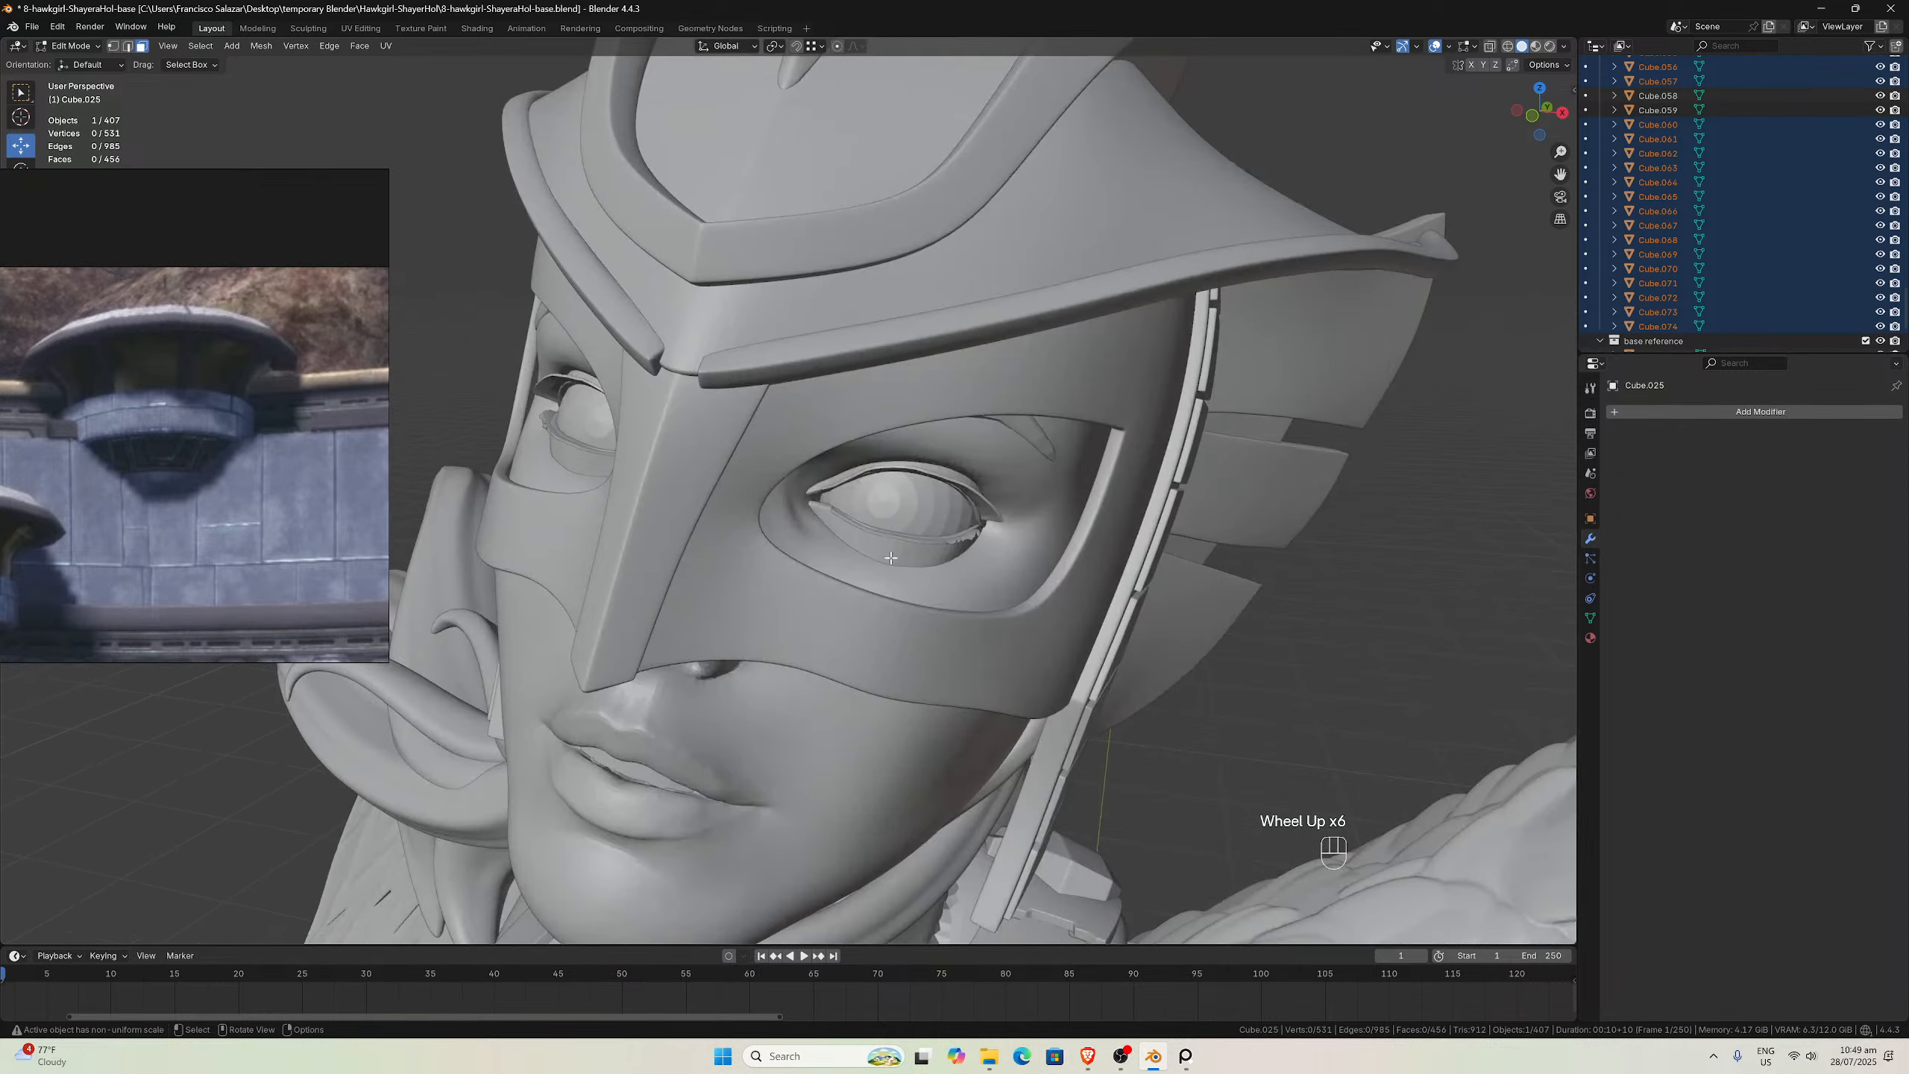
scroll(913, 538, down, 4)
middle_drag(913, 538, 1112, 566)
scroll(1113, 565, up, 3)
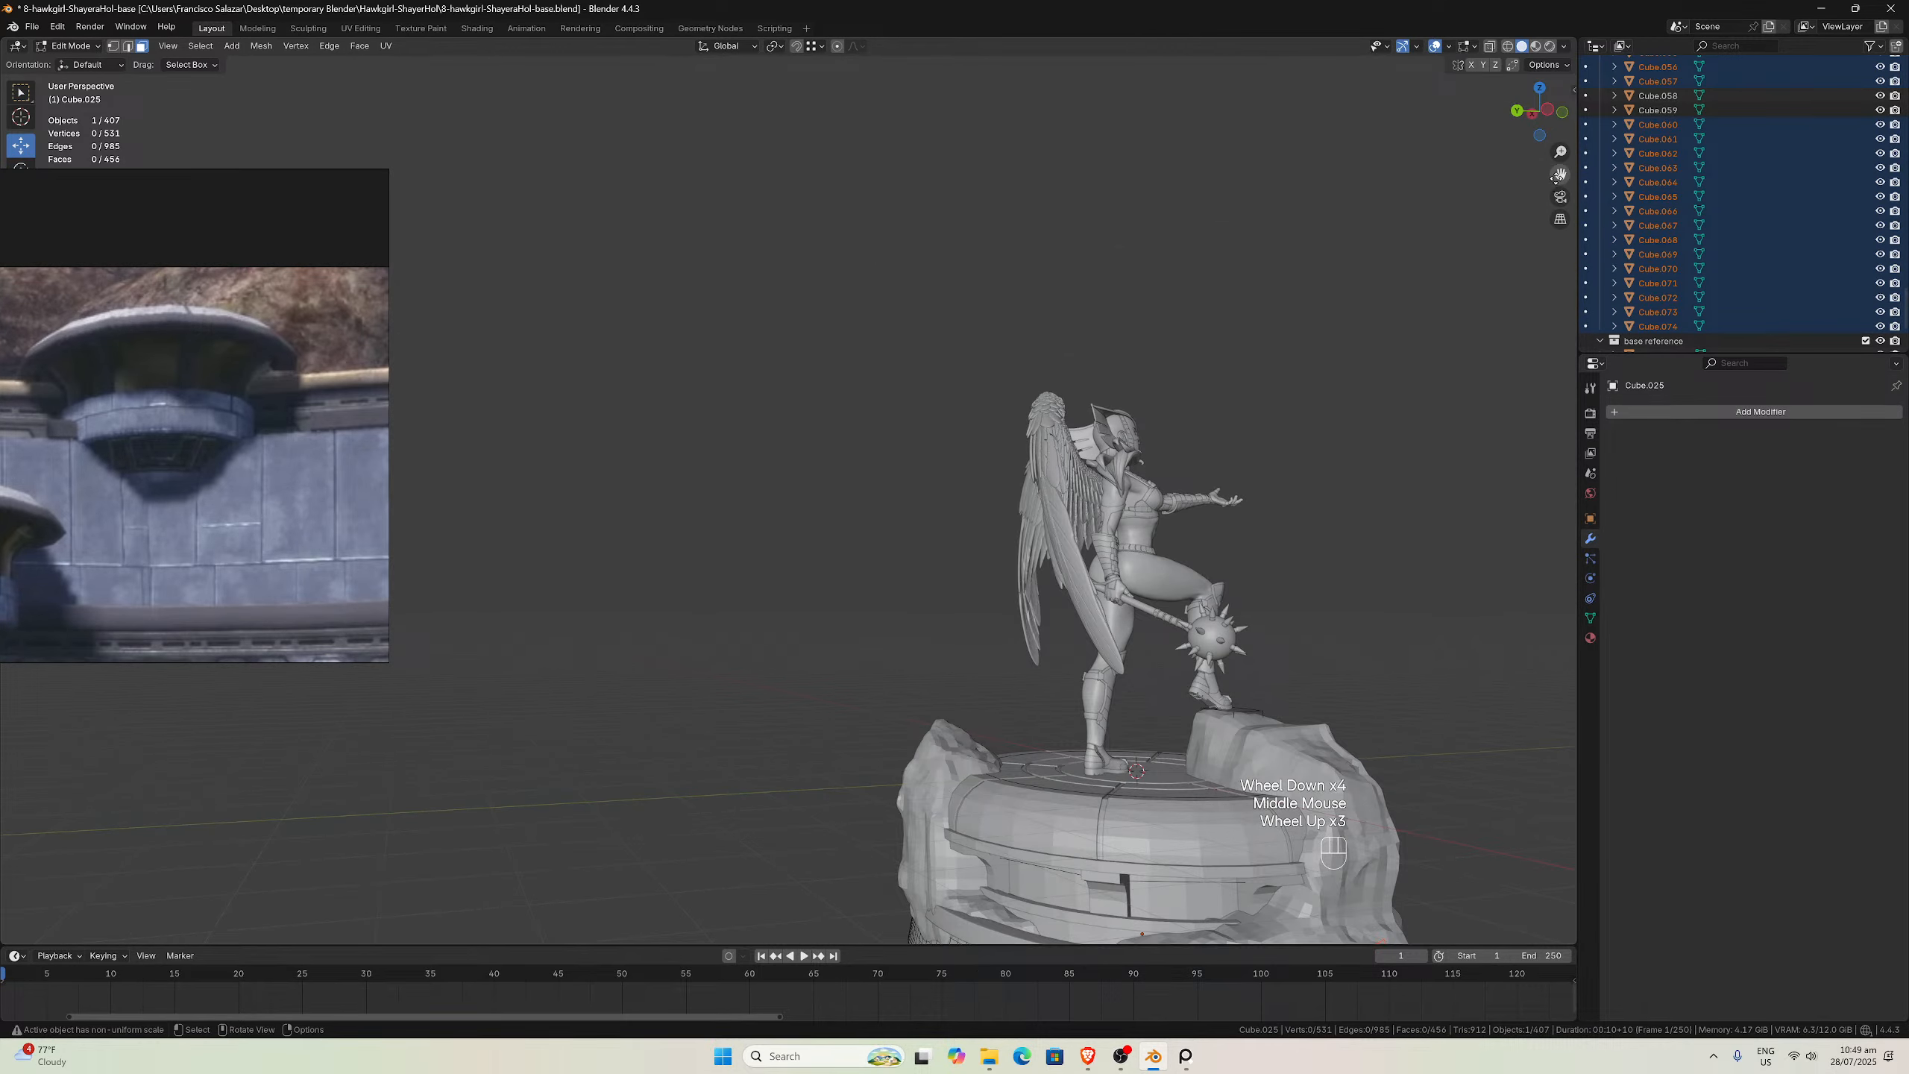
Inspect the unsplit part of the base wall on its own and together with the whole statue
drag(1560, 174, 1323, 94)
scroll(1259, 433, up, 1)
scroll(1258, 432, up, 1)
middle_drag(1258, 432, 750, 636)
click(750, 636)
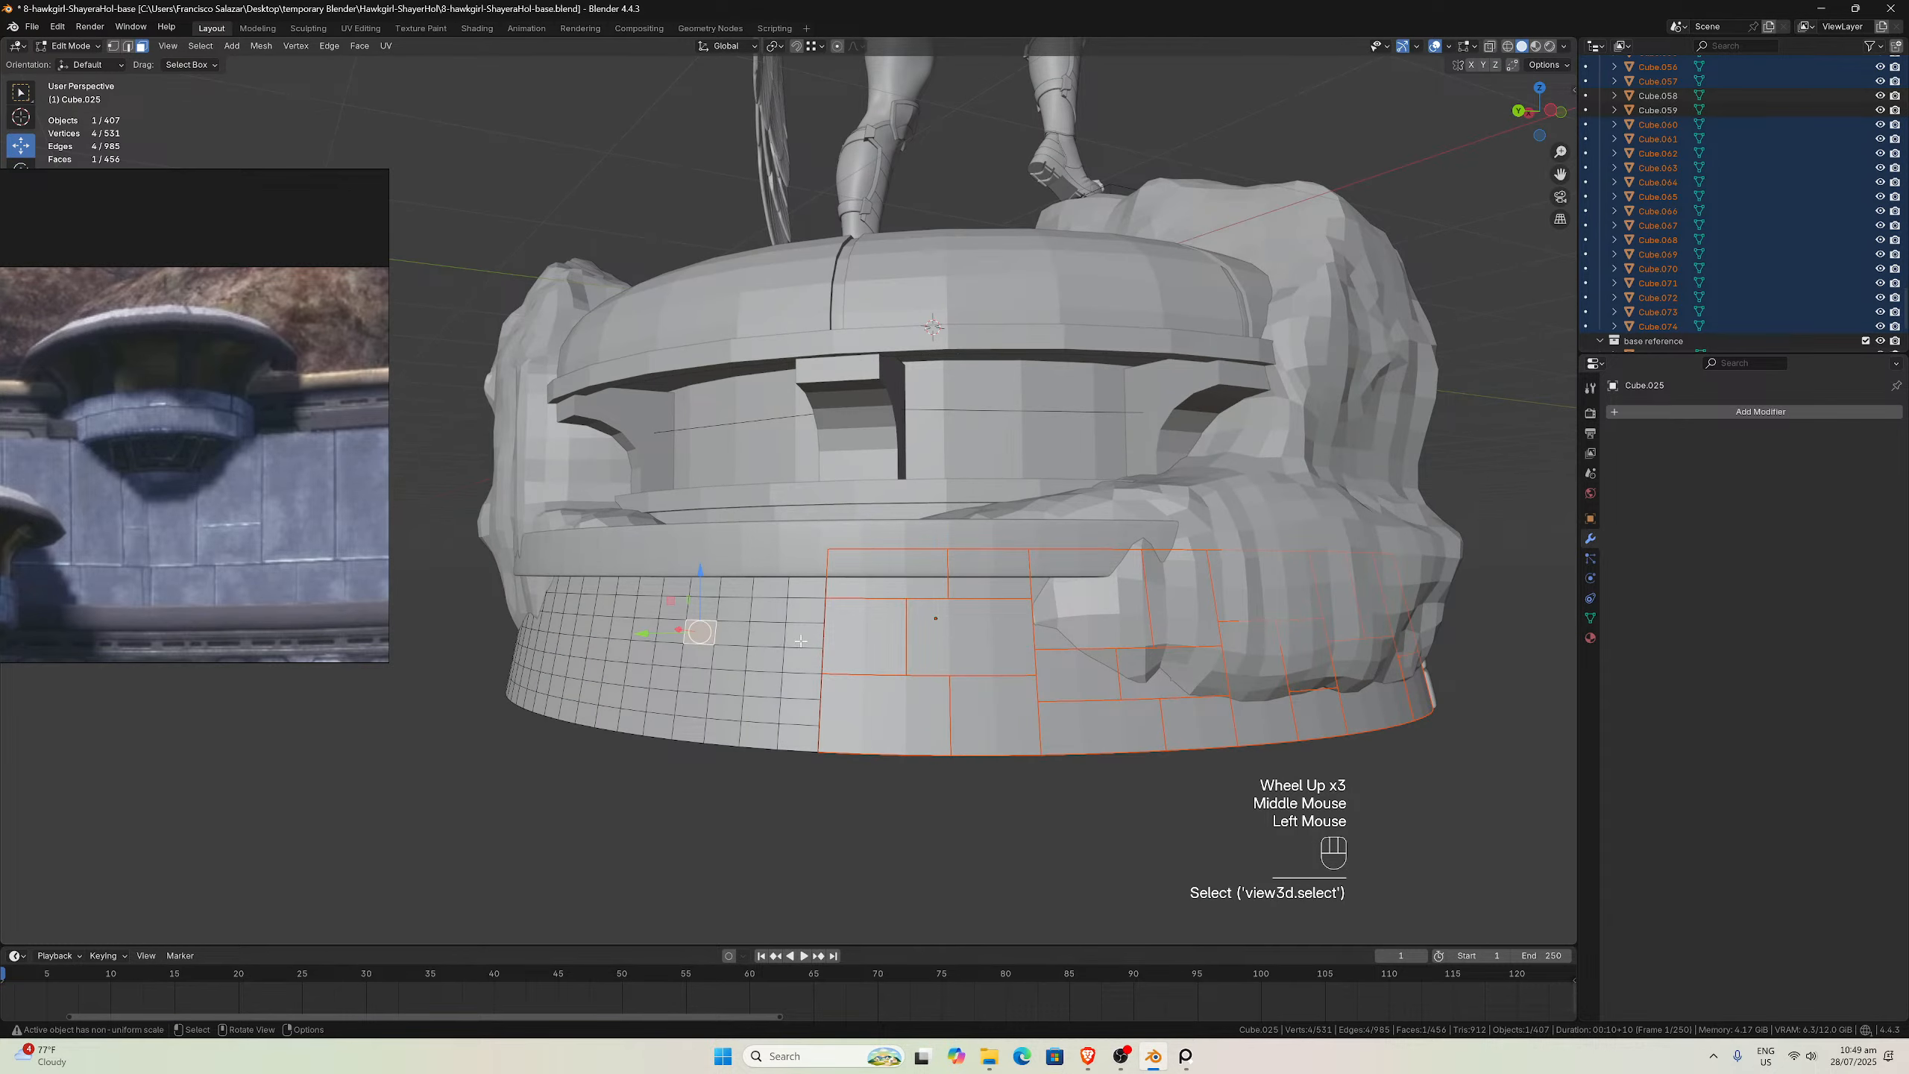
key(slash)
middle_drag(767, 602, 766, 587)
scroll(765, 584, up, 2)
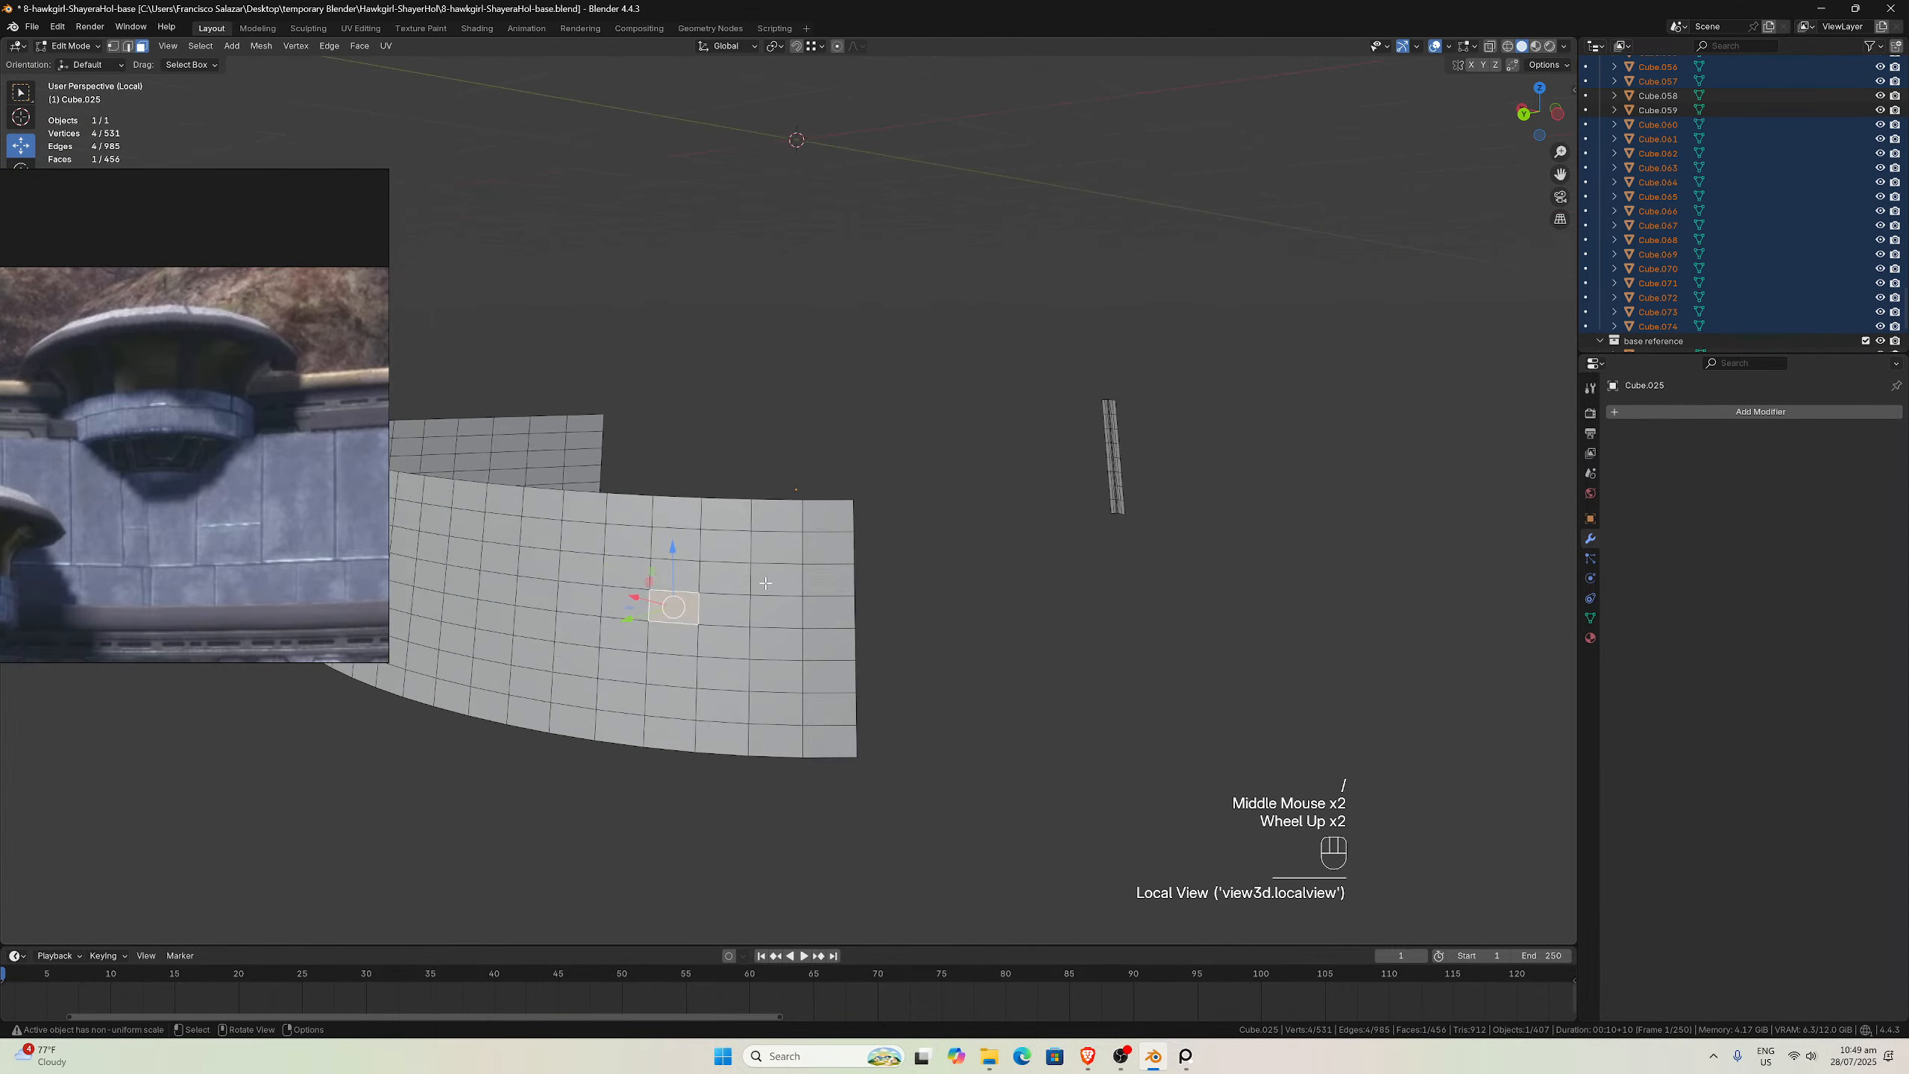
drag(1561, 173, 1782, 260)
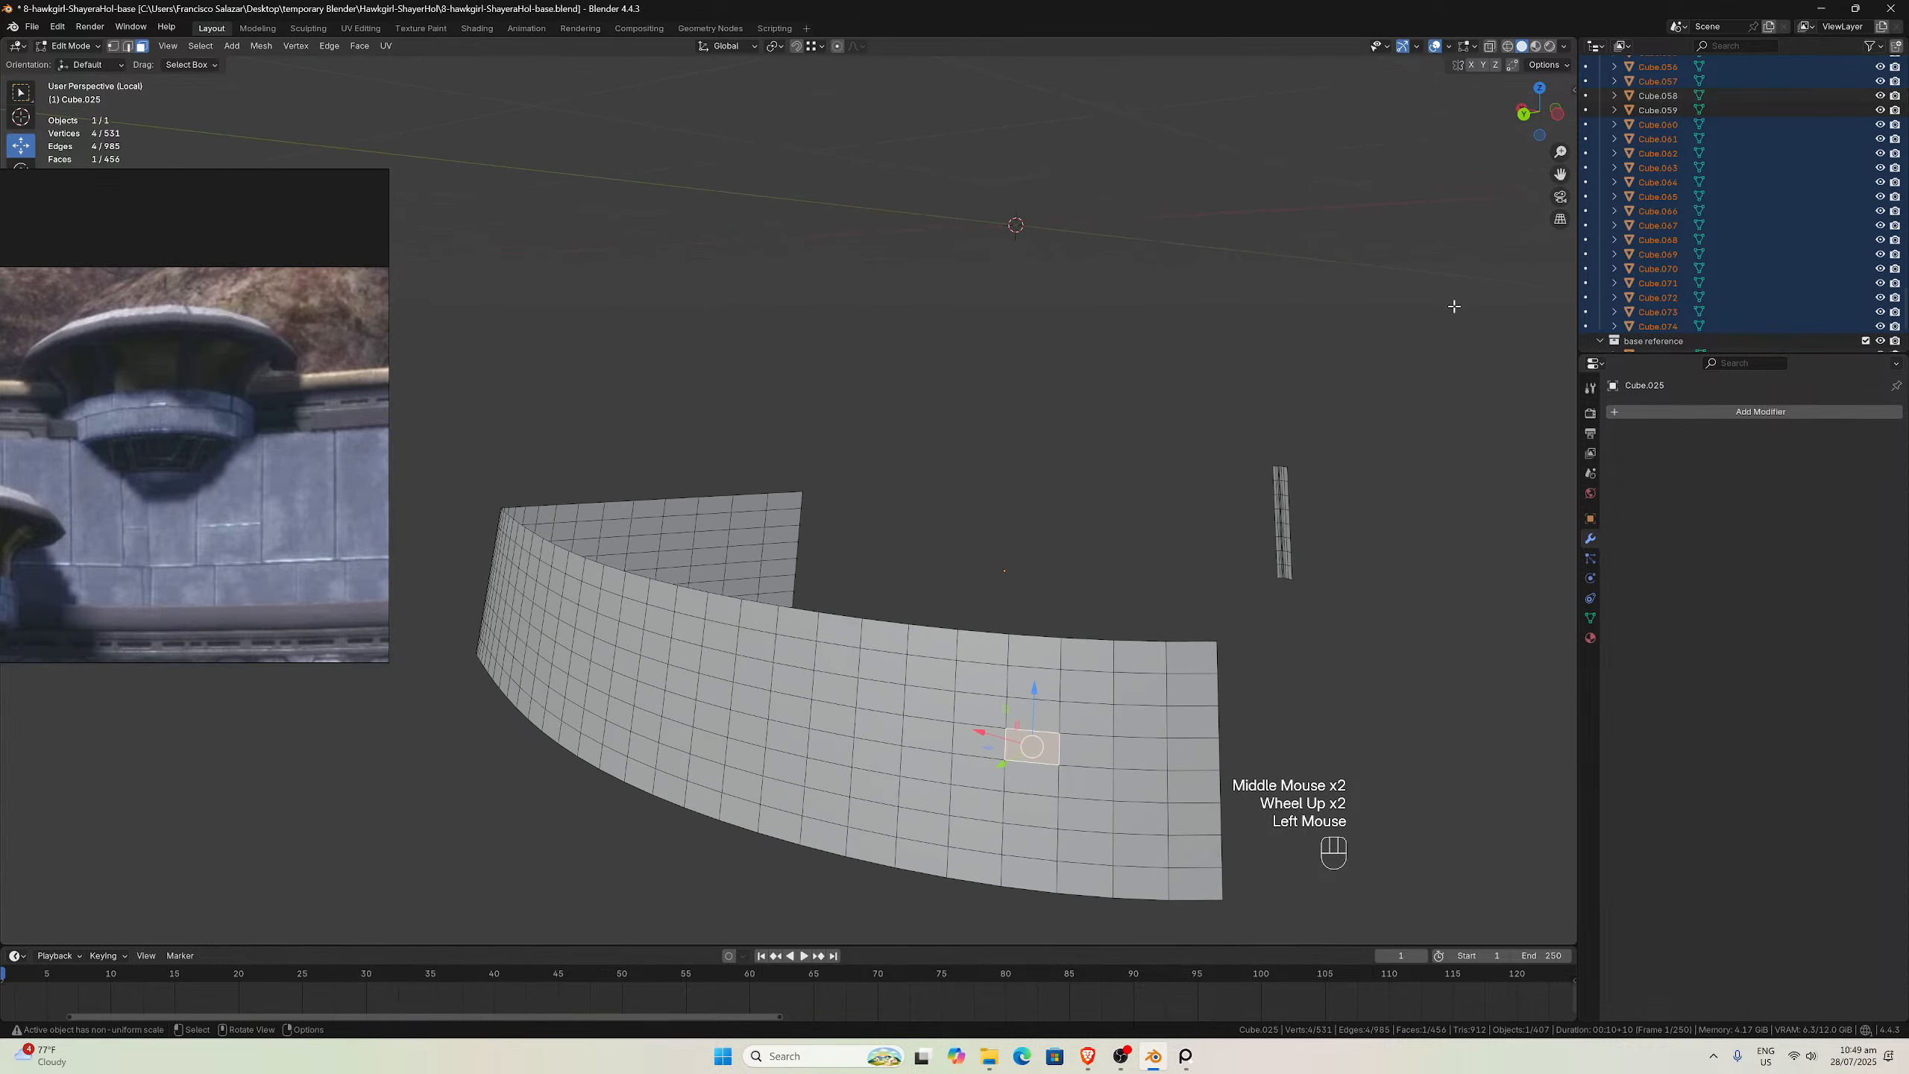
middle_drag(1321, 431, 1297, 433)
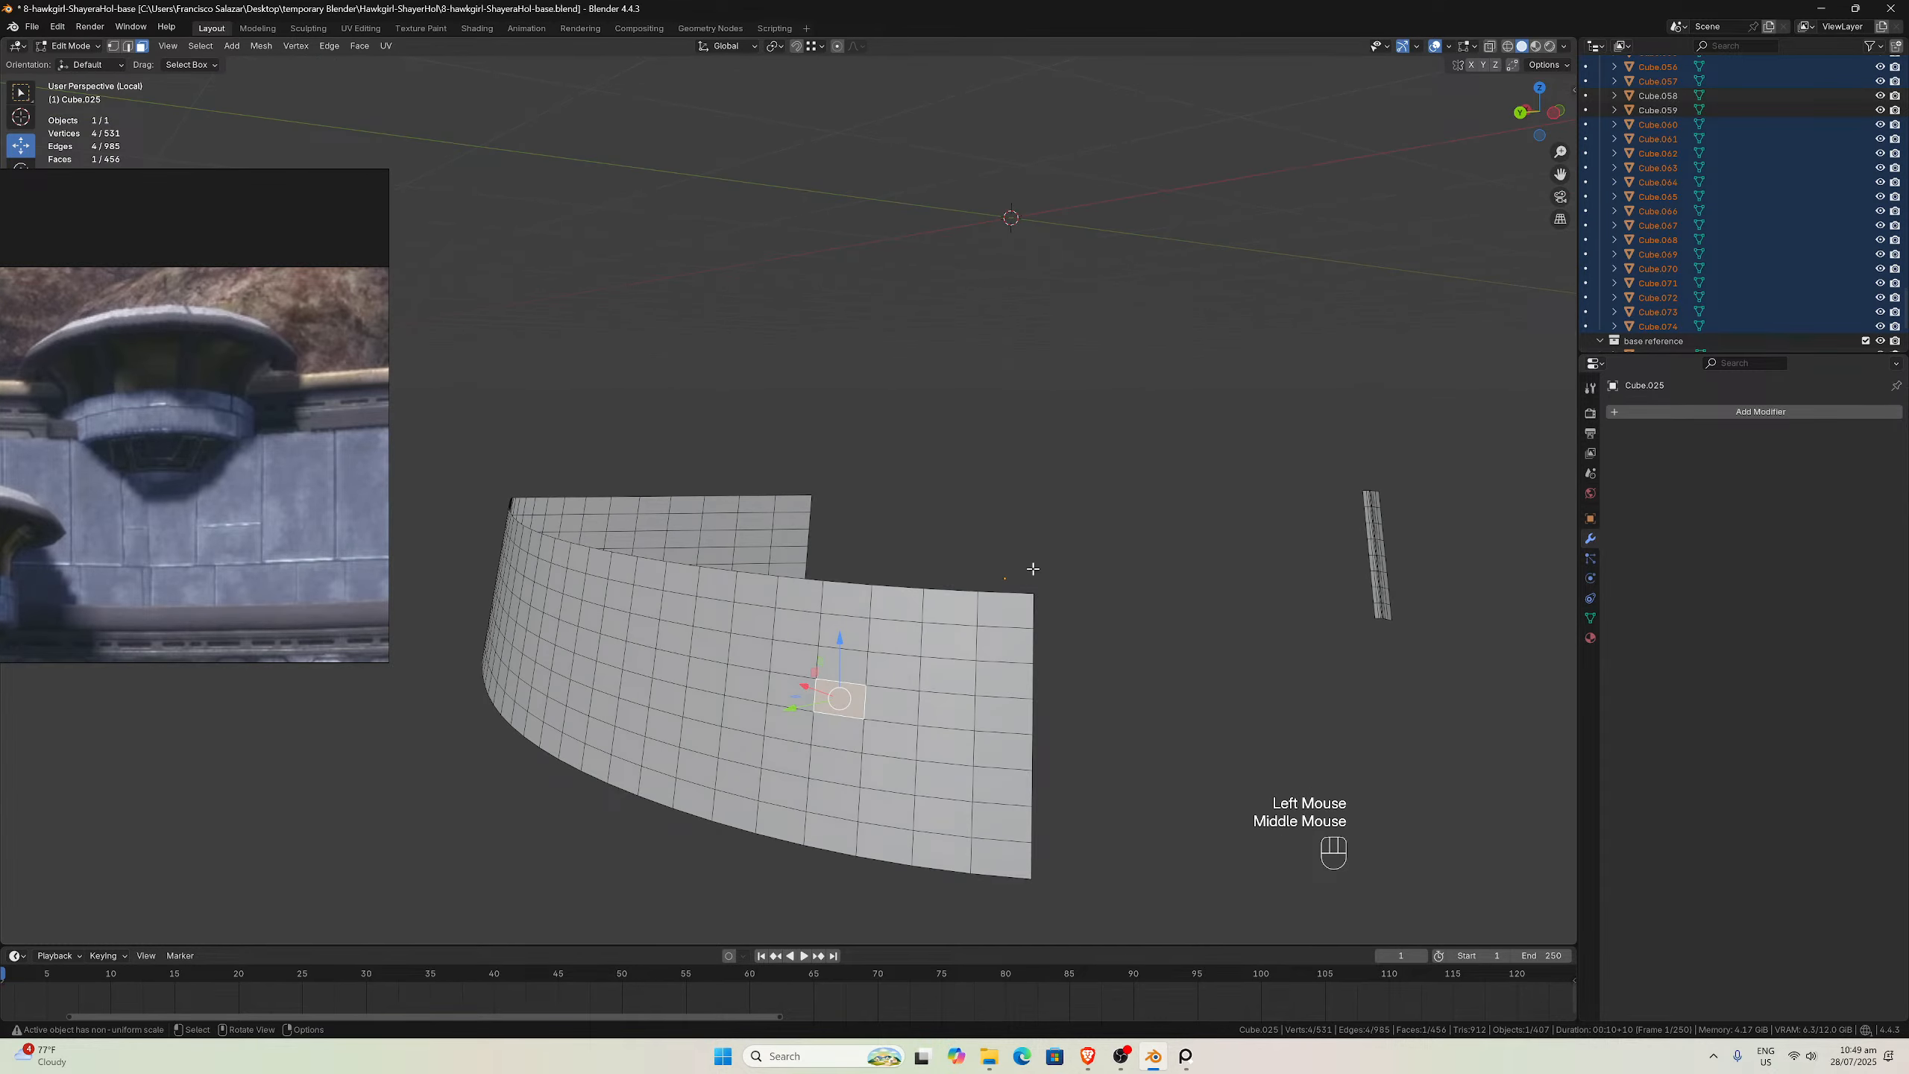
key(slash)
scroll(1035, 525, up, 2)
scroll(1037, 527, down, 7)
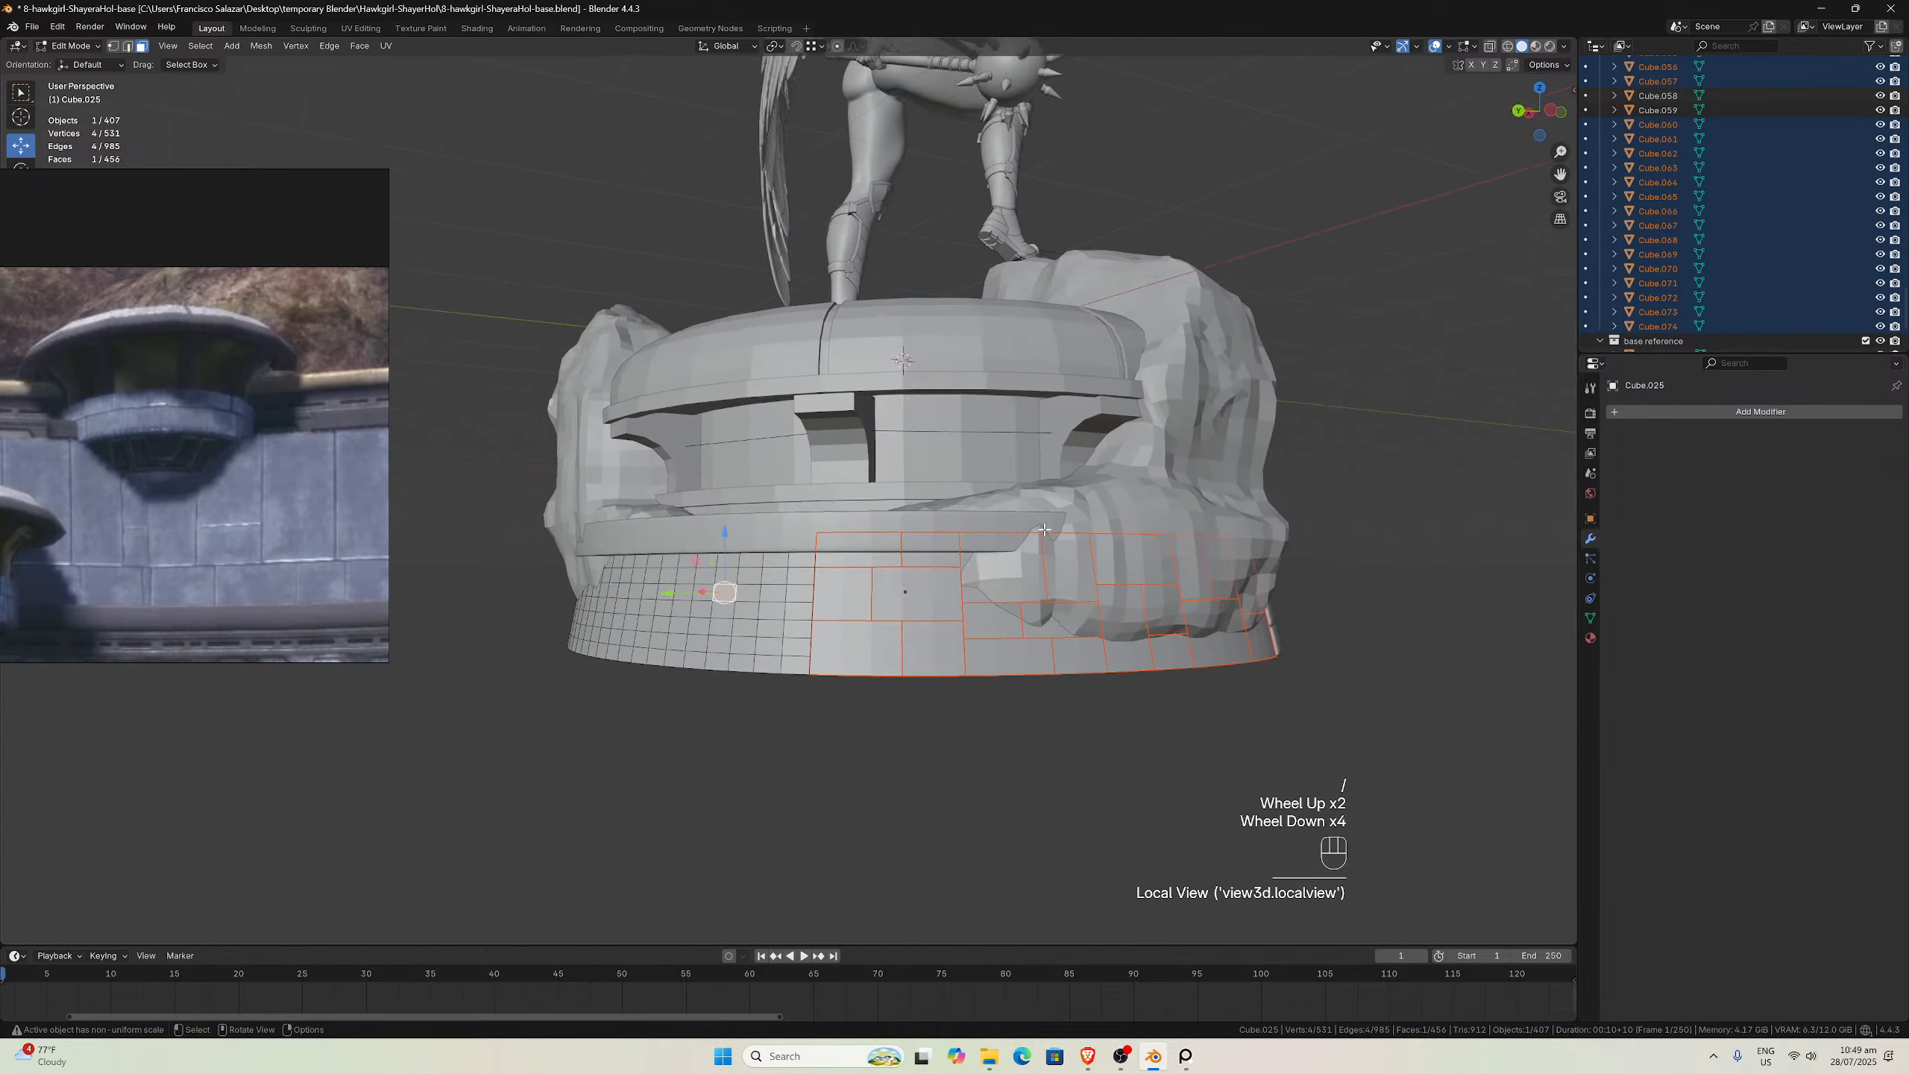
middle_drag(1042, 528, 1036, 547)
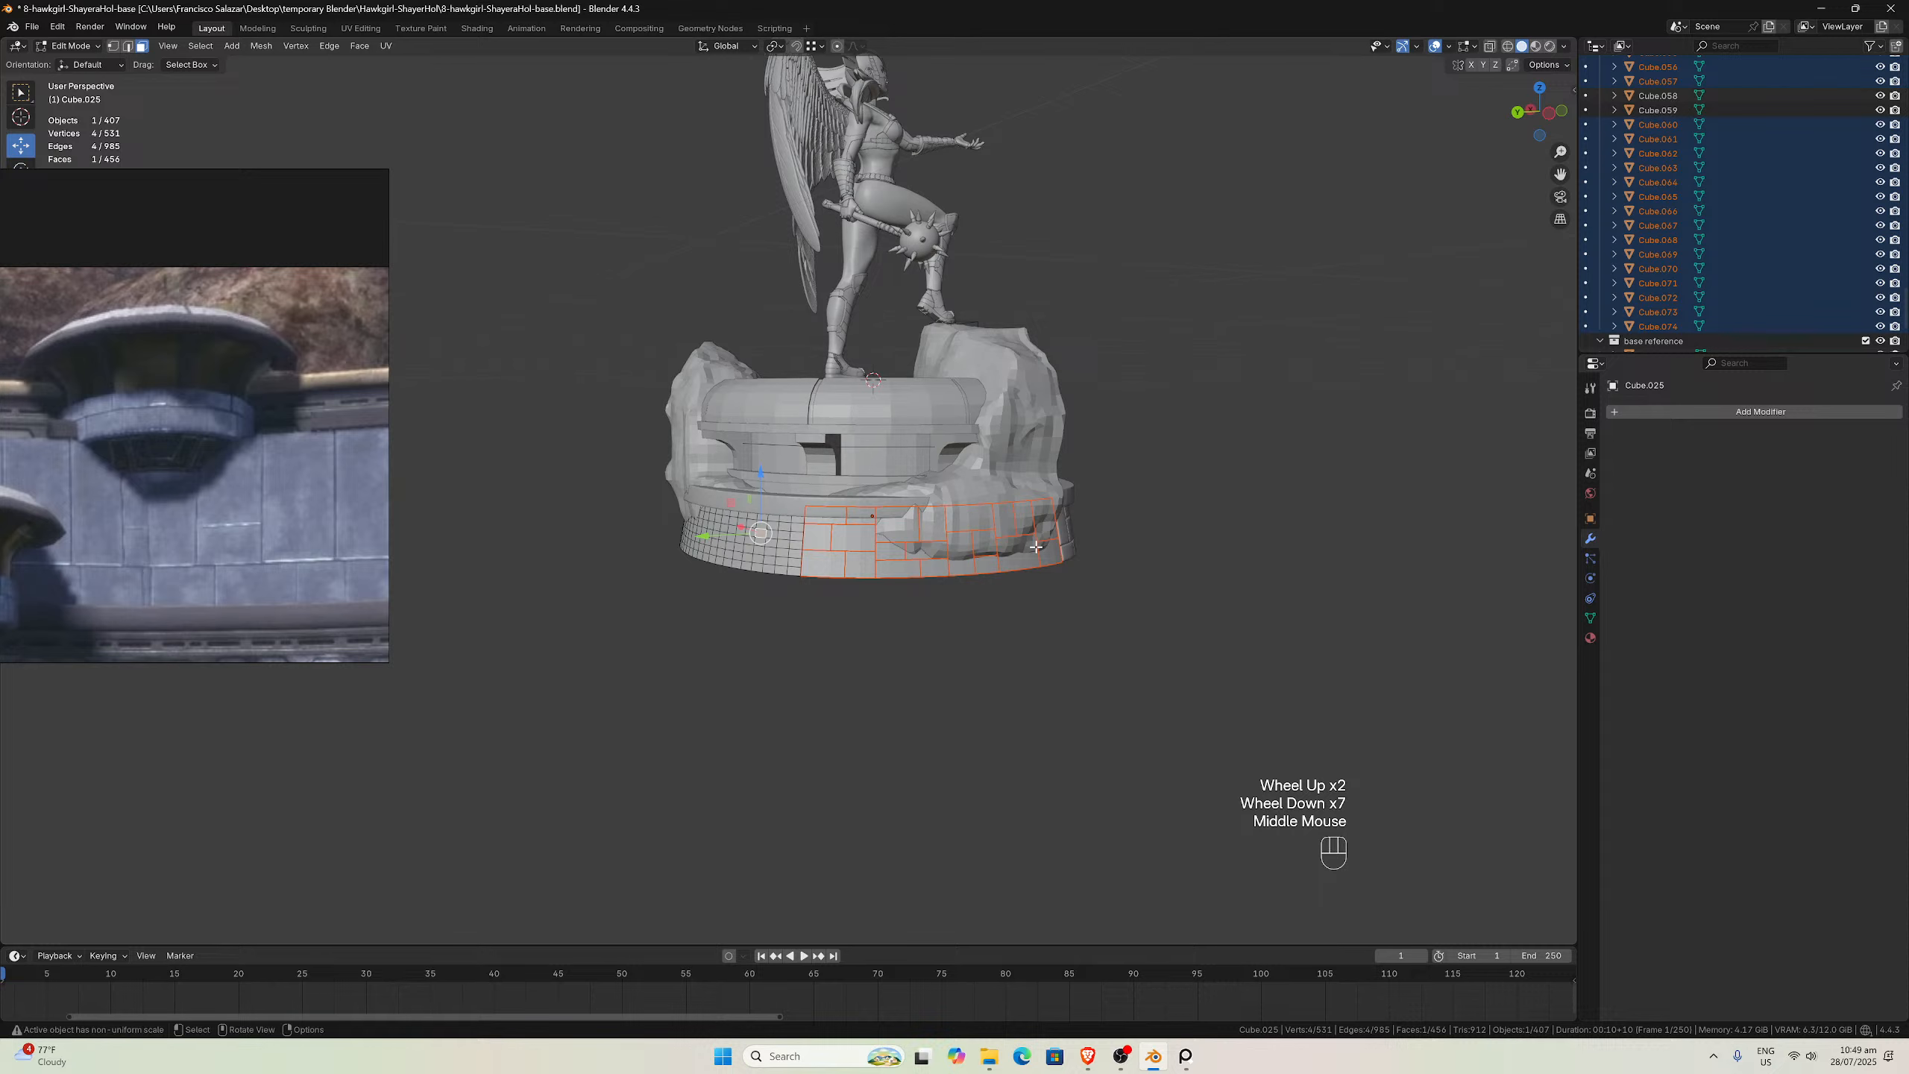
drag(1560, 173, 1465, 246)
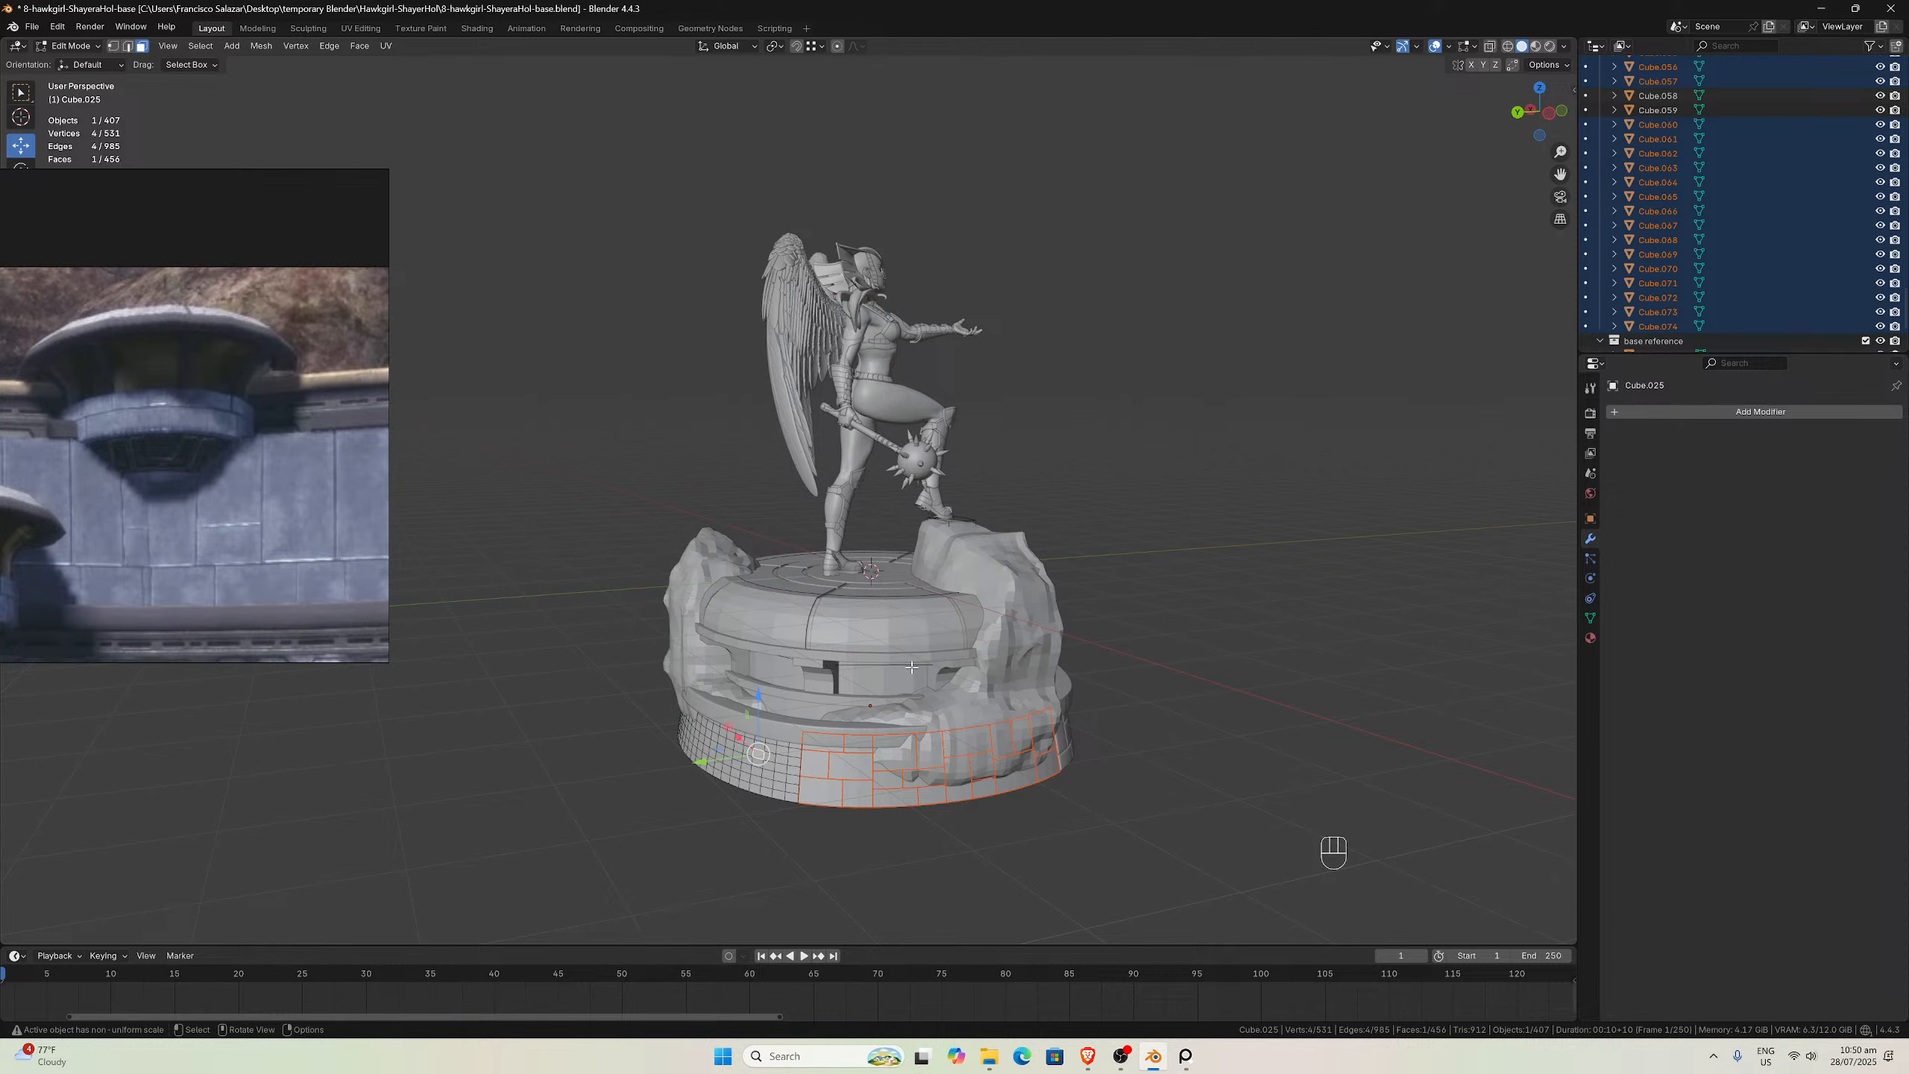
Examine the statue and base from the back and front, and briefly view the remaining wall mesh in isolation
middle_drag(875, 674, 918, 653)
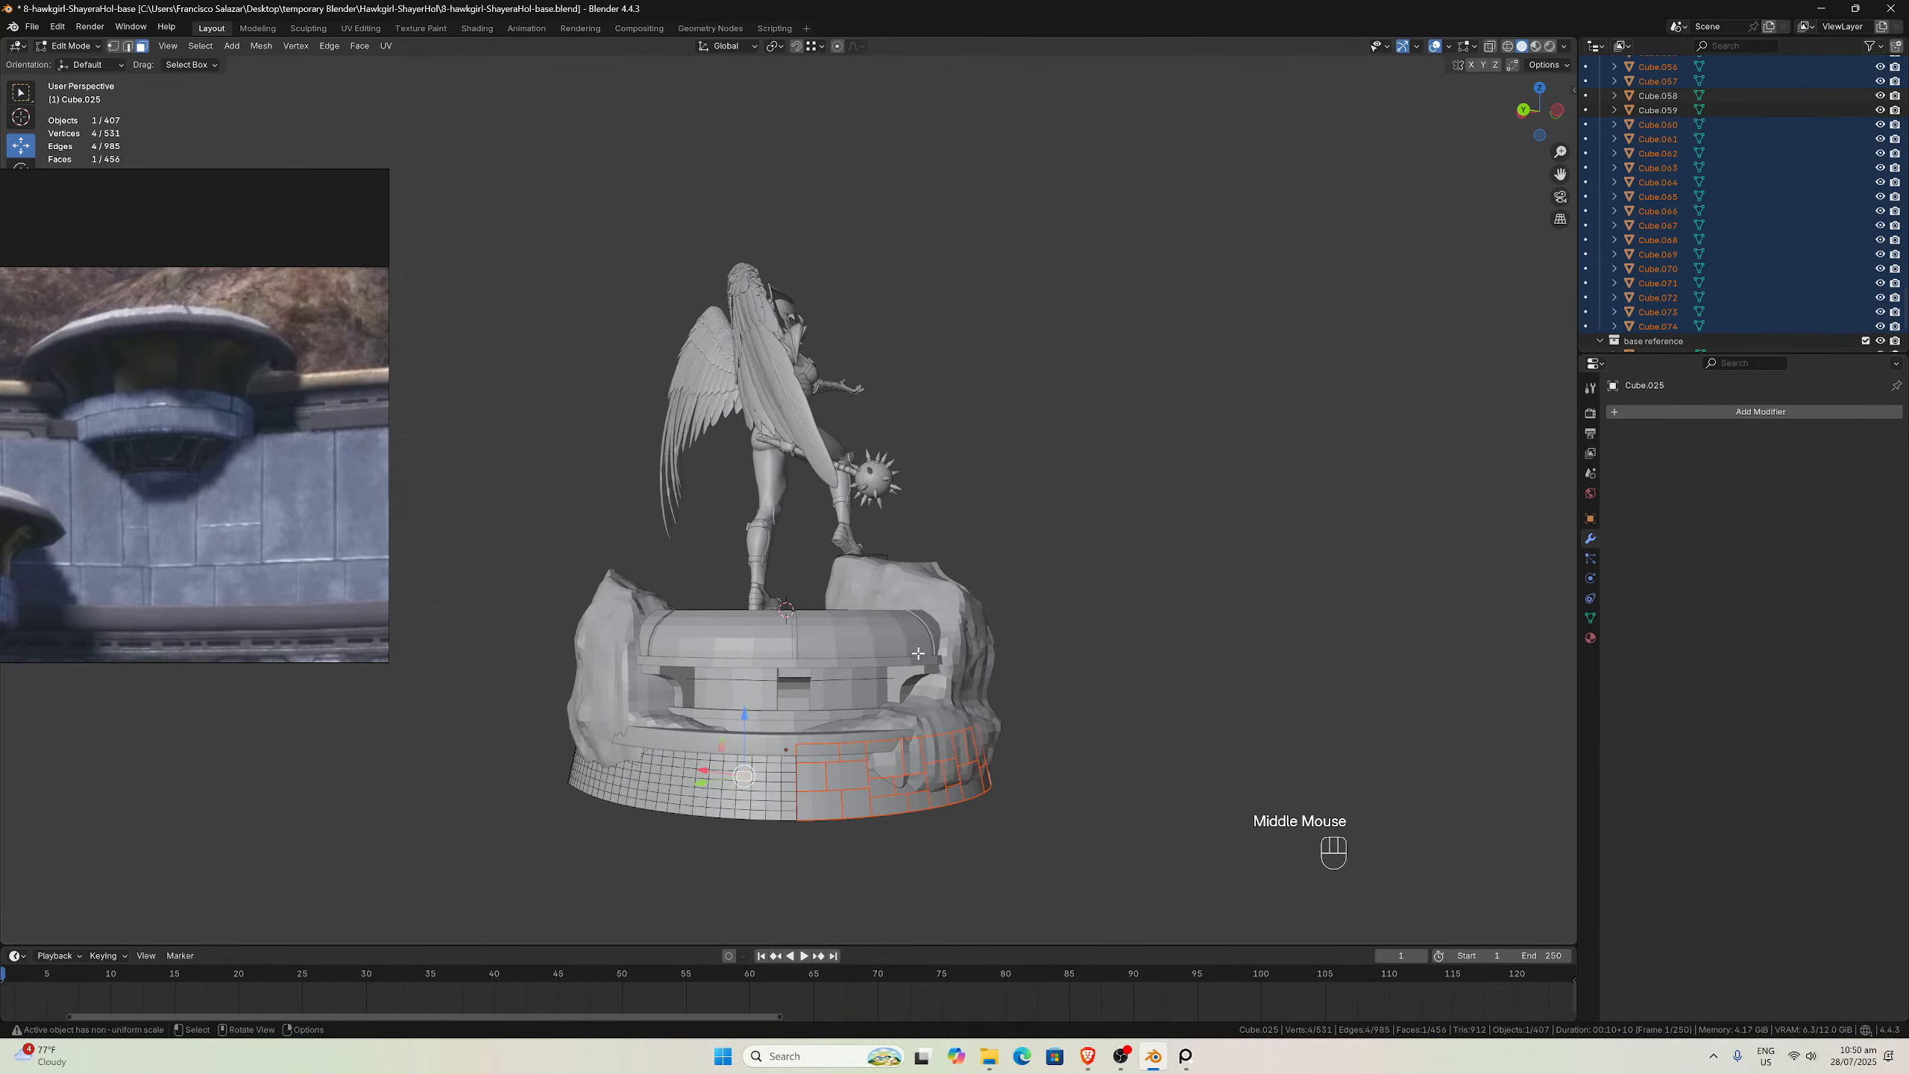
middle_drag(972, 551, 956, 658)
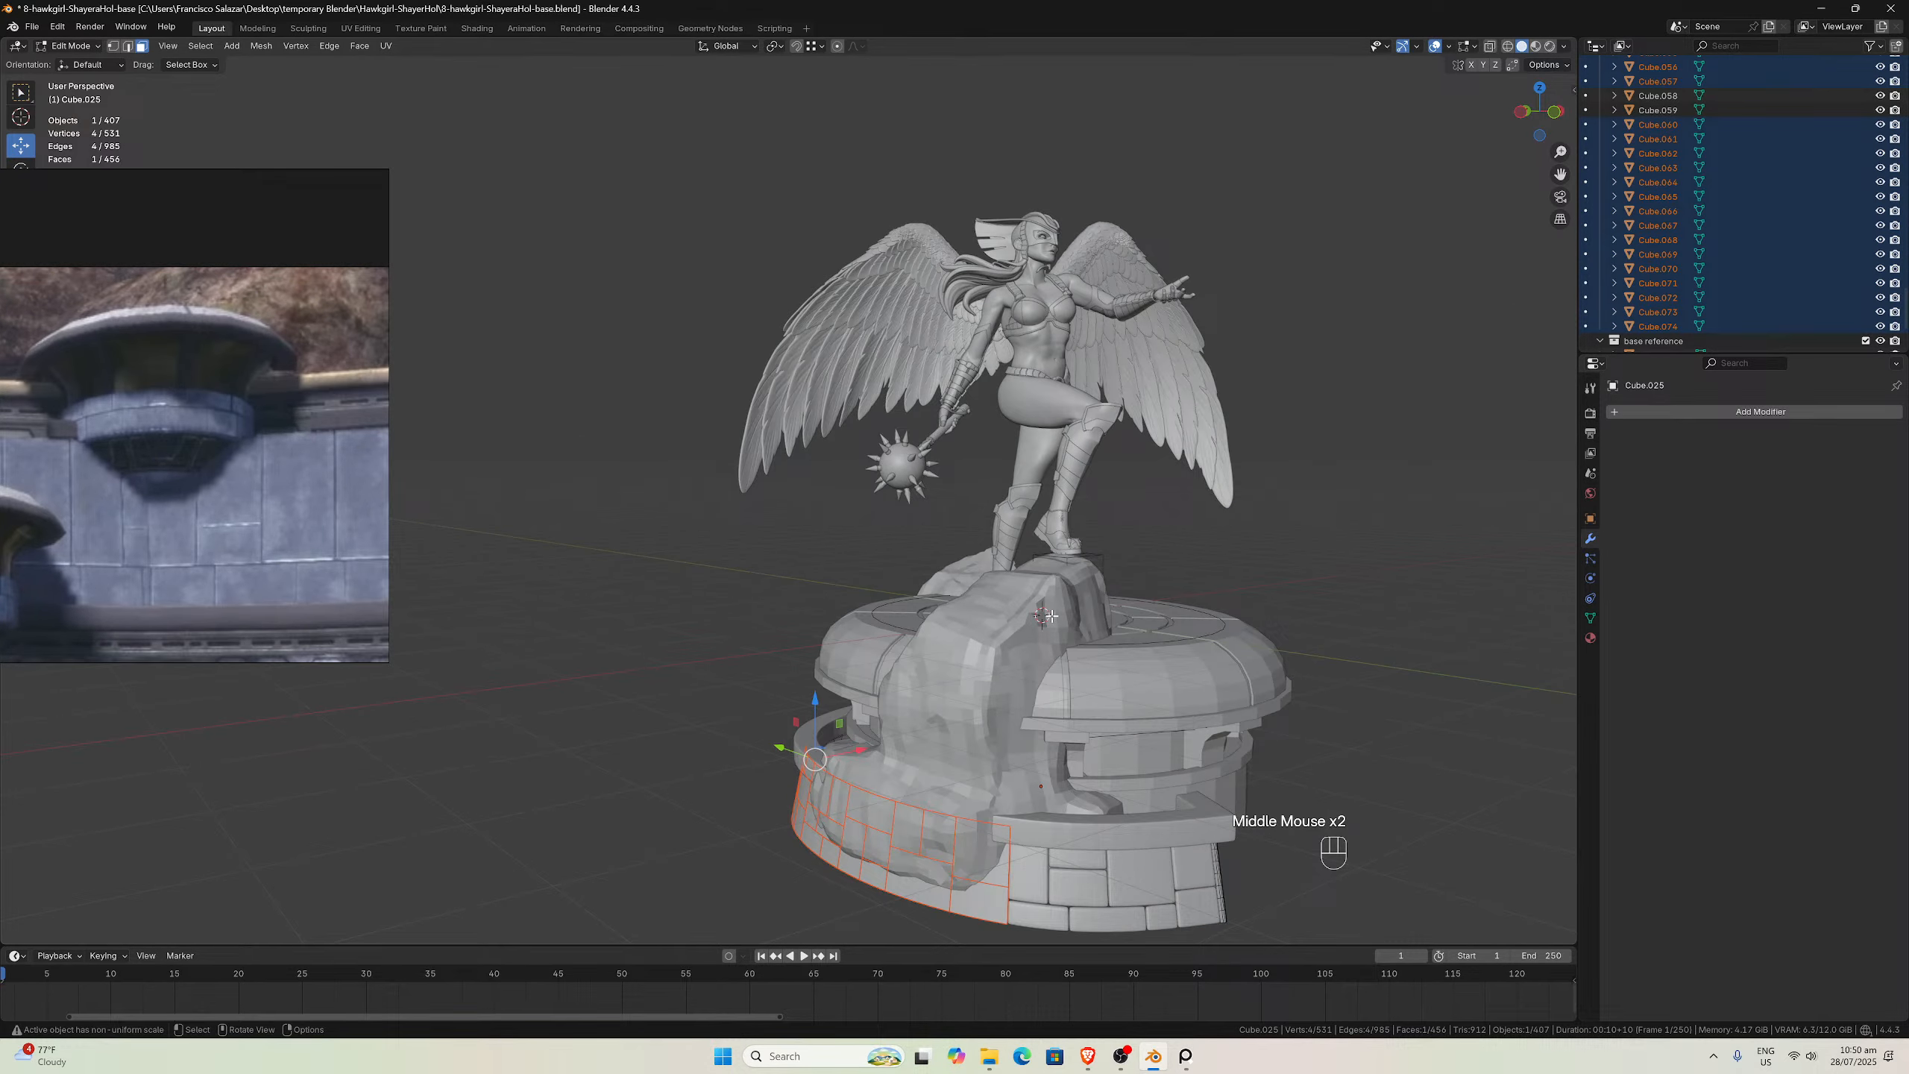
middle_drag(1047, 616, 938, 663)
scroll(977, 725, up, 3)
key(KP_Divide)
scroll(938, 648, up, 1)
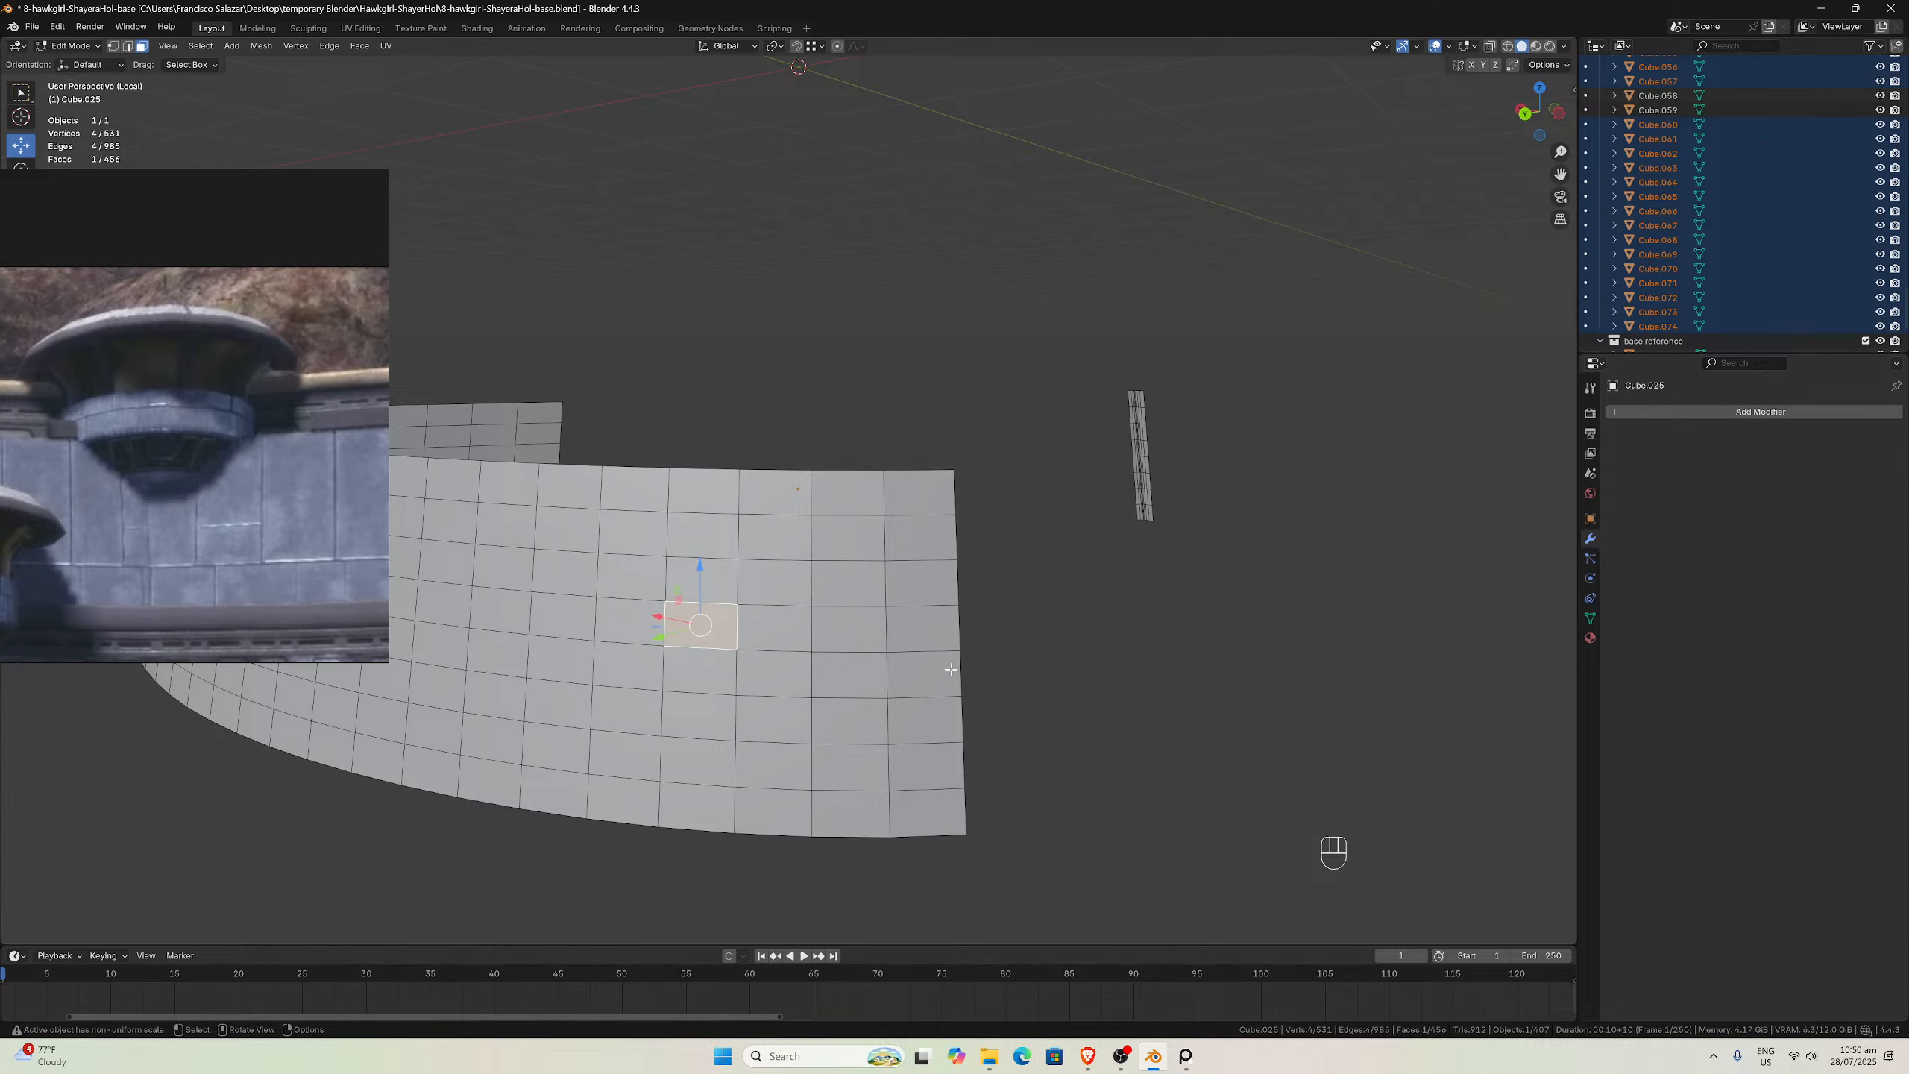
key(slash)
scroll(905, 653, down, 2)
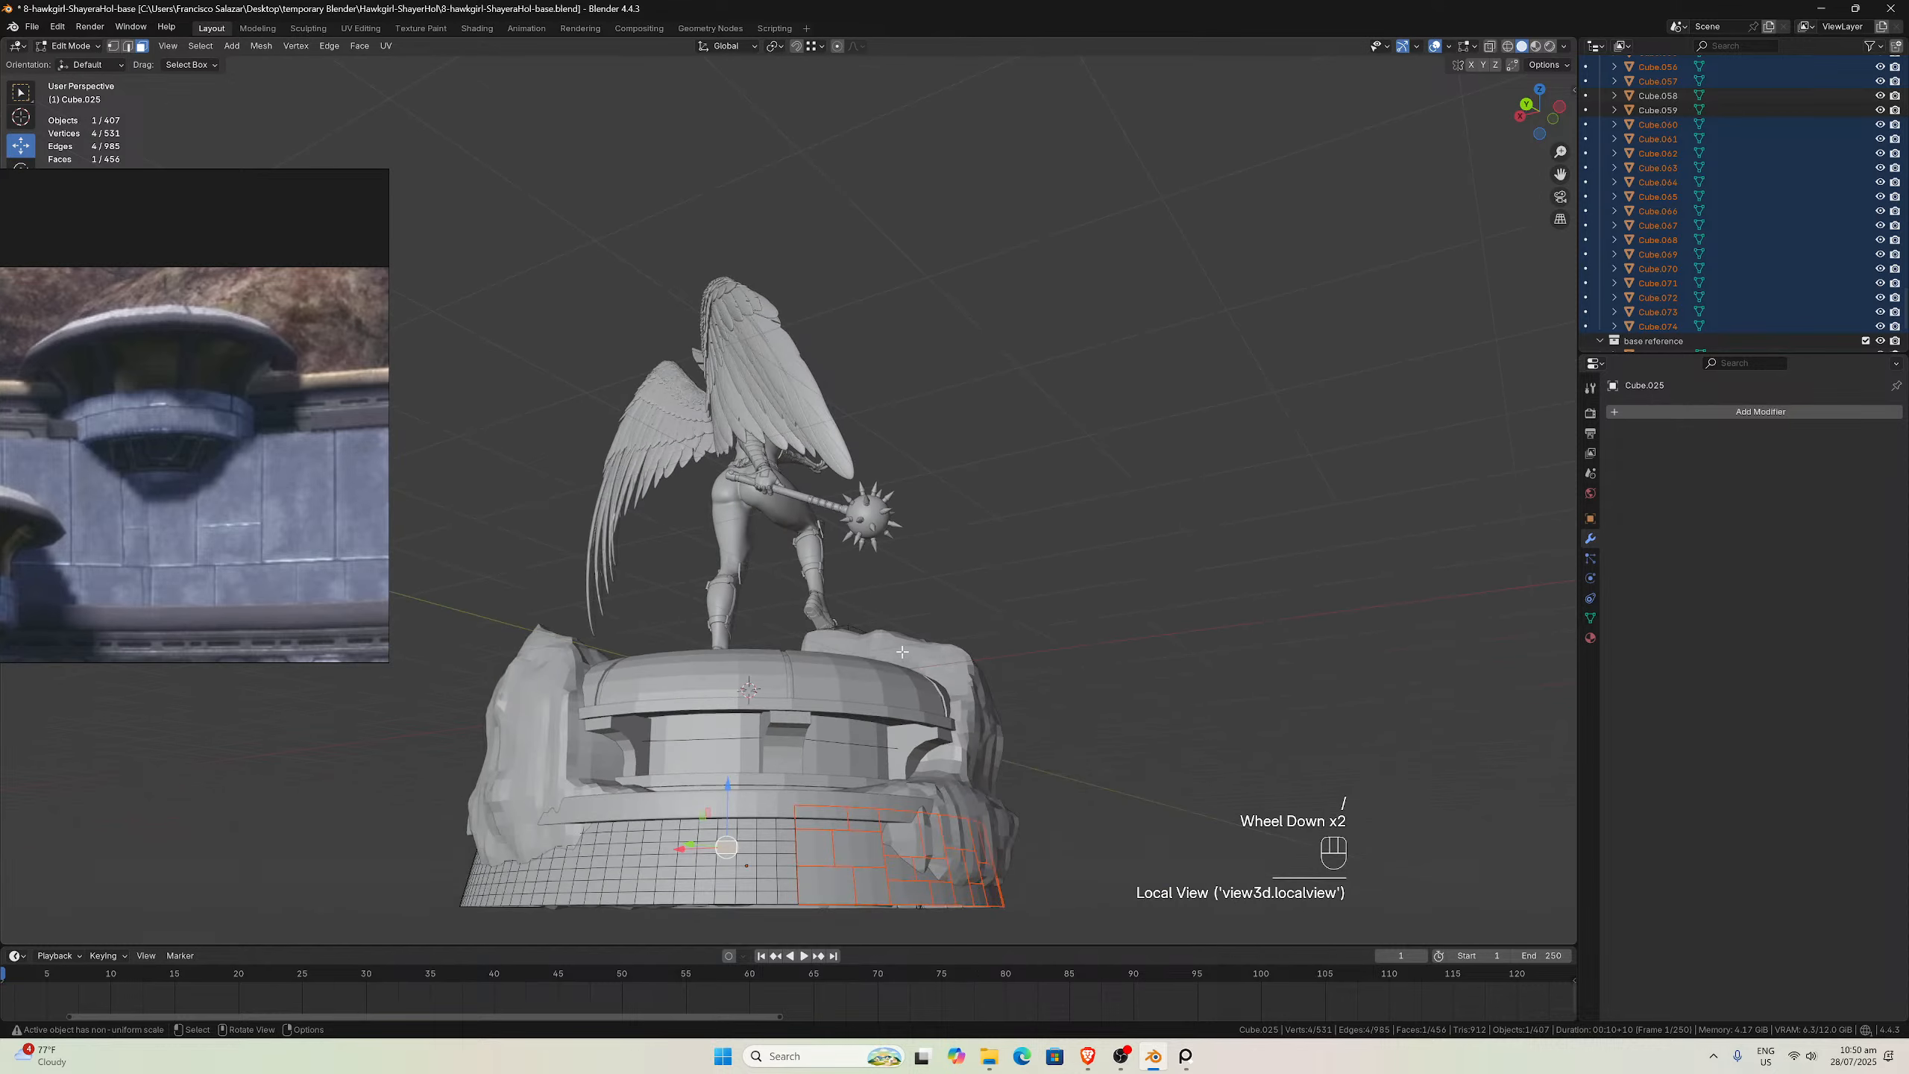
Isolate the wall mesh and separate a block 2 faces wide and 5 high at the upper corner beside the finished blocks
middle_drag(906, 653, 827, 683)
key(slash)
scroll(841, 656, up, 3)
drag(797, 497, 861, 662)
key(p)
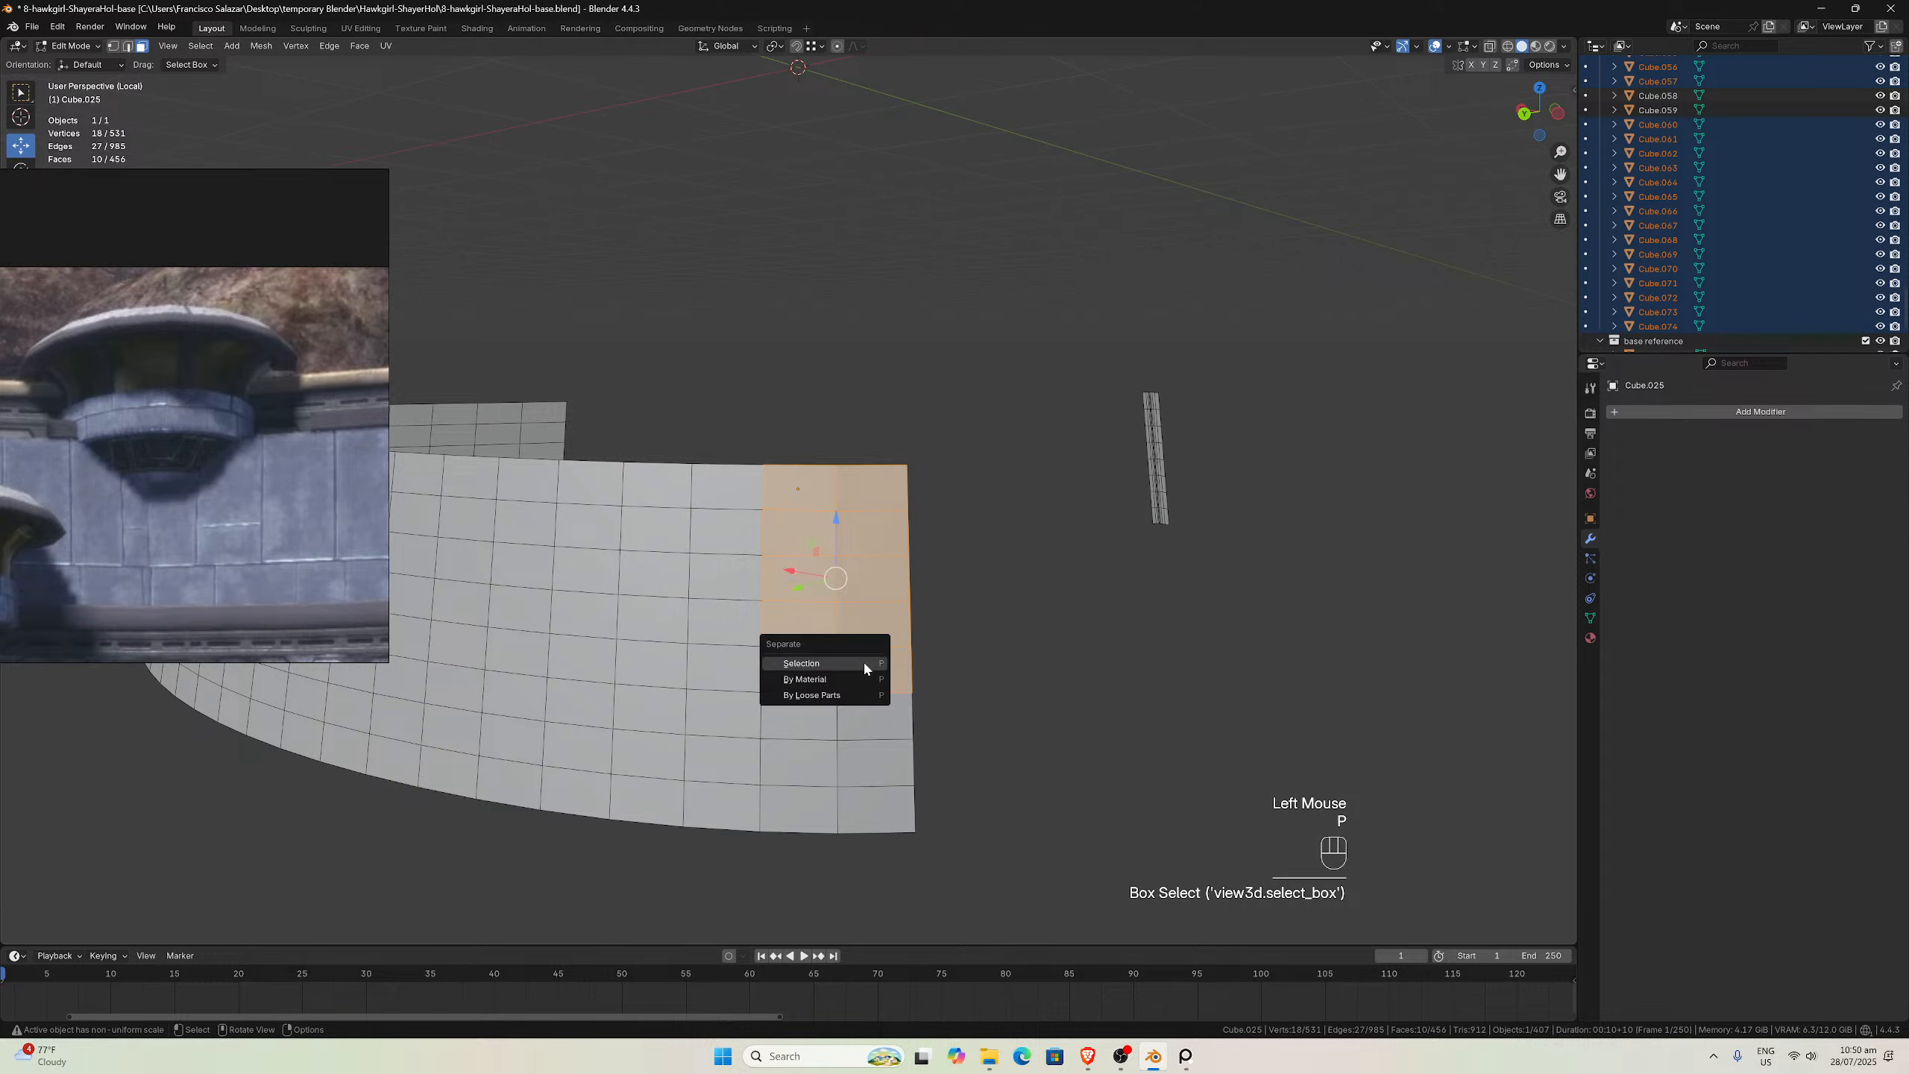
click(862, 660)
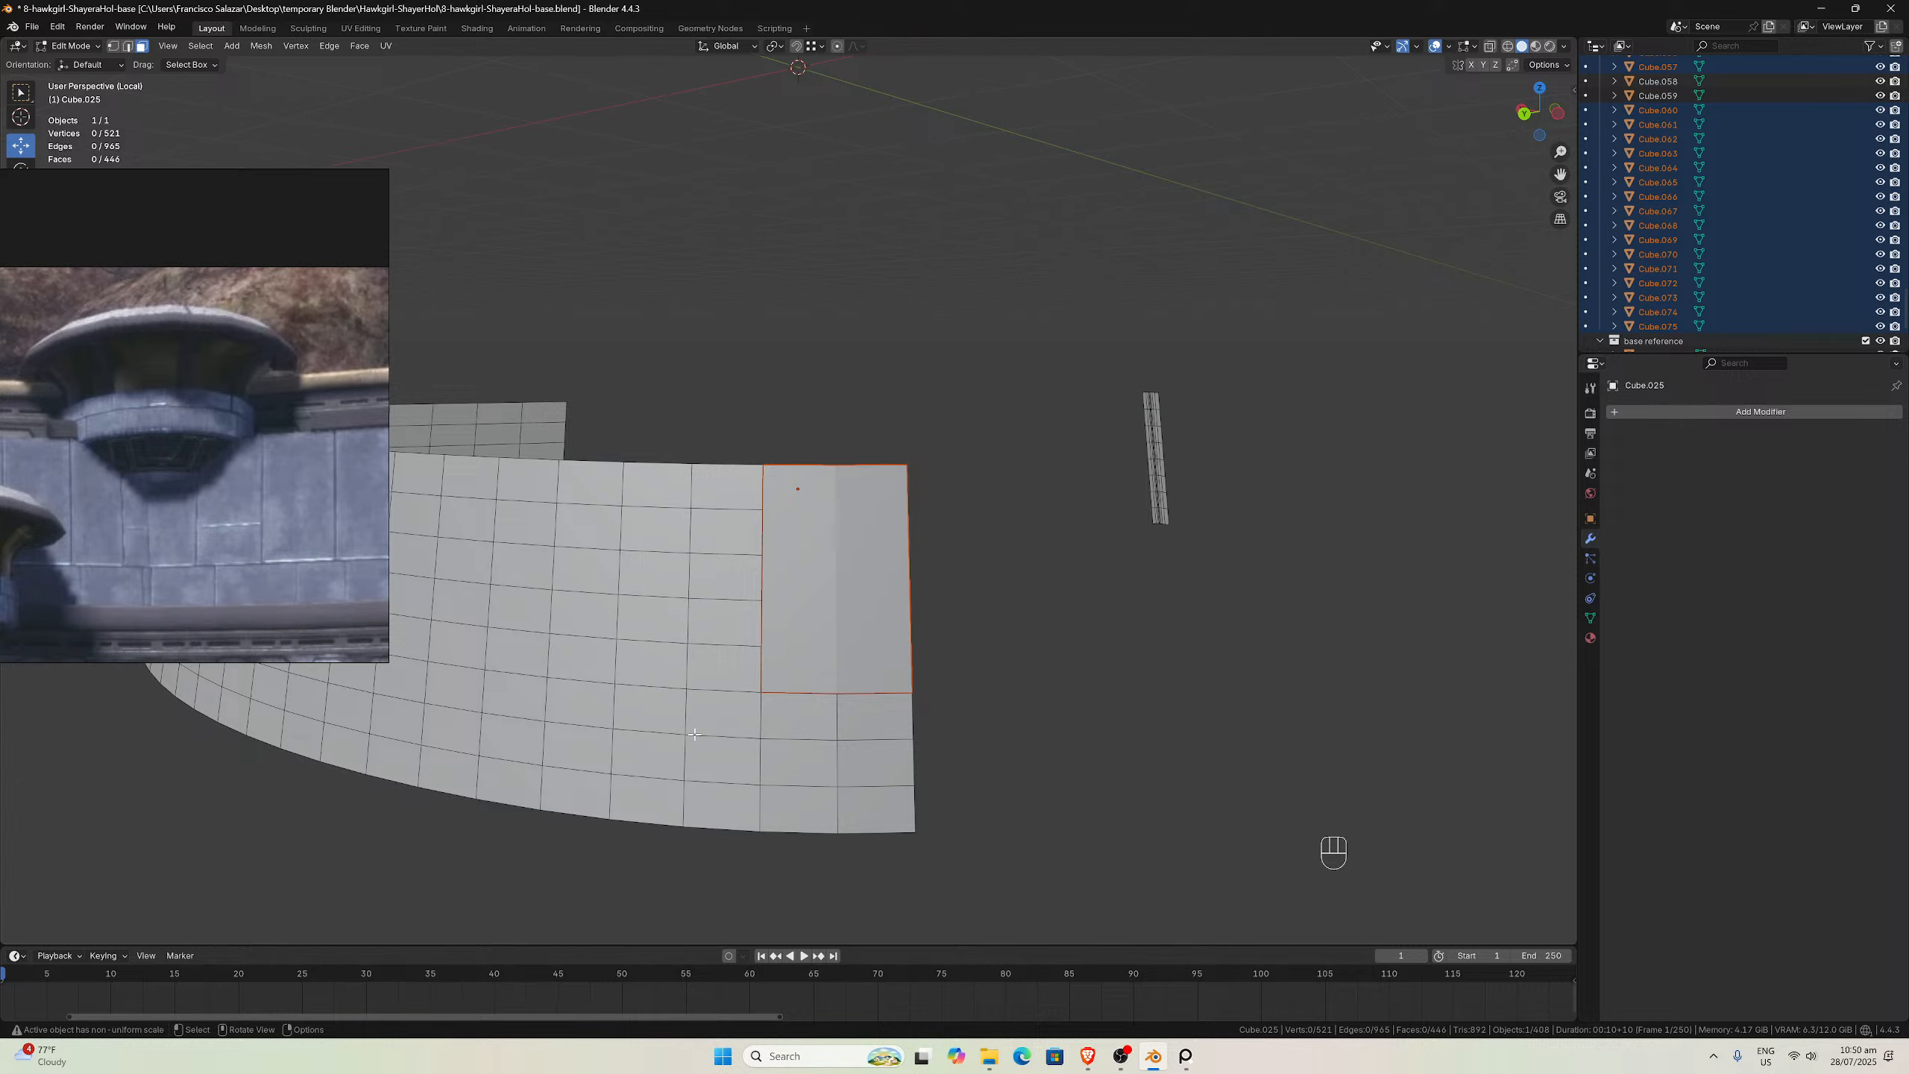
Separate the 3 by 3 block below it along the lower edge, and the adjoining middle block 3 wide and 2 high
drag(712, 721, 865, 802)
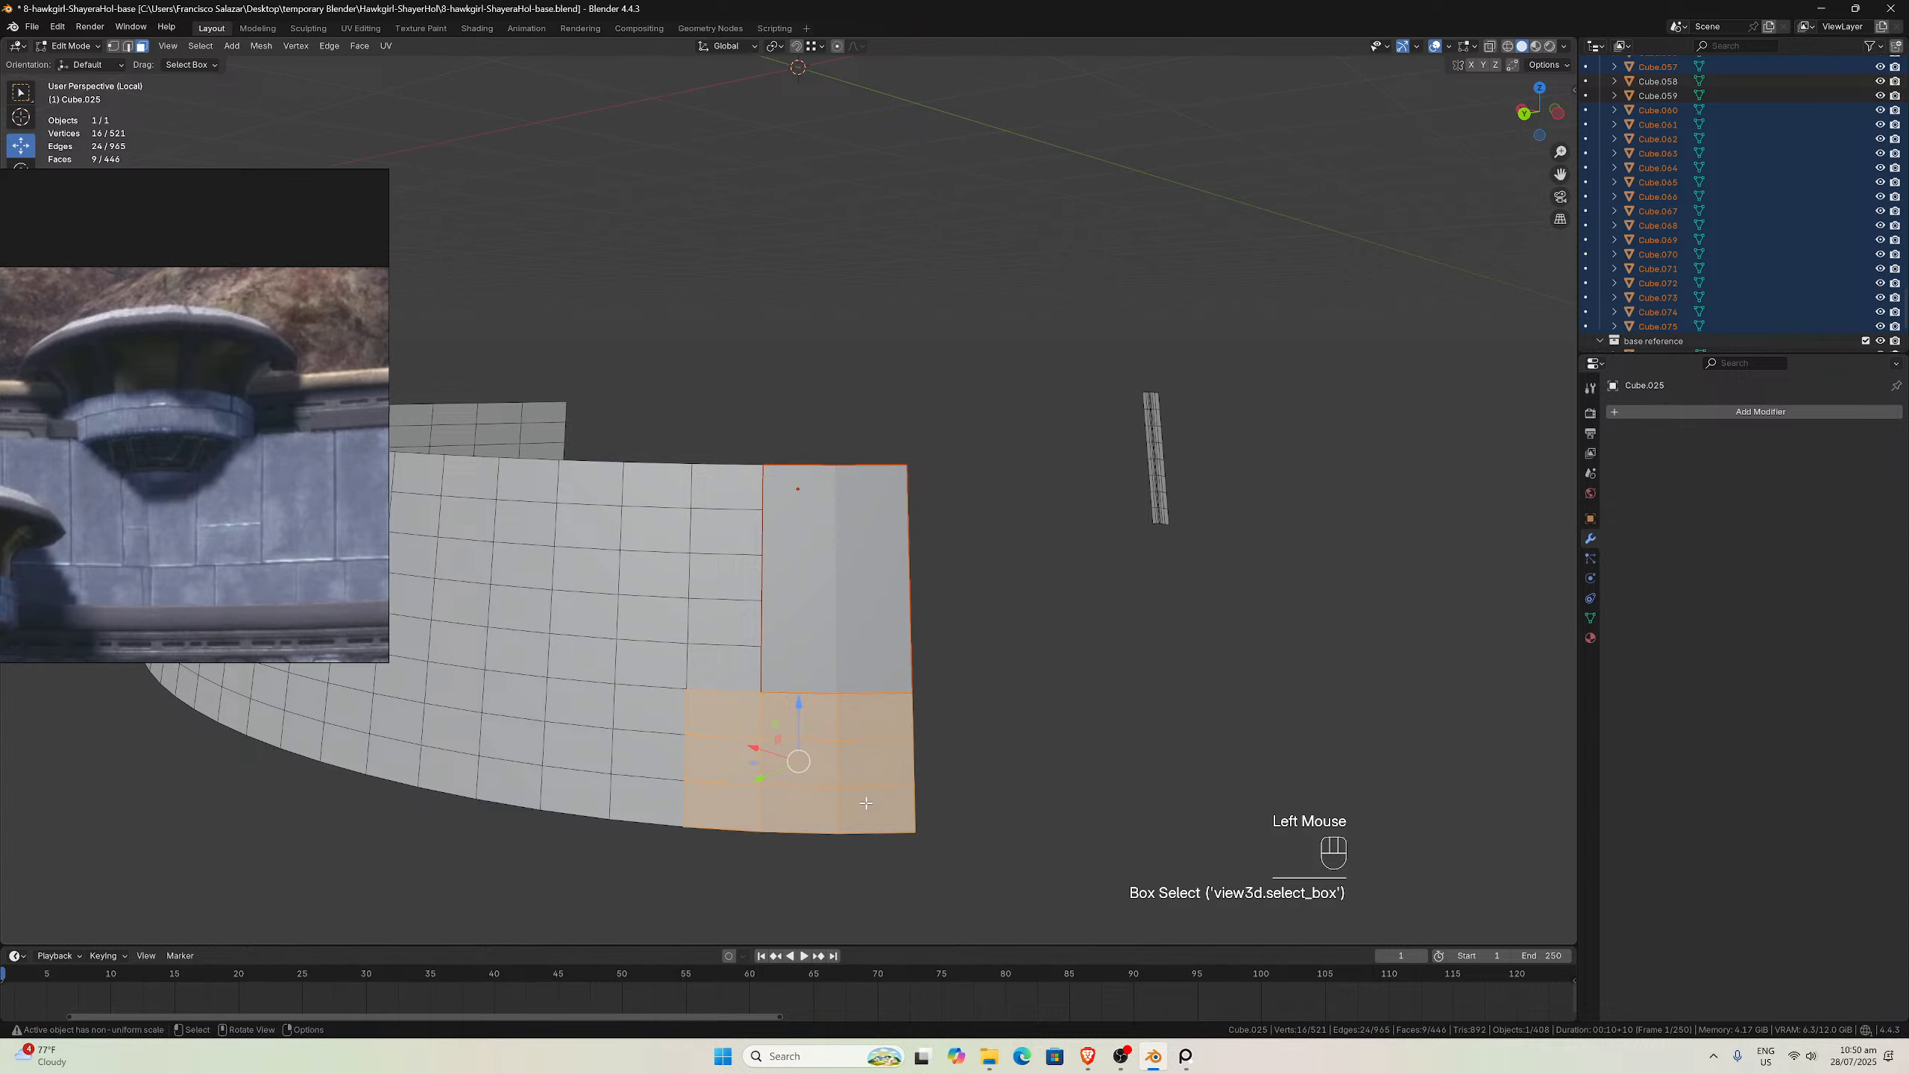
key(p)
click(804, 803)
middle_drag(866, 809, 676, 610)
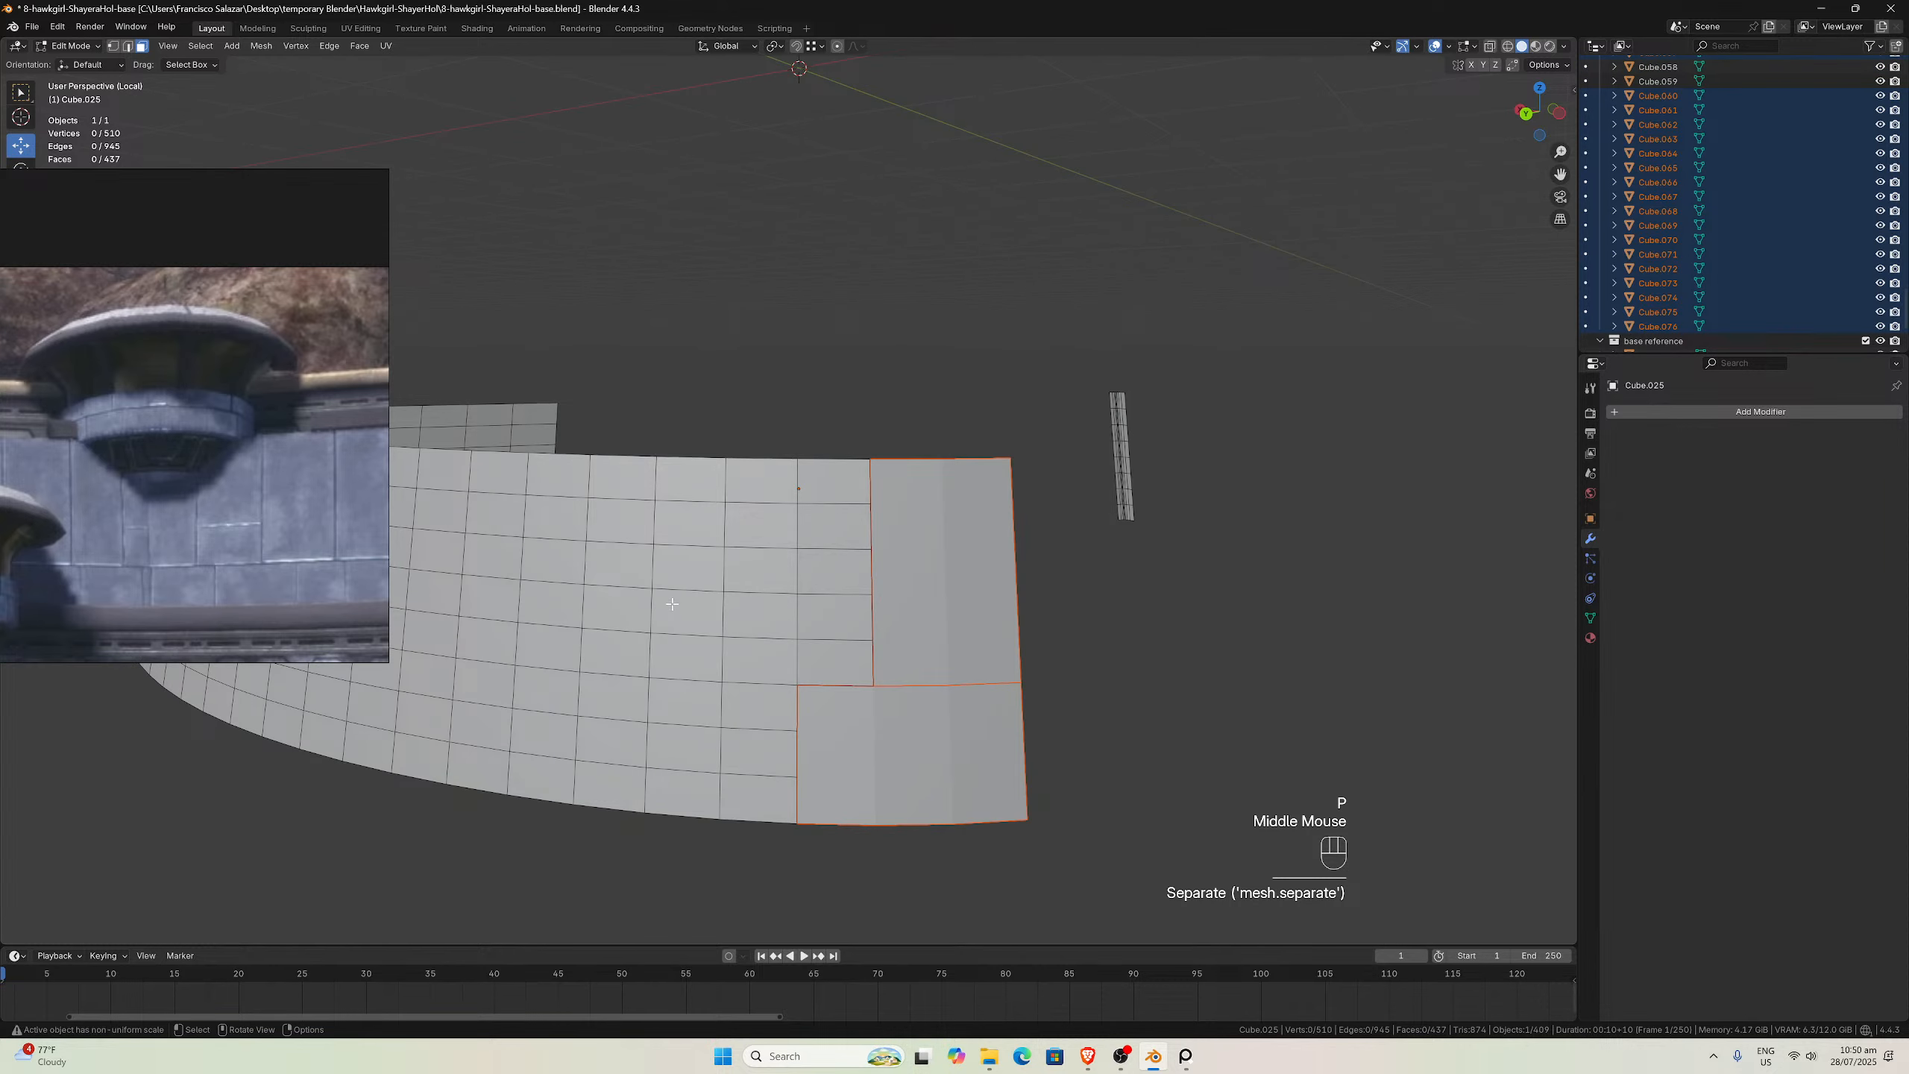
drag(671, 604, 834, 656)
key(p)
click(834, 656)
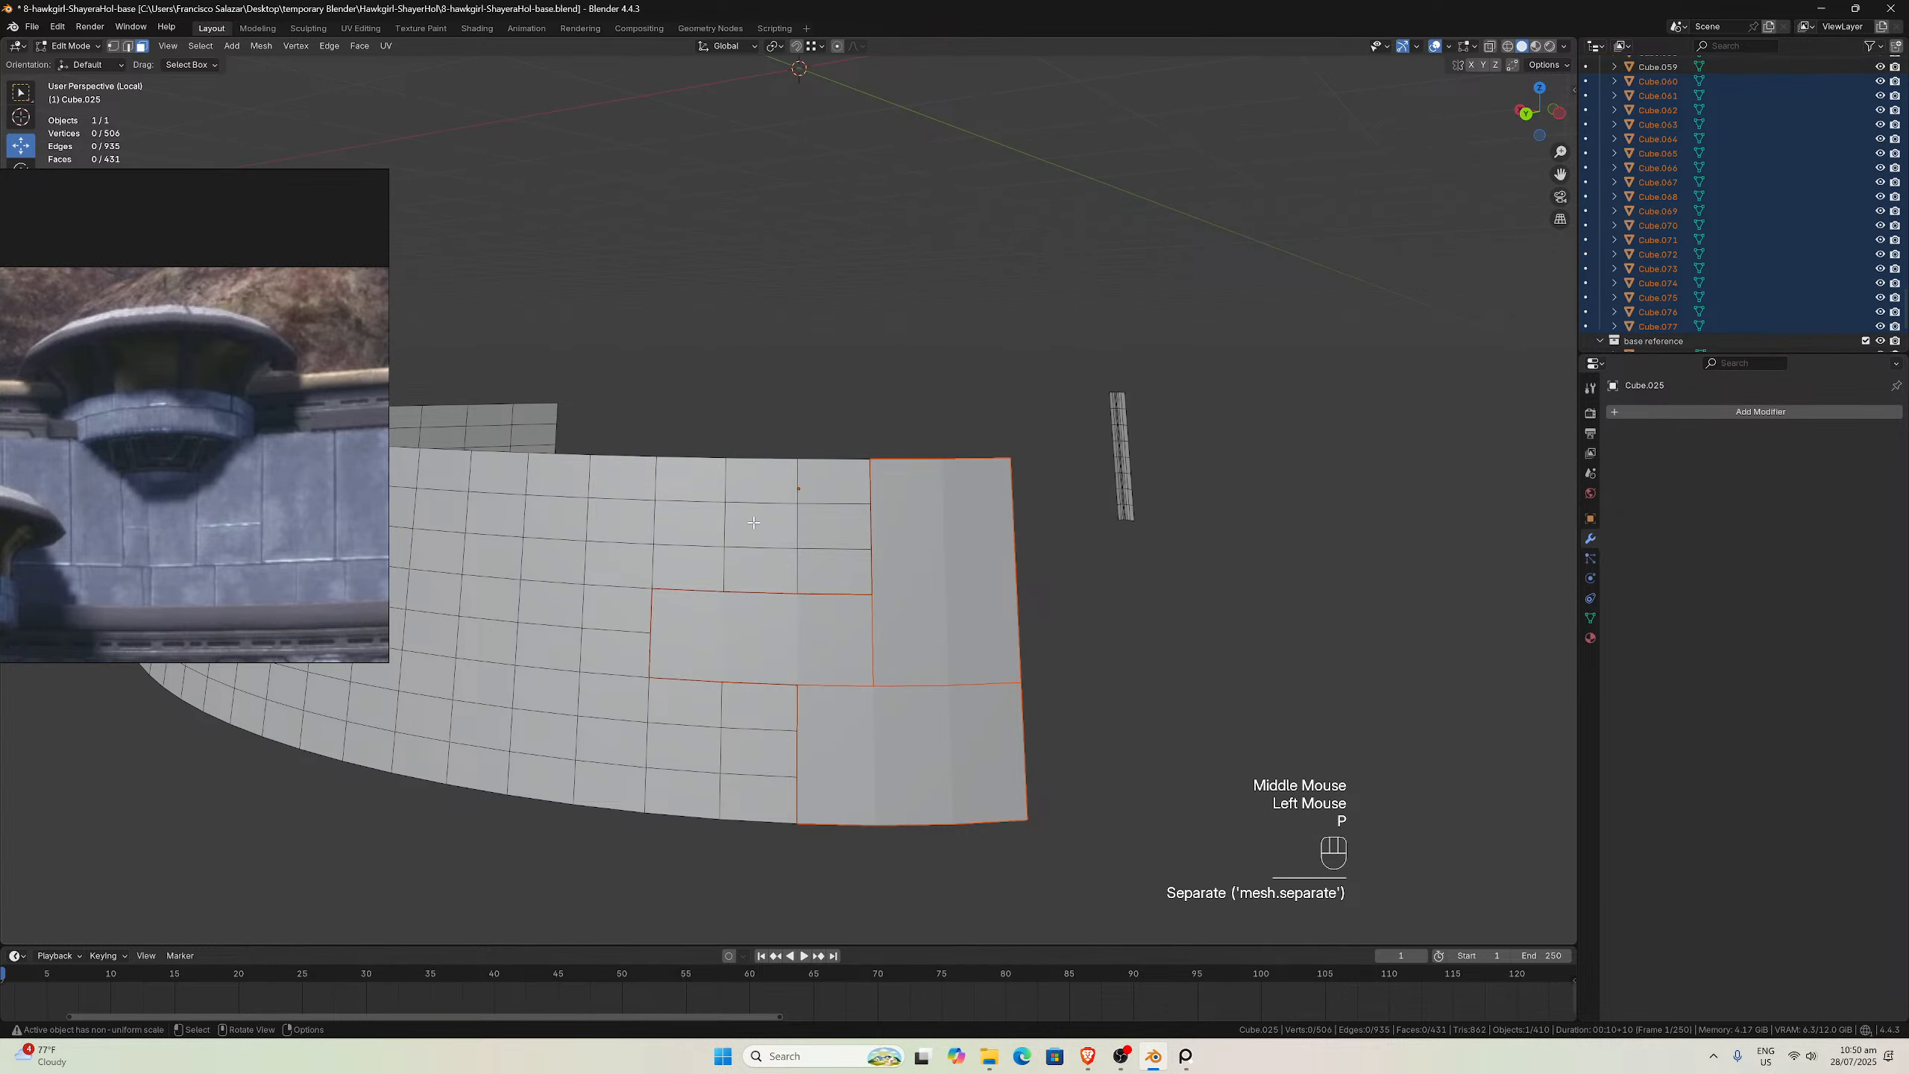
Separate the 3 by 3 block above that middle block and the block 2 wide and 3 high beneath it
drag(704, 488, 821, 570)
key(p)
click(820, 569)
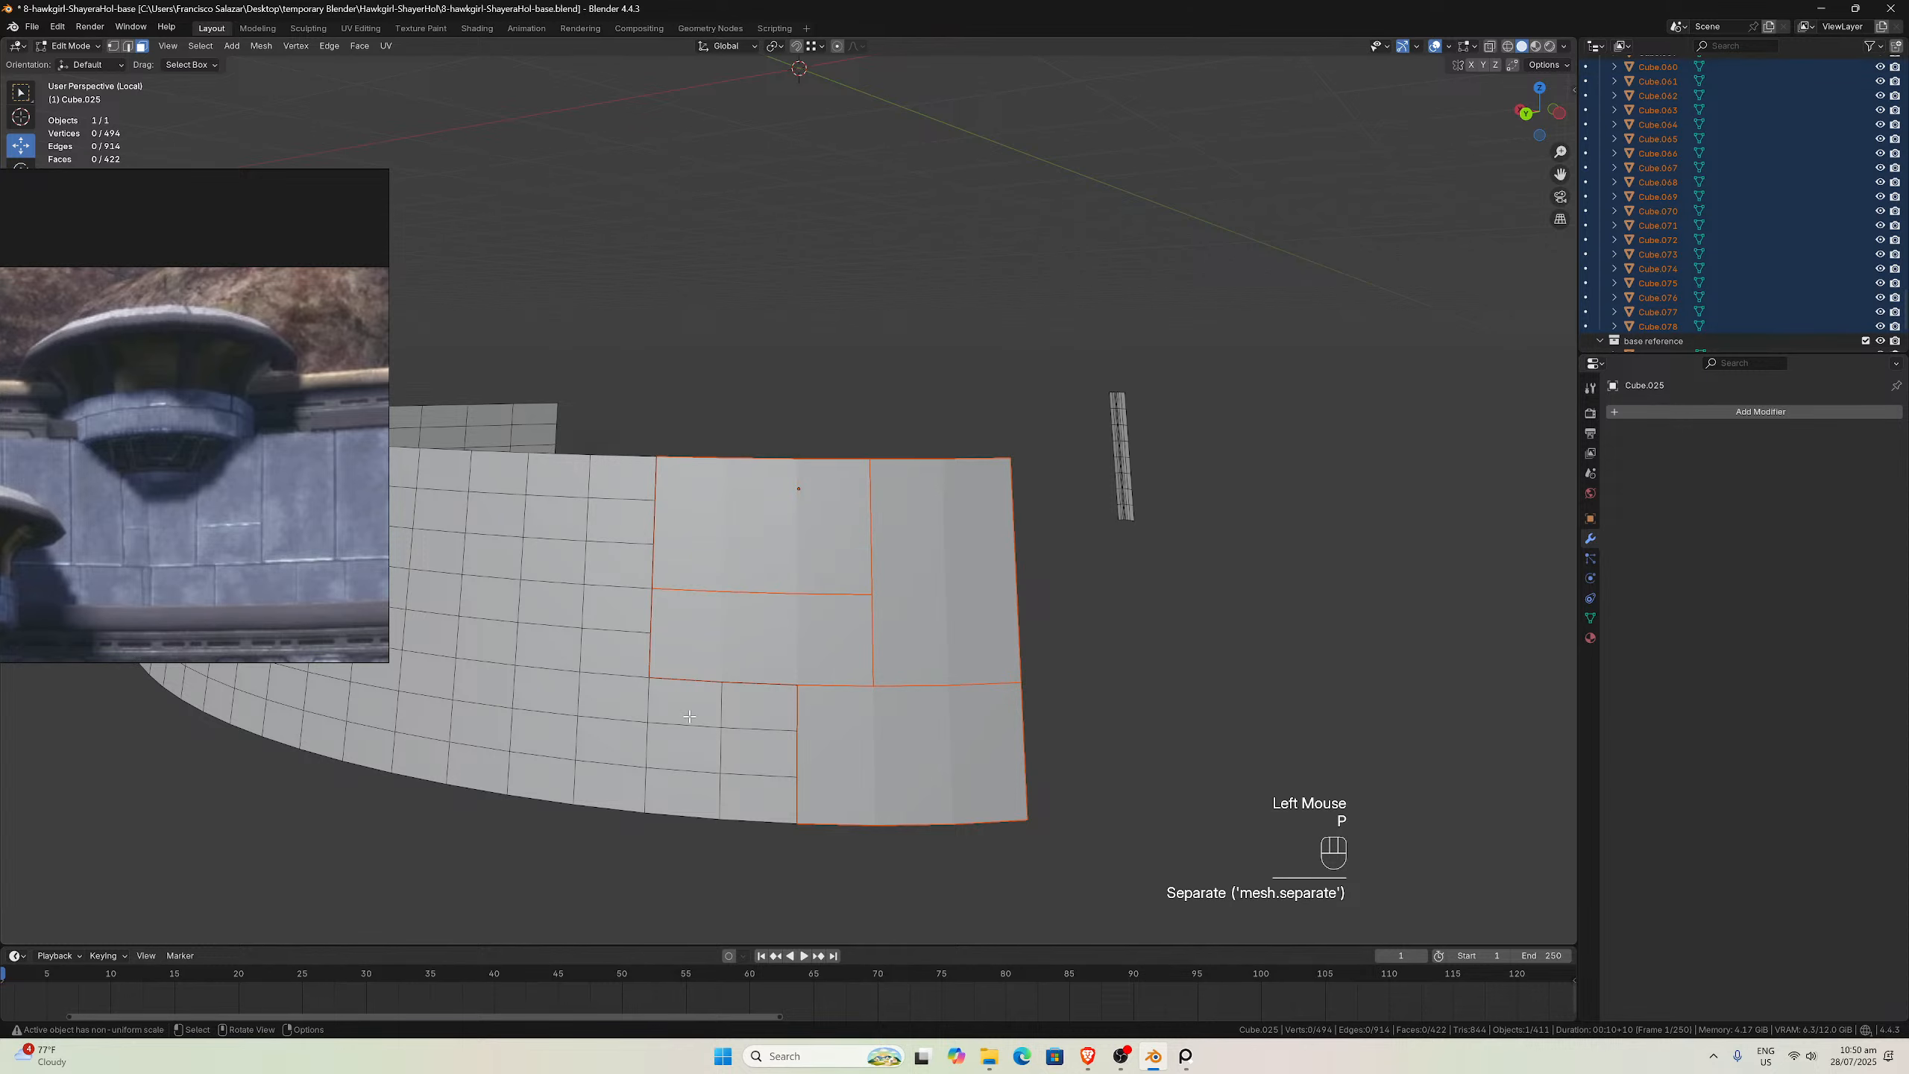
drag(661, 689, 763, 780)
key(p)
click(764, 781)
middle_drag(764, 781, 846, 542)
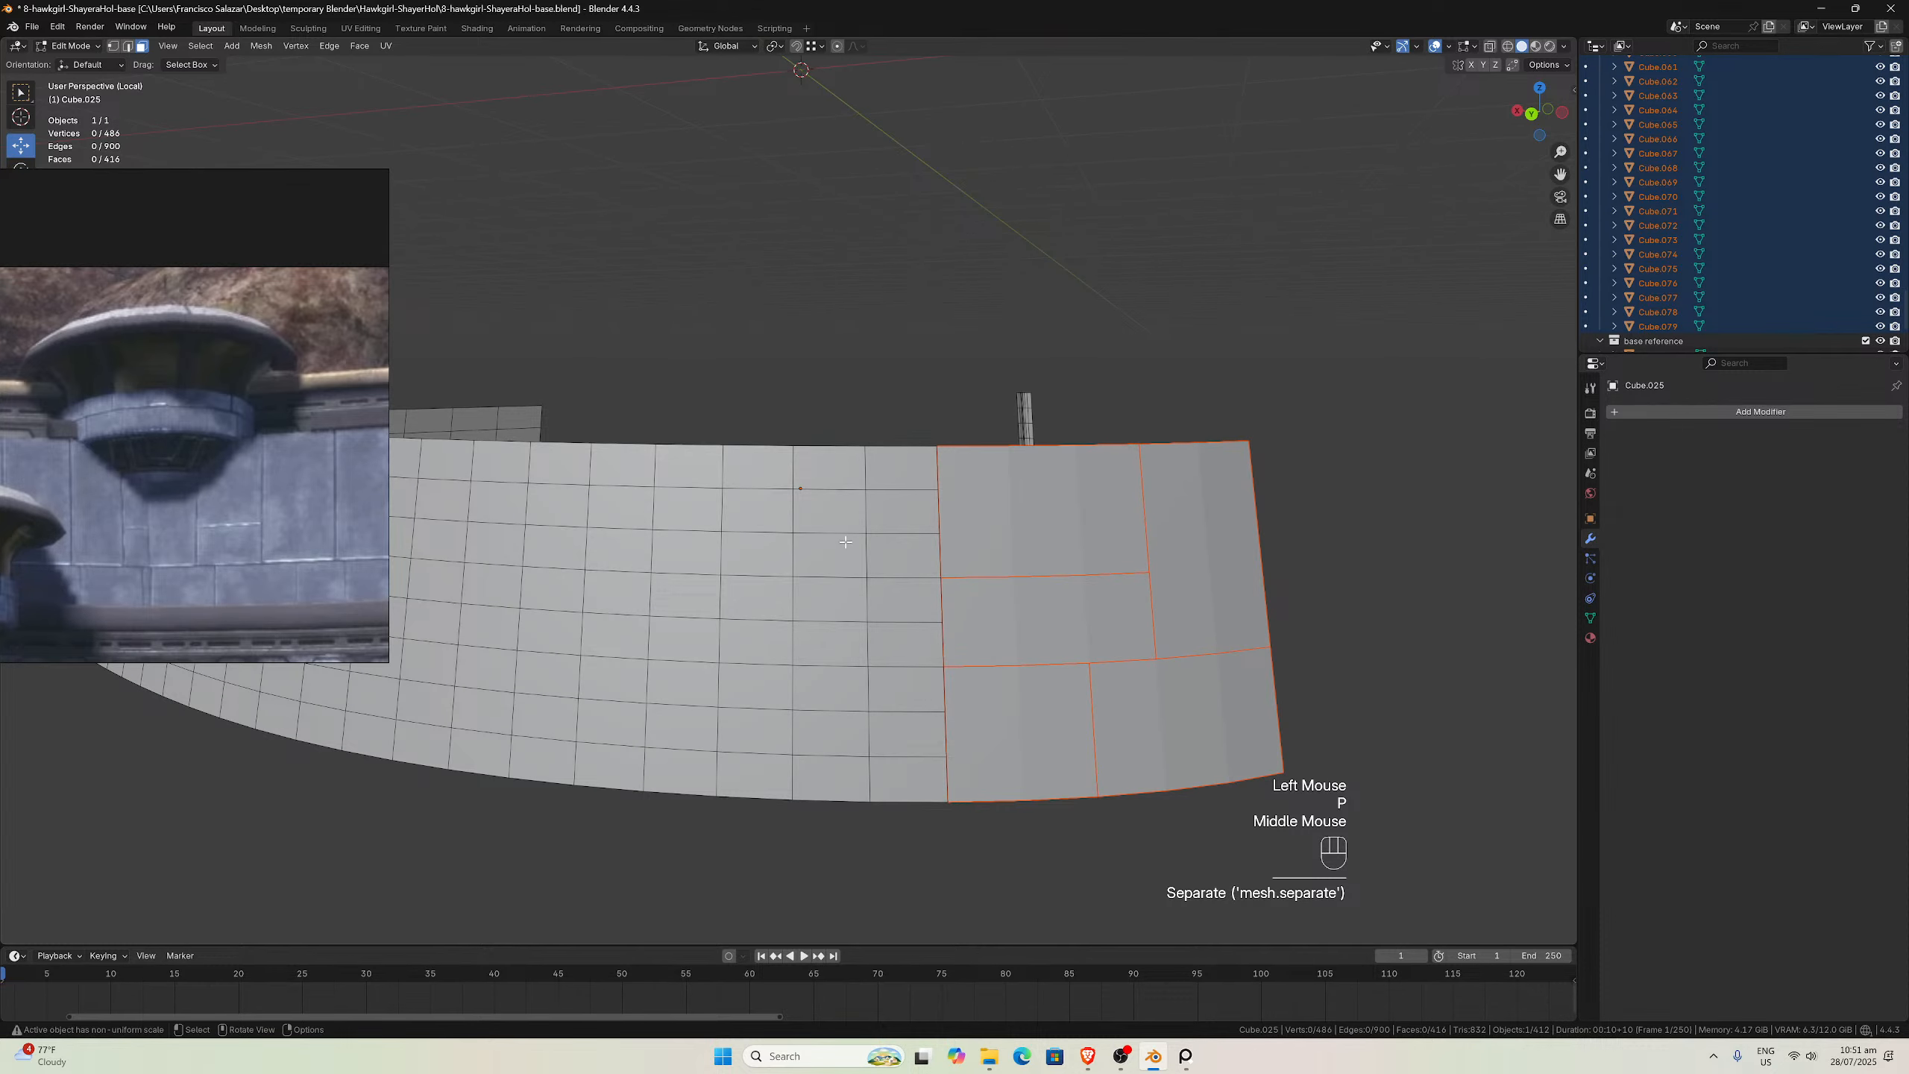
Separate a block 2 faces wide and 4 high beside the finished blocks, and the 2 by 2 block beneath it
drag(825, 554, 870, 773)
key(p)
click(898, 695)
key(p)
click(870, 774)
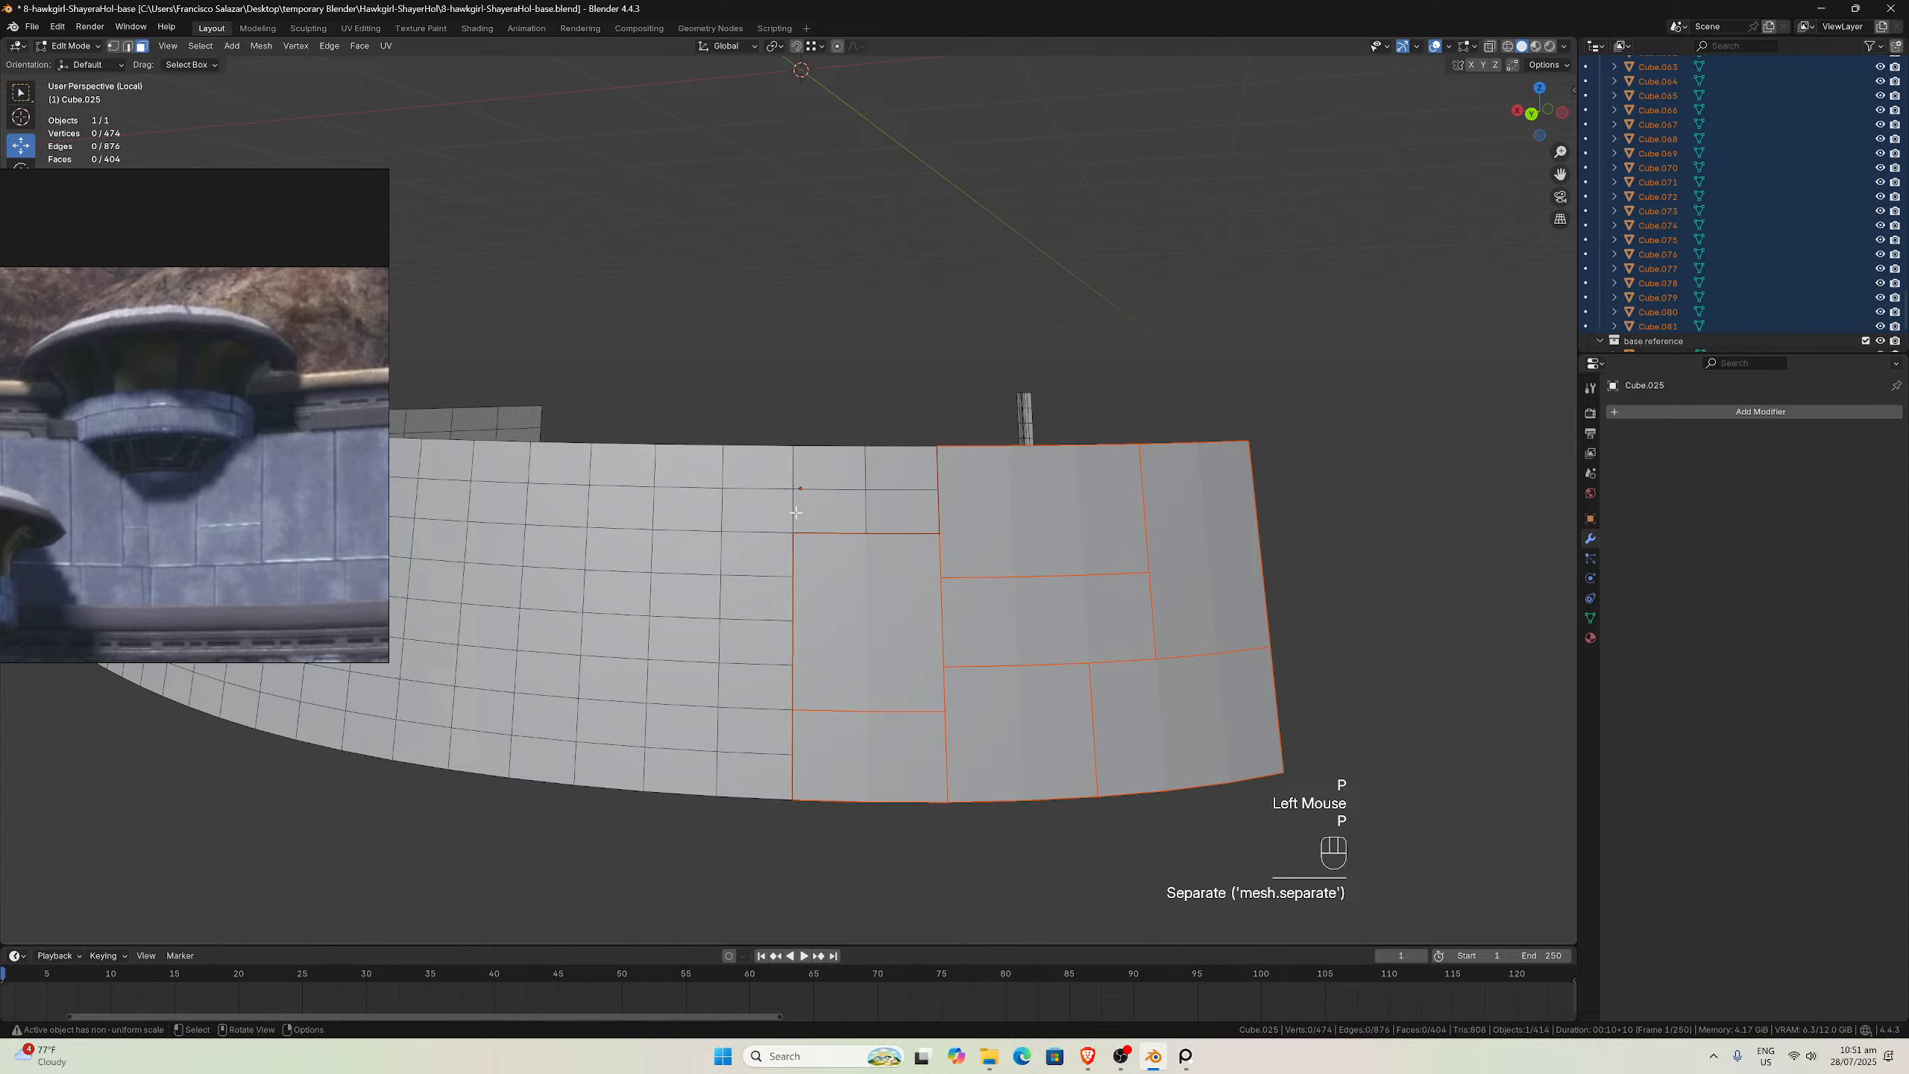
Separate the block 4 faces wide and 2 high along the upper edge, and the block 2 wide and 3 high beneath it
drag(719, 472, 878, 511)
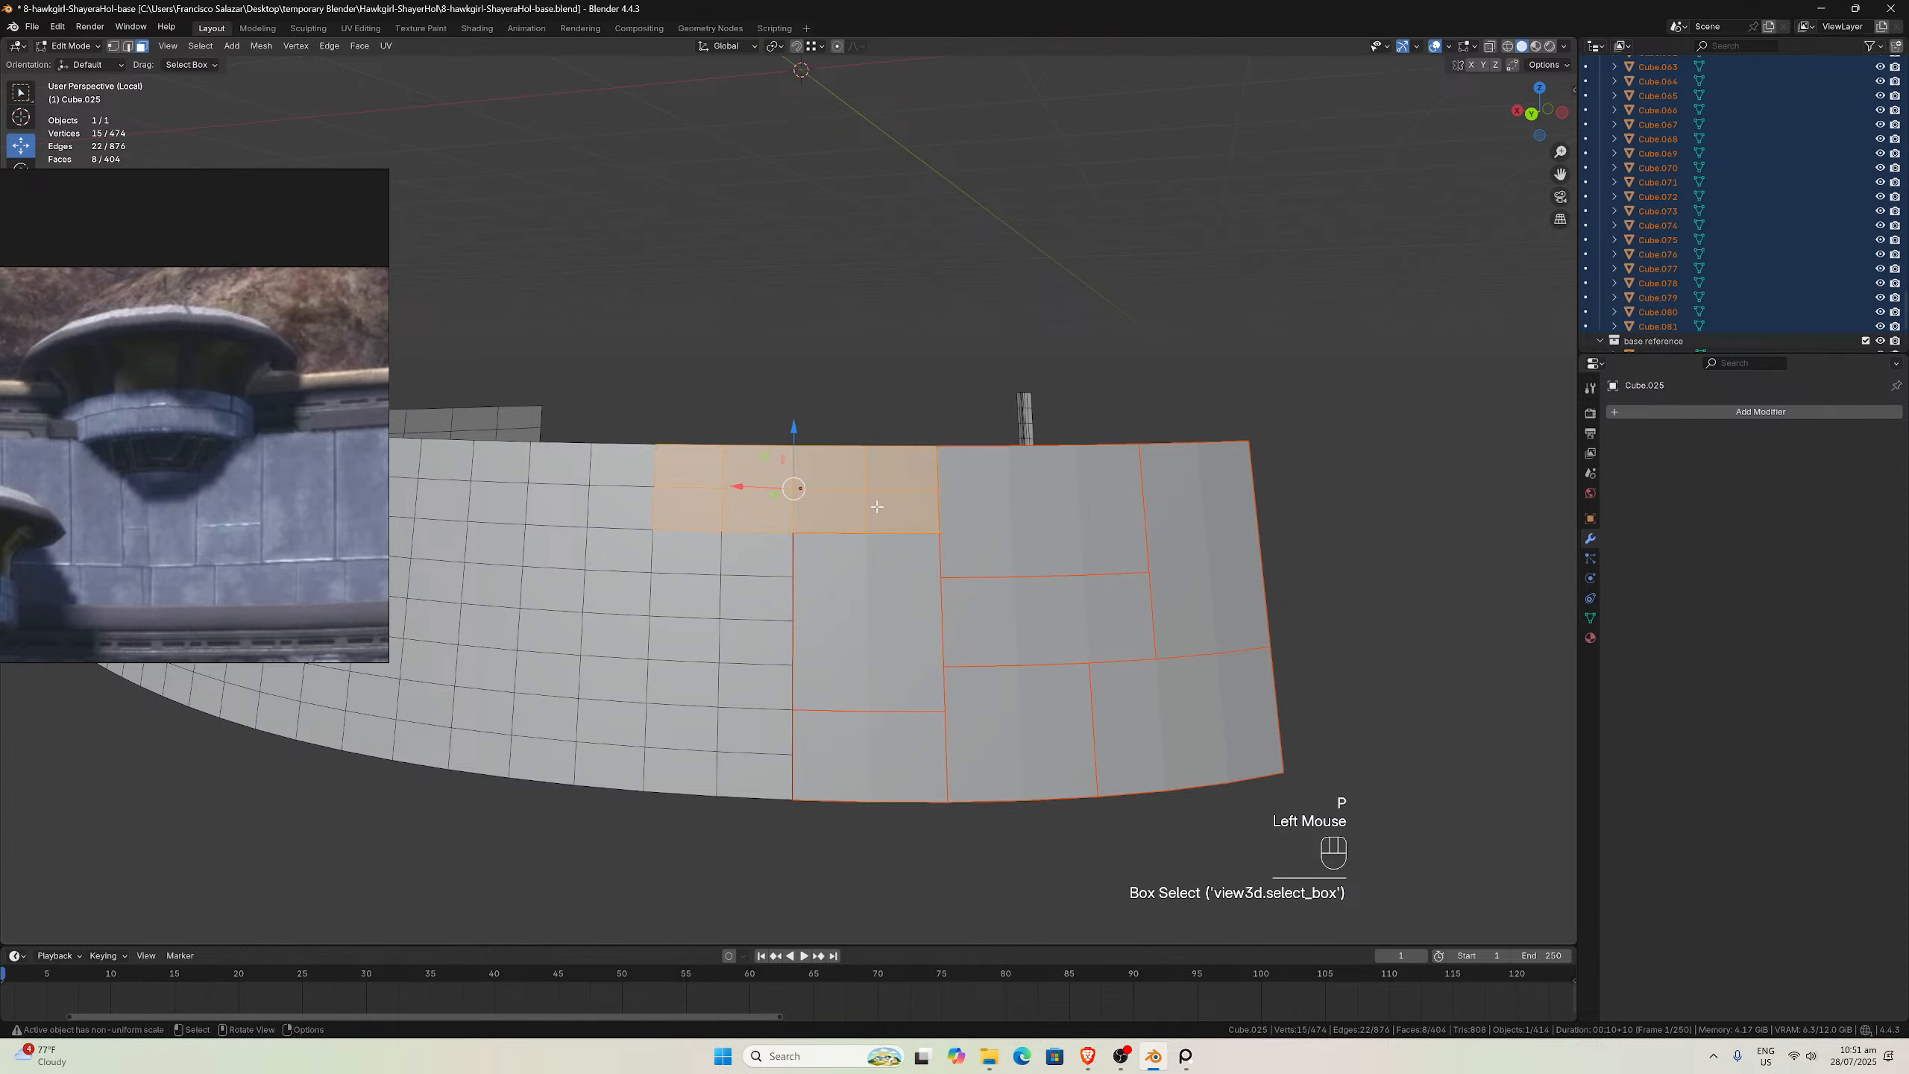
key(p)
click(877, 511)
middle_drag(877, 512, 856, 502)
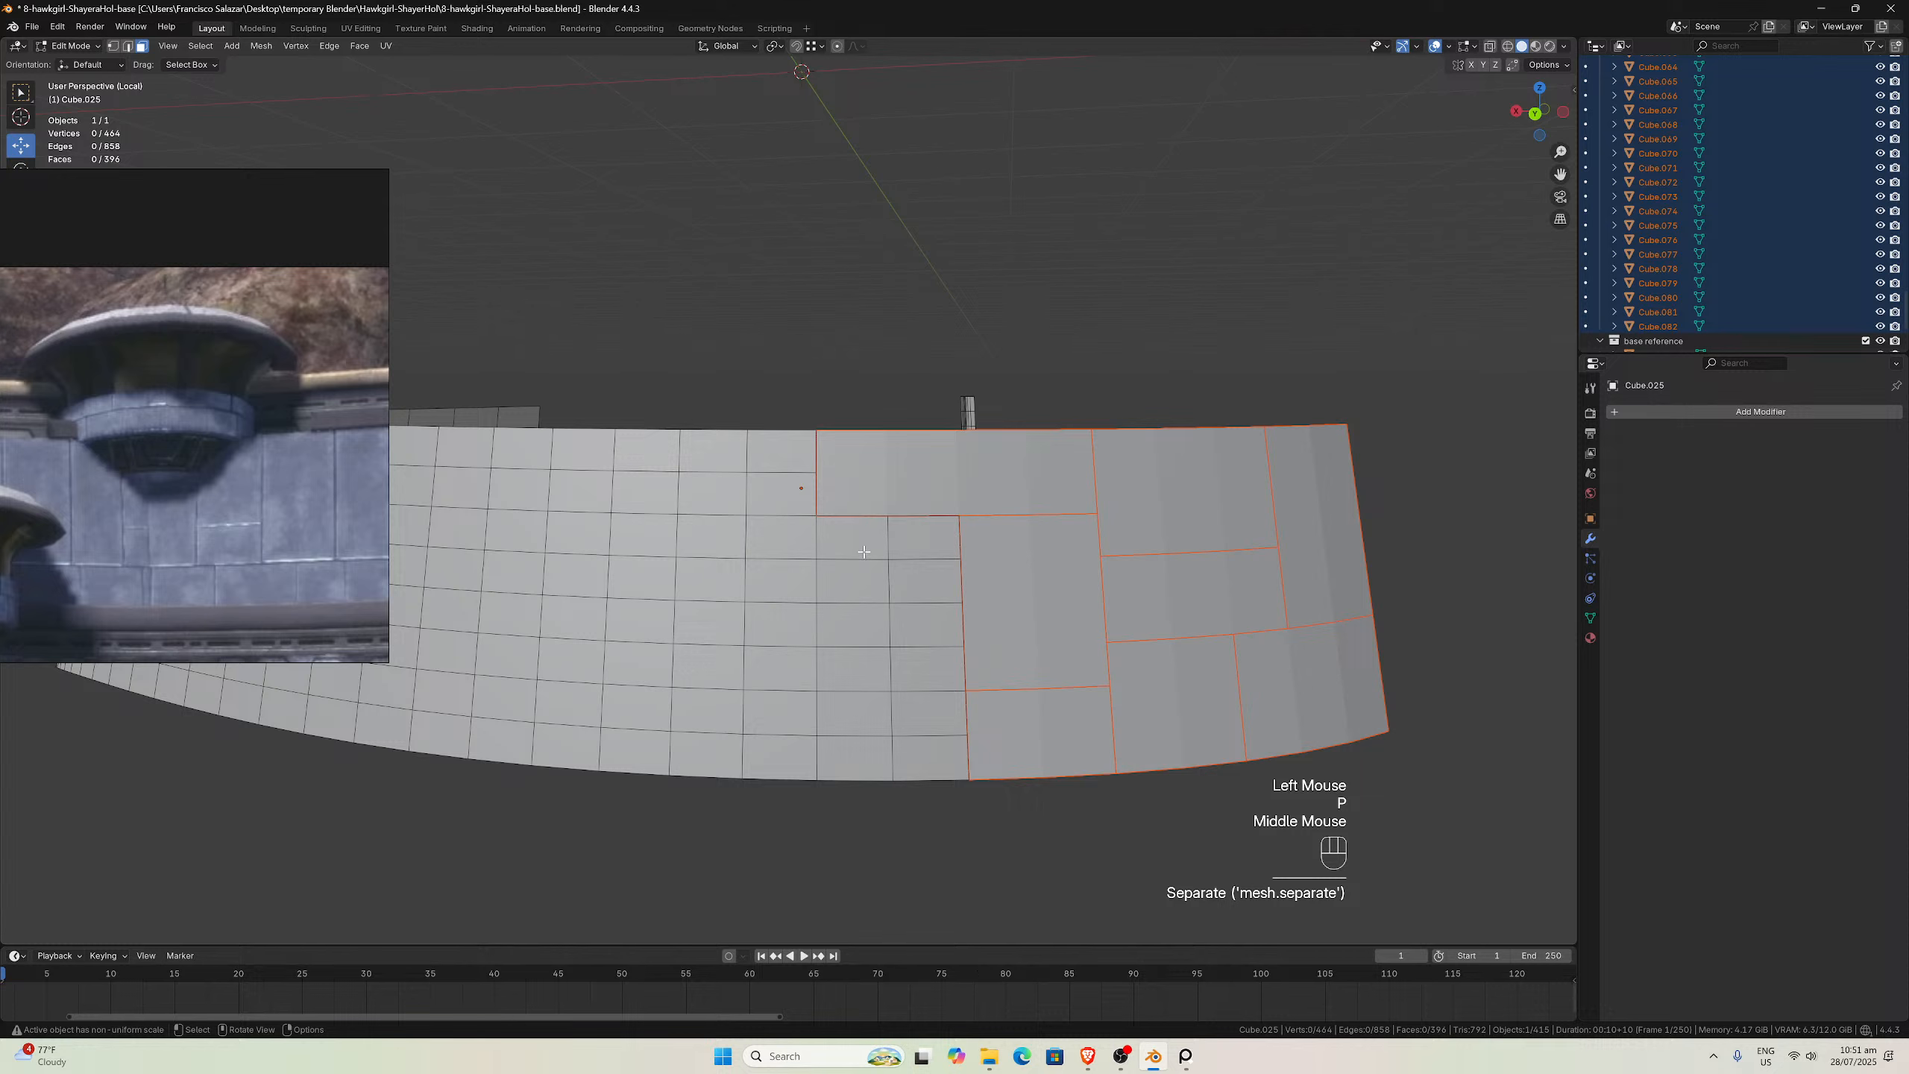
drag(849, 533, 912, 629)
key(p)
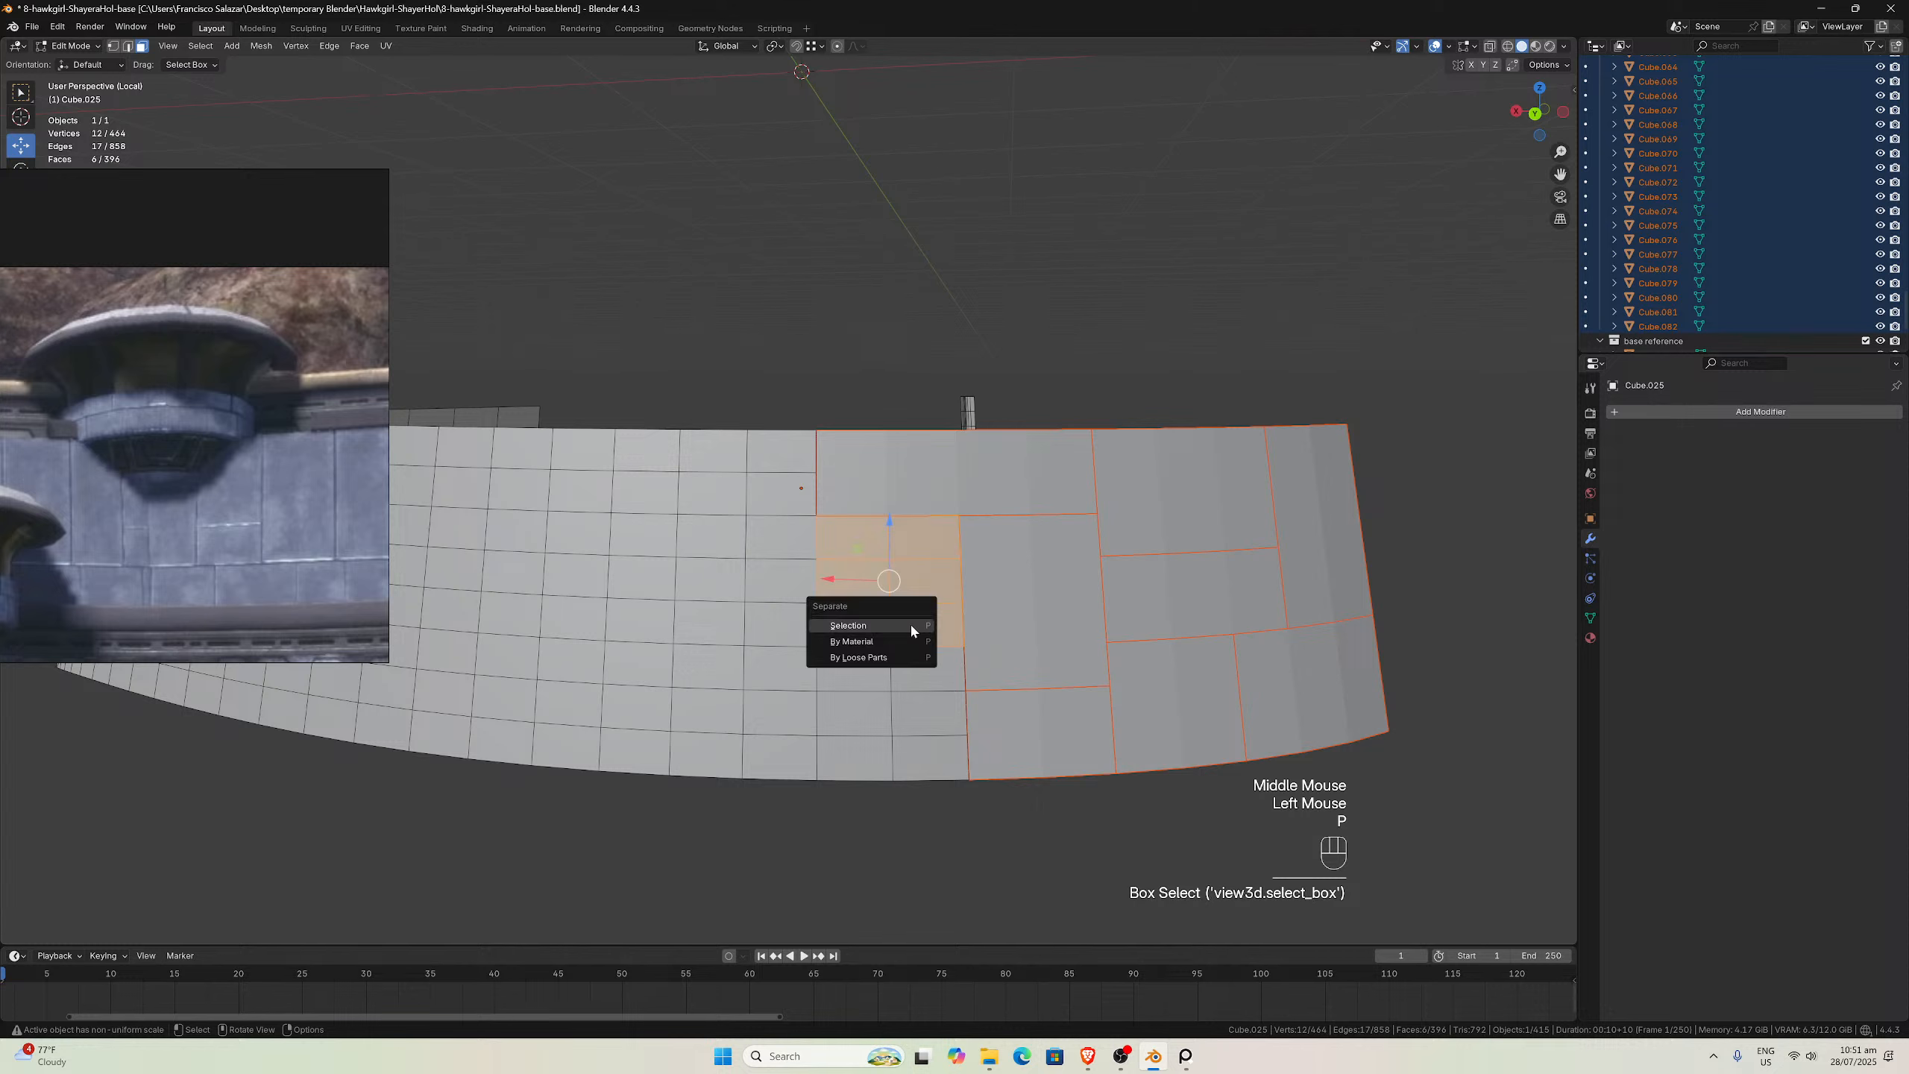
click(912, 627)
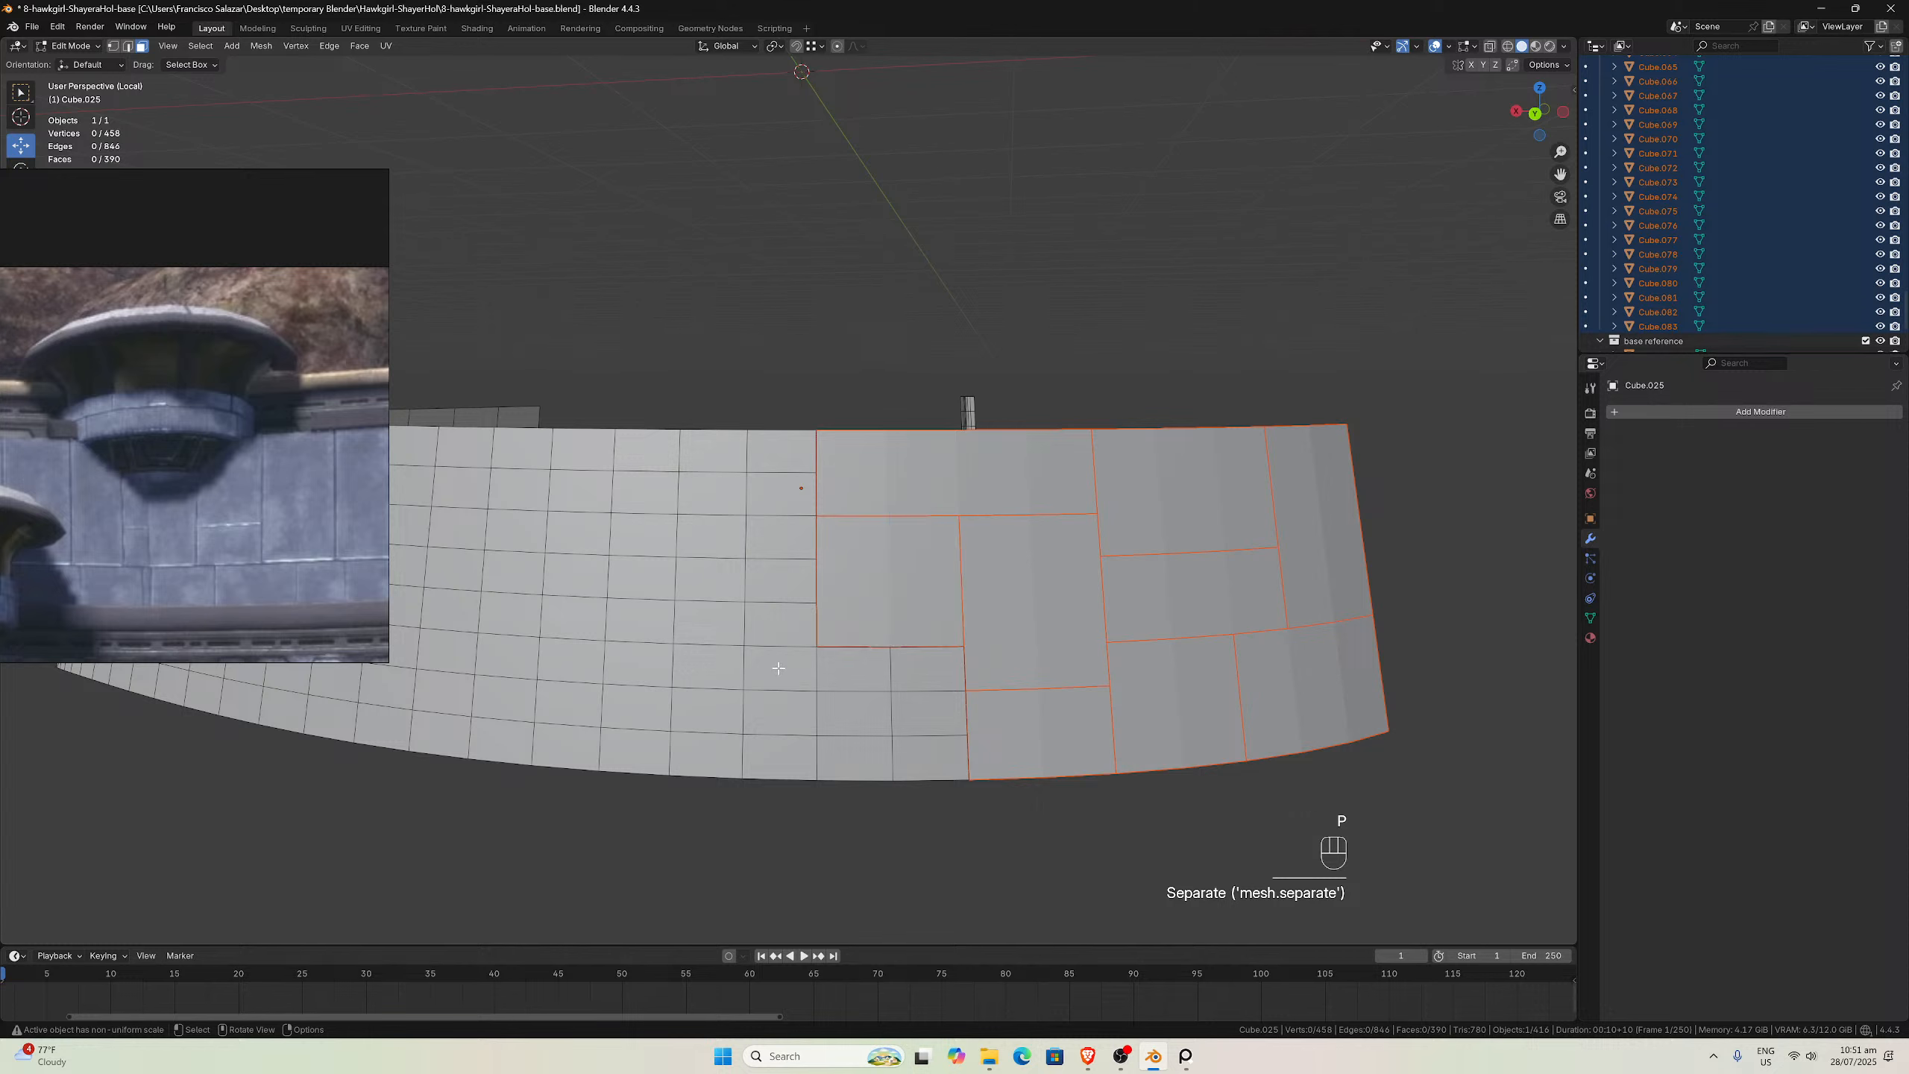
Separate the 3 by 3 block along the lower edge, and the next middle block 2 faces wide and 3 high
drag(774, 667, 912, 748)
key(p)
click(911, 748)
middle_drag(911, 748, 836, 617)
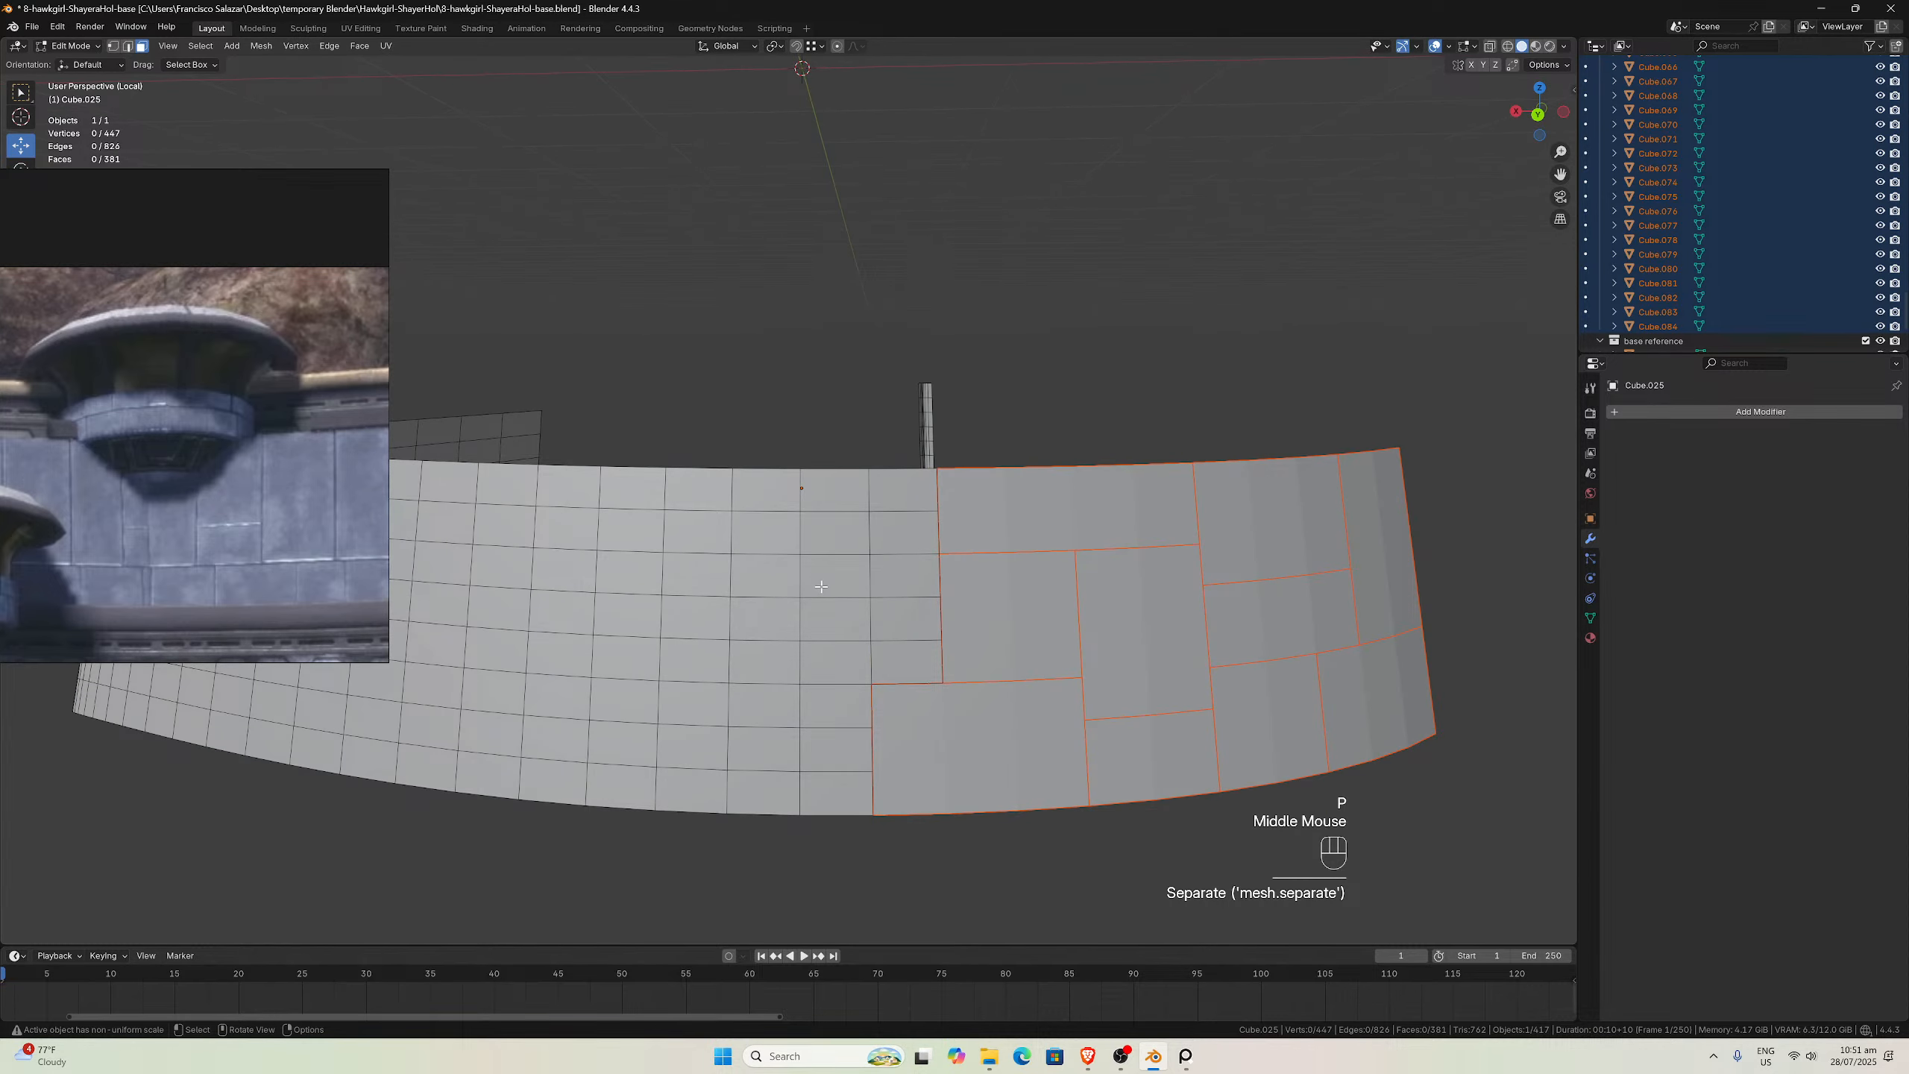
drag(808, 562, 916, 674)
key(p)
click(903, 654)
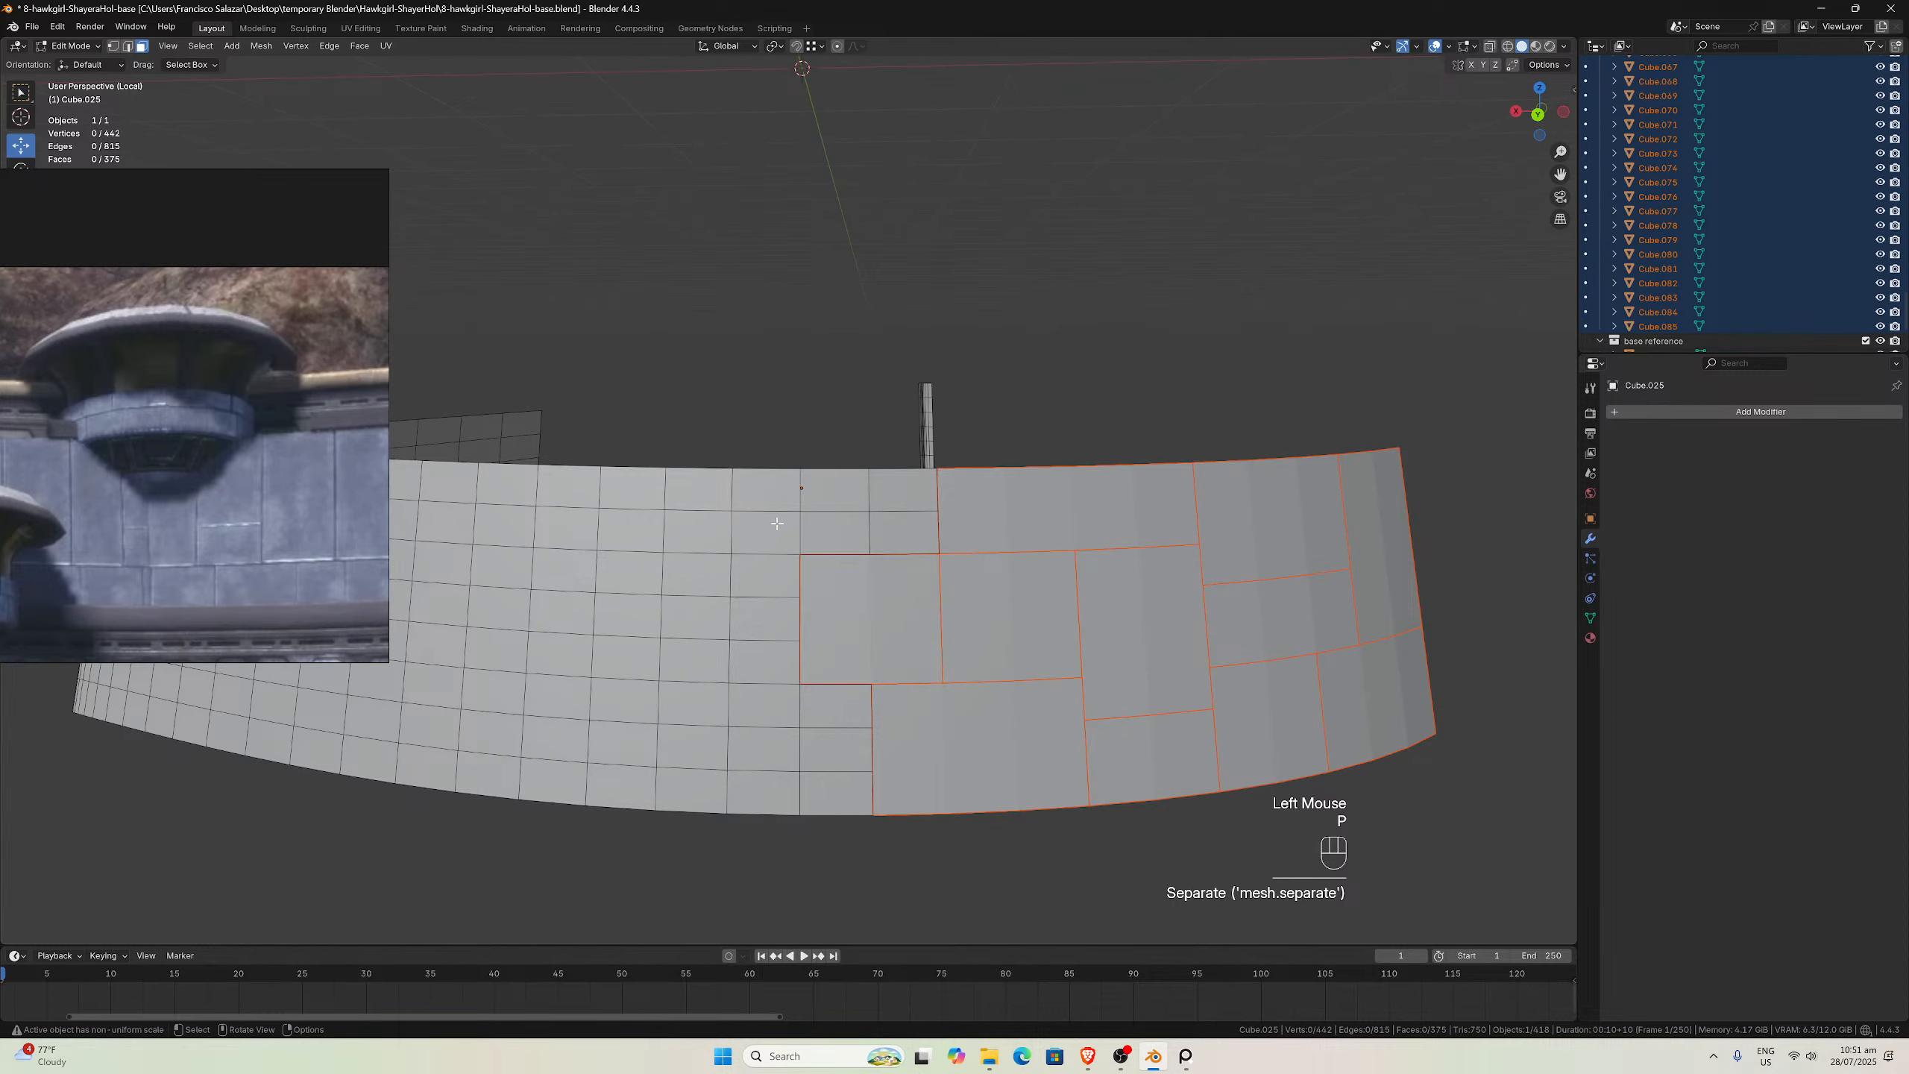
Separate the 2 by 2 block at the upper edge above that middle block, and the next 3 by 3 block along the lower edge
drag(695, 494, 929, 545)
key(p)
click(838, 500)
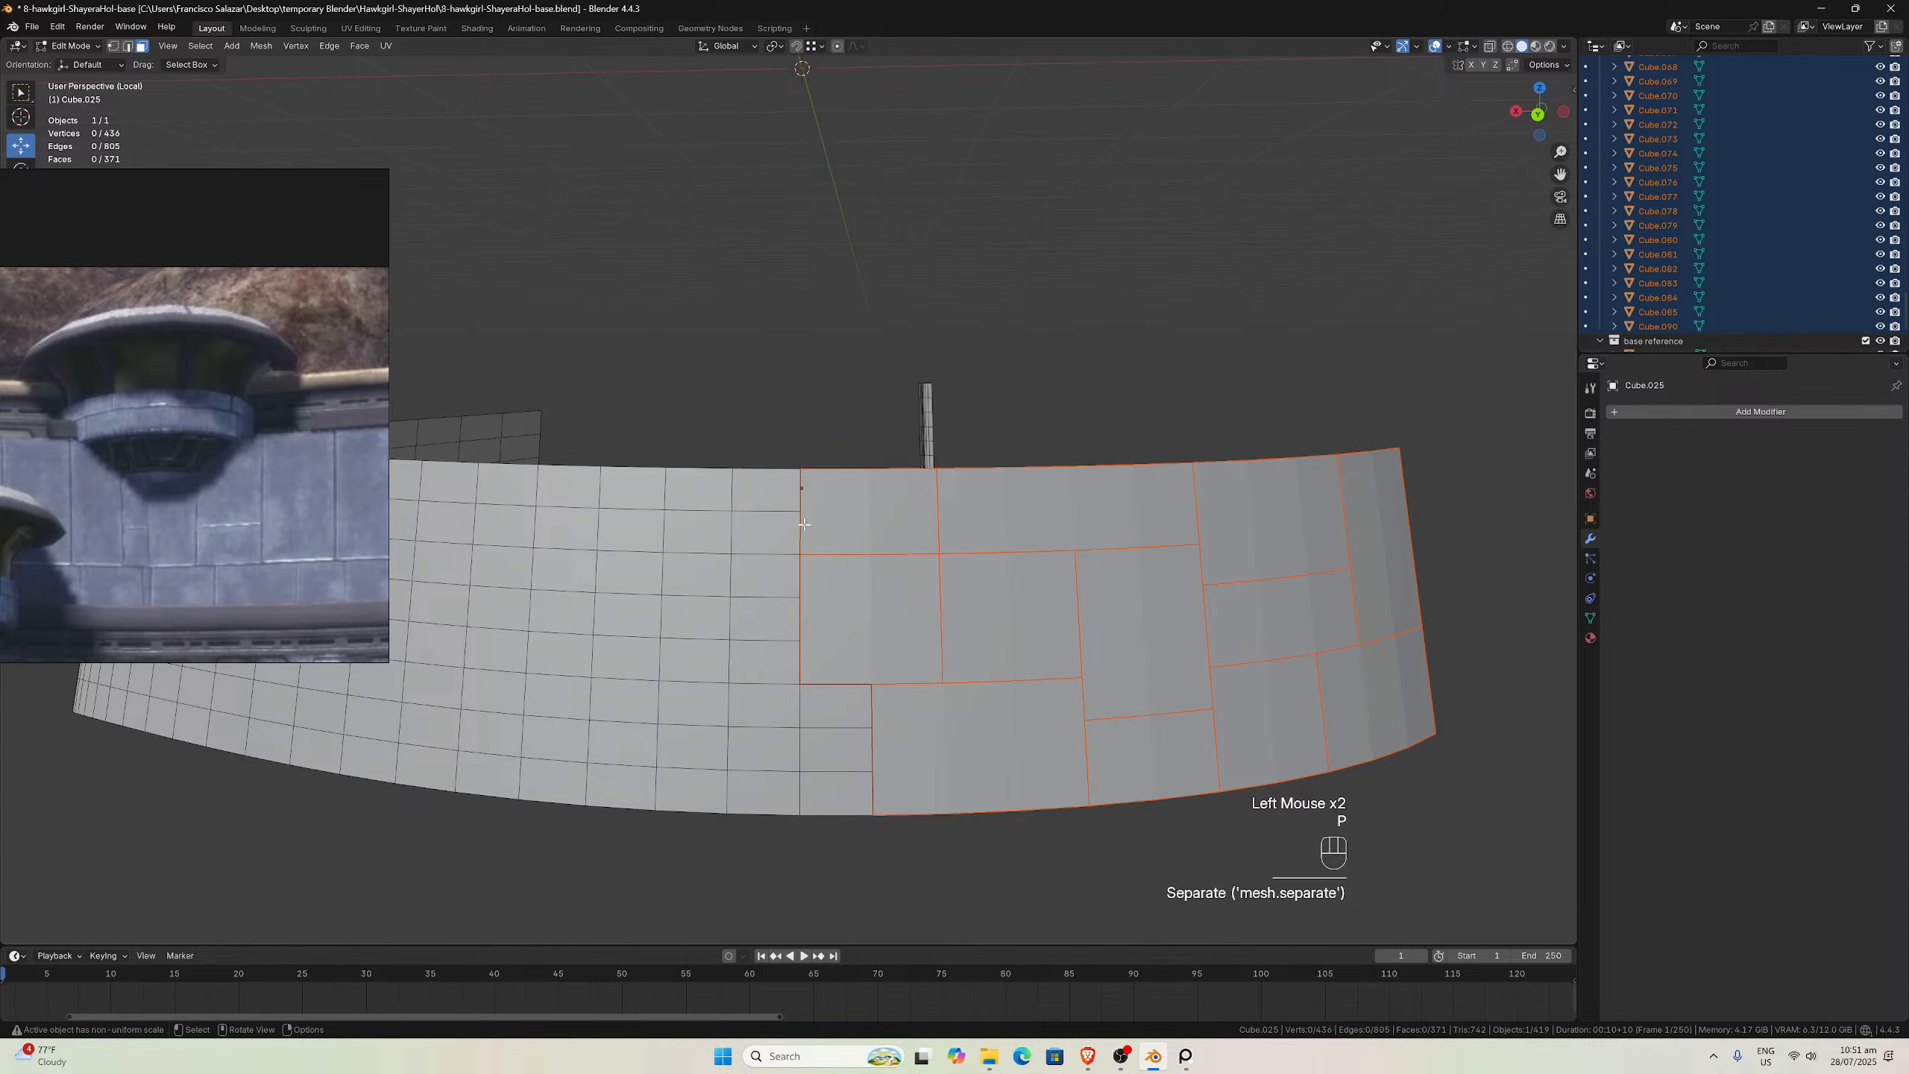
middle_drag(837, 501, 813, 533)
drag(737, 677, 896, 777)
key(p)
click(894, 773)
middle_drag(893, 773, 848, 687)
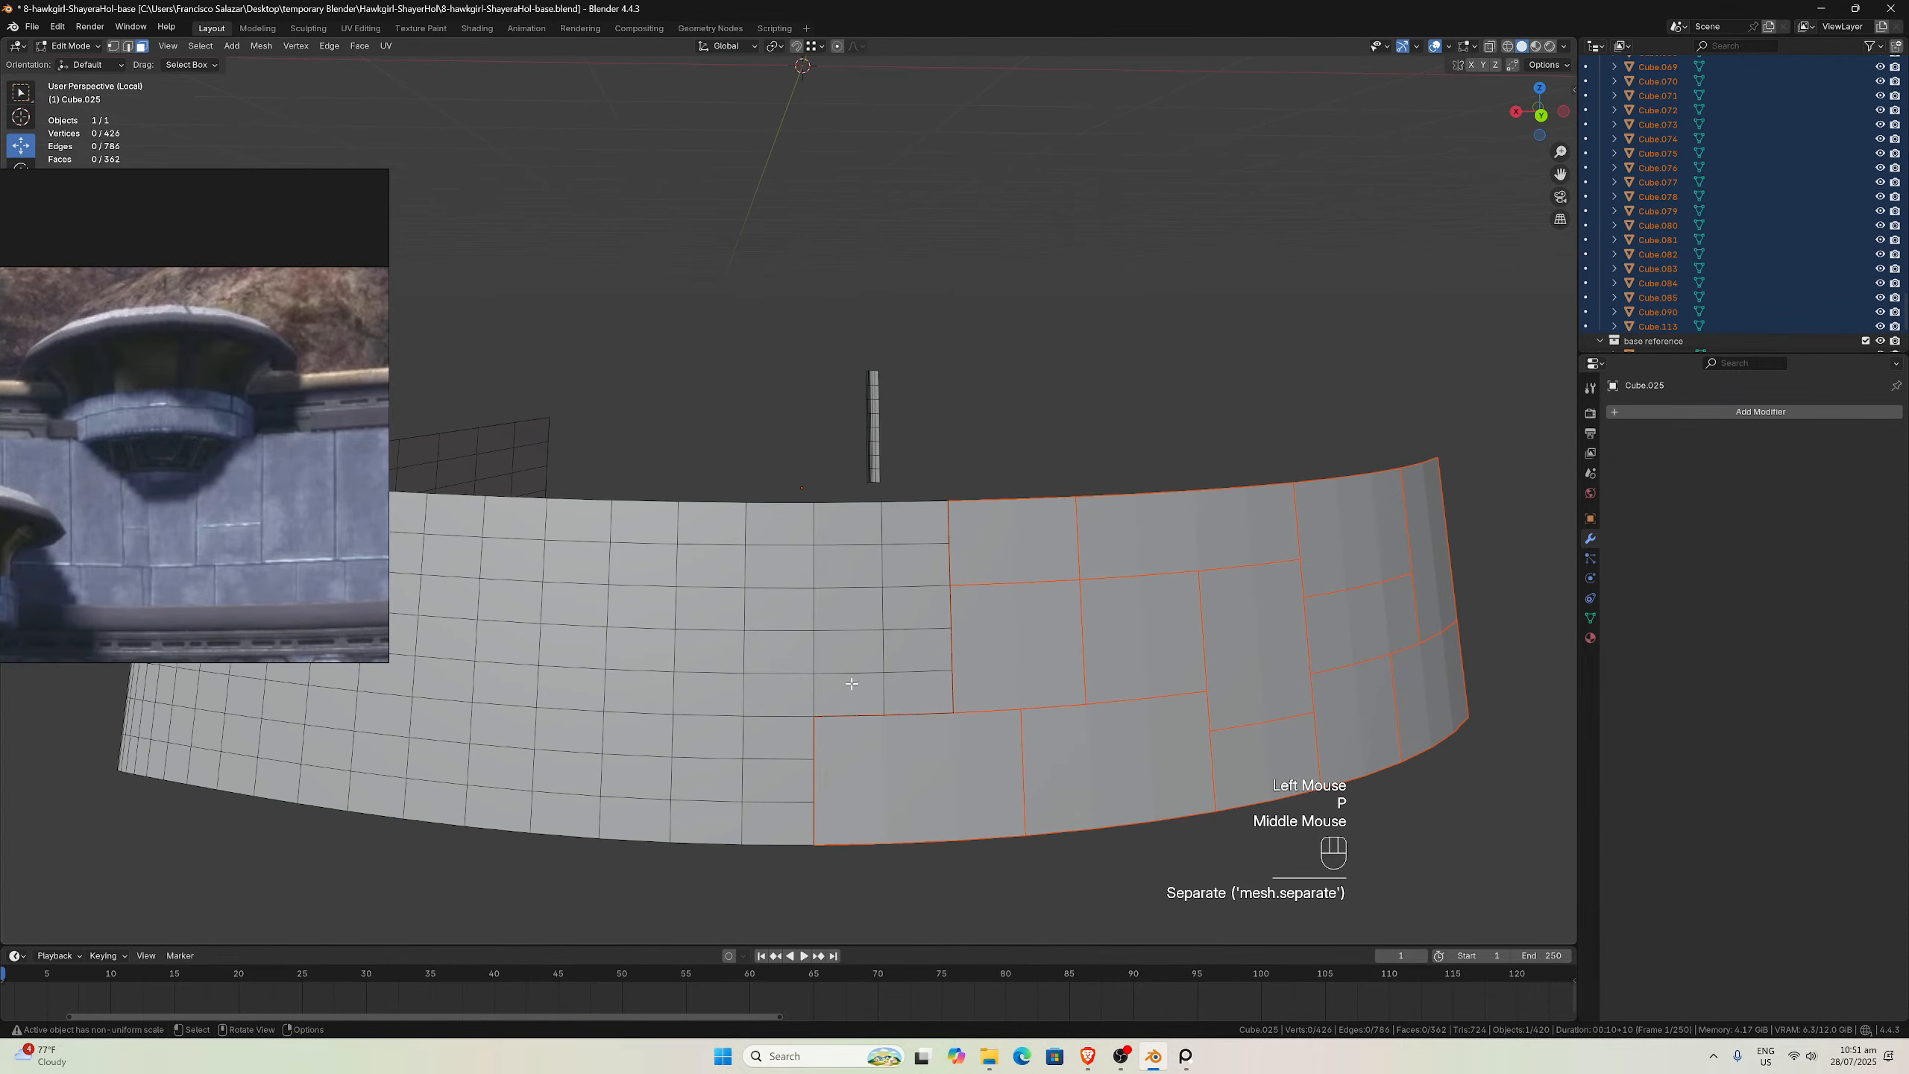
Separate a tall block 2 faces wide and 5 high from the upper edge down to the lower row of blocks
drag(809, 497, 897, 682)
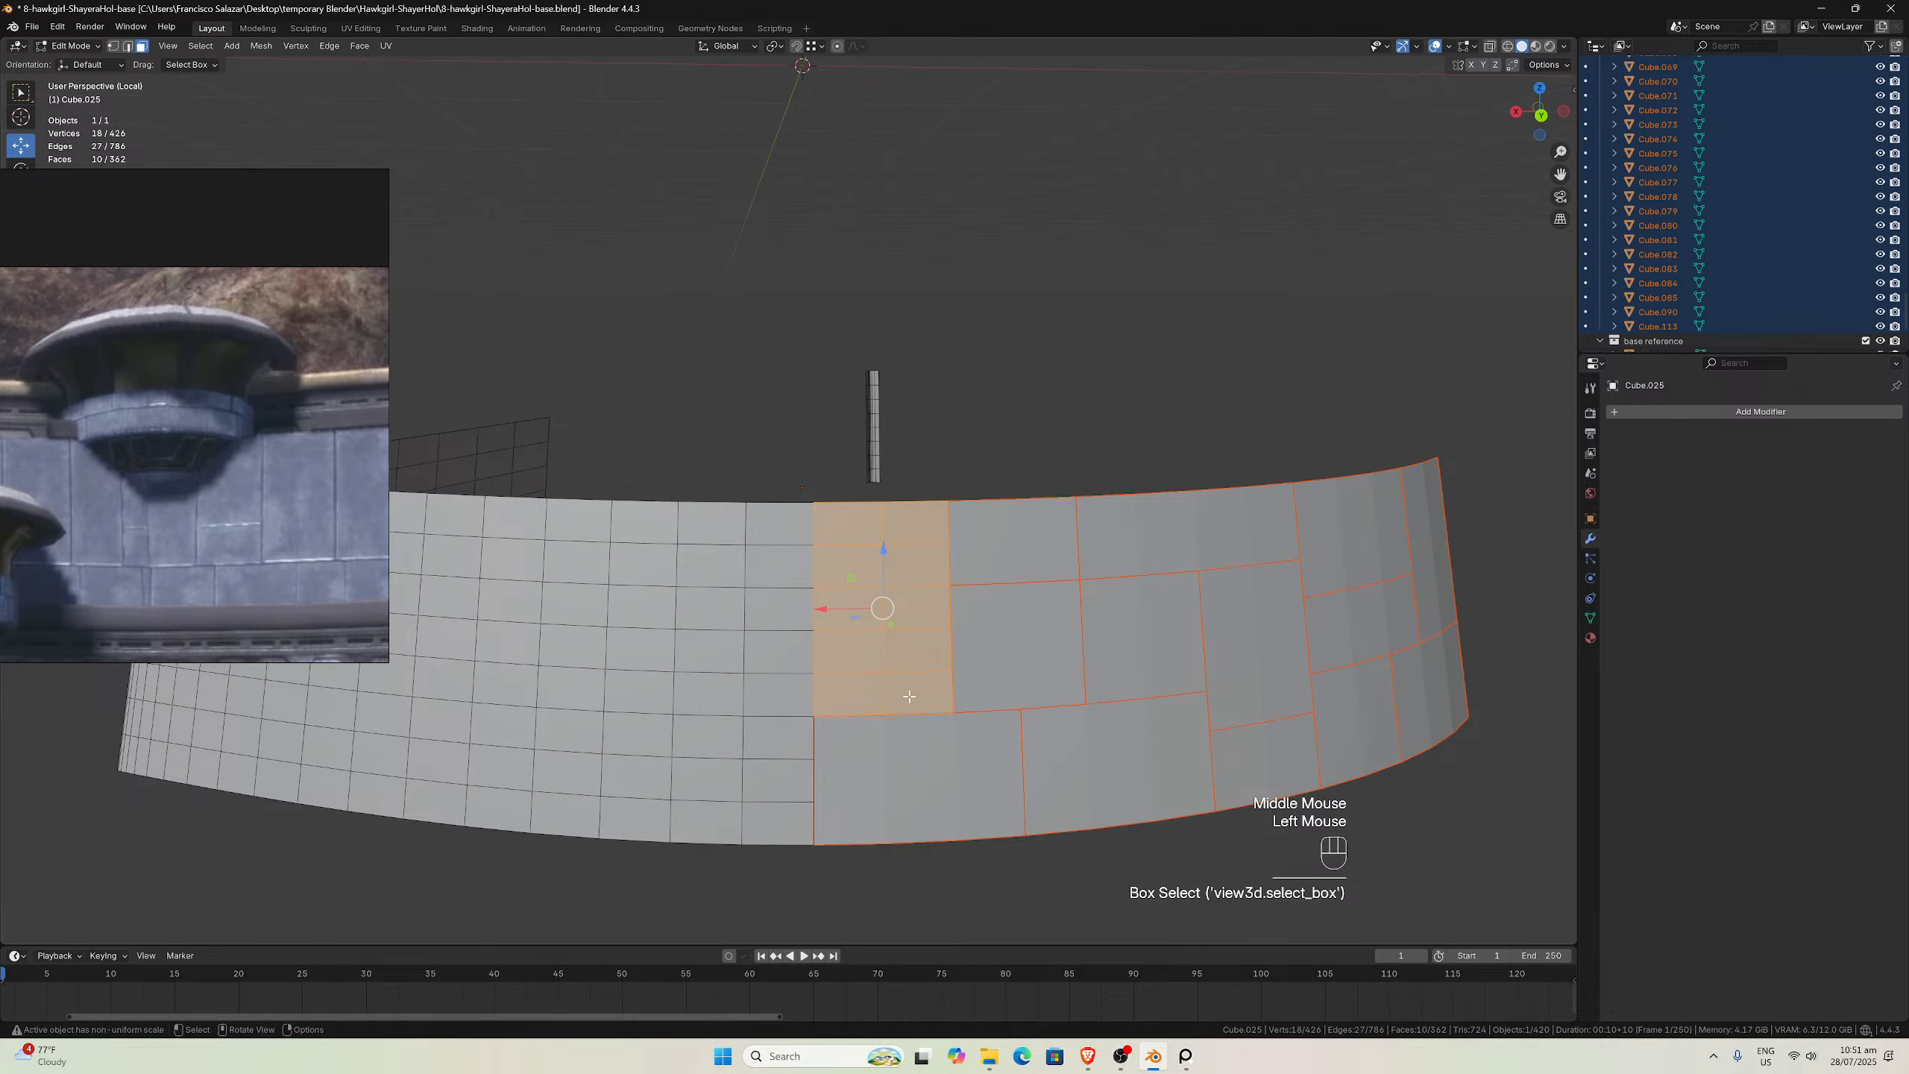
key(p)
click(897, 682)
middle_drag(870, 659, 878, 649)
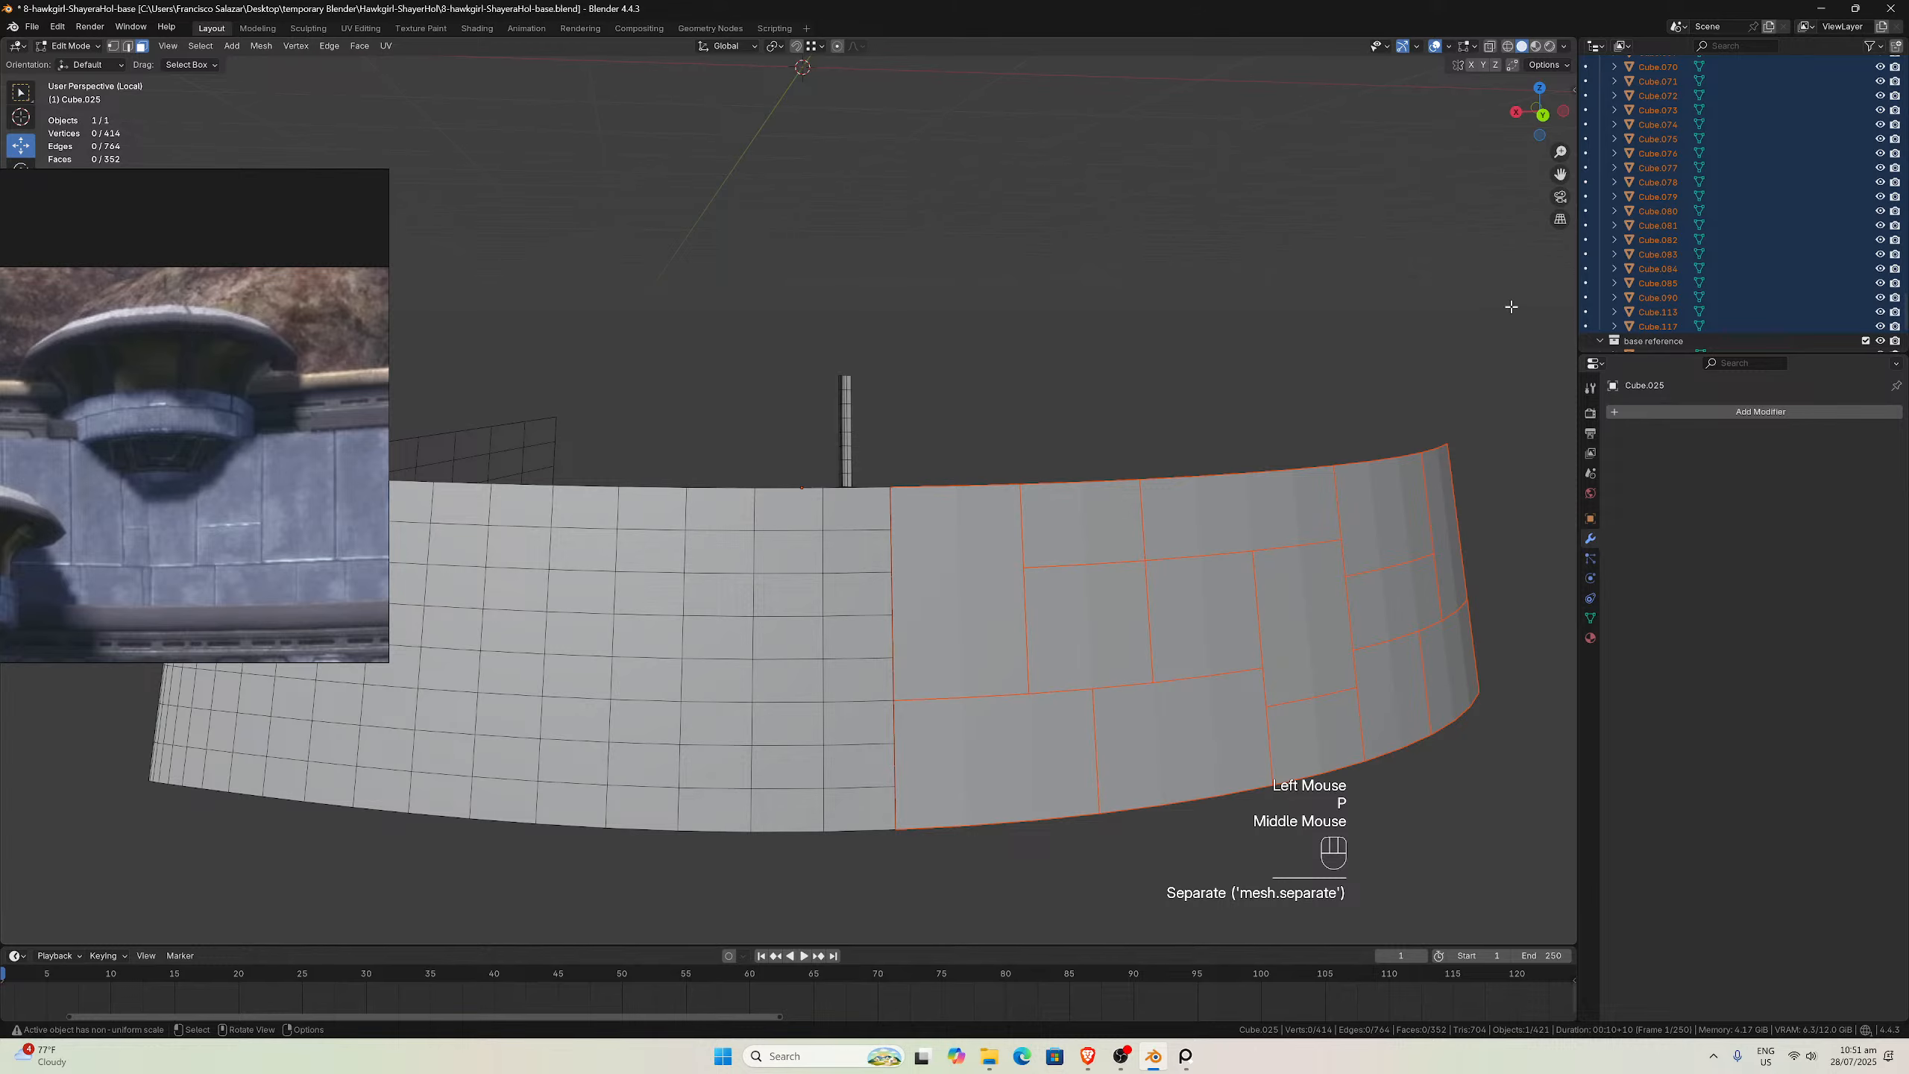
Separate the middle block 3 faces wide and 2 high beside the tall block, and the block 2 wide and 3 high above it
drag(1561, 175, 1797, 167)
mouse_move(1189, 529)
middle_down()
mouse_move(1173, 534)
mouse_move(1262, 528)
mouse_move(1164, 526)
middle_up()
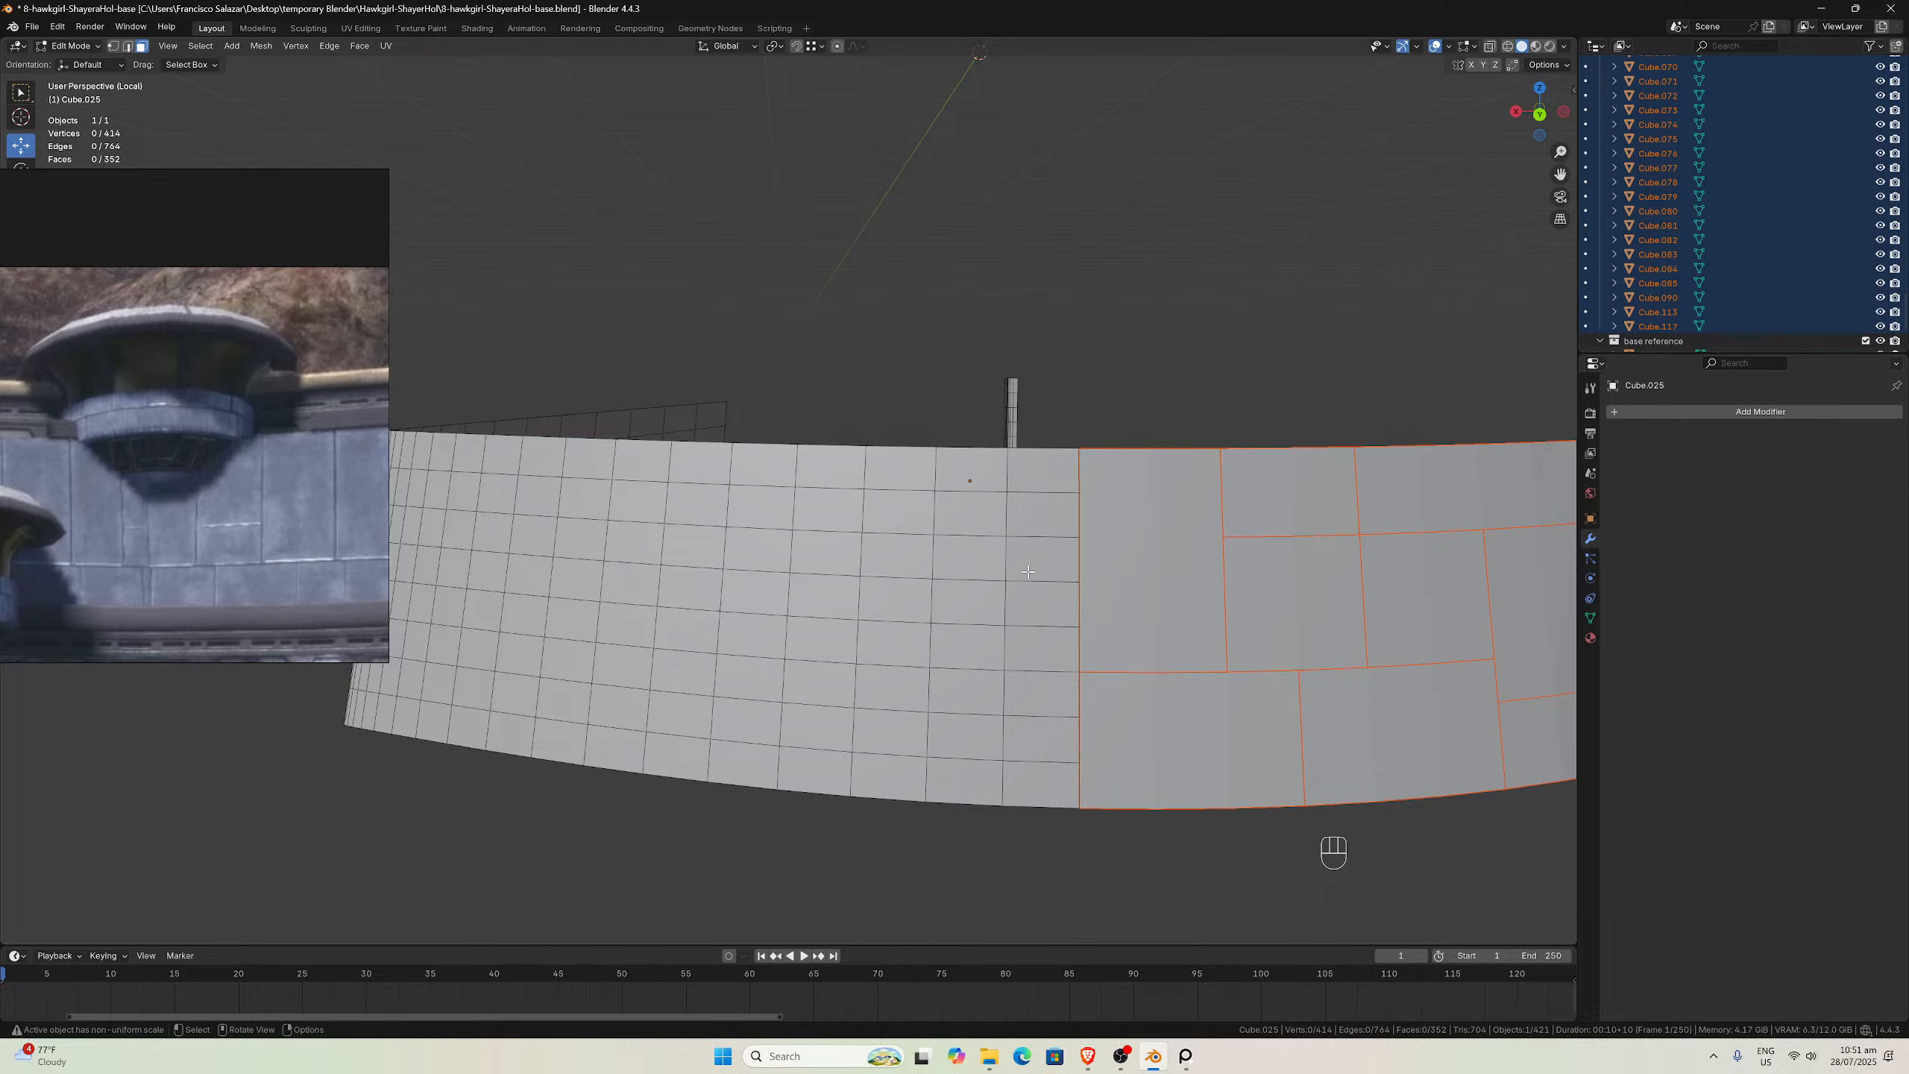
drag(910, 608, 1030, 641)
key(p)
click(1028, 639)
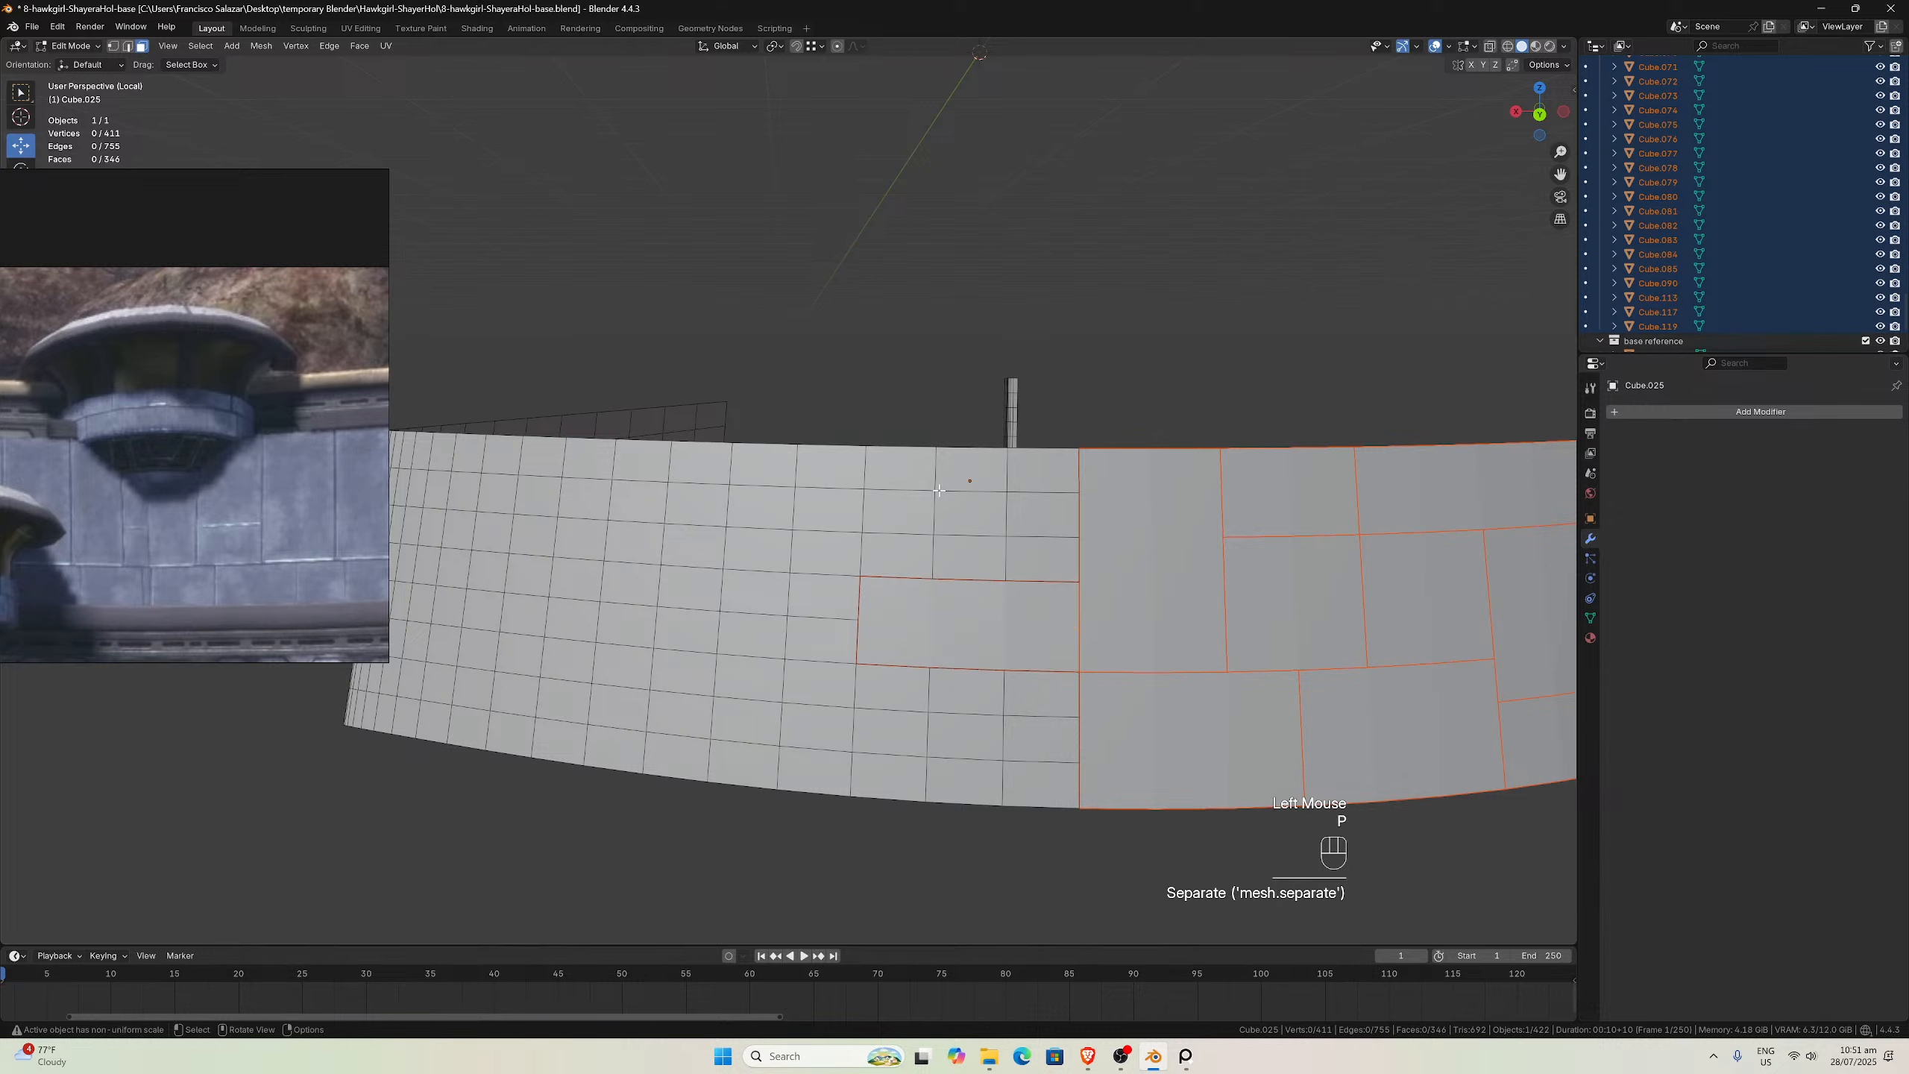
drag(964, 479, 1029, 560)
key(p)
click(1029, 560)
Separate the next two lower-edge blocks, each 2 faces wide and 3 high
drag(967, 699, 1004, 736)
key(p)
click(1020, 776)
middle_drag(1021, 776, 993, 622)
drag(993, 622, 1059, 696)
key(p)
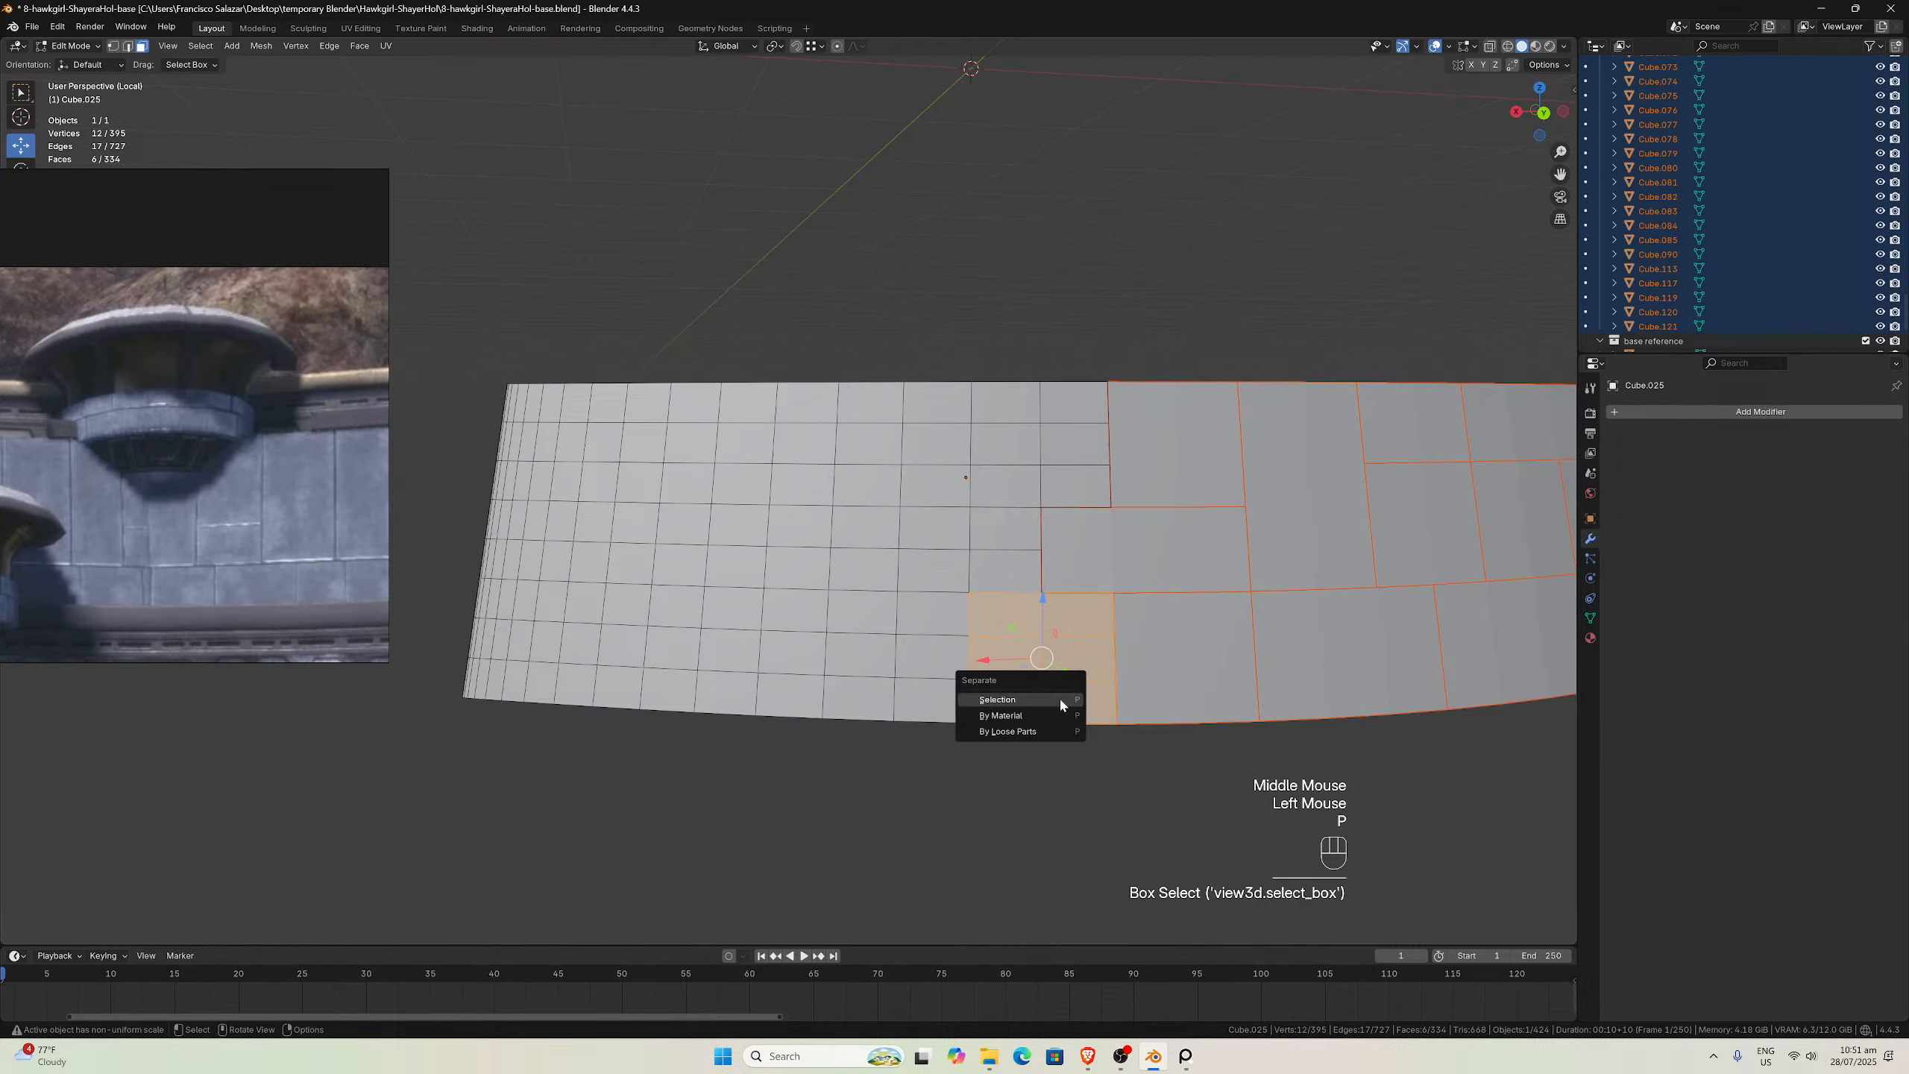
click(1059, 696)
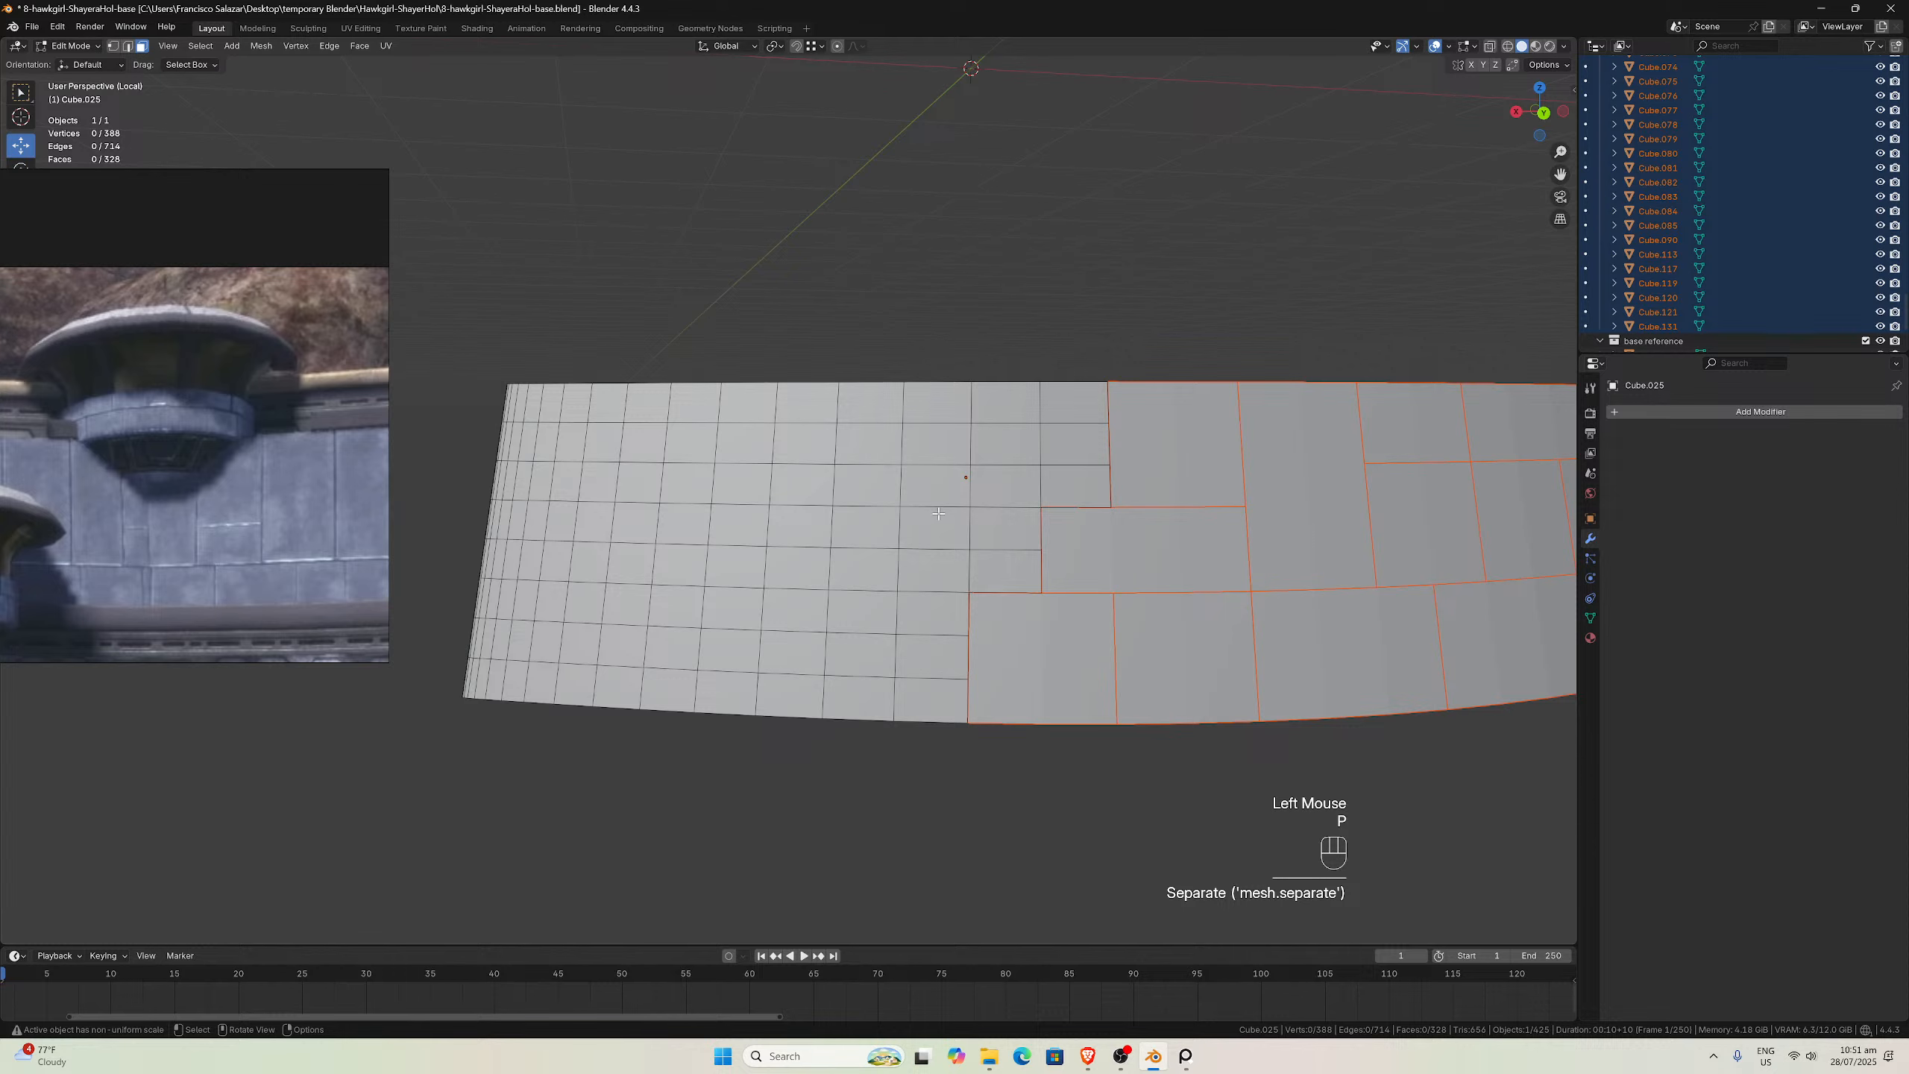
Separate the next 2 by 2 block in the middle row and a lower-edge block 2 faces wide and 3 high
drag(929, 522, 992, 579)
key(p)
click(992, 577)
middle_drag(985, 419, 965, 503)
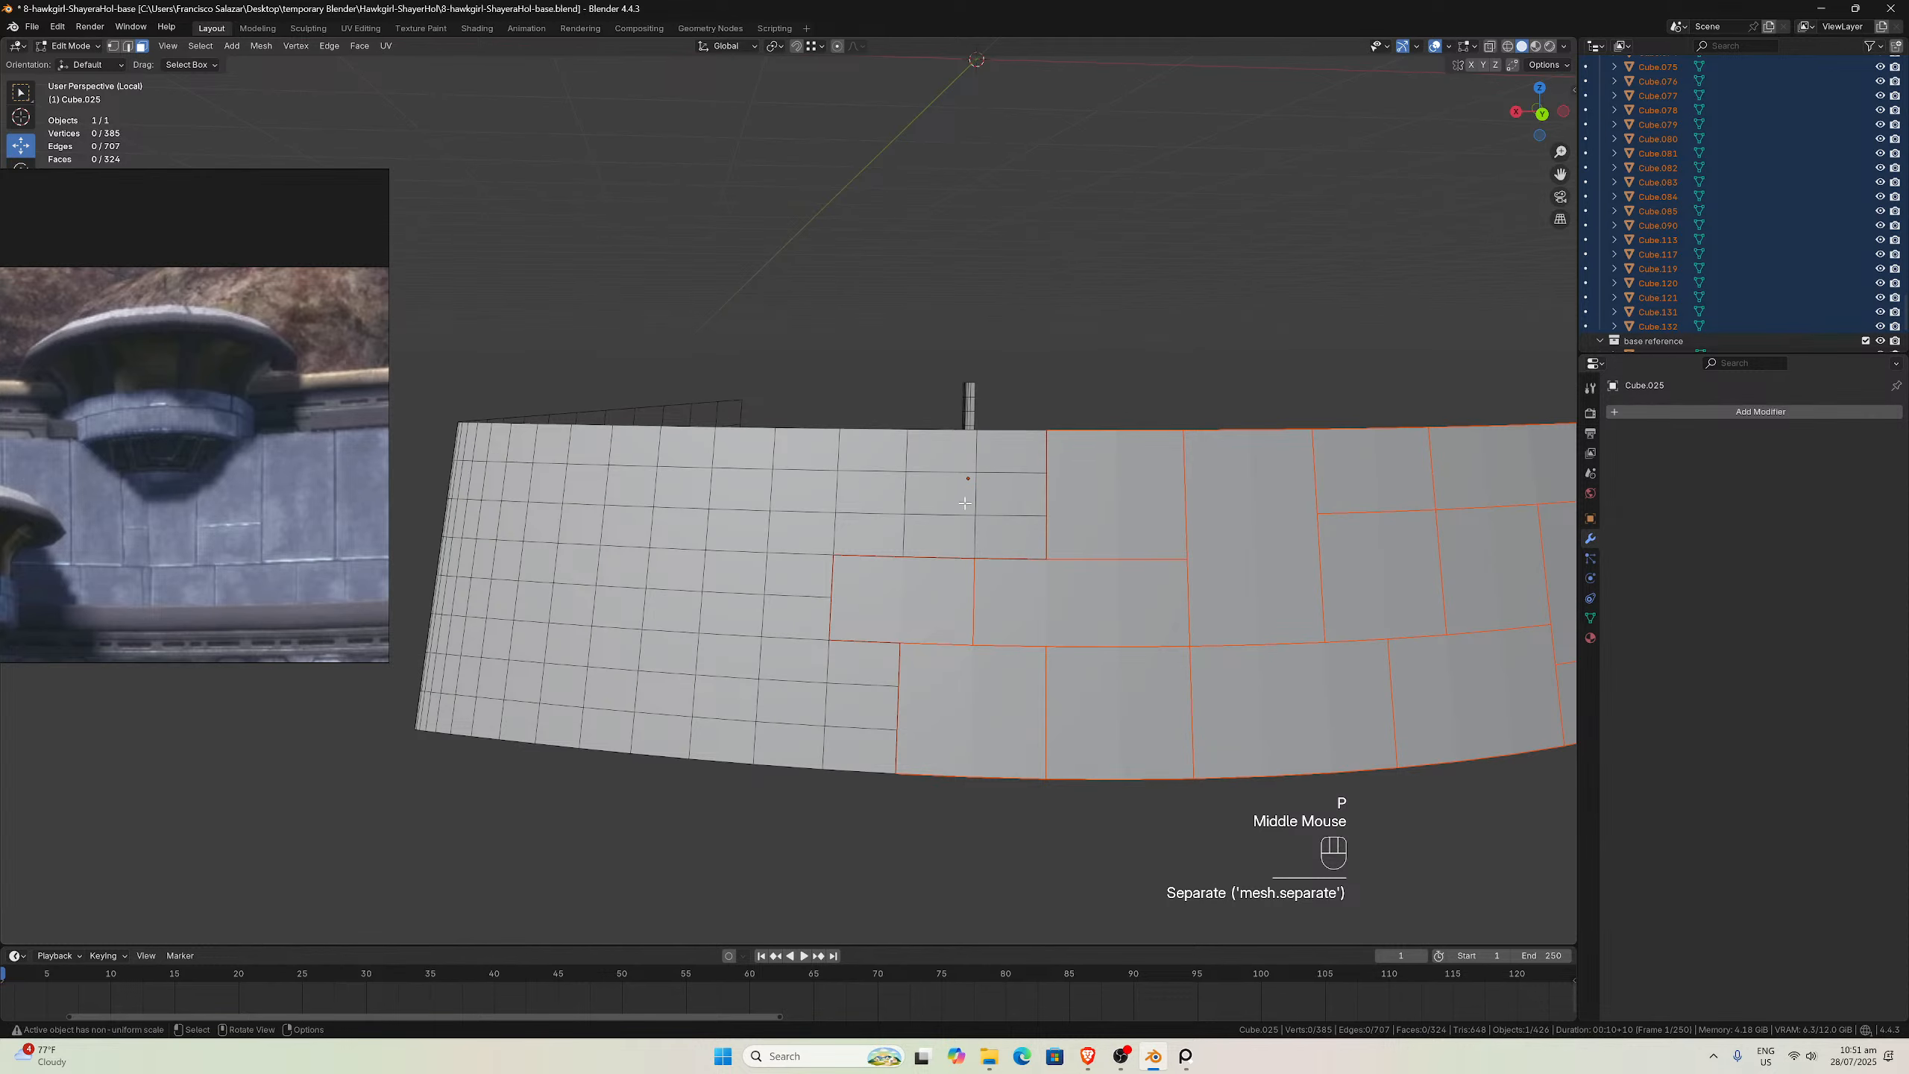
drag(781, 645, 883, 760)
key(p)
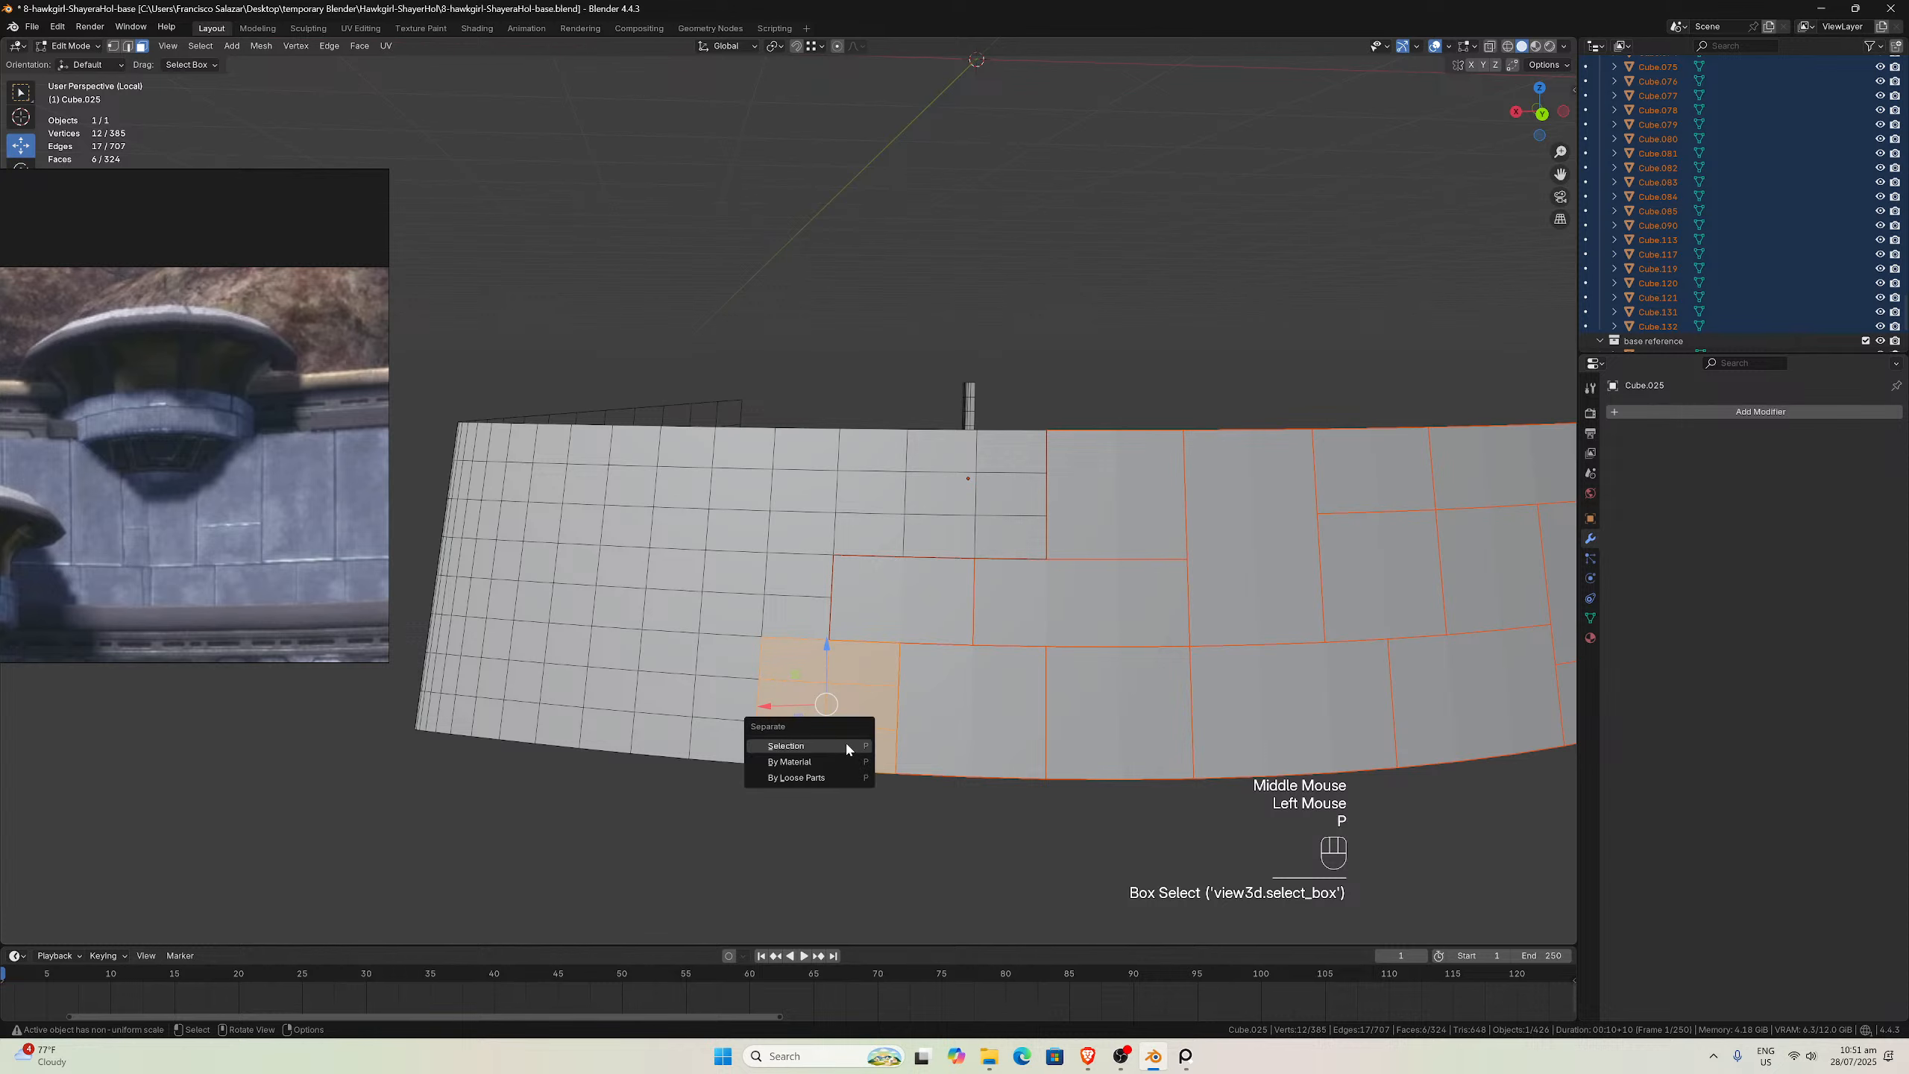
click(844, 740)
Separate the next upper-edge block 2 faces wide and 3 high, and the adjoining 3 by 3 block
drag(911, 438, 1006, 538)
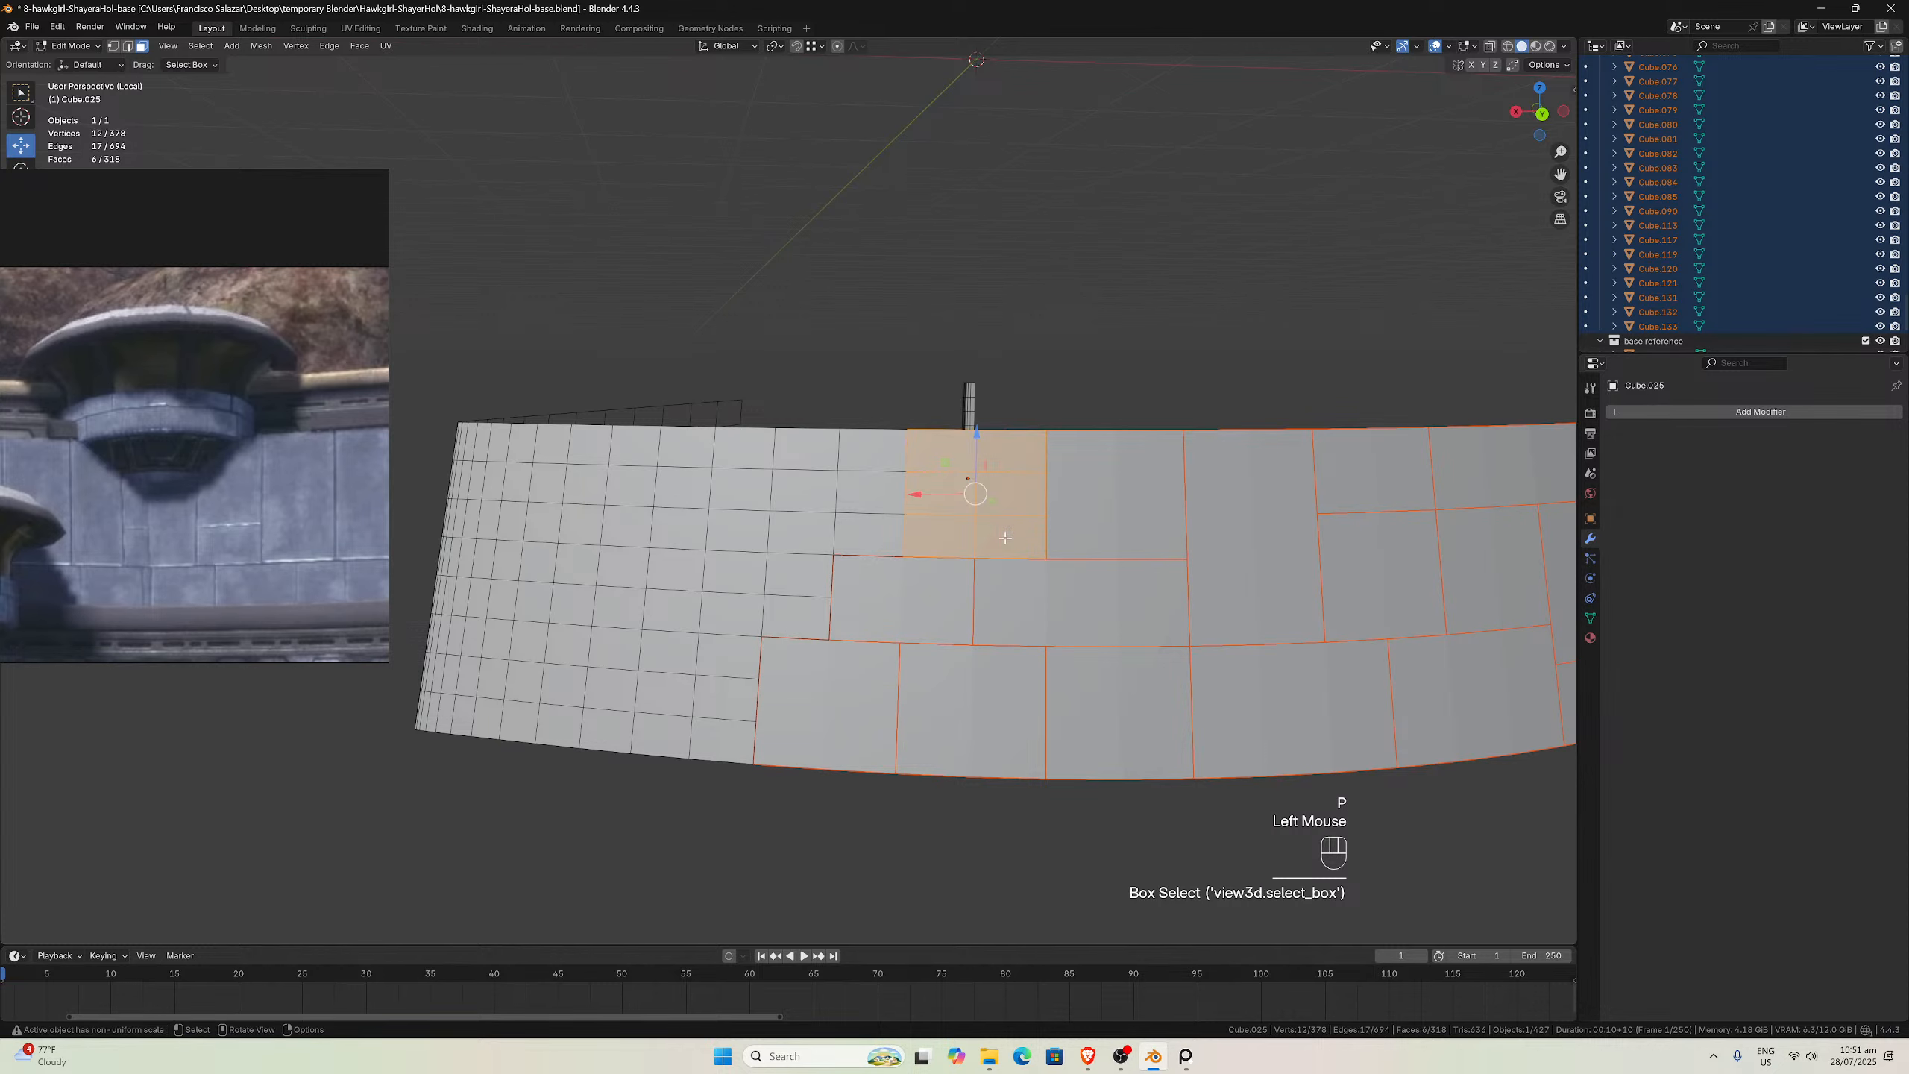
key(p)
click(1004, 534)
middle_drag(1004, 534, 876, 509)
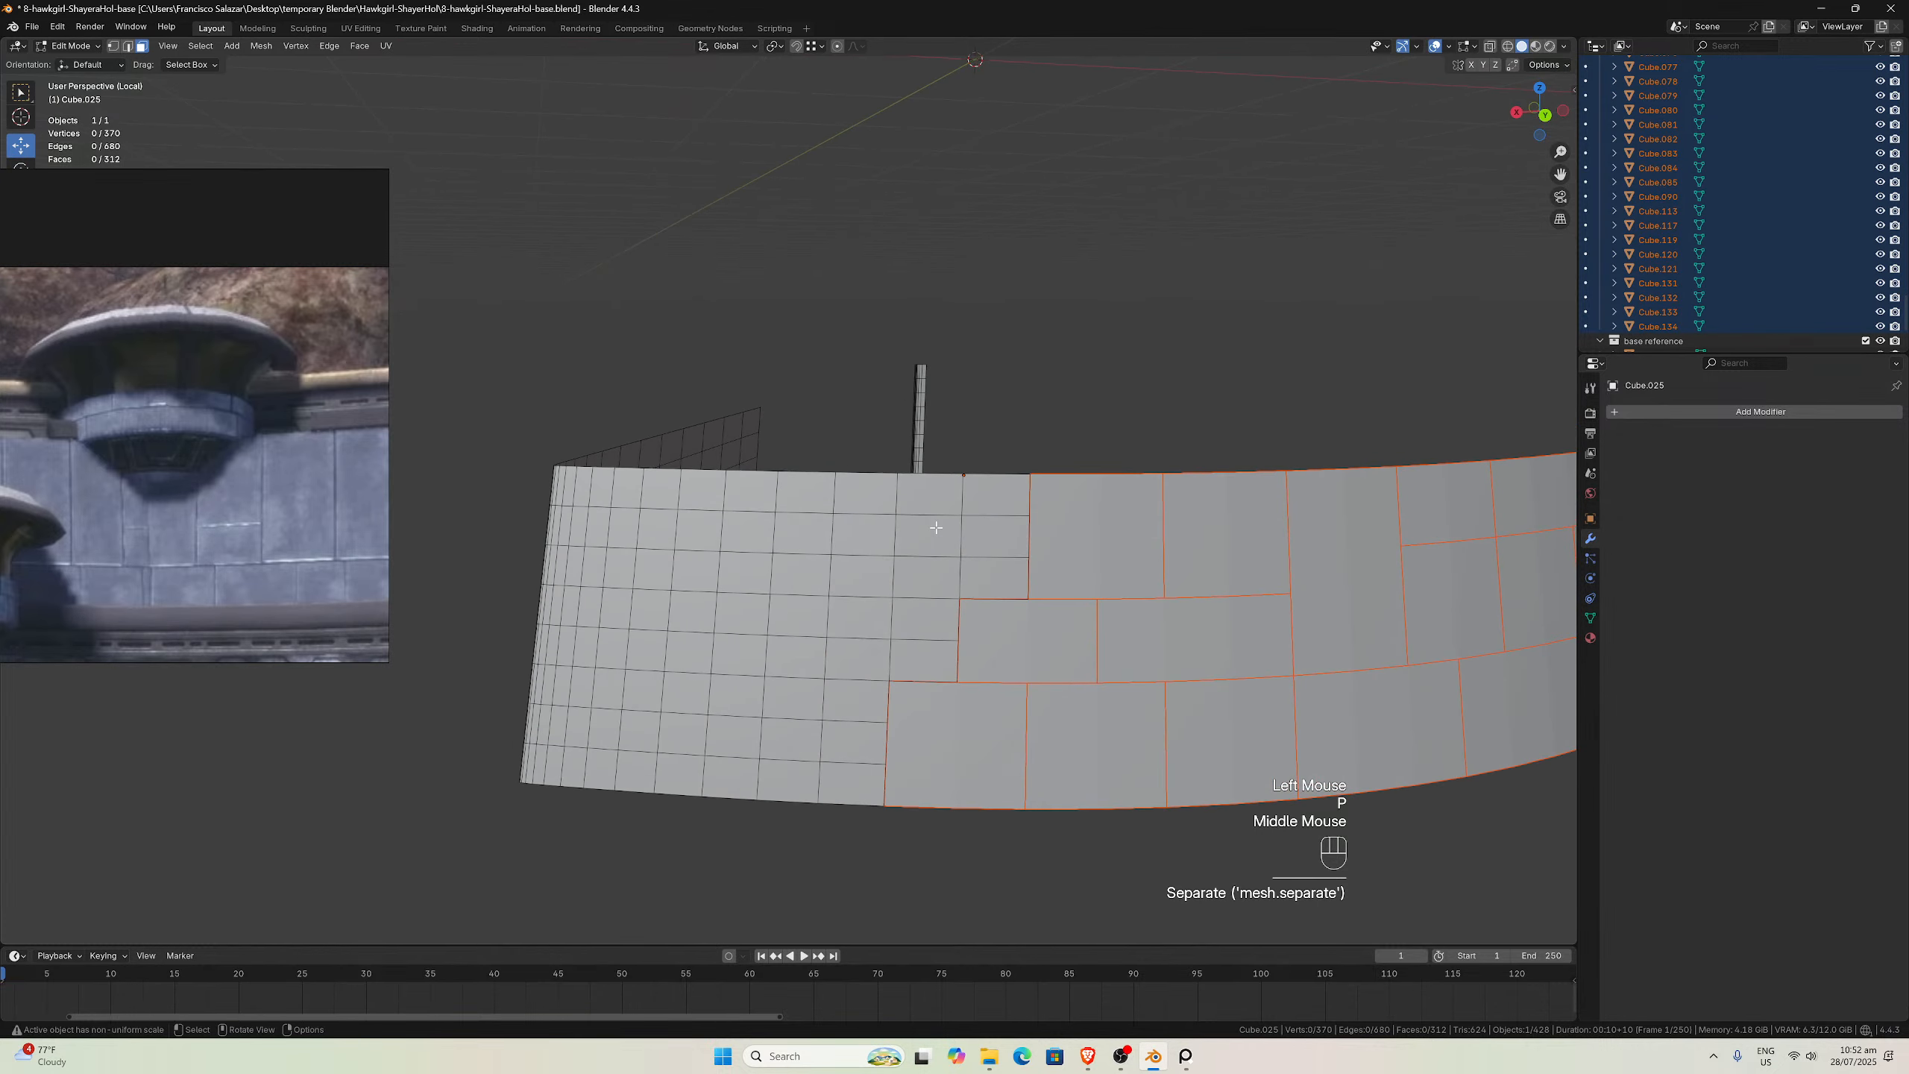
drag(850, 483, 1011, 592)
key(p)
click(979, 579)
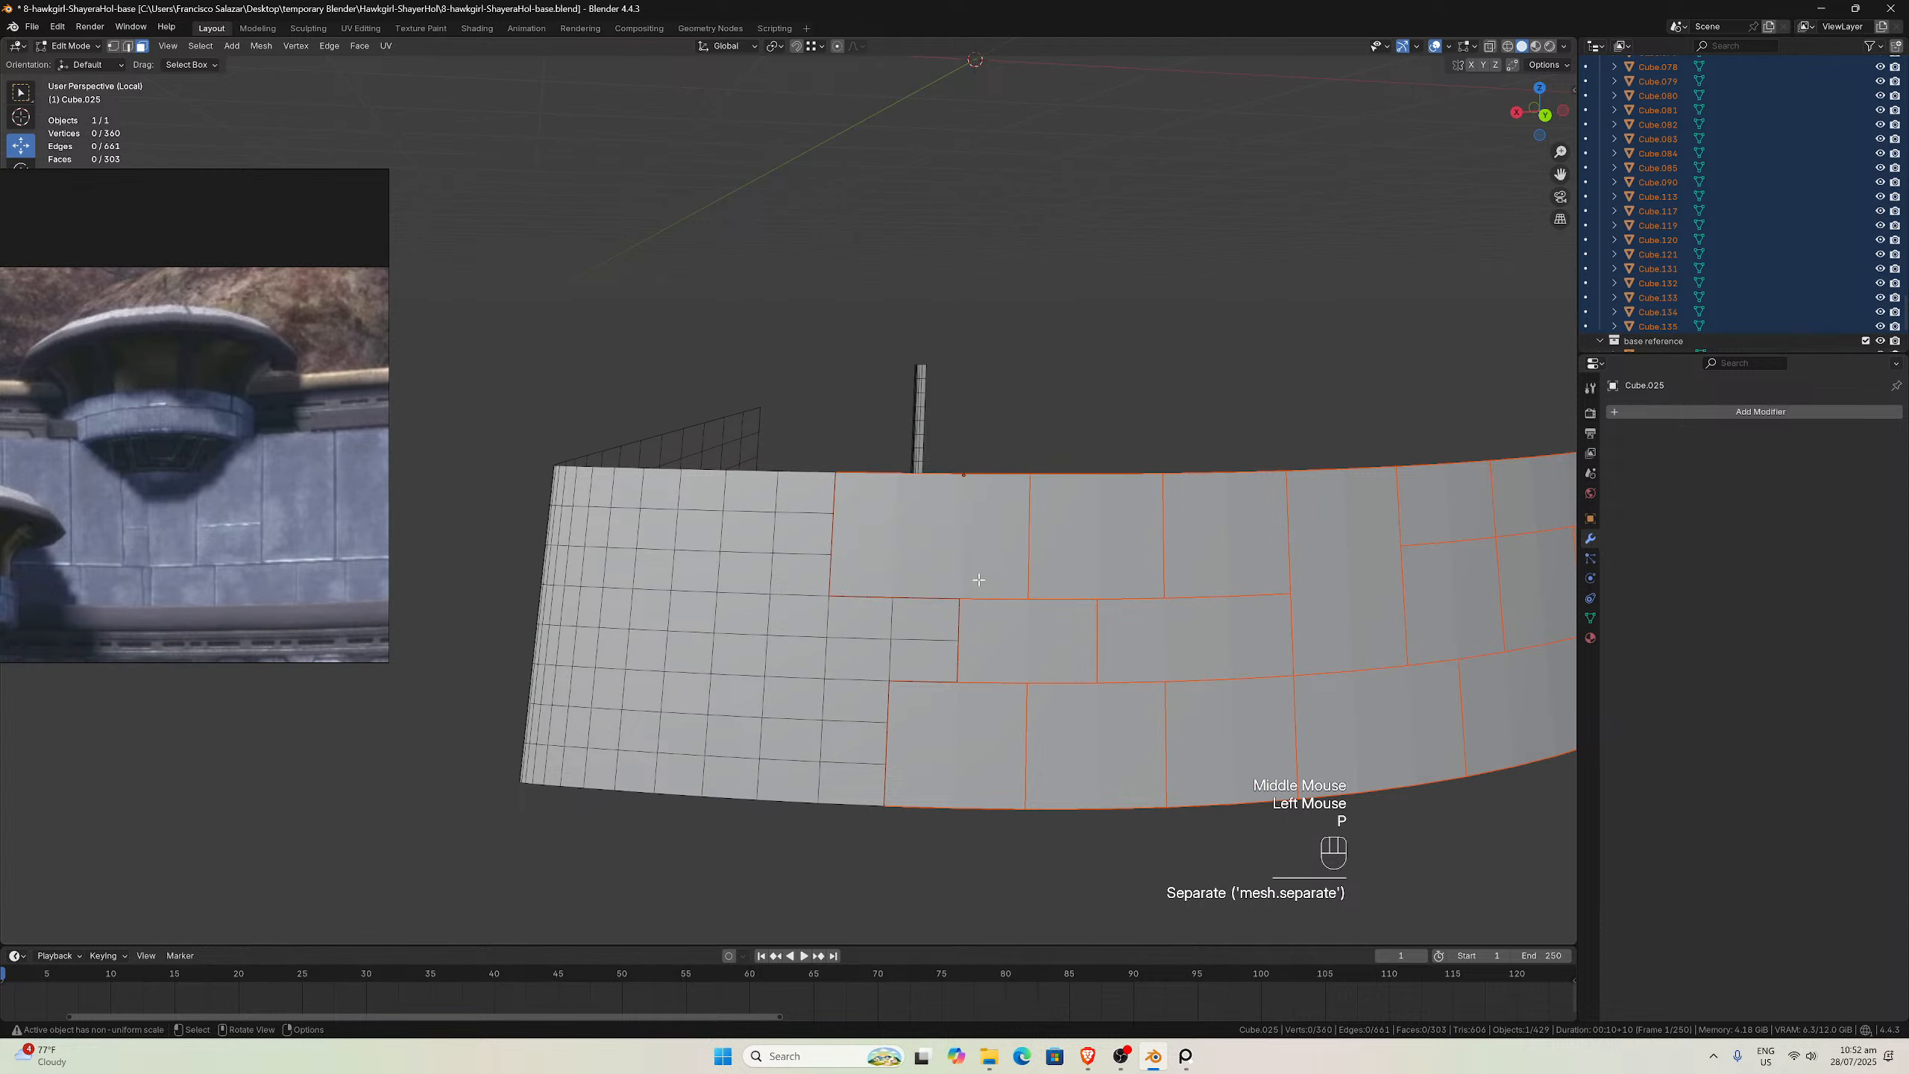
Separate the 2 by 2 middle block beneath the 3 by 3 upper block, and the adjacent lower-edge block 2 wide and 3 high
drag(827, 597, 962, 685)
key(p)
click(909, 670)
mouse_move(909, 670)
middle_down()
mouse_move(970, 661)
mouse_move(885, 652)
middle_up()
drag(823, 602, 928, 718)
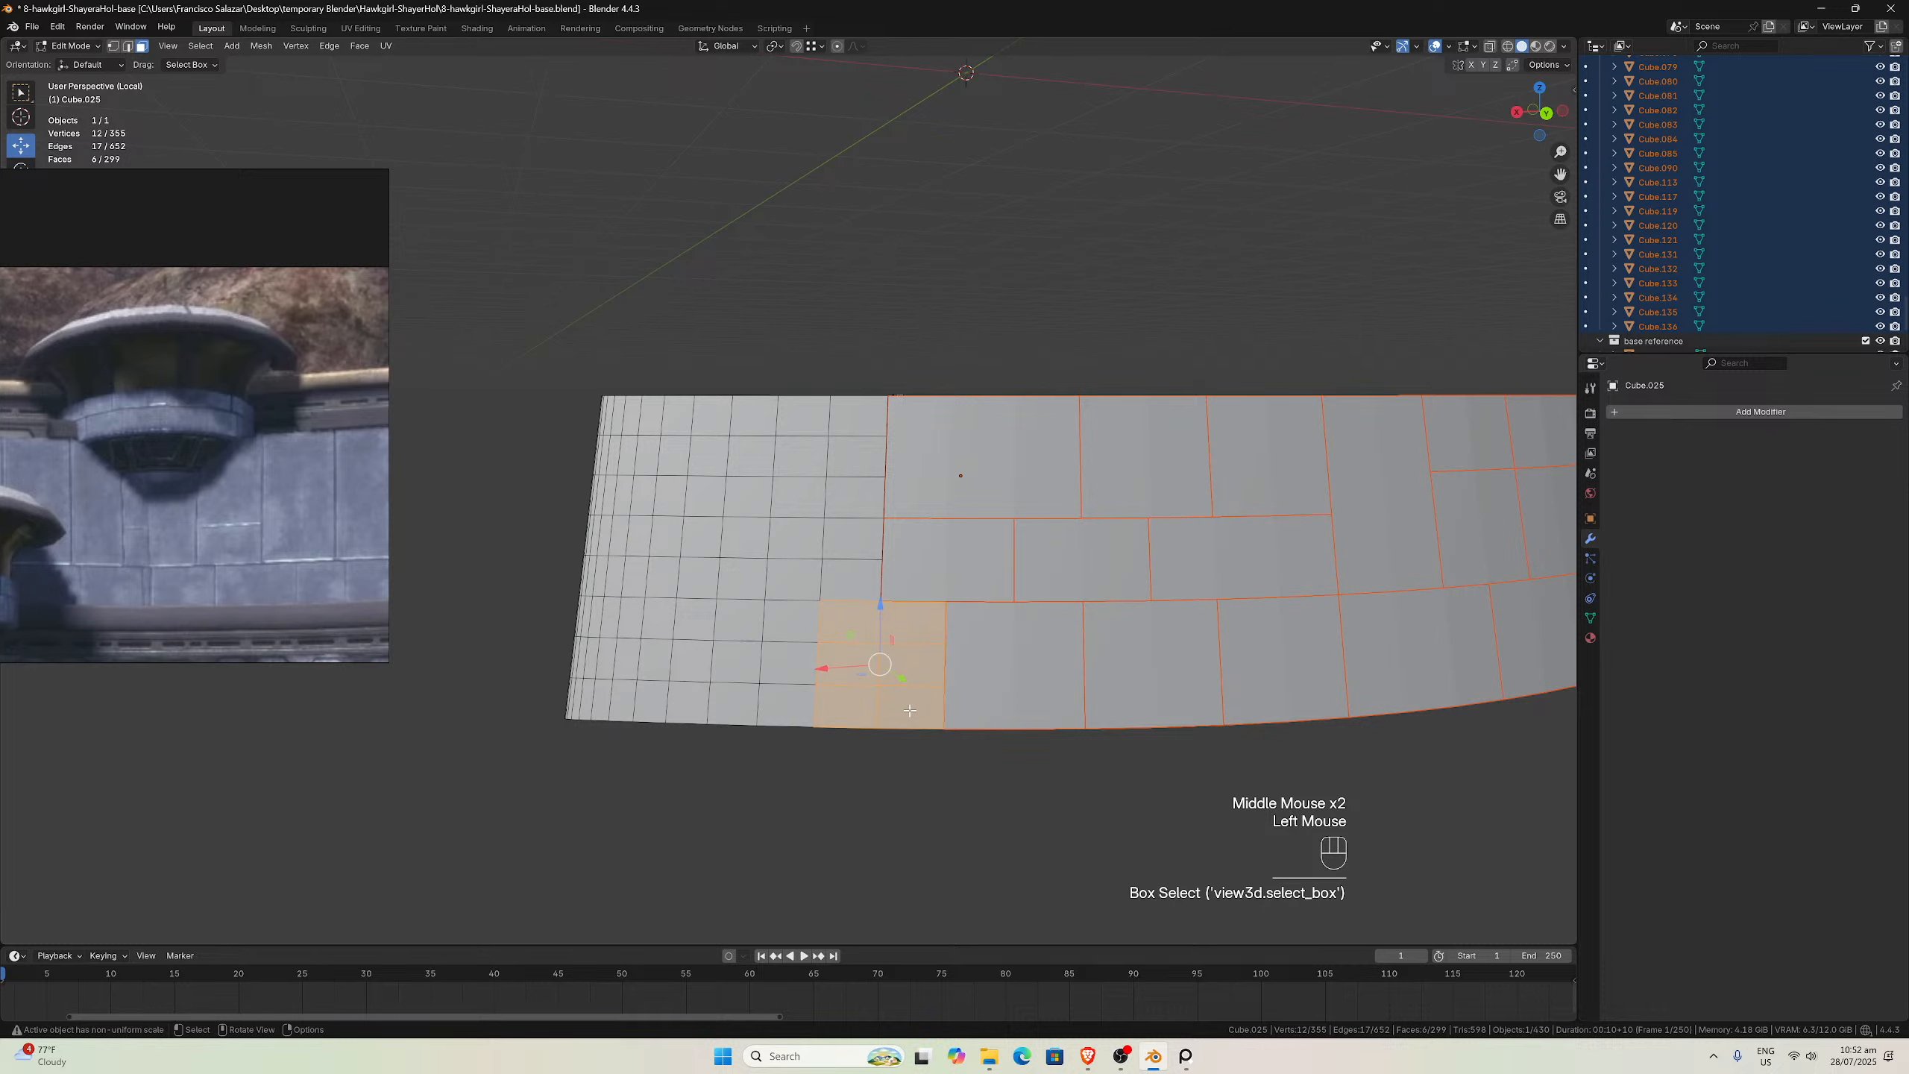
key(p)
click(910, 709)
middle_drag(909, 709, 881, 652)
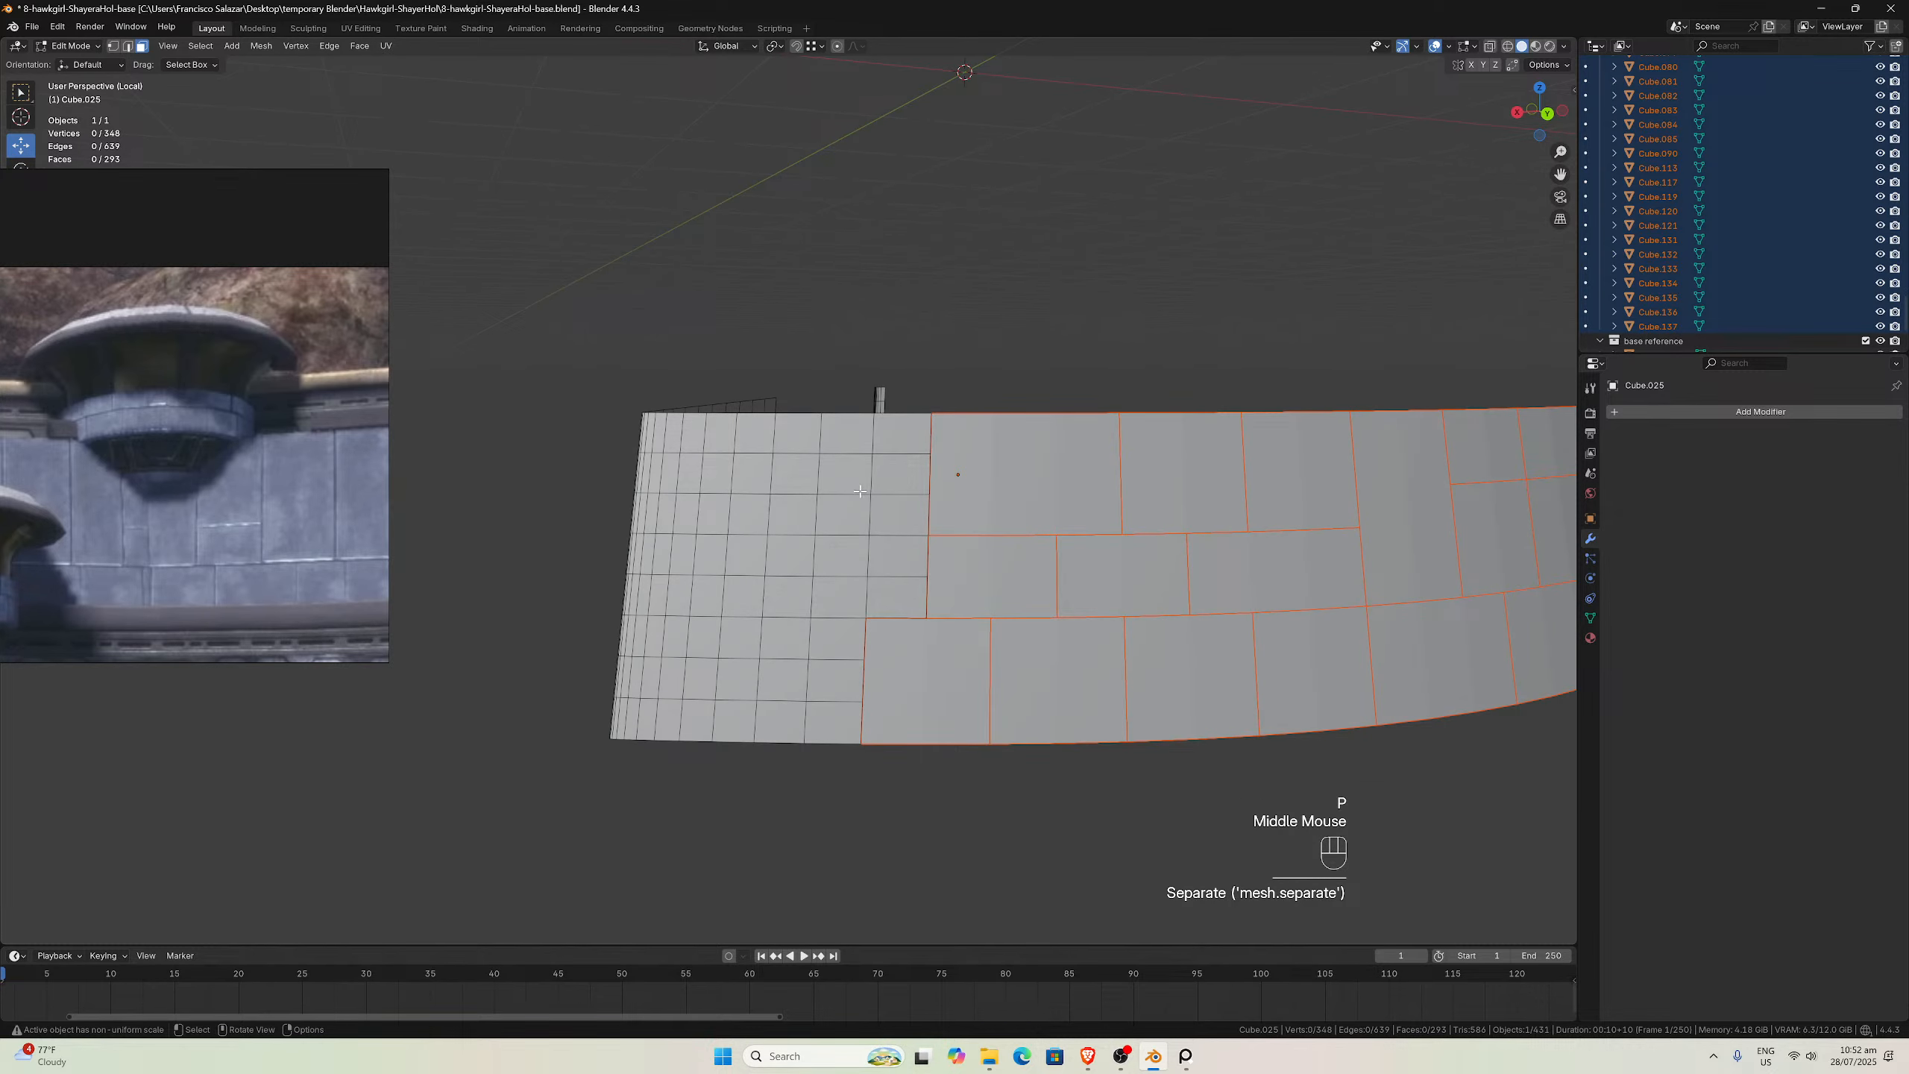
Separate the next middle block 2 faces wide and 3 high, and the 2 by 2 block above it at the upper edge
drag(823, 496, 926, 615)
key(p)
click(892, 594)
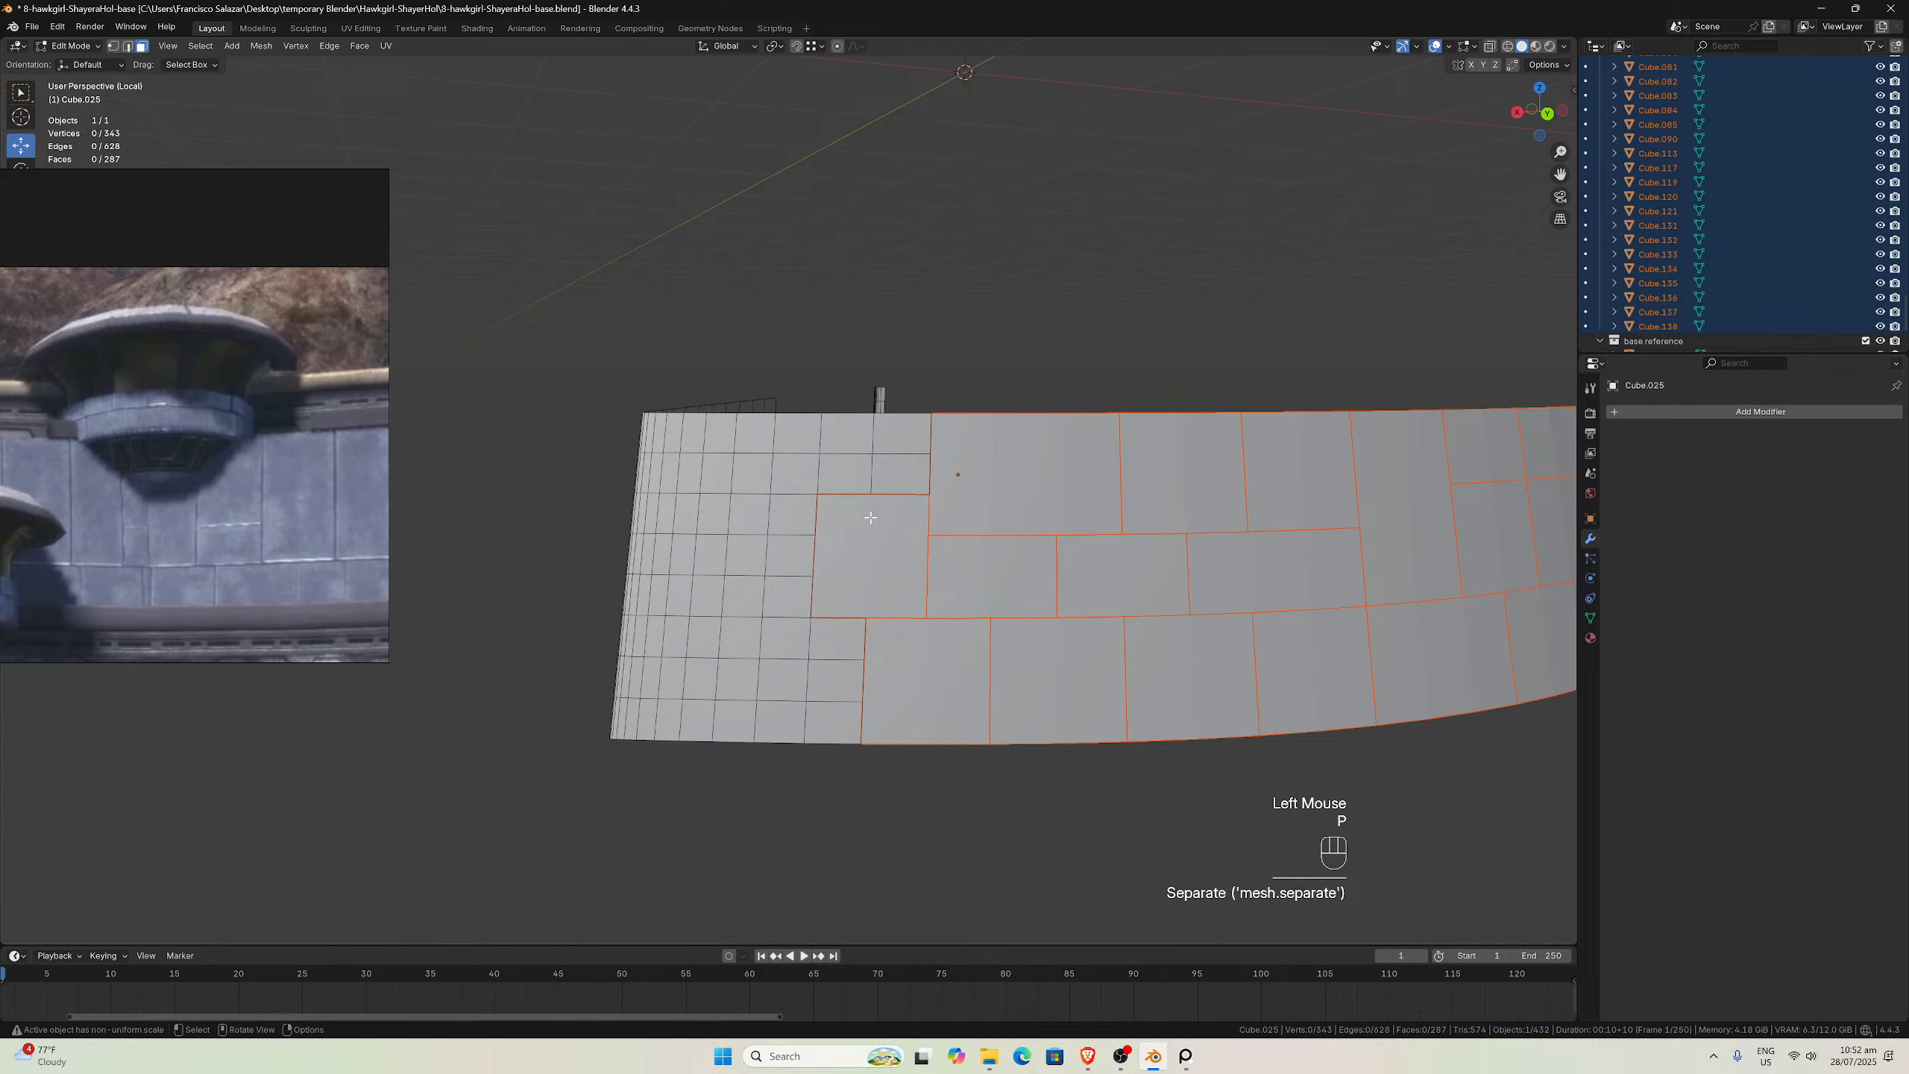
drag(846, 440, 880, 474)
key(p)
click(880, 475)
middle_drag(880, 474, 811, 592)
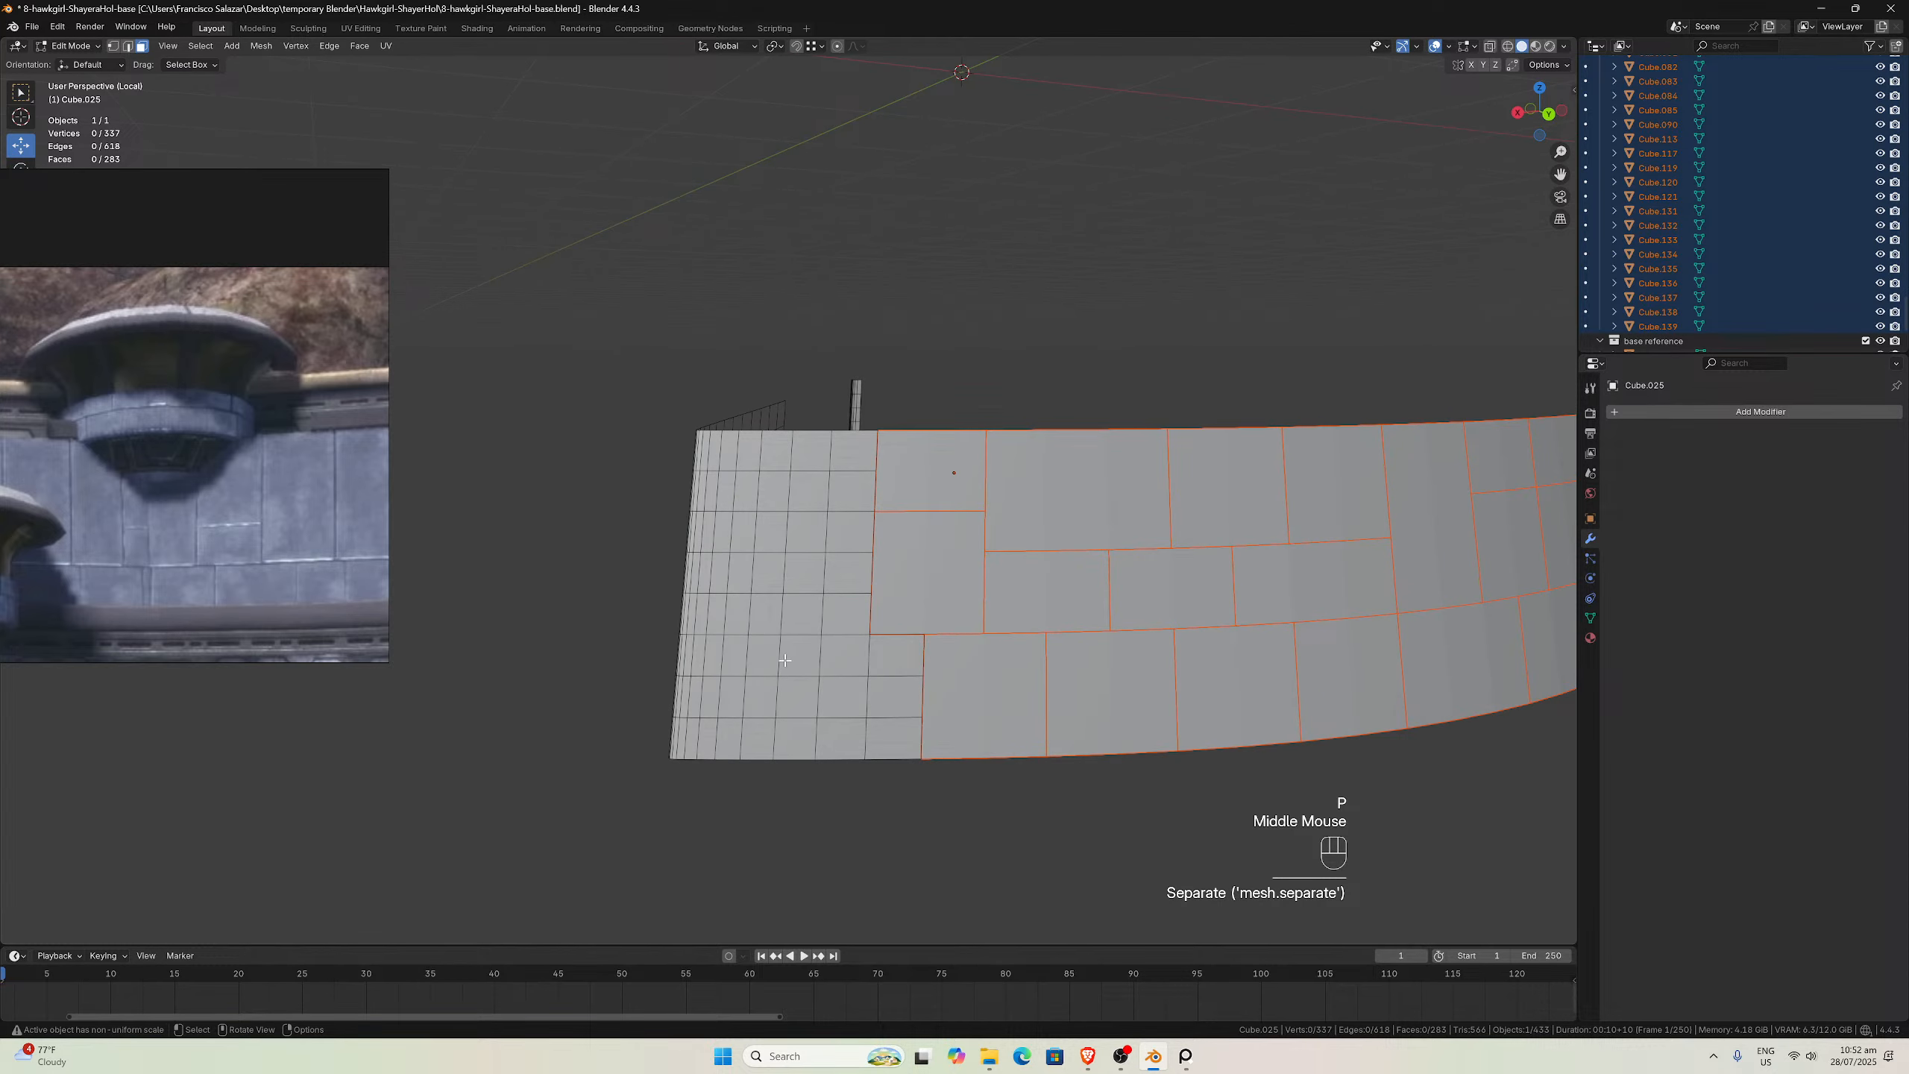
Separate the next two 3 by 3 blocks along the lower edge, approaching the wall's corner
drag(783, 641, 883, 738)
key(p)
click(883, 734)
middle_drag(884, 734, 851, 688)
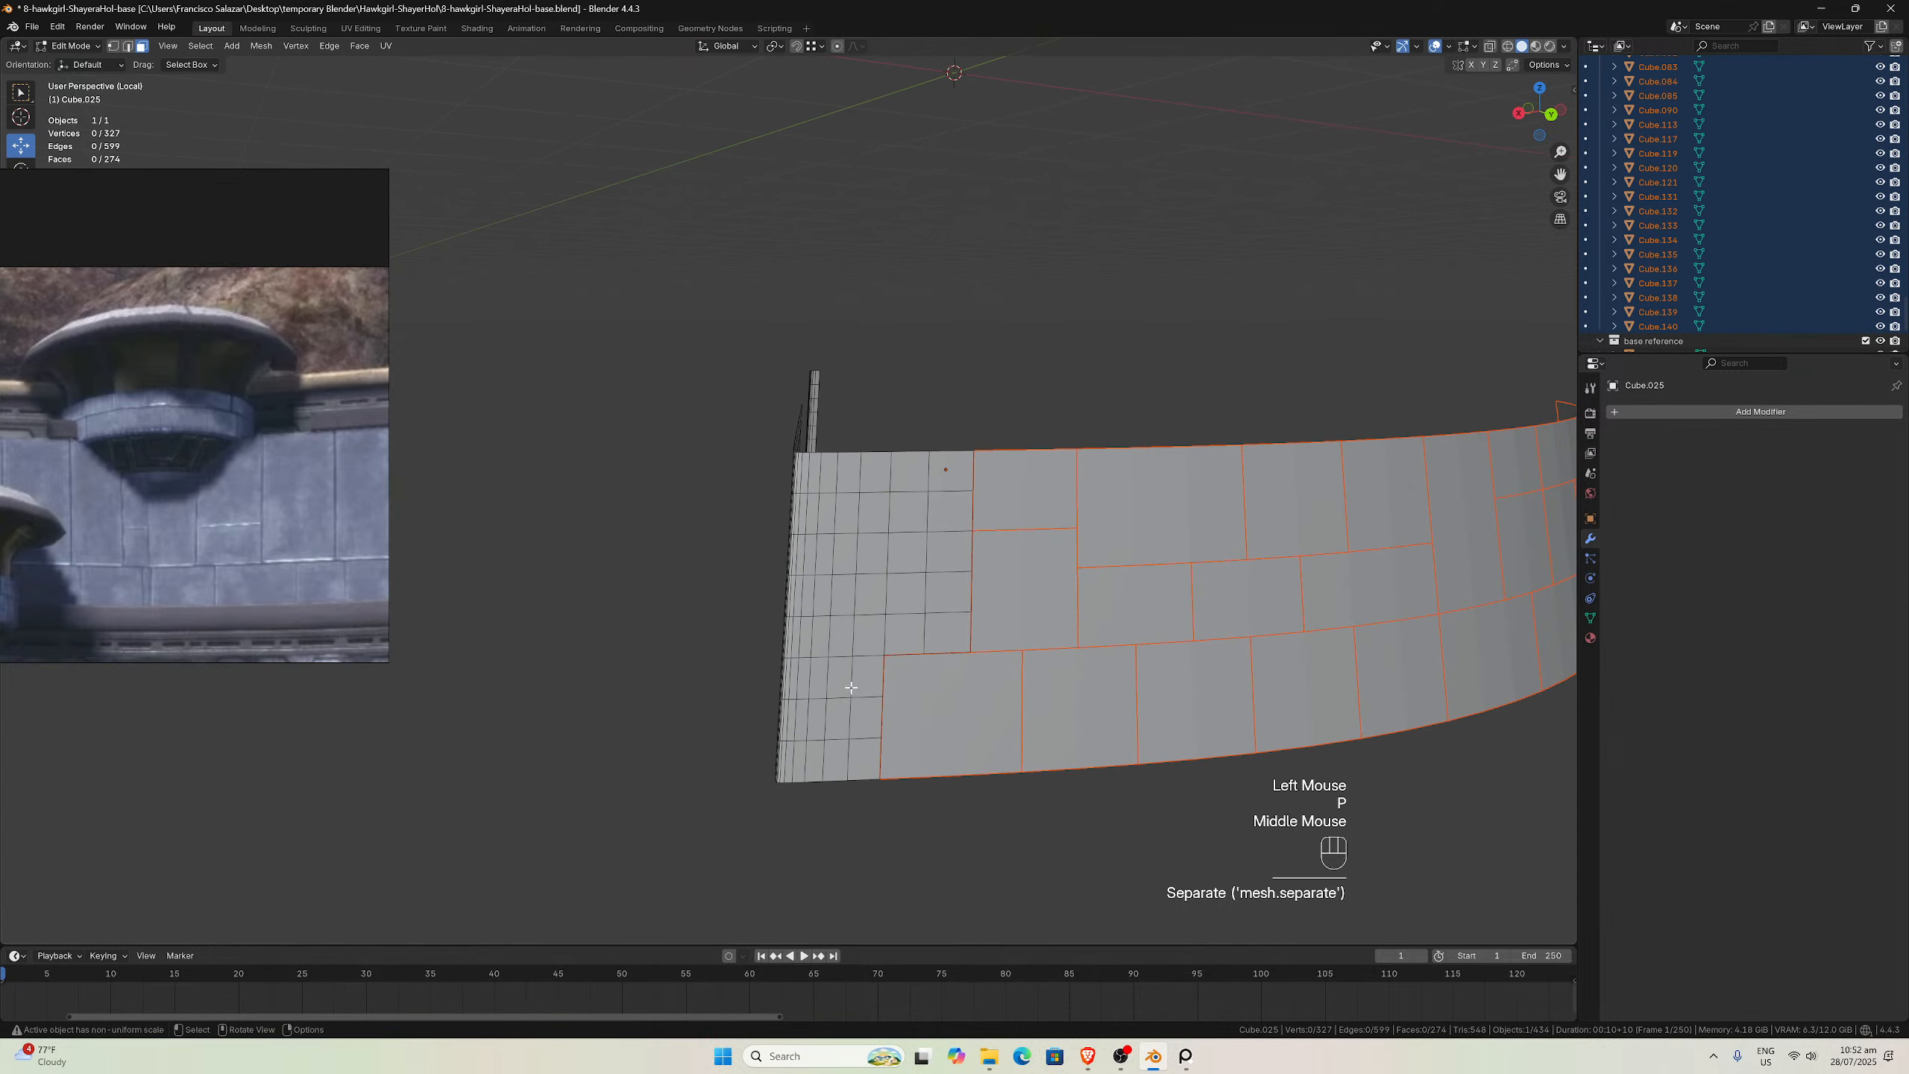
drag(816, 678, 853, 758)
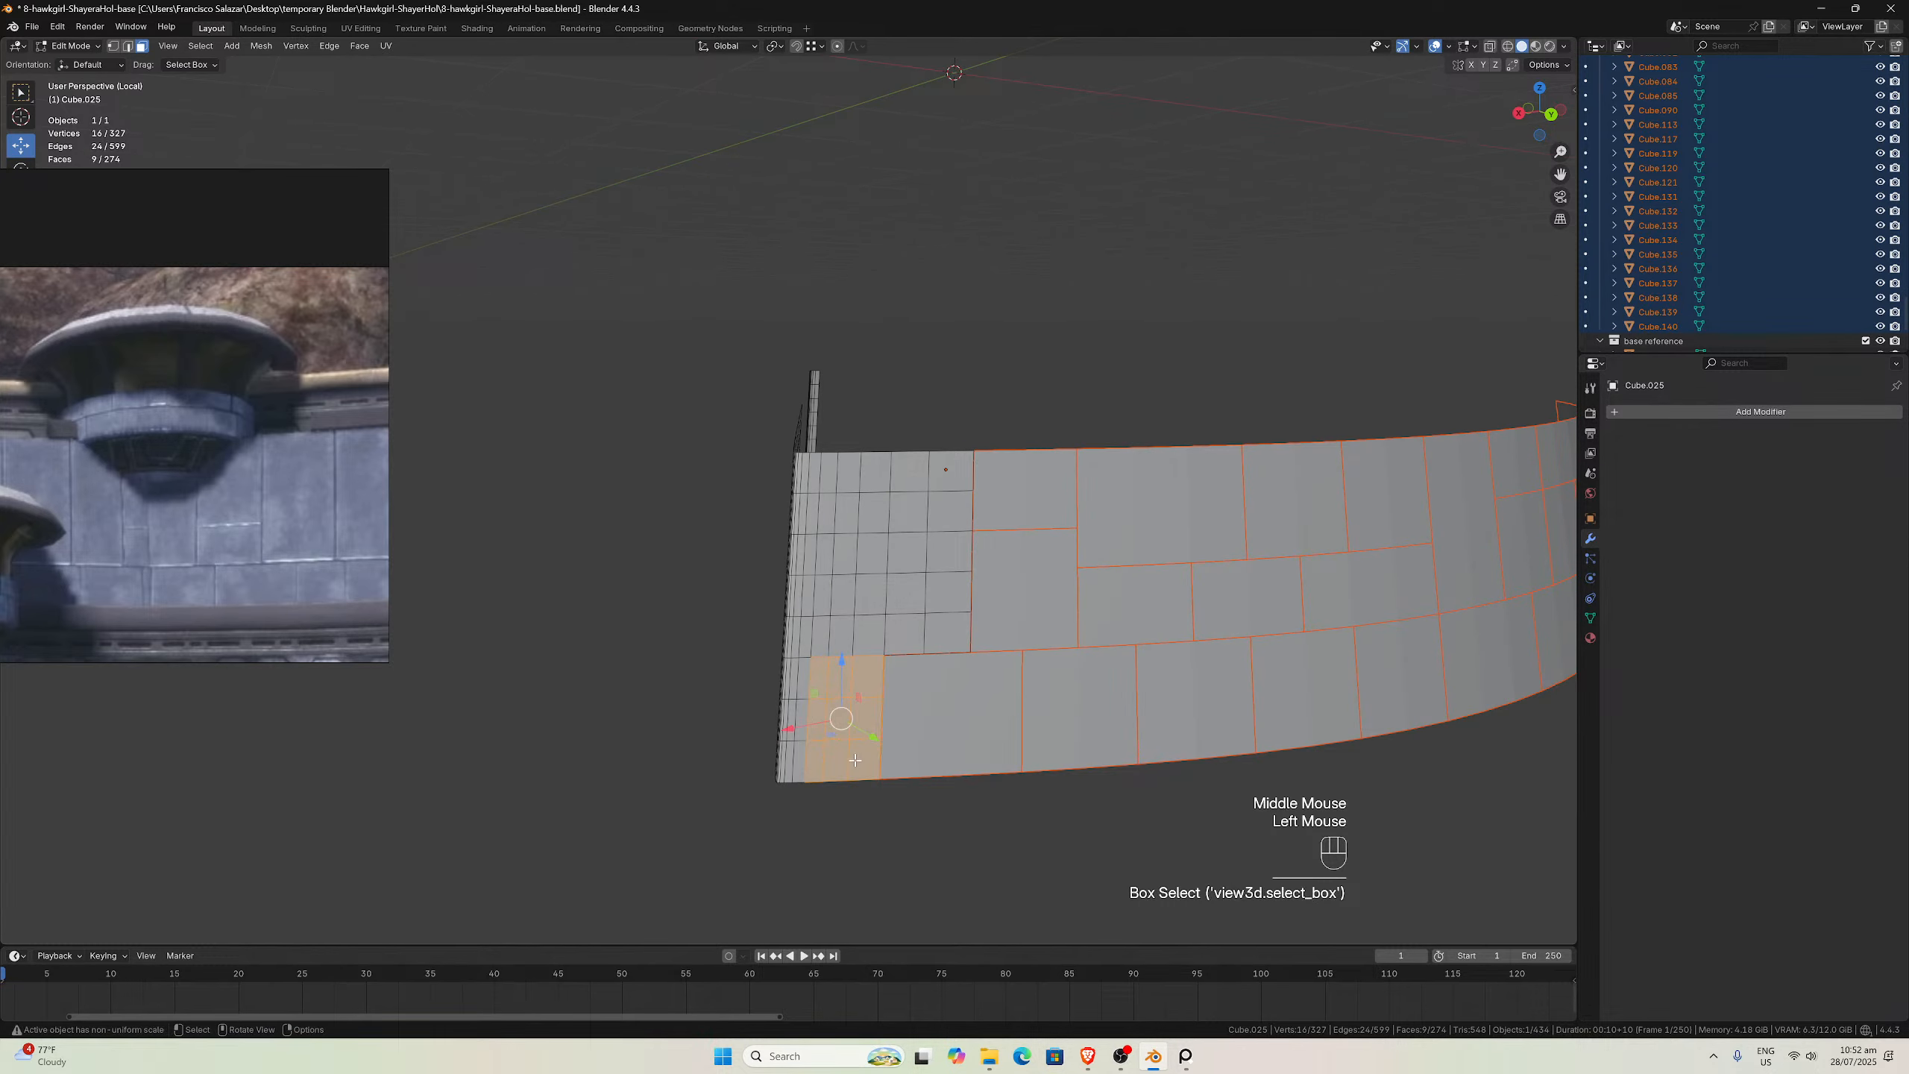
key(p)
click(853, 758)
middle_drag(853, 758, 852, 666)
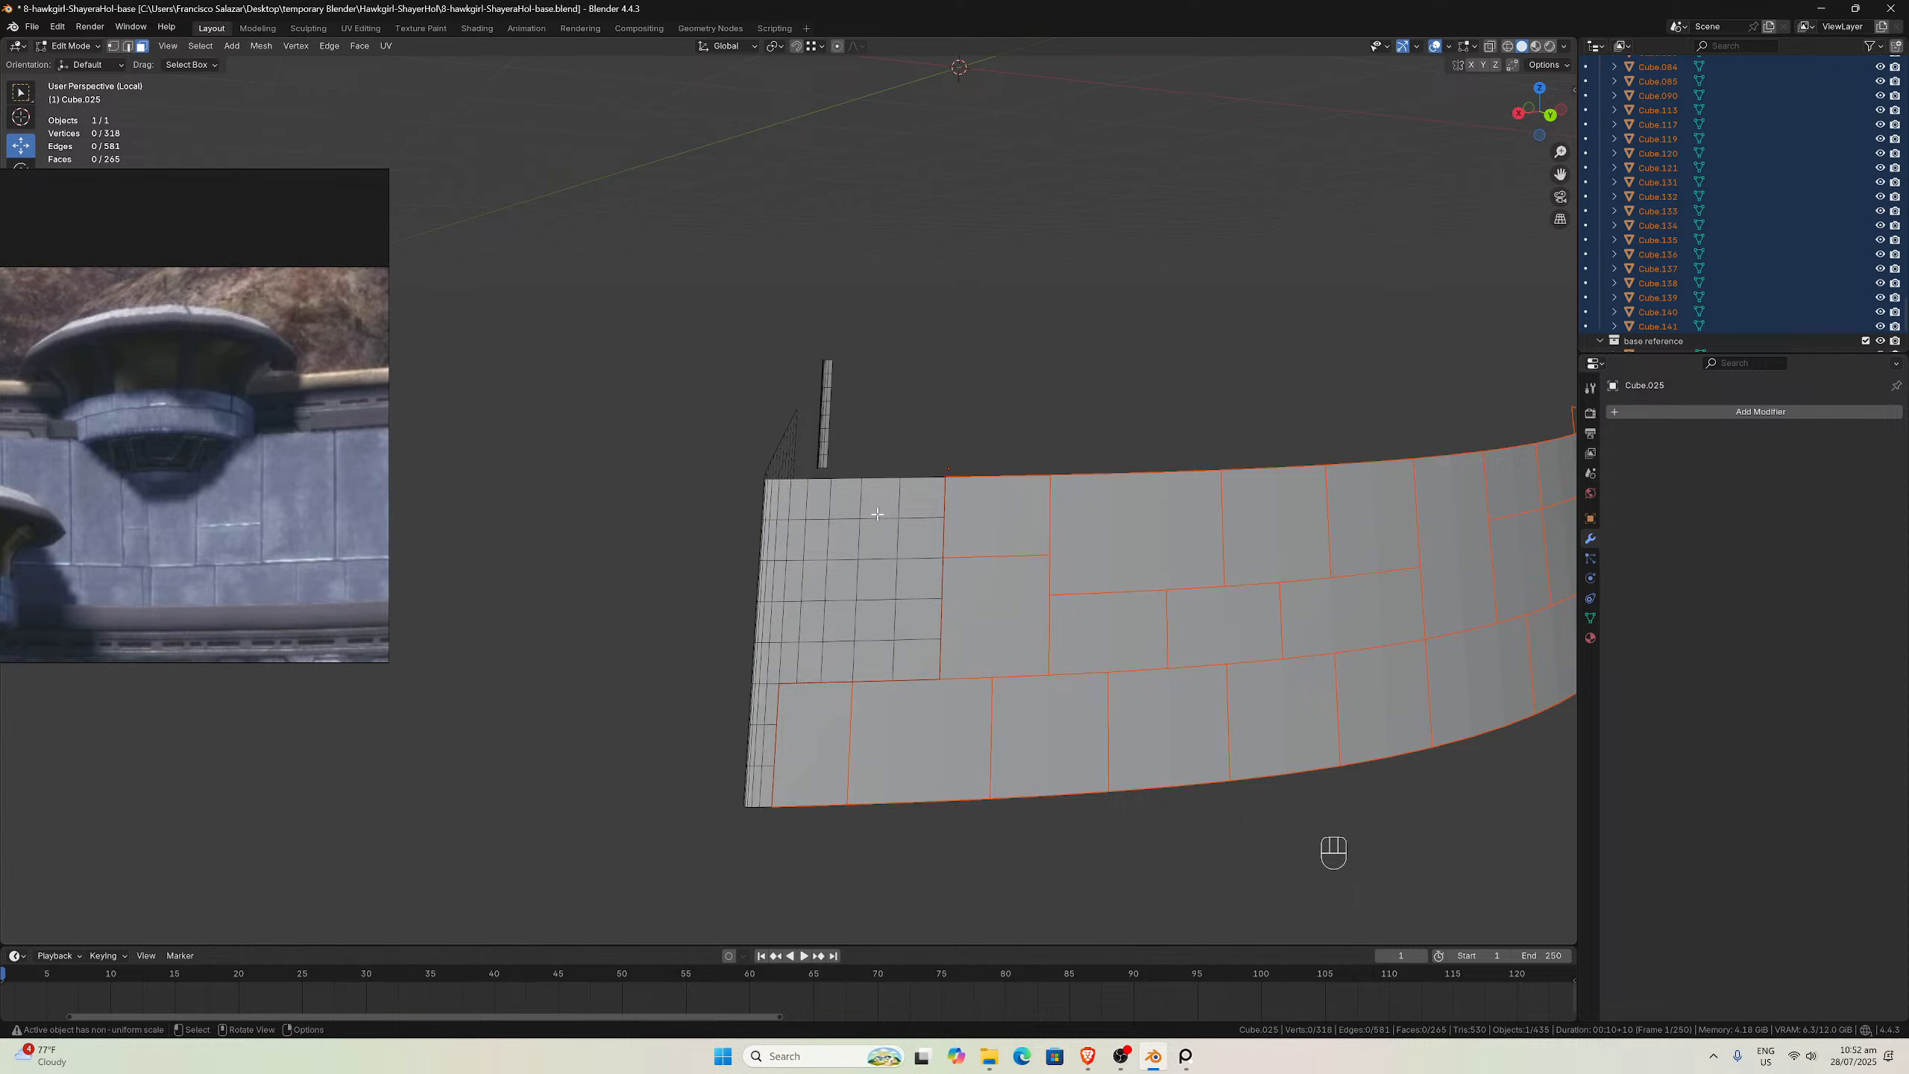
Separate the block 5 faces wide and 2 high along the upper edge near the corner
drag(796, 504, 919, 676)
key(p)
click(923, 553)
Separate the two blocks beneath the wide upper one: one 2 faces wide and 3 high, the other 3 by 3
key(p)
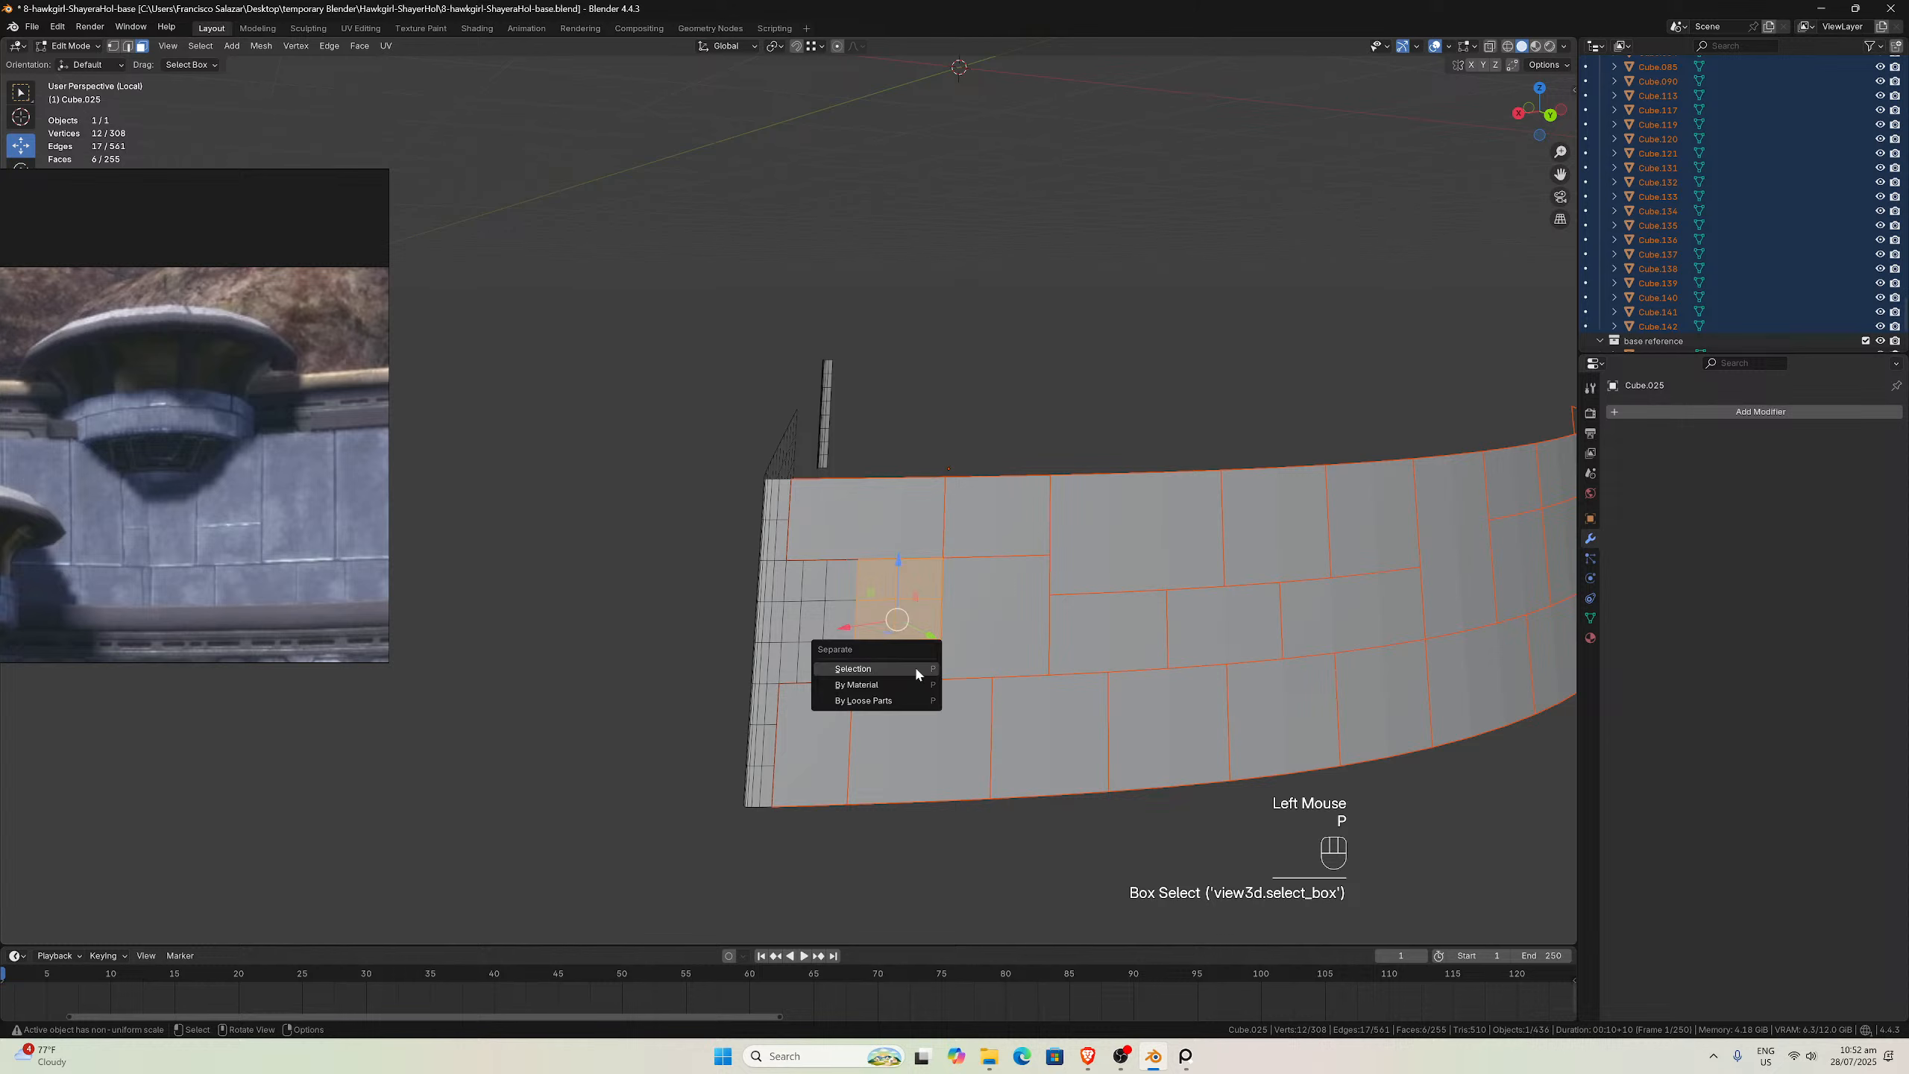
click(916, 668)
drag(792, 588, 840, 659)
key(p)
click(840, 659)
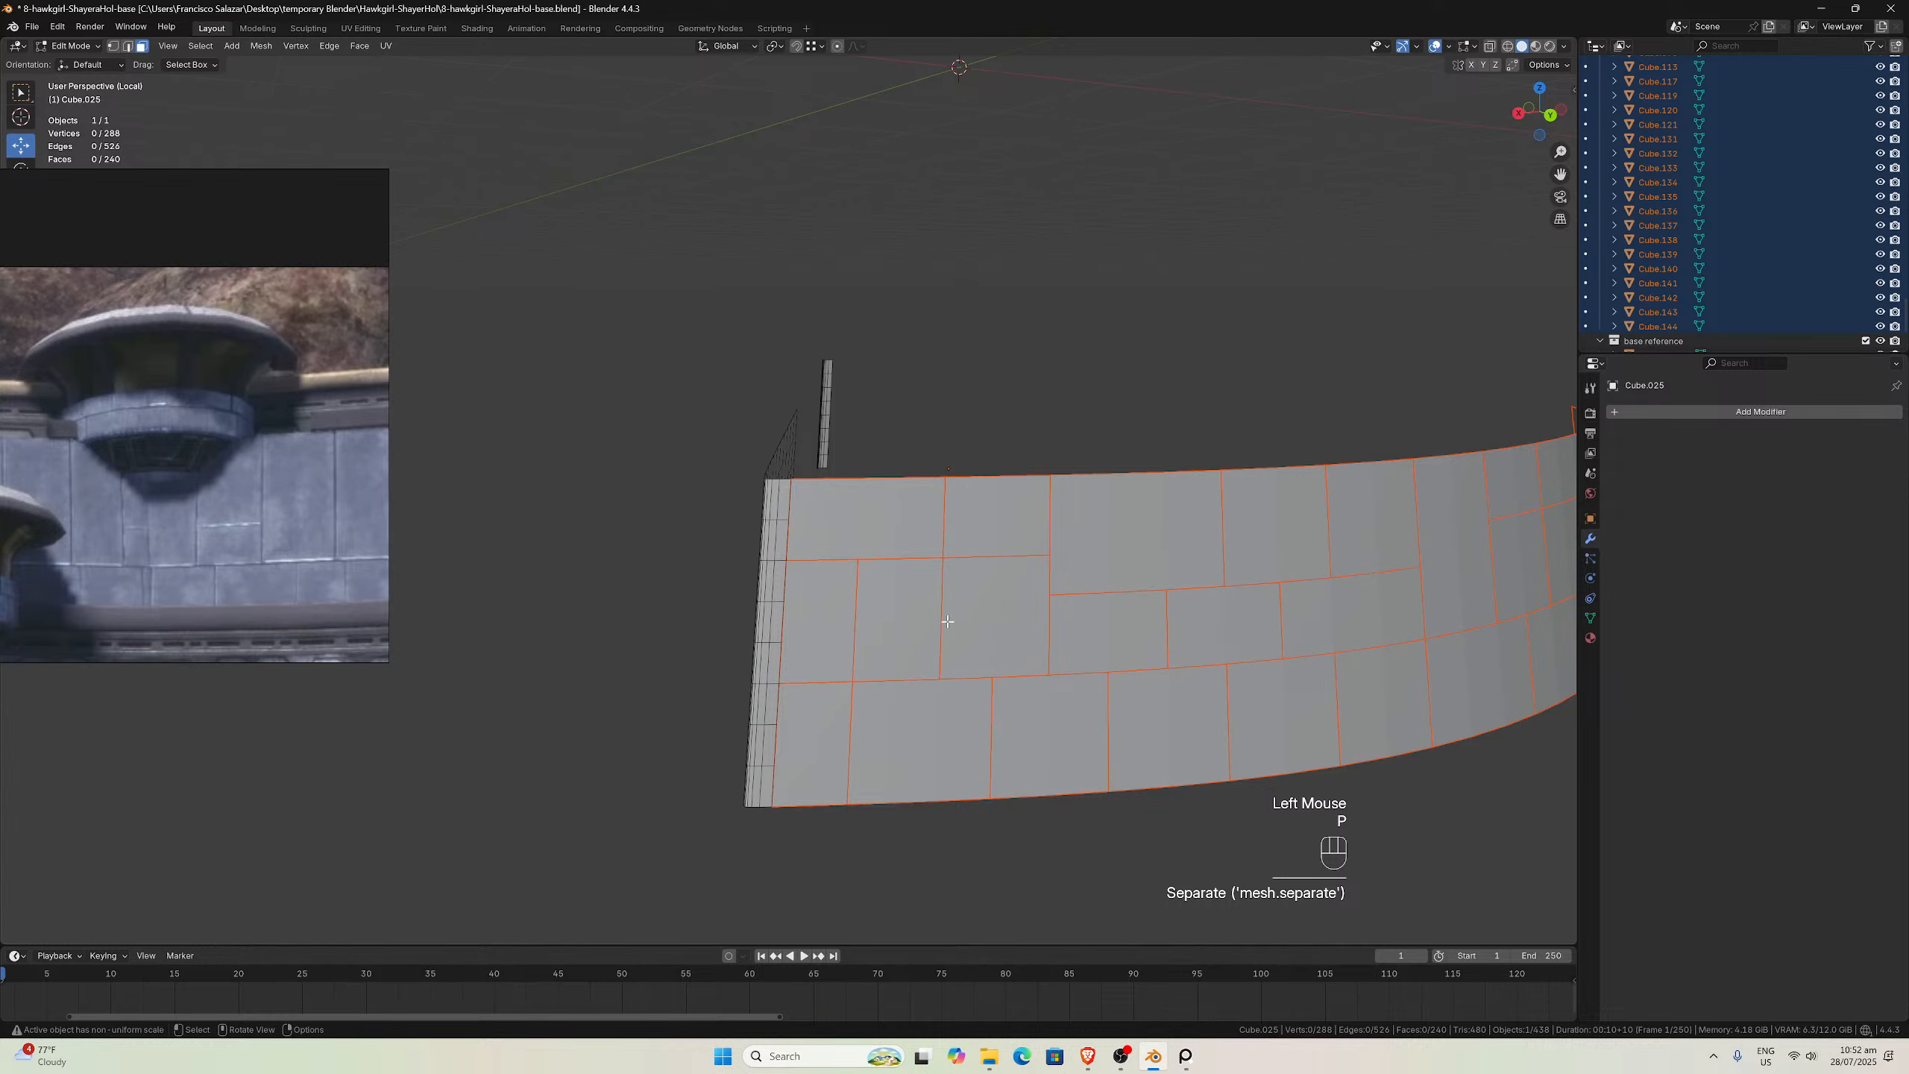
At the far end of the side wall, separate the upper and lower corner blocks, each 2 faces wide and 3 high
middle_drag(947, 622, 950, 452)
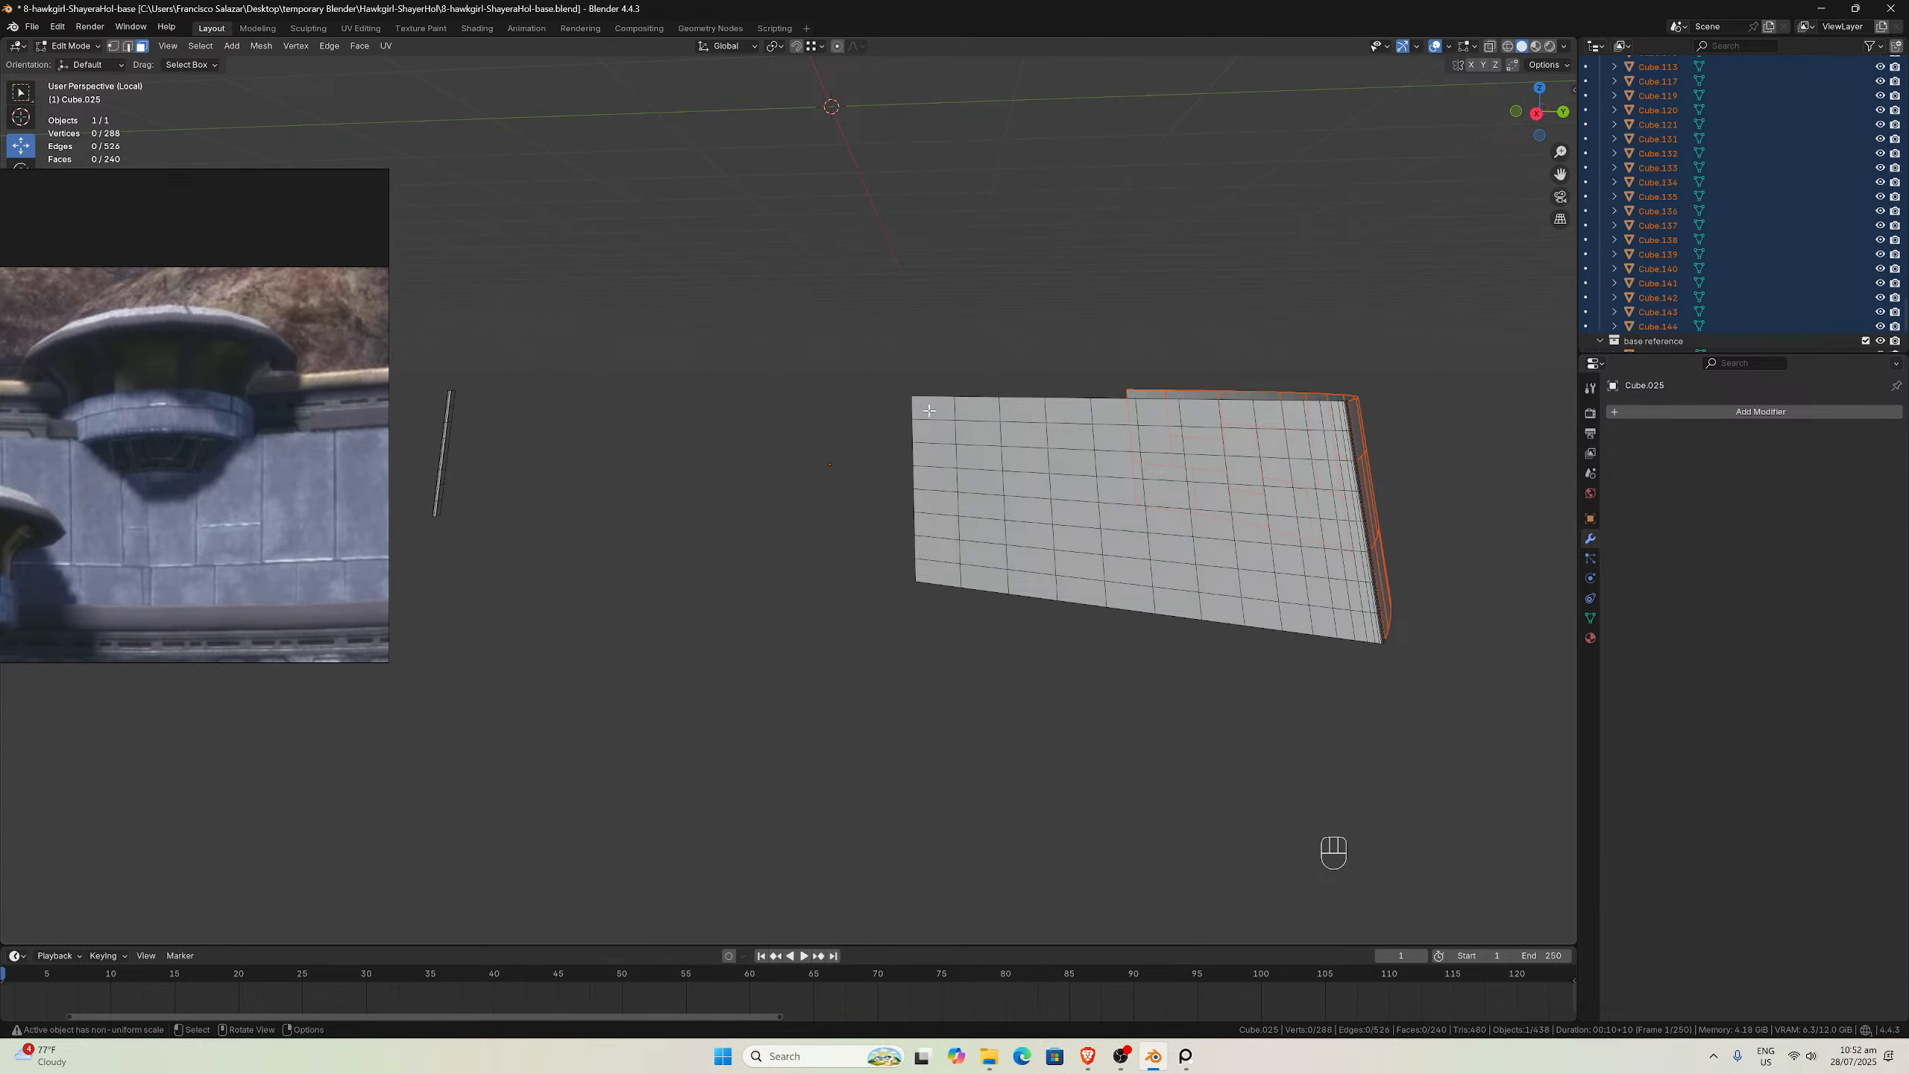
drag(929, 411, 987, 461)
key(p)
click(986, 461)
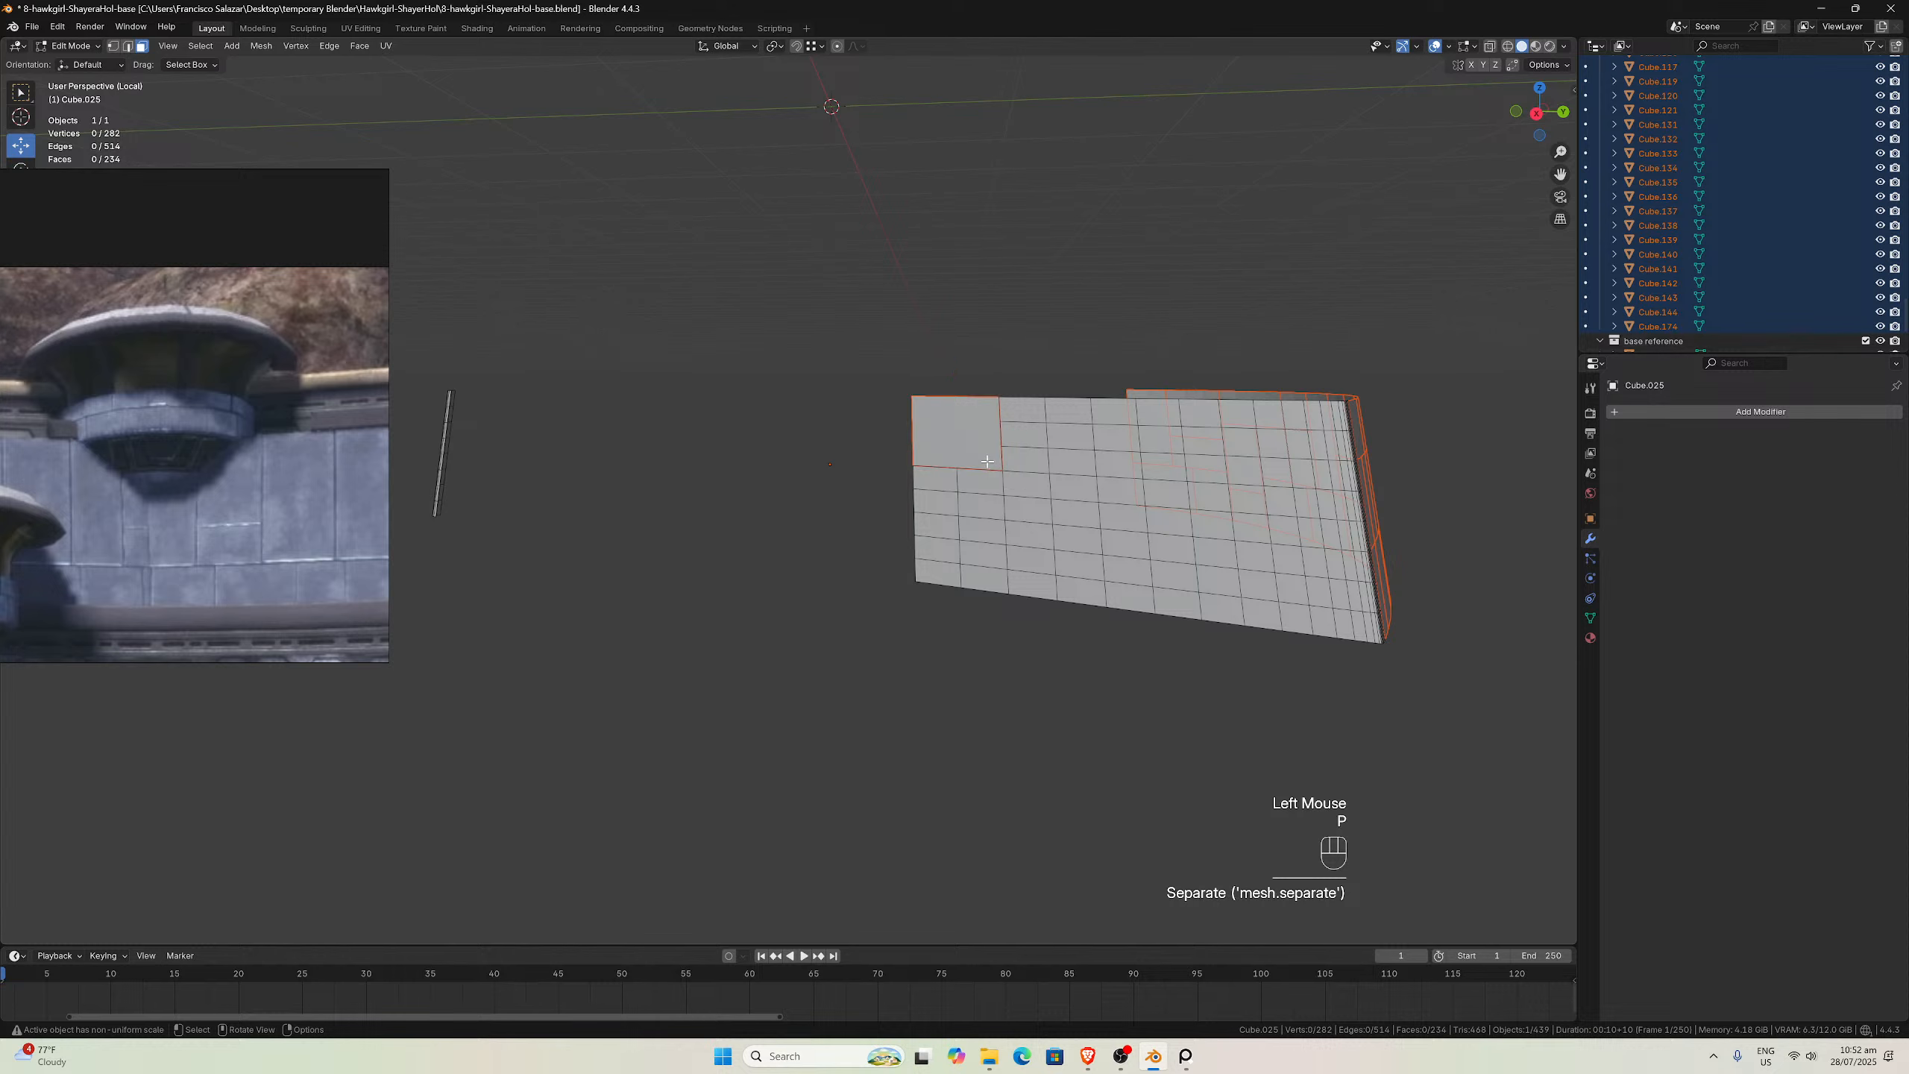
drag(930, 529, 974, 573)
key(p)
click(974, 573)
Separate the middle block 4 faces wide and 2 high between the corner blocks, and the upper-edge block 2 wide and 3 high above it
drag(936, 479, 1066, 508)
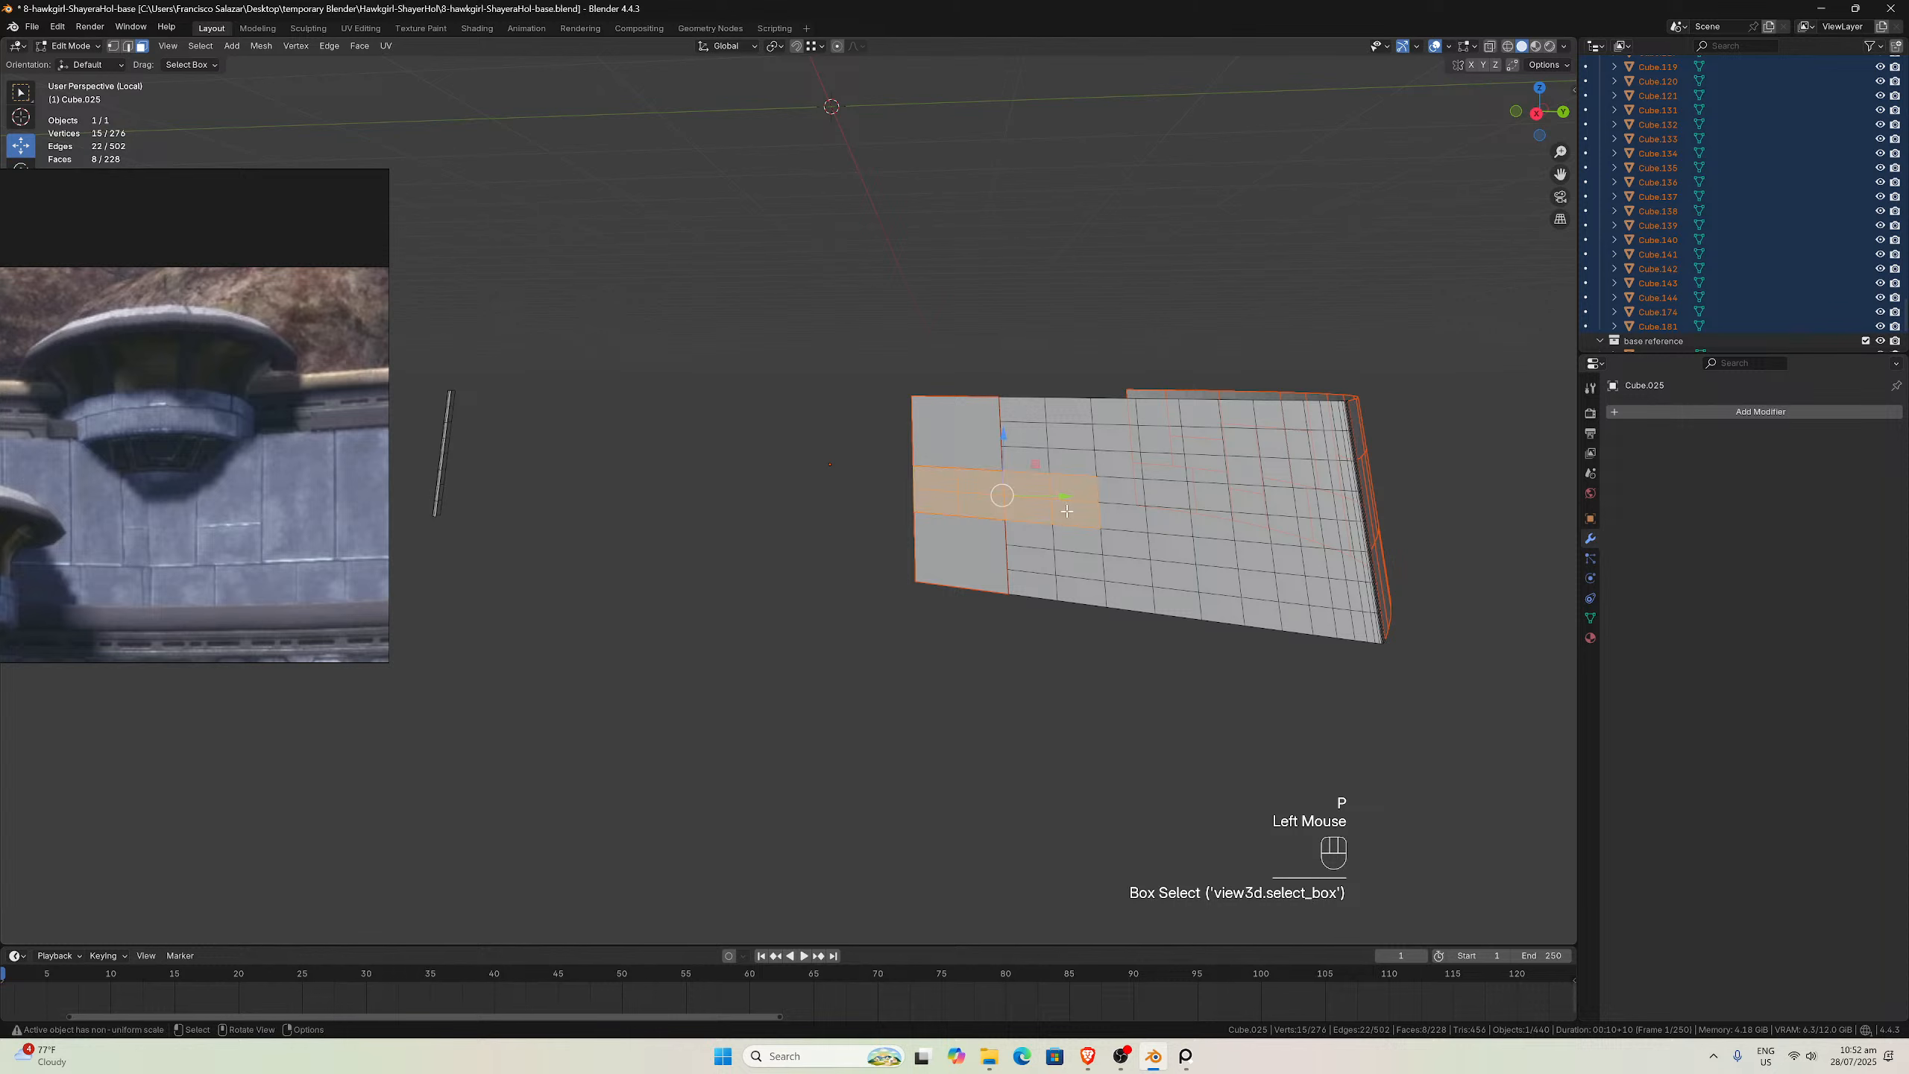
key(p)
click(1065, 508)
drag(1024, 413, 1075, 457)
key(p)
click(1071, 456)
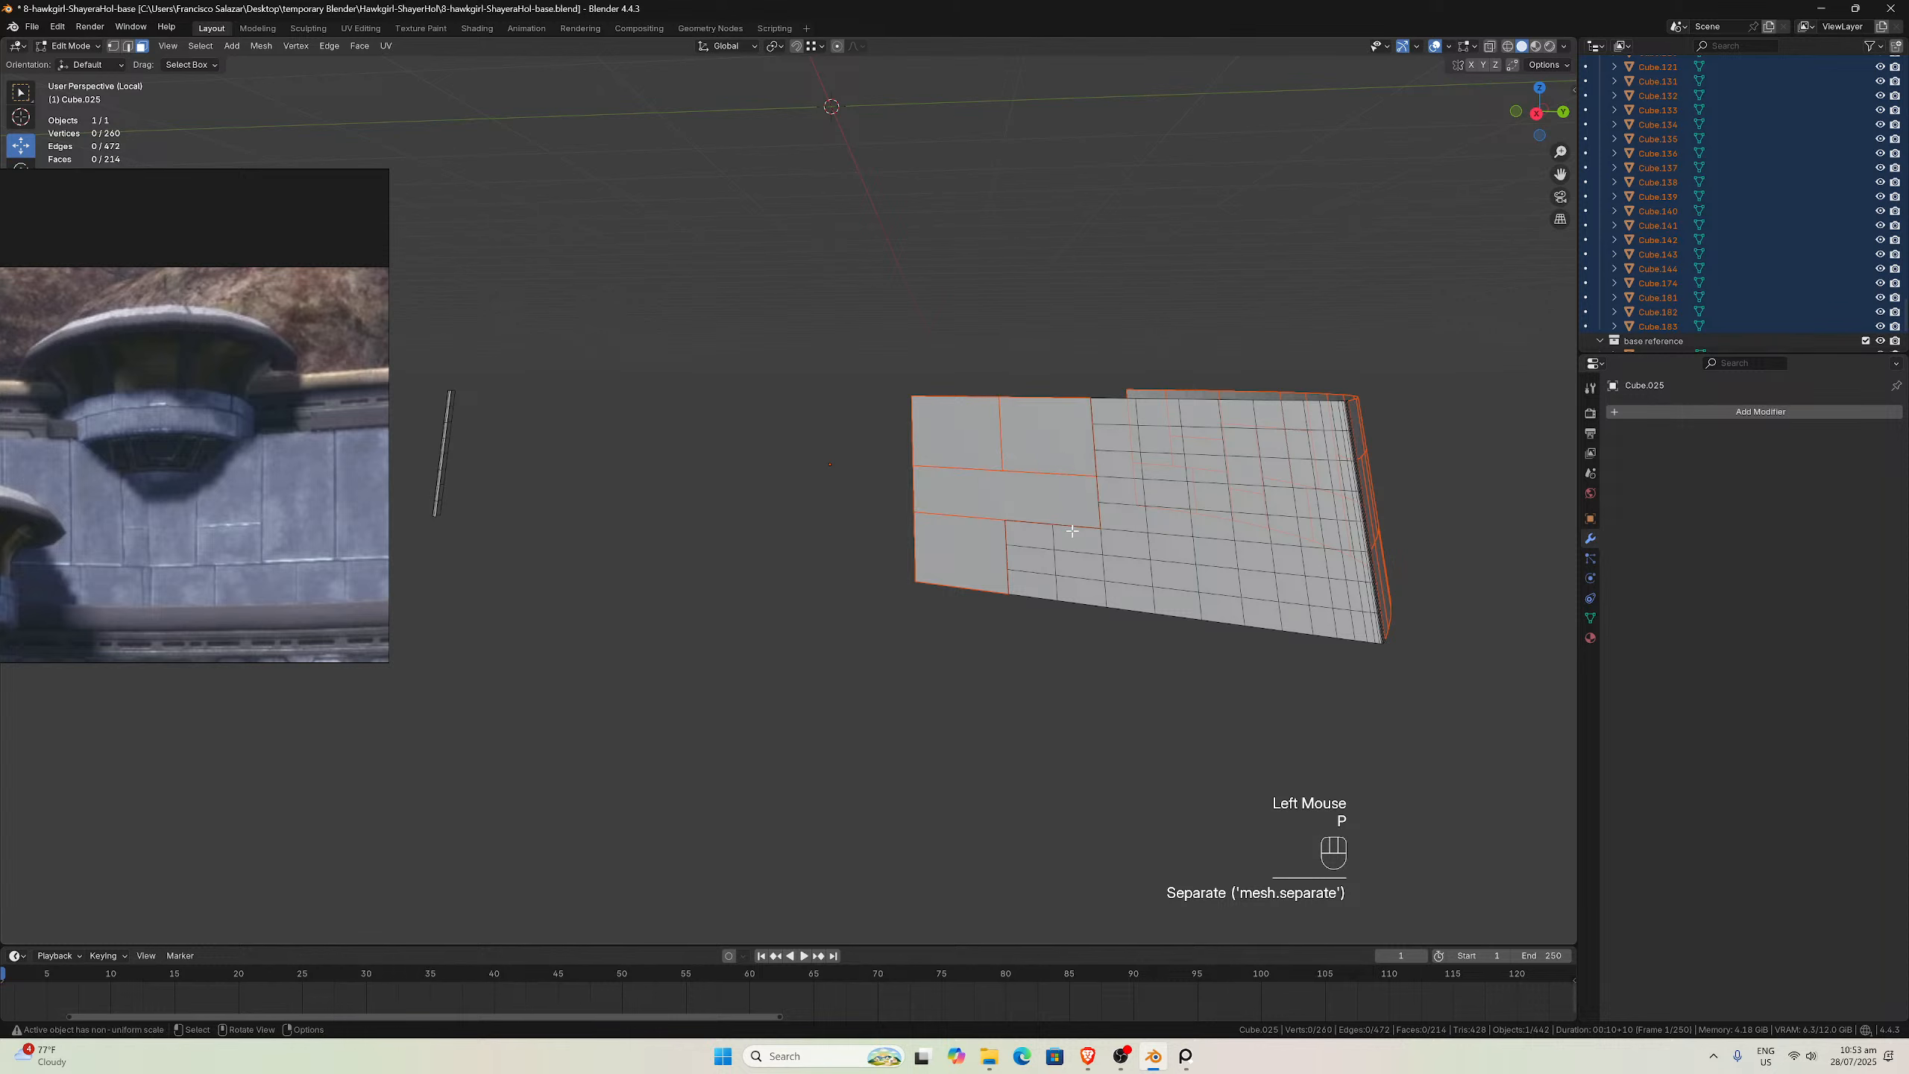
Separate the 3 by 3 block along the lower edge beside the lower corner block
drag(1037, 542, 1110, 579)
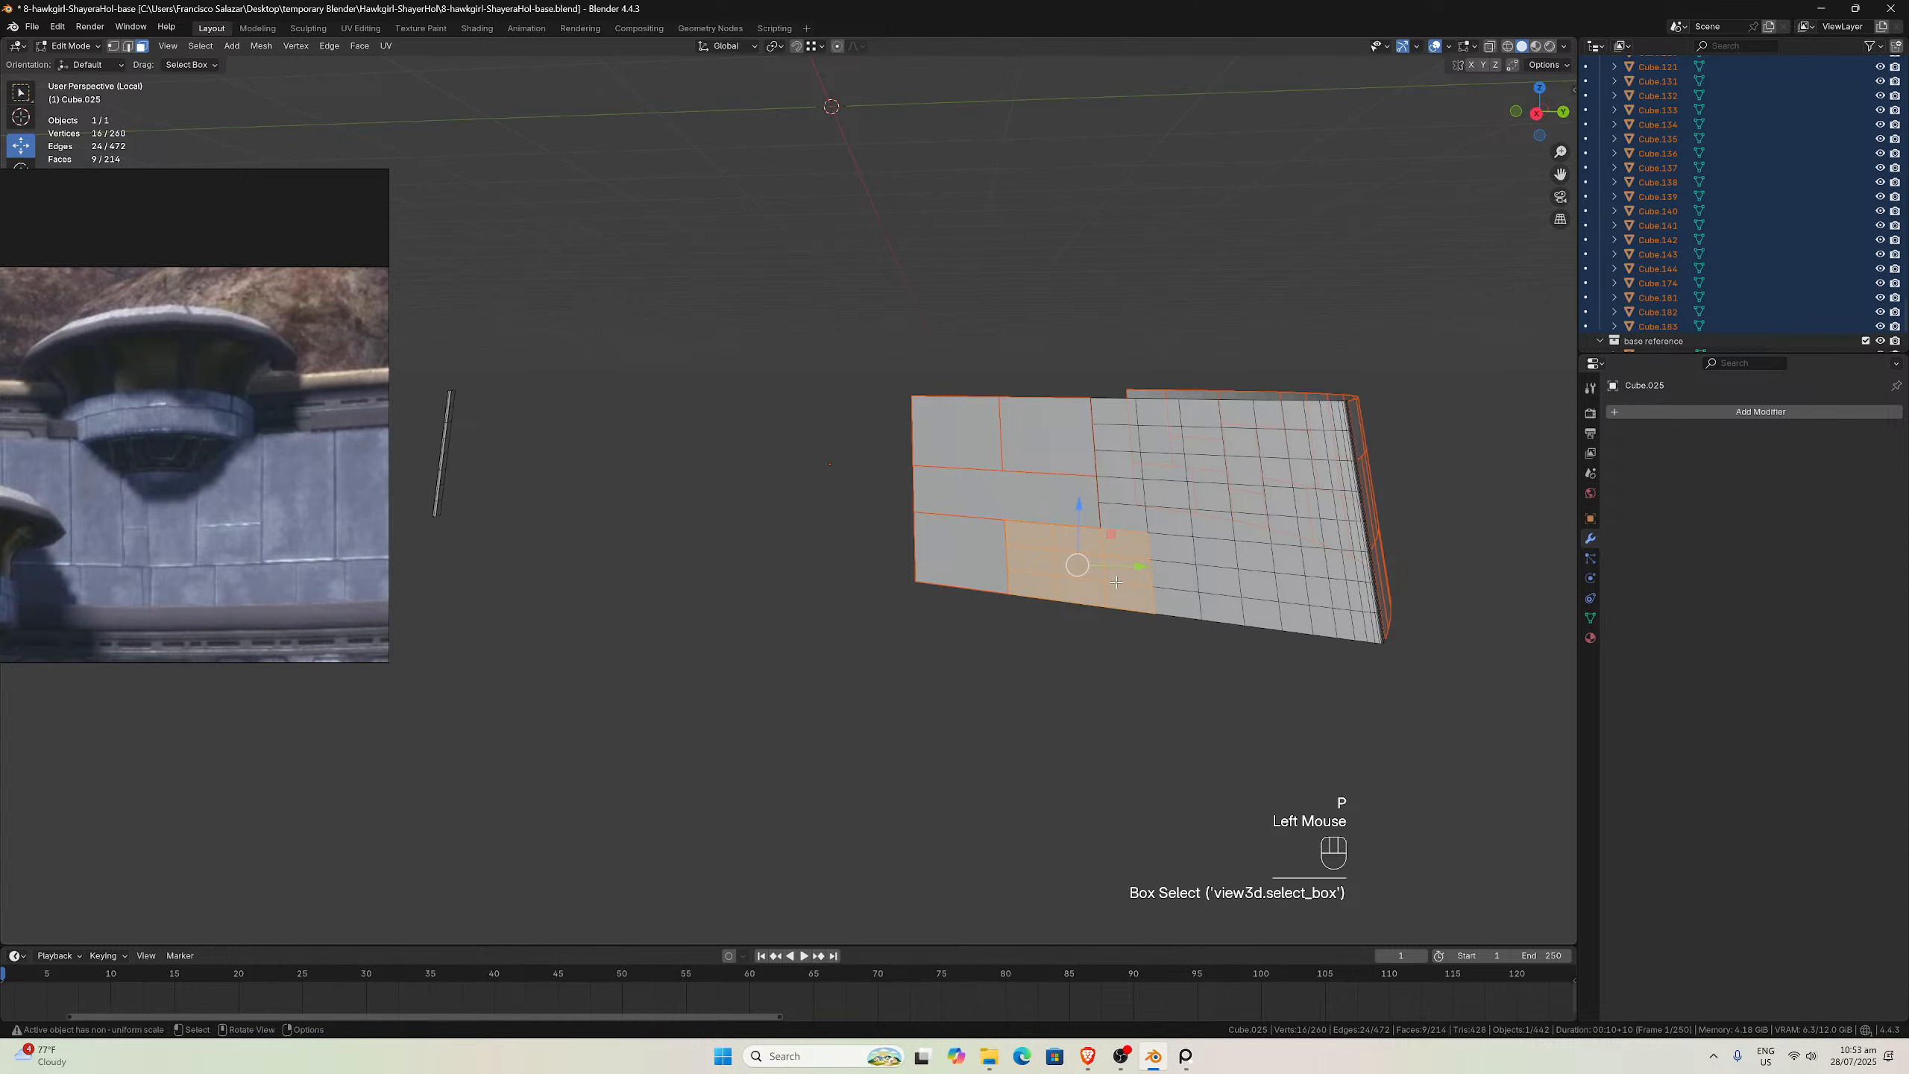
key(p)
click(1116, 581)
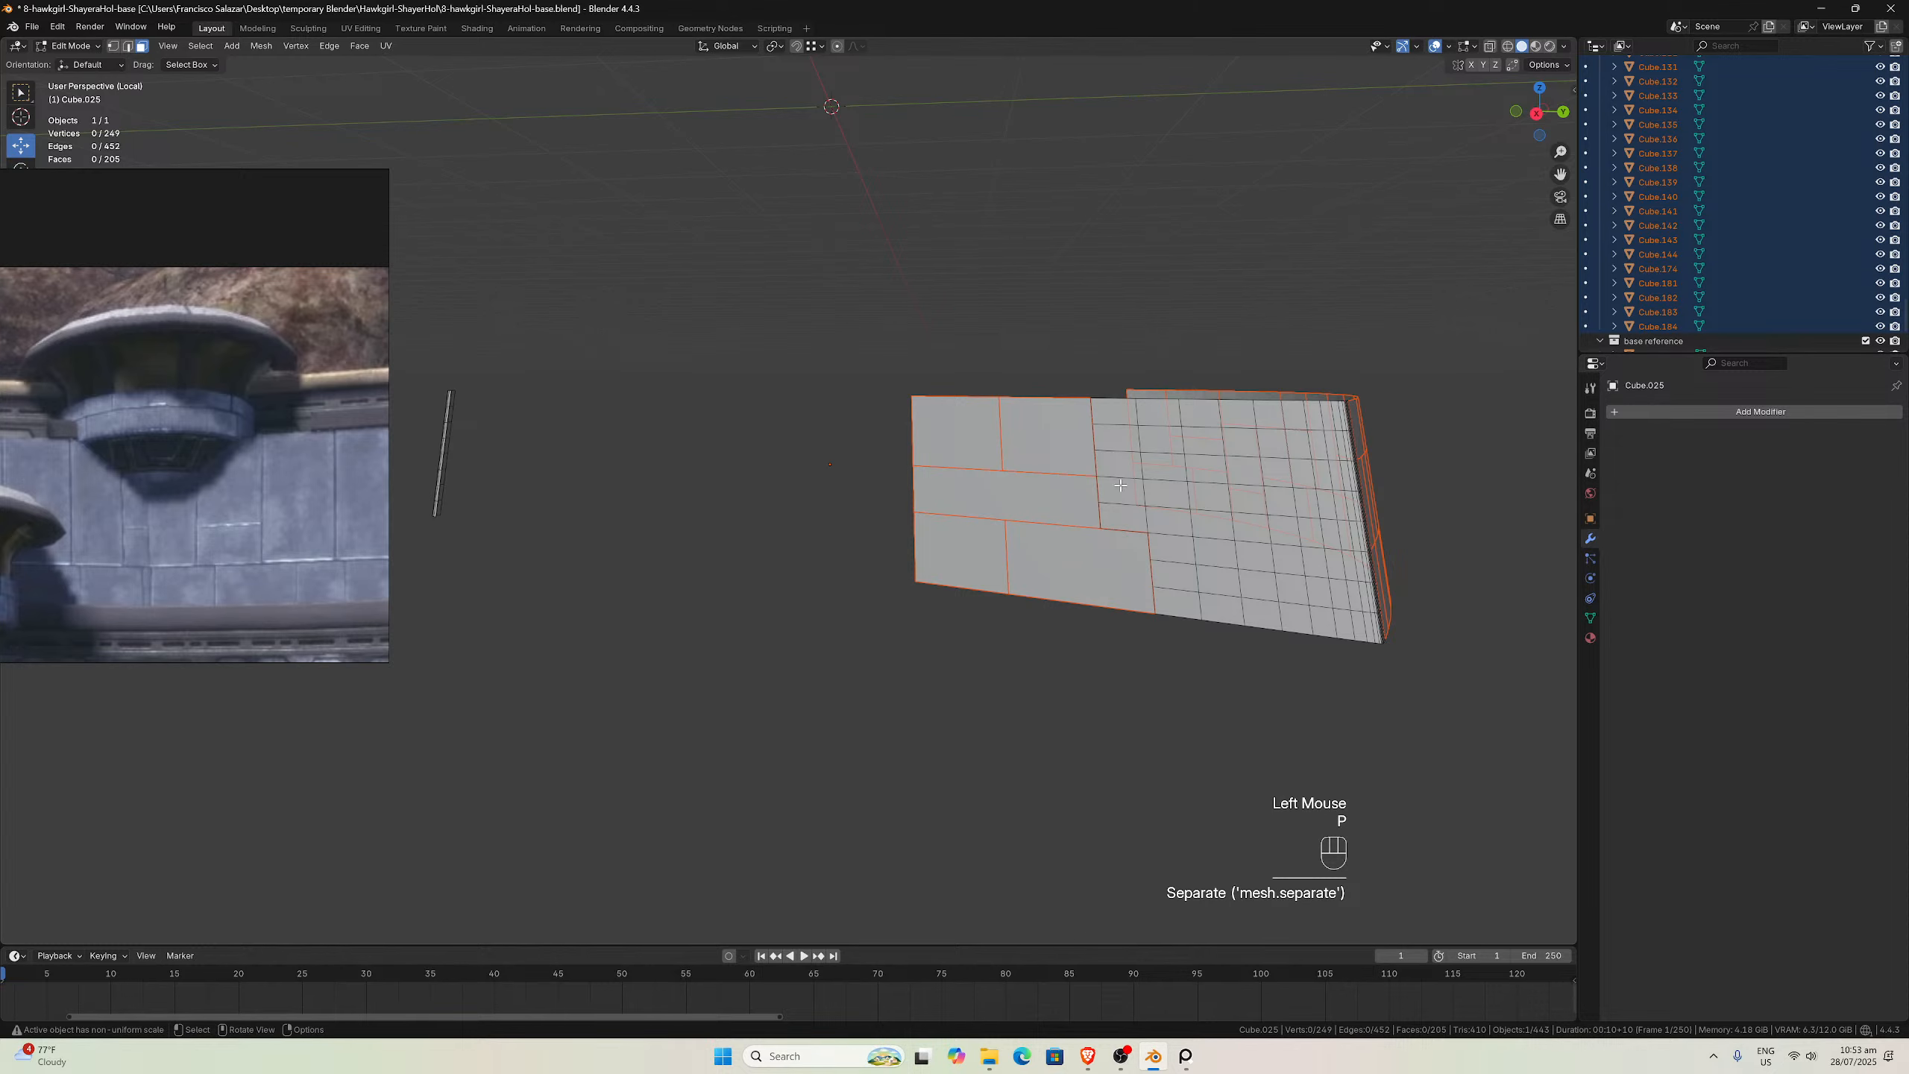
Separate the upper-edge wall block 2 faces wide and 5 high beside the blocks already split off
drag(1106, 413, 1154, 507)
key(p)
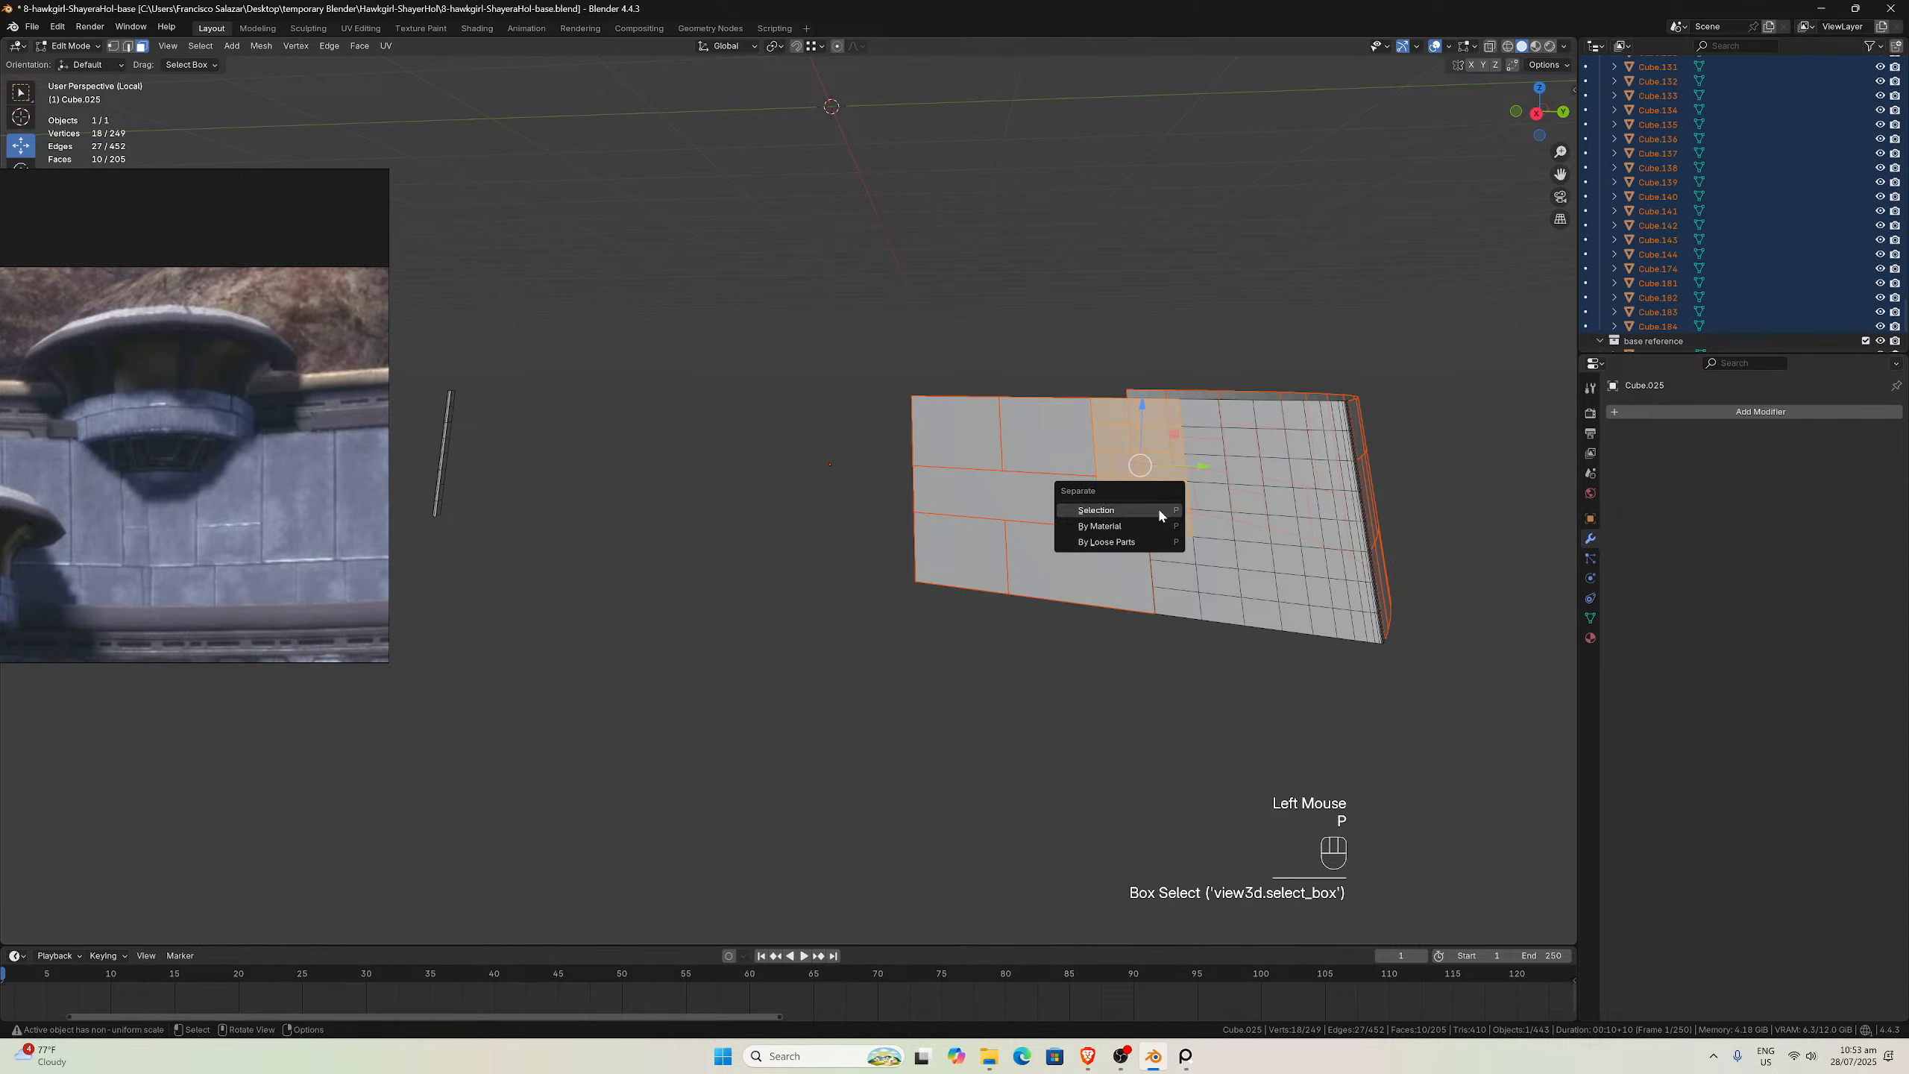
click(1159, 512)
middle_drag(1159, 511, 1185, 568)
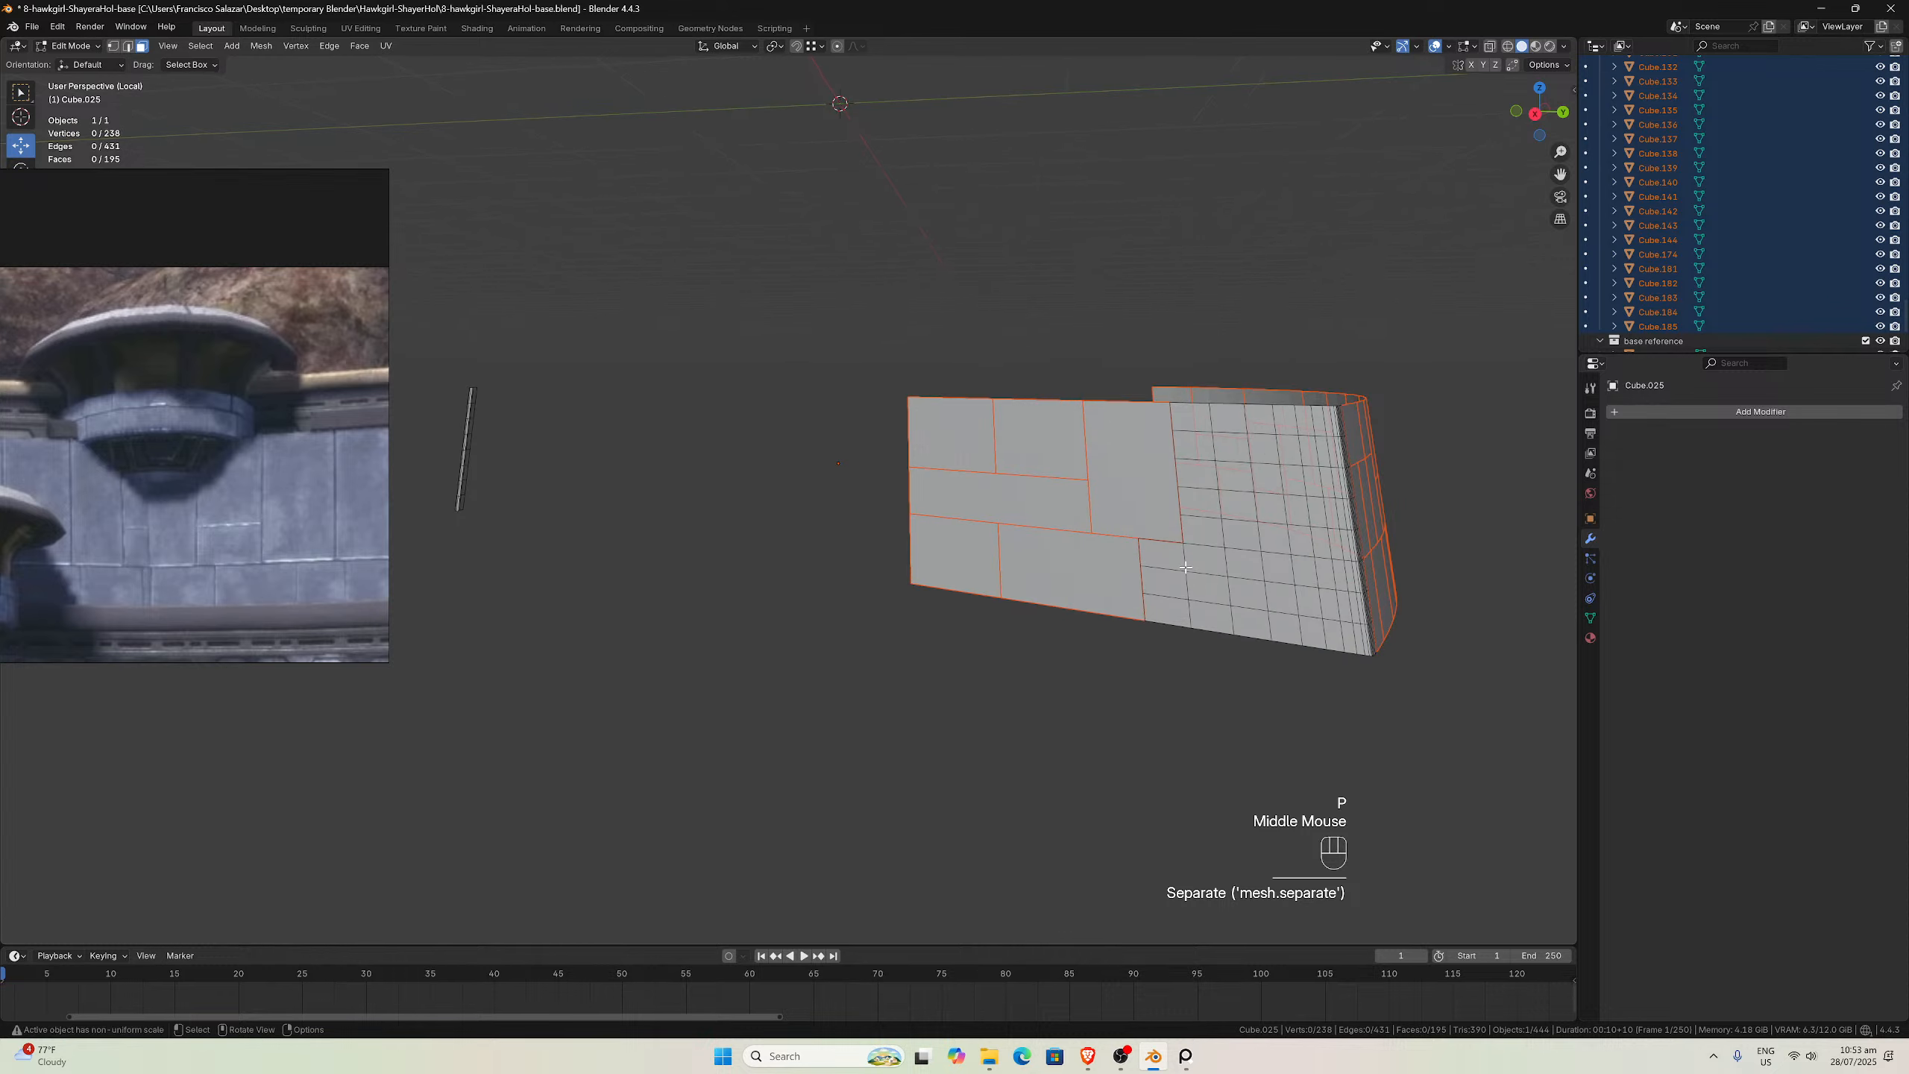
Separate the next 3 by 3 block along the wall's lower edge and save the file
drag(1172, 562, 1259, 636)
key(p)
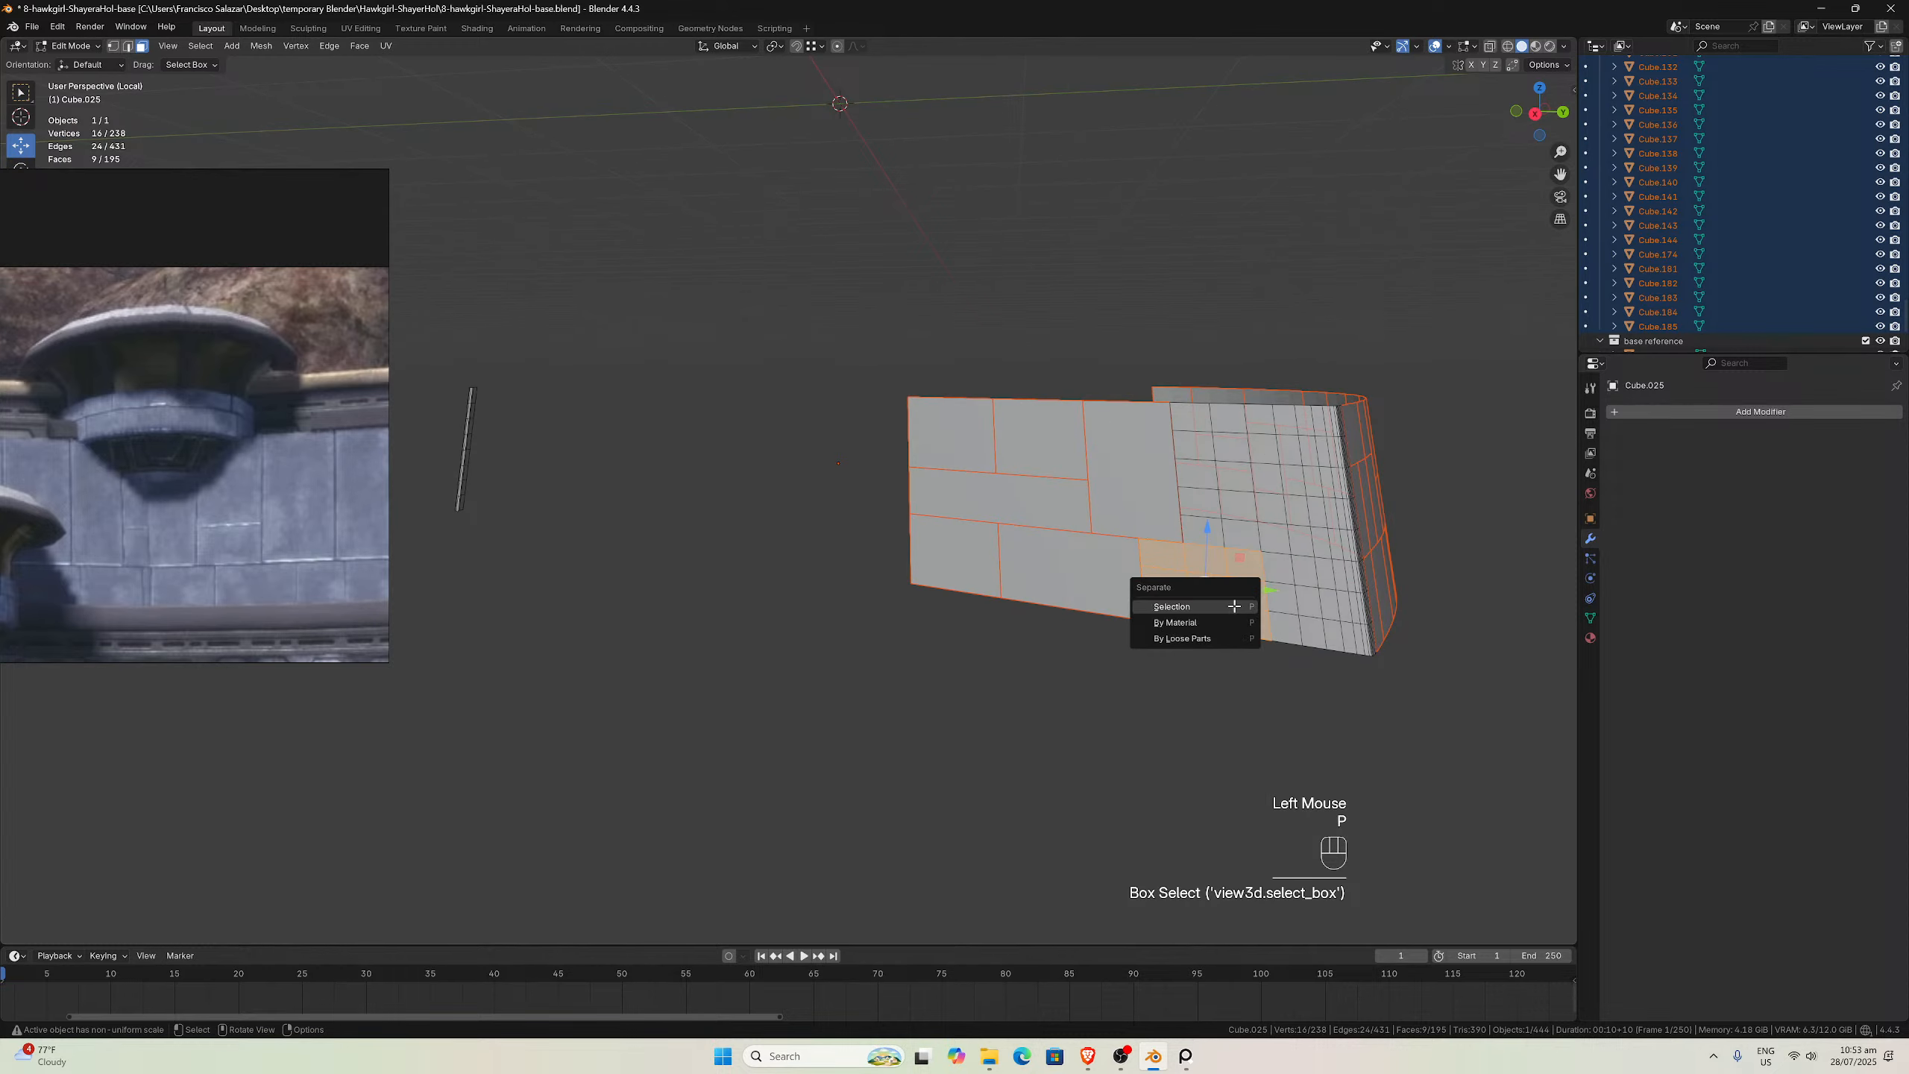
click(1234, 606)
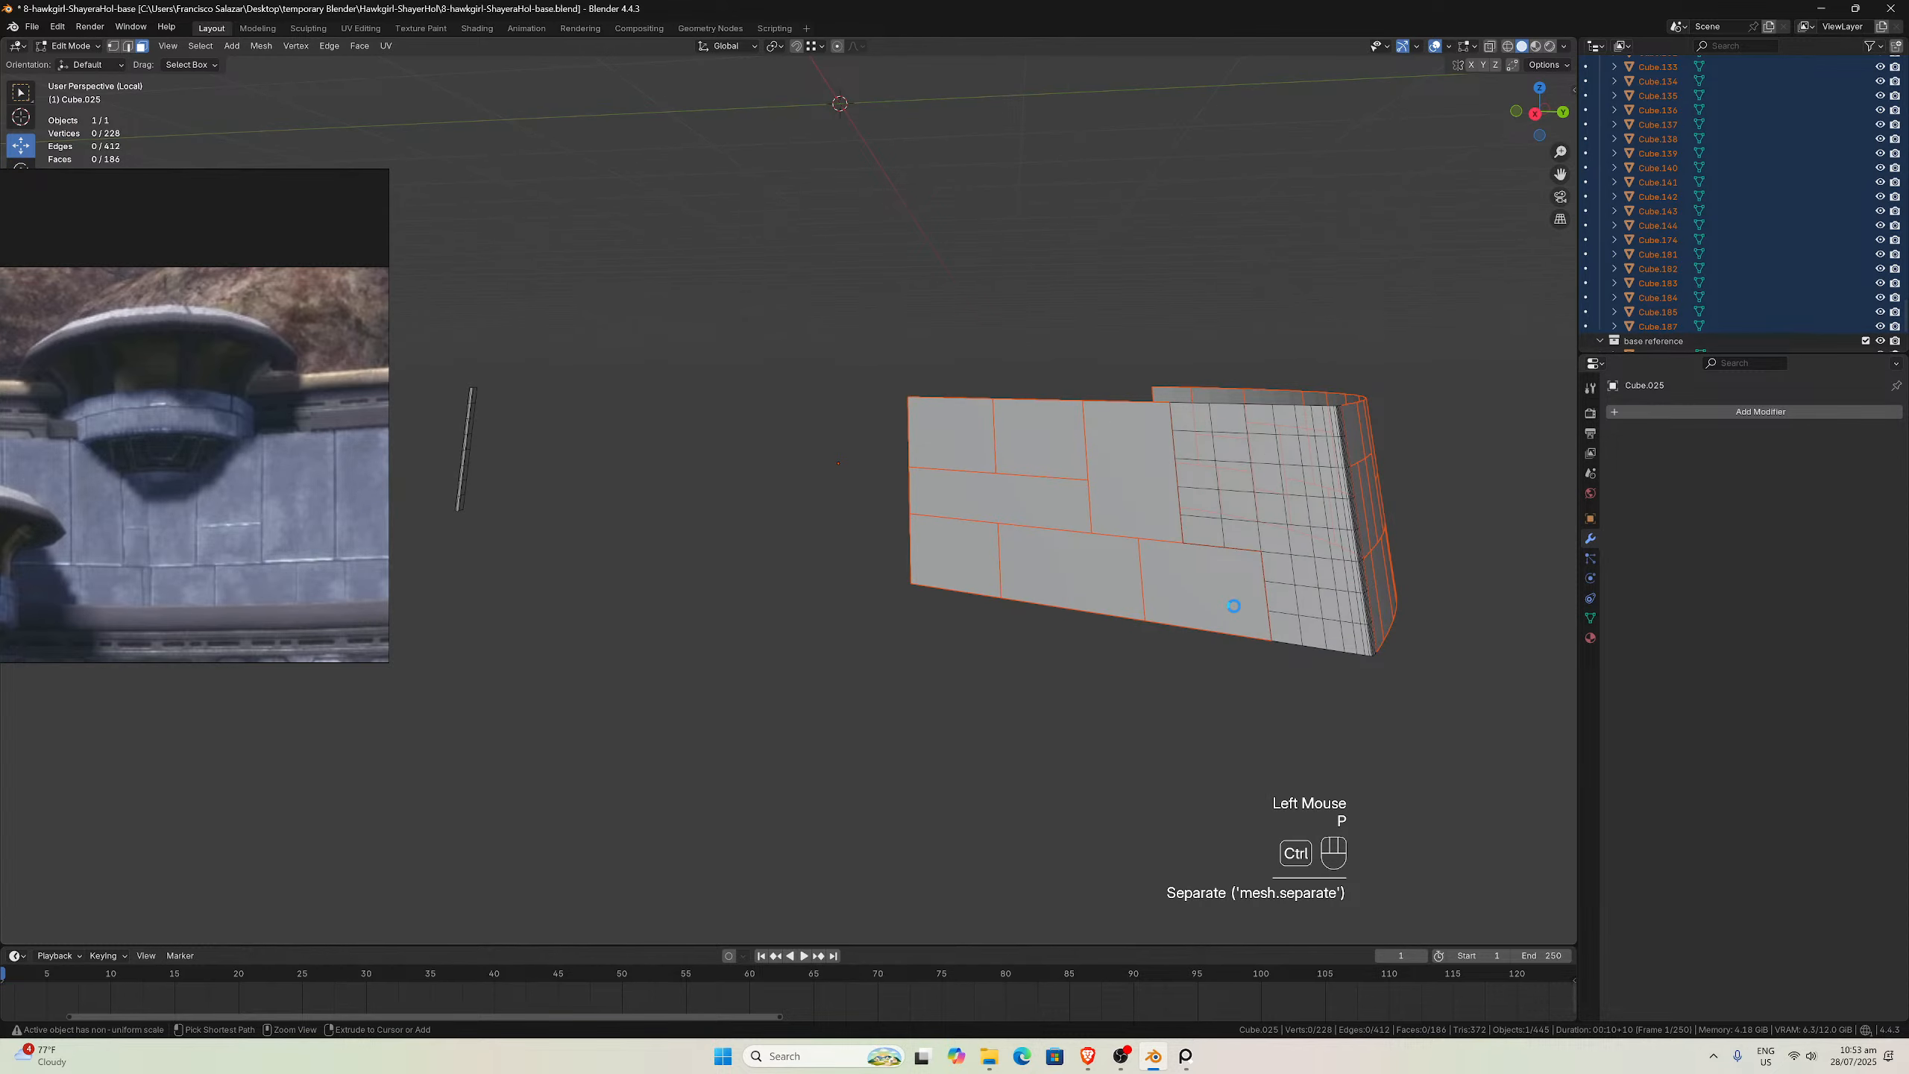
key(ctrl+s)
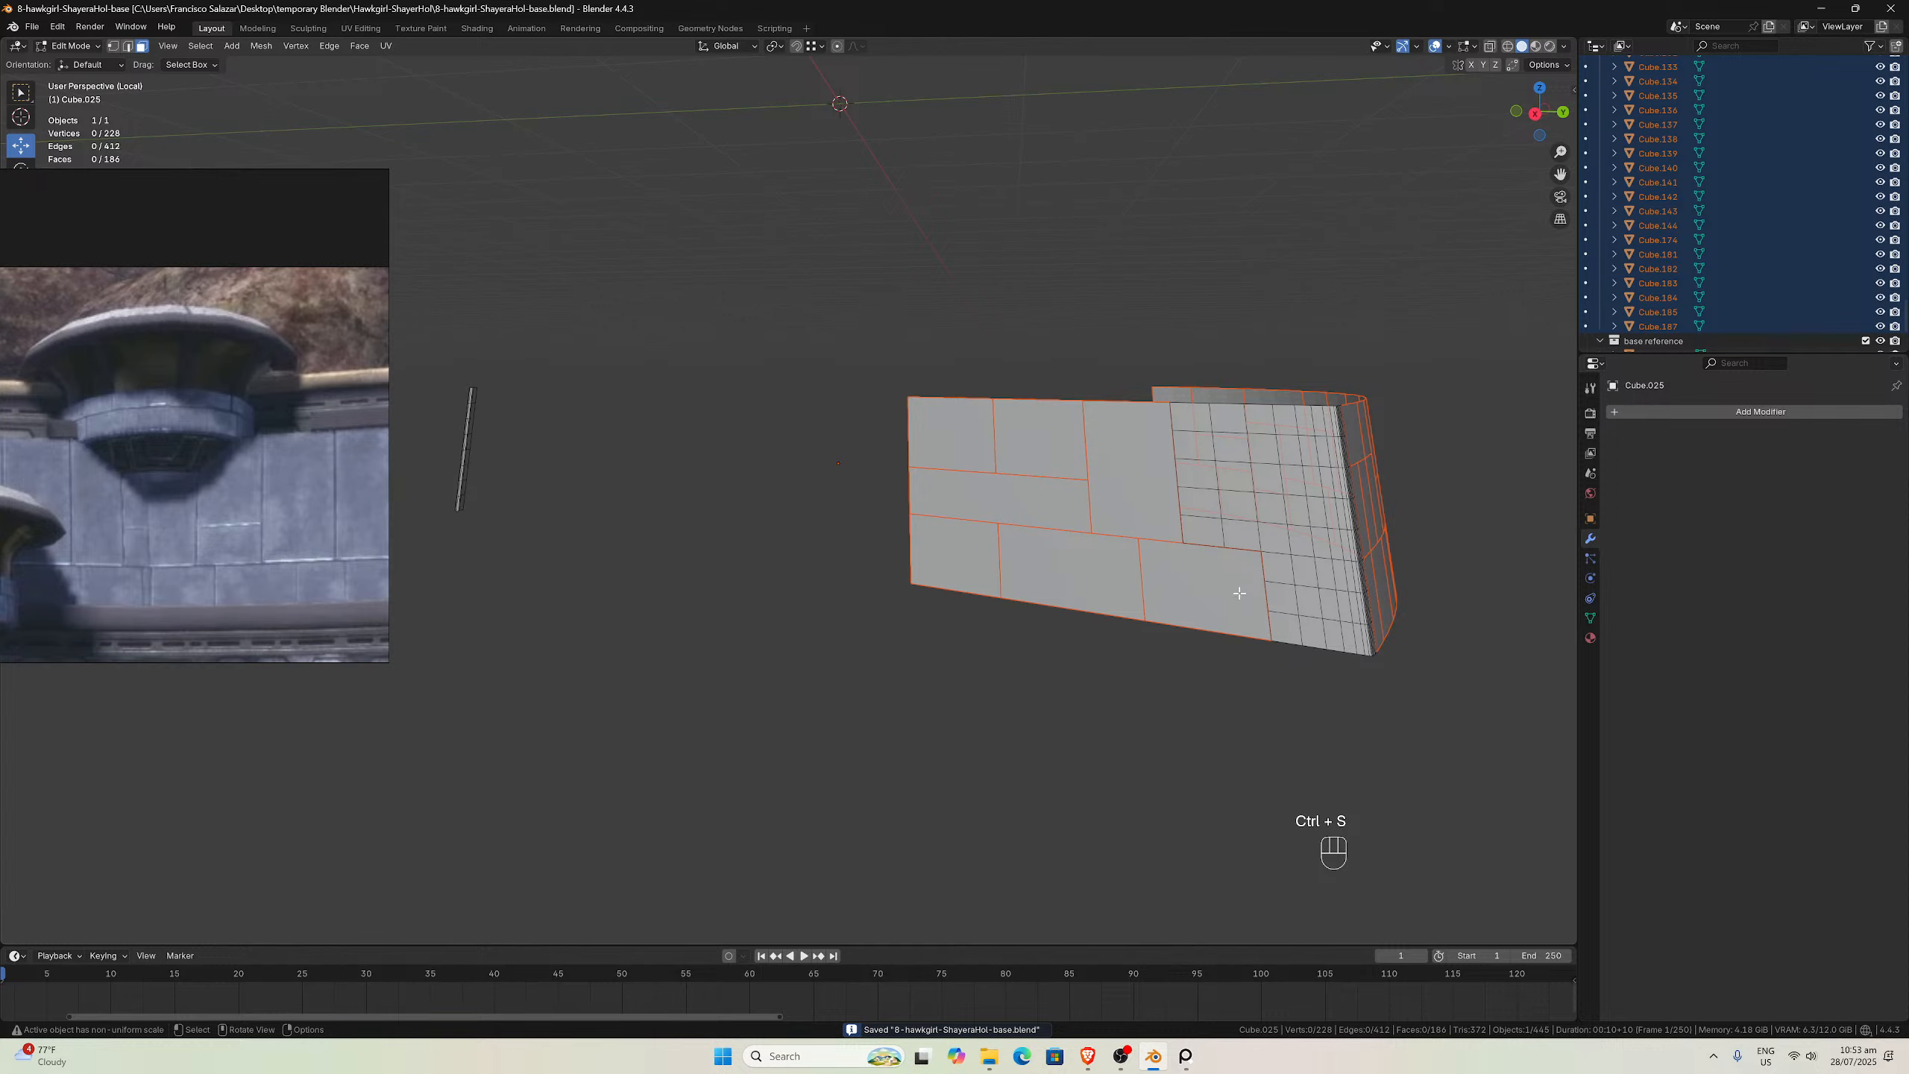
Separate the lower-edge block 2 faces wide and 3 high near the wall's bend, and the 3 by 3 block above it
middle_drag(1240, 594, 1220, 514)
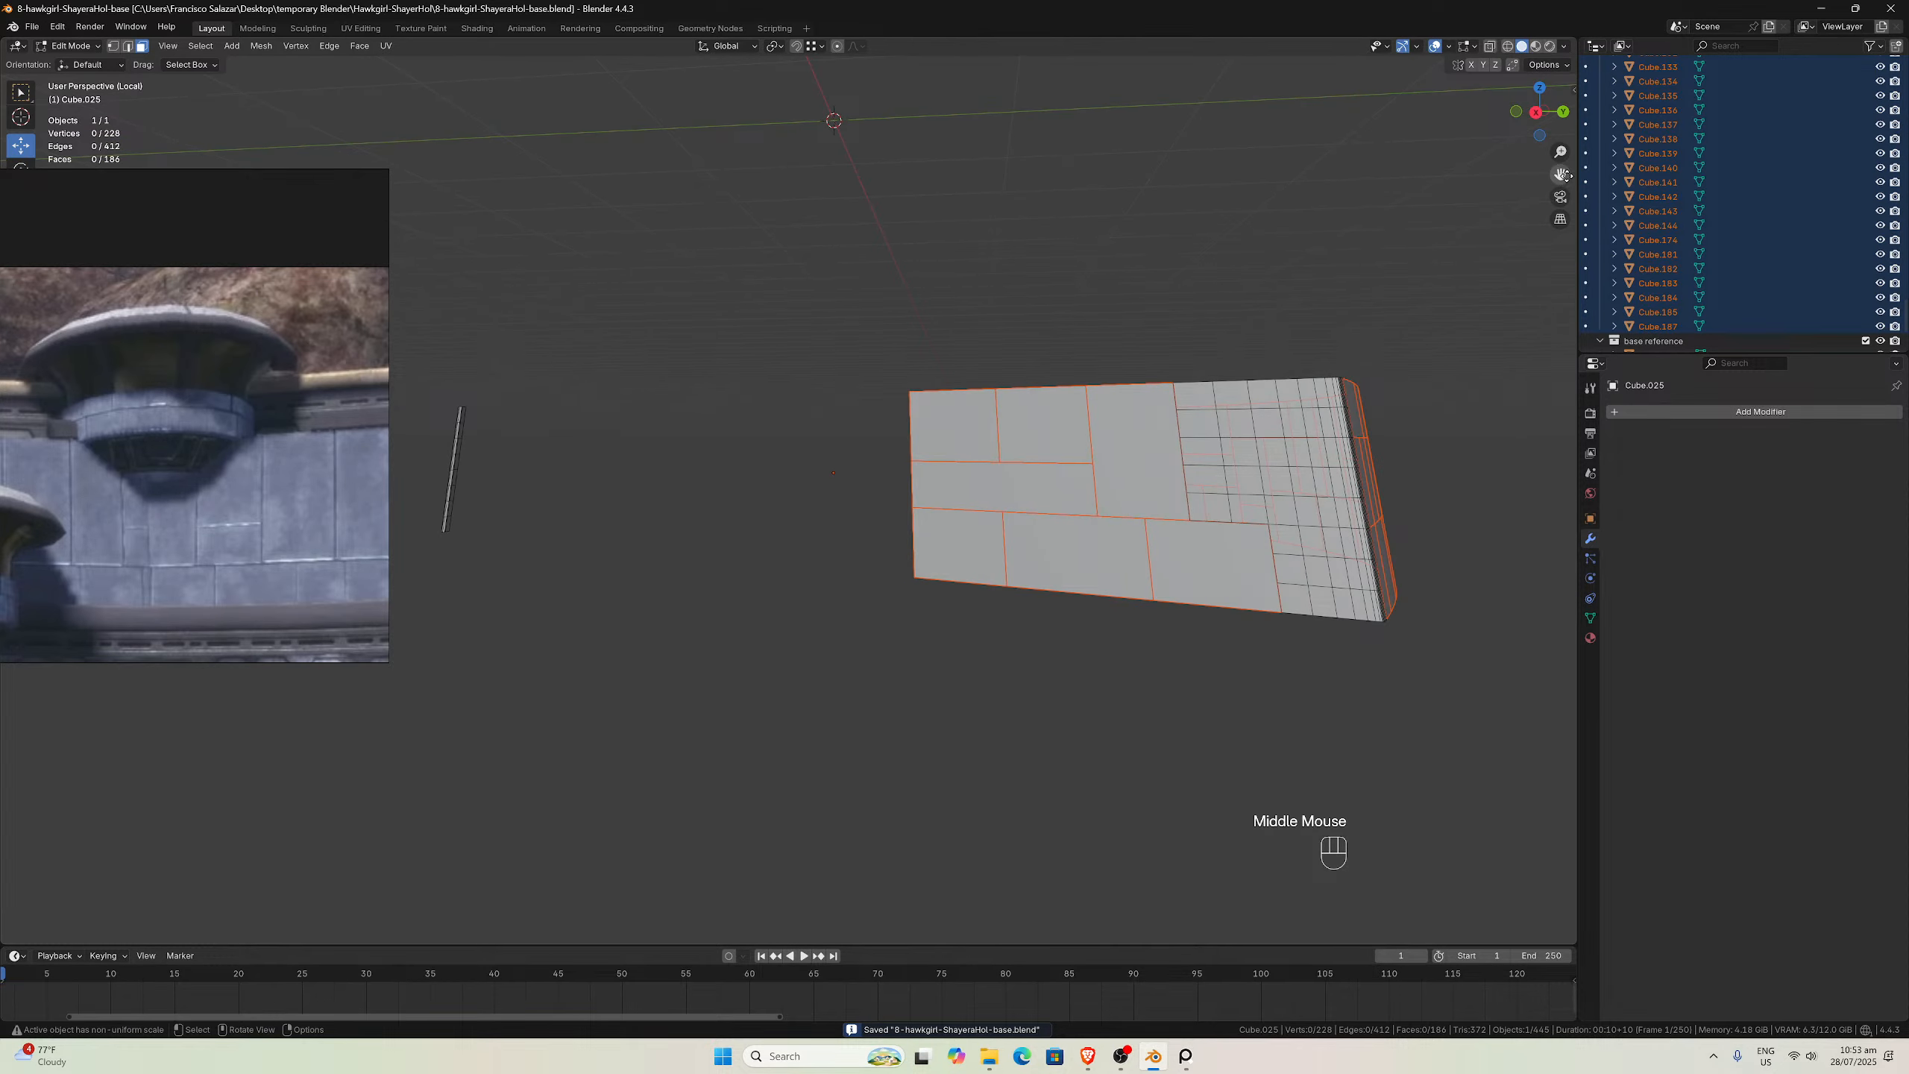
drag(1562, 175, 1248, 396)
middle_drag(1248, 396, 1248, 391)
scroll(1247, 383, up, 2)
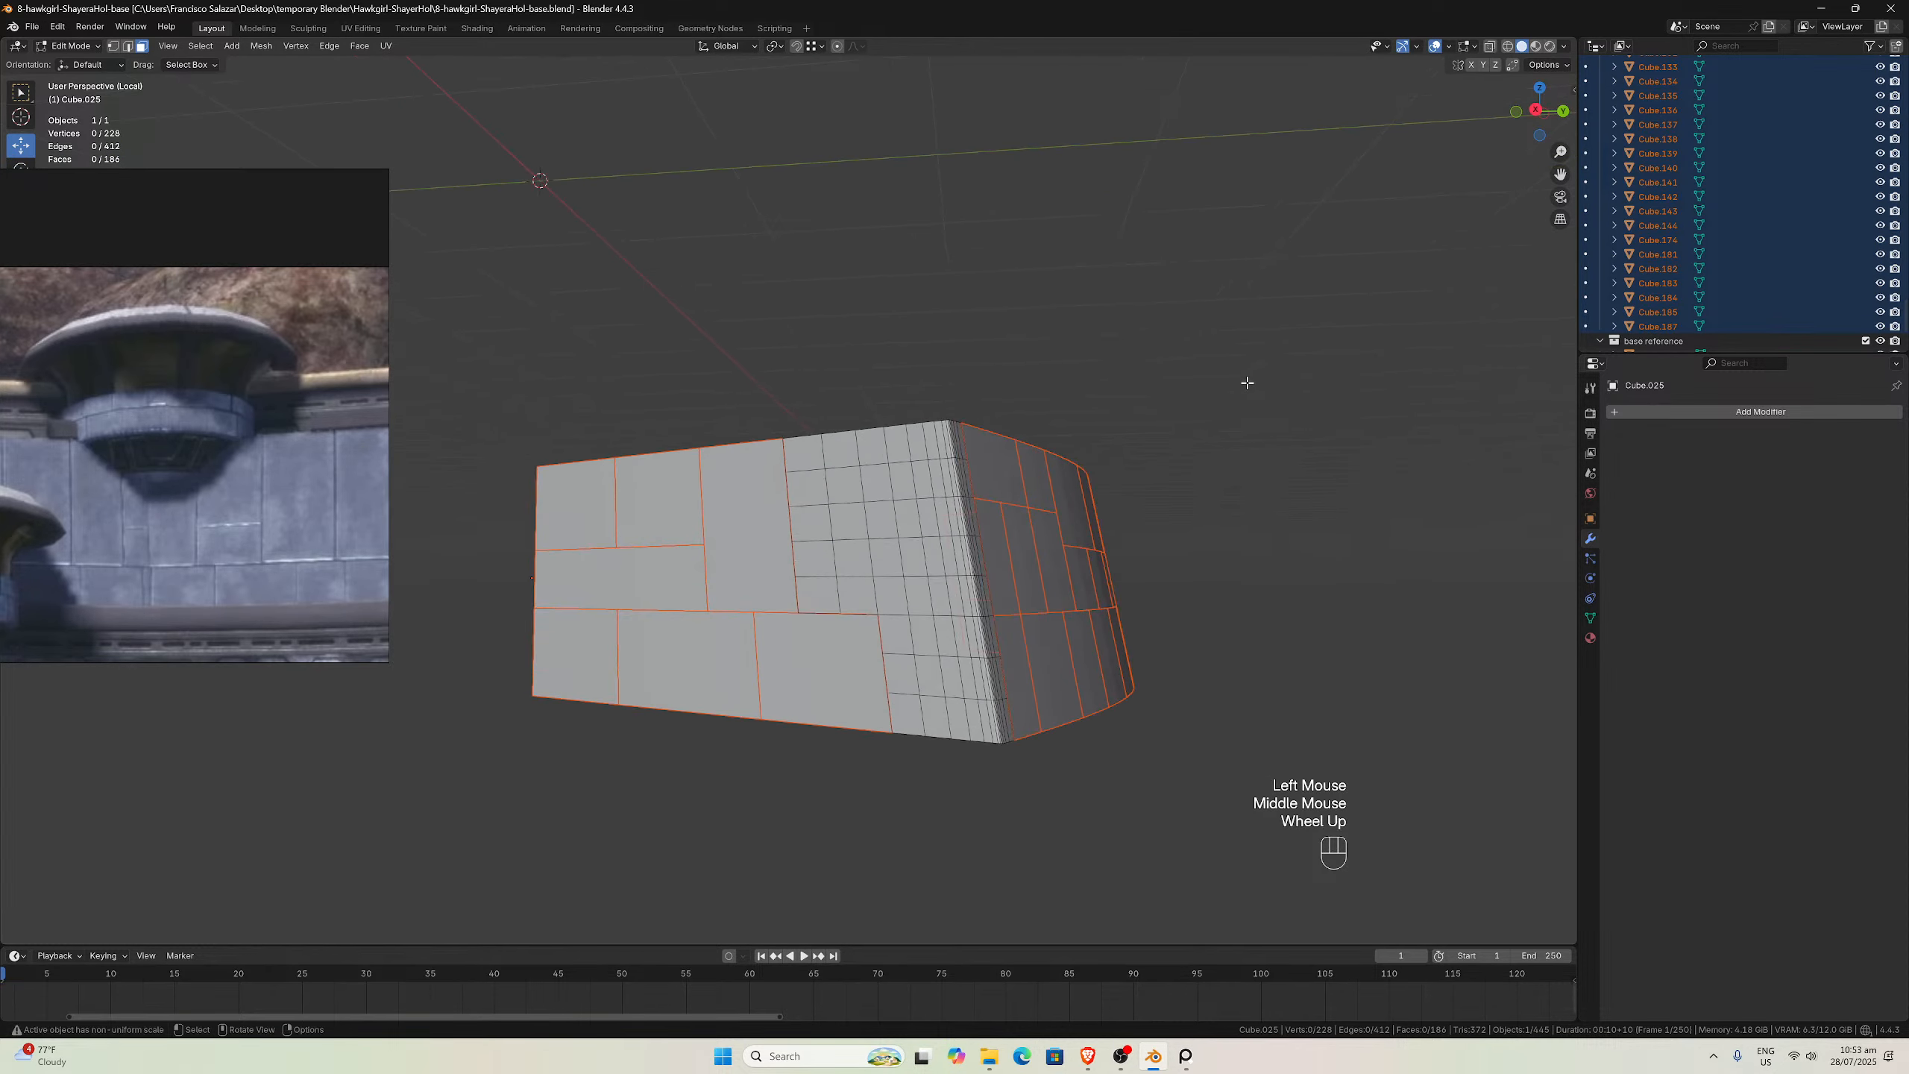
drag(898, 680, 949, 714)
key(p)
click(949, 714)
middle_drag(948, 714, 964, 628)
drag(960, 604, 1019, 691)
key(p)
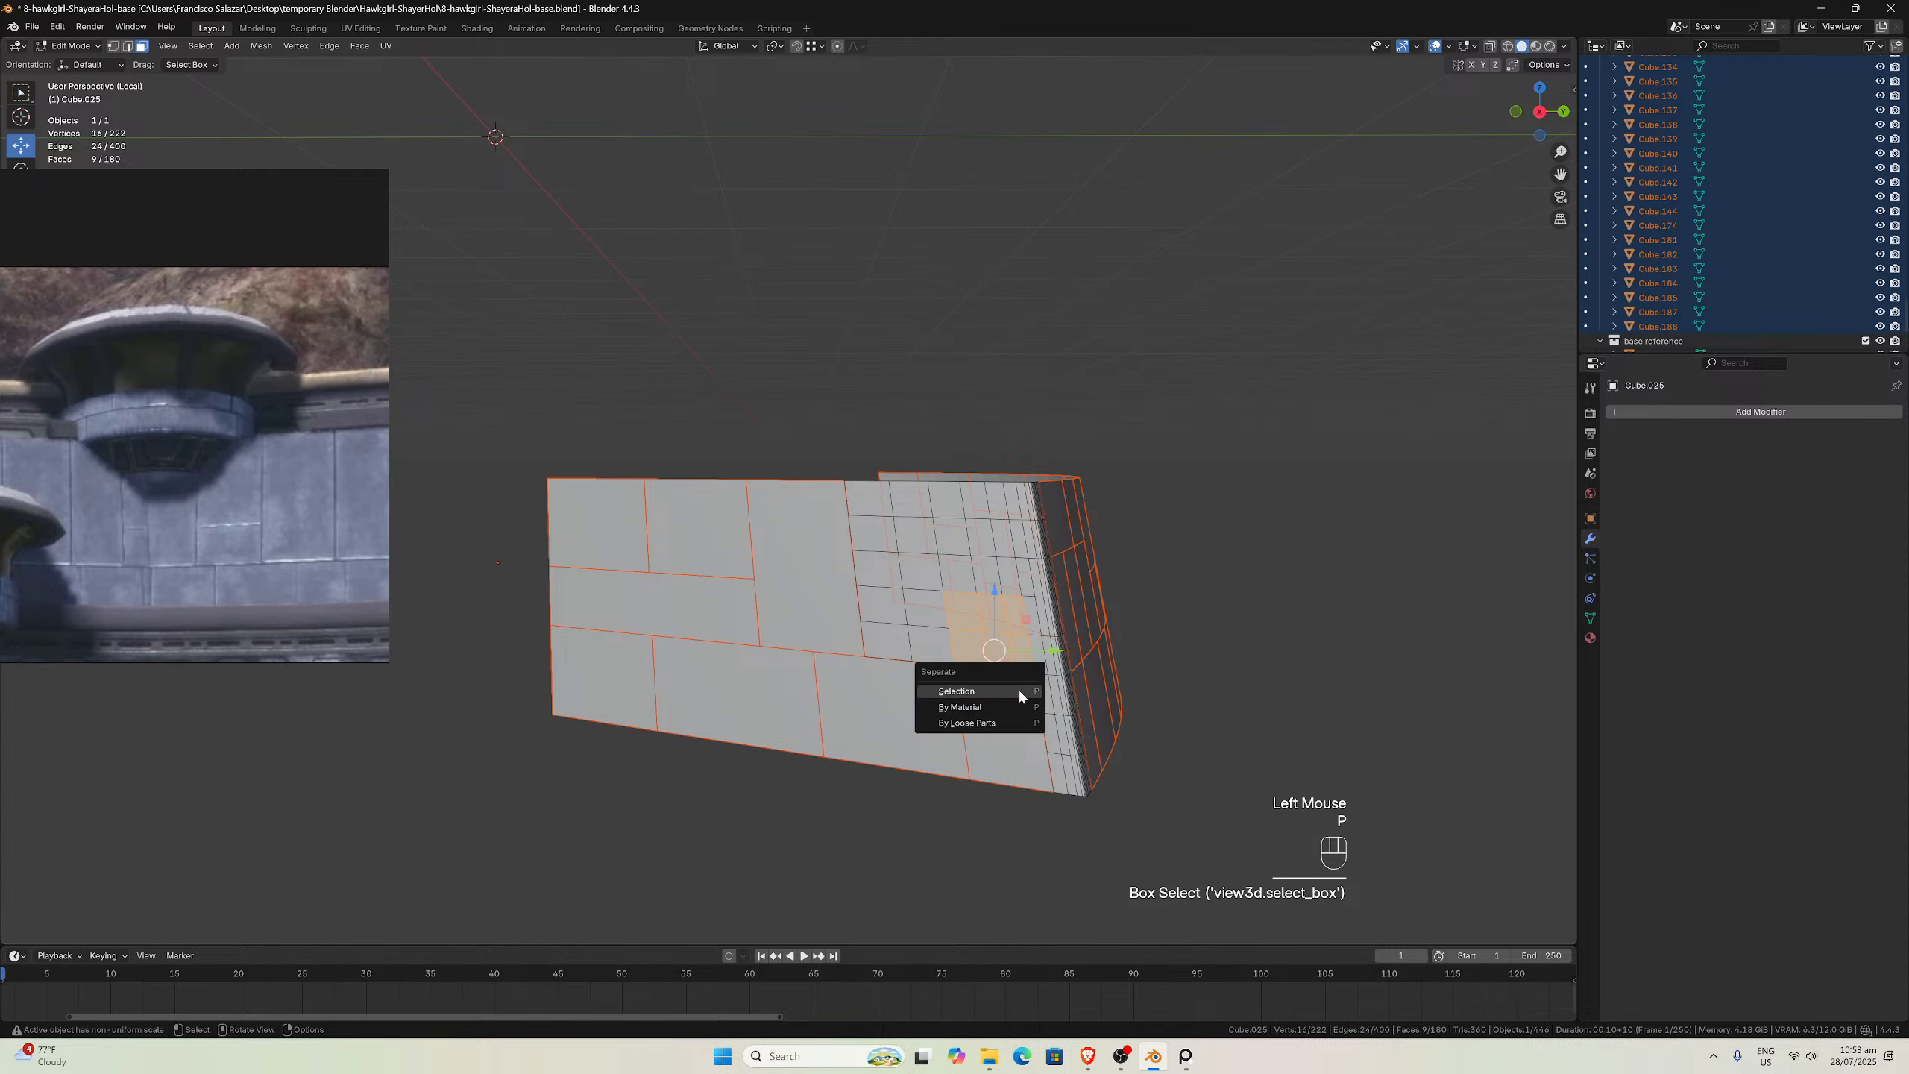
click(1018, 691)
Separate the block 2 faces wide and 3 high between the tall block and the 3 by 3 block
middle_drag(1018, 691, 1007, 619)
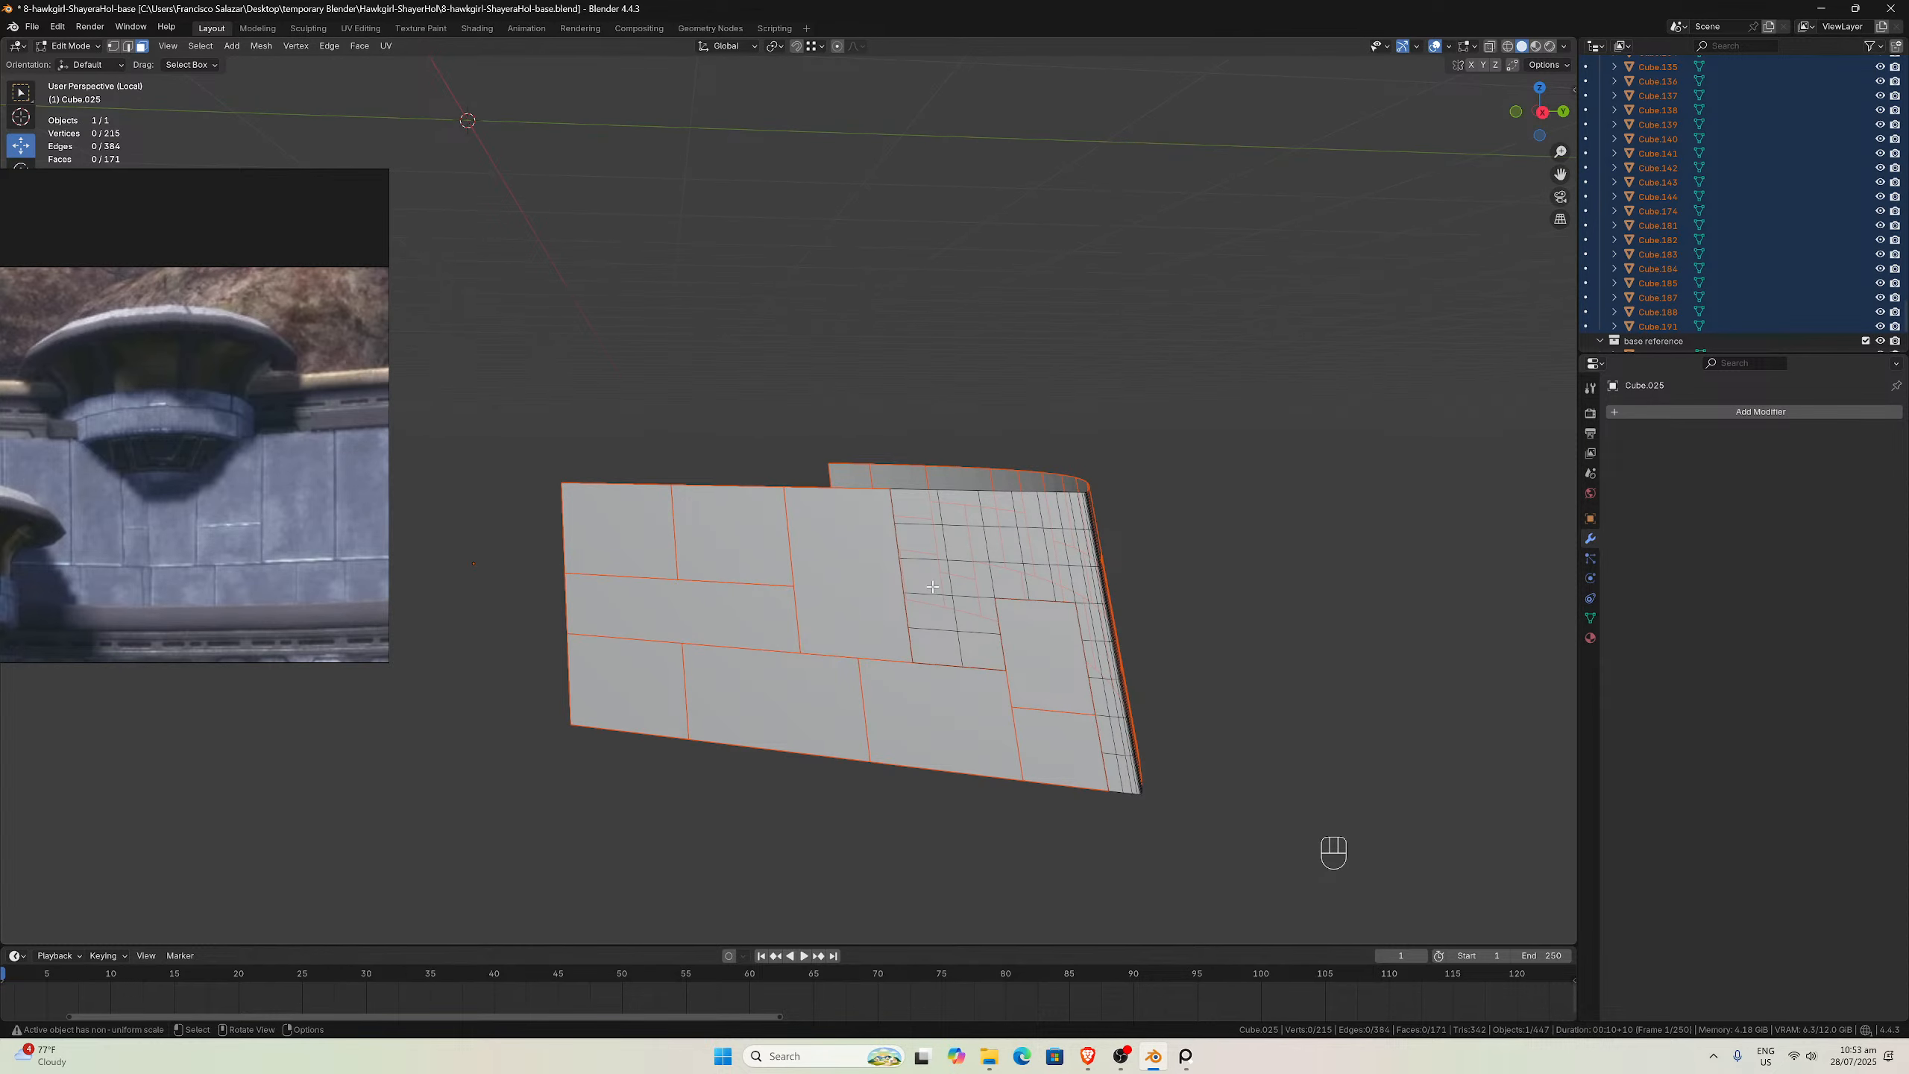
drag(932, 587, 971, 647)
key(p)
click(971, 647)
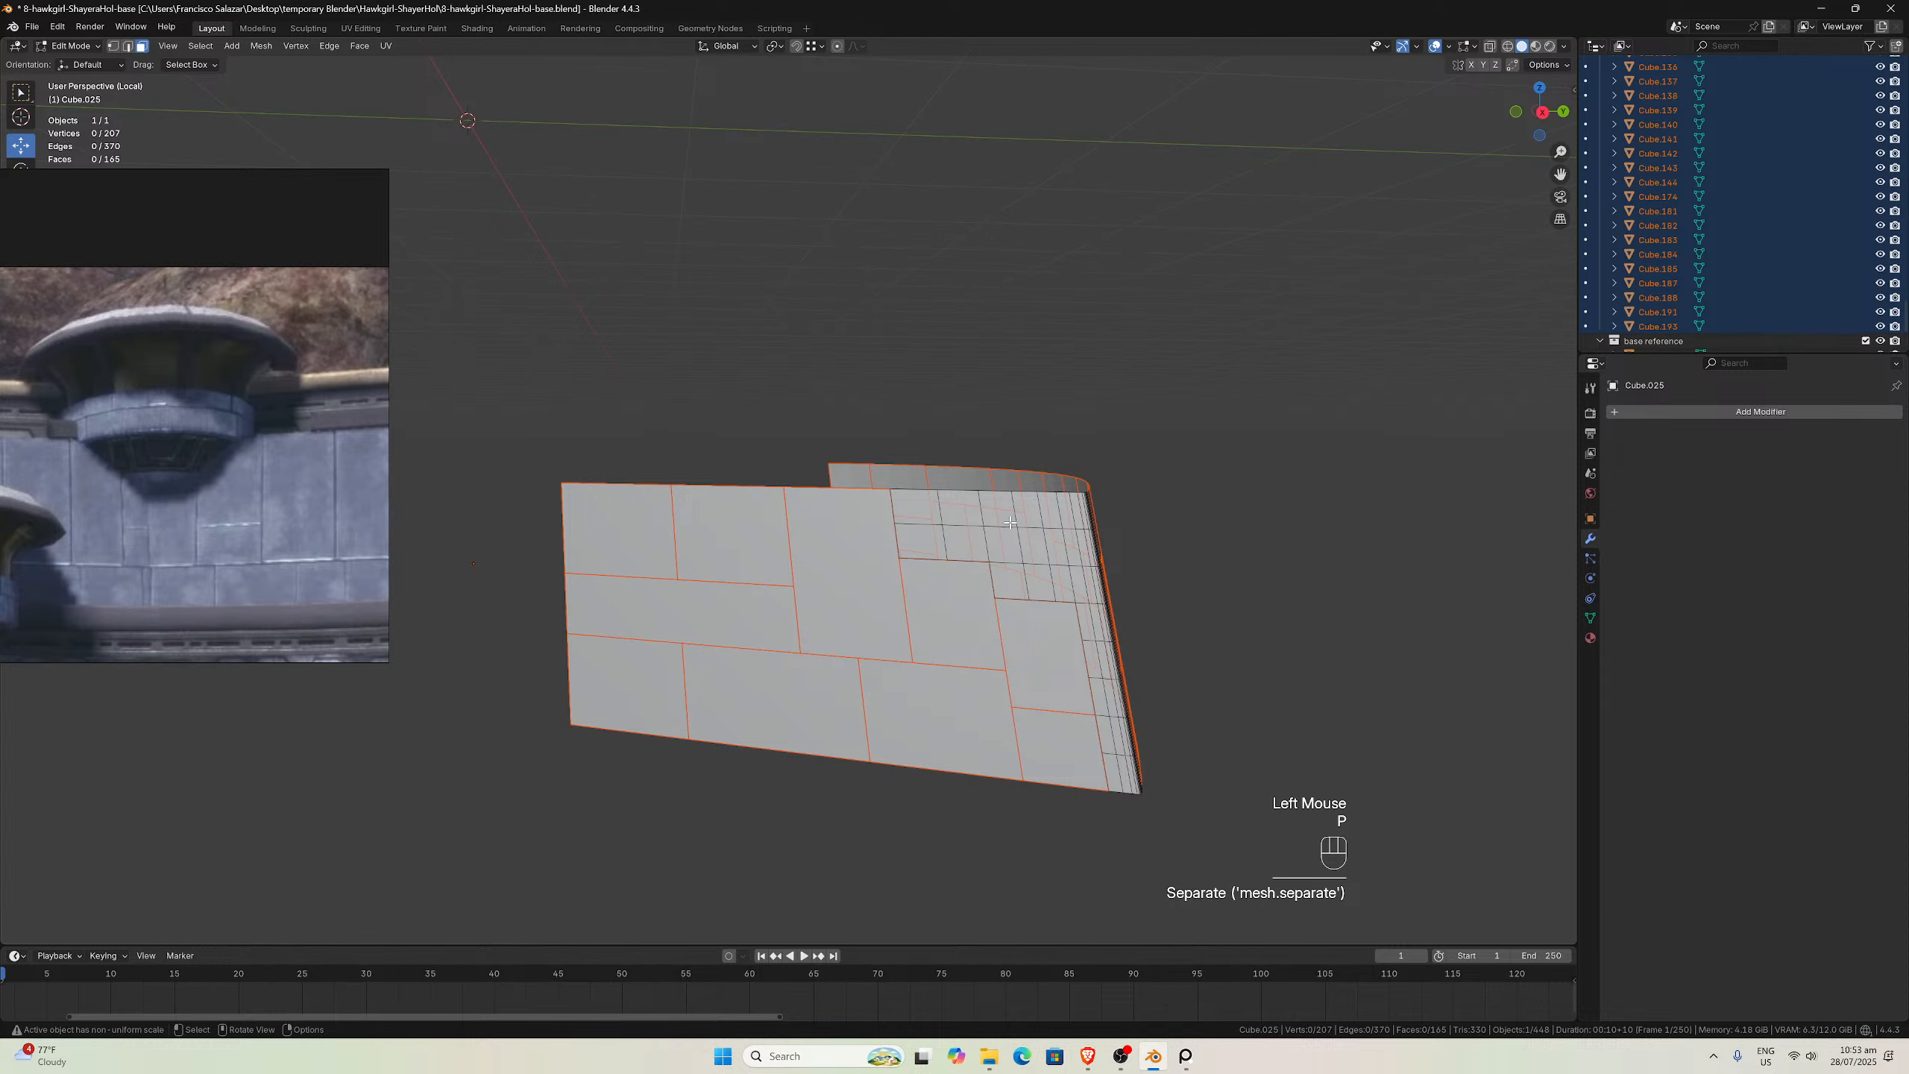
Separate the two remaining upper-edge blocks near the bend: one 3 by 3 faces, the other 2 by 2
drag(1000, 516, 1055, 585)
key(p)
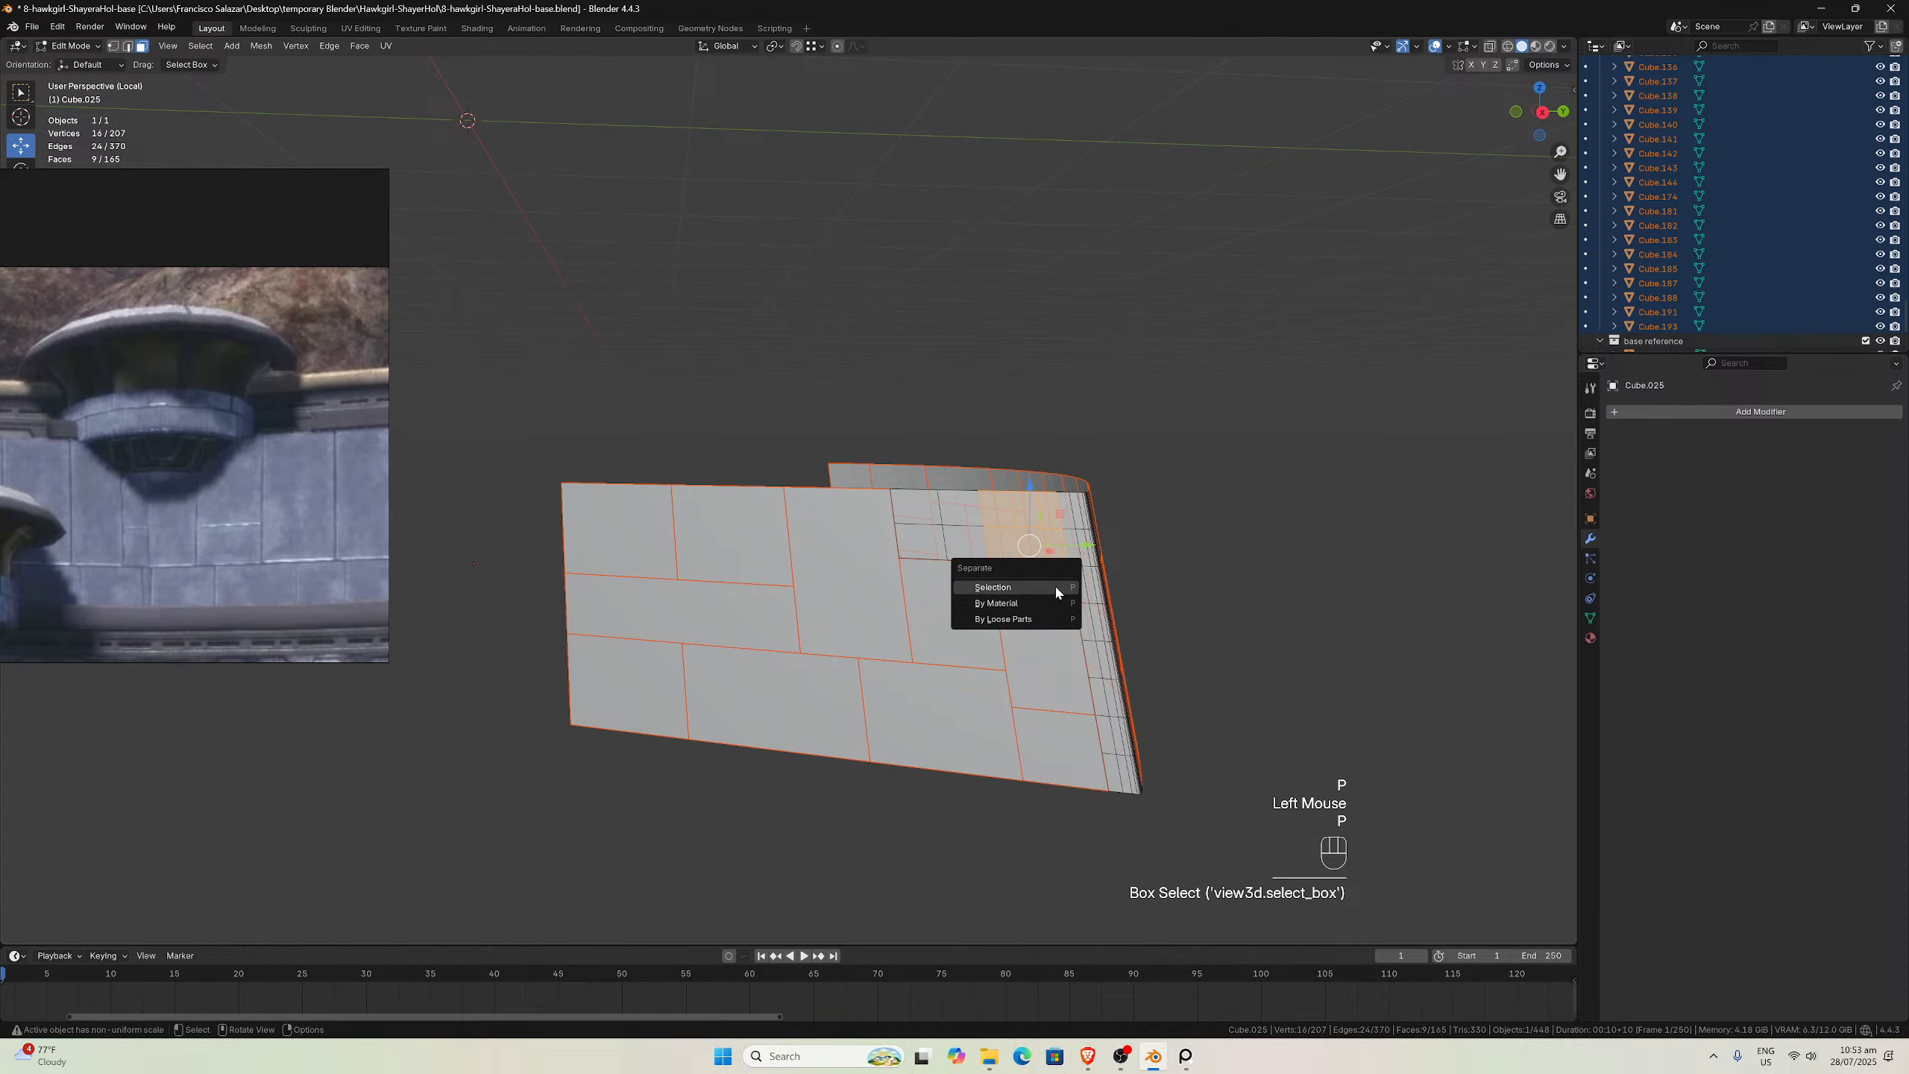
click(1054, 586)
drag(912, 515, 958, 543)
key(p)
click(958, 543)
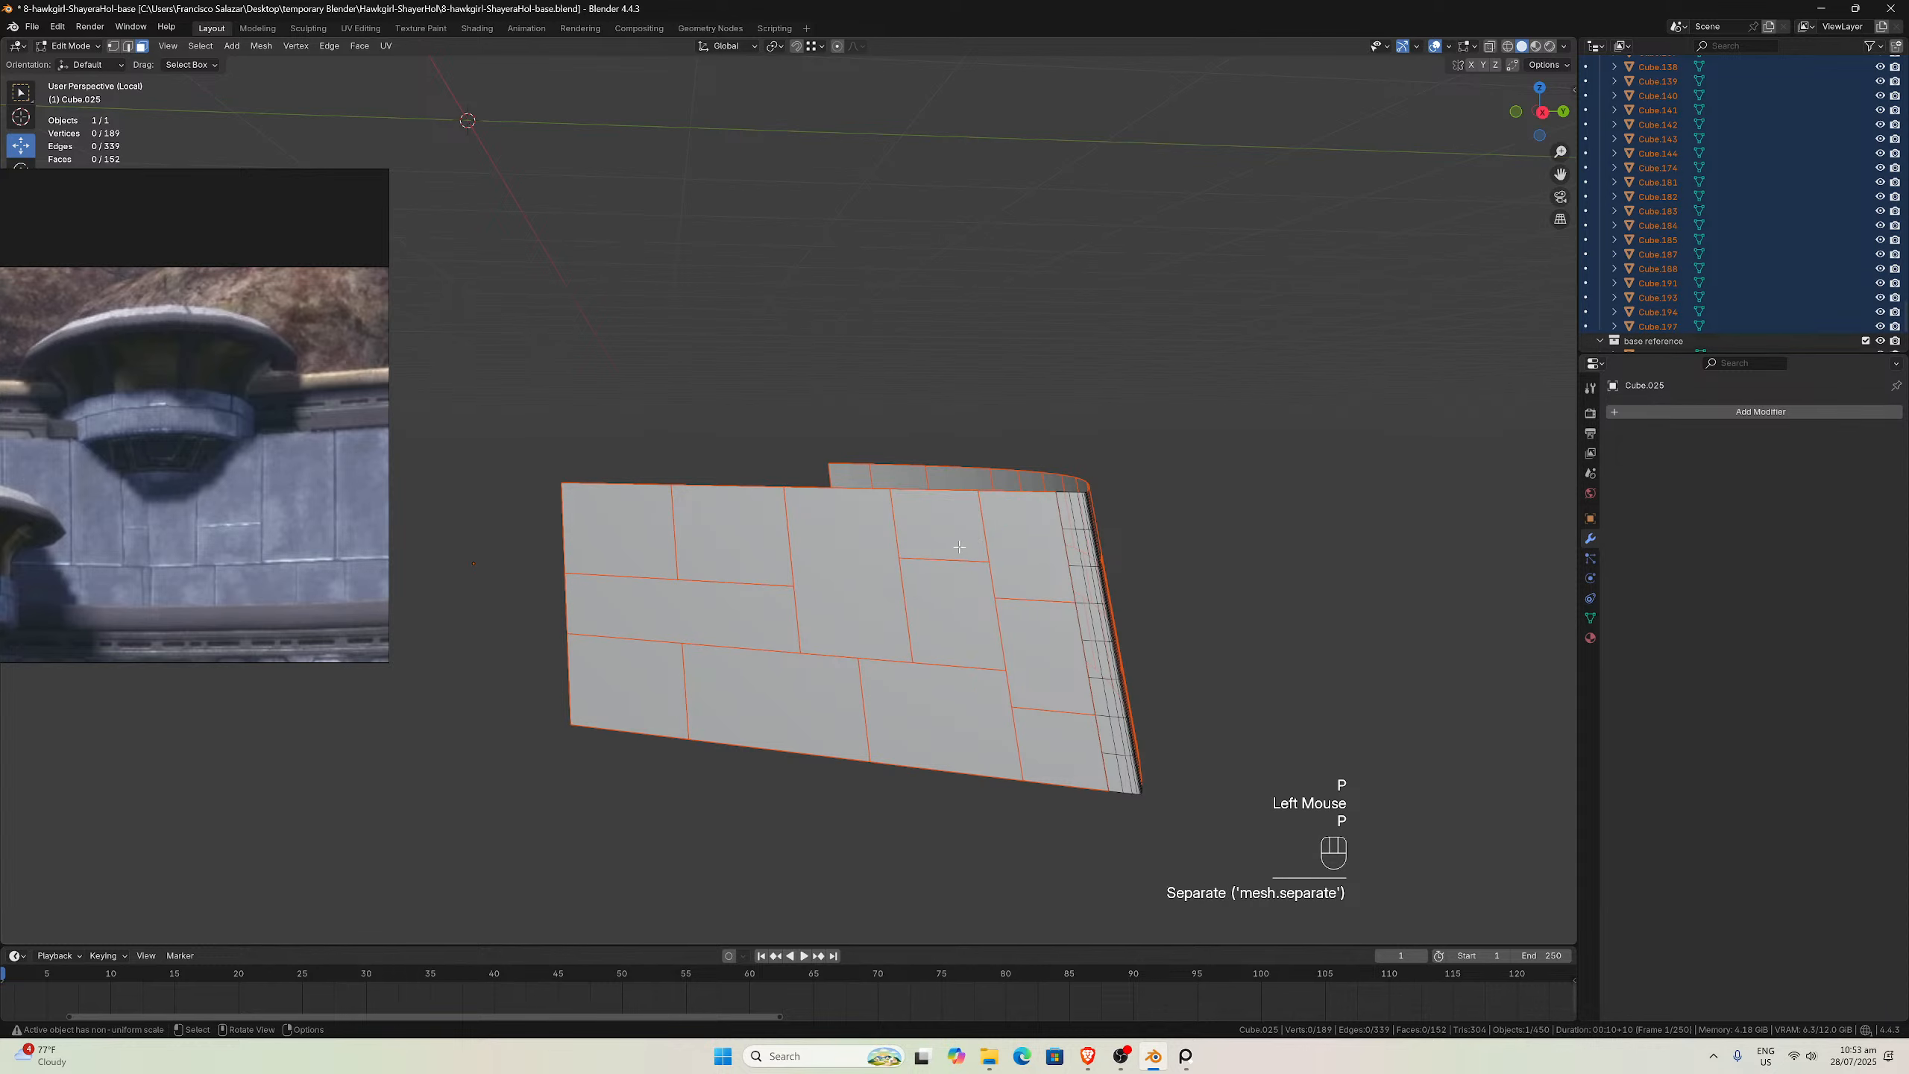
Leave the isolated view and return the wall to Object Mode with the whole statue shown and nothing selected
key(KP_Divide)
middle_drag(959, 553, 726, 678)
scroll(954, 639, down, 2)
click(941, 677)
key(Tab)
click(910, 680)
Examine the statue's base, a finished wall panel's modifiers and the list of scene objects
scroll(894, 677, down, 2)
scroll(808, 689, up, 2)
scroll(812, 685, down, 1)
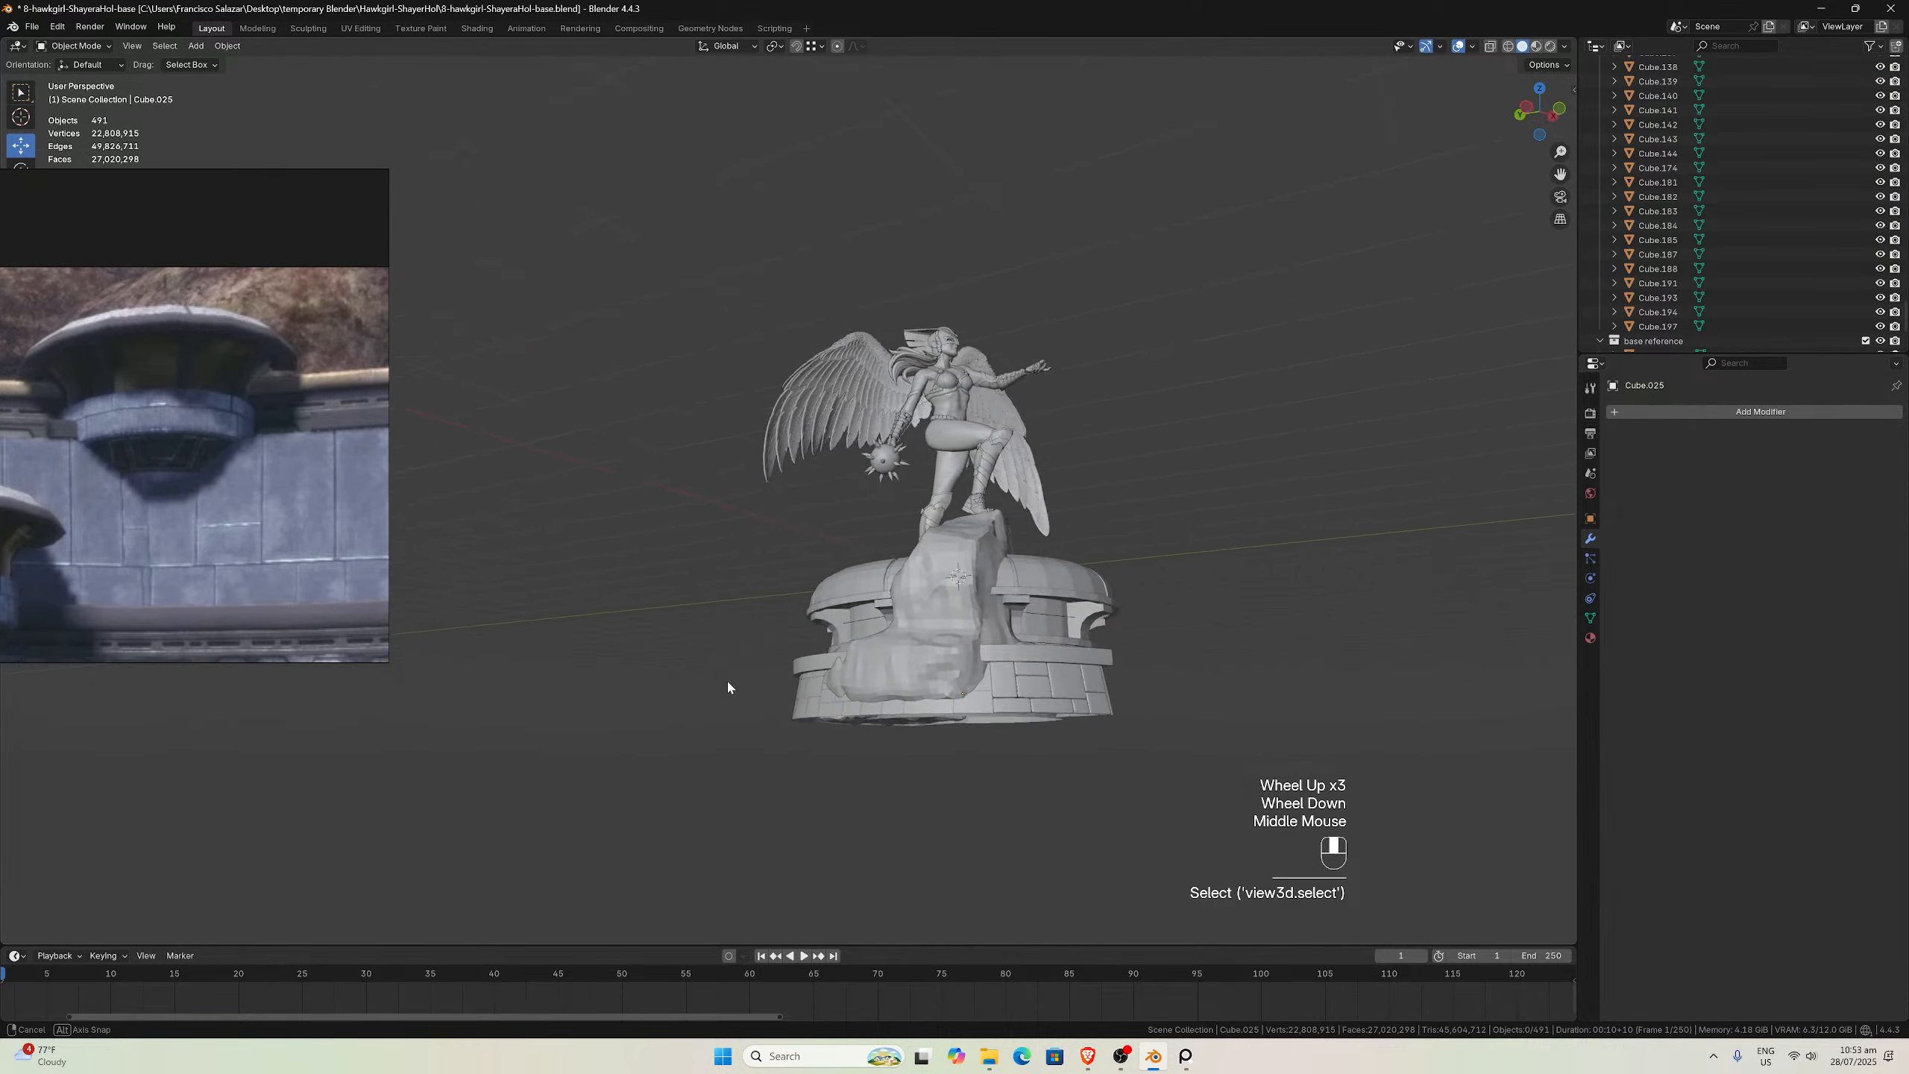
scroll(887, 679, up, 2)
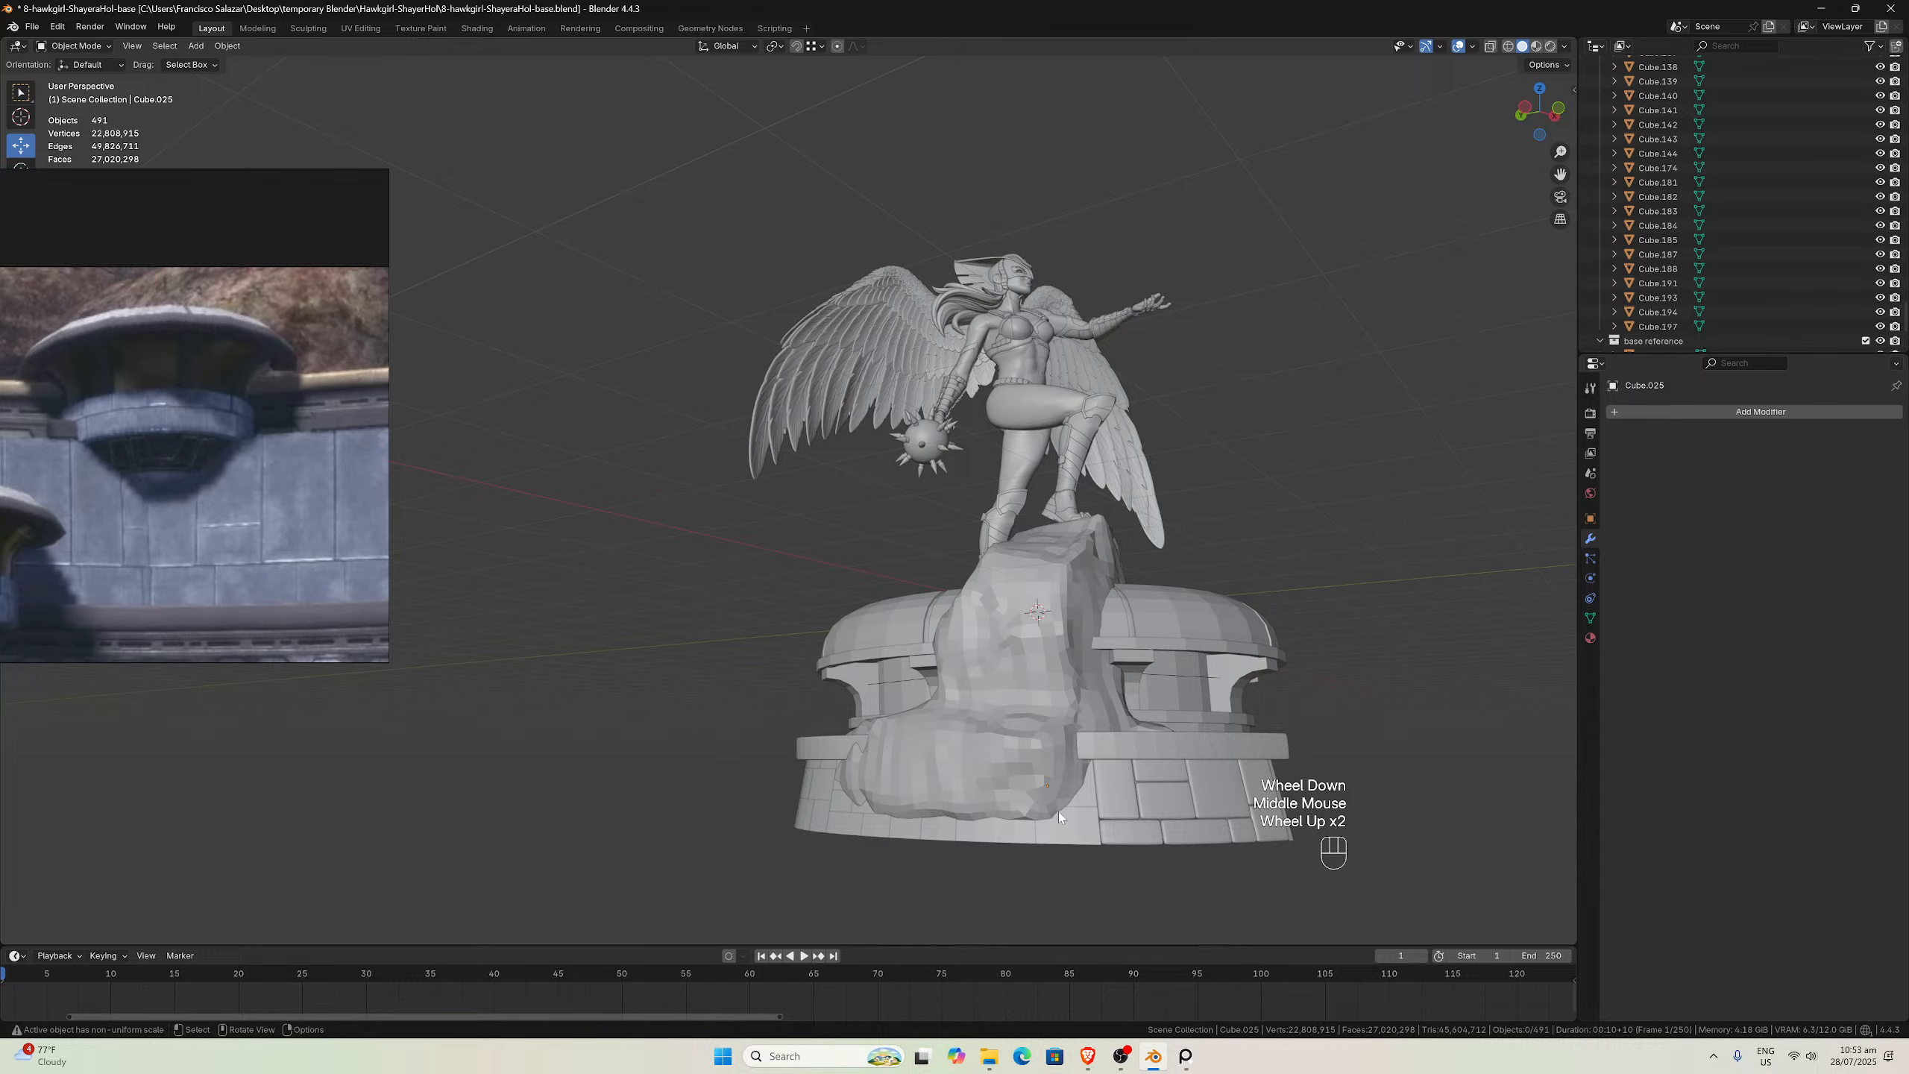
scroll(1241, 314, down, 3)
scroll(1241, 314, up, 5)
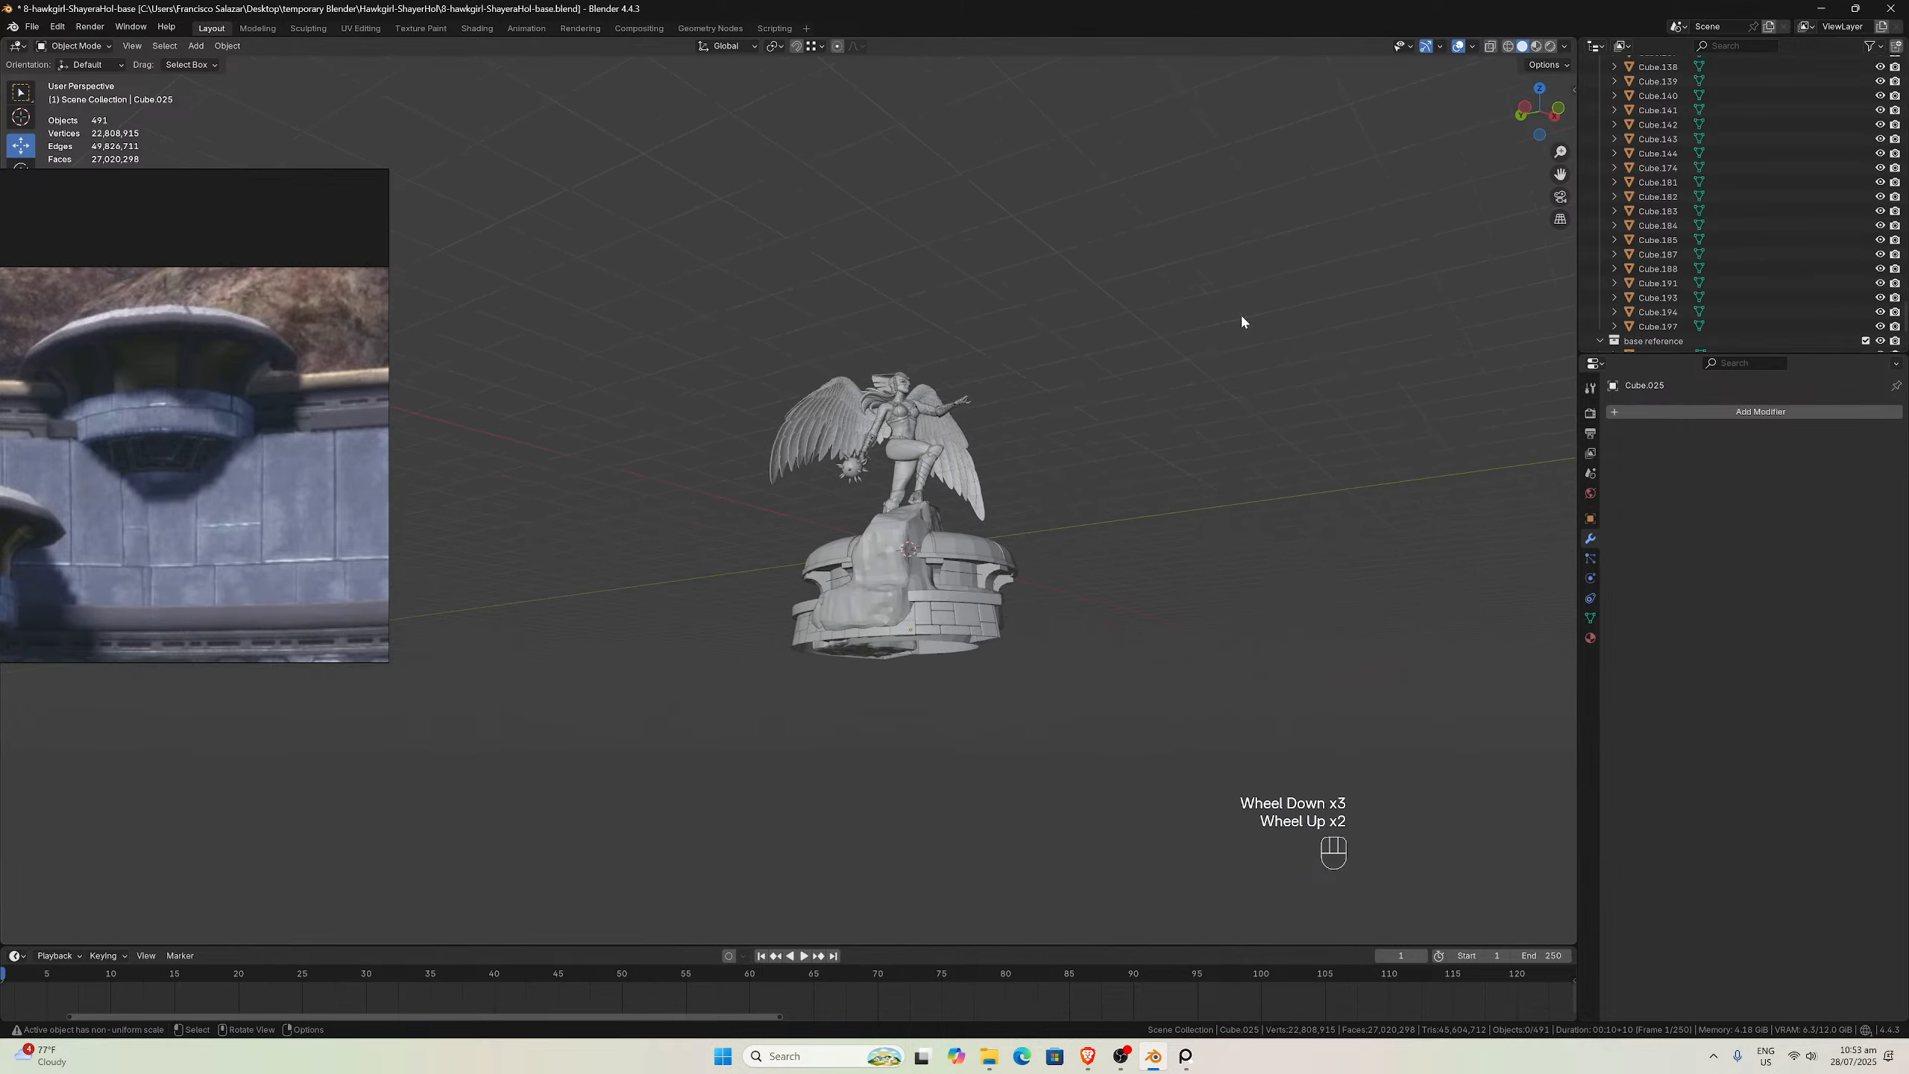
click(1223, 840)
scroll(1817, 267, down, 4)
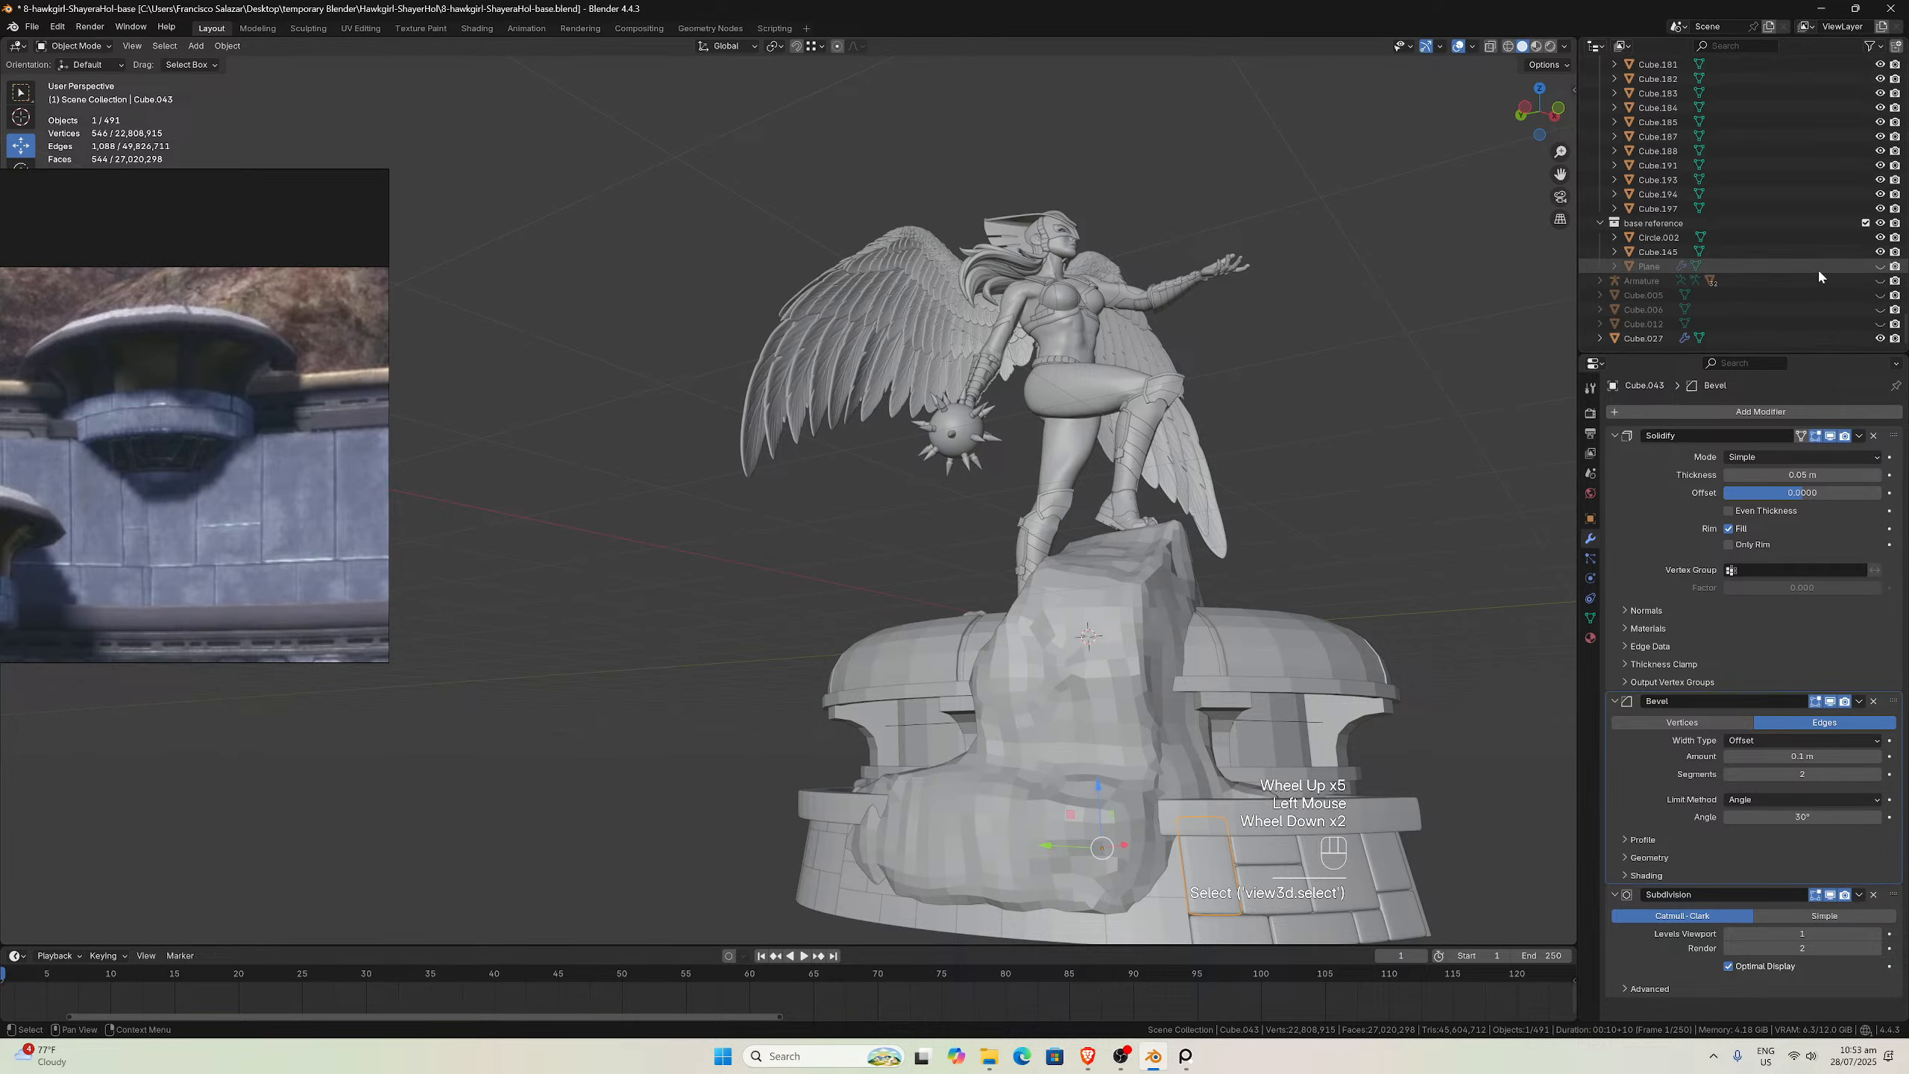
scroll(1772, 277, up, 11)
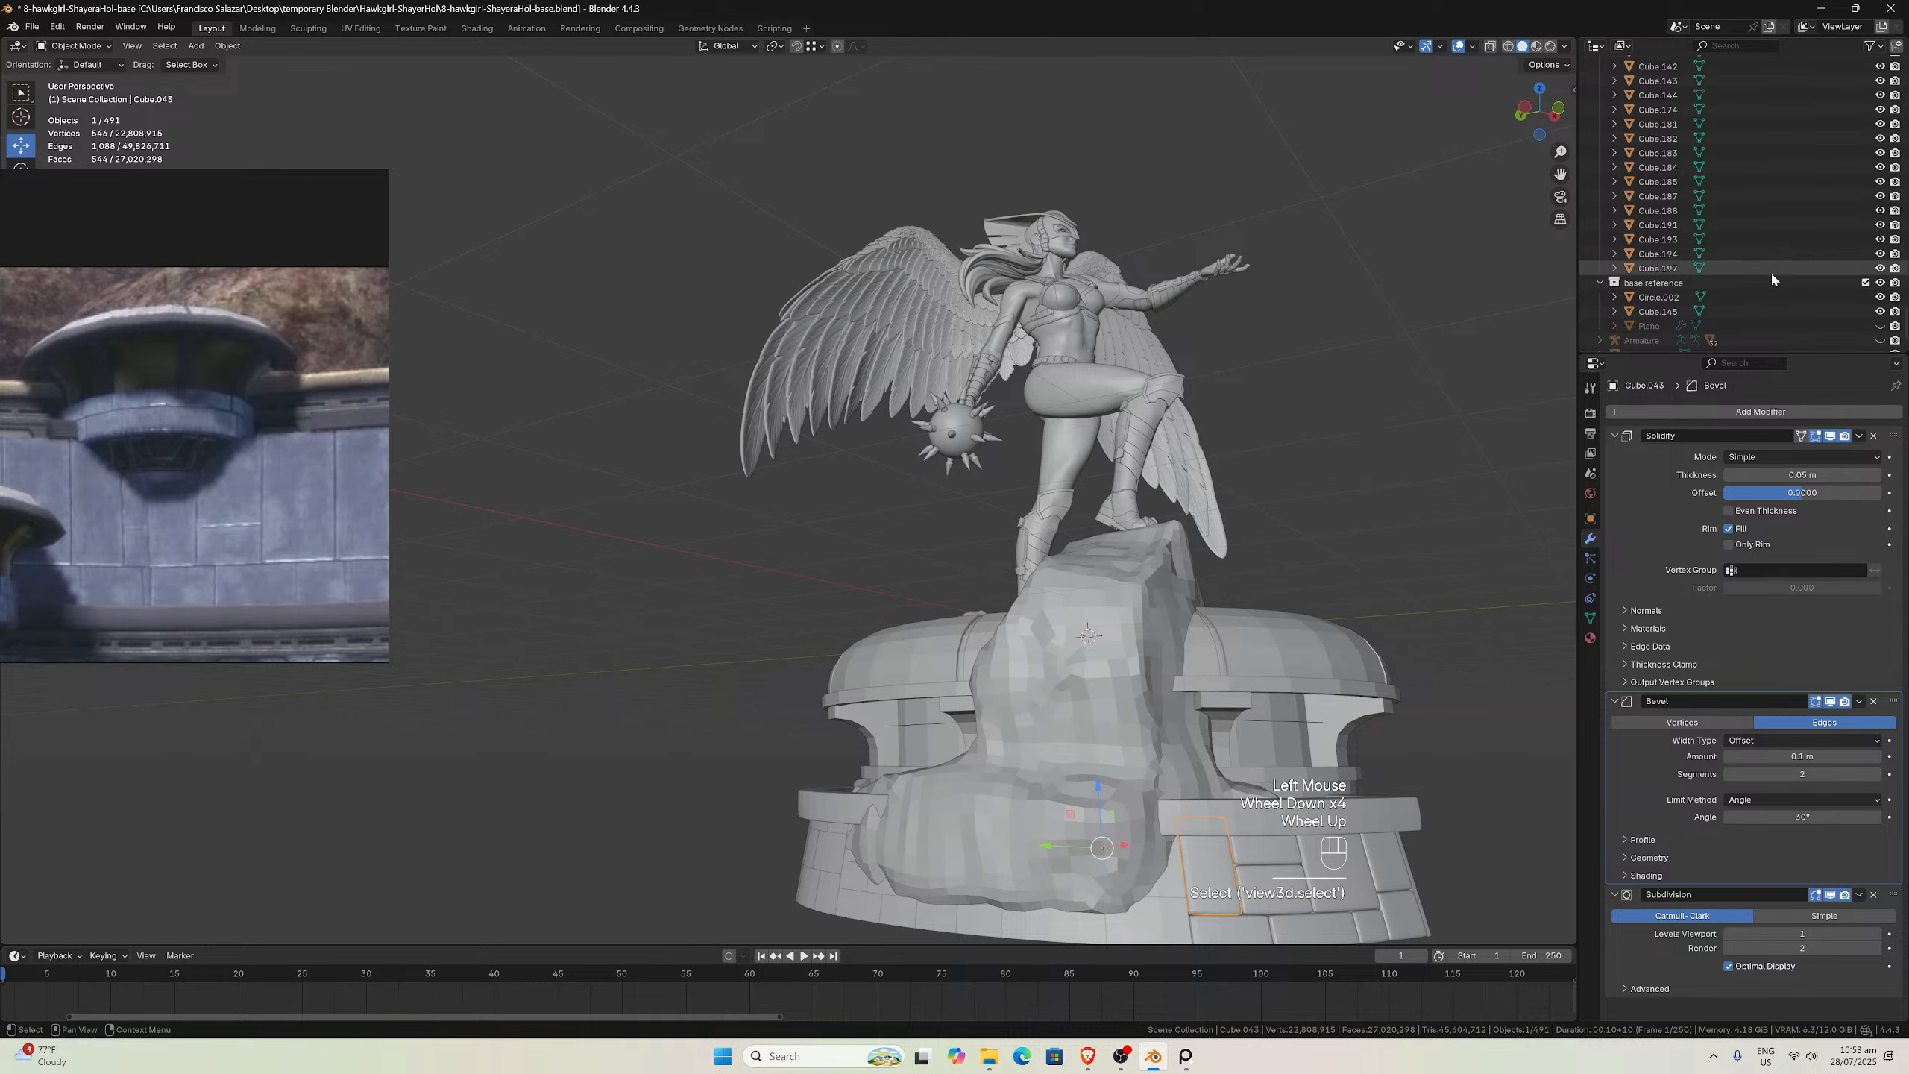
scroll(1772, 279, up, 8)
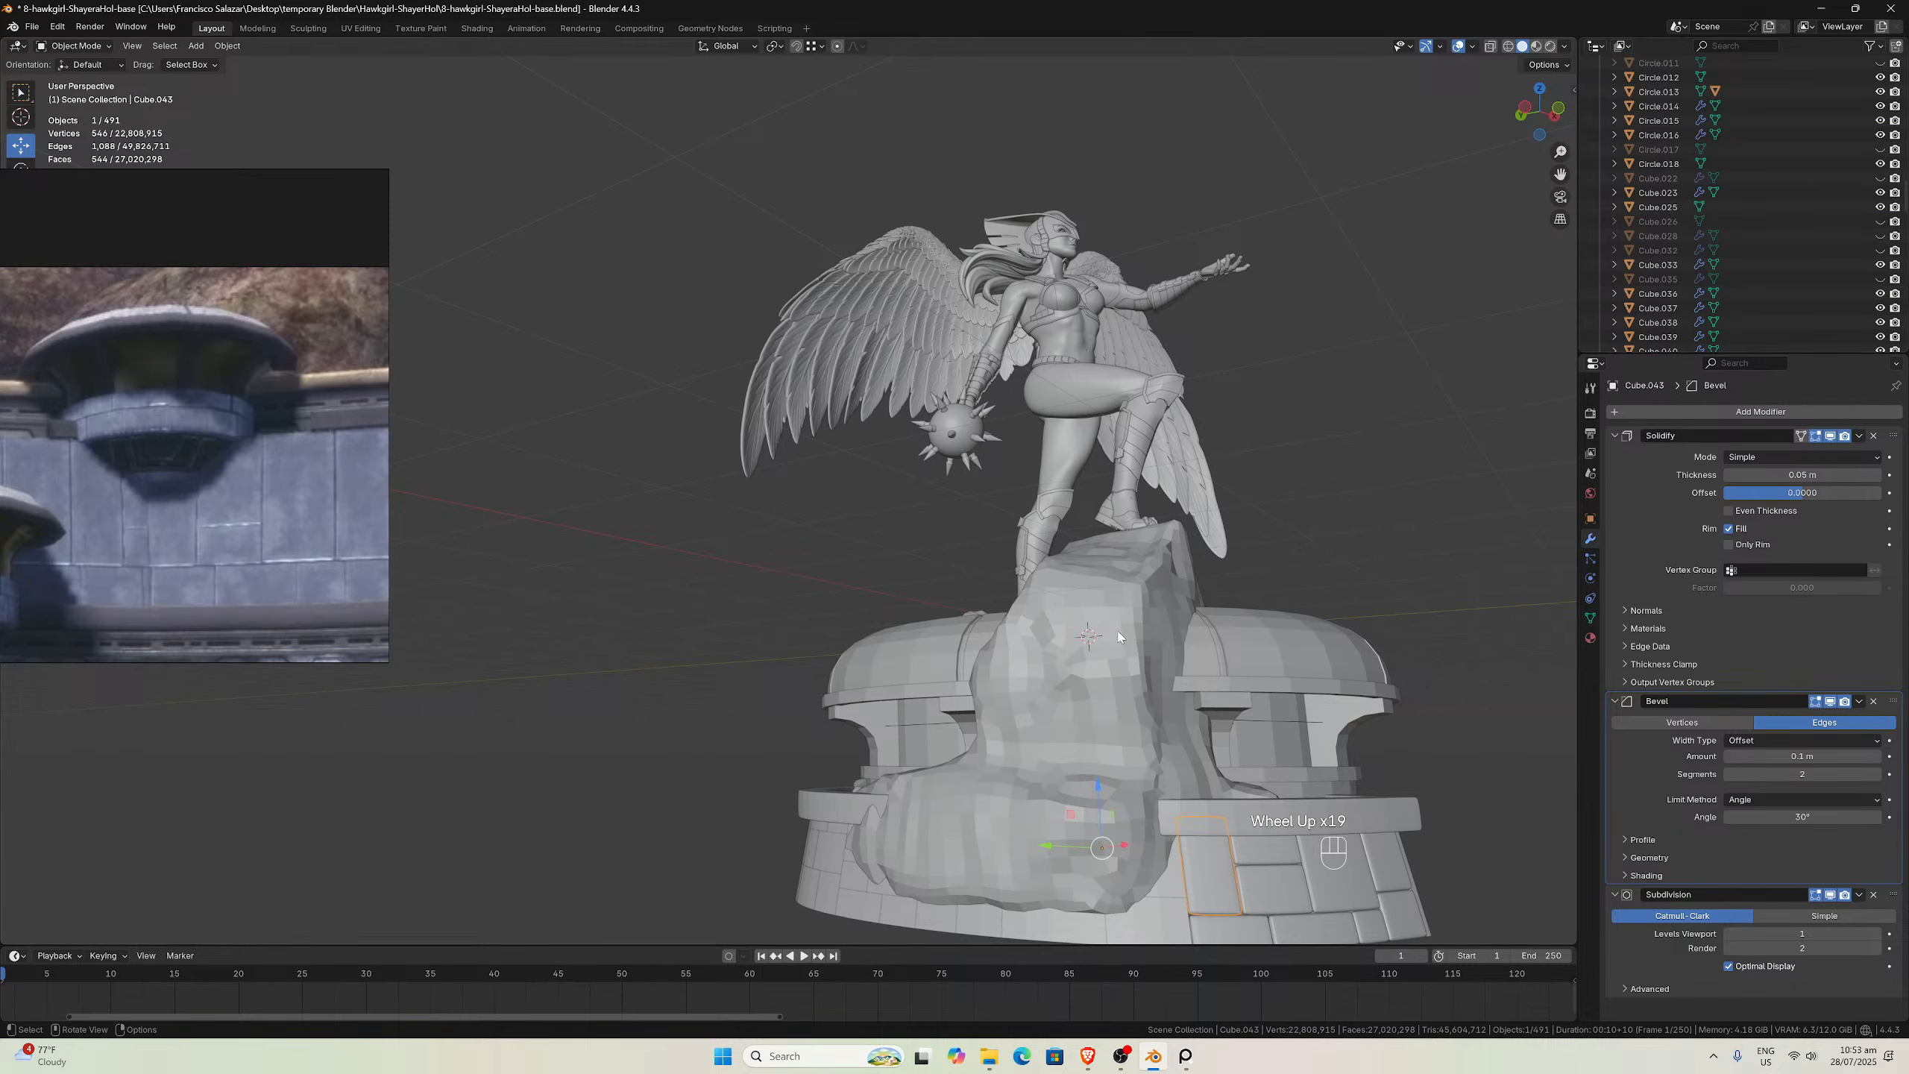
Rename the large front rock under the statue's feet as rock1
scroll(1110, 634, down, 2)
middle_drag(1080, 637, 1053, 583)
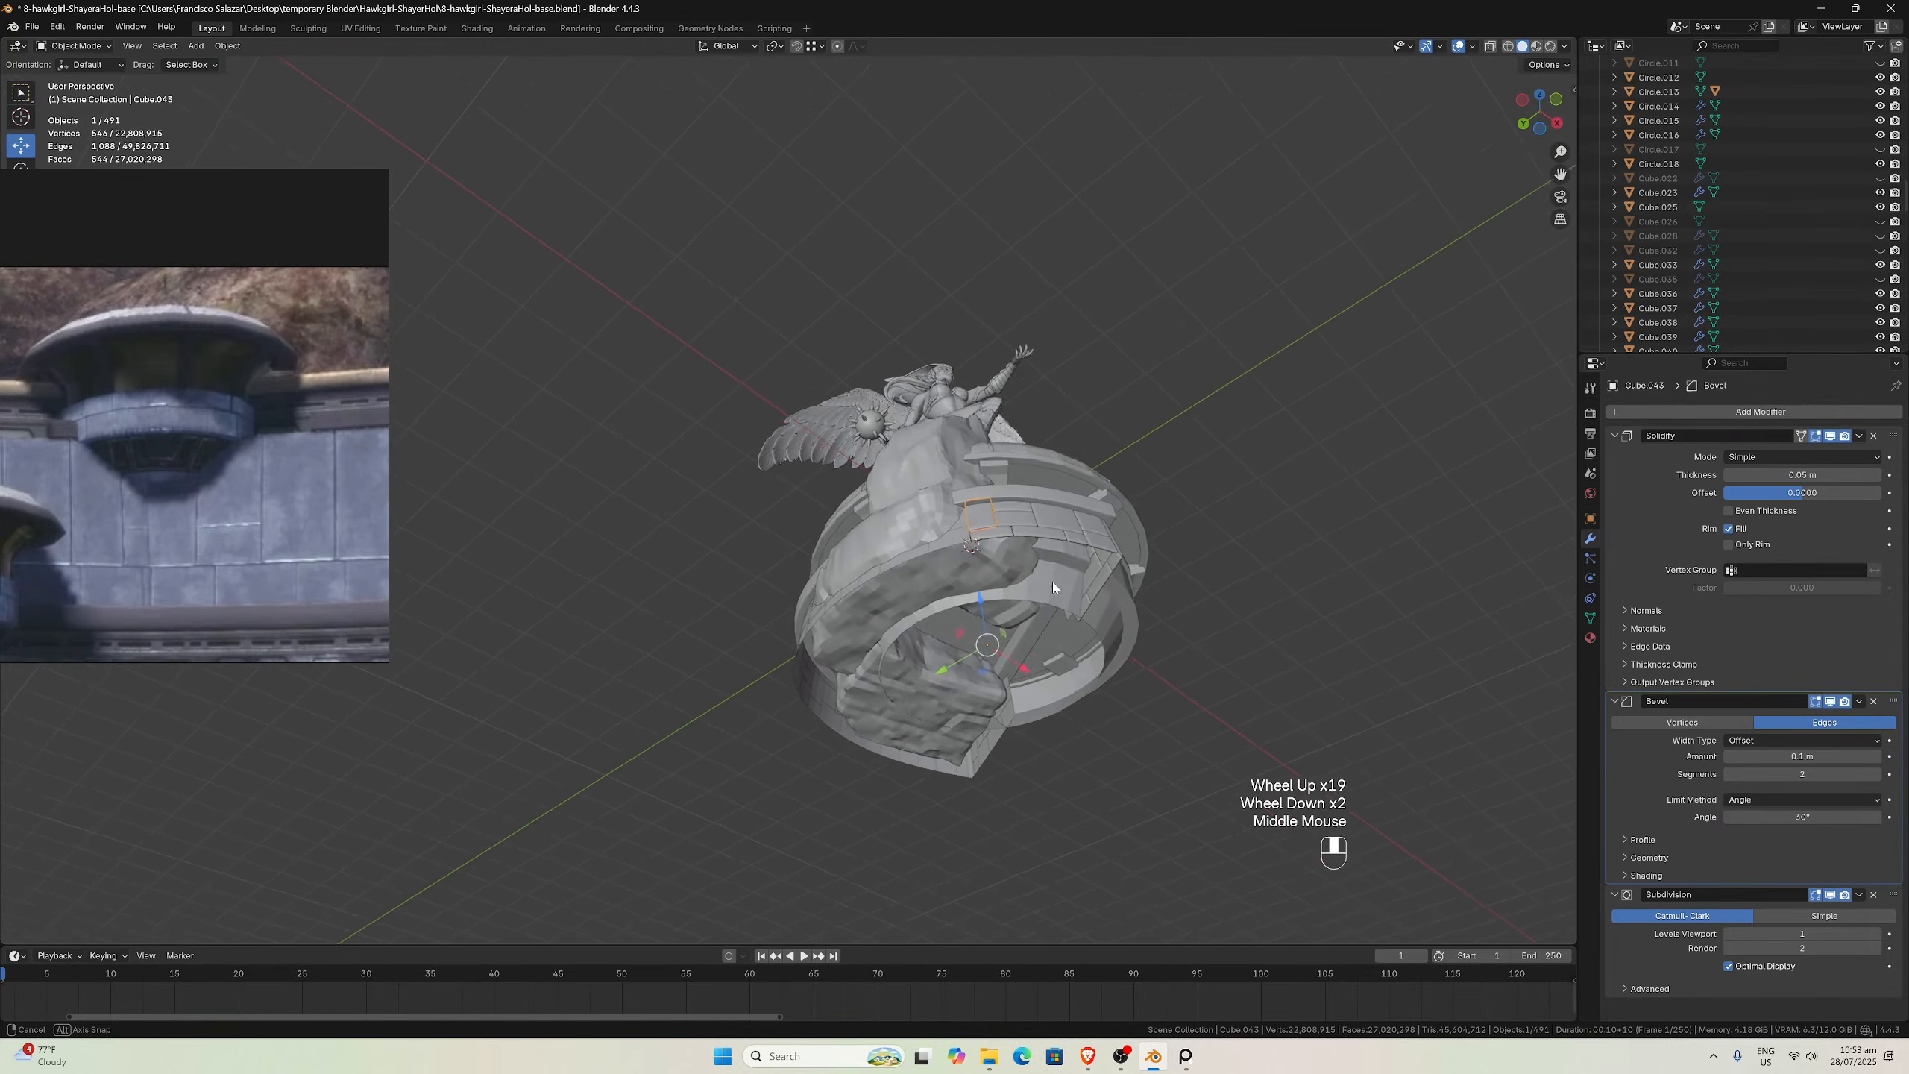
scroll(1044, 586, up, 3)
click(1140, 669)
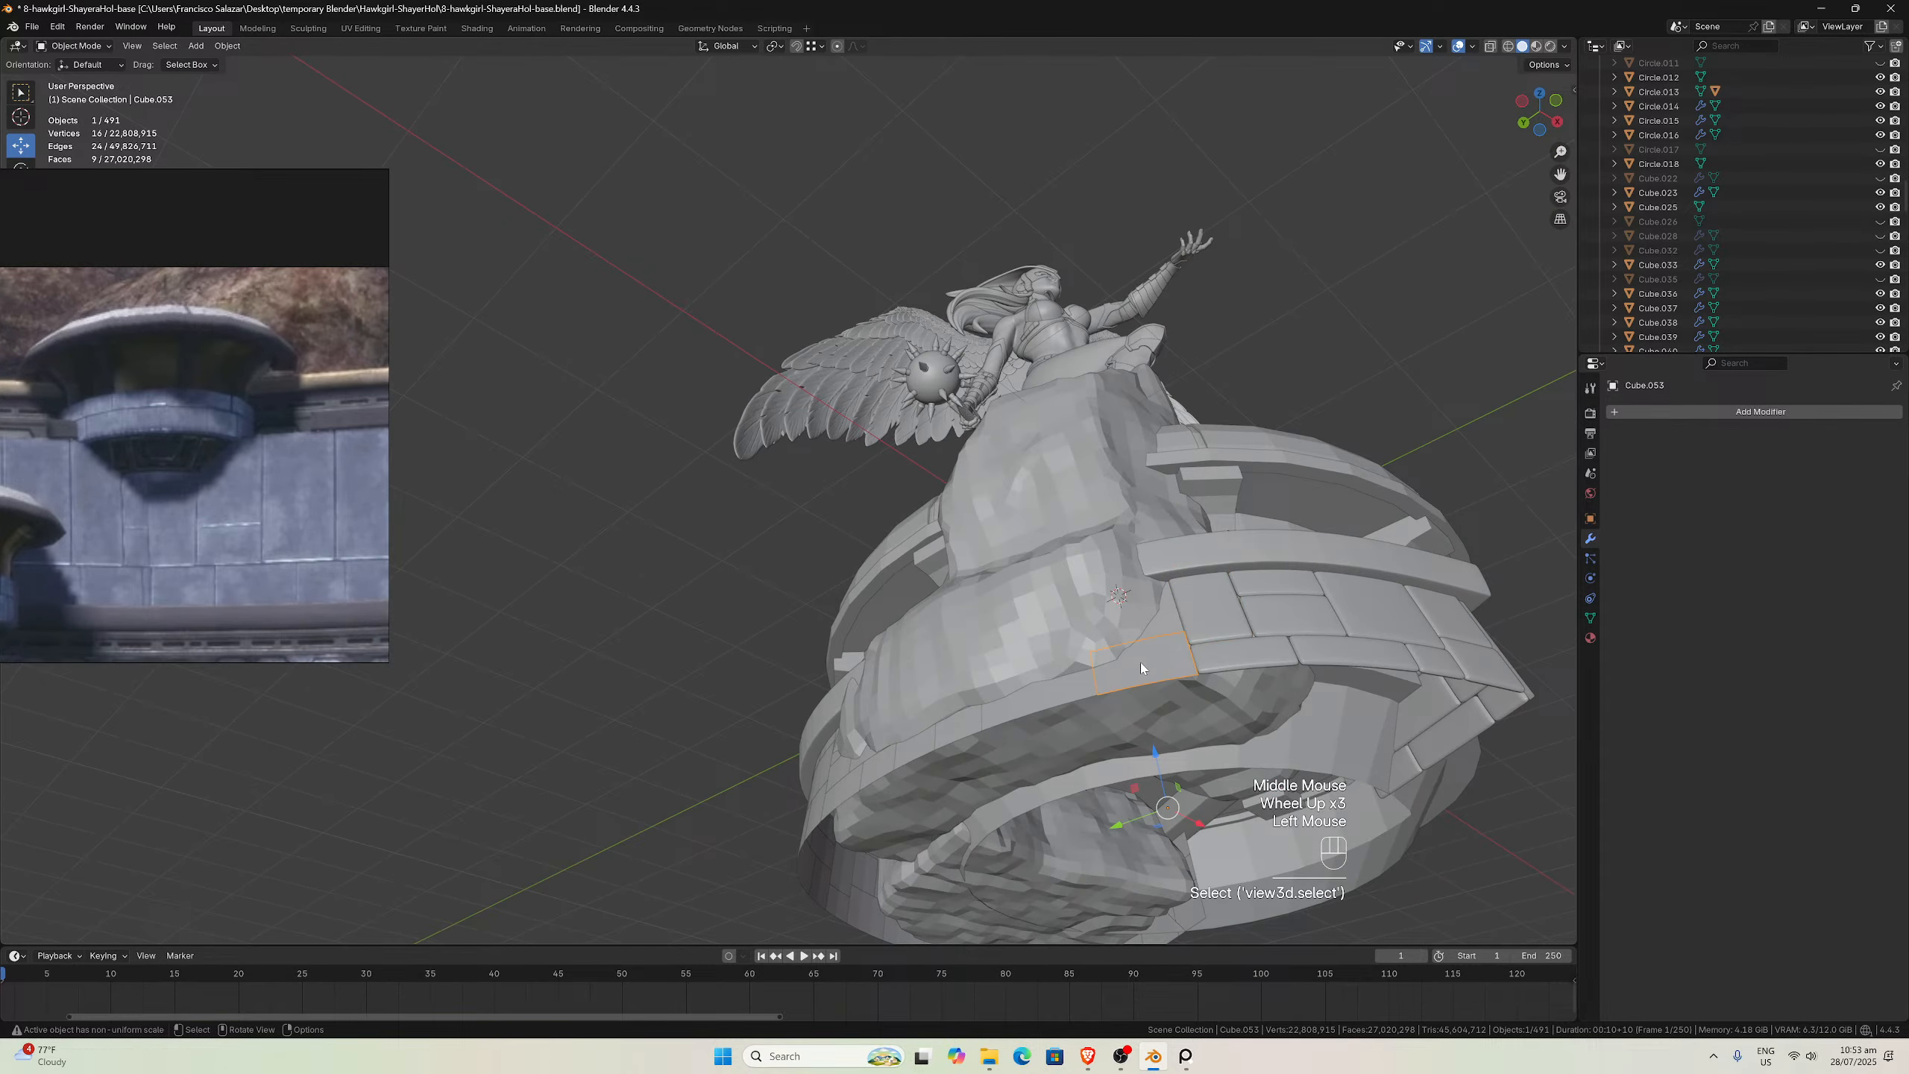
click(1080, 606)
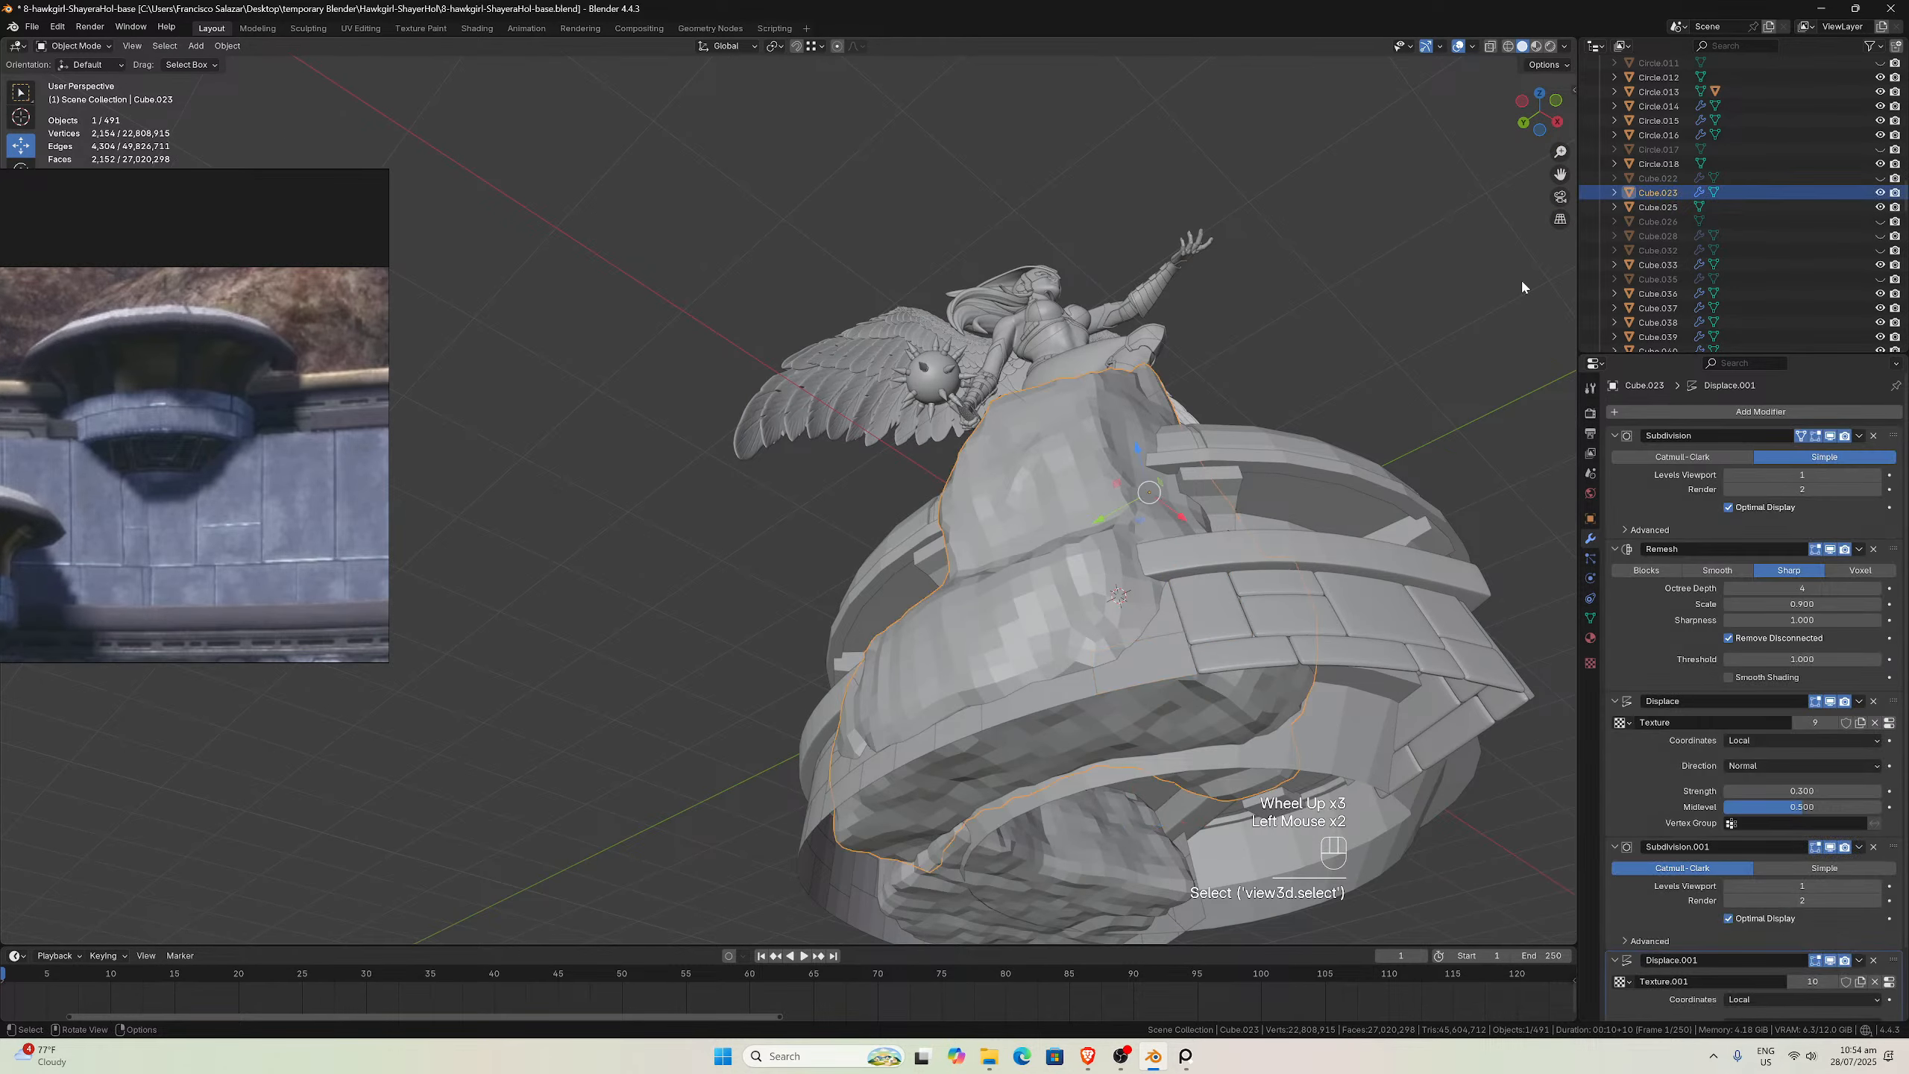
click(1659, 200)
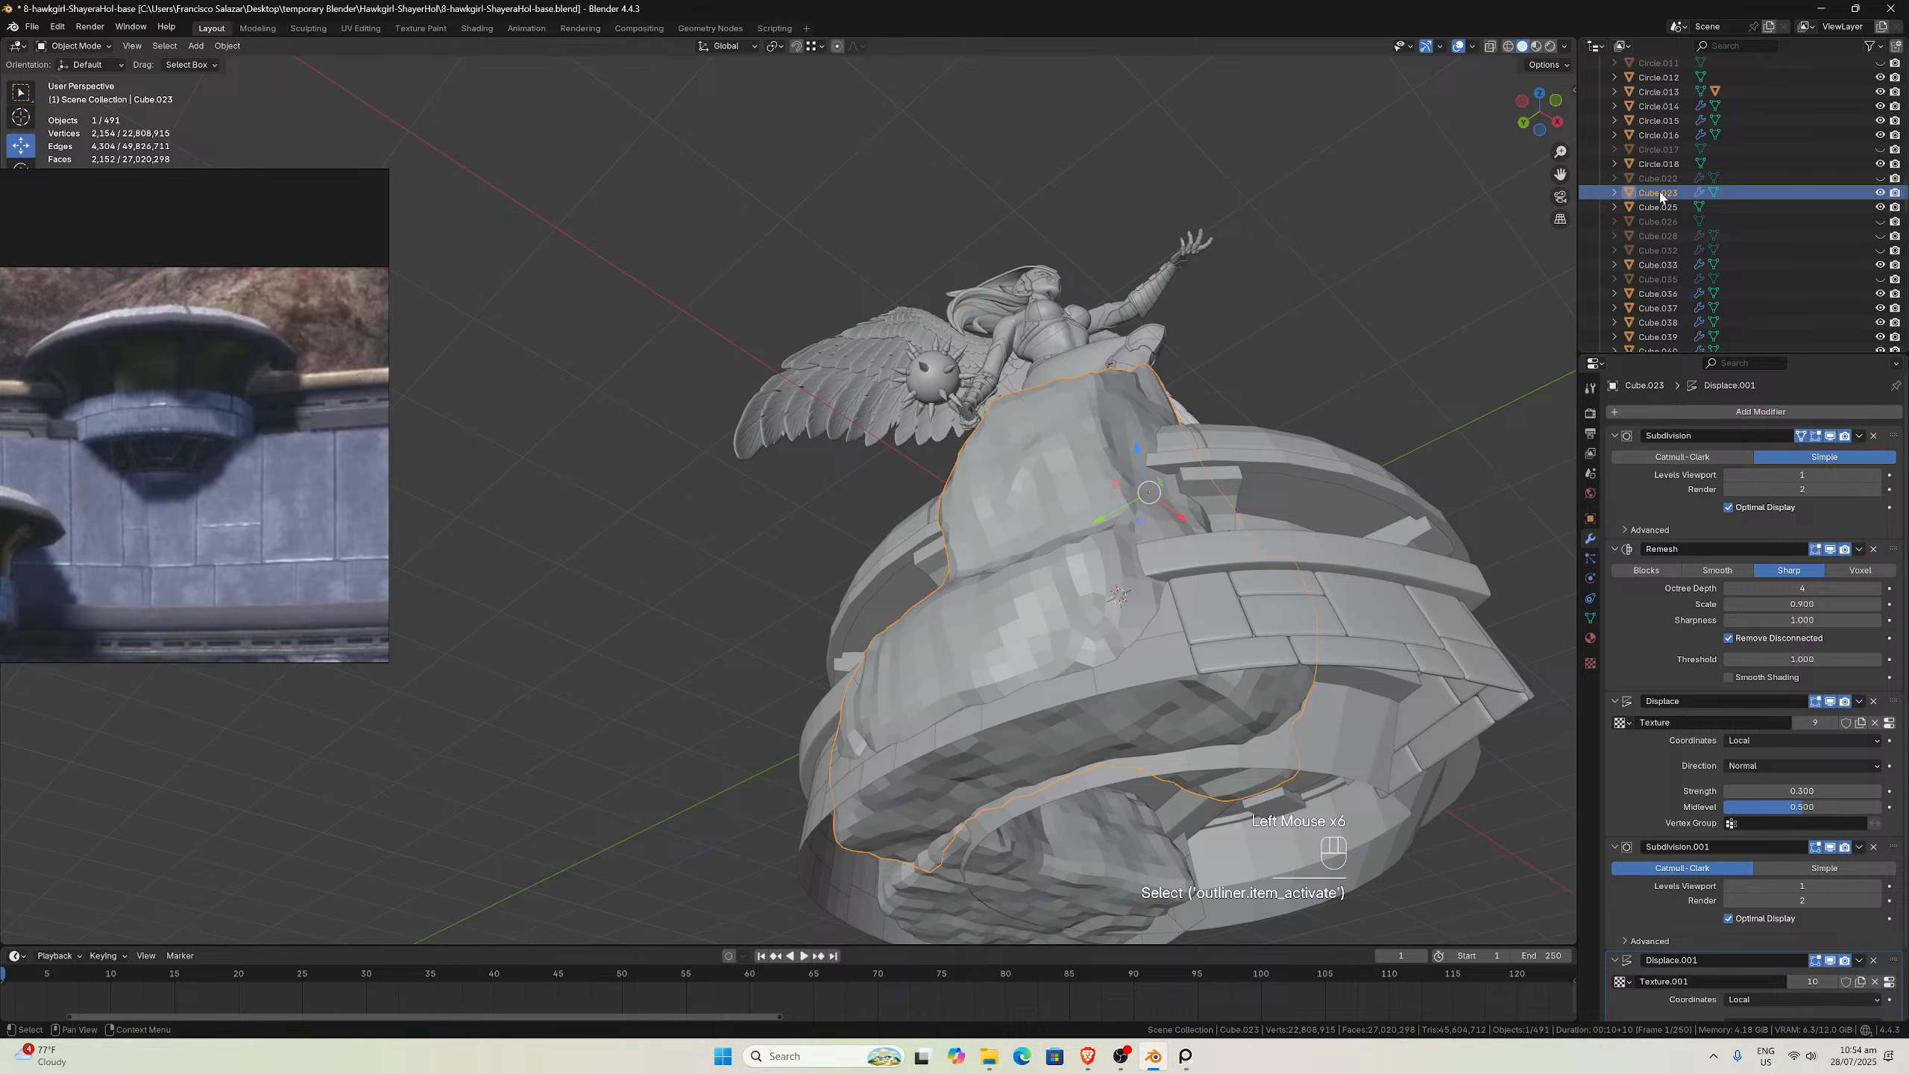
double_click(1660, 197)
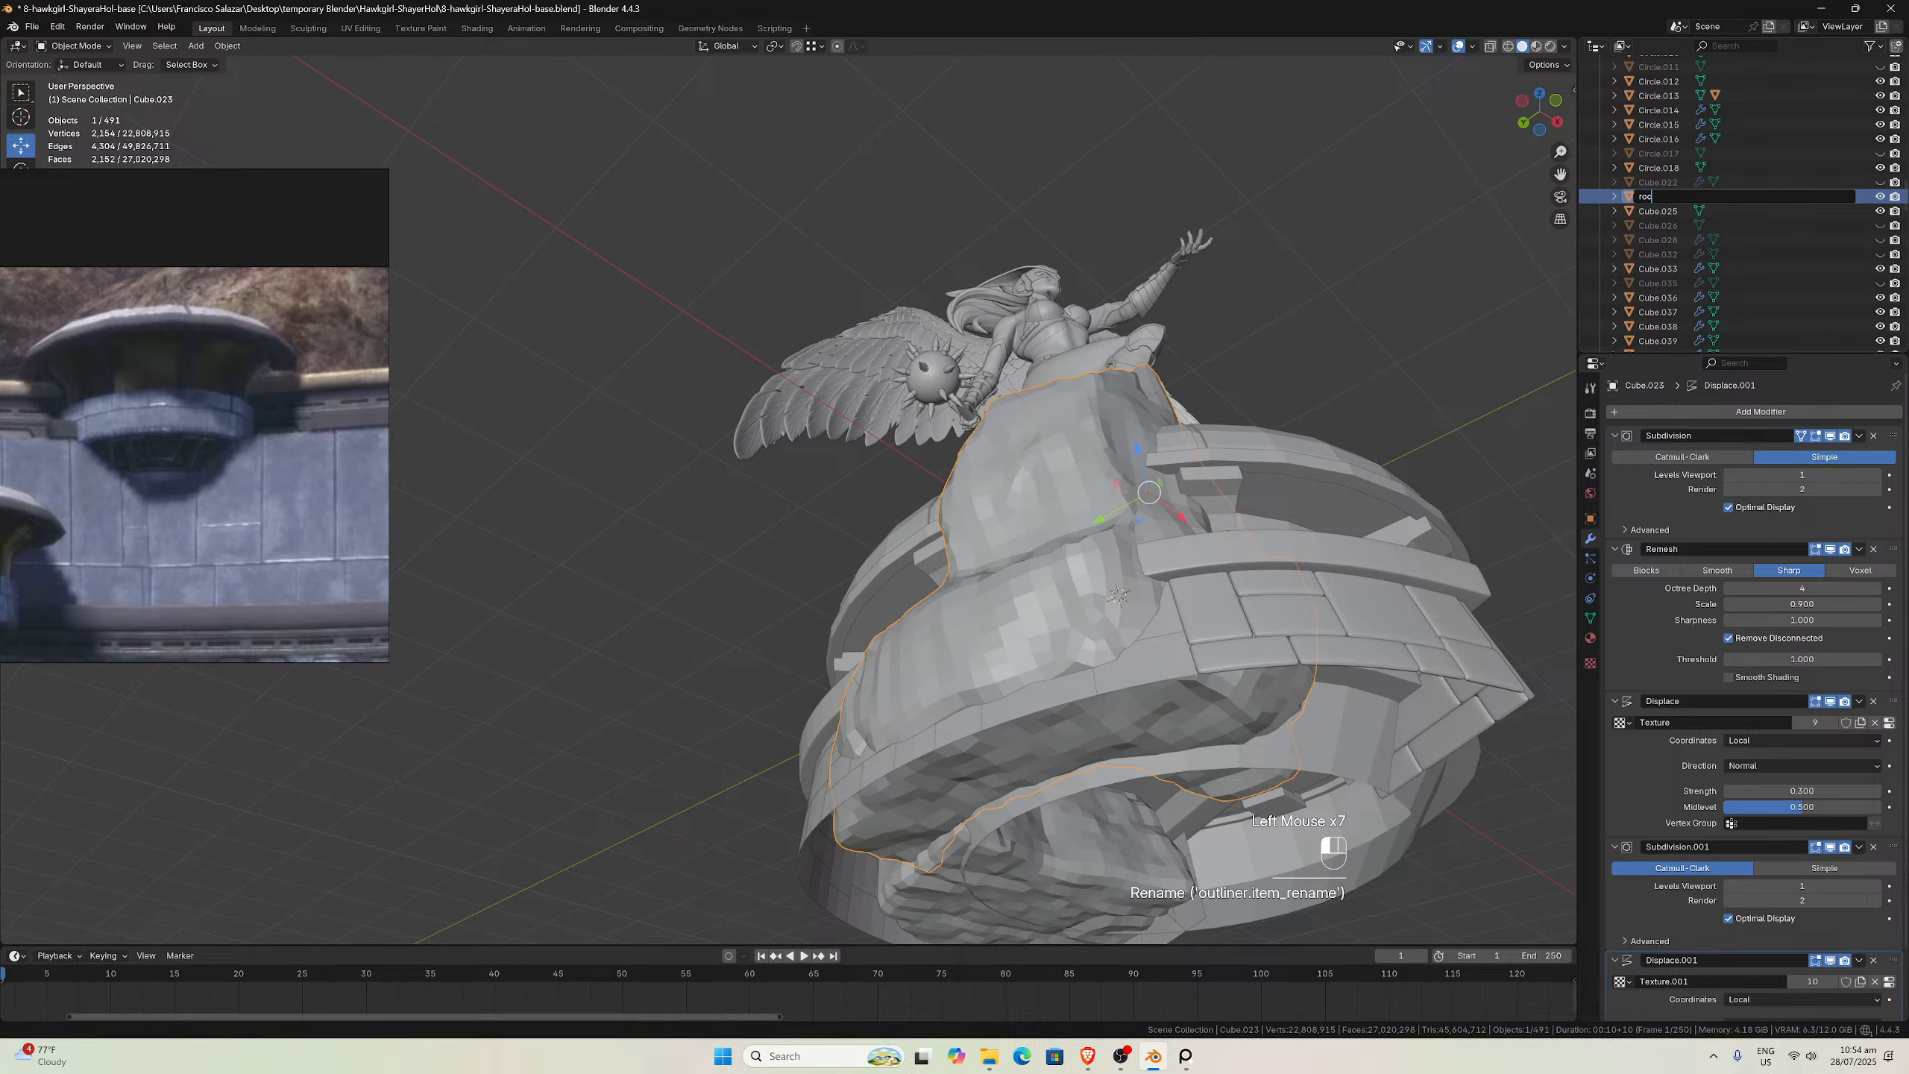
text(rock1)
key(Return)
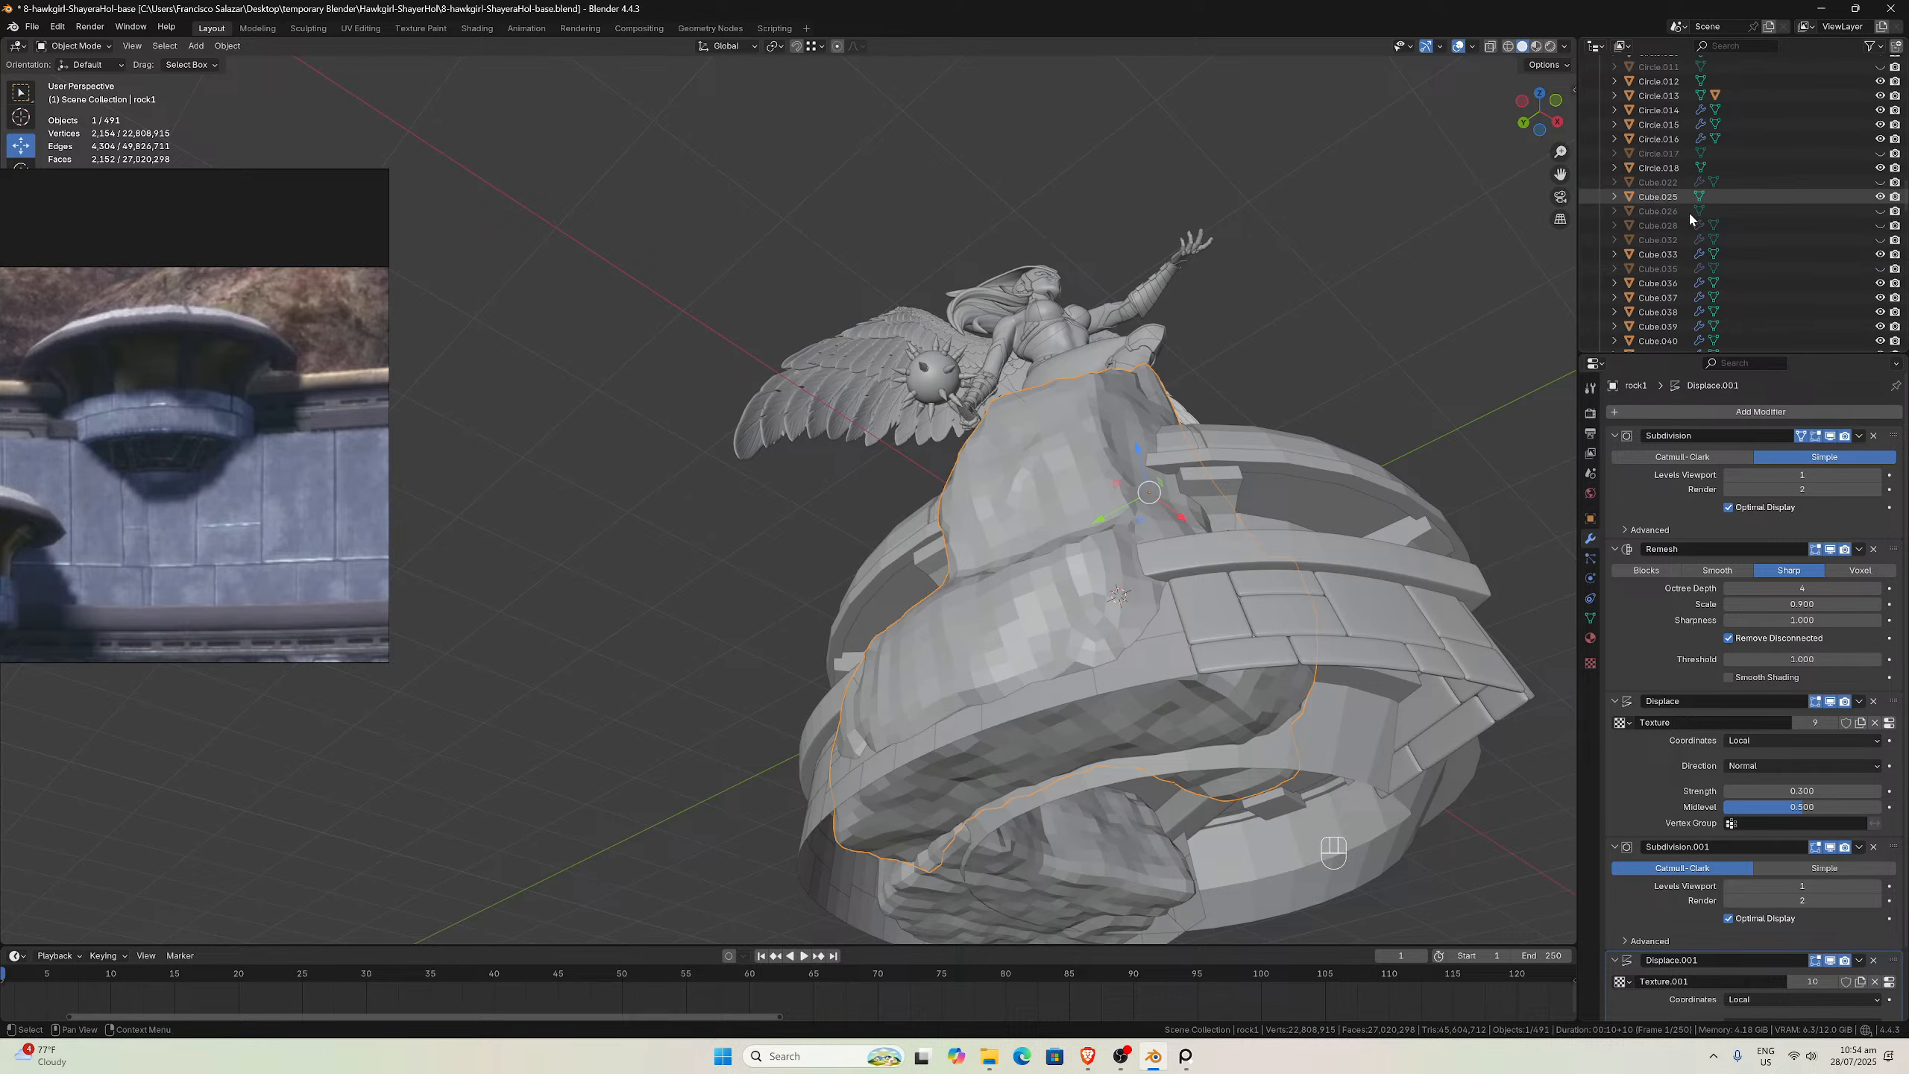
Rename the rock at the back of the base as rock2
scroll(1688, 209, down, 3)
middle_drag(1428, 347, 1233, 443)
scroll(1229, 445, down, 2)
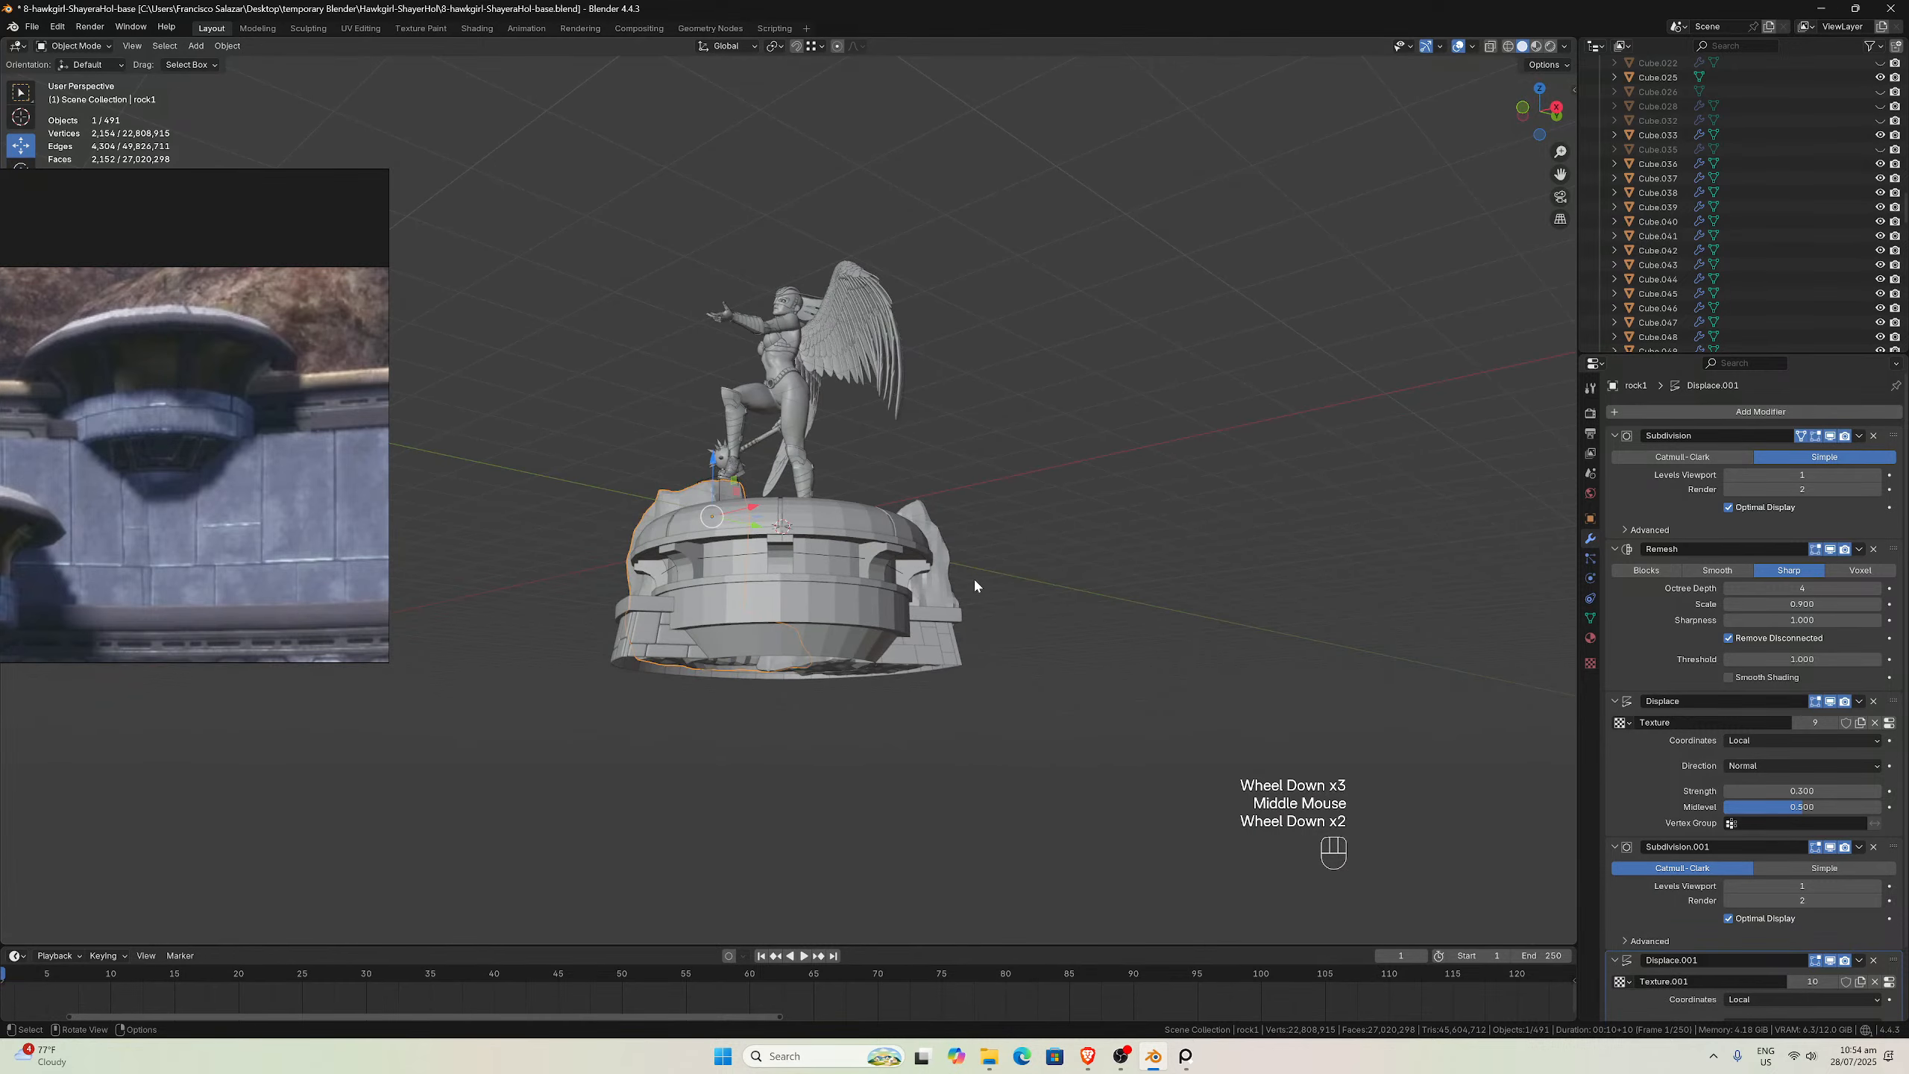
middle_drag(975, 585, 876, 595)
scroll(875, 594, down, 1)
click(849, 595)
scroll(1689, 322, down, 1)
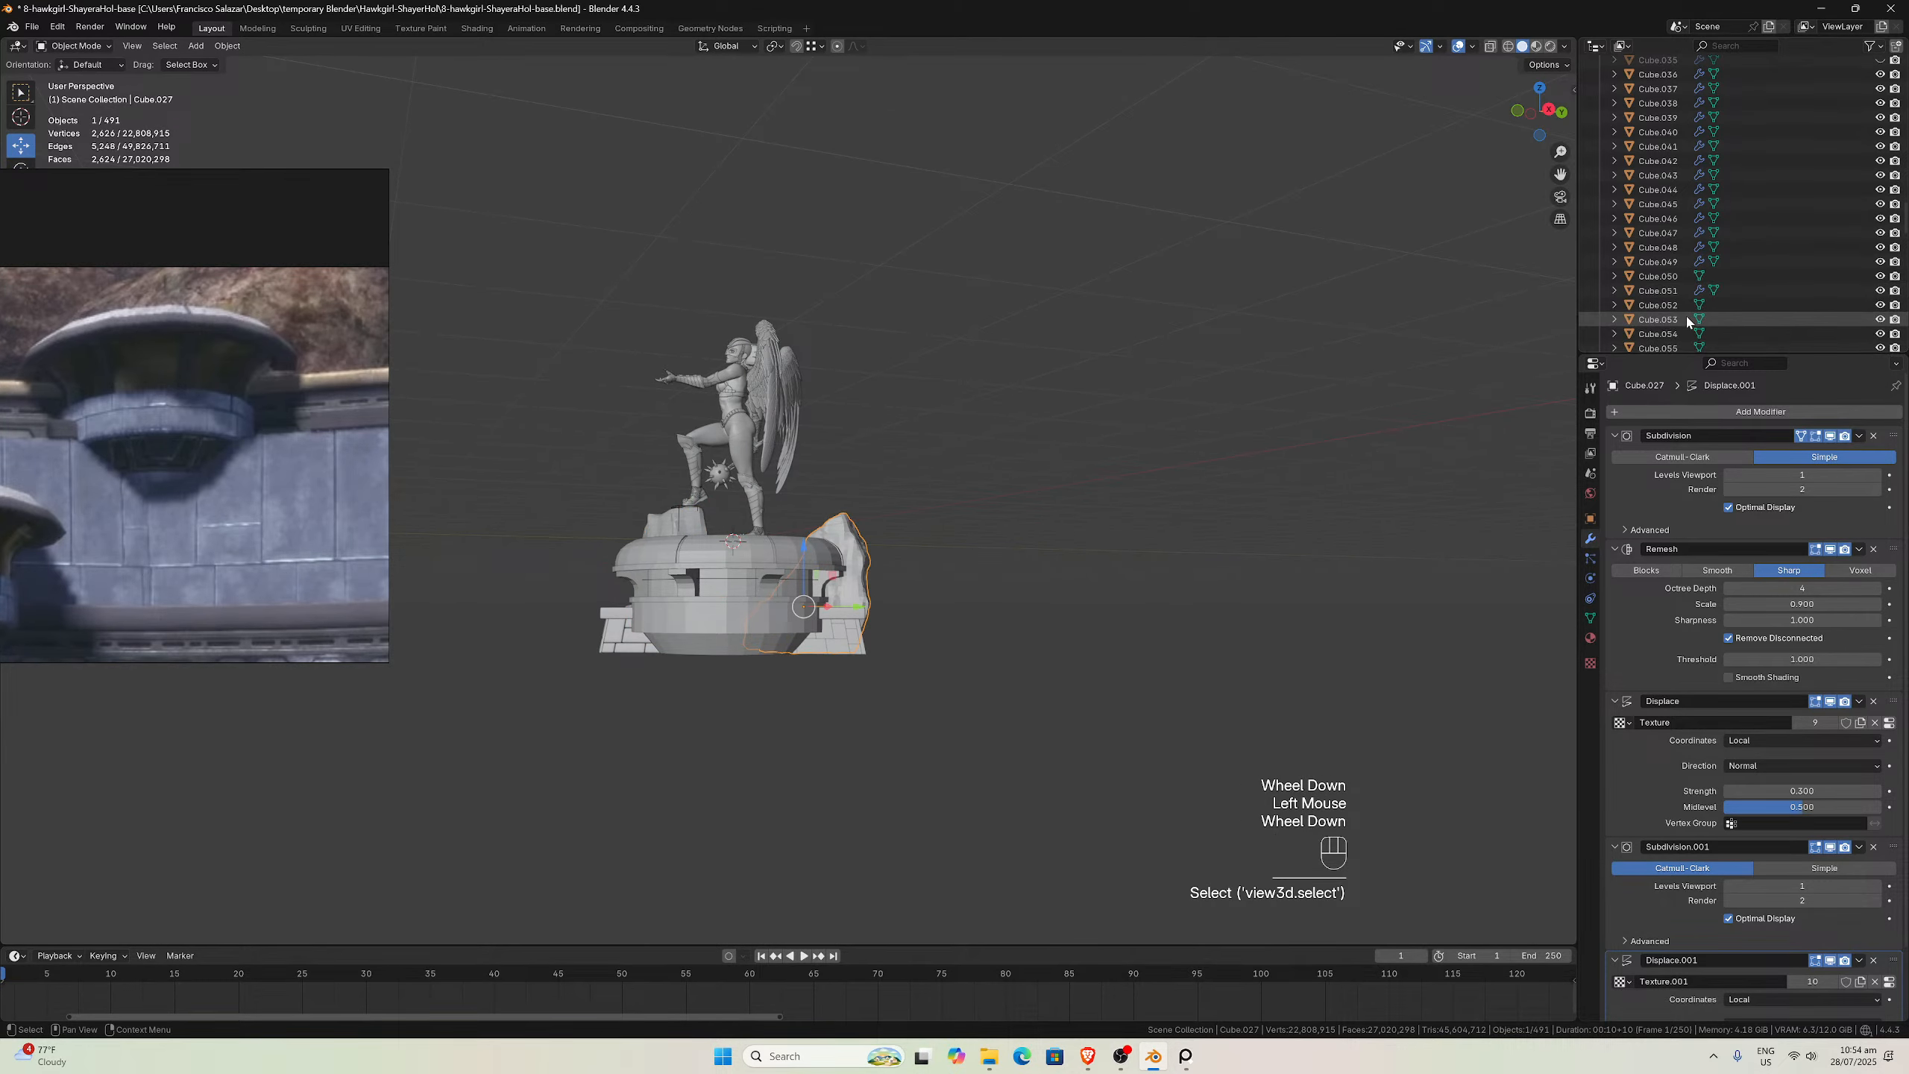
scroll(1687, 322, down, 14)
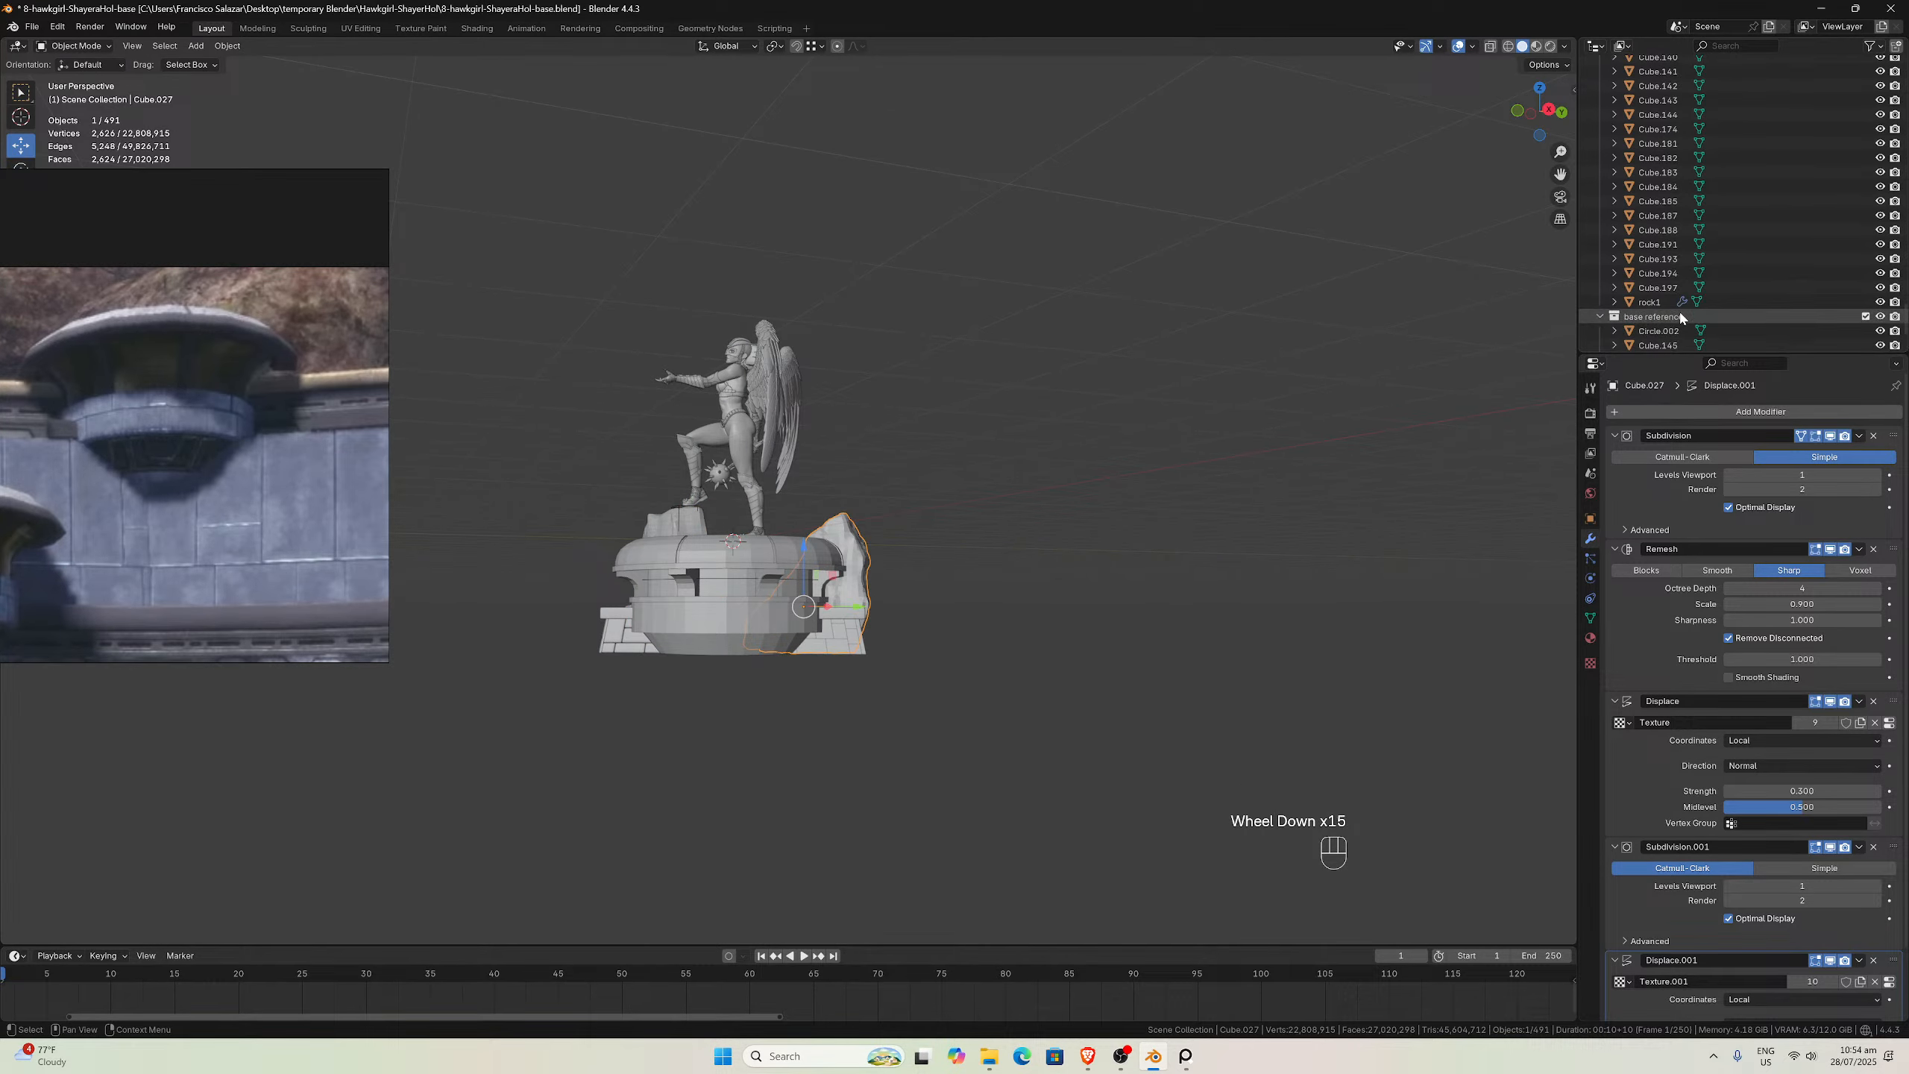
scroll(1679, 308, down, 2)
scroll(1678, 309, up, 2)
scroll(1678, 309, down, 3)
scroll(1627, 318, up, 2)
scroll(1635, 297, down, 1)
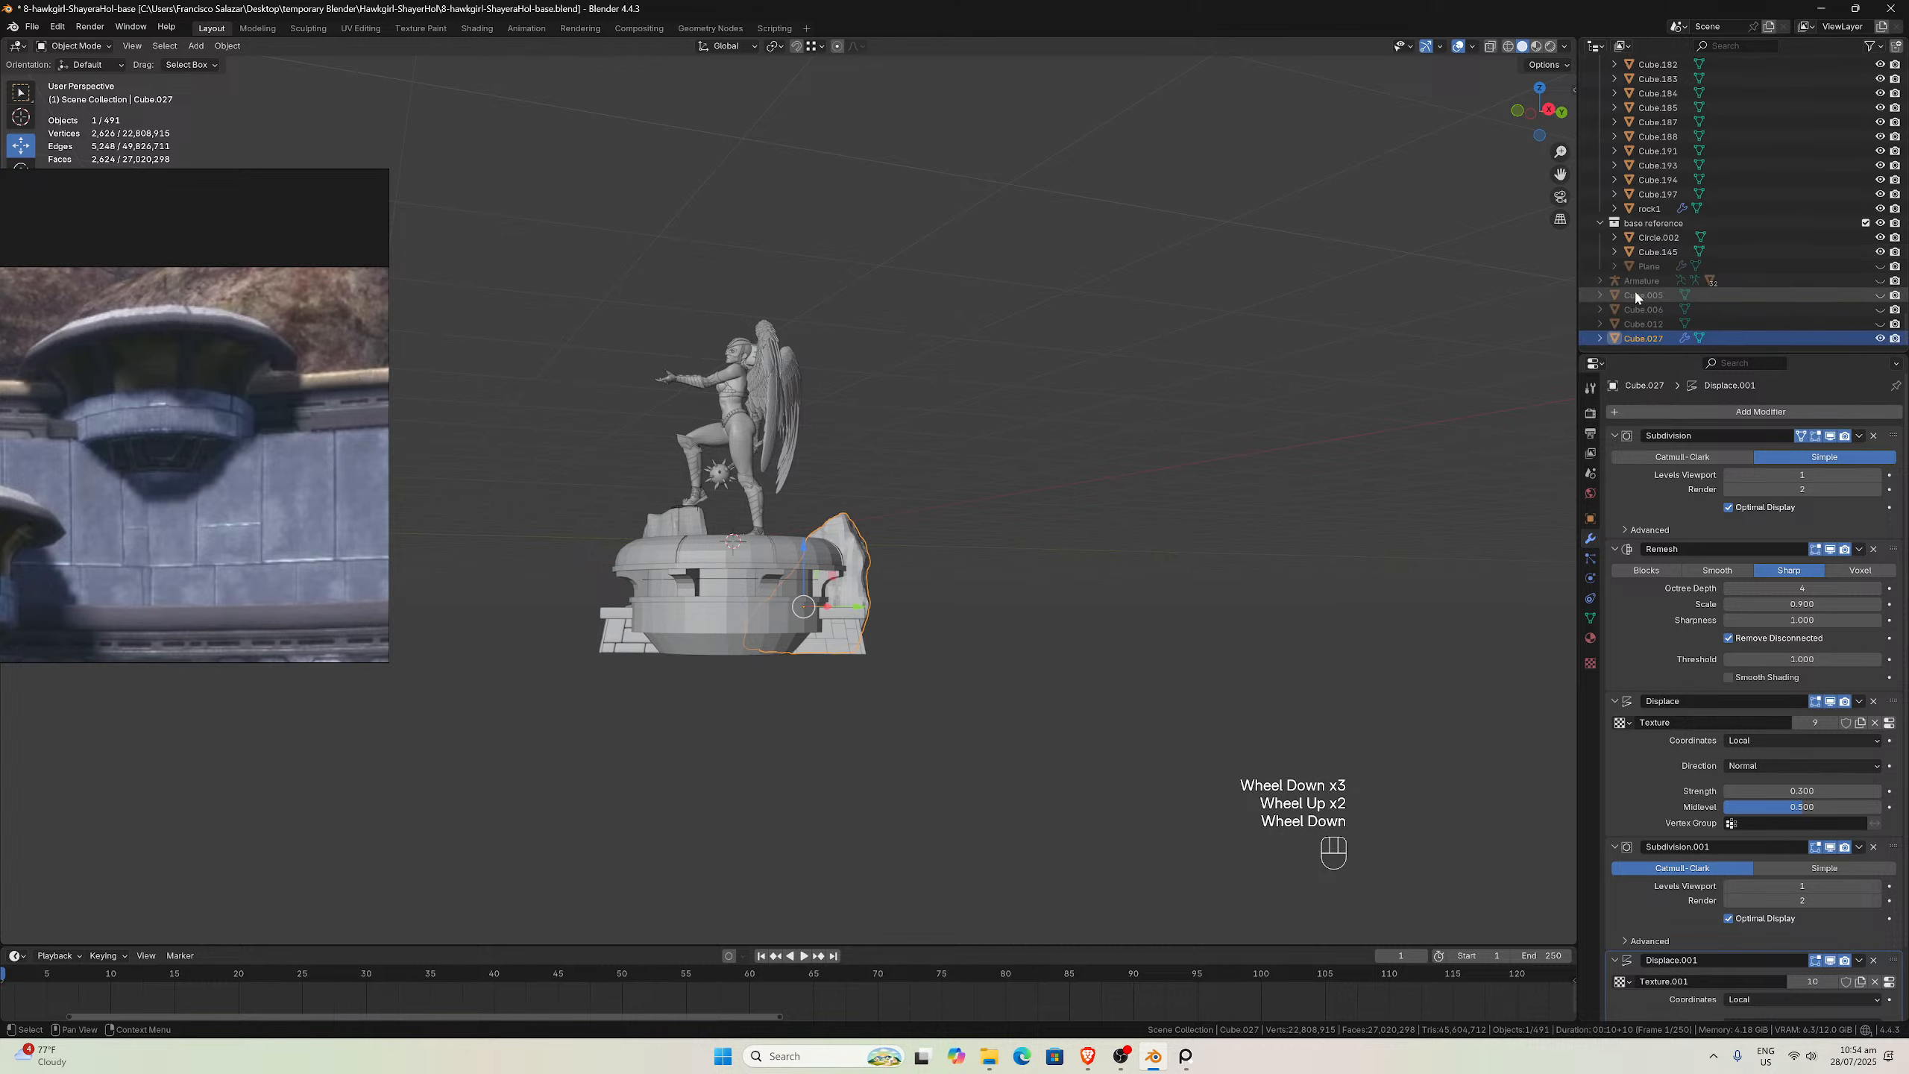
scroll(1635, 289, down, 6)
double_click(1643, 337)
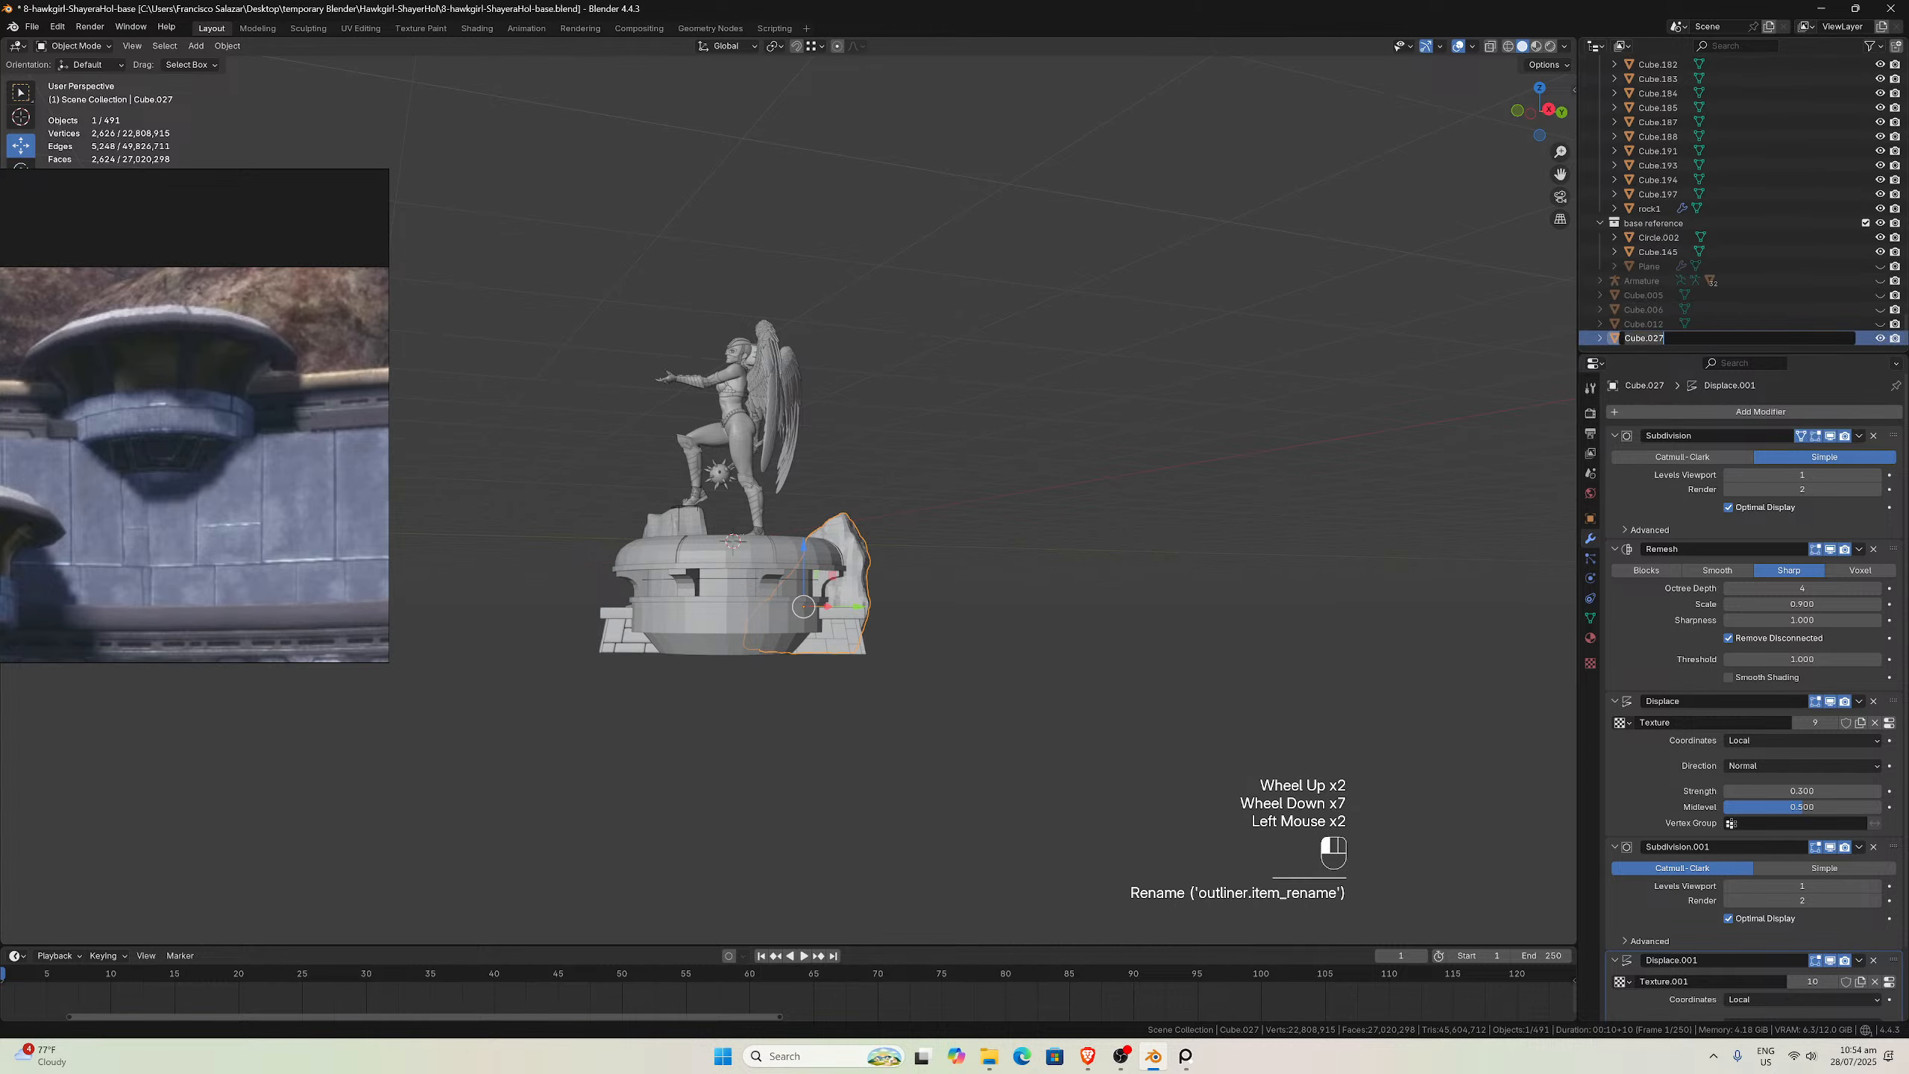
text(rock2)
key(Return)
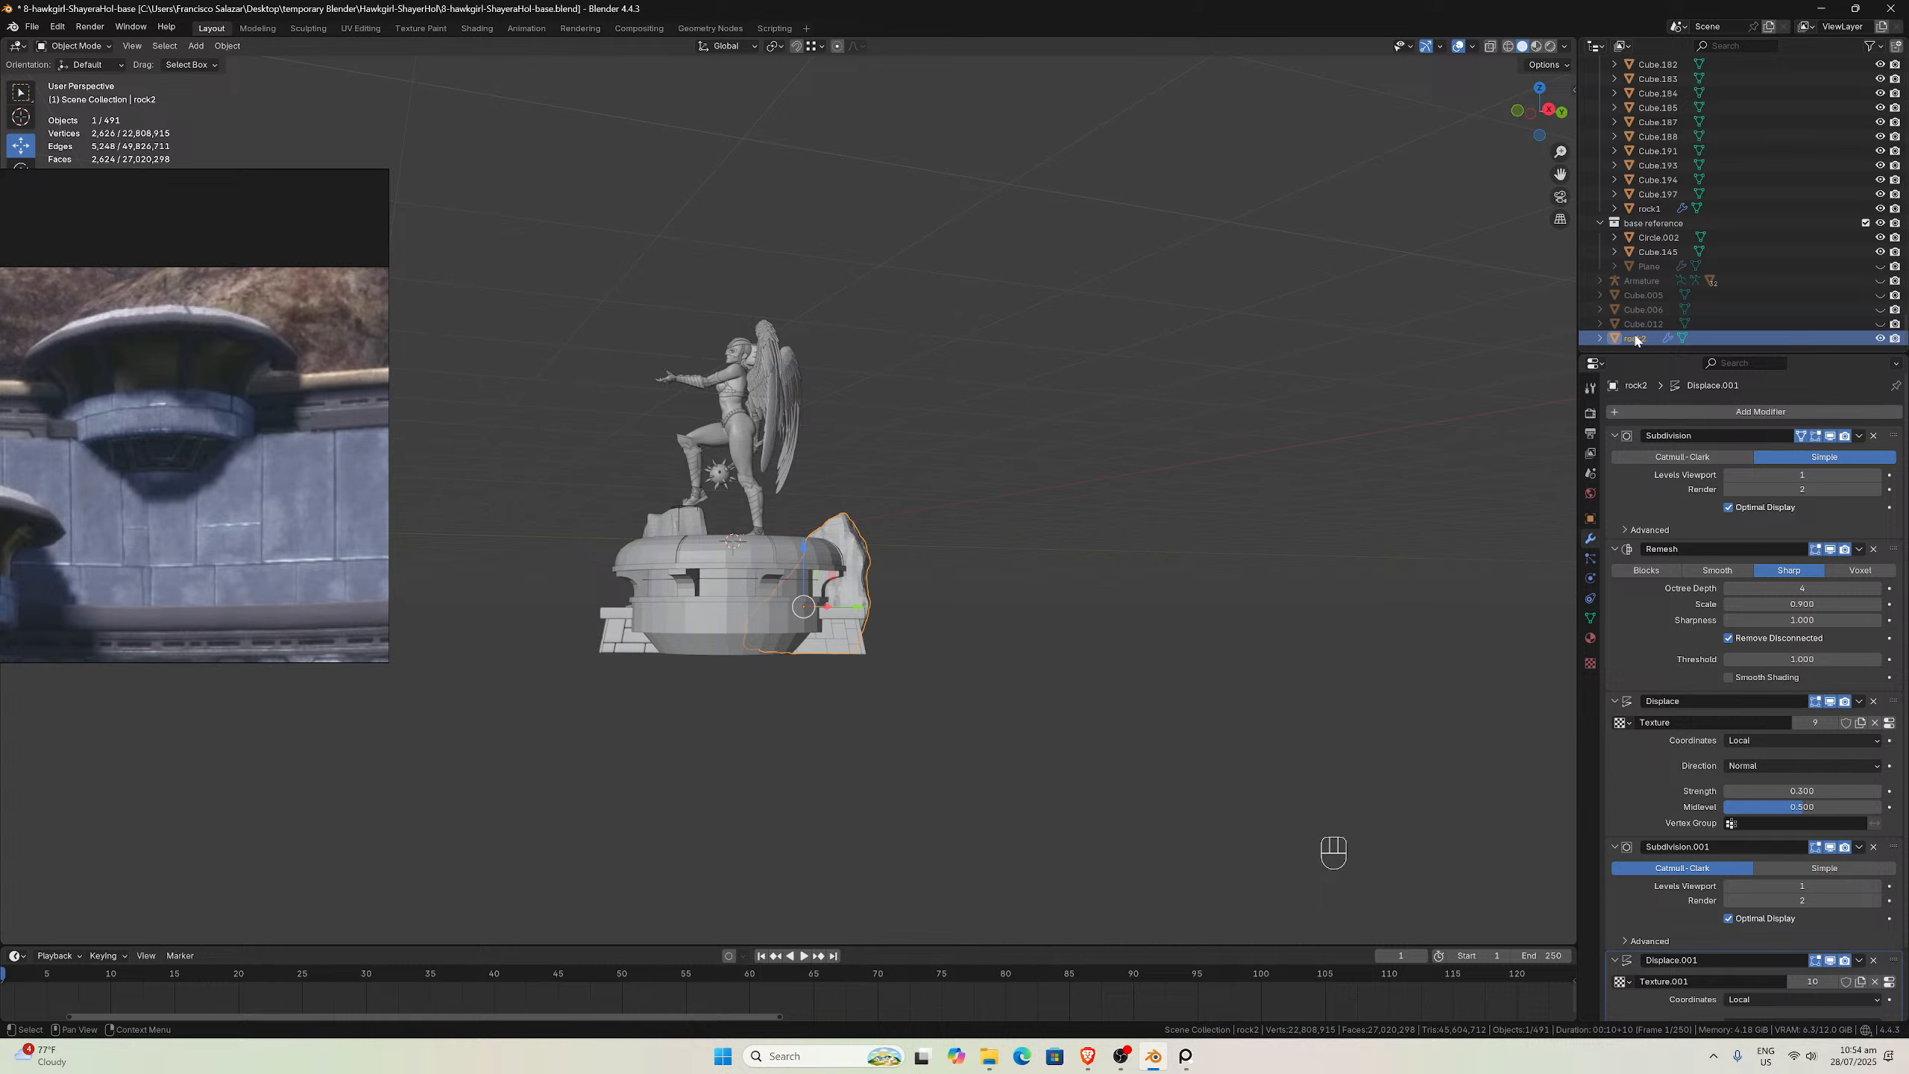
Move rock2 to the base2 collection and deselect it
key(m)
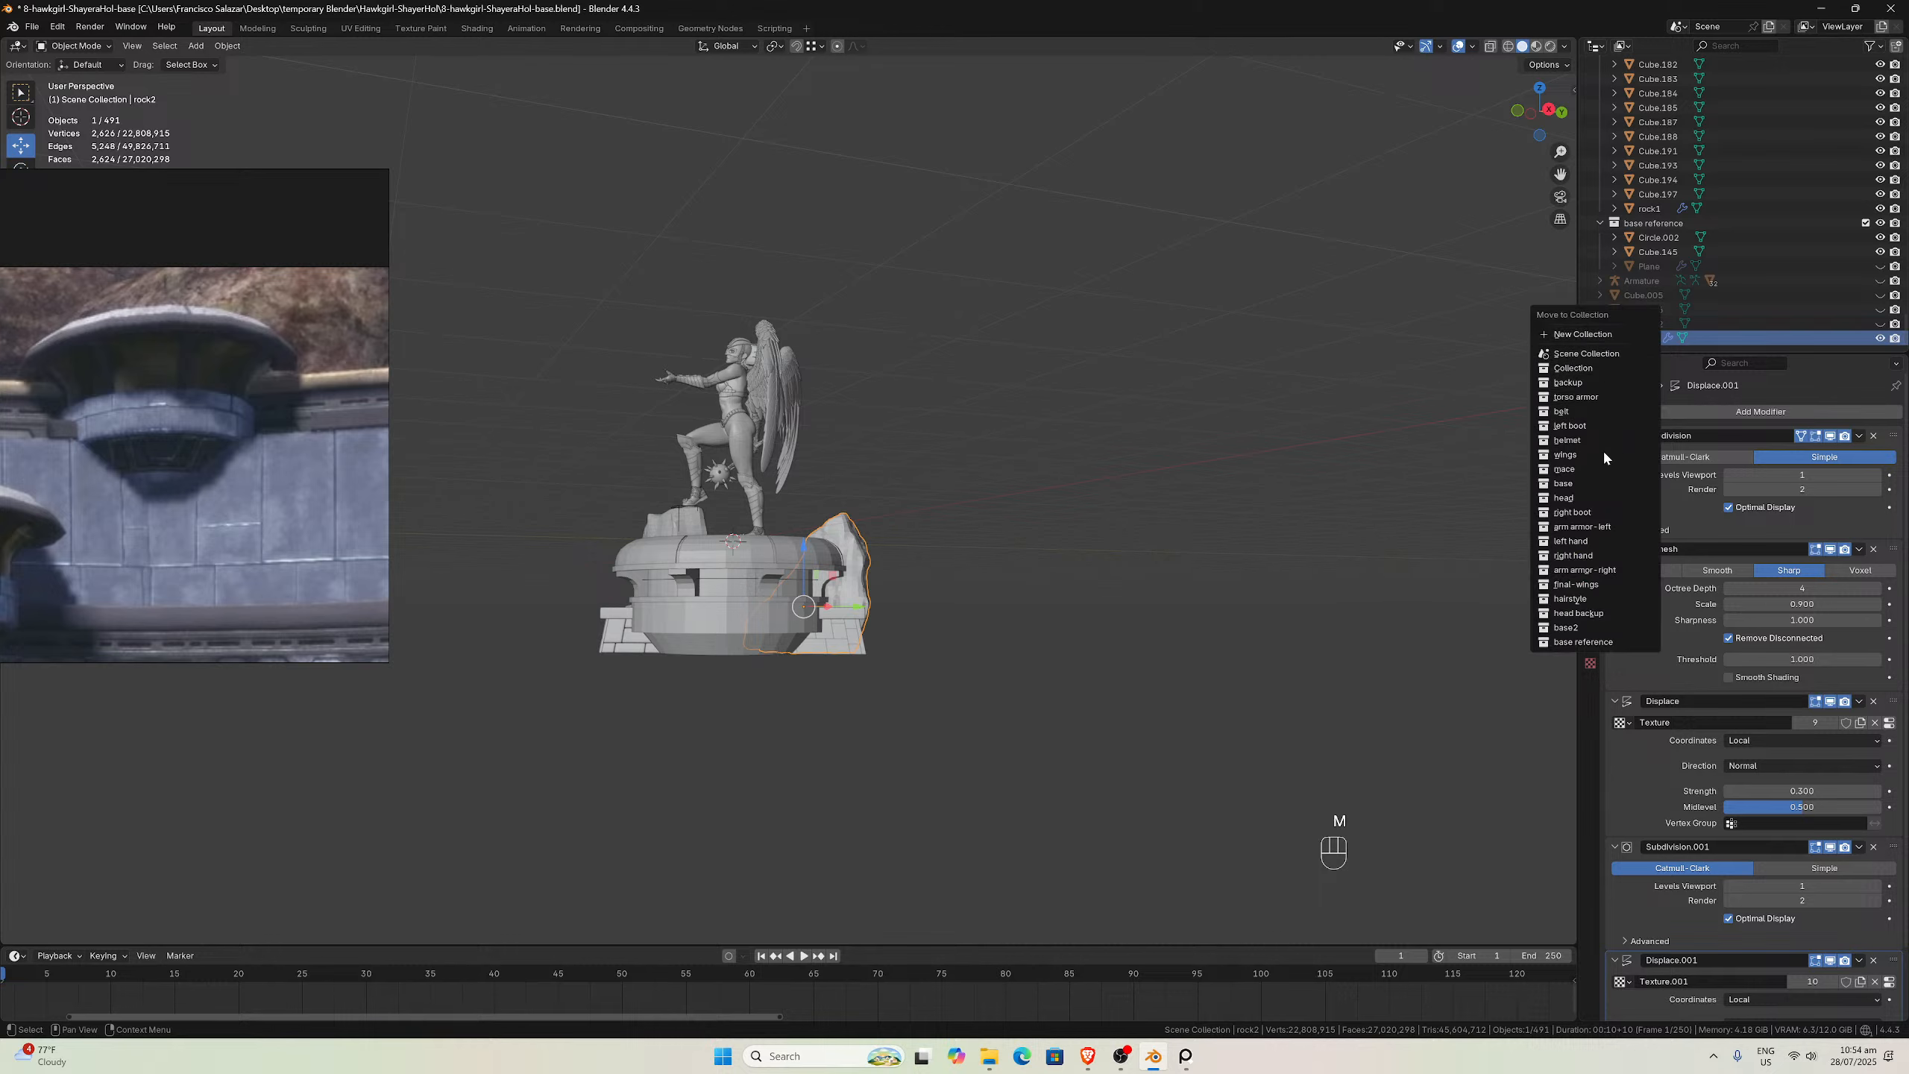
click(1602, 630)
scroll(1736, 233, up, 2)
scroll(1654, 271, down, 1)
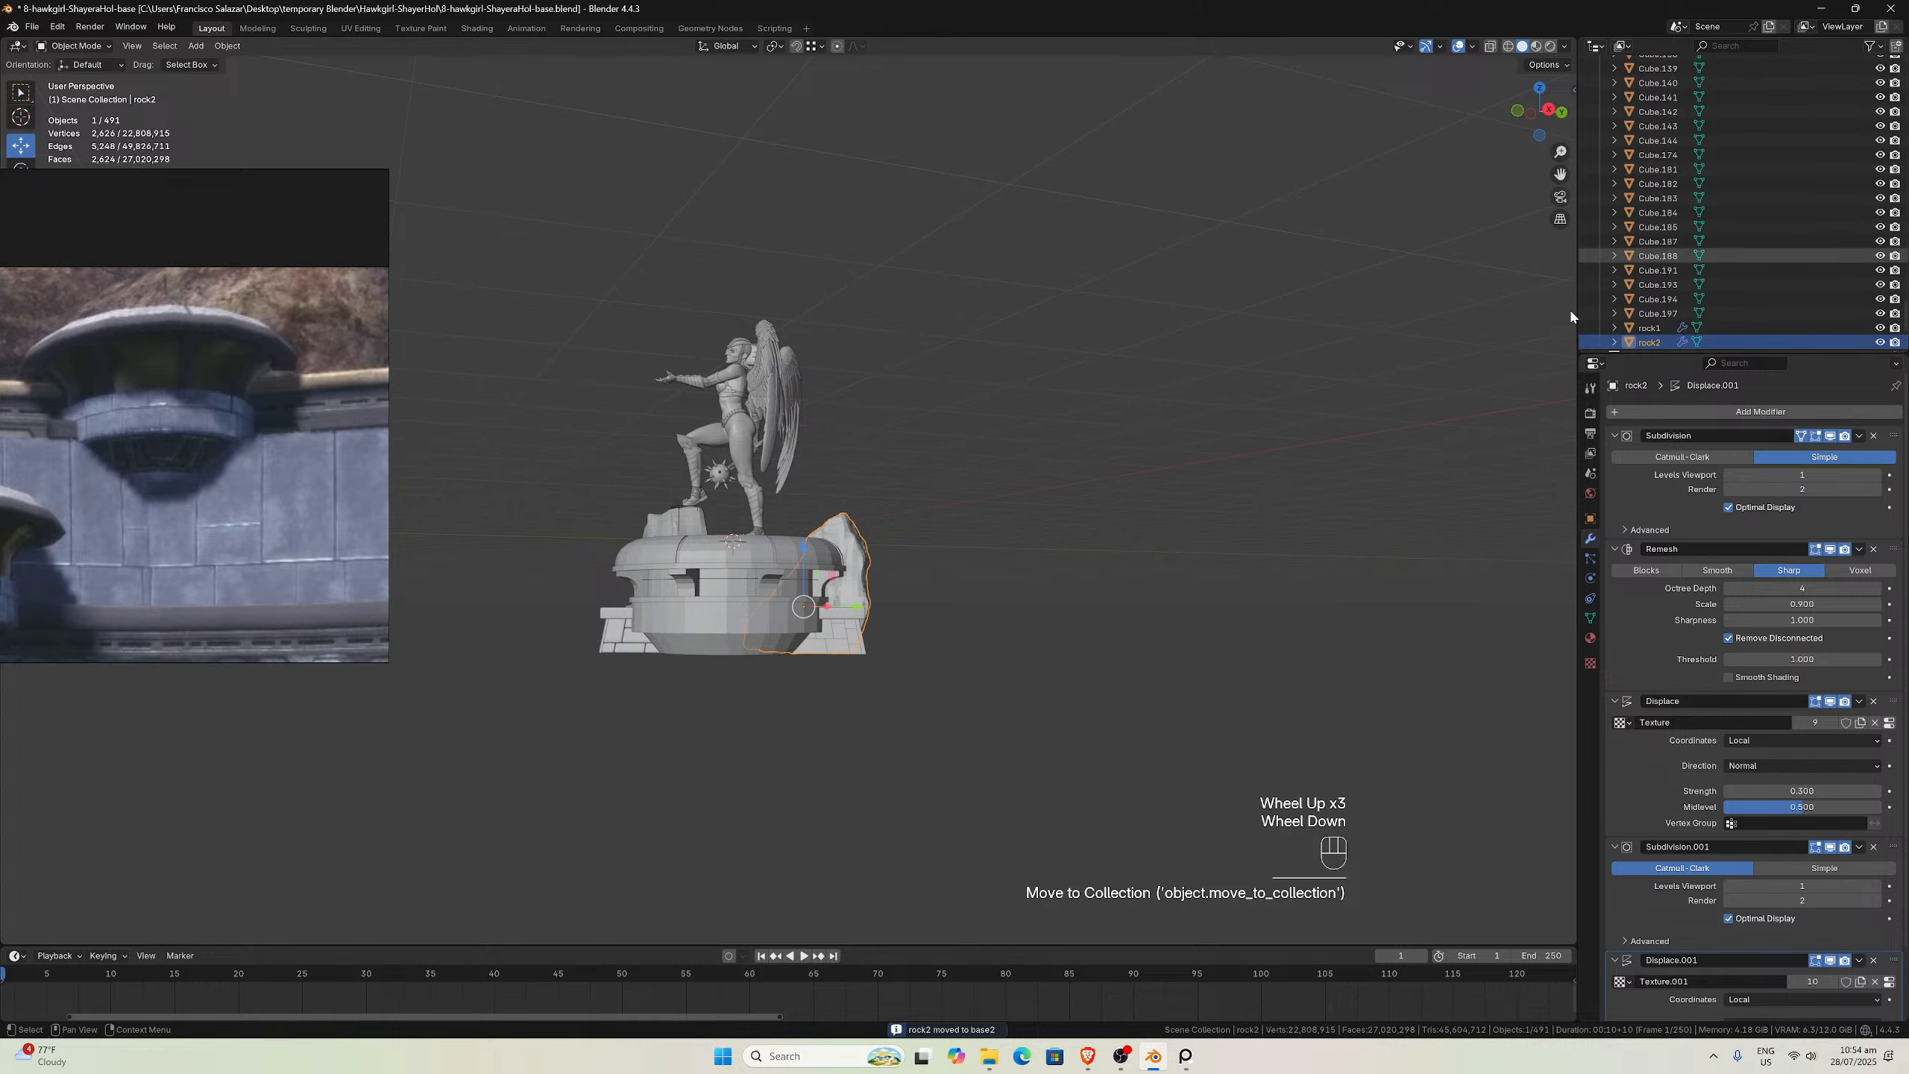
click(1171, 499)
Hide the large front rock to expose the wall panels behind it
scroll(1128, 501, up, 1)
middle_drag(1127, 501, 1177, 520)
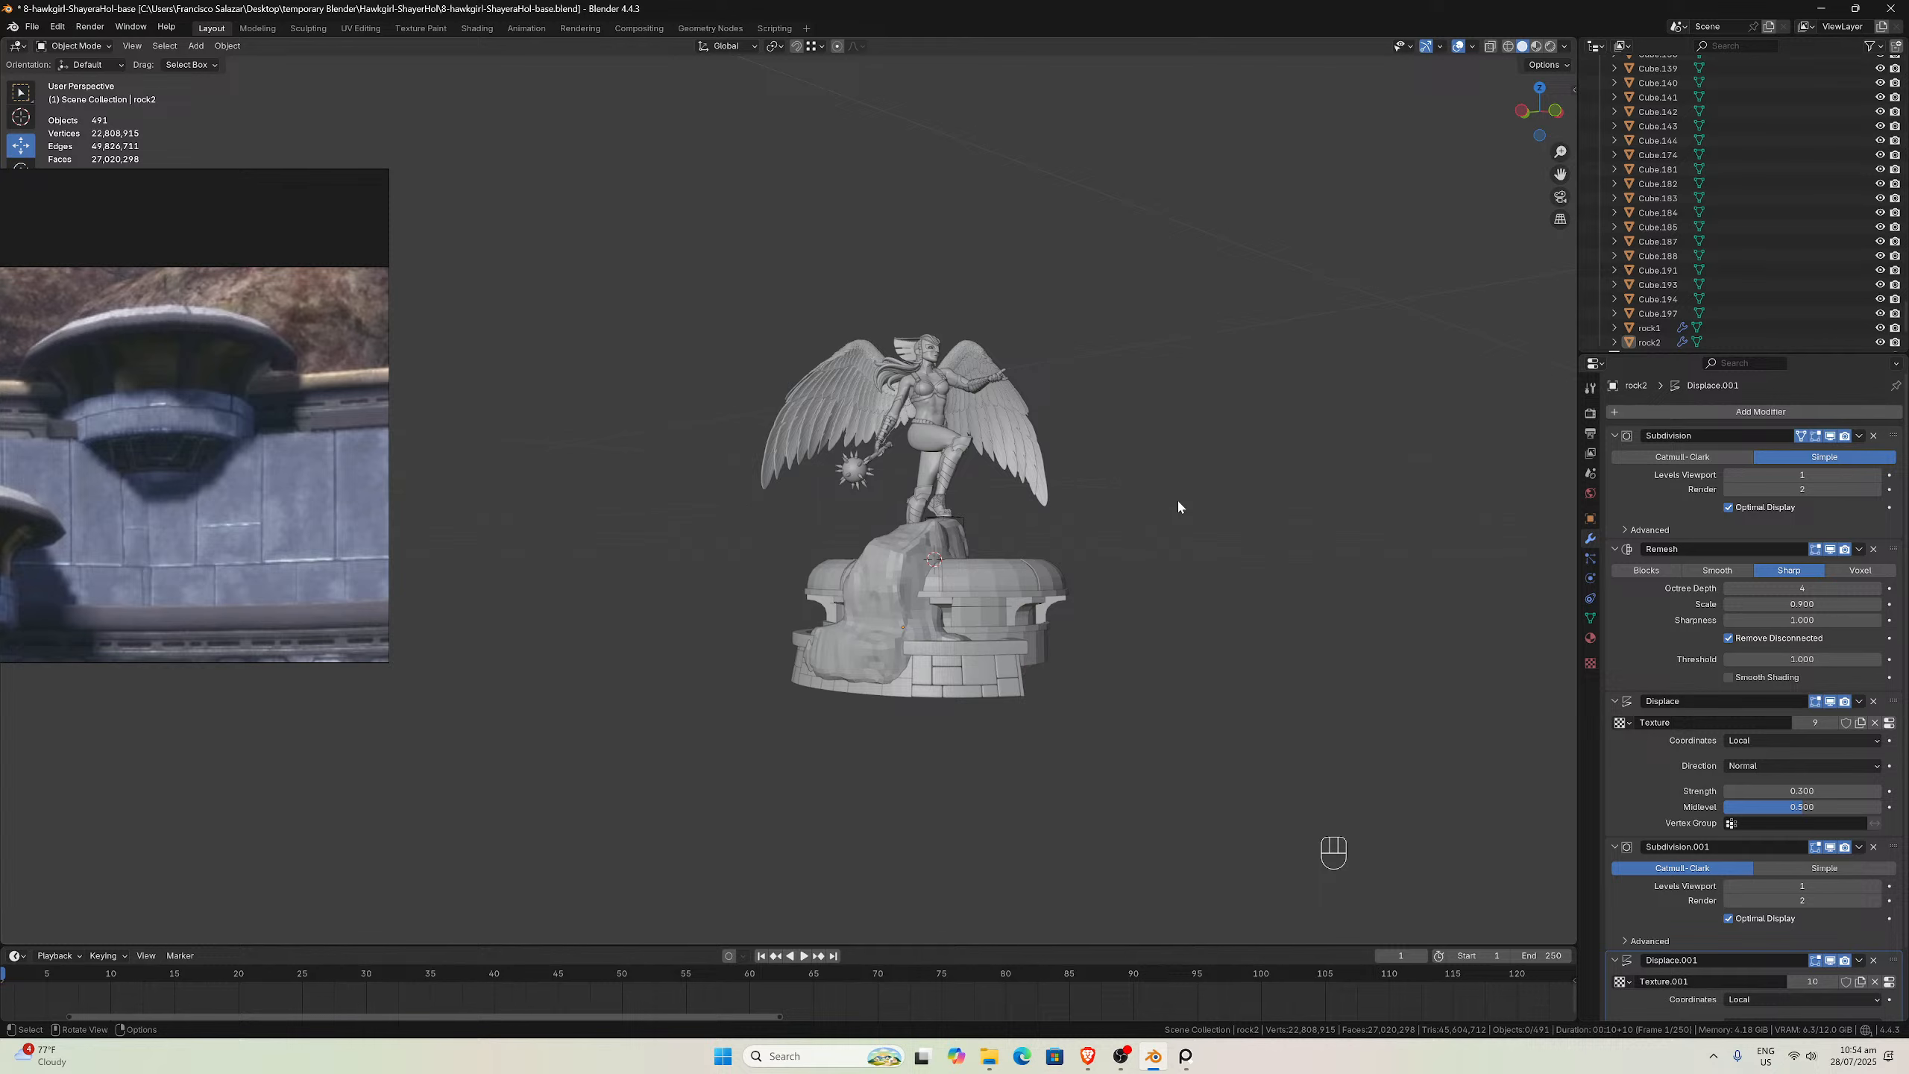
middle_drag(1179, 504, 1151, 587)
scroll(1138, 560, up, 2)
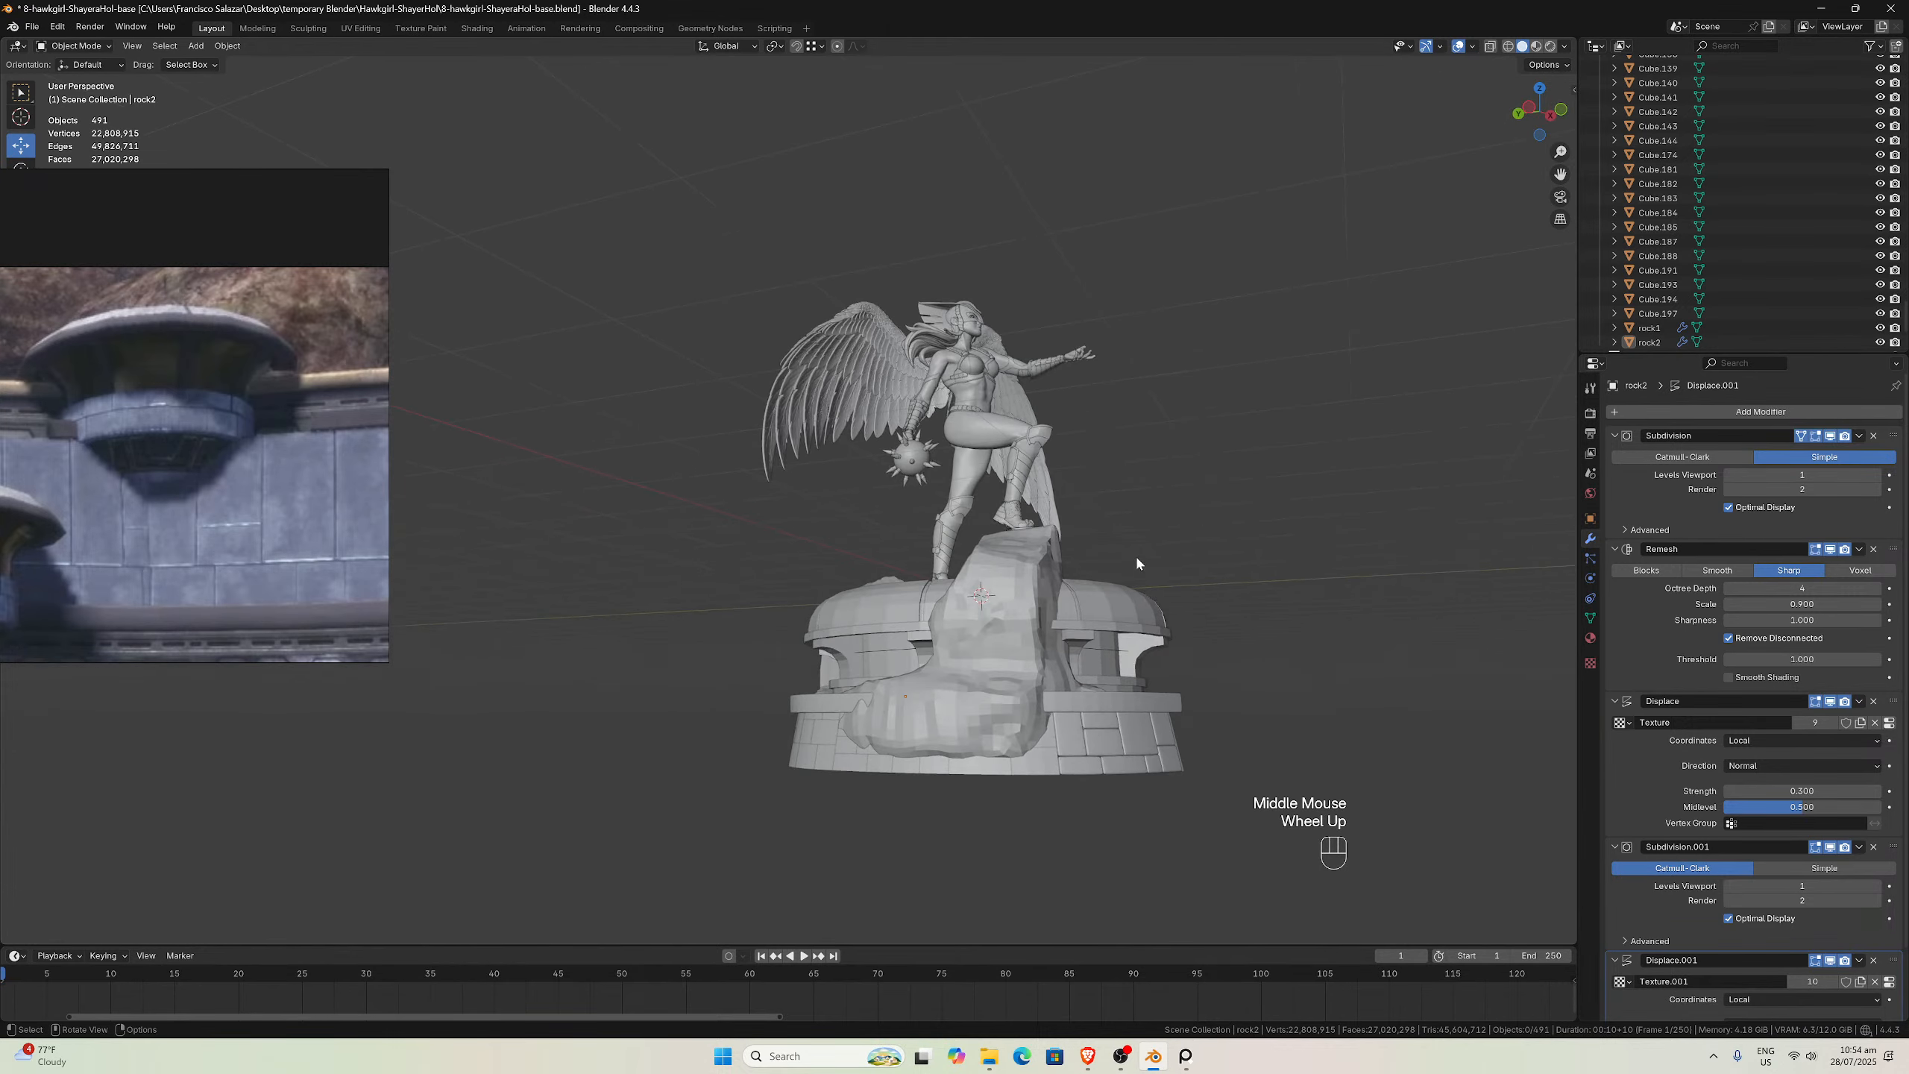
click(989, 730)
key(h)
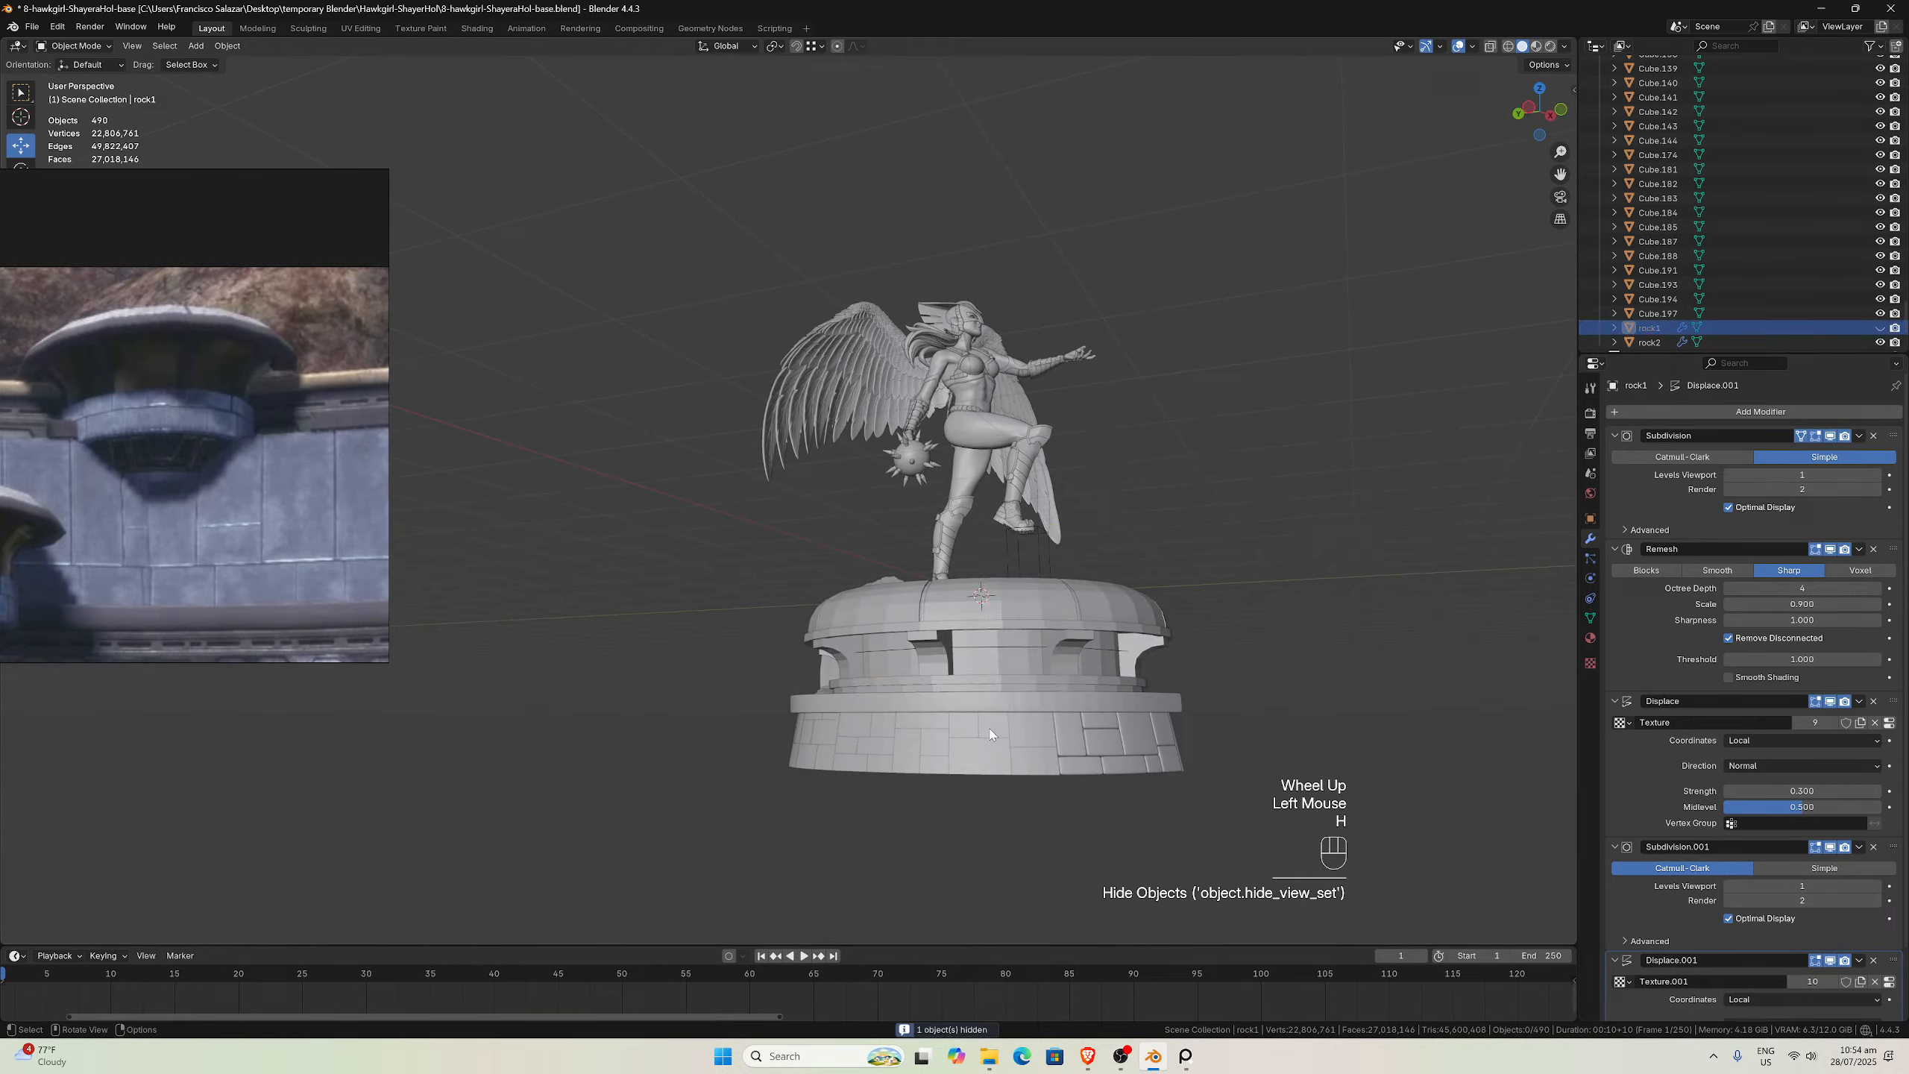
Hide the rock at the back of the base and the ring-shaped ledge above the wall panels
middle_drag(989, 733, 797, 619)
click(671, 650)
key(h)
scroll(886, 743, up, 2)
click(920, 807)
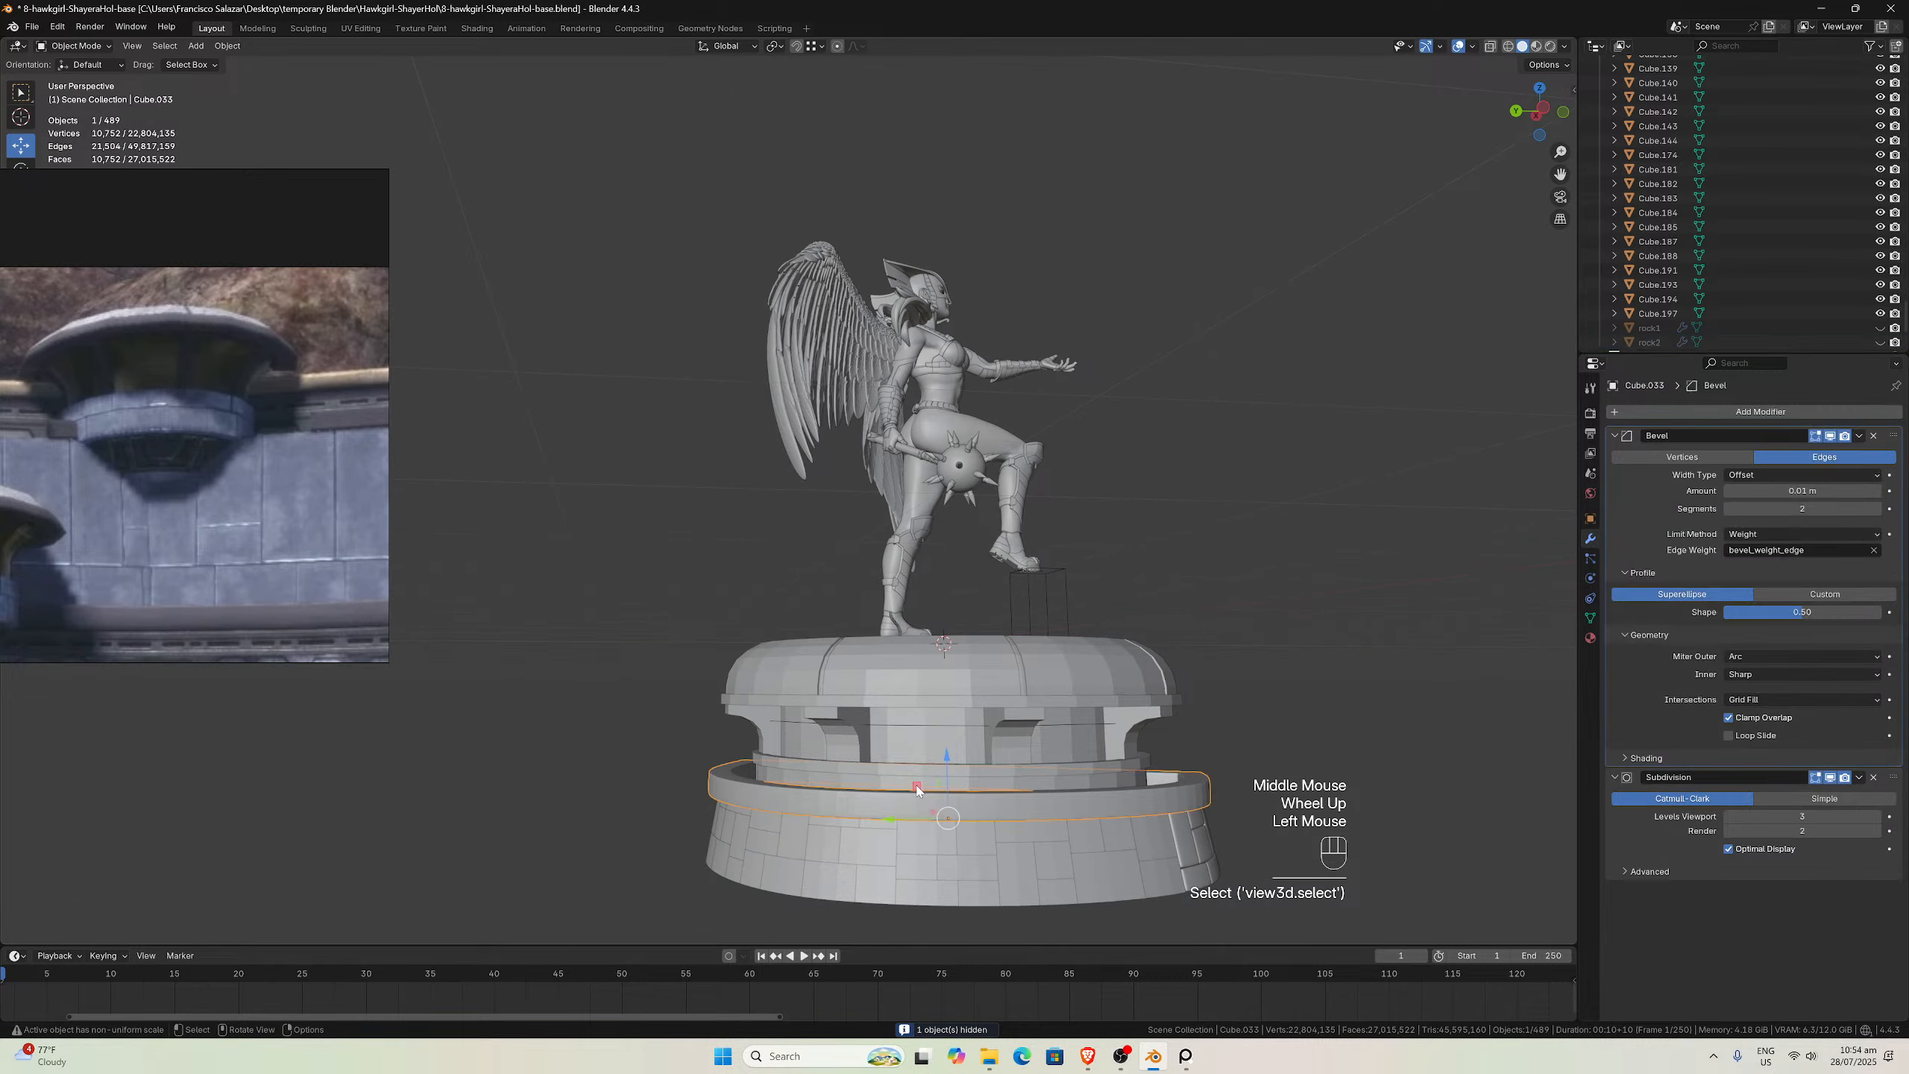
key(h)
middle_drag(925, 805, 1219, 719)
scroll(1220, 720, down, 1)
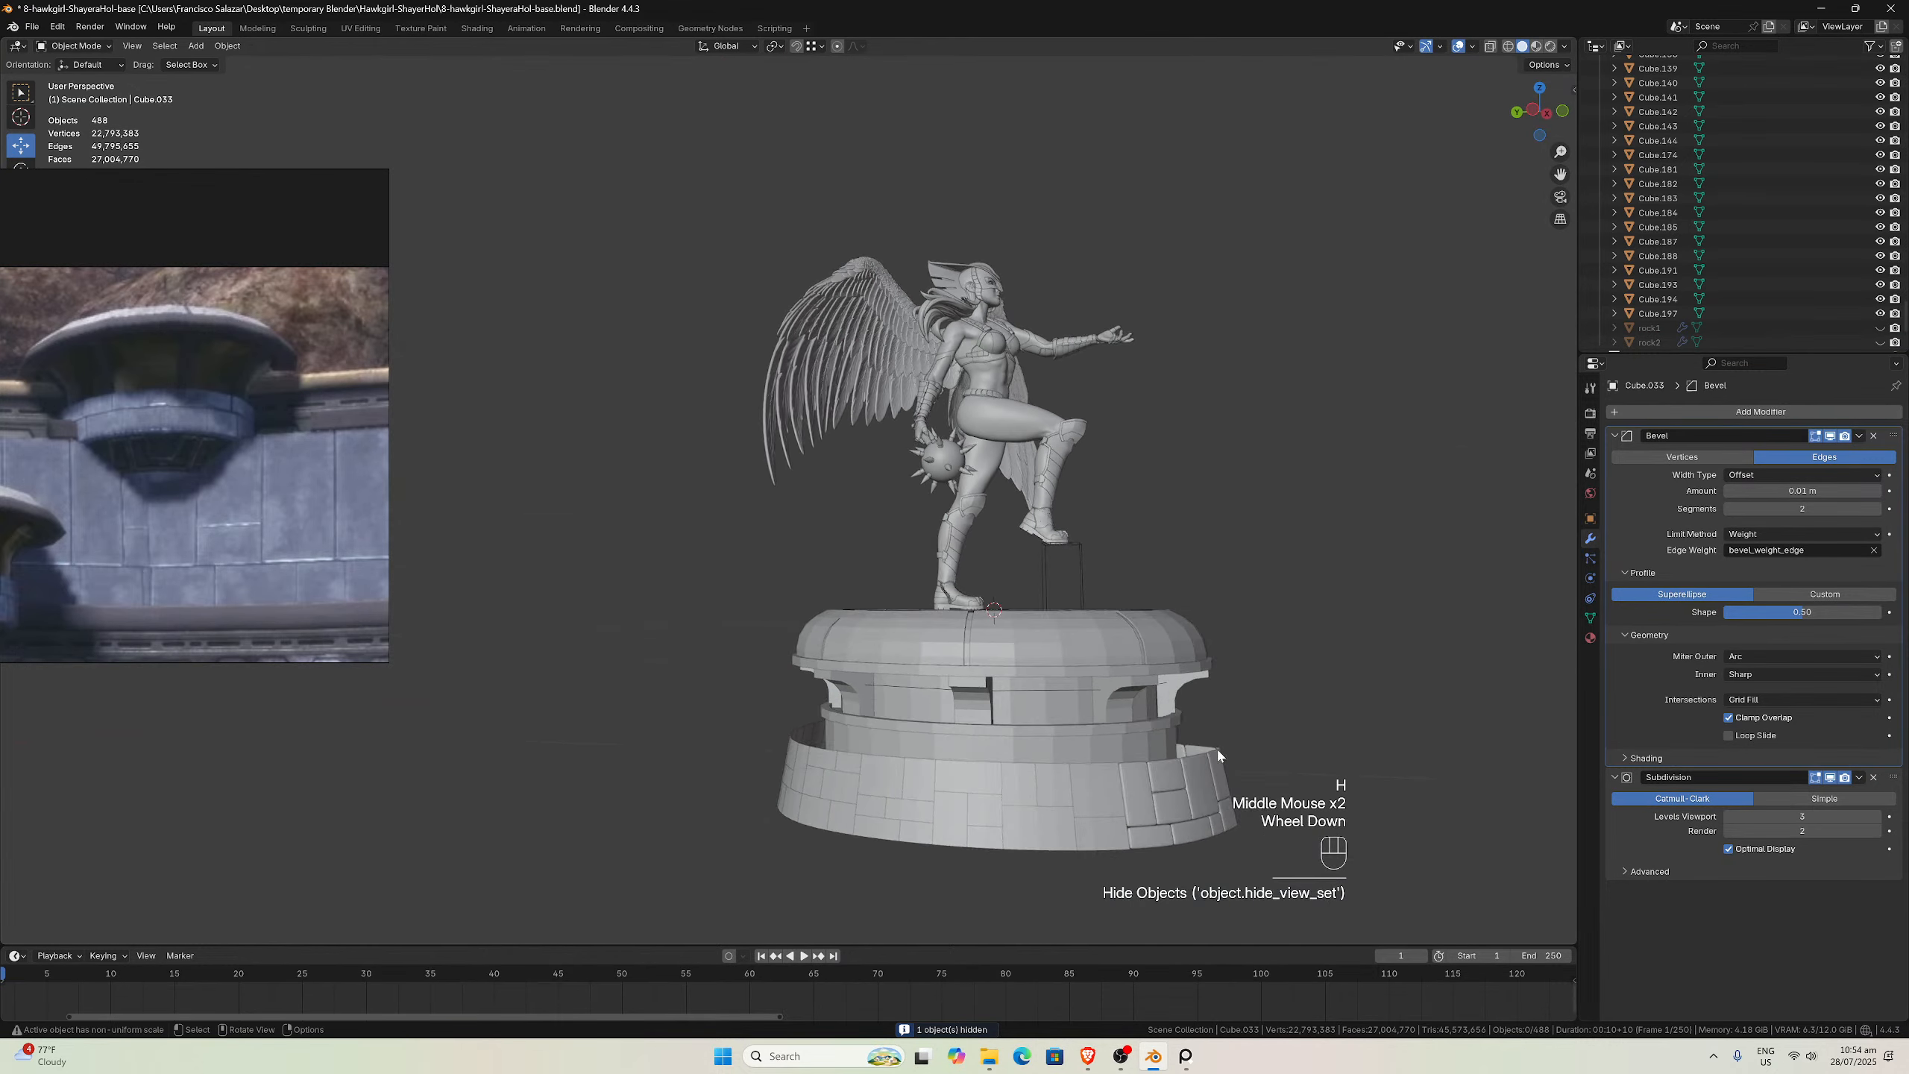
Select the flat, unbevelled wall panels one by one, starting beside the already bevelled stone blocks
drag(1560, 173, 1476, 71)
scroll(1340, 407, up, 2)
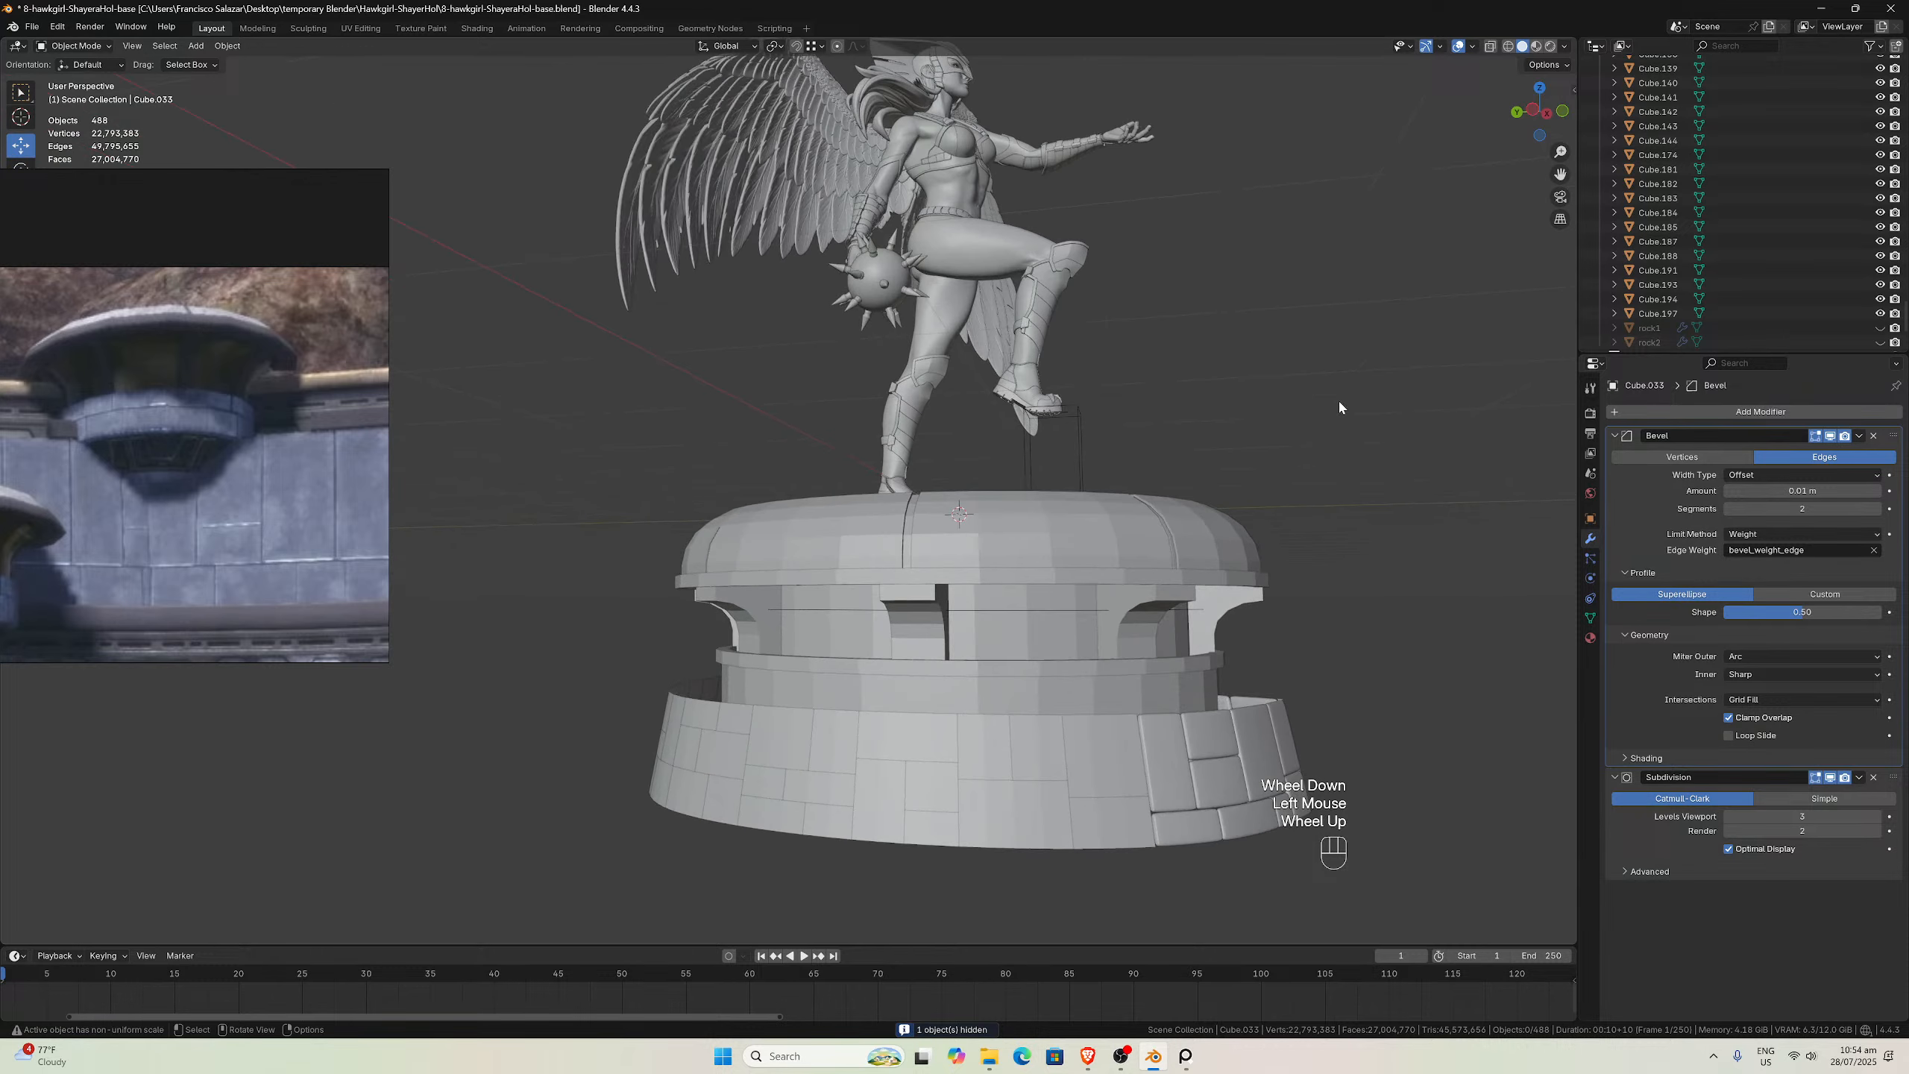
click(1089, 813)
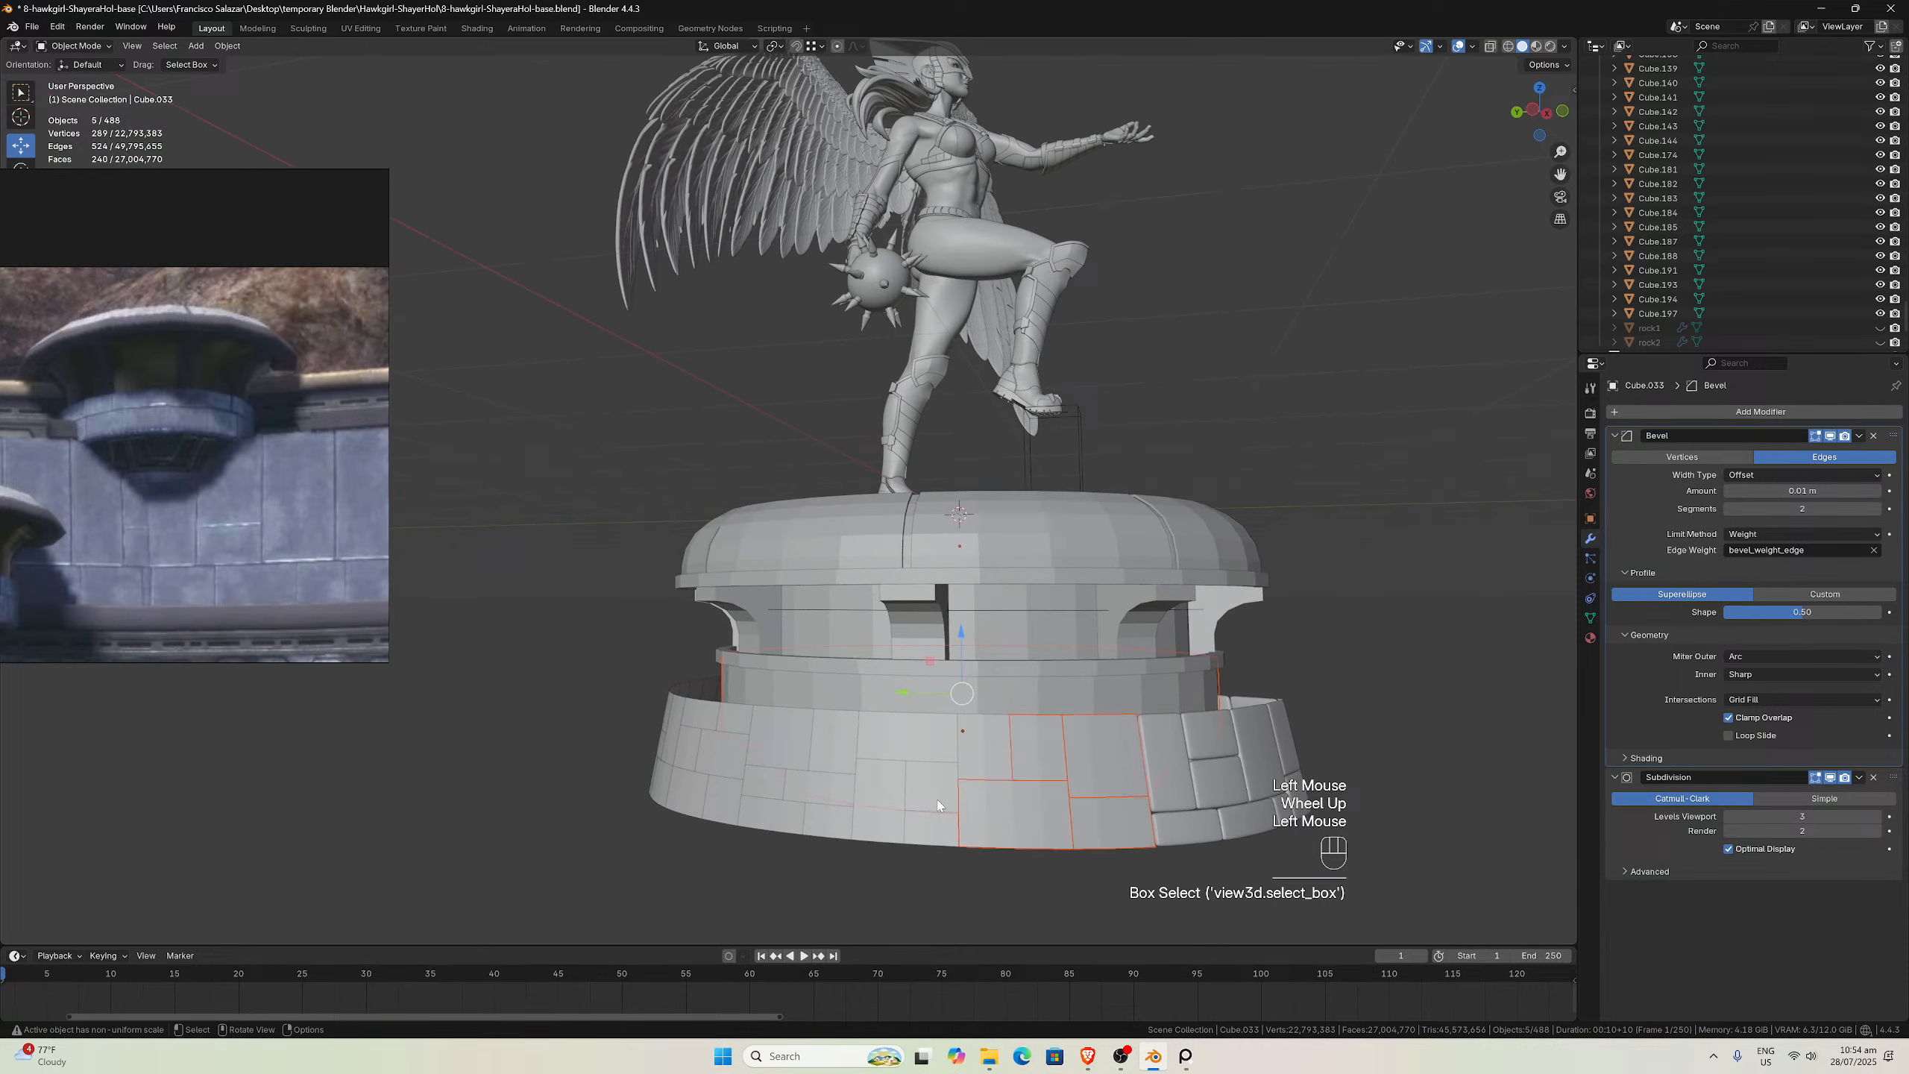
click(1052, 895)
click(1071, 808)
shift+click(1037, 749)
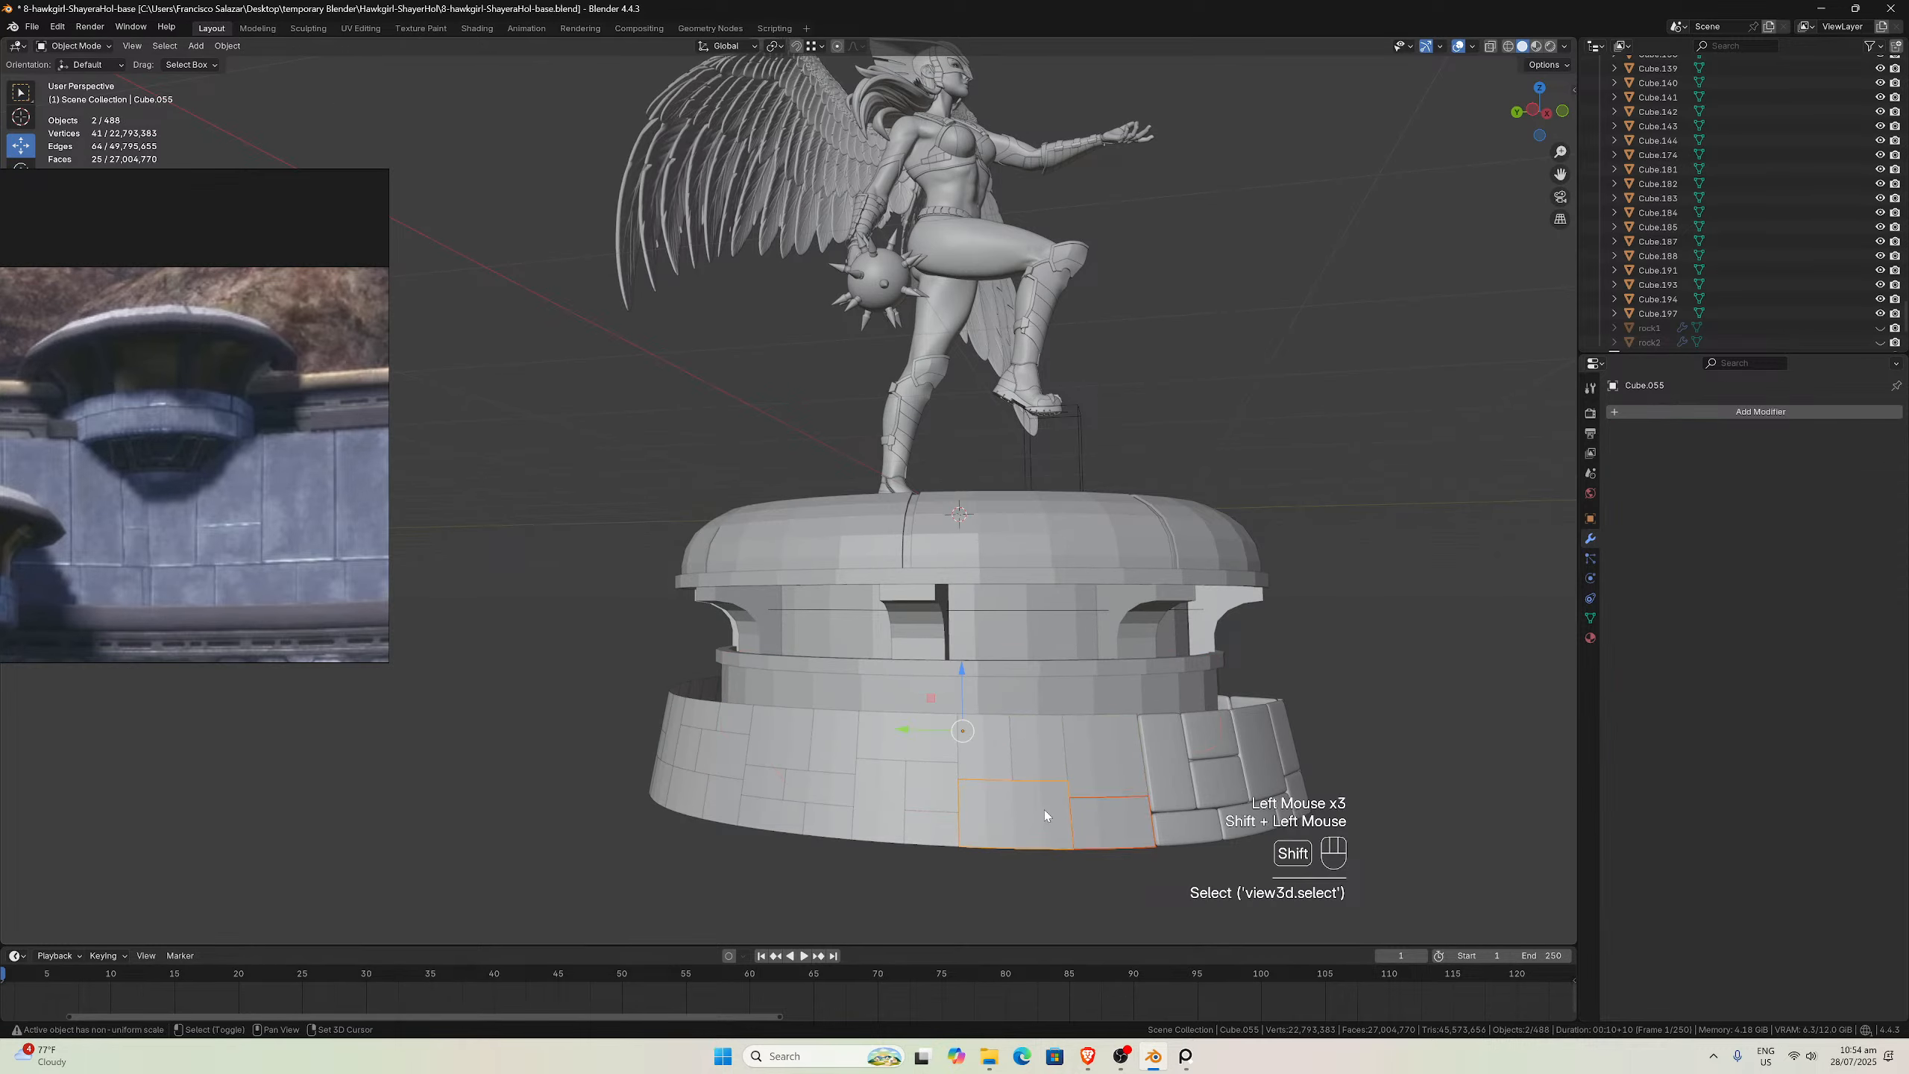
shift+click(1044, 809)
shift+click(895, 746)
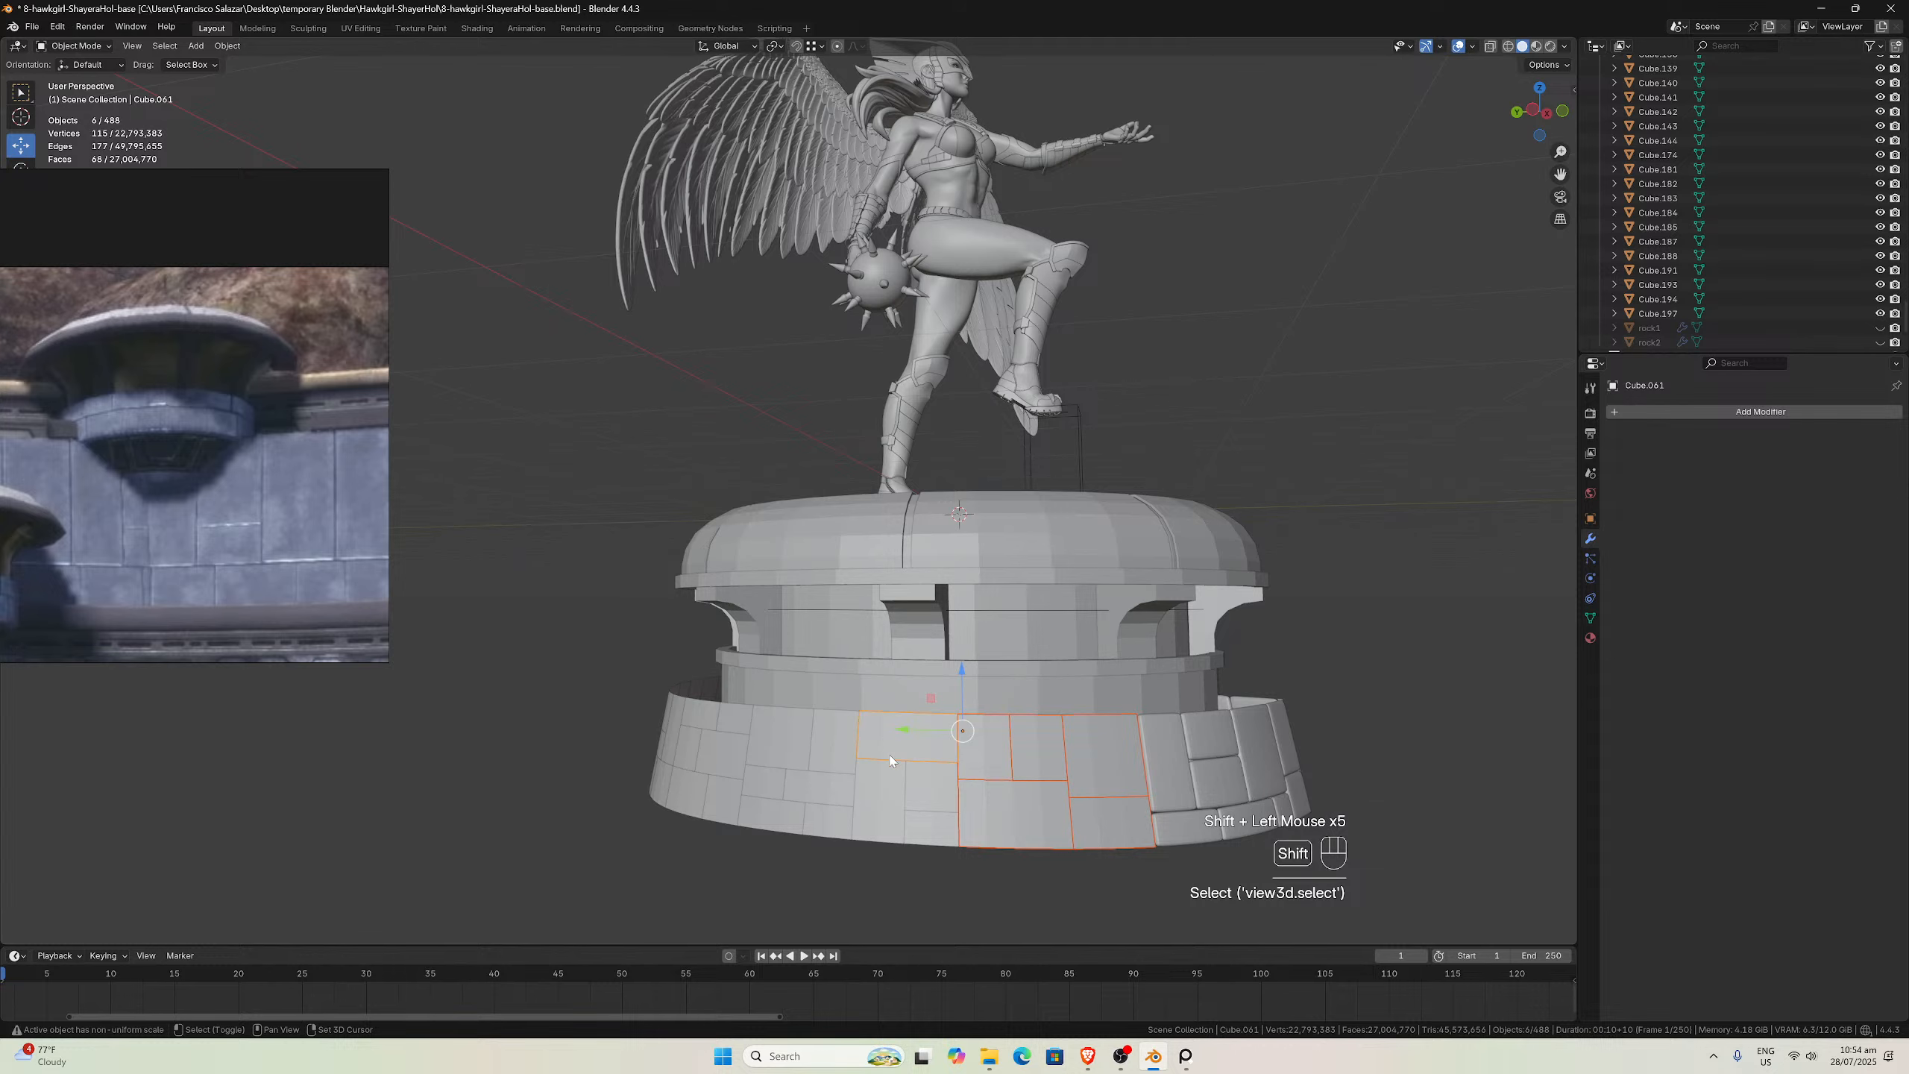
shift+click(827, 823)
shift+click(789, 784)
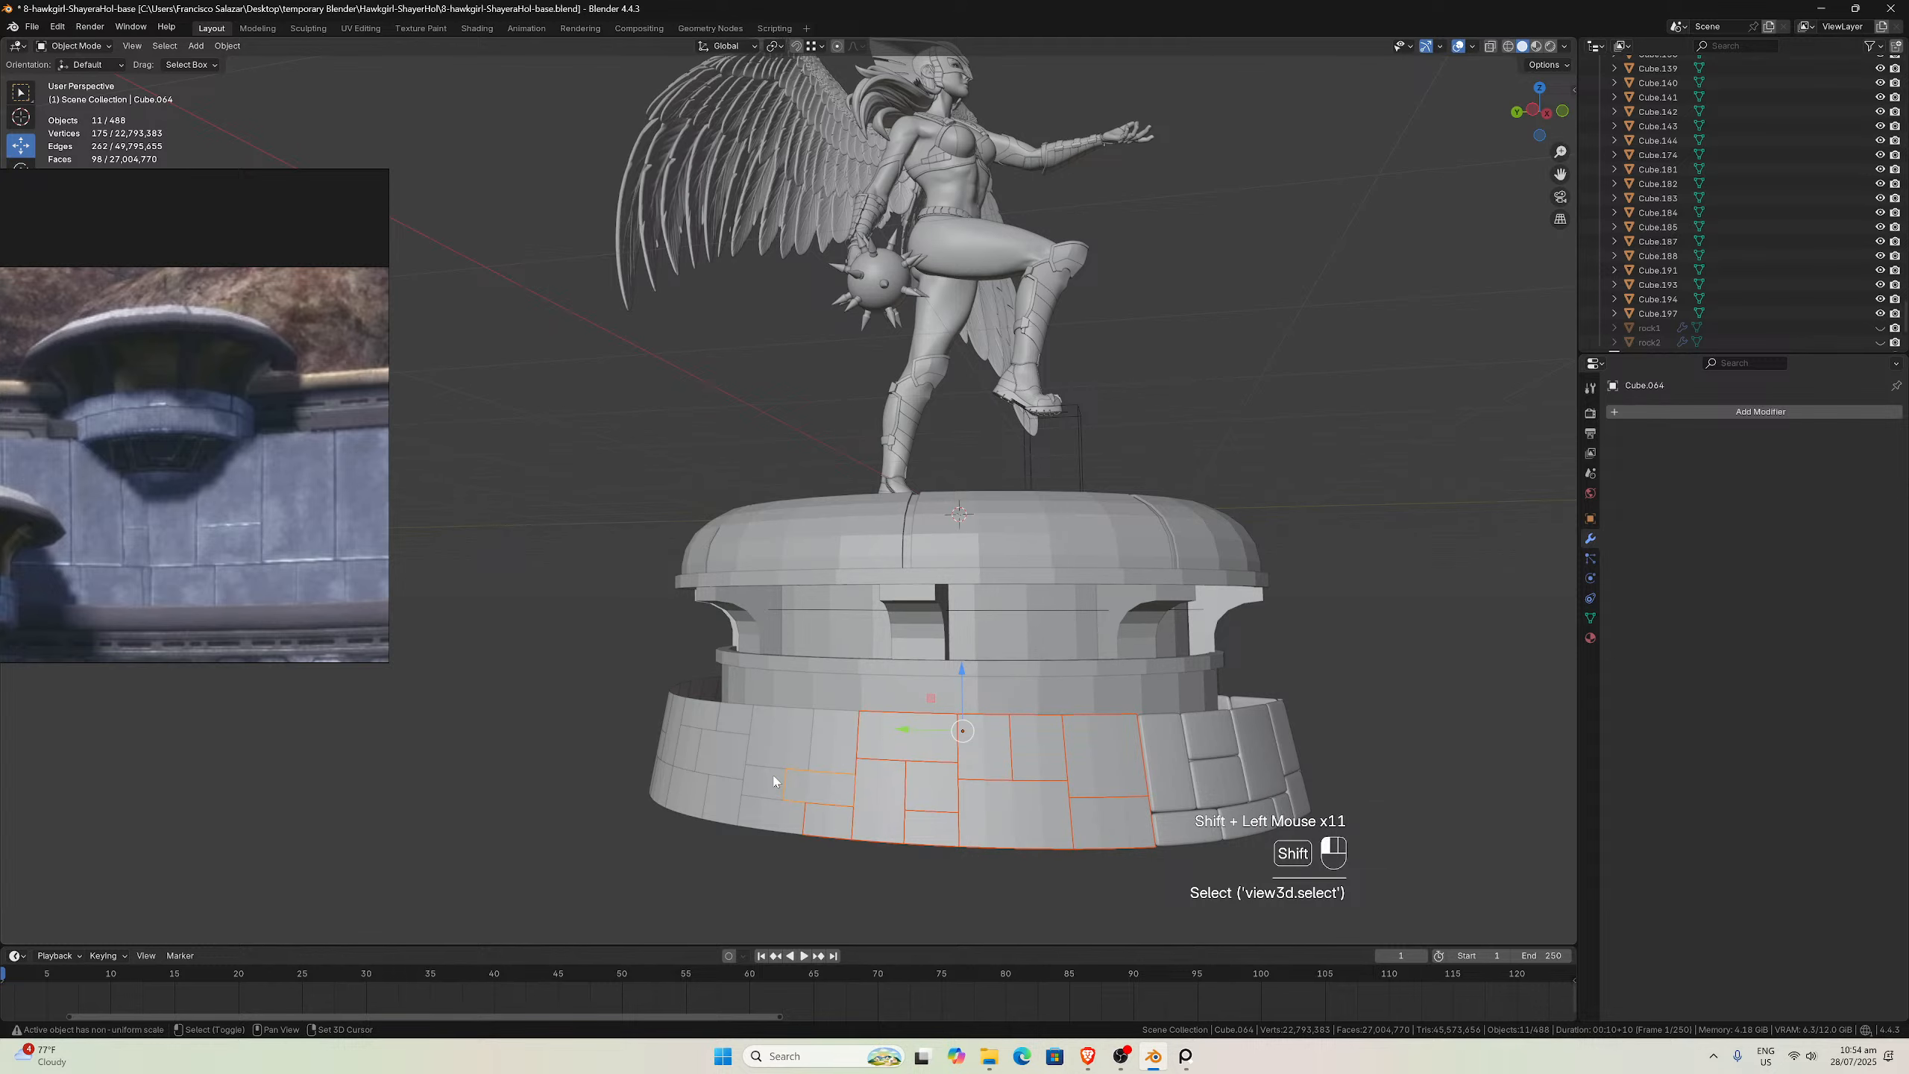
shift+click(776, 812)
shift+click(782, 745)
shift+click(772, 714)
Add the flat panels along the side of the curved wall to the selection, continuing towards the back
middle_drag(773, 713, 850, 710)
shift+click(760, 731)
shift+click(808, 725)
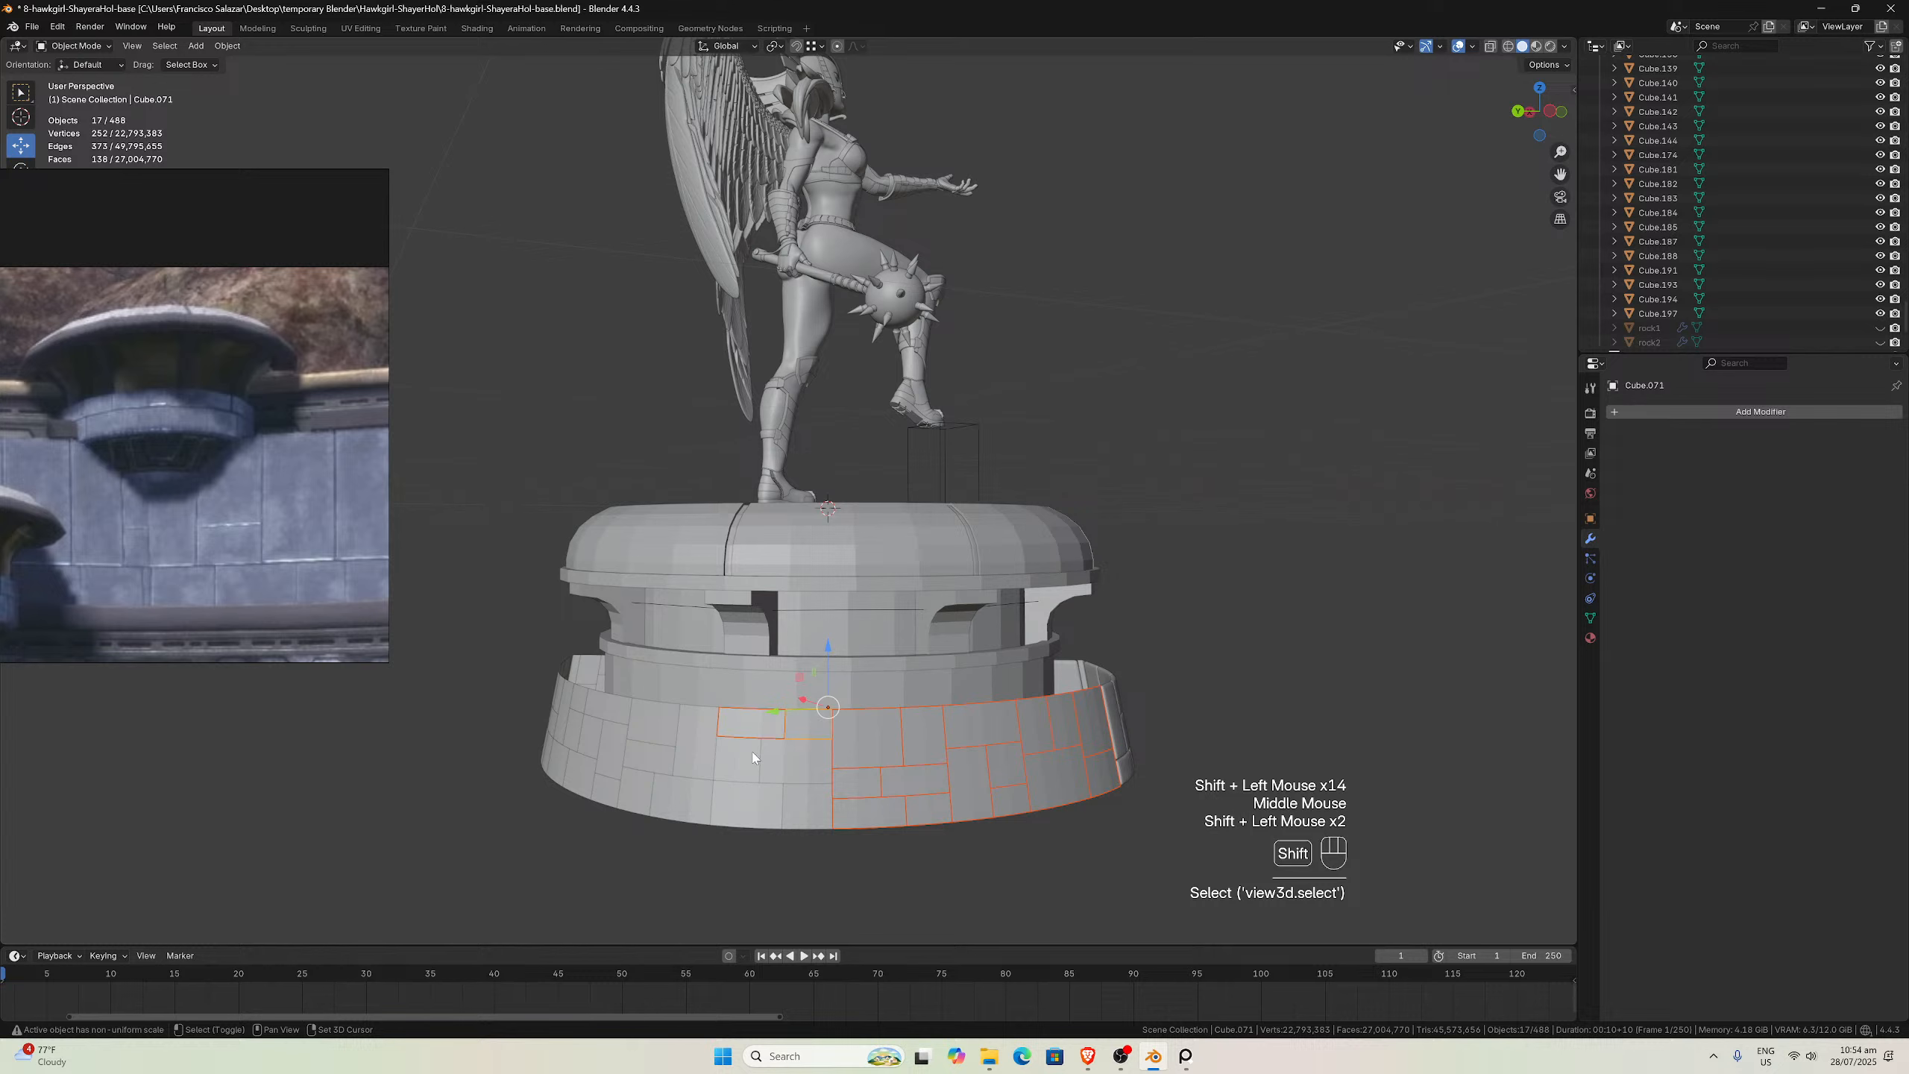
shift+click(766, 804)
shift+click(737, 726)
middle_drag(737, 726, 764, 775)
scroll(764, 775, down, 1)
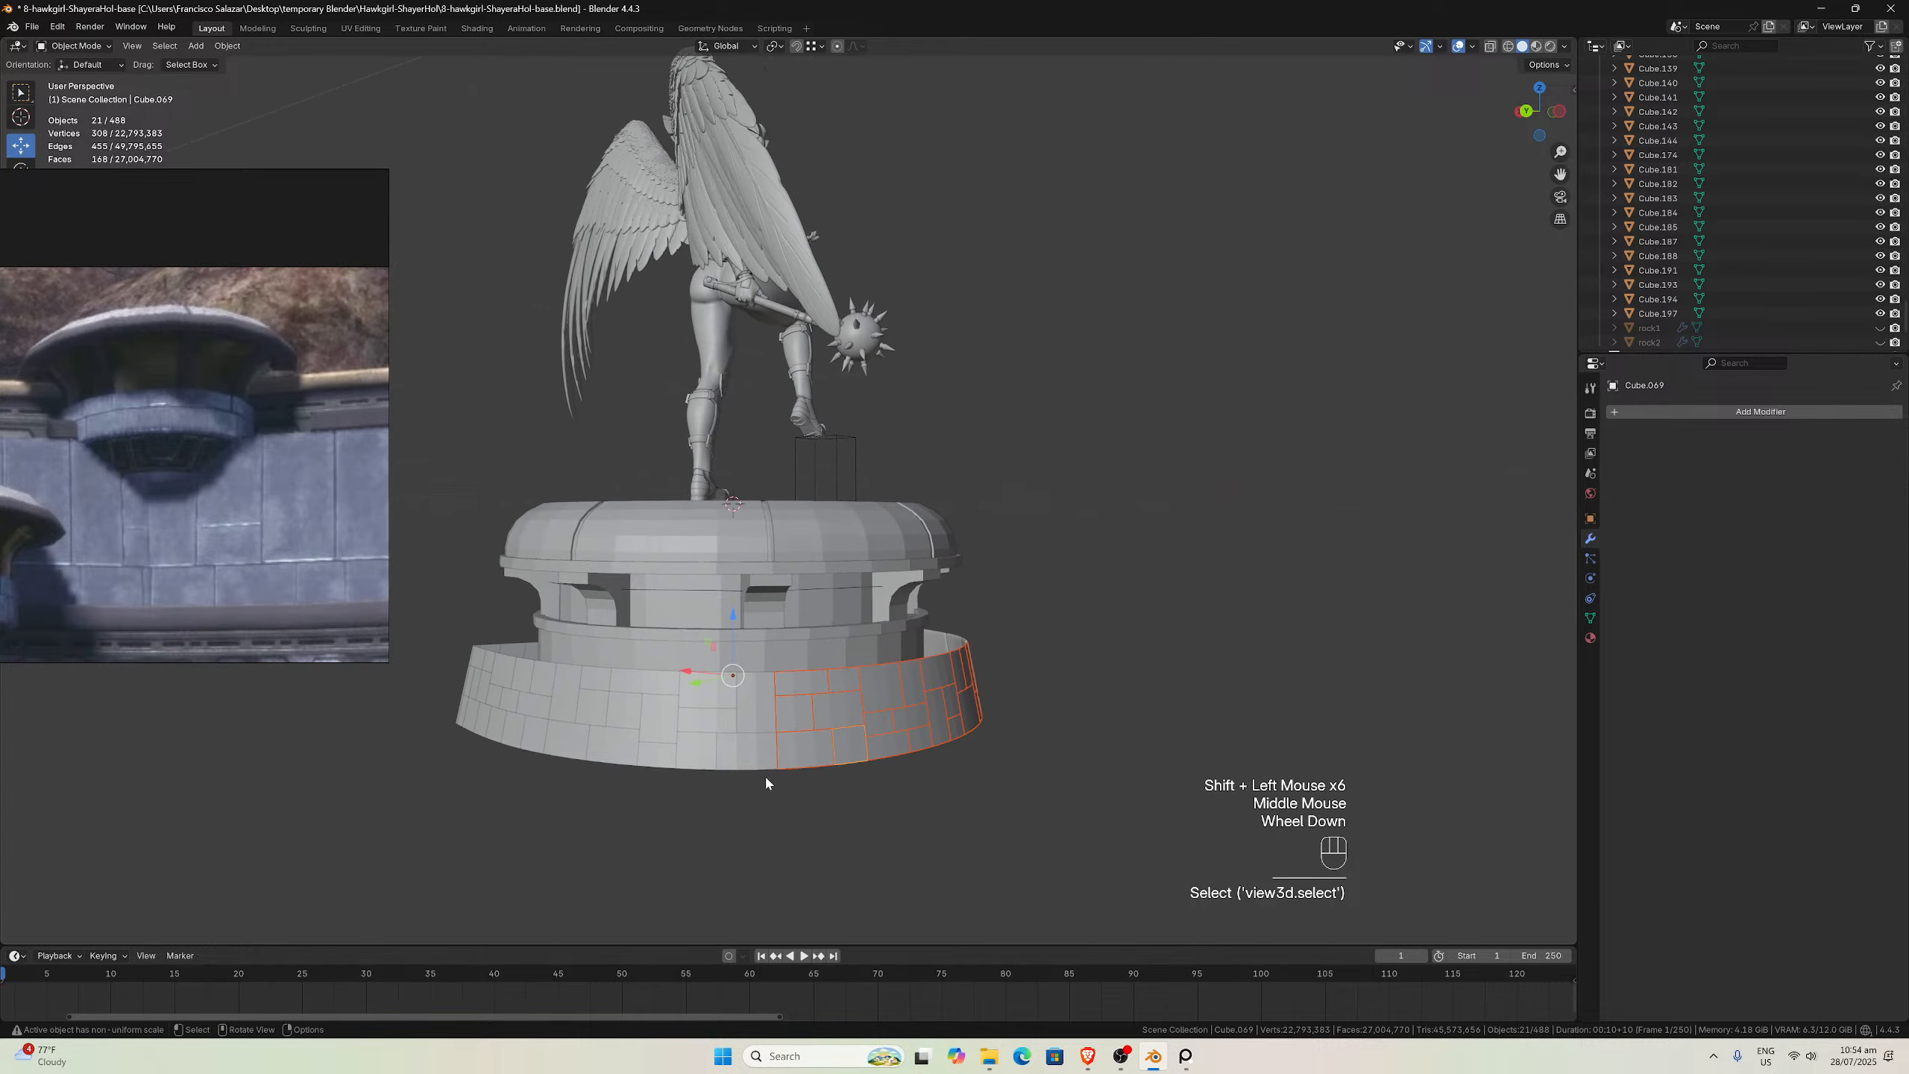
shift+click(685, 752)
shift+click(758, 746)
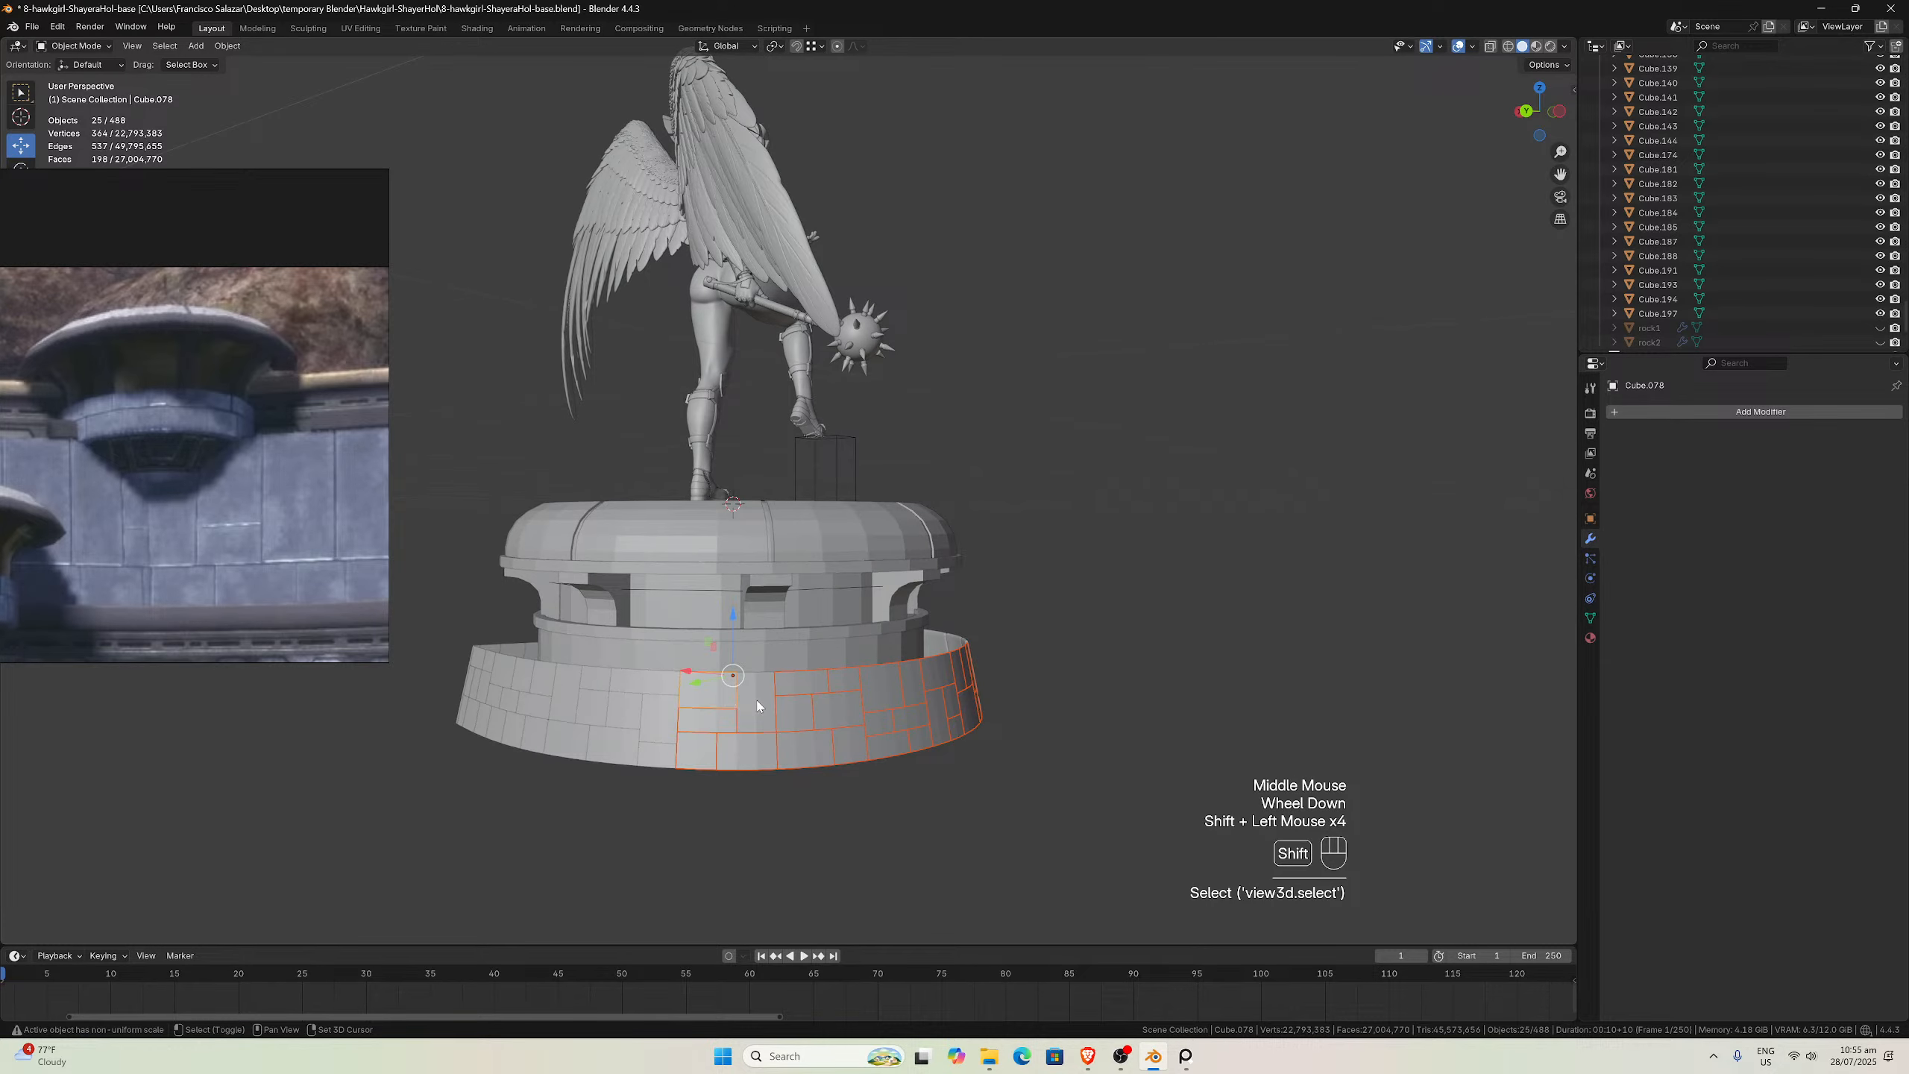
shift+click(659, 722)
shift+click(663, 759)
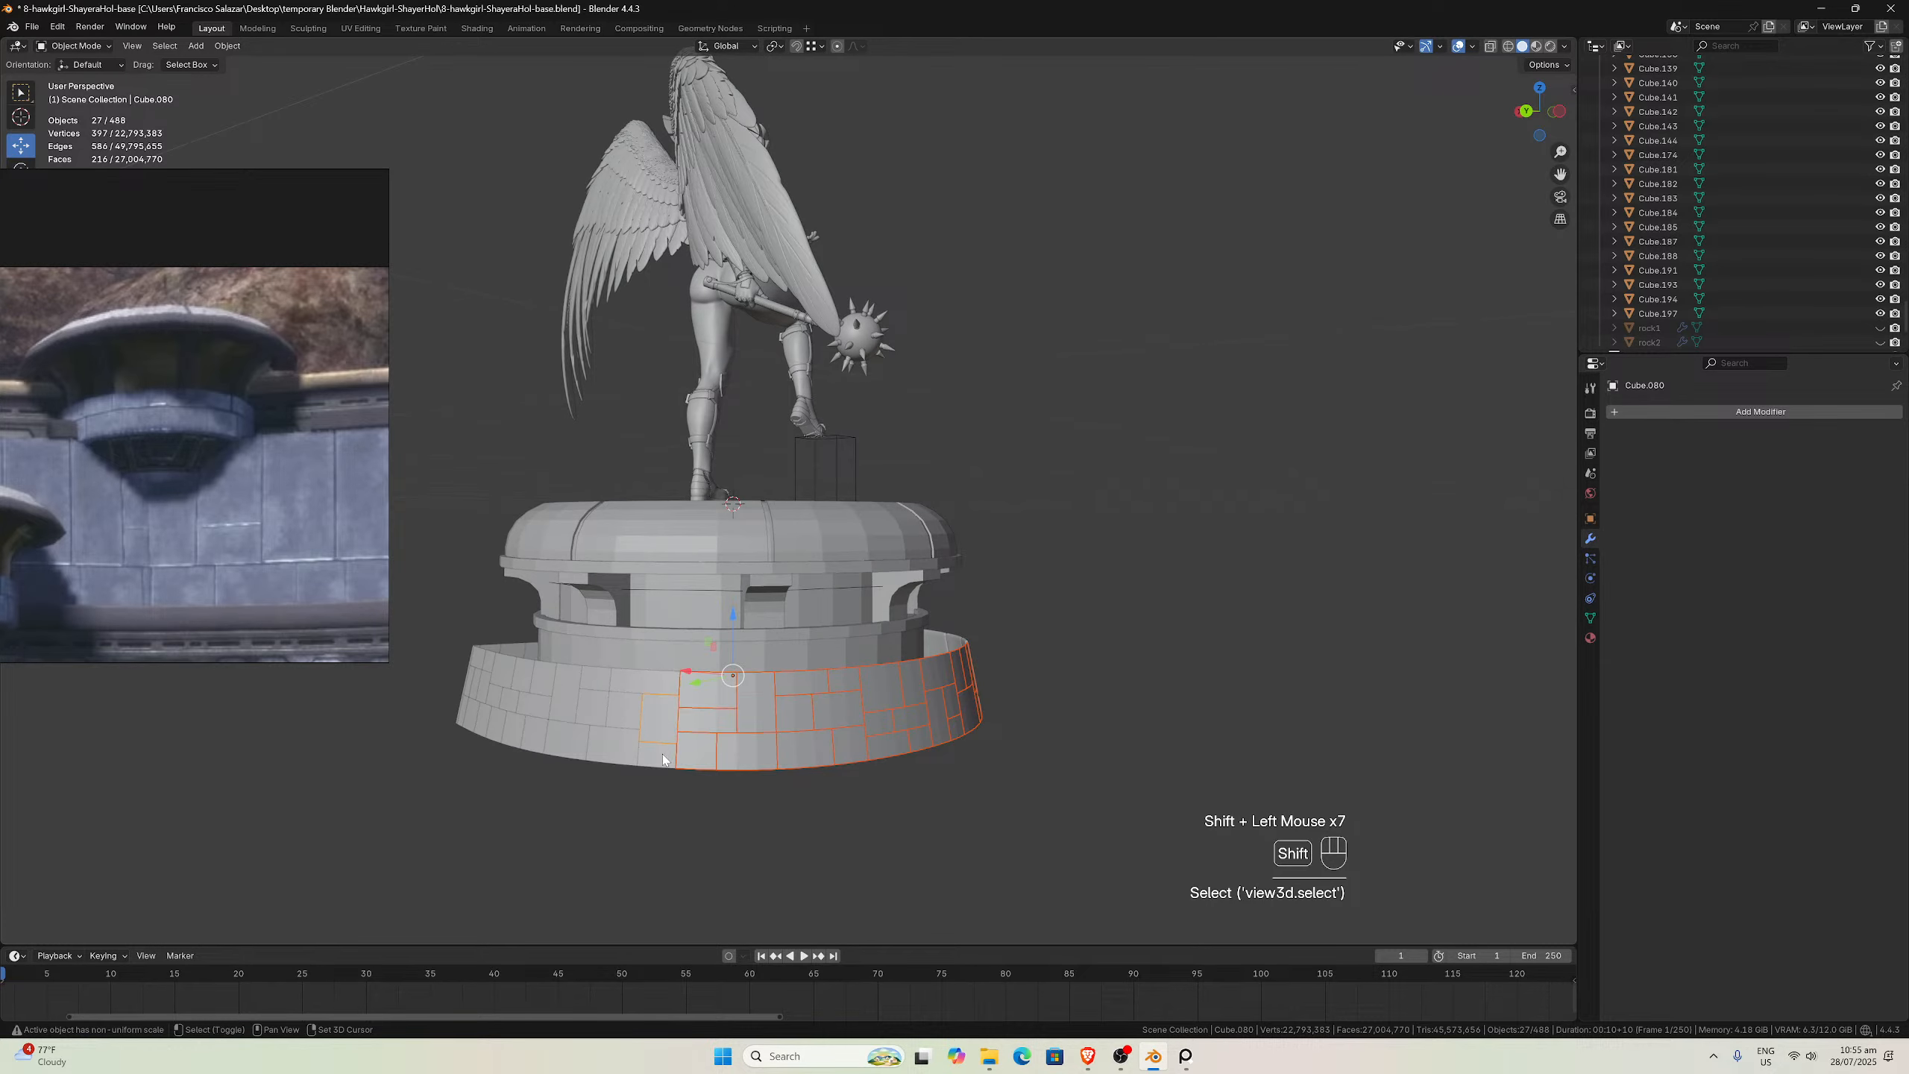
shift+click(630, 686)
shift+click(561, 719)
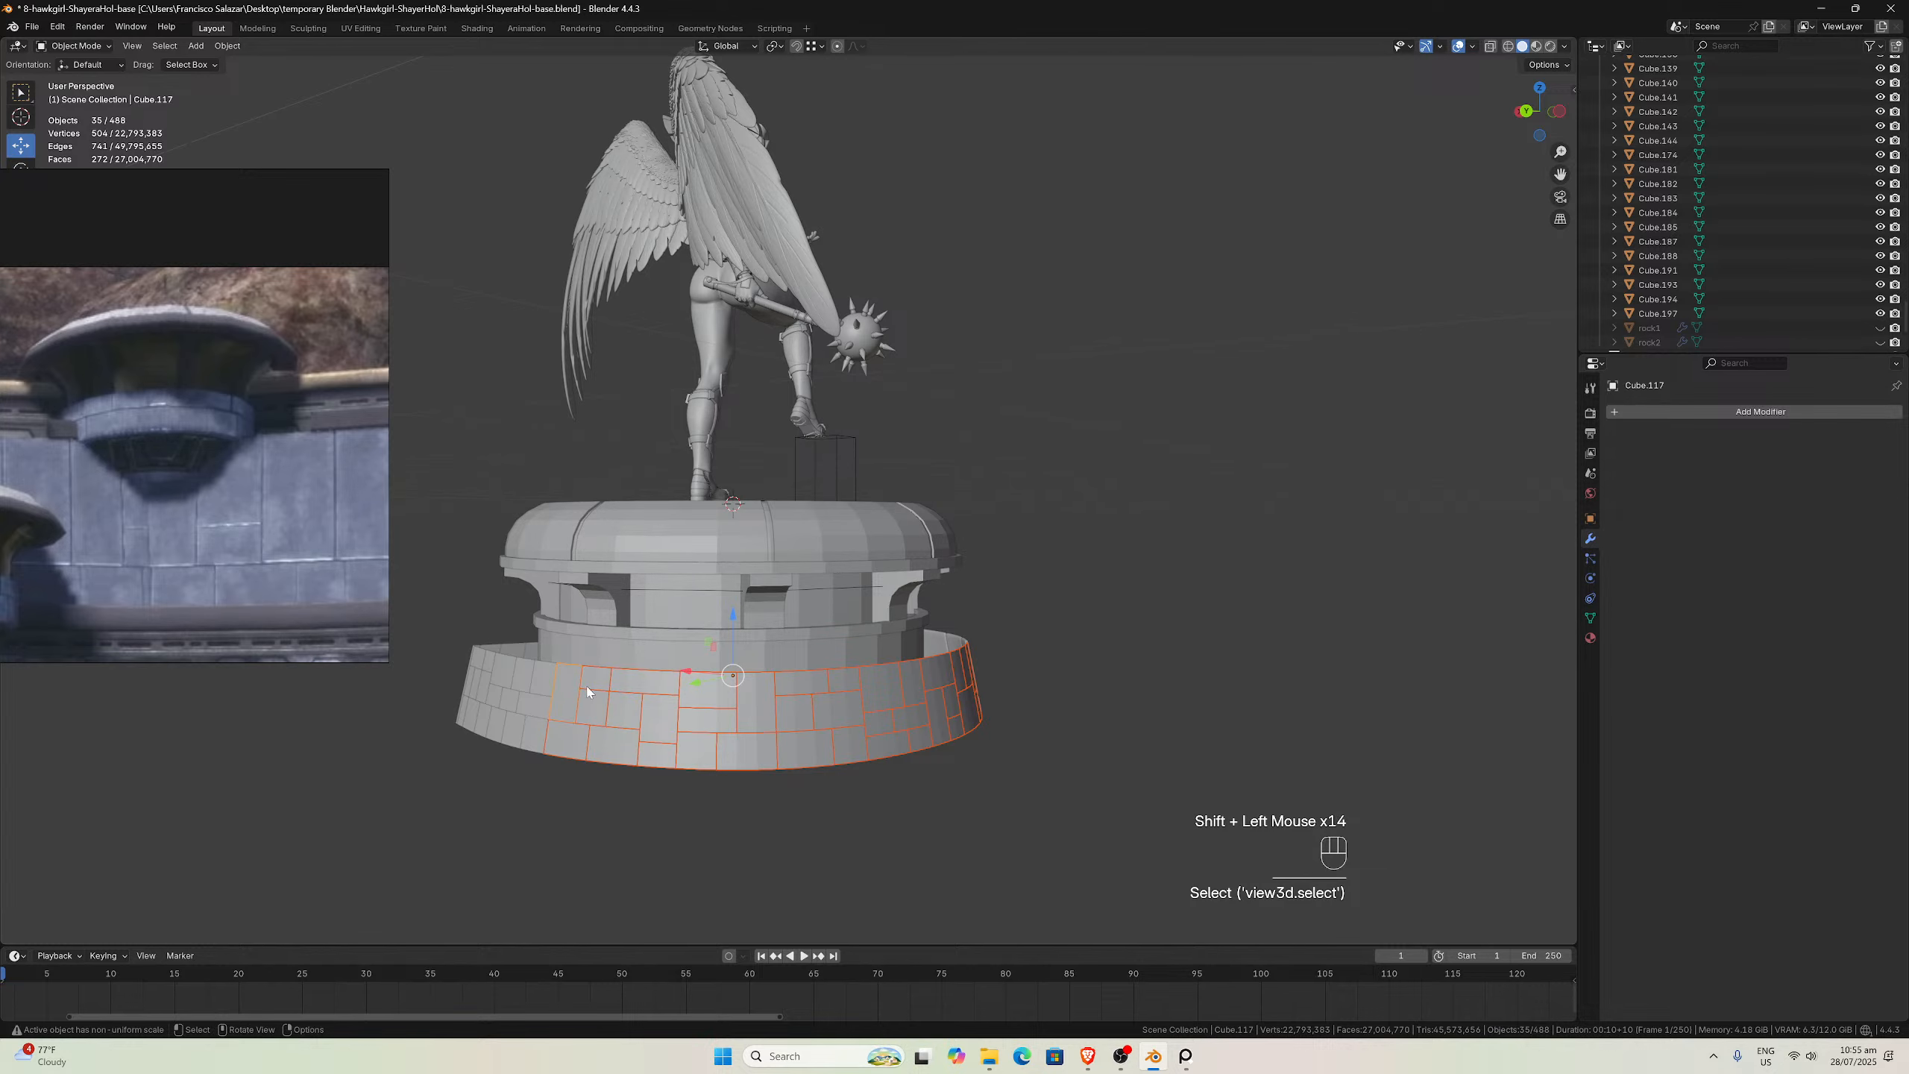
Try to add the flat panels in the middle of the back wall to the selection
middle_drag(561, 718, 677, 707)
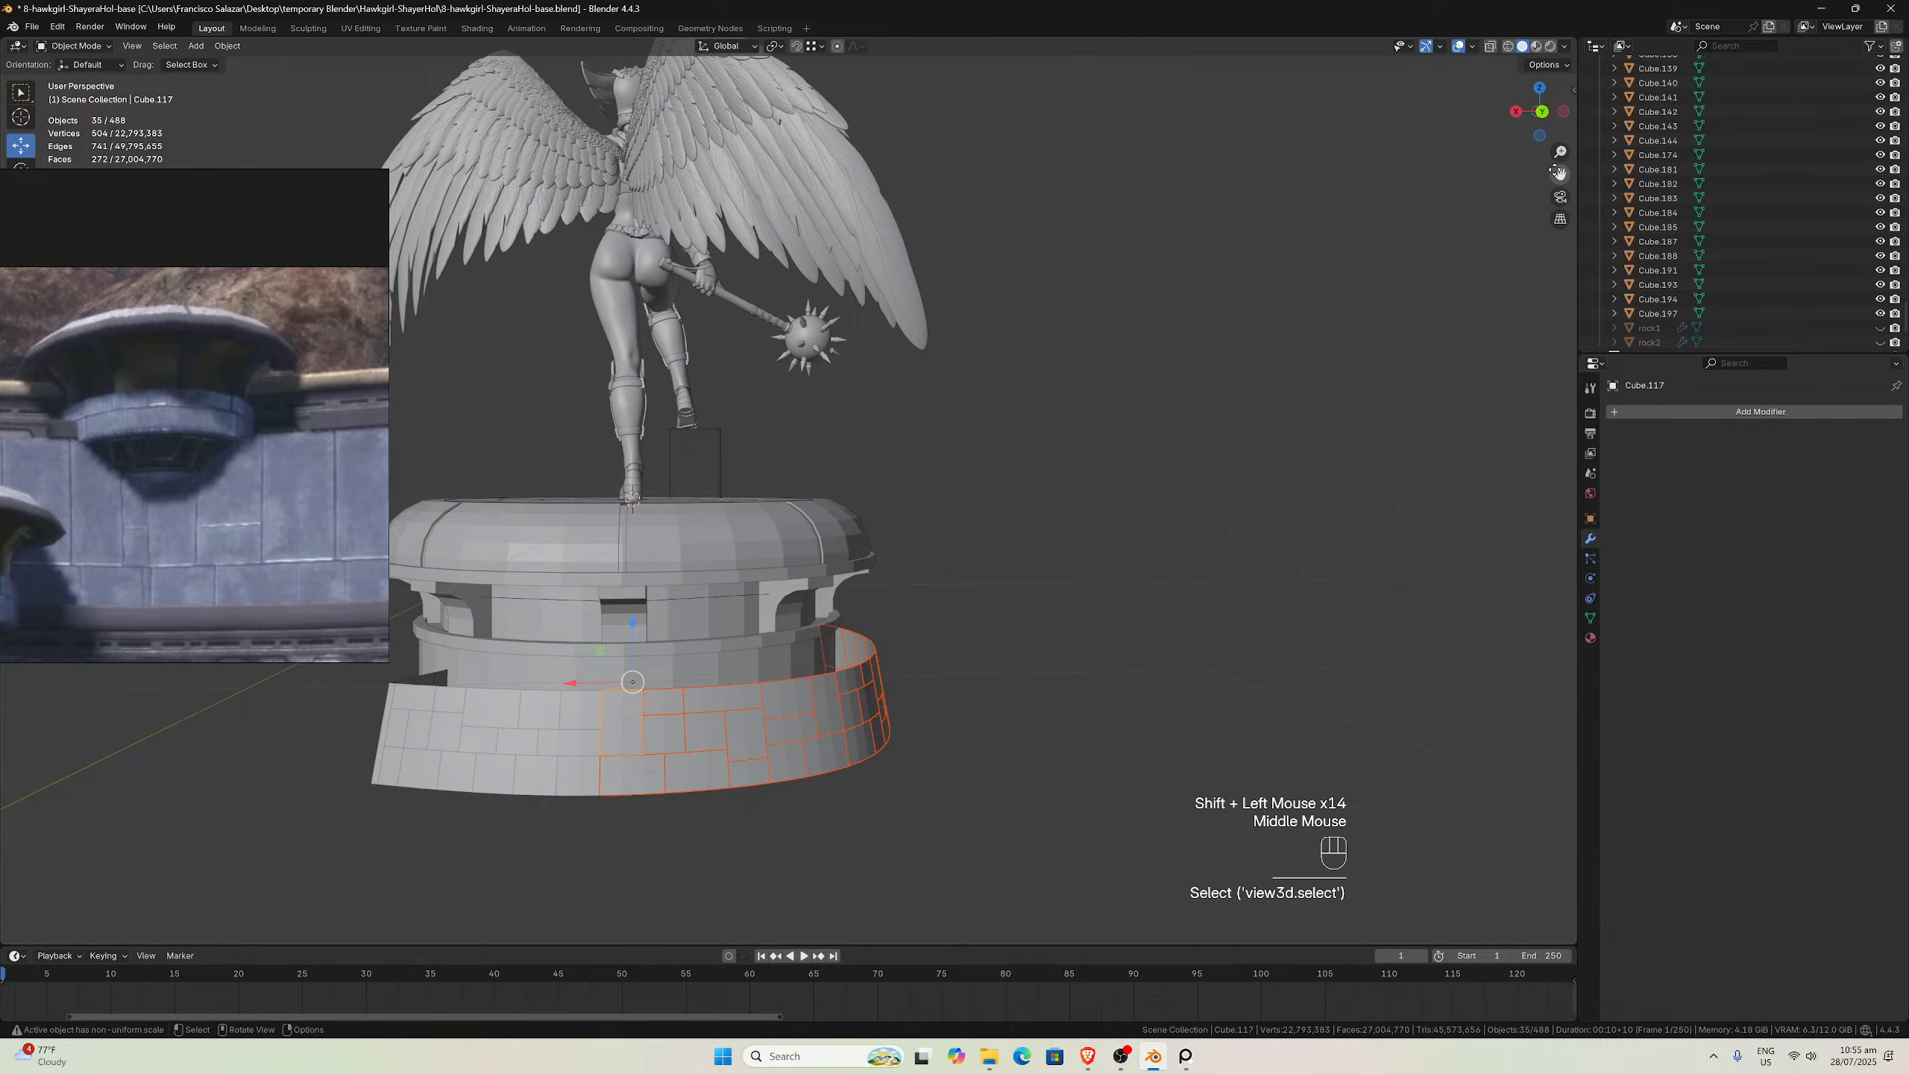
drag(1556, 172, 1693, 113)
scroll(968, 734, up, 2)
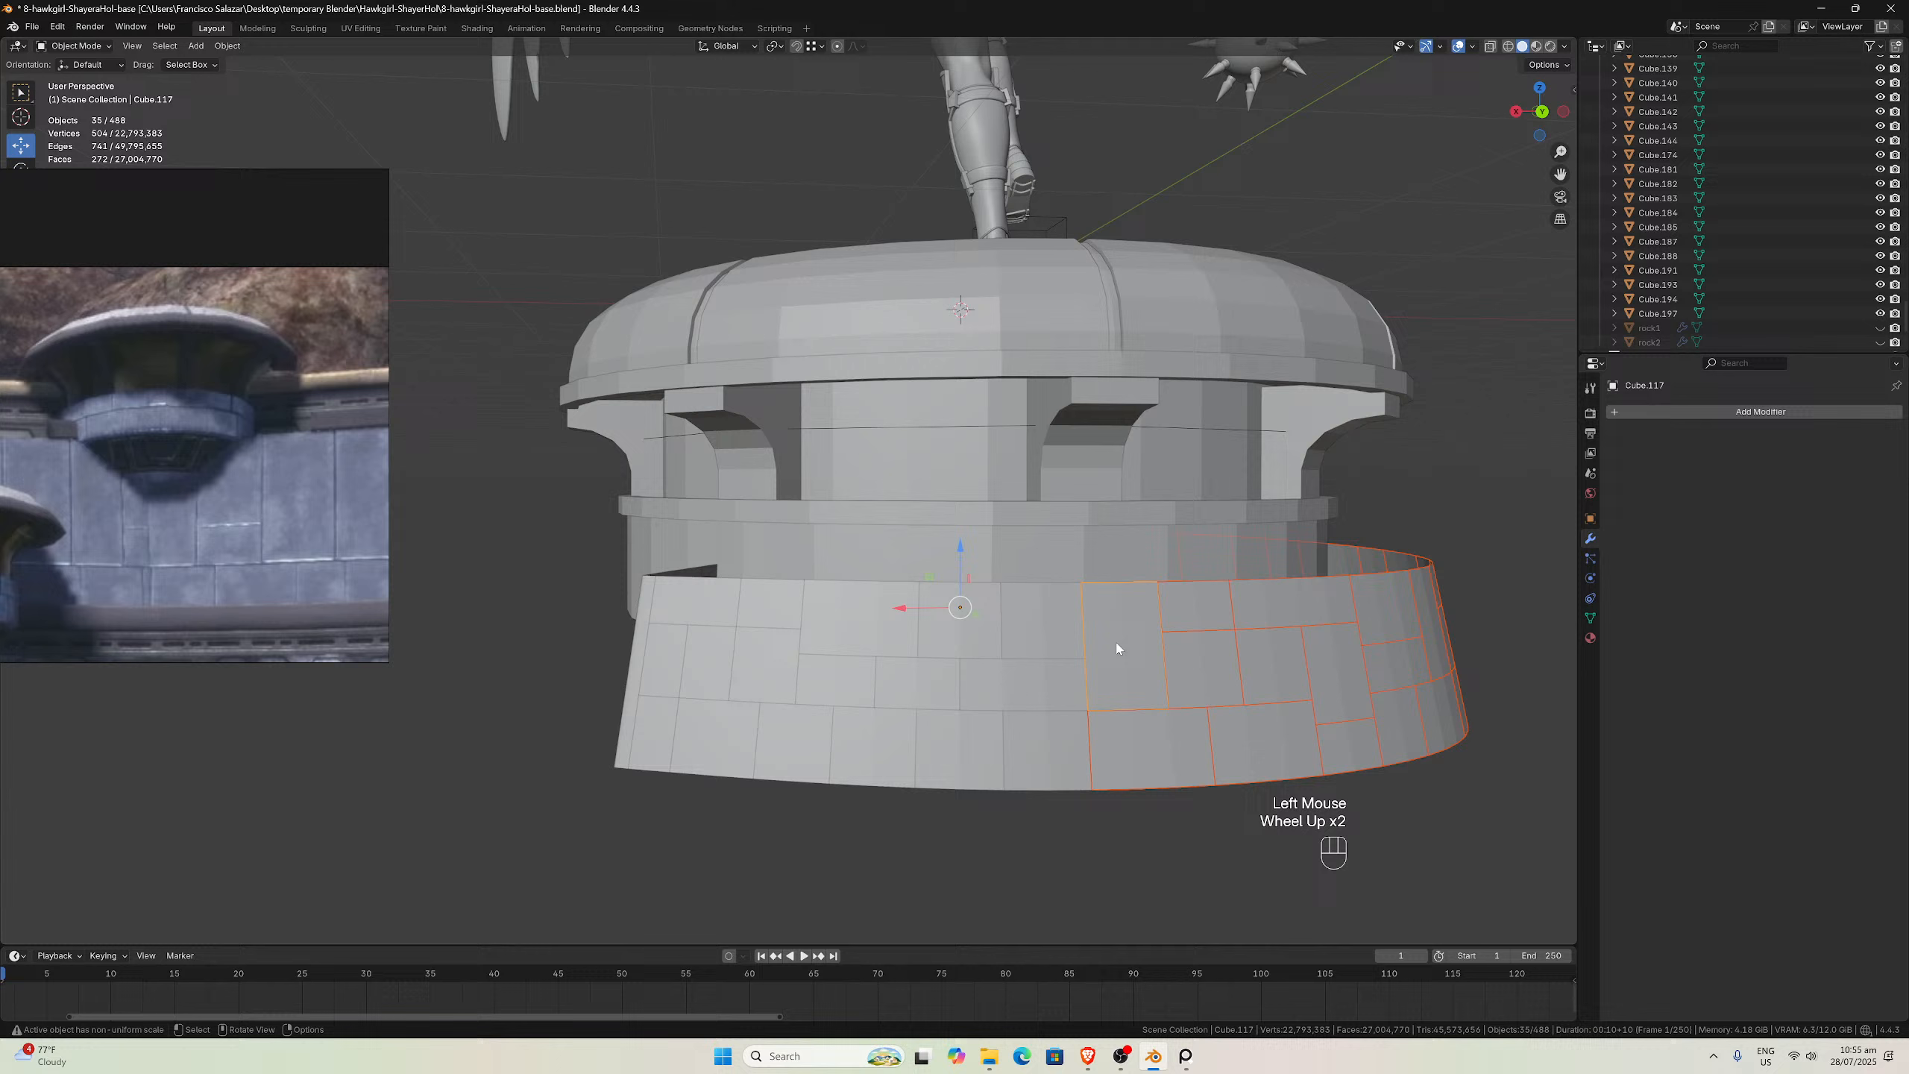
shift+click(969, 728)
shift+click(1045, 745)
shift+click(1025, 681)
shift+click(943, 681)
shift+click(967, 616)
shift+click(1038, 619)
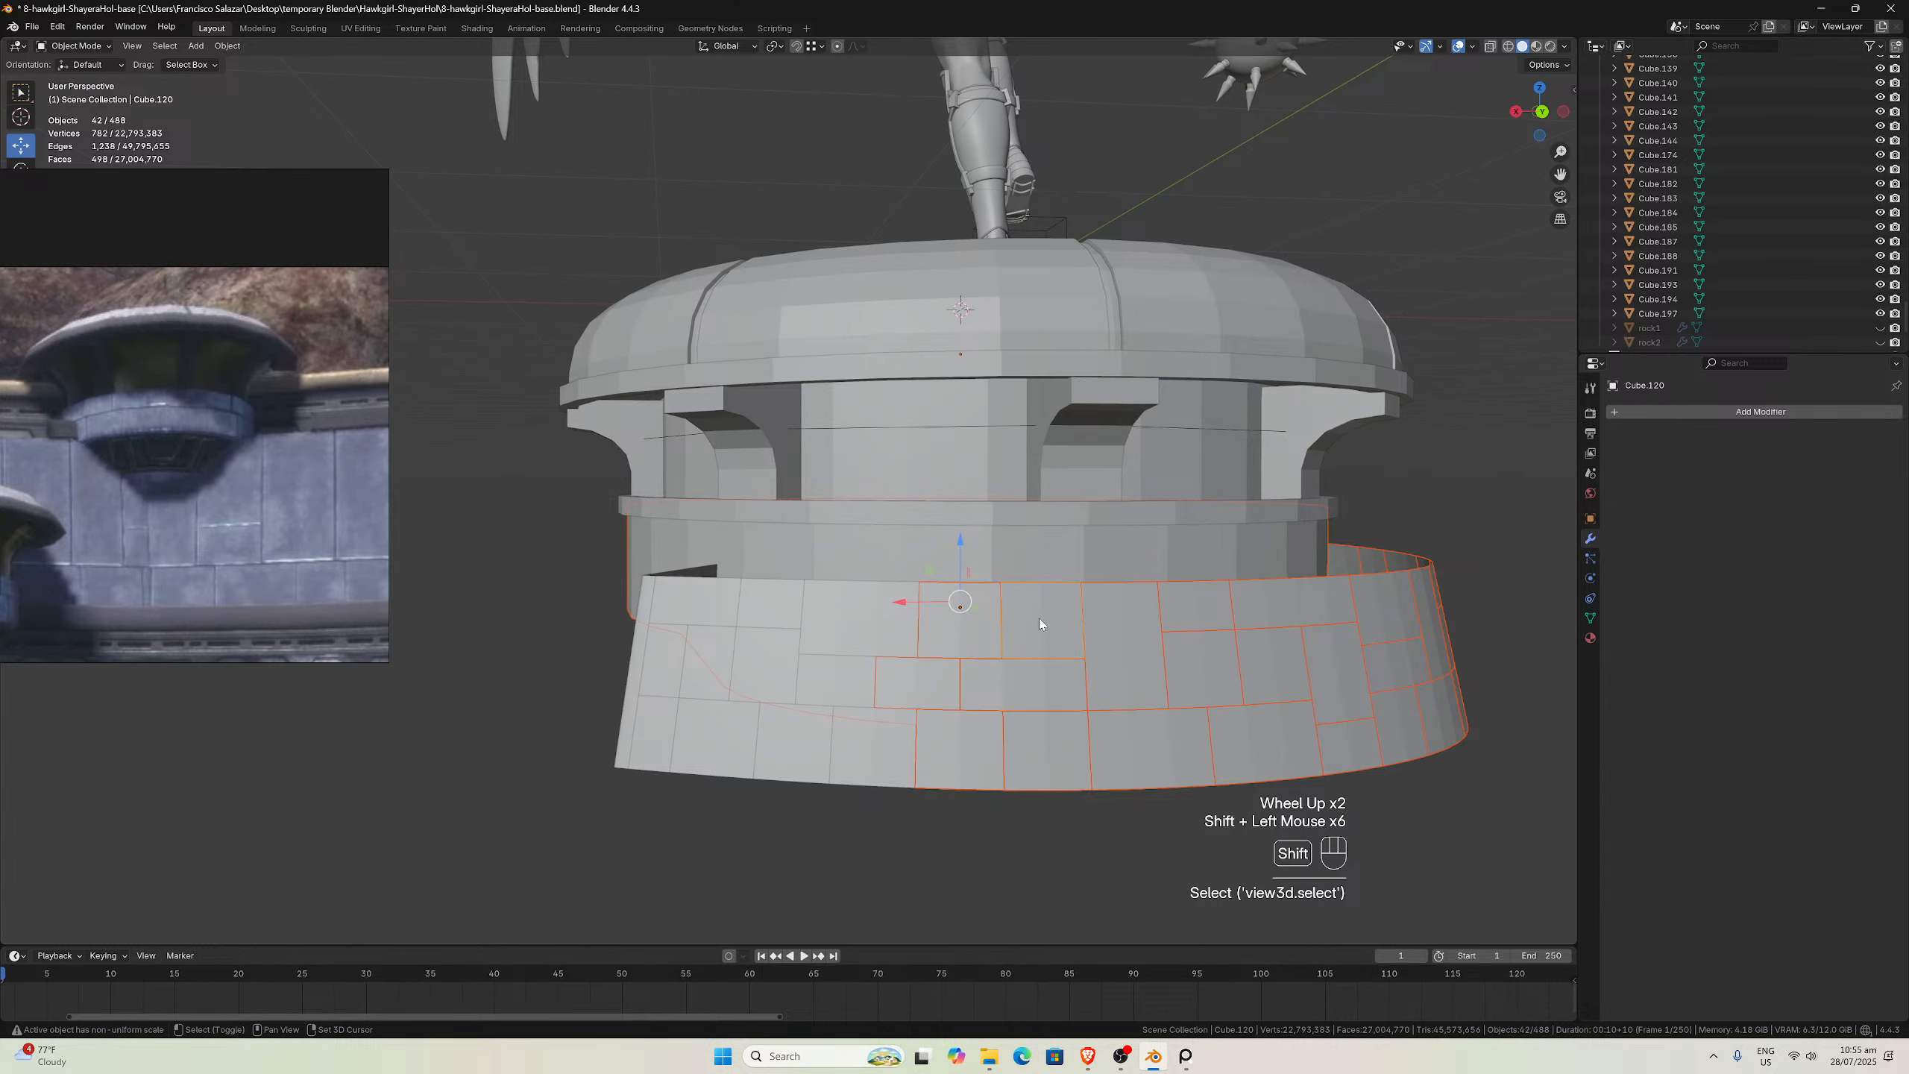
shift+click(1098, 594)
shift+click(1086, 555)
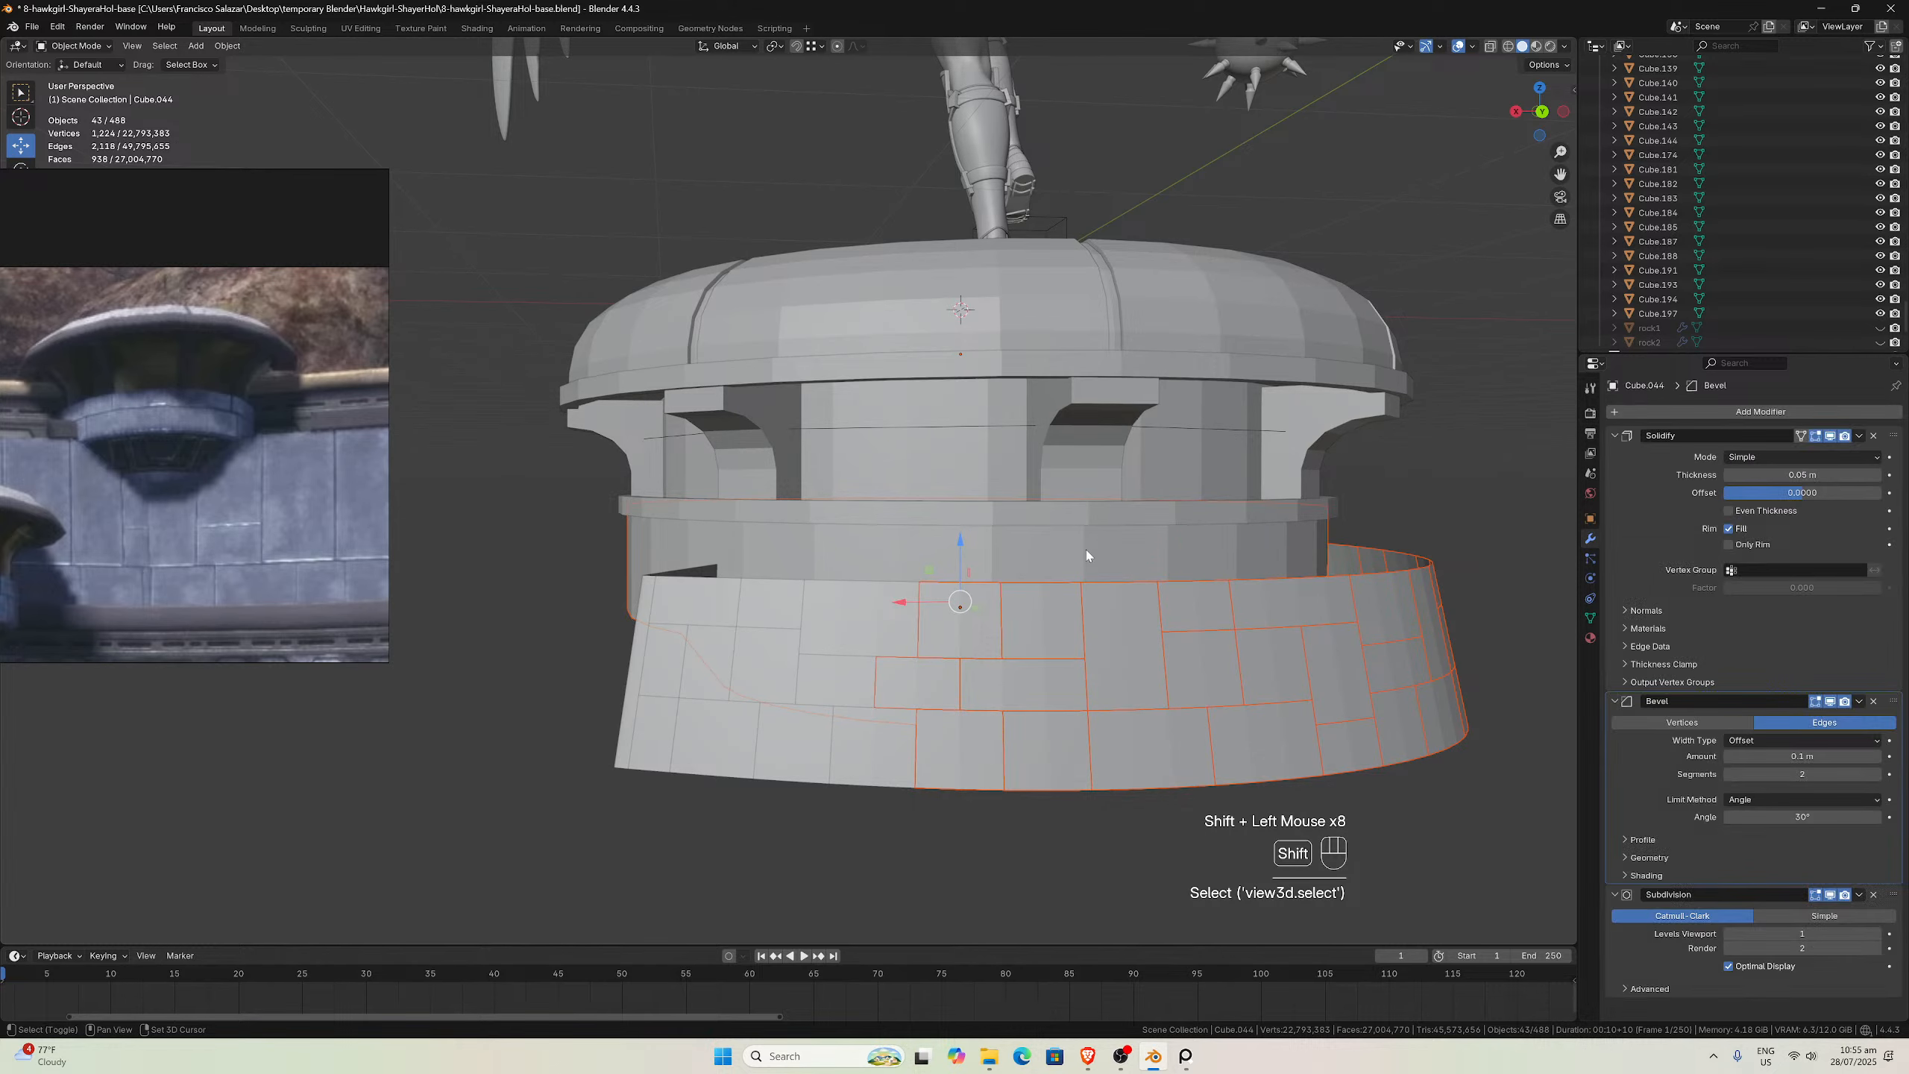
shift+click(1086, 555)
Undo the last selection changes that picked up the round inner body along with the back panels
scroll(1052, 602, down, 1)
middle_drag(977, 647, 917, 692)
key(ctrl+z)
key(ctrl+z)
key(ctrl+z)
key(ctrl+z)
key(ctrl+z)
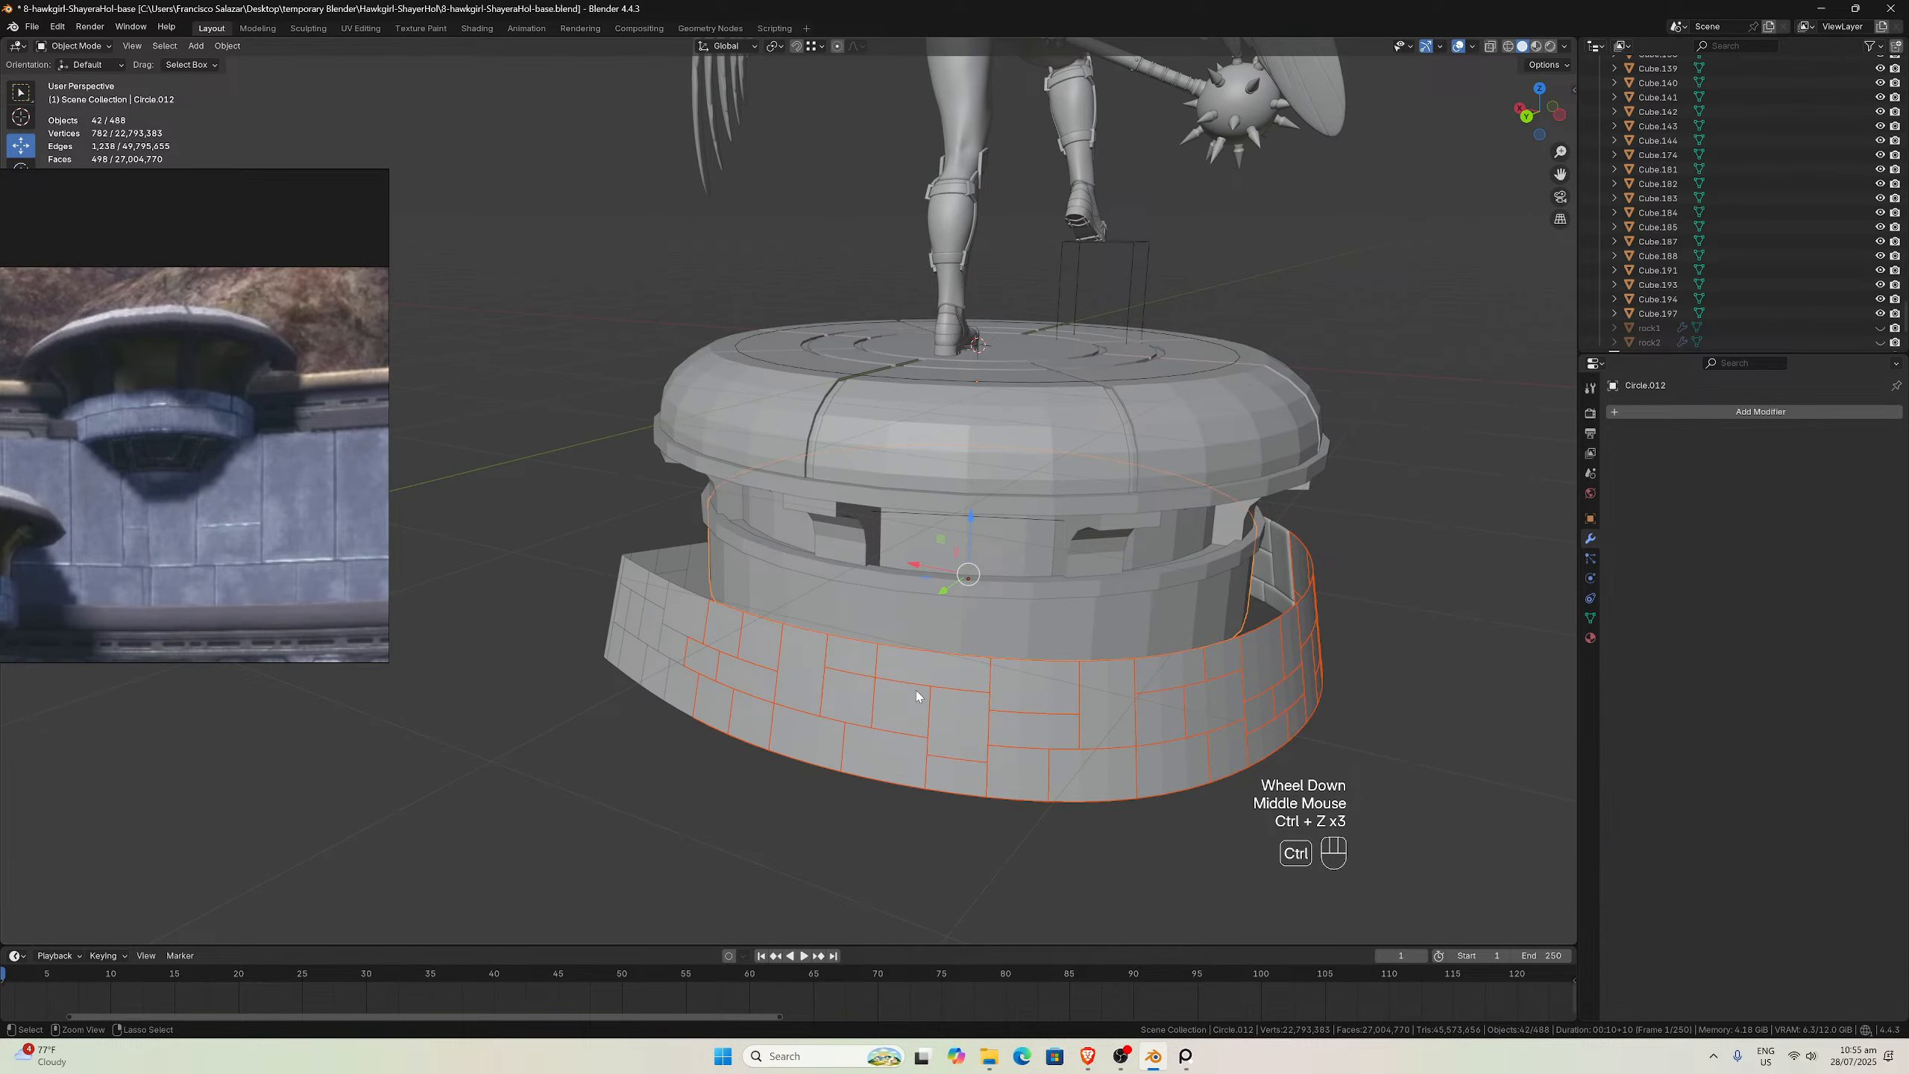
key(ctrl+z)
key(ctrl+z)
key(ctrl+z)
key(ctrl+z)
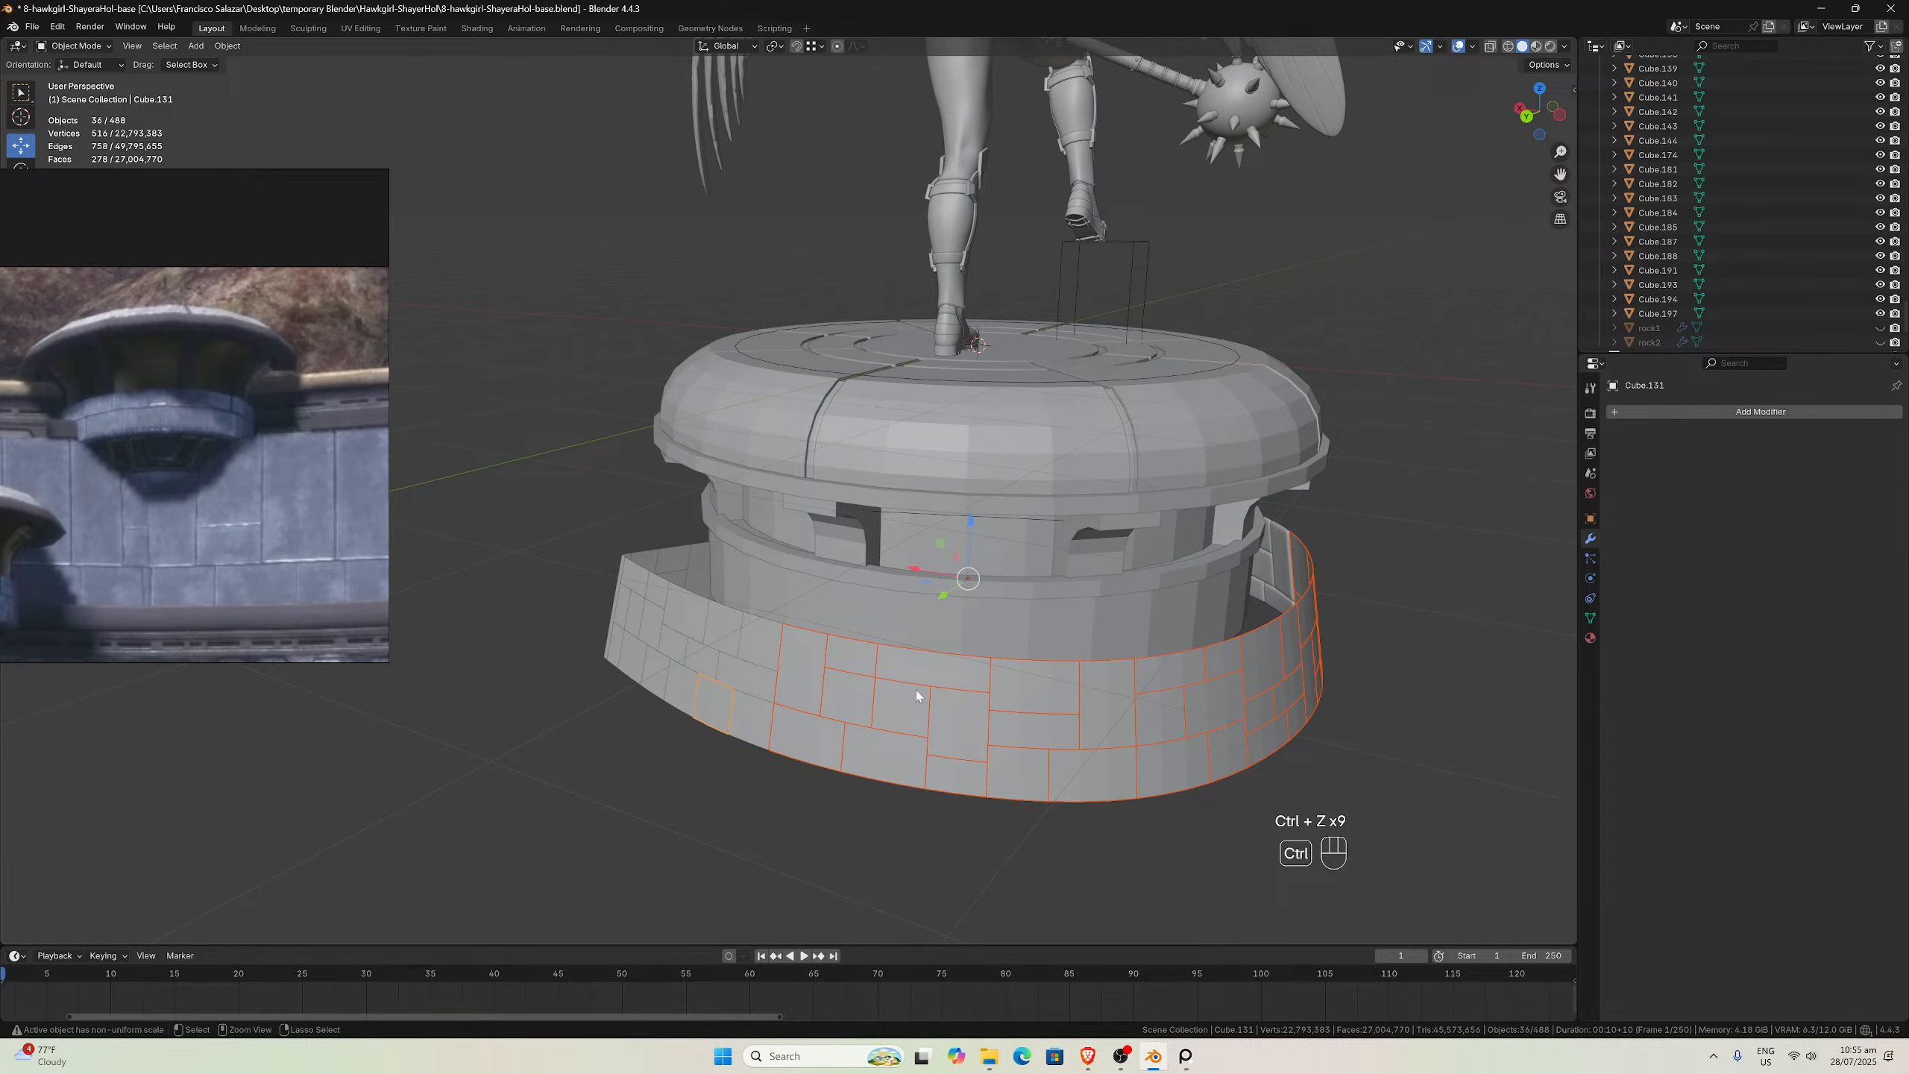
Add the remaining flat panels of the back wall to the selection, up to the curved wall's open end
shift+click(753, 701)
shift+click(731, 654)
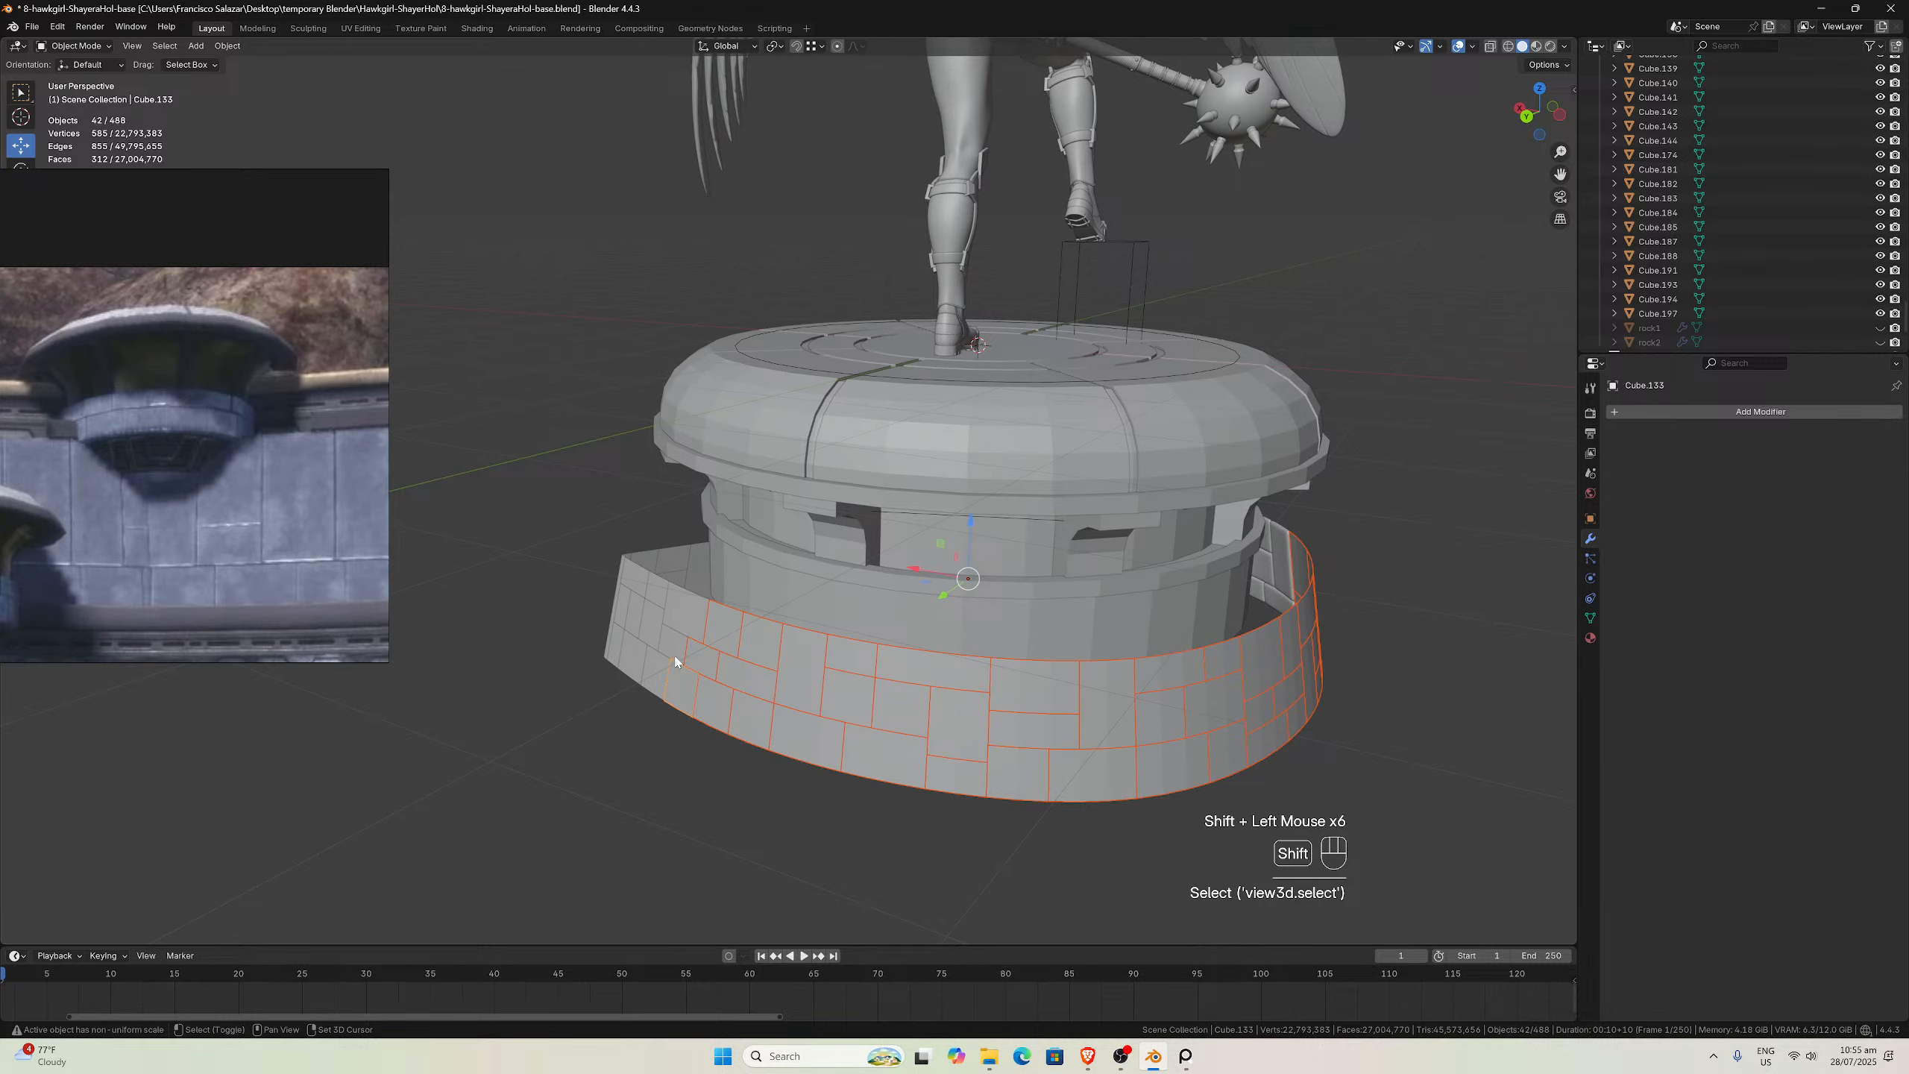
middle_drag(653, 681, 741, 654)
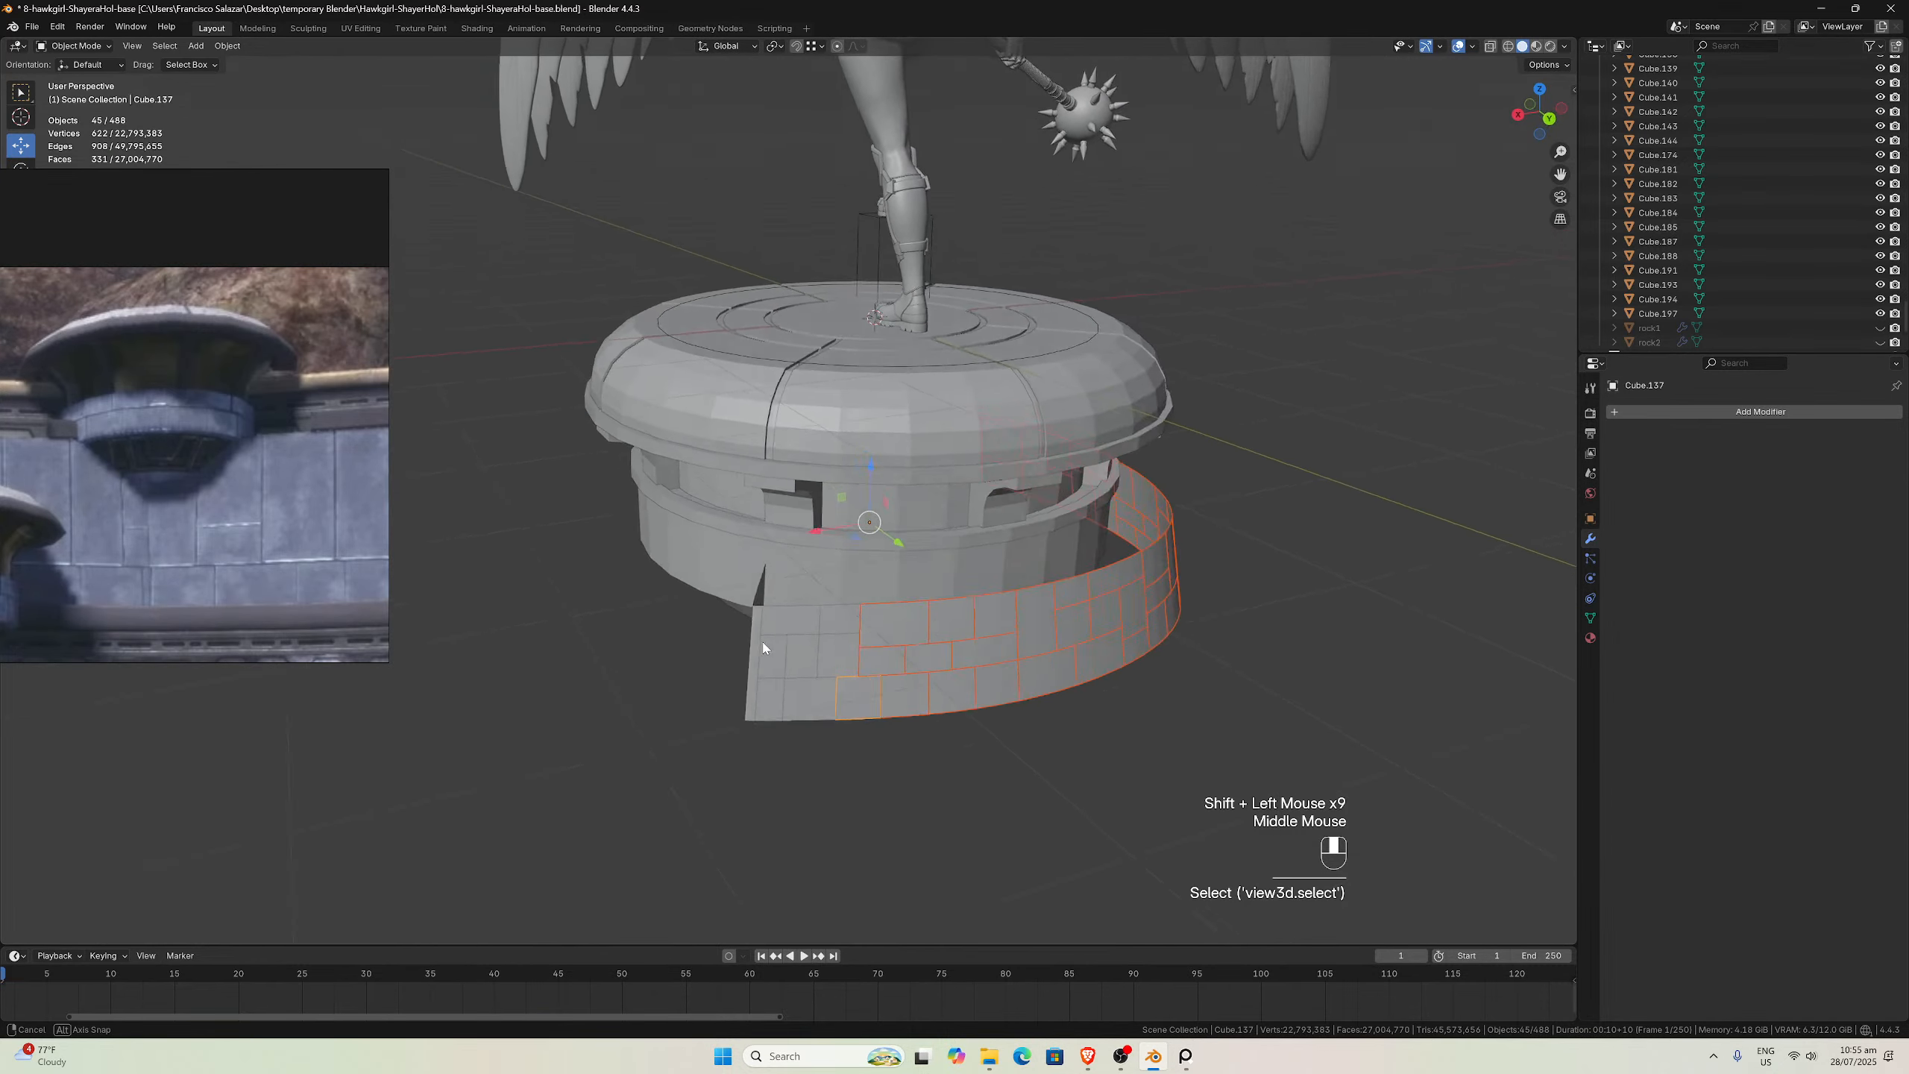
scroll(779, 669, up, 1)
shift+click(754, 724)
shift+click(752, 733)
shift+click(796, 734)
shift+click(795, 685)
shift+click(756, 674)
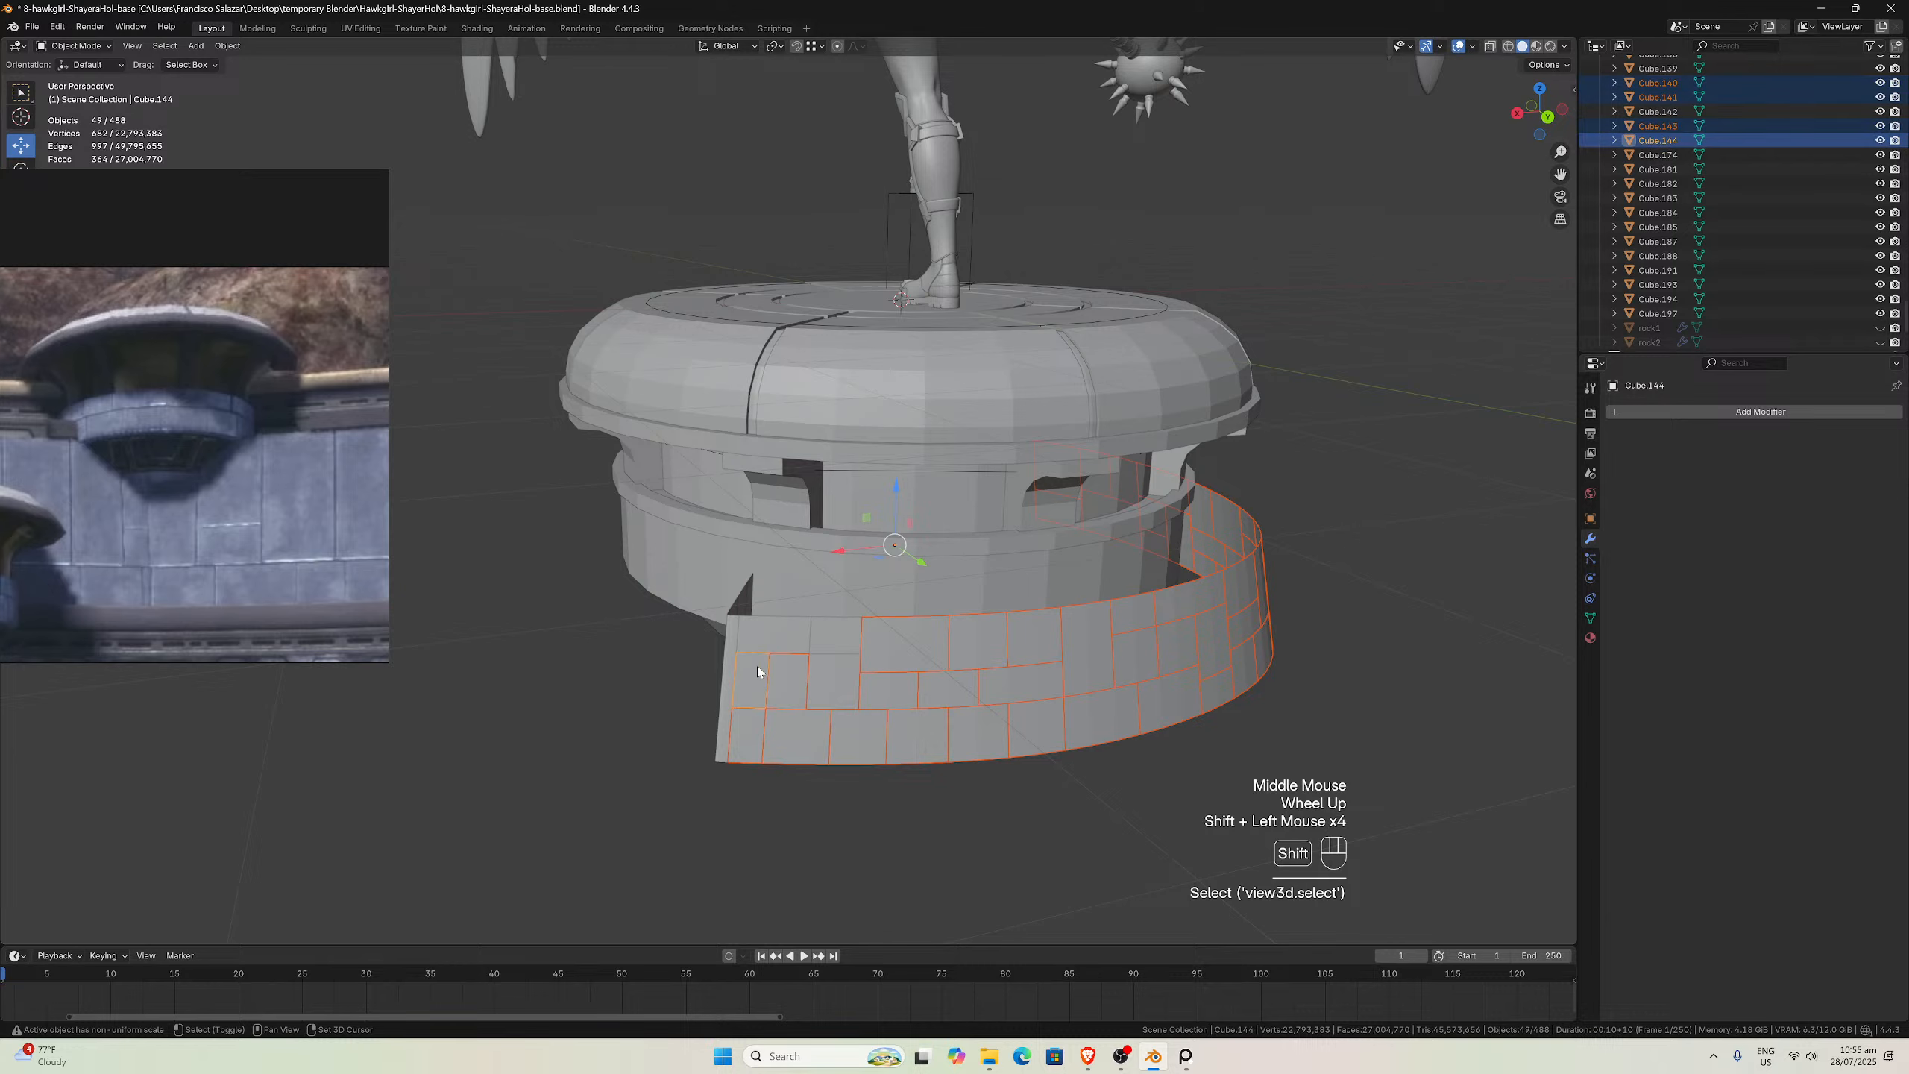
shift+click(774, 635)
shift+click(835, 637)
shift+click(832, 672)
Add the flat panels on the straight return wall at the curved wall's open end to the selection
mouse_move(832, 672)
middle_down()
mouse_move(919, 626)
mouse_move(857, 674)
middle_up()
scroll(905, 618, up, 2)
scroll(857, 673, down, 2)
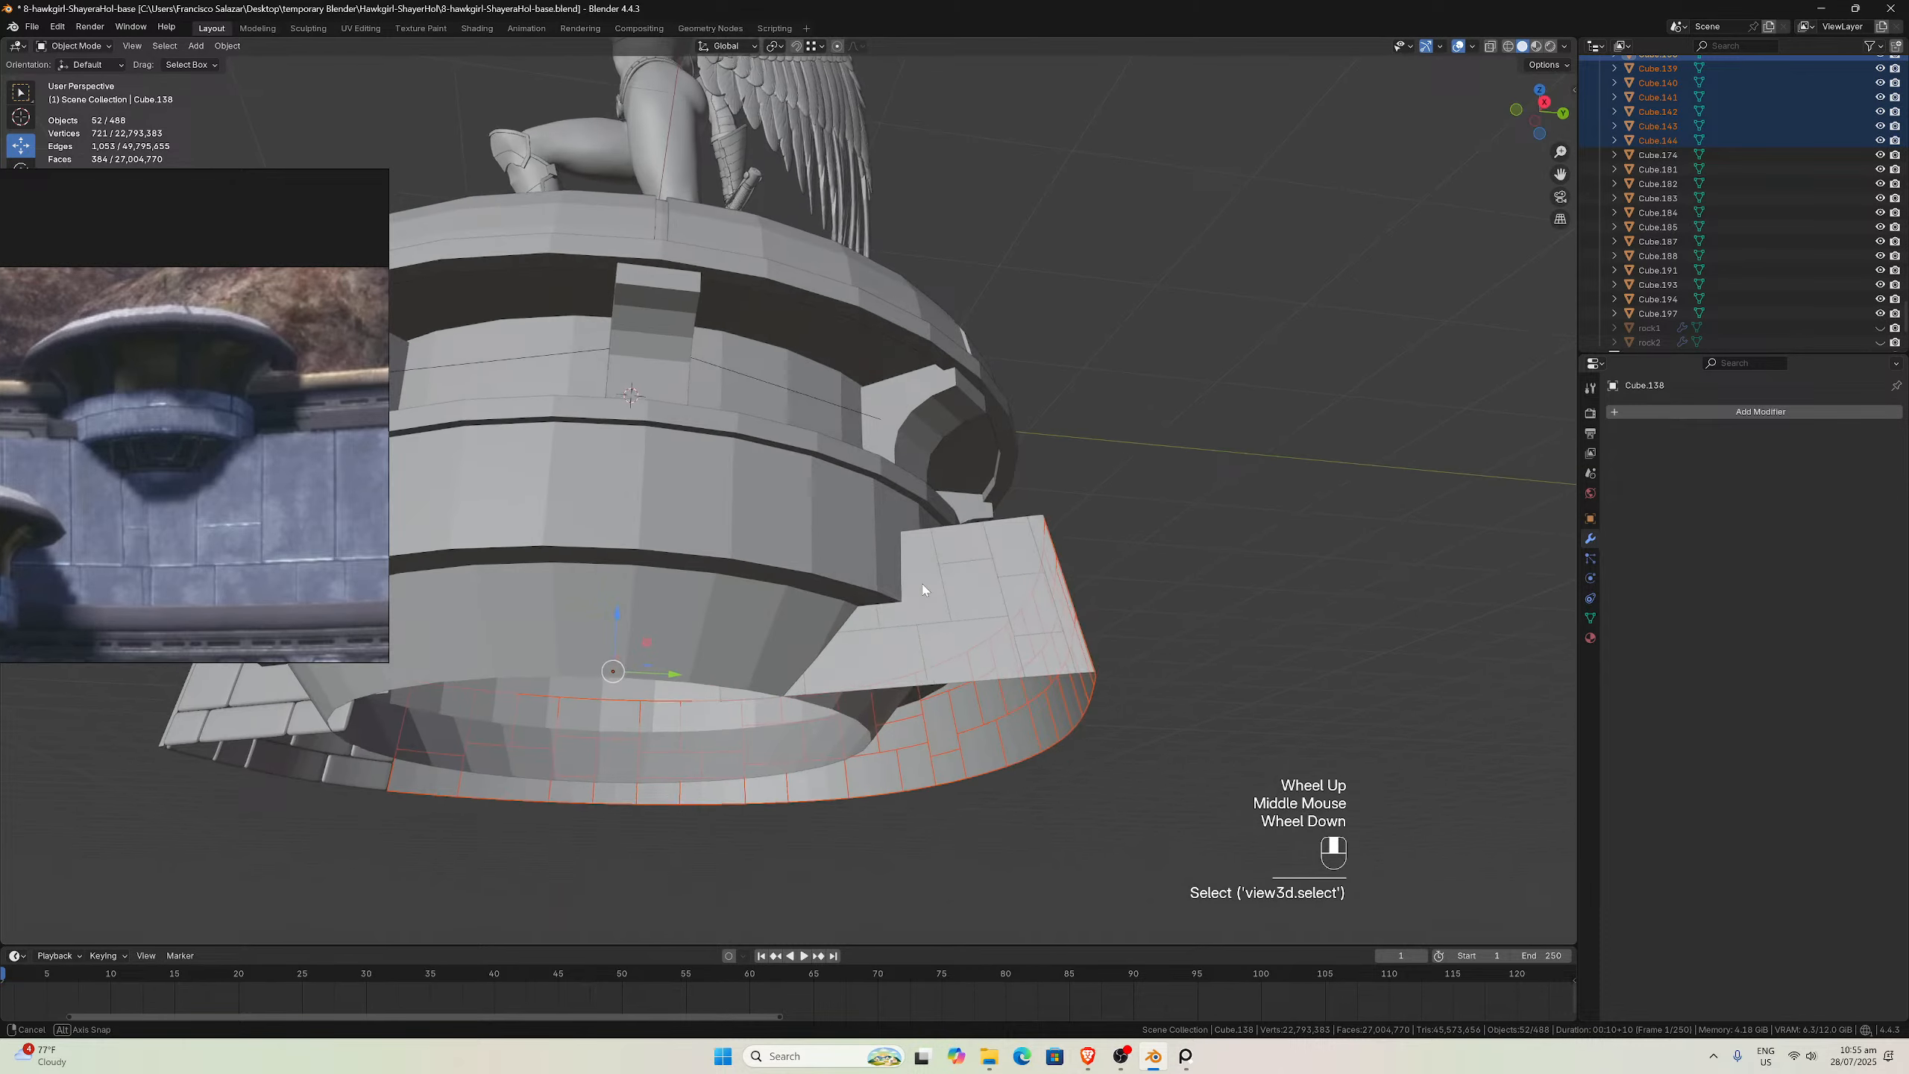
shift+click(813, 687)
shift+click(856, 636)
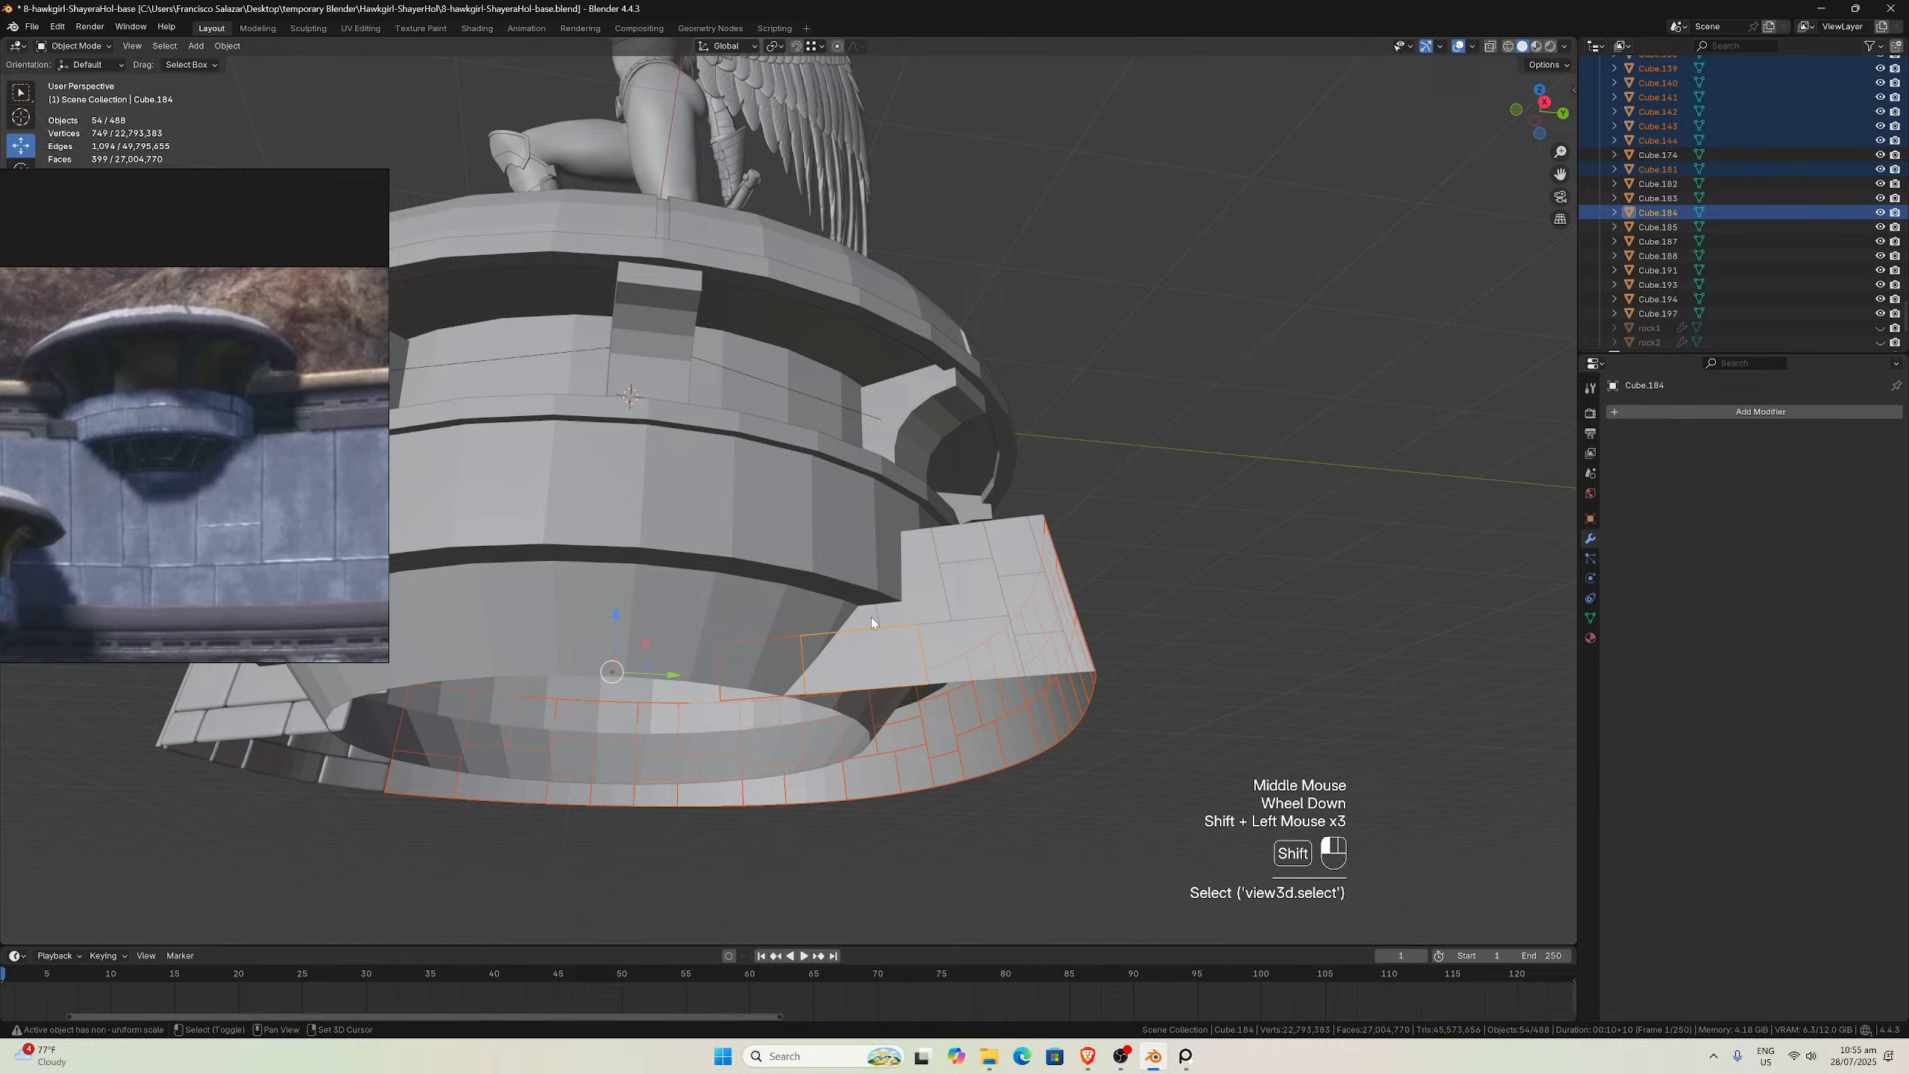
shift+click(879, 614)
shift+click(901, 613)
shift+click(951, 633)
shift+click(966, 575)
shift+click(983, 546)
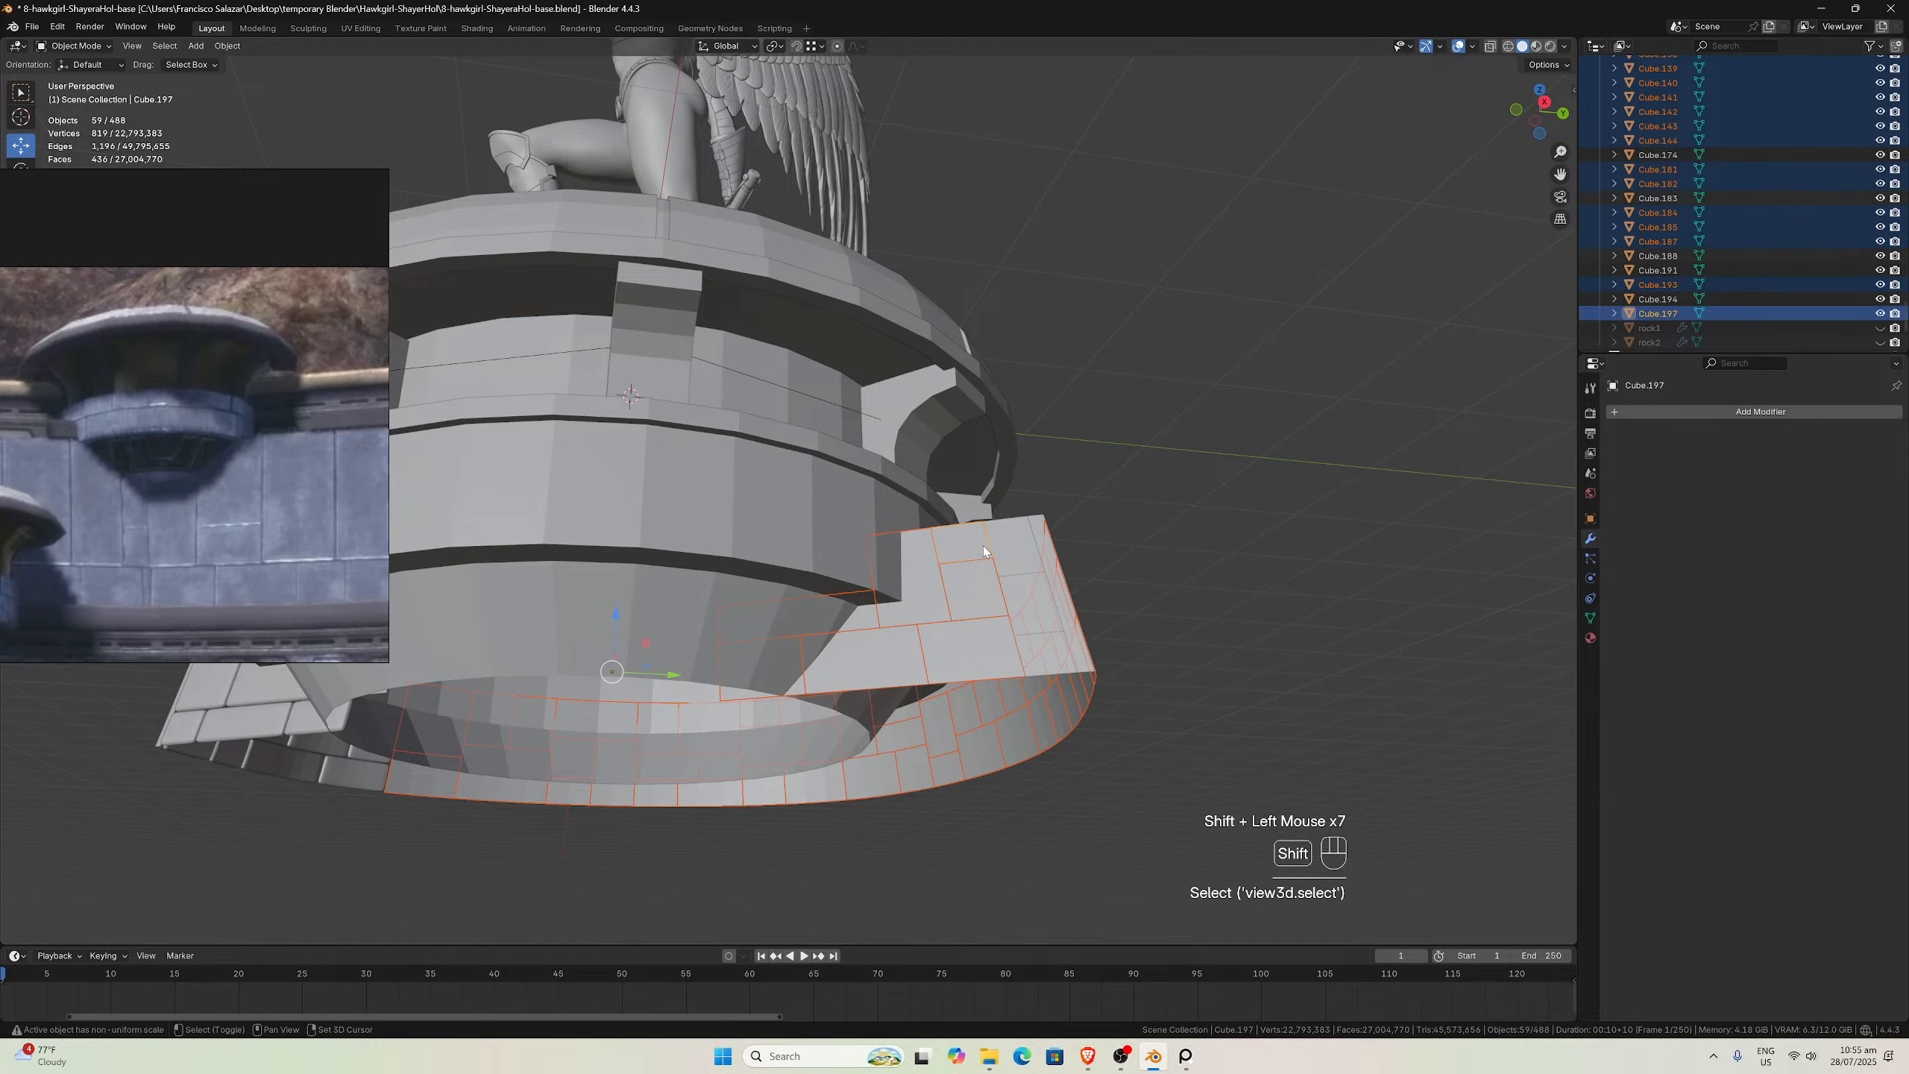
shift+click(1018, 579)
shift+click(1034, 624)
shift+click(1054, 657)
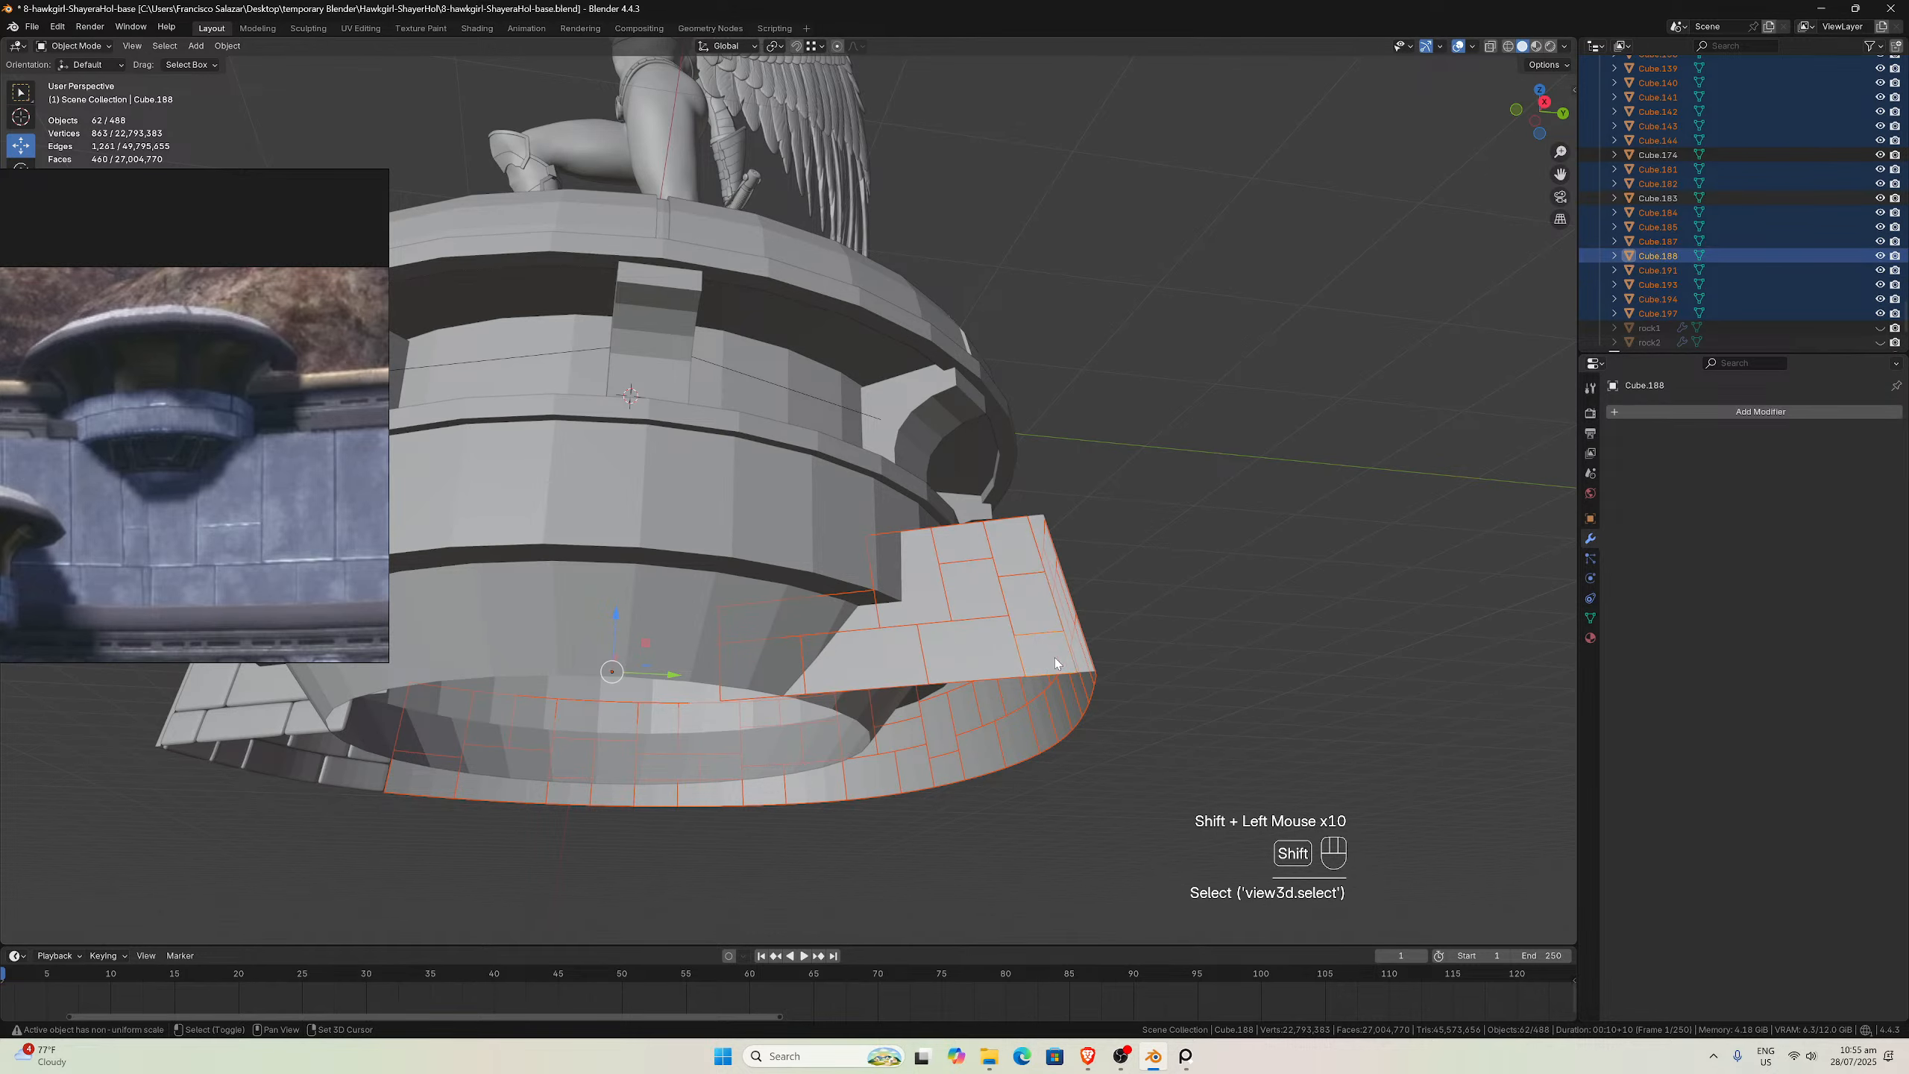
Add the two return-wall panels hidden behind the round base to the selection, picking them from underneath
middle_drag(1055, 656, 1061, 586)
scroll(868, 592, up, 3)
middle_drag(868, 592, 847, 537)
scroll(886, 705, down, 4)
scroll(665, 635, up, 3)
scroll(821, 564, up, 3)
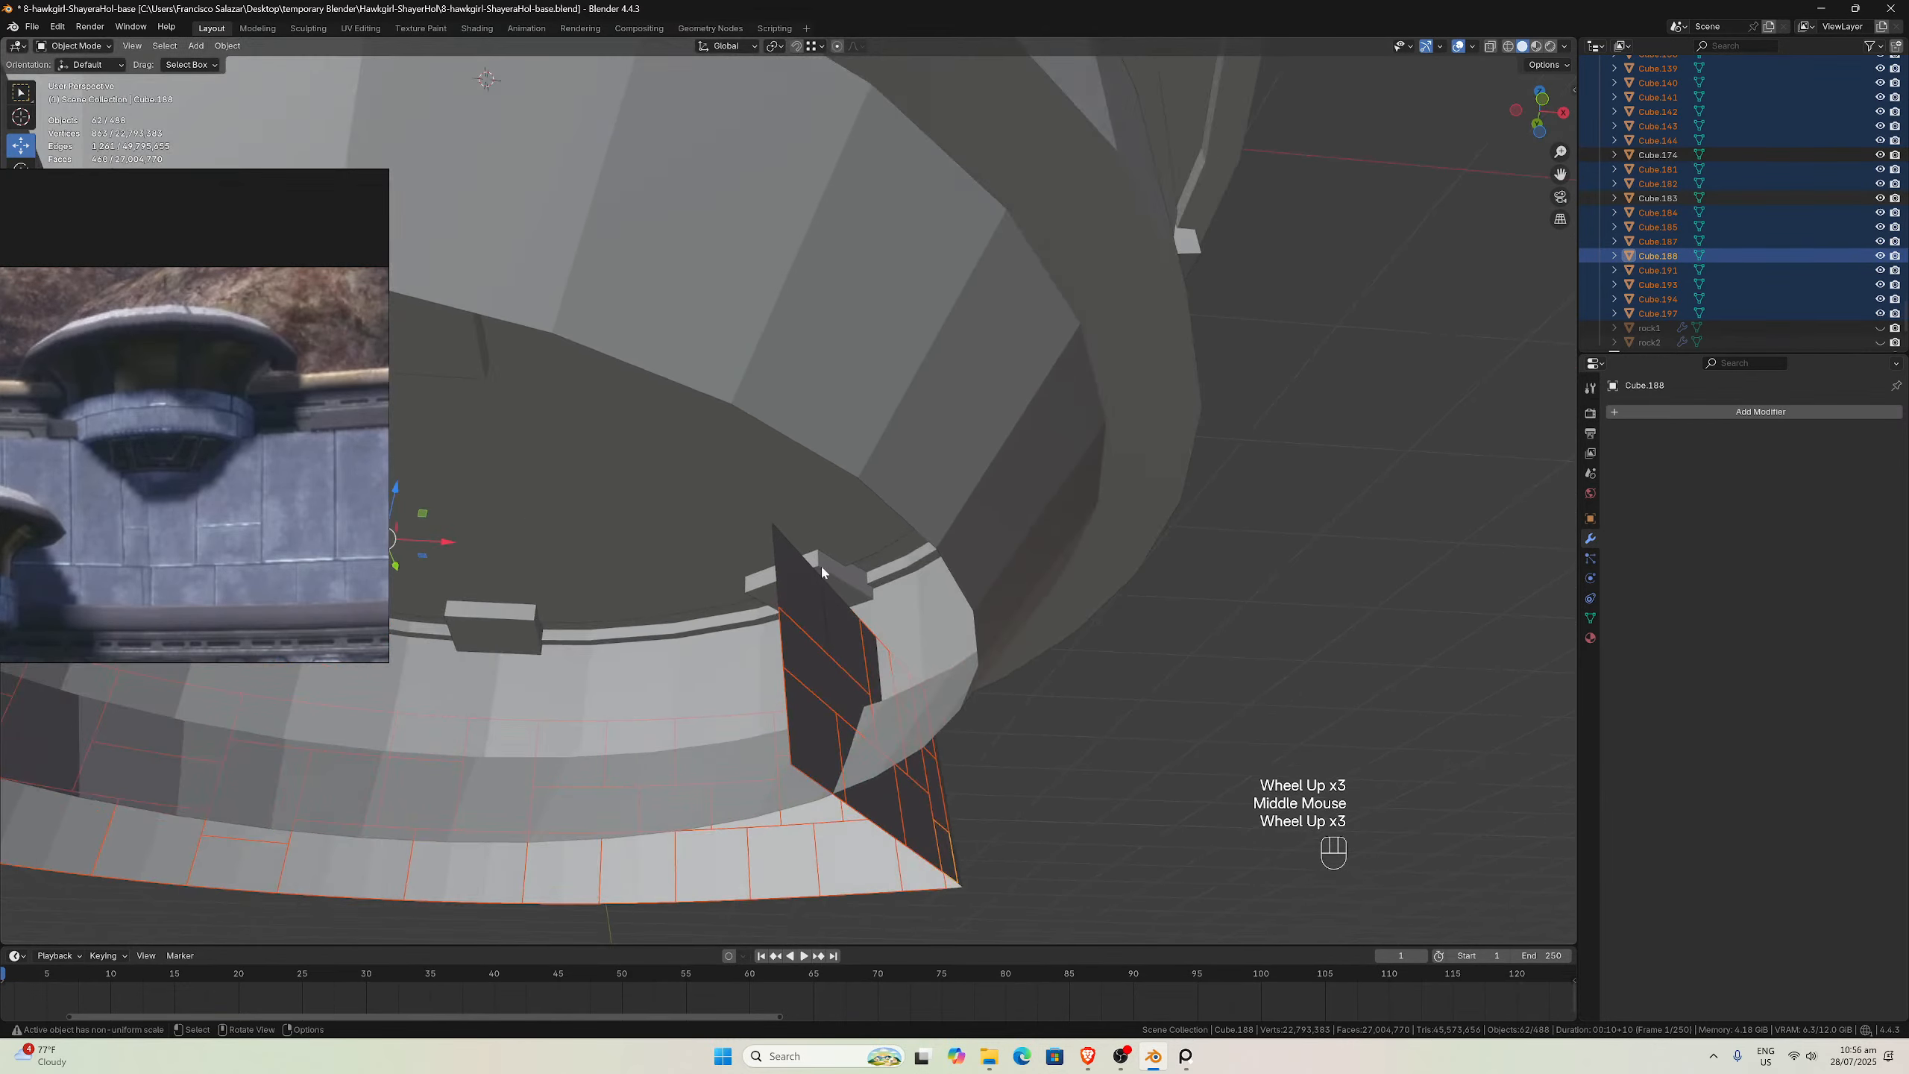
shift+click(810, 615)
shift+click(856, 633)
scroll(856, 632, down, 3)
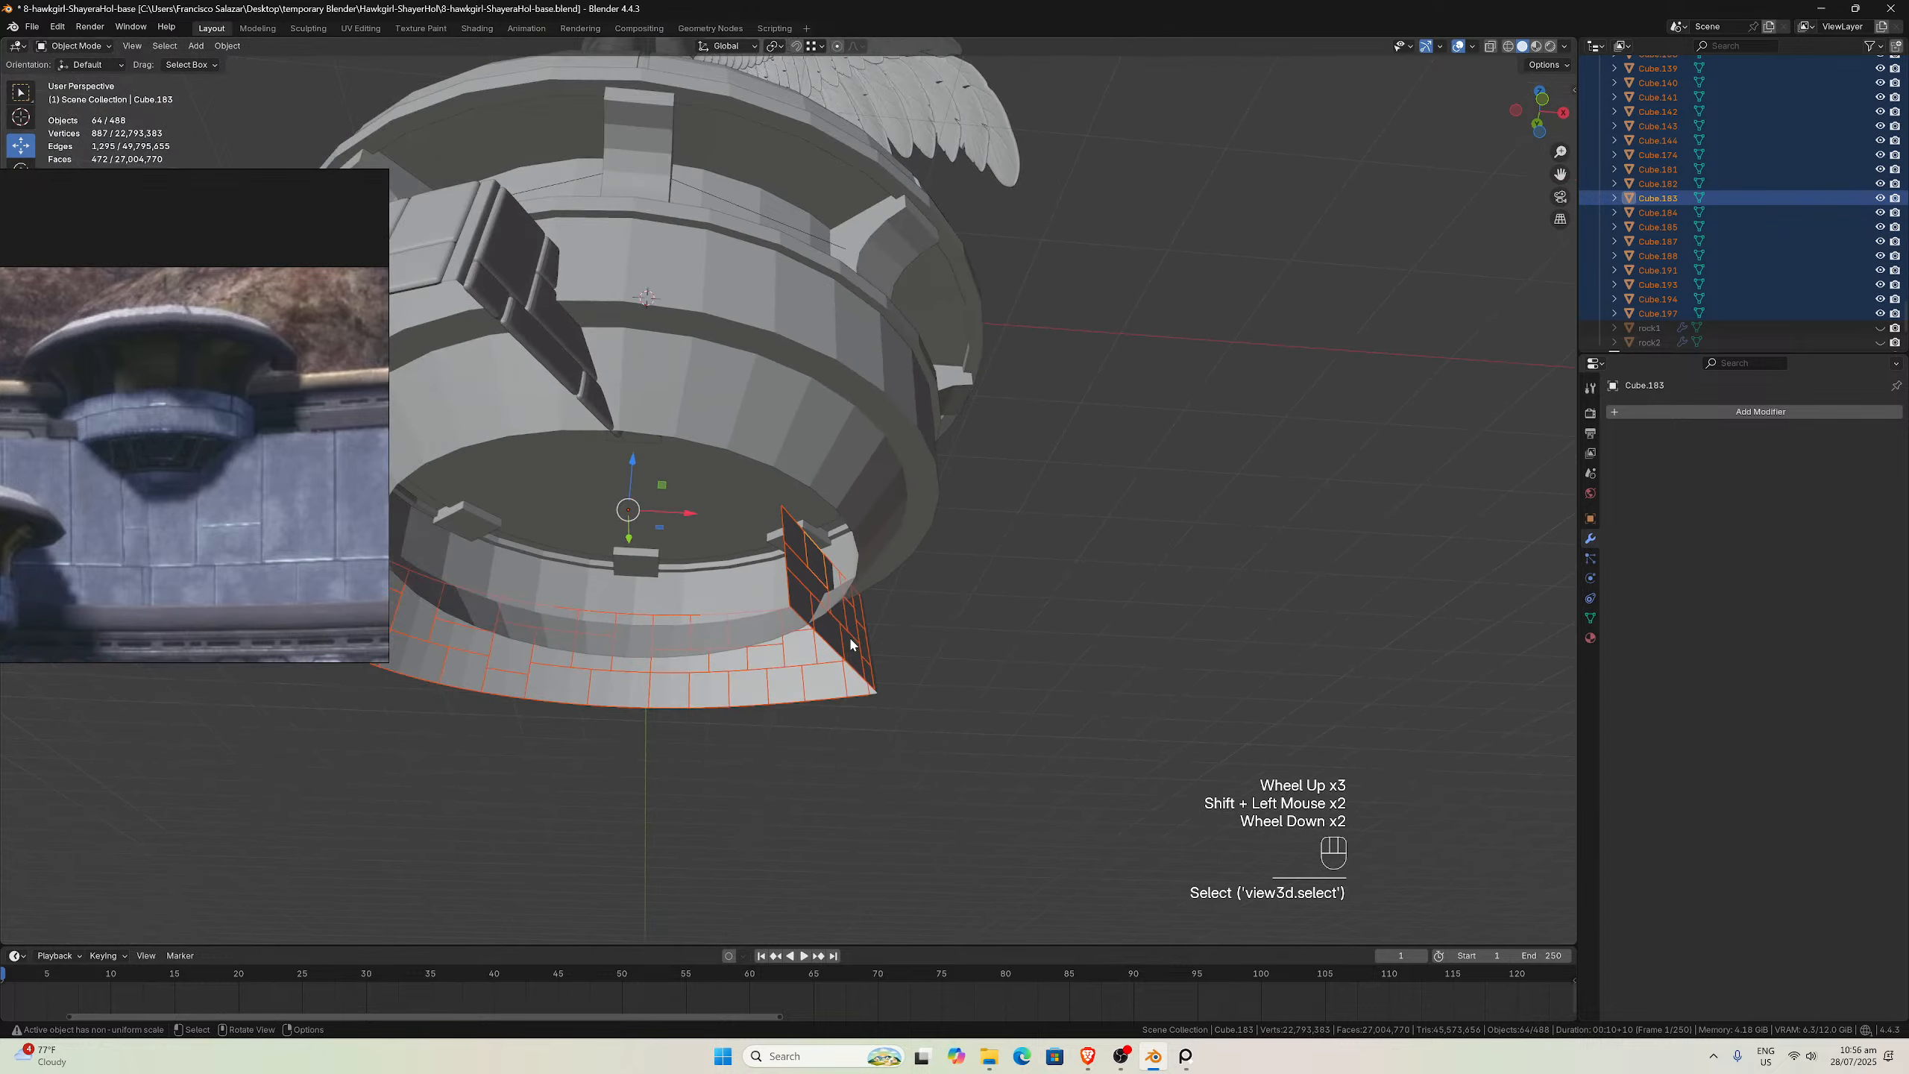
Apply the scale of all the selected flat wall panels
middle_drag(857, 632, 1095, 441)
scroll(1256, 352, up, 1)
scroll(838, 551, up, 2)
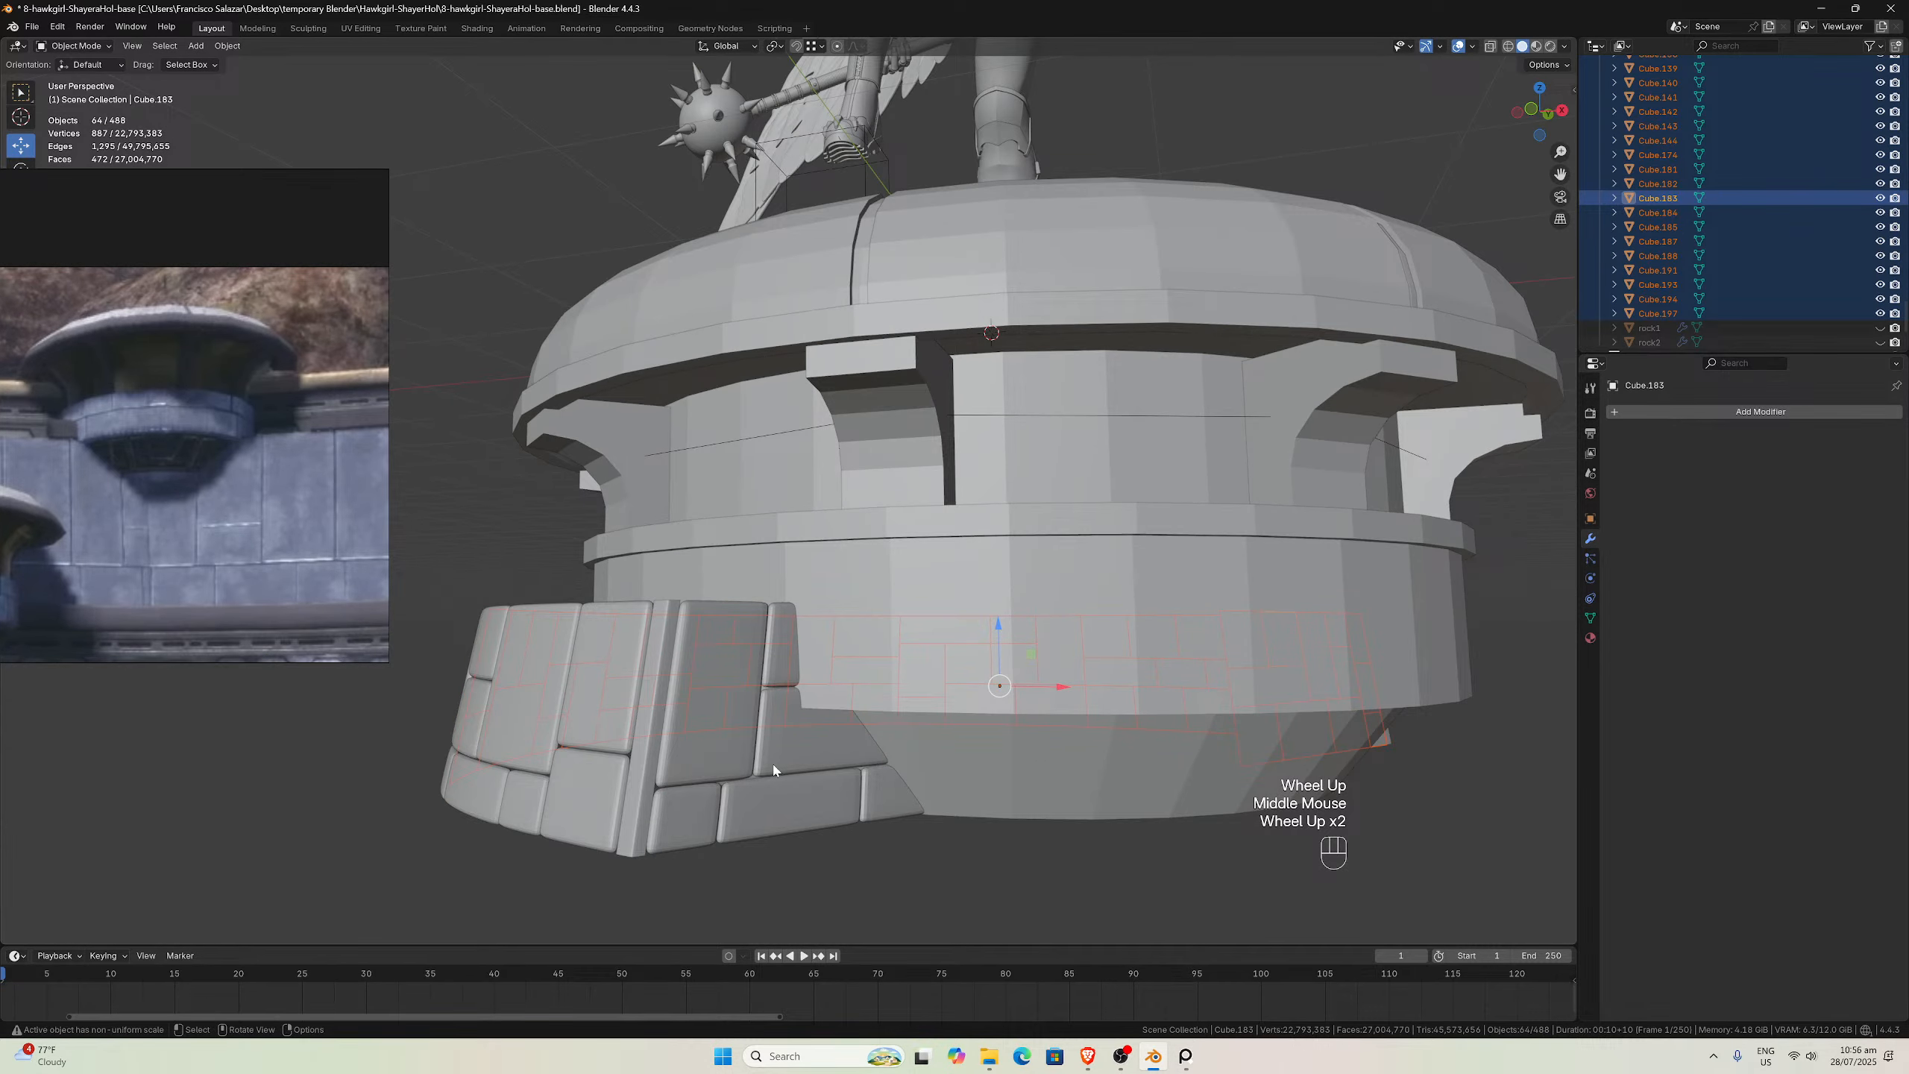
key(ctrl+a)
click(758, 790)
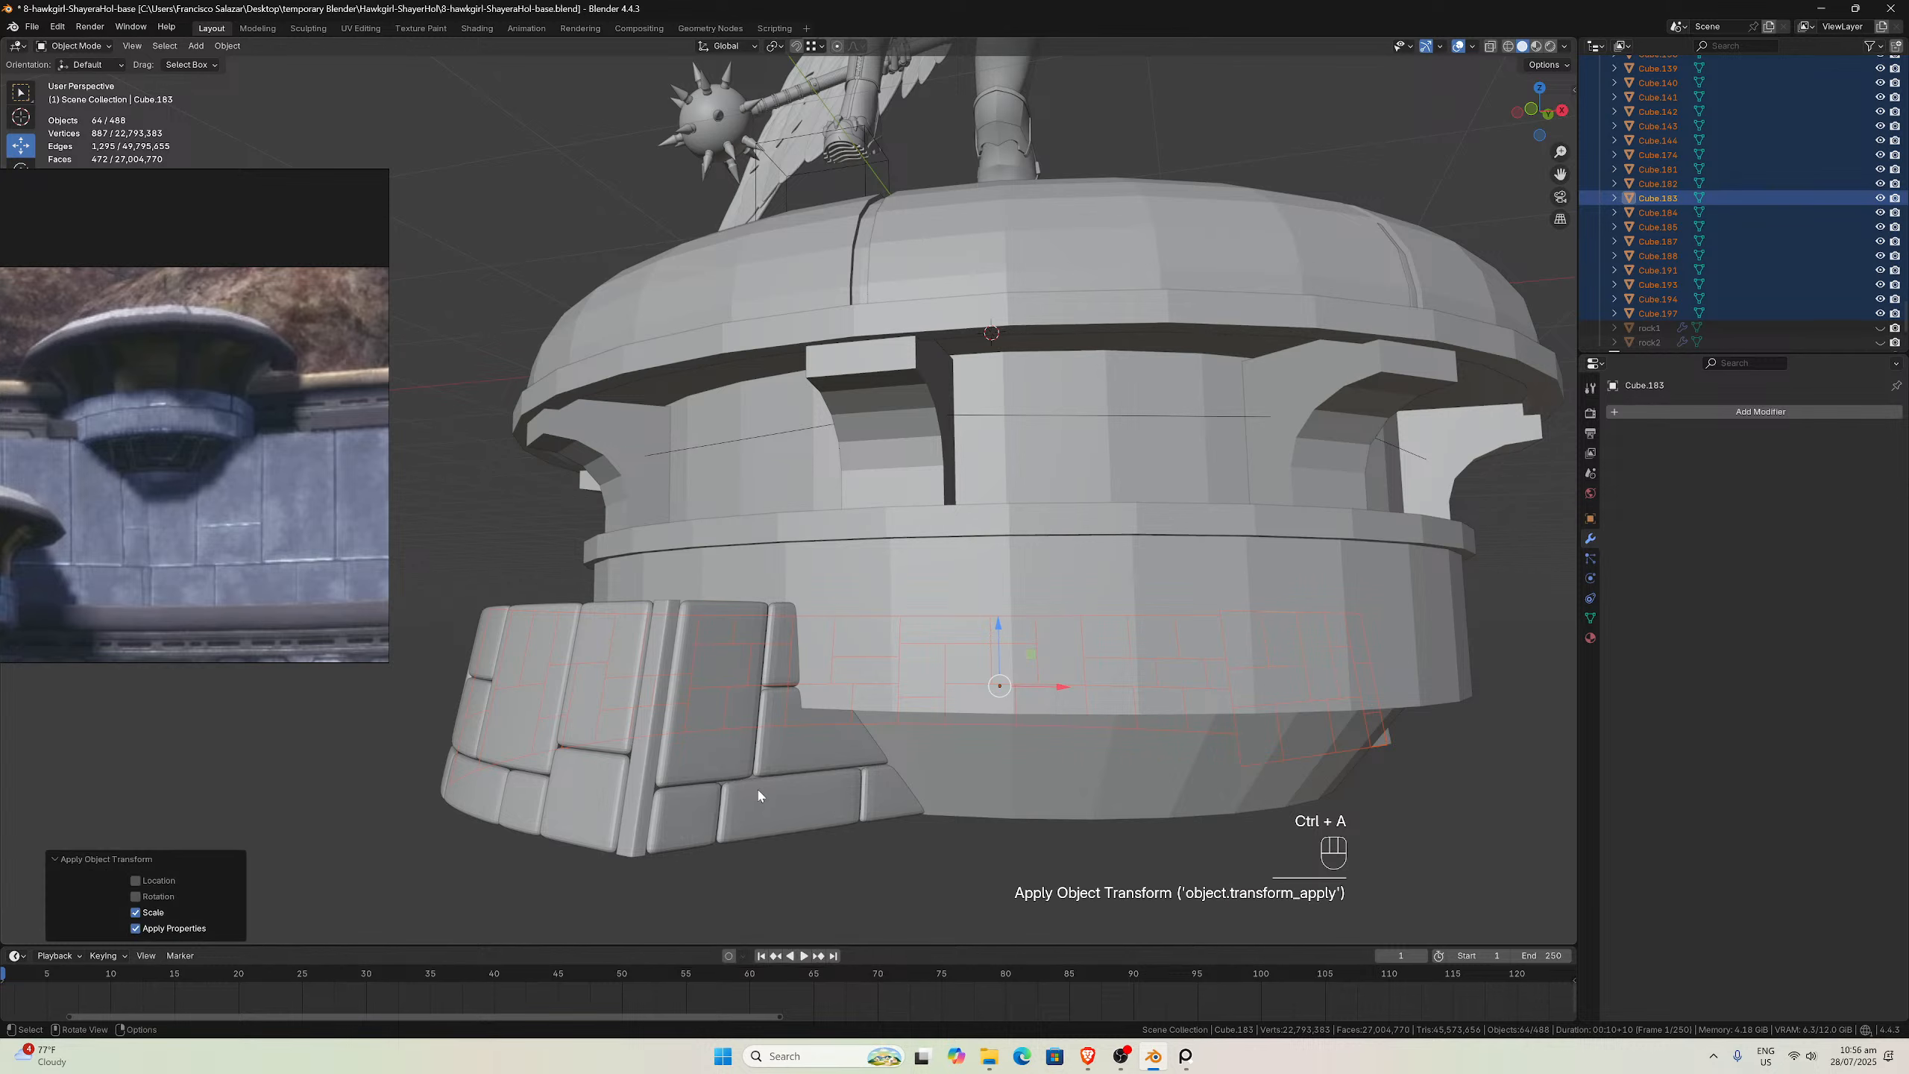
Copy the Solidify, Bevel and Subdivision modifiers from the large bevelled corner block to all the selected wall panels
shift+click(717, 768)
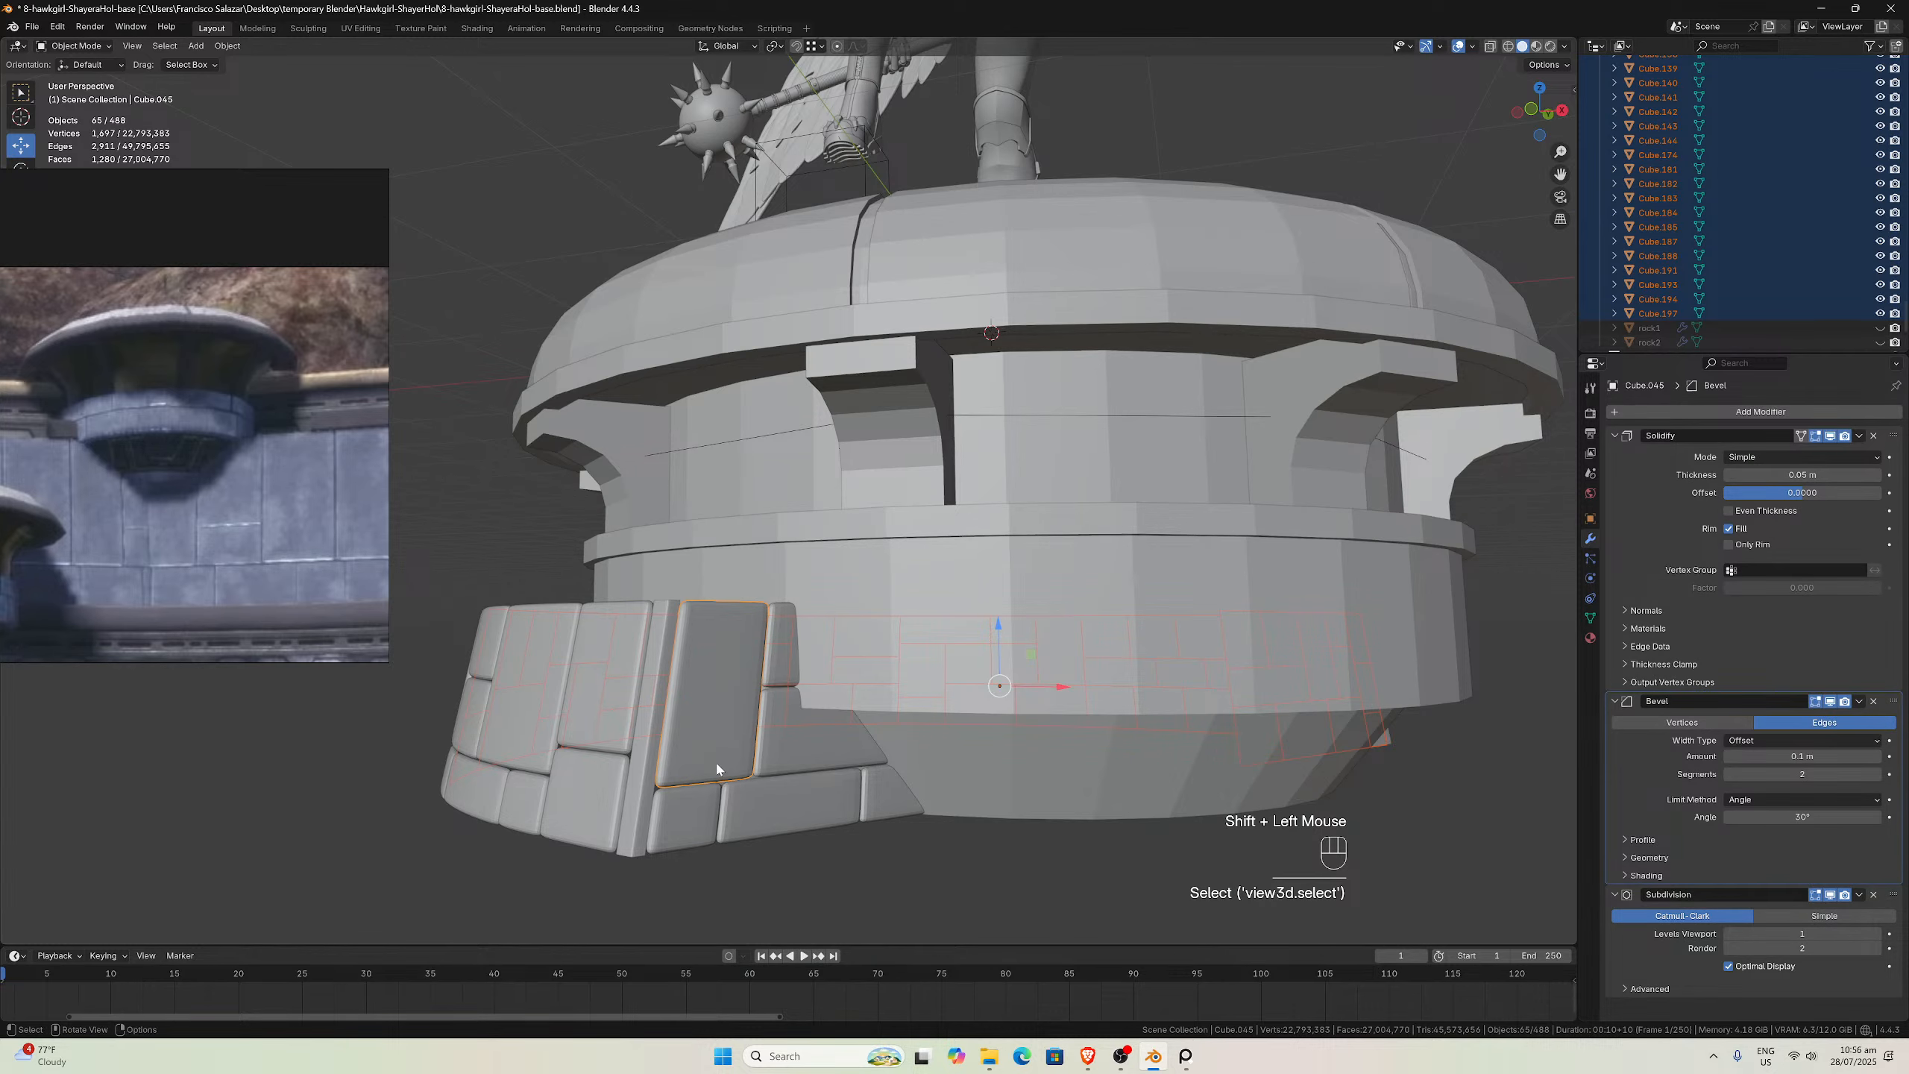
key(ctrl+l)
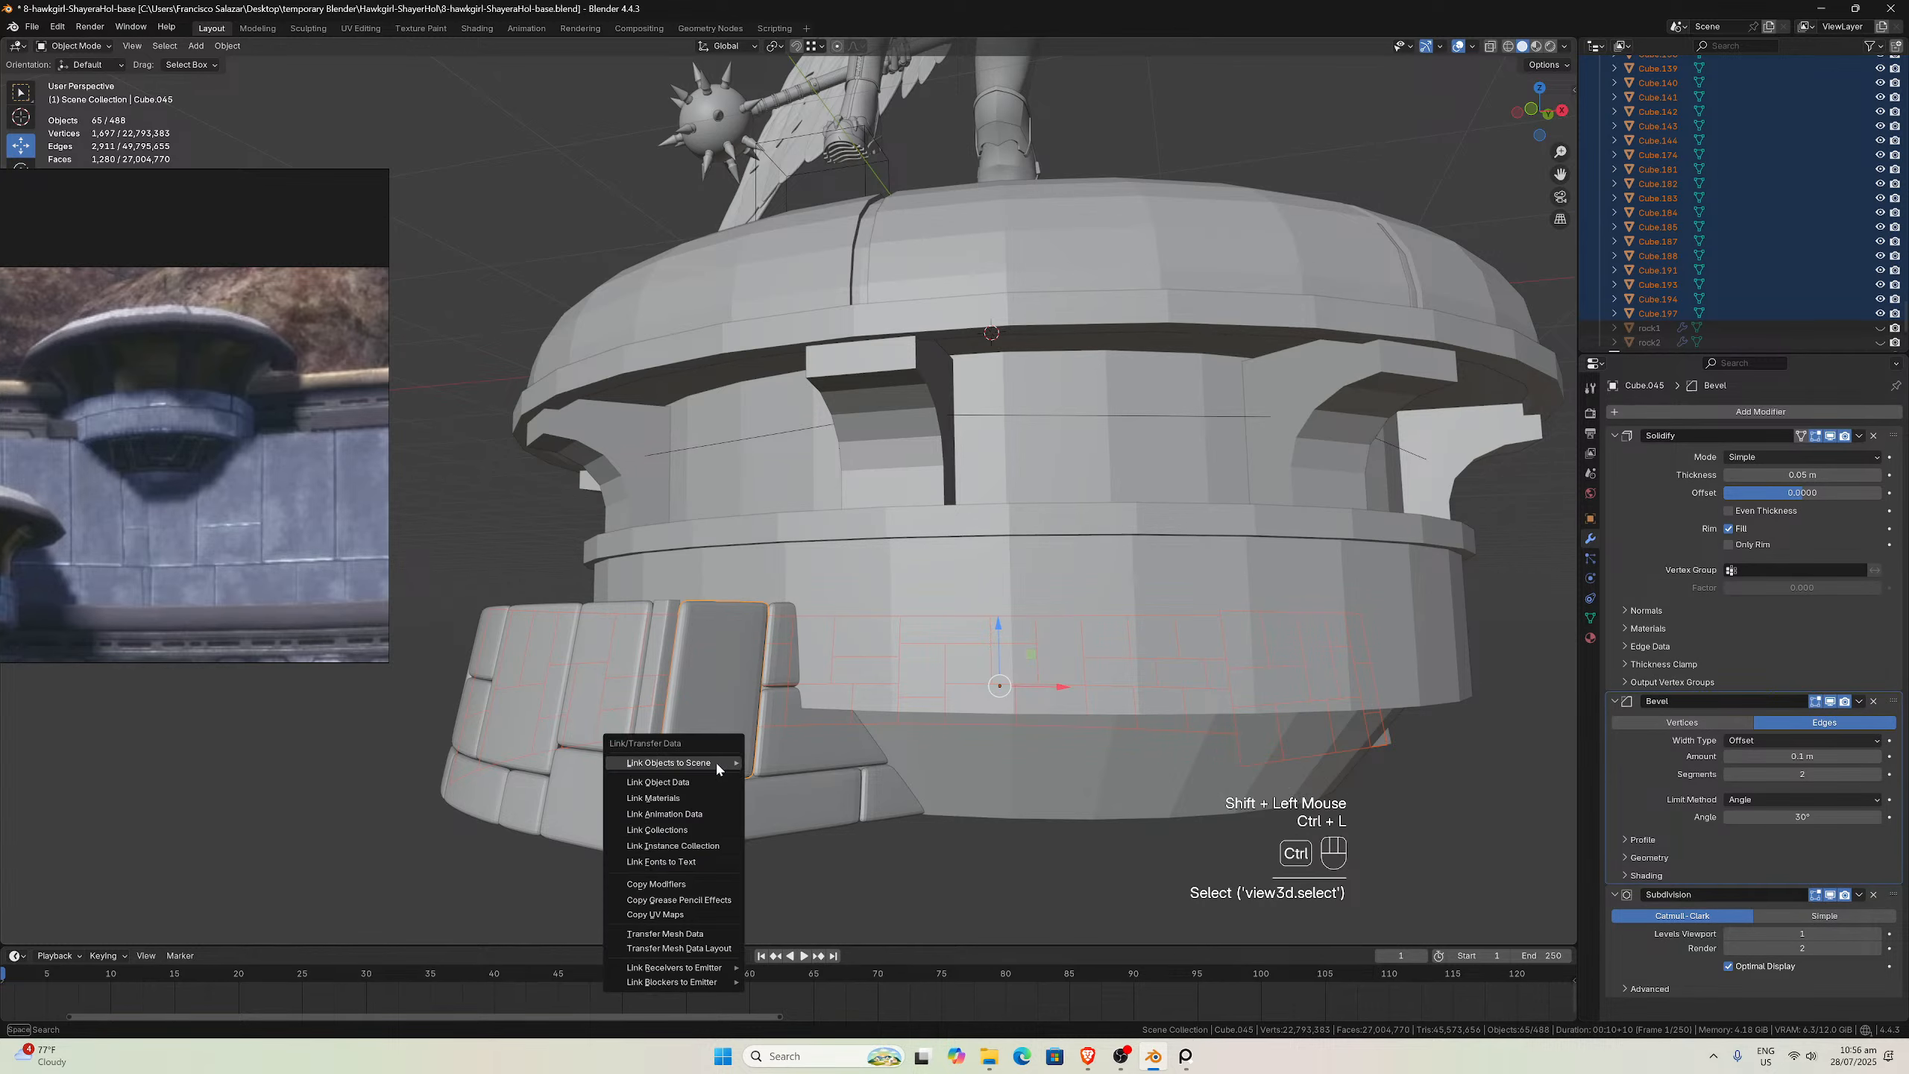
click(654, 885)
scroll(938, 842, down, 4)
middle_drag(941, 840, 756, 807)
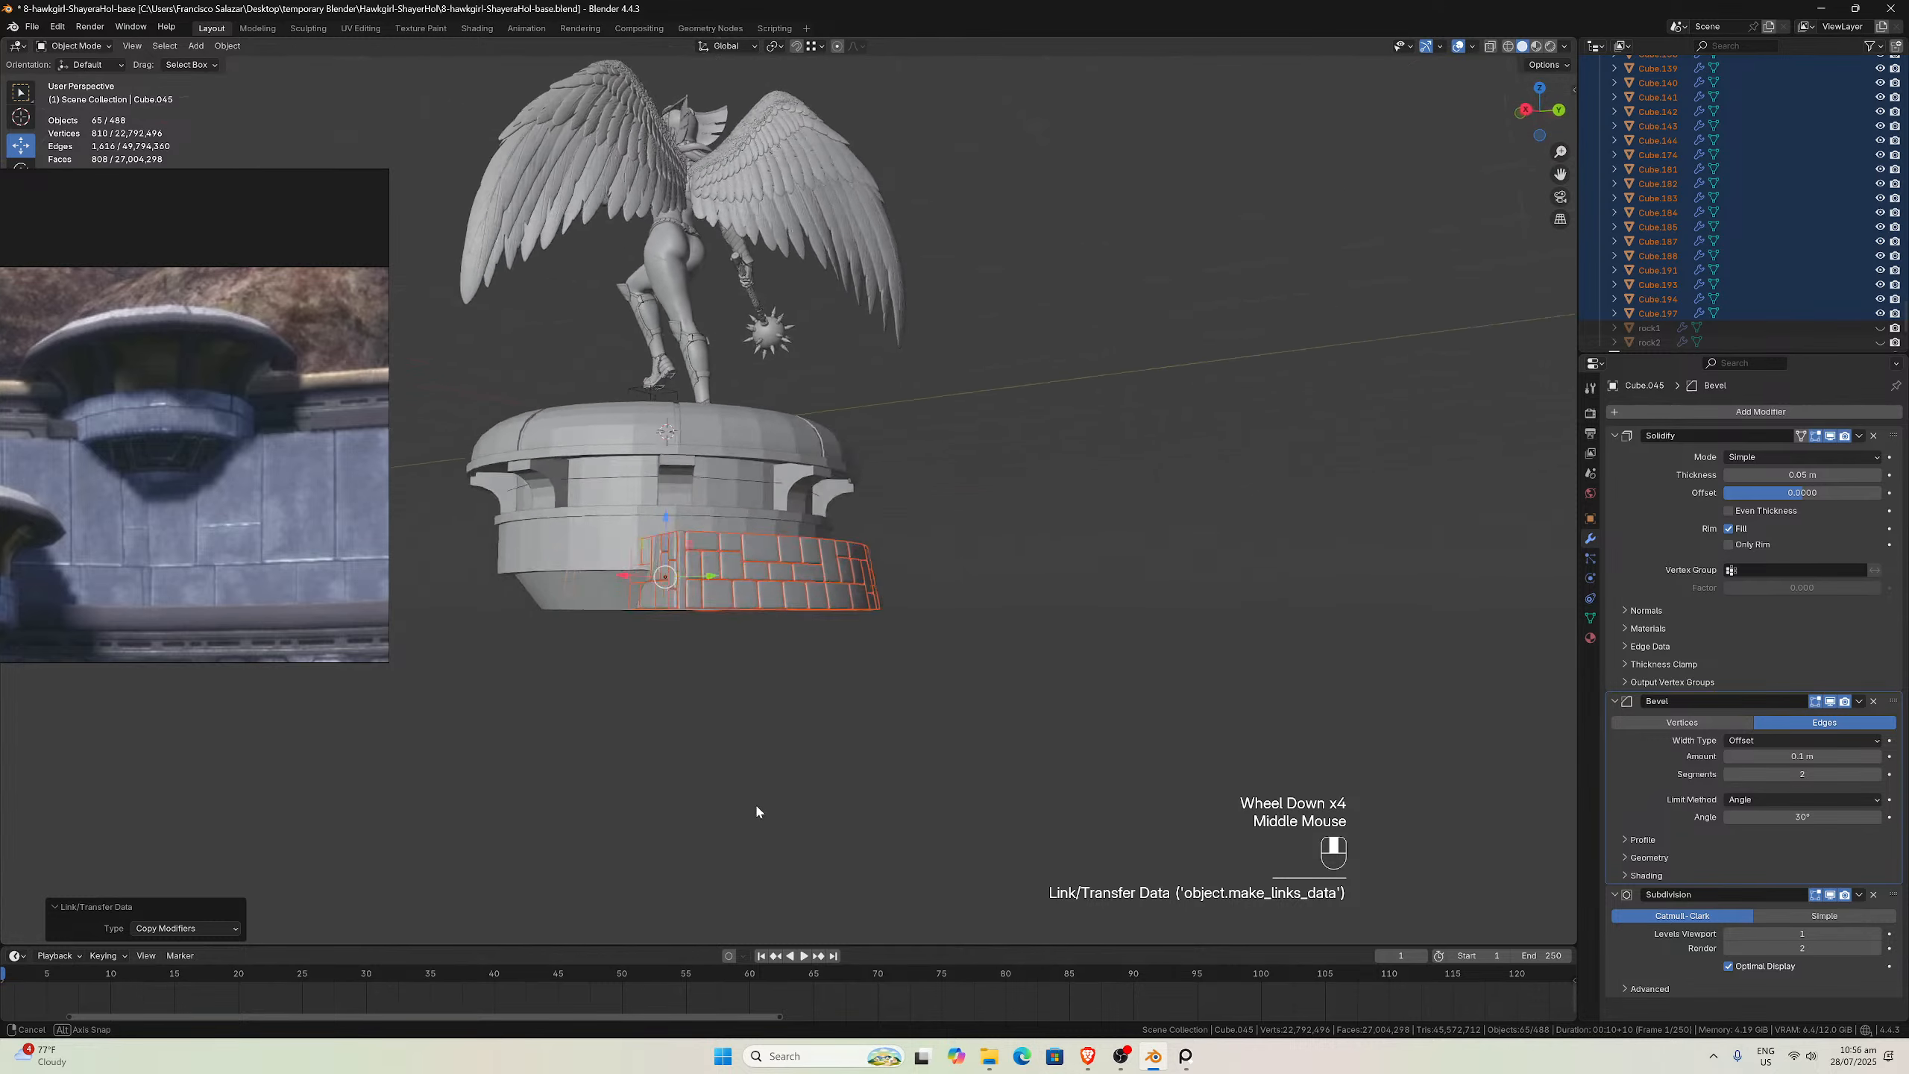
Open the selected wall panels in Edit Mode to check their rounded edges and gaps, and save the file
scroll(773, 775, up, 1)
key(Tab)
middle_drag(754, 704, 859, 722)
scroll(755, 723, up, 2)
scroll(860, 722, up, 1)
scroll(860, 722, up, 4)
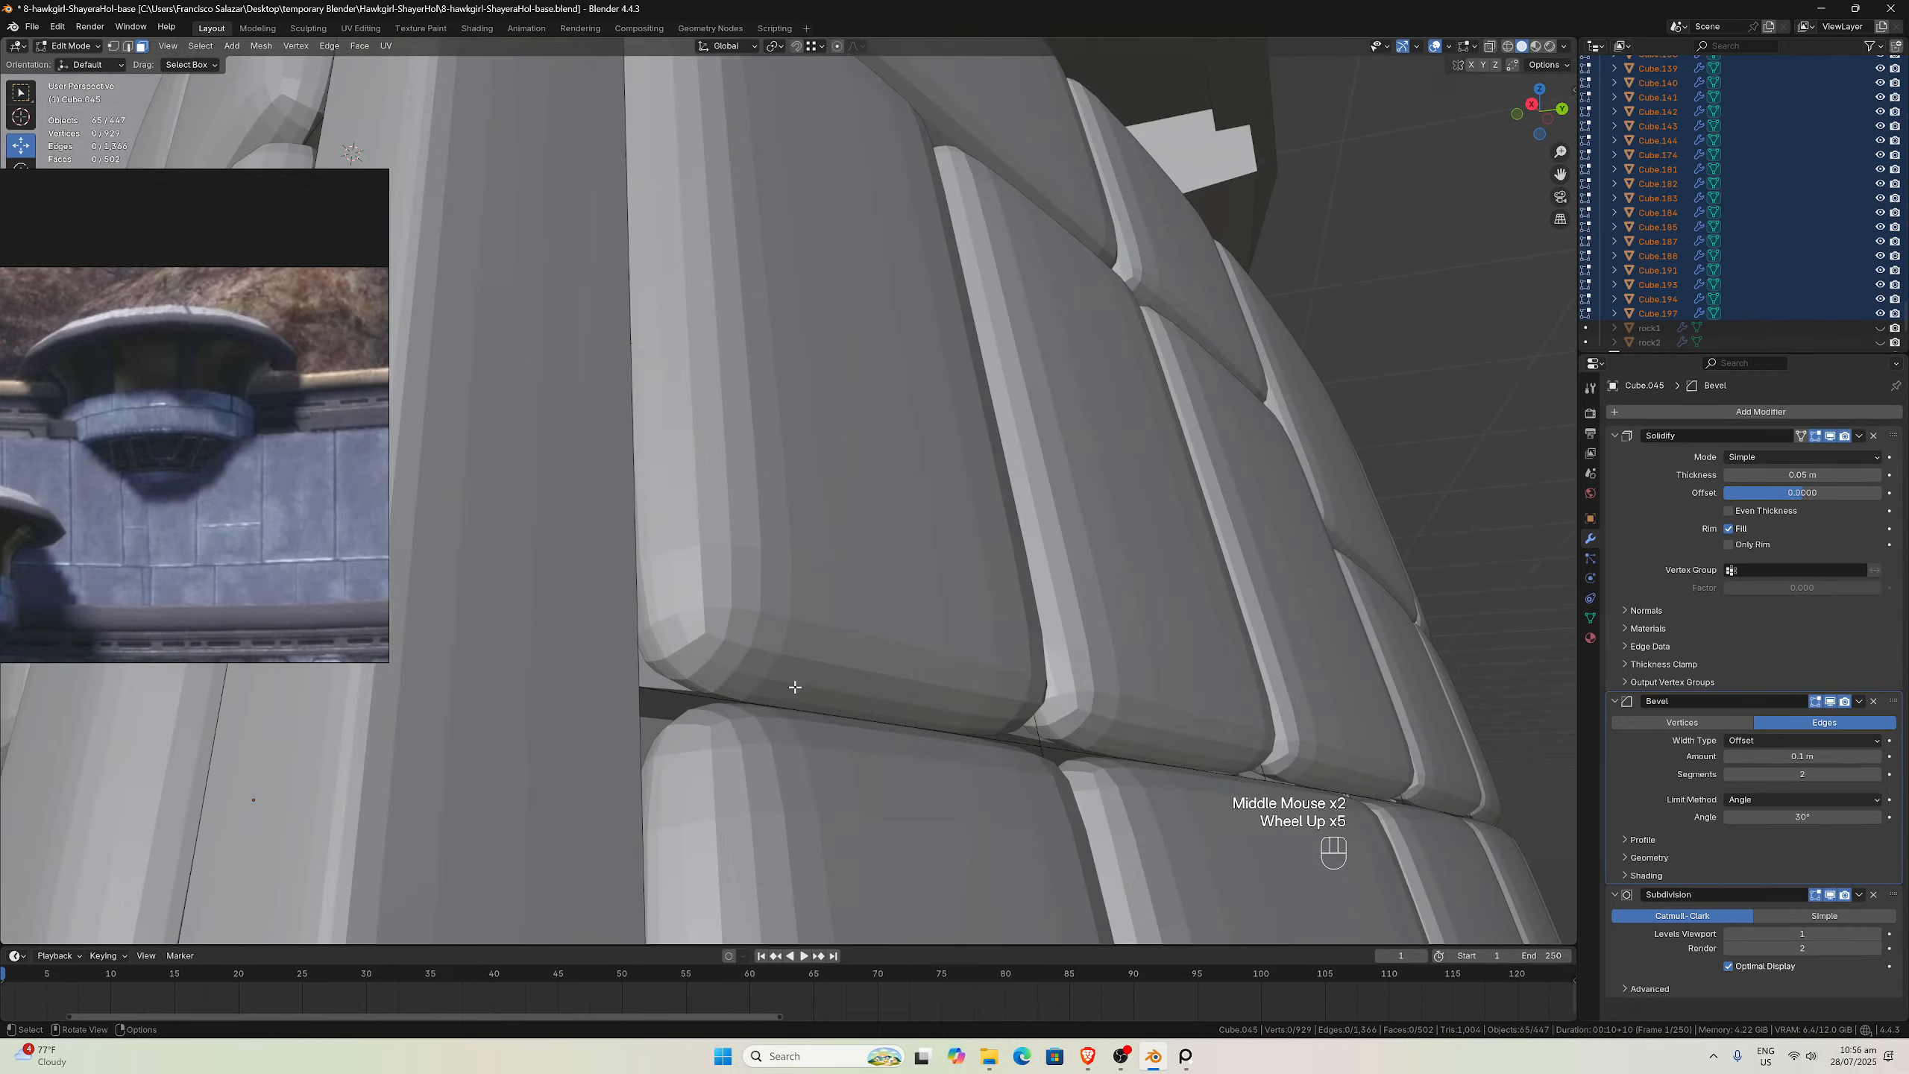
scroll(758, 668, down, 1)
middle_drag(757, 667, 956, 658)
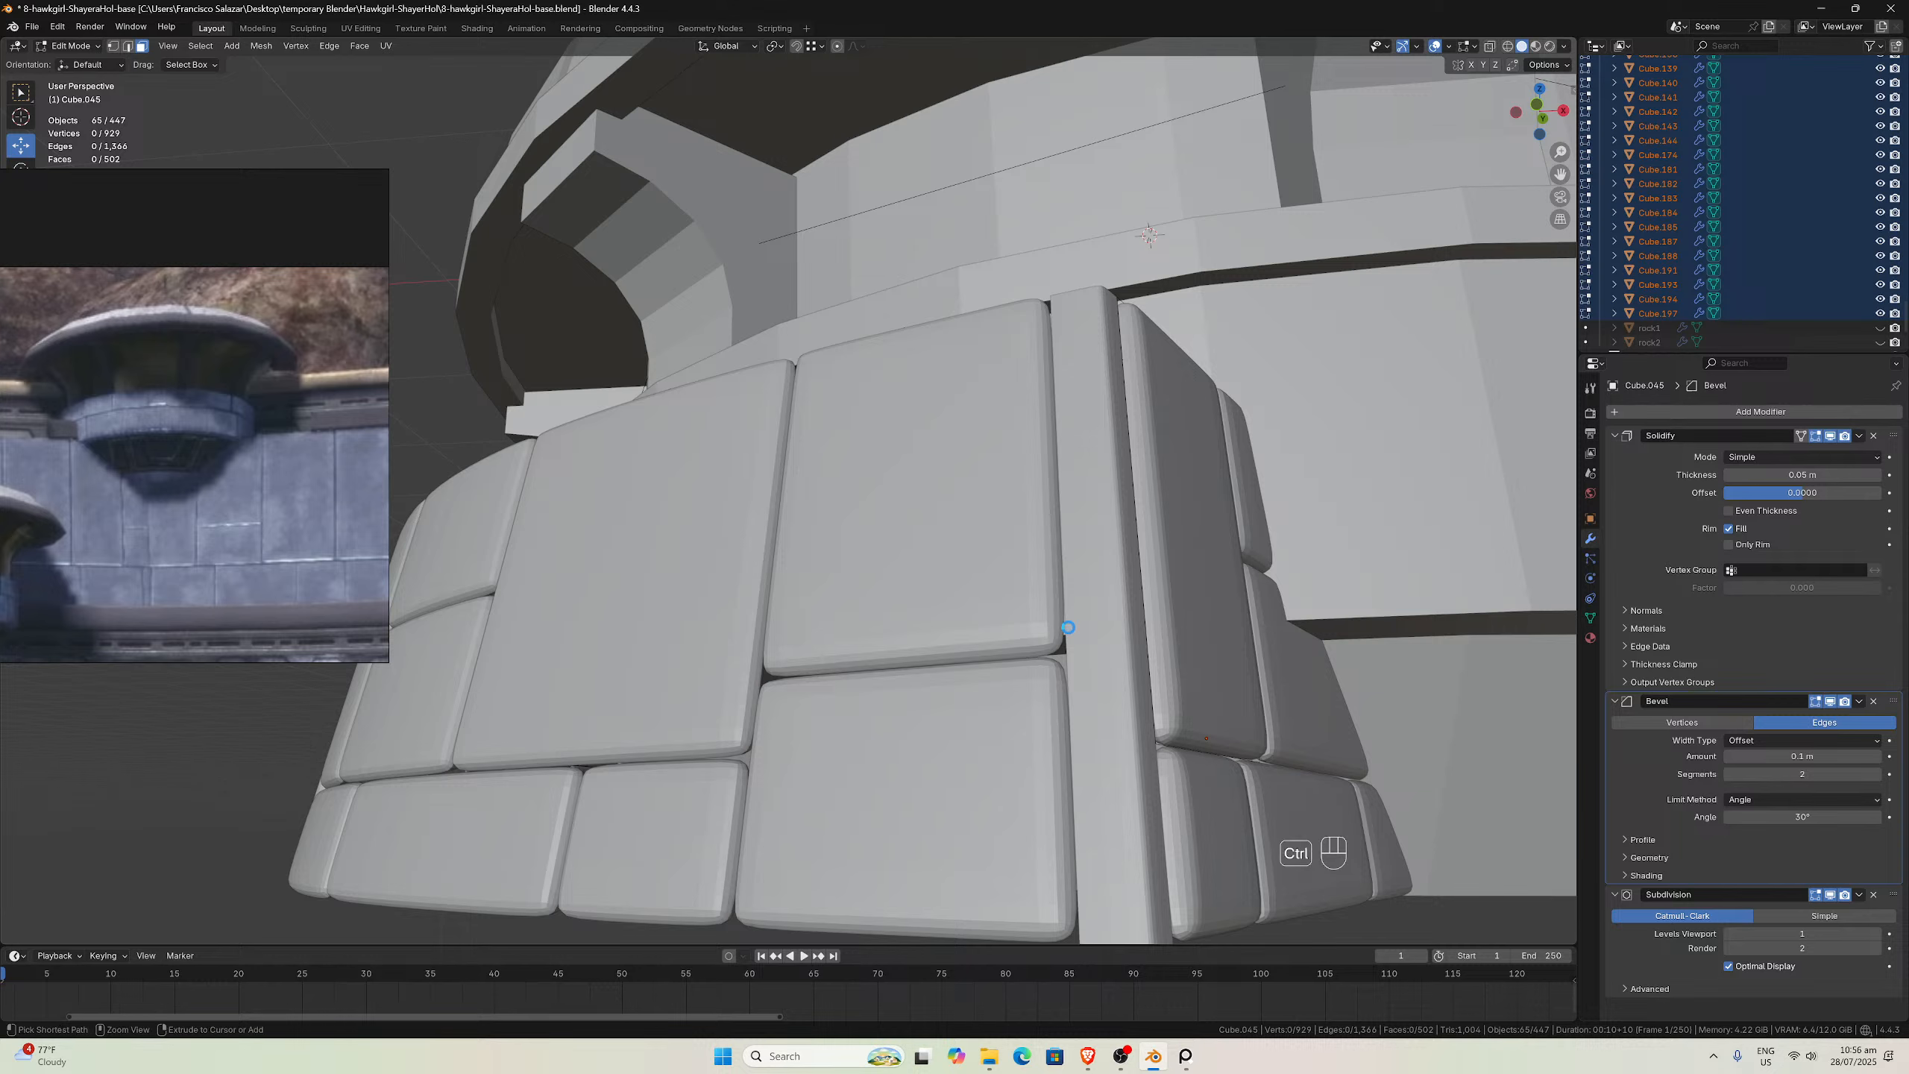
key(ctrl+s)
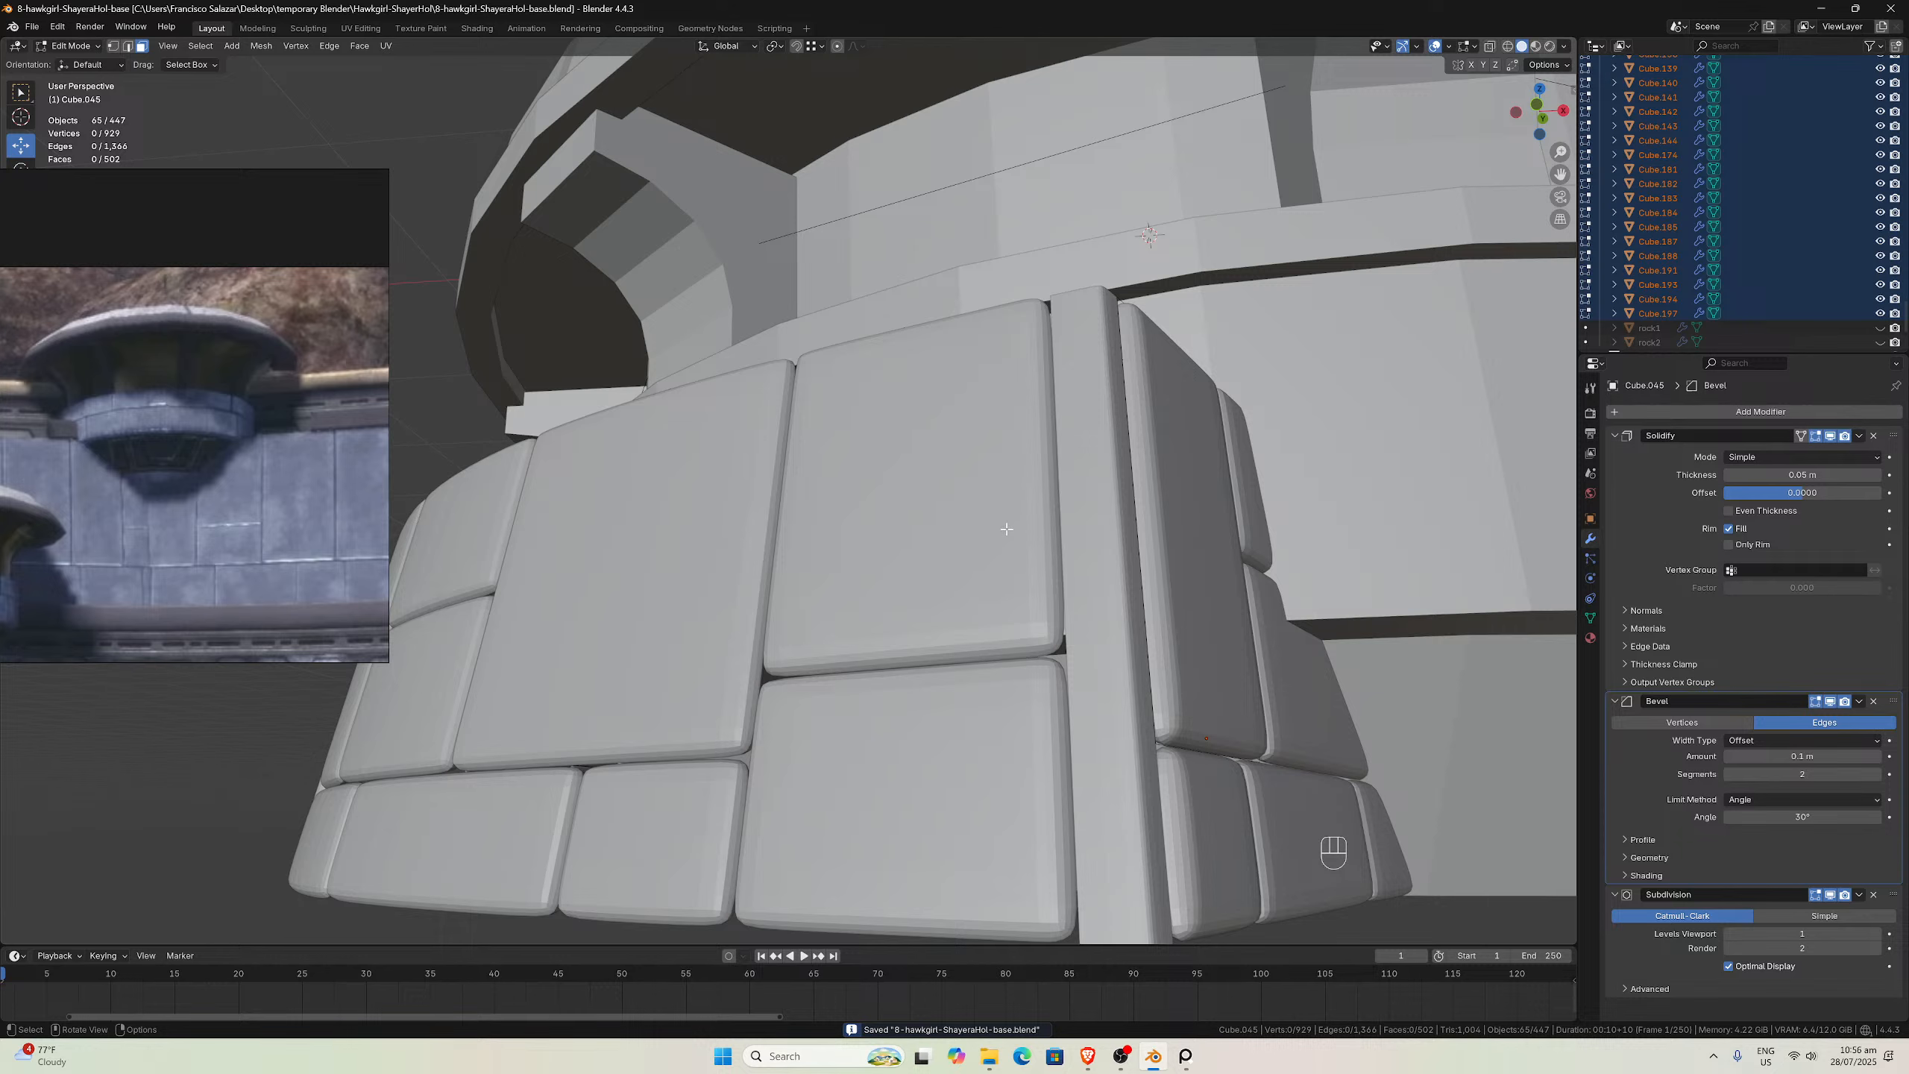
Inspect the corner and underside of the bevelled wall blocks, return them to Object Mode and save the file
scroll(1006, 529, down, 2)
middle_drag(961, 547, 932, 577)
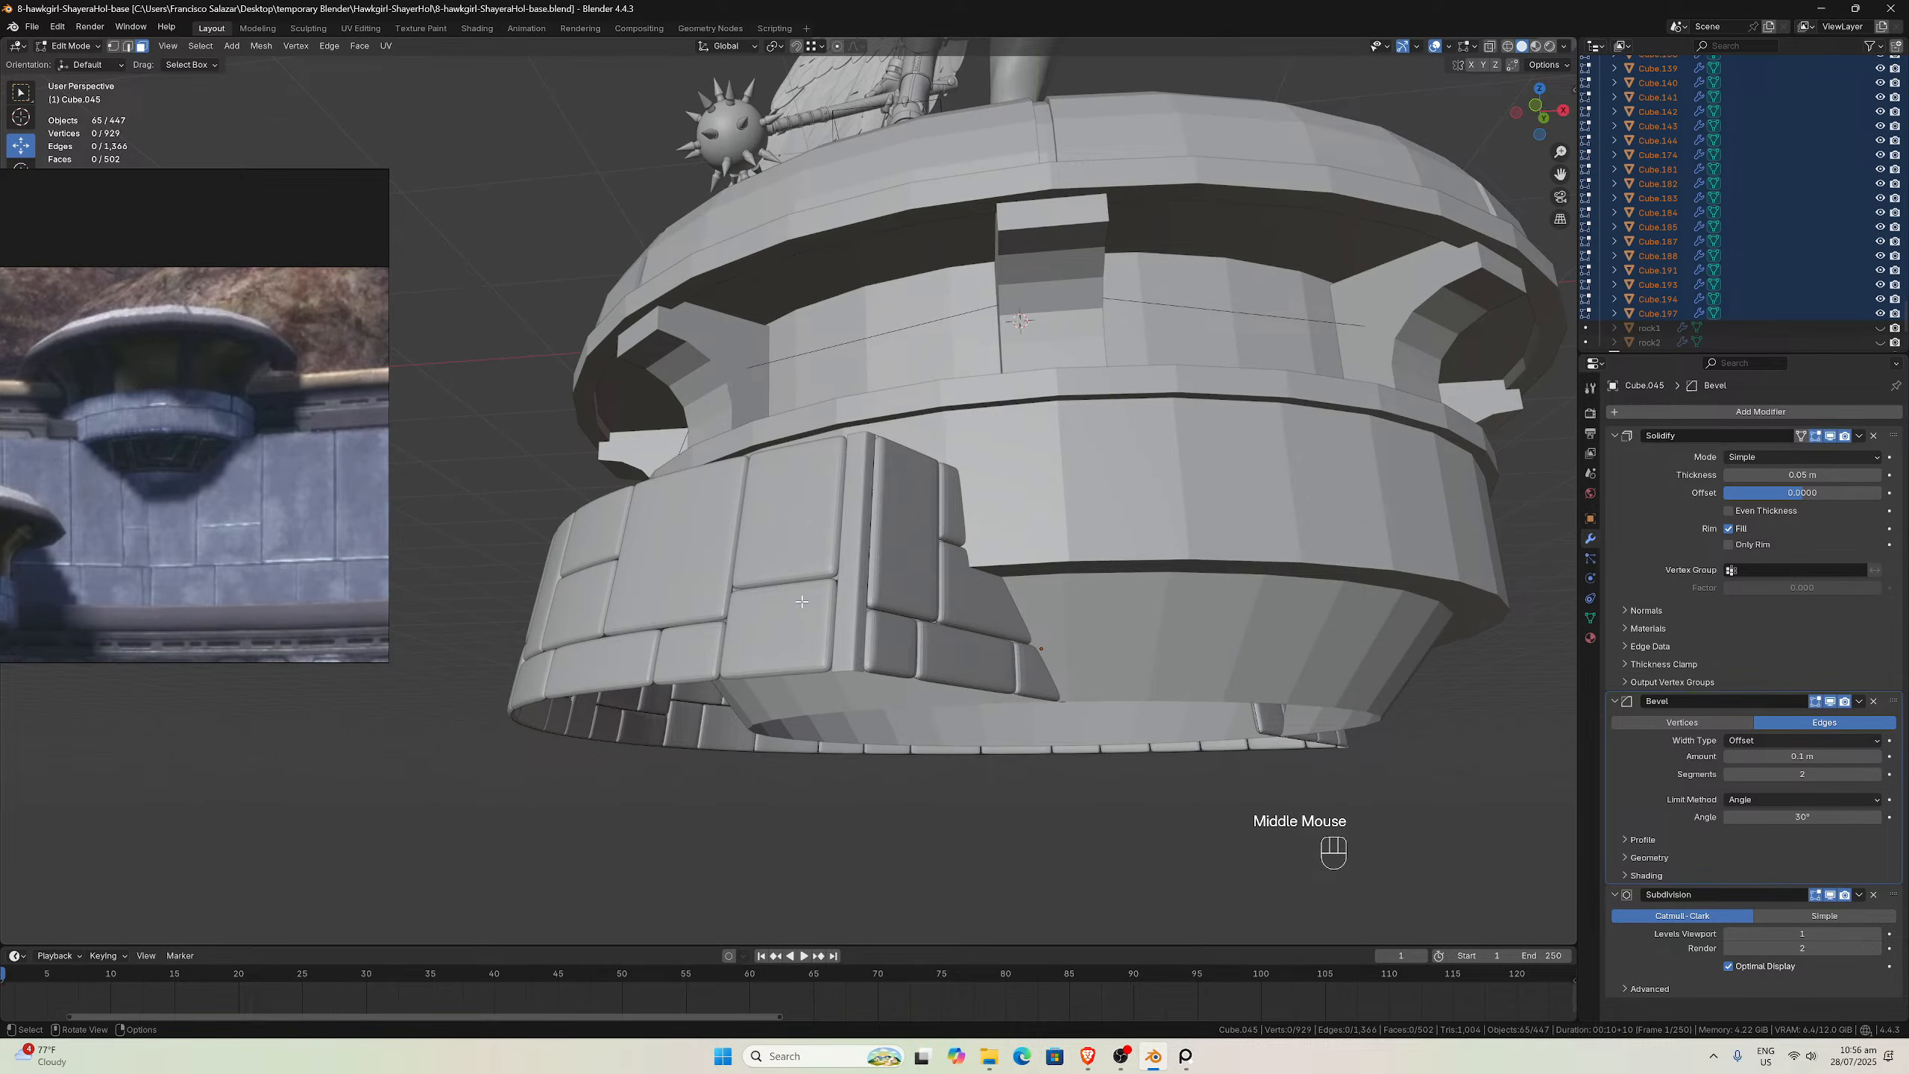
scroll(801, 602, up, 2)
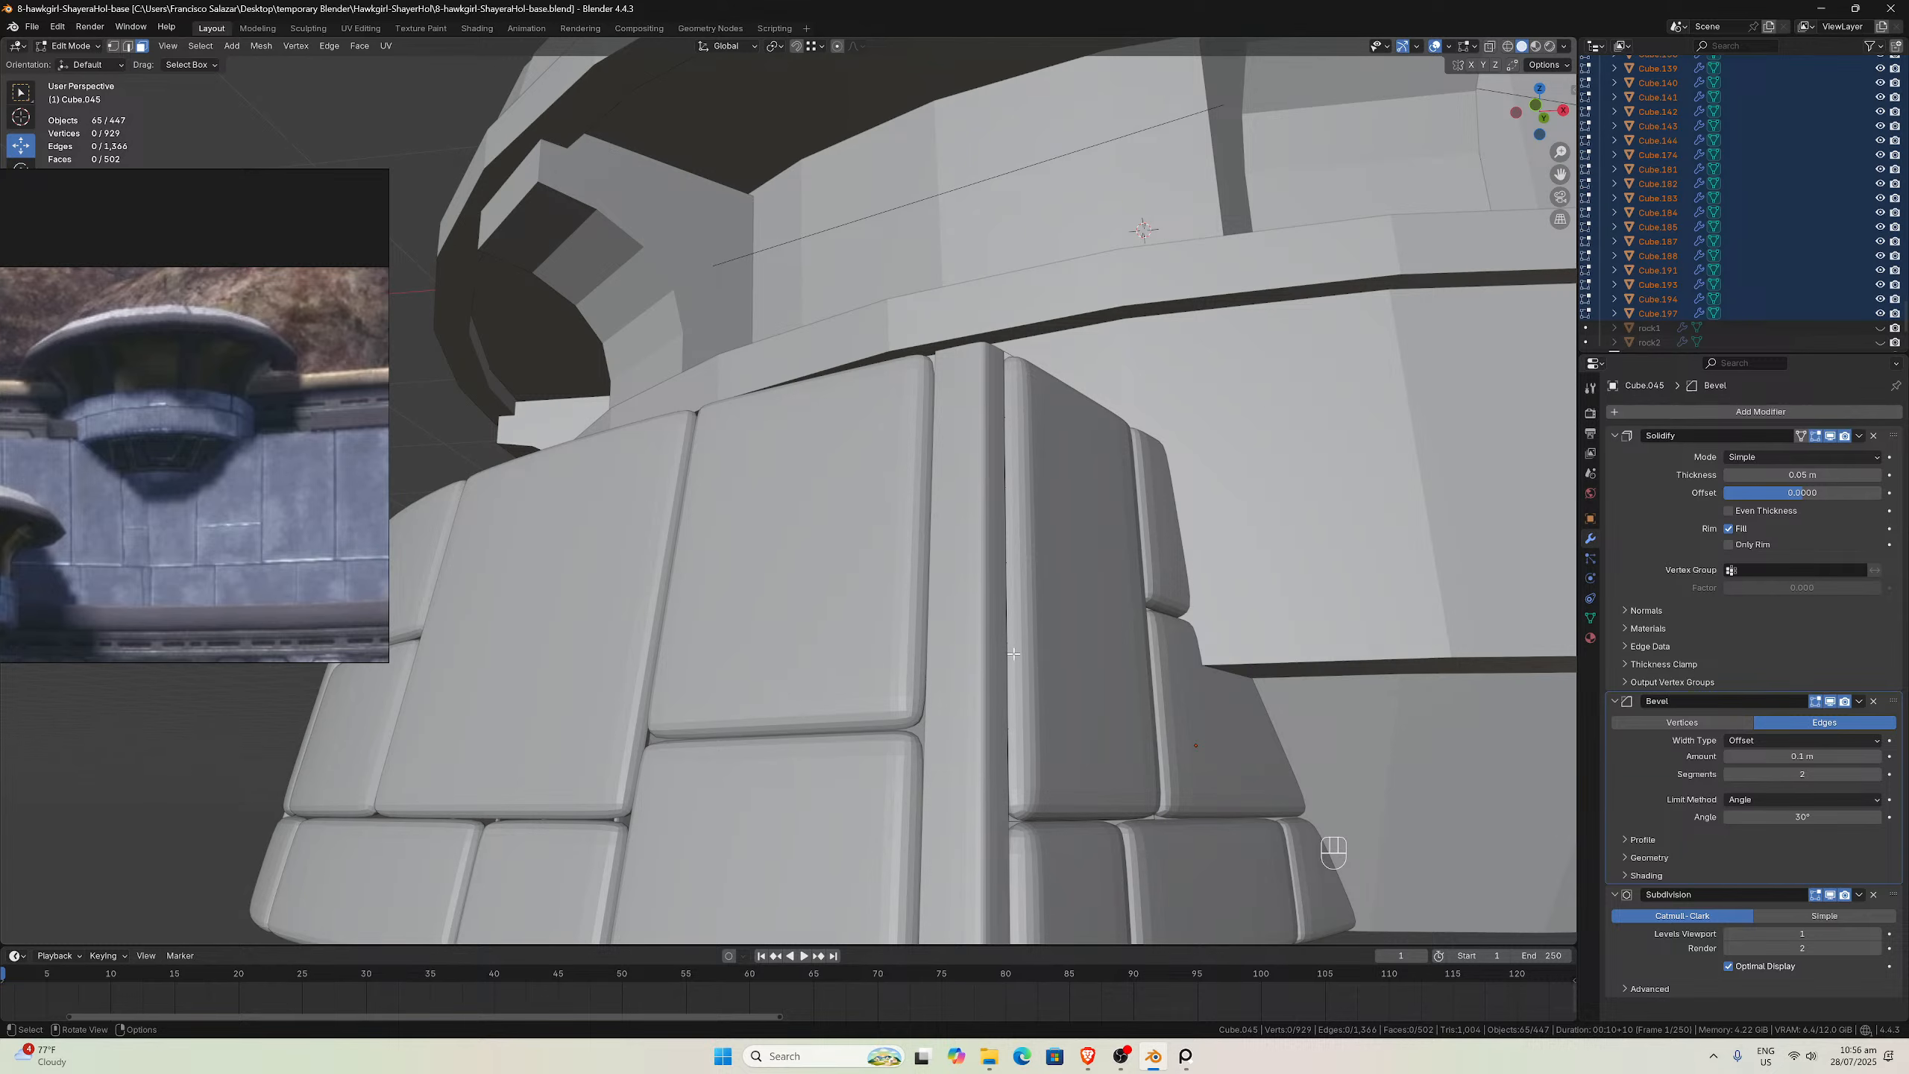
scroll(1013, 642, down, 1)
middle_drag(1014, 642, 1038, 582)
key(Tab)
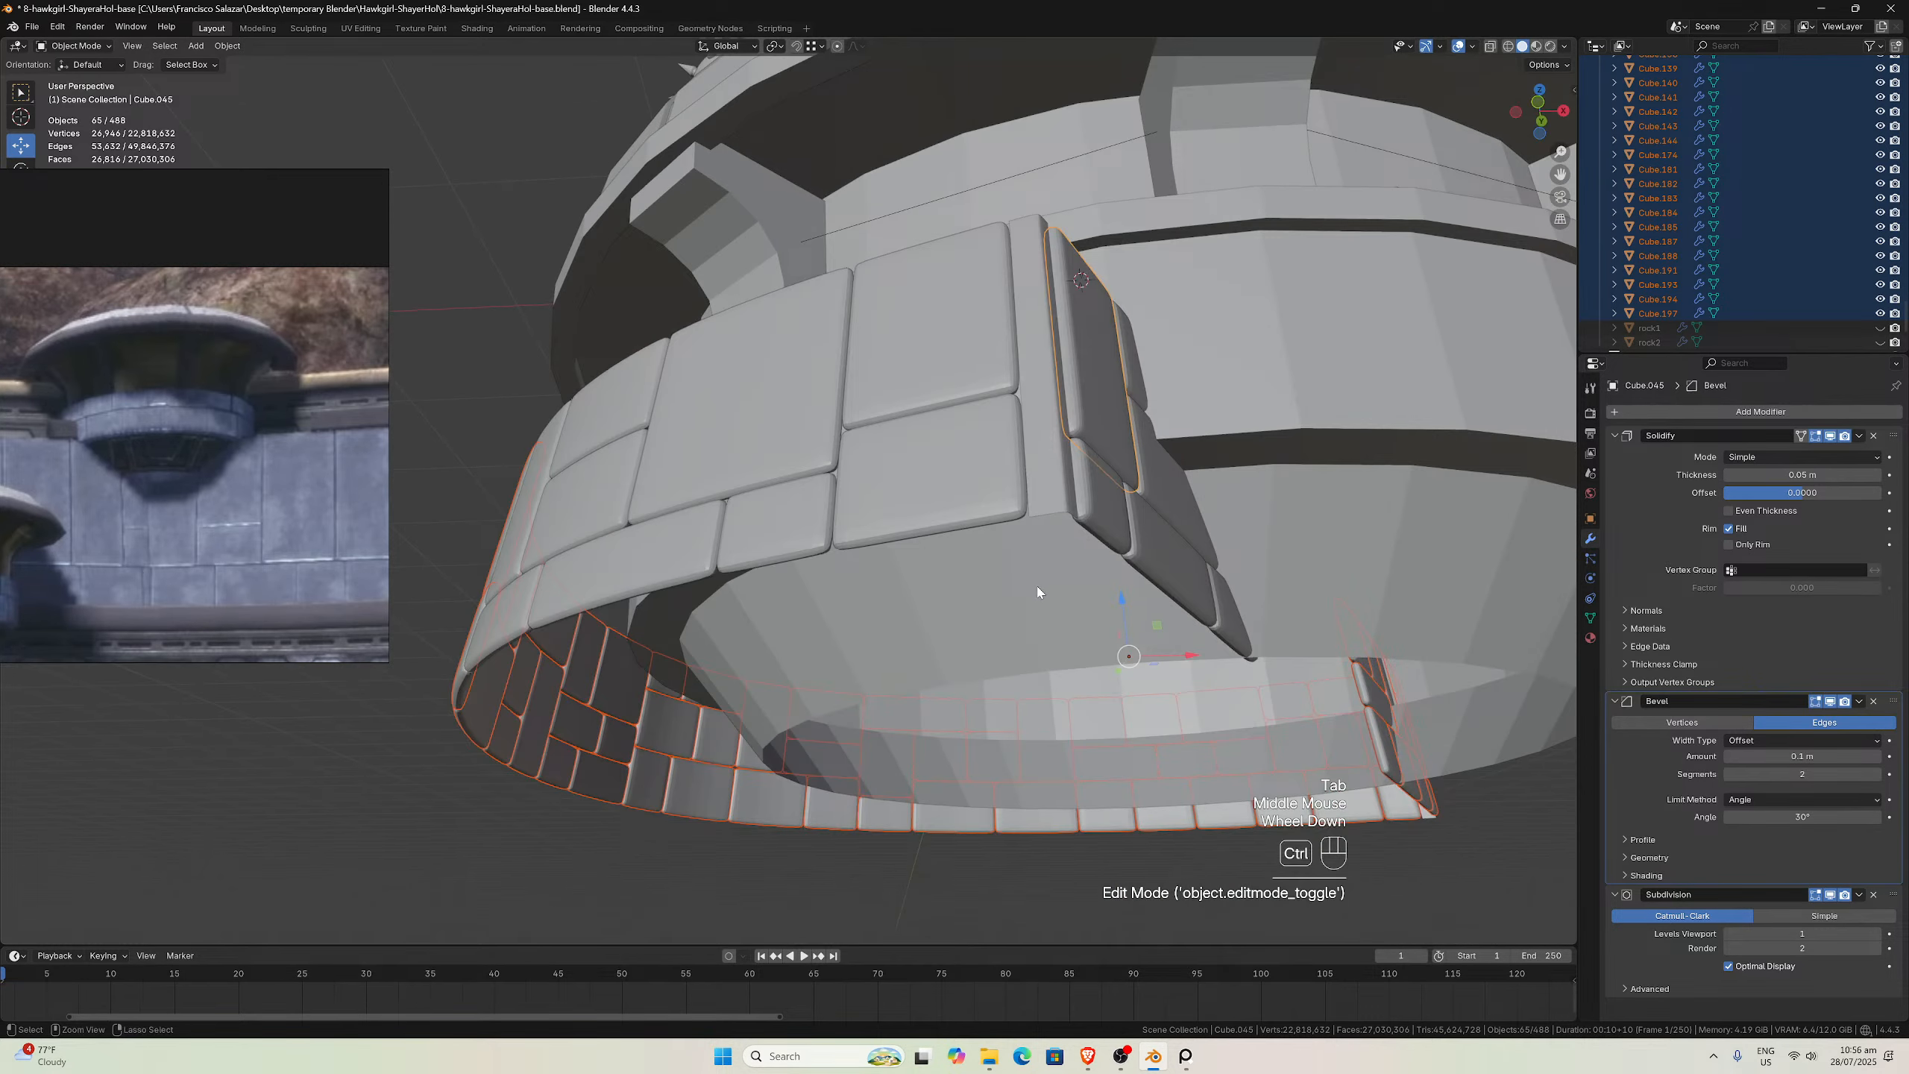
key(ctrl+s)
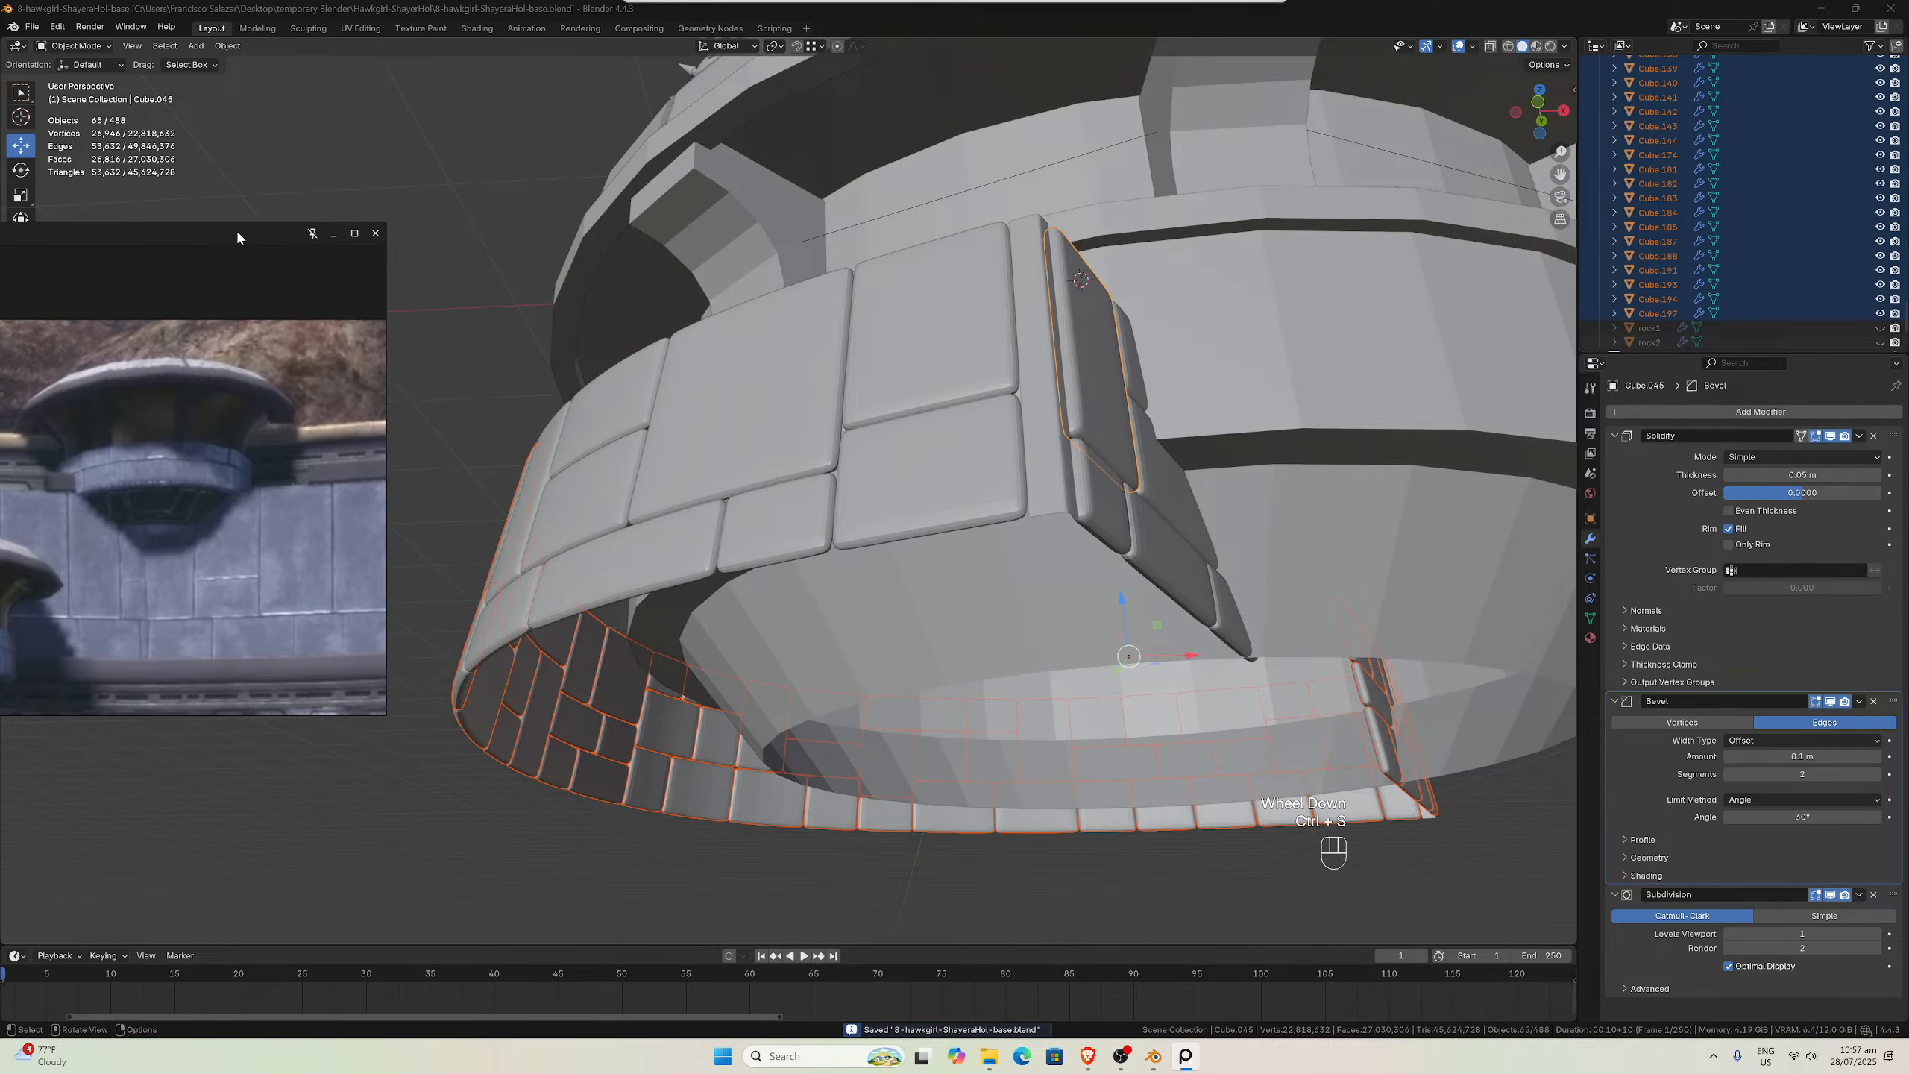
Hide the final-wings collection in the viewport
middle_drag(694, 456, 1203, 324)
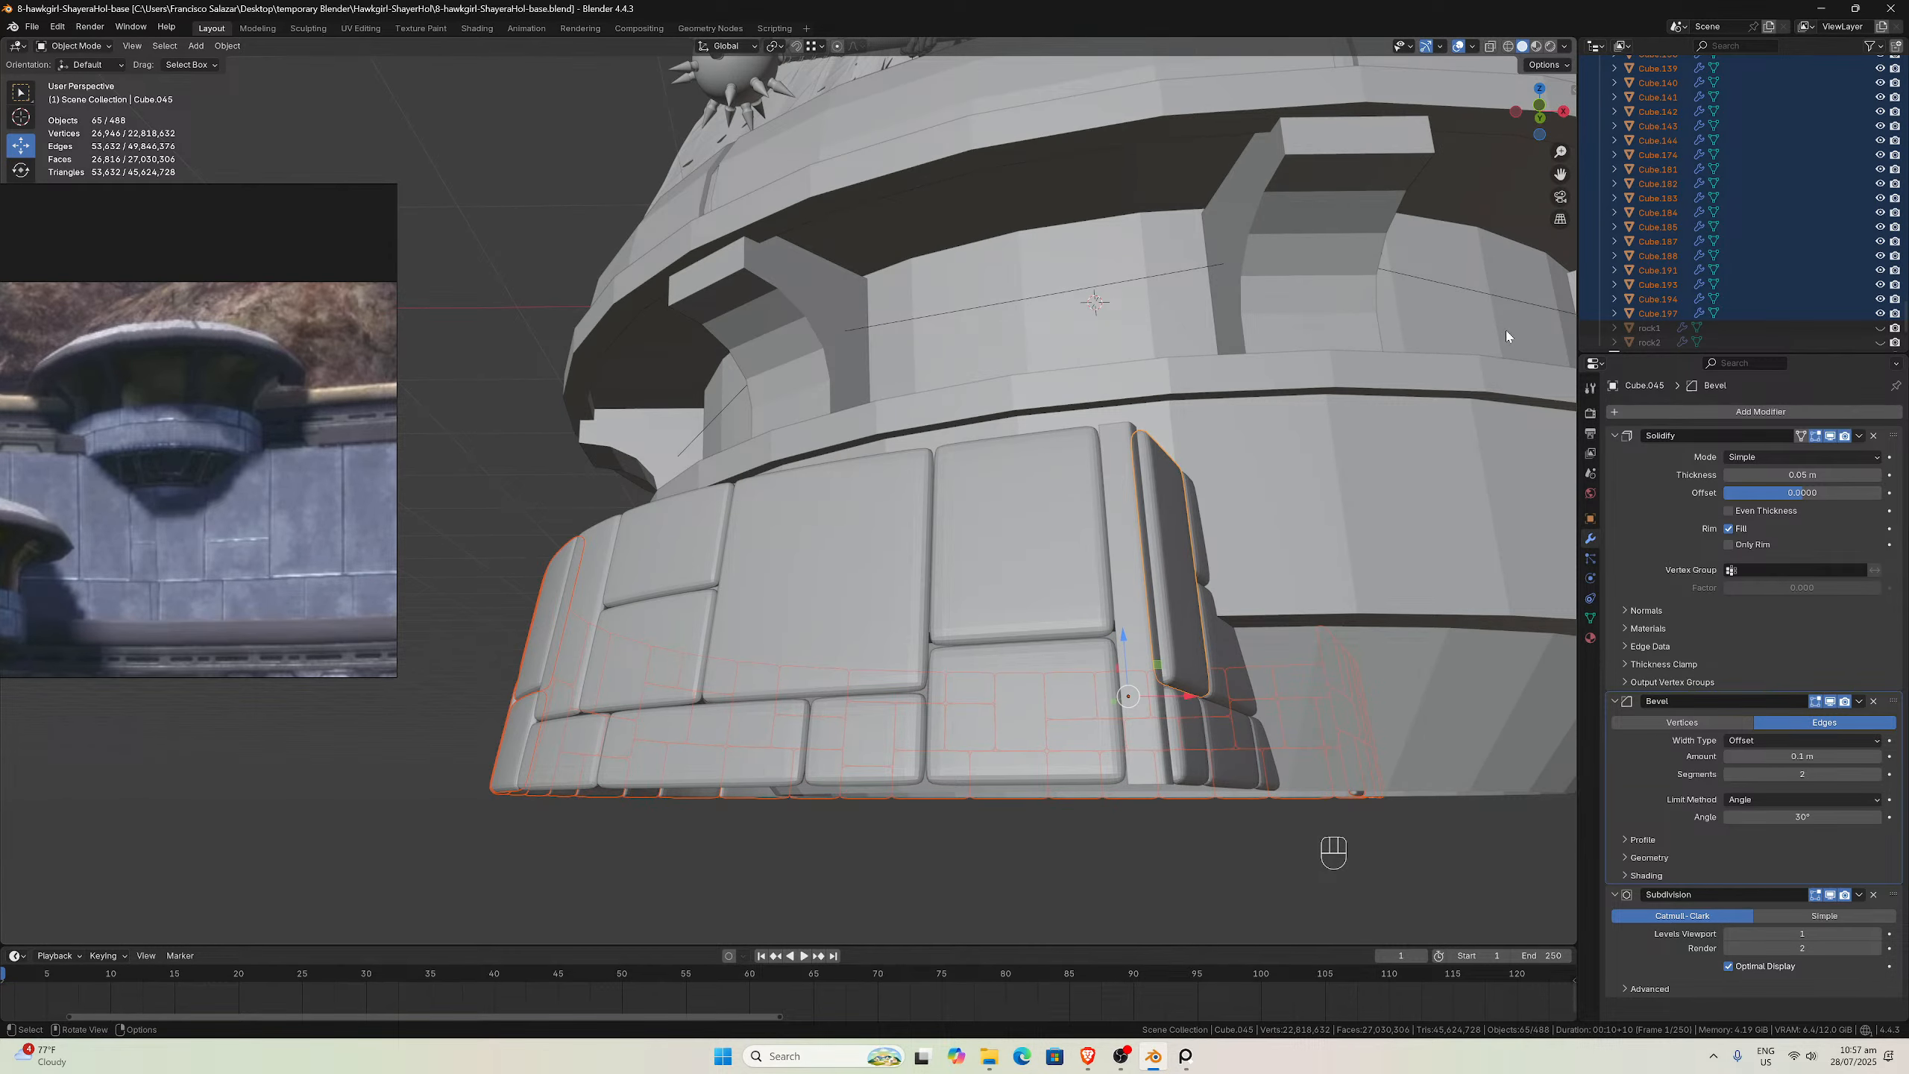
scroll(1895, 245, up, 11)
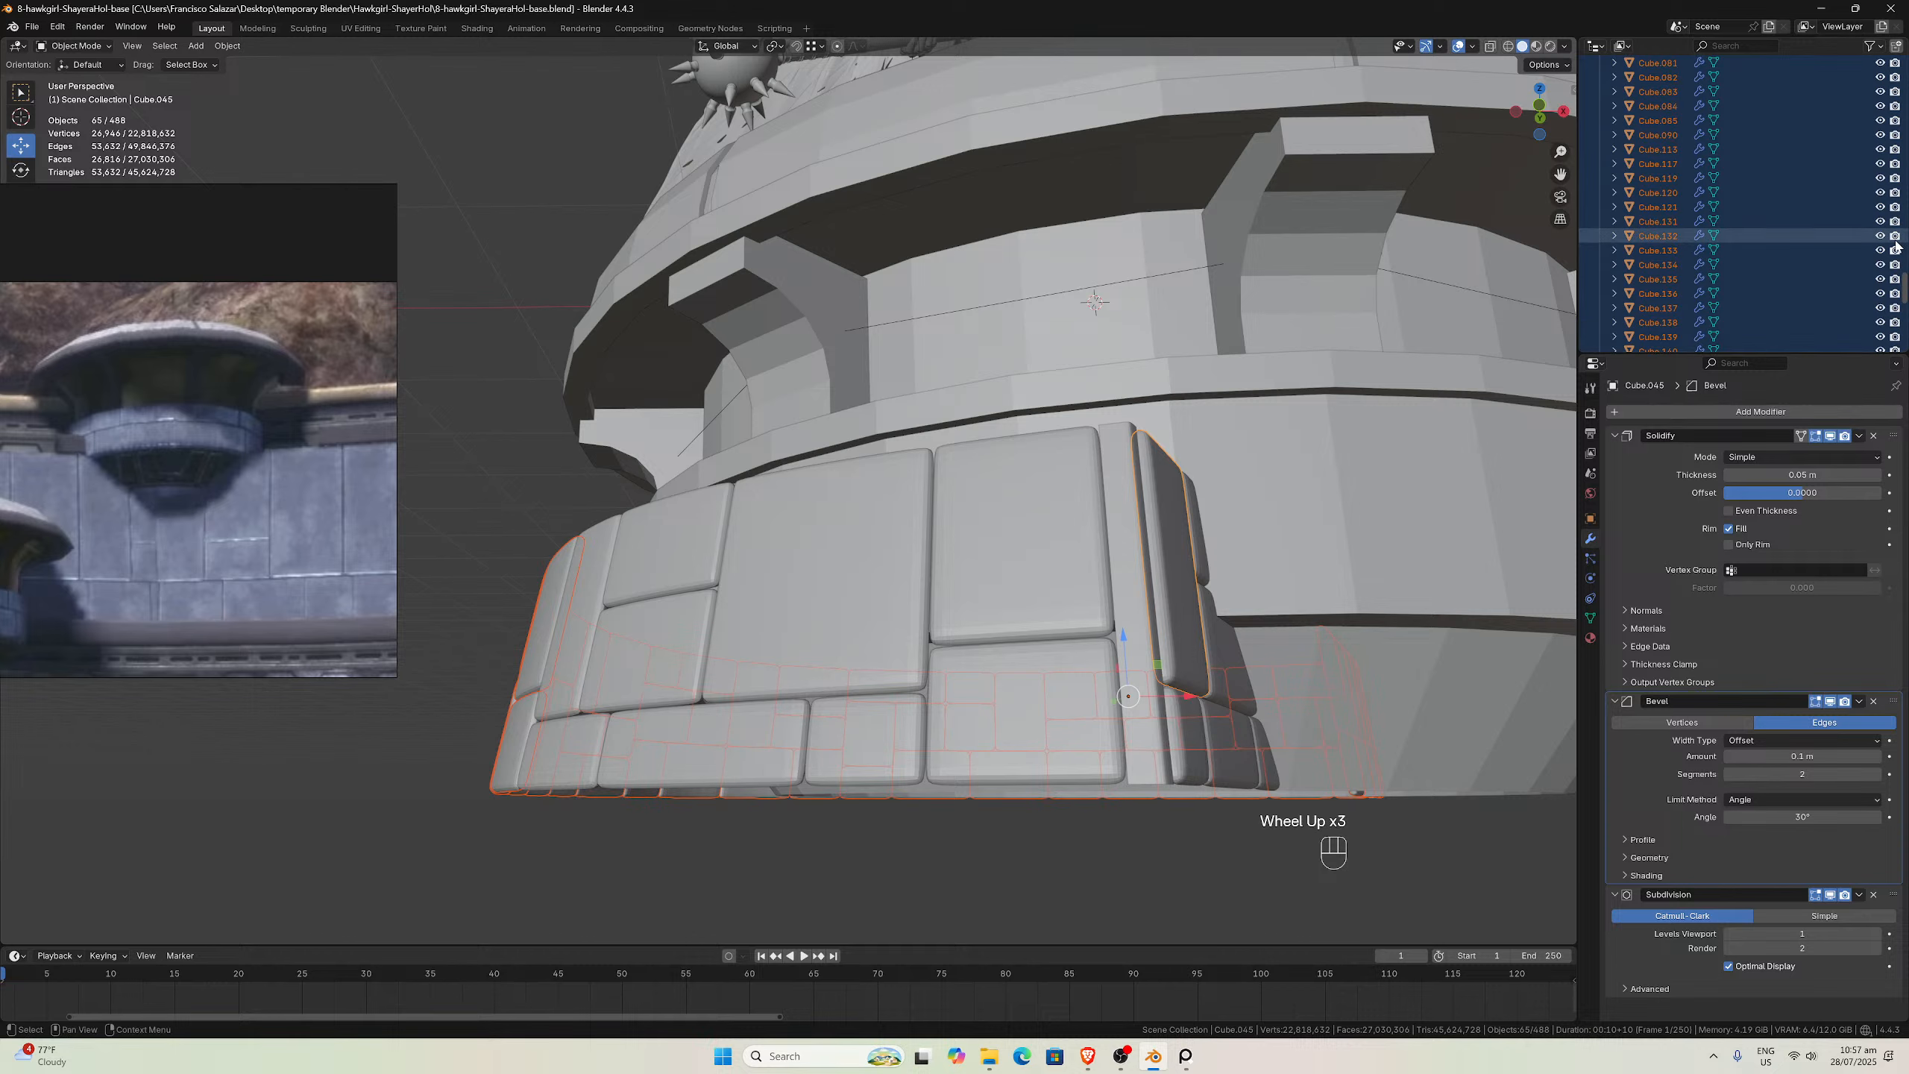
scroll(1895, 245, up, 8)
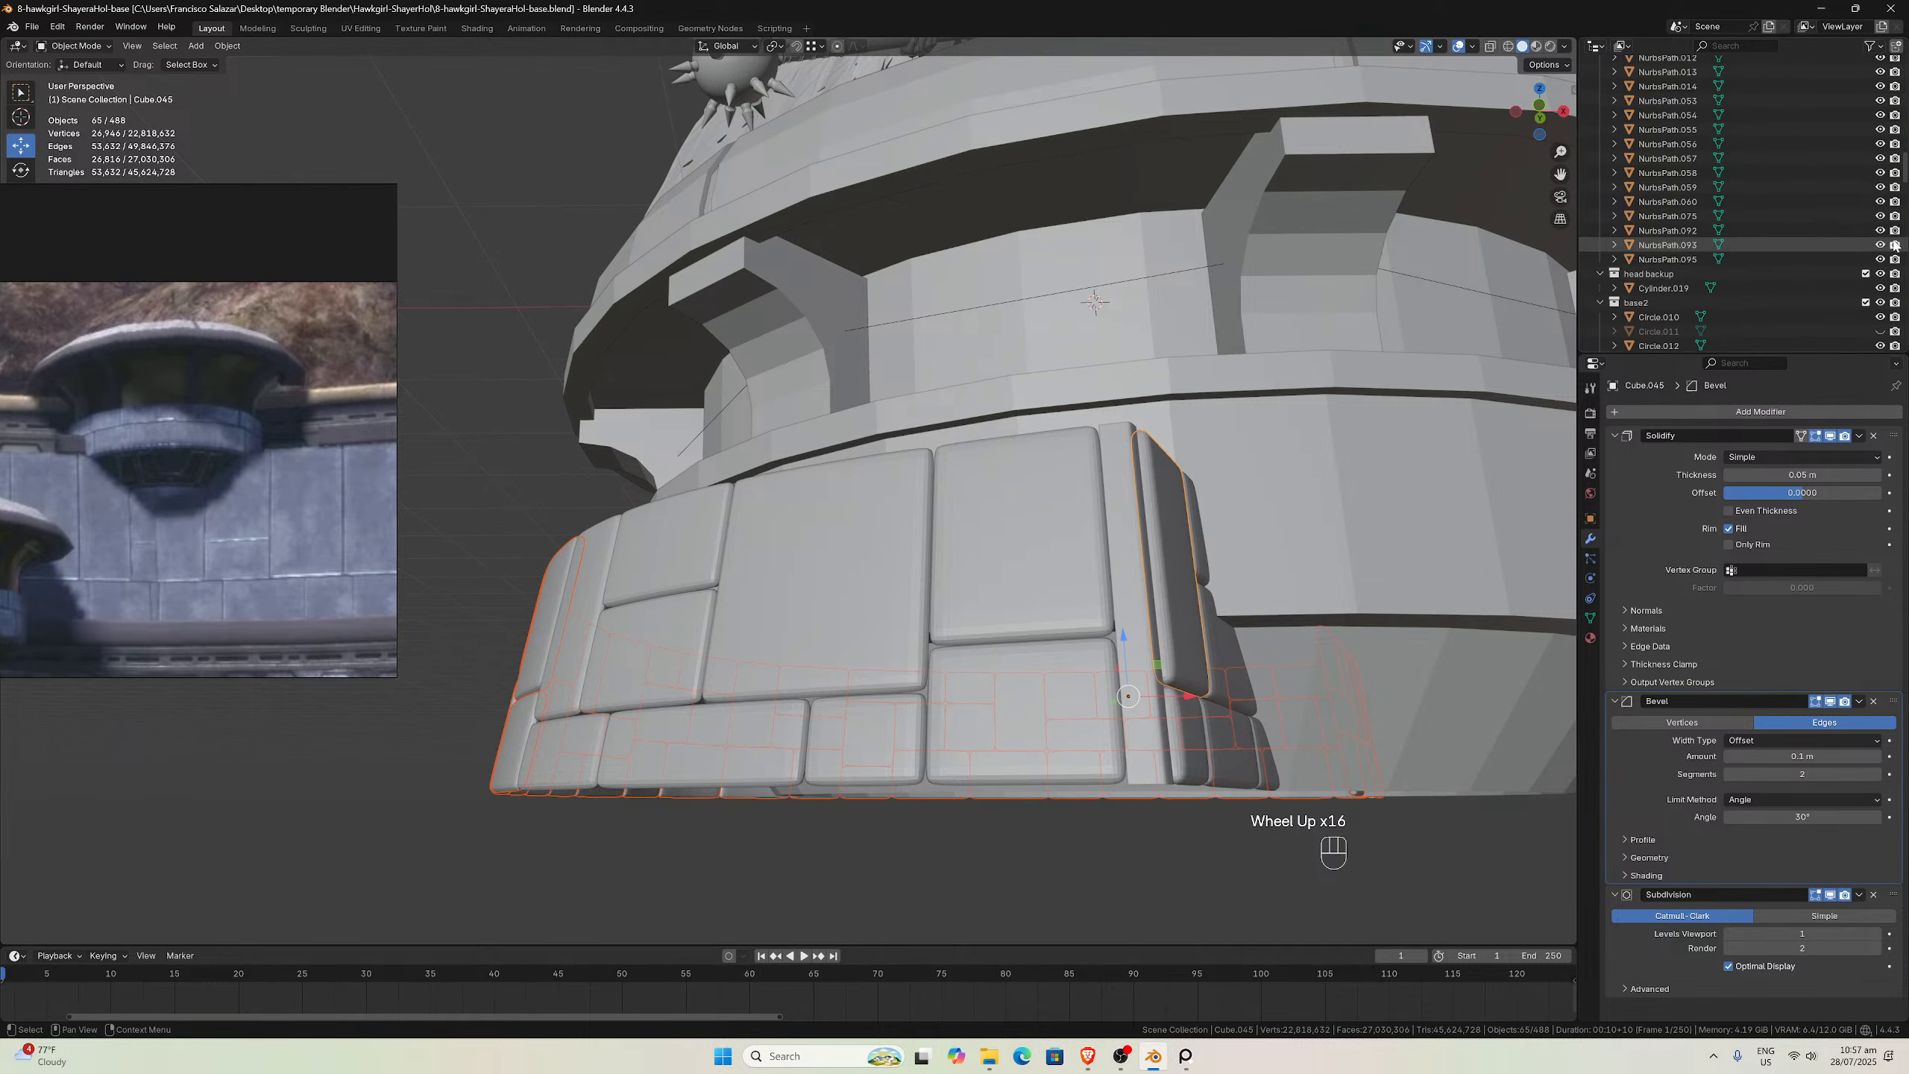
scroll(1866, 229, up, 3)
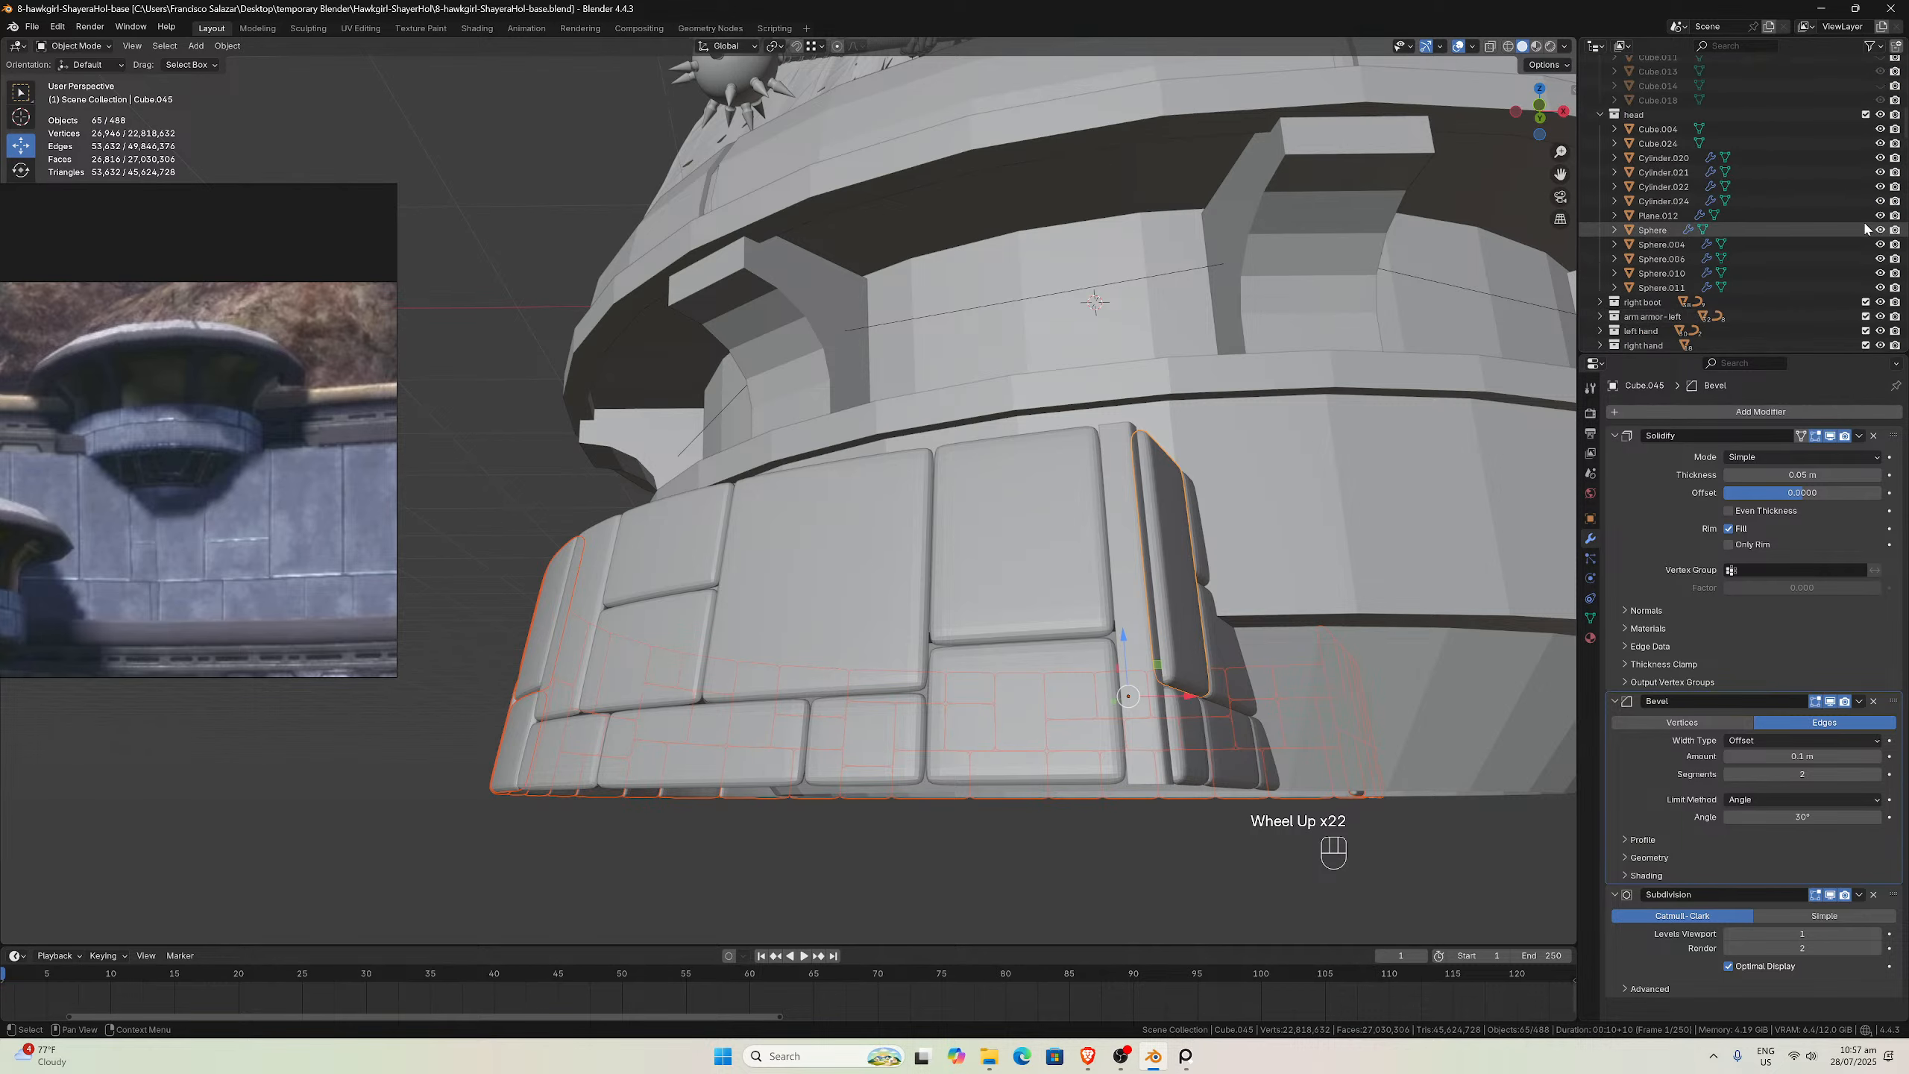
scroll(1865, 228, down, 3)
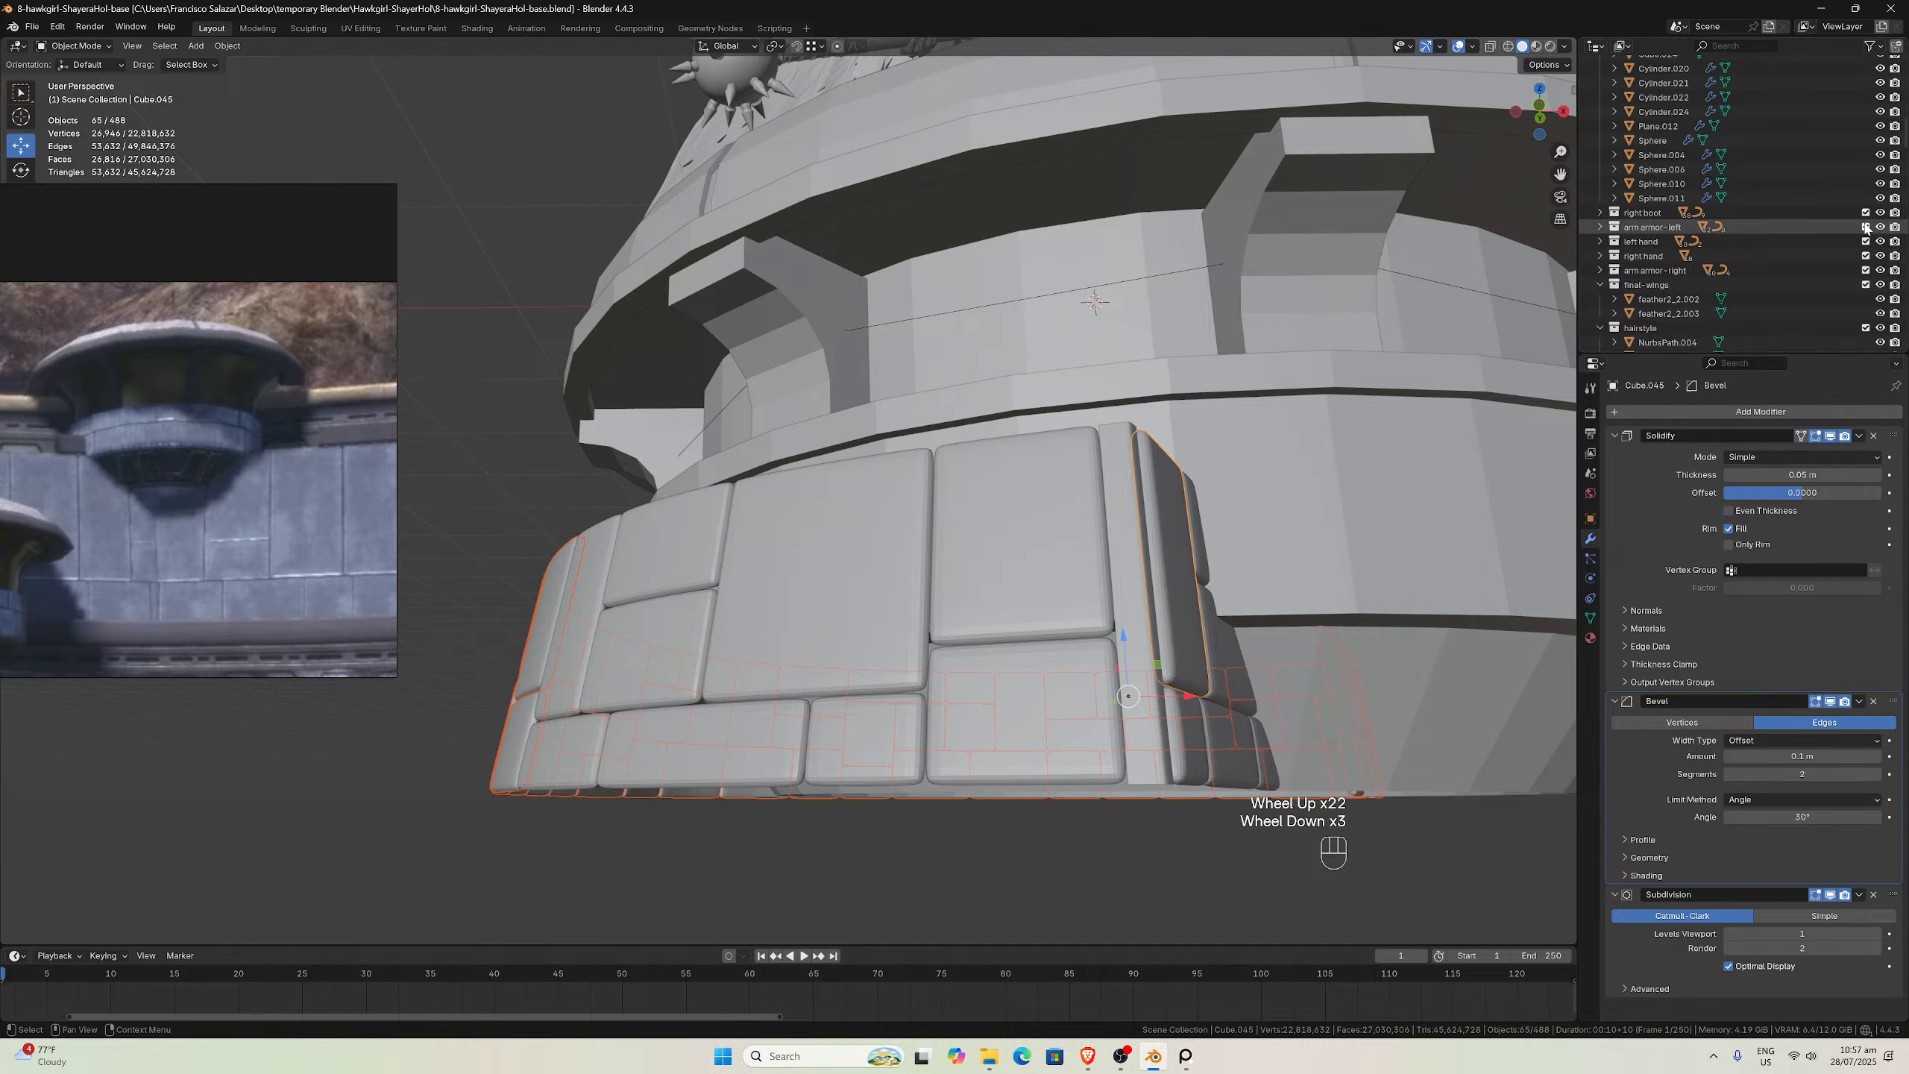
click(1880, 284)
Toggle the visibility of the head collection and the first body-parts collection off and back on
scroll(1847, 265, up, 3)
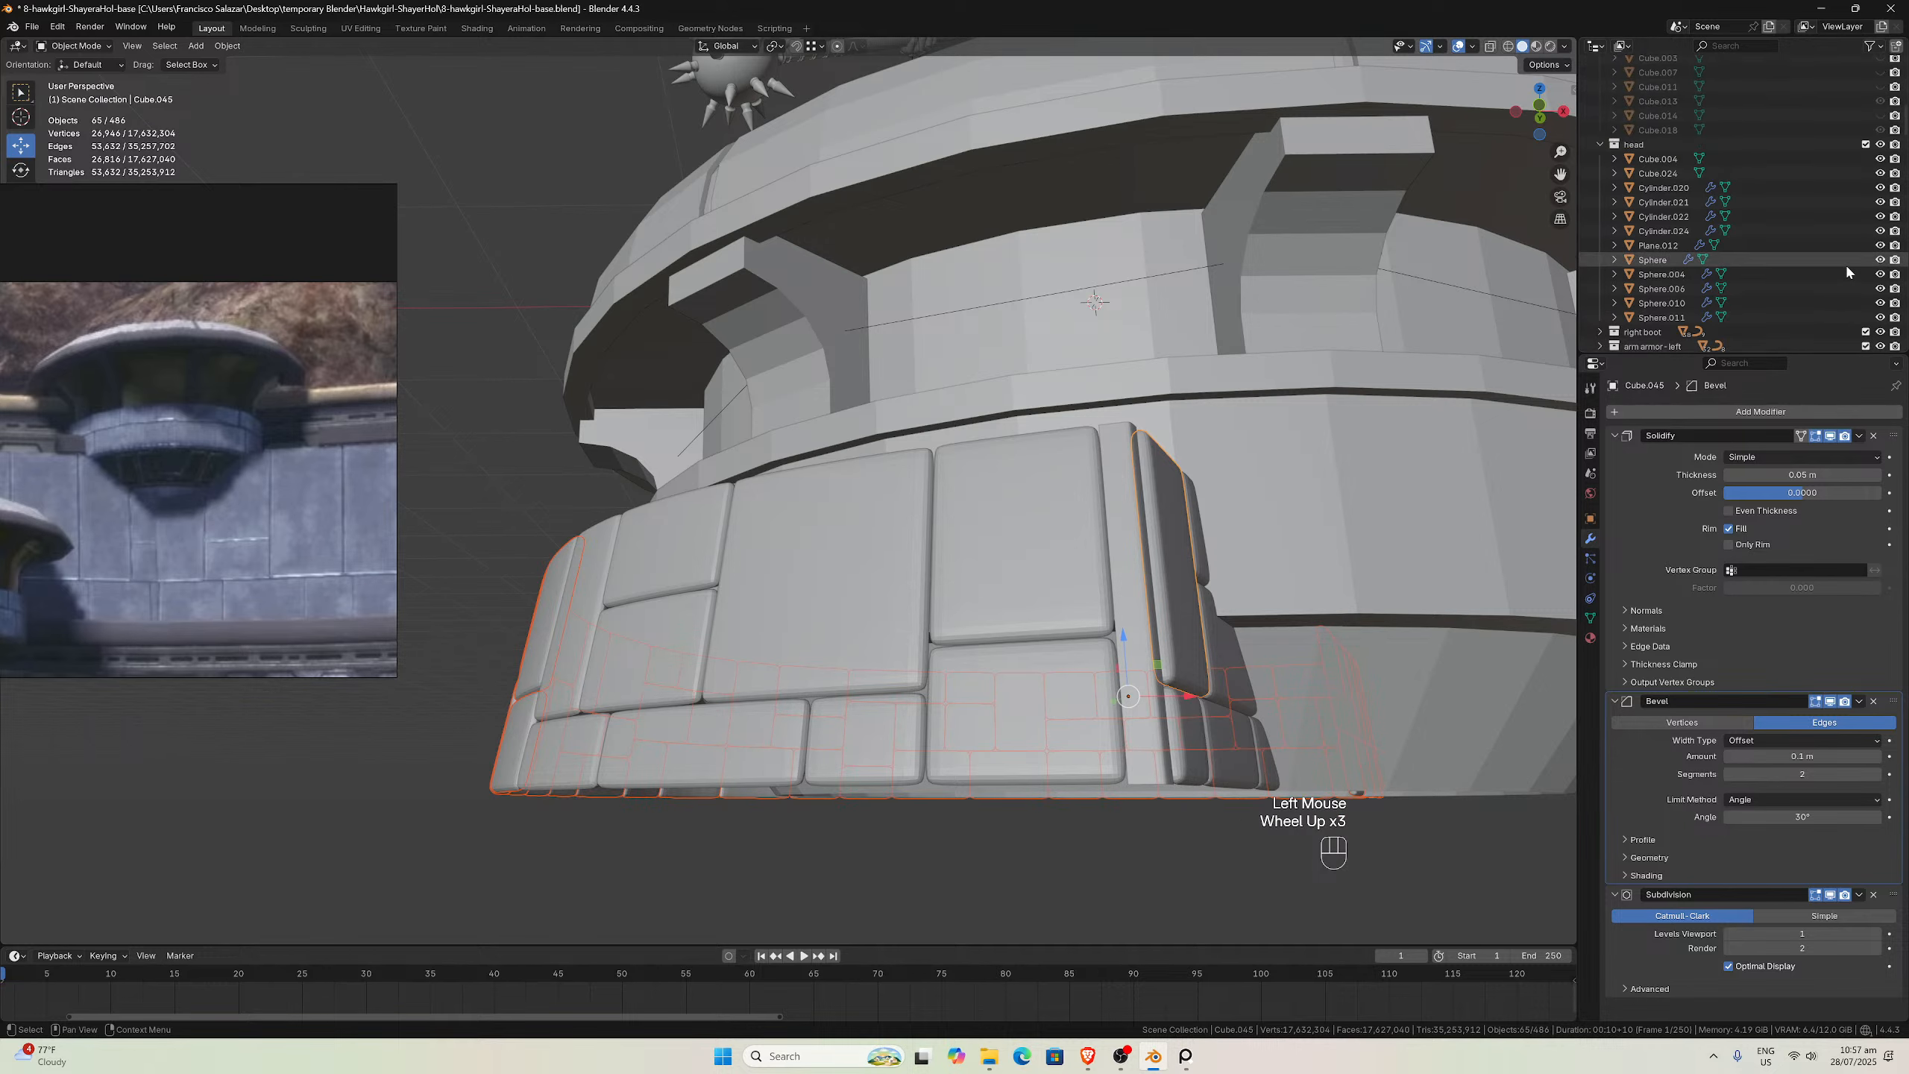
scroll(1848, 269, up, 1)
click(1881, 204)
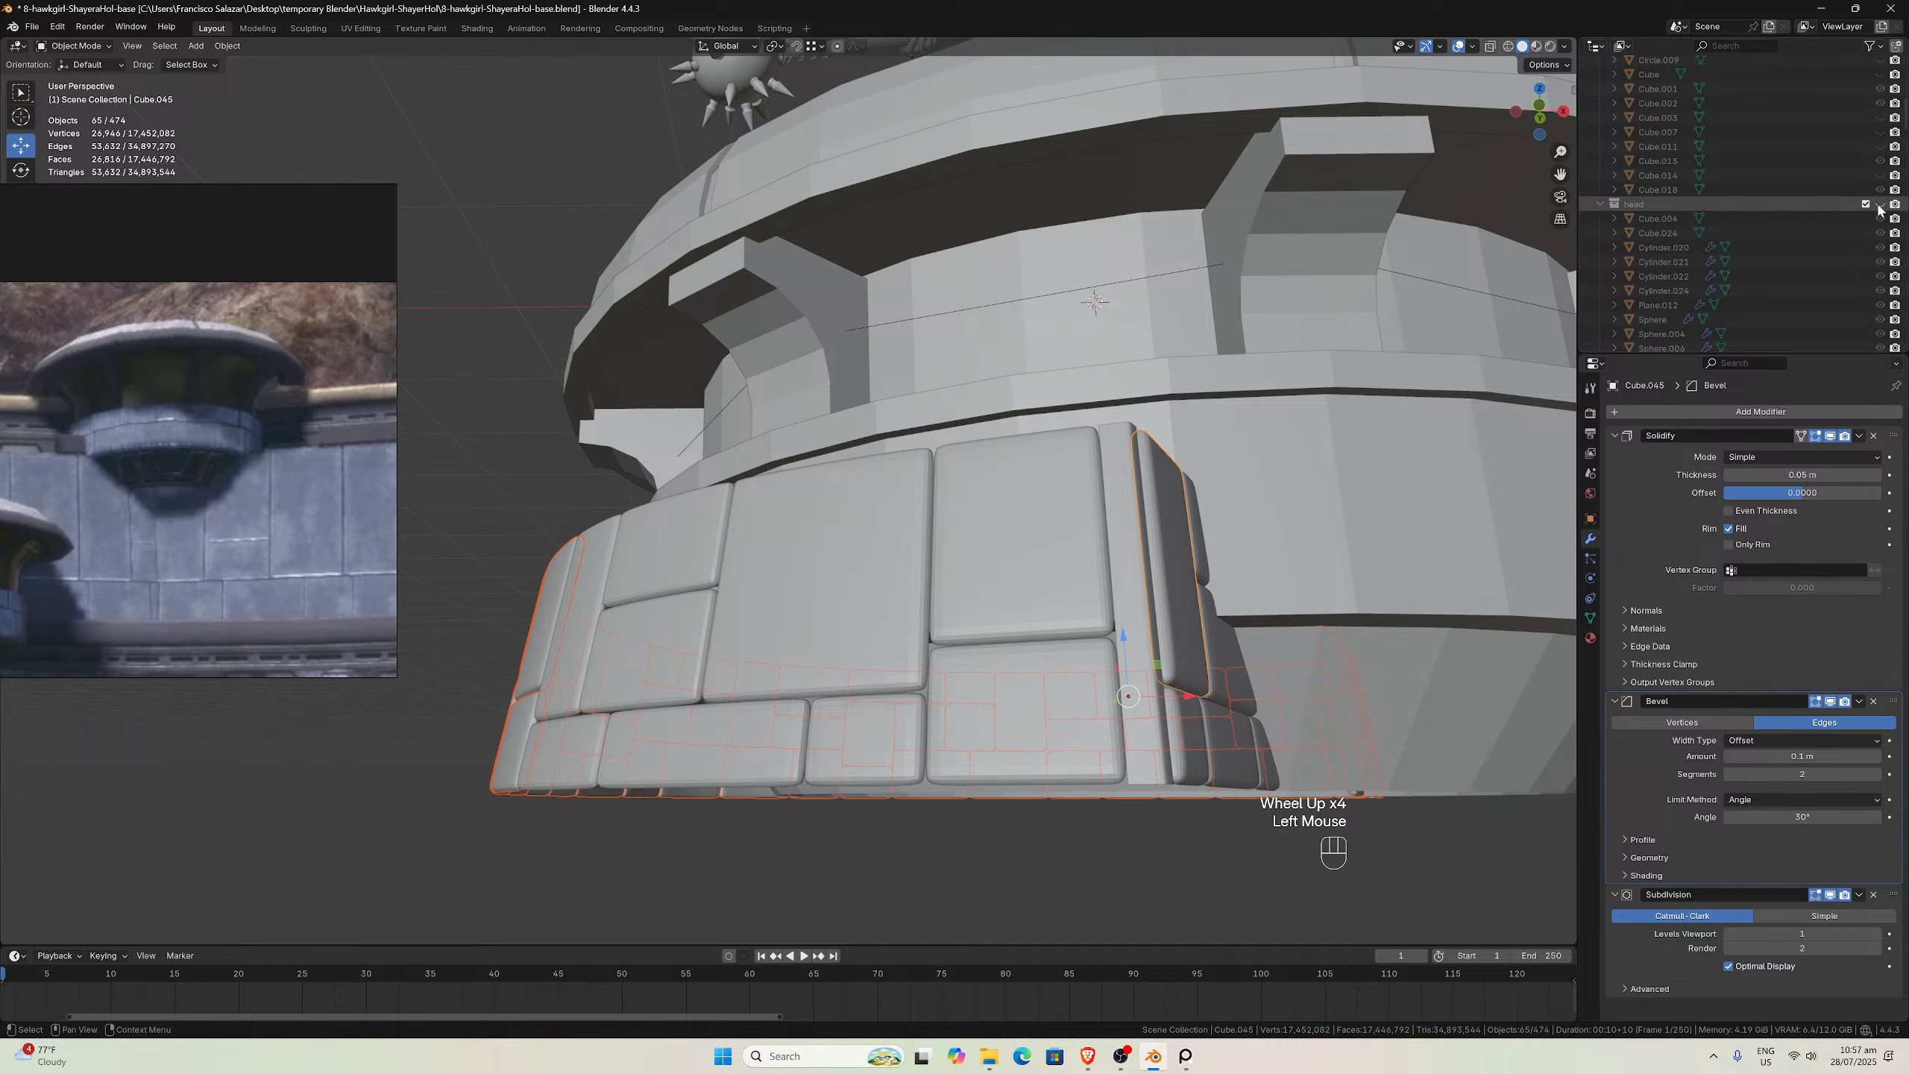
click(1880, 203)
scroll(1878, 217, up, 6)
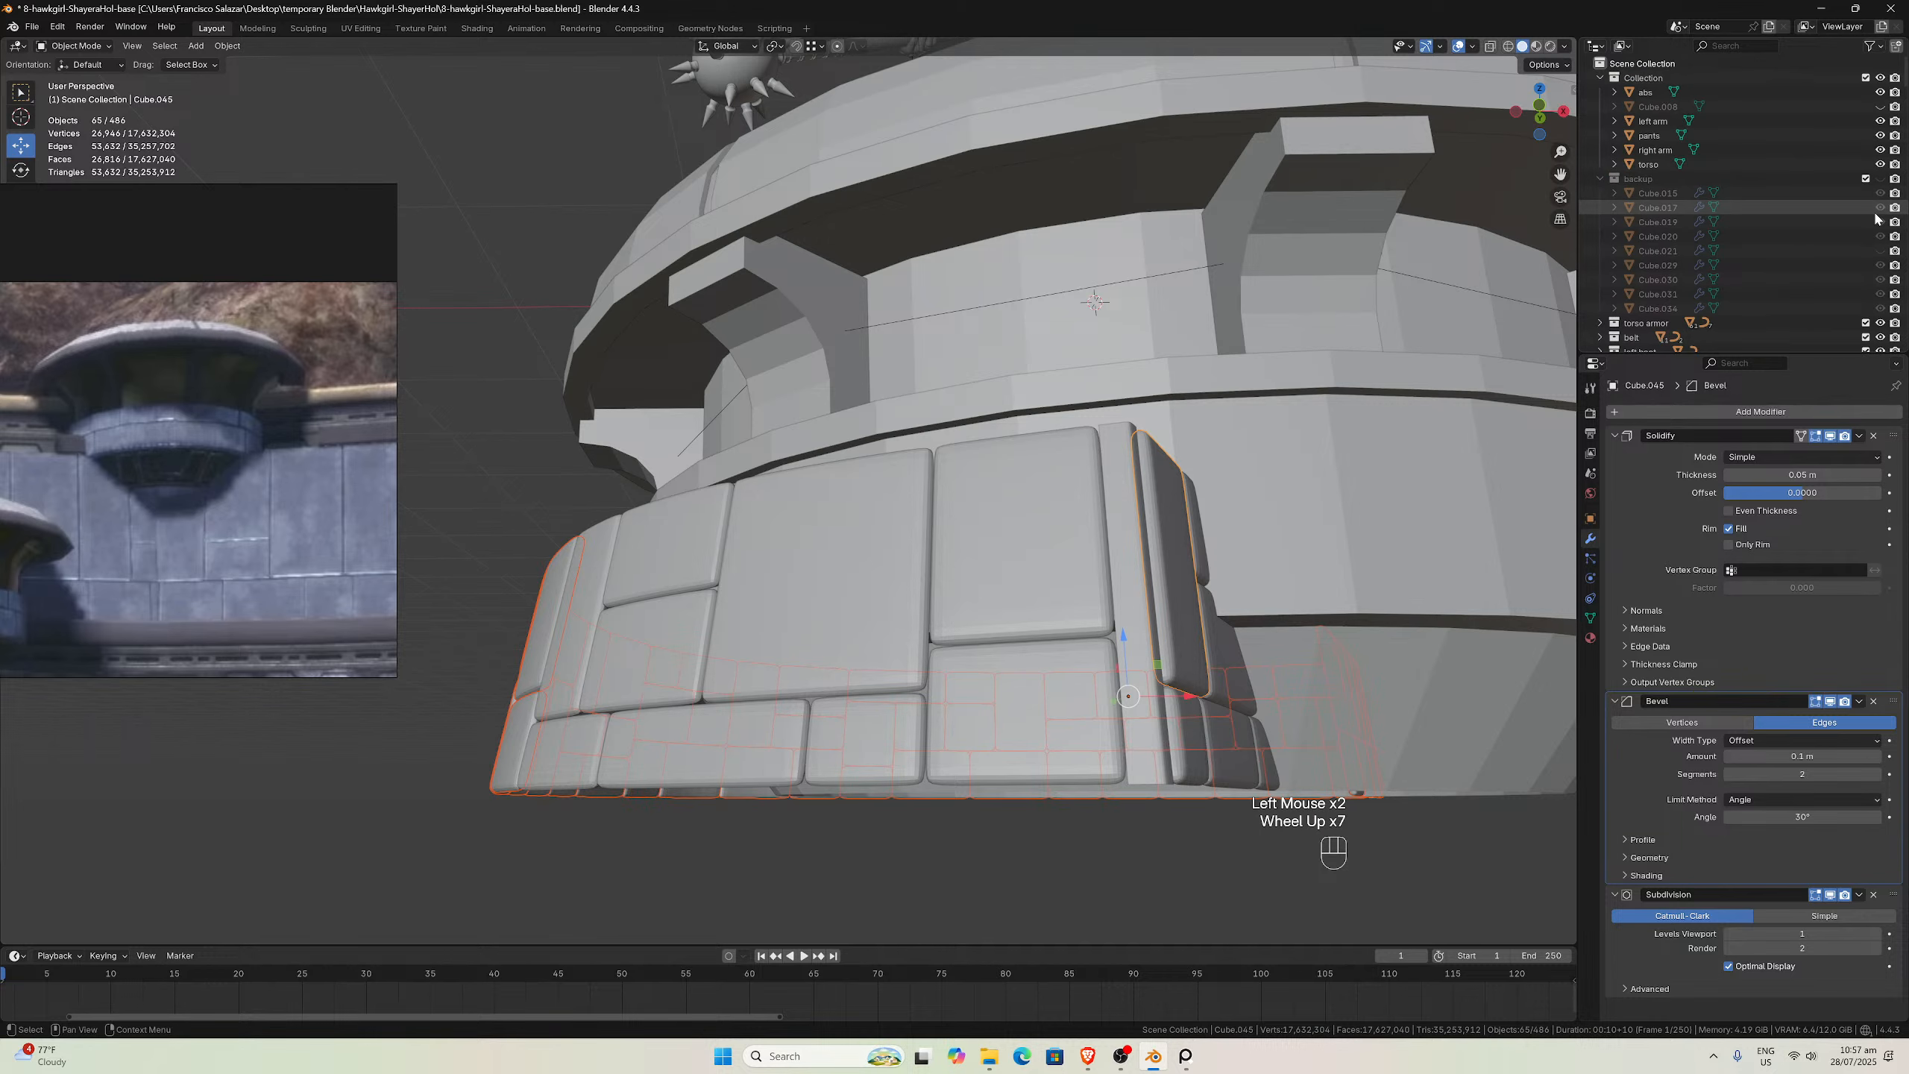
click(1880, 78)
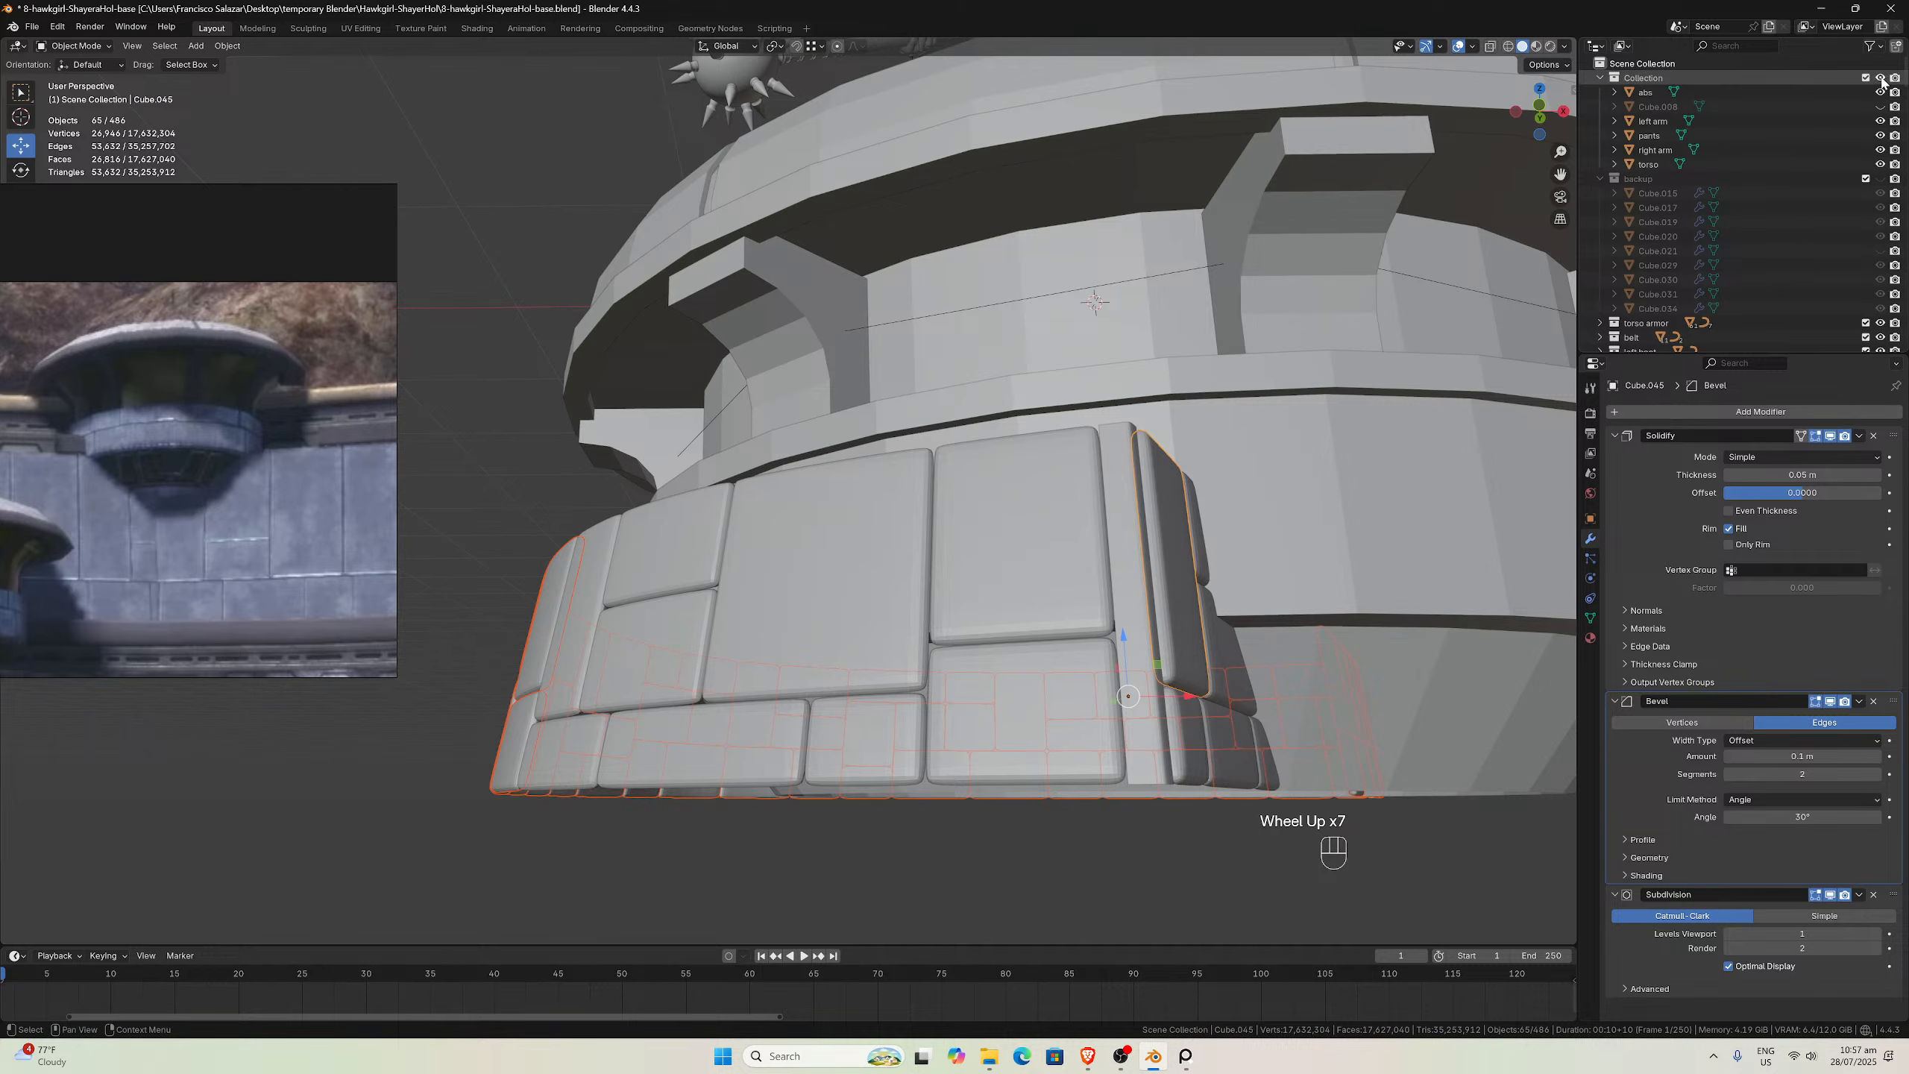
click(1881, 78)
Look through the scene's collections and examine which hidden objects the wings collection holds
scroll(1876, 112, down, 4)
scroll(1873, 127, up, 1)
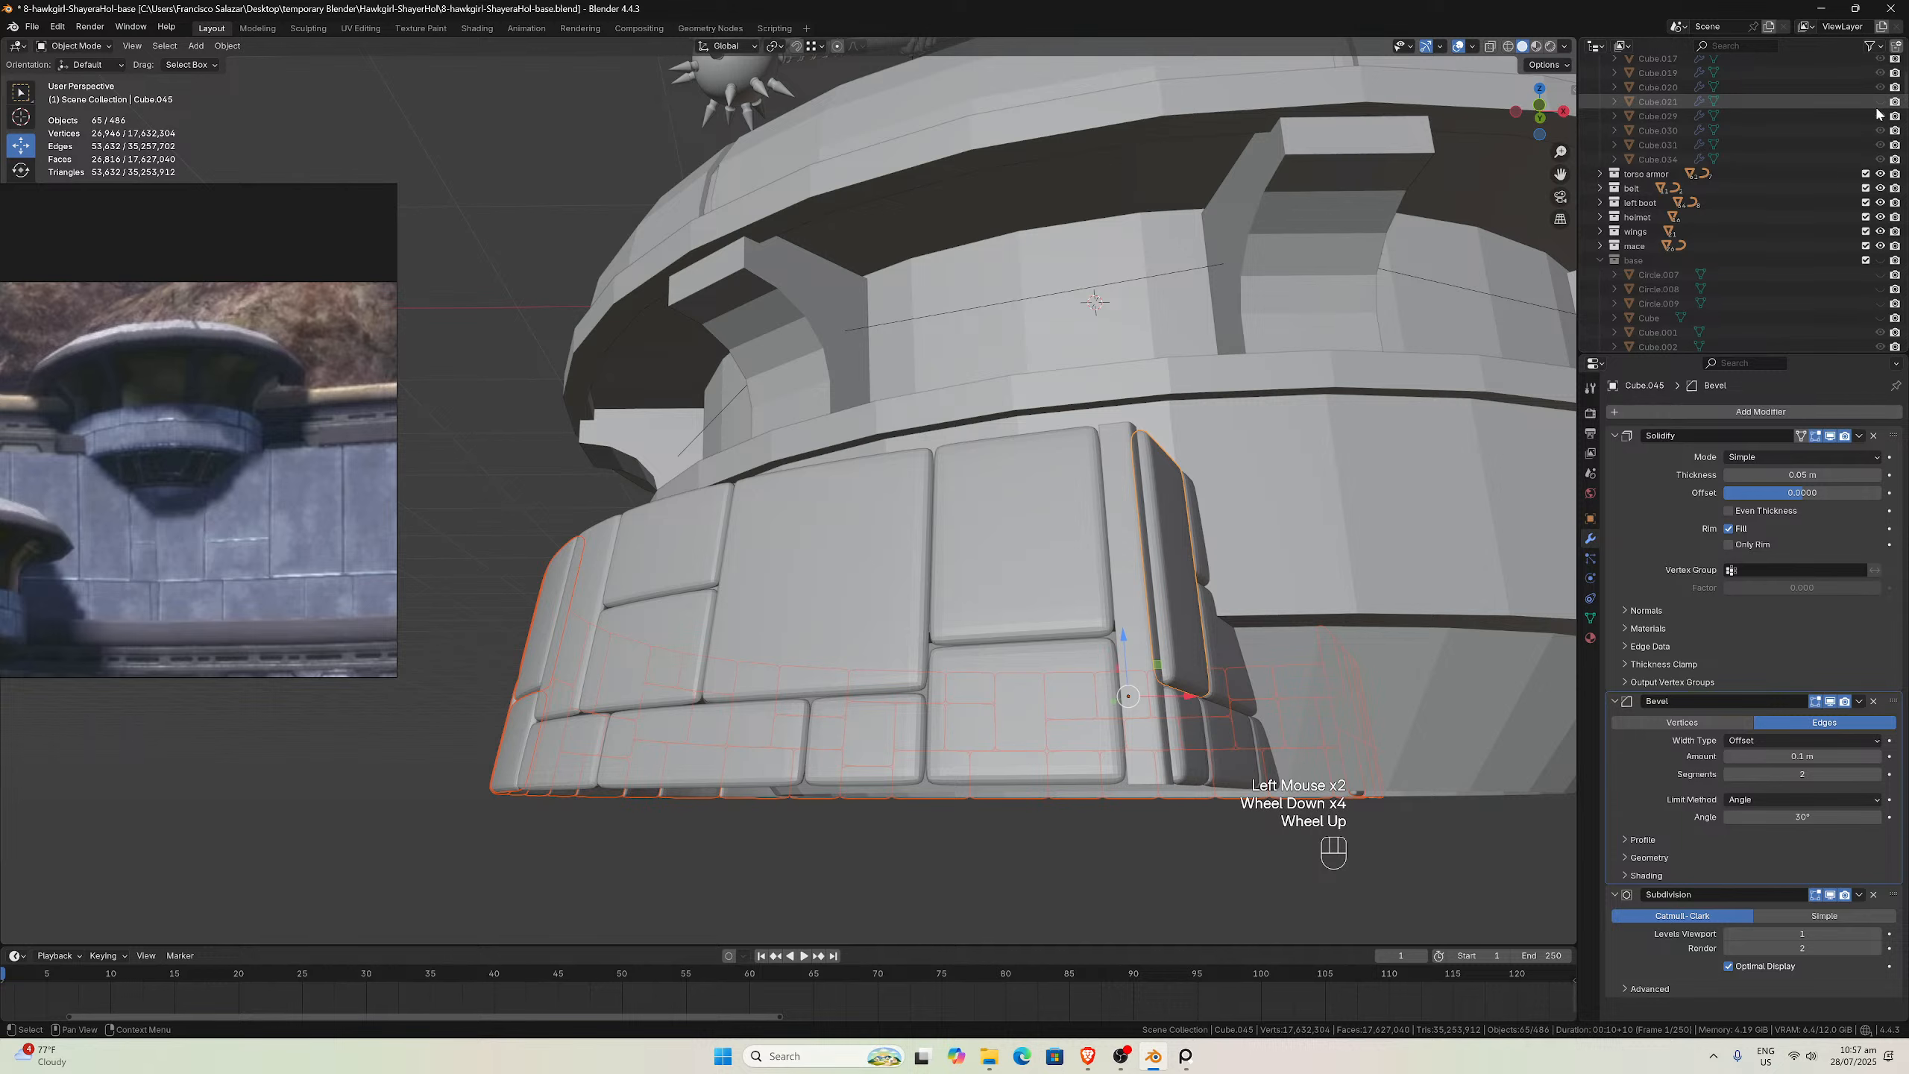
scroll(1838, 206, down, 6)
scroll(1838, 206, up, 6)
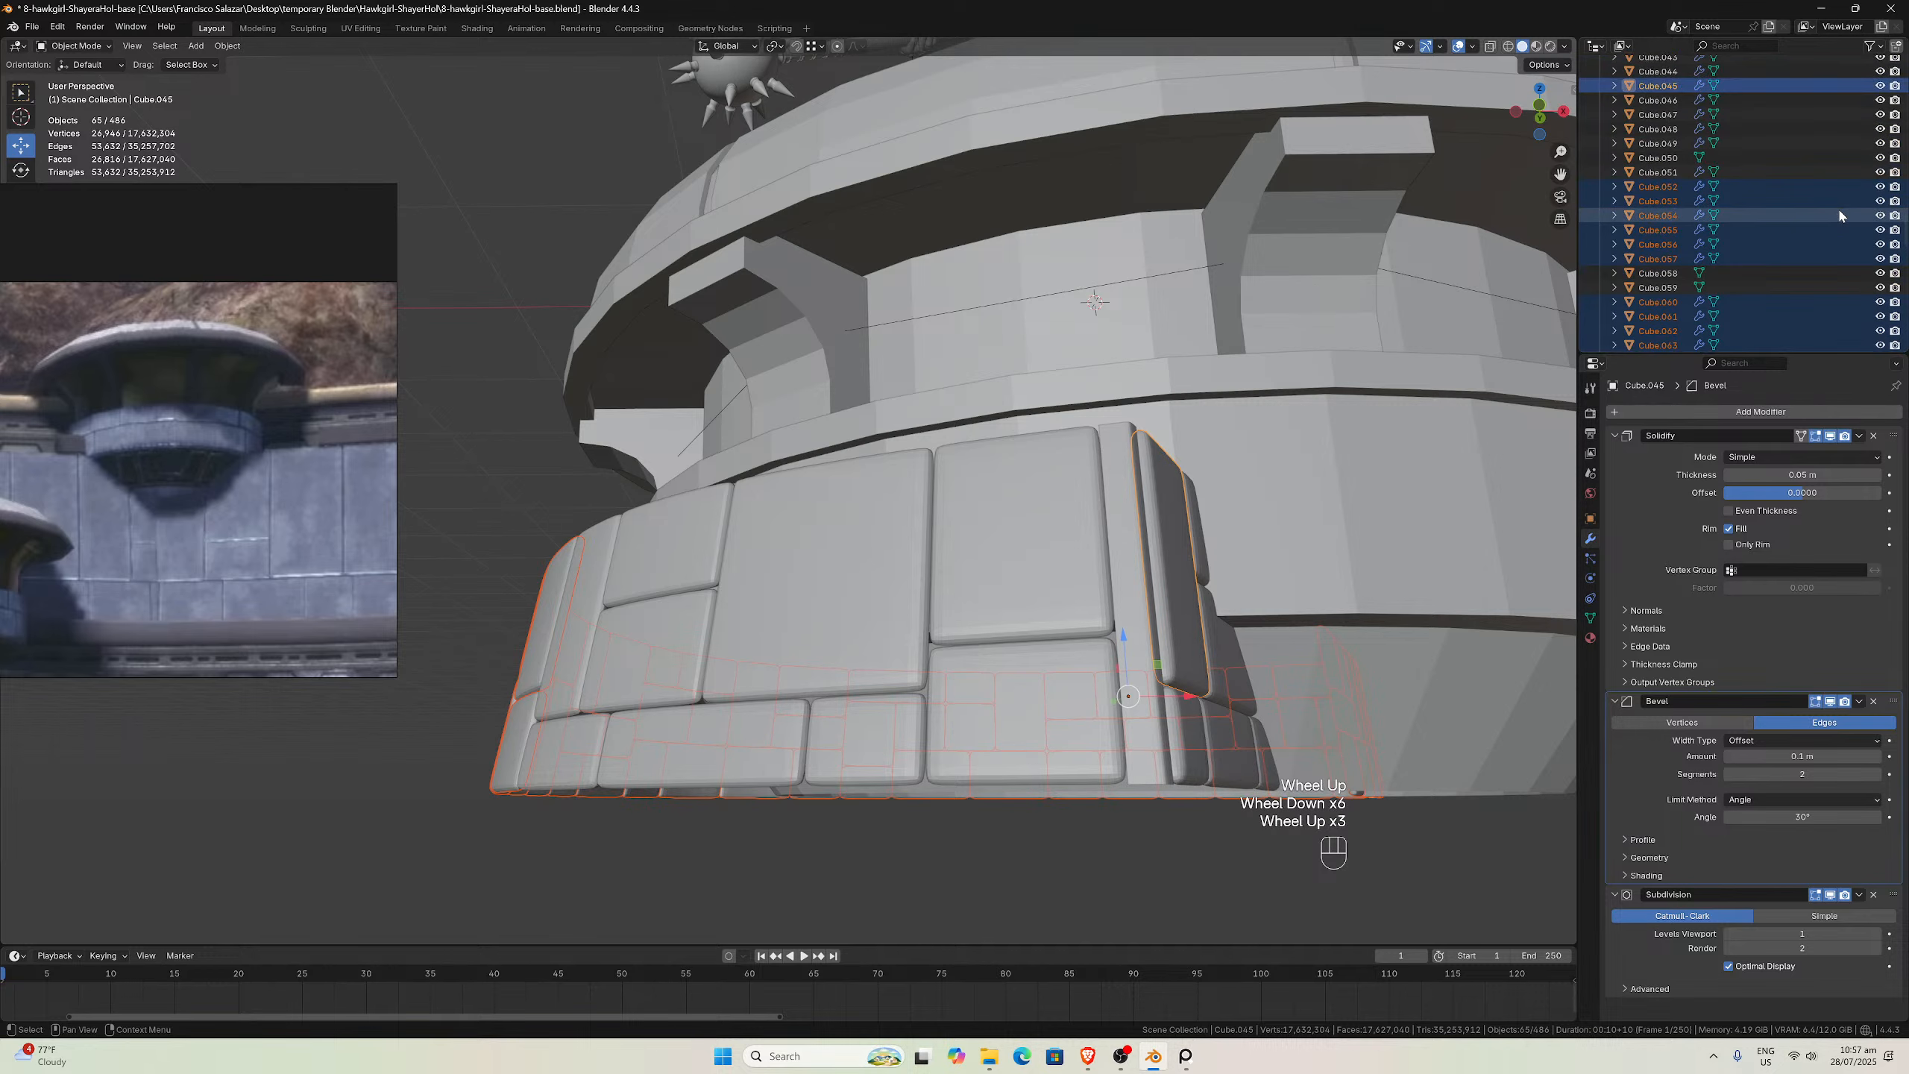
scroll(1838, 206, up, 10)
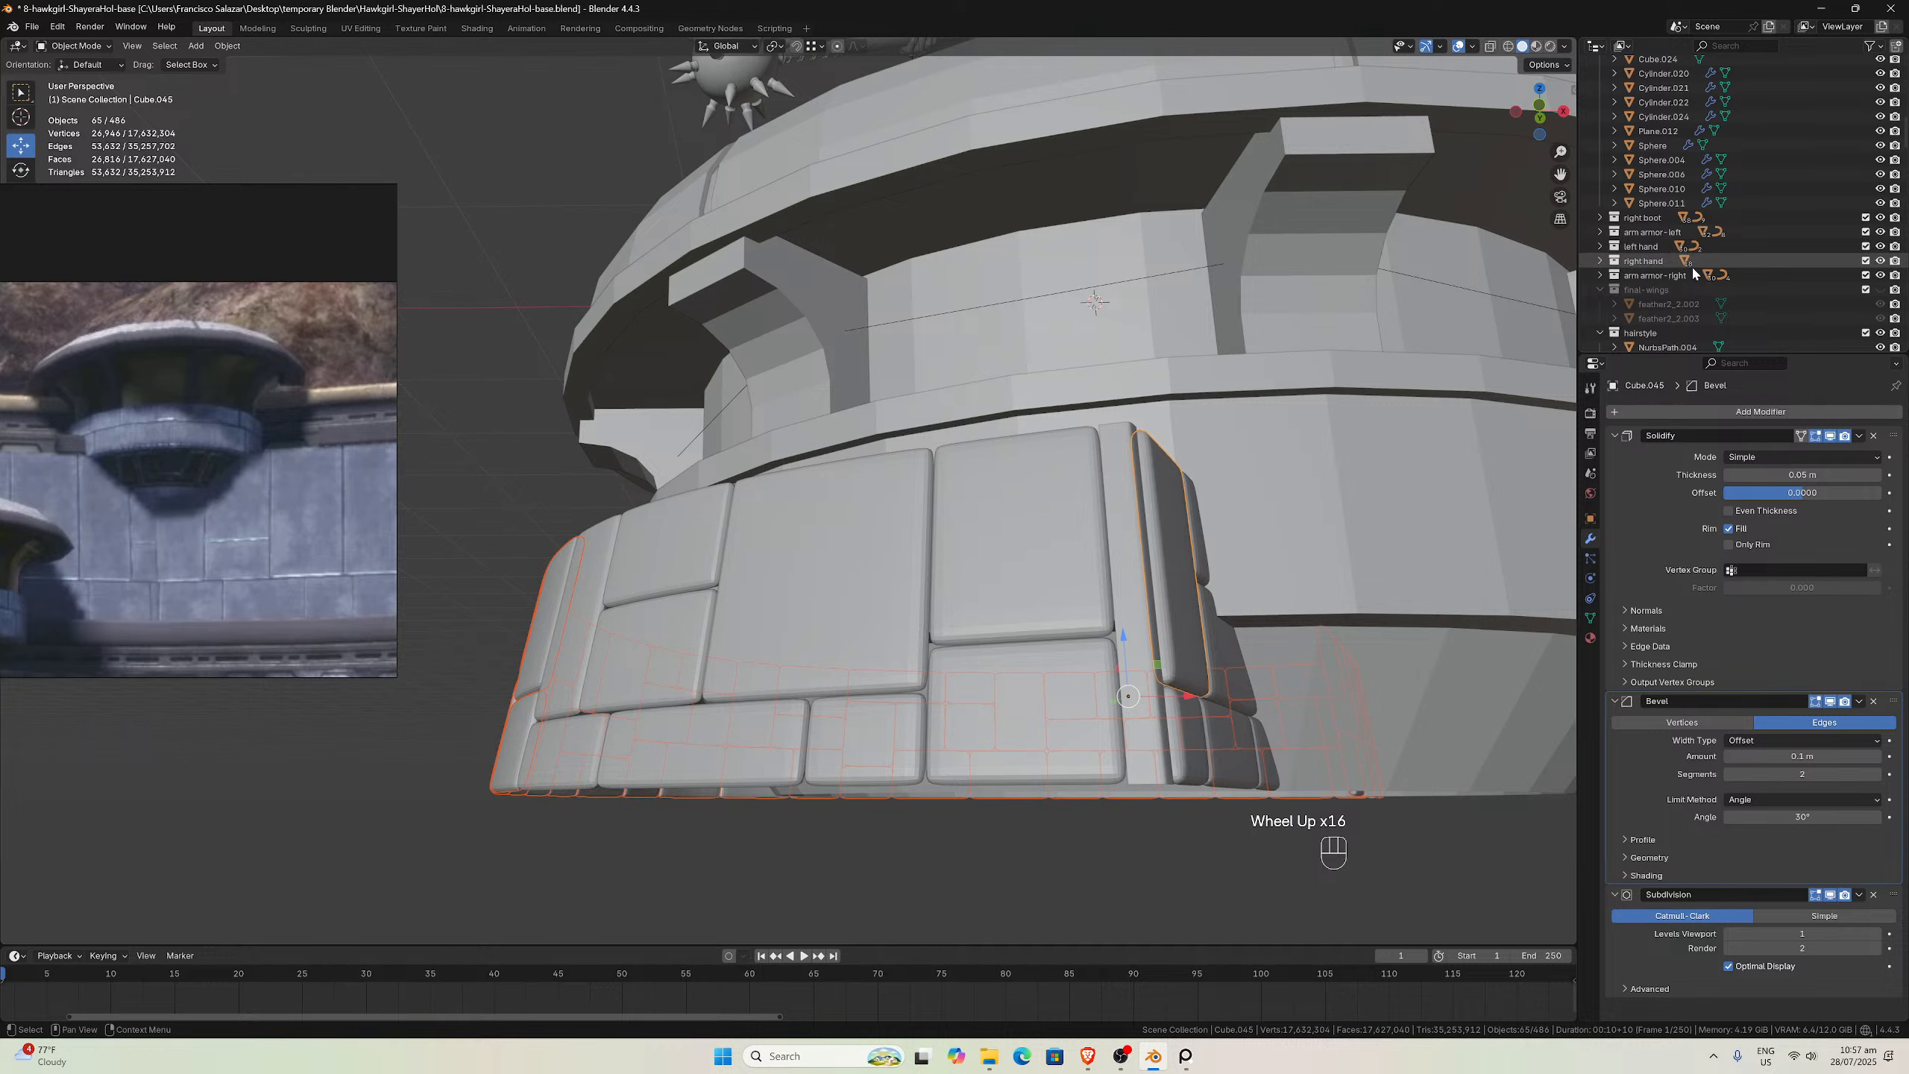
scroll(1688, 265, up, 3)
scroll(1687, 264, up, 5)
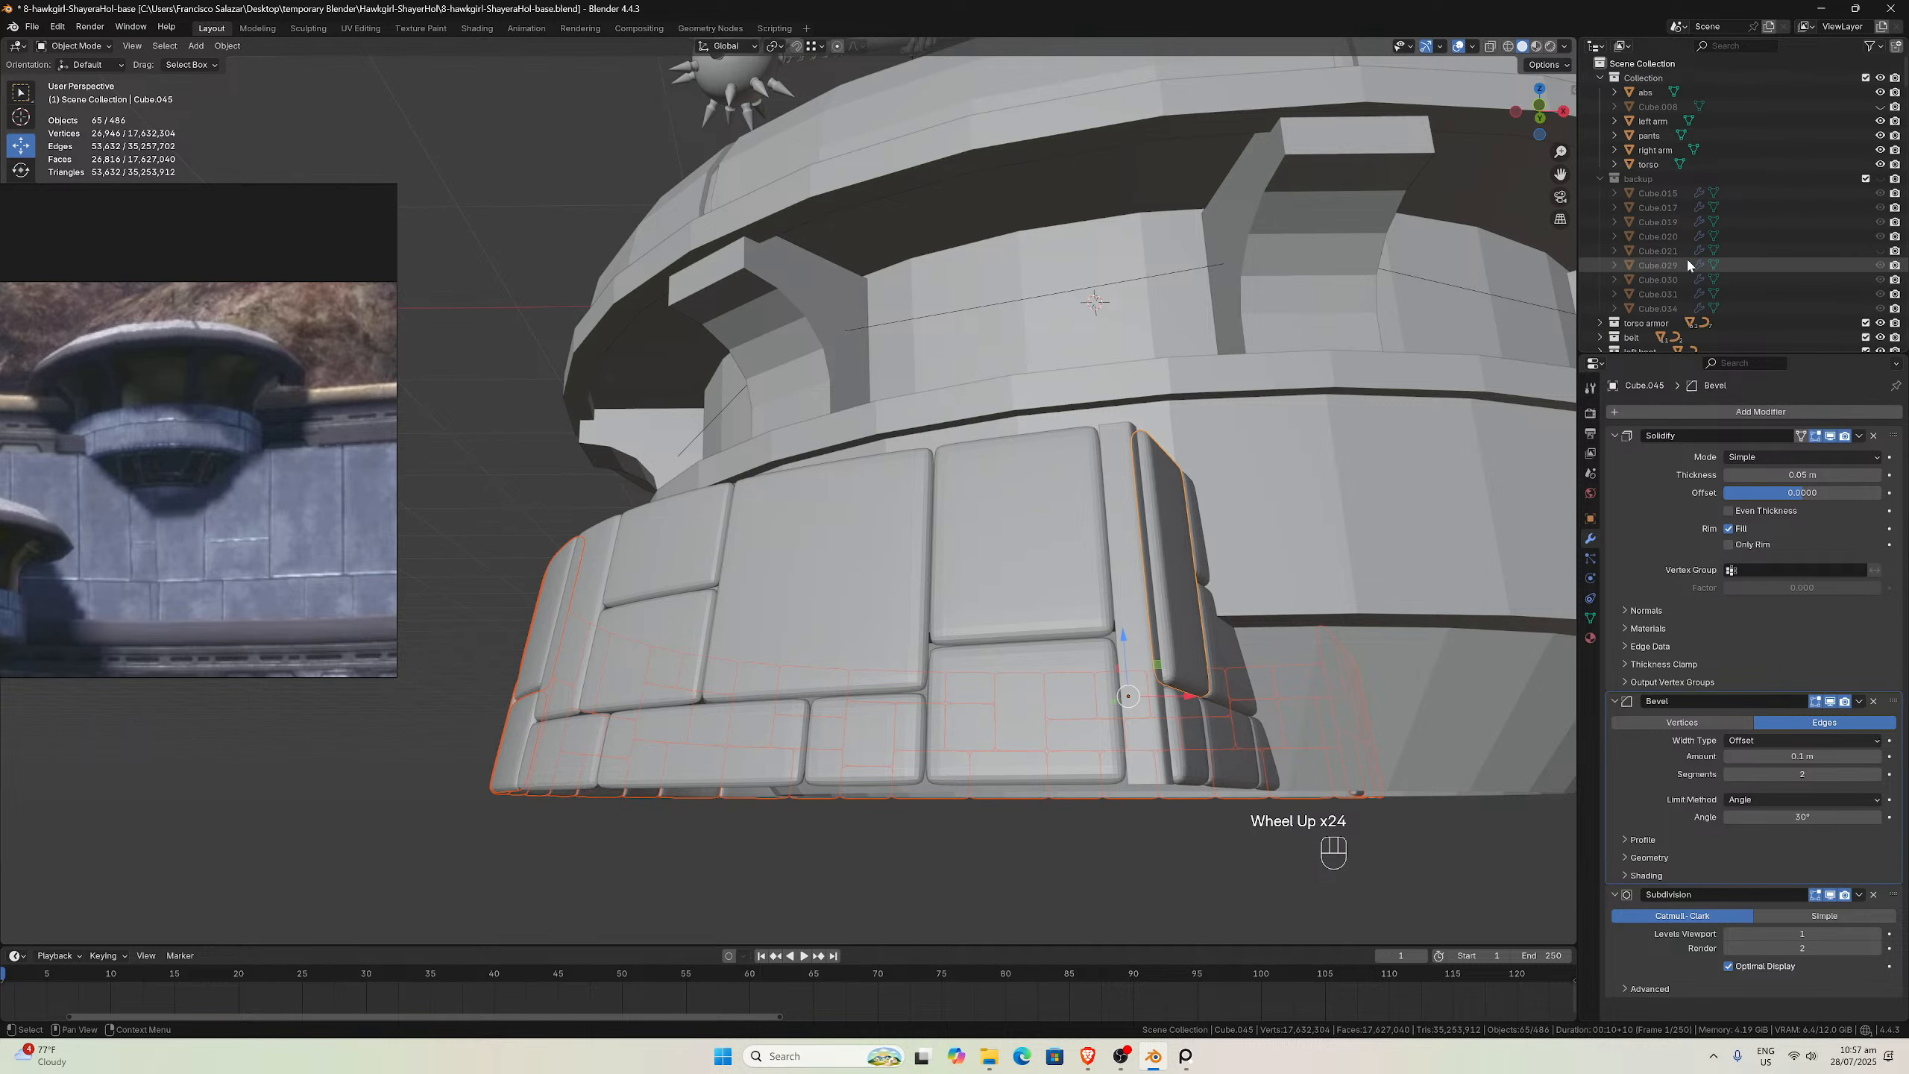
scroll(1688, 264, down, 2)
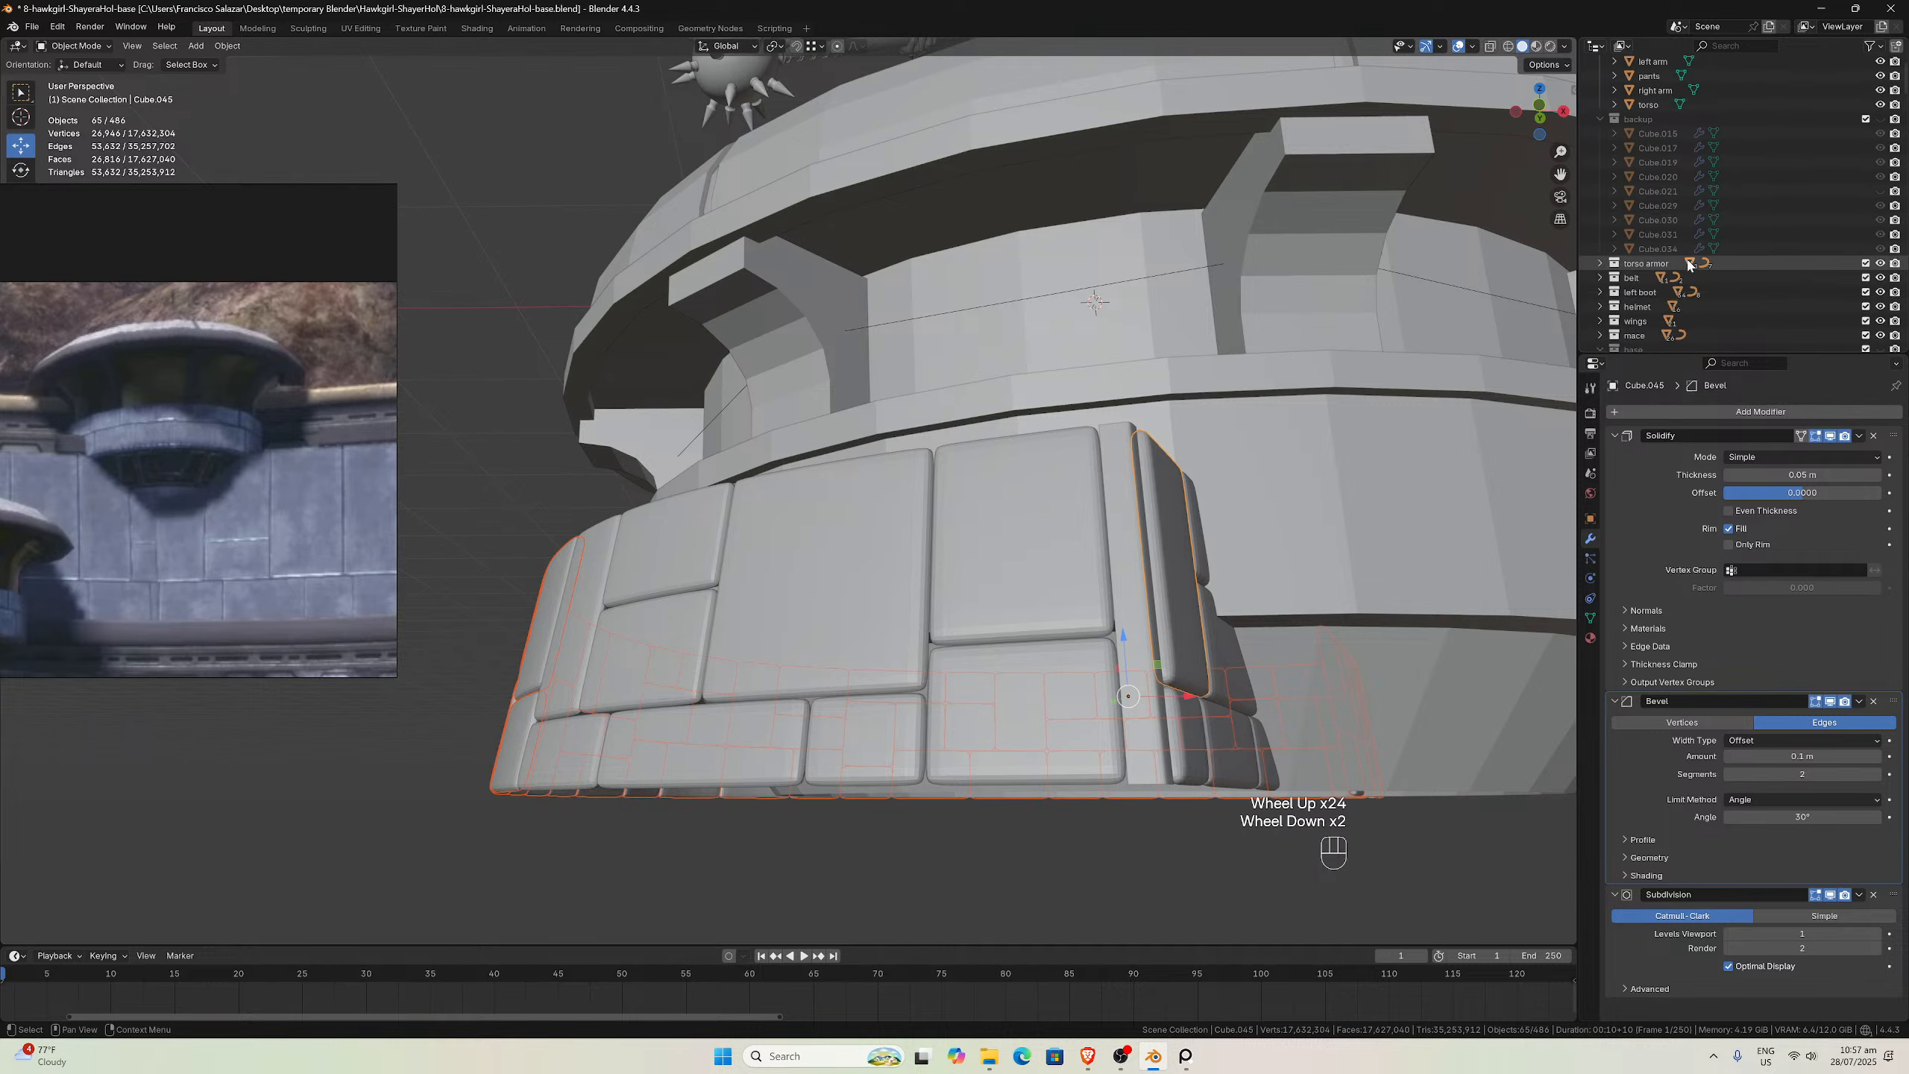
click(1623, 326)
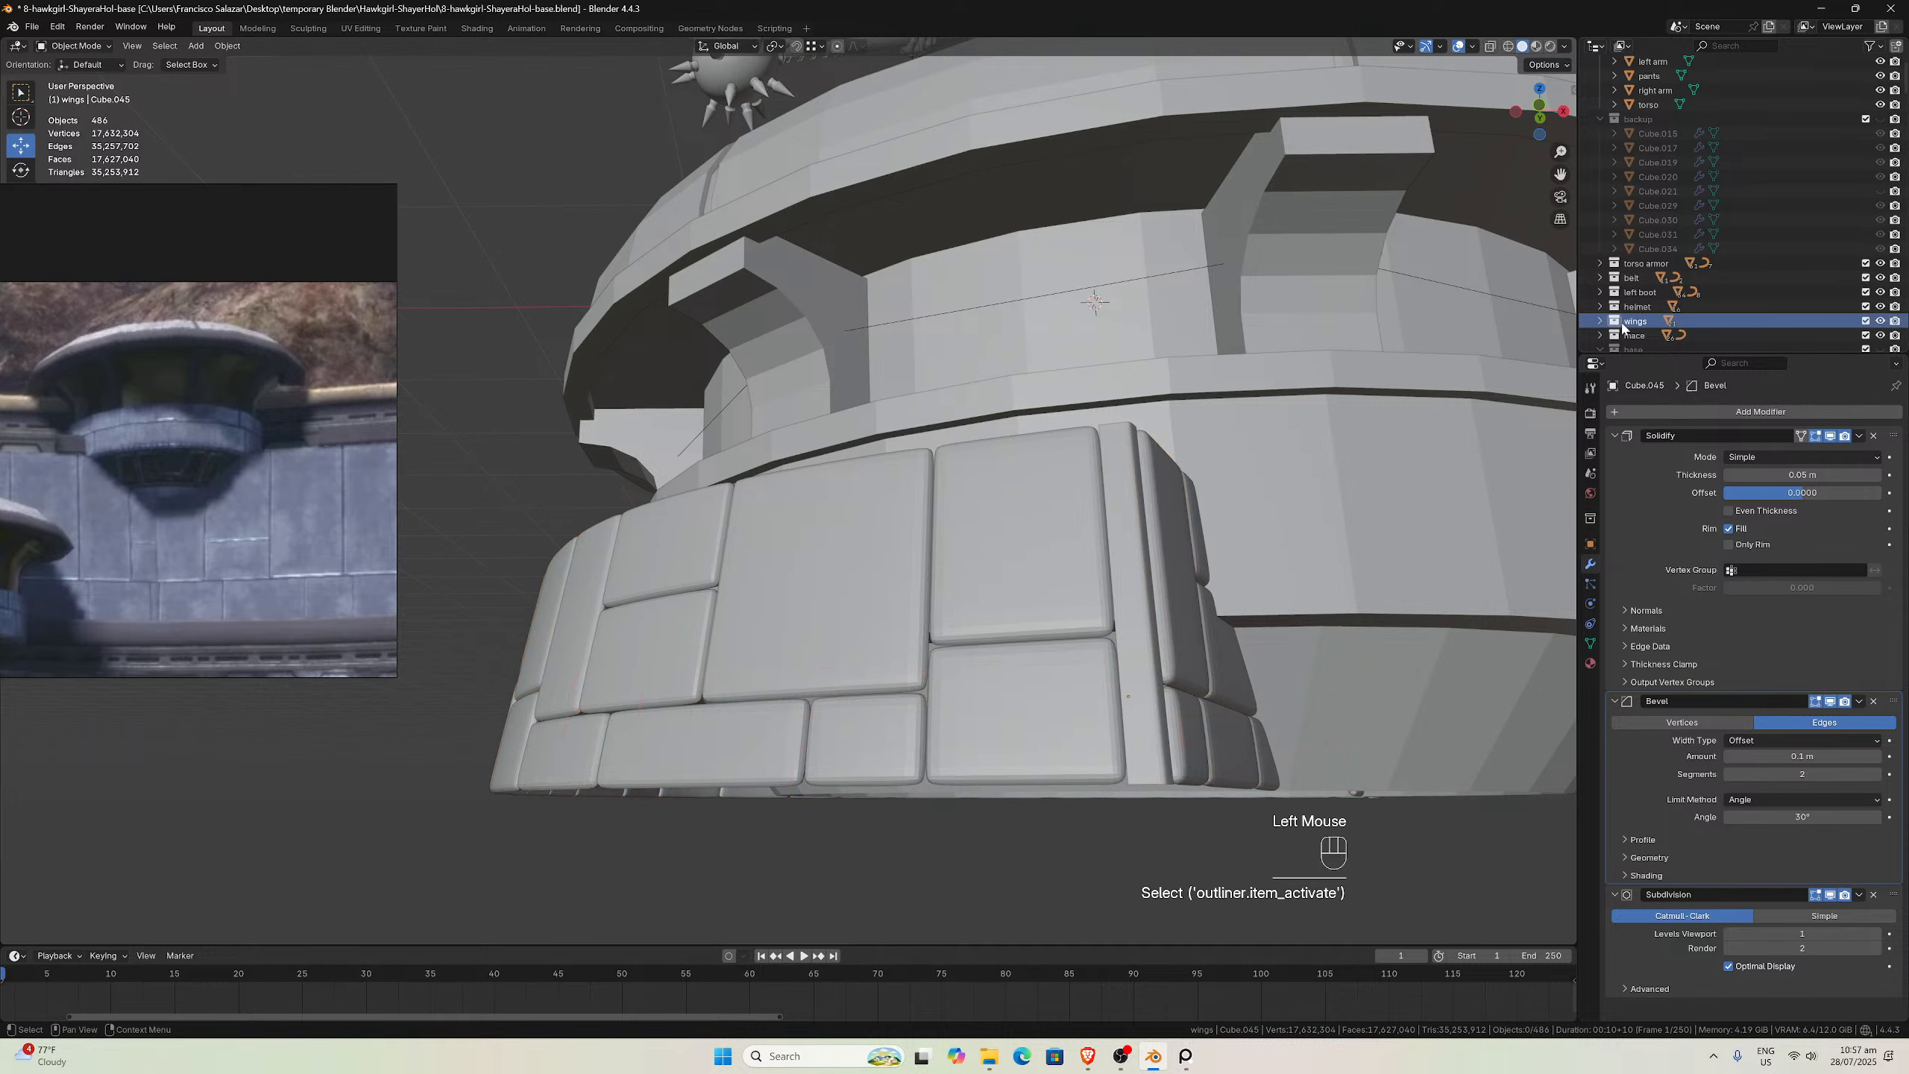
click(1601, 324)
scroll(1604, 317, down, 10)
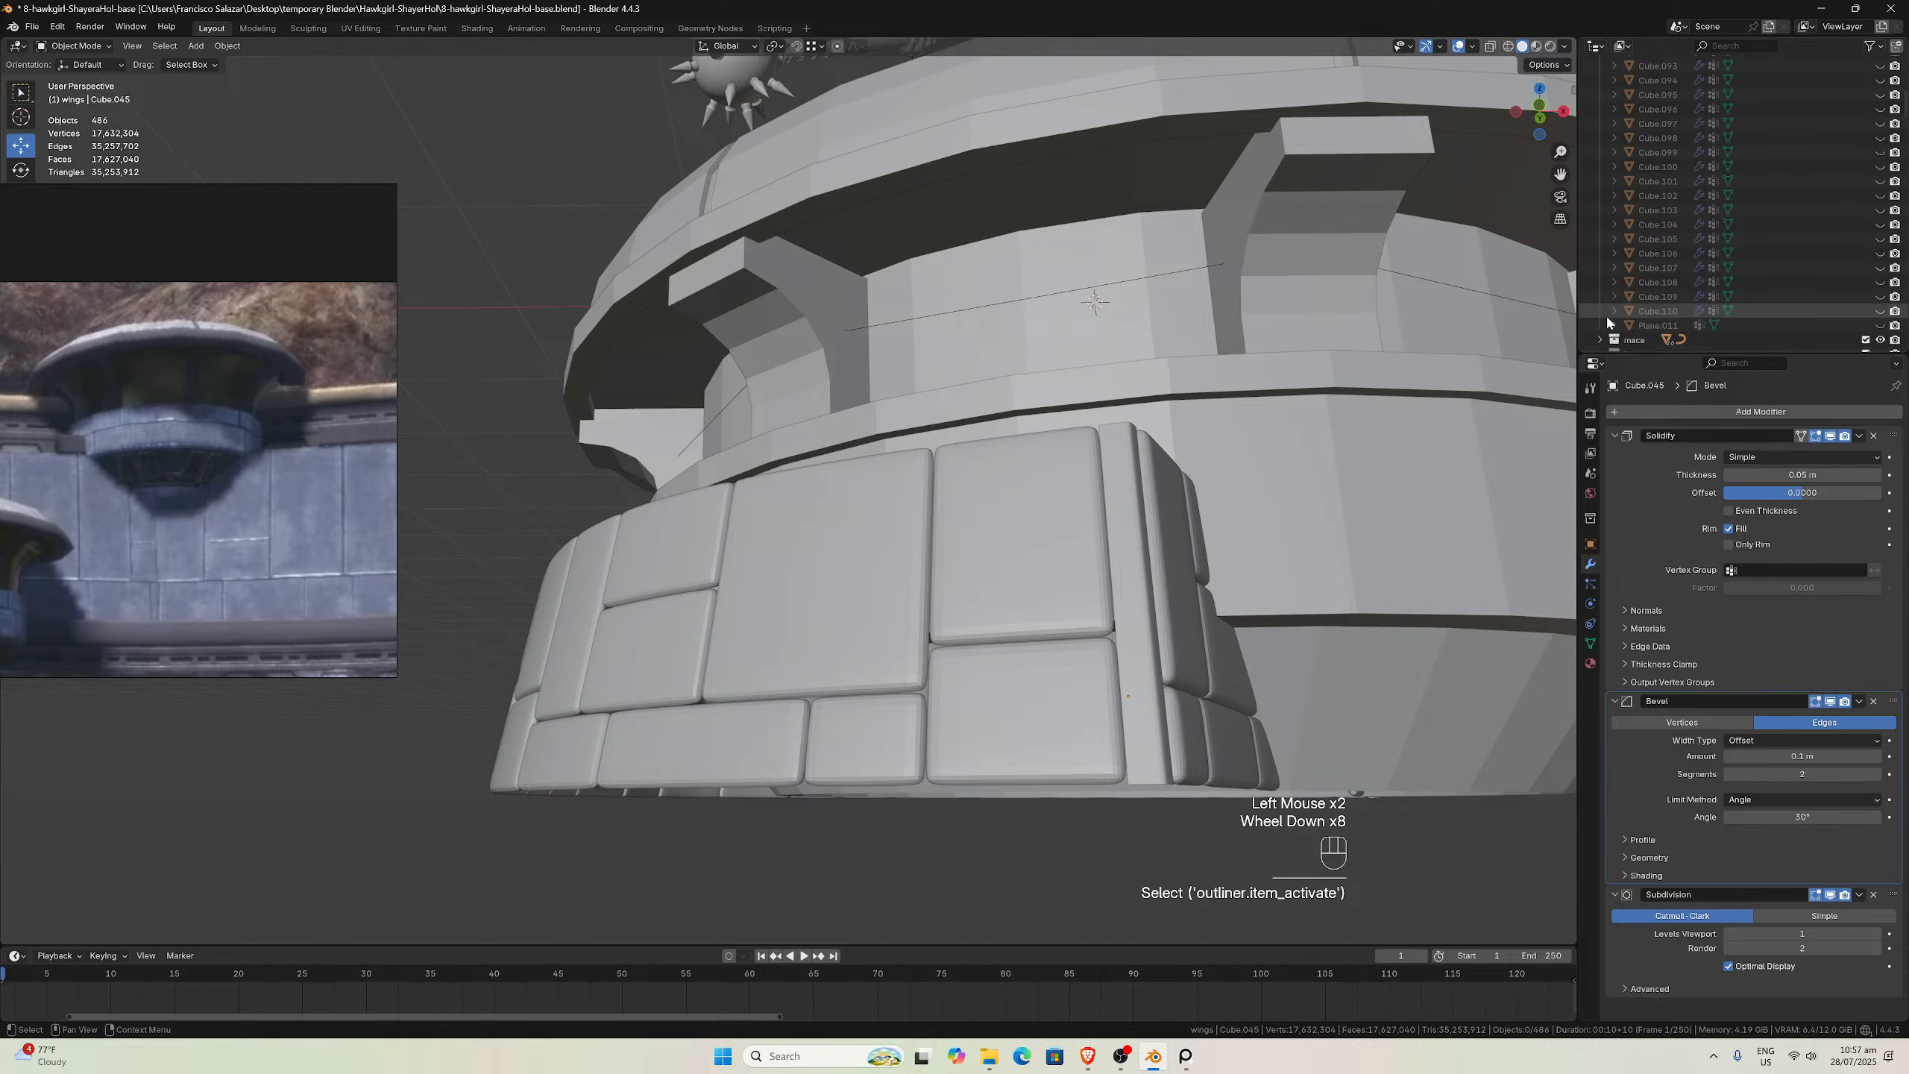
scroll(1605, 314, up, 2)
scroll(1606, 314, up, 4)
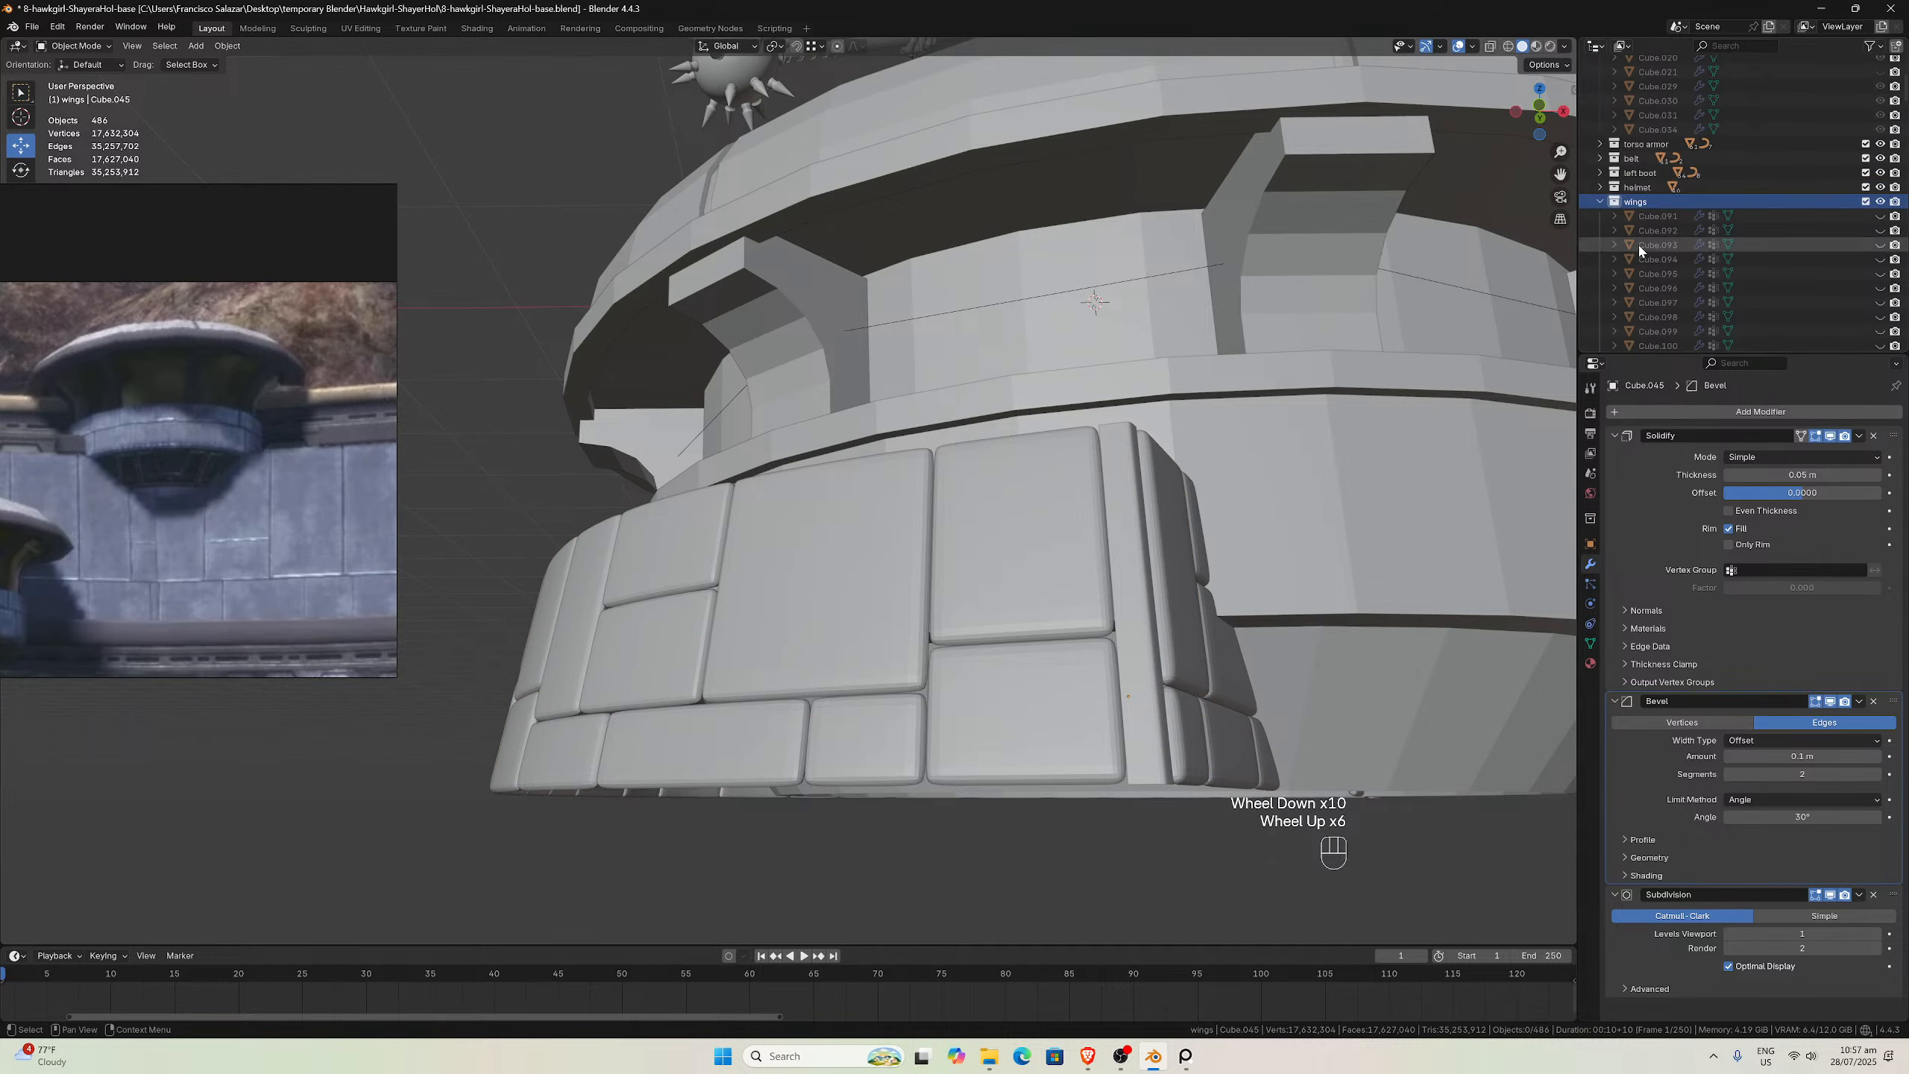
click(1600, 201)
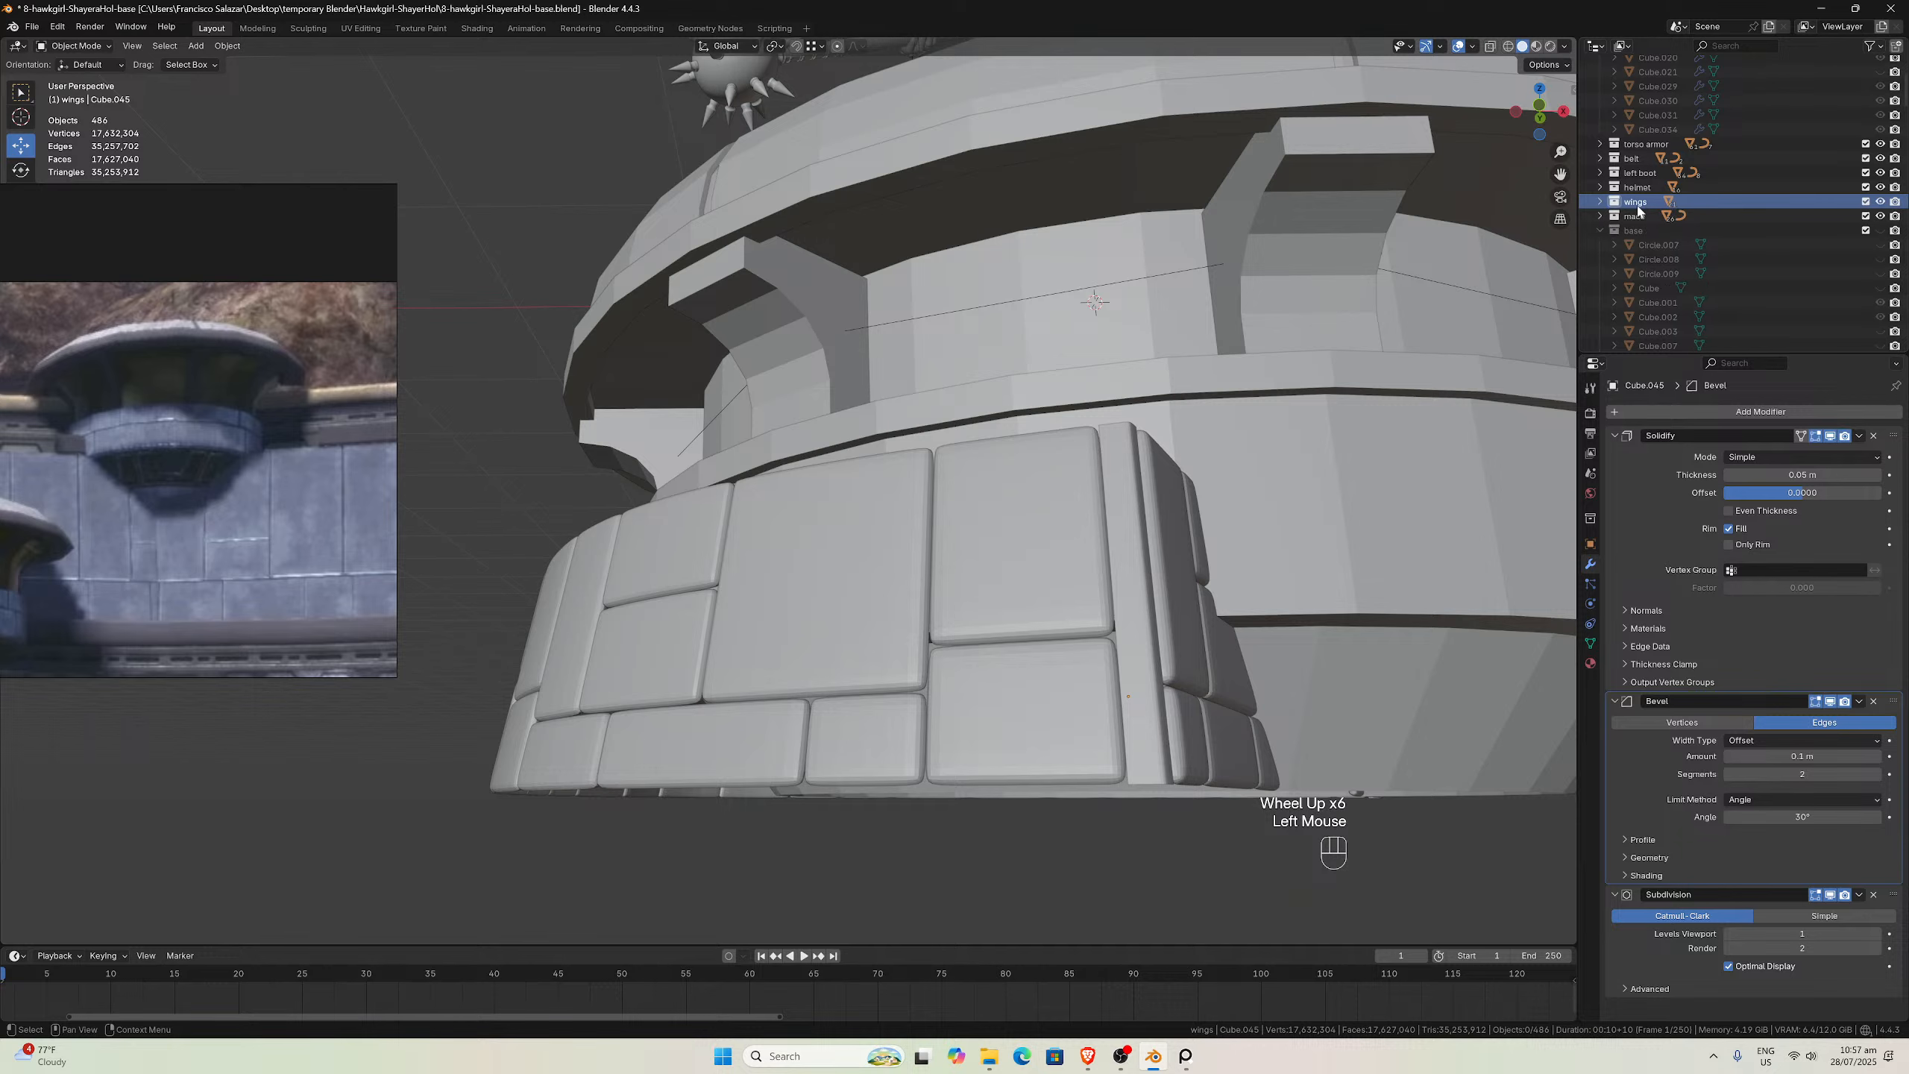
Expand the wings collection with the whole statue in view, and save the file
middle_drag(1285, 567, 1210, 540)
click(1600, 201)
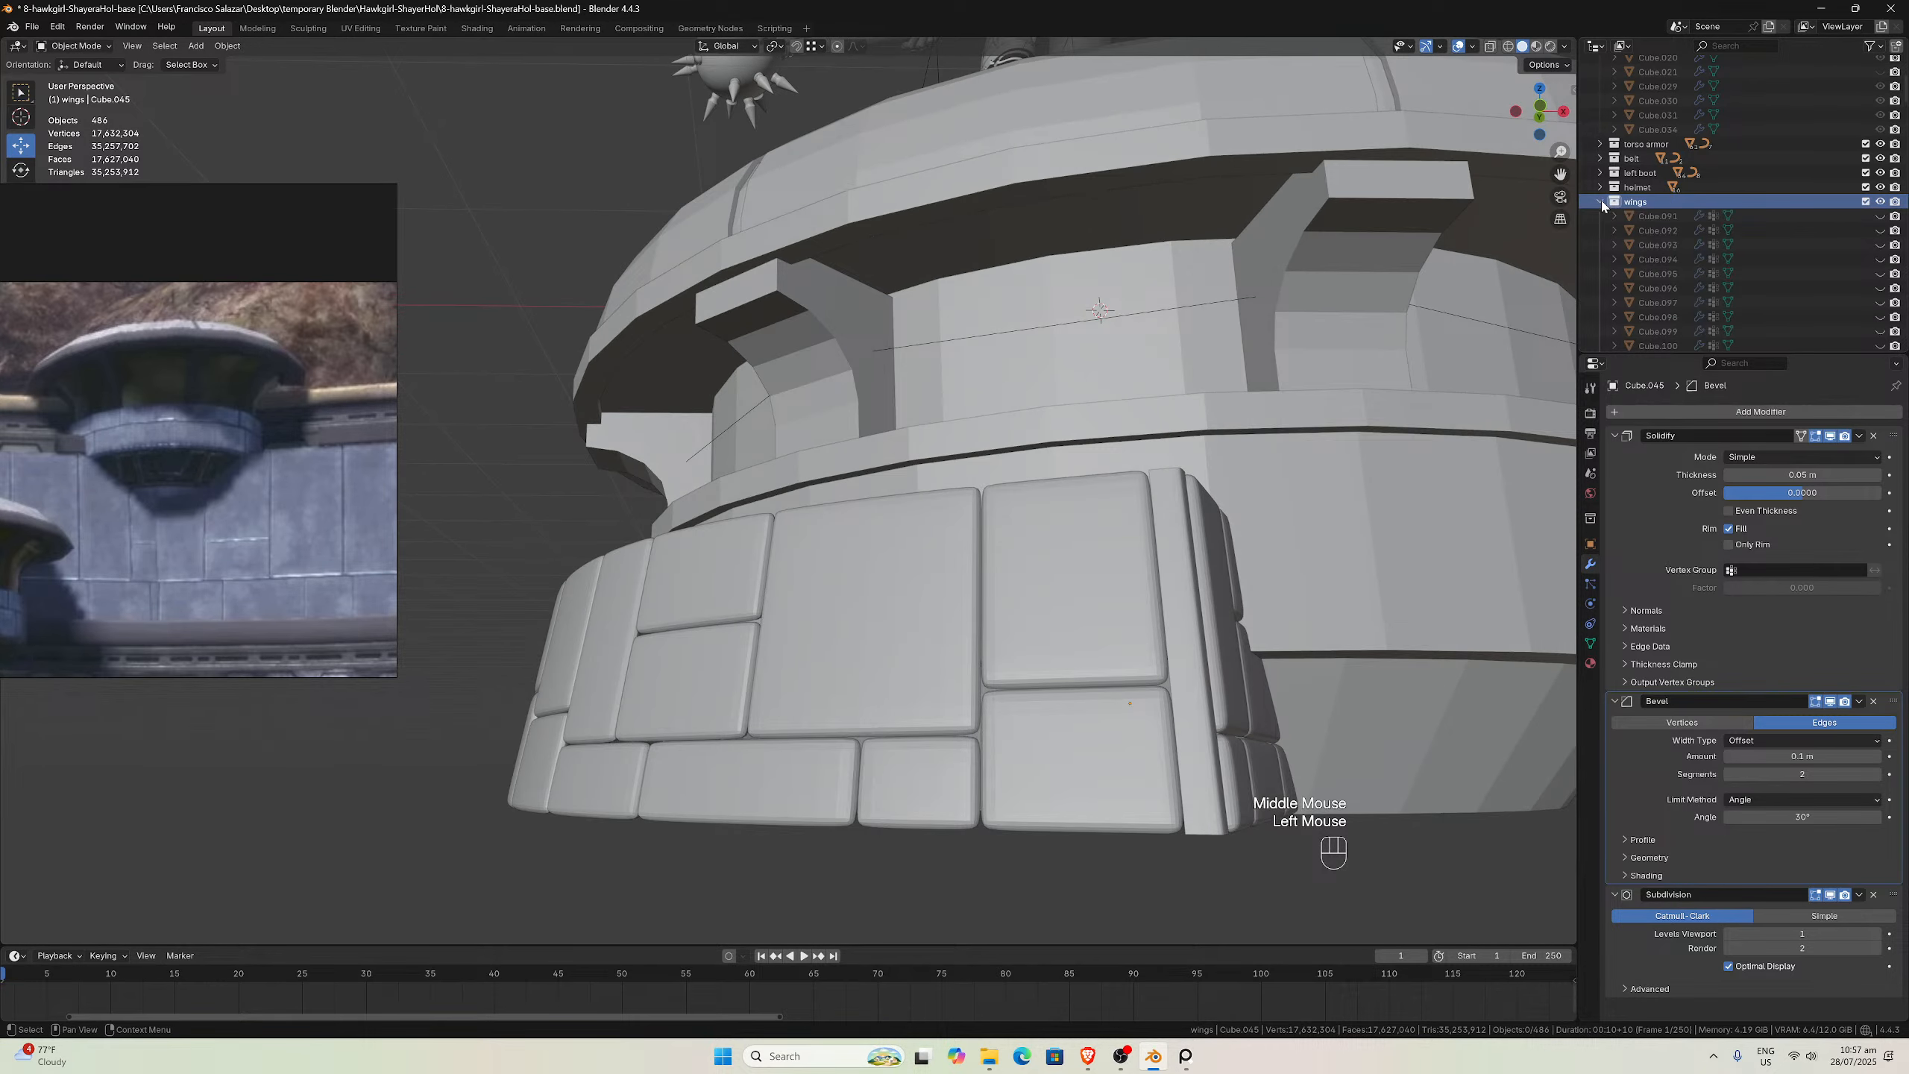
scroll(1186, 295, down, 3)
middle_drag(1186, 296, 1122, 326)
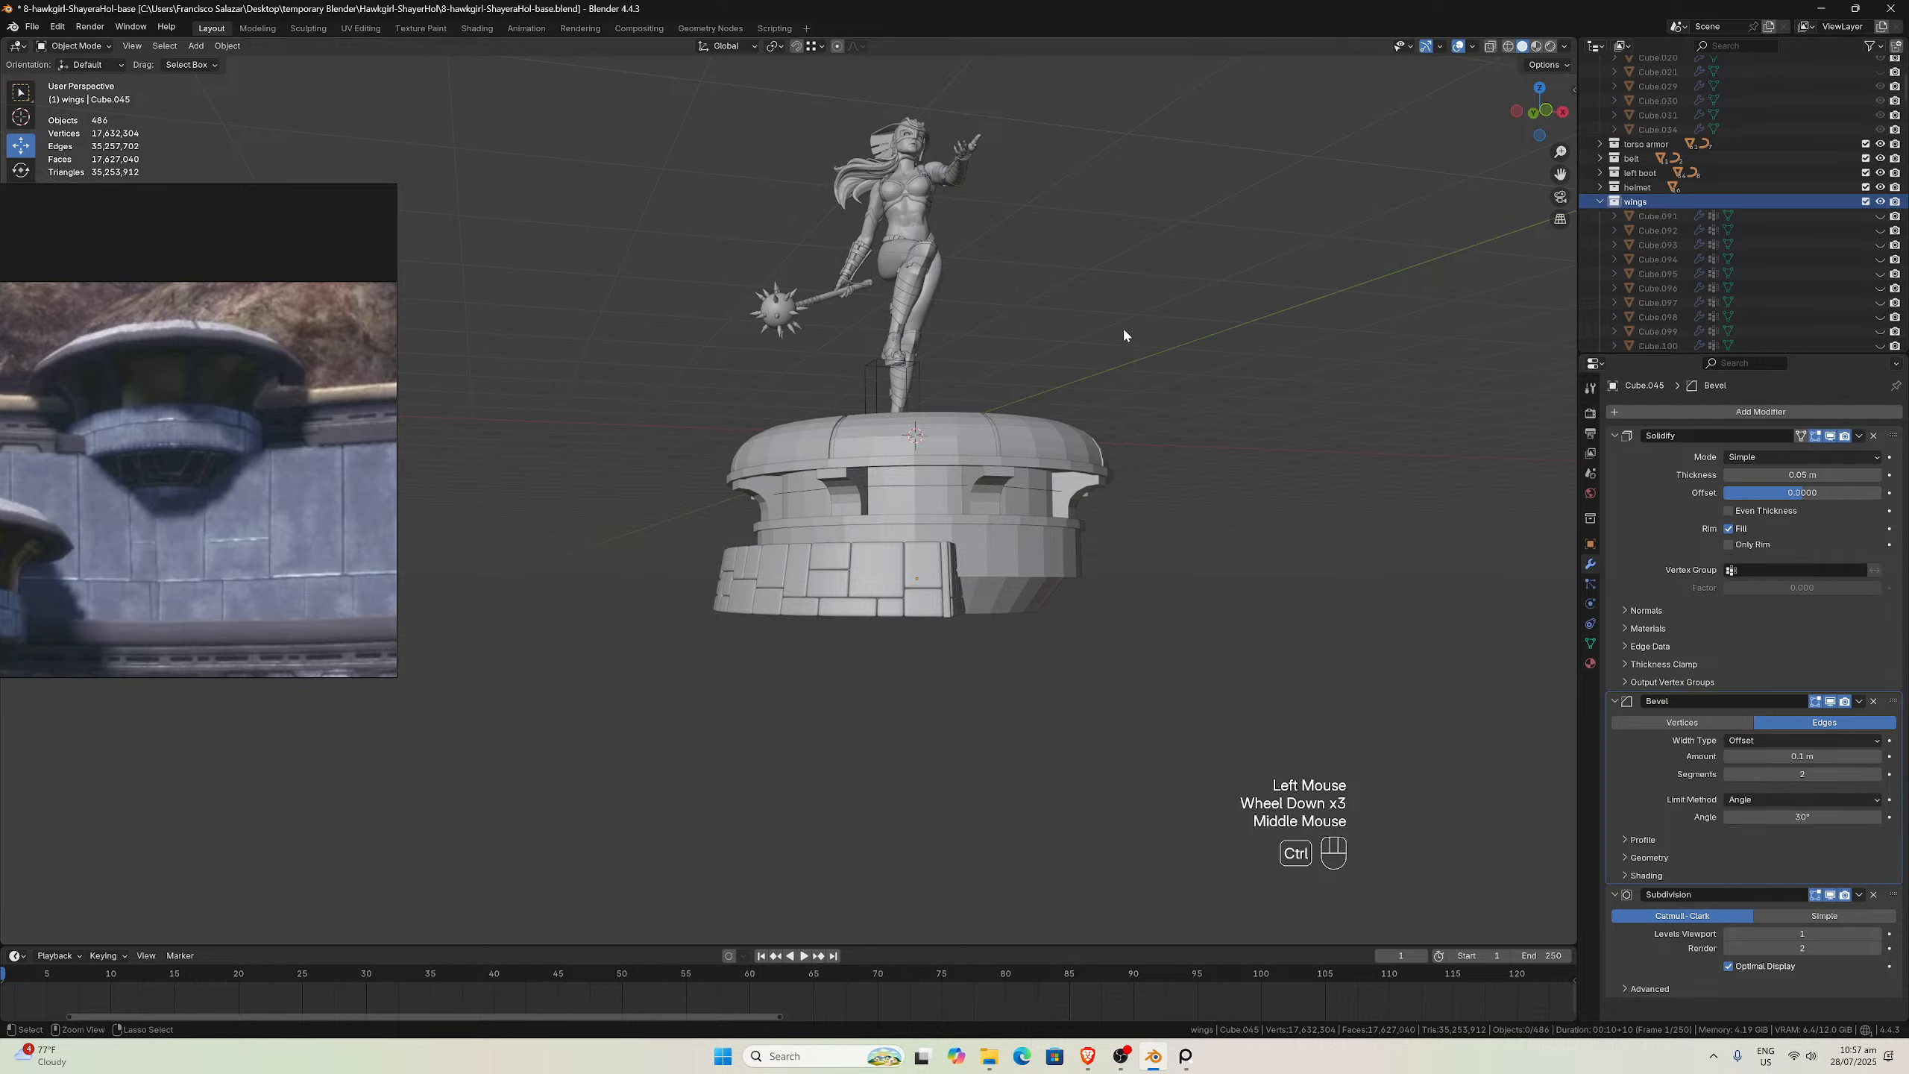
key(ctrl+s)
Unhide Cube.091 and Cube.092 from the wings collection and examine these feather pieces on the statue's back
click(1881, 216)
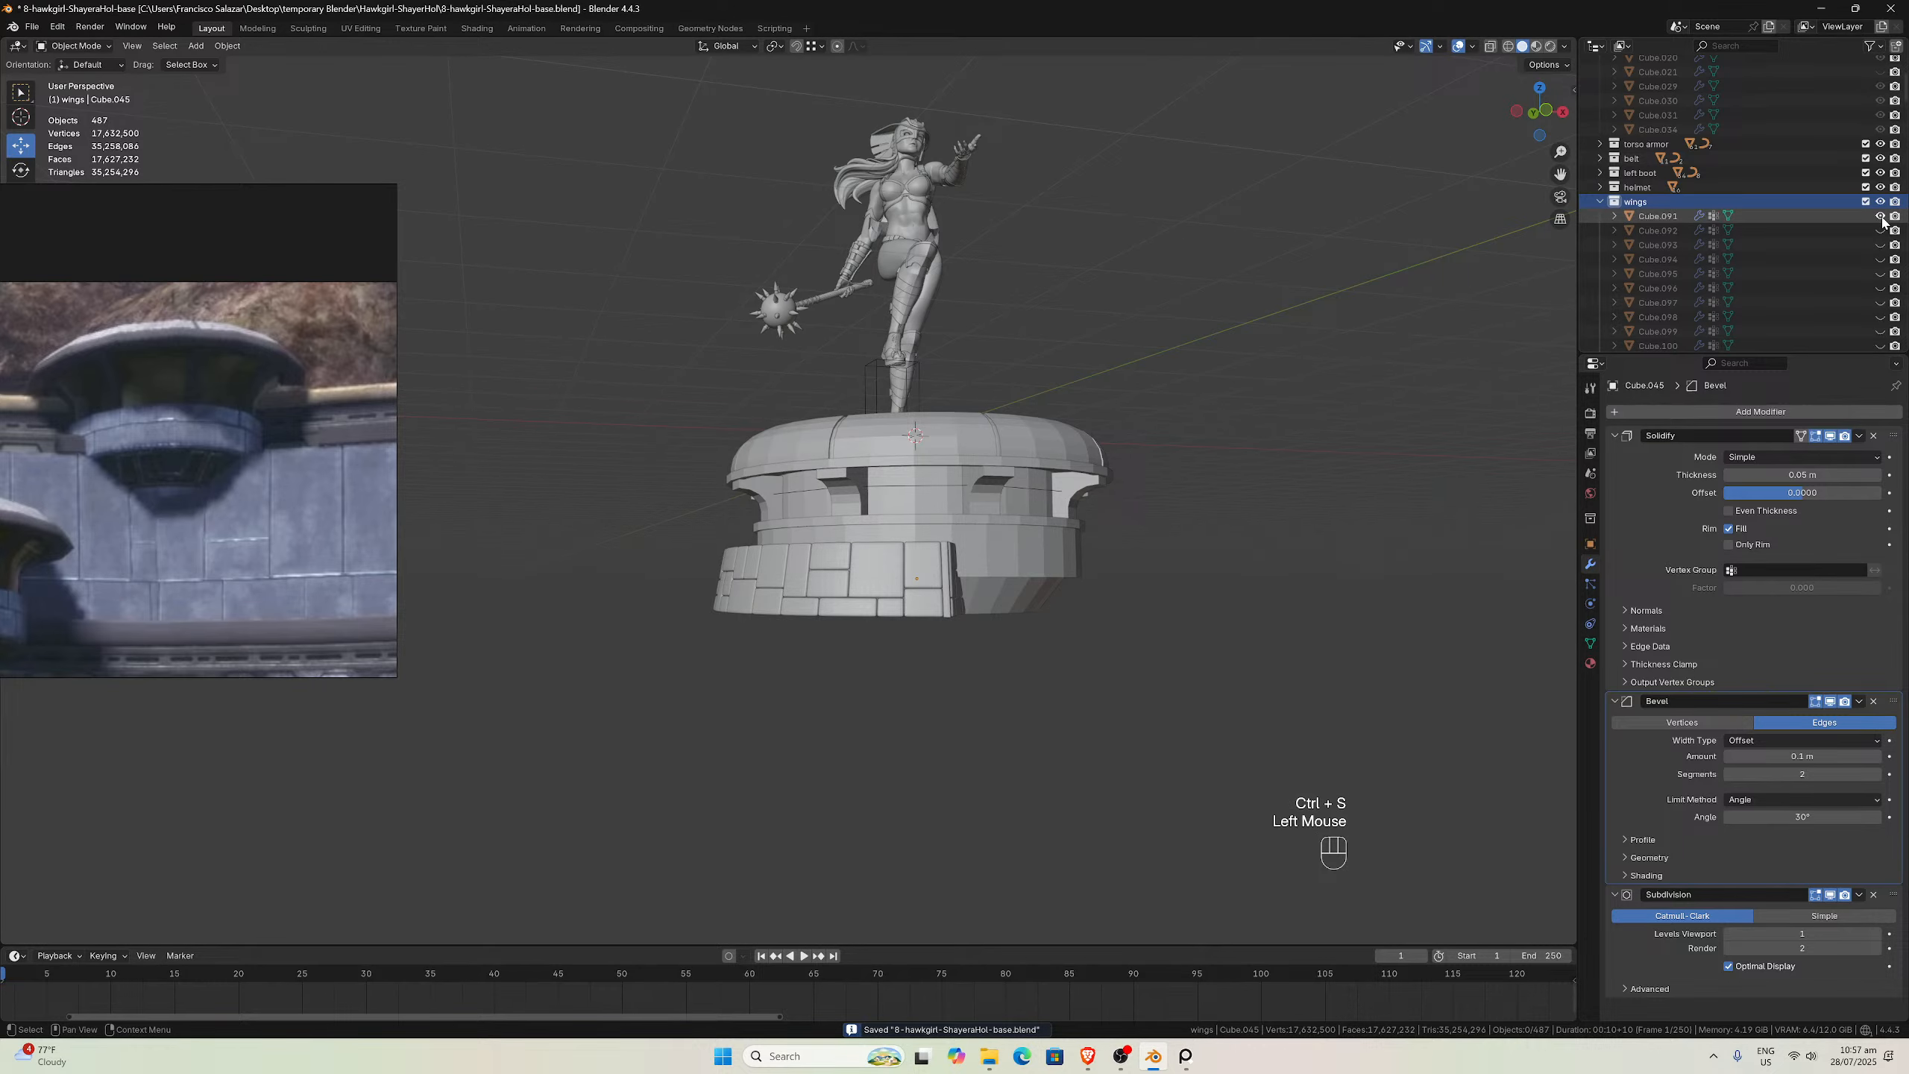
middle_drag(1067, 262, 819, 337)
scroll(1052, 264, up, 2)
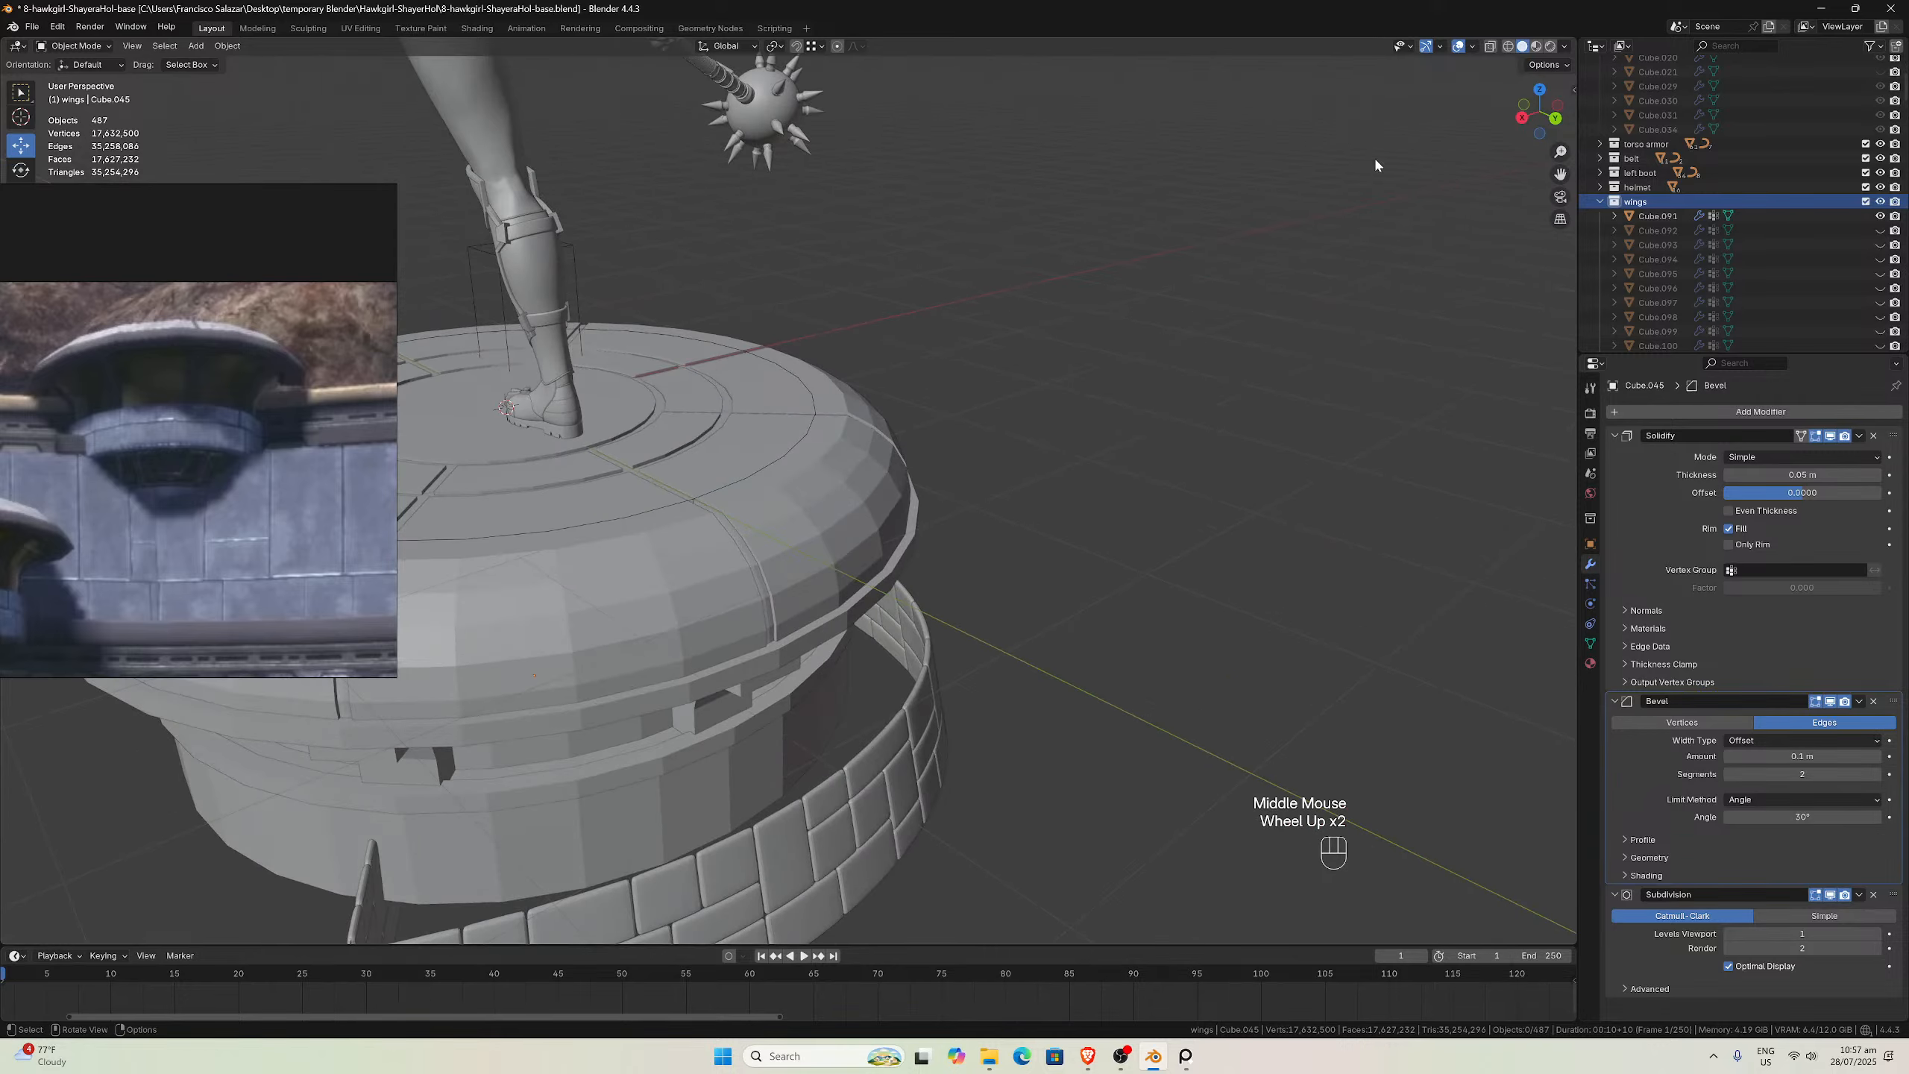
click(1567, 182)
middle_drag(1548, 184, 1221, 204)
scroll(1224, 205, up, 2)
click(1048, 248)
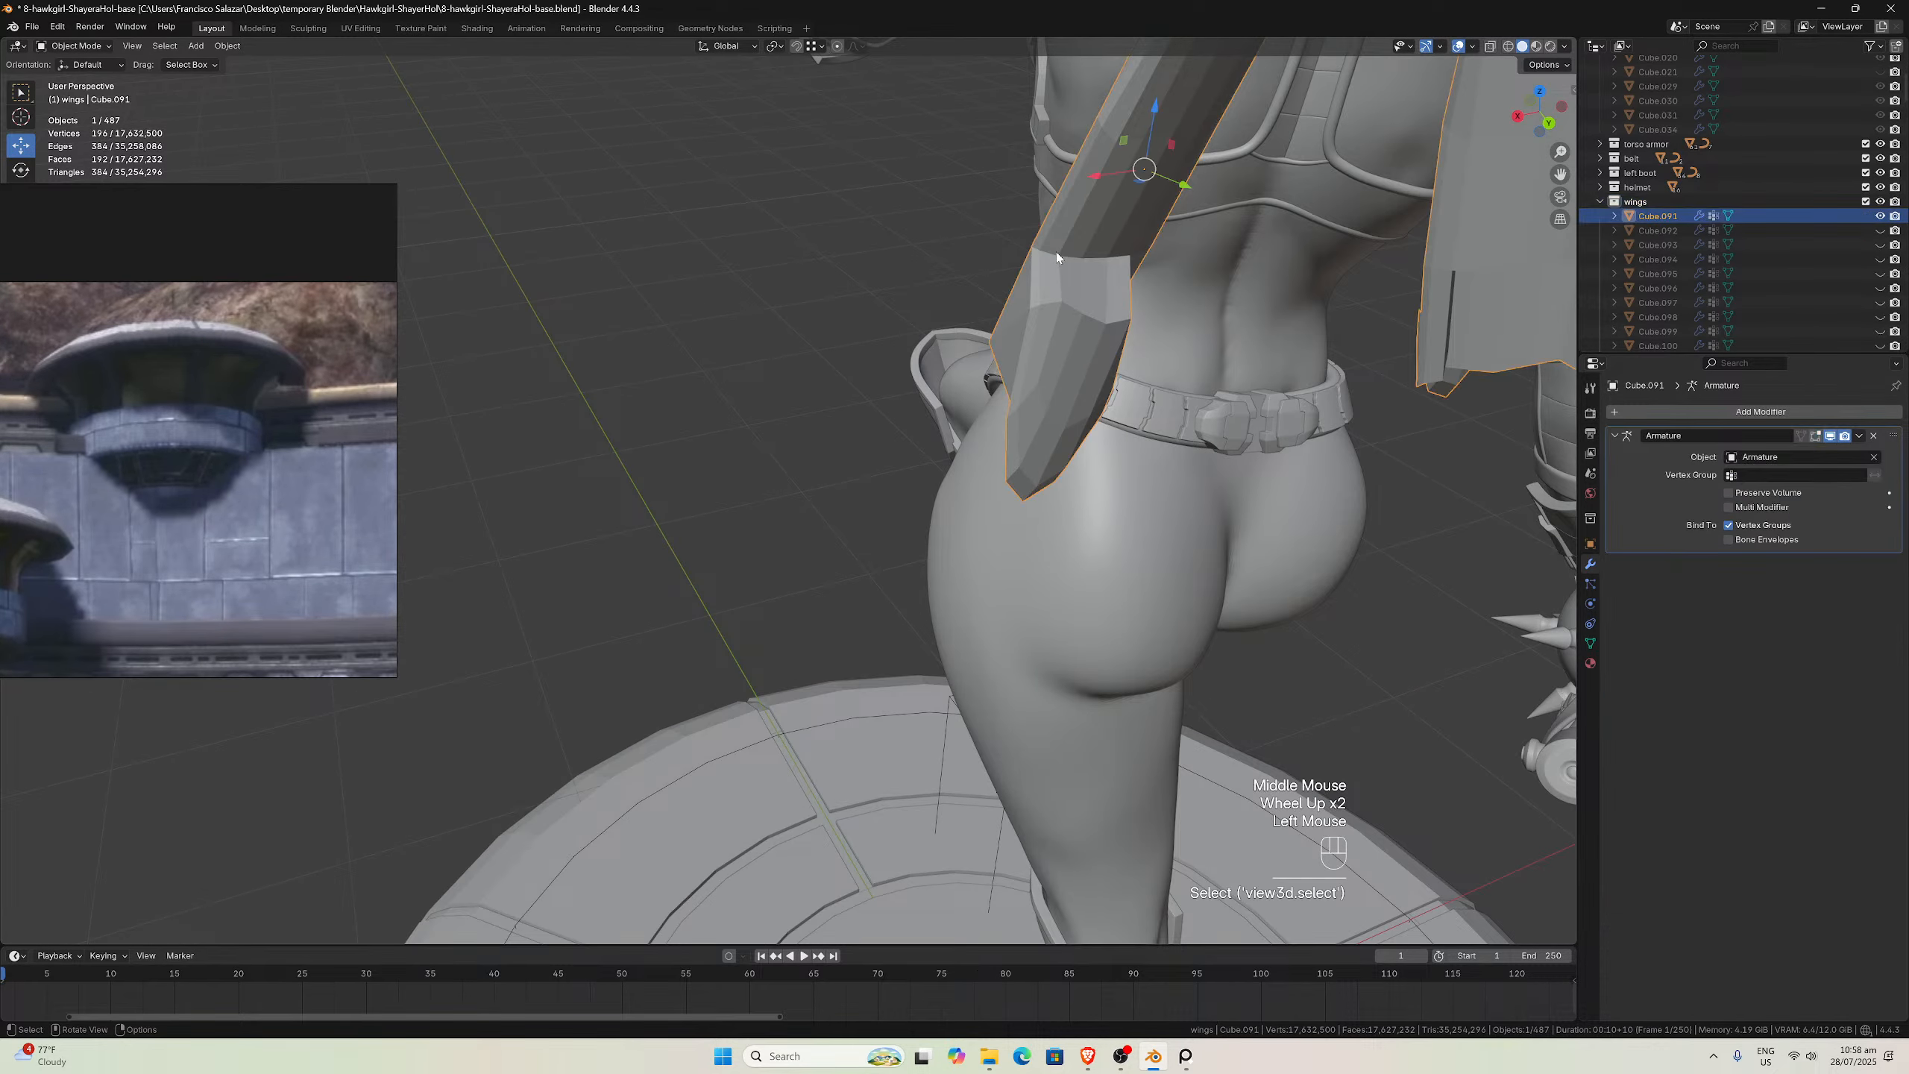
scroll(1582, 240, down, 1)
scroll(1571, 240, down, 1)
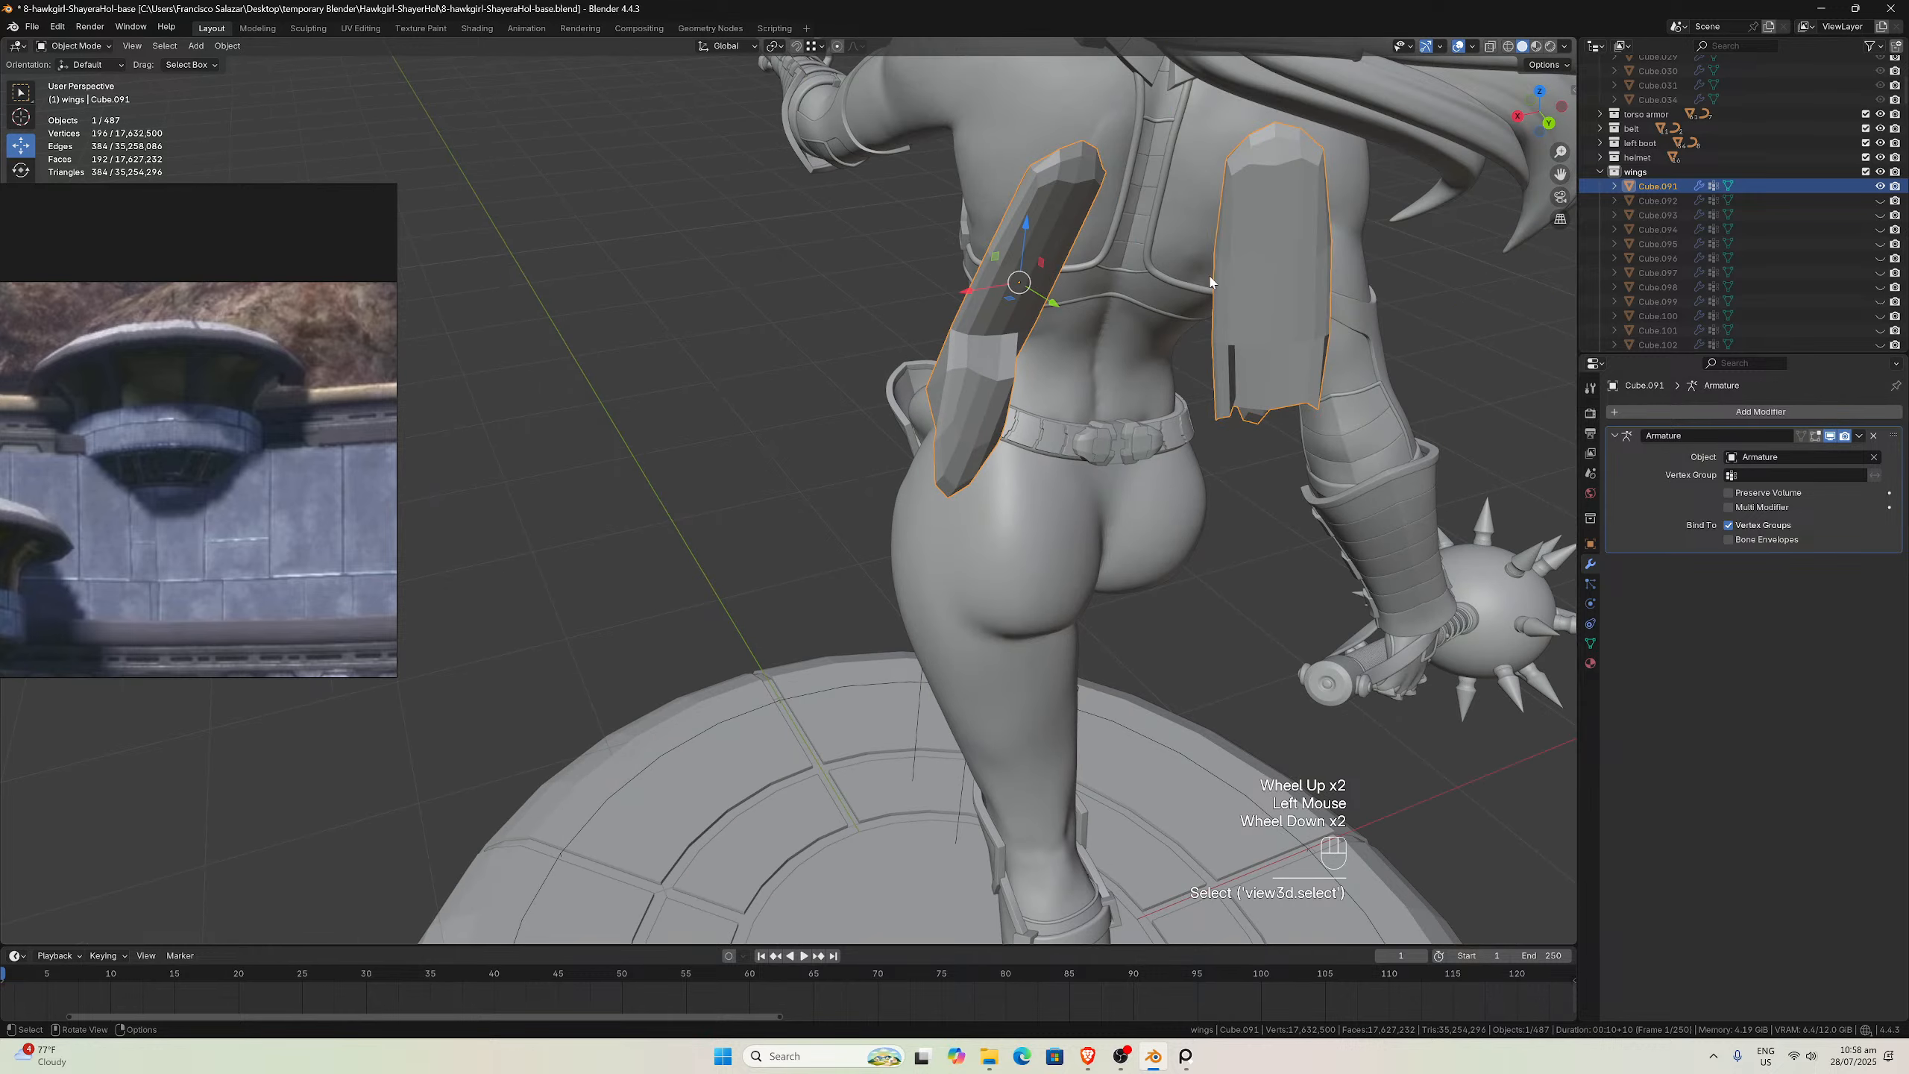
click(1880, 201)
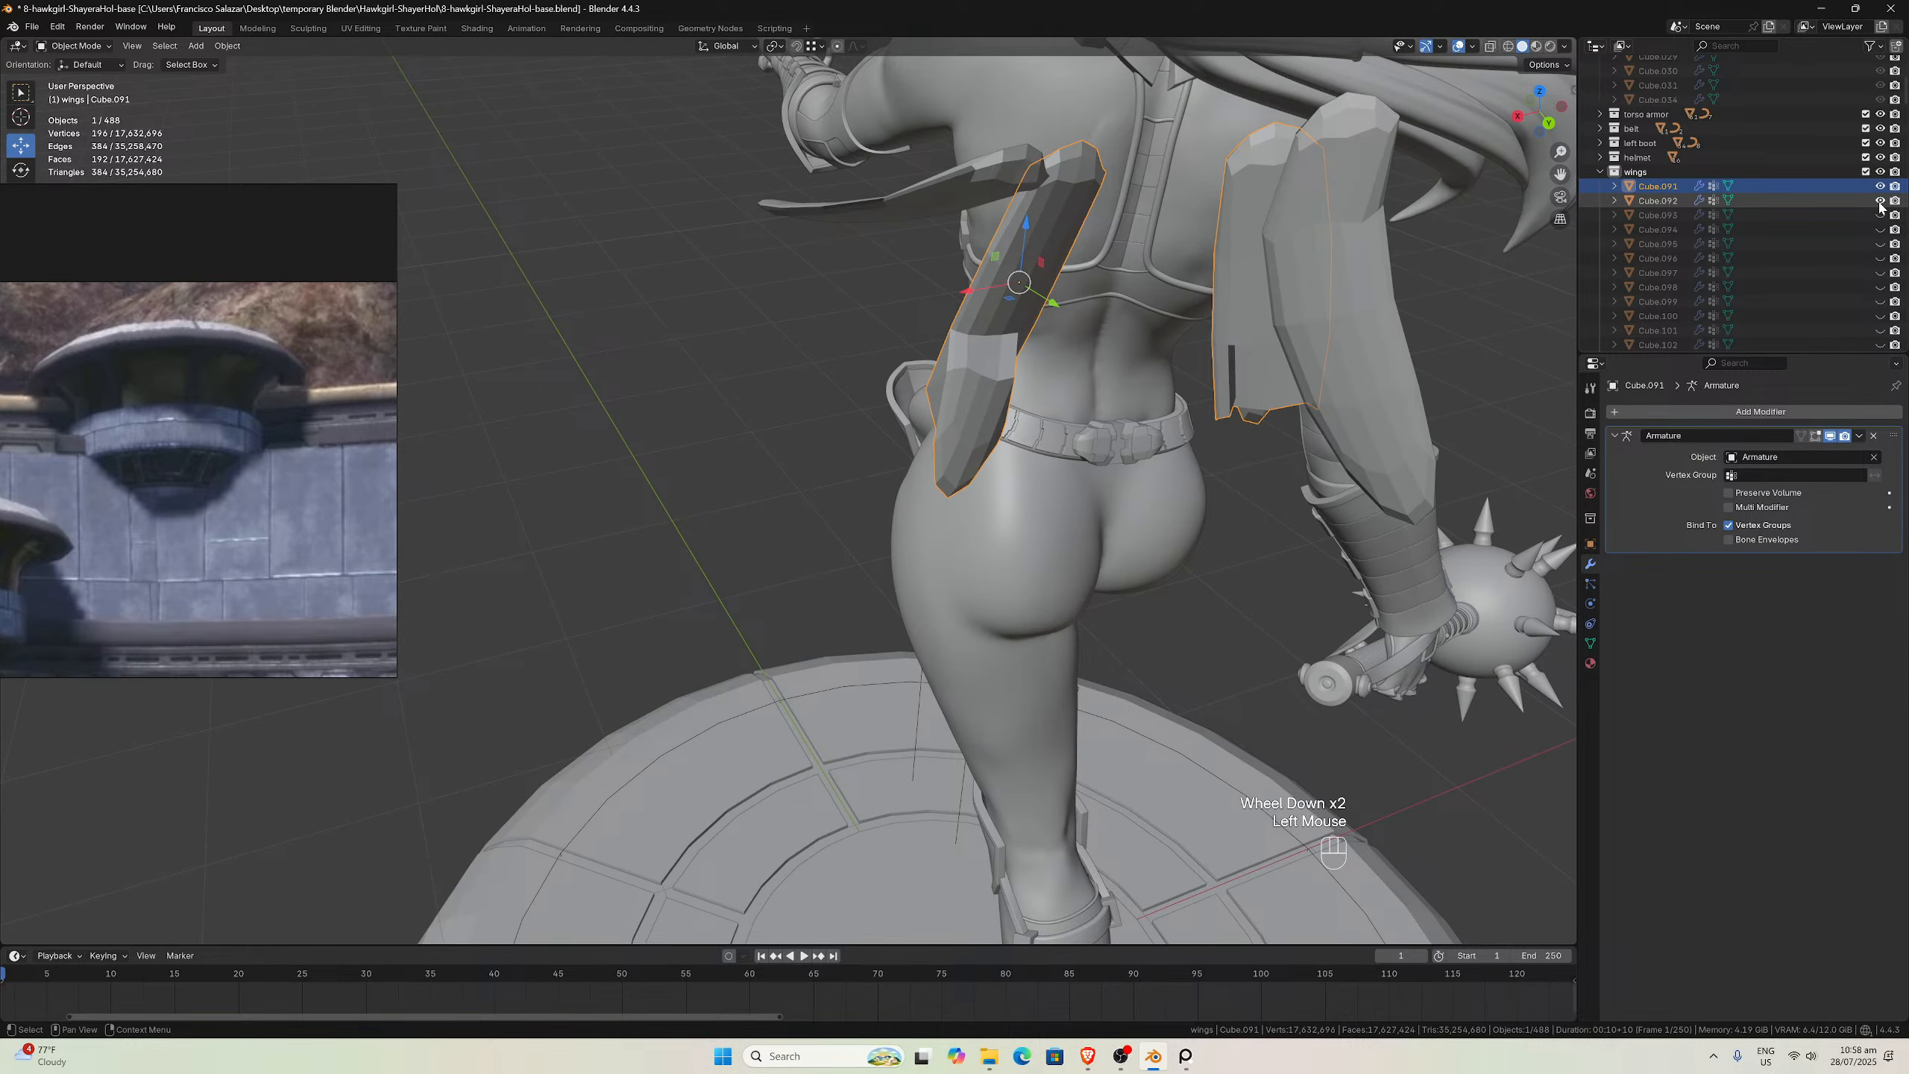
Delete every object in the wings collection, from Cube.091 through the plane, and remove the emptied collection
click(1658, 185)
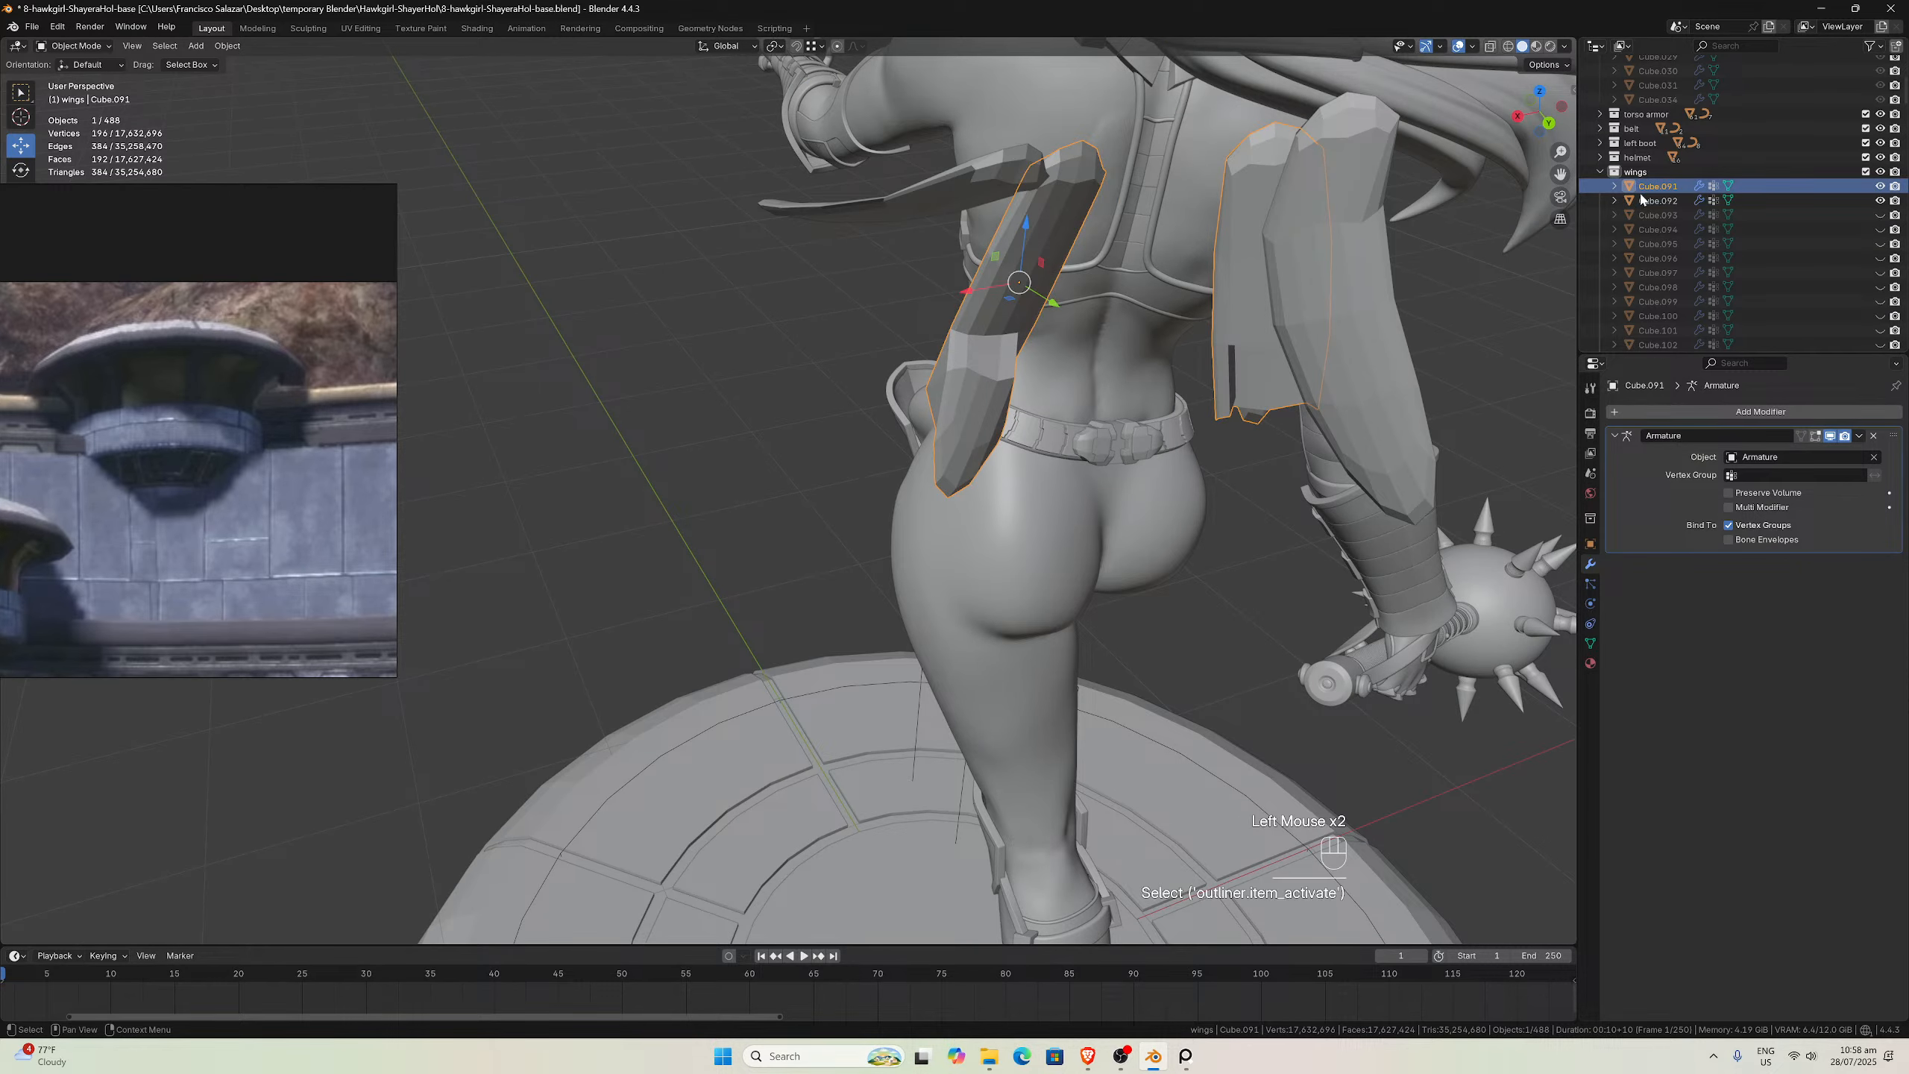
scroll(1658, 238, down, 2)
scroll(1659, 238, down, 4)
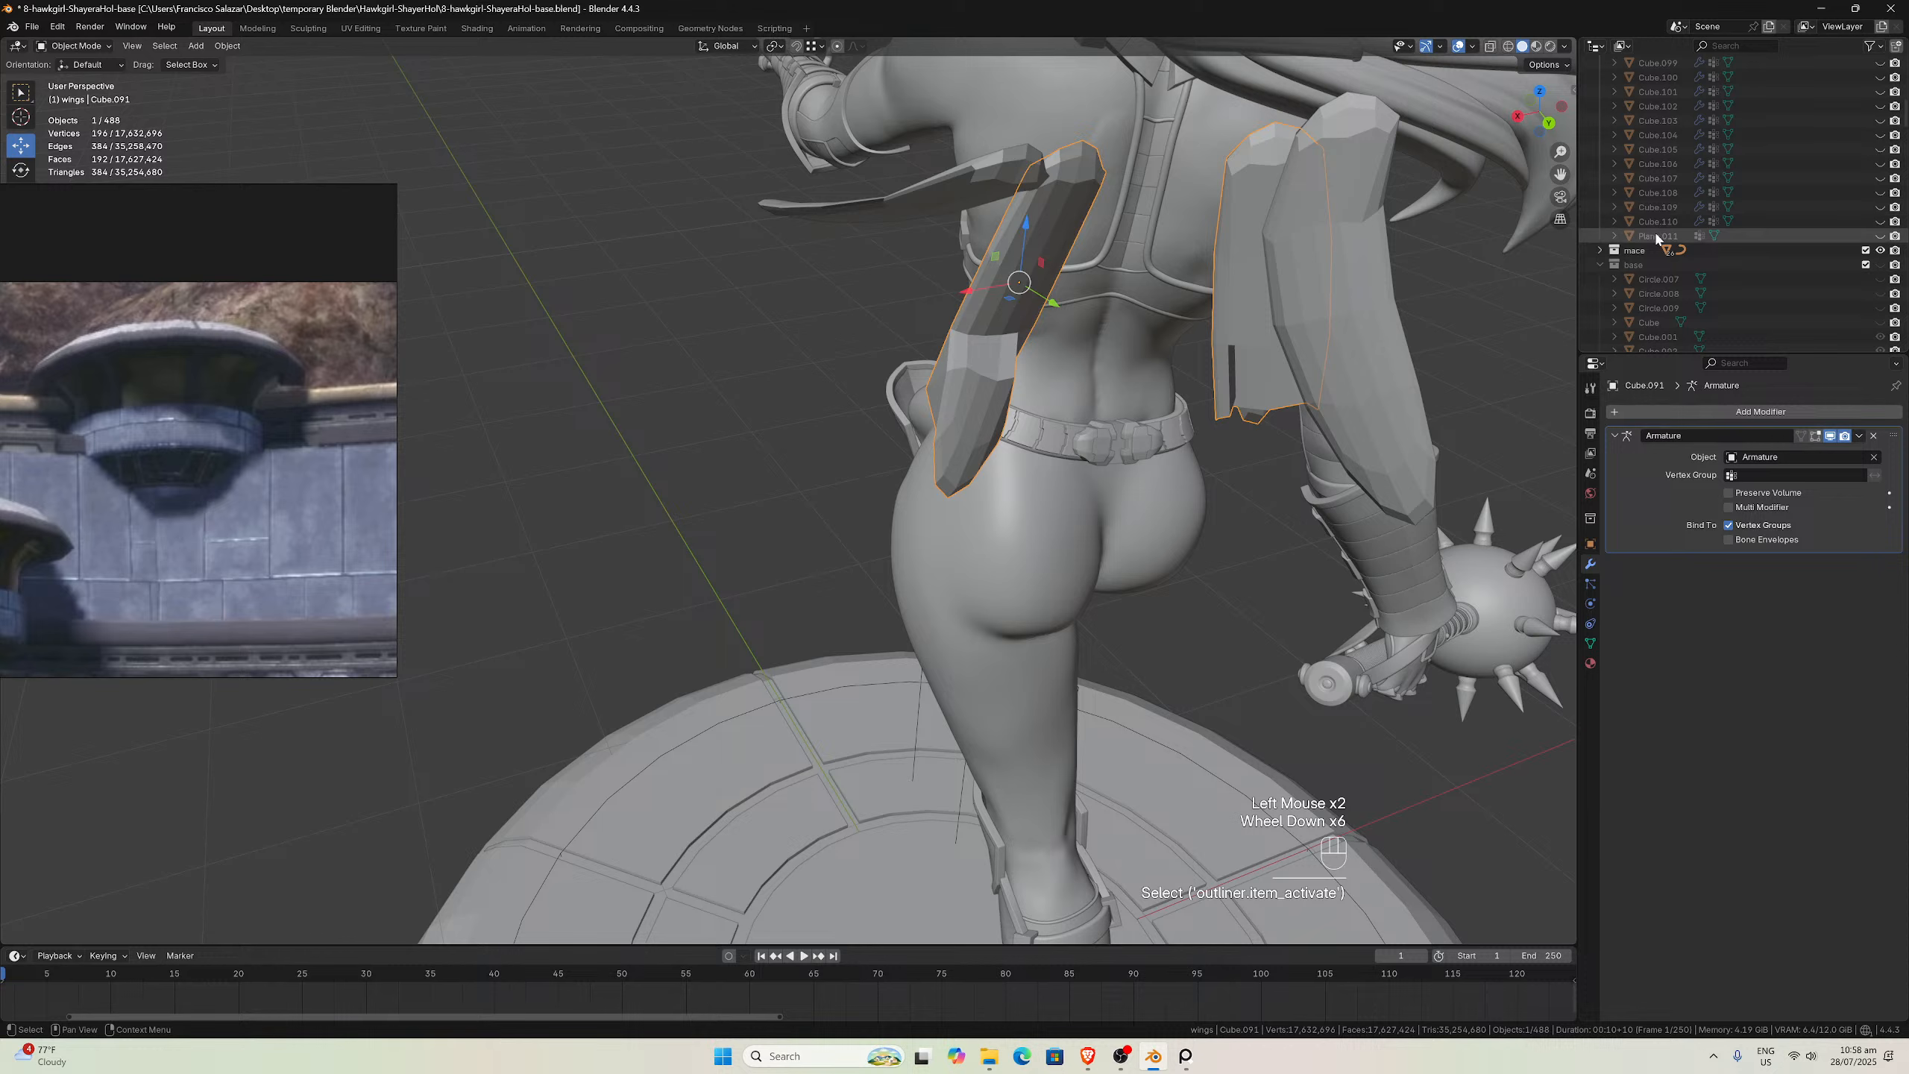
shift+click(1657, 236)
scroll(1658, 226, up, 6)
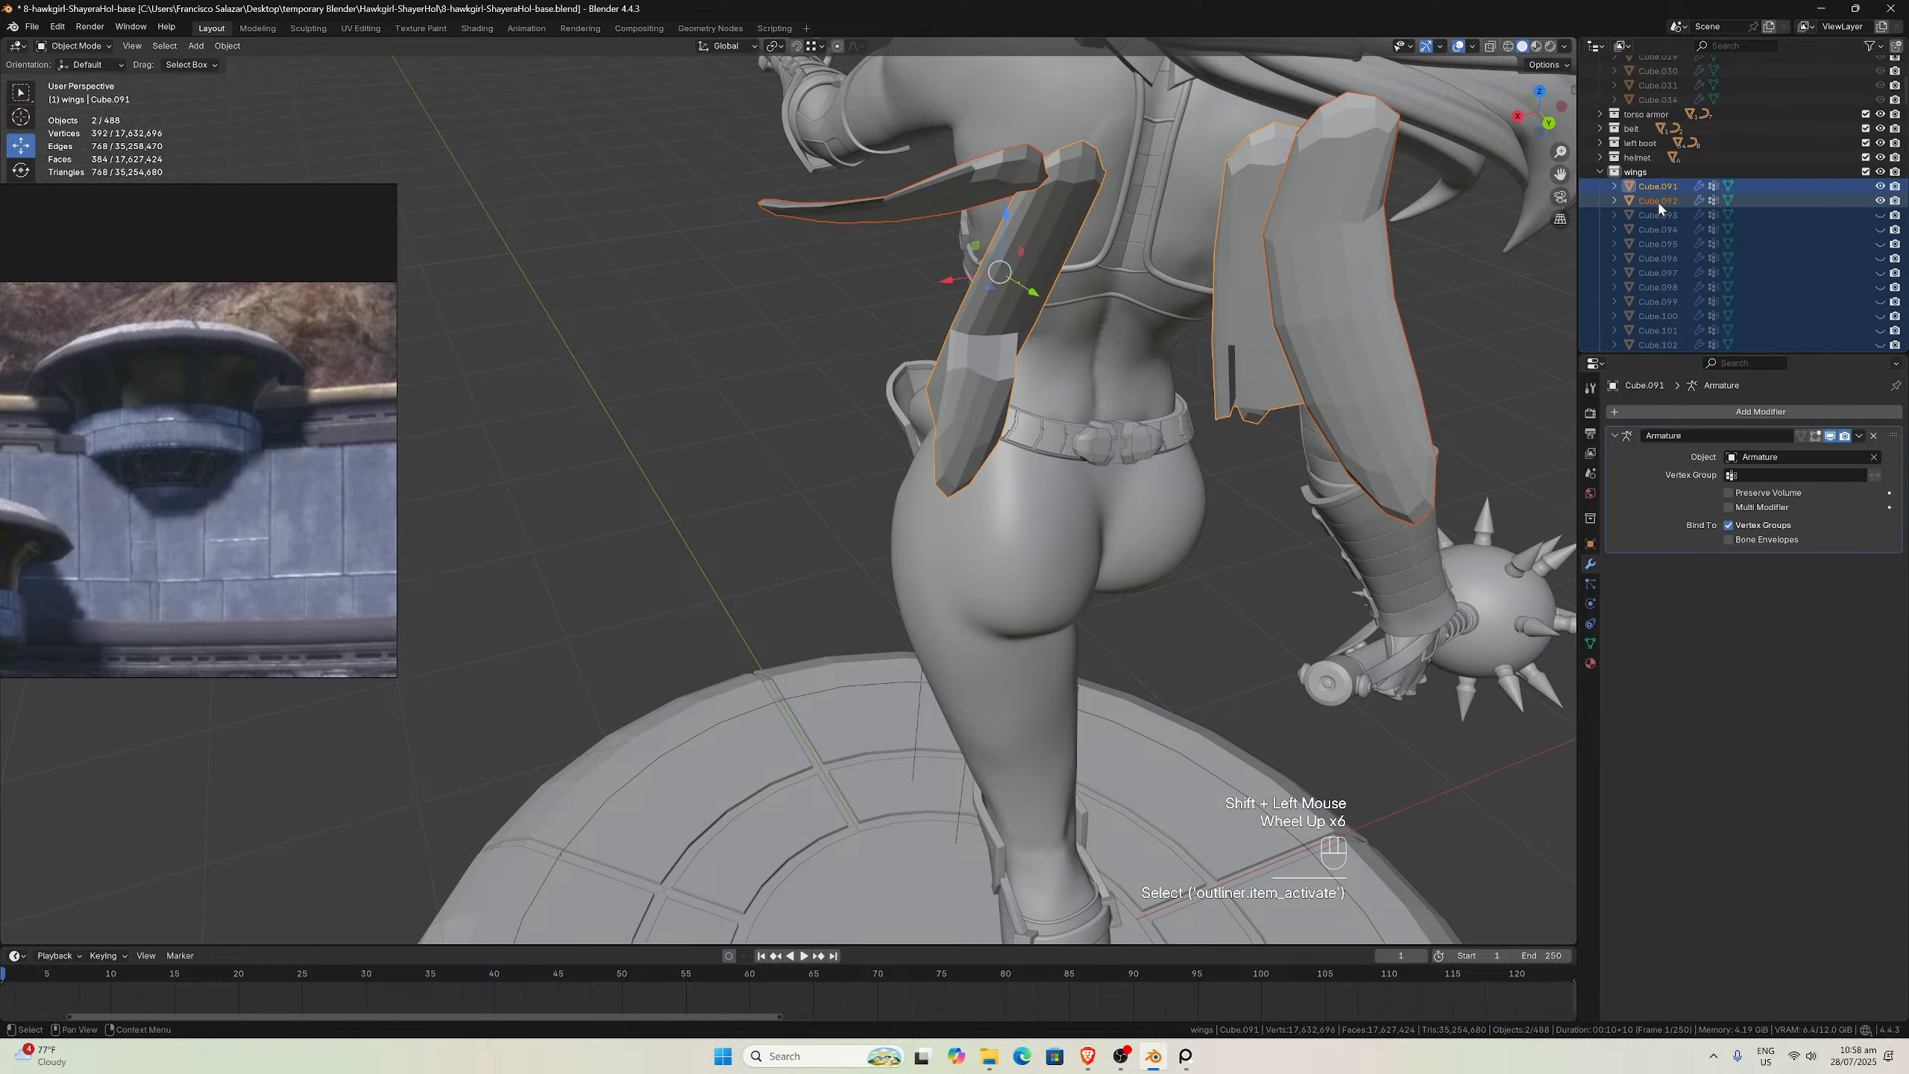
key(x)
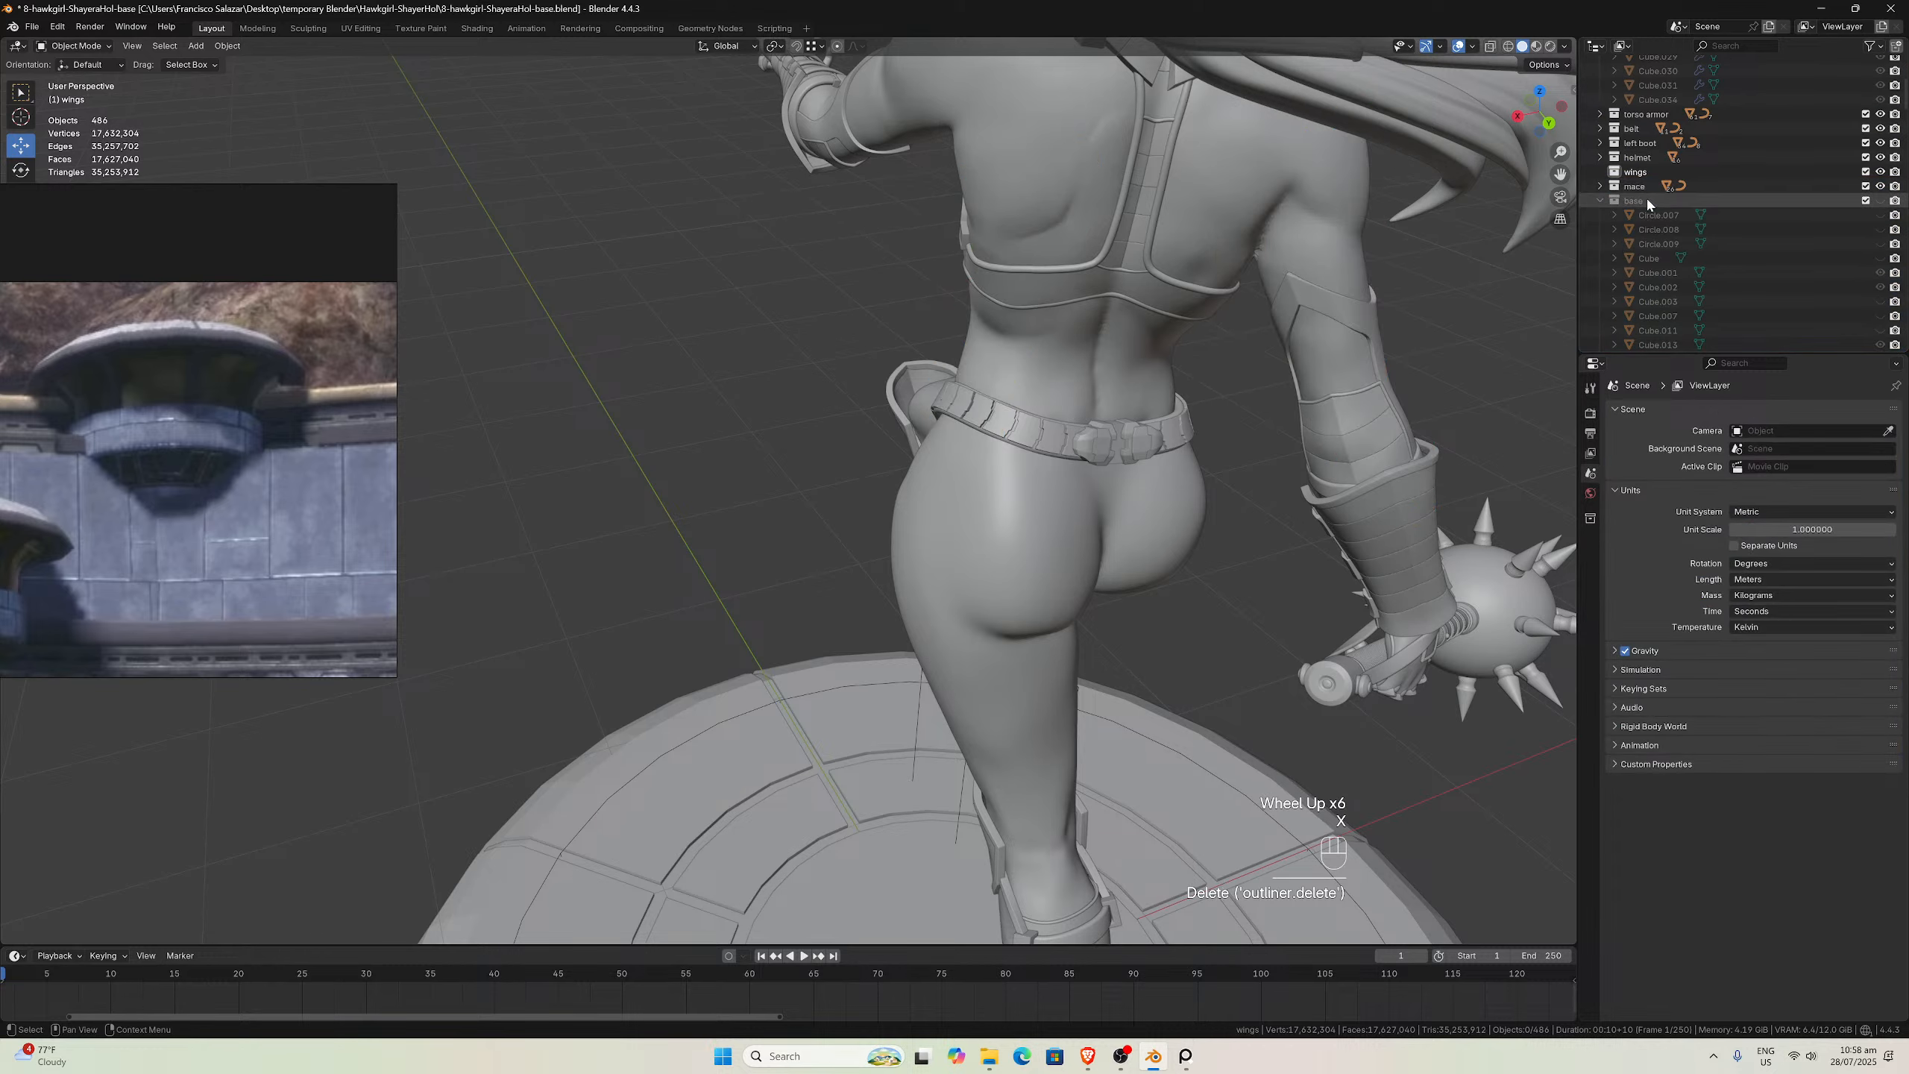
click(1643, 175)
key(x)
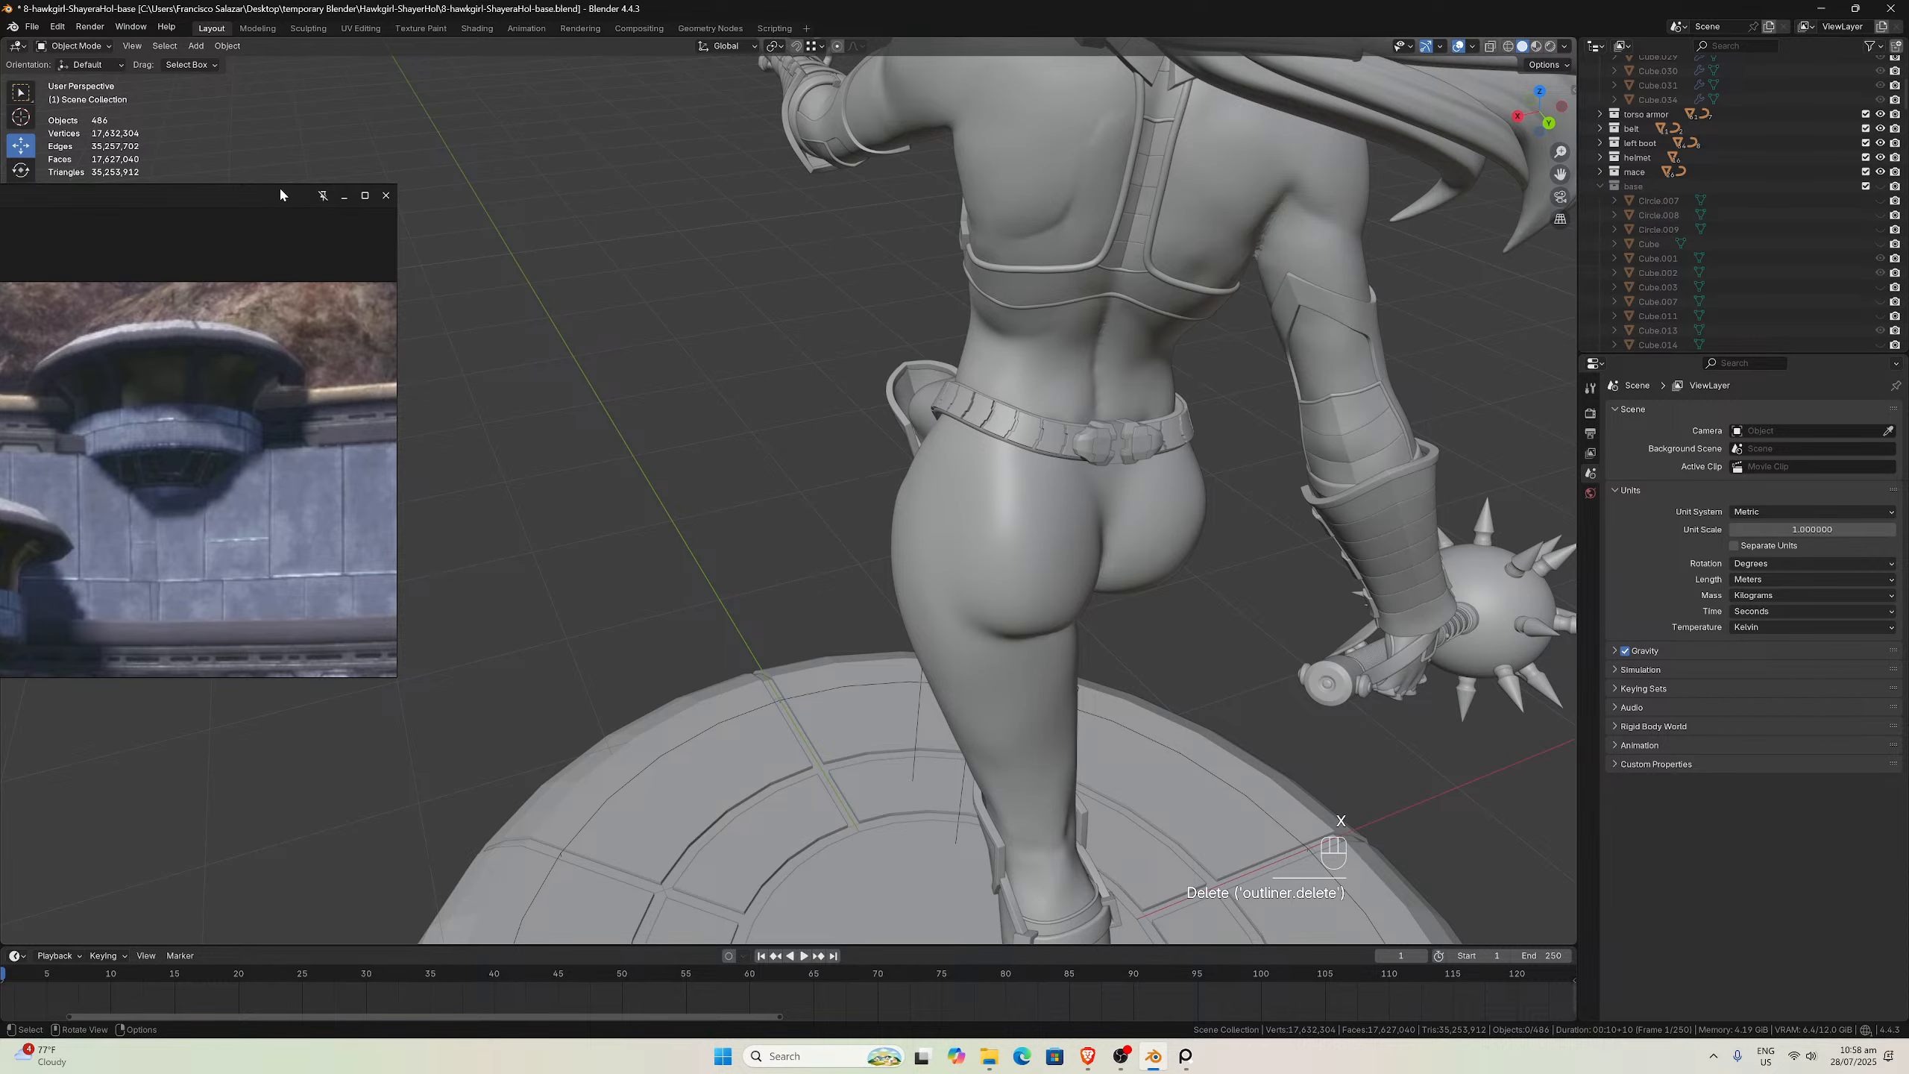
Reposition the floating reference image so it stops covering the viewport tools, and look further through the collections
drag(279, 185, 275, 272)
scroll(1715, 228, down, 3)
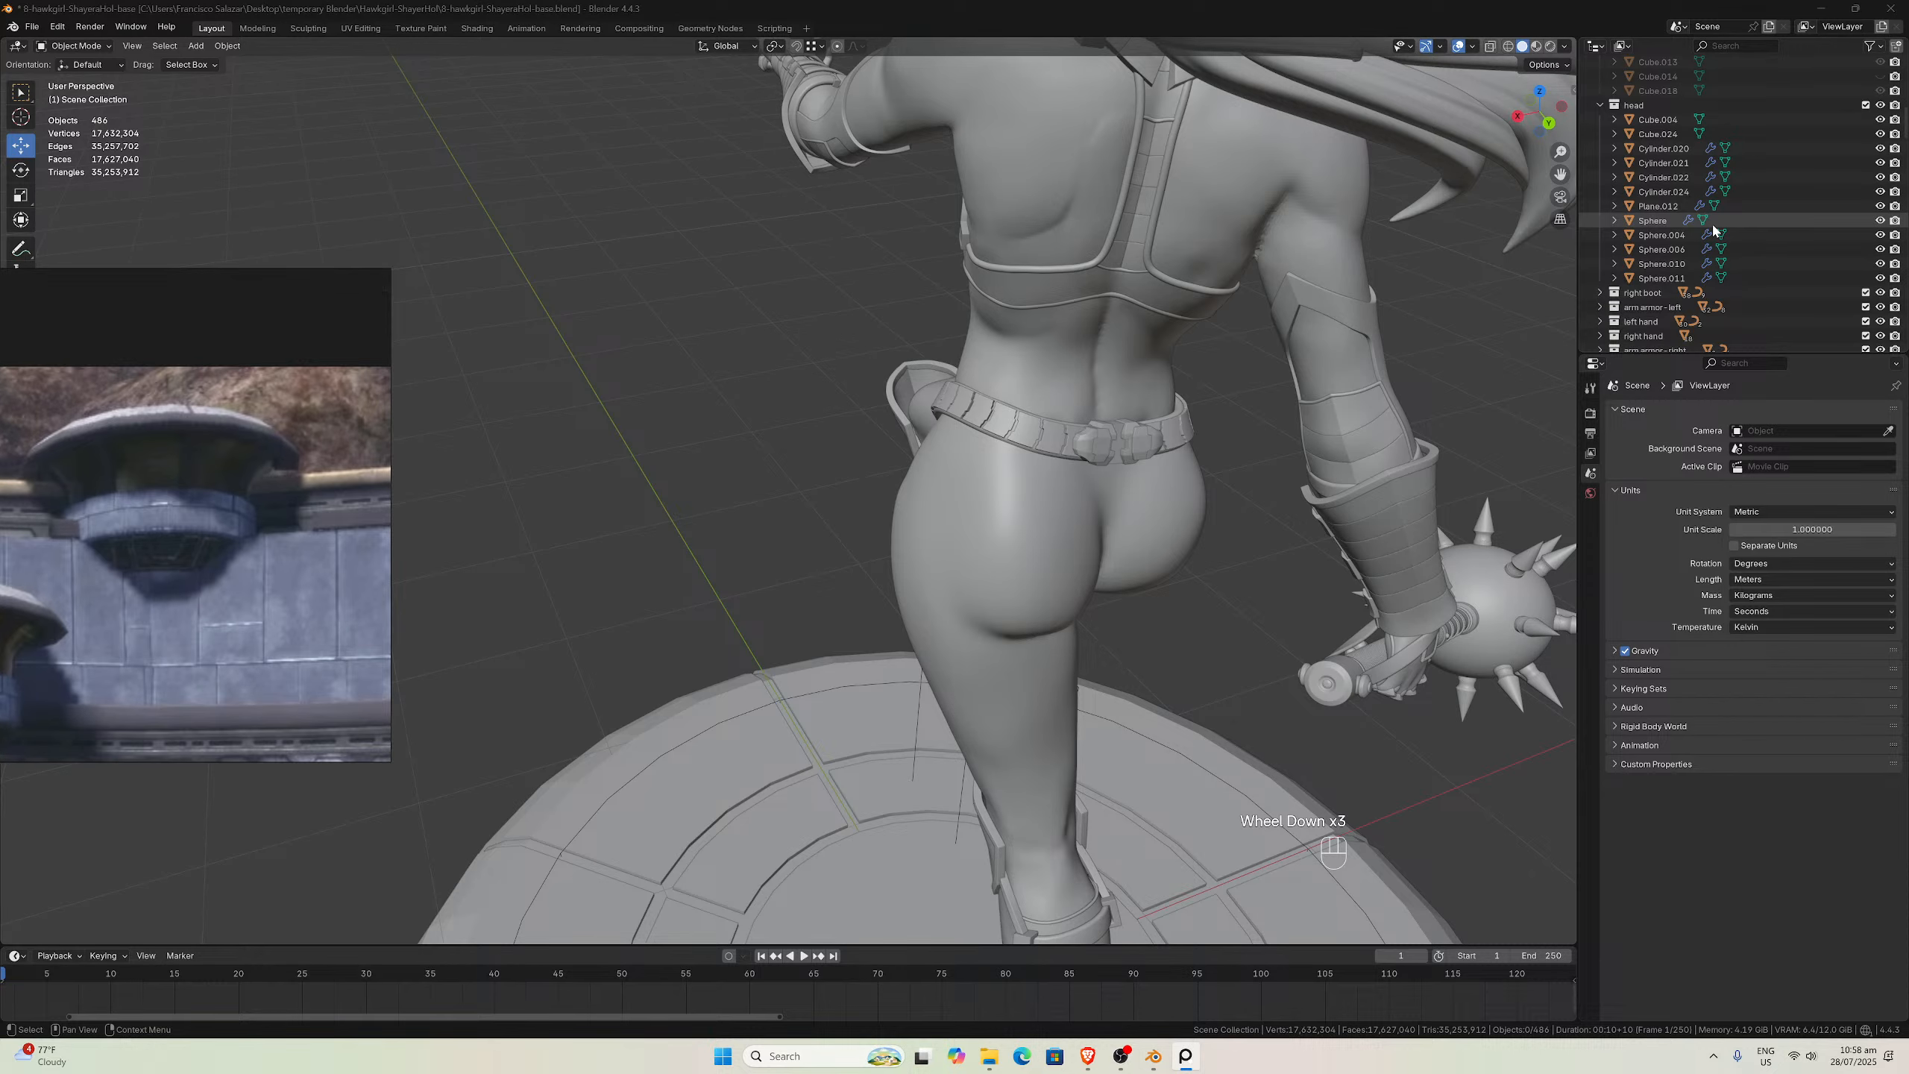
Browse the outliner through the head, arm, hand and hairstyle collections and the Cube objects of the base
scroll(1715, 230, down, 3)
scroll(934, 251, down, 3)
middle_drag(934, 250, 1120, 190)
scroll(1037, 218, up, 3)
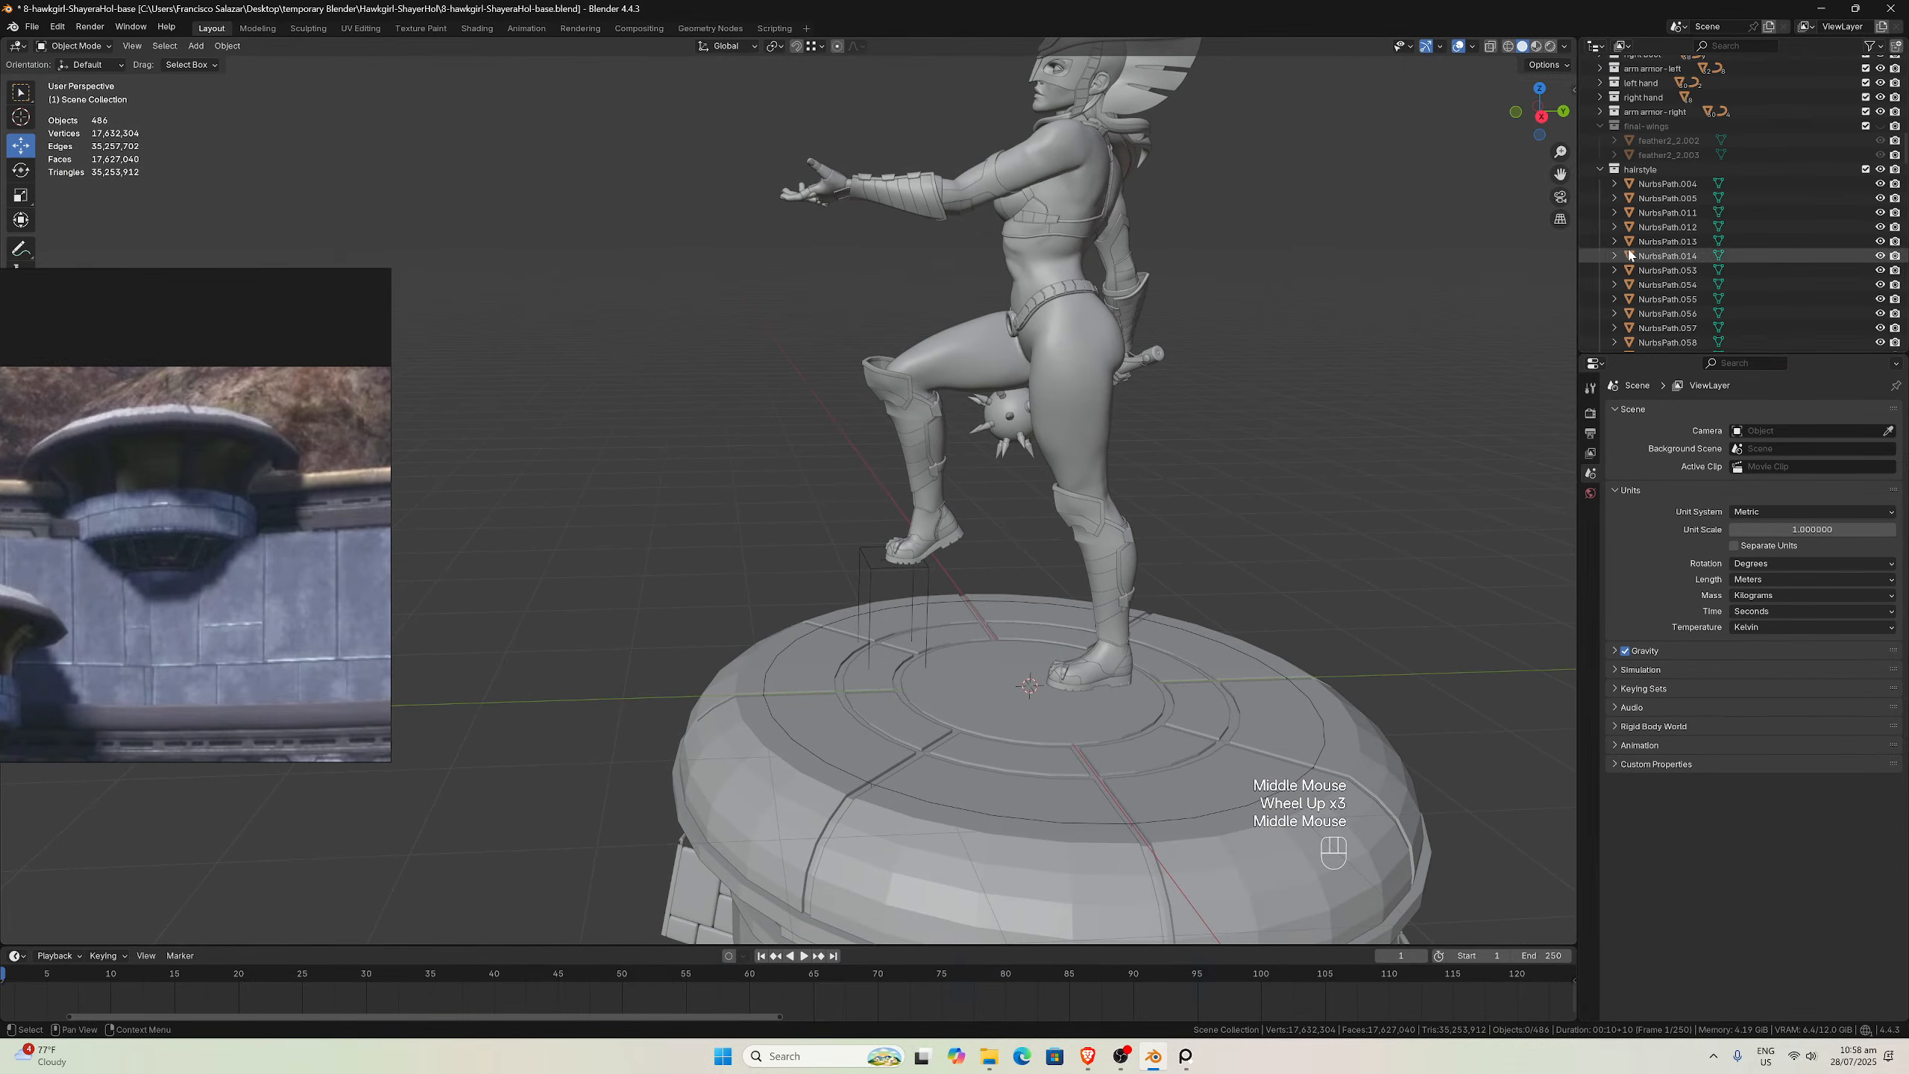
scroll(1630, 256, down, 10)
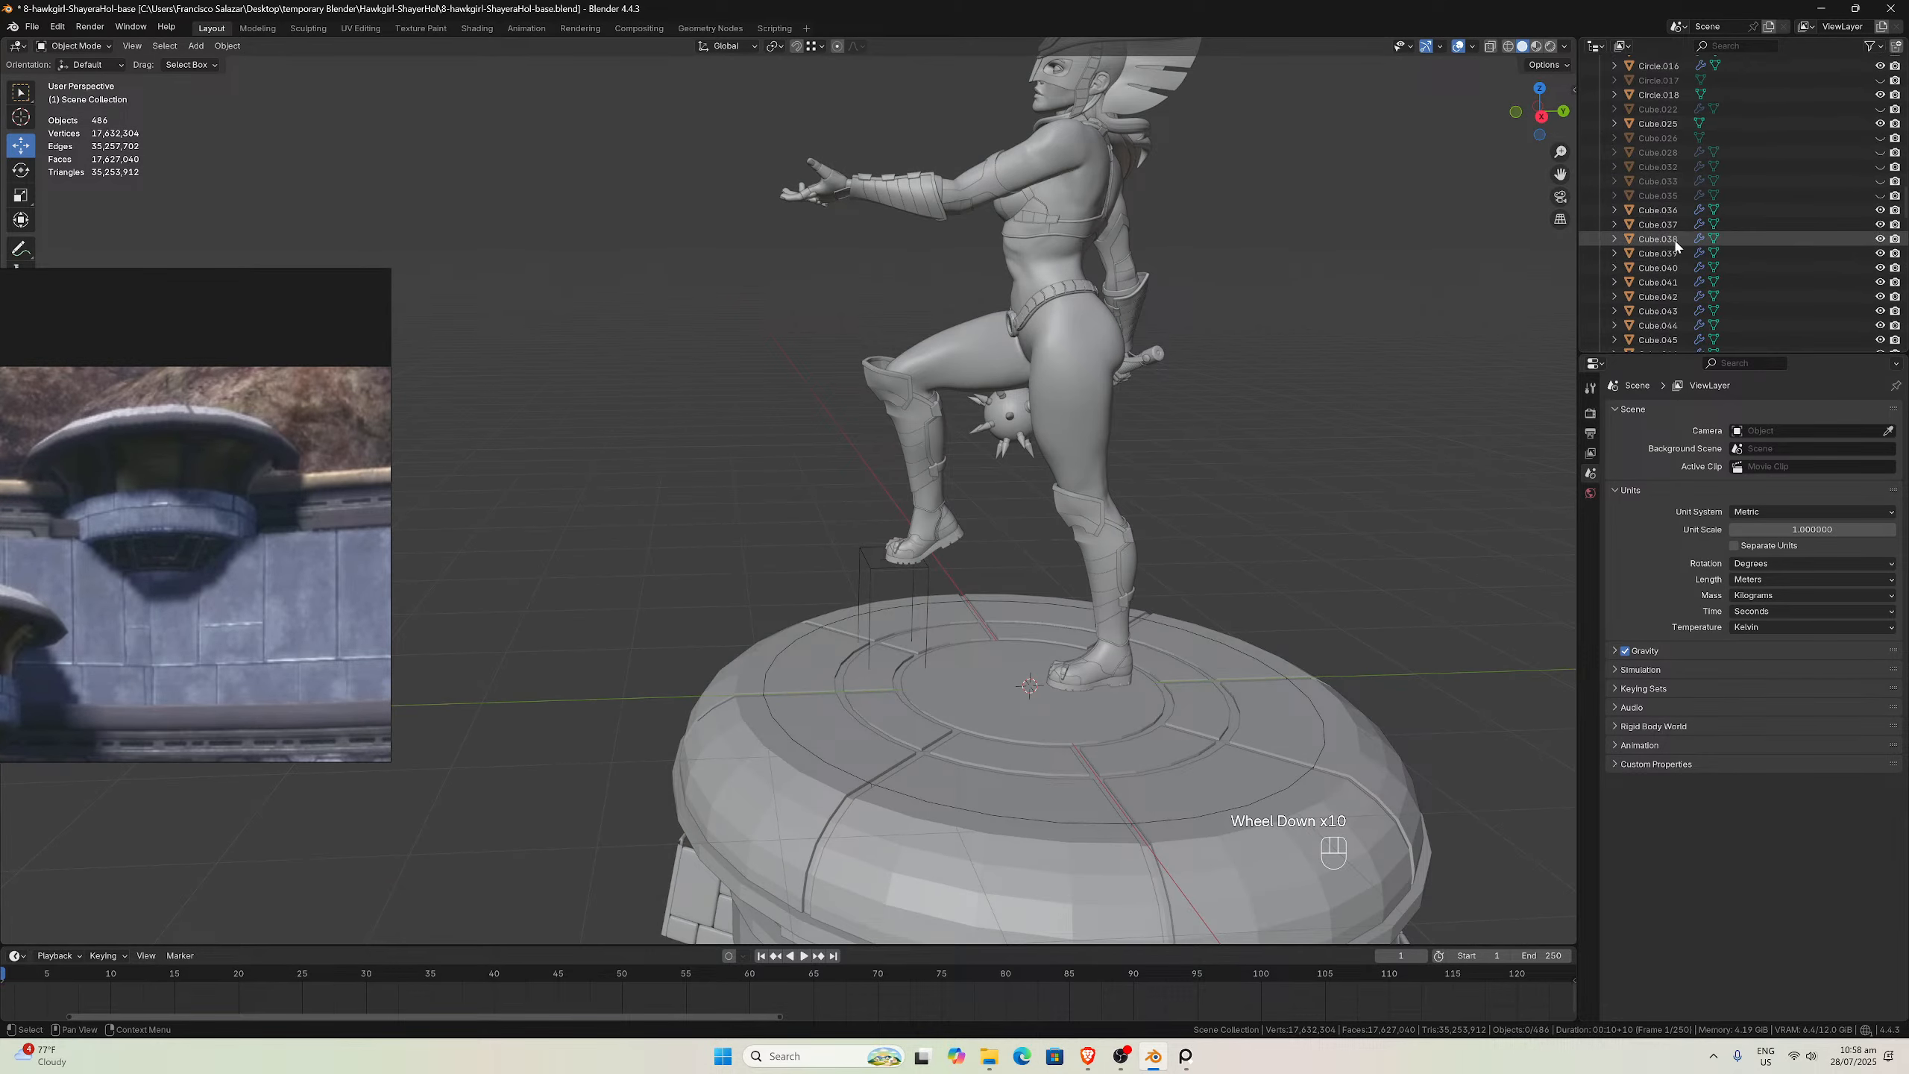
scroll(1675, 242, down, 7)
scroll(1675, 243, up, 2)
scroll(1675, 243, down, 5)
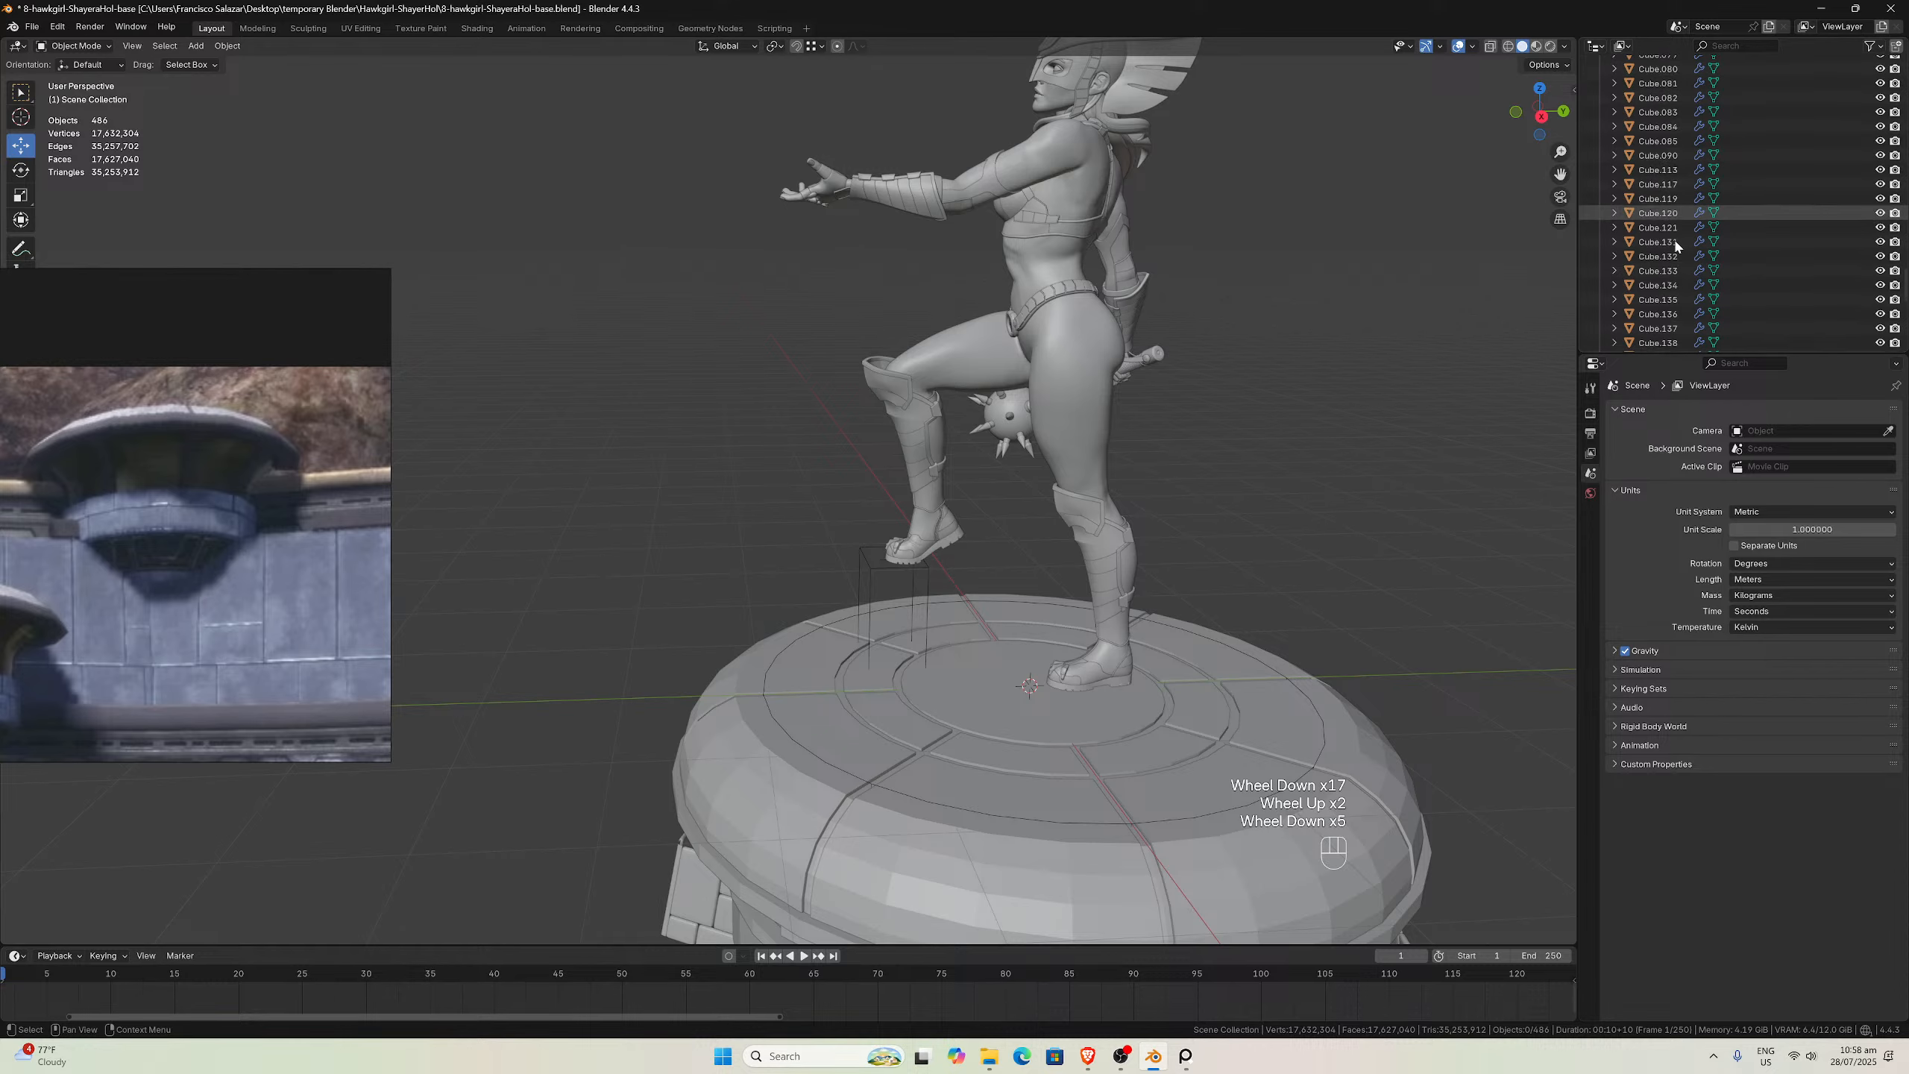
scroll(1675, 243, down, 1)
scroll(1676, 242, up, 8)
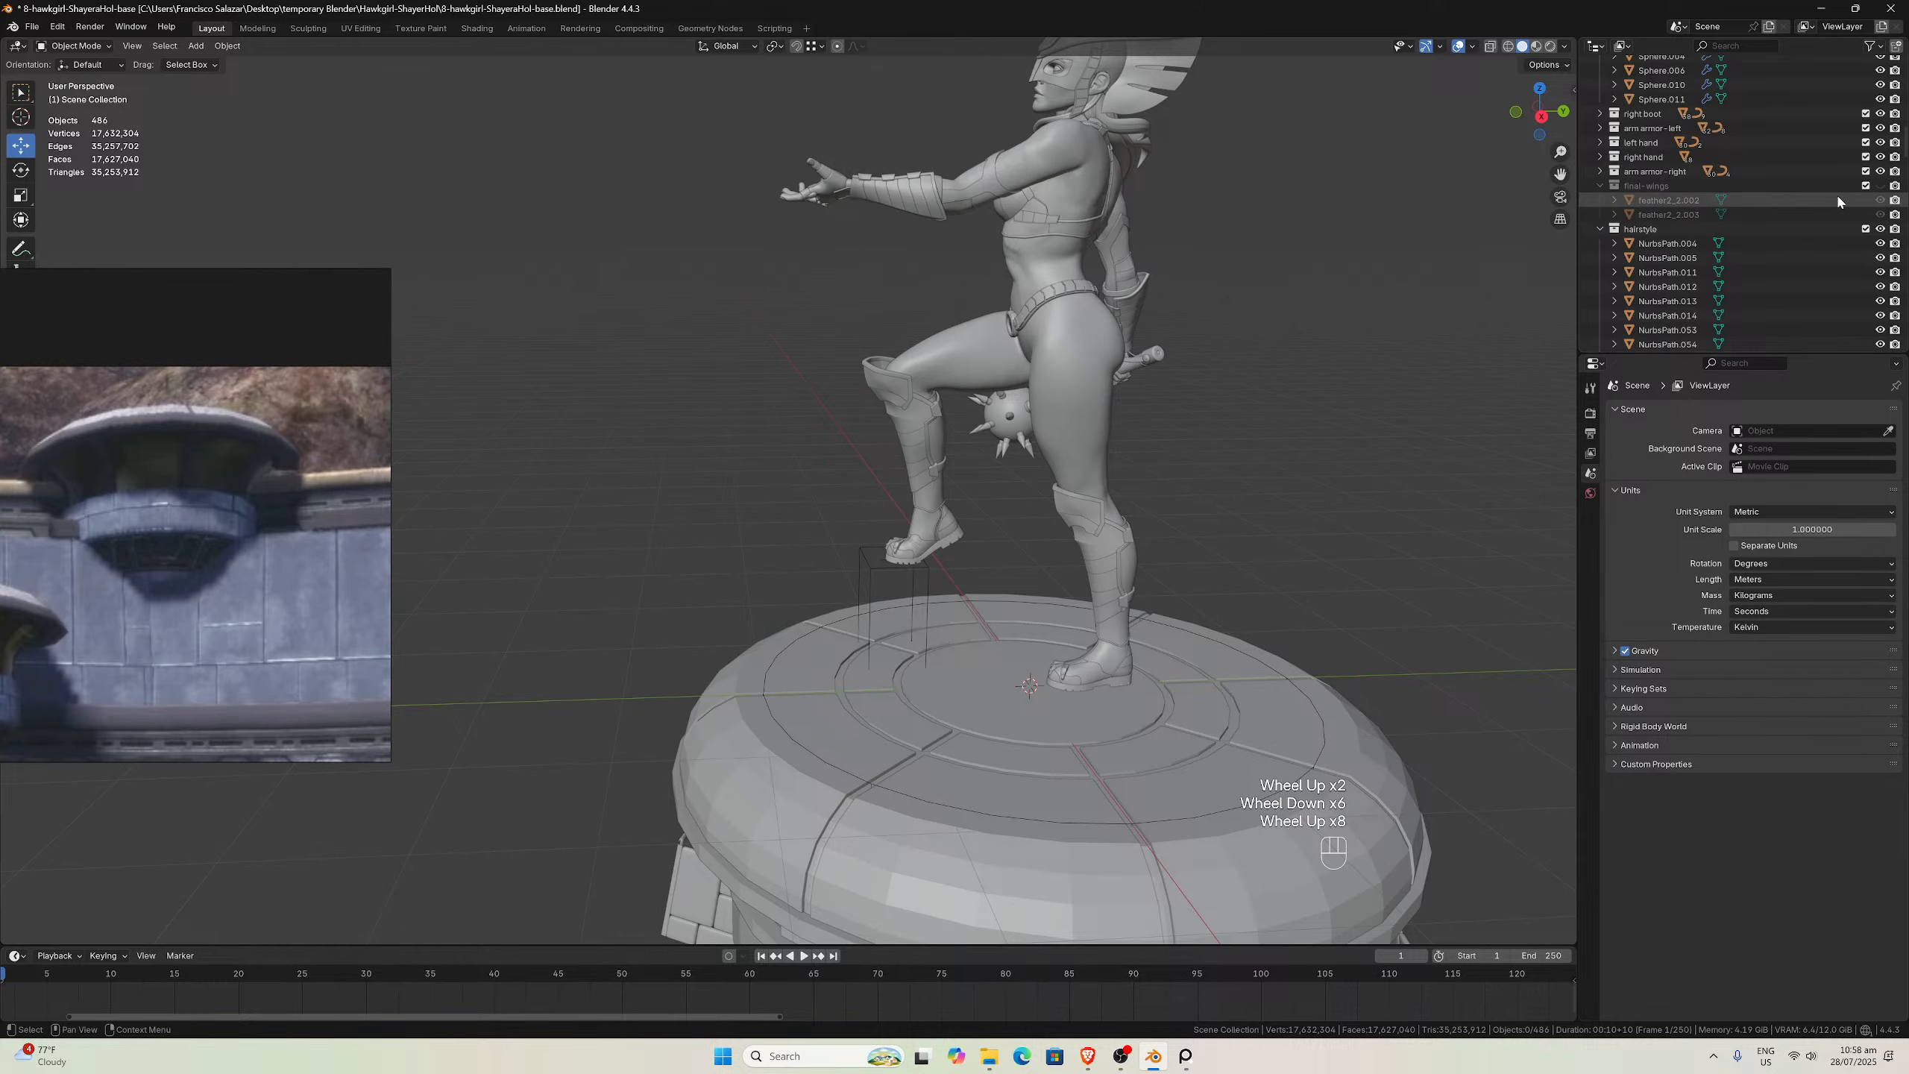
Show the final-wings collection to examine the wings from behind the statue, and hide it again
click(1881, 186)
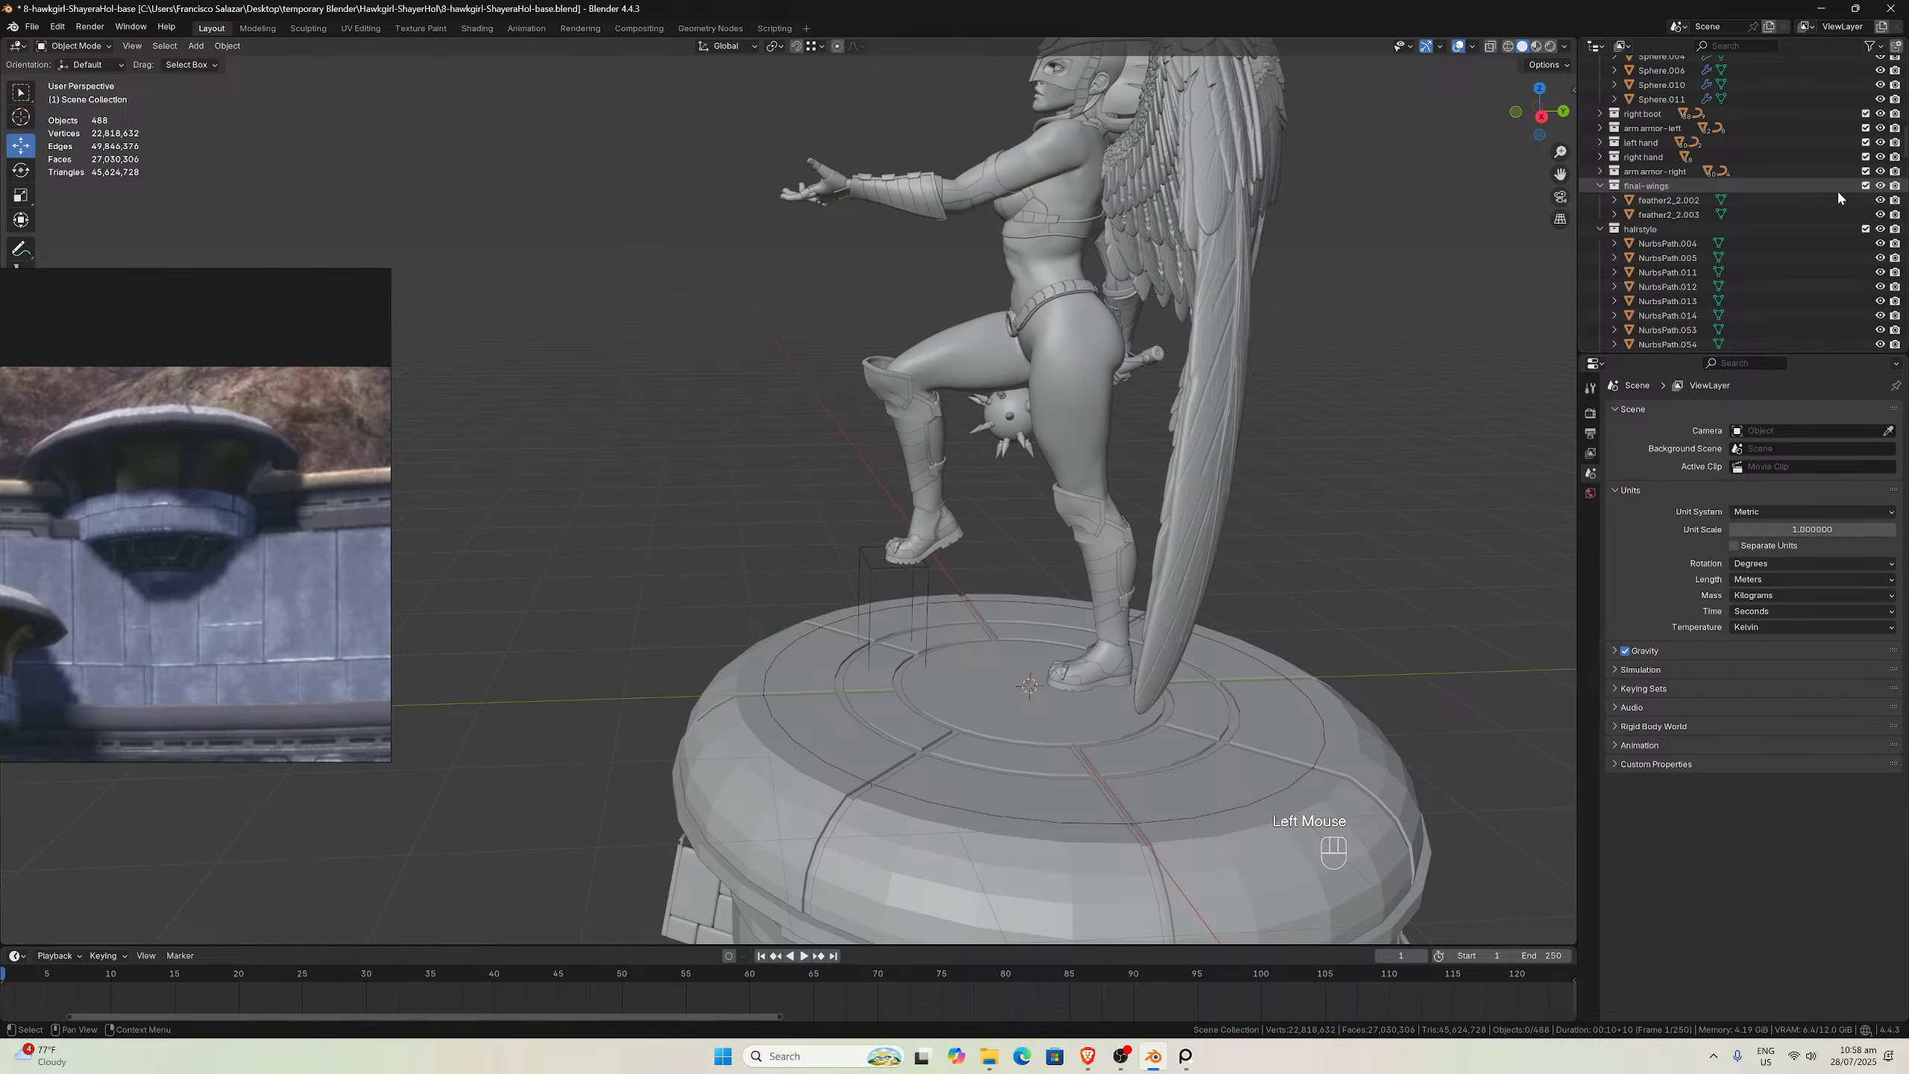
middle_drag(1278, 346, 1214, 355)
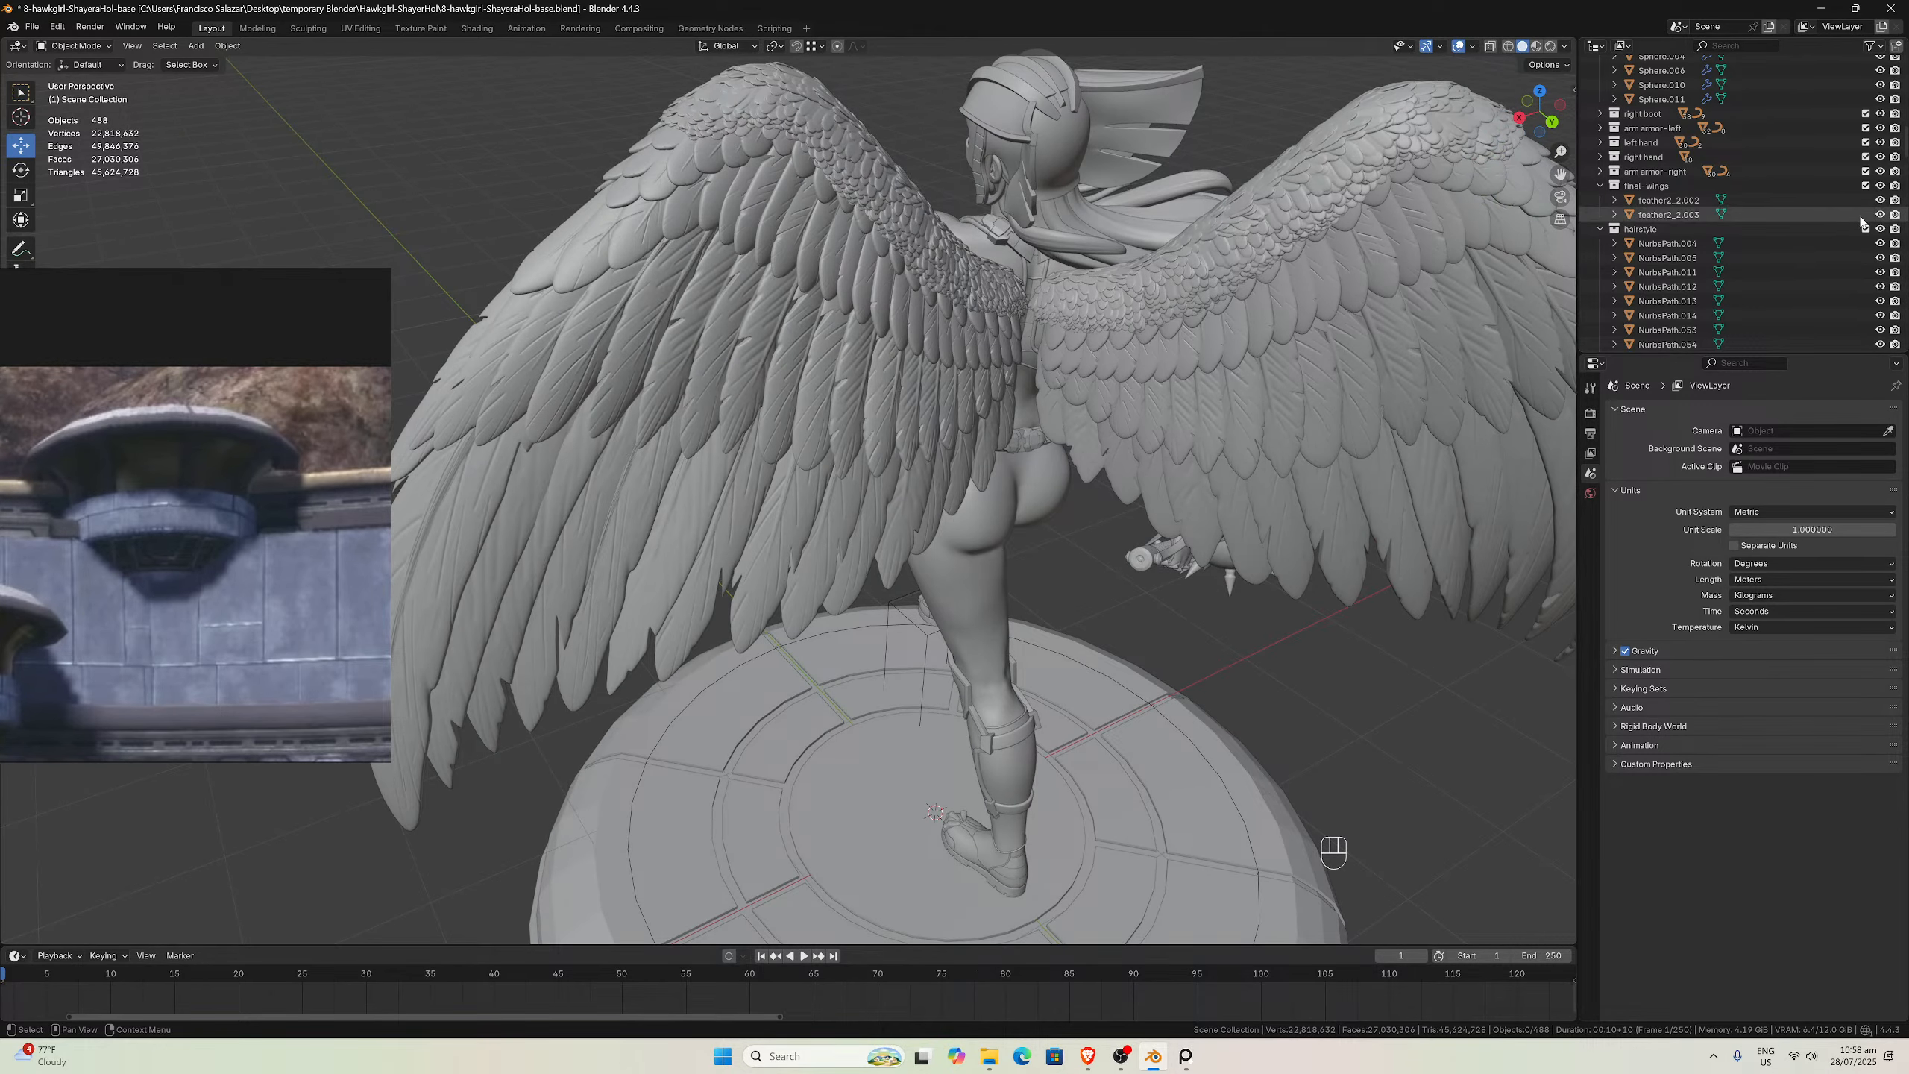
click(1881, 186)
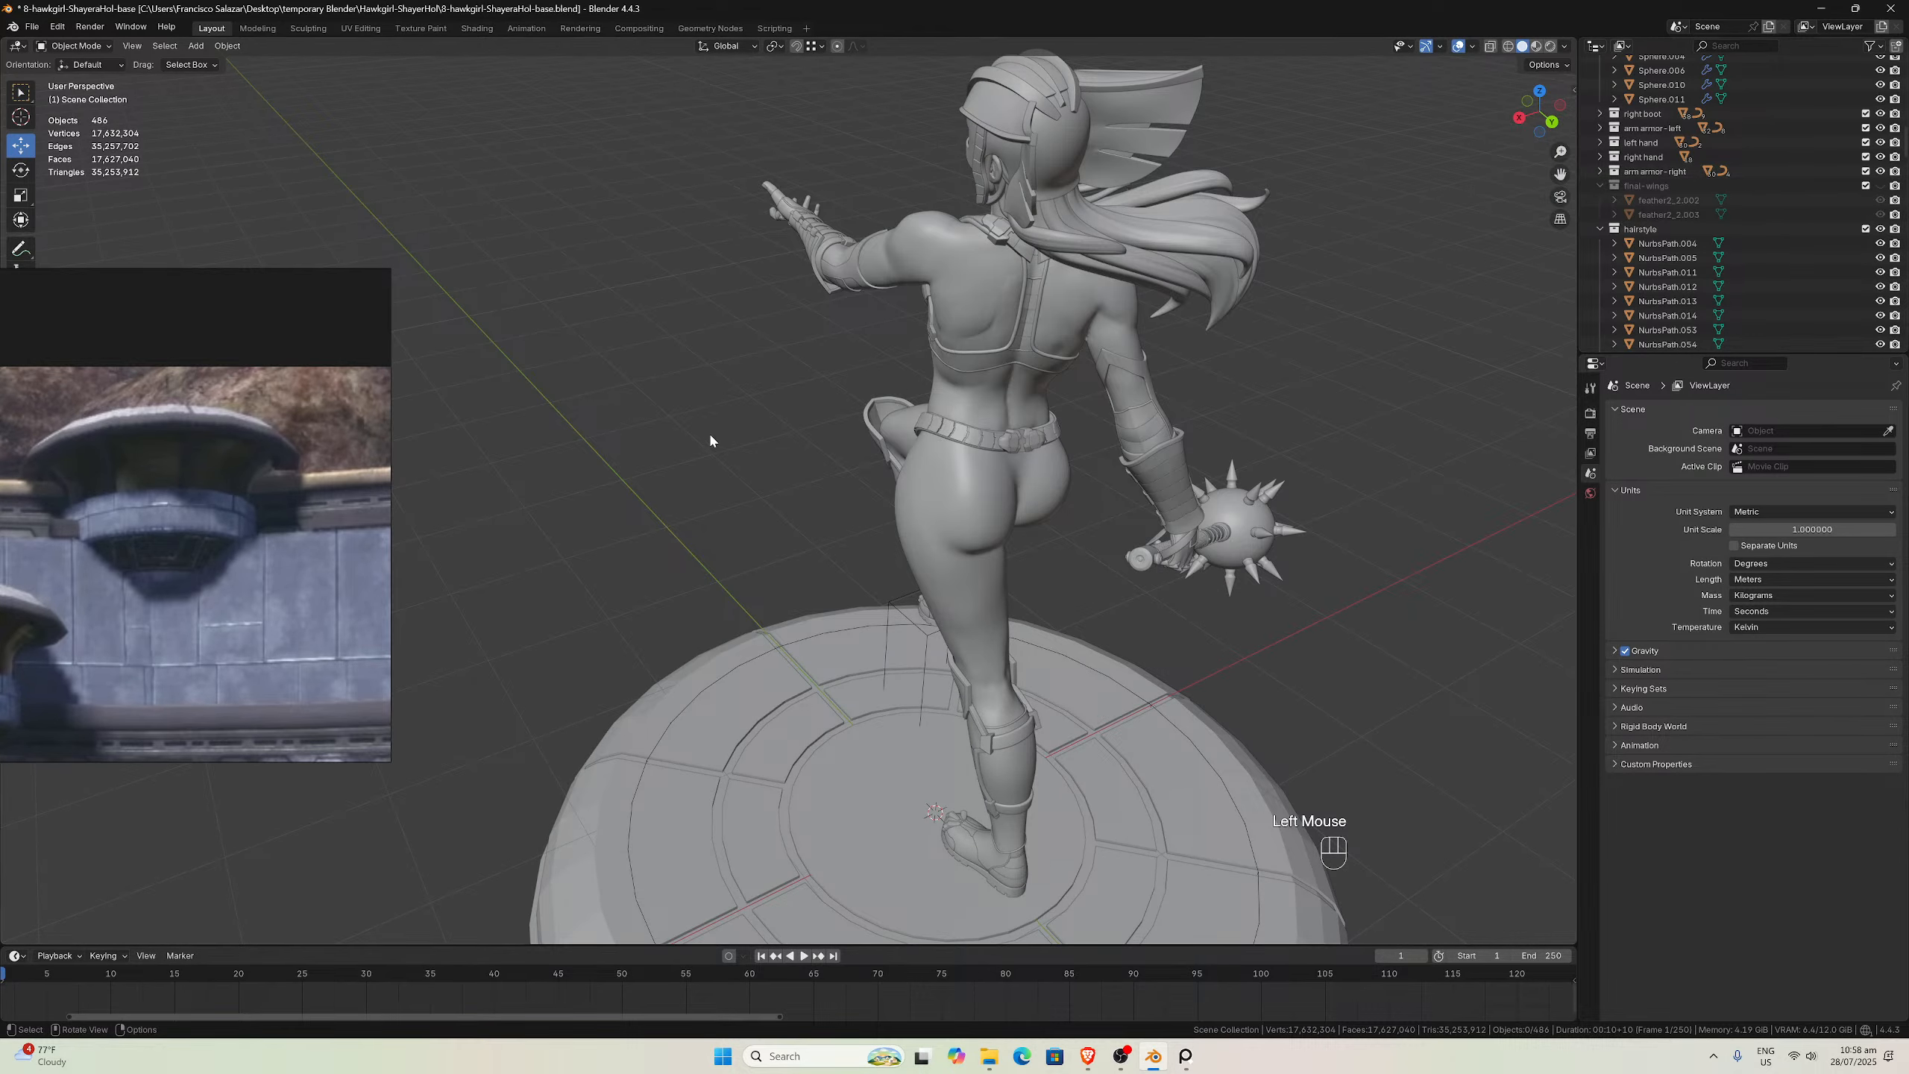
middle_drag(711, 440, 797, 439)
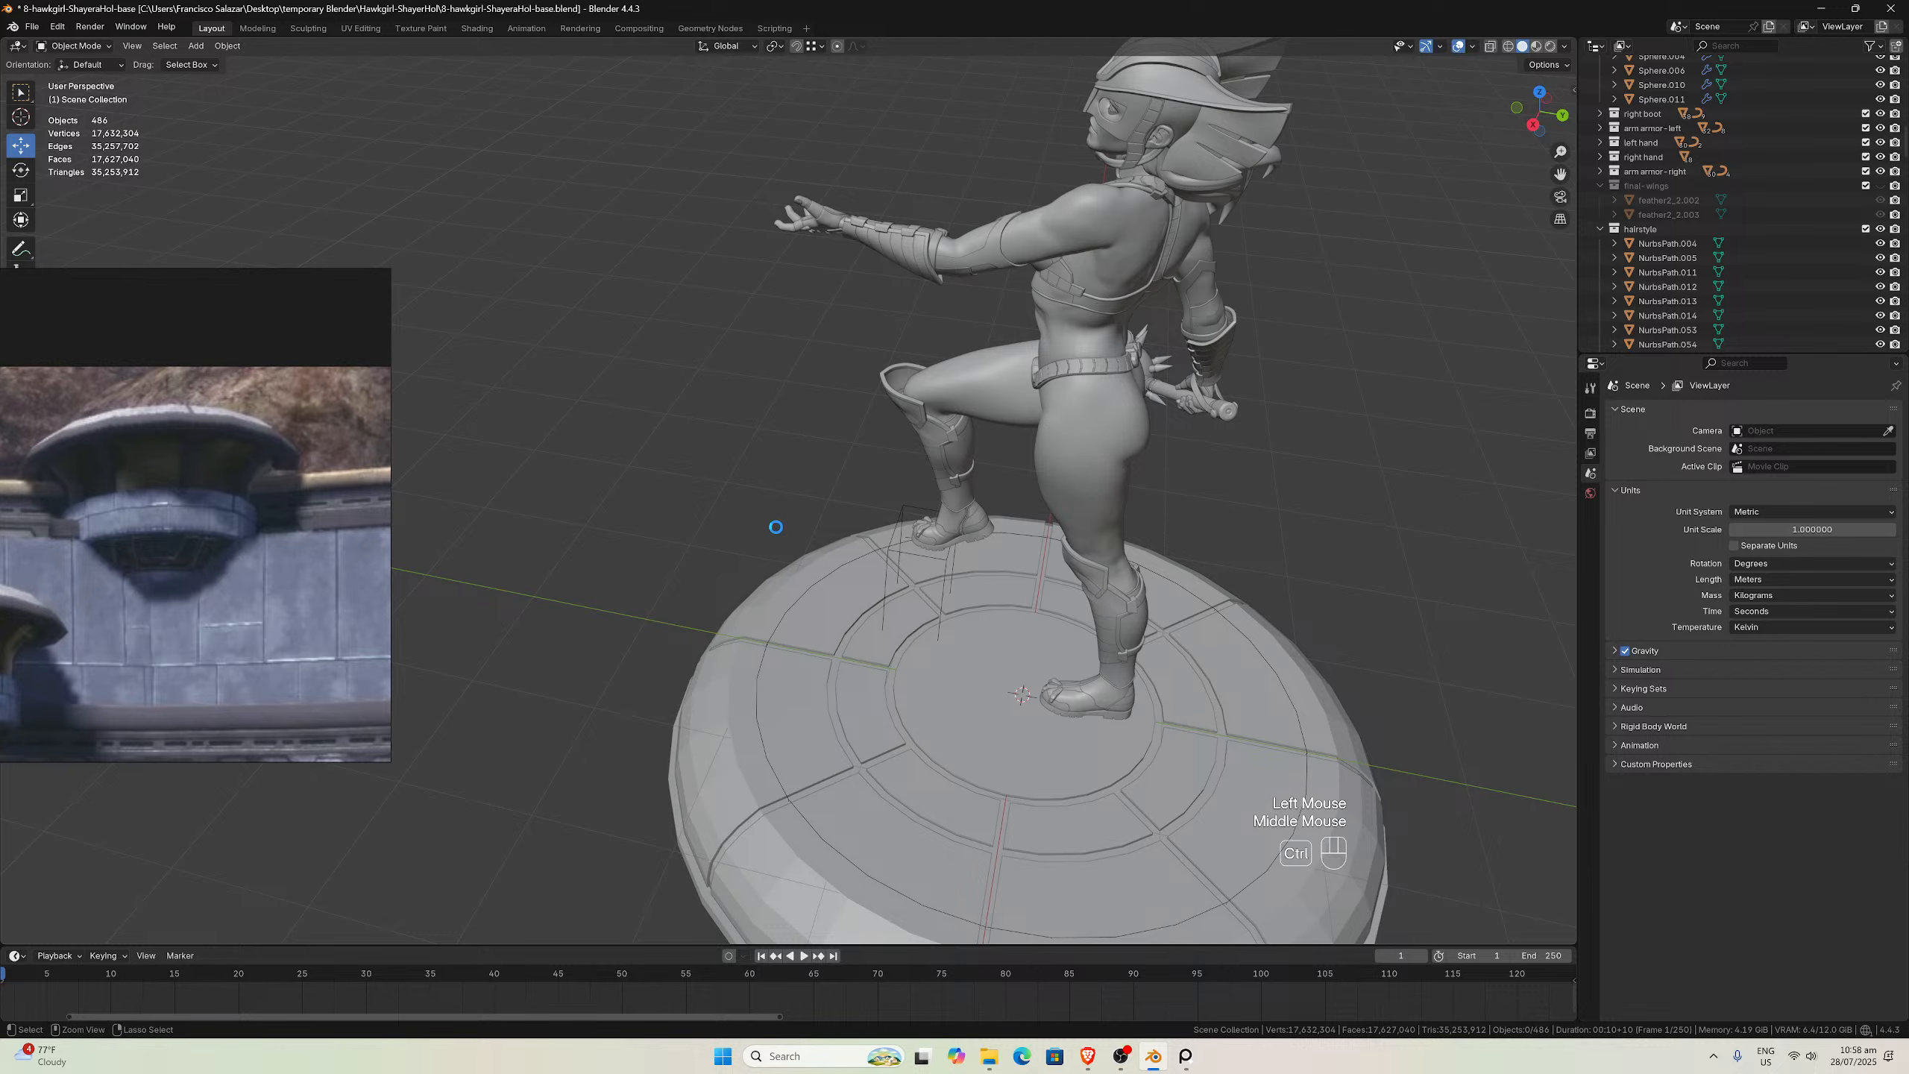
Save the file, and select the large lower stone block beside the wall's corner pillar
key(ctrl+s)
scroll(810, 537, down, 2)
middle_drag(775, 527, 1043, 636)
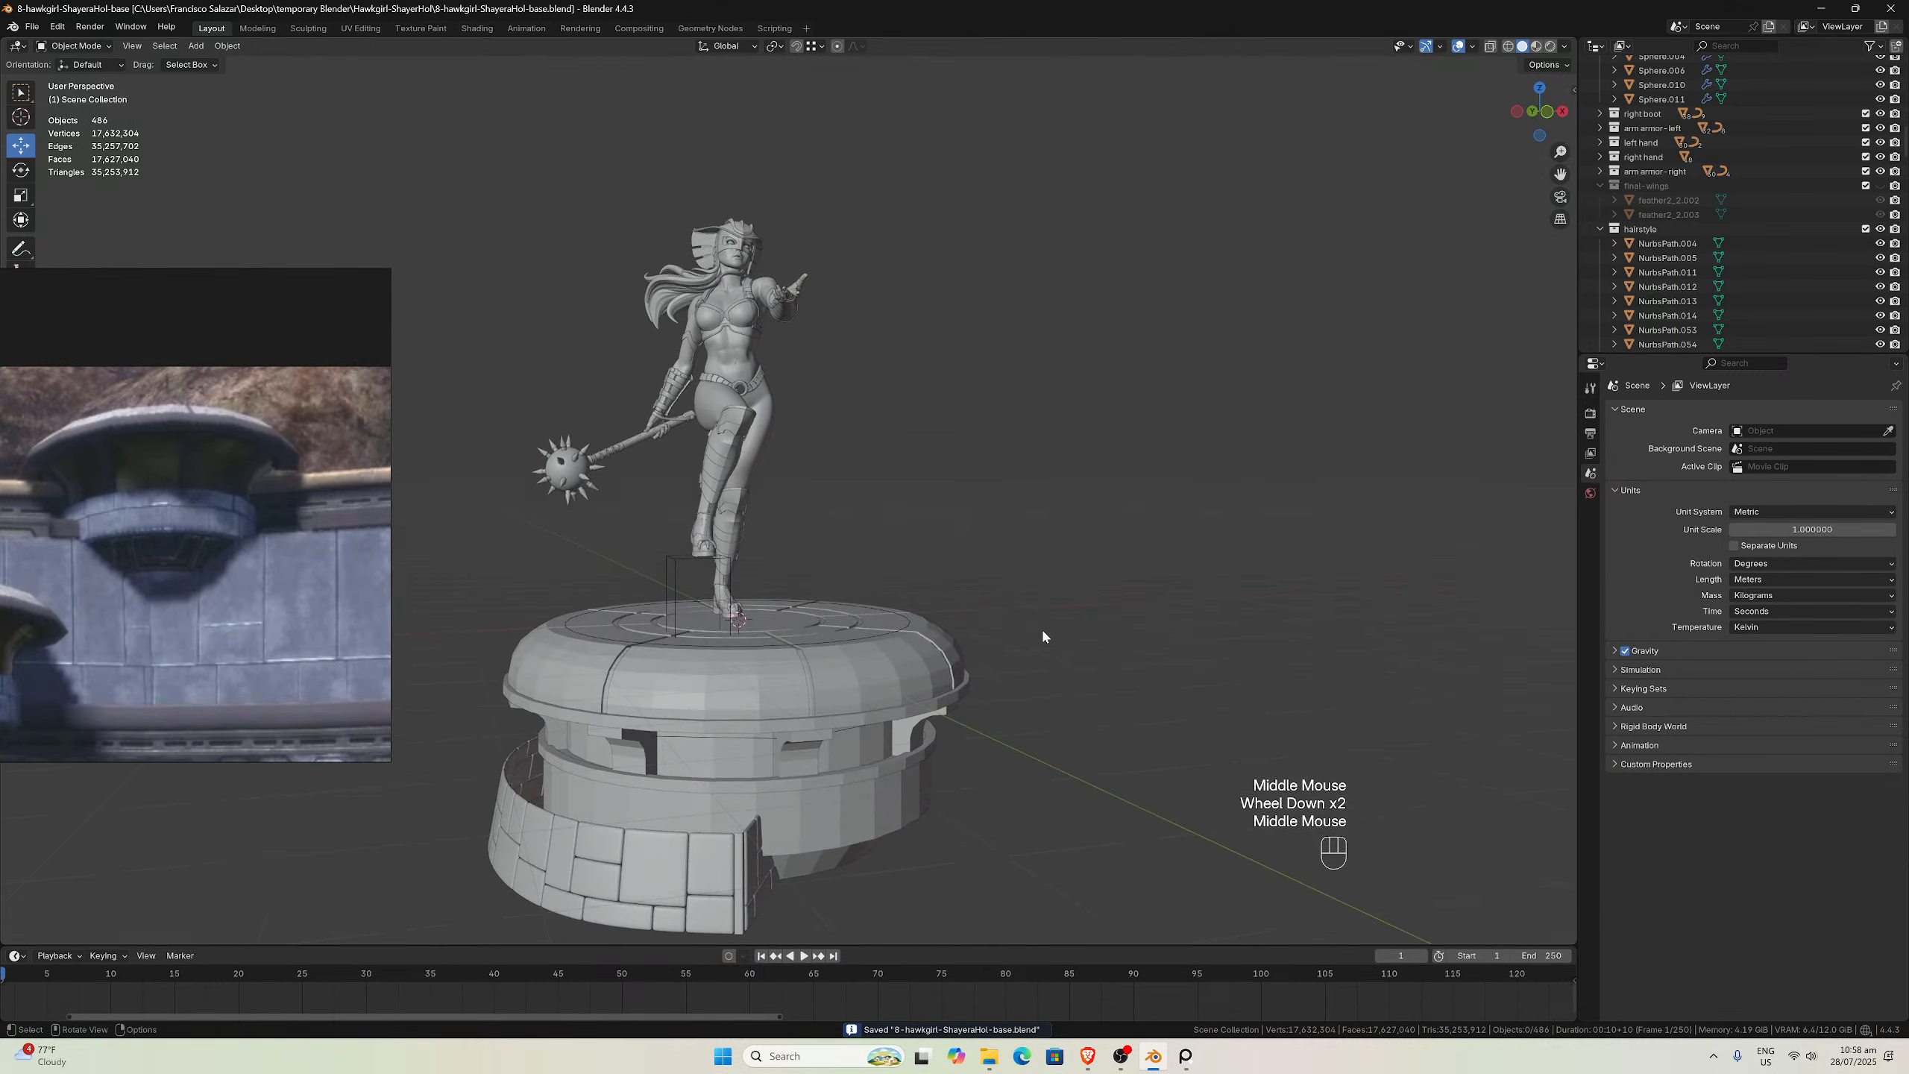
drag(1562, 174, 1511, 228)
scroll(1412, 311, up, 2)
middle_drag(1411, 311, 1298, 334)
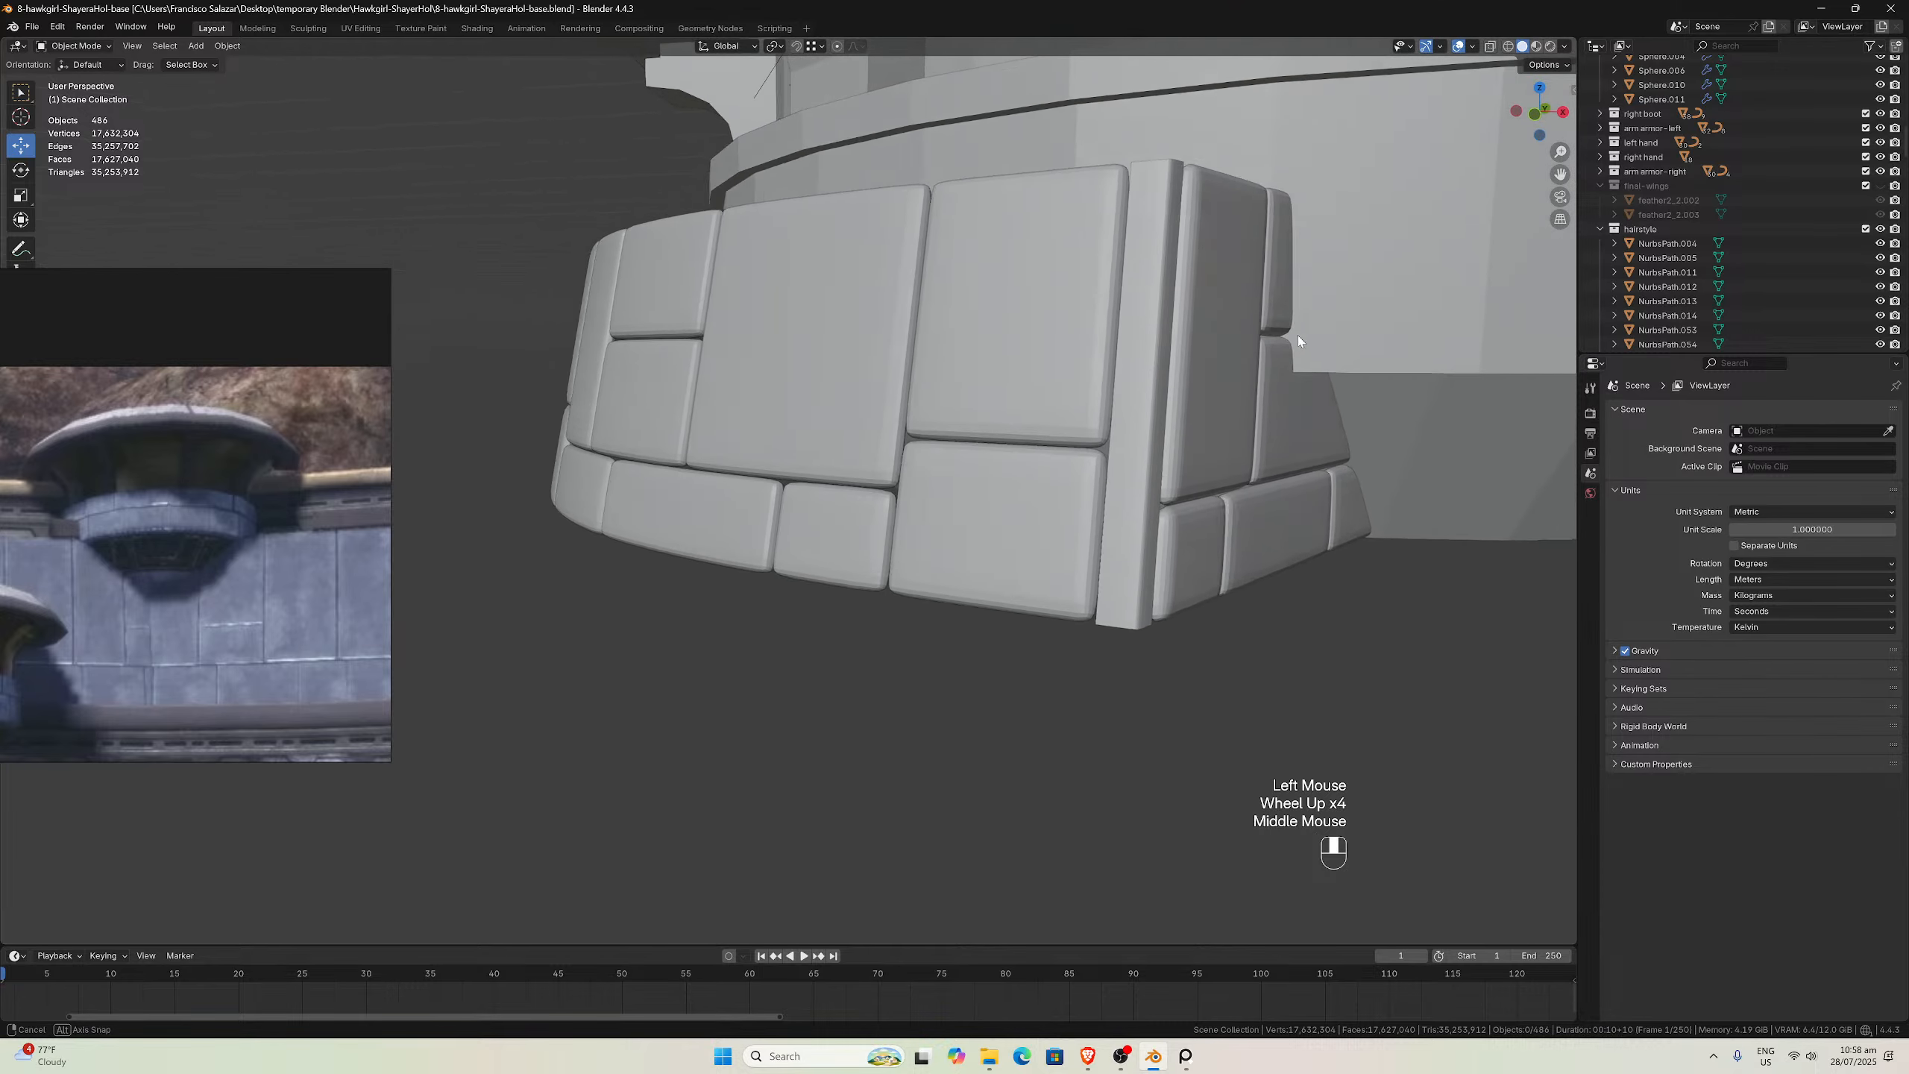
scroll(1298, 334, up, 2)
click(1147, 500)
ctrl+click(1164, 535)
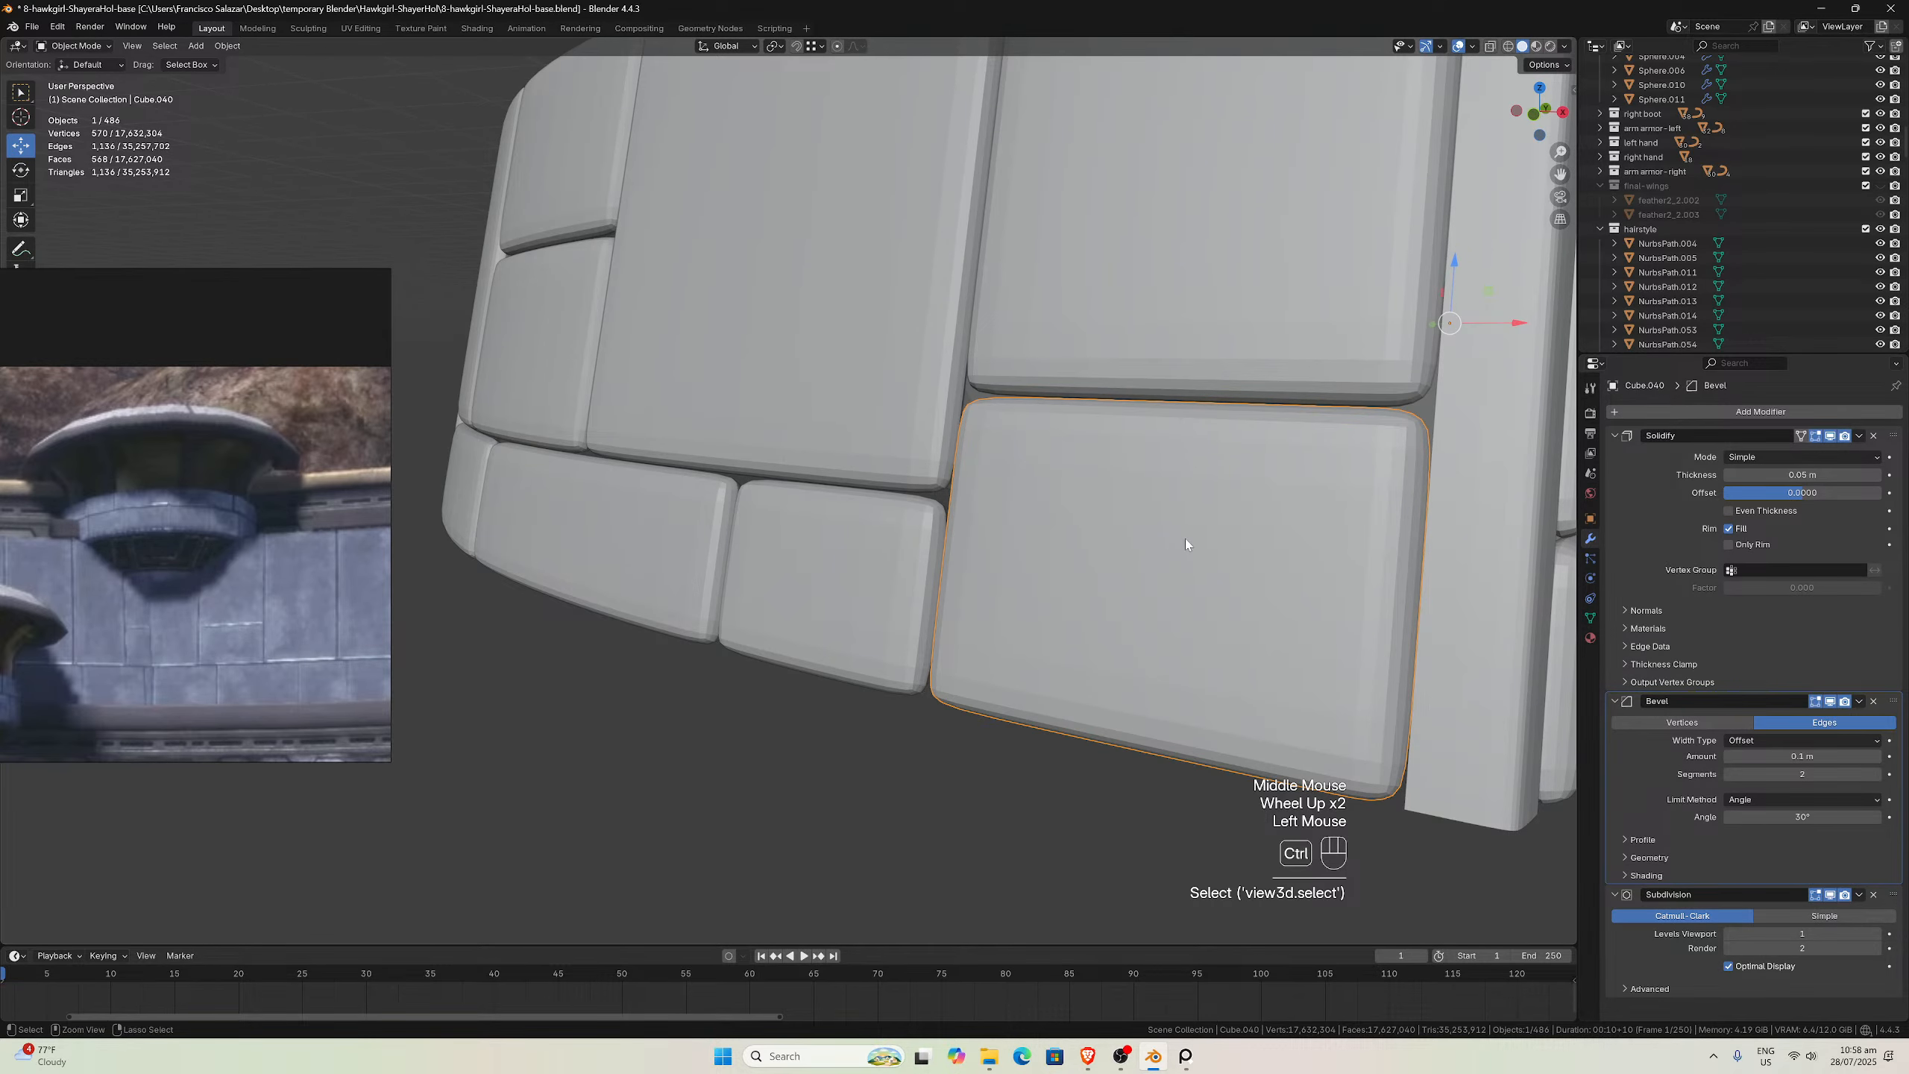
key(ctrl+s)
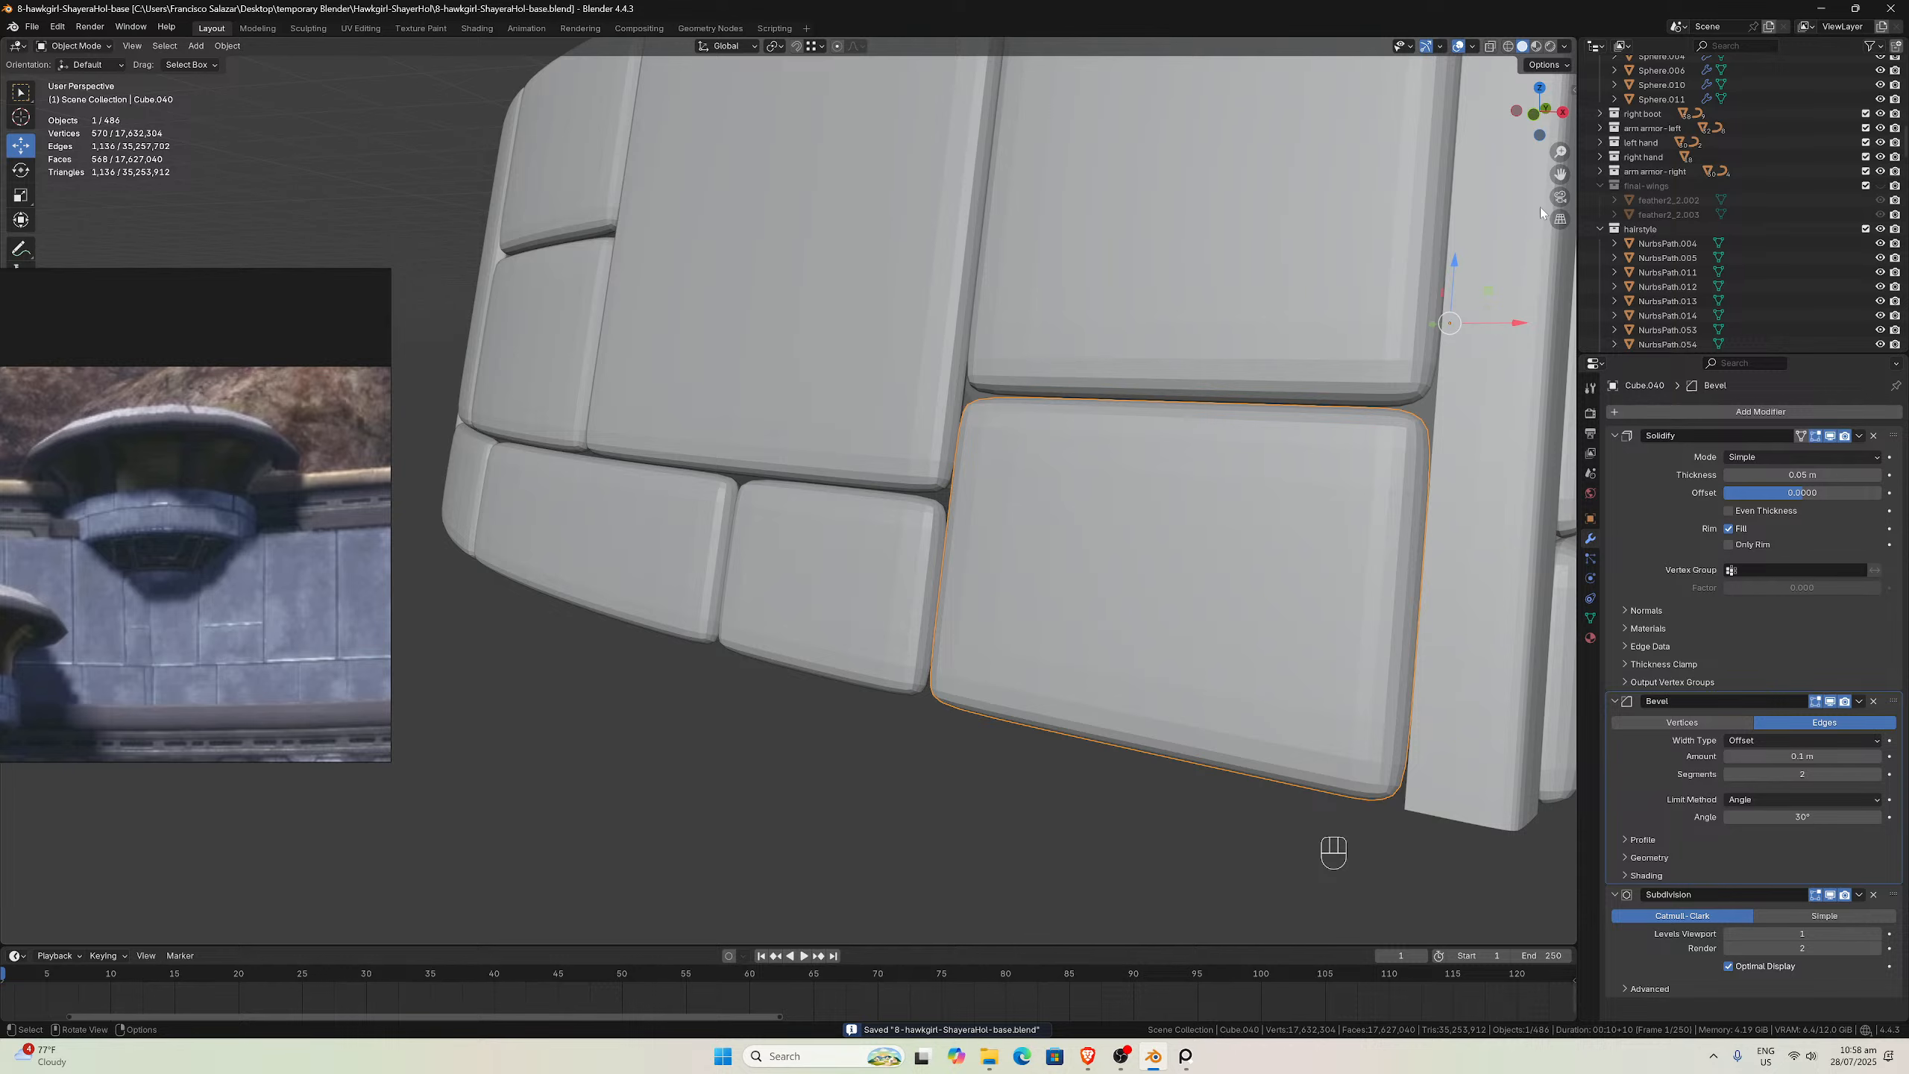
Examine the rounded edges and gaps of the stone blocks on both sides of the corner pillar
drag(1560, 173, 1428, 286)
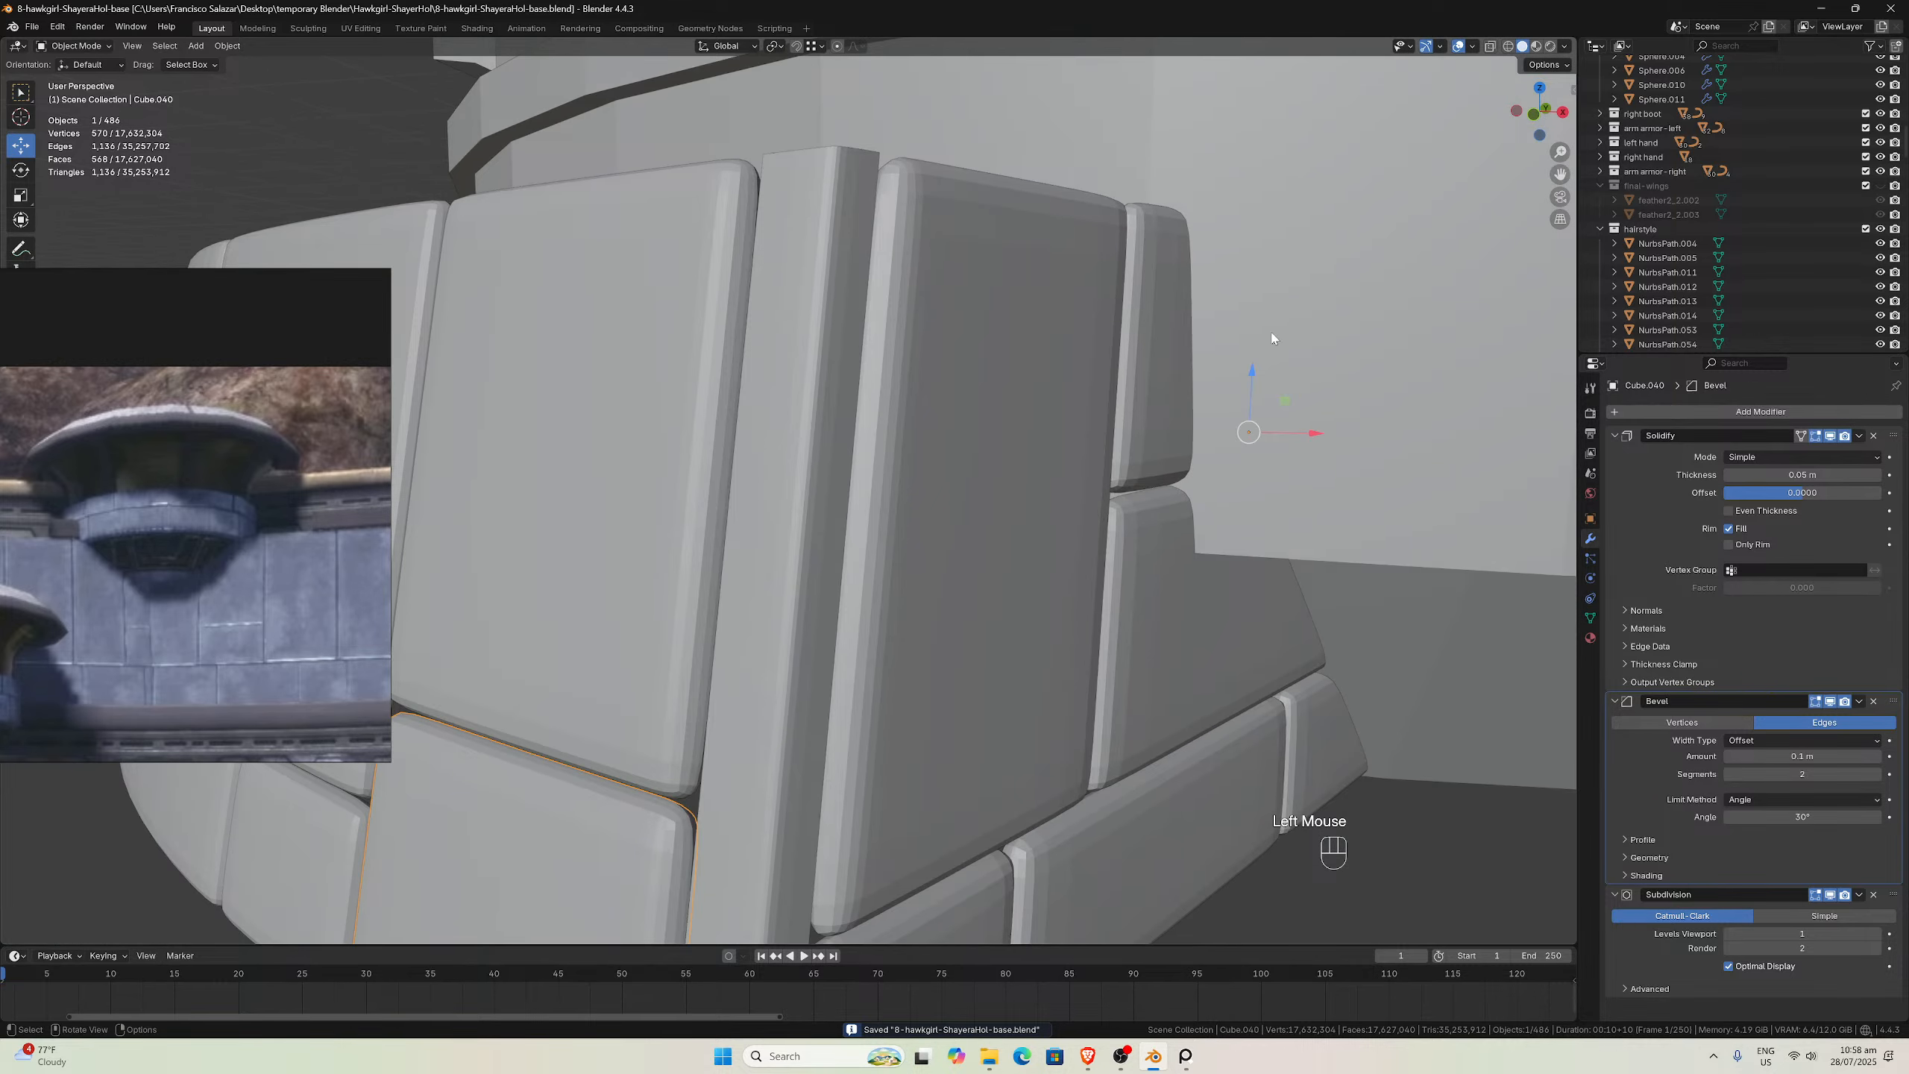
middle_drag(1271, 332, 1081, 470)
scroll(1081, 470, down, 1)
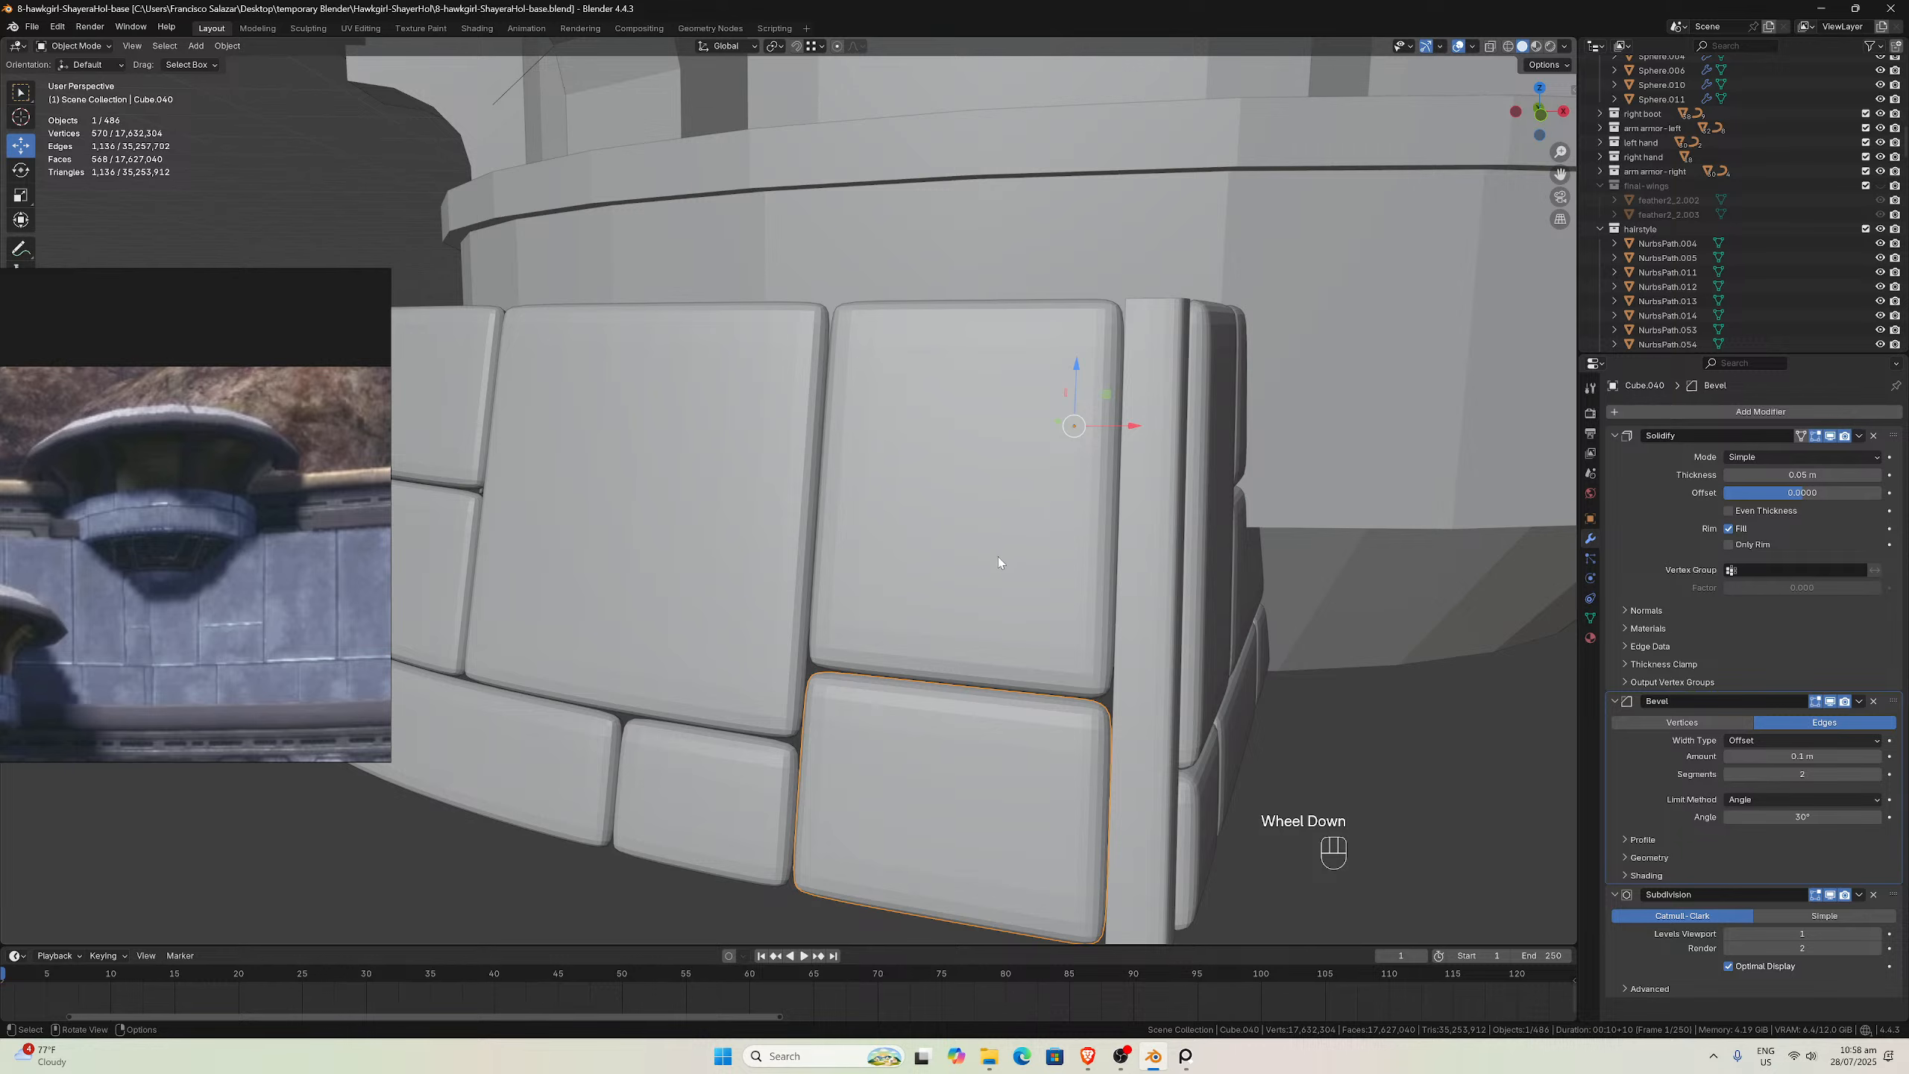
middle_drag(974, 709, 925, 661)
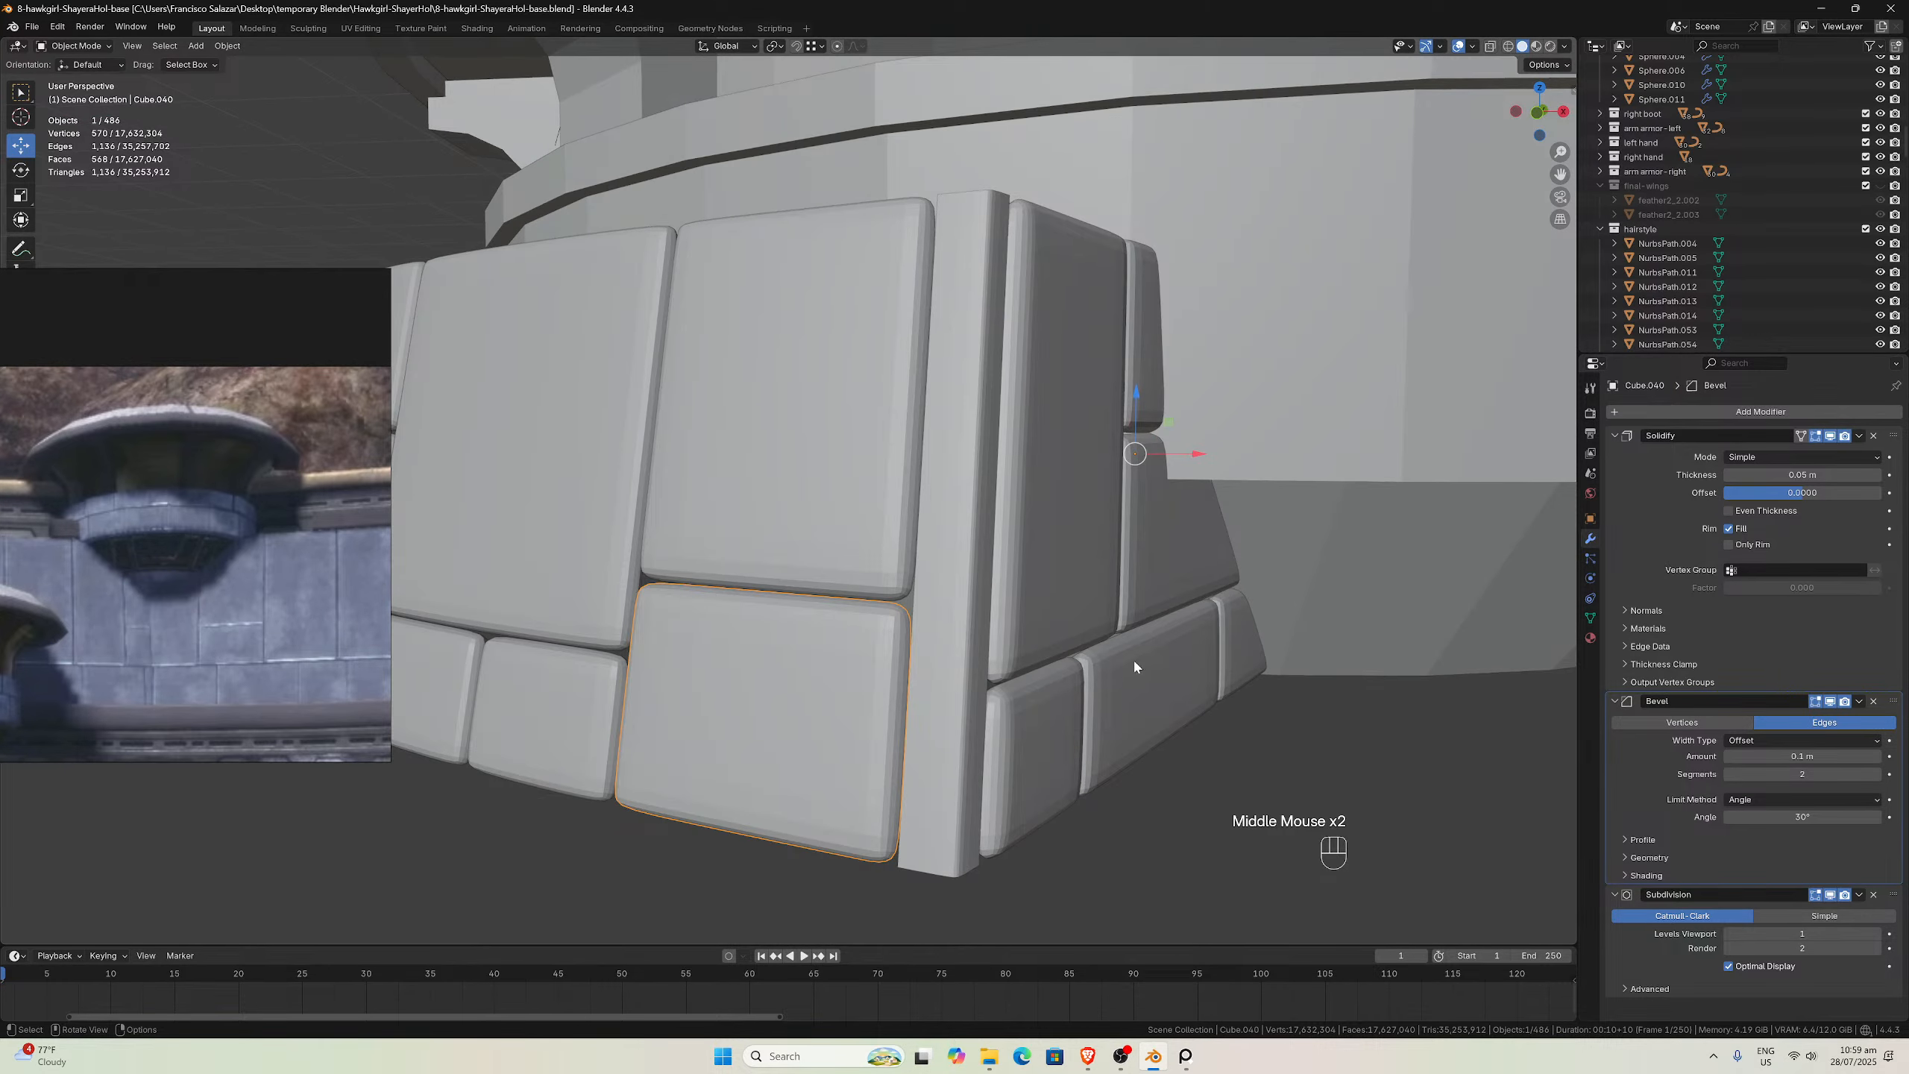
scroll(797, 595, up, 2)
mouse_move(796, 595)
middle_down()
mouse_move(789, 563)
mouse_move(805, 568)
middle_up()
click(651, 554)
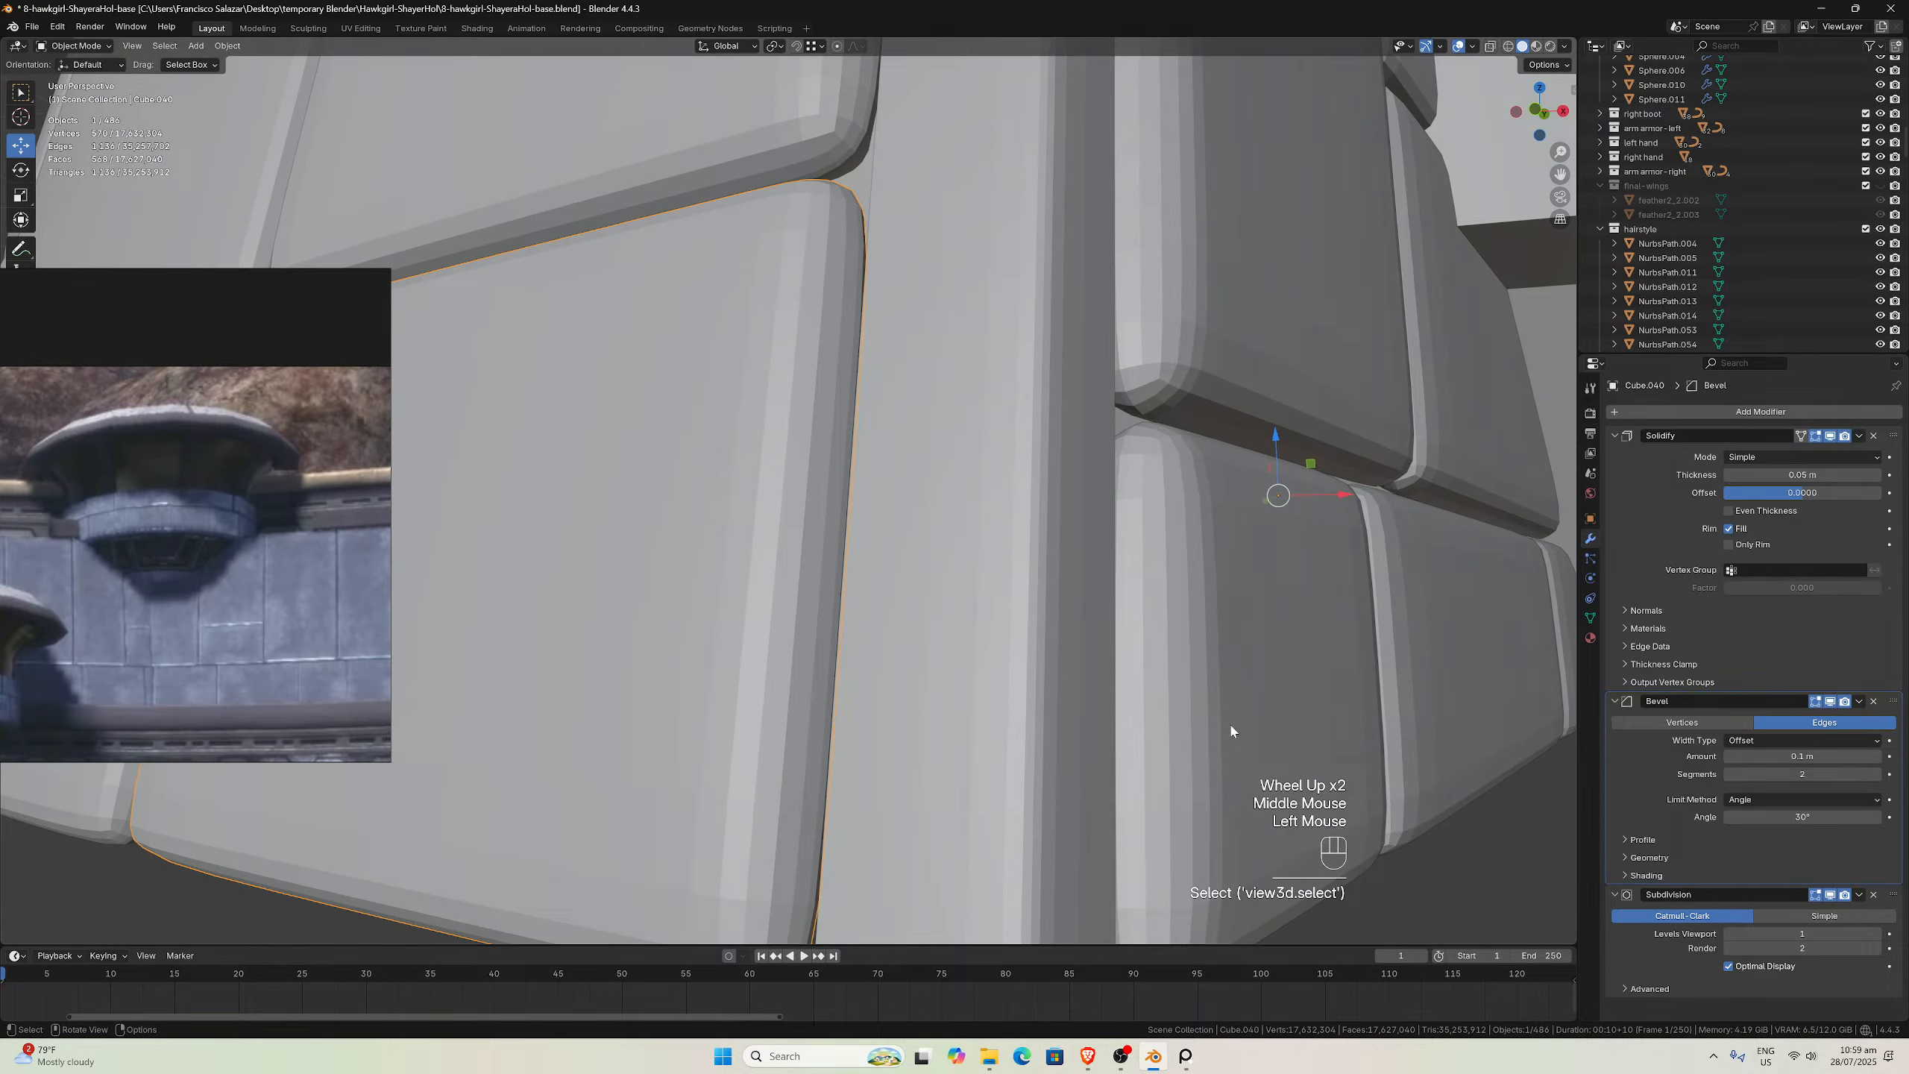
middle_drag(1231, 731, 1086, 708)
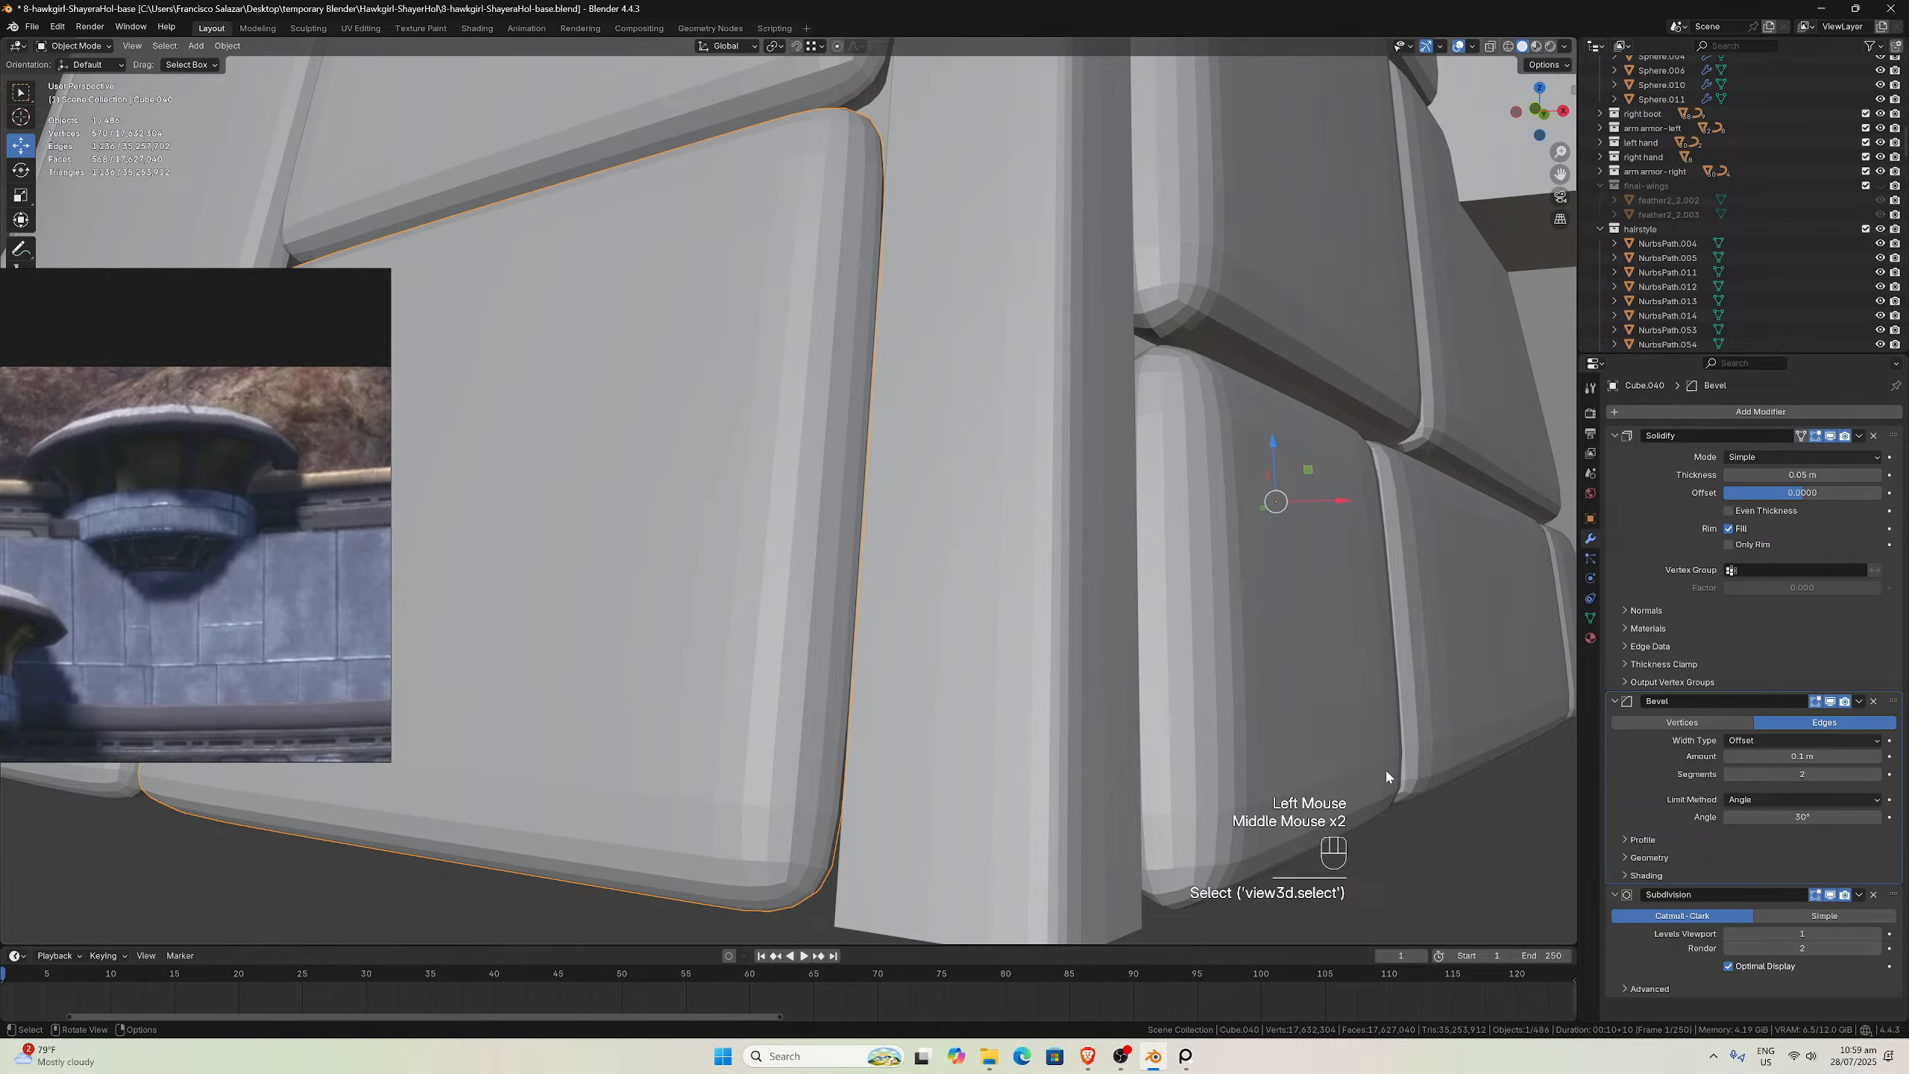
Try a bevel amount of 0.05 m on the selected block, set it to 0.01 m, and move the reference image off the block
click(1624, 858)
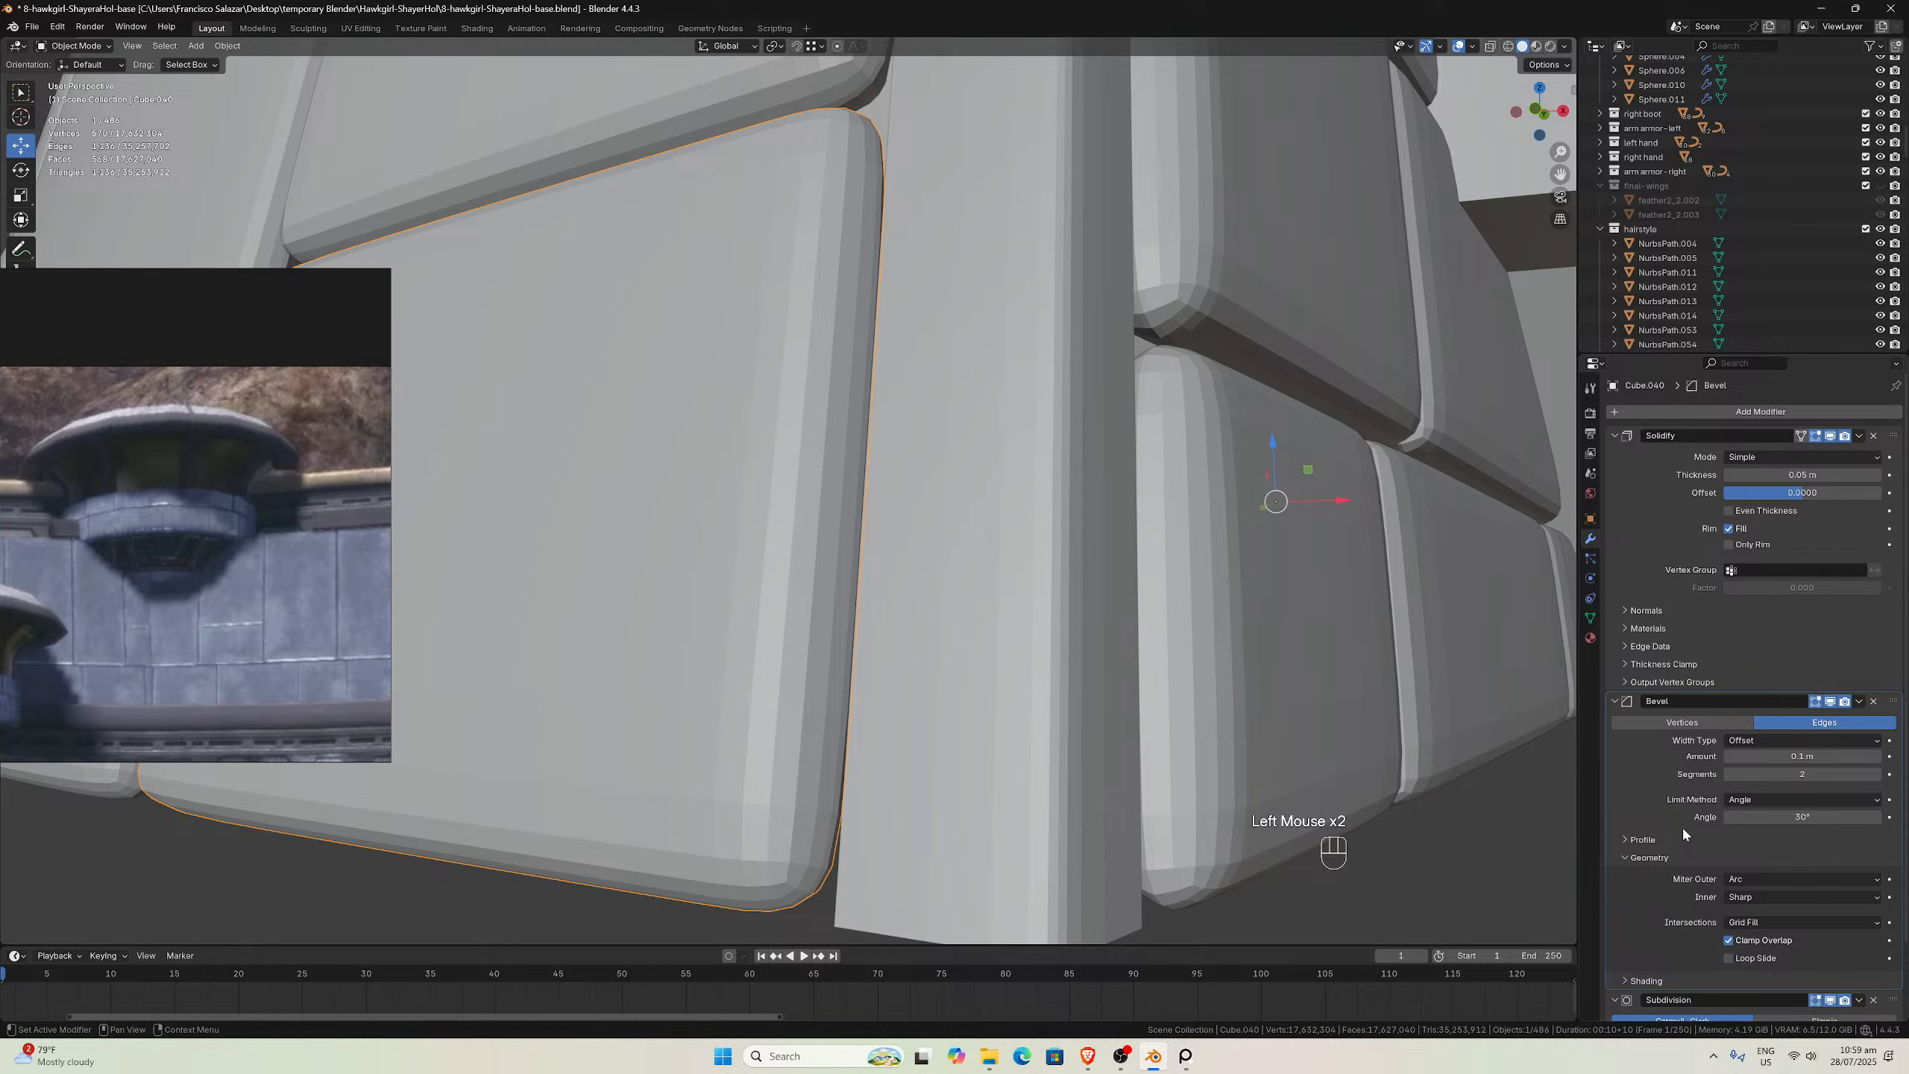
click(1812, 755)
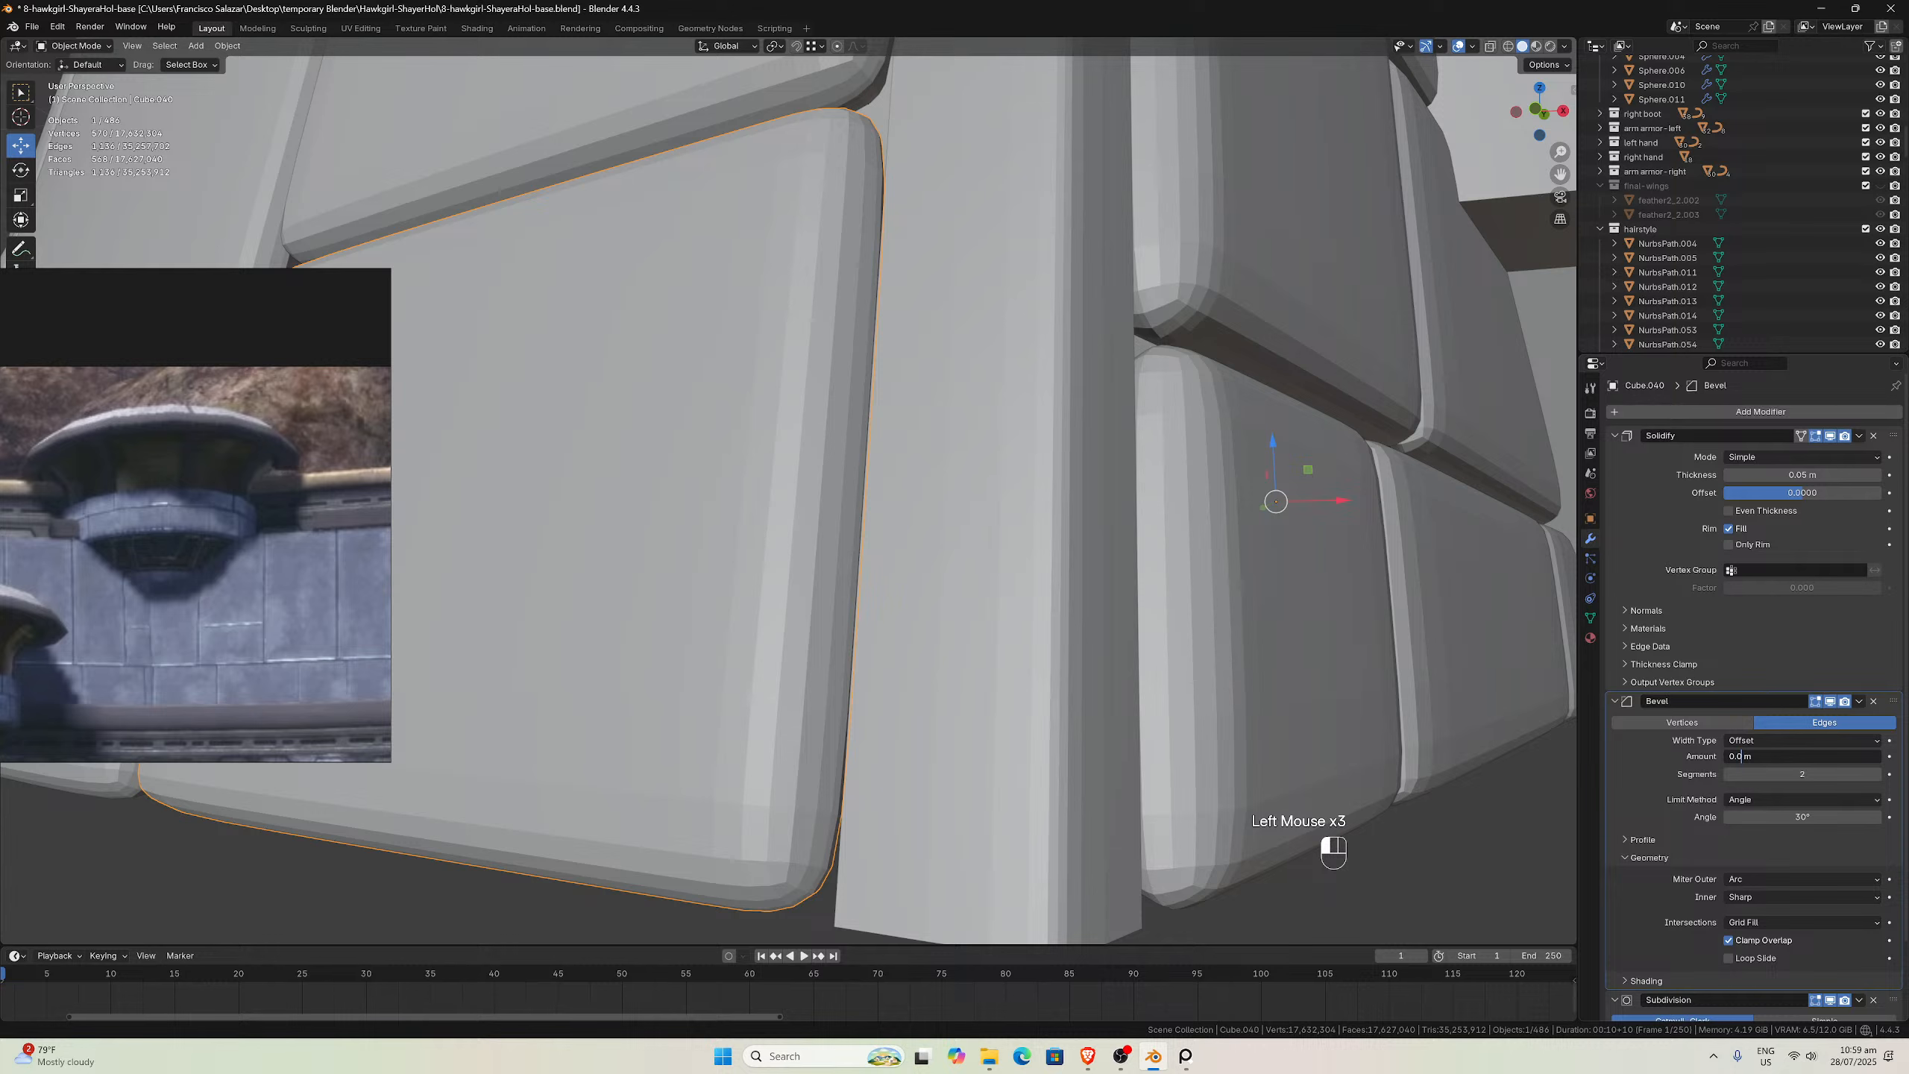
text(5)
key(Return)
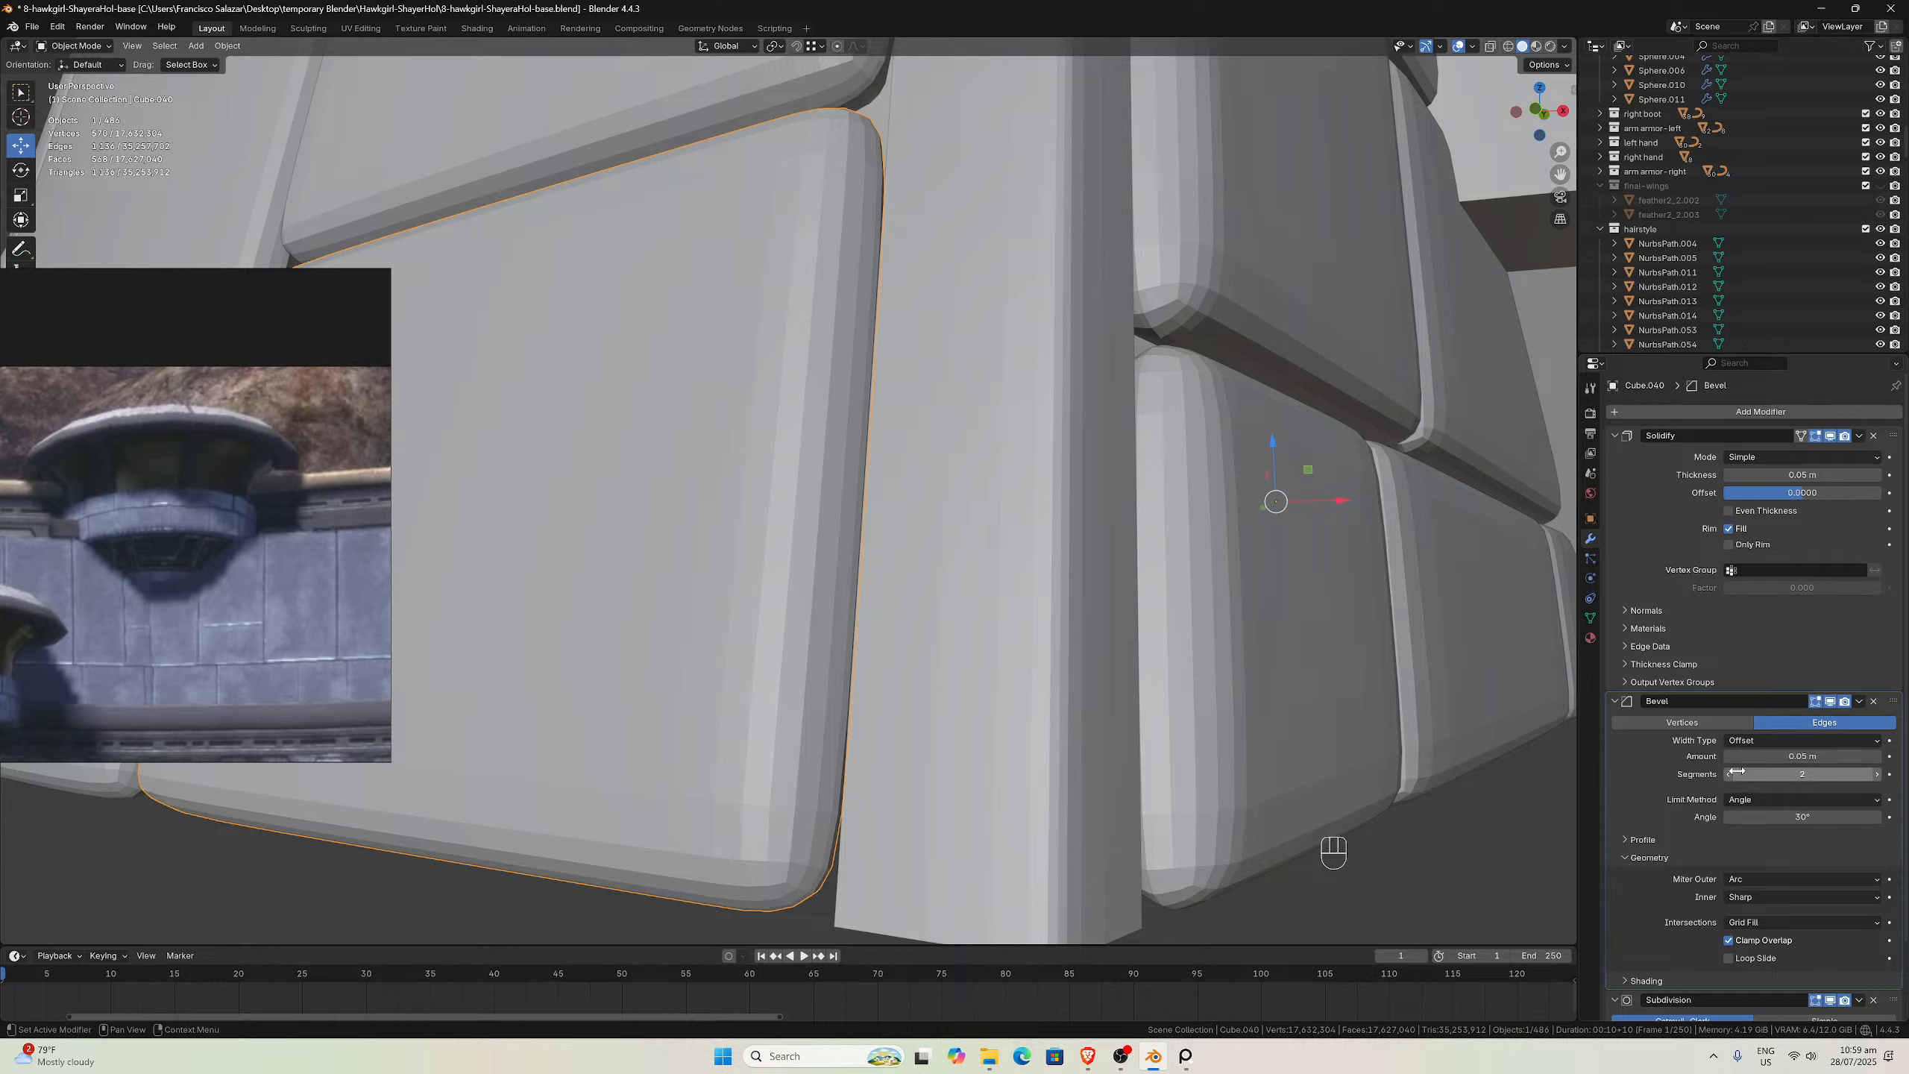
drag(321, 481, 40, 435)
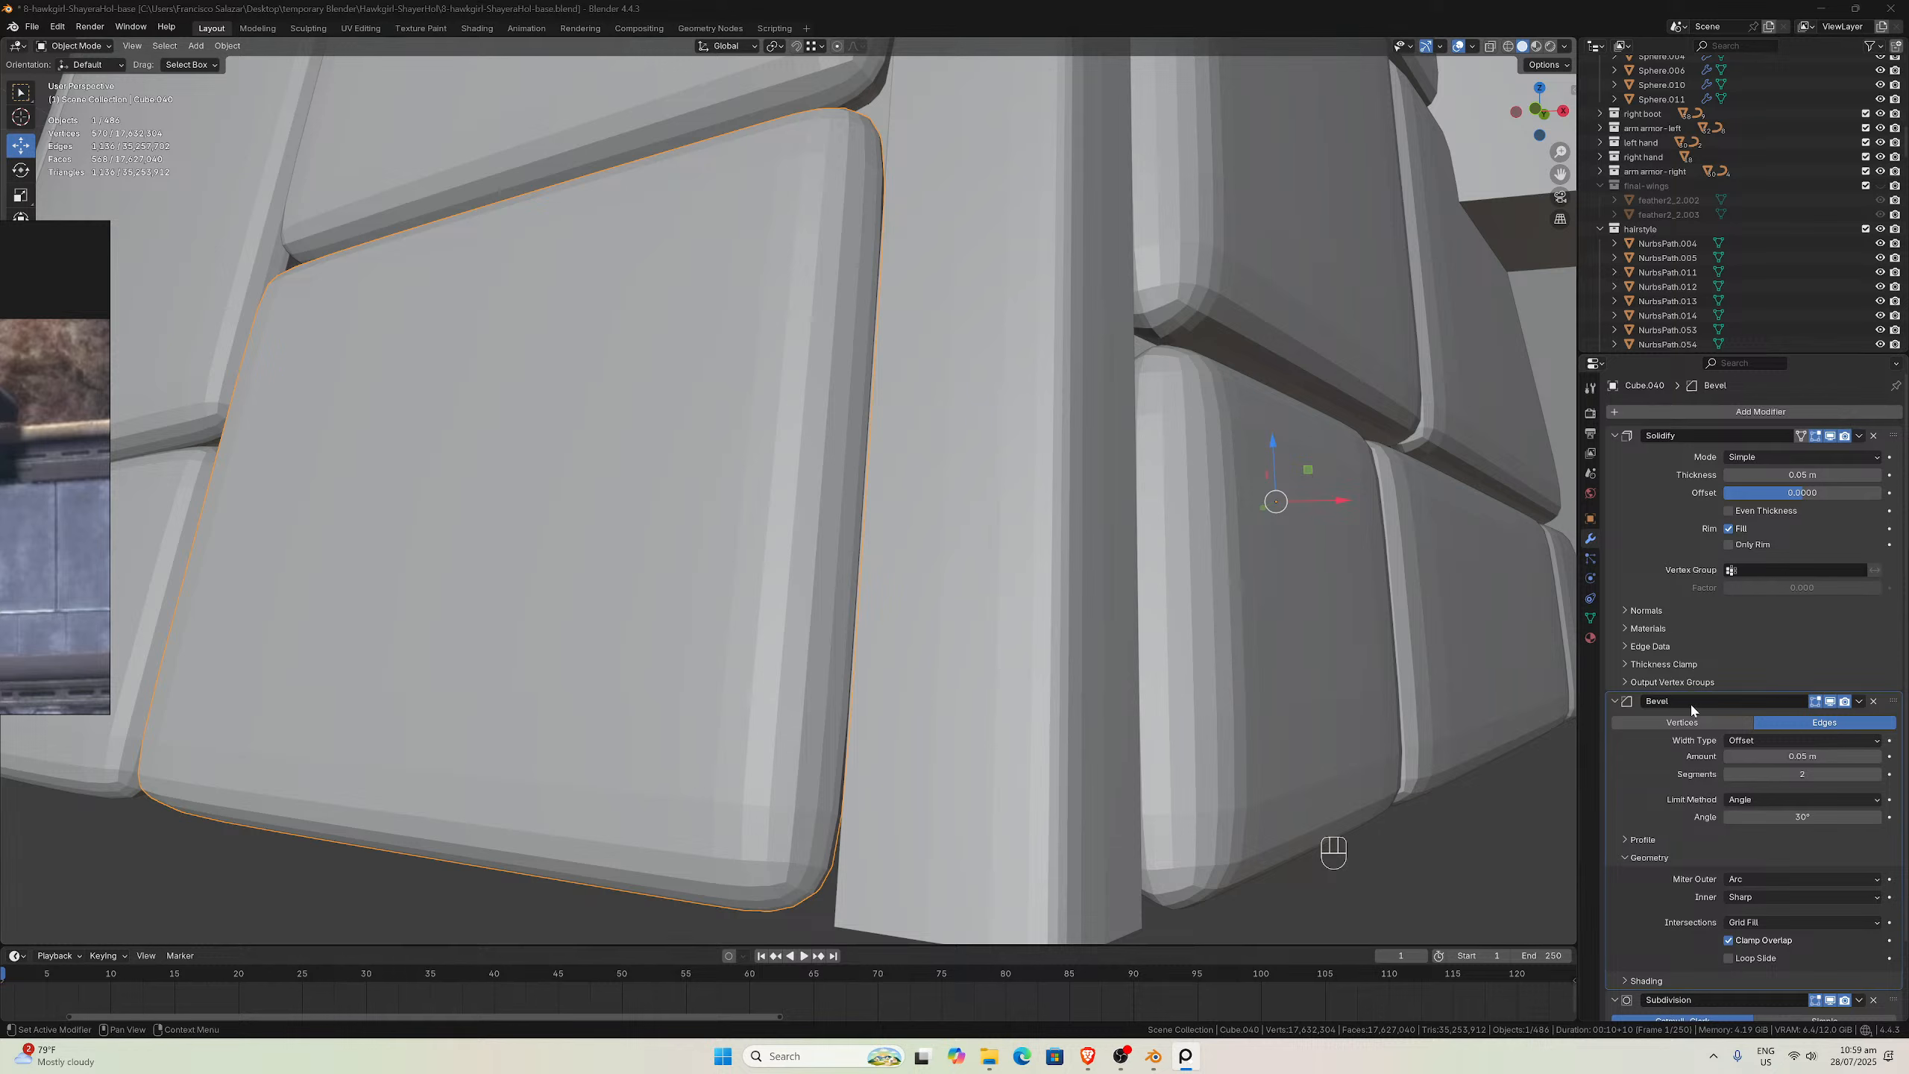
click(1778, 756)
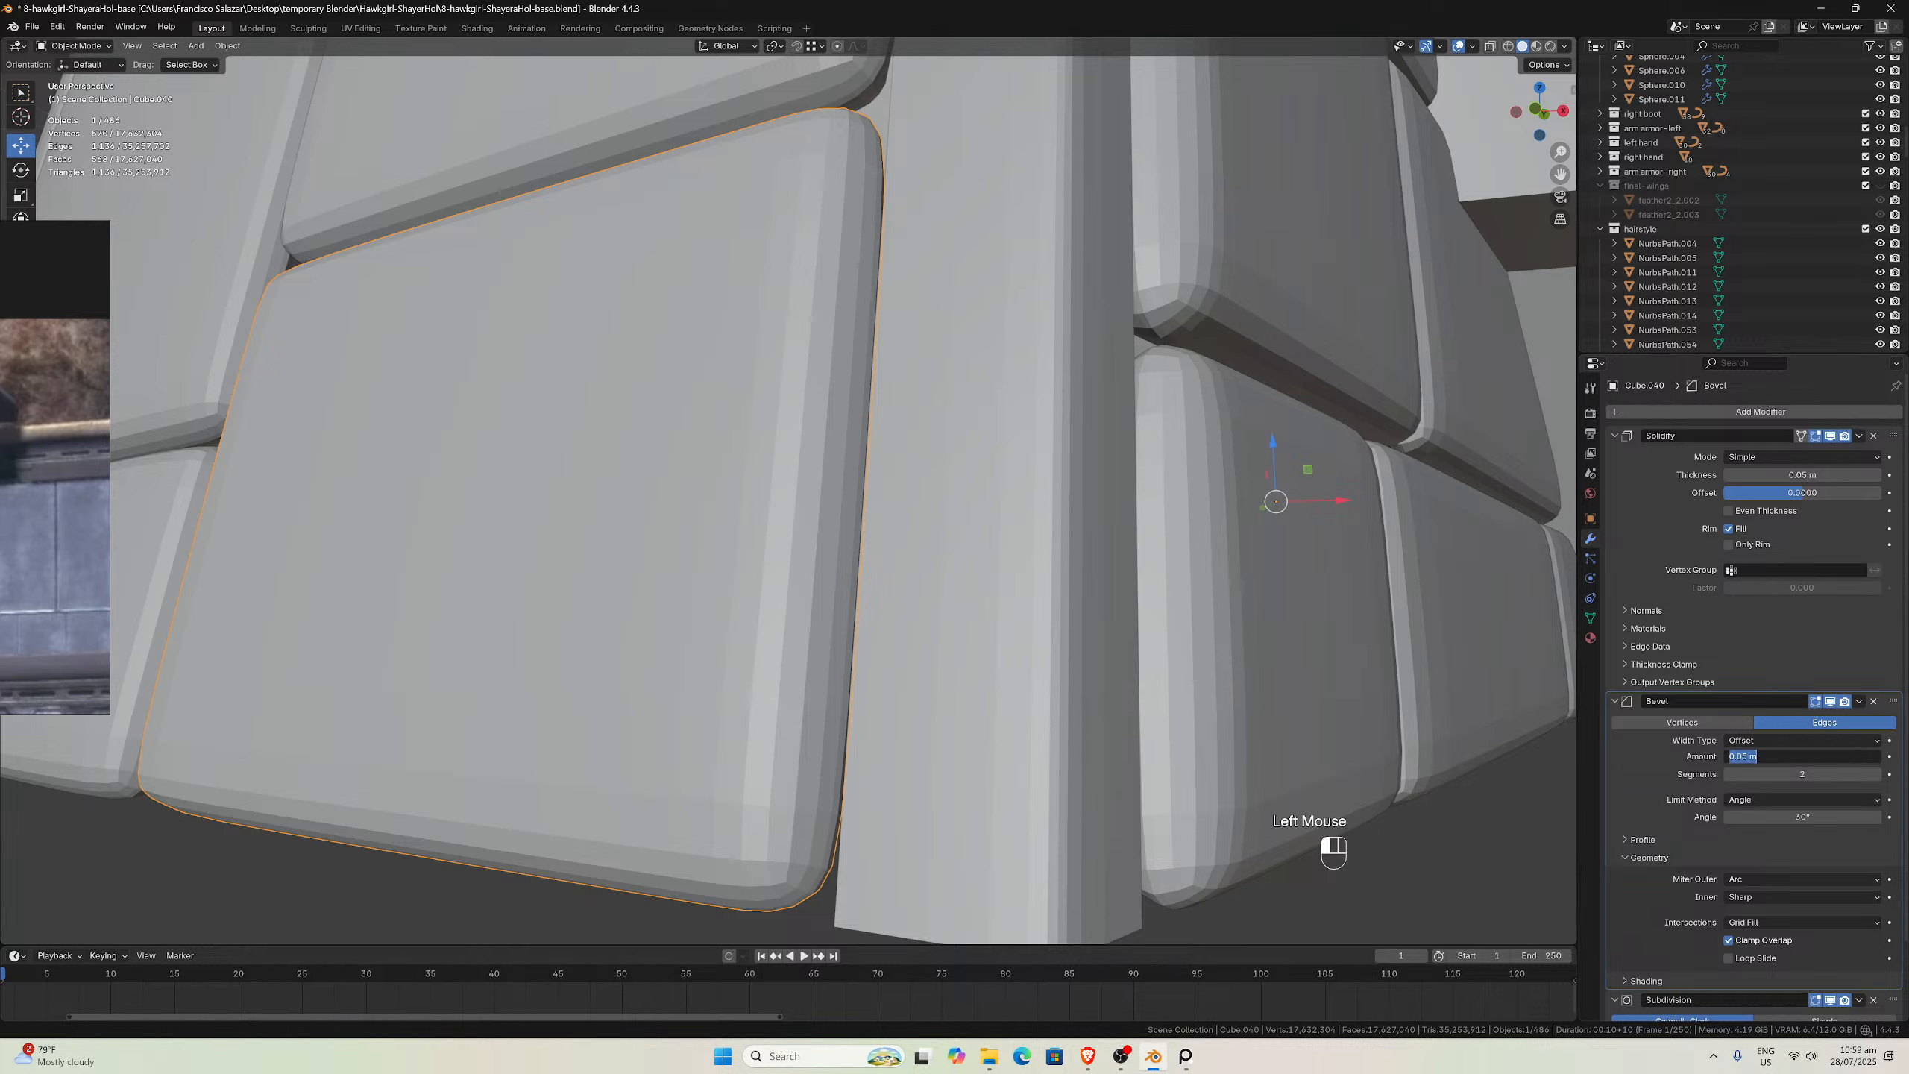
text(0.01)
key(Return)
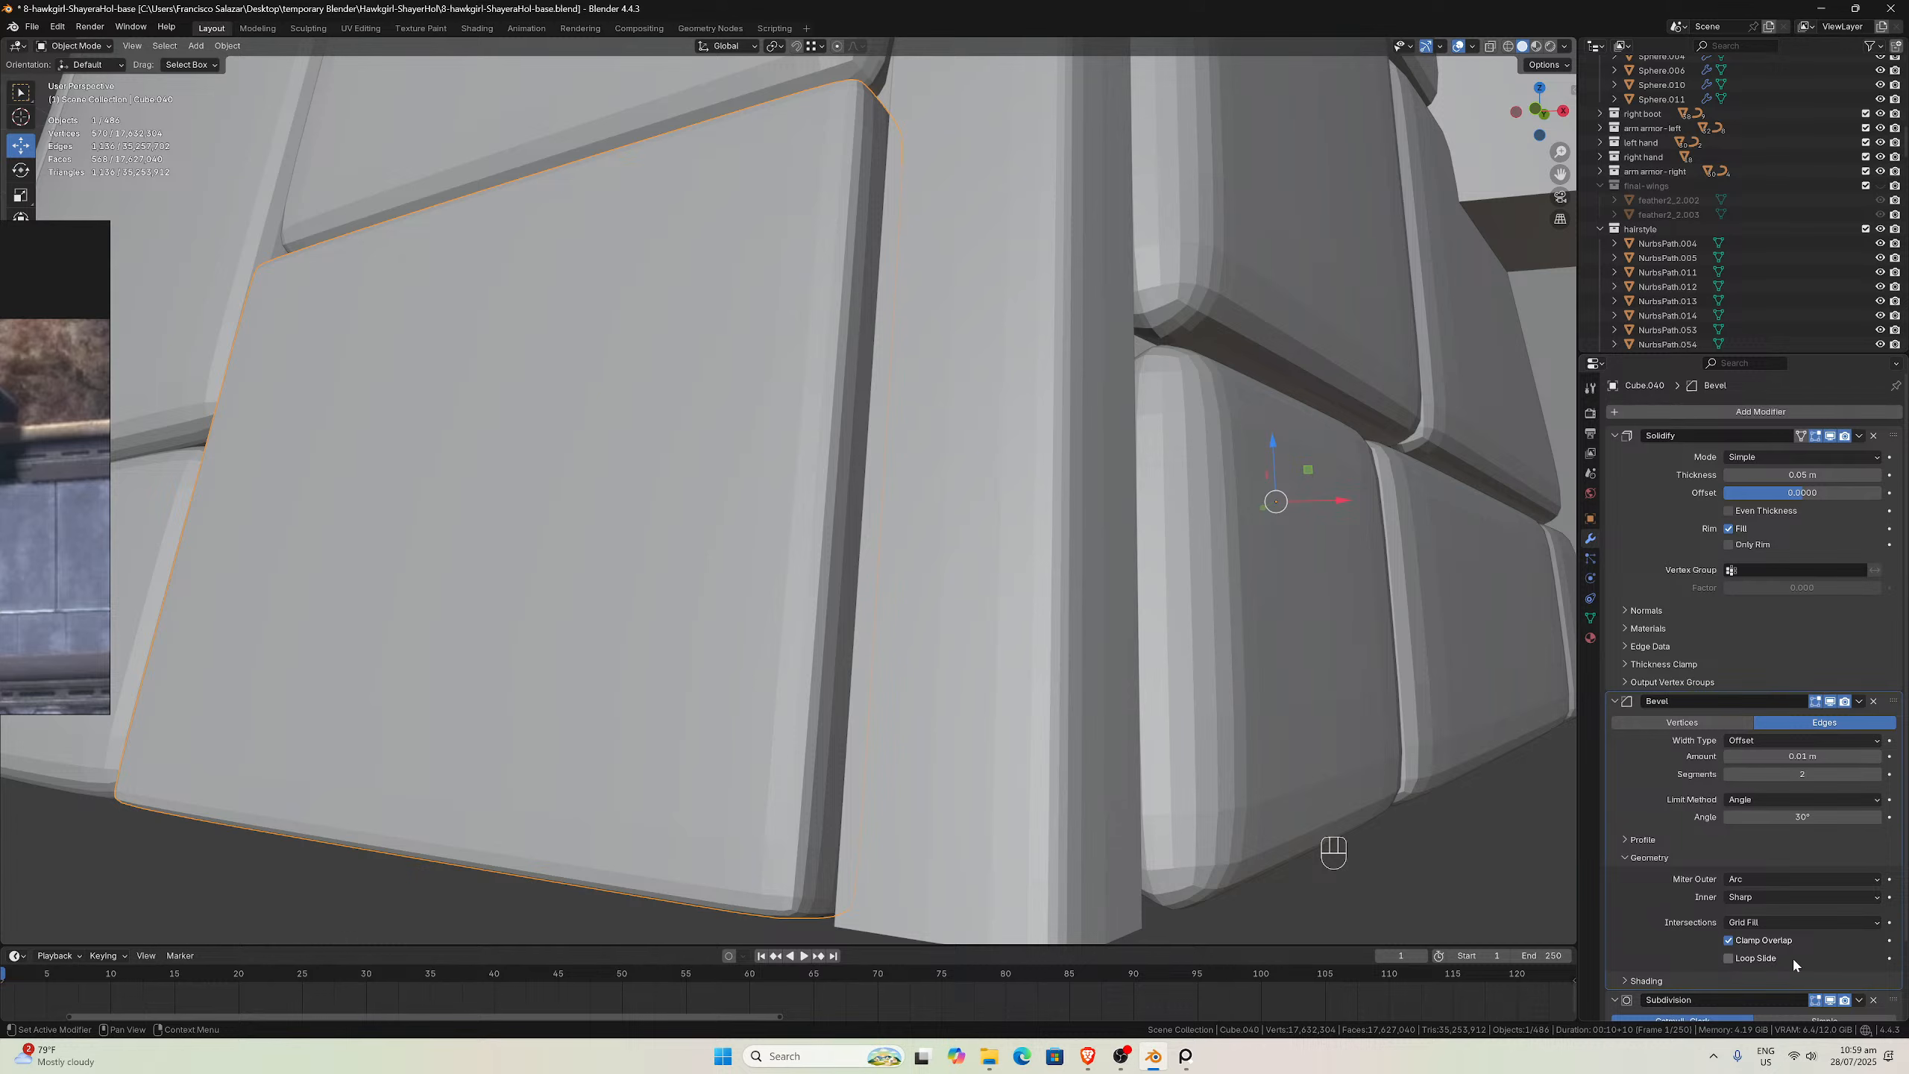
Apply the selected block's scale and check its bevelled edges
scroll(1001, 685, down, 3)
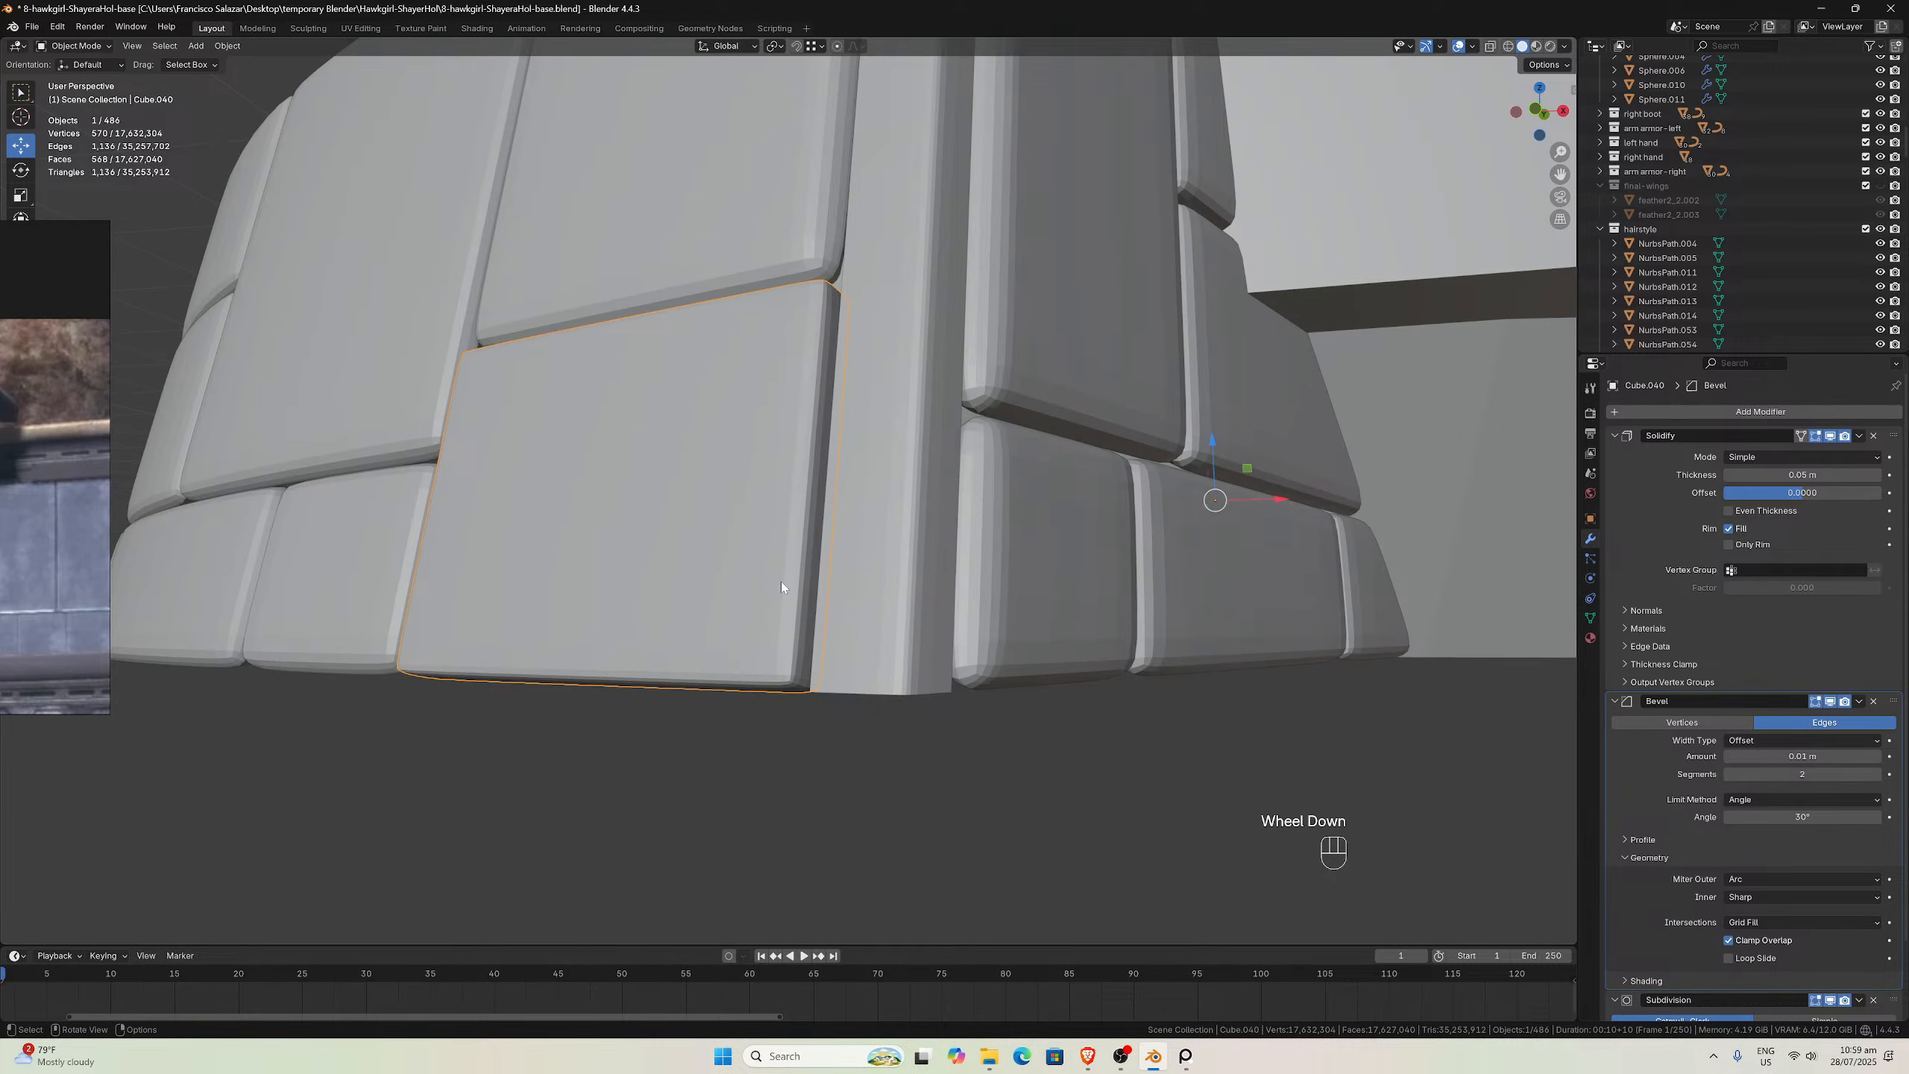
key(ctrl+a)
click(750, 571)
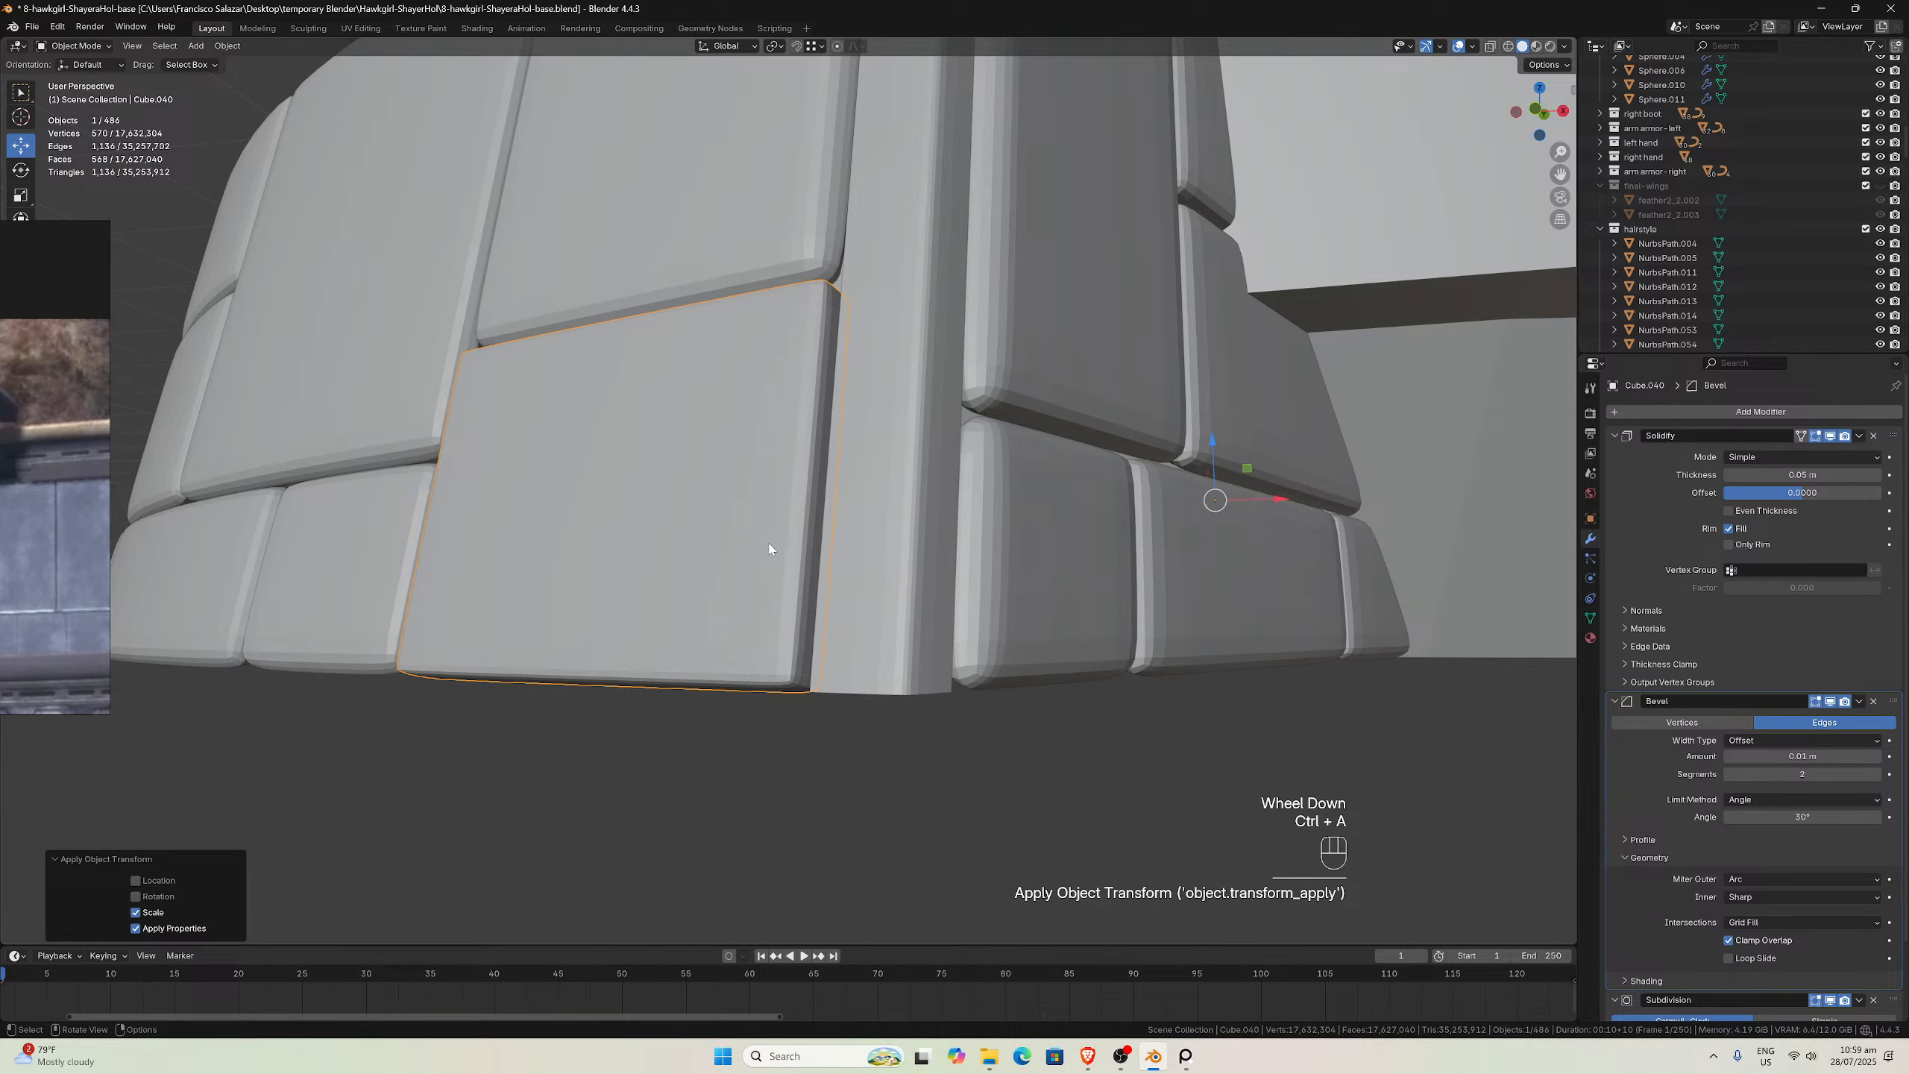
middle_drag(769, 549, 785, 587)
Try a viewport level of 2 on the block's Subdivision modifier
scroll(1761, 775, down, 3)
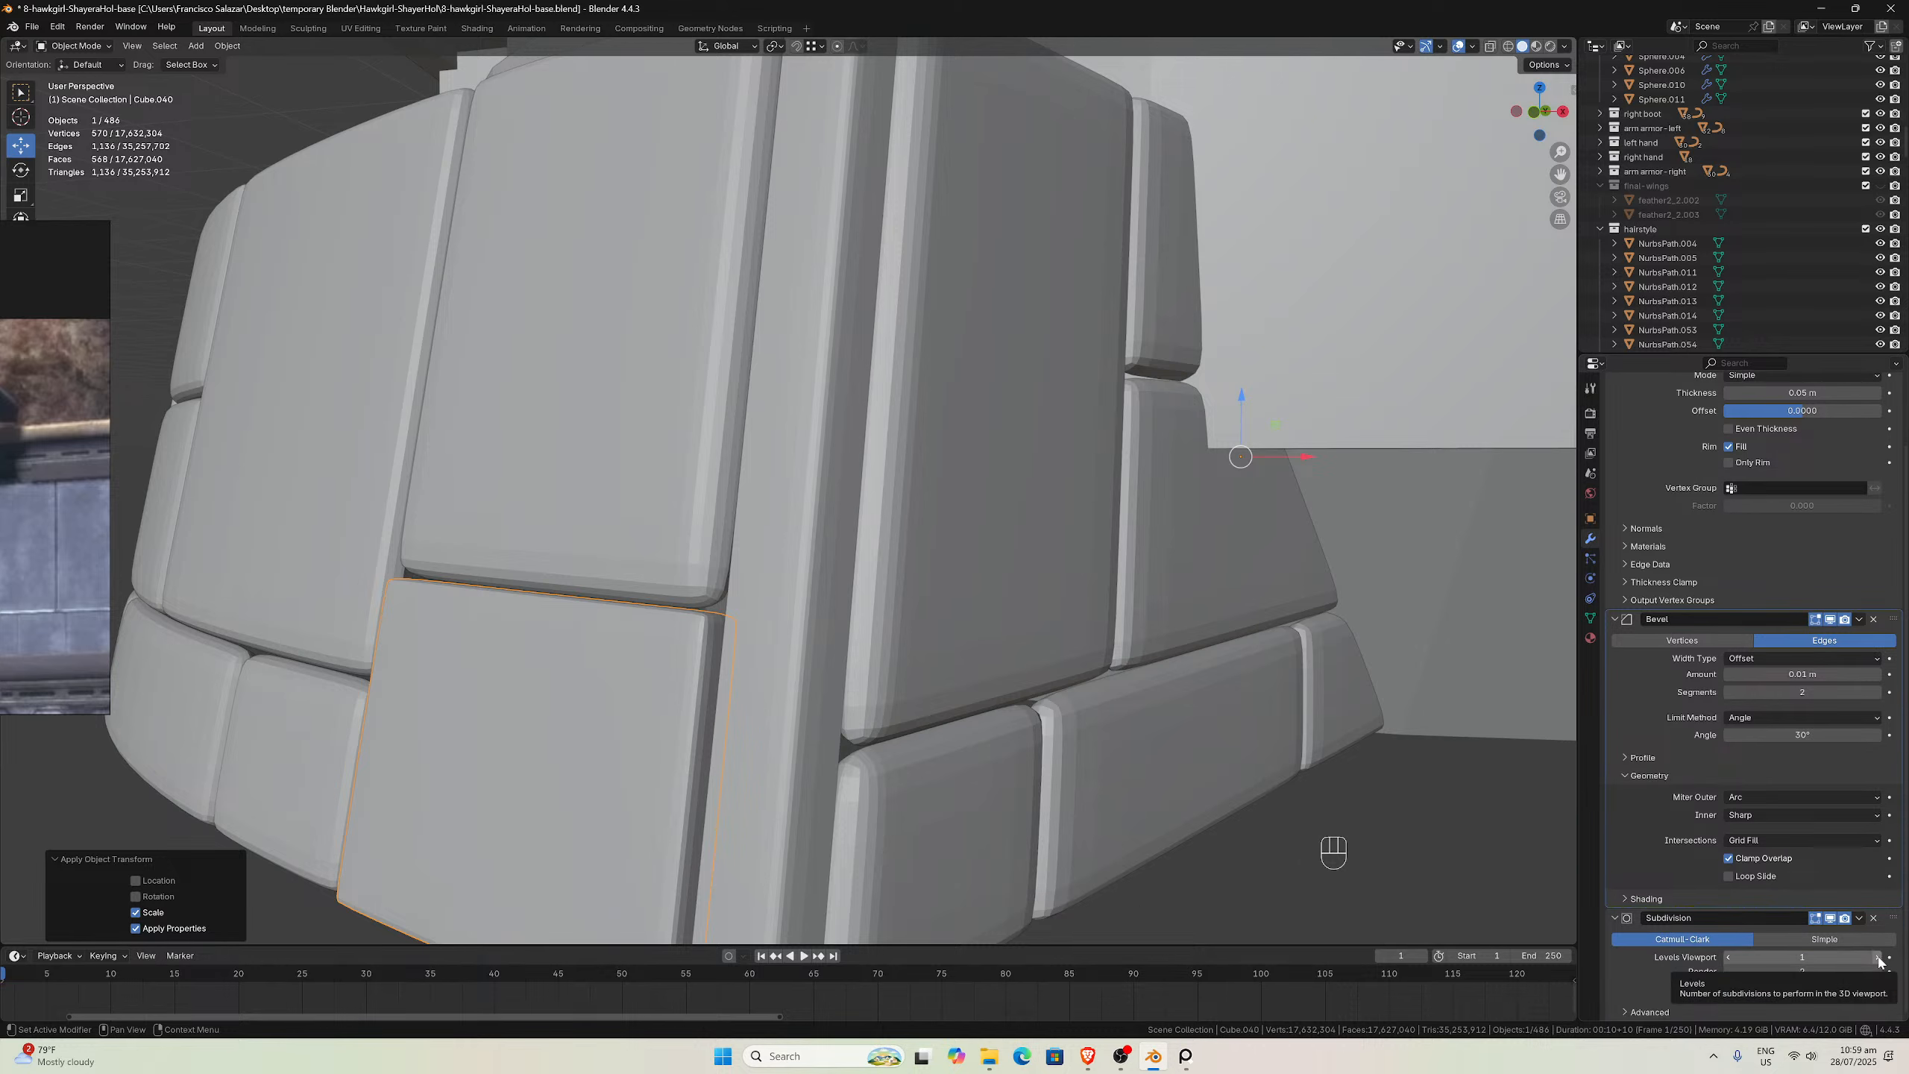
click(1878, 958)
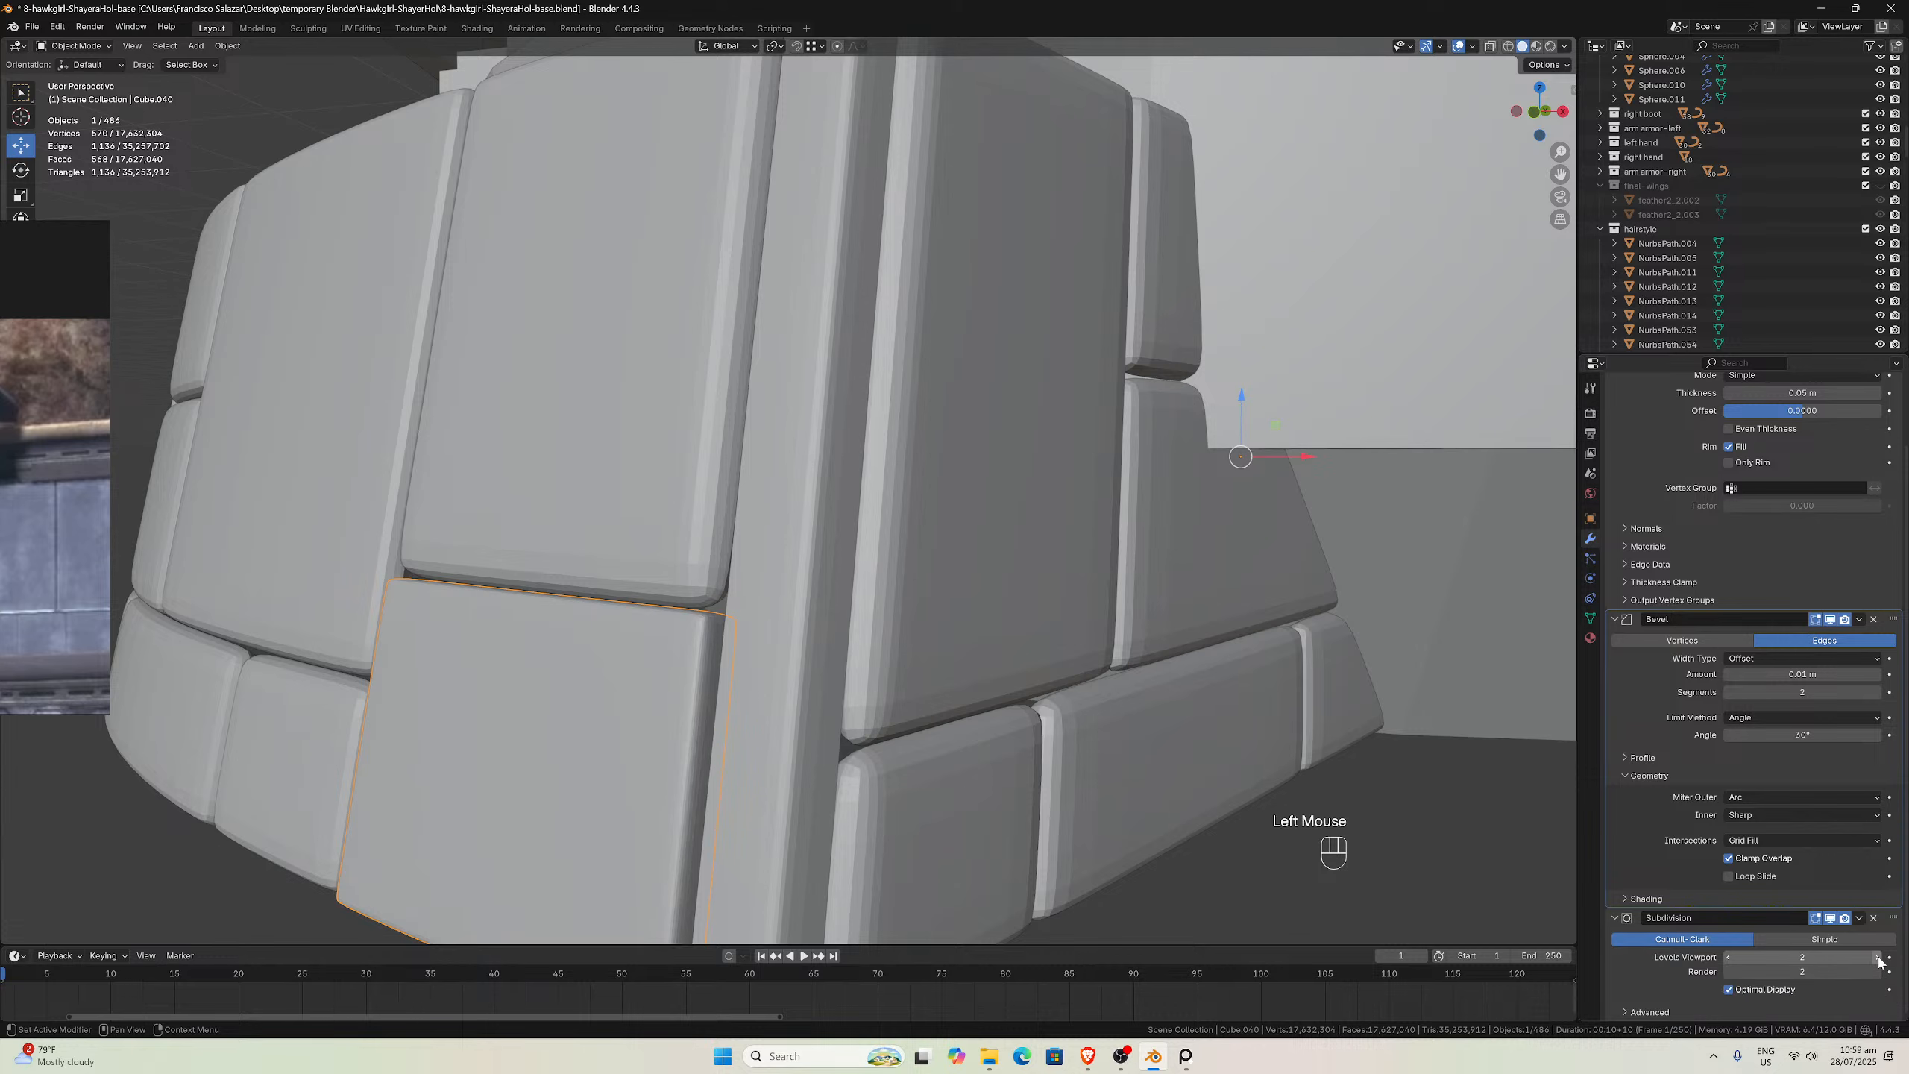
middle_drag(931, 615, 1015, 644)
click(1734, 958)
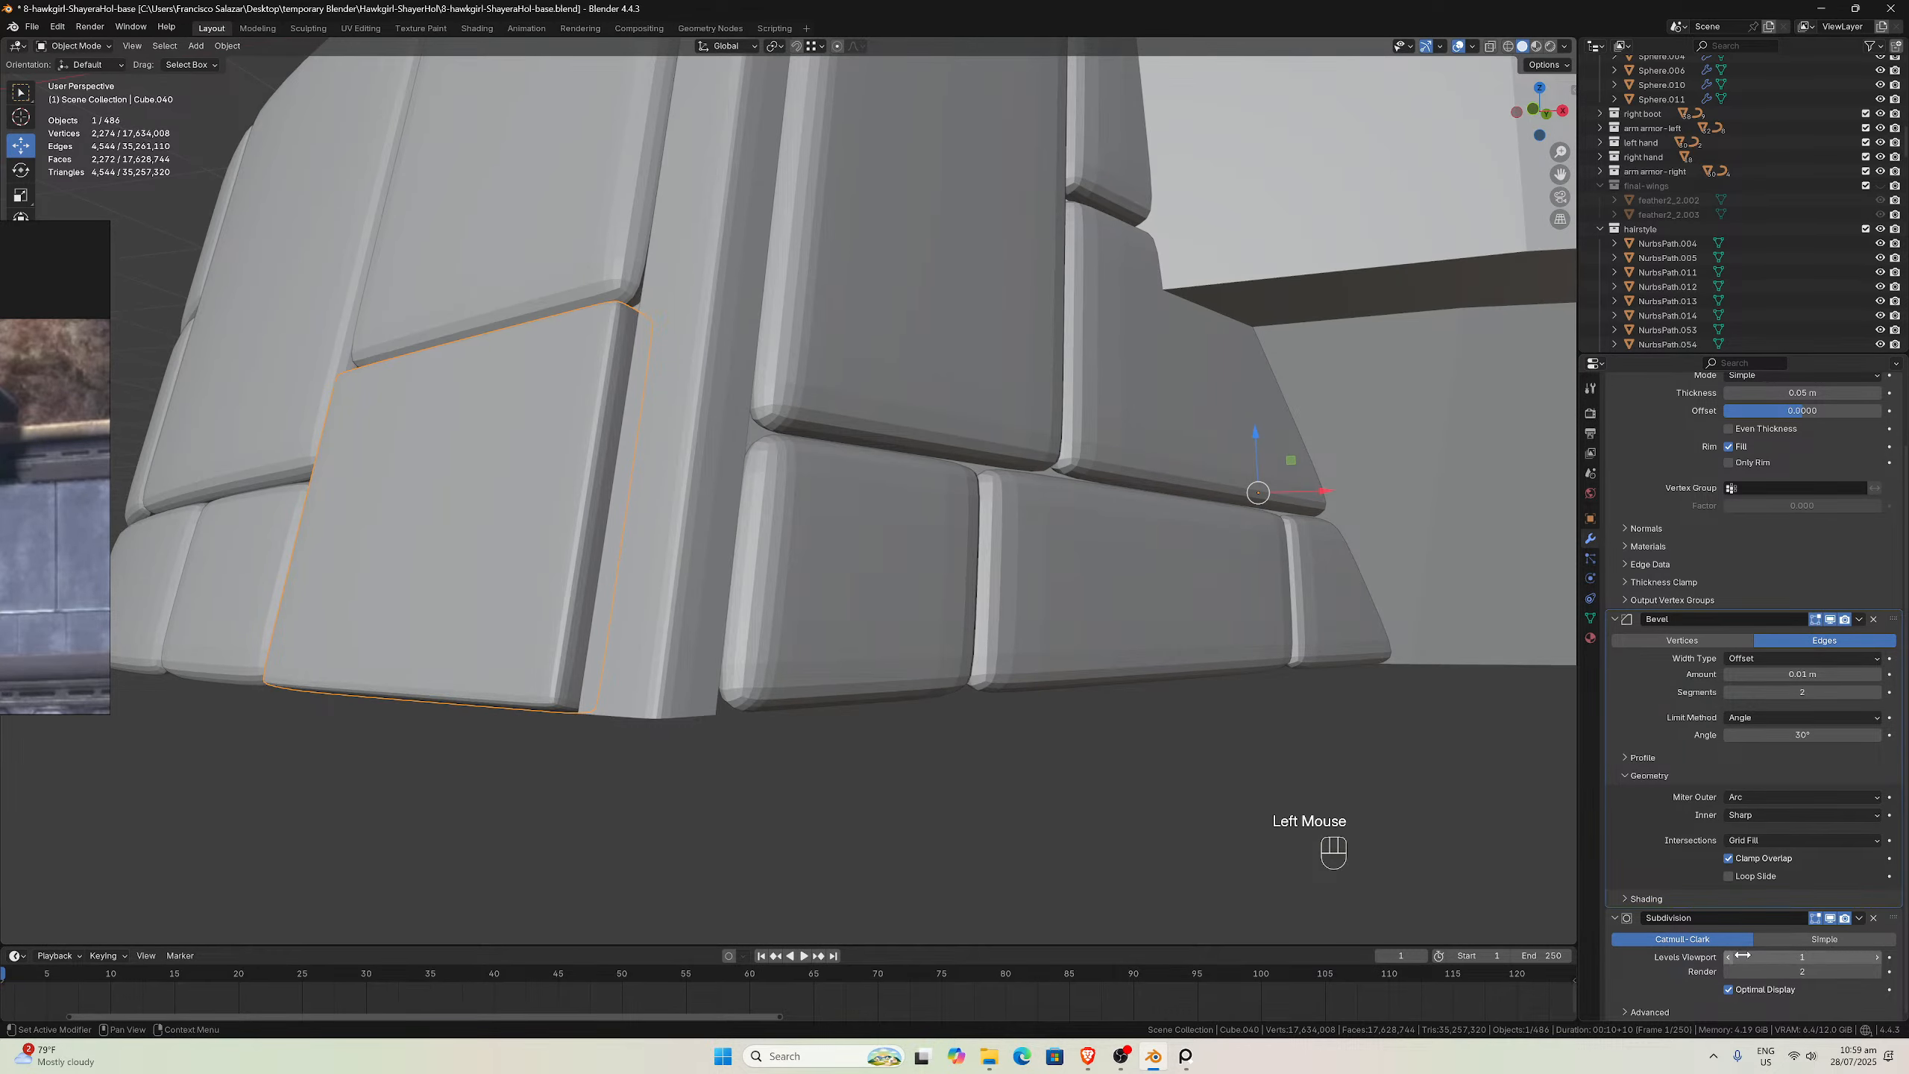
Switch the block's Subdivision modifier to Simple and place it above the Bevel modifier
click(1768, 945)
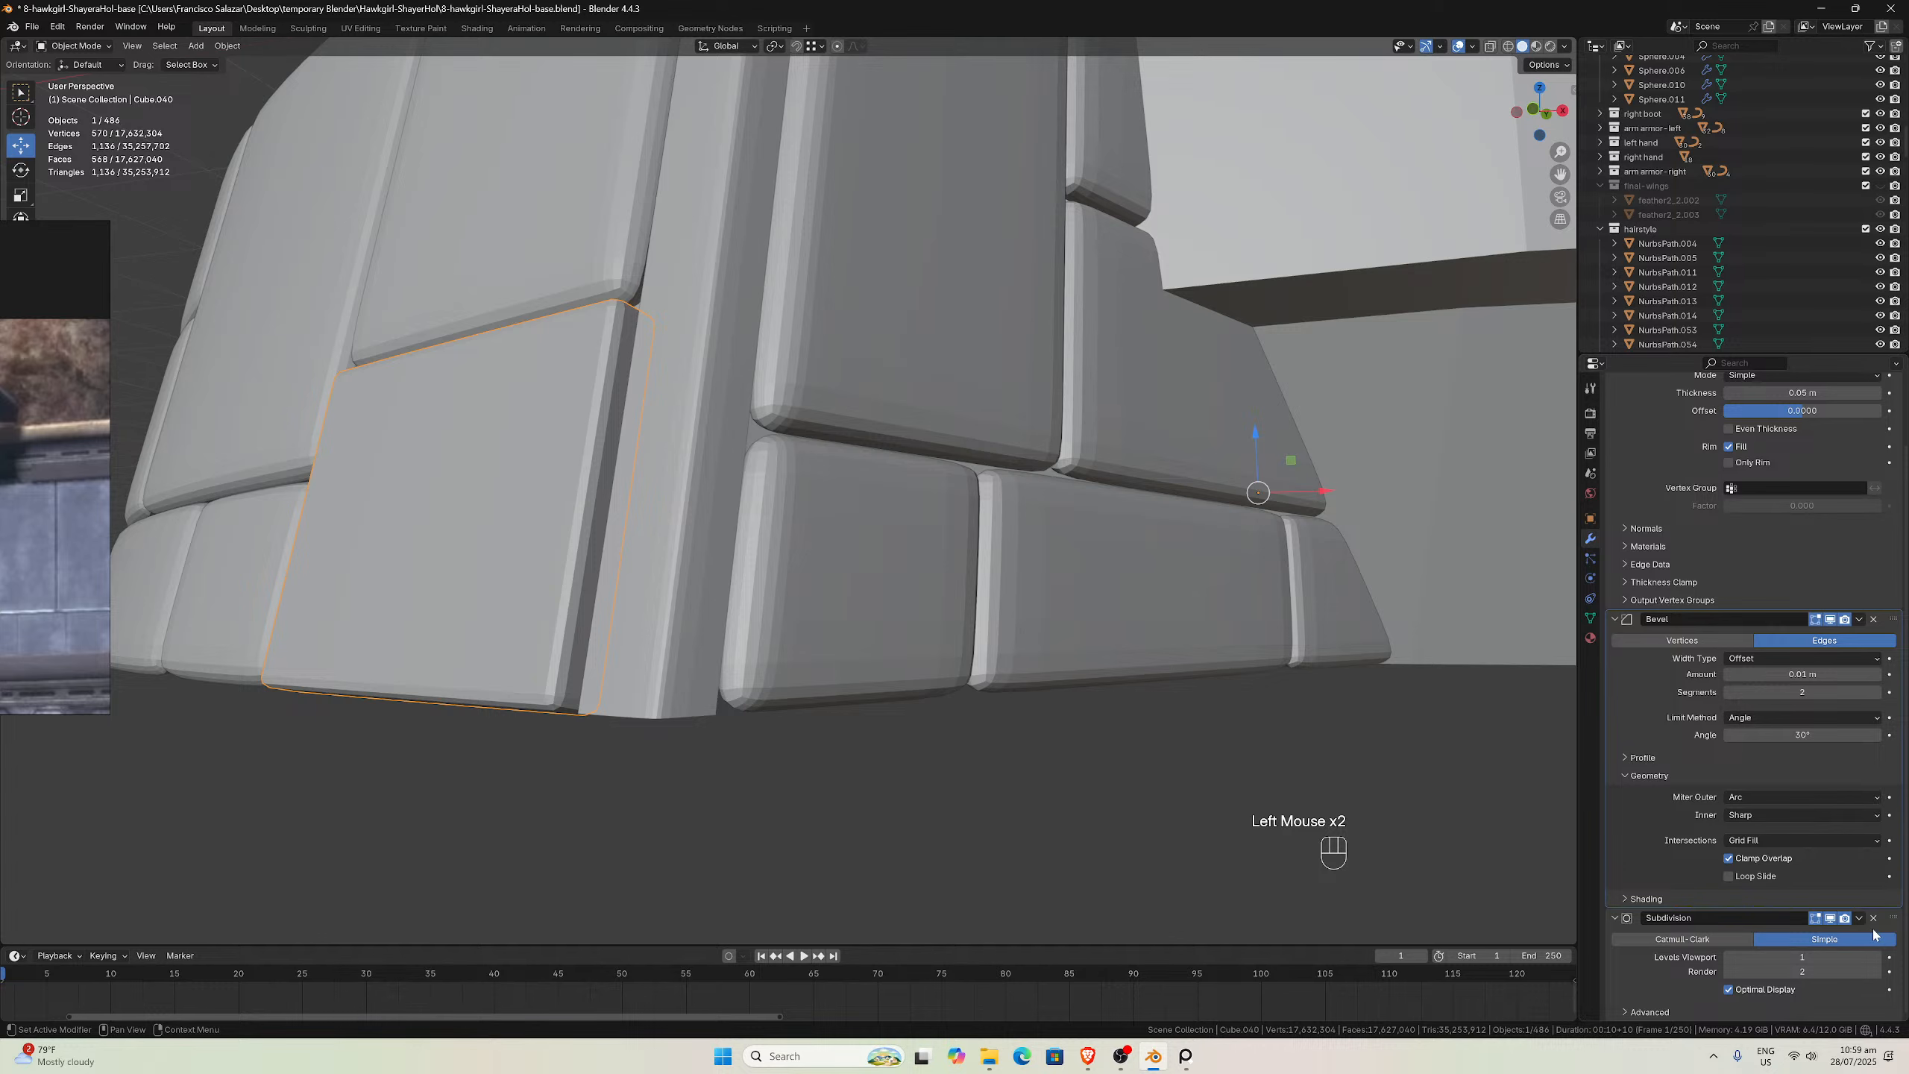
drag(1895, 923, 1893, 619)
scroll(1751, 502, down, 2)
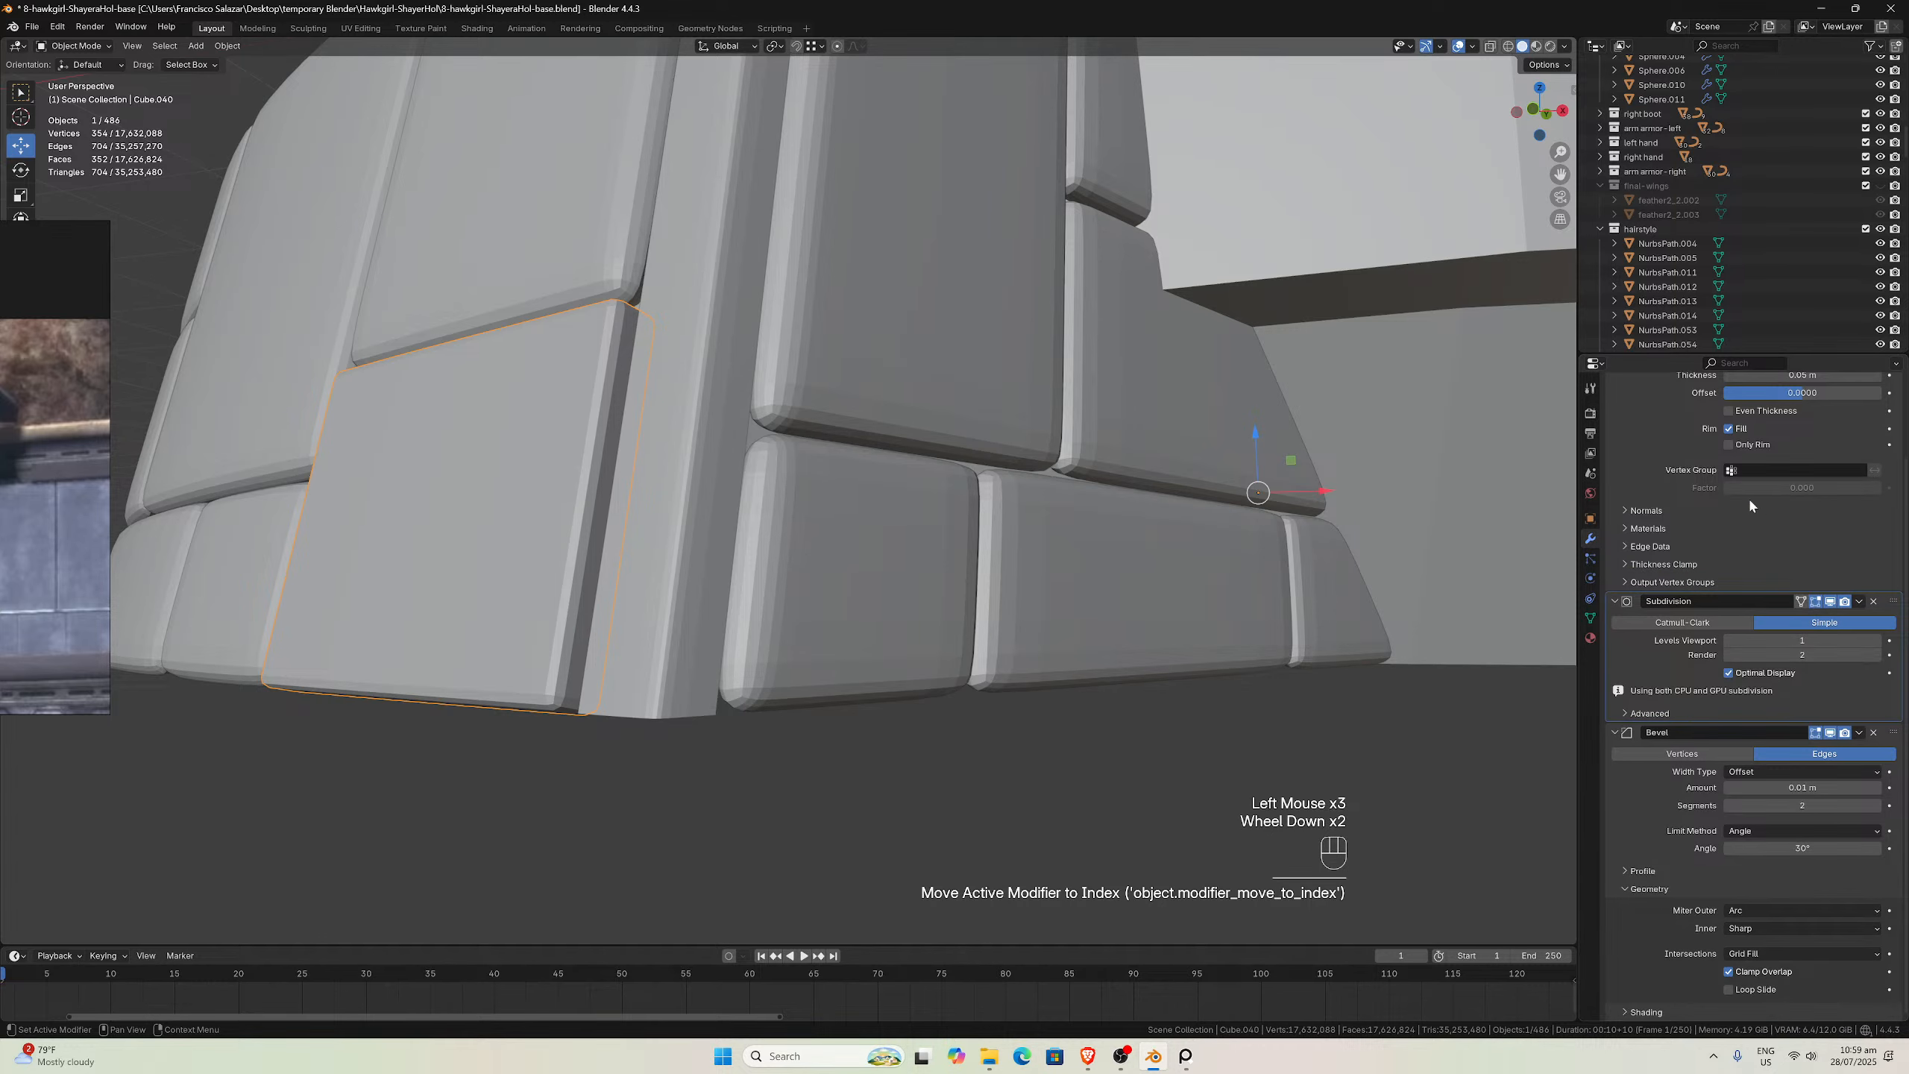
scroll(1667, 438, up, 2)
Add a second Subdivision Surface modifier to the block below the bevel, using Catmull-Clark with viewport level 2
click(1661, 411)
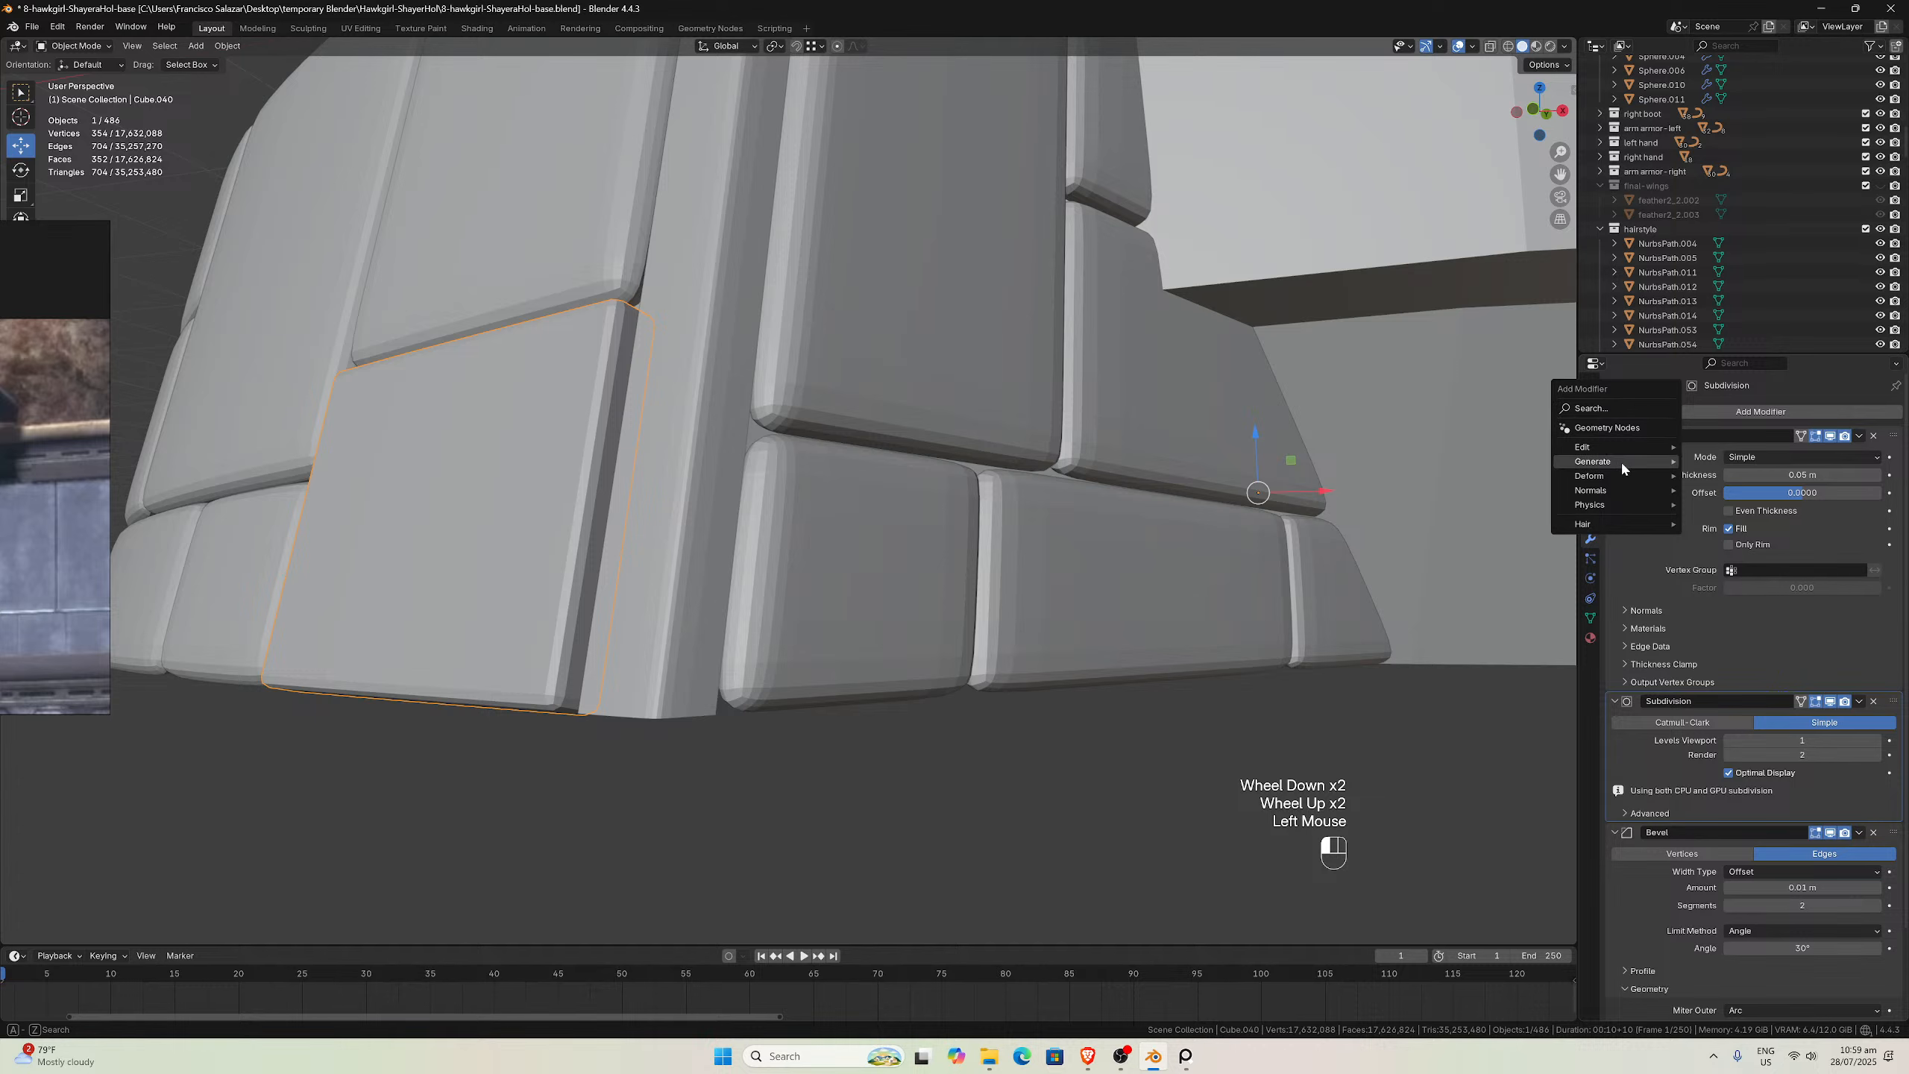
mouse_move(1619, 476)
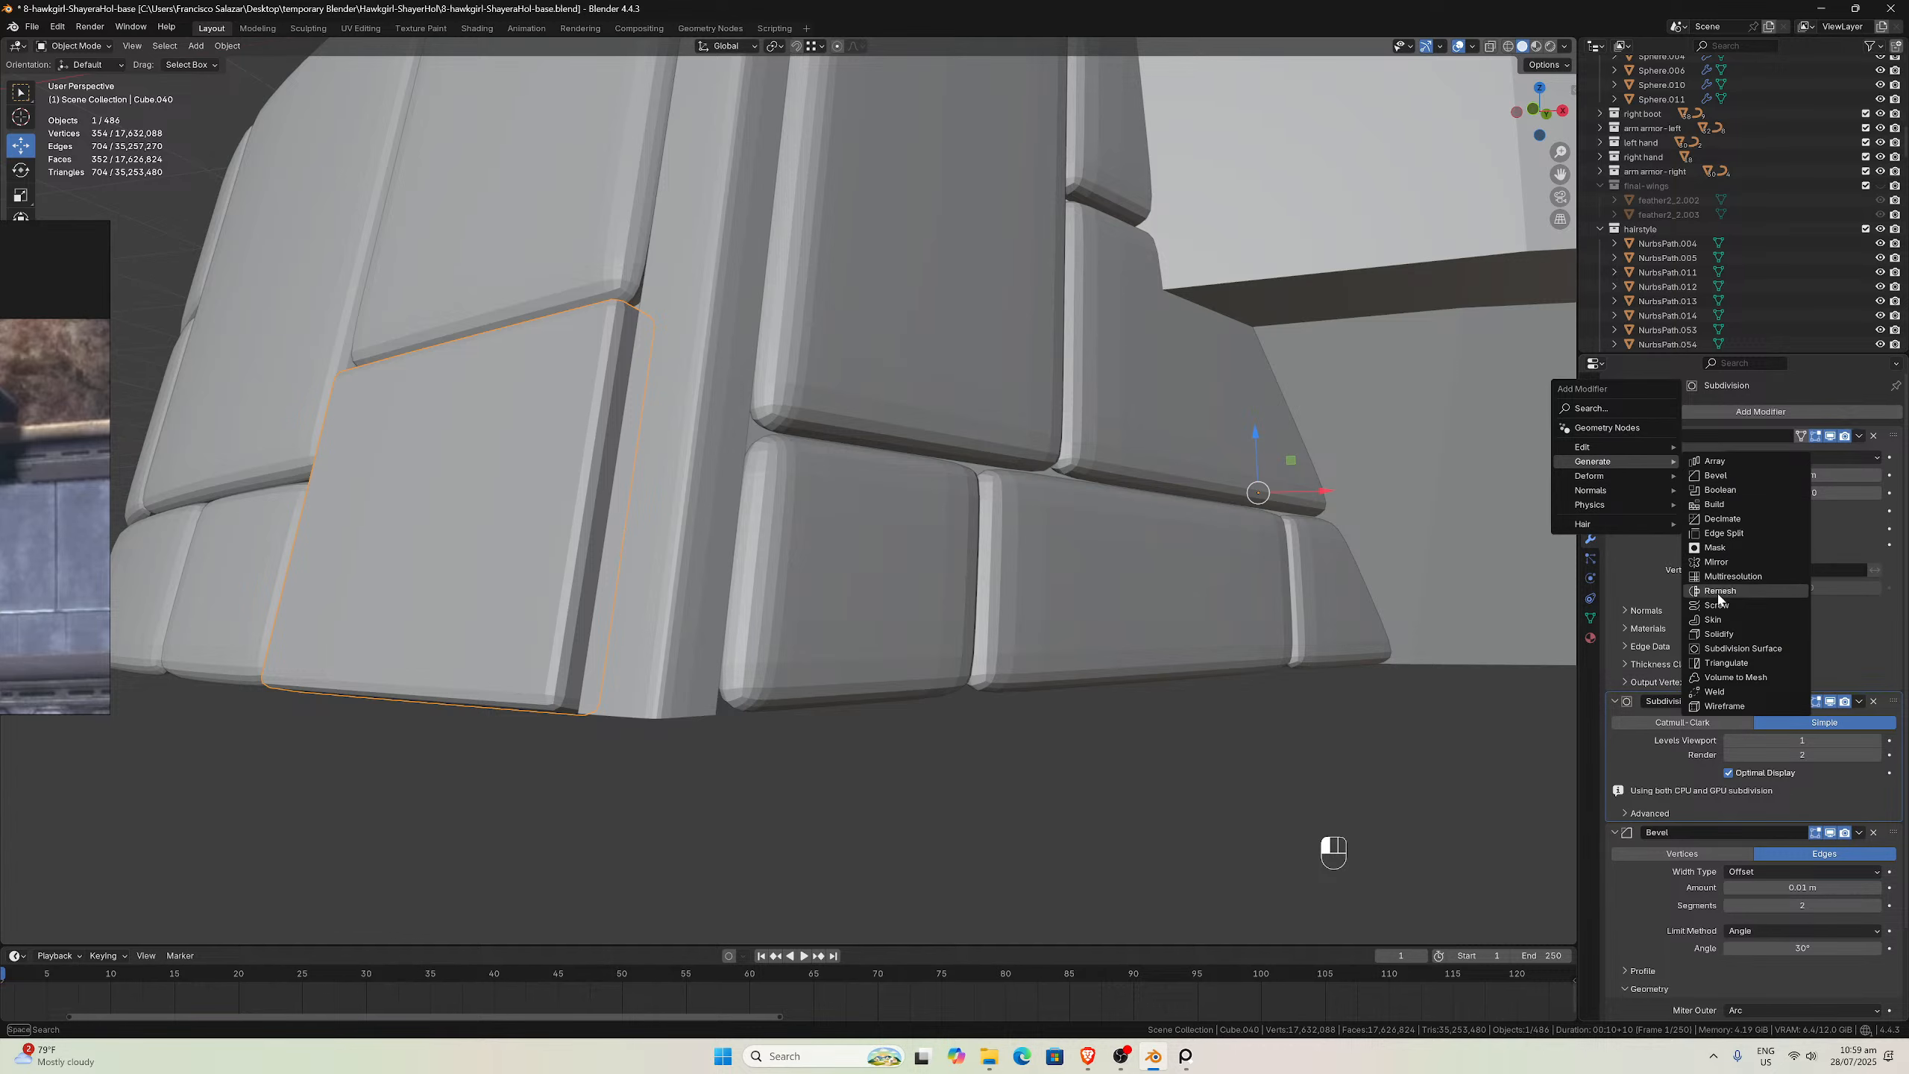
click(1729, 648)
middle_drag(728, 471, 788, 486)
scroll(1781, 815, down, 6)
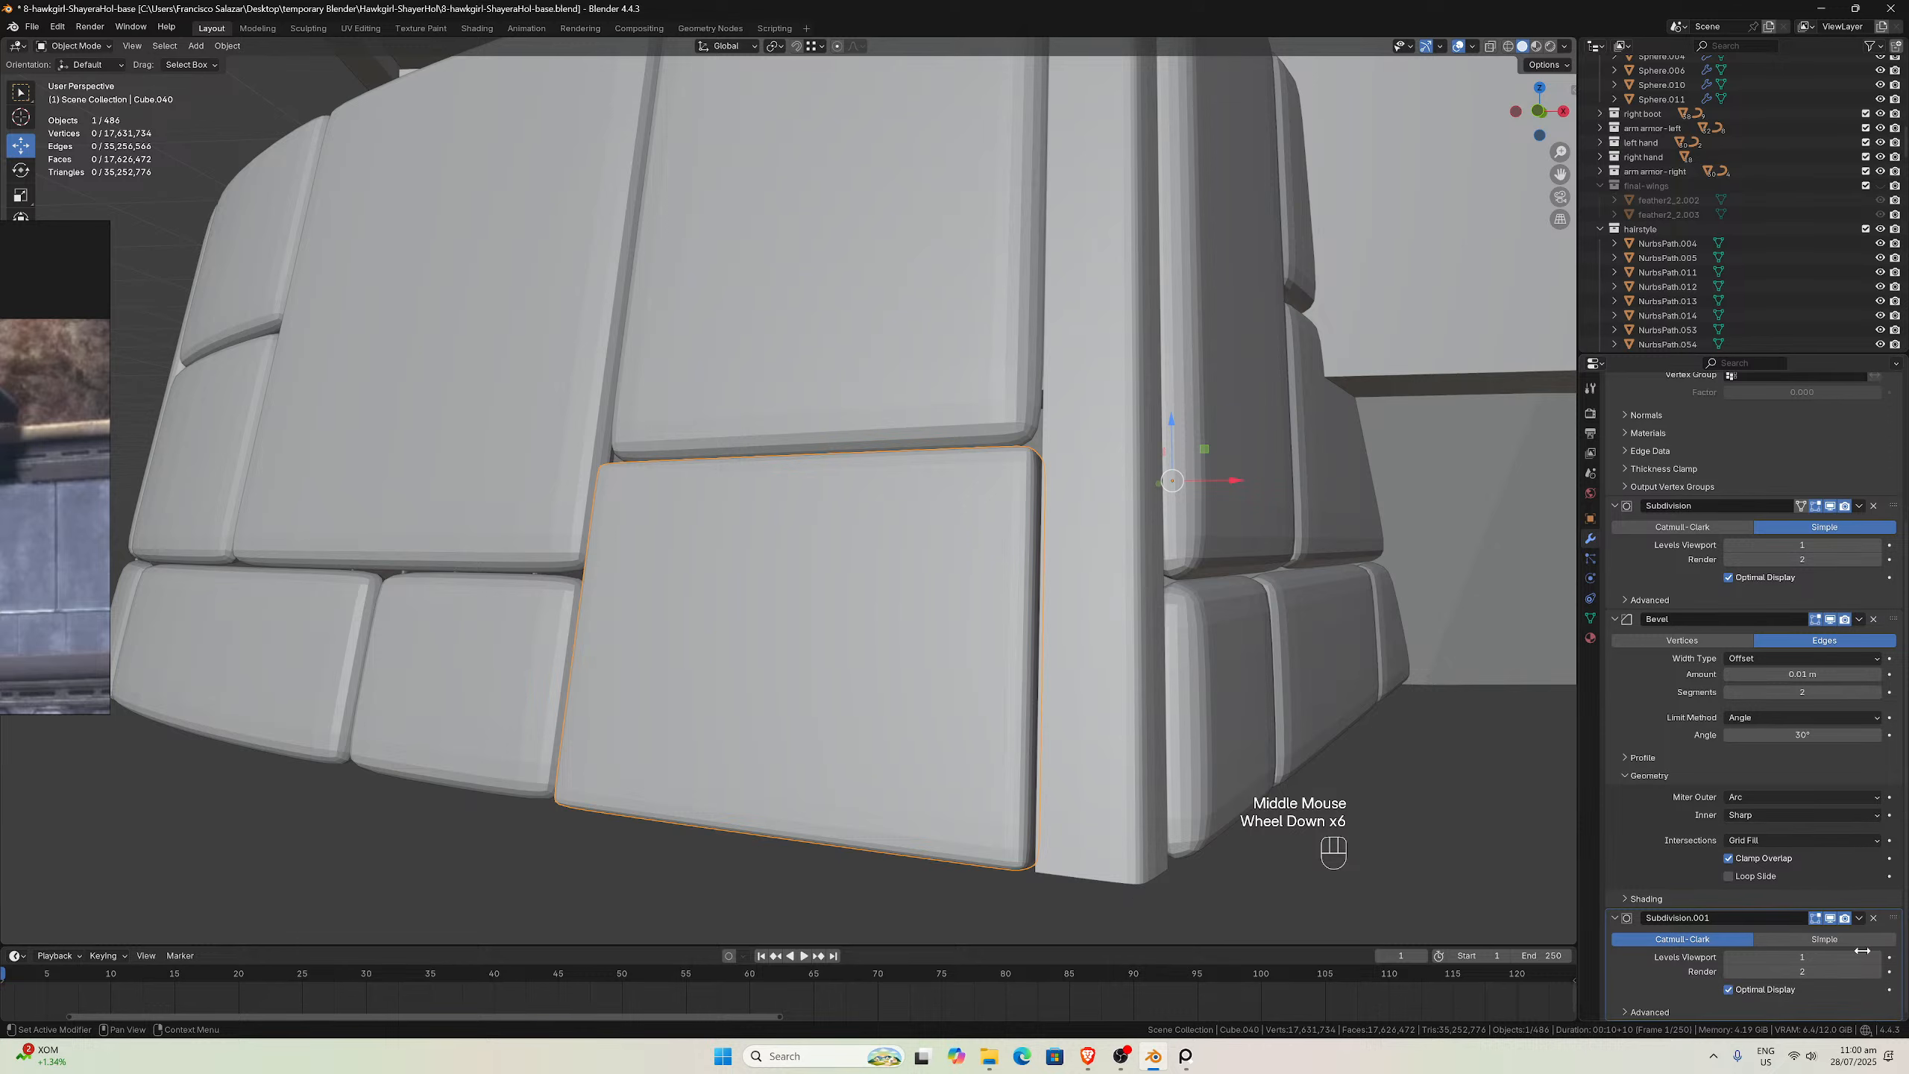
middle_drag(1290, 645, 1187, 651)
scroll(1207, 648, up, 1)
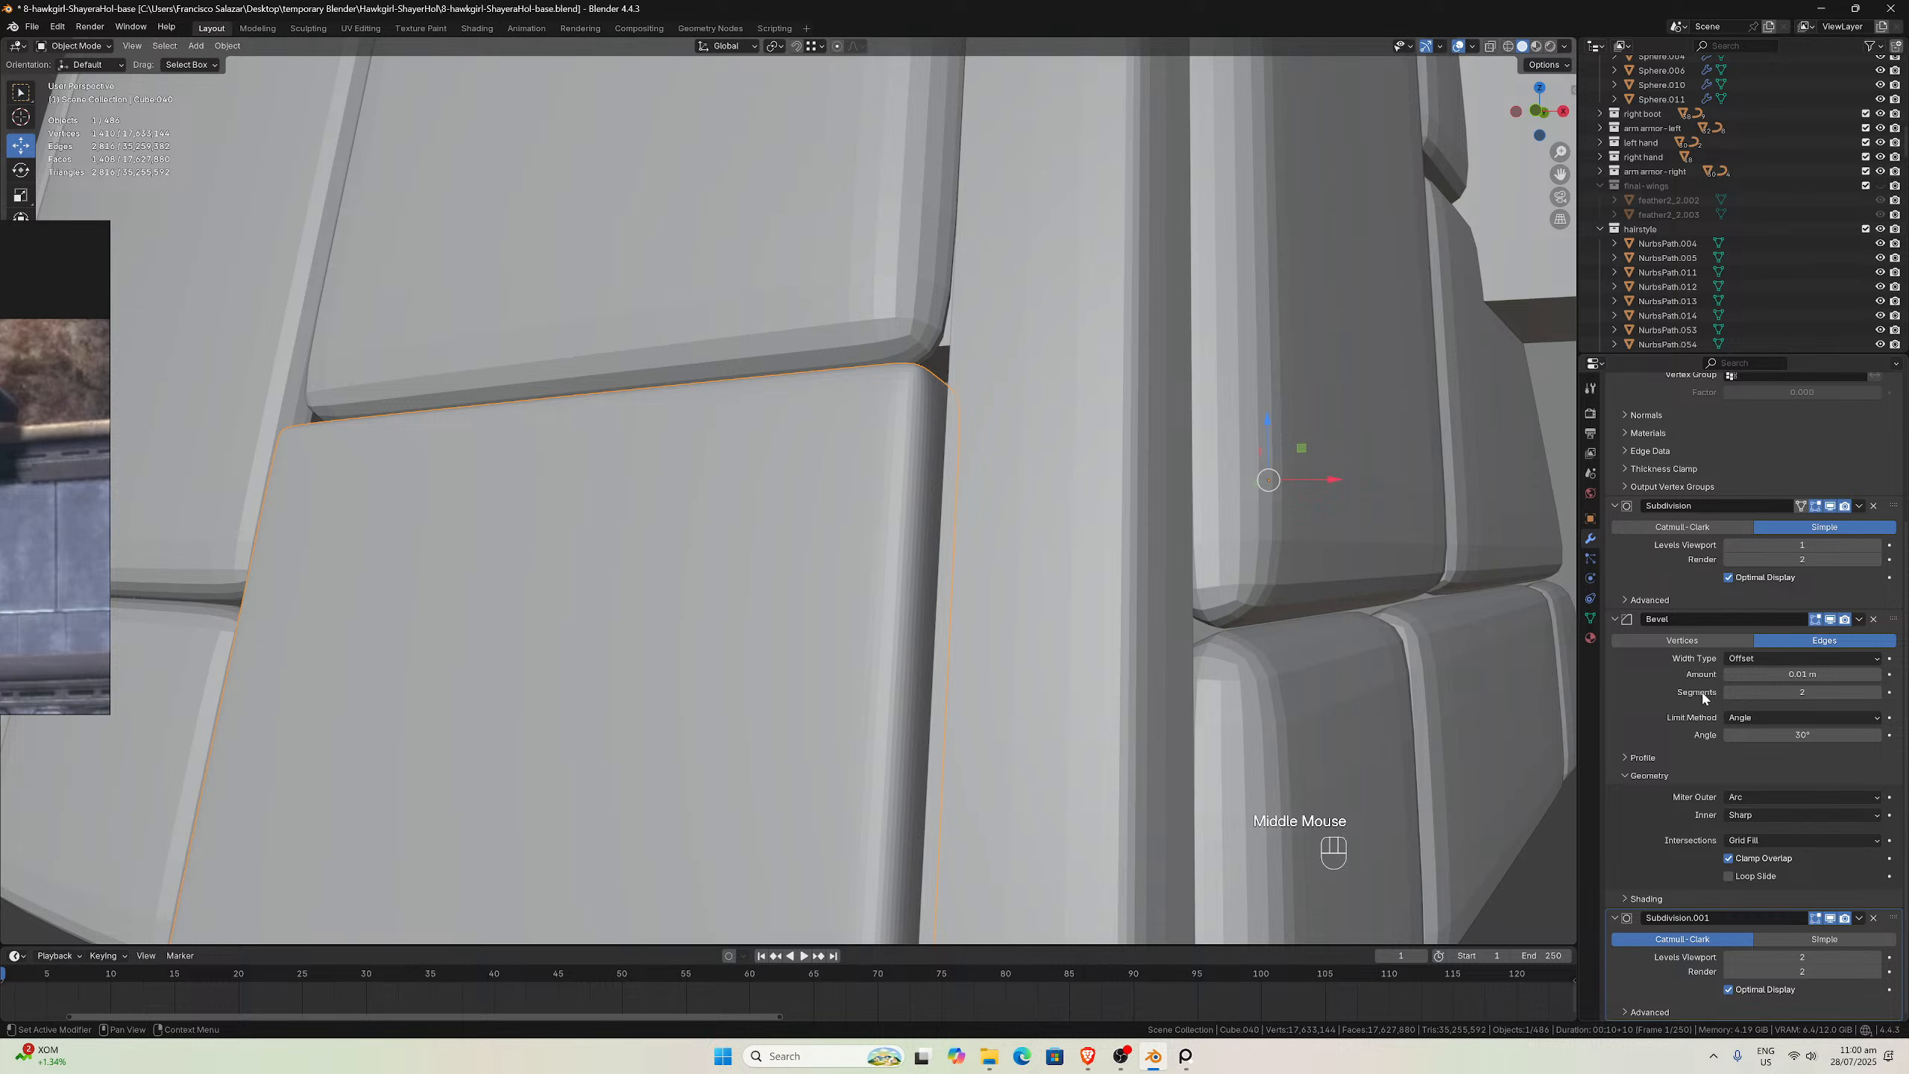
Toggle the viewport display of the Simple Subdivision and Bevel modifiers to compare their effect on the block's edges
click(1830, 507)
click(1830, 507)
click(1831, 507)
click(1831, 620)
click(1830, 620)
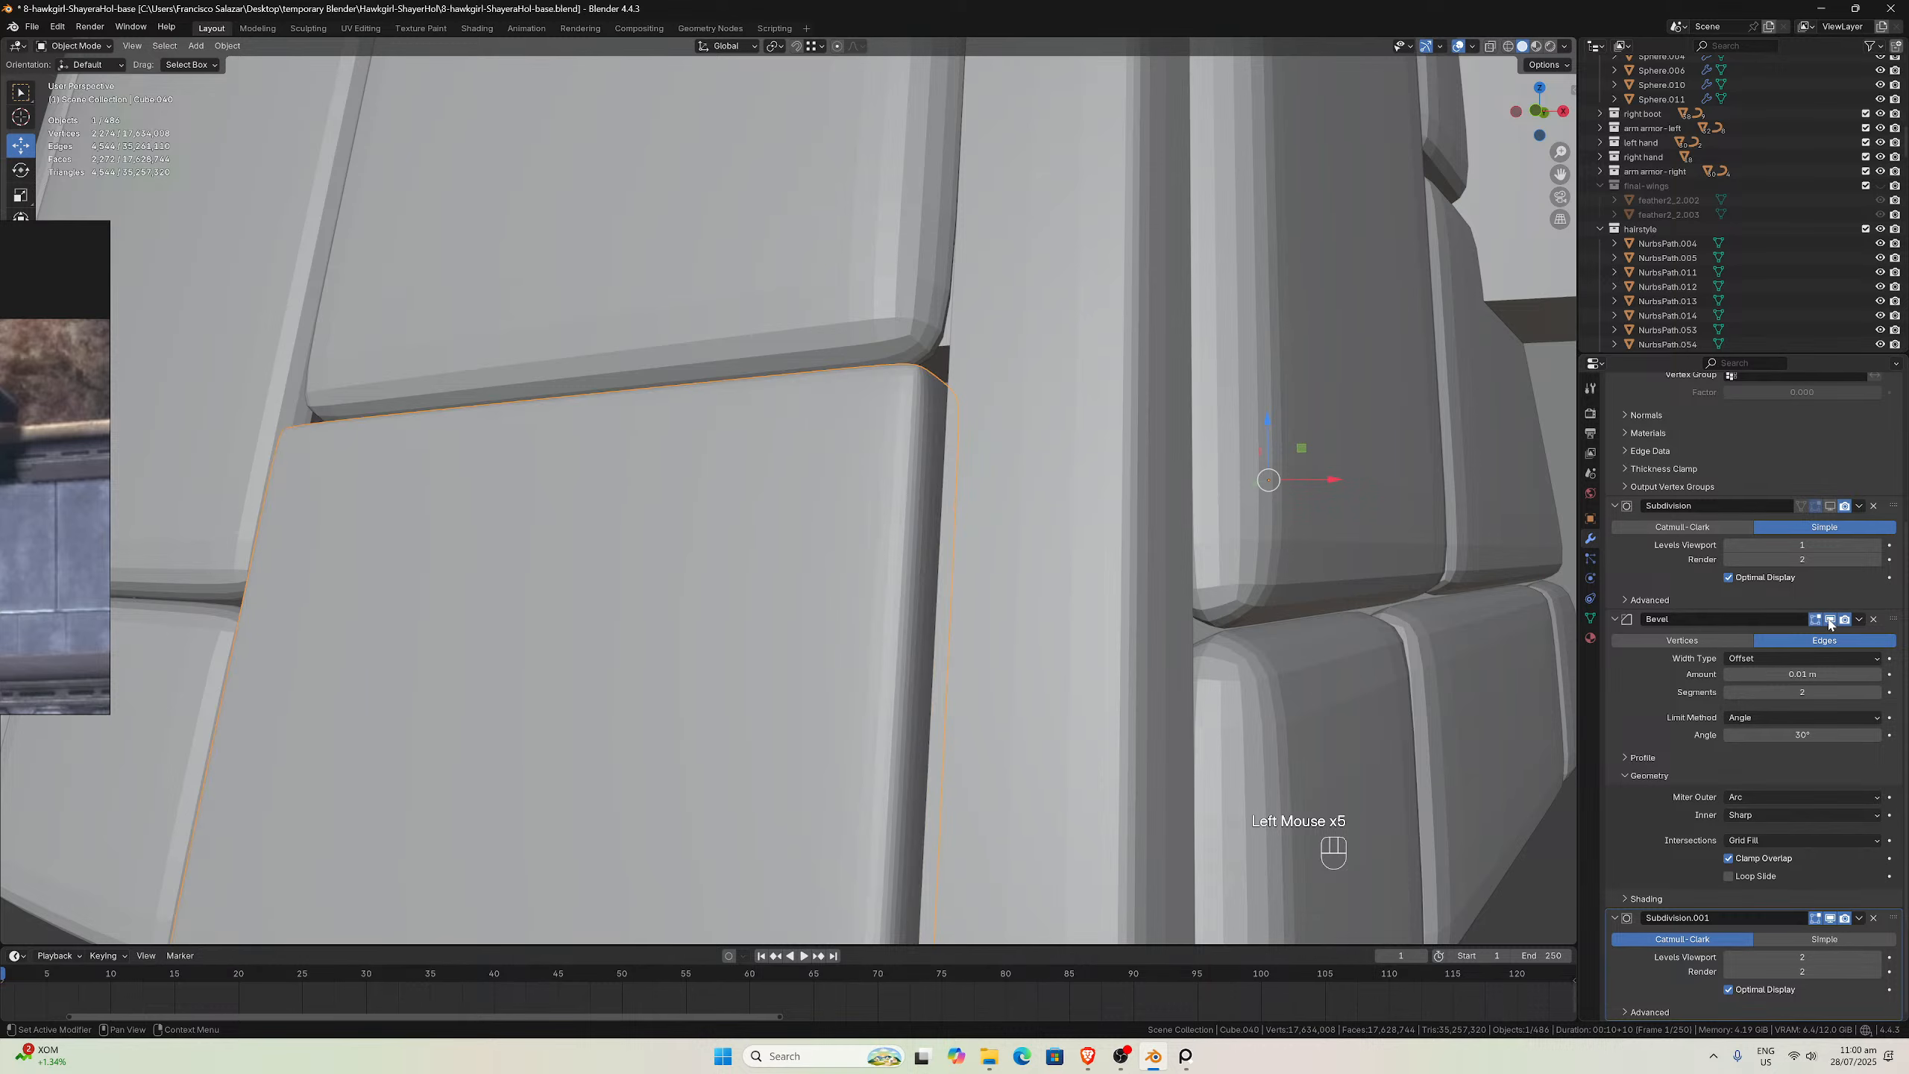
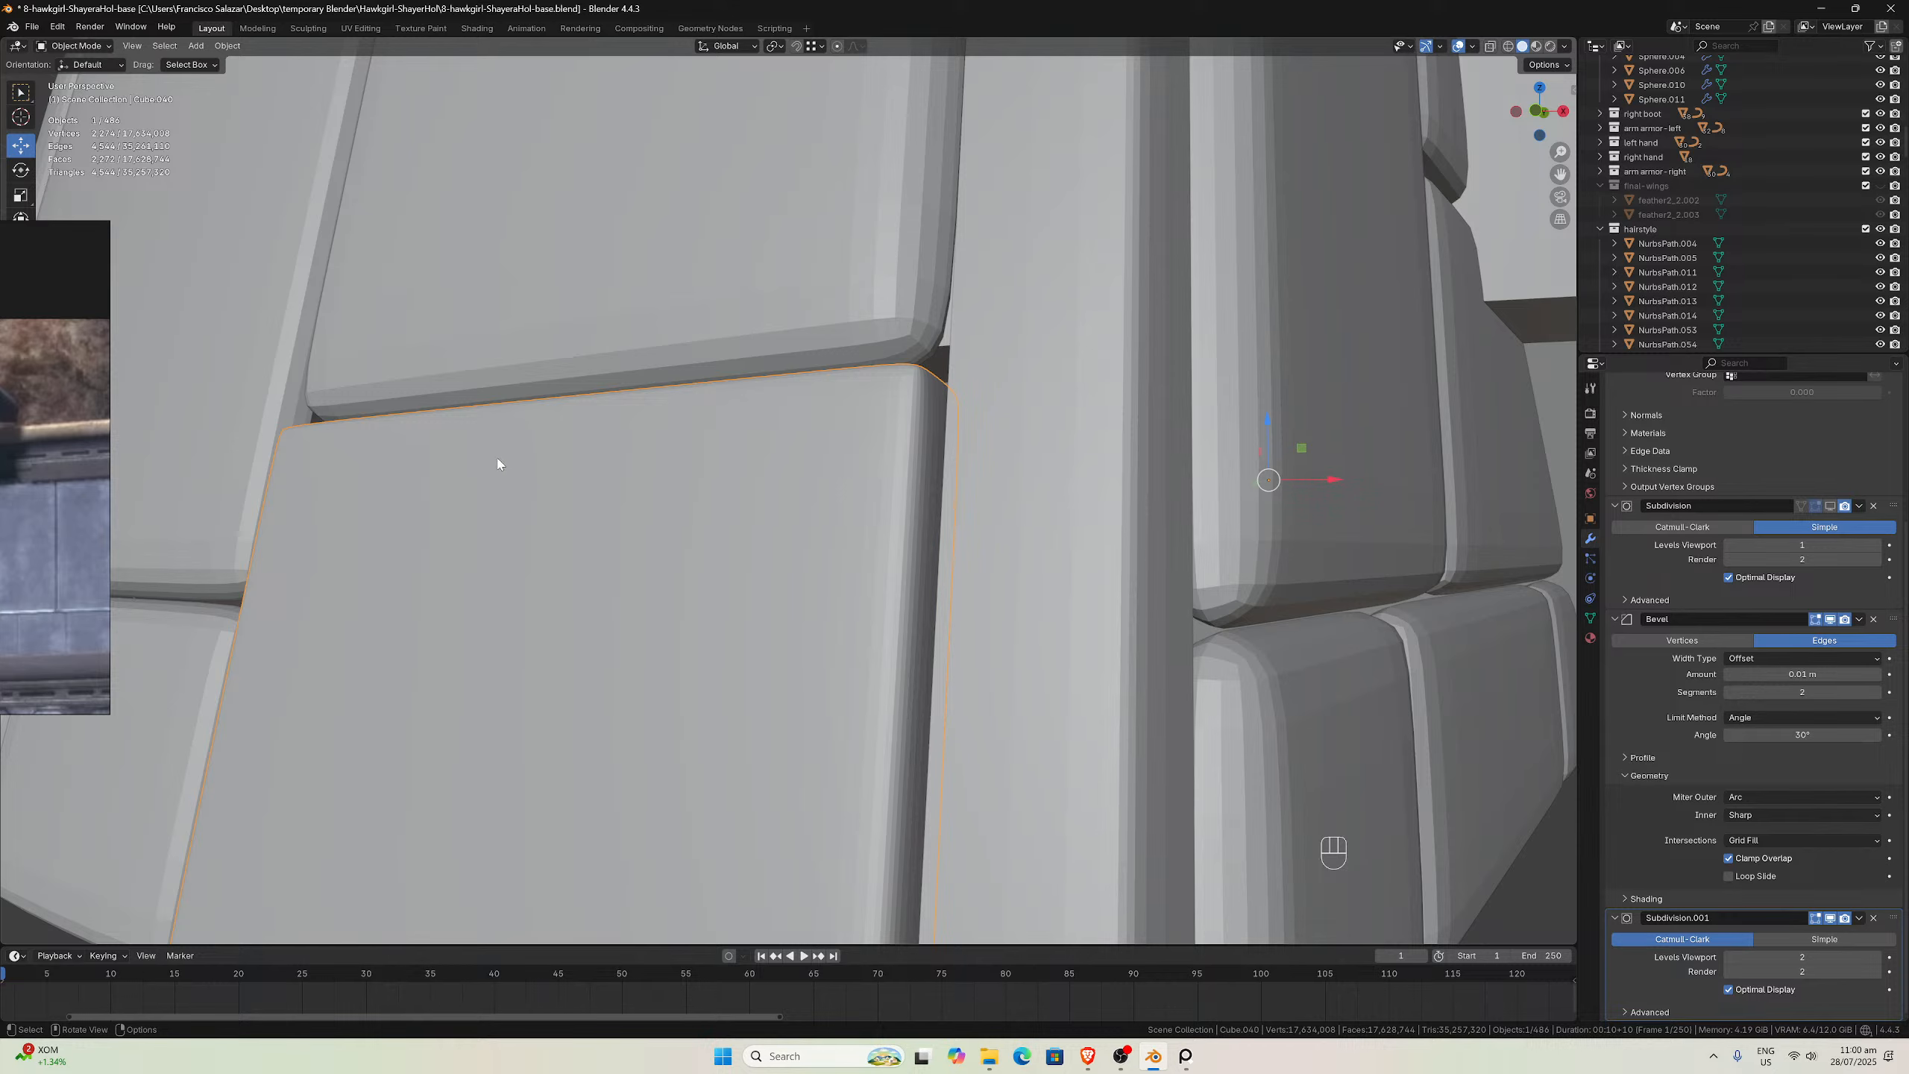
Save the file and examine the selected block's bevelled edges beside the neighbouring stones
key(ctrl)
key(ctrl+s)
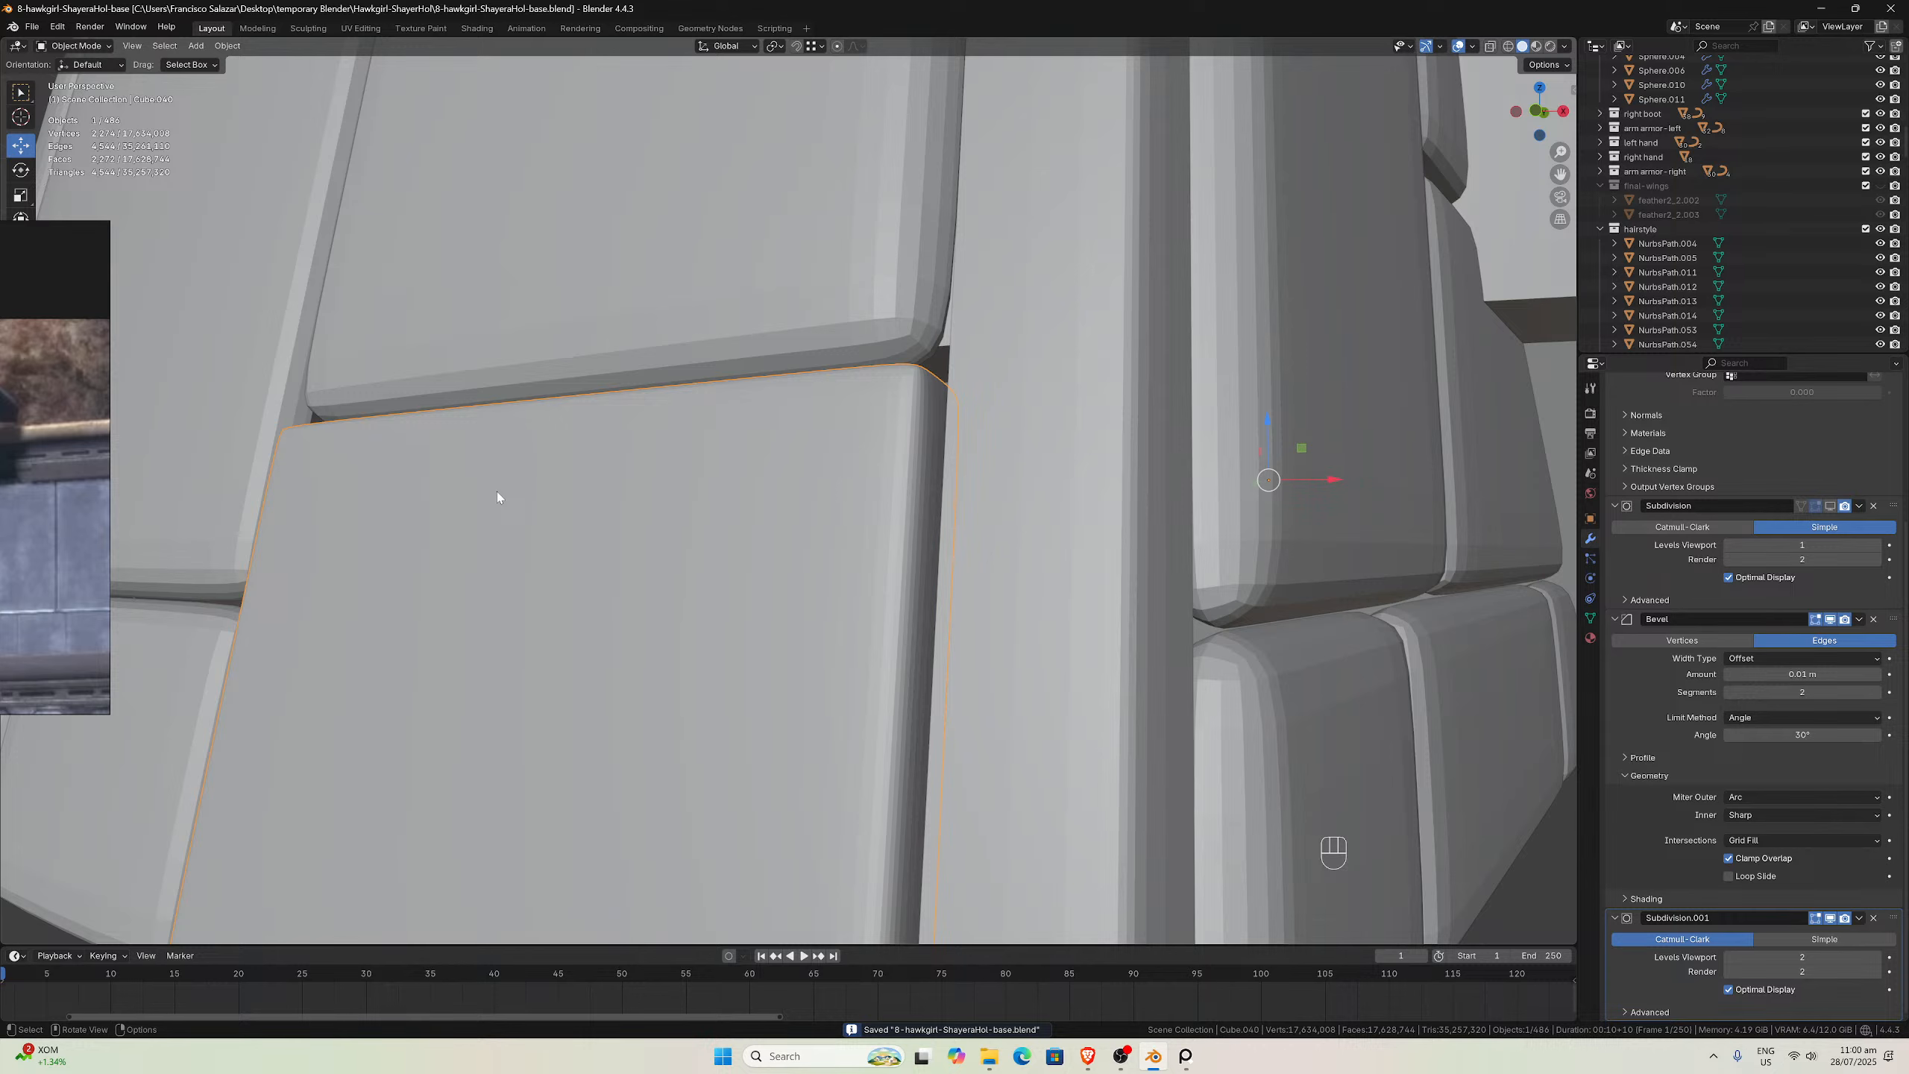
scroll(556, 469, down, 3)
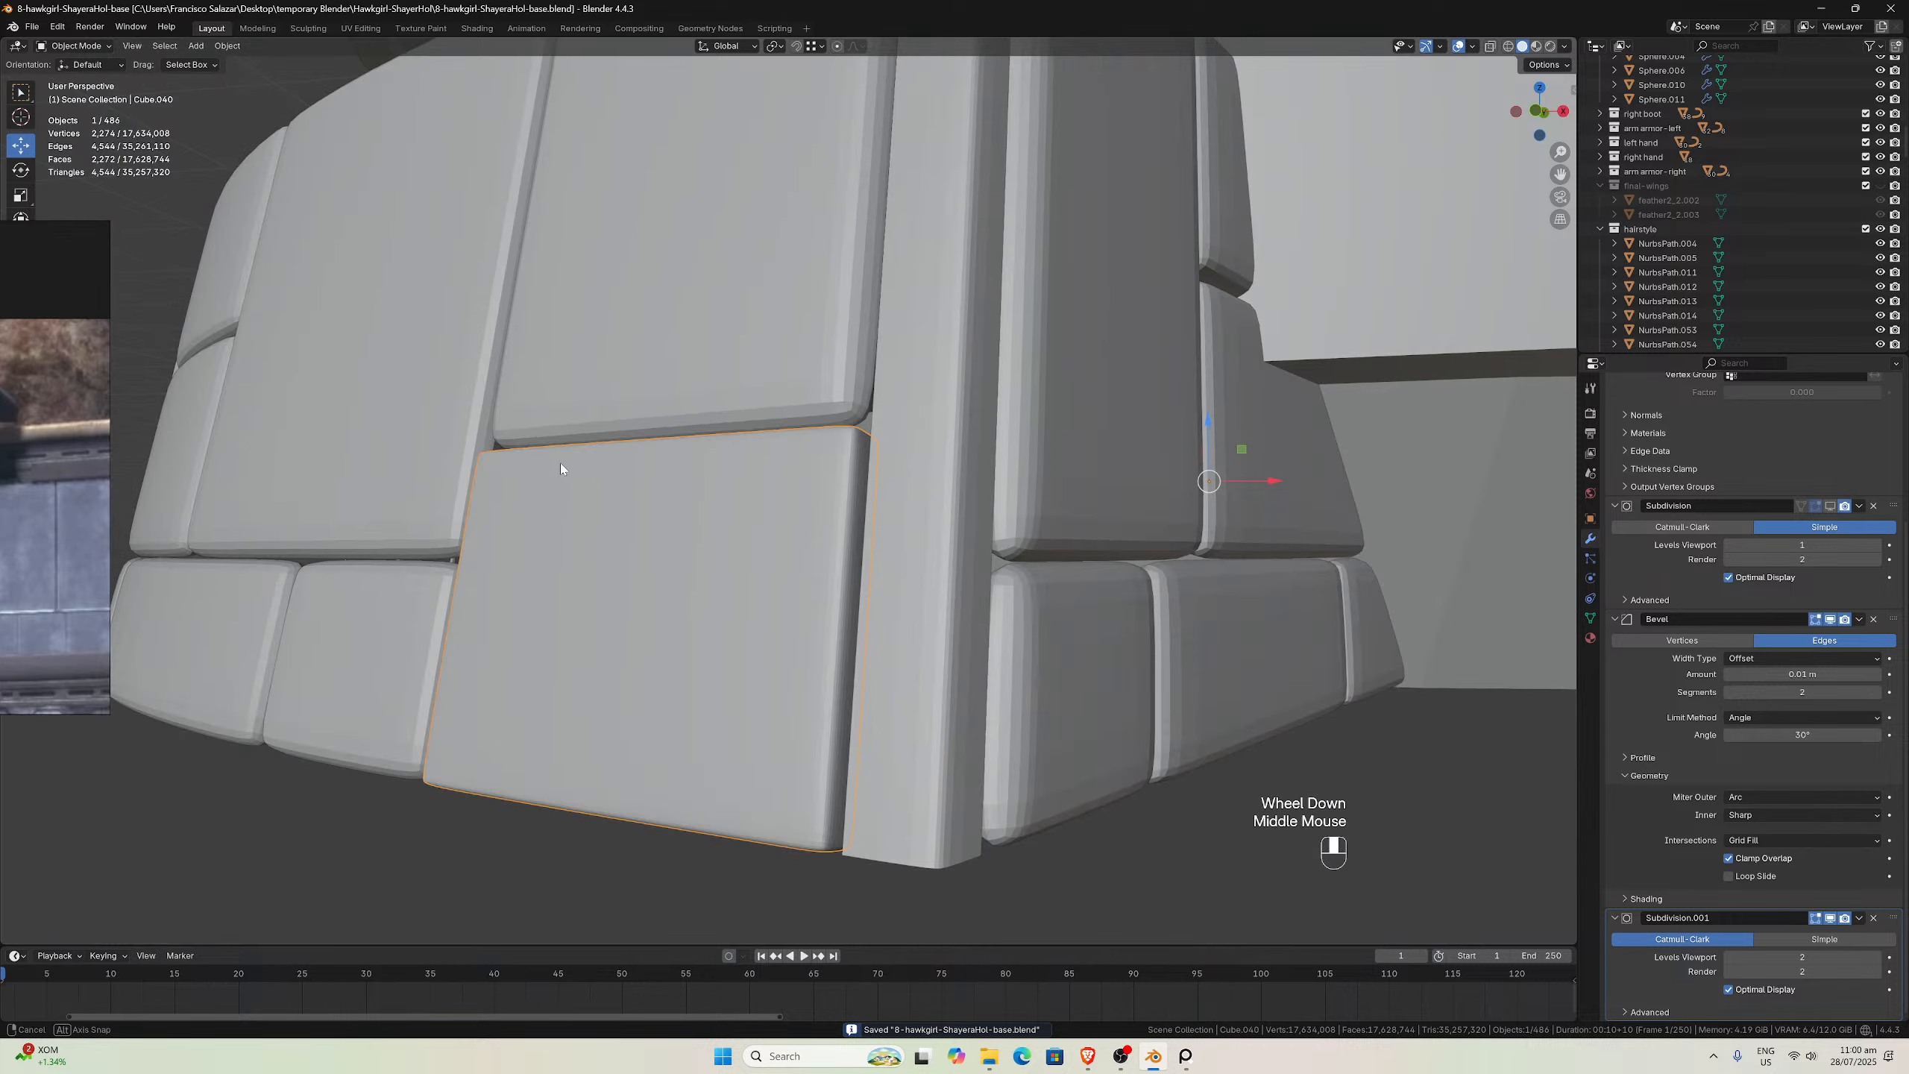
mouse_move(561, 462)
middle_down()
mouse_move(561, 436)
mouse_move(561, 464)
mouse_move(592, 469)
mouse_move(567, 456)
middle_up()
scroll(569, 460, up, 4)
scroll(569, 460, down, 2)
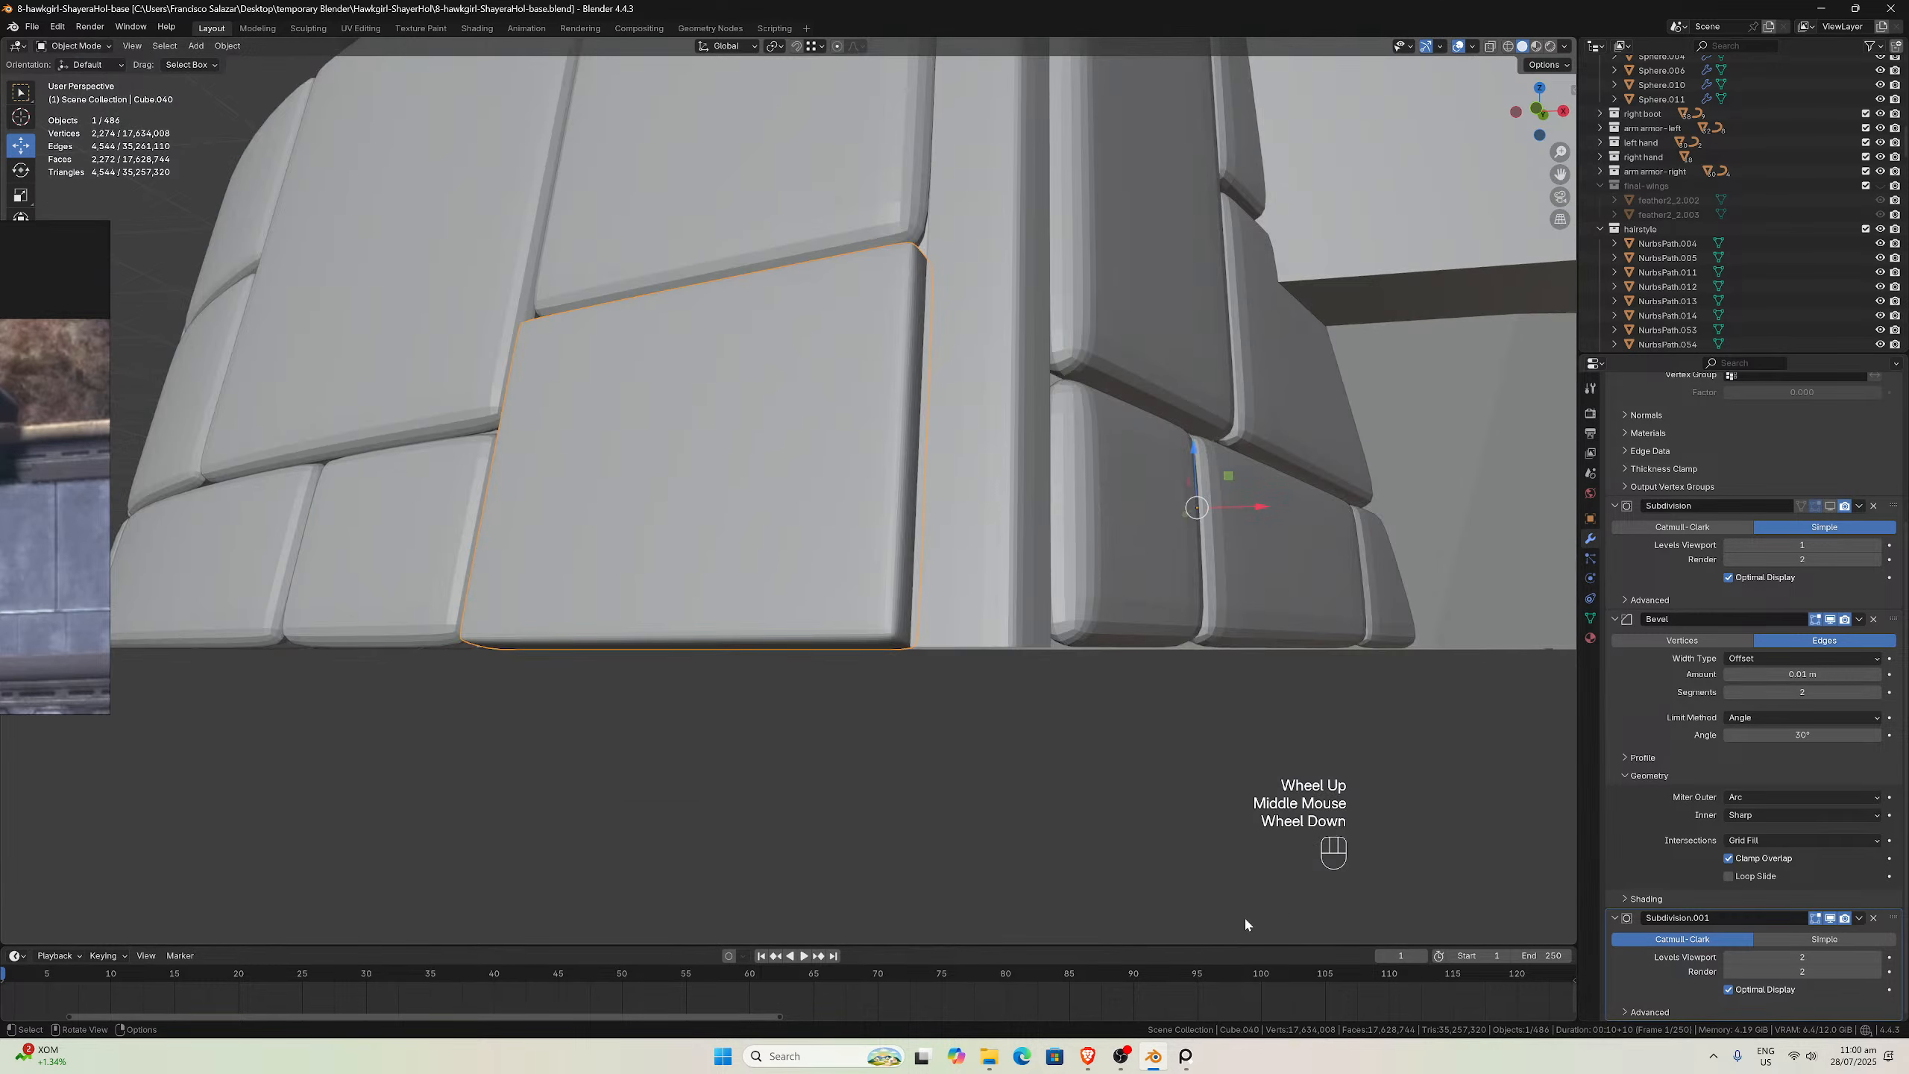
Try a viewport level of 1 on the block's Catmull-Clark Subdivision modifier and 2 on the Simple one
scroll(1117, 681, up, 3)
click(1727, 958)
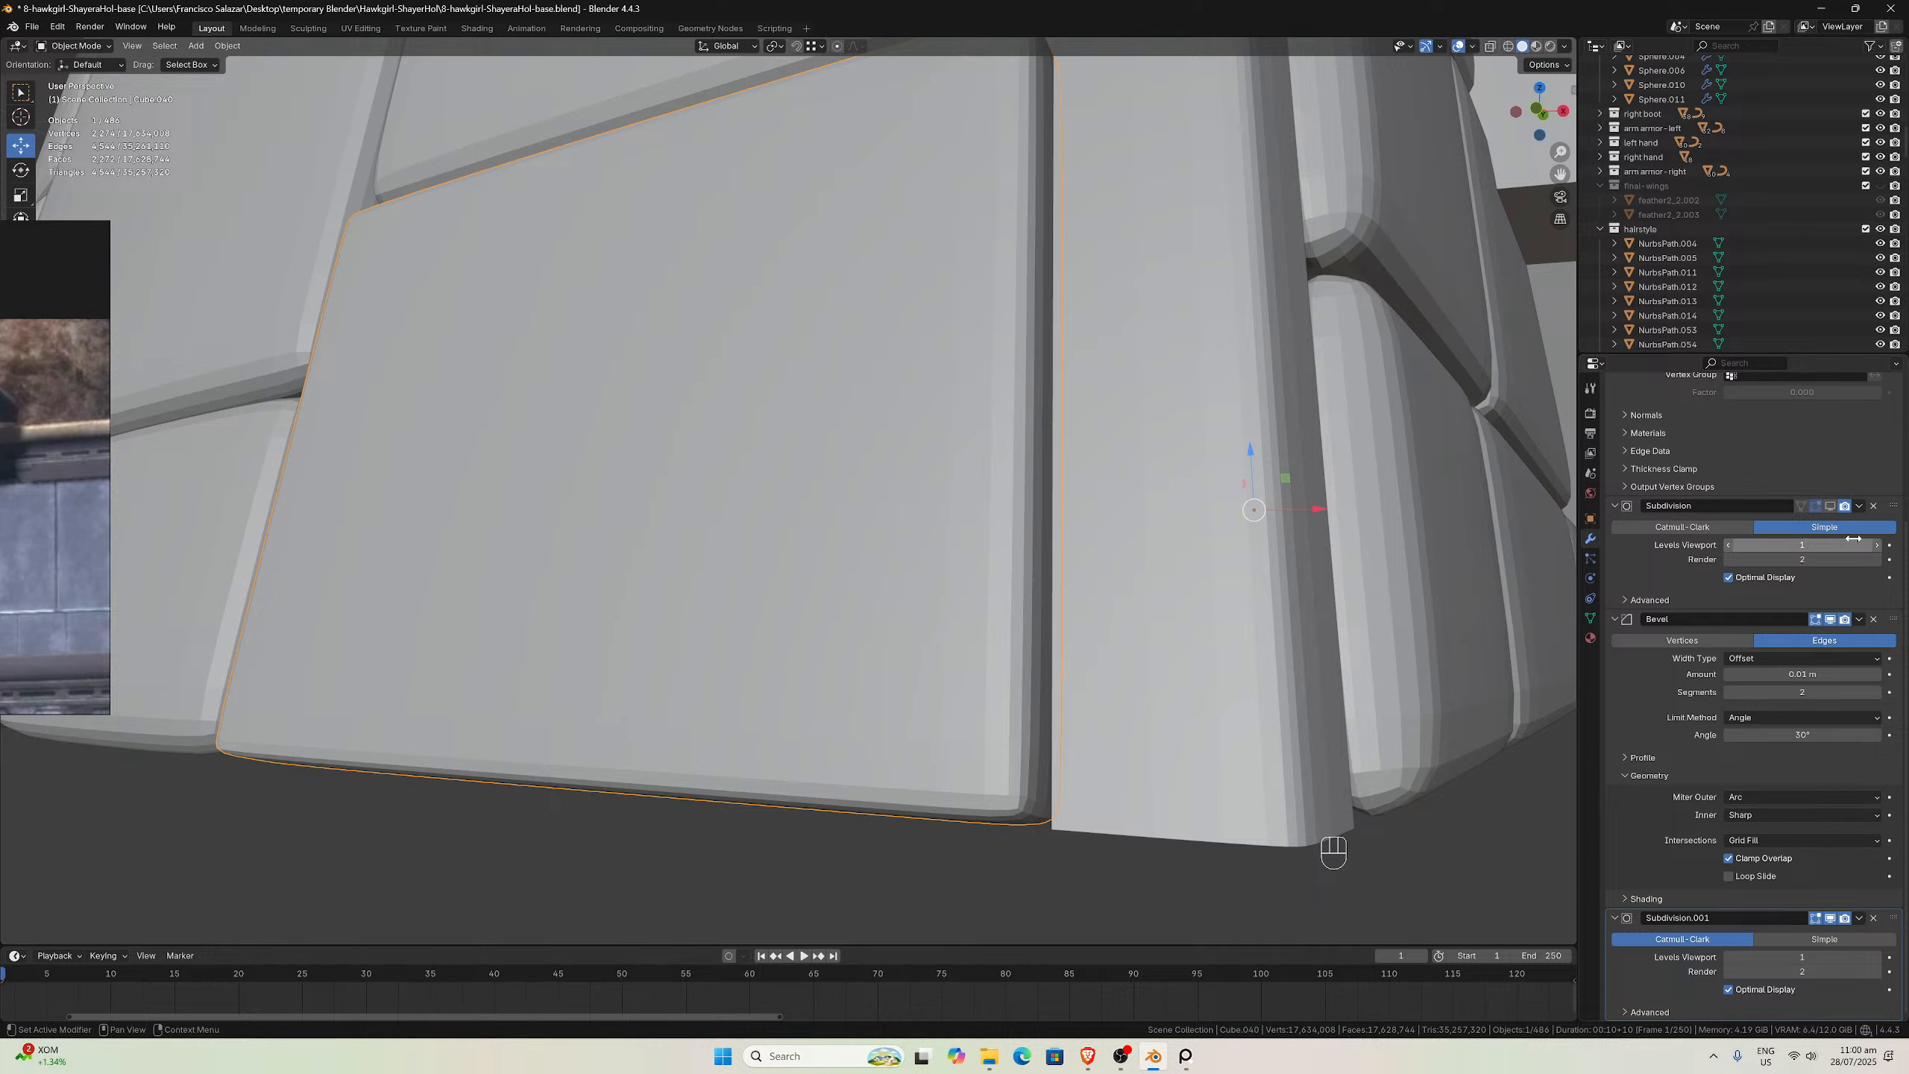
click(1877, 546)
click(1729, 547)
Place the Bevel modifier above the Simple Subdivision, and show the Simple Subdivision in the viewport at level 2
drag(1893, 619, 1885, 510)
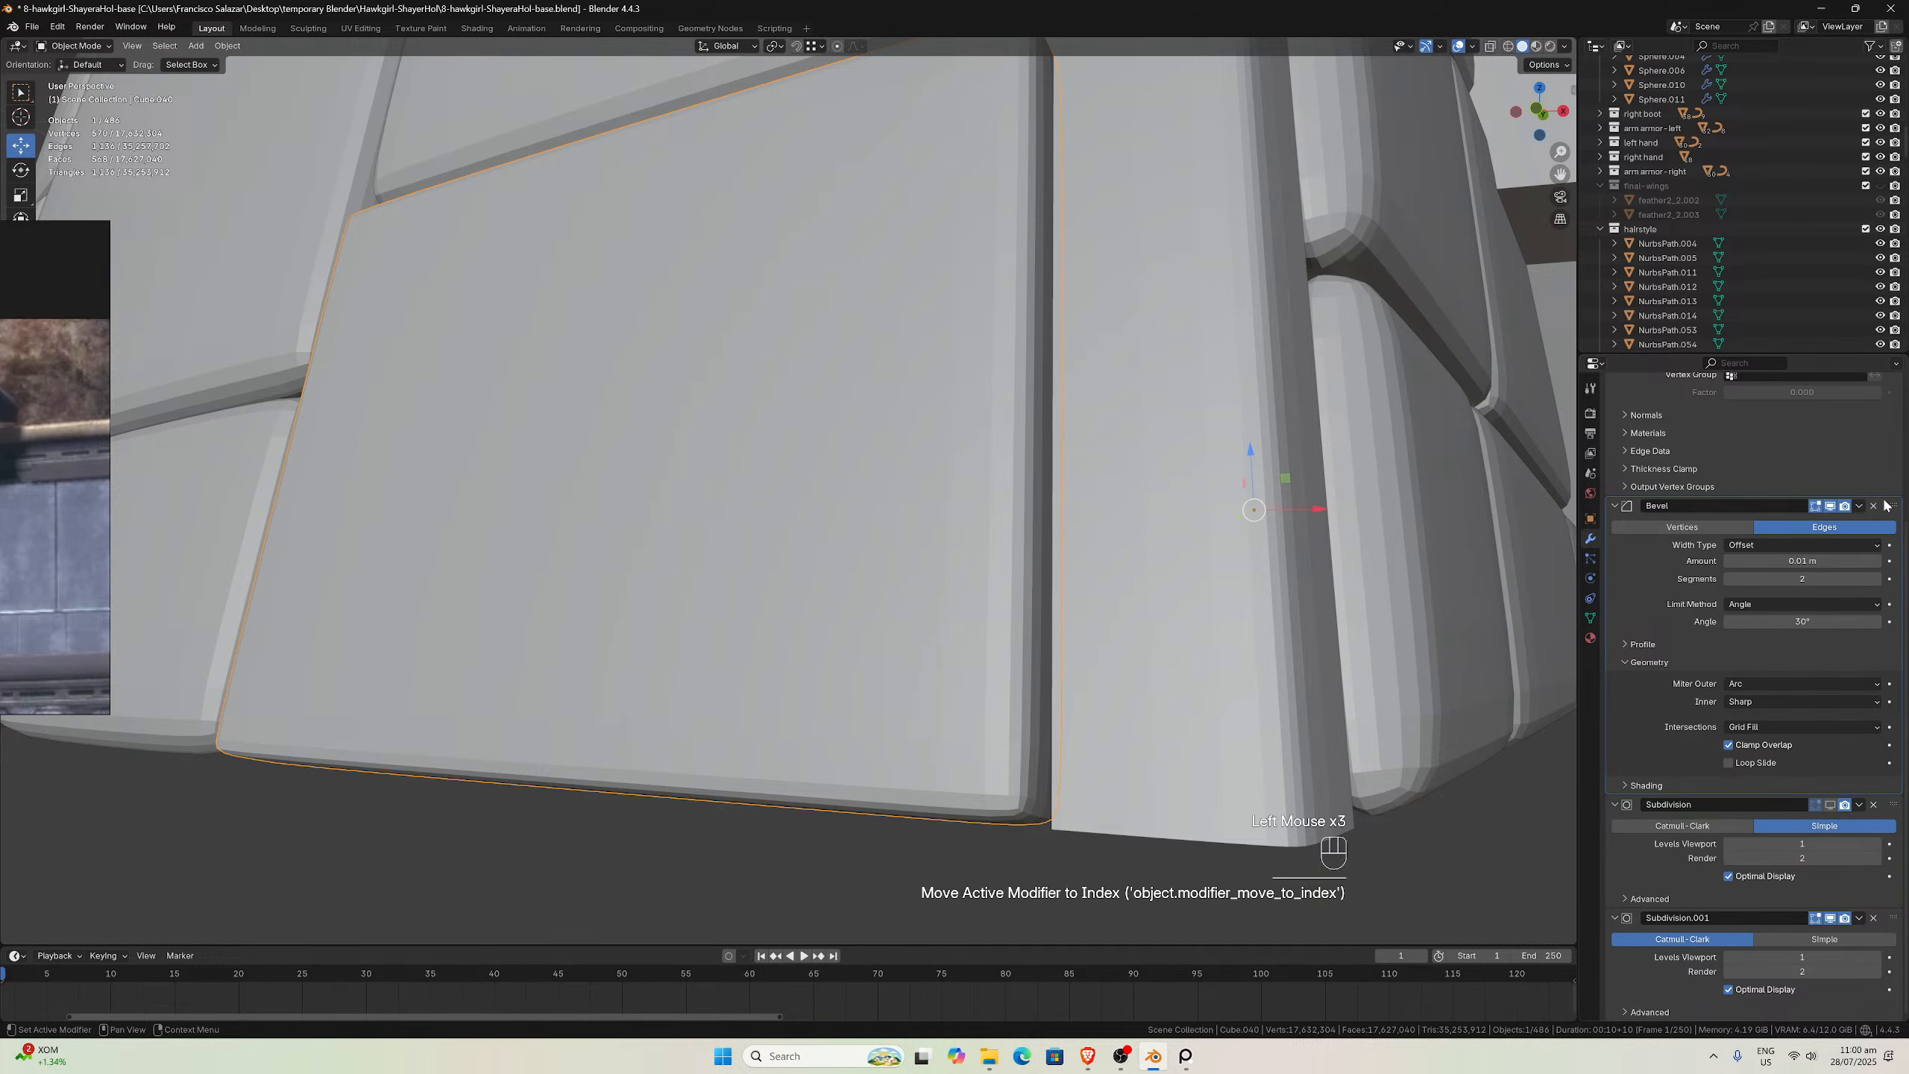
click(1829, 805)
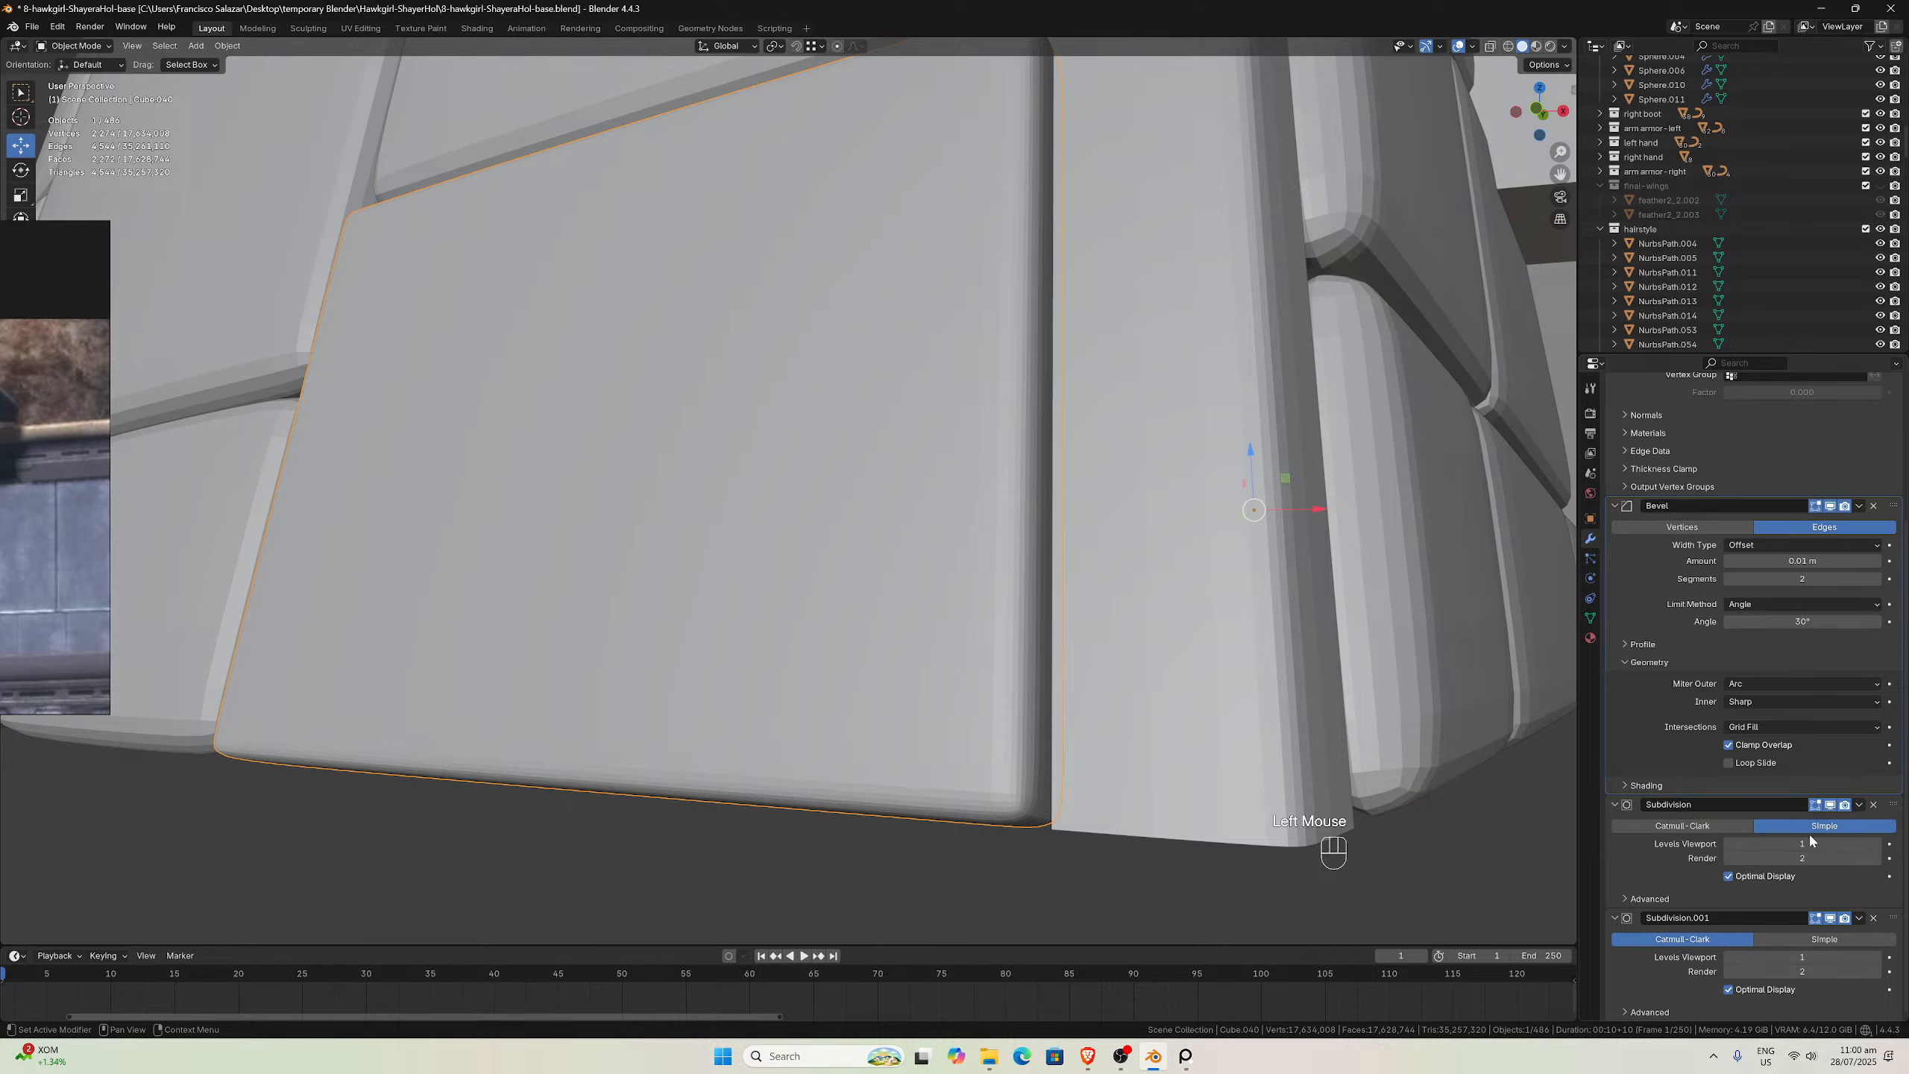
click(1873, 842)
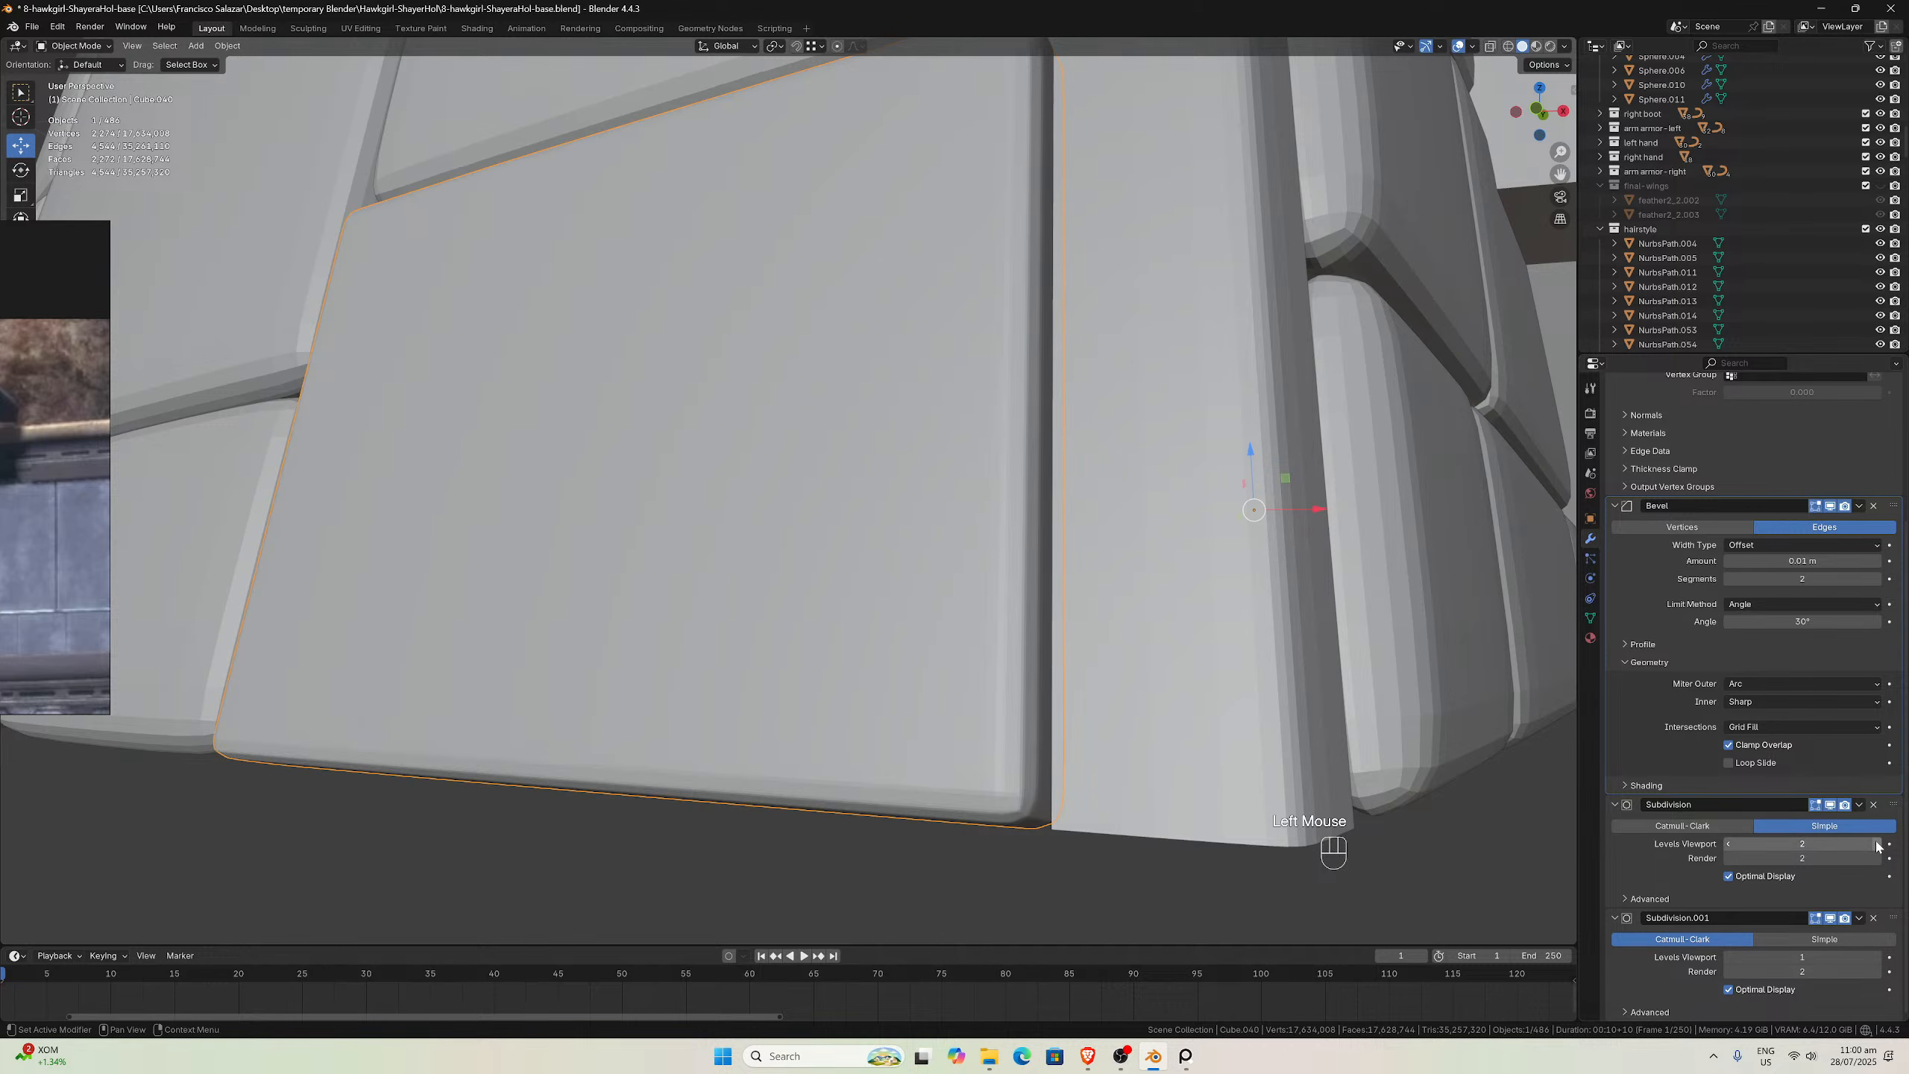
middle_drag(1227, 661, 1224, 662)
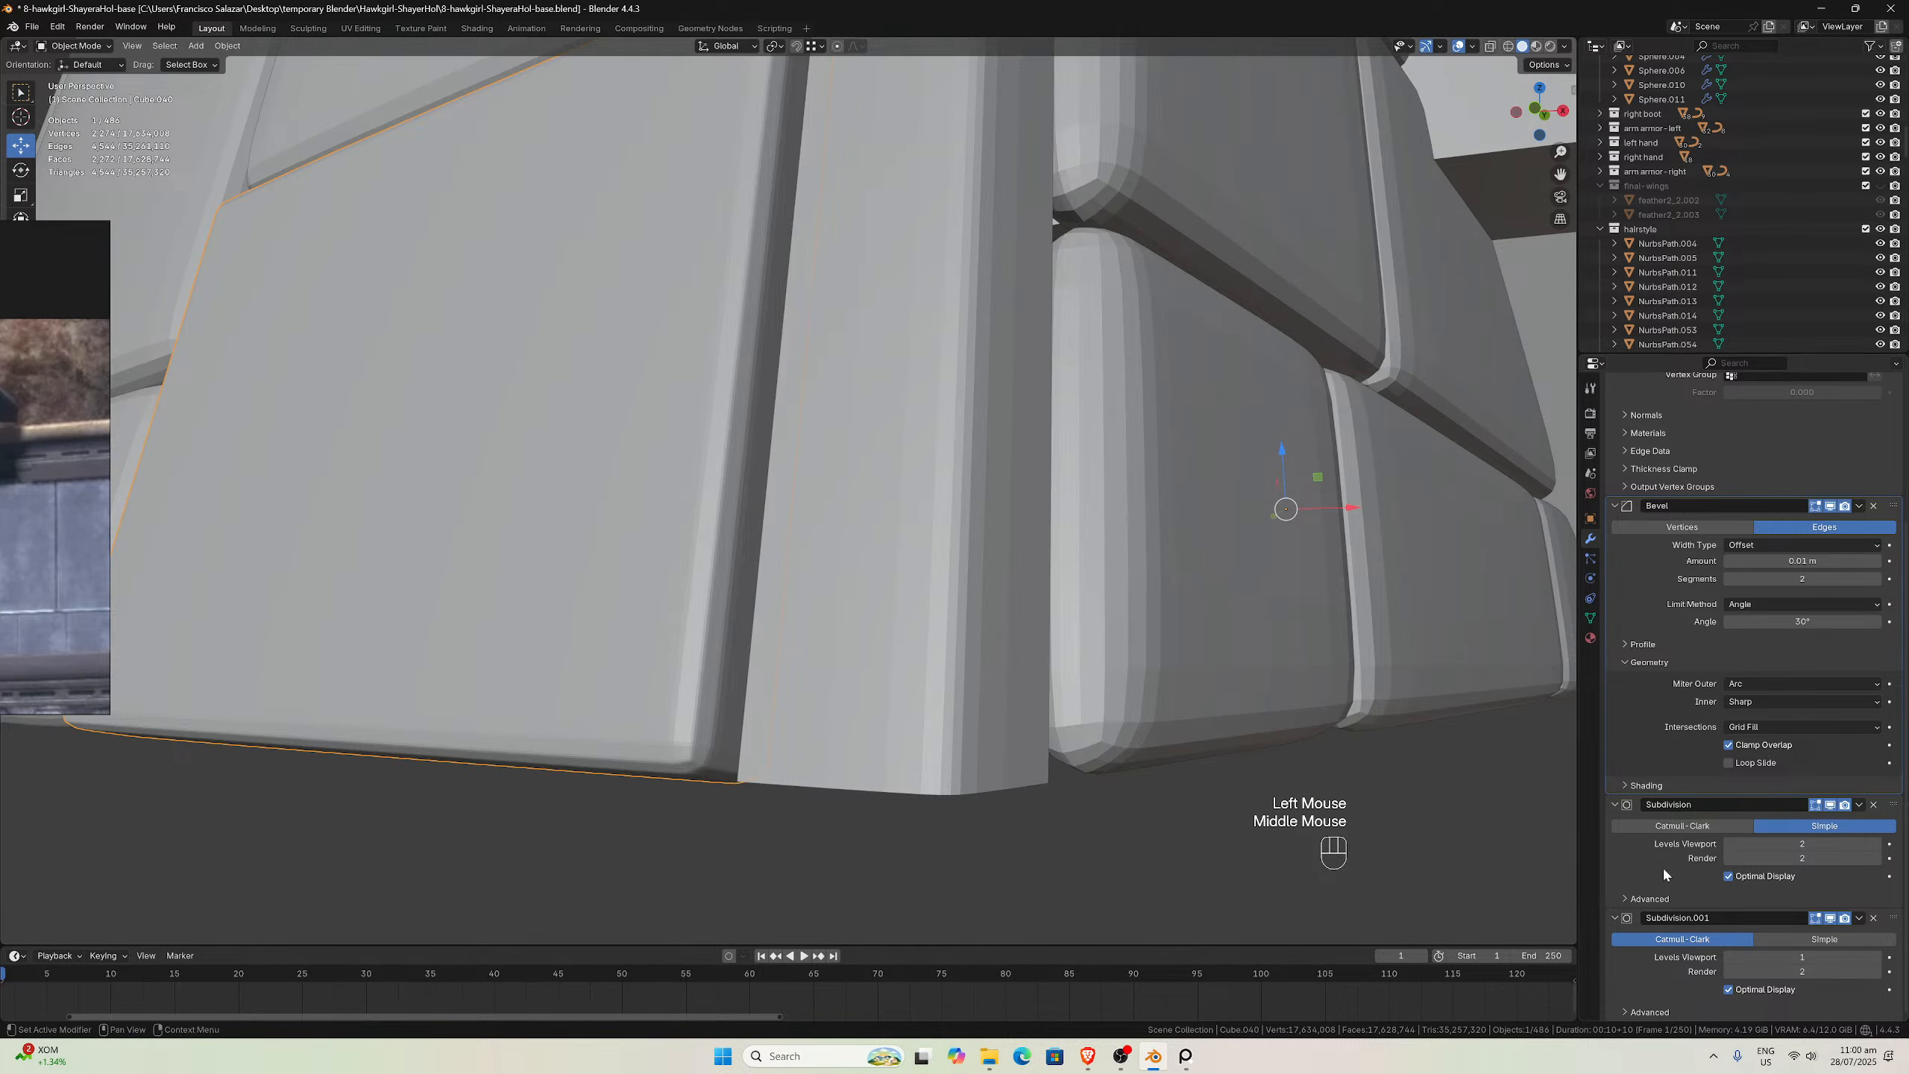
Set the viewport level to 2 on the block's Catmull-Clark Subdivision and to 1 on the Simple one
click(1877, 957)
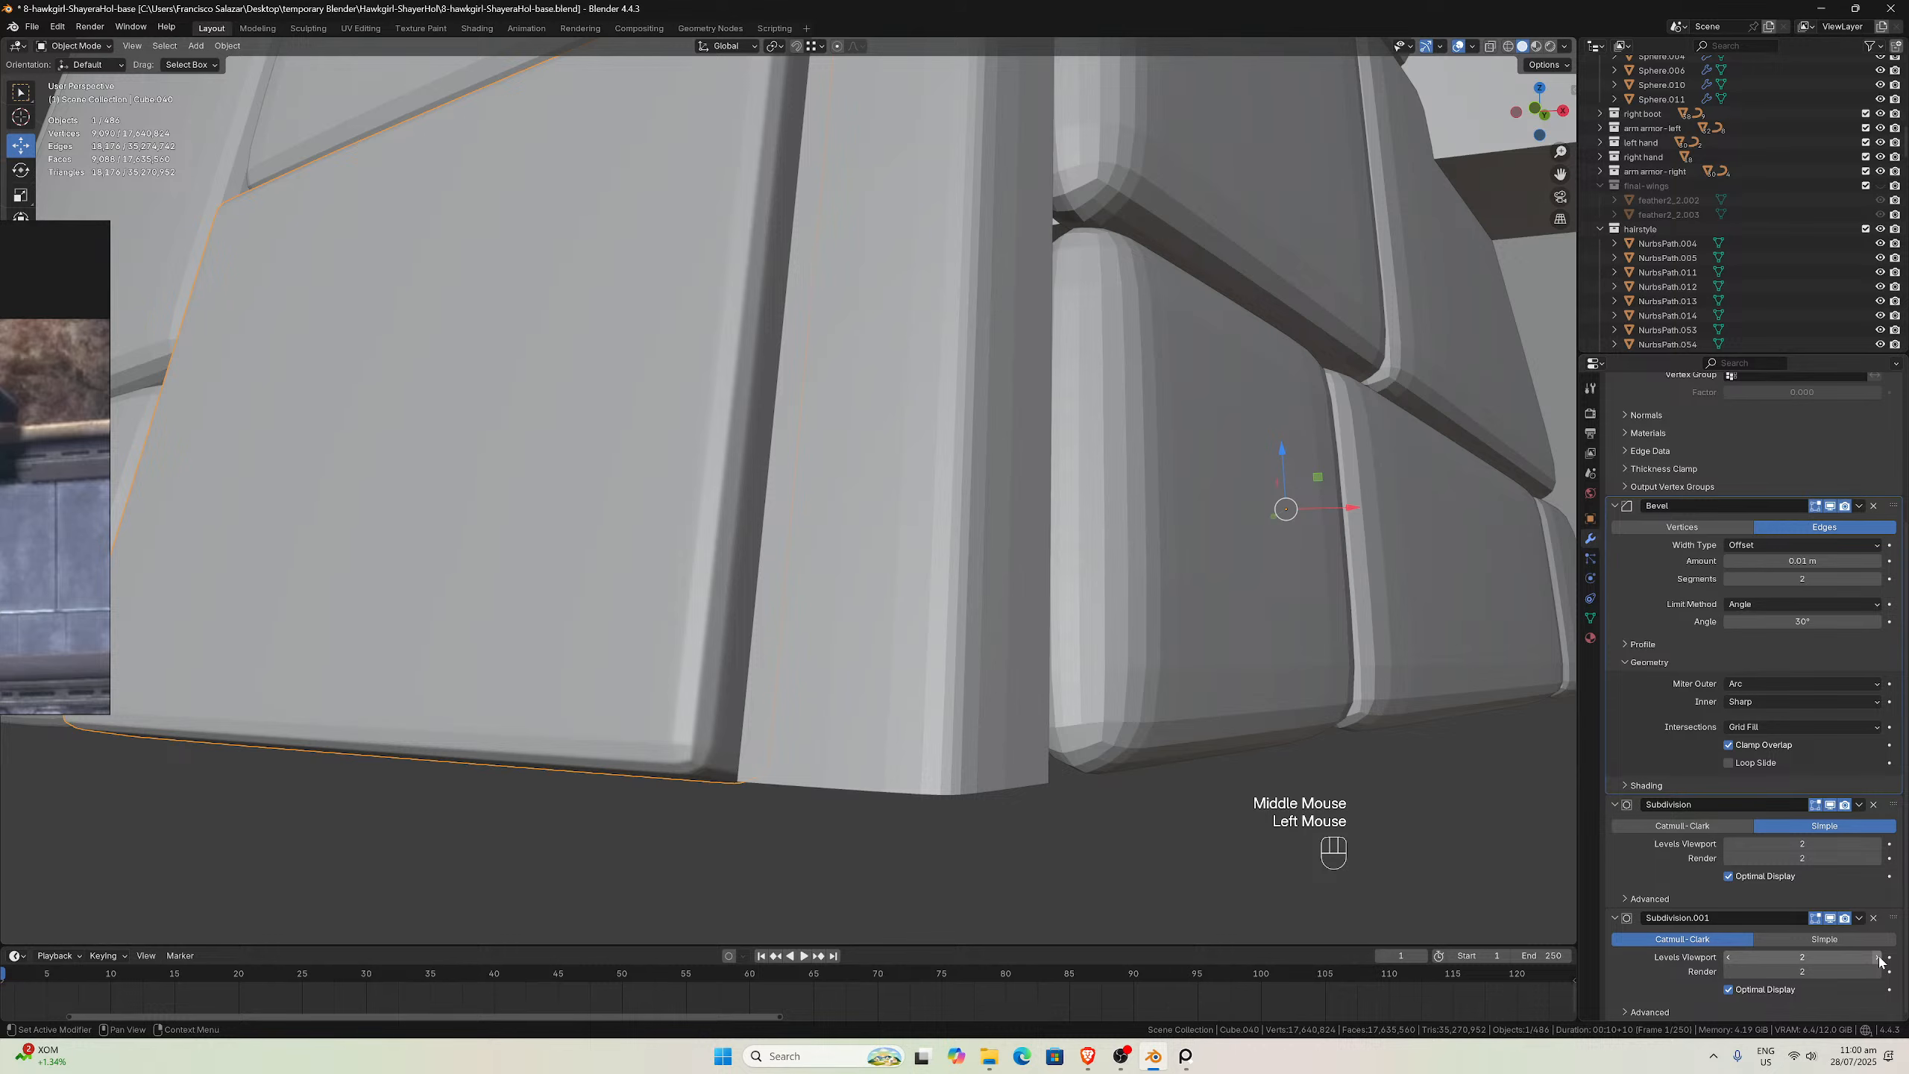
click(1729, 843)
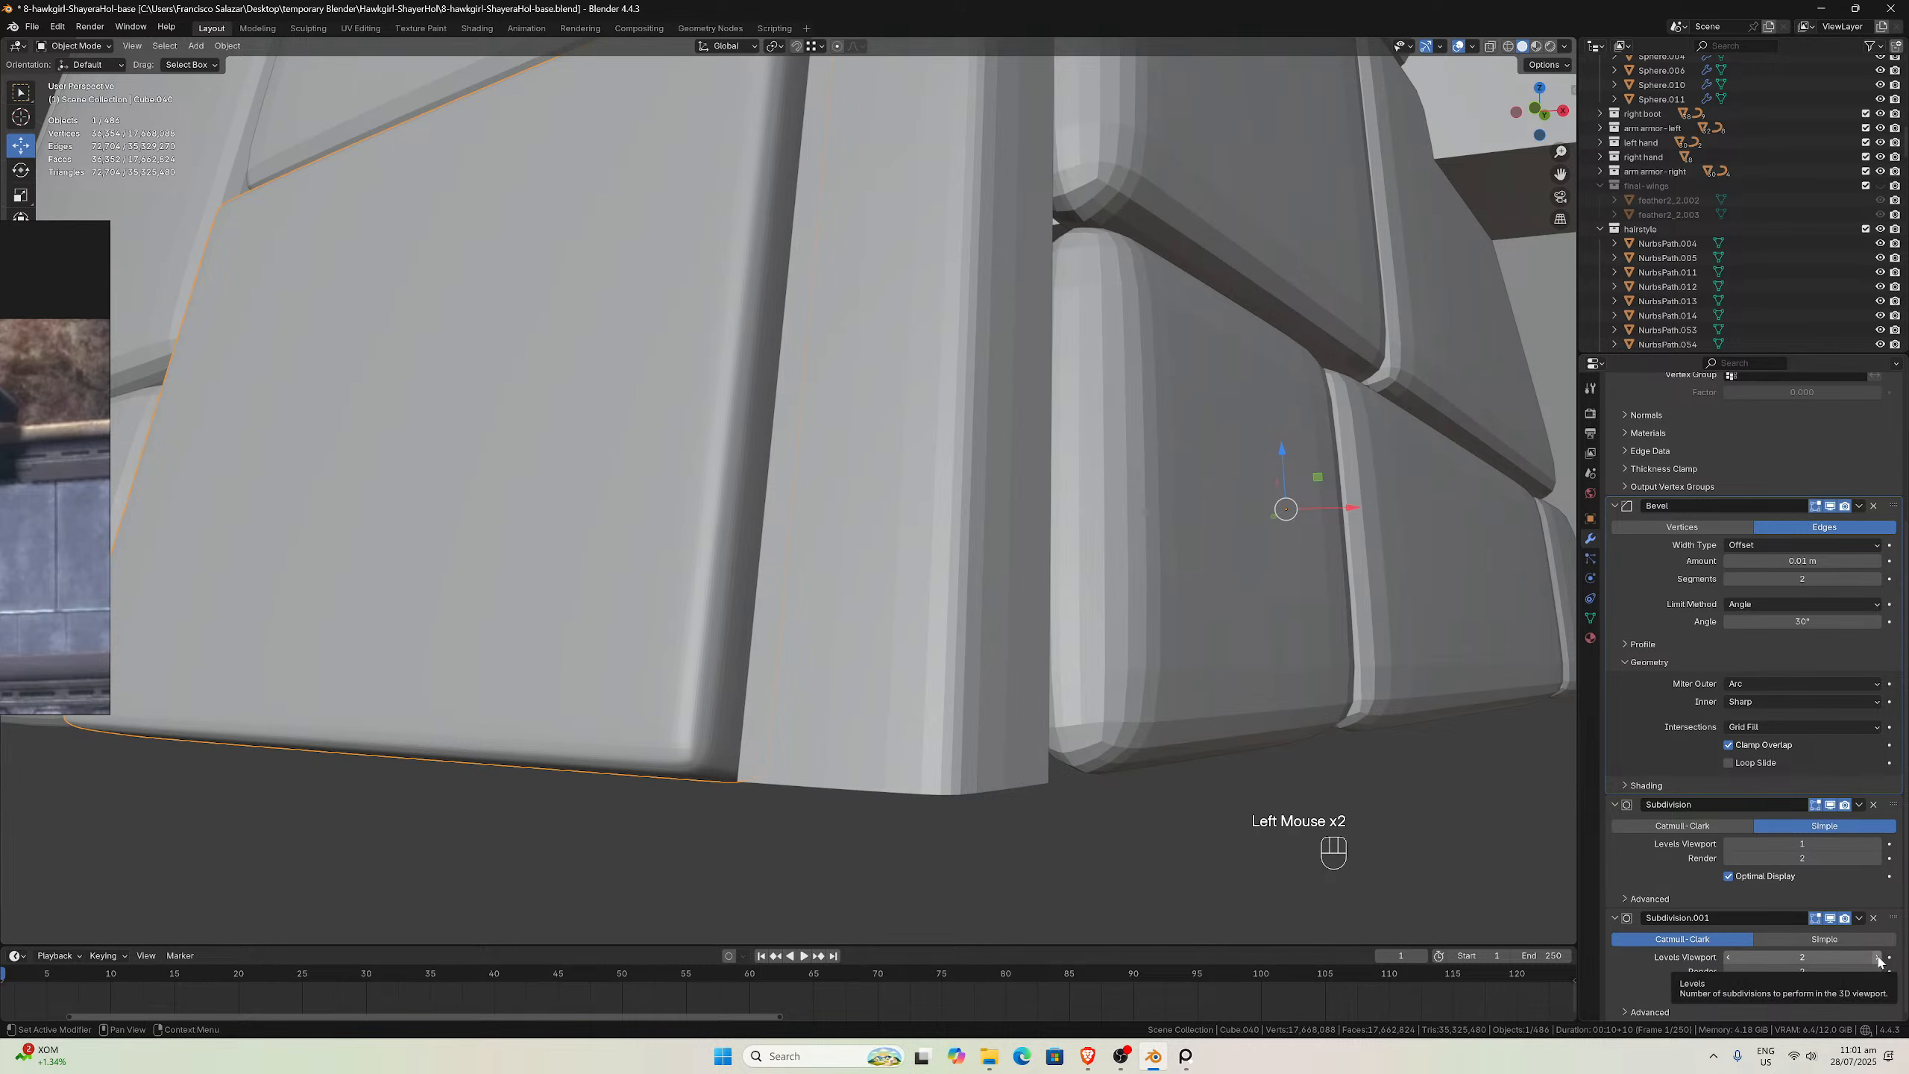
middle_drag(1113, 602, 1059, 570)
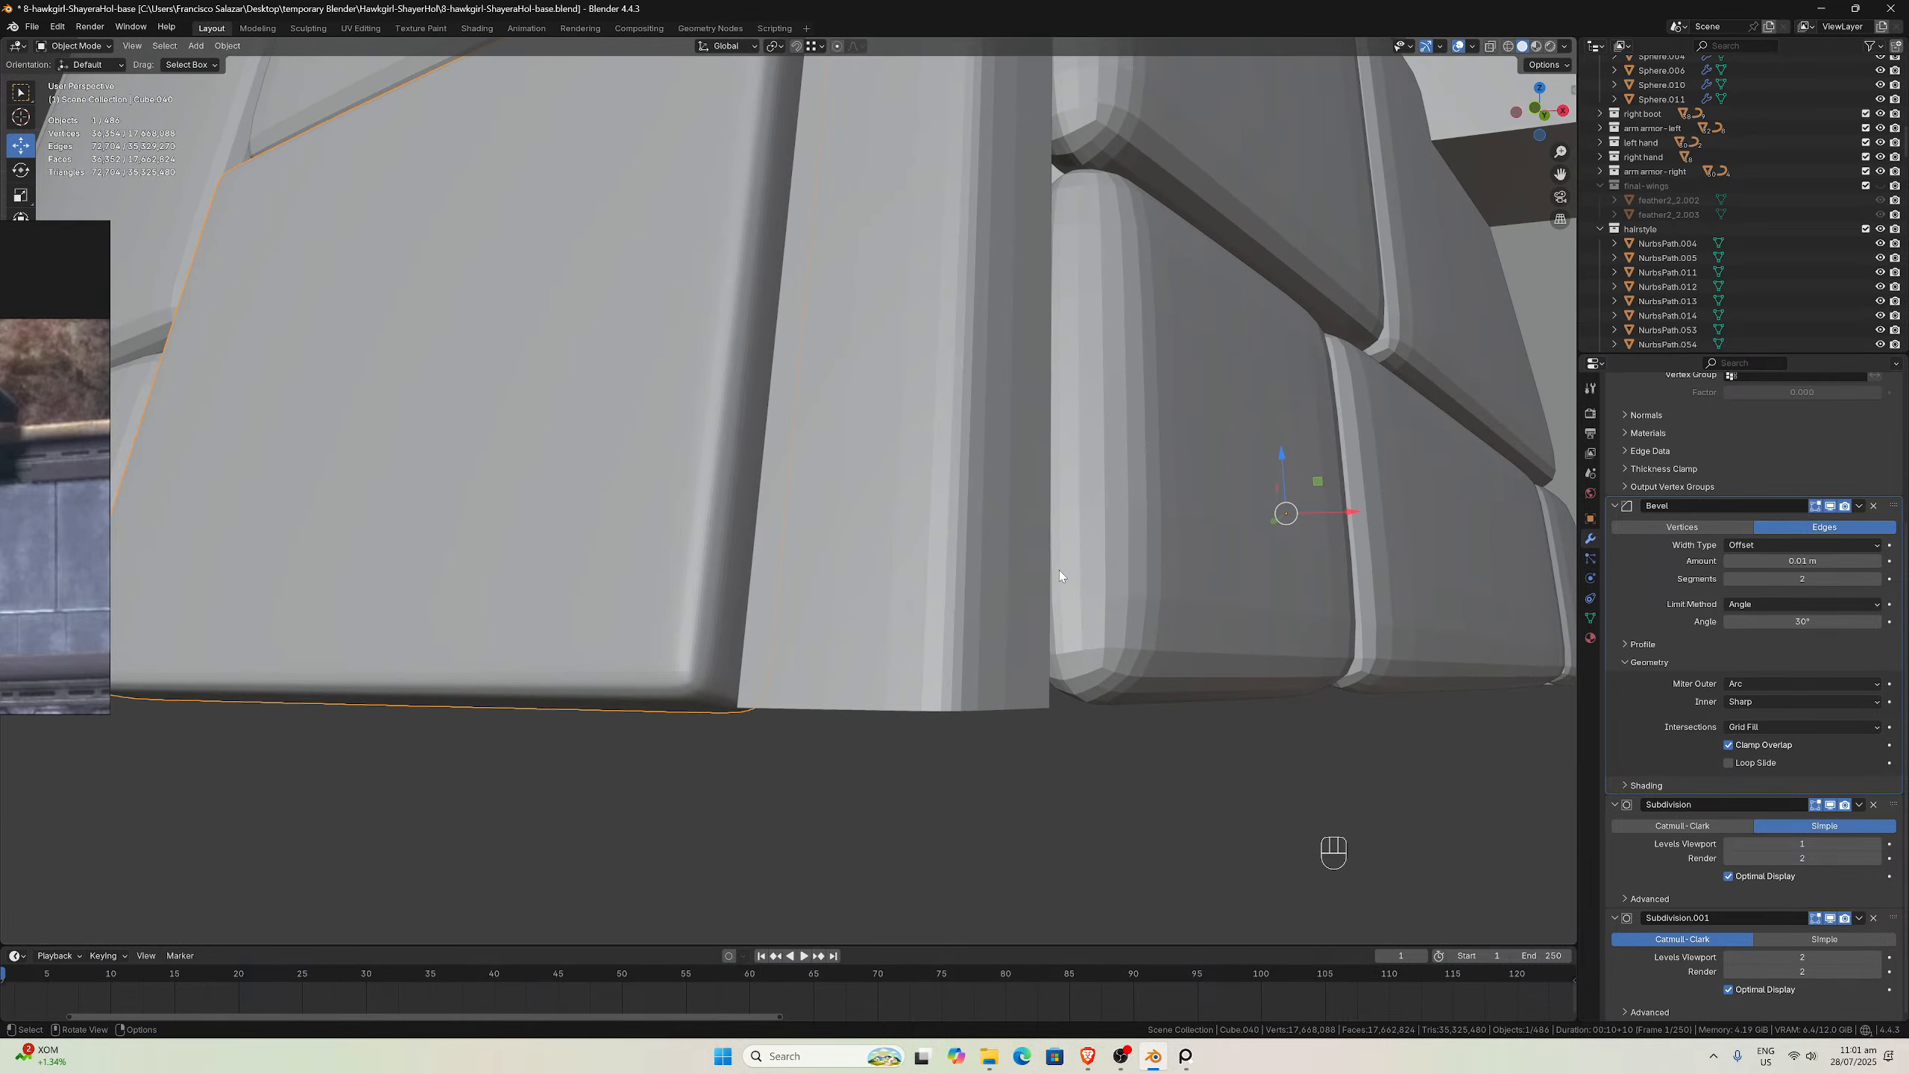
Try removing the Simple Subdivision modifier from the block, and undo the removal
click(1870, 810)
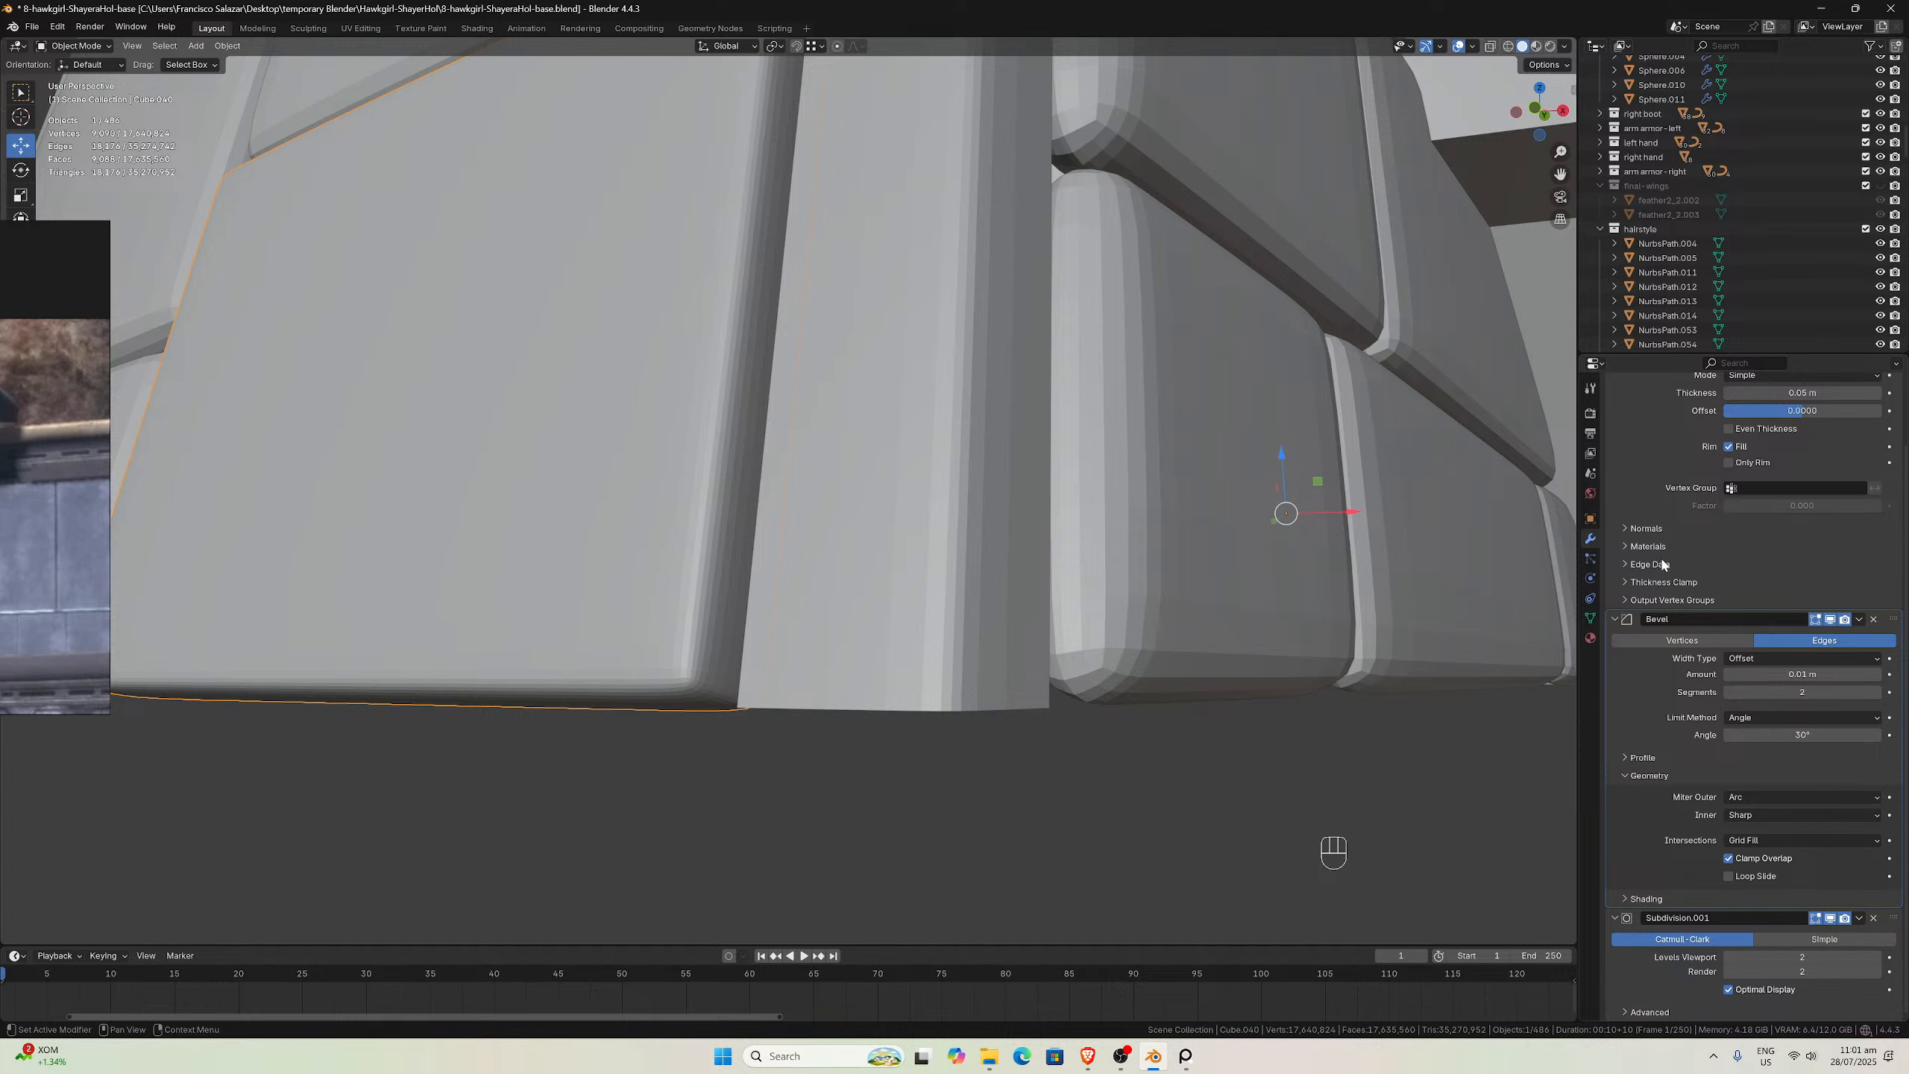
scroll(1665, 549, up, 4)
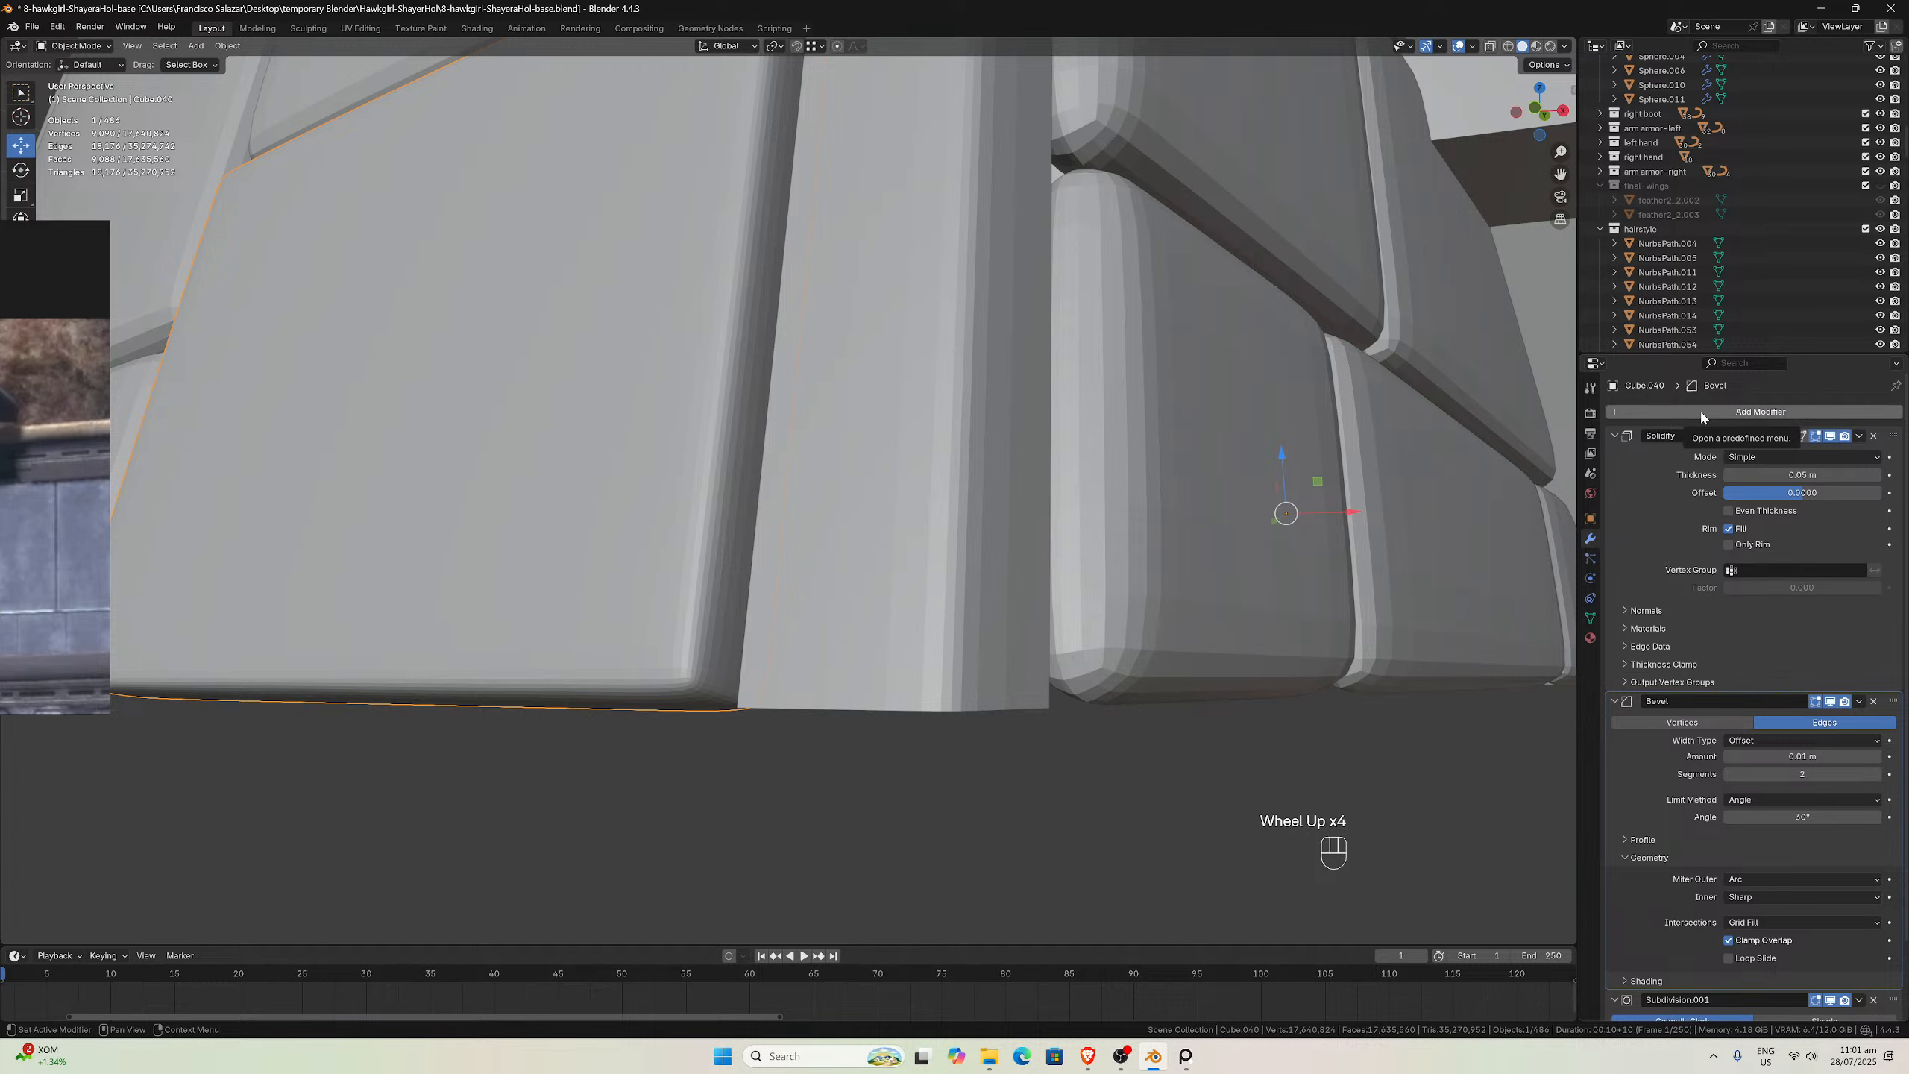
key(ctrl+z)
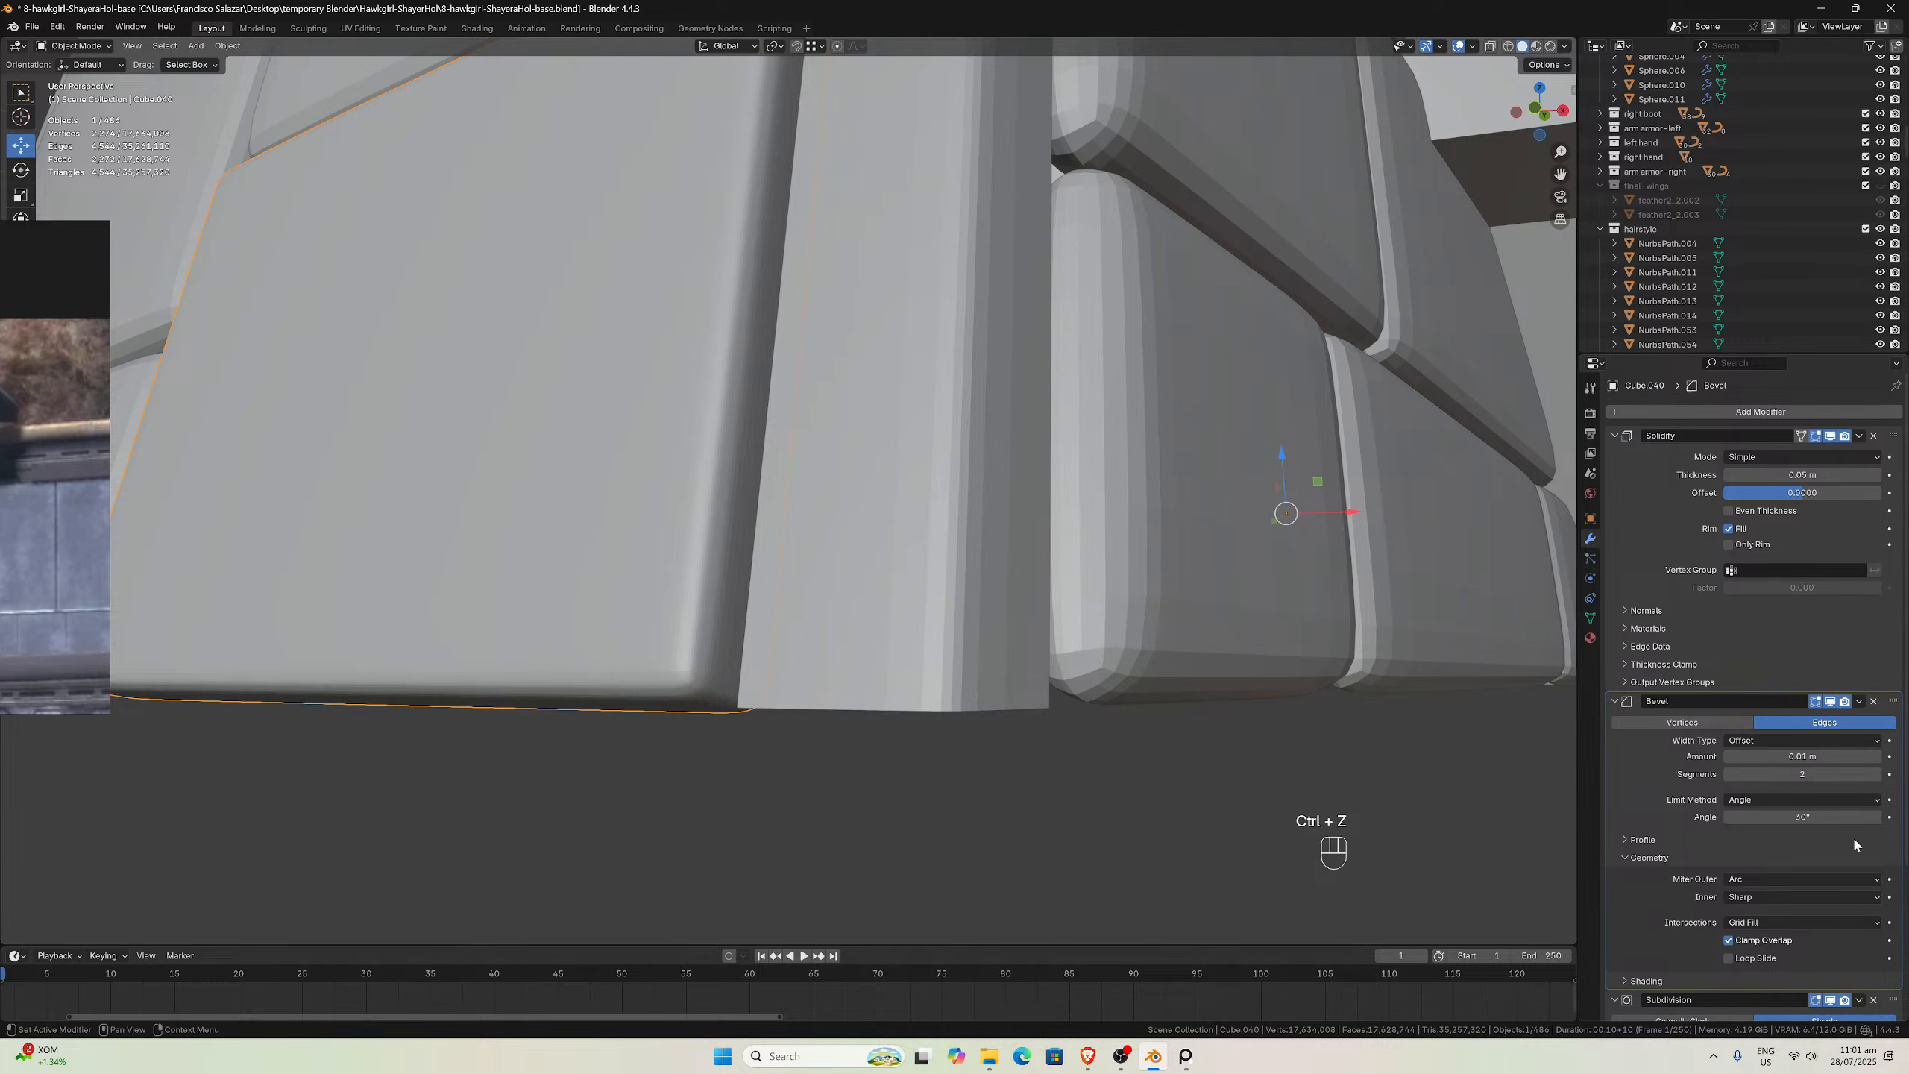
Place the Simple Subdivision modifier back above the Bevel modifier in the block's modifier stack
scroll(1856, 782, down, 2)
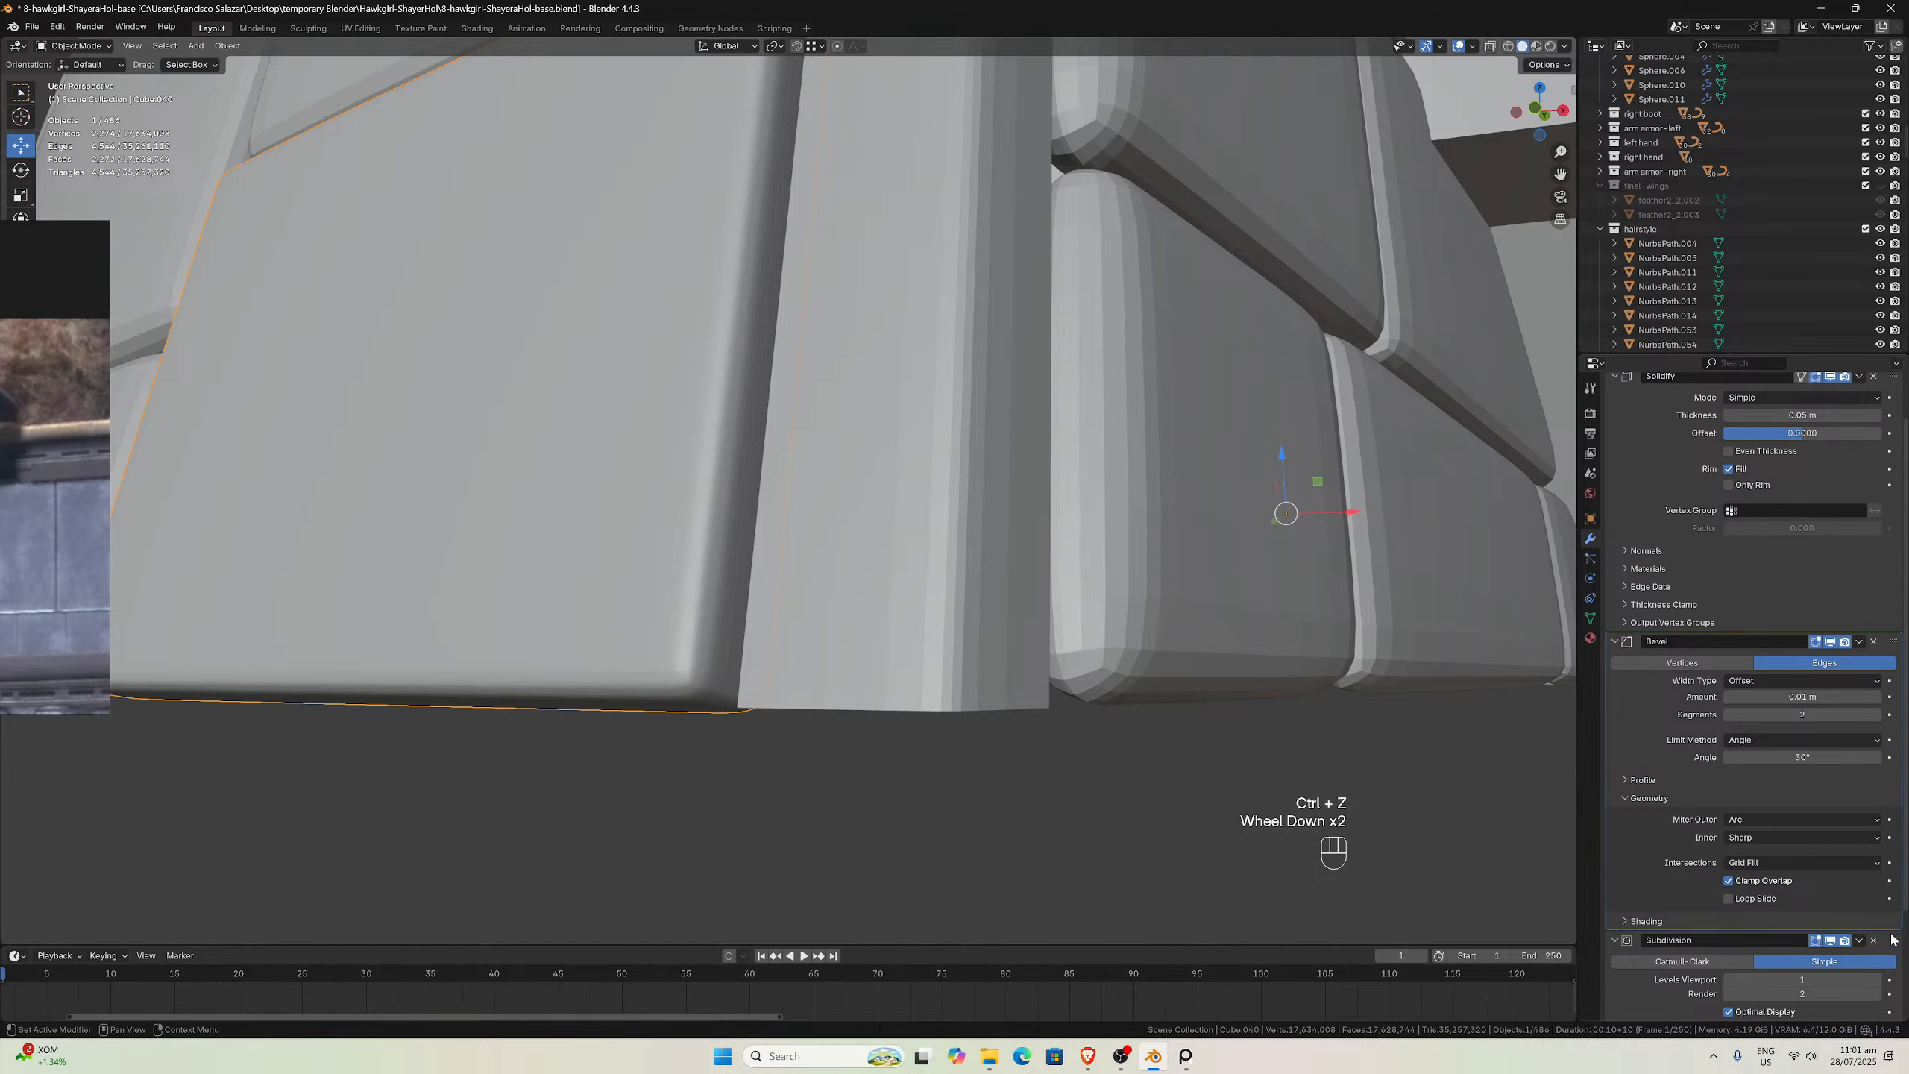
drag(1894, 941, 1859, 634)
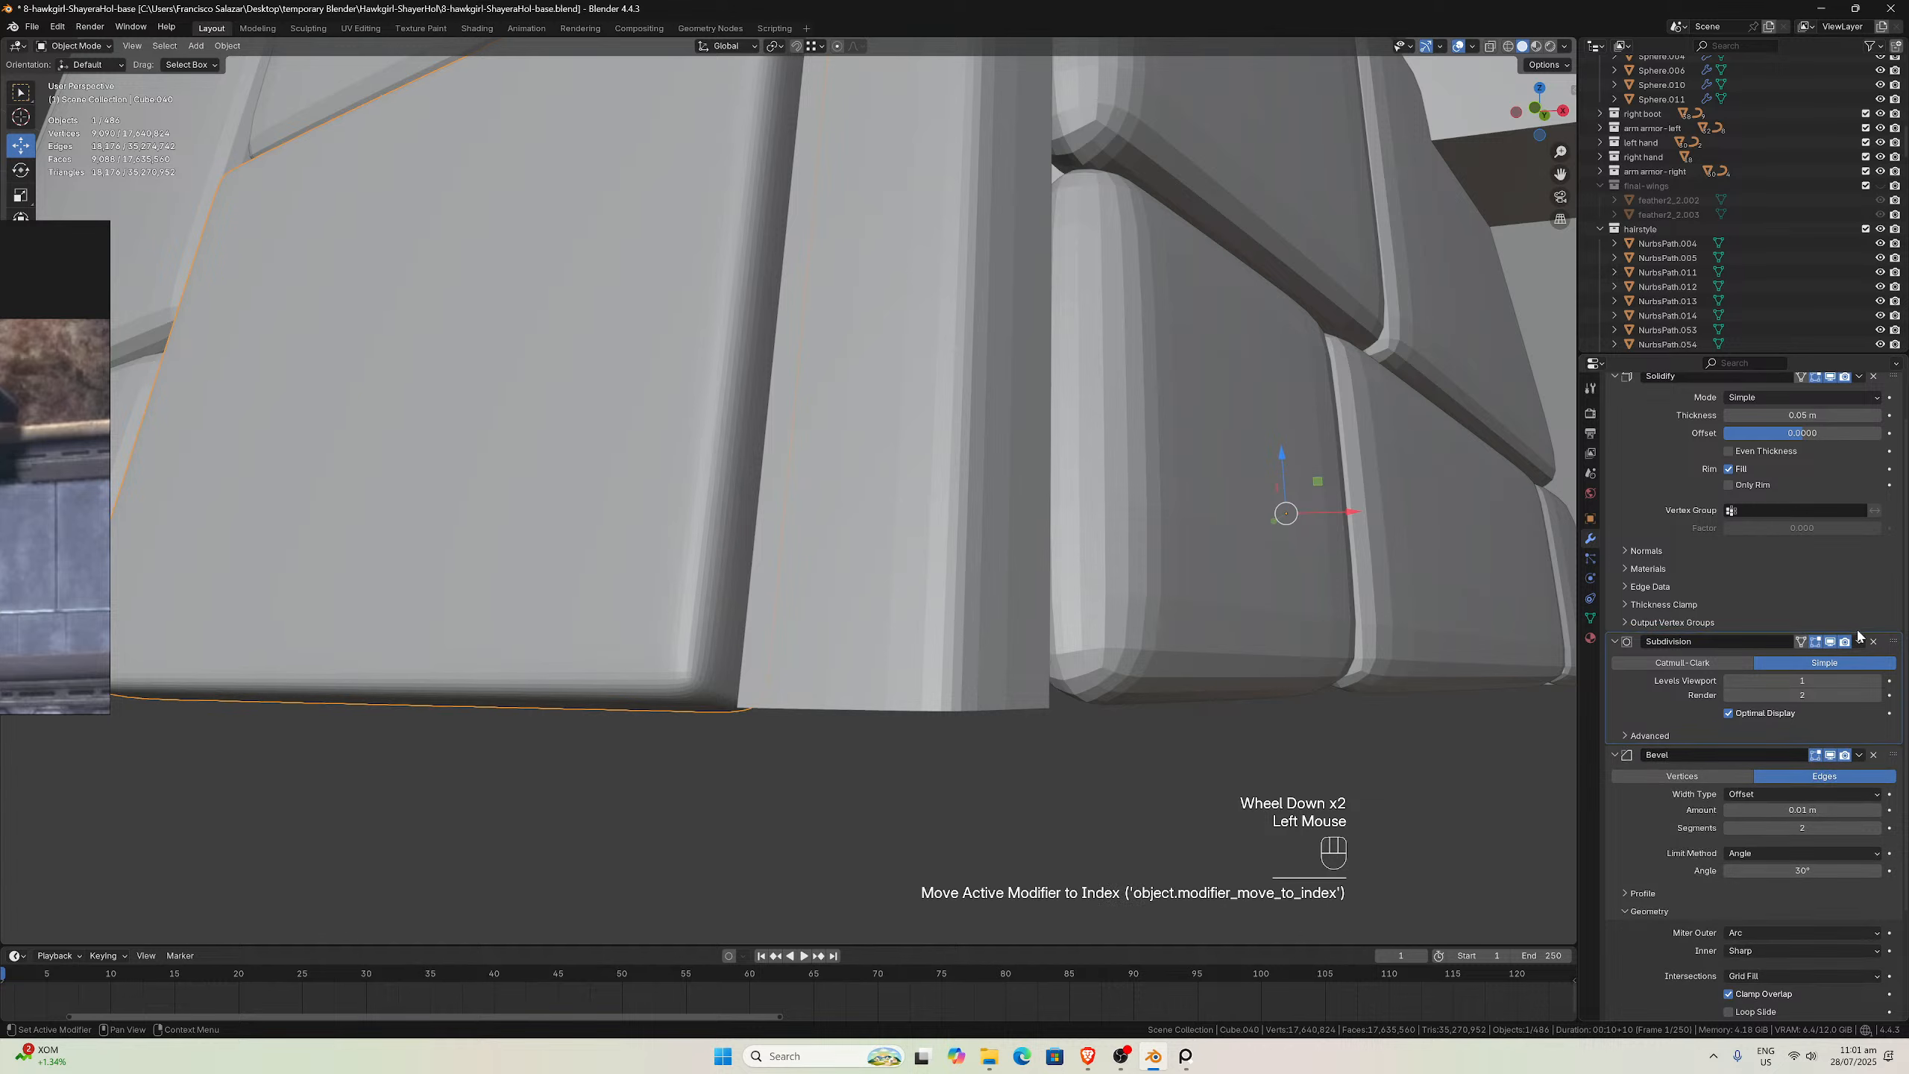
middle_drag(1203, 466, 1567, 773)
scroll(1620, 814, down, 4)
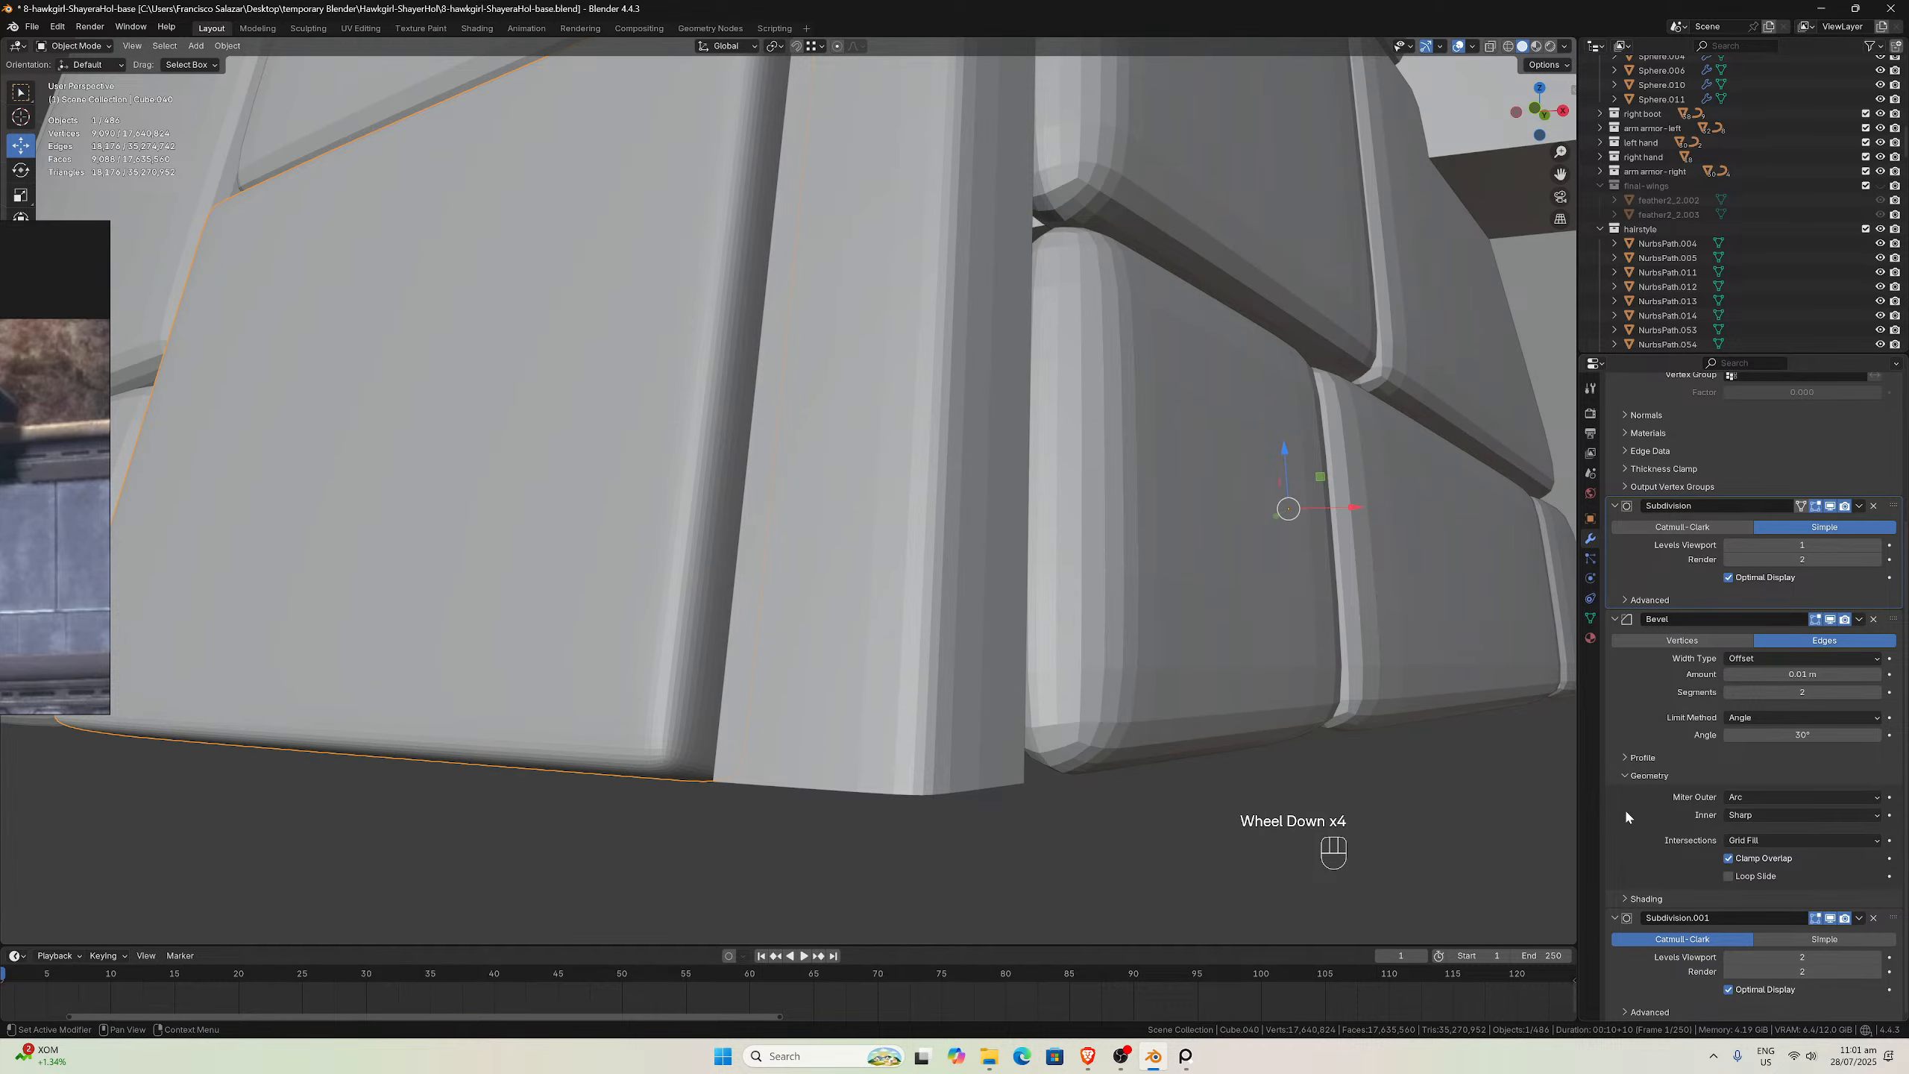
Set the block's Bevel amount to 0.005 m
click(1775, 674)
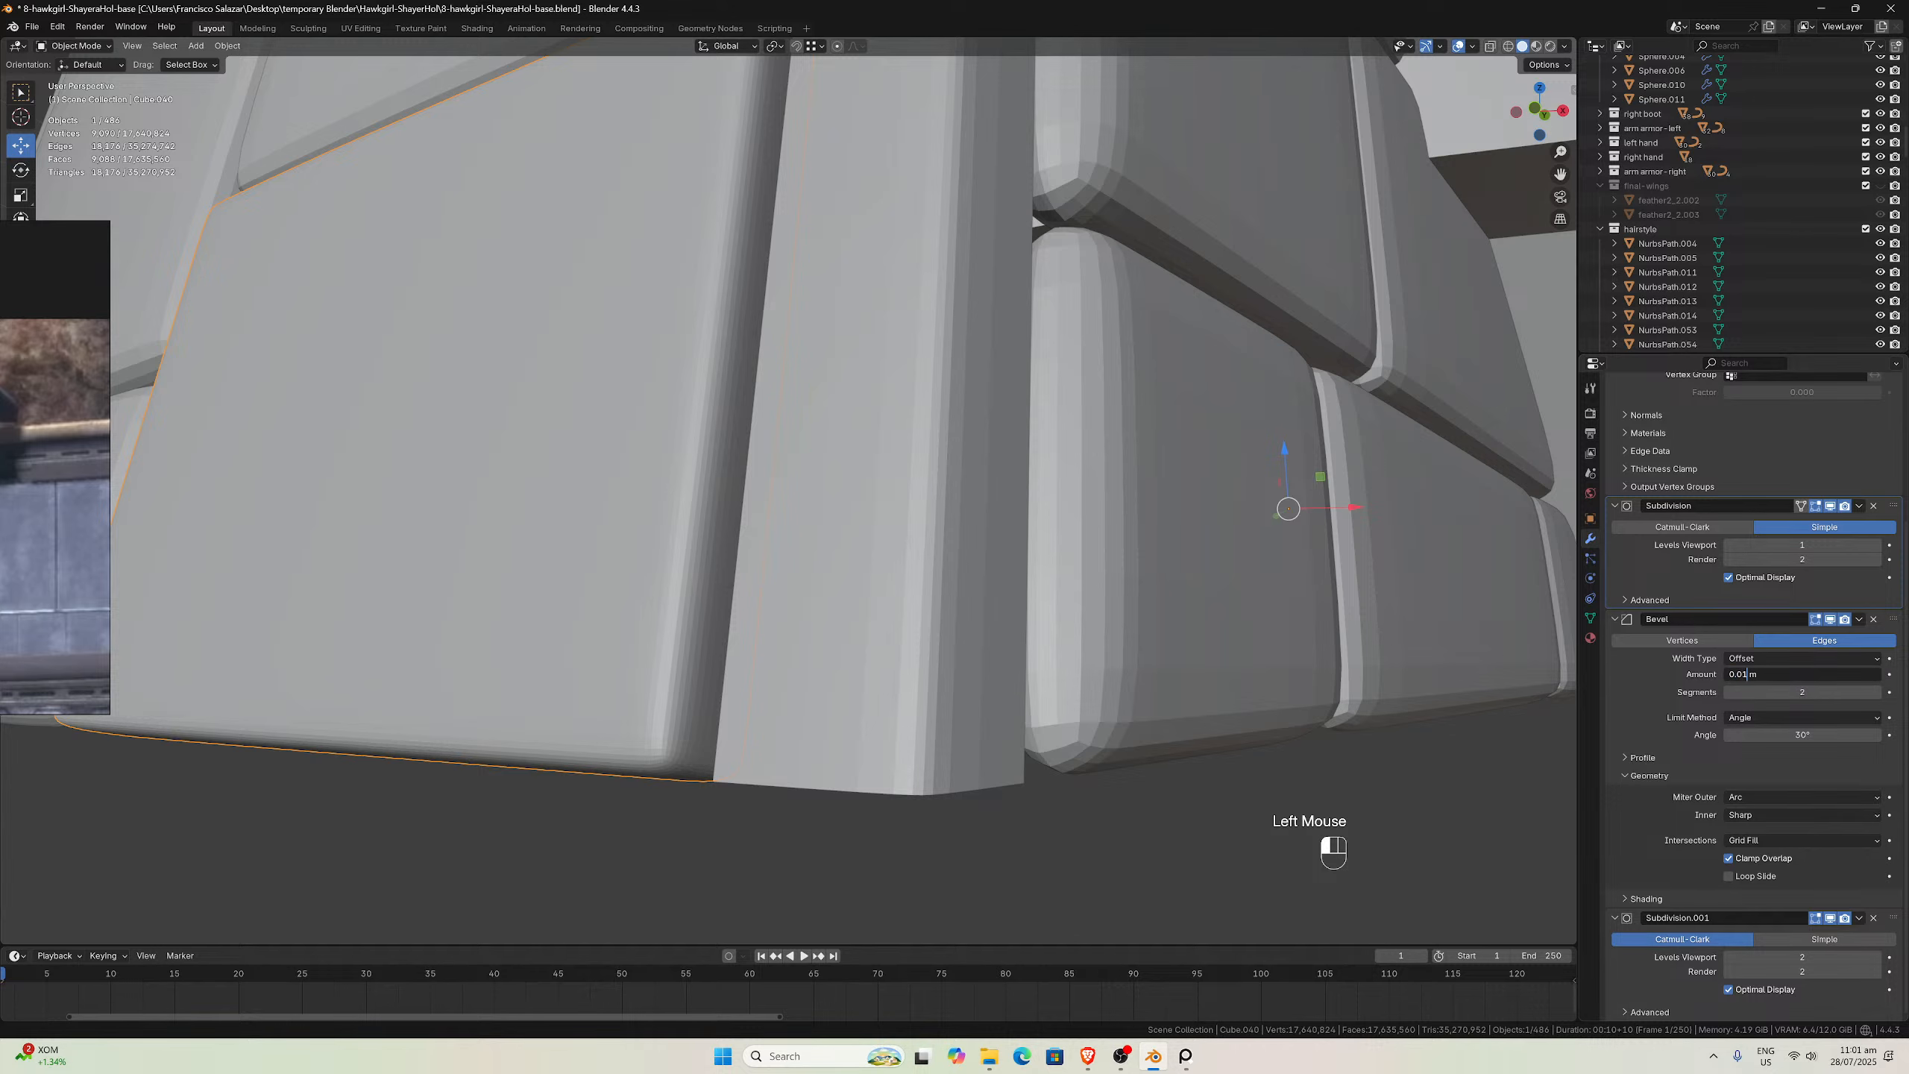
text(5)
key(Return)
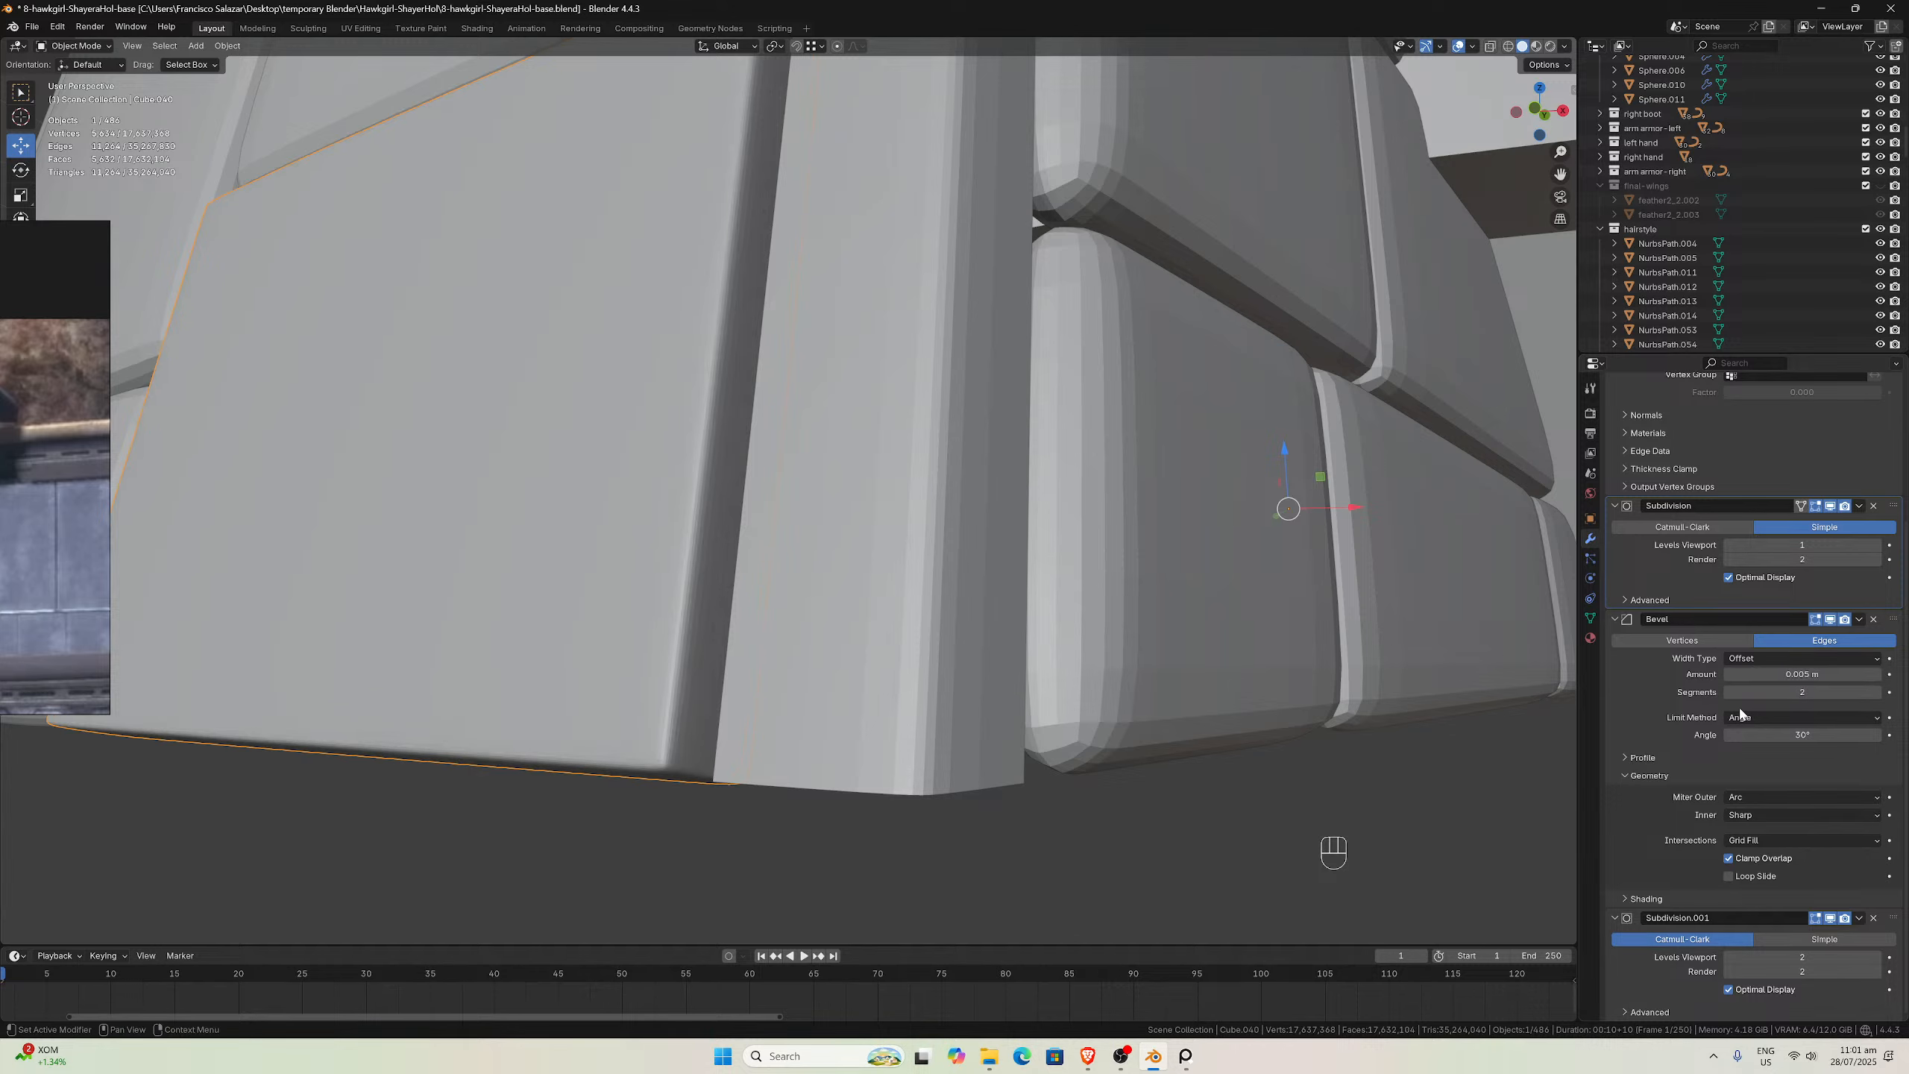
Compare the block's bevelled edges with the surrounding stones from several angles, and save the file
scroll(1188, 621, down, 3)
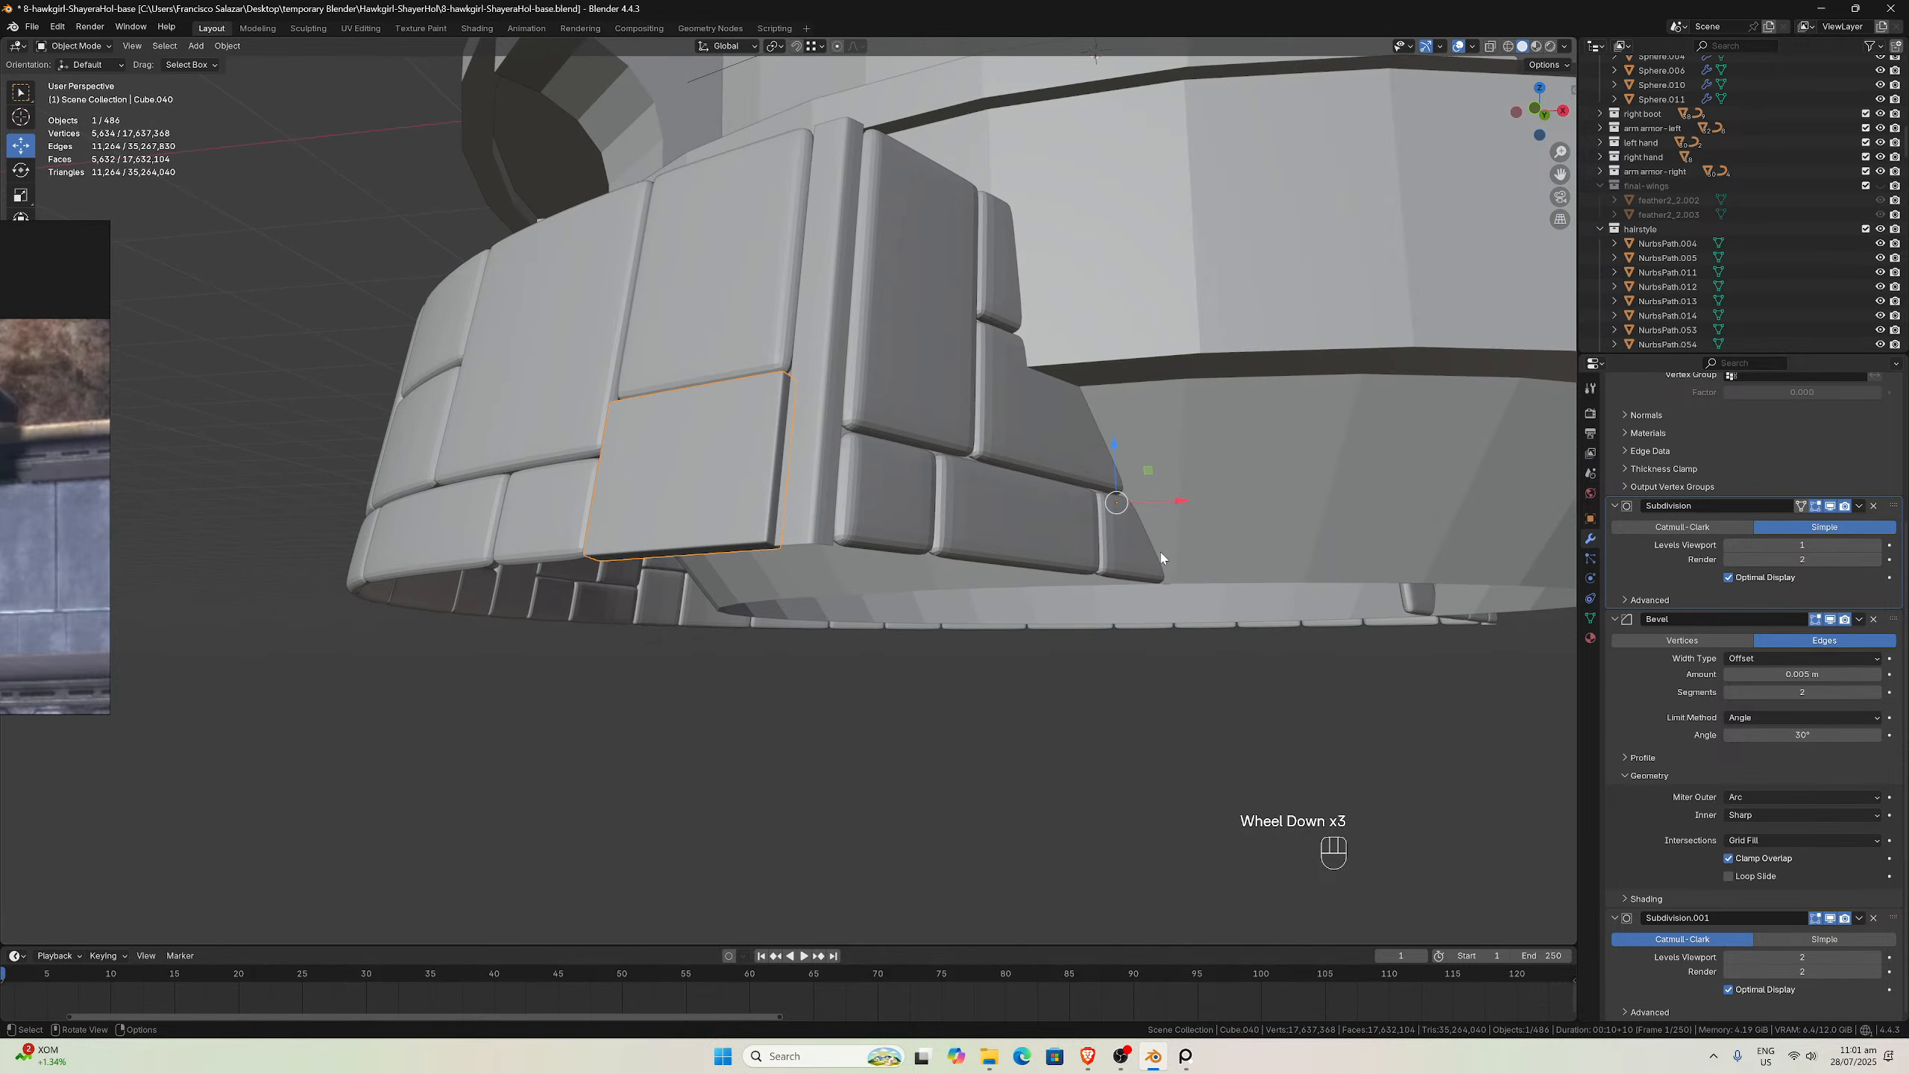
middle_drag(1125, 528, 1125, 568)
scroll(1130, 584, up, 3)
scroll(1631, 816, down, 5)
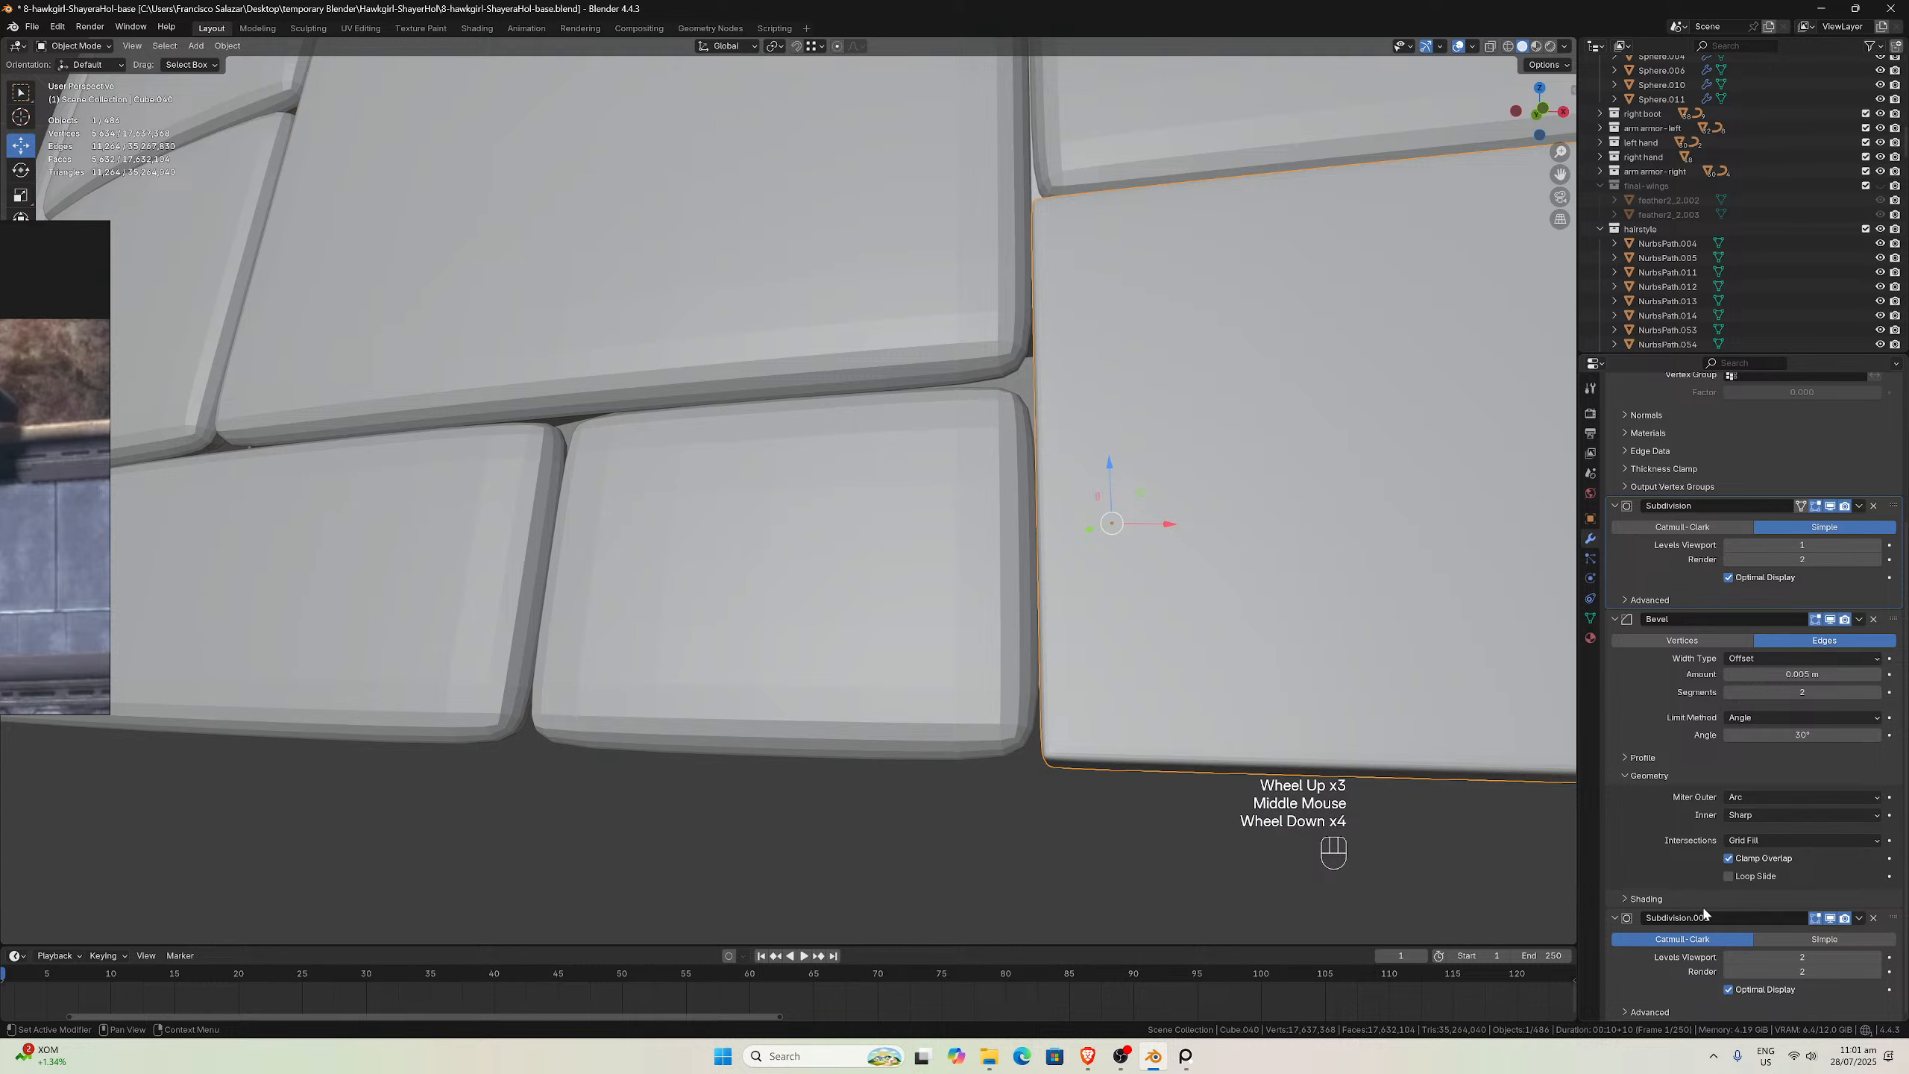
middle_drag(1432, 800, 1374, 752)
scroll(1372, 748, up, 3)
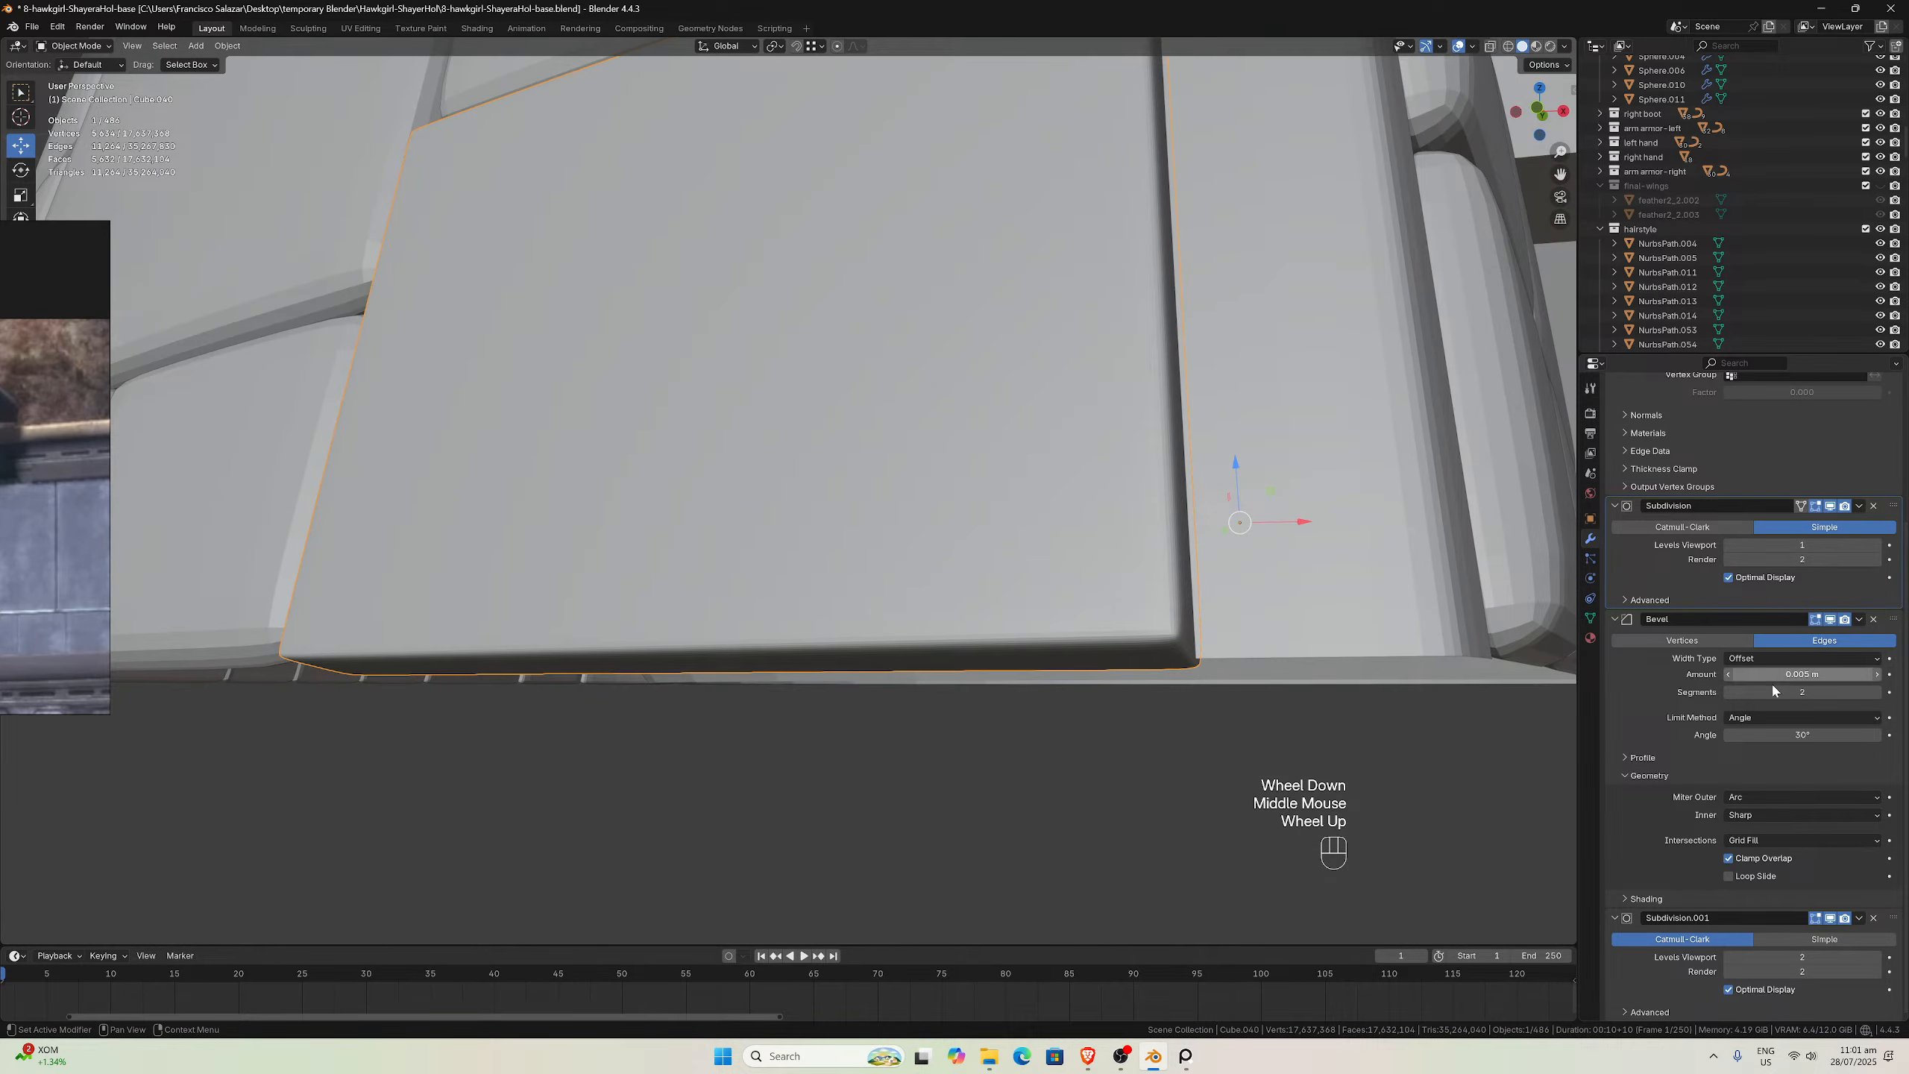
scroll(1774, 715, down, 3)
scroll(1016, 470, down, 5)
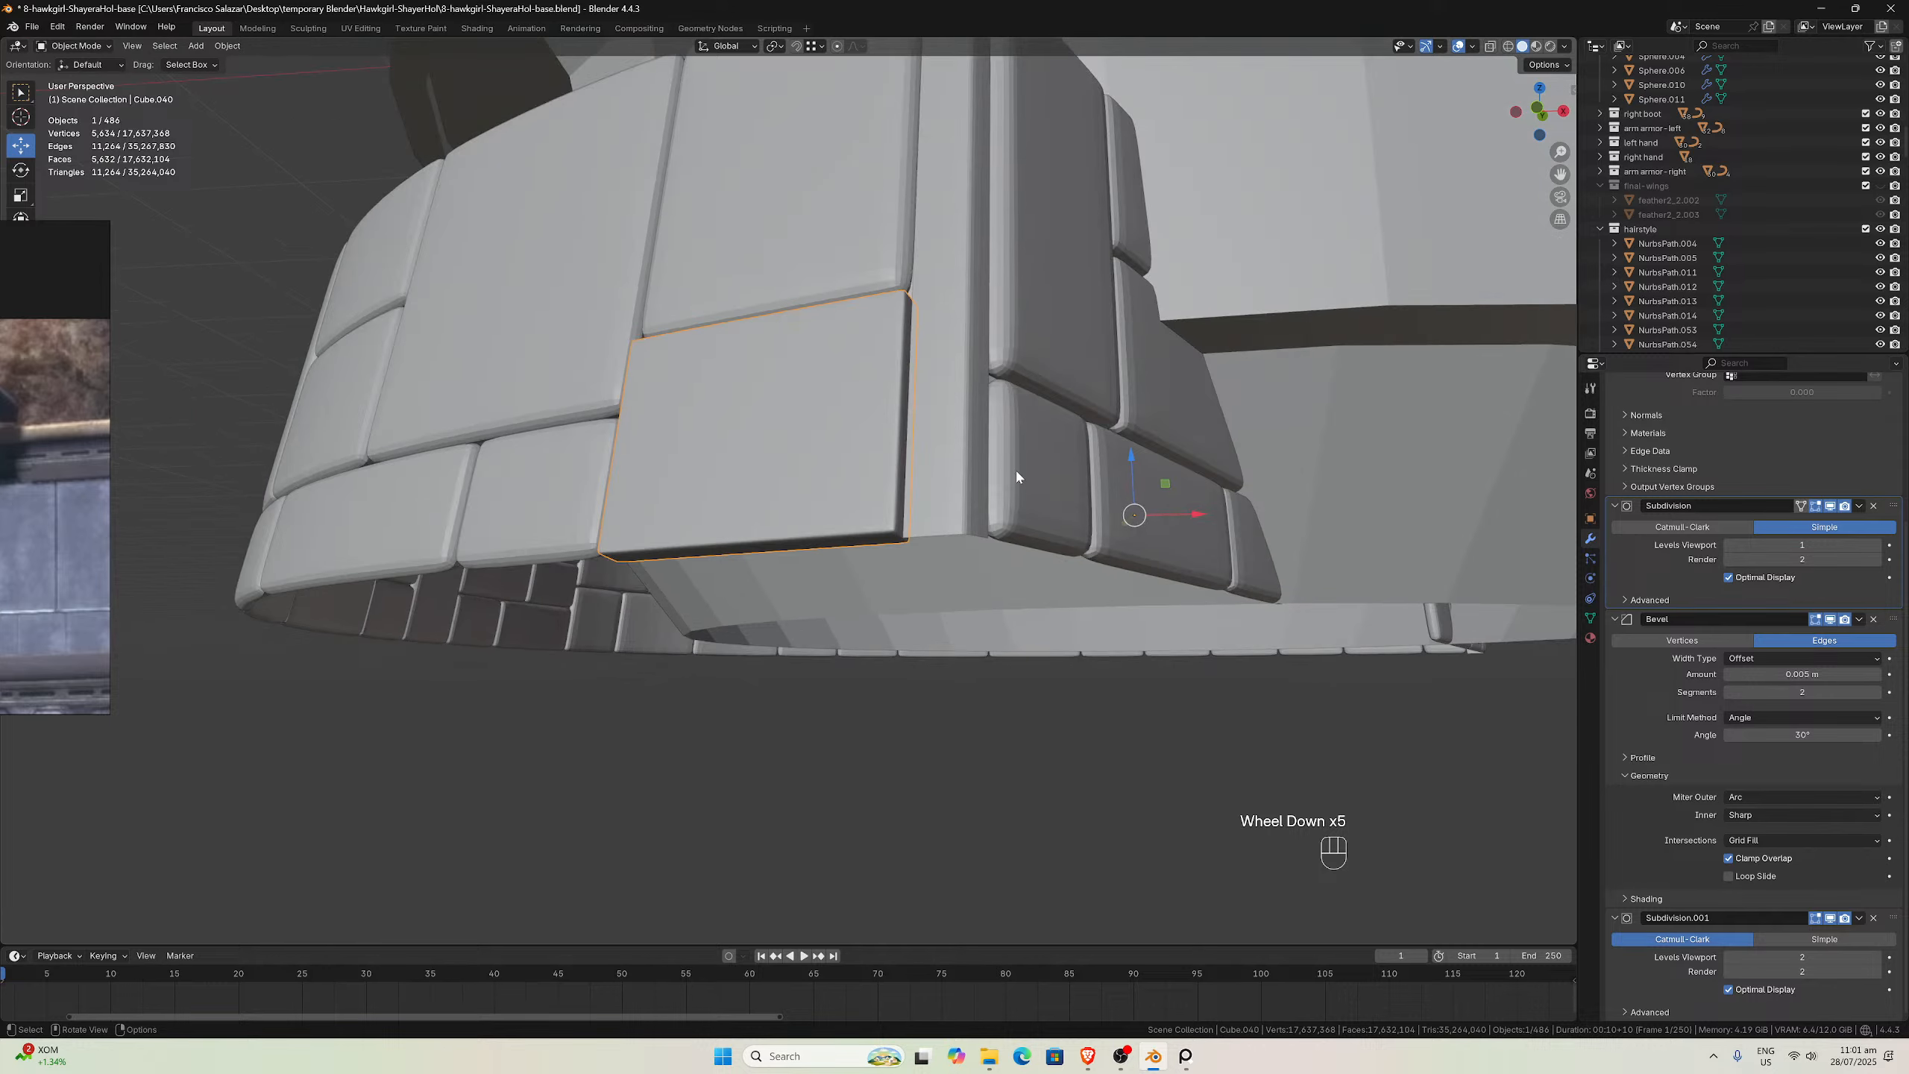
middle_drag(1016, 470, 1032, 495)
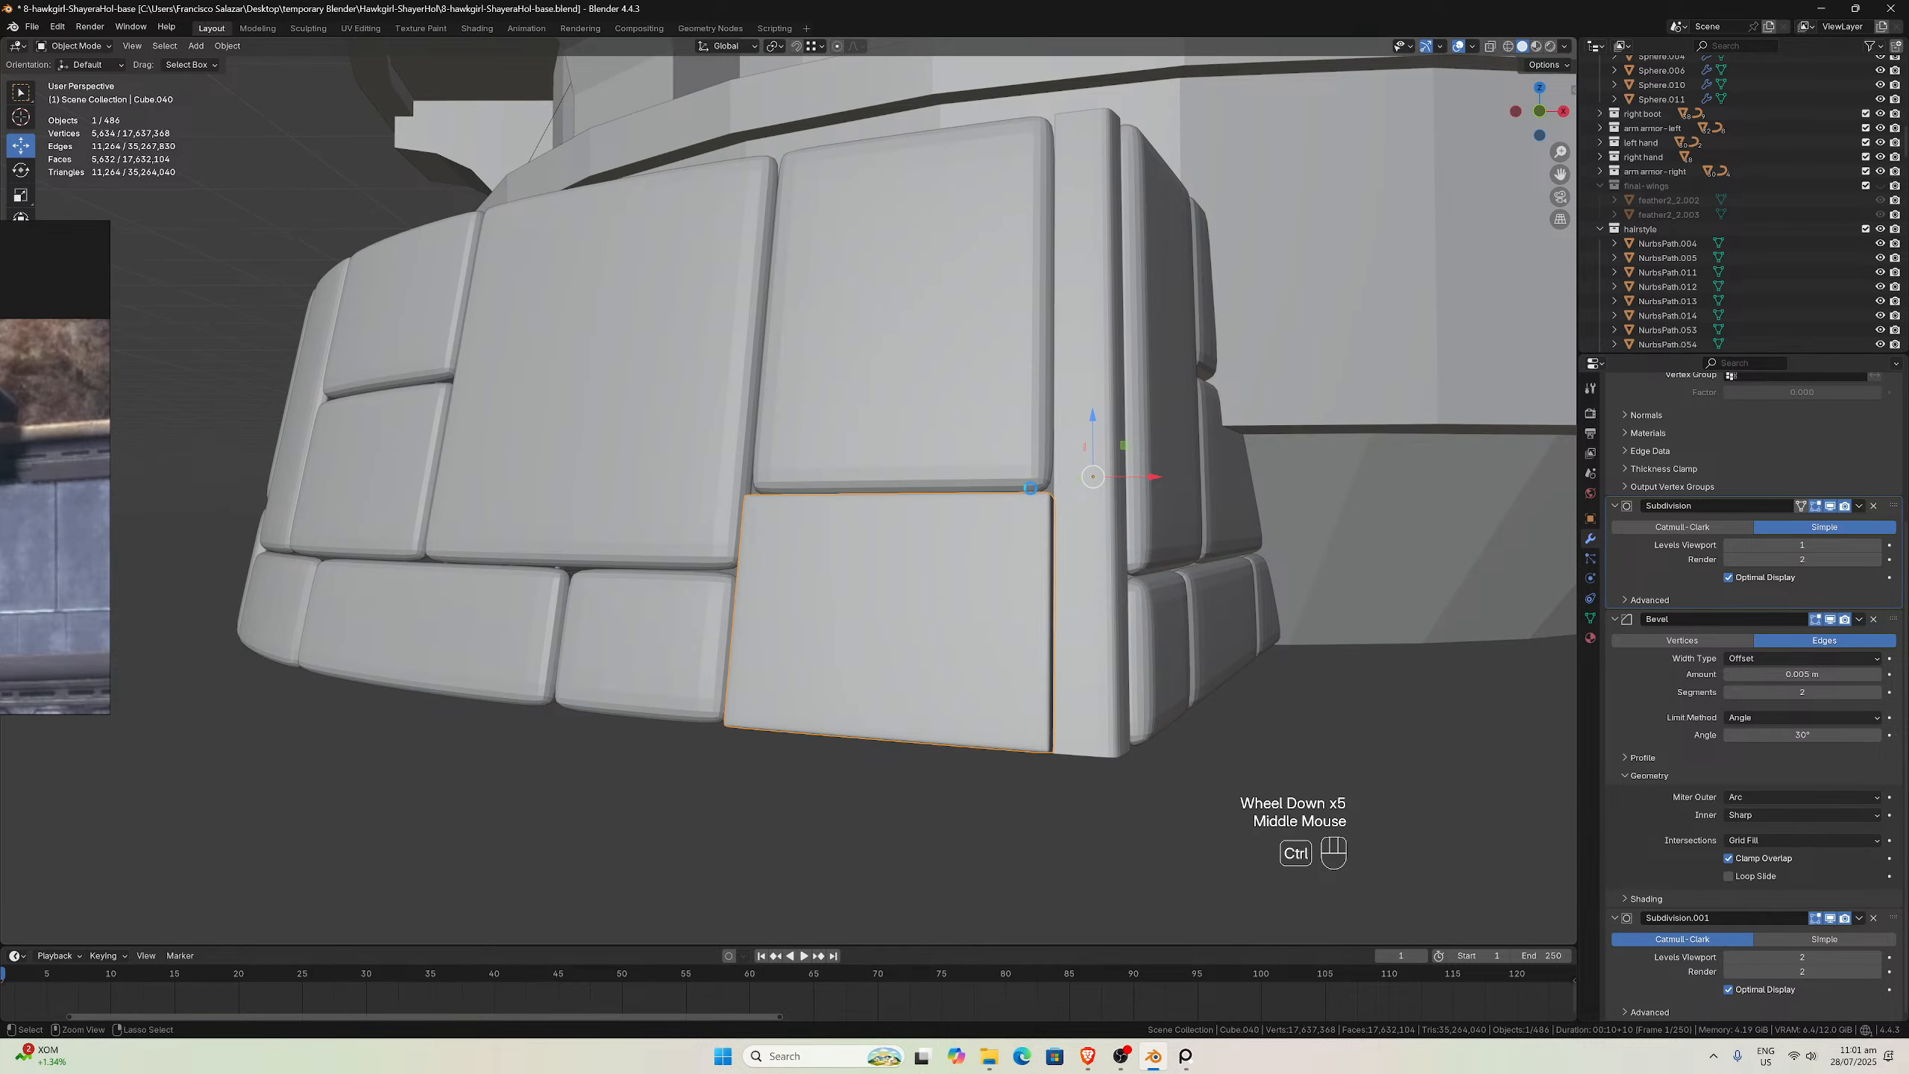
key(ctrl+s)
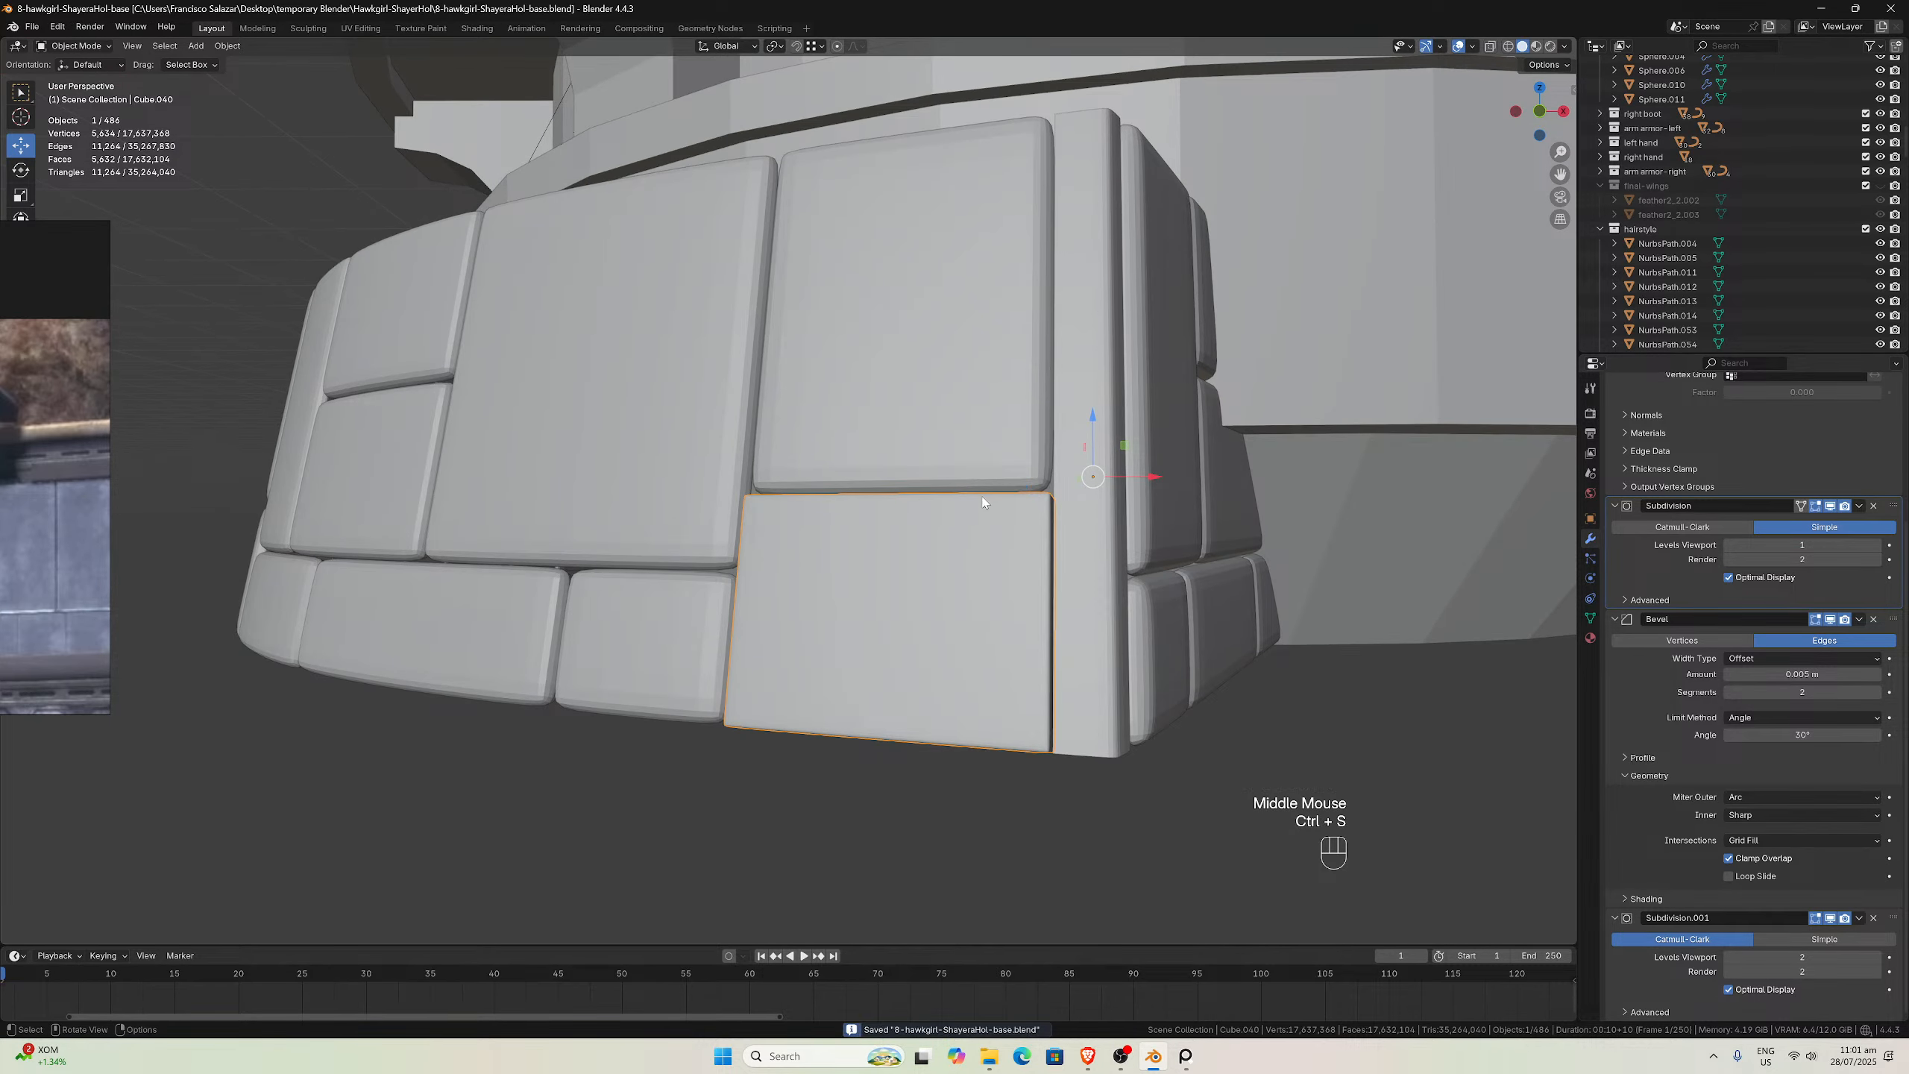
Select the stone above the refined block and five more stones beside it along the curved wall
click(961, 419)
middle_drag(960, 418, 862, 428)
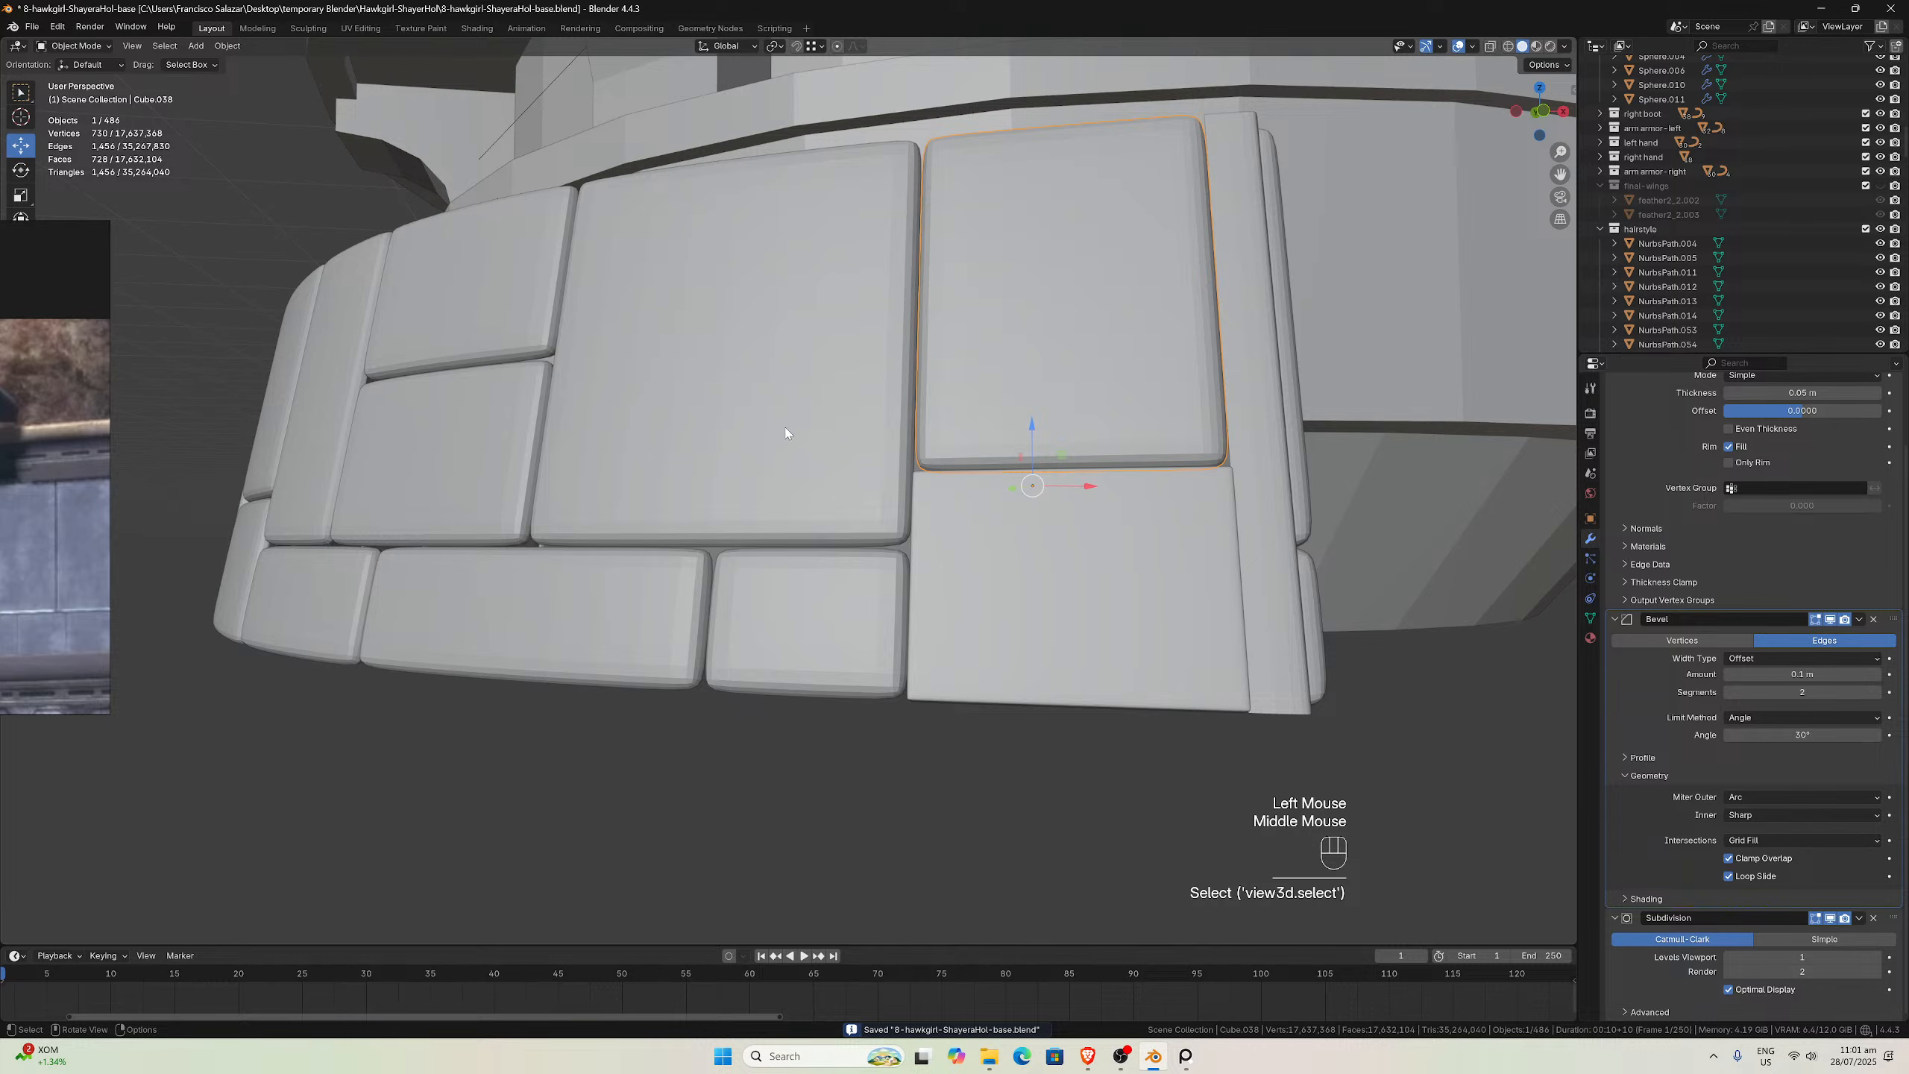
click(982, 387)
click(981, 388)
shift+click(872, 536)
shift+click(779, 586)
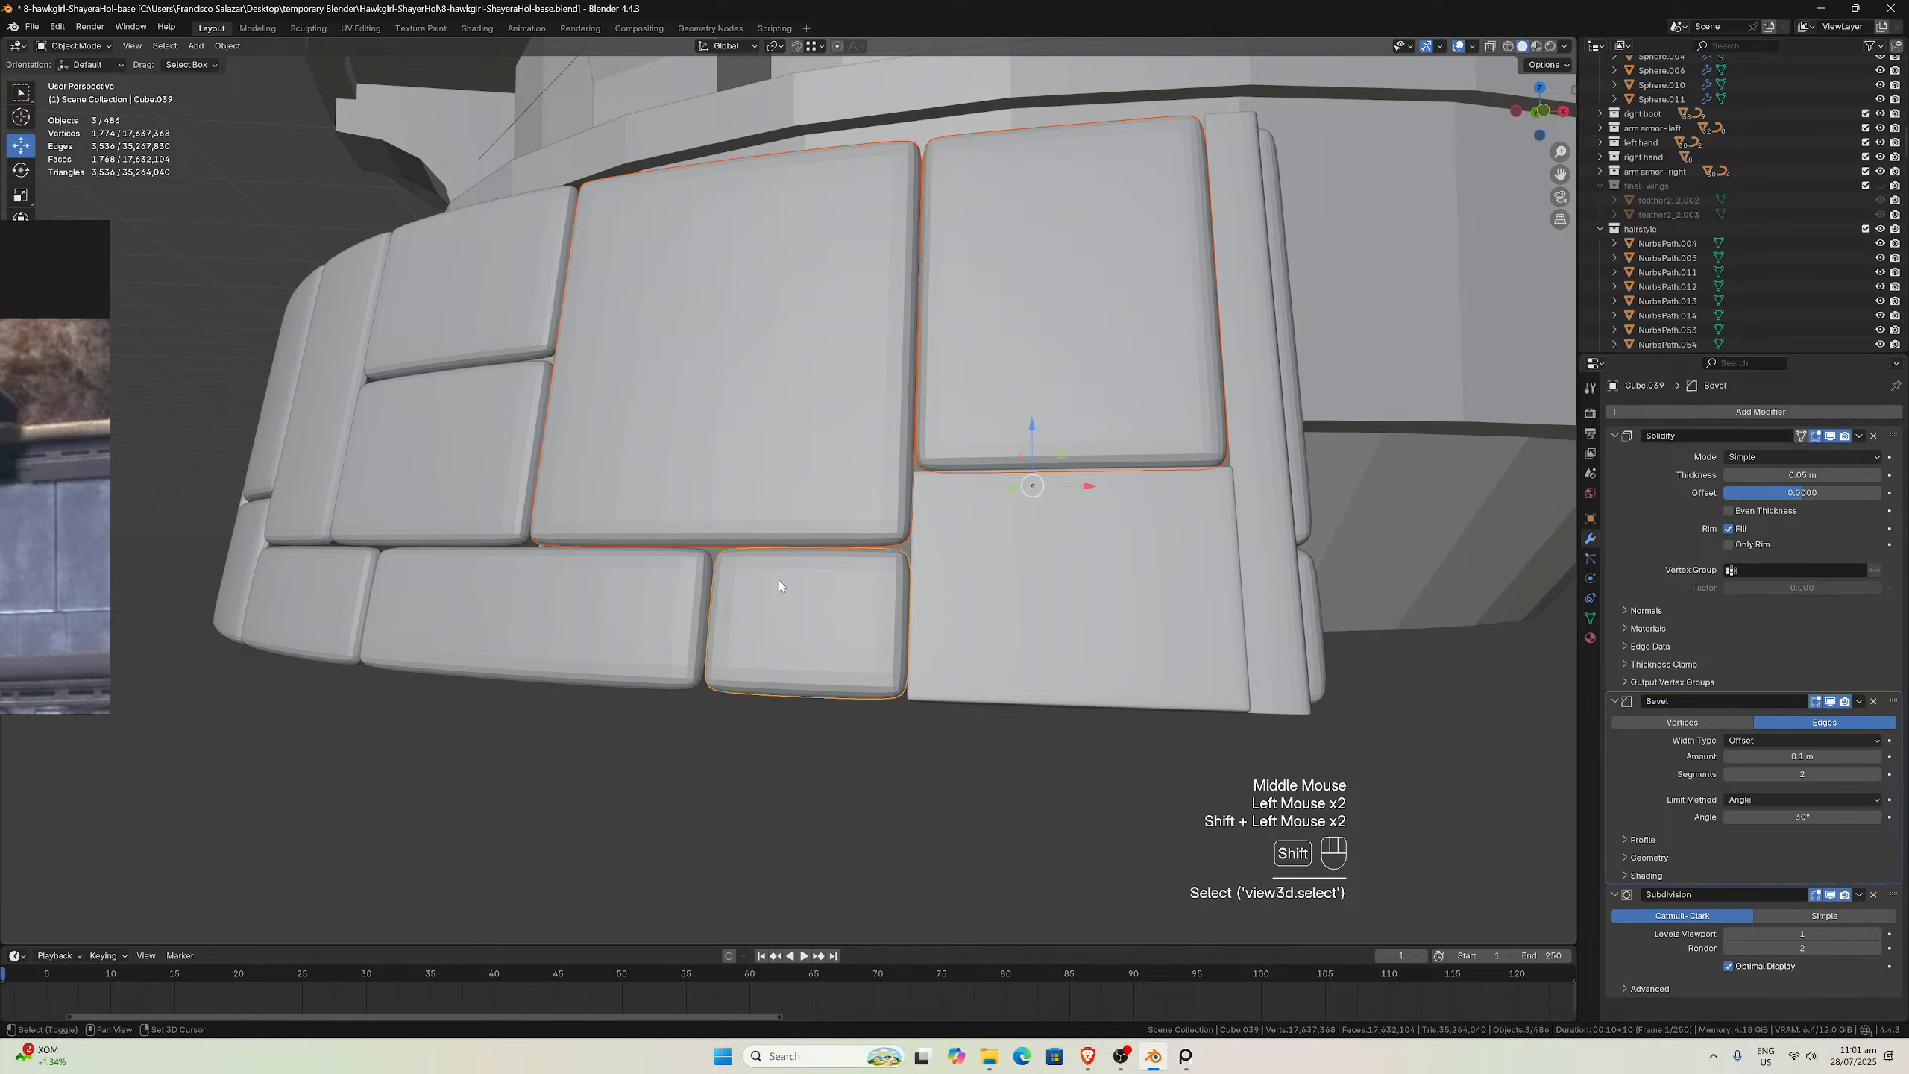
shift+click(585, 616)
shift+click(452, 451)
shift+click(496, 320)
Extend the selection around the curved wall with the next seven stones, covering both upper and lower rows
middle_drag(515, 320, 590, 319)
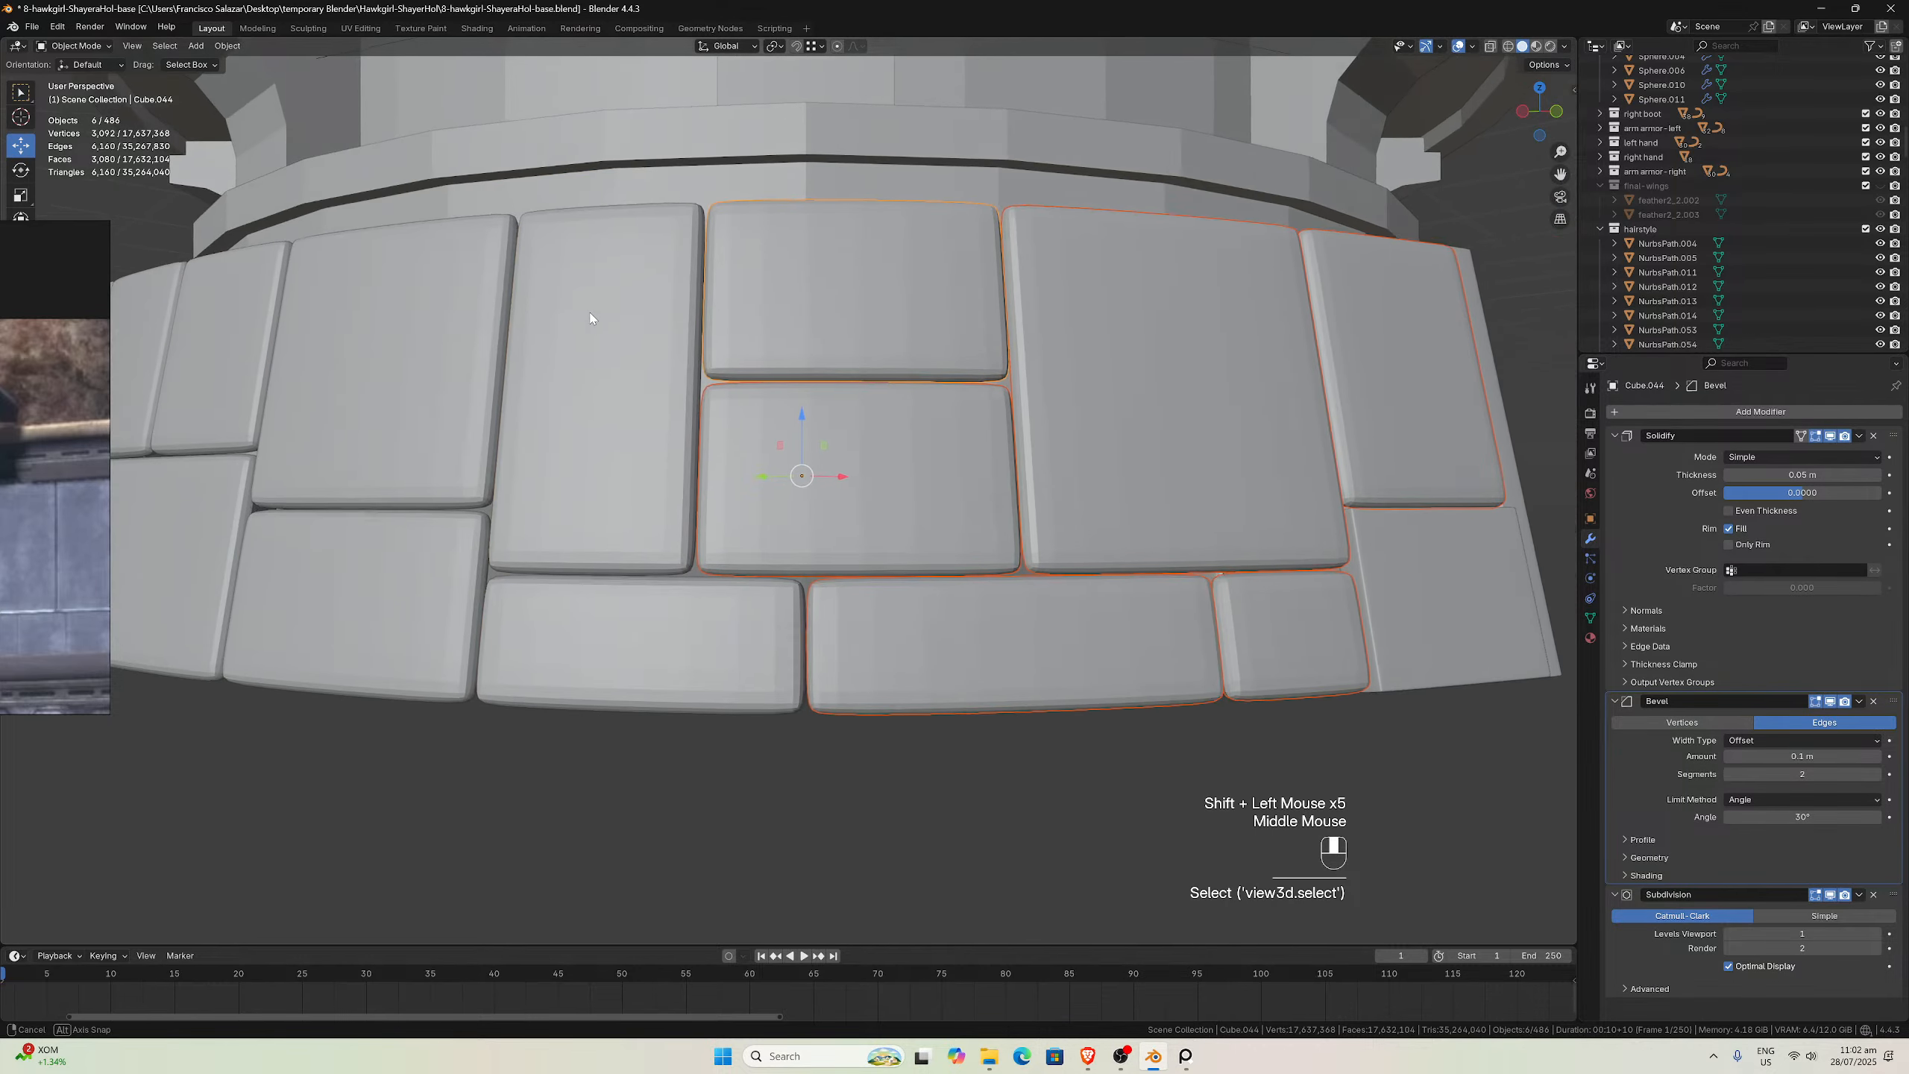
shift+click(590, 318)
shift+click(624, 610)
shift+click(414, 533)
shift+click(418, 431)
shift+scroll(419, 431, down, 1)
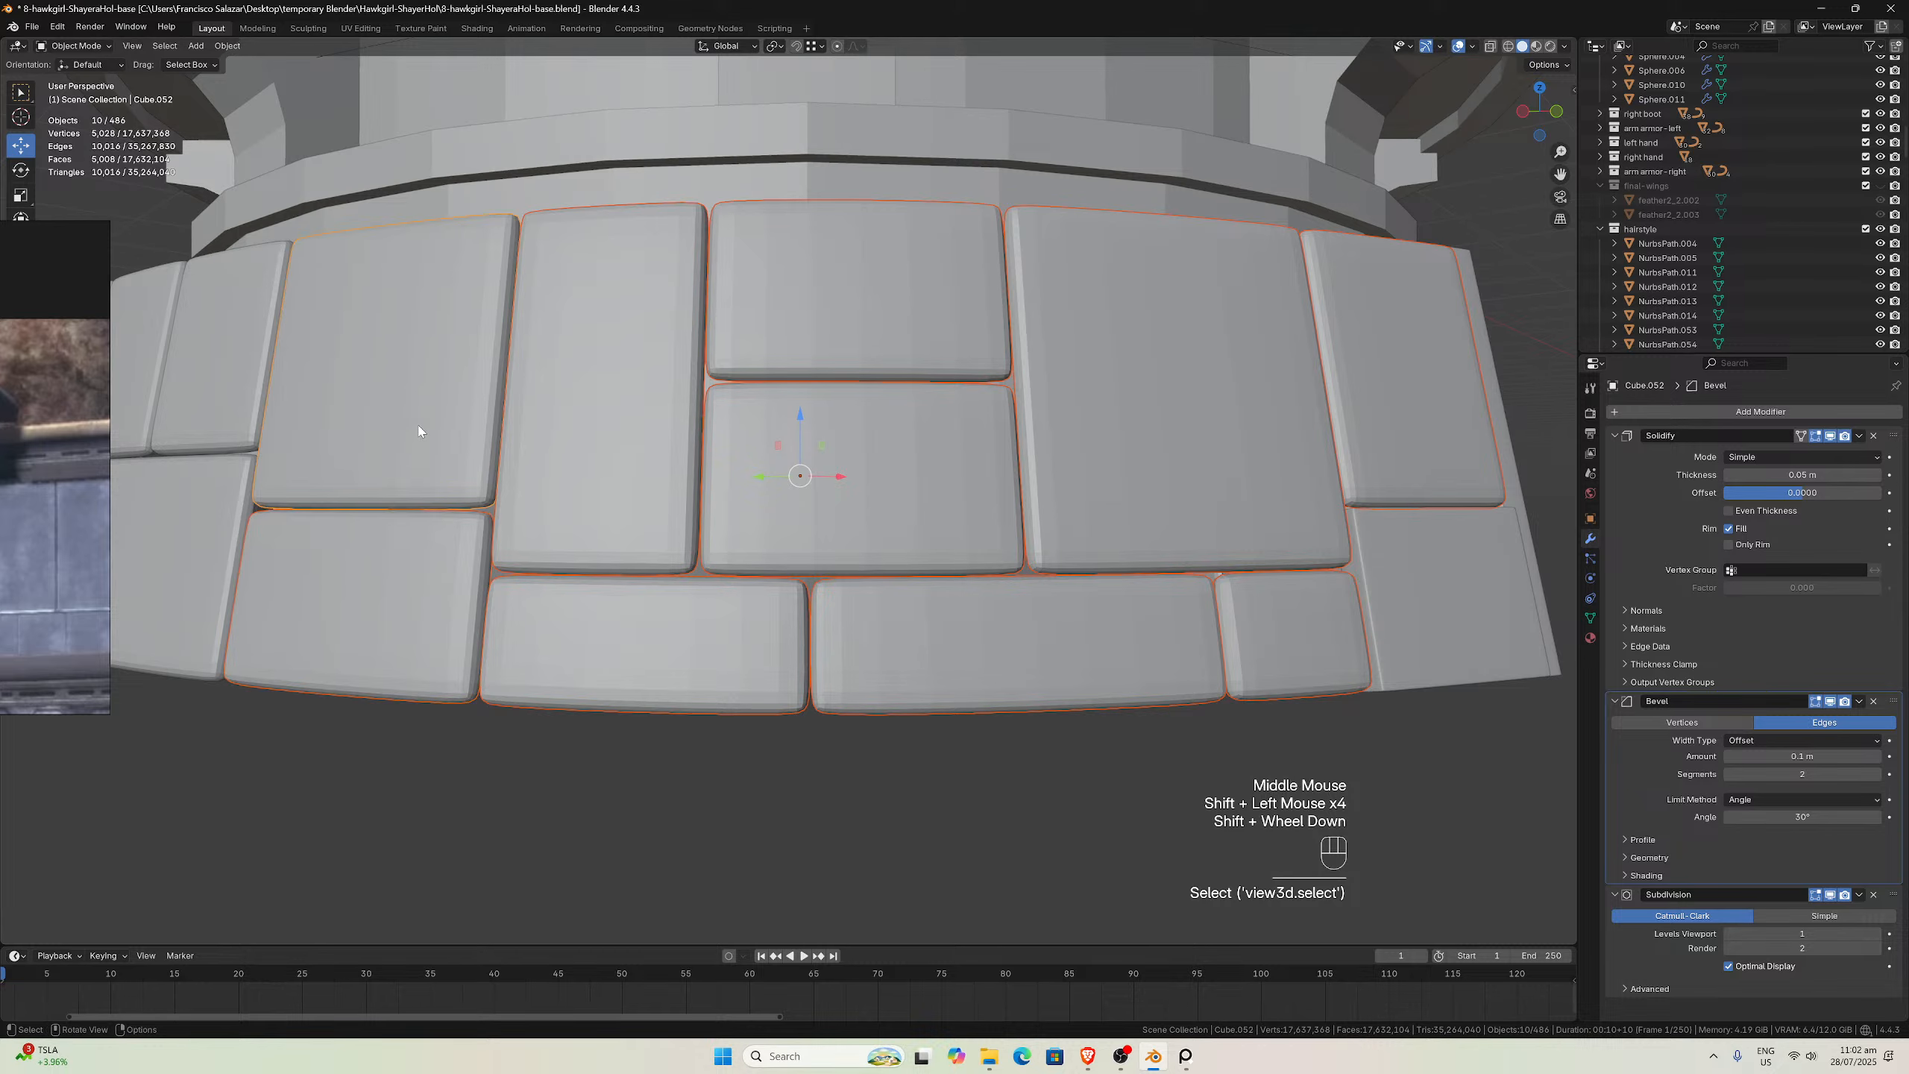
scroll(419, 431, down, 2)
middle_drag(419, 431, 527, 451)
shift+click(585, 465)
shift+click(504, 451)
shift+click(459, 497)
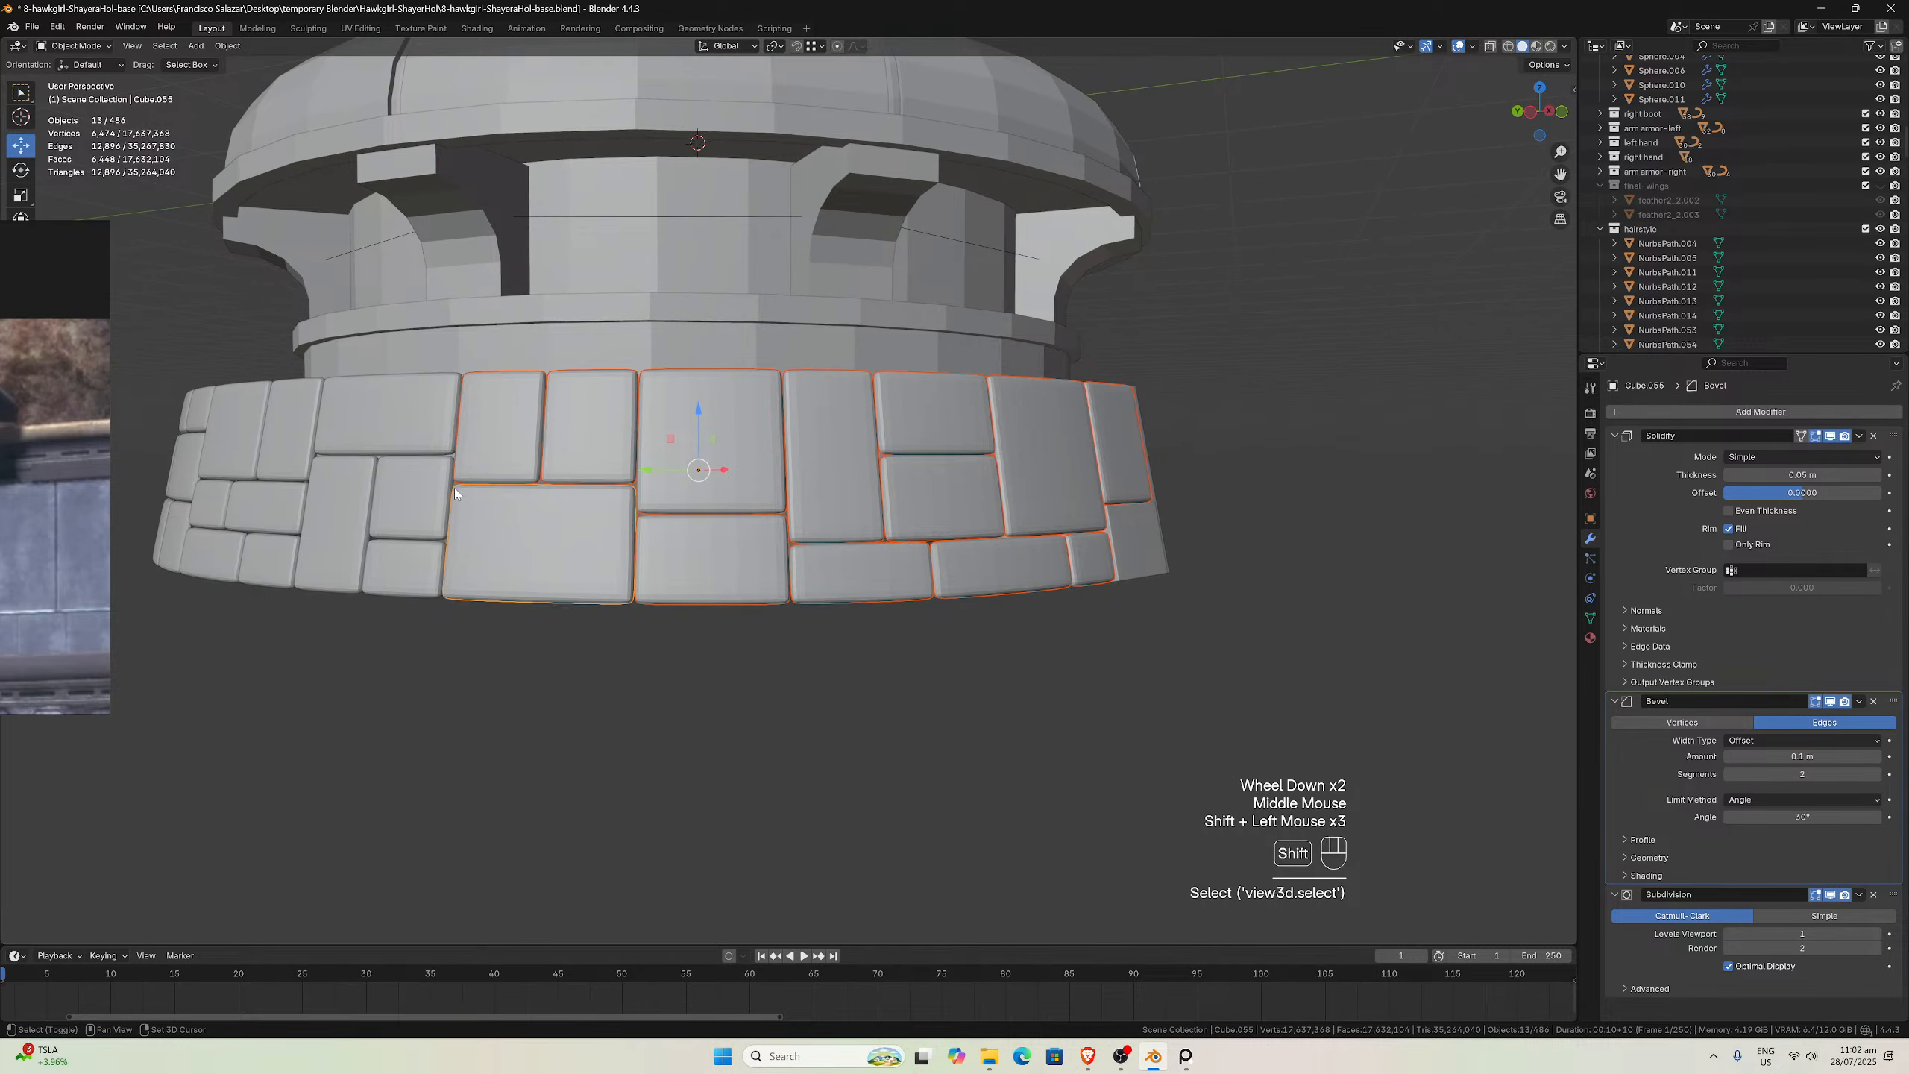
Add six further wall stones to the selection, including the wide upper stone and the smaller ones below it
shift+click(405, 561)
shift+click(409, 493)
shift+click(343, 483)
shift+click(361, 440)
mouse_move(361, 440)
middle_down()
mouse_move(408, 415)
mouse_move(372, 459)
middle_up()
shift+click(368, 451)
shift+click(376, 565)
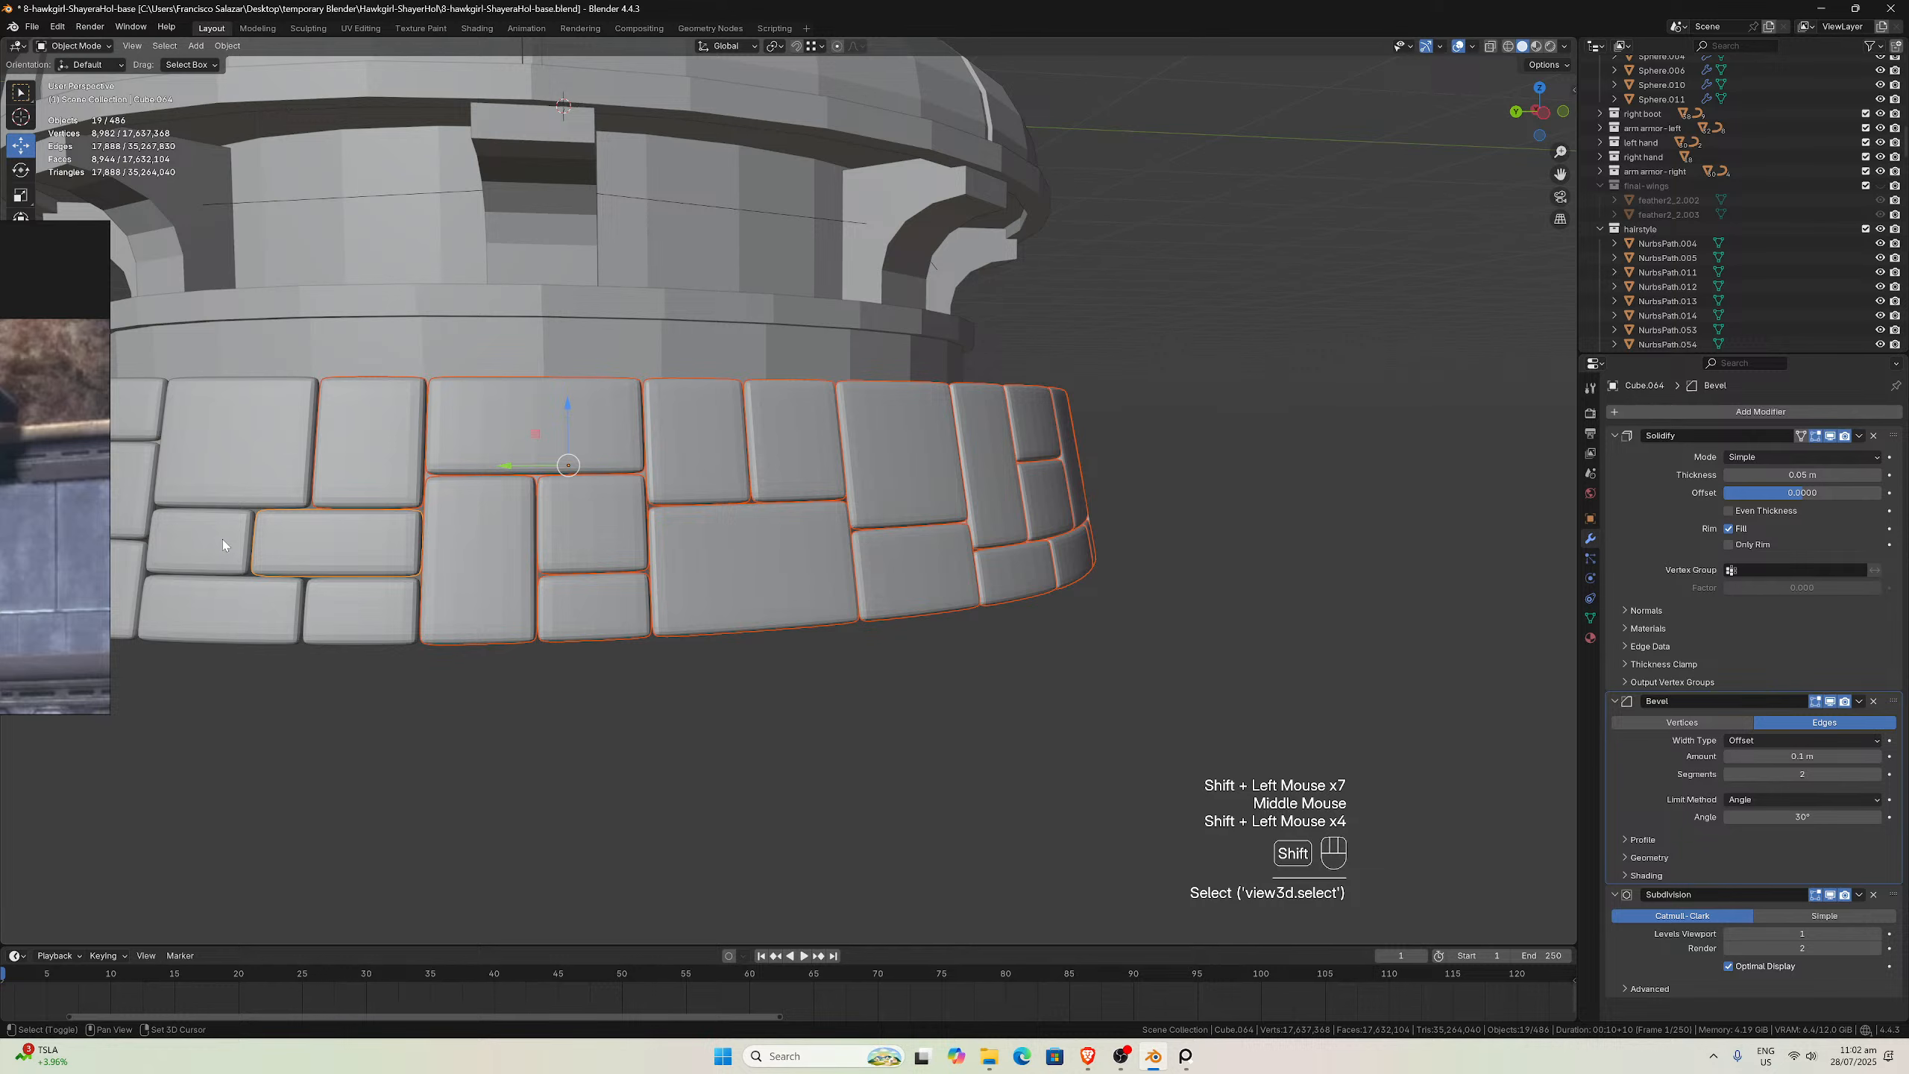
Add four more wall stones to the selection: two in the bottom row, the small middle one, and the large upper one
shift+click(229, 595)
shift+click(343, 599)
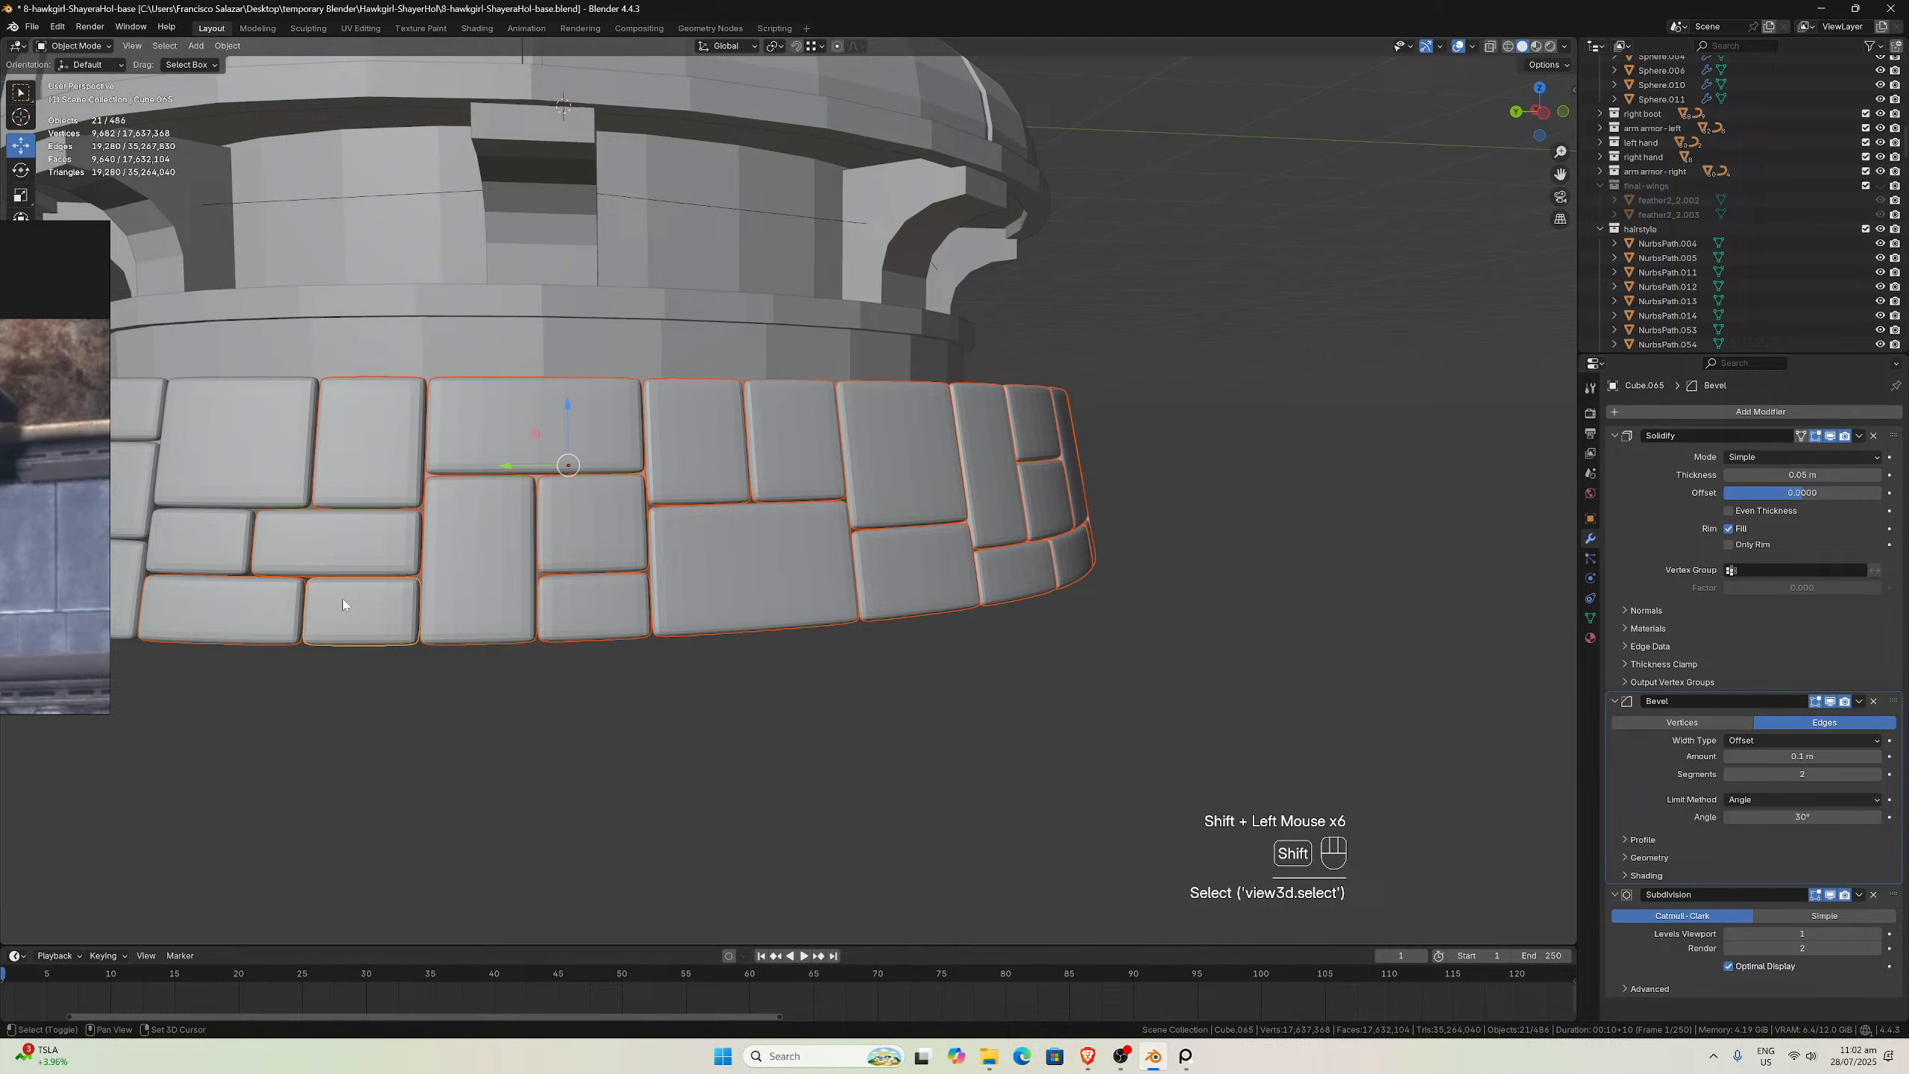
shift+click(224, 535)
shift+click(240, 459)
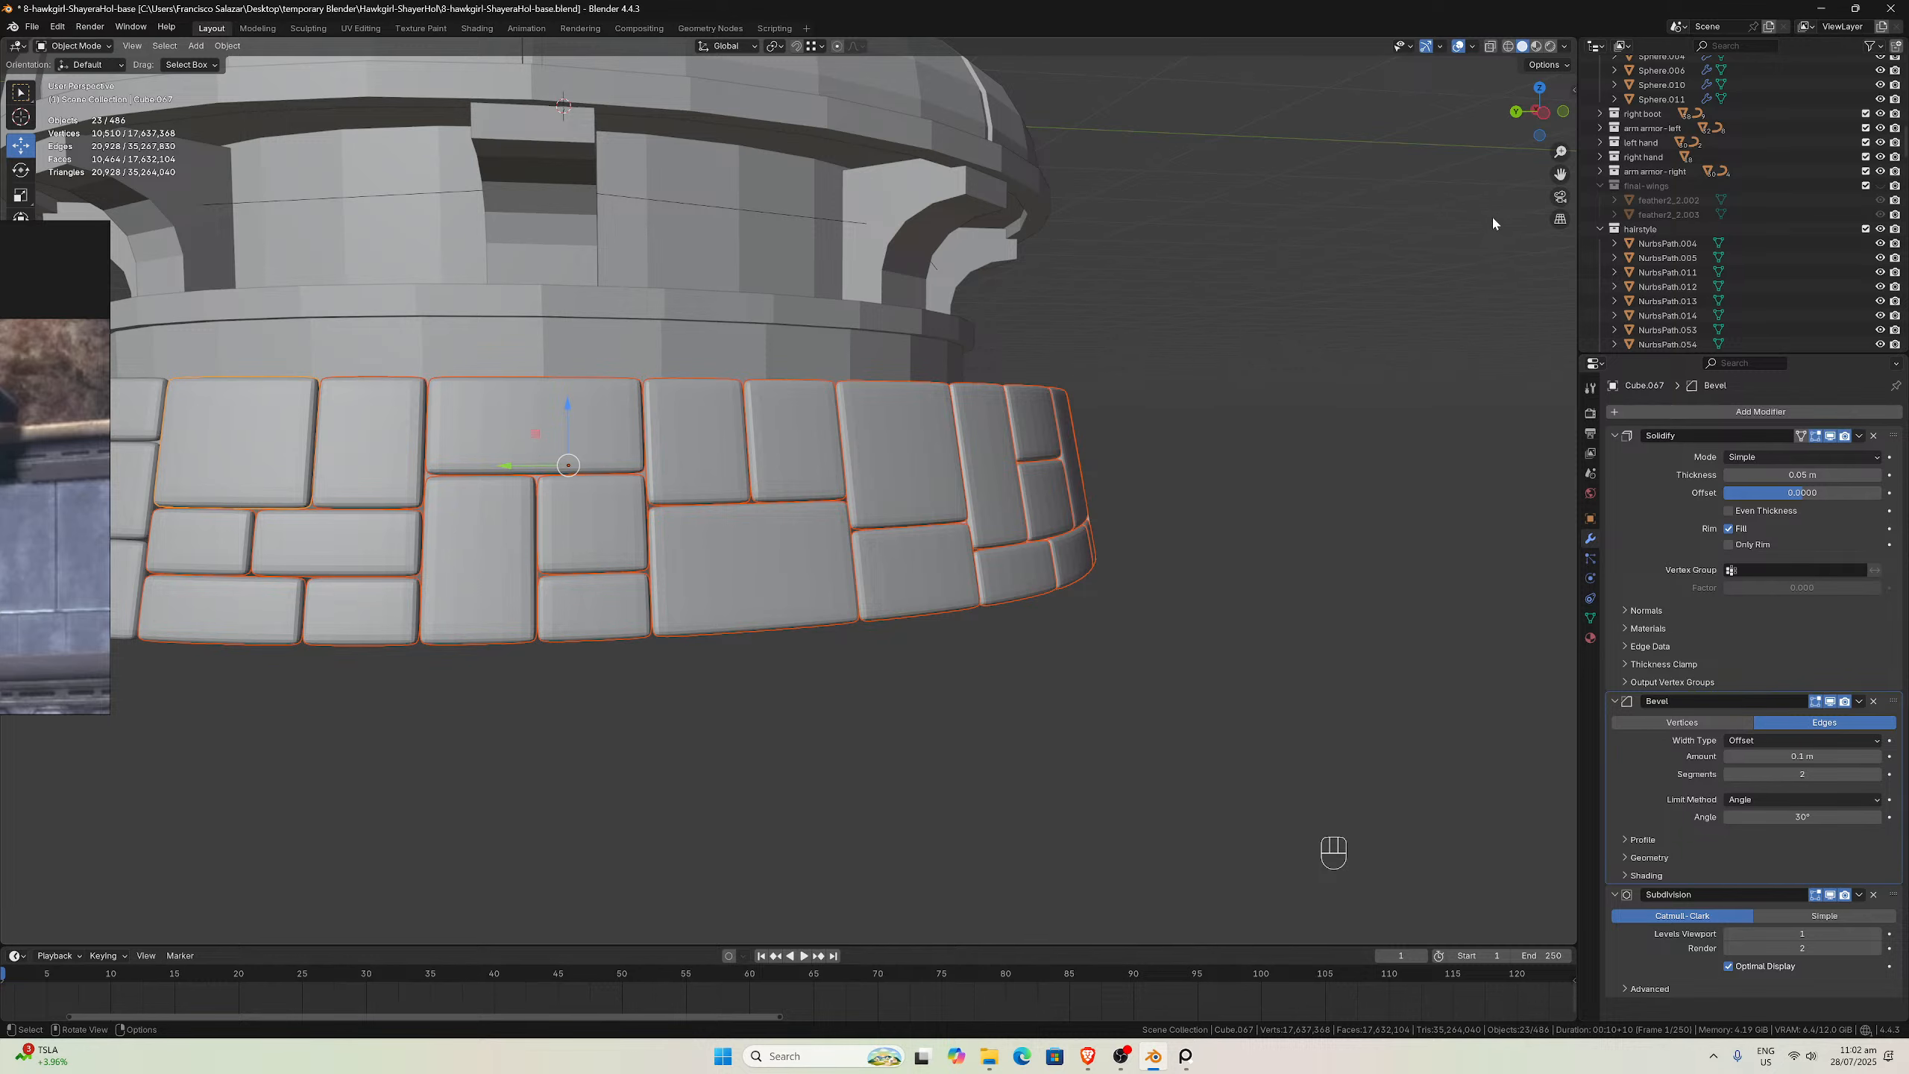
Extend the selection with the next six stones, from the small upper block down to the bottom row and back up
mouse_move(1561, 174)
mouse_down()
mouse_move(1834, 226)
mouse_move(1558, 175)
mouse_up()
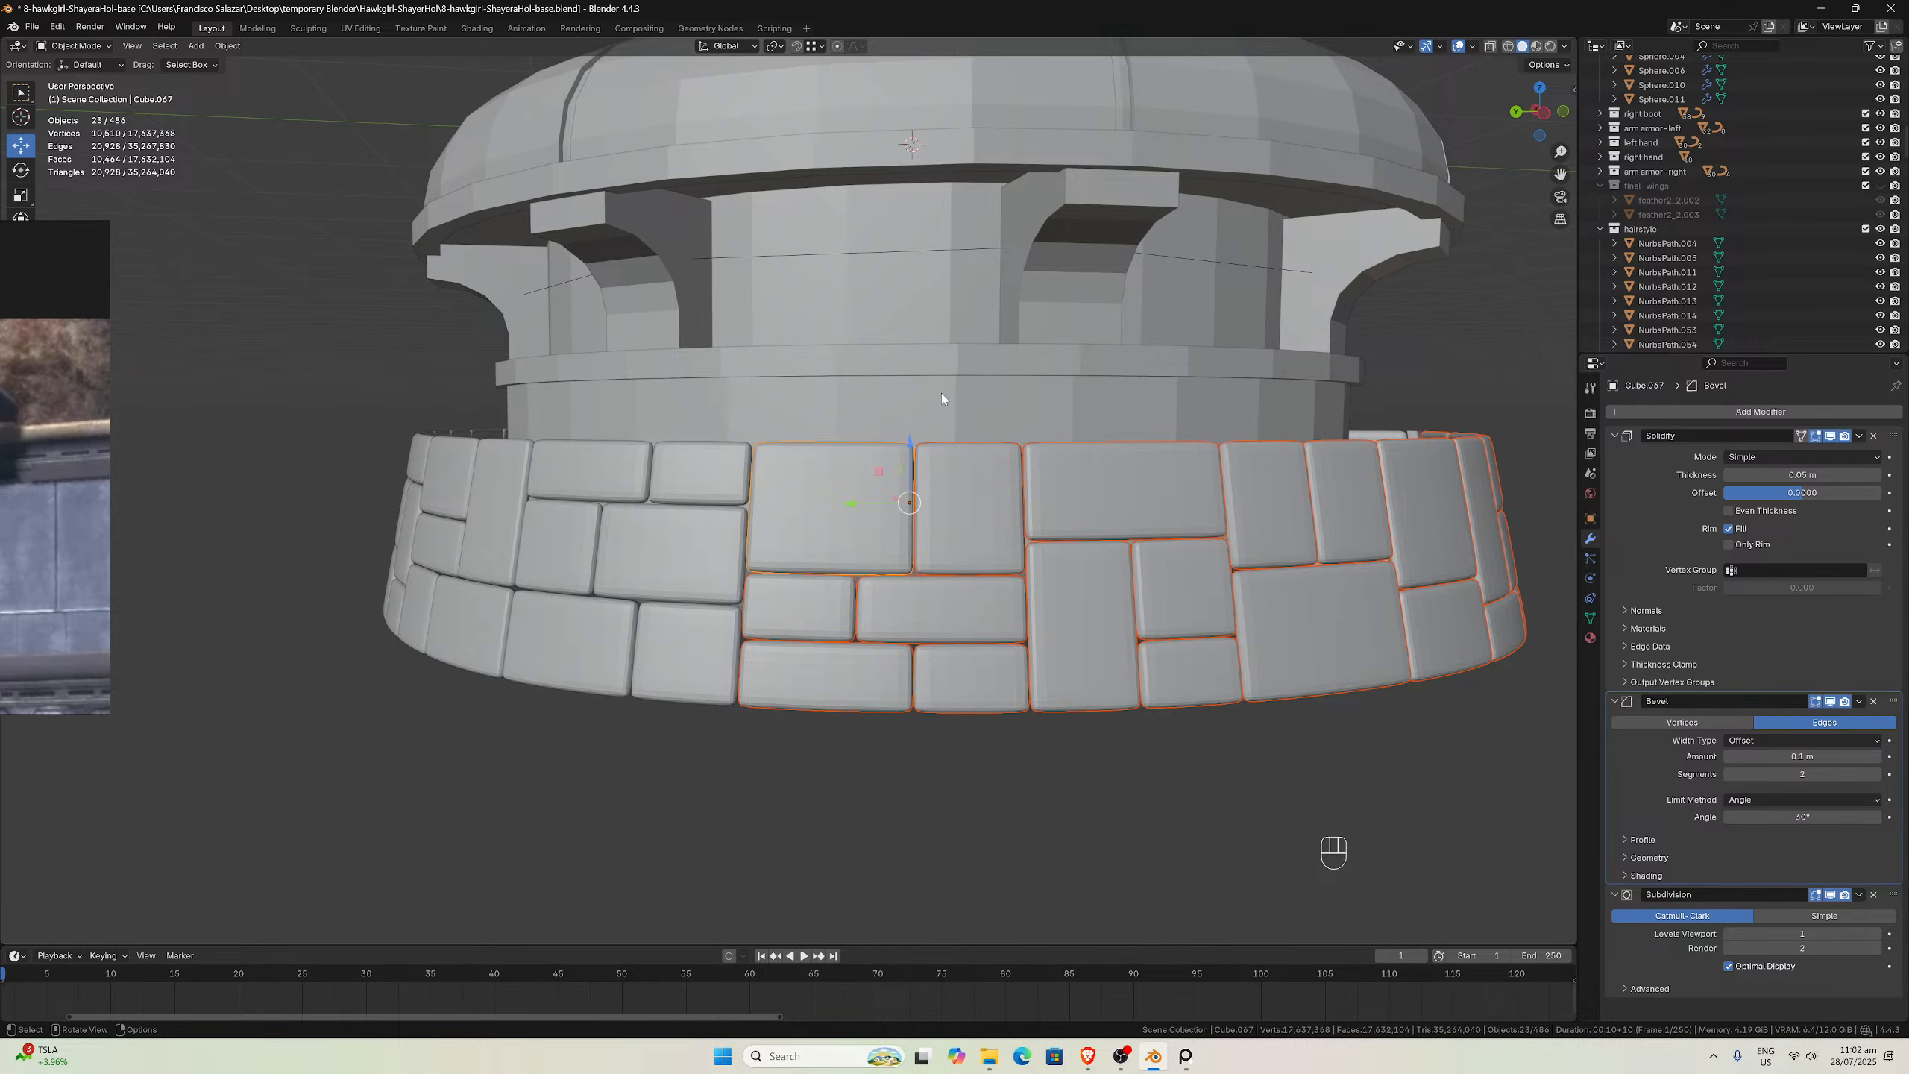
middle_drag(864, 537, 773, 468)
shift+click(773, 468)
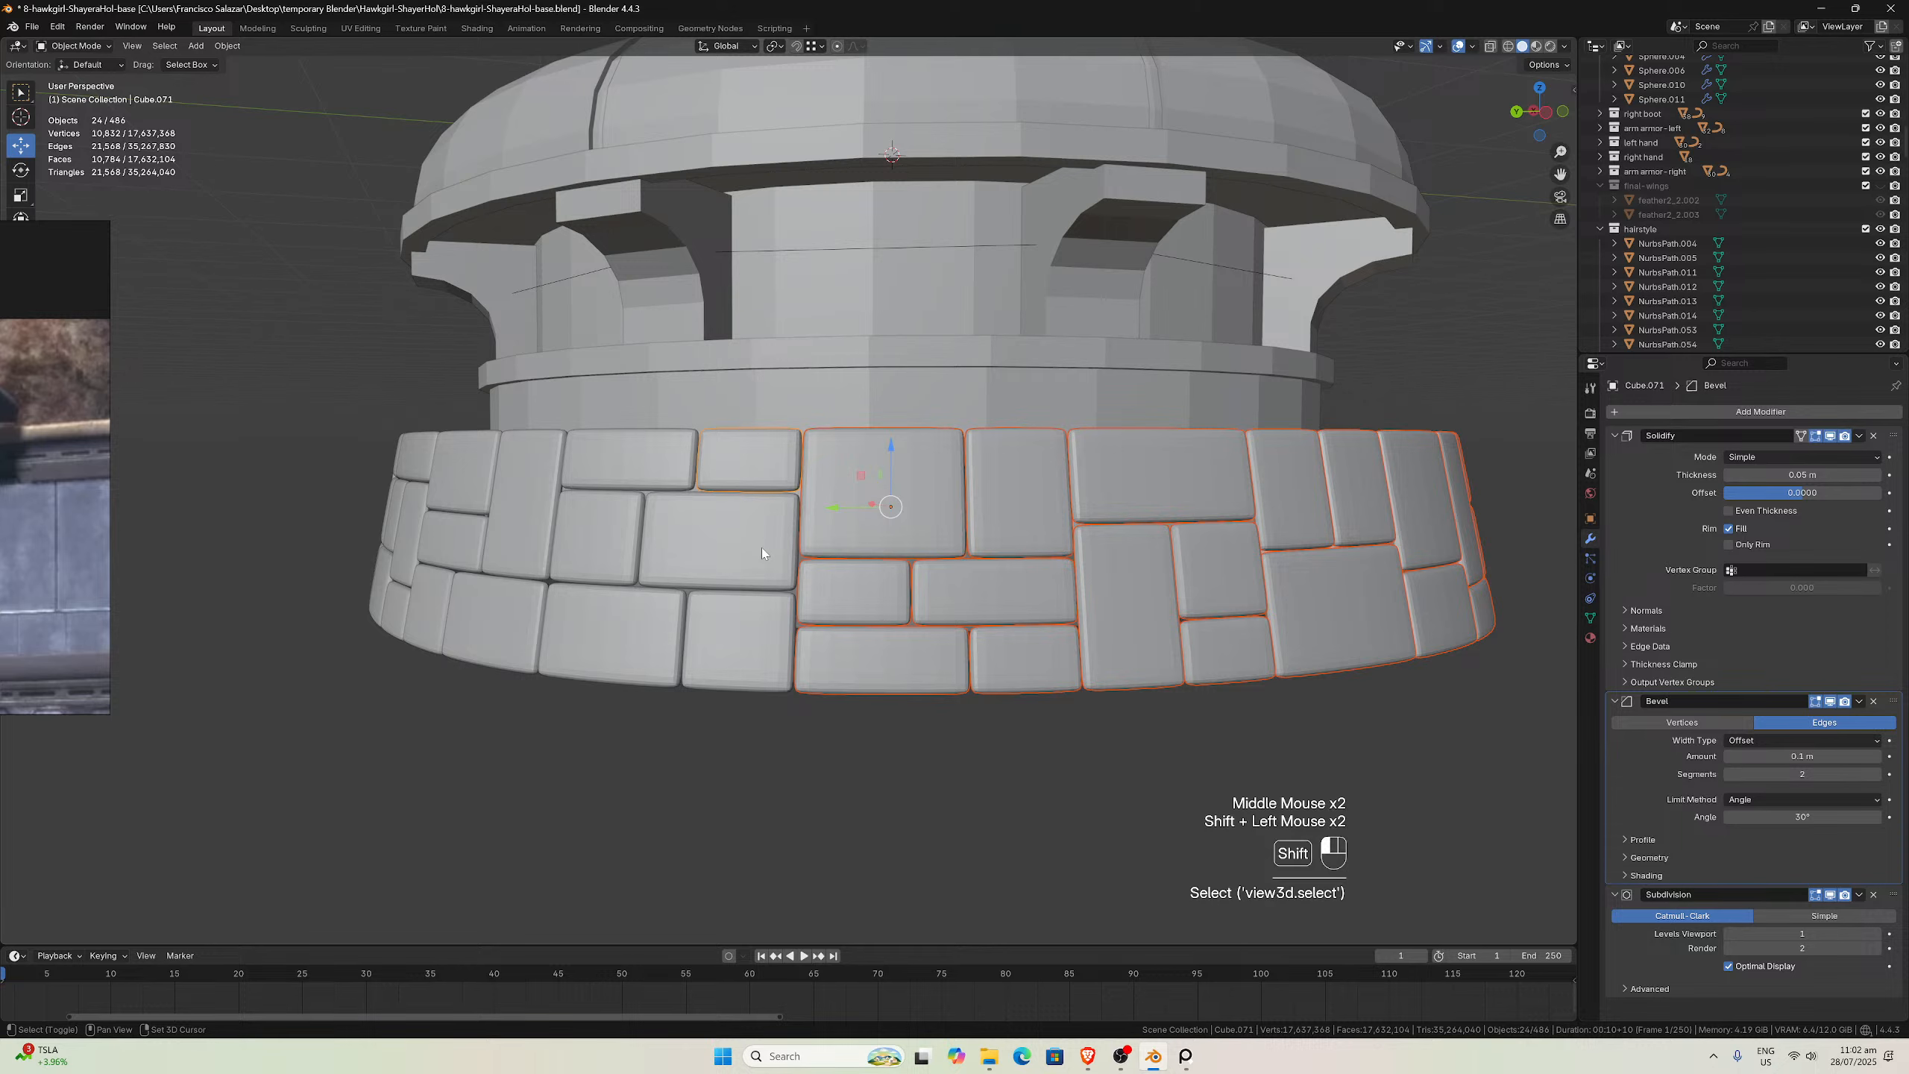
shift+click(761, 548)
shift+click(722, 632)
shift+click(609, 636)
shift+click(594, 538)
shift+click(627, 467)
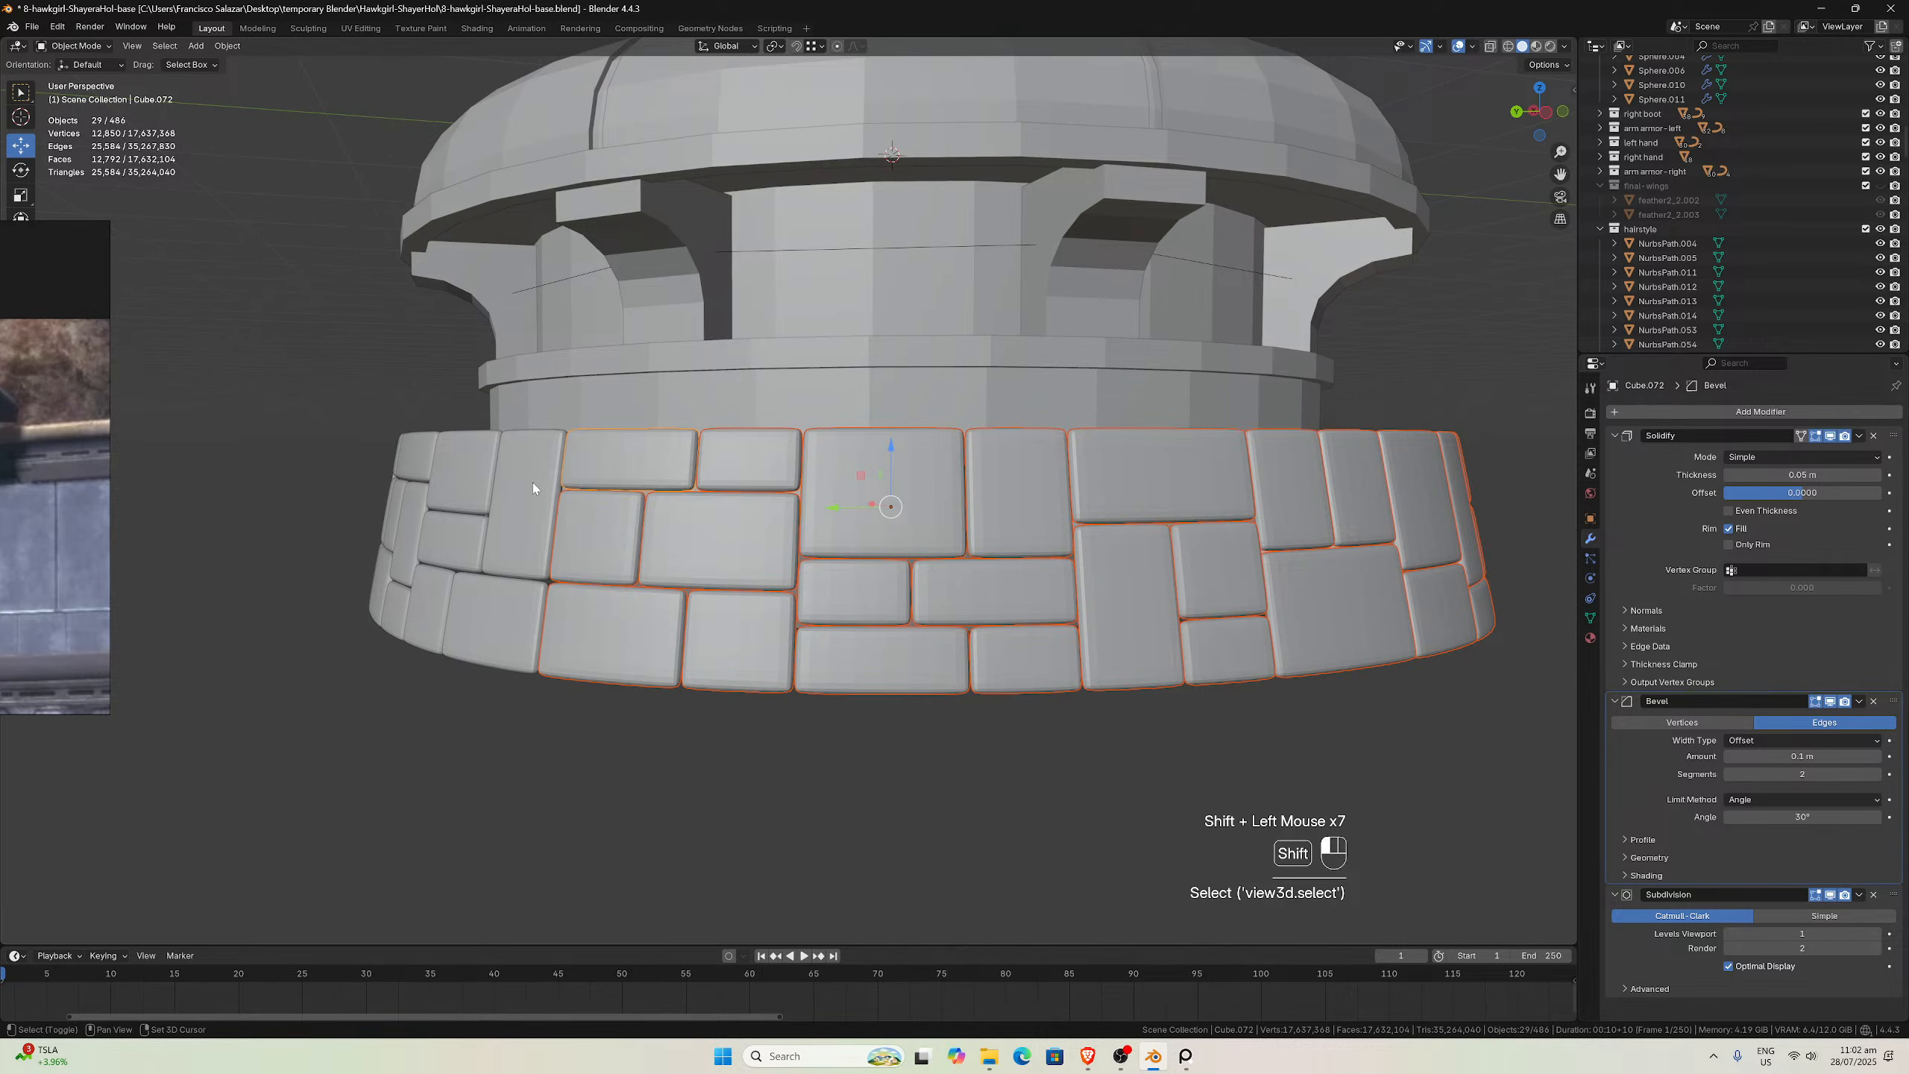
Continue the selection around the curve with the tall stone, its lower neighbours, and the wide upper stone further along
shift+click(530, 493)
shift+click(513, 588)
shift+click(434, 602)
shift+click(455, 530)
middle_drag(460, 481, 715, 495)
shift+drag(715, 495, 606, 507)
shift+click(606, 506)
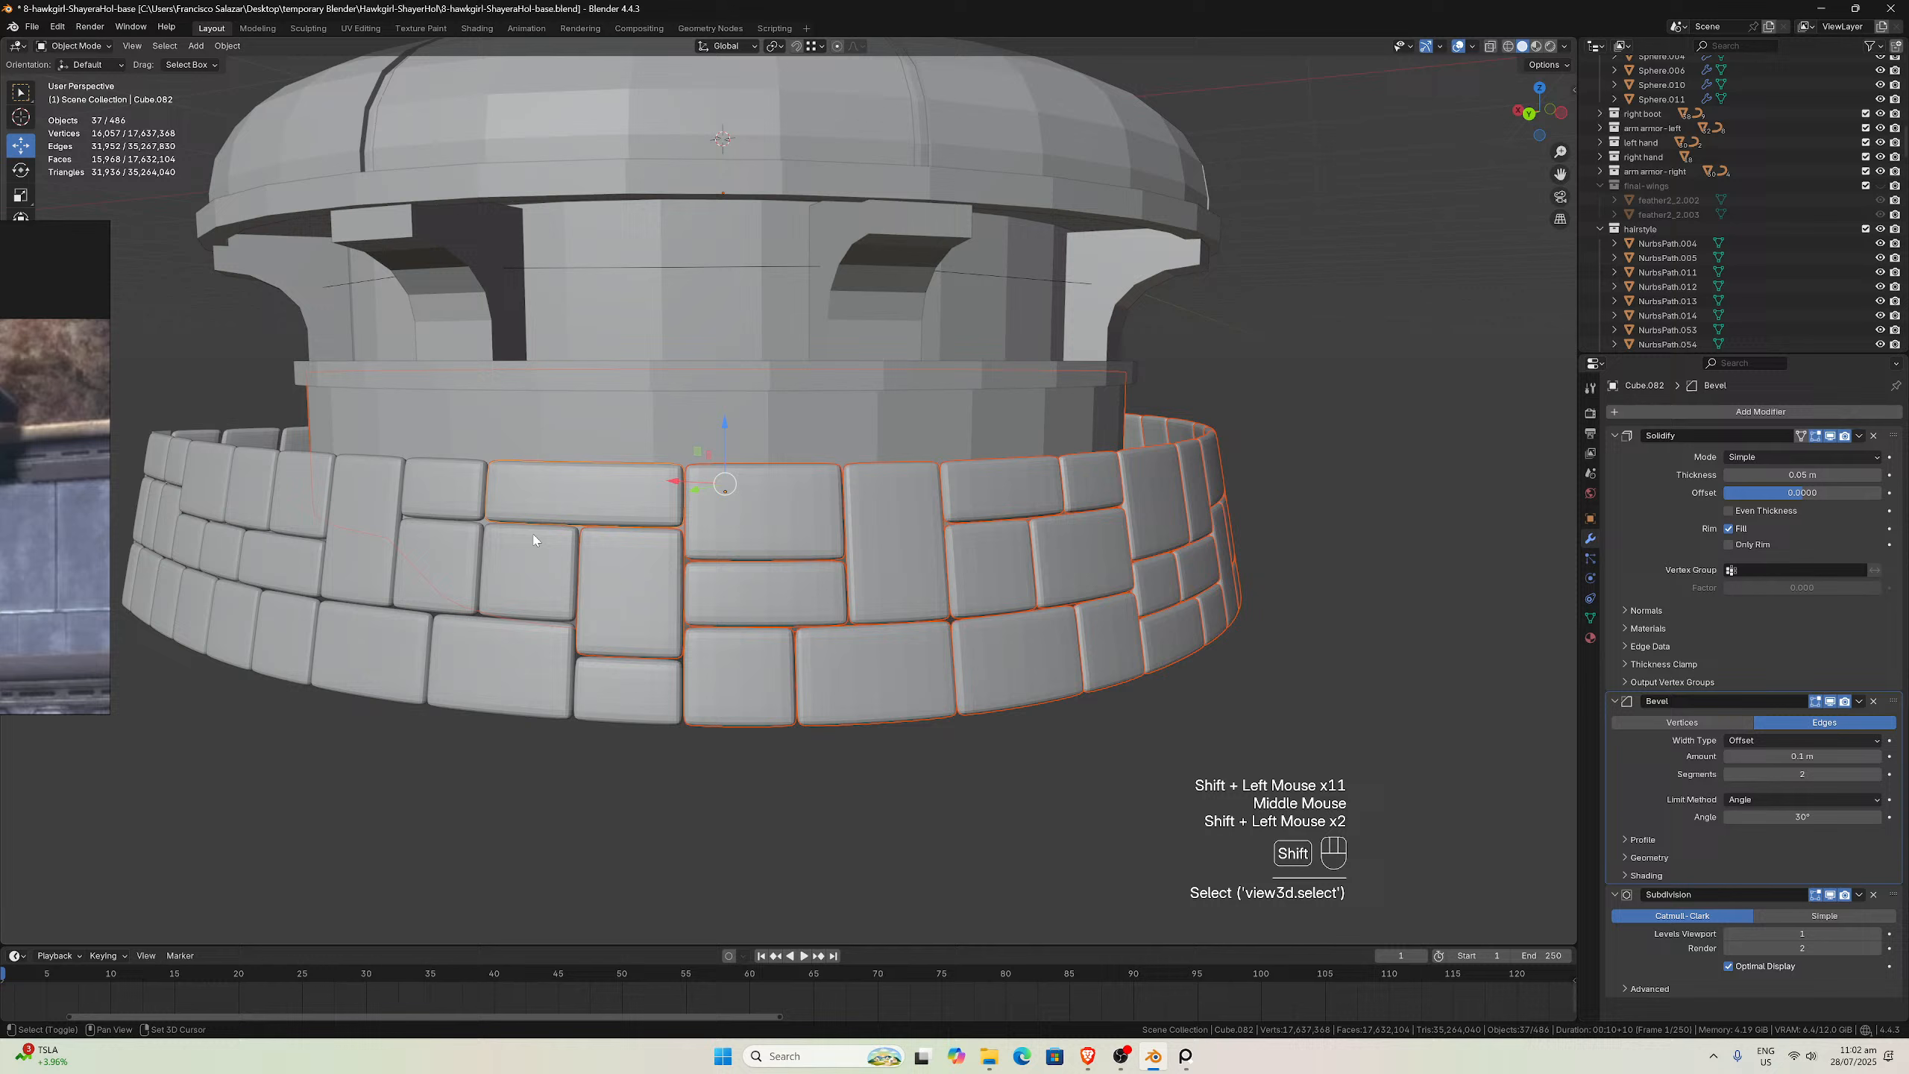
Add the stones below and beside the wide upper block, including the tall full-height stone and the small upper one next to it
shift+click(534, 651)
shift+click(628, 695)
shift+click(391, 641)
shift+click(412, 567)
shift+click(380, 523)
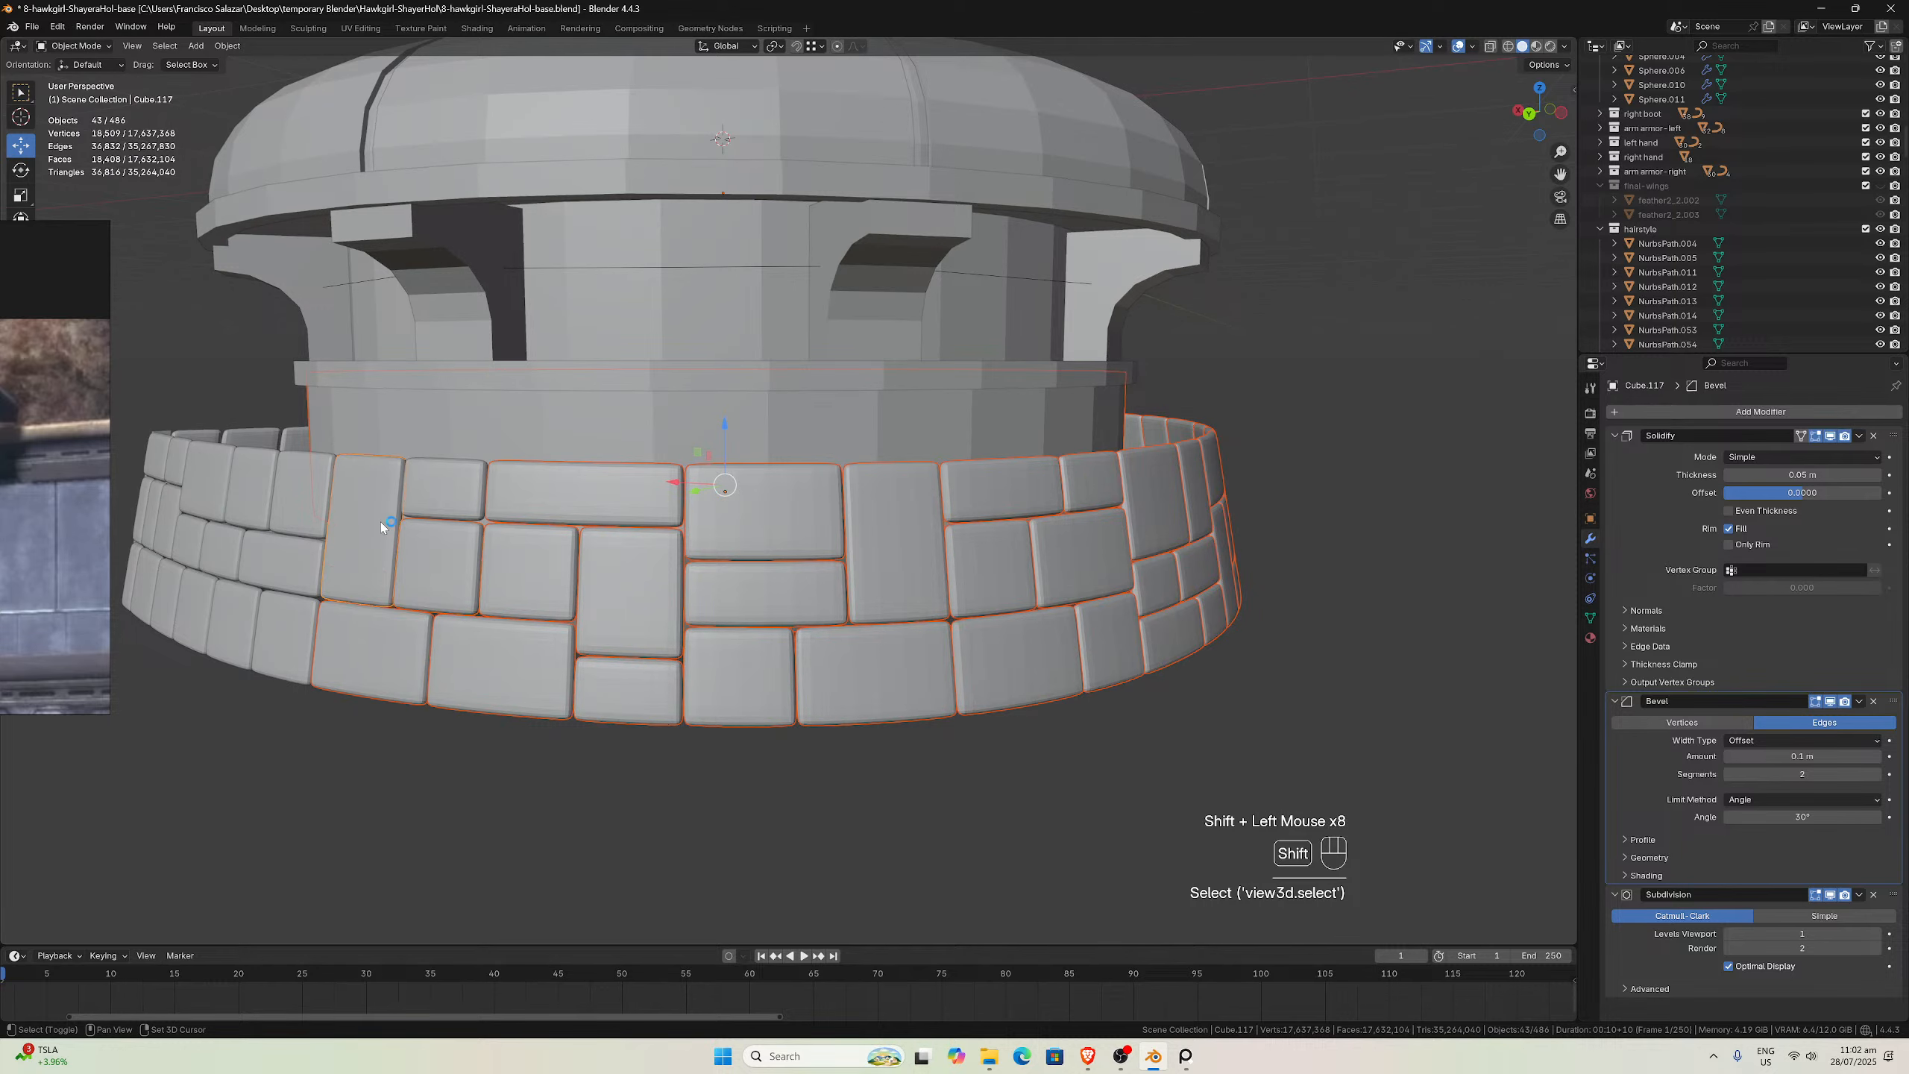
shift+click(433, 493)
Add the next seven stones past the tall block to the selection, covering the upper, middle and bottom rows
middle_drag(432, 493, 400, 547)
shift+click(400, 547)
shift+click(398, 602)
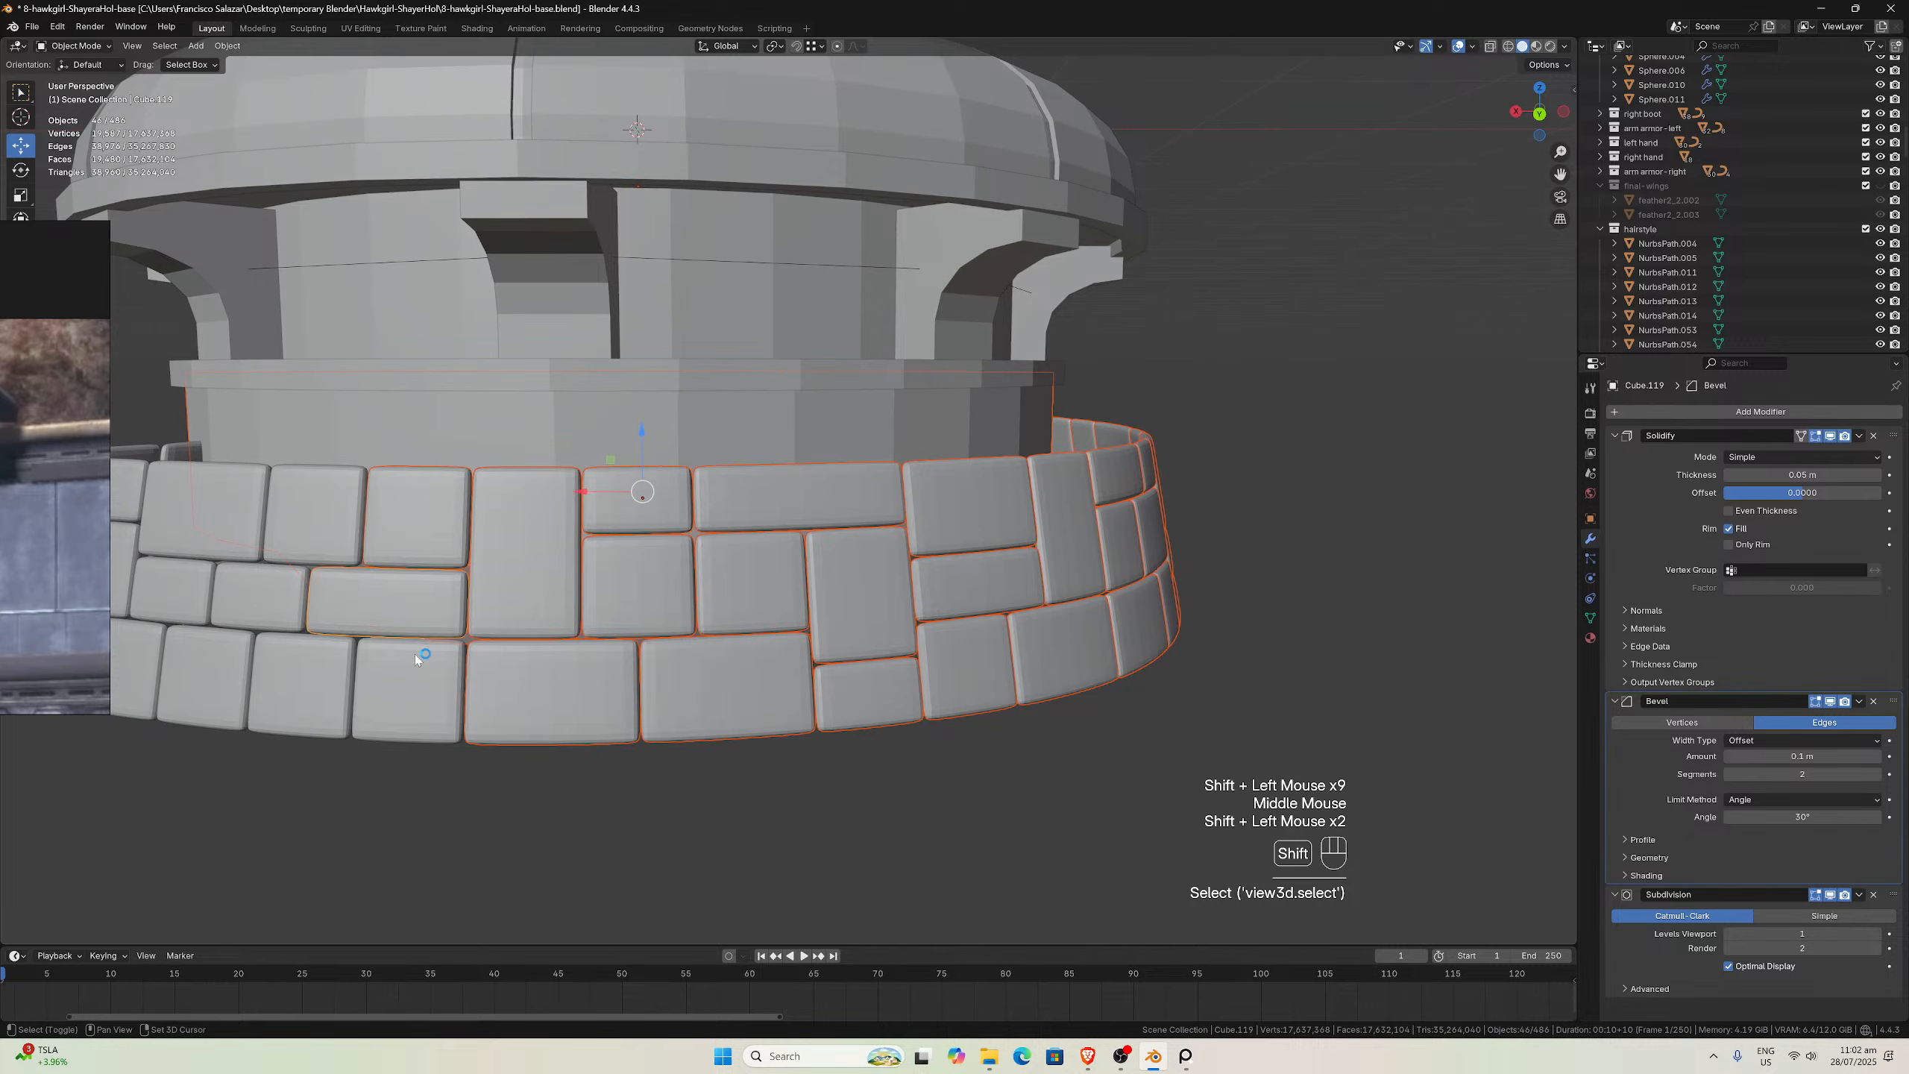
shift+click(415, 654)
shift+click(316, 677)
shift+click(272, 610)
shift+click(319, 519)
shift+click(236, 505)
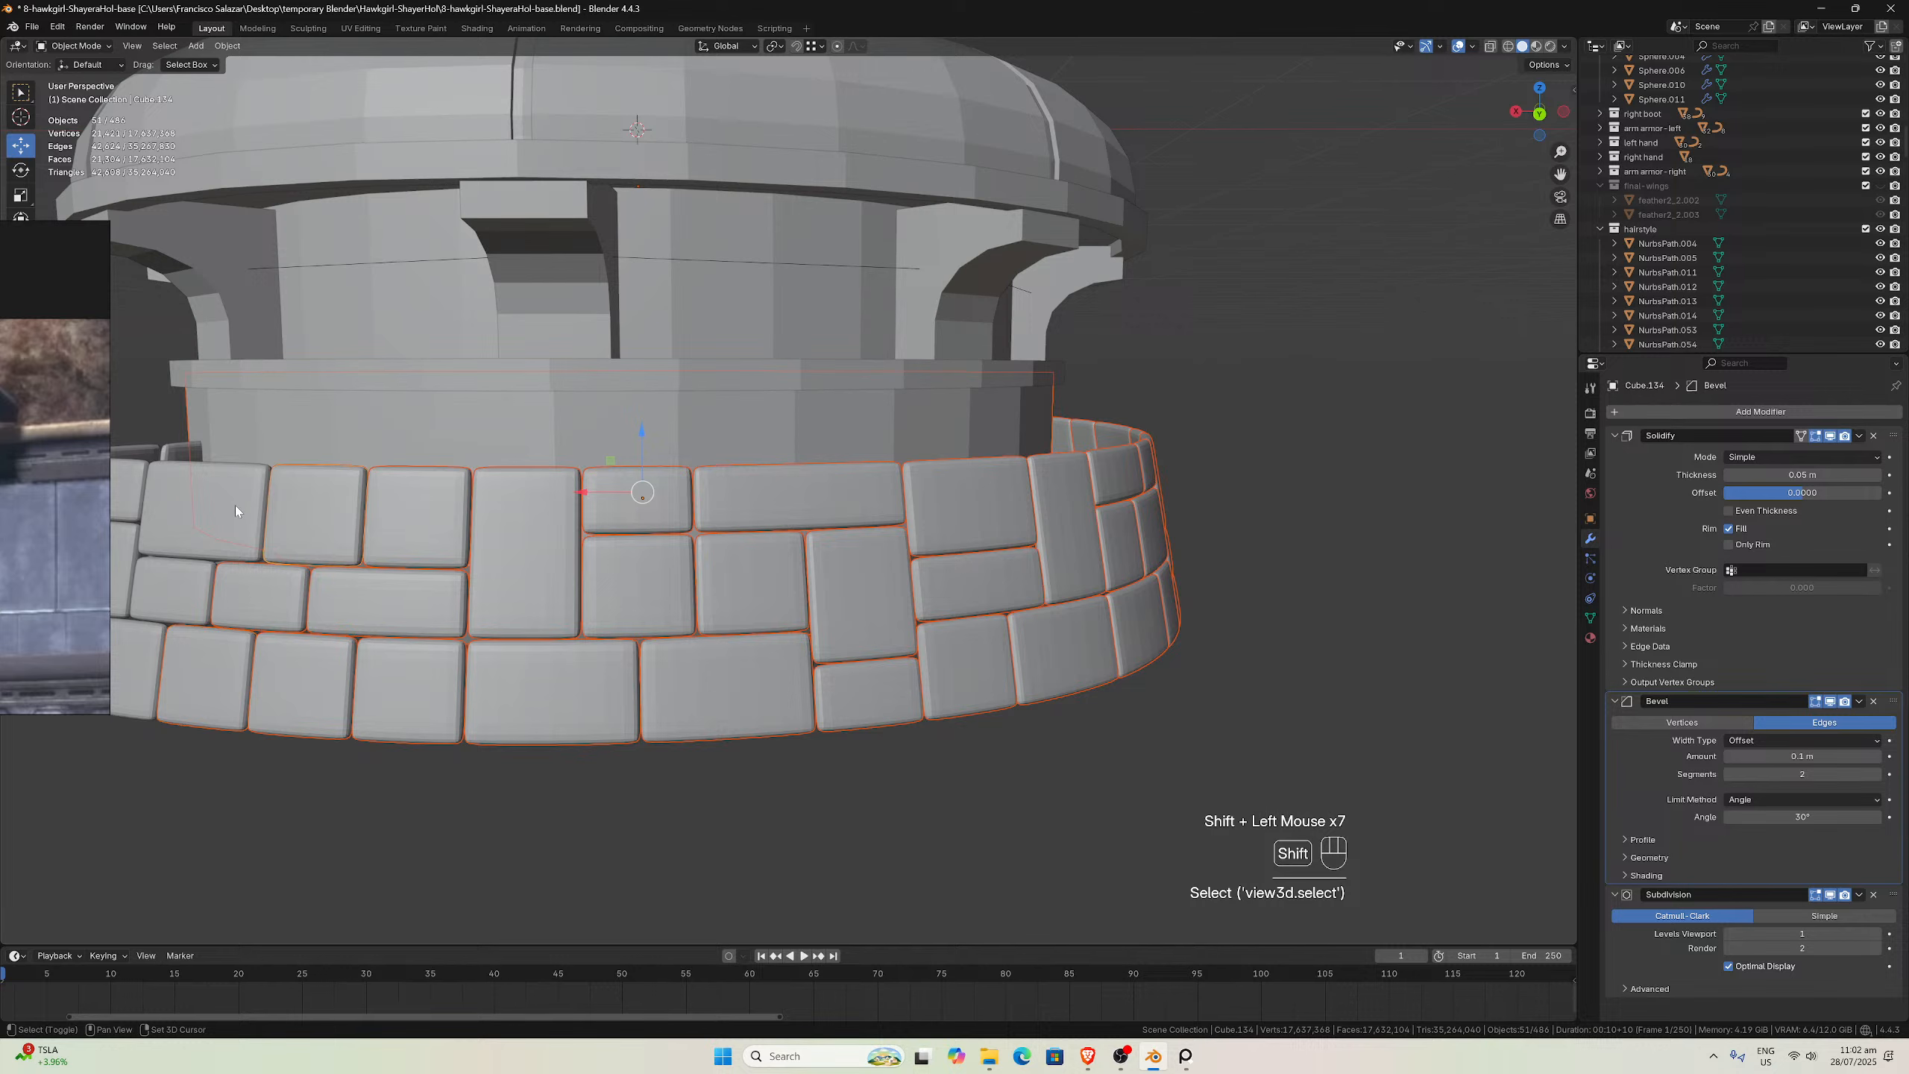
Add the remaining stones up to the far end of the curved wall to the selection
scroll(174, 600, down, 2)
middle_drag(174, 600, 459, 605)
shift+click(470, 613)
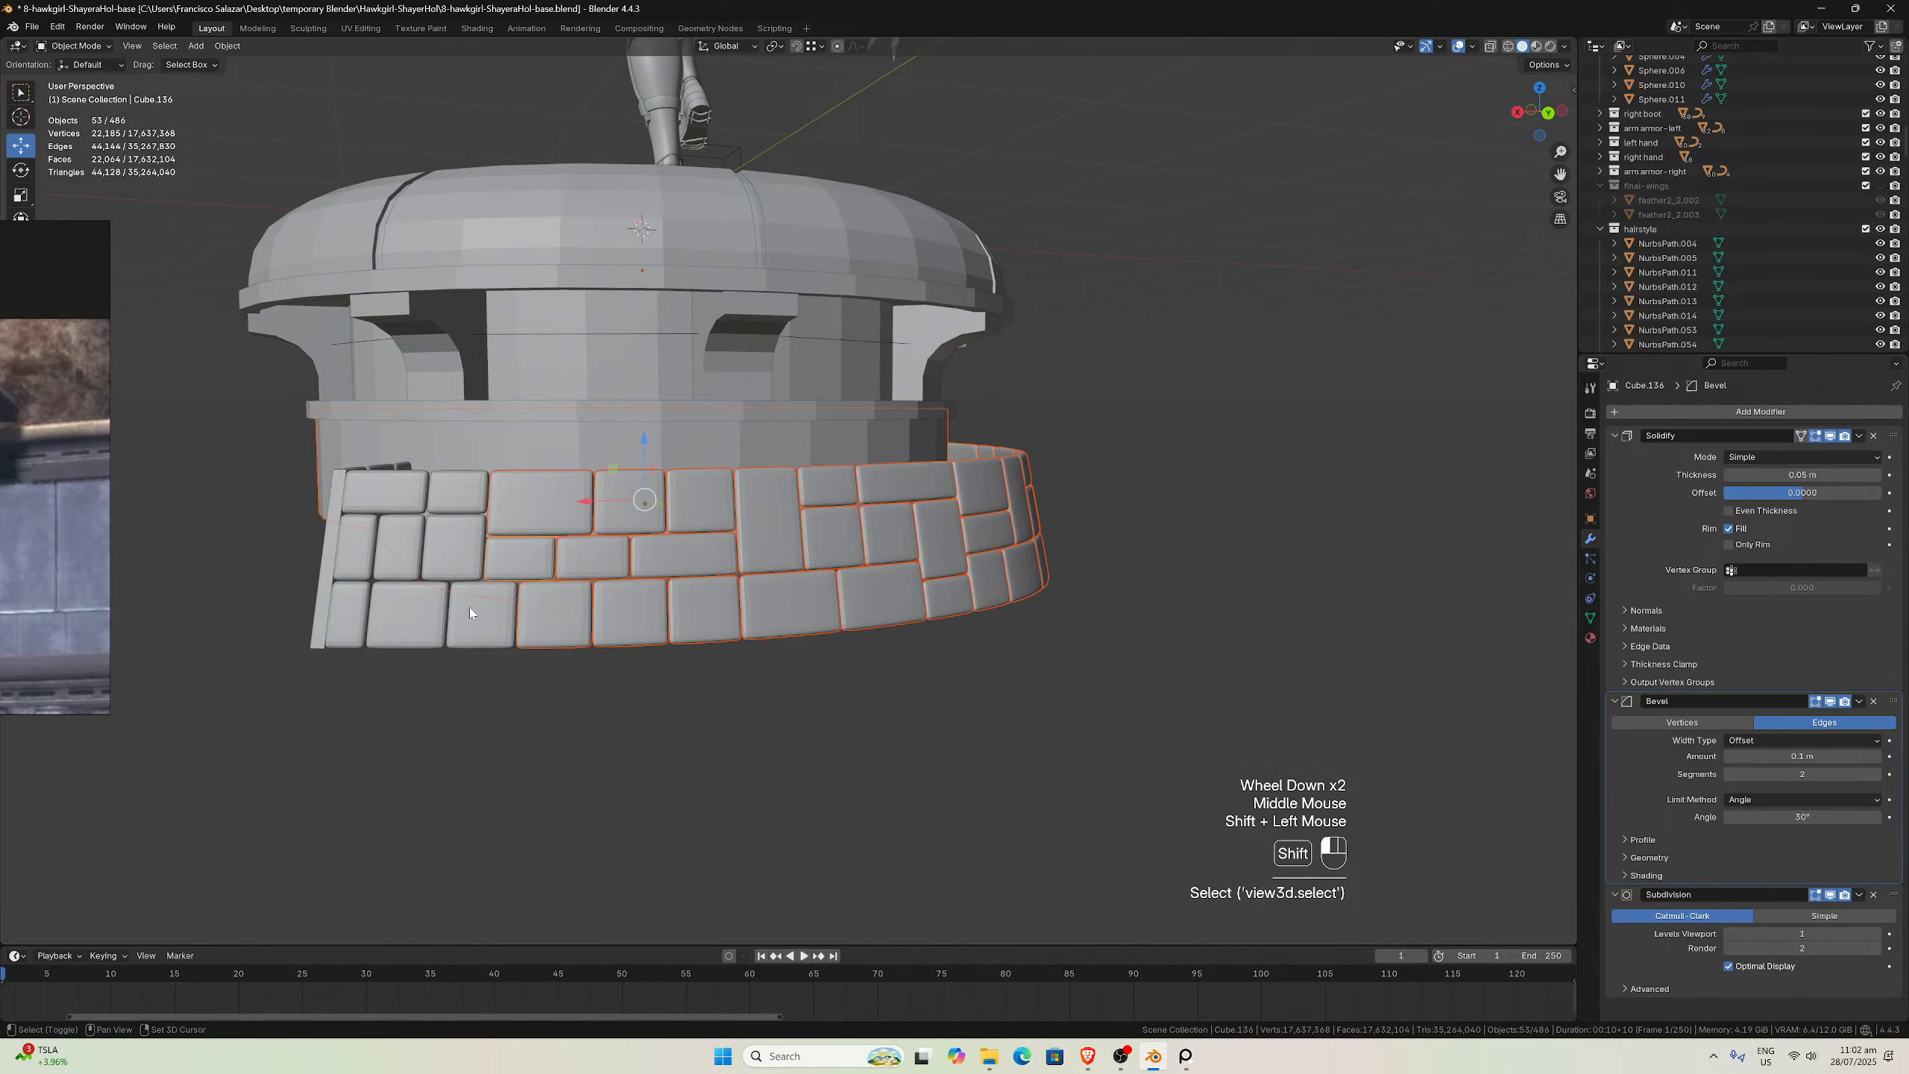
shift+click(410, 613)
shift+click(455, 549)
shift+click(397, 549)
shift+click(391, 512)
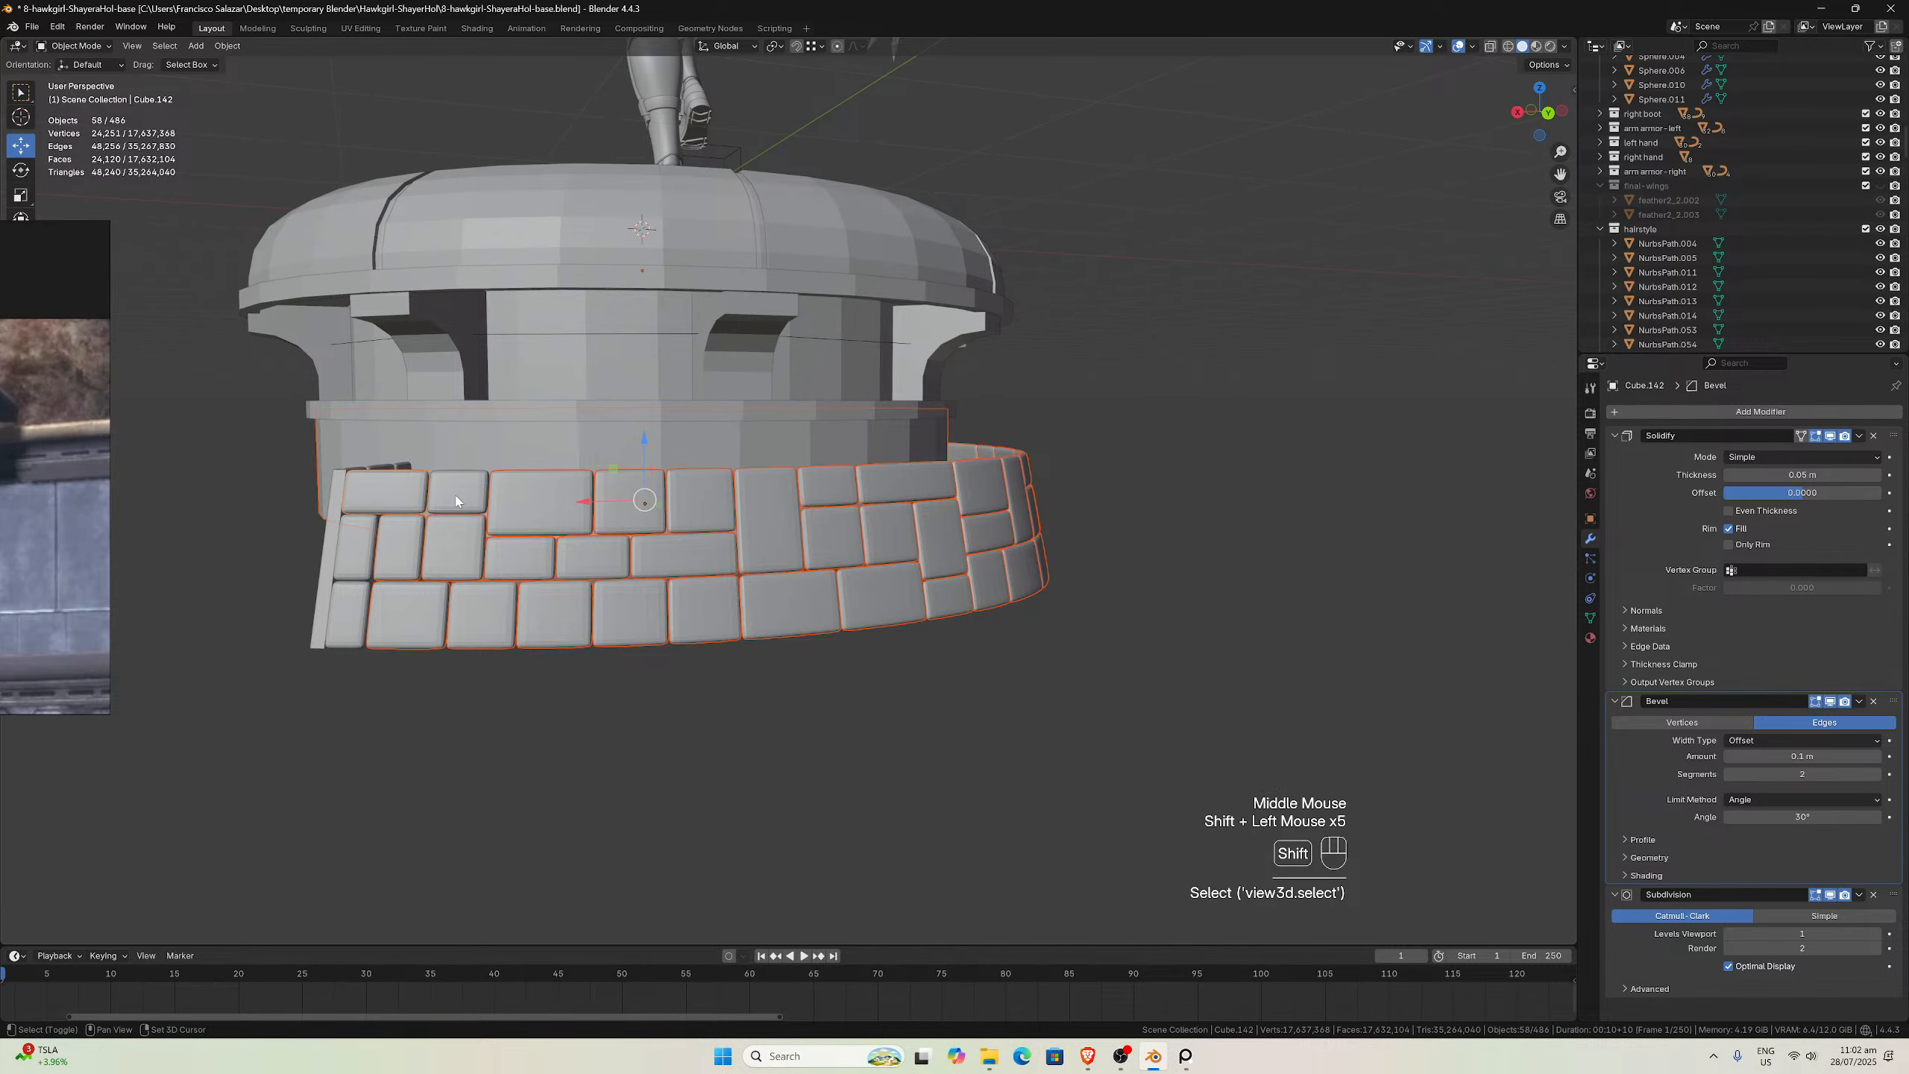
shift+click(376, 543)
Make the refined lower stone the active object, copy its modifiers to all selected stones, and clear the selection
middle_drag(394, 579, 452, 555)
shift+click(942, 546)
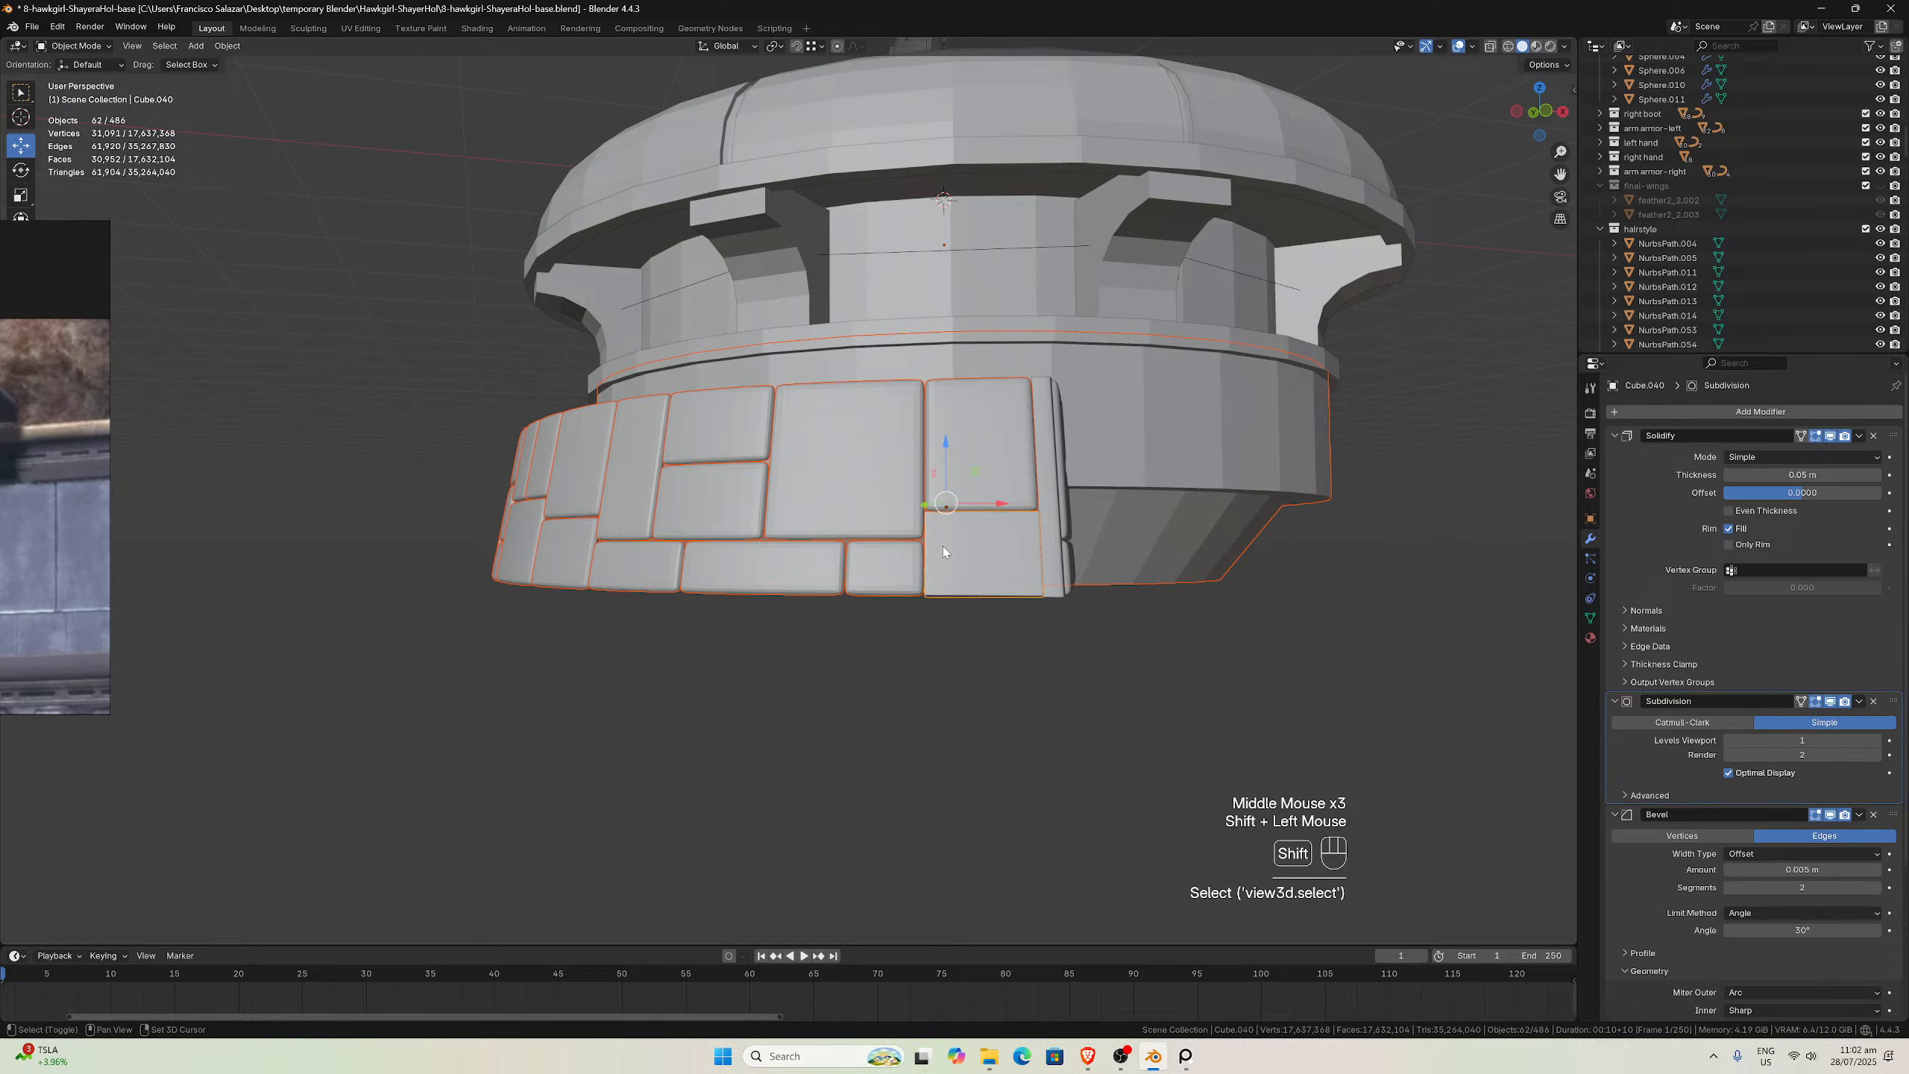
key(ctrl+p)
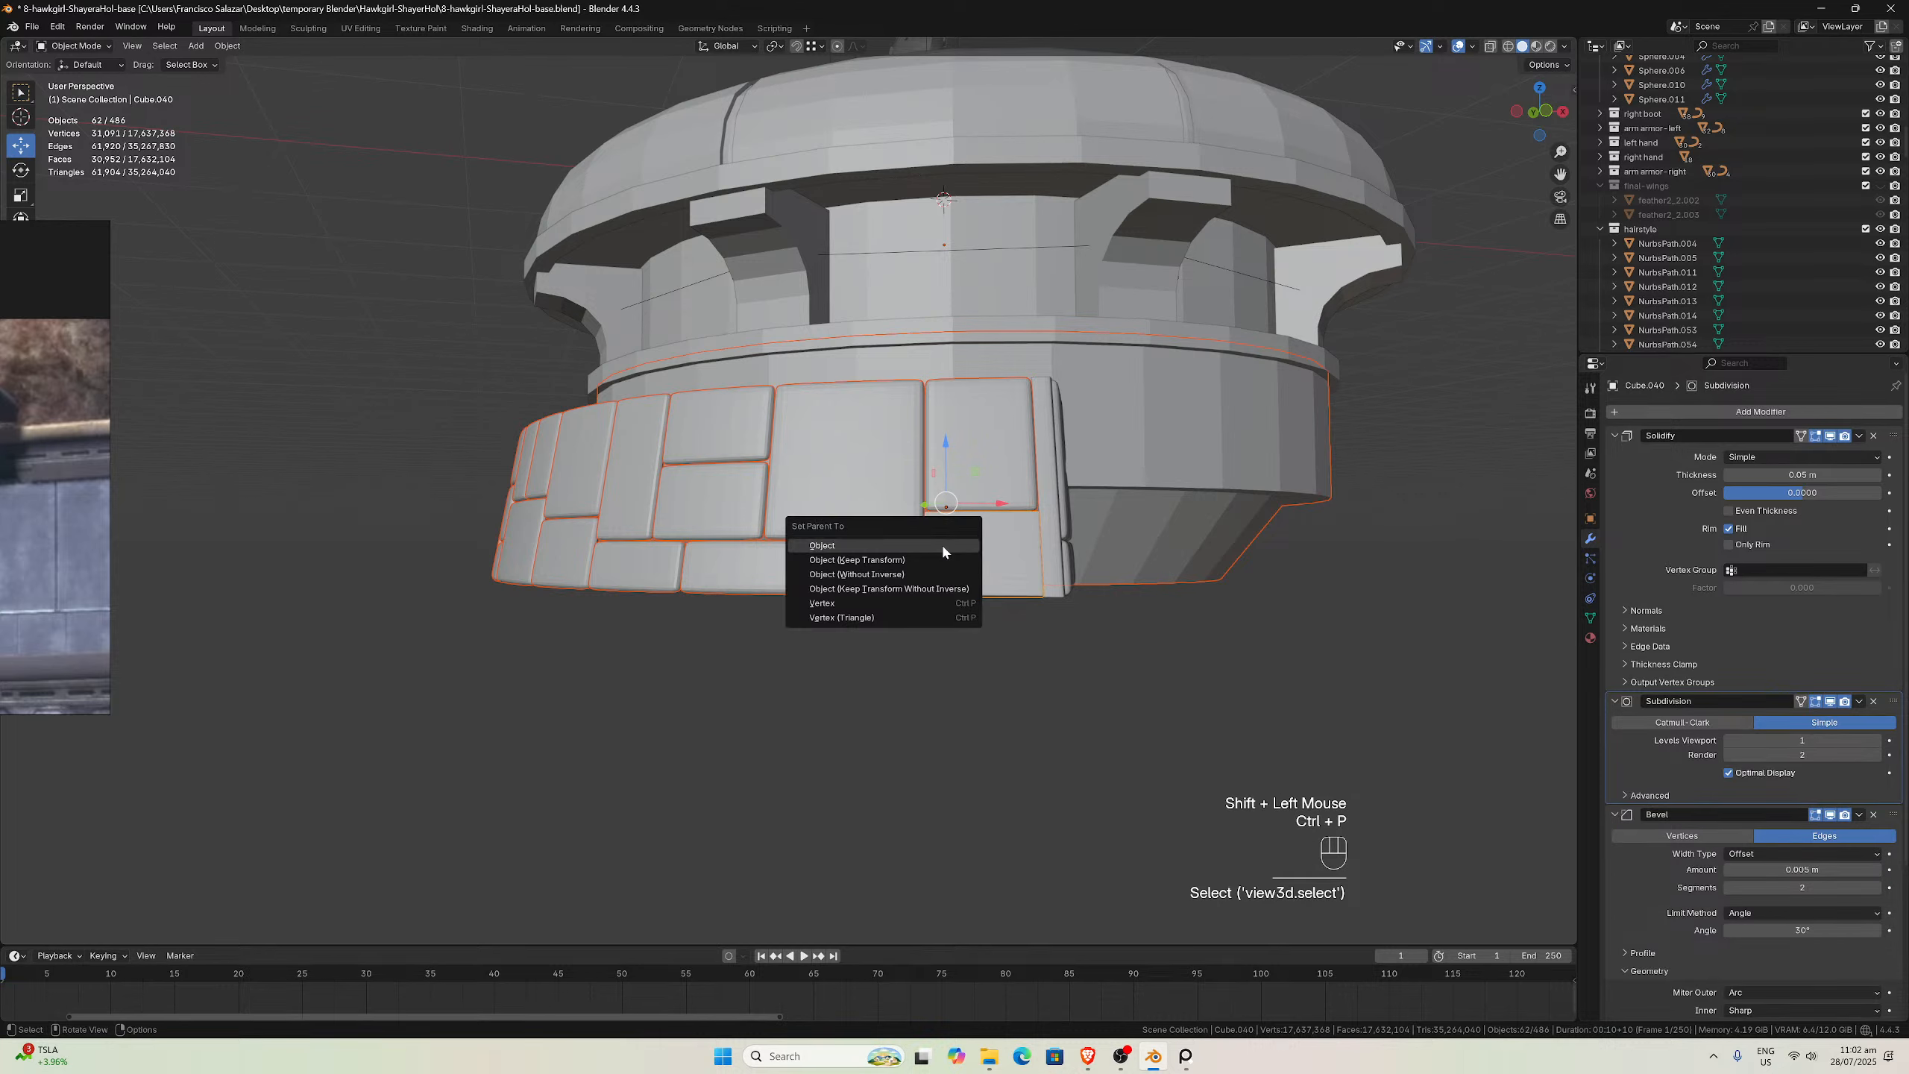
click(942, 546)
key(ctrl+l)
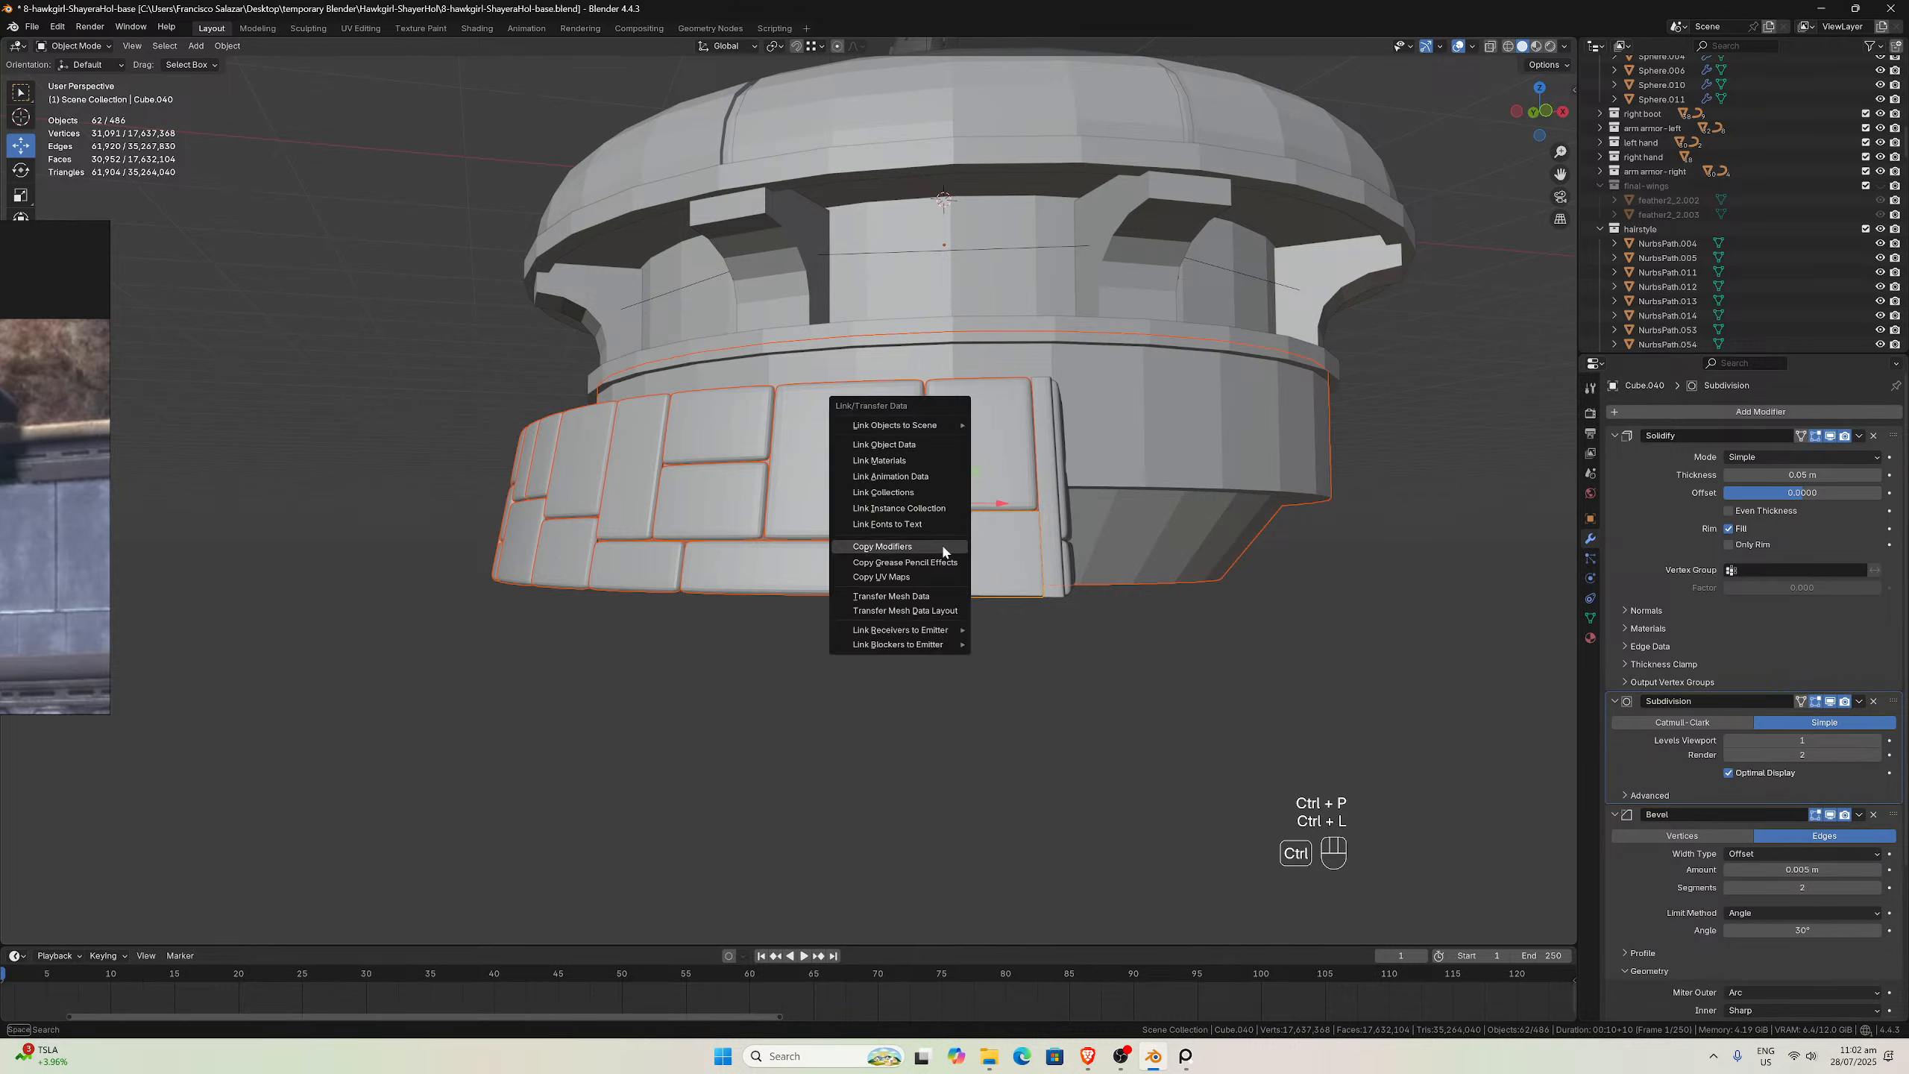
click(943, 547)
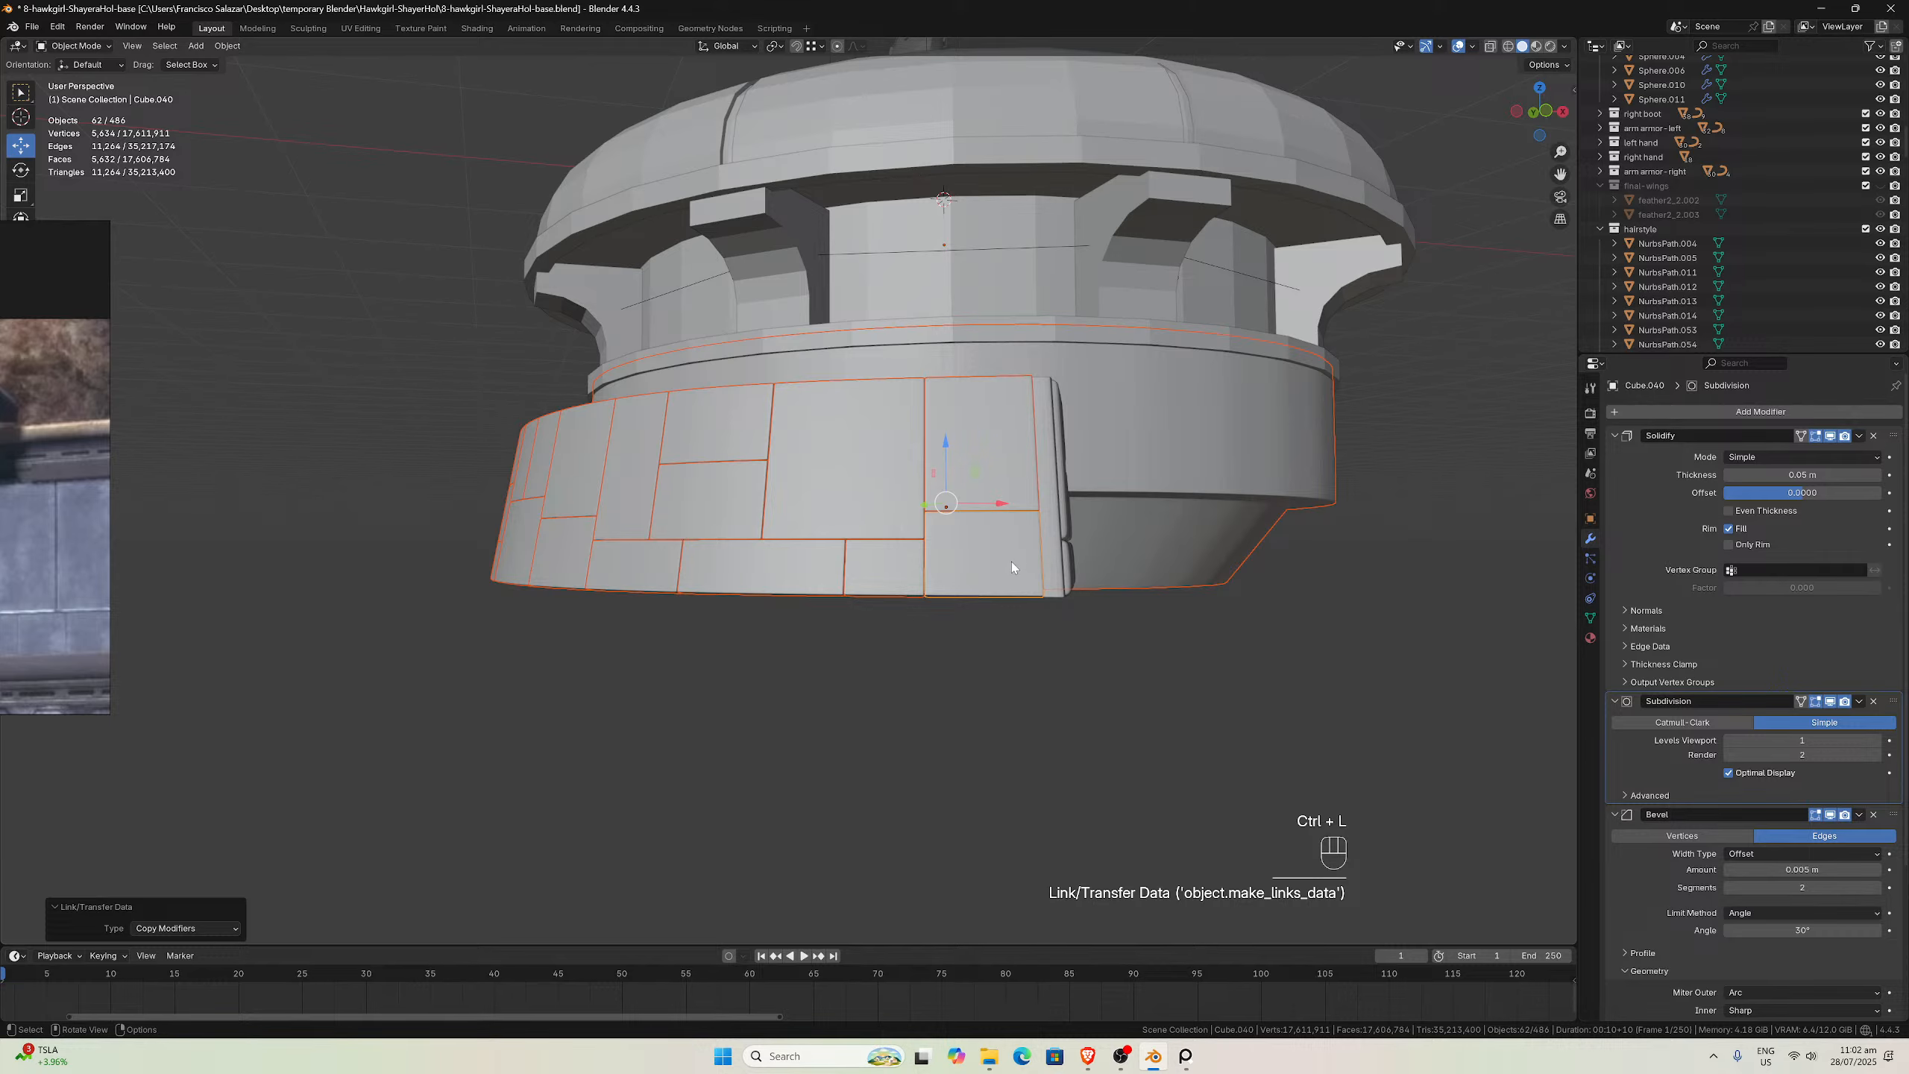
middle_drag(1038, 573, 1386, 669)
click(1086, 638)
Select the rounded stones on the wall's slanted end section, from its outer edge to those beside the drum
scroll(1385, 669, up, 2)
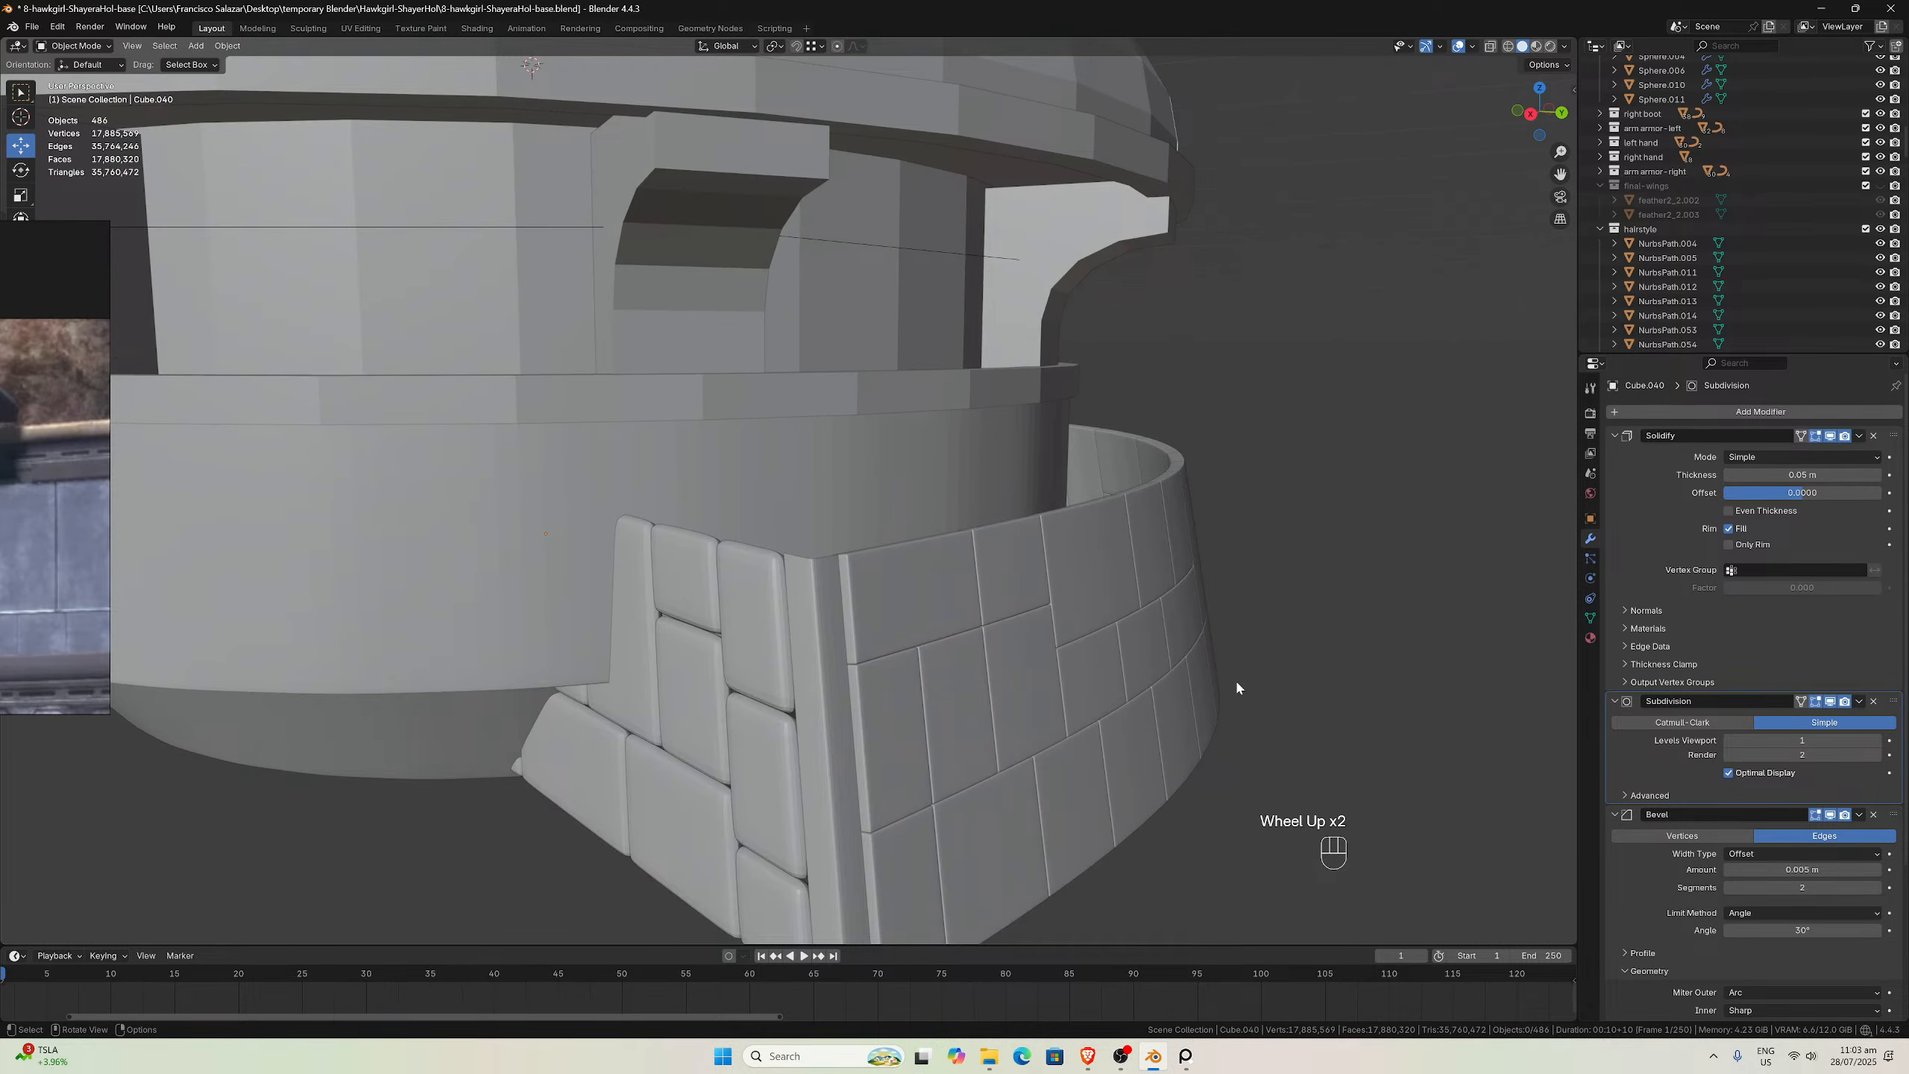
scroll(1238, 678, down, 1)
middle_drag(1242, 676, 1281, 672)
click(1095, 766)
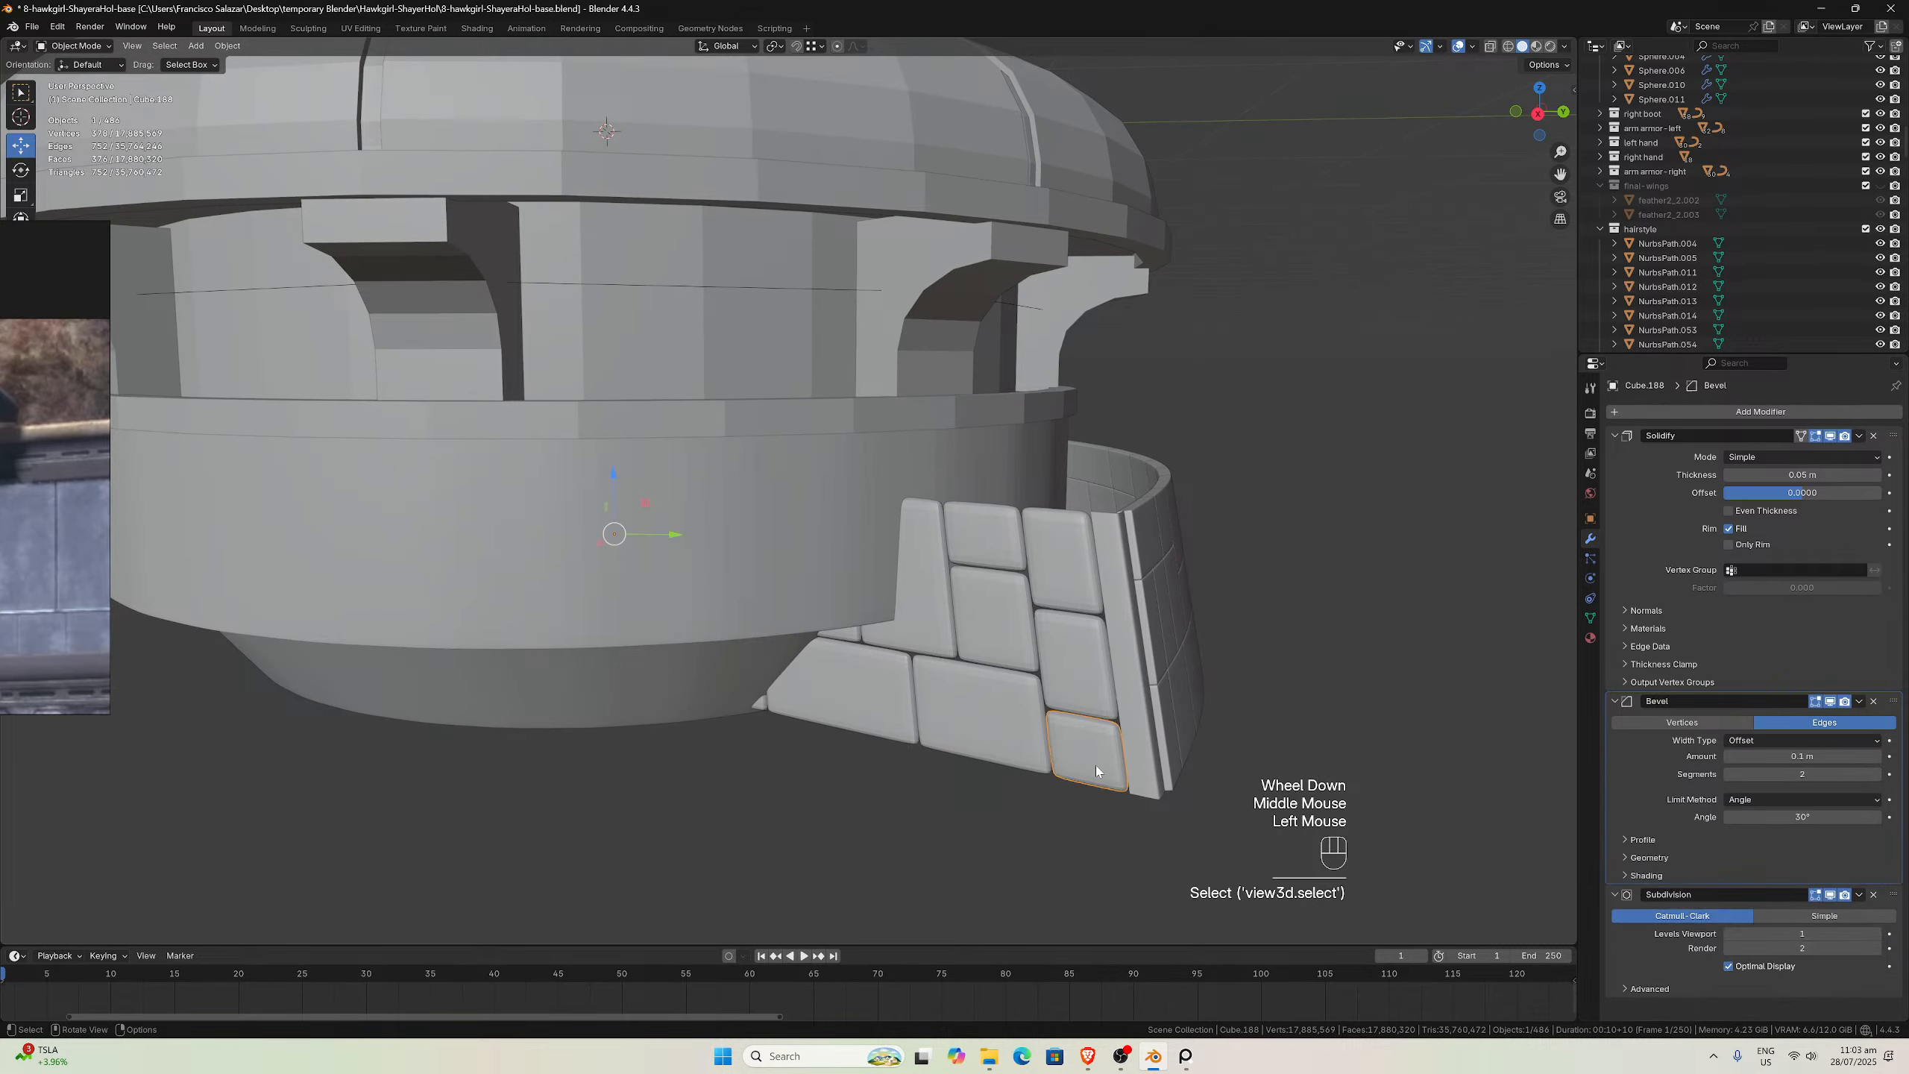
shift+click(1071, 684)
shift+click(1060, 560)
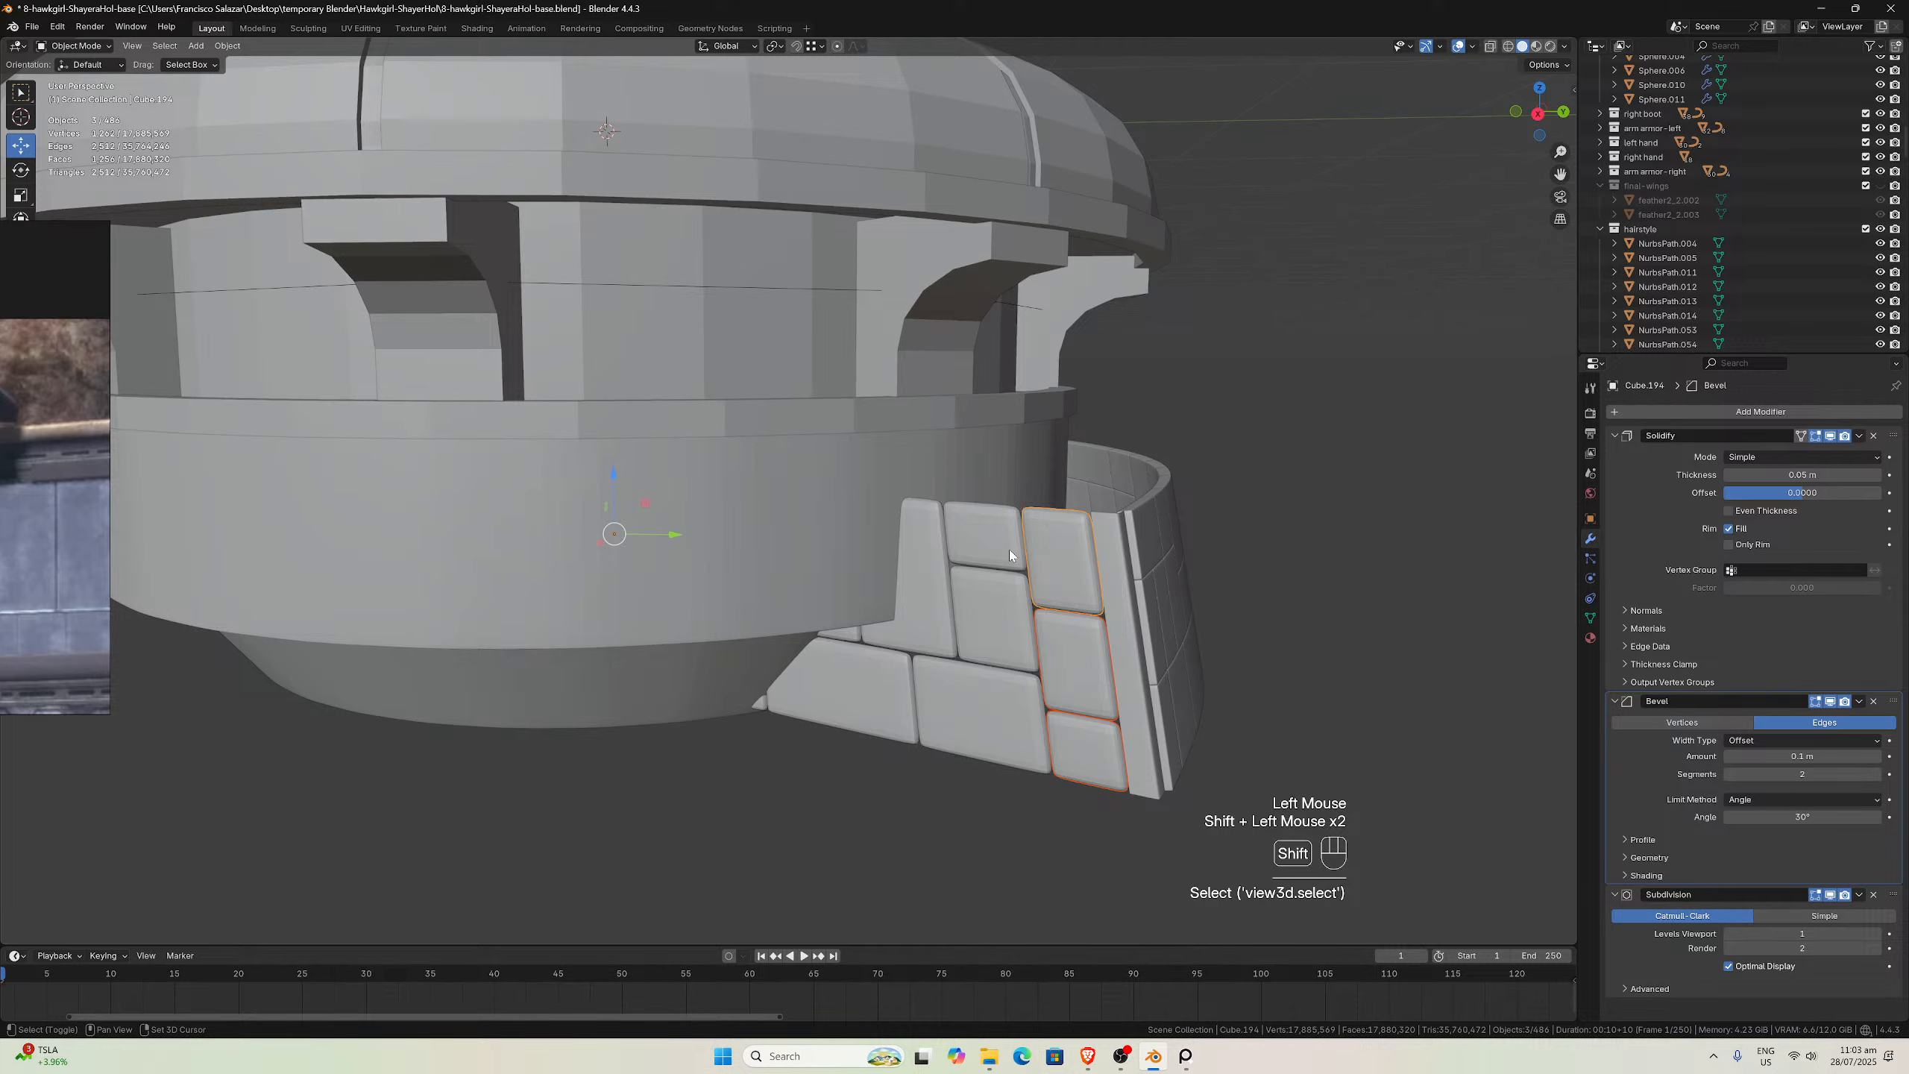
shift+click(911, 617)
shift+click(978, 715)
shift+click(853, 687)
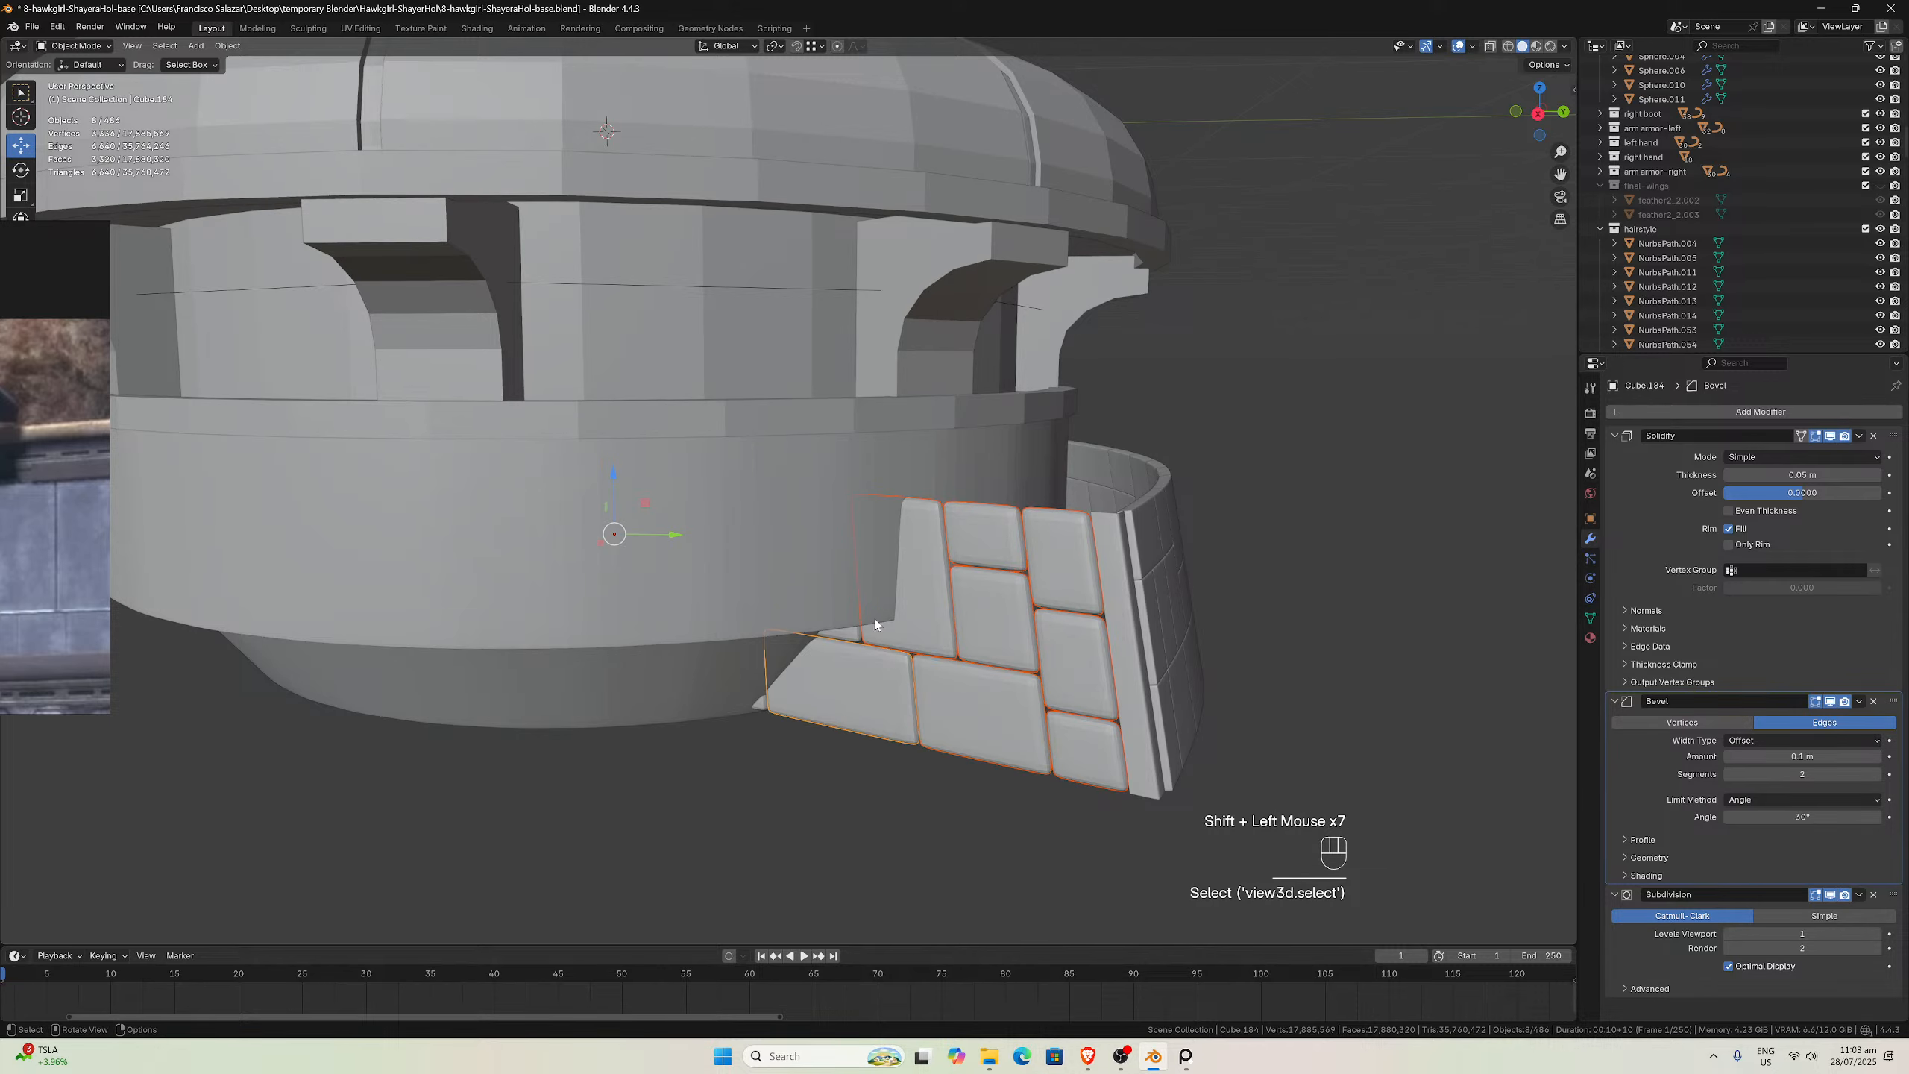
middle_drag(857, 681, 1121, 454)
shift+click(946, 548)
Start a new selection with the rounded end-section stone that sits inside the base's ring, seen from below
scroll(946, 547, up, 2)
scroll(1044, 477, down, 2)
click(1287, 385)
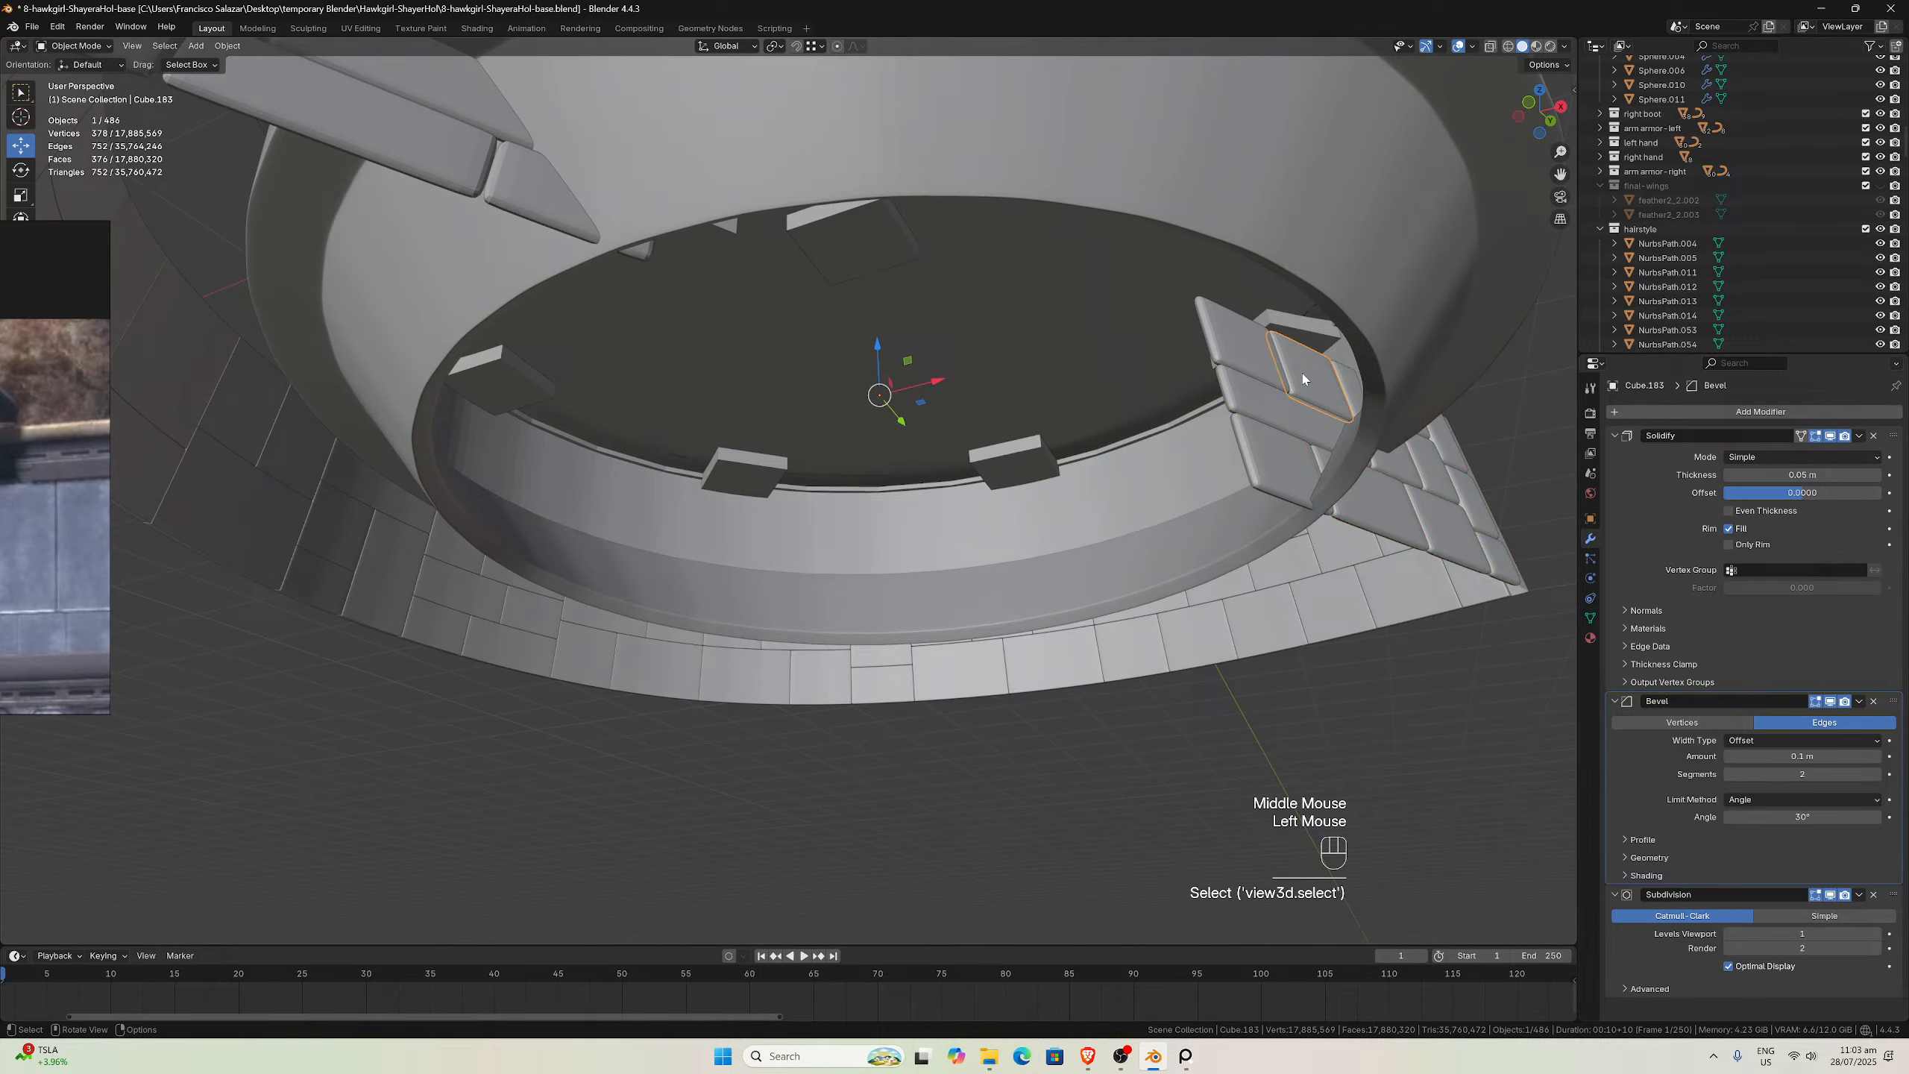
Hide the two upper beveled bricks of the end wall that protrude into the base's round opening
shift+click(1266, 374)
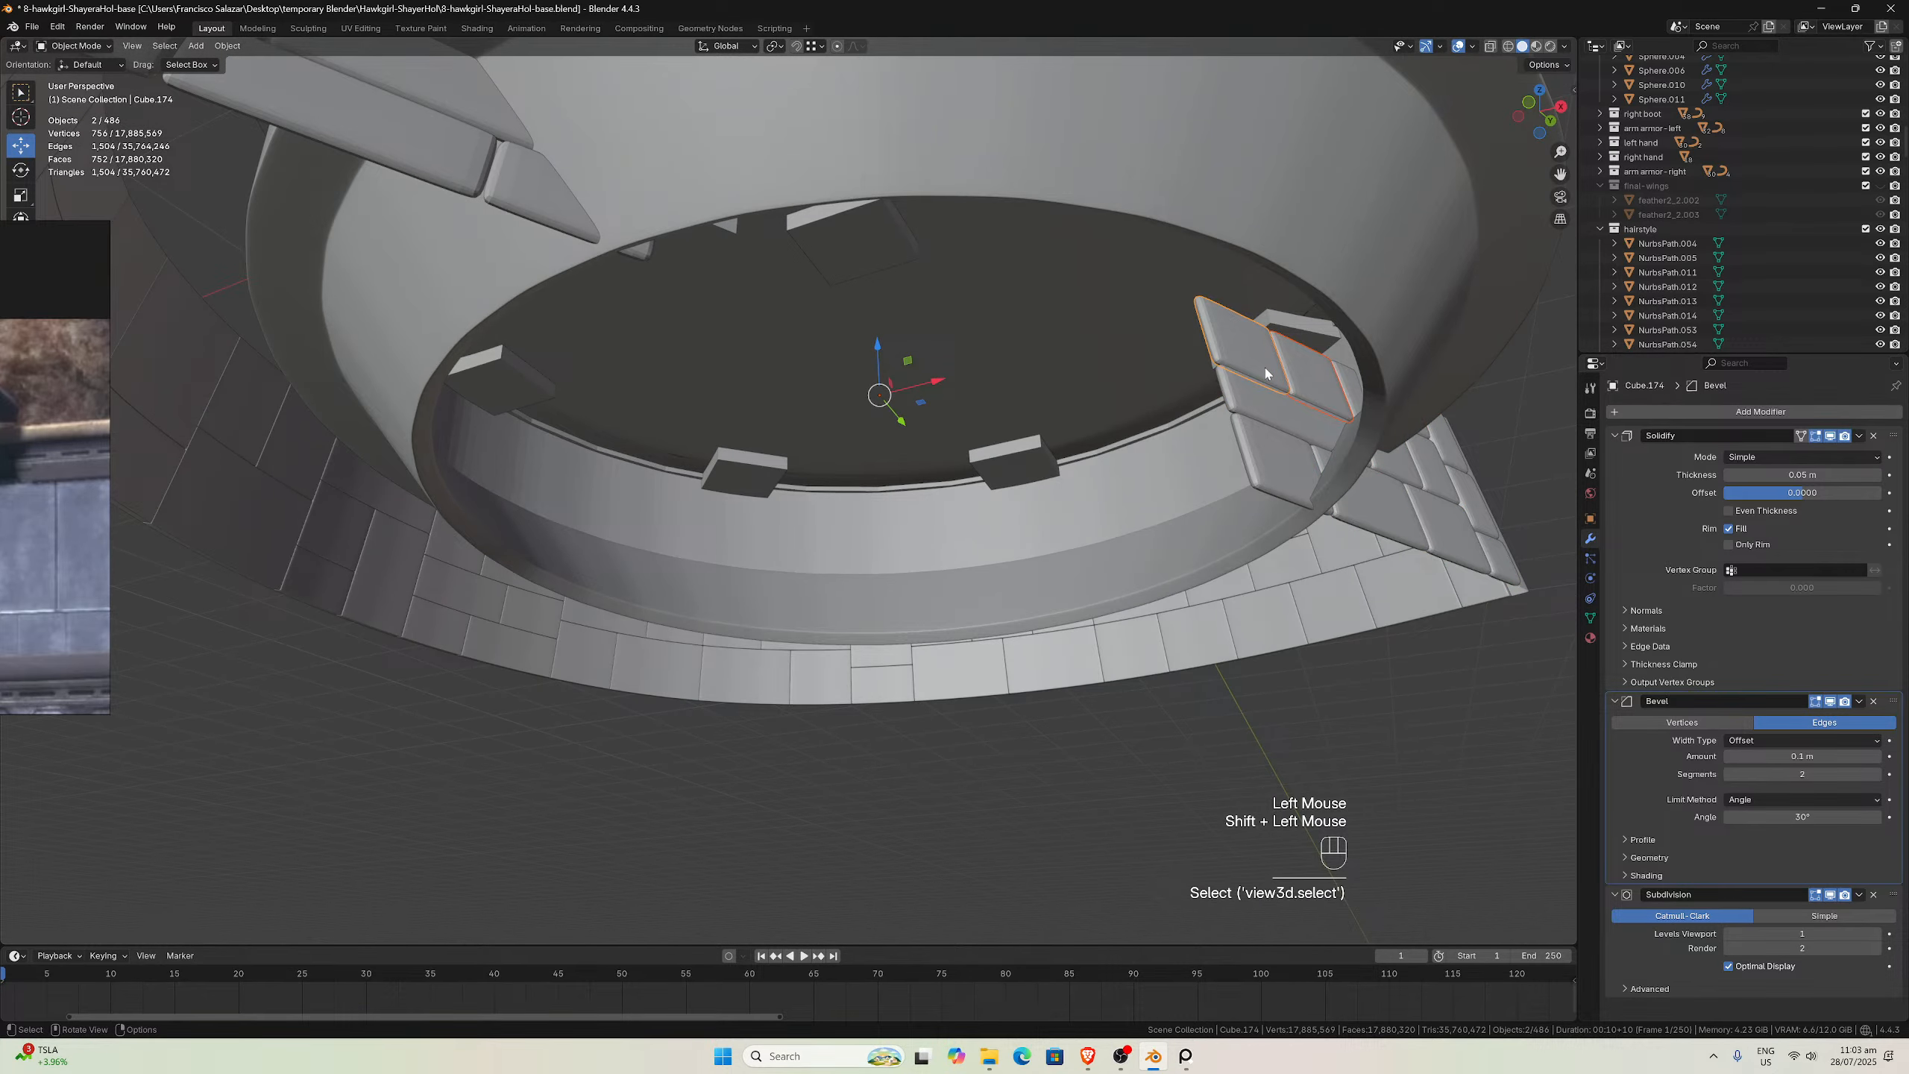
key(h)
middle_drag(1095, 384, 599, 412)
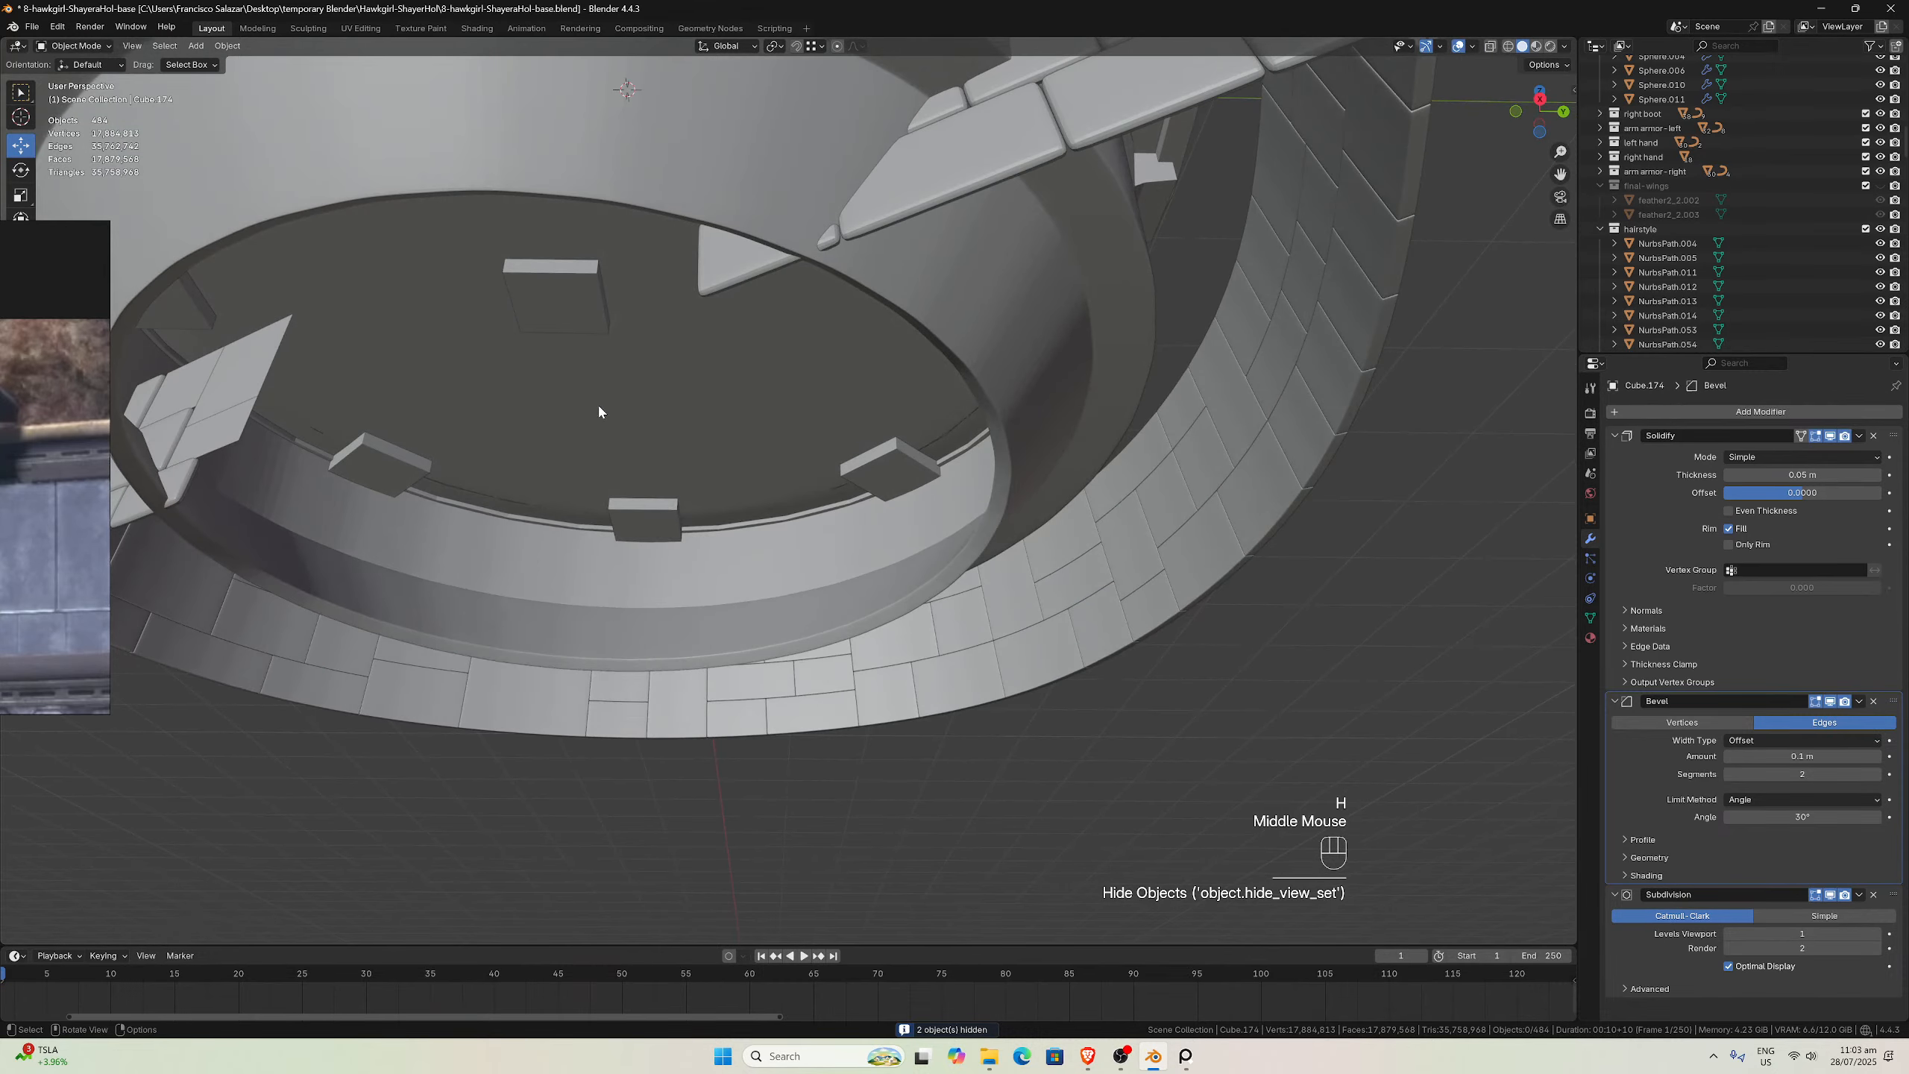
Hide the three flat, unbeveled bricks at the inner end of the same end wall
click(224, 429)
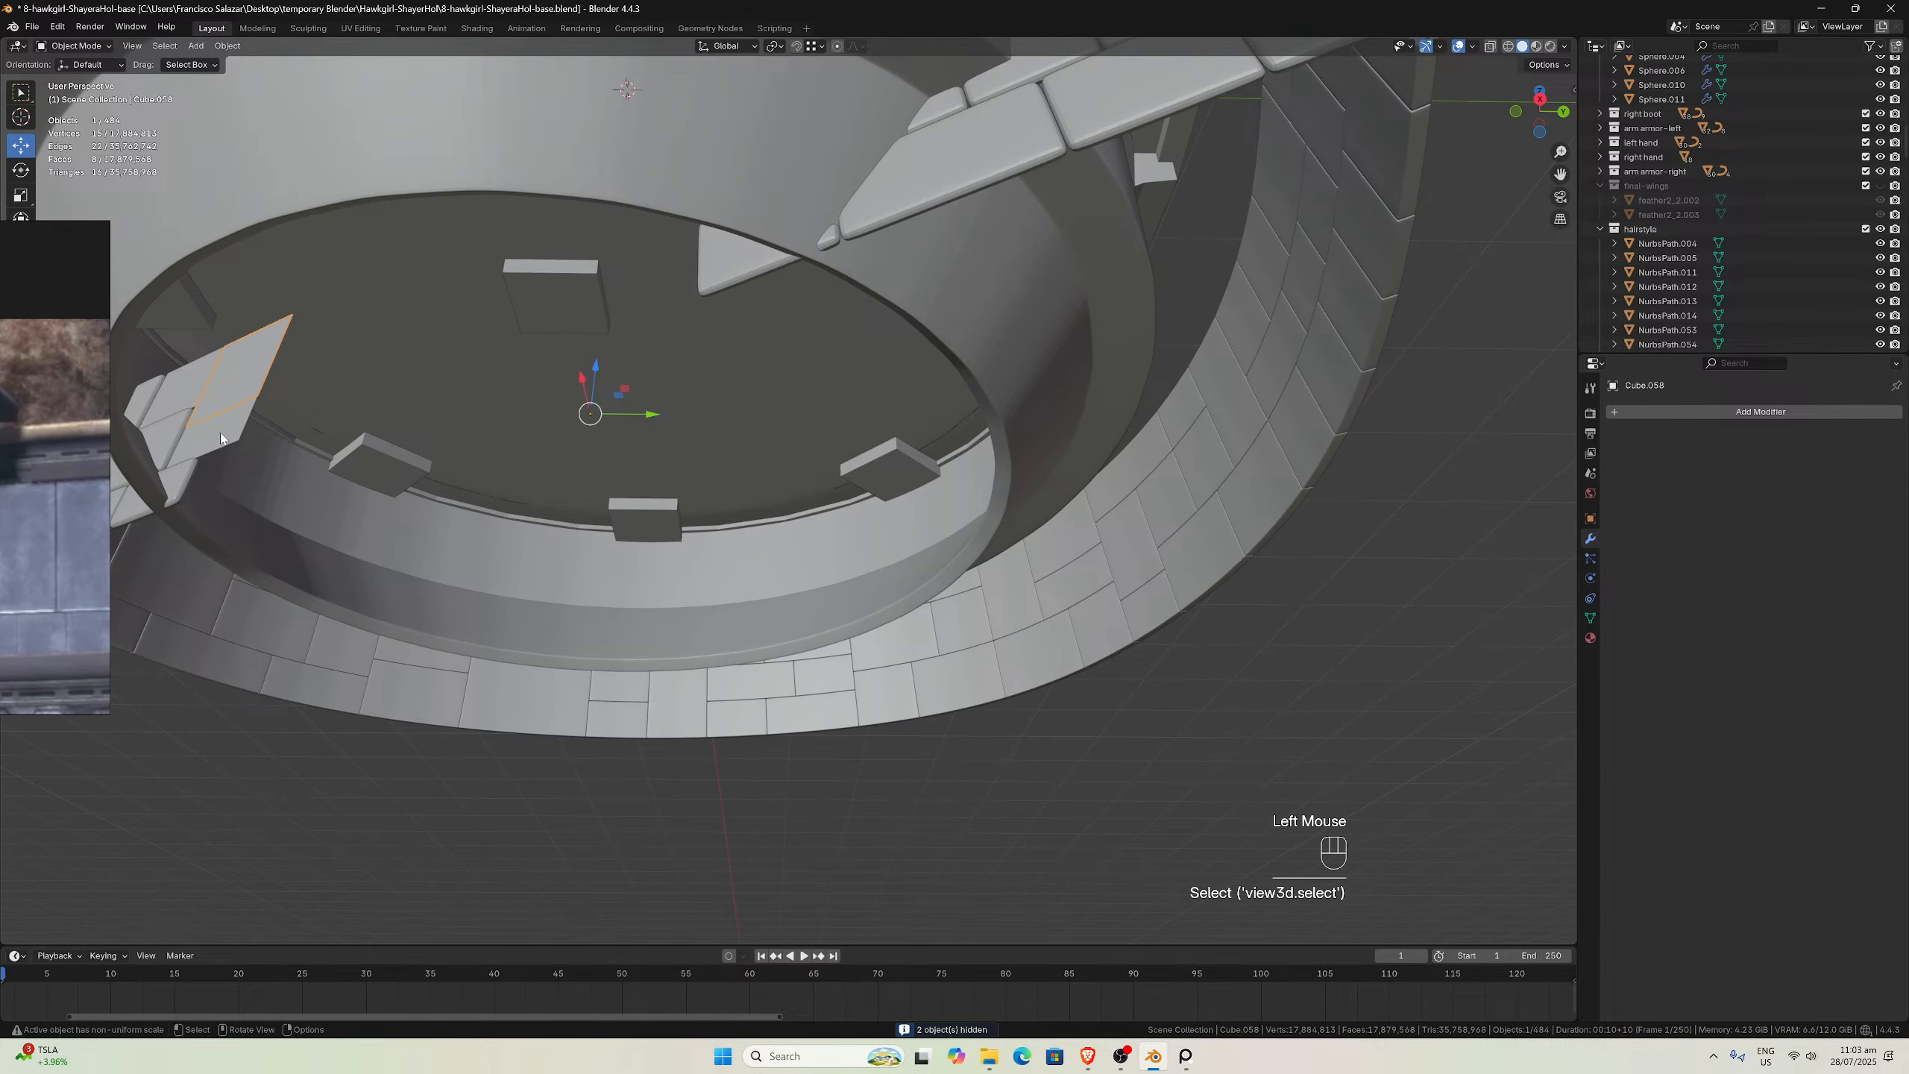
click(188, 395)
shift+click(218, 397)
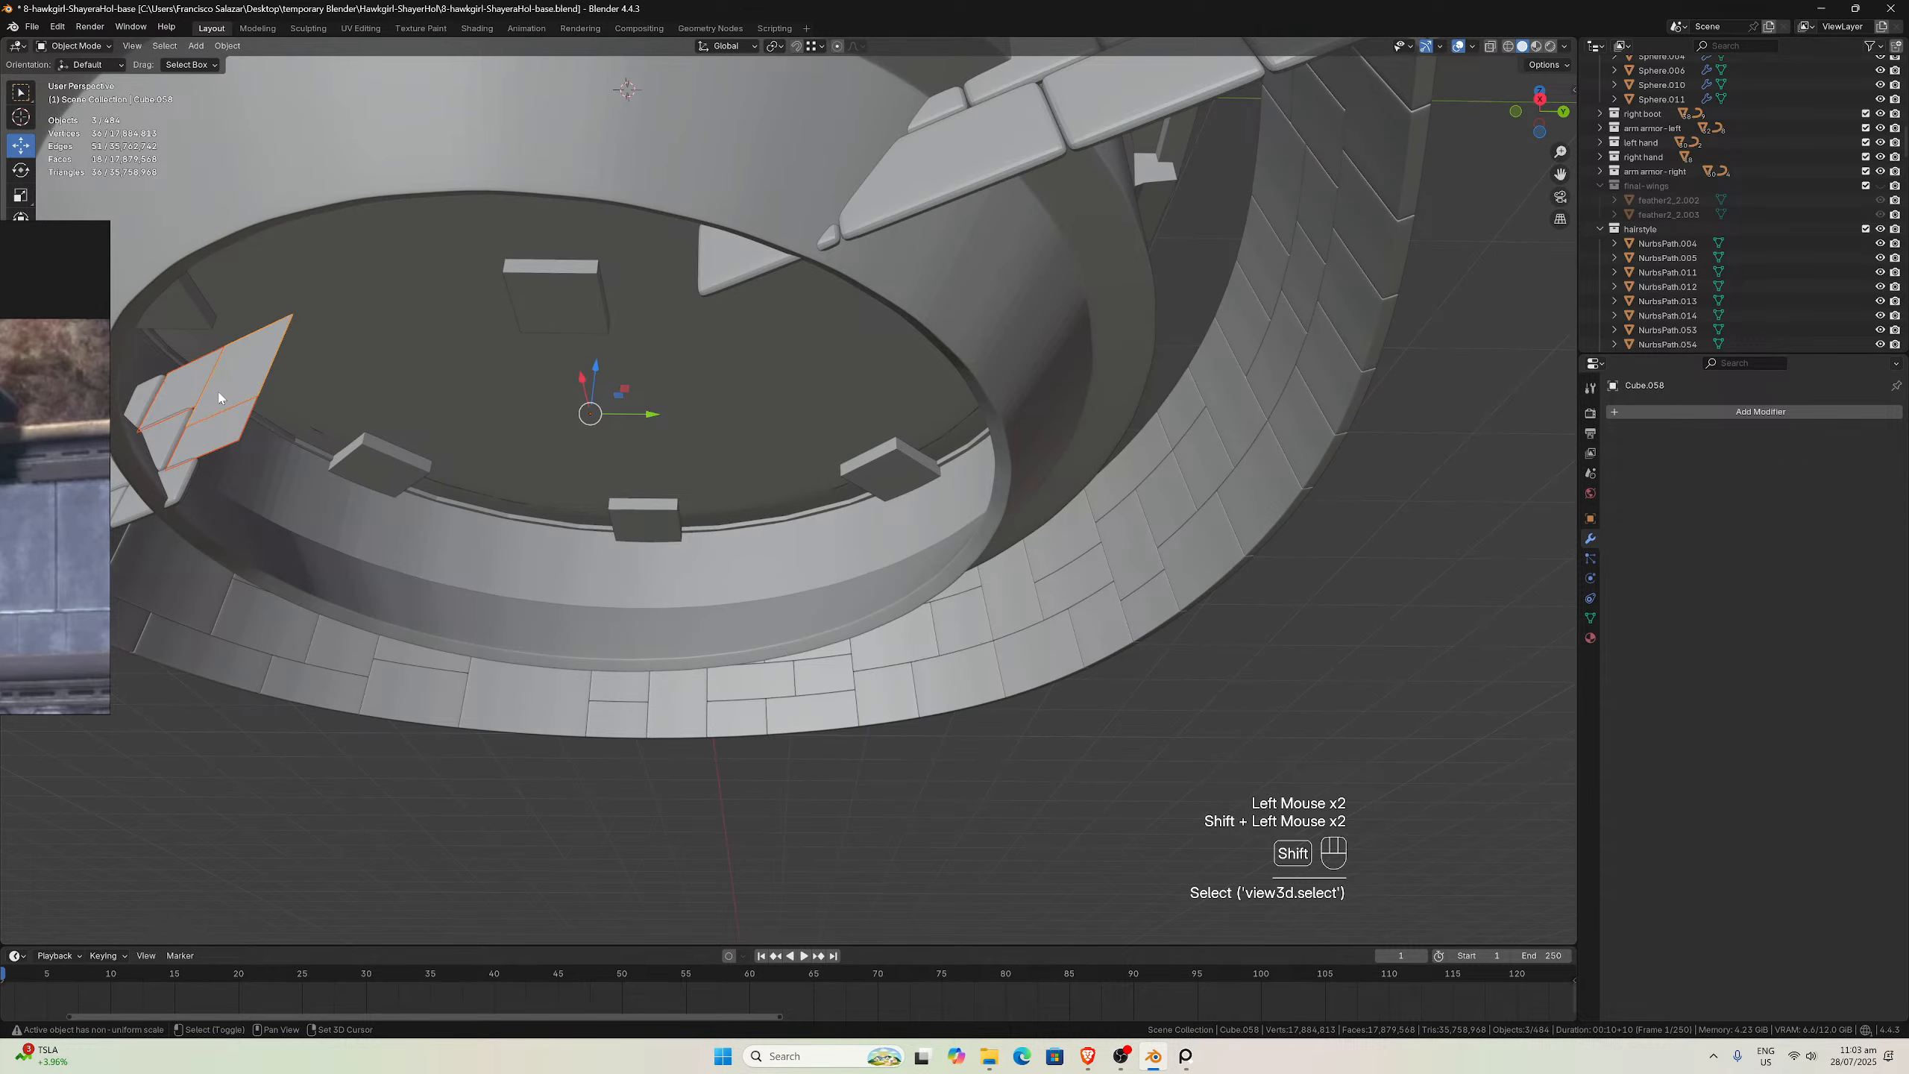
key(h)
middle_drag(418, 396, 868, 404)
scroll(929, 392, down, 2)
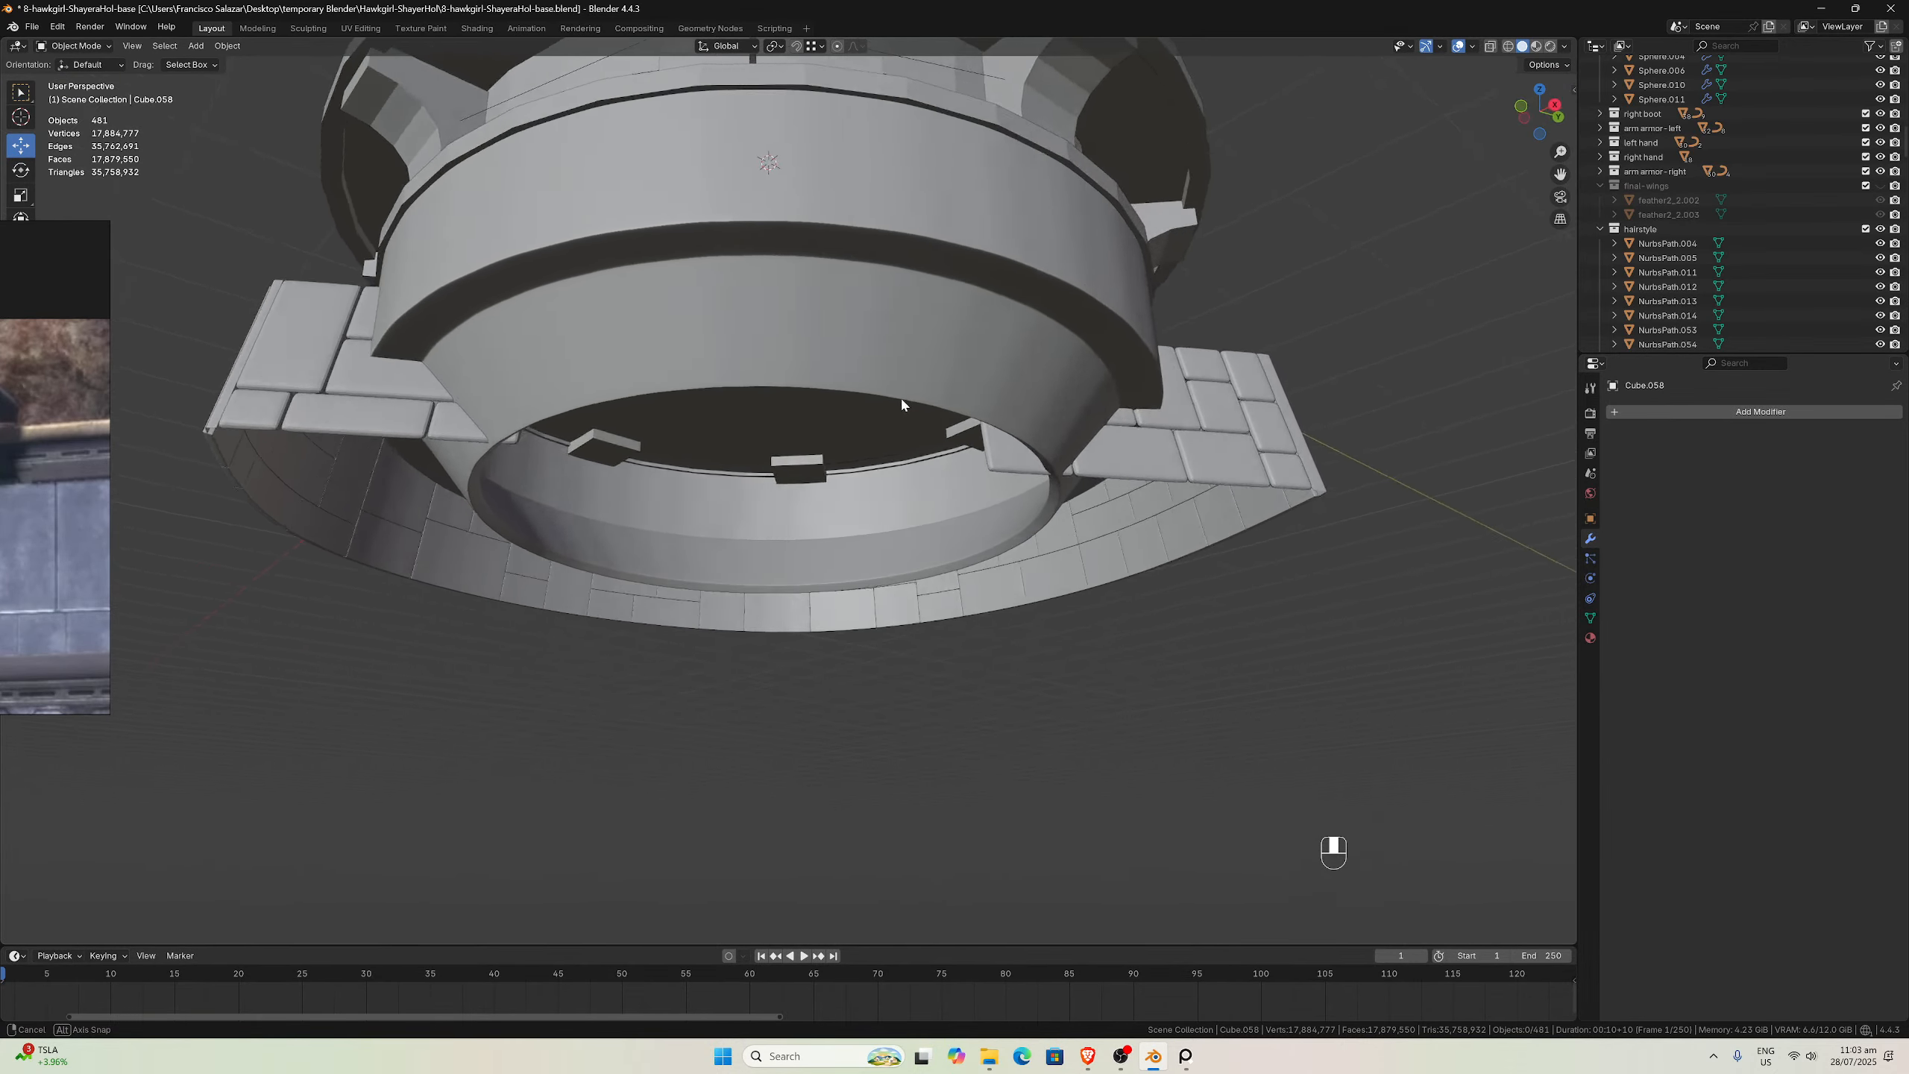
Undo the last hiding and hide only two of the flat bricks inside the base's round opening
scroll(868, 404, up, 3)
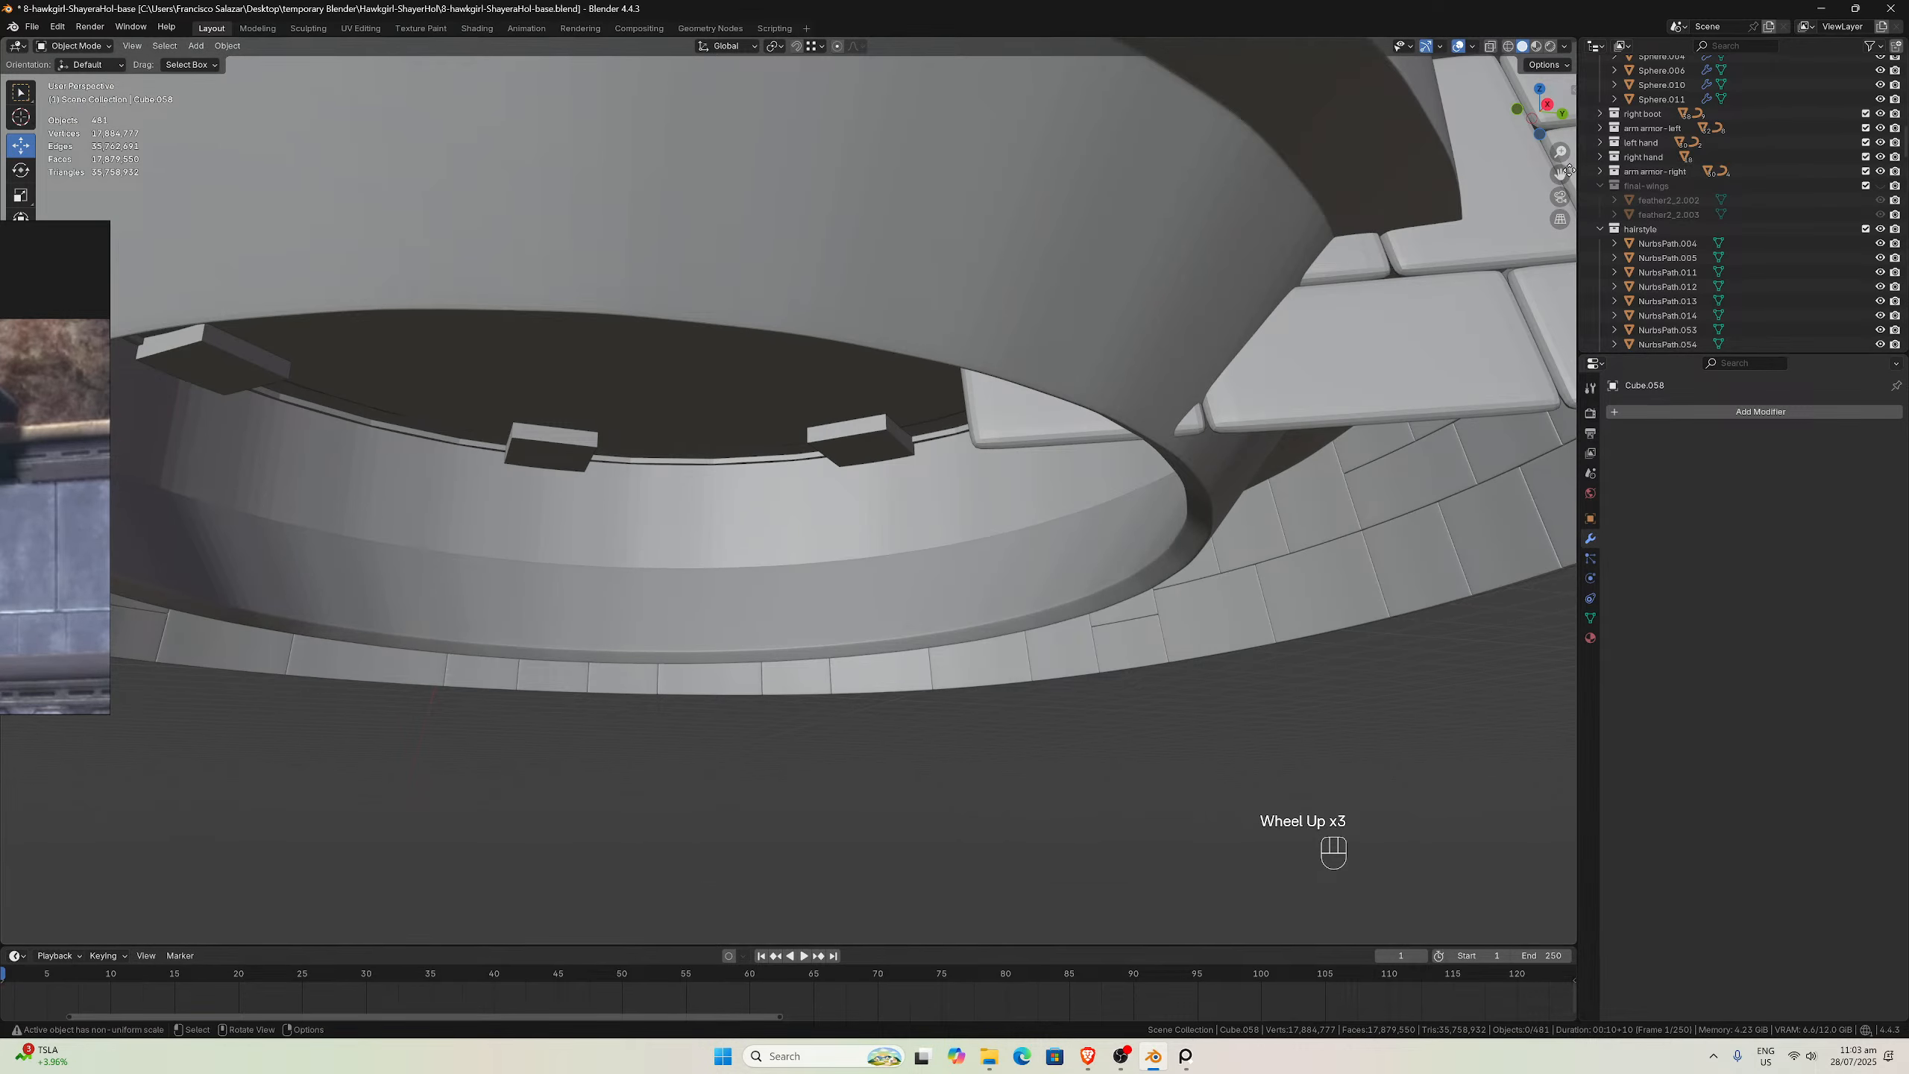
click(1561, 197)
middle_drag(1138, 320, 482, 308)
key(ctrl+z)
click(513, 227)
shift+click(512, 240)
key(h)
Select all visible bricks of one end wall of the curved brick wall, starting with the remaining flat brick
click(606, 609)
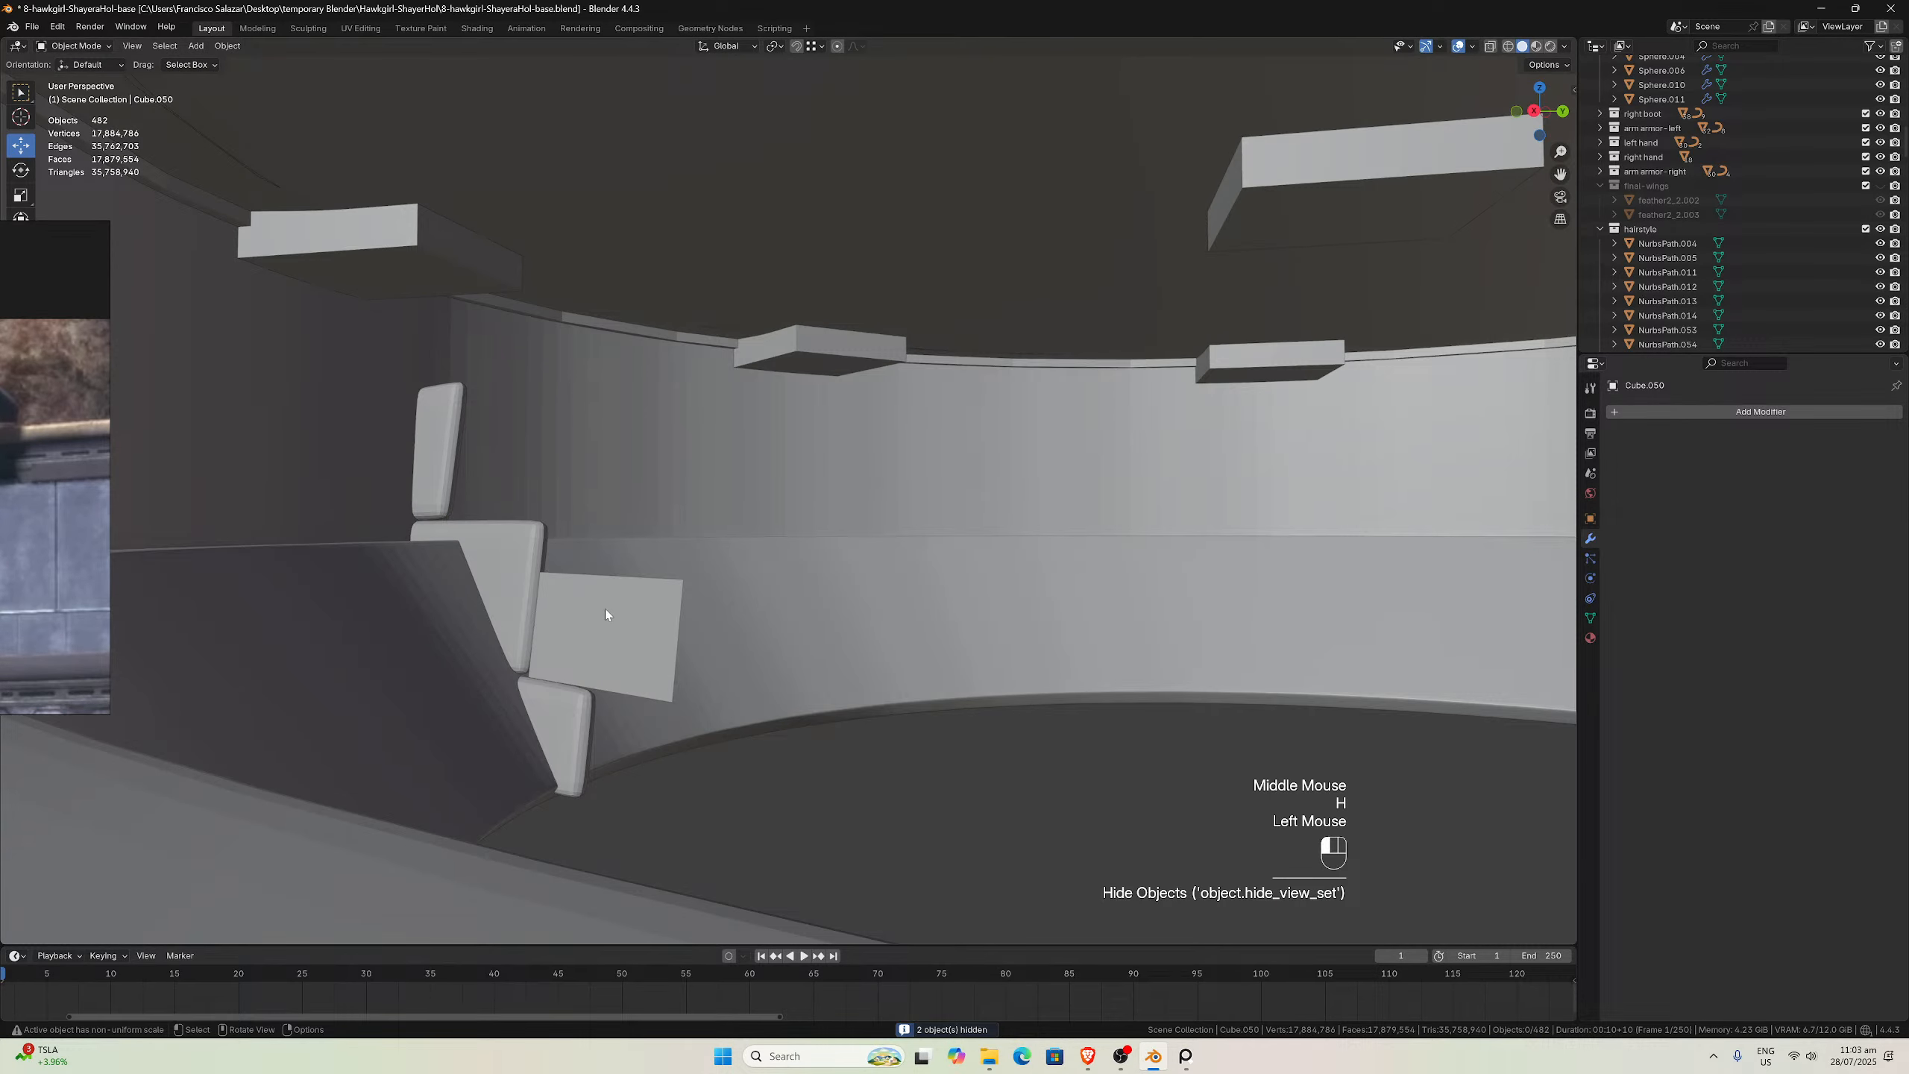
middle_drag(605, 609, 807, 443)
shift+click(511, 427)
shift+click(496, 444)
scroll(581, 507, down, 2)
shift+scroll(807, 444, up, 2)
shift+click(807, 444)
shift+click(714, 440)
shift+click(771, 375)
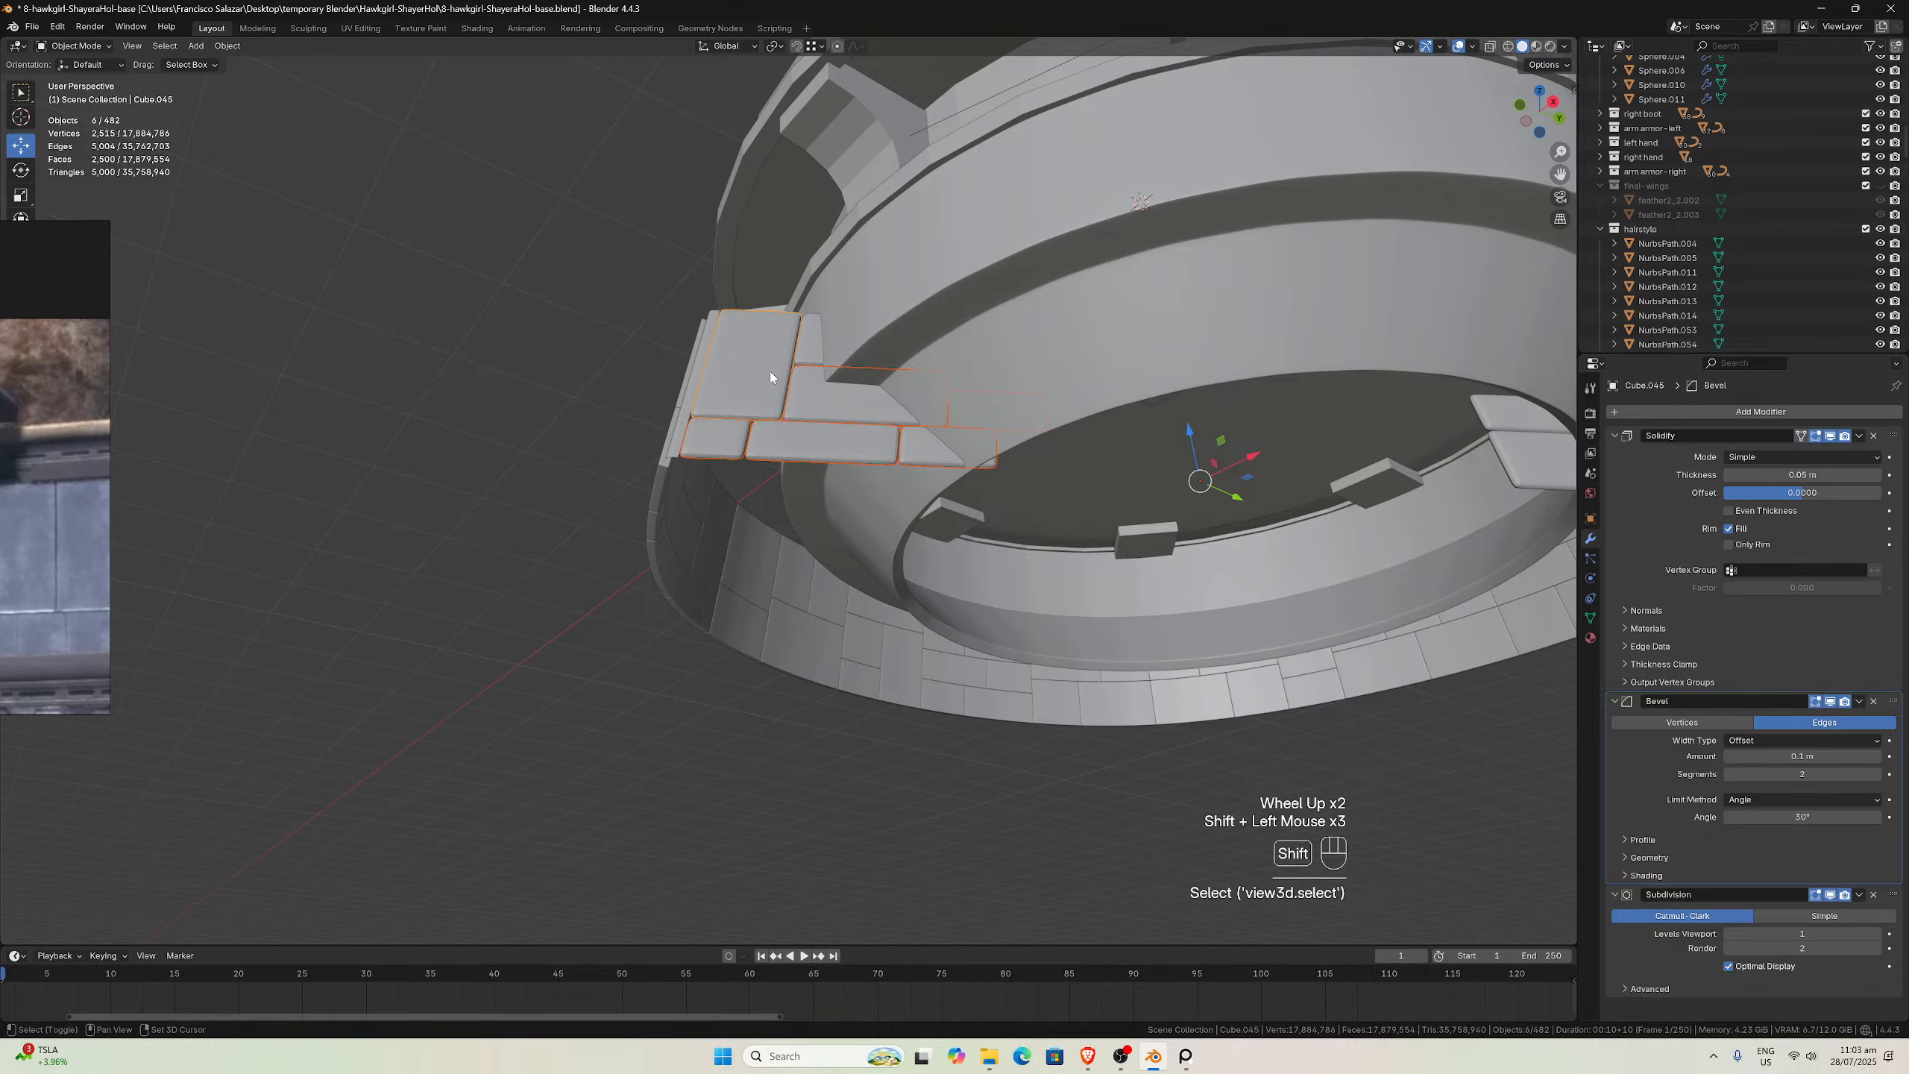
shift+click(810, 343)
scroll(810, 343, down, 1)
middle_drag(810, 343, 906, 418)
scroll(907, 421, up, 2)
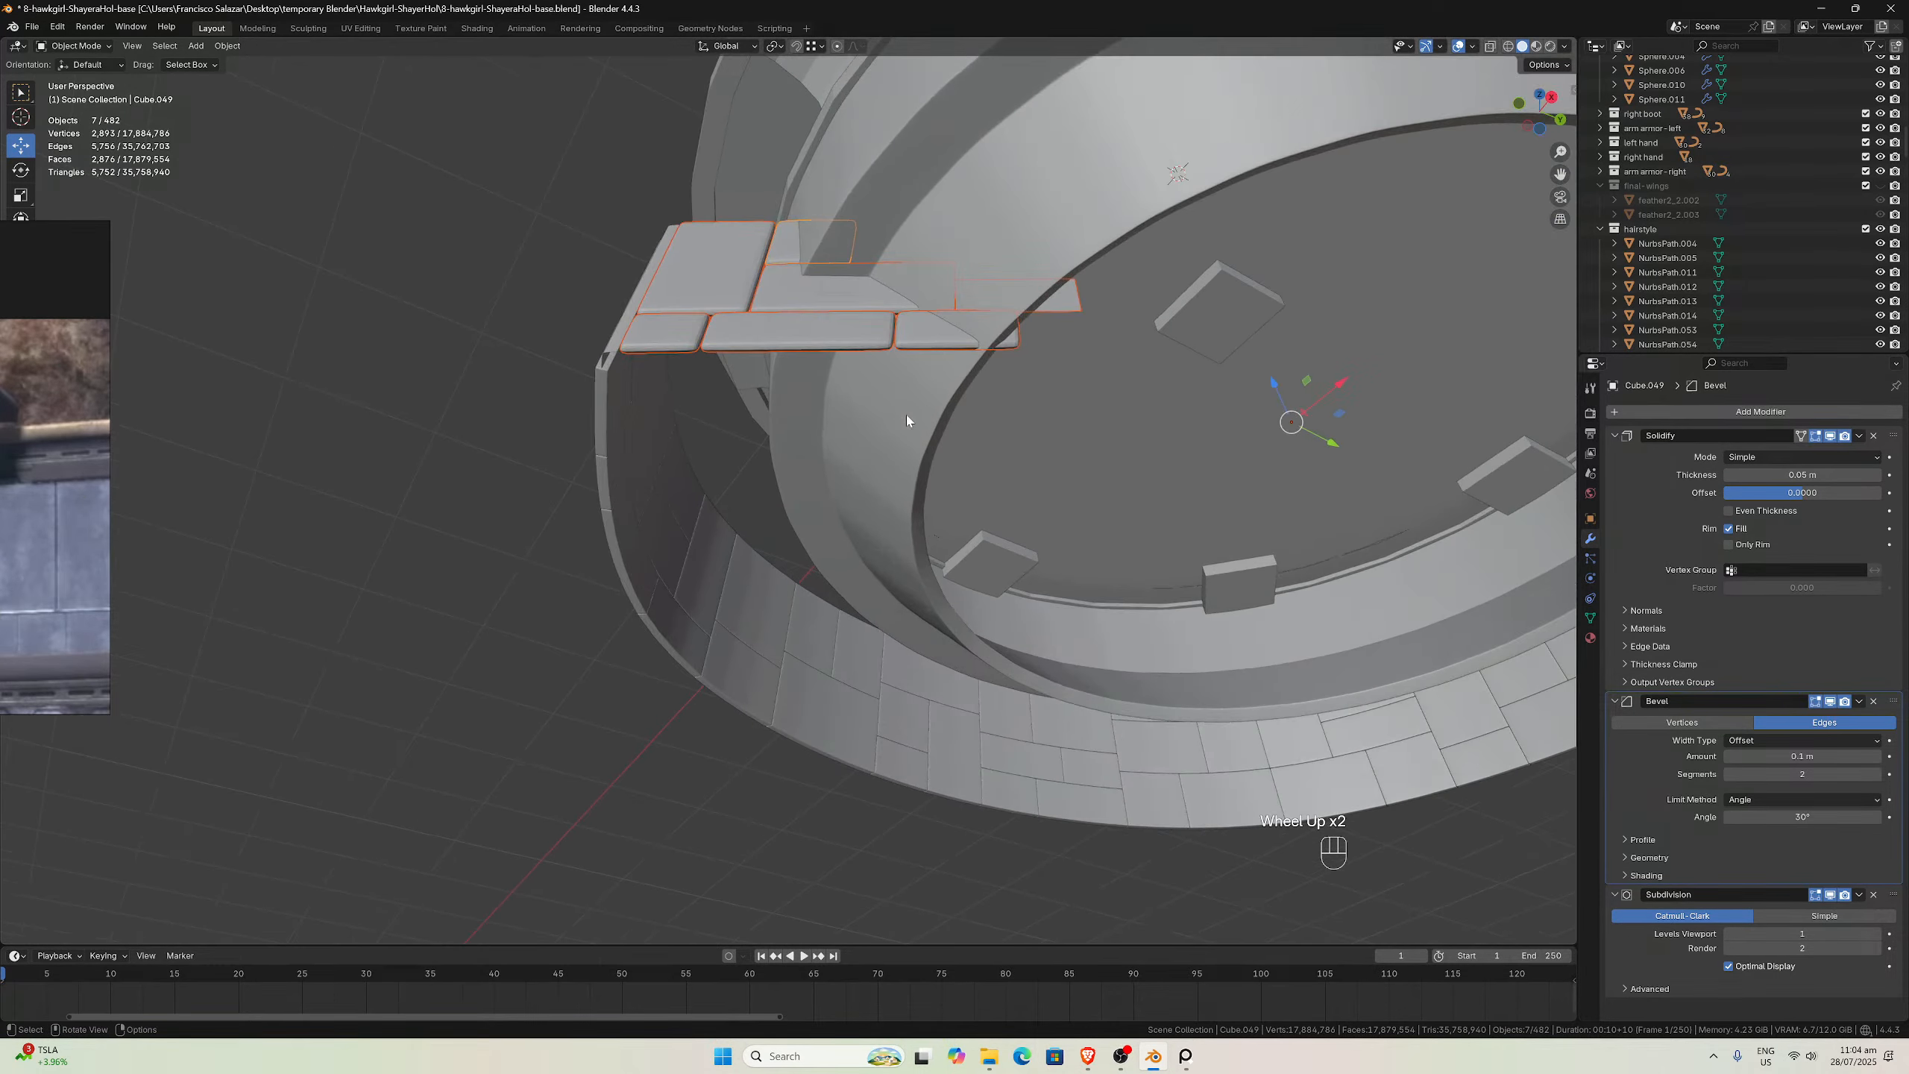
Add all visible beveled bricks of the opposite end wall to the selection
drag(1539, 113, 1378, 221)
middle_drag(1378, 221, 1338, 325)
middle_drag(1118, 405, 946, 427)
shift+click(1057, 471)
shift+click(1082, 496)
shift+click(1113, 431)
shift+click(1057, 437)
shift+click(1058, 434)
shift+click(1073, 385)
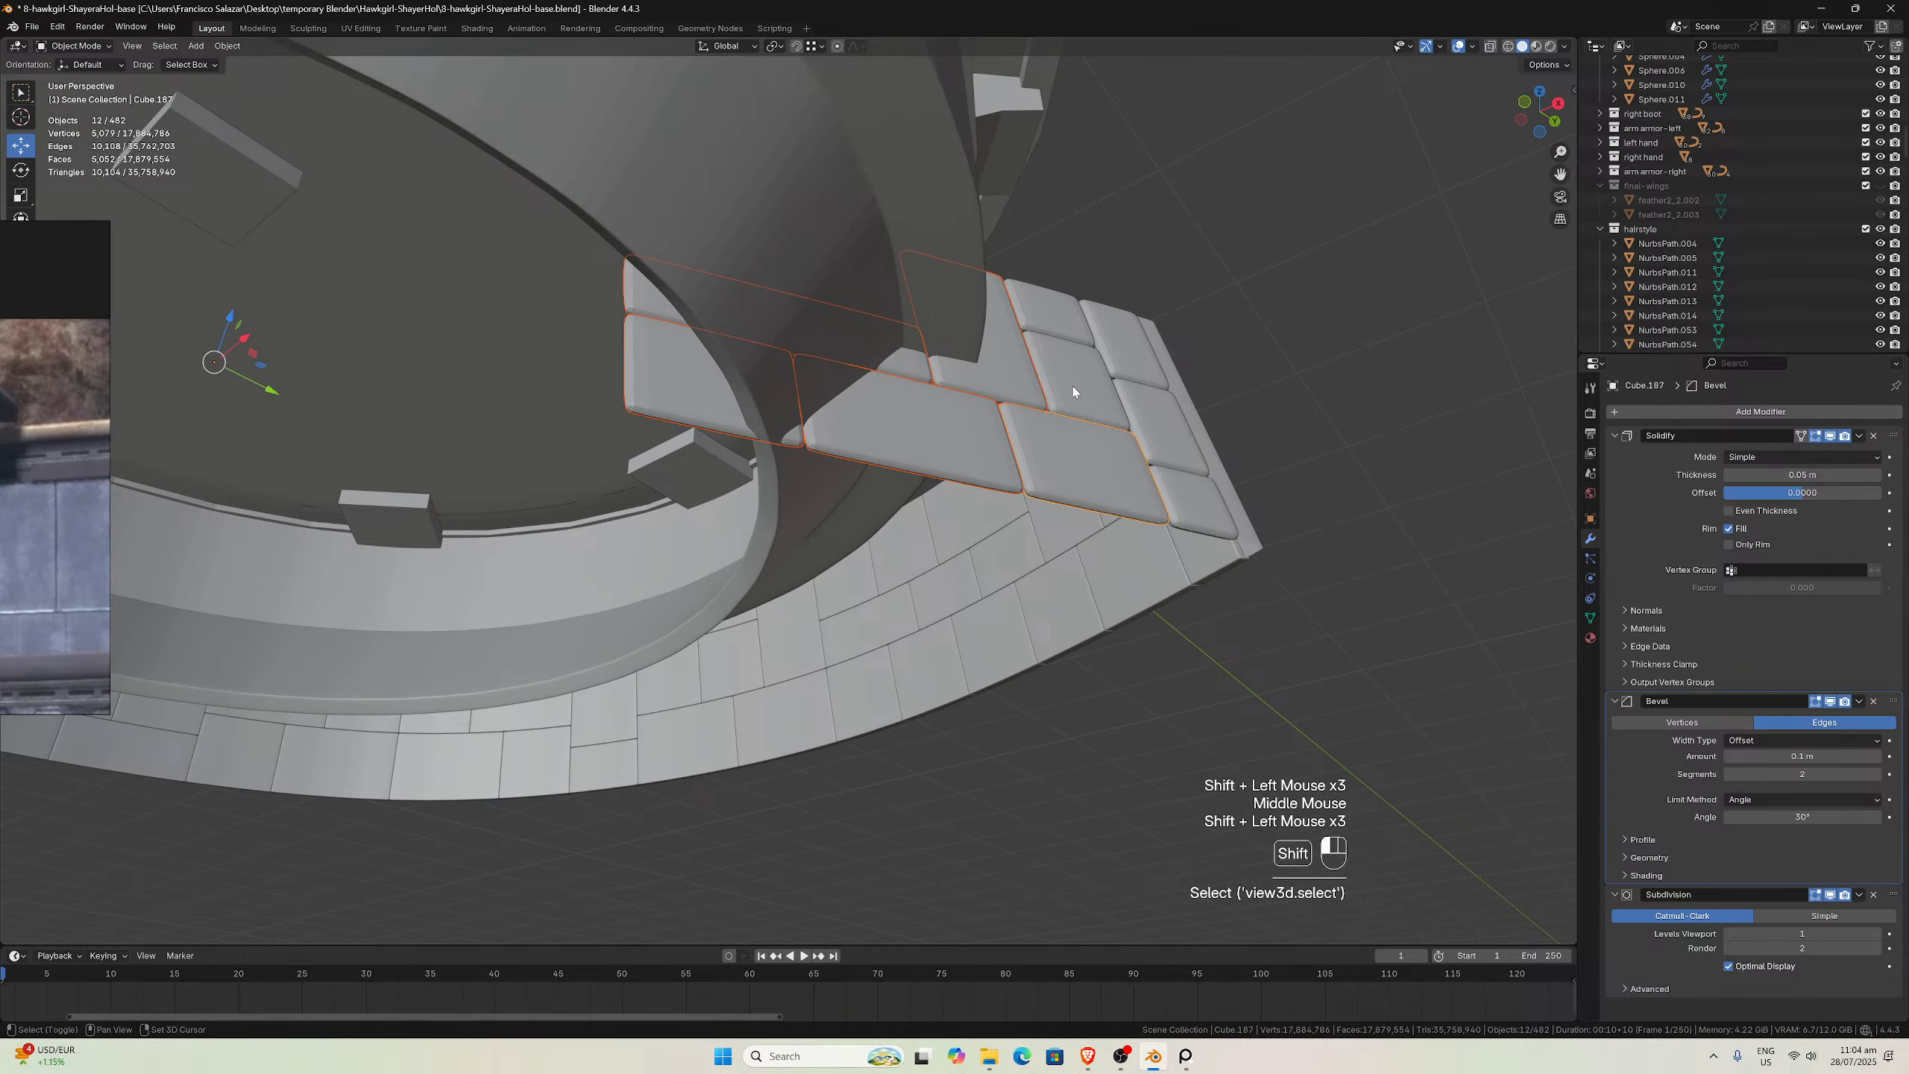
shift+click(1062, 316)
shift+click(1144, 334)
key(ctrl+z)
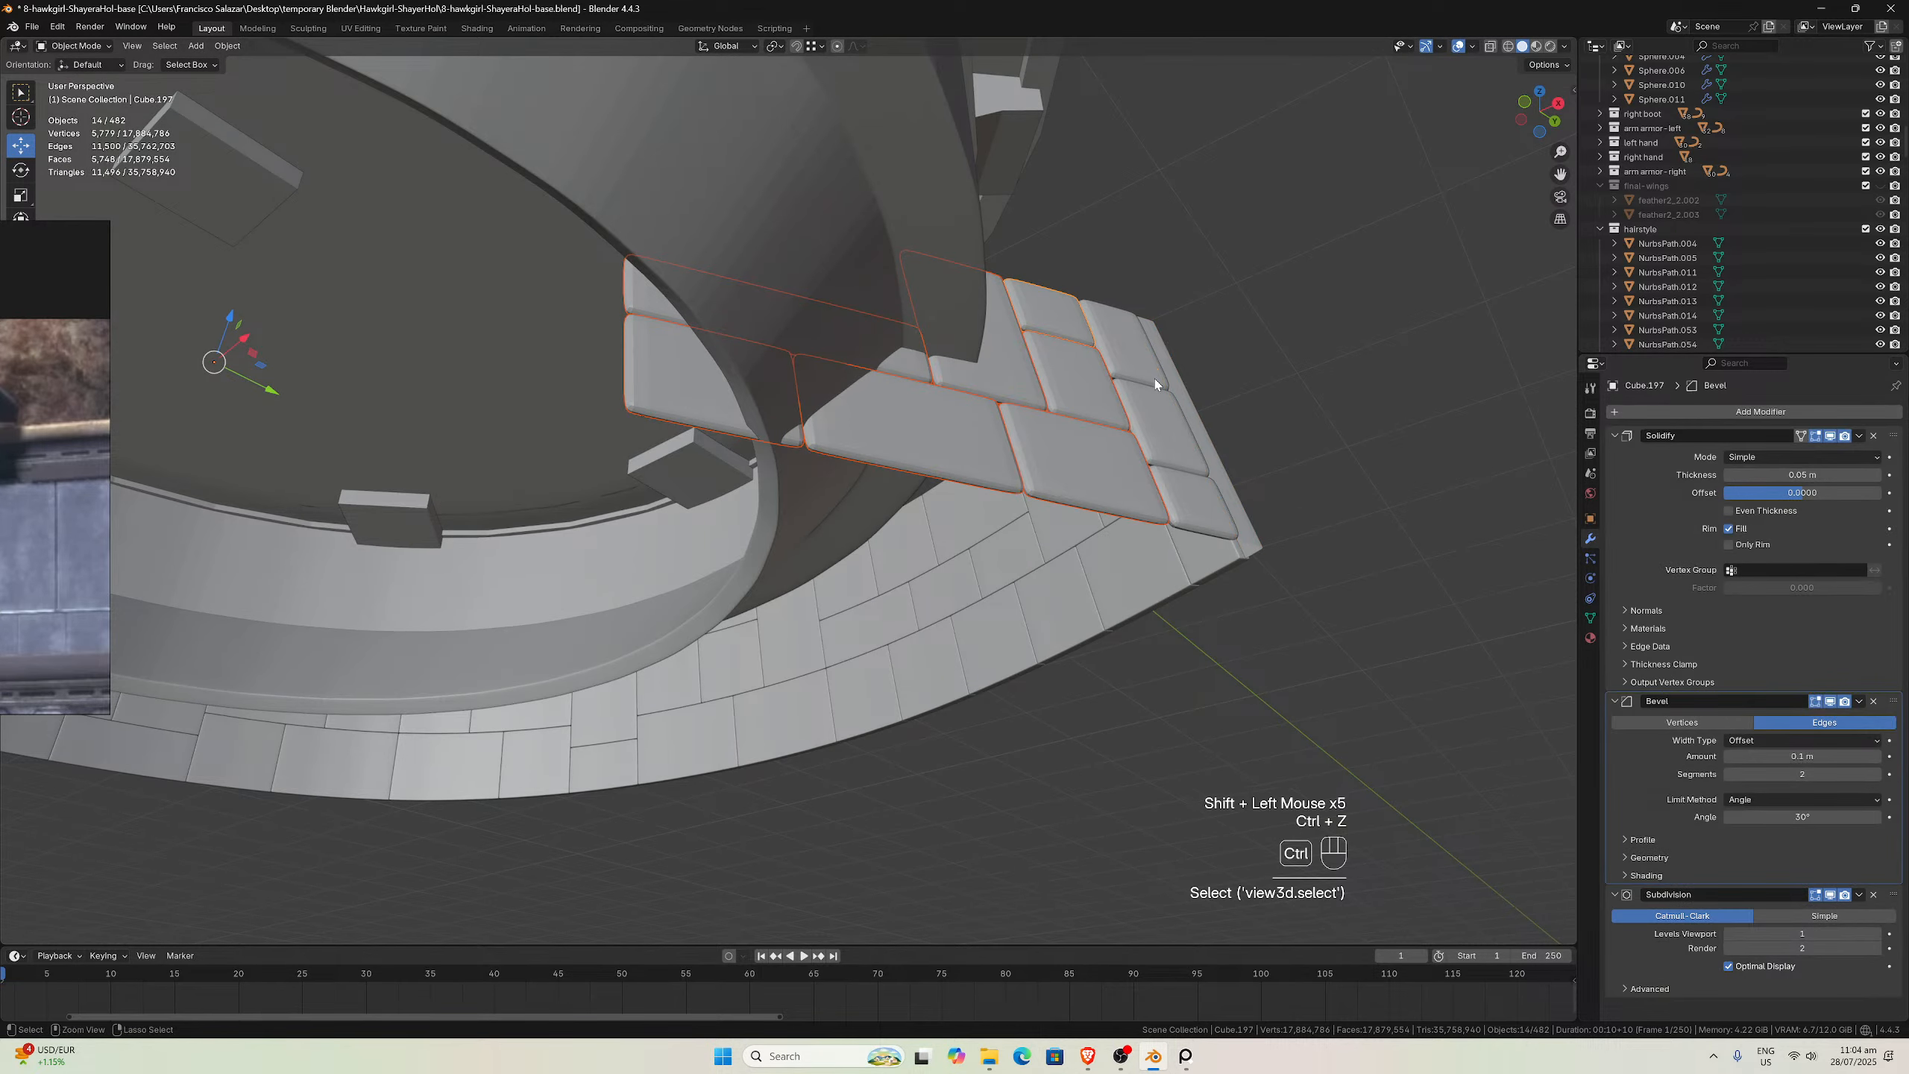
shift+click(1155, 380)
shift+click(1158, 437)
shift+click(1176, 485)
Copy the modifiers from the curved outer wall's lower corner brick, Cube.141, to all selected end-wall bricks
middle_drag(1176, 485, 866, 516)
shift+click(664, 564)
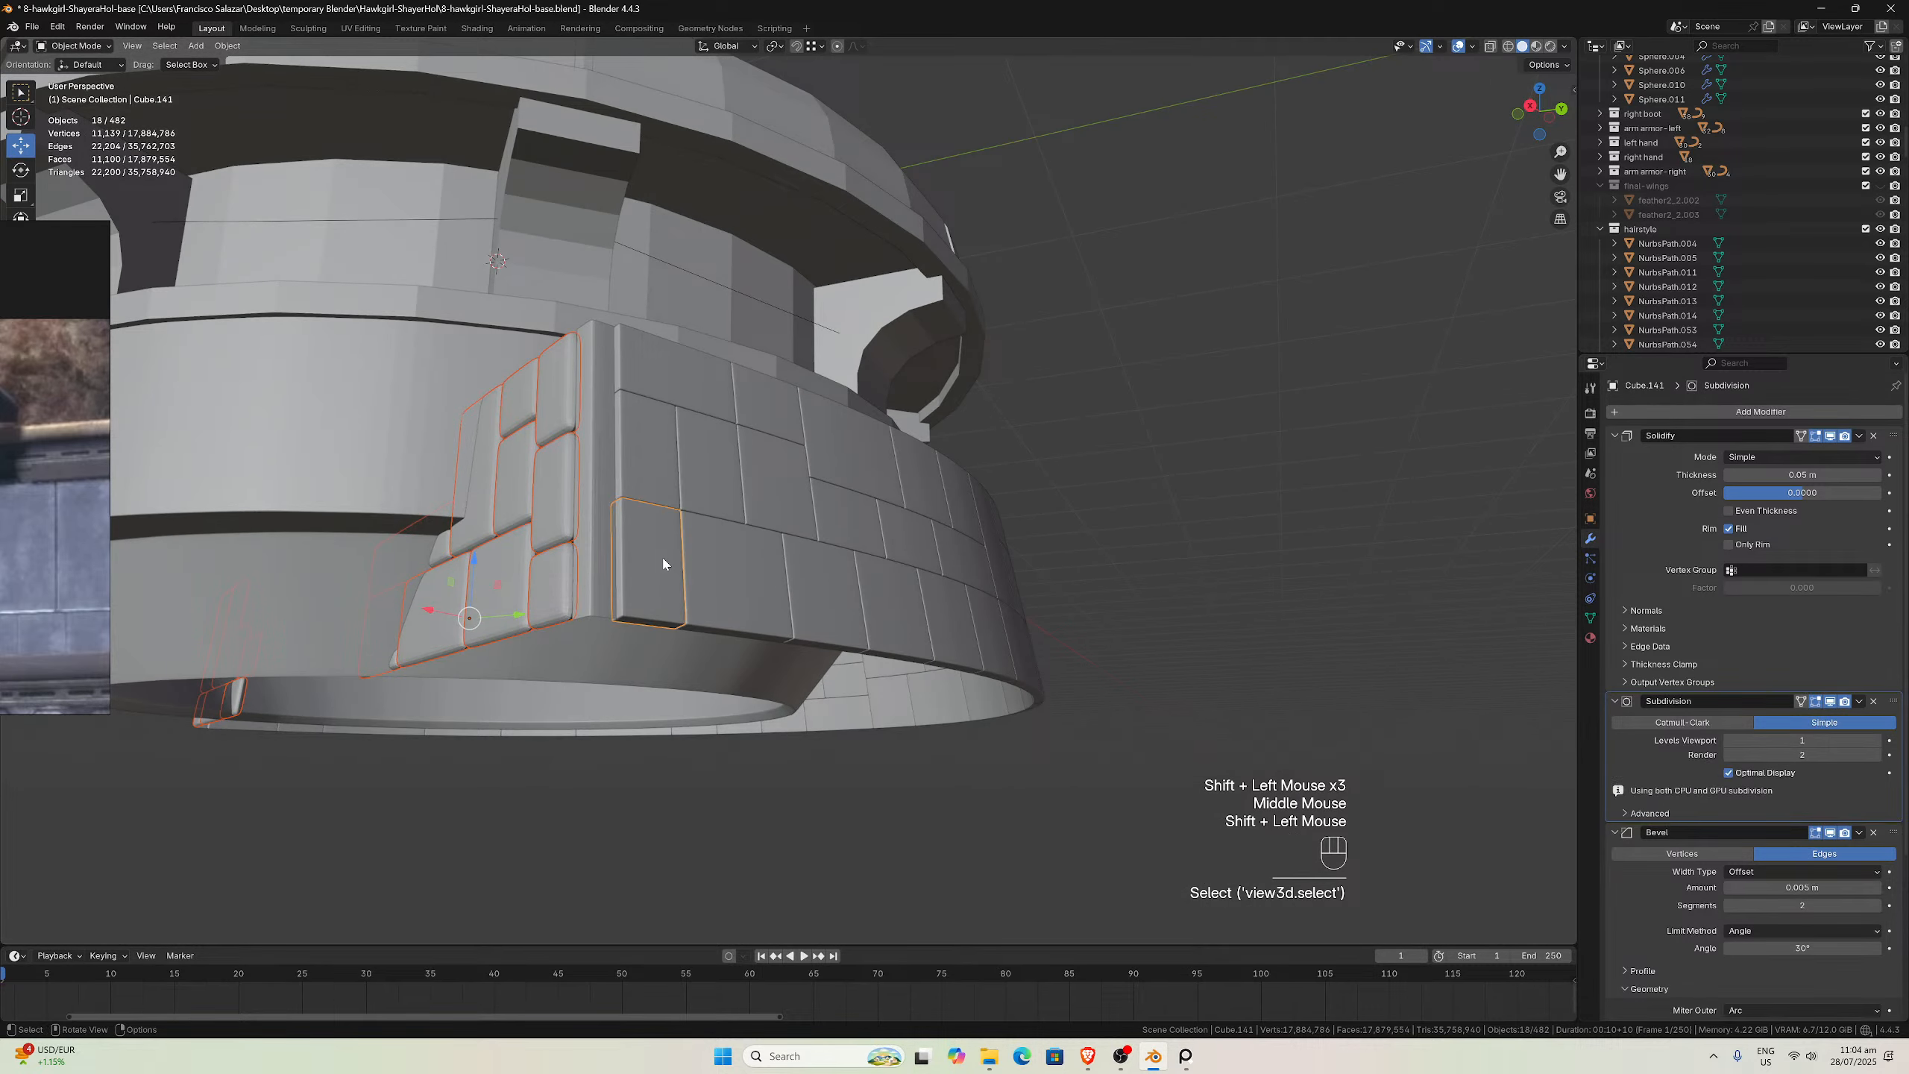
key(ctrl+l)
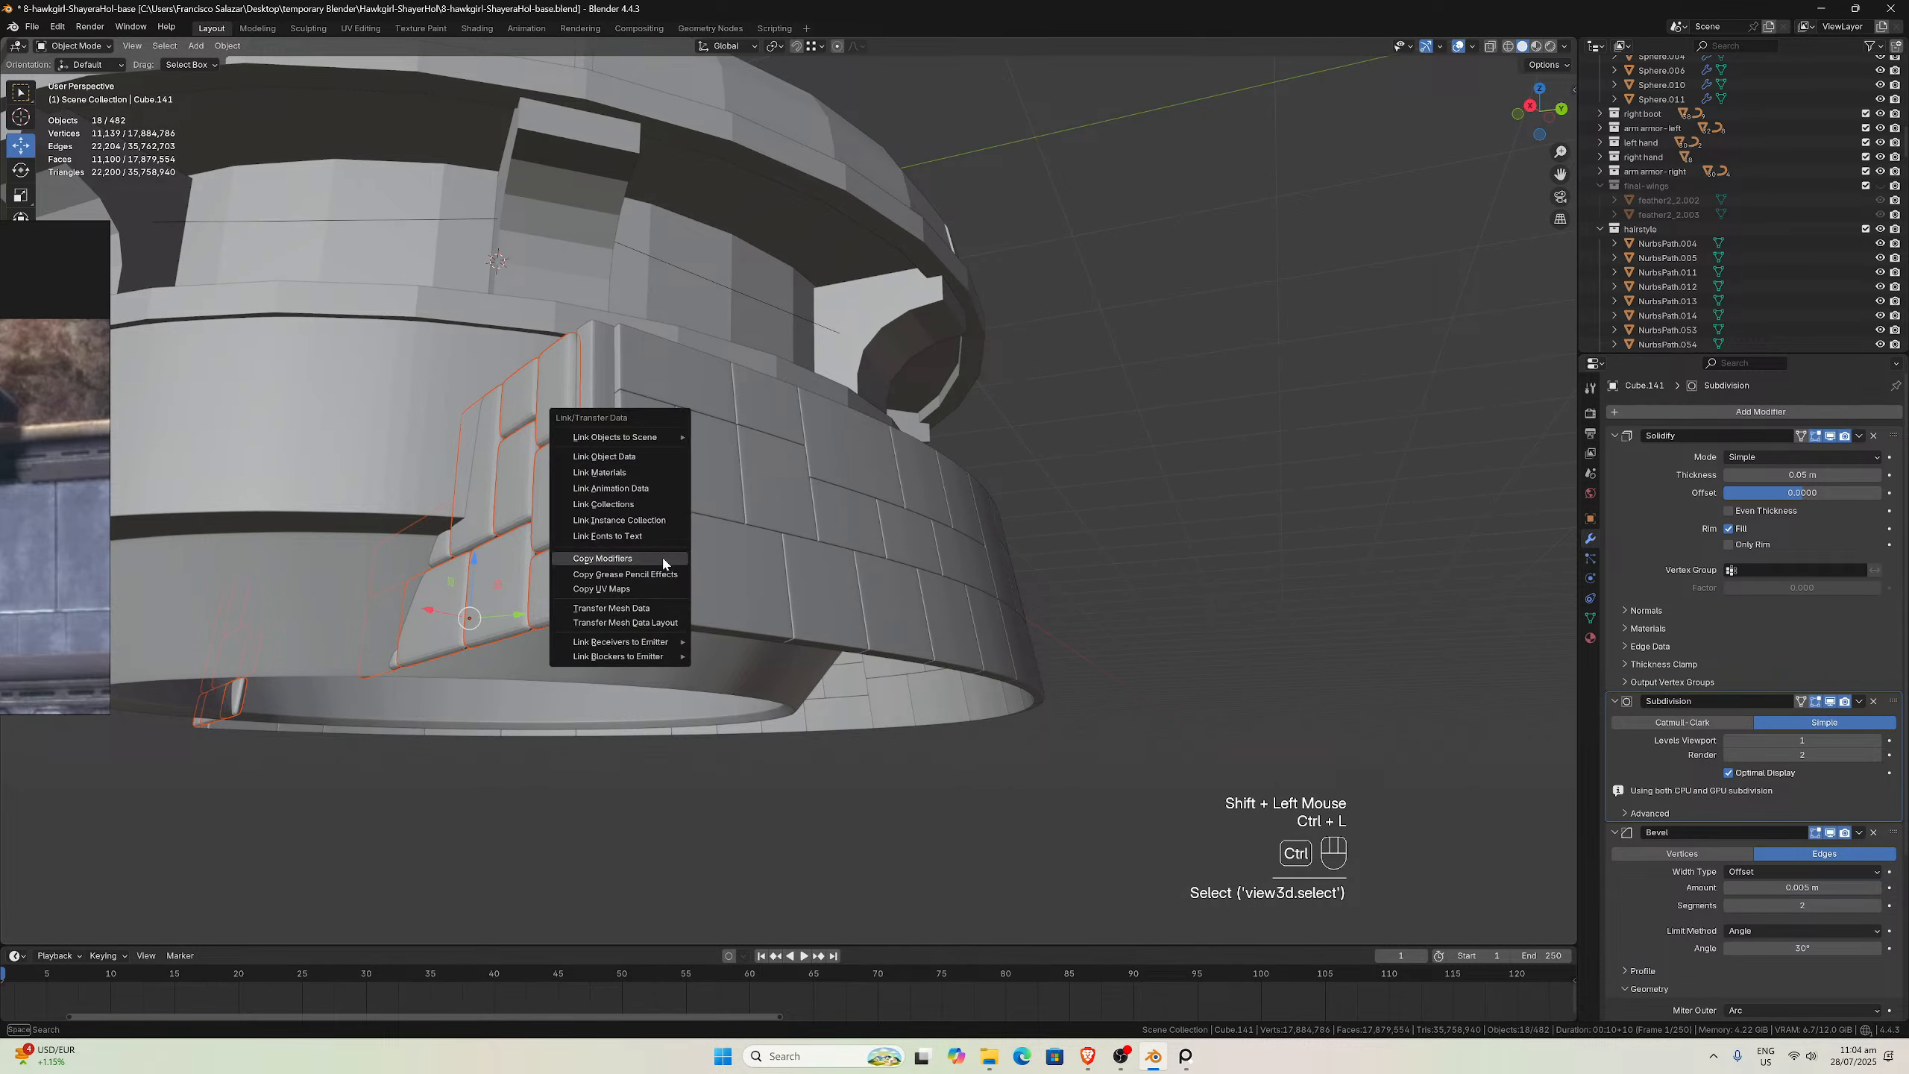
click(663, 559)
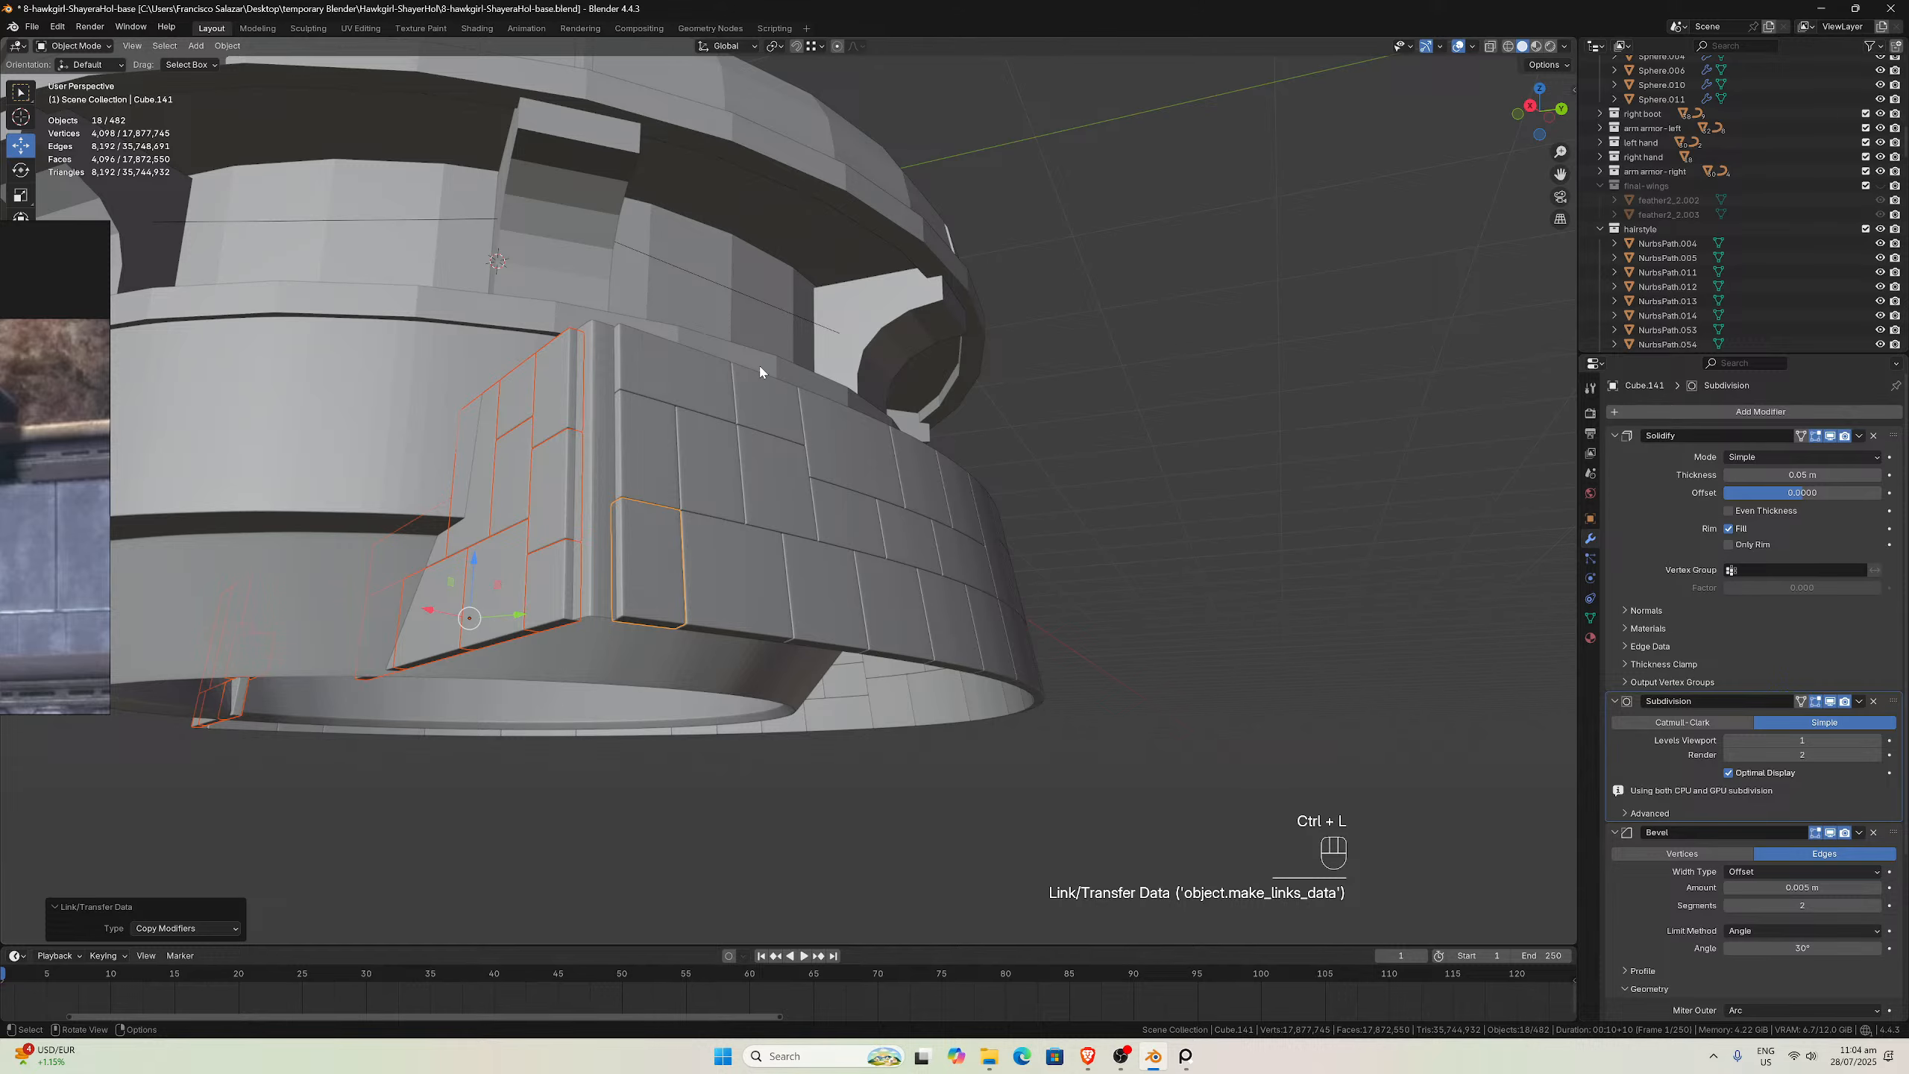
Clear the selection and inspect the end walls and the whole base from several angles
middle_drag(761, 372, 939, 447)
scroll(859, 352, down, 2)
scroll(931, 370, down, 2)
scroll(902, 418, up, 1)
scroll(945, 455, up, 1)
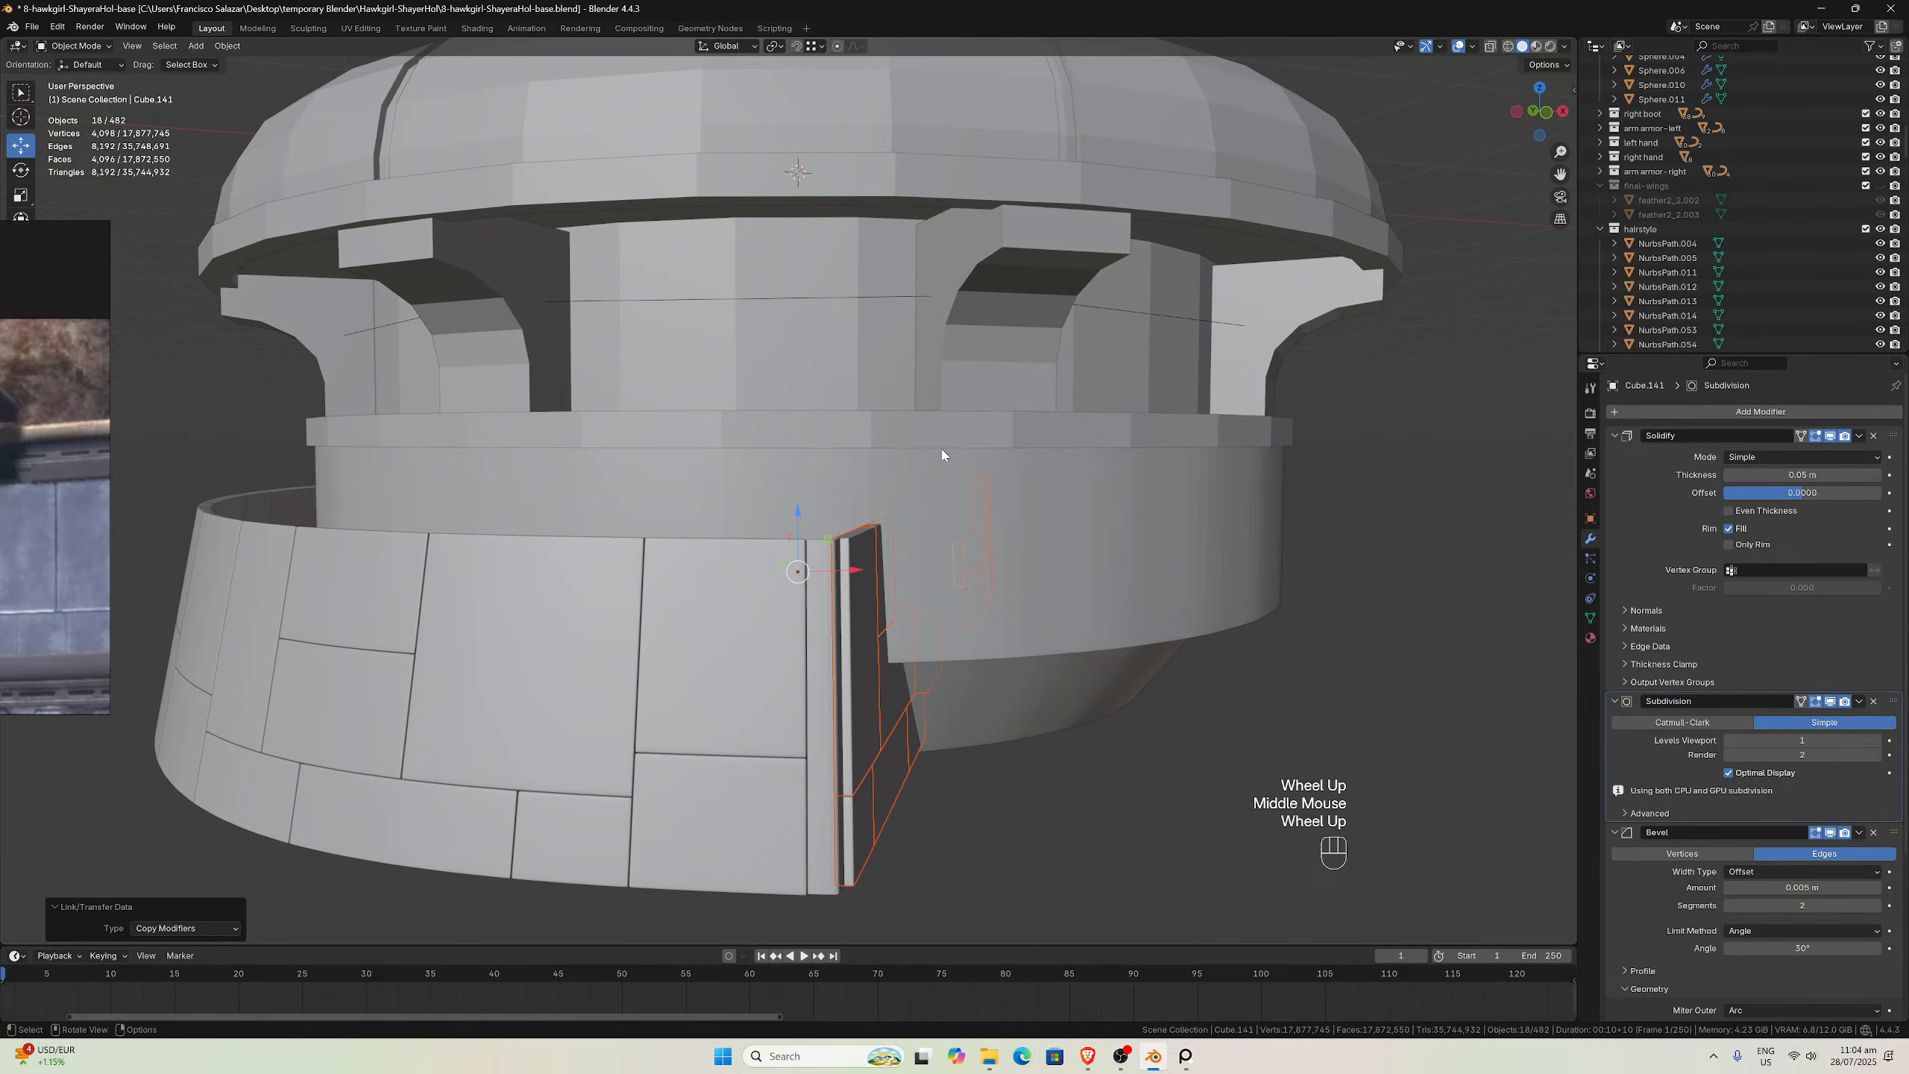
scroll(954, 526, down, 3)
click(966, 583)
middle_drag(908, 543, 937, 570)
scroll(937, 570, up, 3)
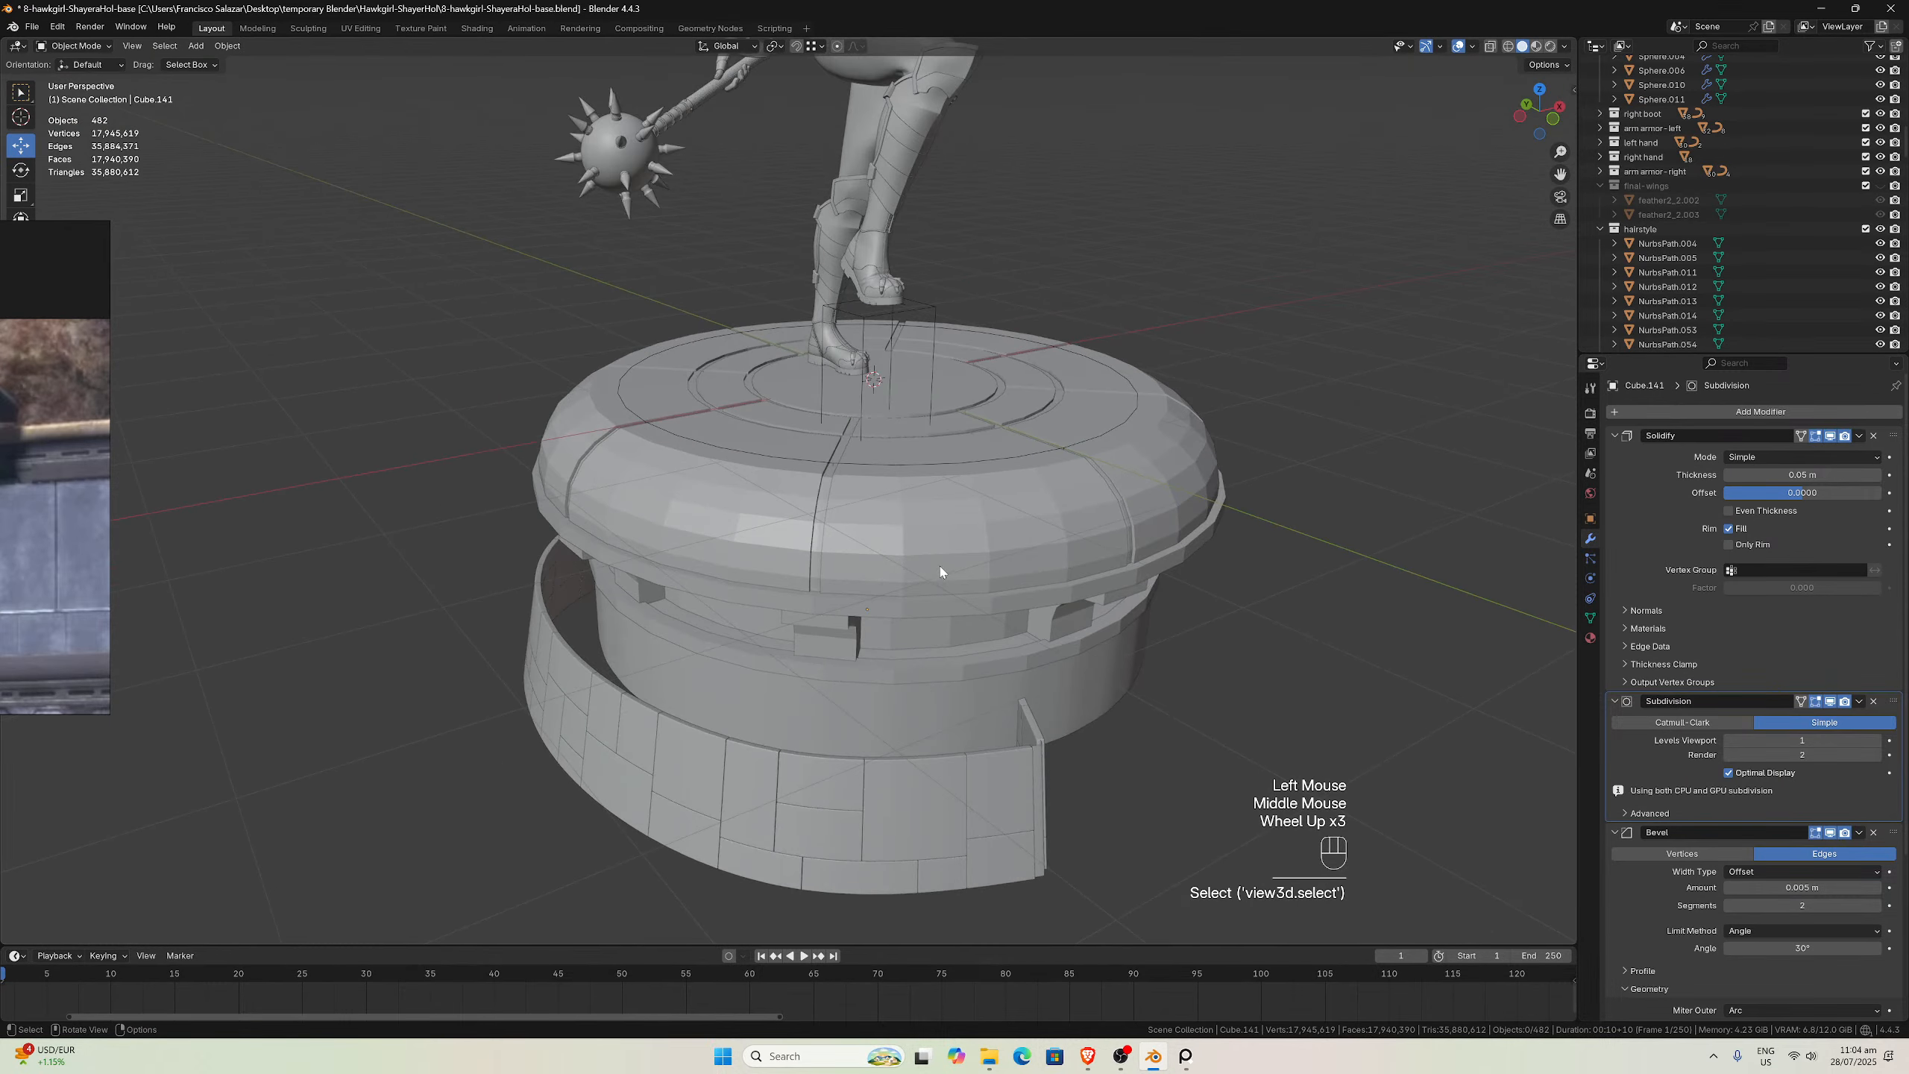
scroll(937, 680, up, 1)
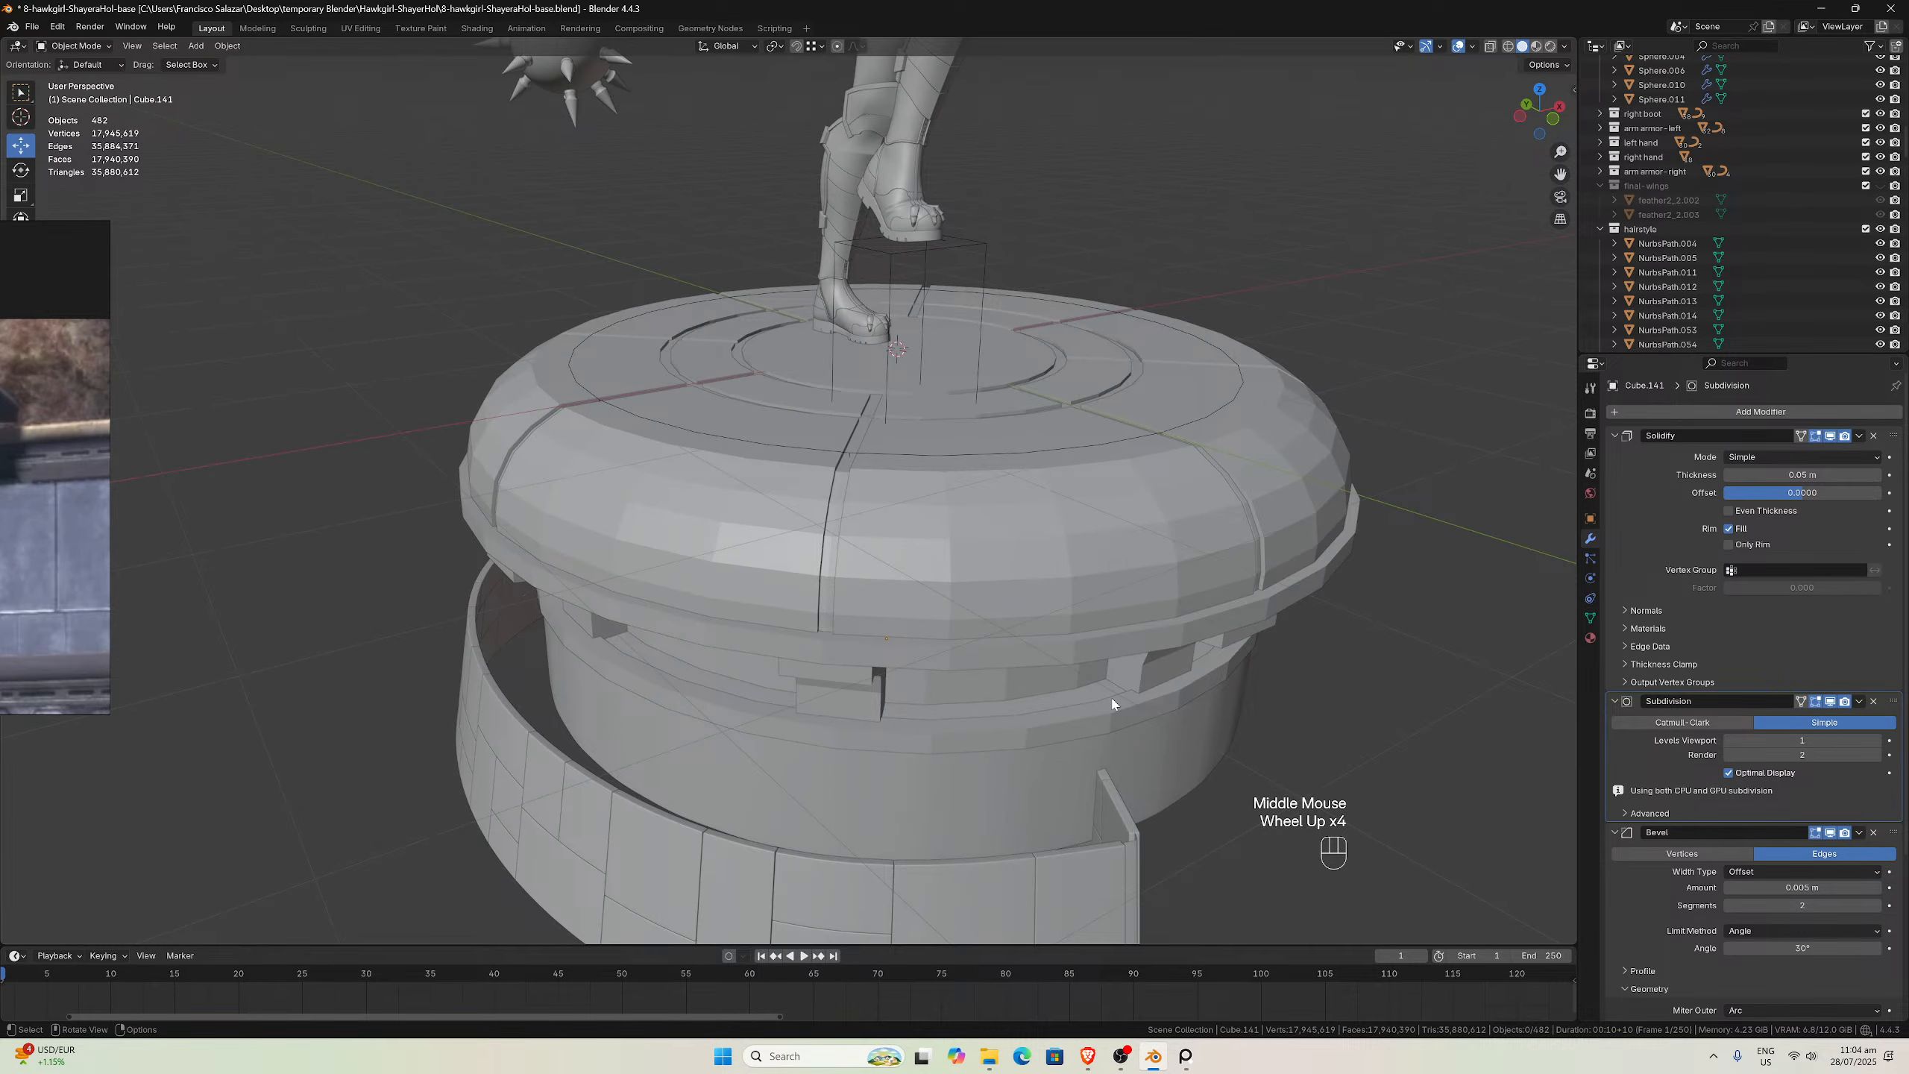
middle_drag(1040, 681, 789, 597)
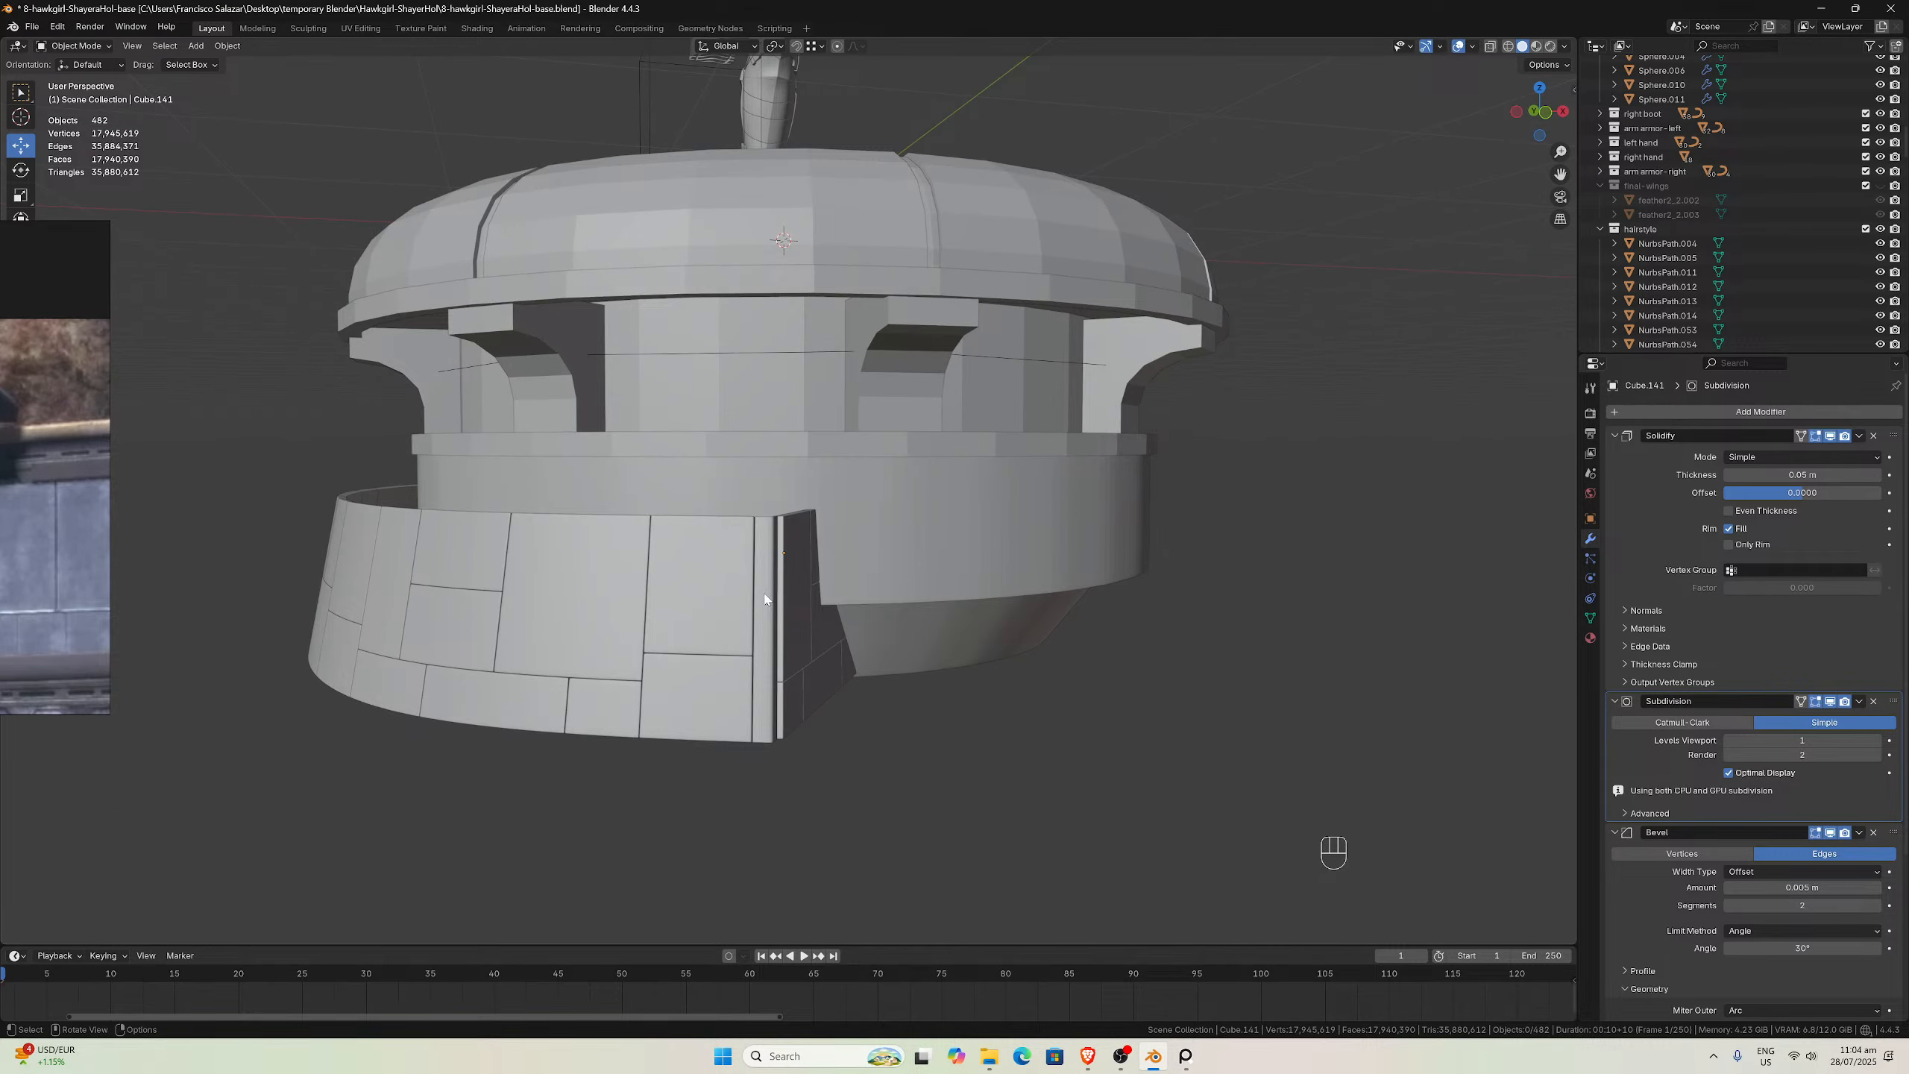
Examine the reference images of the domed towers and the brick wall pattern up close
drag(68, 534, 733, 610)
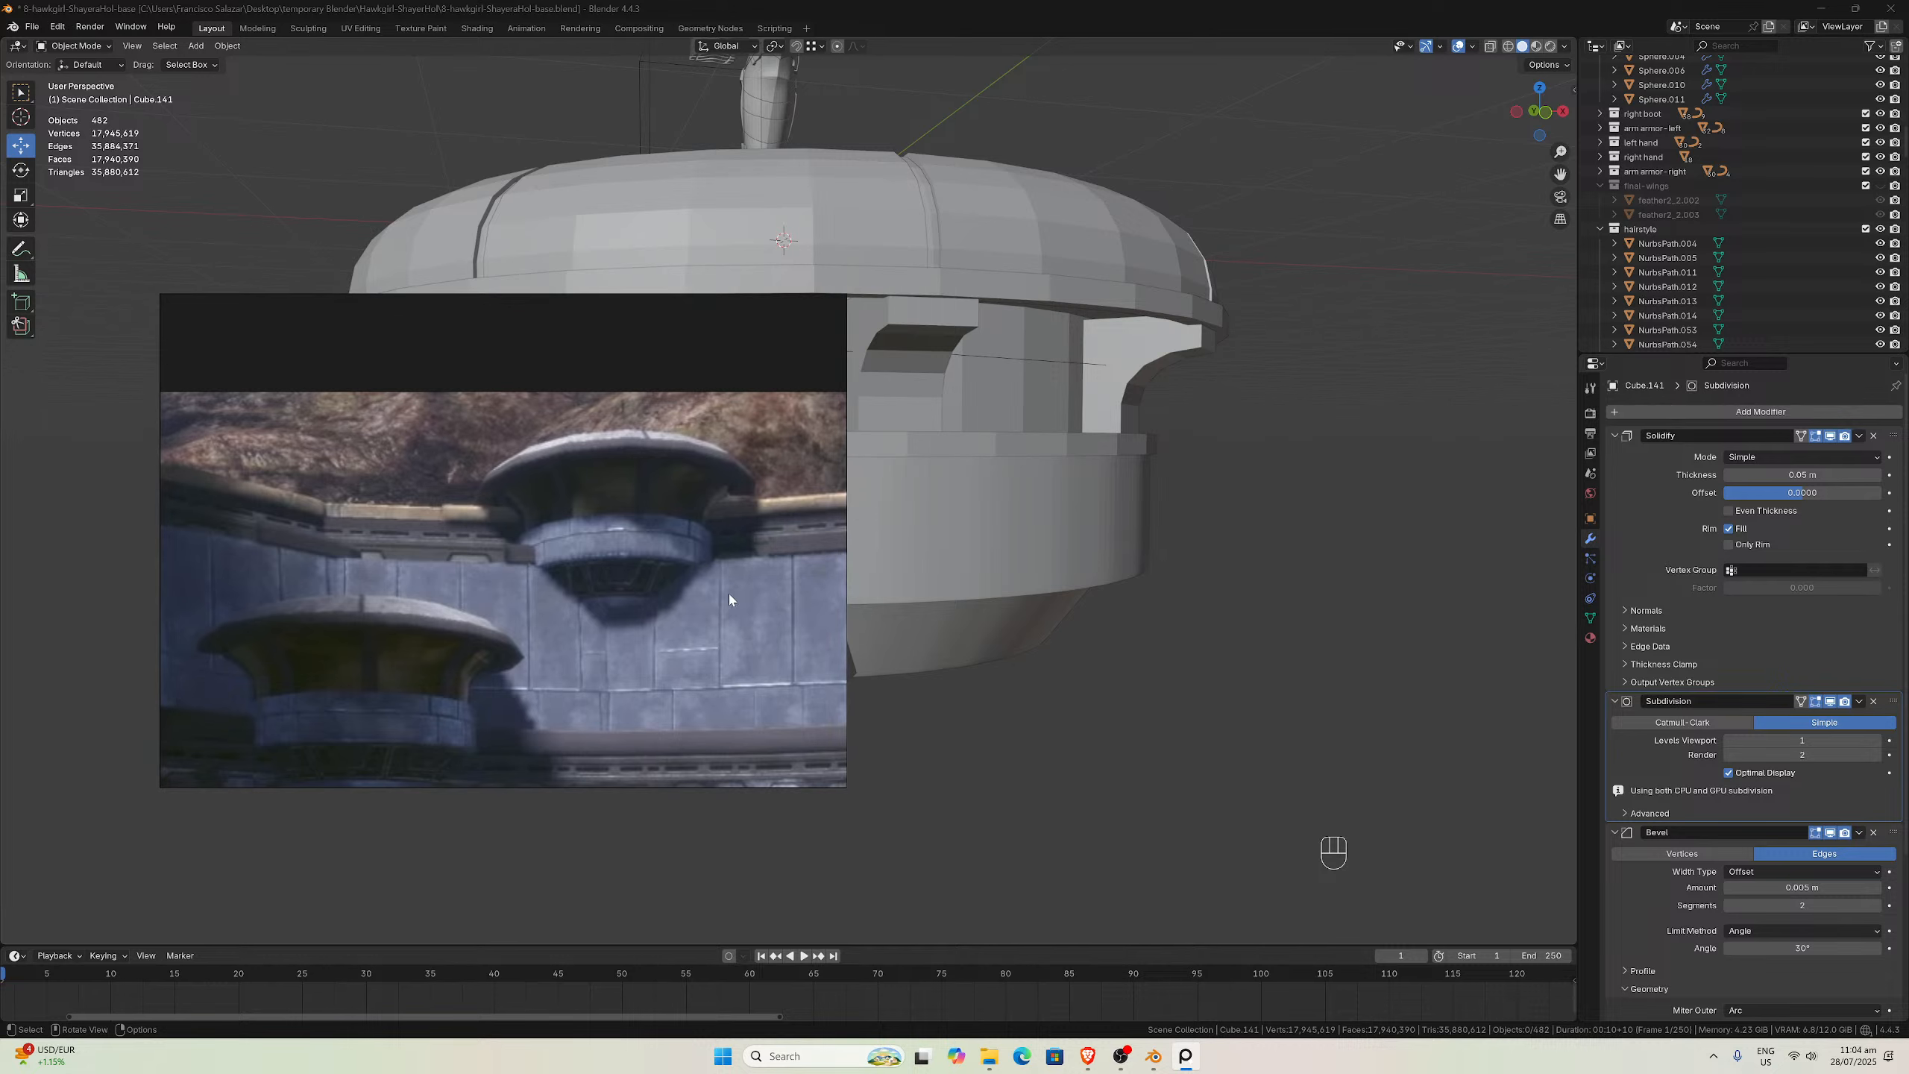
scroll(713, 597, down, 2)
scroll(705, 611, up, 6)
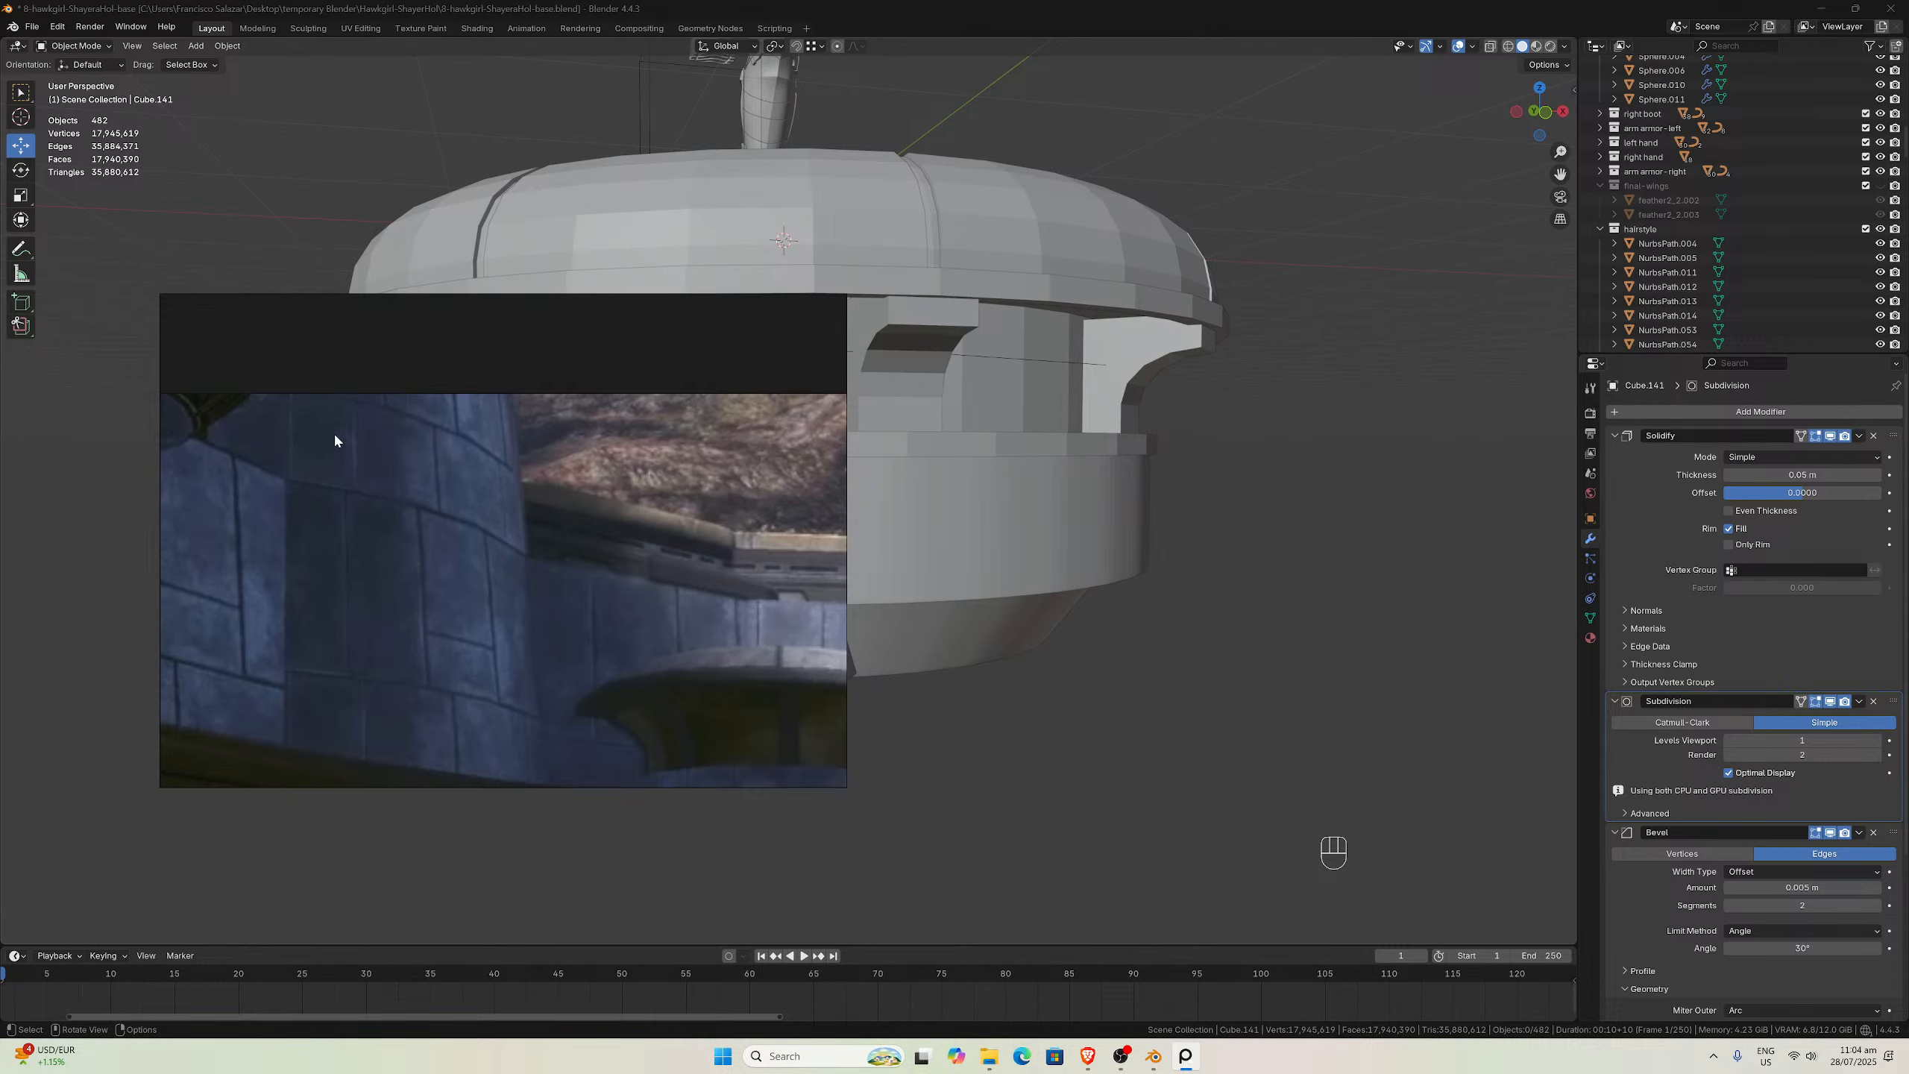
scroll(597, 639, down, 1)
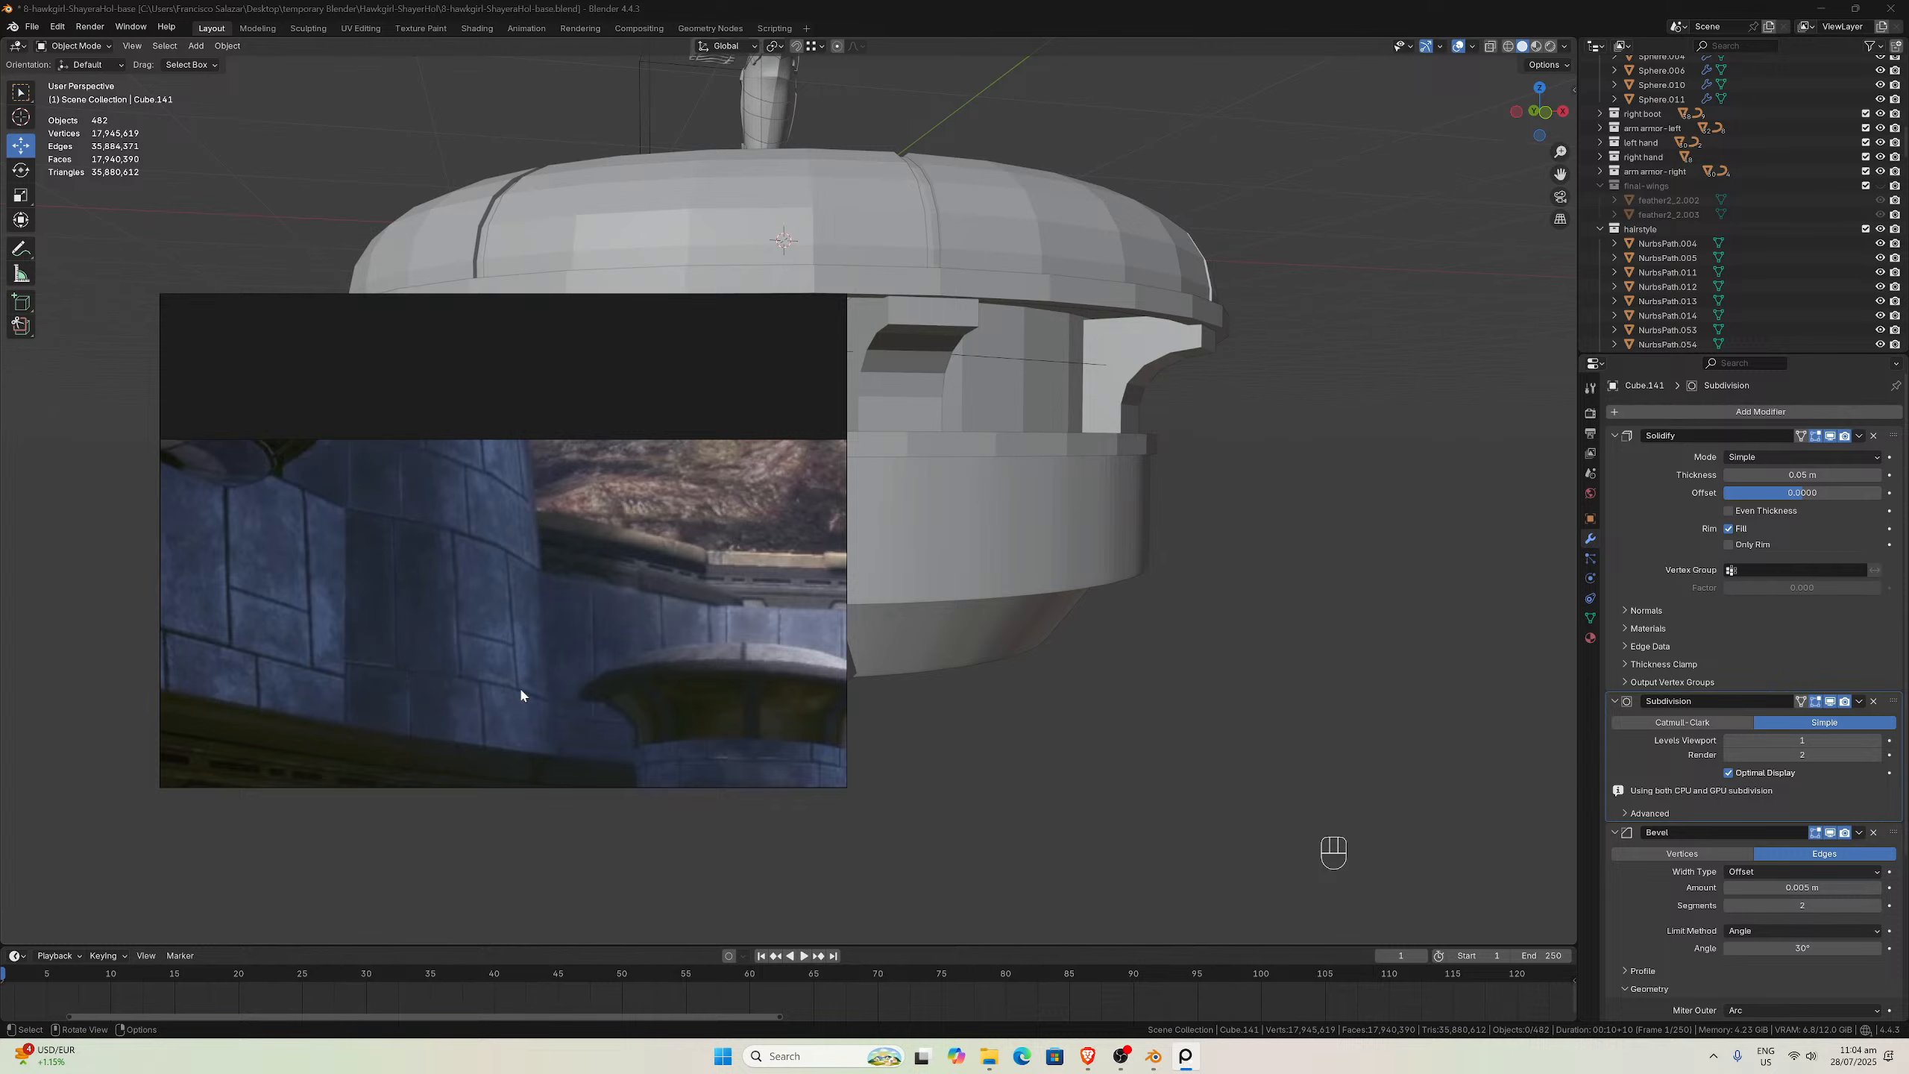
scroll(576, 623, down, 3)
drag(641, 627, 172, 608)
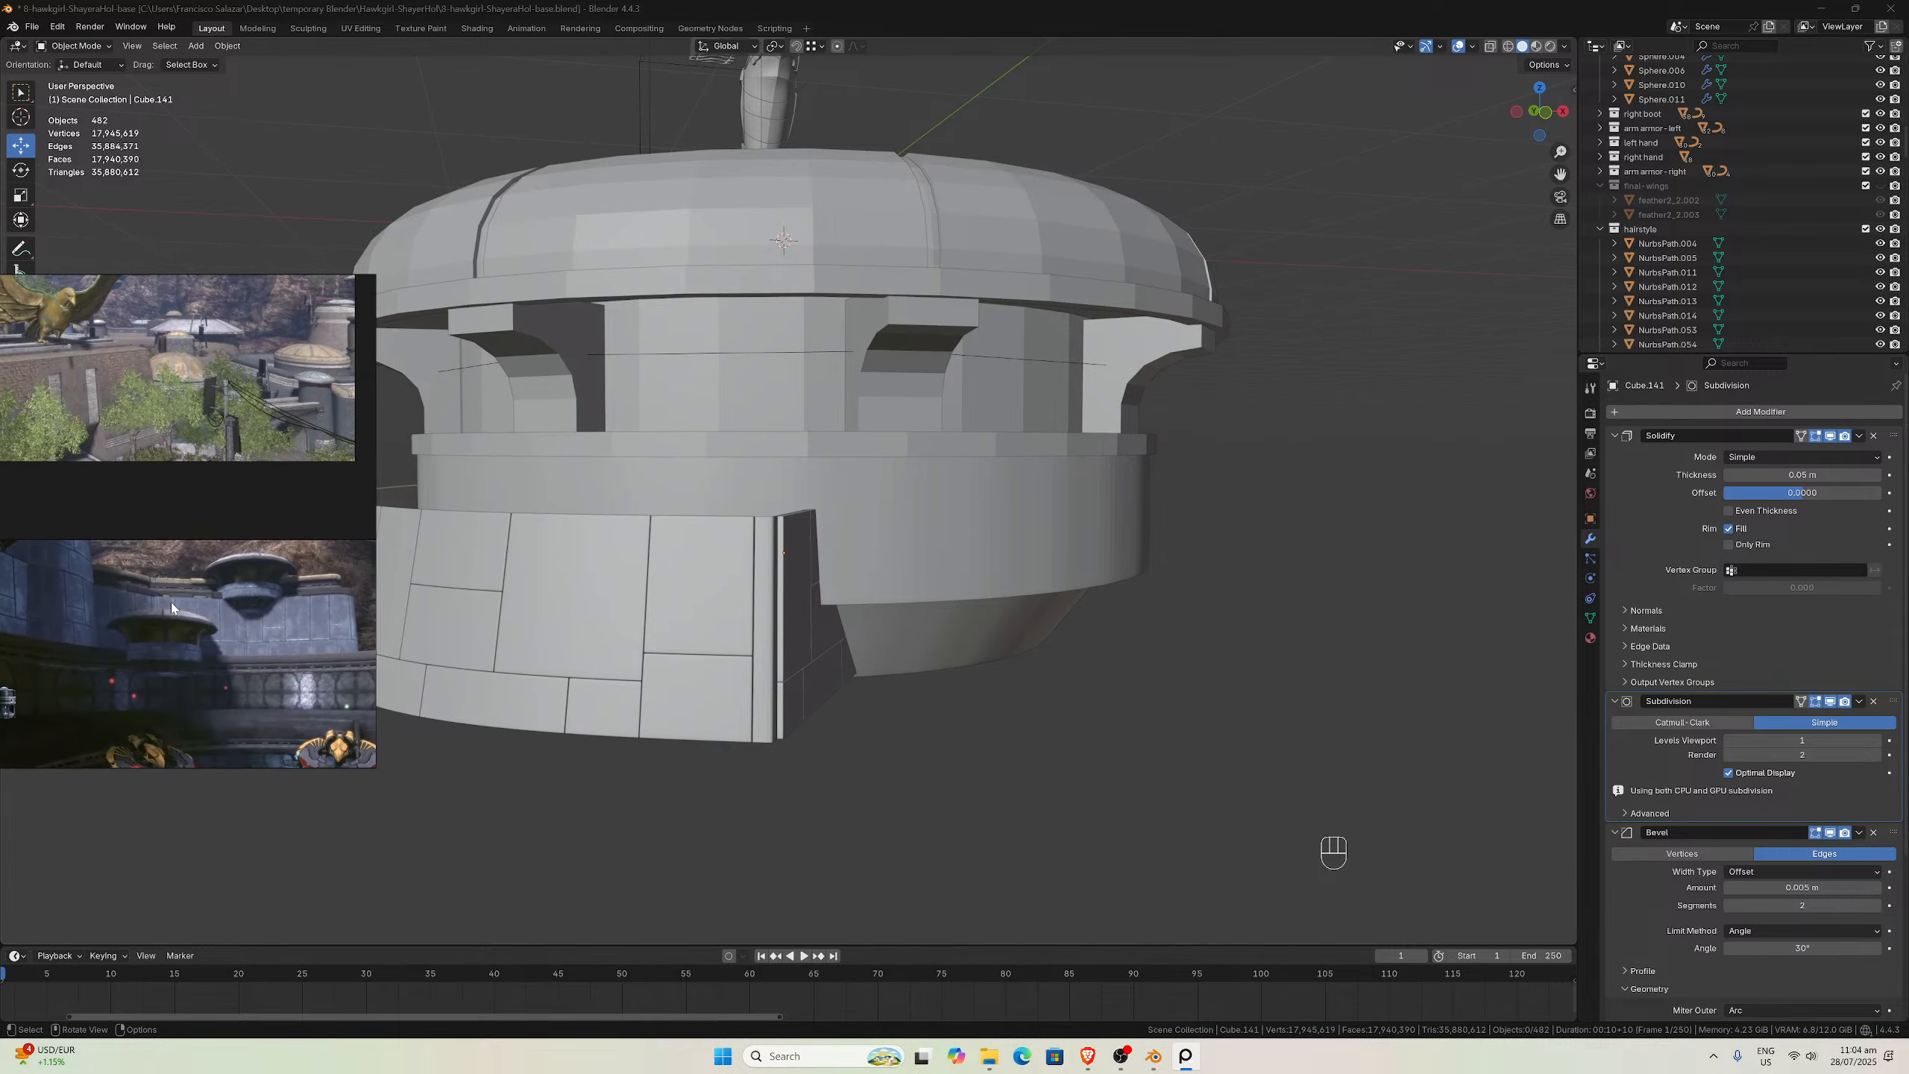
Compare the base with the reference images, viewing its wall, supports and statue from several sides
middle_drag(752, 587, 746, 652)
scroll(746, 653, down, 2)
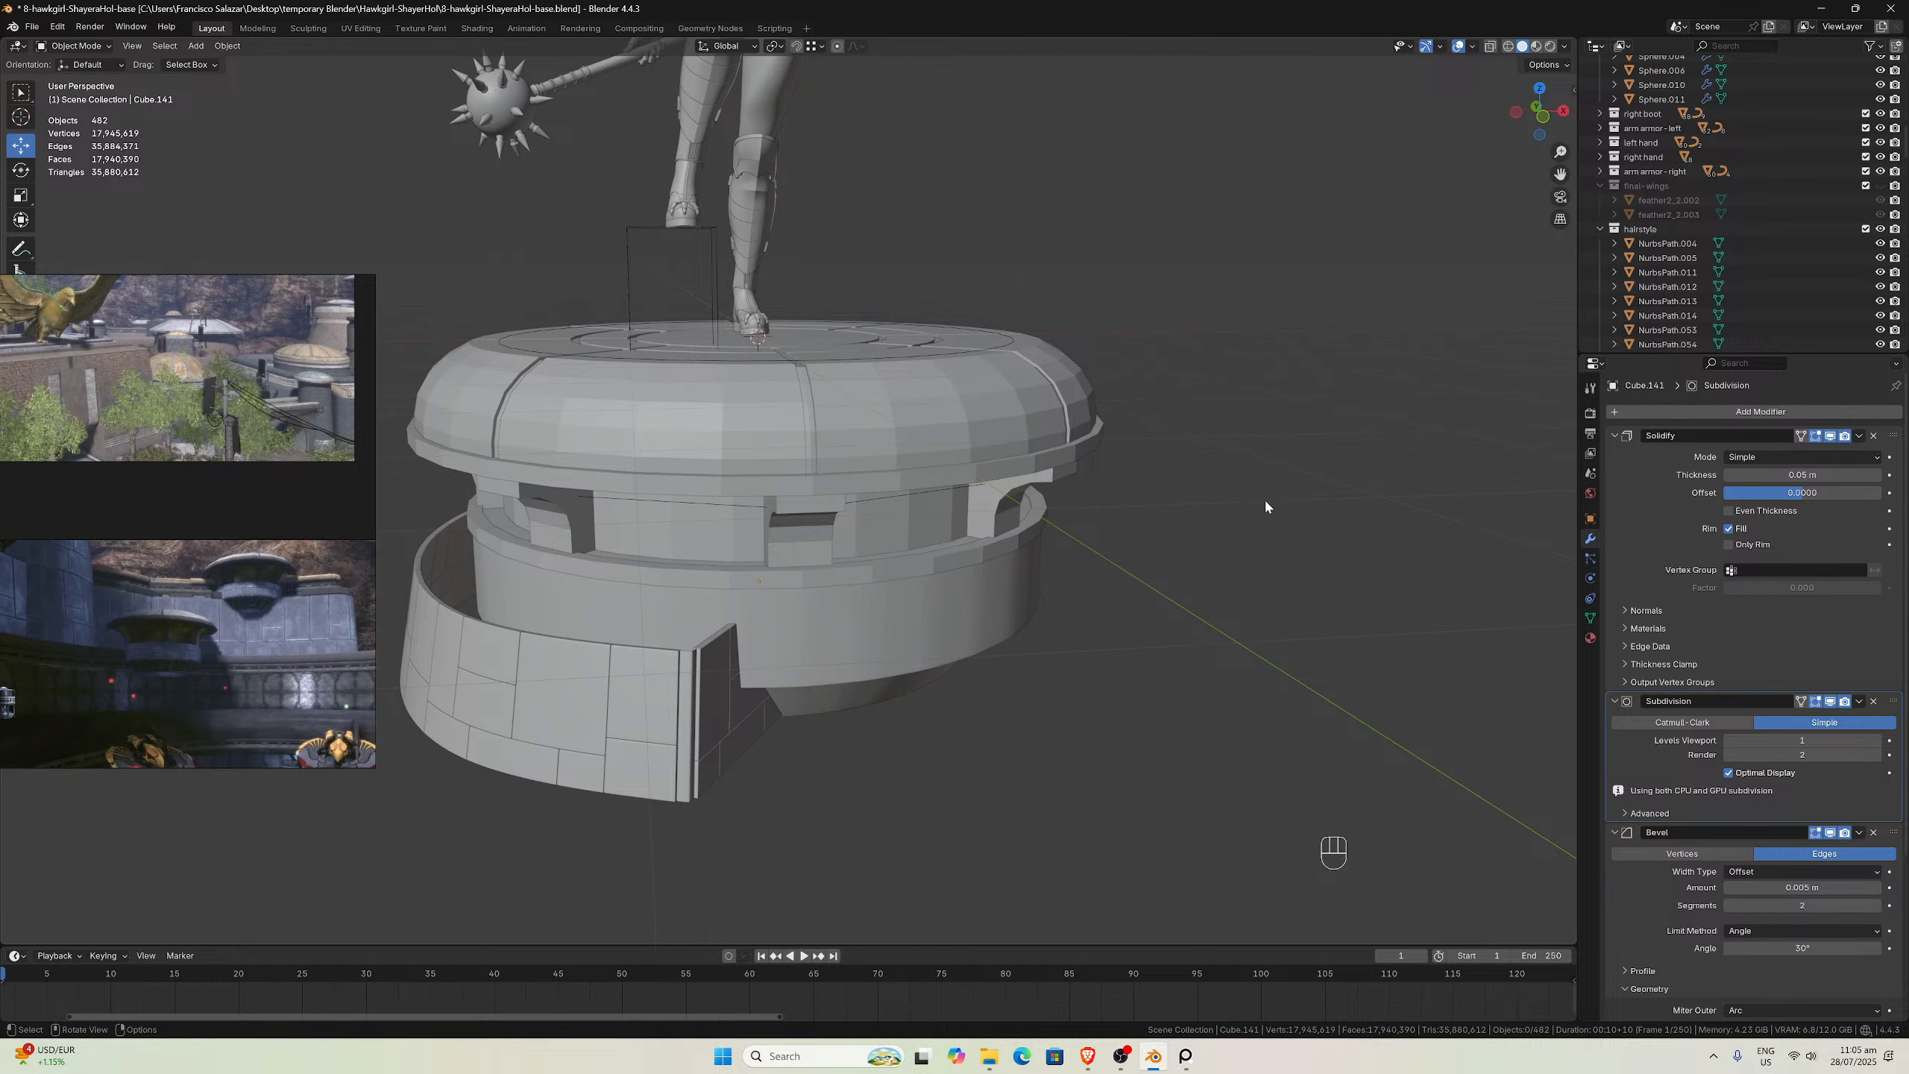
scroll(872, 610, up, 2)
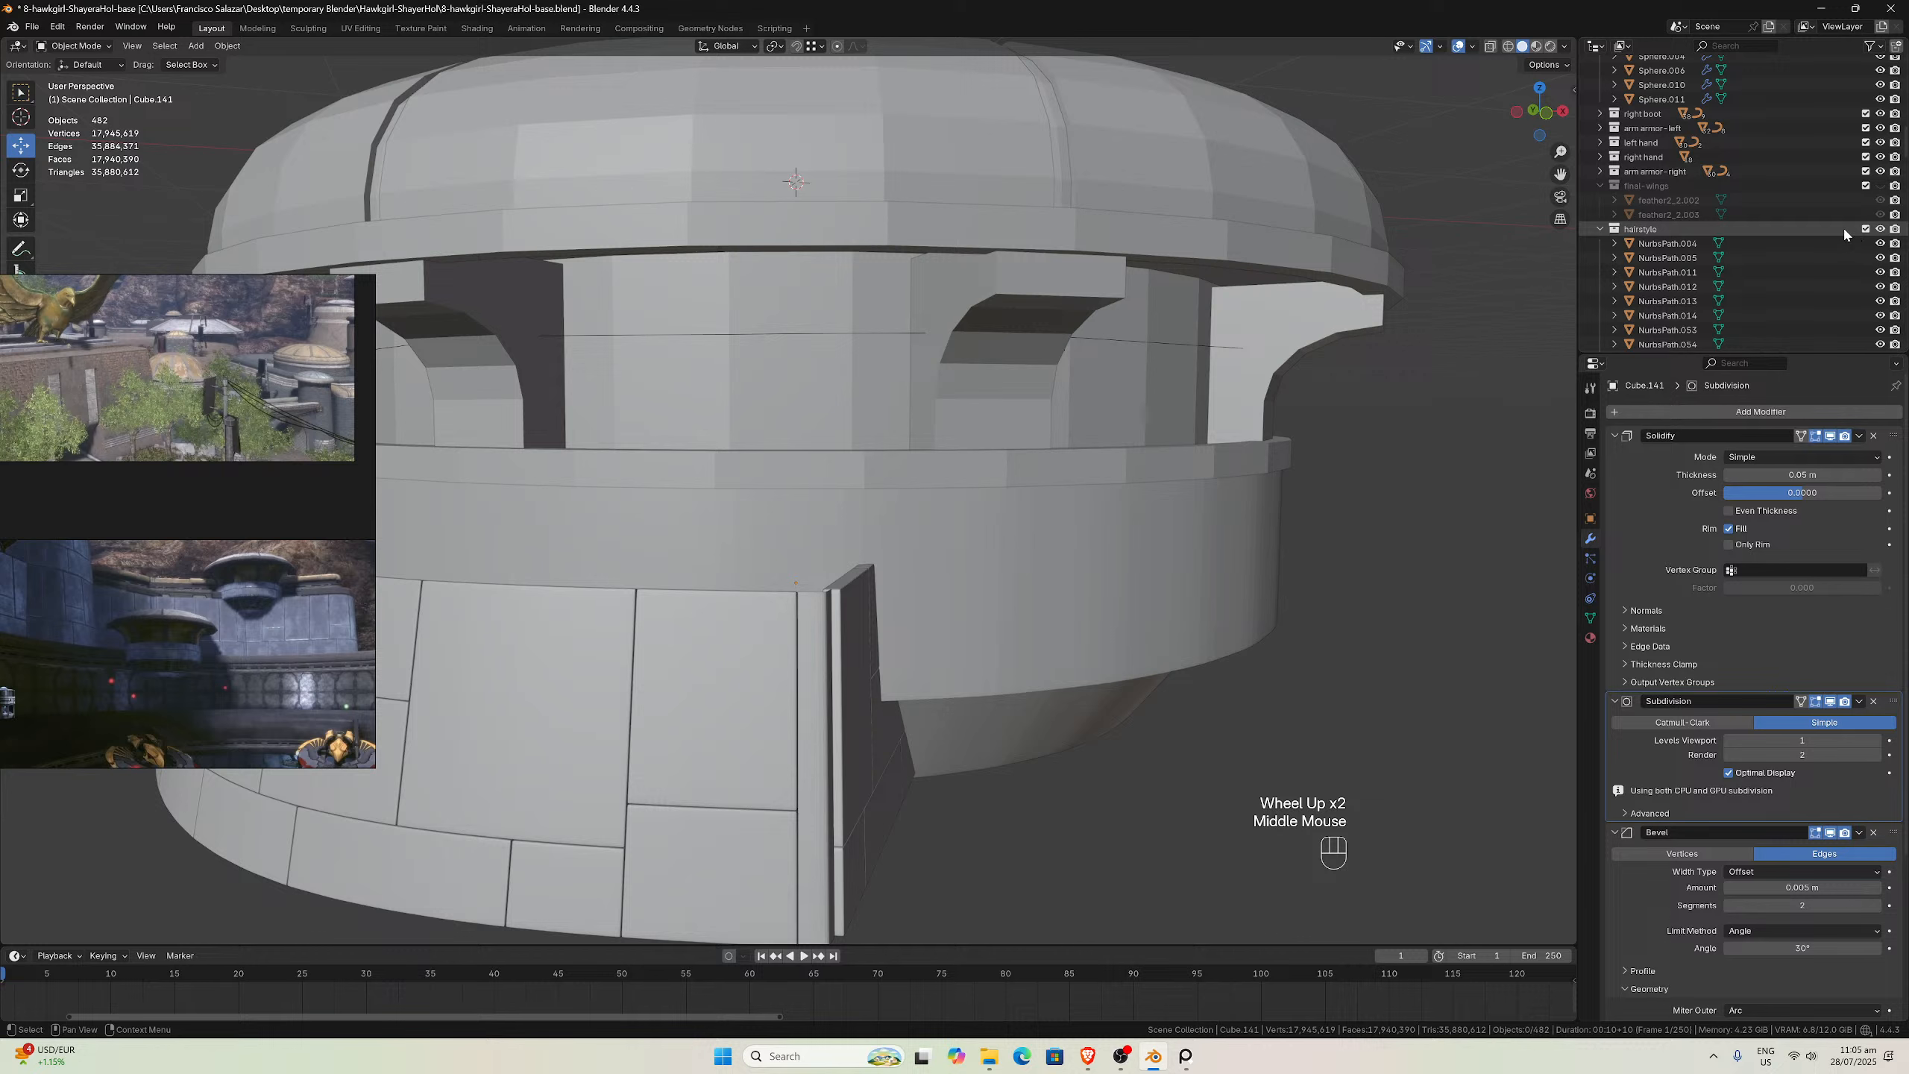
scroll(1844, 226, down, 8)
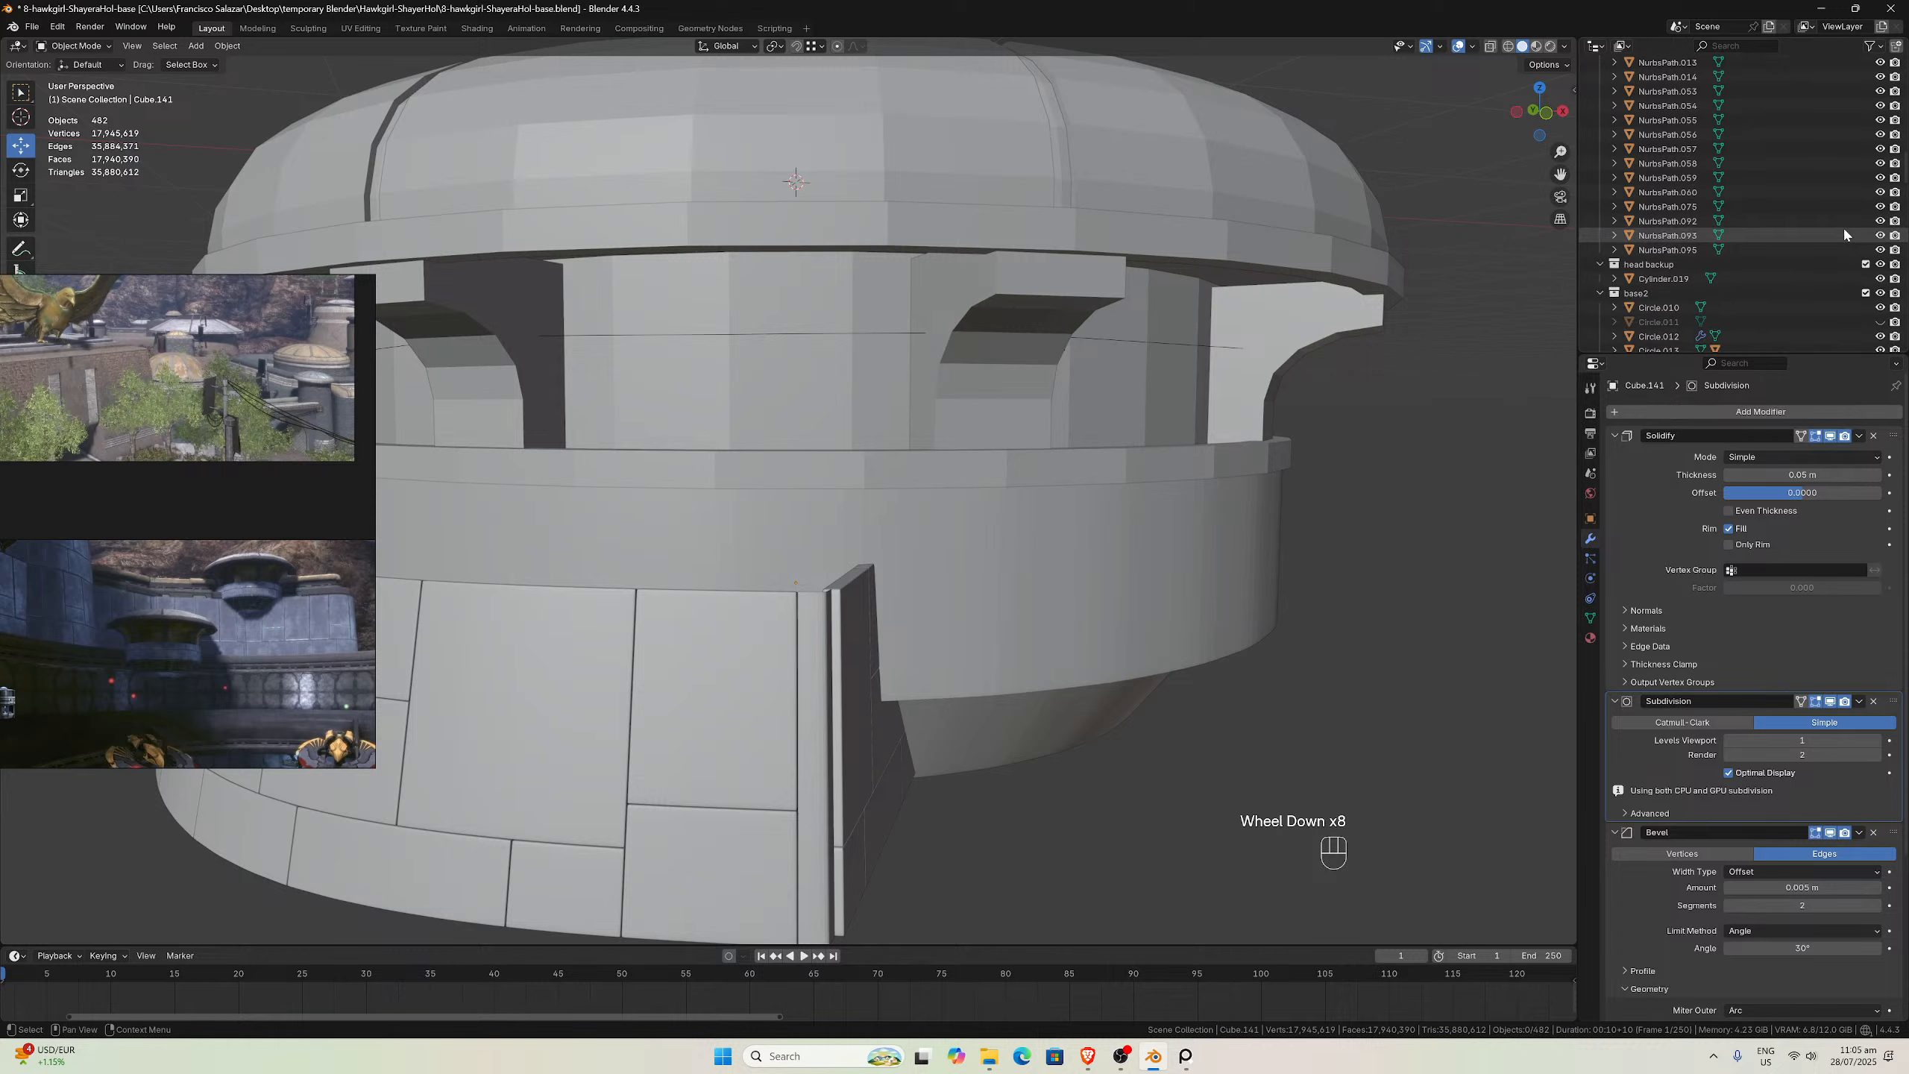
scroll(1844, 226, down, 10)
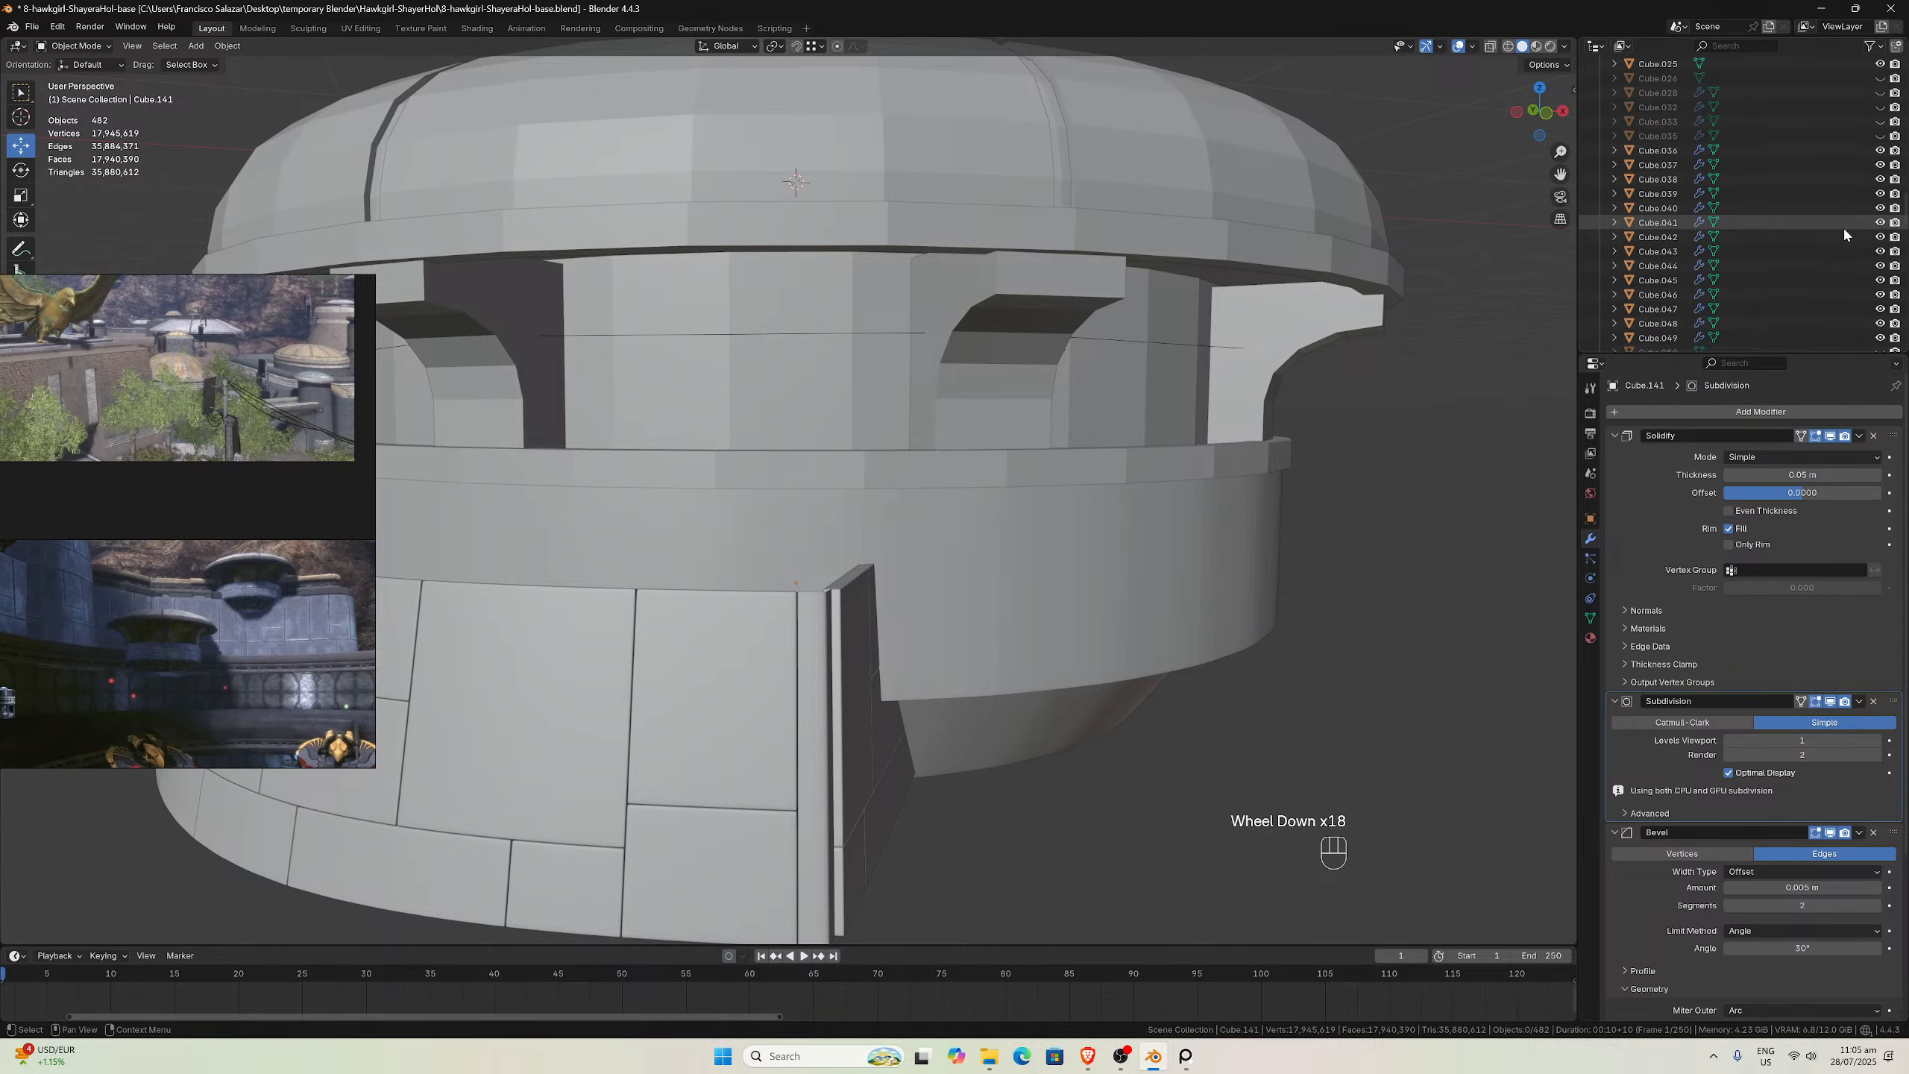
scroll(1844, 226, up, 1)
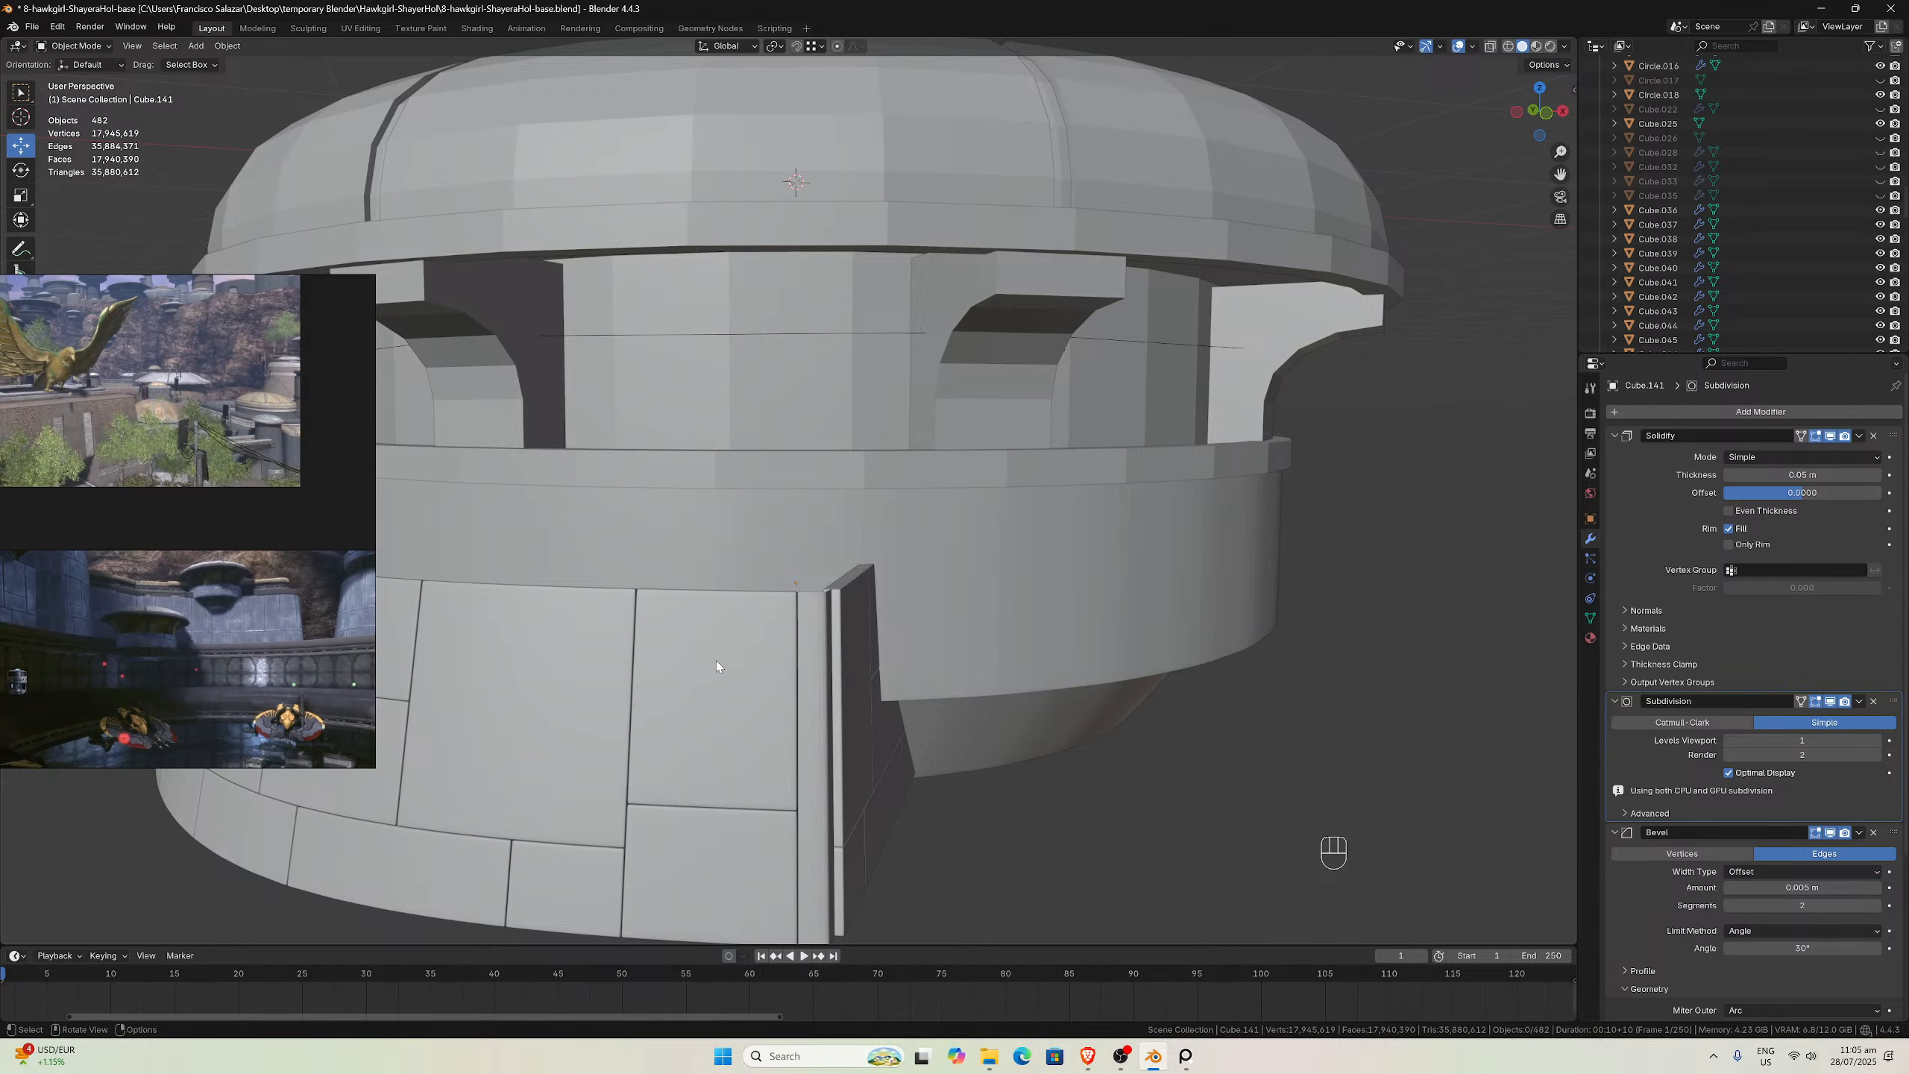
scroll(826, 532, down, 2)
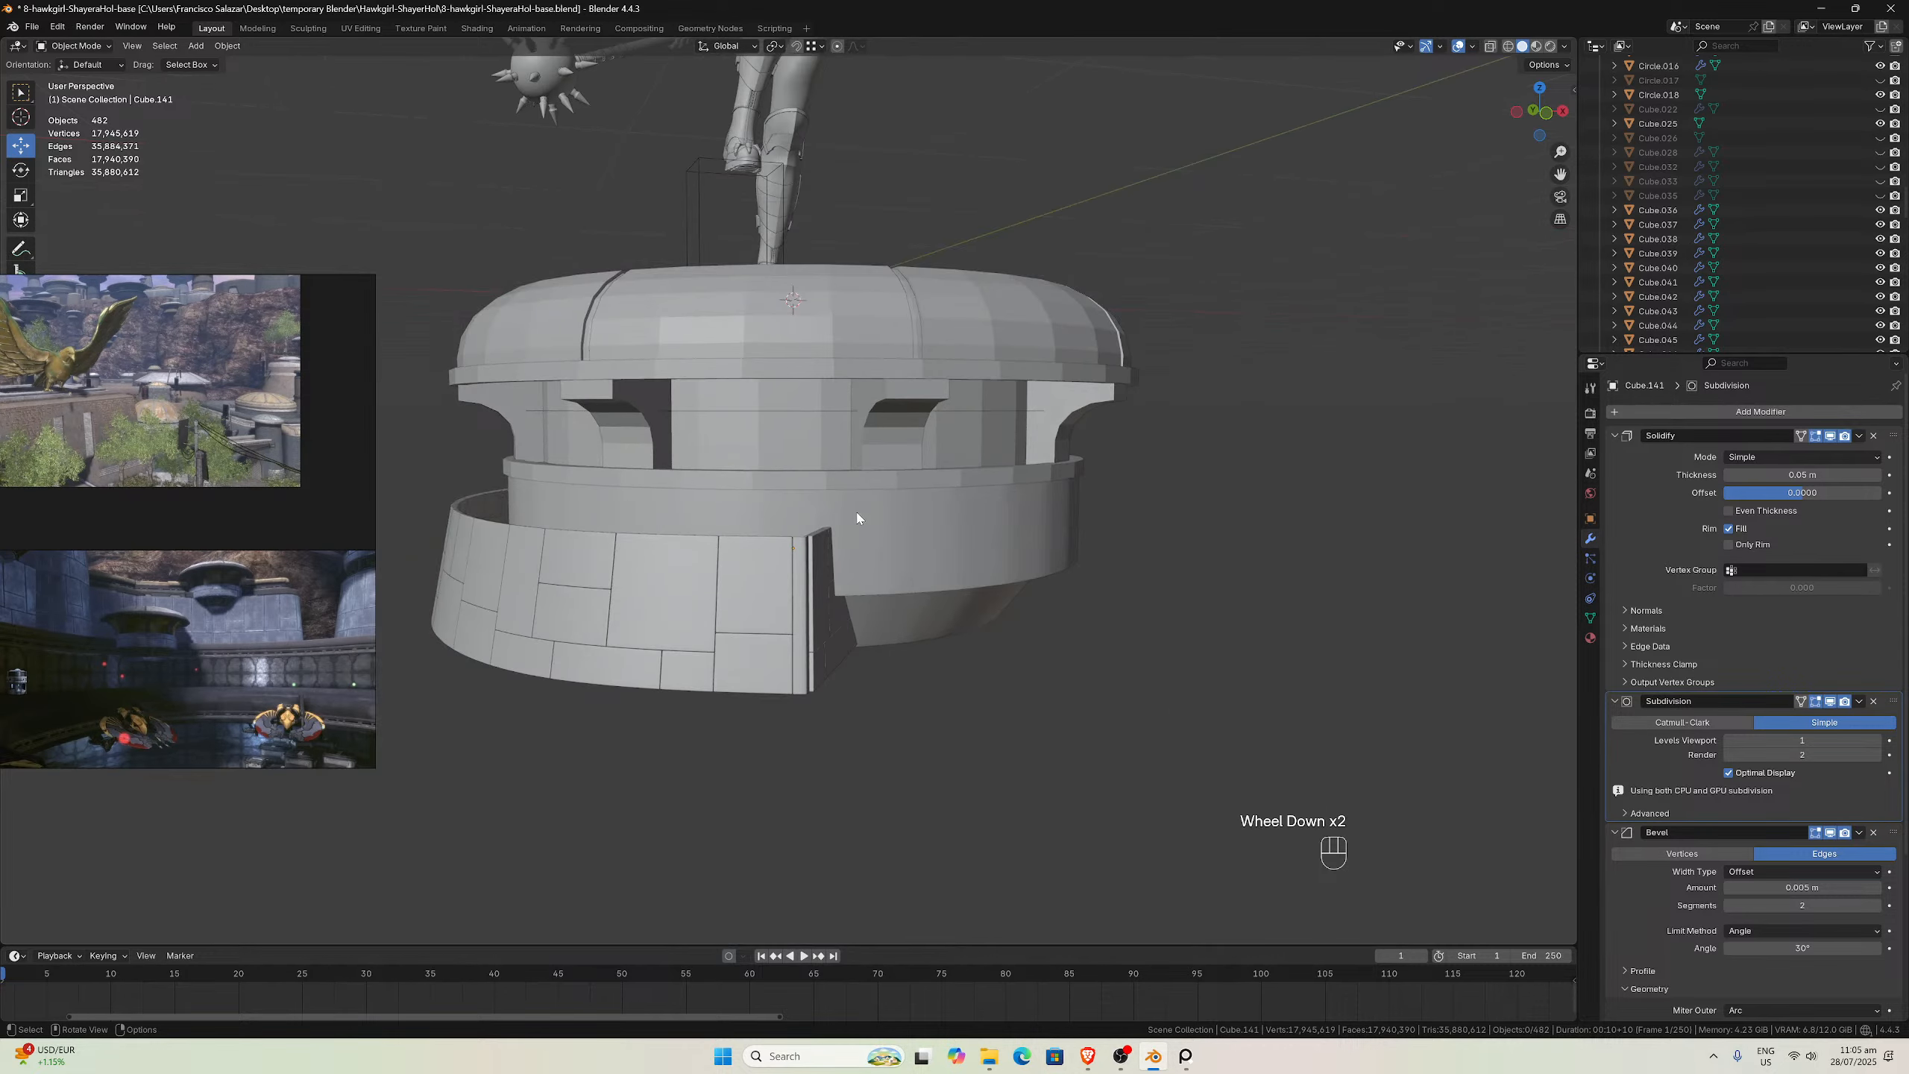
middle_drag(853, 520, 871, 535)
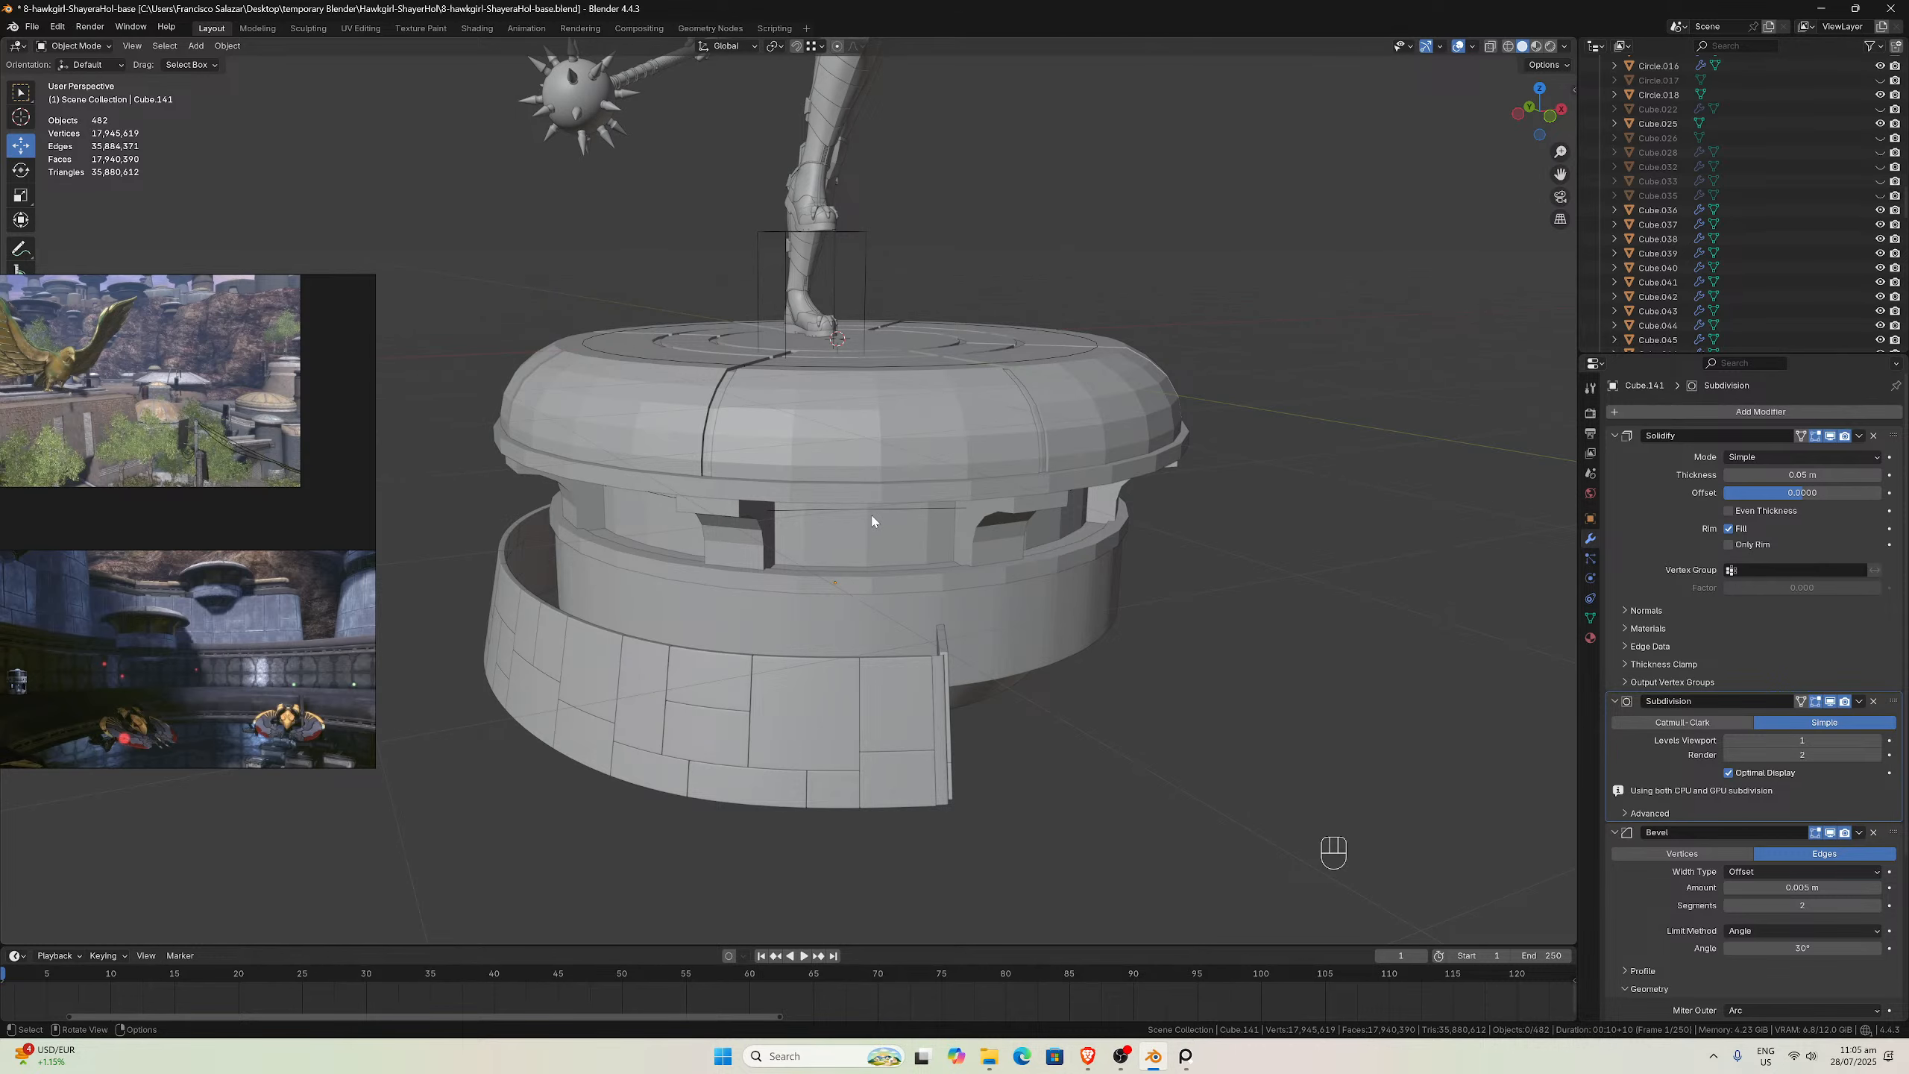
middle_drag(928, 558, 689, 560)
drag(1553, 173, 1819, 293)
middle_drag(1203, 331, 1223, 301)
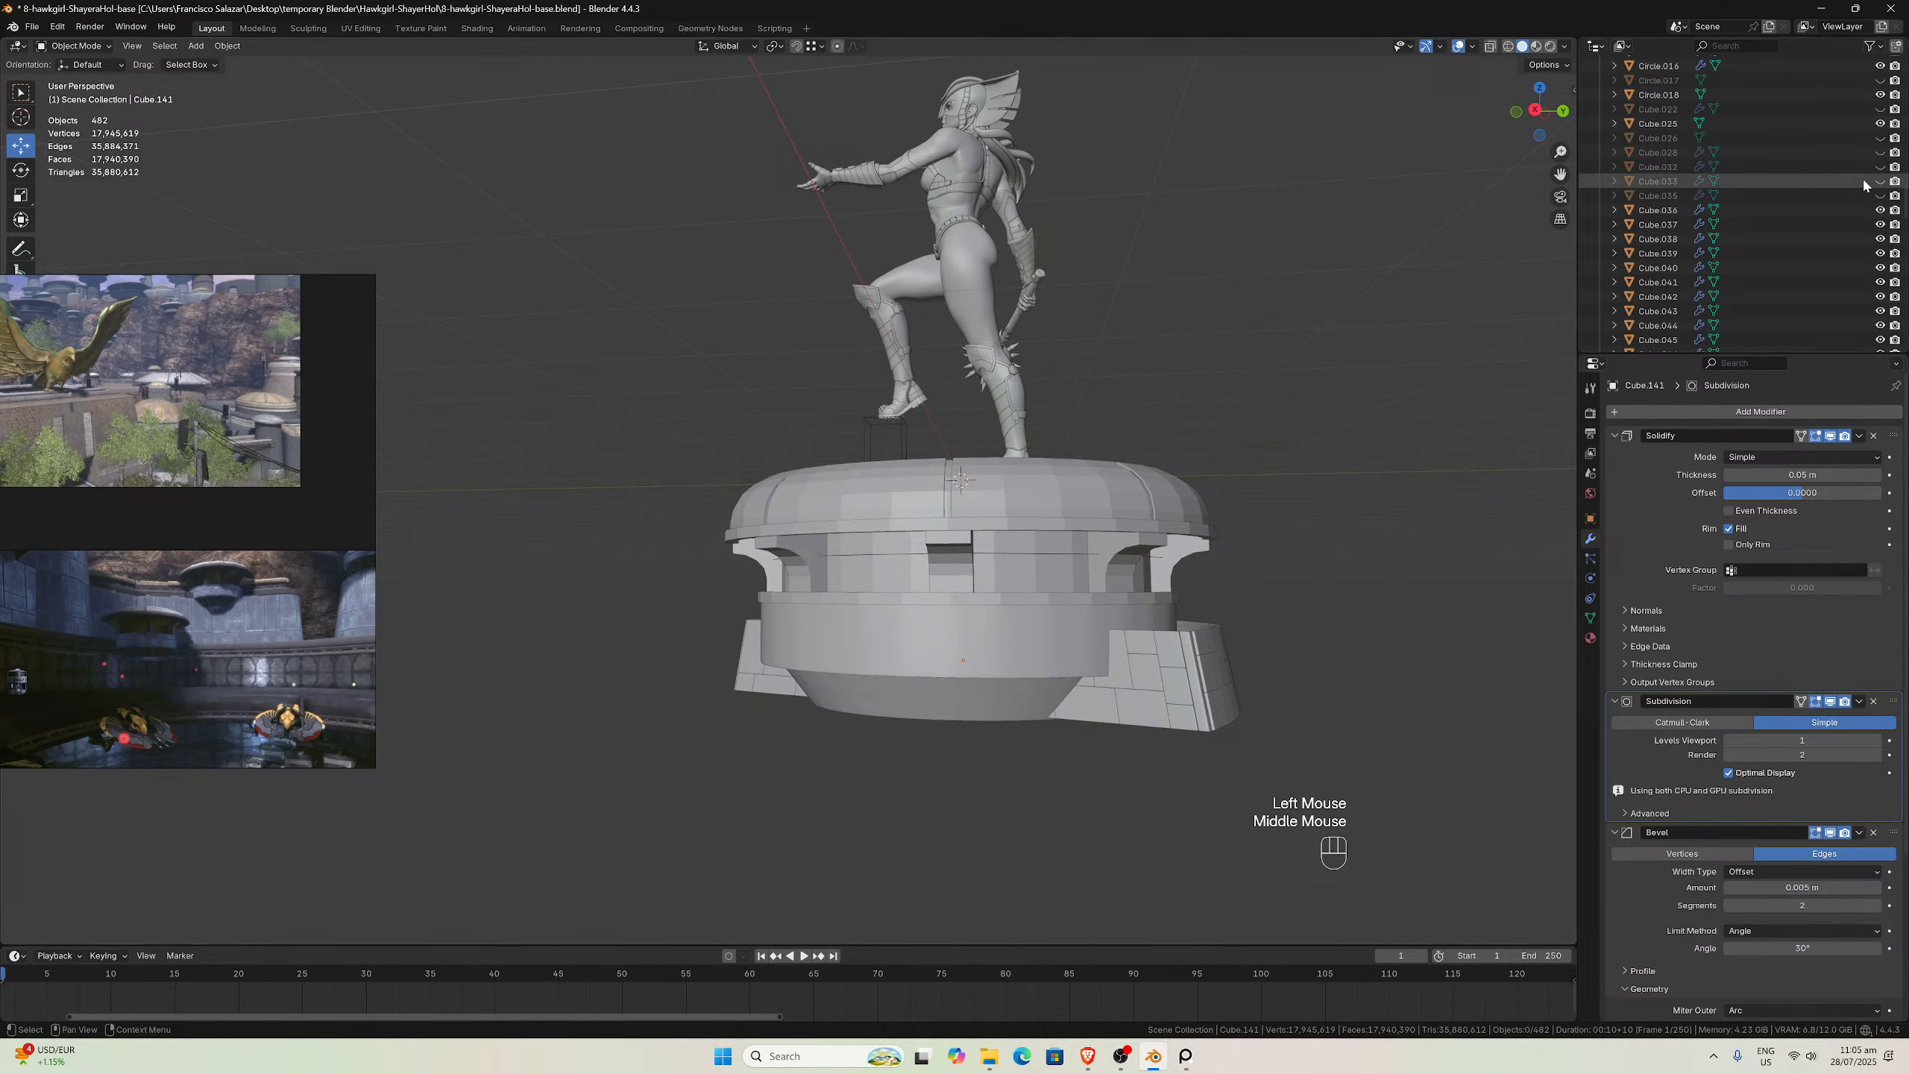
Unhide the rock1 and rock2 objects around the statue base
scroll(1834, 177, down, 10)
scroll(1829, 181, down, 8)
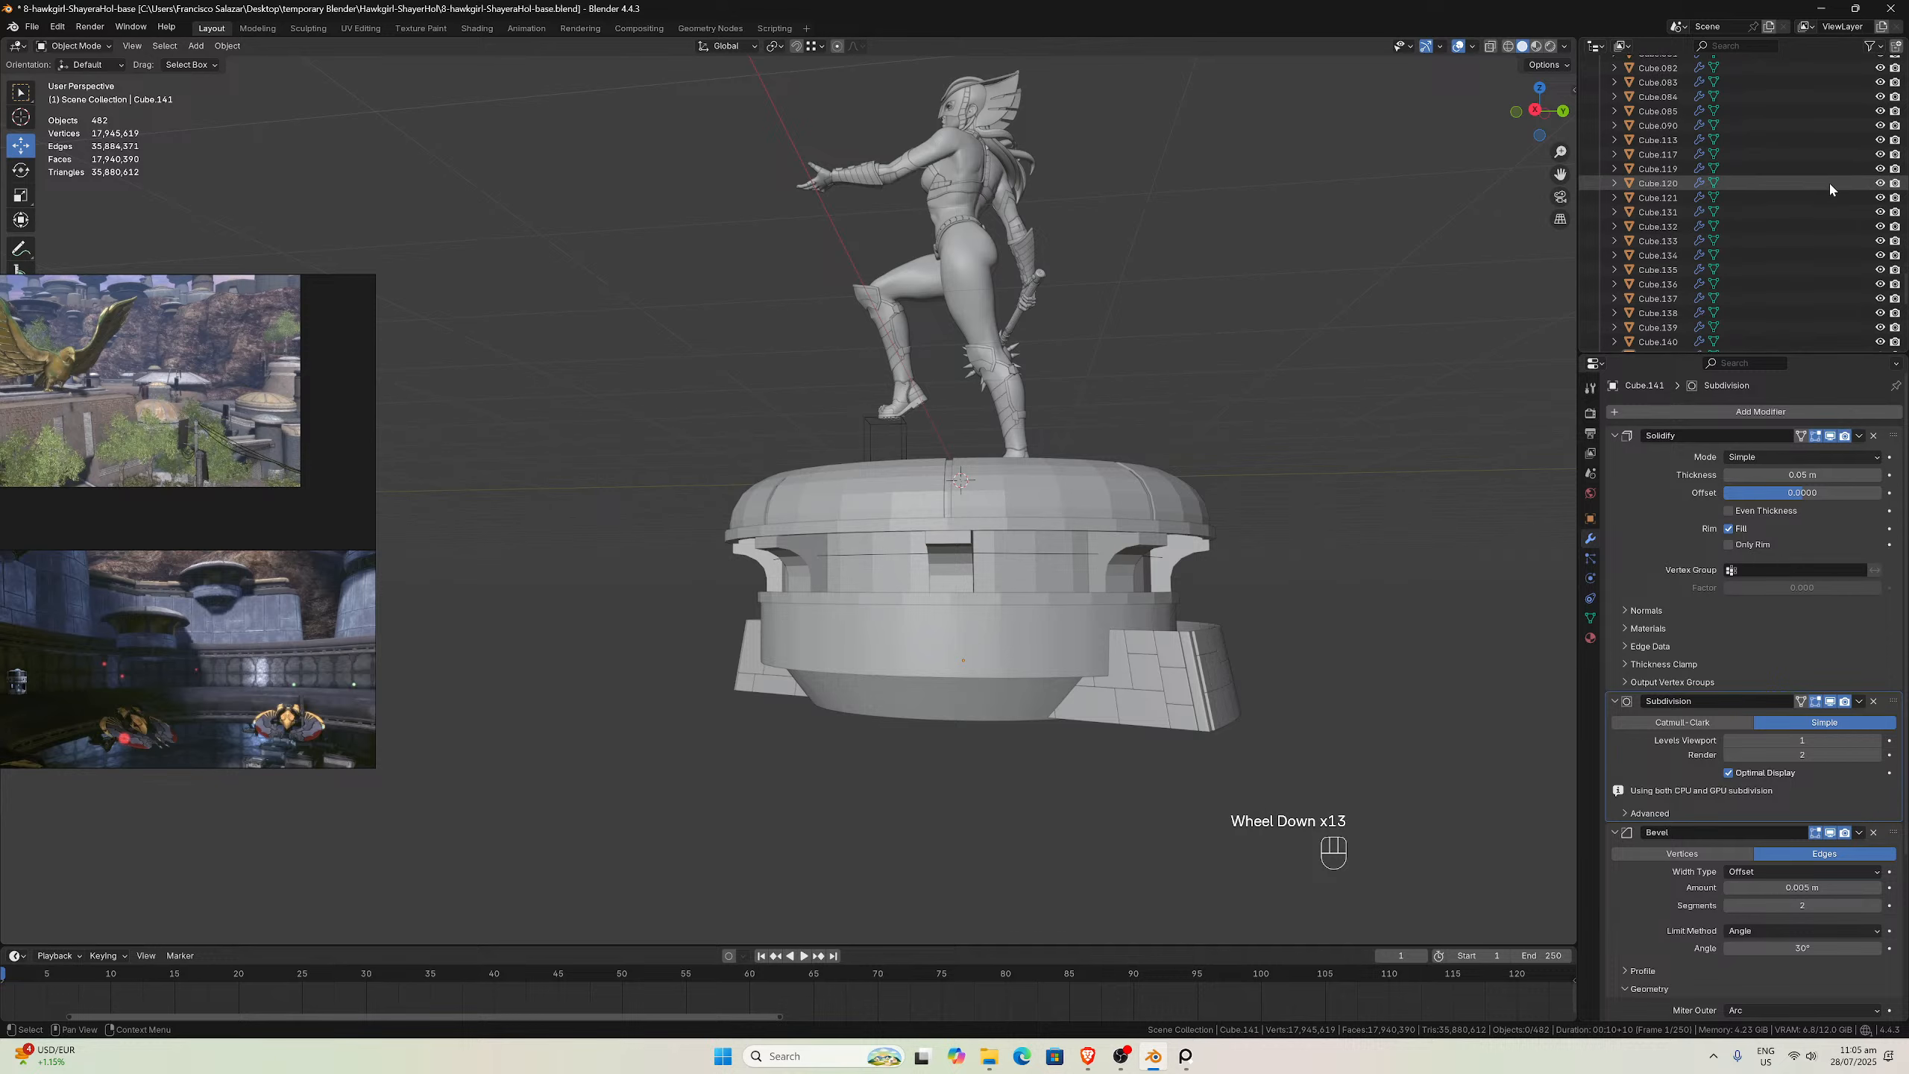
scroll(1829, 182, up, 1)
click(1880, 238)
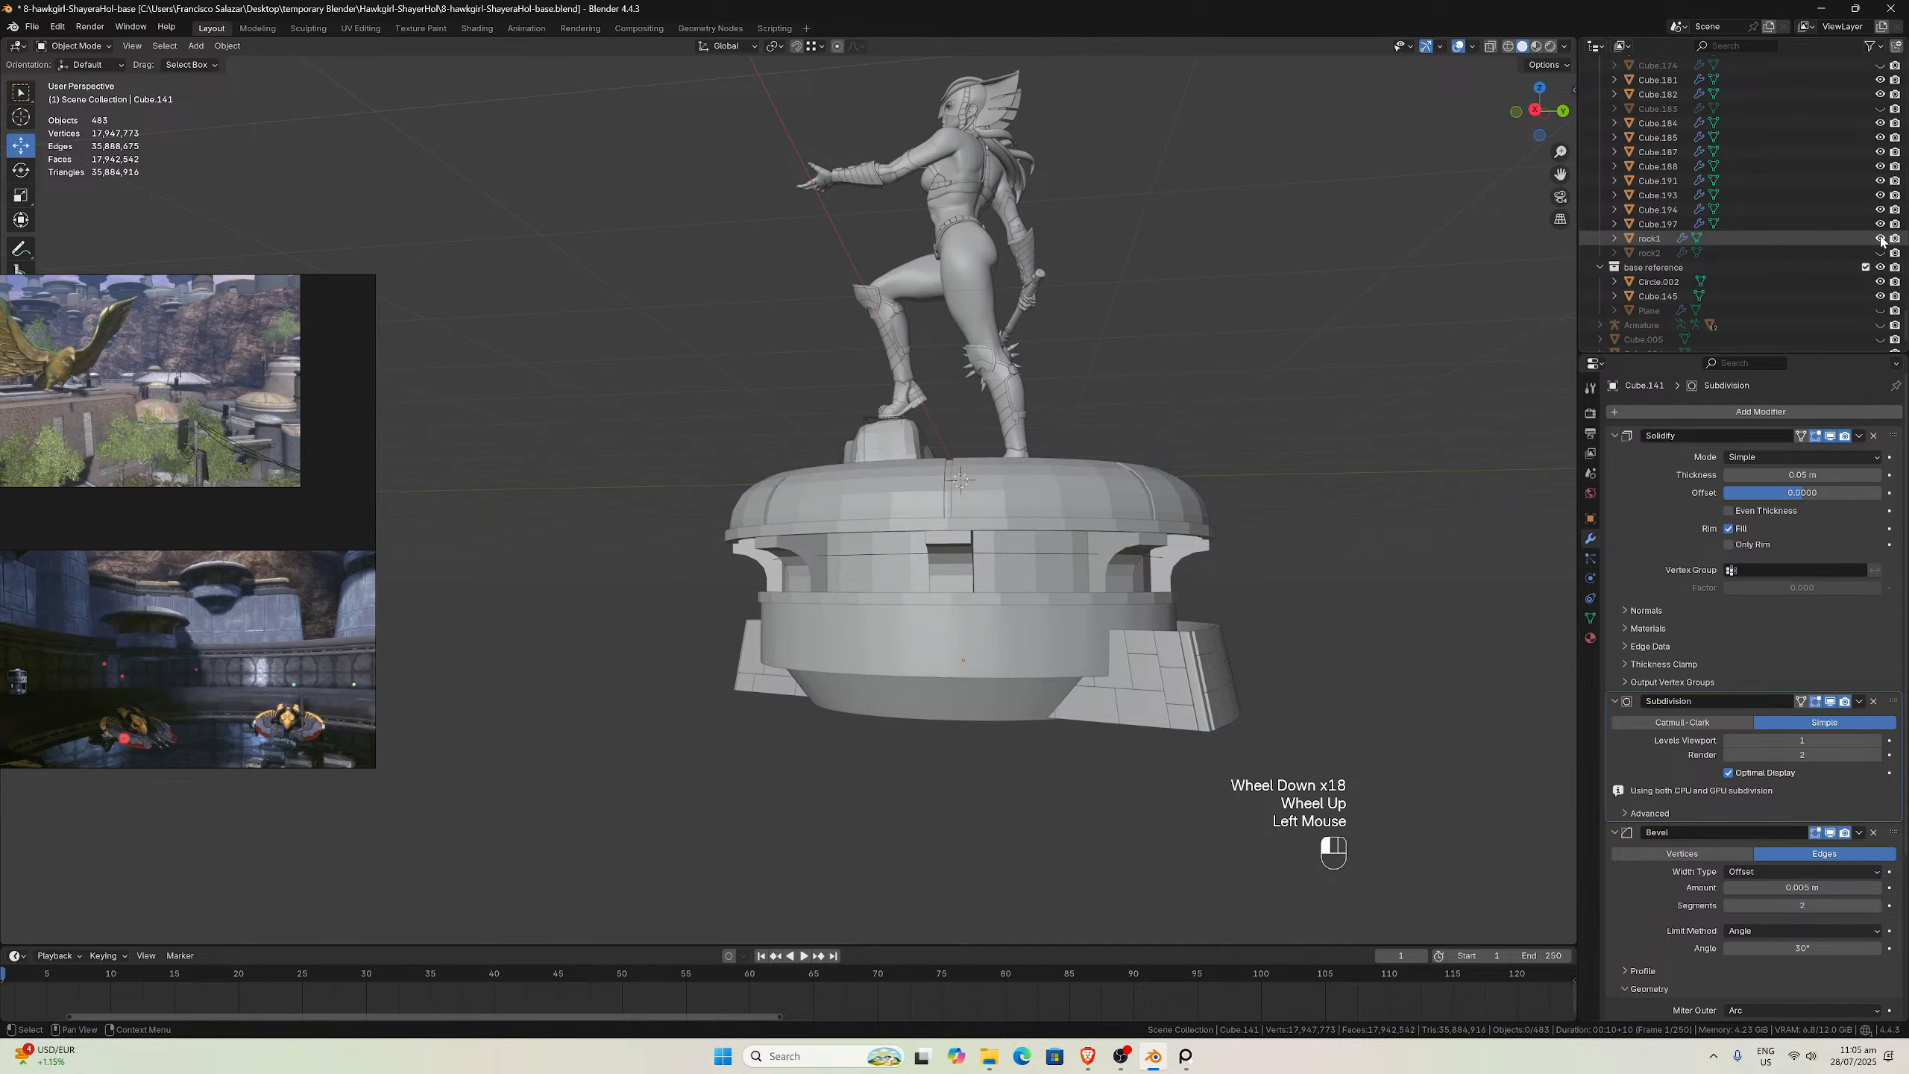
click(1881, 253)
mouse_move(1229, 391)
middle_down()
mouse_move(1143, 395)
mouse_move(1117, 417)
middle_up()
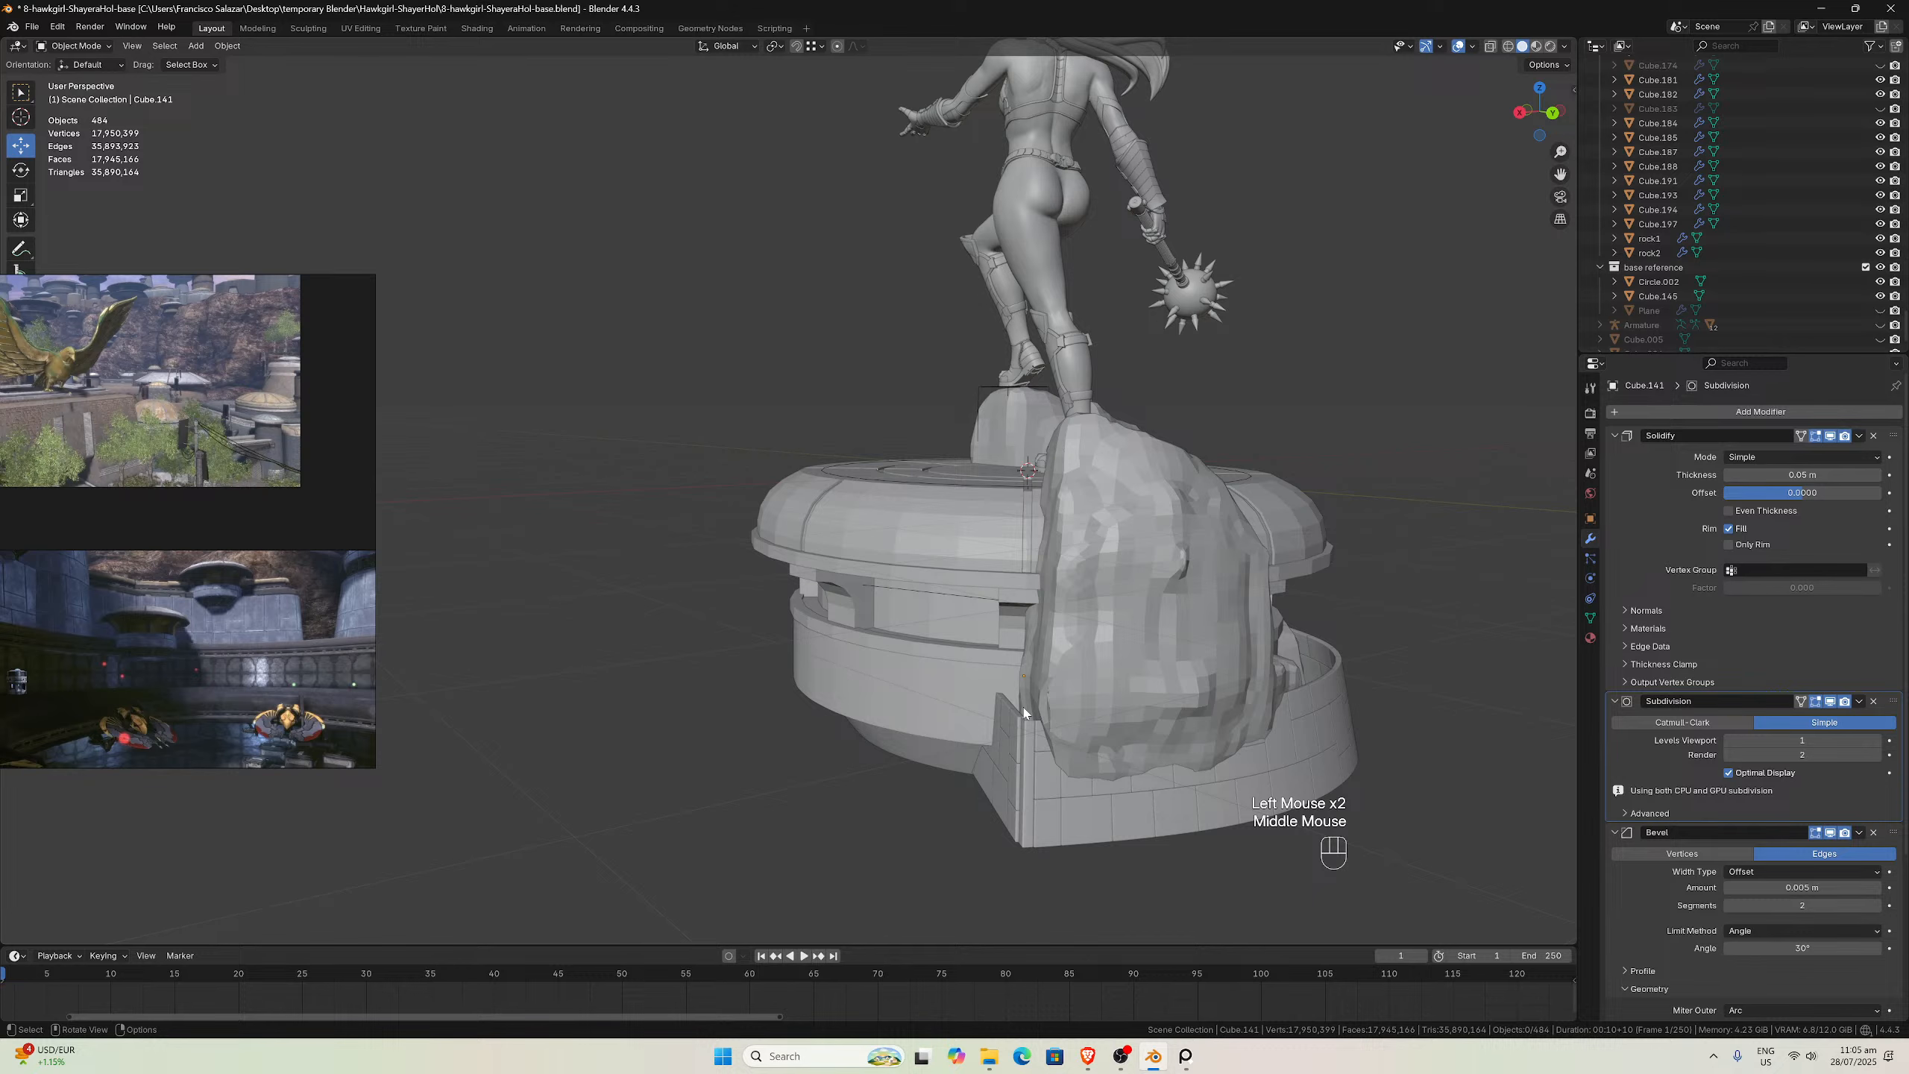
Unhide the end-wall brick Cube.183
middle_drag(1005, 714, 529, 651)
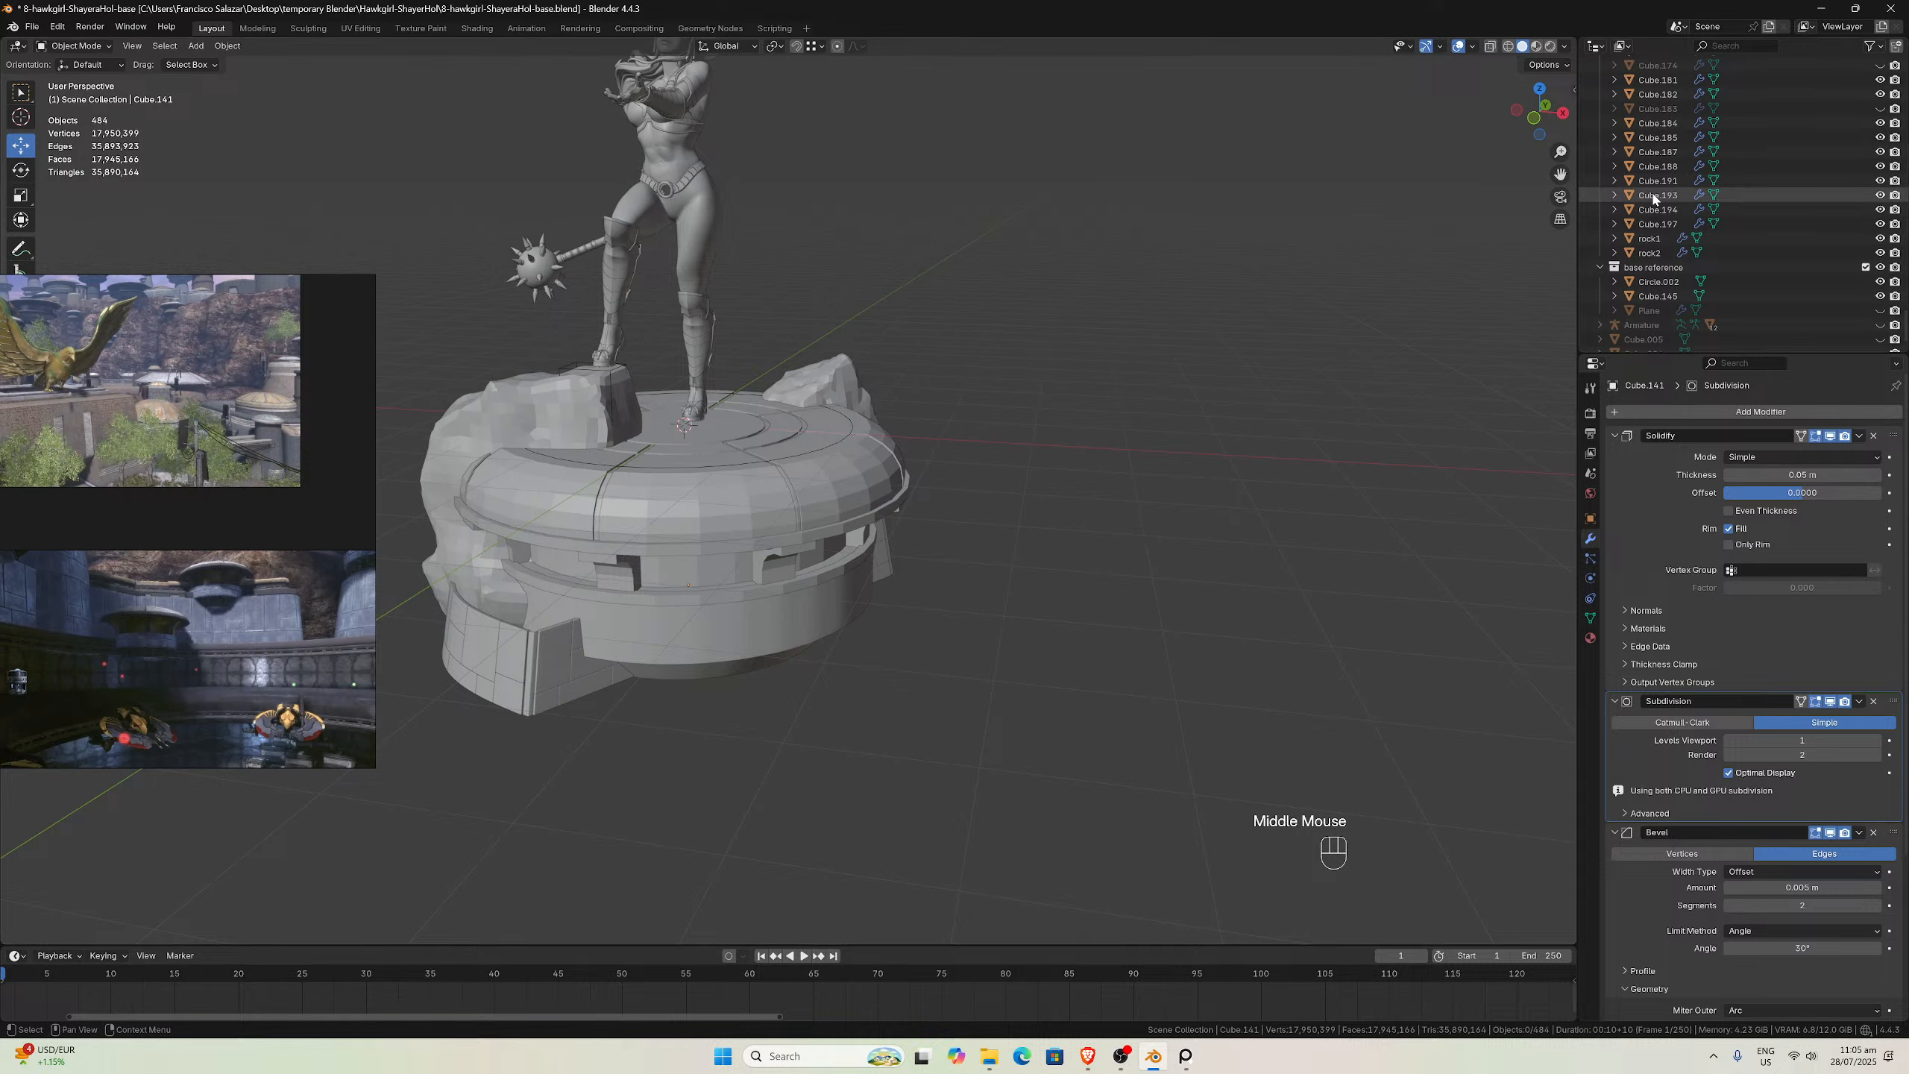
scroll(1872, 197, up, 2)
click(1877, 202)
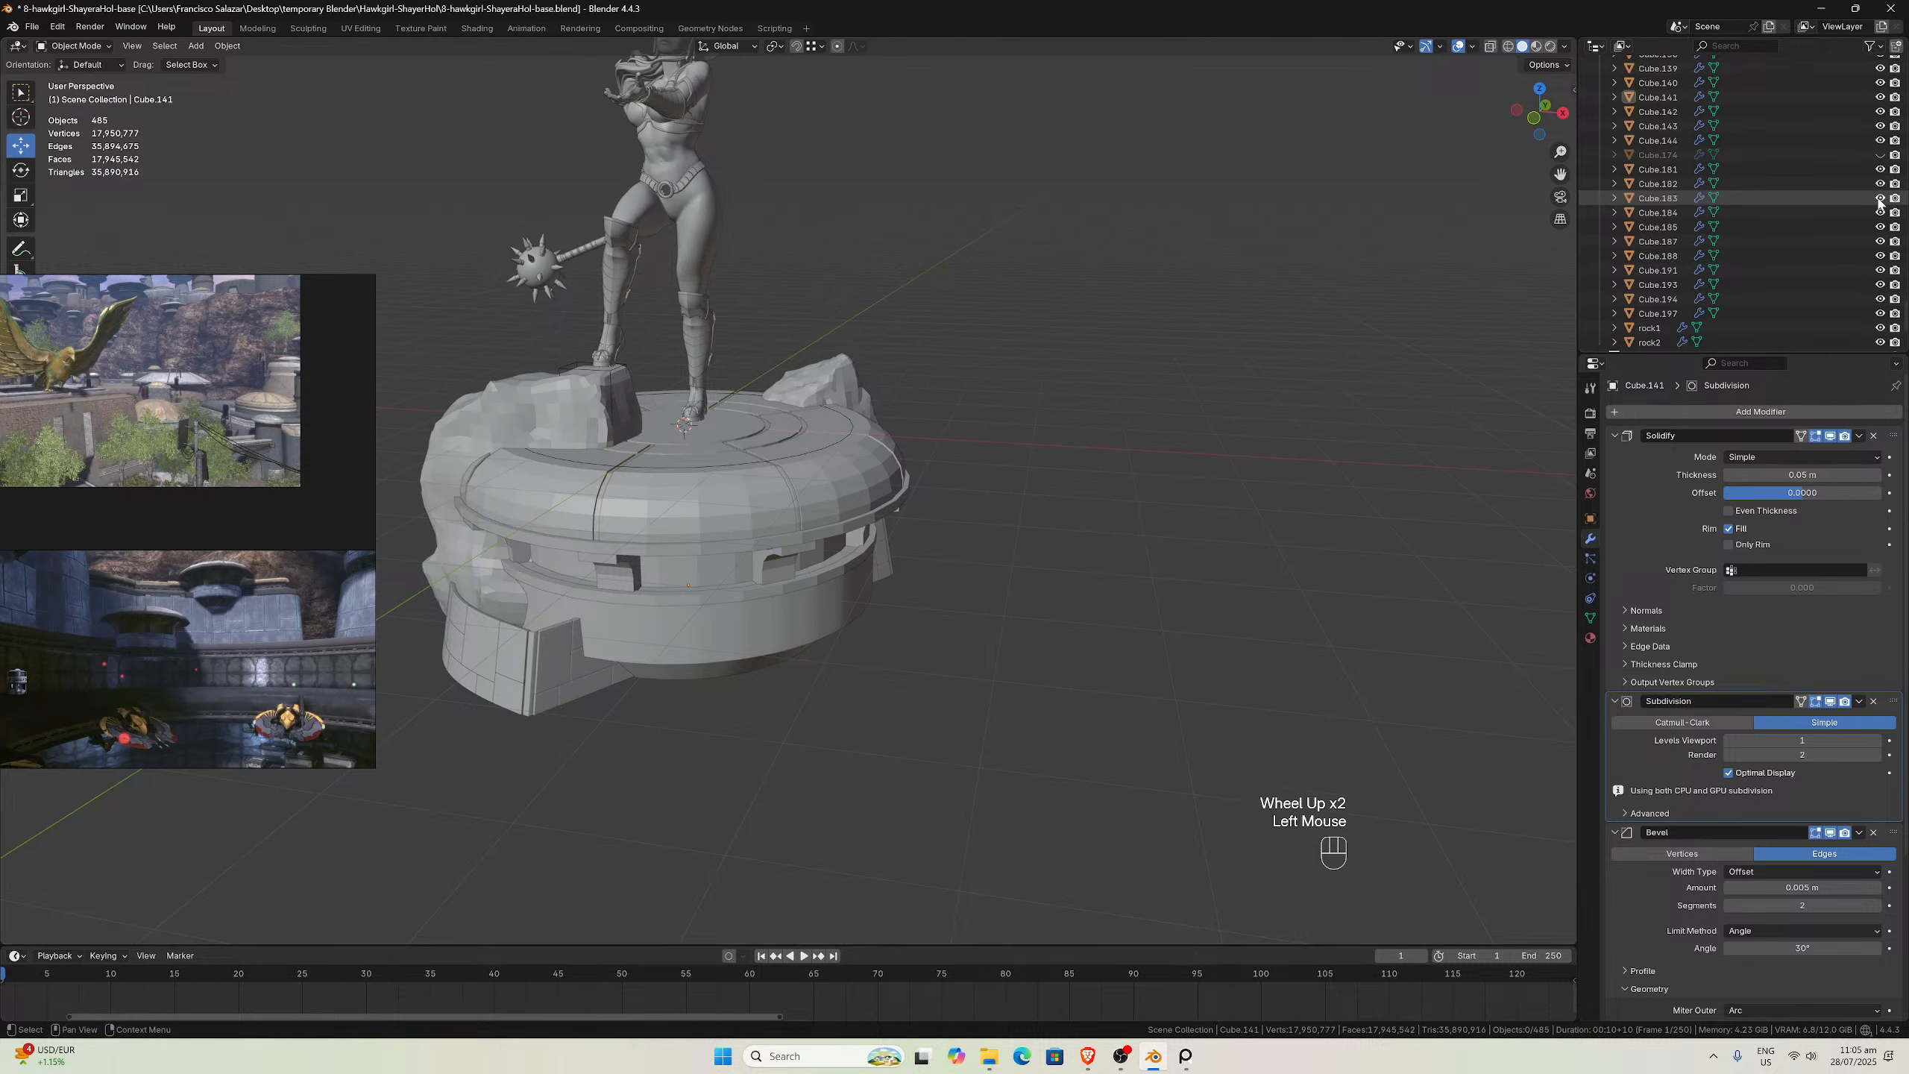
Hide the end-wall brick Cube.183 and briefly toggle the visibility of Cube.058 and Cube.050 to check what they are
click(1878, 201)
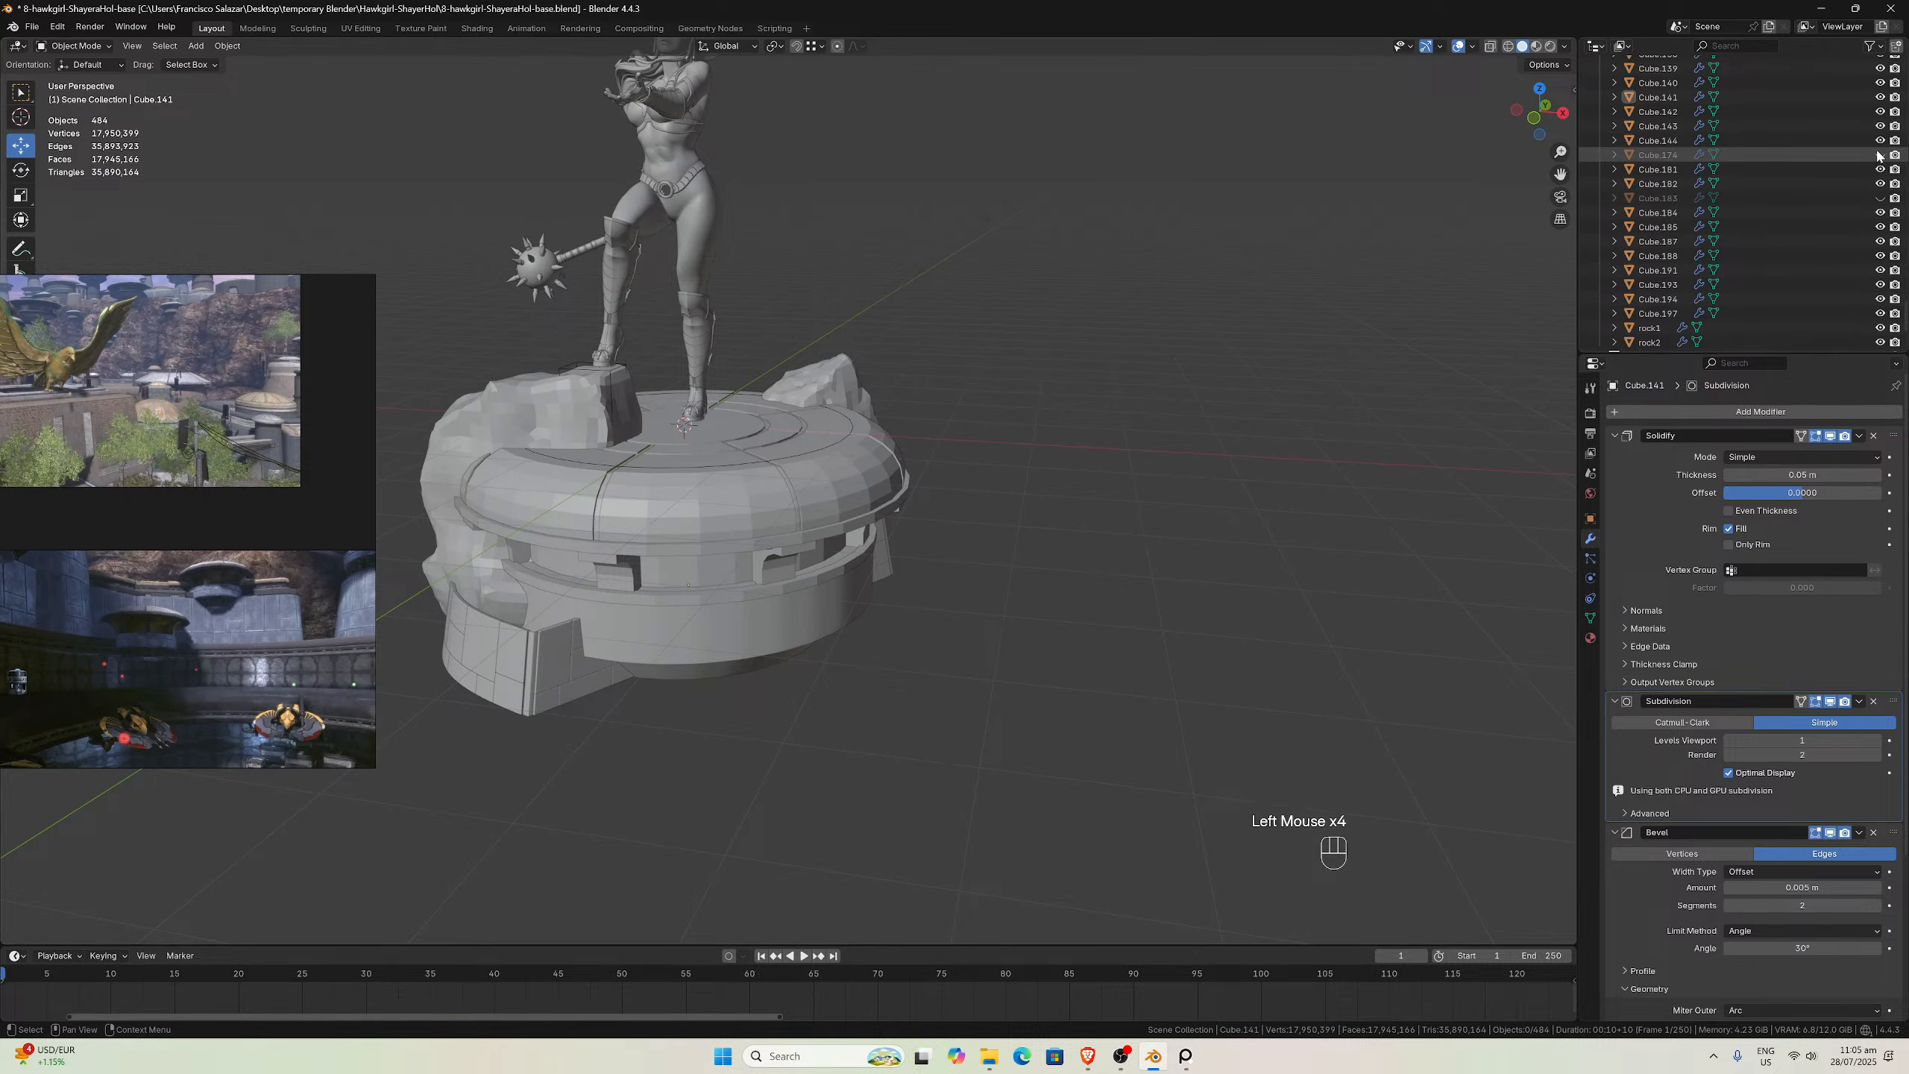
scroll(1872, 165, up, 11)
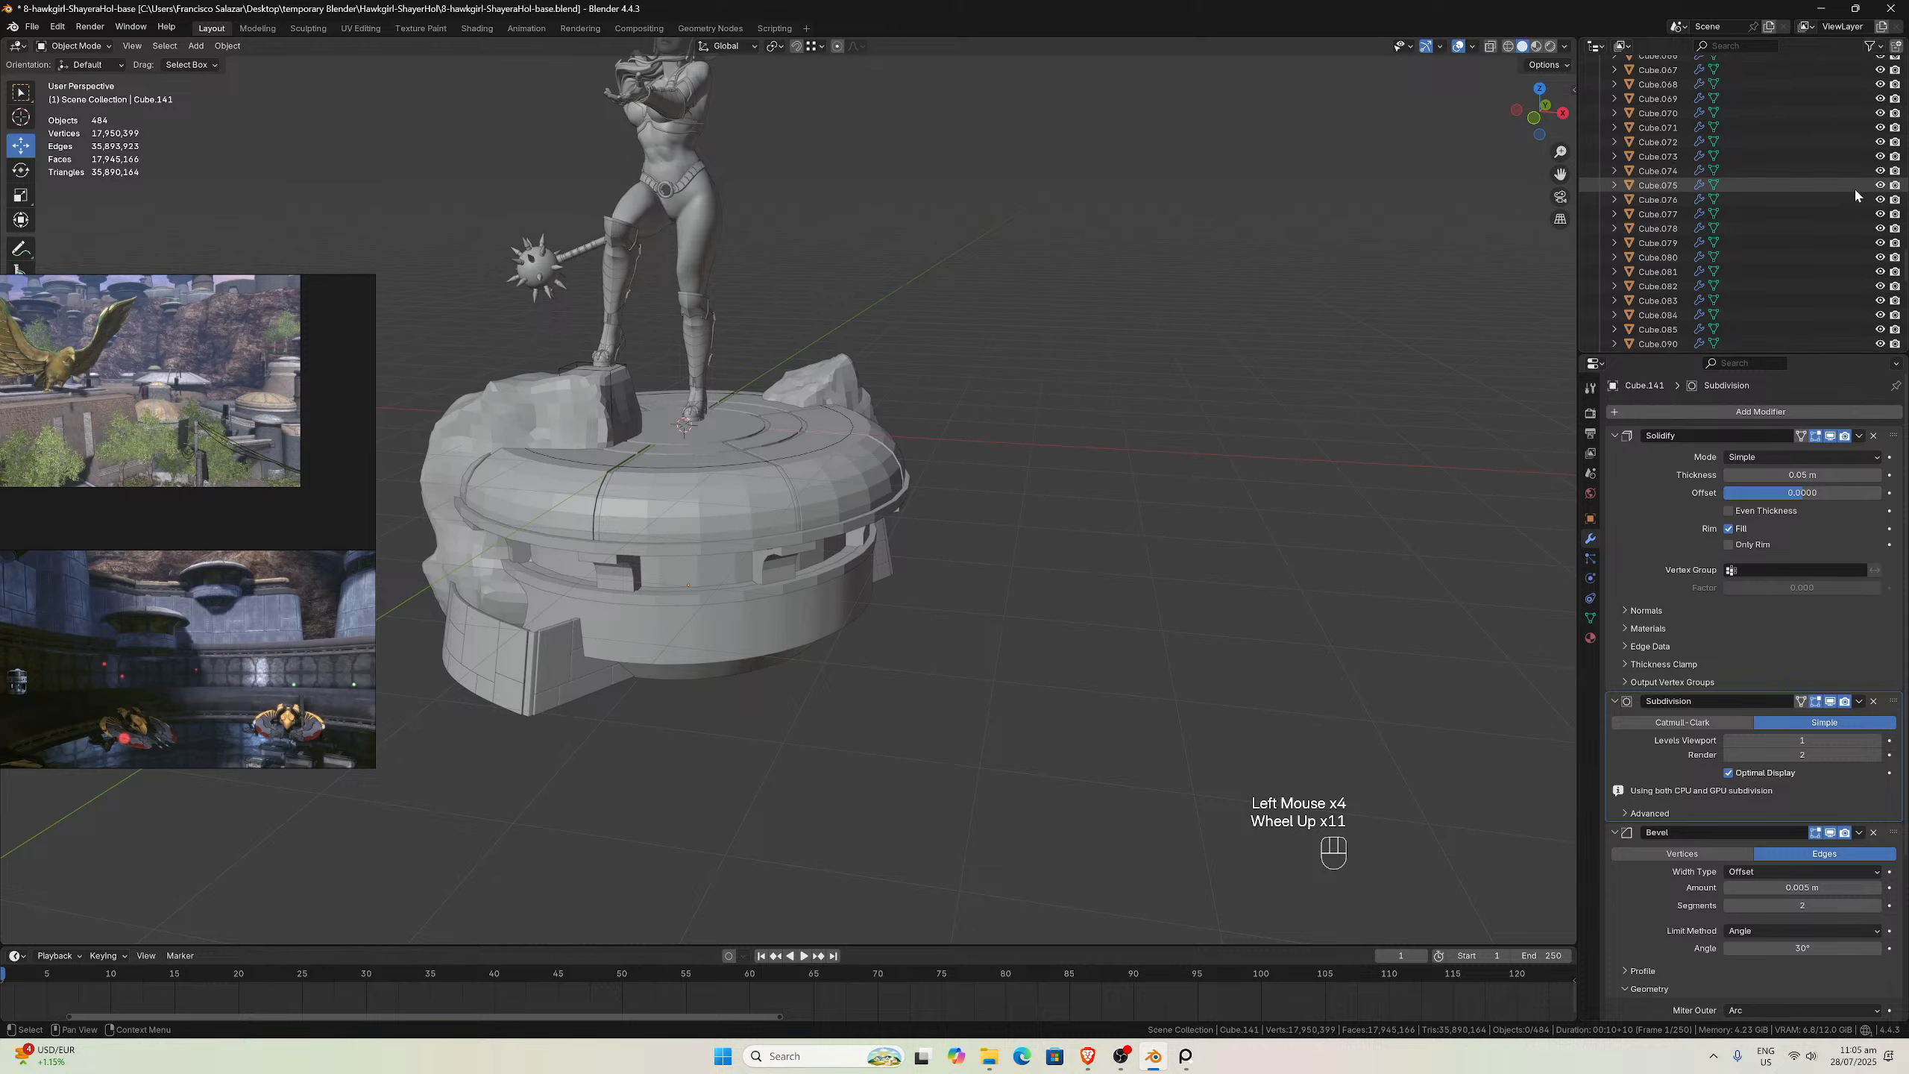
scroll(1855, 196, up, 4)
click(1884, 149)
click(1883, 149)
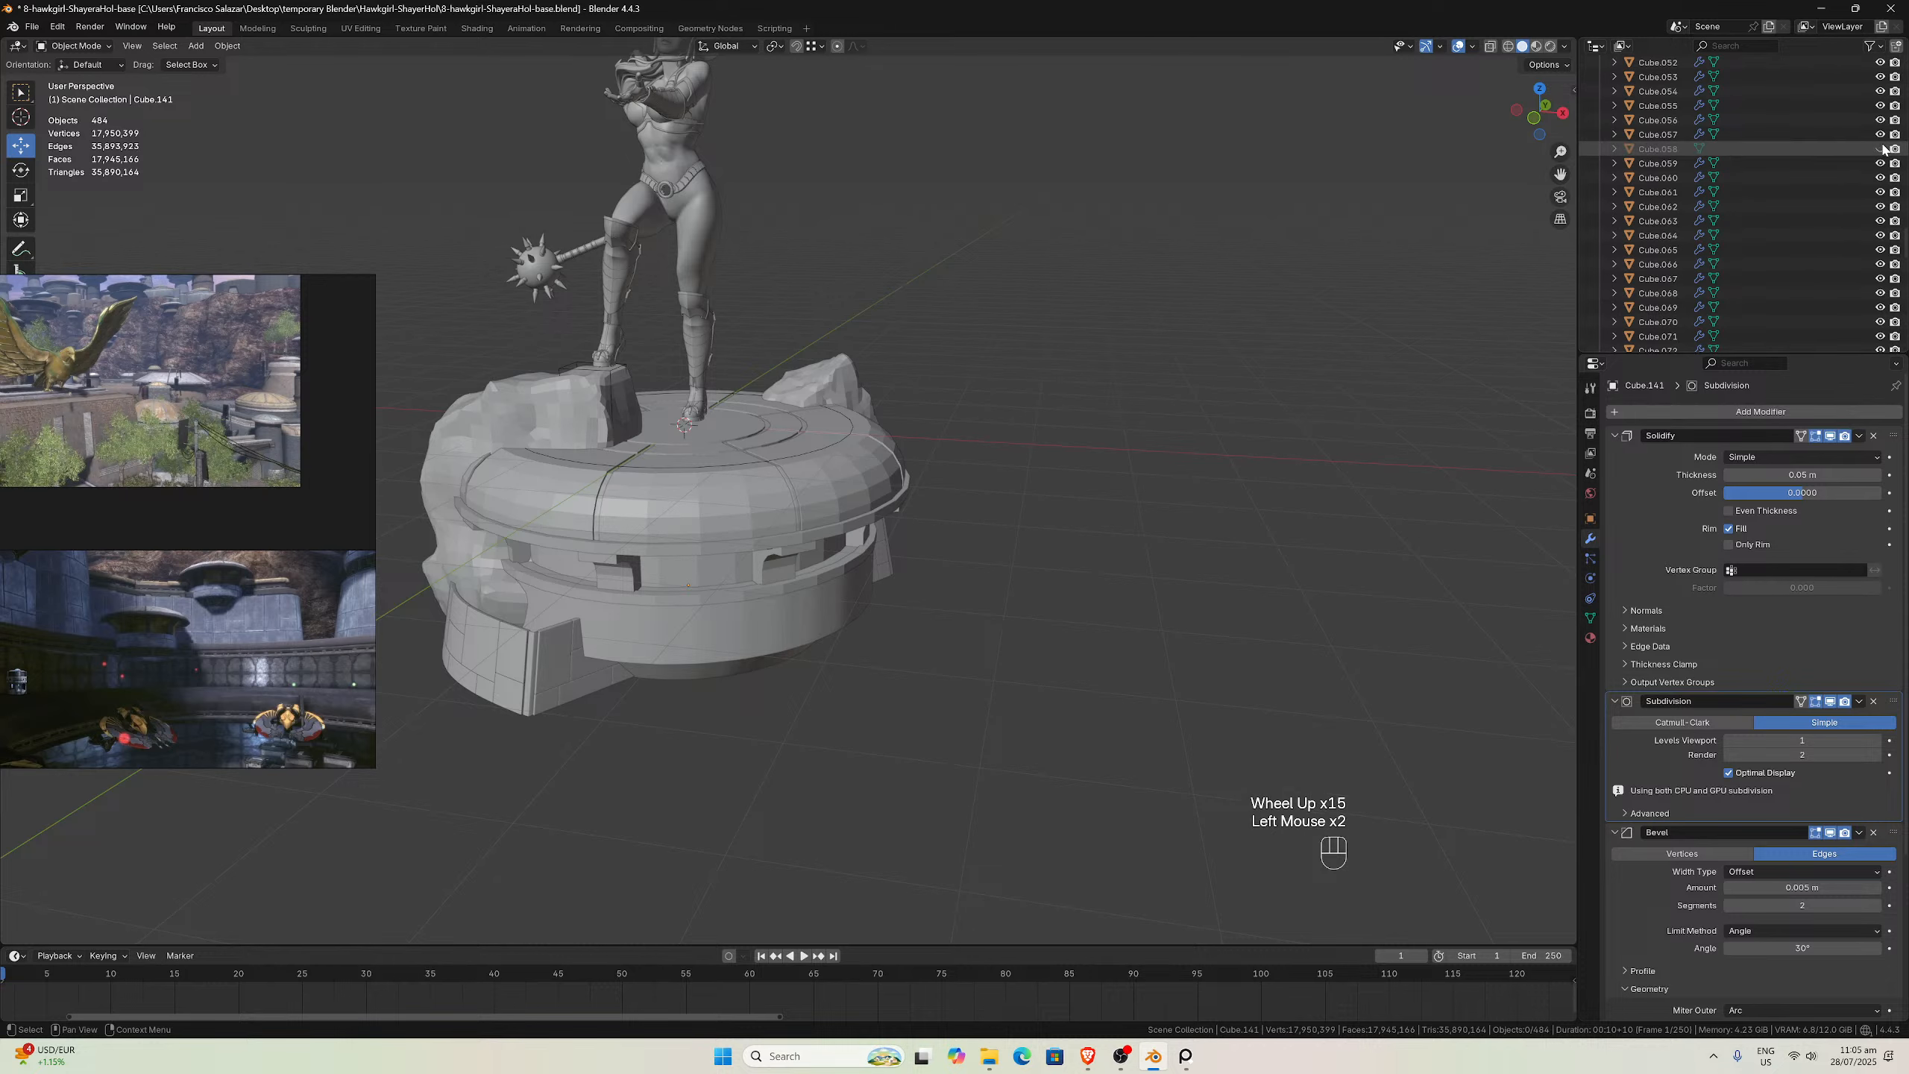
scroll(1887, 188, up, 3)
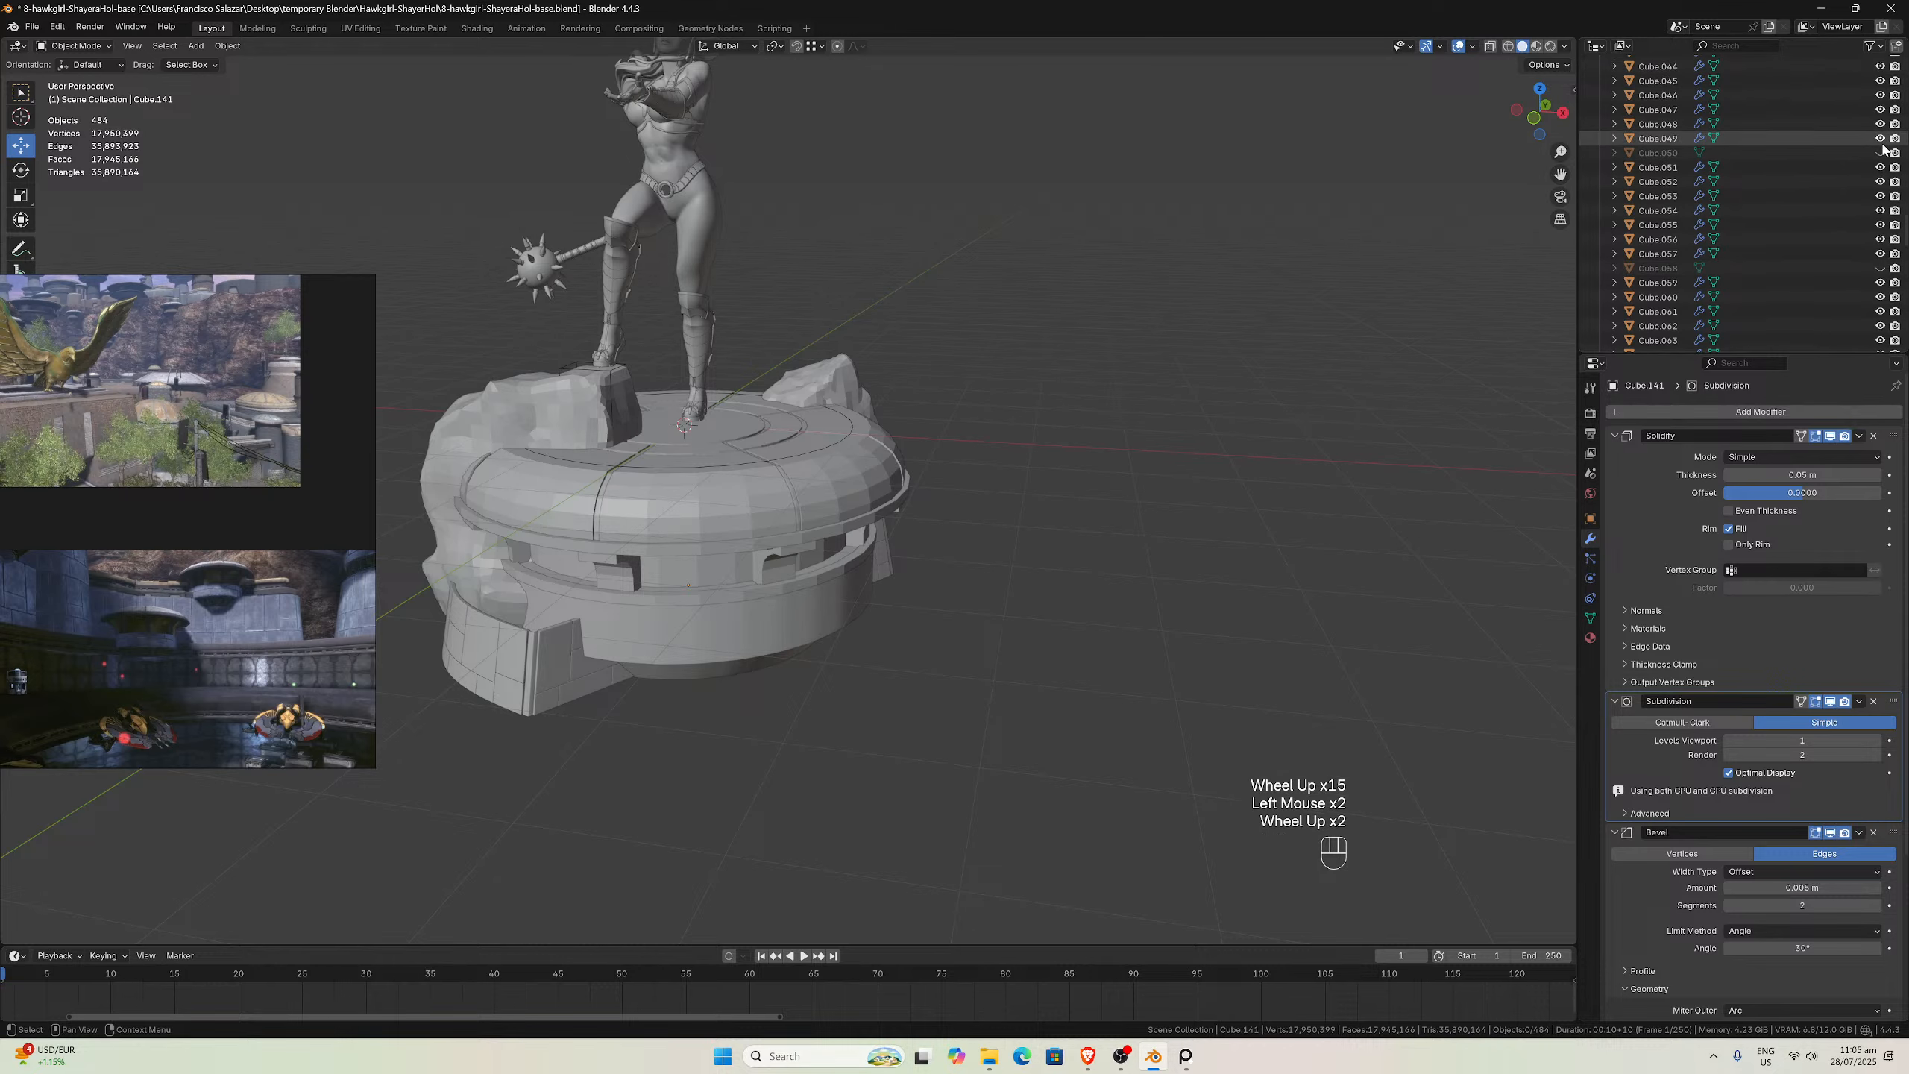
click(1883, 214)
click(1883, 214)
Preview Cube.035 on the side wall and hide it again, and unhide Cube.033, the ledge capping the wall
scroll(1883, 211, up, 4)
click(1881, 204)
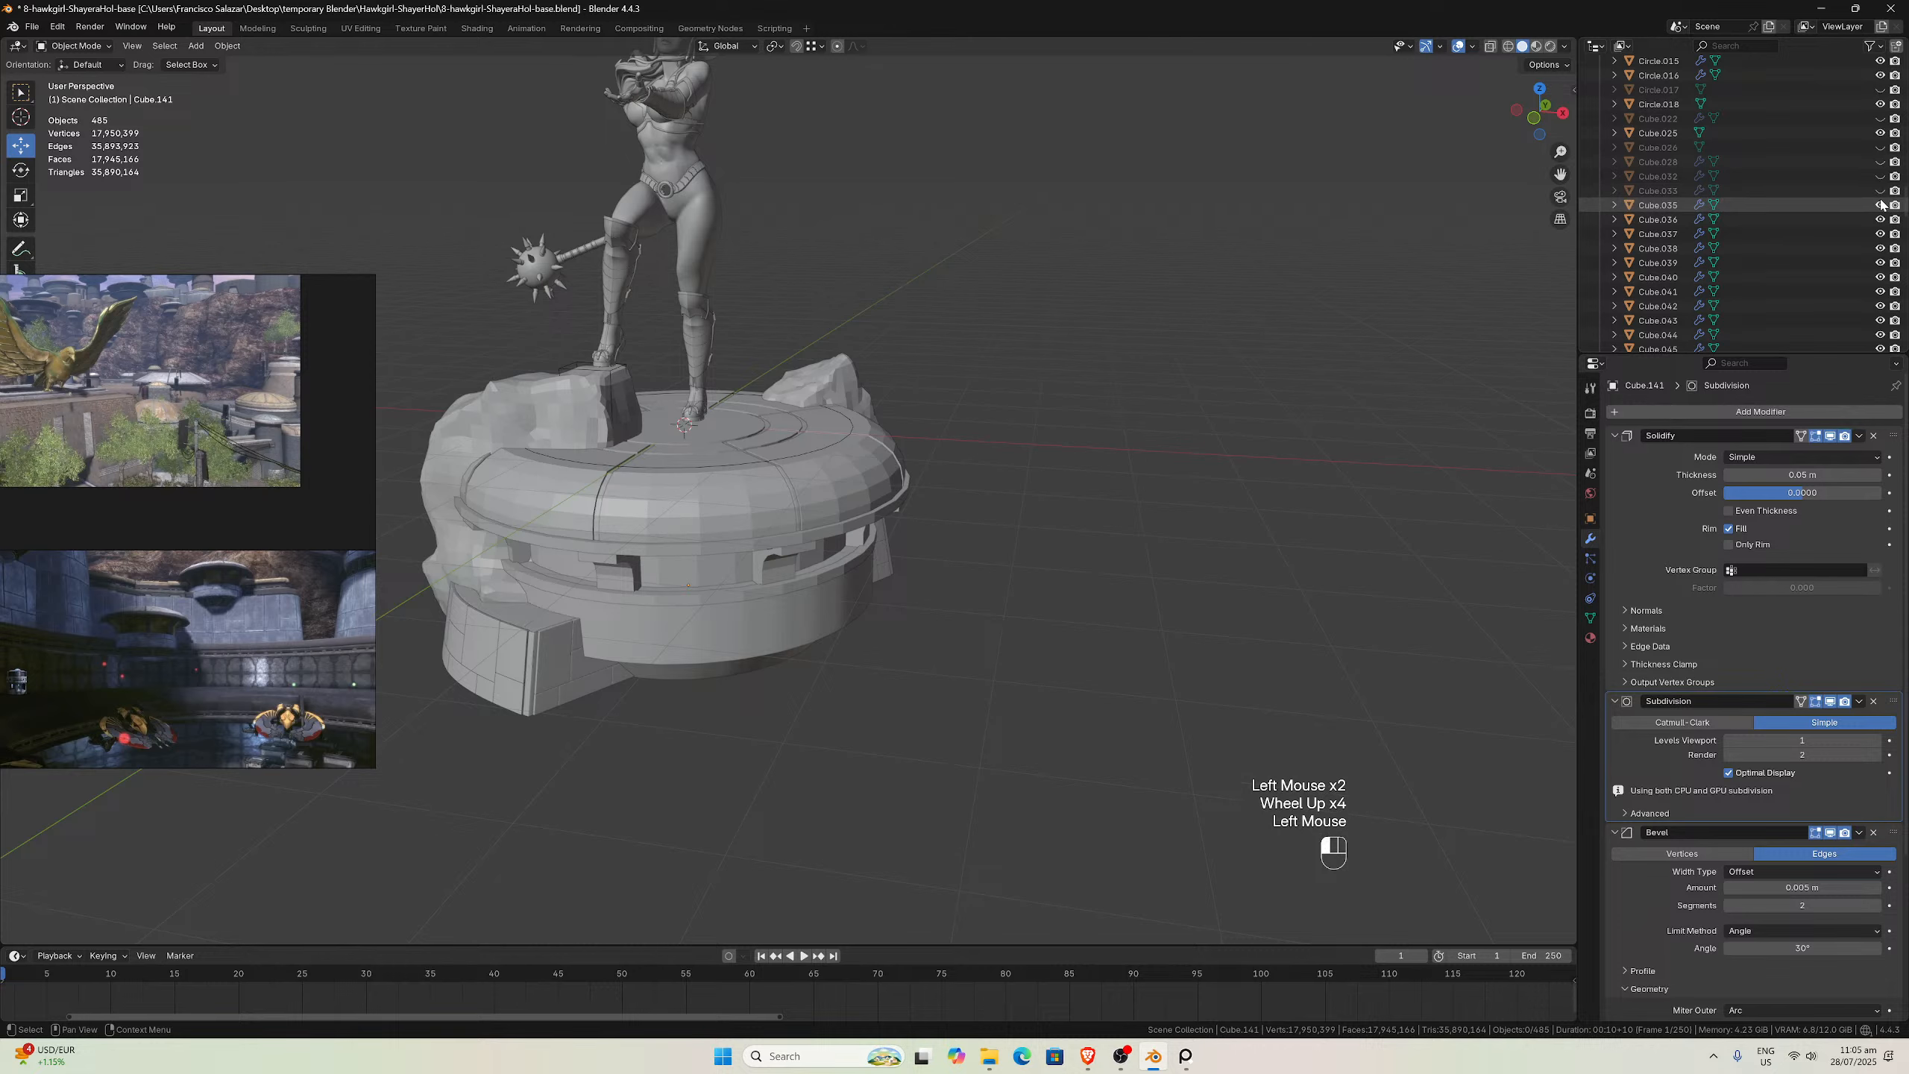
click(1882, 204)
click(1882, 204)
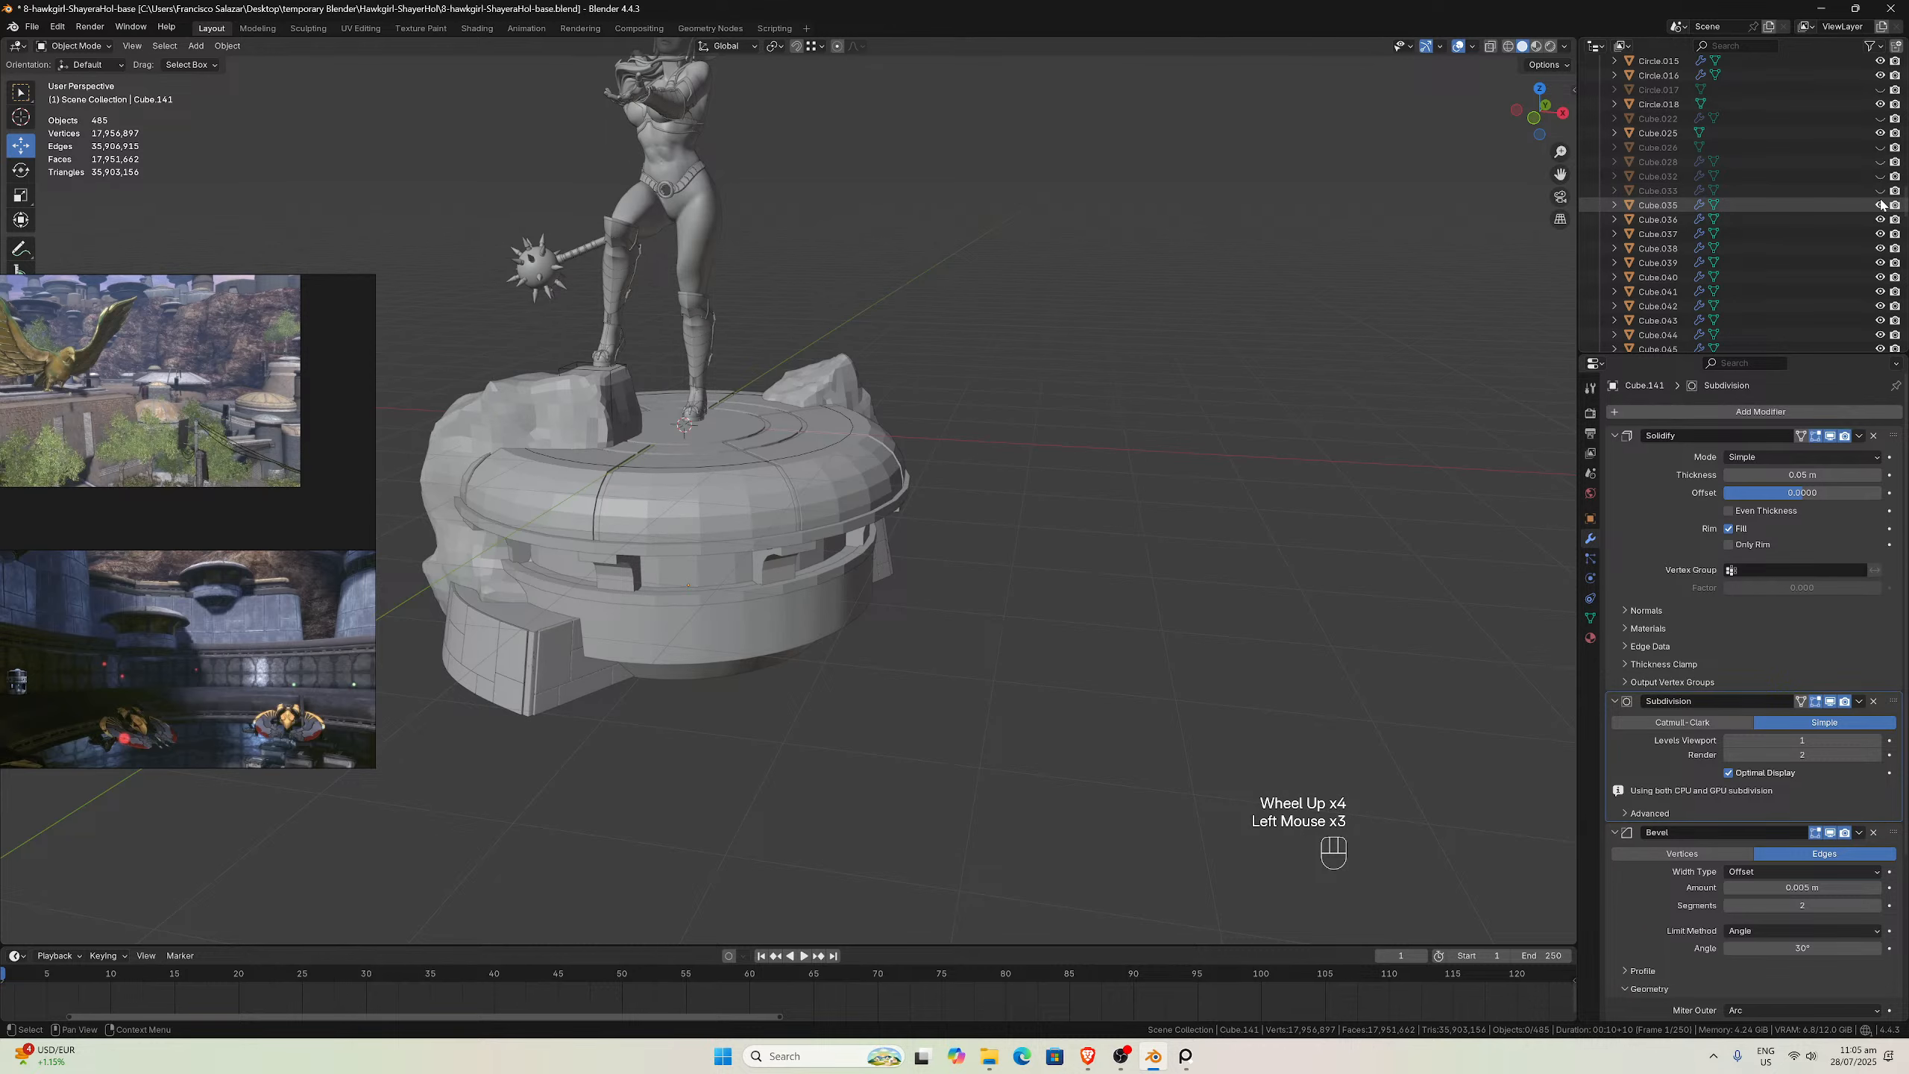
click(1882, 205)
click(1882, 190)
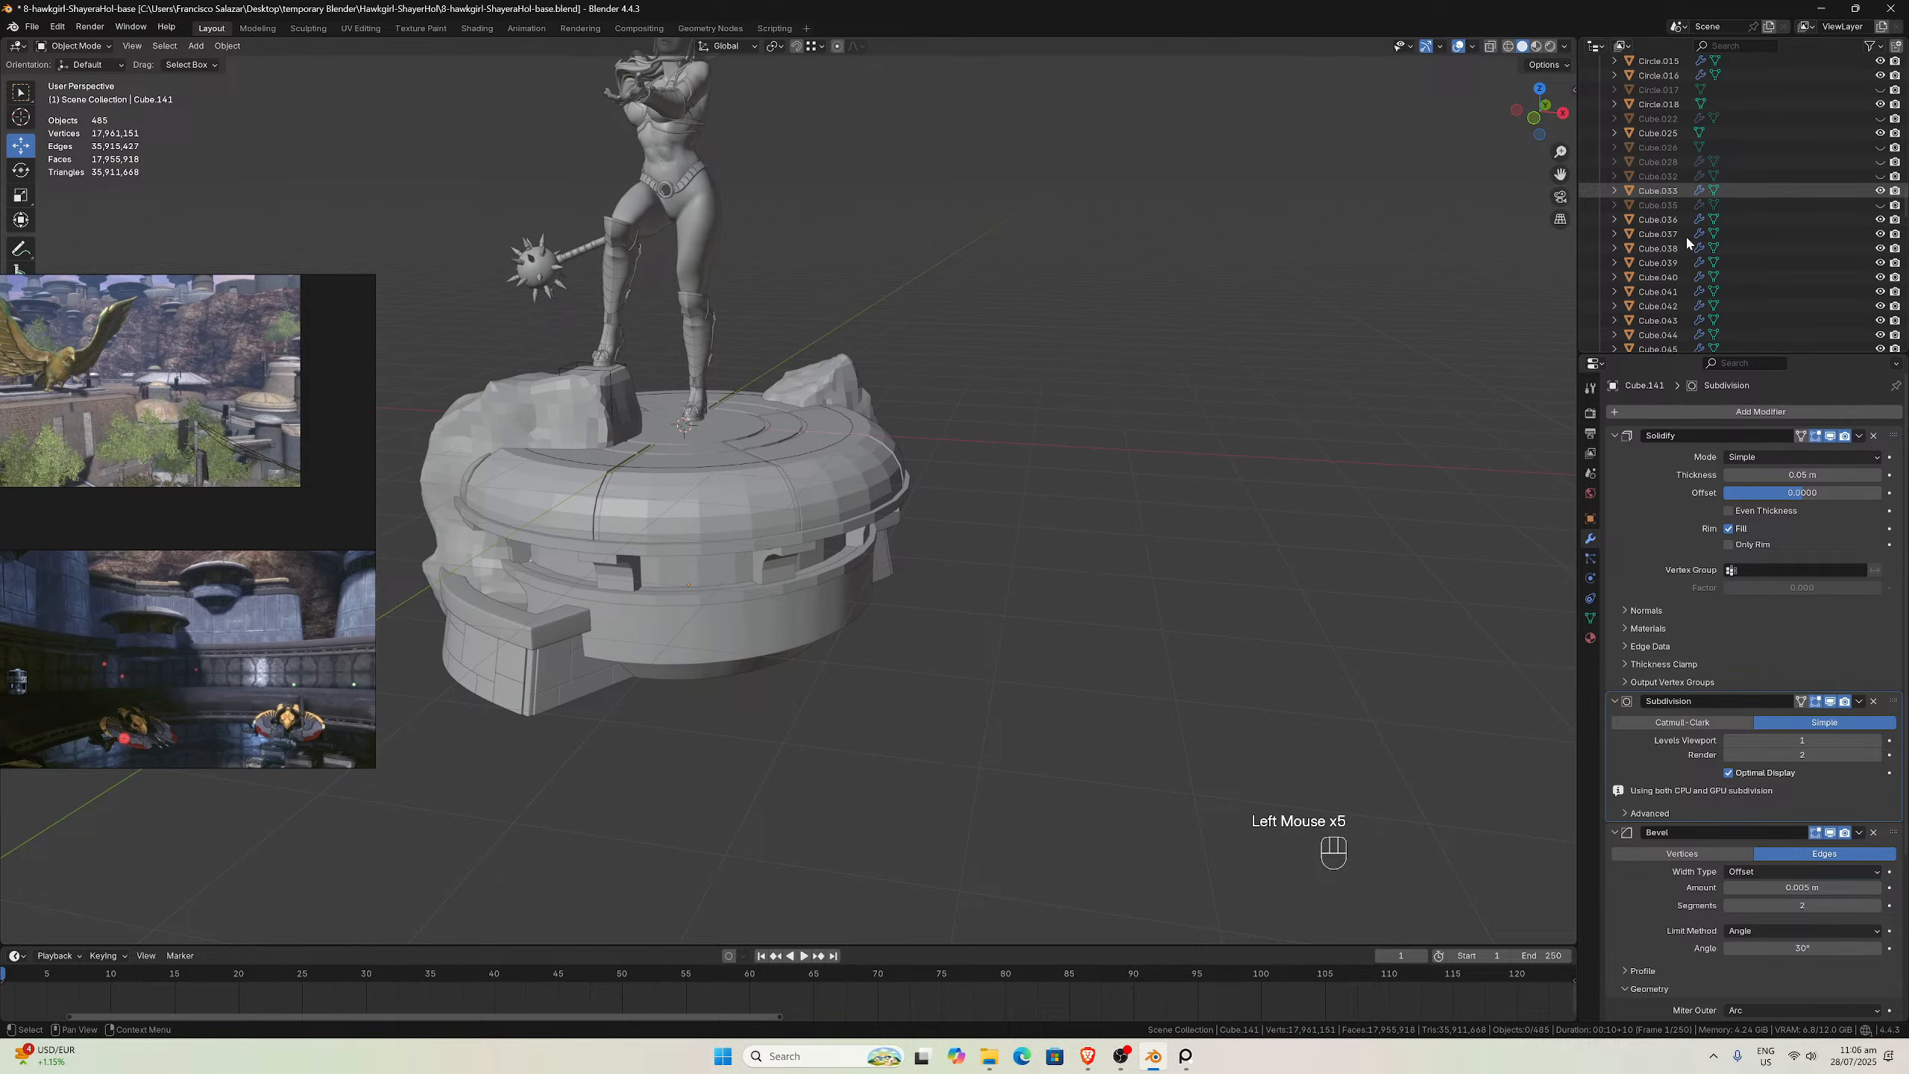
Inspect the wall's capping ledge, bricks and rocks from several angles, including above and the front orthographic view
middle_drag(902, 335, 1316, 253)
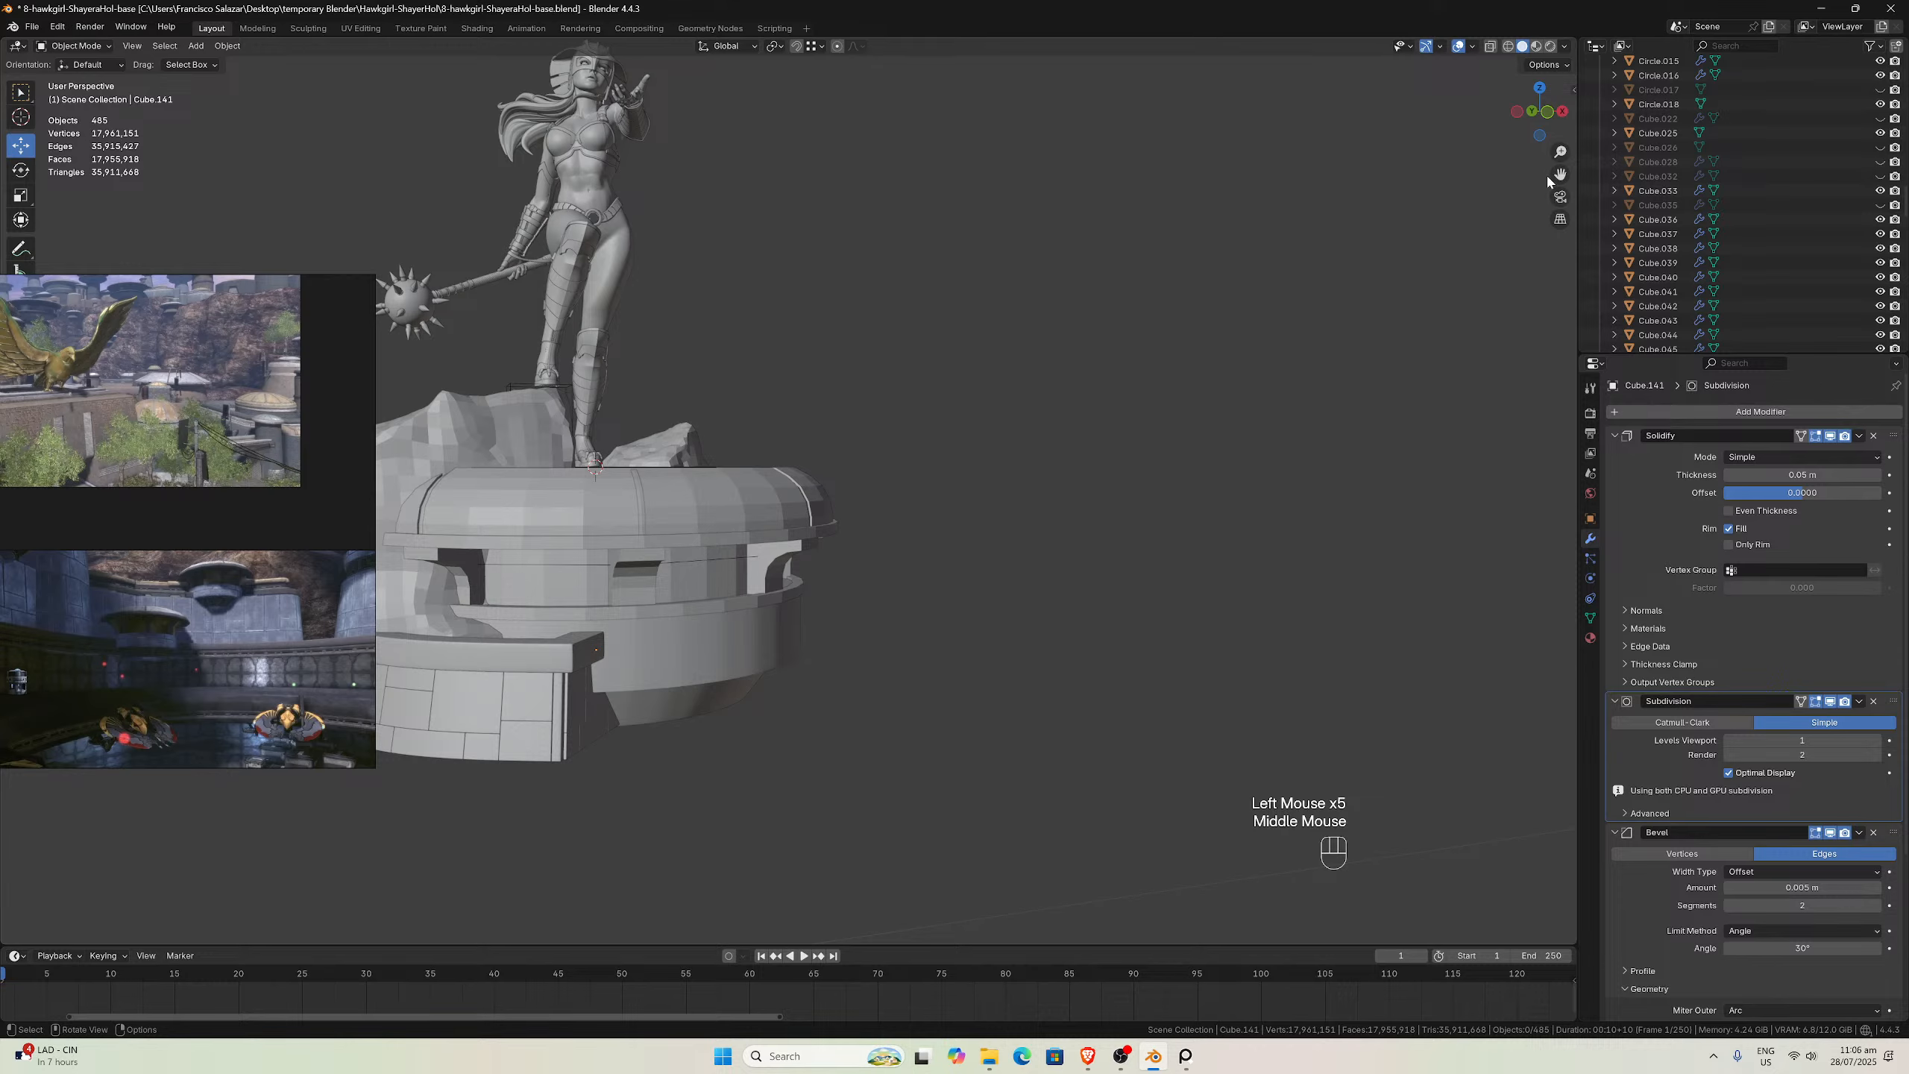
drag(1560, 175, 1852, 151)
scroll(1083, 519, up, 2)
middle_drag(1082, 519, 884, 757)
scroll(944, 519, up, 1)
scroll(970, 515, down, 1)
scroll(970, 515, up, 1)
scroll(865, 716, up, 1)
scroll(871, 713, down, 1)
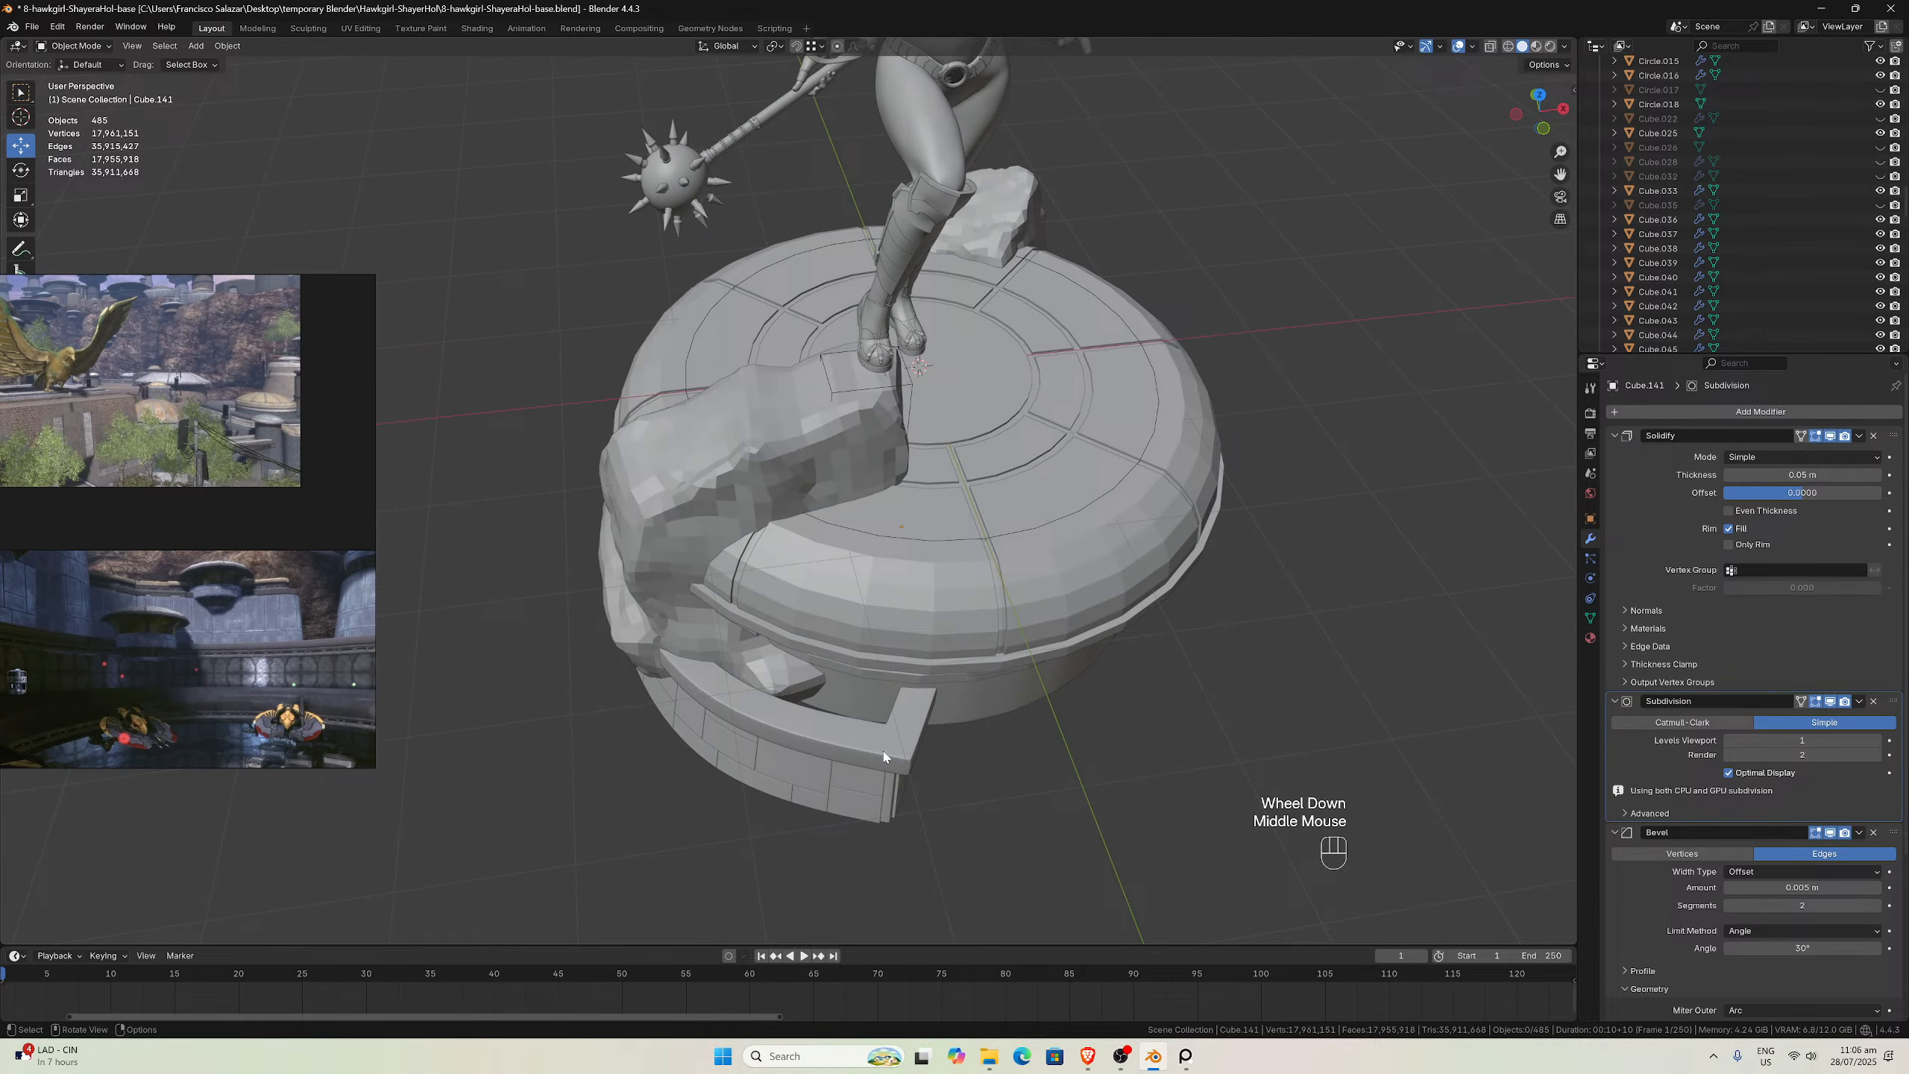
middle_drag(884, 757, 840, 570)
scroll(865, 586, up, 1)
key(KP_1)
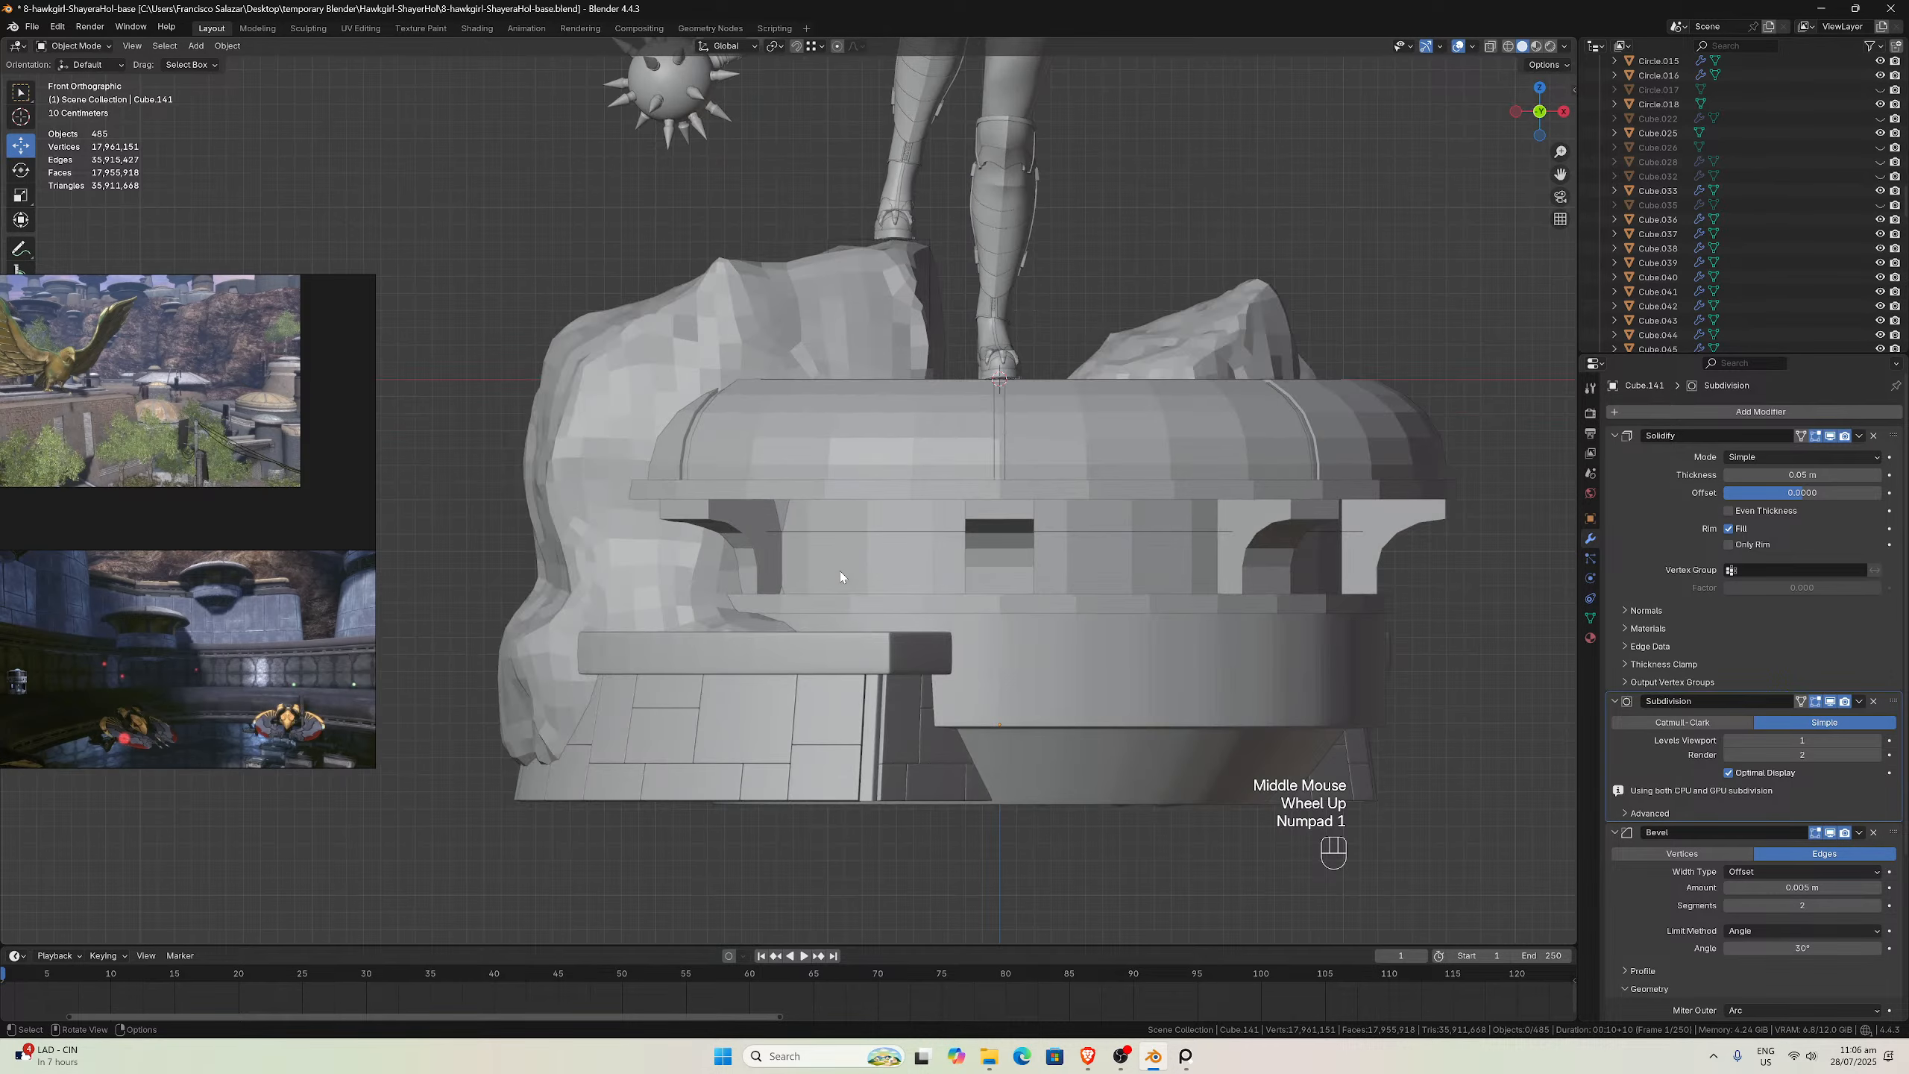
scroll(872, 590, down, 3)
scroll(874, 594, up, 3)
scroll(874, 595, down, 2)
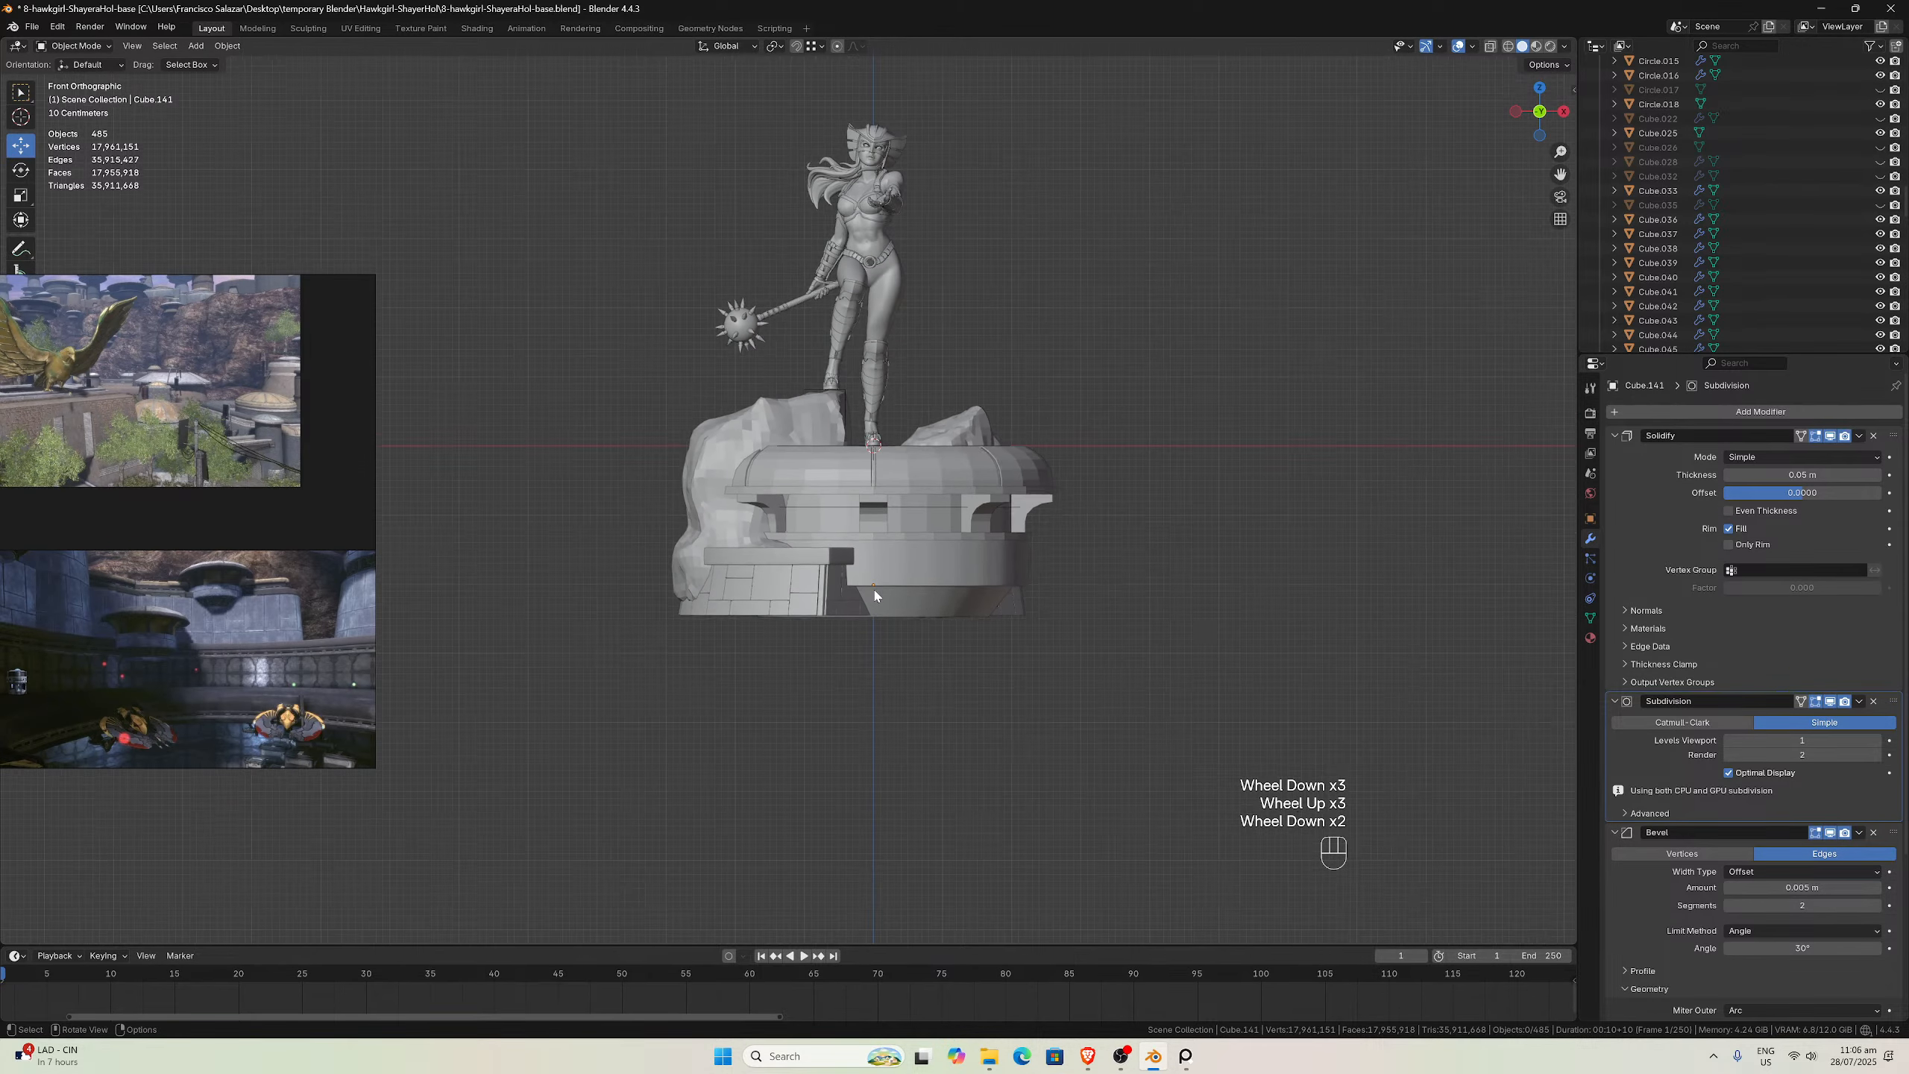
Reposition the reference board to uncover more of its images and compare them with the base's proportions from the front and side
drag(281, 573, 440, 591)
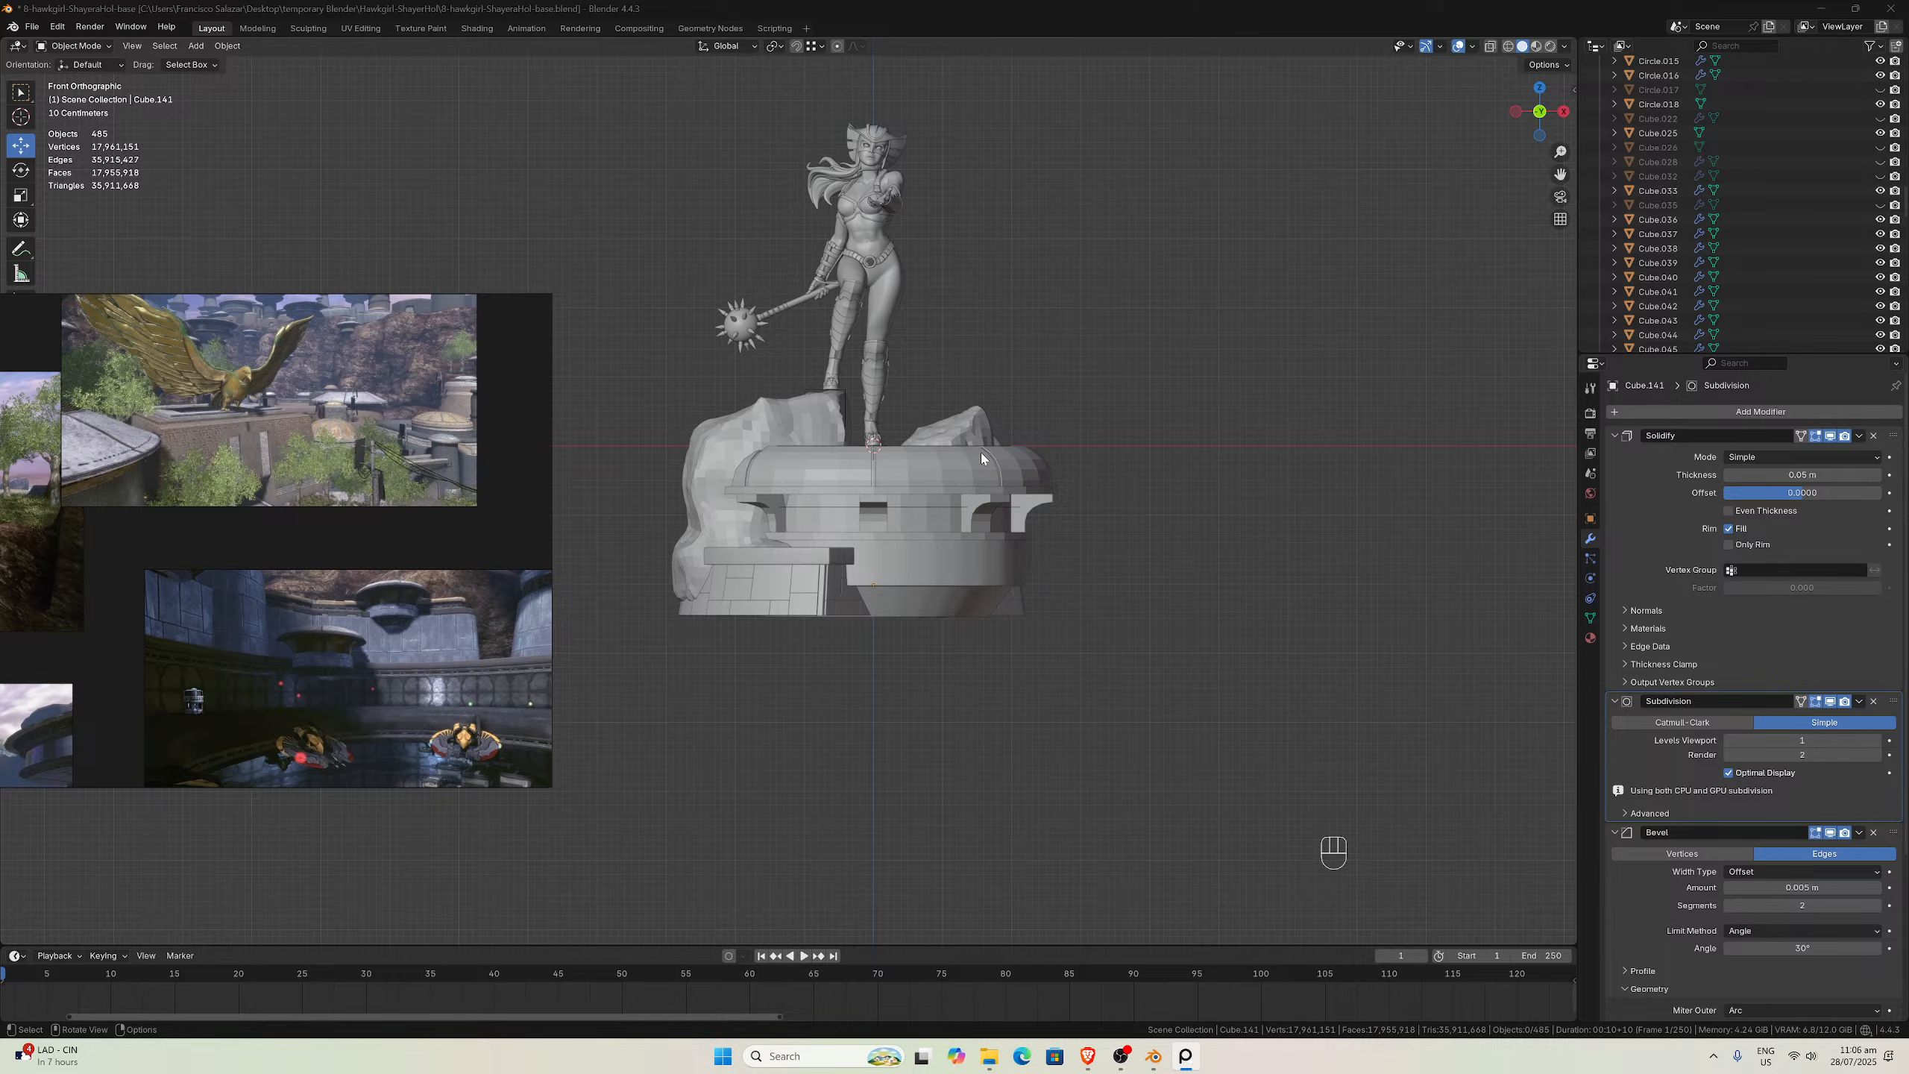
scroll(883, 530, up, 3)
scroll(949, 493, down, 1)
scroll(949, 499, down, 3)
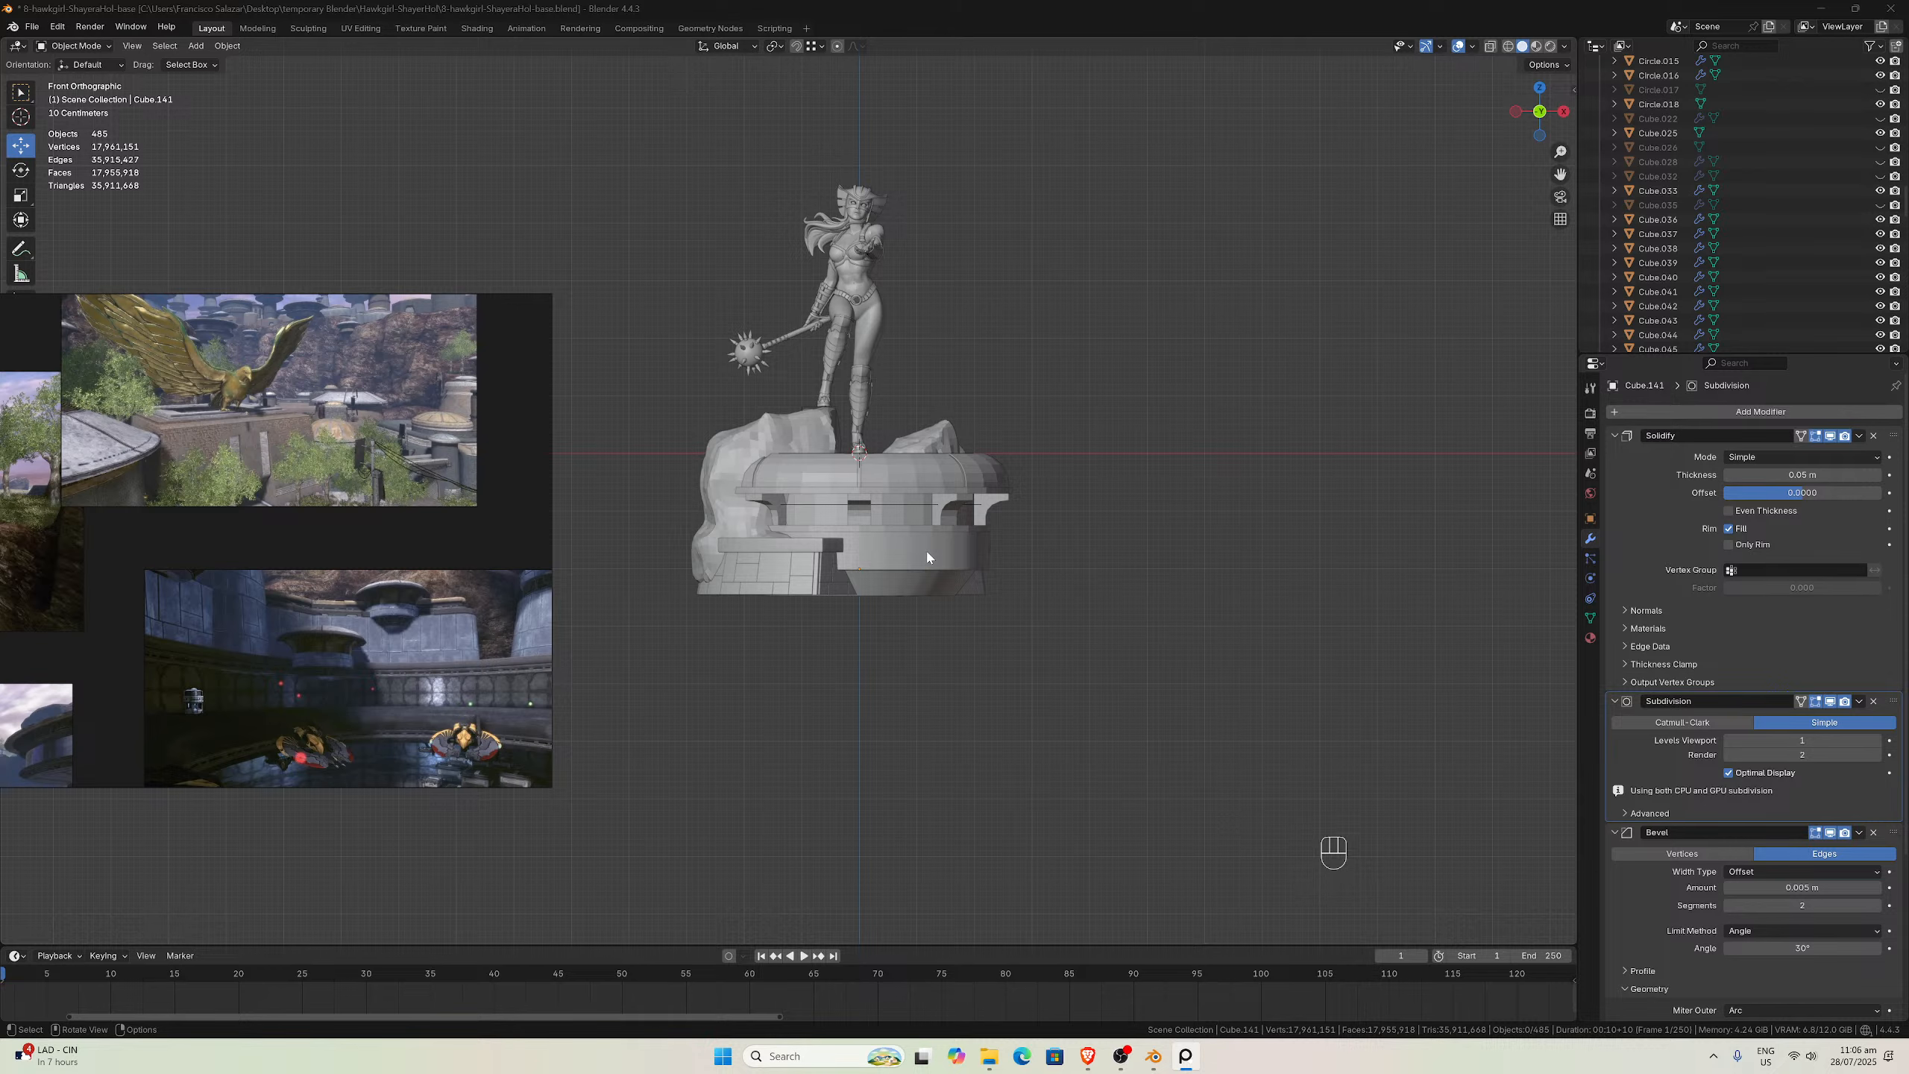
scroll(900, 595, up, 3)
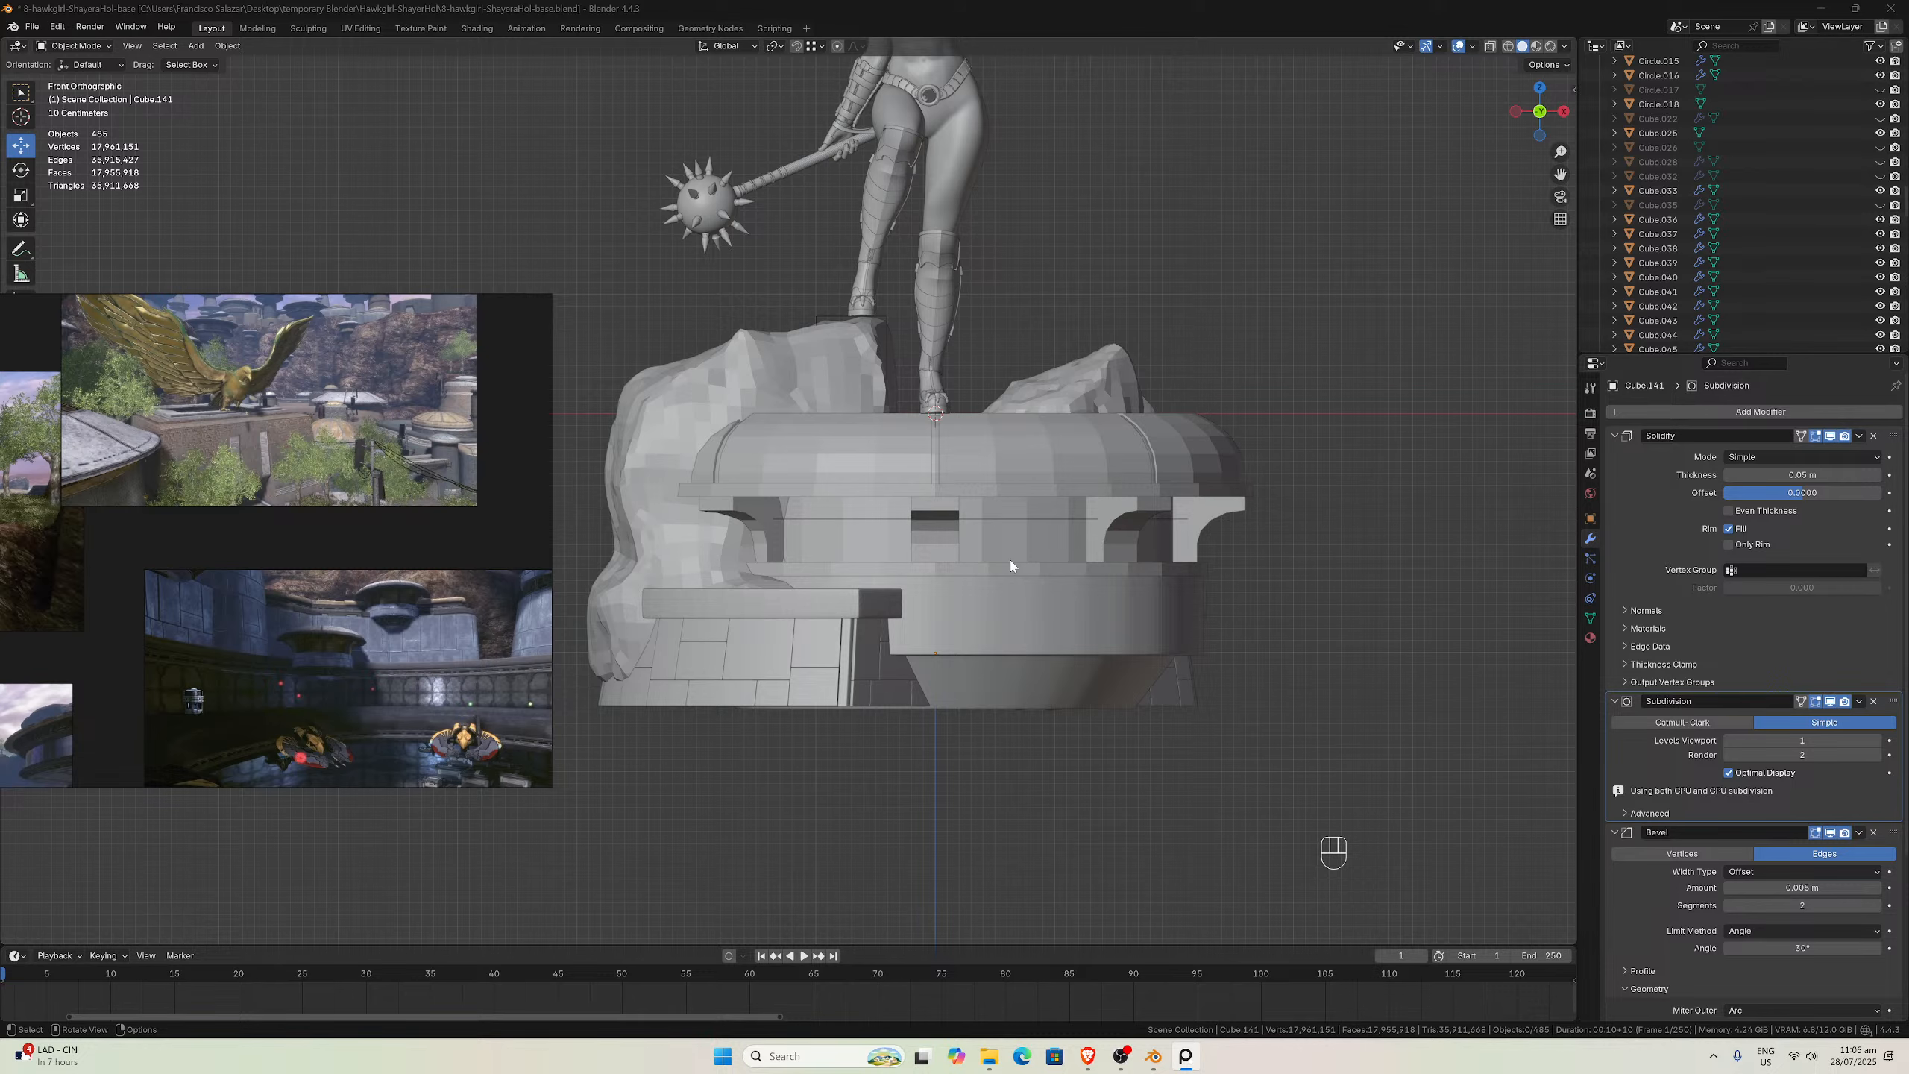
scroll(1010, 565, up, 1)
middle_drag(1003, 559, 1008, 757)
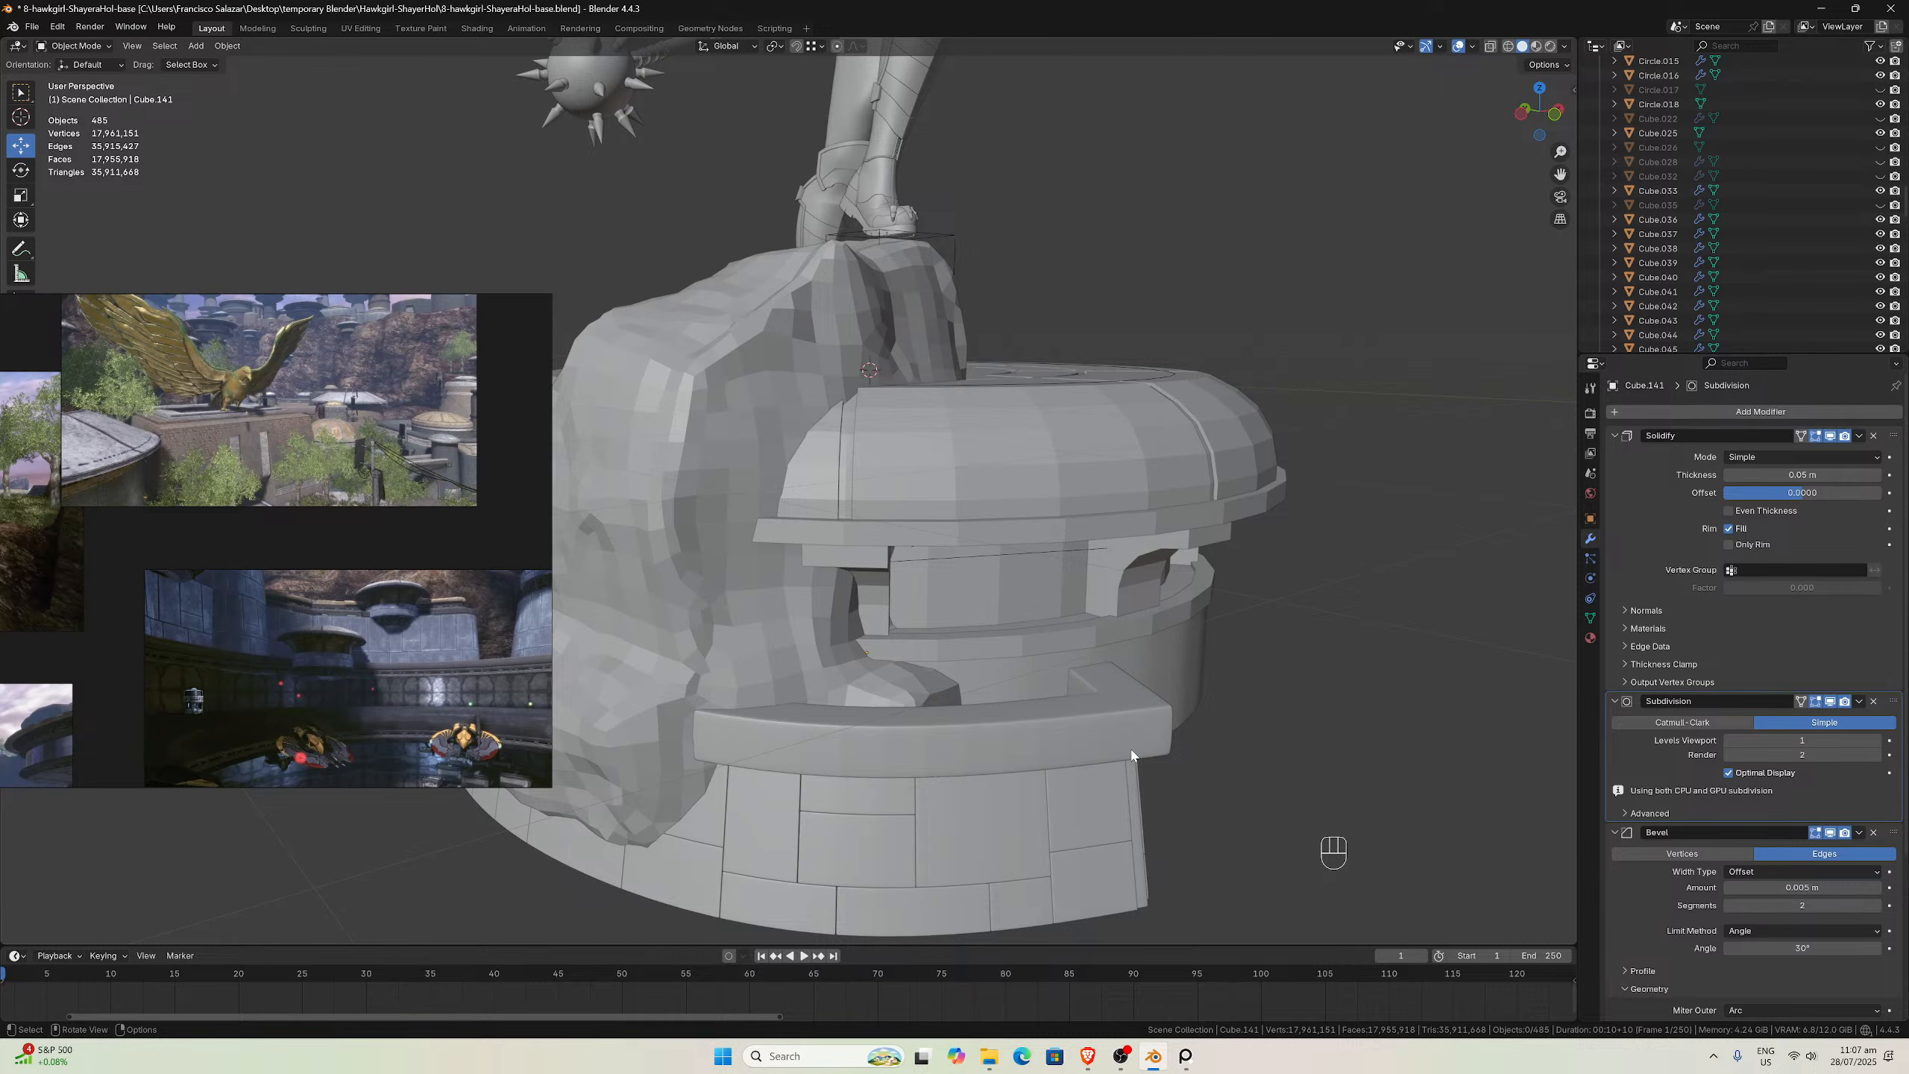
Compare the end wall's bricks and the overall base with the brick walls in the dark cavern reference image
scroll(262, 594, up, 4)
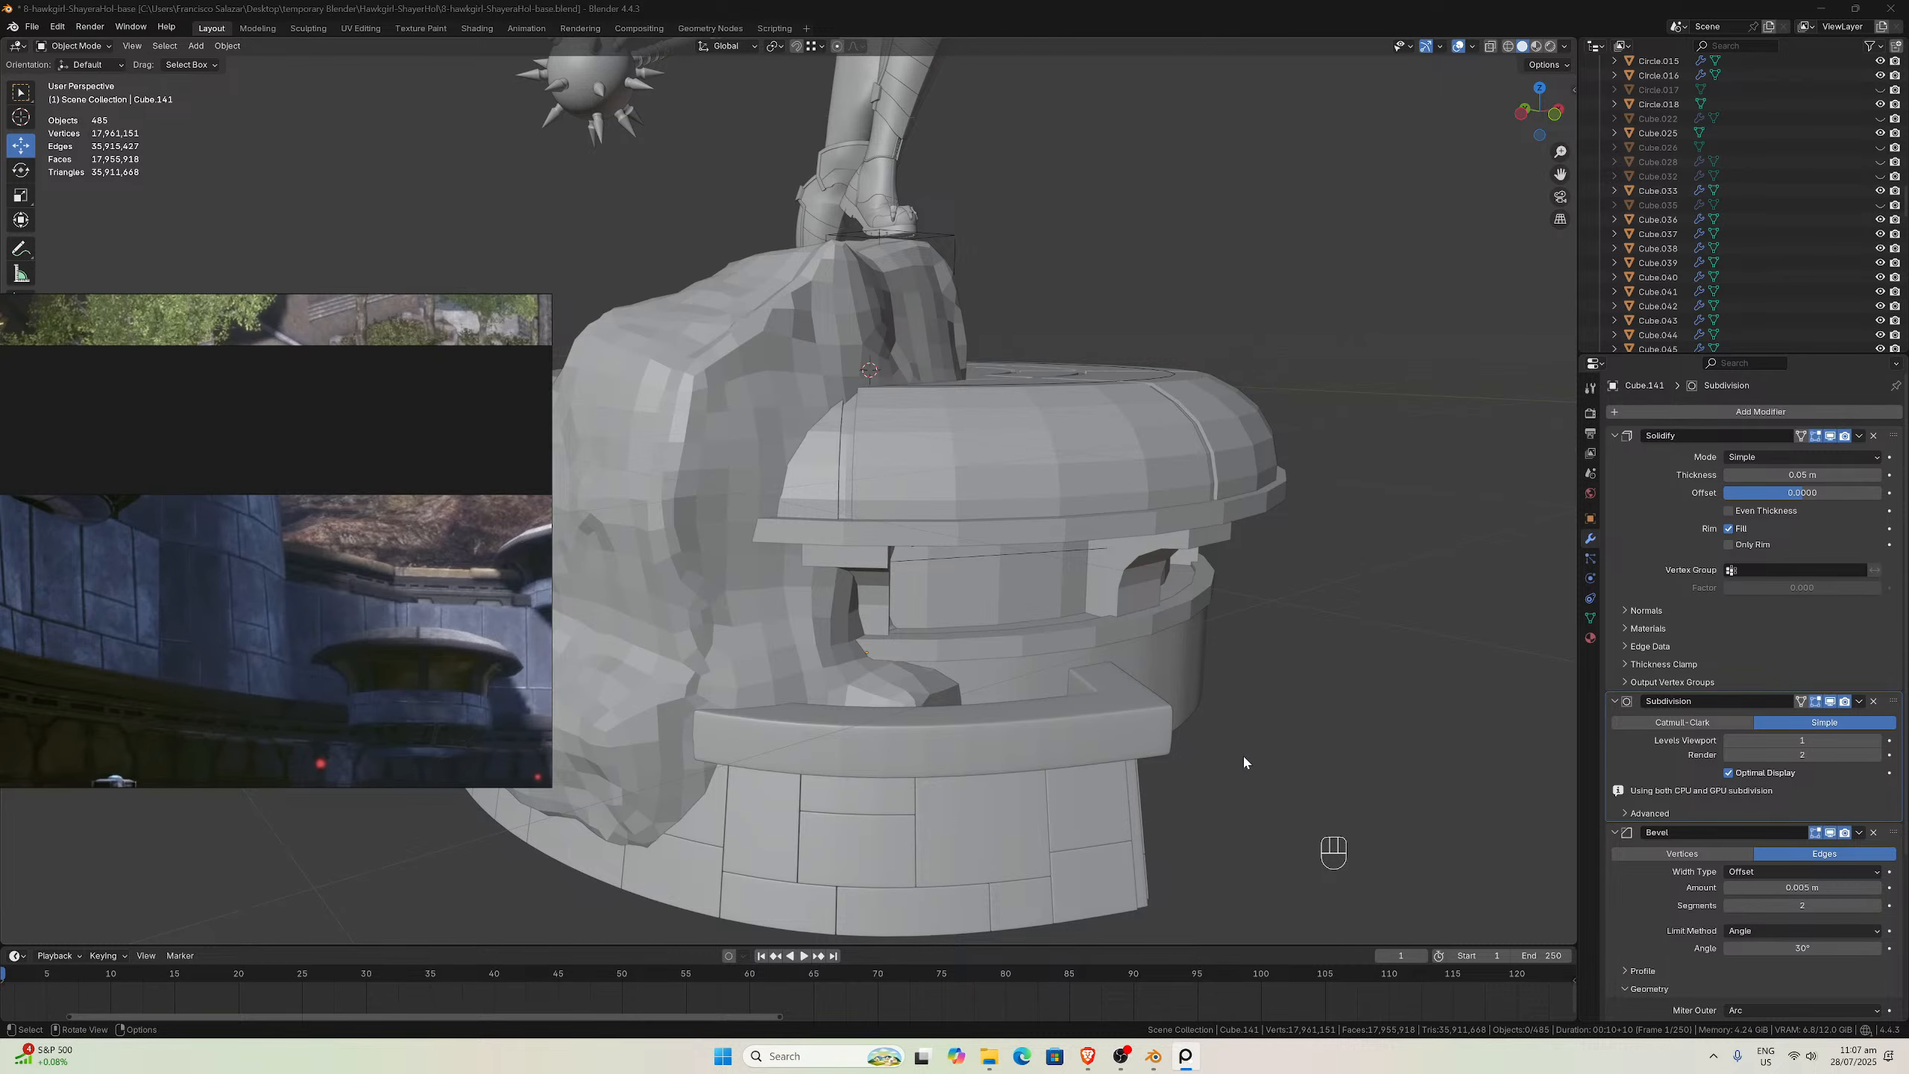
middle_drag(1244, 762, 1052, 528)
scroll(853, 672, up, 2)
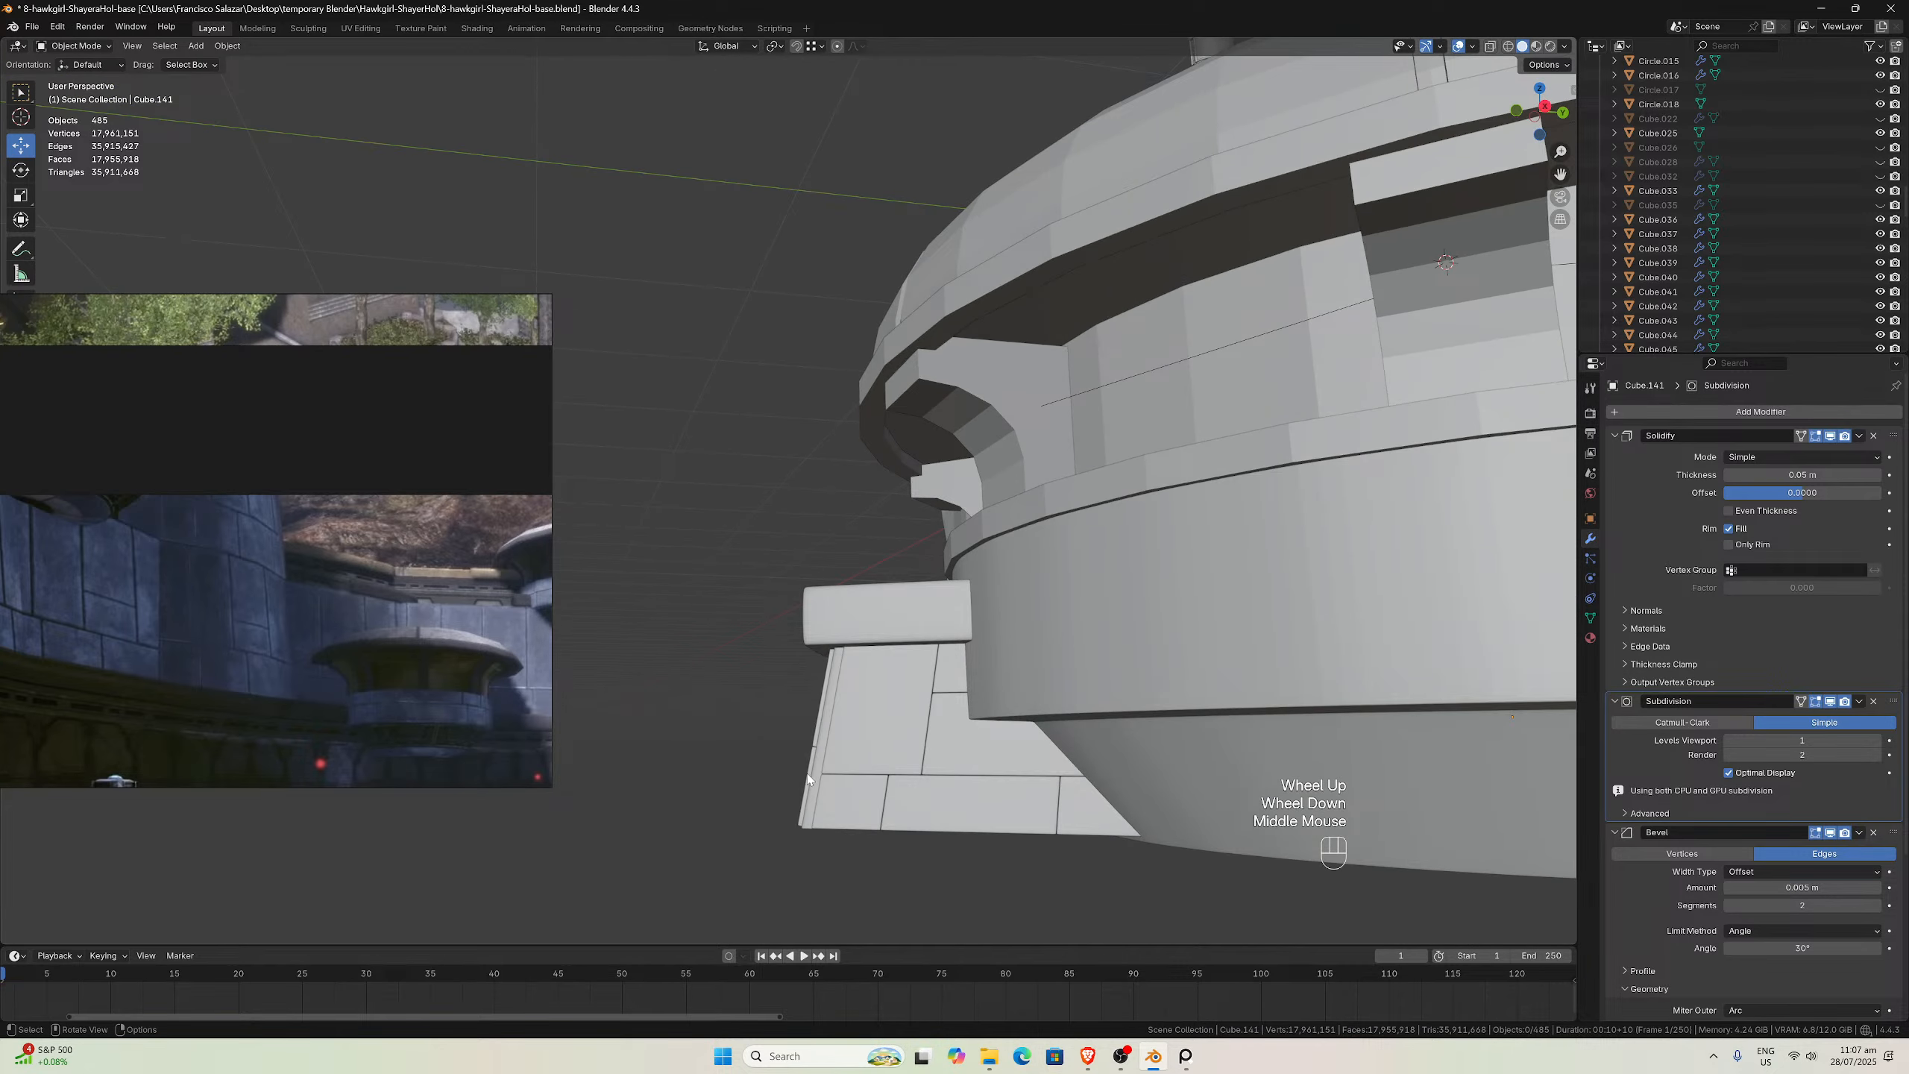
middle_drag(804, 778, 815, 788)
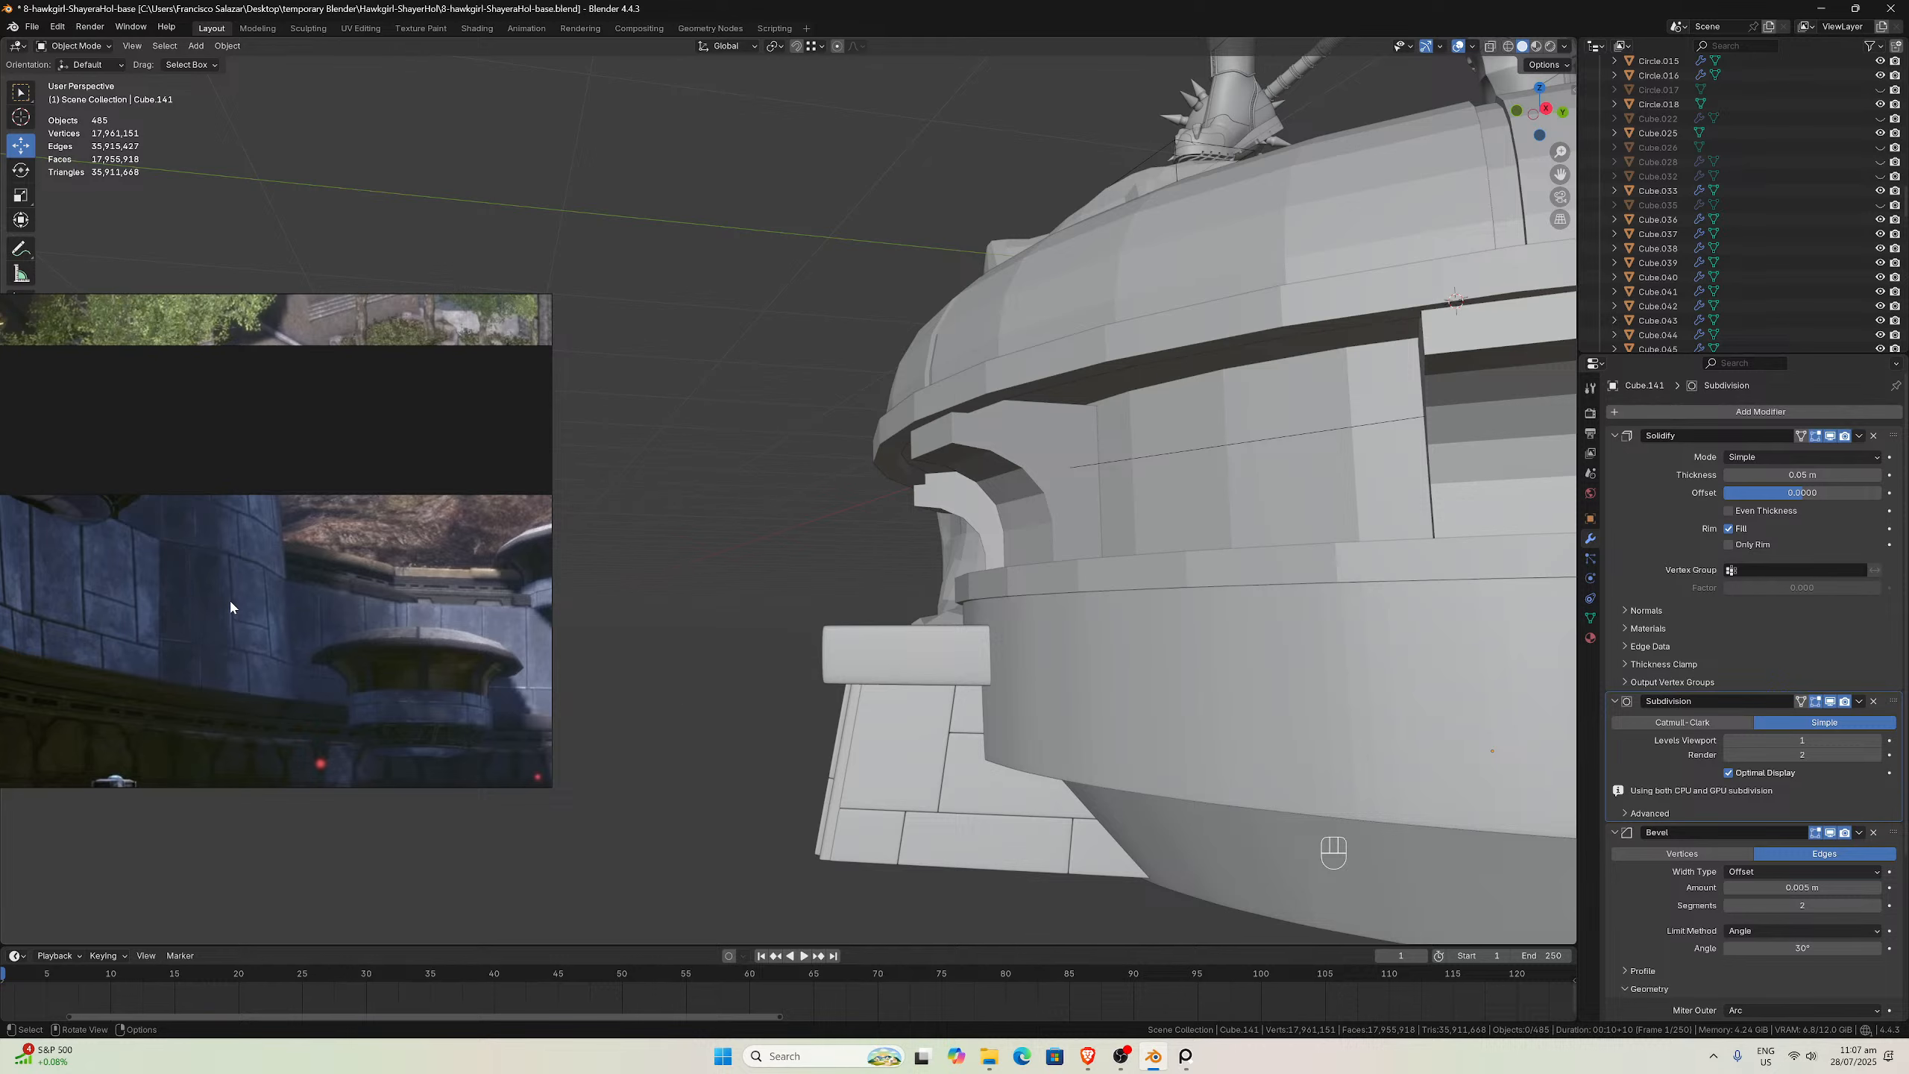
middle_drag(870, 616, 894, 610)
scroll(395, 617, down, 3)
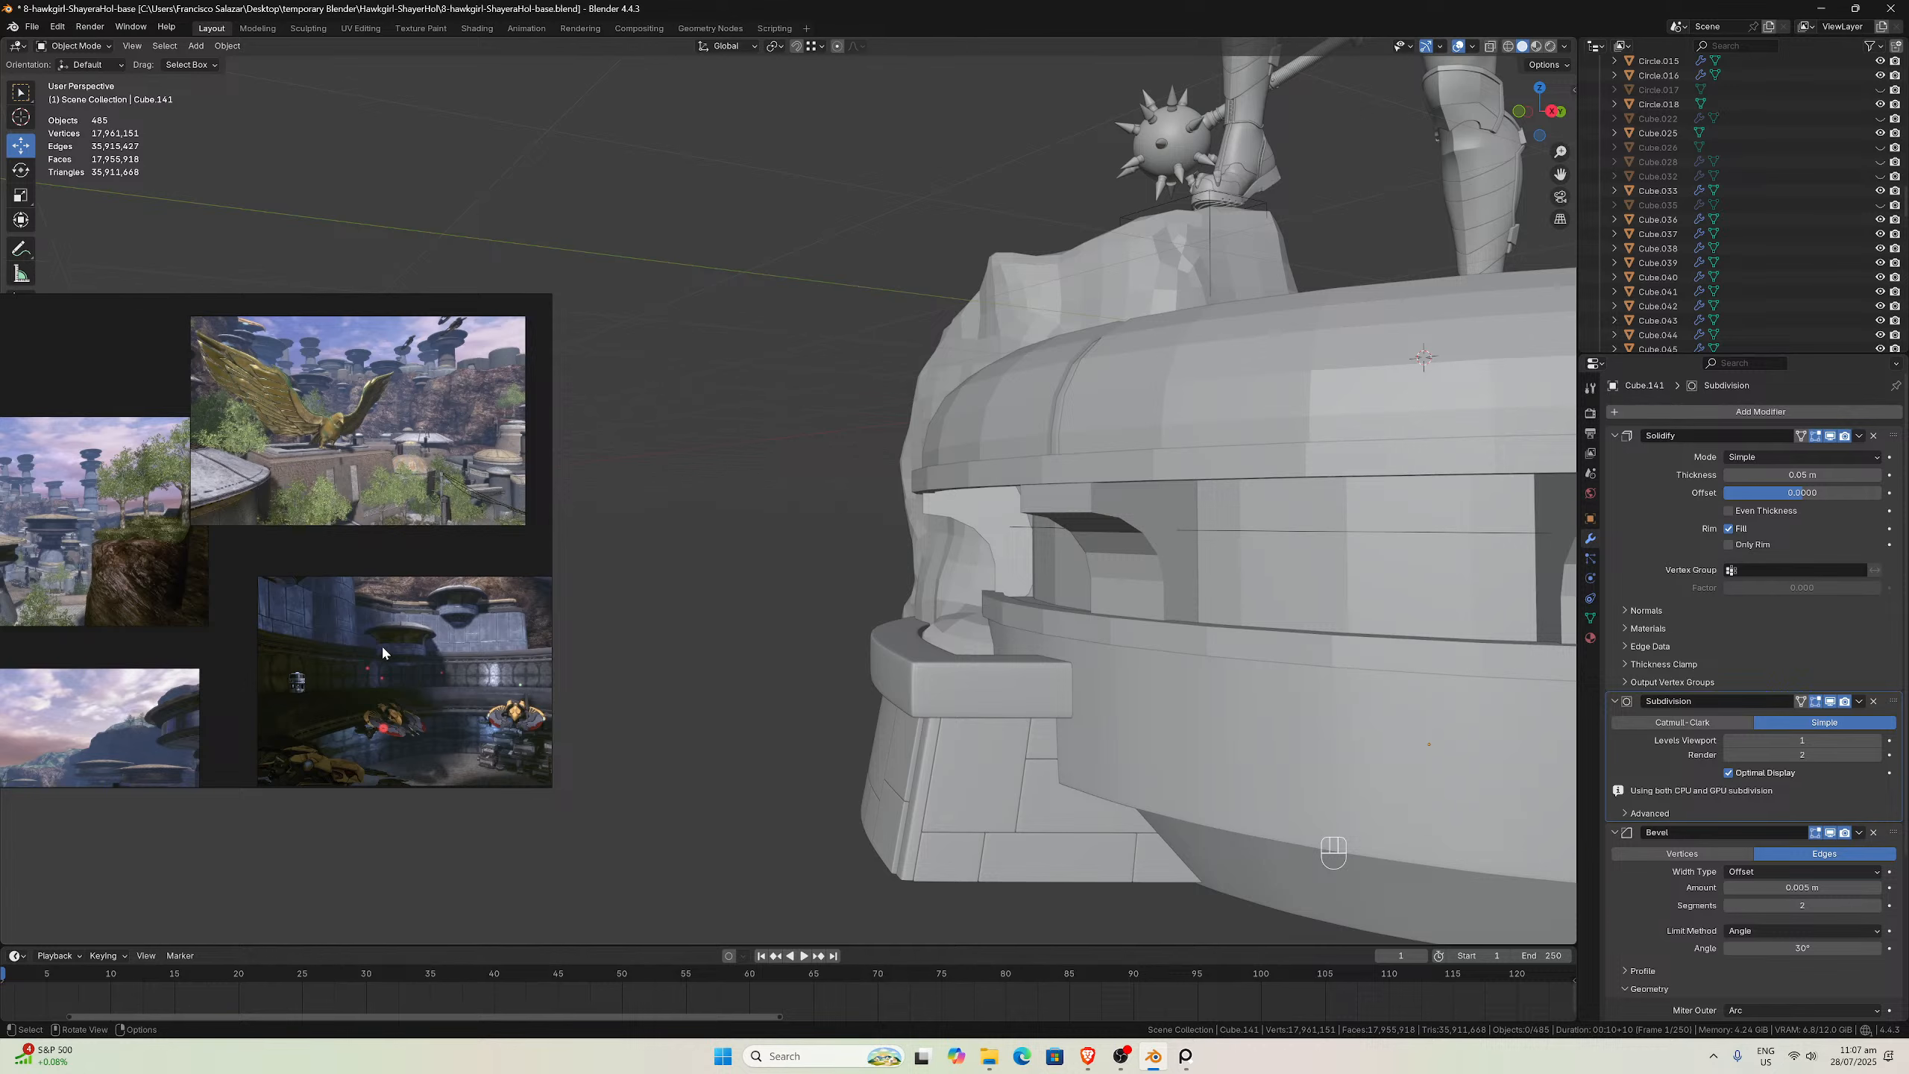
scroll(1205, 595, down, 2)
scroll(847, 551, up, 2)
scroll(847, 550, down, 2)
scroll(922, 574, up, 1)
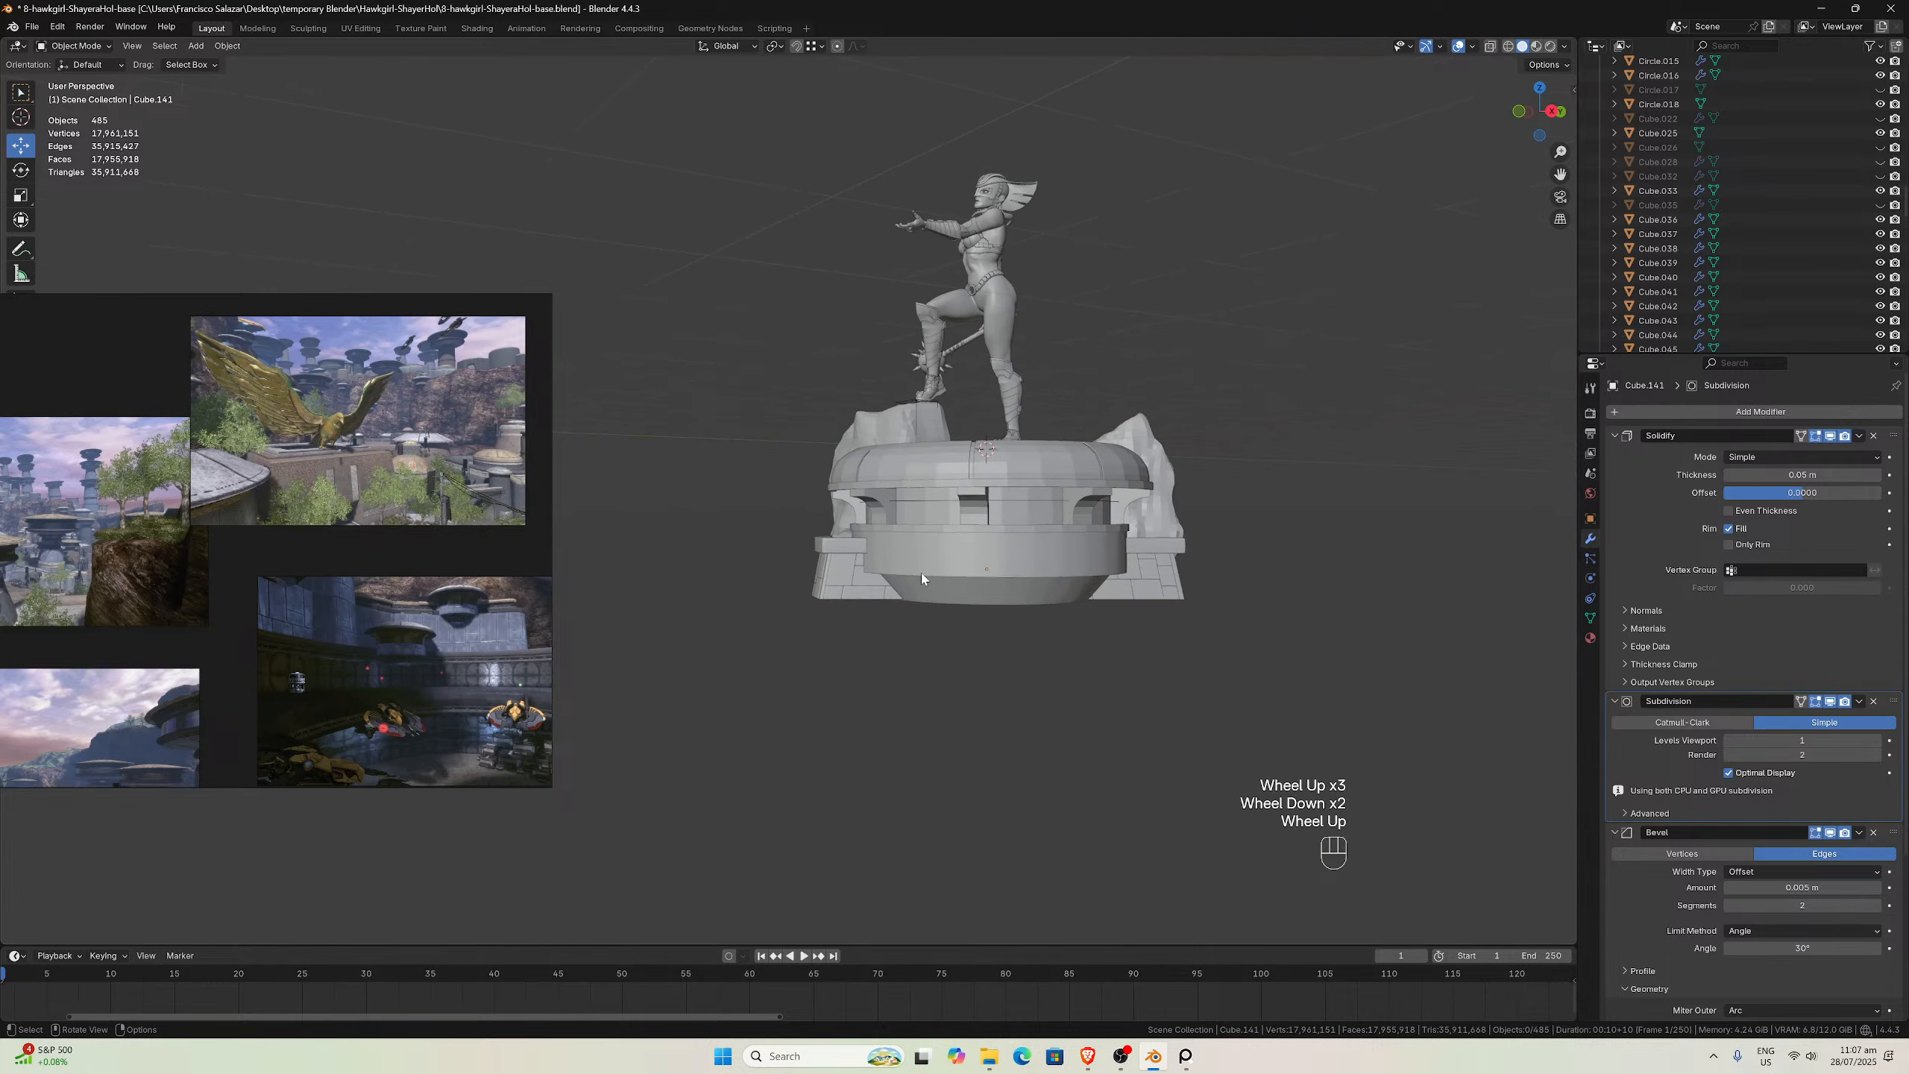
middle_drag(923, 576, 752, 613)
scroll(794, 574, up, 2)
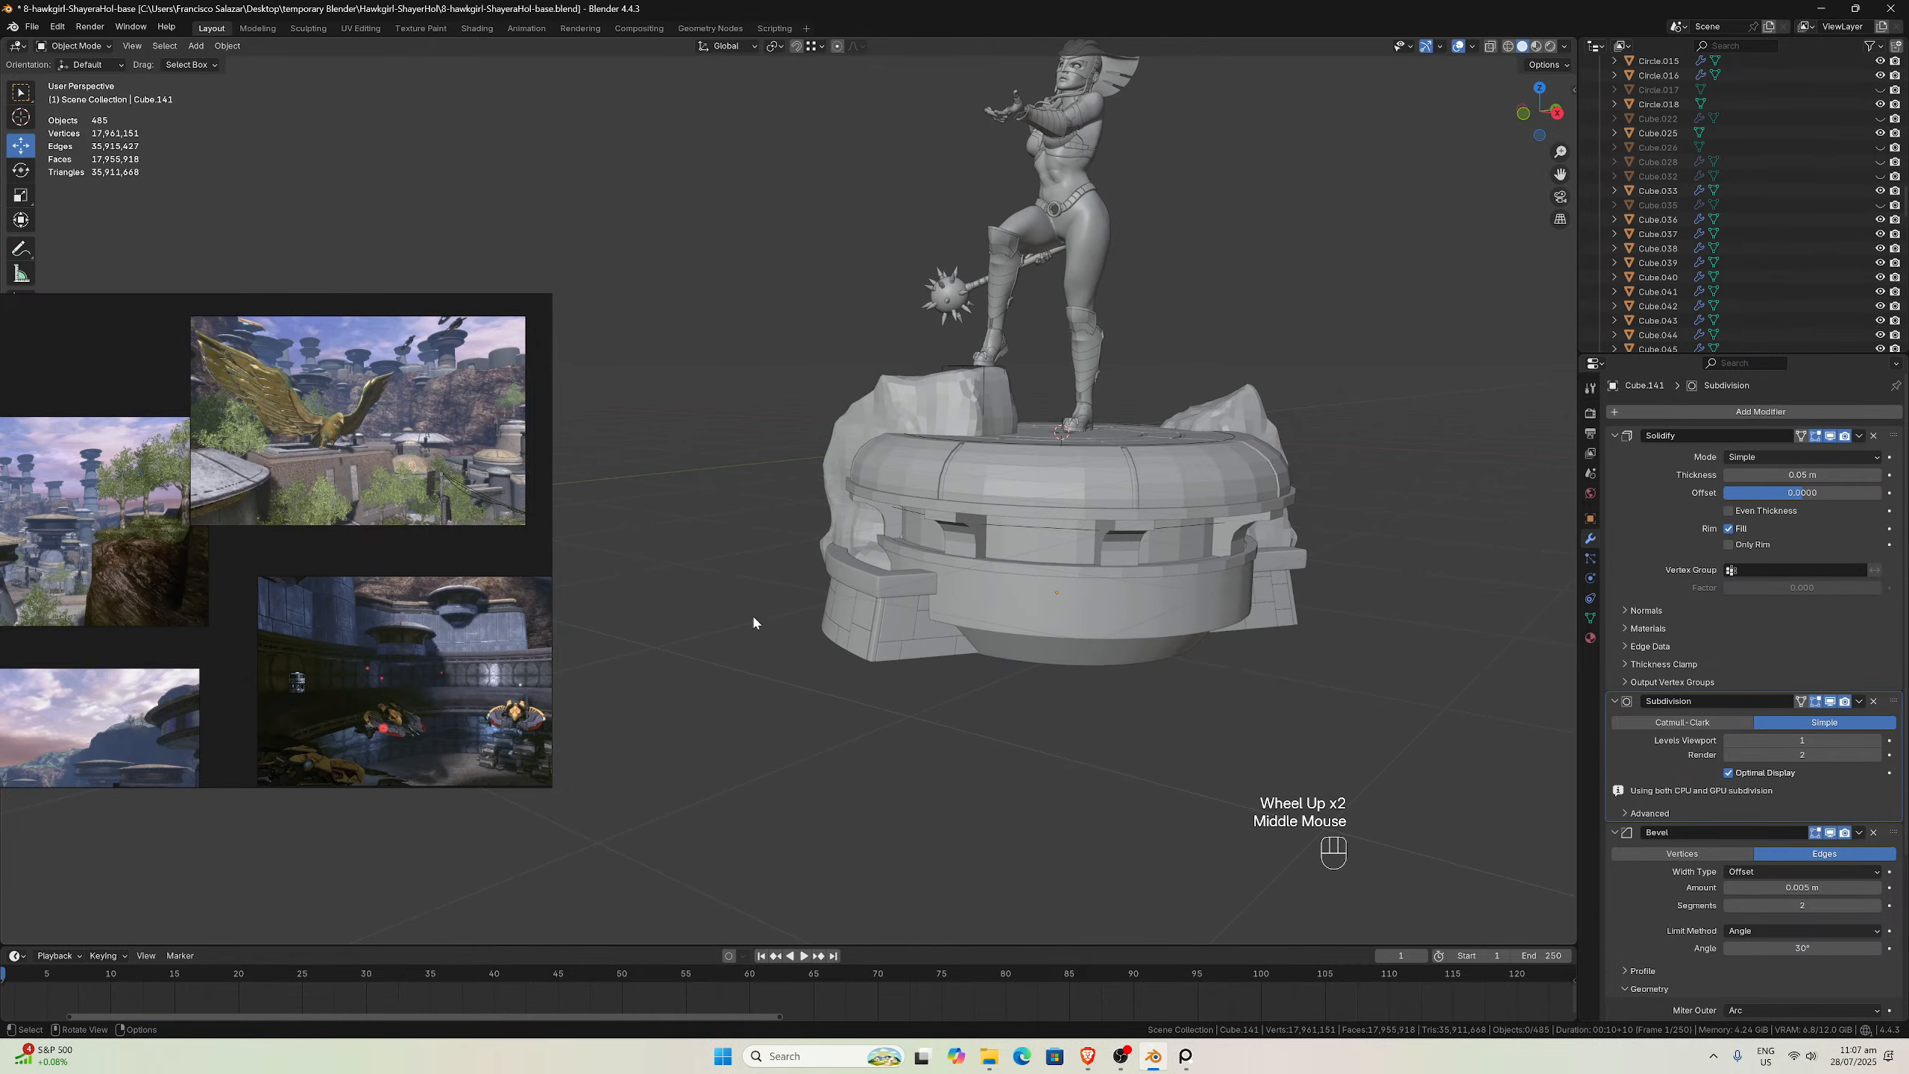
Look through the reference board and examine the comic illustration of the blue spired city up close
scroll(193, 665, down, 2)
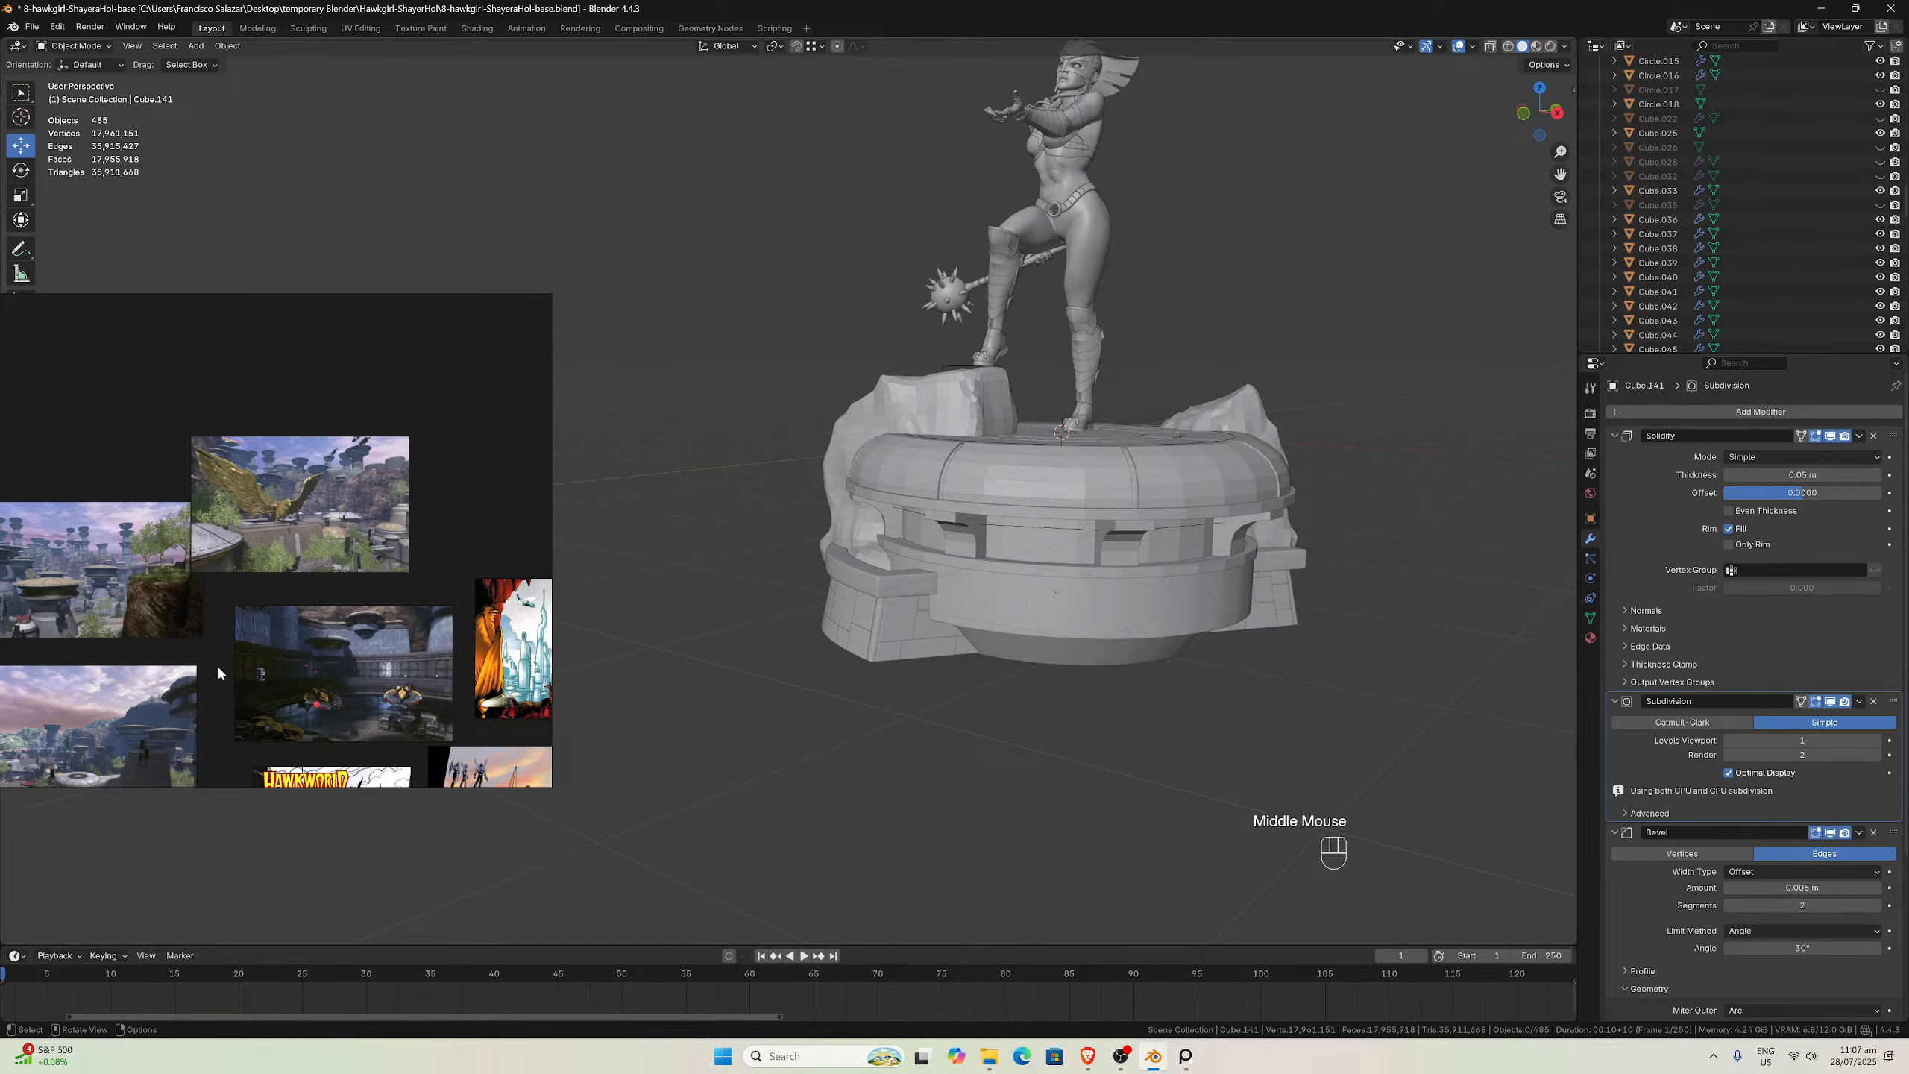
scroll(218, 666, down, 2)
middle_drag(271, 625, 136, 528)
scroll(136, 528, up, 4)
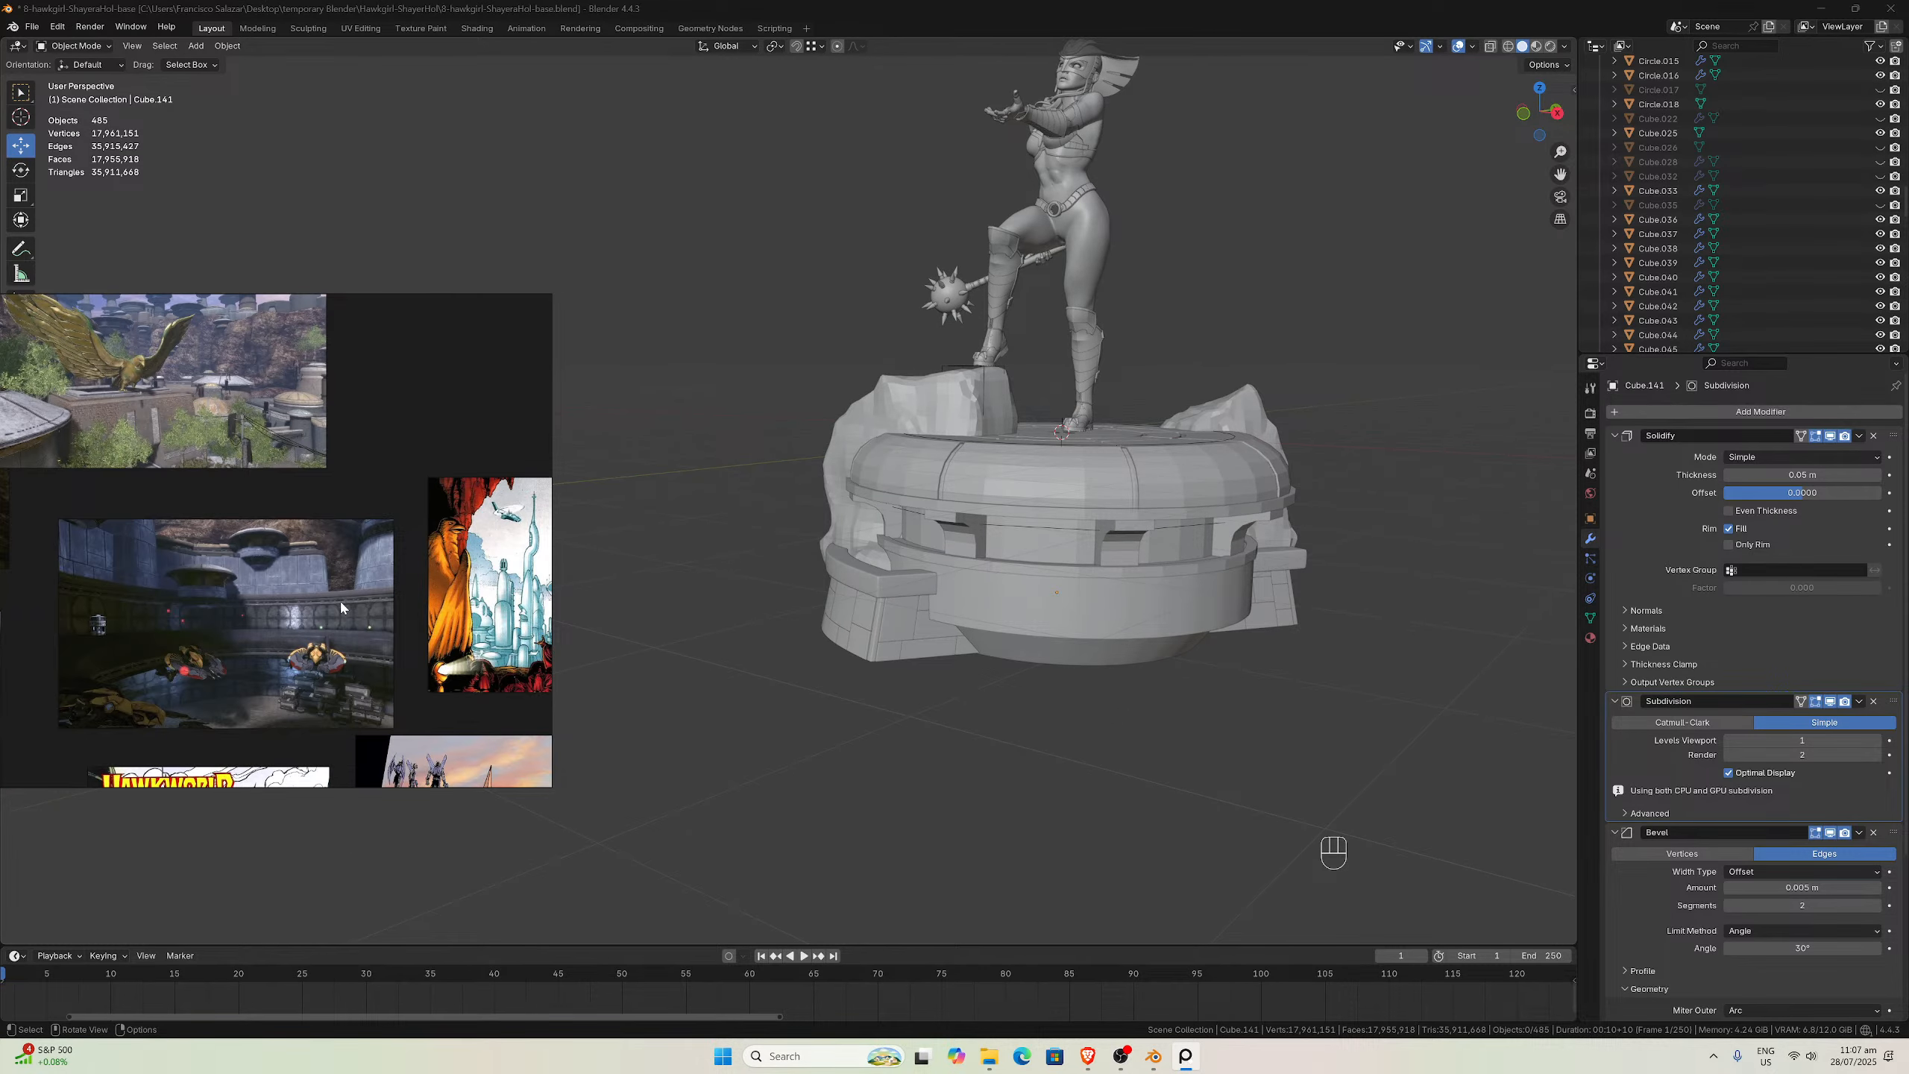
middle_drag(355, 606, 88, 557)
scroll(88, 557, up, 4)
middle_drag(209, 589, 61, 600)
scroll(88, 596, down, 1)
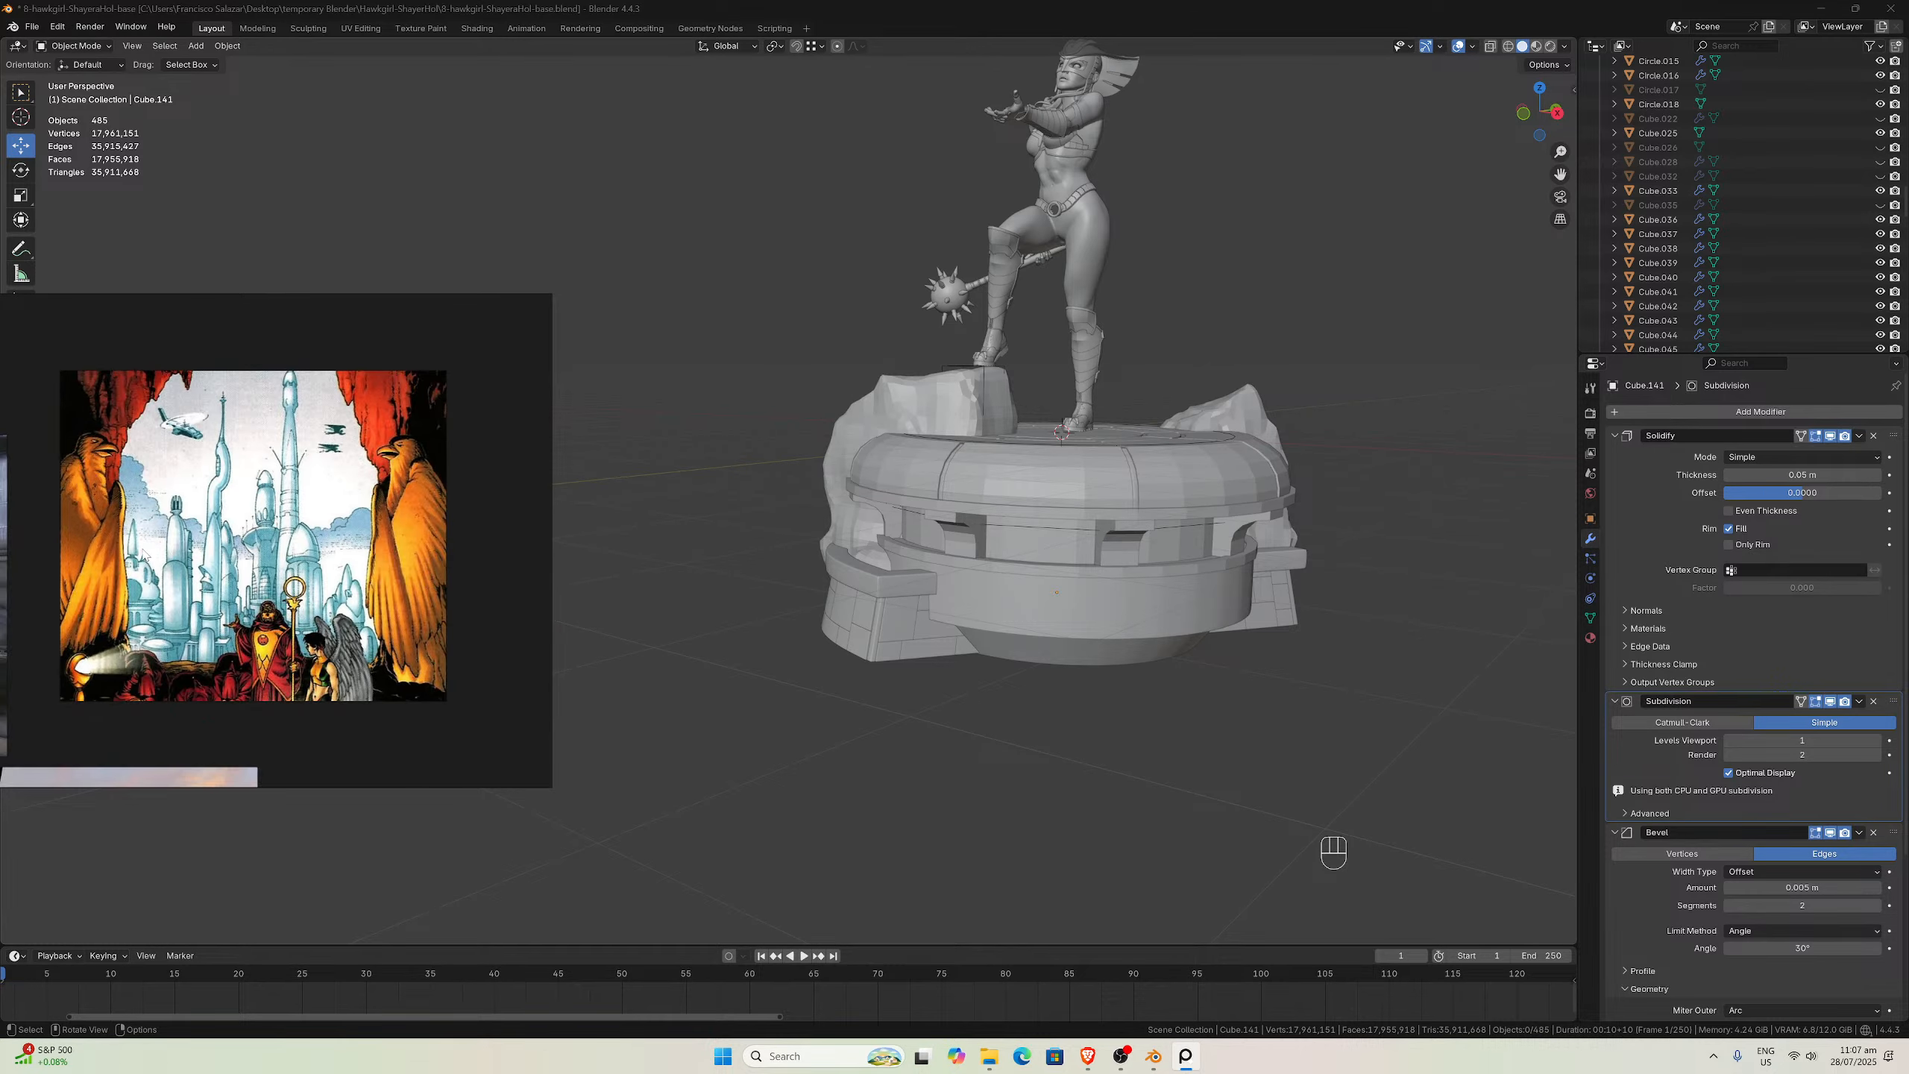
Examine the small metallic lantern-shaped object in the dark cavern reference image and return to the board overview
scroll(154, 526, down, 5)
middle_drag(132, 568, 406, 606)
middle_drag(224, 615, 345, 628)
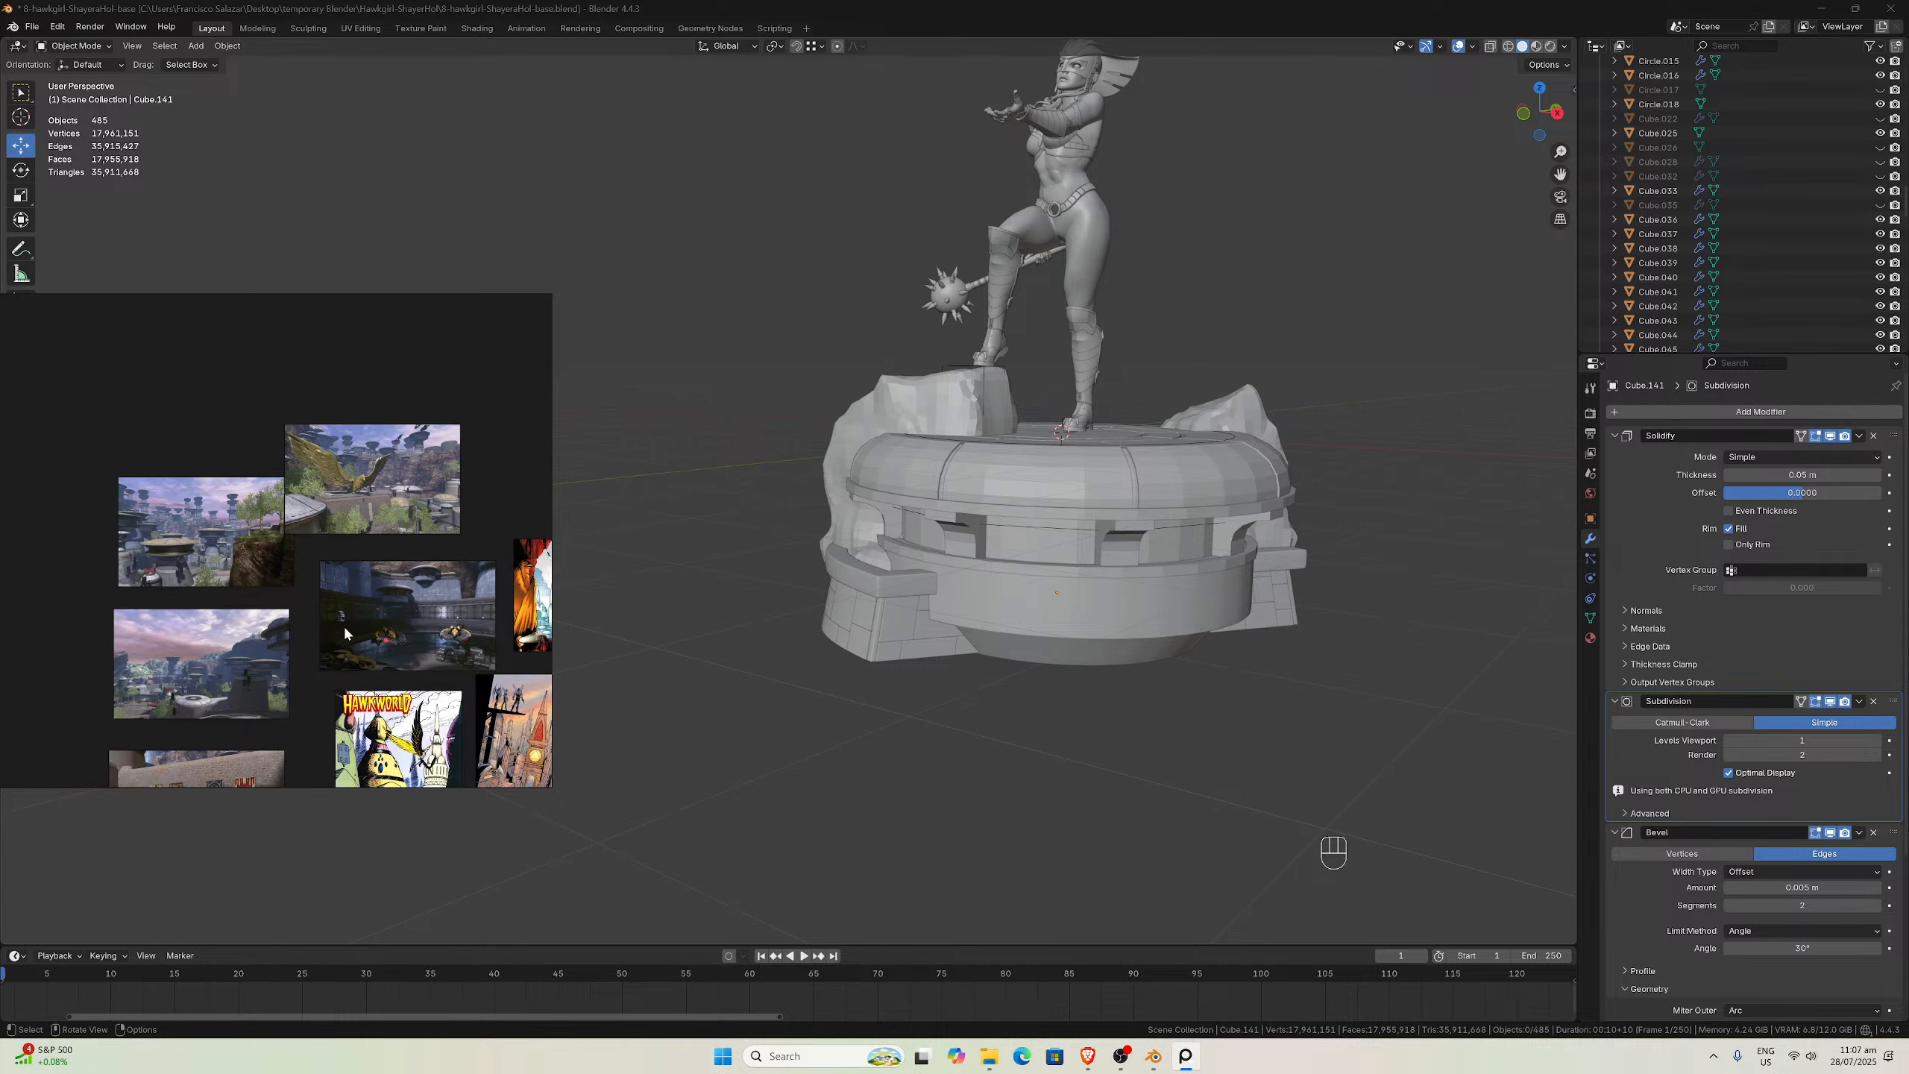
scroll(344, 629, up, 3)
scroll(346, 635, up, 10)
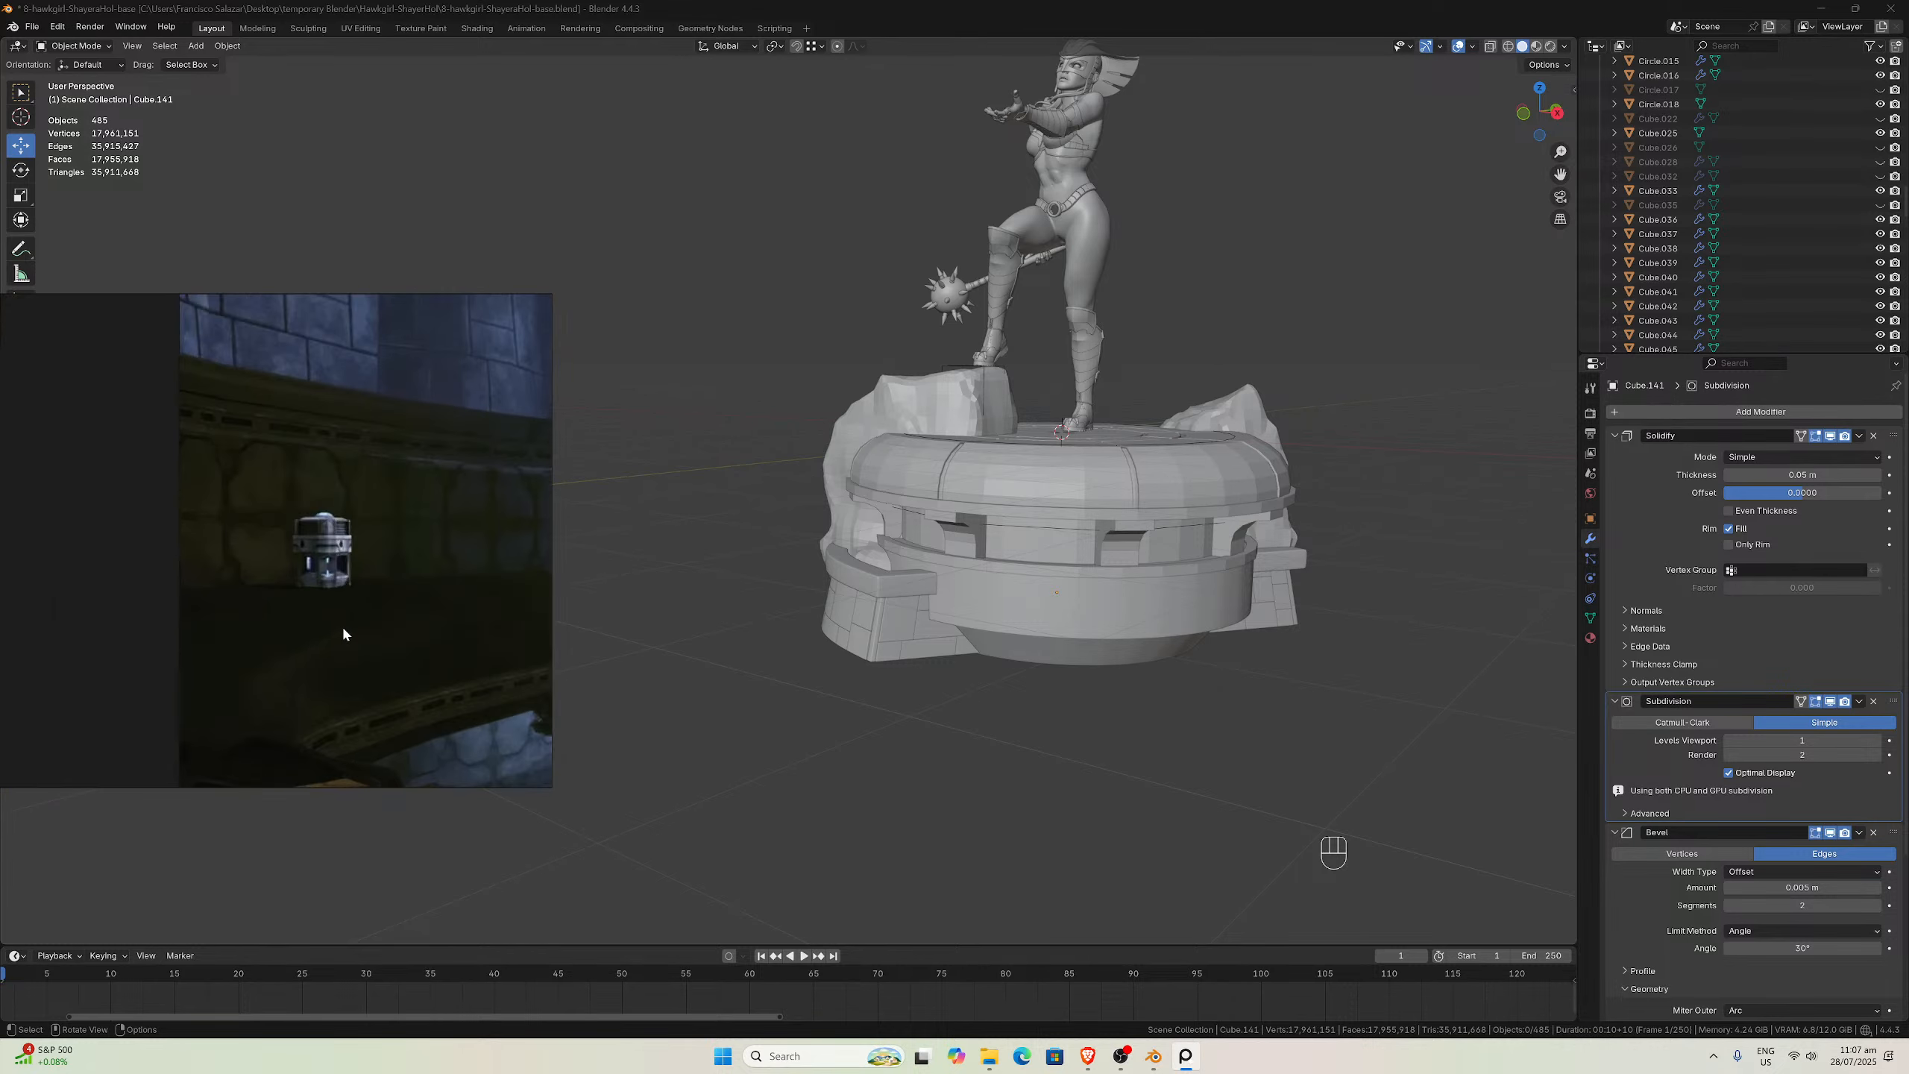
scroll(344, 637, down, 10)
scroll(343, 634, down, 3)
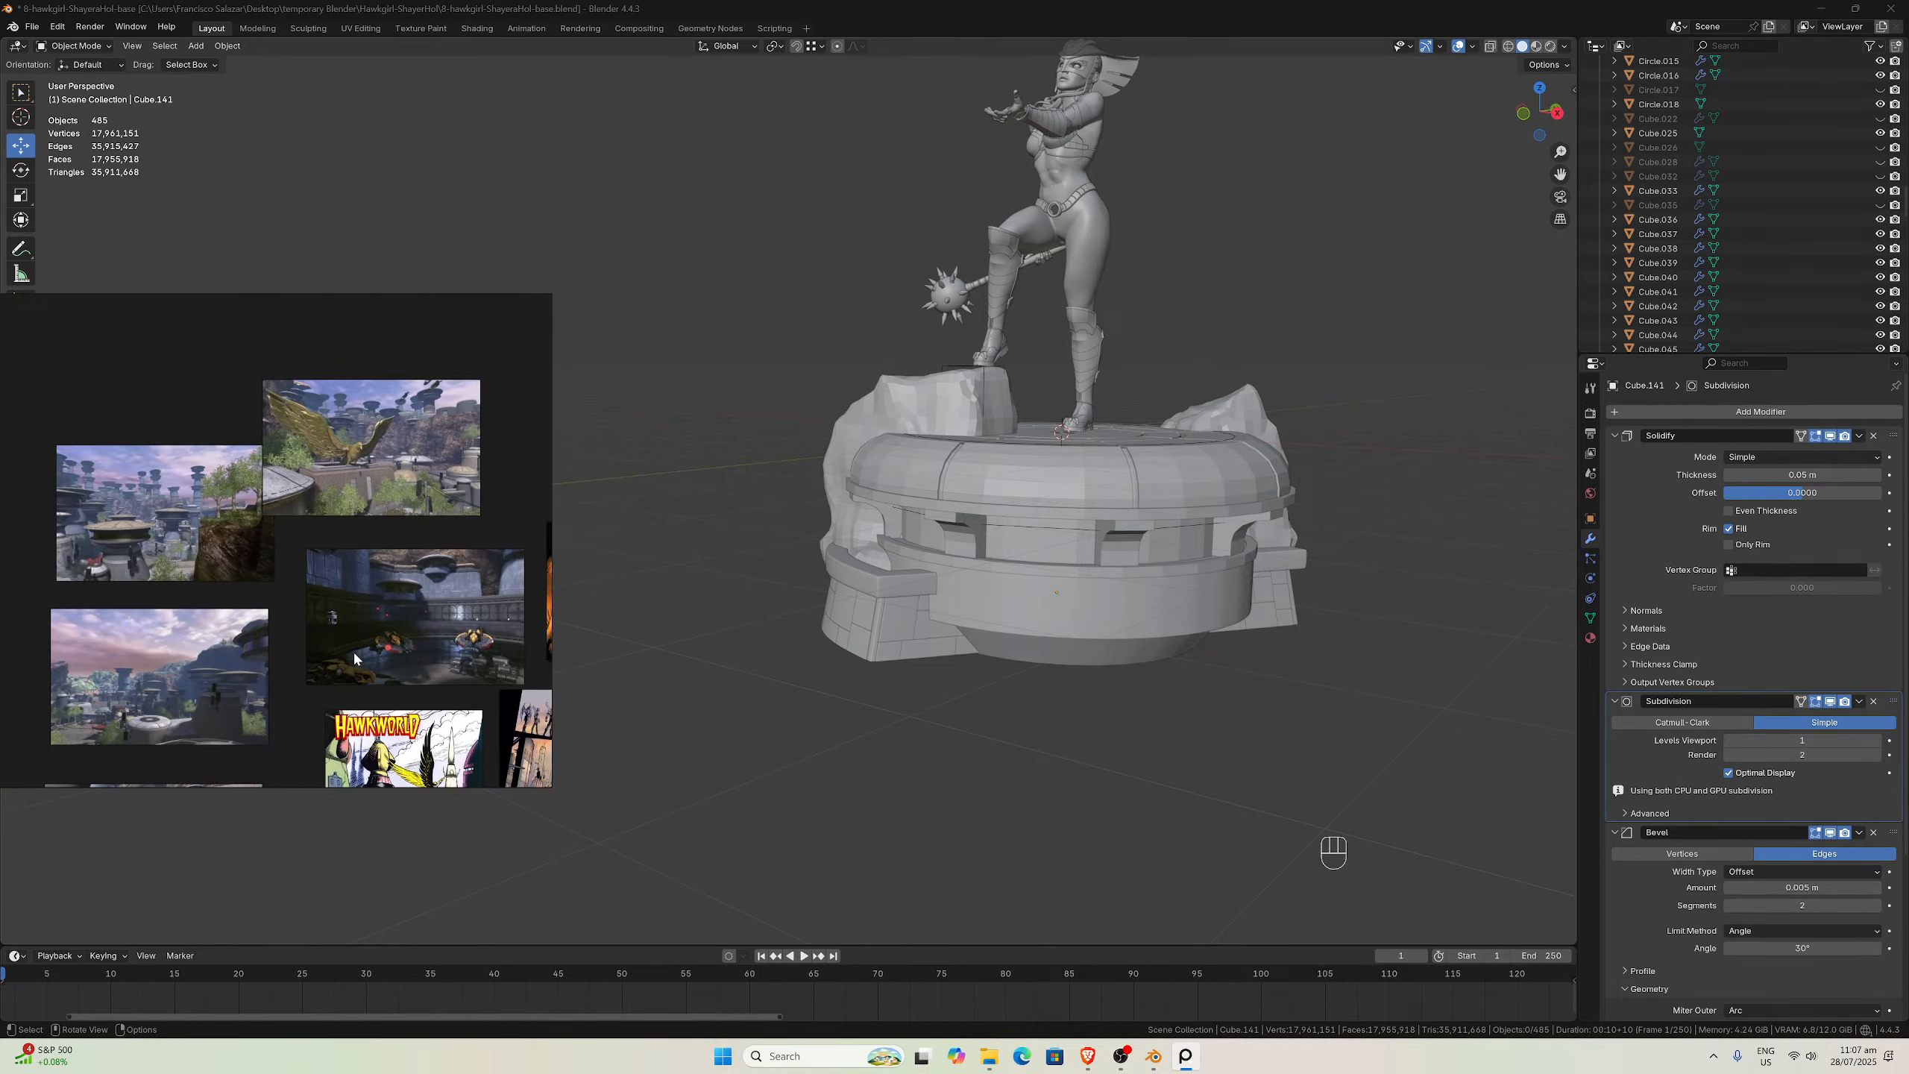
middle_drag(354, 652, 240, 644)
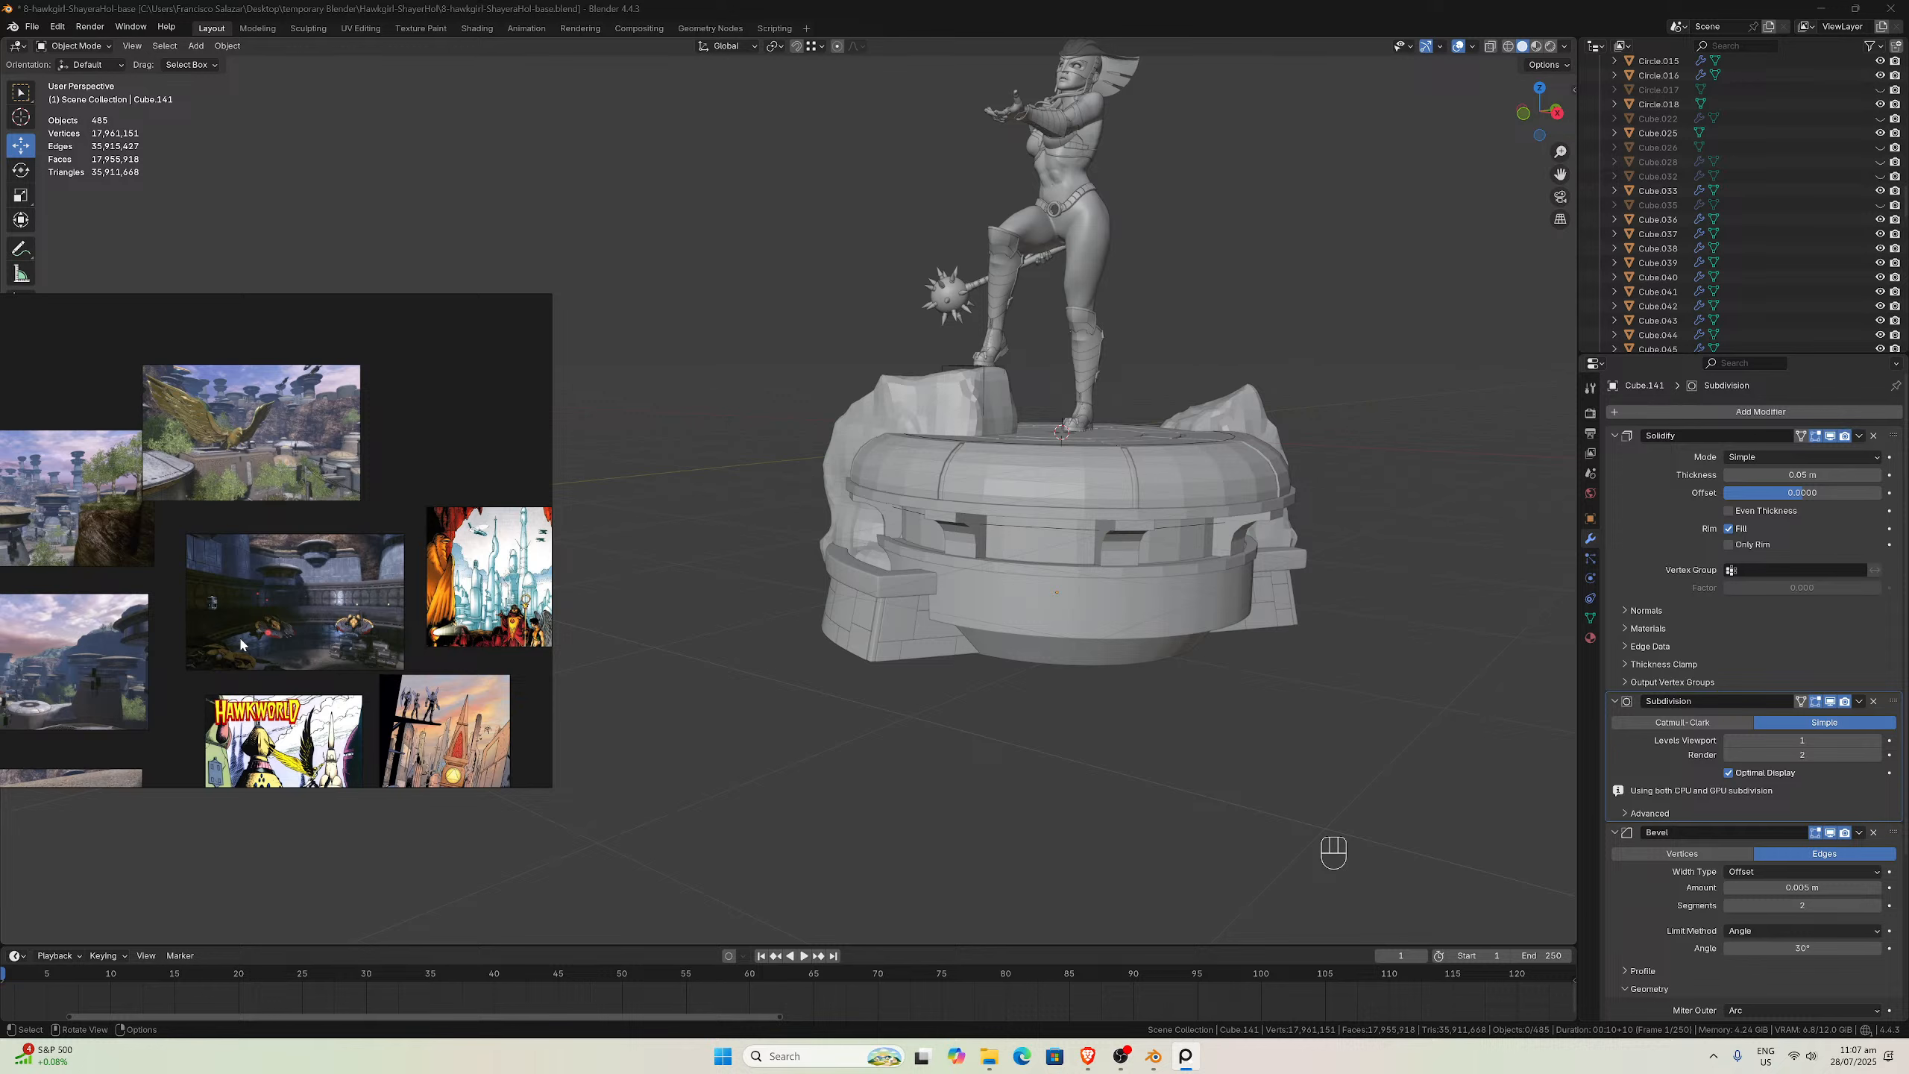
Examine the tower with dark hanging panels and cables in the sunset landscape reference image
middle_drag(222, 645, 420, 608)
scroll(328, 632, up, 3)
scroll(330, 651, up, 2)
scroll(330, 660, up, 5)
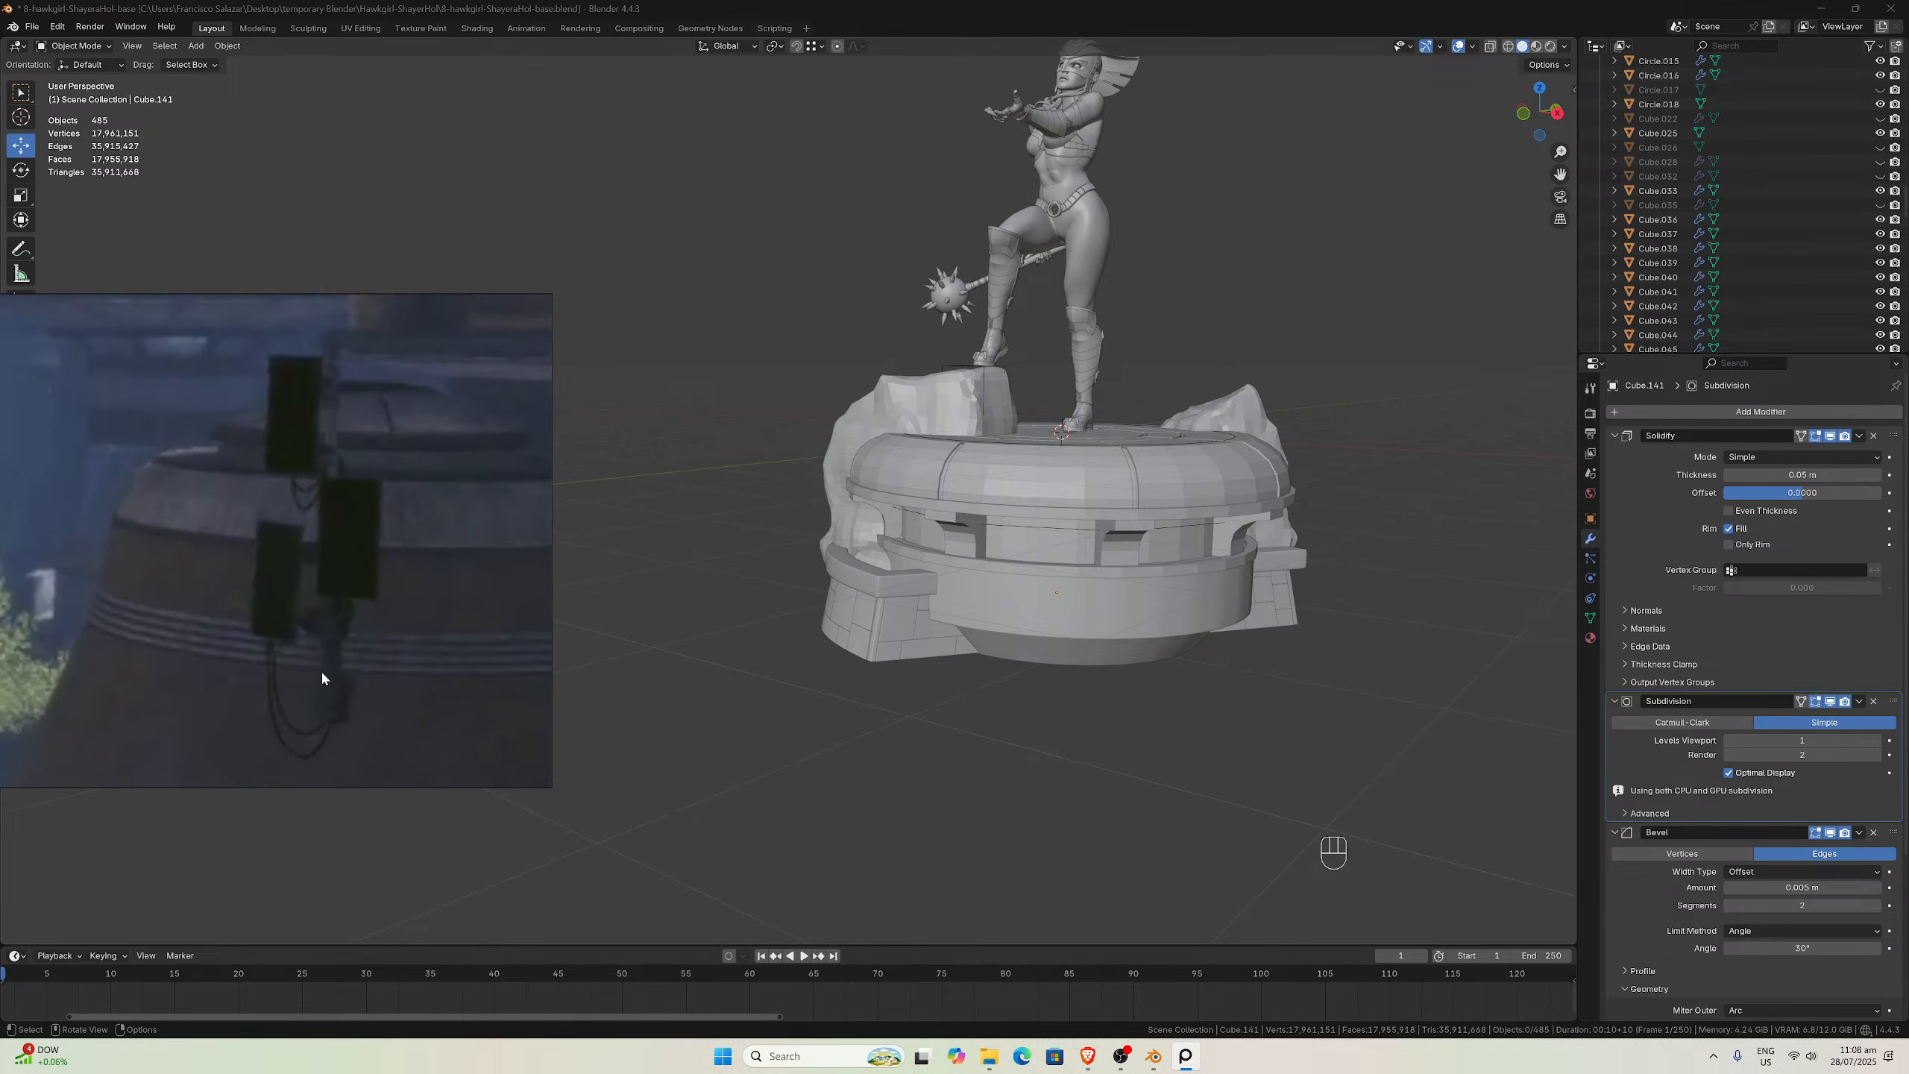
scroll(321, 669, down, 5)
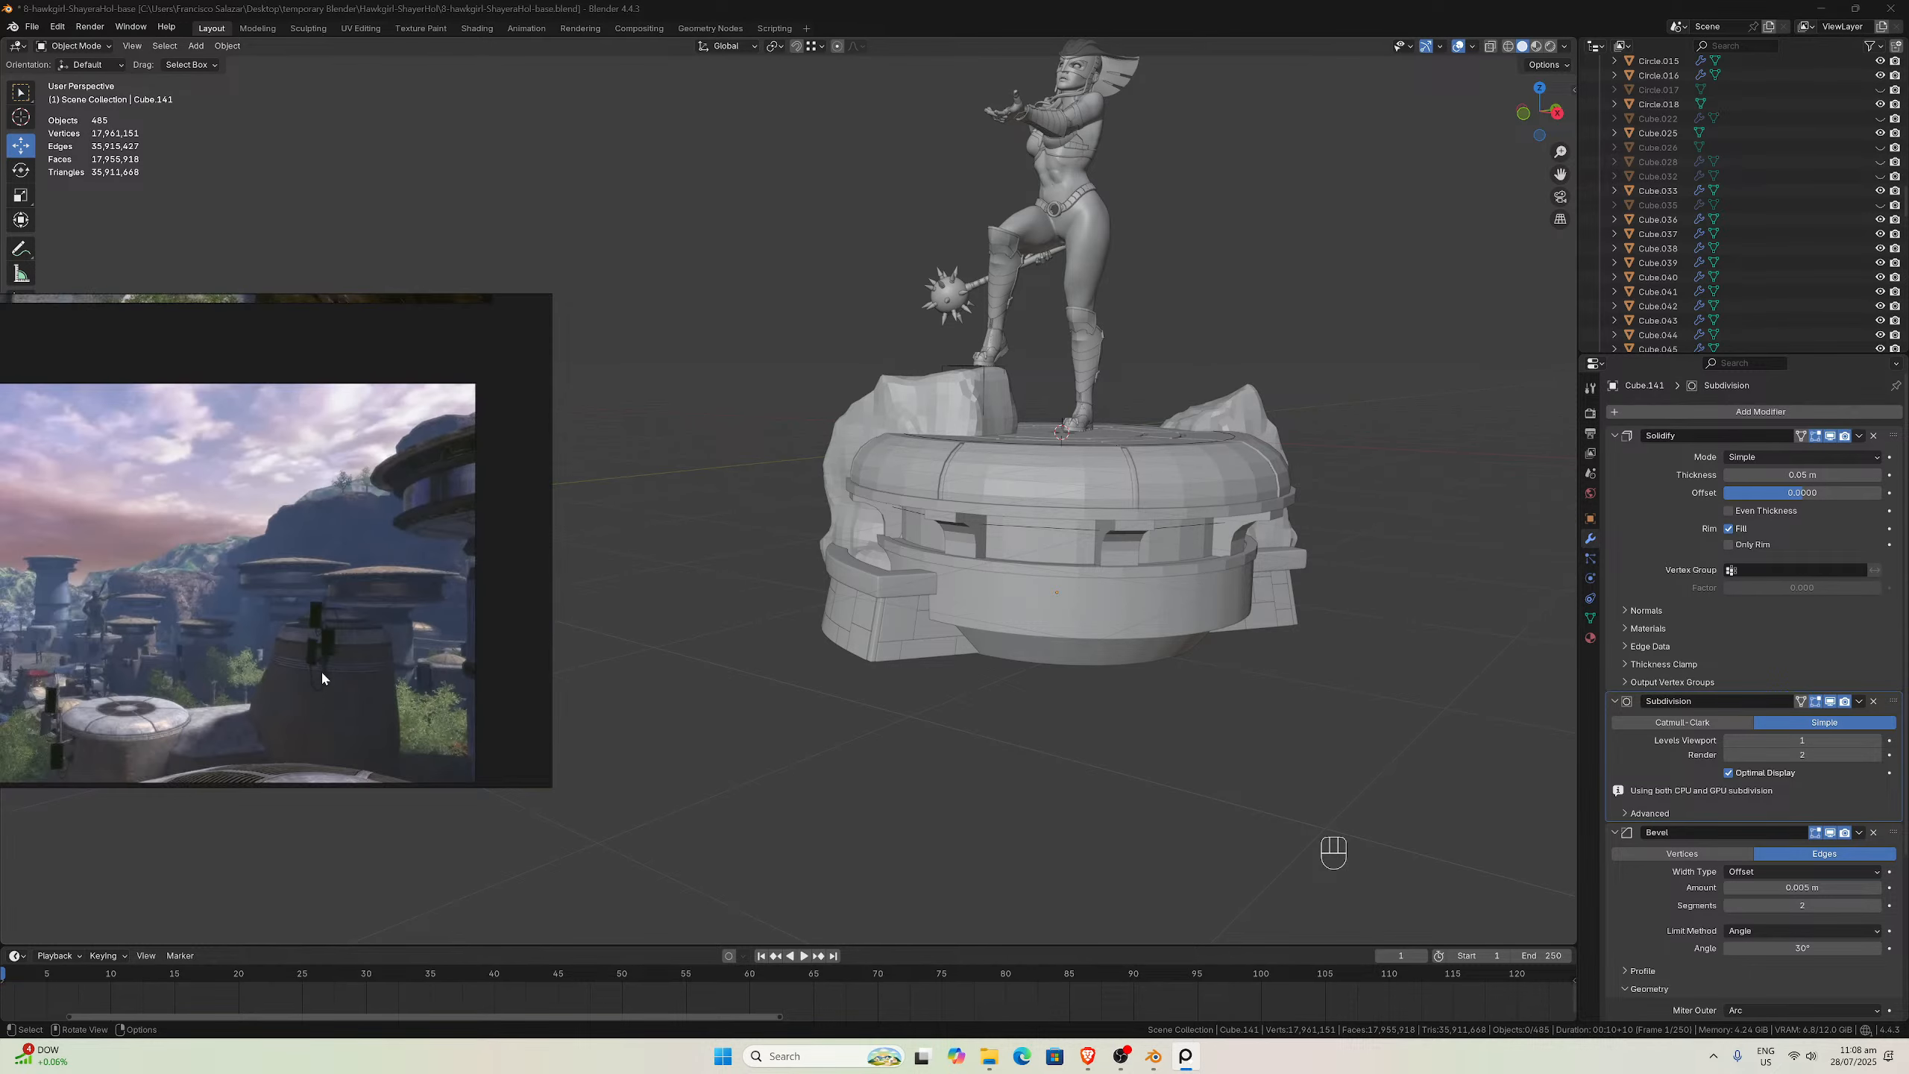
scroll(321, 668, down, 2)
middle_drag(321, 662, 349, 662)
scroll(349, 662, down, 3)
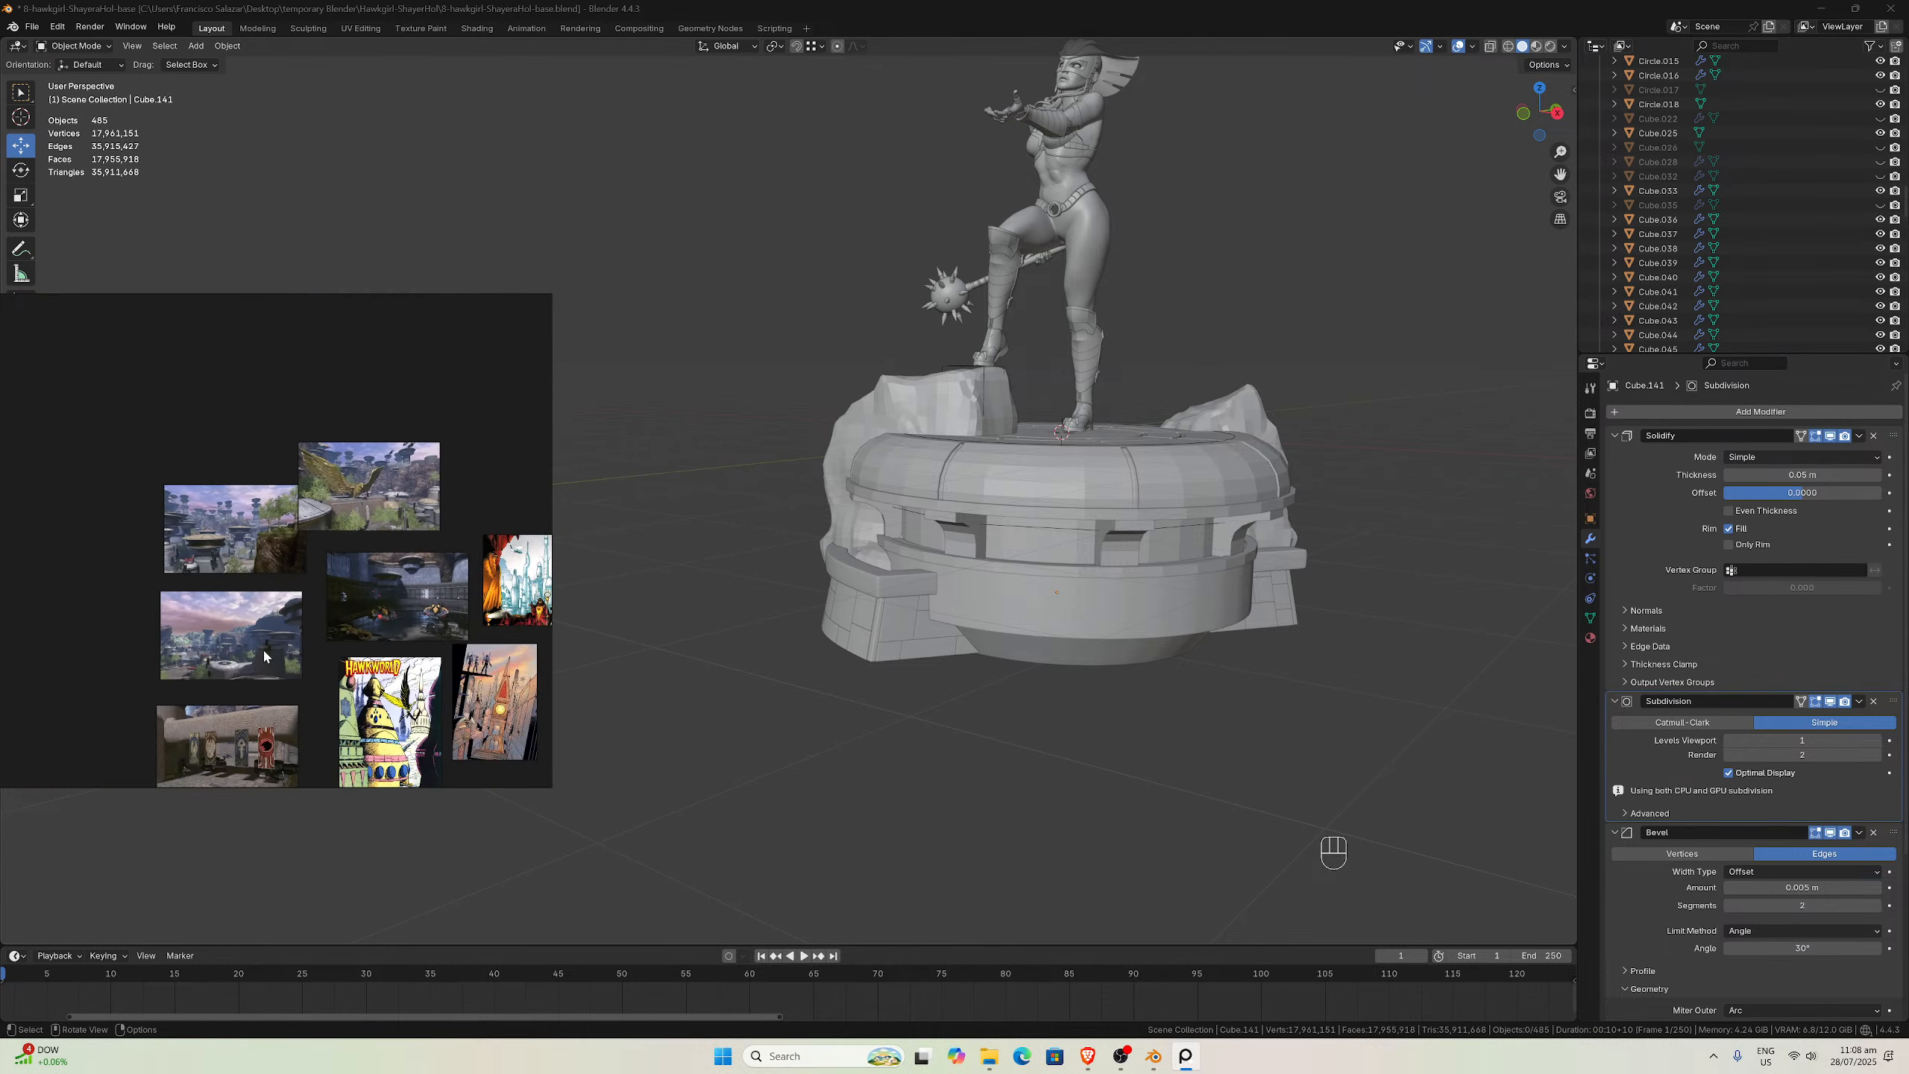
Examine the hanging emblem banners on the brick wall reference image for decorative ideas
scroll(373, 581, up, 2)
scroll(353, 602, up, 5)
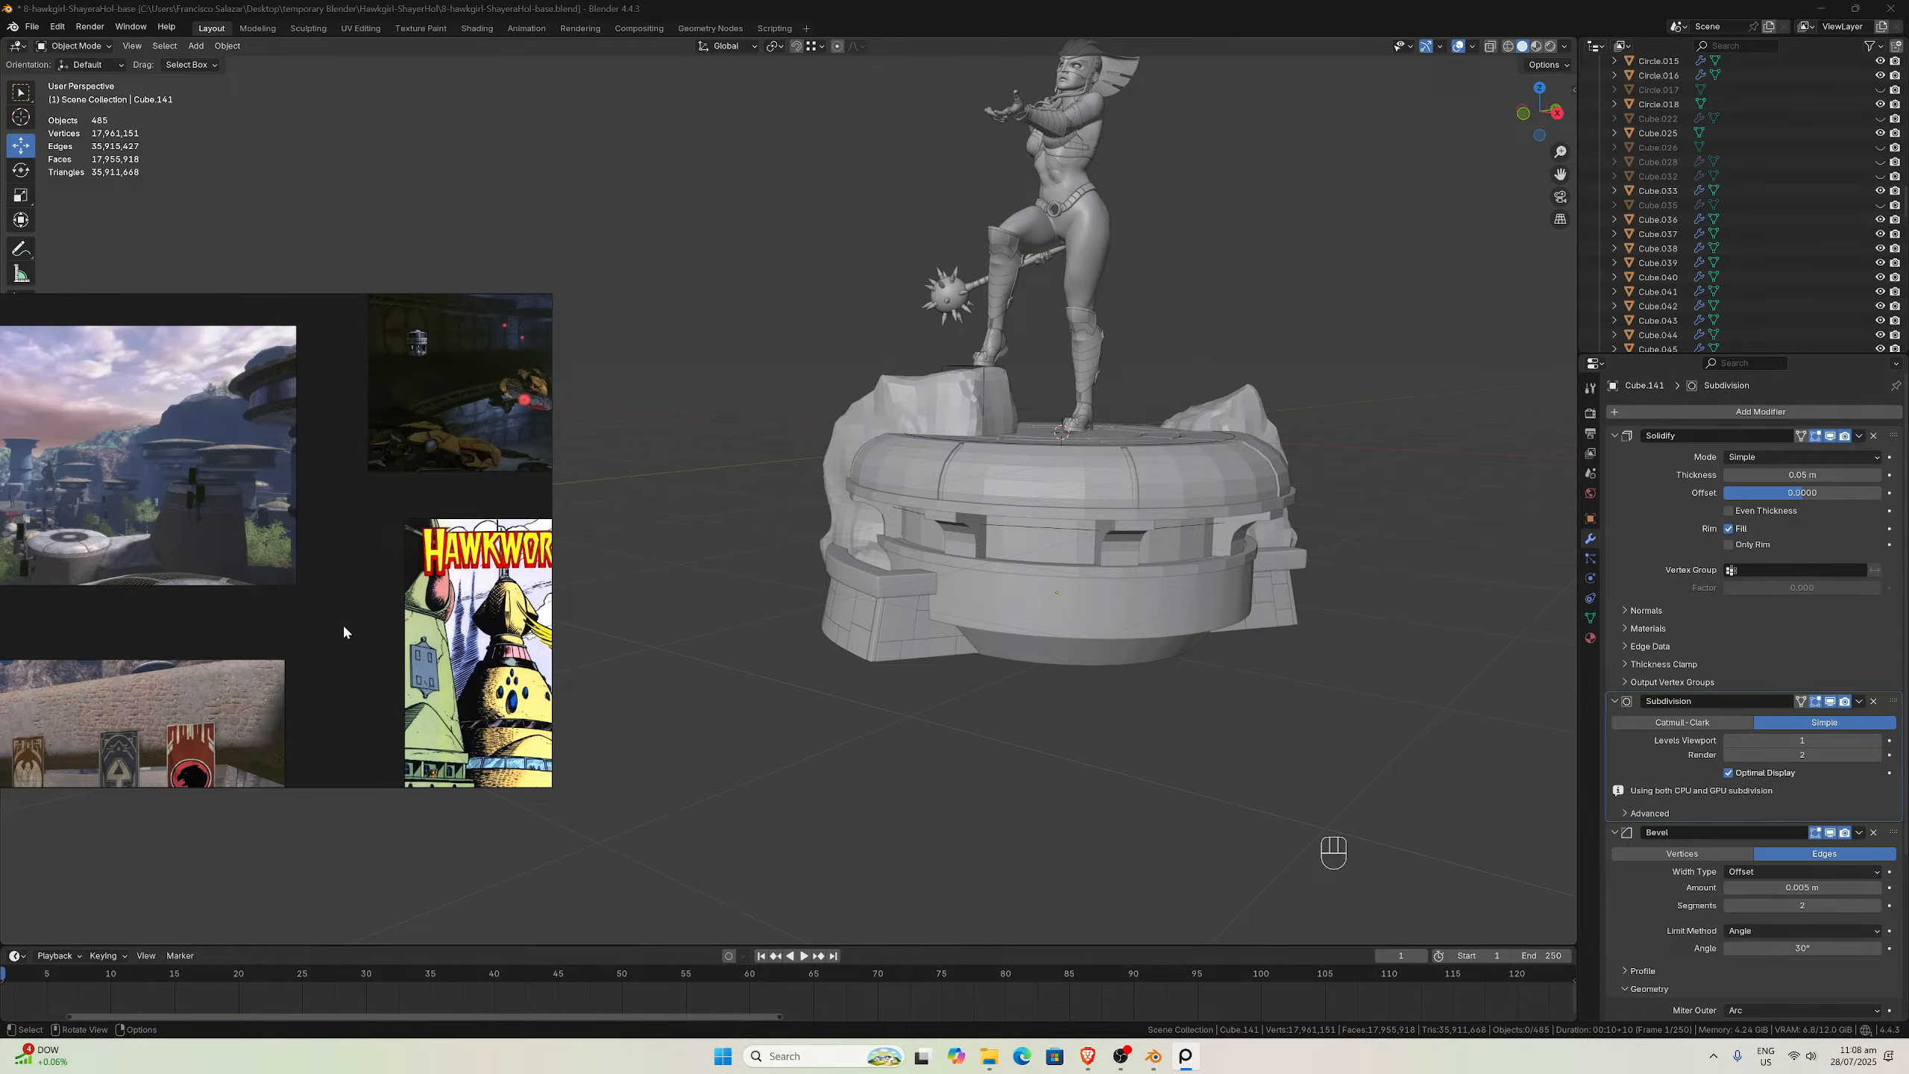
scroll(305, 628, down, 3)
middle_drag(304, 628, 383, 575)
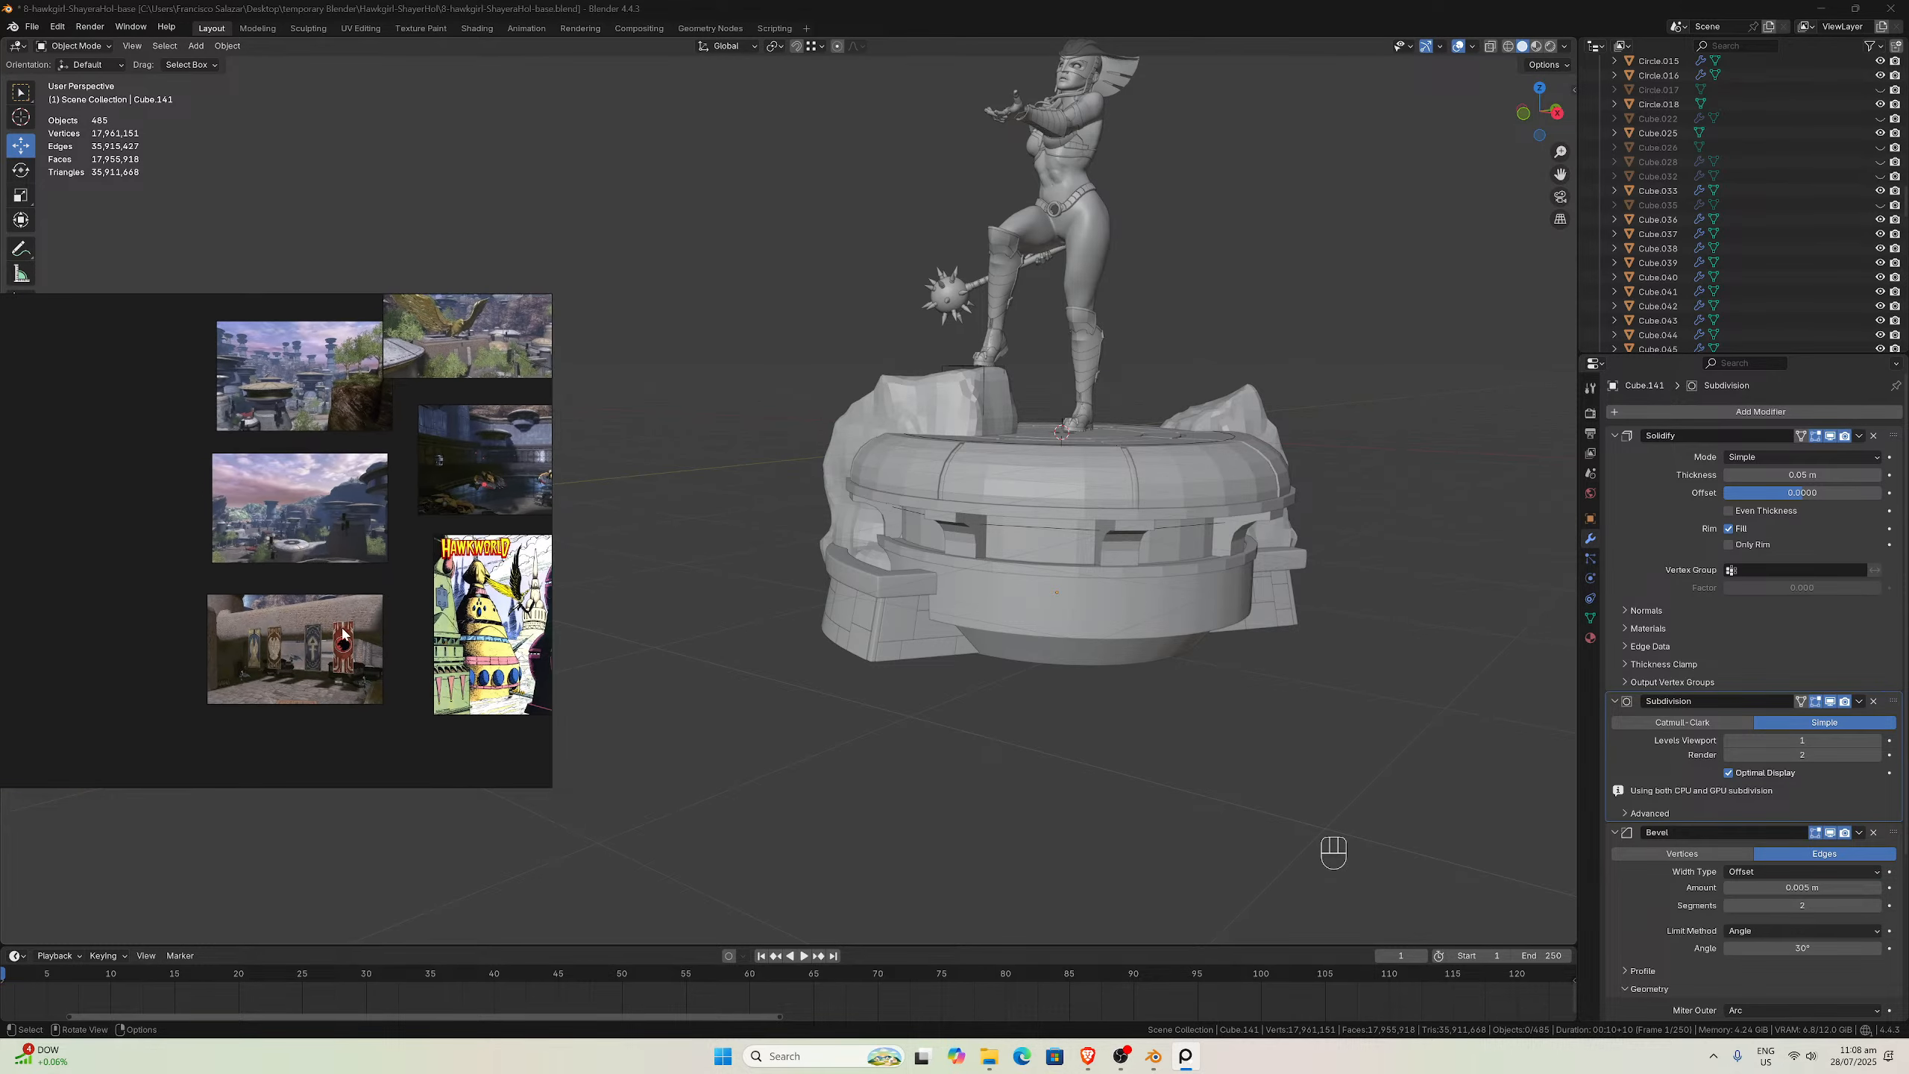
scroll(341, 636, up, 4)
scroll(340, 635, up, 5)
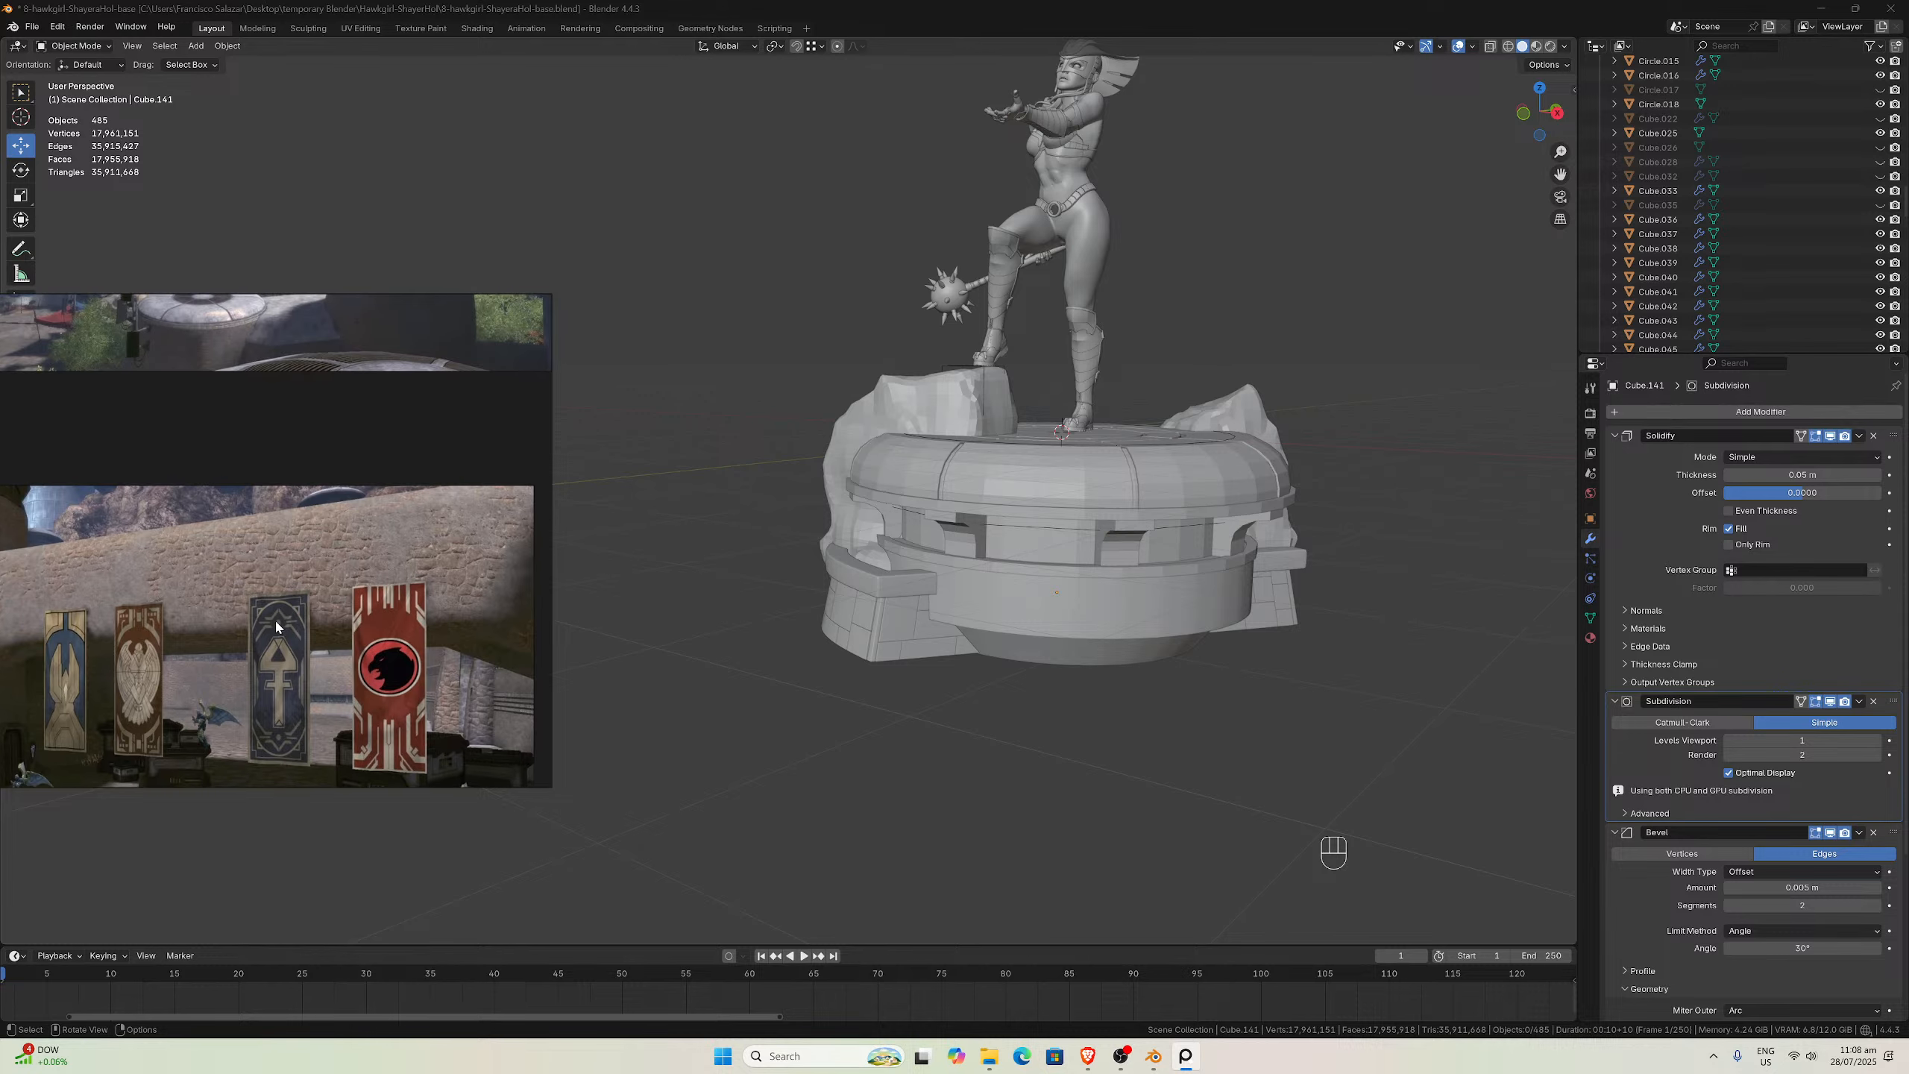
scroll(325, 613, down, 5)
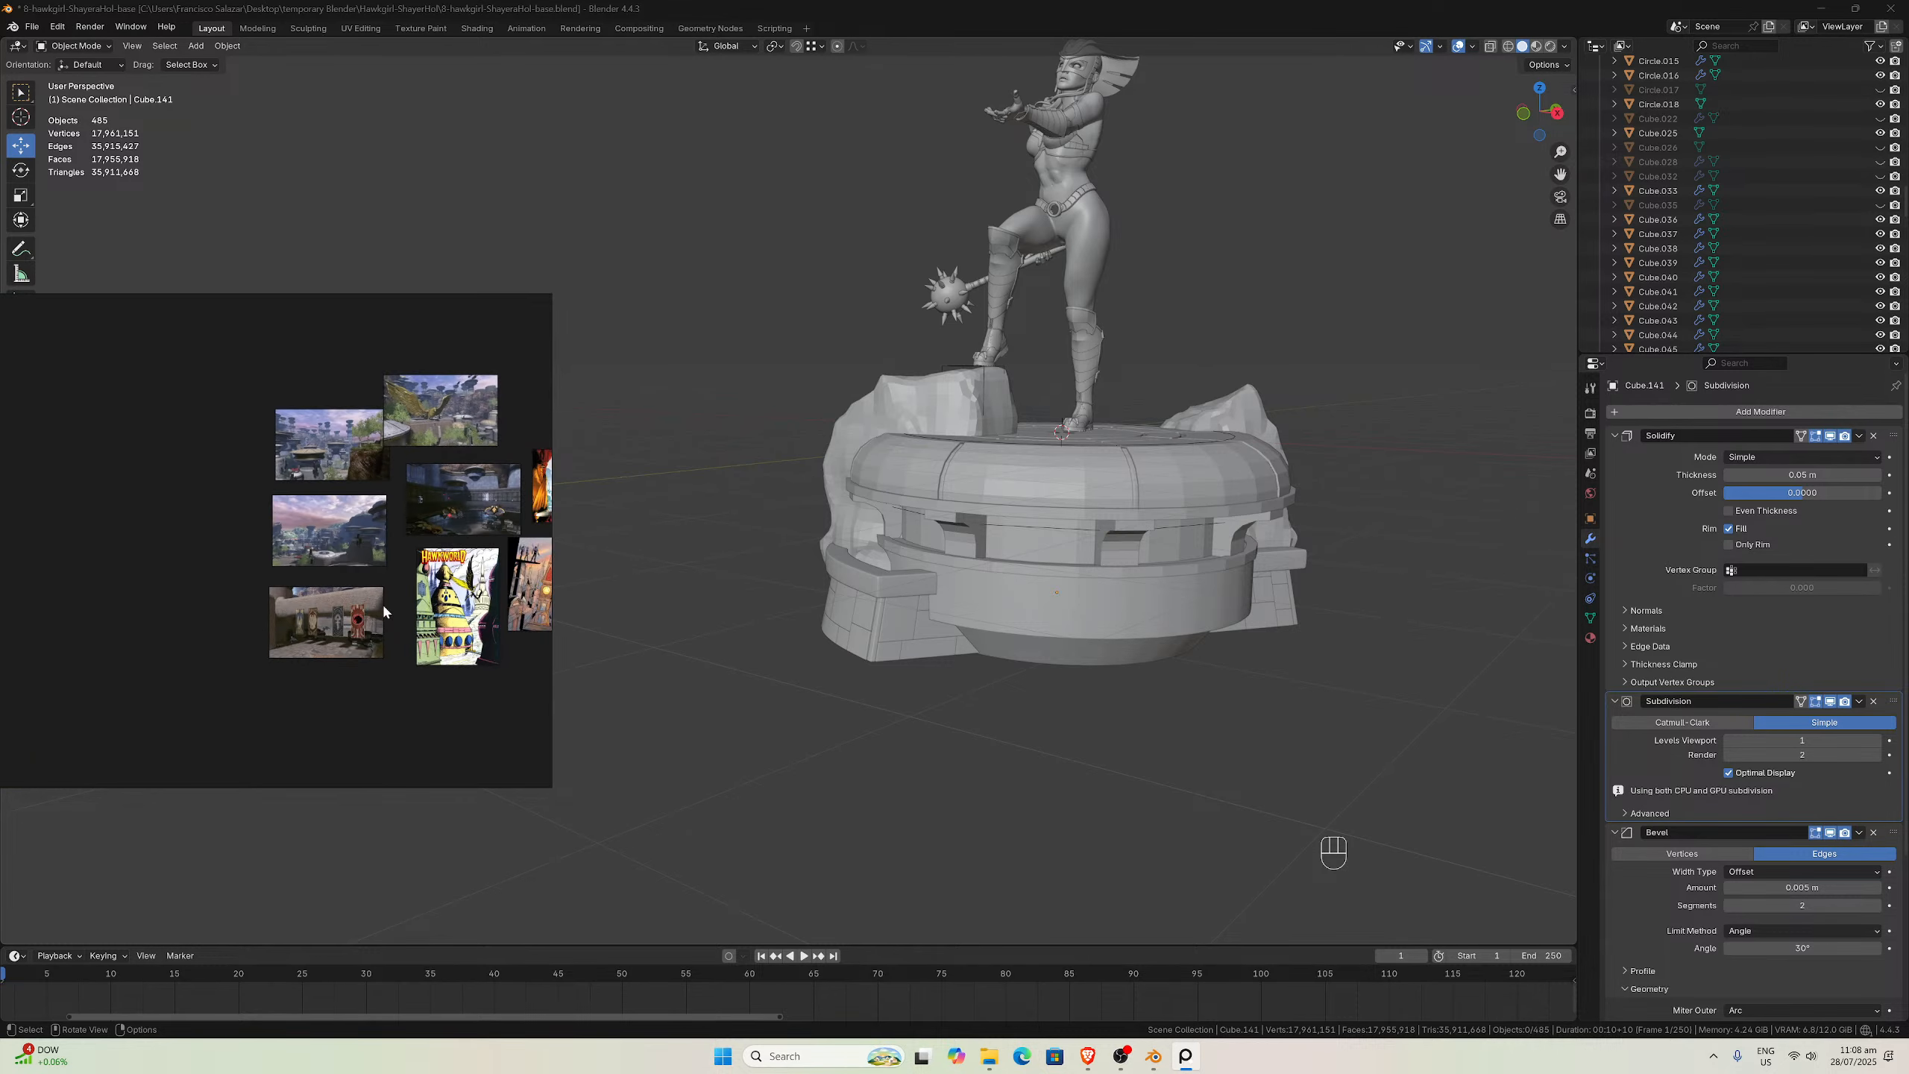
Inspect the statue and its base from the sides, below and above, including the ledges and openings under the platform rim
scroll(382, 604, up, 1)
scroll(831, 660, up, 2)
middle_drag(831, 661, 864, 660)
scroll(886, 662, down, 1)
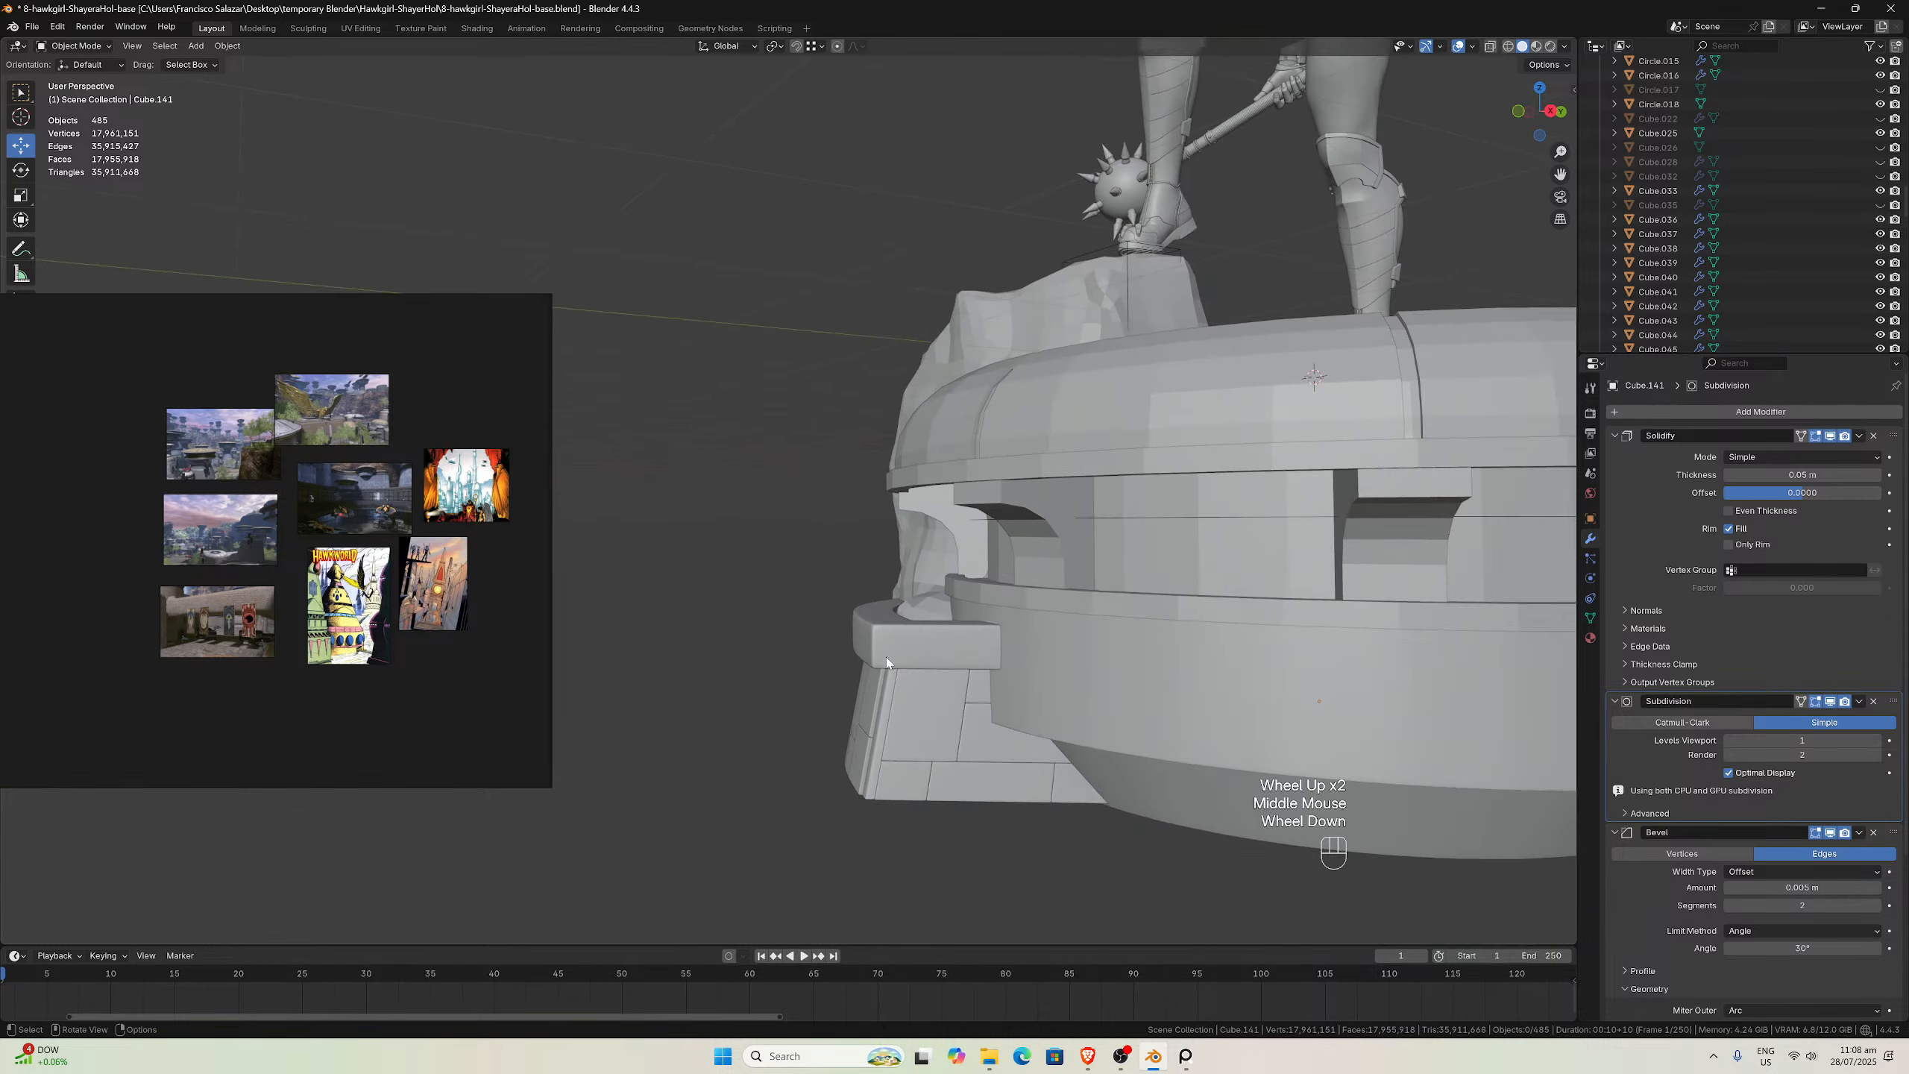
scroll(856, 643, down, 2)
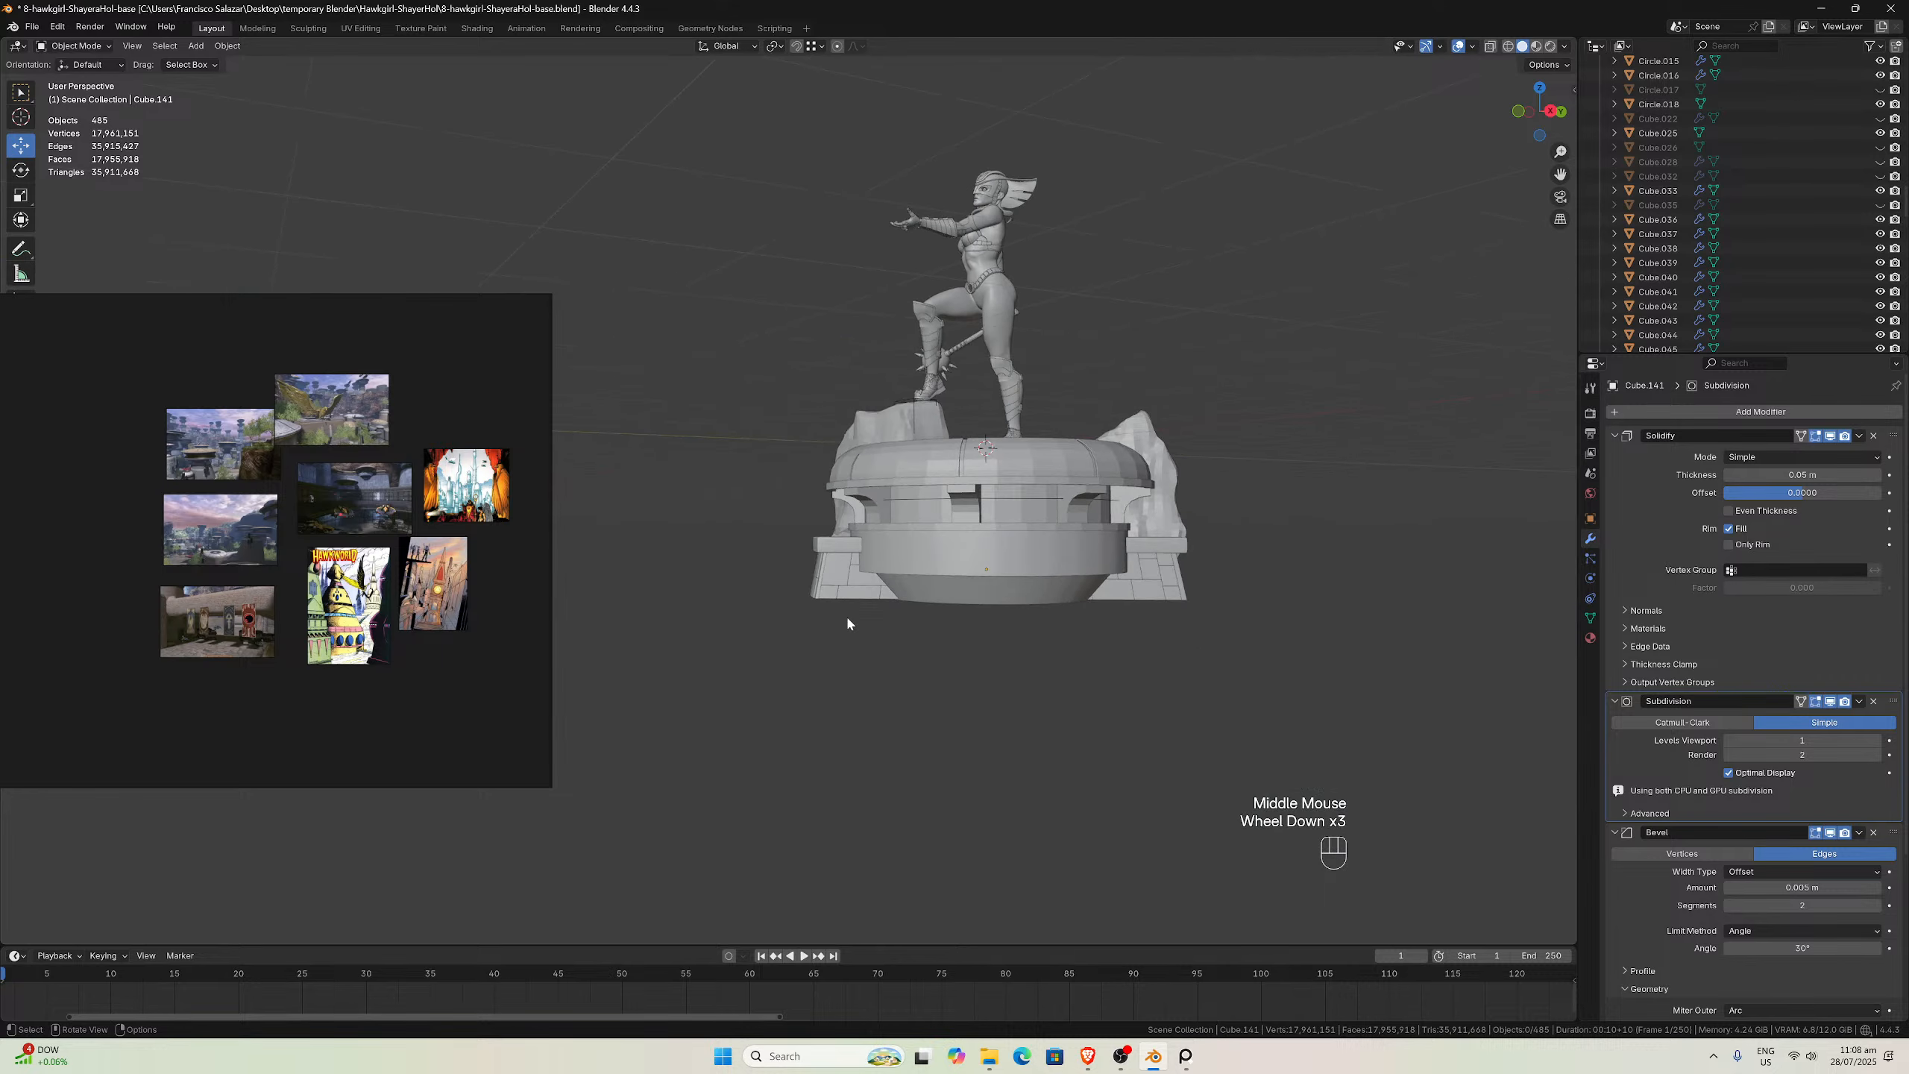
middle_drag(949, 564, 819, 527)
scroll(776, 551, up, 2)
scroll(777, 555, up, 1)
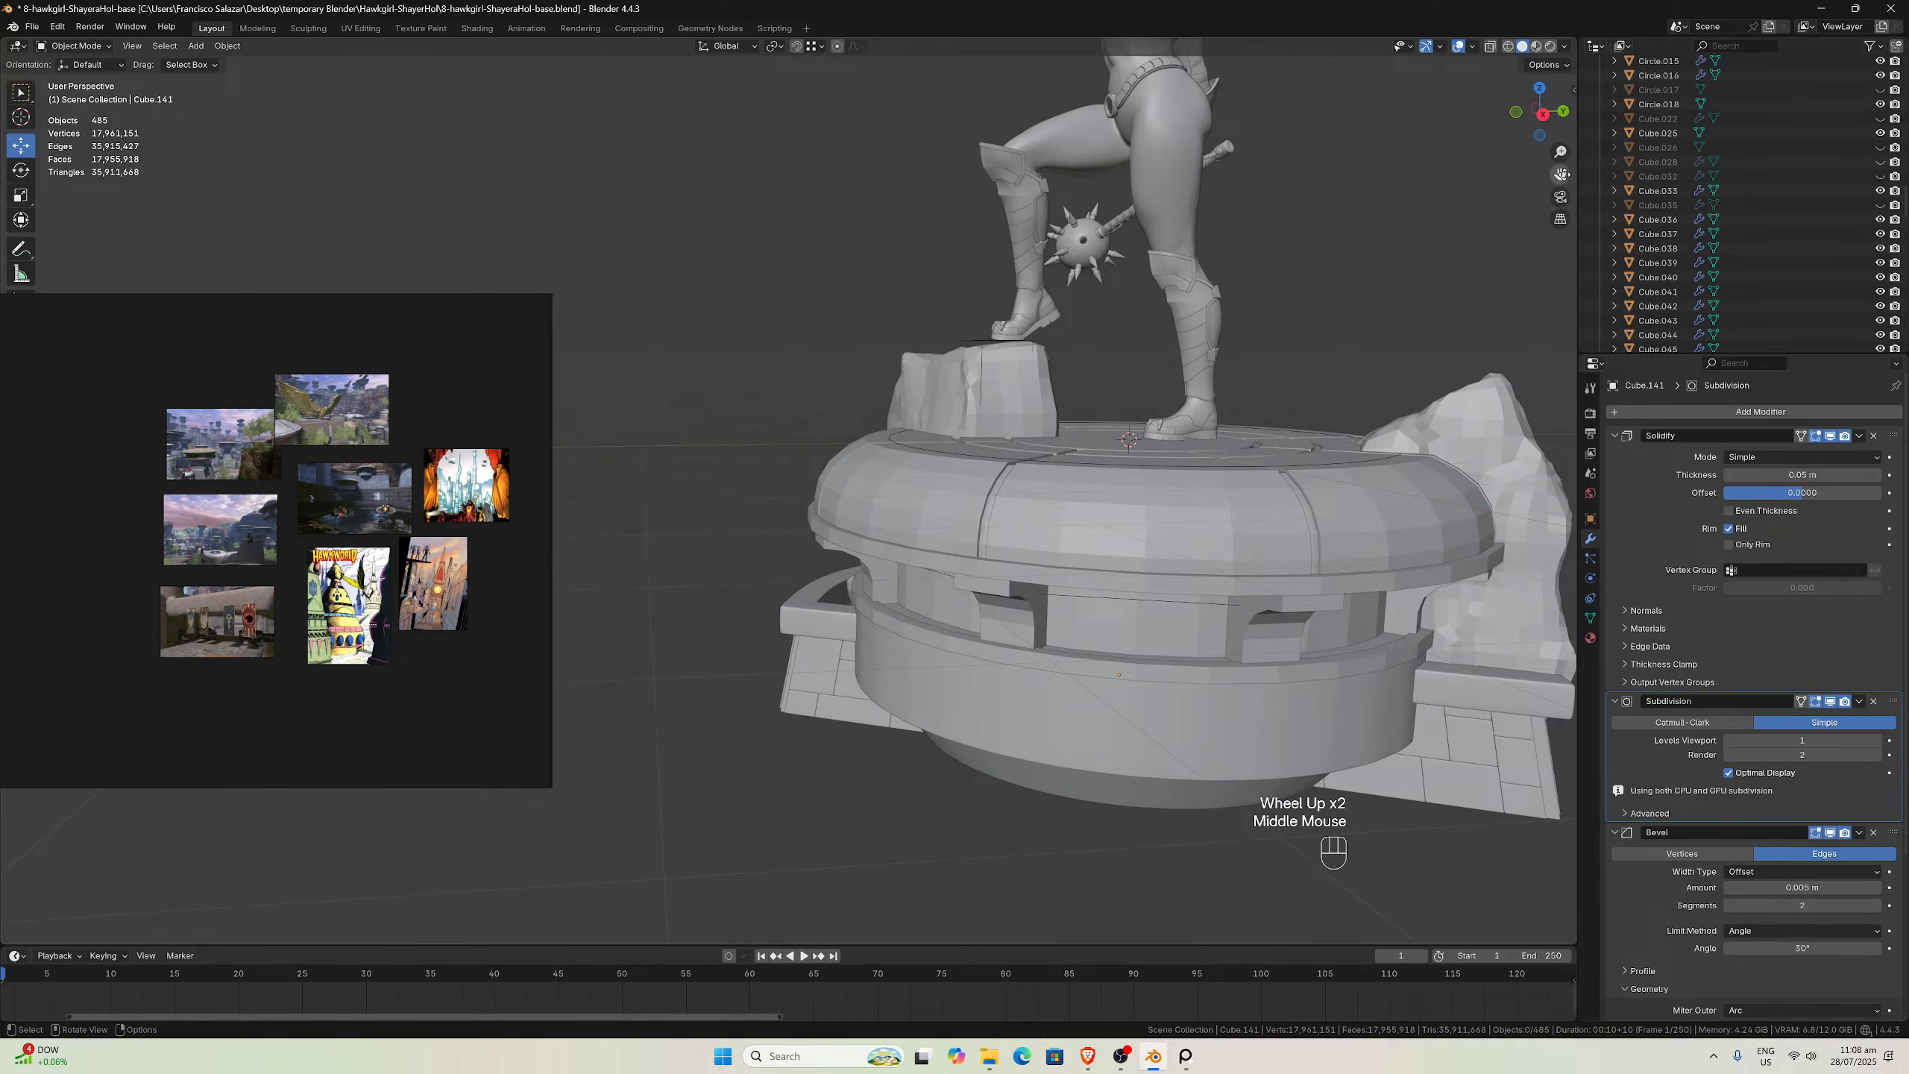
drag(1562, 174, 1561, 176)
scroll(1405, 260, up, 3)
middle_drag(1405, 260, 1415, 289)
scroll(1414, 289, down, 2)
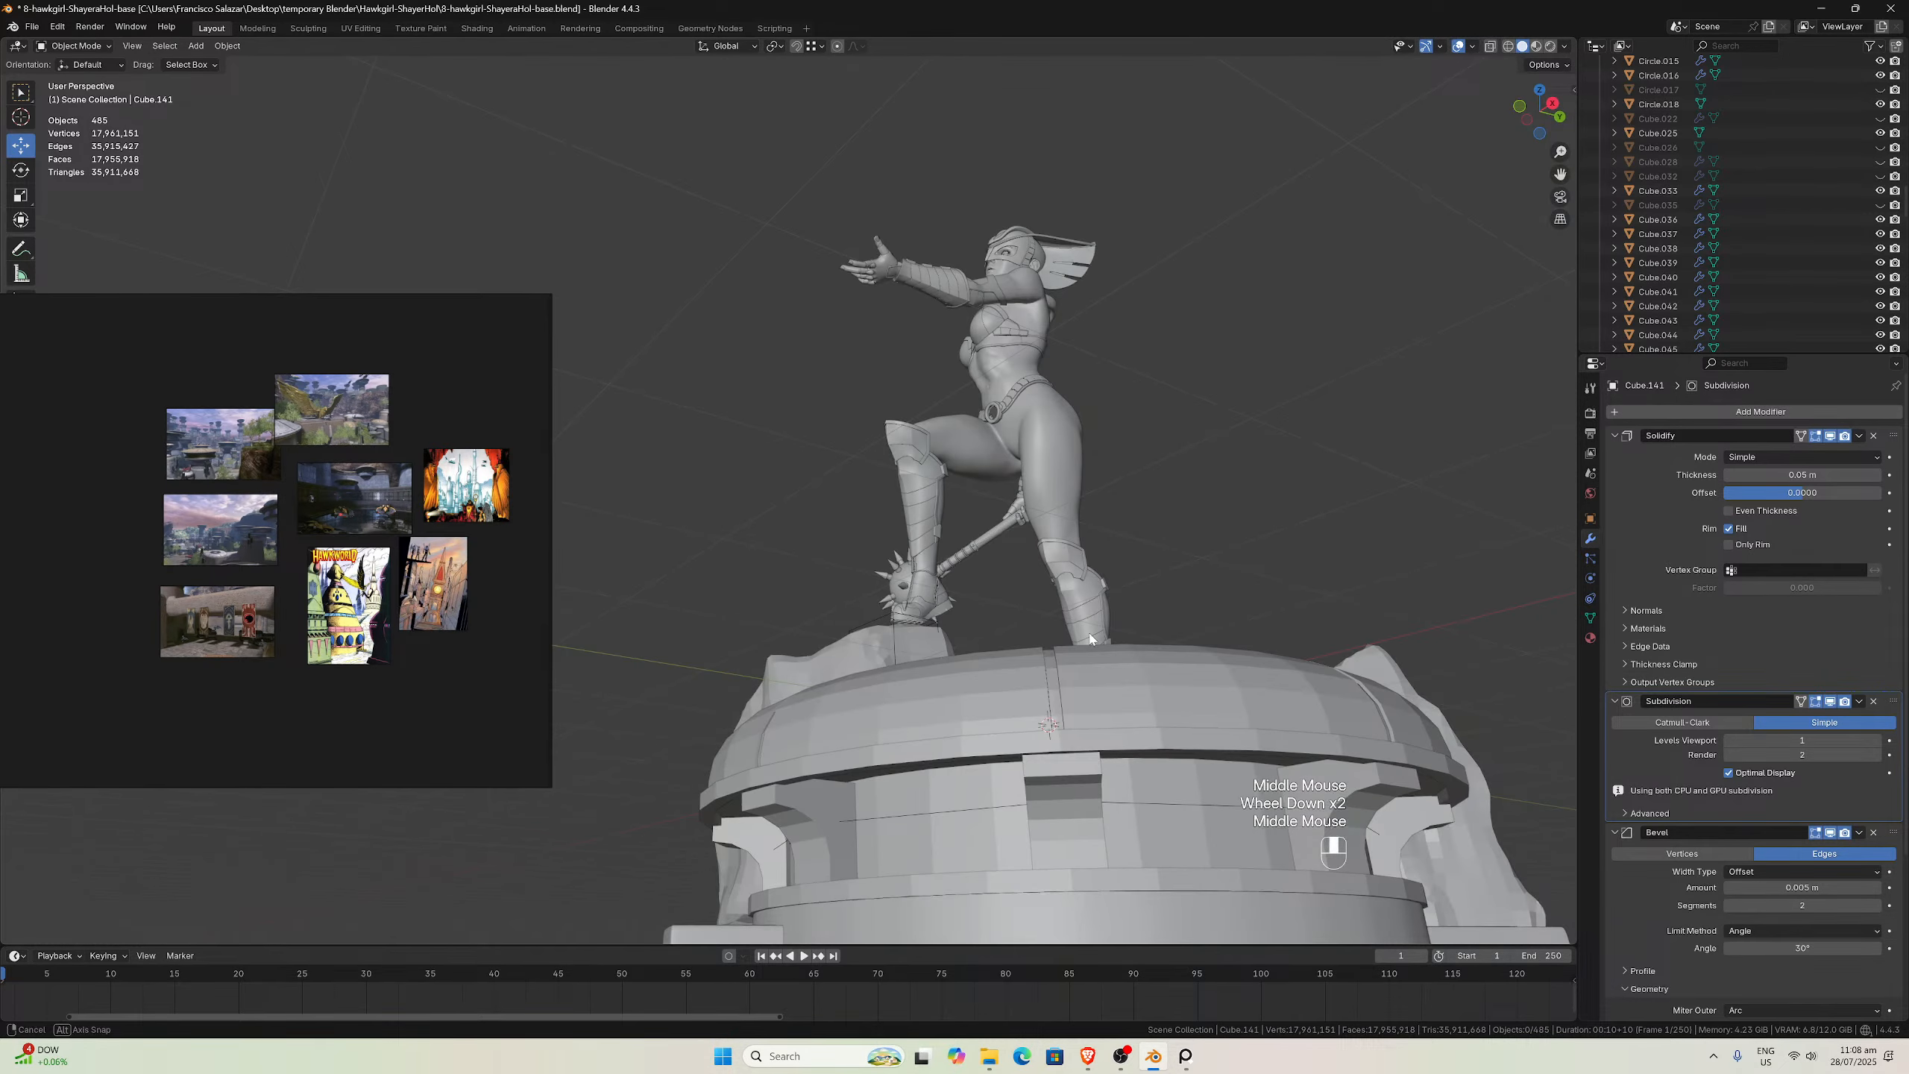
middle_drag(1343, 361, 973, 806)
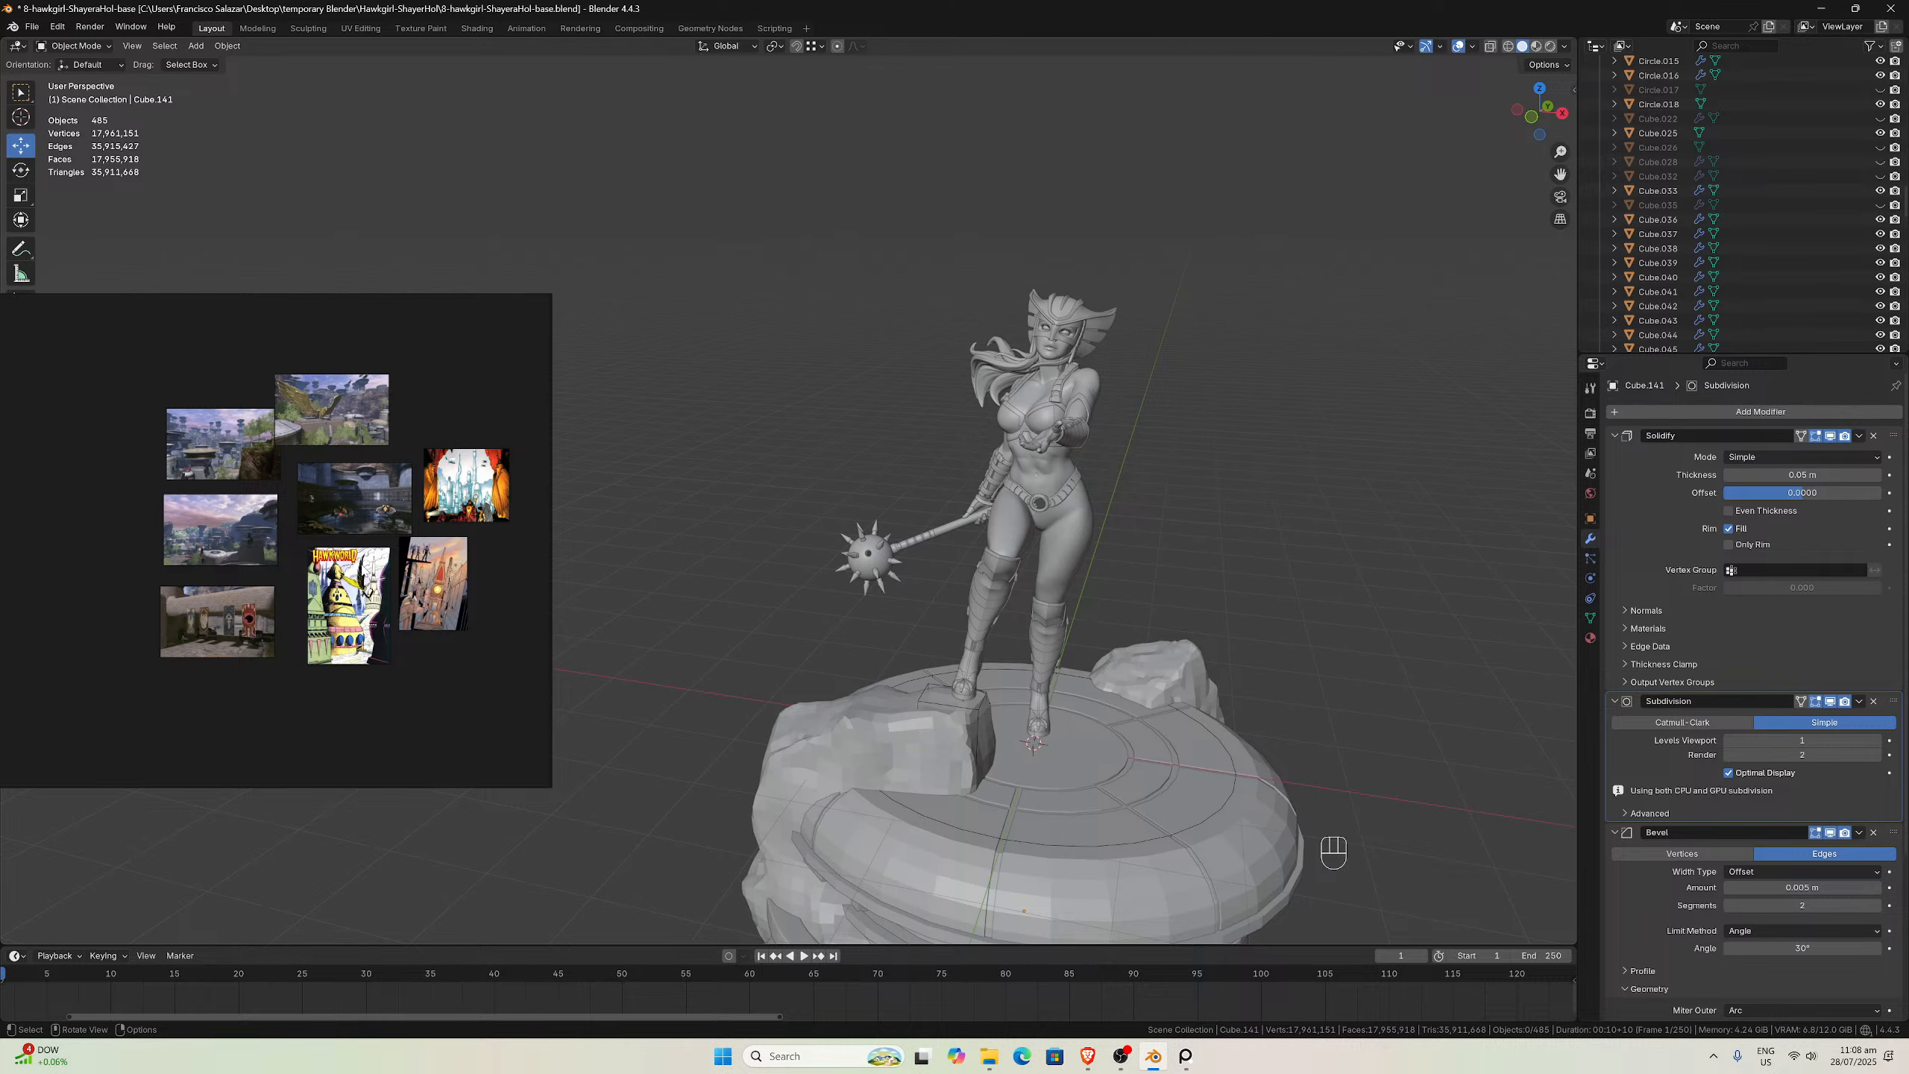
Examine the dark cavern reference image with the flying ships and compare it with the statue's base
scroll(361, 565, up, 3)
scroll(391, 655, up, 4)
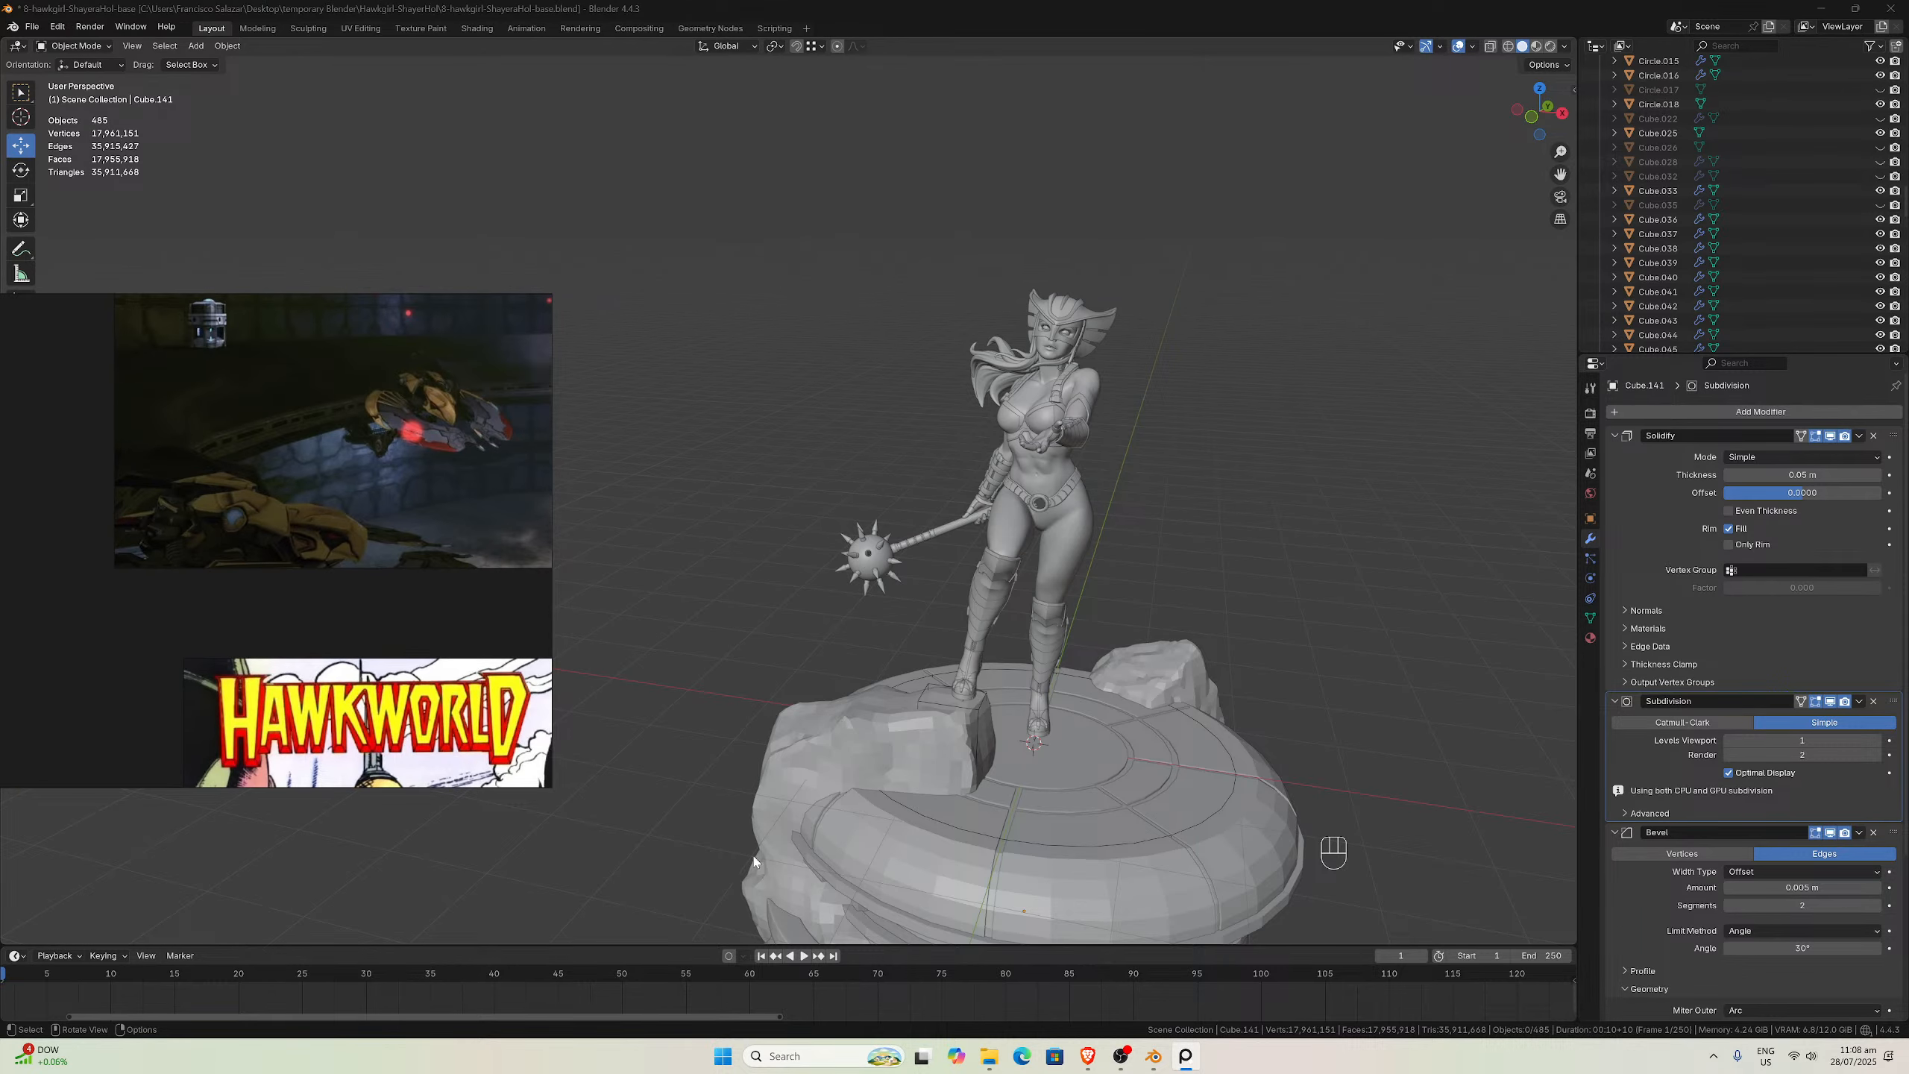
middle_drag(755, 861, 796, 783)
scroll(796, 782, down, 1)
scroll(274, 627, down, 1)
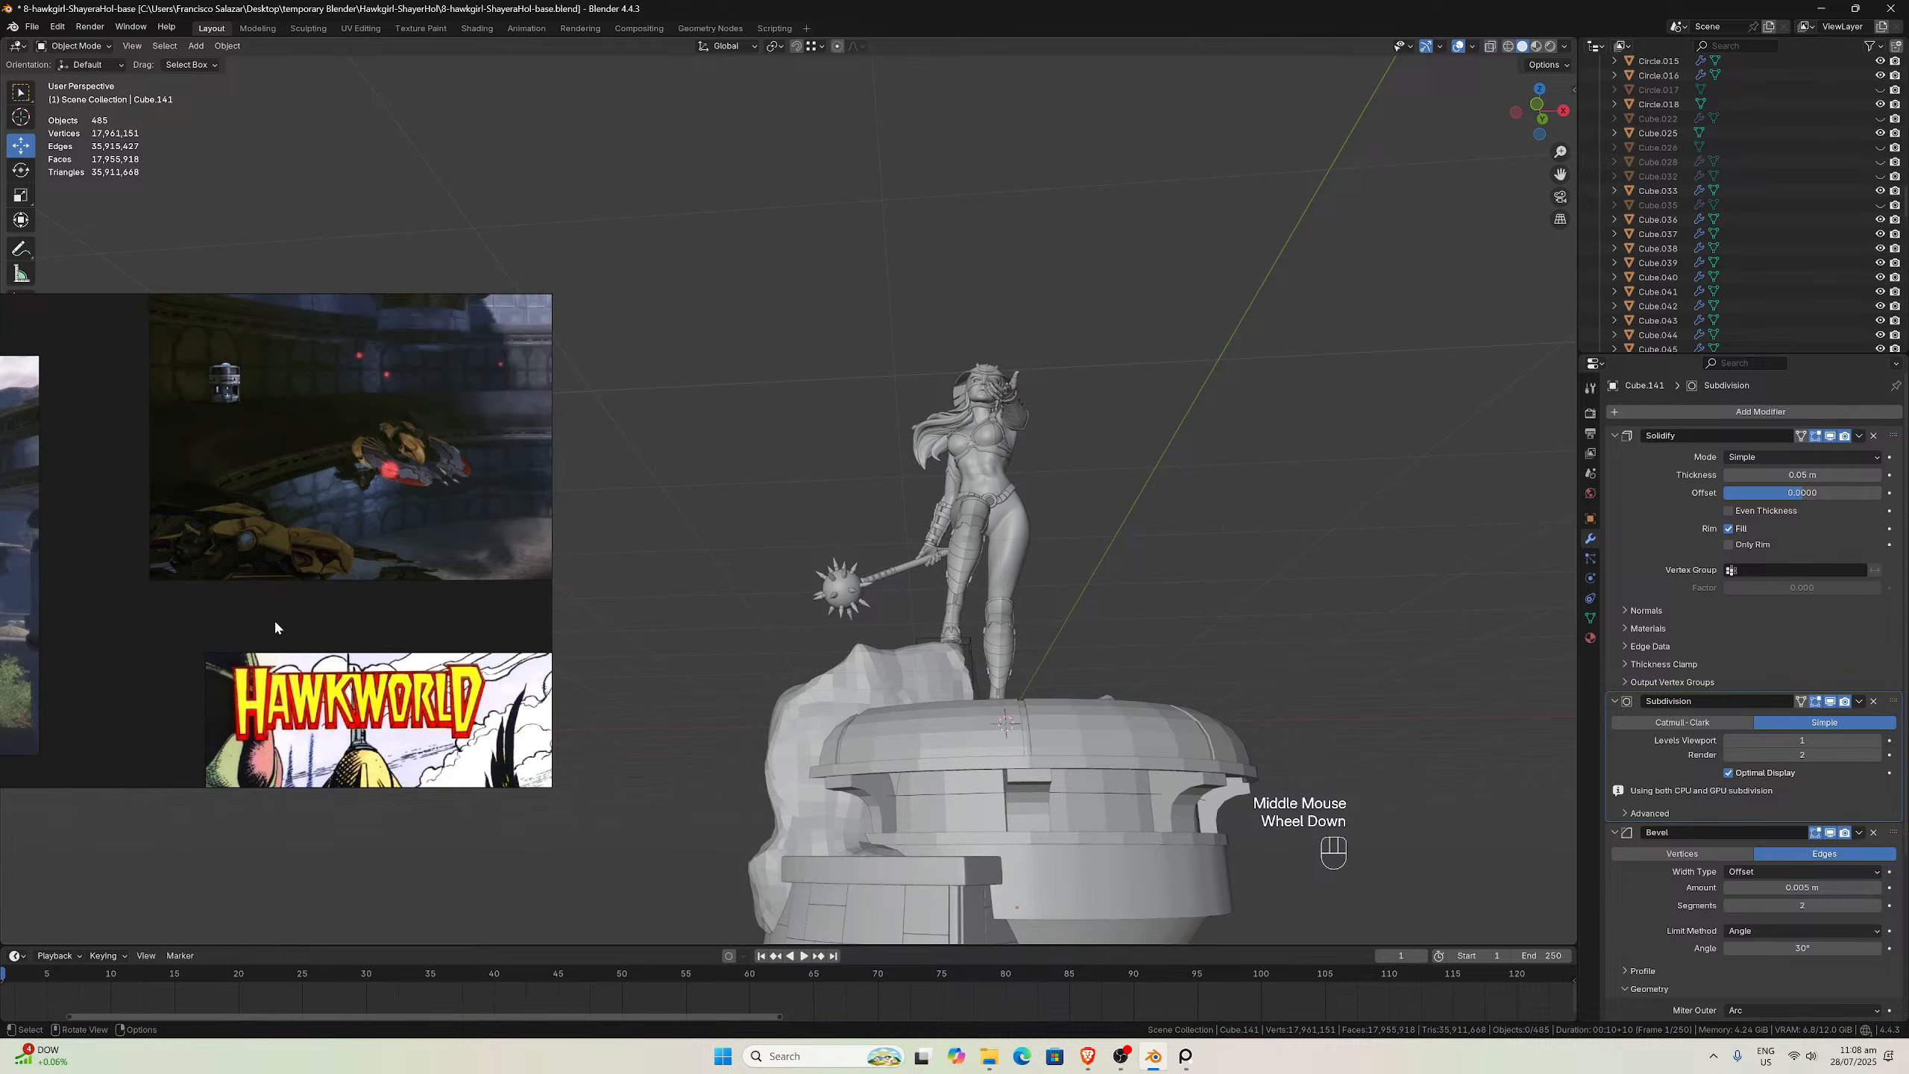
Study the domed towers and oval windows on the Hawkworld comic cover against the base, and return to the reference board overview
scroll(275, 628, down, 3)
scroll(312, 595, up, 4)
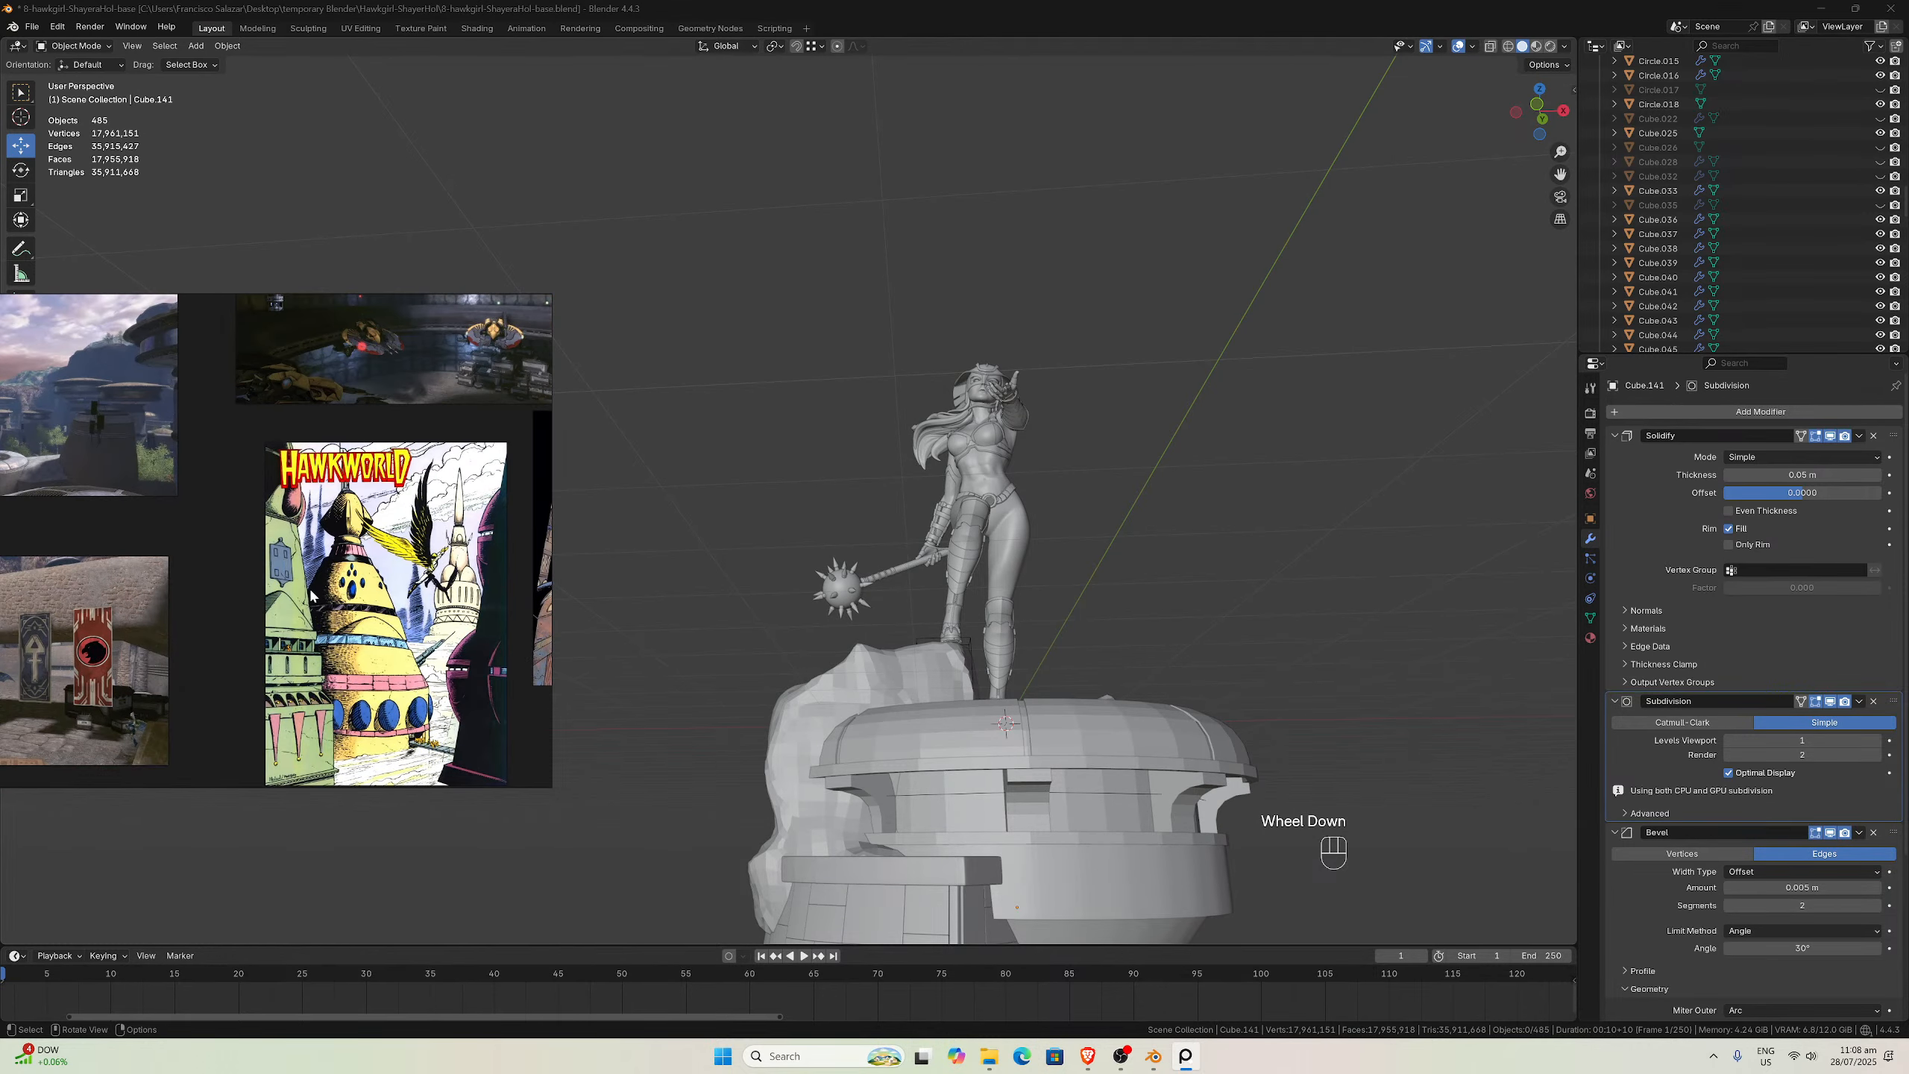
scroll(311, 595, up, 2)
scroll(331, 527, down, 1)
scroll(343, 482, up, 2)
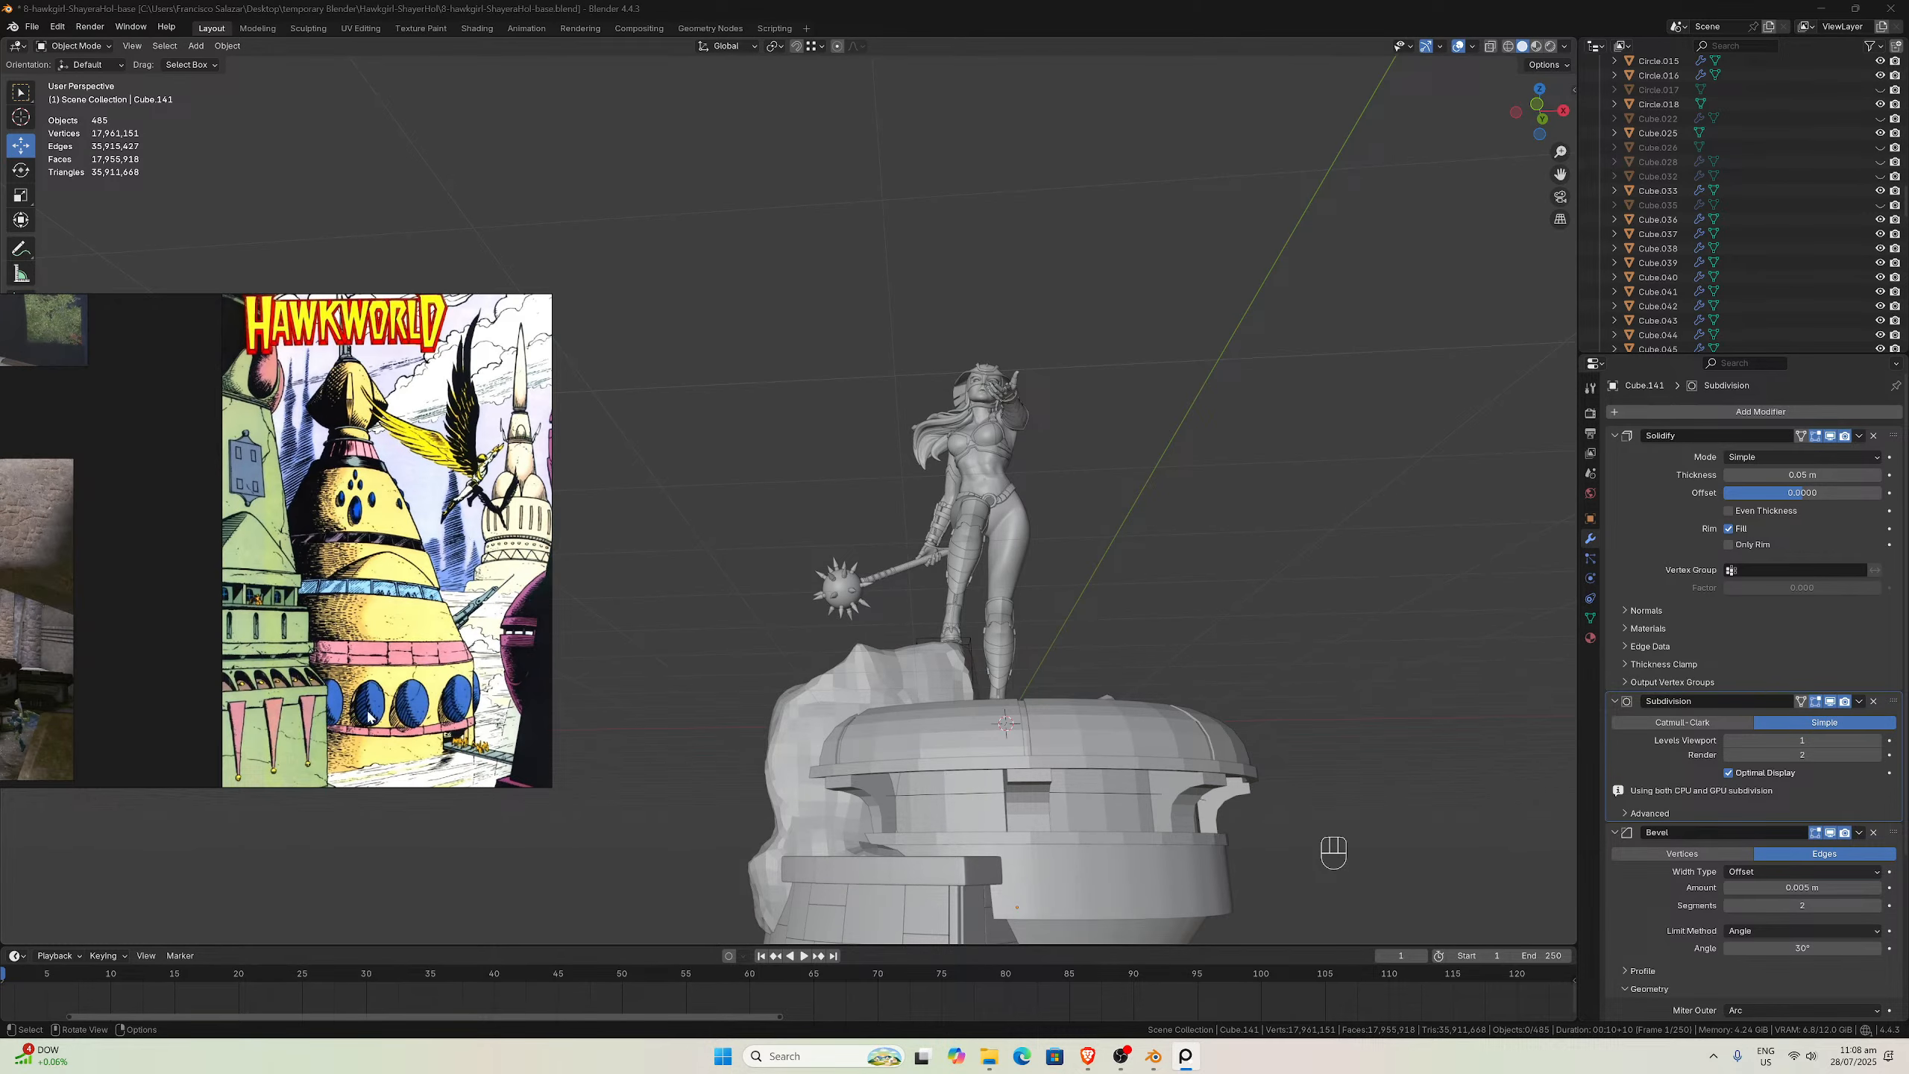
scroll(369, 631, down, 2)
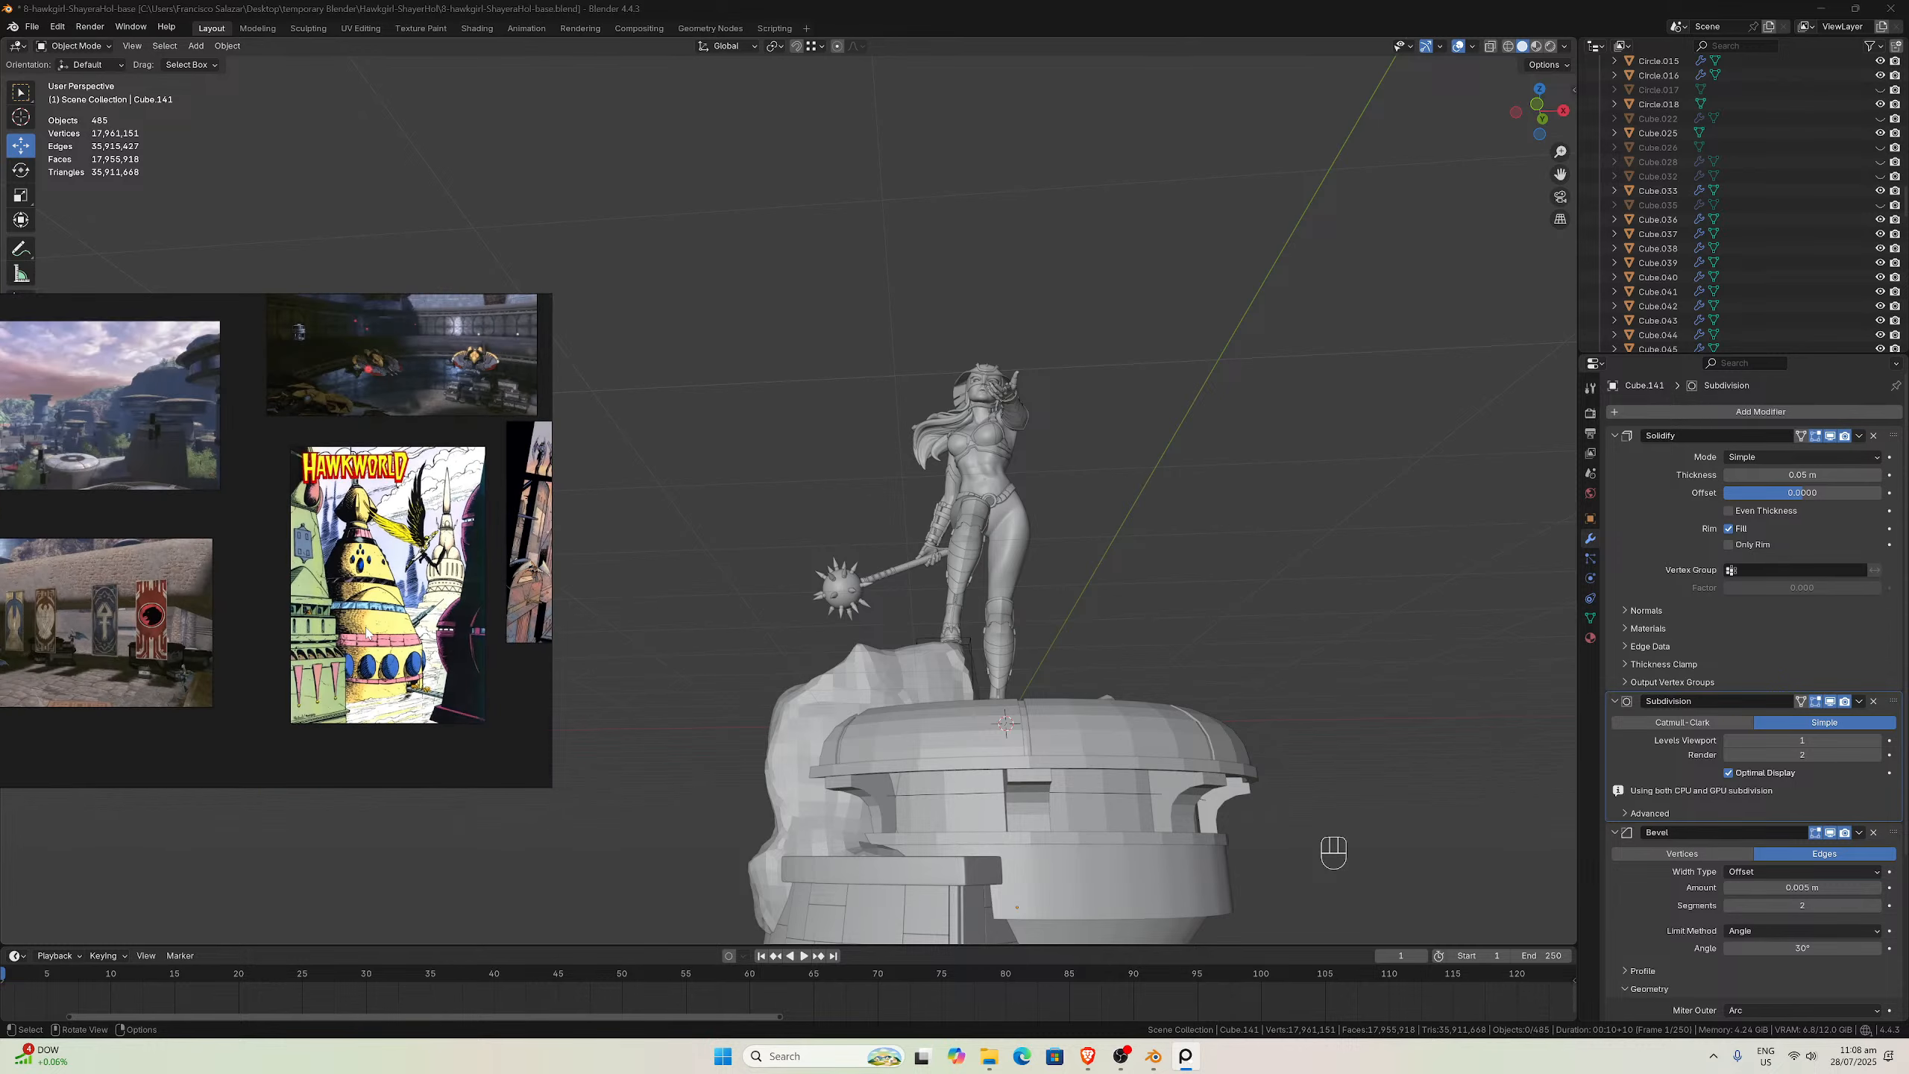
scroll(369, 632, up, 5)
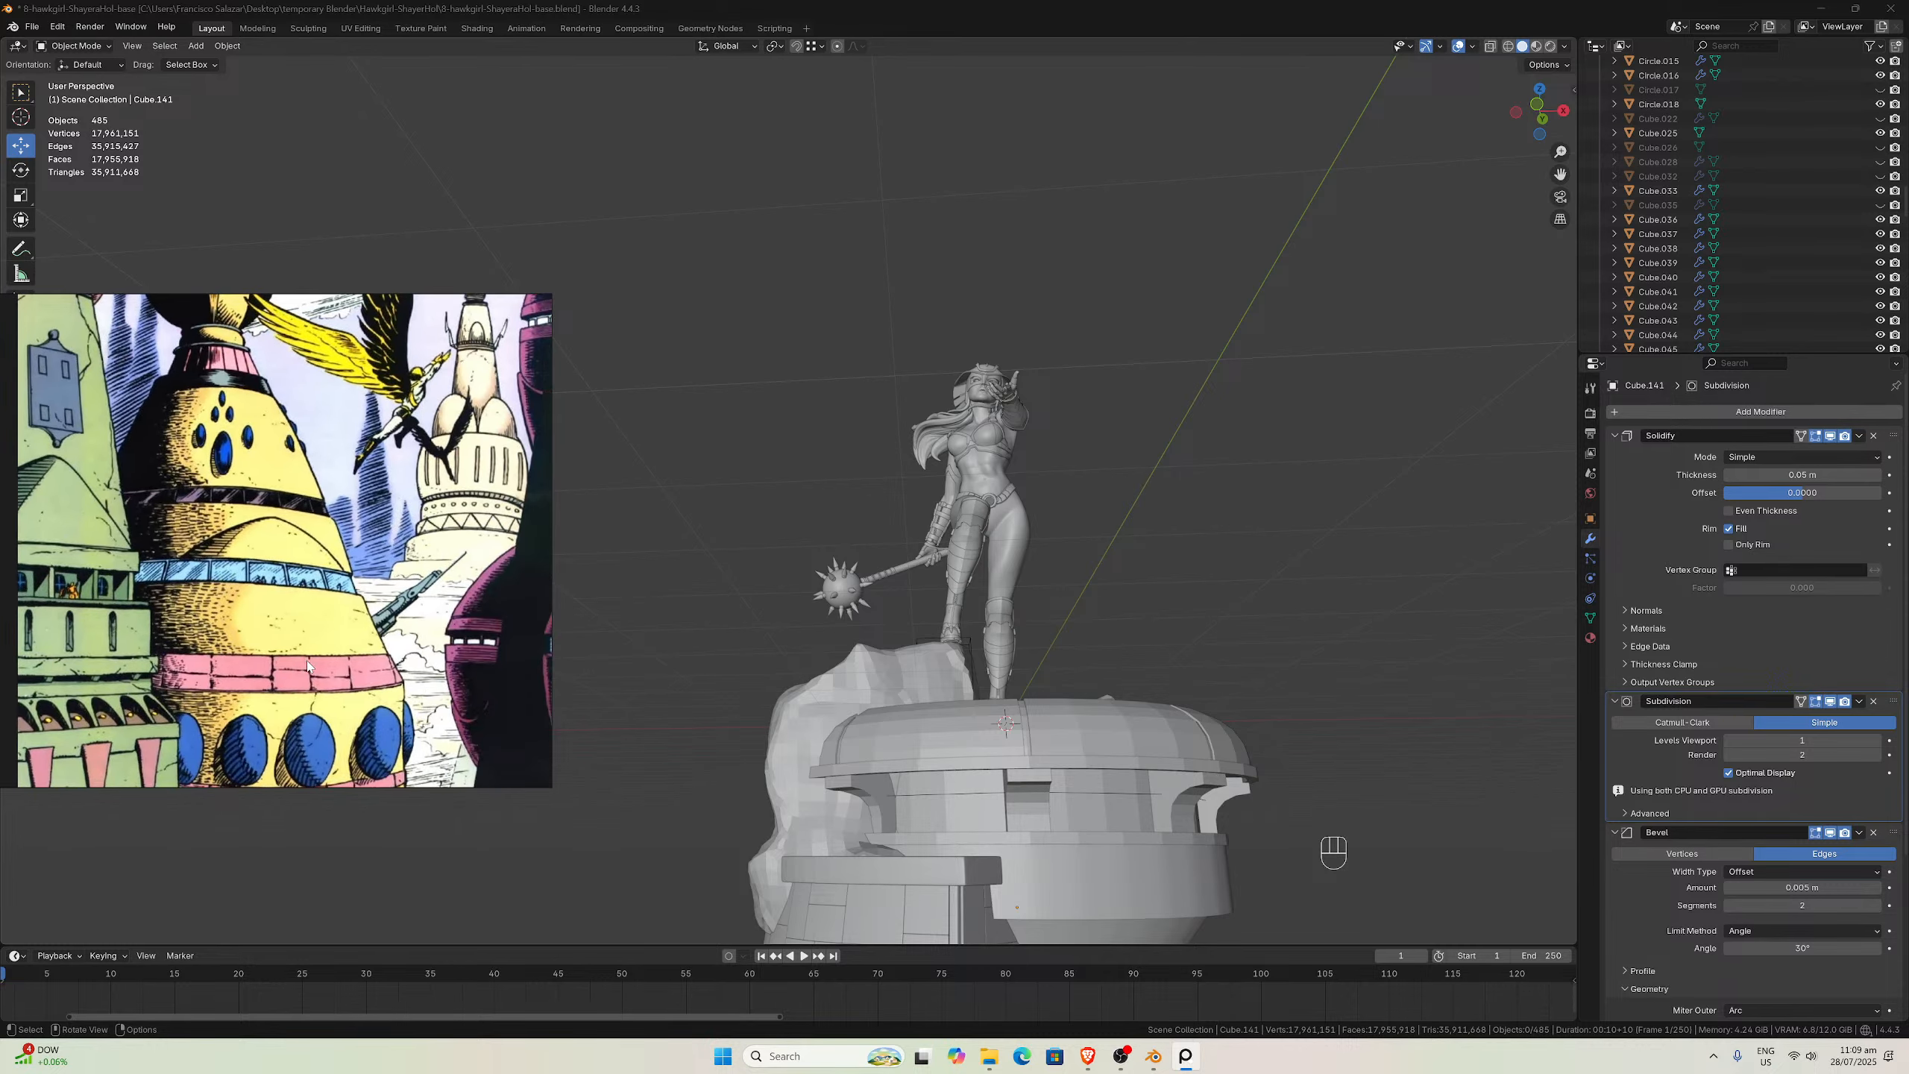
scroll(999, 773, down, 2)
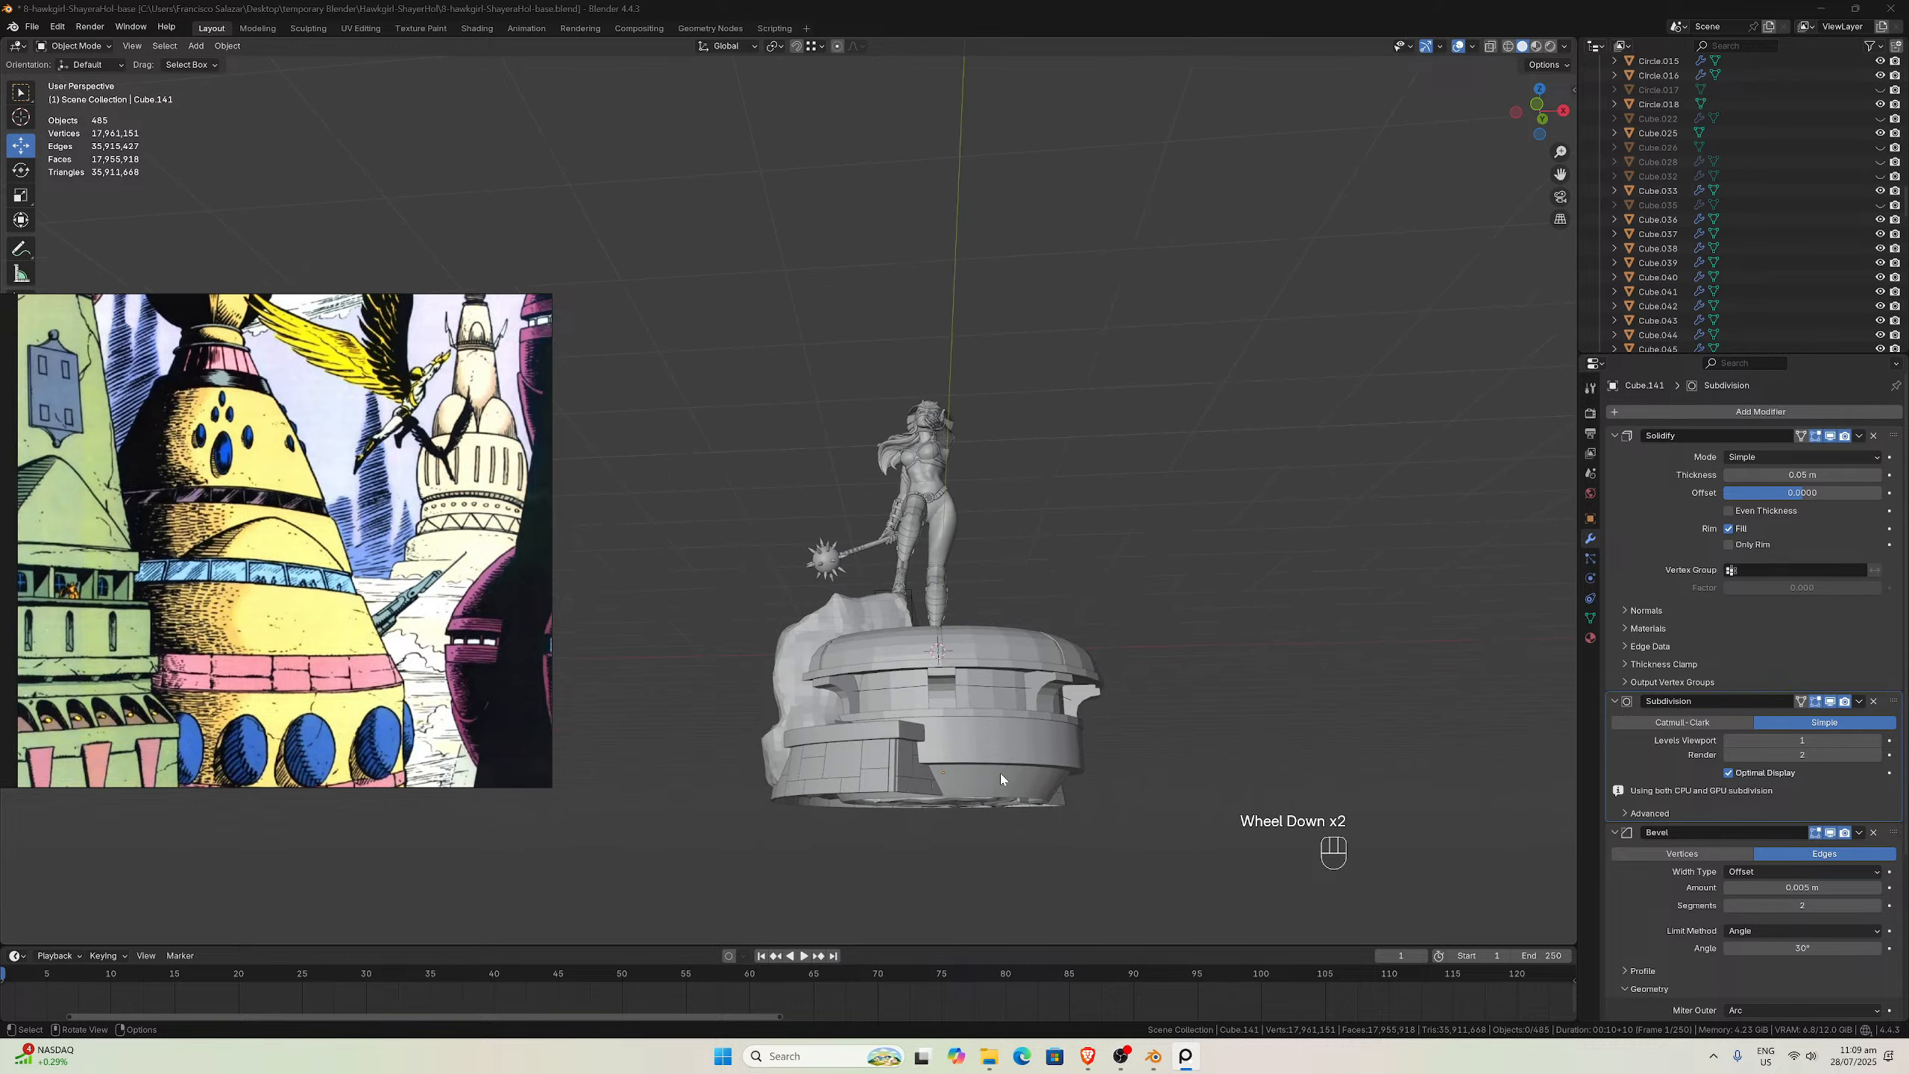
middle_drag(999, 773, 878, 769)
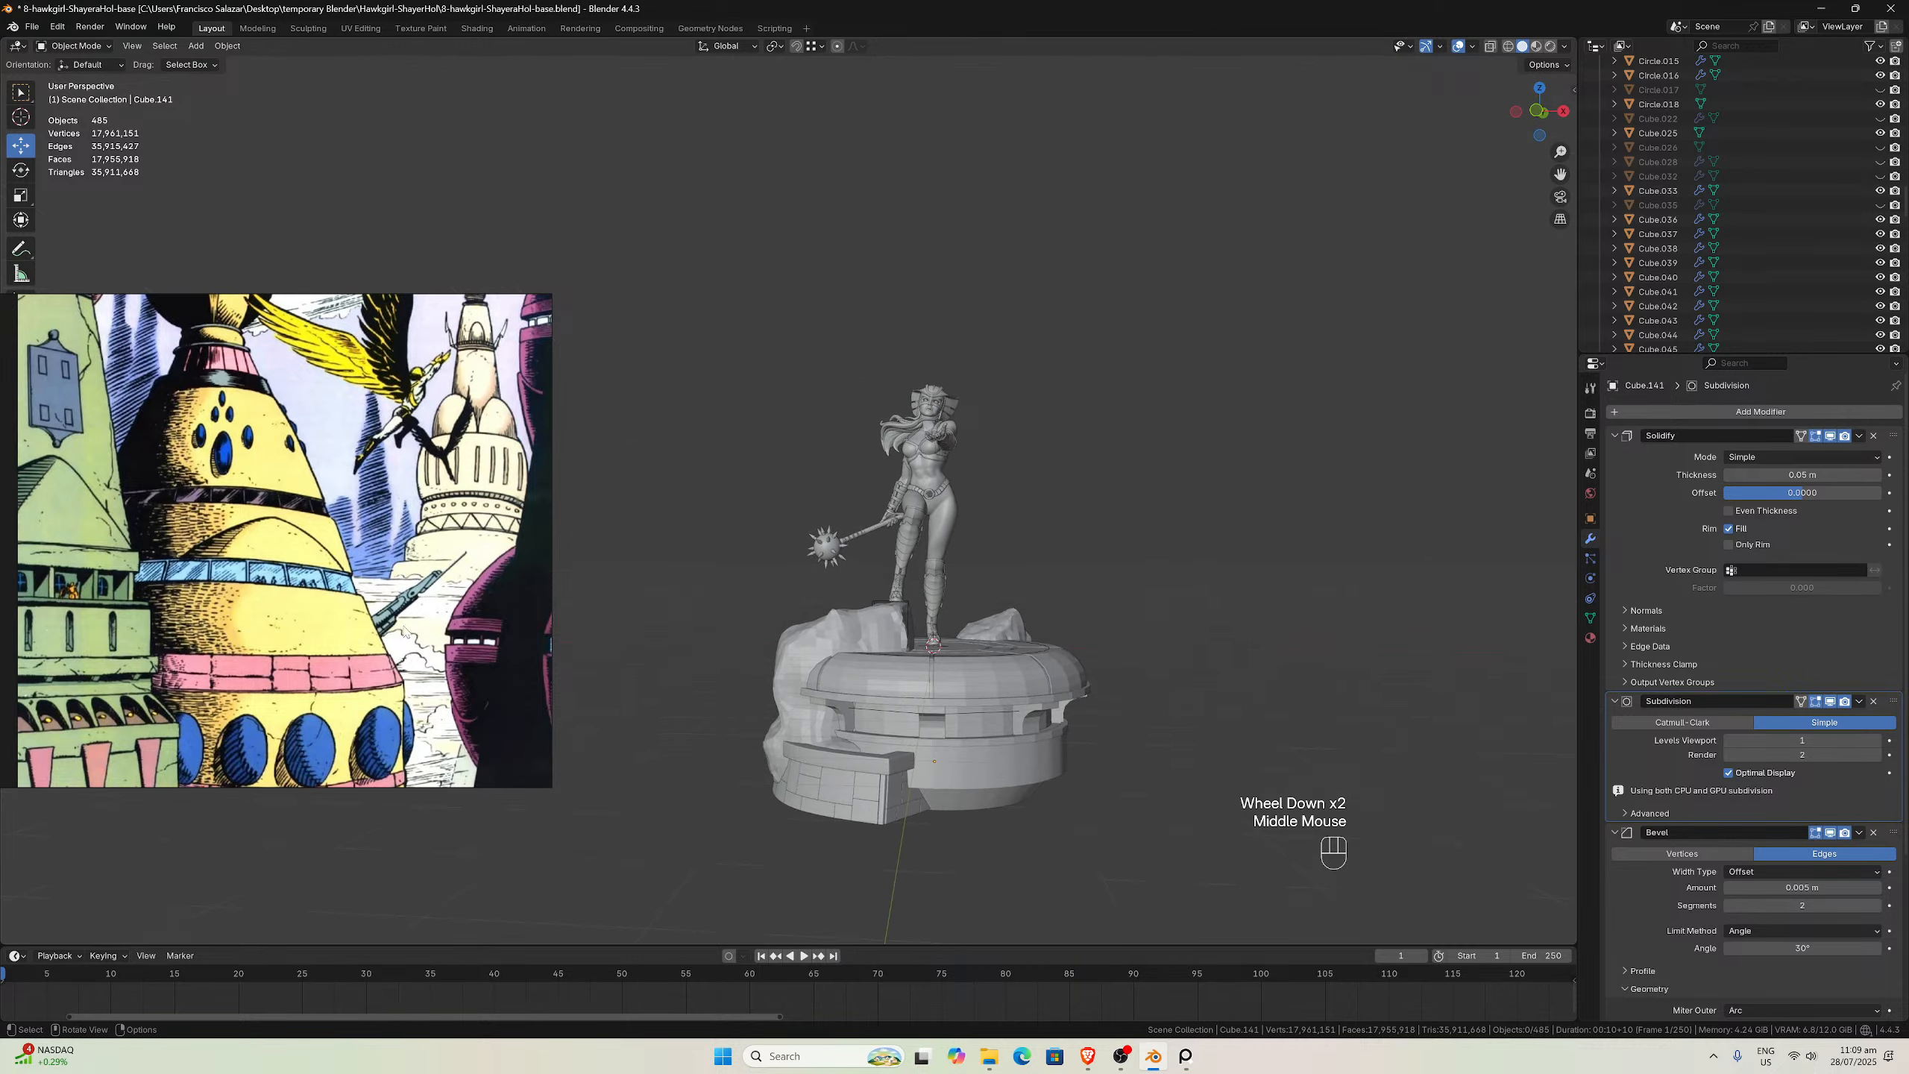
scroll(378, 613, down, 5)
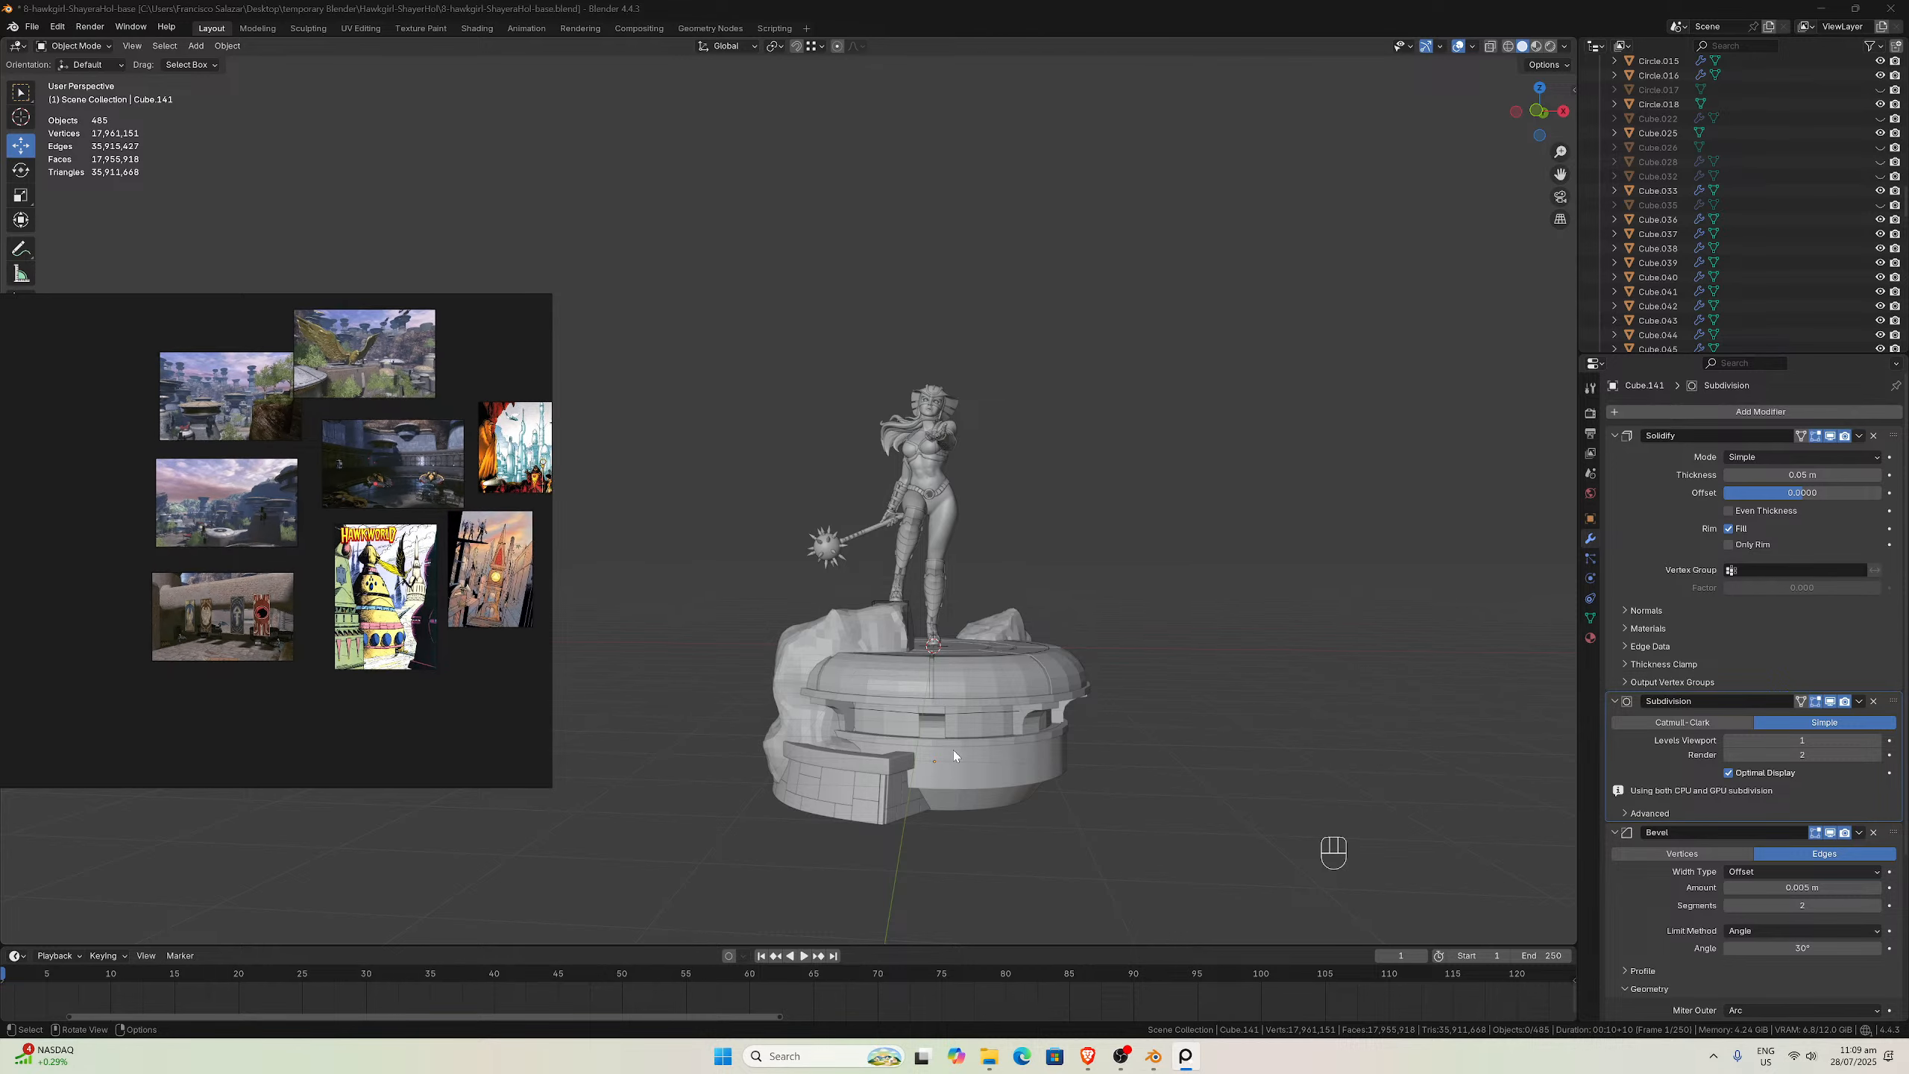
Inspect the base layout from the top view, comparing the rocks and wall ends with the circular platform's outline
middle_drag(954, 749, 931, 847)
key(KP_7)
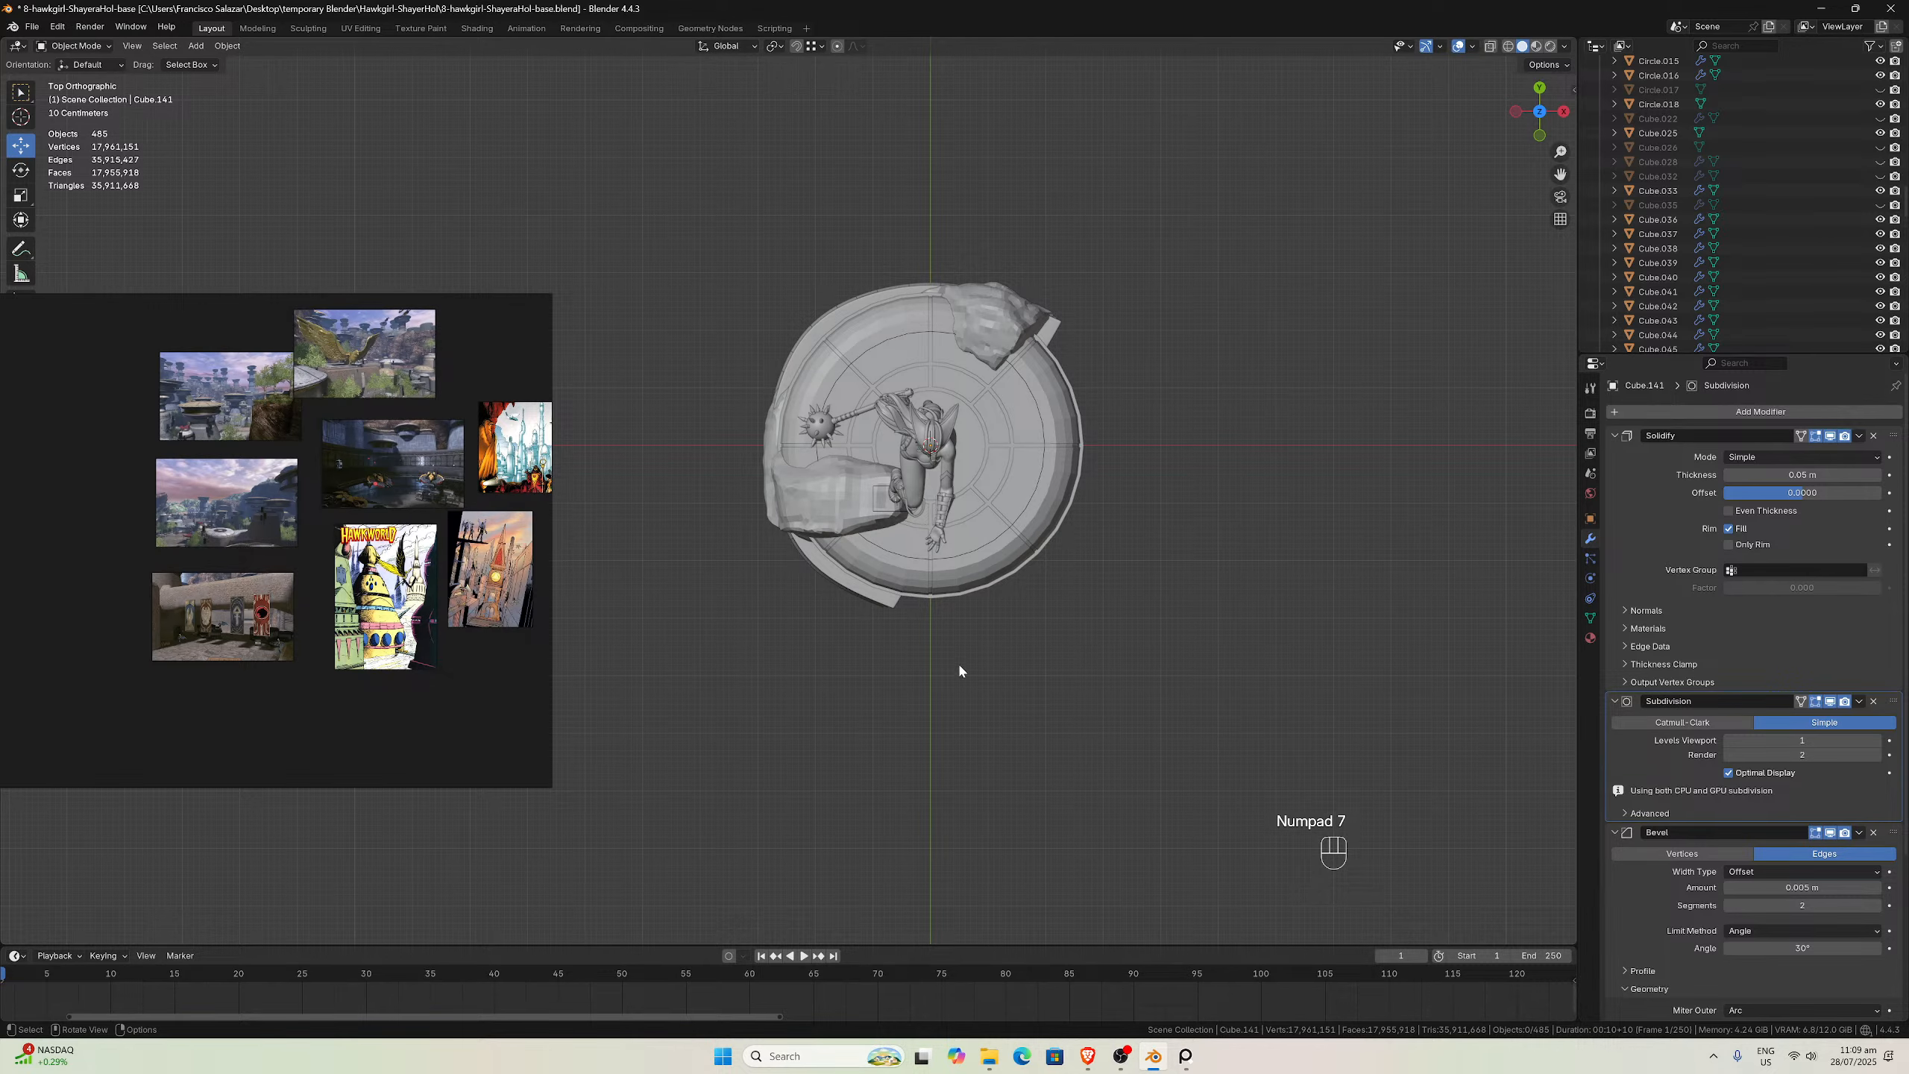
scroll(958, 665, up, 5)
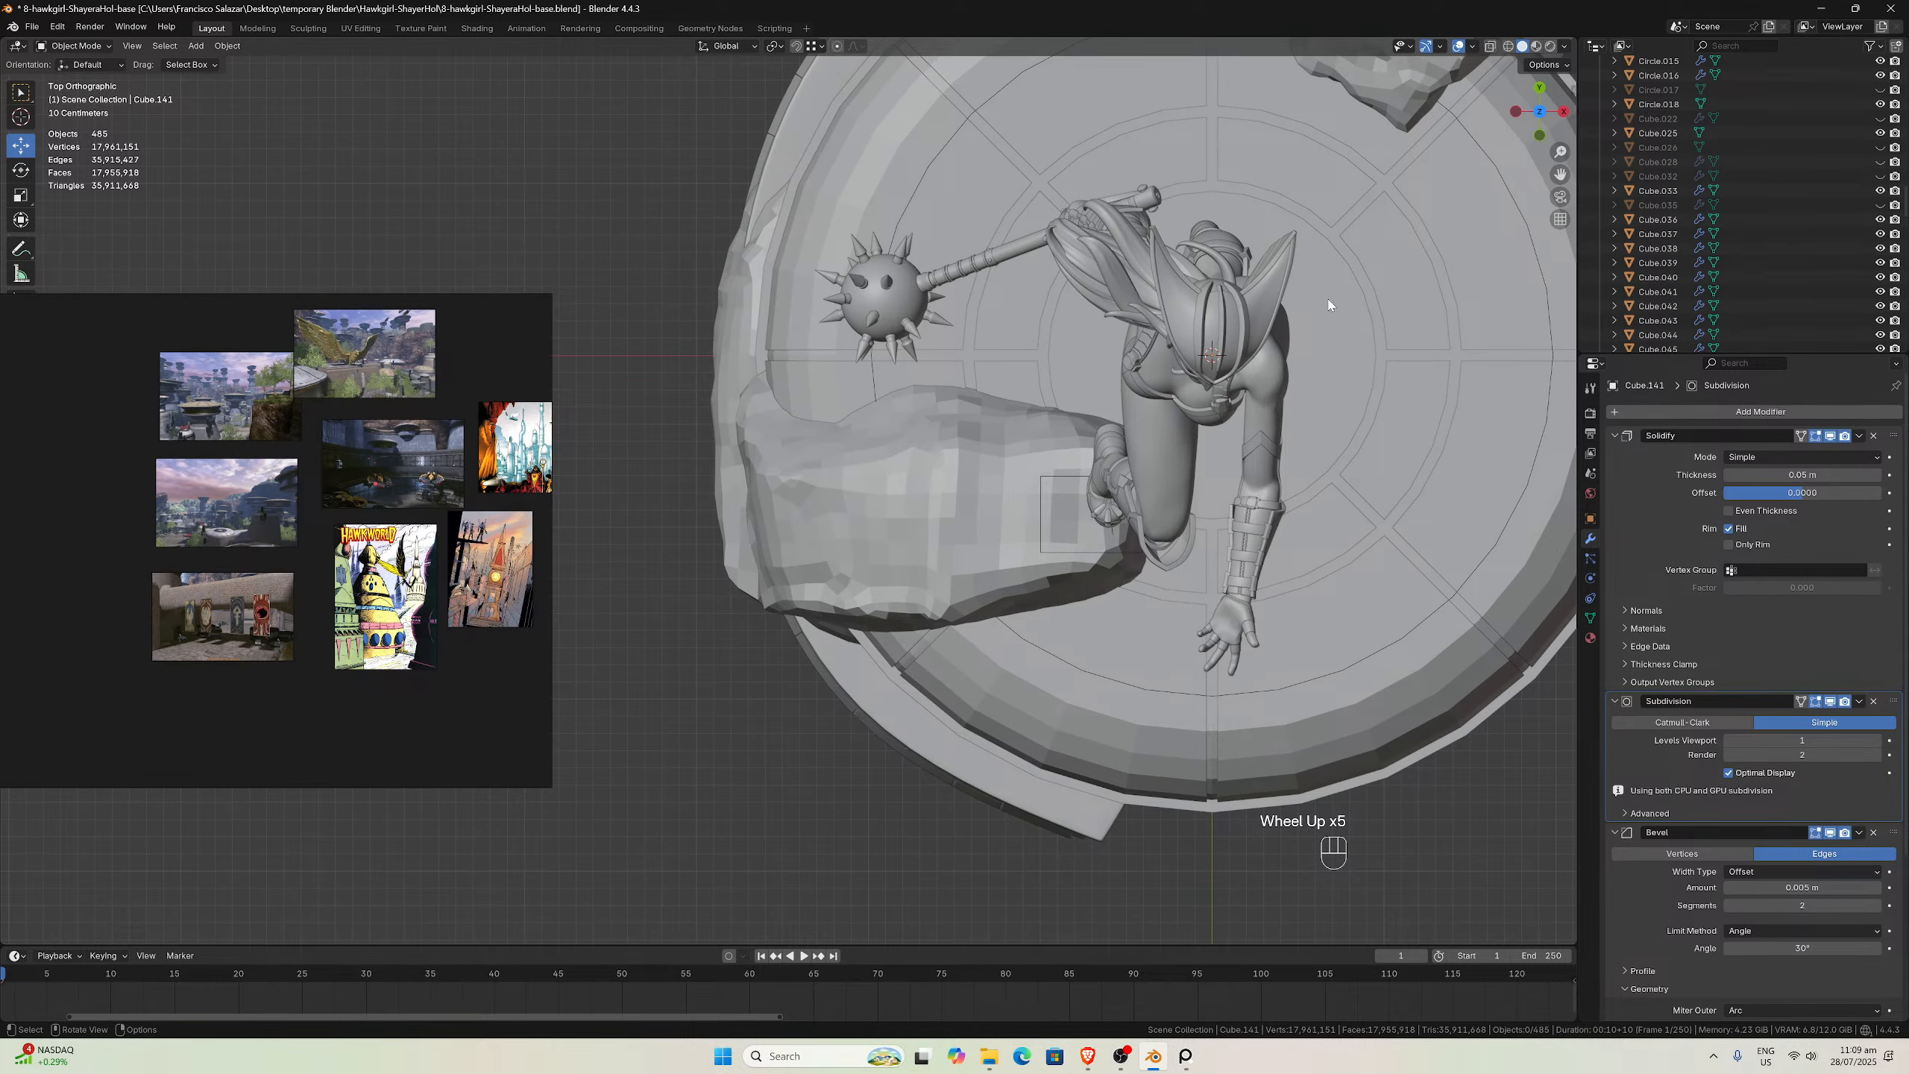
scroll(1368, 249, down, 2)
drag(1561, 174, 1390, 369)
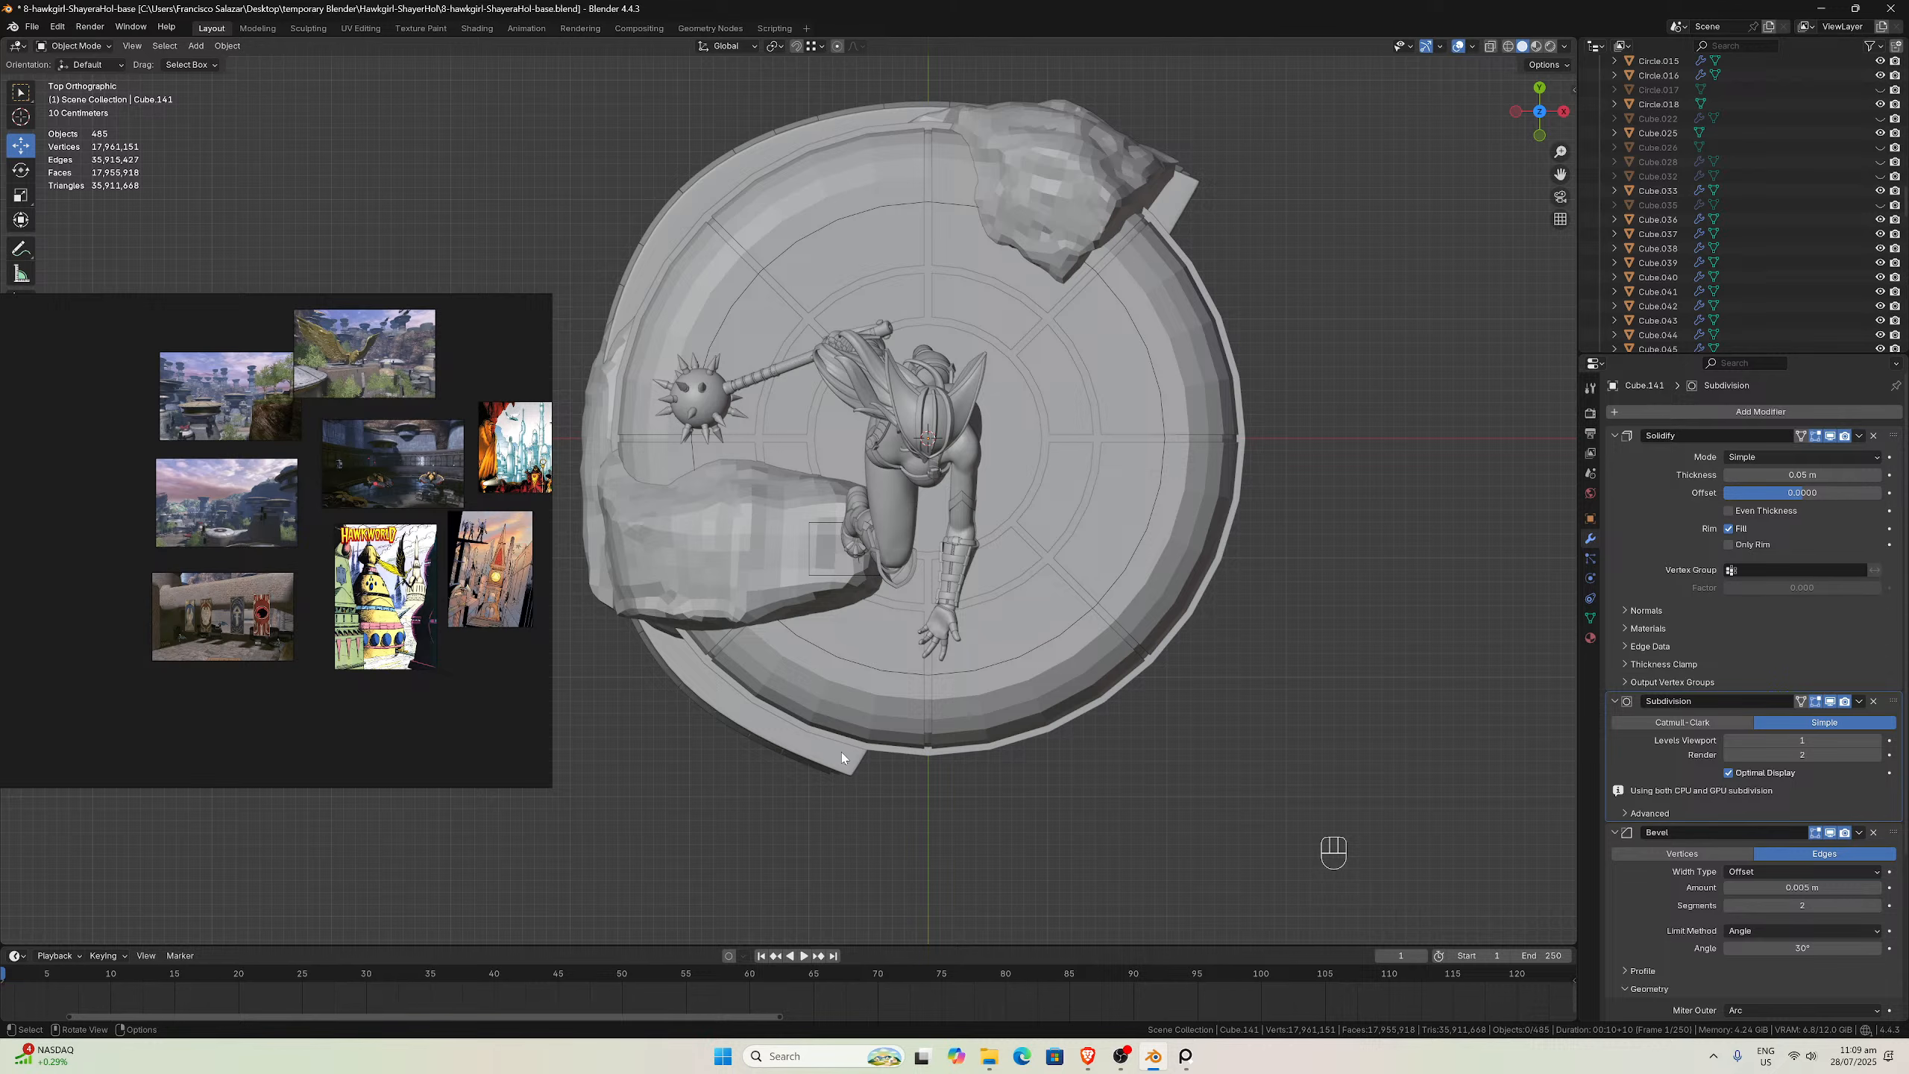
middle_drag(847, 758, 871, 687)
scroll(846, 573, down, 3)
scroll(824, 640, down, 1)
scroll(871, 687, up, 1)
key(KP_7)
scroll(864, 686, up, 2)
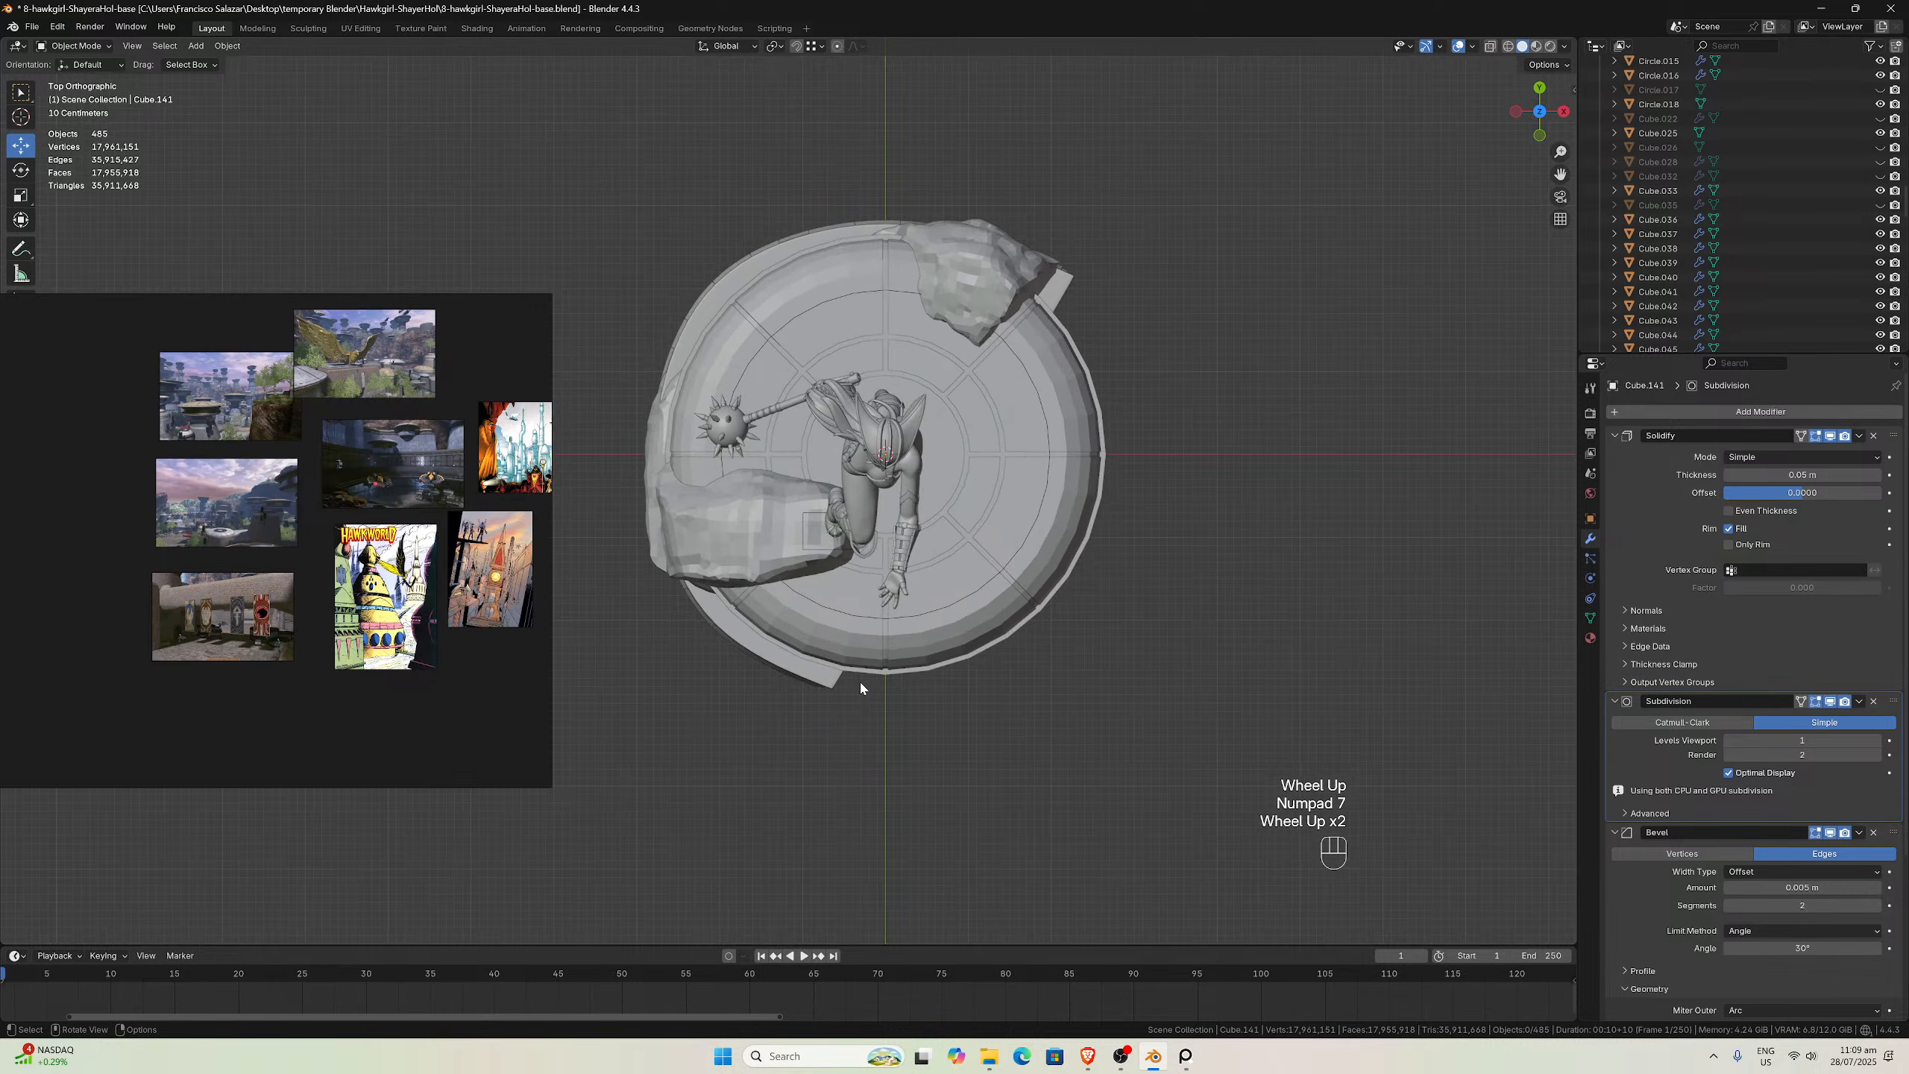
scroll(741, 651, up, 1)
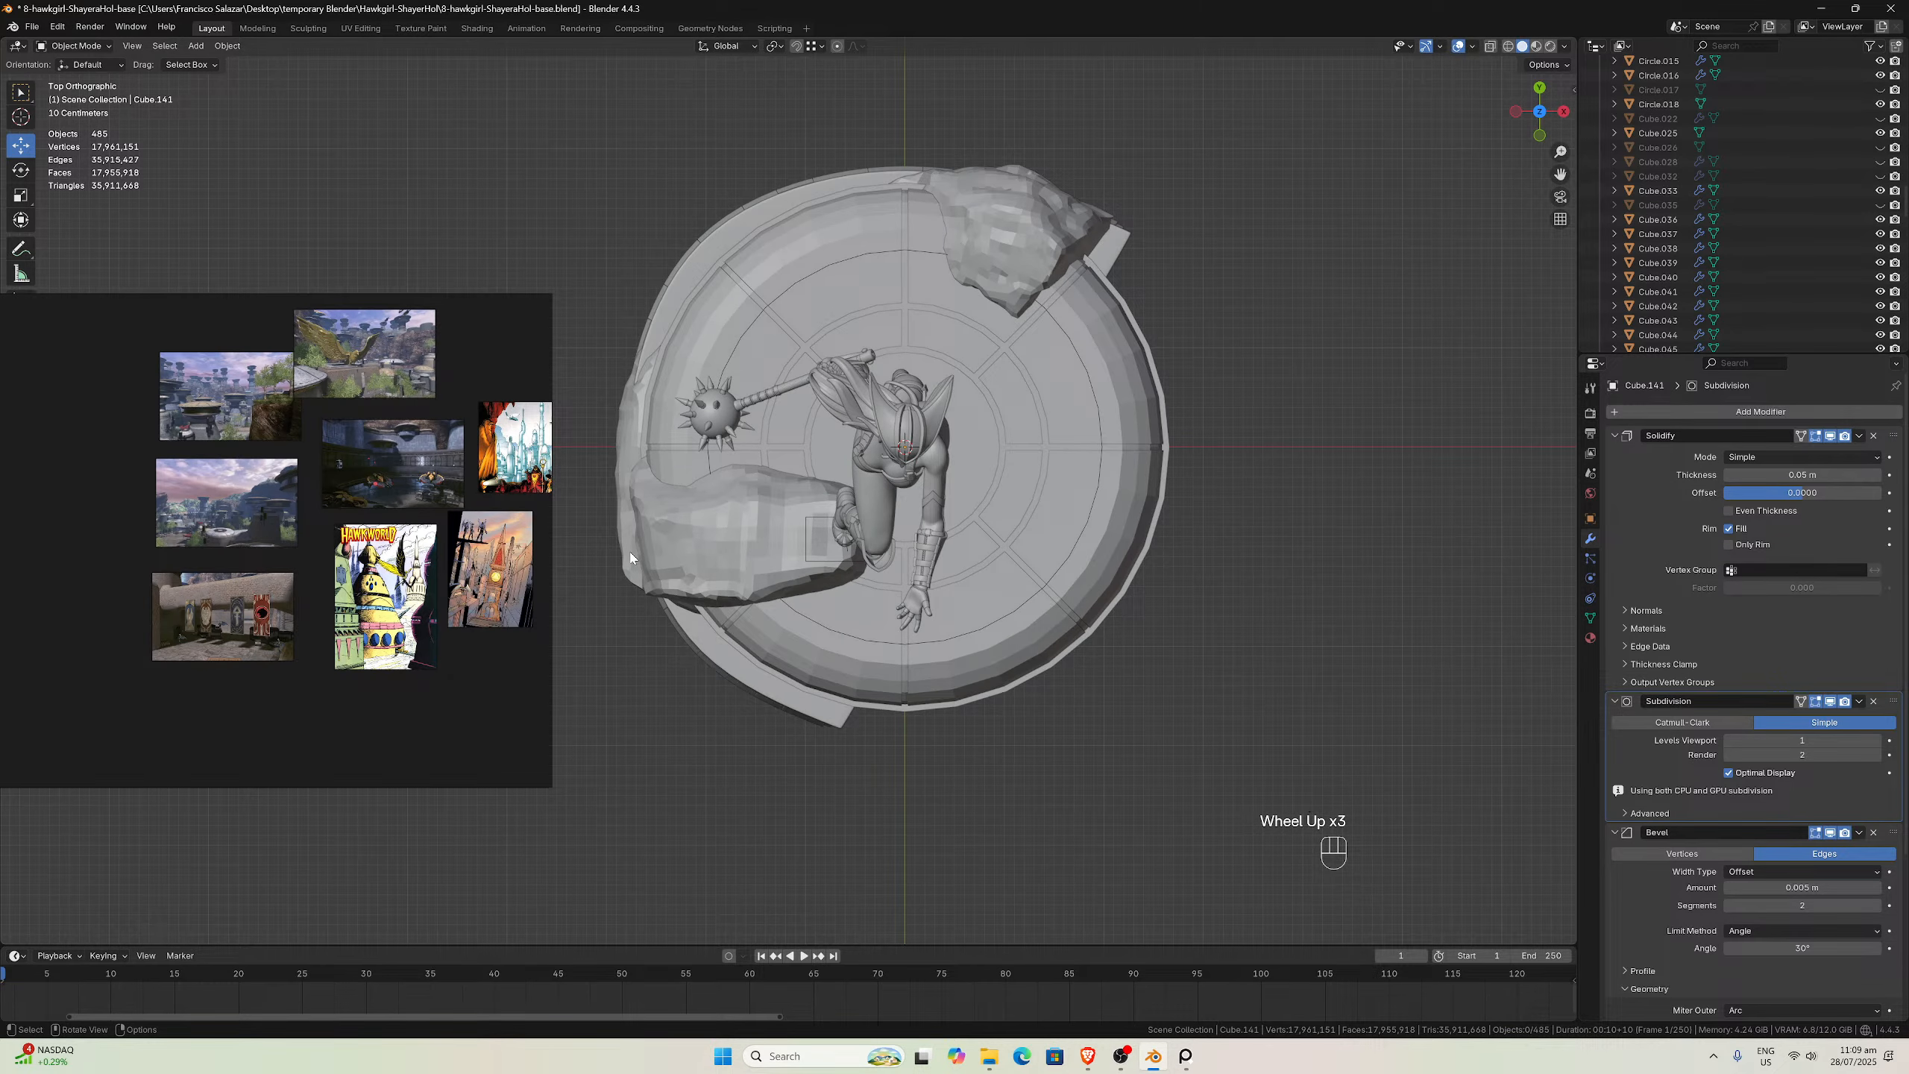
scroll(1124, 245, down, 2)
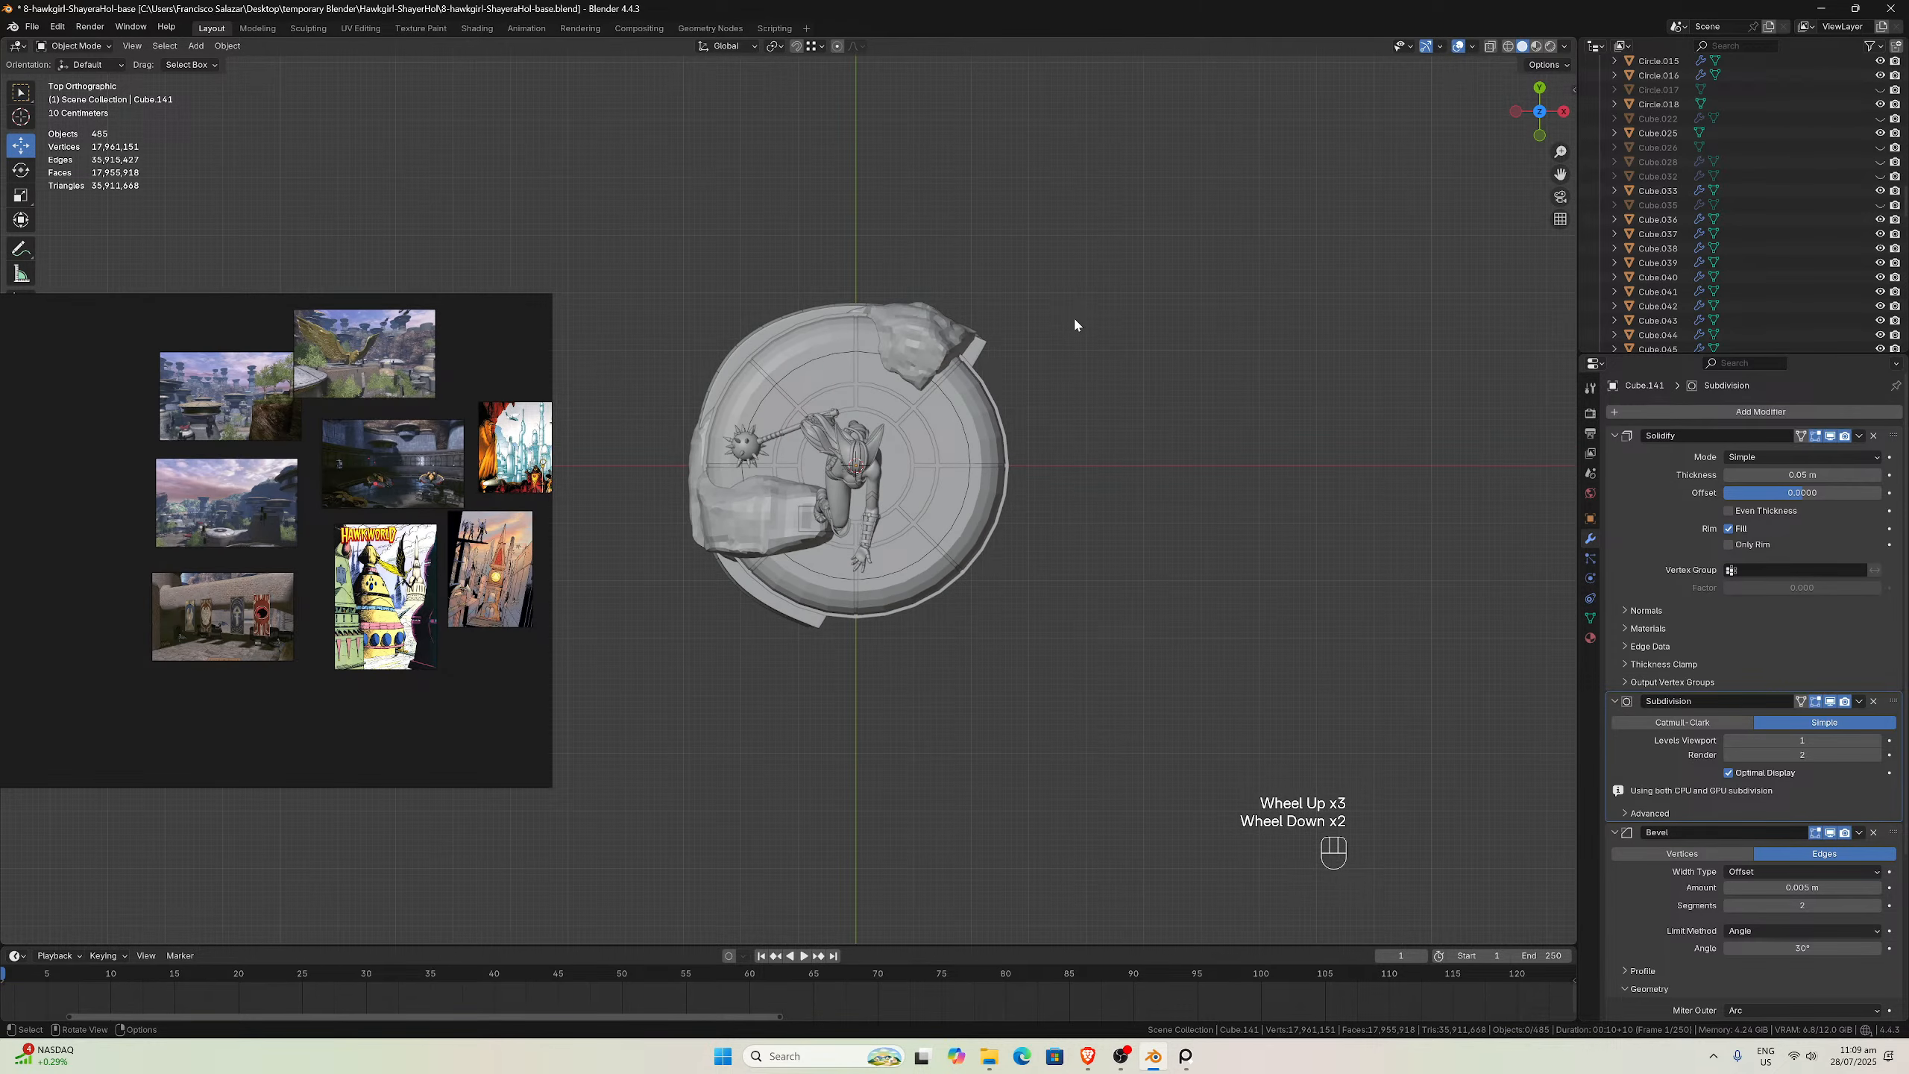
Examine the tall rear rock and the adjoining brick wall and ledge from behind and up close
middle_click(987, 351)
middle_drag(987, 351, 892, 618)
scroll(872, 809, up, 3)
scroll(872, 762, down, 2)
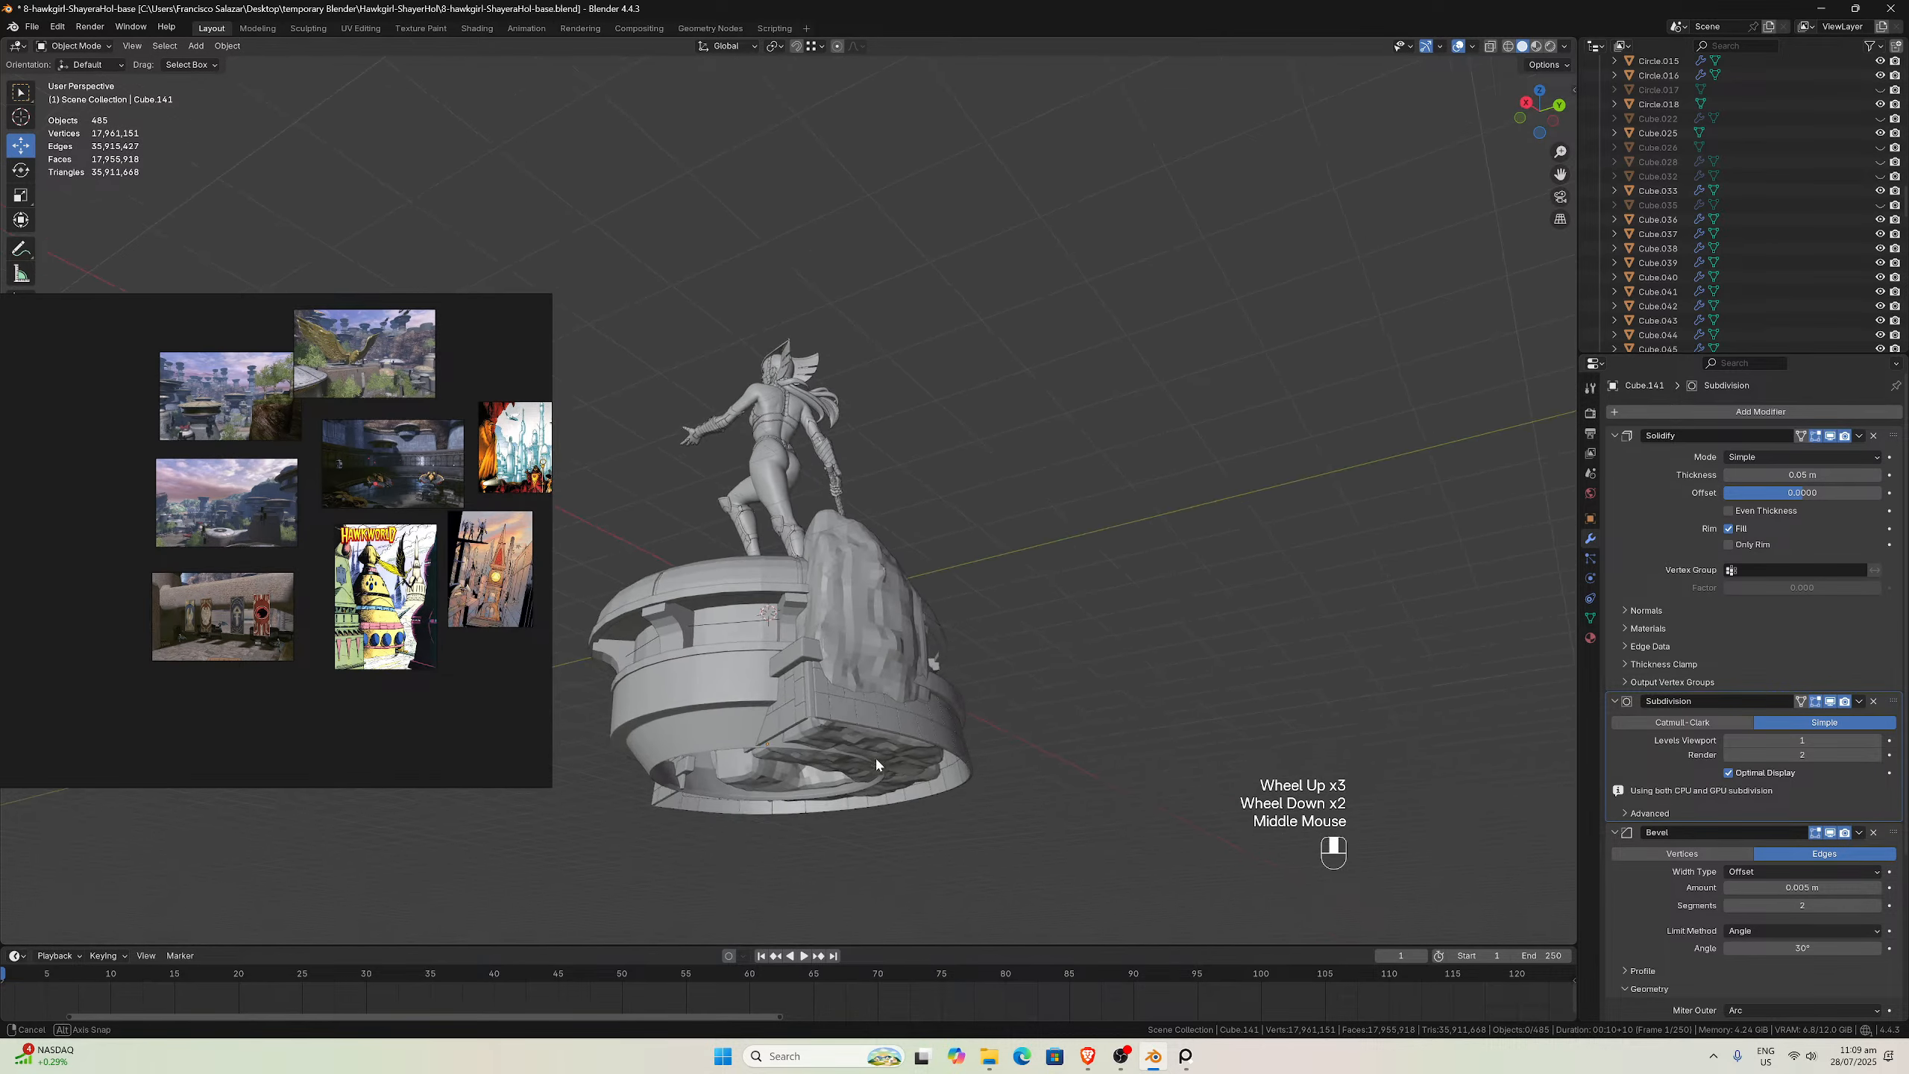
mouse_move(874, 755)
middle_down()
mouse_move(846, 777)
mouse_move(887, 770)
middle_up()
scroll(846, 779, up, 2)
scroll(889, 768, up, 2)
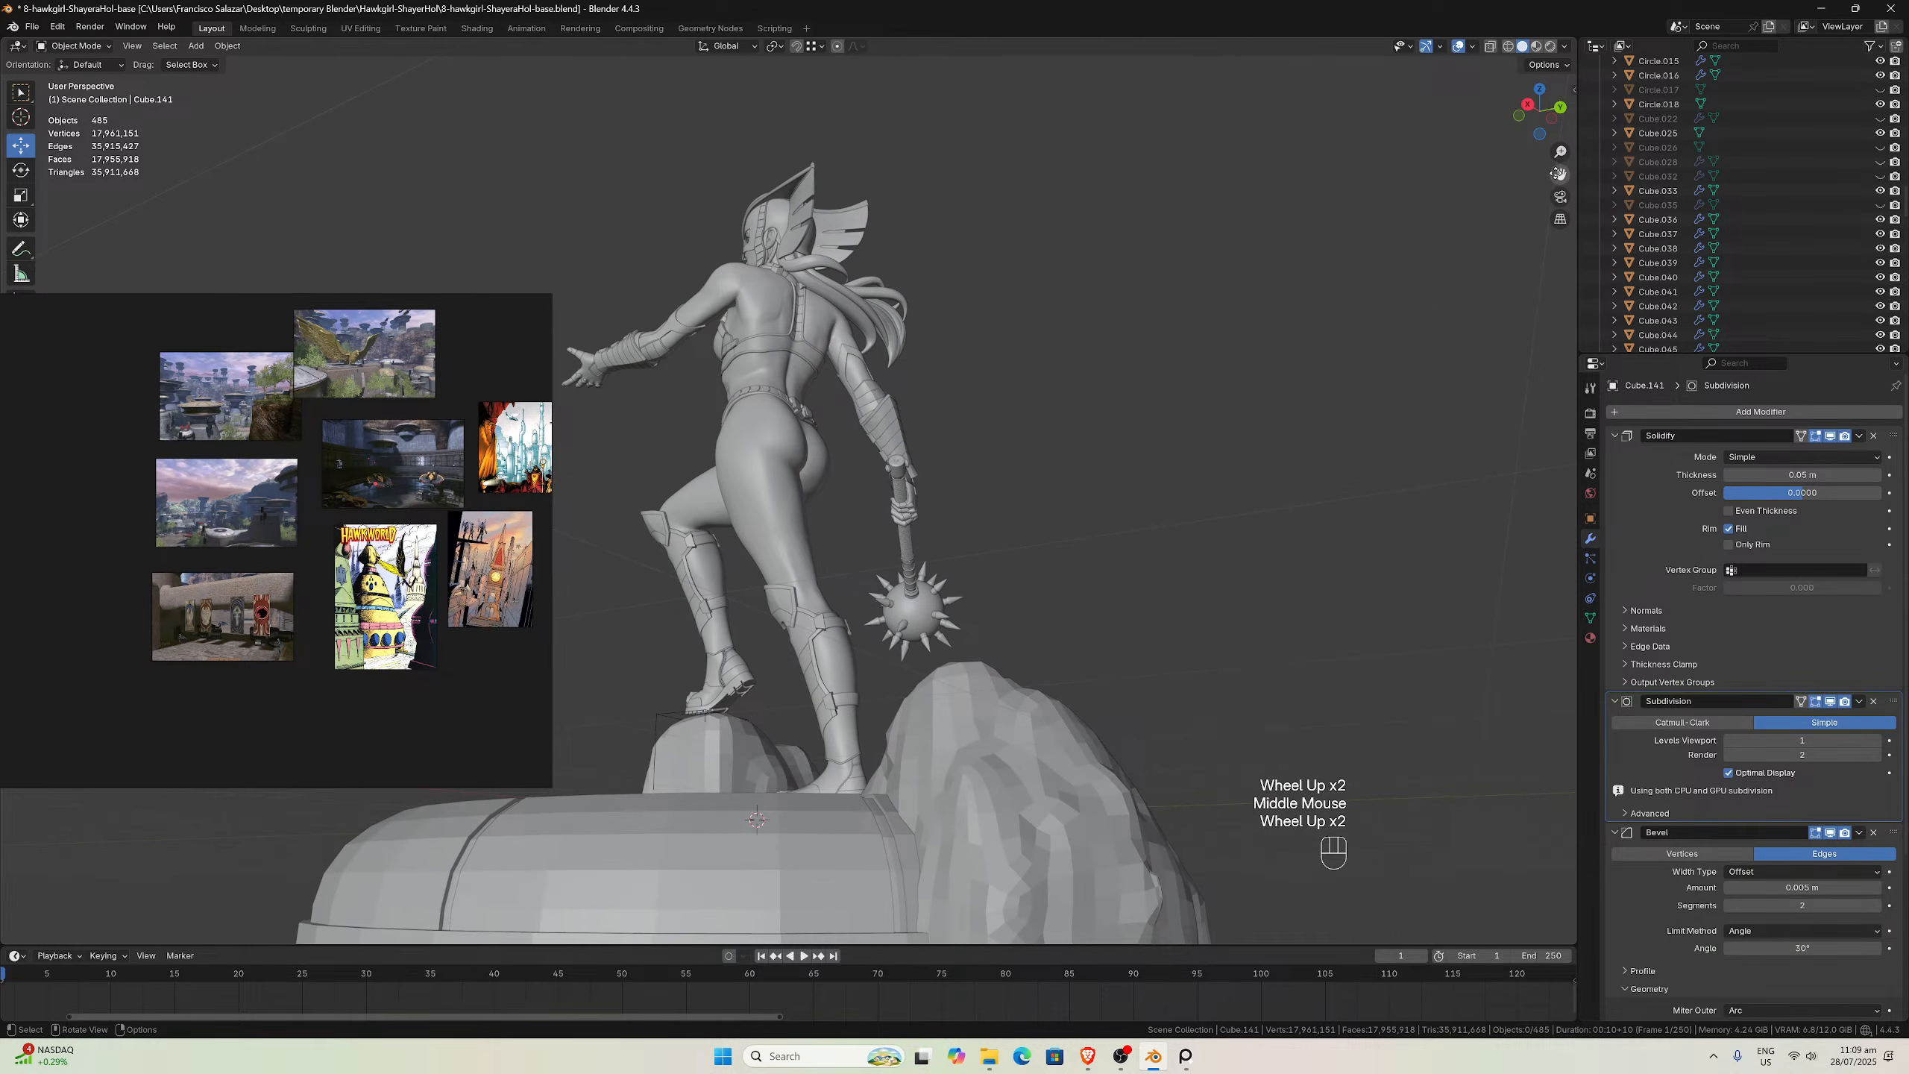
drag(1561, 174, 1427, 795)
scroll(1426, 794, up, 1)
middle_drag(1196, 945, 1218, 833)
Inspect the rear rock's mesh in Edit Mode from the front and top views, and return to Object Mode
click(1088, 711)
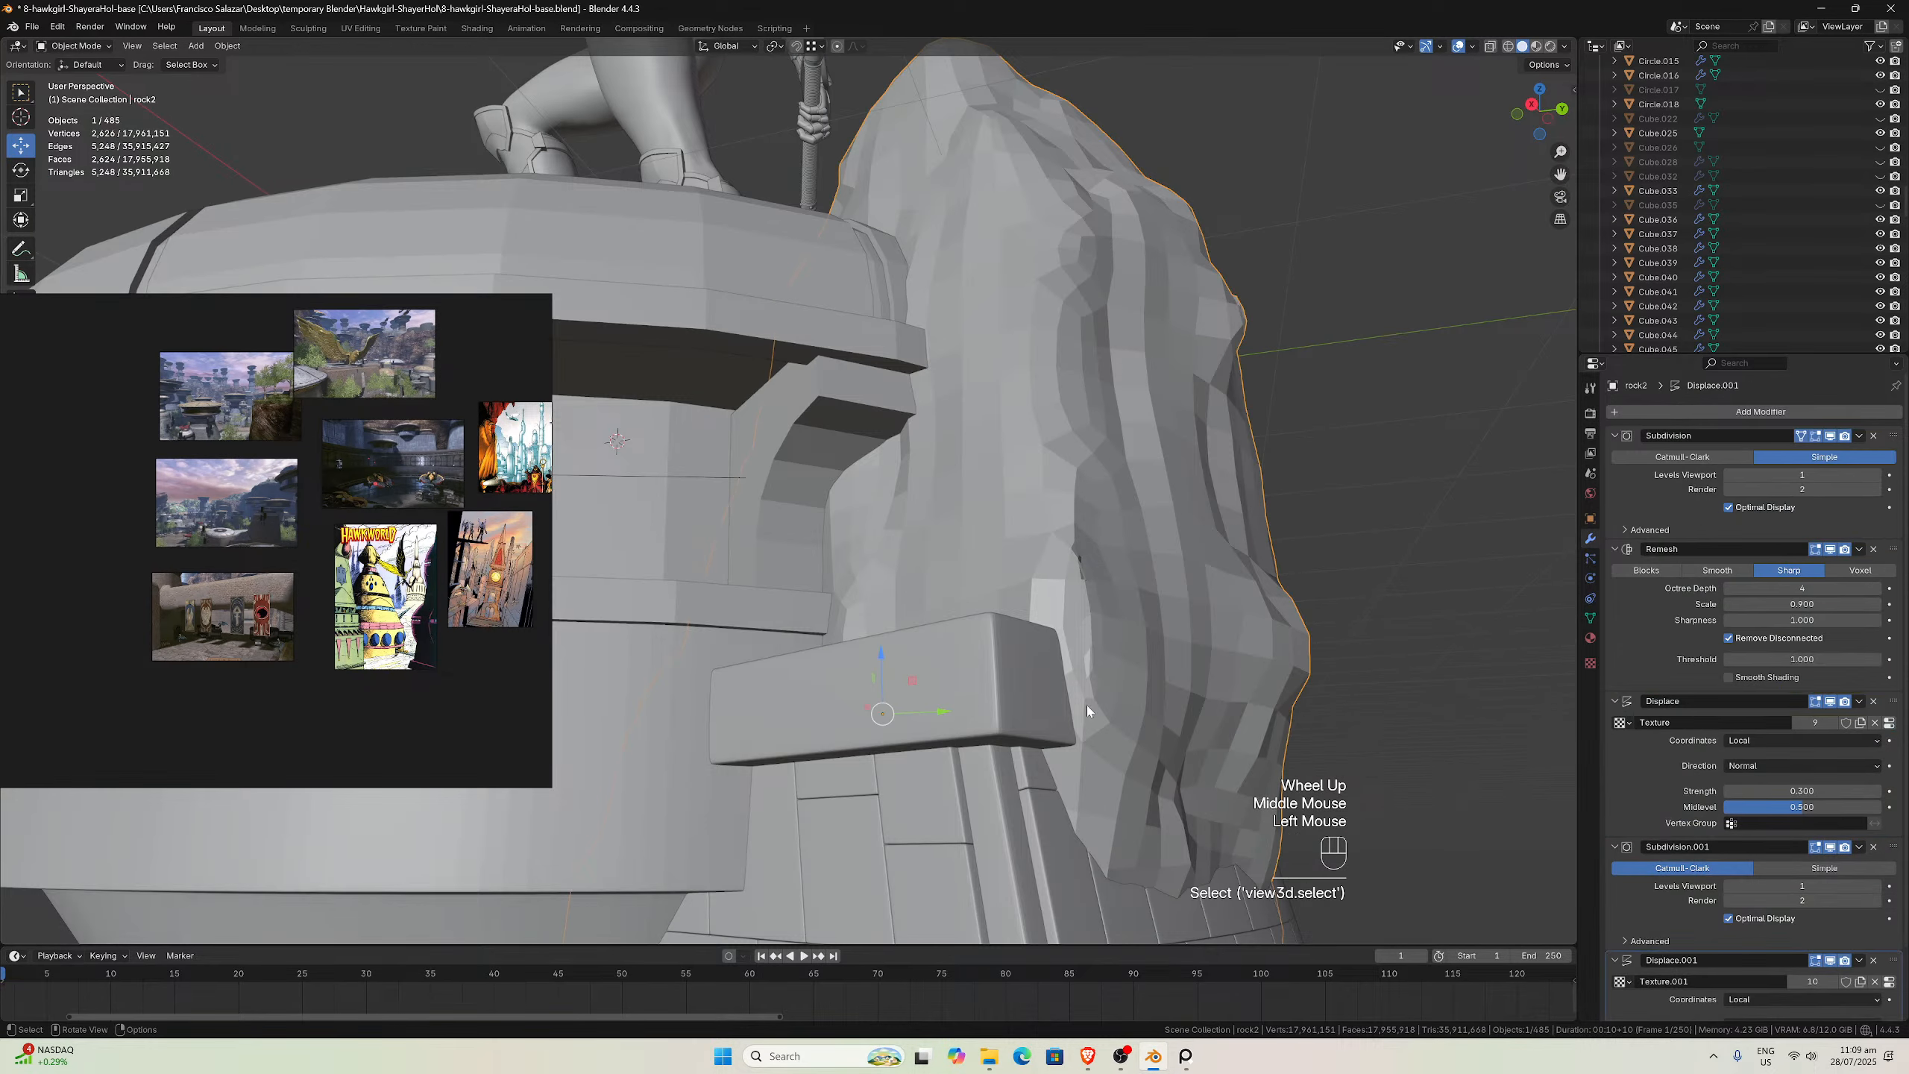
key(Tab)
middle_drag(1156, 658, 1083, 705)
click(1087, 647)
scroll(1045, 647, down, 1)
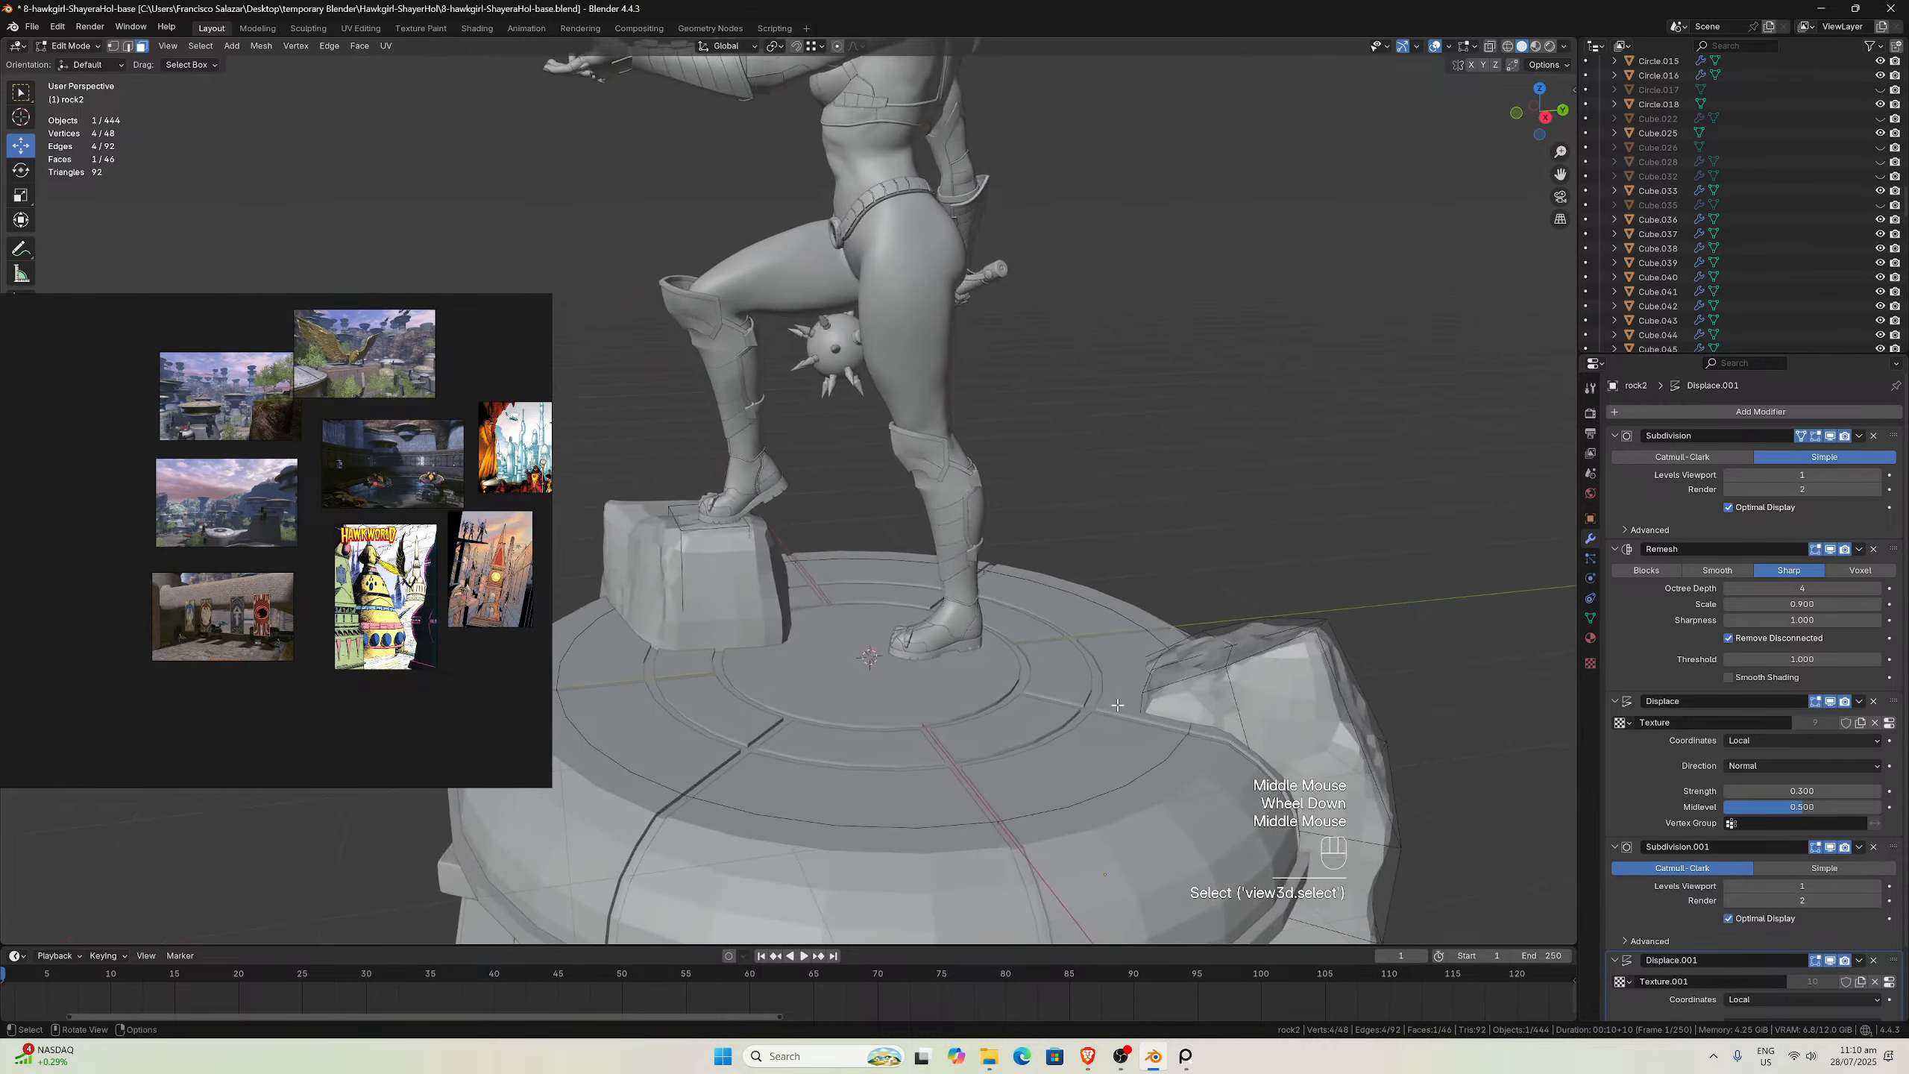
key(KP_1)
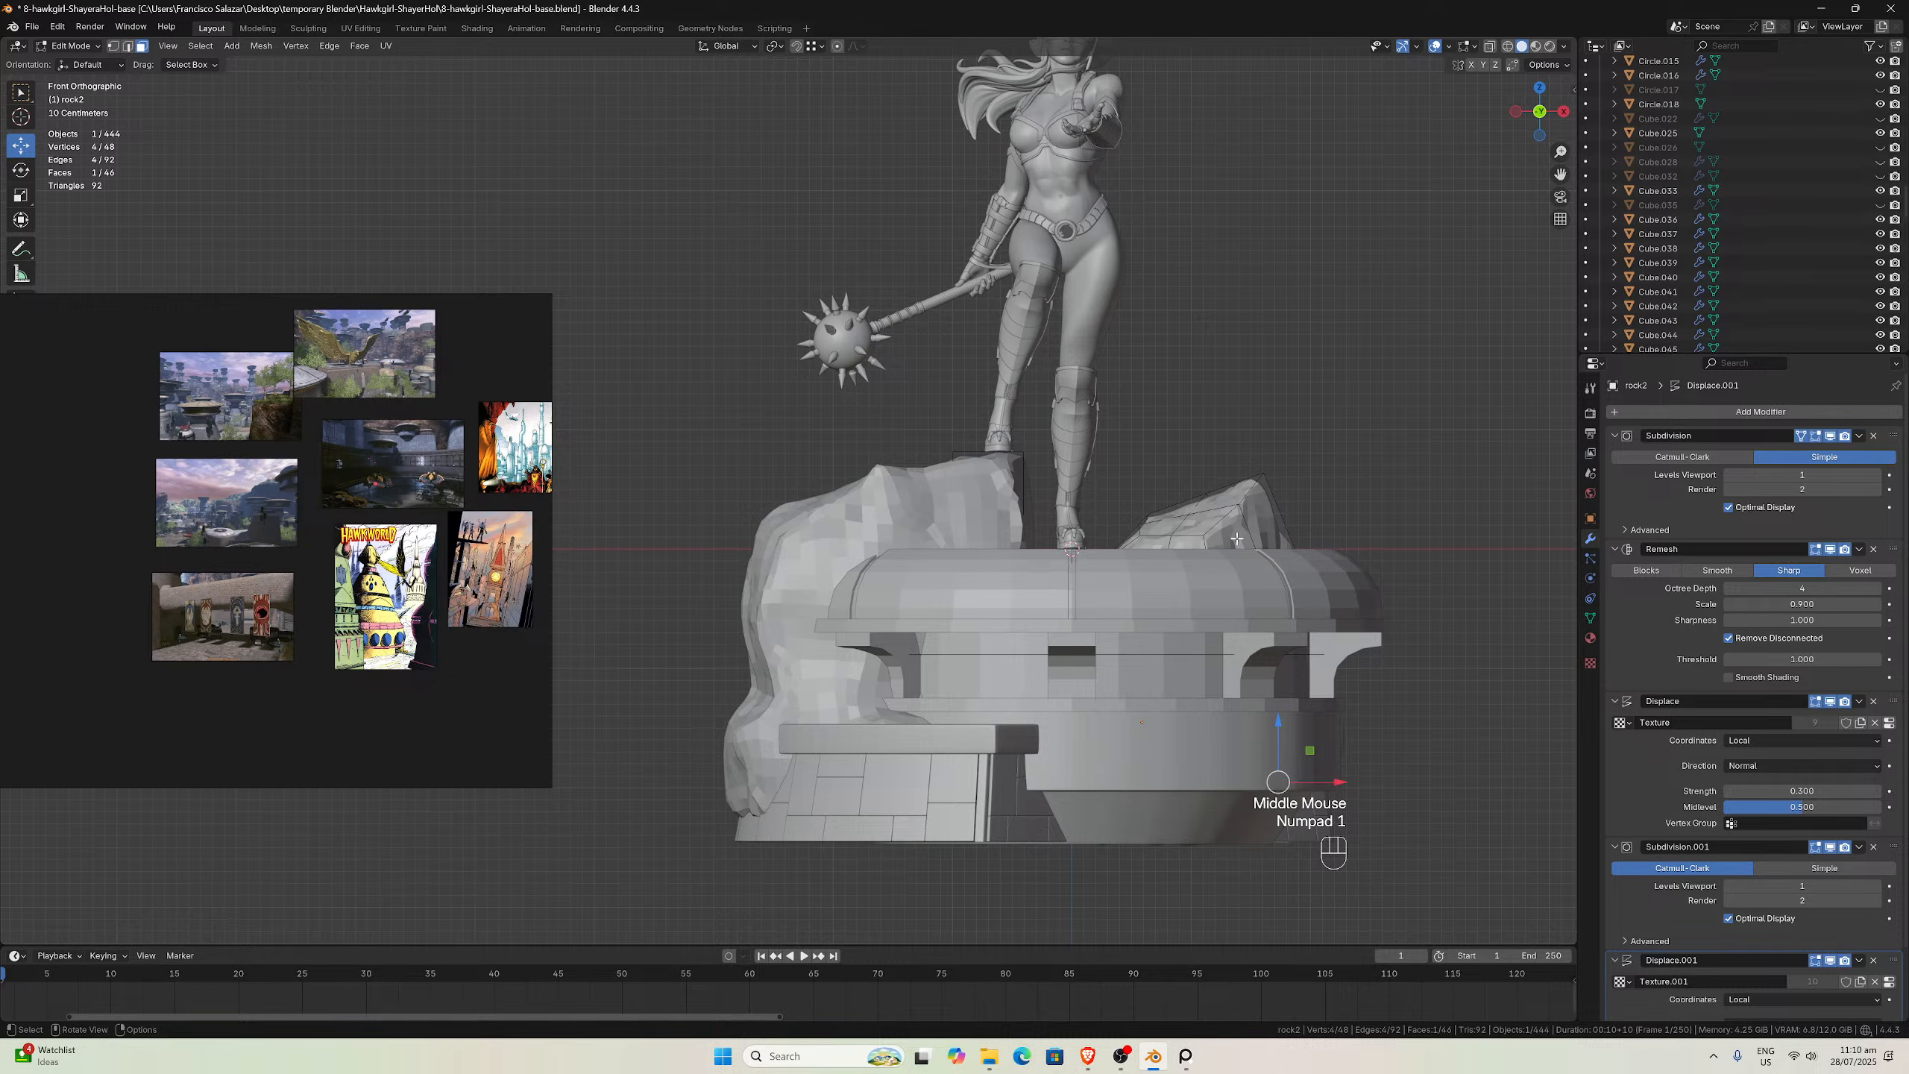
key(KP_7)
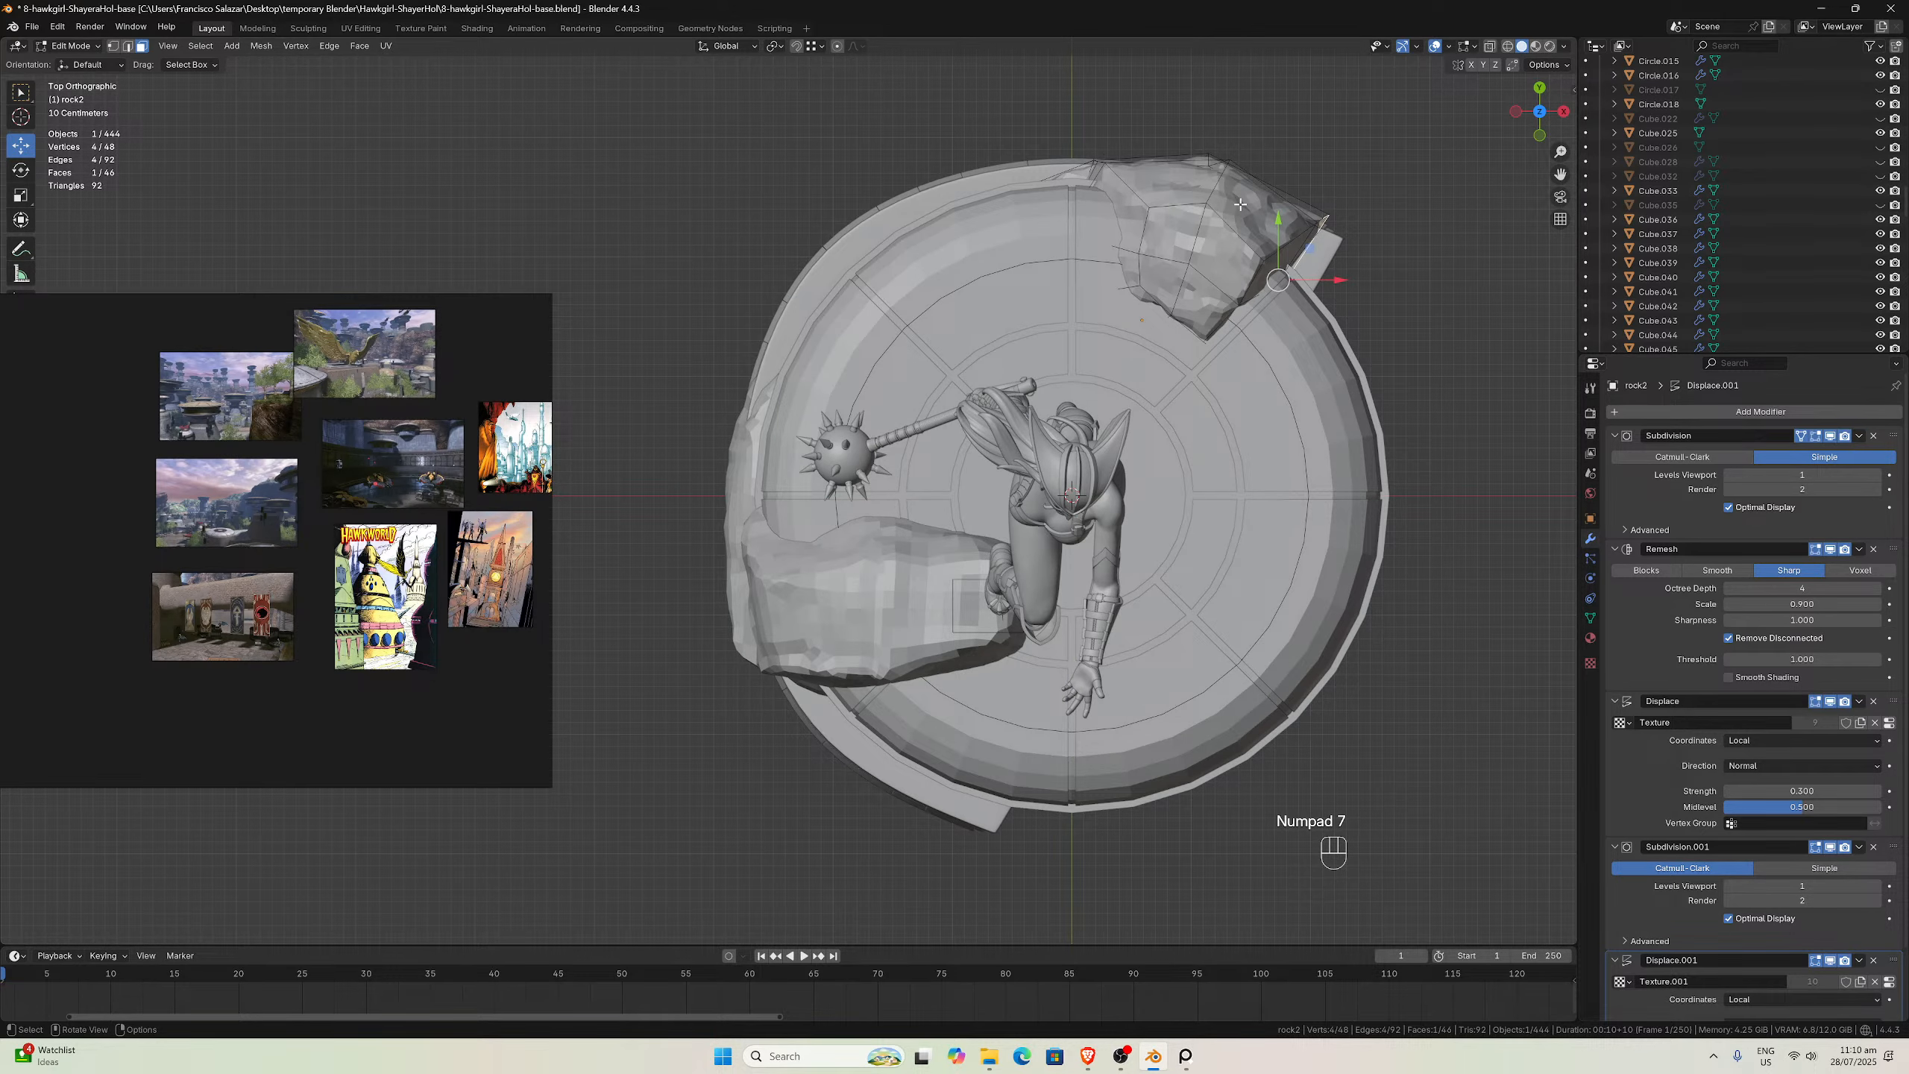
key(Tab)
Select the rear rock from the top view and set the transform pivot point to the 3D Cursor
click(1201, 246)
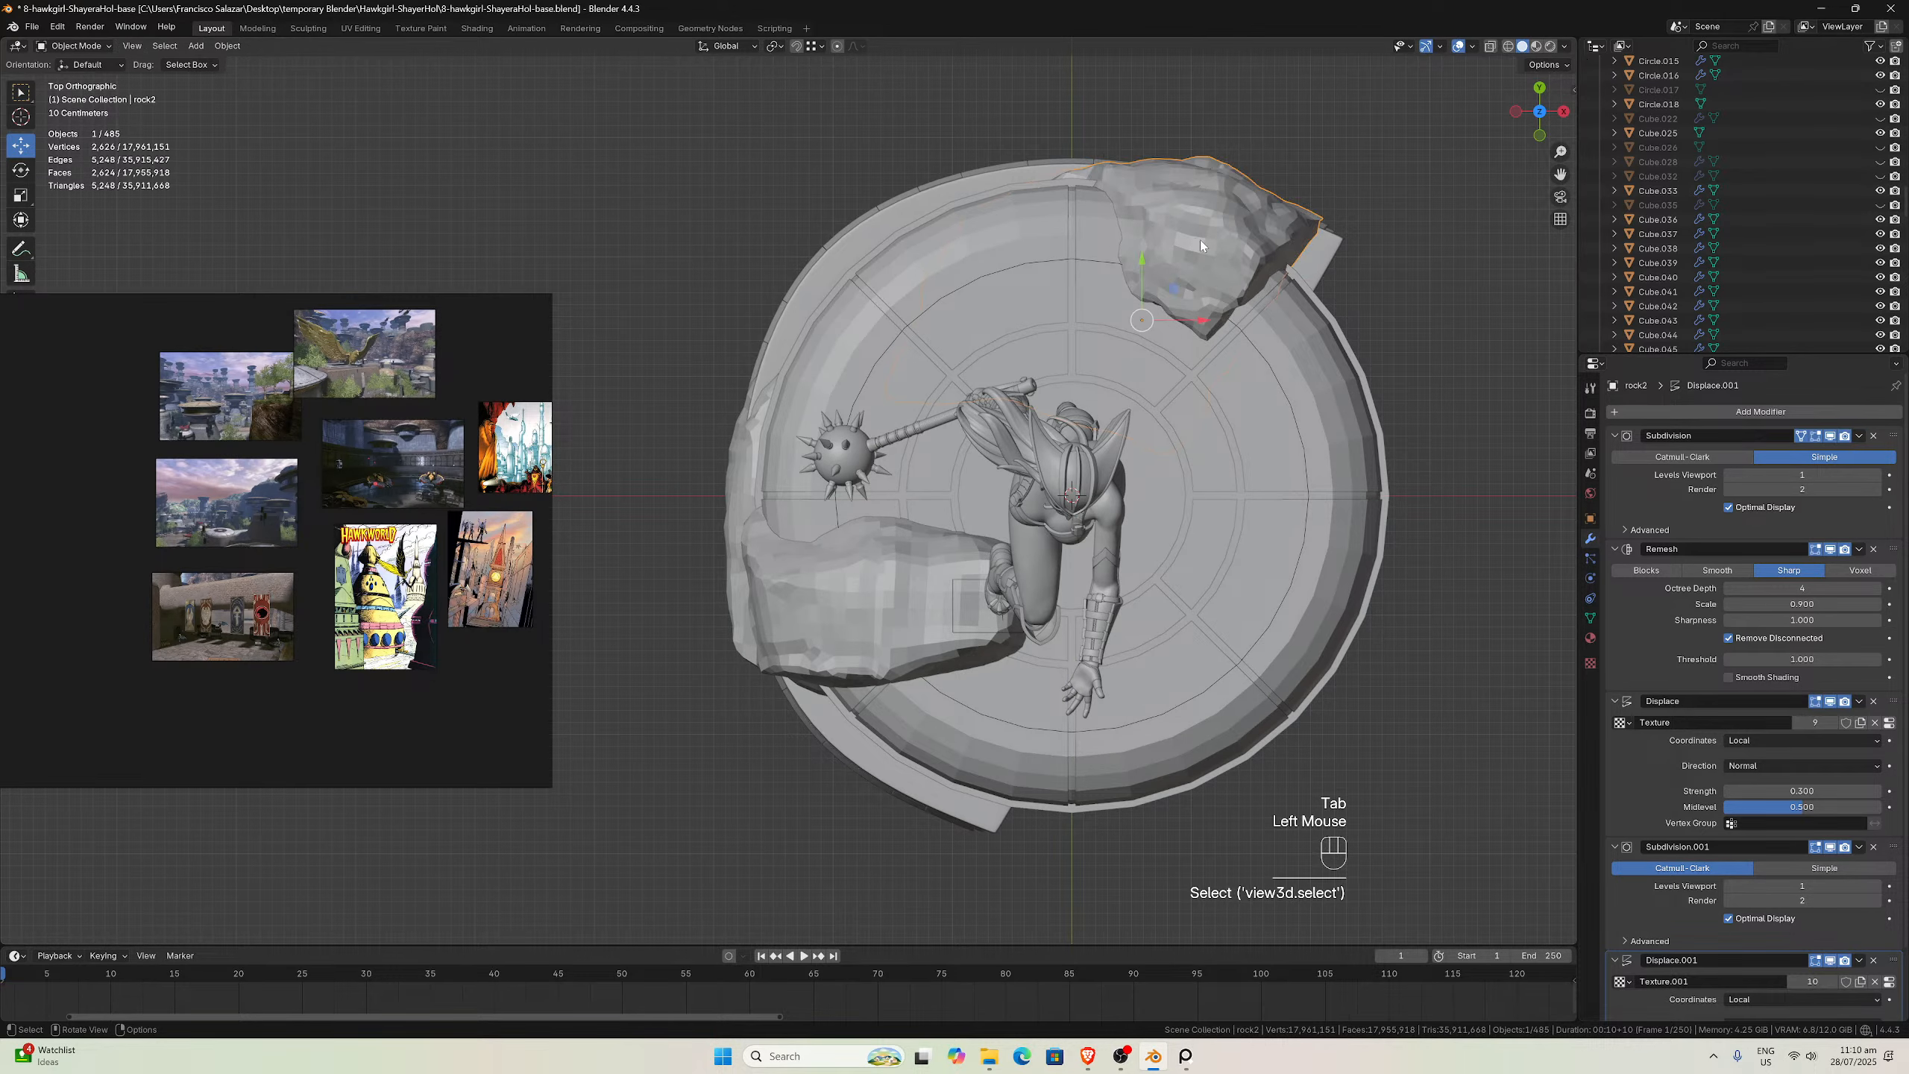
click(798, 48)
click(797, 47)
click(779, 47)
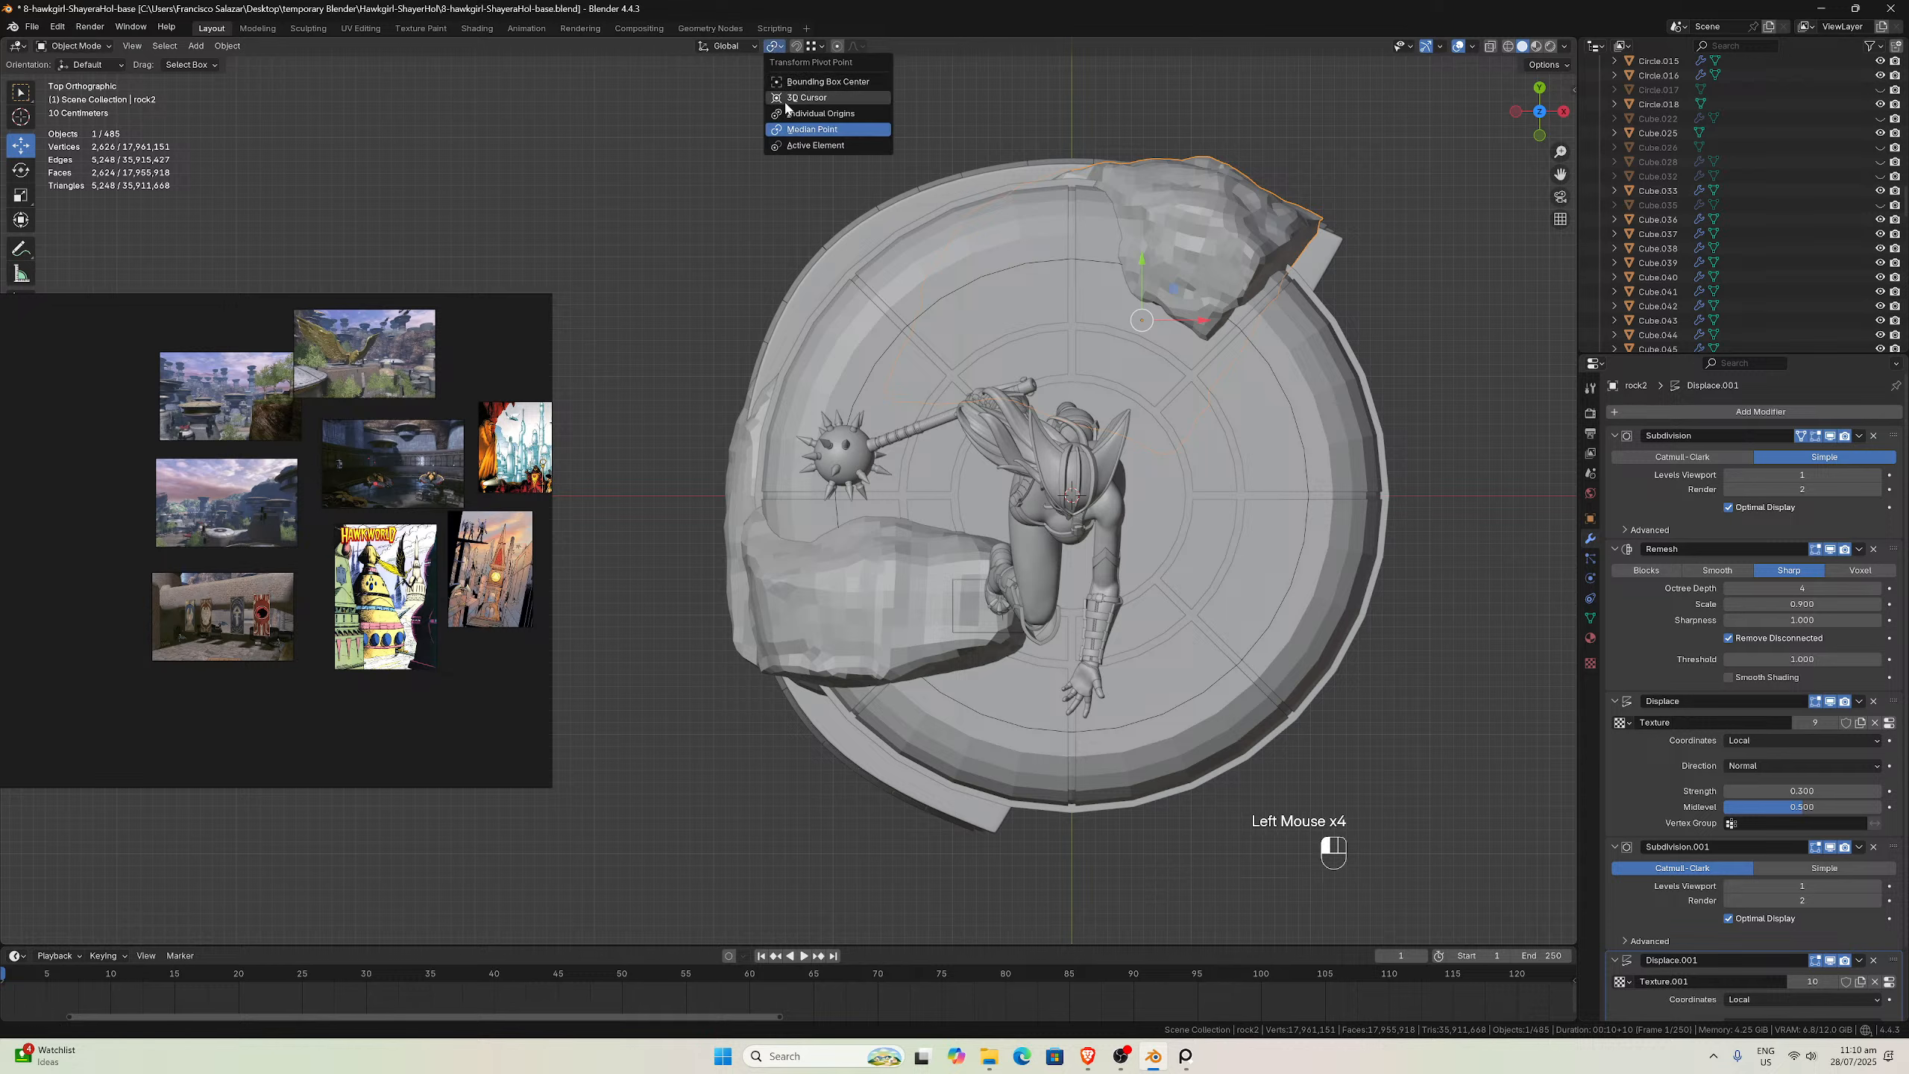
click(789, 99)
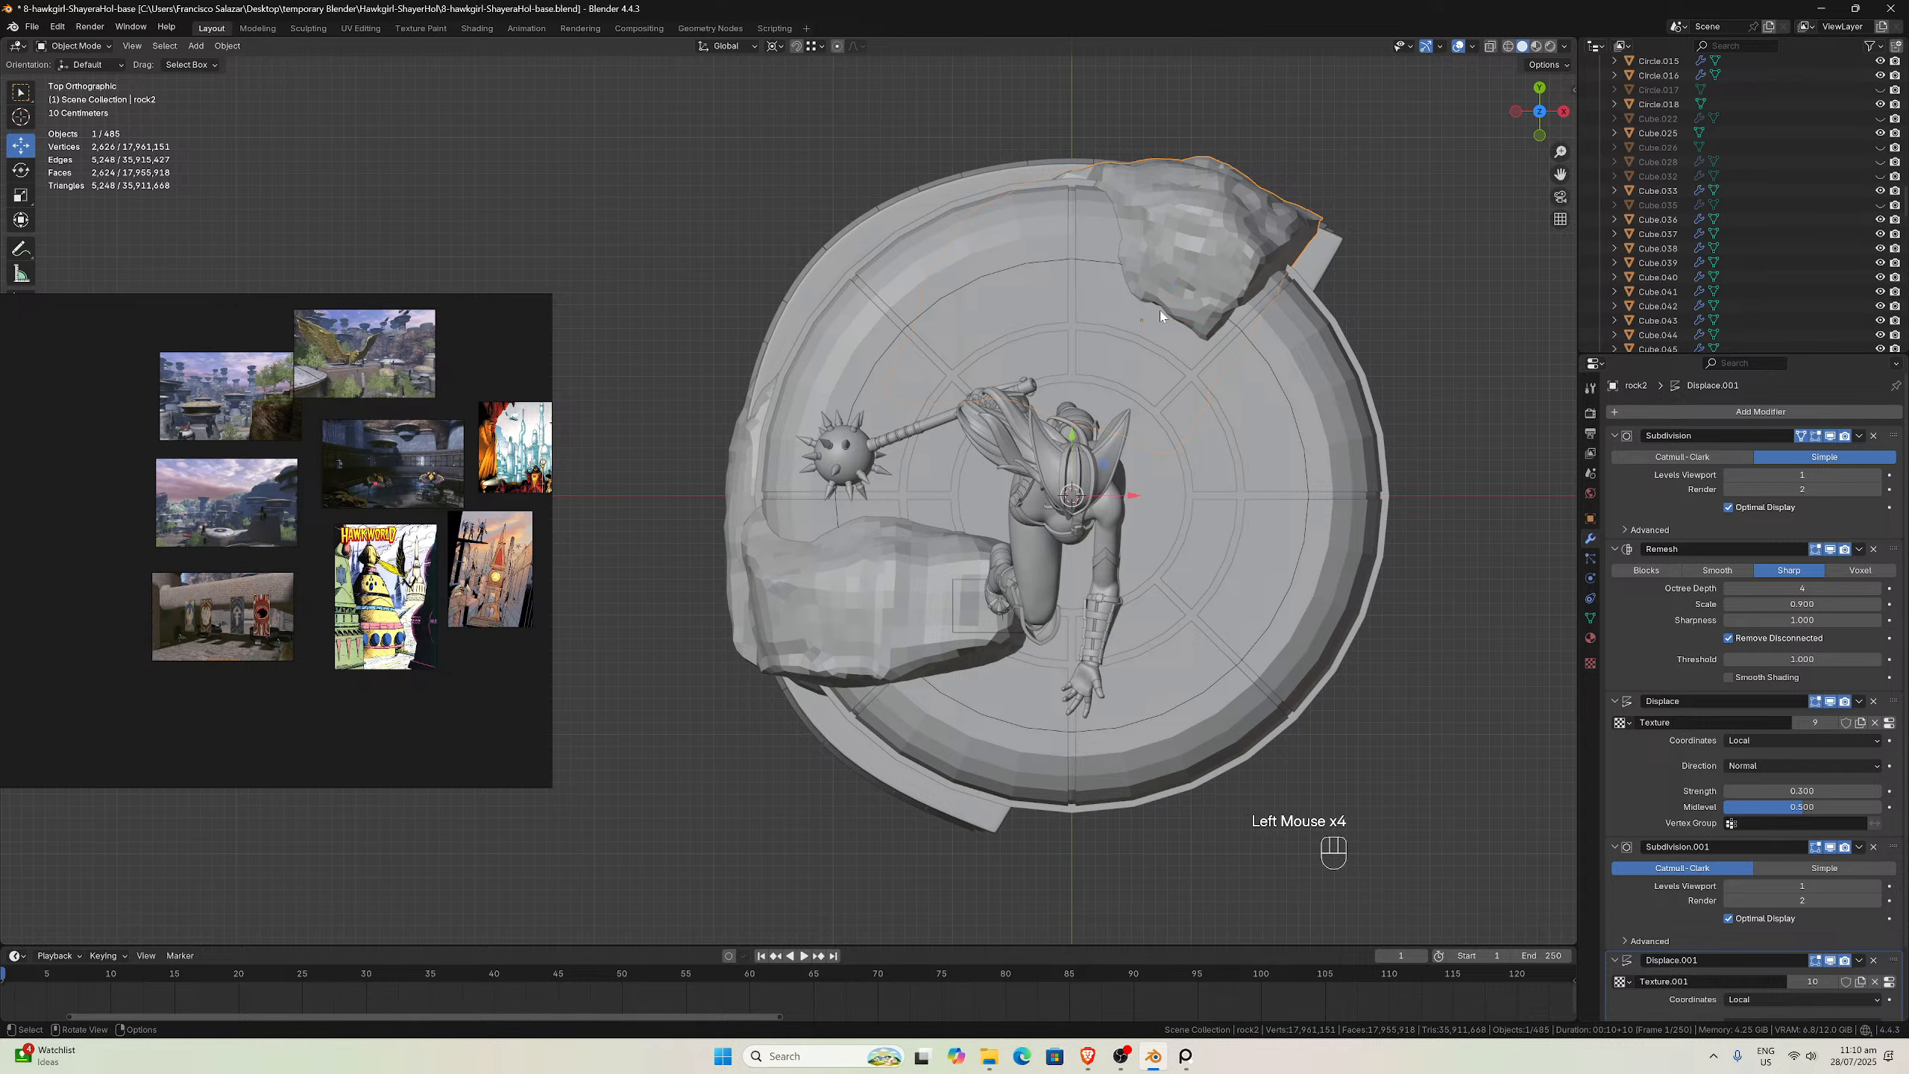
Try rotating the rear rock about 7.88° around the Z axis, check it from the front and undo the rotation
key(r)
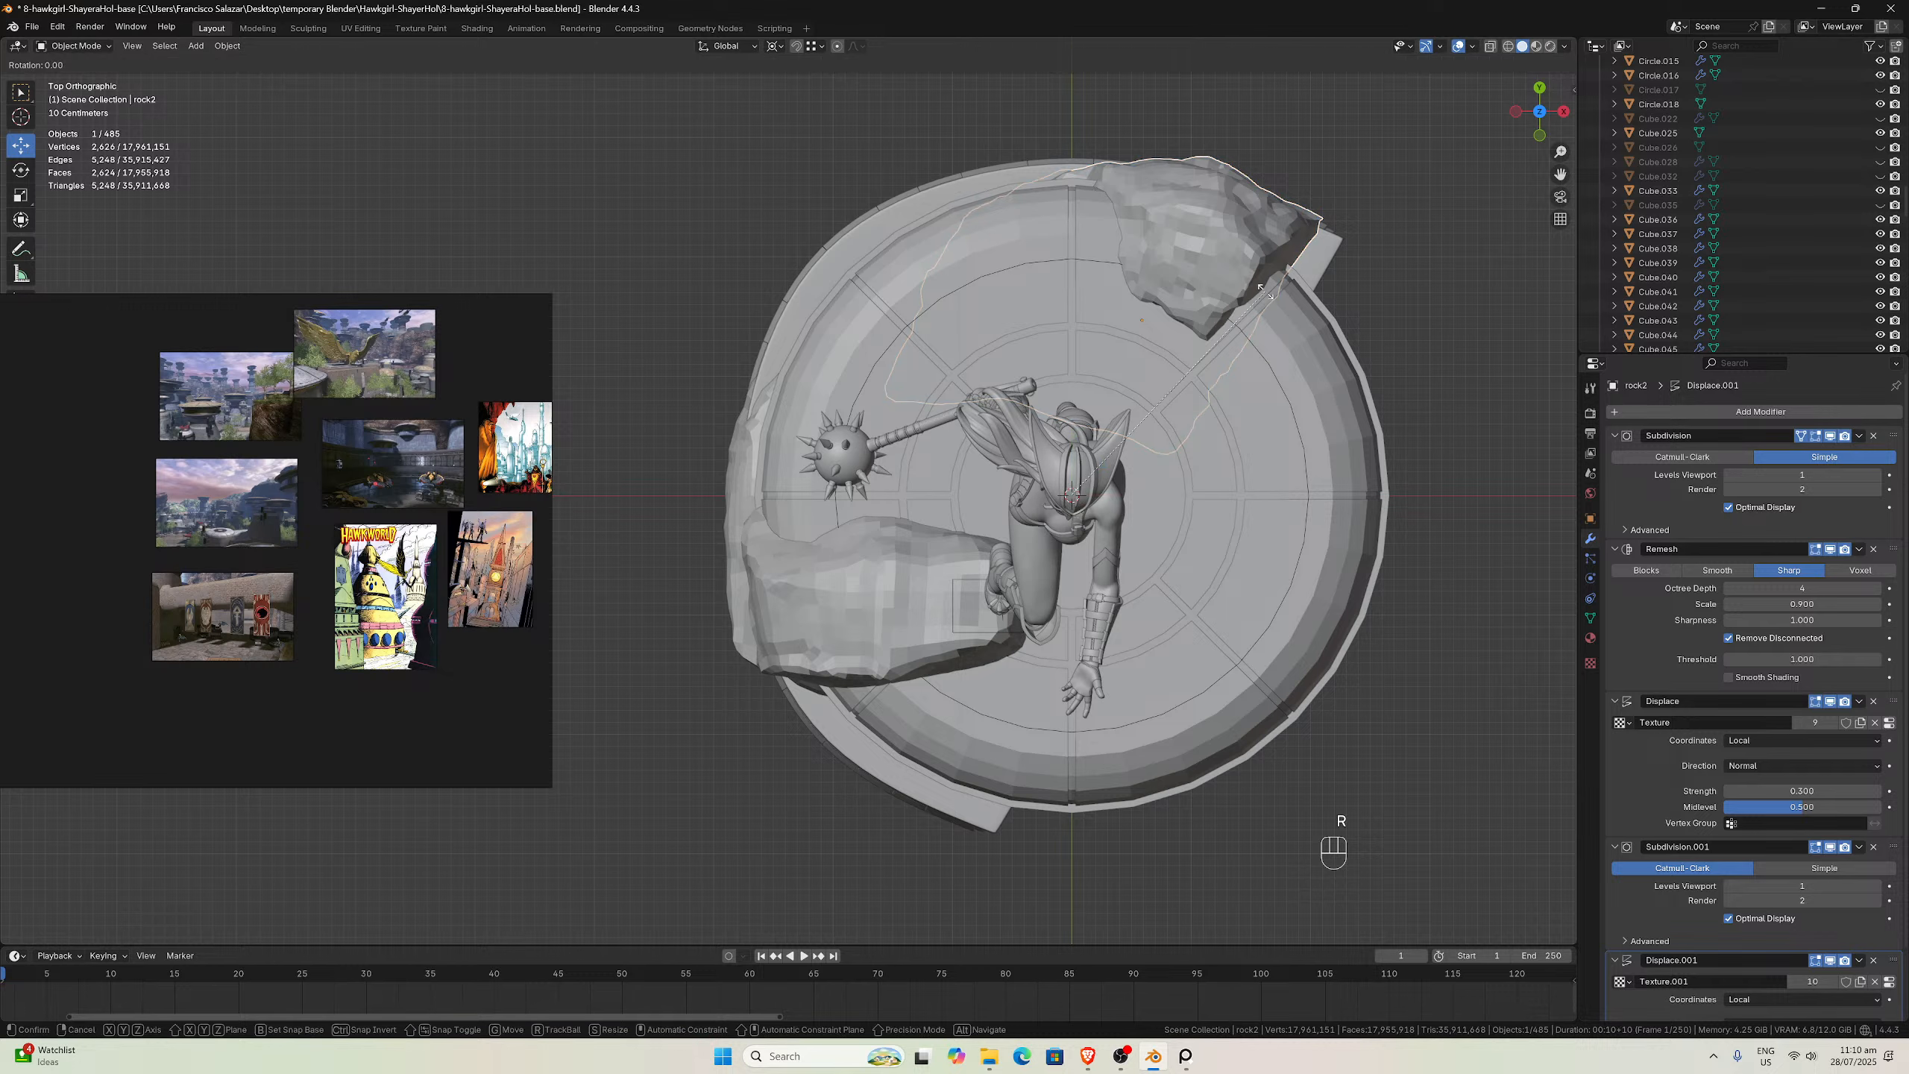
key(z)
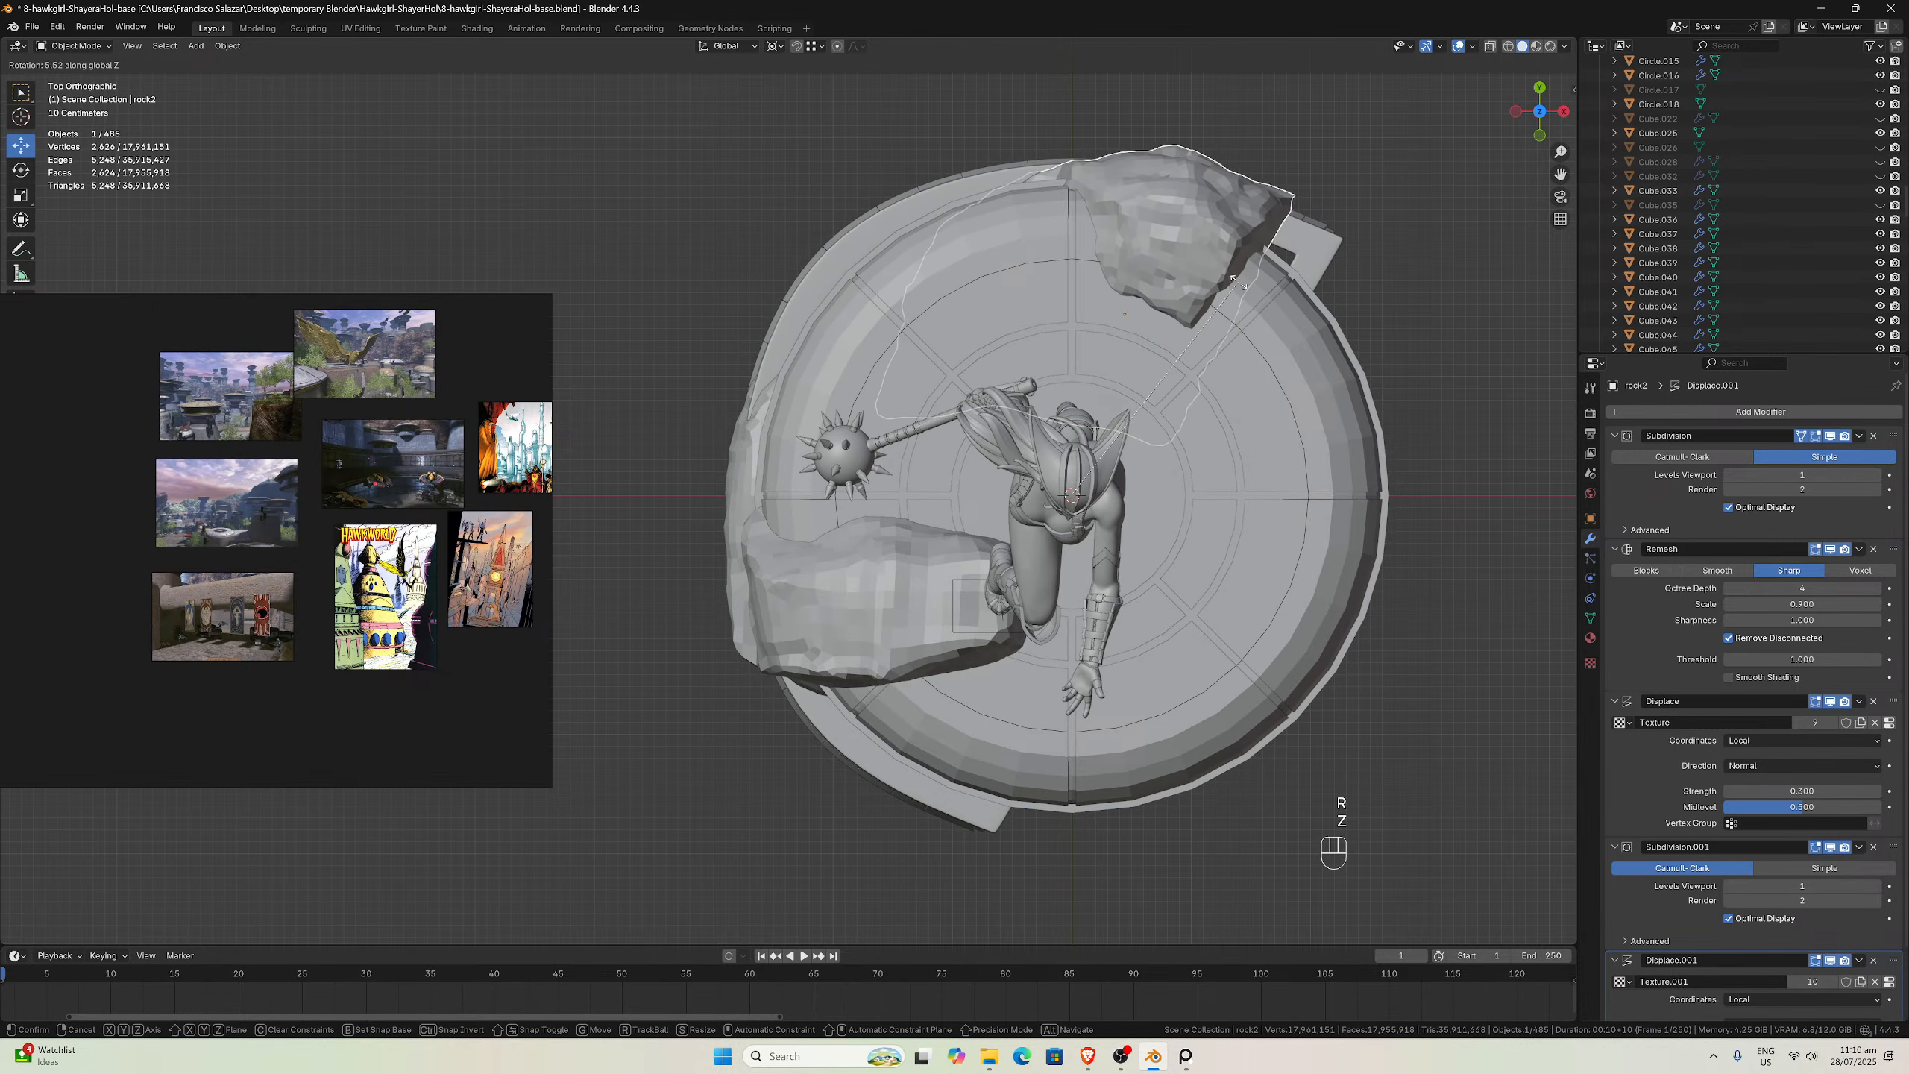
click(1227, 285)
key(KP_1)
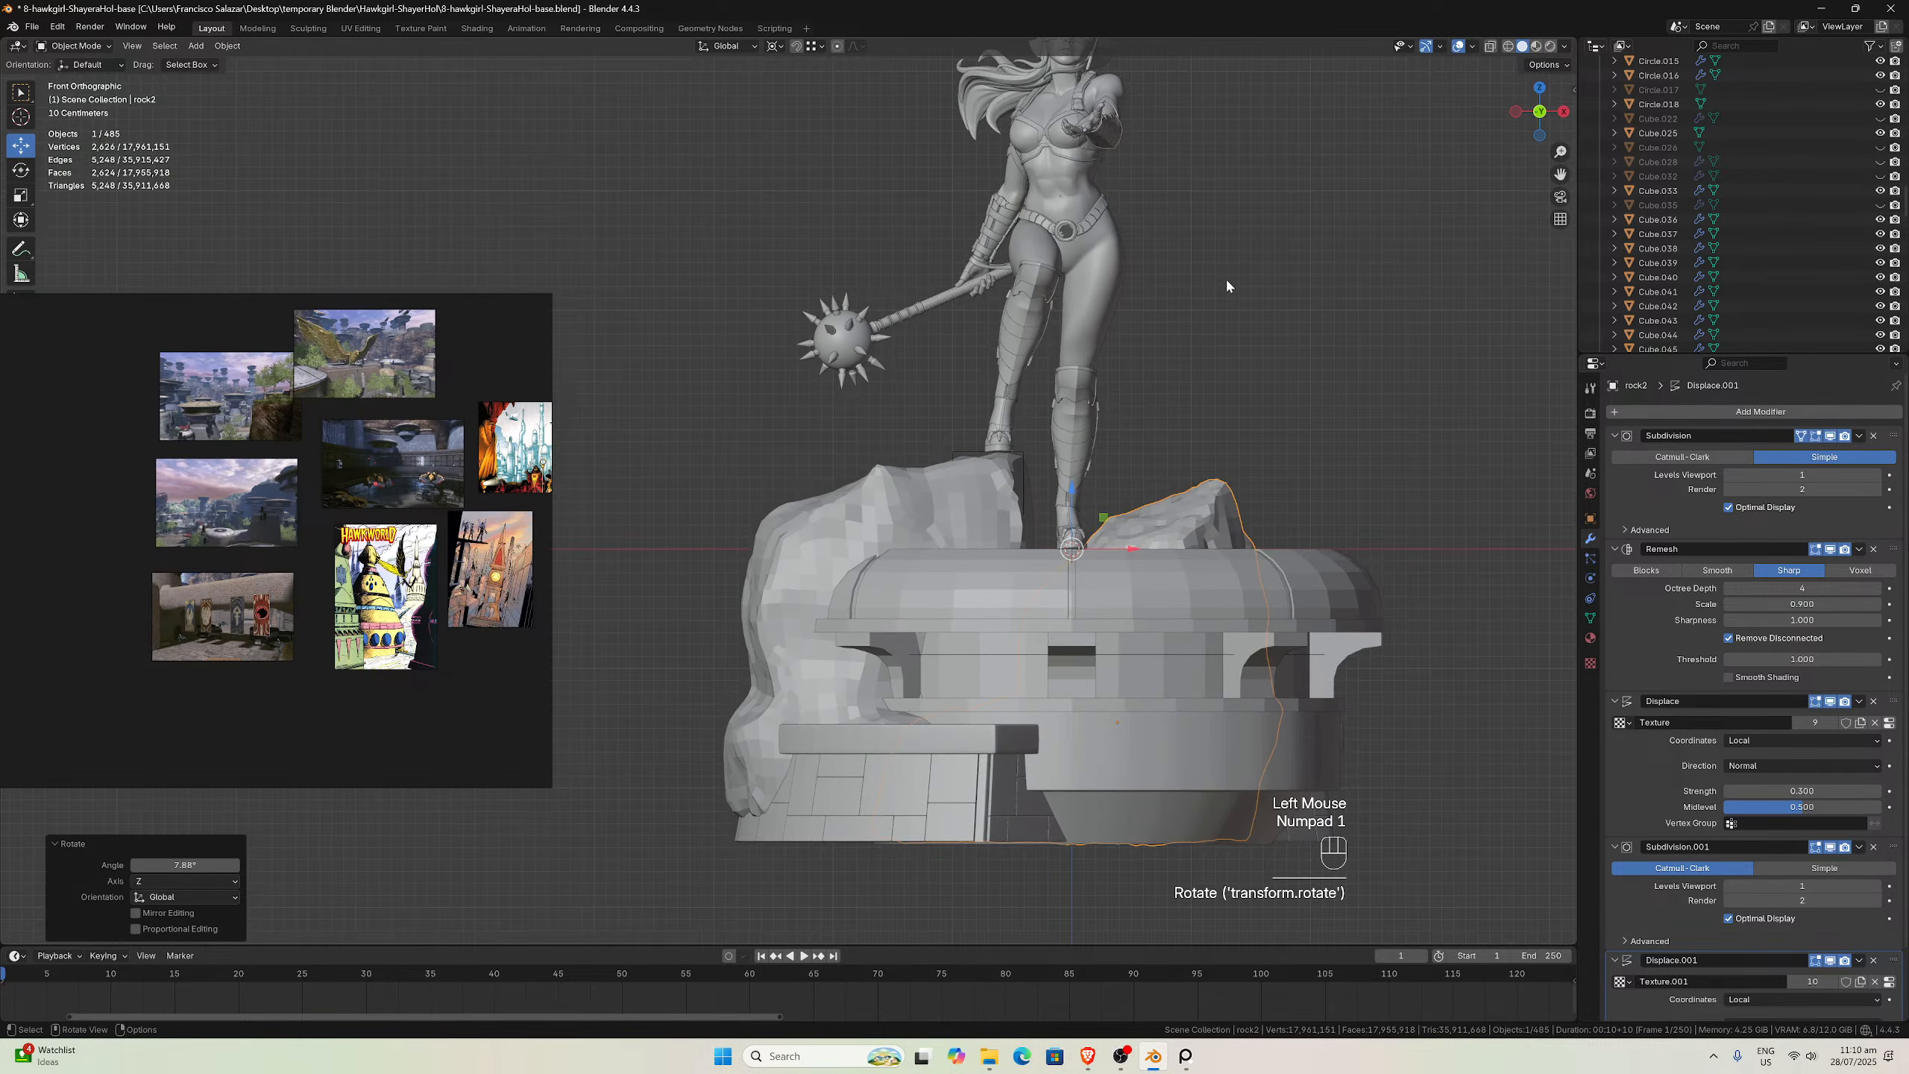
scroll(1253, 386, up, 1)
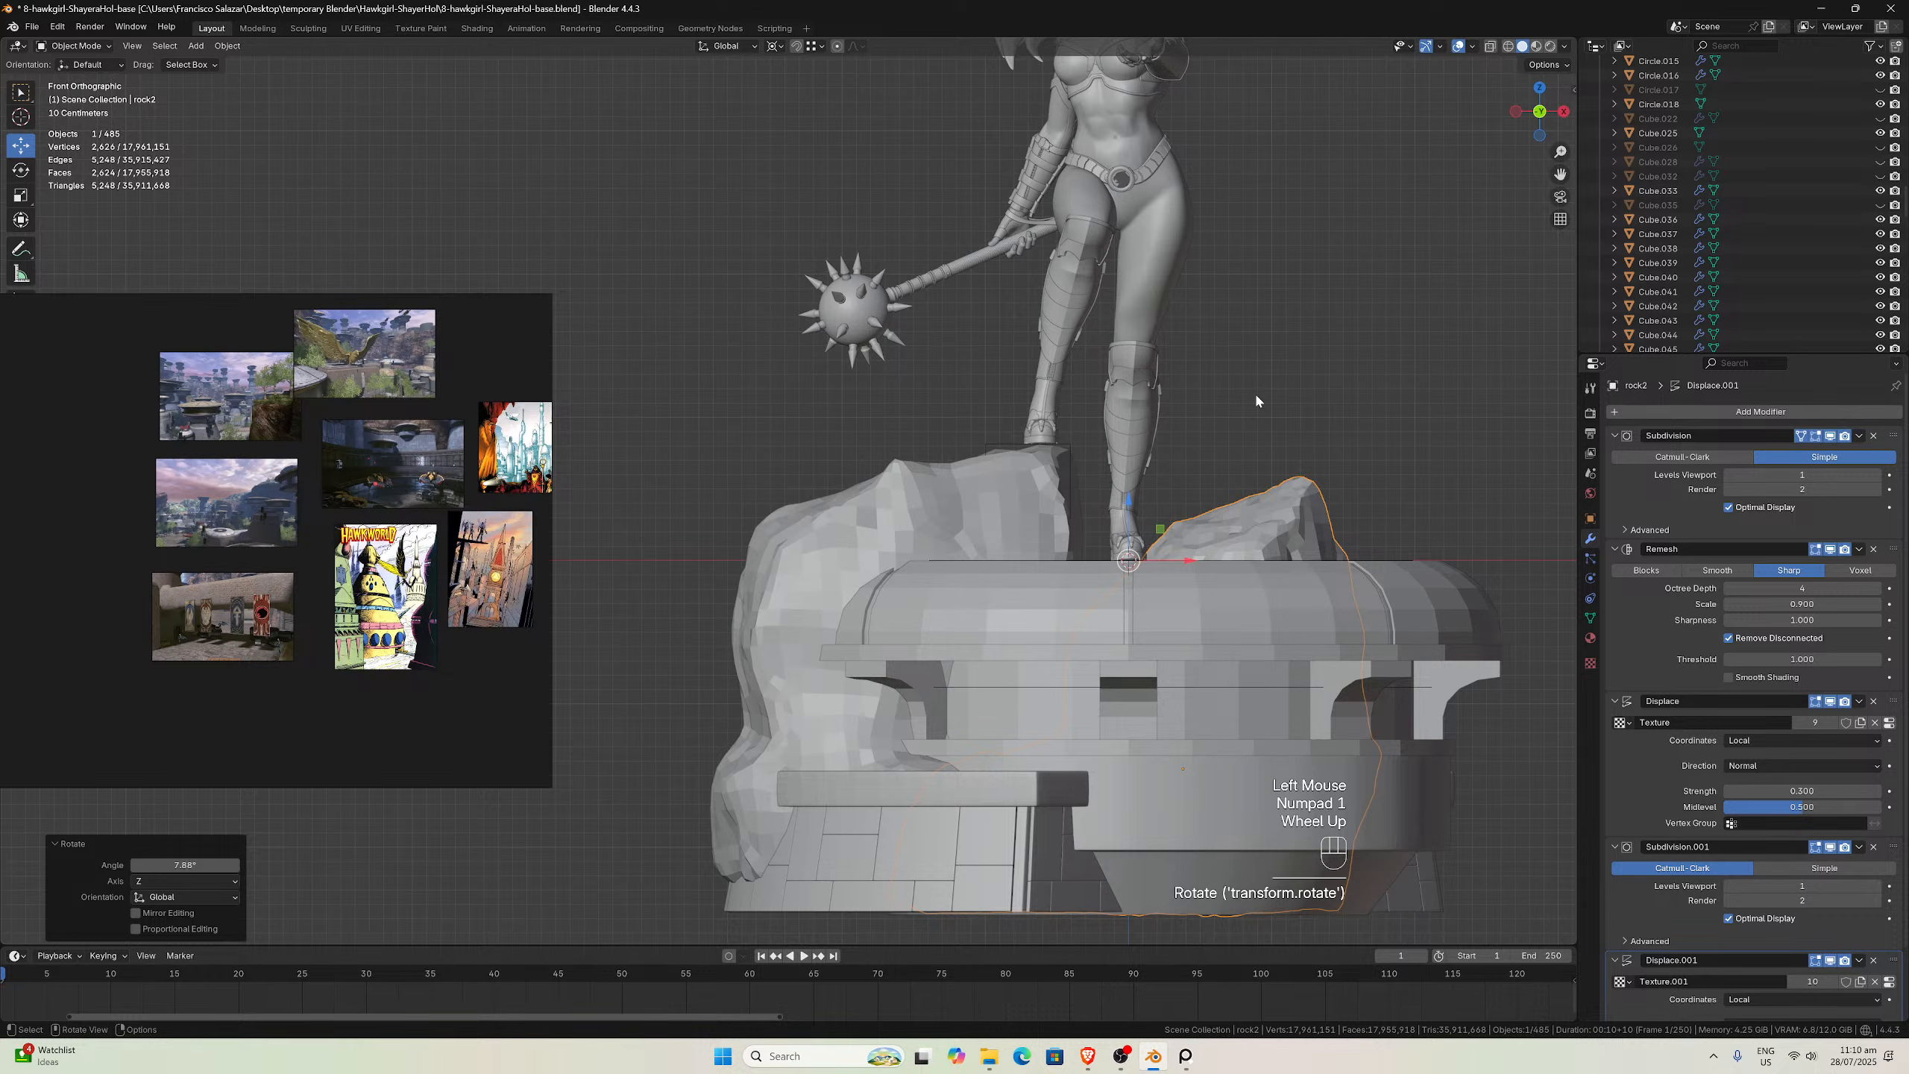
key(ctrl+z)
Rotate the rear rock about 5.31° around the global Z axis, pivoting on the 3D cursor, while viewing from the front
key(r)
key(z)
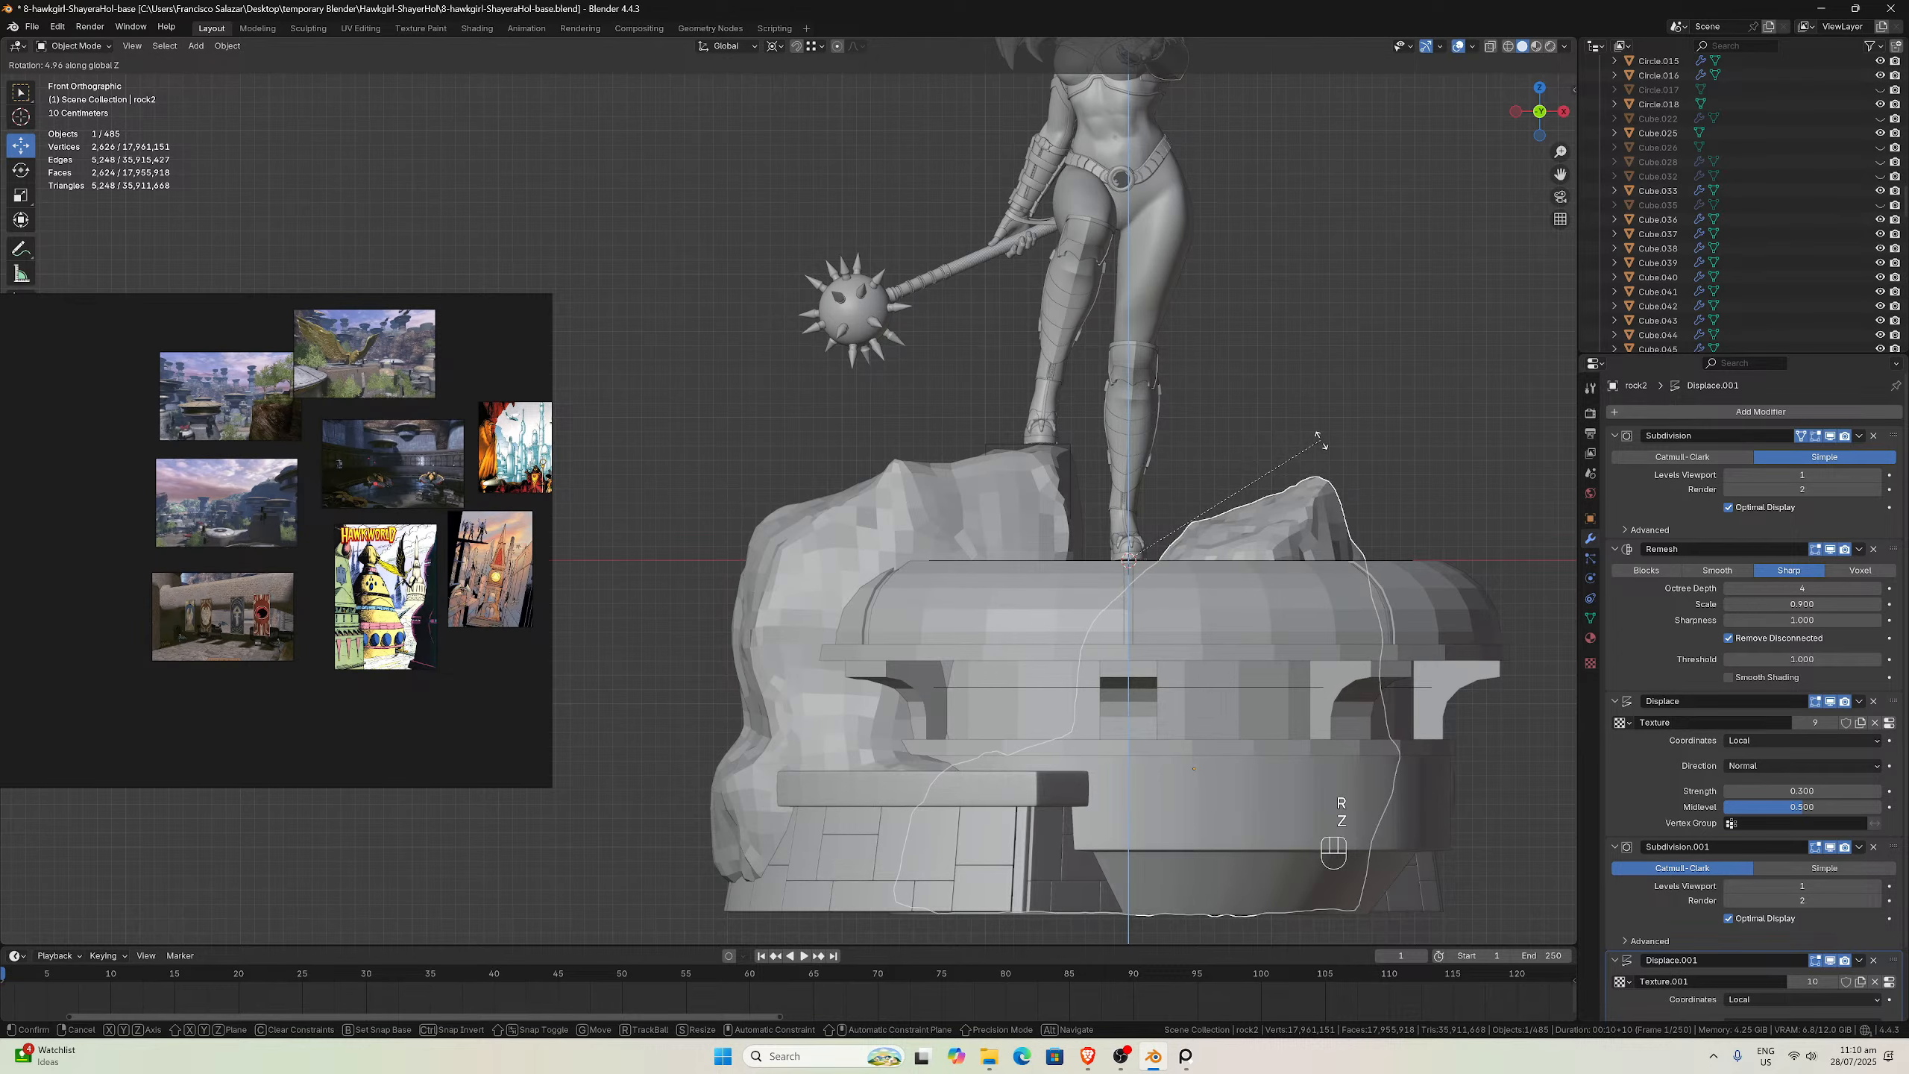
click(1322, 444)
scroll(1323, 449, down, 1)
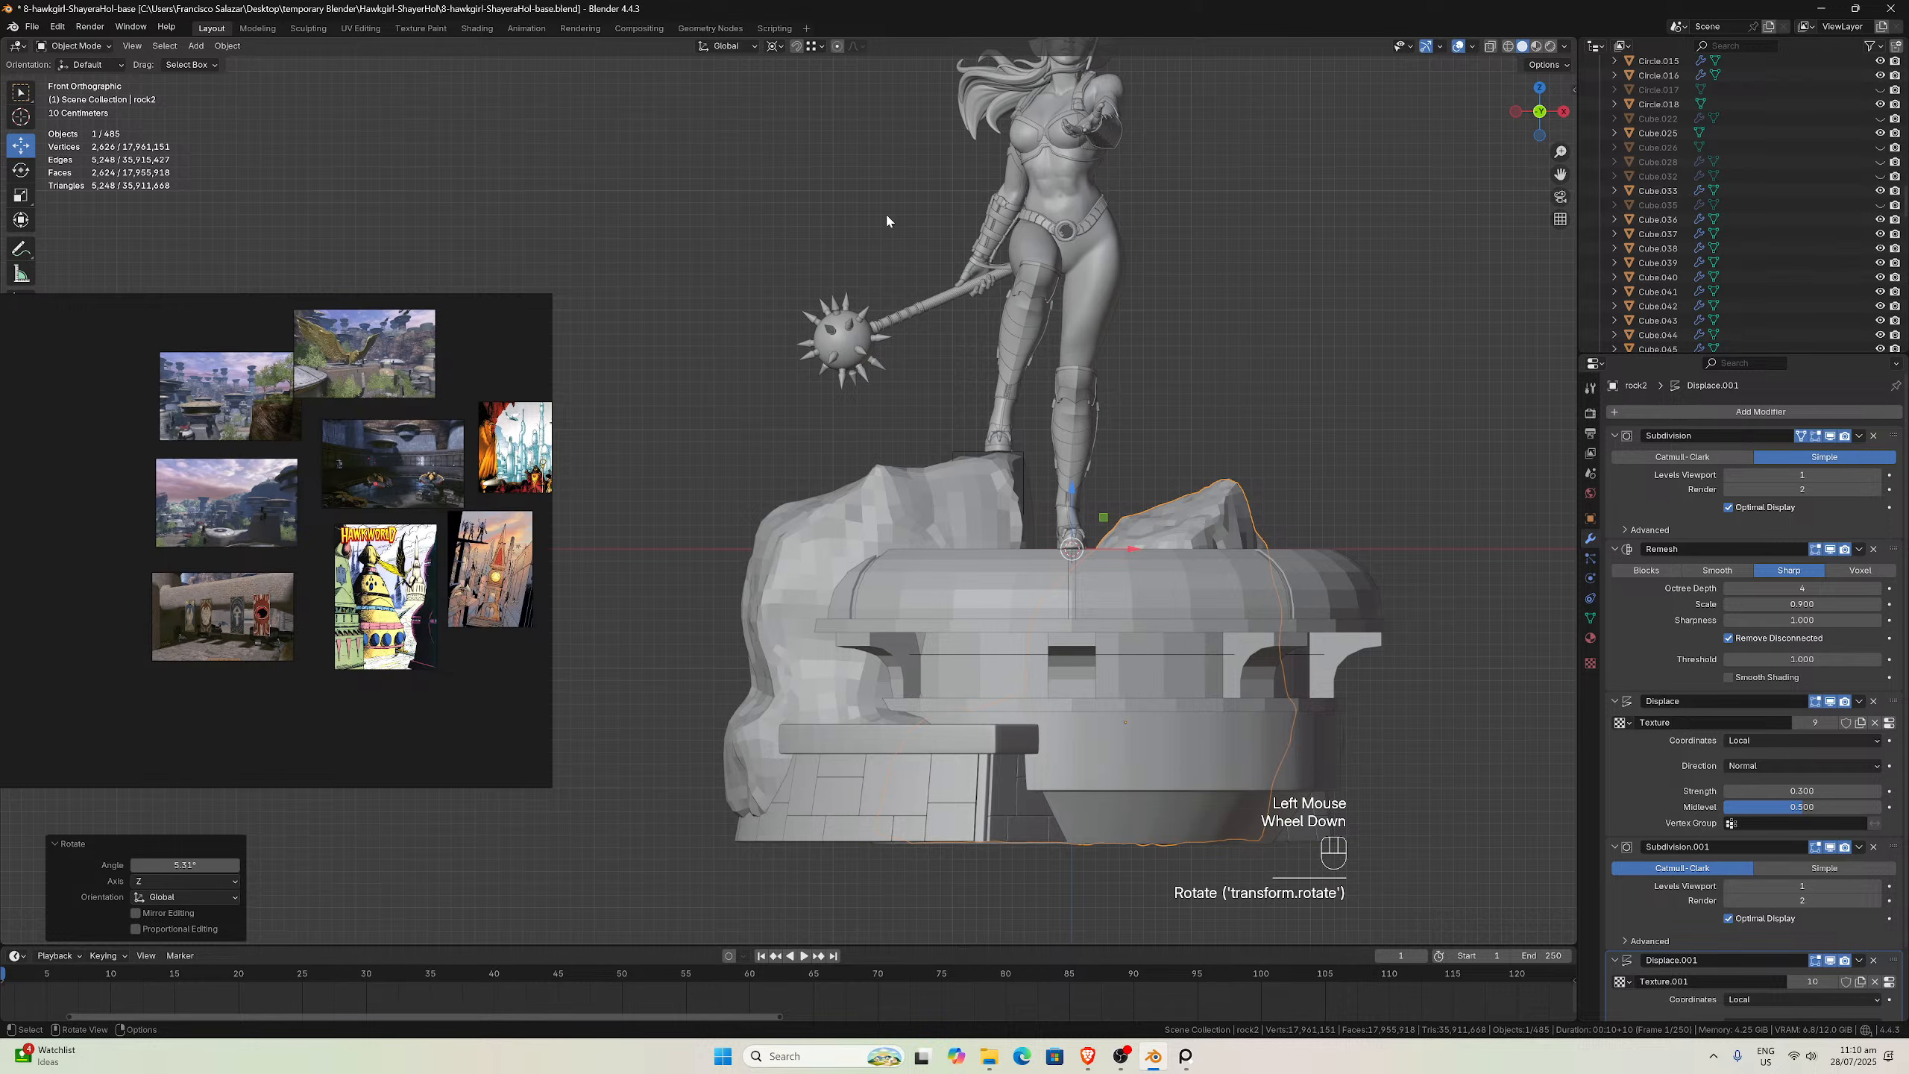
Switch the transform pivot point from the 3D Cursor back to the rear rock's own position and check its placement around the base
click(774, 46)
click(832, 145)
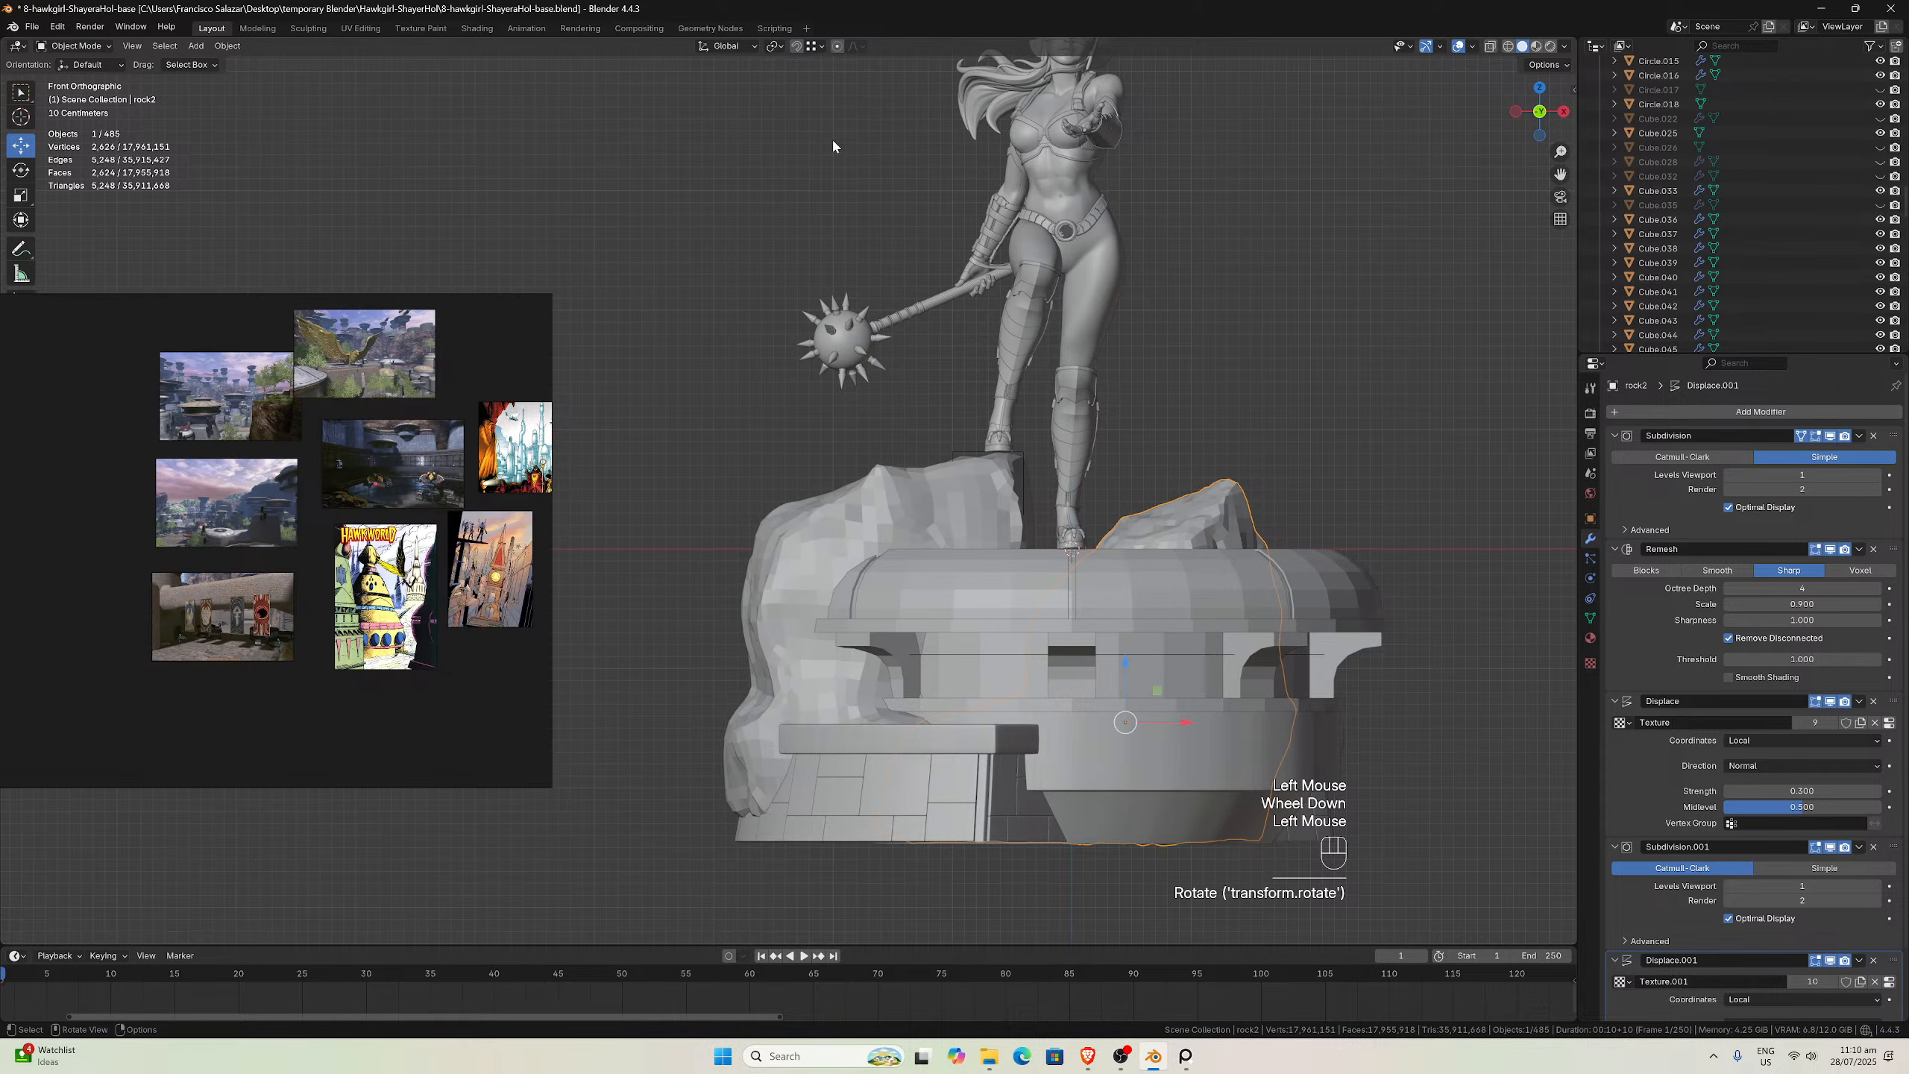
scroll(1102, 329, down, 2)
middle_drag(1103, 329, 899, 543)
scroll(935, 447, up, 2)
middle_drag(698, 755, 862, 724)
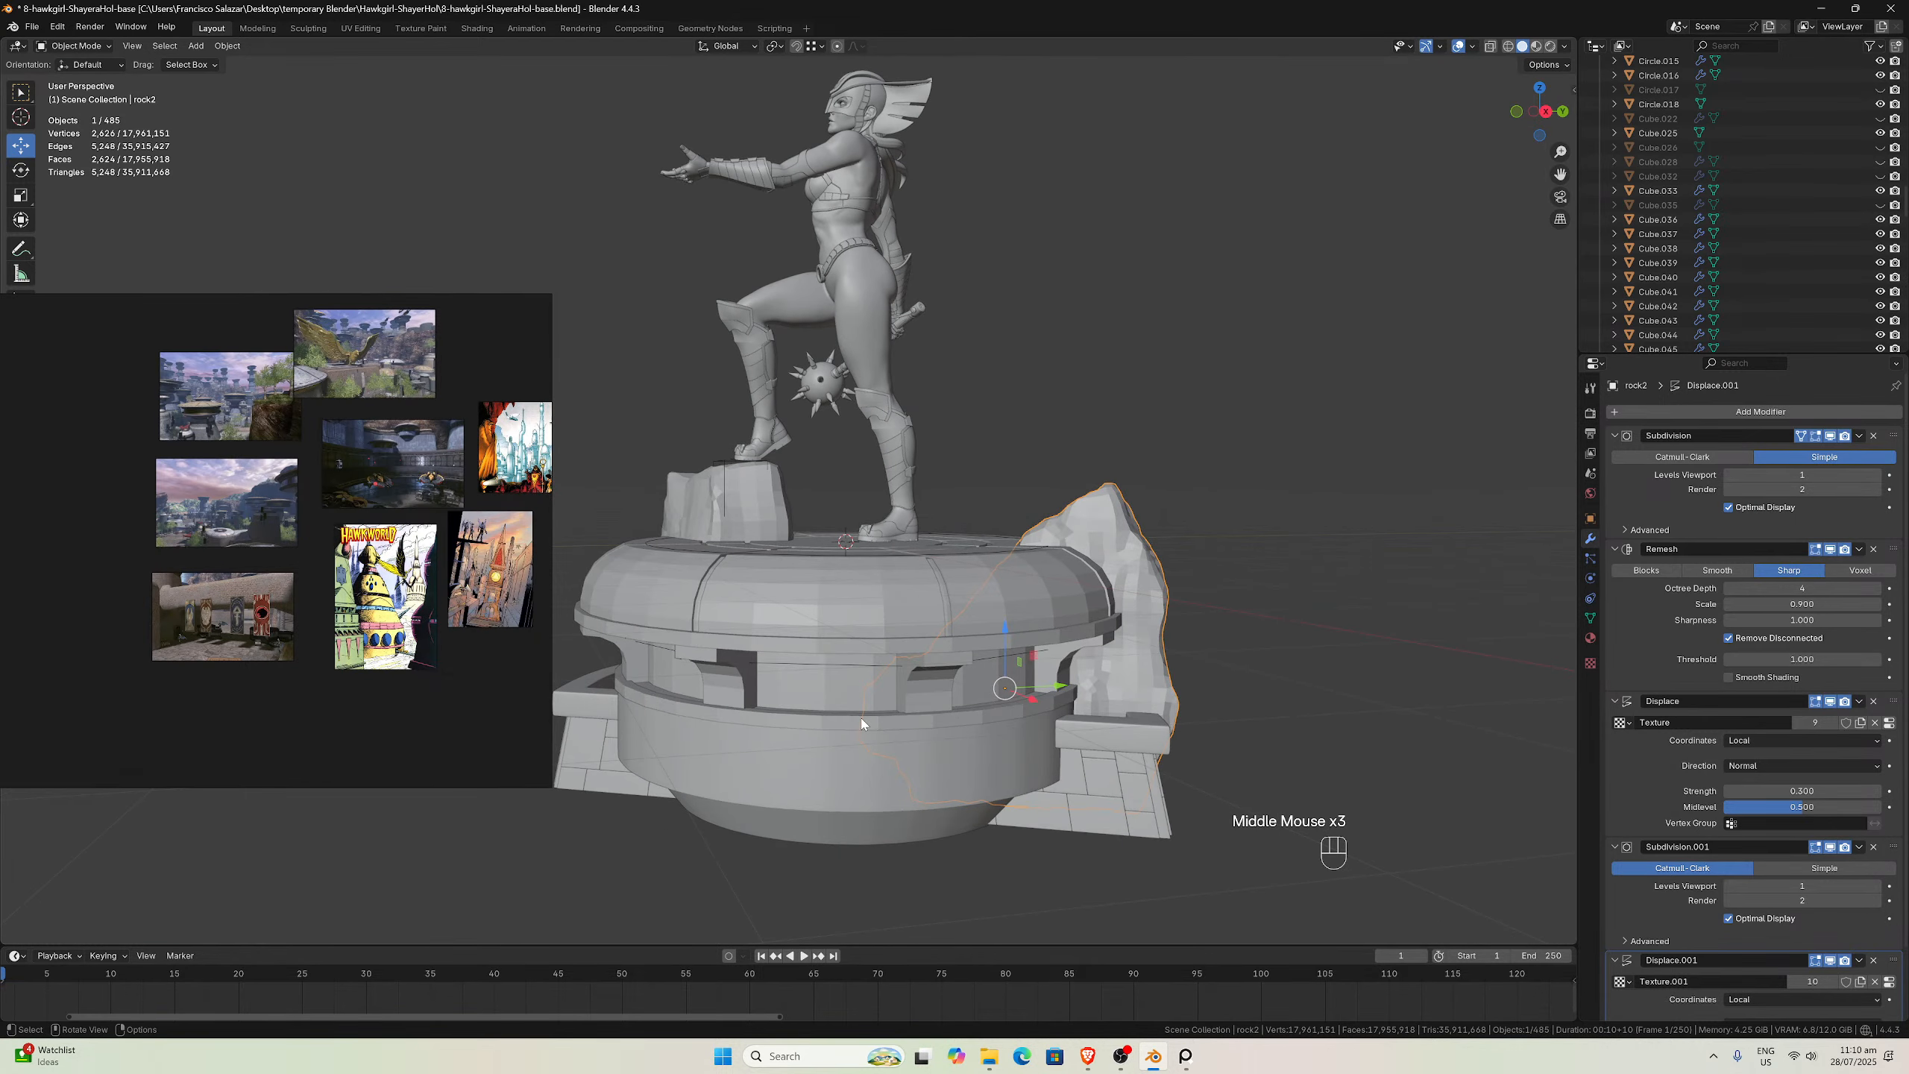
middle_drag(1013, 729, 1077, 662)
scroll(1077, 663, up, 3)
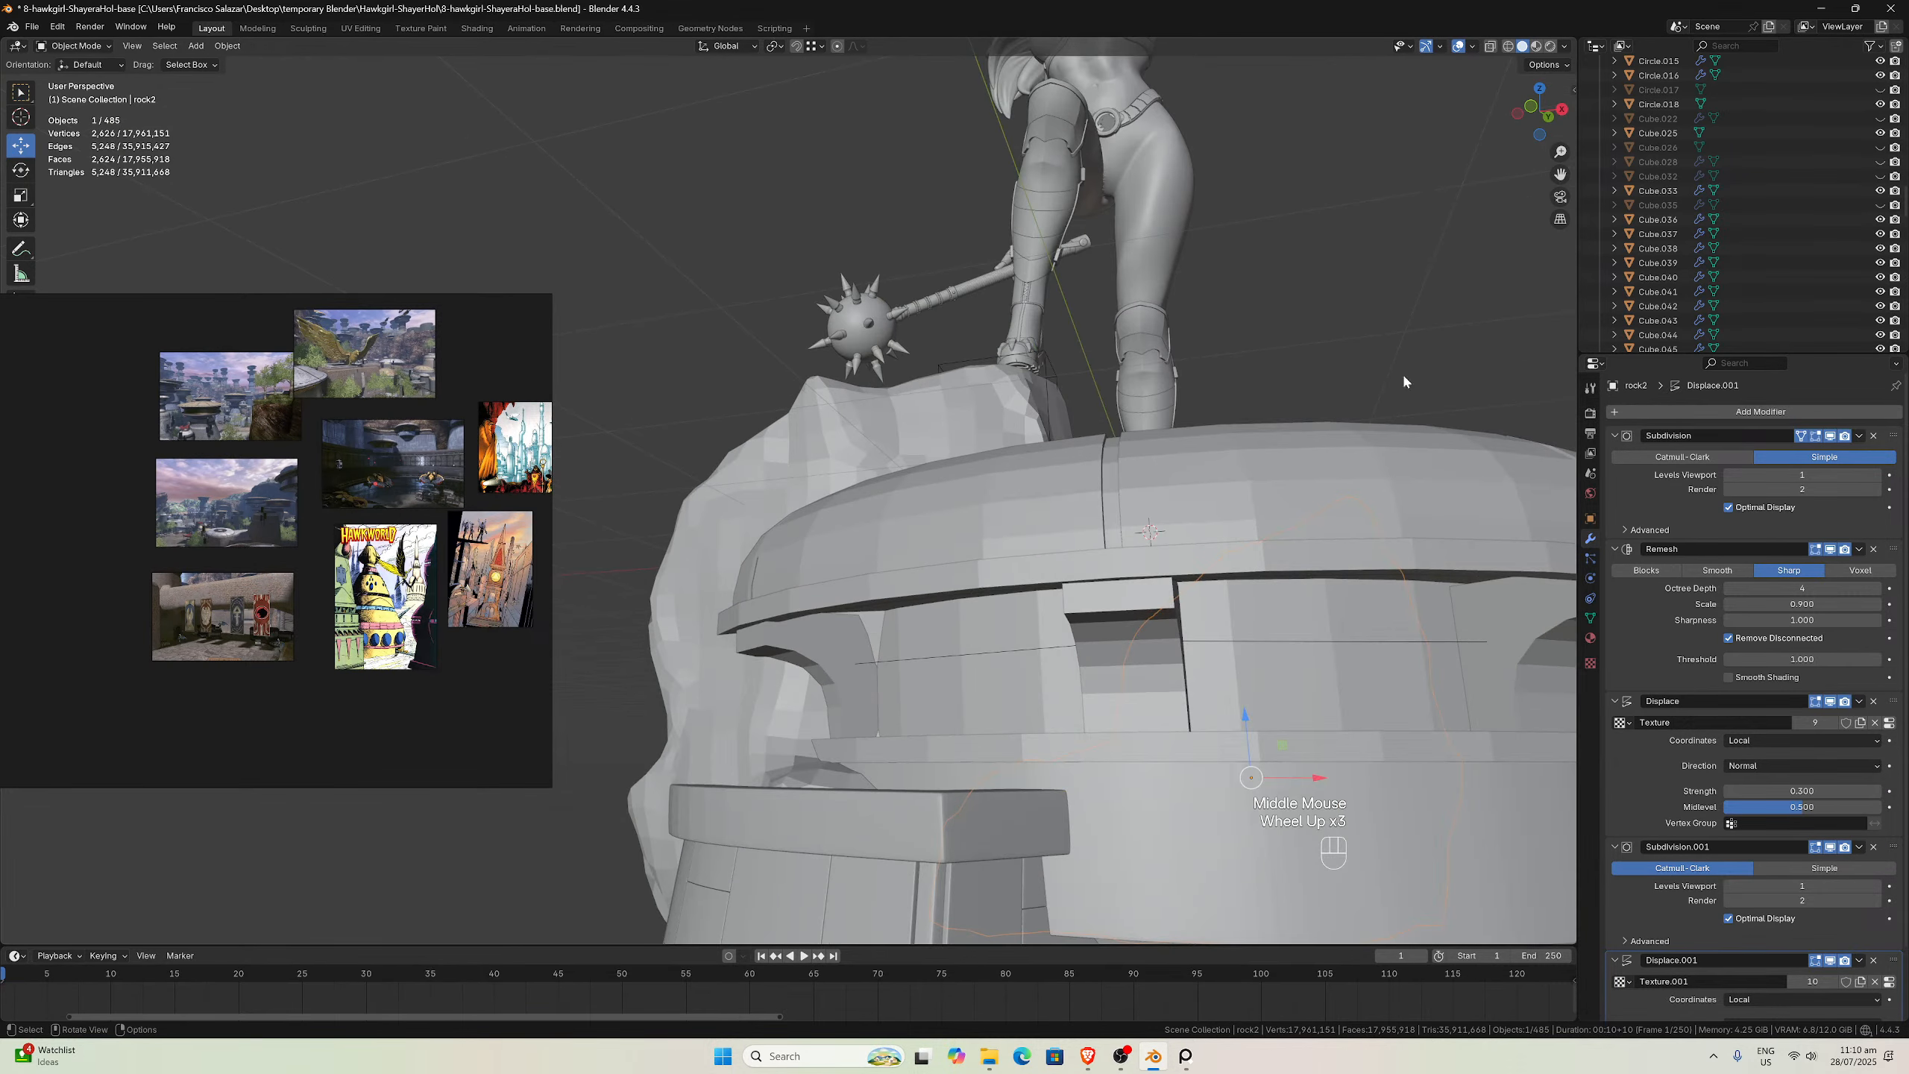
Examine the front end of the brick wall and its overhanging ledge up close, including where they meet the round base
drag(1556, 182, 1529, 58)
mouse_move(1134, 411)
middle_down()
mouse_move(1140, 460)
mouse_move(1113, 427)
middle_up()
scroll(1089, 468, up, 2)
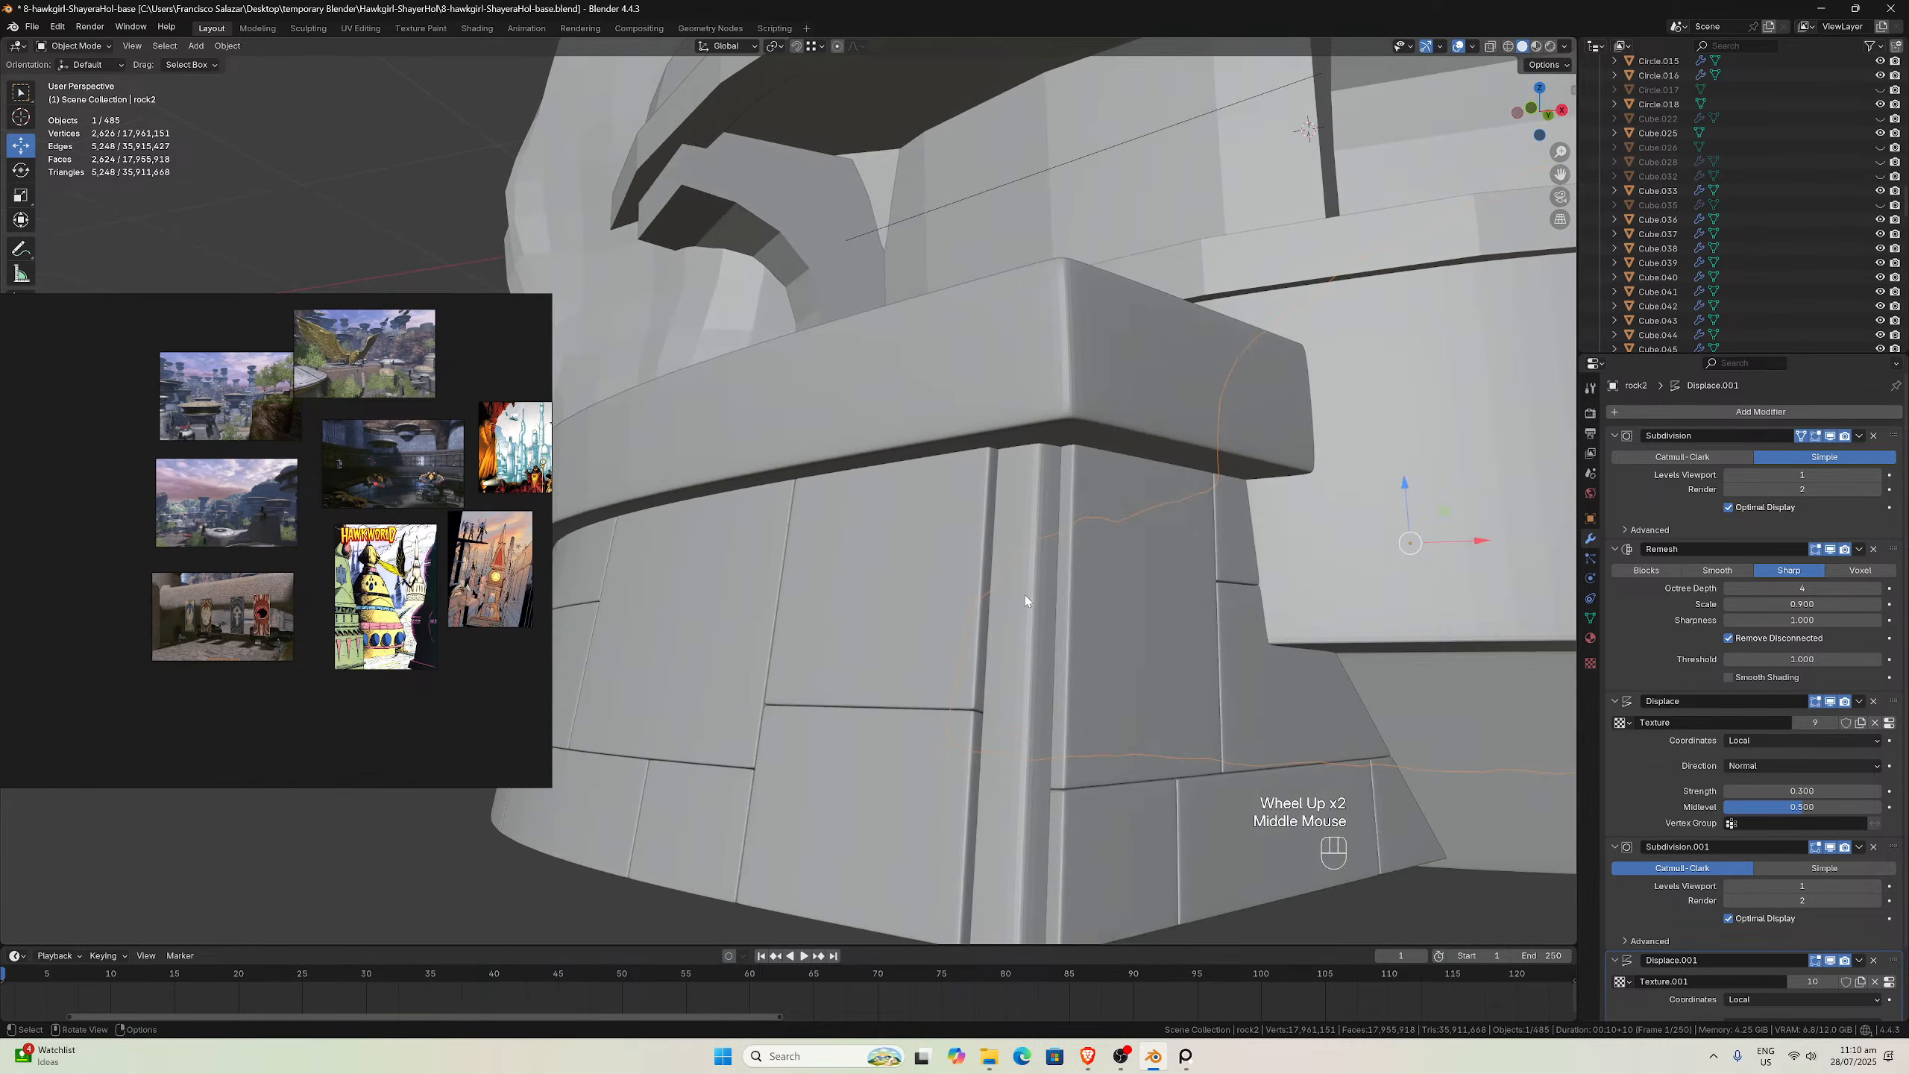
middle_drag(994, 878, 901, 493)
scroll(901, 489, down, 1)
scroll(894, 461, up, 1)
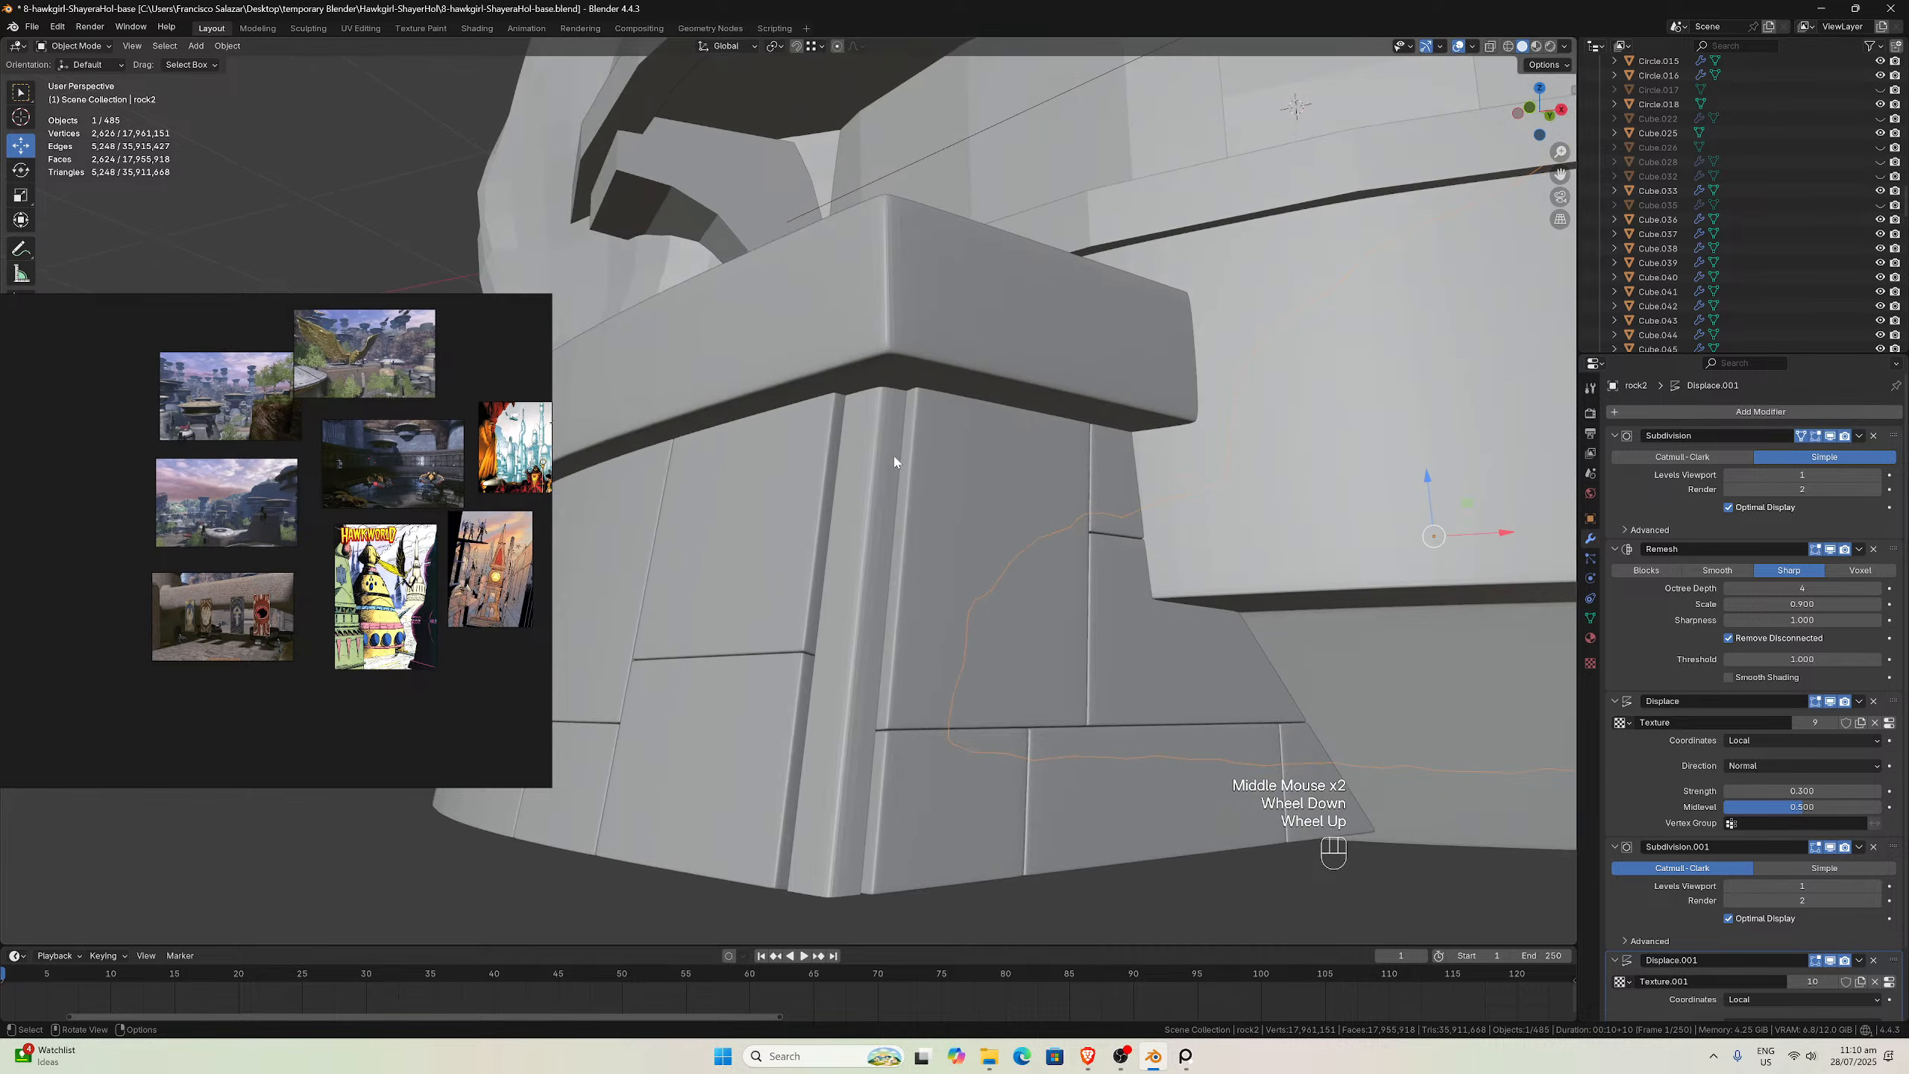
middle_drag(854, 569, 840, 504)
scroll(840, 503, down, 1)
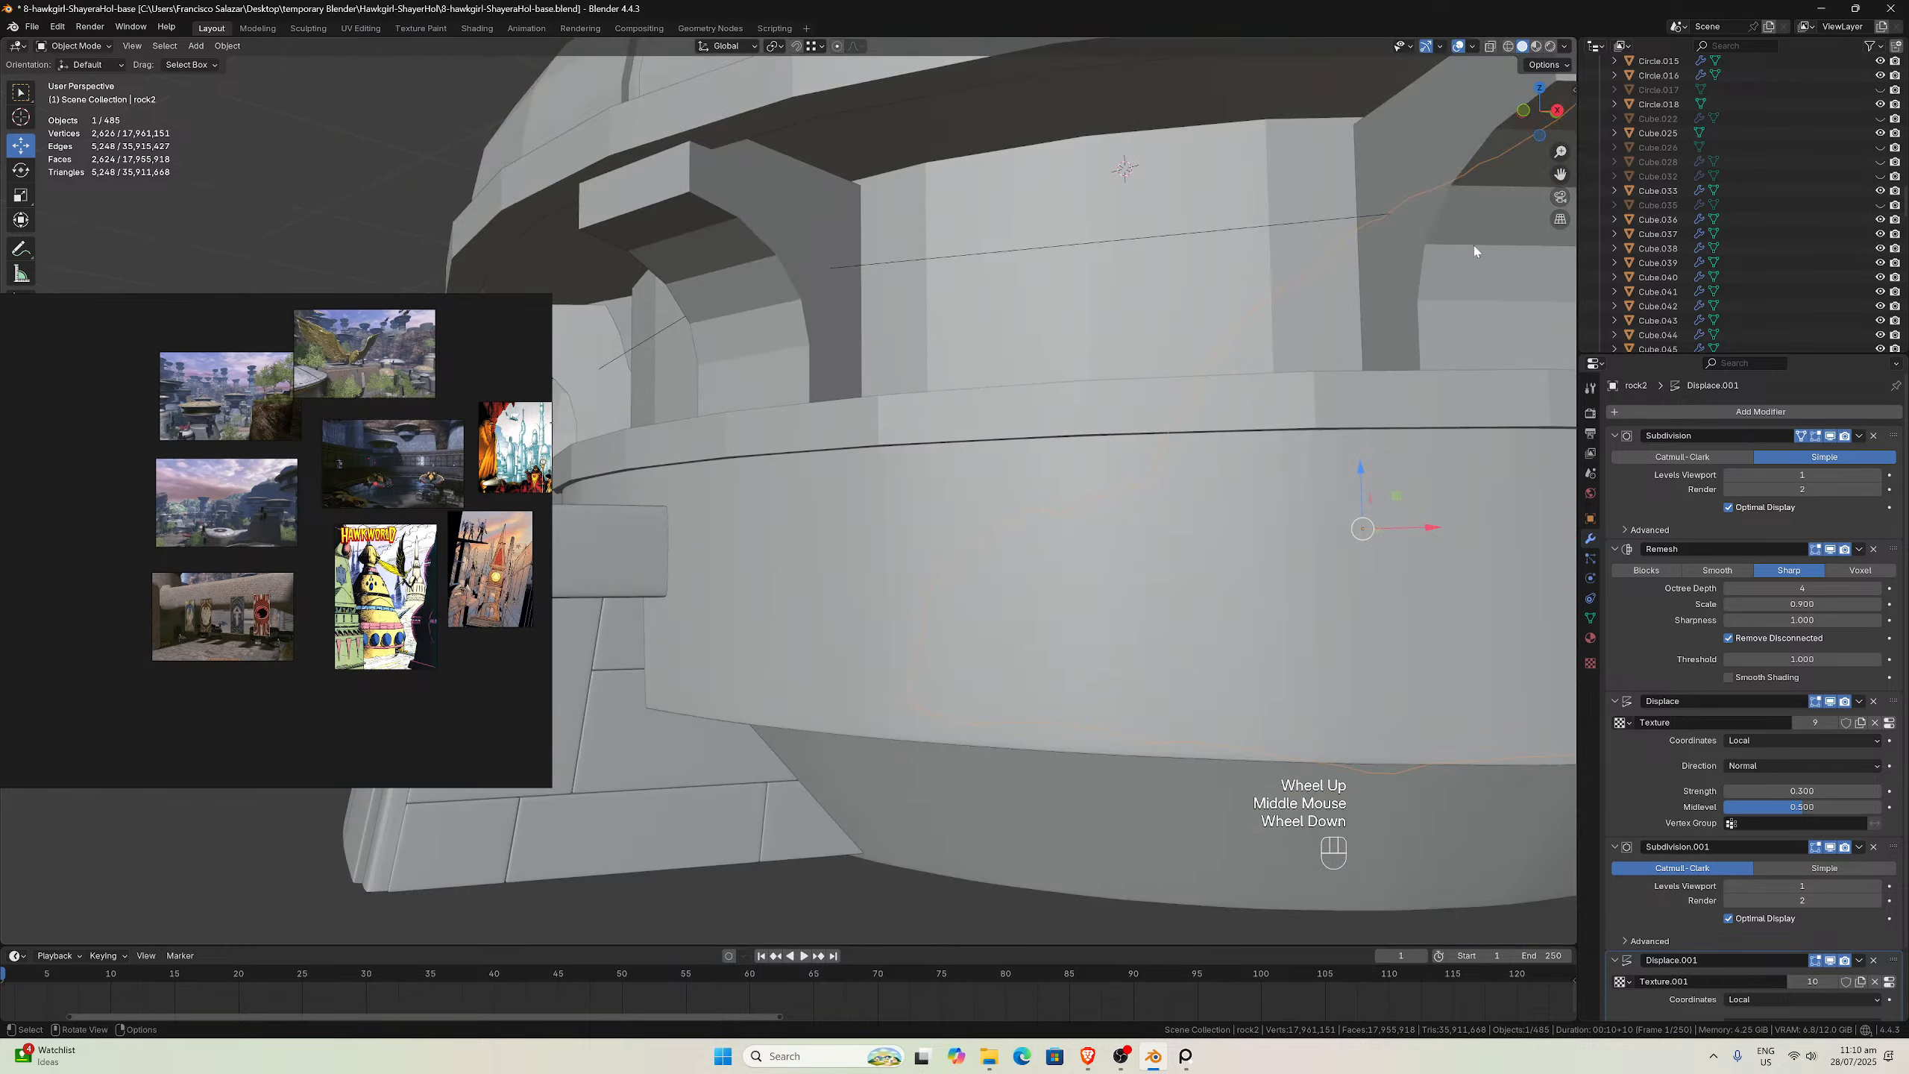
drag(1562, 173, 898, 506)
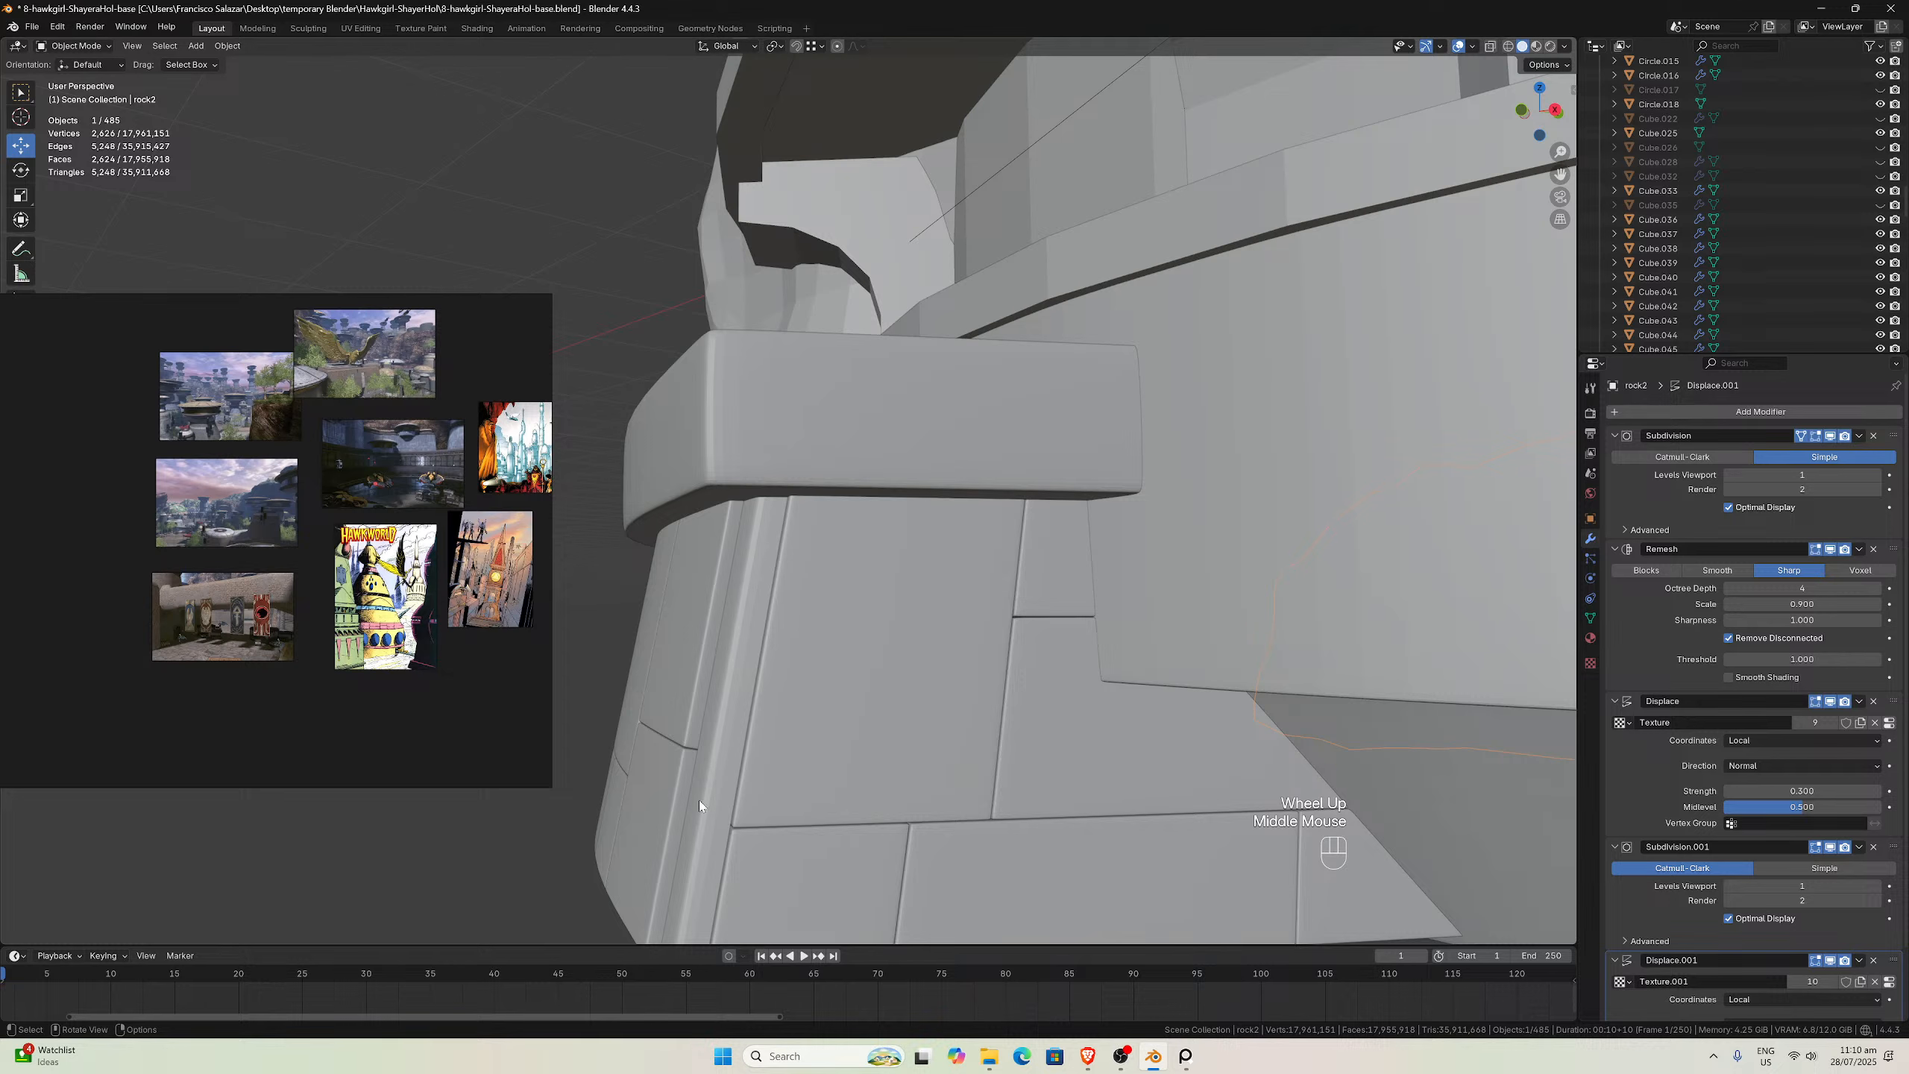
scroll(693, 779, down, 3)
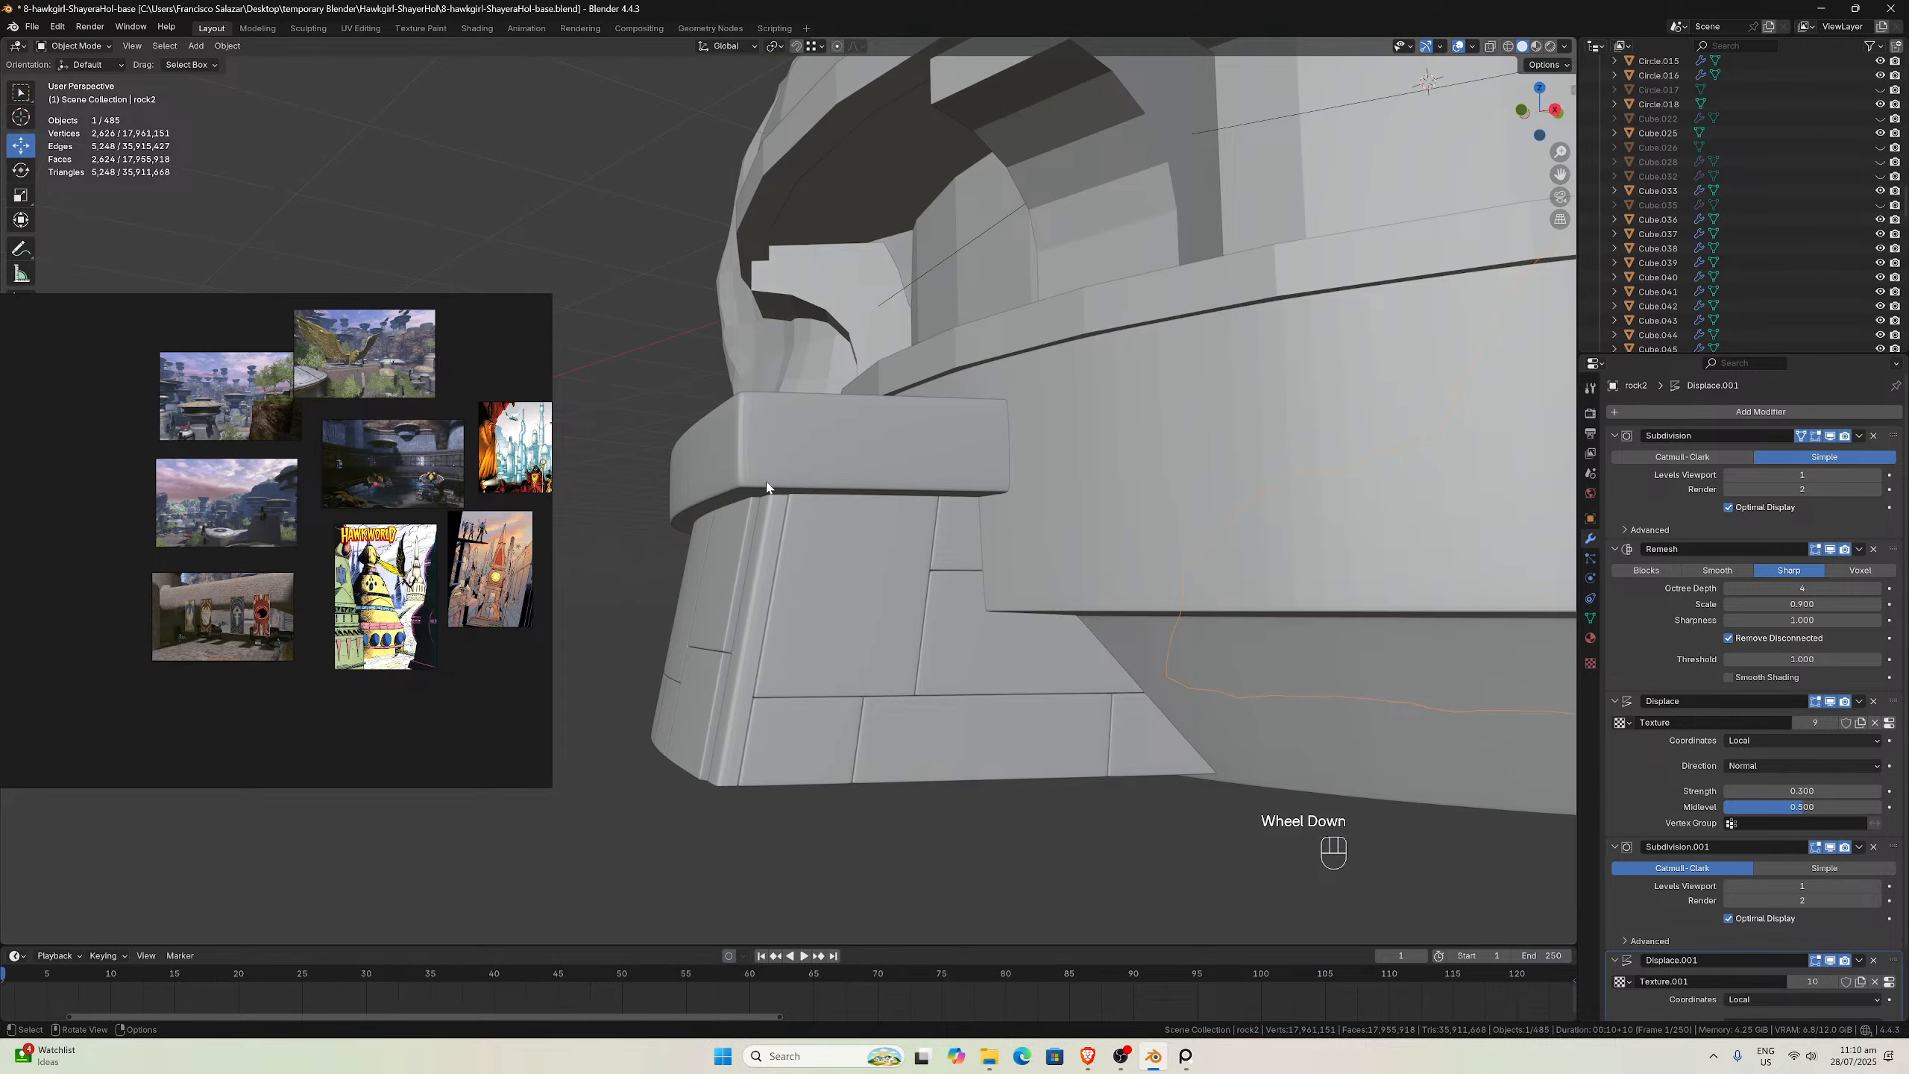
Select the corner trim strips at the ends of the brick wall and check them from the right orthographic view
middle_drag(766, 451, 856, 537)
click(857, 537)
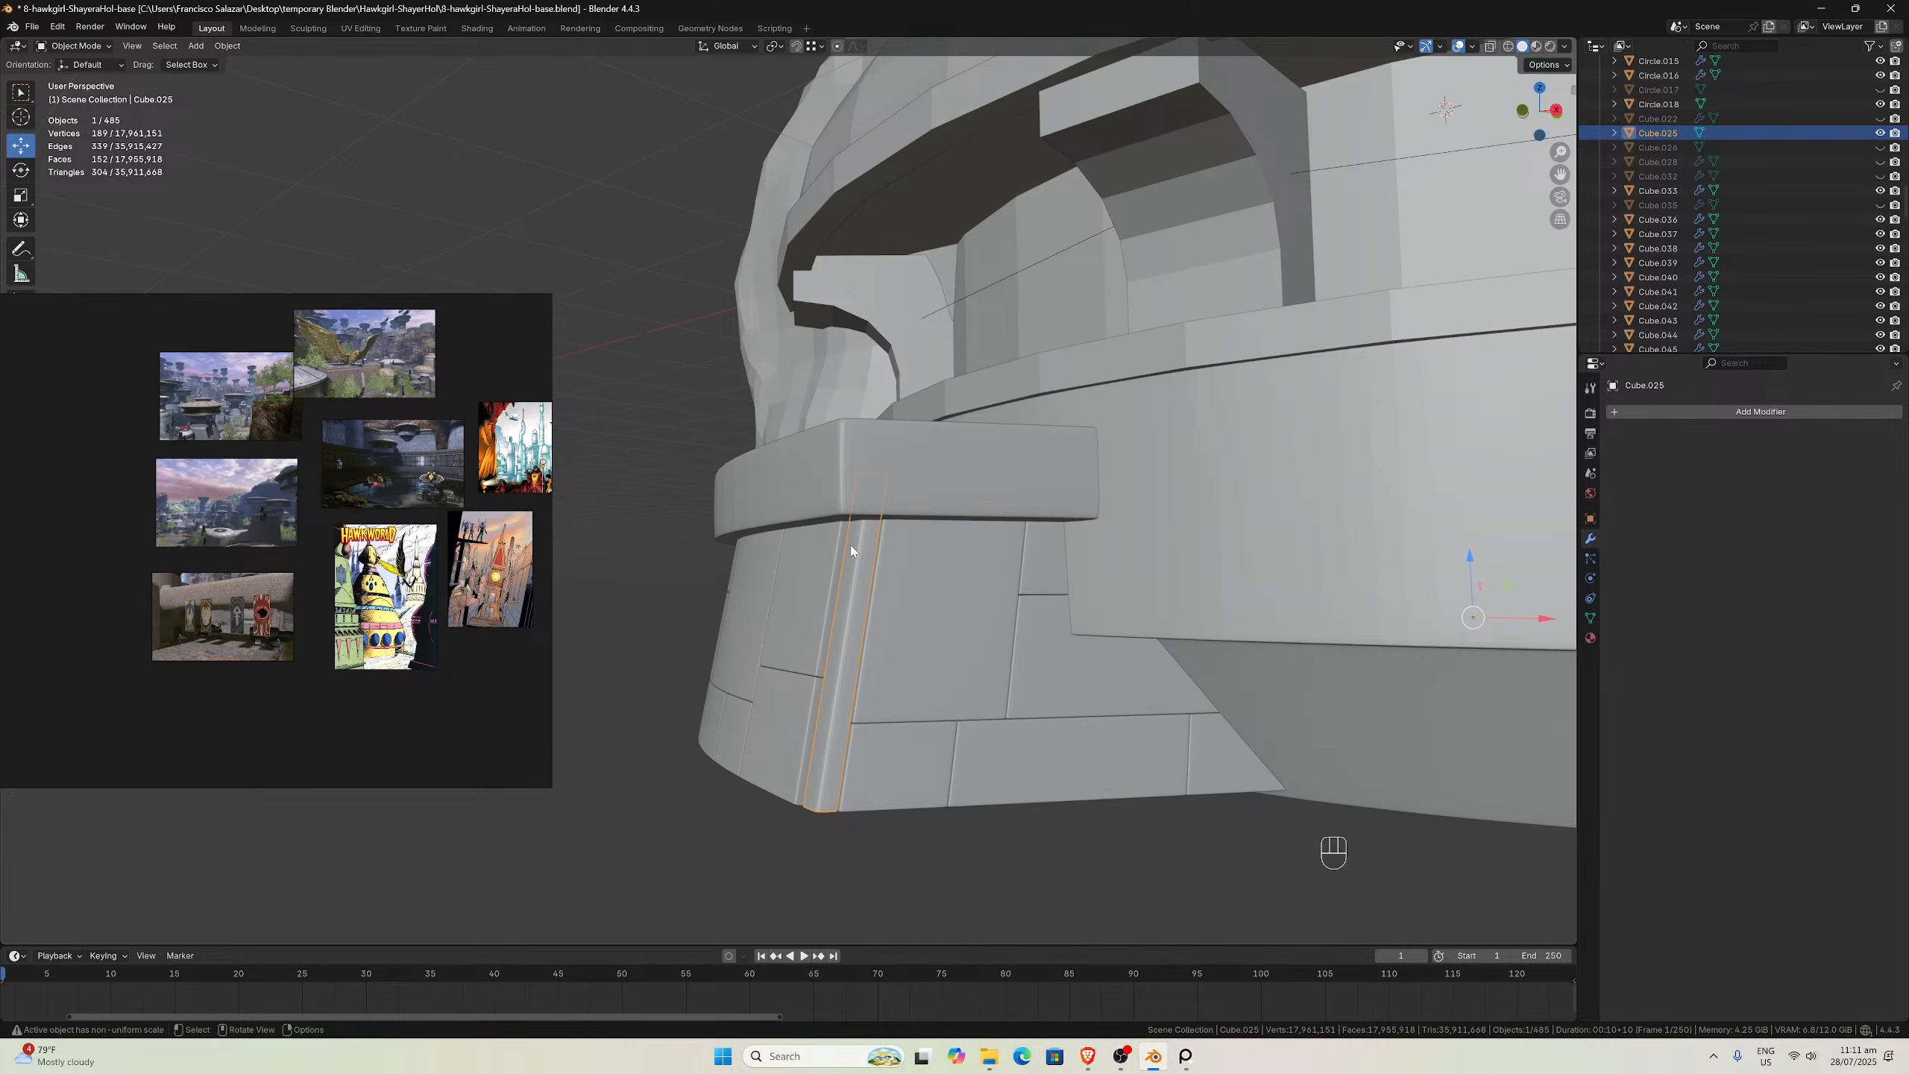
scroll(985, 602, down, 3)
mouse_move(985, 602)
middle_down()
mouse_move(1083, 653)
mouse_move(1056, 628)
mouse_move(963, 630)
middle_up()
key(KP_1)
key(KP_3)
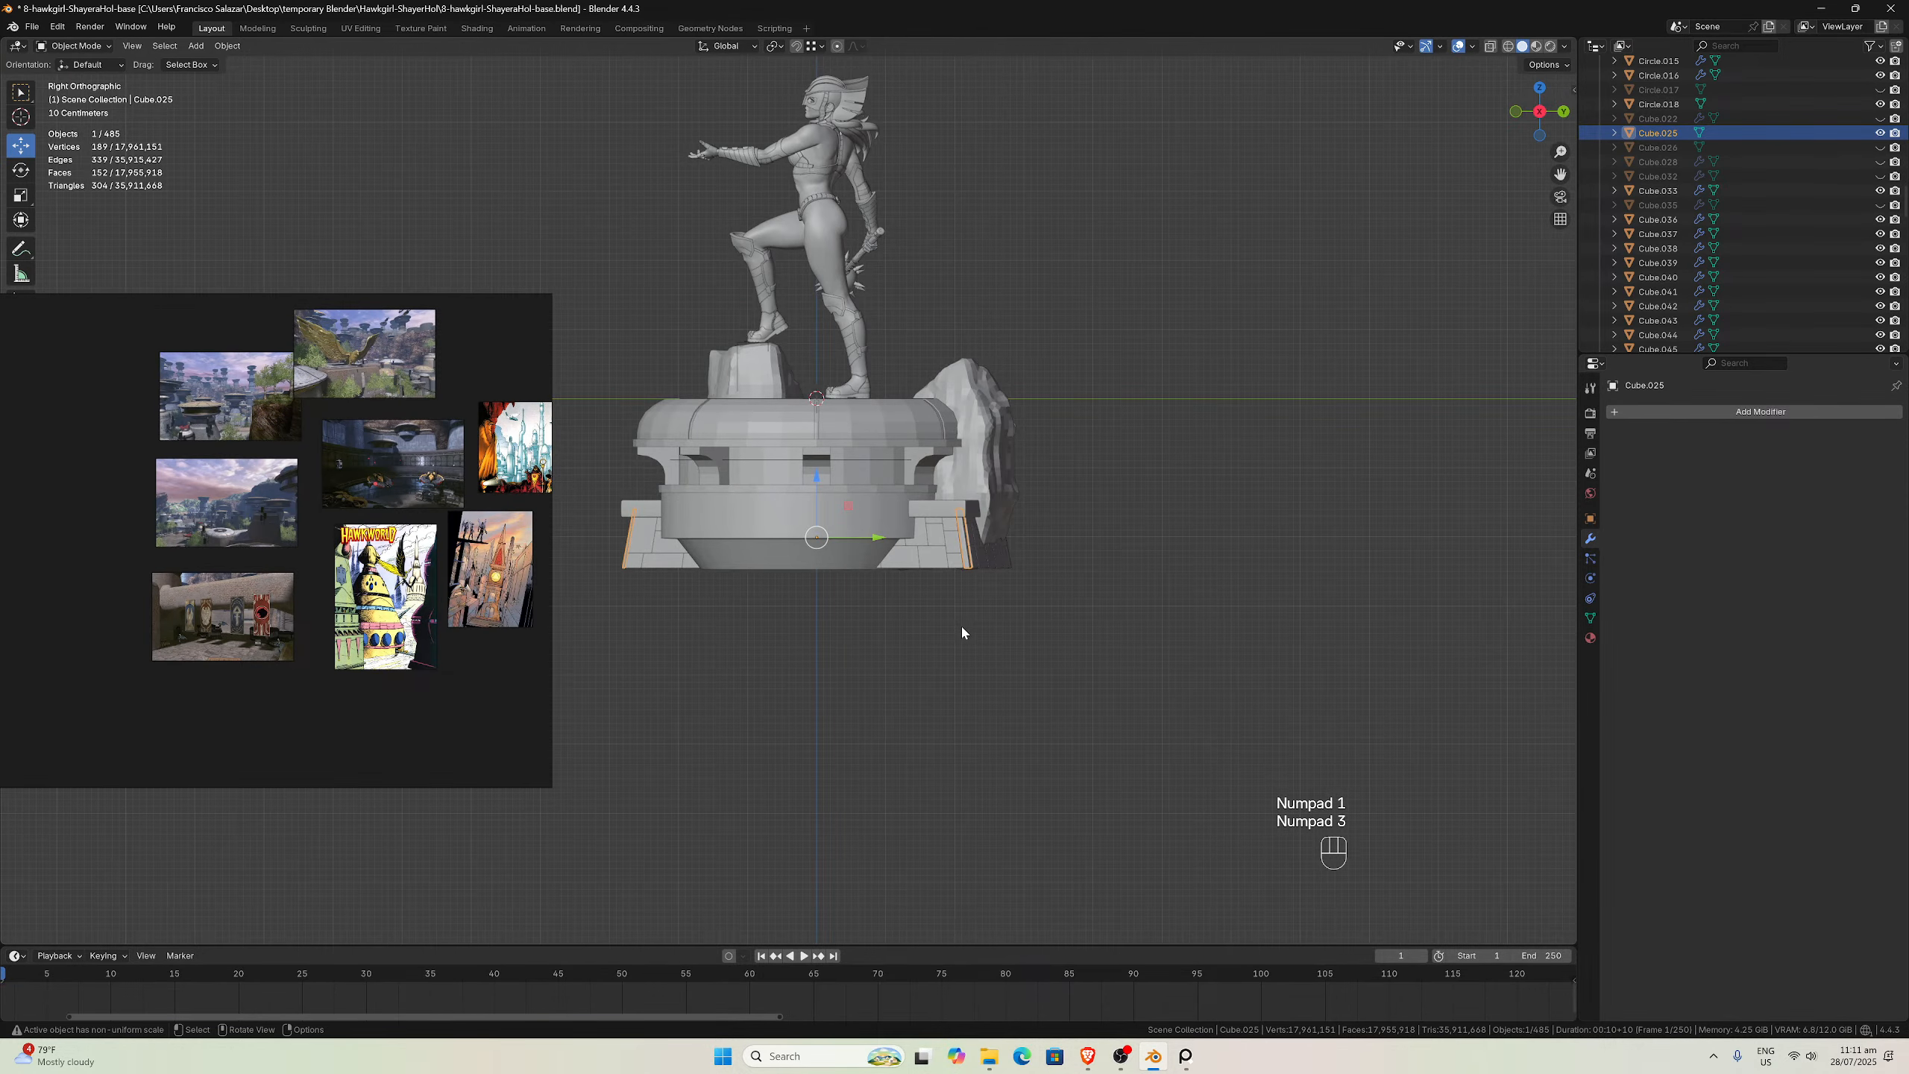
scroll(961, 623, up, 2)
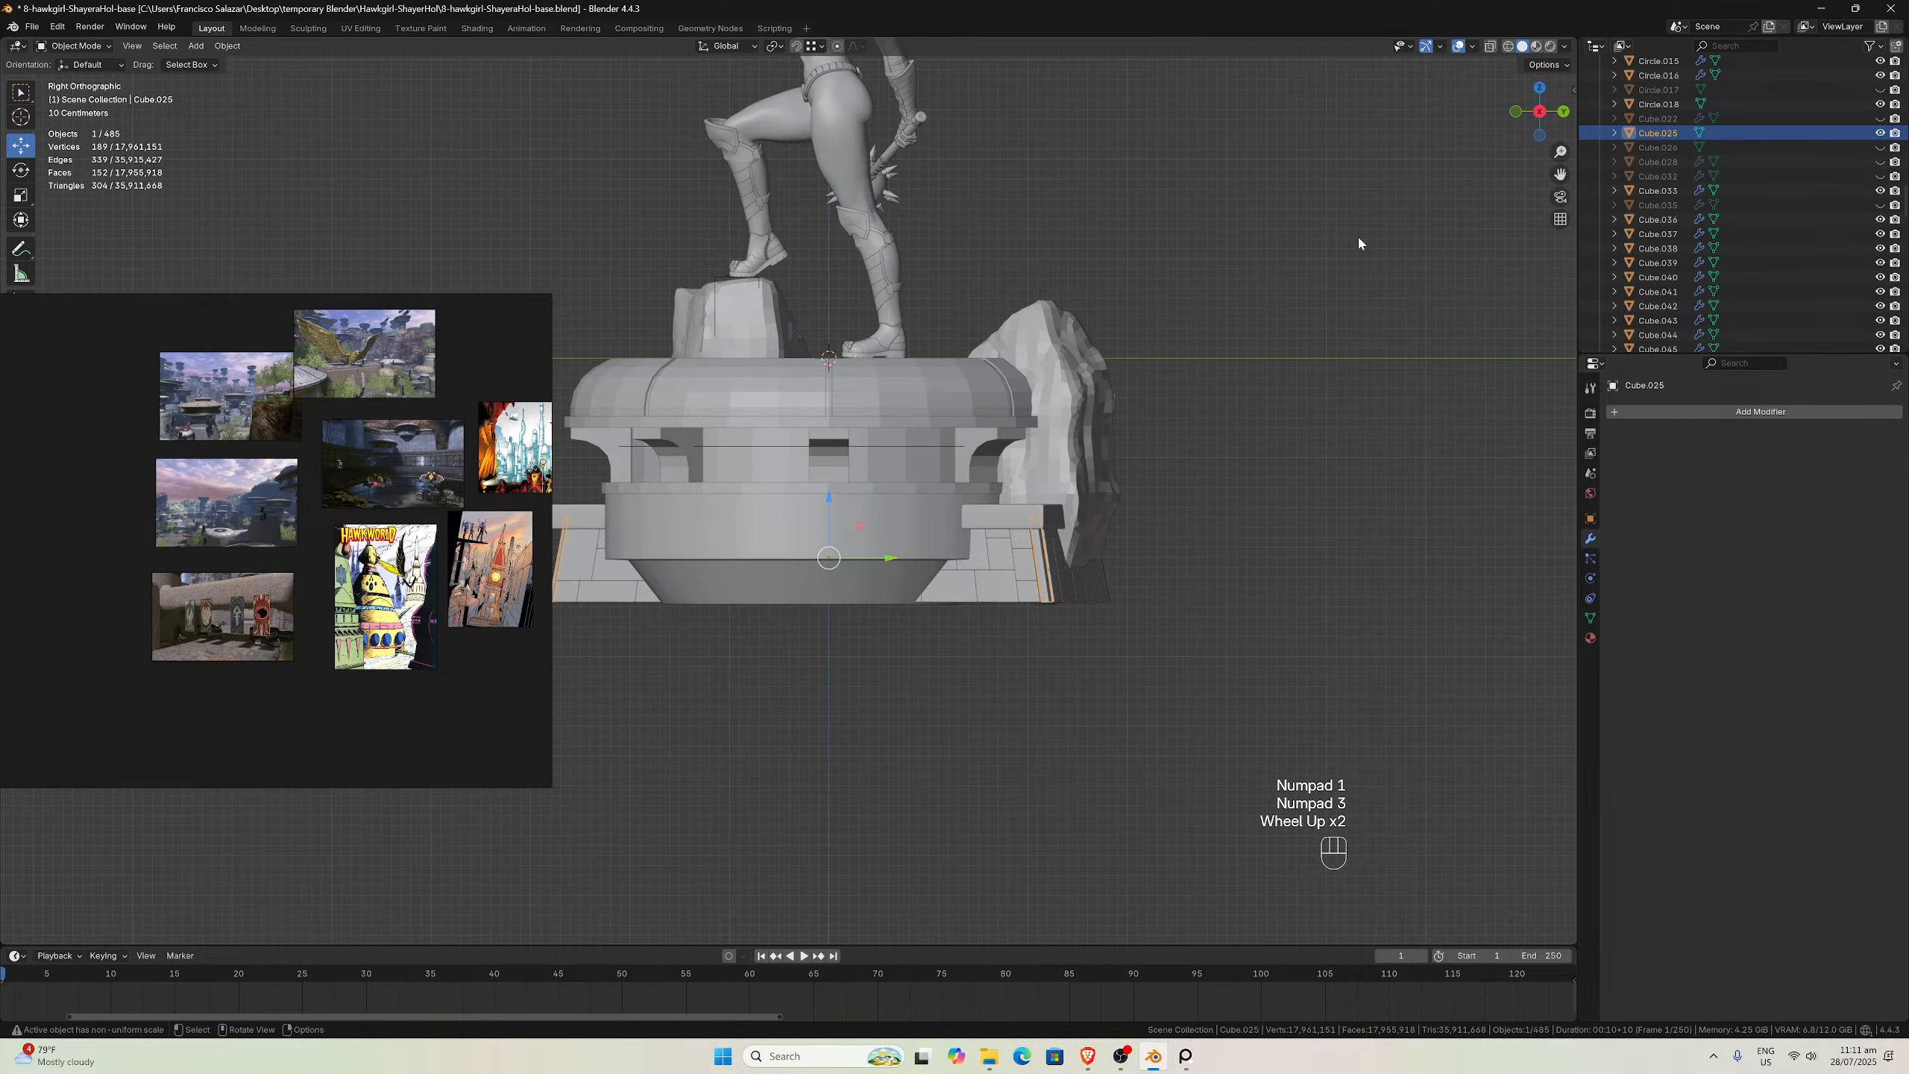
drag(1560, 174, 1843, 234)
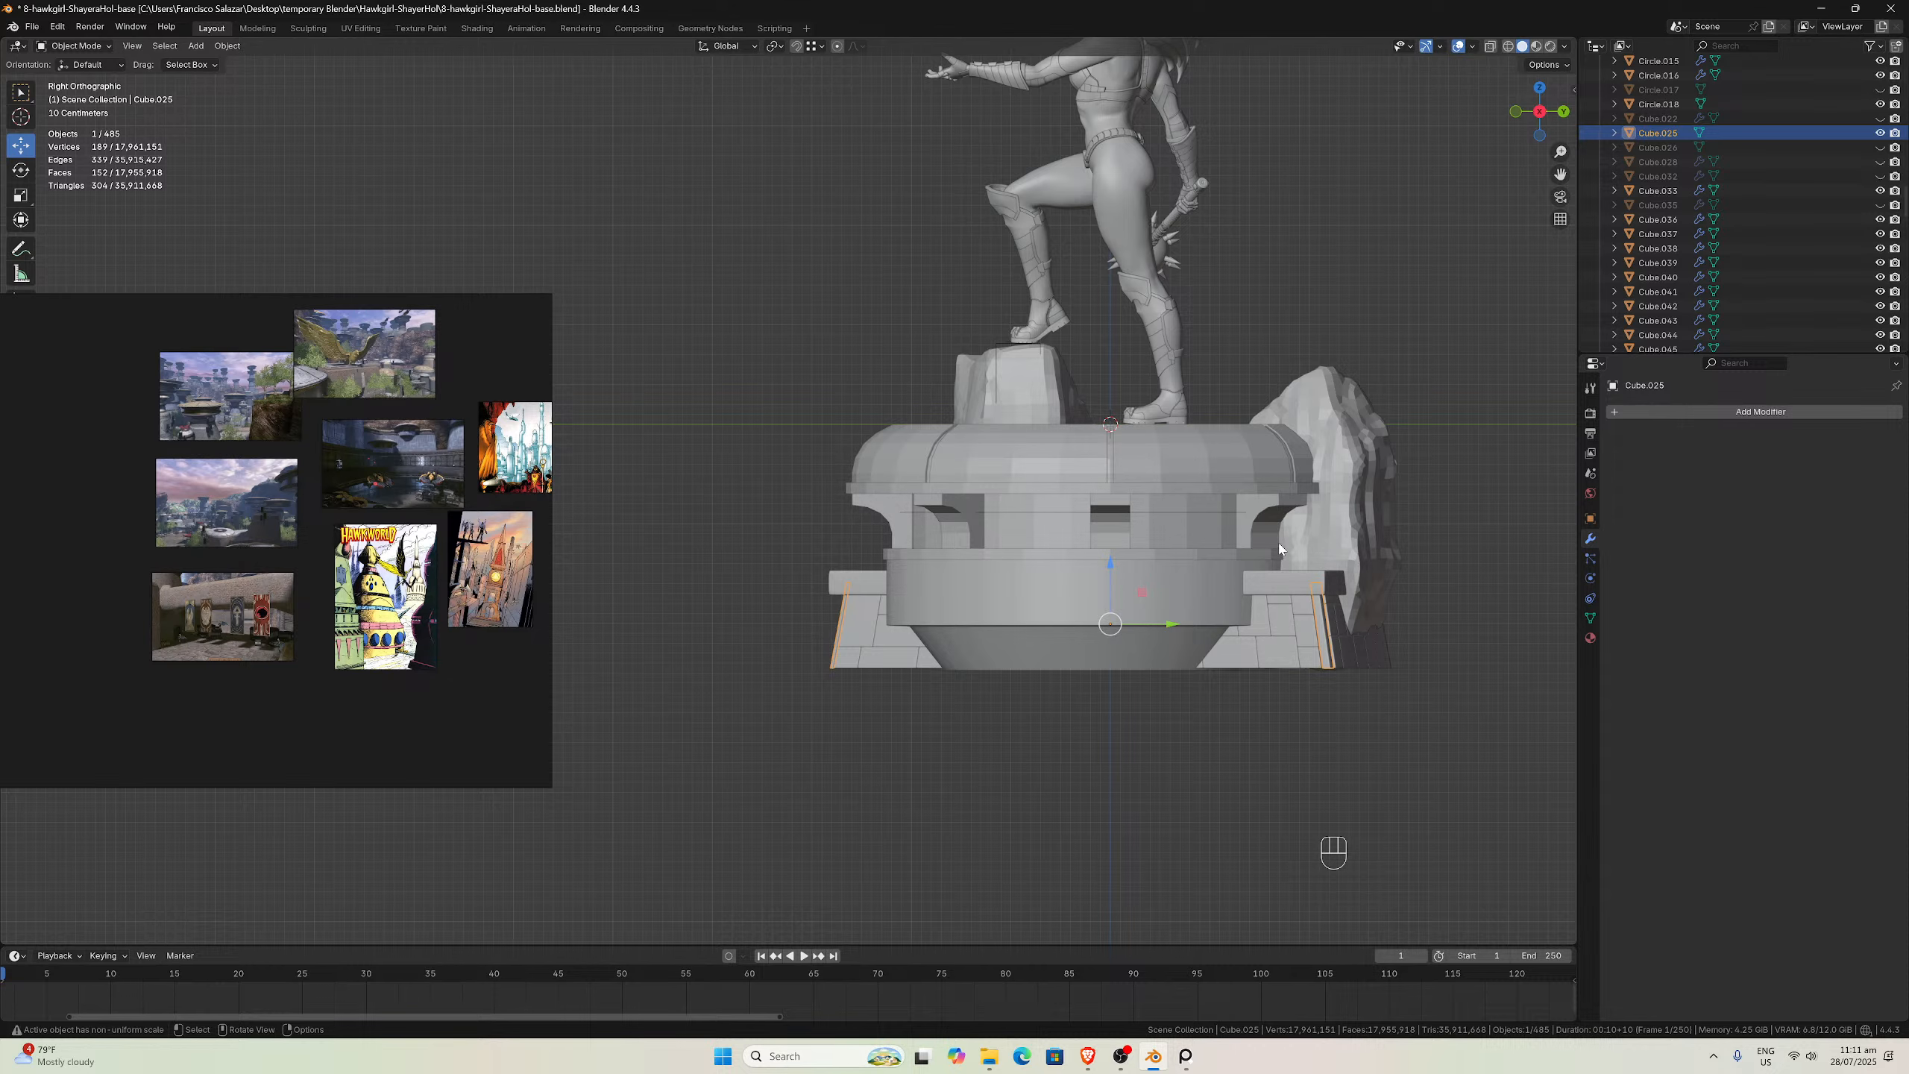
Examine the base layout from above, comparing the positions of the rocks, wall ends and circular platform
scroll(1274, 571, down, 2)
mouse_move(1271, 558)
middle_down()
mouse_move(1187, 564)
mouse_move(1294, 567)
mouse_move(1224, 567)
mouse_move(1277, 573)
mouse_move(1268, 558)
mouse_move(1235, 558)
mouse_move(1274, 591)
mouse_move(1316, 551)
mouse_move(1288, 542)
mouse_move(1281, 581)
mouse_move(1401, 555)
mouse_move(1344, 534)
mouse_move(1177, 546)
mouse_move(1257, 578)
middle_up()
scroll(1240, 542, up, 3)
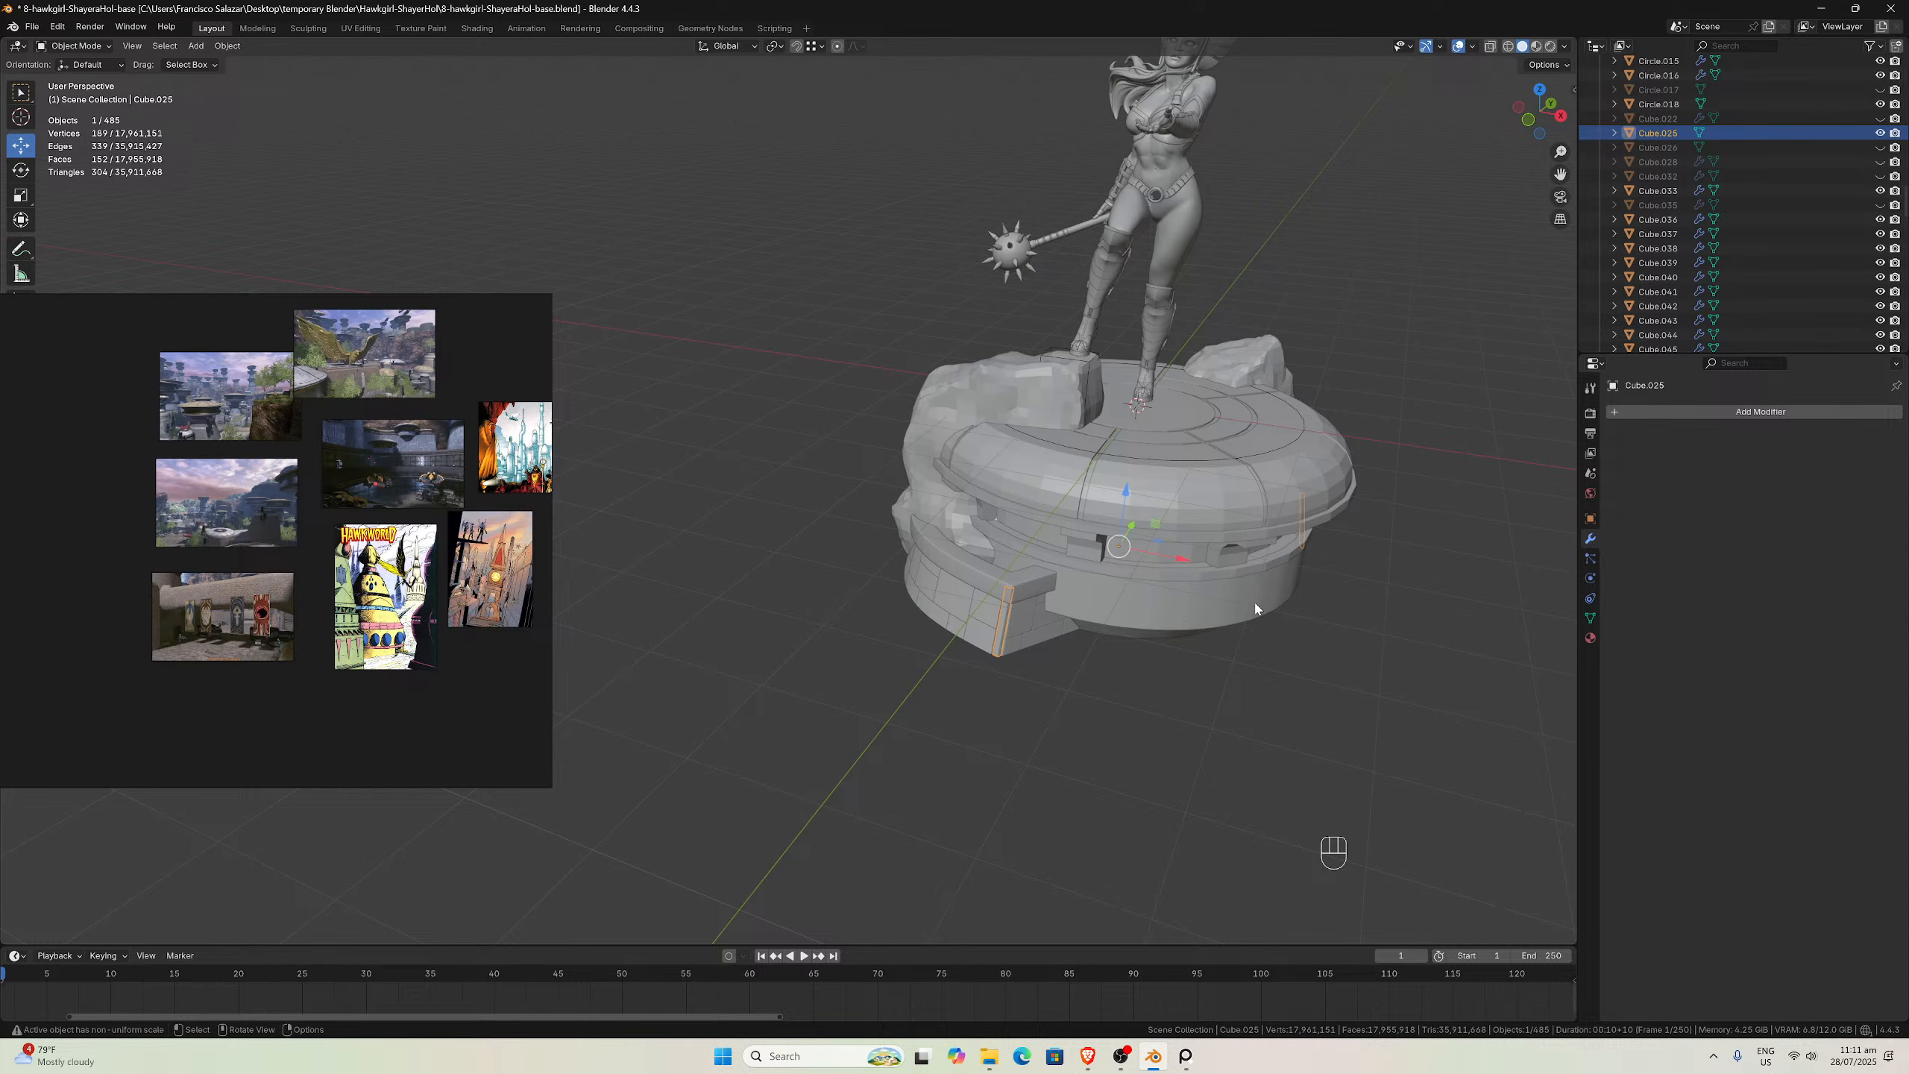
scroll(1255, 608, down, 2)
middle_drag(1255, 608, 1047, 586)
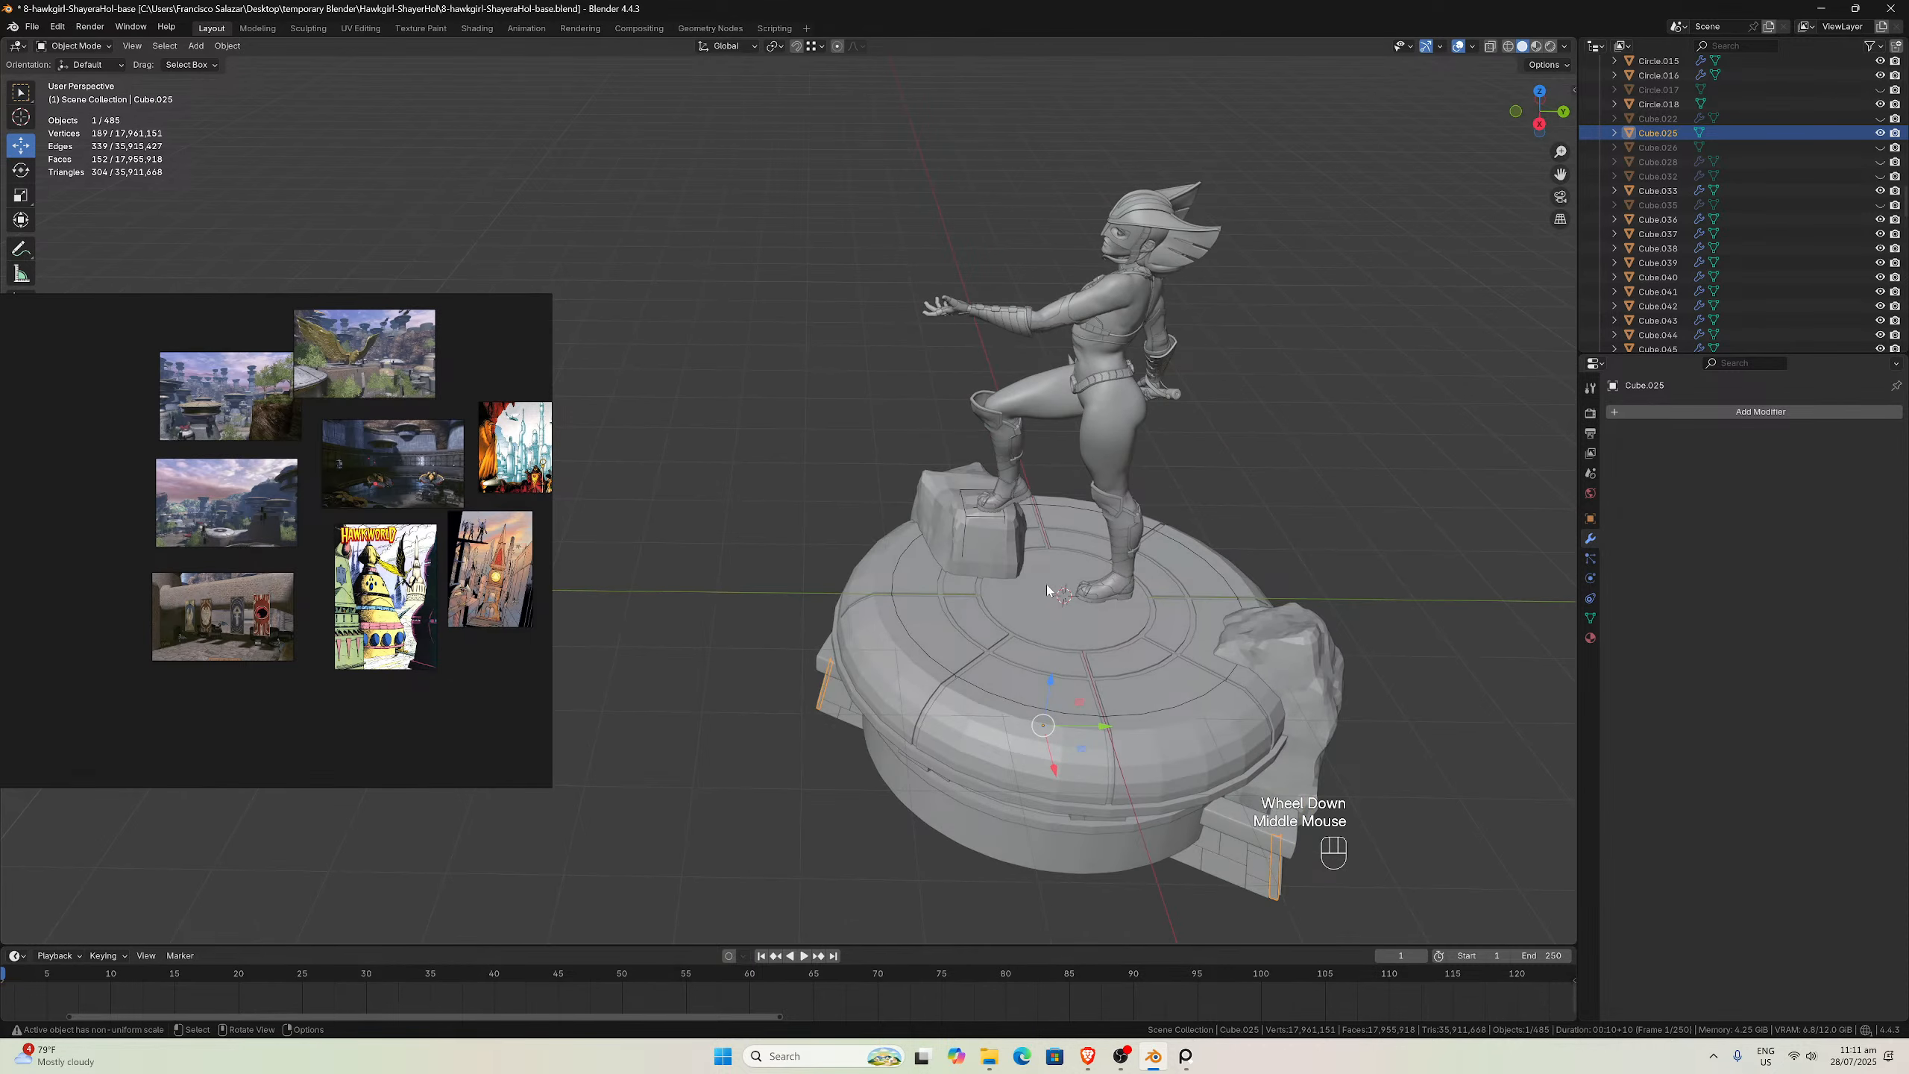
key(KP_7)
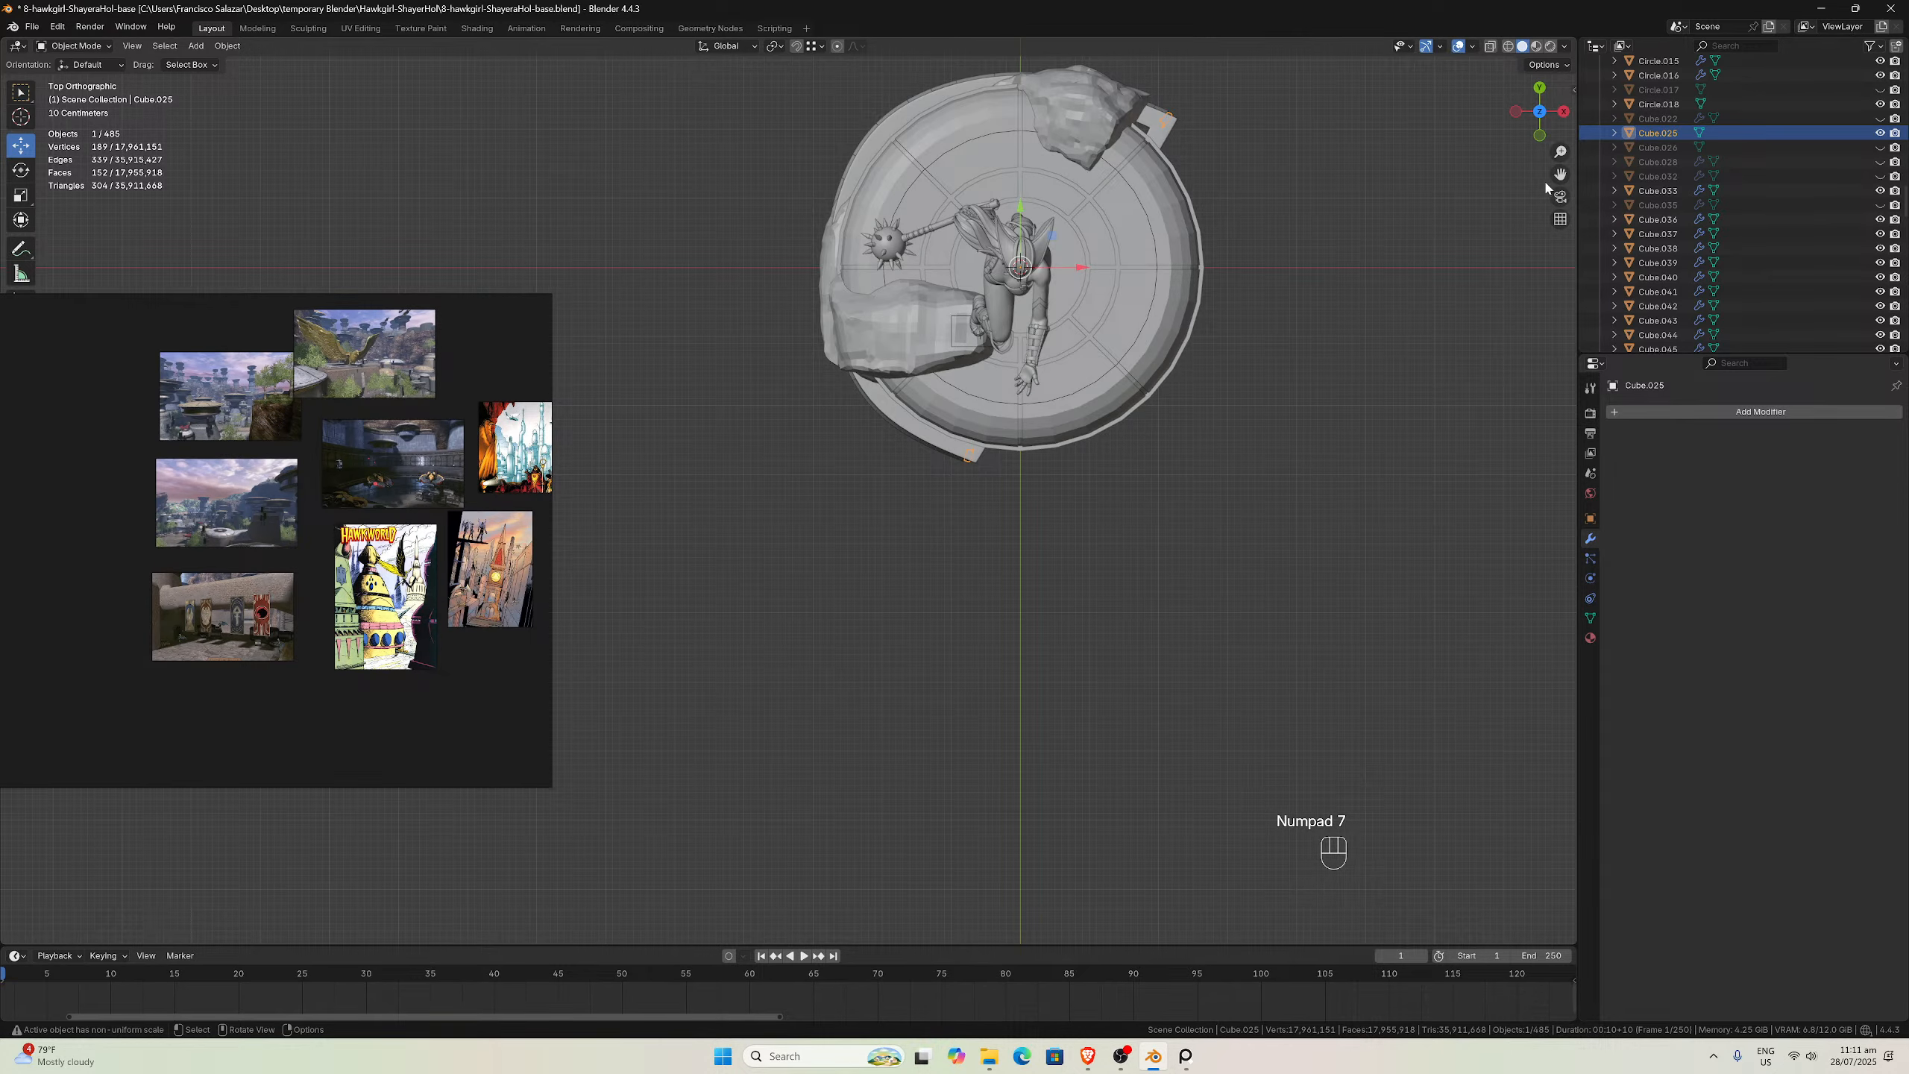
drag(1561, 174, 1302, 393)
scroll(1303, 391, up, 3)
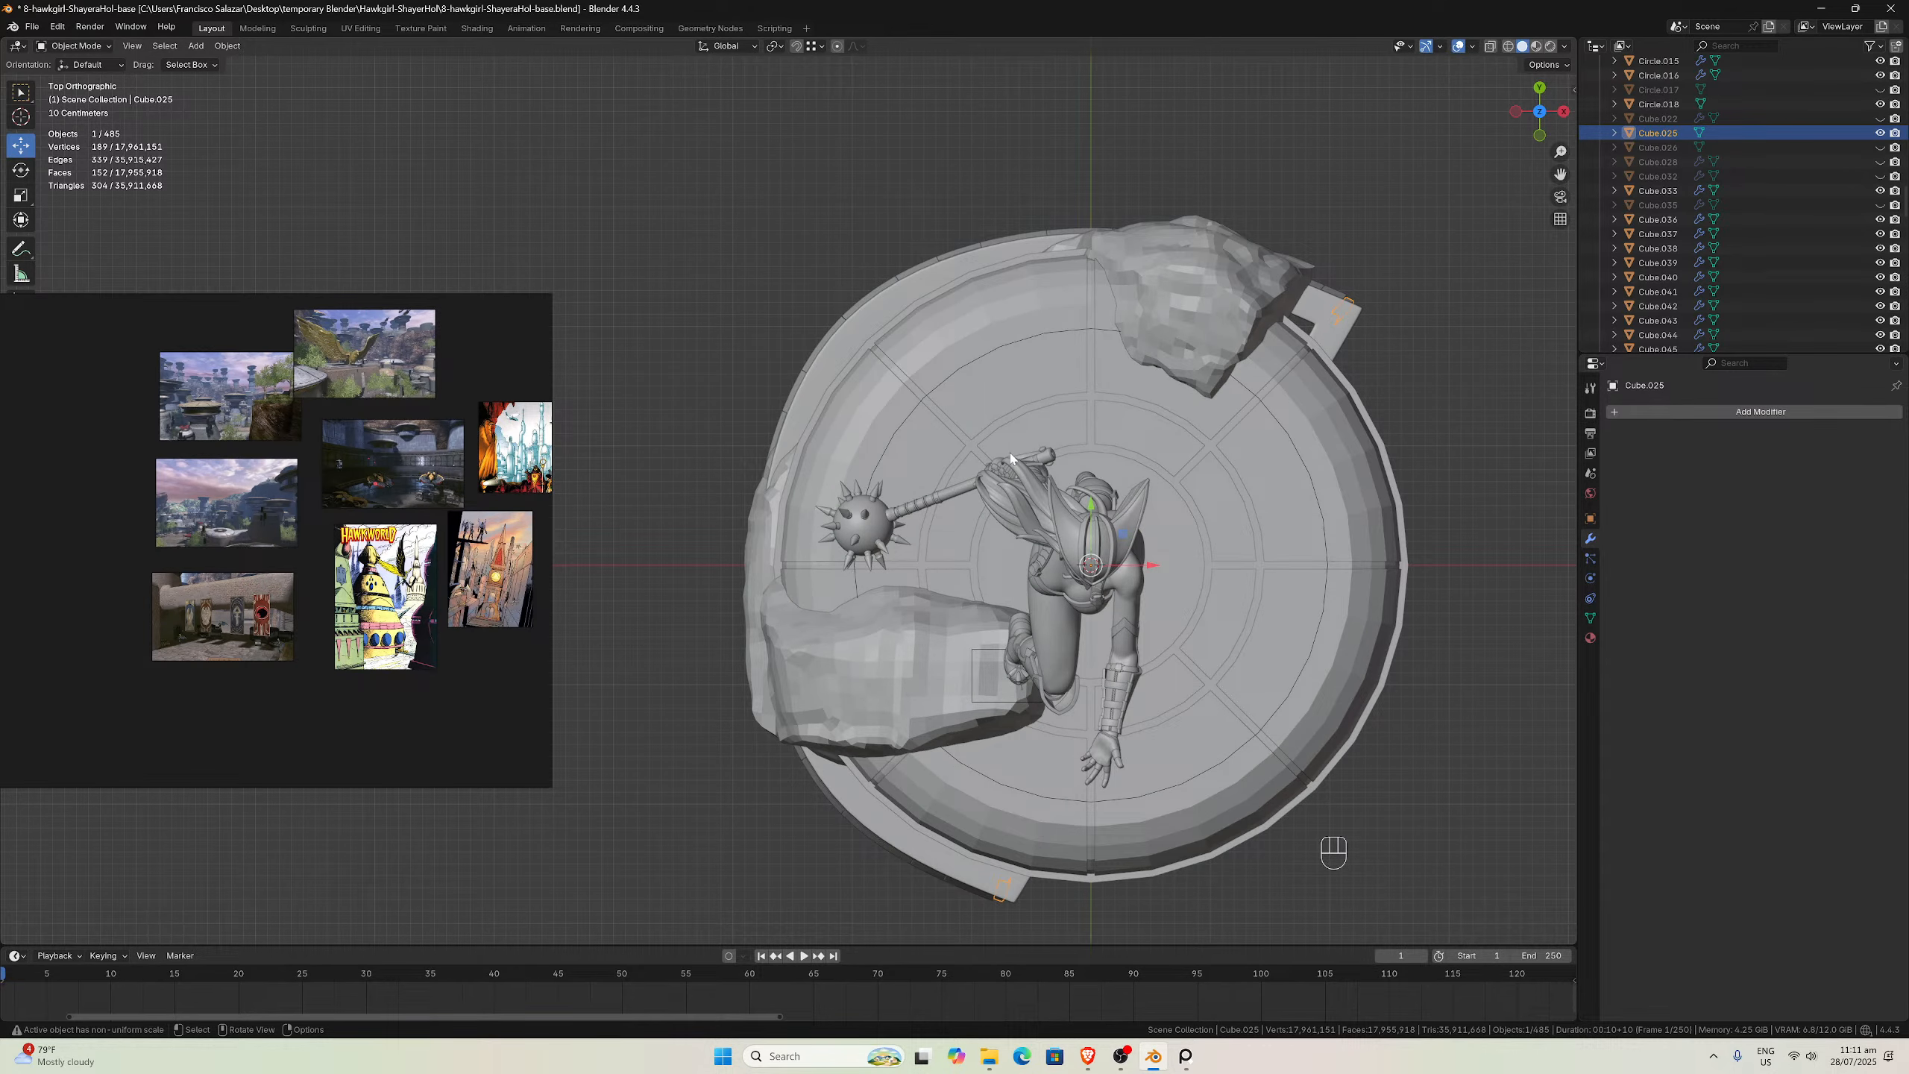
Examine the overall silhouette of the statue and base from the front orthographic view
scroll(991, 433, down, 4)
key(KP_1)
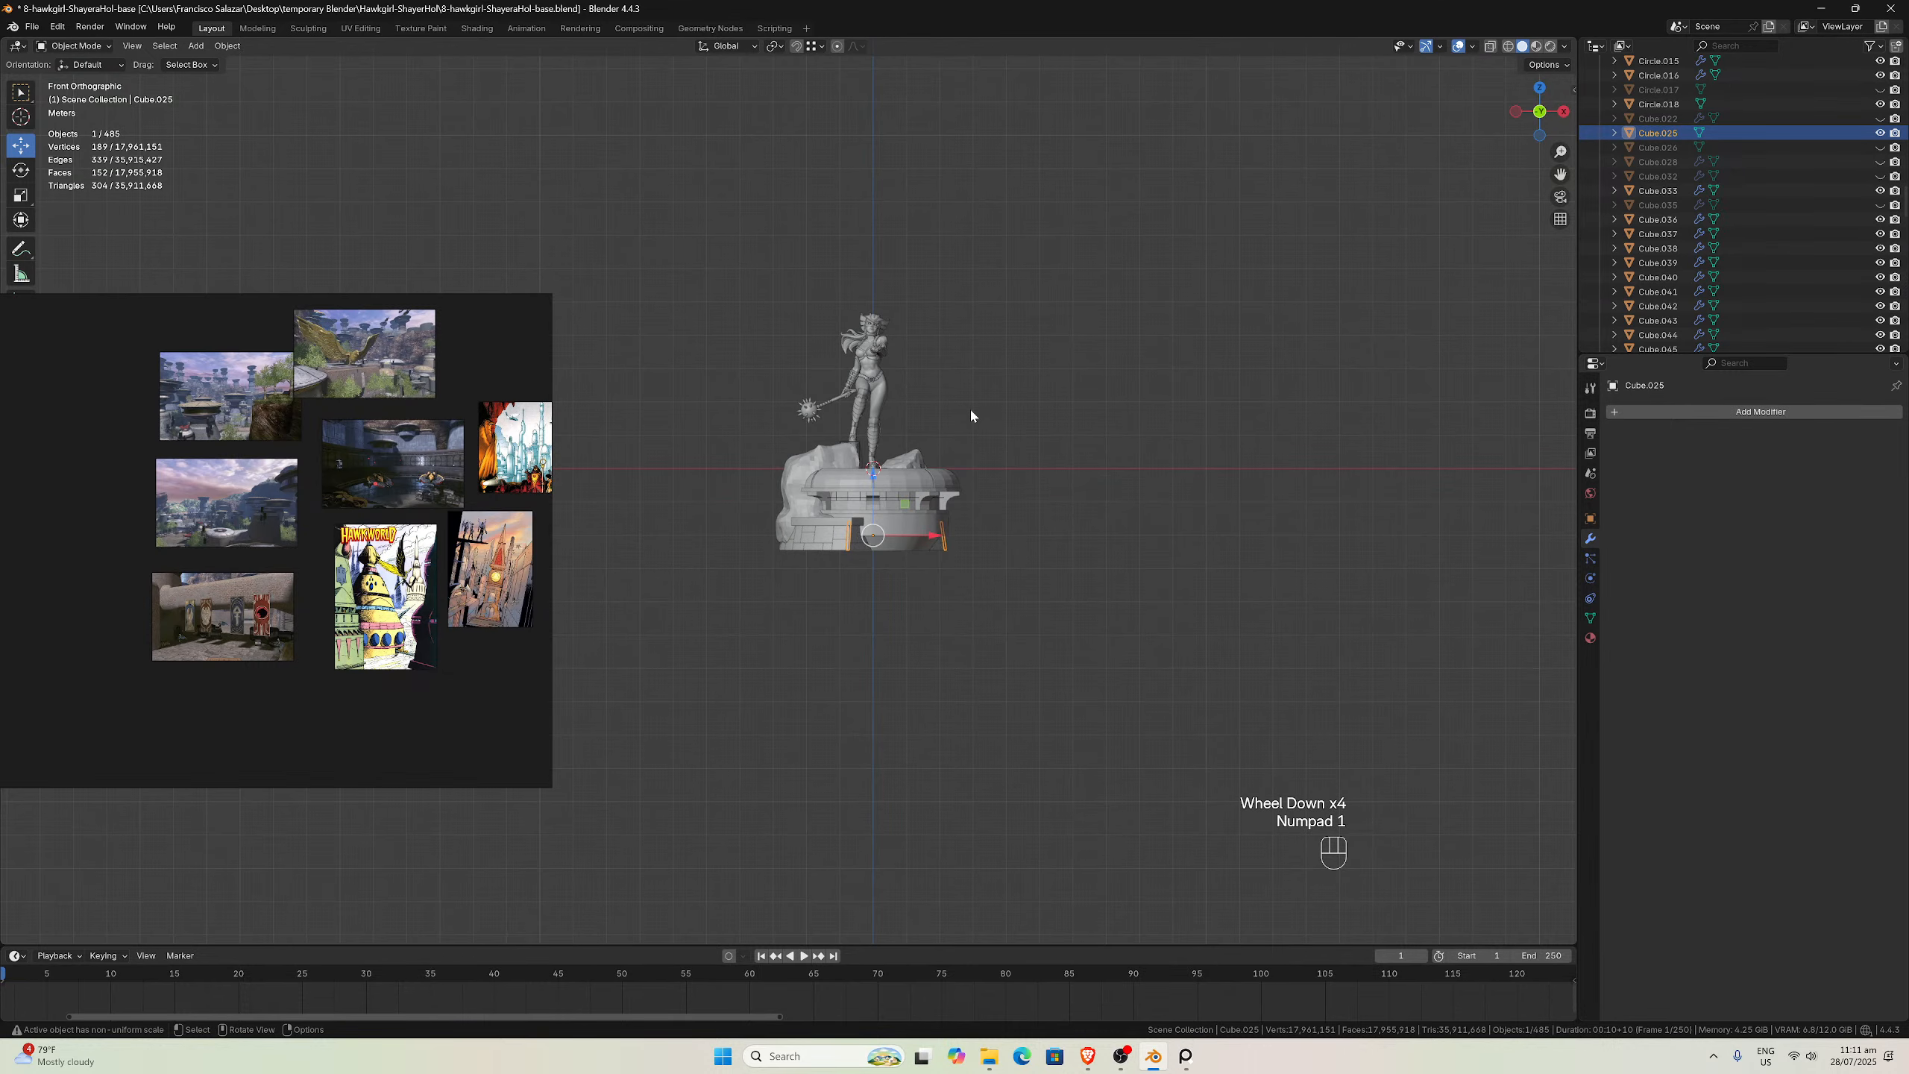
scroll(962, 416, down, 3)
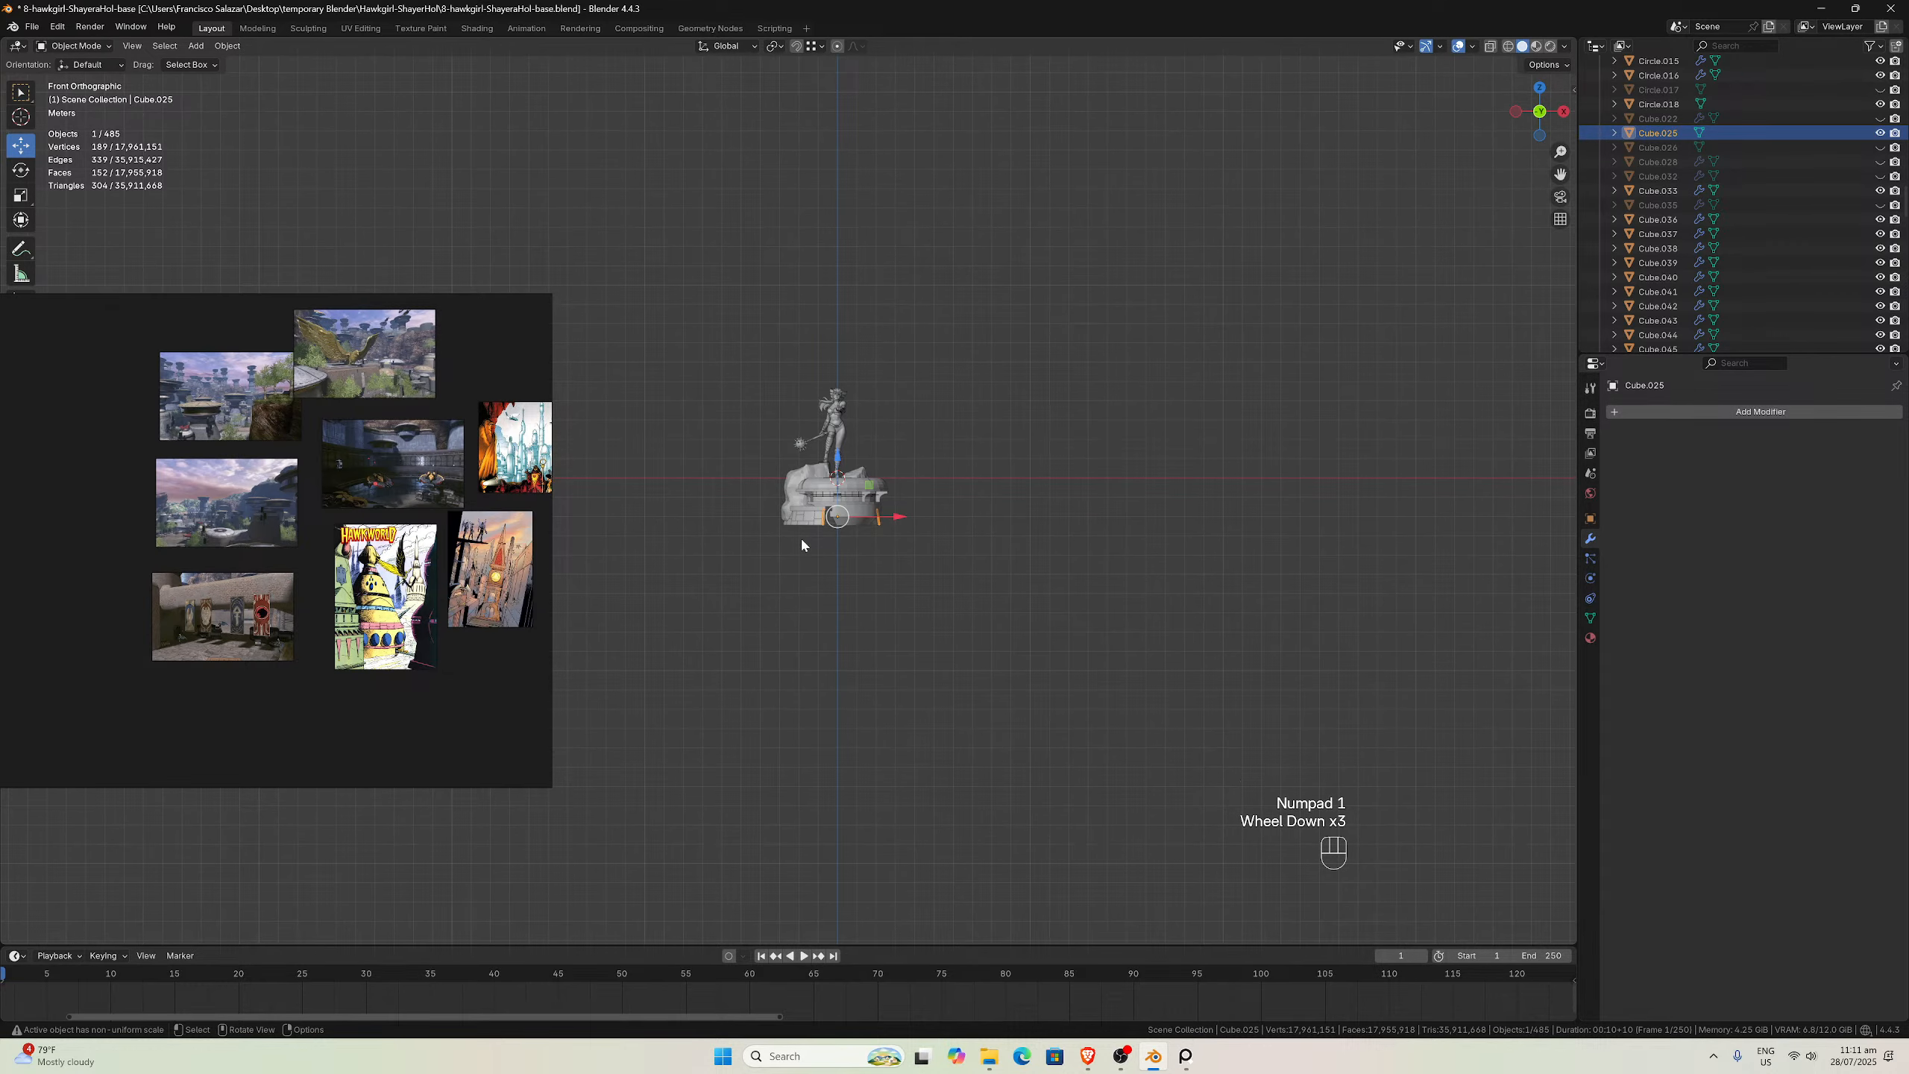
scroll(925, 226, up, 6)
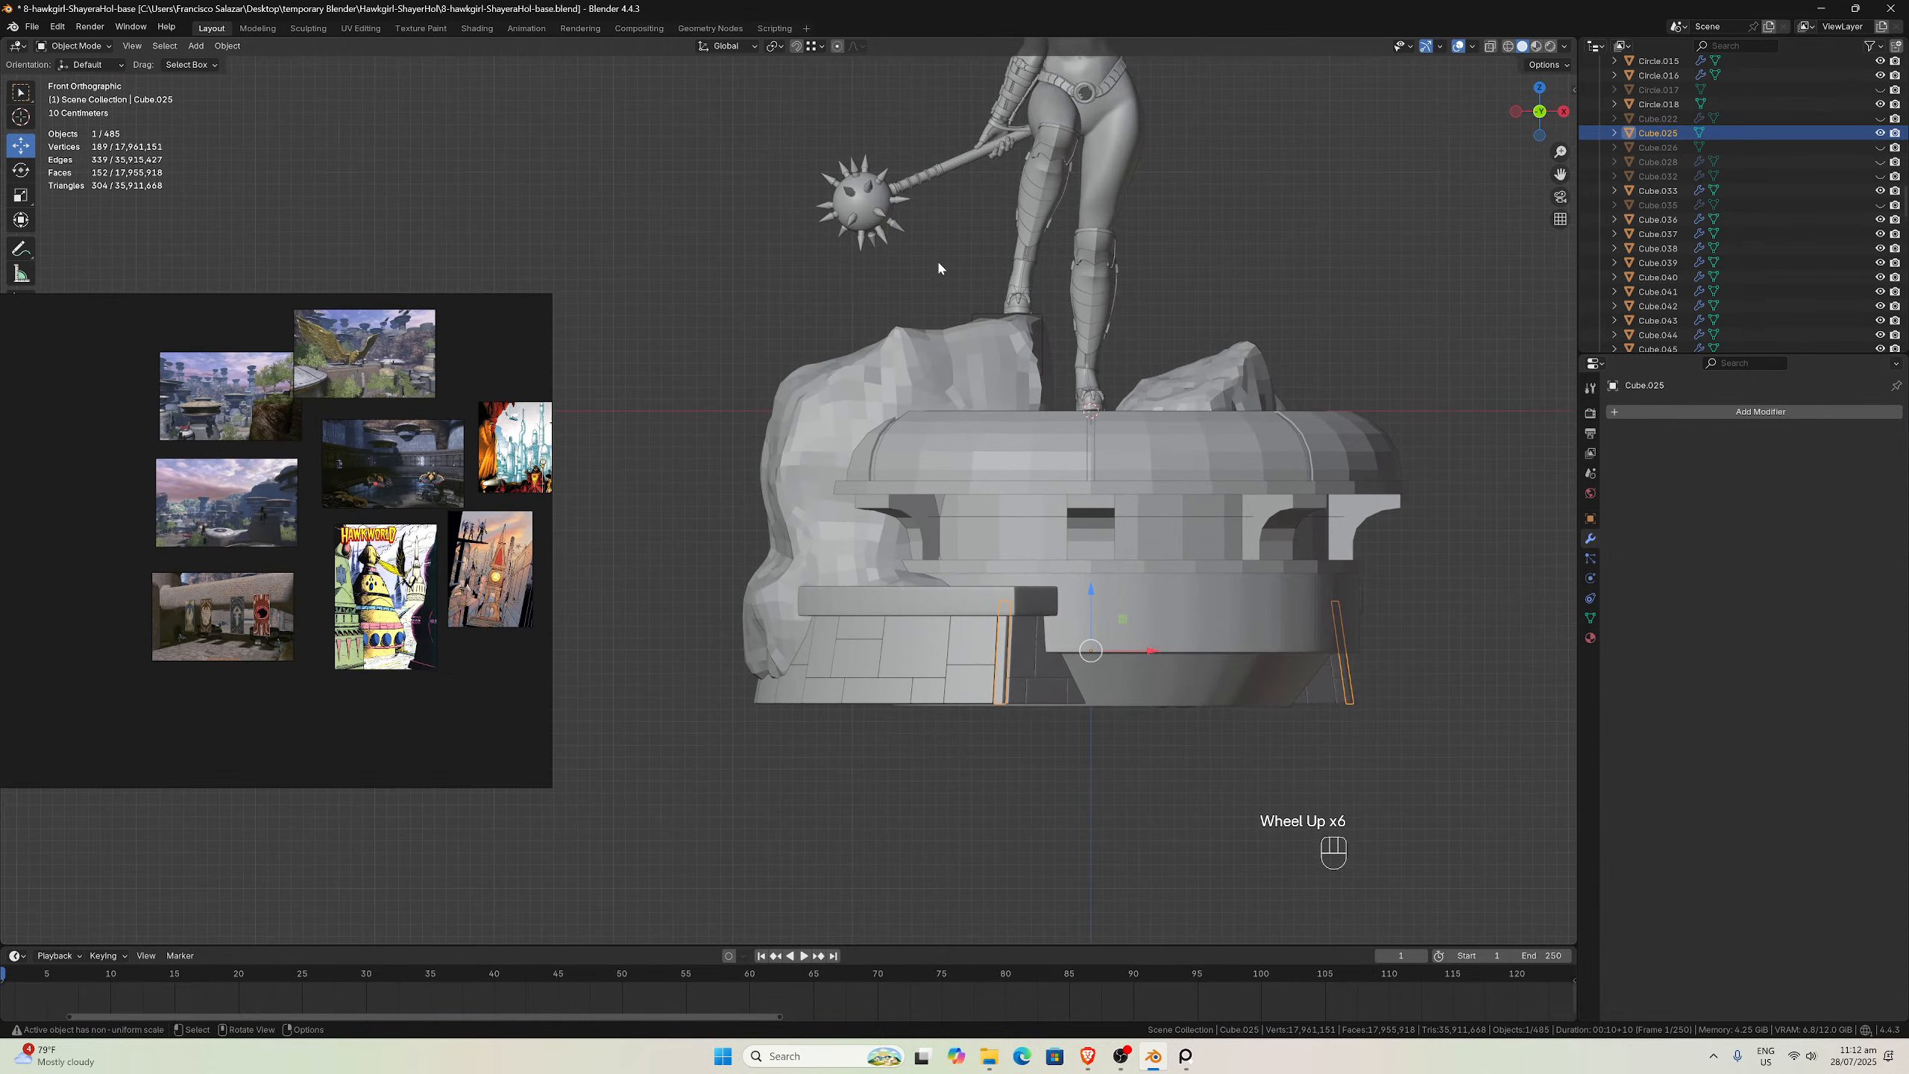
scroll(938, 267, down, 1)
scroll(939, 268, down, 1)
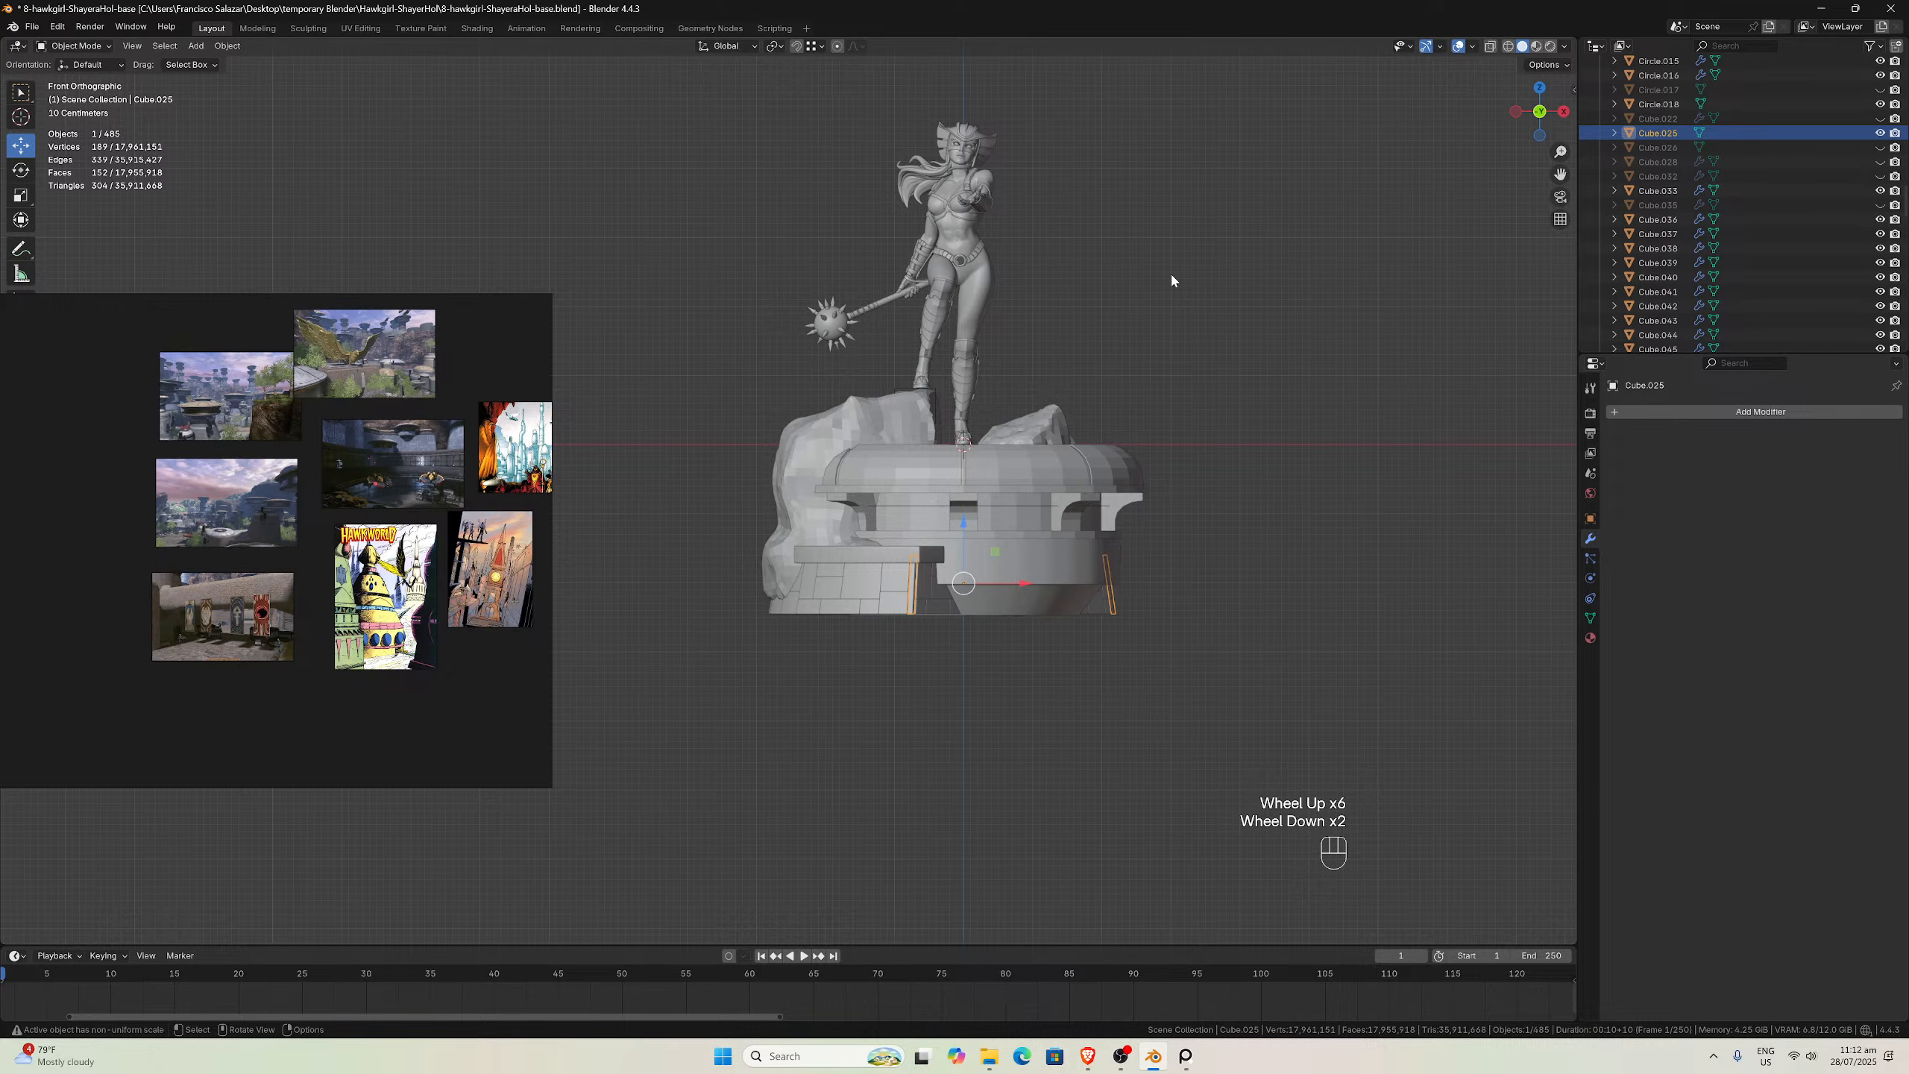
drag(1552, 176, 1556, 266)
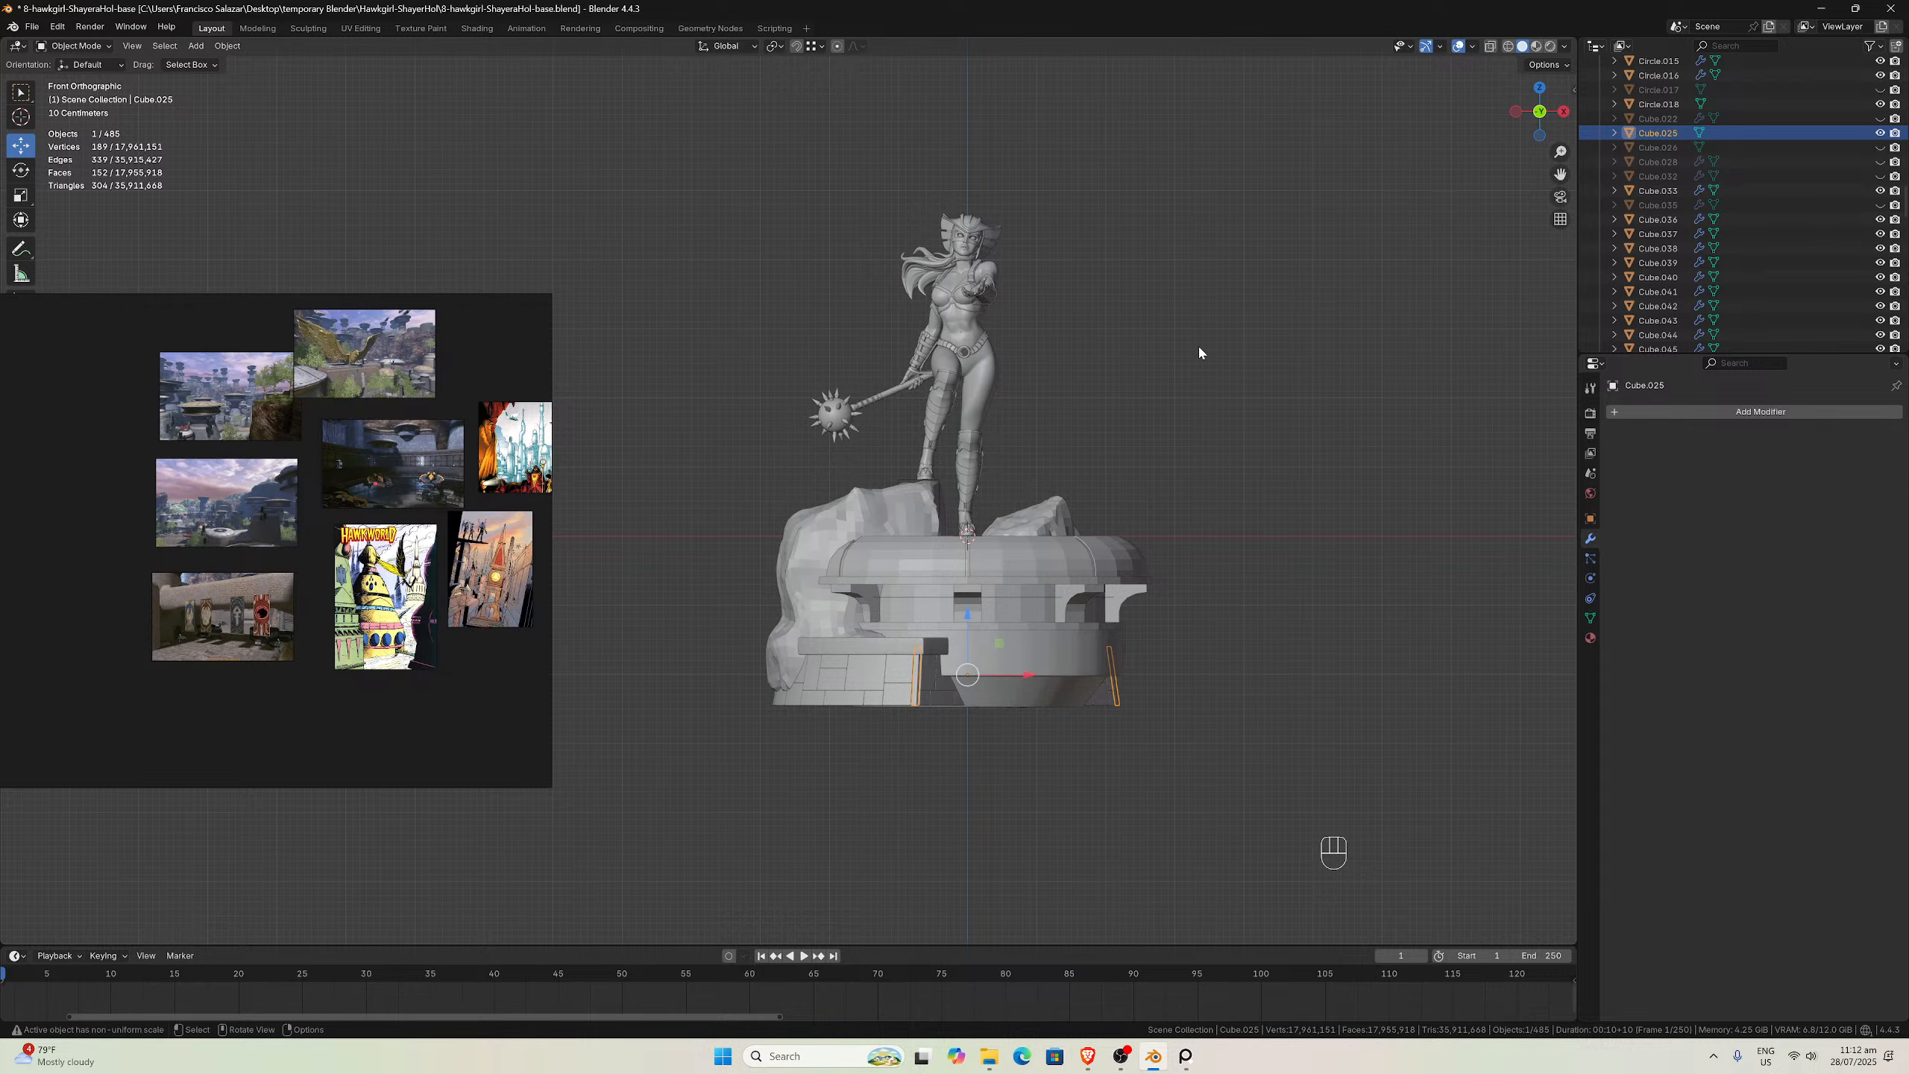
scroll(1200, 352, up, 1)
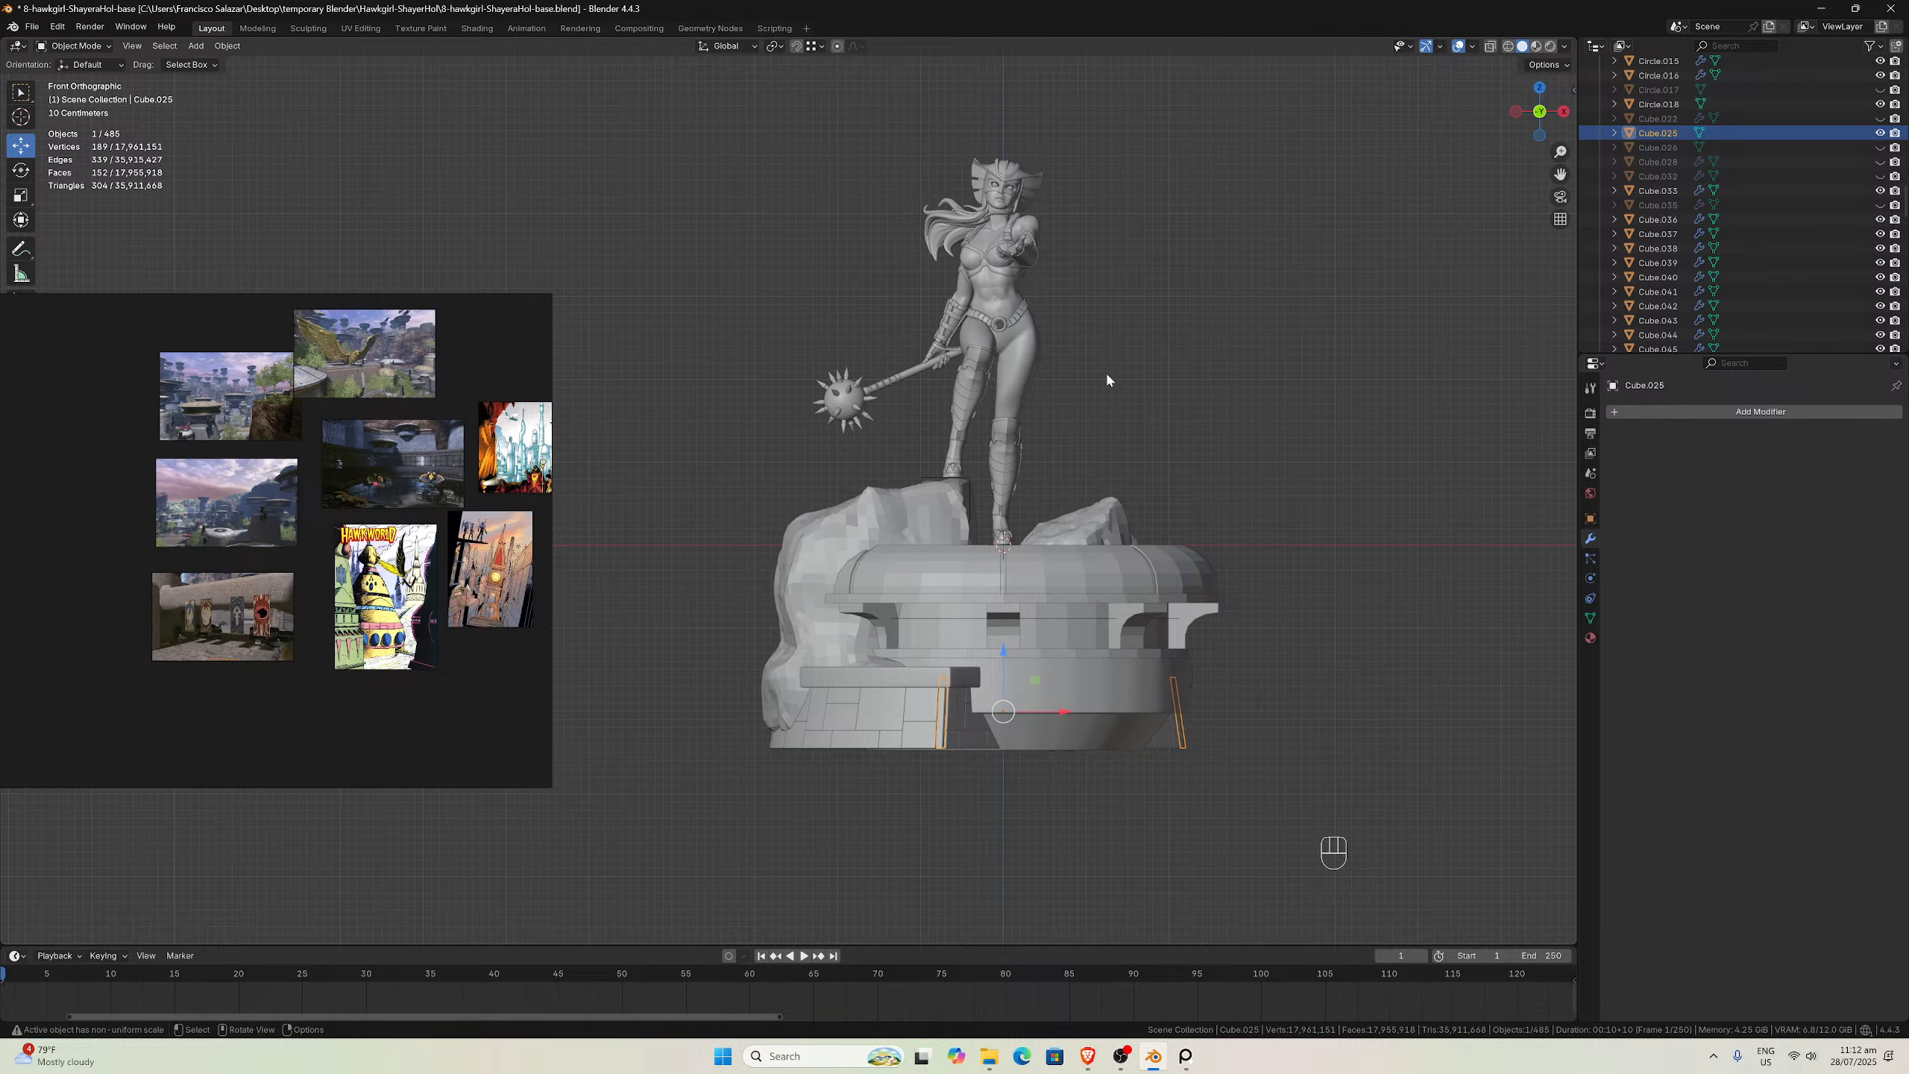
Check the statue from the right side and move the reference image board farther away from the model
scroll(1030, 320, down, 2)
middle_drag(1031, 320, 910, 306)
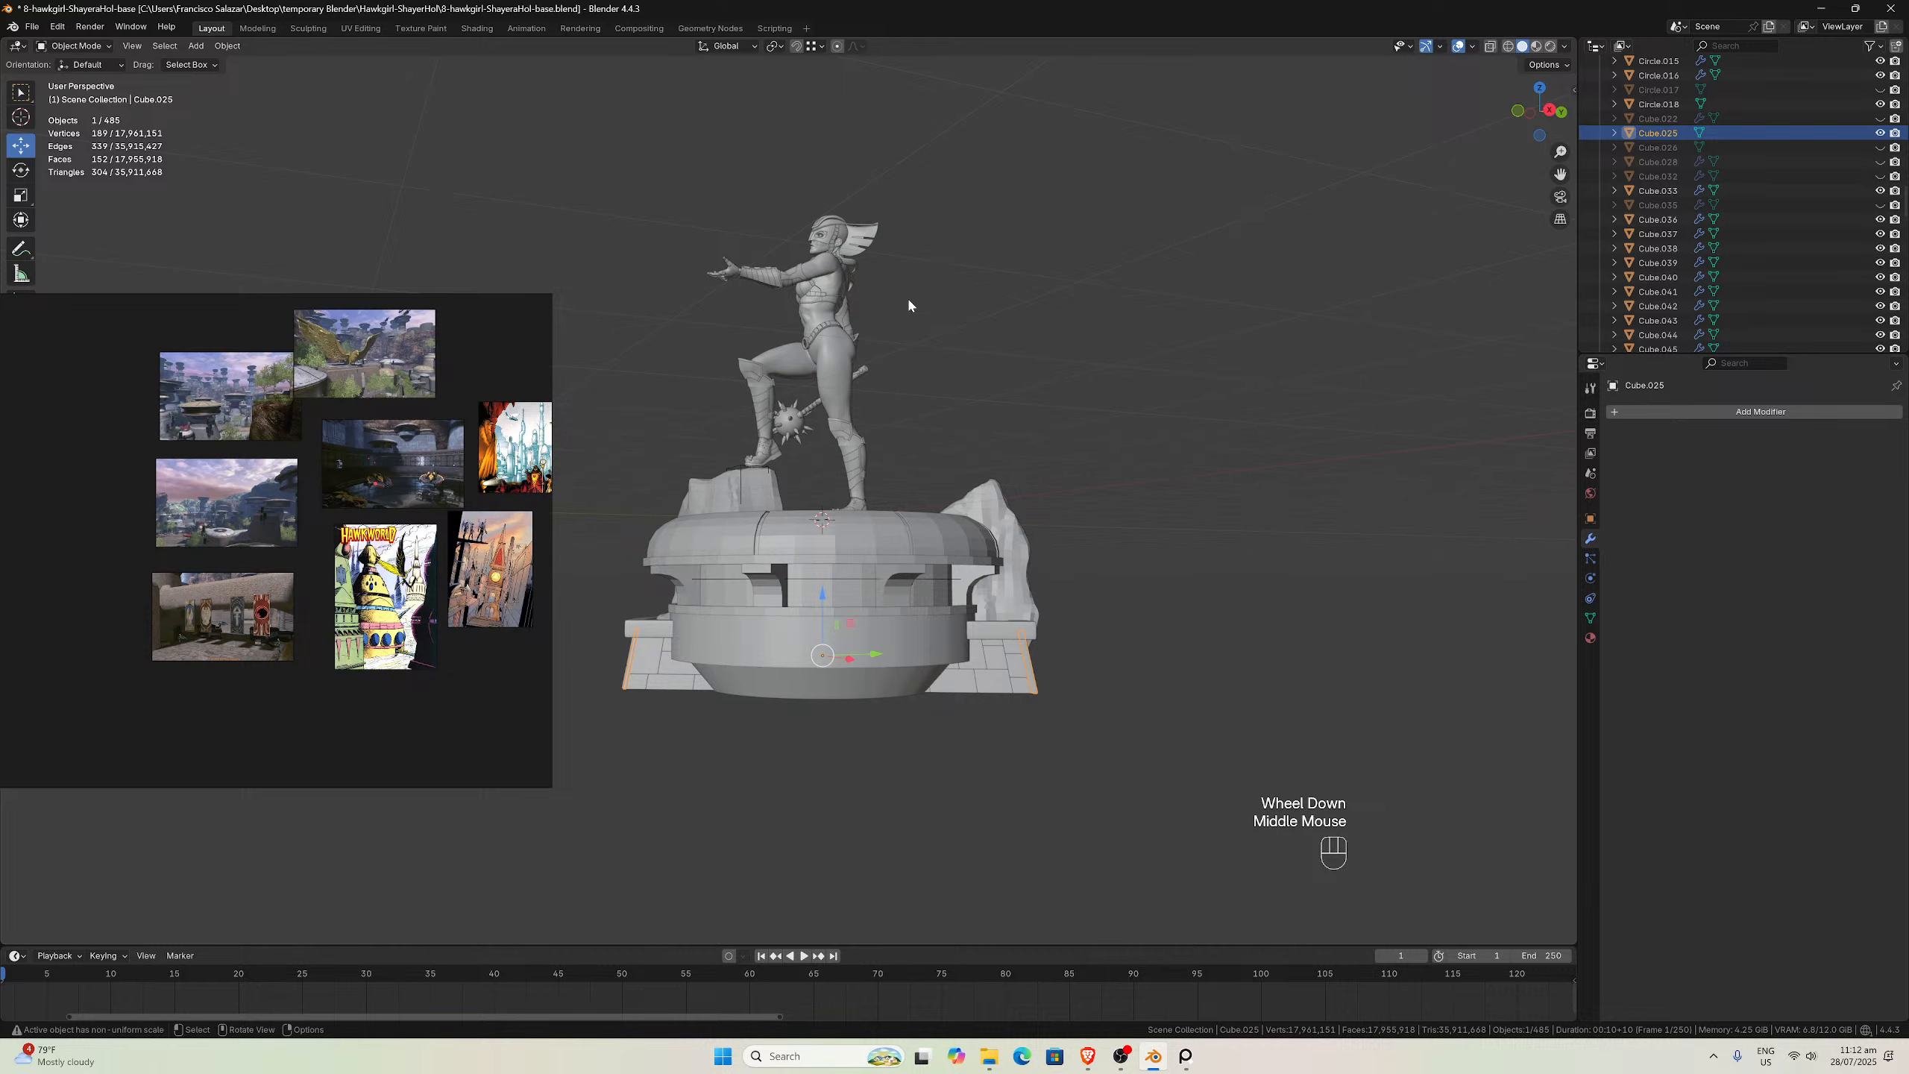
key(KP_3)
scroll(971, 293, up, 2)
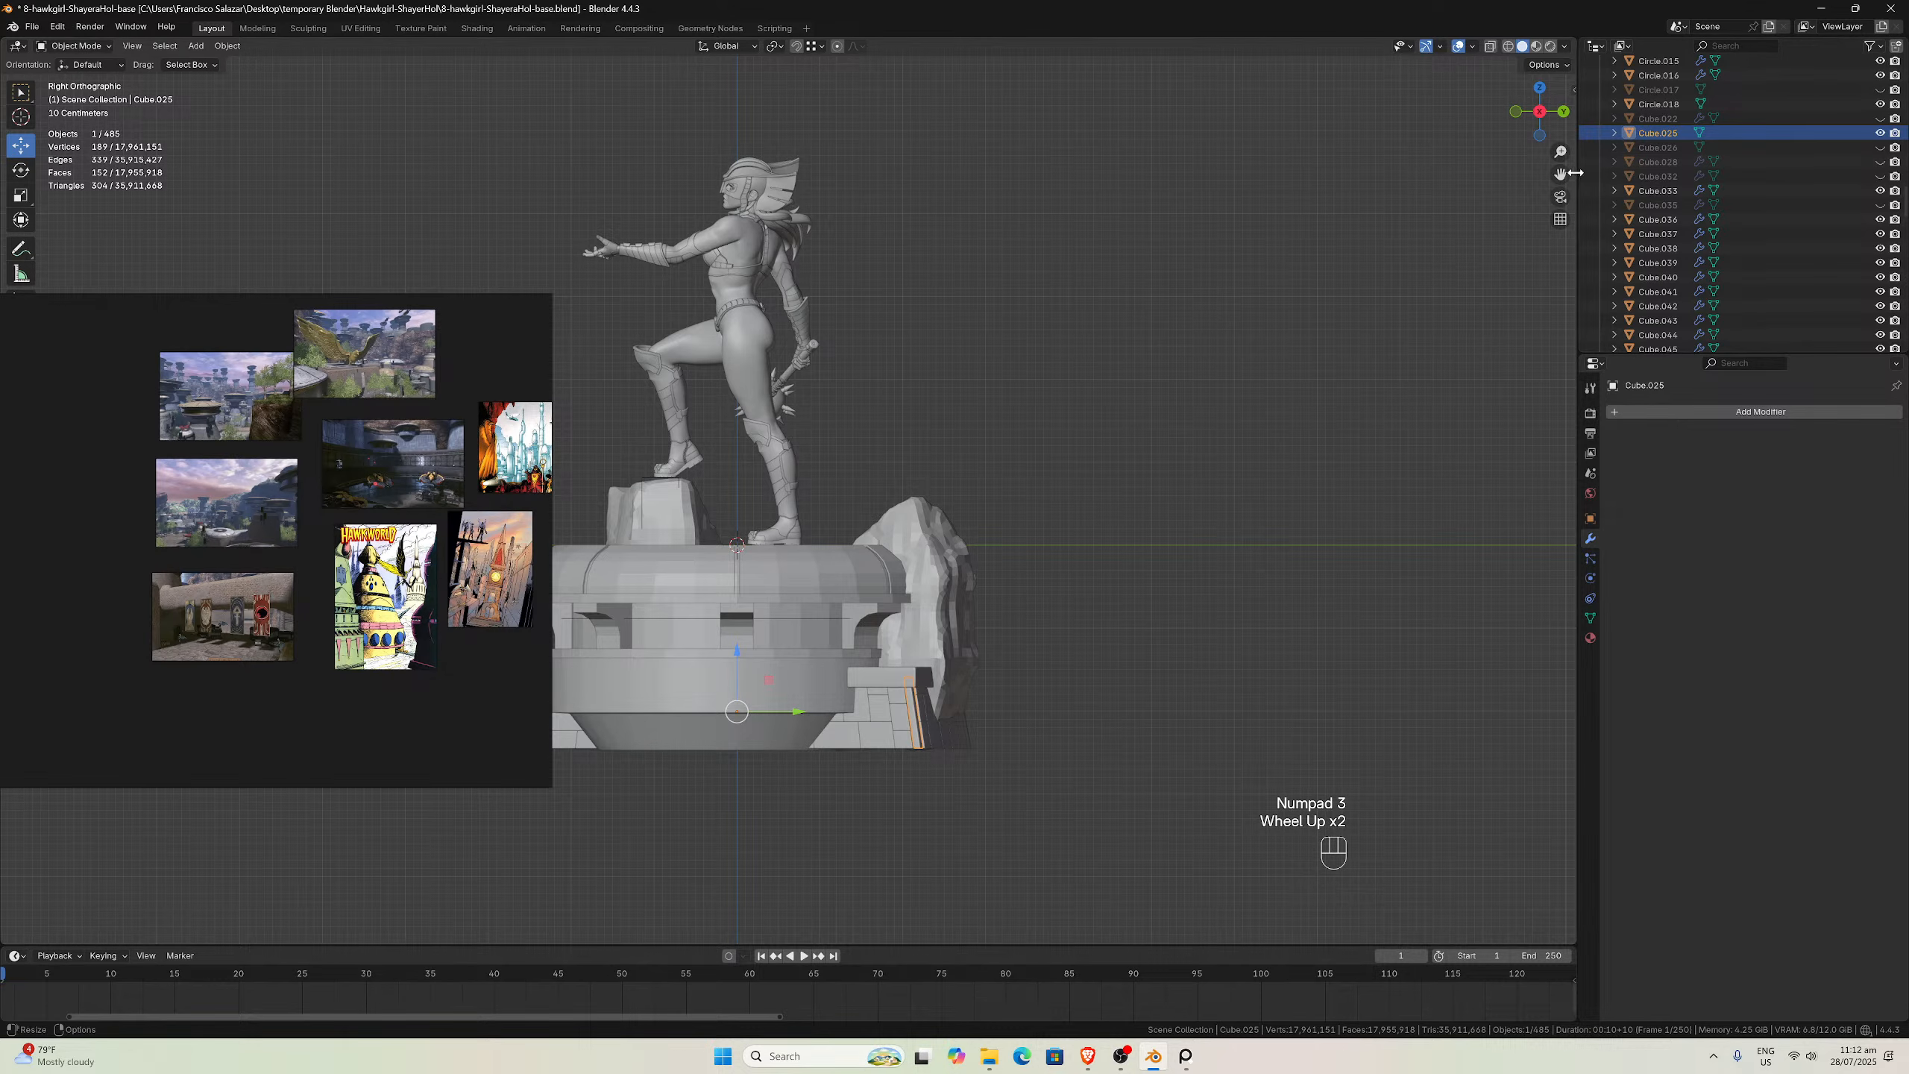
drag(1560, 174, 1643, 194)
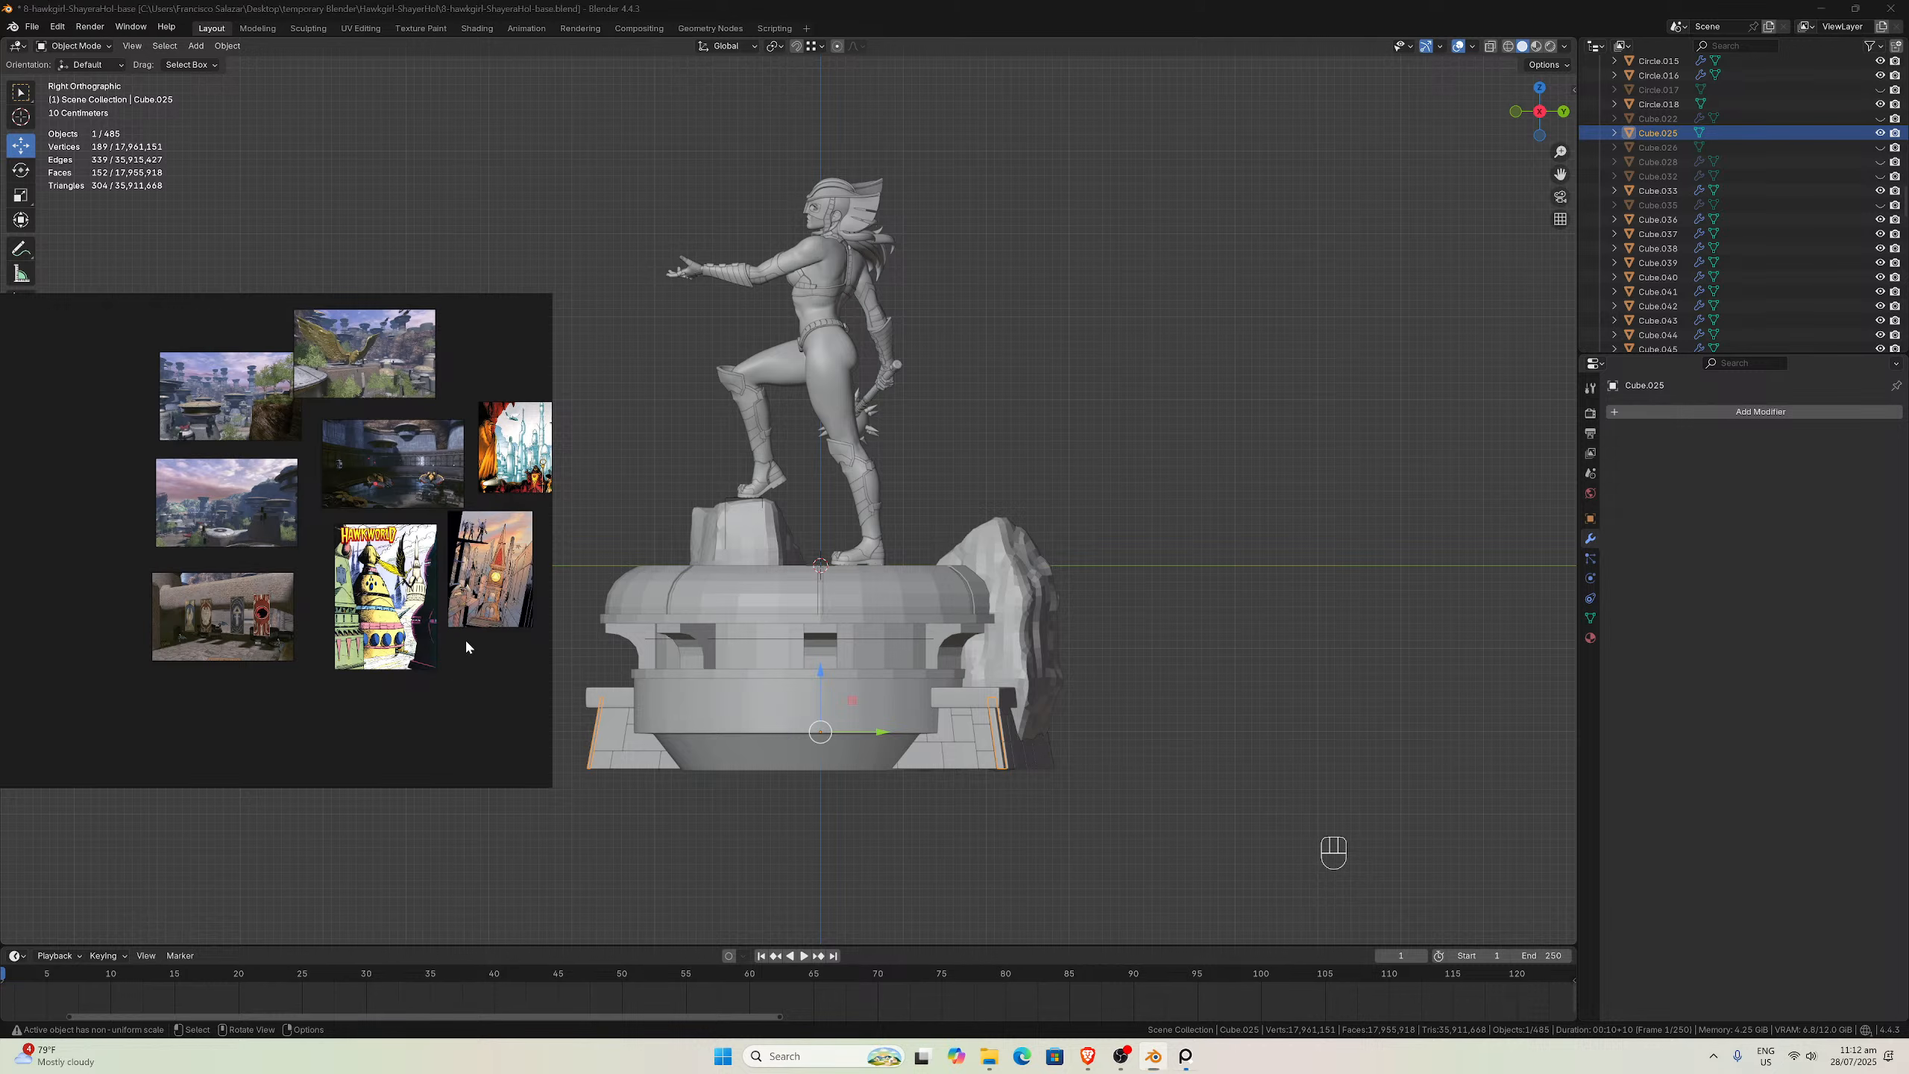
drag(465, 639, 404, 623)
middle_drag(628, 596, 757, 620)
key(KP_1)
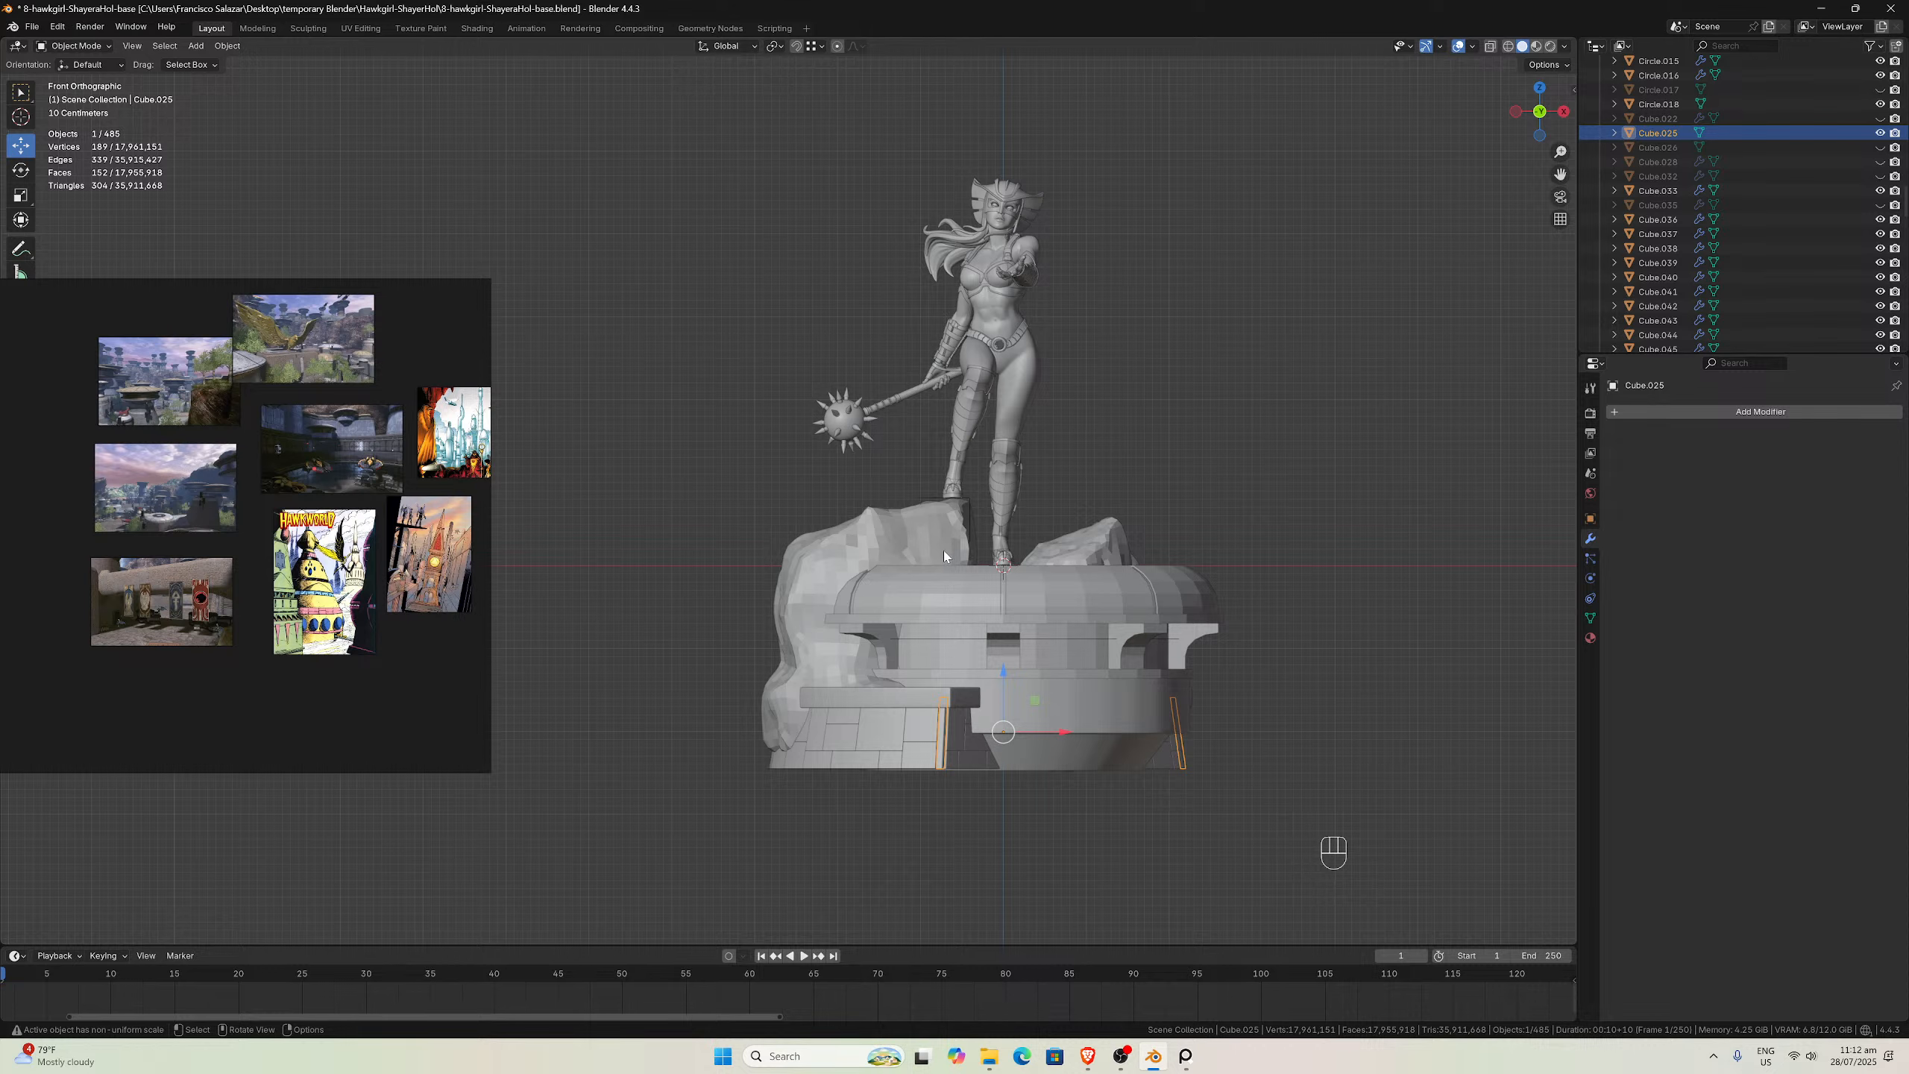
Examine the front of the base from raised three-quarter angles and the front view for areas that need detail
middle_drag(946, 562, 790, 719)
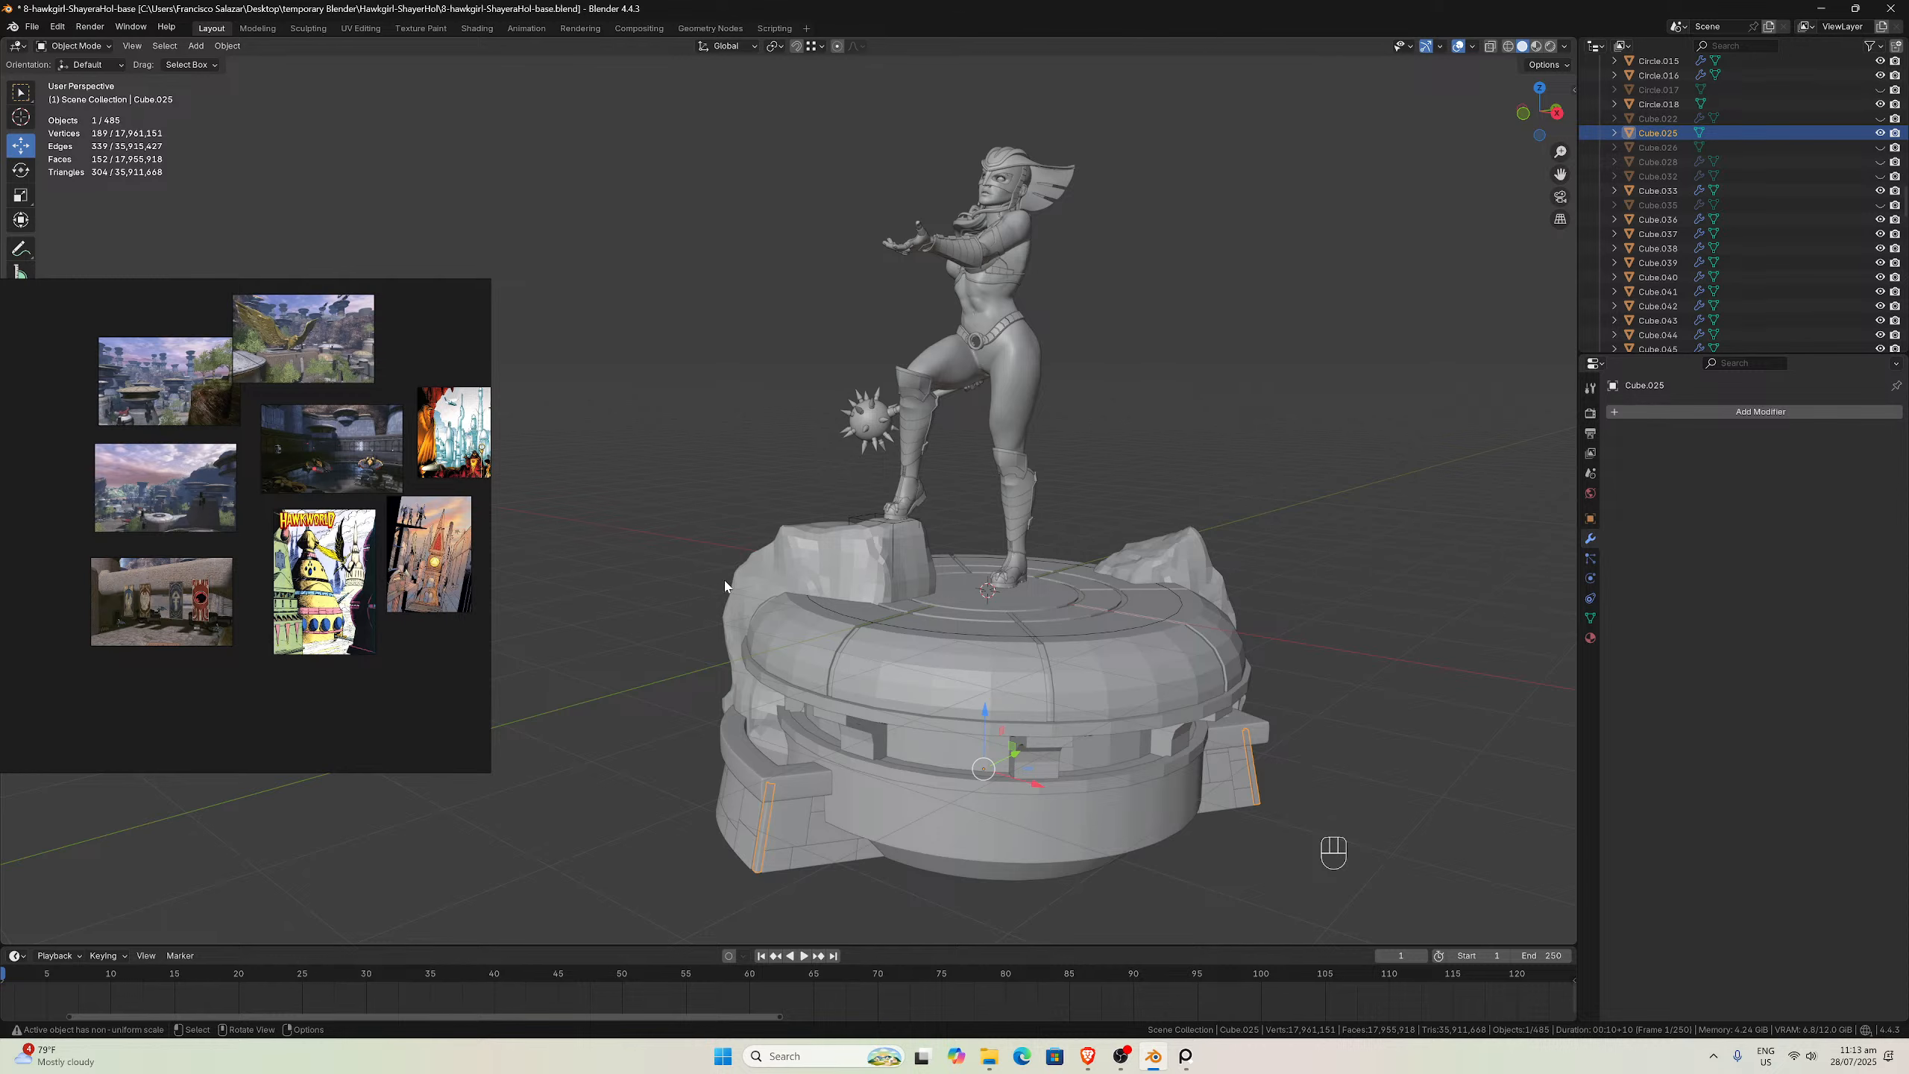
middle_drag(694, 592, 799, 558)
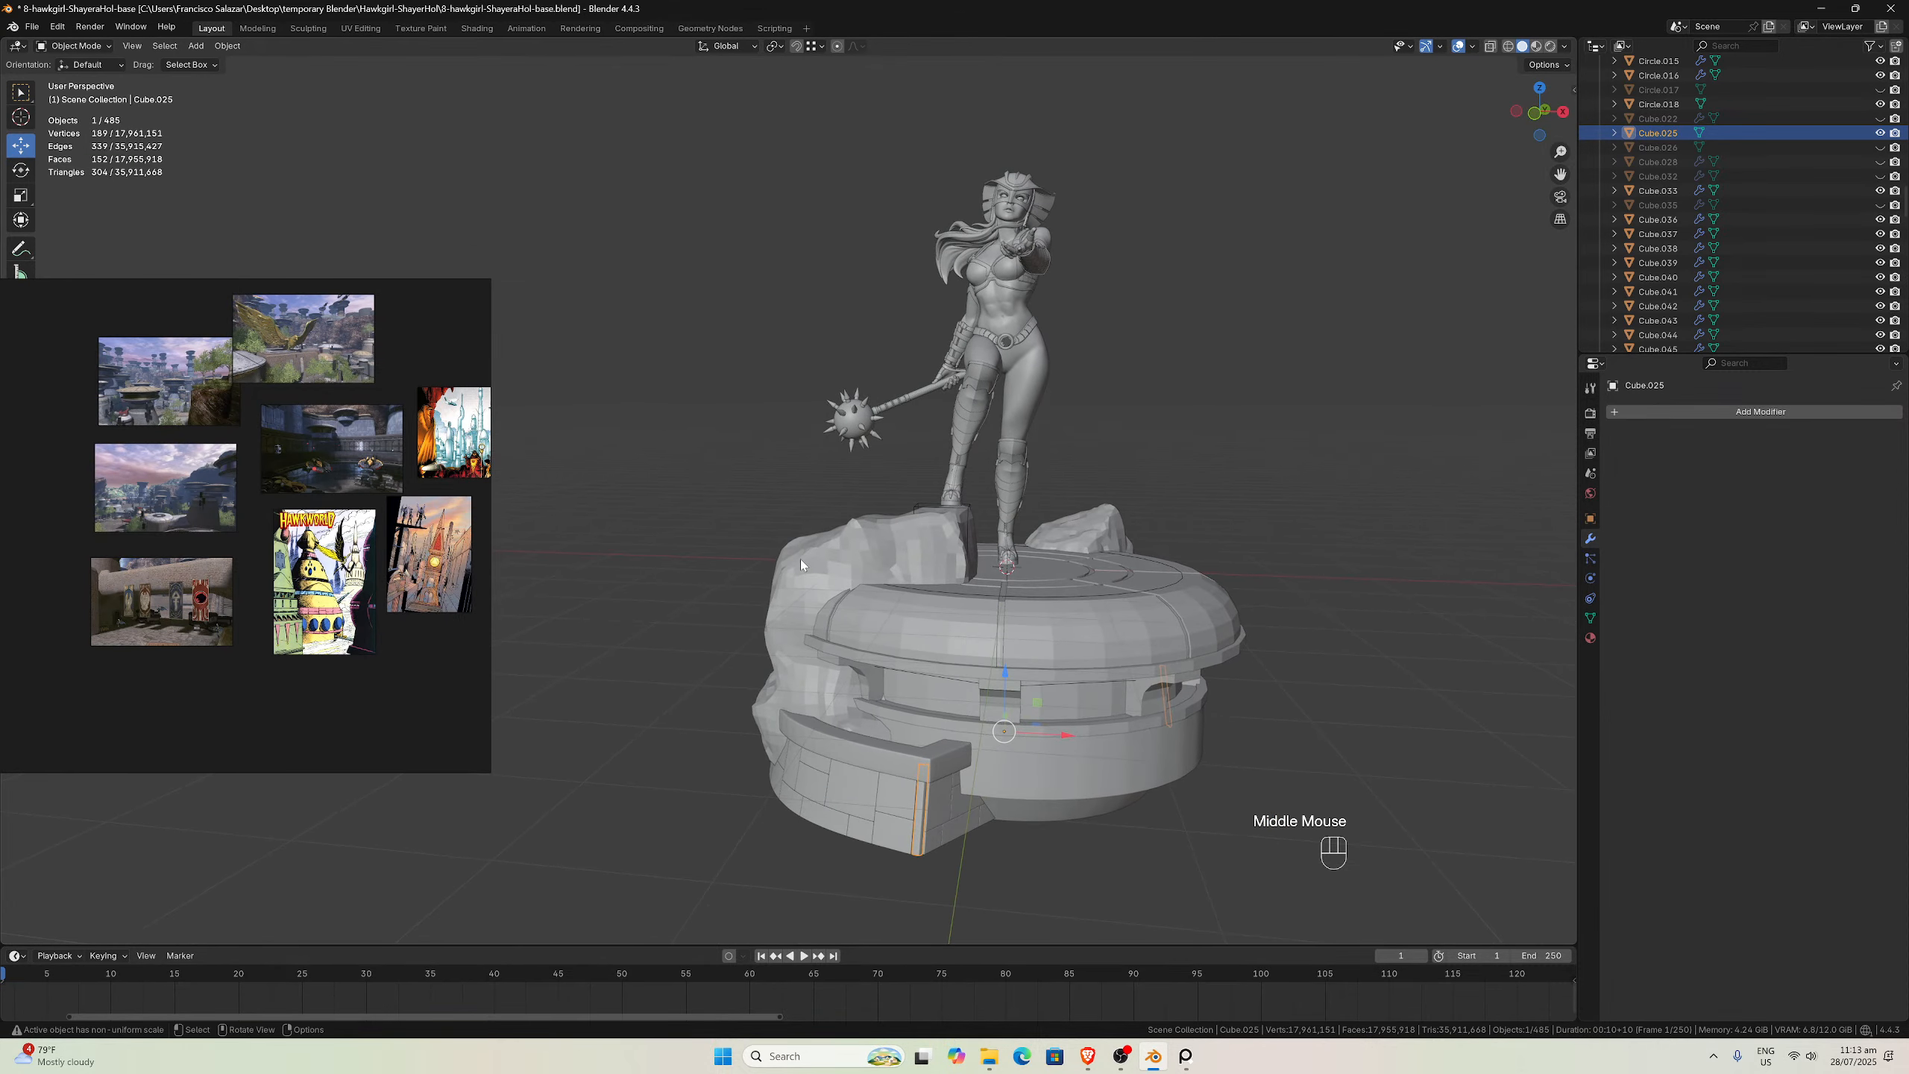
key(KP_1)
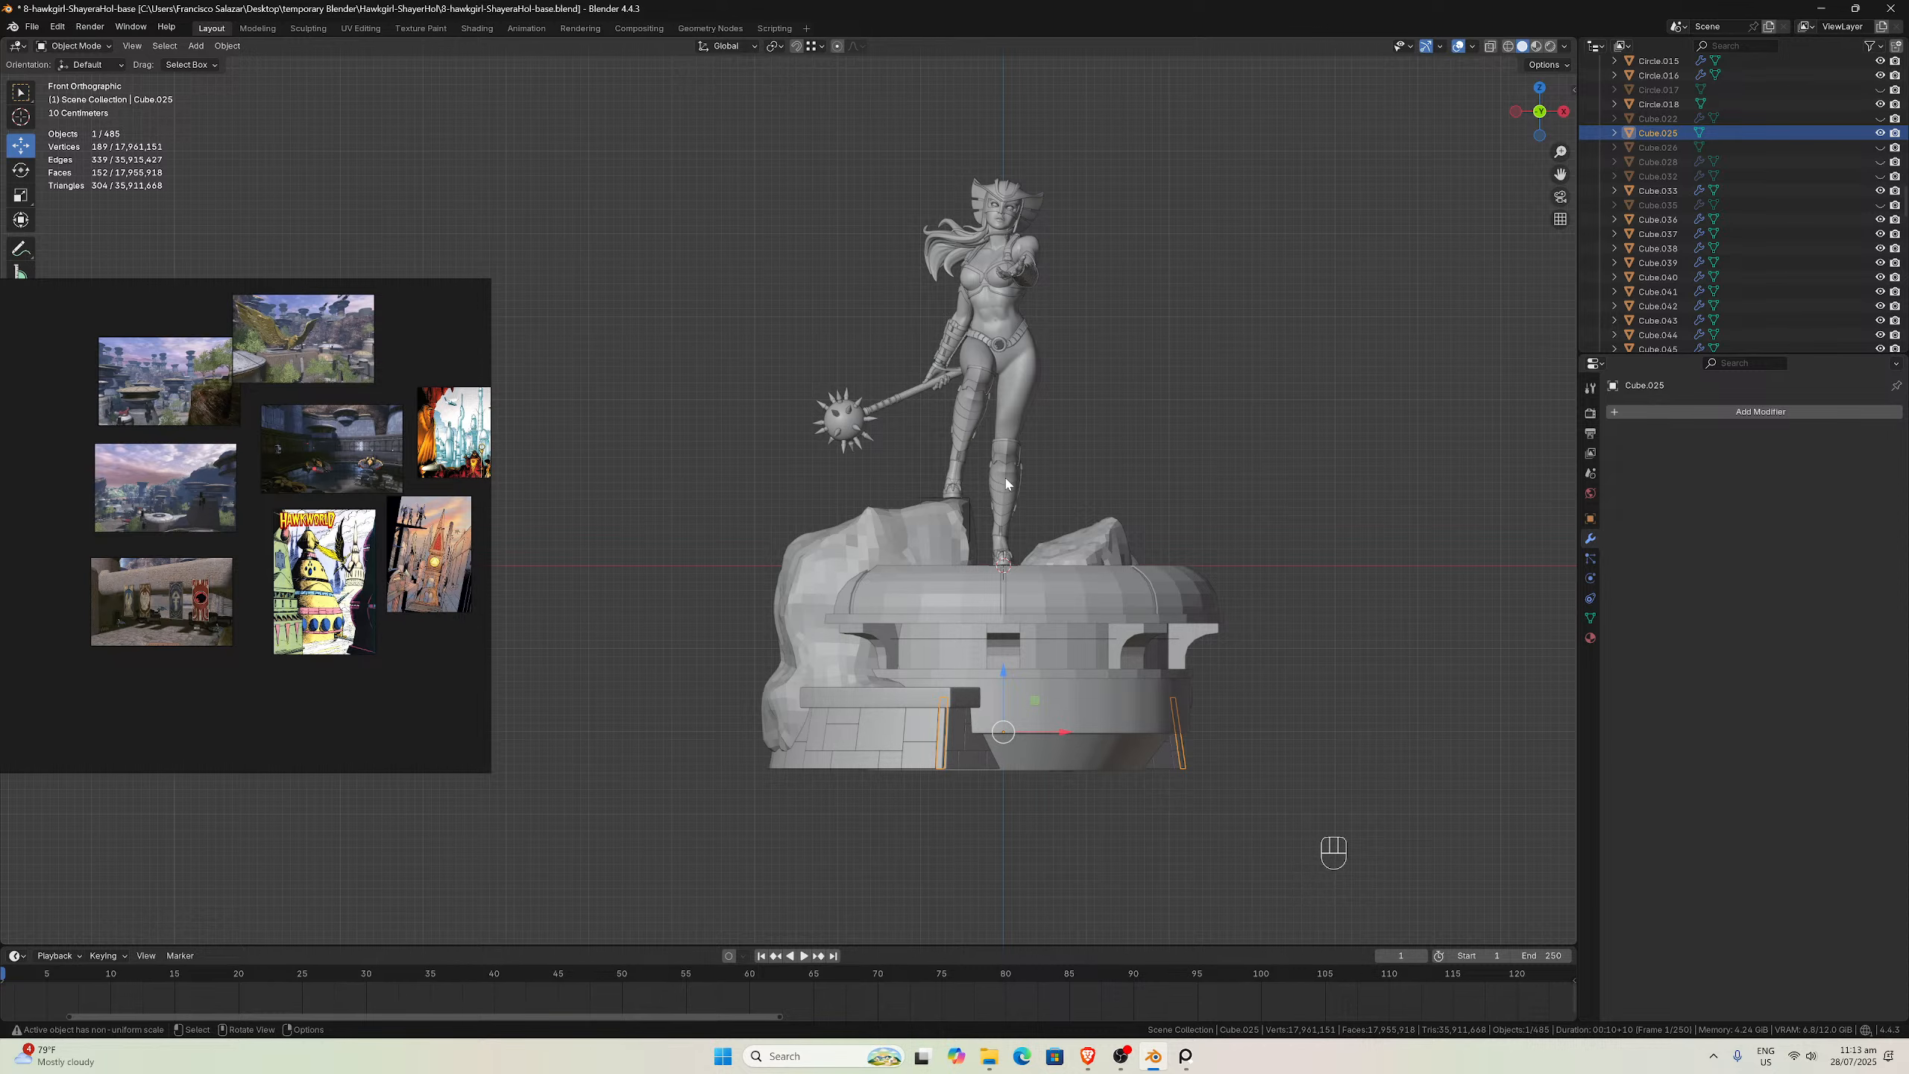
scroll(1009, 486, up, 2)
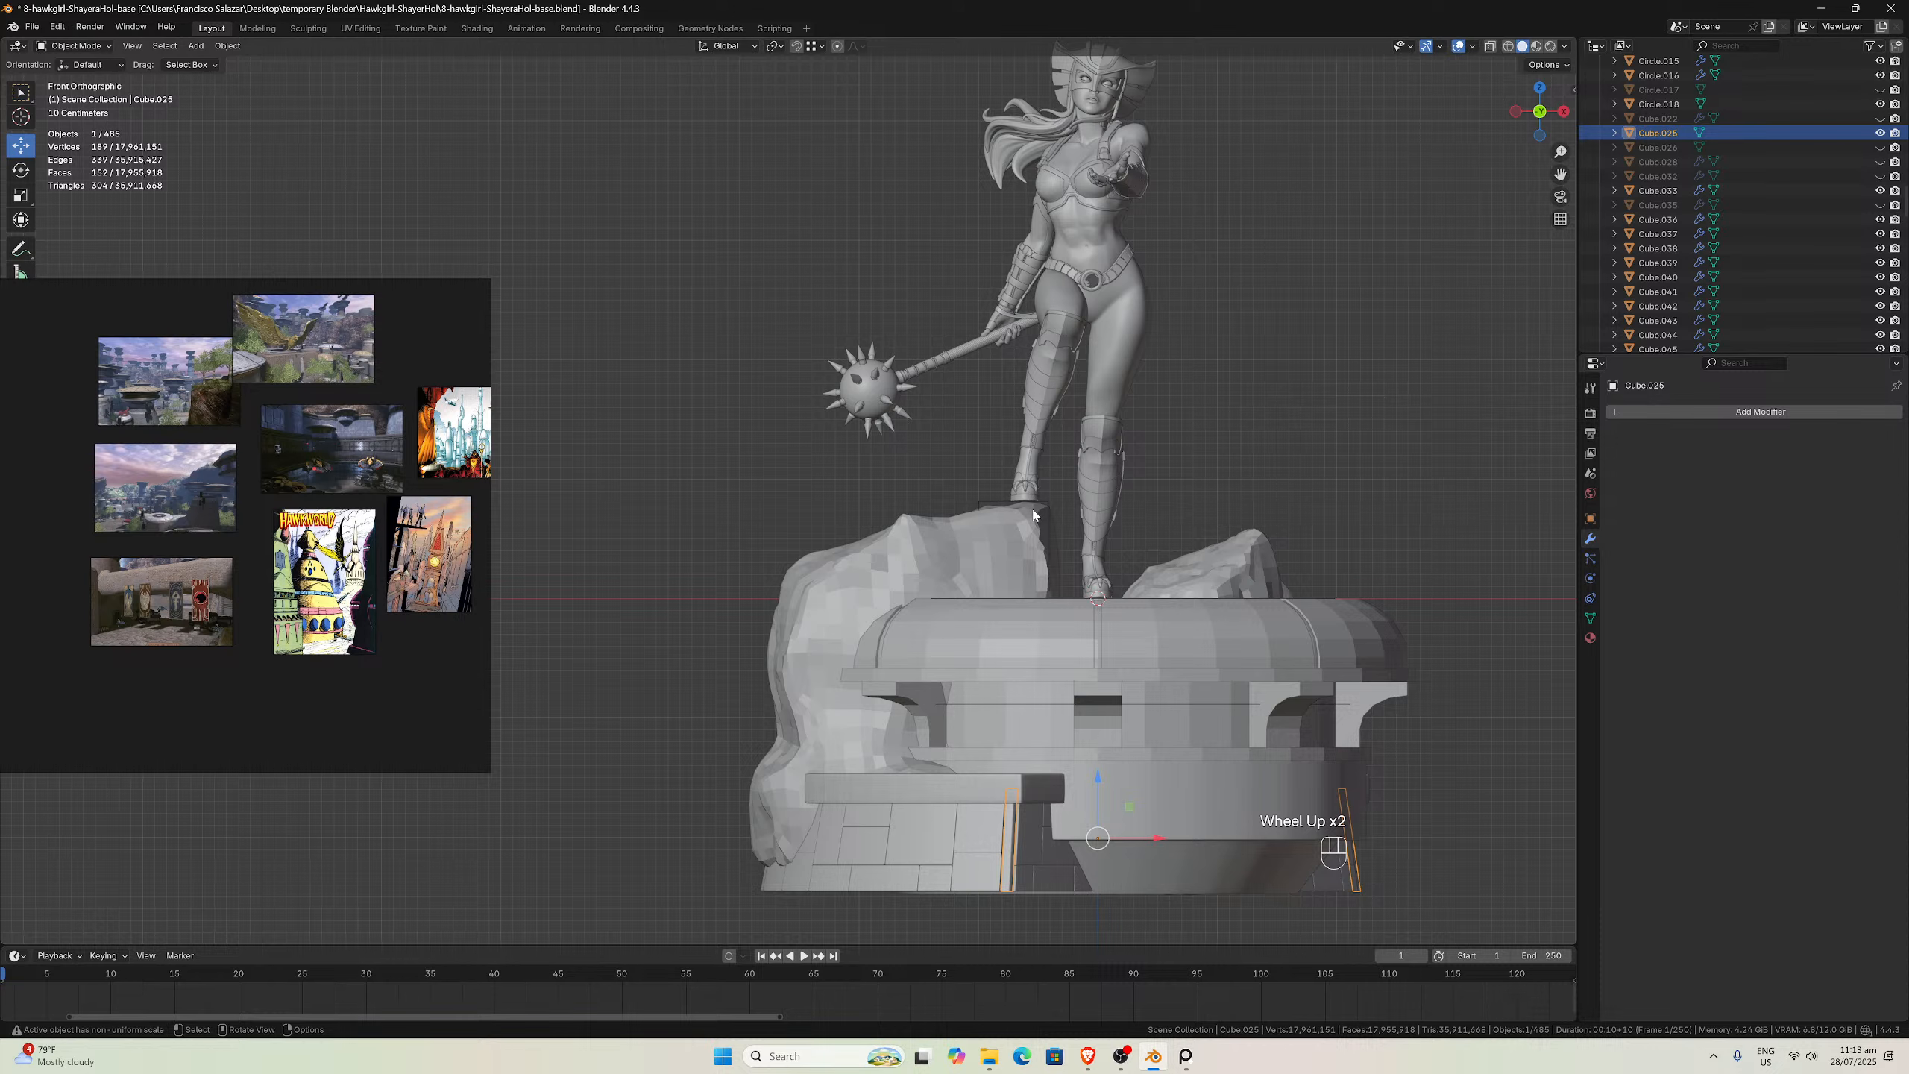
scroll(1033, 515, down, 2)
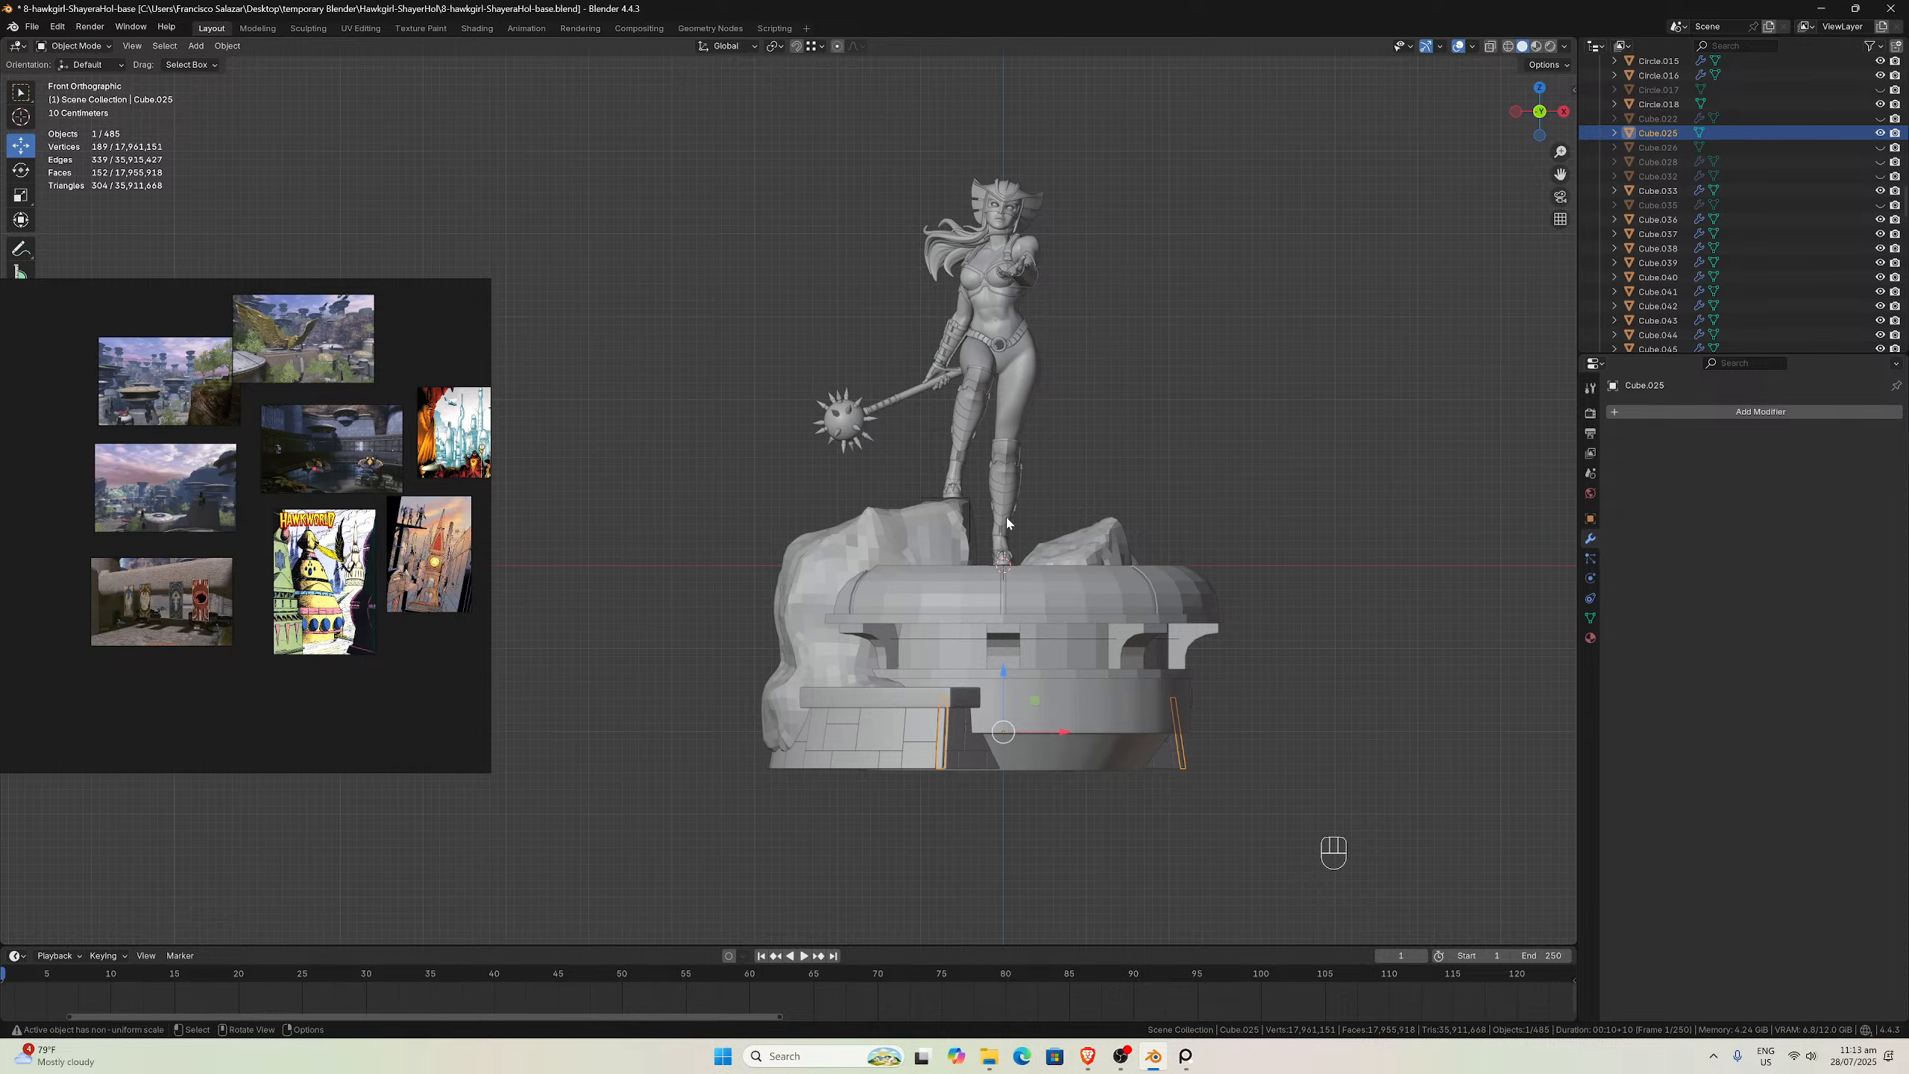
middle_drag(1083, 643, 998, 788)
scroll(1028, 632, down, 1)
scroll(998, 789, up, 2)
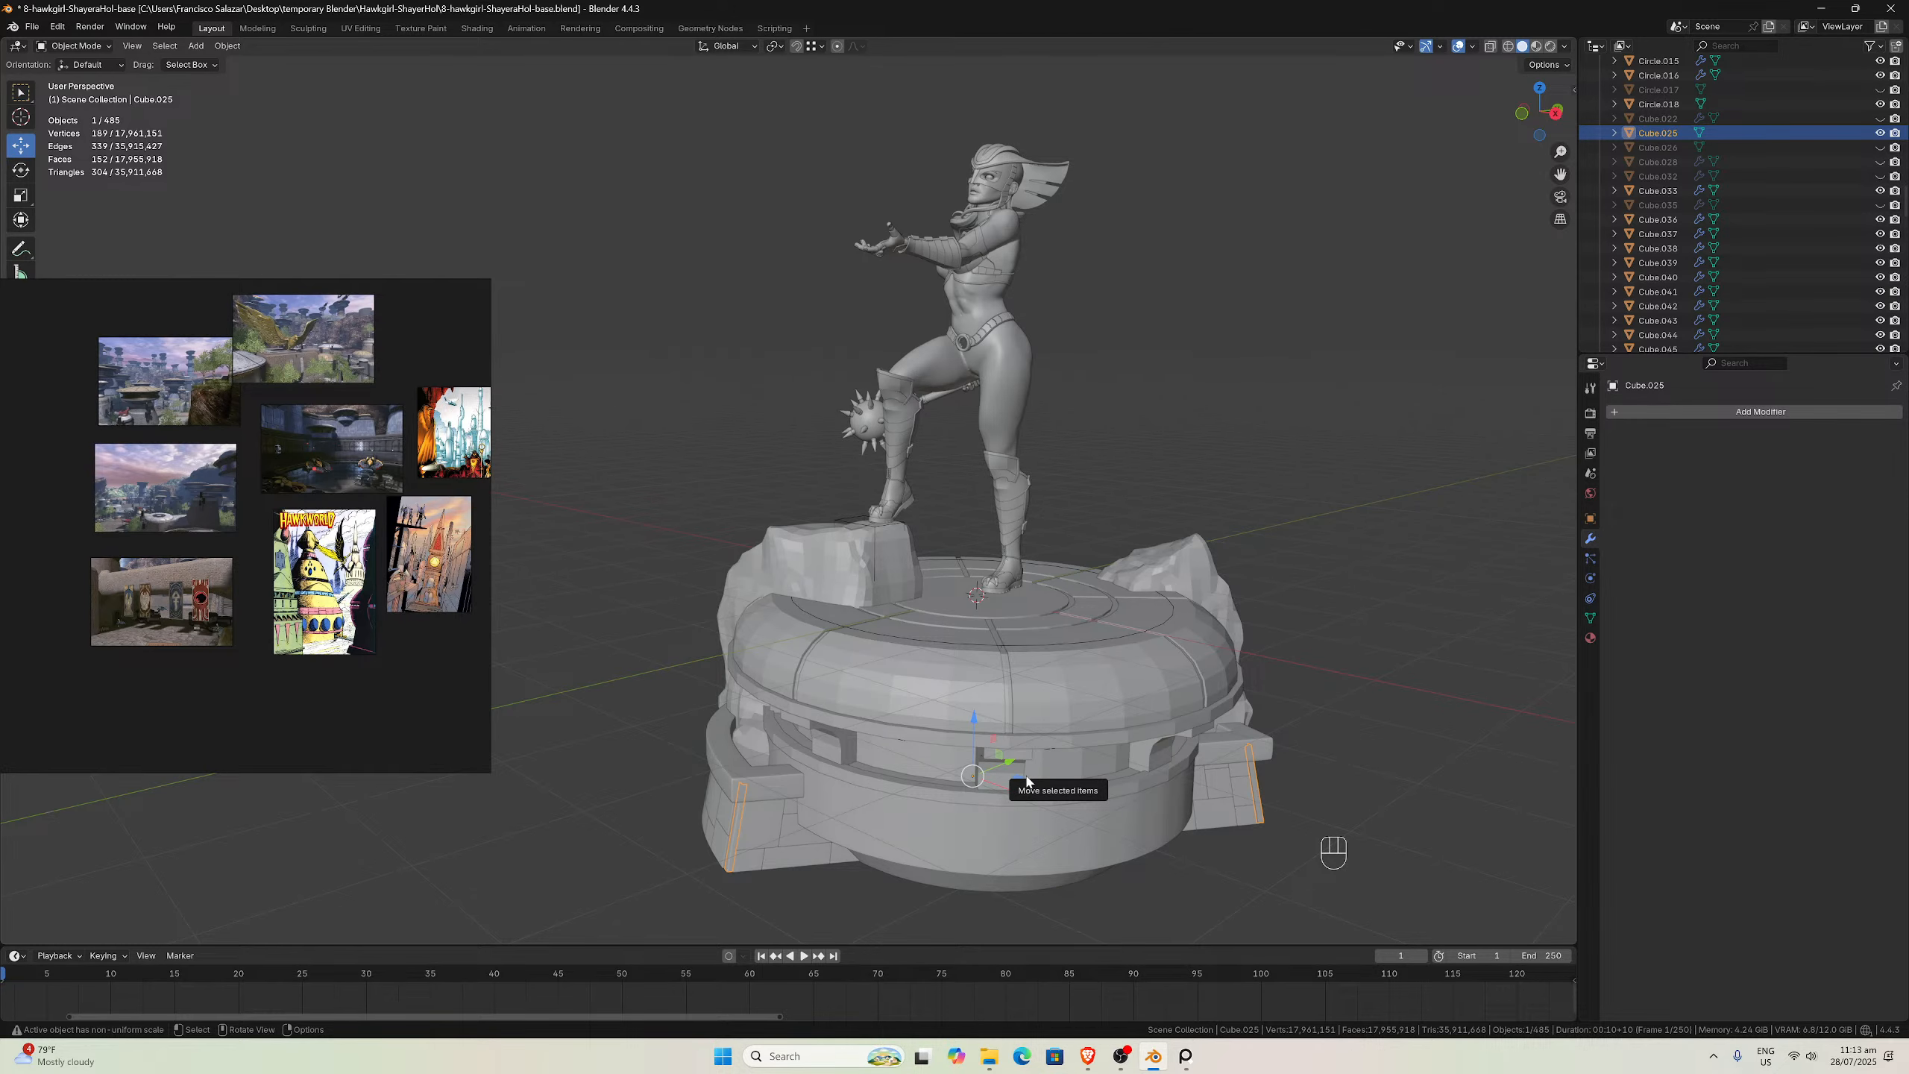
middle_drag(1028, 783, 857, 810)
scroll(888, 762, down, 1)
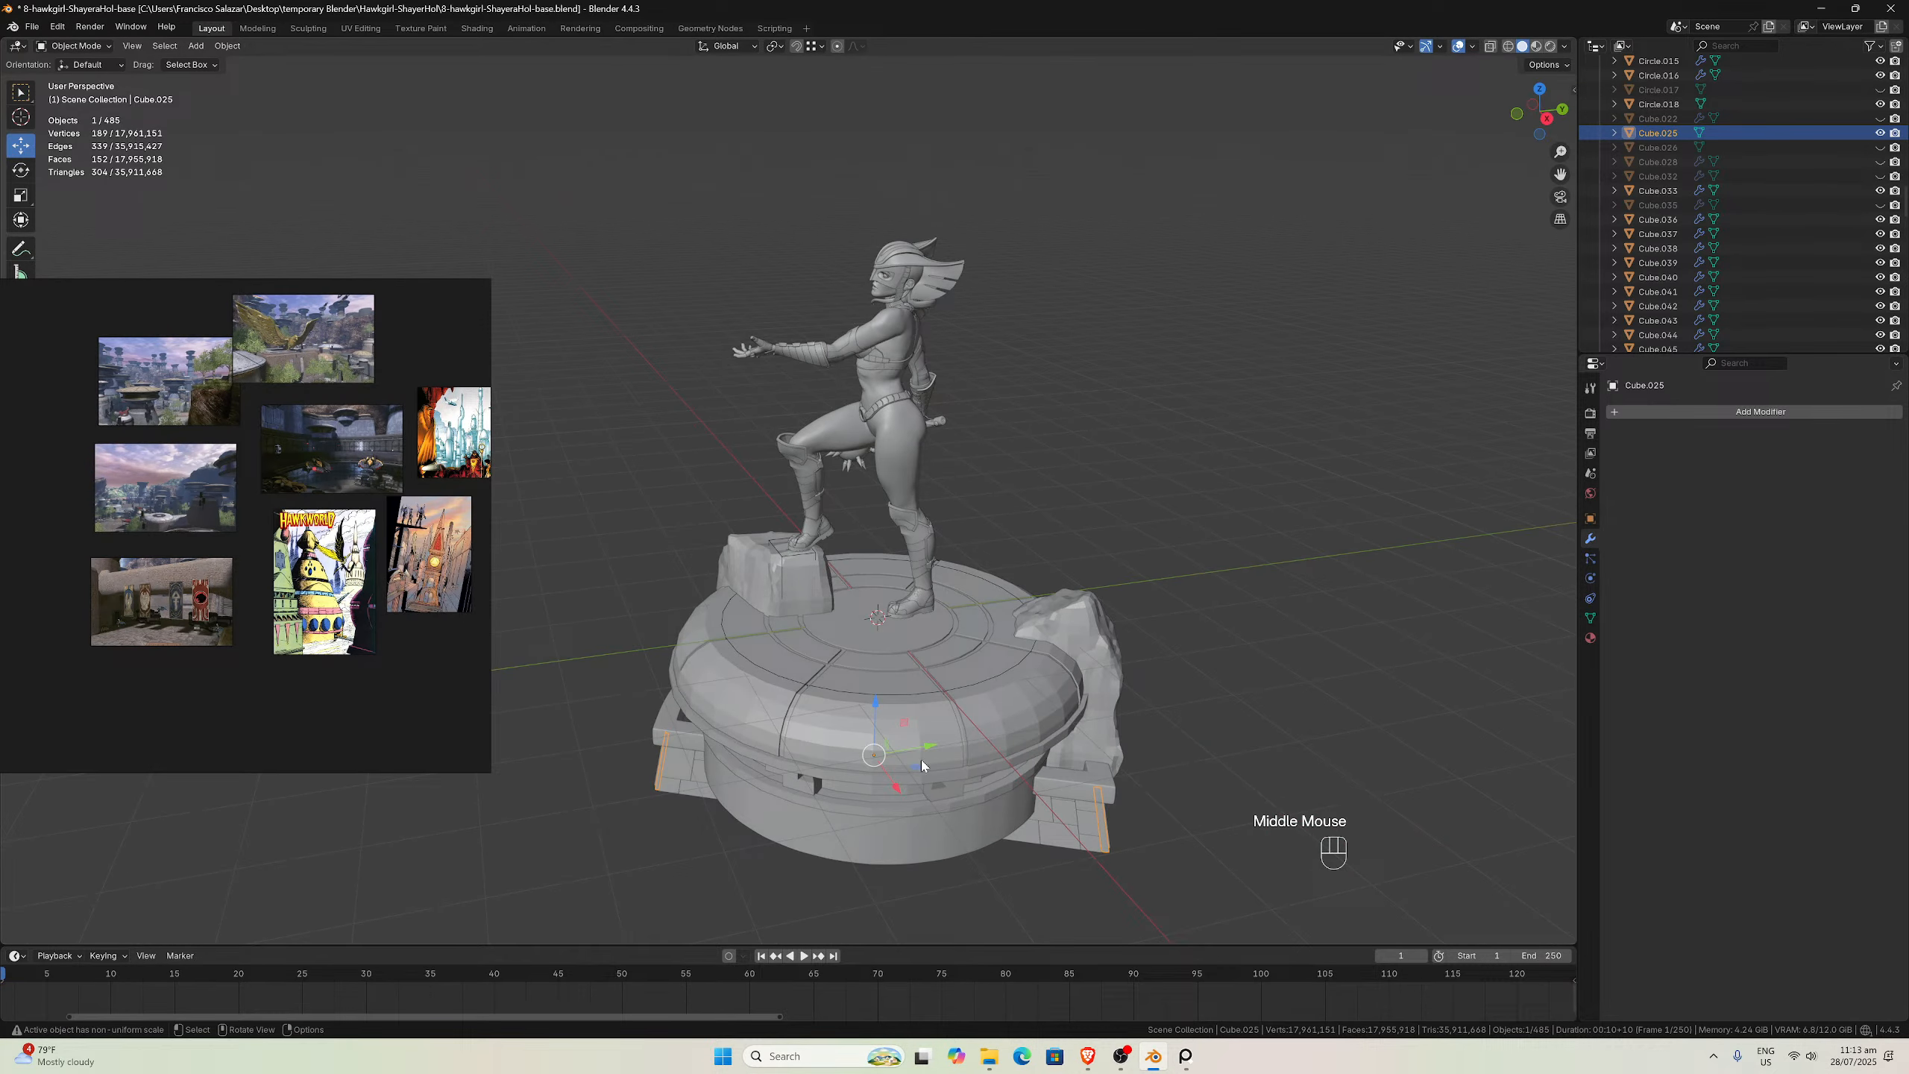
Examine the rear of the base with its curved brick wall and rocks, and return to the front orthographic view
scroll(825, 743, down, 2)
middle_drag(824, 743, 661, 660)
scroll(624, 722, up, 4)
scroll(625, 692, down, 1)
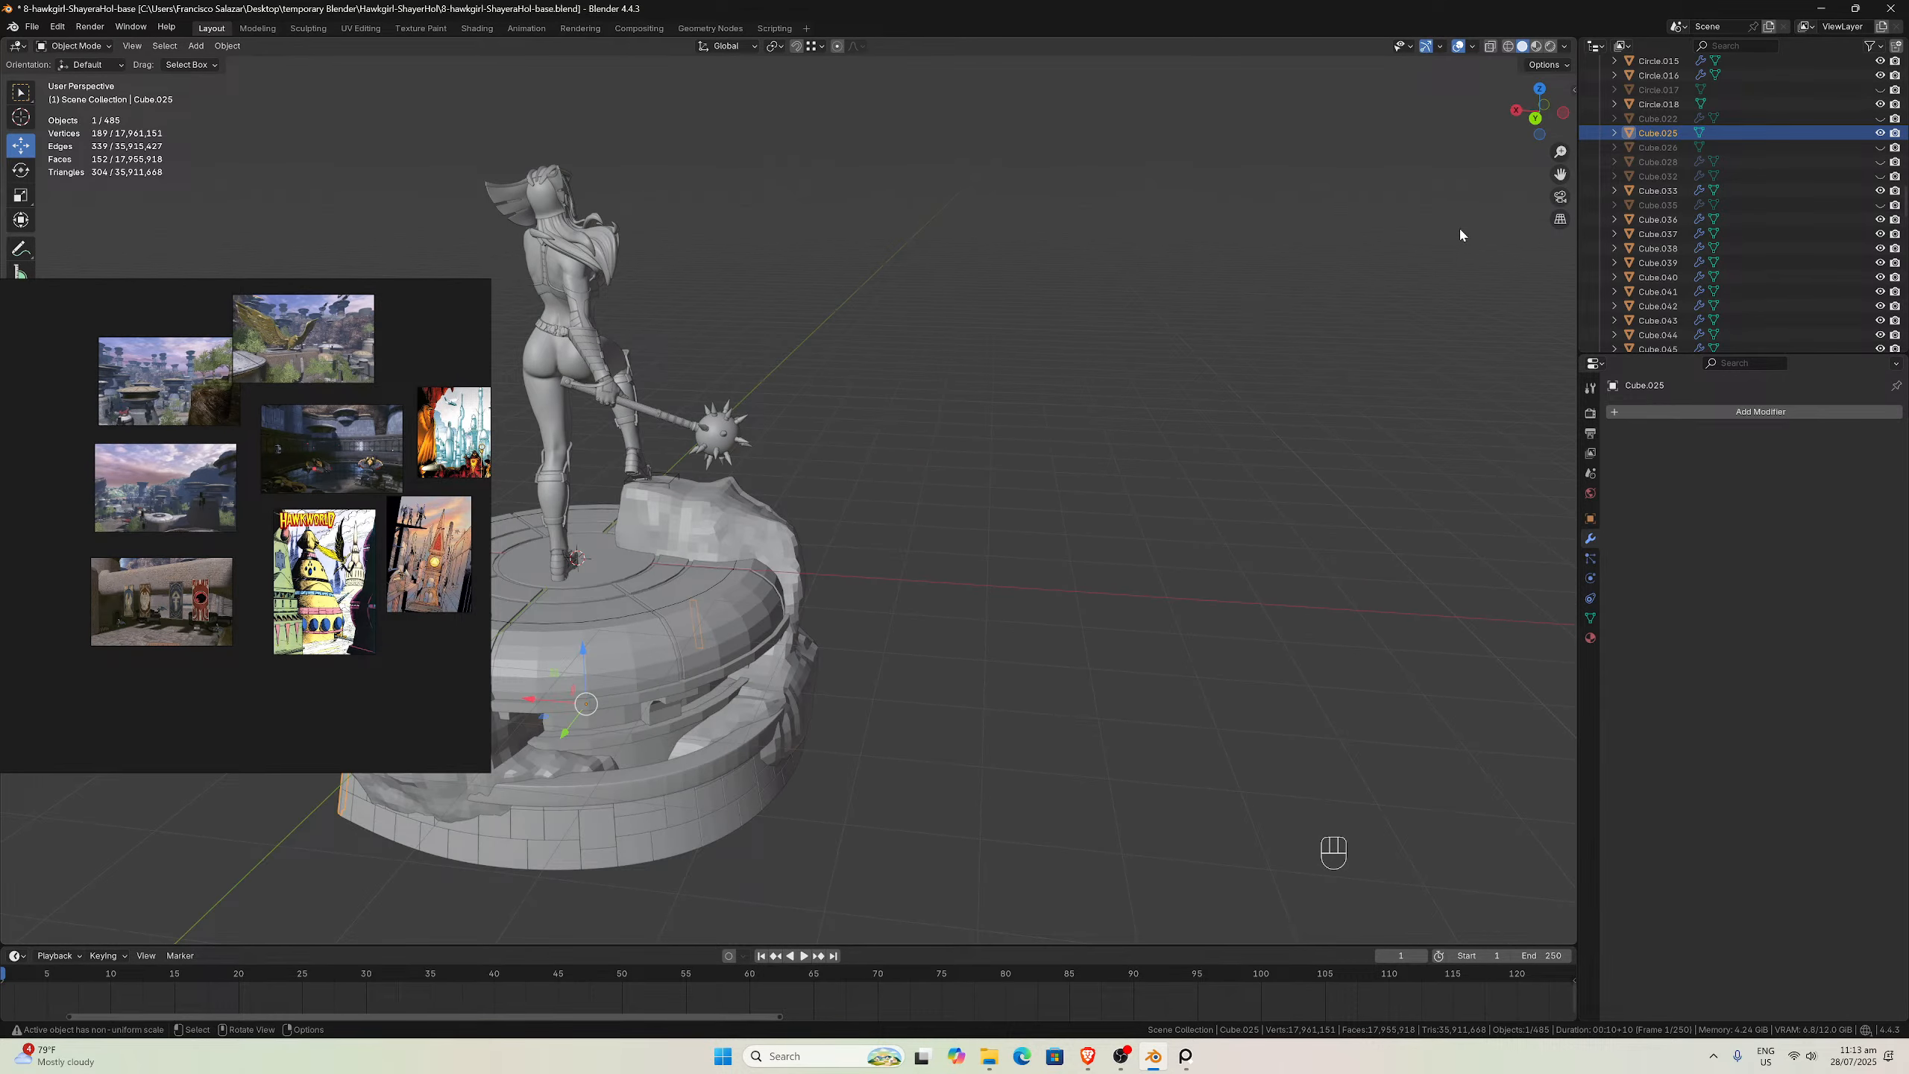
drag(1560, 174, 1729, 120)
middle_drag(1106, 339, 1310, 353)
scroll(1309, 354, down, 2)
key(KP_1)
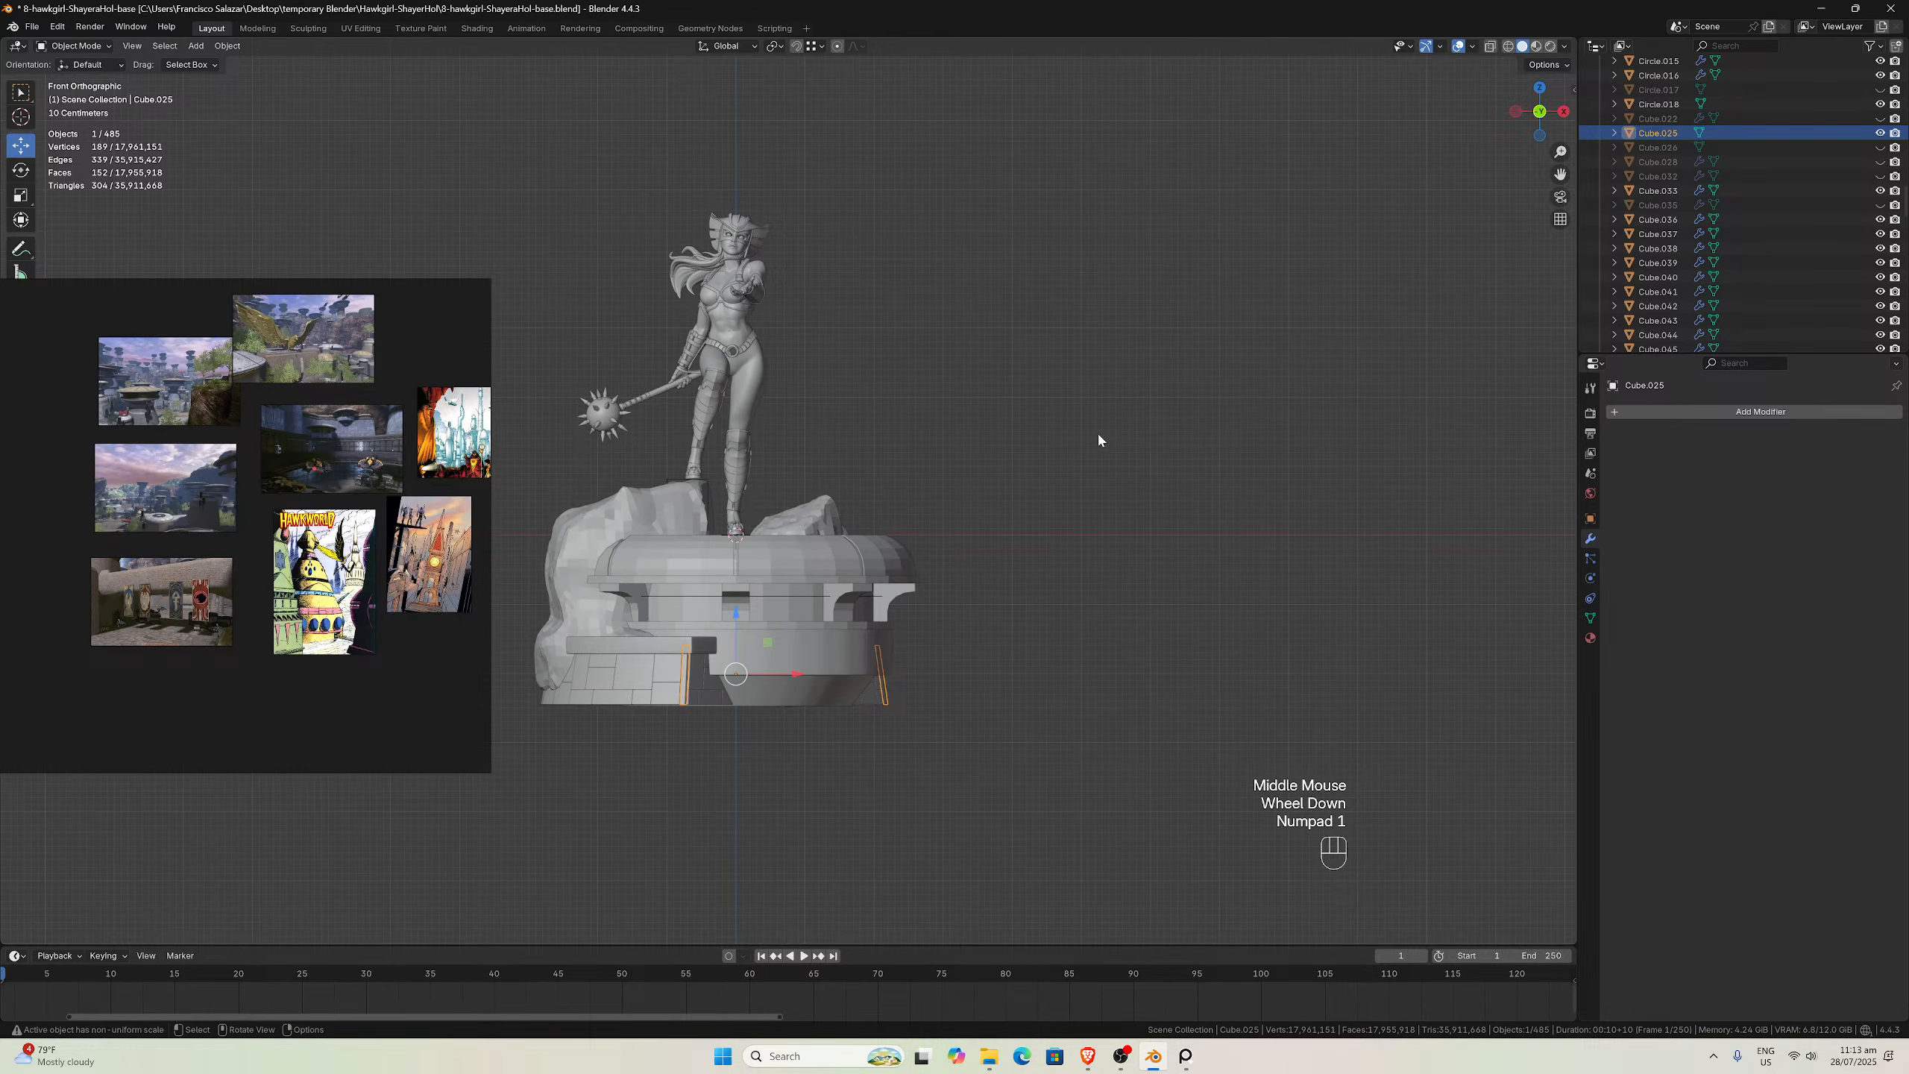
Examine the base's profile from the right orthographic view and from a low three-quarter angle
middle_drag(1099, 436, 662, 584)
key(KP_1)
key(KP_3)
scroll(1254, 374, up, 1)
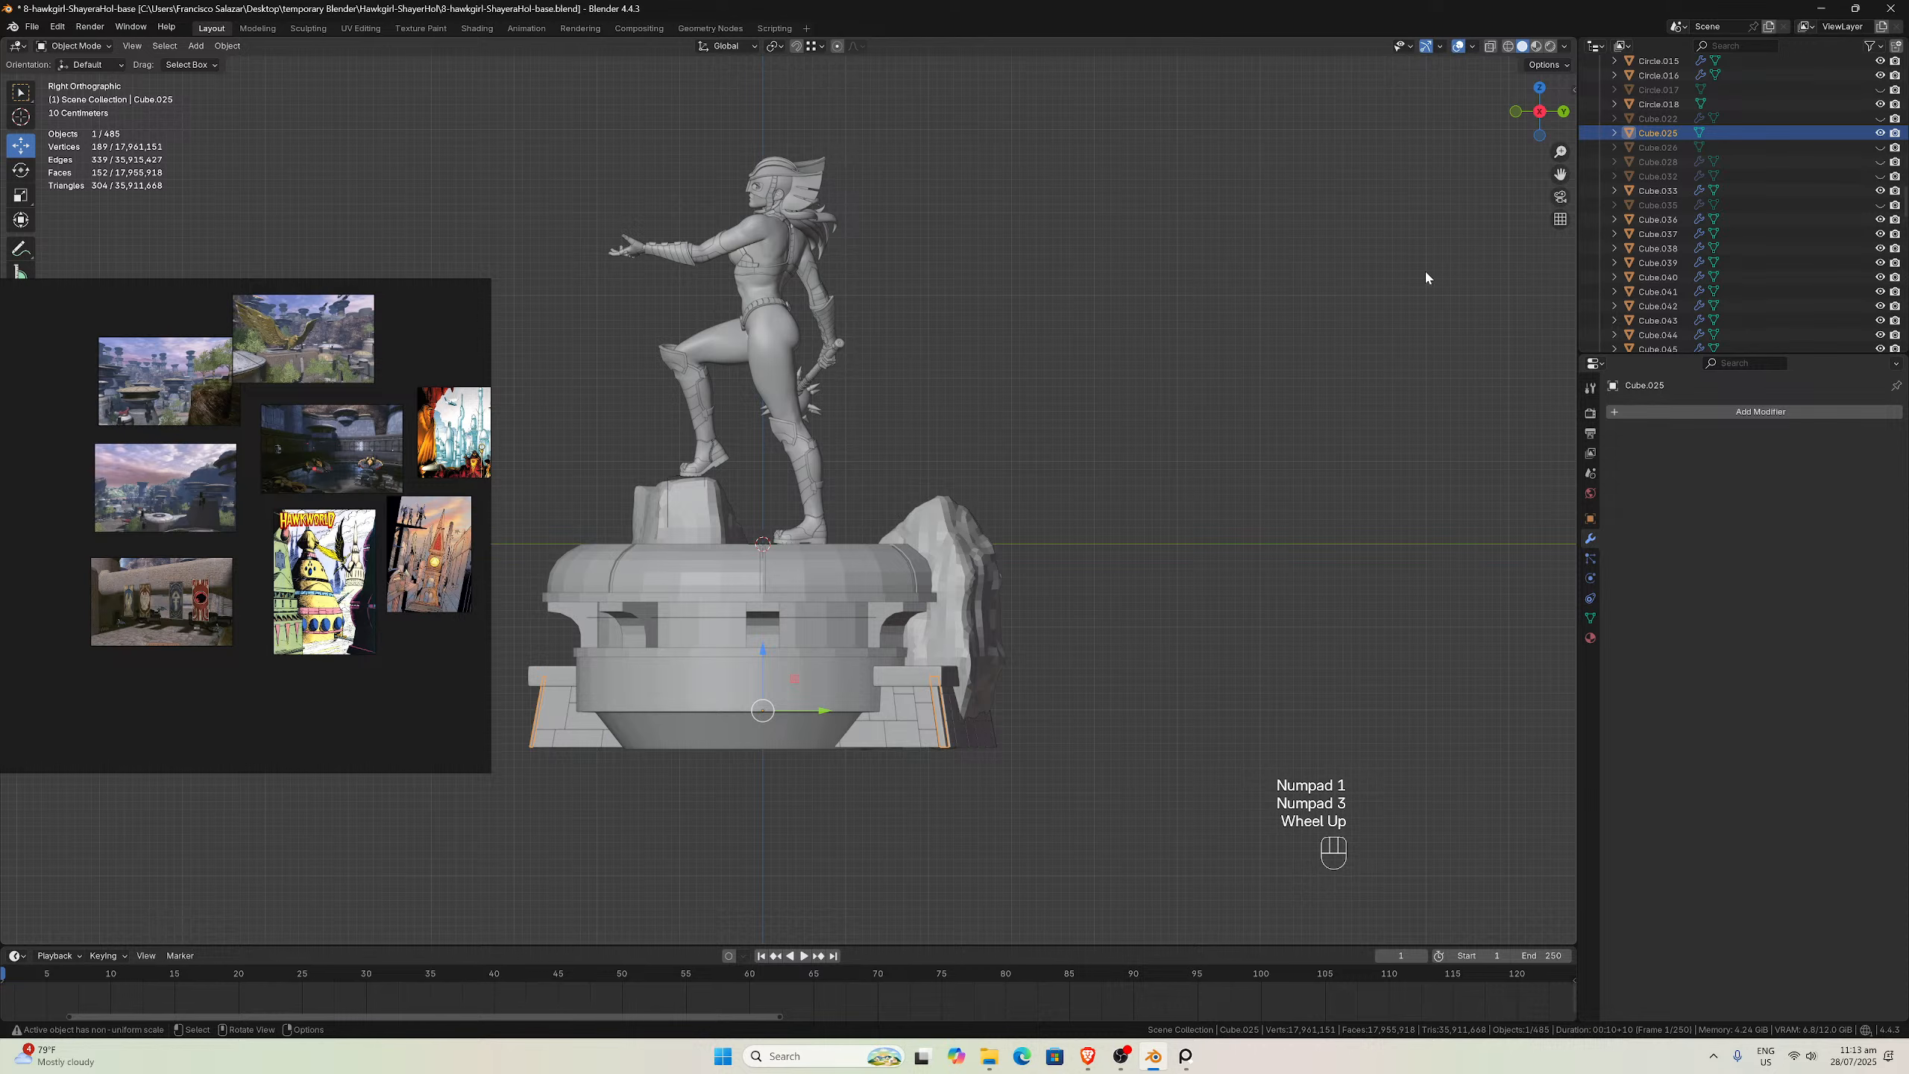
drag(1557, 175, 827, 164)
scroll(997, 786, up, 2)
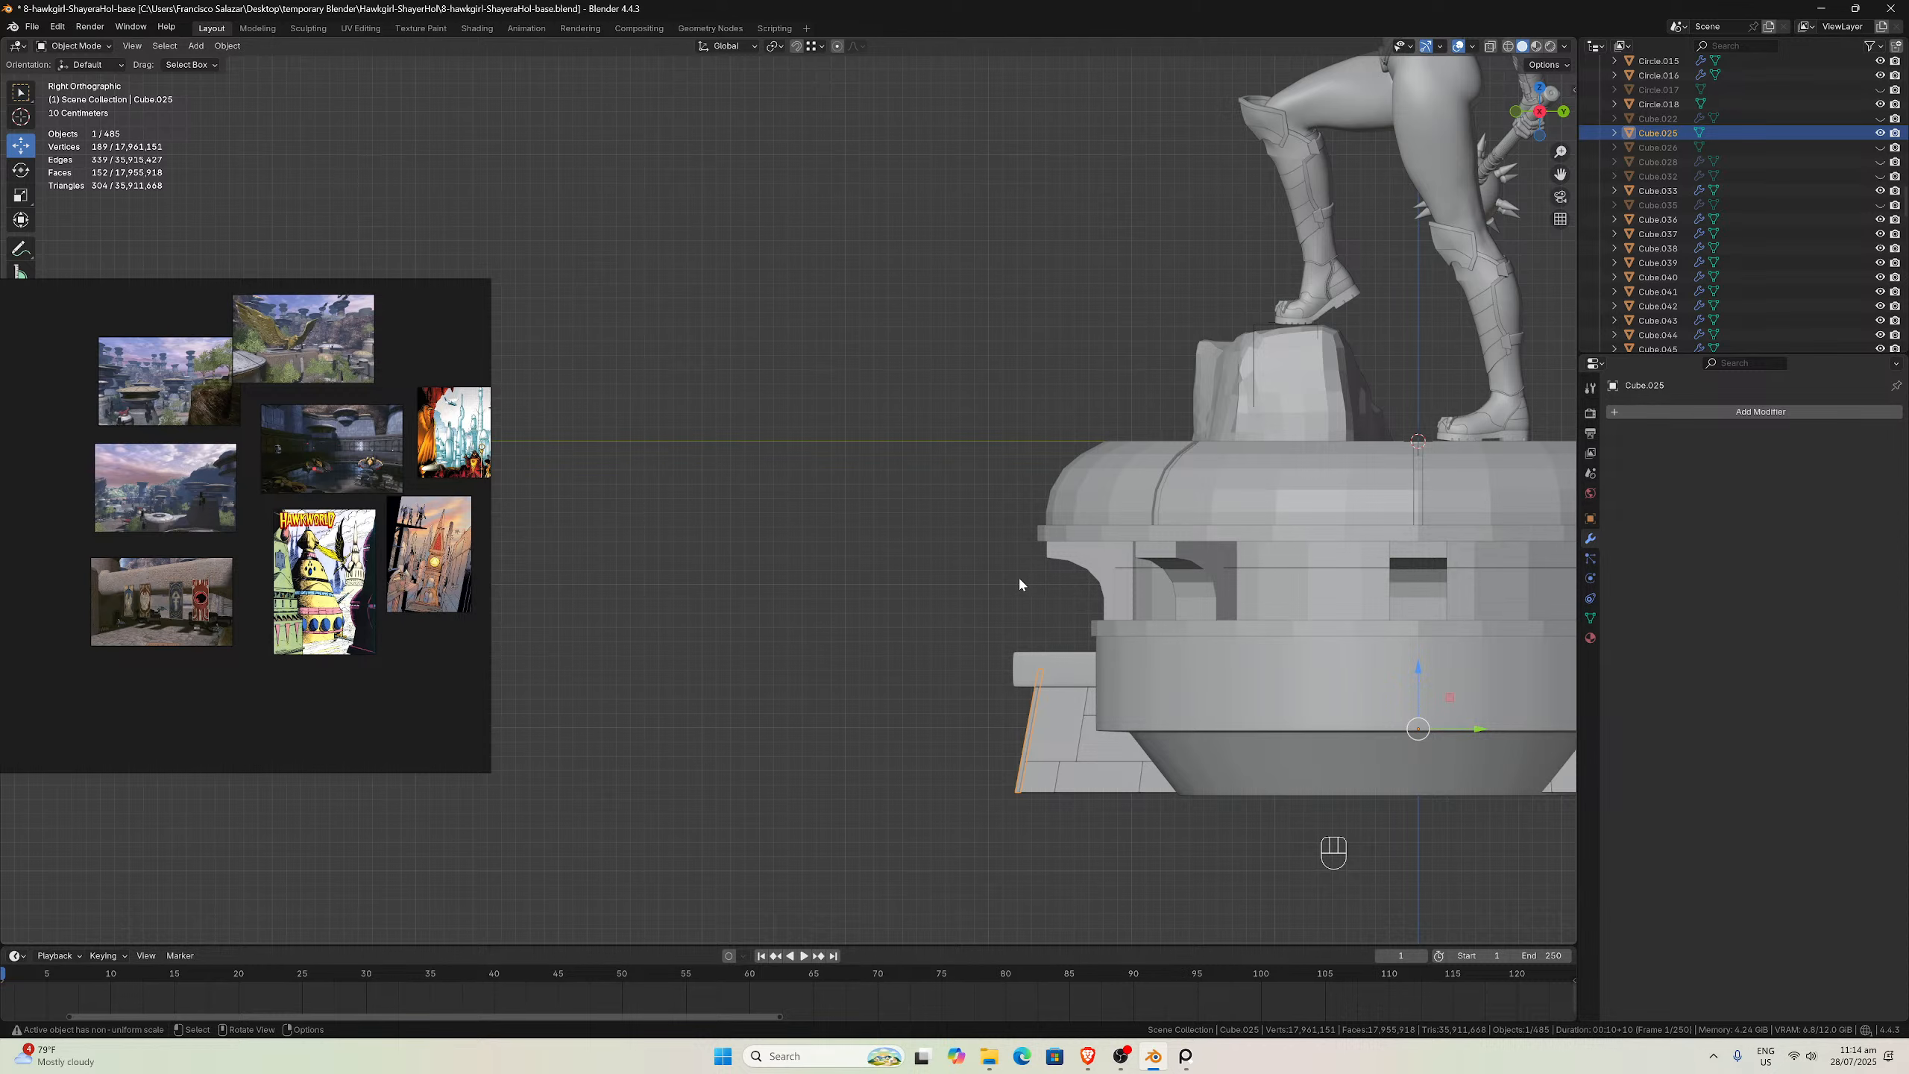
scroll(1020, 584, down, 2)
middle_drag(1016, 579, 1098, 584)
scroll(846, 556, up, 2)
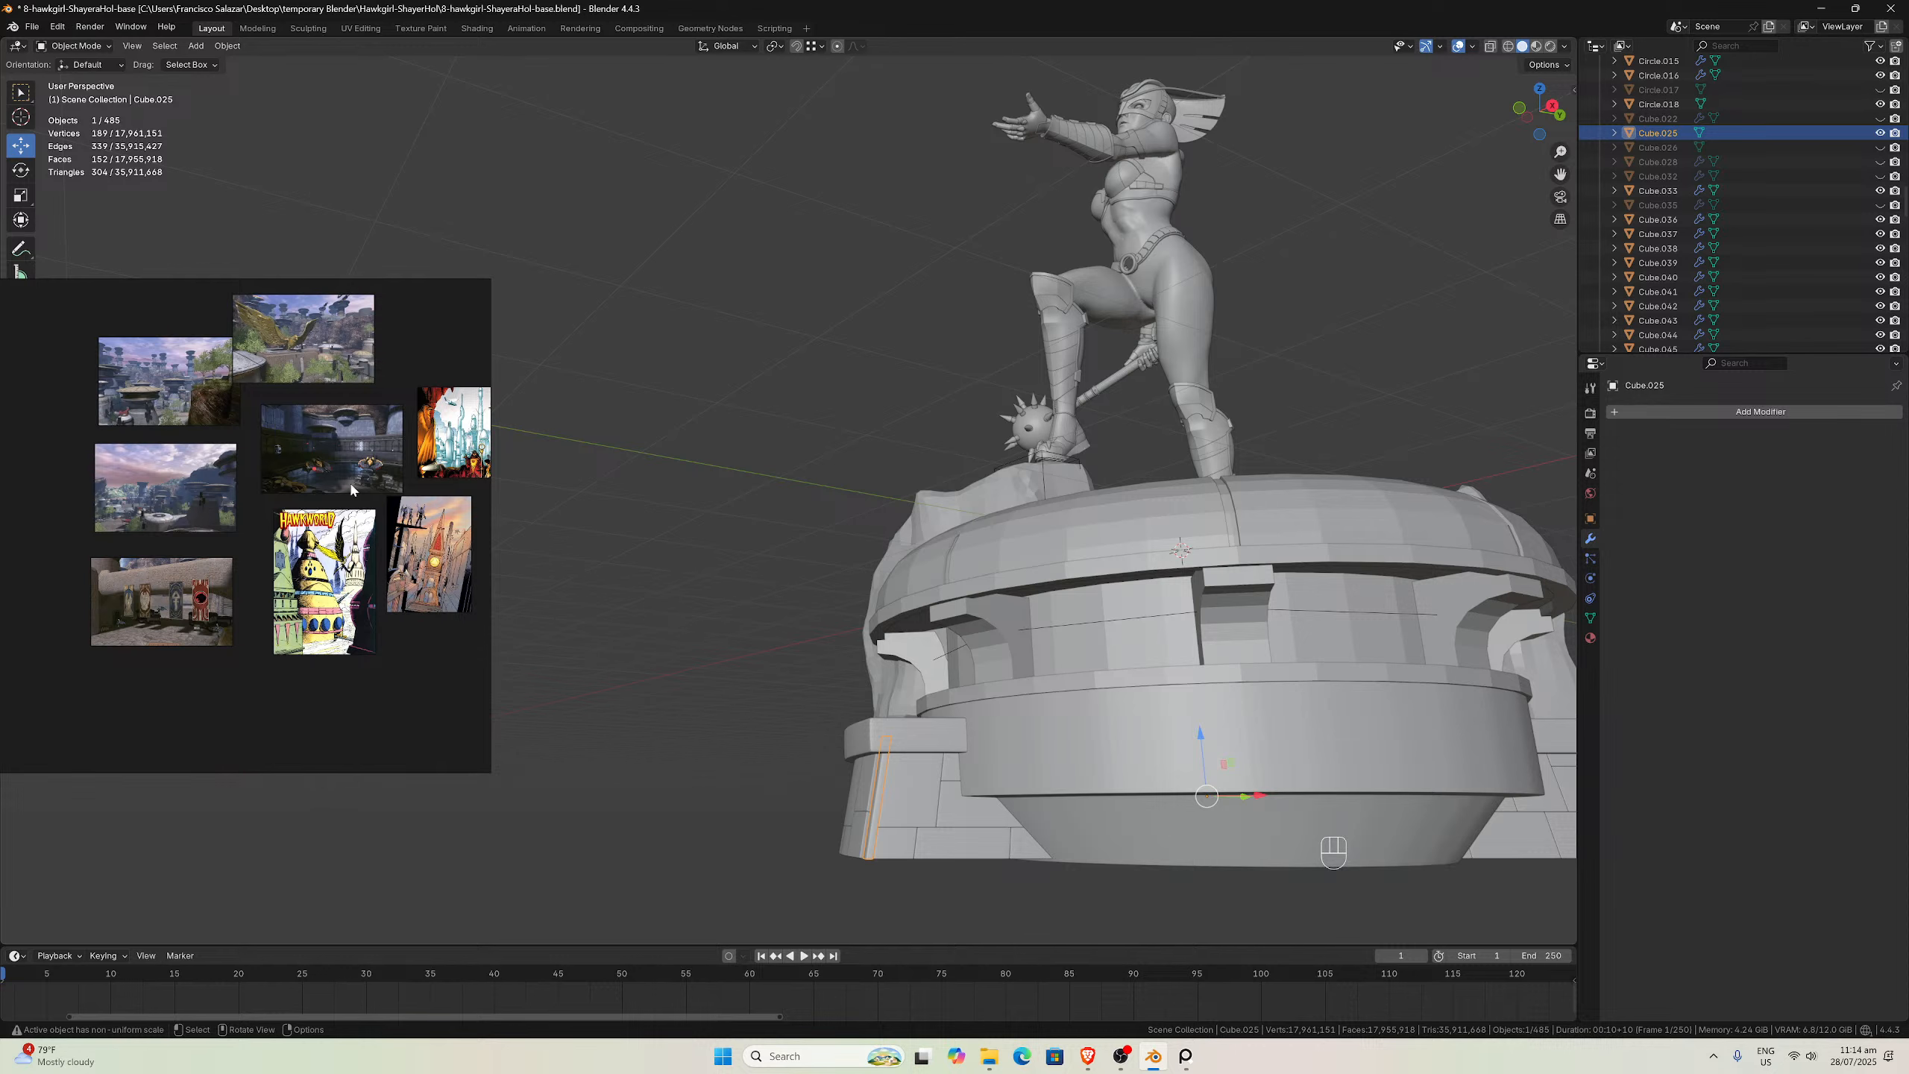
middle_drag(865, 609, 910, 662)
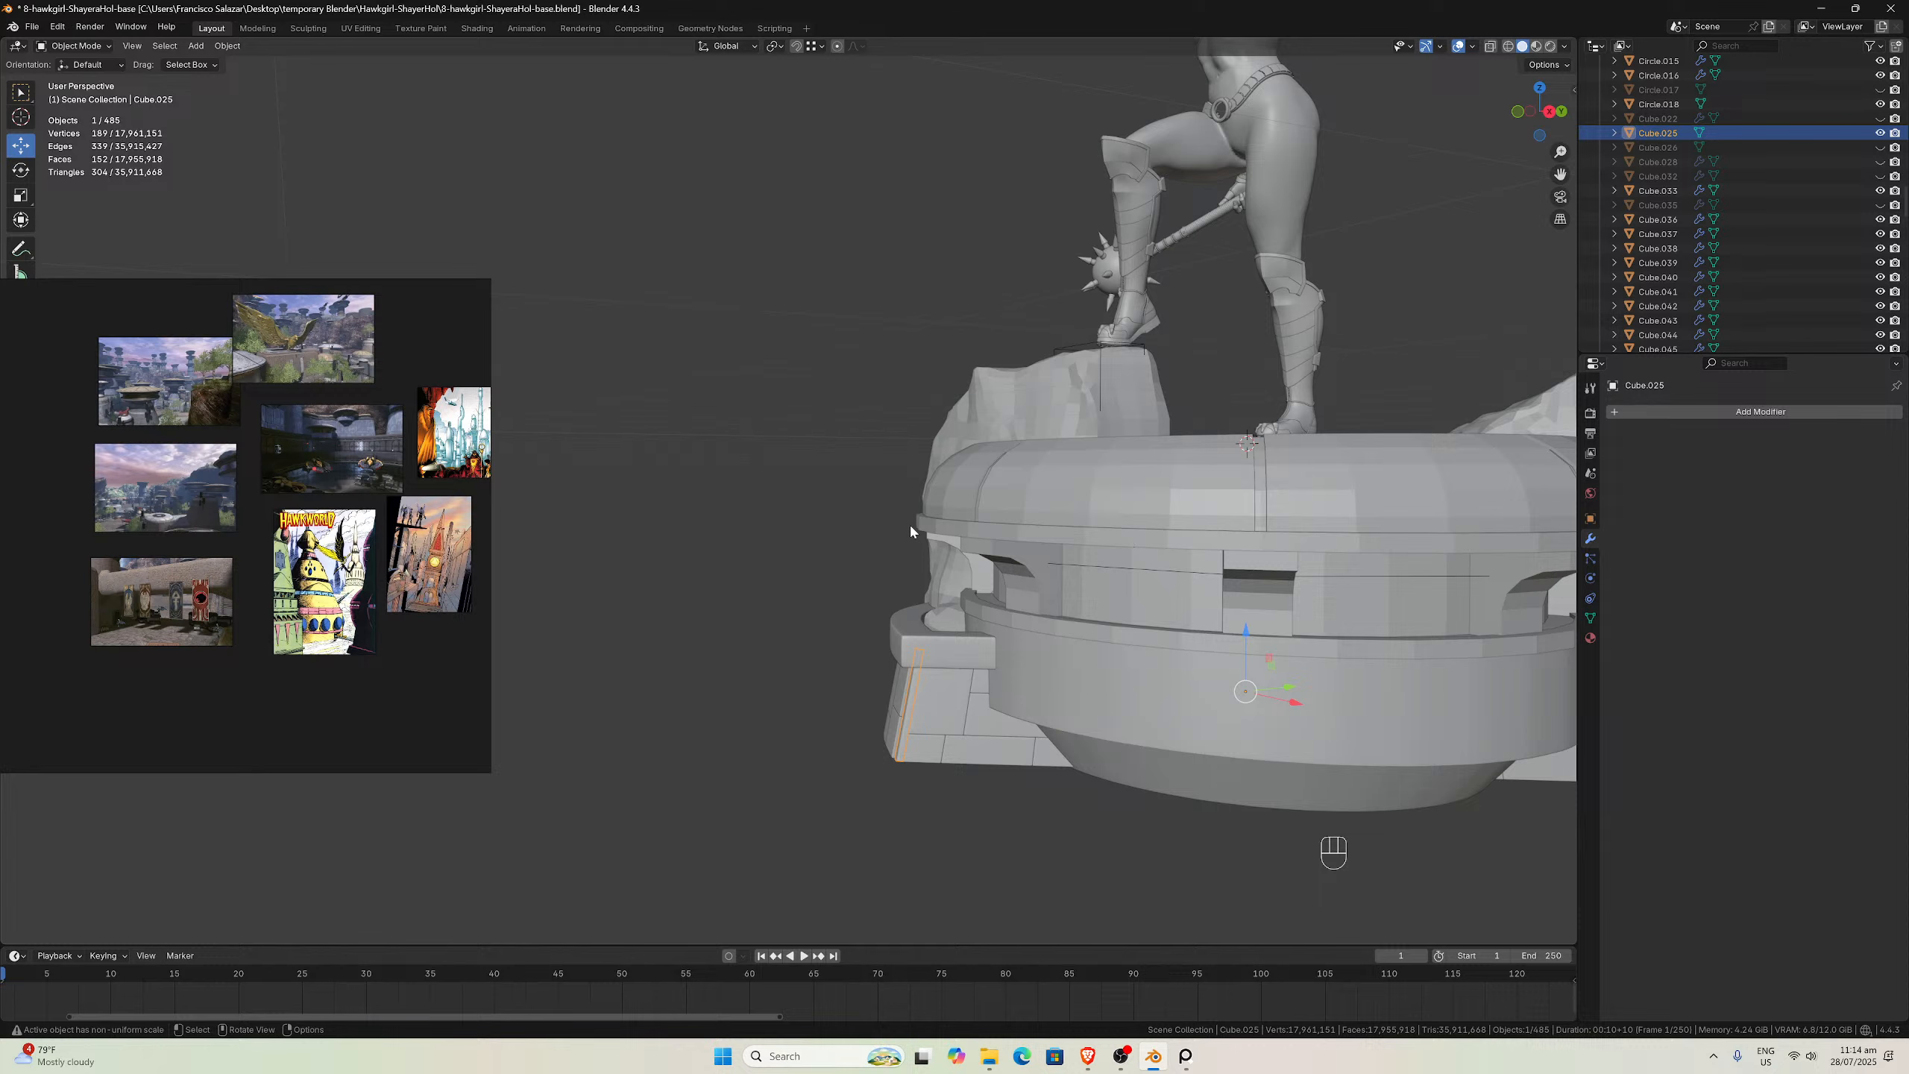
Inspect the flying vehicle in the dark cavern reference image, and compare the base from the side and rear
scroll(256, 474, up, 5)
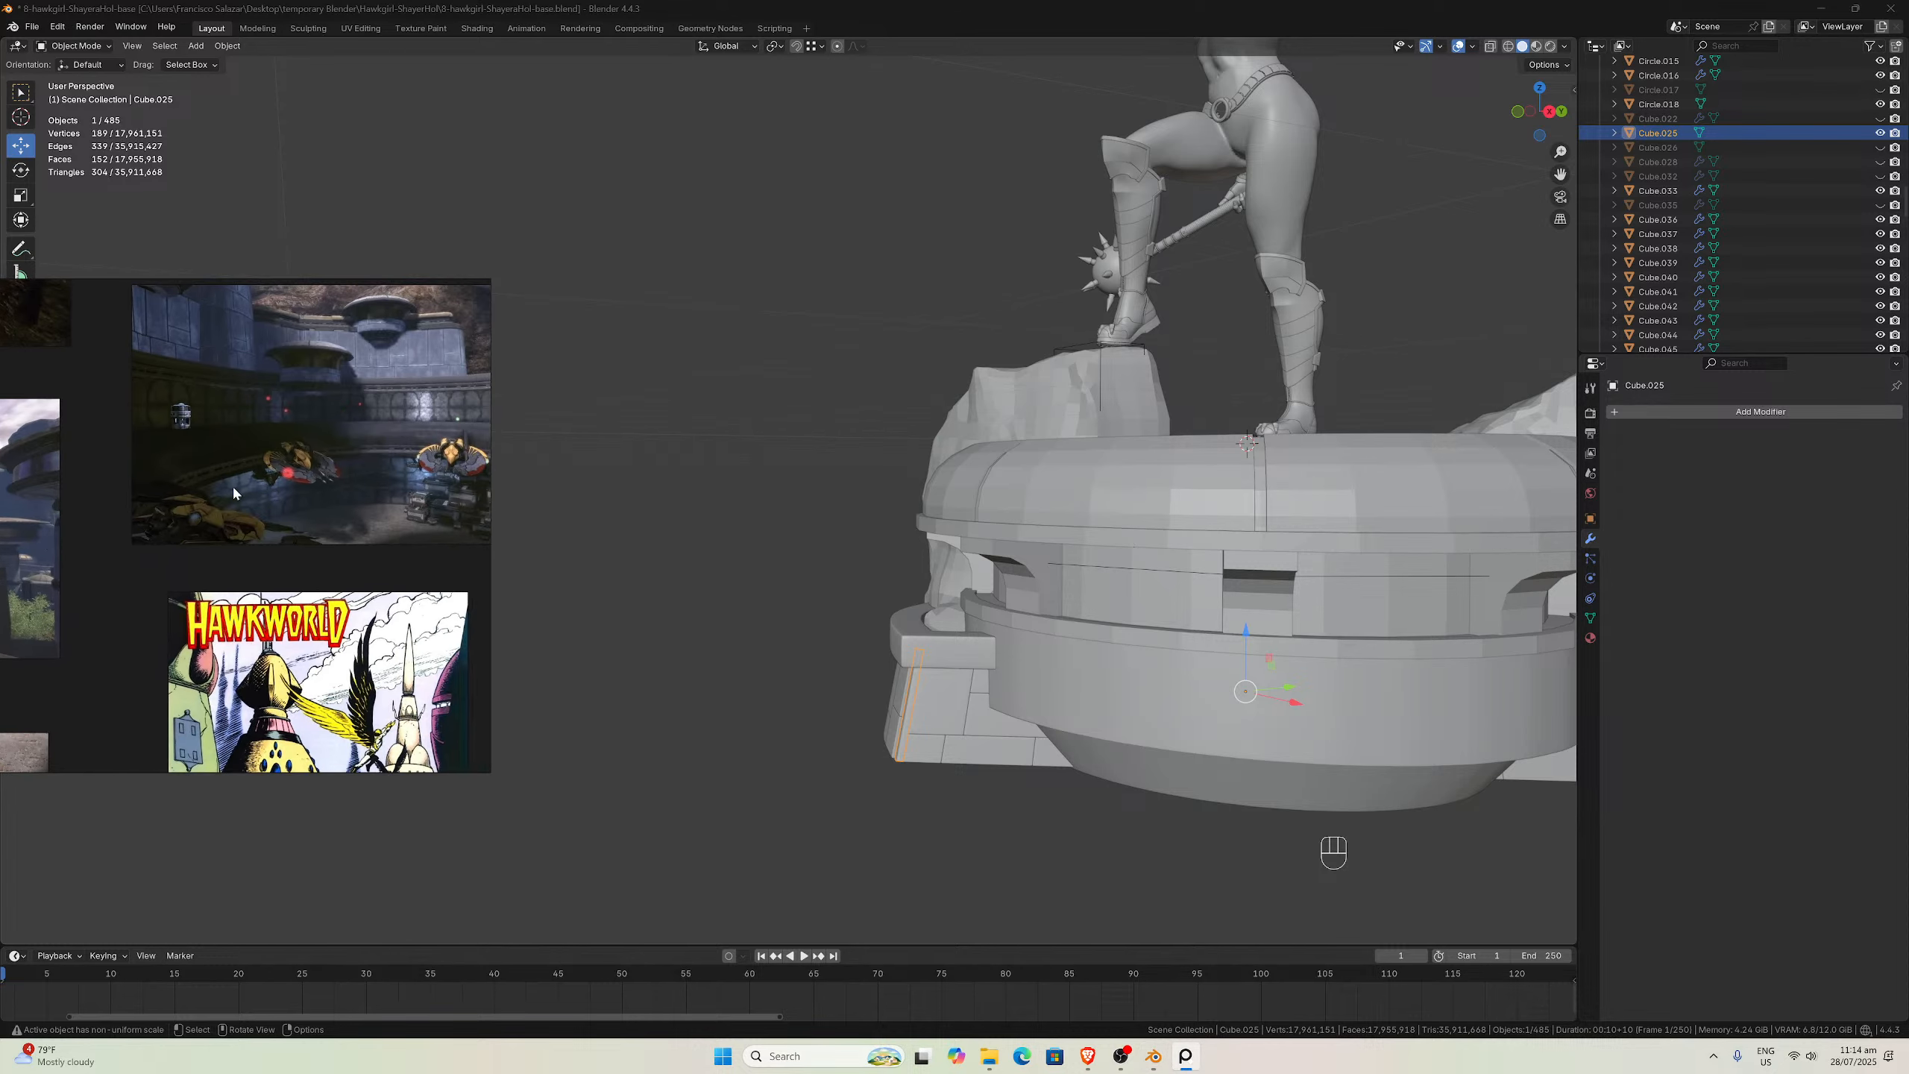
scroll(234, 490, up, 5)
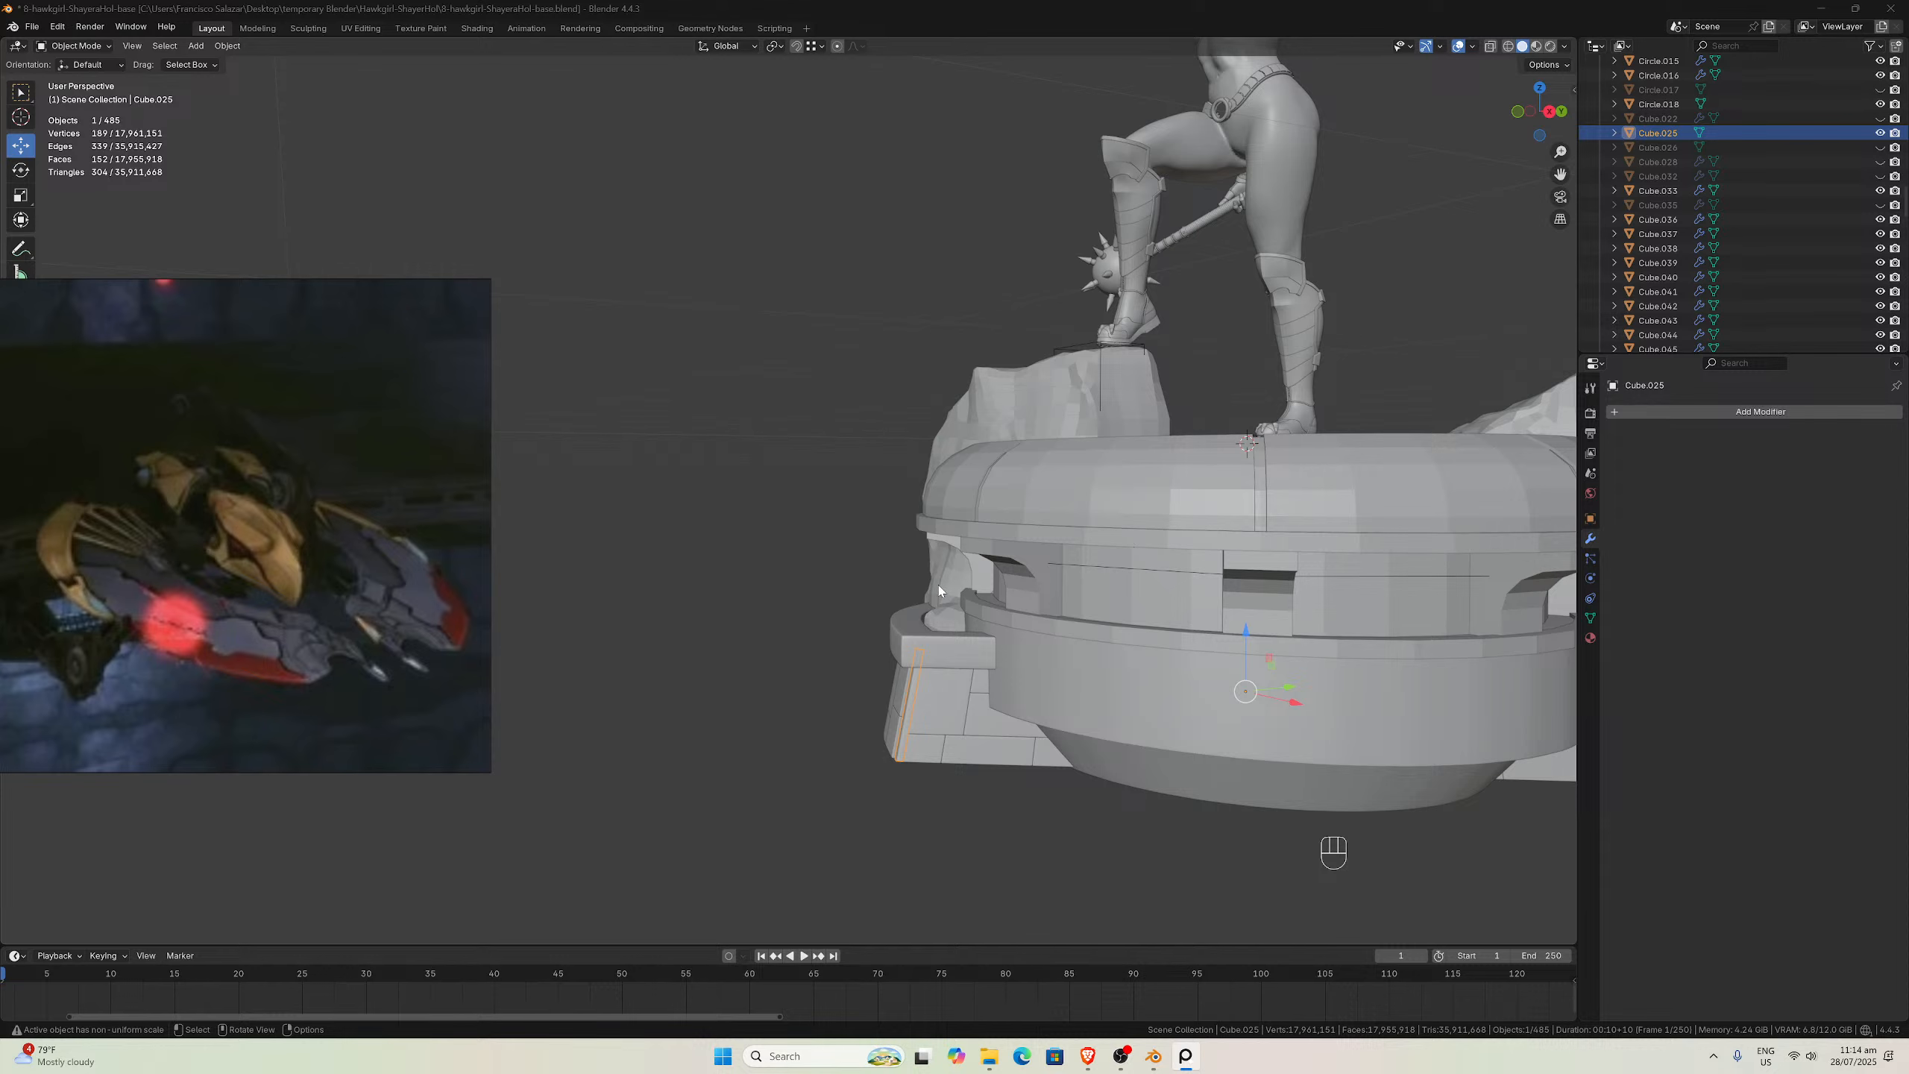
scroll(939, 587, down, 2)
mouse_move(938, 587)
middle_down()
mouse_move(871, 555)
mouse_move(937, 583)
mouse_move(897, 558)
mouse_move(919, 570)
middle_up()
scroll(885, 564, down, 1)
scroll(940, 585, down, 2)
scroll(940, 574, up, 2)
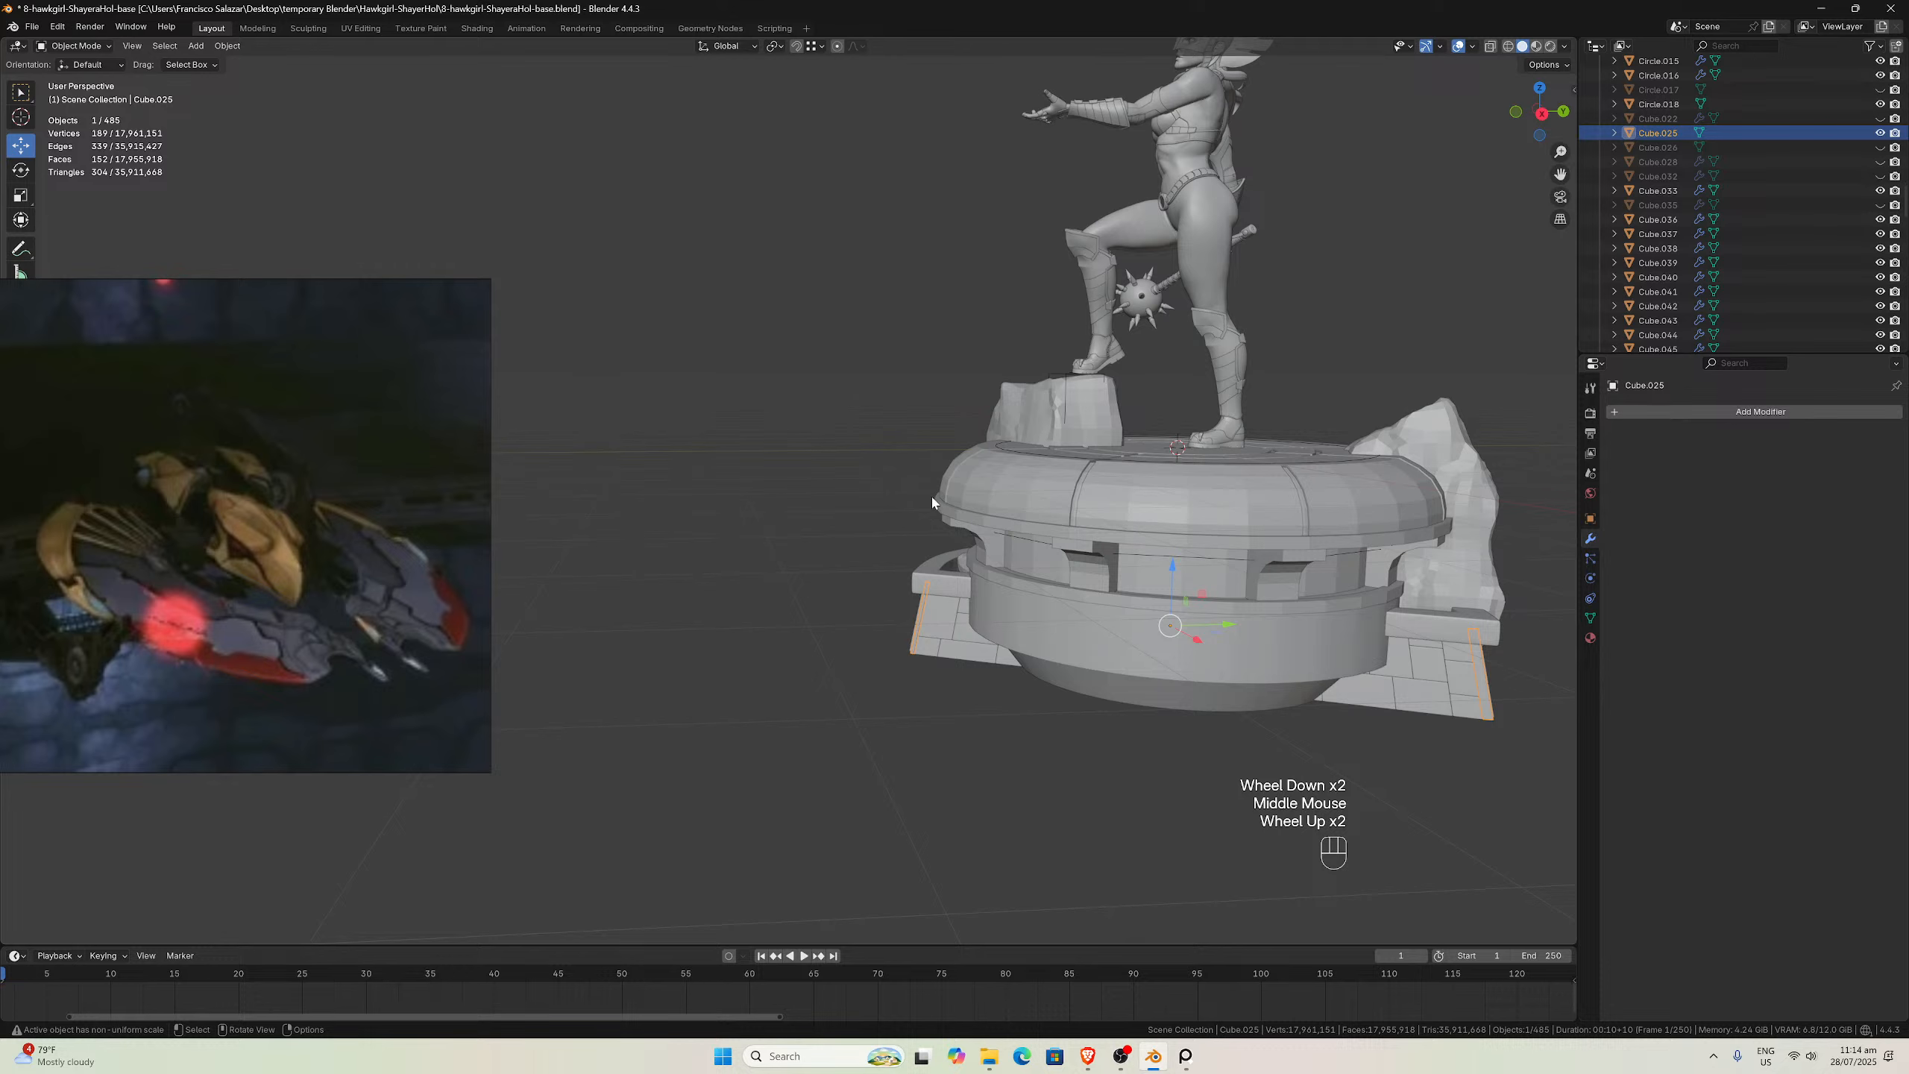
middle_drag(897, 520, 866, 695)
scroll(984, 720, down, 2)
scroll(719, 647, up, 1)
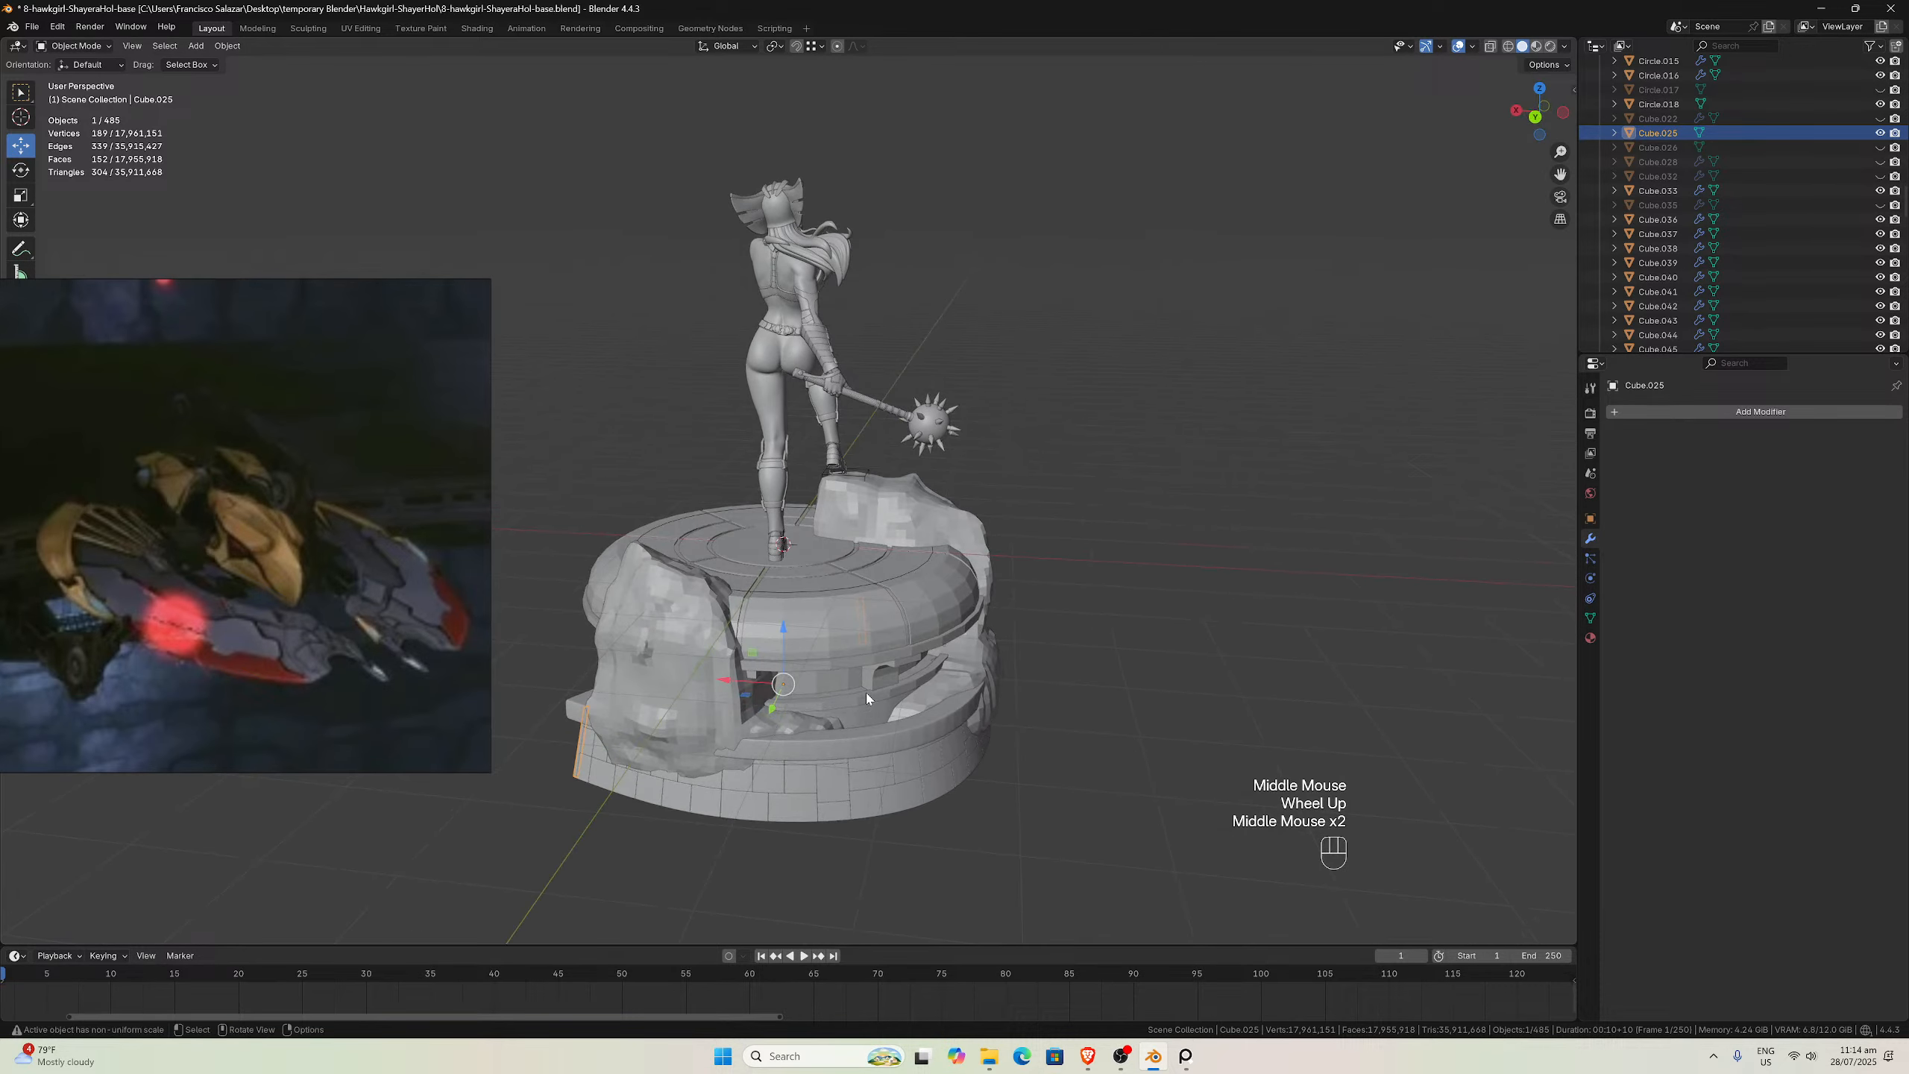
Check the circular layout of the base and its rocks from the top orthographic view alongside the cavern reference
key(KP_7)
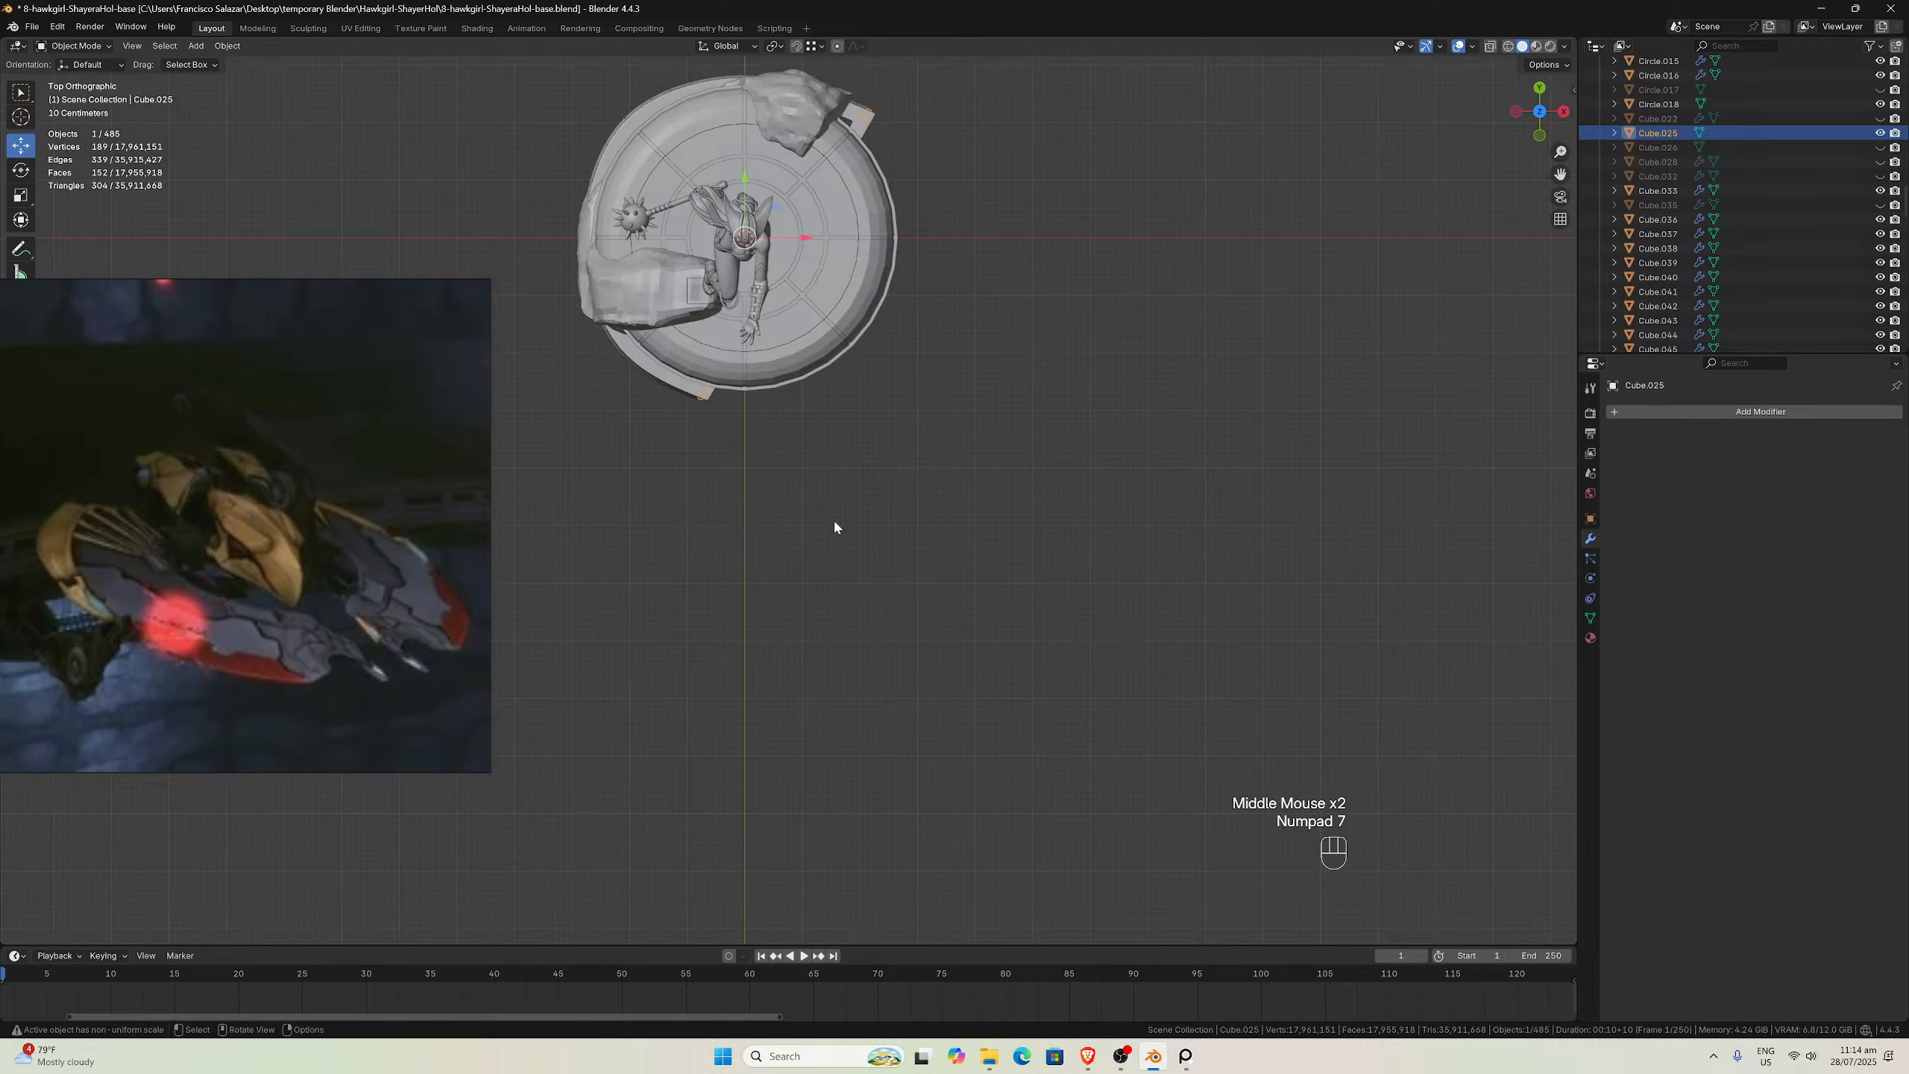
scroll(833, 519, down, 2)
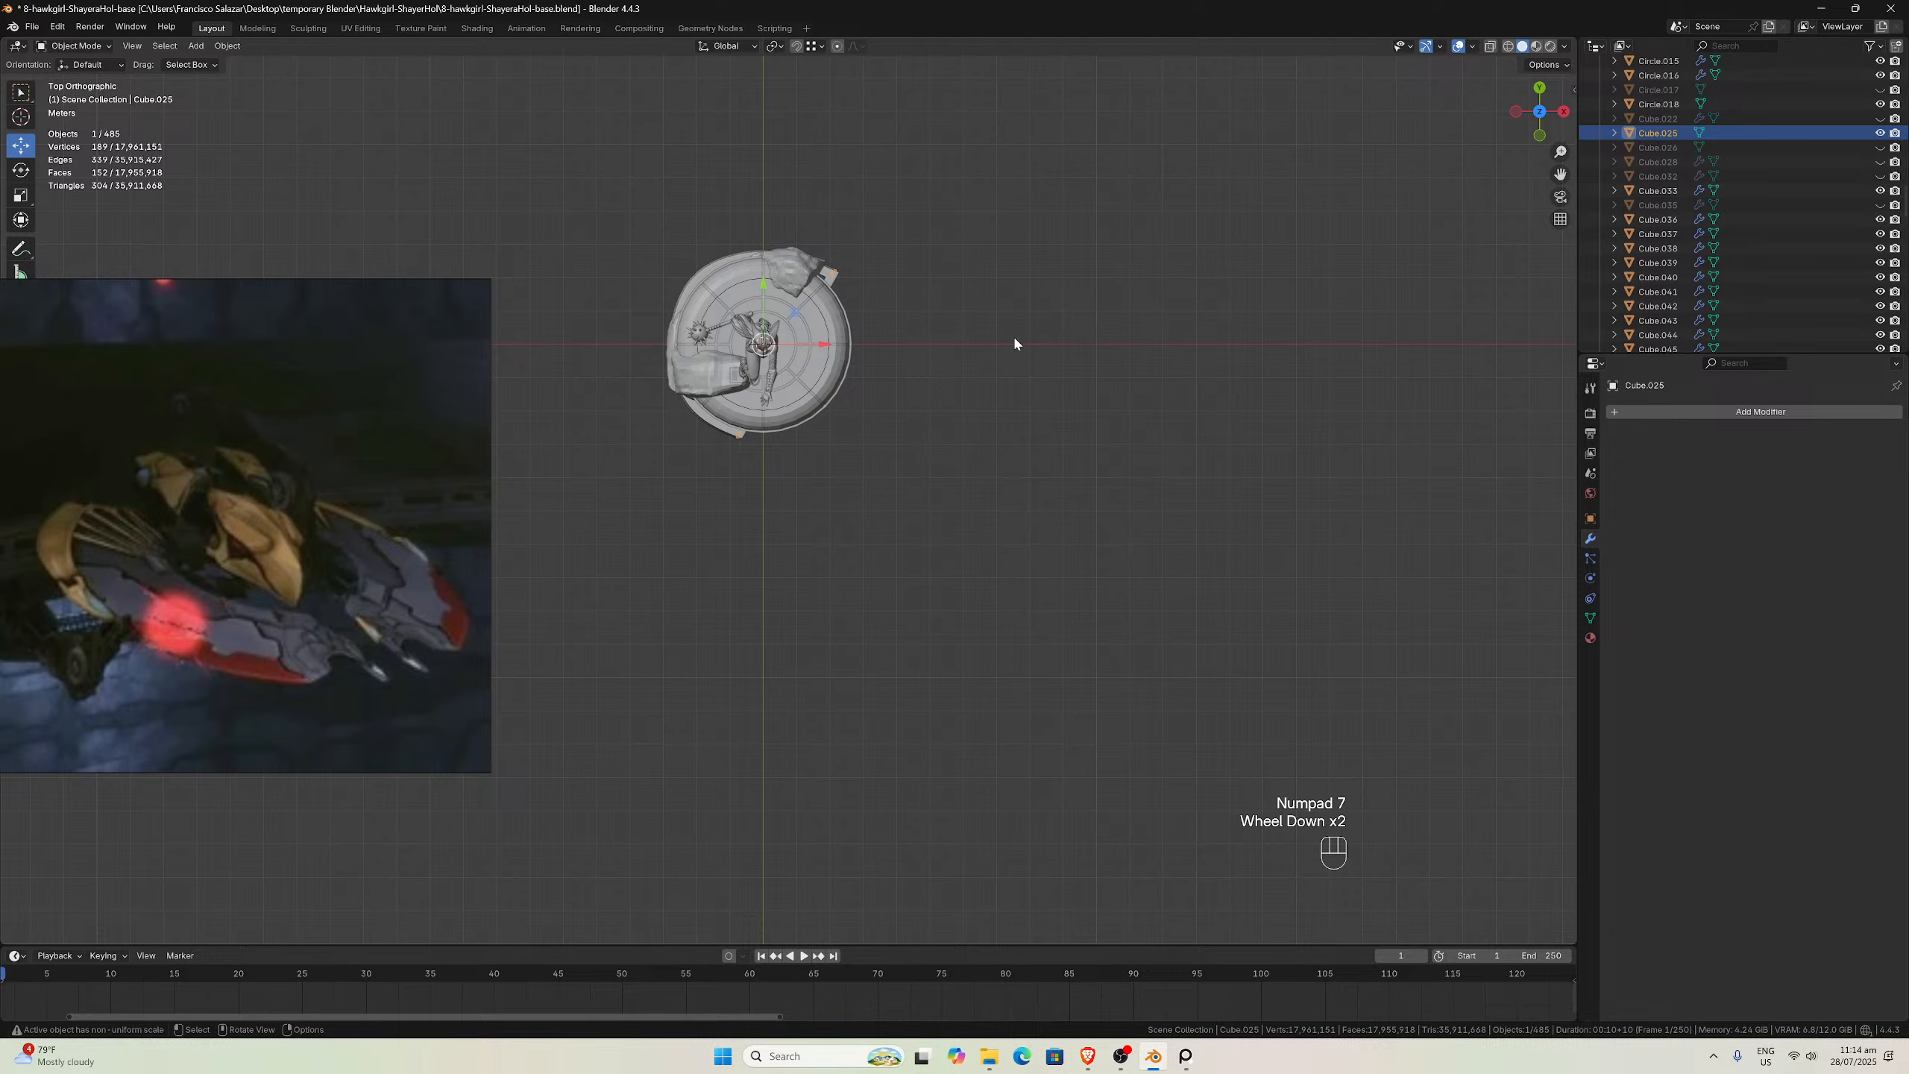
drag(1561, 174, 3, 410)
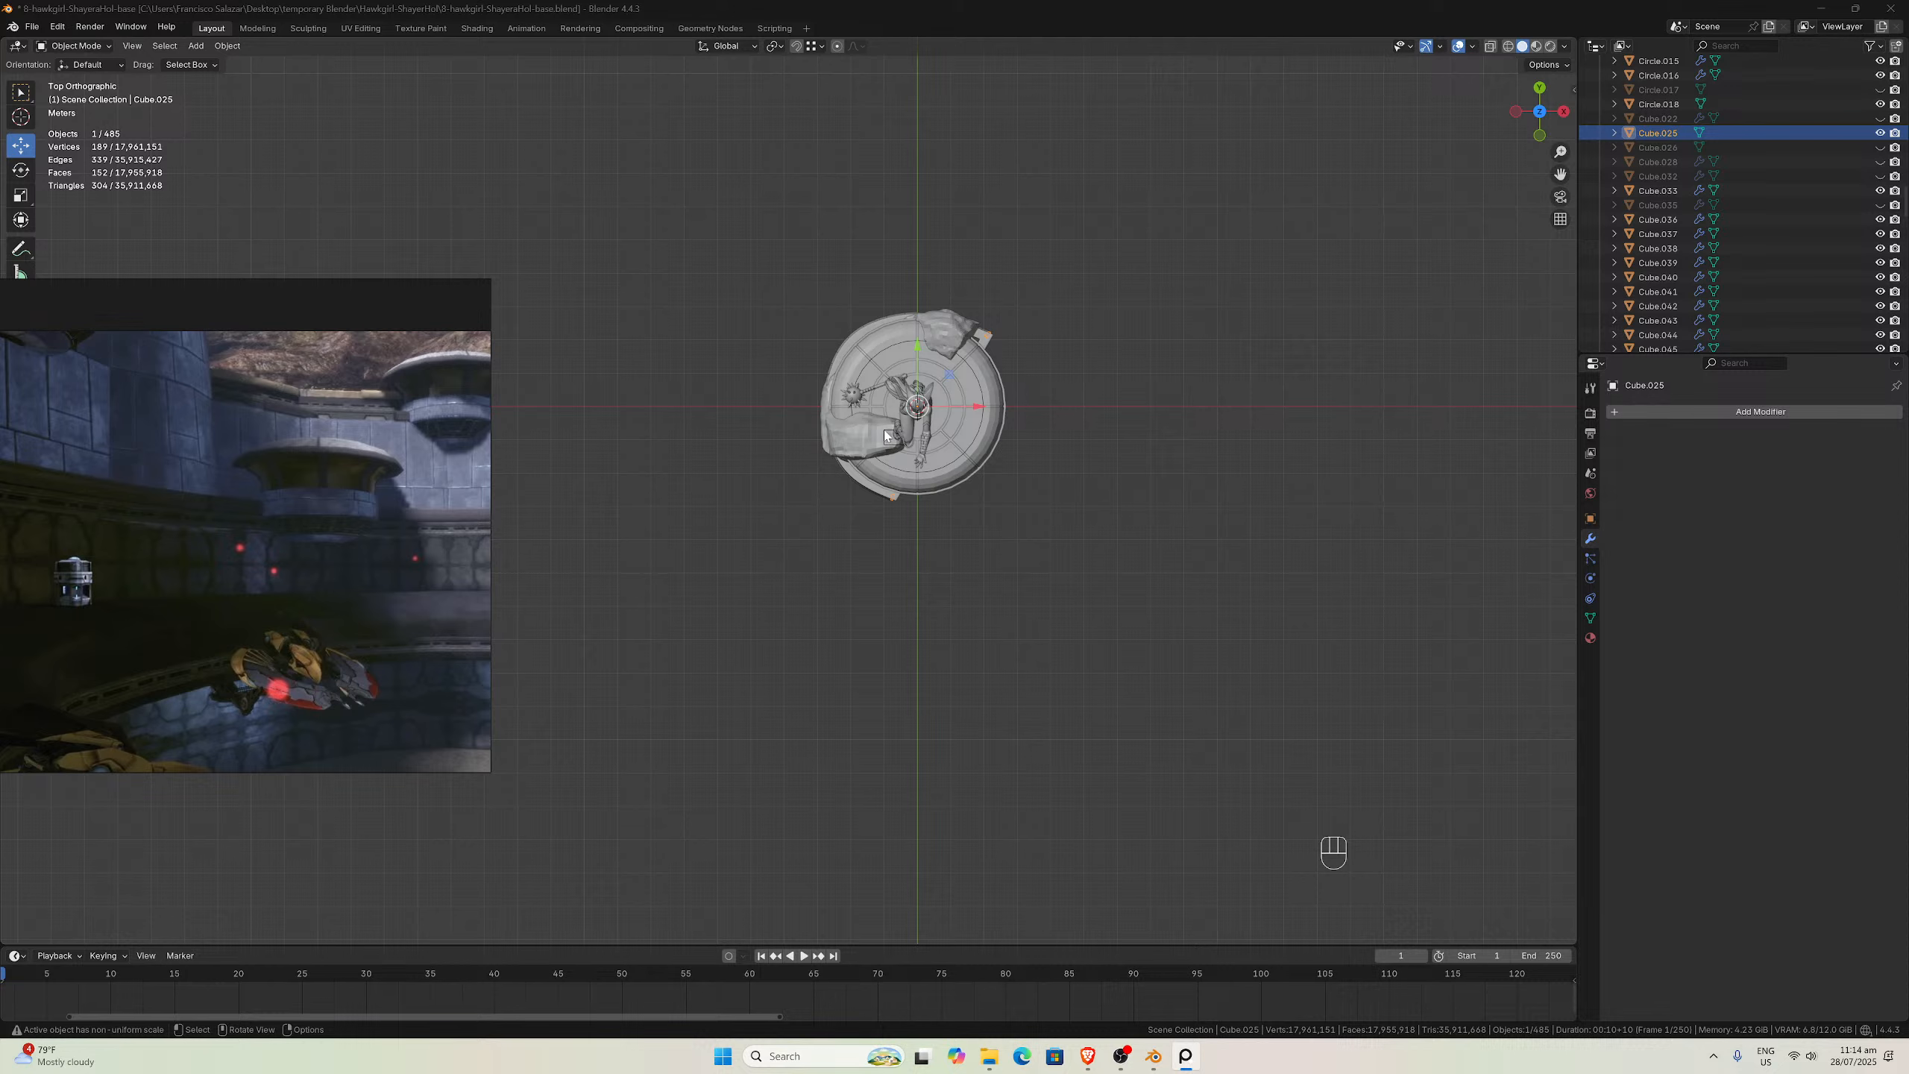
scroll(947, 409, down, 1)
scroll(934, 430, up, 4)
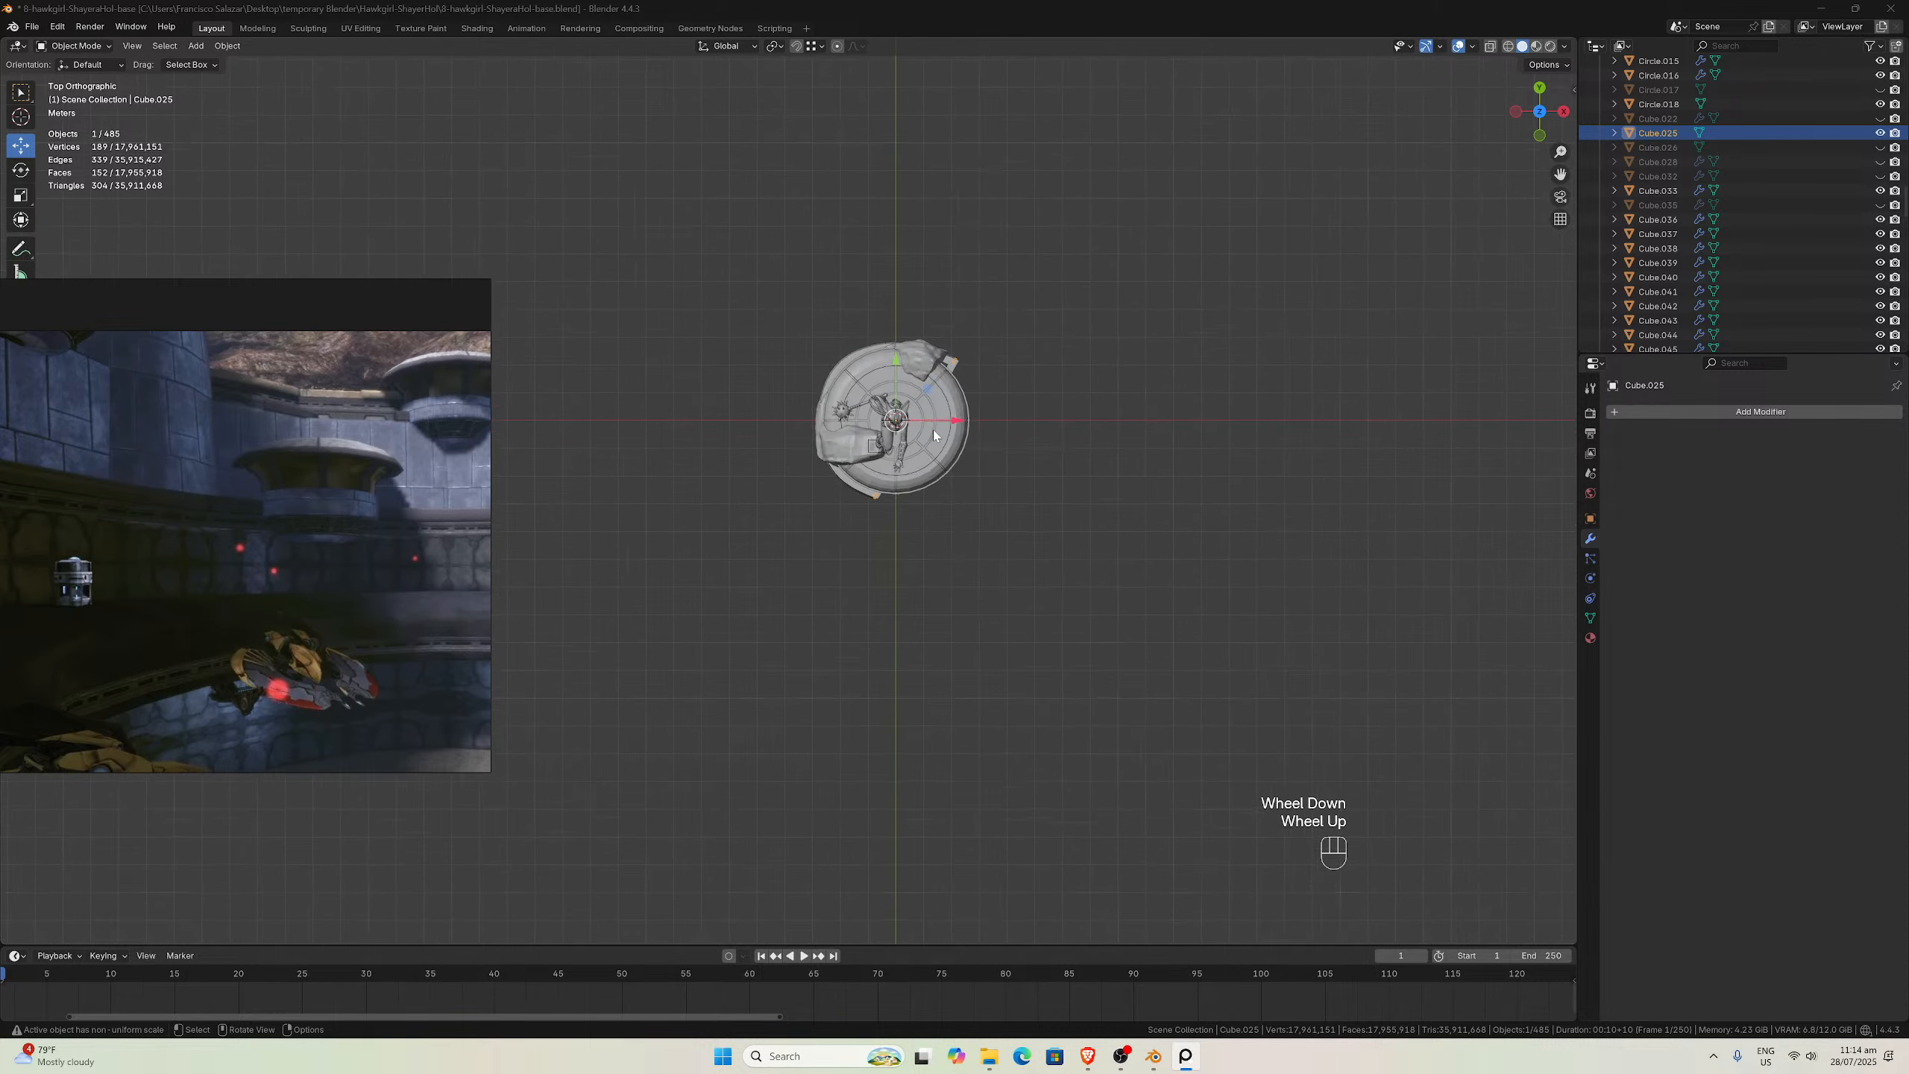
drag(1561, 174, 1491, 334)
scroll(1096, 732, up, 2)
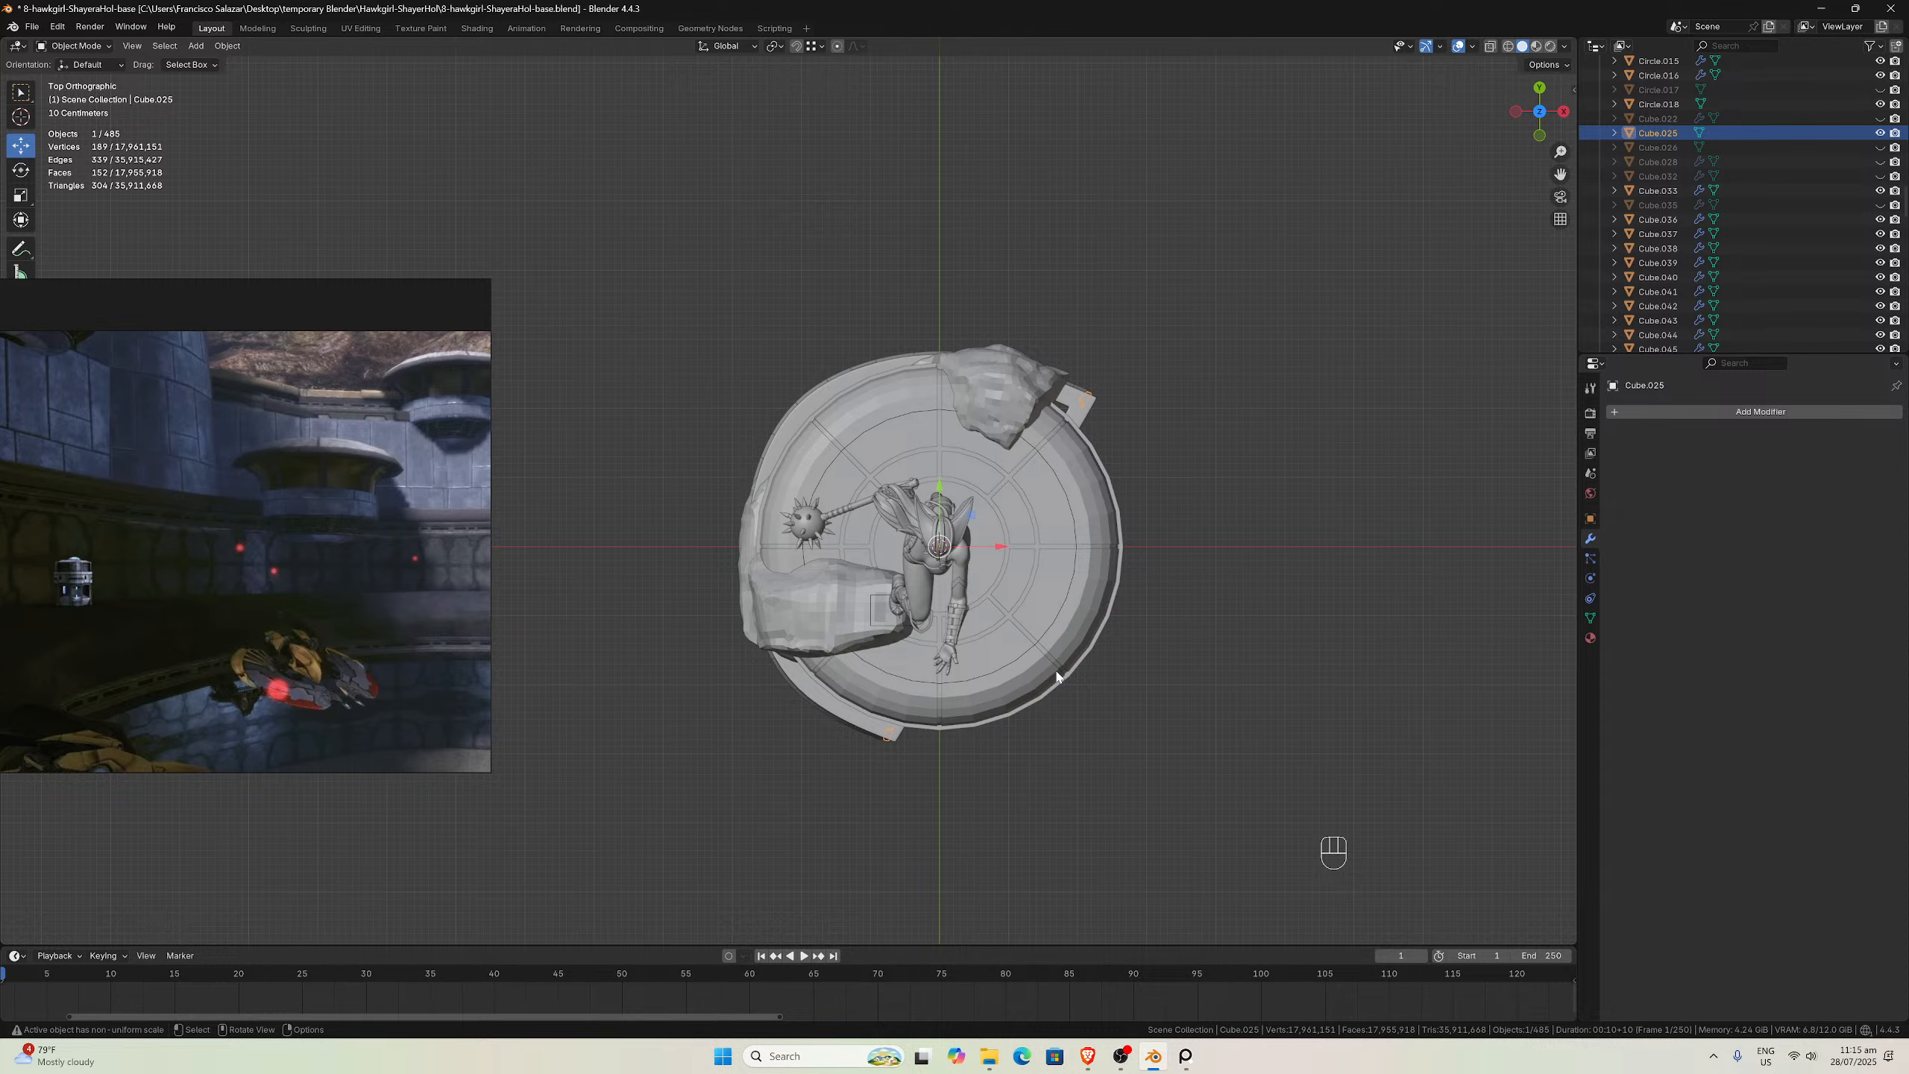
Compare the statue's front and right orthographic profiles, and review the whole piece from three-quarter angles
key(KP_1)
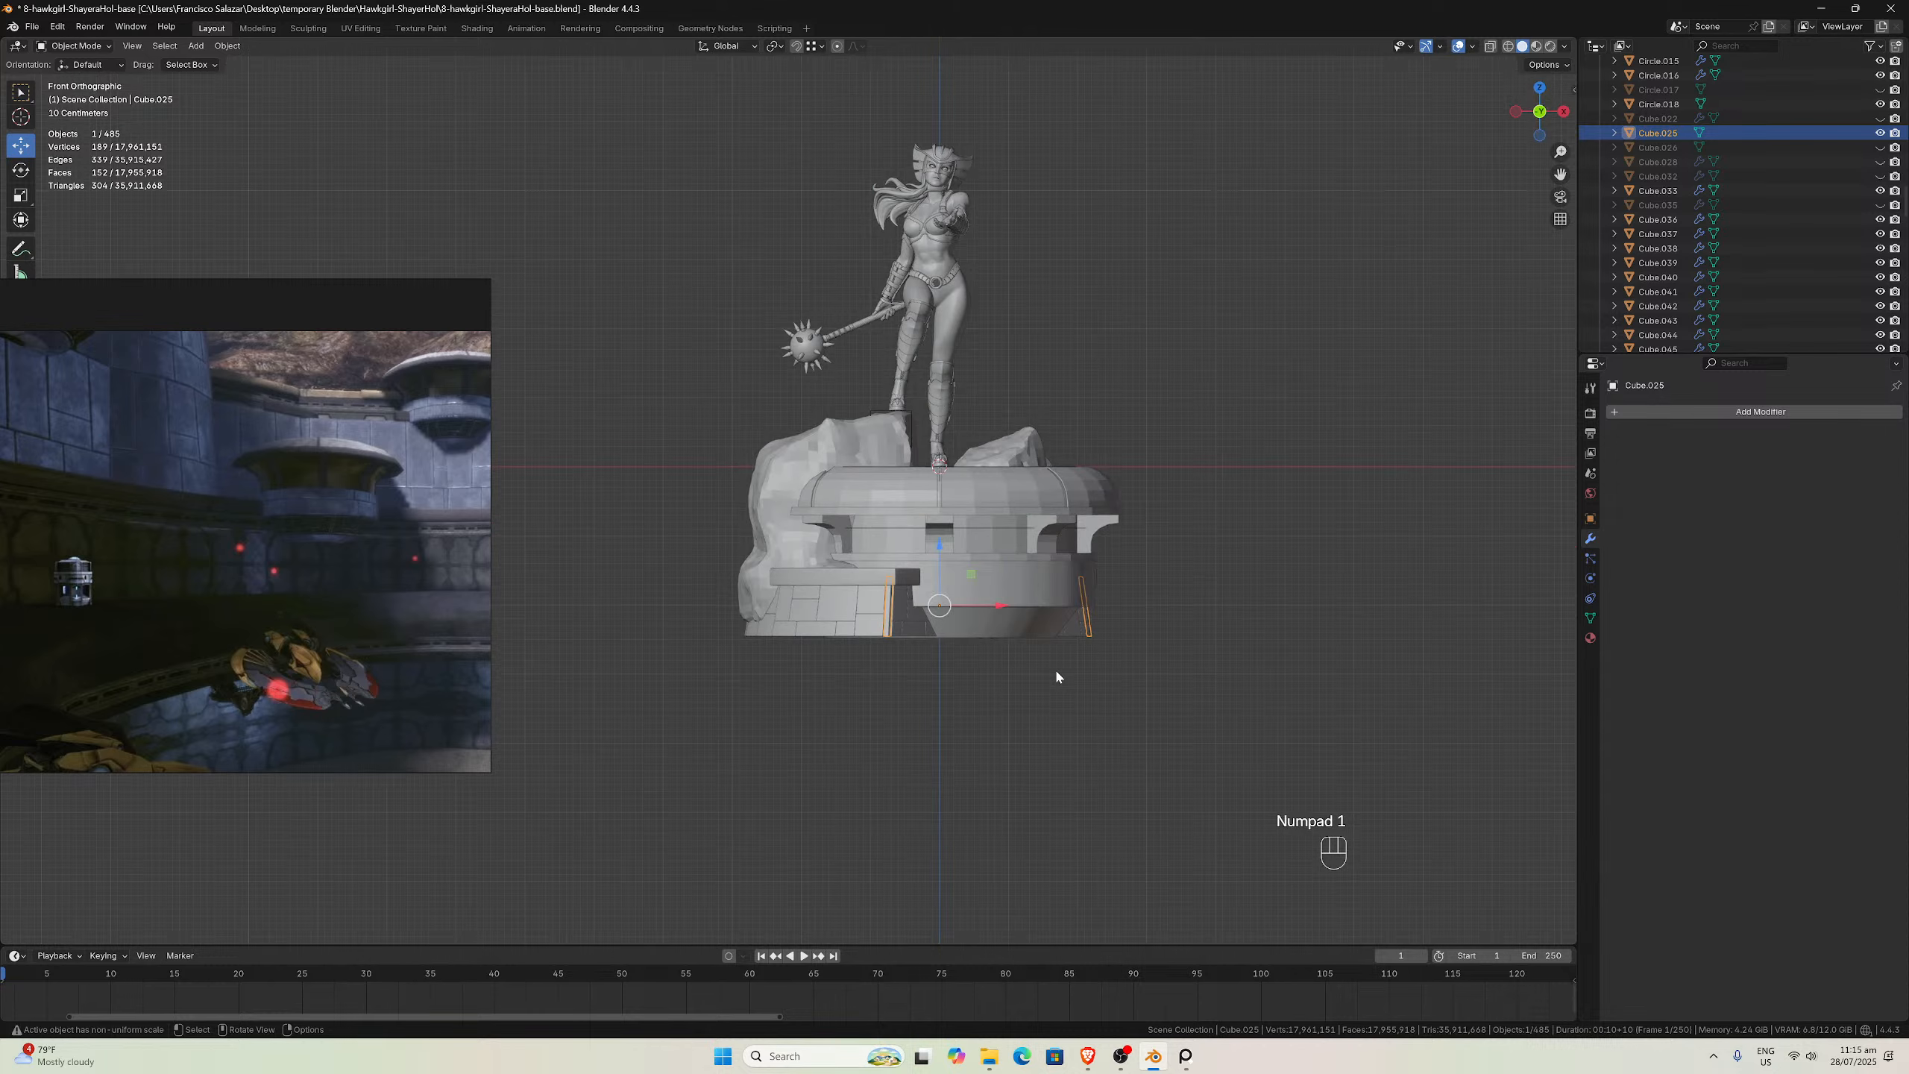
scroll(1053, 666, up, 2)
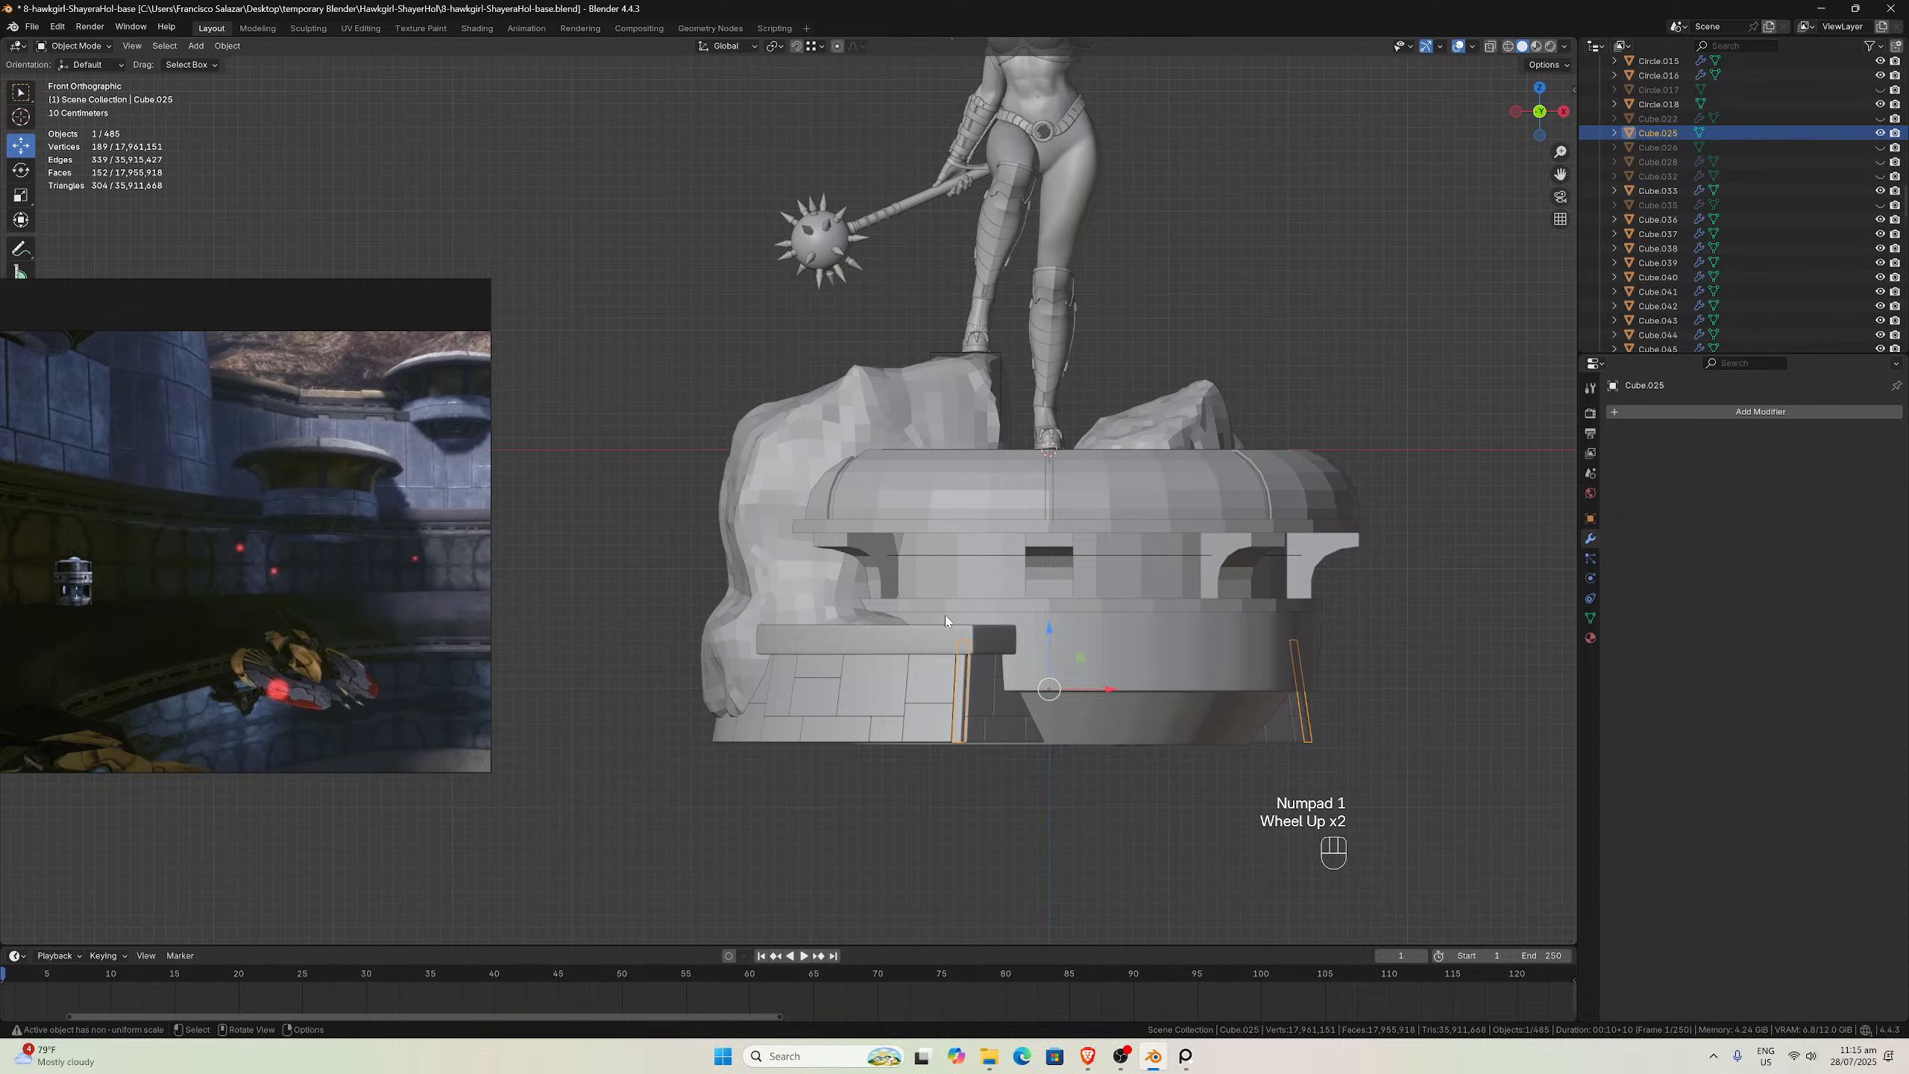
key(KP_3)
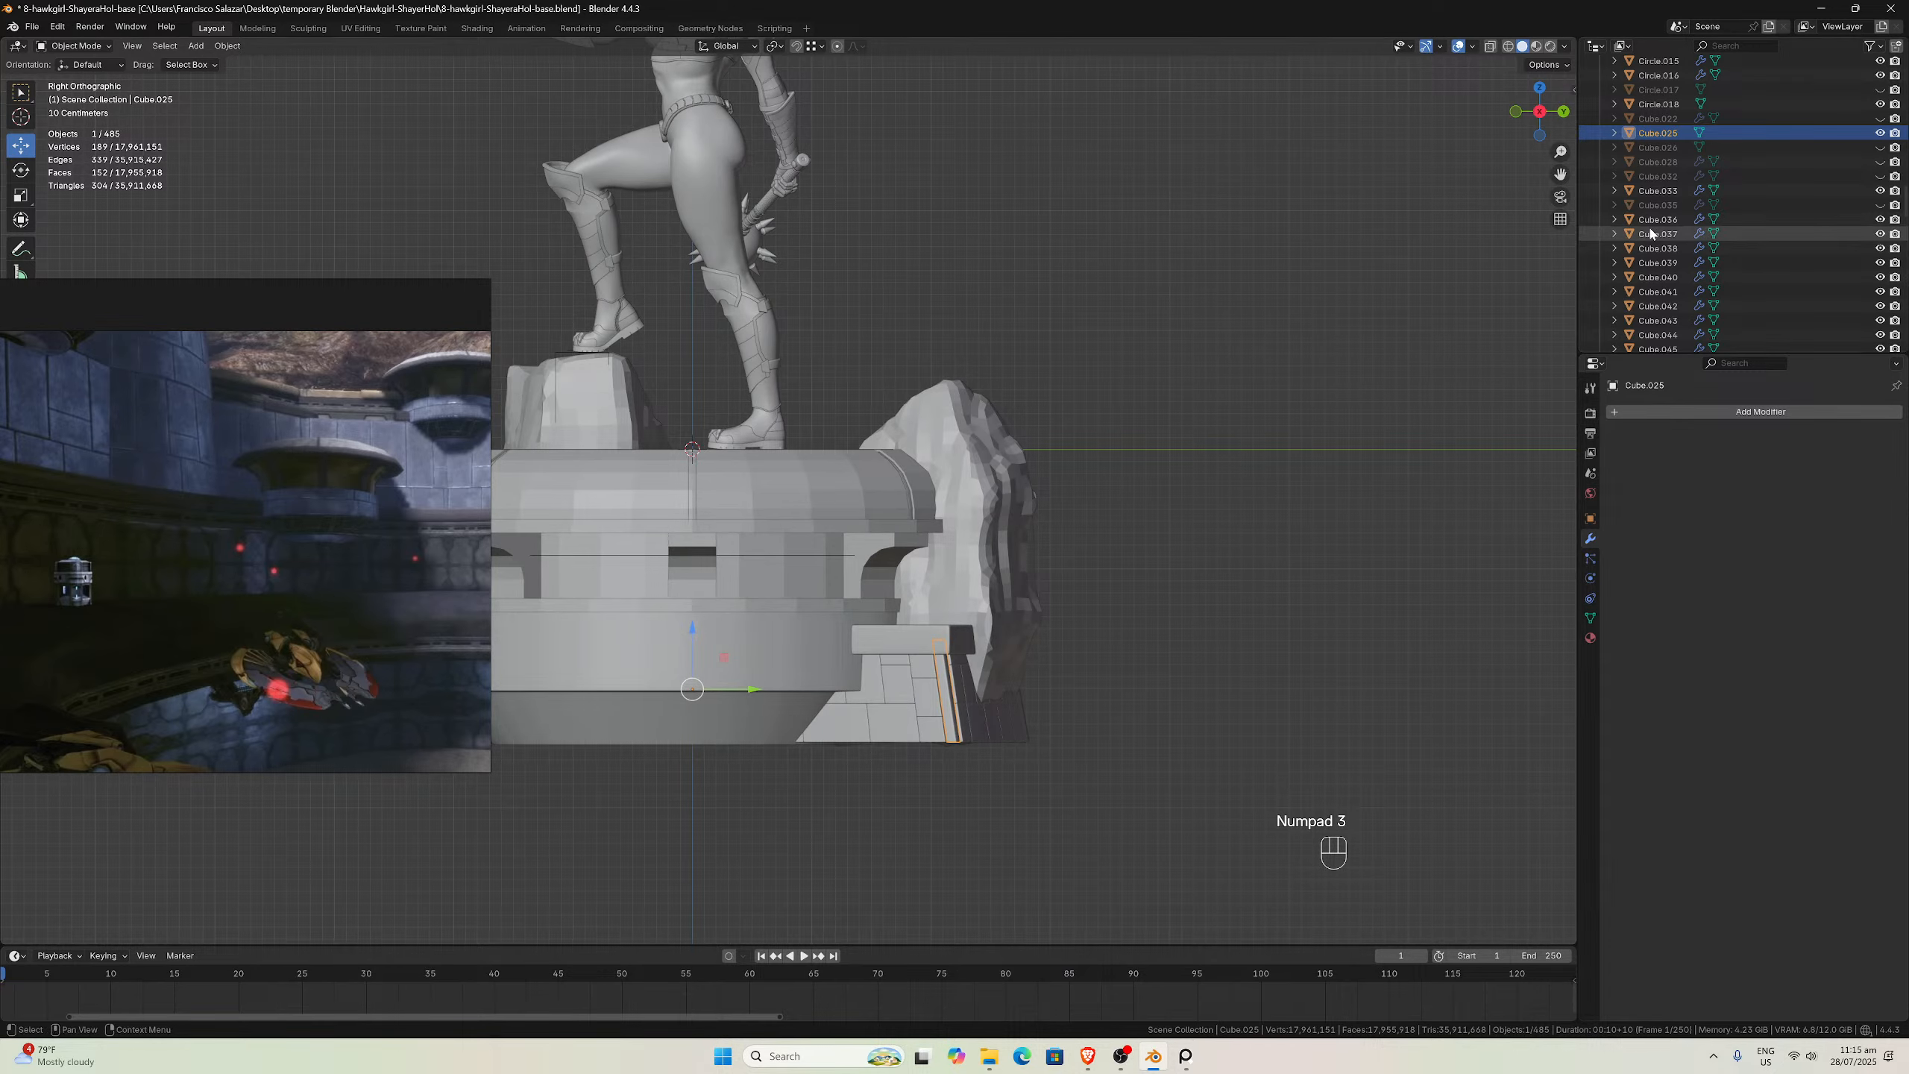
drag(1561, 173, 1546, 208)
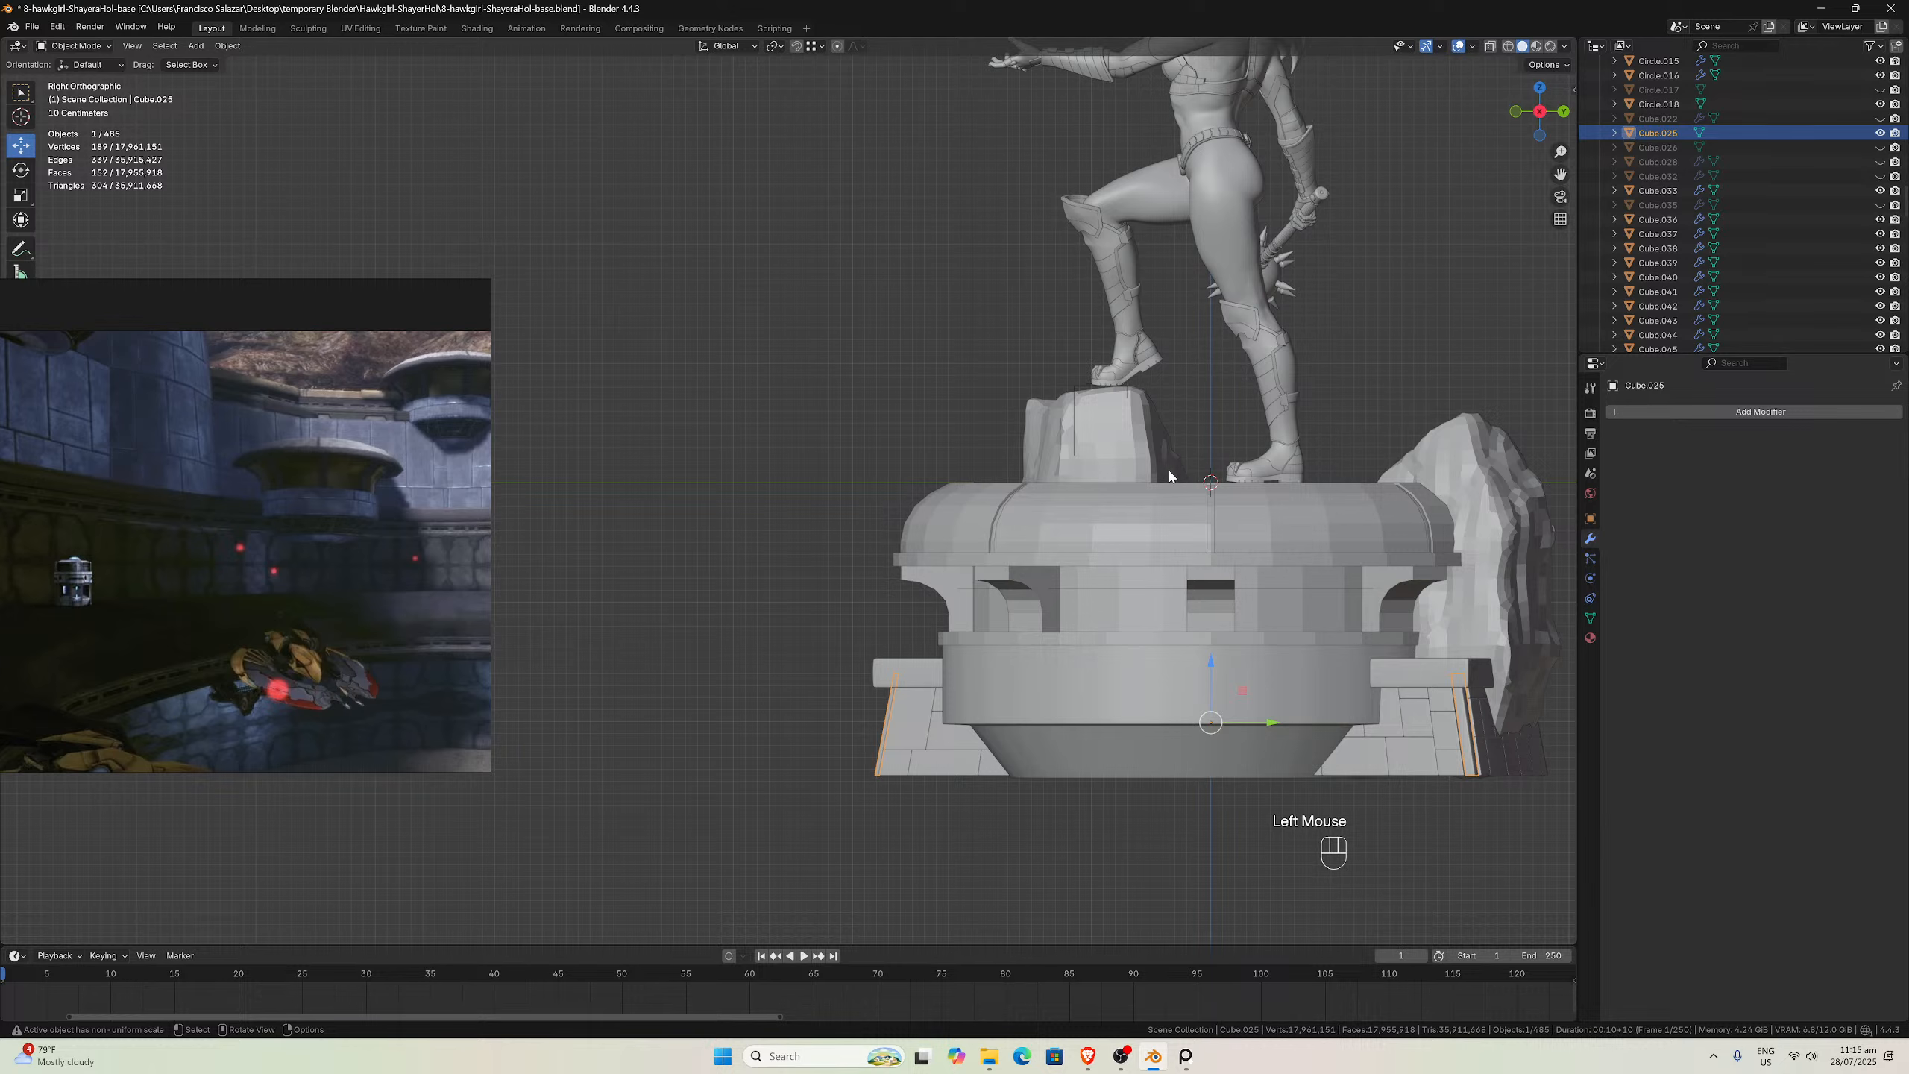
middle_drag(1247, 561, 1288, 525)
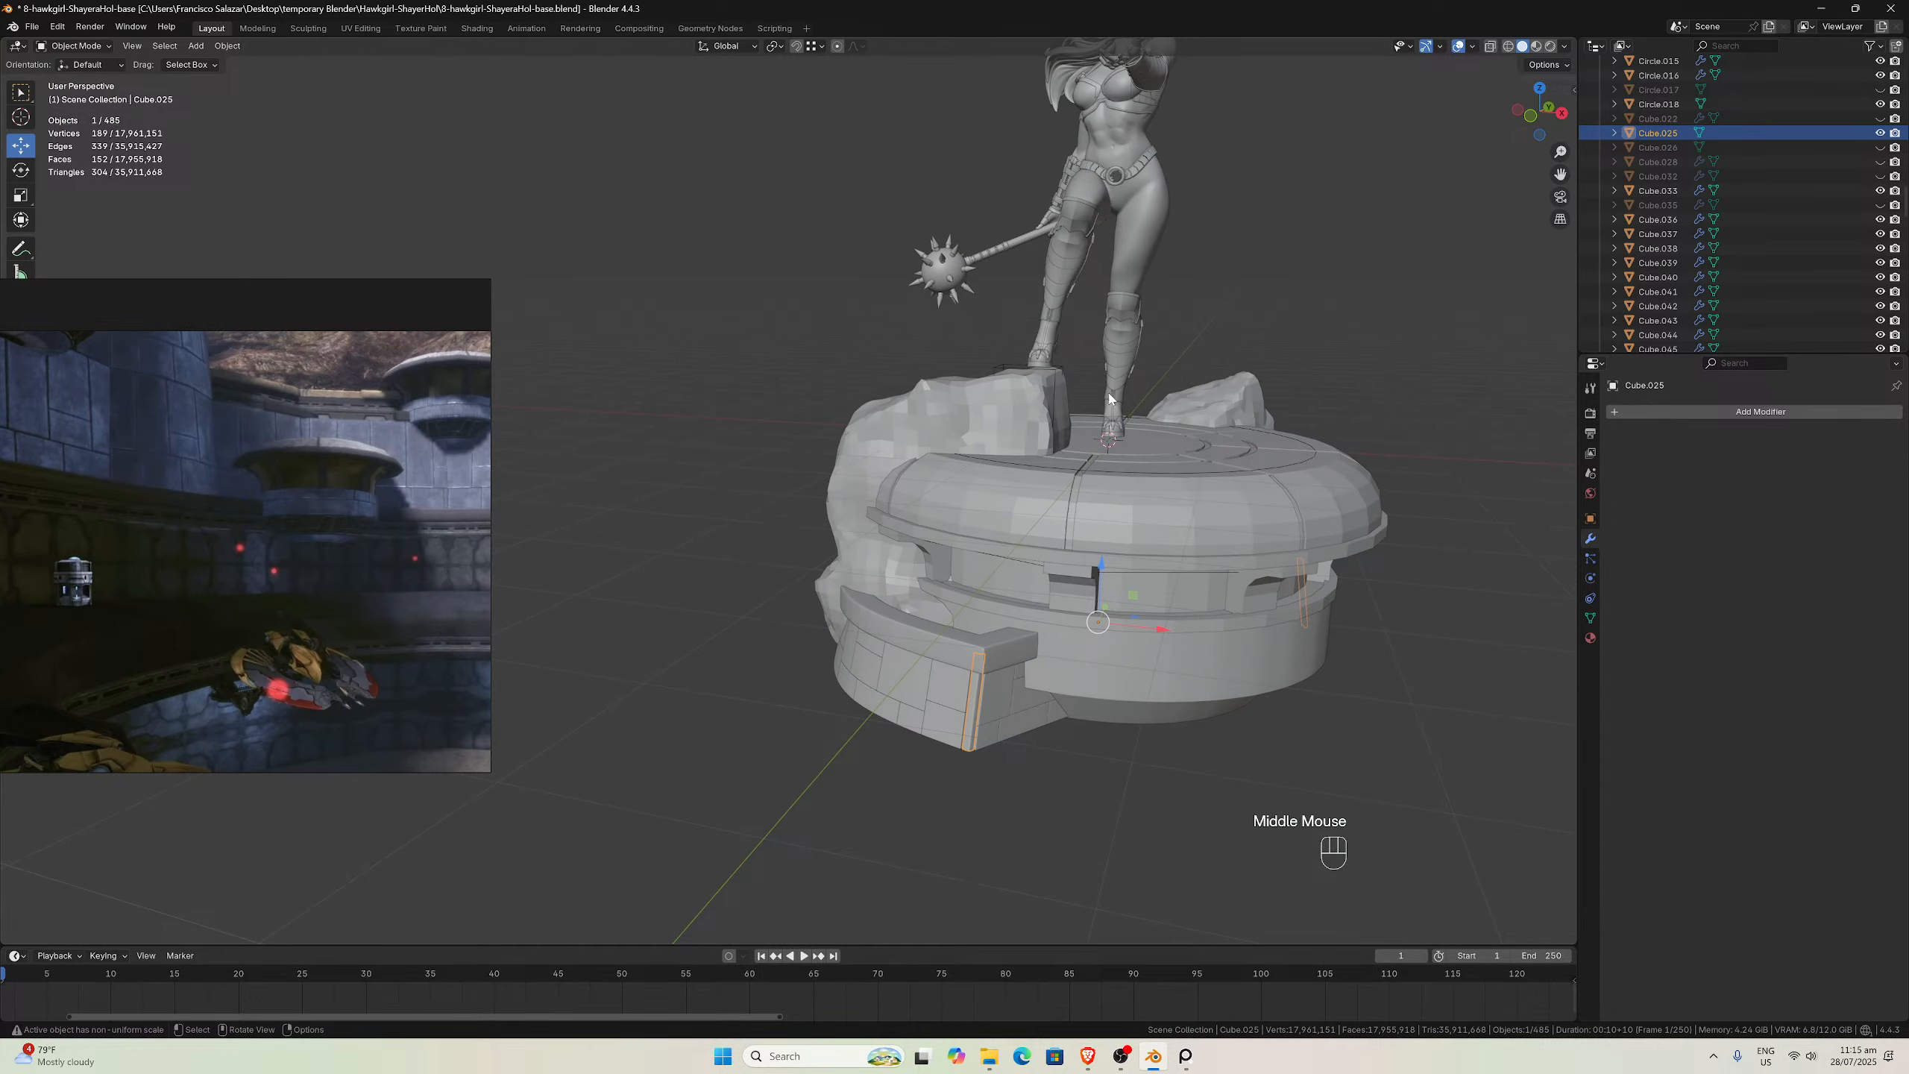
scroll(1258, 474, down, 2)
middle_drag(1257, 475, 1164, 605)
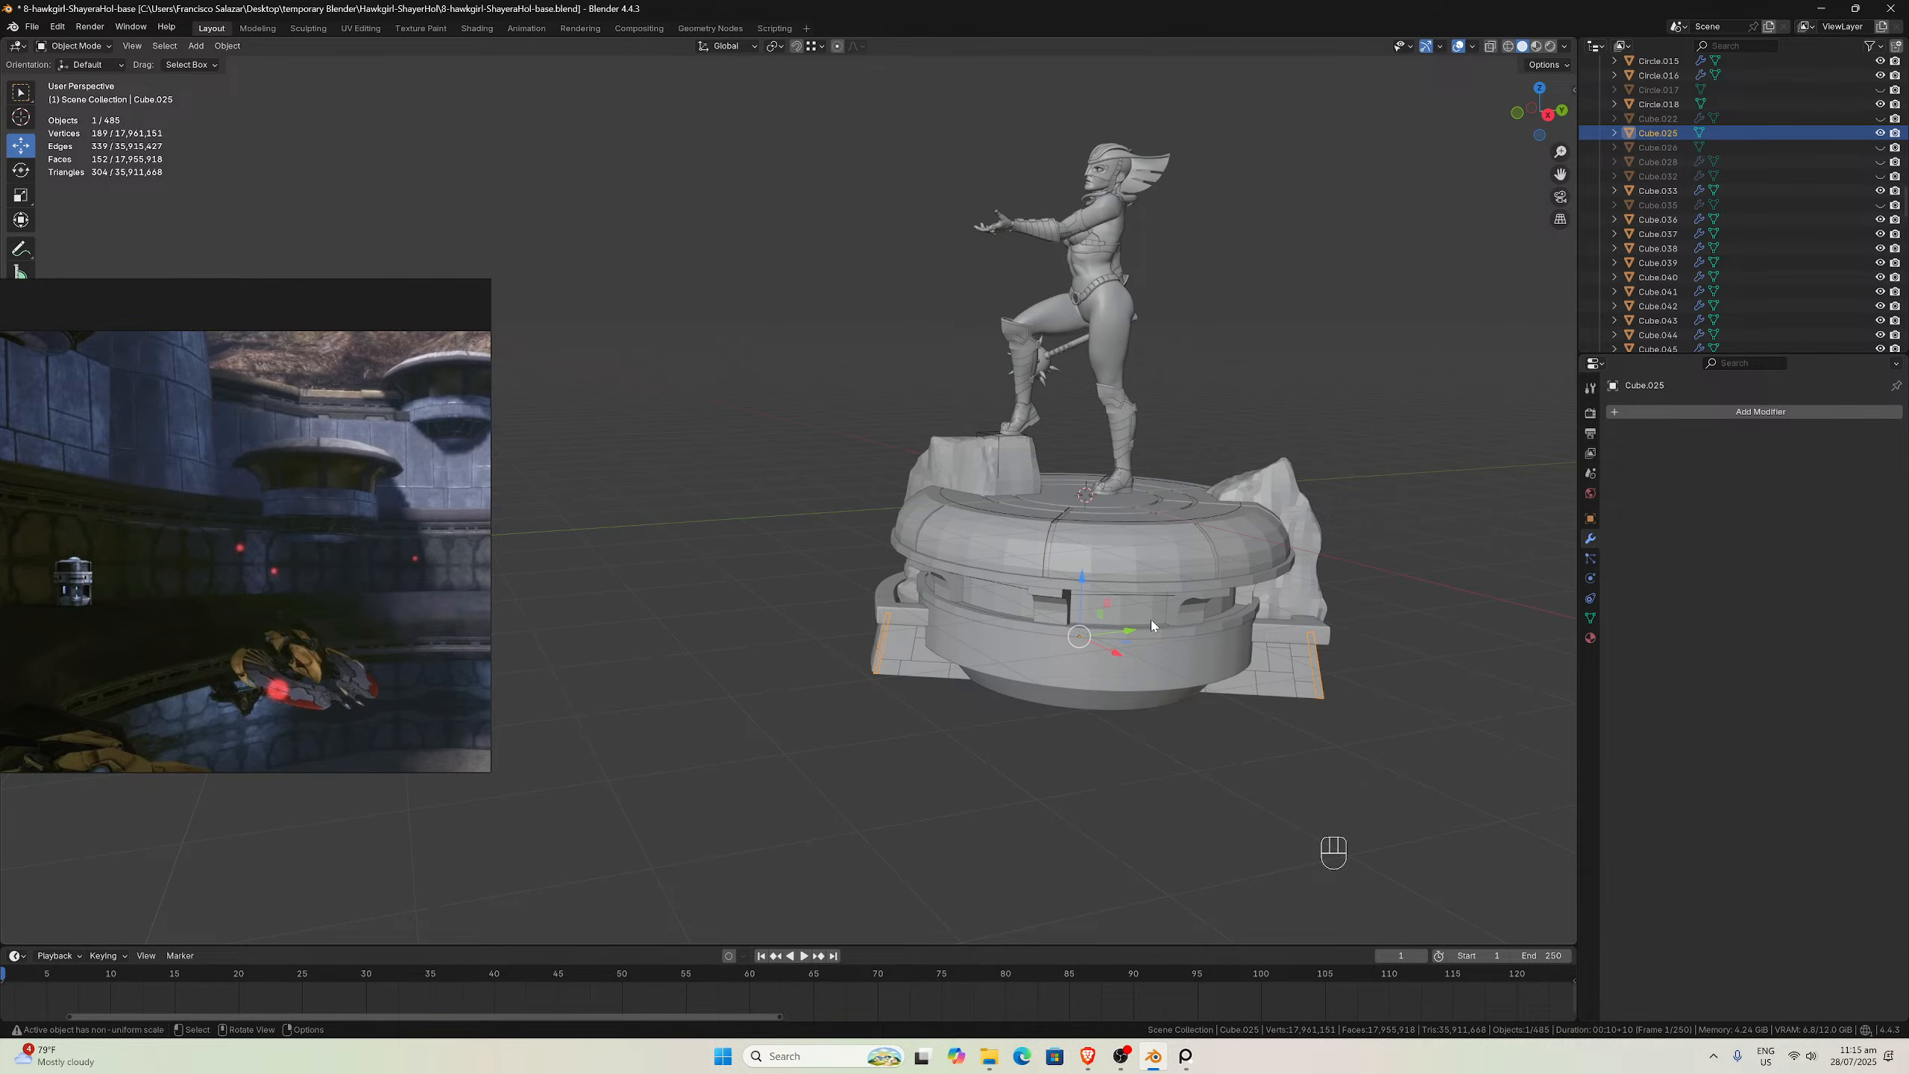
scroll(1167, 628, down, 1)
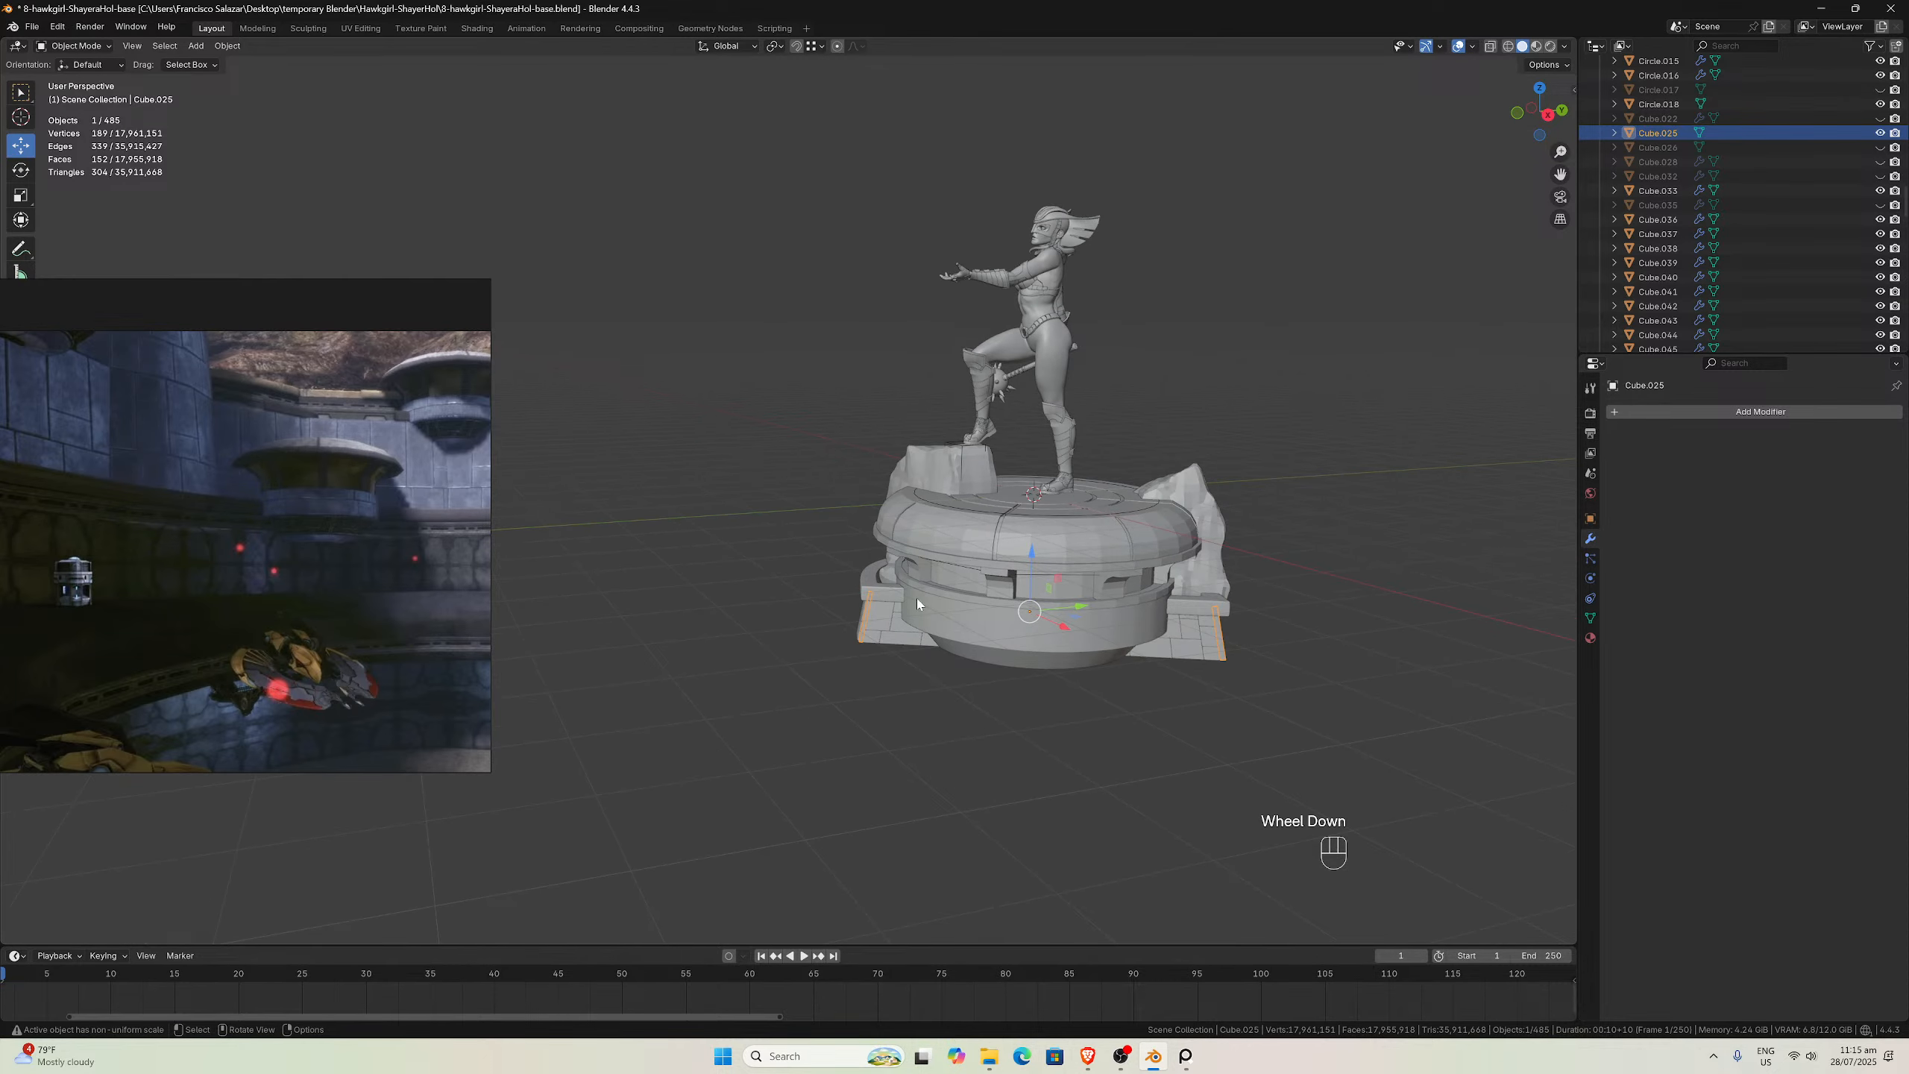
mouse_move(1194, 590)
middle_down()
mouse_move(1232, 553)
mouse_move(1207, 556)
middle_up()
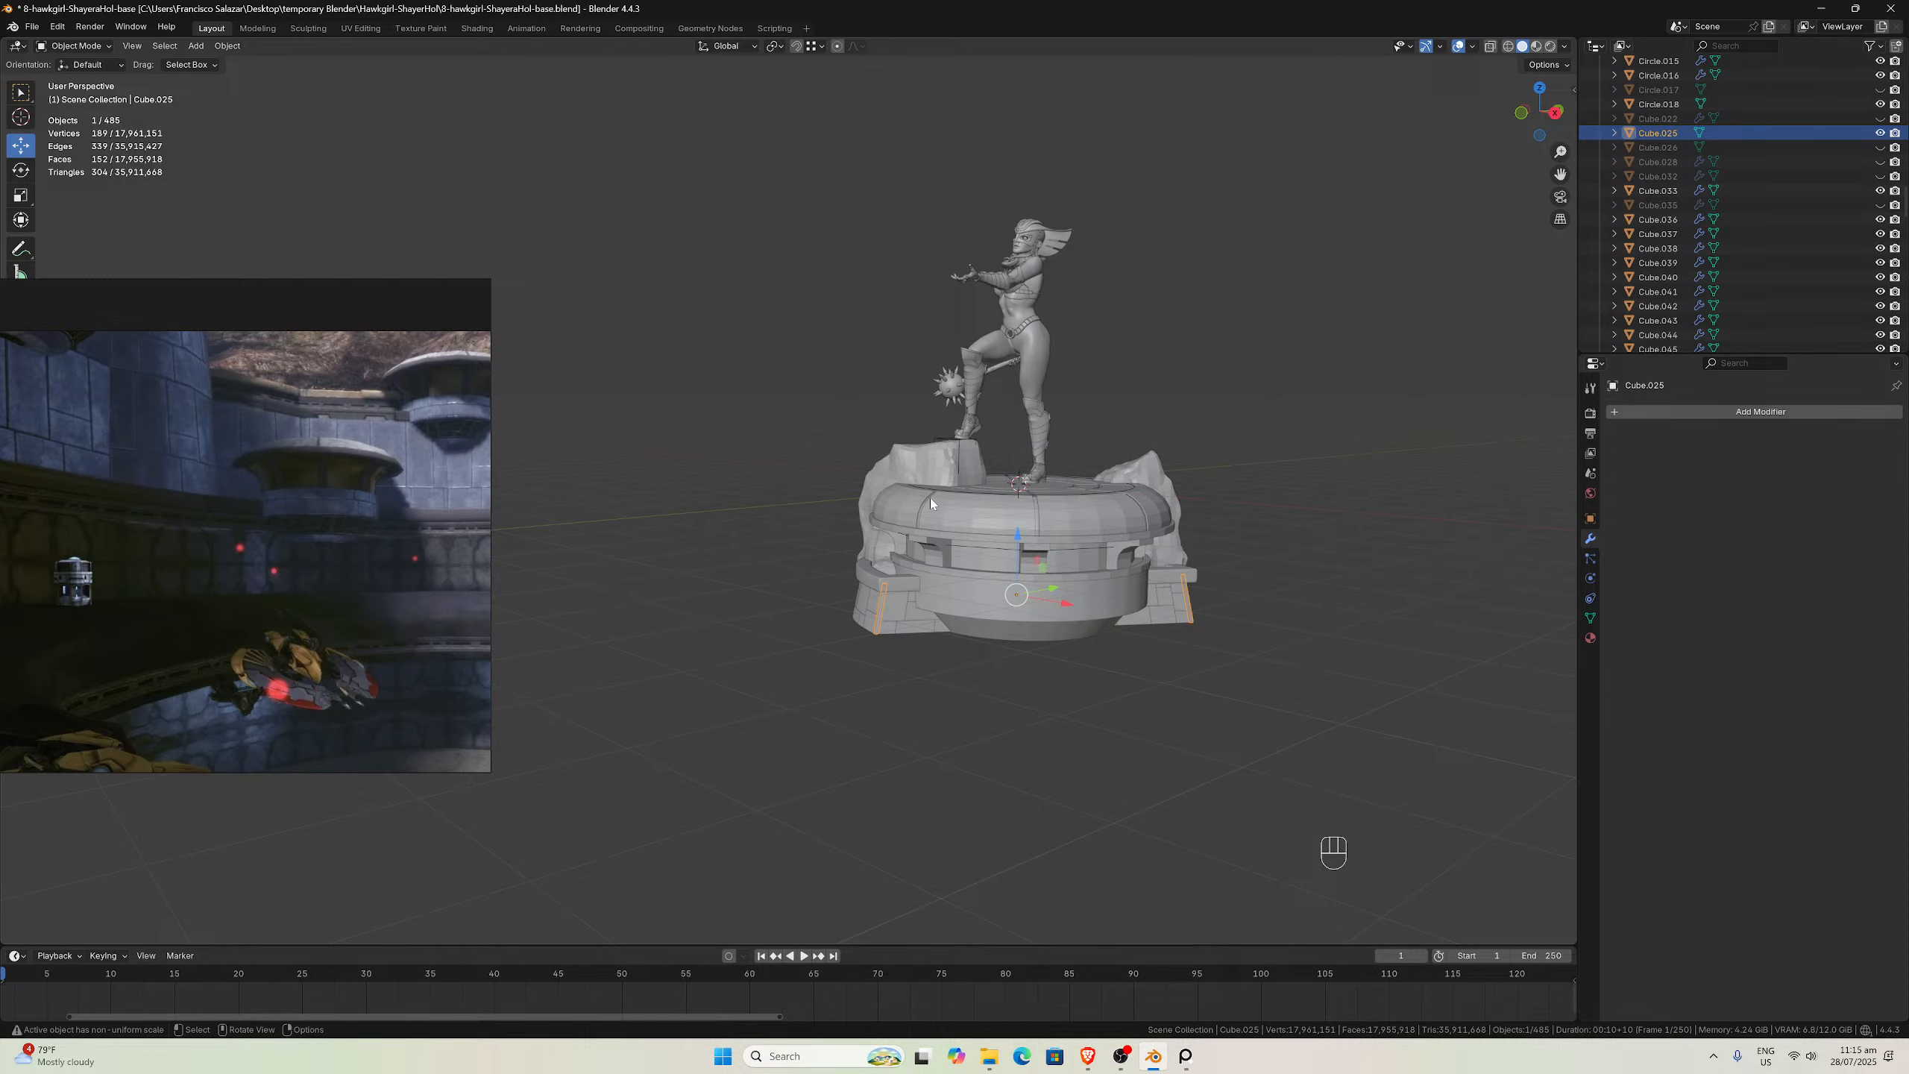
Examine the domed platform and window openings from raised and low angles around the base
middle_drag(1062, 444, 1141, 571)
scroll(1080, 560, up, 2)
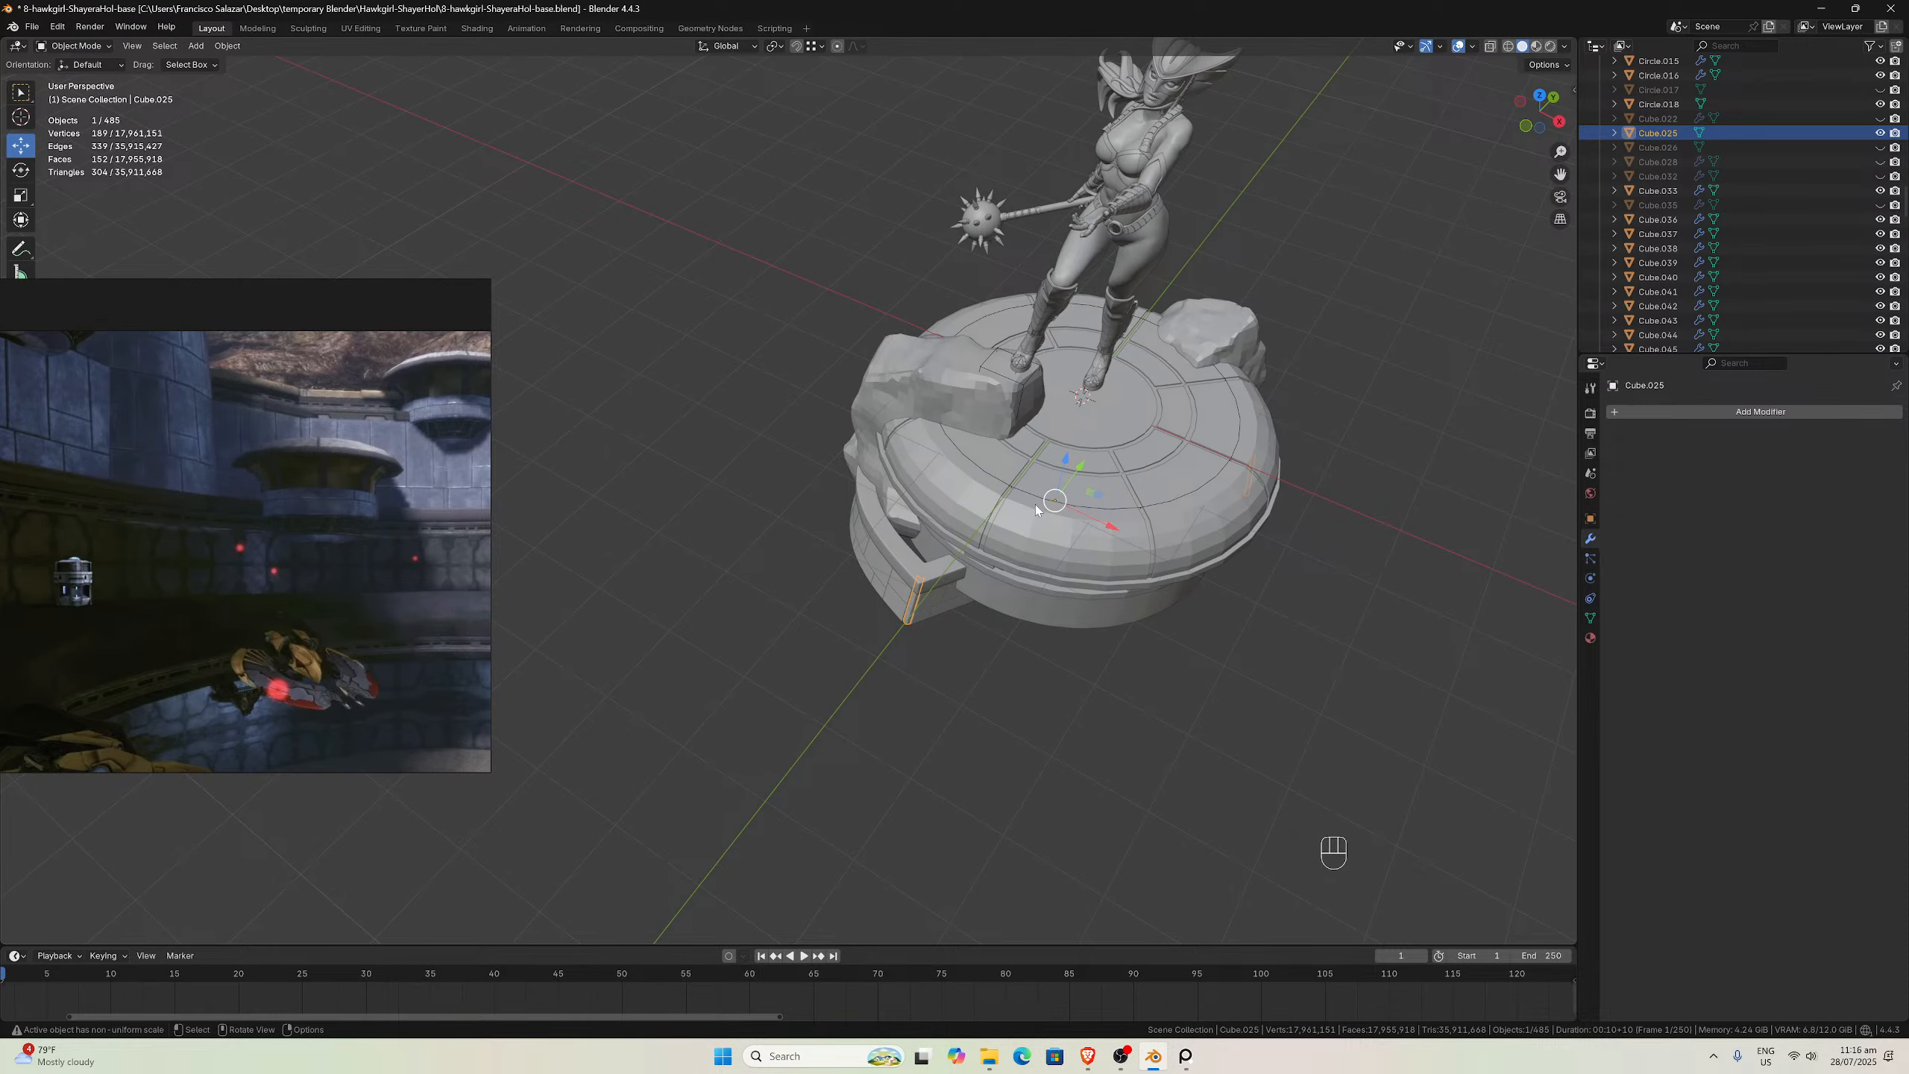
scroll(955, 472, down, 1)
middle_drag(1036, 509, 1215, 533)
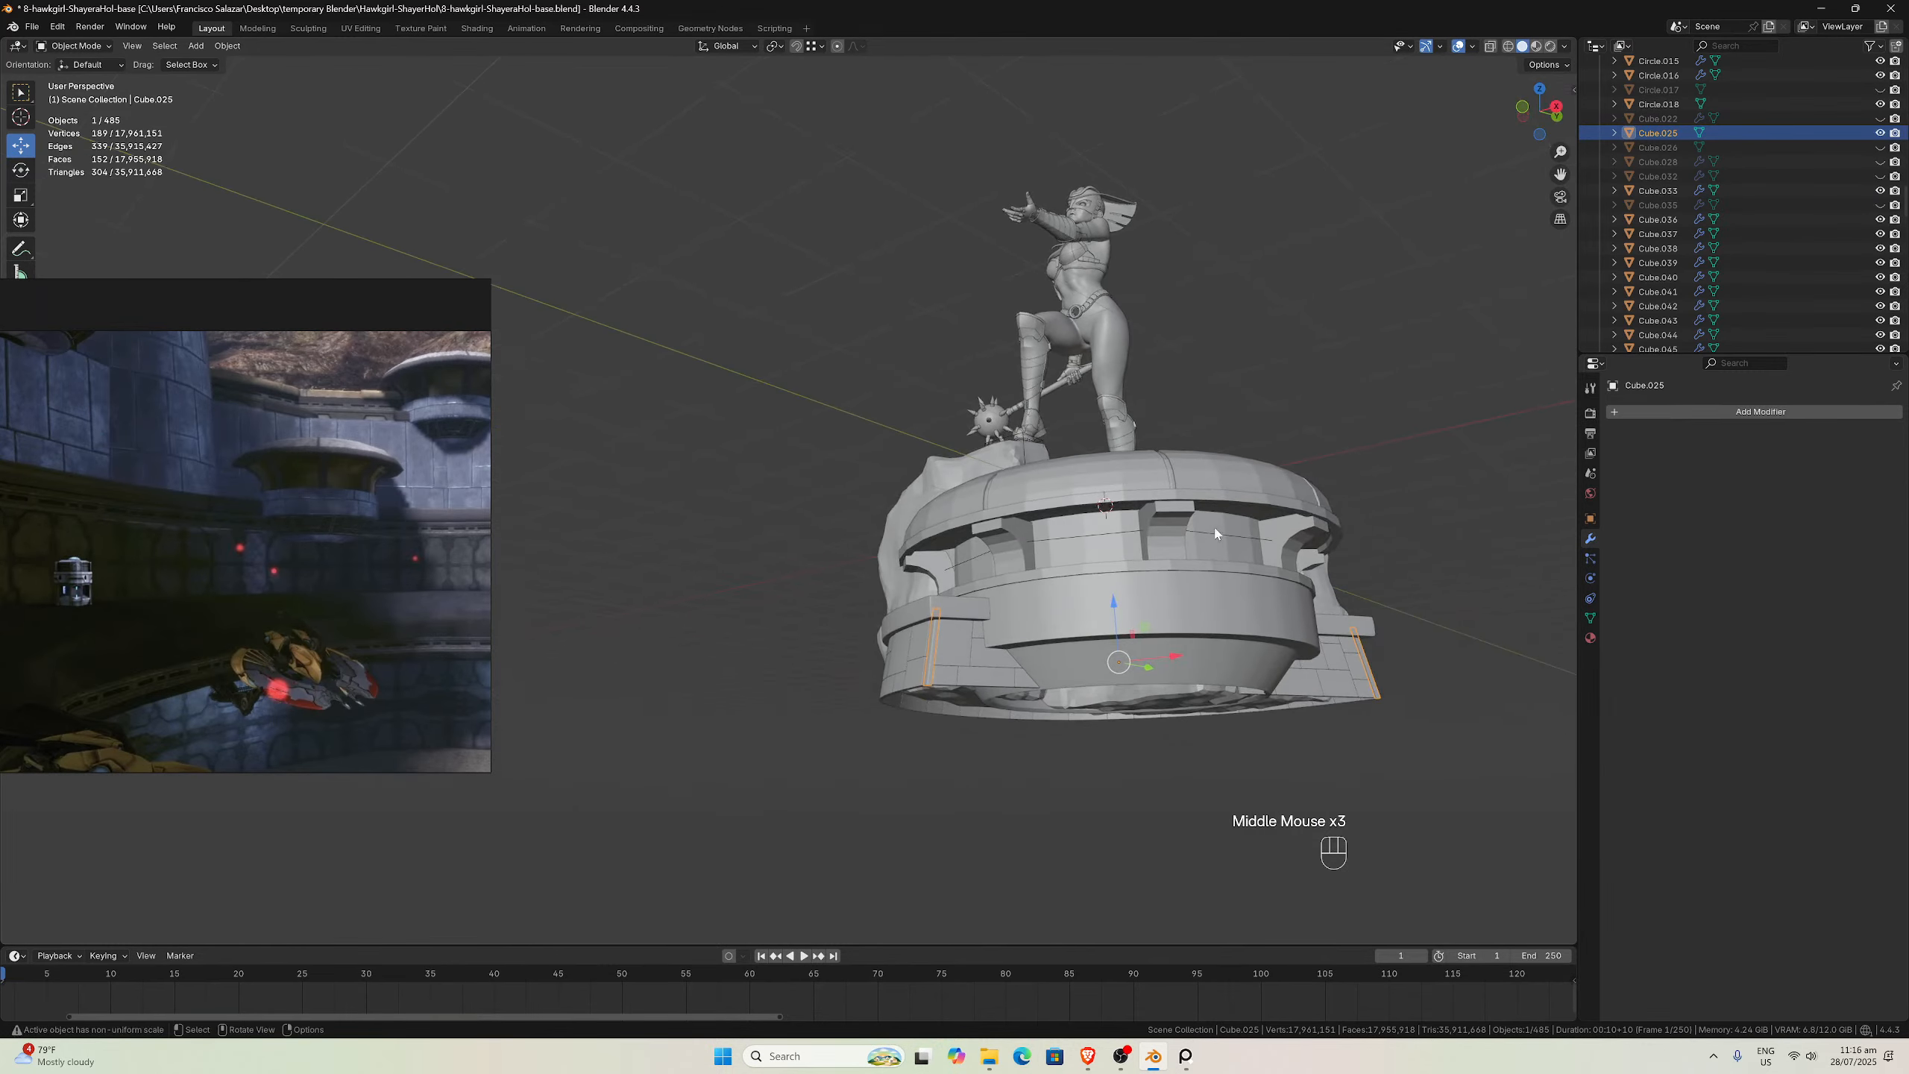
middle_drag(994, 589, 922, 589)
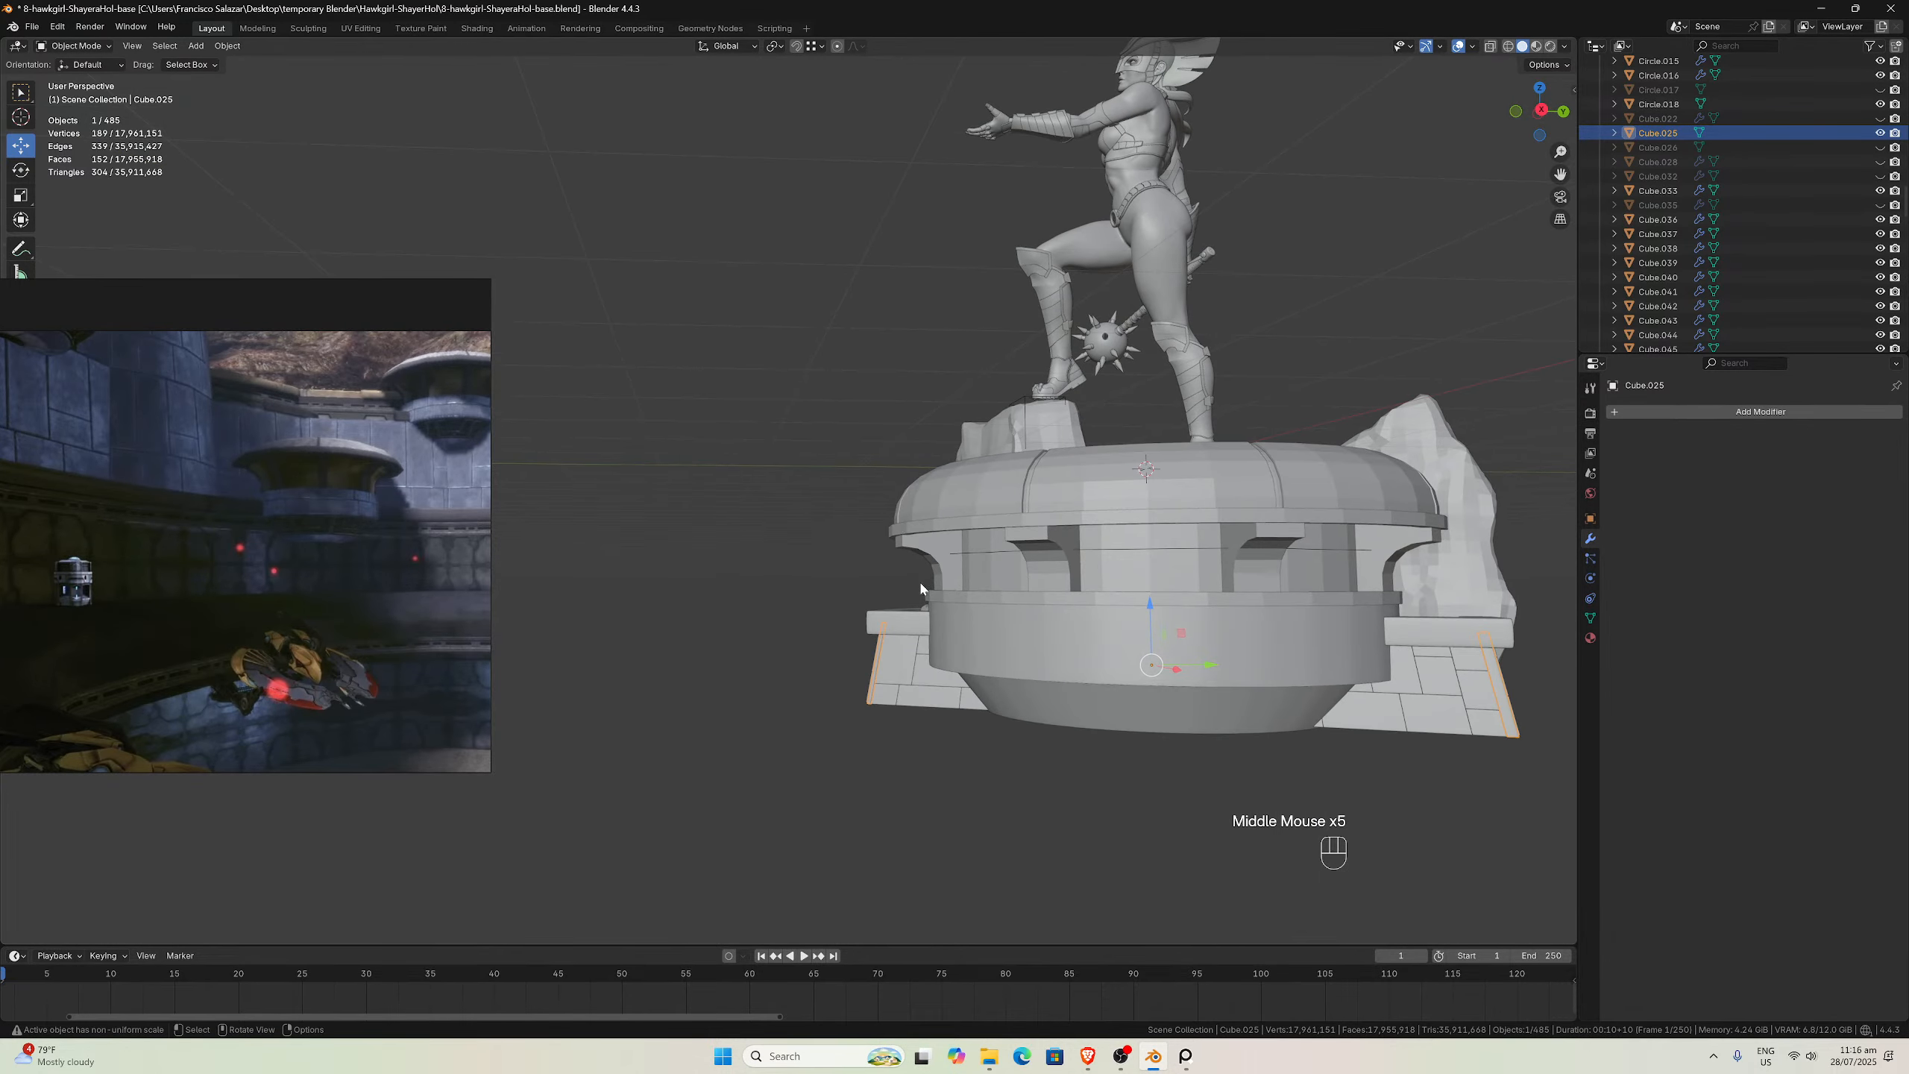
scroll(1295, 603, up, 1)
middle_drag(1274, 589, 1234, 608)
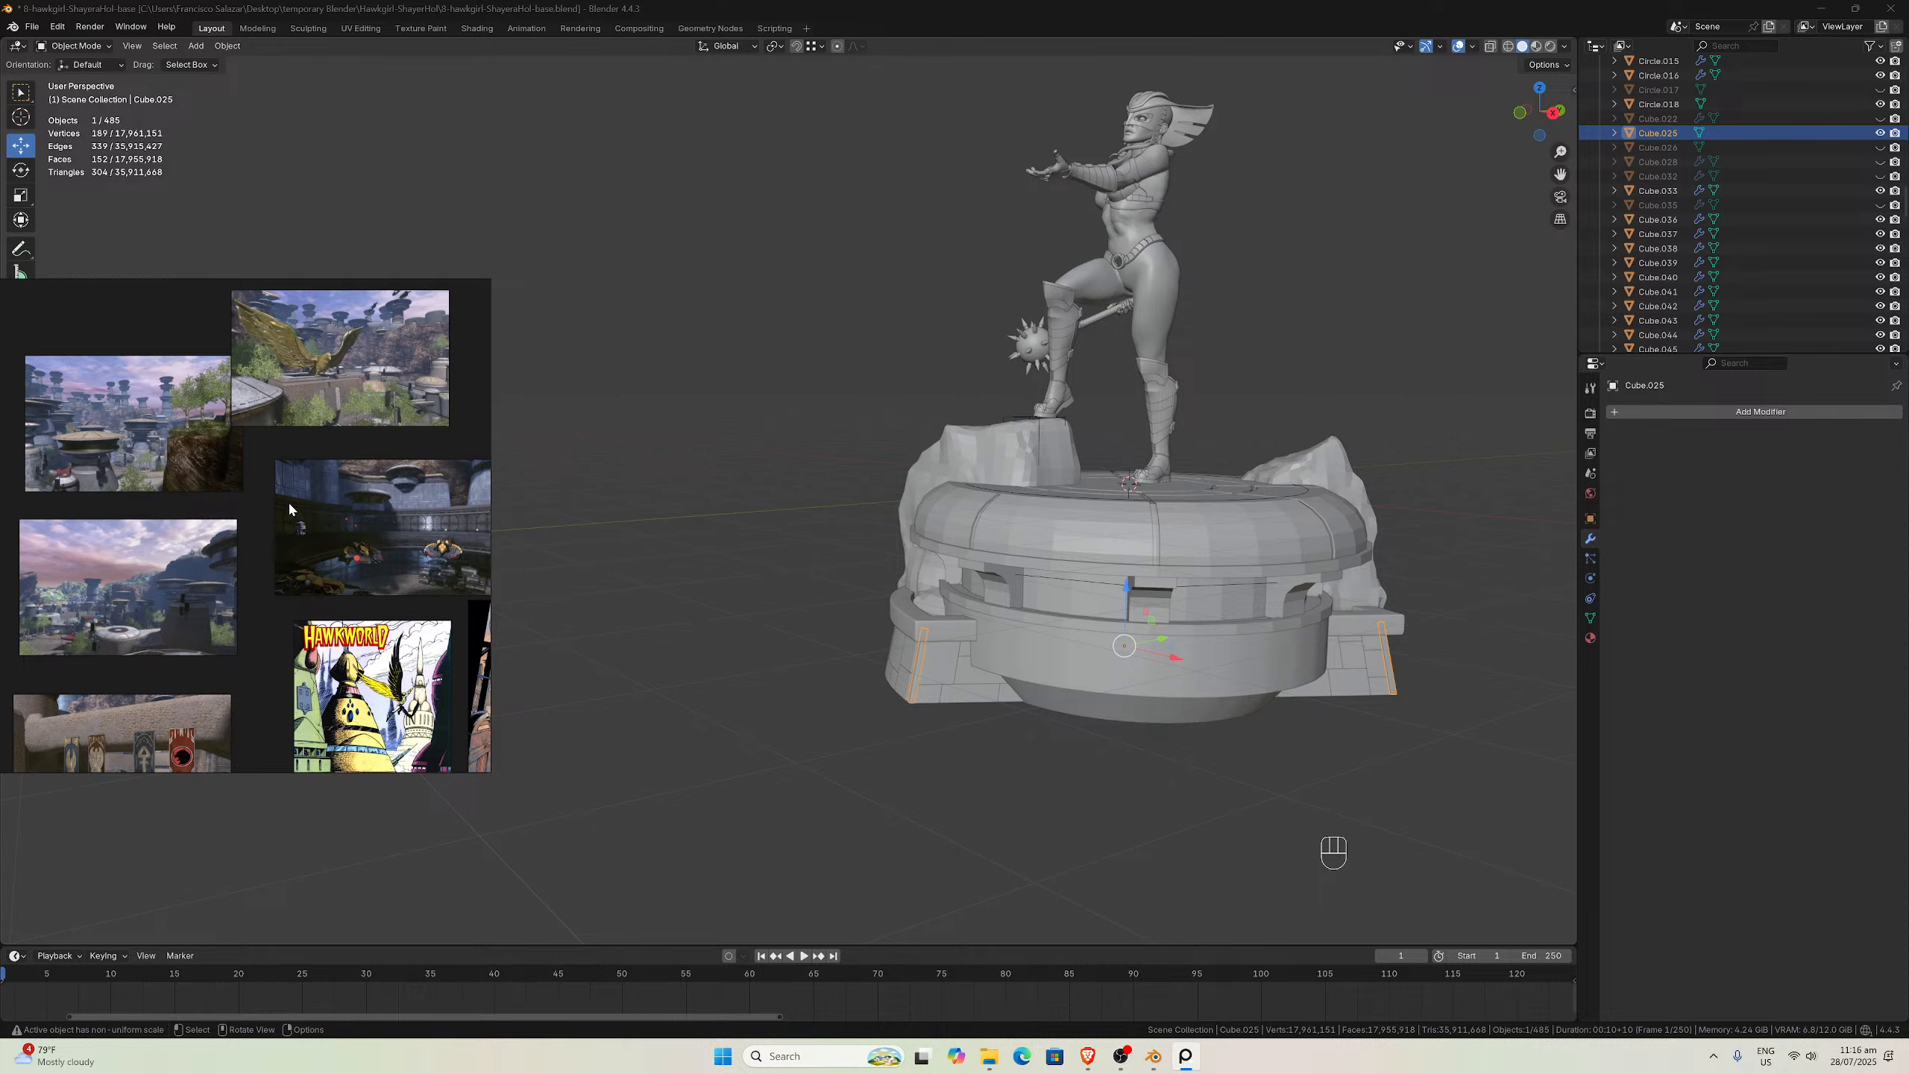
Review the Hawkworld city images on the reference board and select the end brick of the front wall
scroll(252, 512, up, 2)
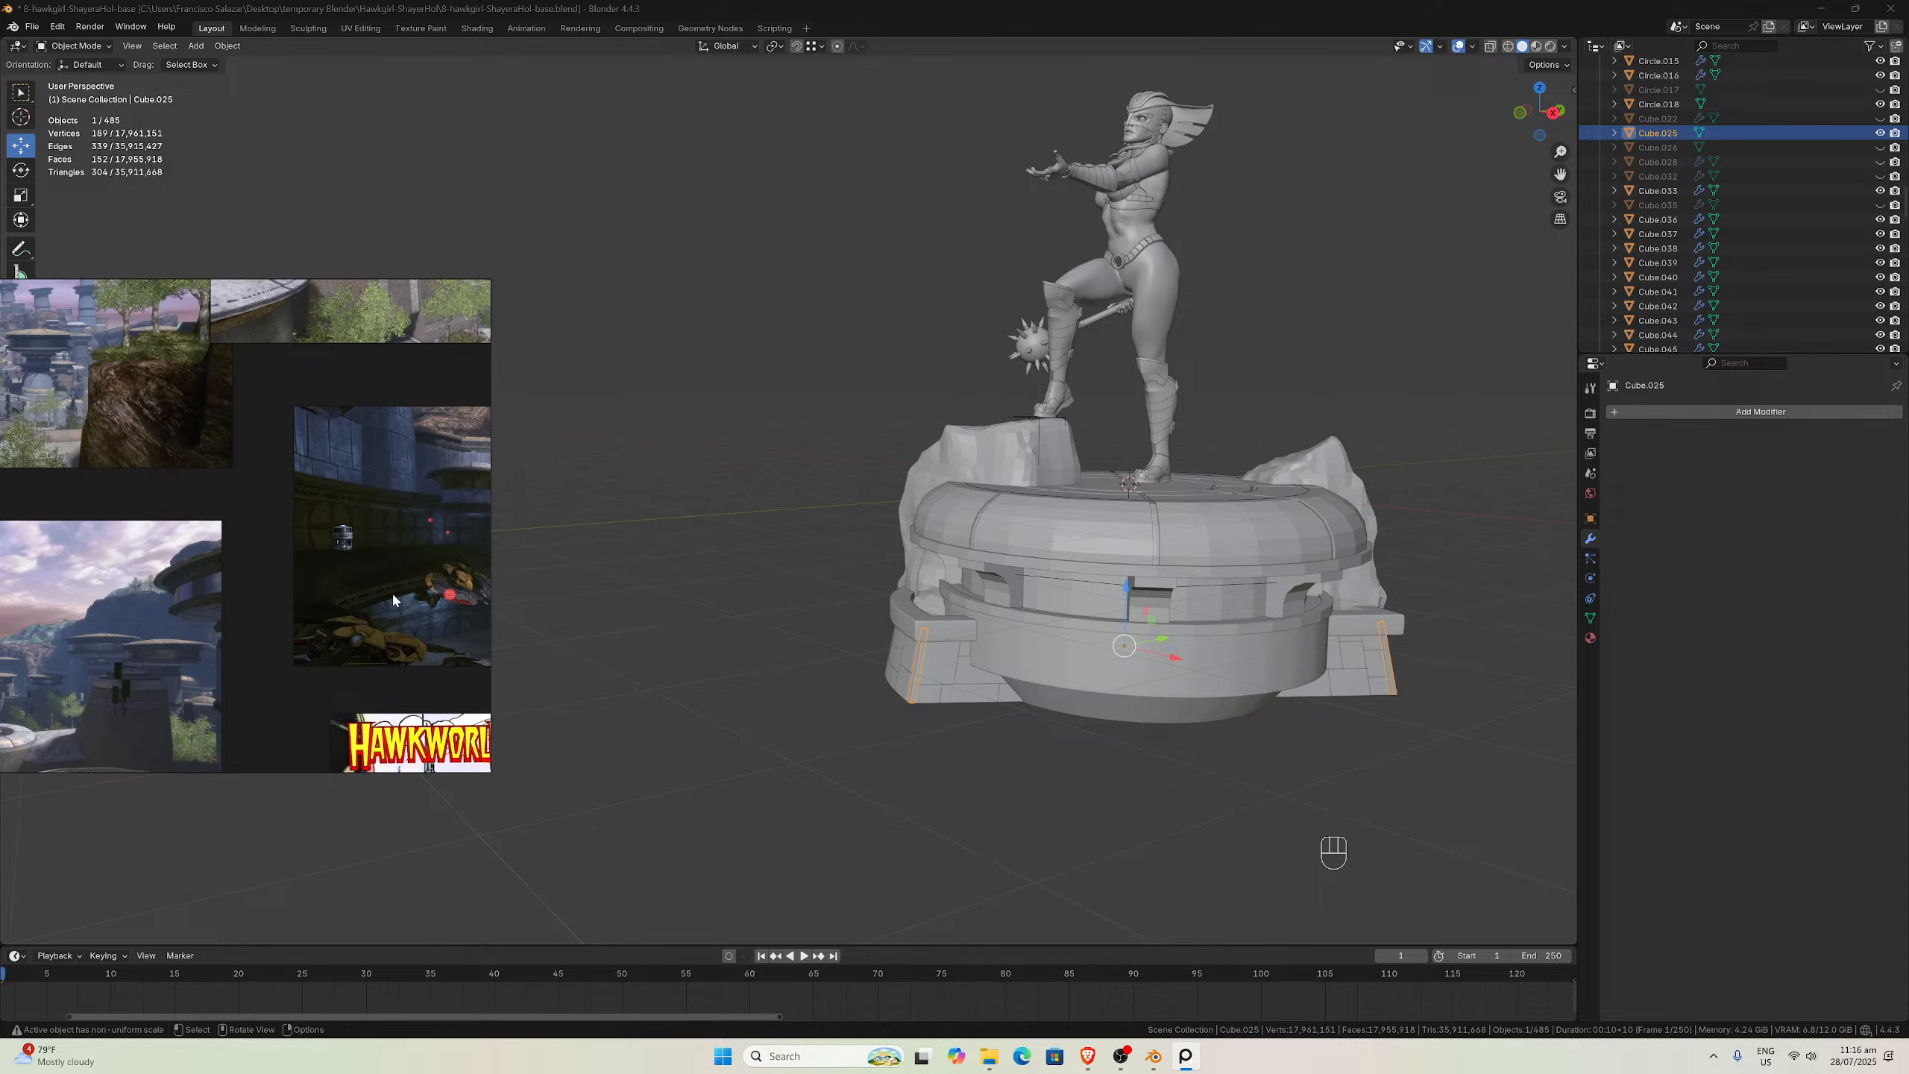
scroll(339, 553, down, 4)
scroll(239, 587, up, 2)
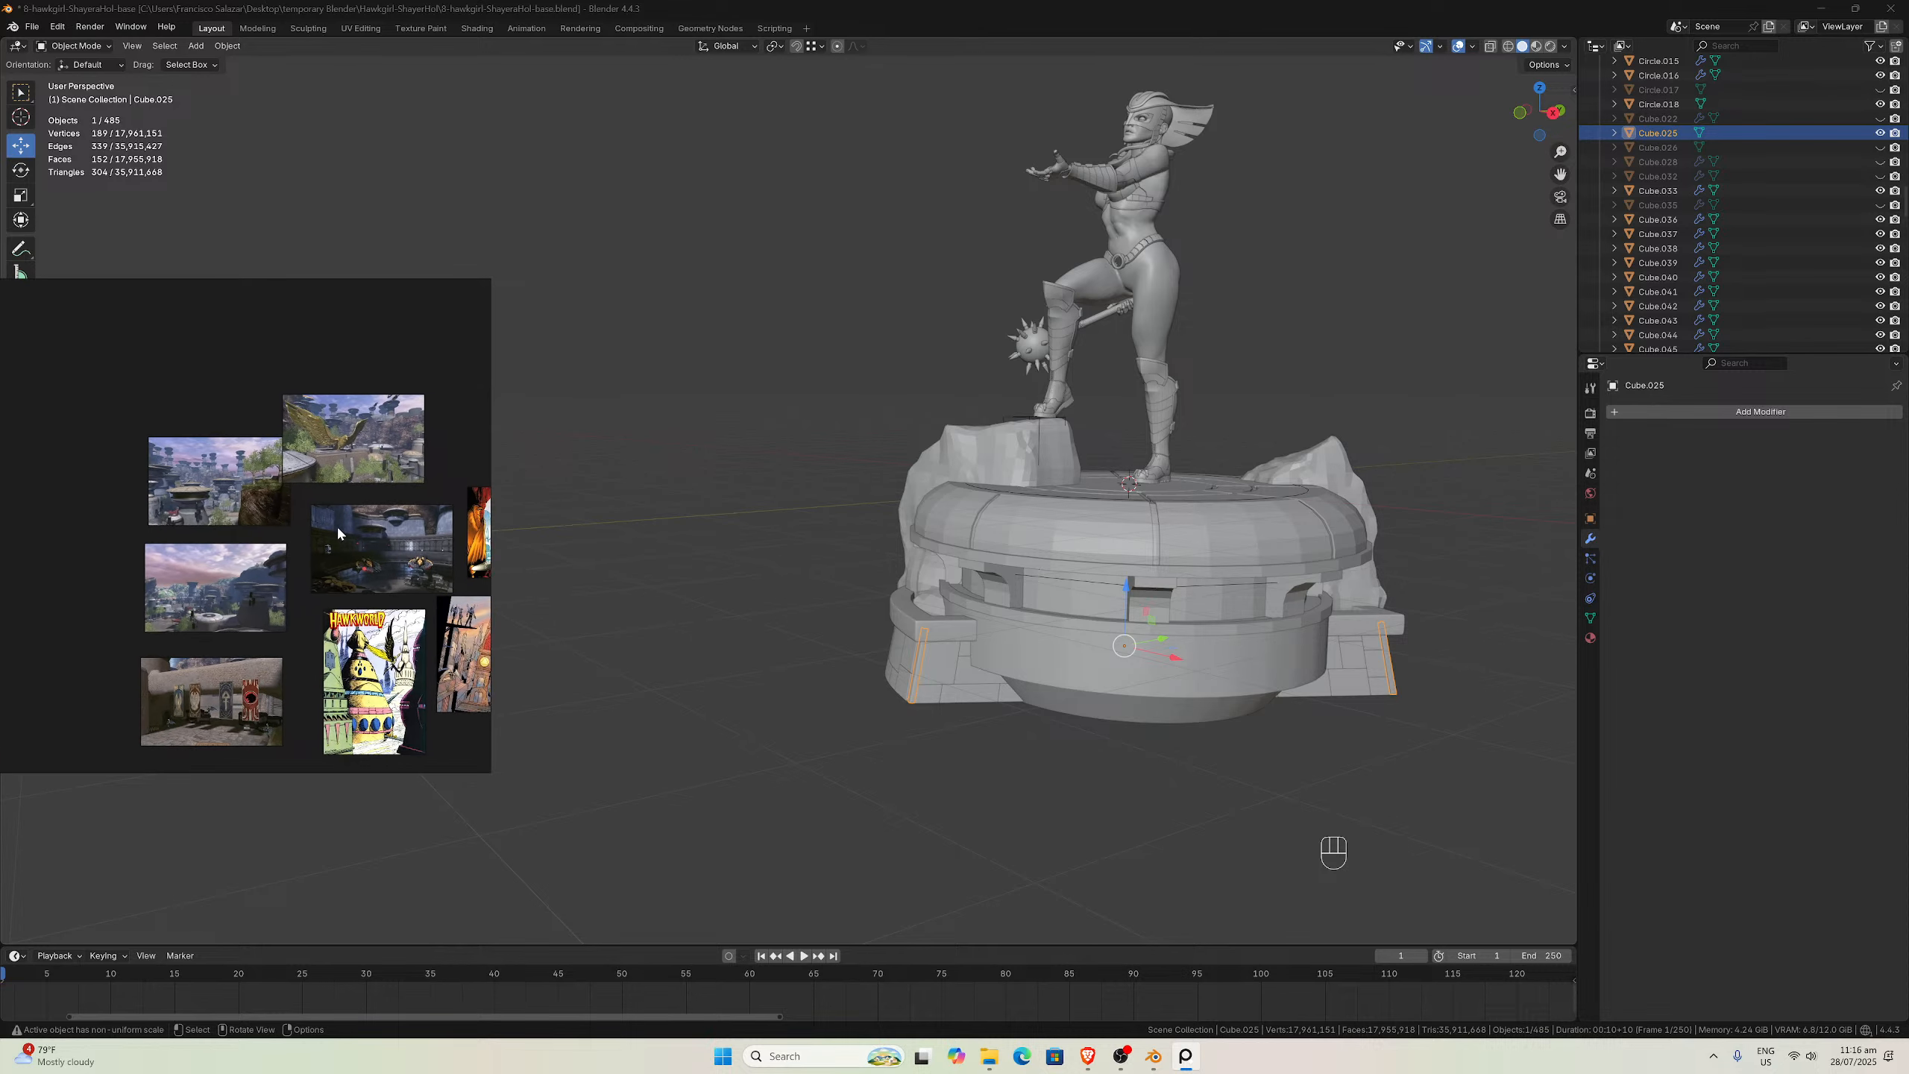
scroll(240, 586, up, 4)
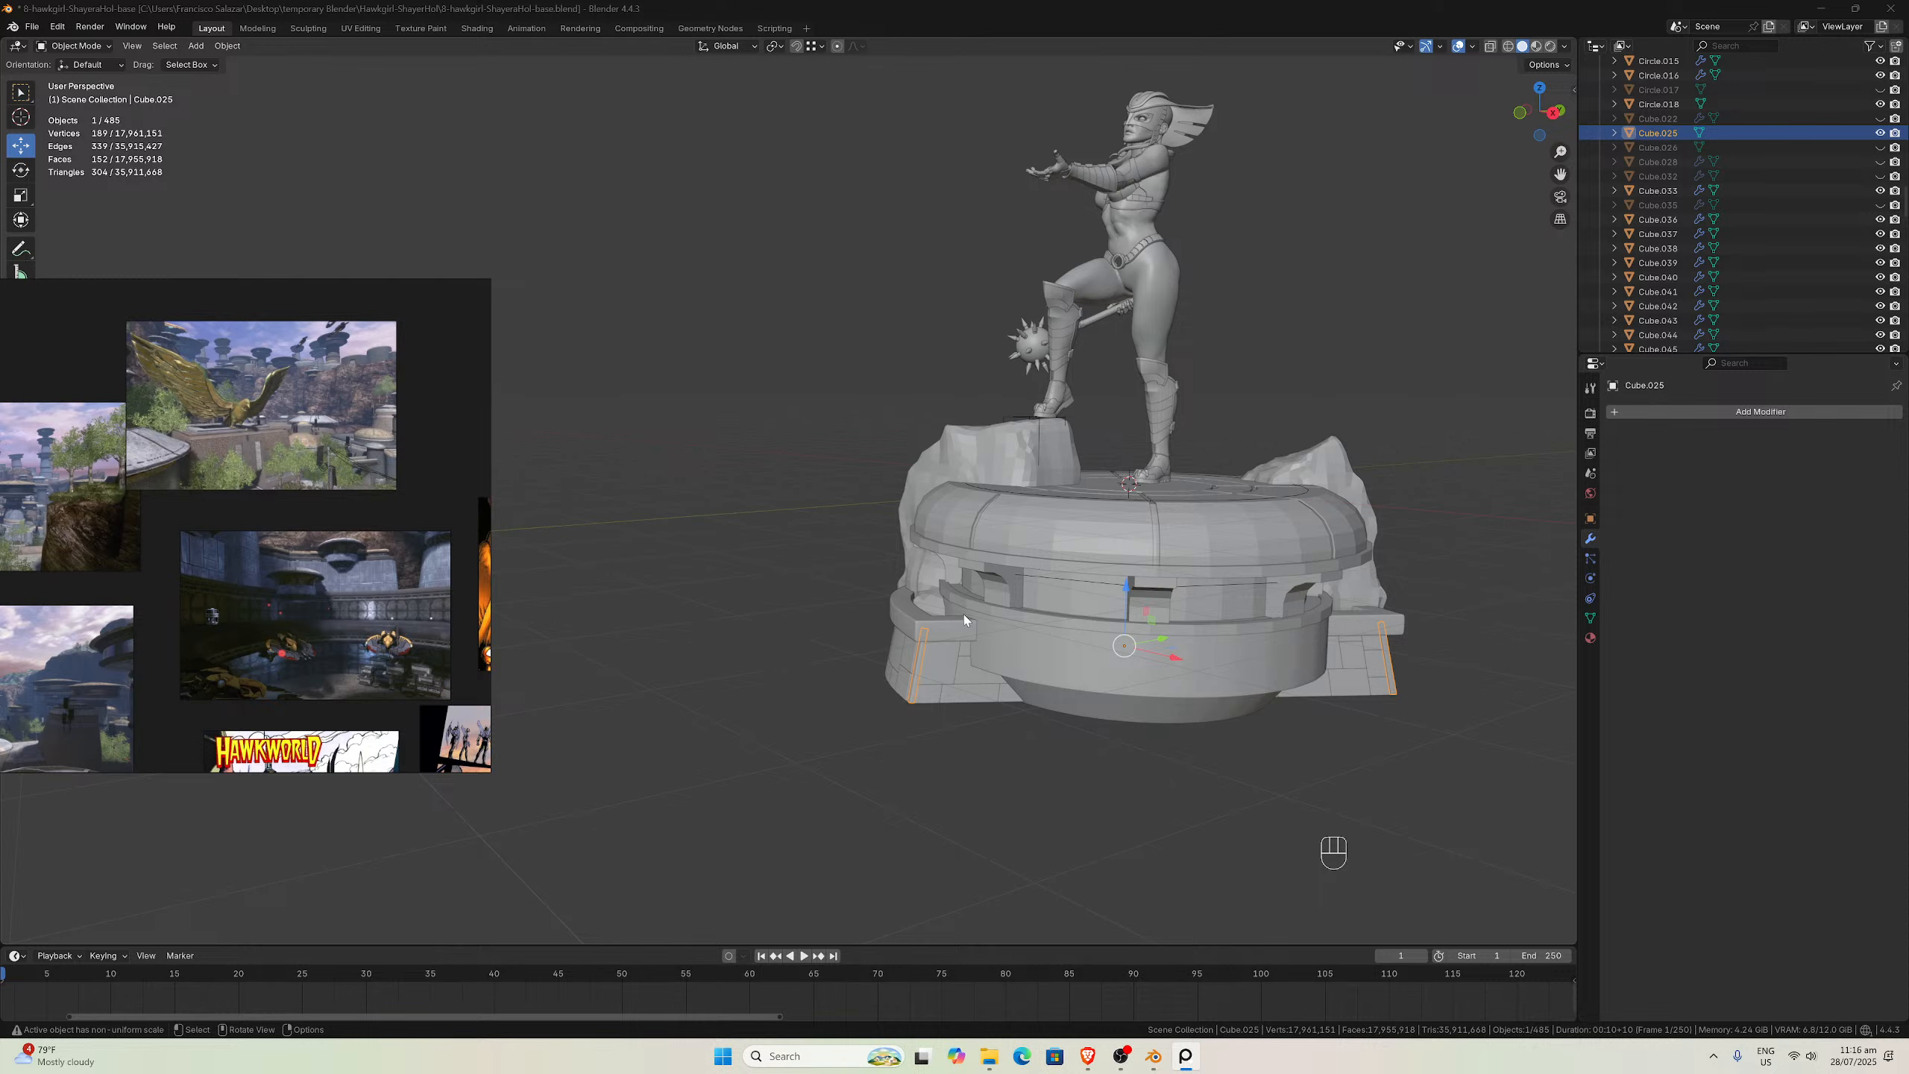
click(943, 664)
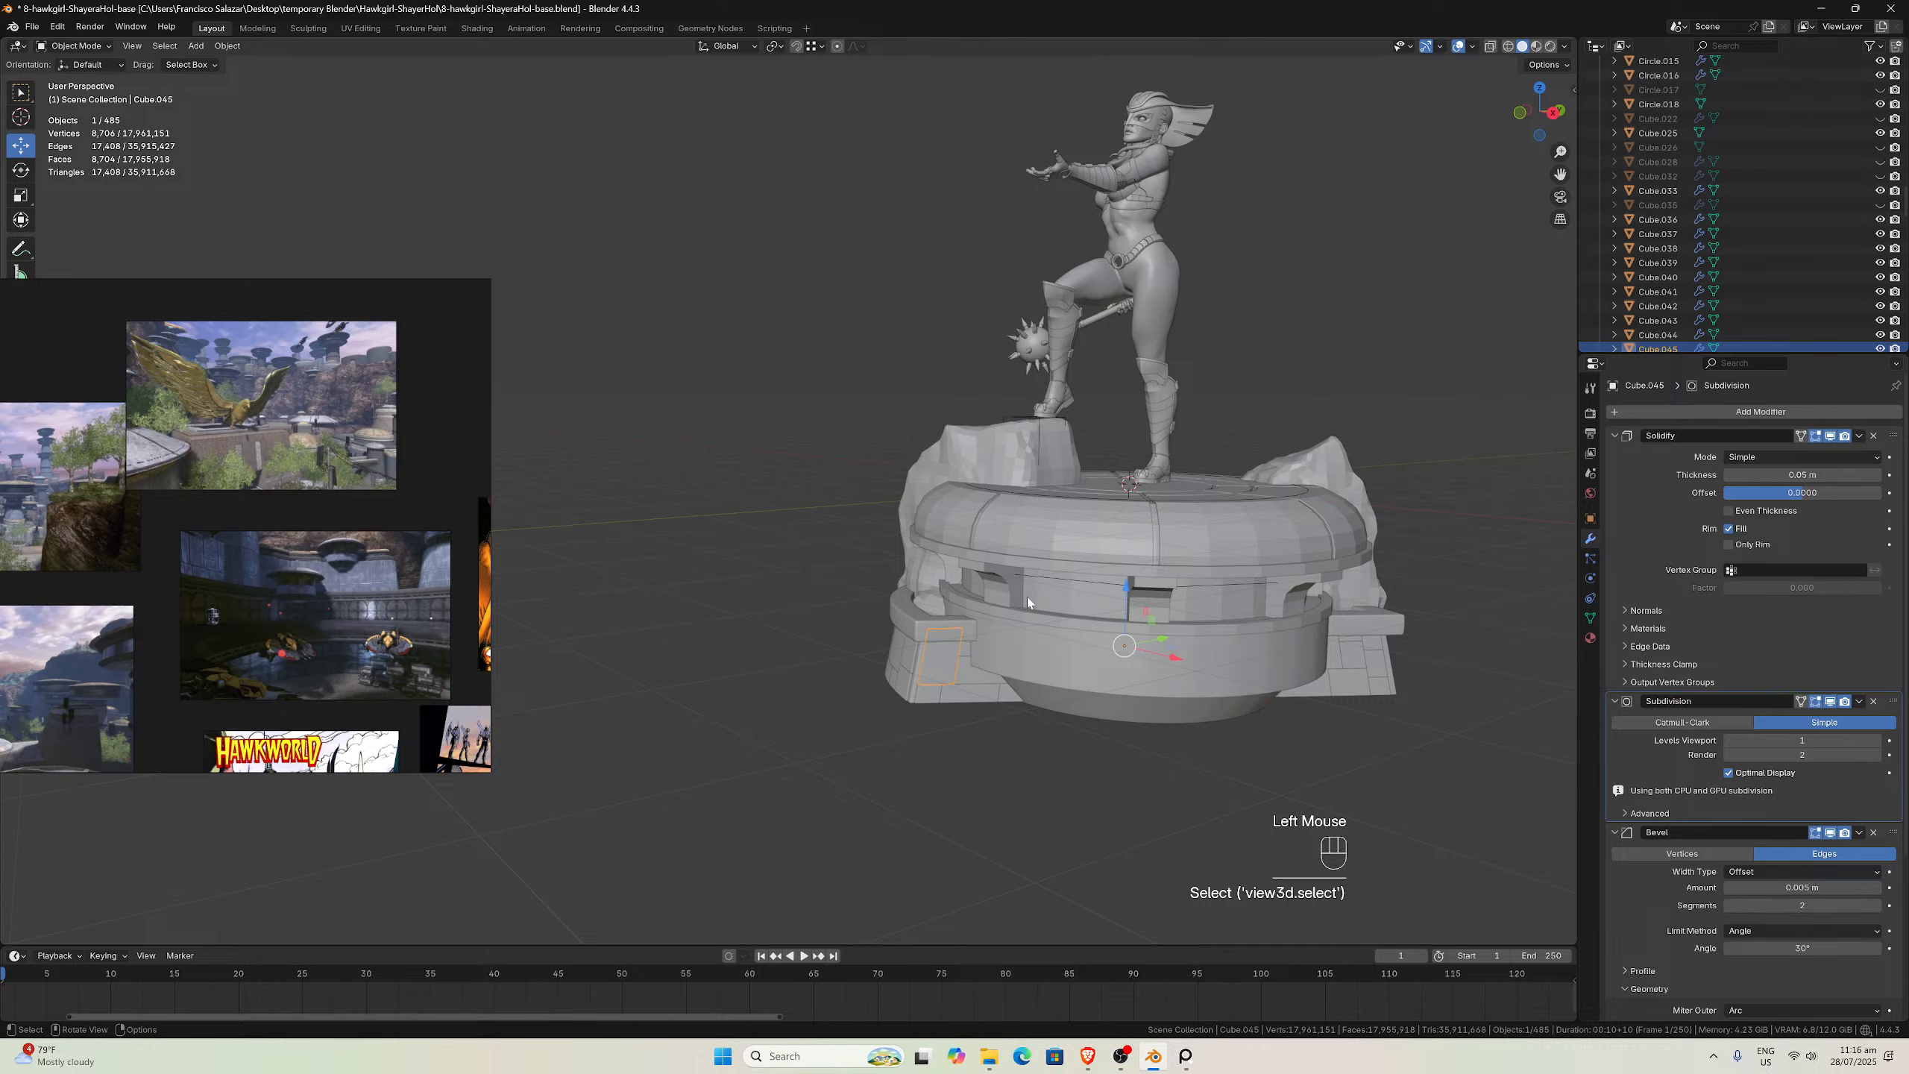
Inspect the rock under the raised foot and the paneled platform top from above
middle_drag(1085, 533, 1035, 594)
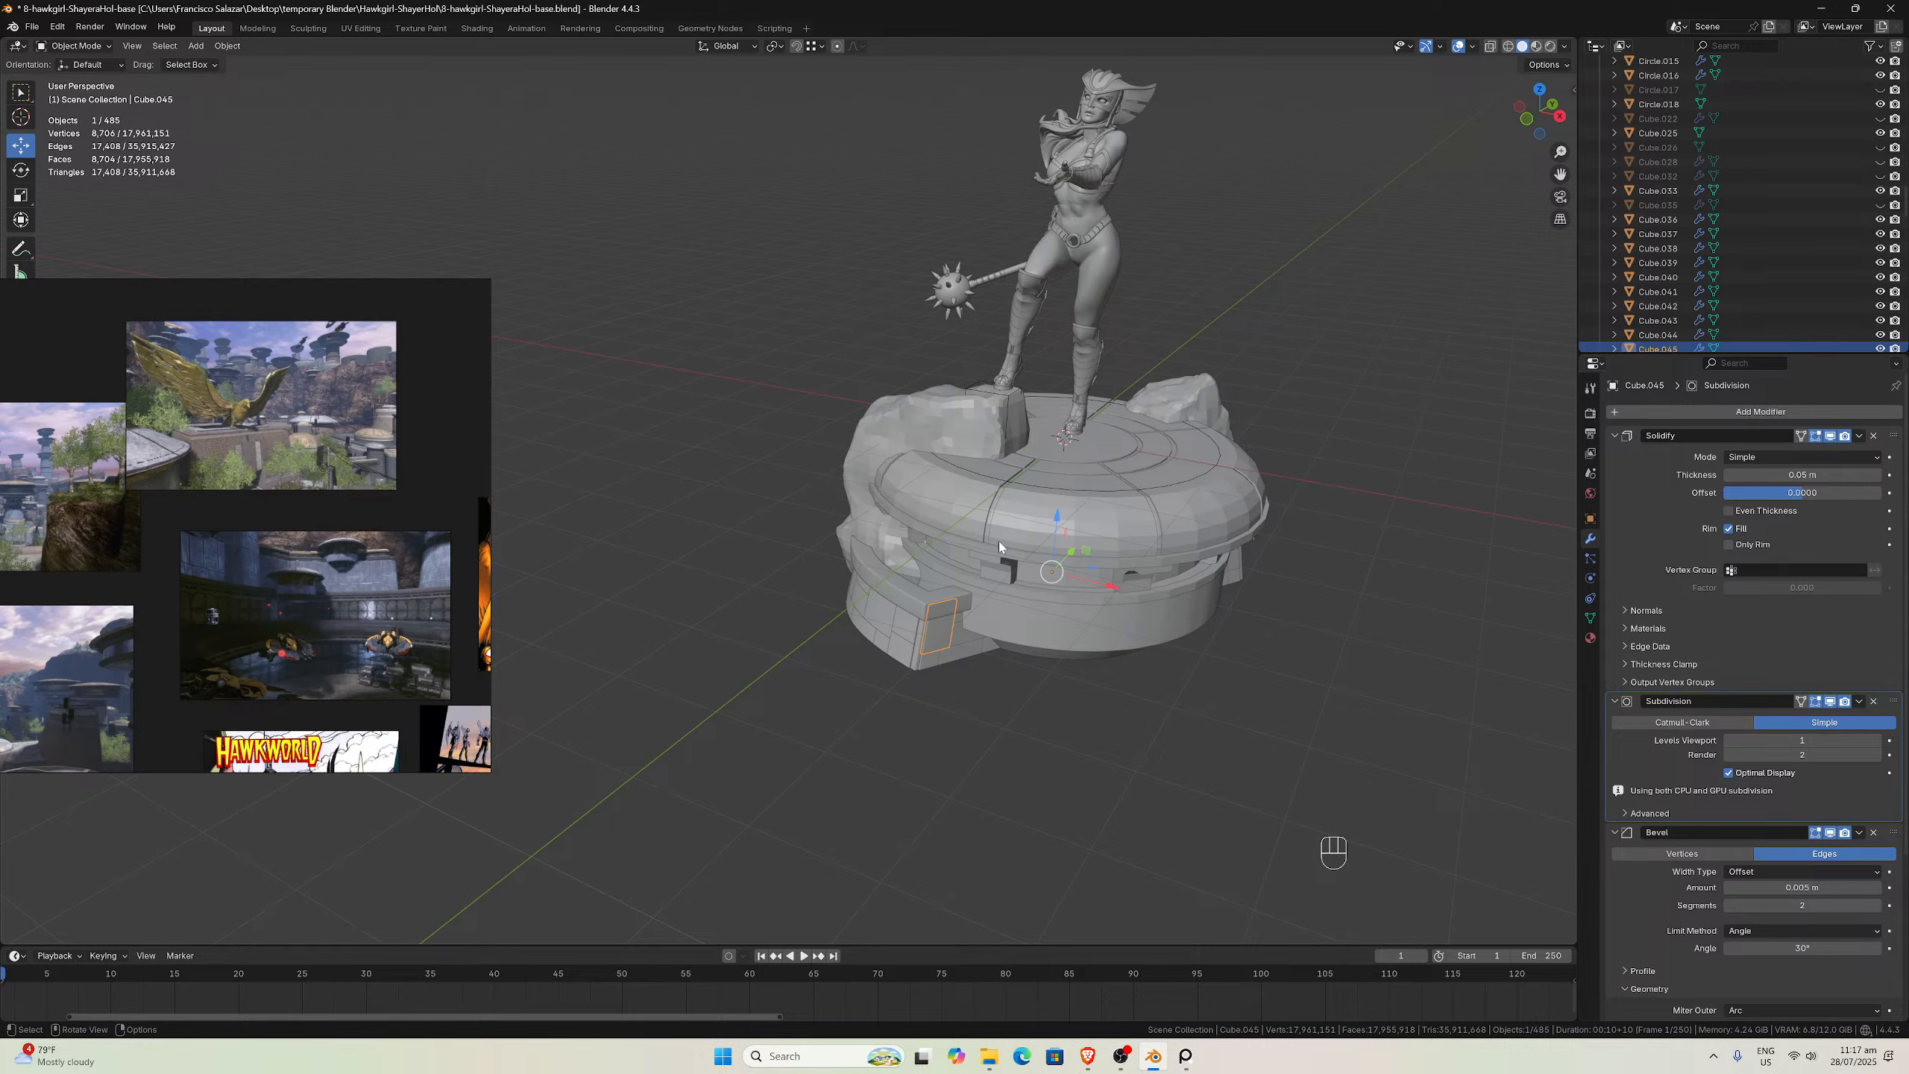
scroll(999, 541, down, 2)
middle_drag(1000, 540, 1241, 442)
scroll(919, 410, up, 5)
scroll(919, 410, up, 2)
scroll(919, 409, down, 2)
scroll(1164, 497, up, 1)
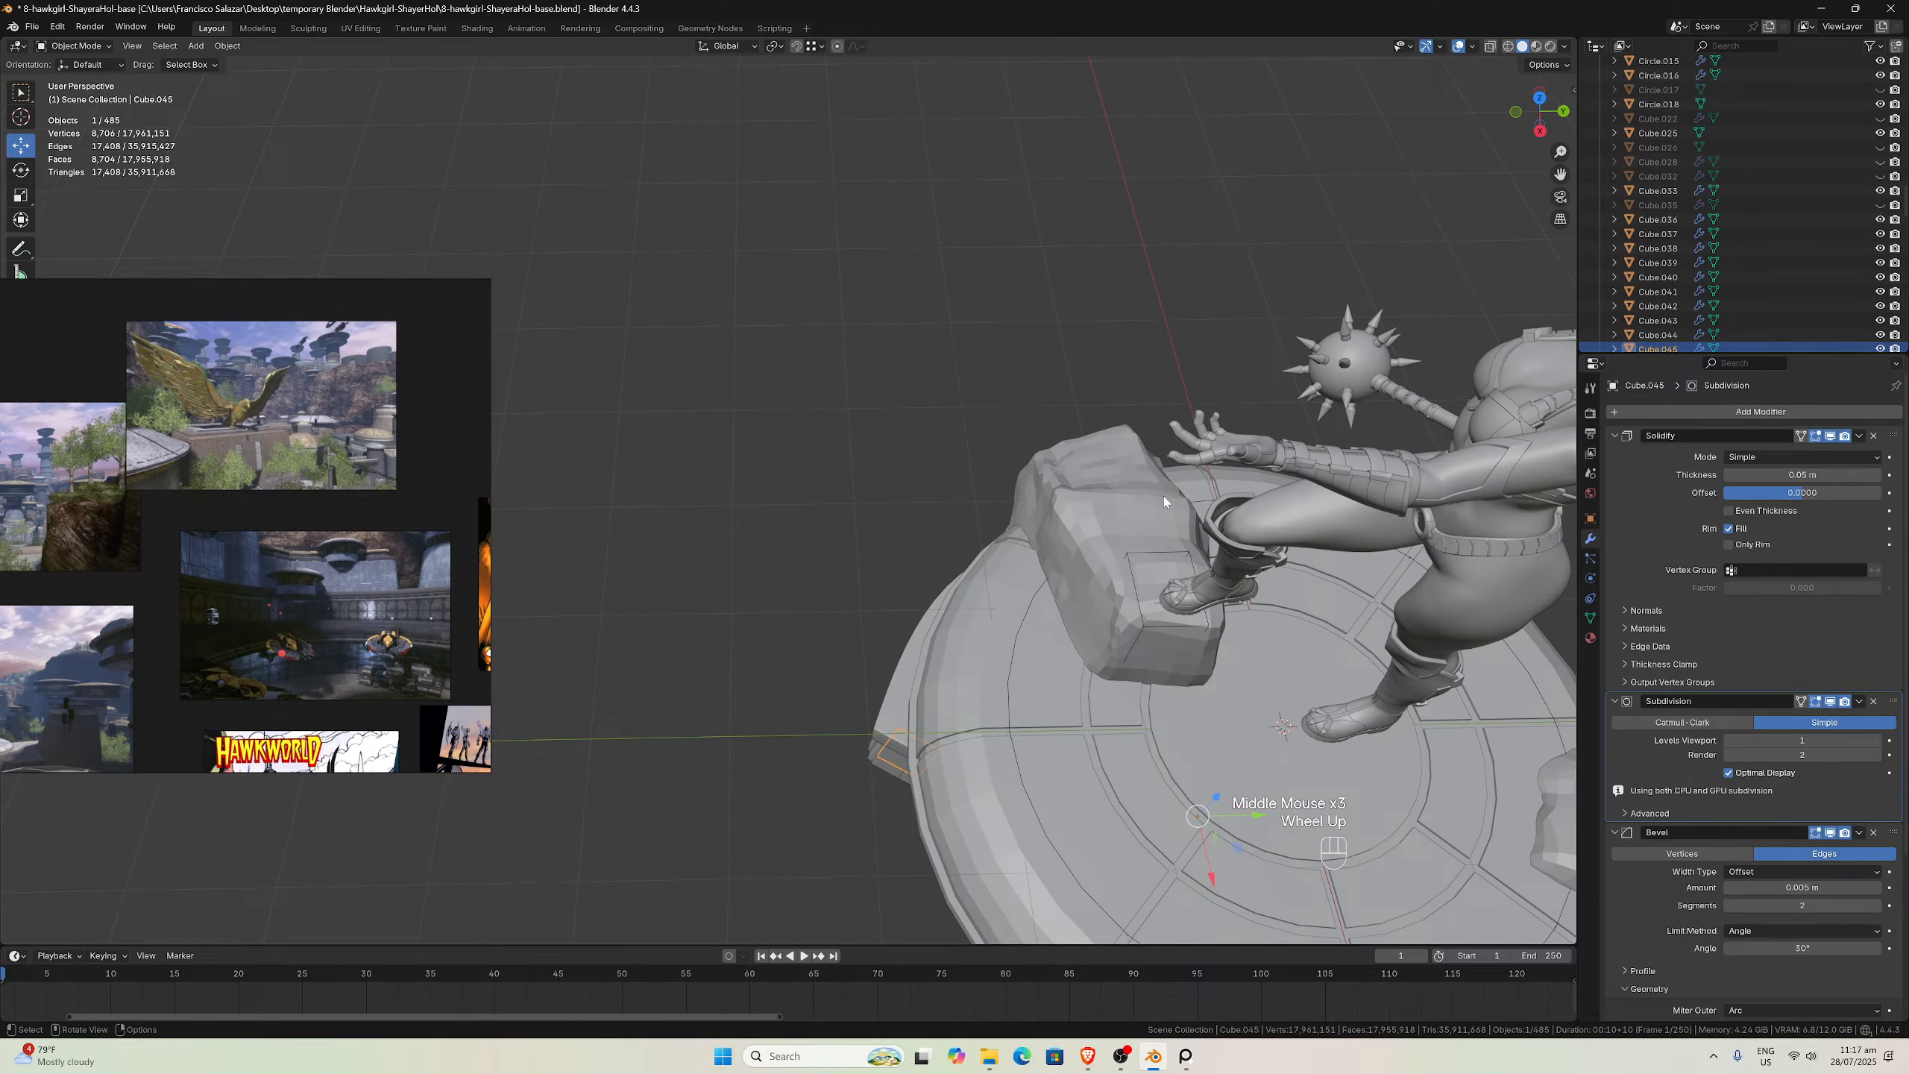
middle_drag(975, 521, 1083, 457)
scroll(1083, 456, down, 2)
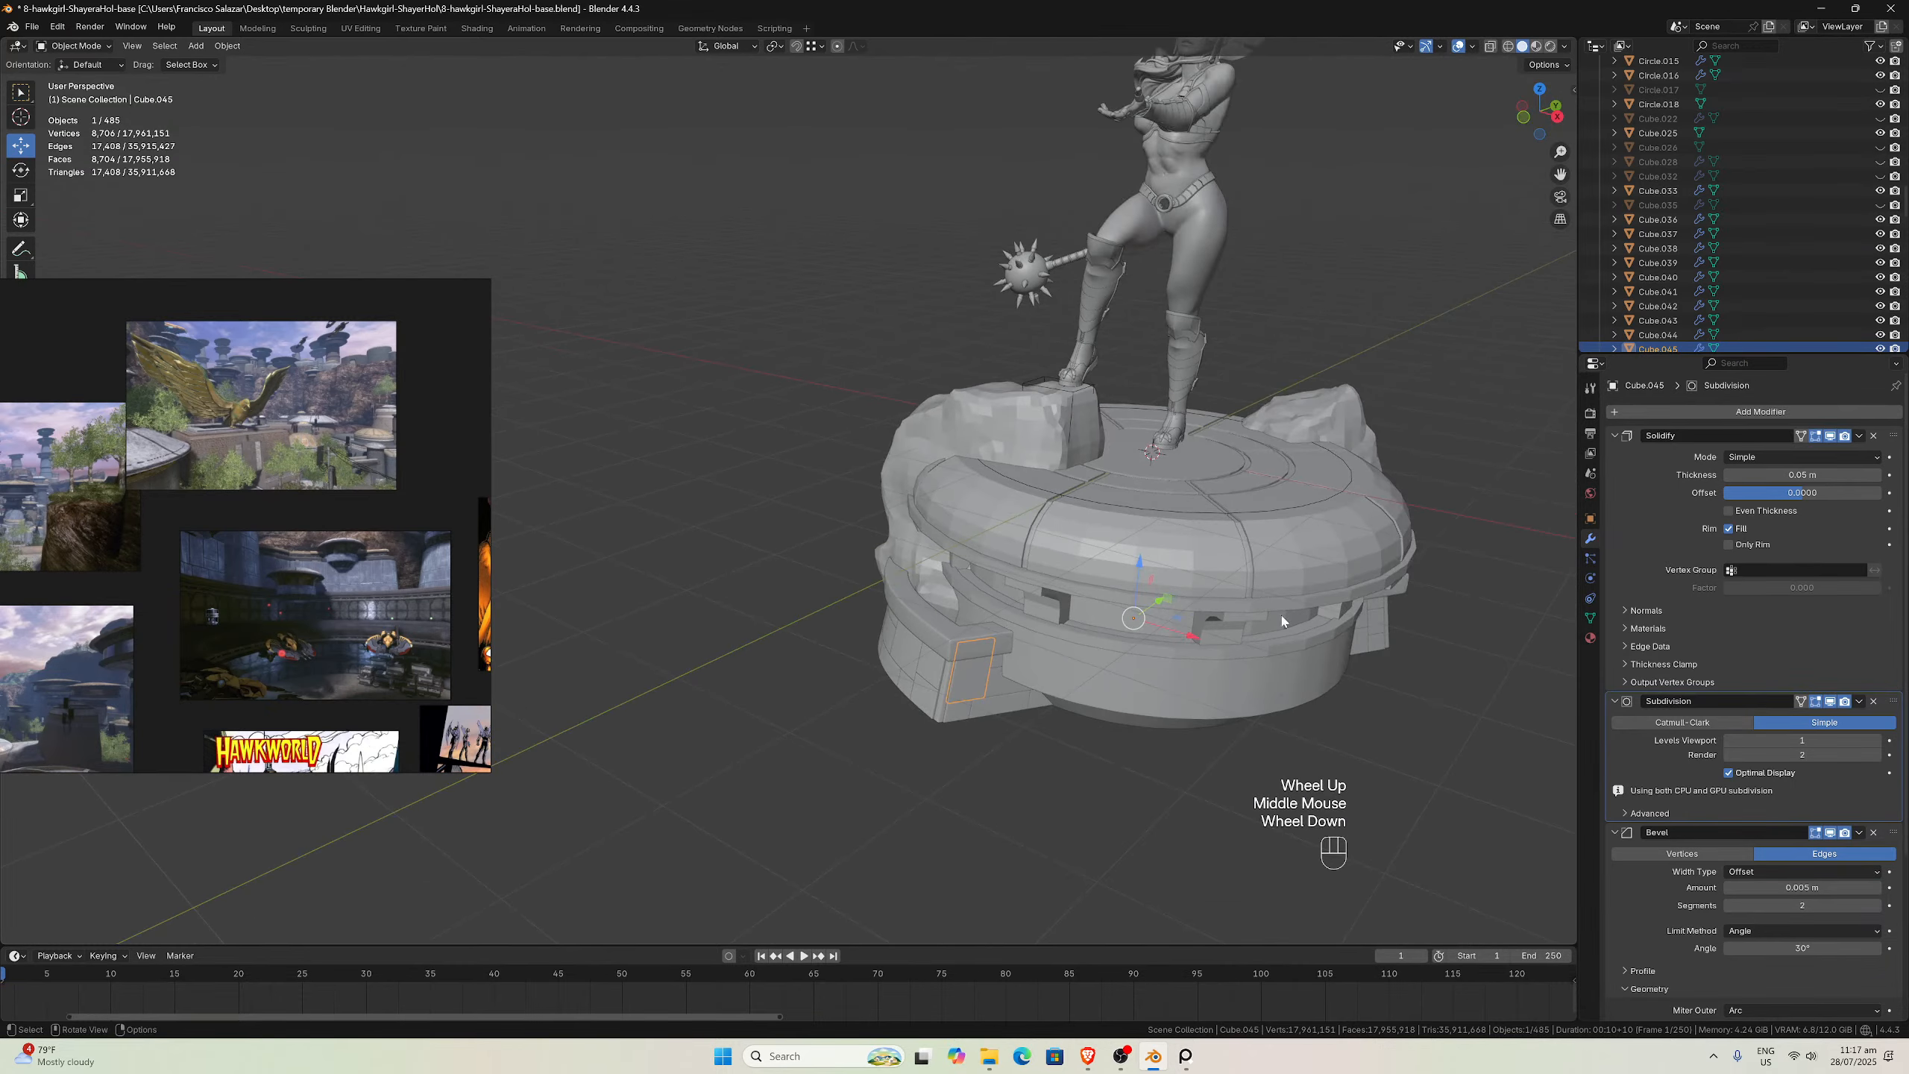
Check the front brick wall's end from the top orthographic view and the lower drum from a three-quarter angle
middle_drag(1171, 606, 1119, 575)
middle_drag(1016, 630, 1275, 659)
key(KP_7)
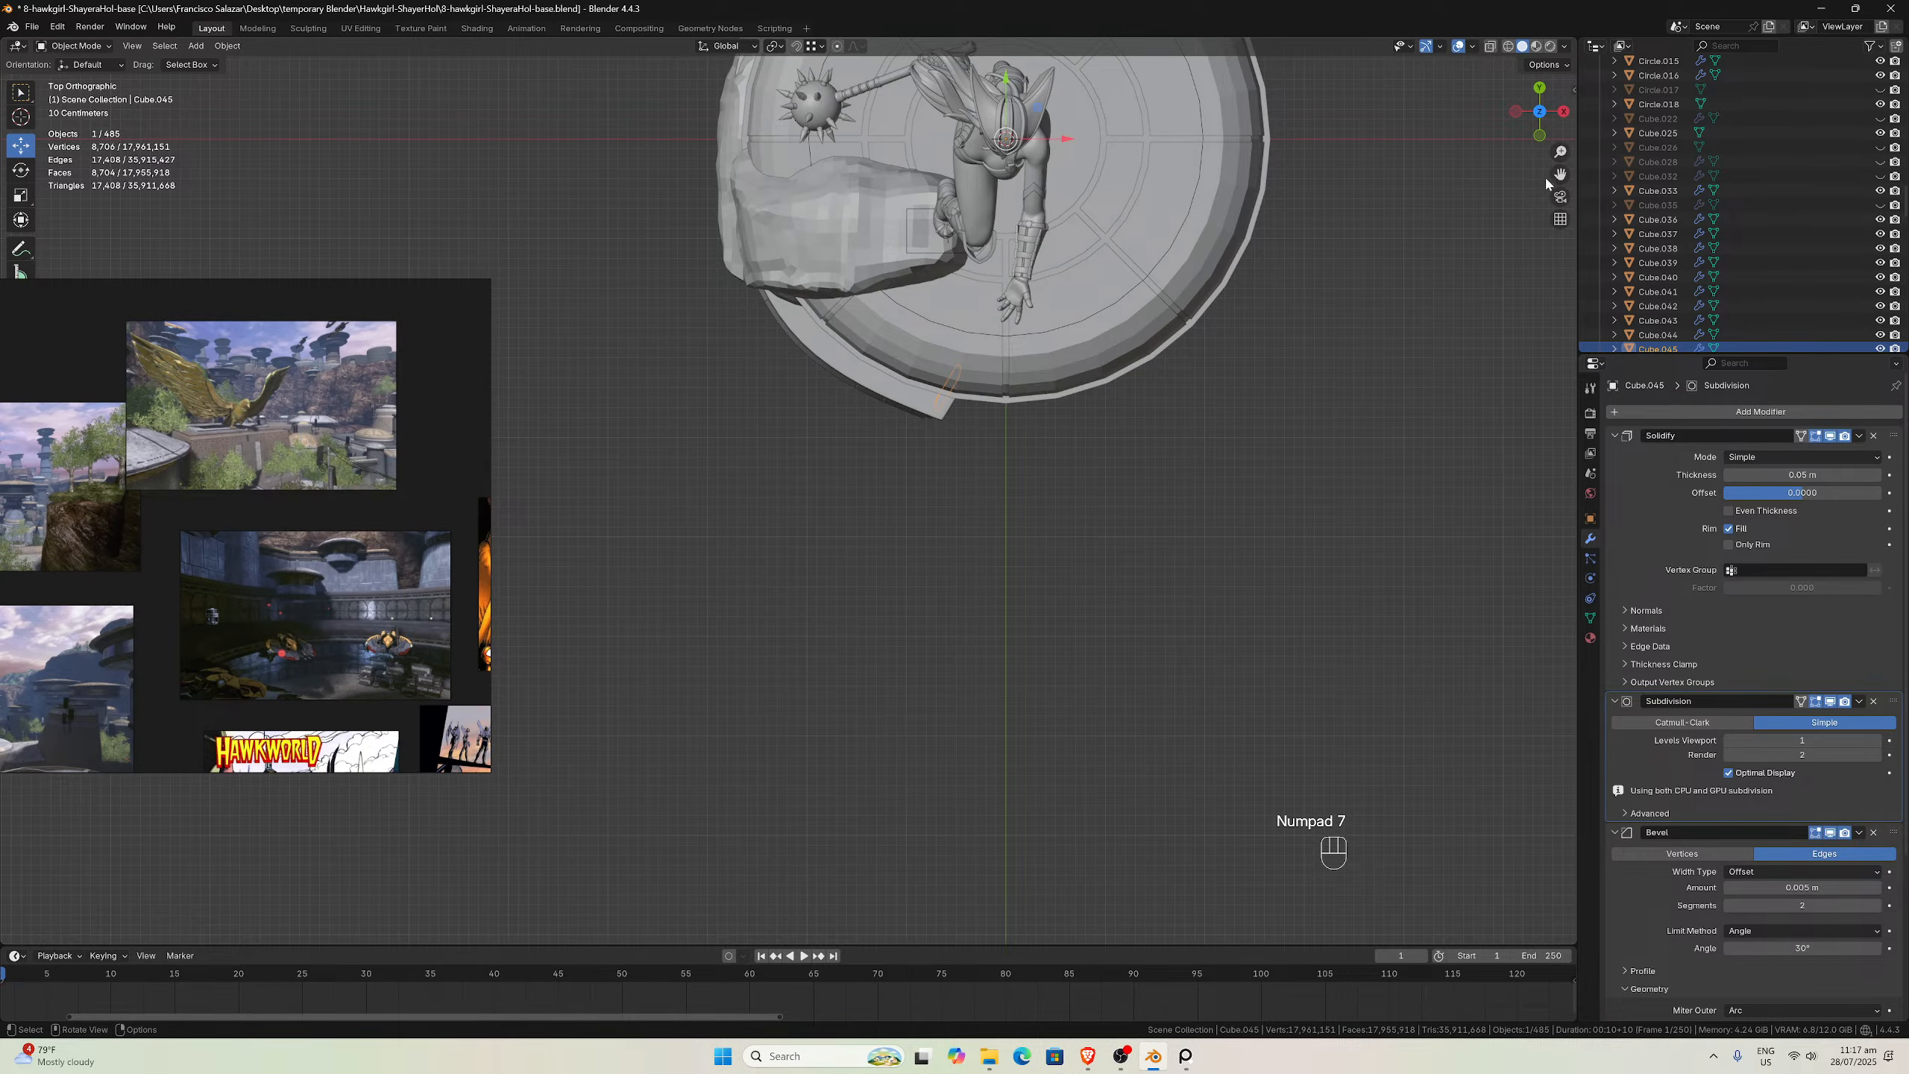
drag(1559, 174, 1514, 463)
middle_drag(1119, 344, 1024, 198)
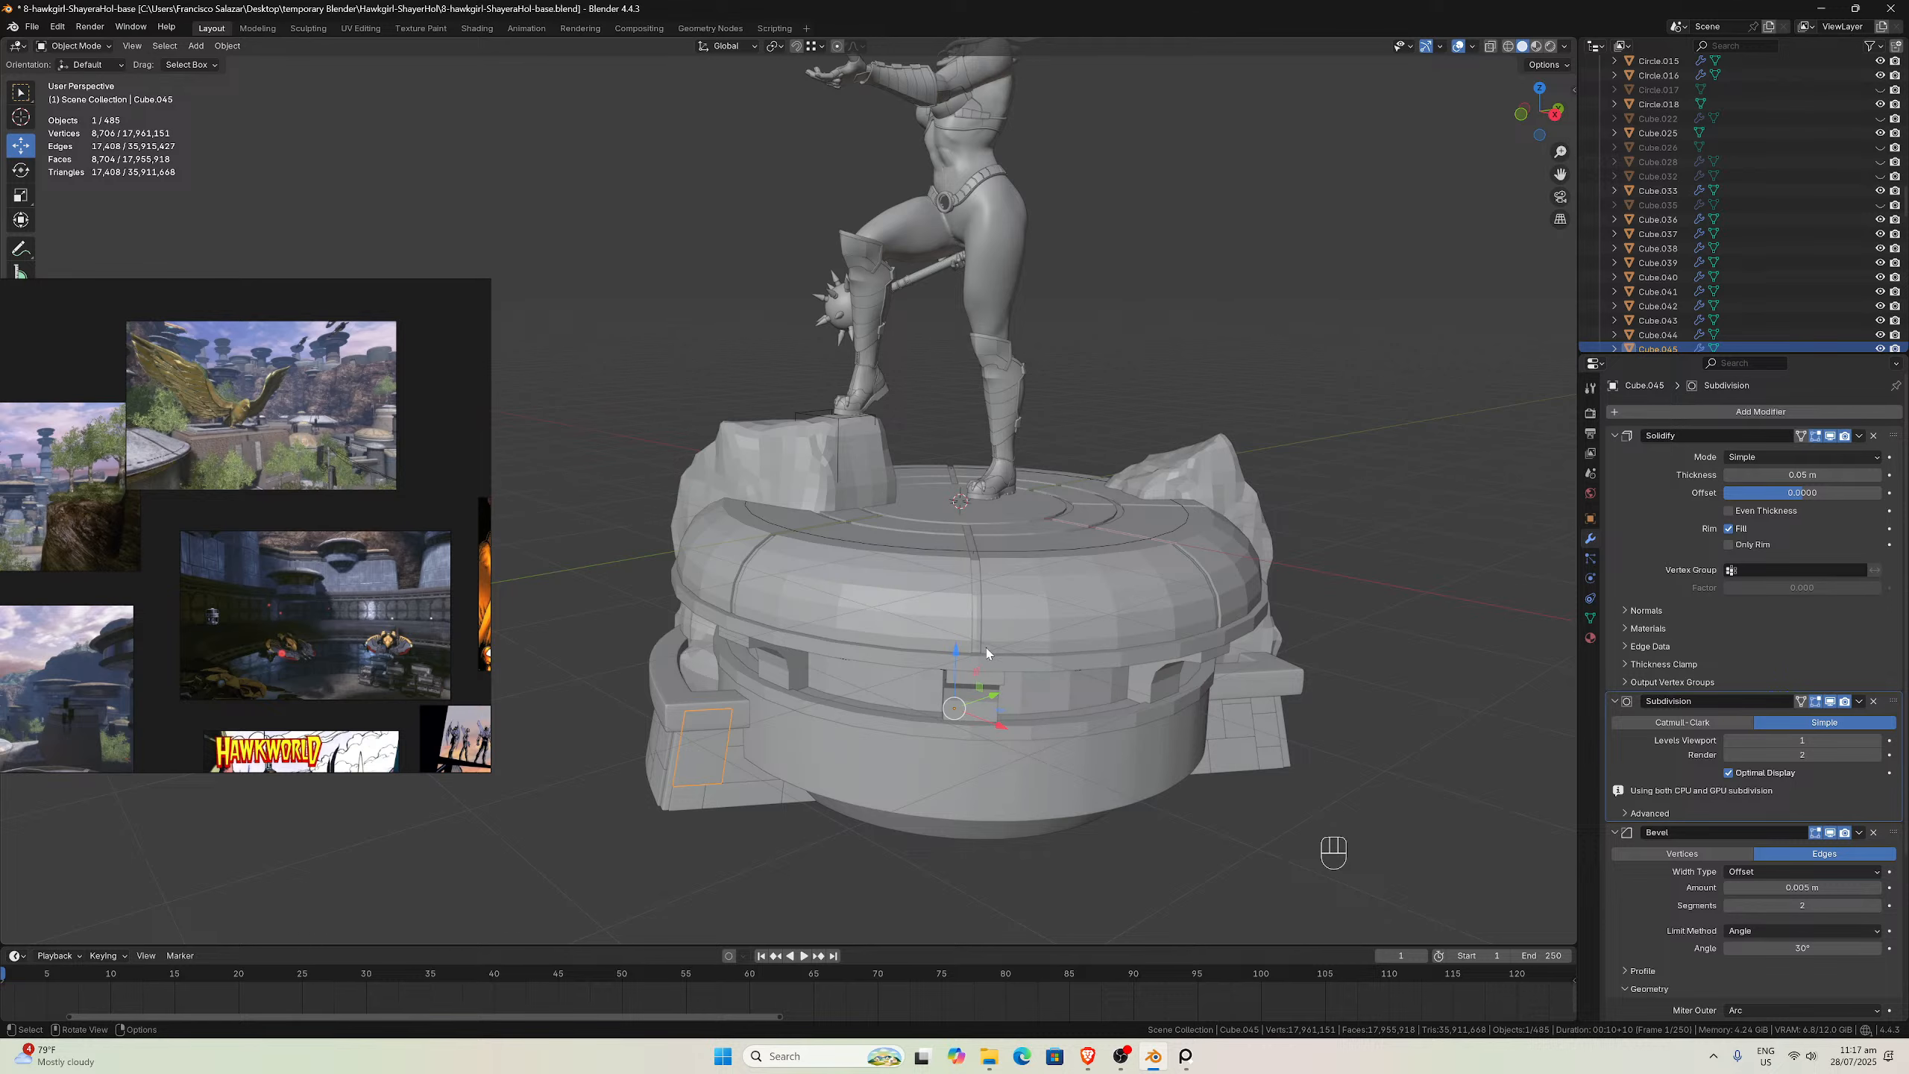
scroll(986, 648, down, 2)
mouse_move(986, 648)
middle_down()
mouse_move(1026, 600)
mouse_move(964, 611)
mouse_move(981, 619)
middle_up()
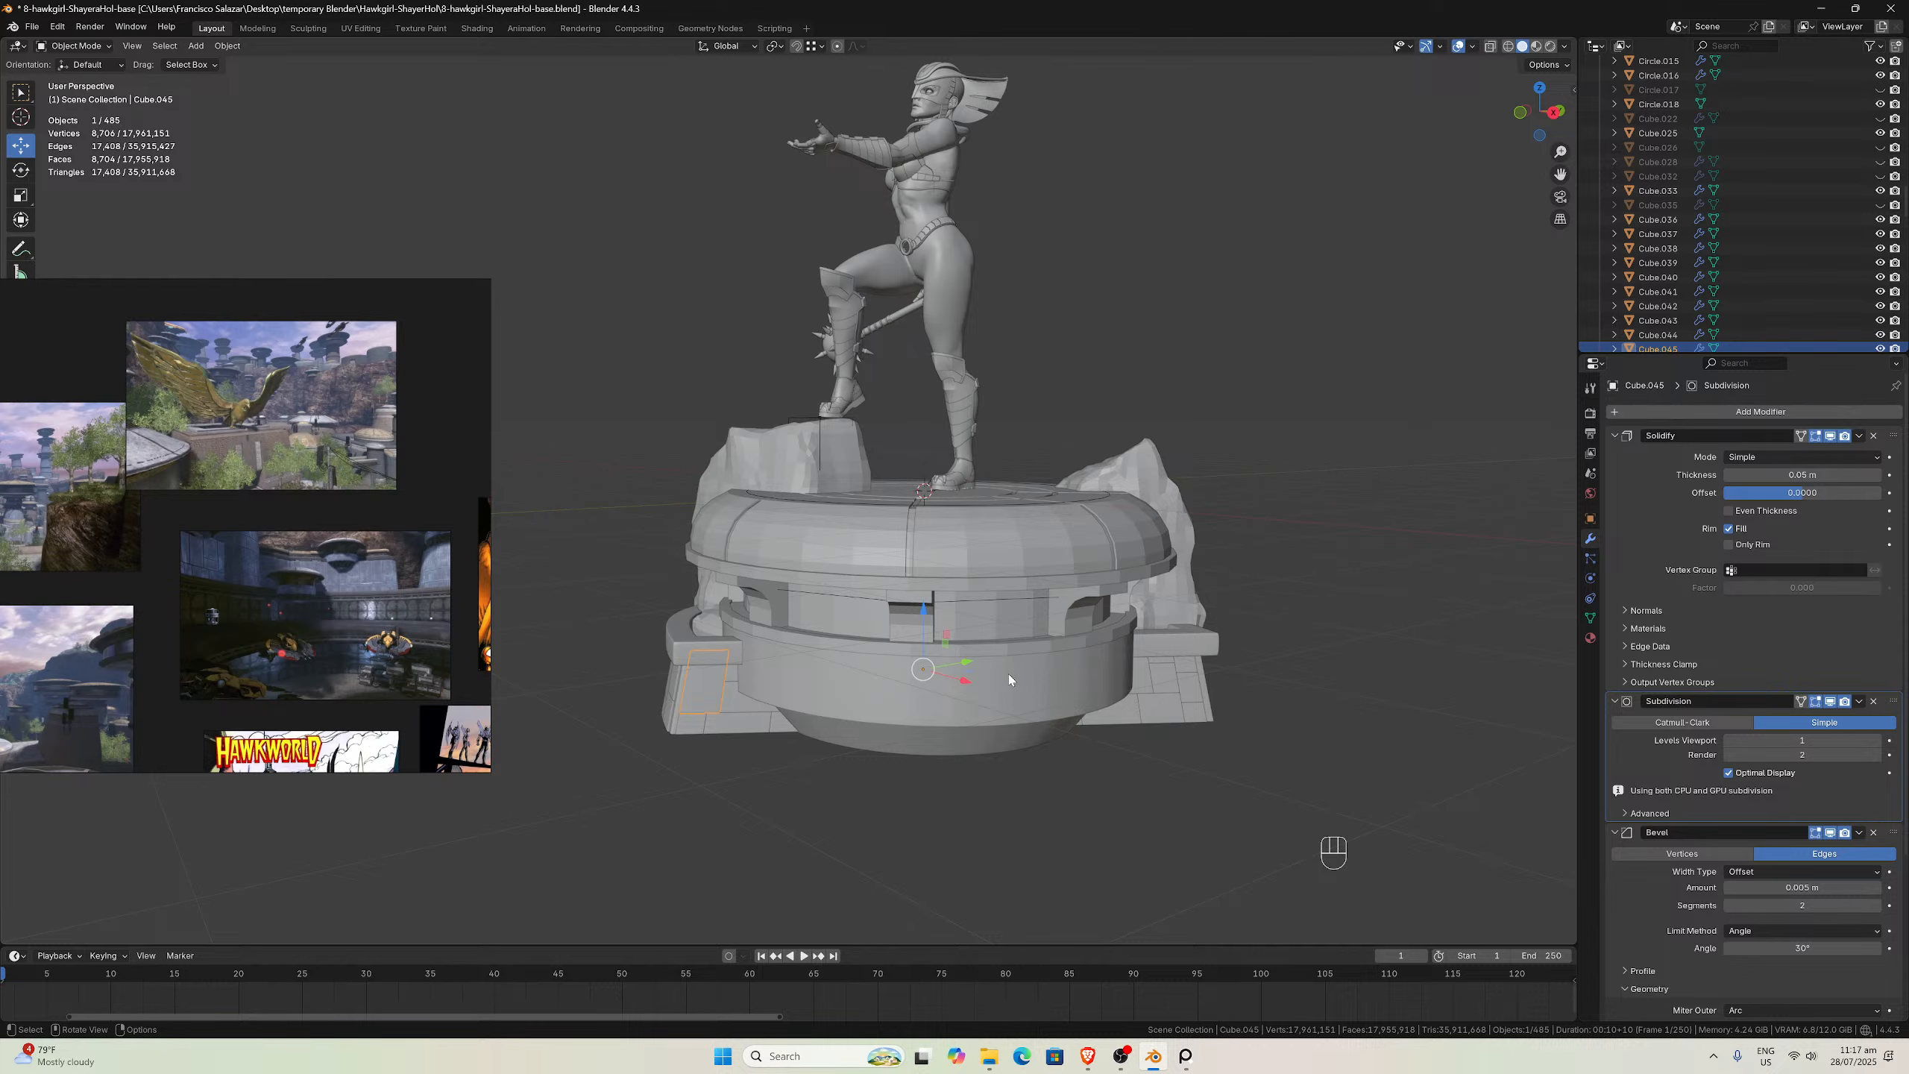
Inspect the statue's base and front brick wall from side, raised and front three-quarter angles
middle_drag(1035, 599, 1080, 662)
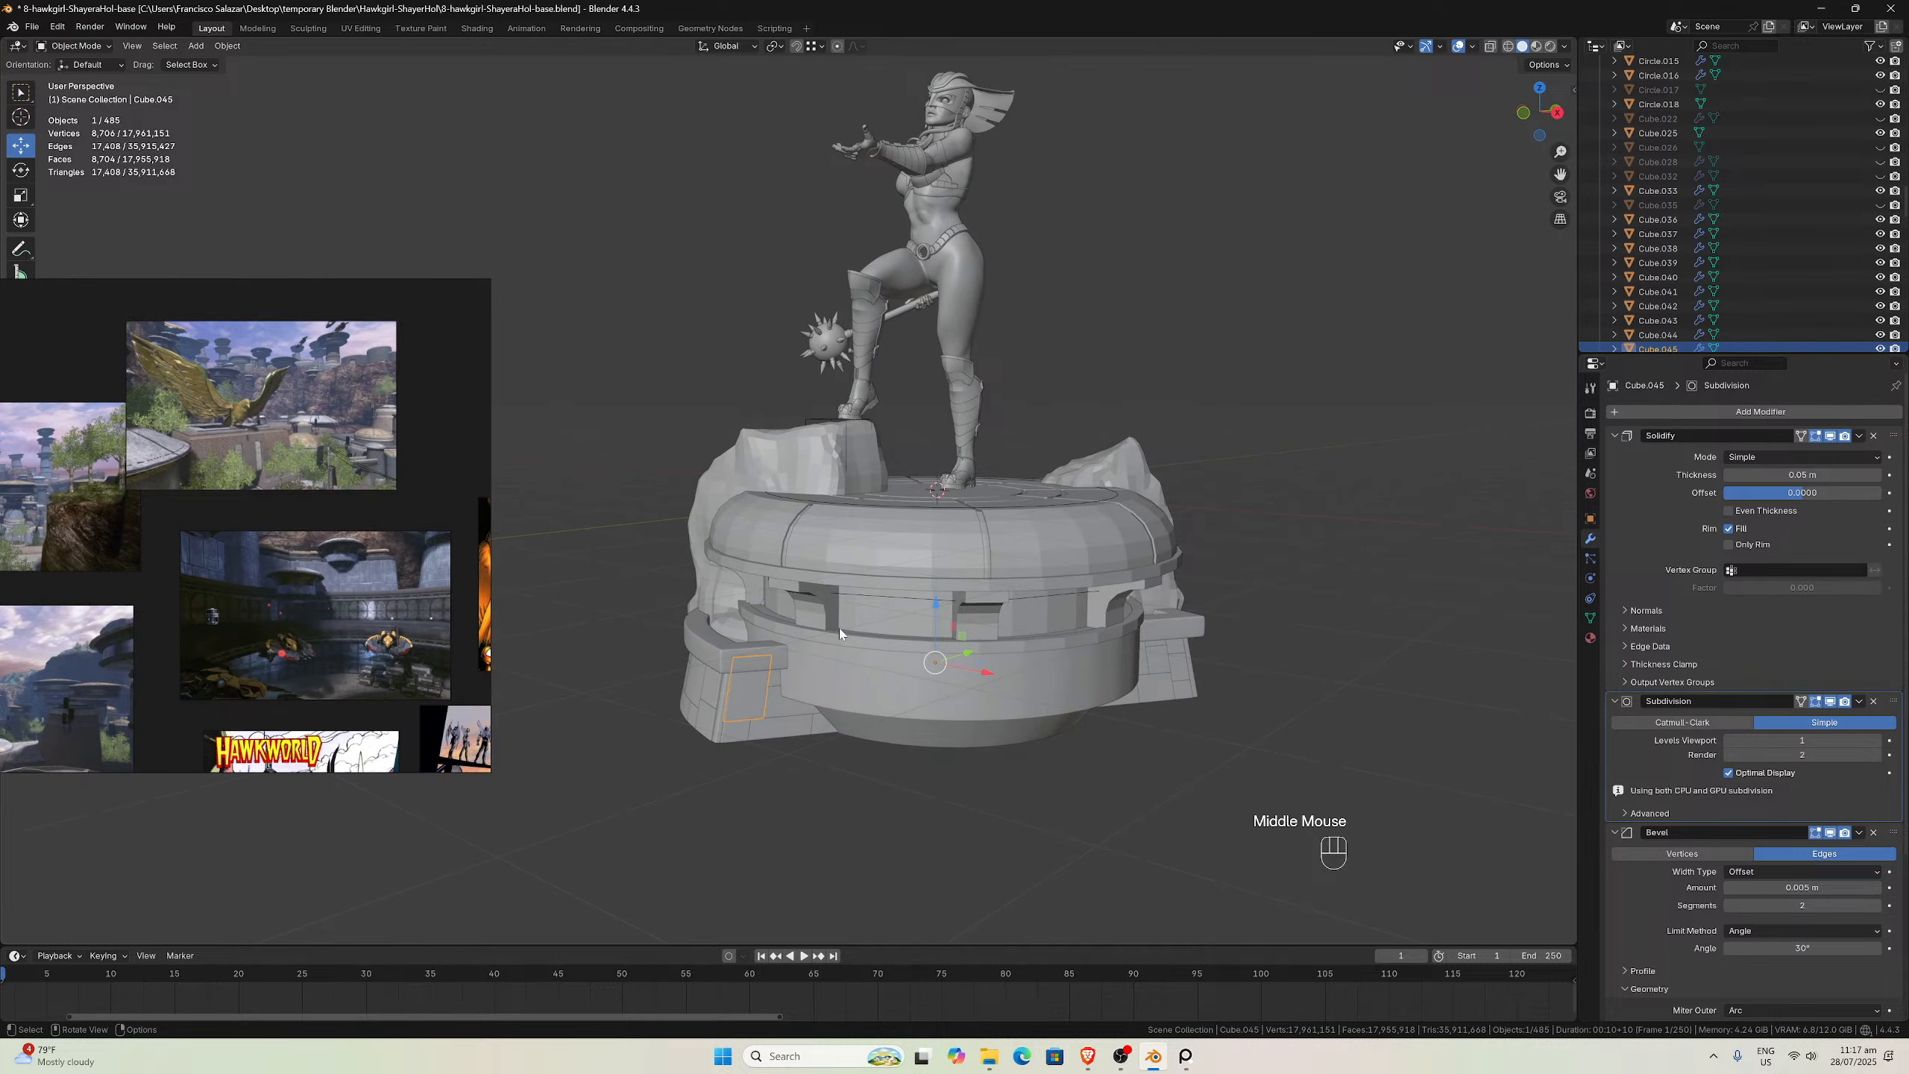
middle_drag(840, 634, 817, 572)
scroll(851, 658, up, 2)
scroll(817, 573, down, 2)
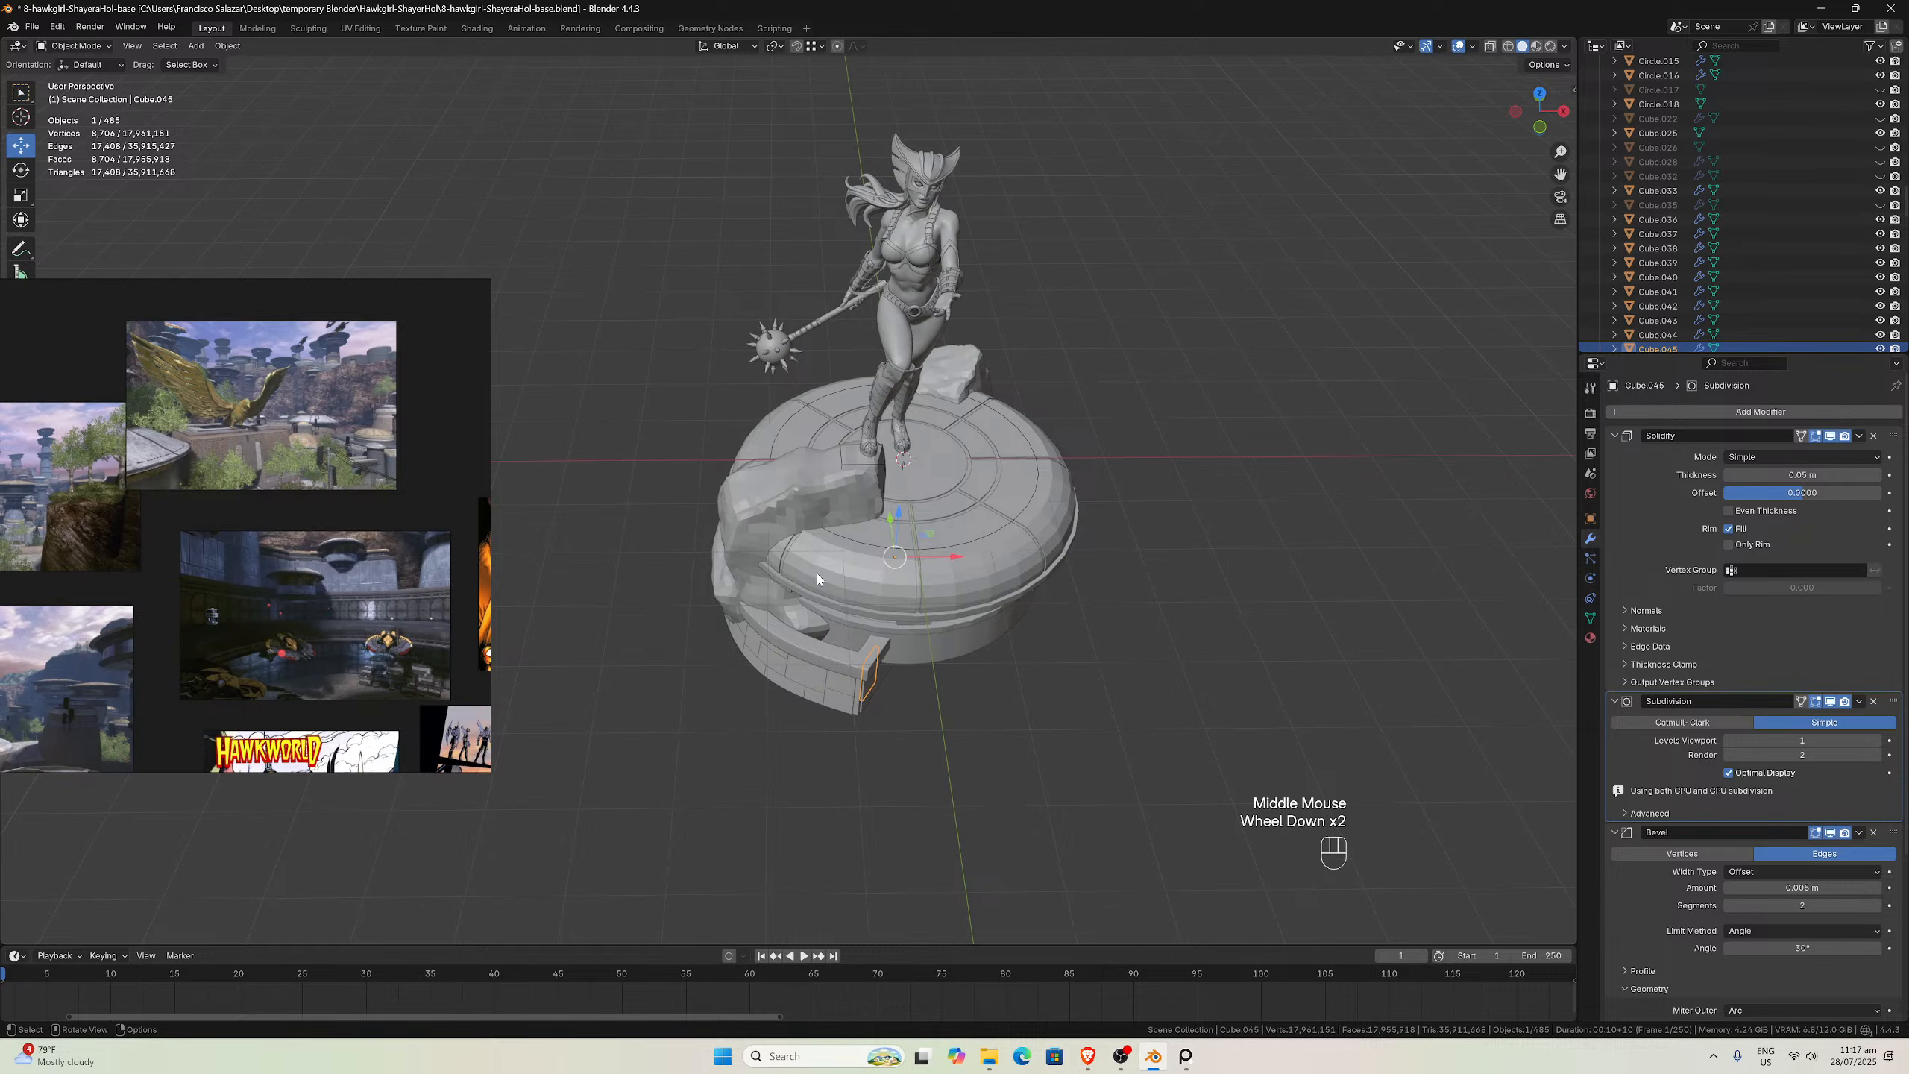
key(KP_1)
middle_drag(1060, 526, 1038, 558)
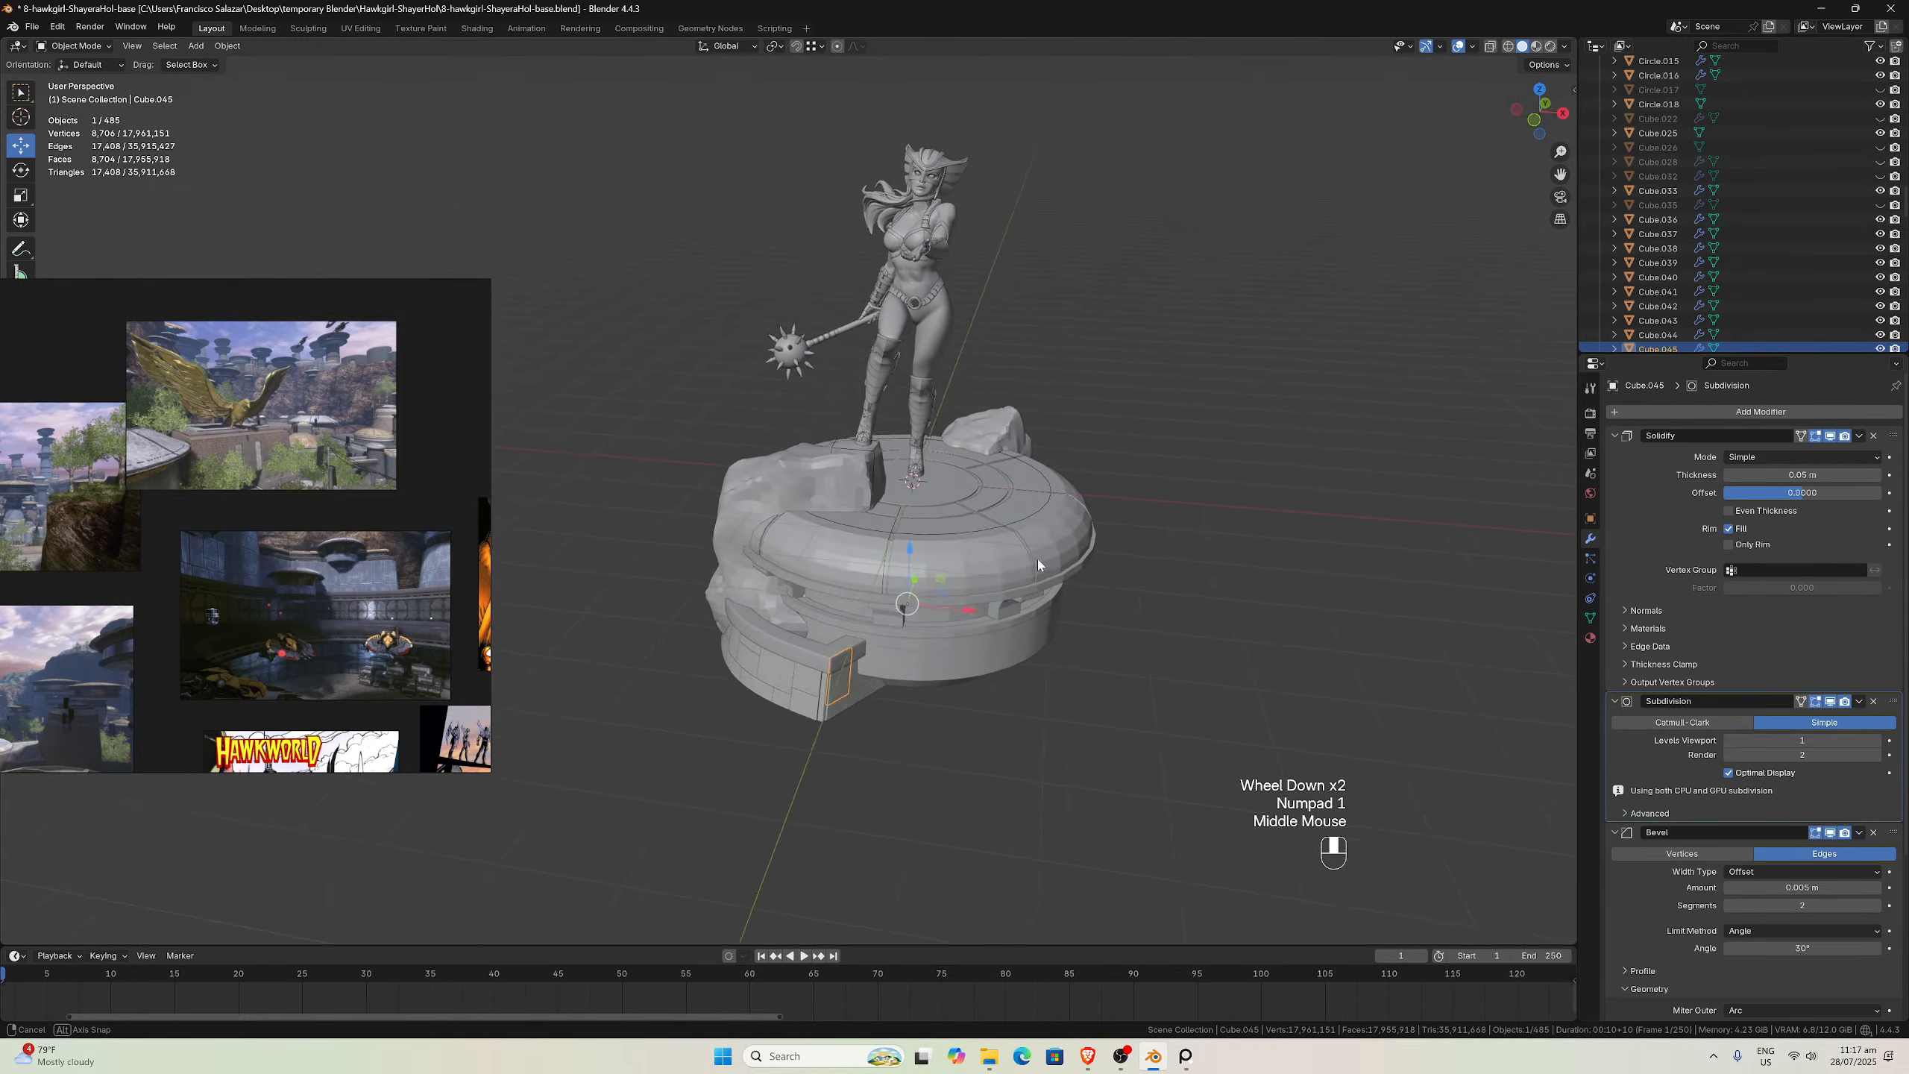
scroll(1036, 561, up, 1)
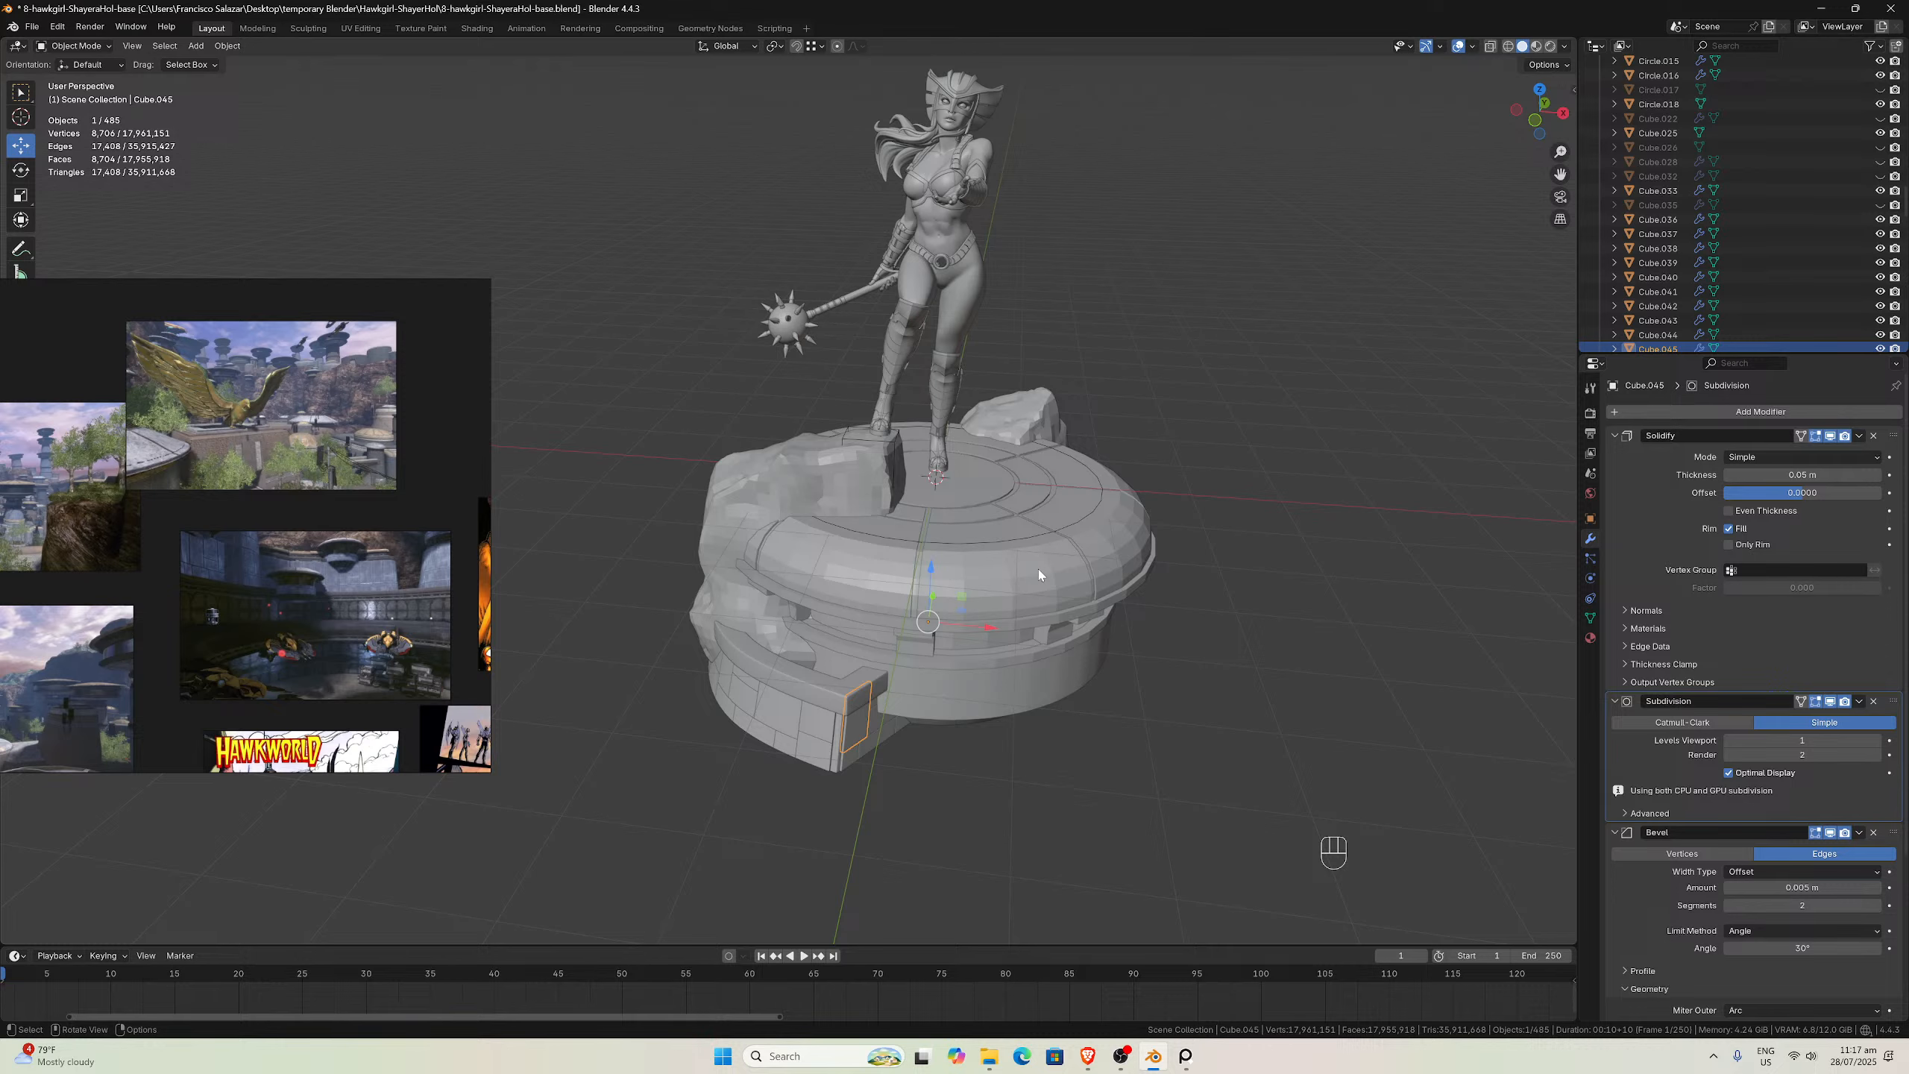
Examine the full statue silhouette with its domed platform and window openings from low side and three-quarter angles
middle_drag(1040, 572, 940, 361)
scroll(966, 508, down, 1)
scroll(1078, 596, up, 1)
scroll(1078, 596, down, 1)
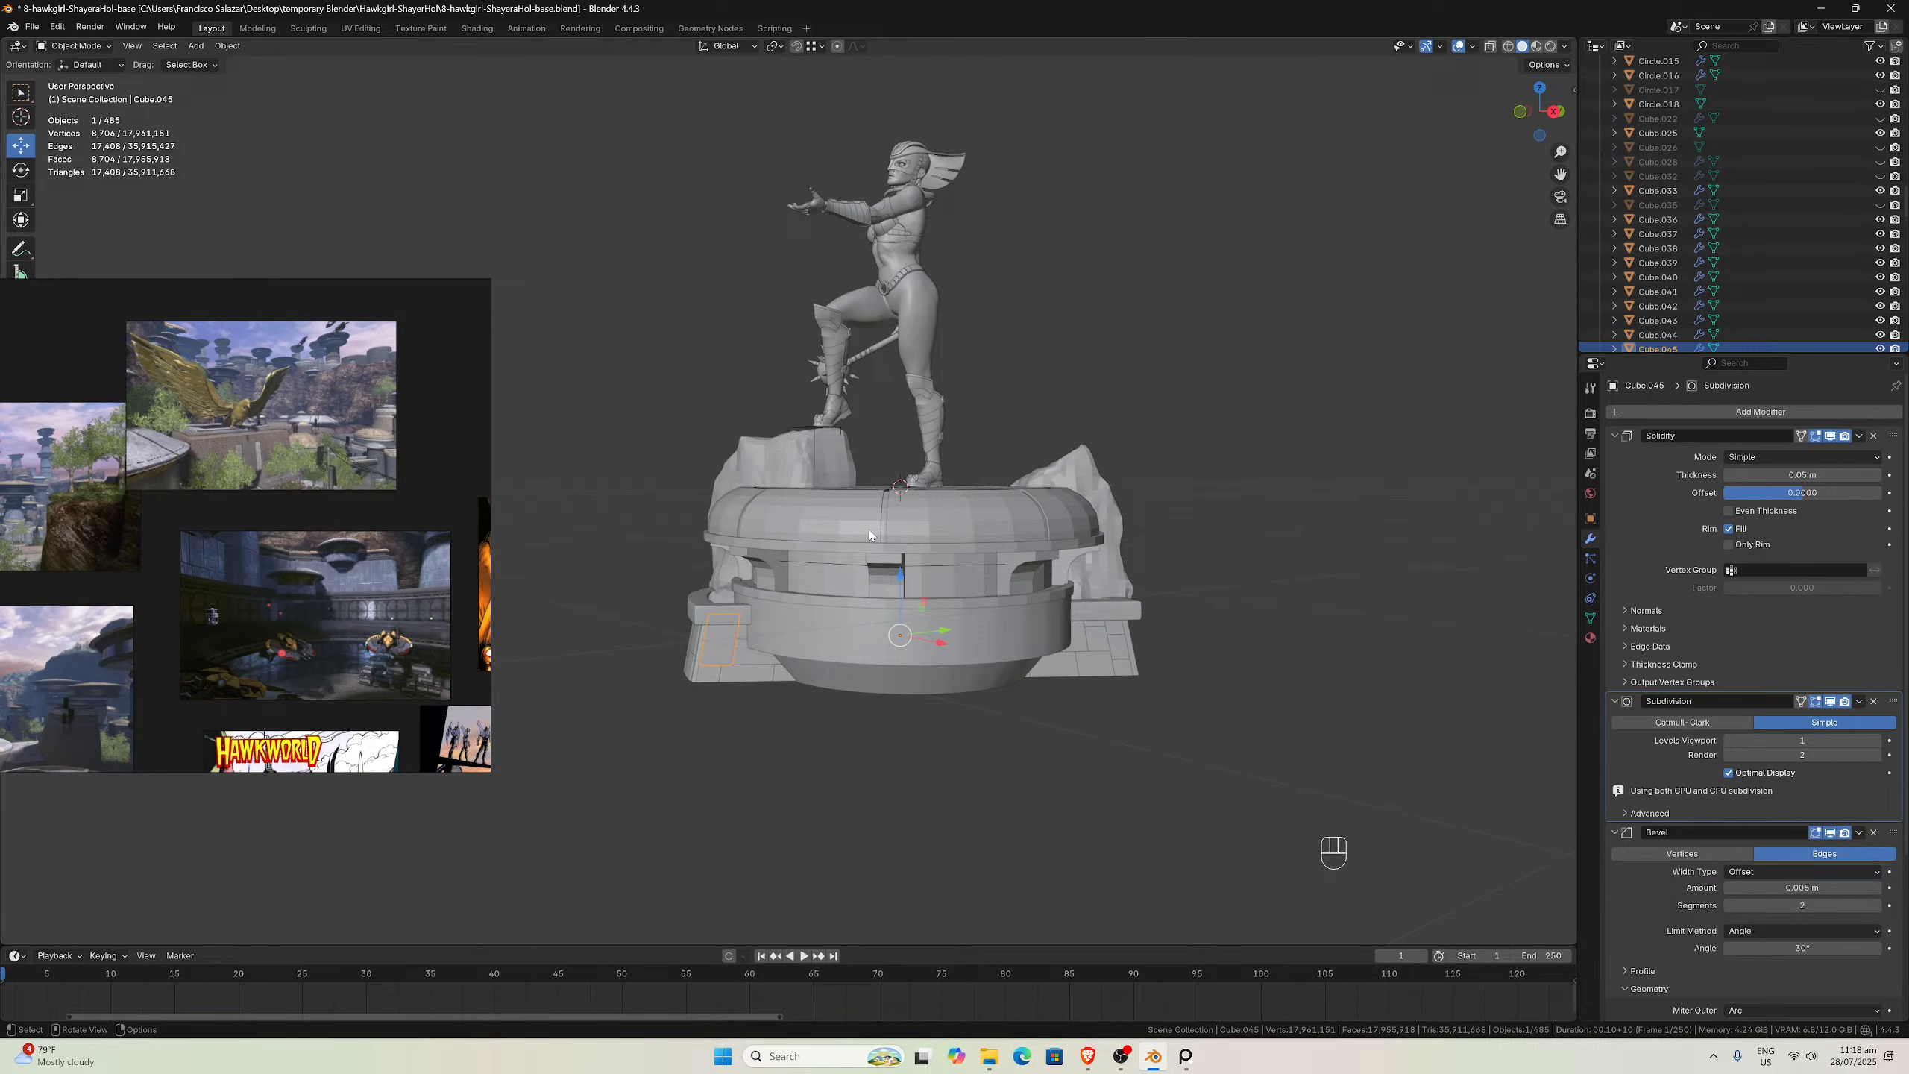
middle_drag(870, 534, 760, 575)
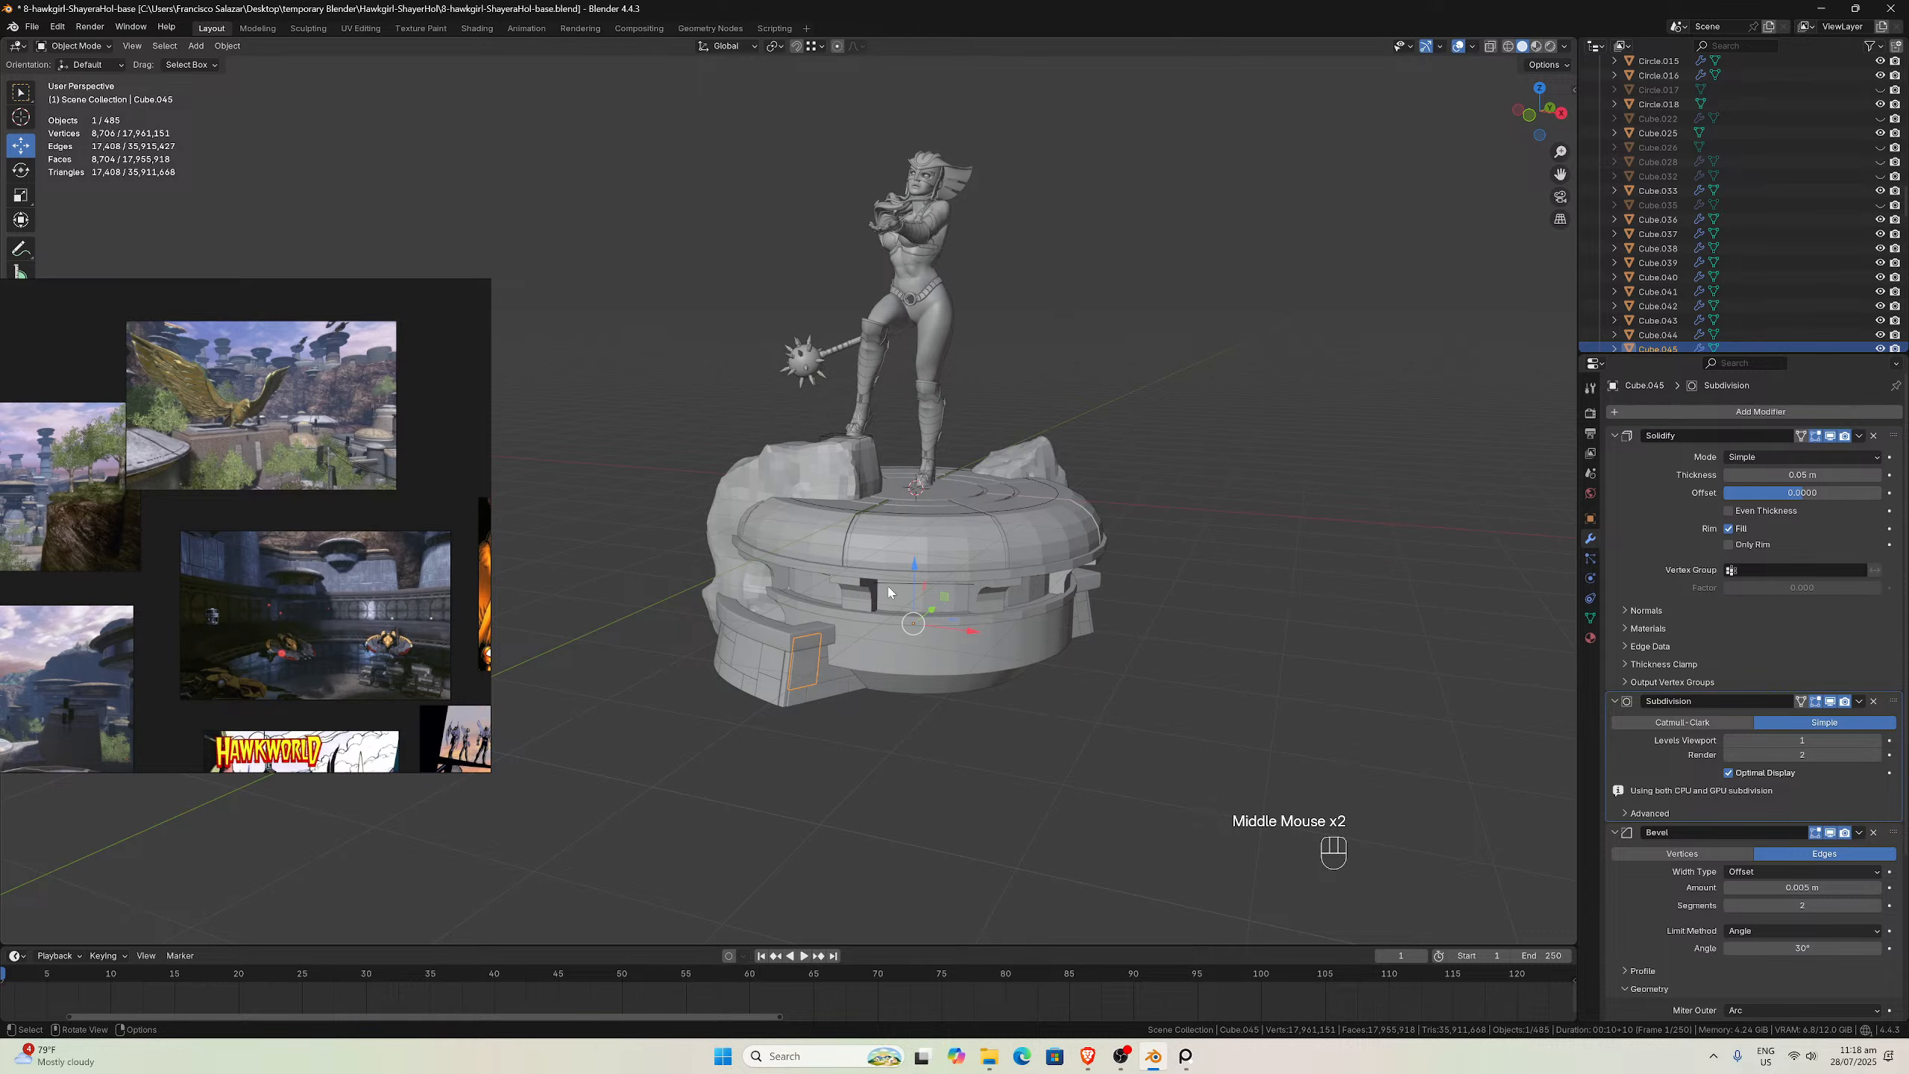
middle_drag(889, 592, 929, 589)
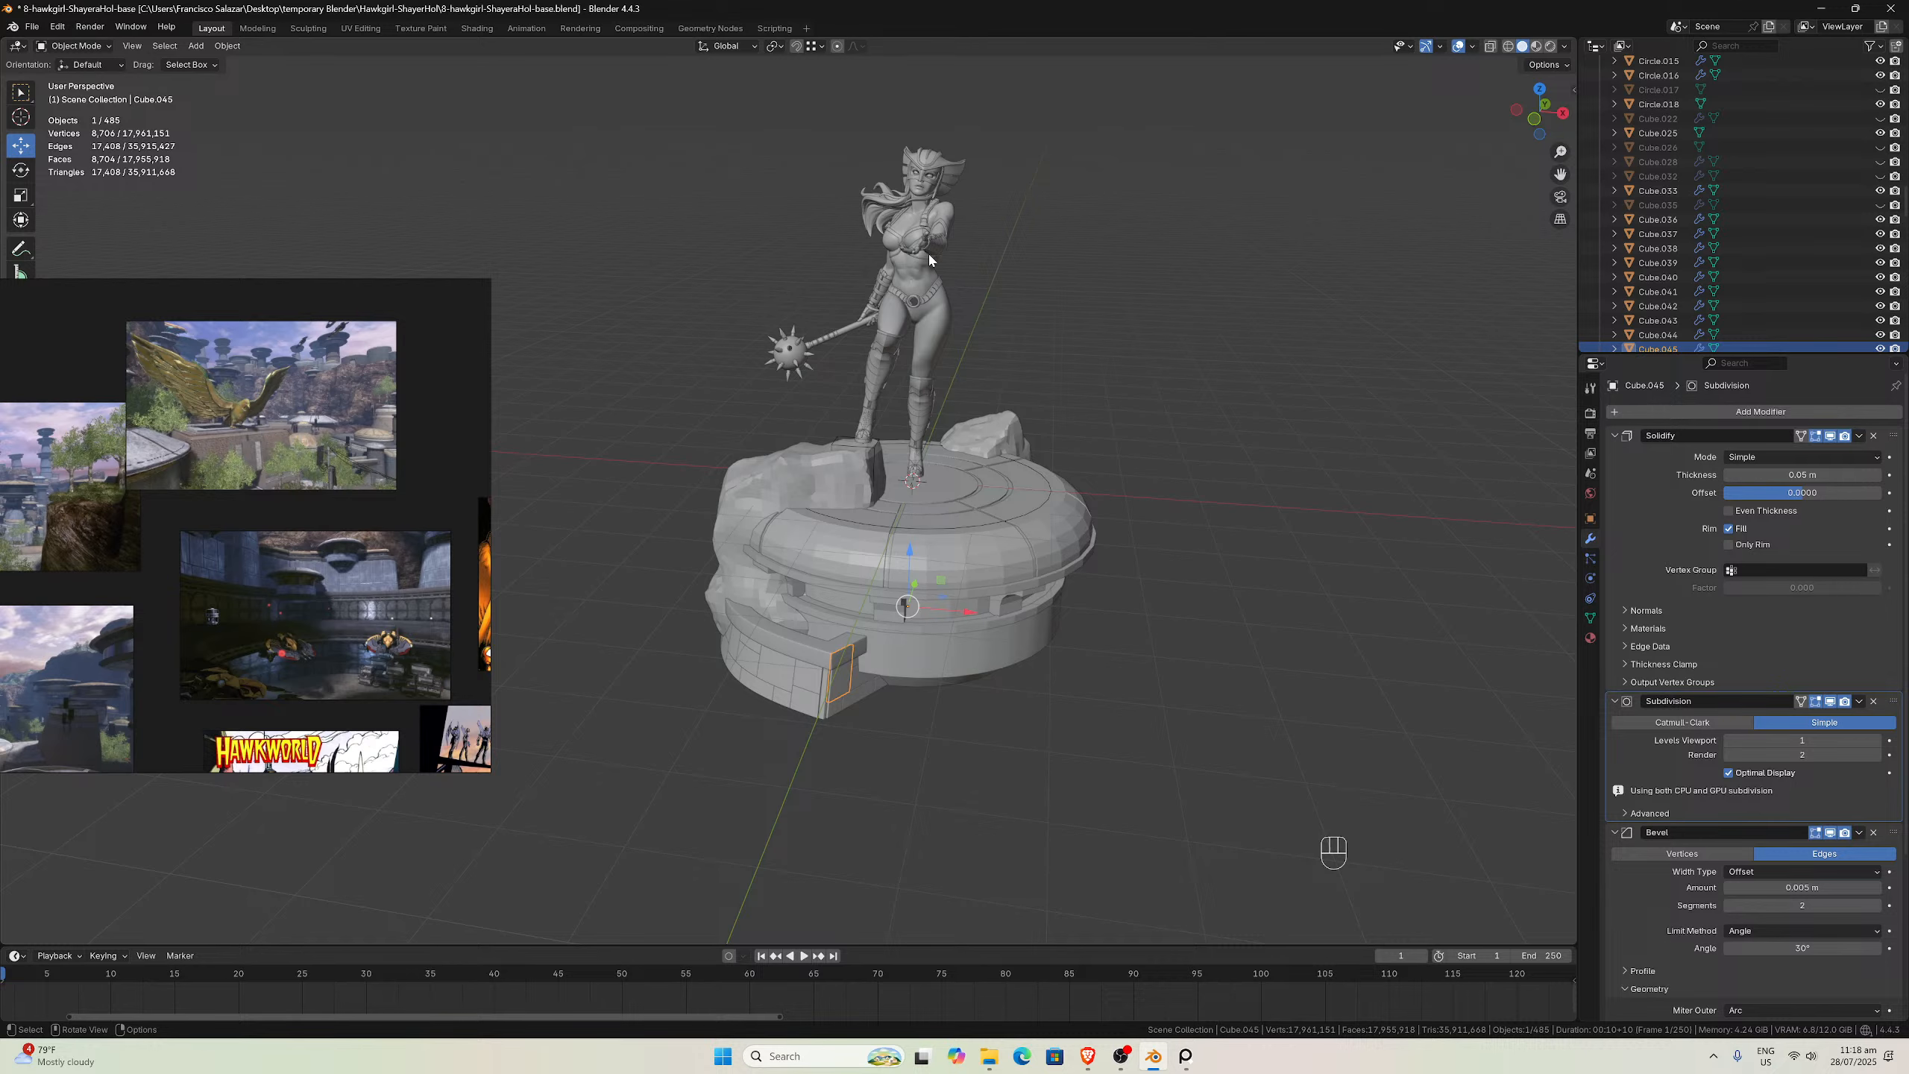
middle_drag(943, 306, 932, 405)
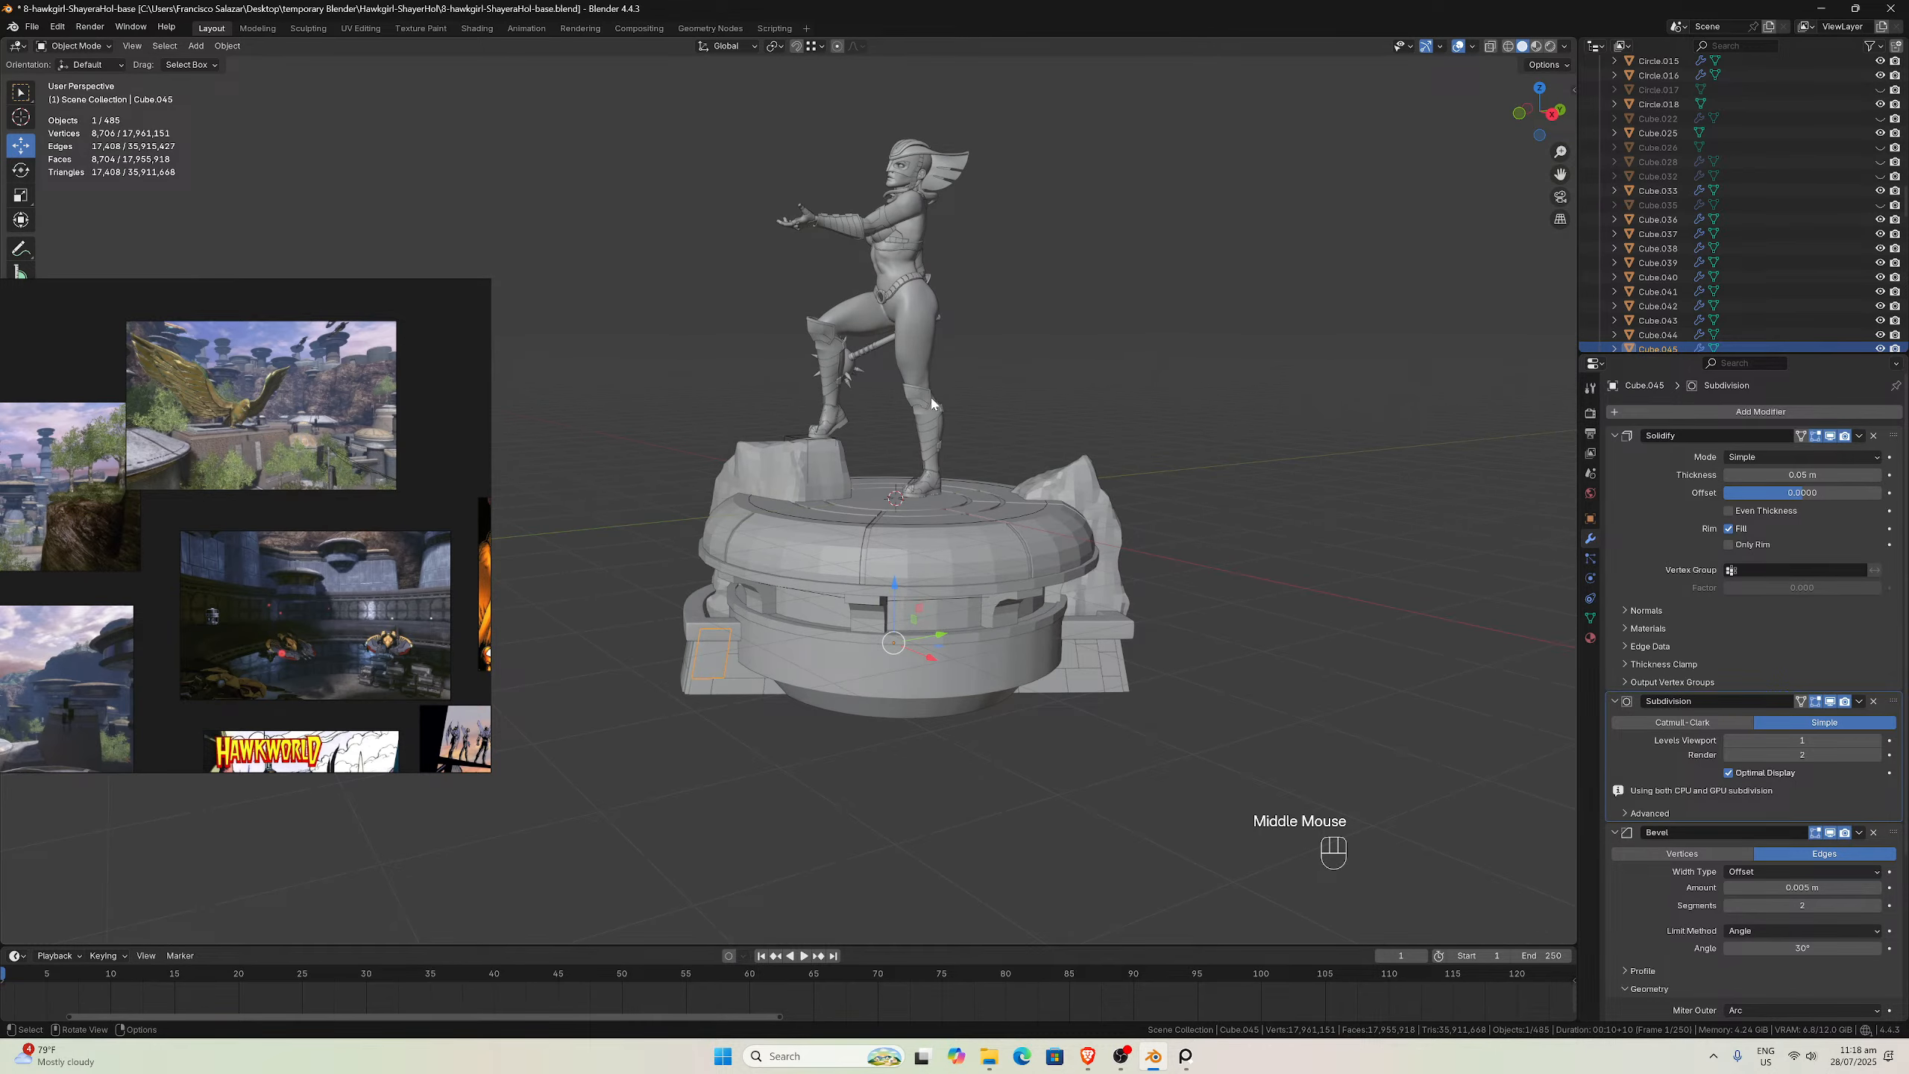
scroll(992, 451, down, 2)
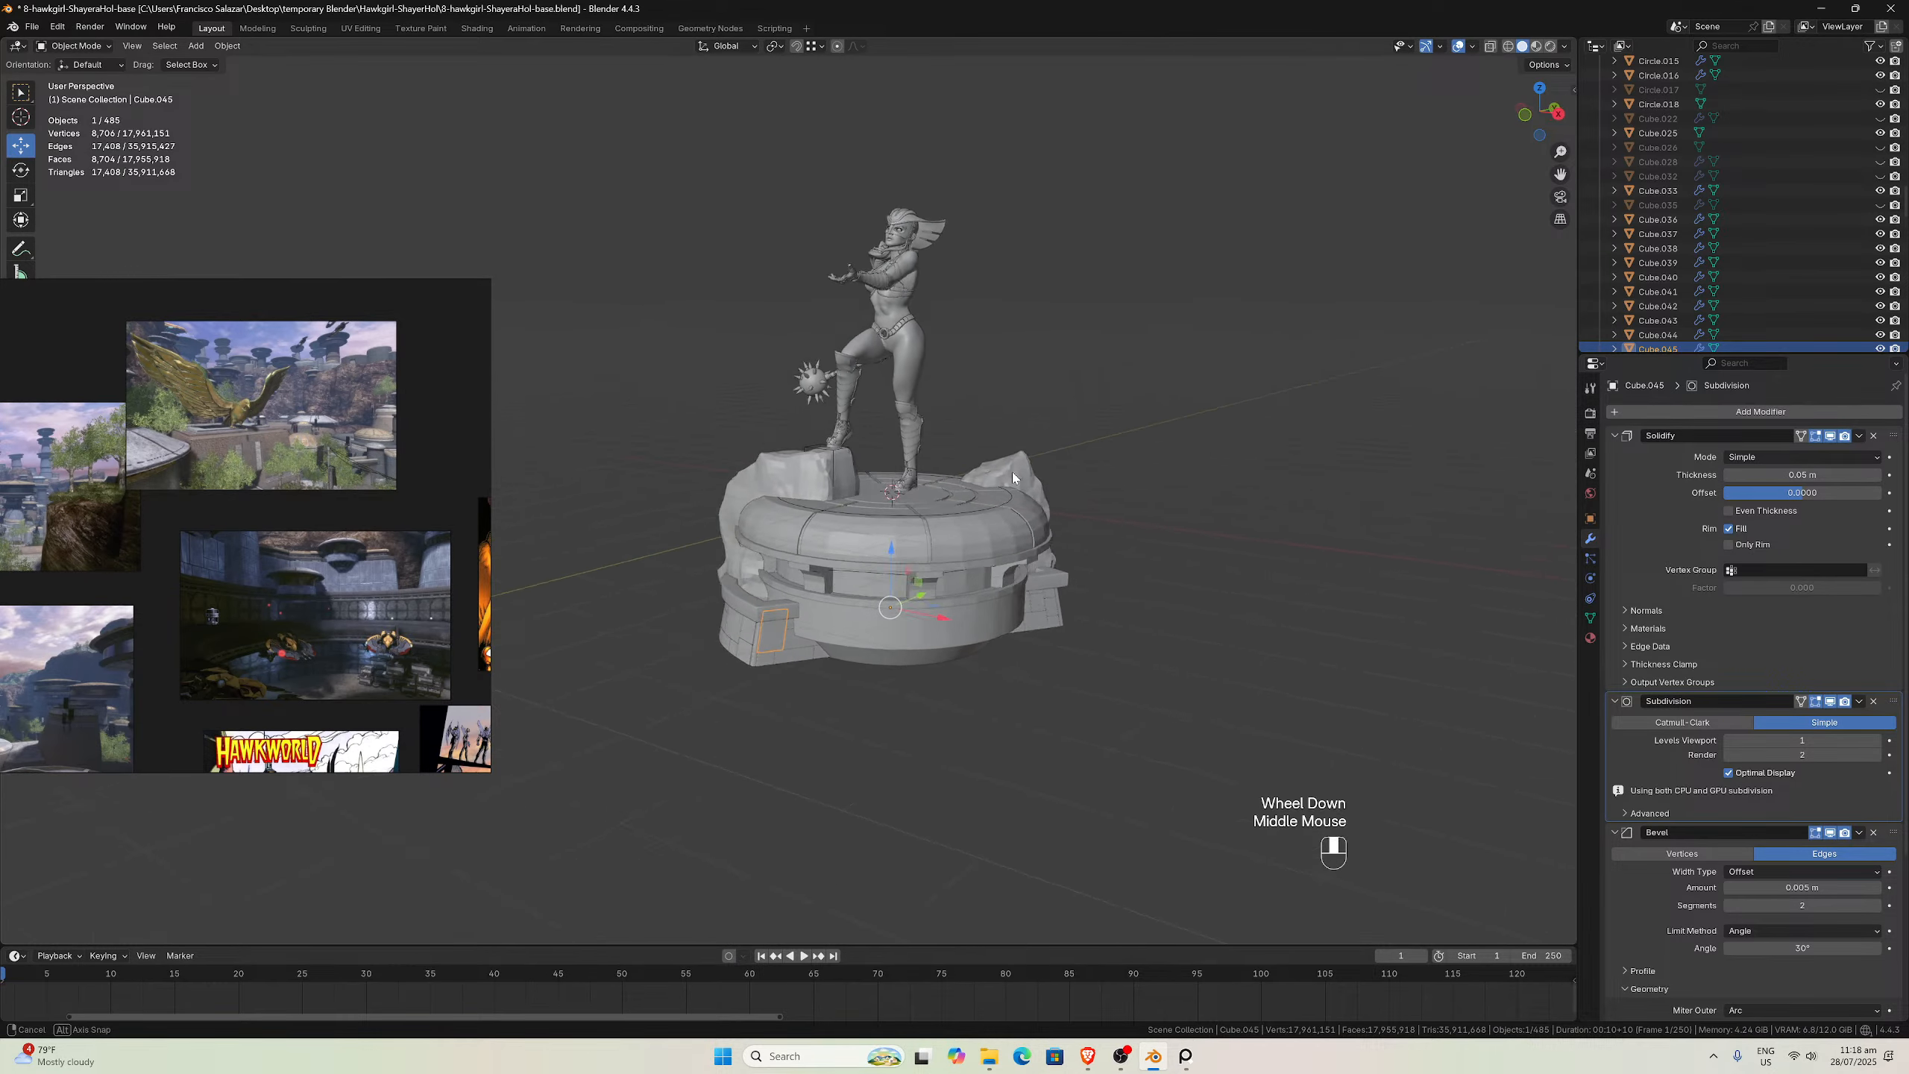
mouse_move(1012, 471)
middle_down()
mouse_move(1100, 471)
mouse_move(976, 470)
middle_up()
scroll(975, 468, up, 2)
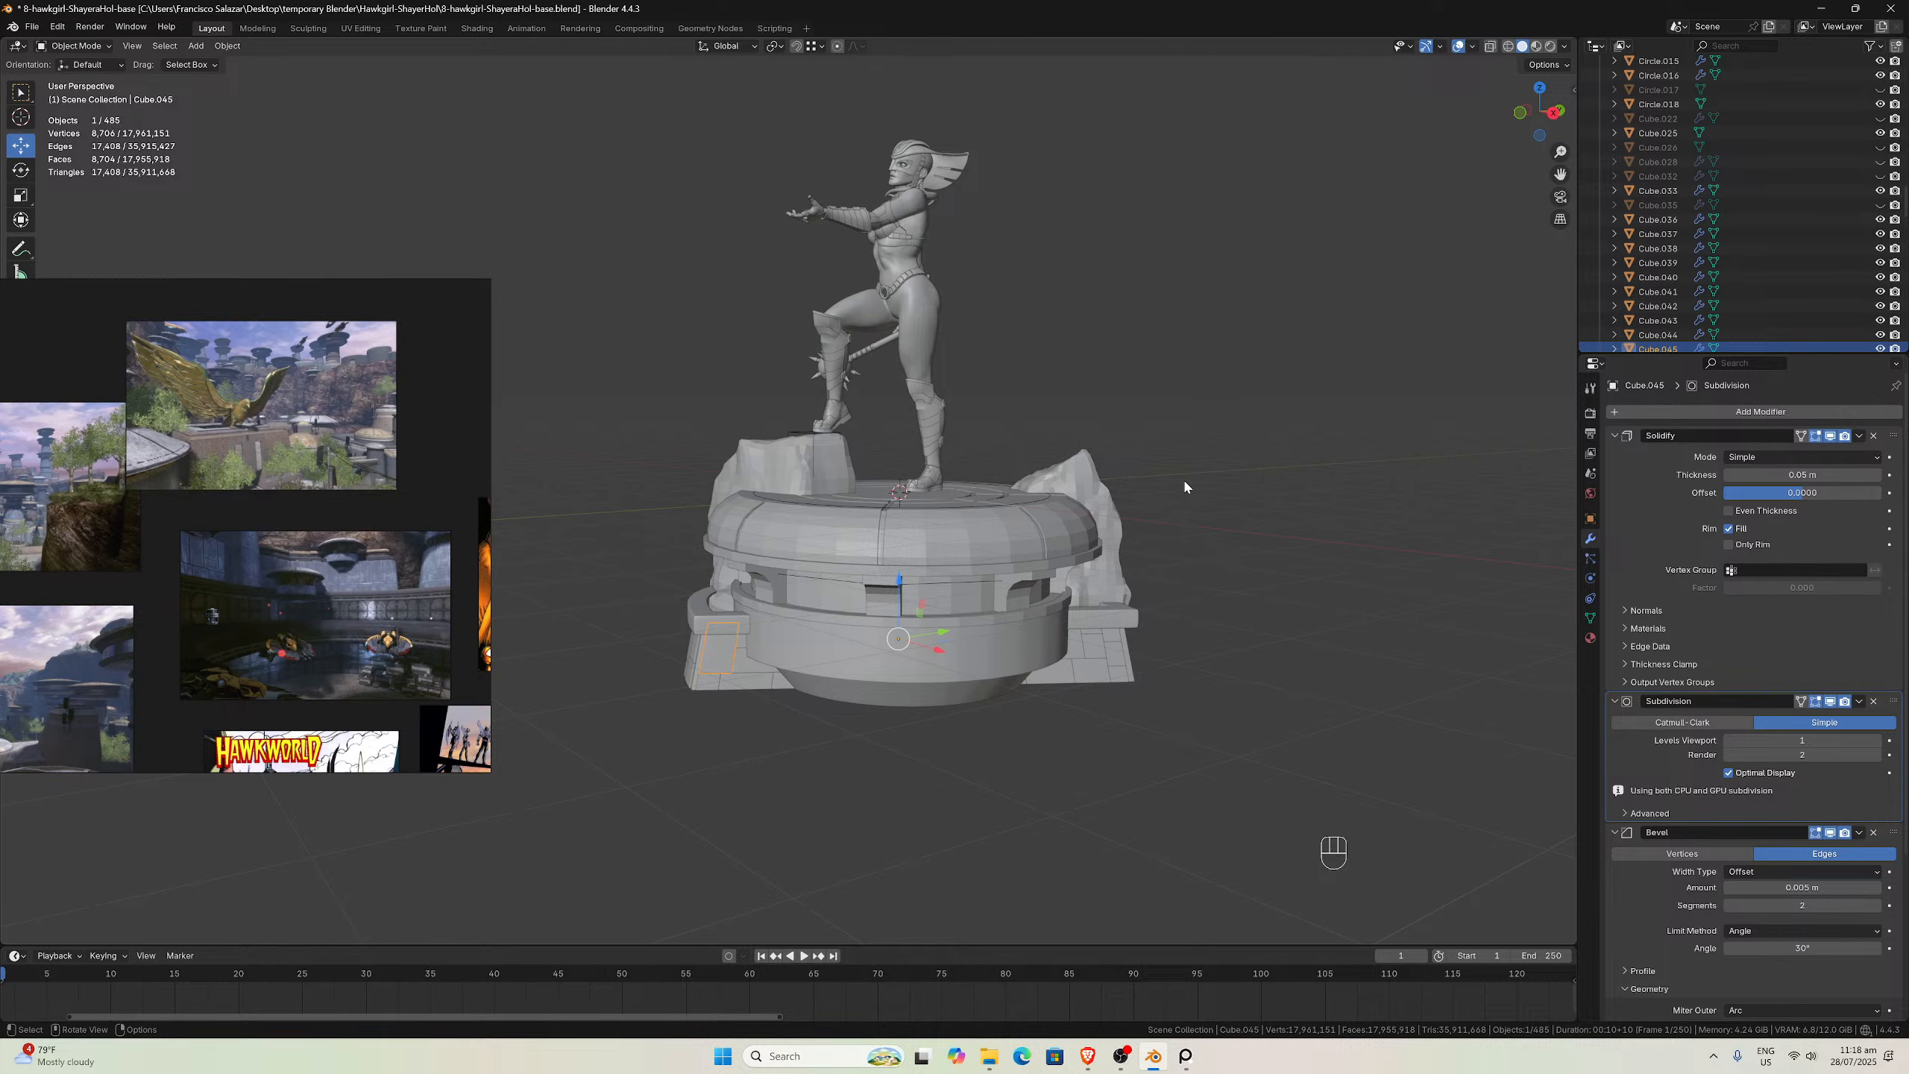
middle_drag(1062, 440, 1152, 419)
scroll(1045, 400, up, 2)
Check the statue and base in the front, right and top orthographic views and from a low perspective angle
key(KP_1)
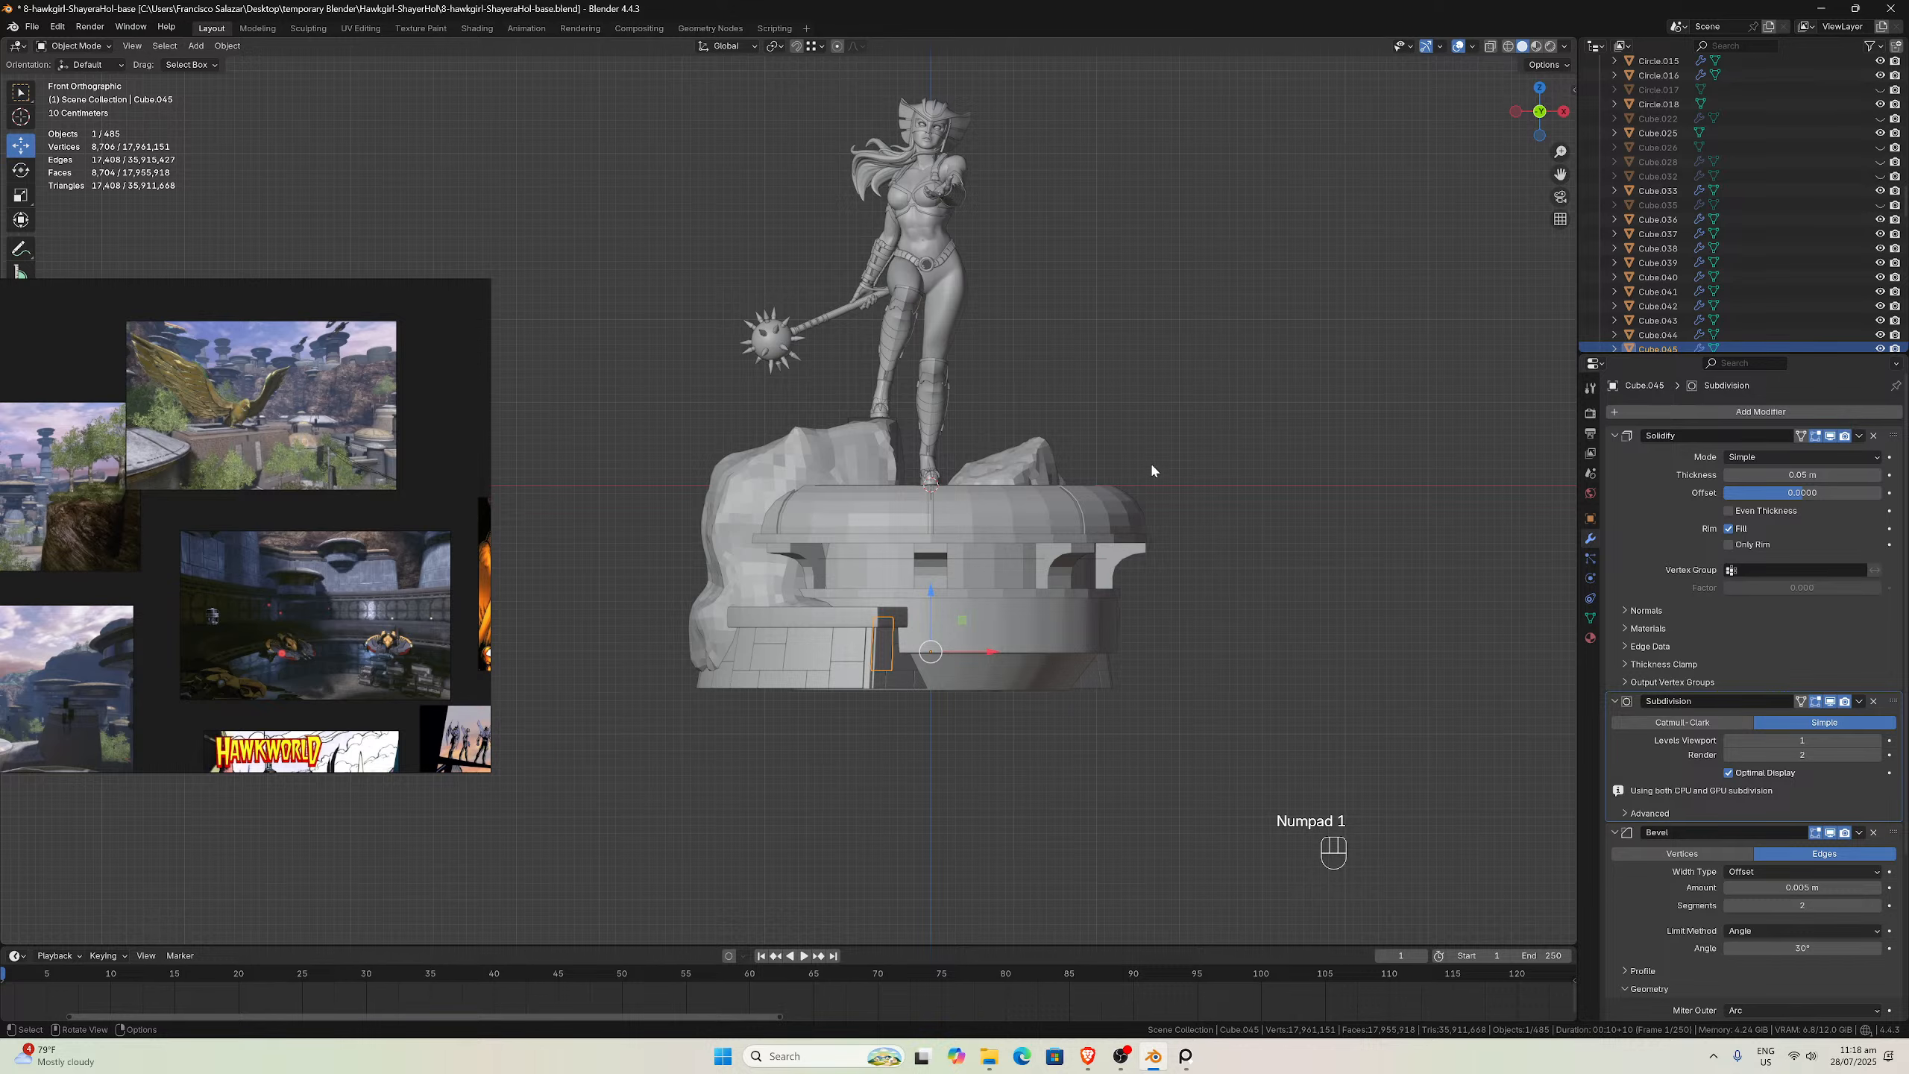
key(KP_3)
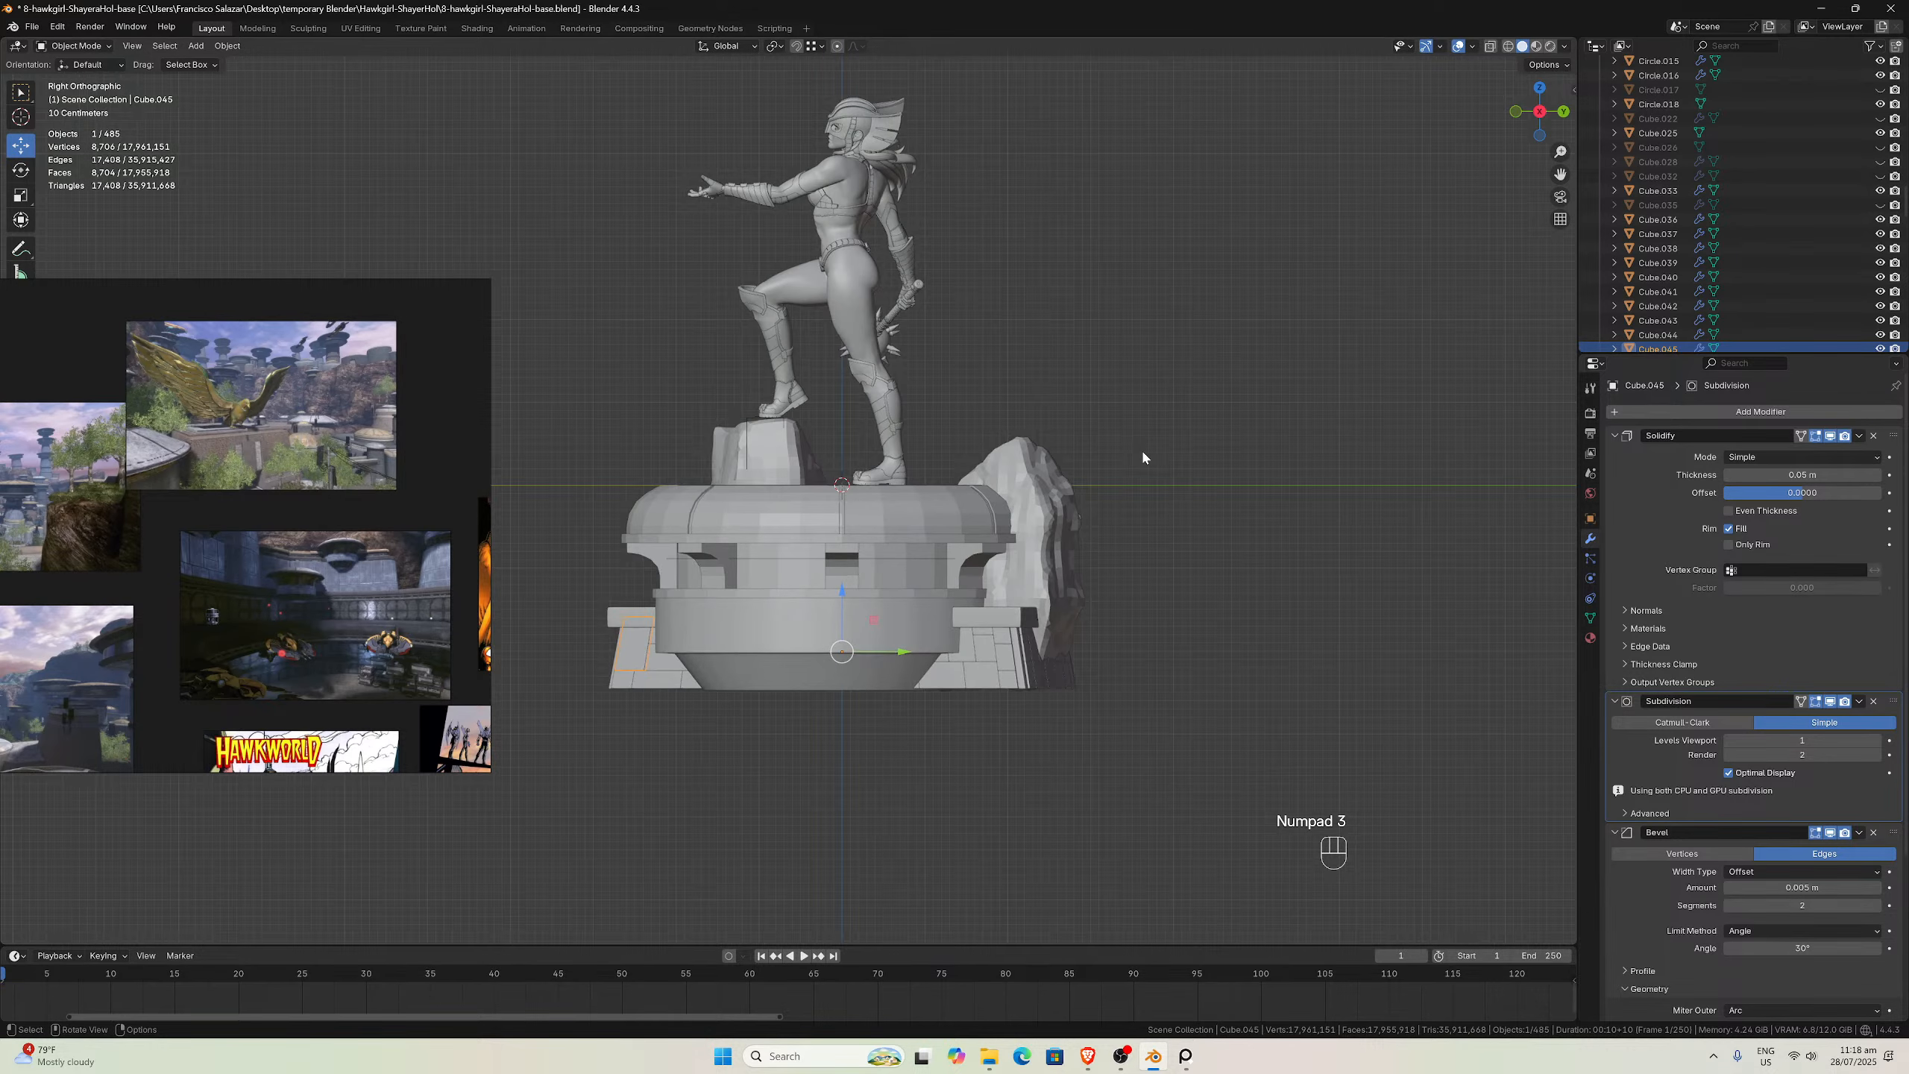
key(KP_1)
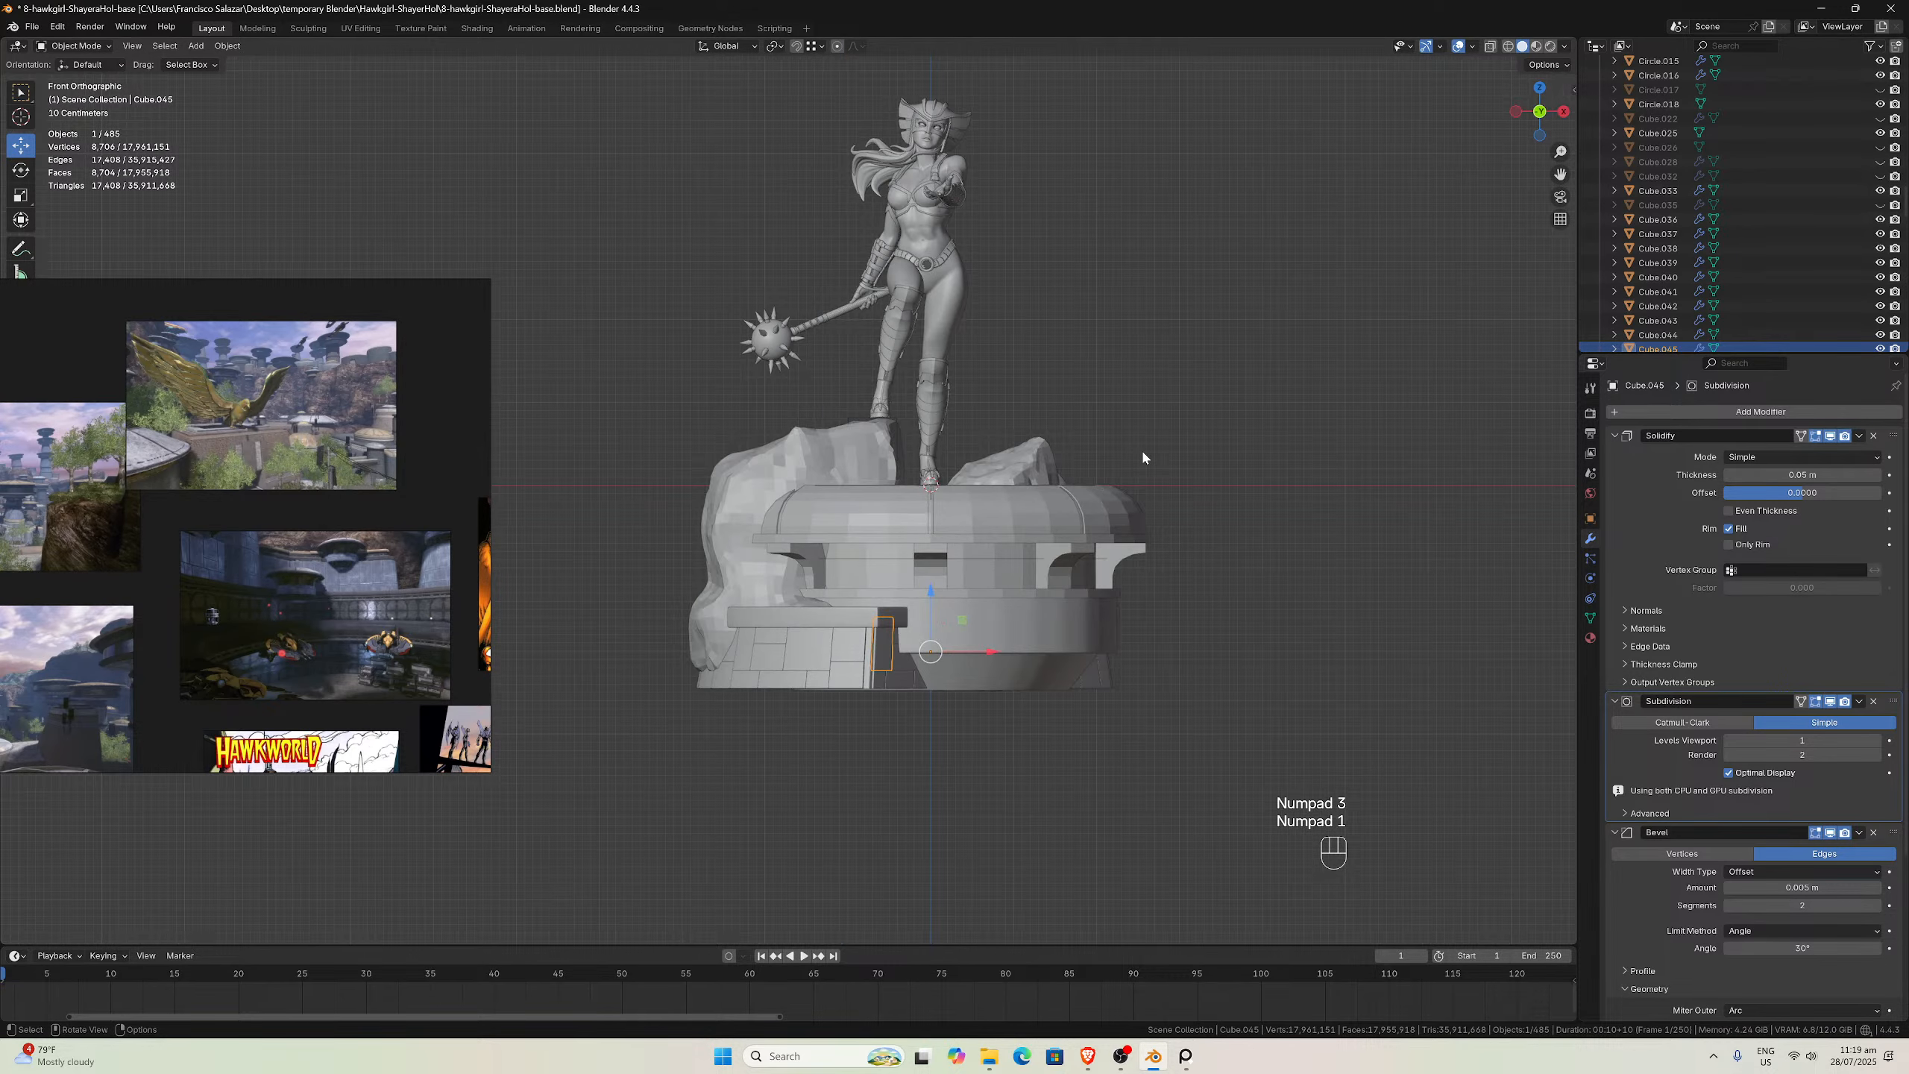
key(KP_7)
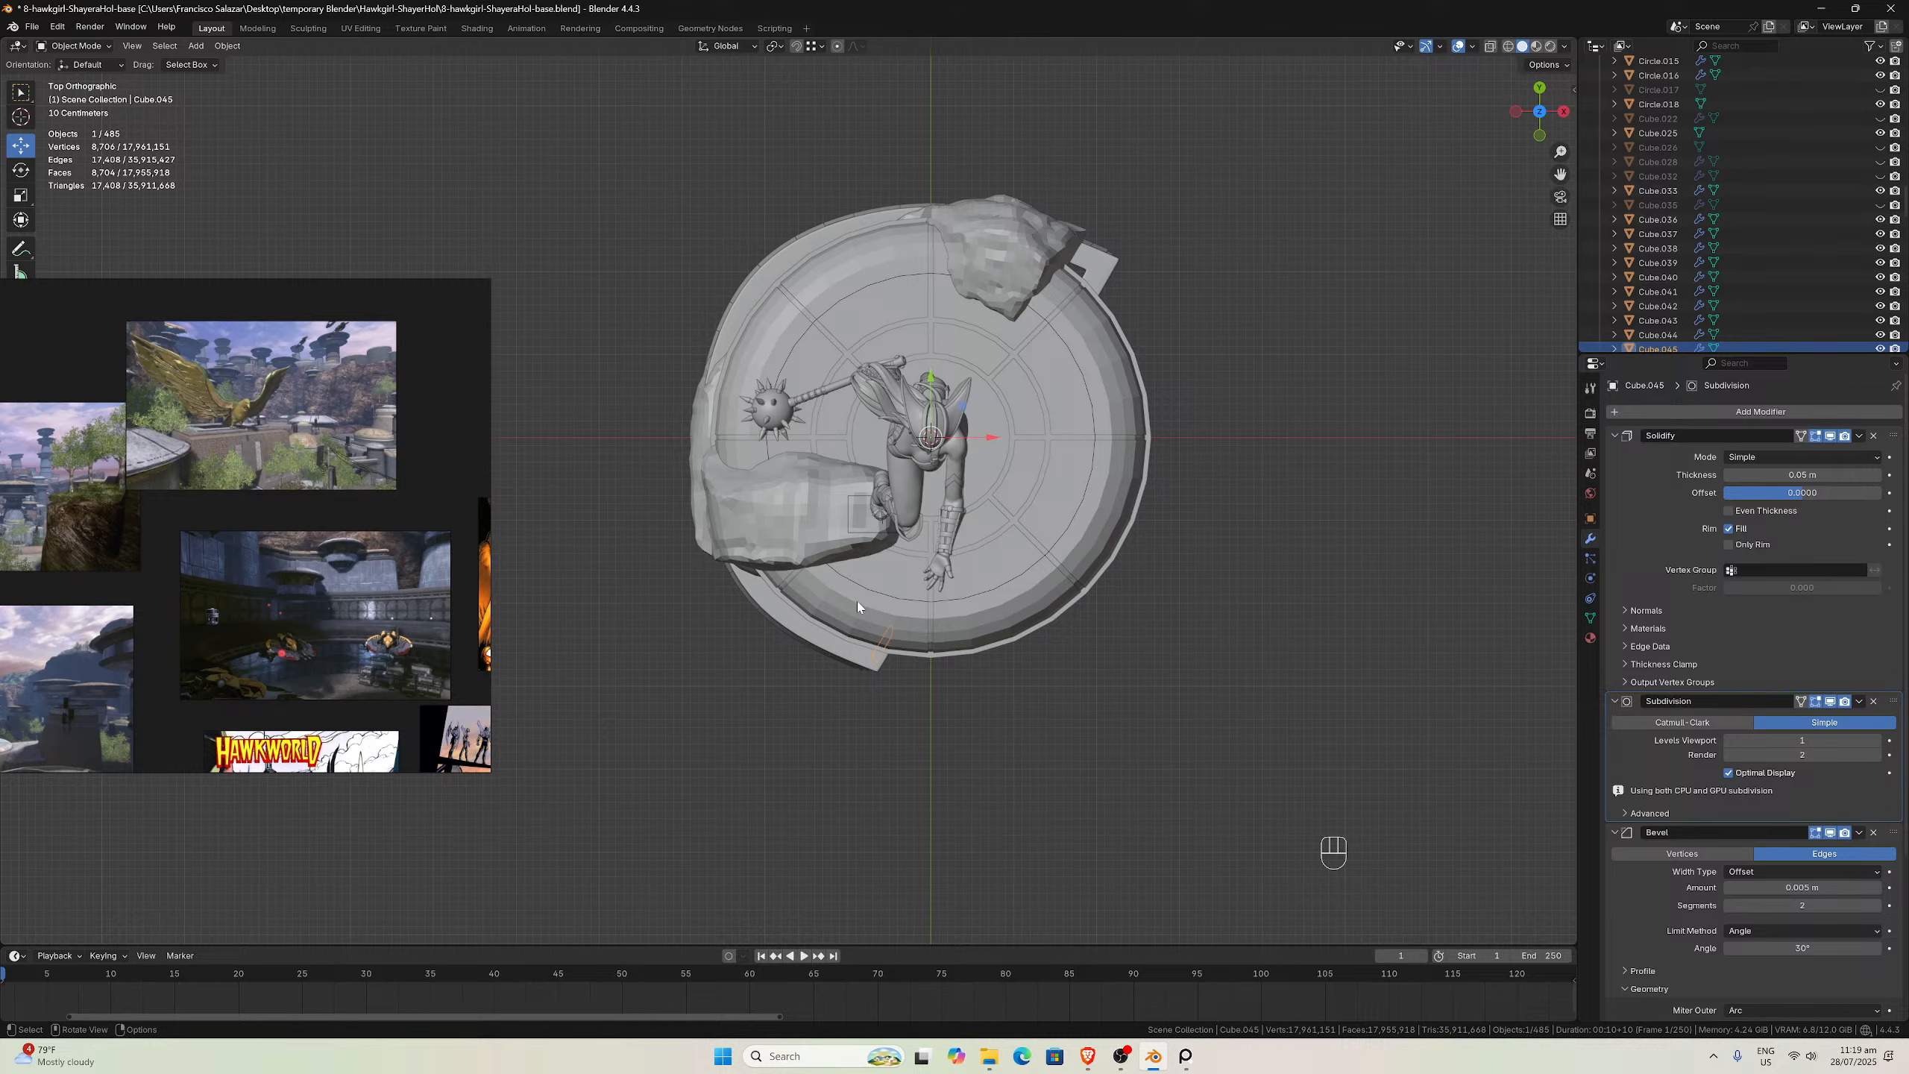
scroll(858, 606, down, 1)
middle_drag(858, 606, 798, 406)
scroll(818, 411, down, 1)
Study the golden bird monument and dark hangar reference images, and compare them with the base's drum and front wall
scroll(818, 412, up, 3)
scroll(295, 437, up, 3)
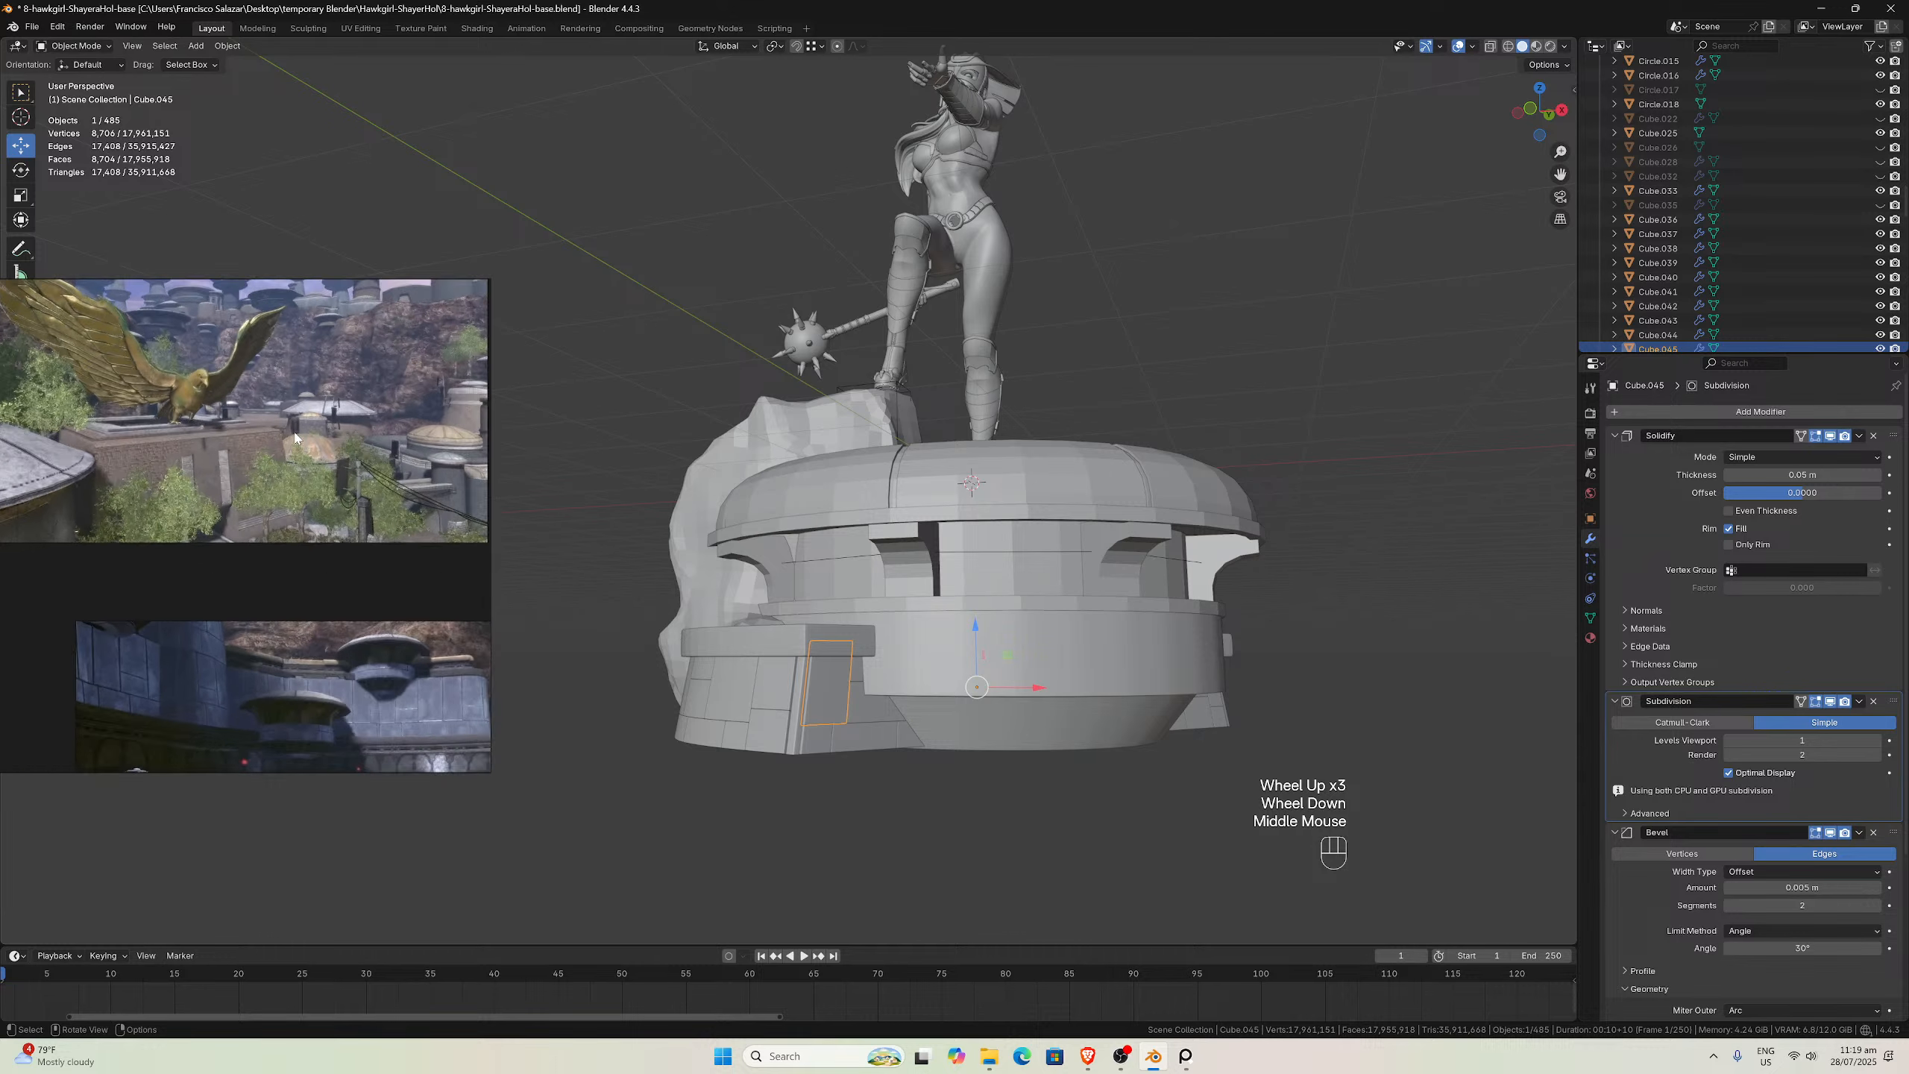
scroll(295, 438, down, 4)
scroll(391, 396, up, 4)
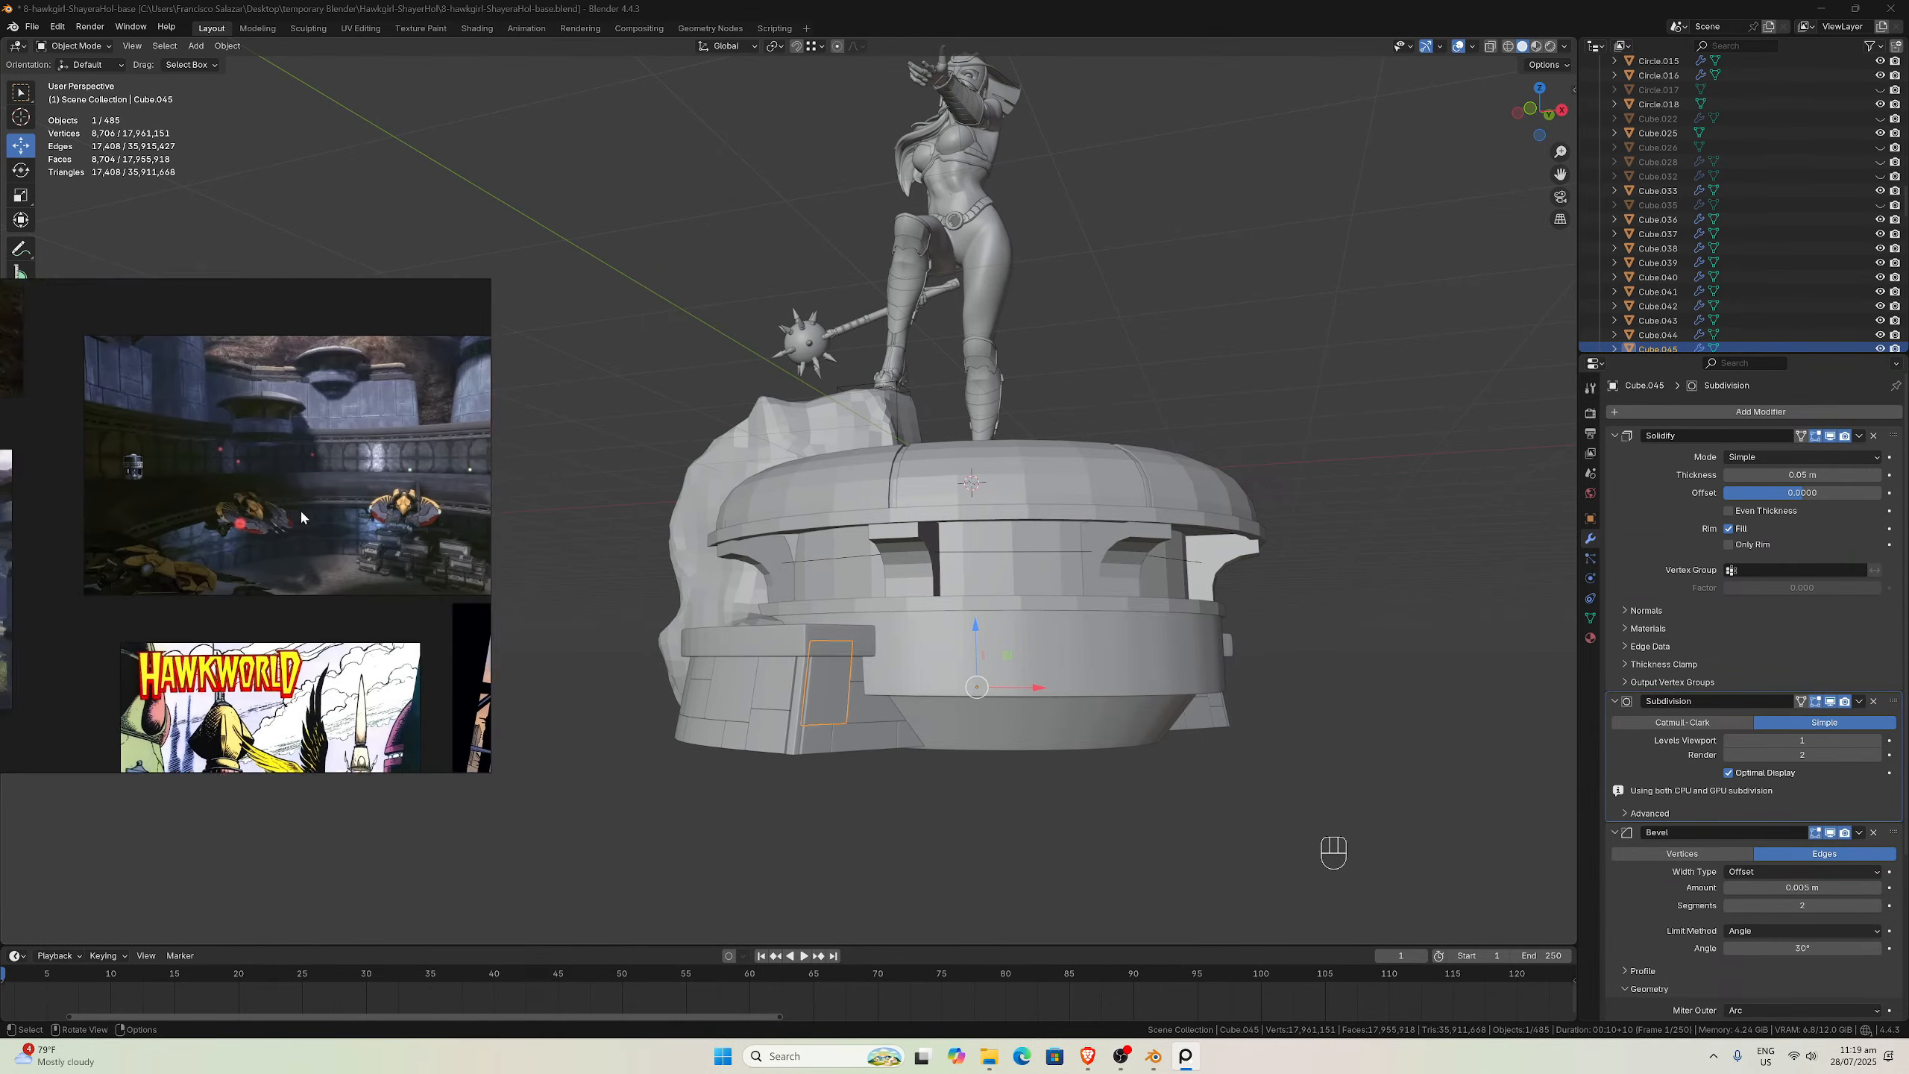
scroll(301, 514, up, 5)
middle_drag(797, 538, 769, 488)
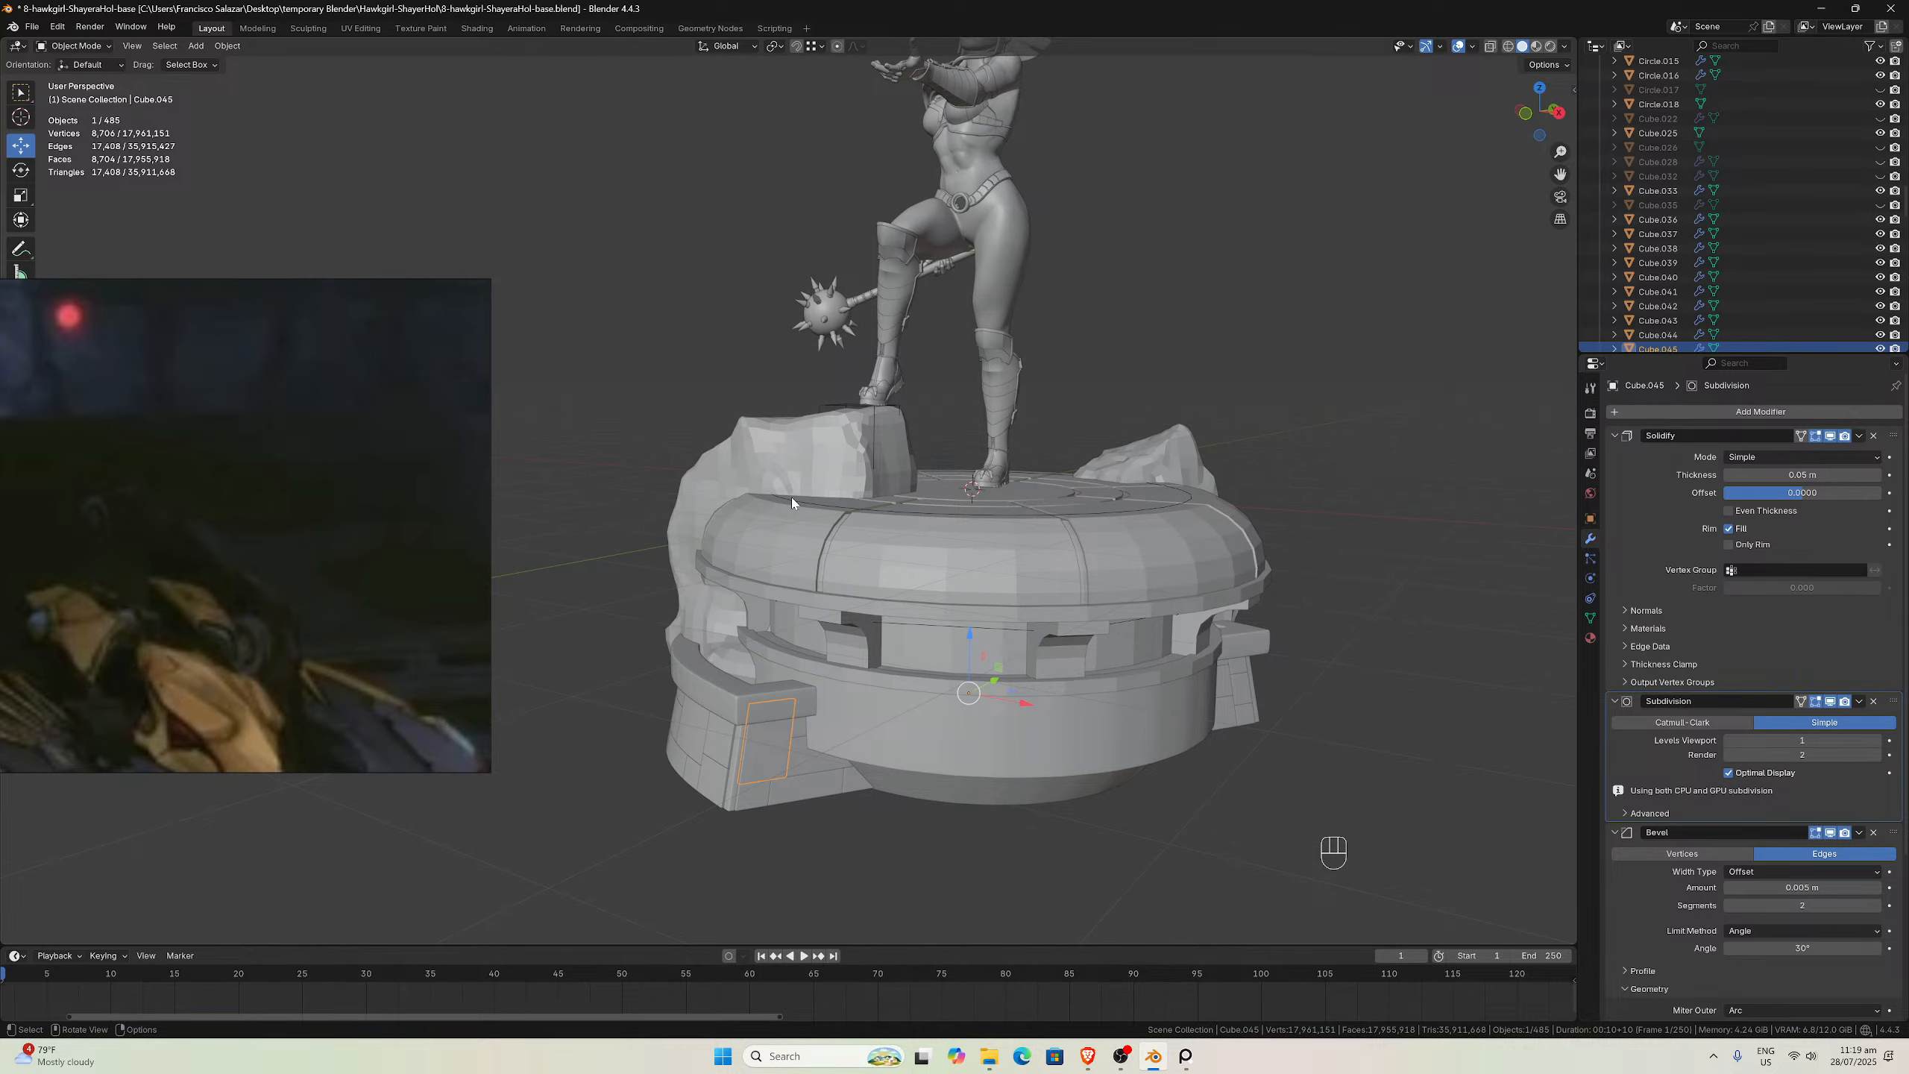
middle_drag(790, 497, 826, 537)
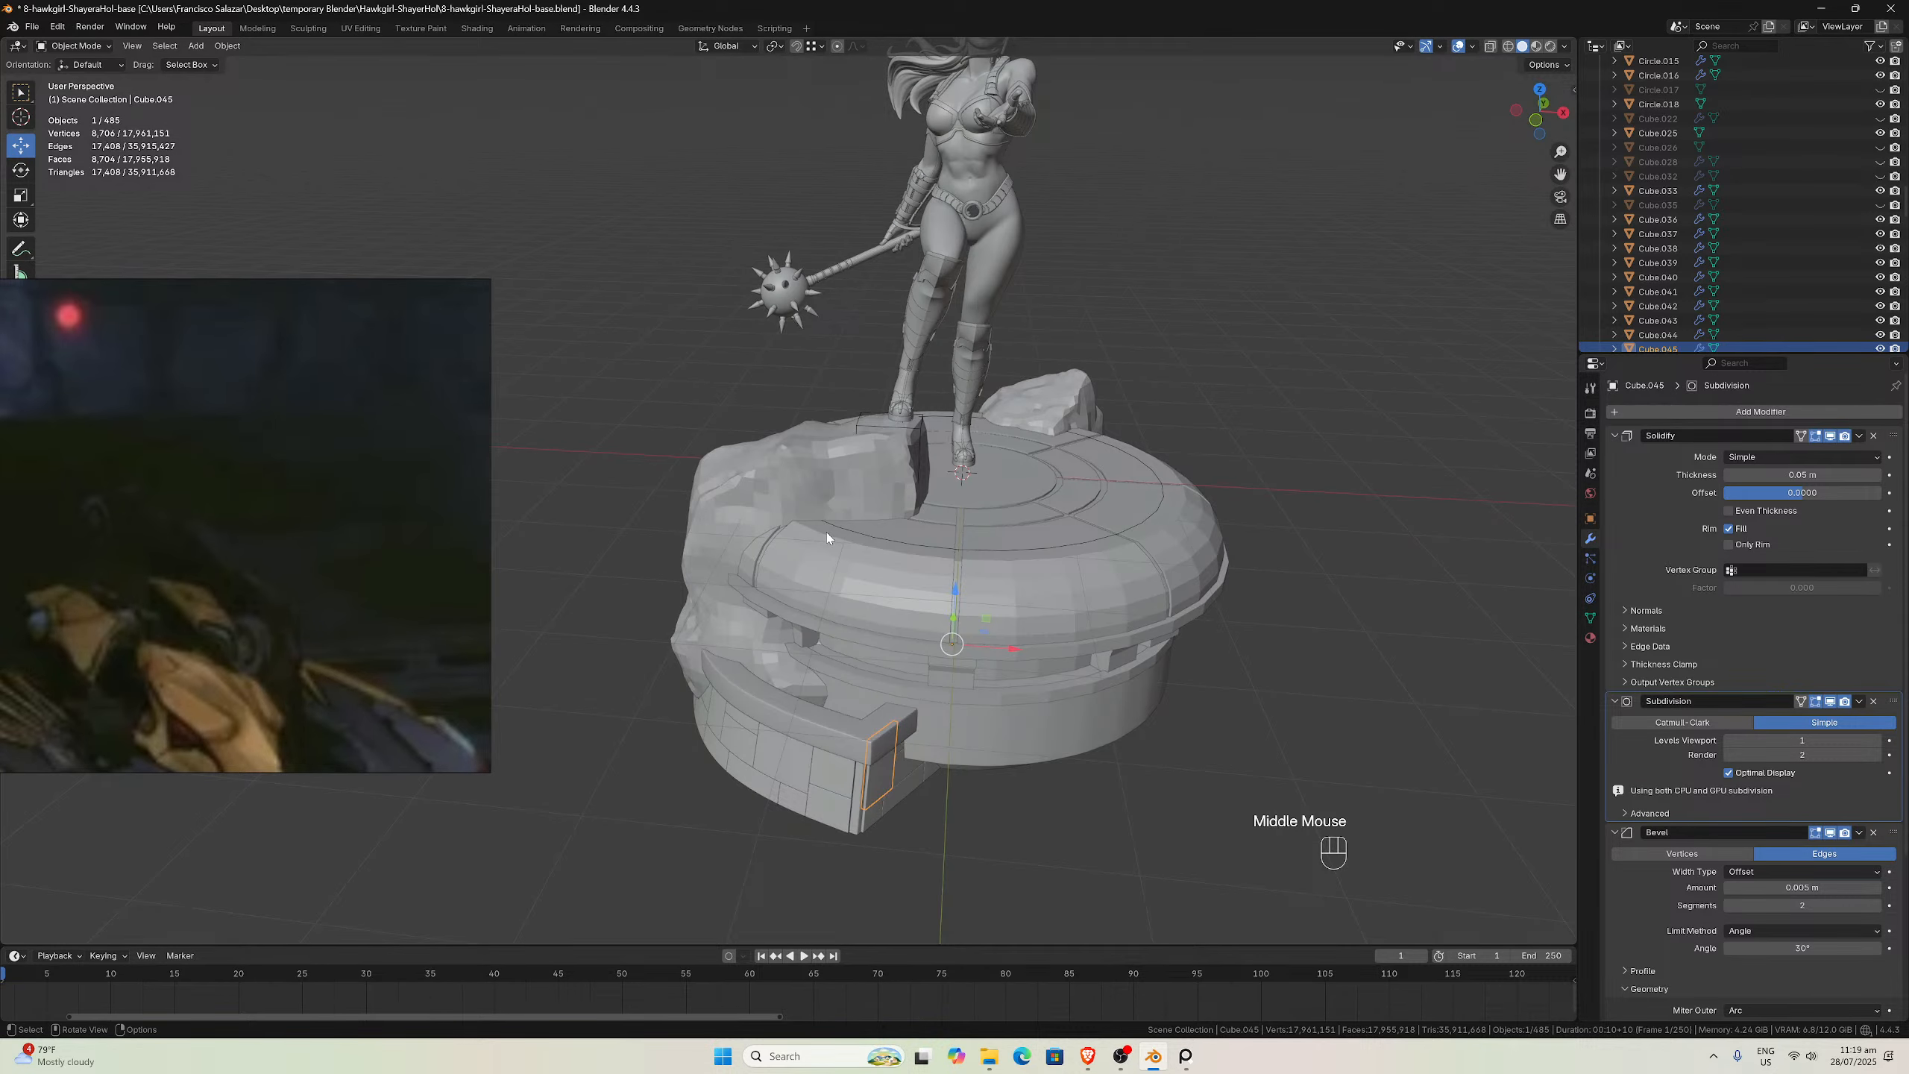
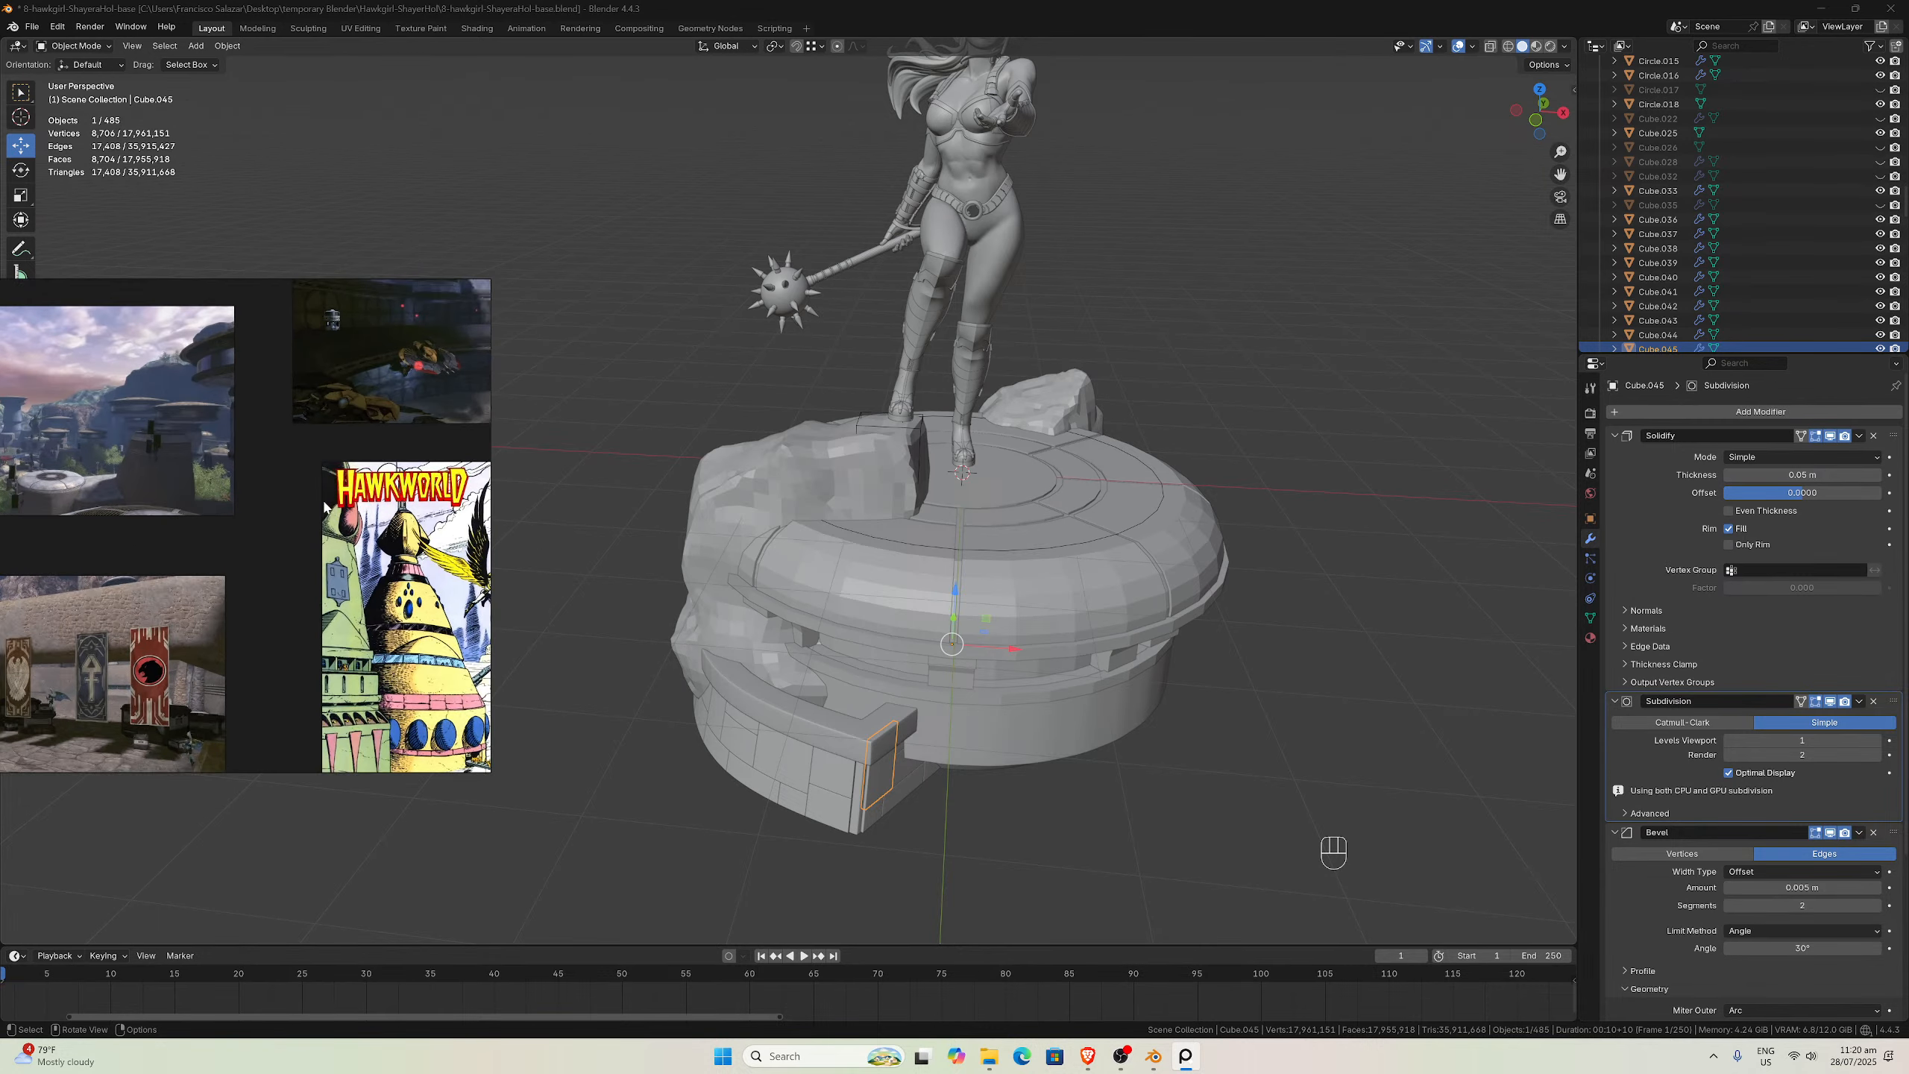
Study the tapered tower with hanging dark panels and ring bands in the sunset city reference image
scroll(331, 519, down, 3)
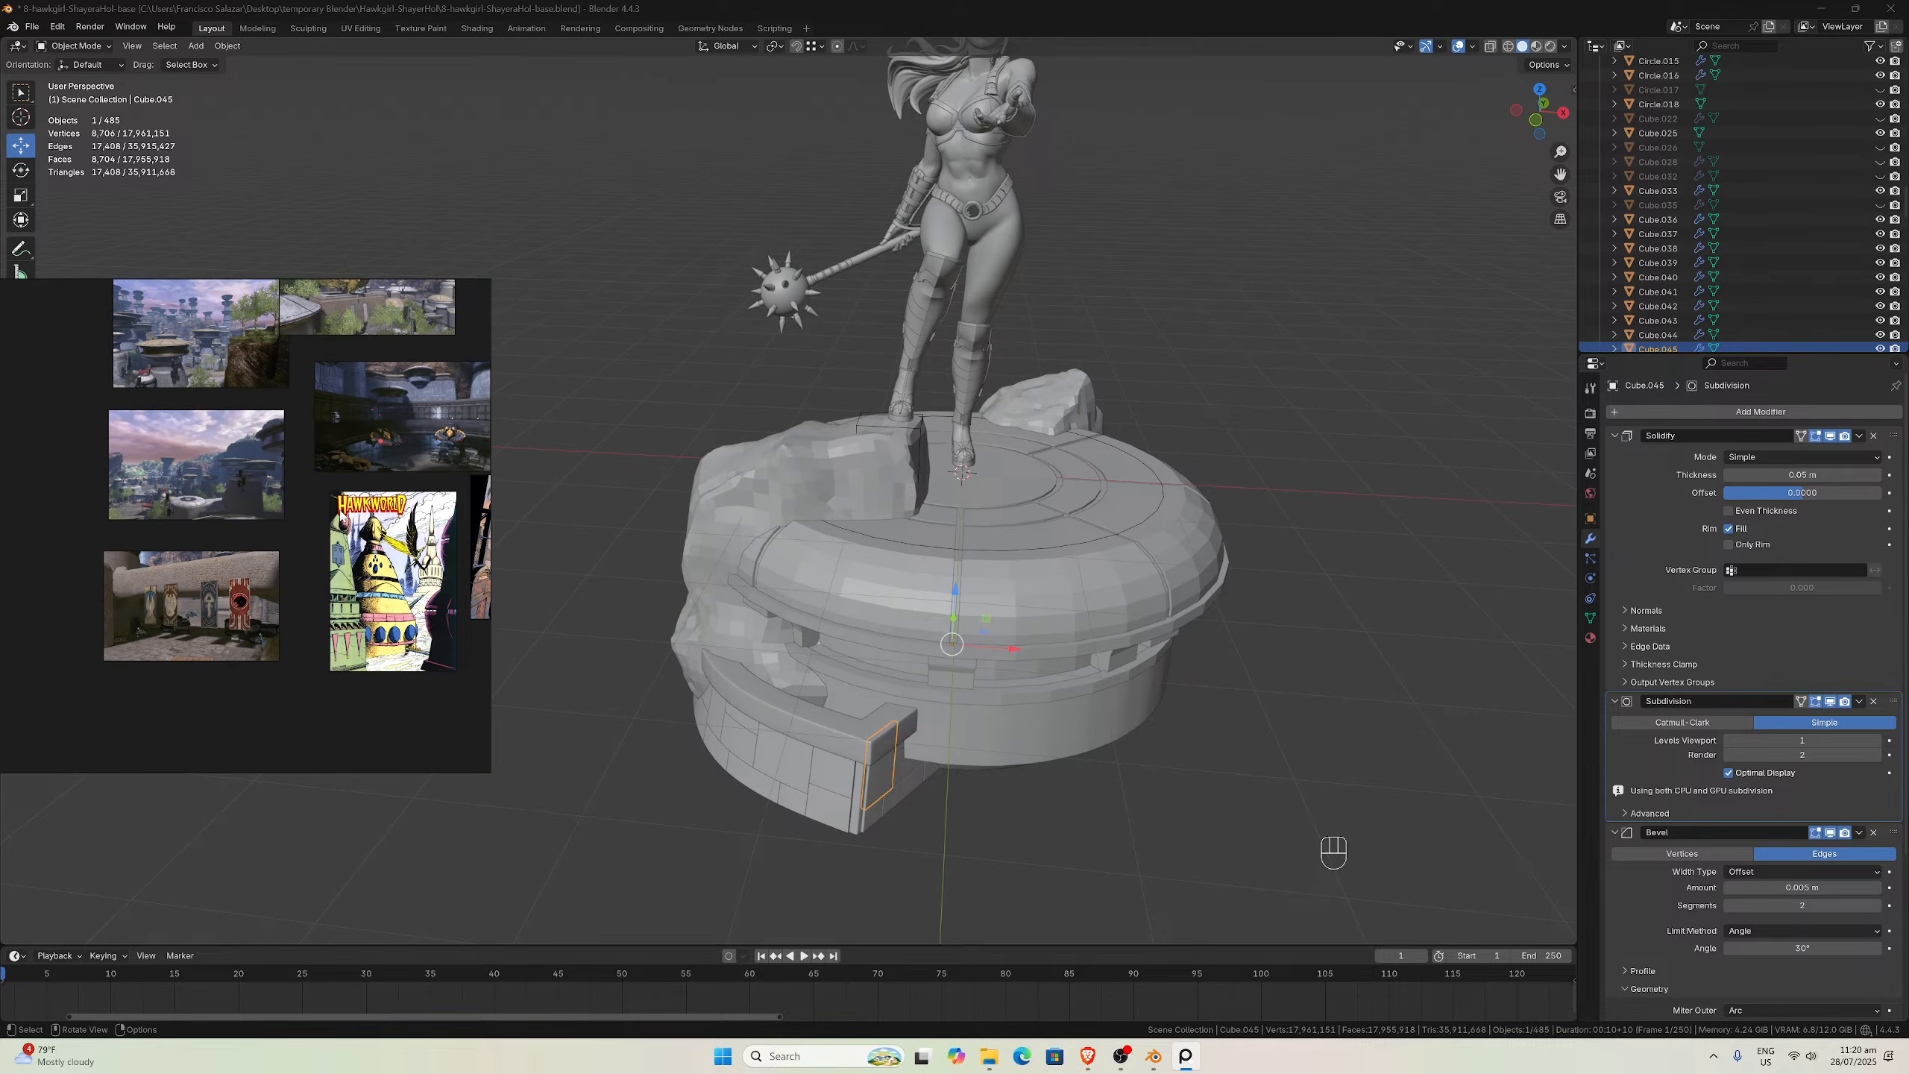
scroll(340, 517, up, 5)
middle_drag(90, 537, 291, 531)
scroll(188, 528, up, 1)
middle_drag(175, 526, 281, 540)
scroll(361, 417, up, 4)
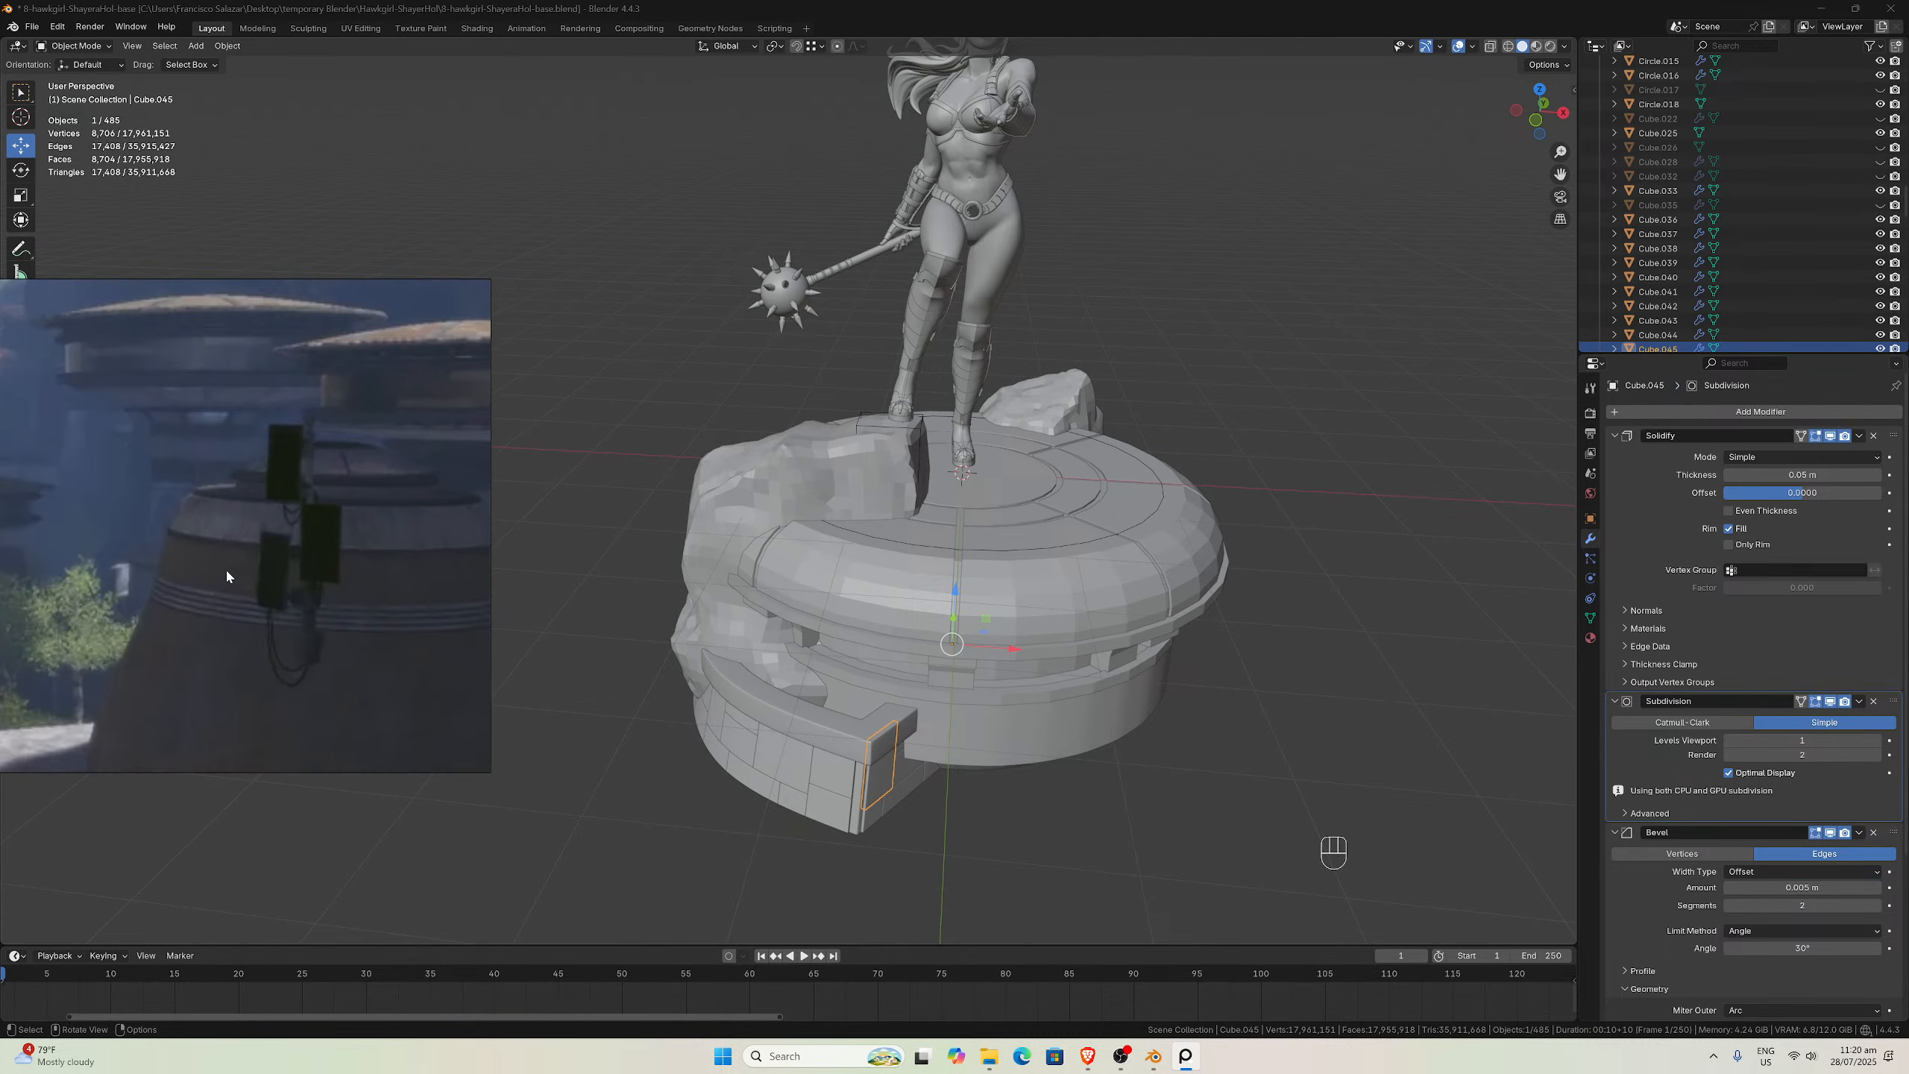
scroll(229, 561, up, 2)
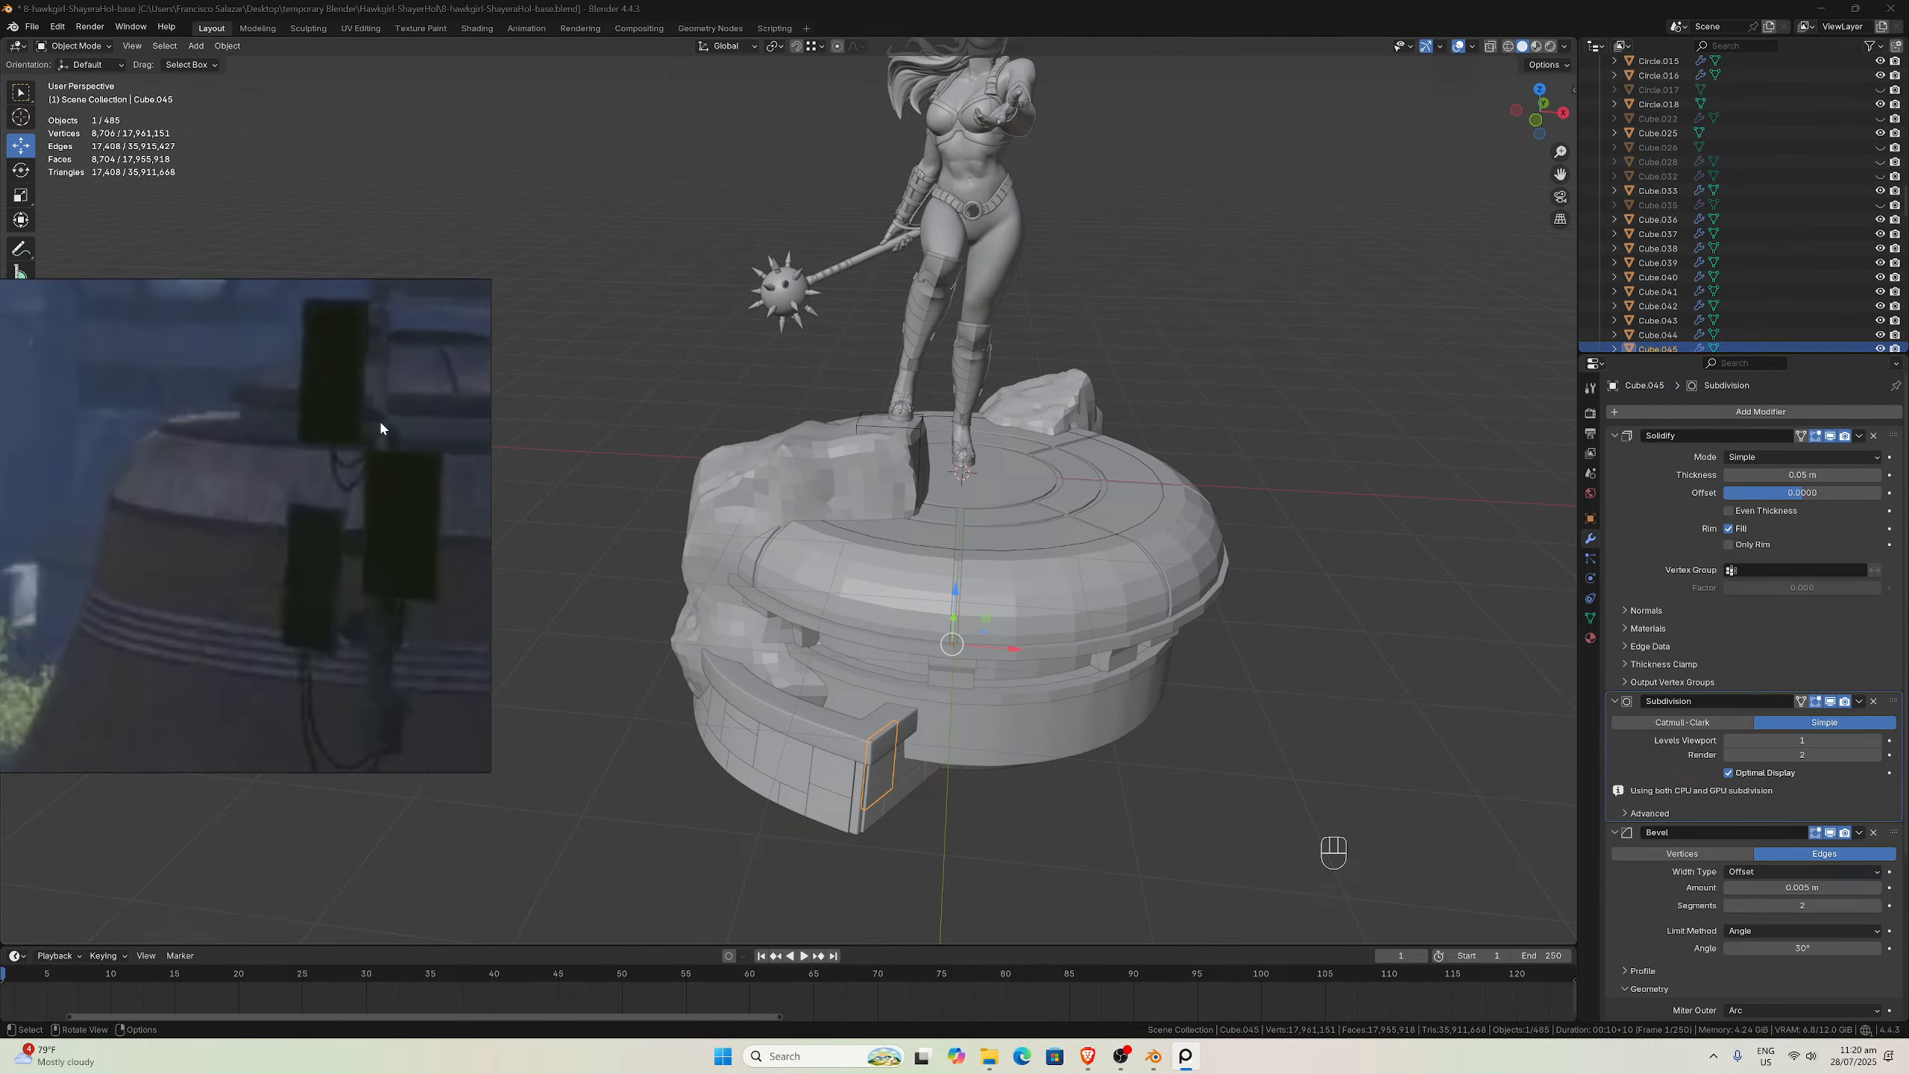
scroll(182, 467, down, 3)
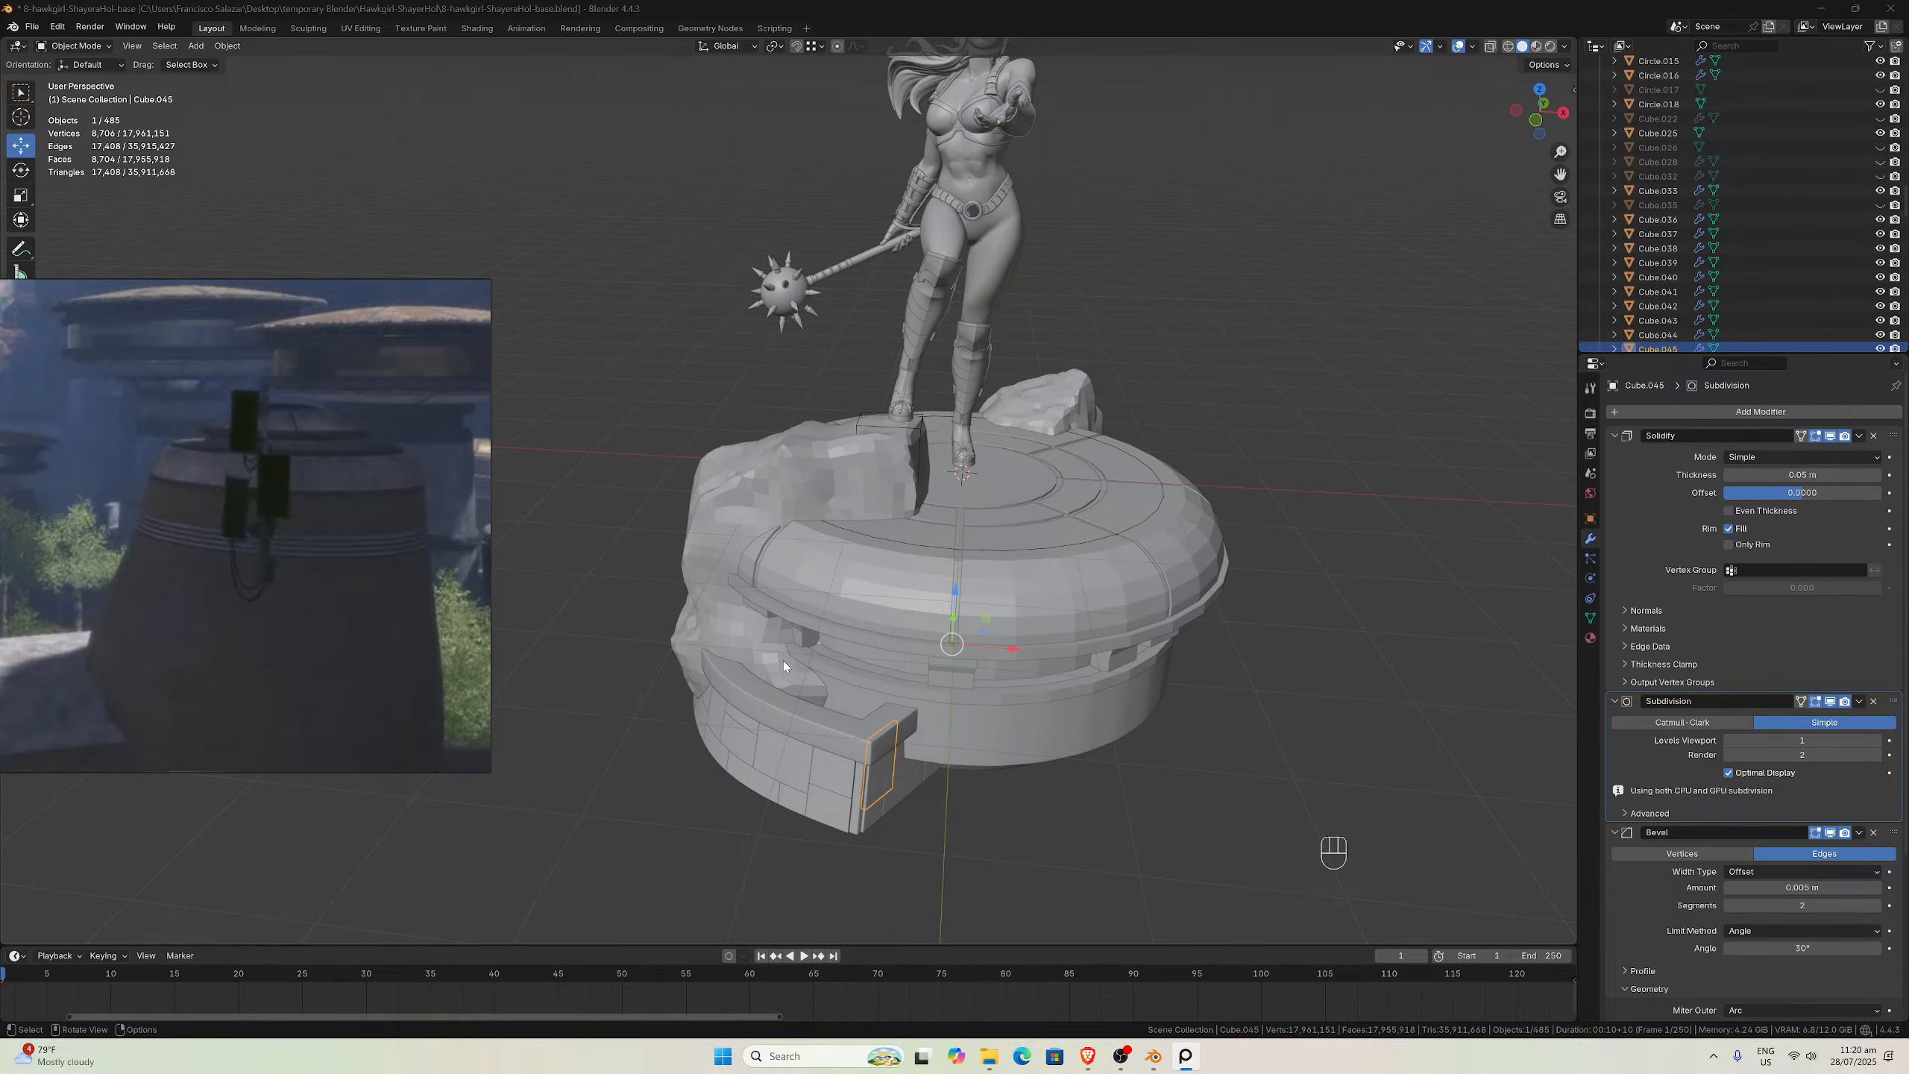
scroll(341, 439, down, 3)
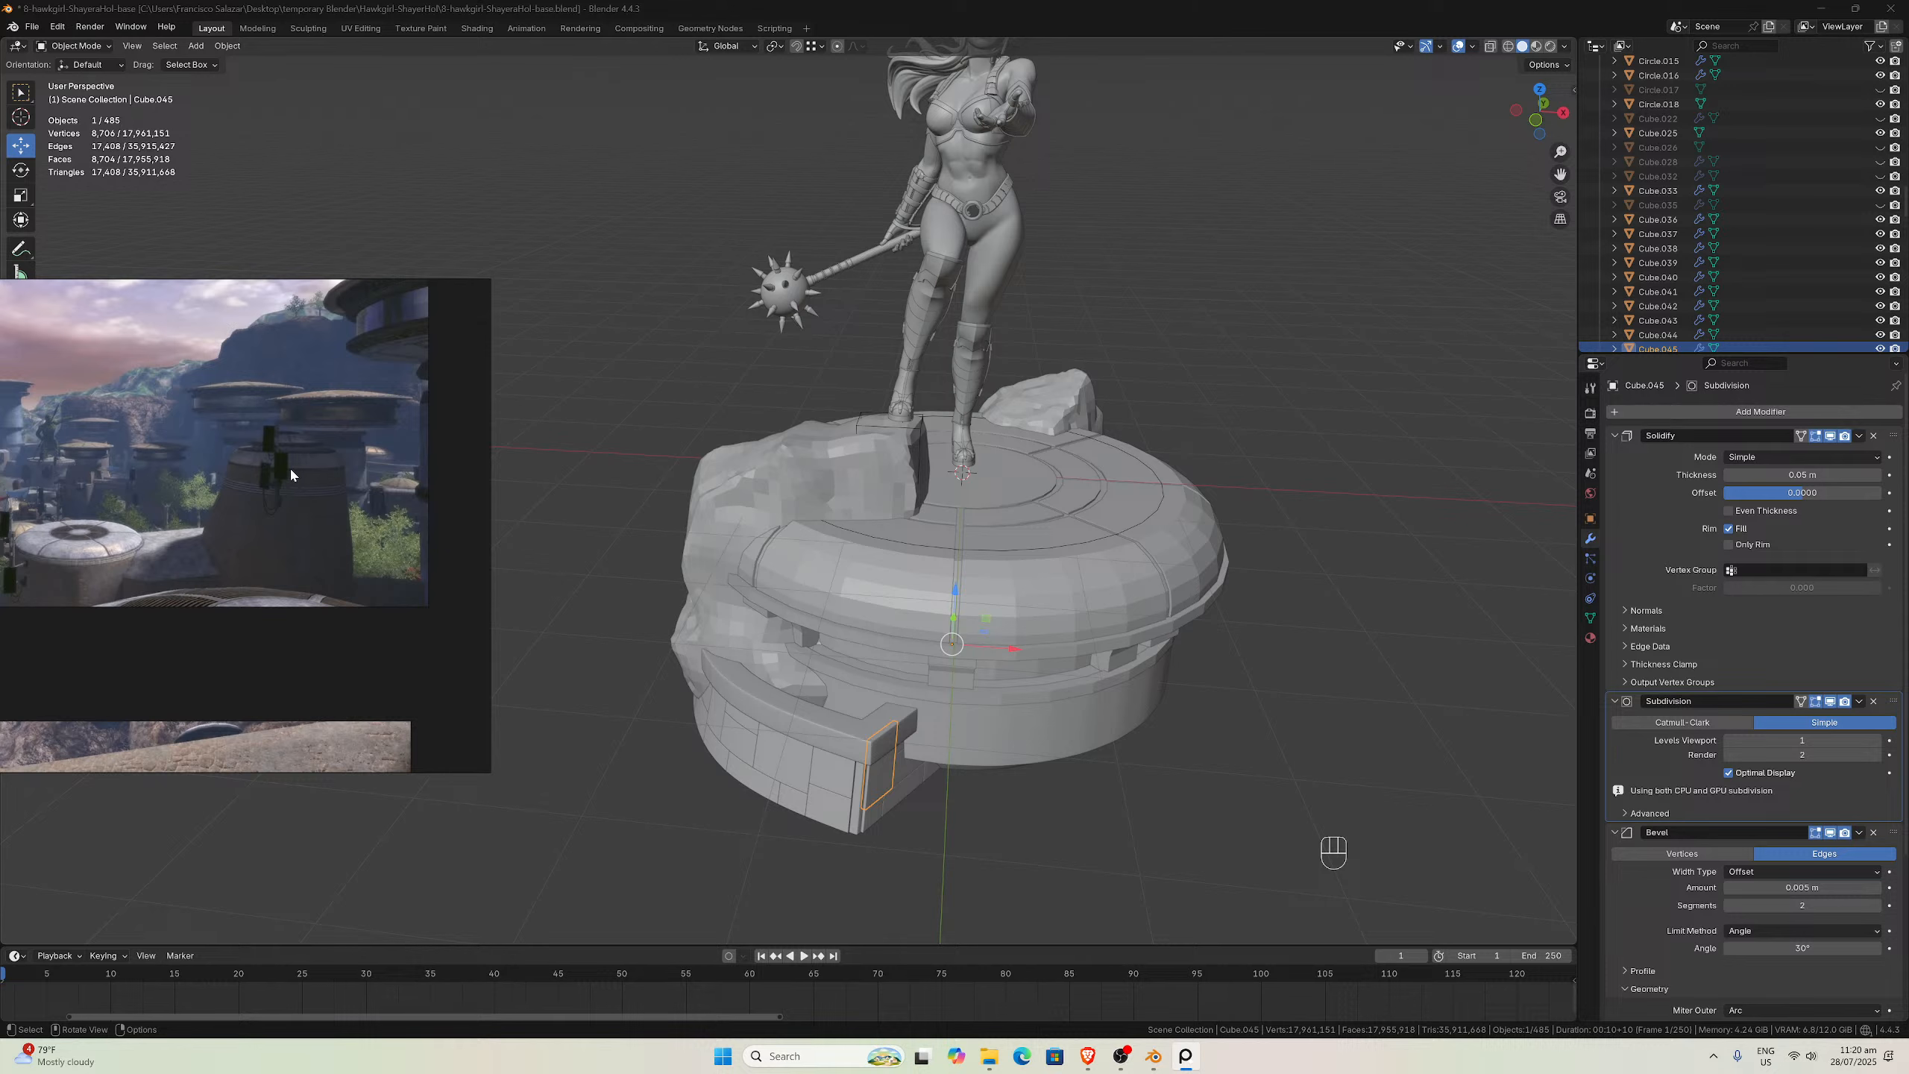
Examine the round-roofed building, ribbed dome and posts in the sunset city reference image
scroll(264, 506, down, 2)
scroll(264, 514, down, 5)
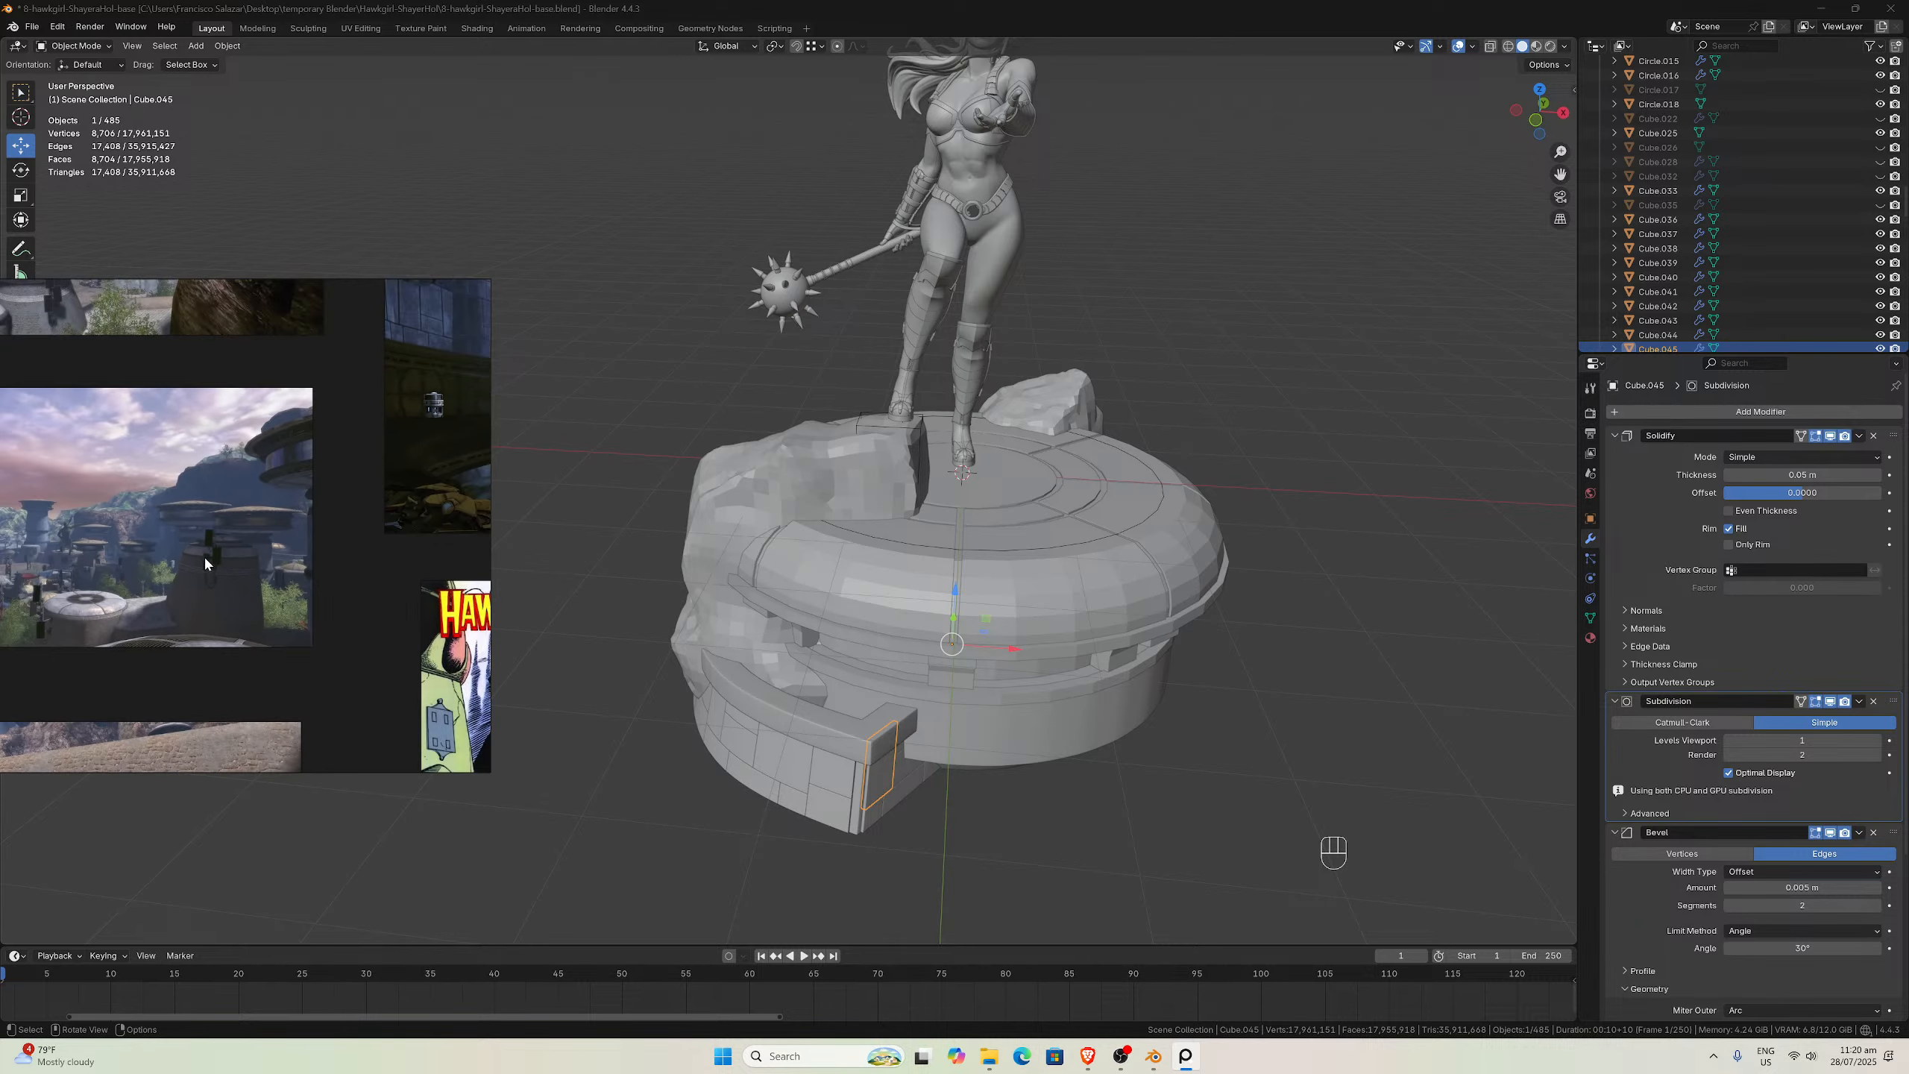
scroll(323, 509, up, 5)
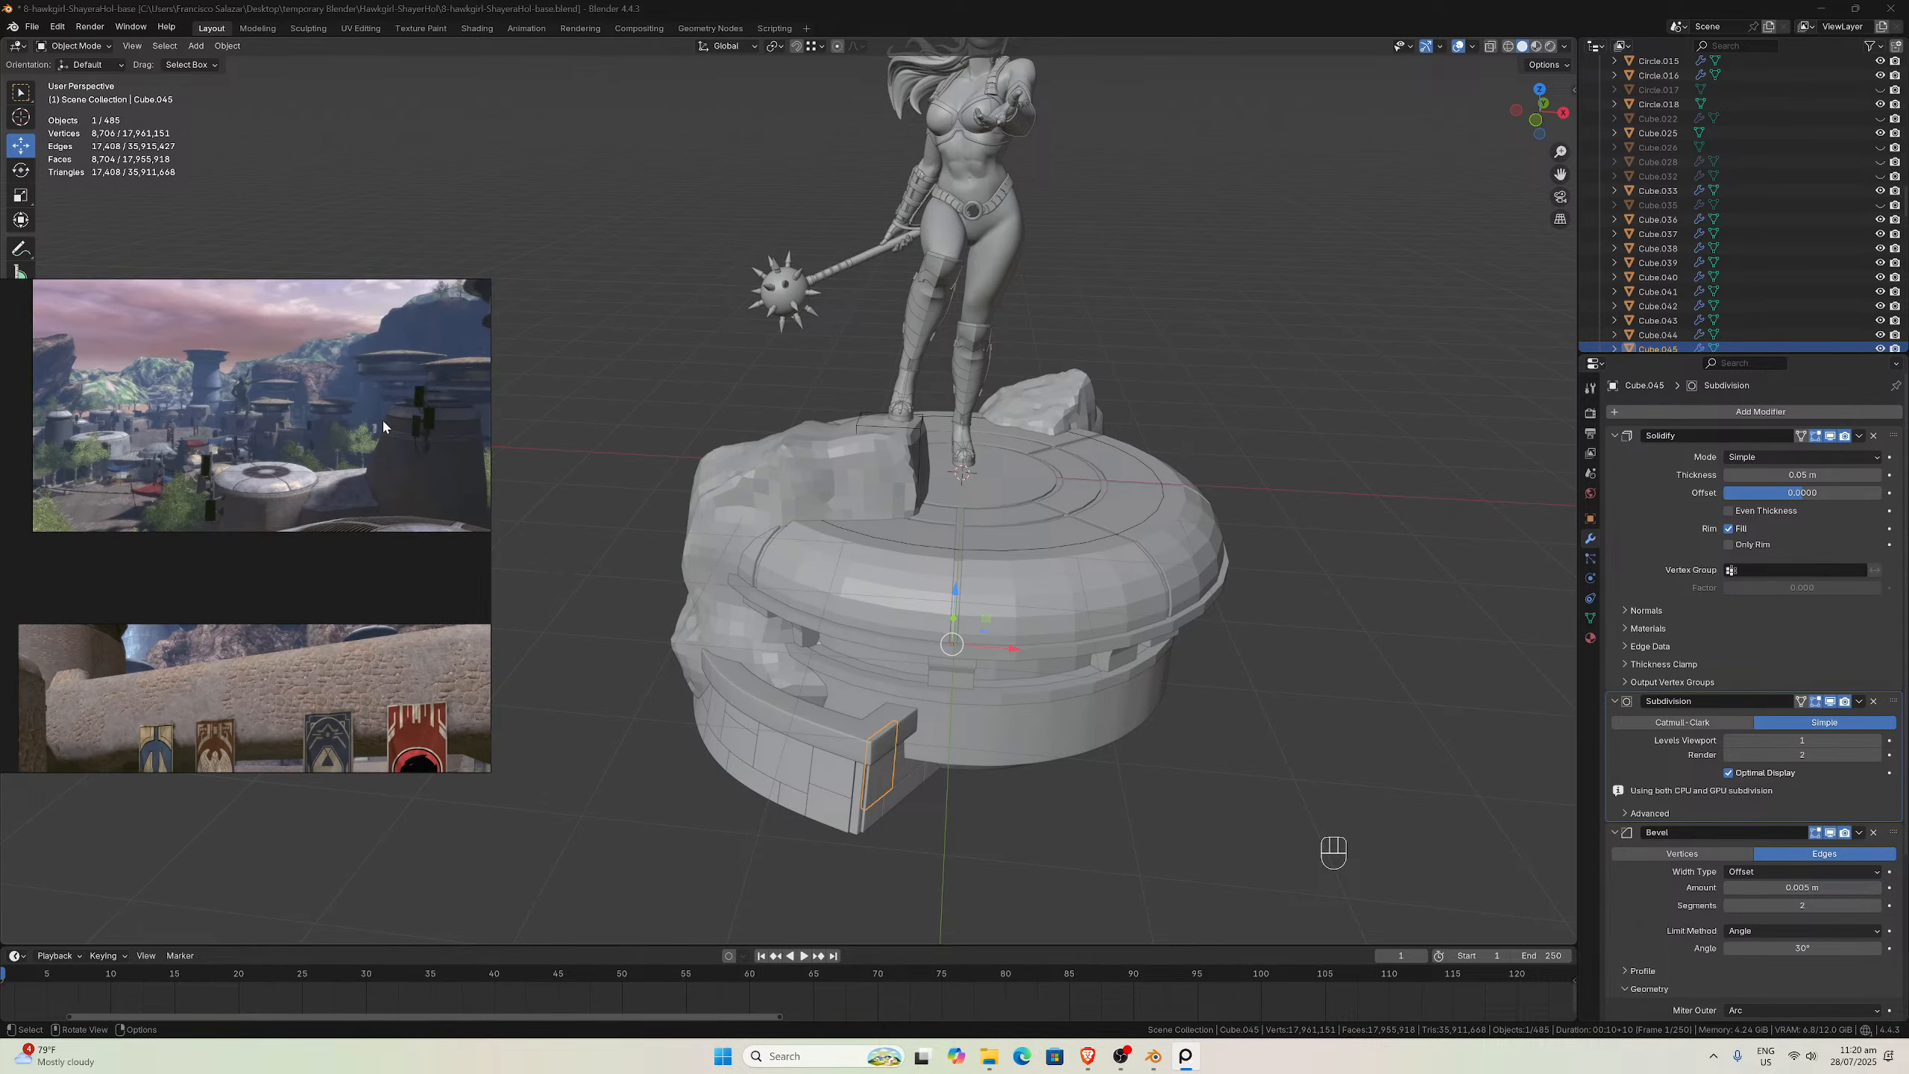
scroll(254, 442, up, 8)
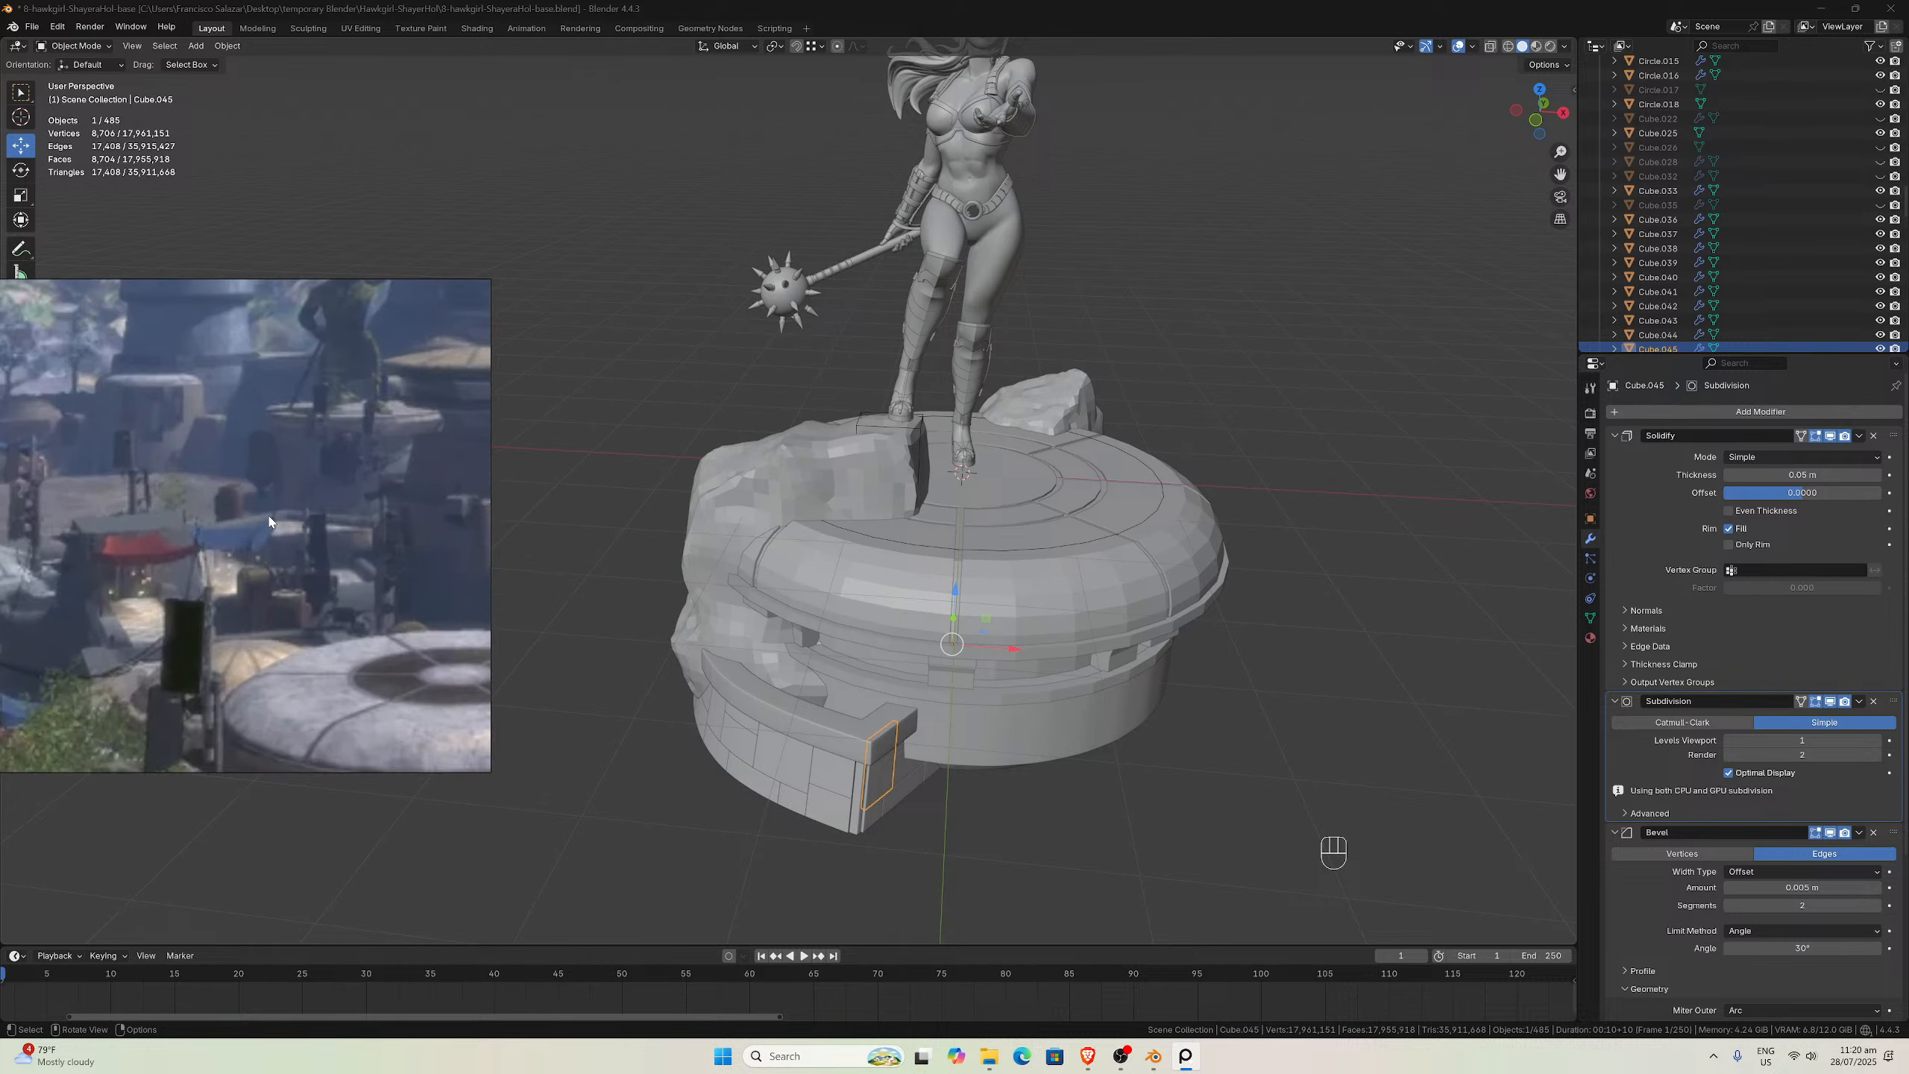
scroll(252, 564, down, 5)
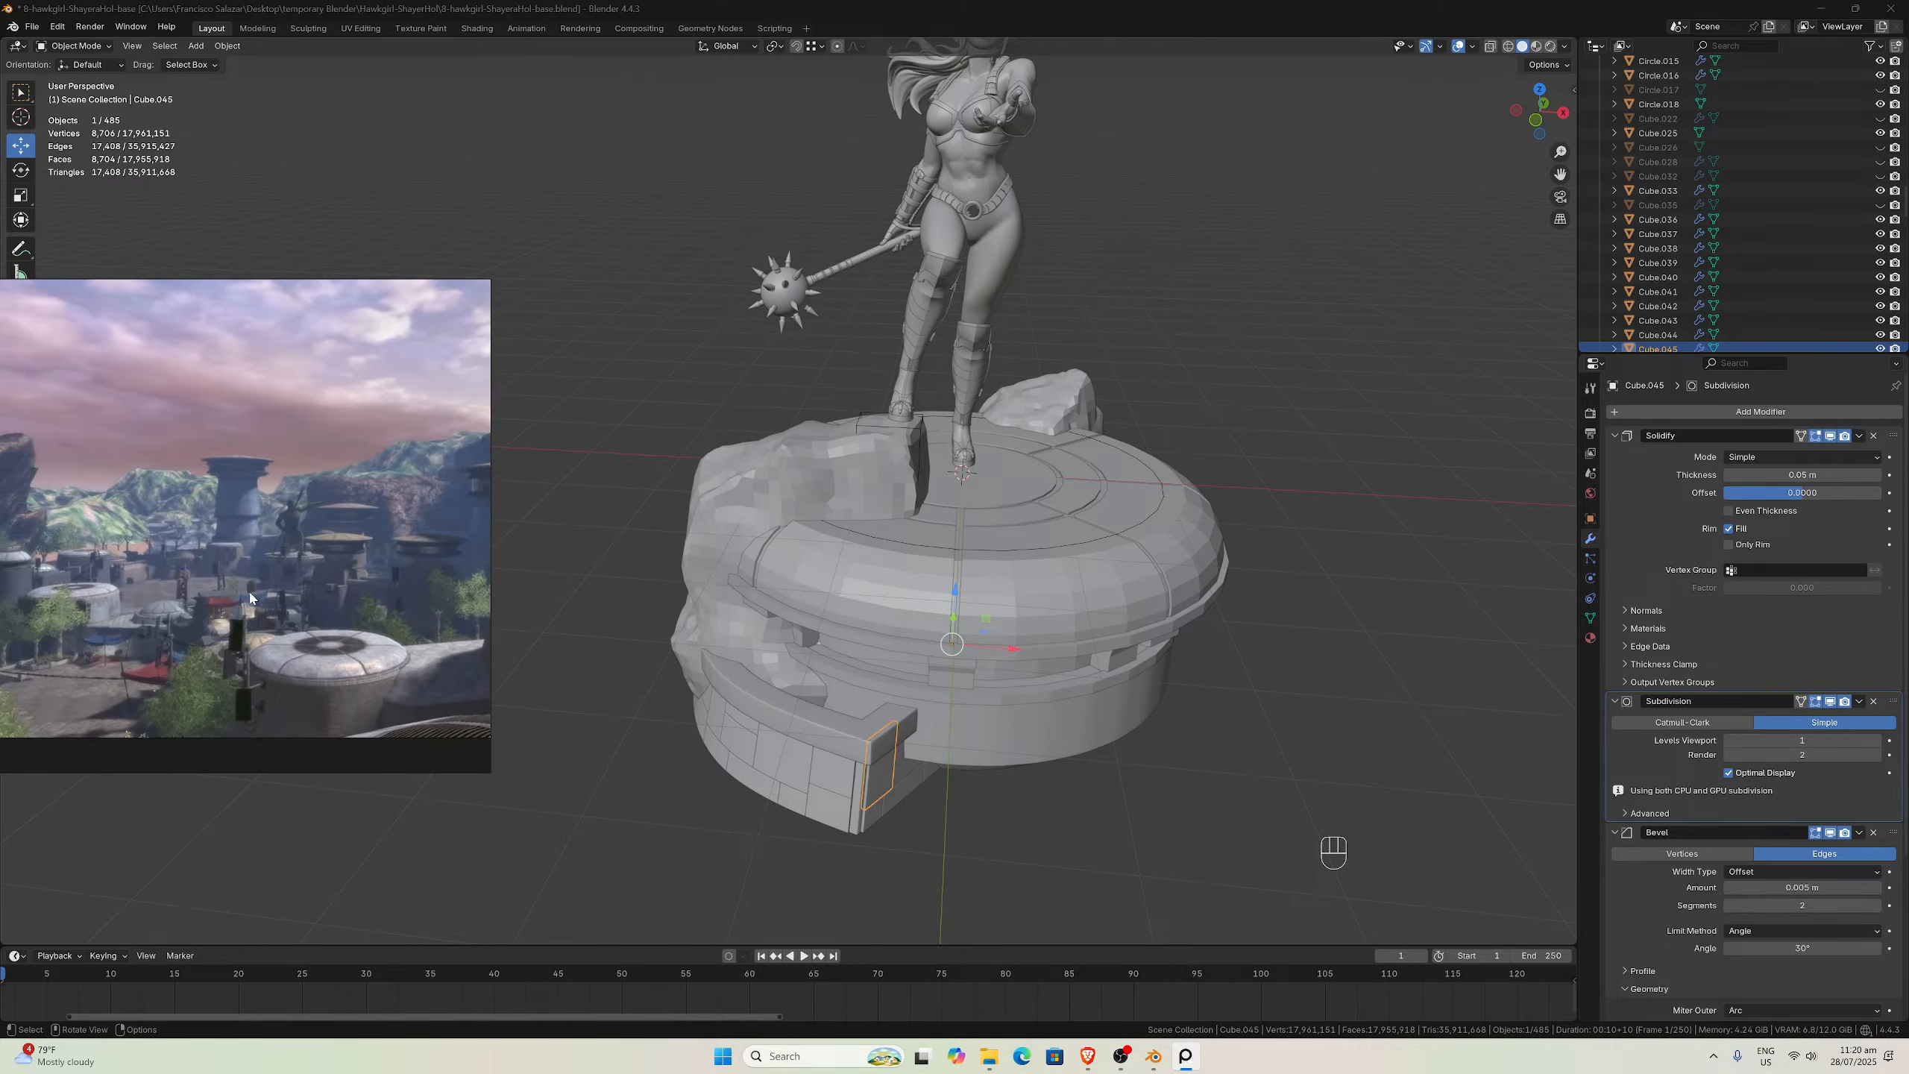
scroll(314, 571, up, 8)
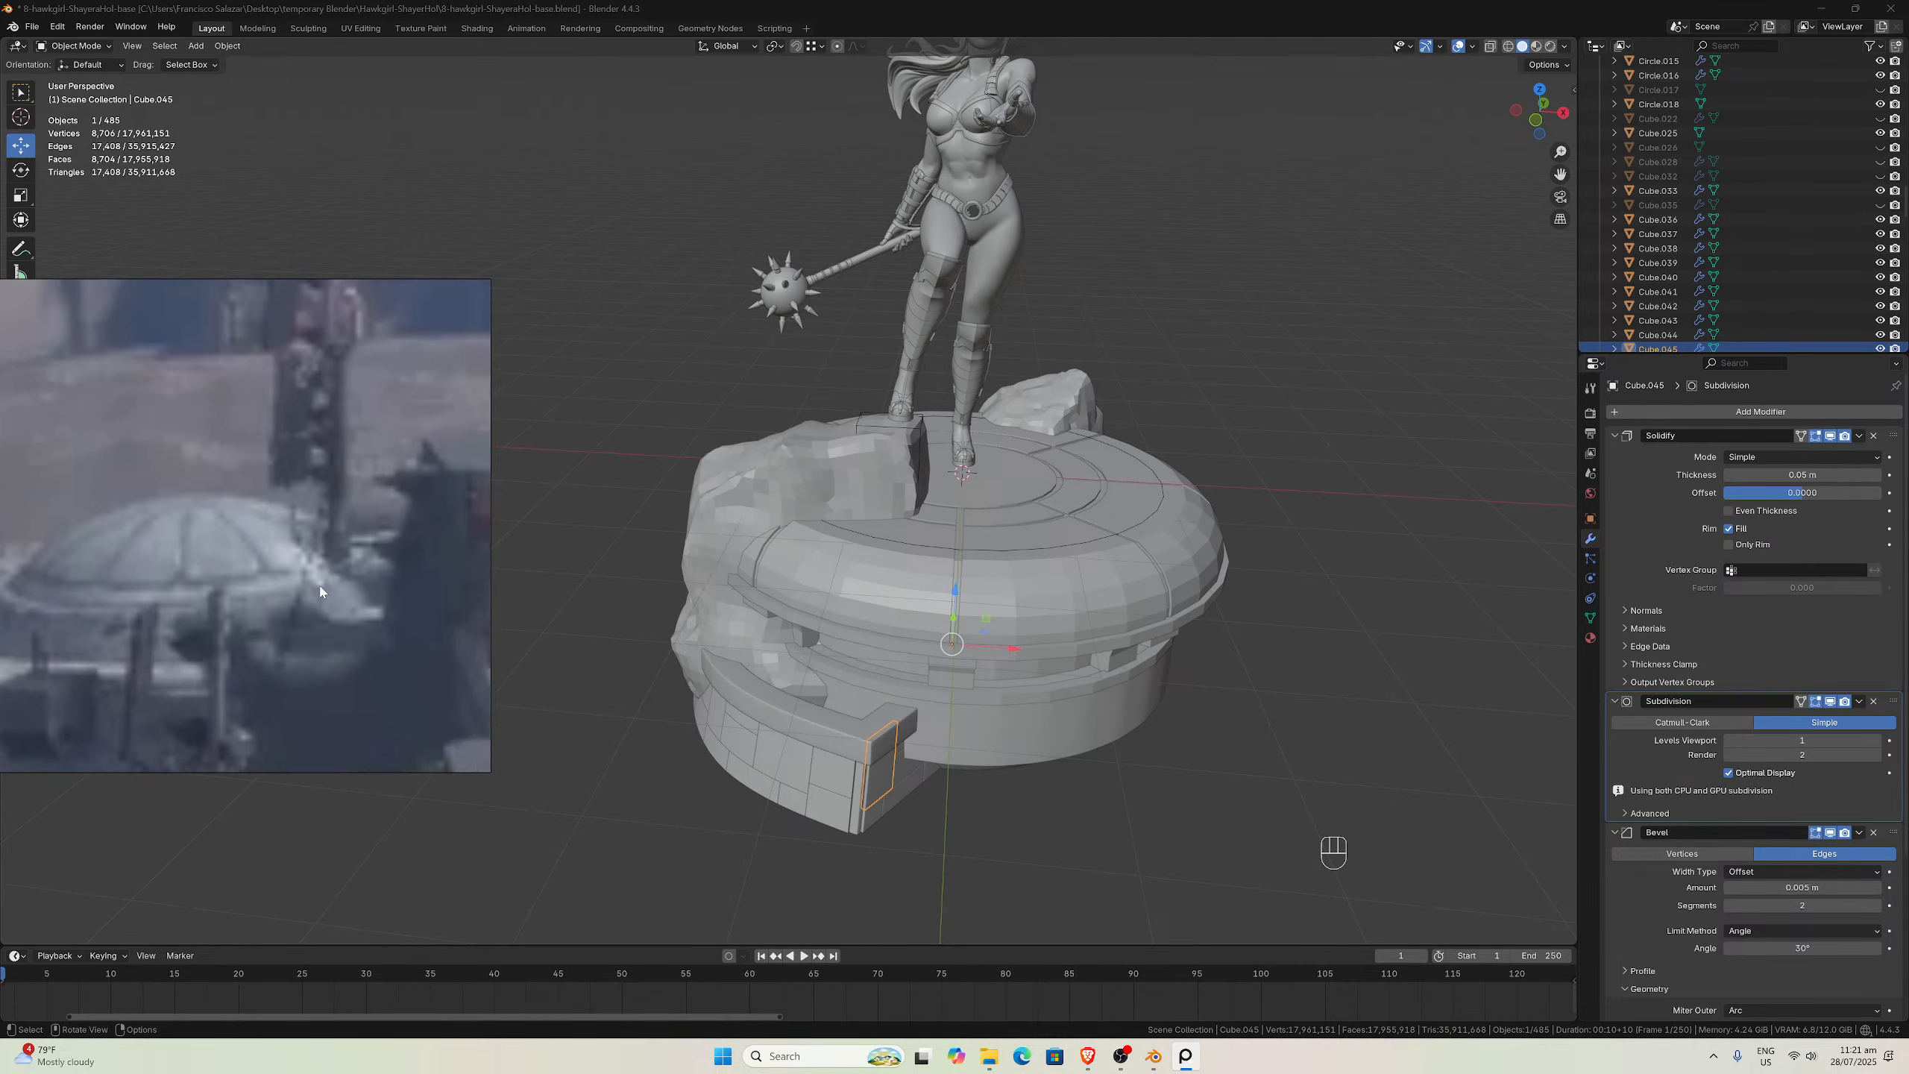
drag(316, 570, 231, 467)
scroll(241, 527, down, 8)
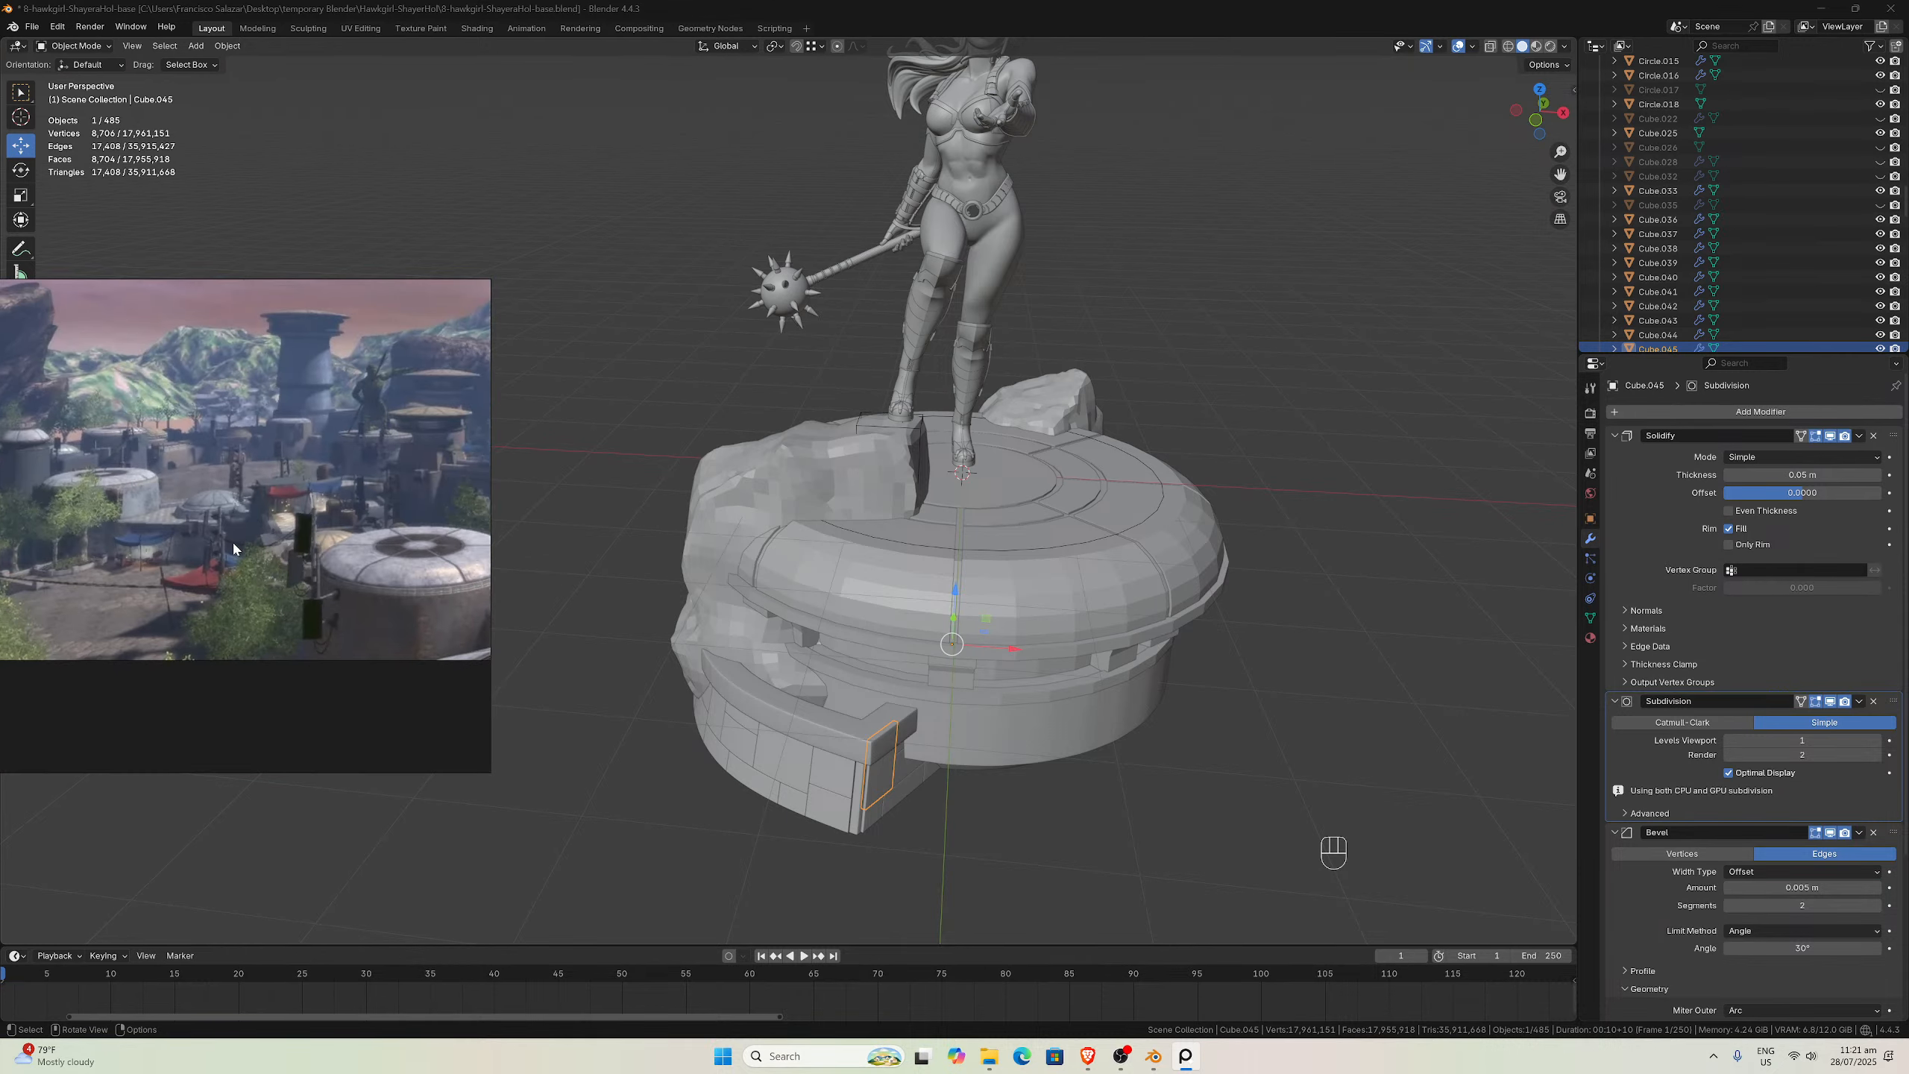
Review the wall banners image and the Hawkworld comic cover on the reference board for decorative ideas
middle_drag(250, 606, 345, 453)
scroll(276, 546, up, 4)
middle_drag(256, 636, 408, 397)
scroll(408, 397, down, 6)
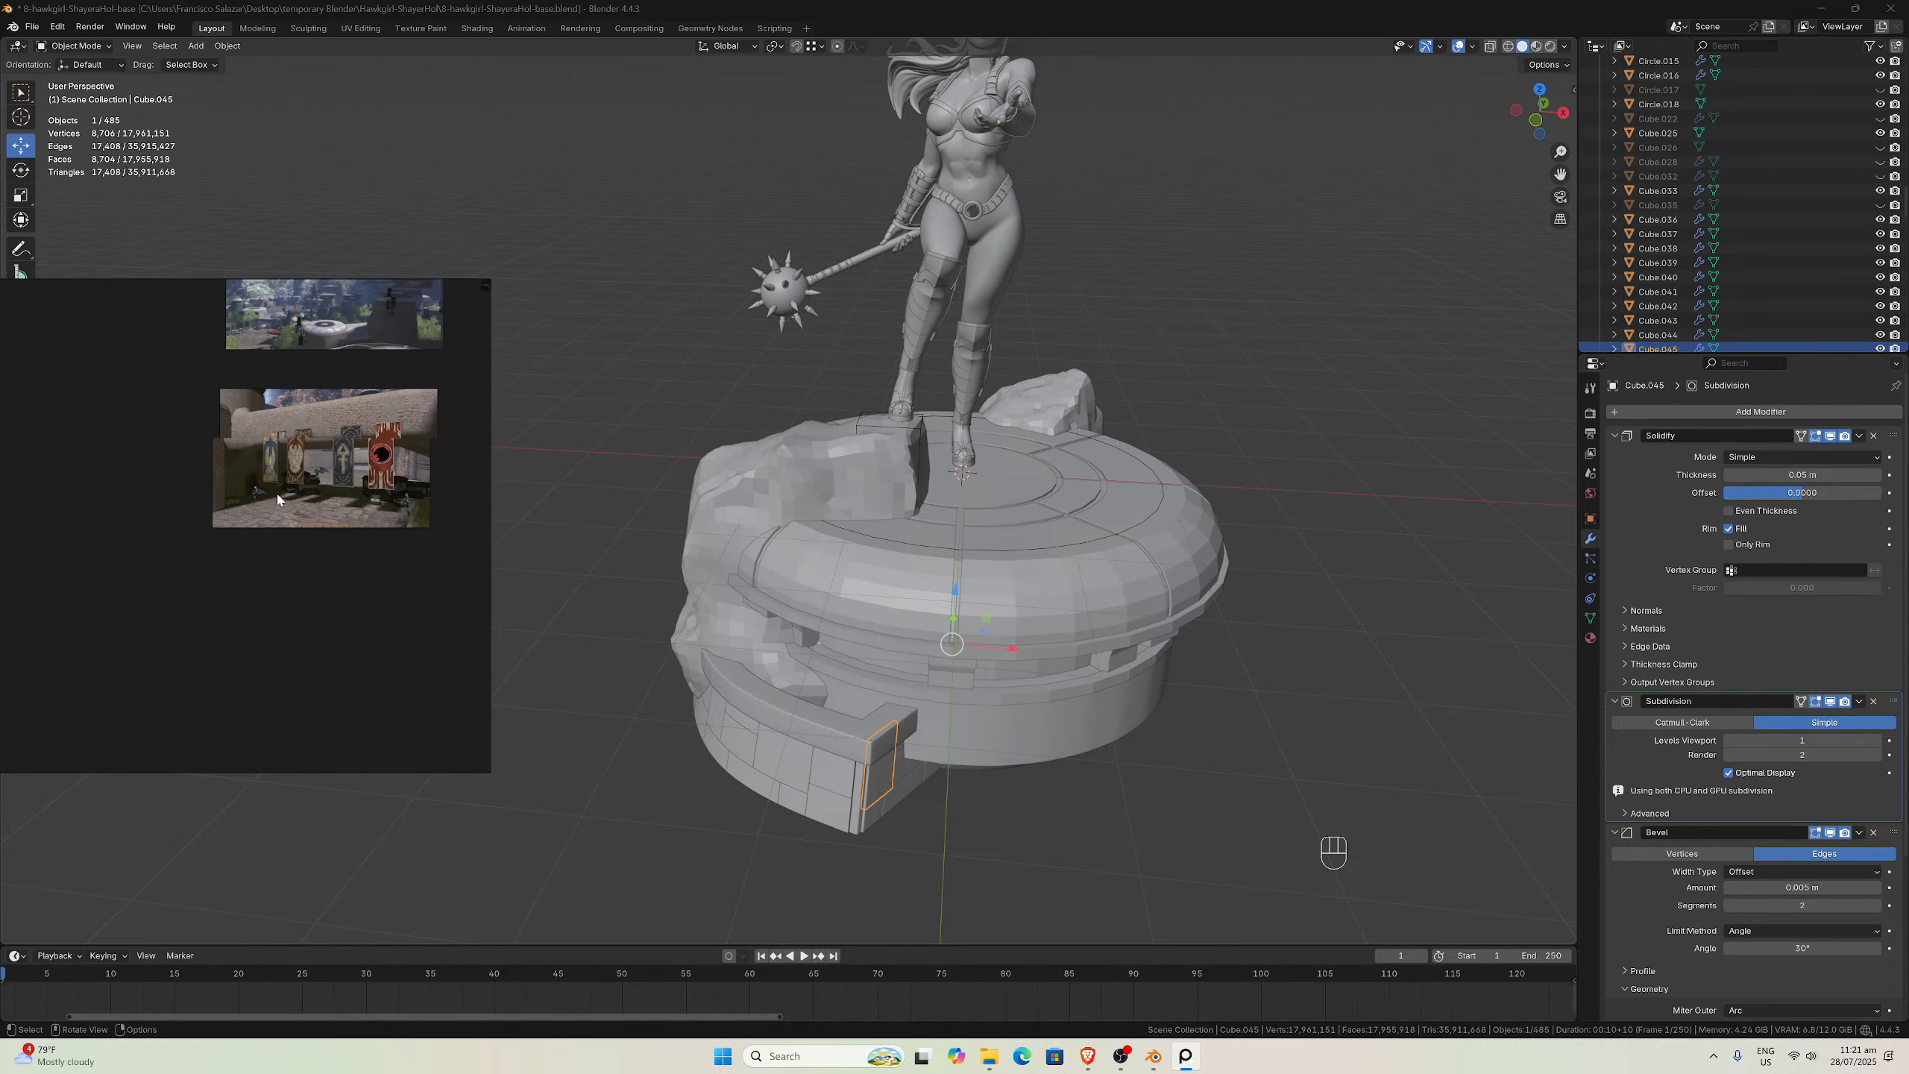
scroll(259, 529, up, 2)
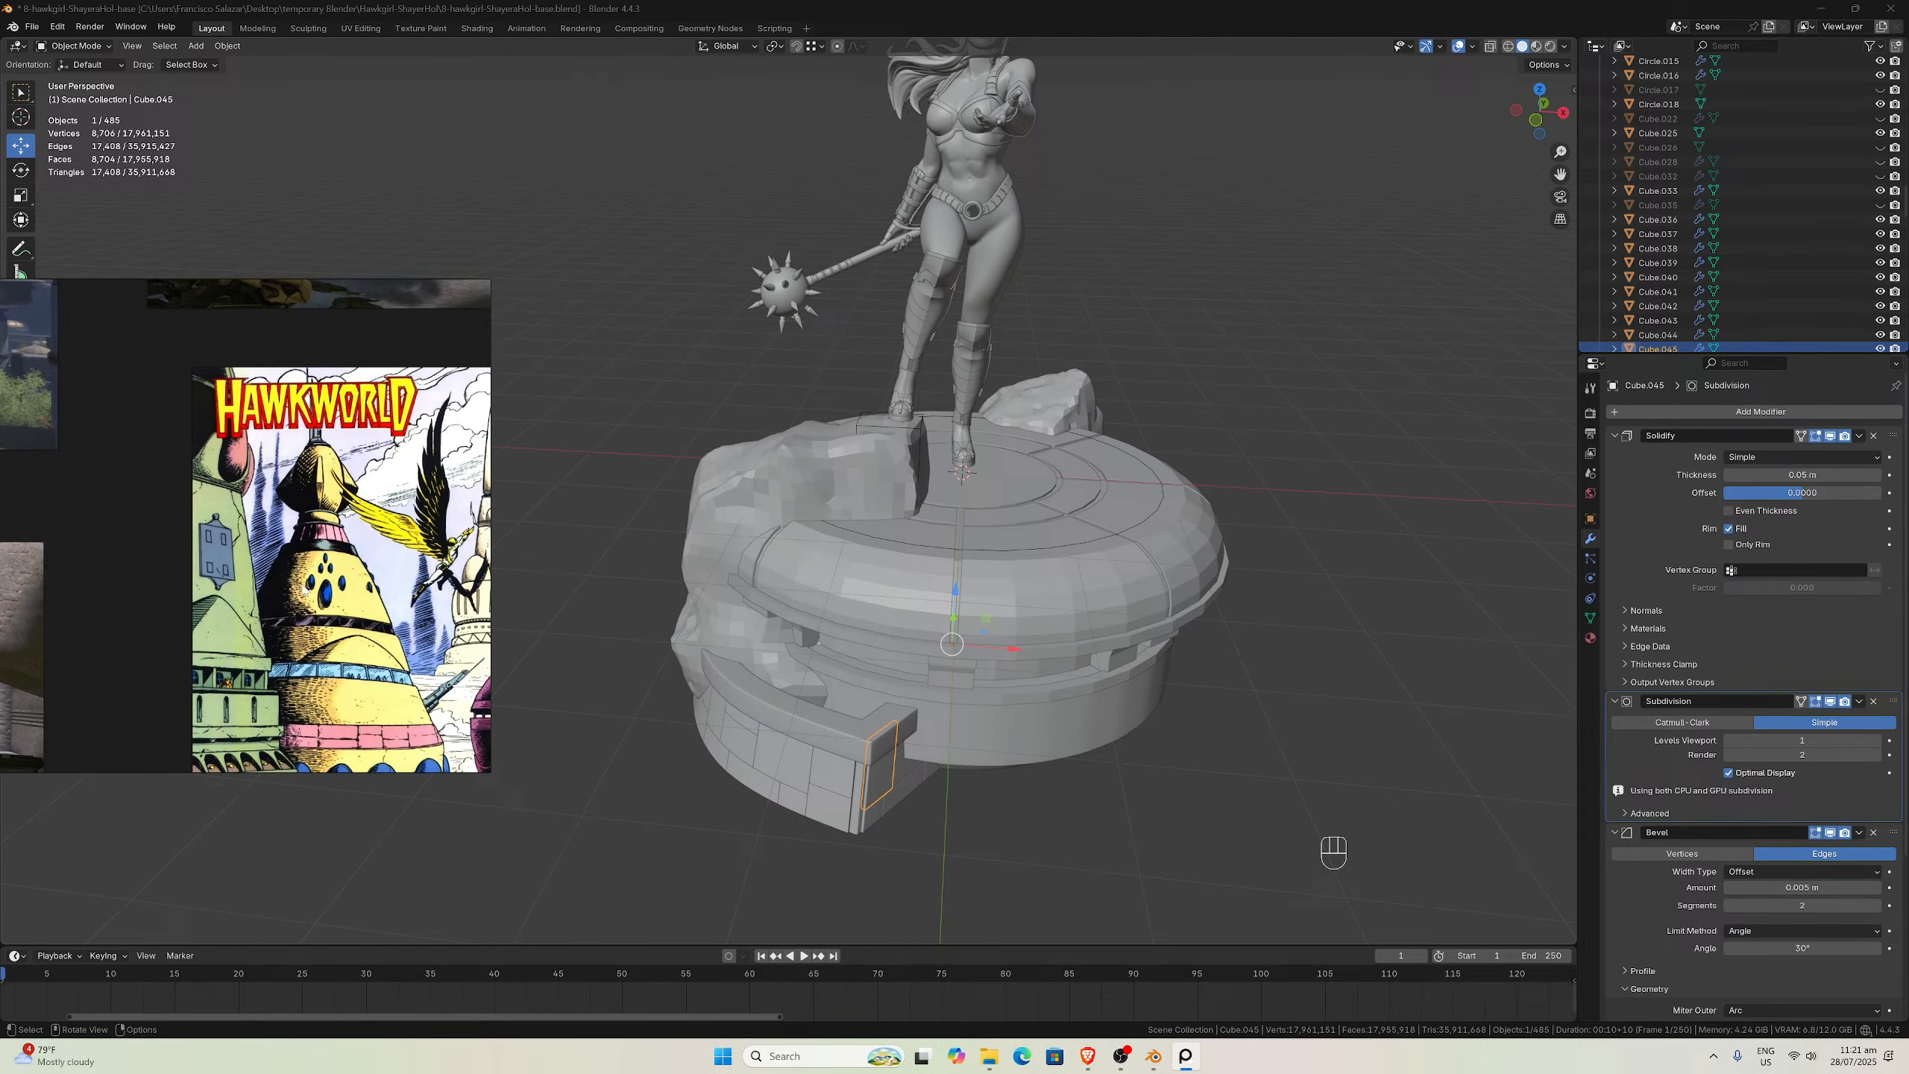
scroll(301, 585, down, 1)
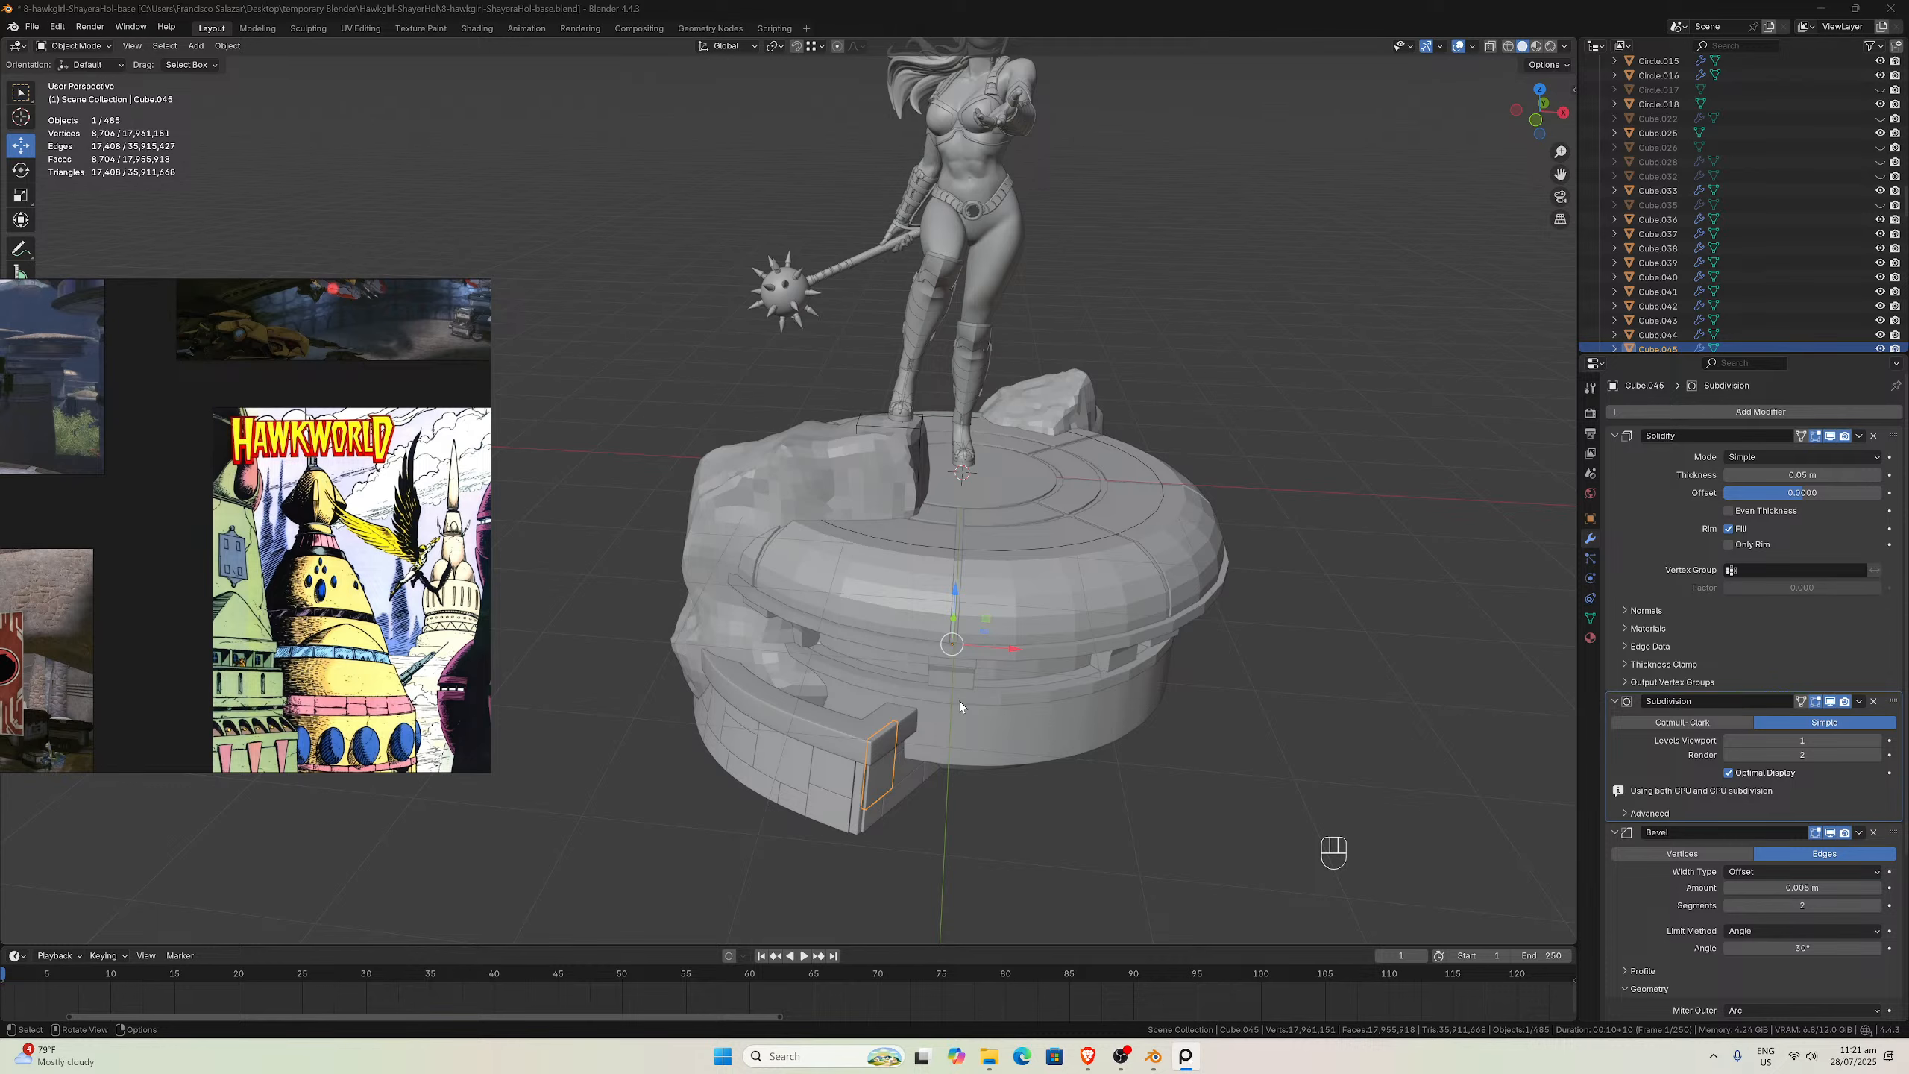
Compare the whole base with the Hawkworld cover from front three-quarter and low side angles
scroll(959, 705, down, 2)
mouse_move(969, 691)
middle_down()
mouse_move(890, 654)
mouse_move(925, 653)
mouse_move(854, 660)
mouse_move(871, 675)
mouse_move(818, 656)
mouse_move(949, 648)
mouse_move(963, 671)
middle_up()
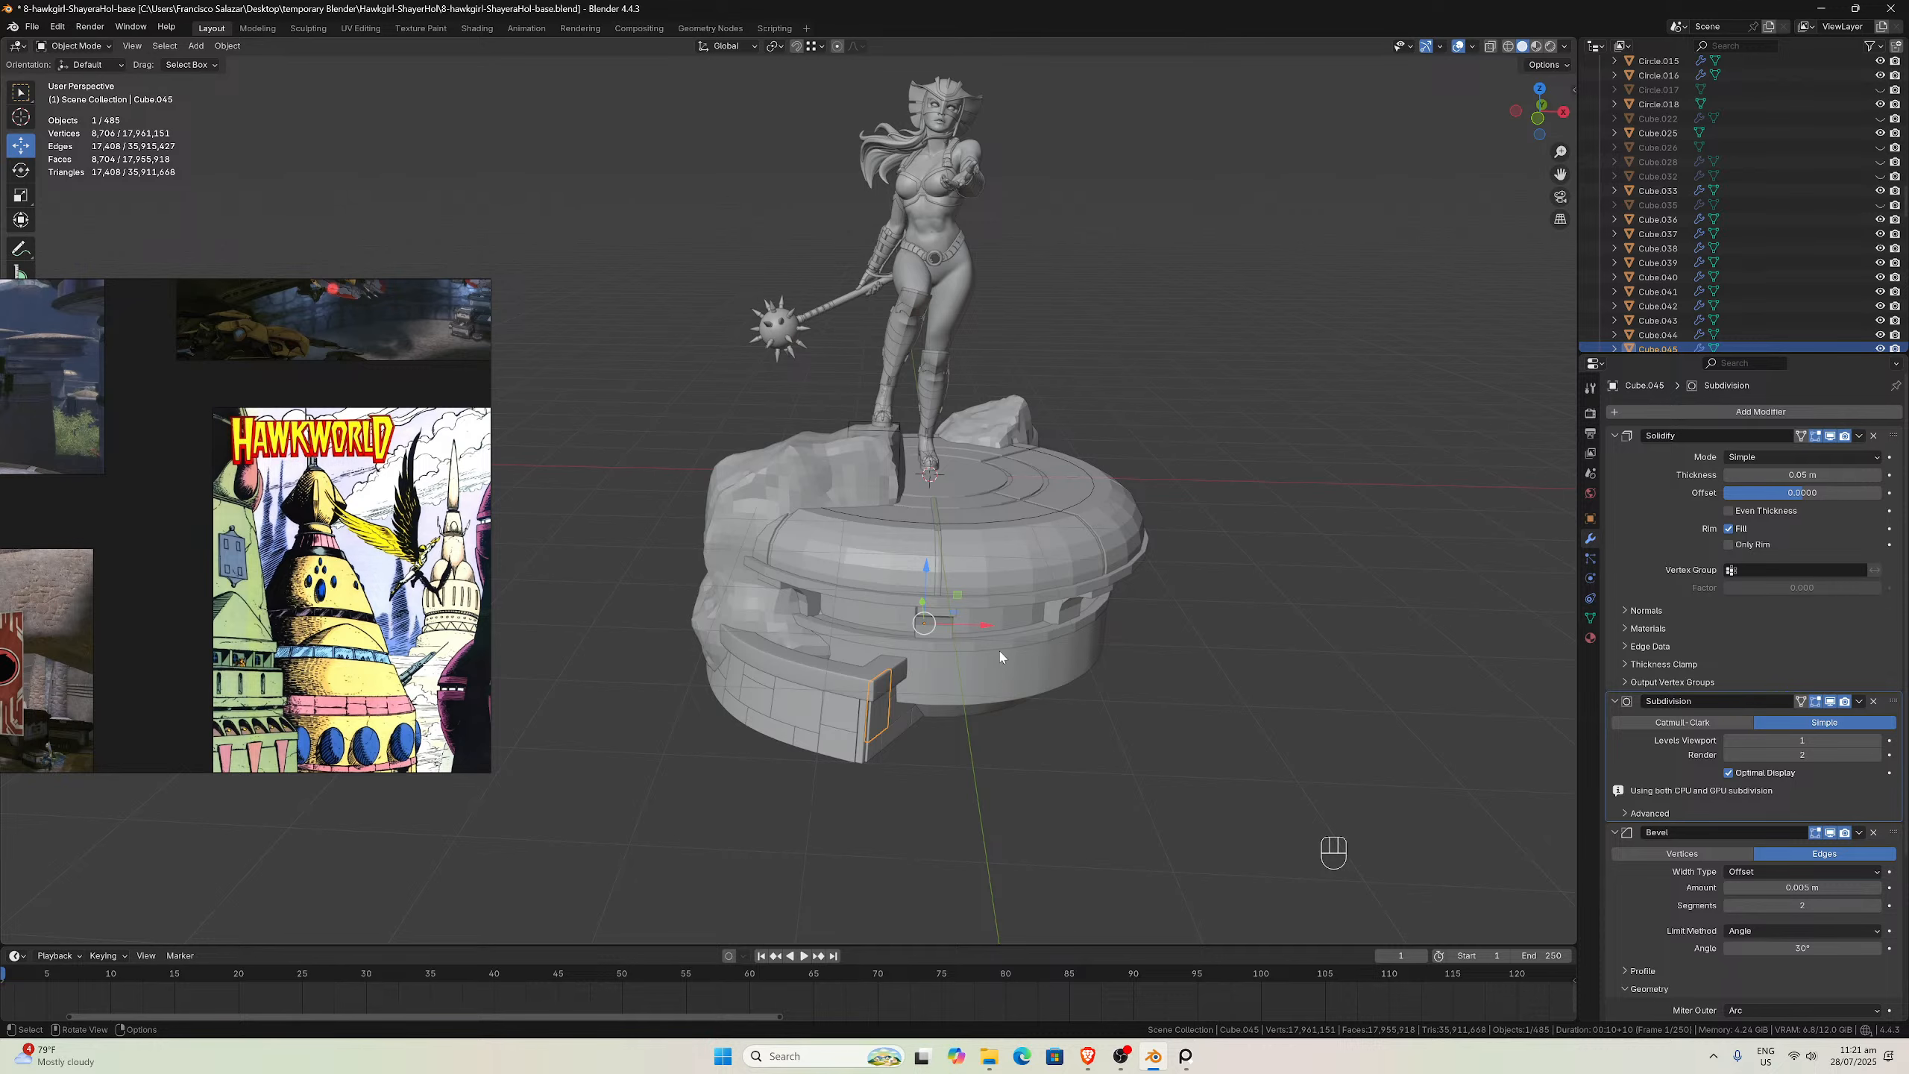
middle_drag(992, 659, 886, 608)
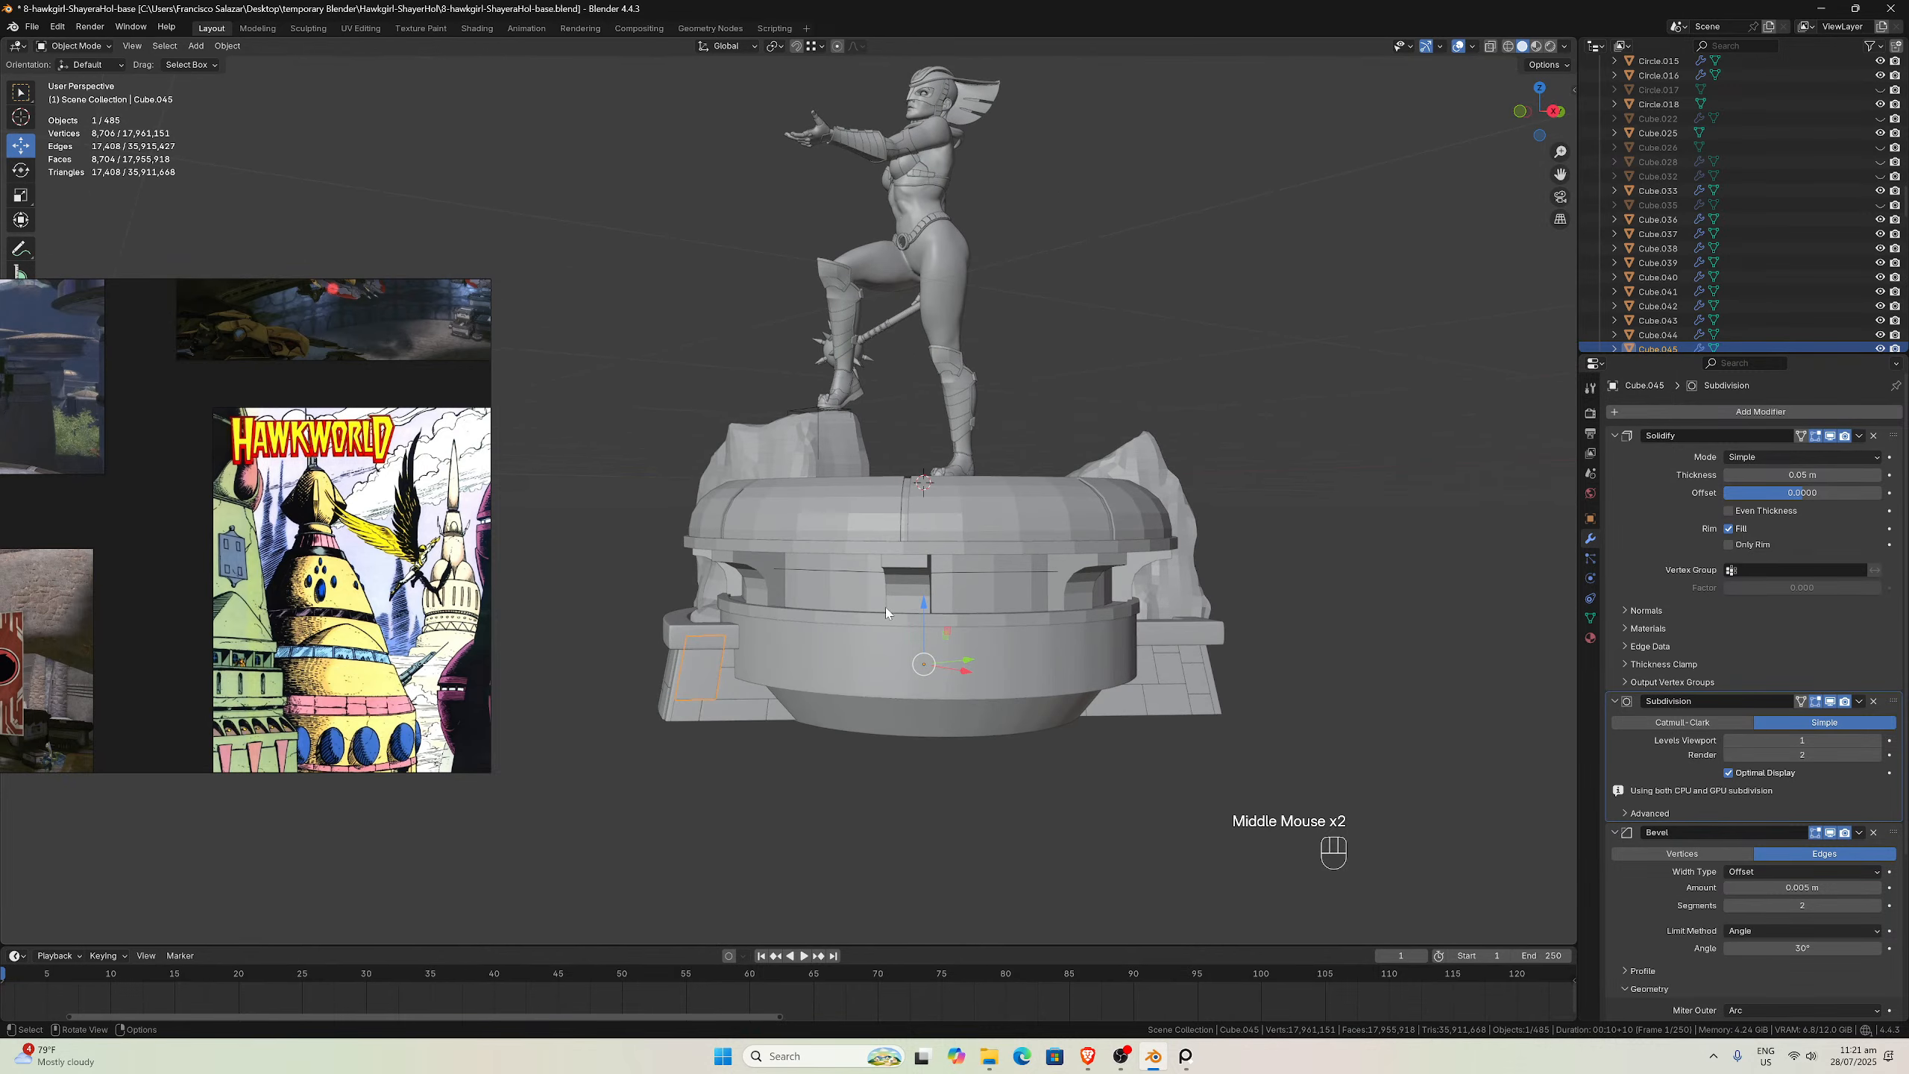
Compare the banded towers on the Hawkworld cover with the statue base from raised and low front angles
middle_drag(750, 624, 691, 698)
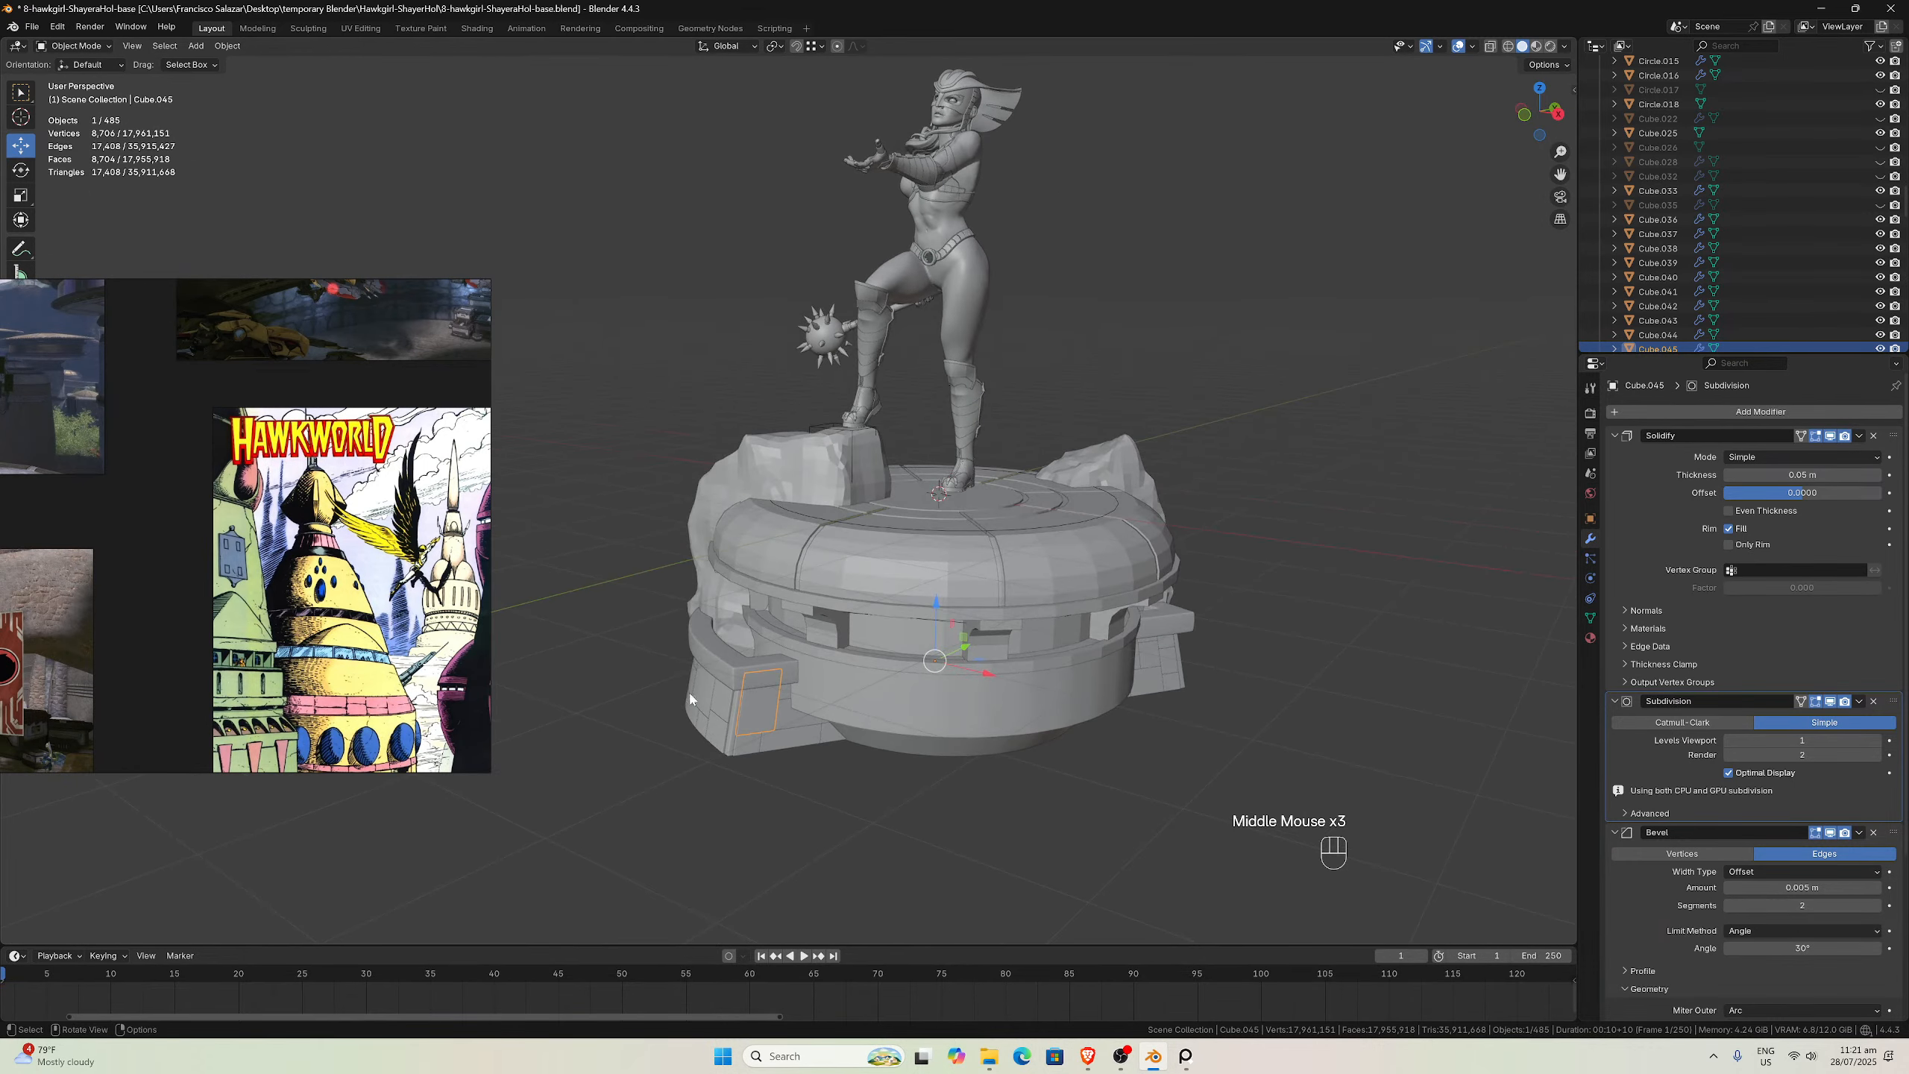
middle_drag(1013, 631, 1083, 601)
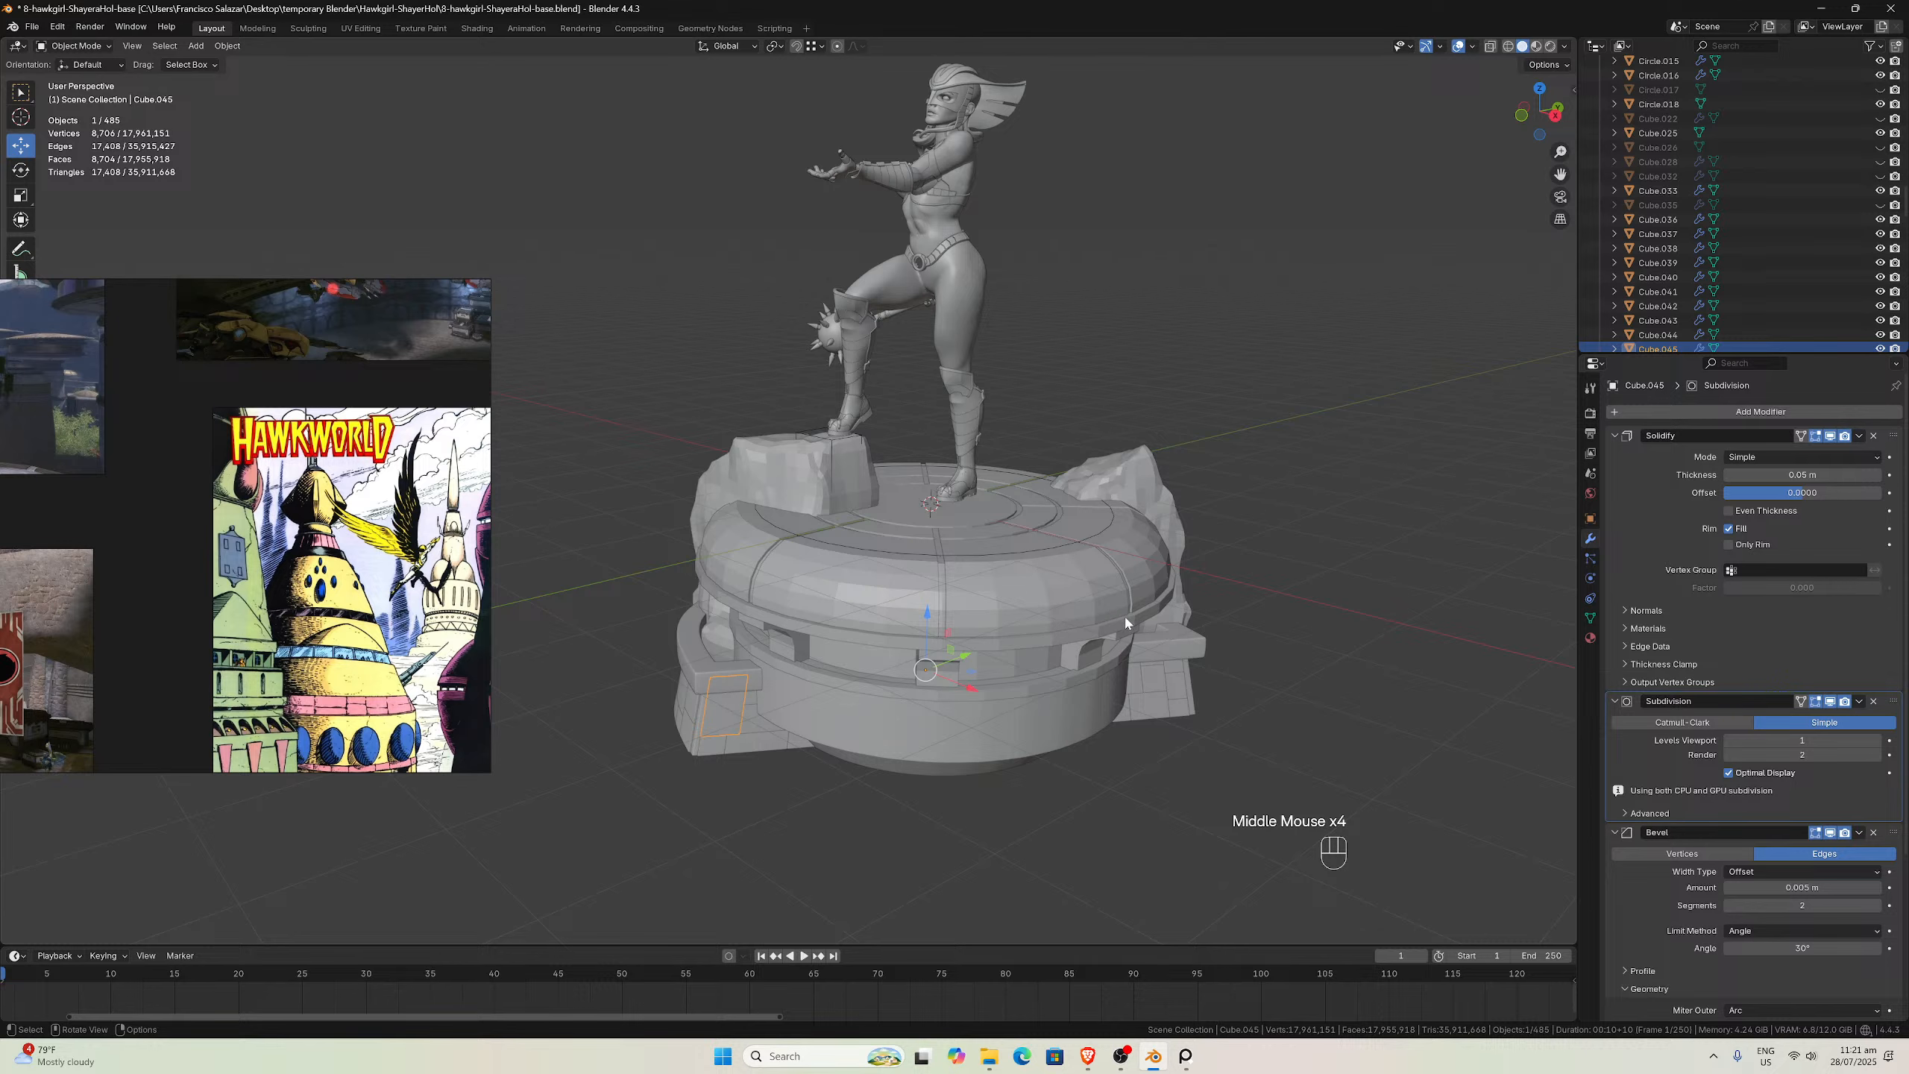
scroll(319, 629, up, 2)
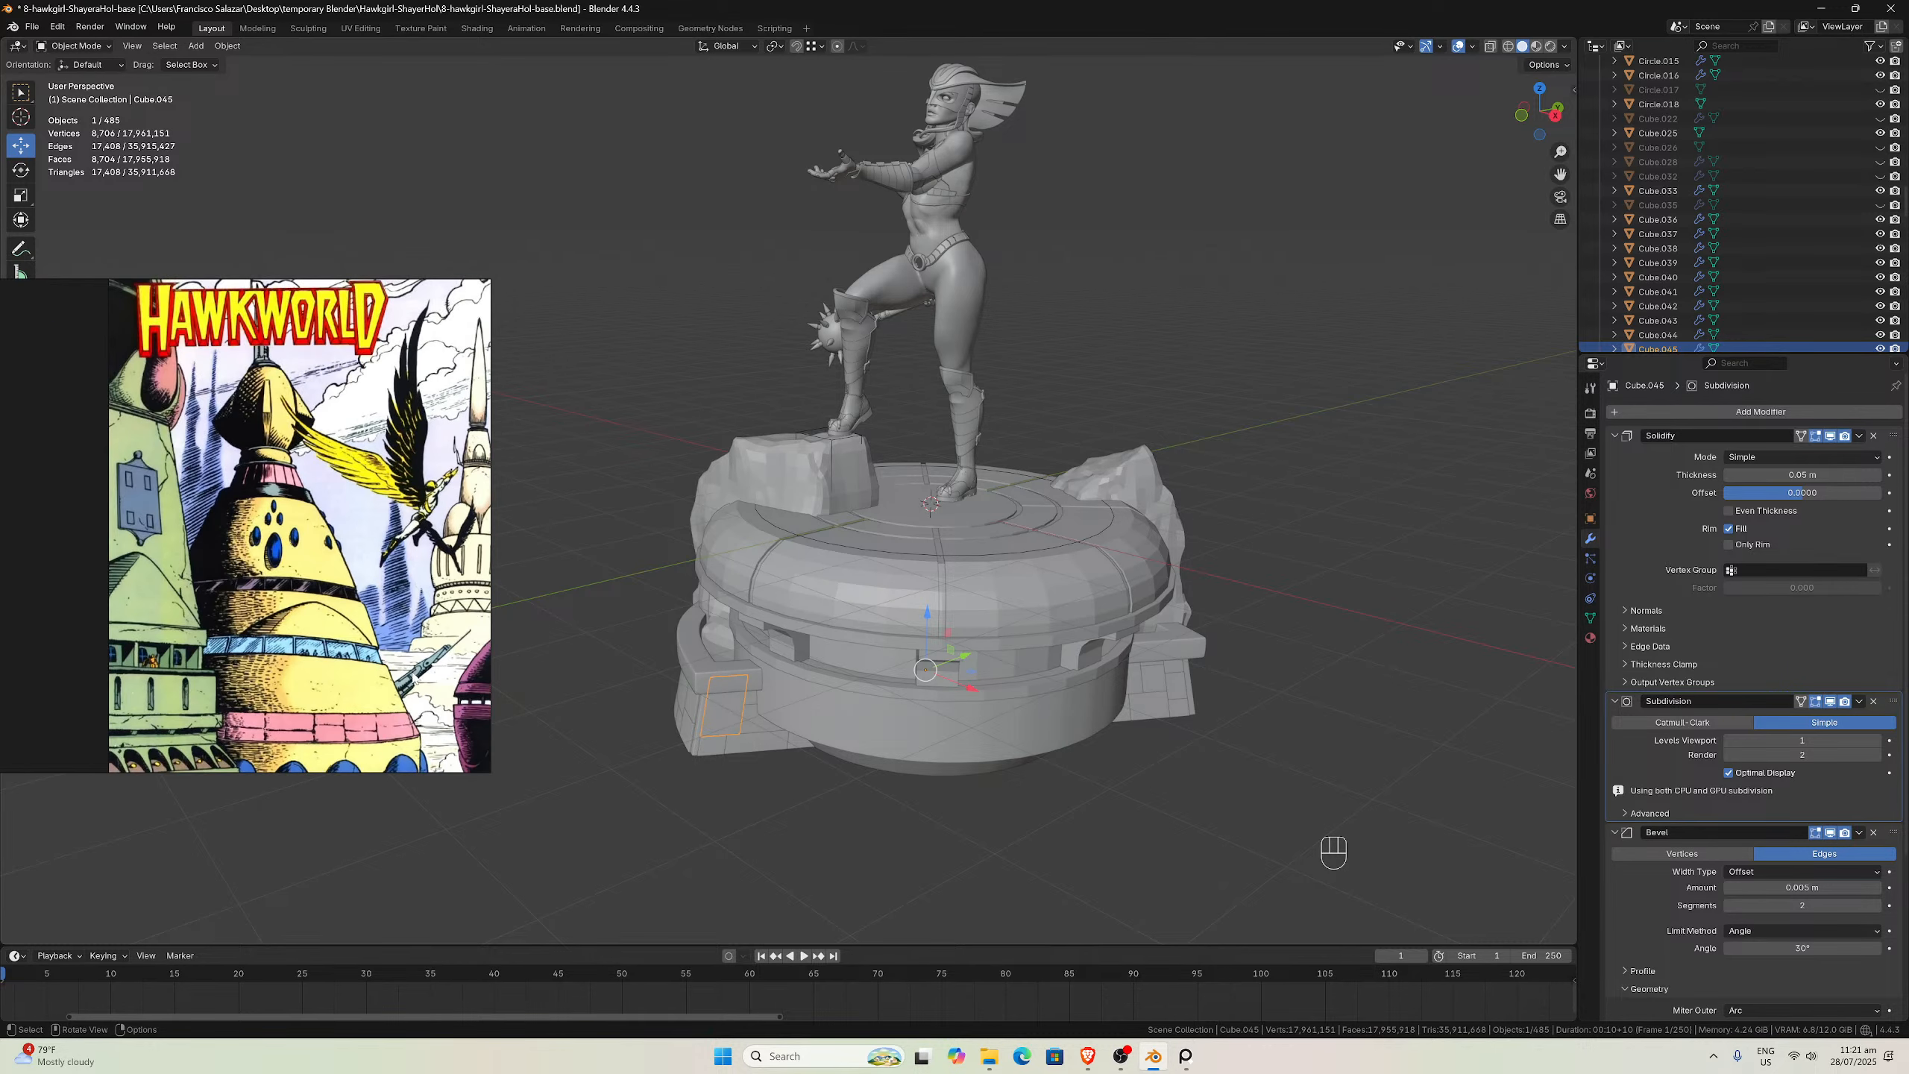
scroll(721, 622, down, 1)
scroll(707, 613, up, 1)
middle_drag(720, 622, 1109, 691)
scroll(895, 646, up, 1)
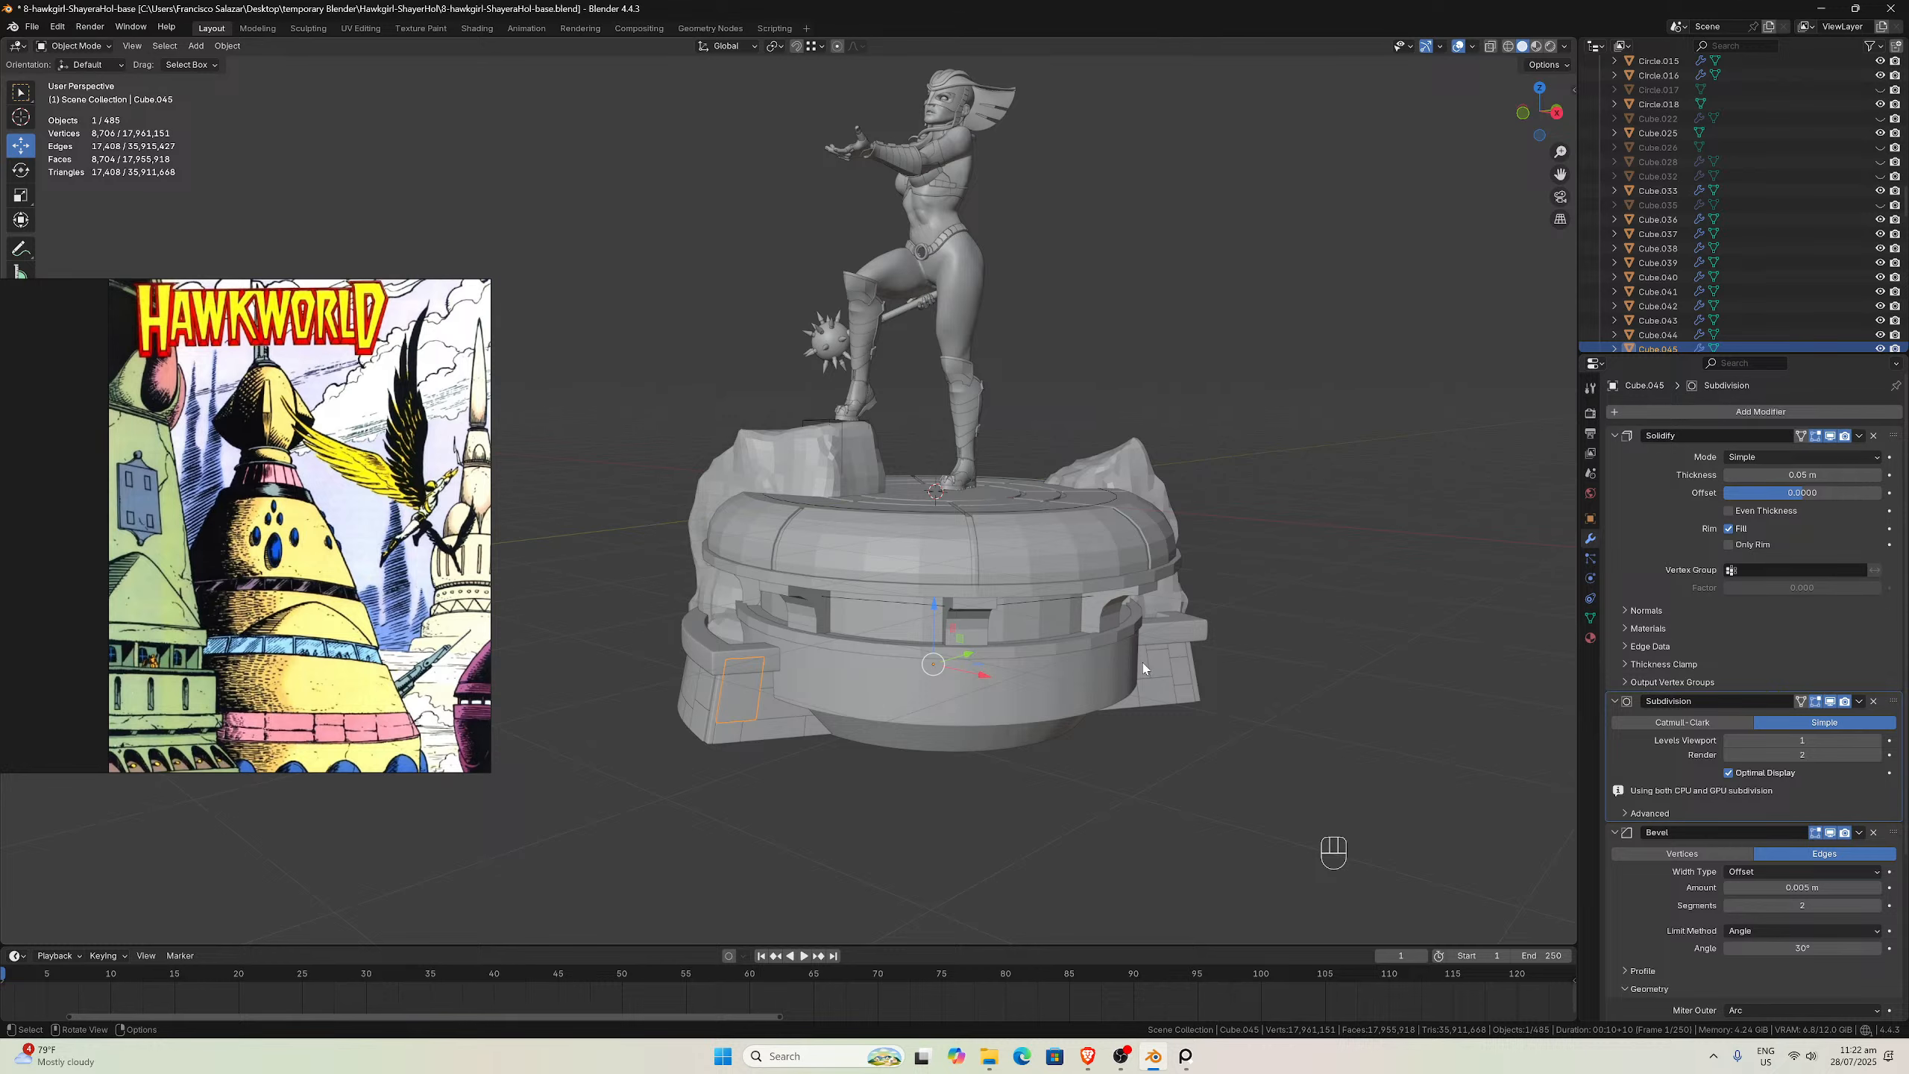
middle_drag(1144, 667, 1095, 656)
scroll(1095, 656, up, 1)
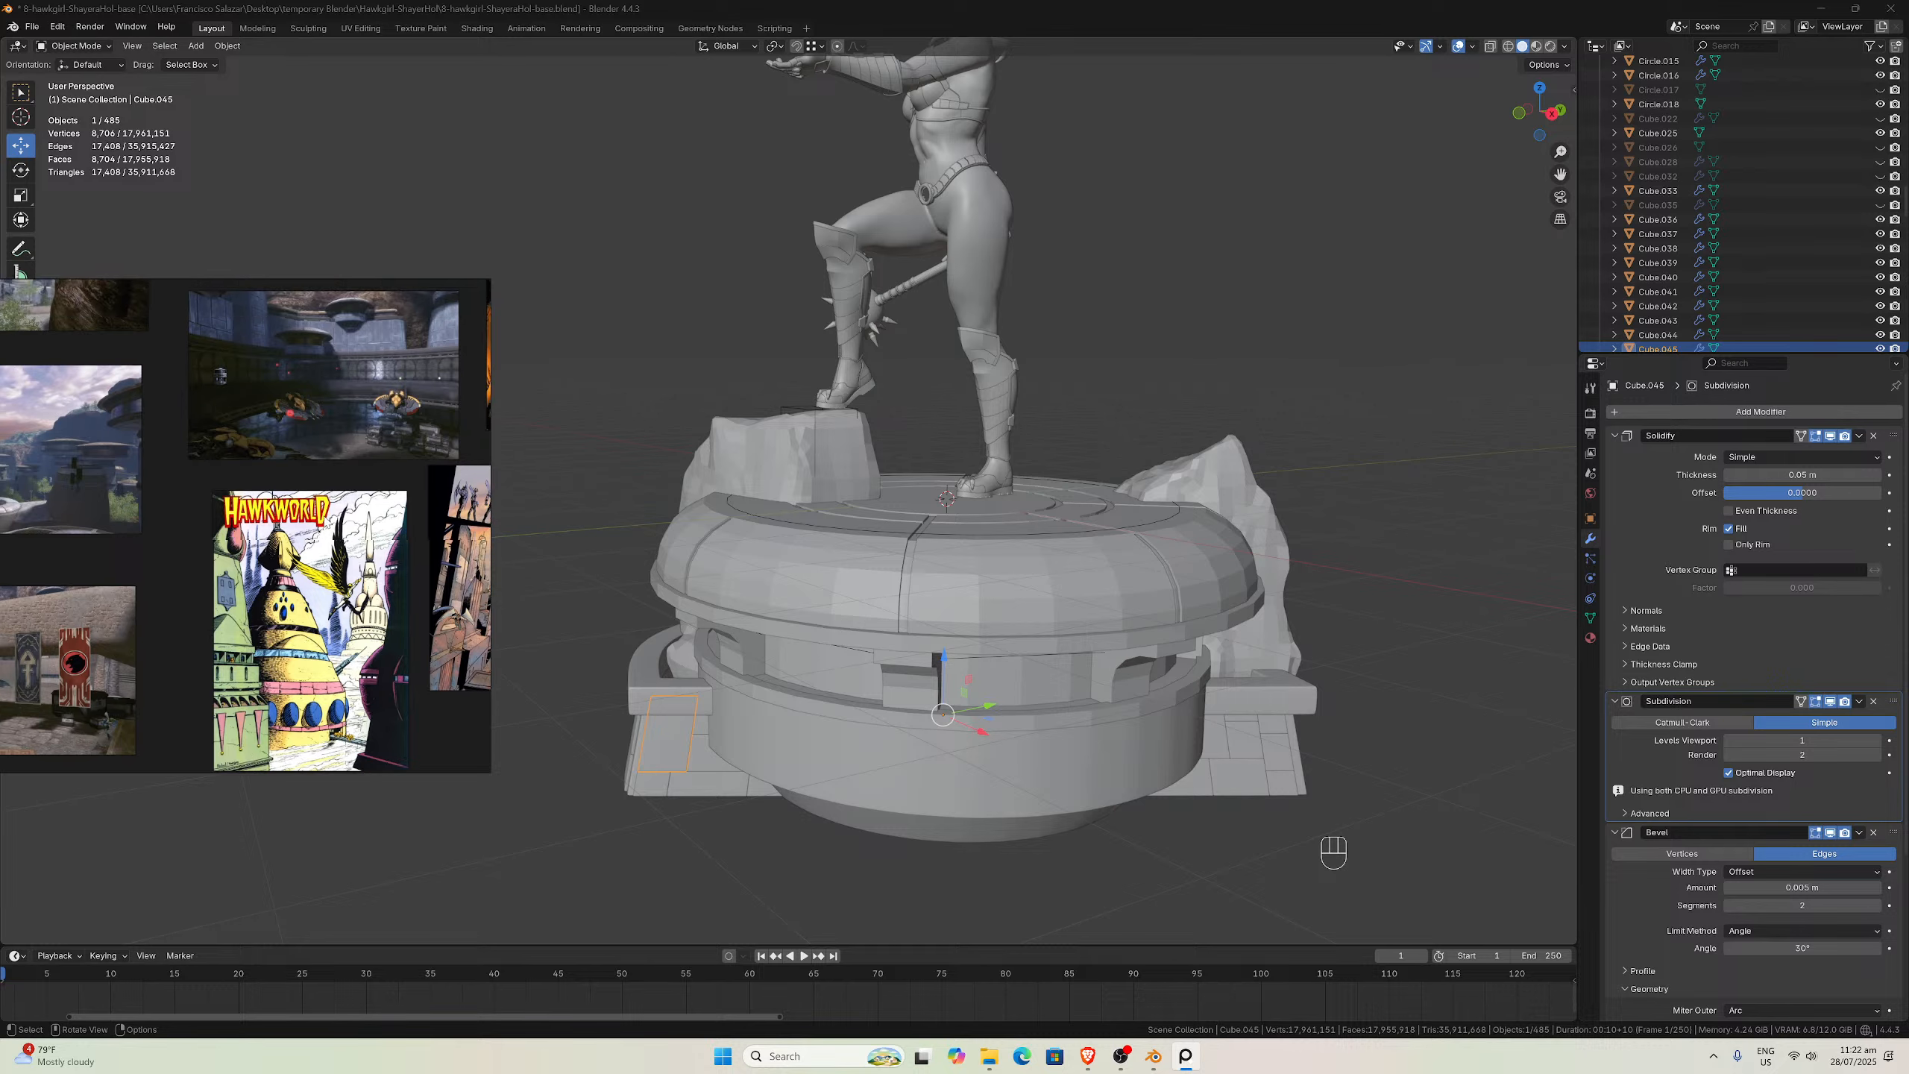
Examine the round balcony and curved paneled walls in the dark hangar reference against the base's front and top
scroll(343, 609, up, 5)
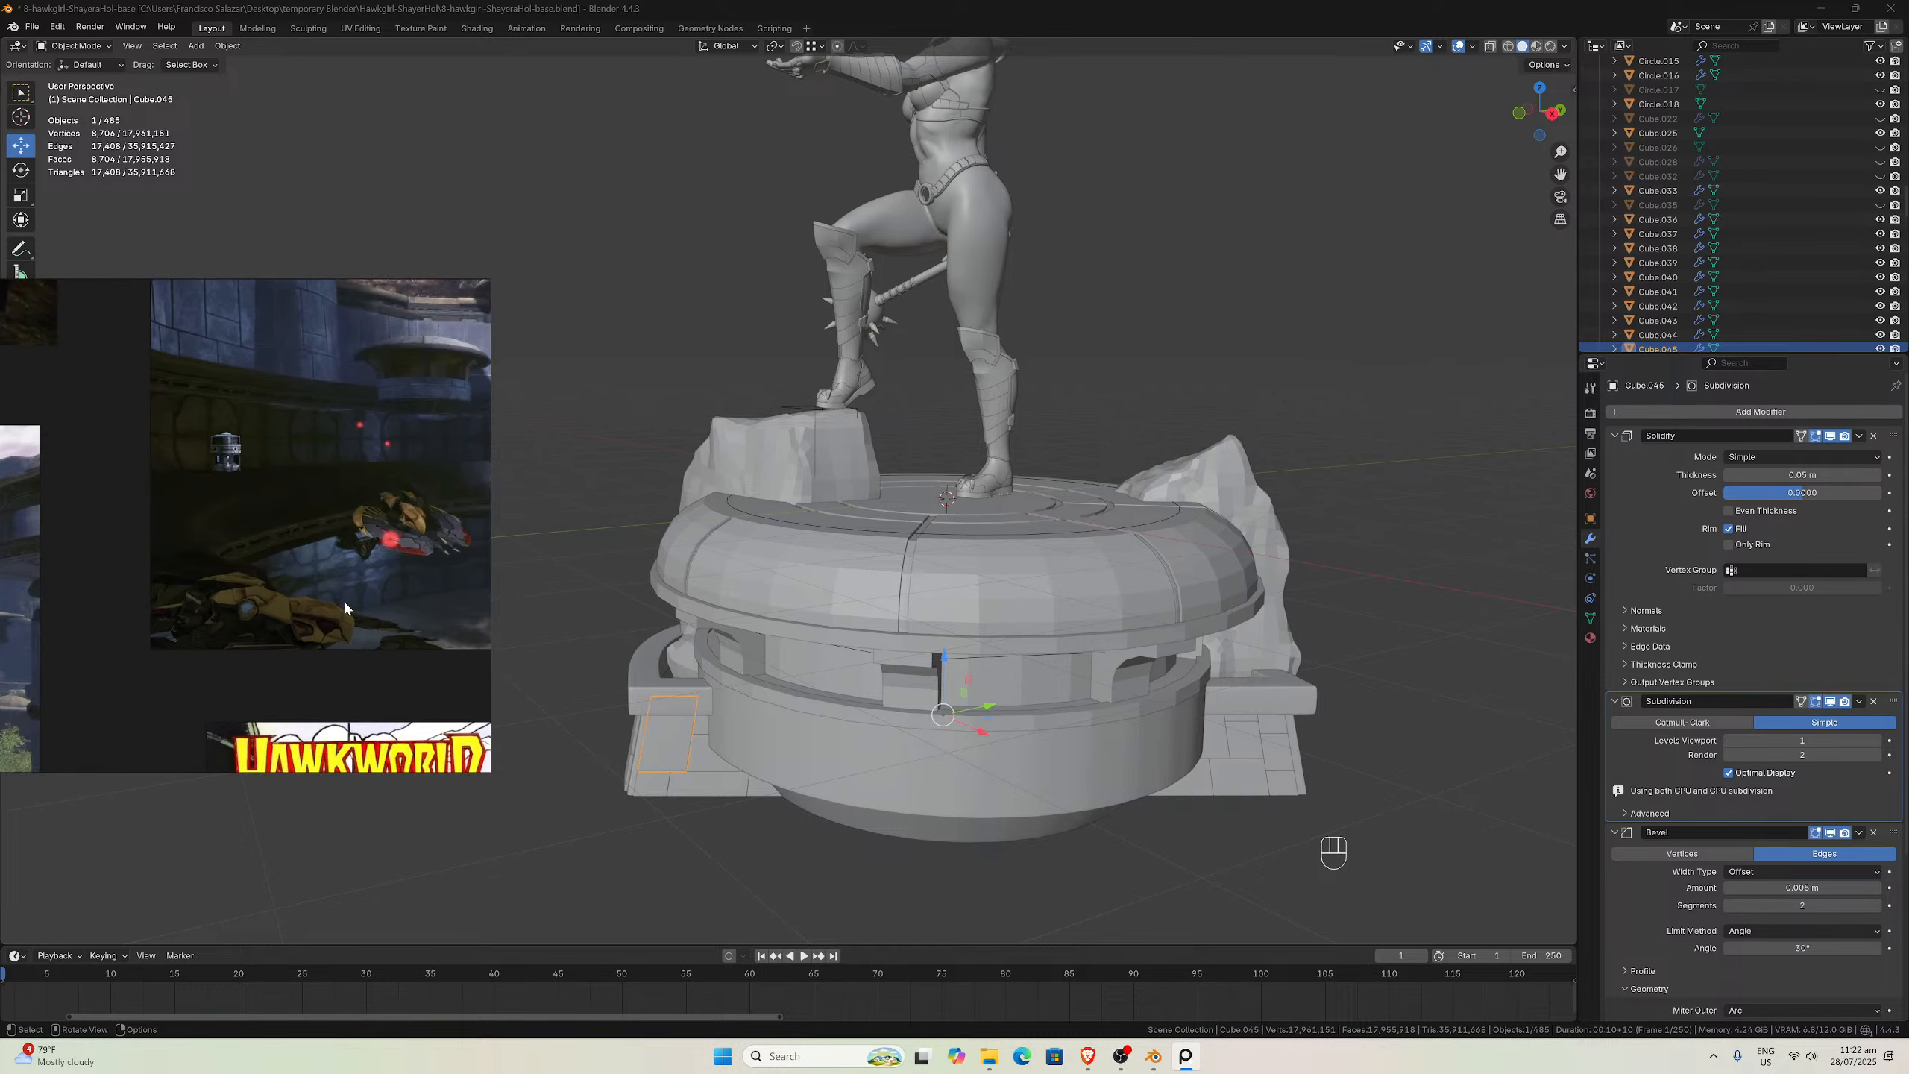
scroll(385, 551, up, 6)
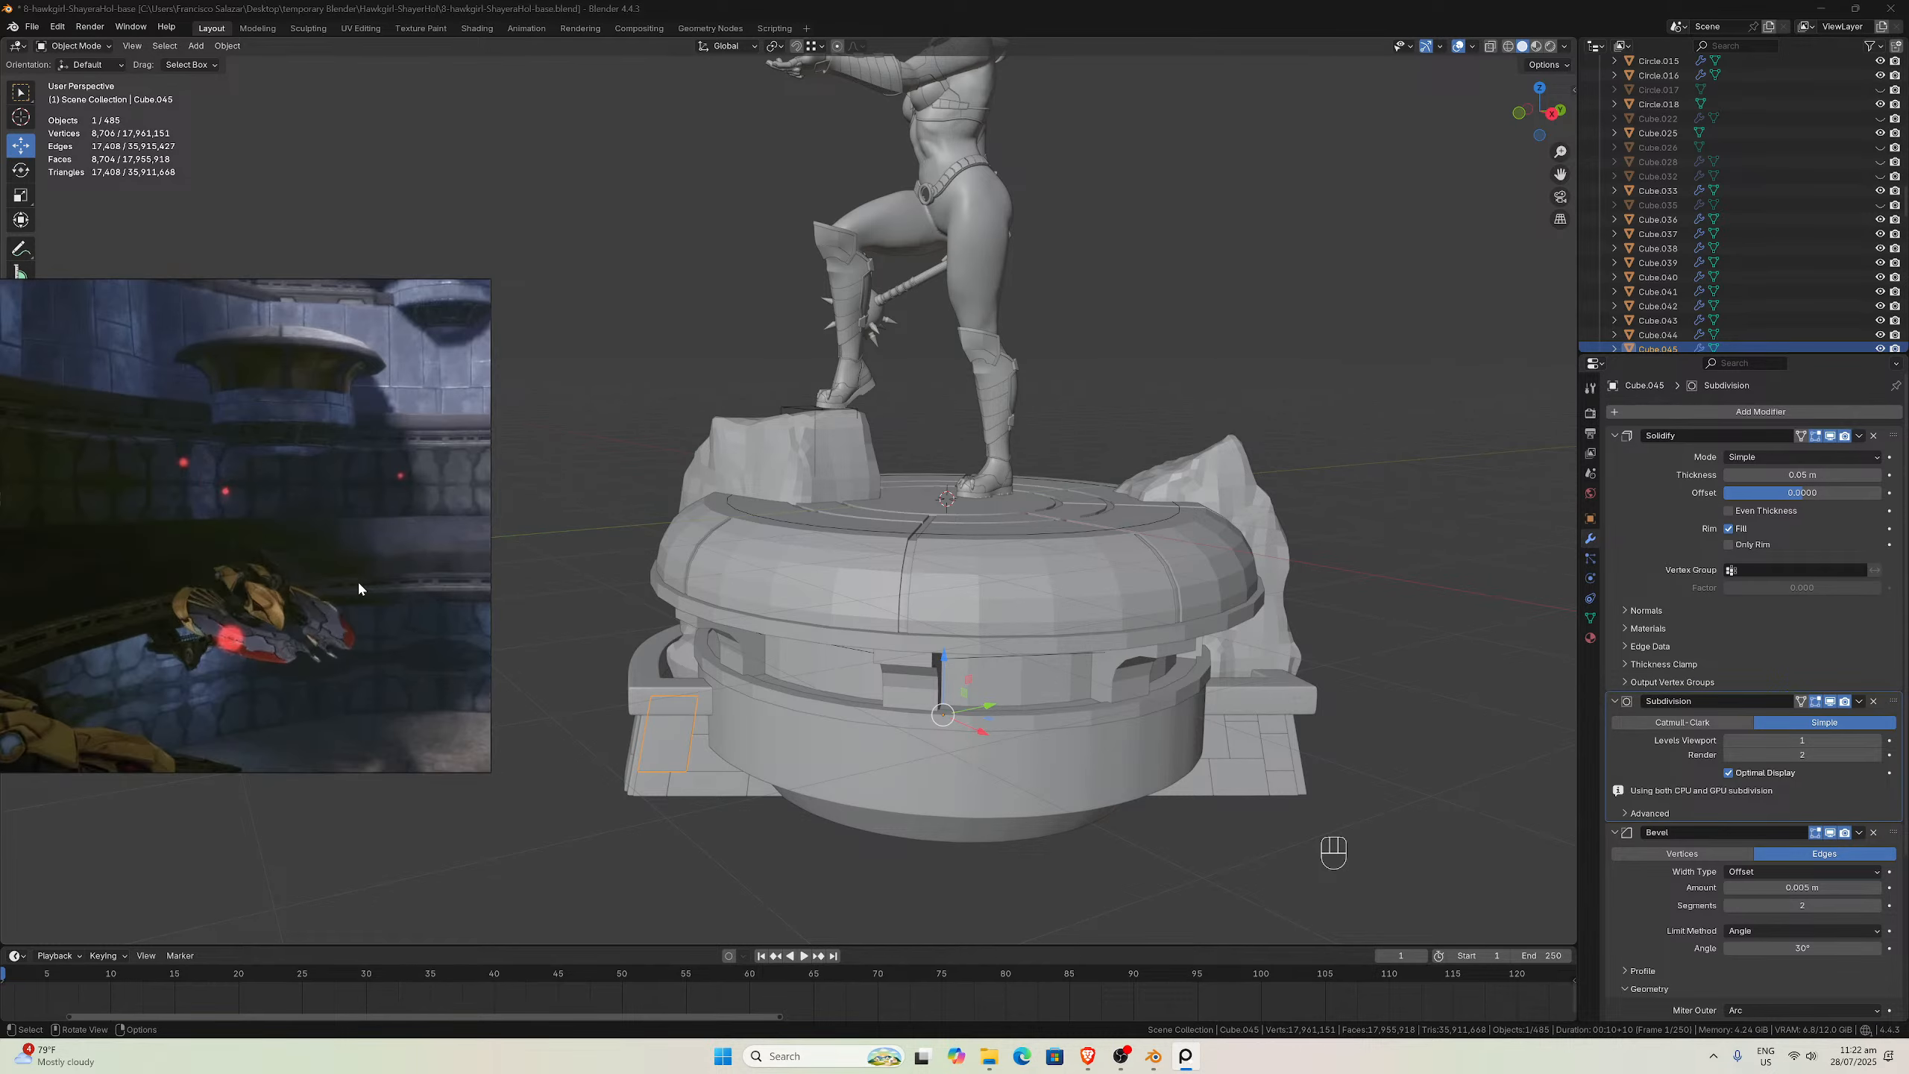
middle_drag(358, 579, 292, 570)
middle_drag(795, 629, 884, 610)
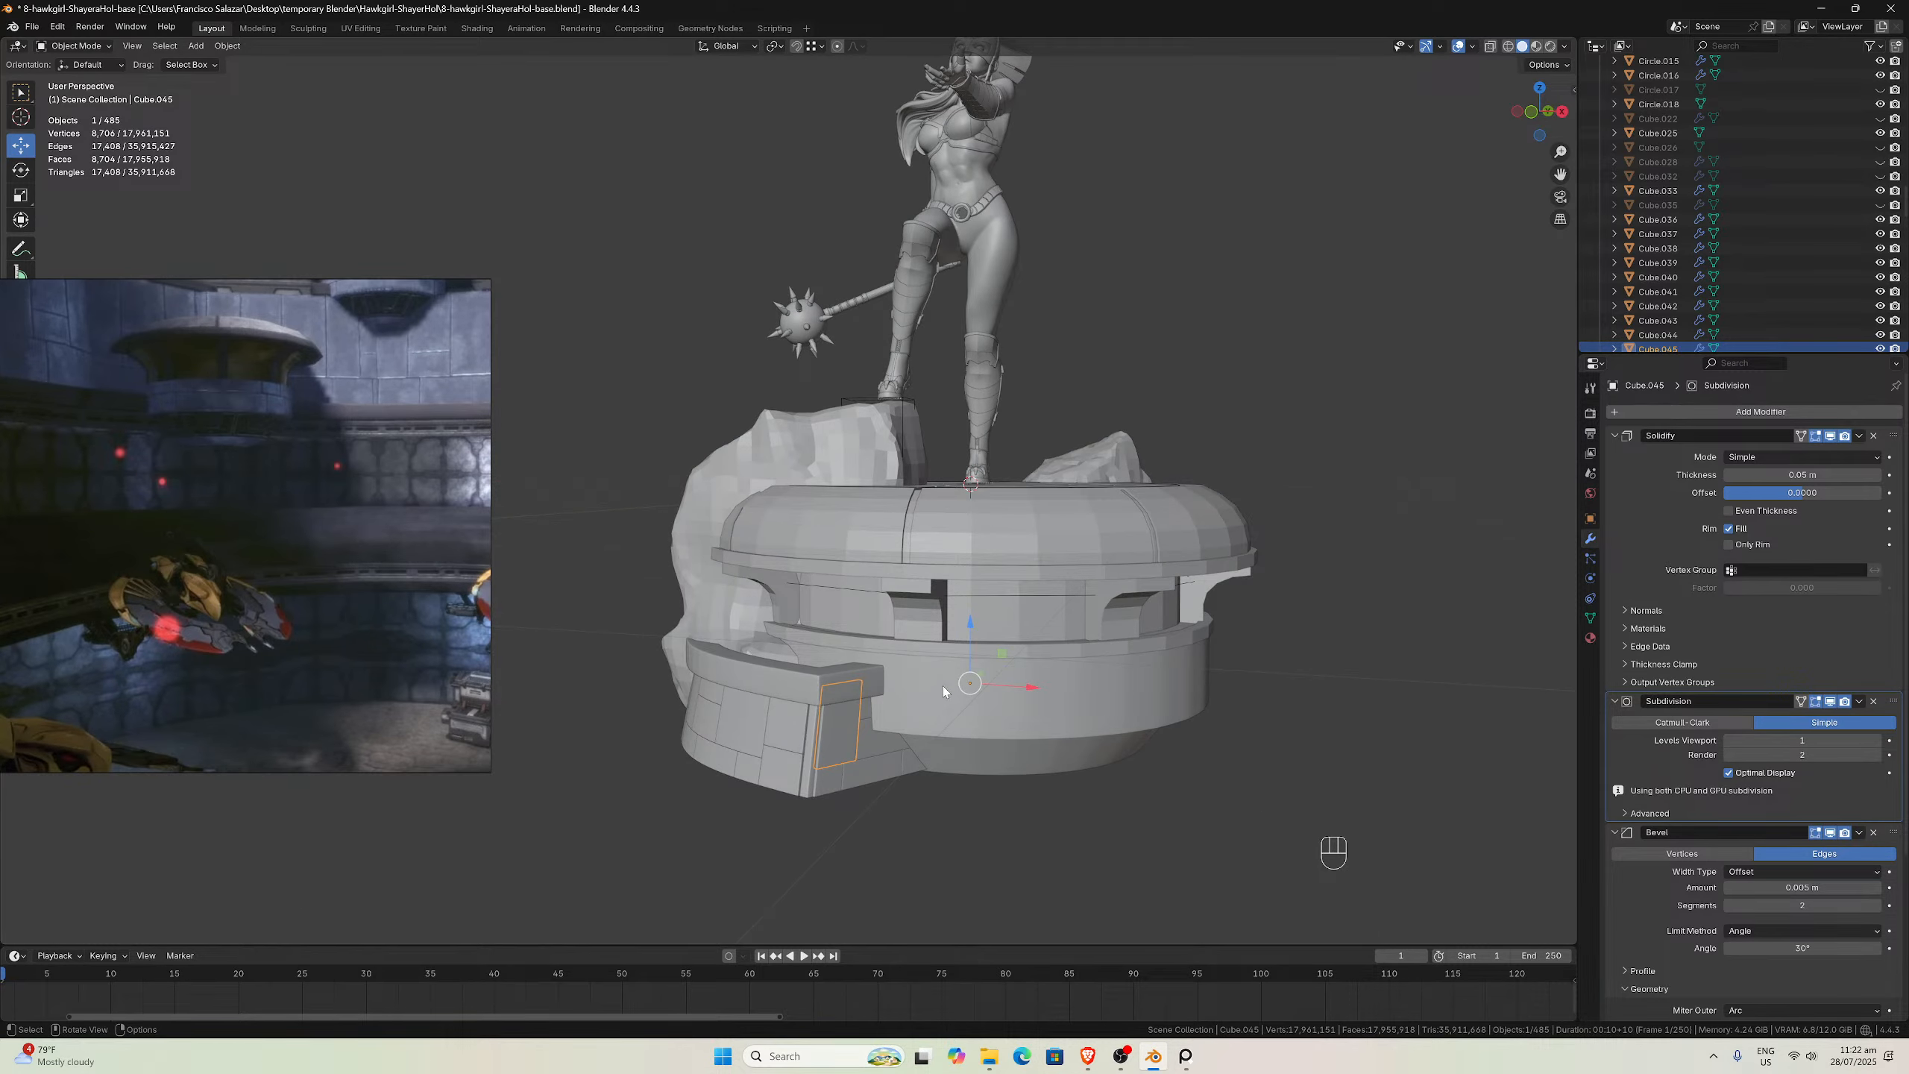
middle_drag(943, 687, 977, 734)
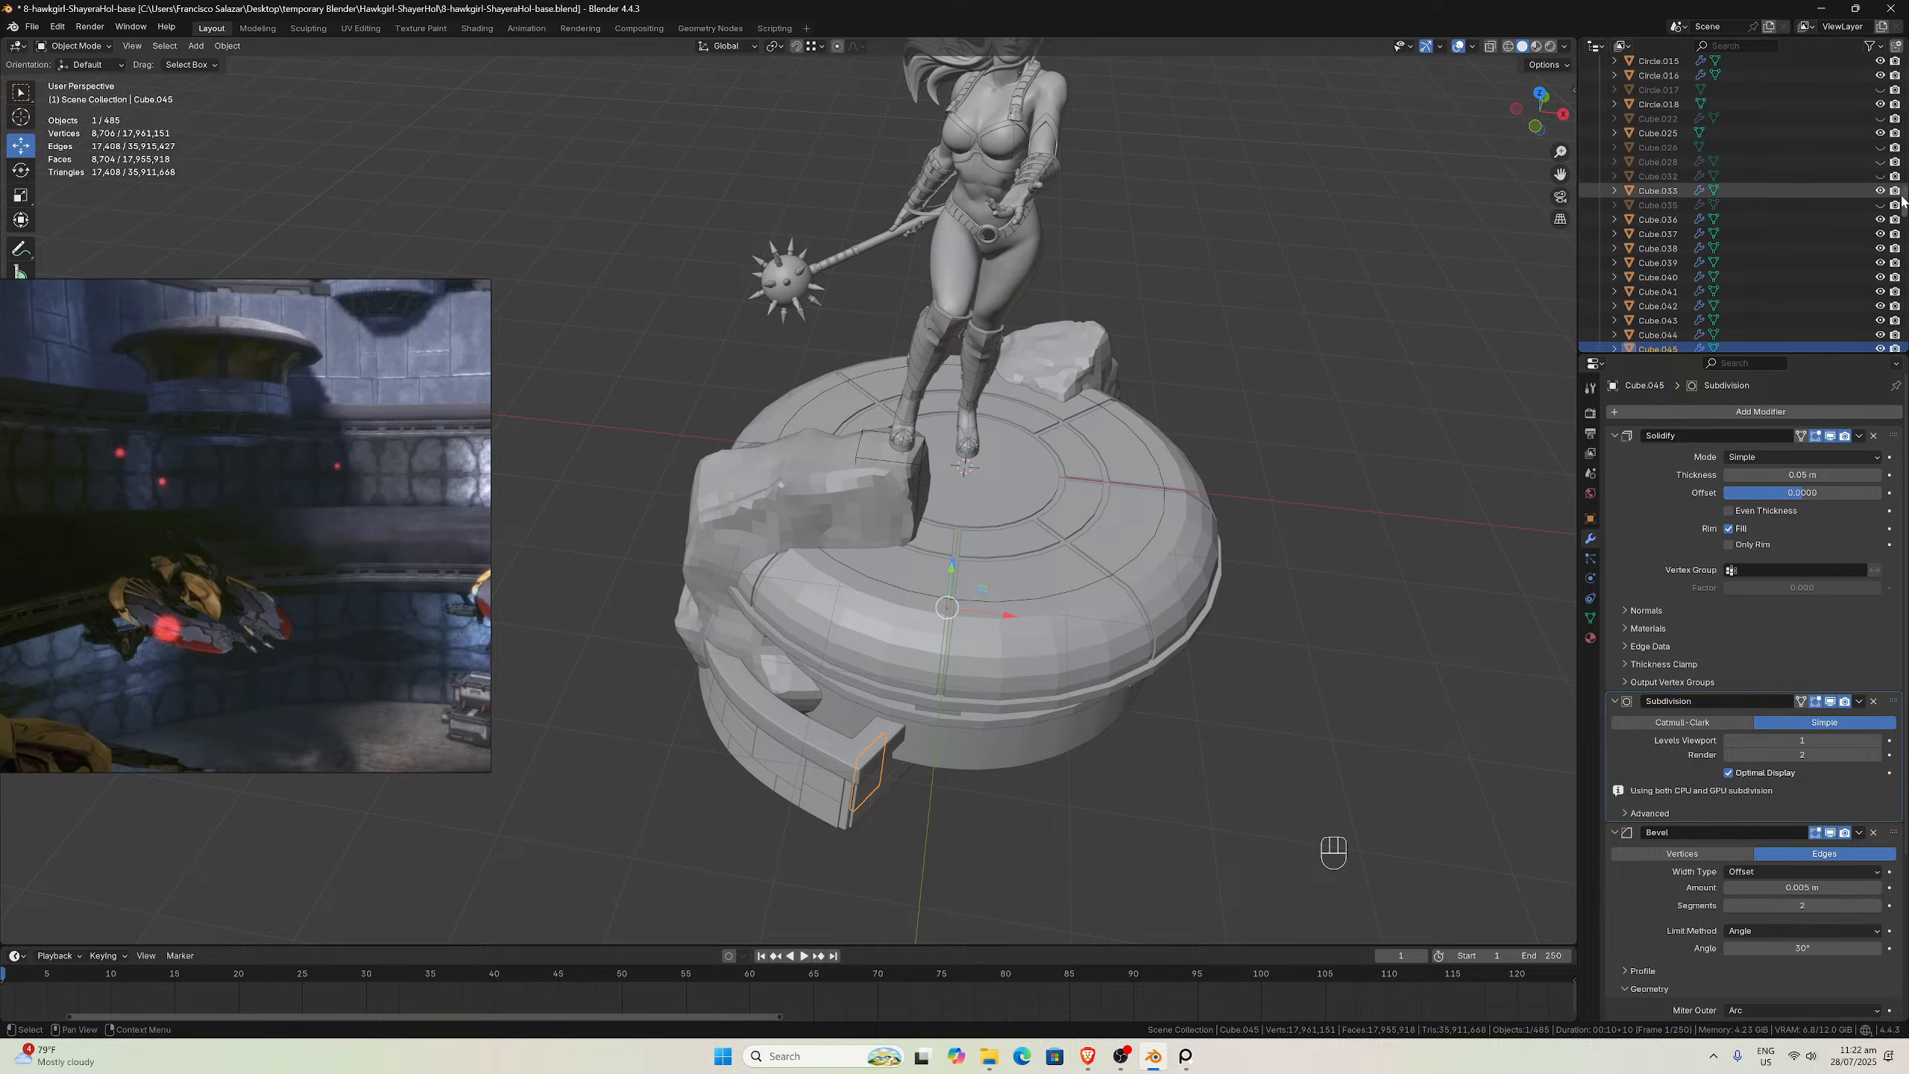
Unhide Cube.035, the solid body behind the curved stone-block wall, and select it
click(1881, 205)
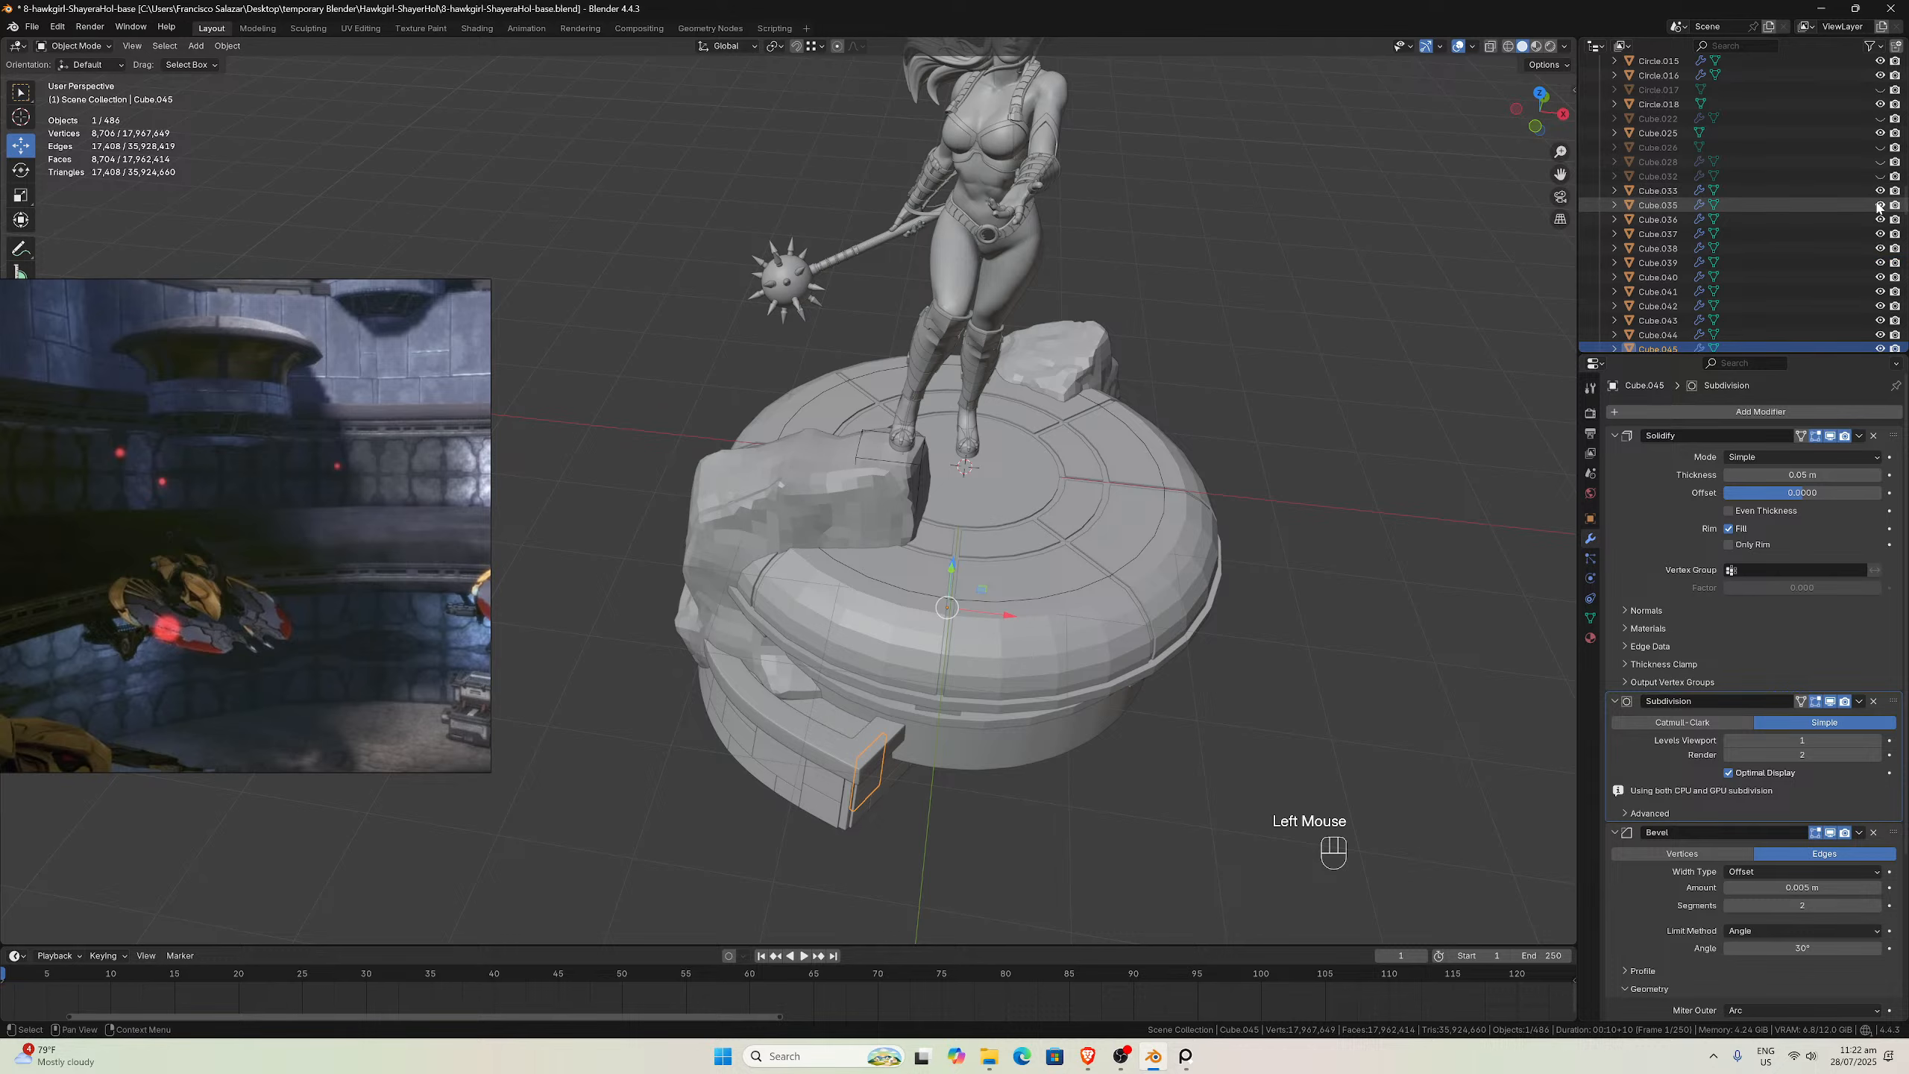
click(821, 716)
middle_drag(824, 714, 844, 656)
scroll(912, 540, up, 2)
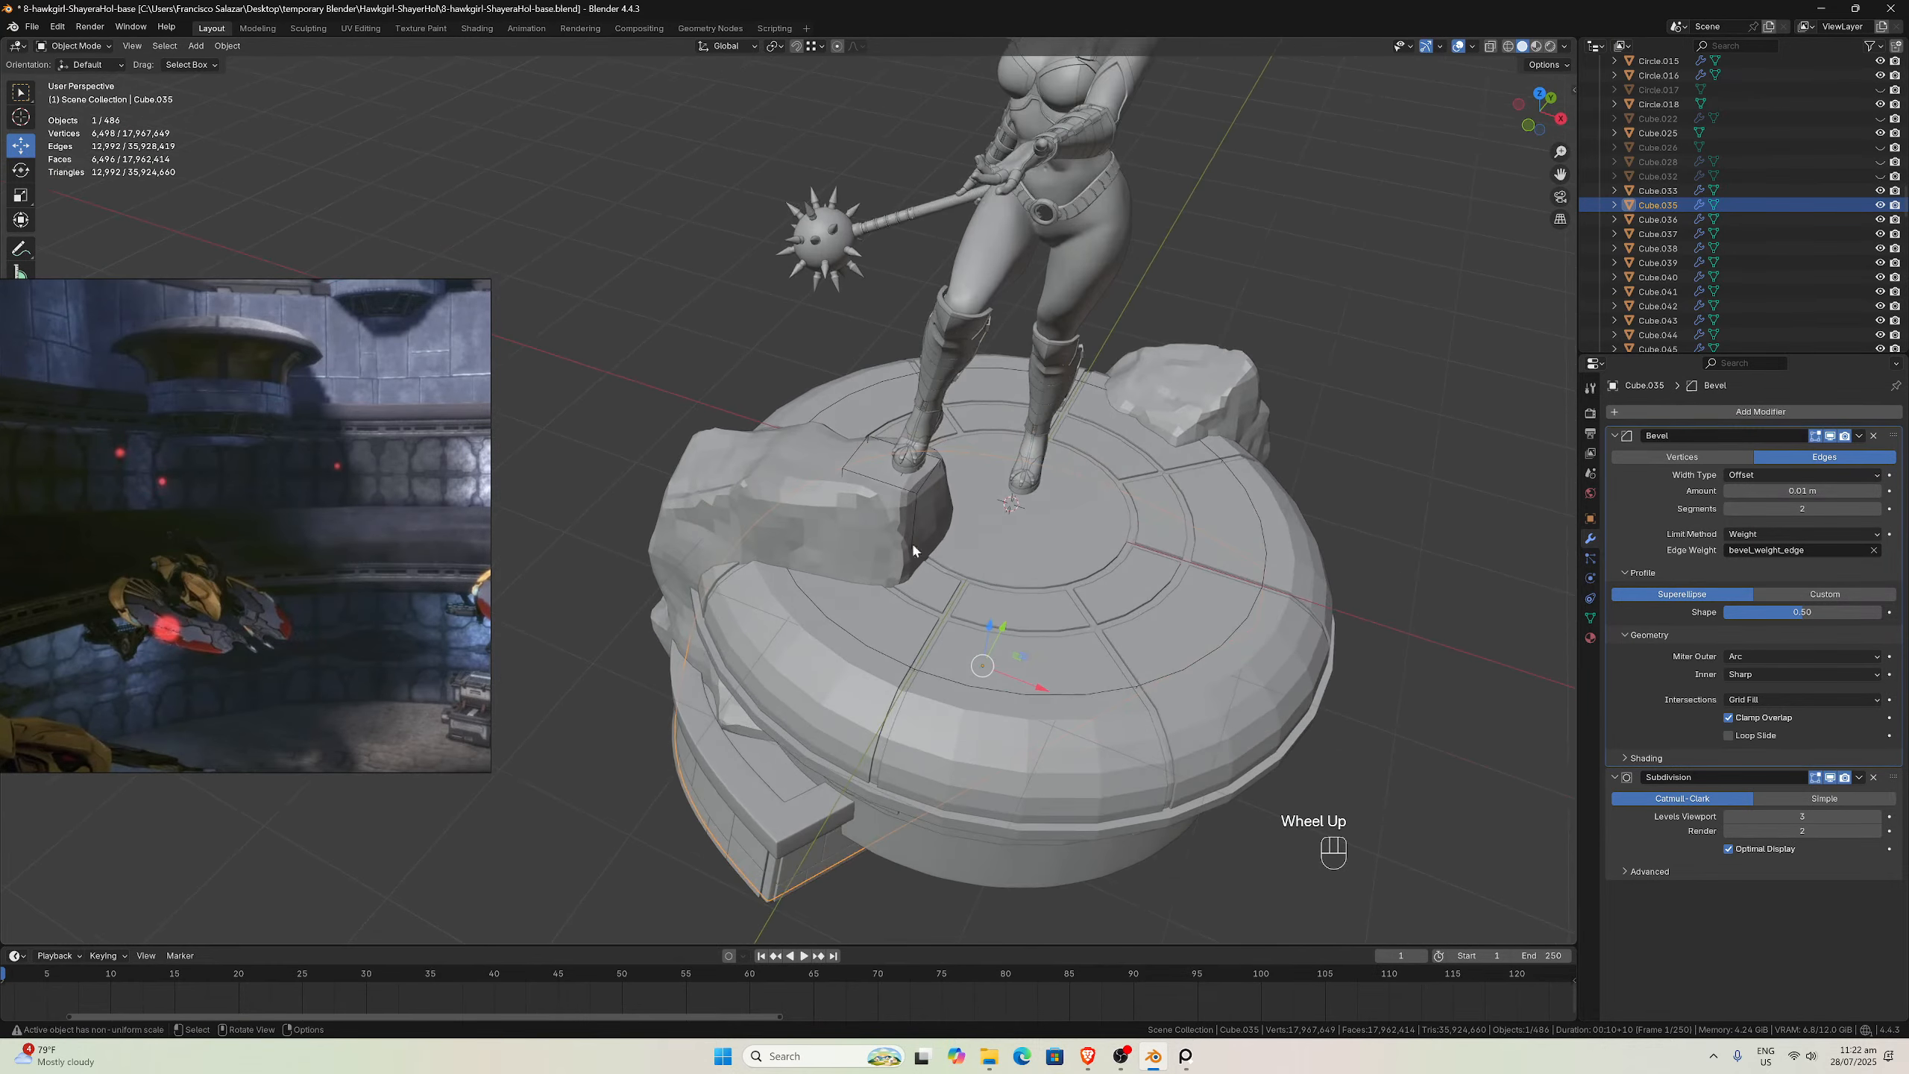
Inspect the underside where the wall's solid body meets the stone blocks and the lower drum
drag(1560, 175, 1684, 4)
scroll(1283, 452, up, 2)
scroll(1045, 550, up, 1)
middle_drag(1048, 598, 853, 387)
scroll(834, 422, down, 2)
scroll(831, 414, up, 2)
scroll(940, 444, down, 2)
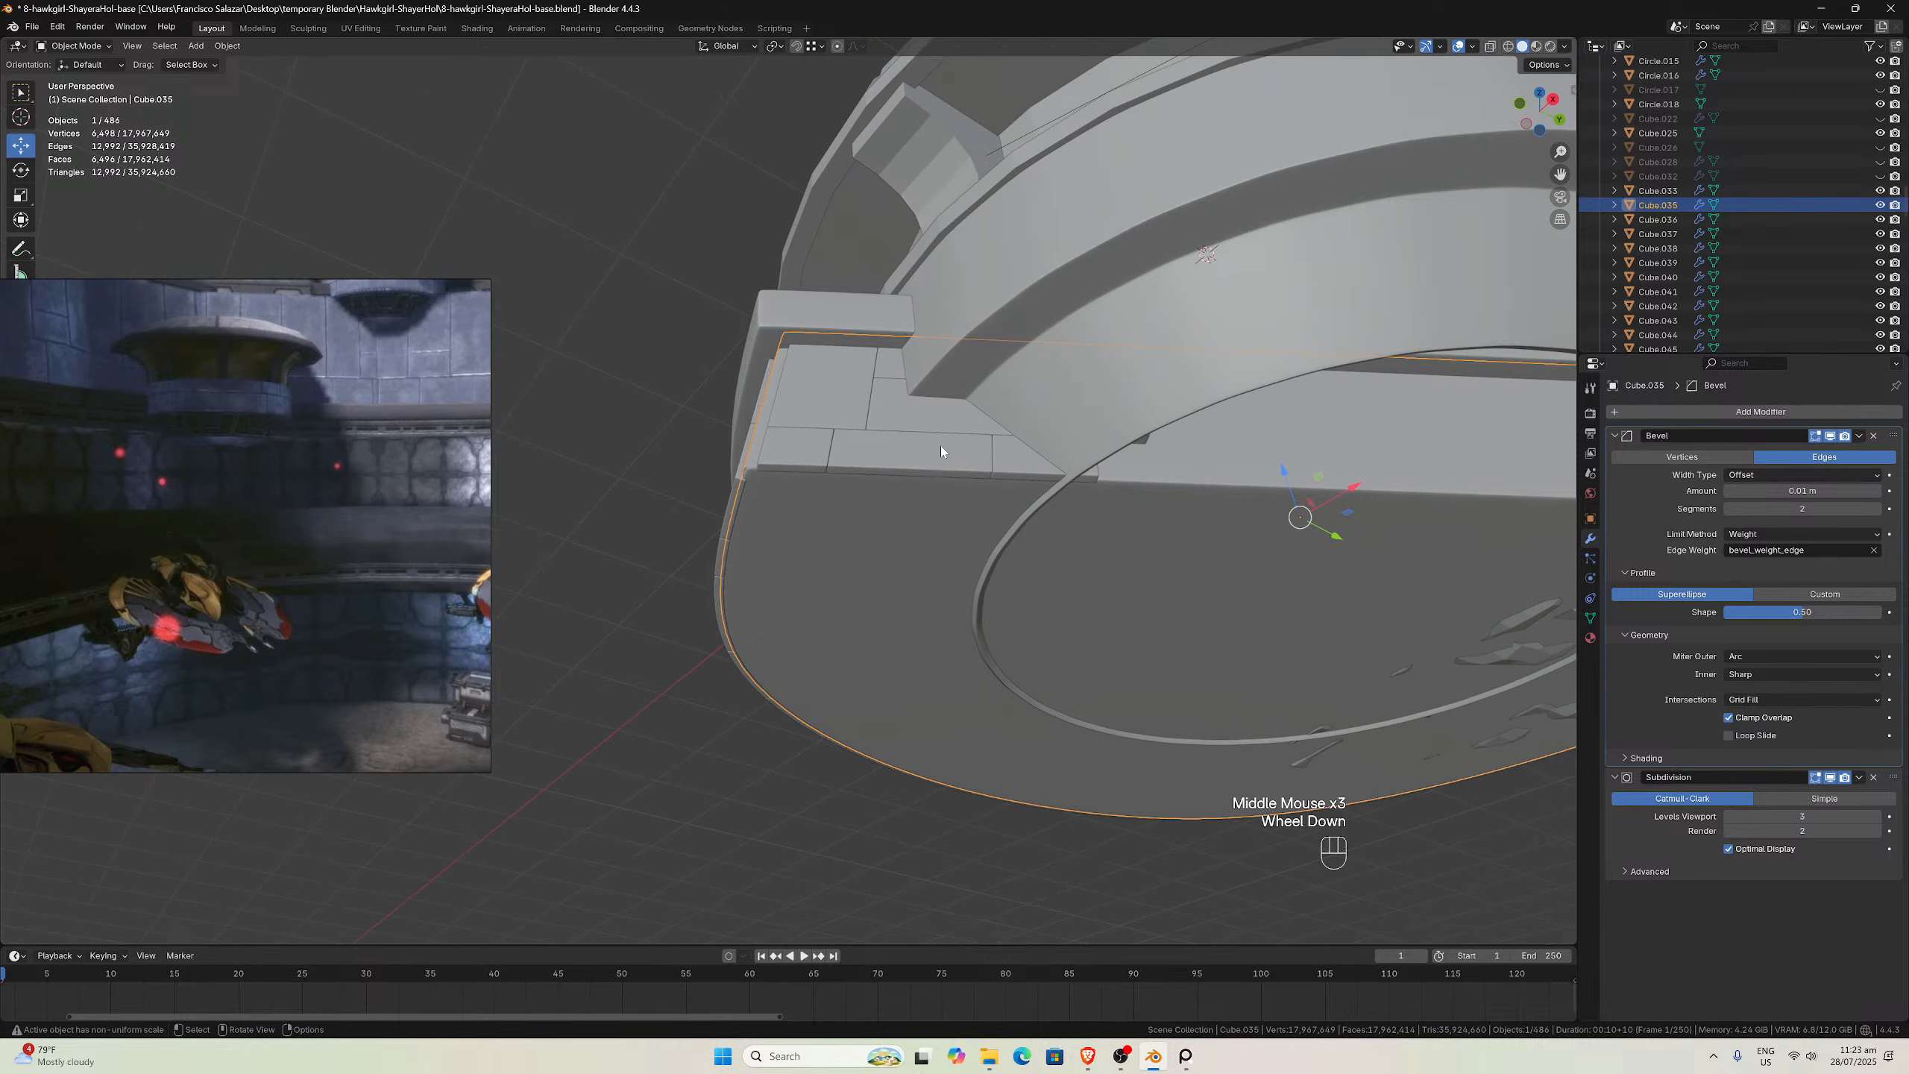
middle_drag(949, 430, 1016, 489)
scroll(1142, 540, up, 1)
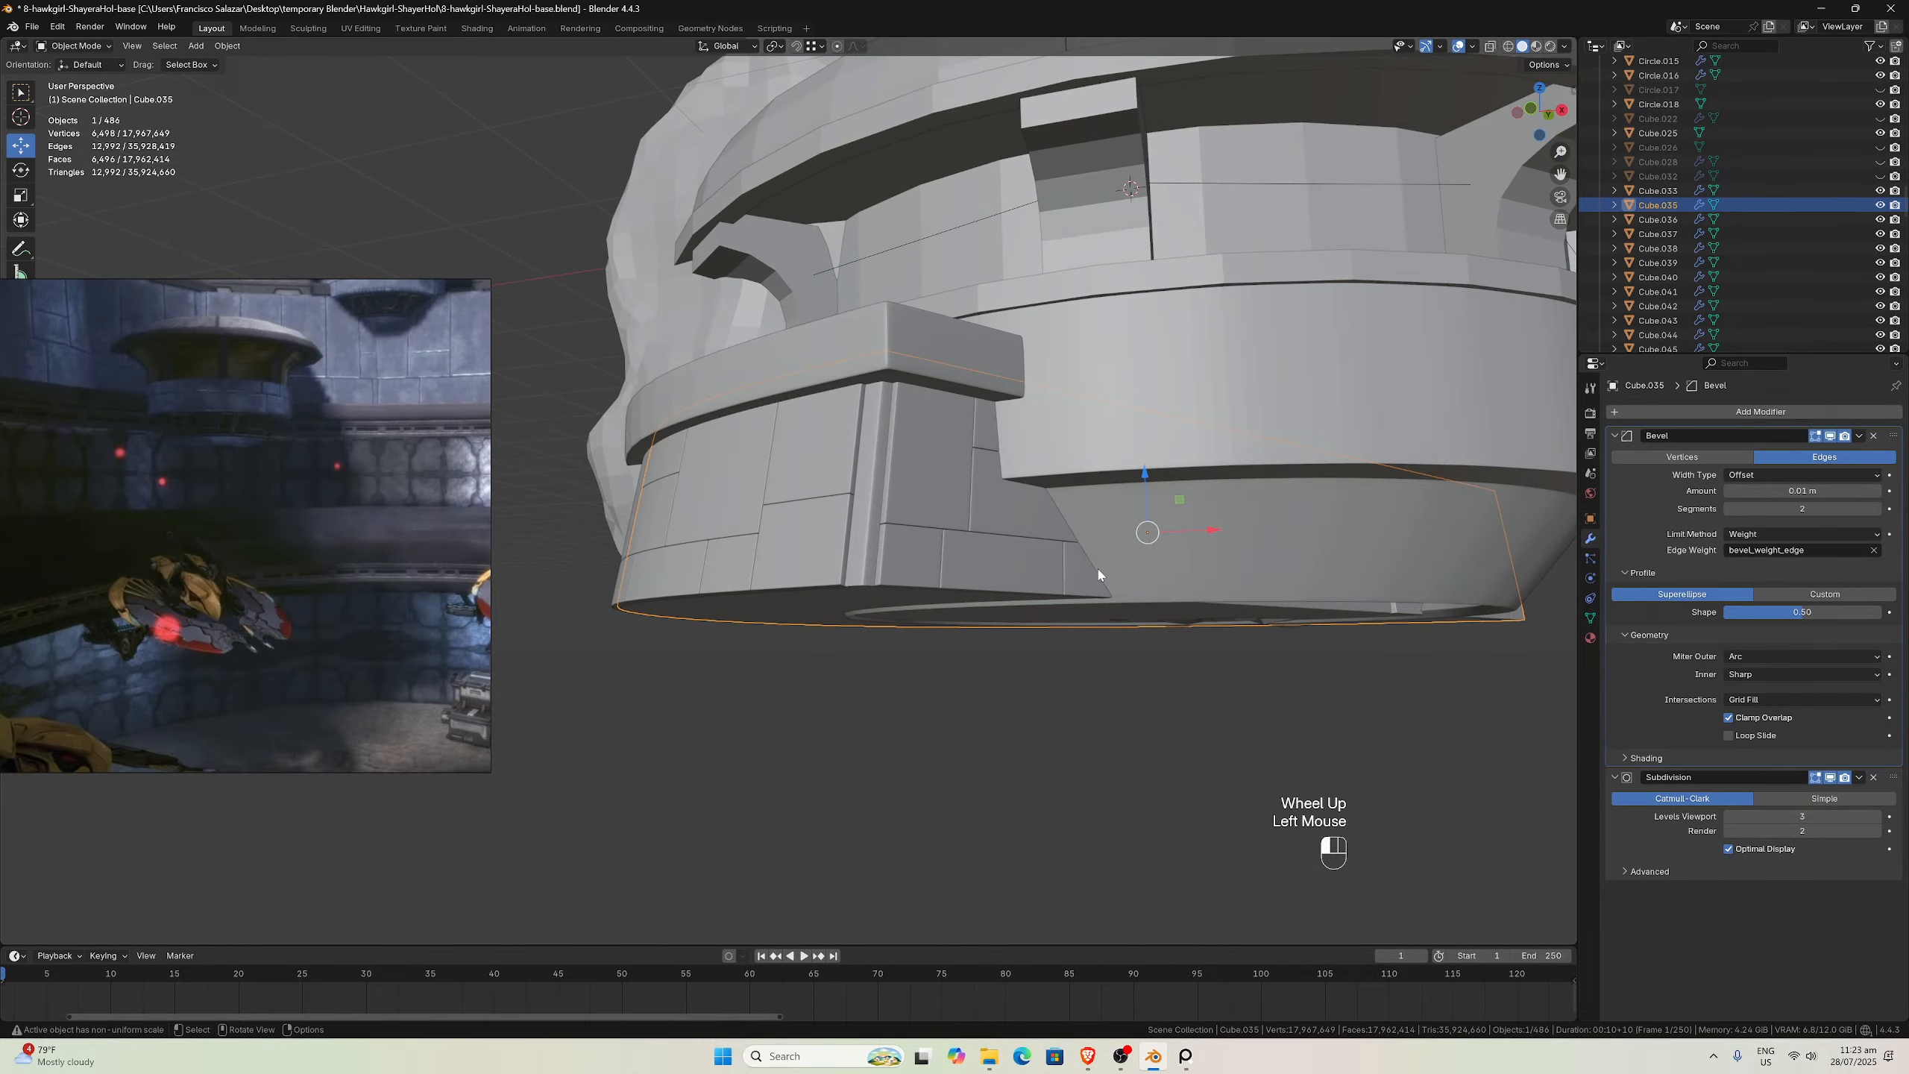
Select the lower drum and check its bottom against the stone wall in front orthographic view and from below
click(1139, 538)
mouse_move(1139, 538)
middle_down()
mouse_move(1180, 482)
mouse_move(1177, 508)
mouse_move(1125, 525)
mouse_move(1134, 542)
middle_up()
key(KP_1)
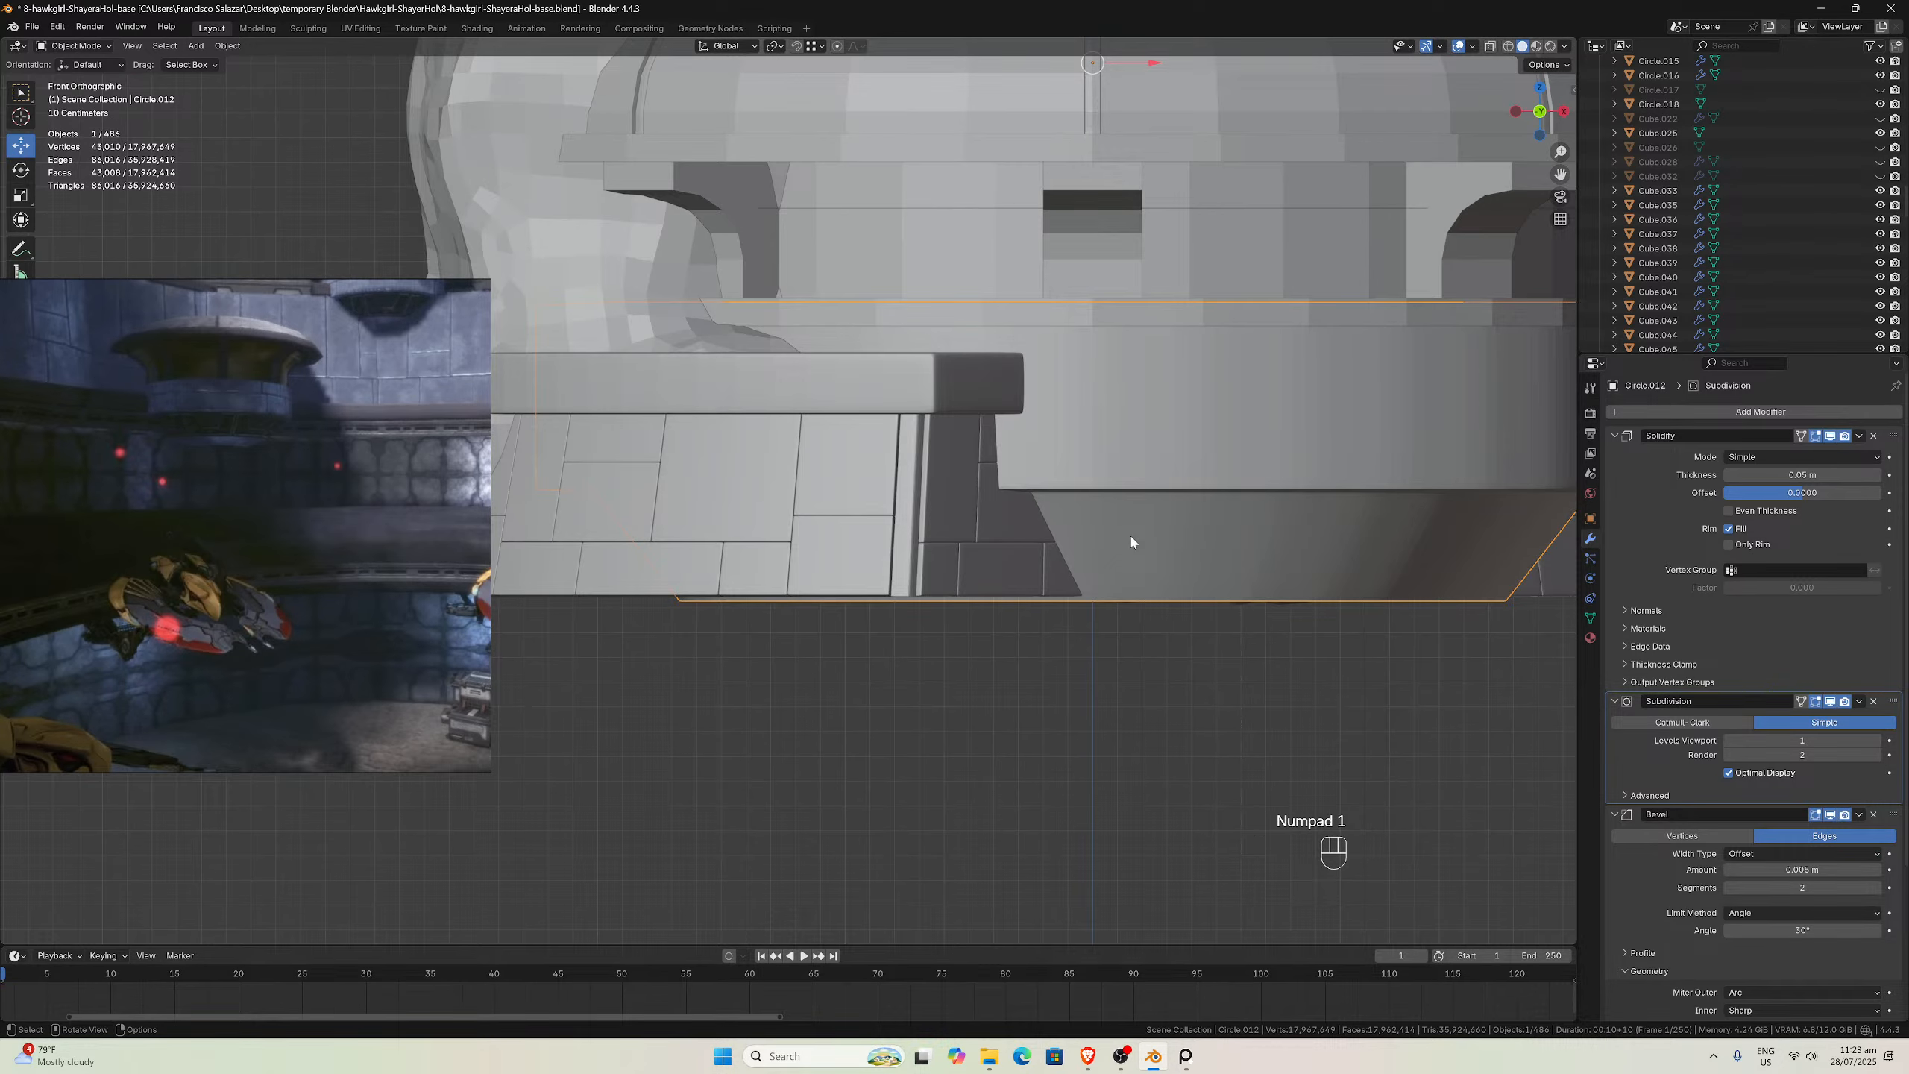
scroll(1128, 543, down, 2)
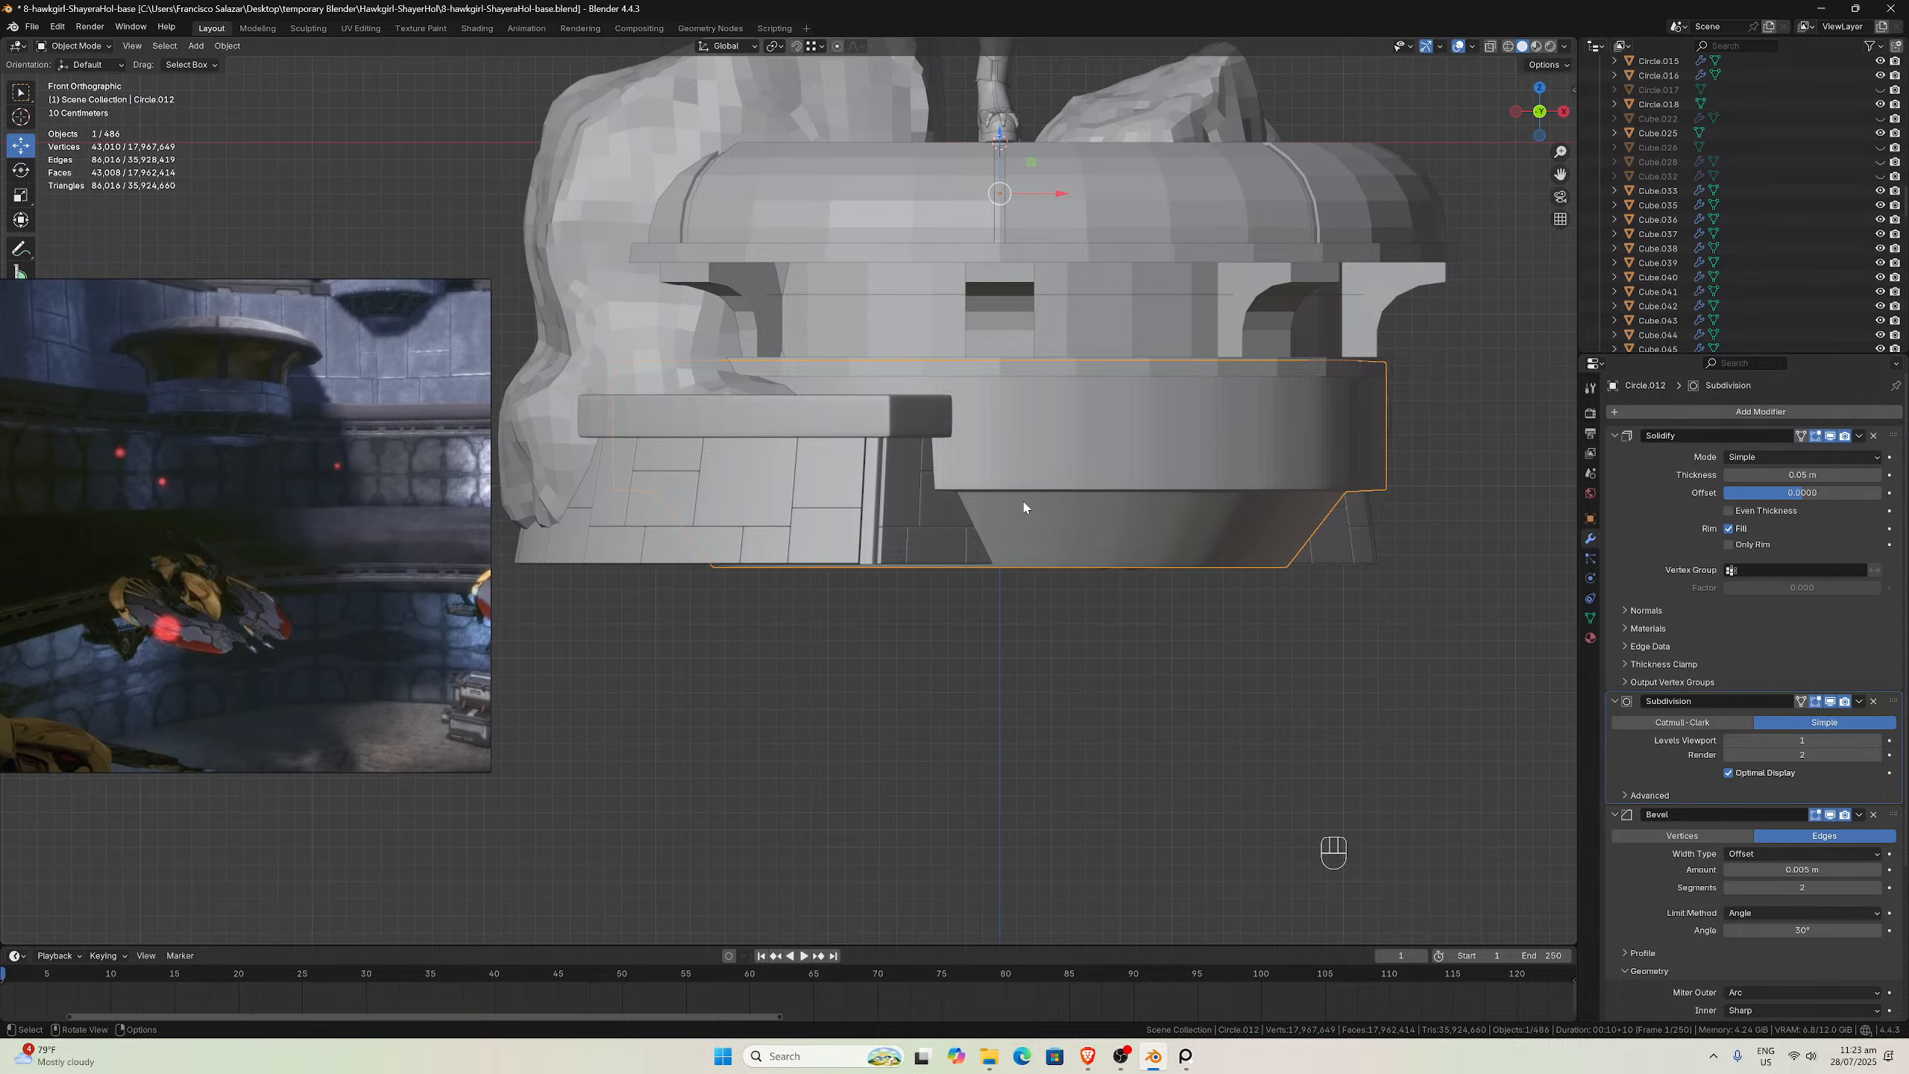
scroll(1051, 513, down, 3)
scroll(1047, 510, up, 4)
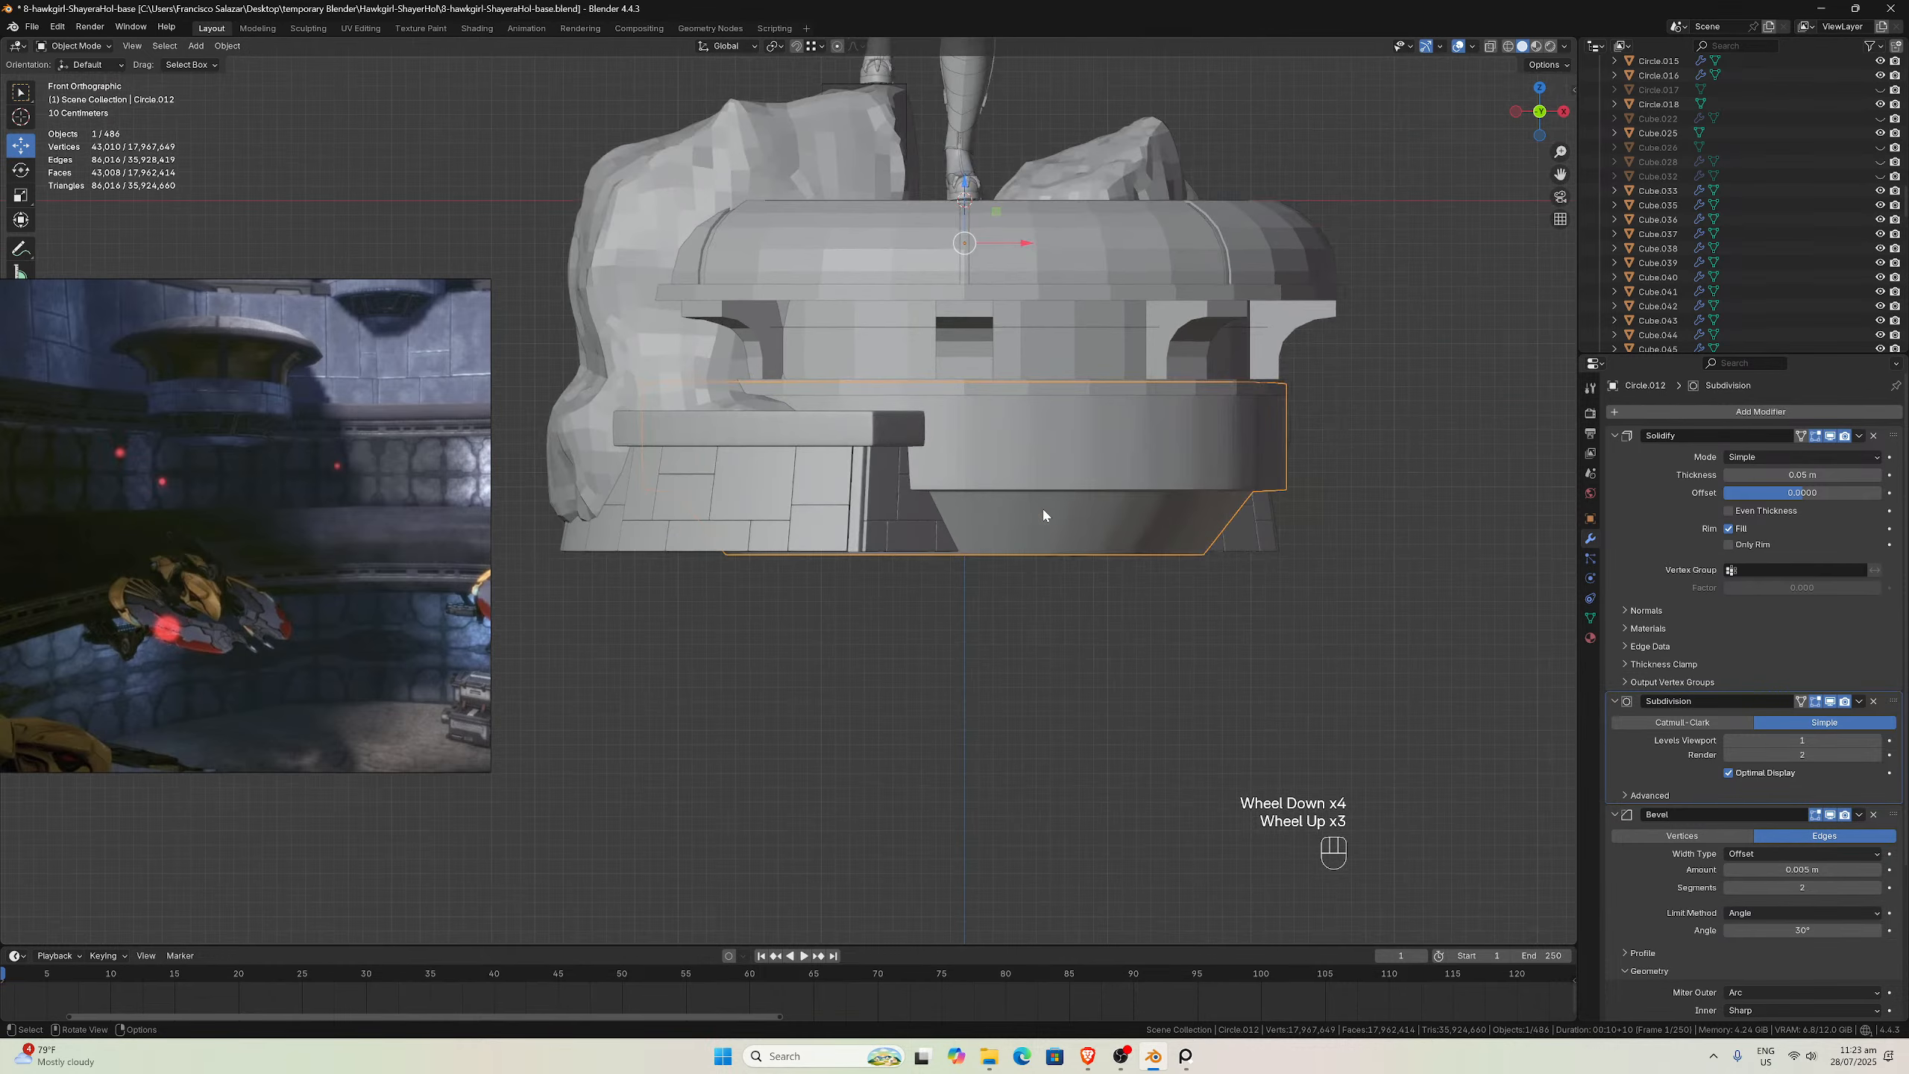
scroll(1041, 508, down, 1)
middle_drag(1041, 507, 999, 527)
scroll(1000, 527, up, 2)
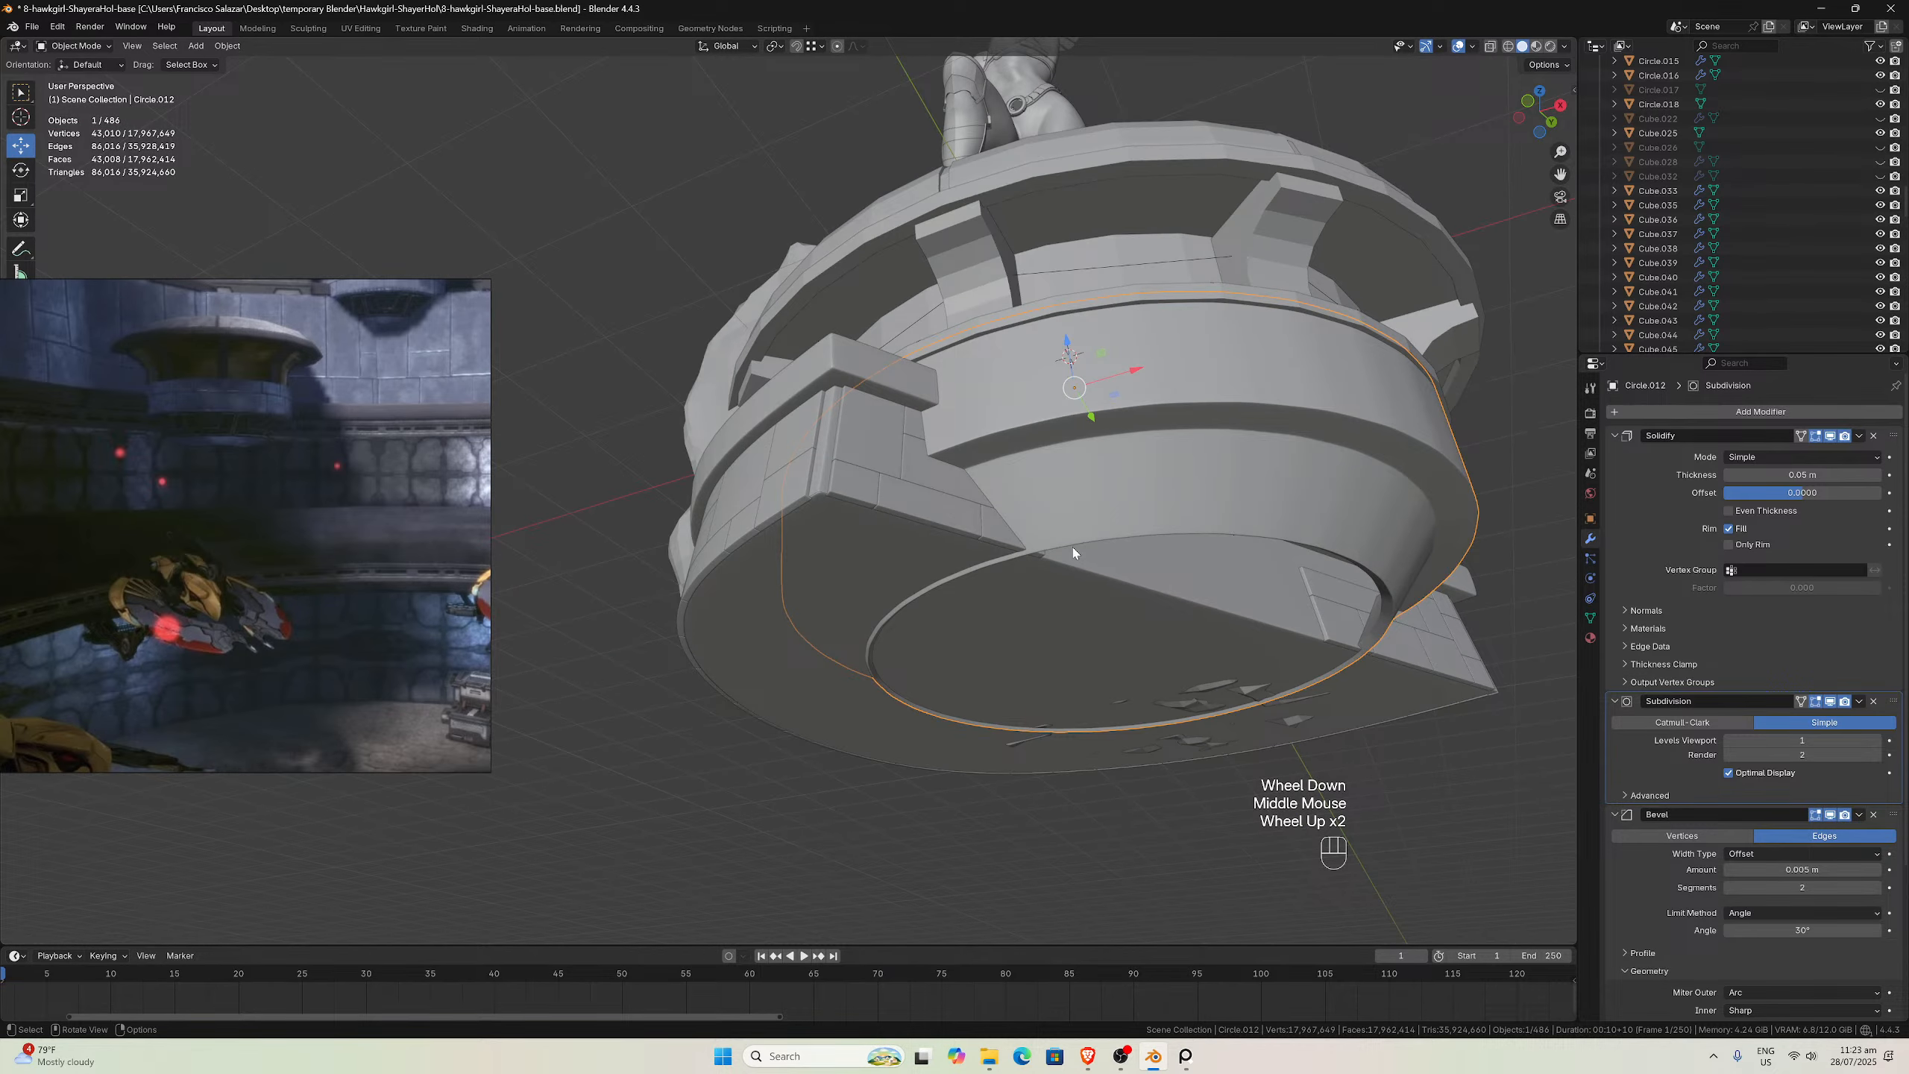
Open the lower drum's mesh for editing and check its bottom rim in front orthographic view
key(grave)
click(1072, 548)
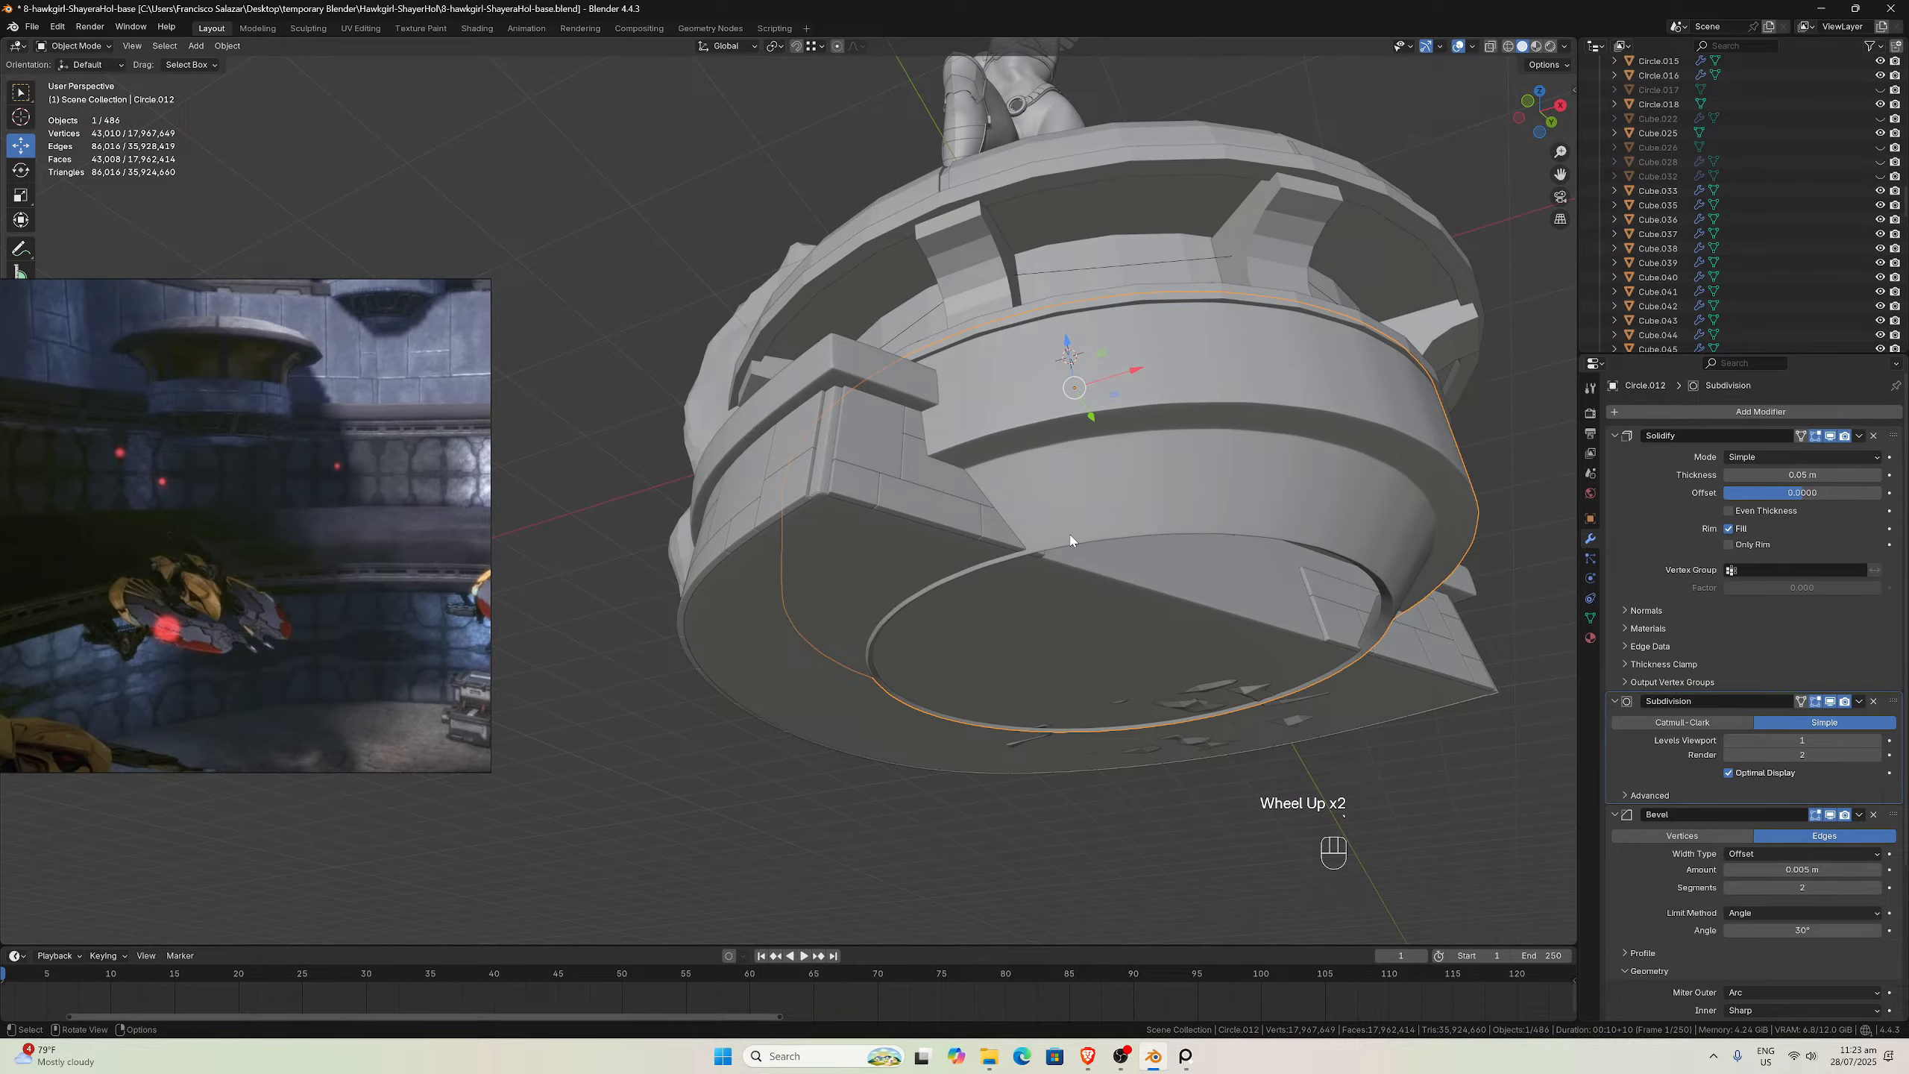
key(Tab)
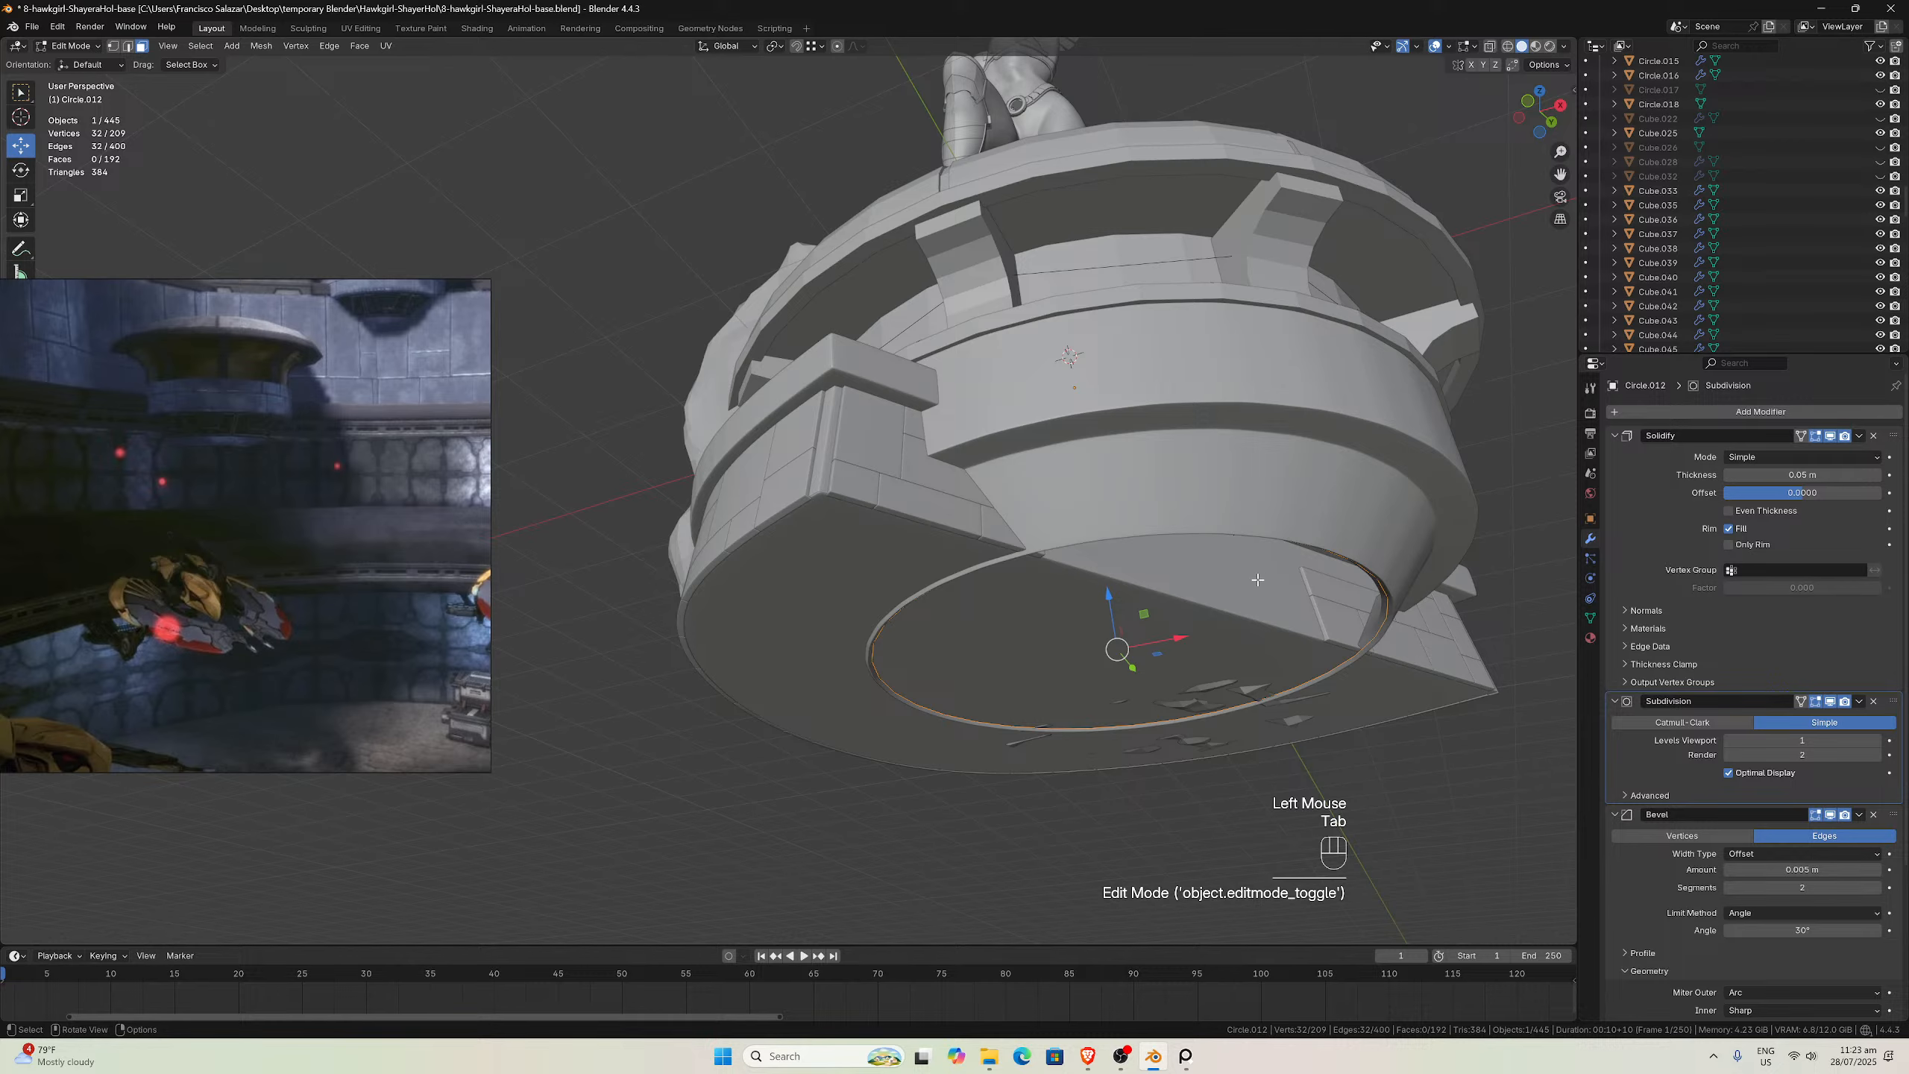
middle_drag(1257, 579, 937, 563)
scroll(1068, 563, up, 2)
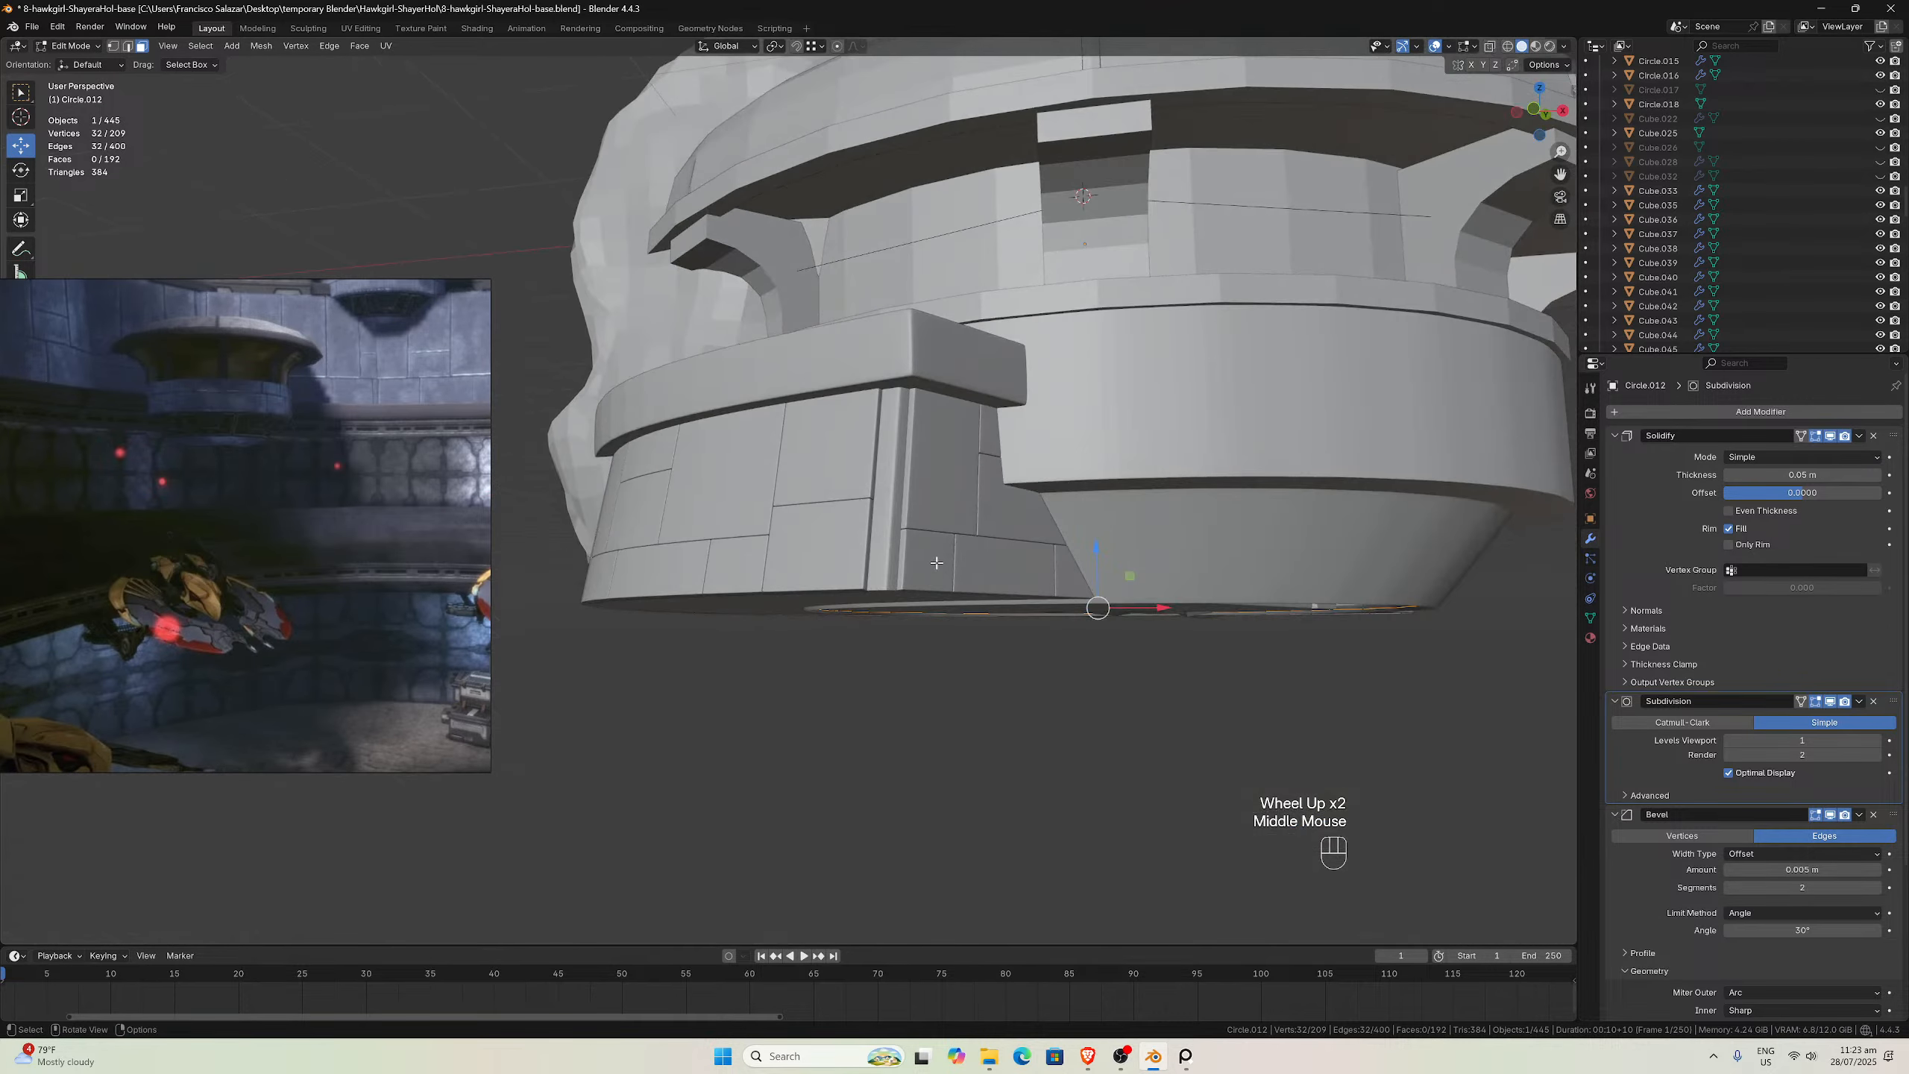
key(KP_1)
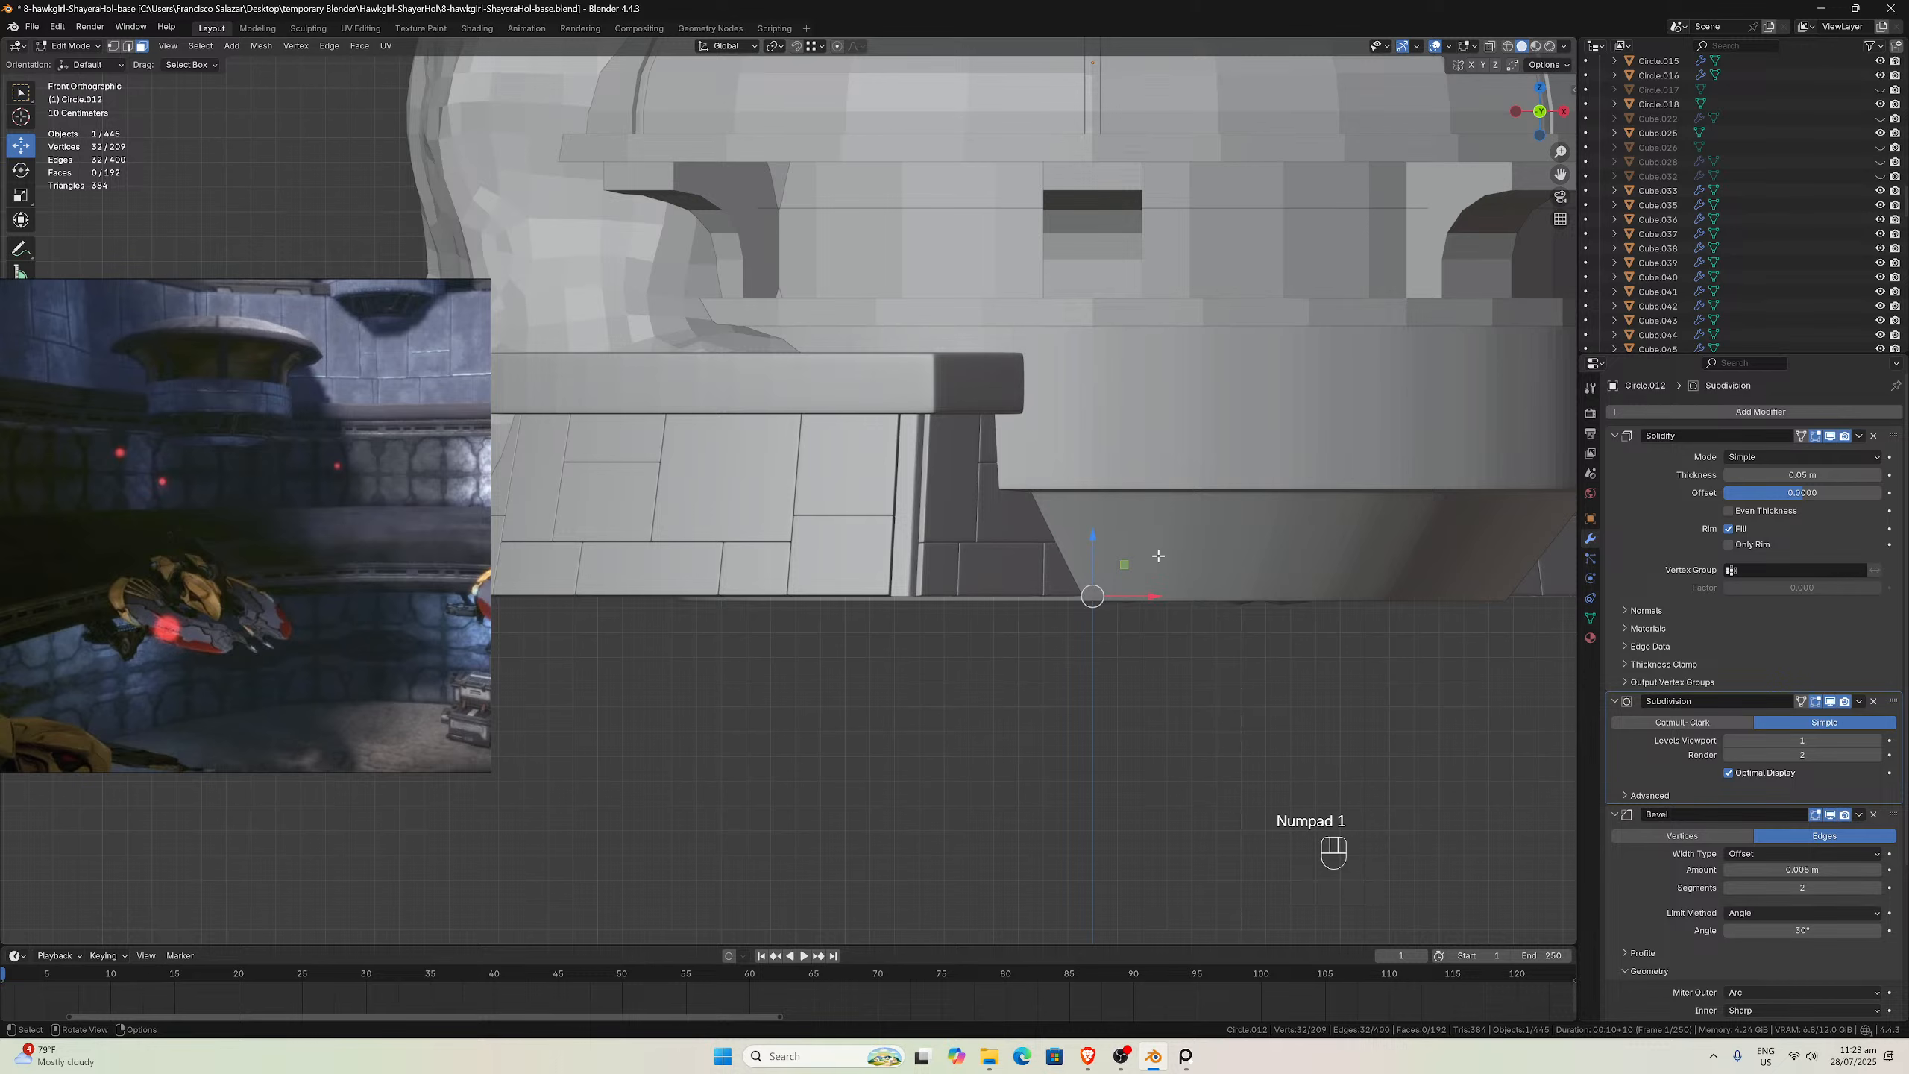
scroll(1157, 555, down, 2)
Examine up close how the bottom edges of the stone blocks and corner strip align with the solid body
drag(1560, 173, 1466, 45)
scroll(1263, 306, up, 5)
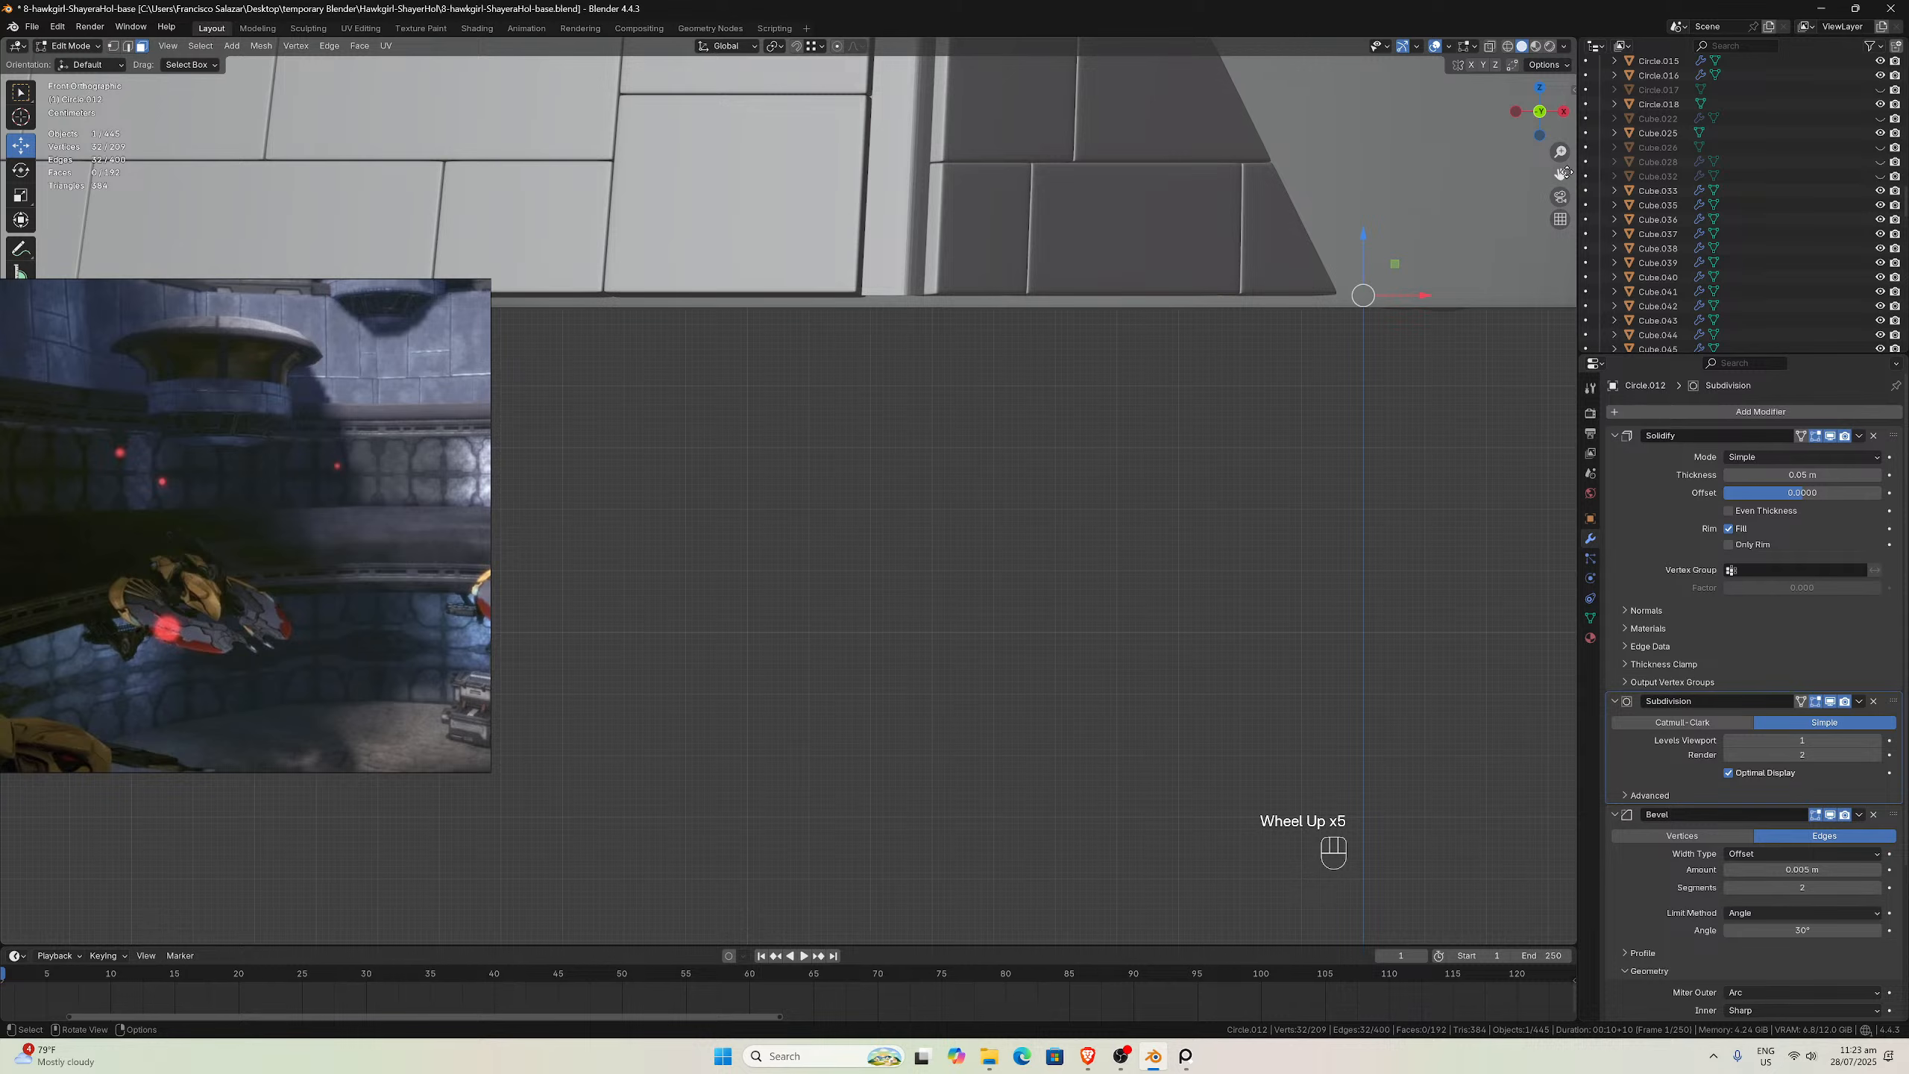
drag(1560, 174, 1554, 361)
scroll(973, 357, up, 3)
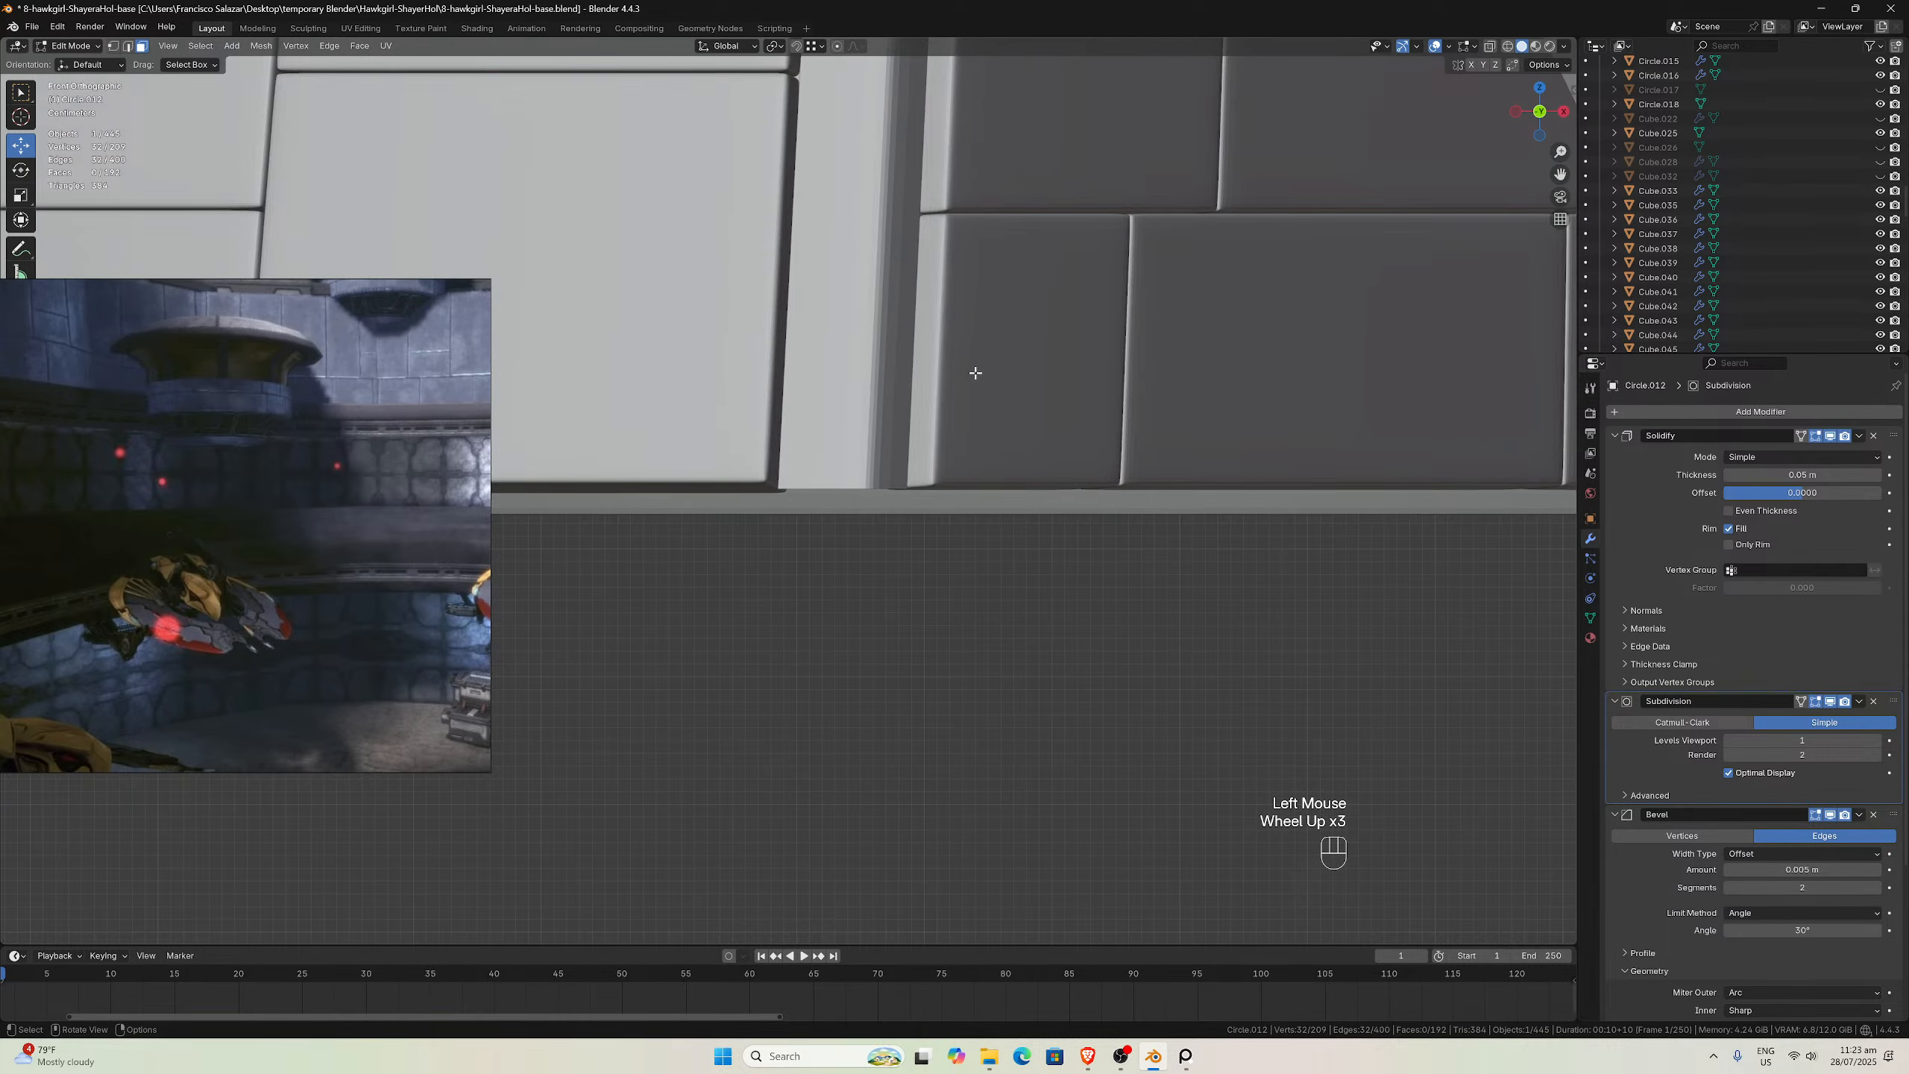
scroll(976, 368, up, 5)
scroll(1035, 472, down, 3)
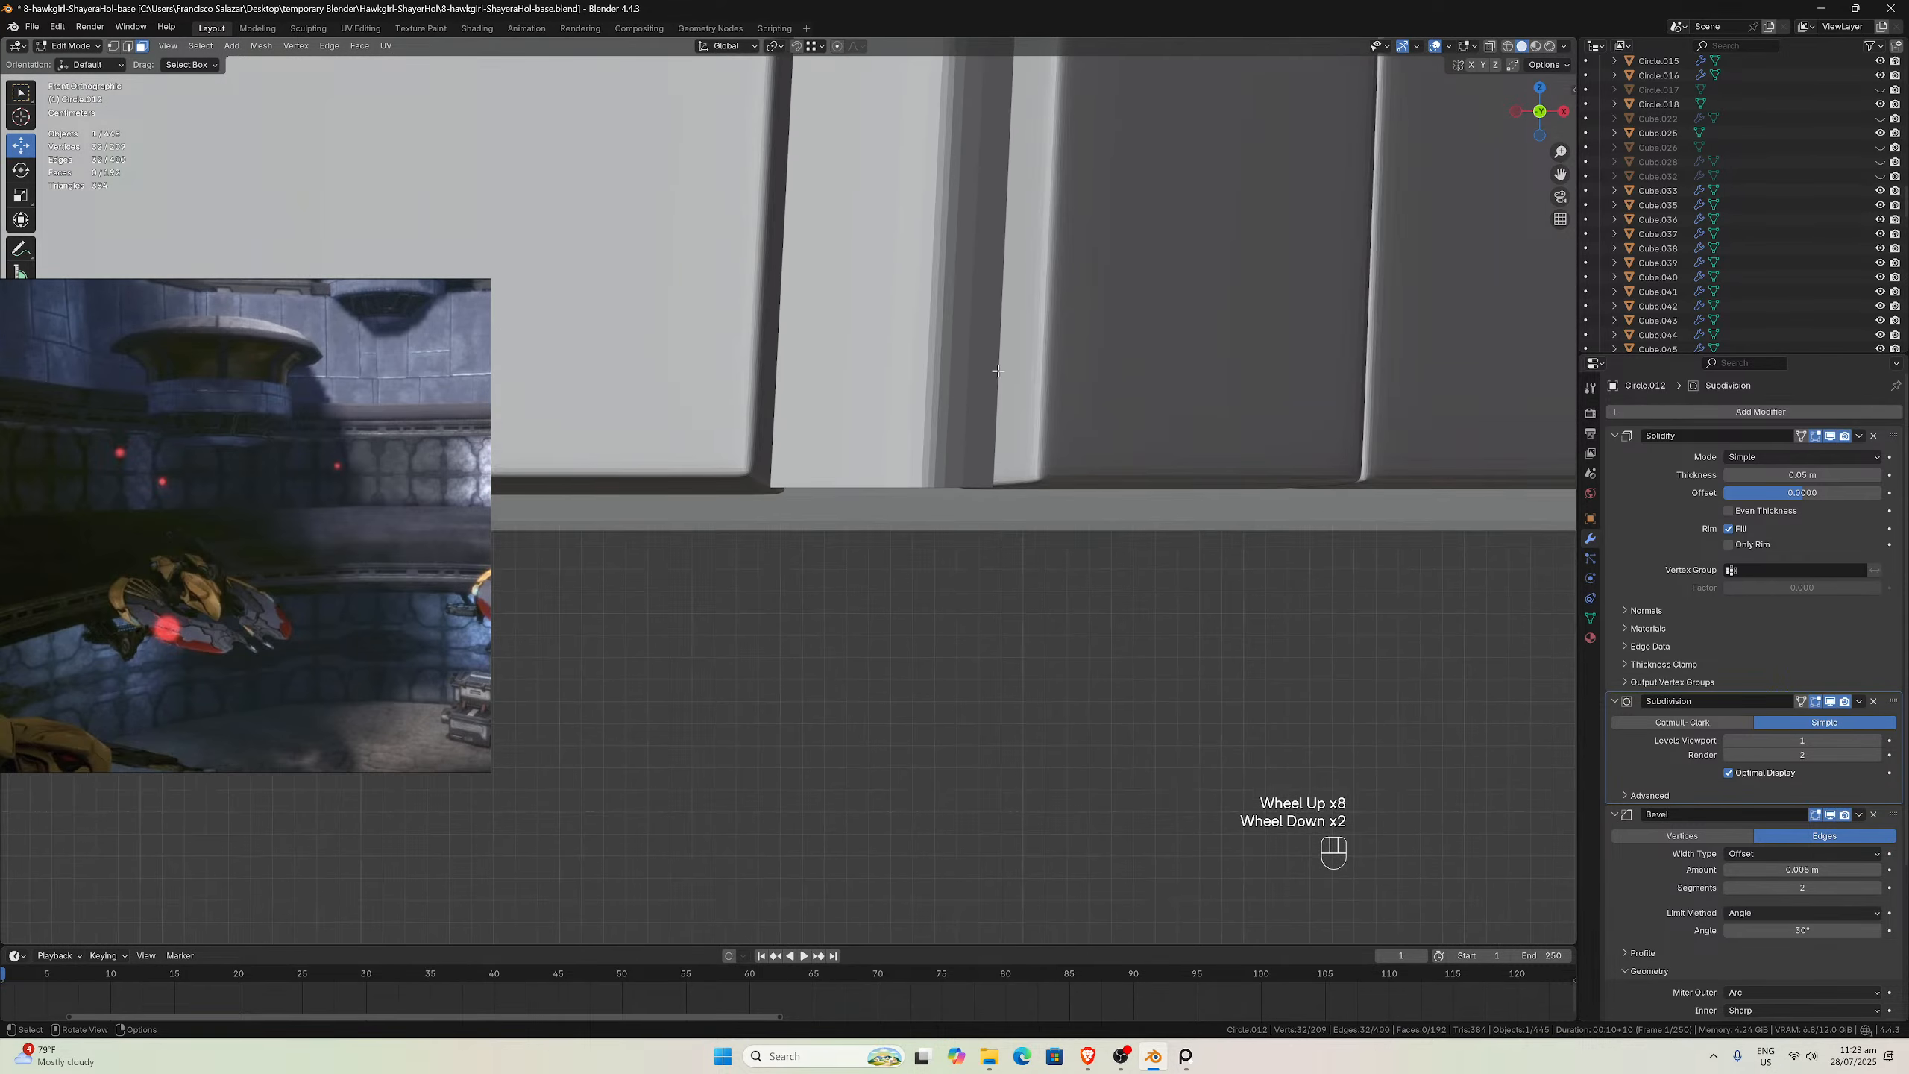
middle_drag(1035, 473, 999, 210)
scroll(980, 226, down, 5)
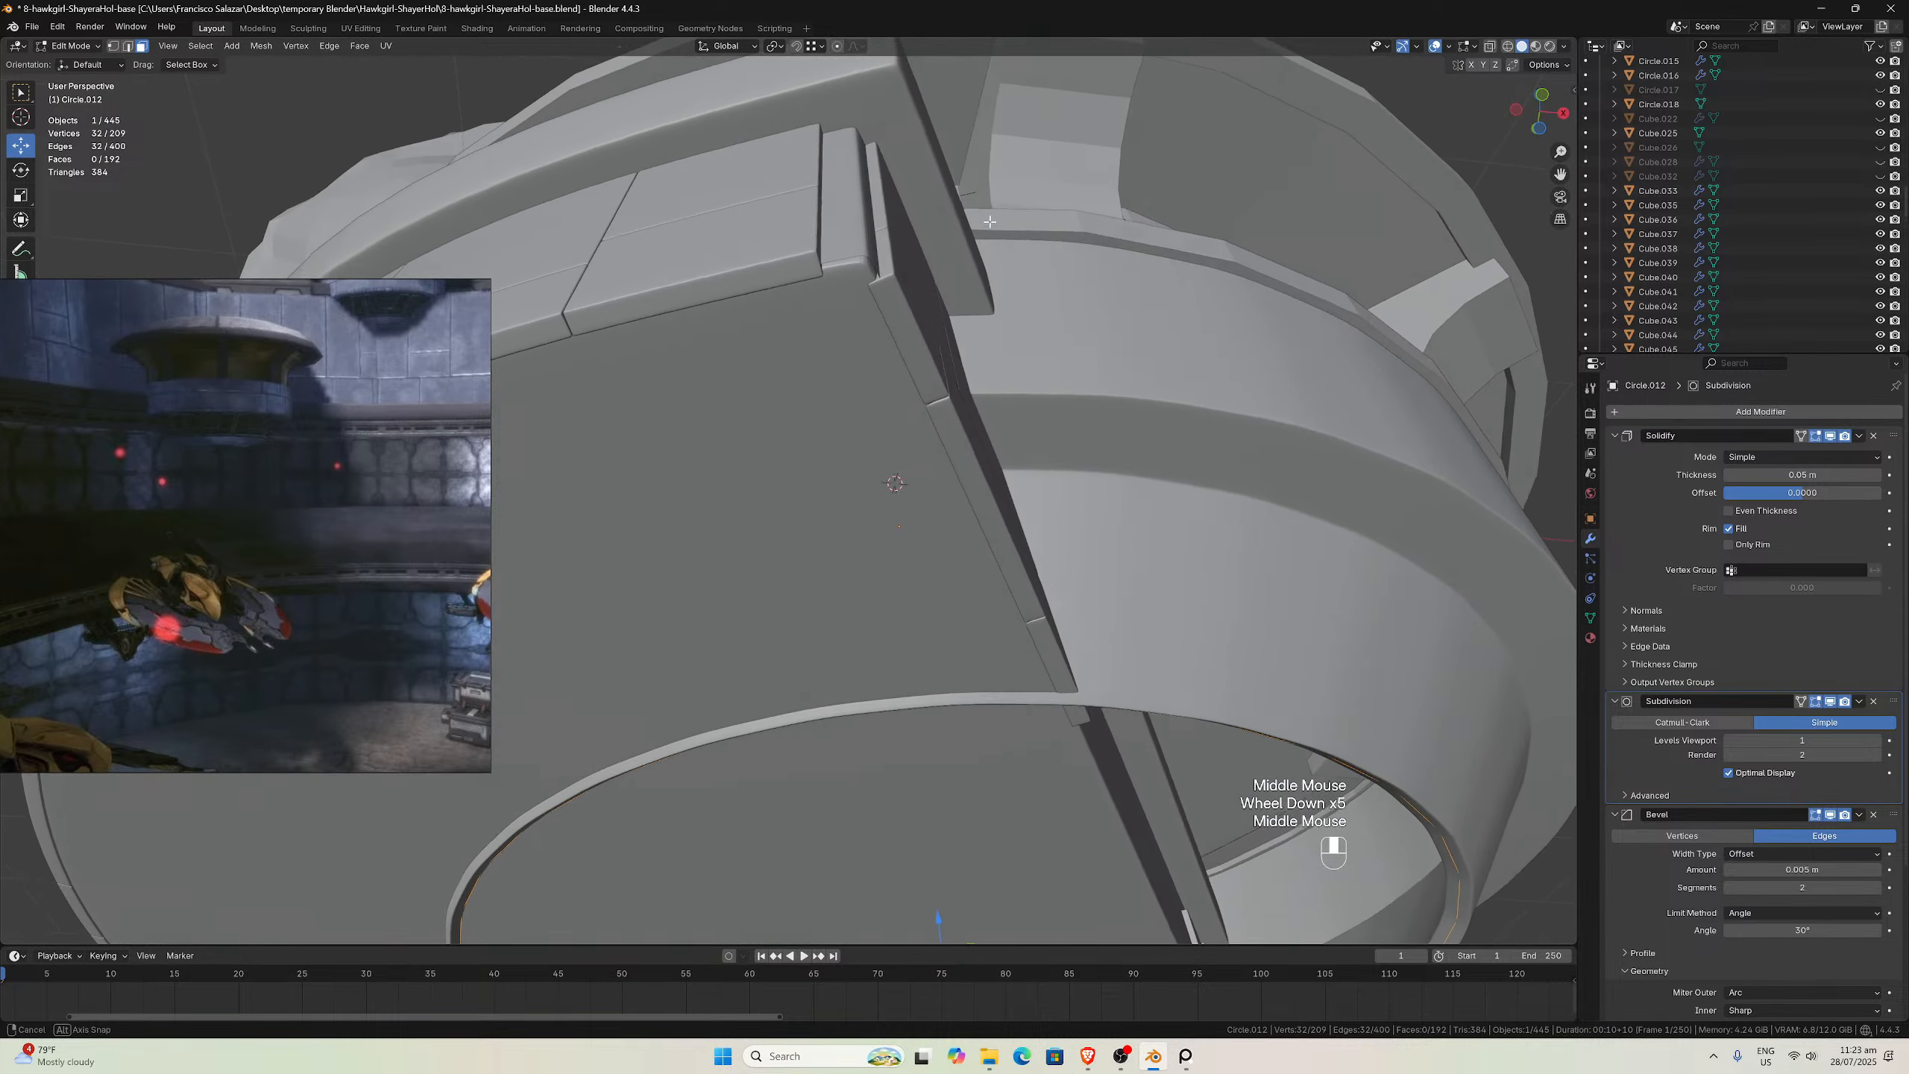
scroll(1004, 175, up, 3)
drag(1559, 175, 1462, 430)
scroll(1244, 206, up, 3)
Leave mesh editing and turn off the viewport display of Cube.035's Bevel and Subdivision modifiers
key(Tab)
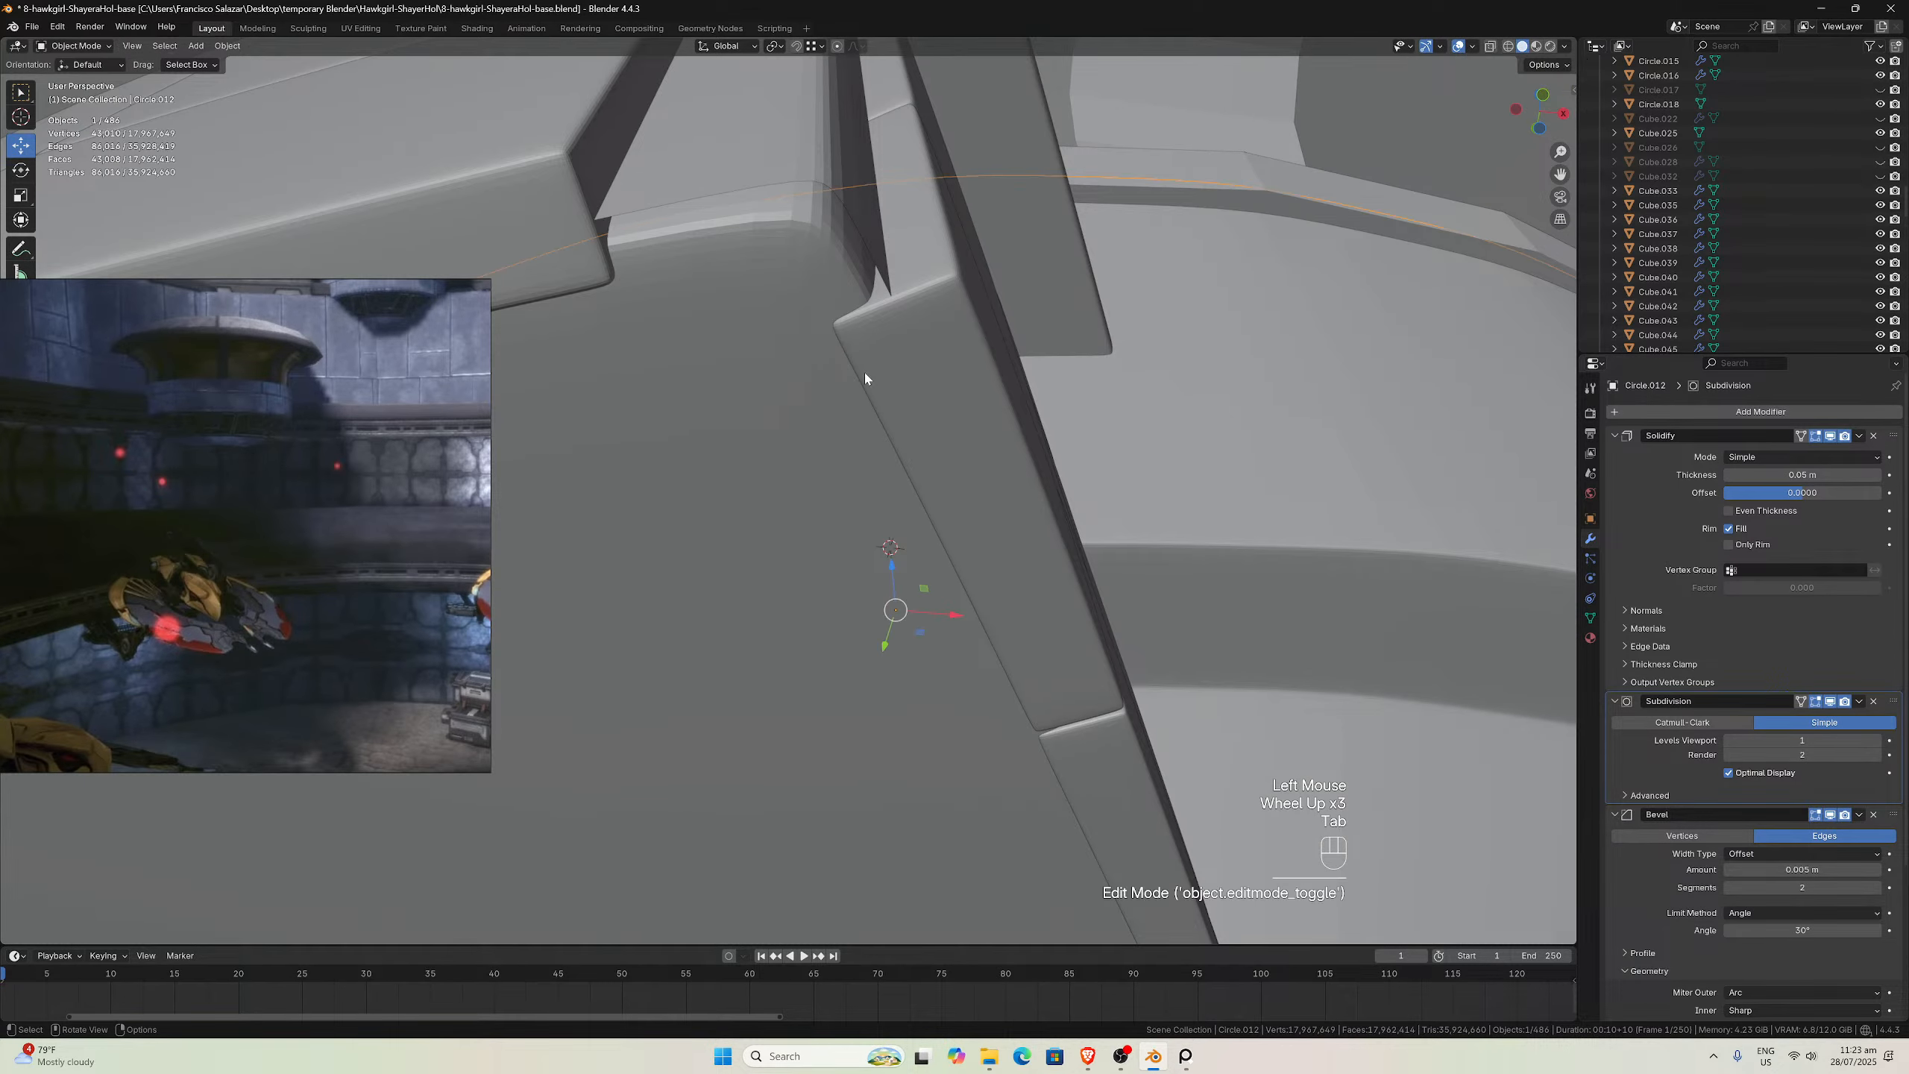
click(865, 373)
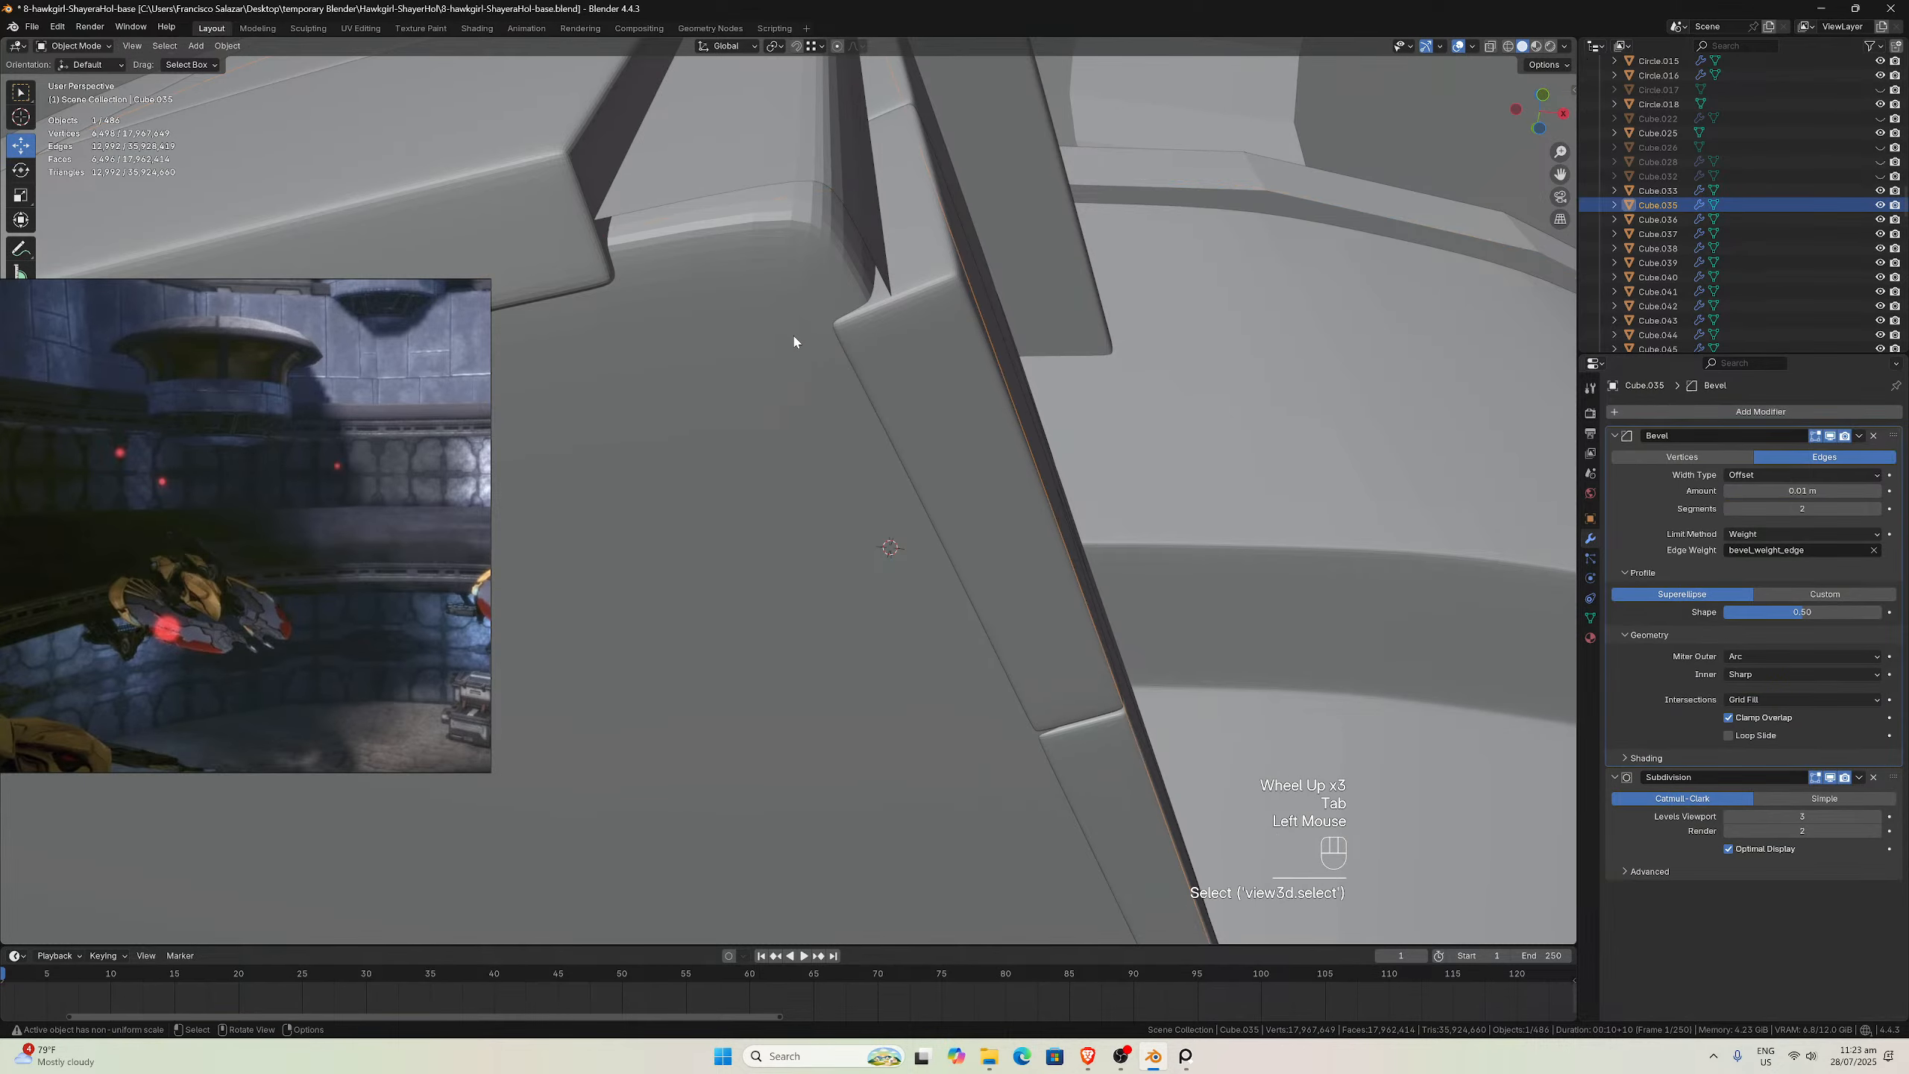
click(1830, 436)
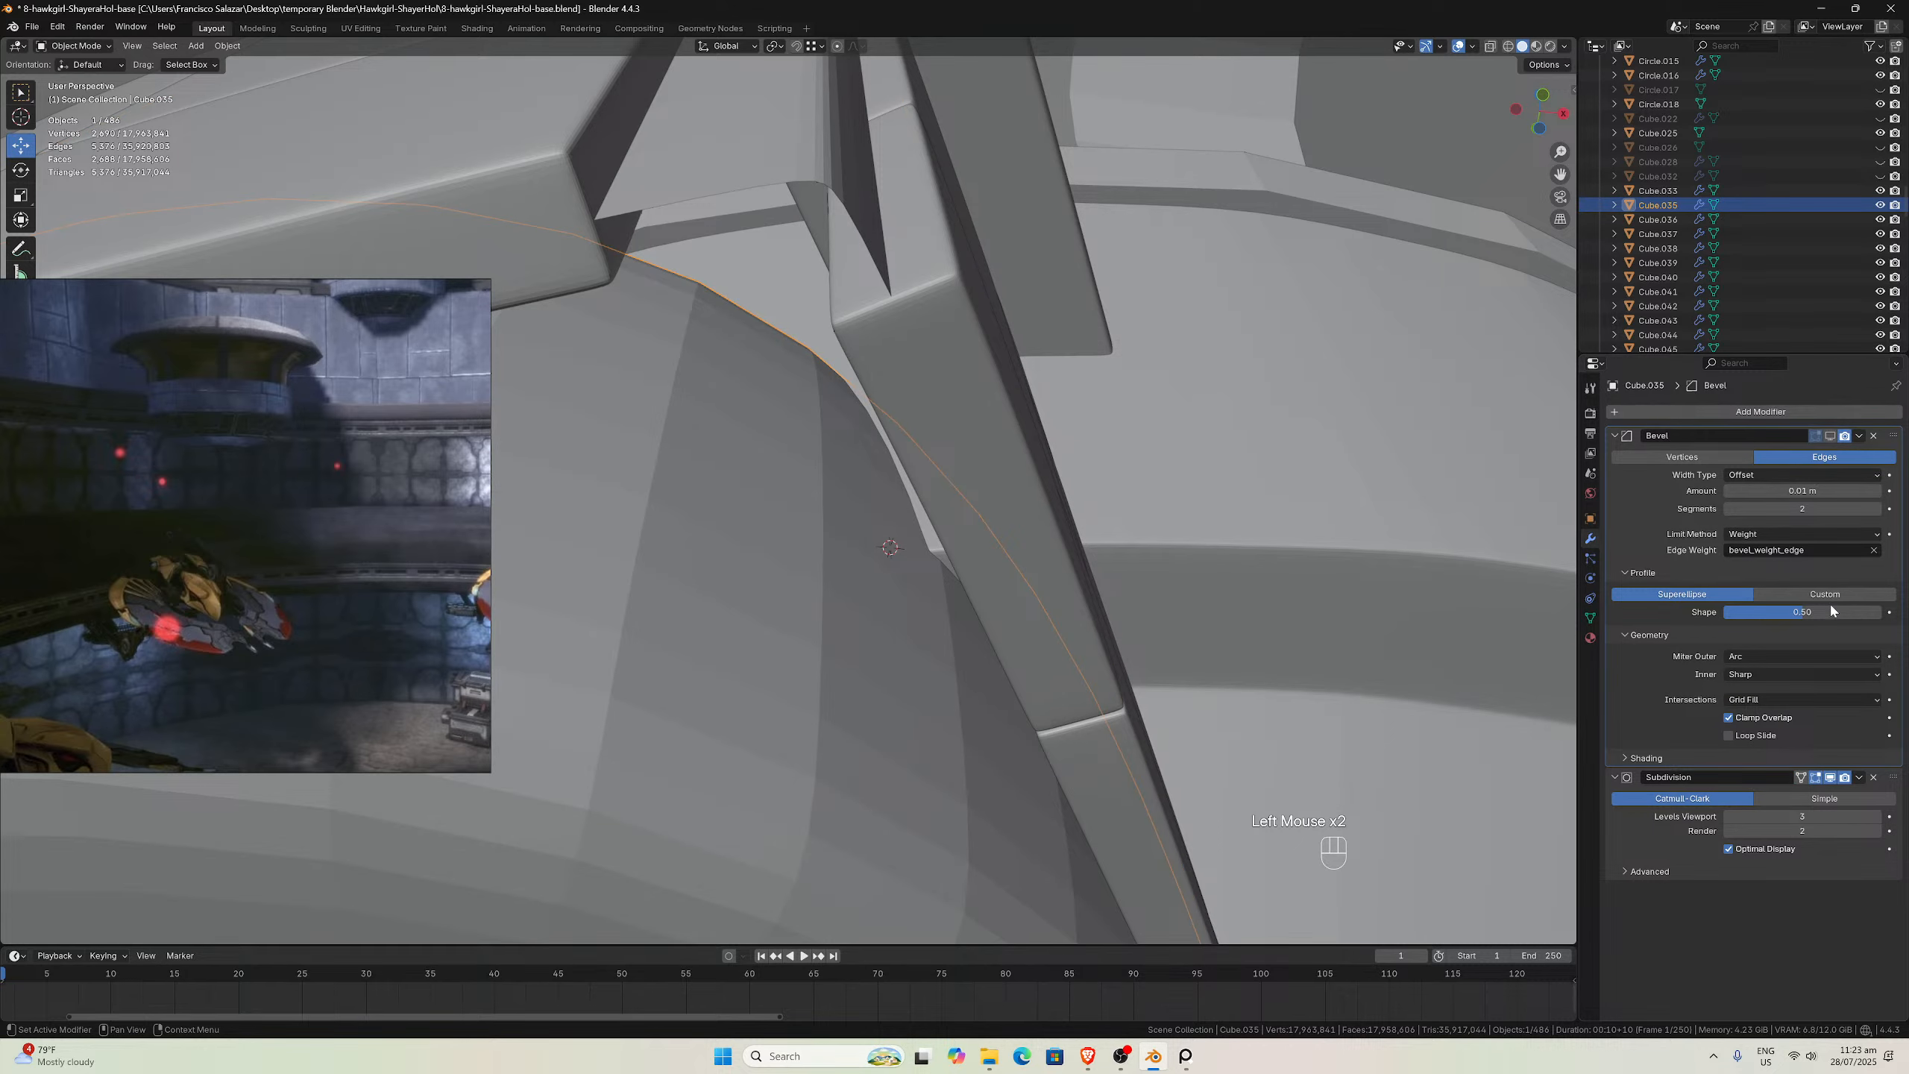
click(1831, 776)
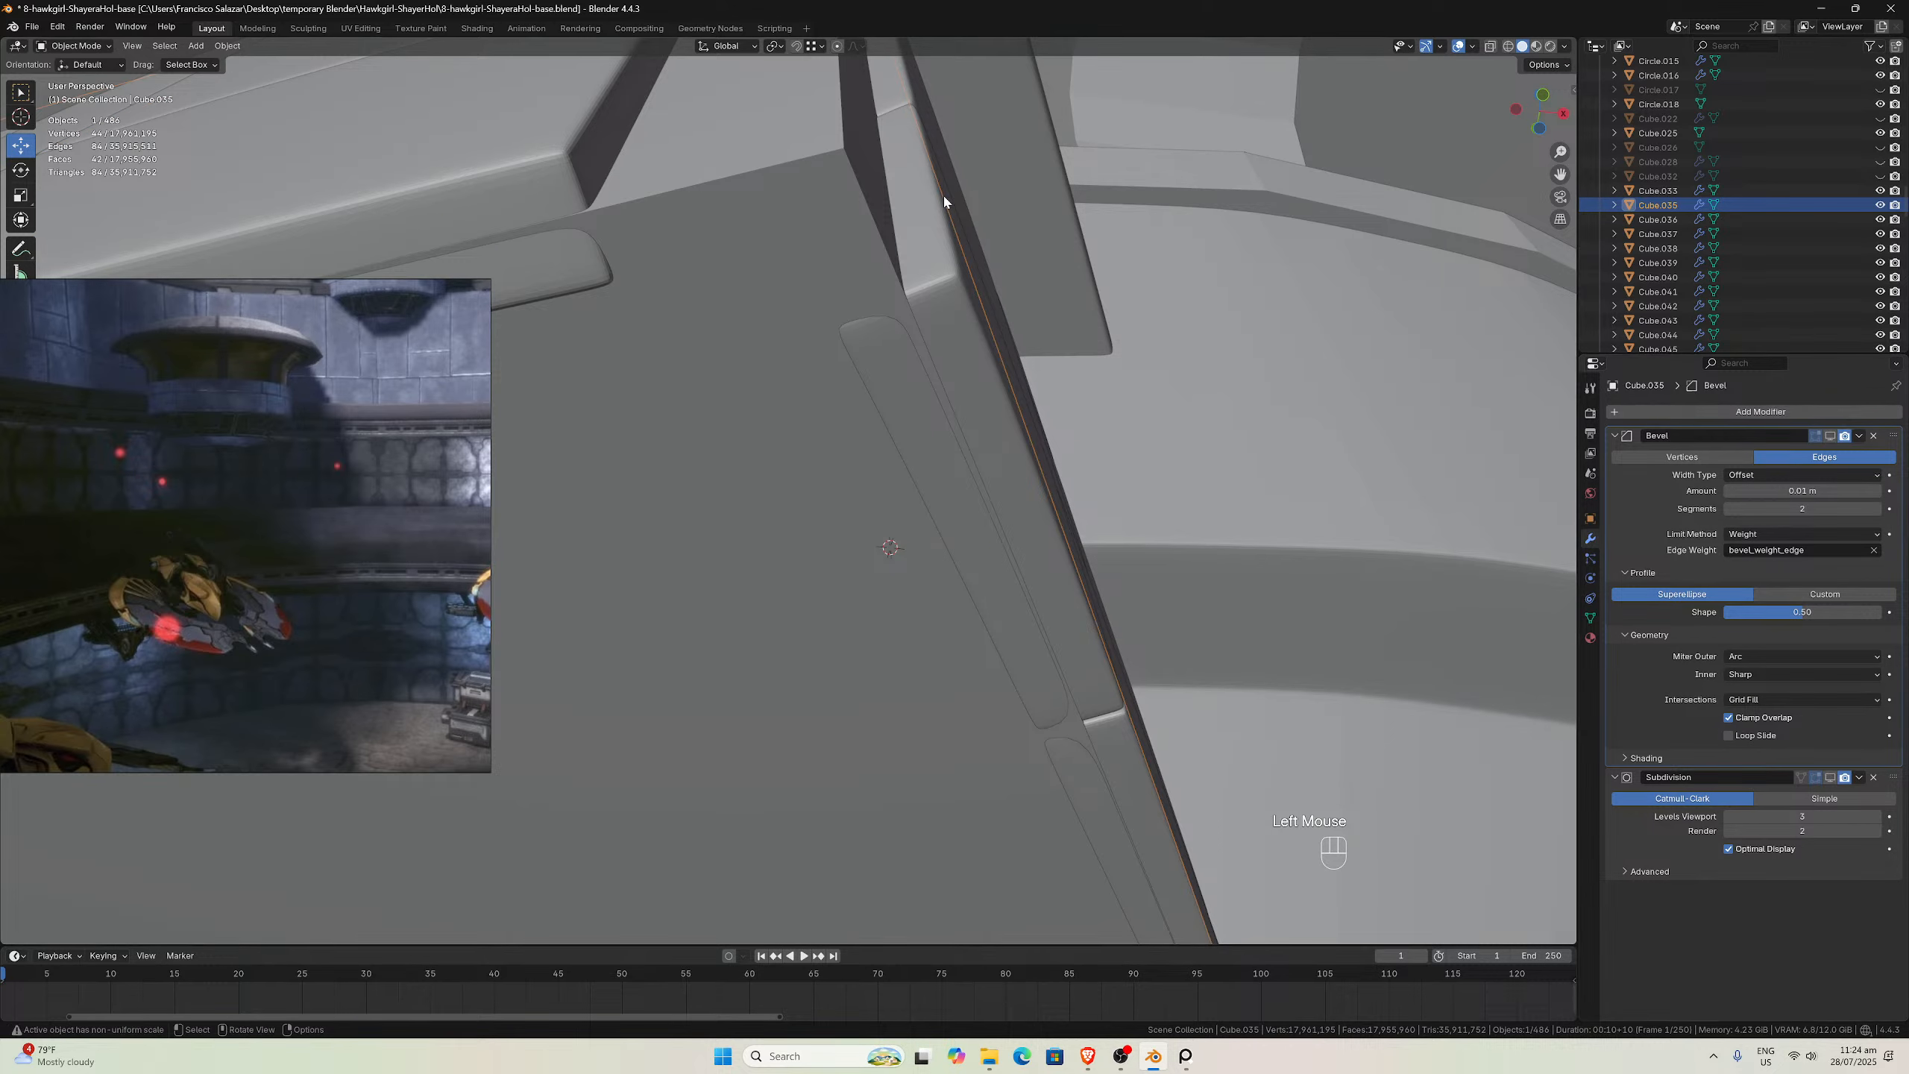
Enable snapping and move the lower drum's bottom rim along Z to align with the wall body's bottom corner
scroll(834, 161, down, 2)
scroll(882, 269, down, 2)
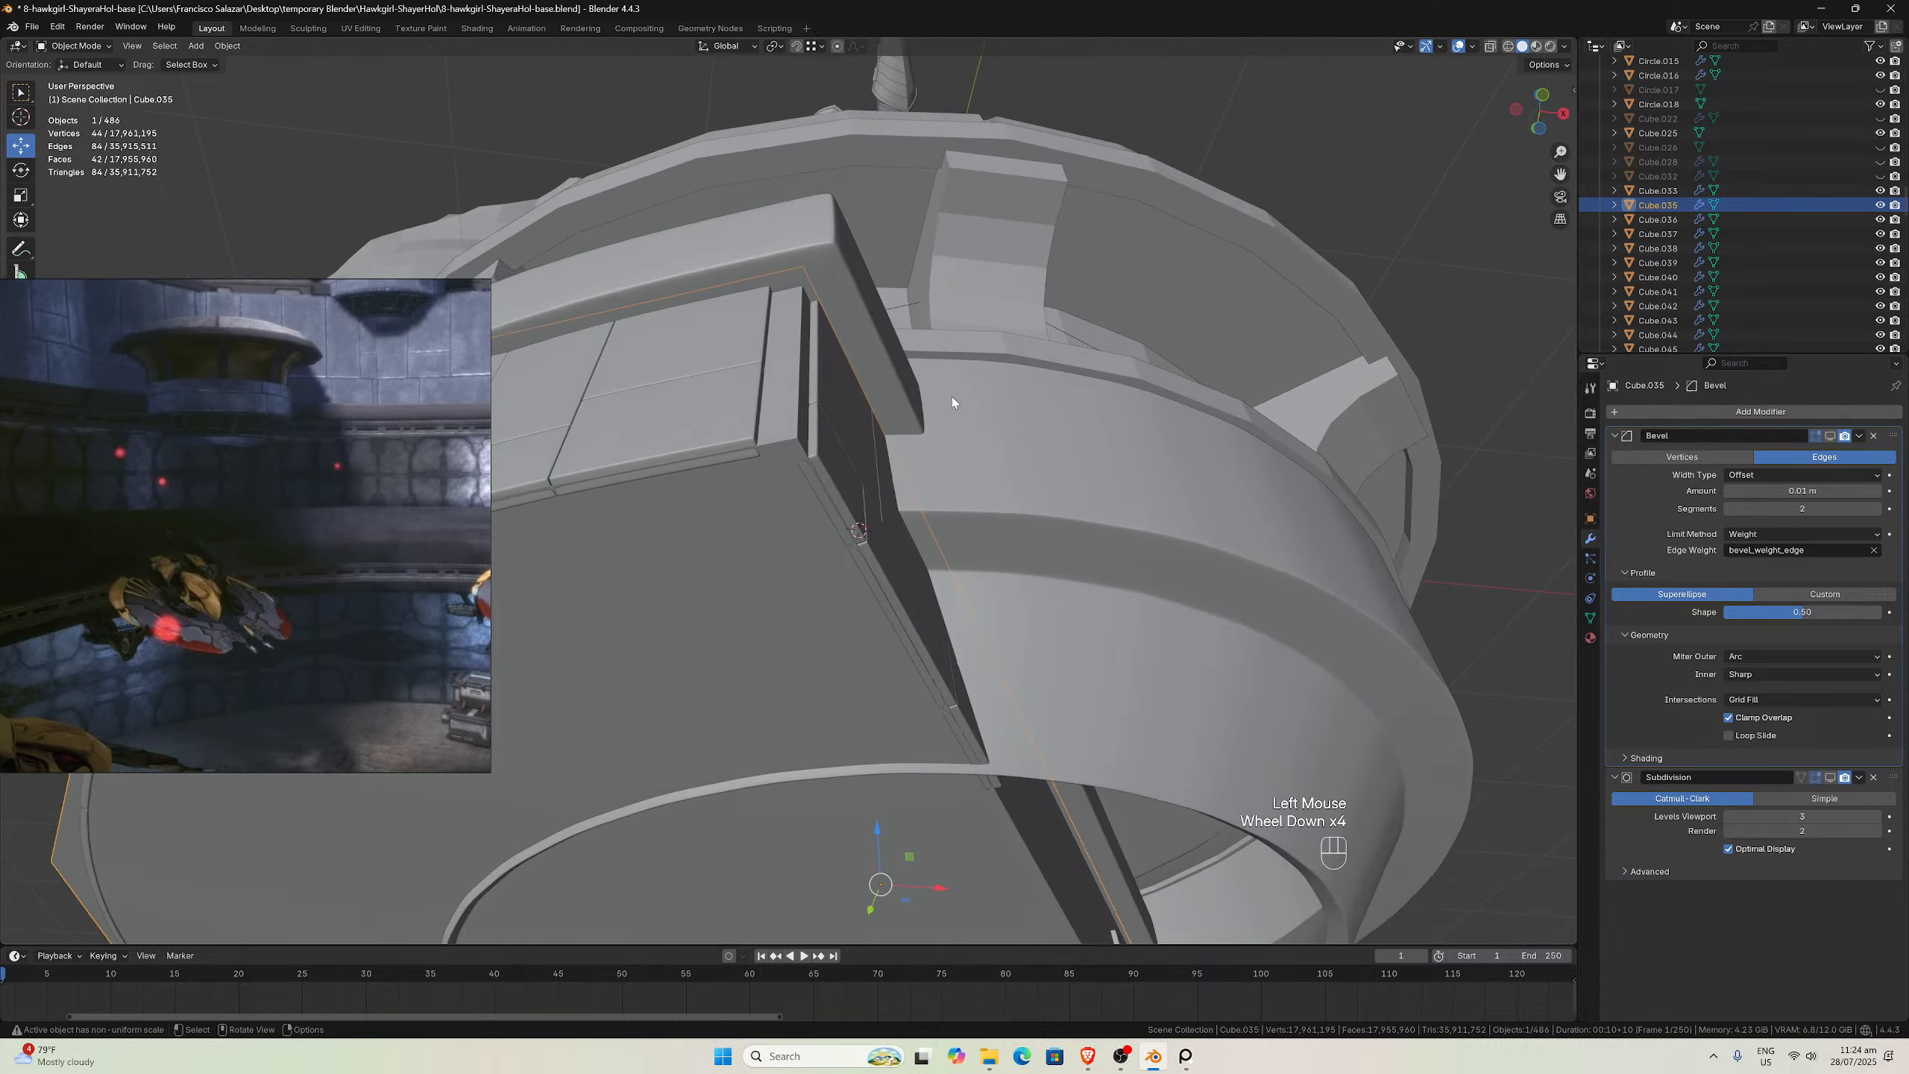
click(1107, 652)
key(Tab)
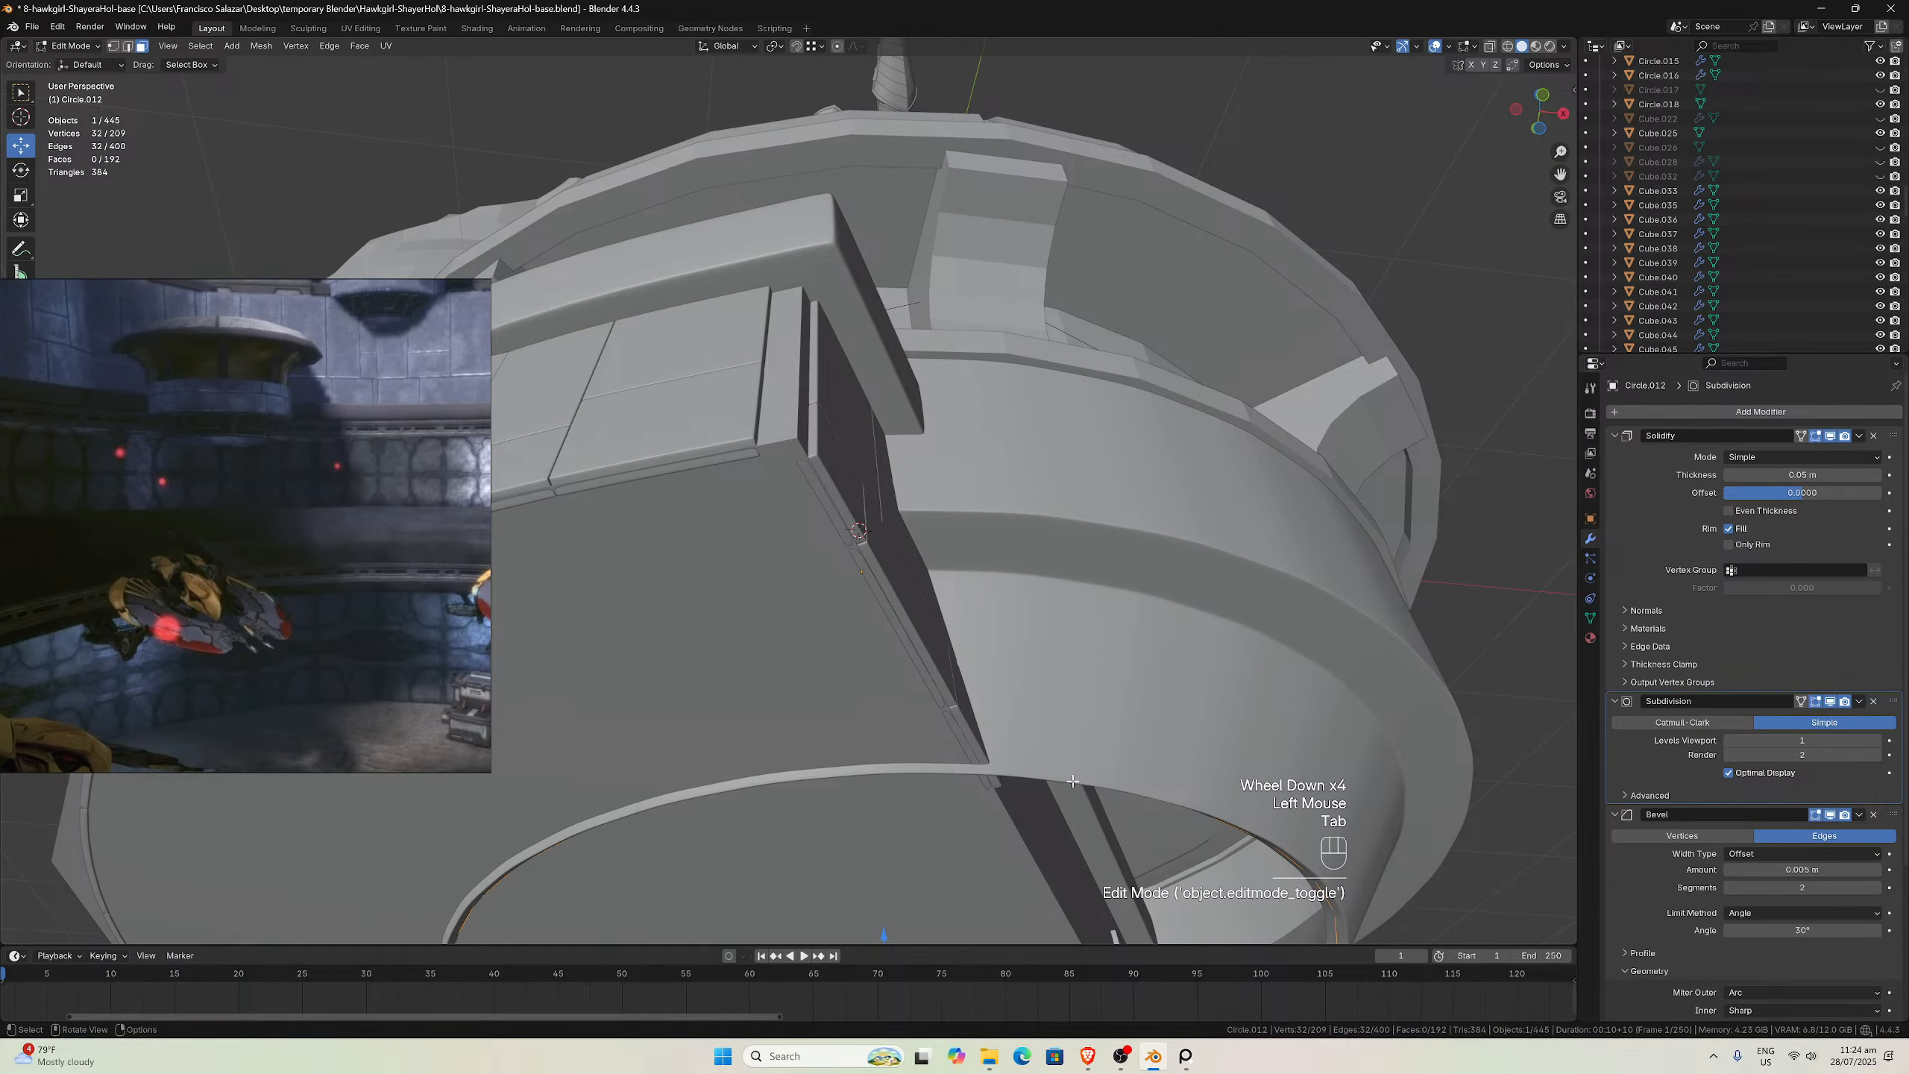
click(798, 47)
scroll(797, 407, up, 2)
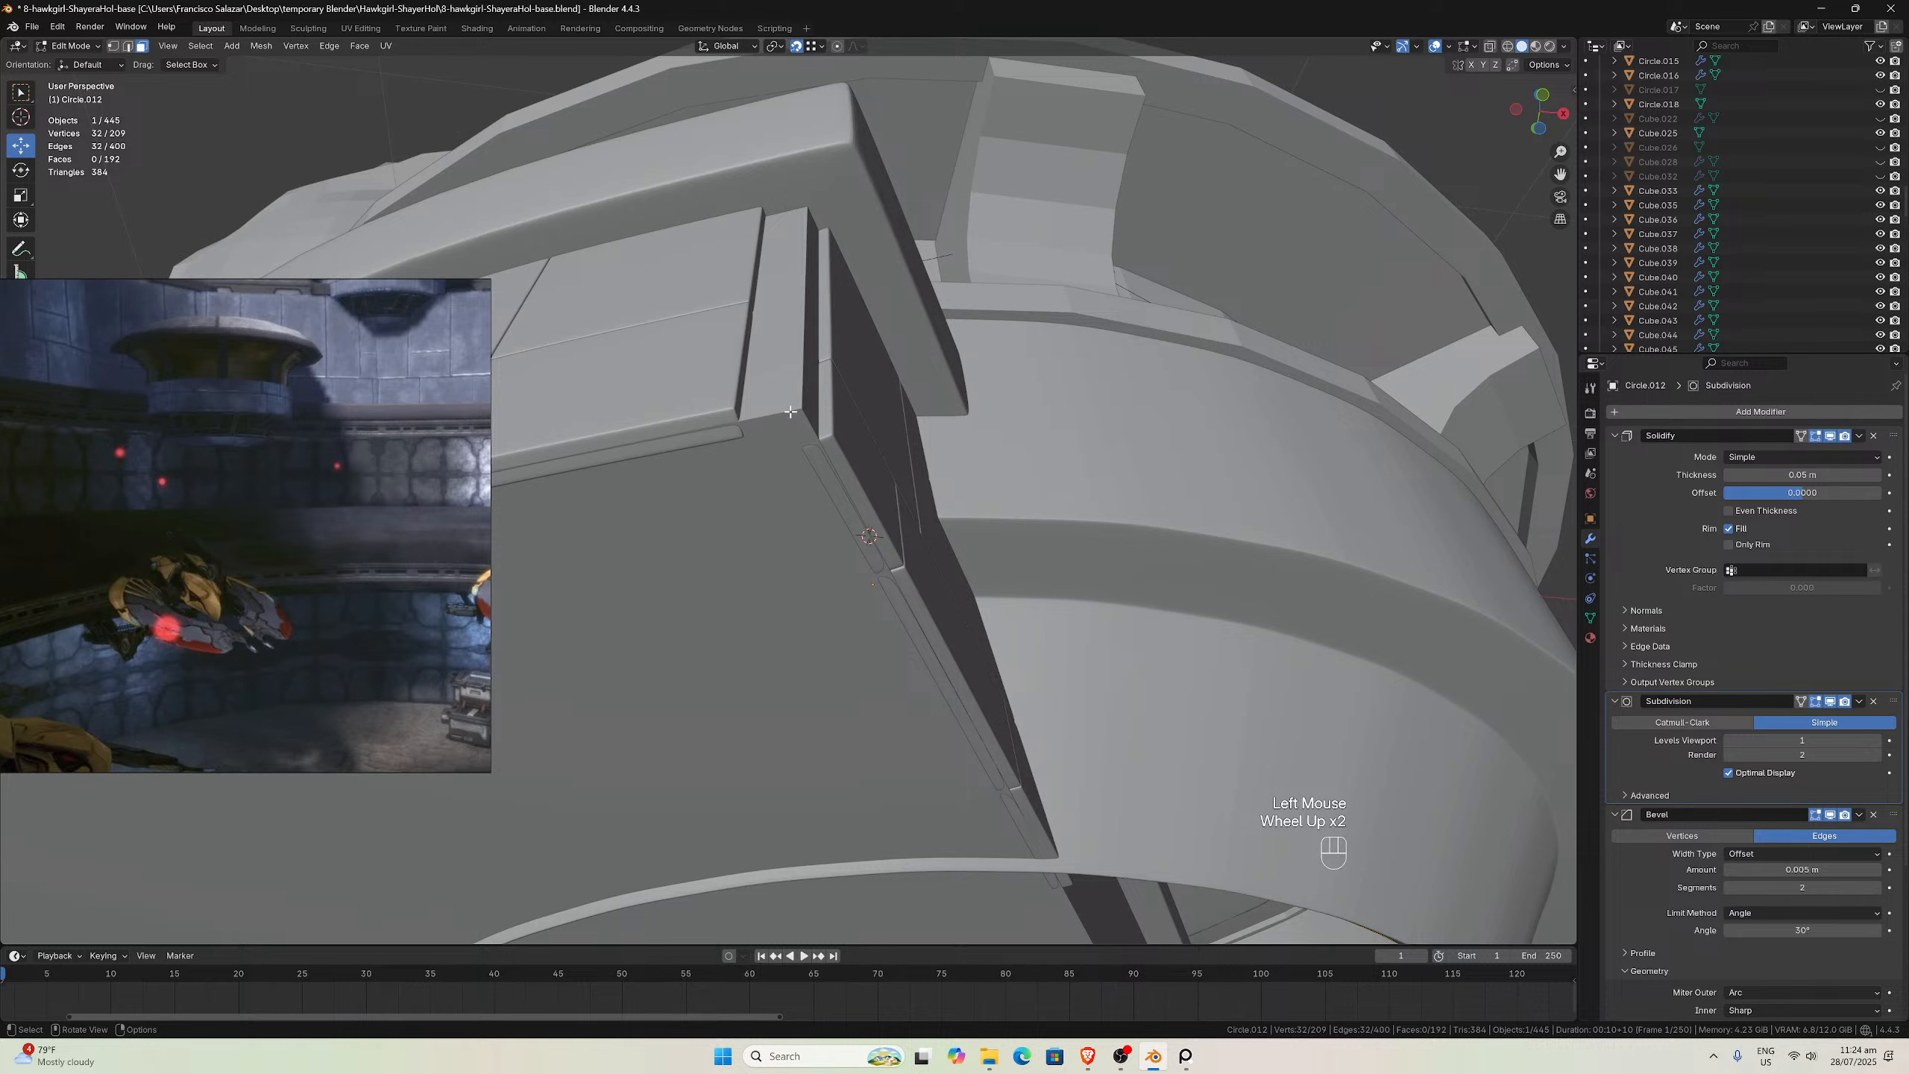
key(g)
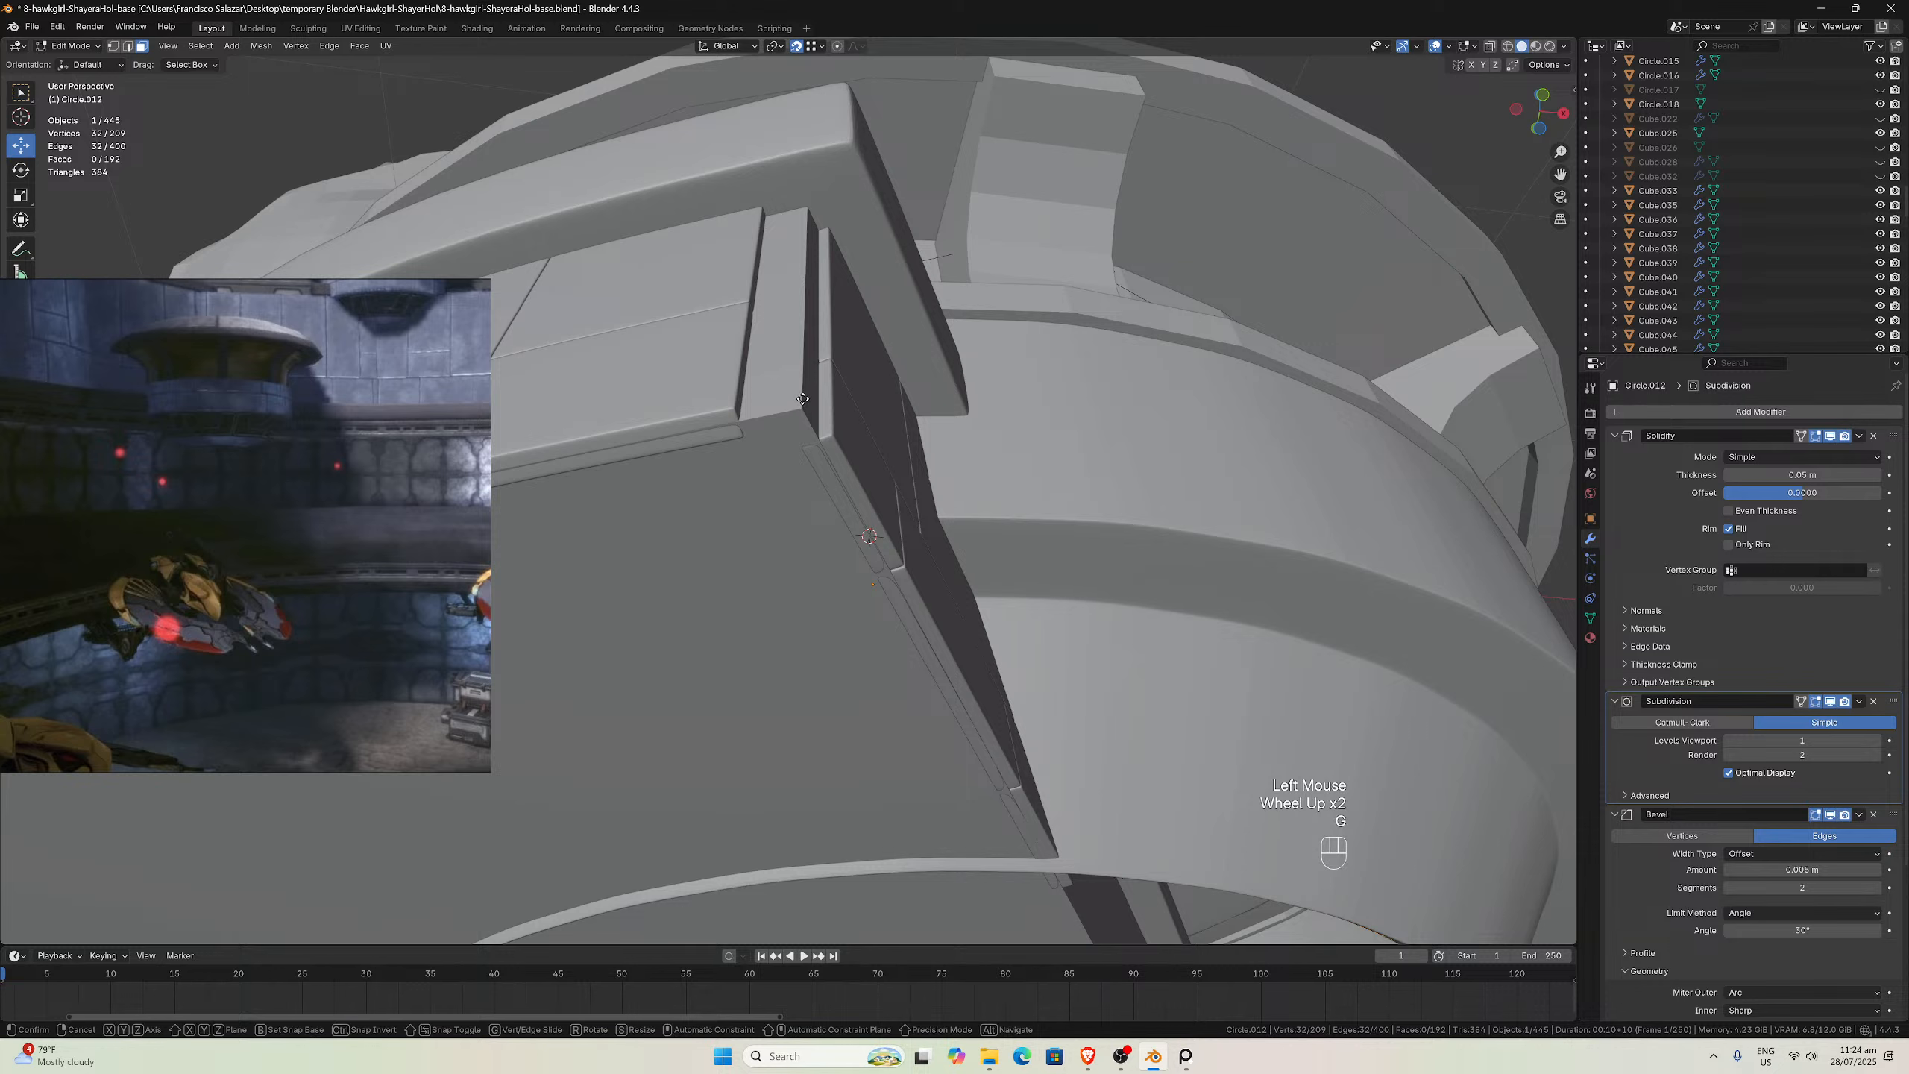
key(z)
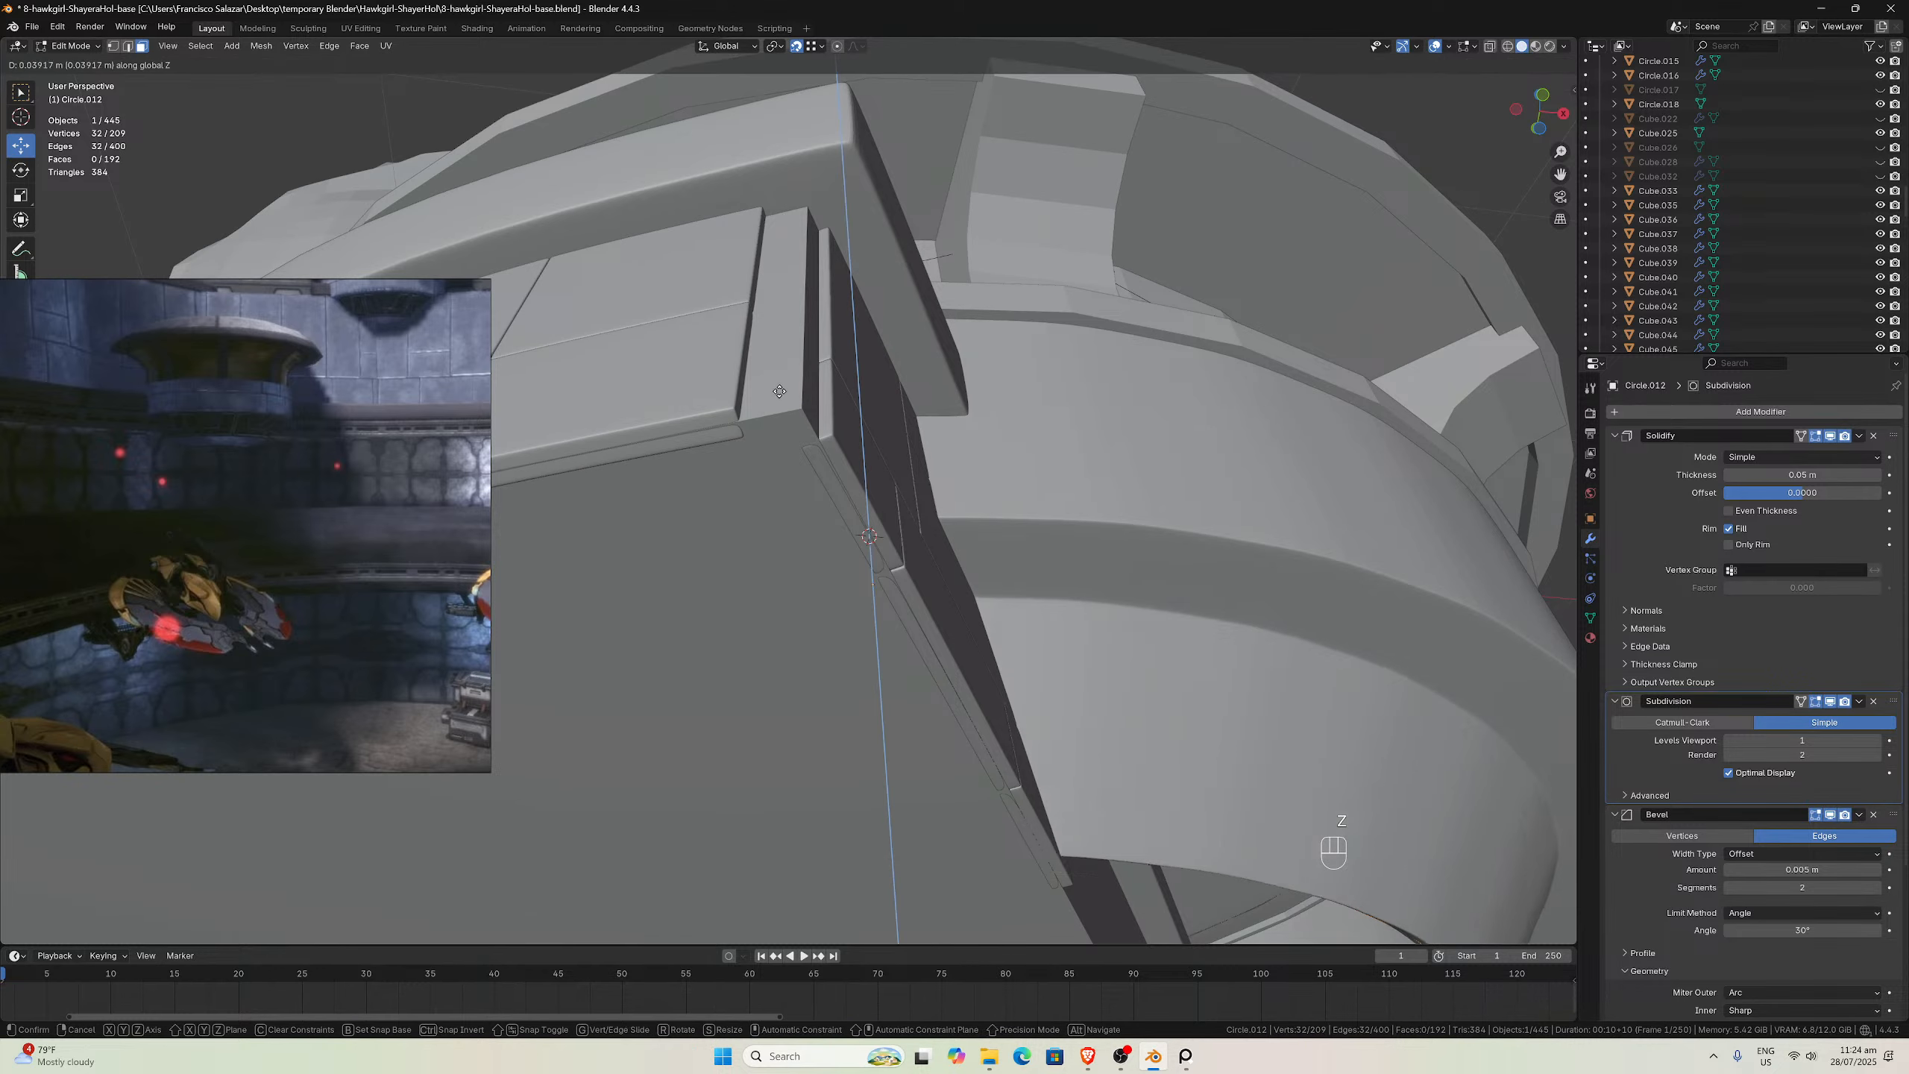
click(800, 401)
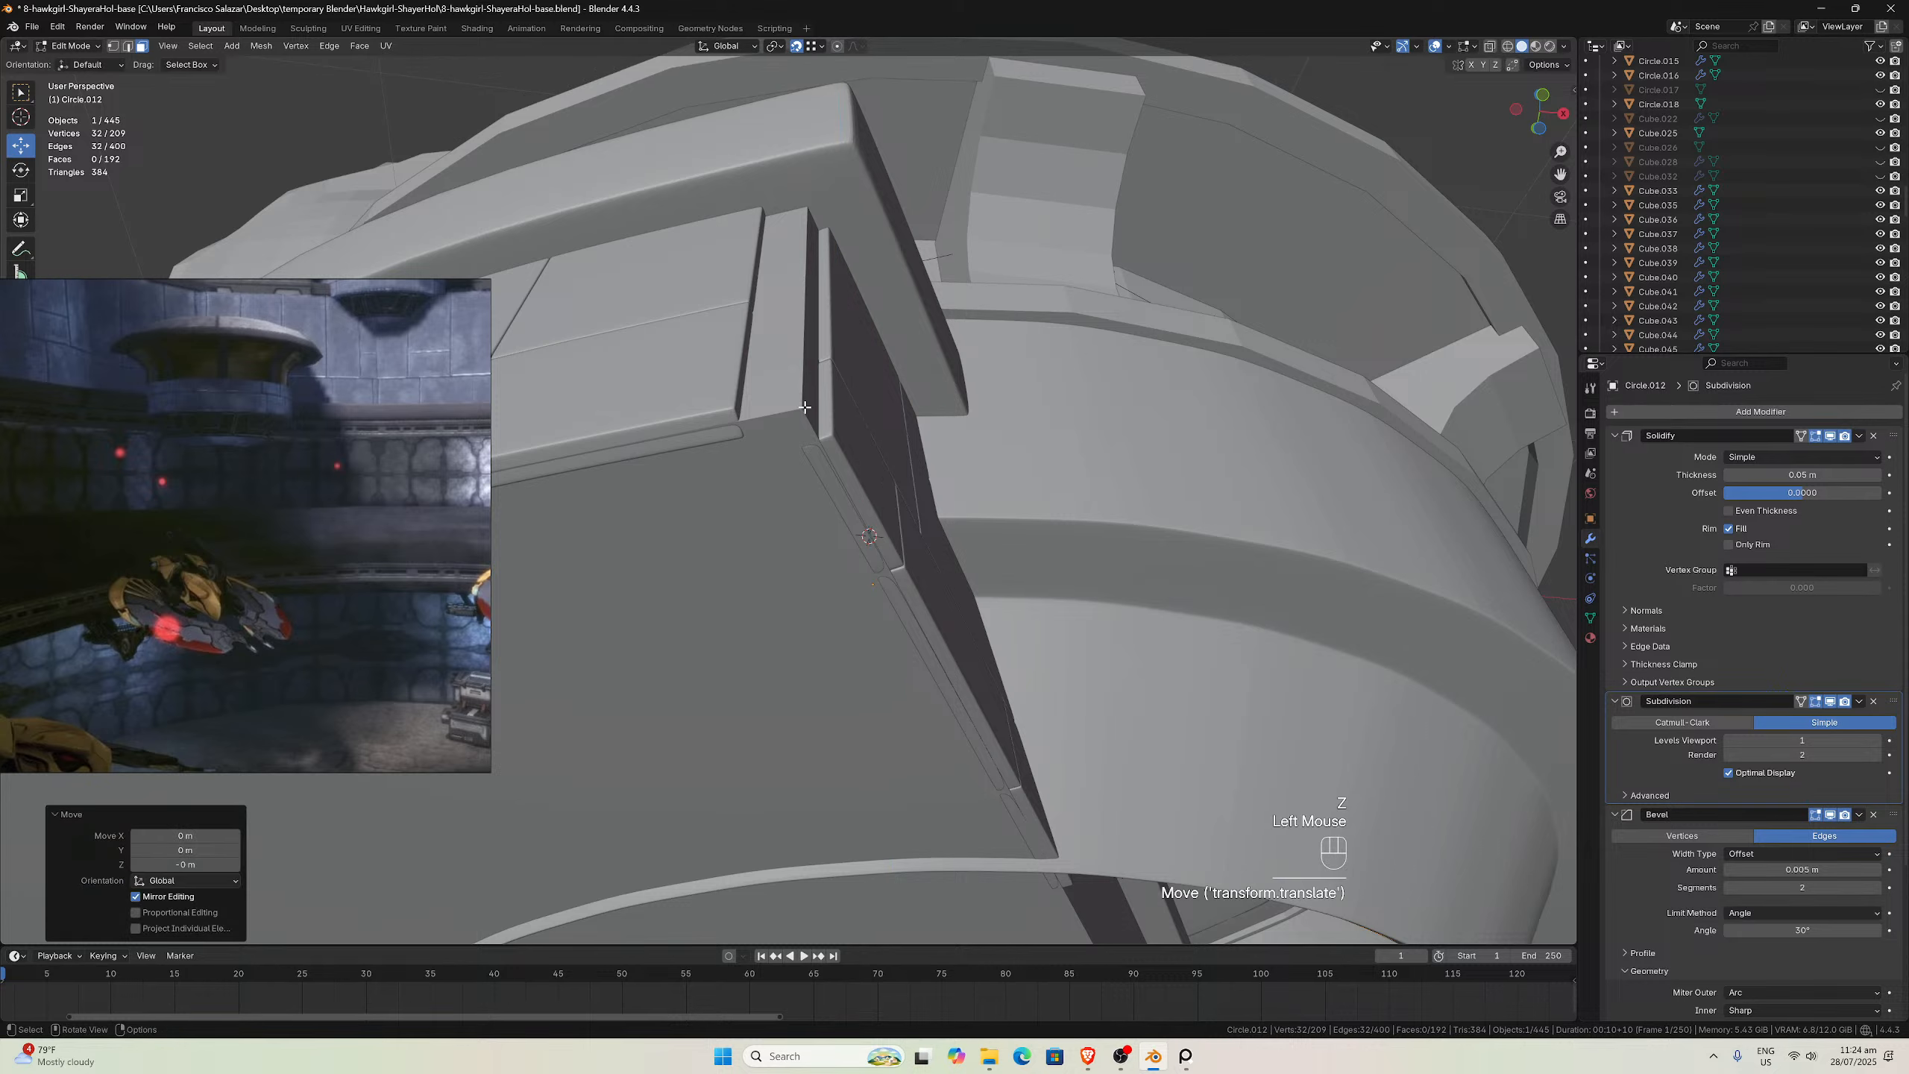
Check the lower drum's bottom rim in front view, leave mesh editing and apply the drum's scale
scroll(799, 400, down, 2)
middle_drag(800, 400, 749, 461)
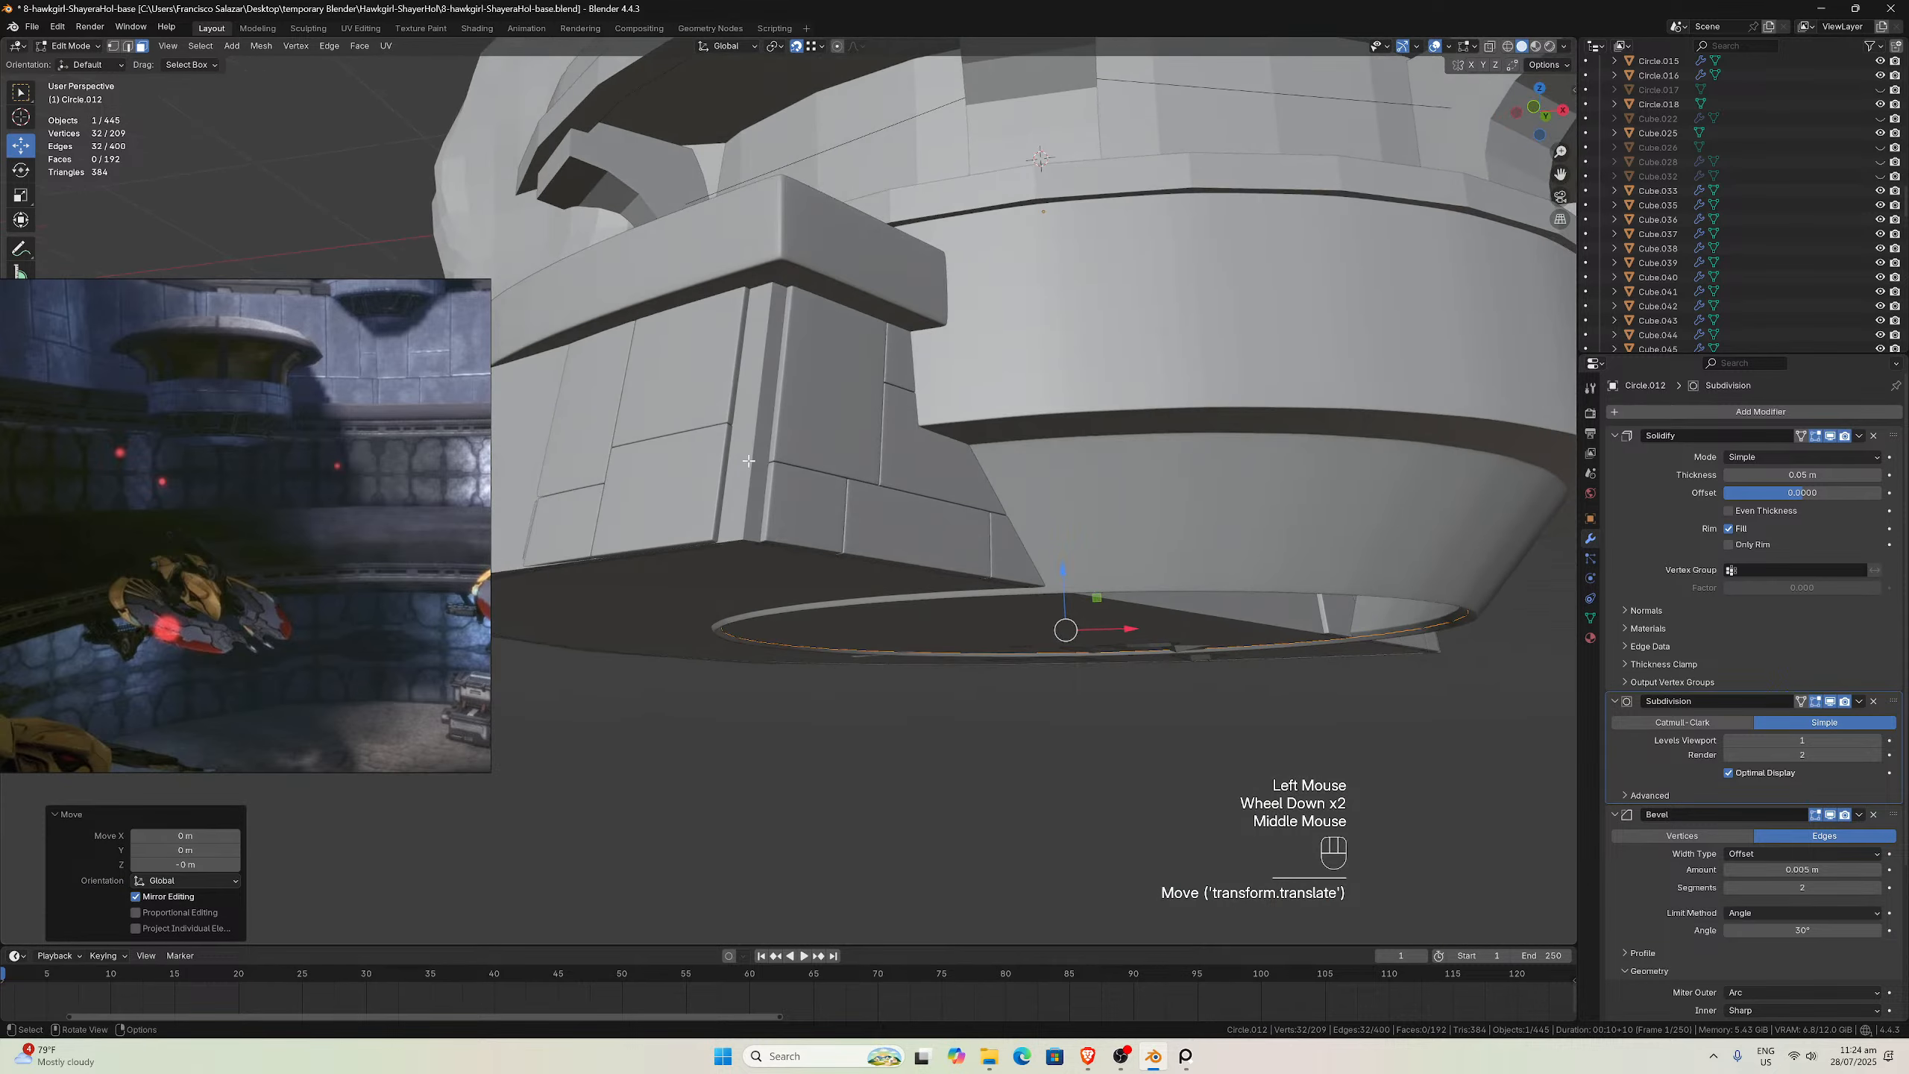
key(KP_1)
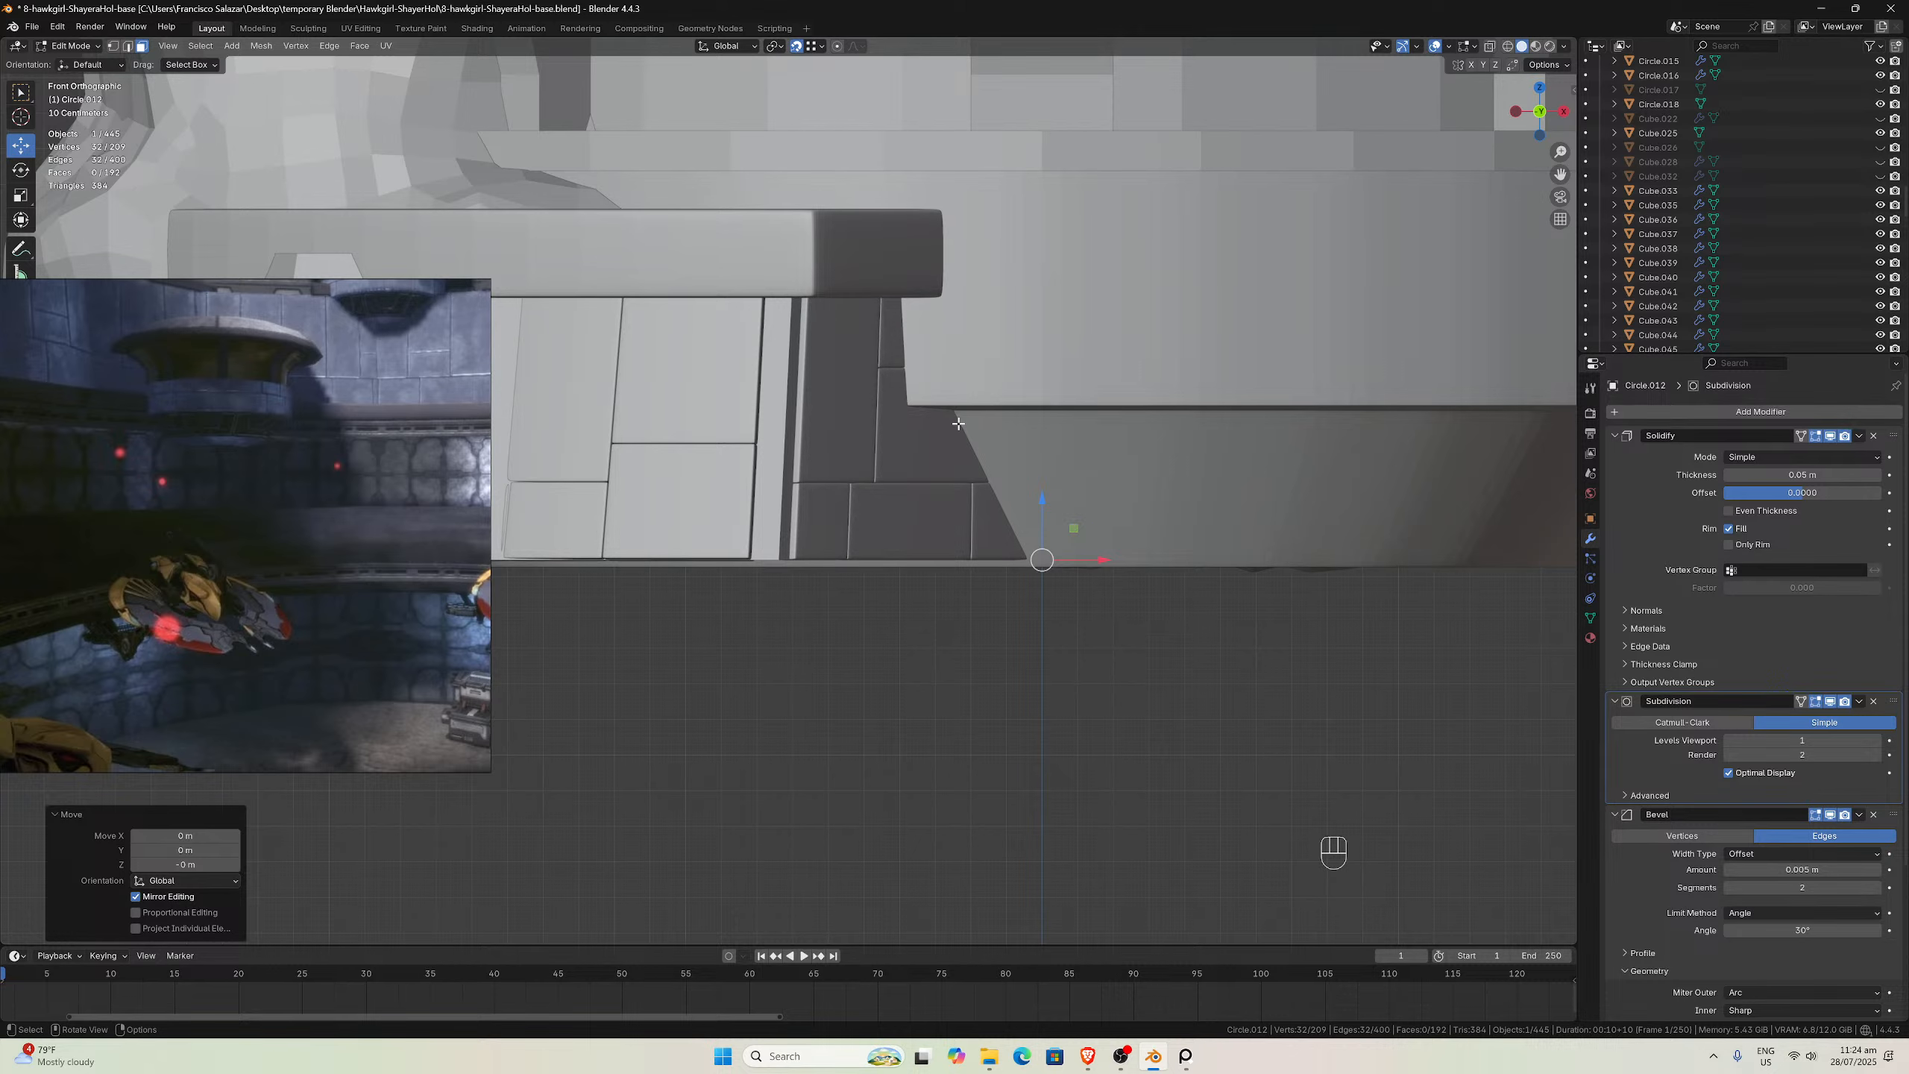
key(Tab)
key(ctrl+a)
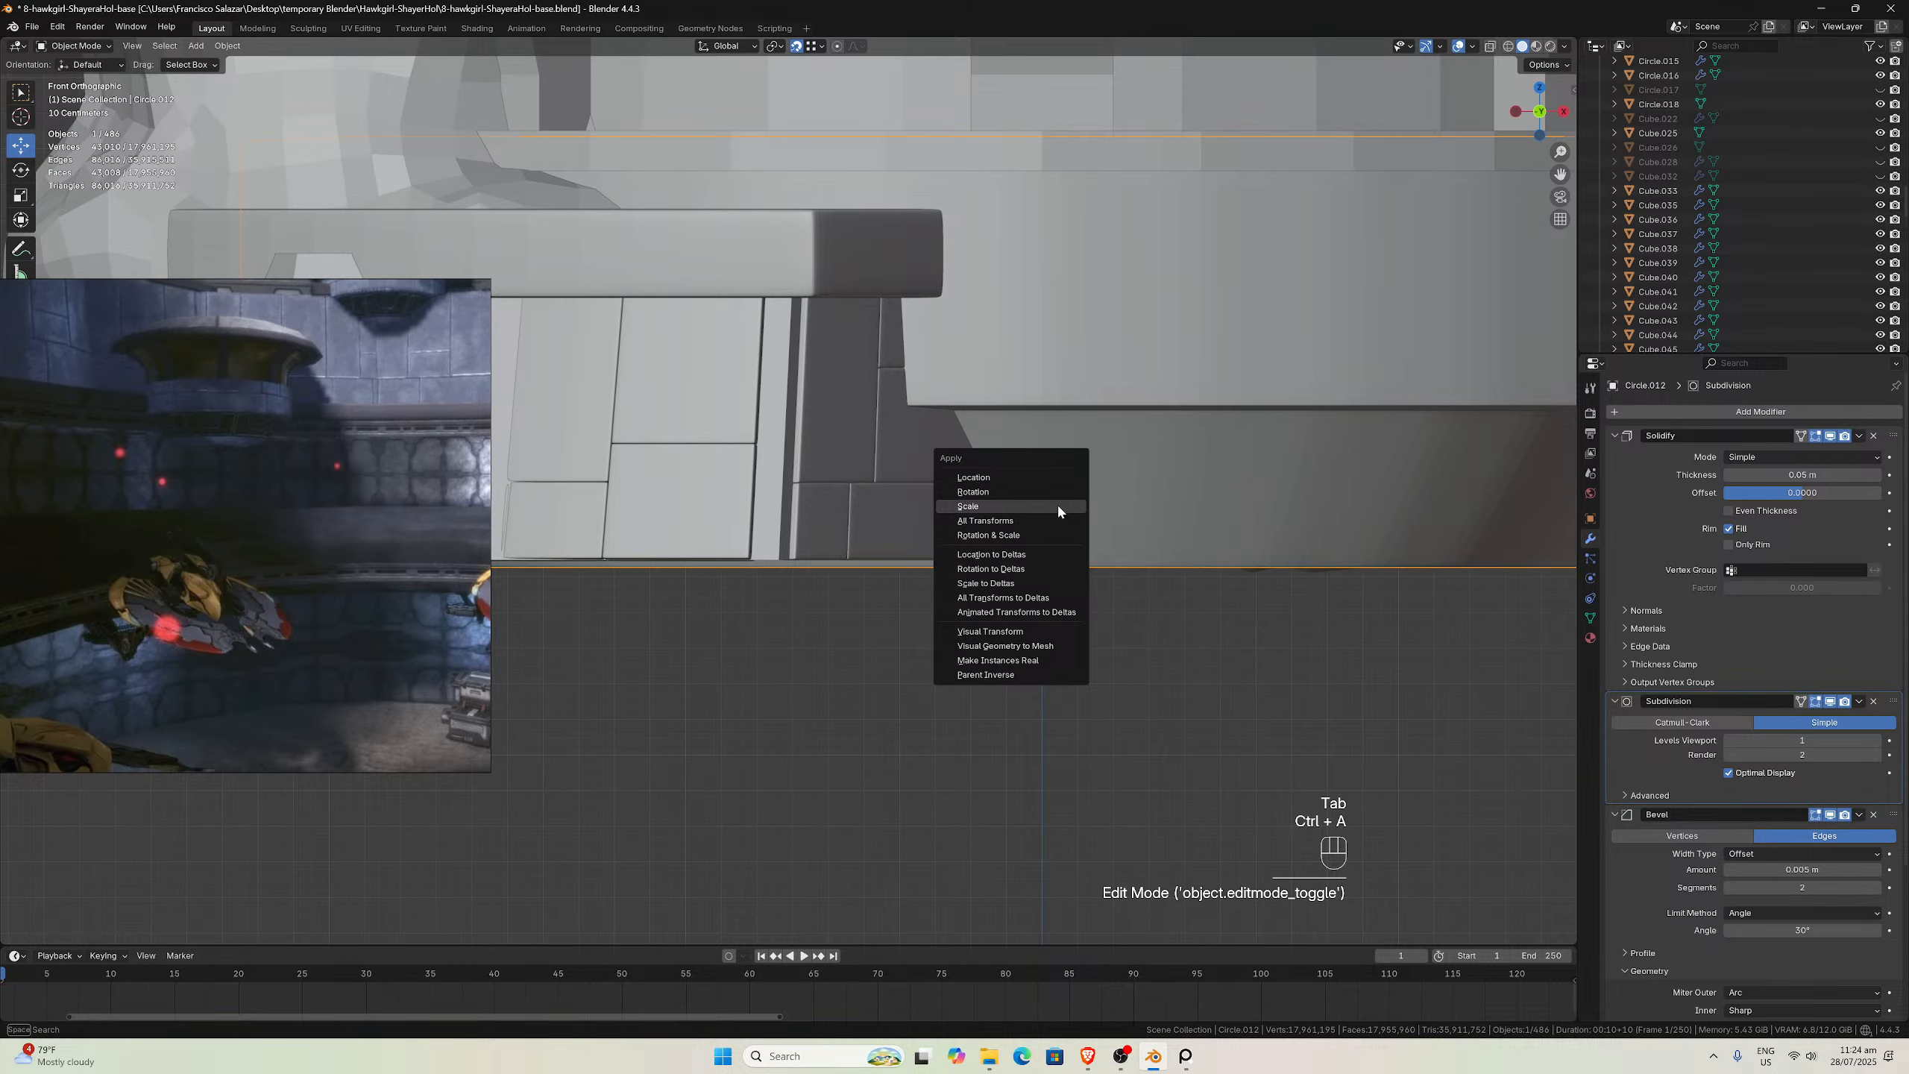
click(1059, 512)
scroll(1051, 499, down, 3)
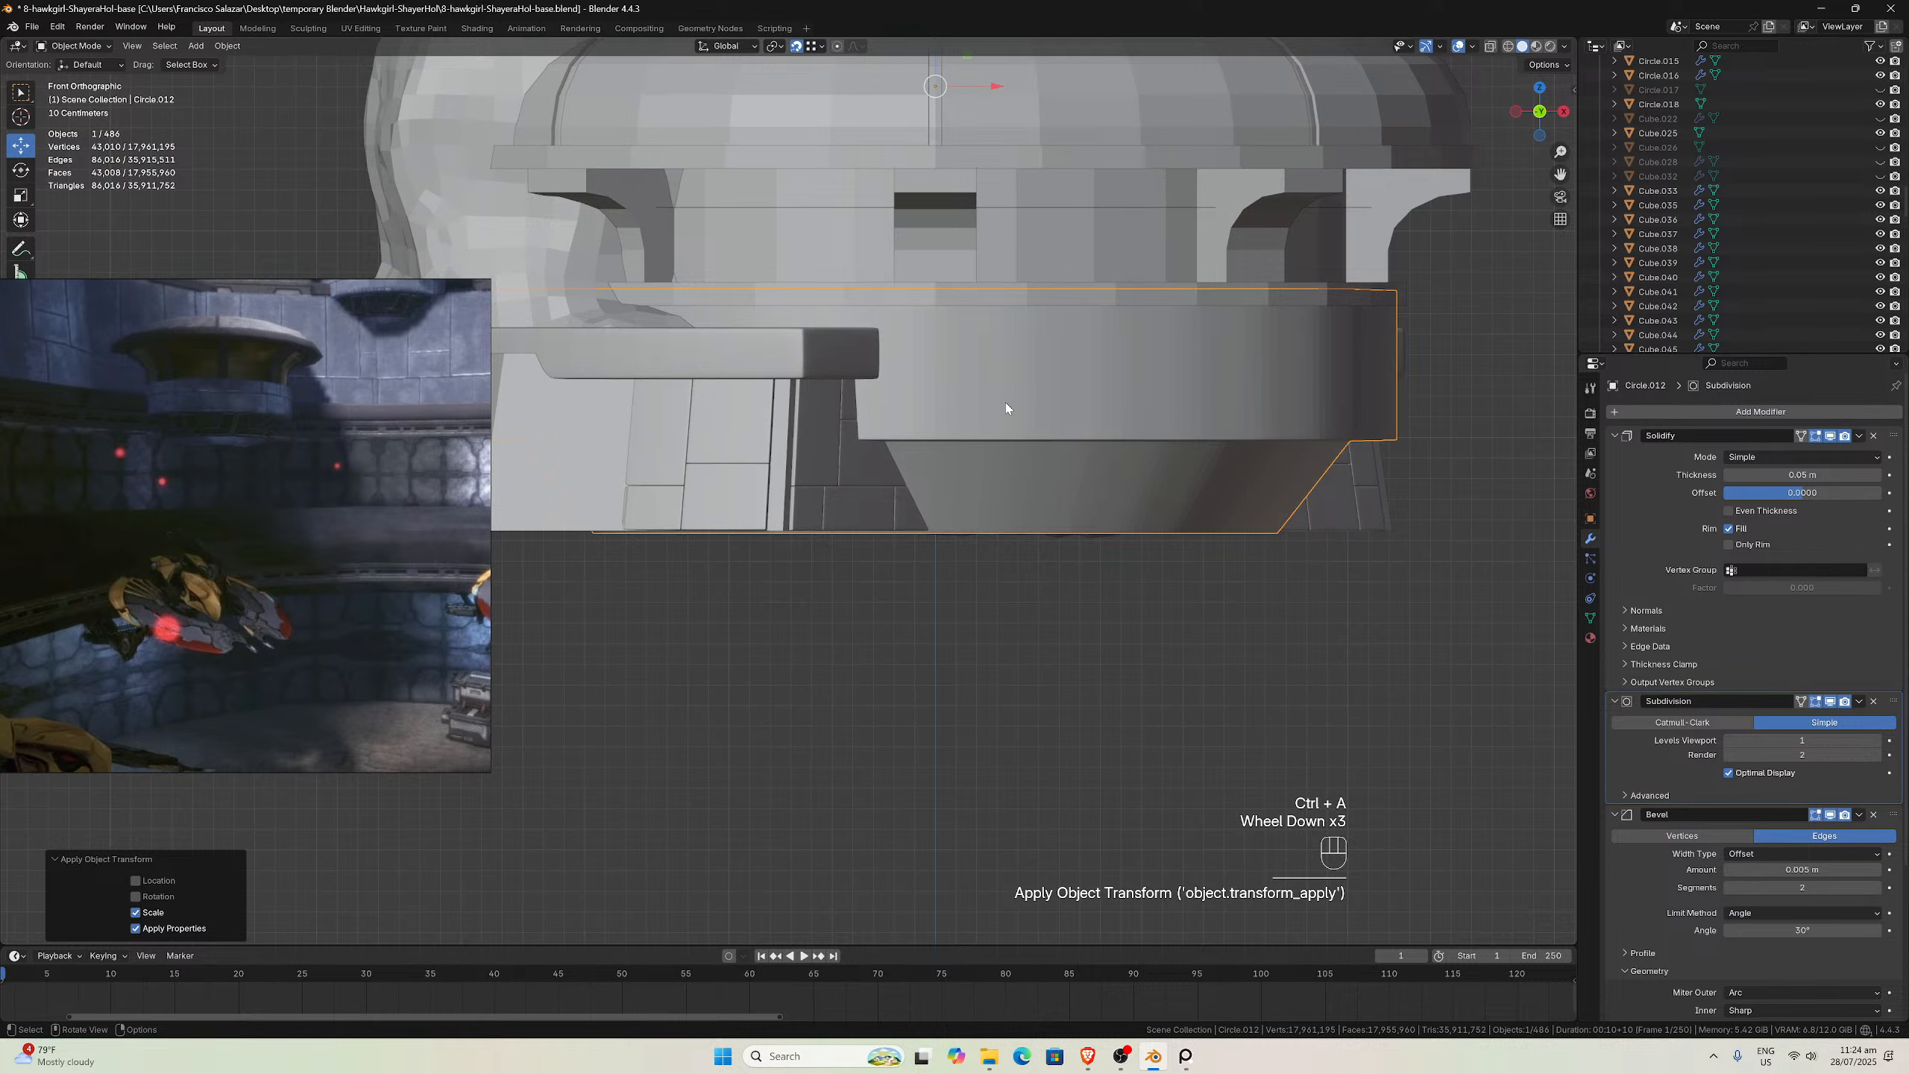
Turn off the viewport display of the lower drum's Solidify, Simple Subdivision and Bevel modifiers
click(1830, 436)
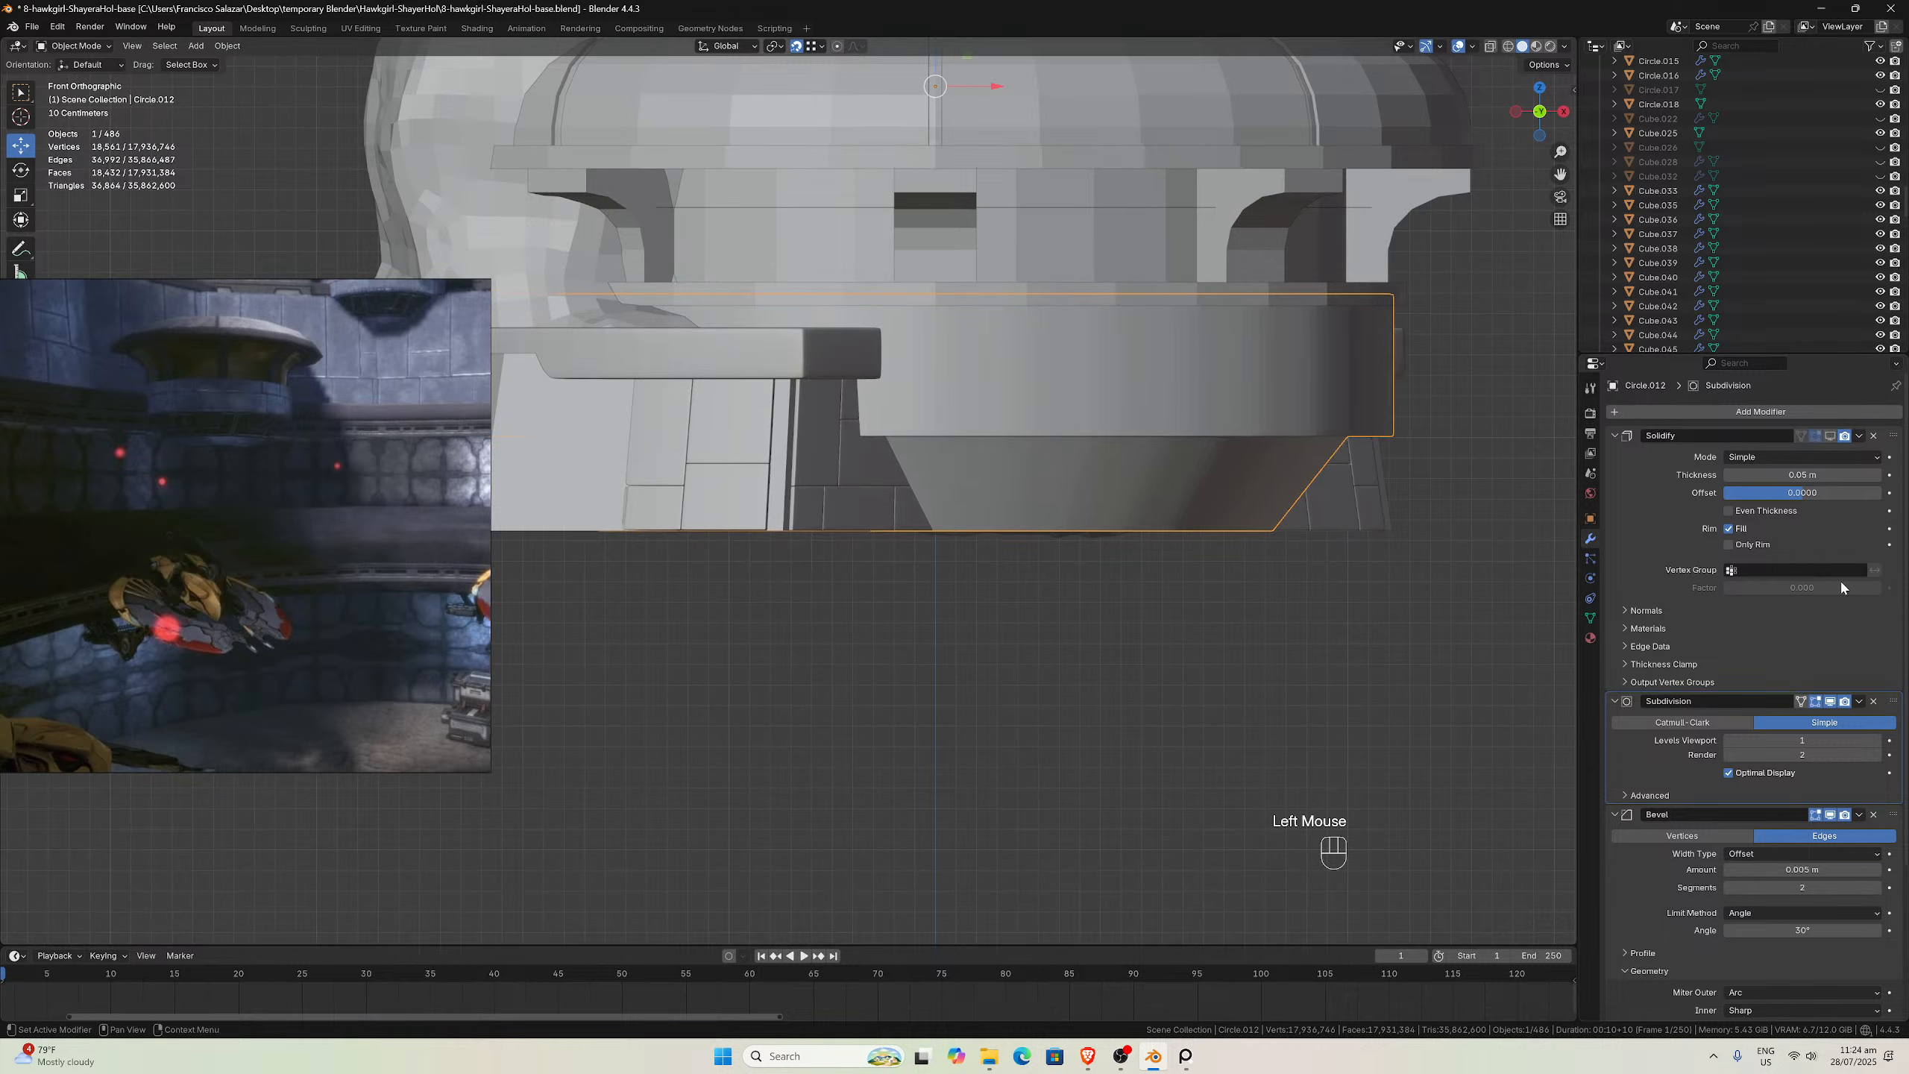
click(1831, 702)
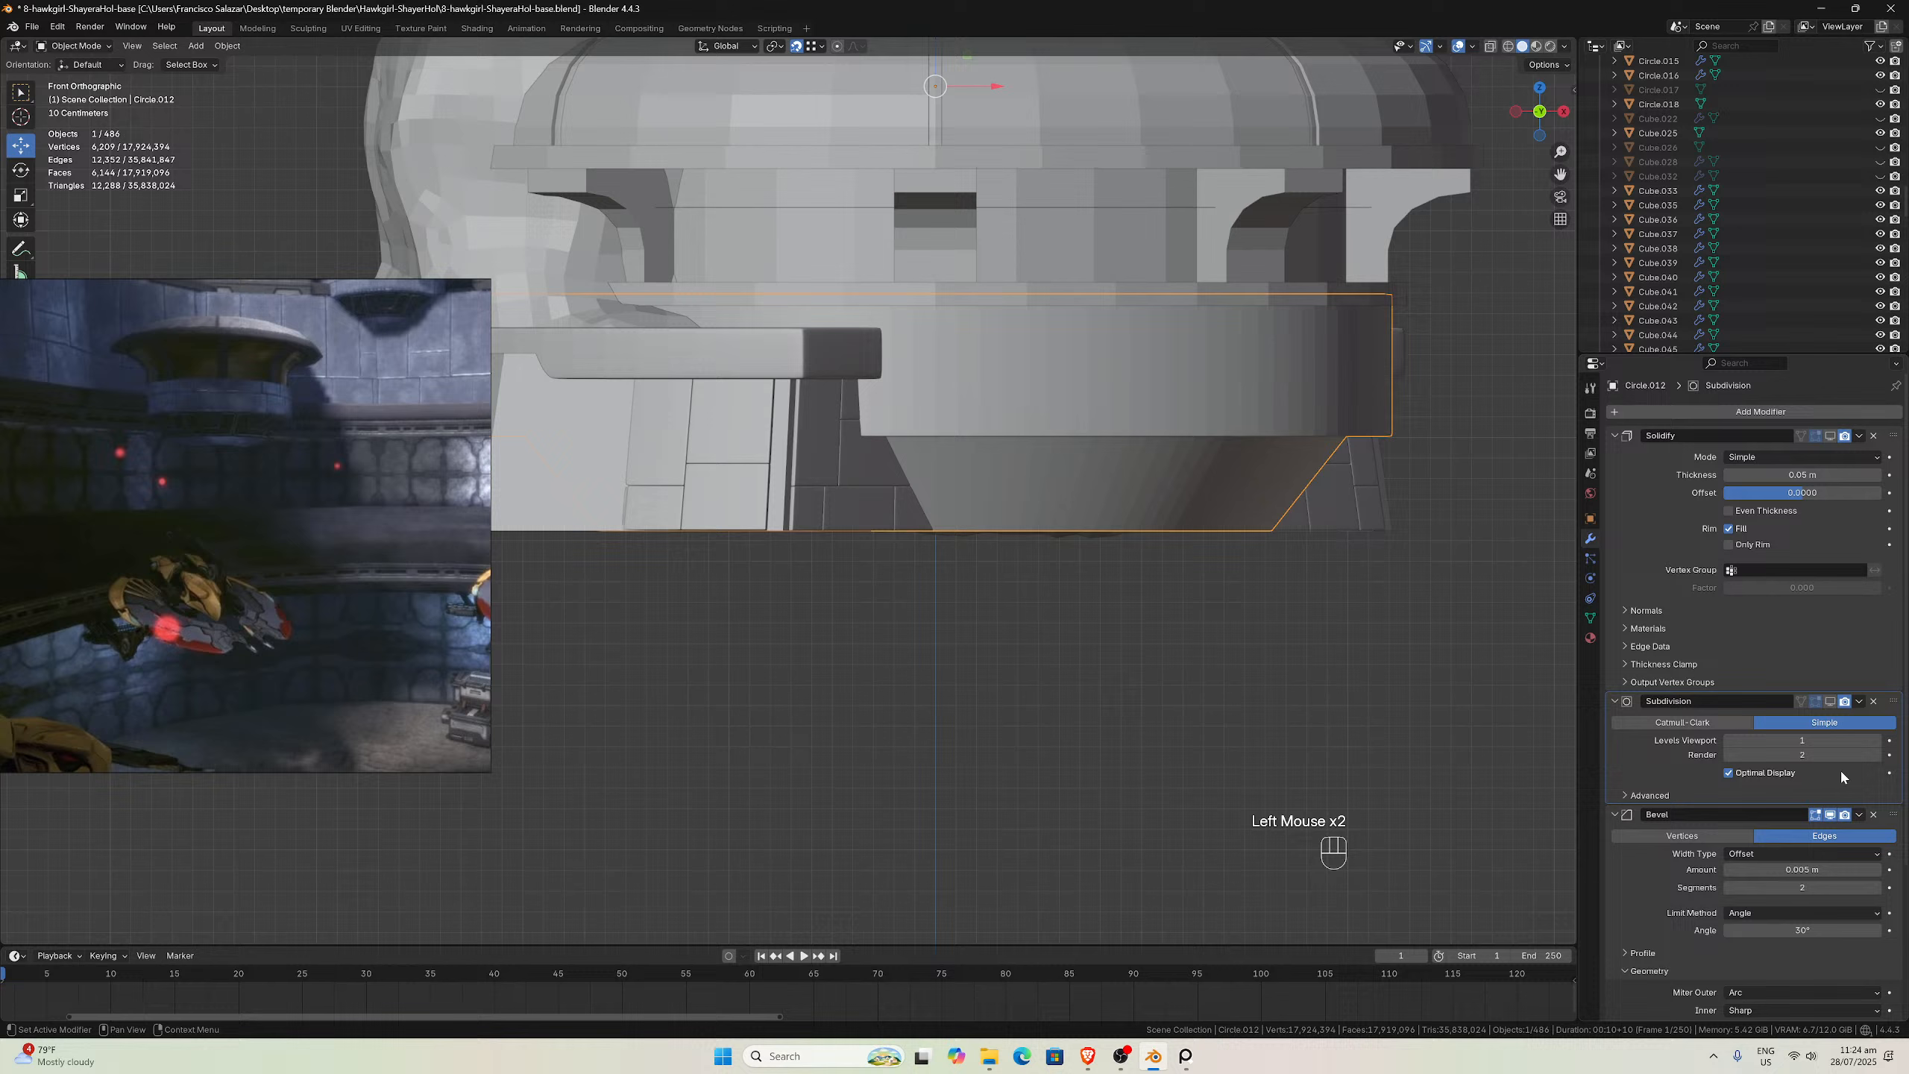
click(1829, 816)
scroll(1829, 866, down, 6)
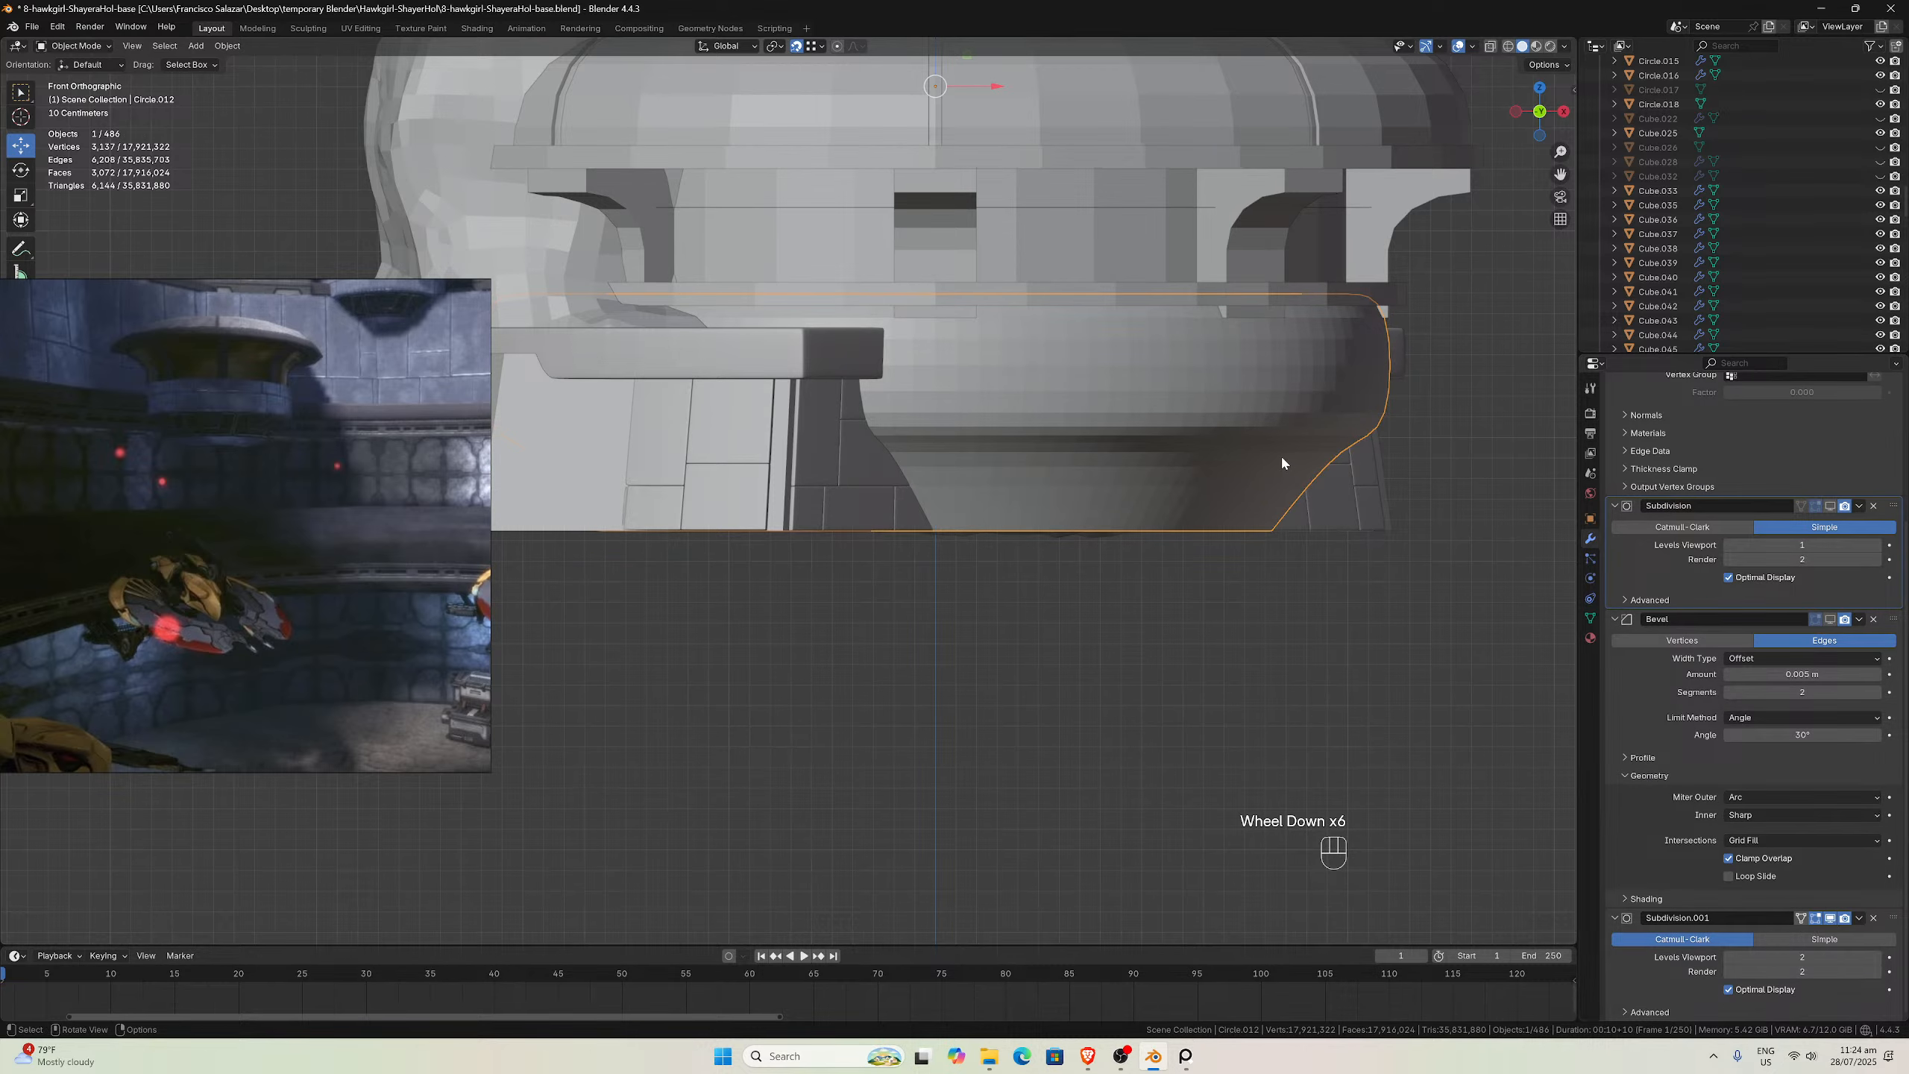
click(1201, 446)
scroll(1158, 443, down, 2)
scroll(1142, 444, up, 1)
middle_drag(1142, 444, 1048, 453)
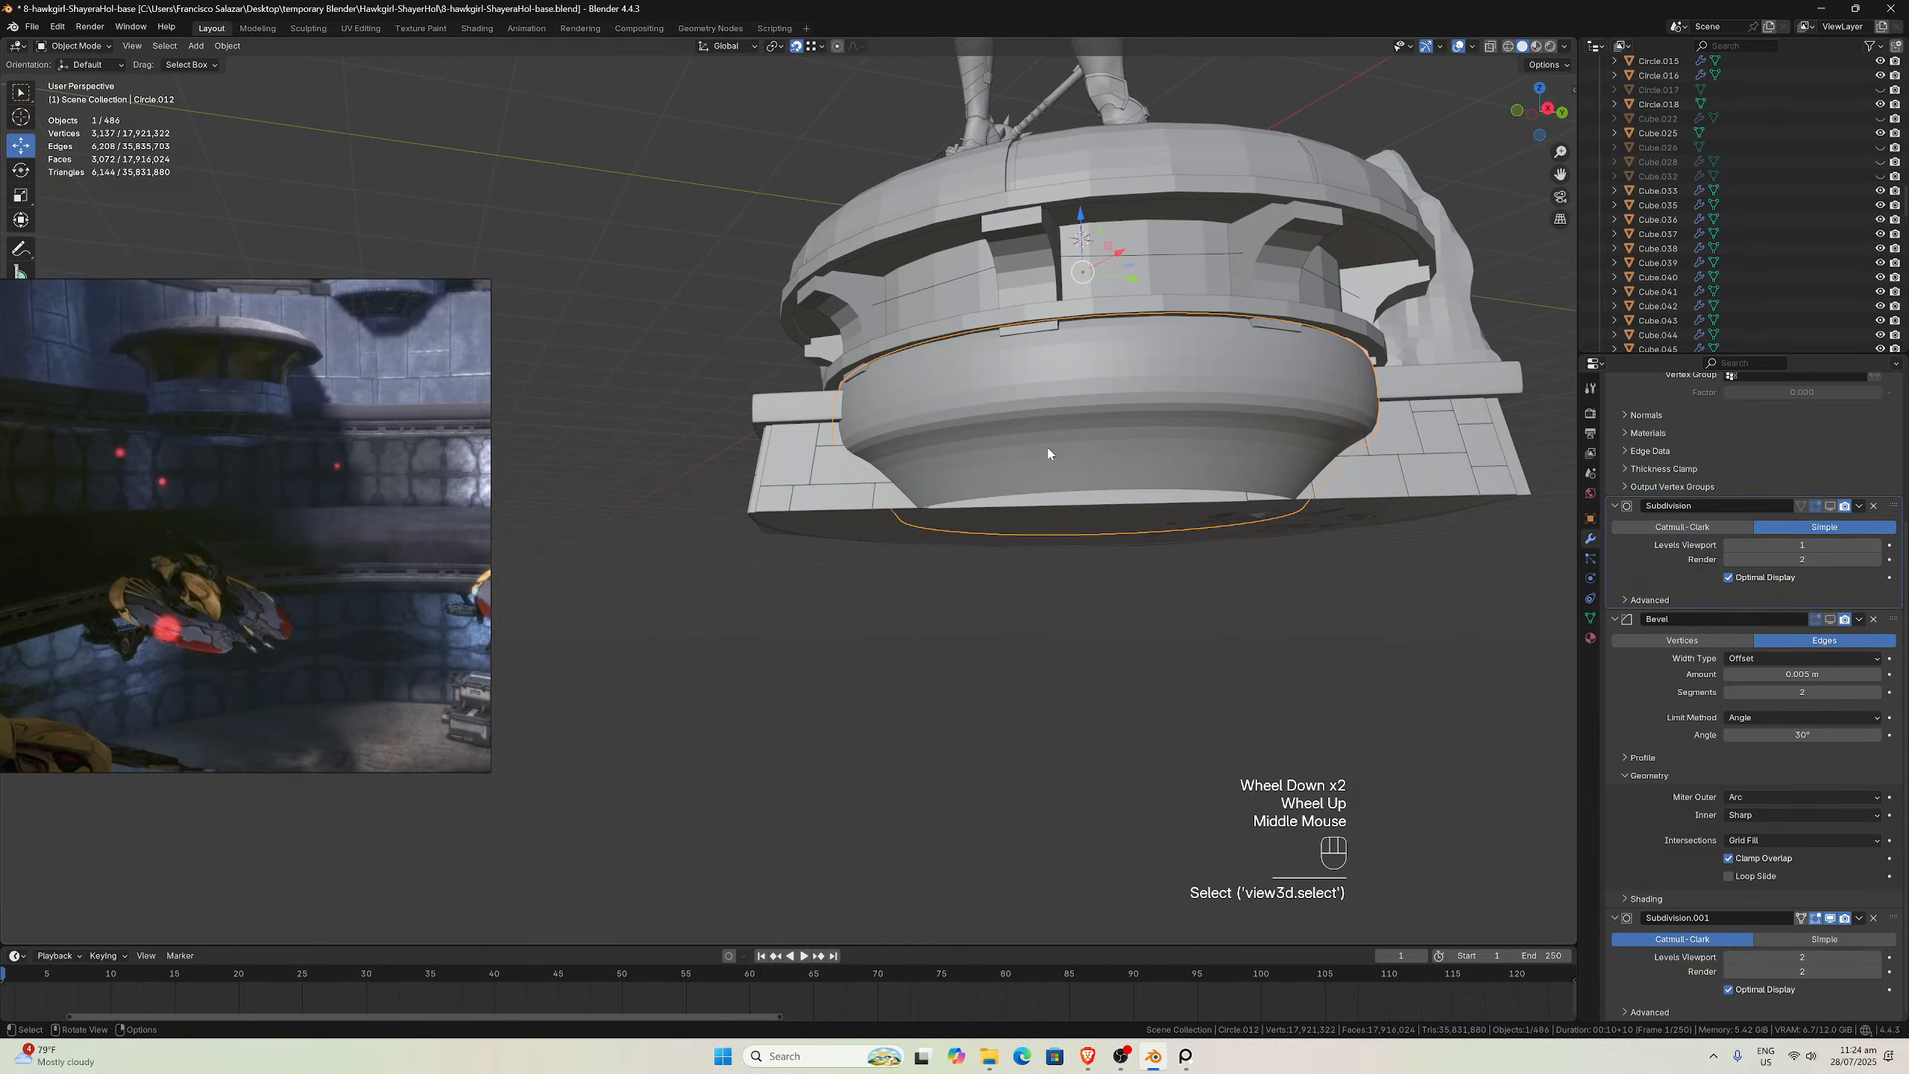
Remove the Solidify, Bevel and both Subdivision modifiers from the lower drum
scroll(1691, 616, up, 7)
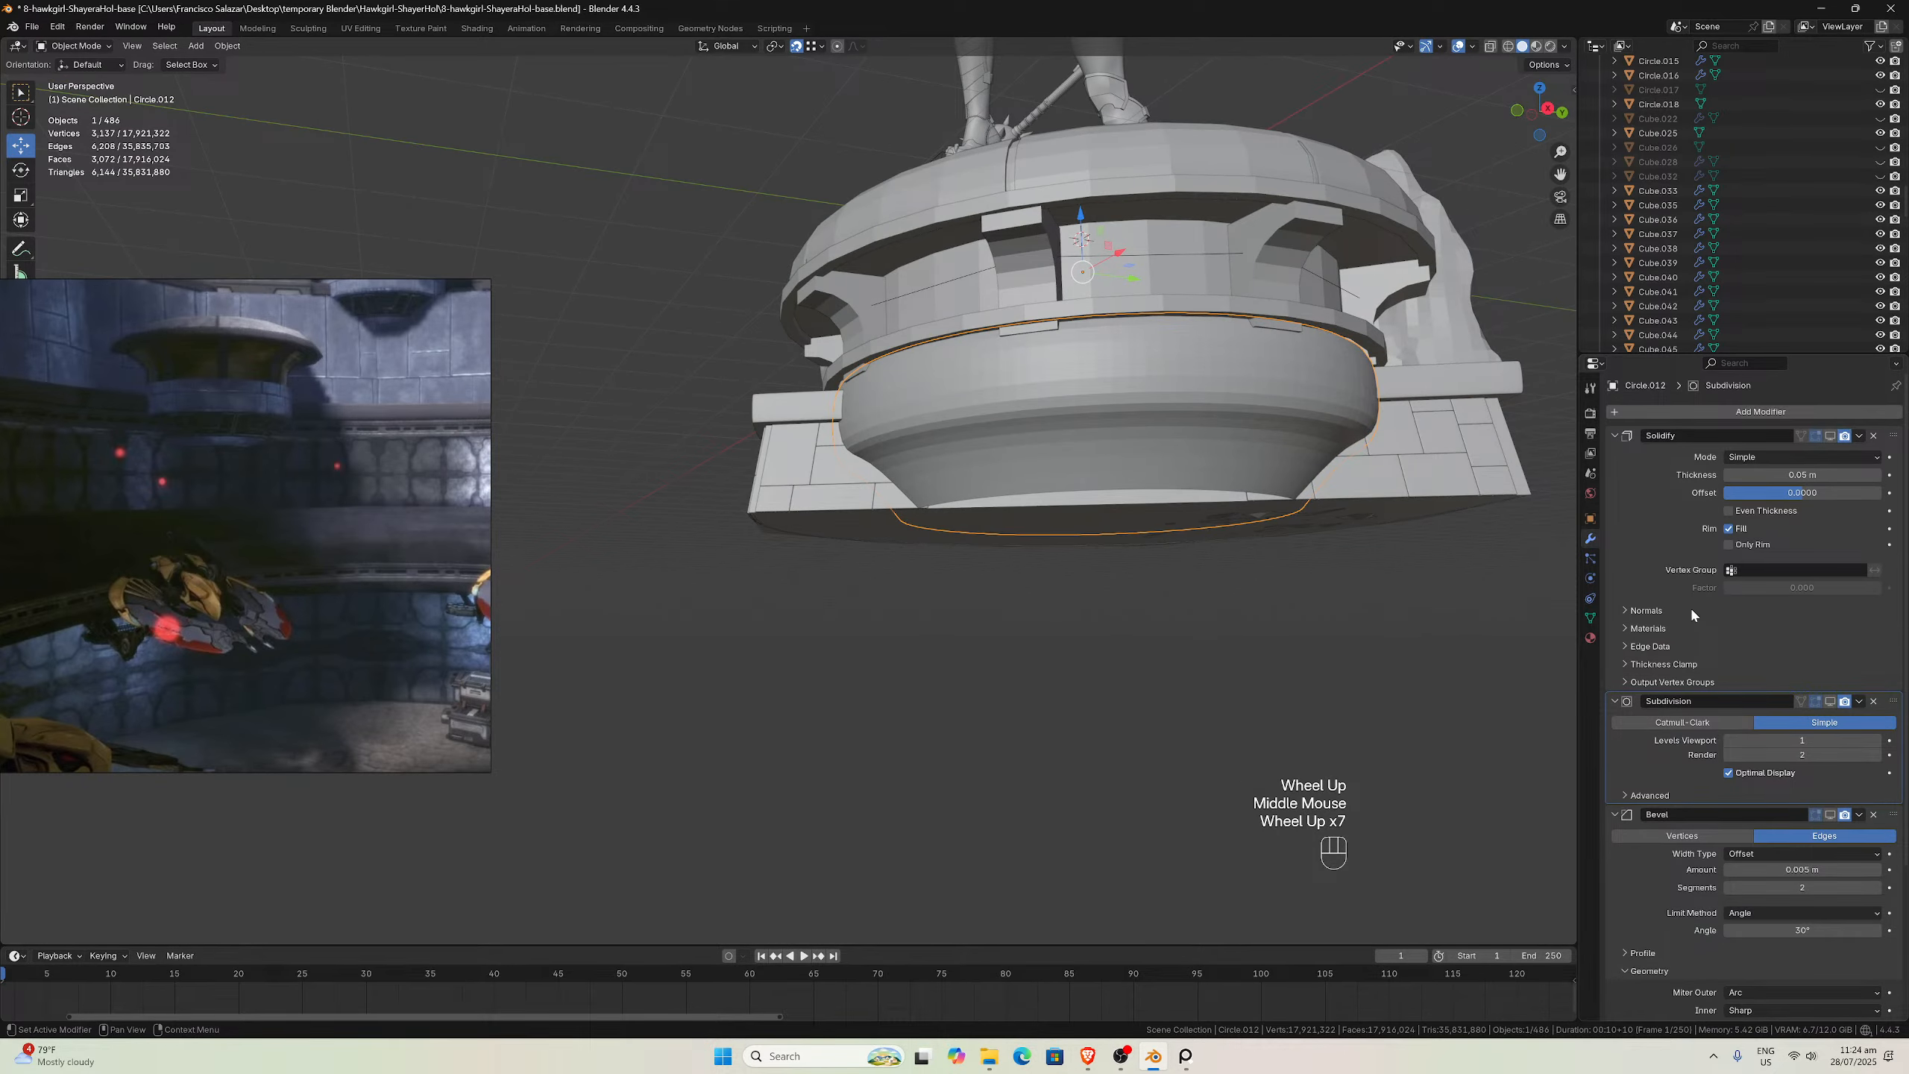
middle_drag(1458, 527, 1383, 454)
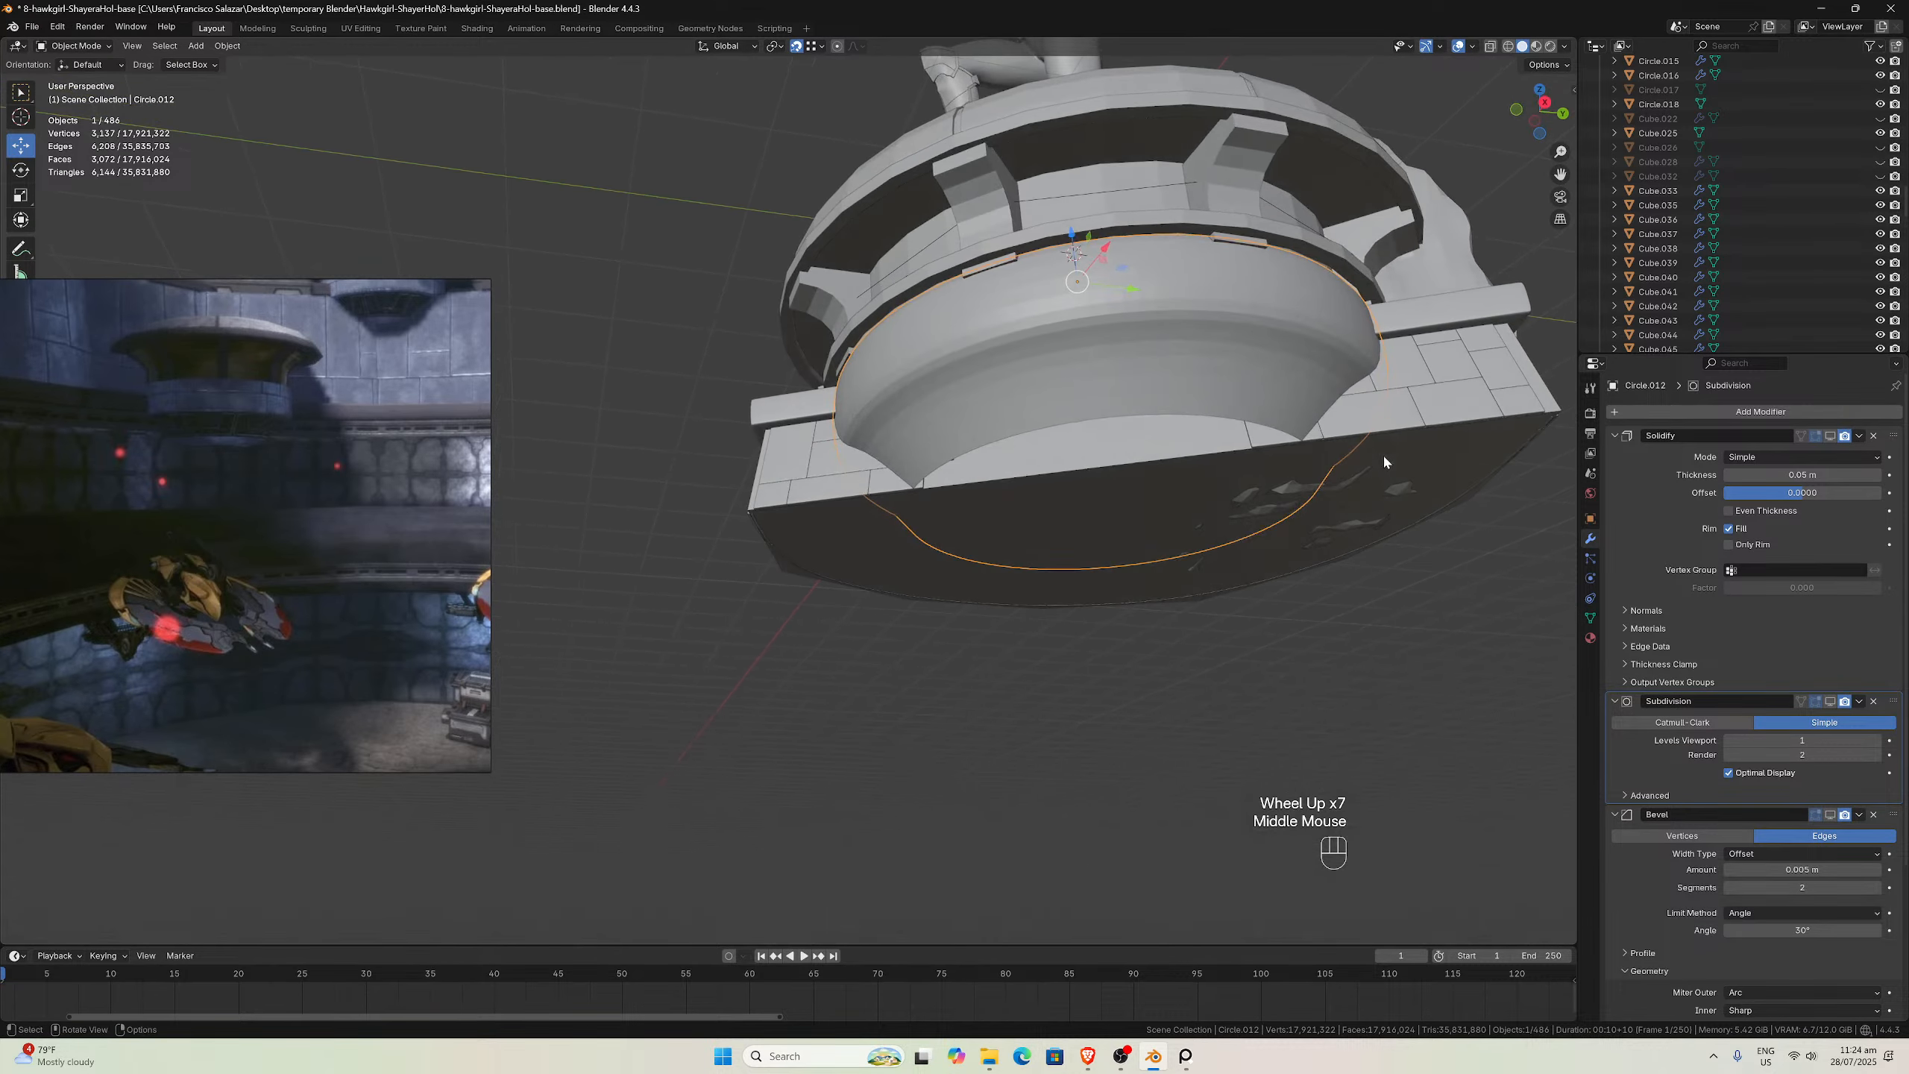
scroll(1168, 480, down, 1)
middle_drag(1168, 481, 1164, 504)
scroll(1163, 505, down, 1)
key(KP_1)
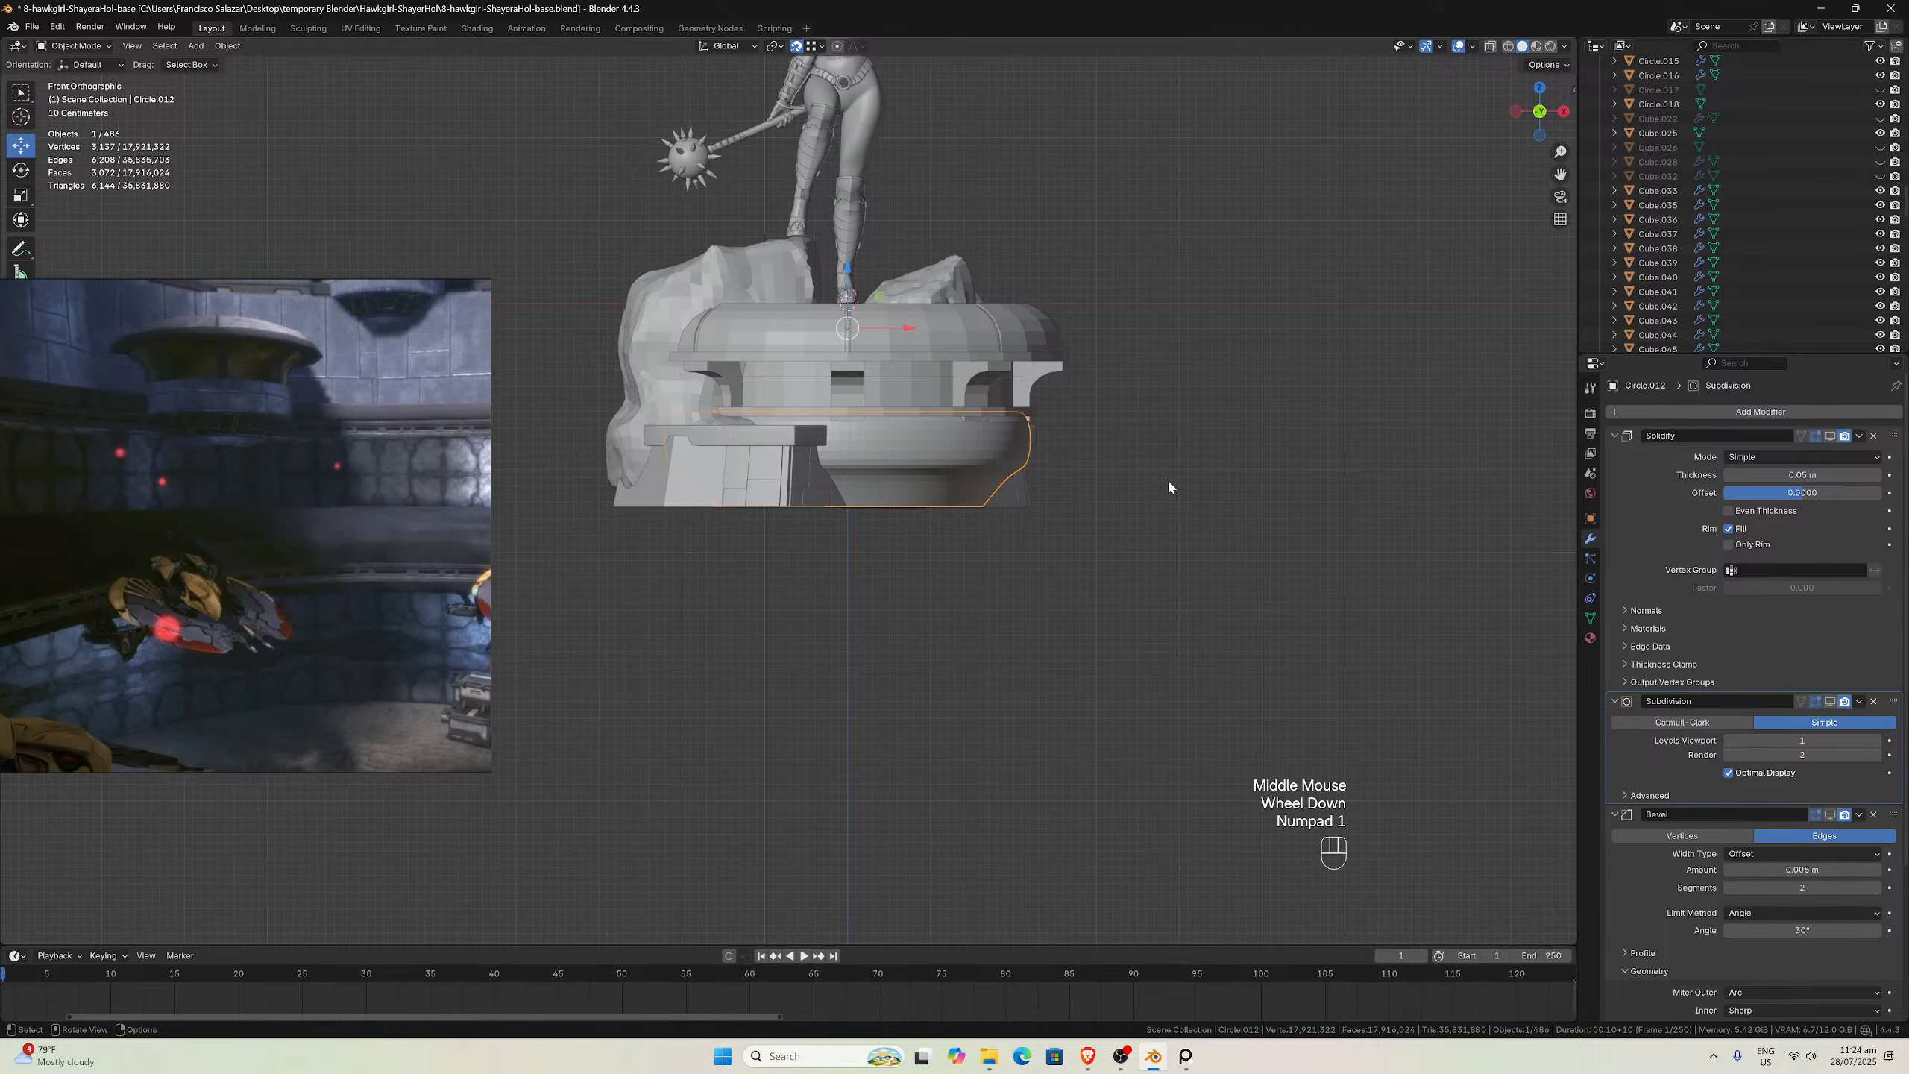
scroll(1168, 486, up, 1)
click(1876, 437)
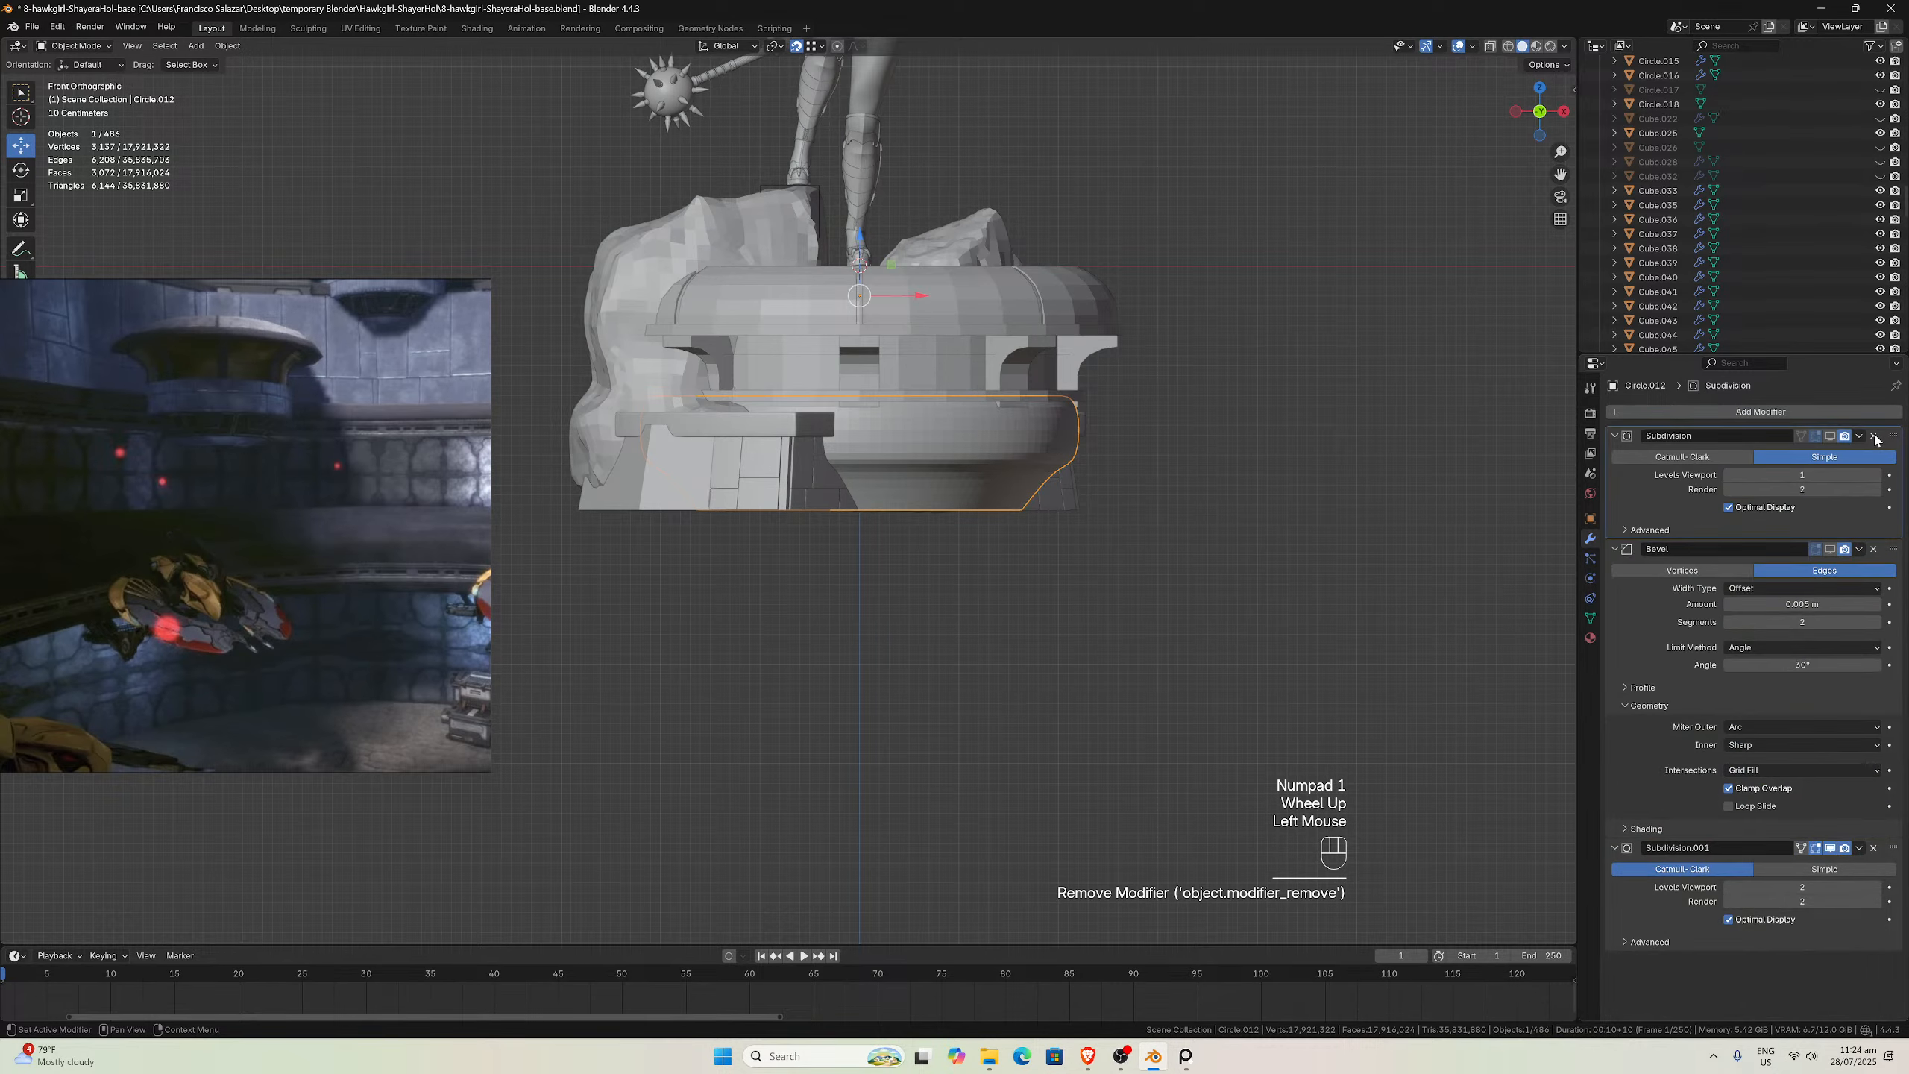
click(1876, 437)
click(1876, 437)
click(1877, 437)
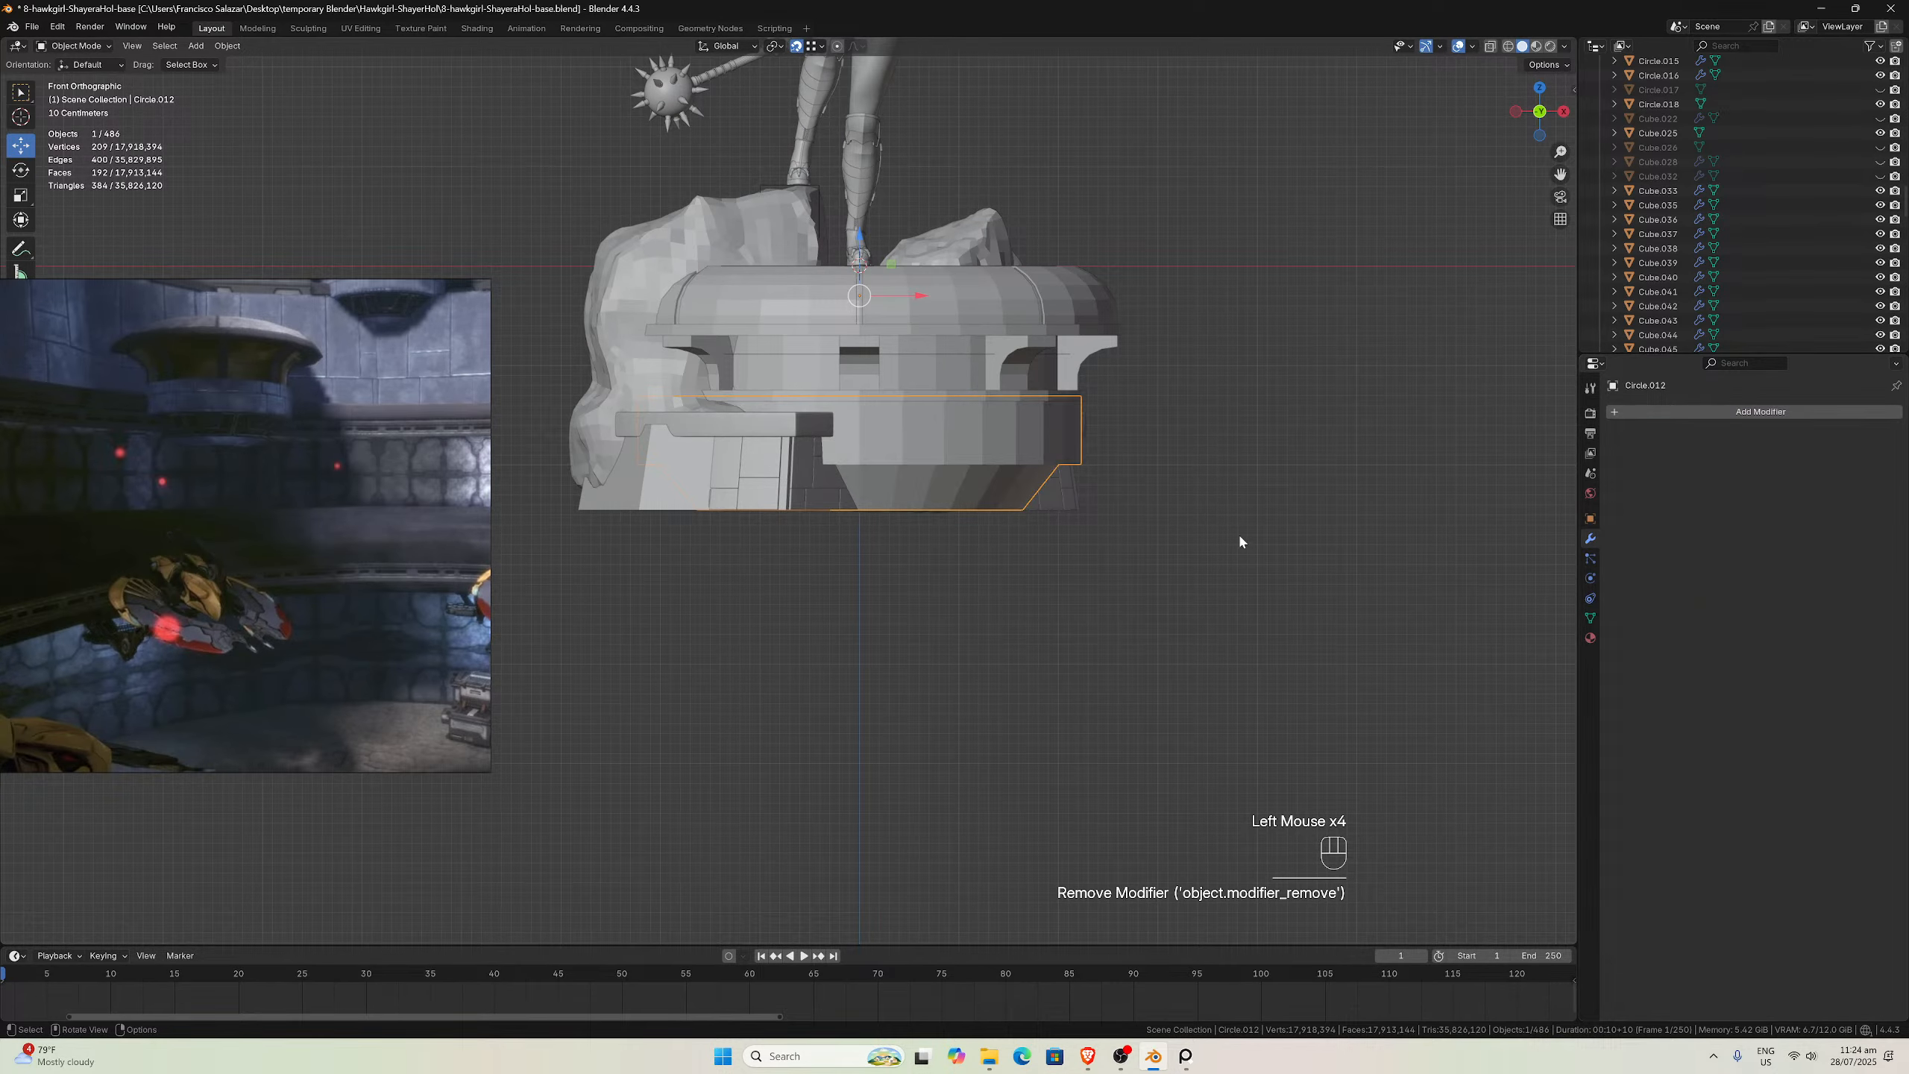
Reopen the lower drum's mesh and snap its bottom rim along Z to the wall body's bottom corner
scroll(898, 402, up, 8)
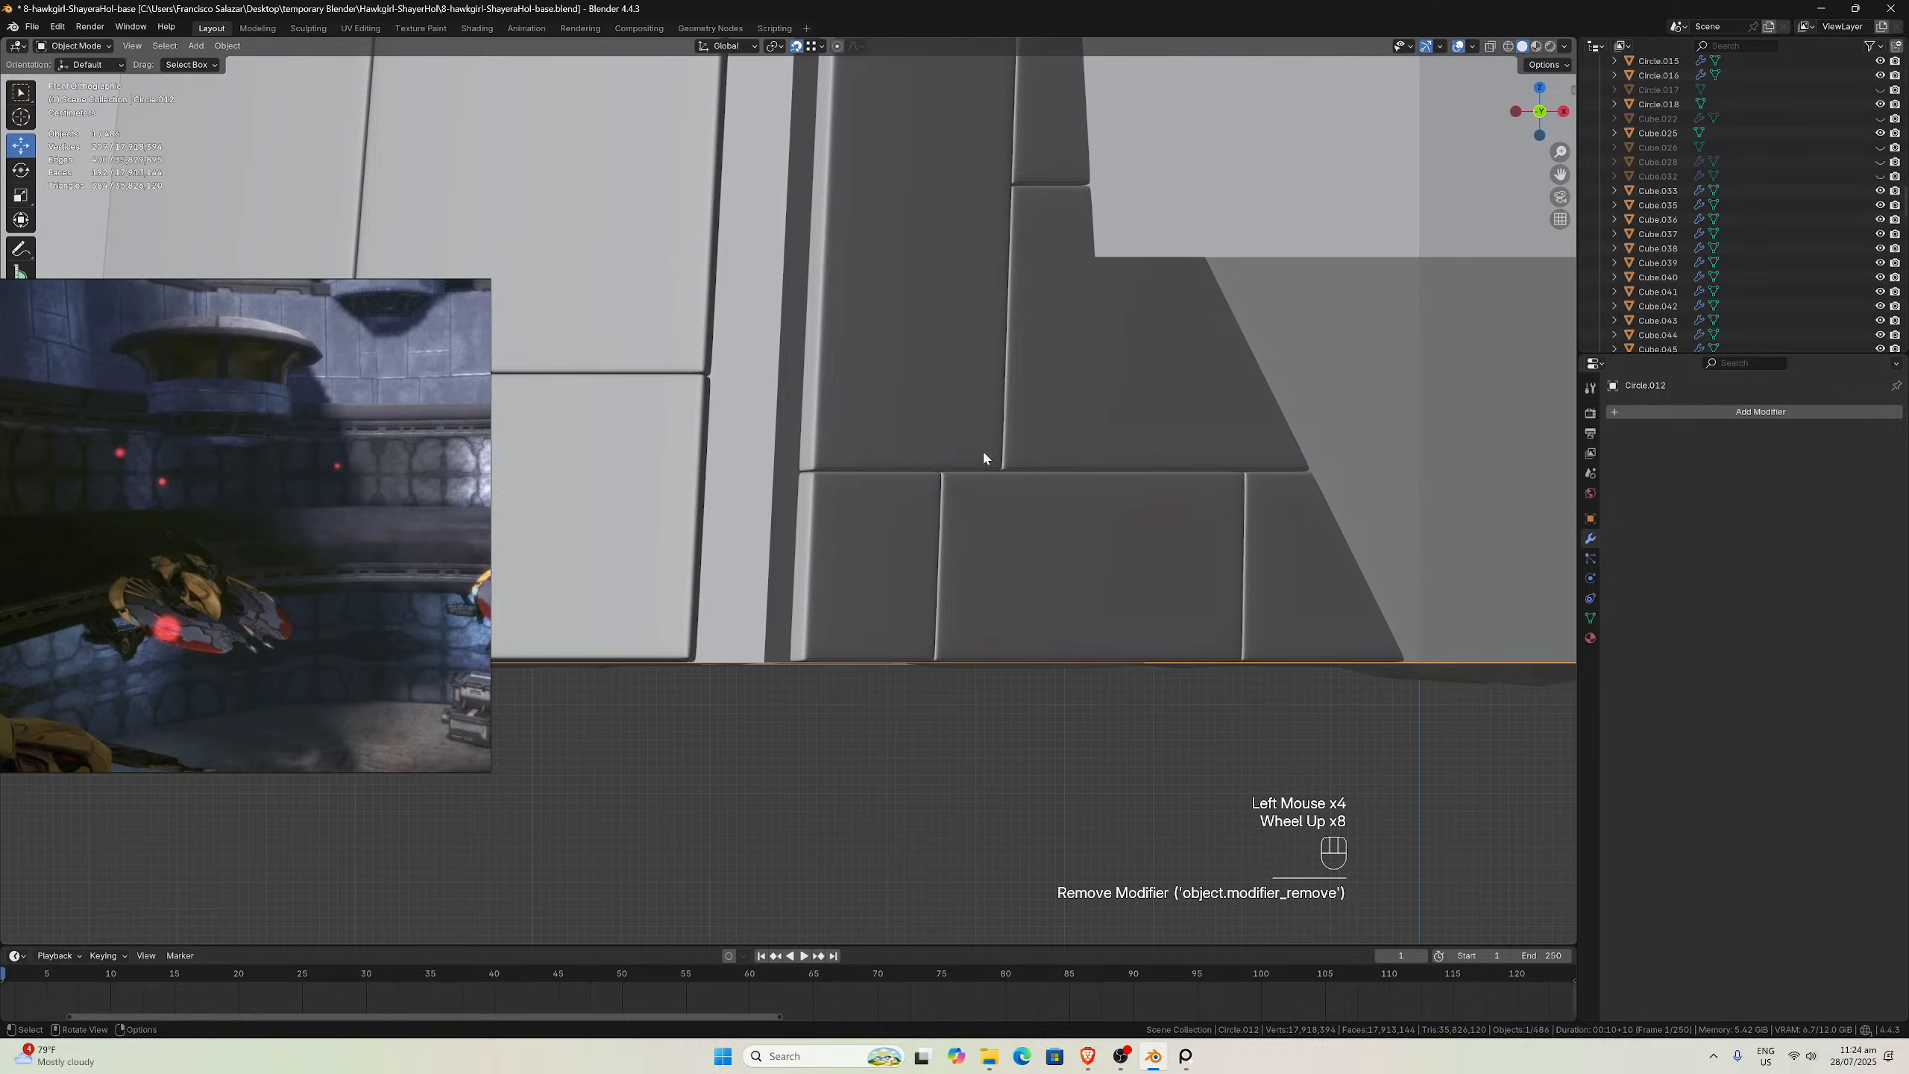
middle_drag(982, 449, 982, 393)
click(1160, 678)
scroll(1165, 673, down, 2)
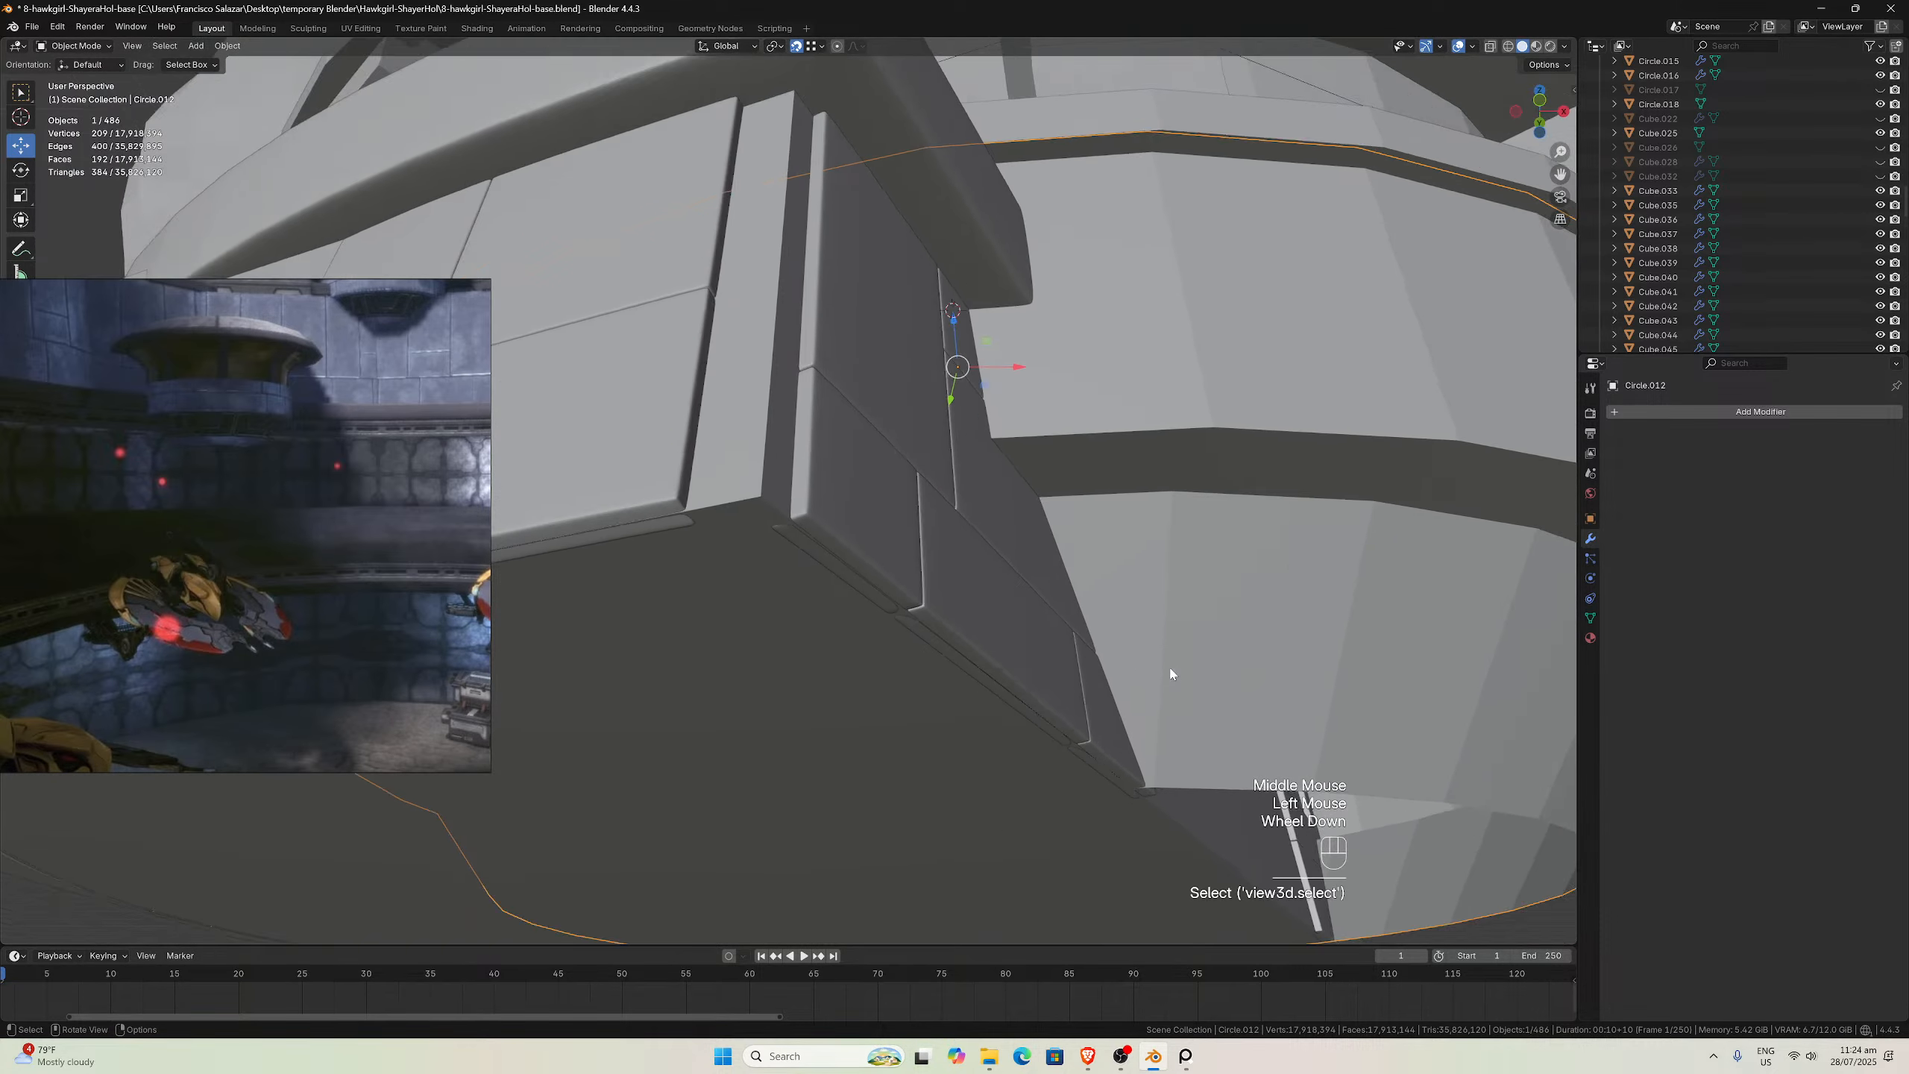
middle_drag(1172, 669, 1142, 631)
scroll(1142, 631, down, 1)
key(Tab)
scroll(811, 580, up, 1)
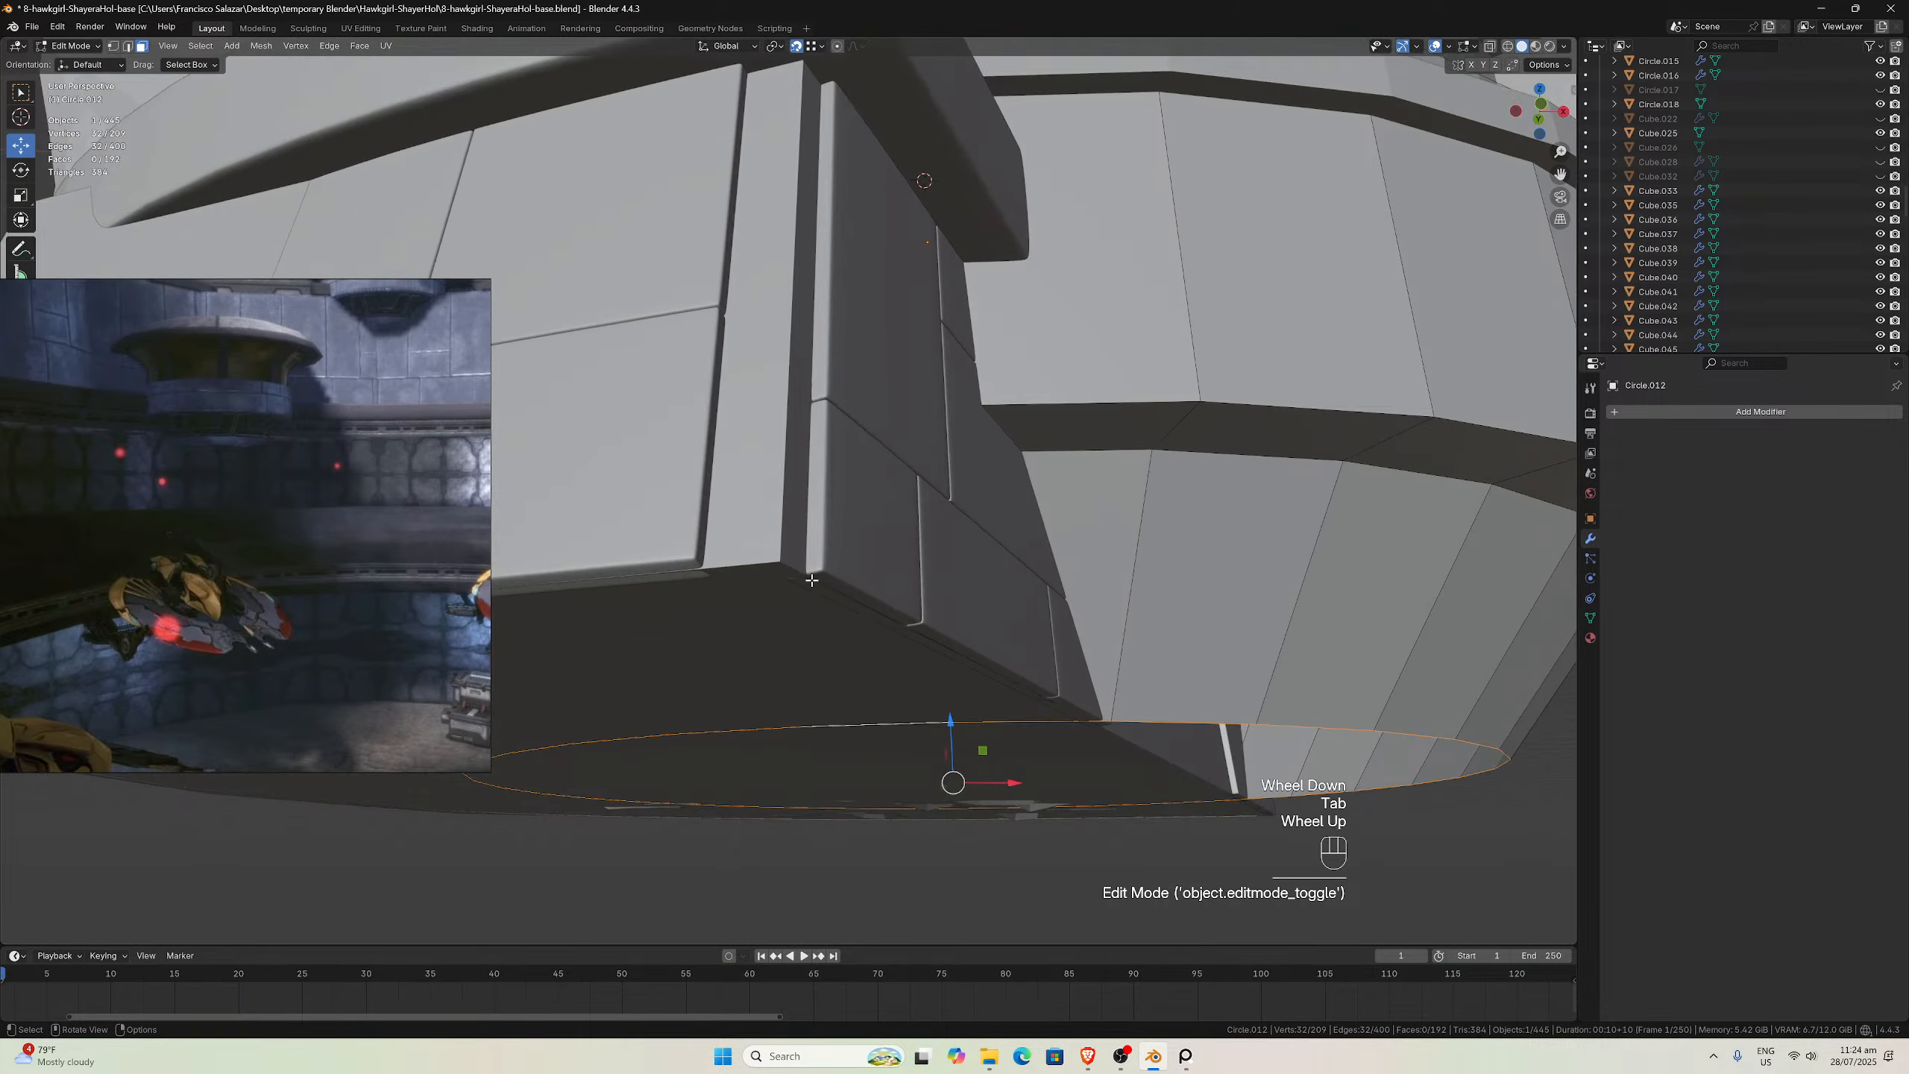
middle_drag(773, 561, 765, 485)
scroll(766, 485, up, 1)
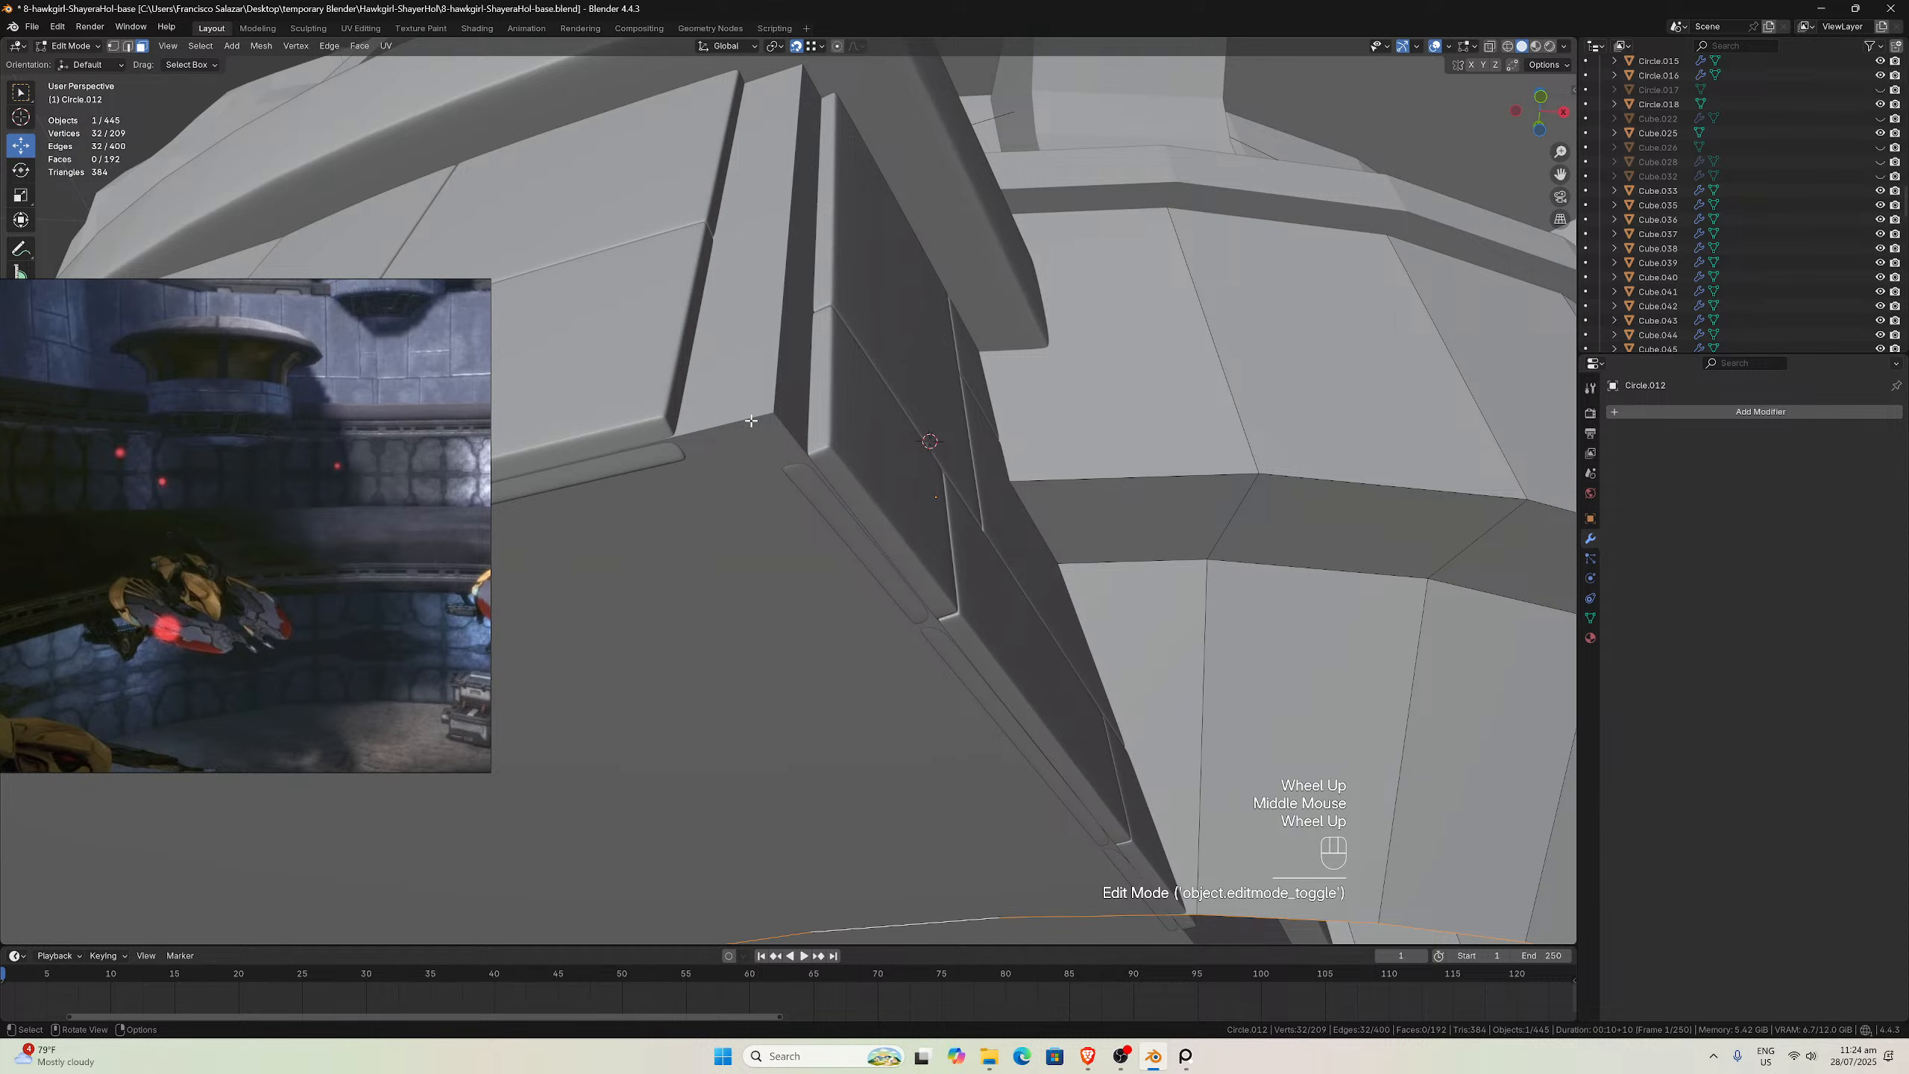
key(g)
key(z)
click(781, 408)
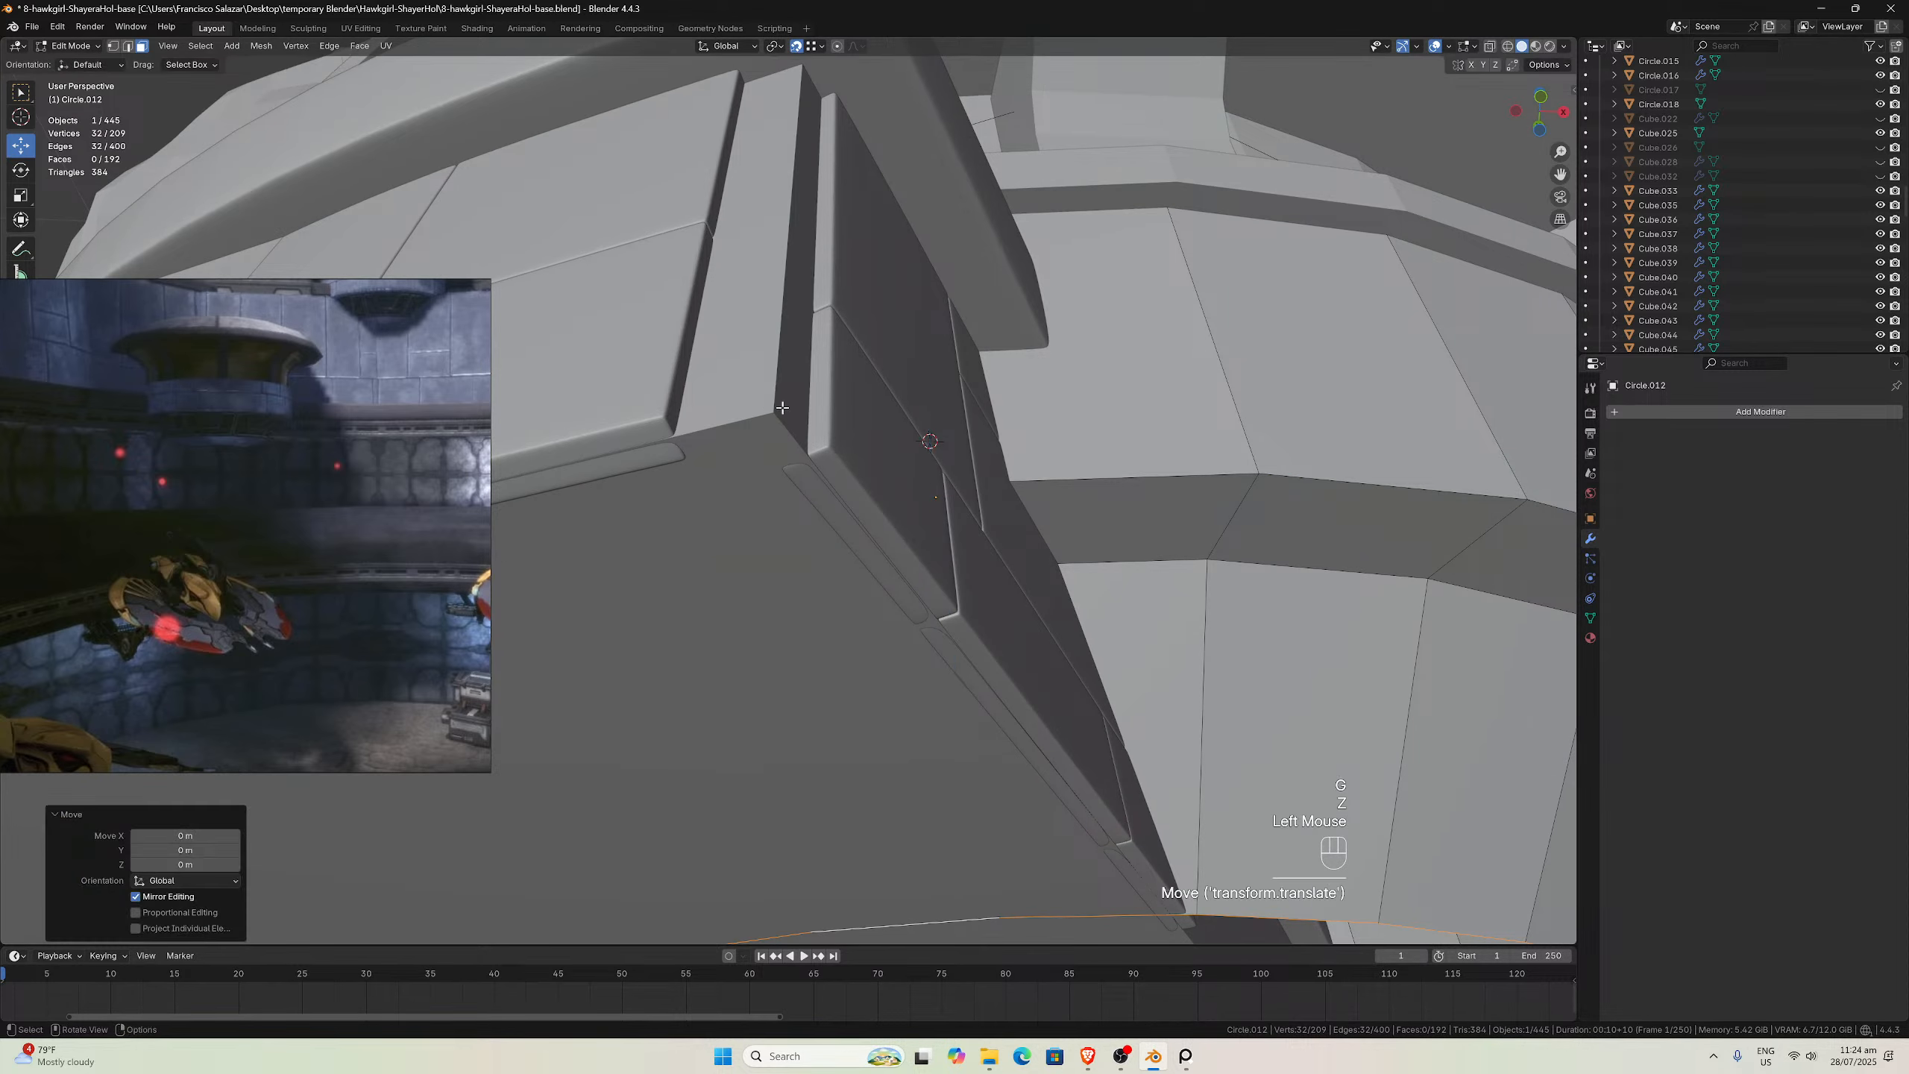
Check the snapped rim against the wall's bottom in front view, then leave mesh editing and deselect the drum
scroll(781, 408, down, 1)
middle_drag(782, 407, 849, 470)
key(KP_1)
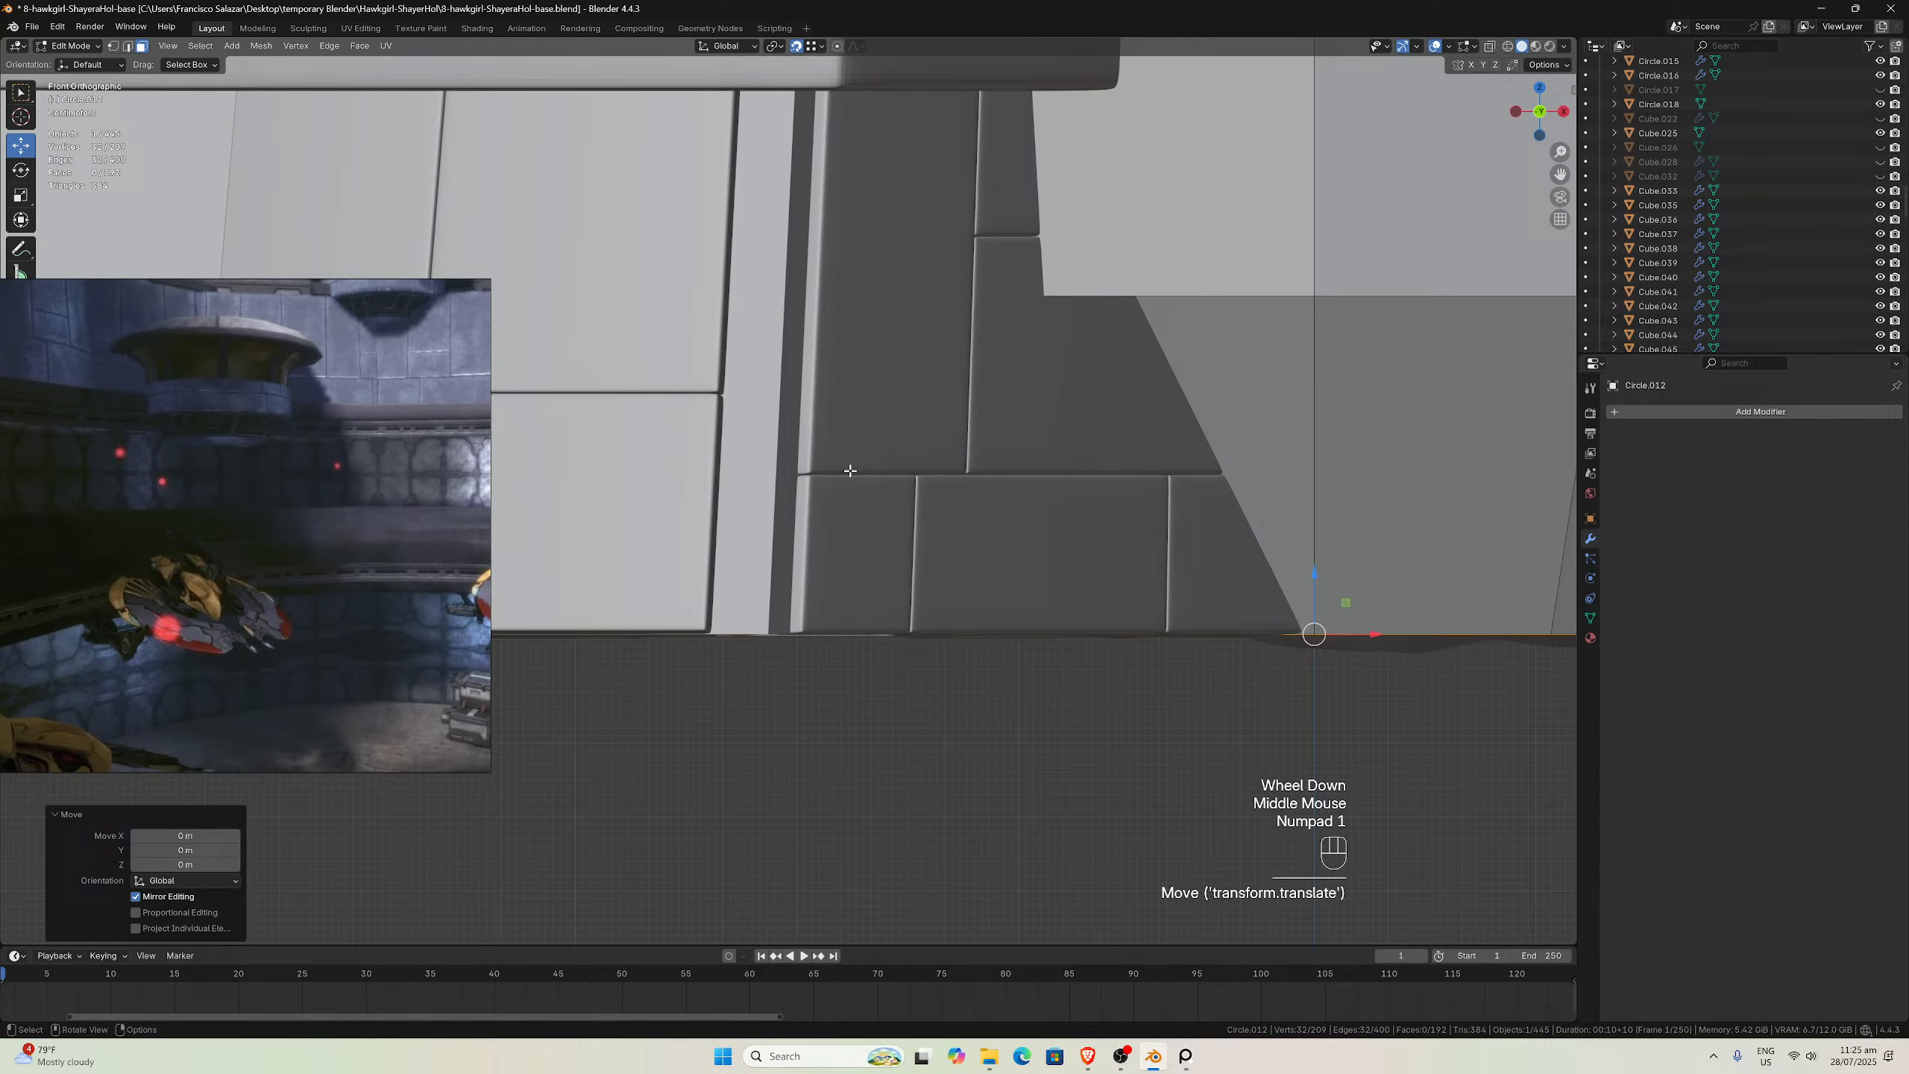
scroll(925, 569, down, 3)
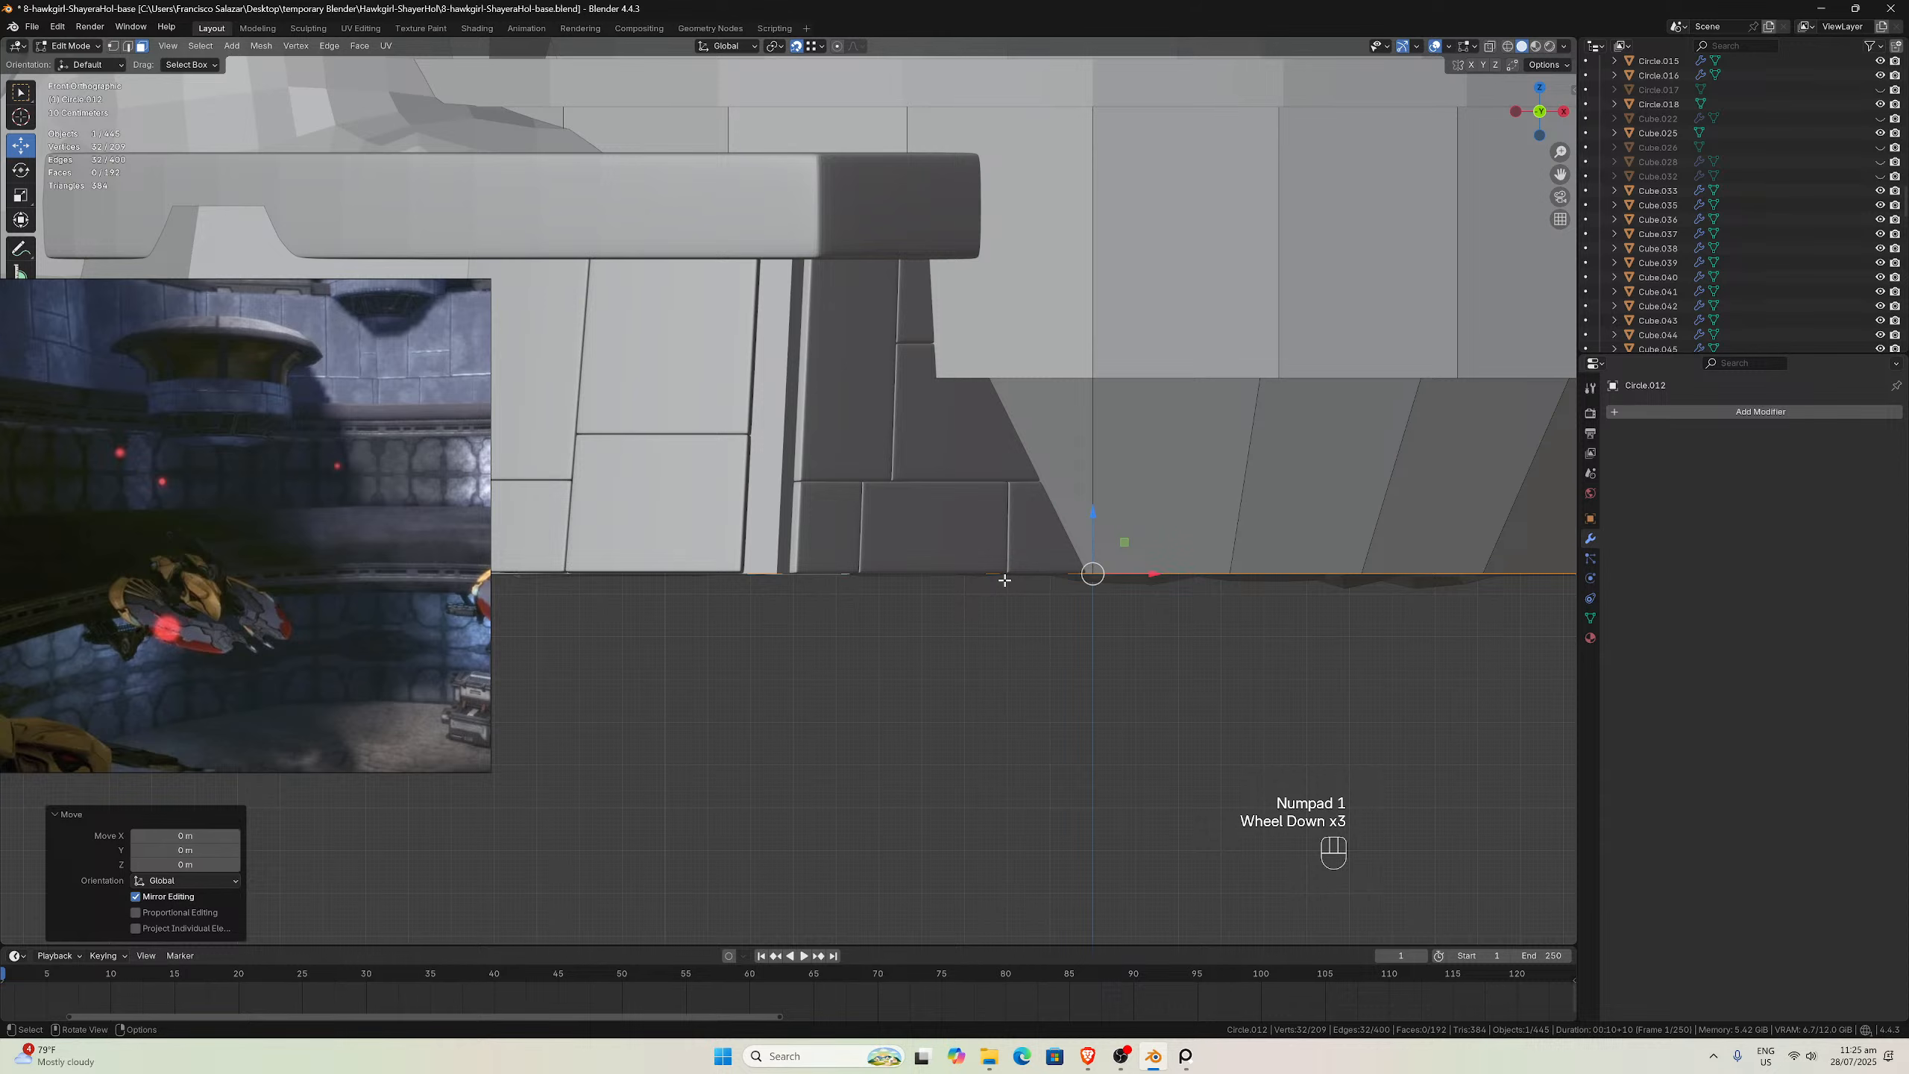
key(Tab)
scroll(1039, 579, down, 3)
click(1040, 570)
Examine up close how the lowest stone blocks' bottom edges line up with the wall body and drum
scroll(1015, 553, up, 3)
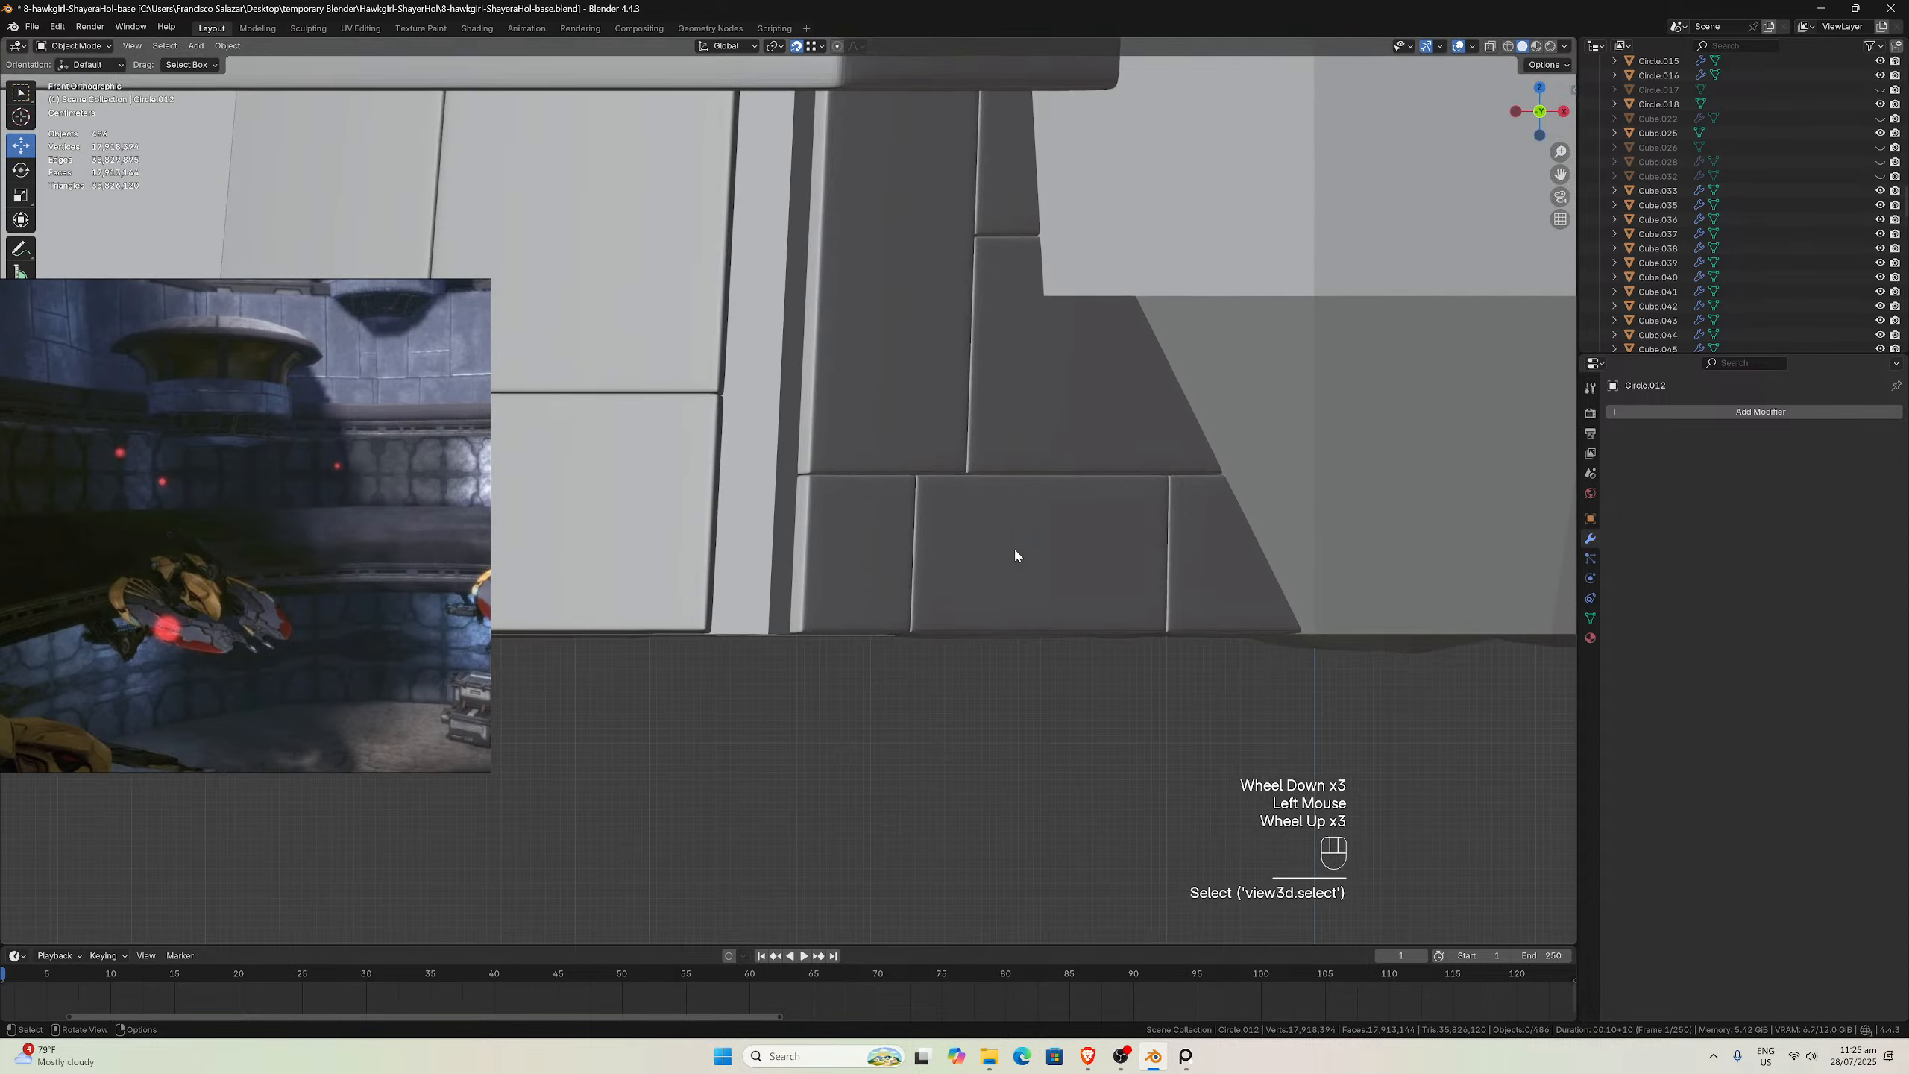
scroll(1212, 587, up, 2)
scroll(1203, 586, up, 2)
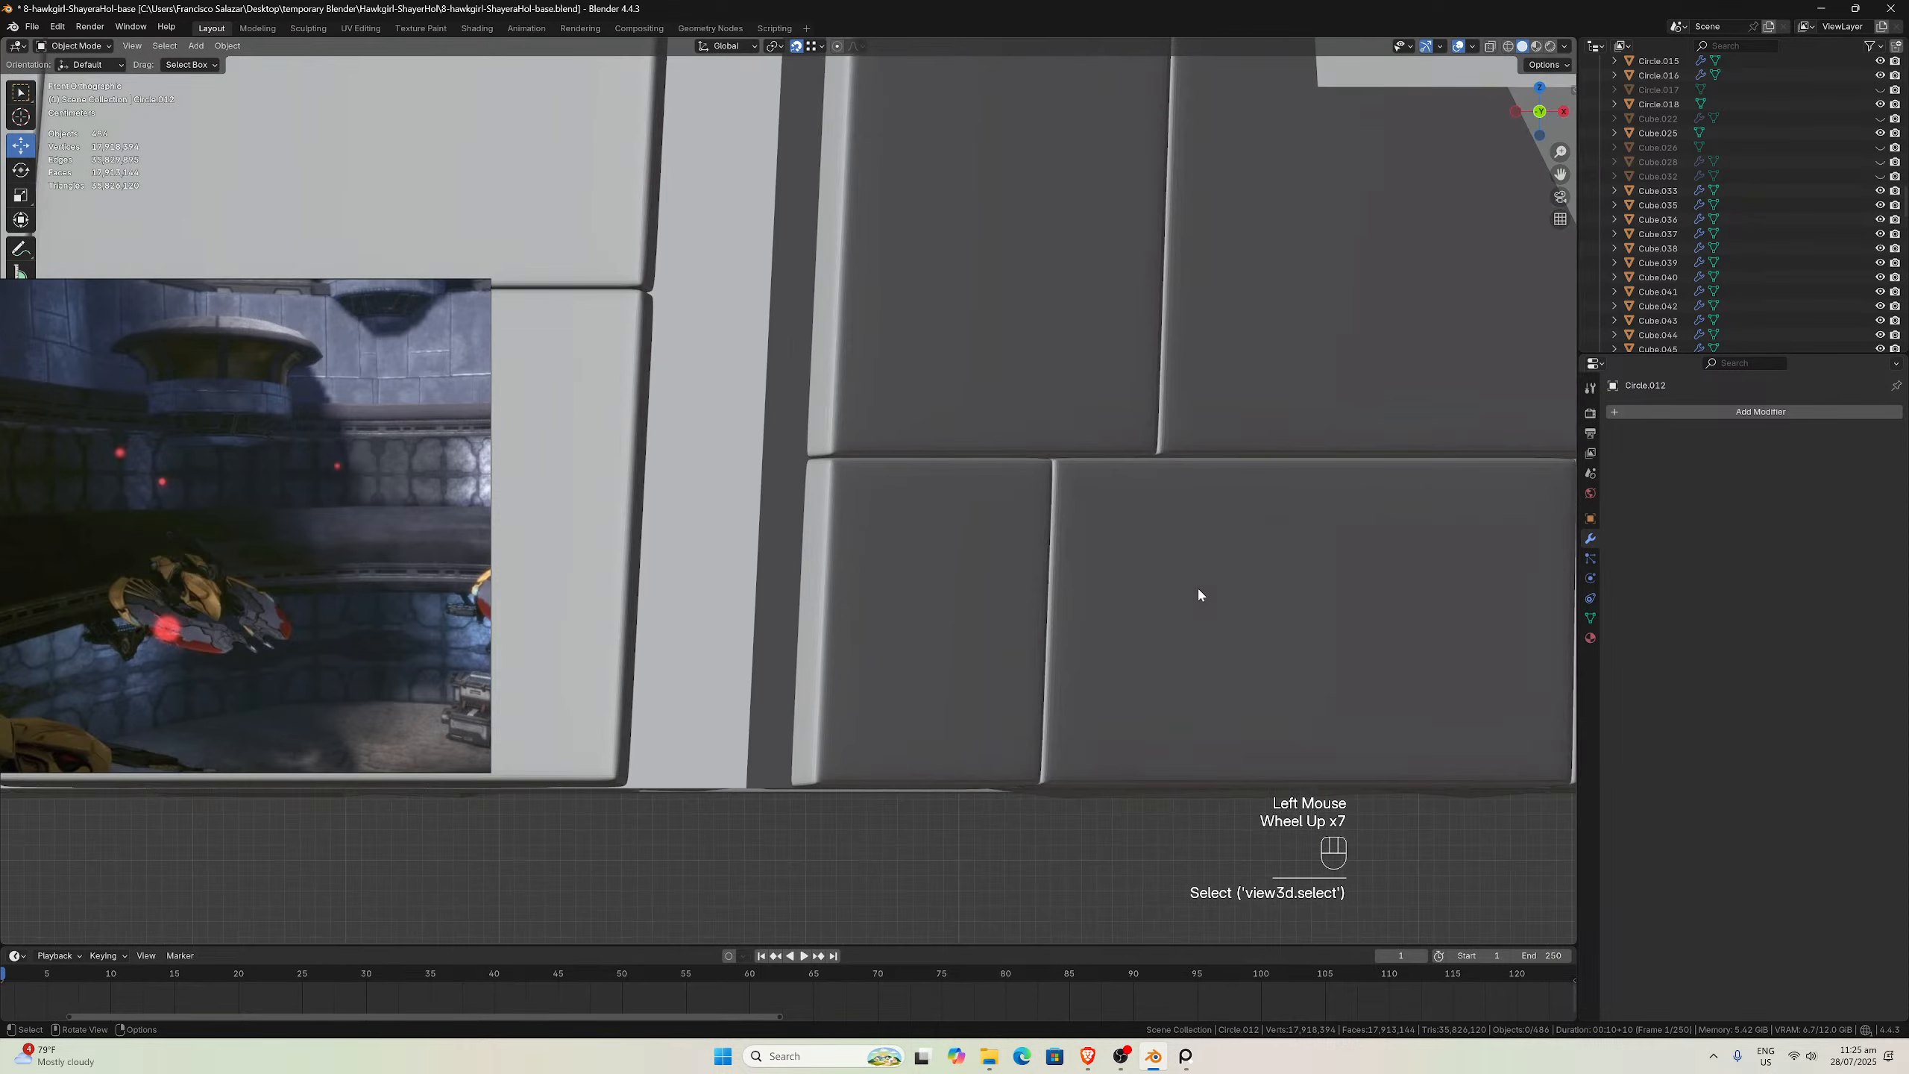
click(921, 791)
scroll(922, 786, down, 5)
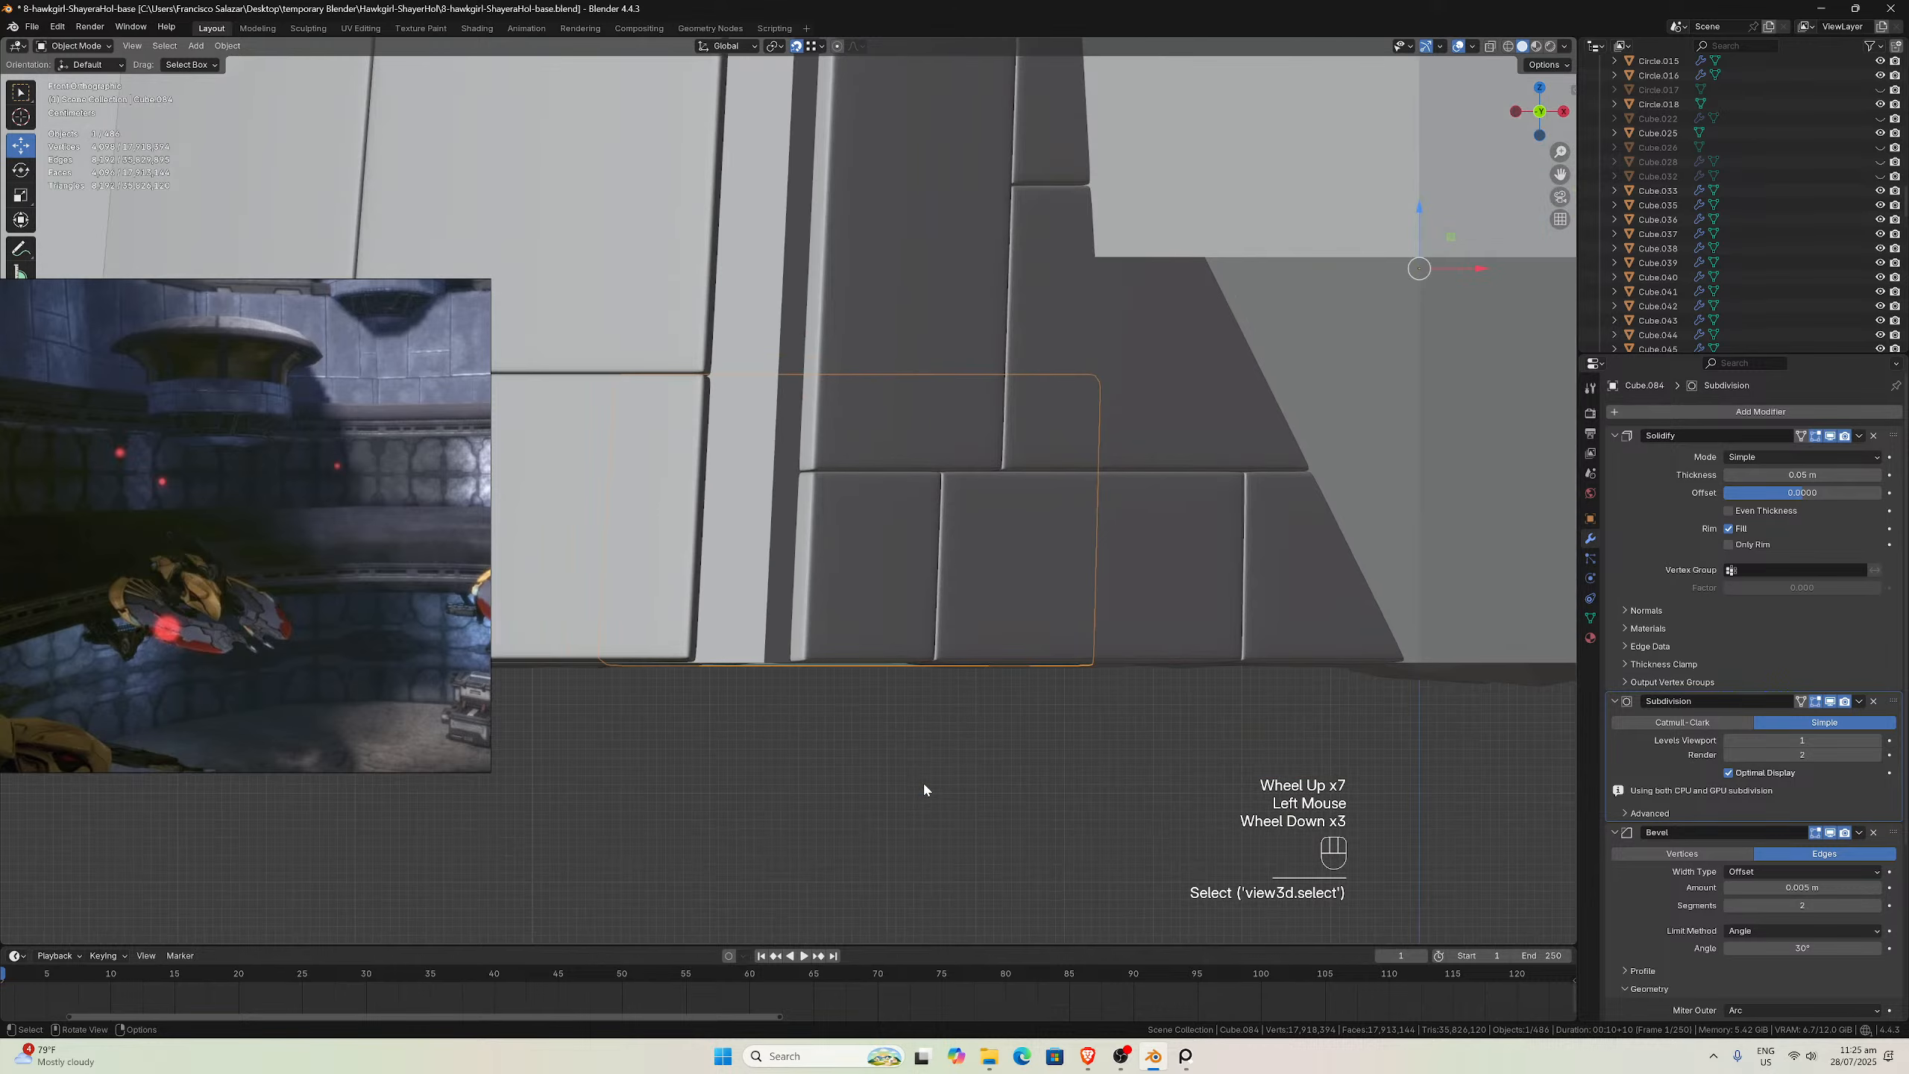
mouse_move(883, 651)
middle_down()
mouse_move(892, 546)
mouse_move(818, 630)
mouse_move(899, 624)
middle_up()
scroll(818, 629, down, 2)
scroll(889, 599, up, 3)
key(KP_1)
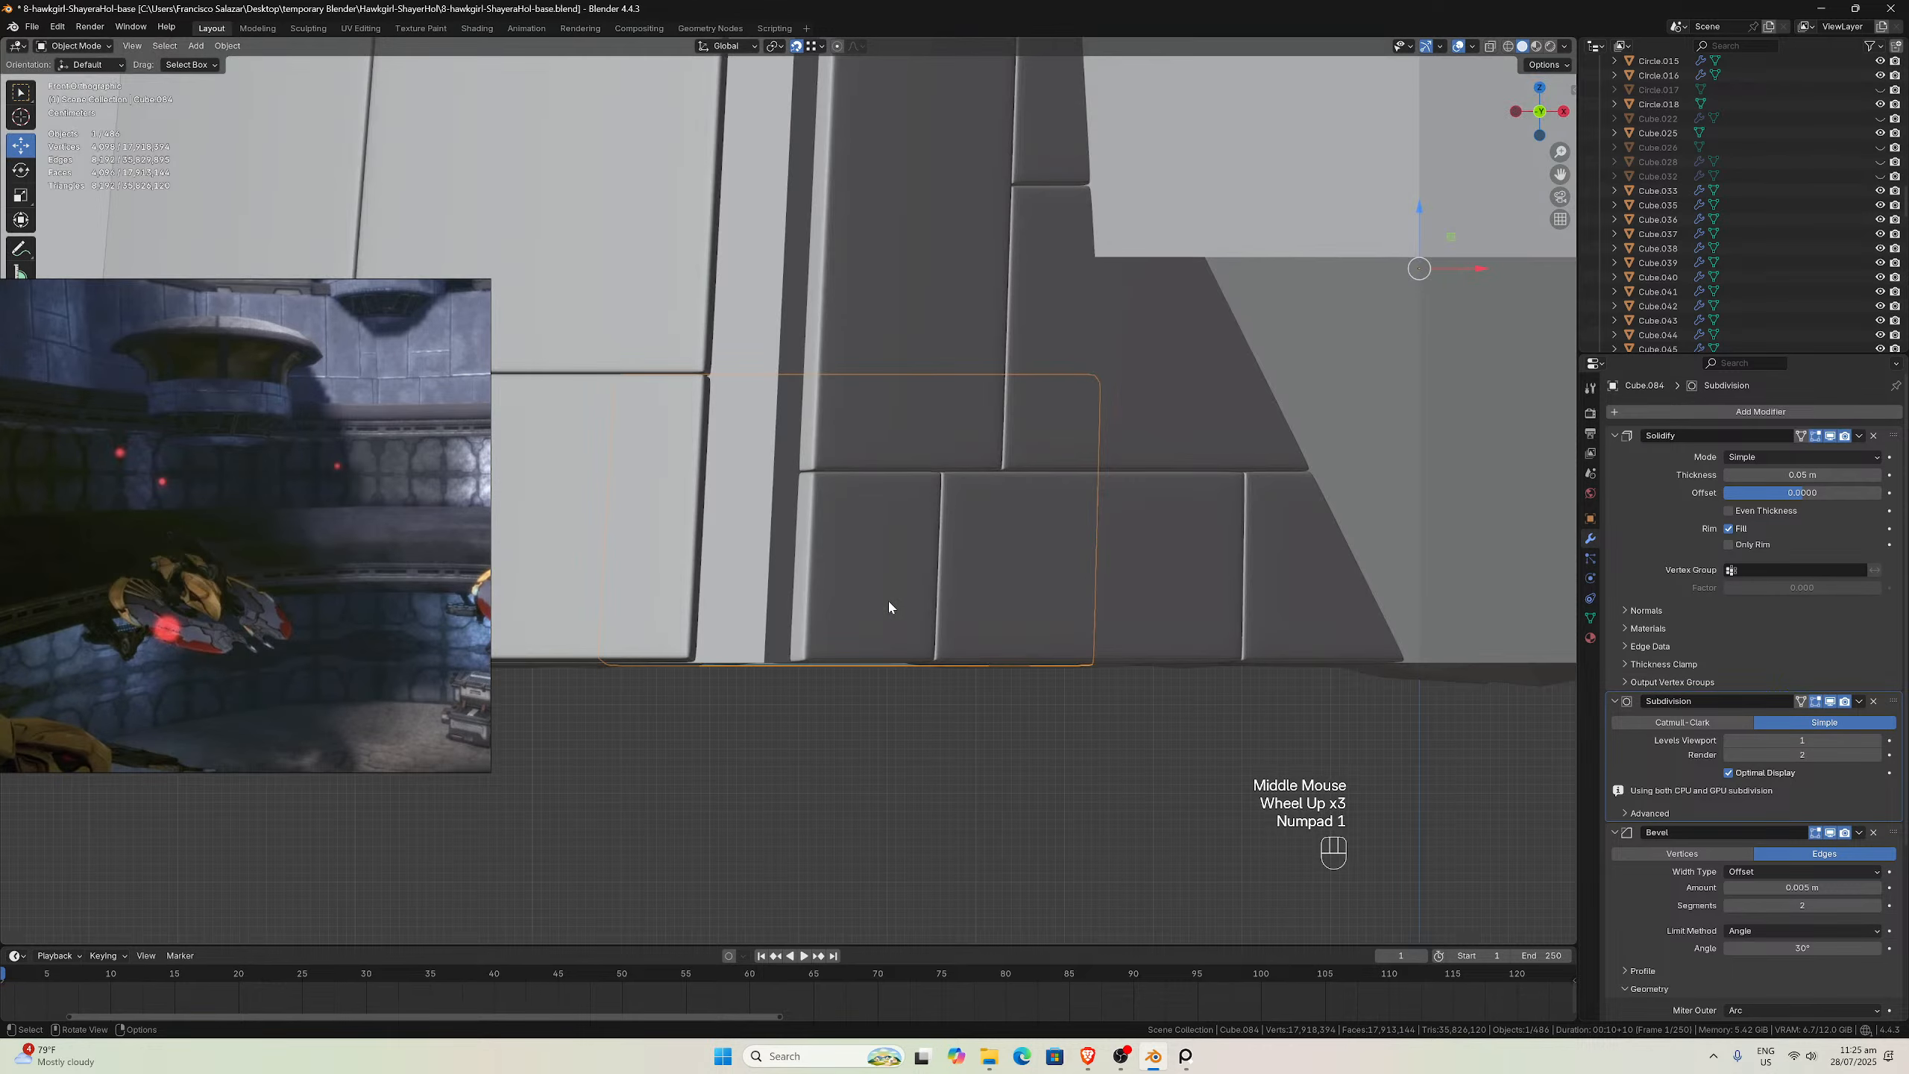
scroll(889, 602, up, 2)
click(888, 609)
scroll(889, 609, up, 2)
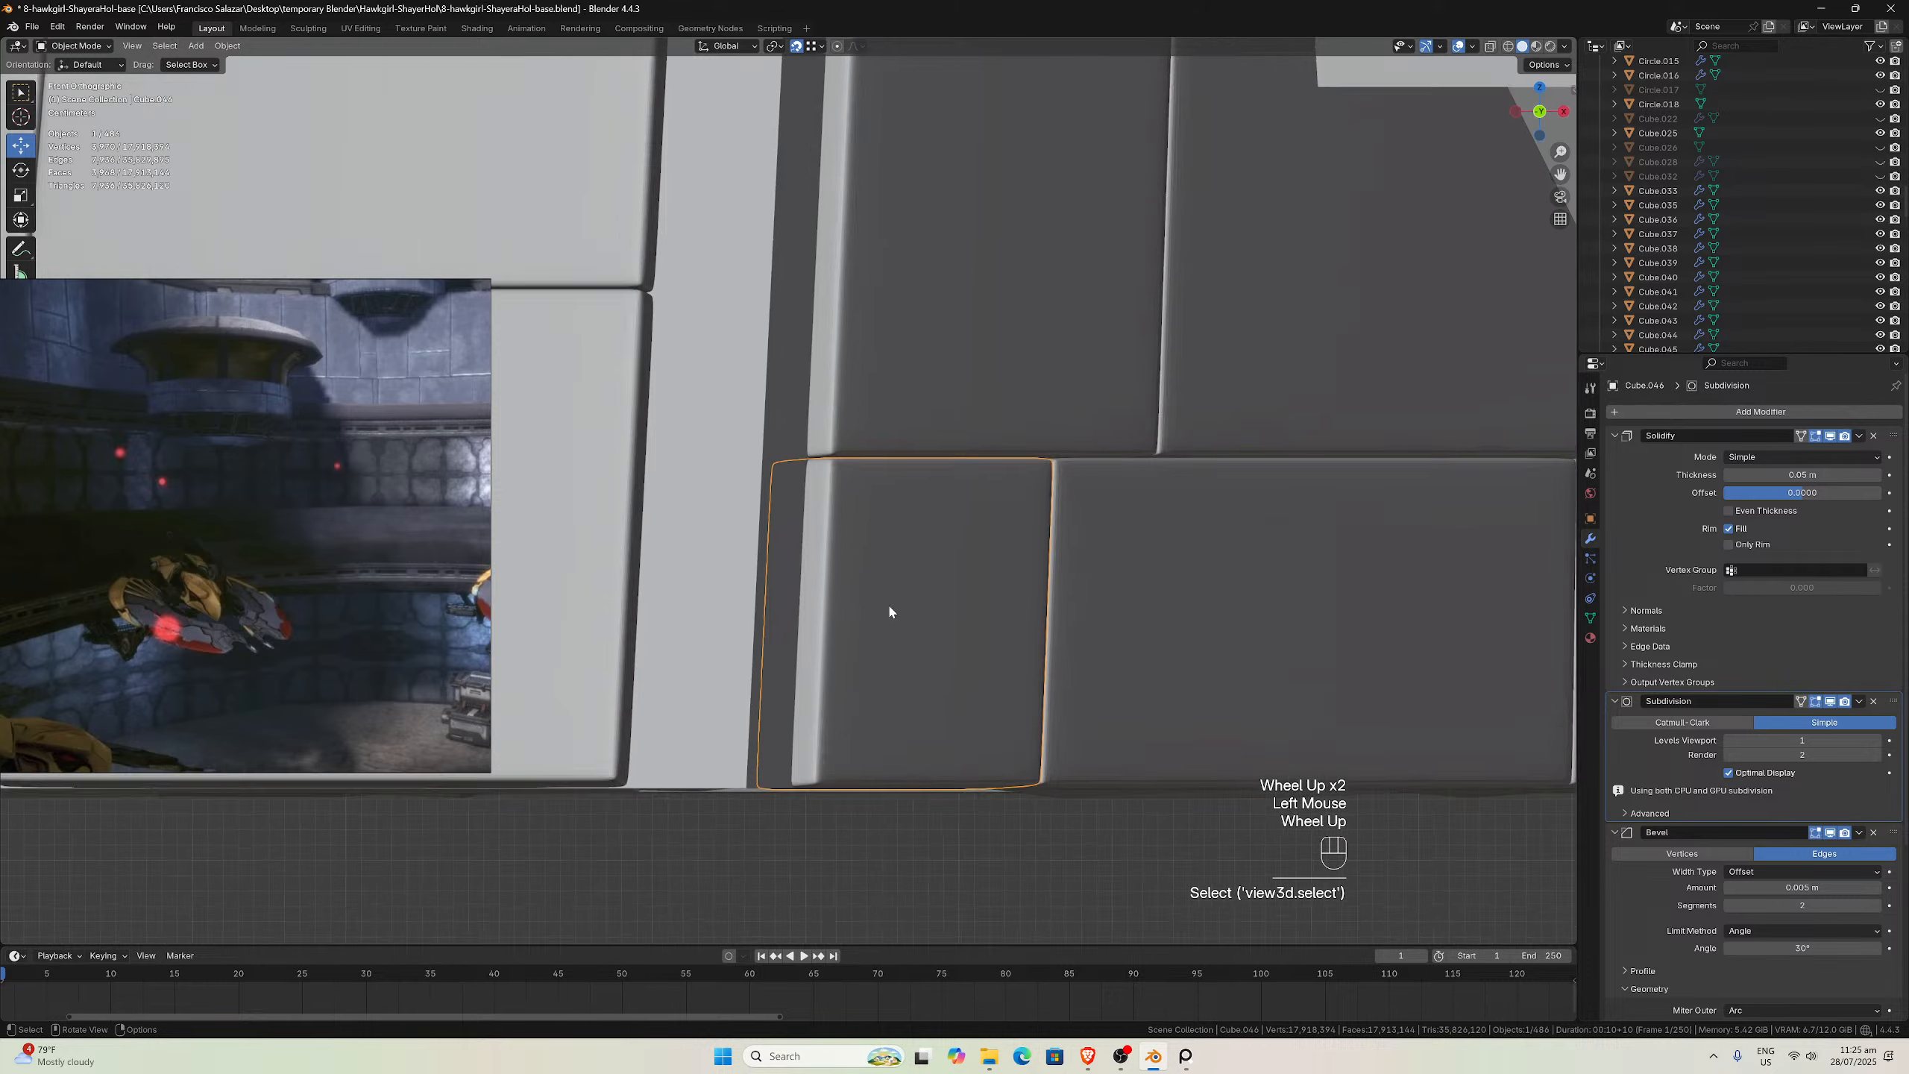
scroll(889, 608, down, 2)
middle_drag(889, 607, 876, 505)
scroll(874, 579, down, 3)
Turn the viewport display of Cube.035's Bevel and Subdivision modifiers back on
click(764, 410)
middle_drag(763, 409, 810, 406)
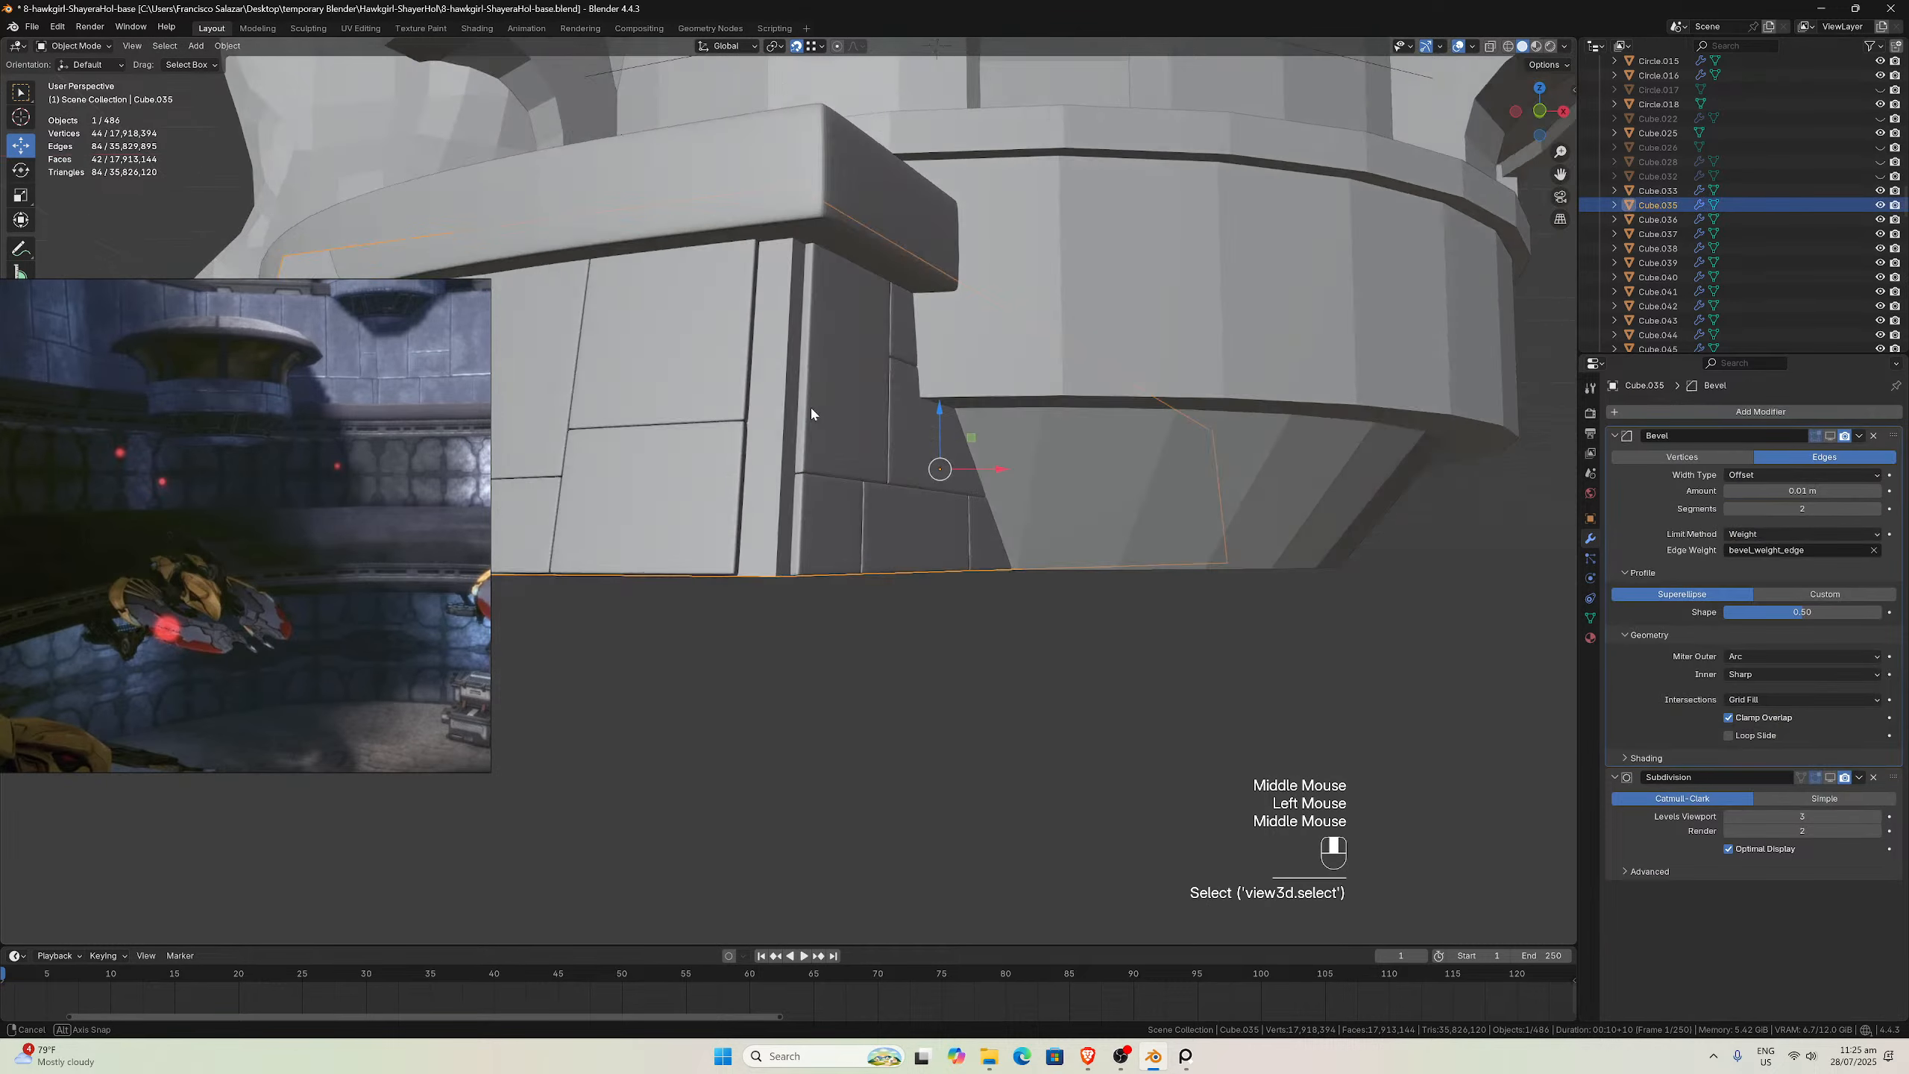
click(1831, 436)
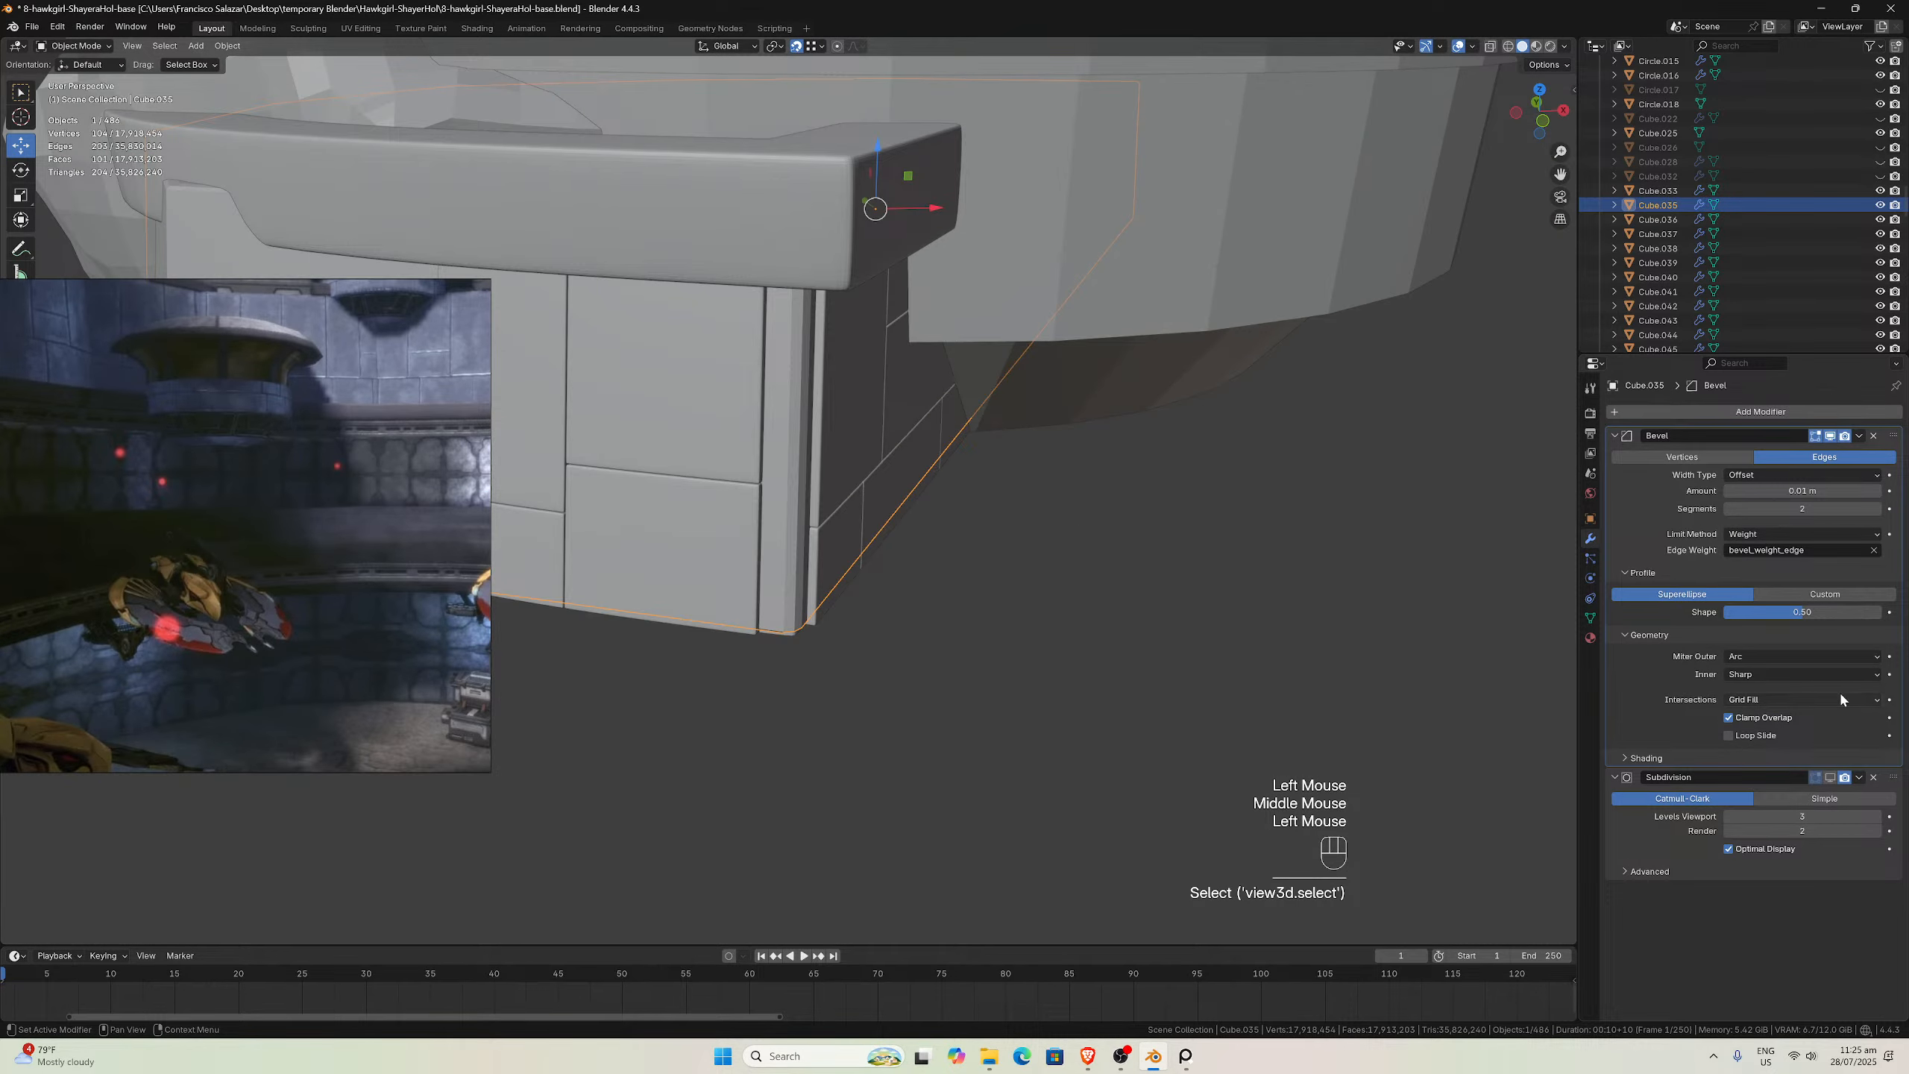
click(1832, 779)
middle_drag(1172, 512, 1065, 358)
scroll(1065, 358, down, 2)
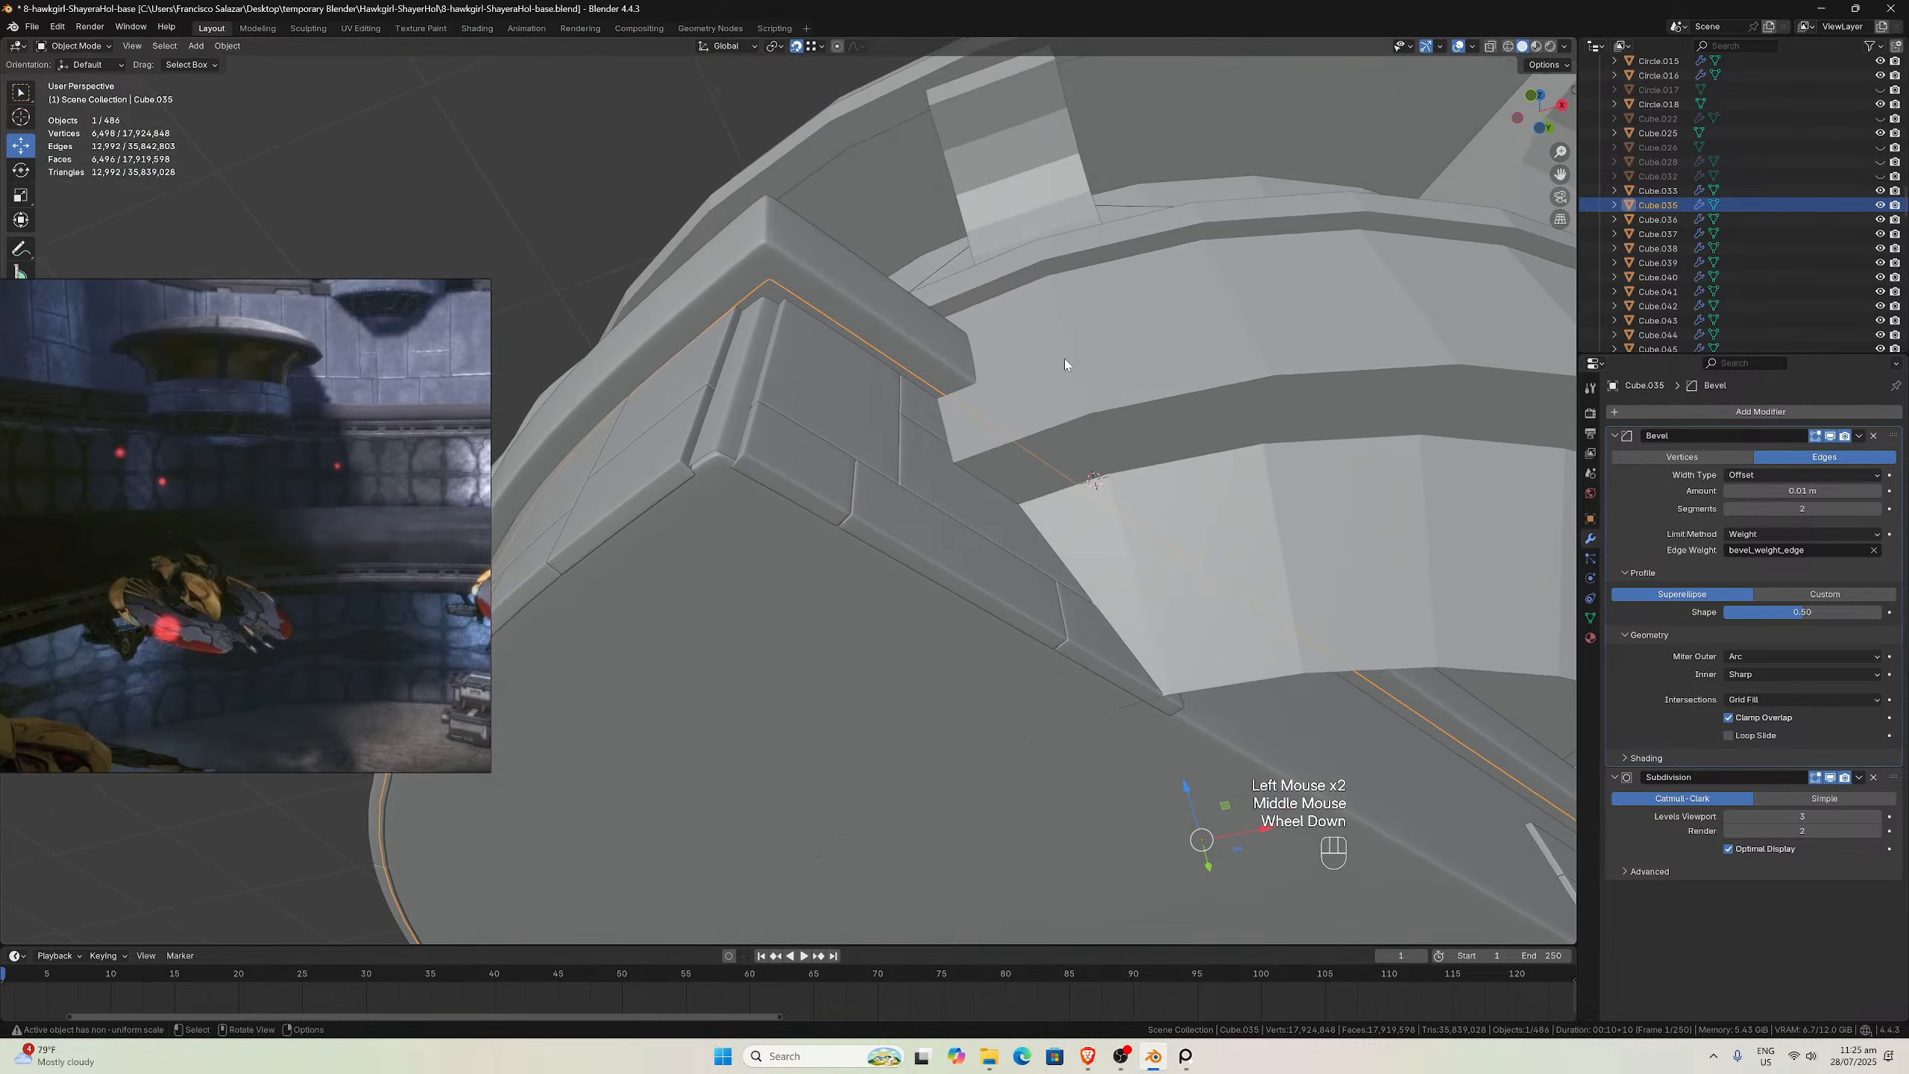
Hide Cube.025 in the viewport and inspect the wall's corner without it
key(Tab)
key(Tab)
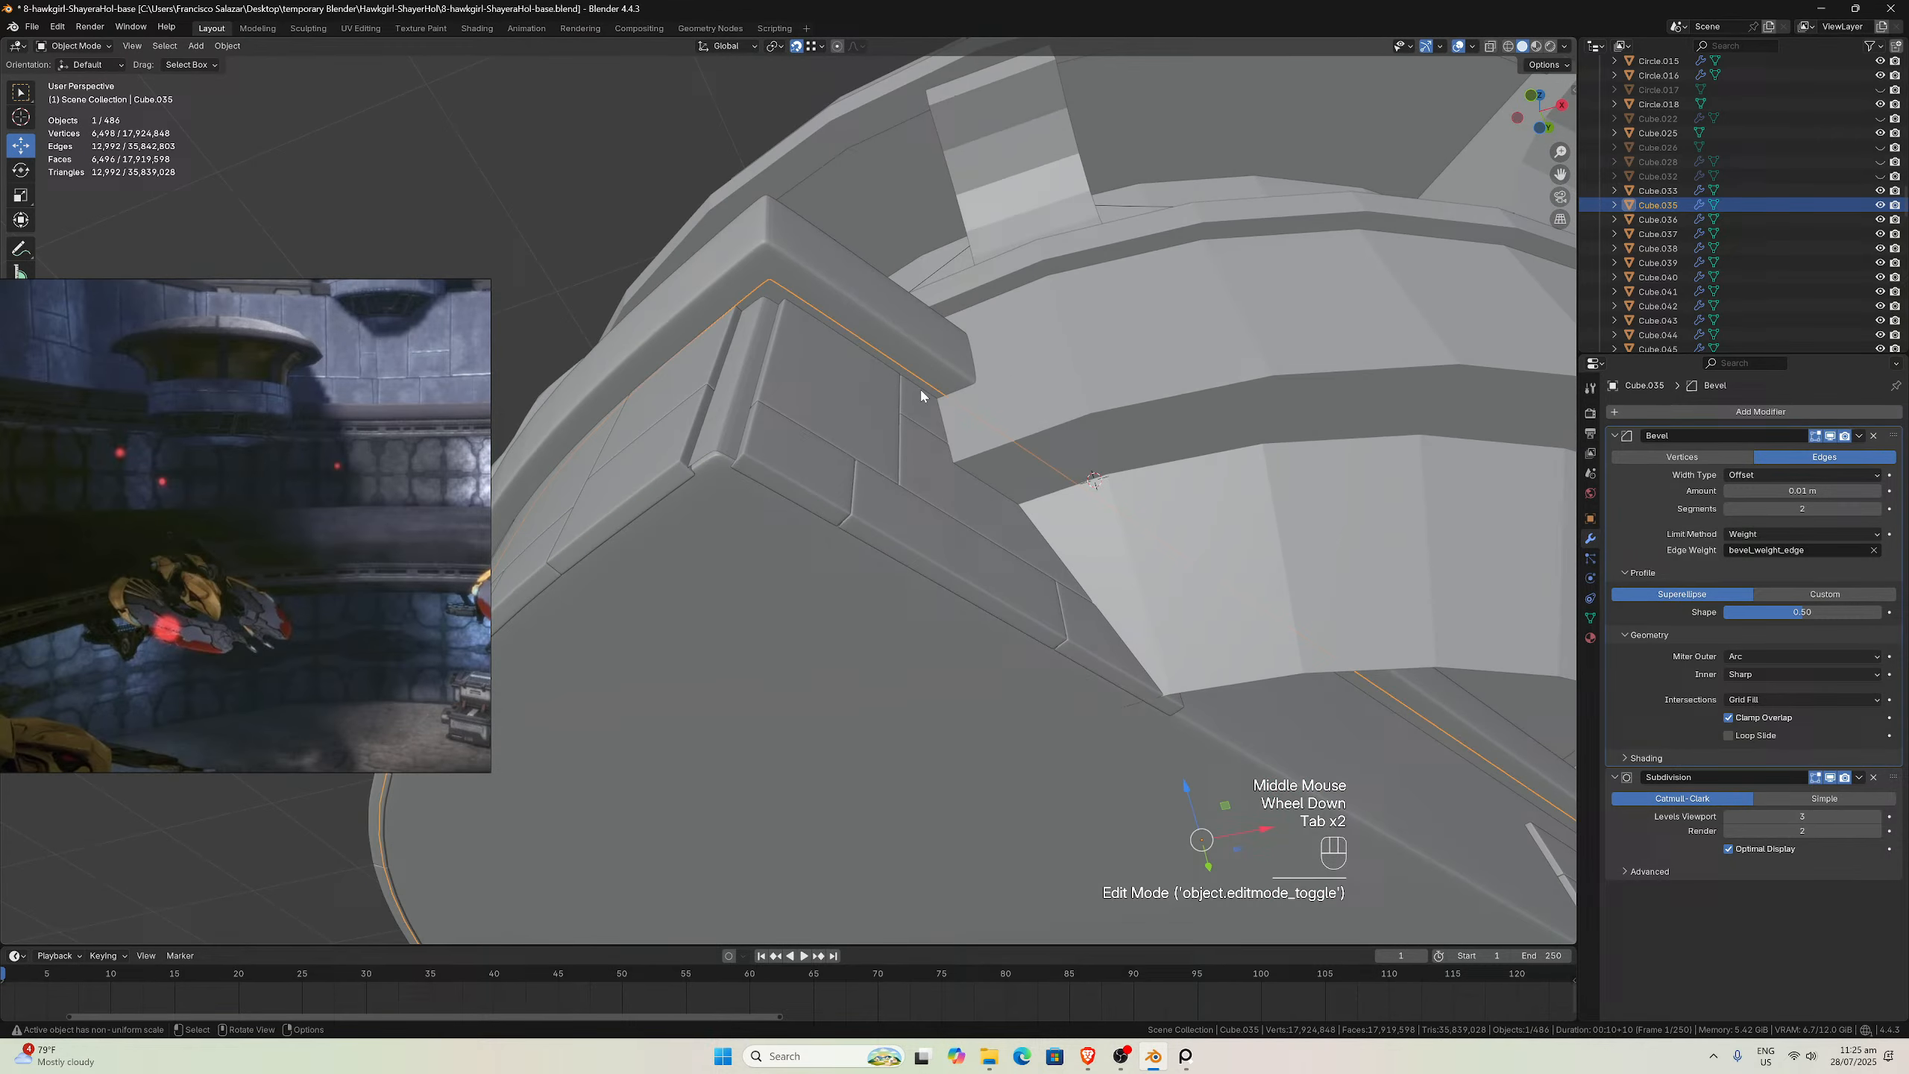
click(732, 391)
middle_drag(764, 358, 832, 489)
scroll(782, 421, down, 3)
key(h)
scroll(832, 490, down, 3)
scroll(806, 650, up, 5)
middle_drag(806, 650, 793, 678)
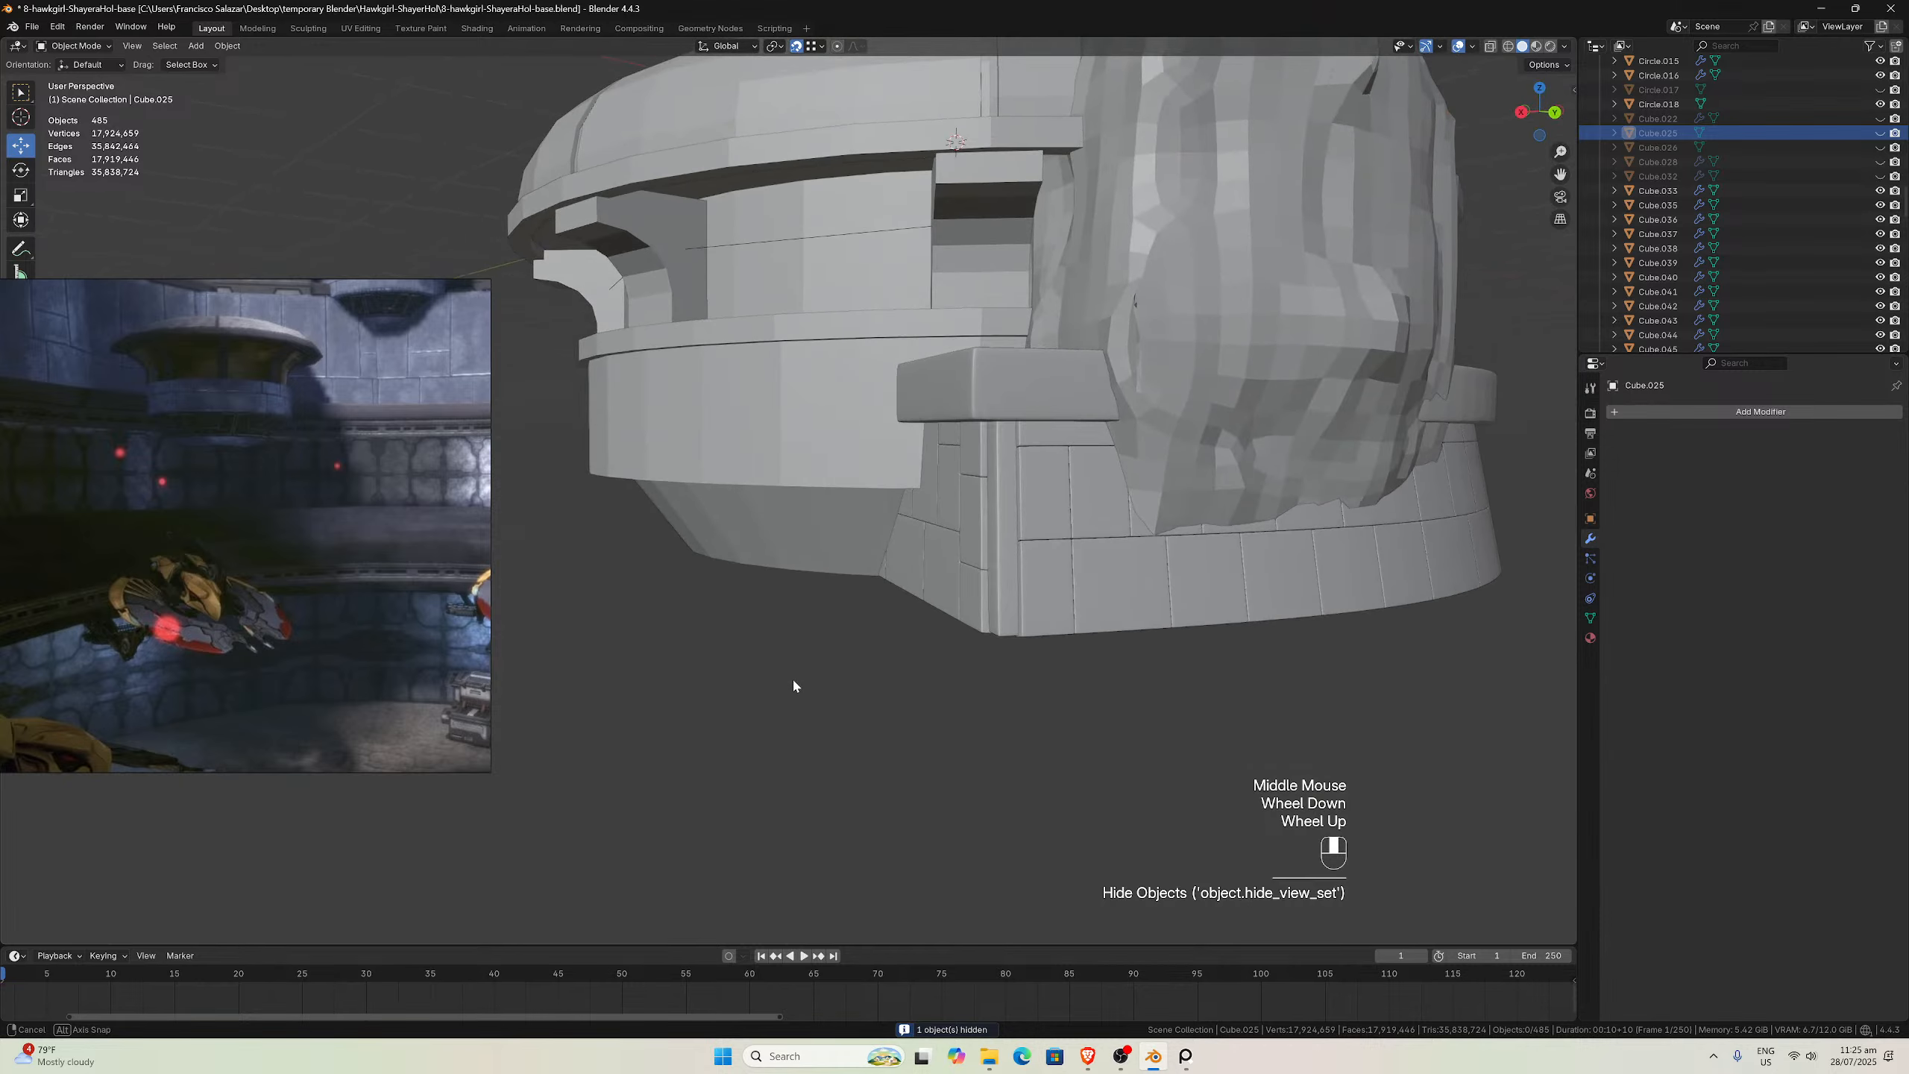
scroll(796, 677, down, 4)
Select Cube.035, return to front orthographic view and save the file
click(1075, 487)
middle_drag(1075, 487, 1172, 542)
scroll(1080, 503, up, 3)
key(KP_1)
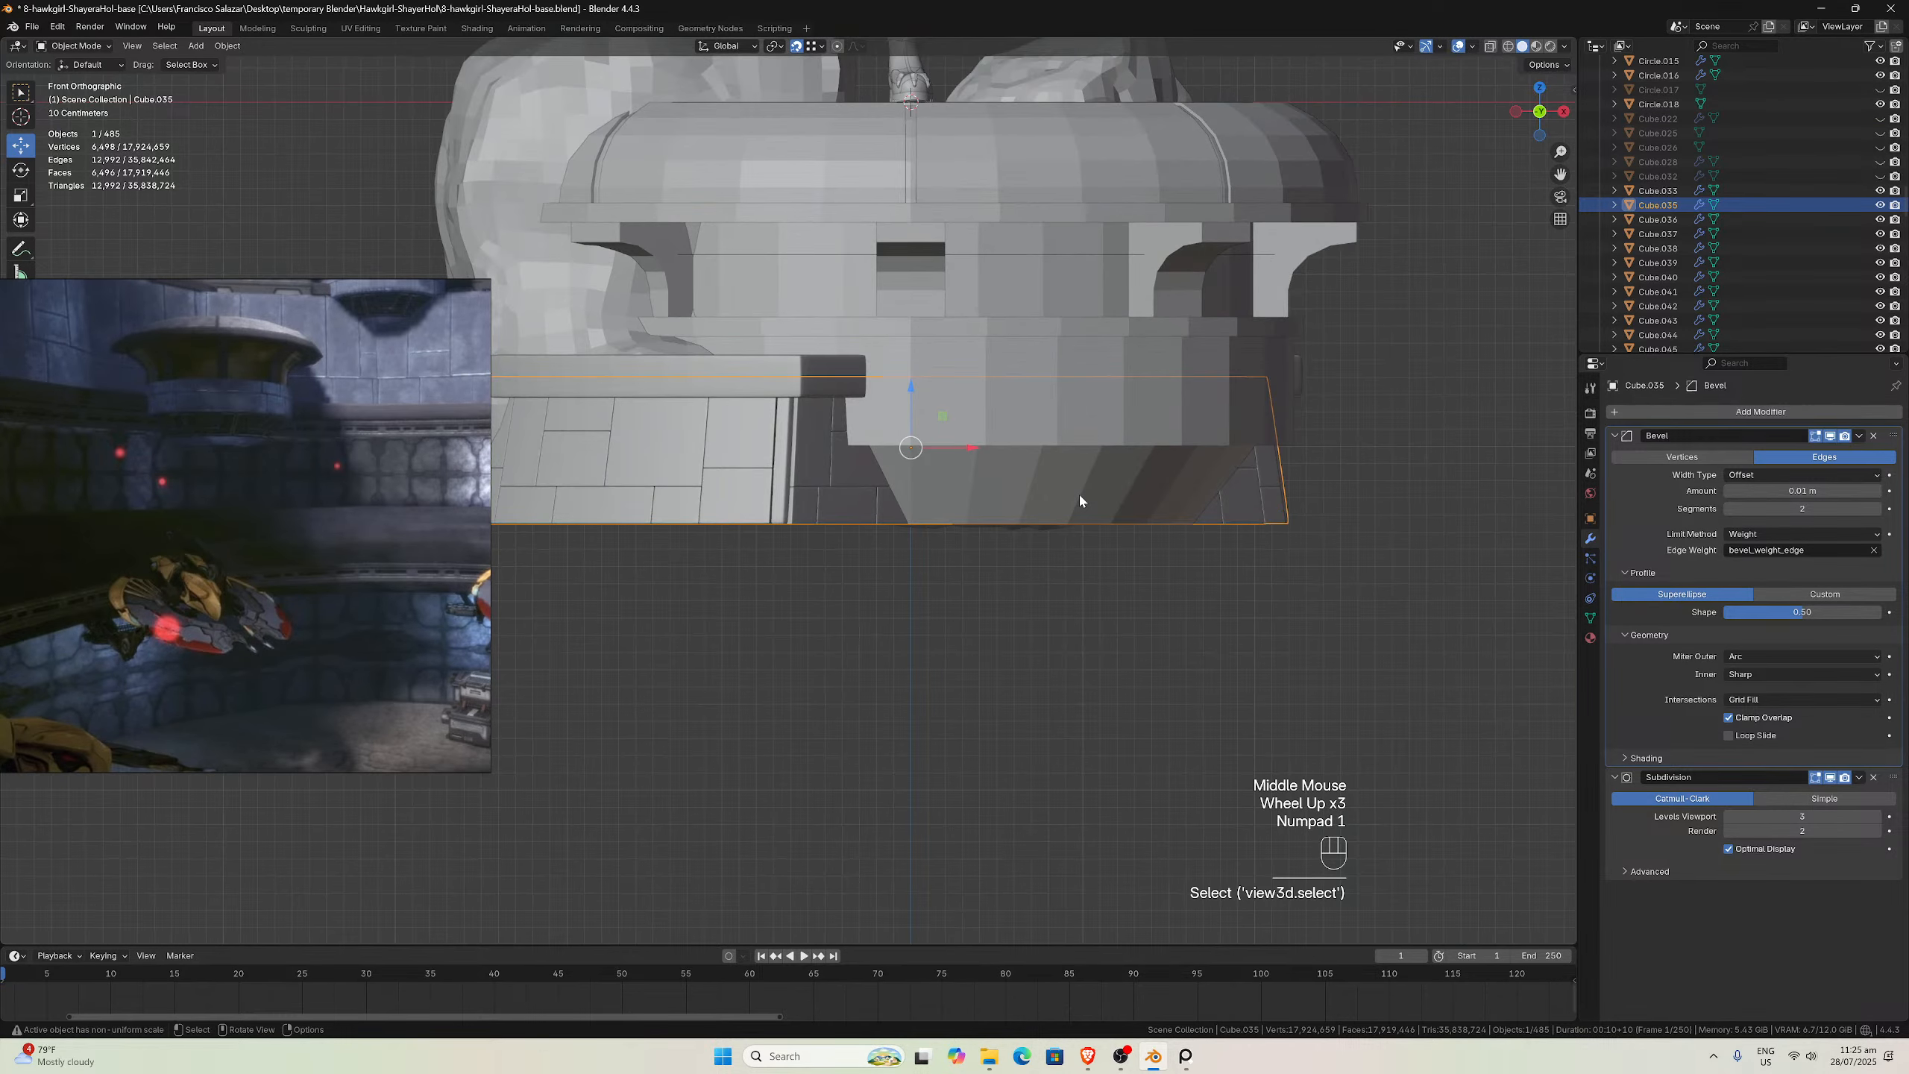
key(ctrl+s)
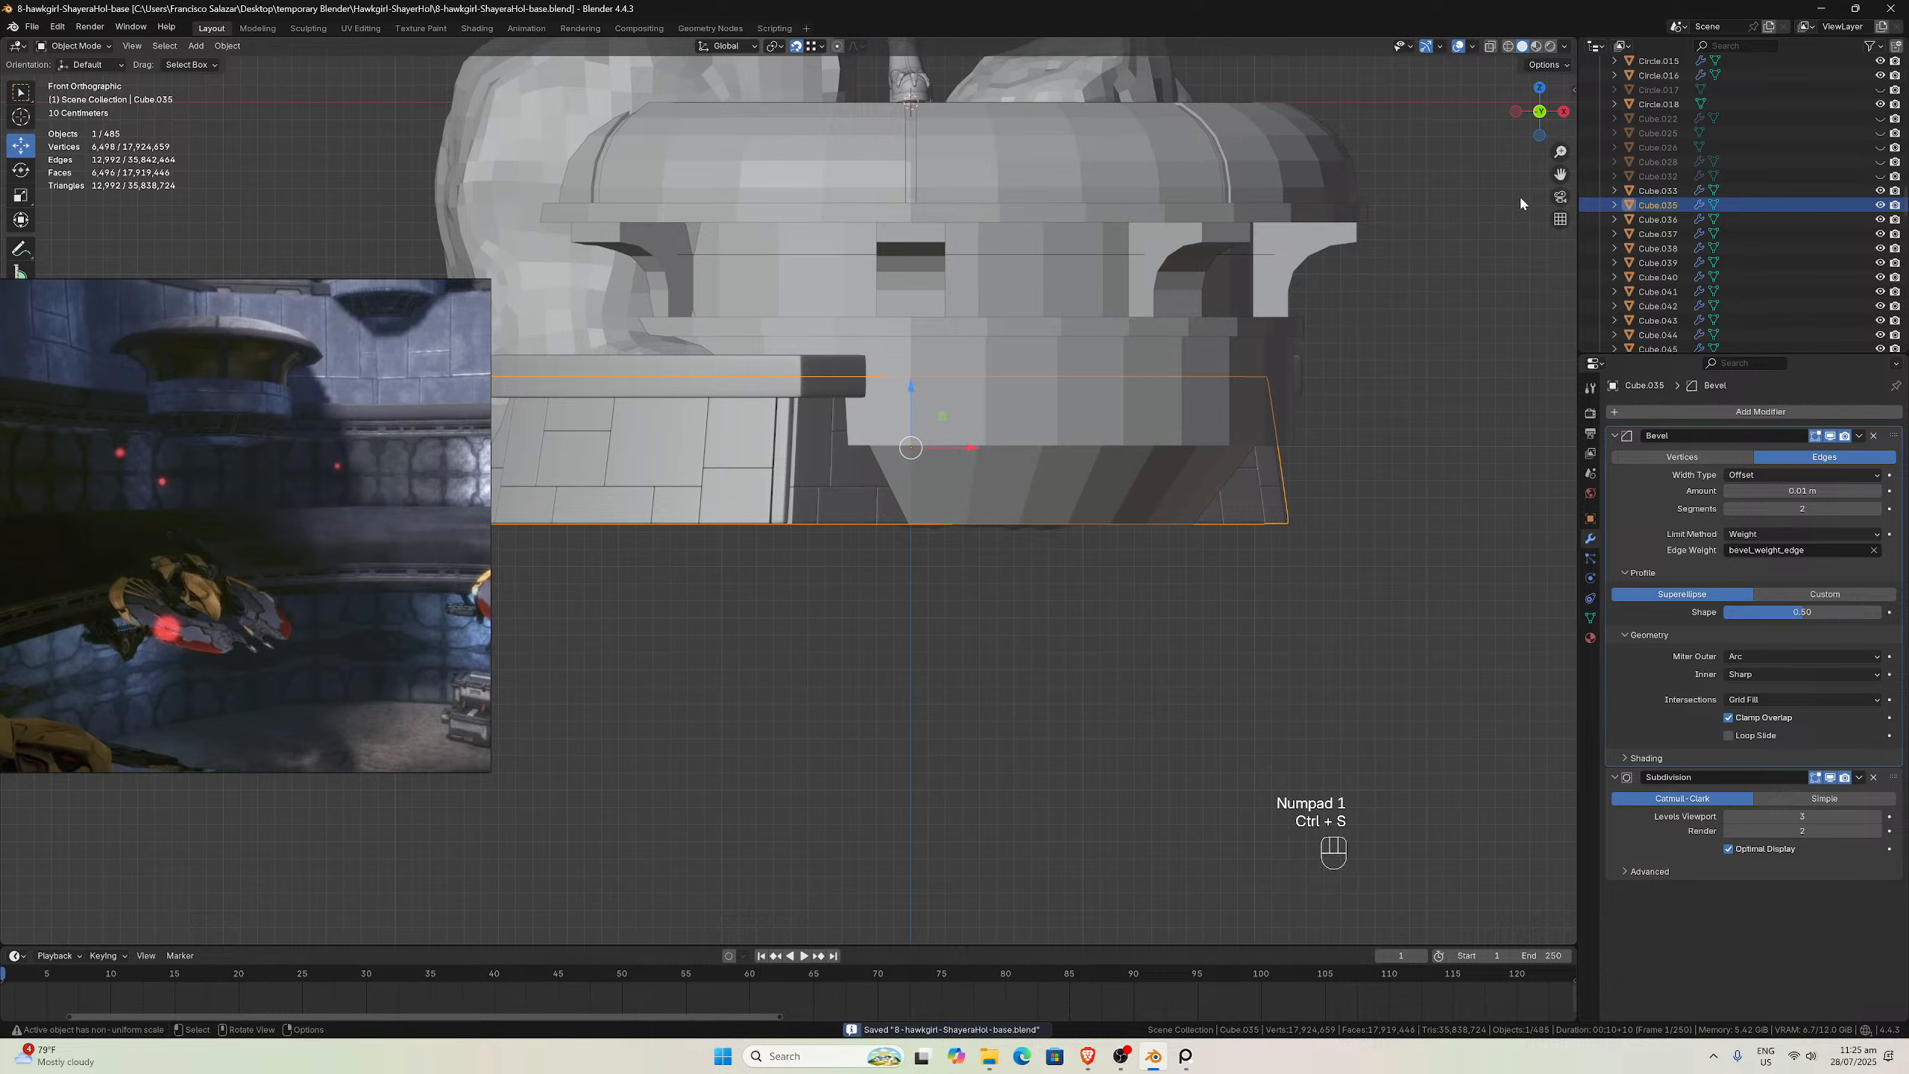
drag(1558, 174, 1068, 617)
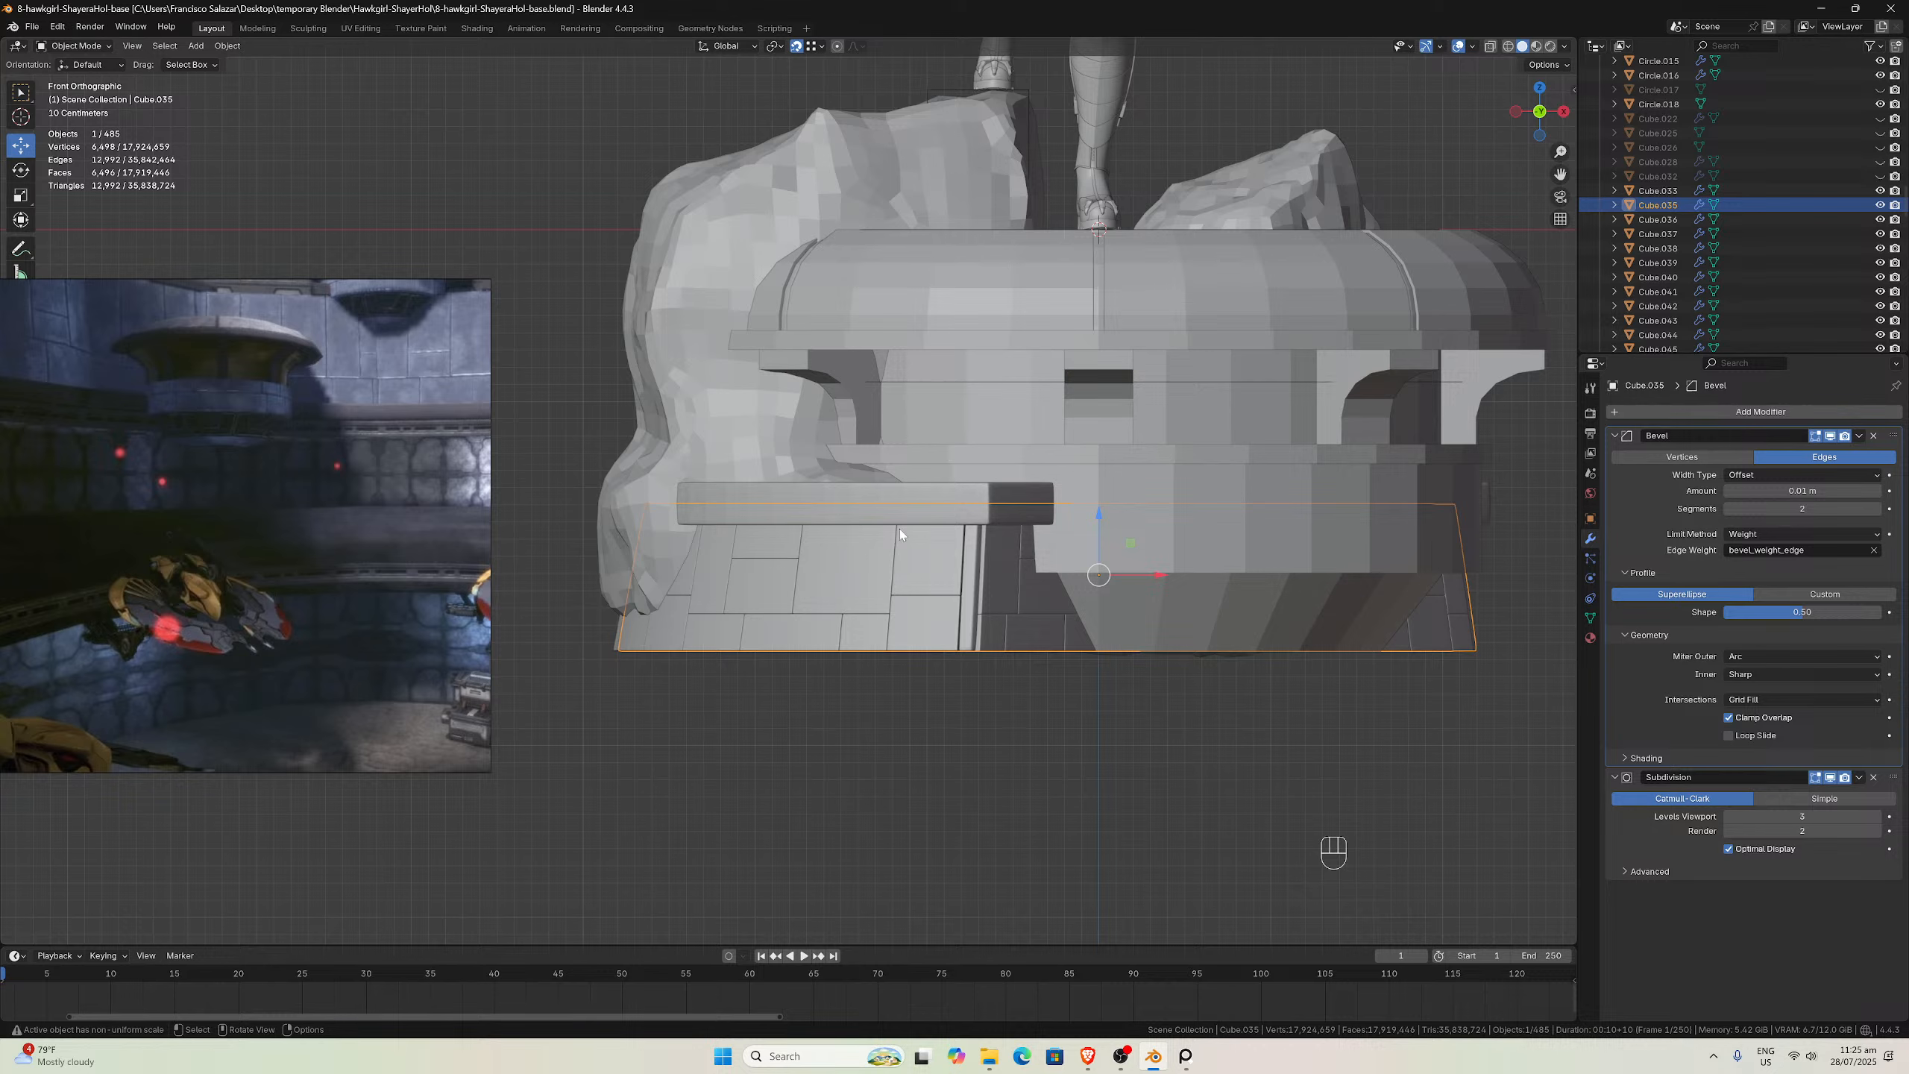
scroll(904, 519, down, 4)
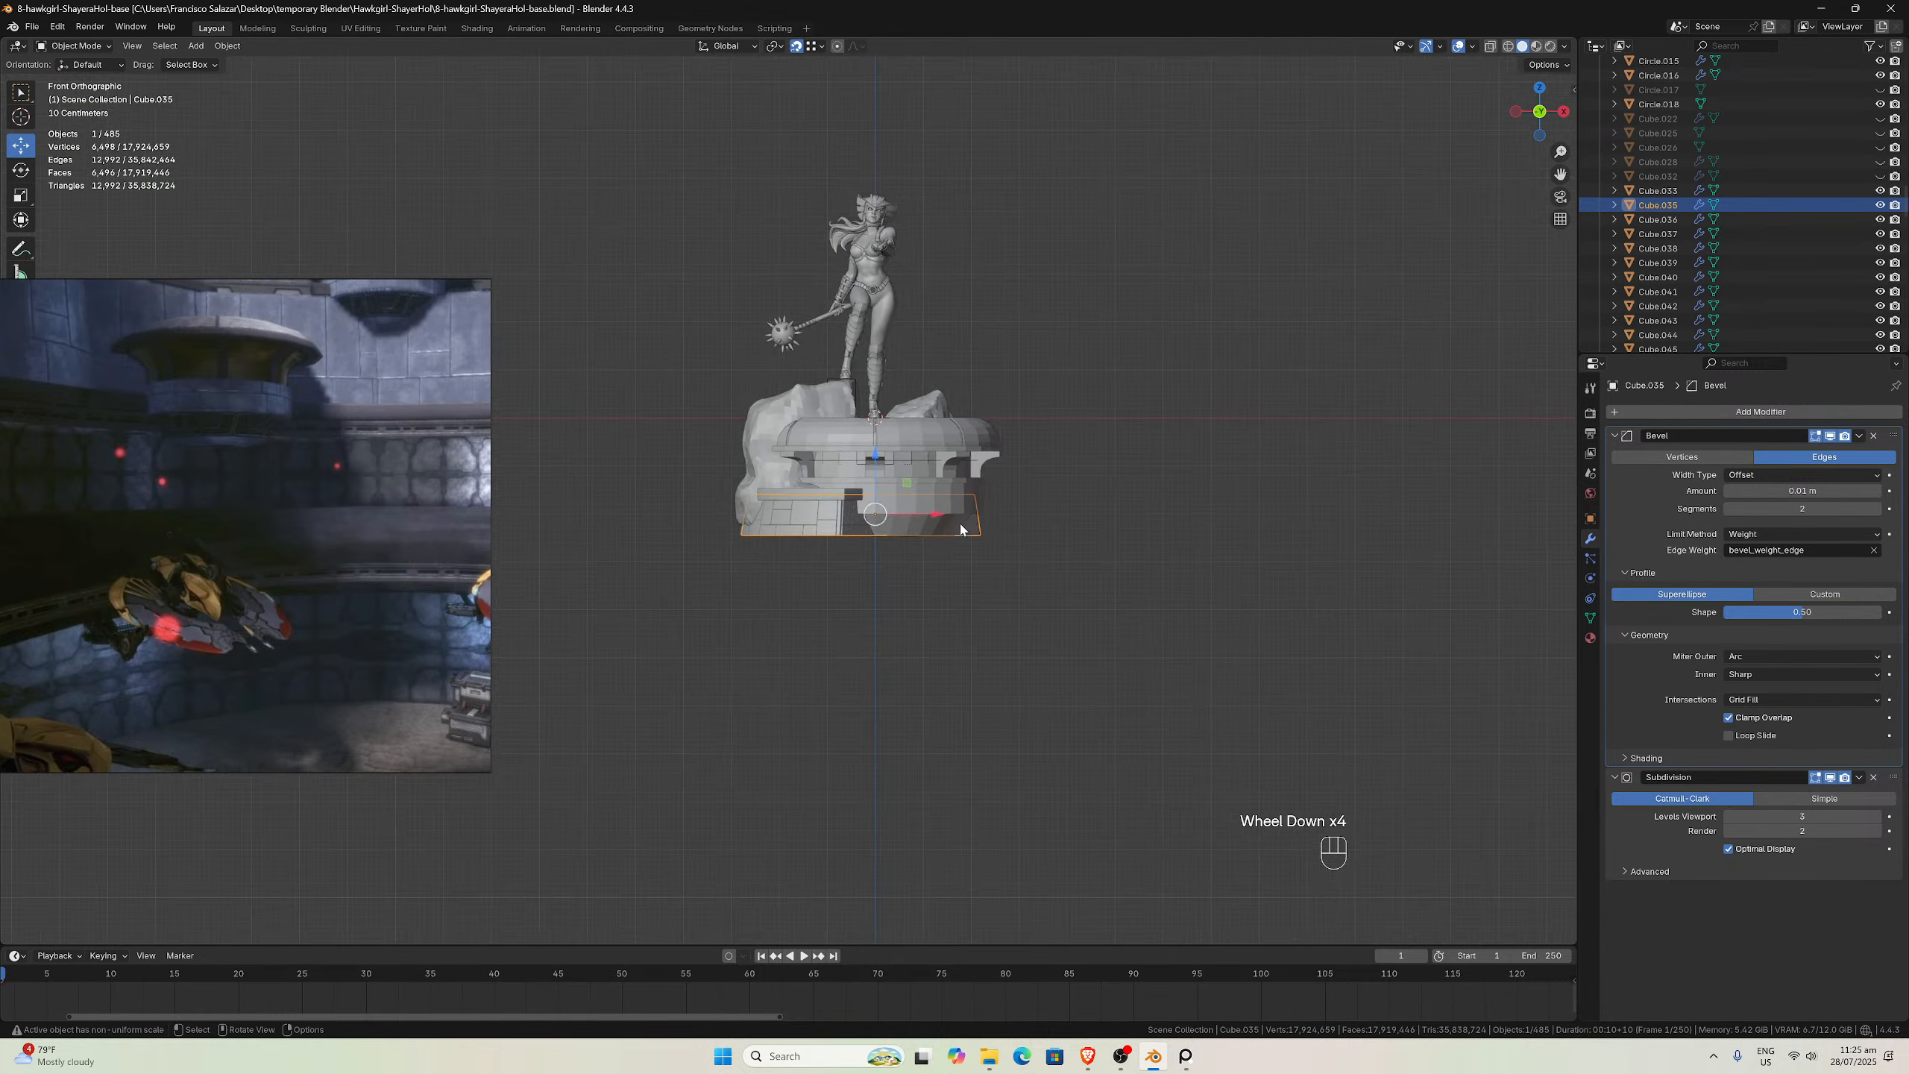
middle_drag(904, 518, 830, 522)
scroll(829, 522, up, 1)
scroll(829, 522, down, 1)
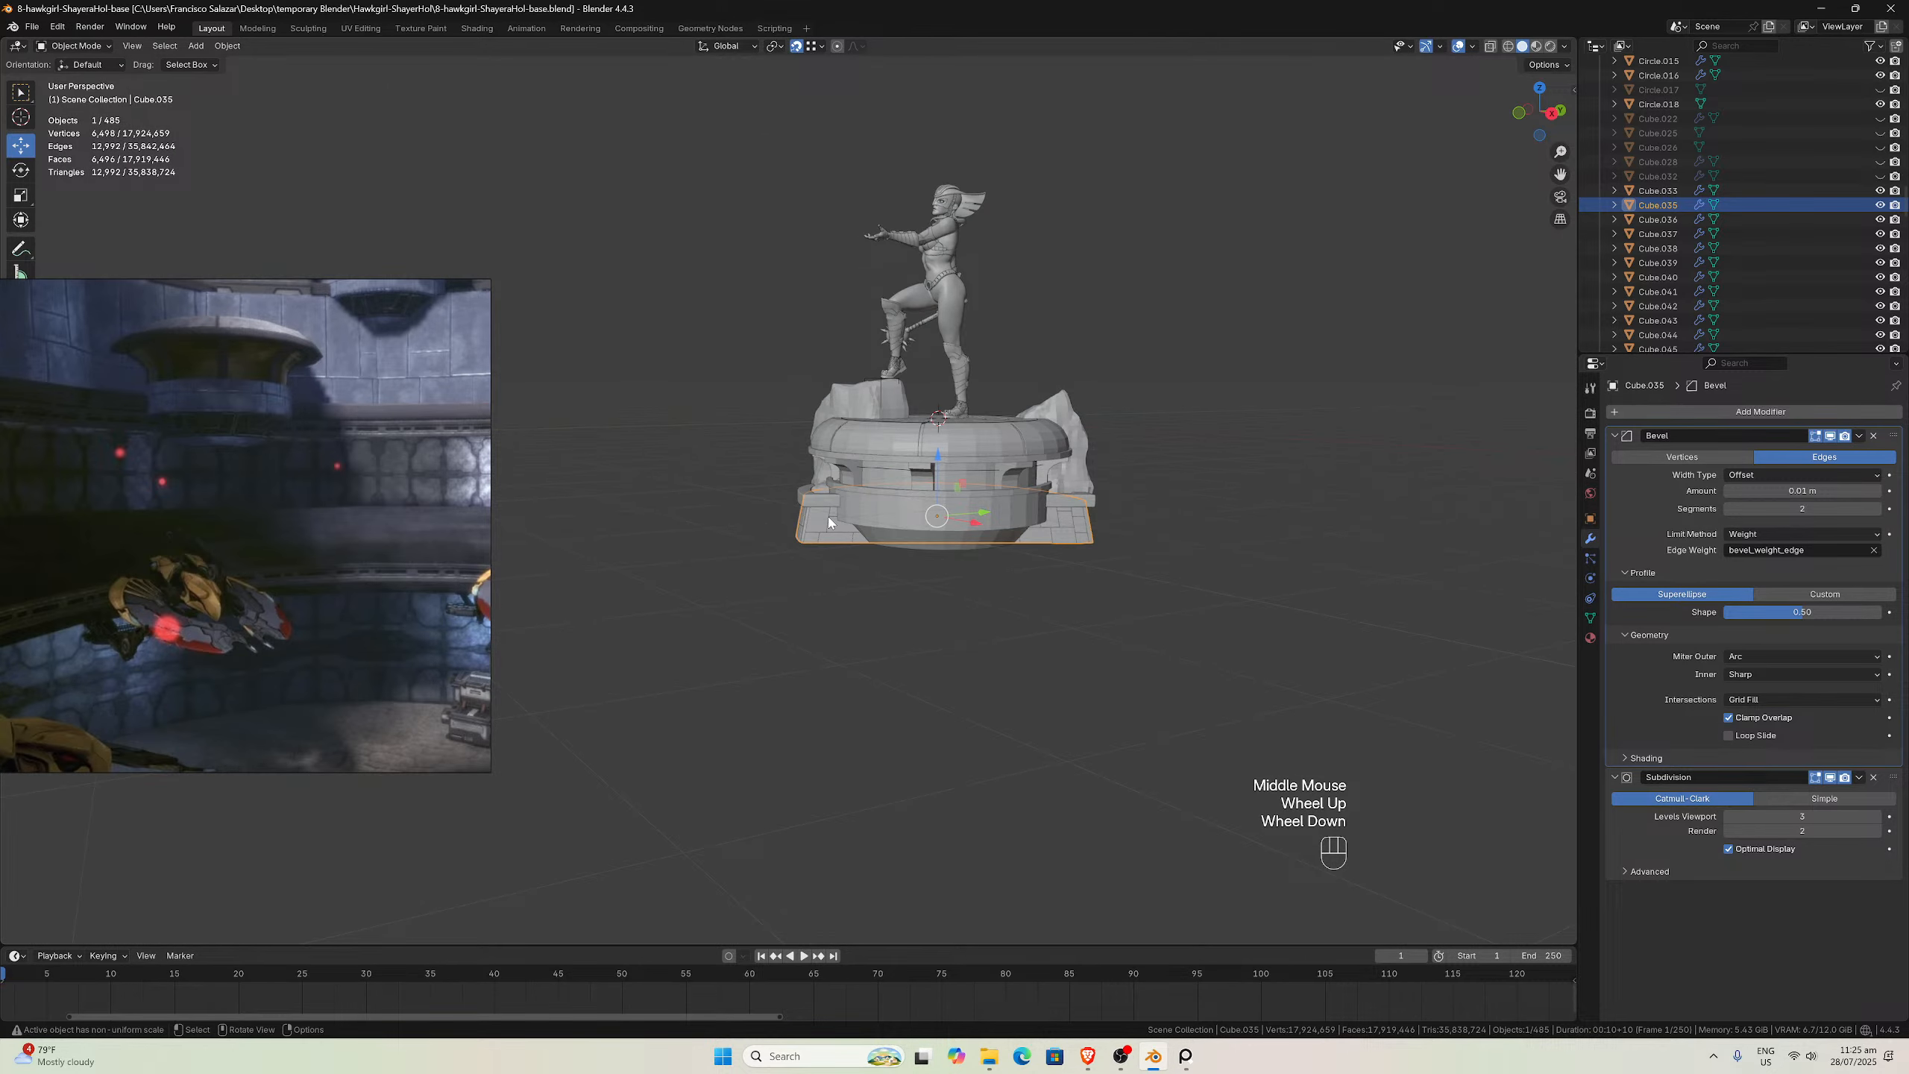
Inspect the base's lower edge and overall proportions in right and front orthographic views and in perspective
key(KP_3)
scroll(789, 534, up, 4)
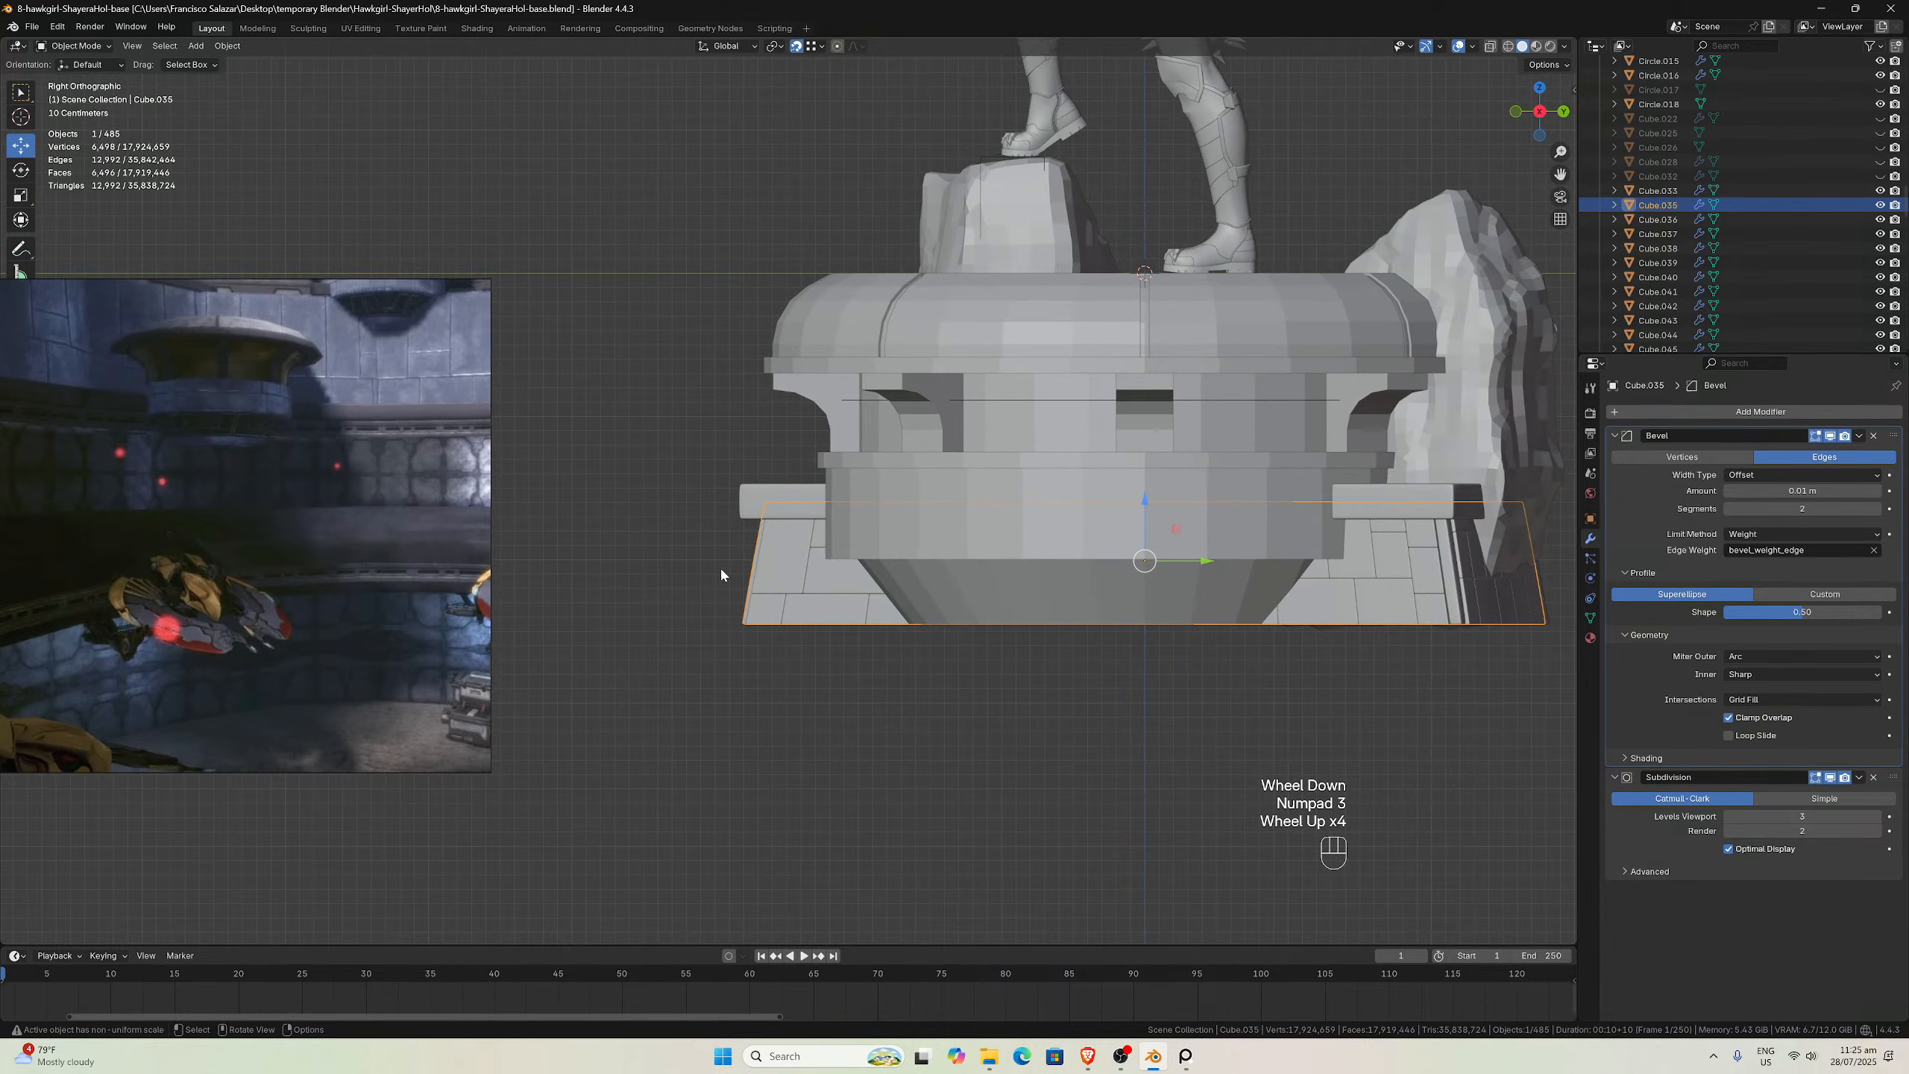
scroll(730, 556, down, 4)
scroll(745, 551, down, 1)
middle_drag(745, 552, 960, 531)
scroll(938, 505, up, 6)
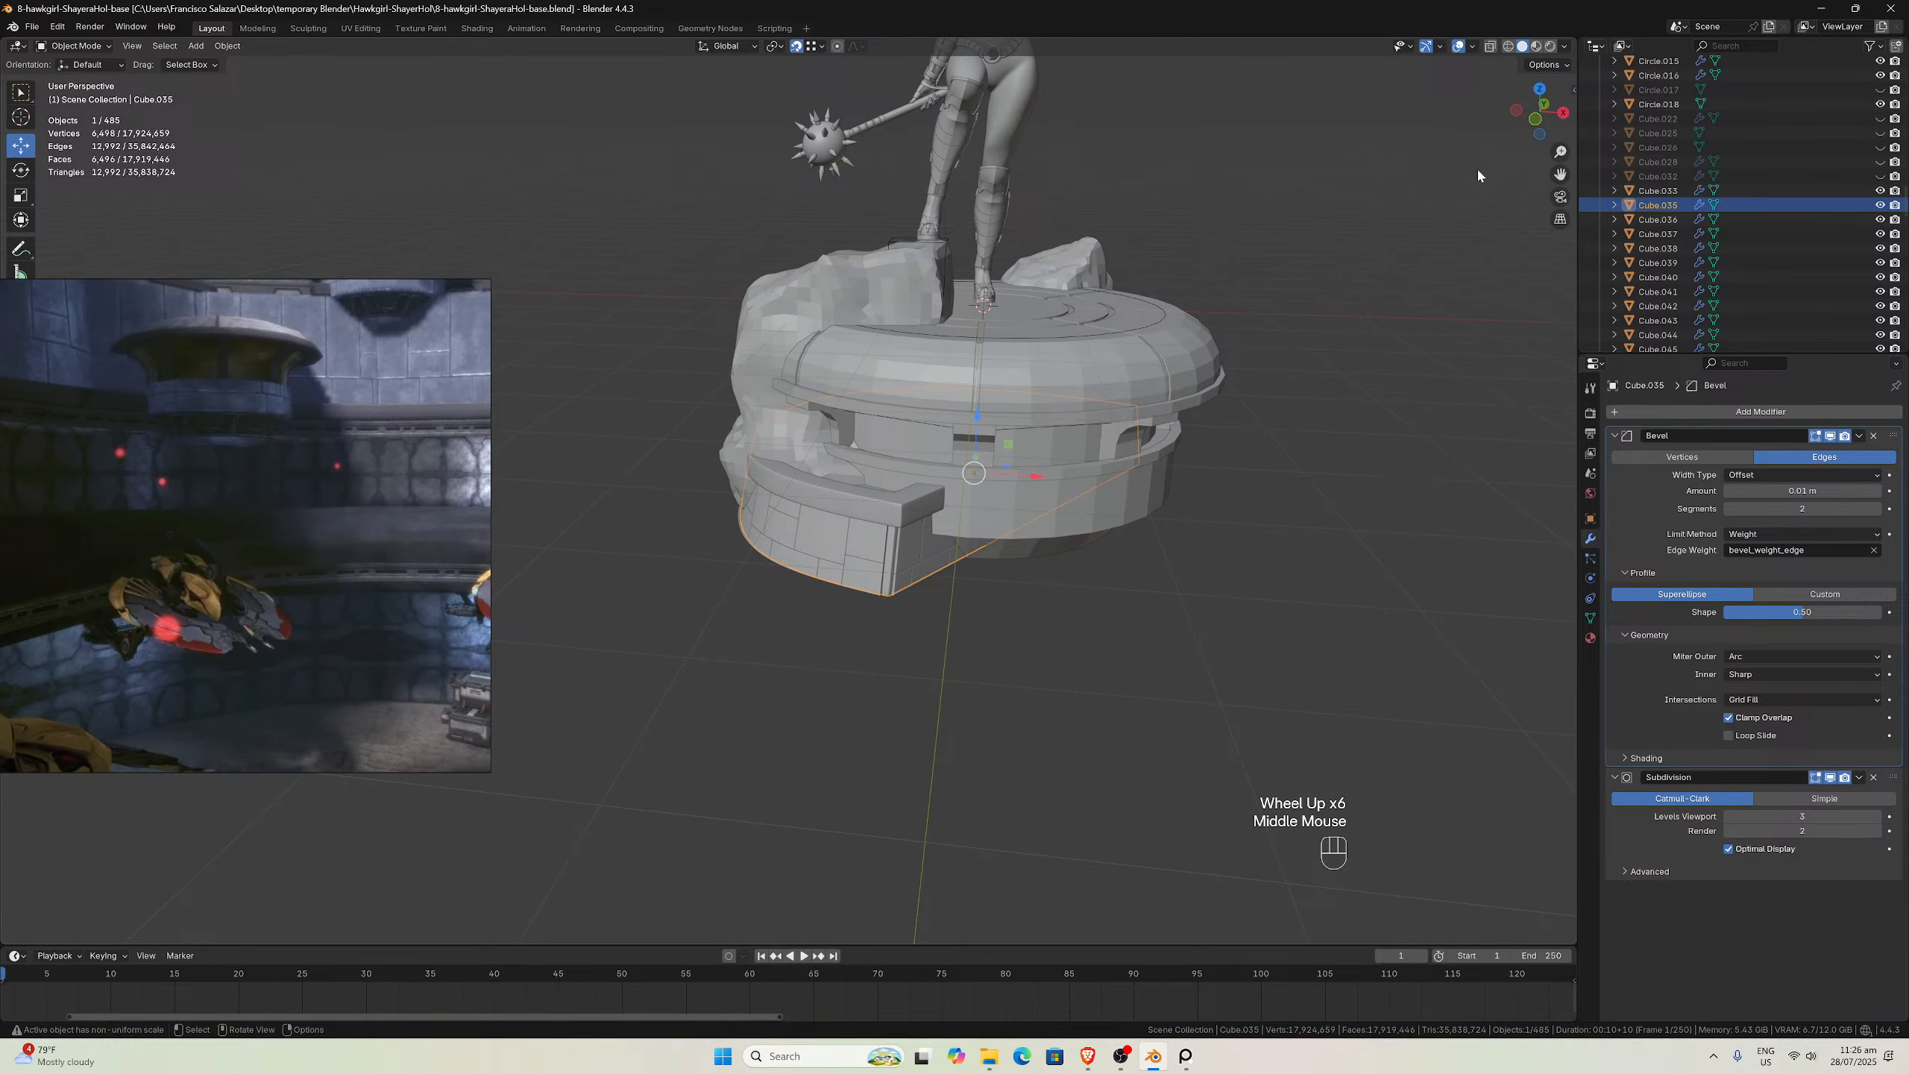
drag(1552, 173, 1253, 185)
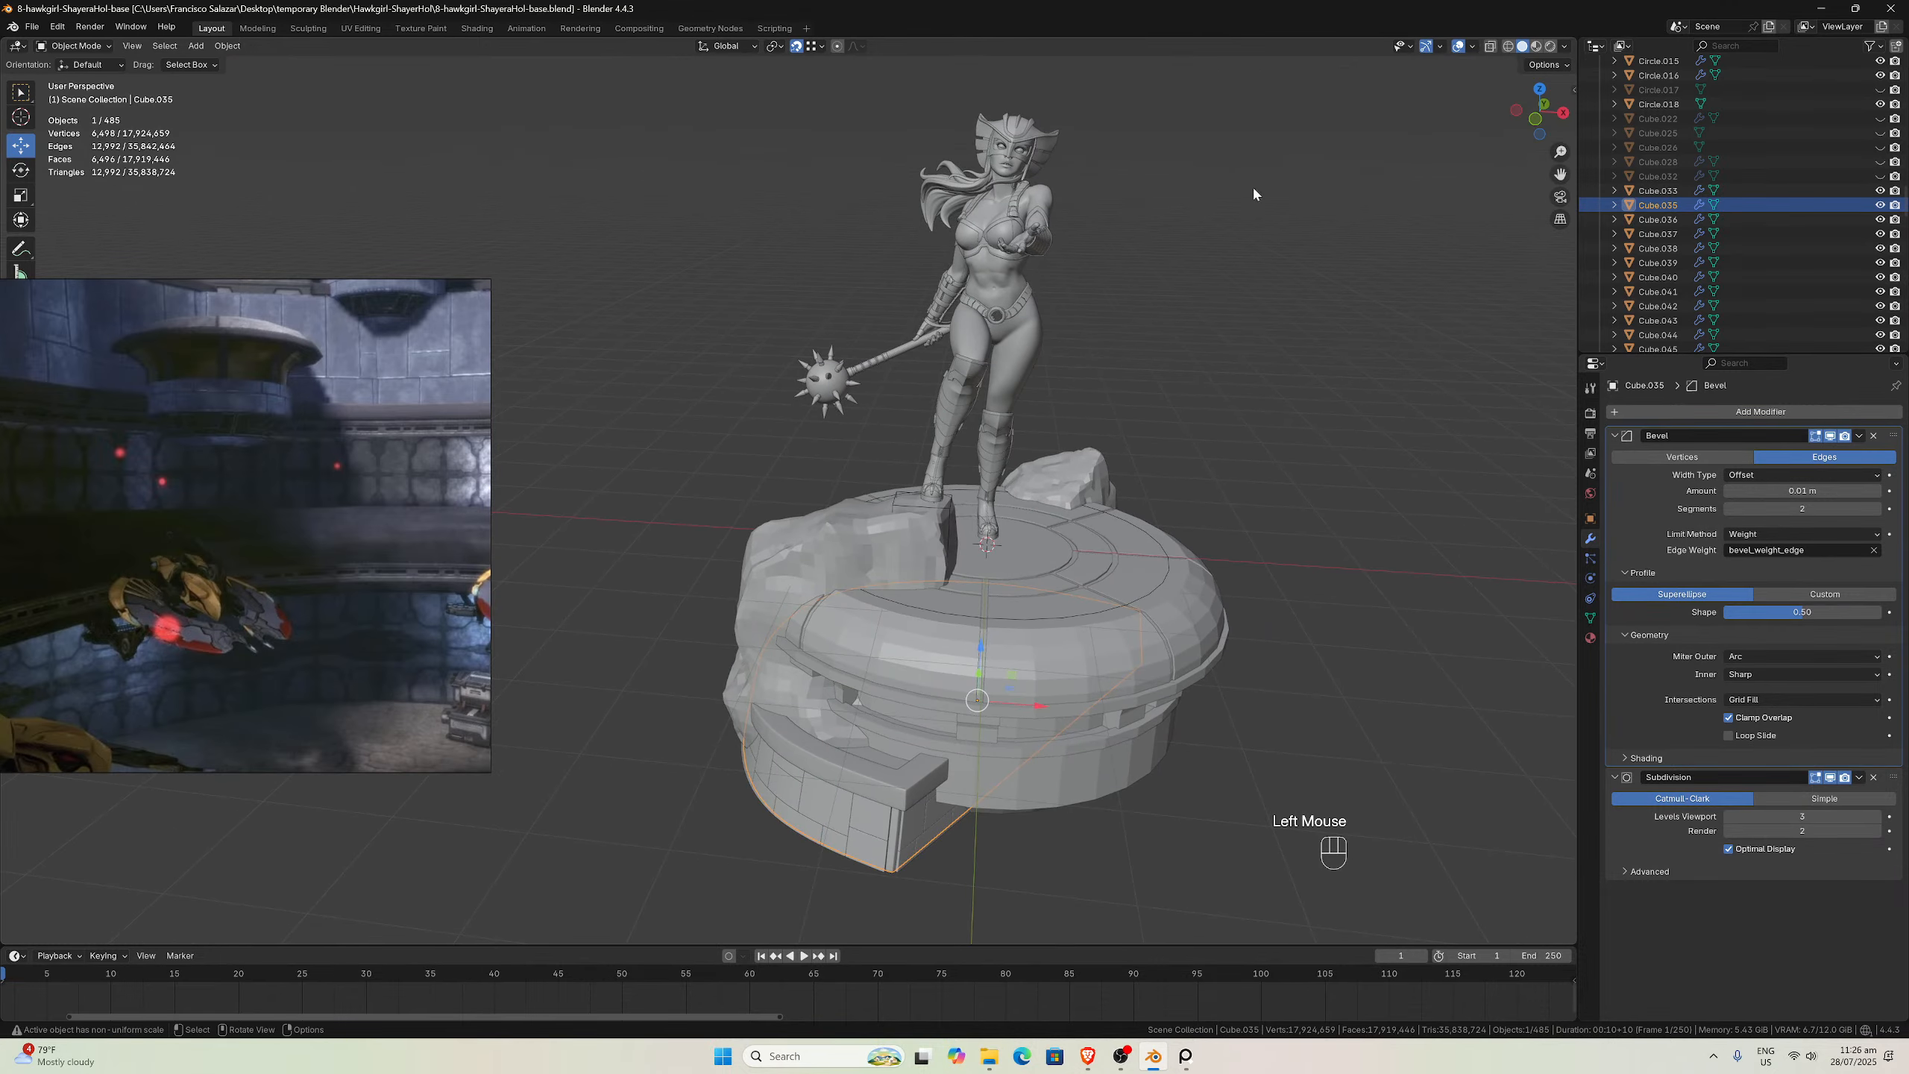
scroll(1248, 218, down, 2)
middle_drag(1244, 238, 1095, 201)
key(KP_1)
key(KP_3)
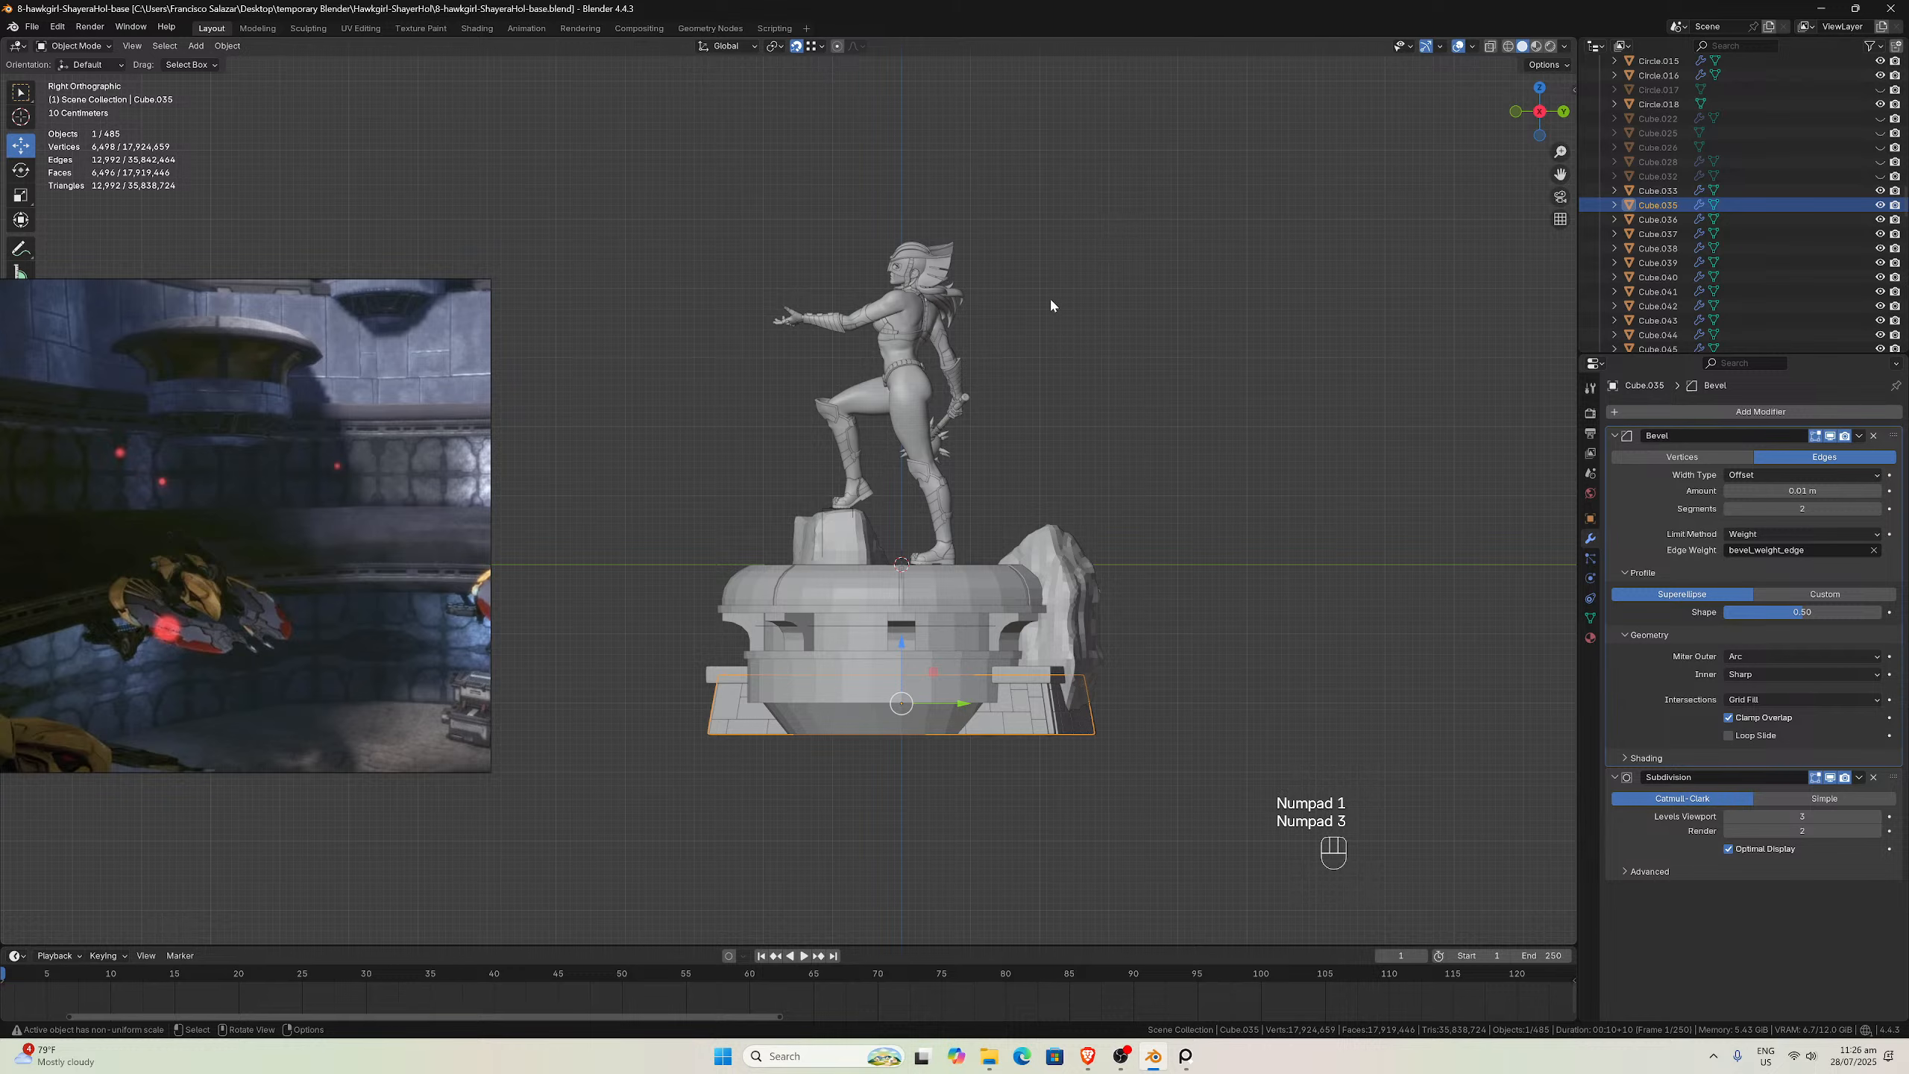
scroll(986, 430, up, 1)
middle_drag(981, 434, 1106, 432)
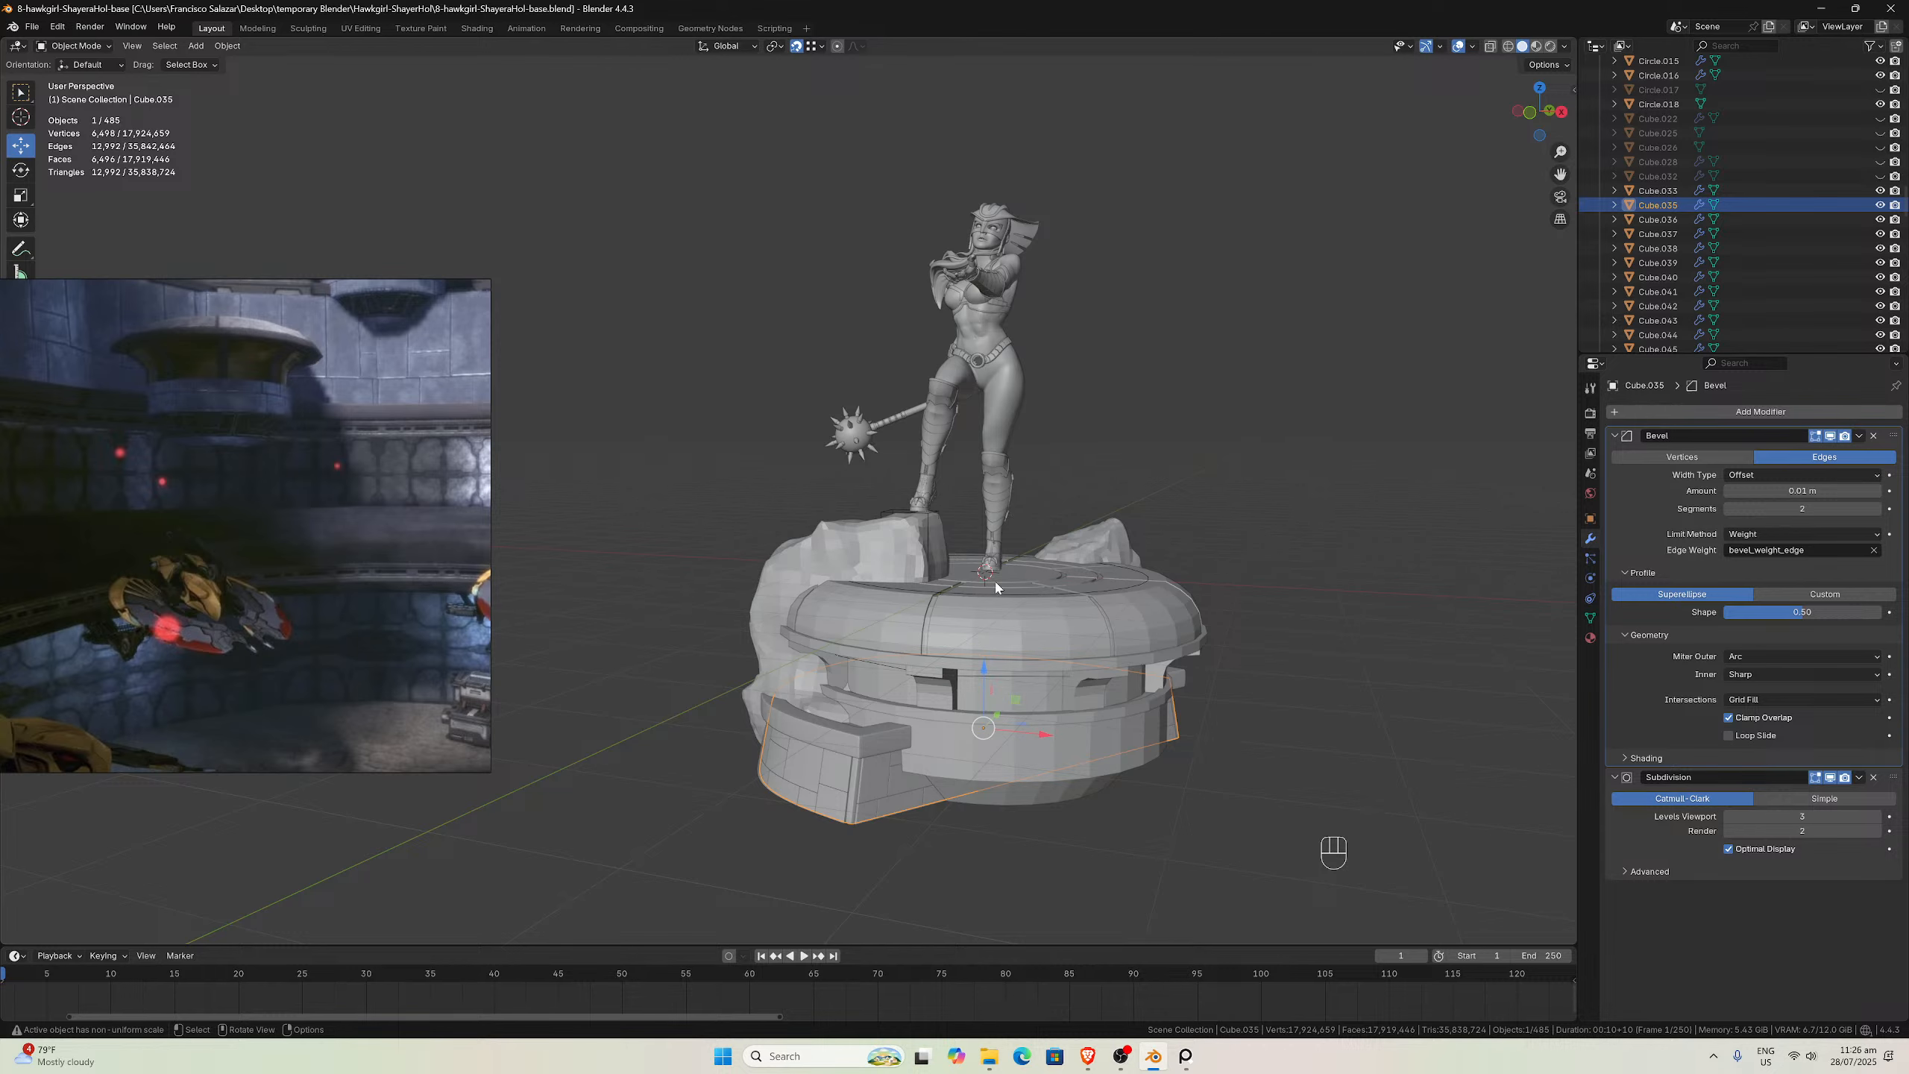
Examine the whole statue and base from several front and side angles, checking the balance of drum, wall and rocks
middle_drag(996, 575, 931, 594)
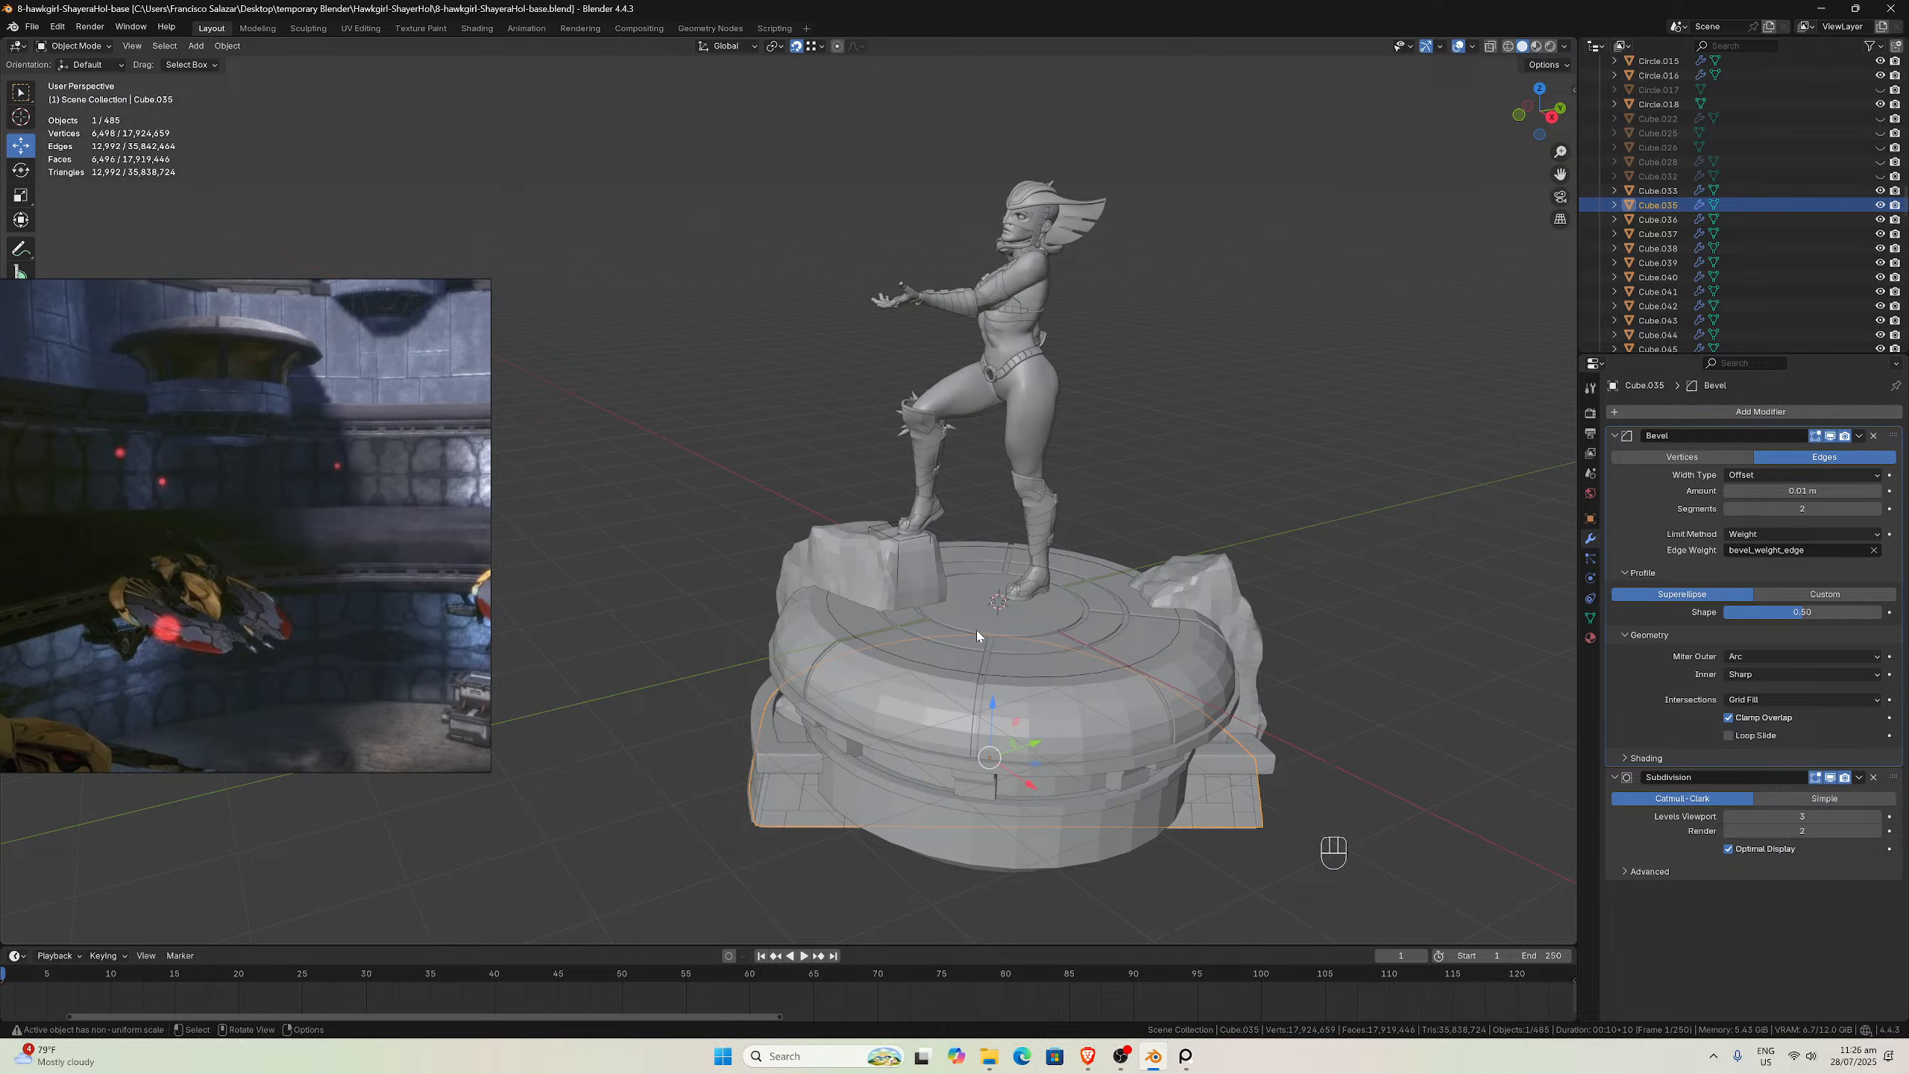
middle_drag(957, 626, 987, 682)
scroll(983, 629, down, 1)
scroll(1014, 592, up, 3)
scroll(1083, 634, down, 2)
scroll(983, 629, up, 1)
scroll(983, 630, up, 2)
scroll(982, 636, down, 2)
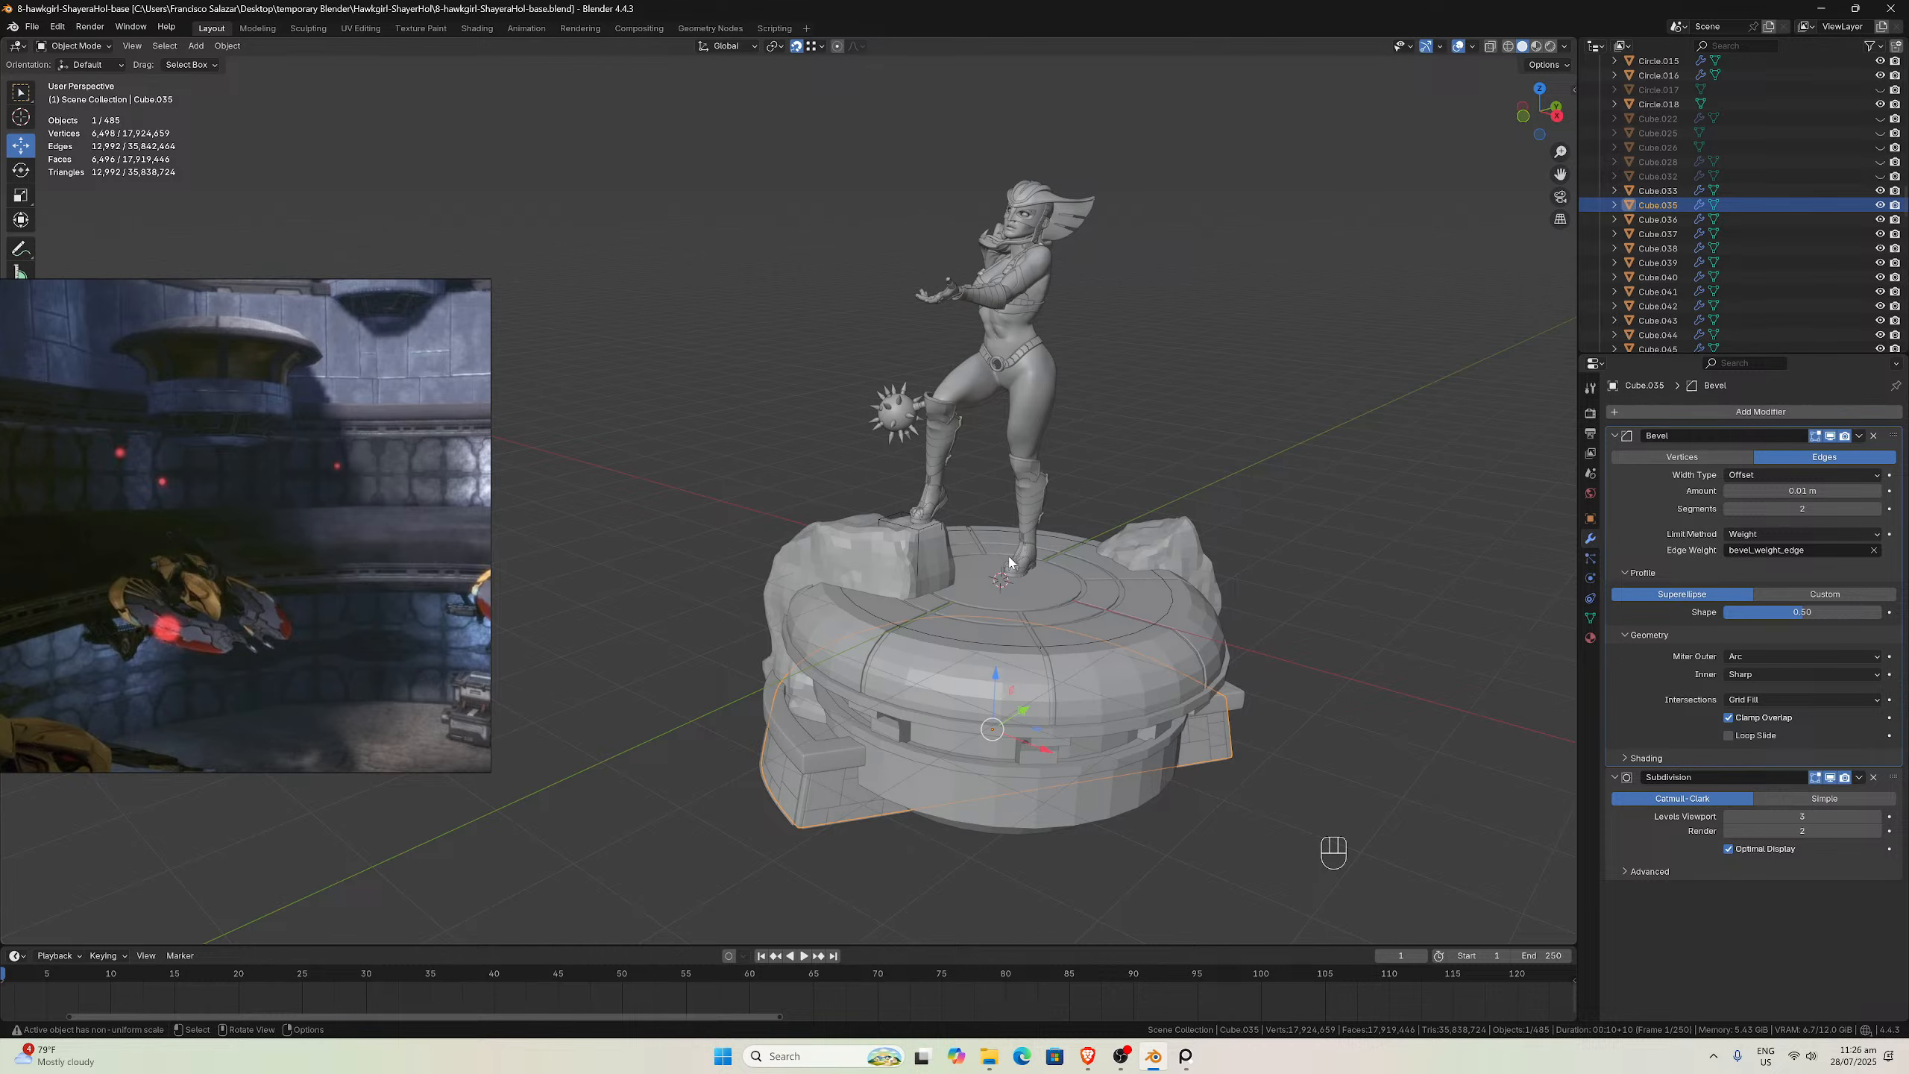
mouse_move(1012, 560)
middle_down()
mouse_move(1114, 445)
mouse_move(1053, 471)
mouse_move(997, 560)
middle_up()
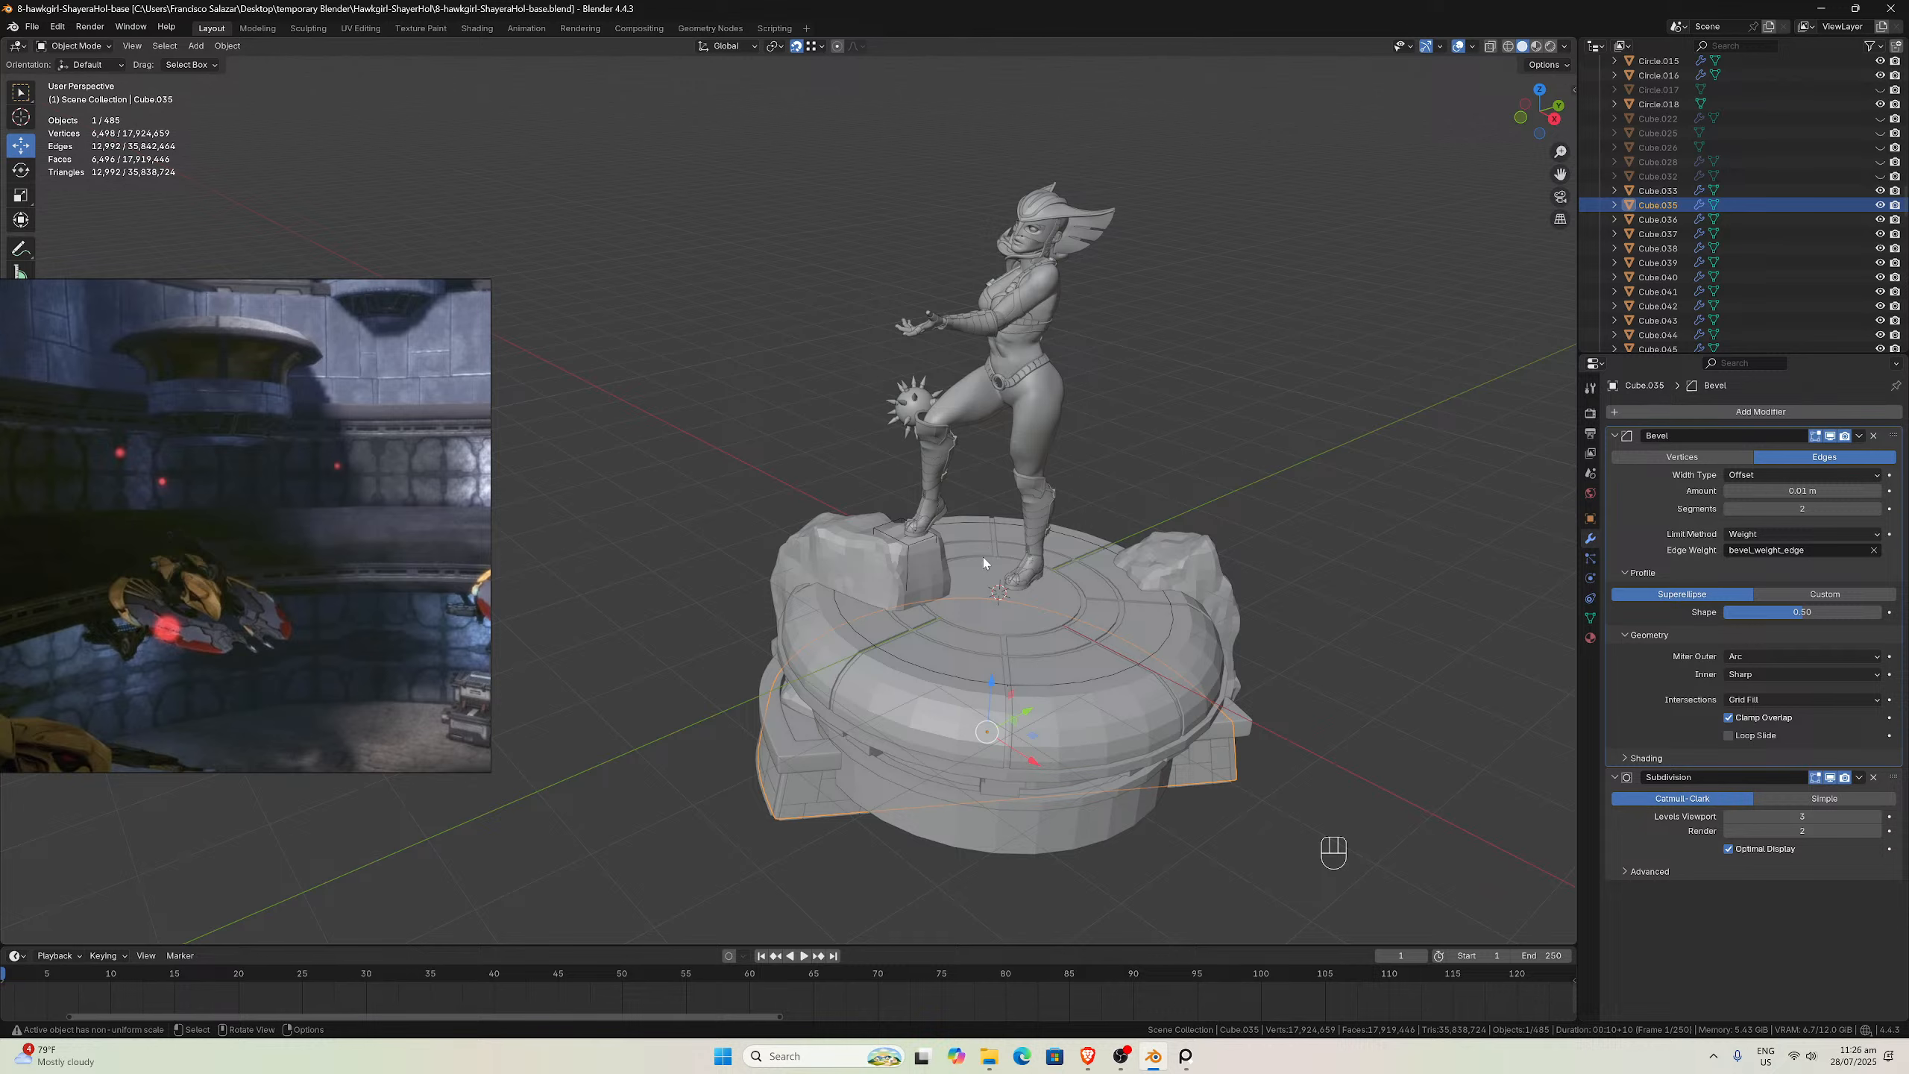
middle_drag(1003, 545, 972, 499)
scroll(972, 500, up, 2)
scroll(973, 504, up, 1)
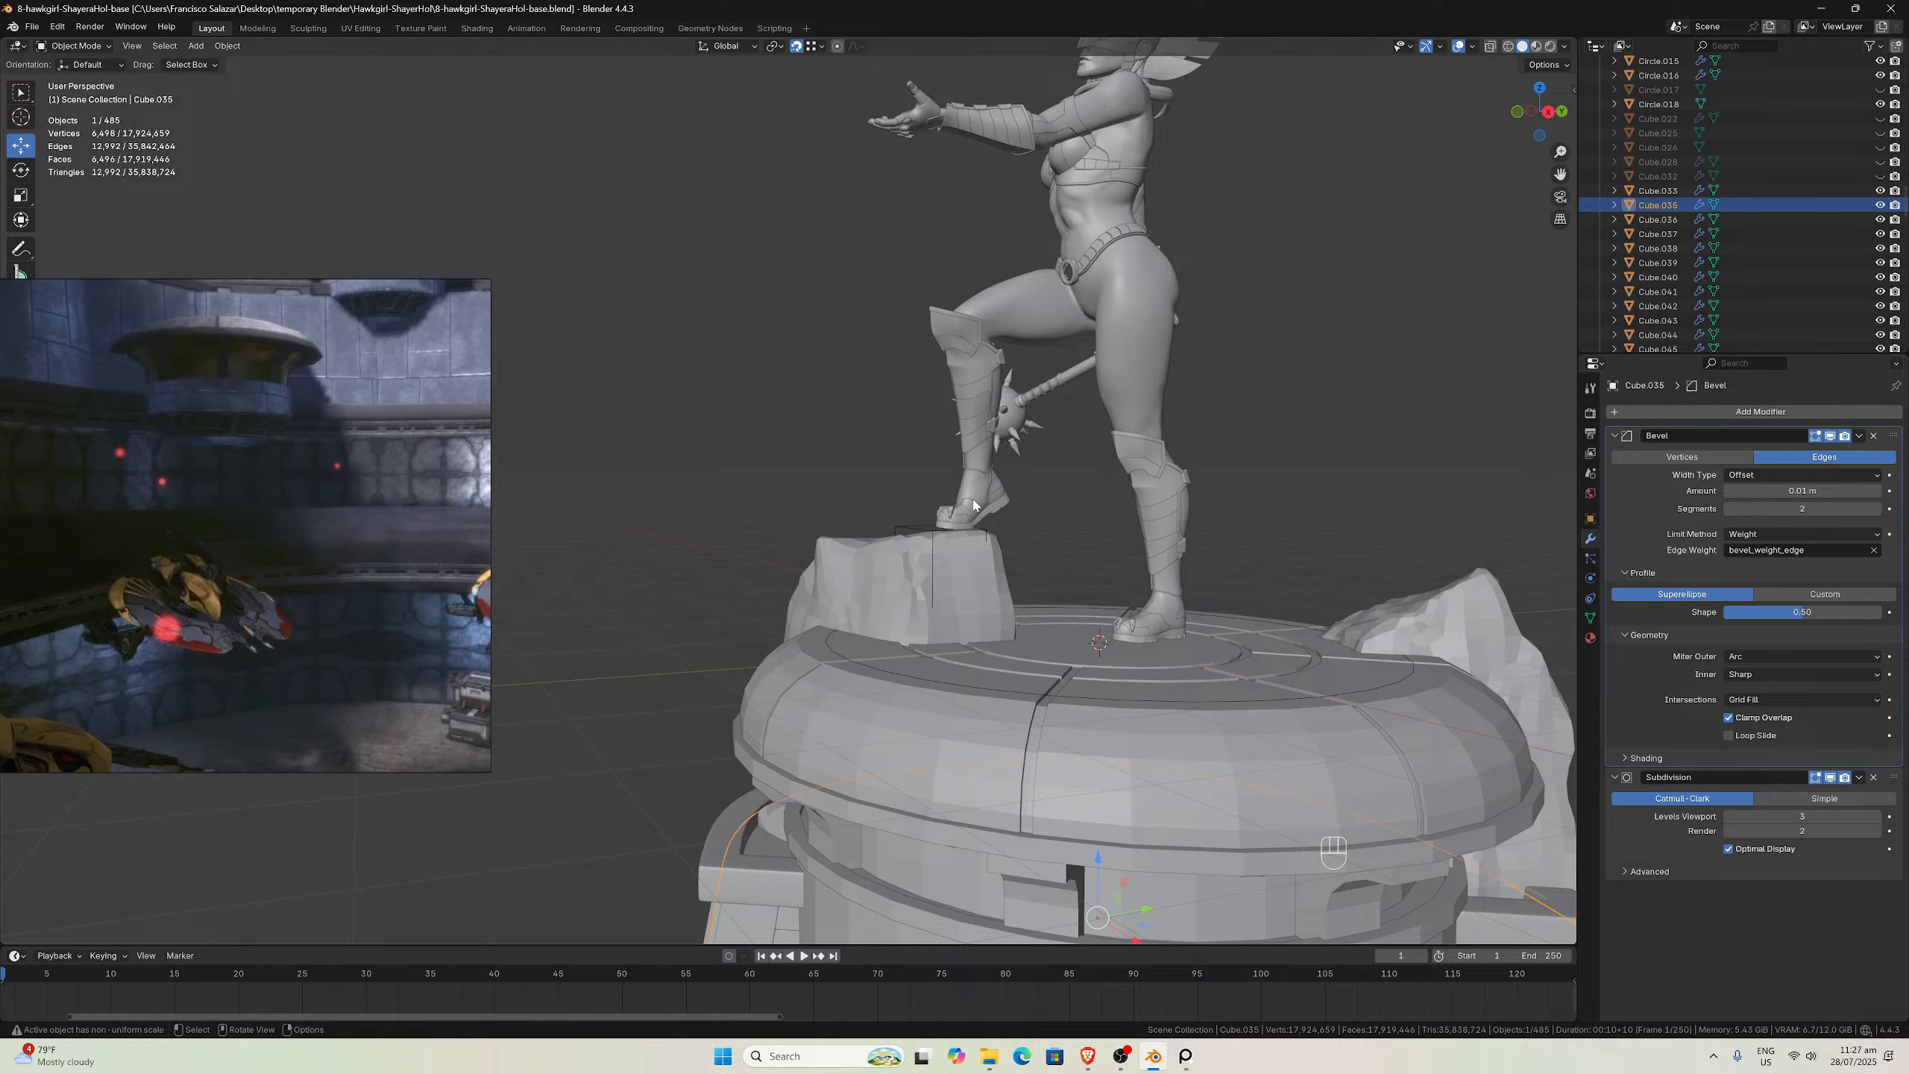
scroll(929, 536, down, 4)
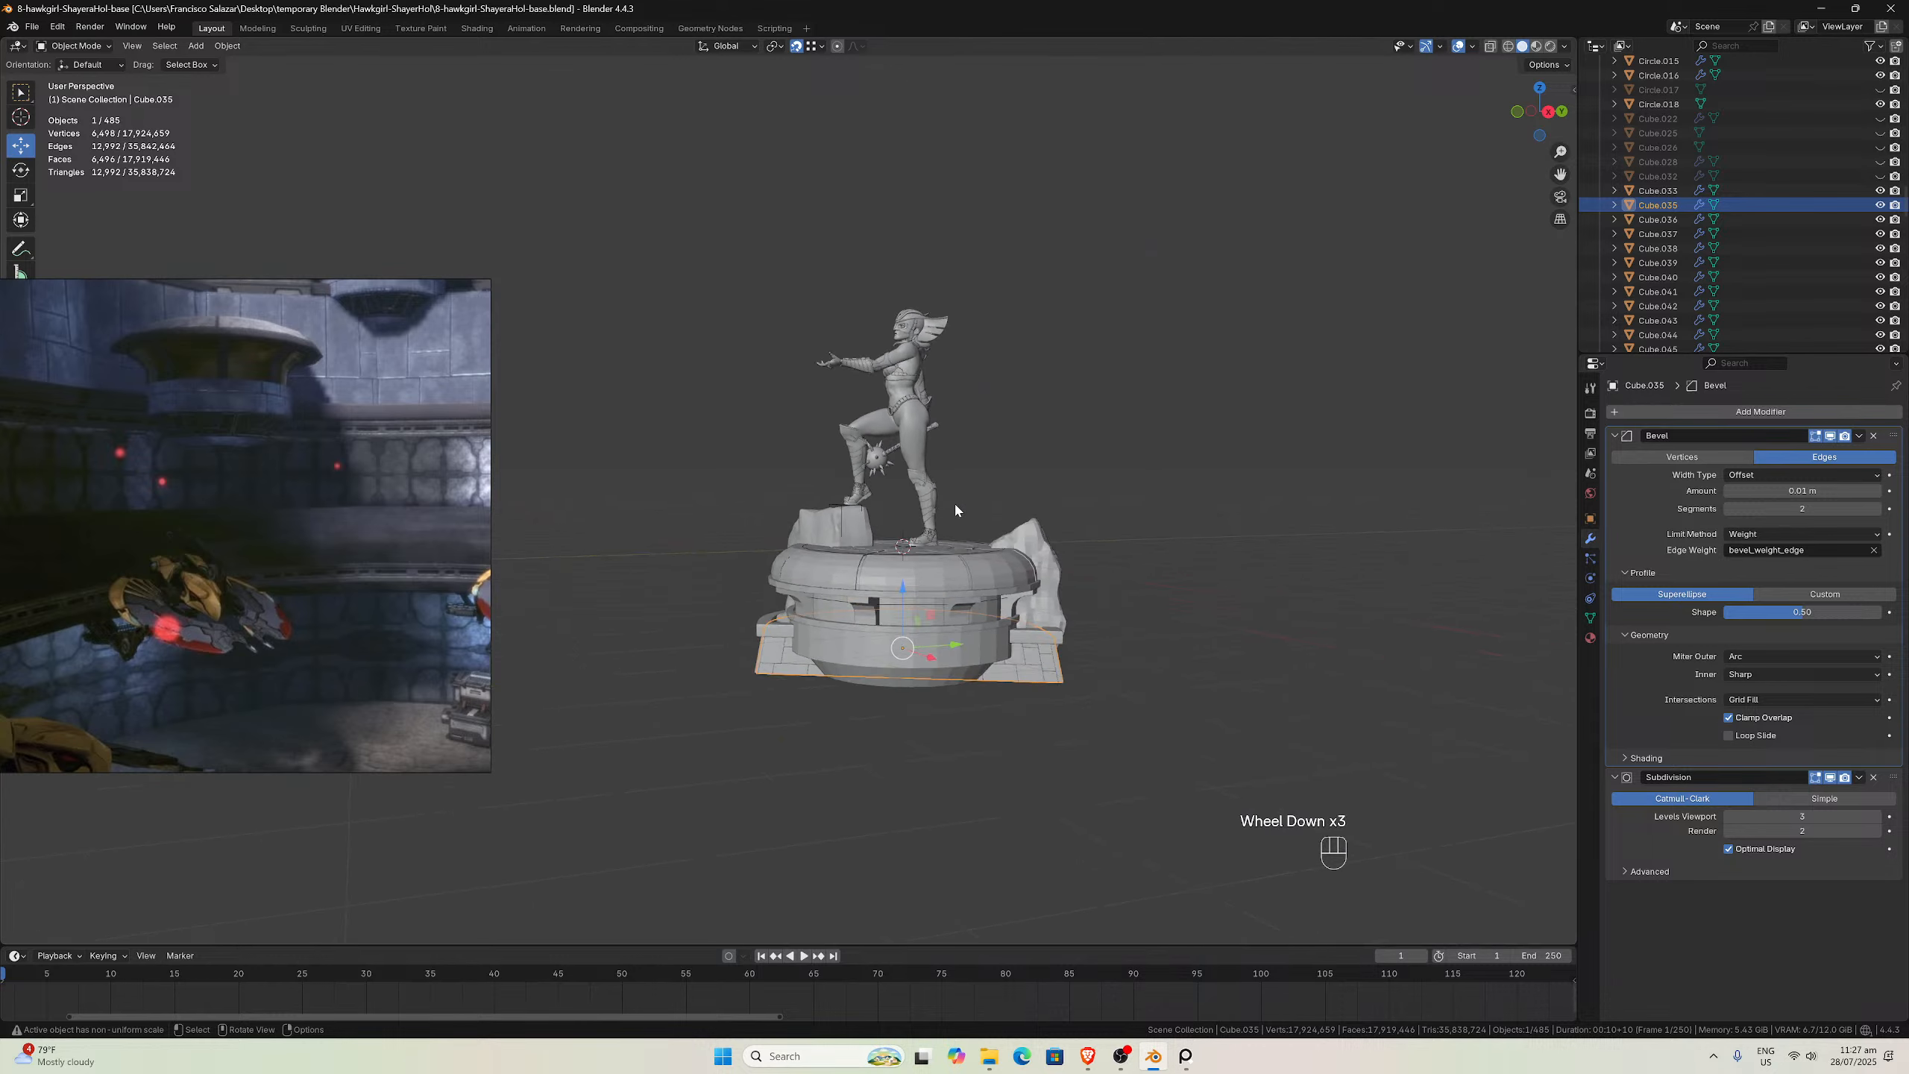
middle_drag(952, 480, 1134, 340)
scroll(982, 502, up, 1)
scroll(981, 496, up, 2)
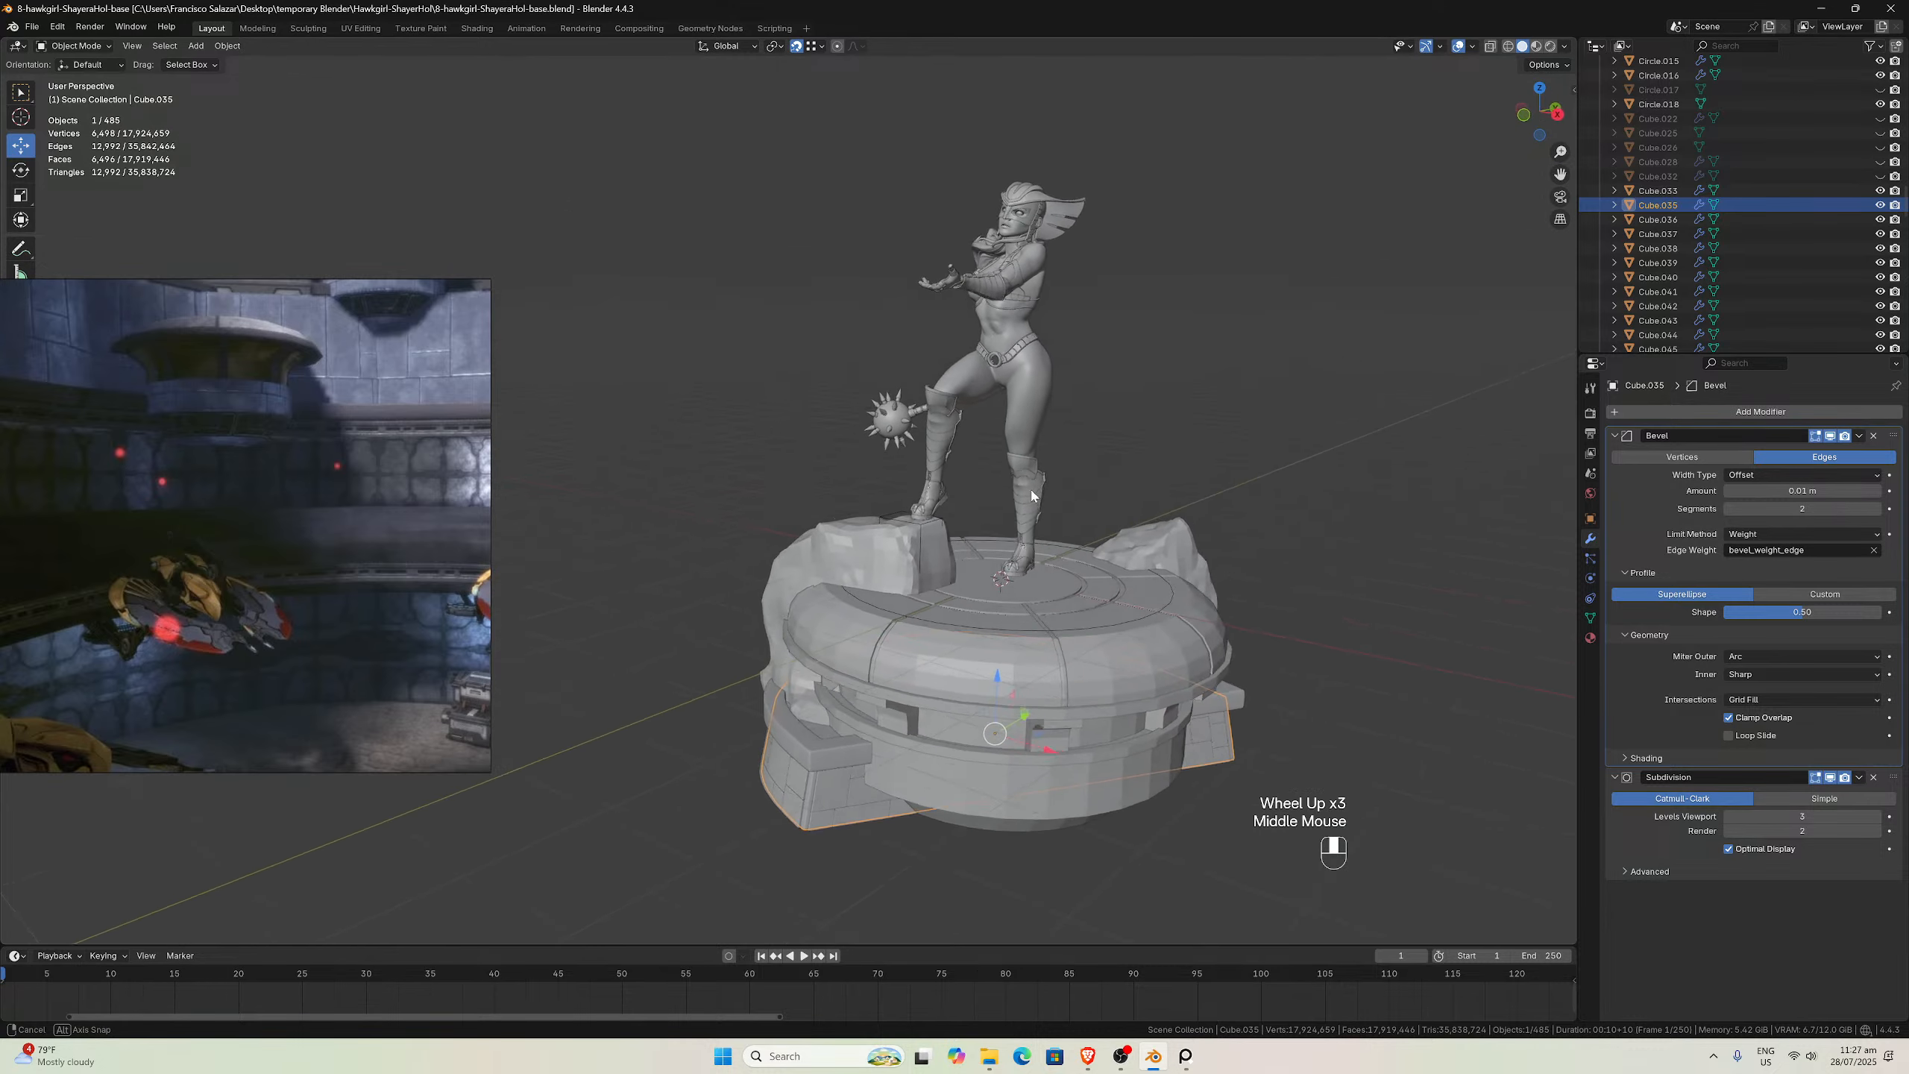
scroll(1134, 340, up, 4)
scroll(1132, 337, down, 3)
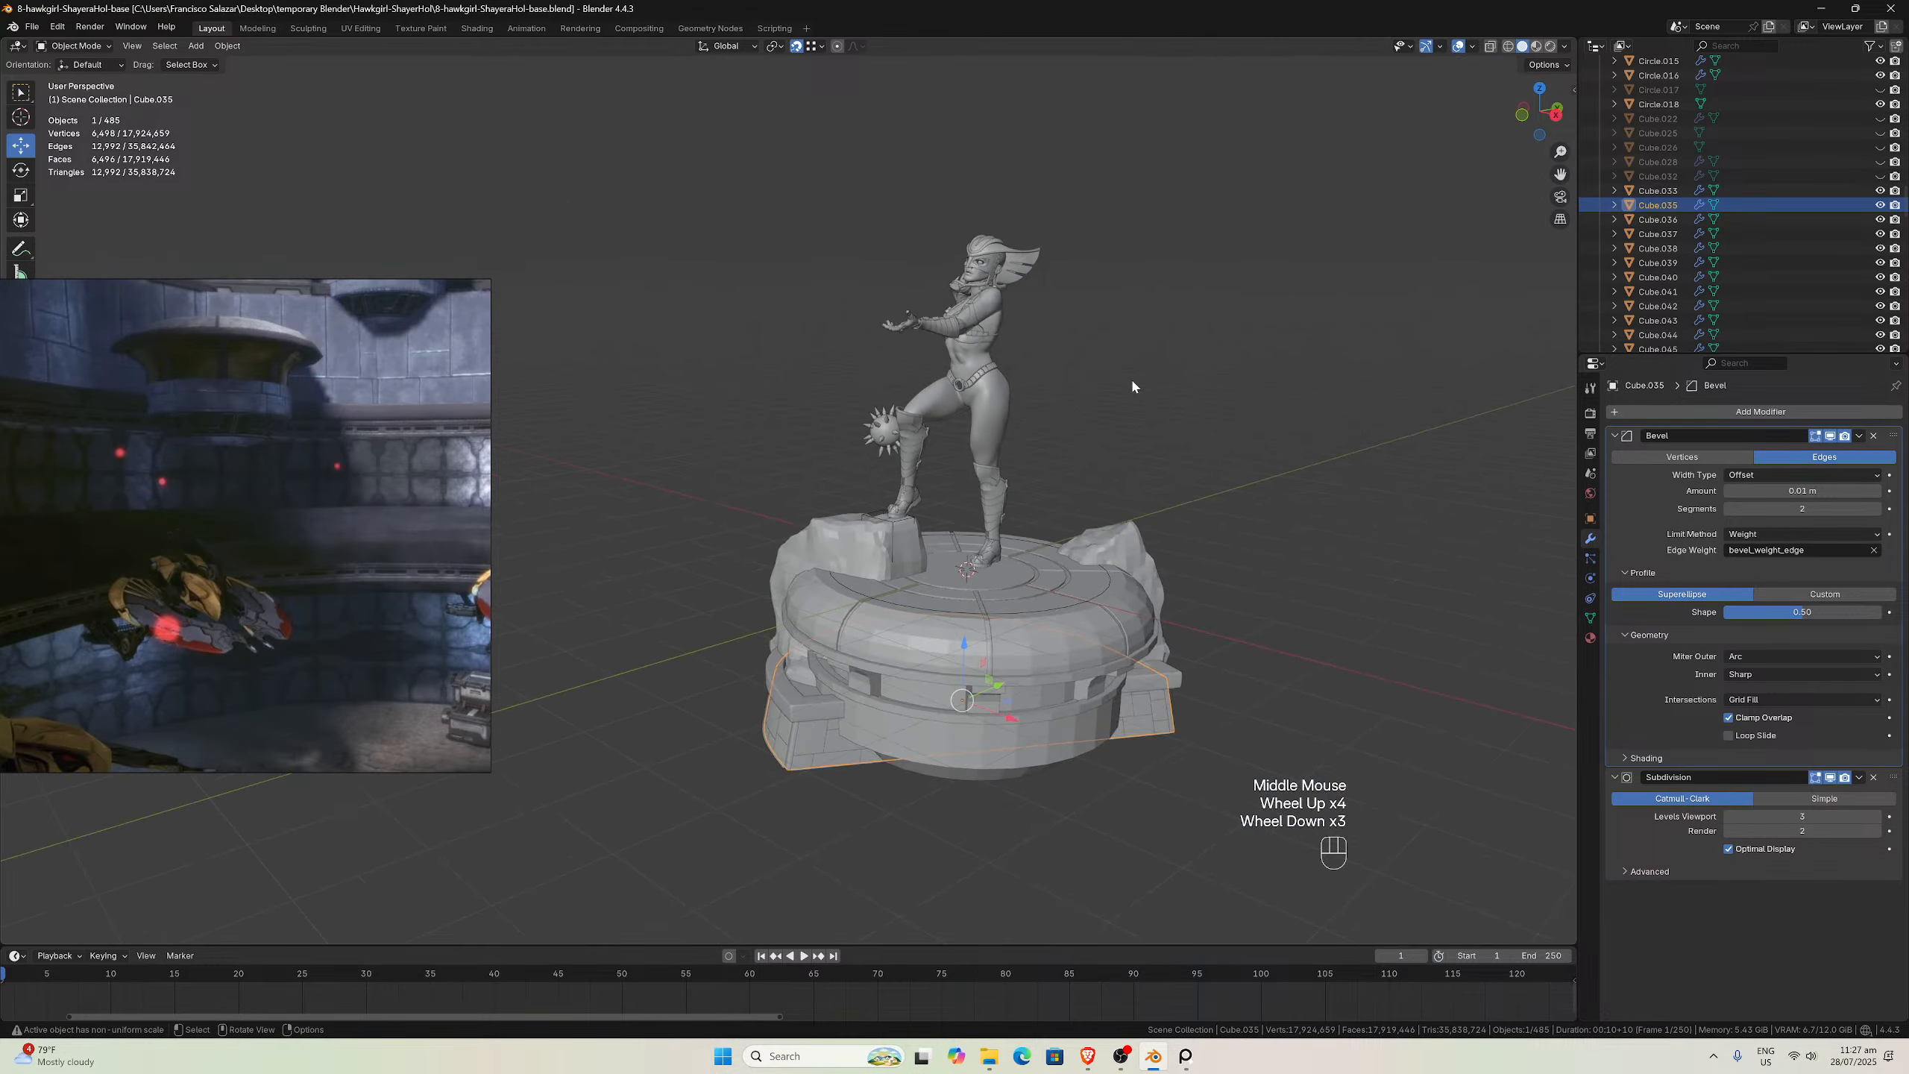
middle_drag(1037, 514, 1068, 480)
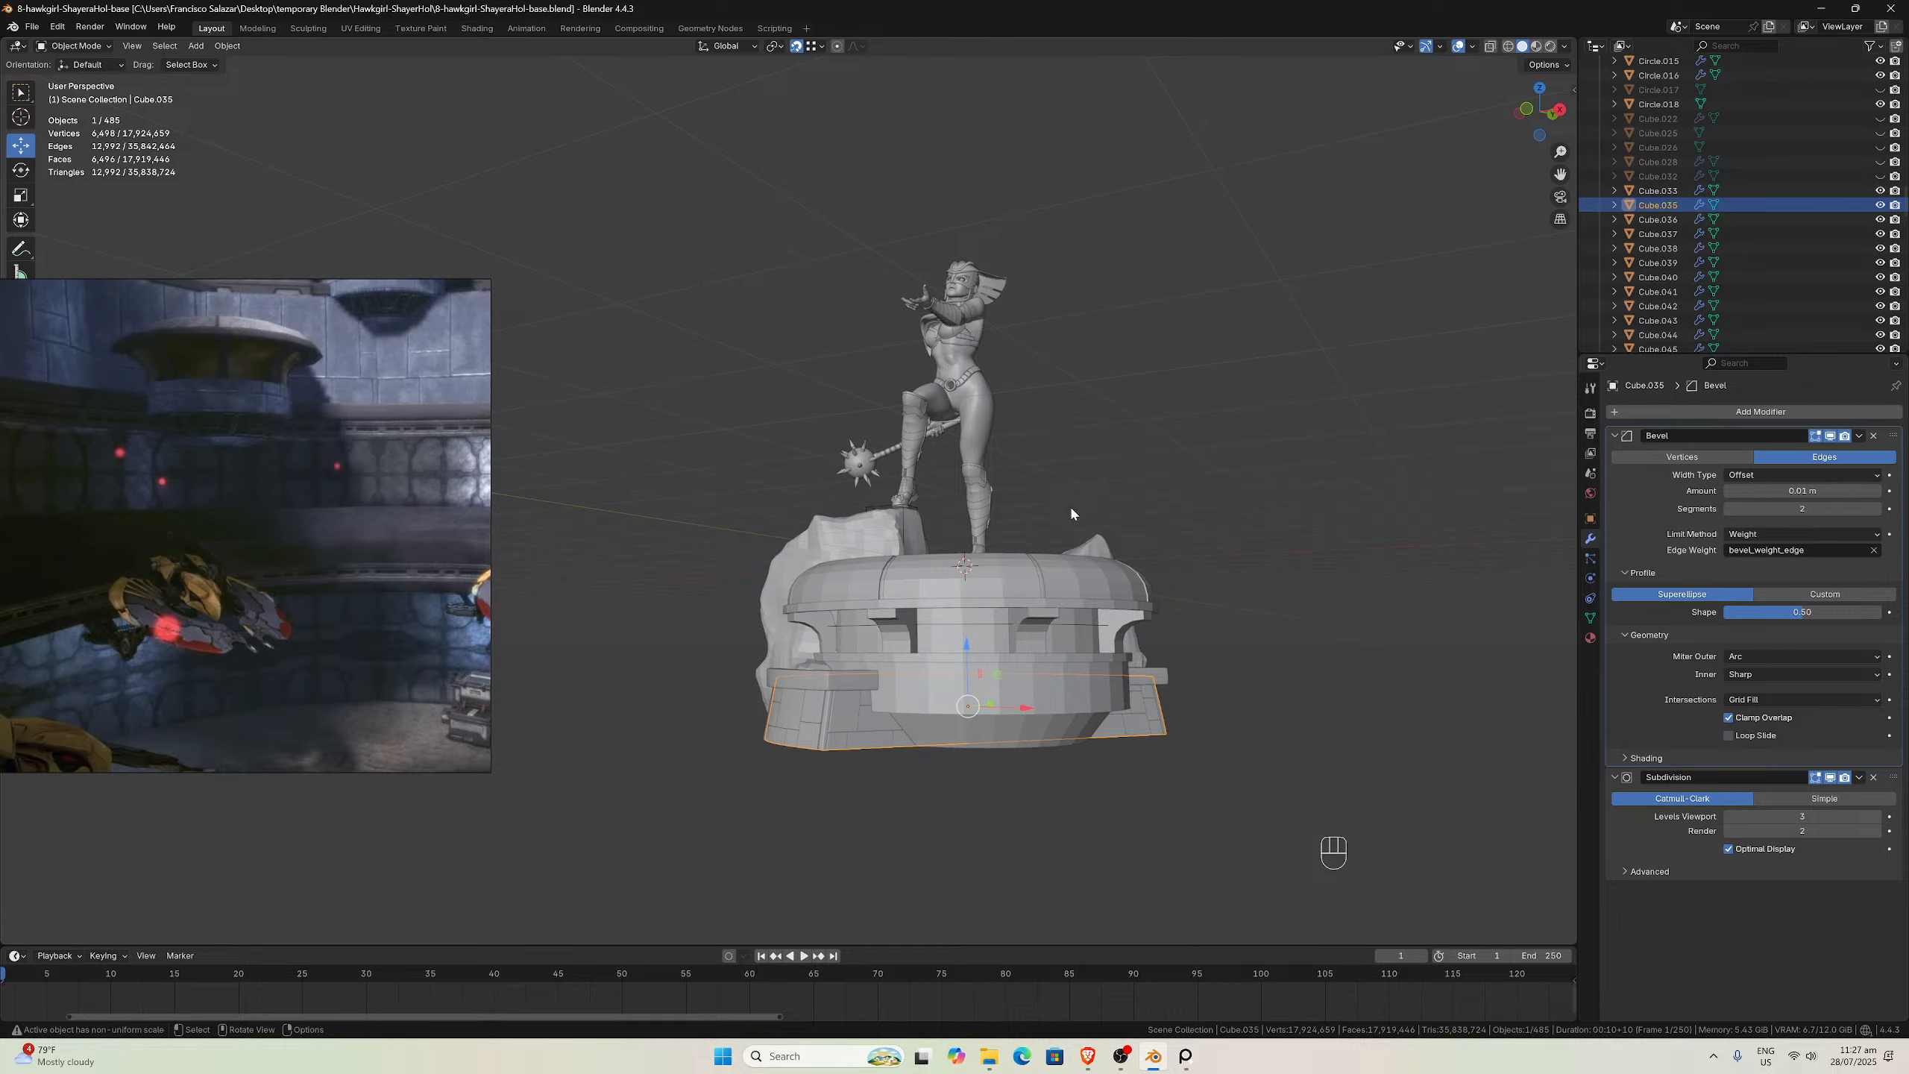
middle_drag(1042, 472, 970, 493)
scroll(1032, 437, down, 2)
scroll(997, 416, up, 1)
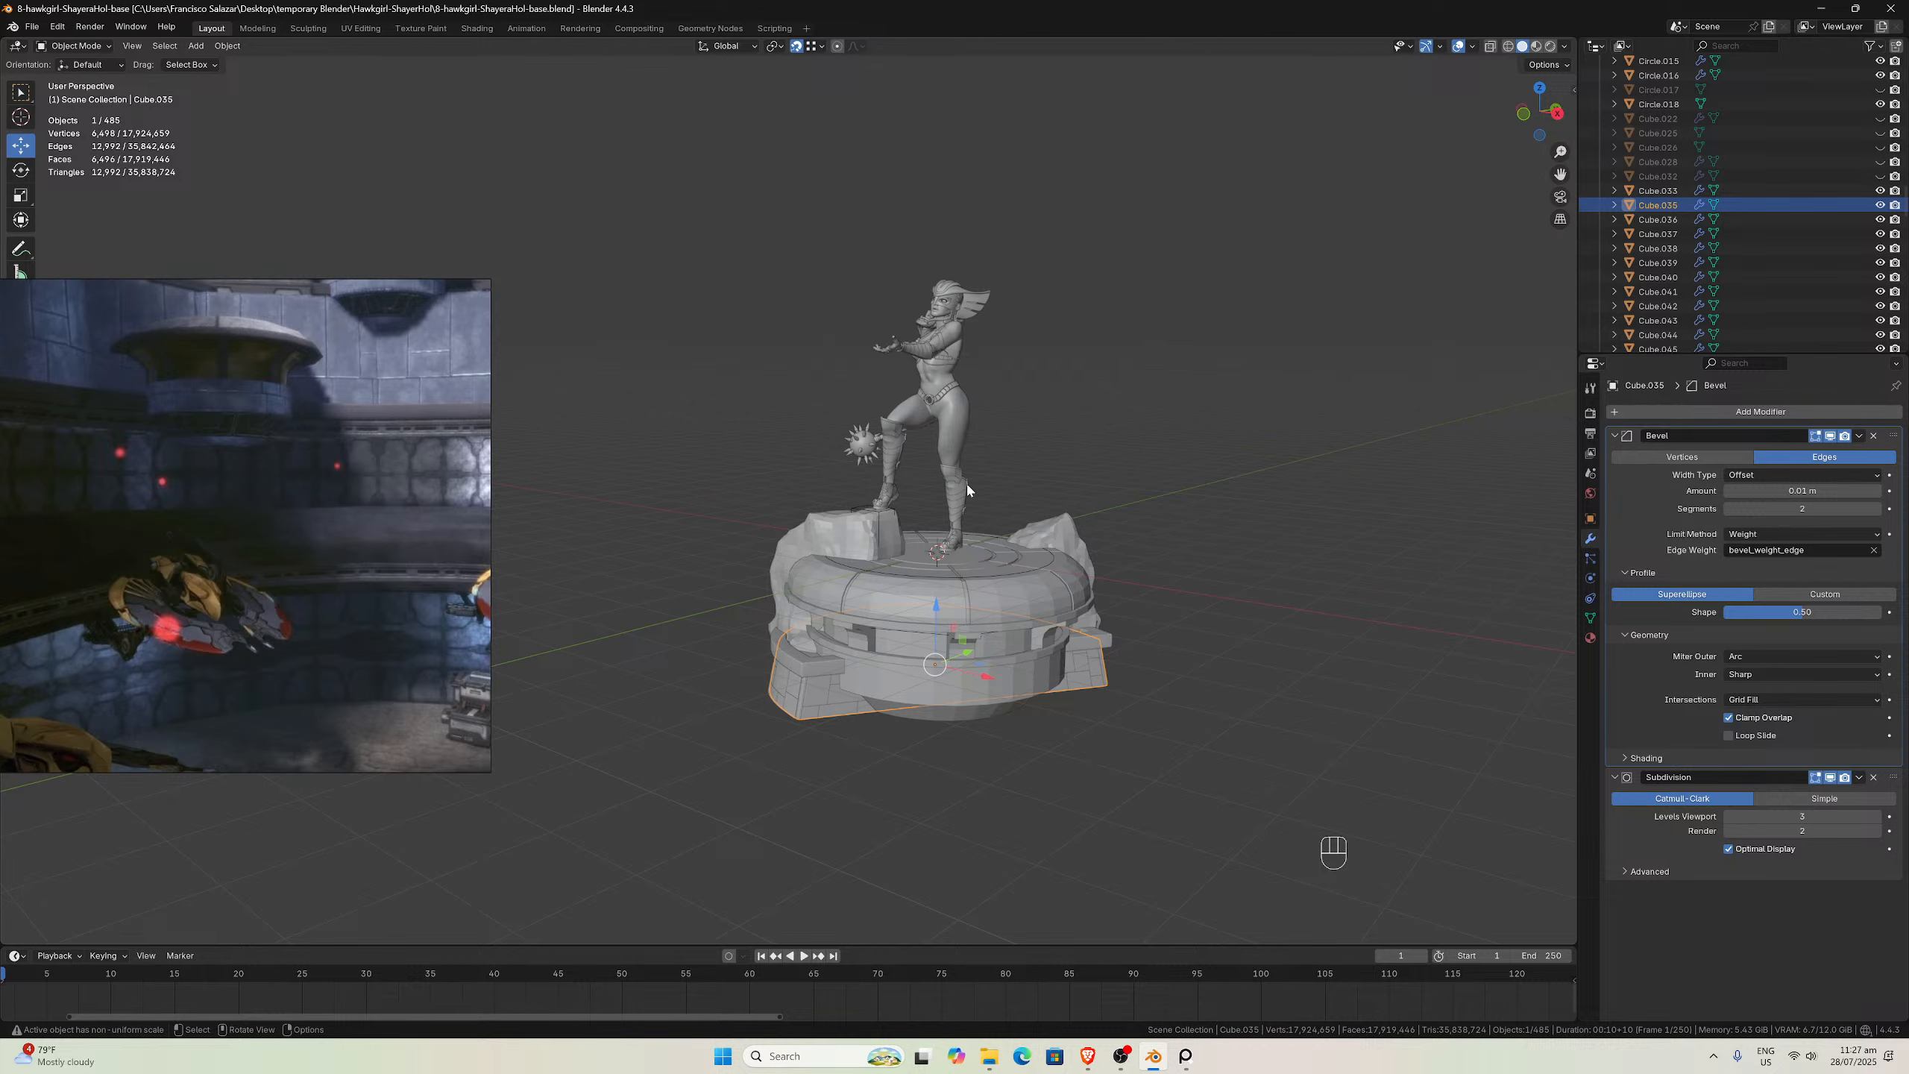
scroll(966, 490, down, 1)
mouse_move(963, 490)
middle_down()
mouse_move(1011, 444)
mouse_move(983, 496)
middle_up()
scroll(970, 431, up, 4)
scroll(1219, 300, up, 3)
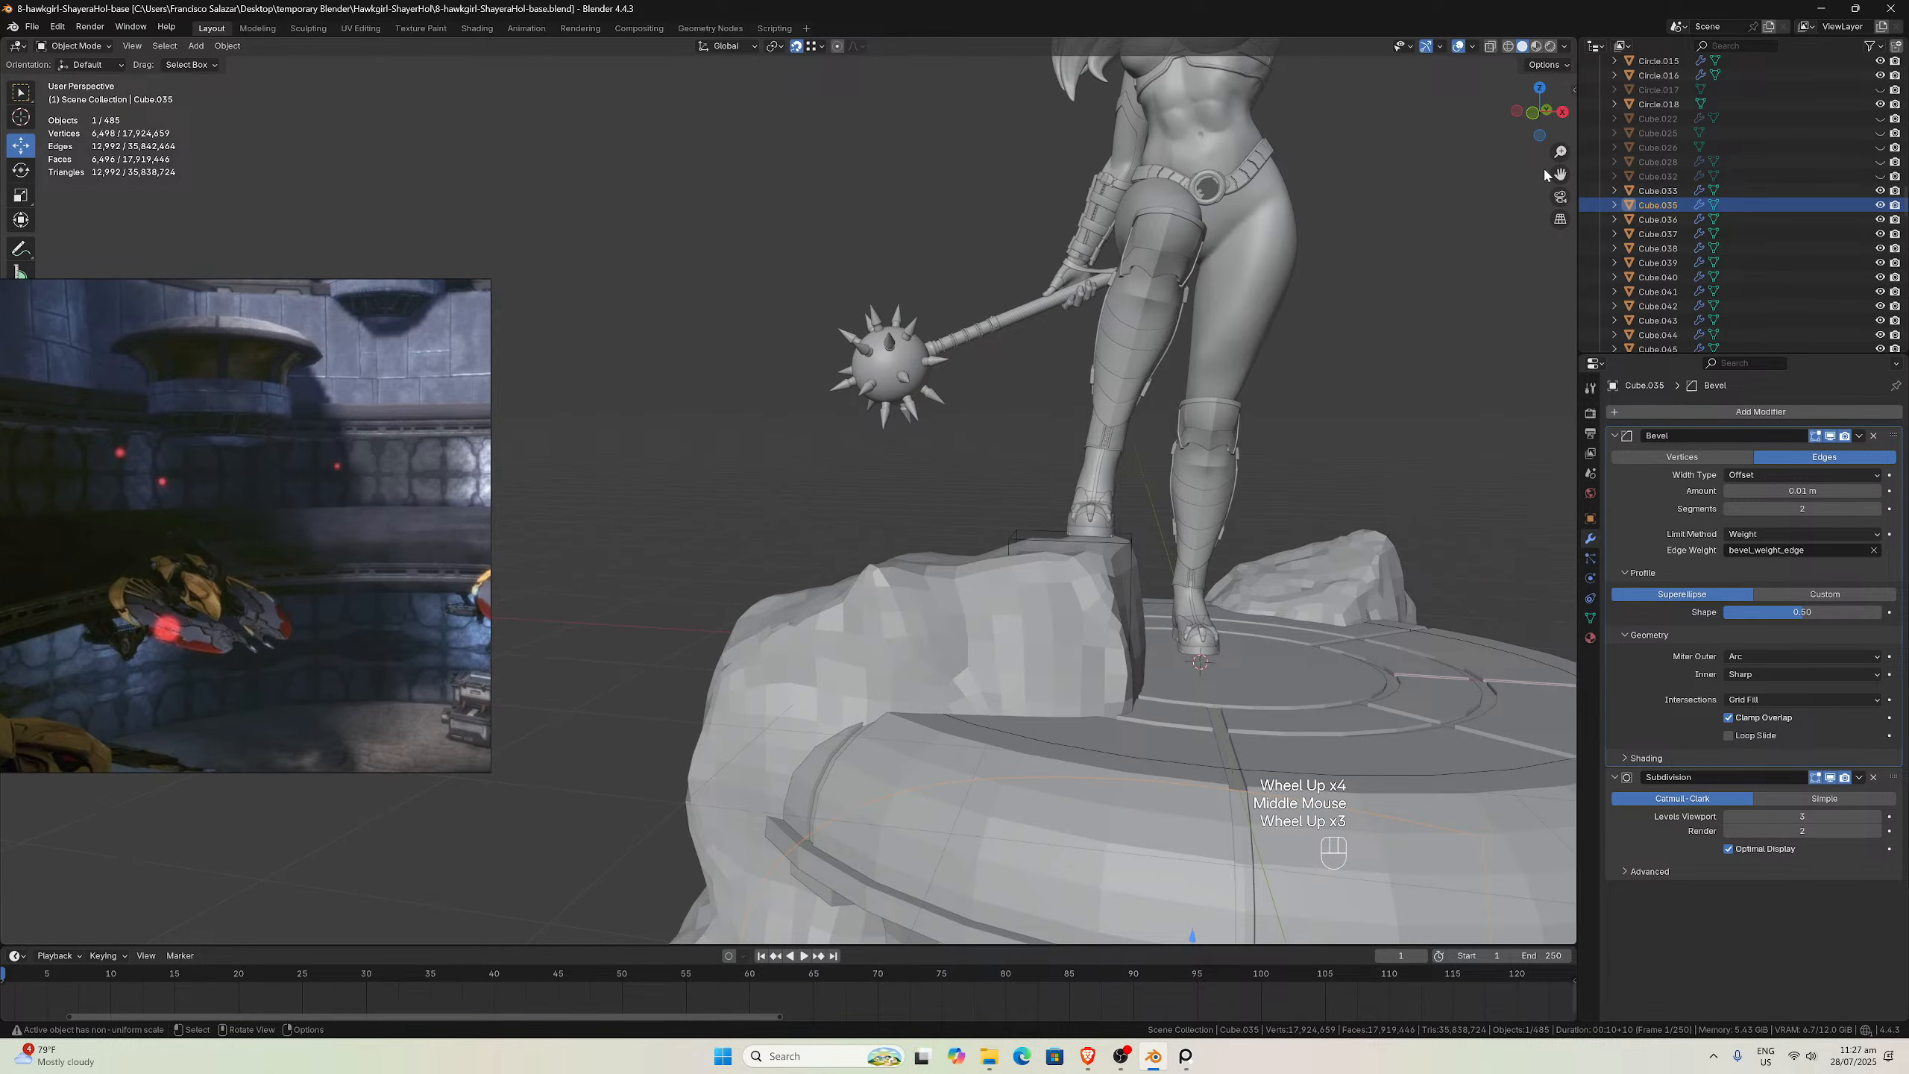
Open rock1 in Edit Mode and select the single edge at its lower tip above the wall ledge, using edge selection
drag(1561, 175, 1512, 2)
scroll(1104, 851, up, 2)
click(847, 654)
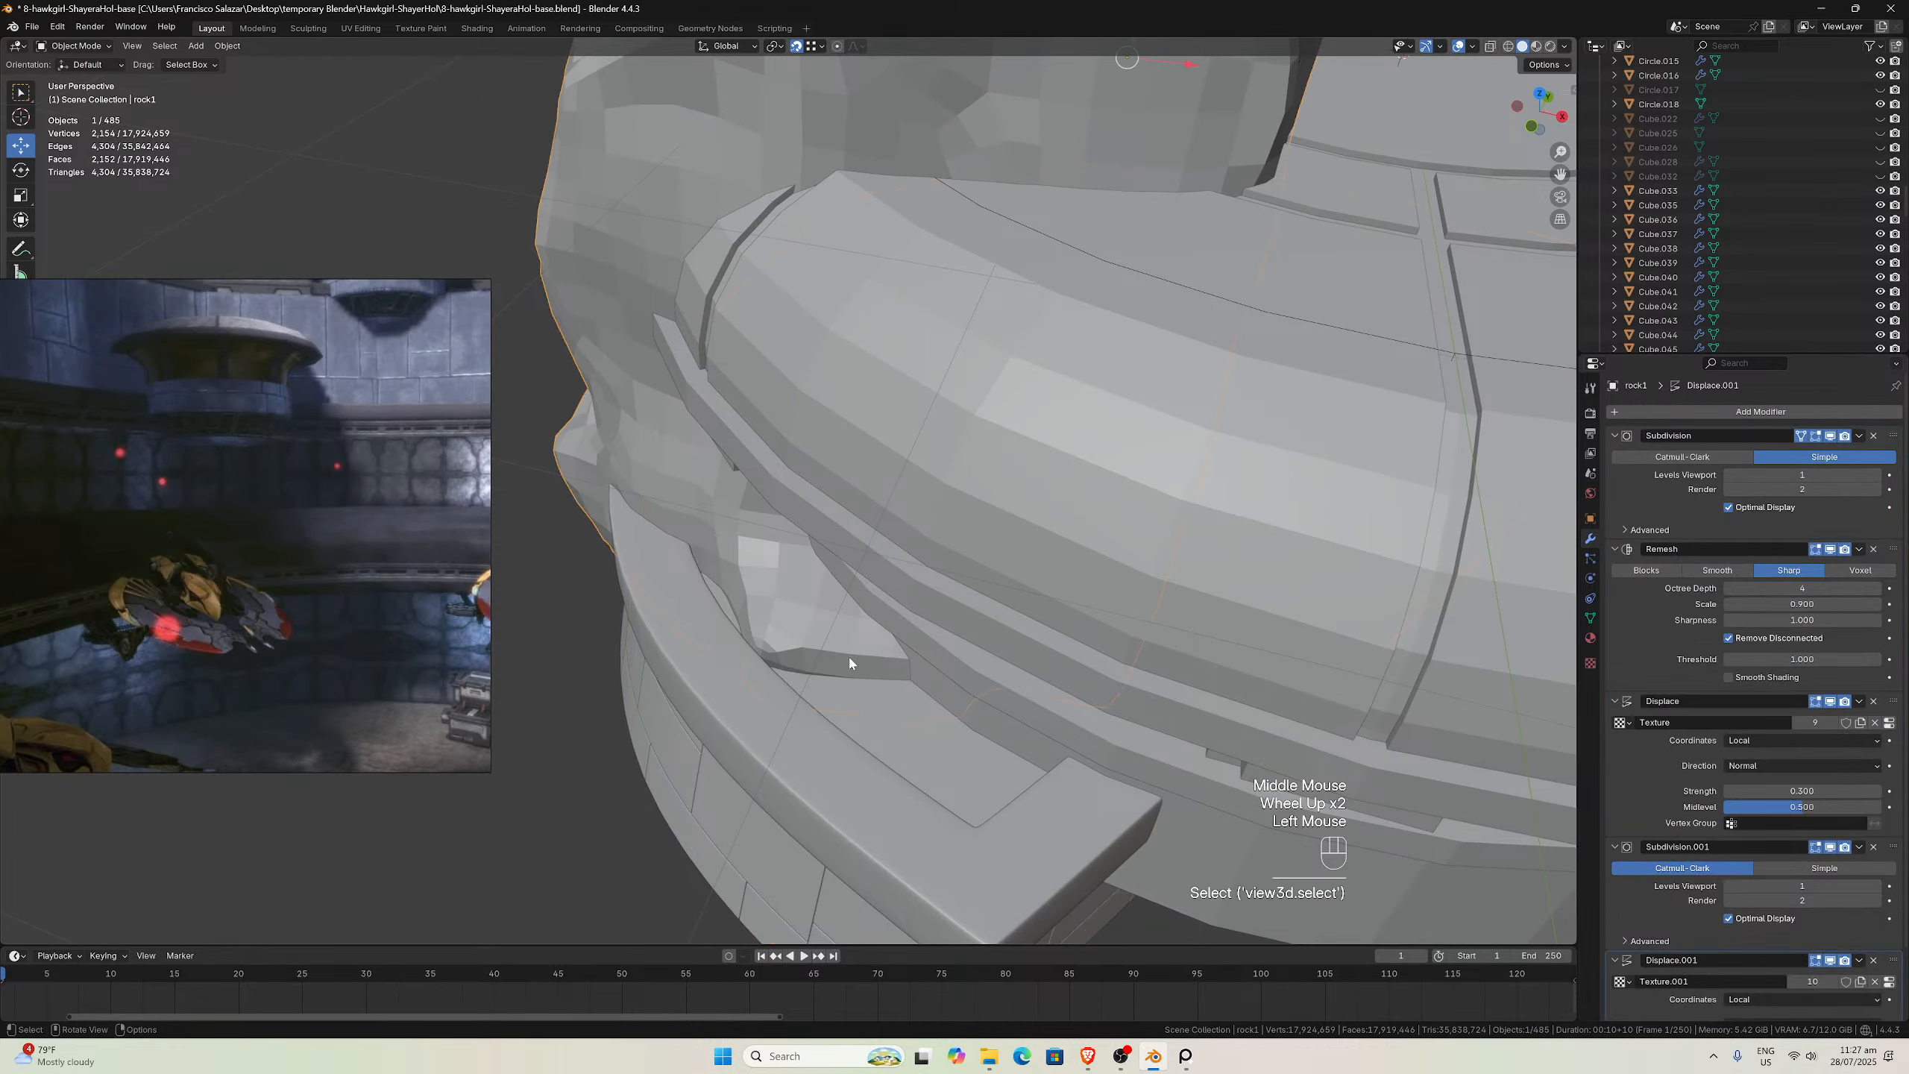
middle_drag(847, 653, 767, 572)
key(Tab)
scroll(763, 615, down, 1)
scroll(687, 583, down, 2)
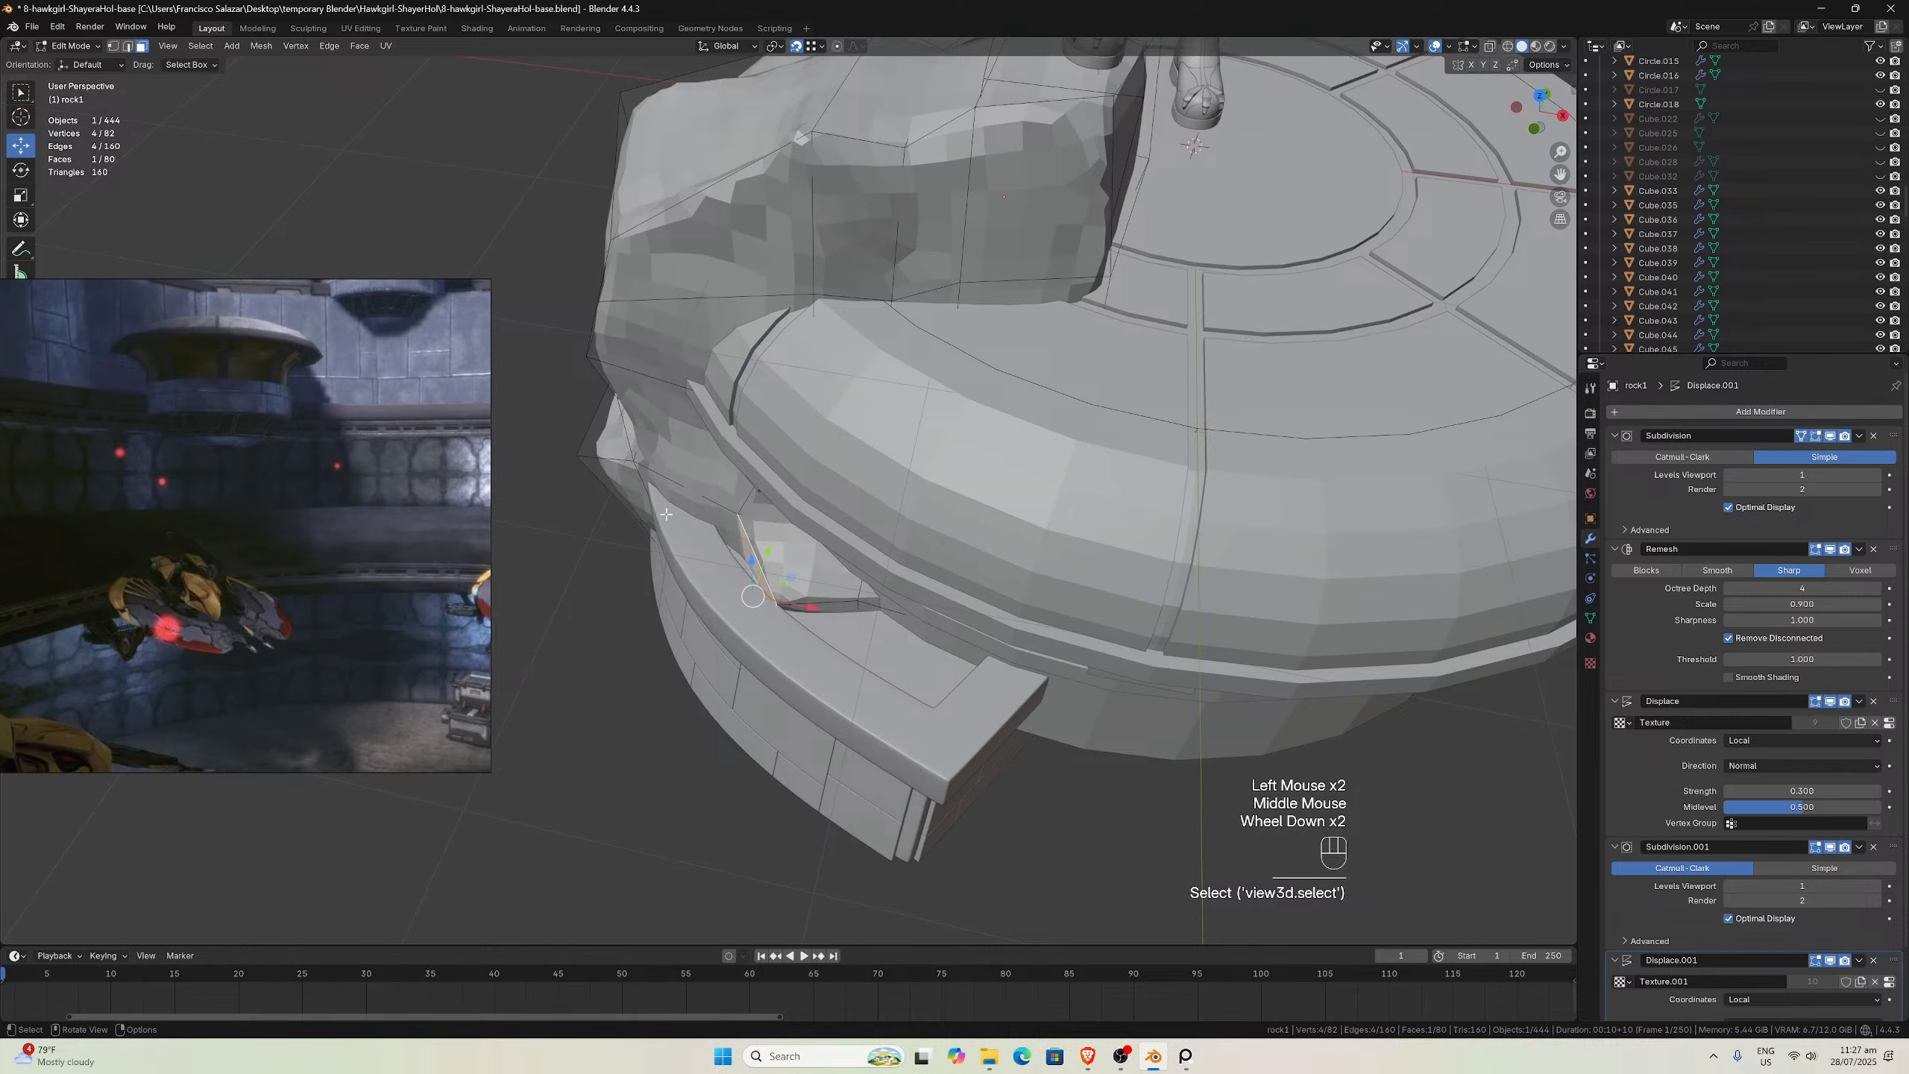
mouse_move(407, 299)
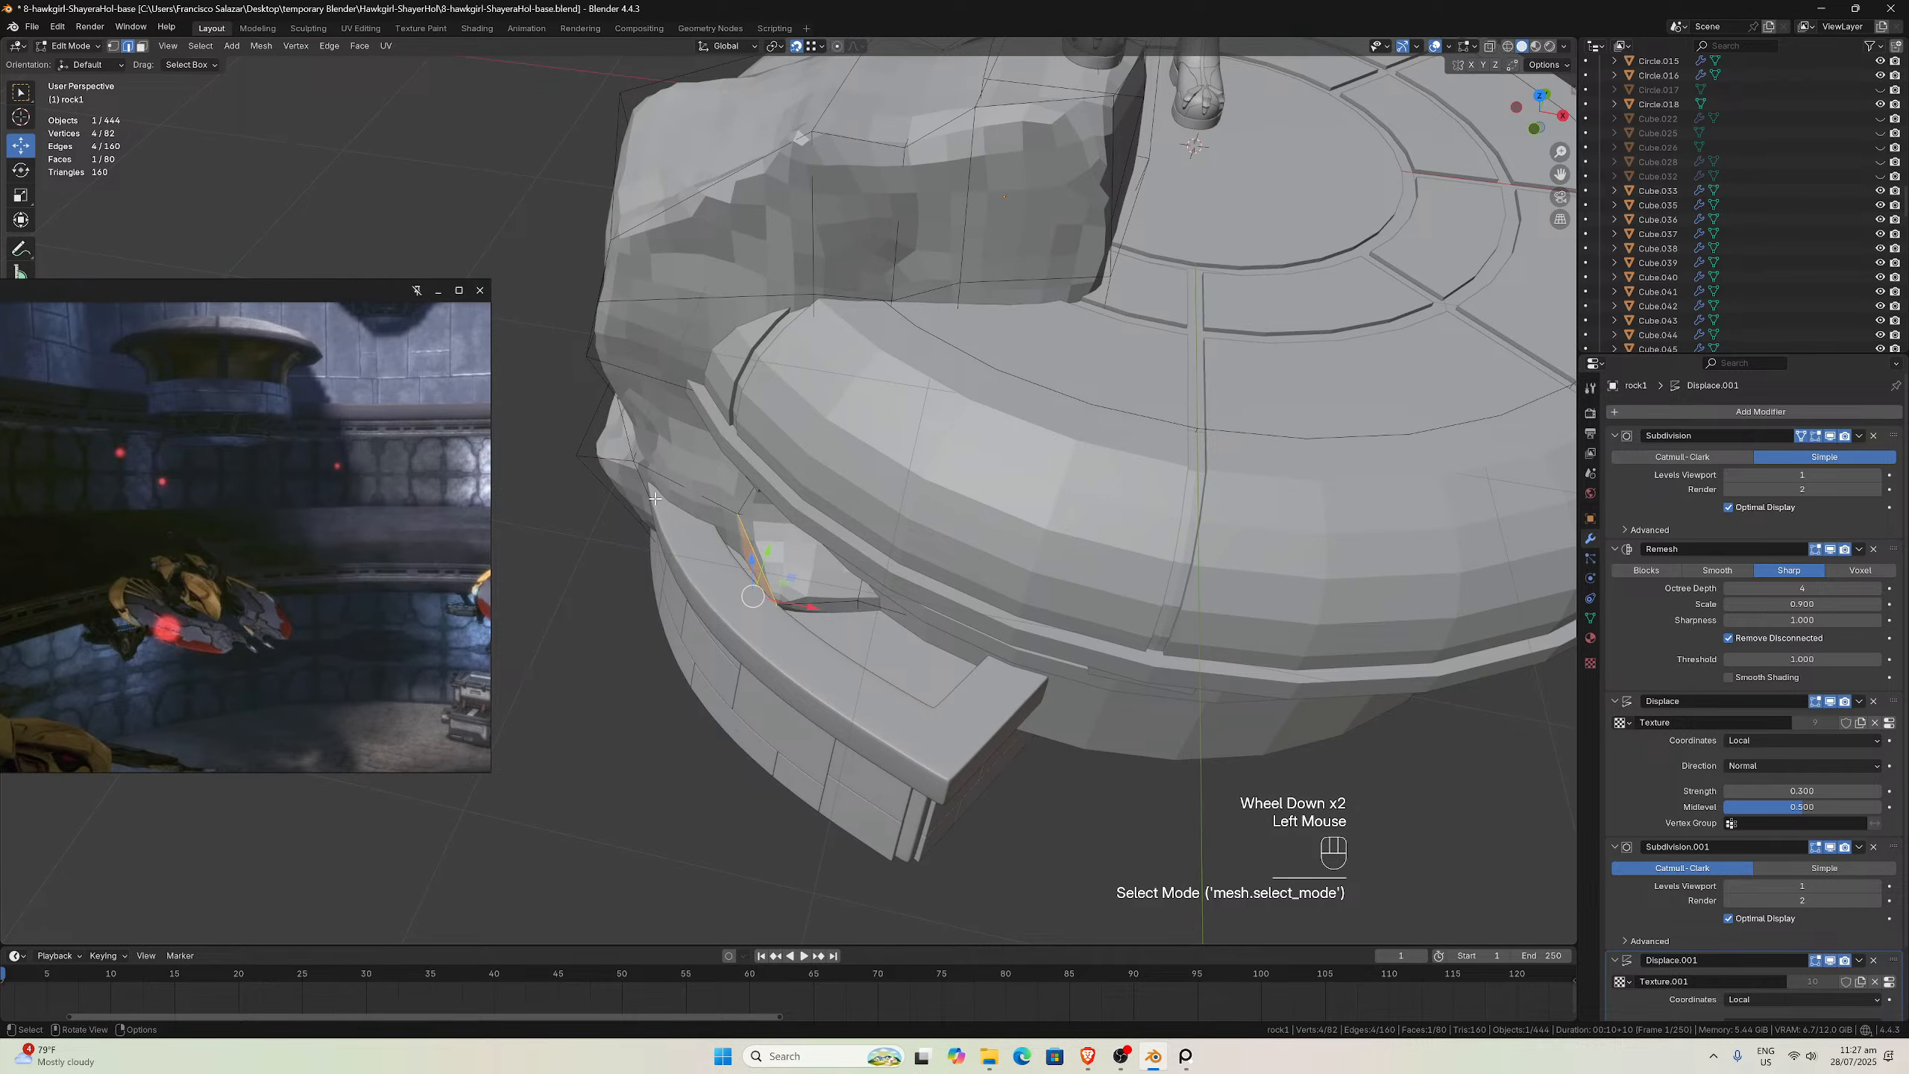
click(754, 550)
Turn off snapping, move rock1's selected edge about 0.19 m in the negative Y direction and return to Object Mode
middle_drag(759, 526, 786, 524)
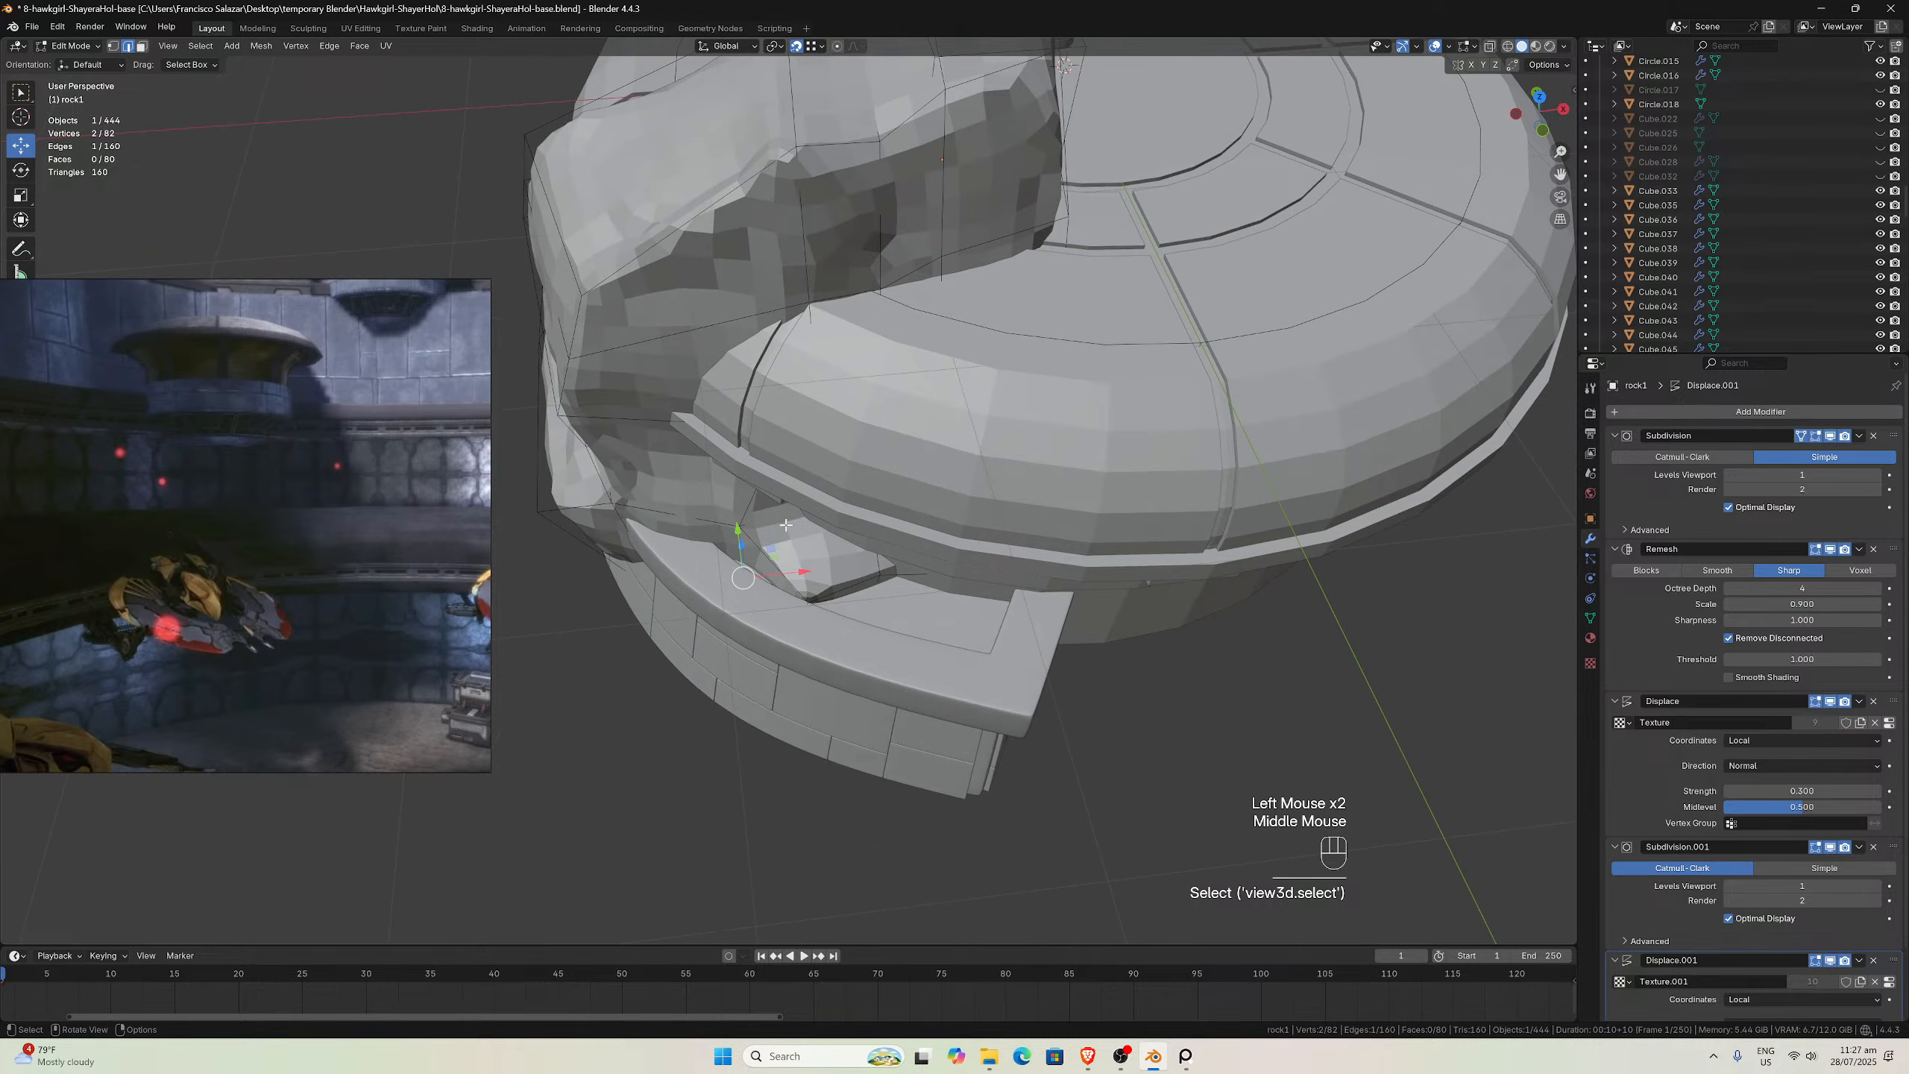
drag(735, 531, 743, 350)
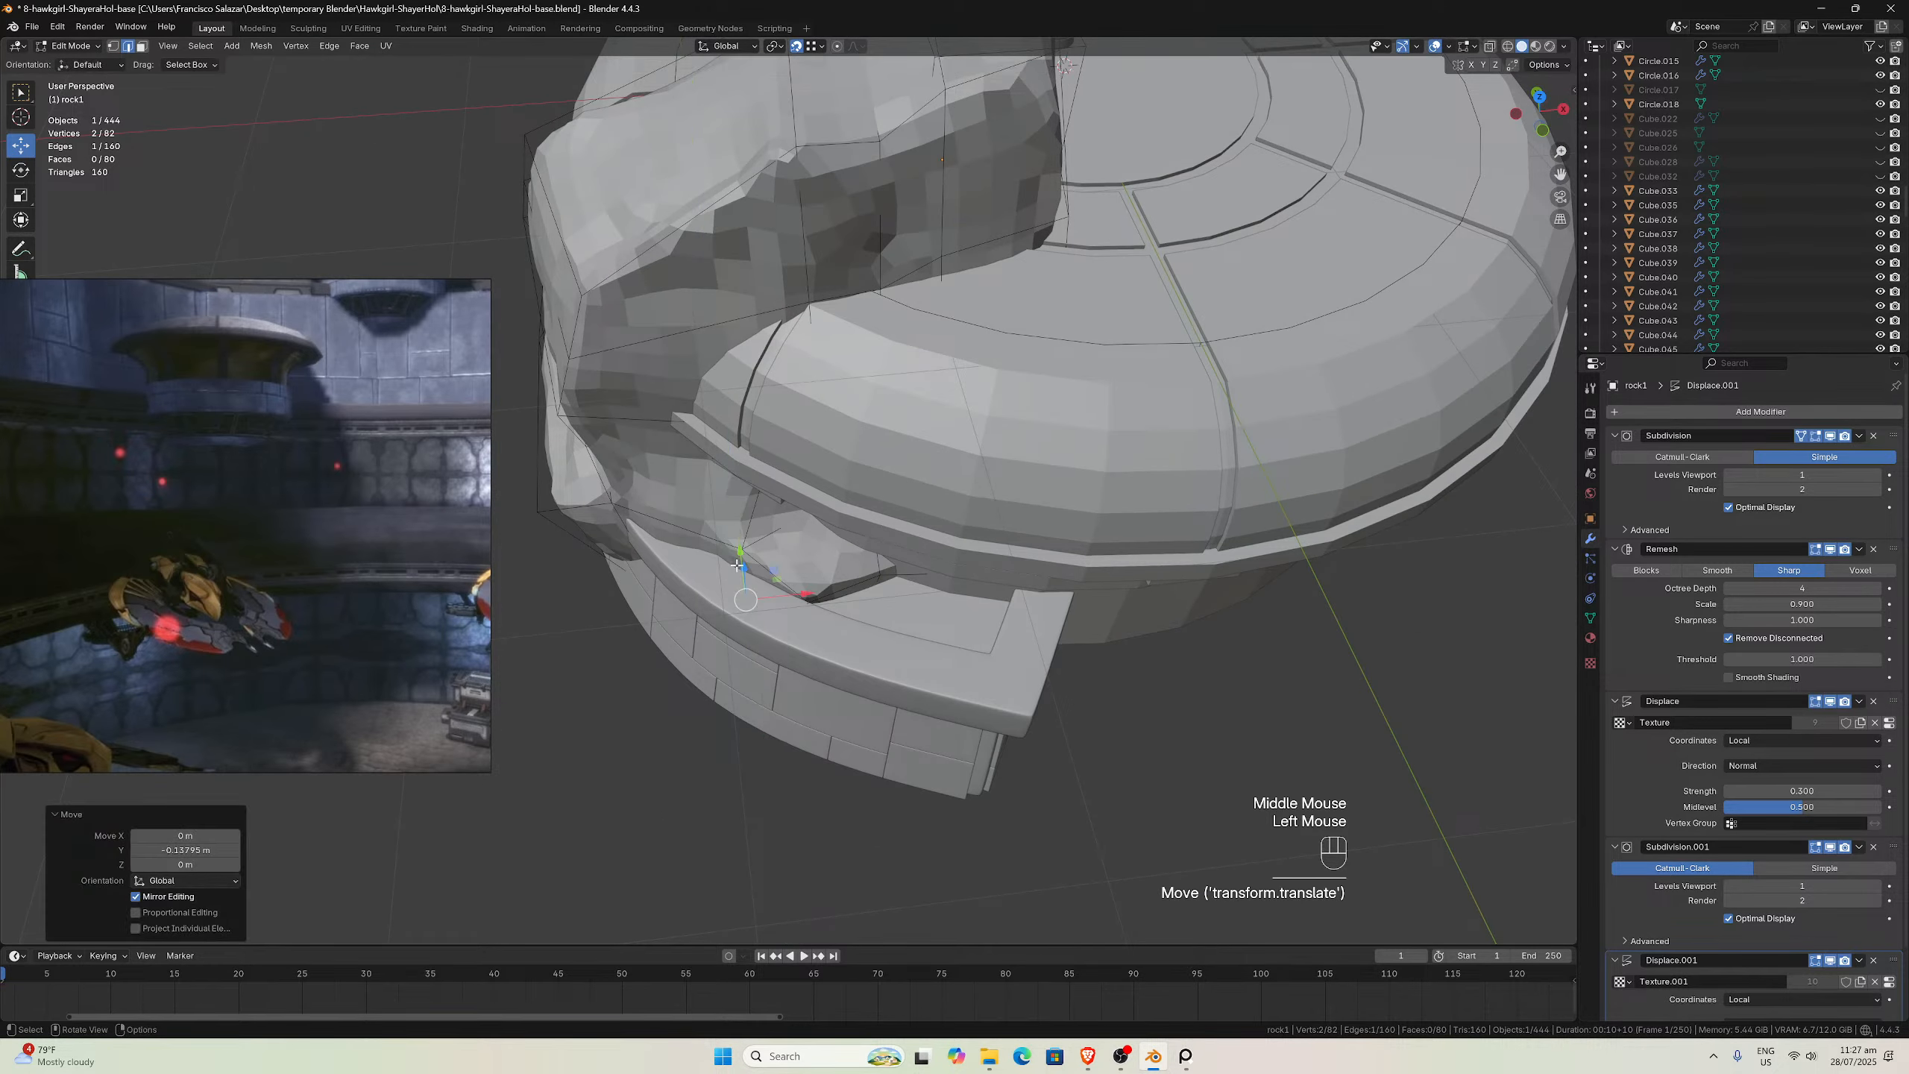
key(ctrl+z)
click(798, 47)
scroll(734, 388, up, 3)
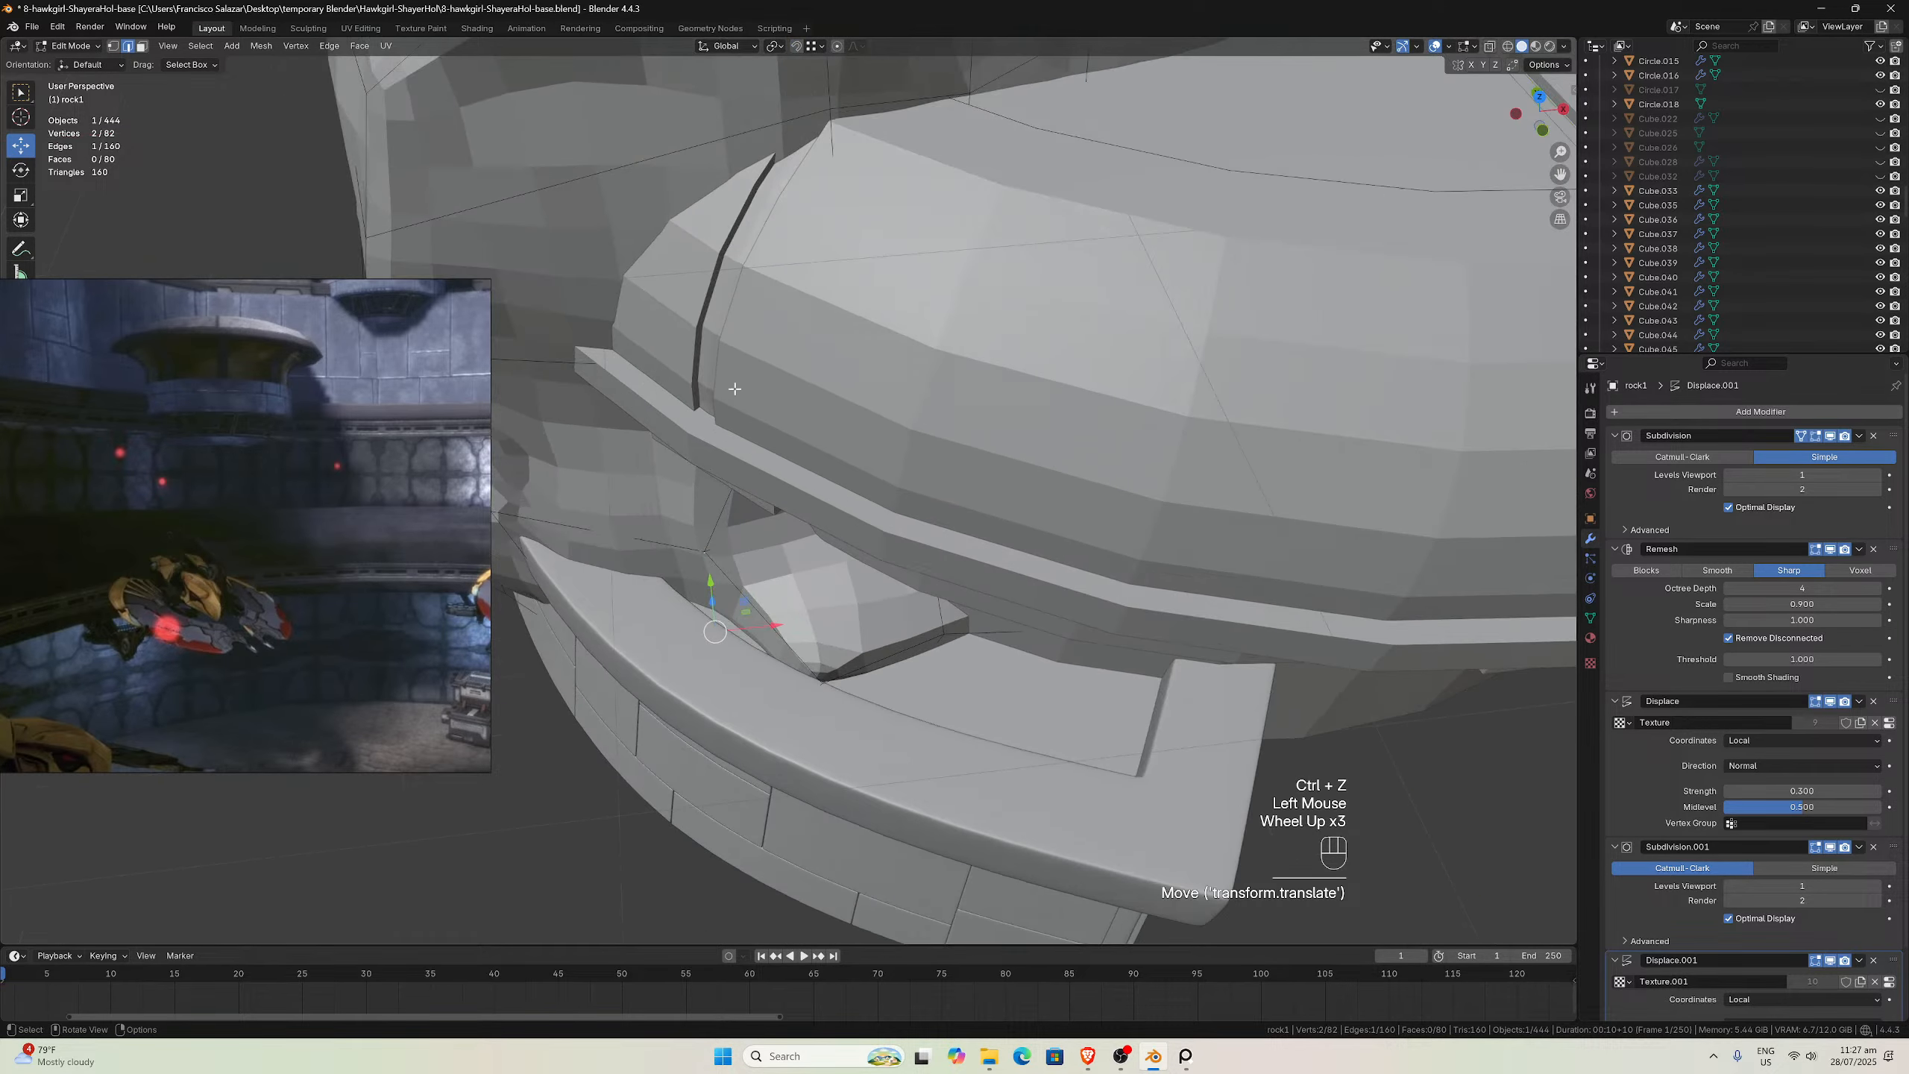
drag(713, 571, 713, 638)
scroll(722, 572, down, 2)
middle_drag(789, 519, 661, 406)
scroll(687, 537, up, 1)
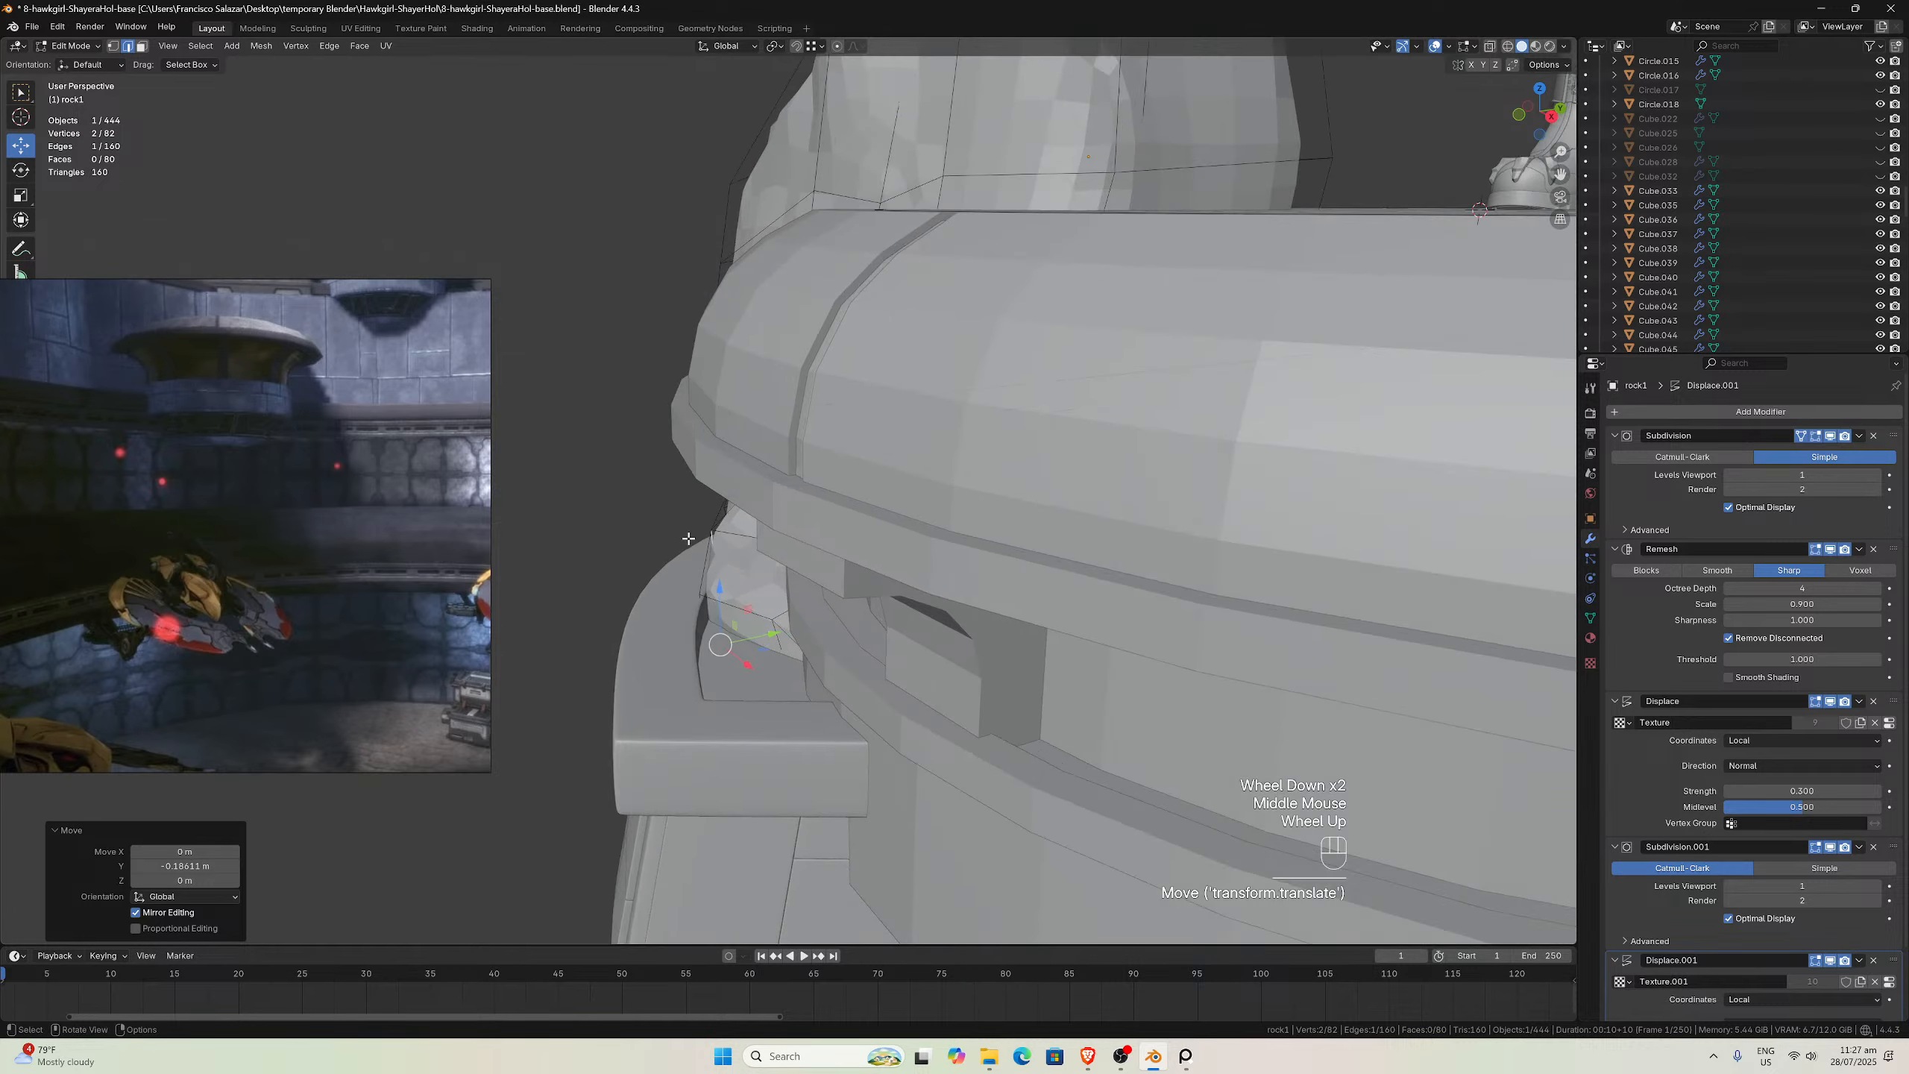
middle_drag(689, 539, 742, 493)
key(Tab)
scroll(776, 523, down, 3)
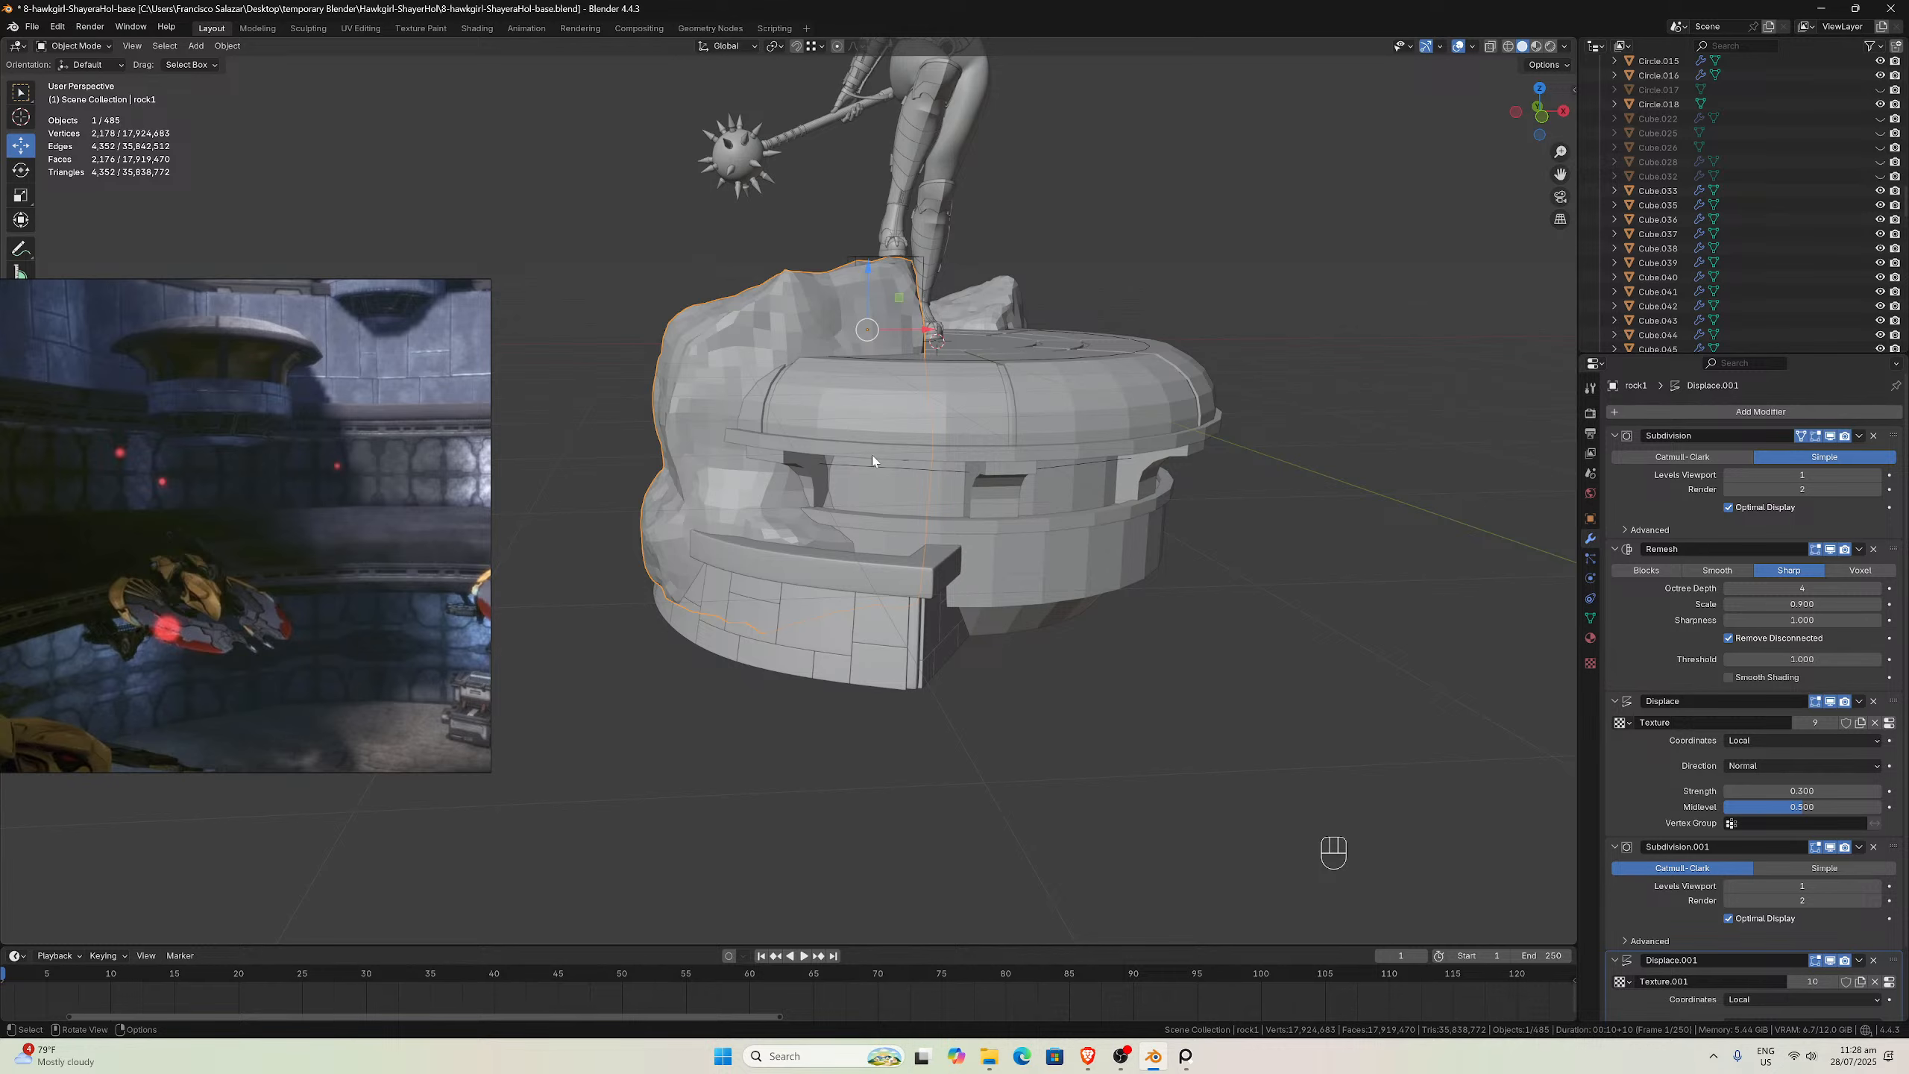
Select rock2 and examine how the rocks sit against the drum and stone wall at the back
middle_drag(867, 459, 714, 463)
scroll(645, 431, down, 3)
scroll(1011, 435, up, 1)
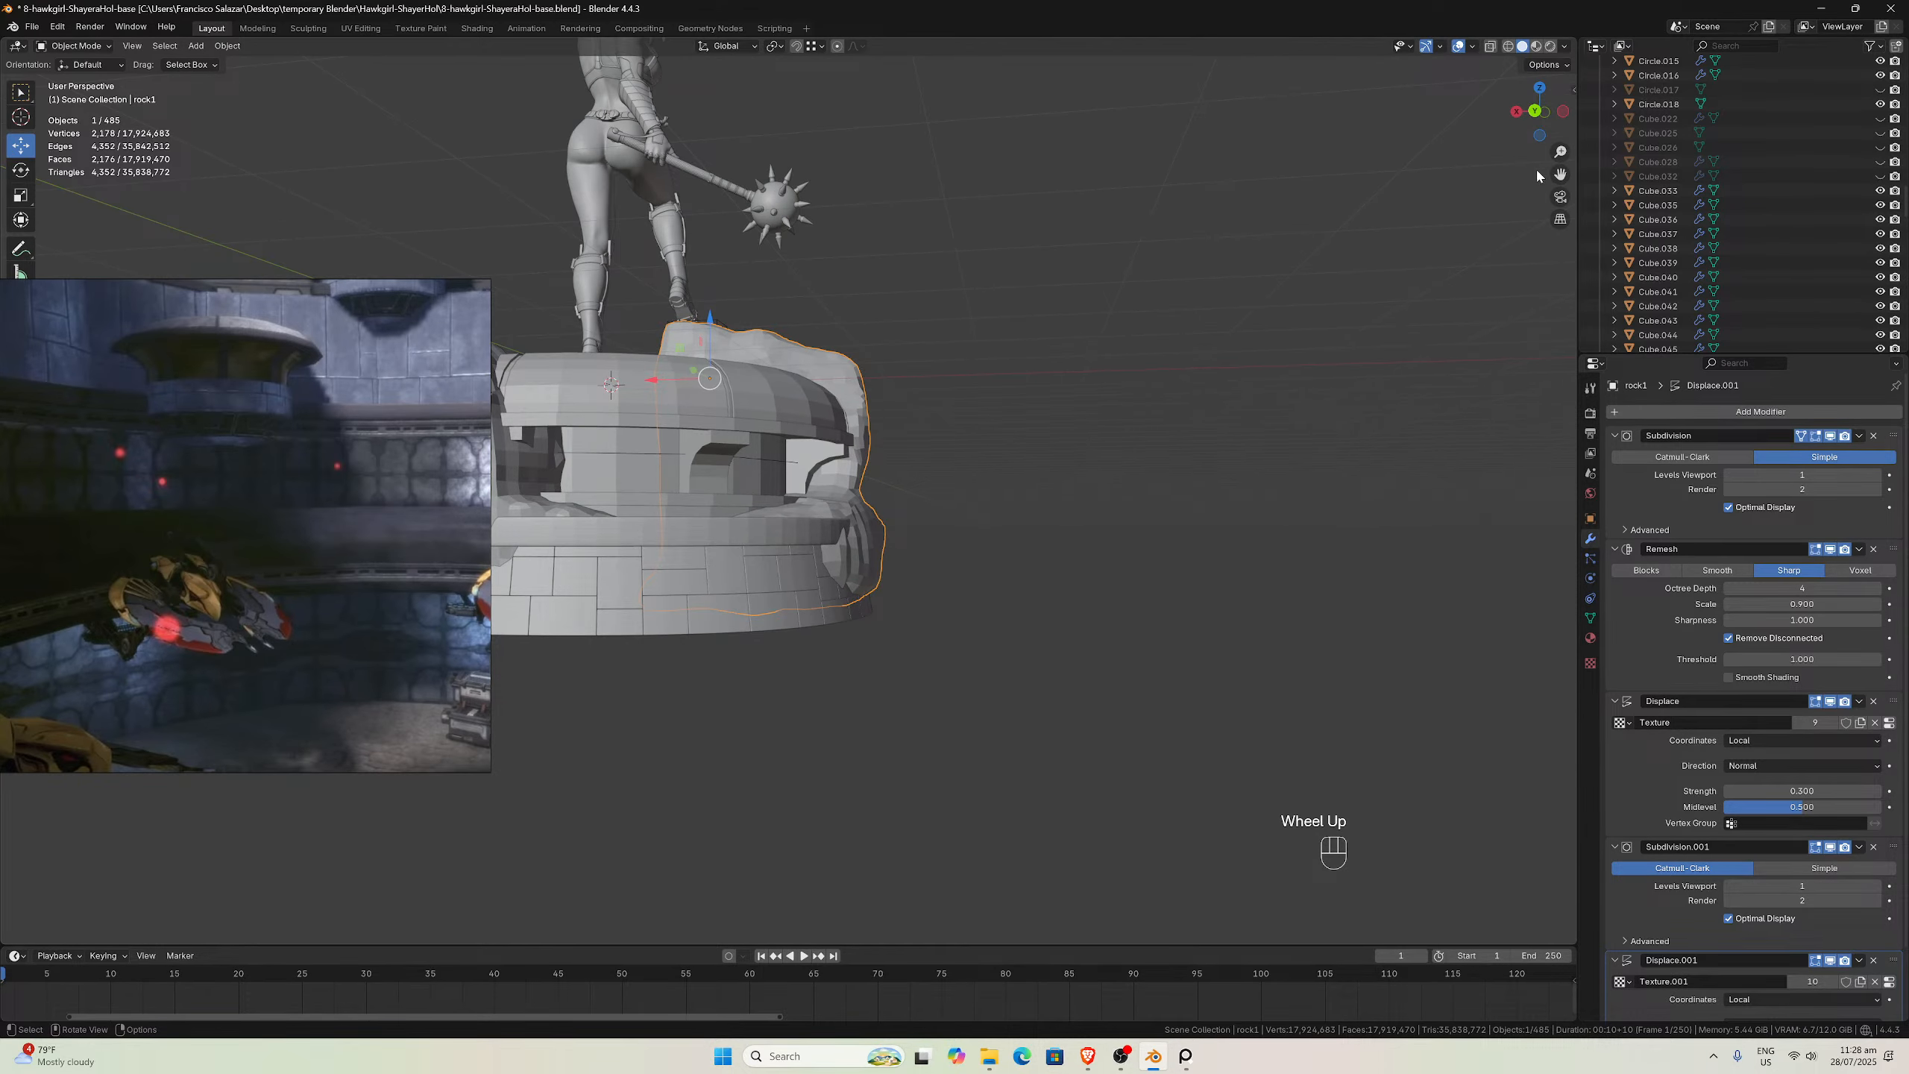
mouse_move(1373, 329)
middle_down()
mouse_move(1265, 355)
mouse_move(1445, 354)
mouse_move(1369, 374)
mouse_move(1177, 358)
mouse_move(1339, 364)
mouse_move(1387, 342)
middle_up()
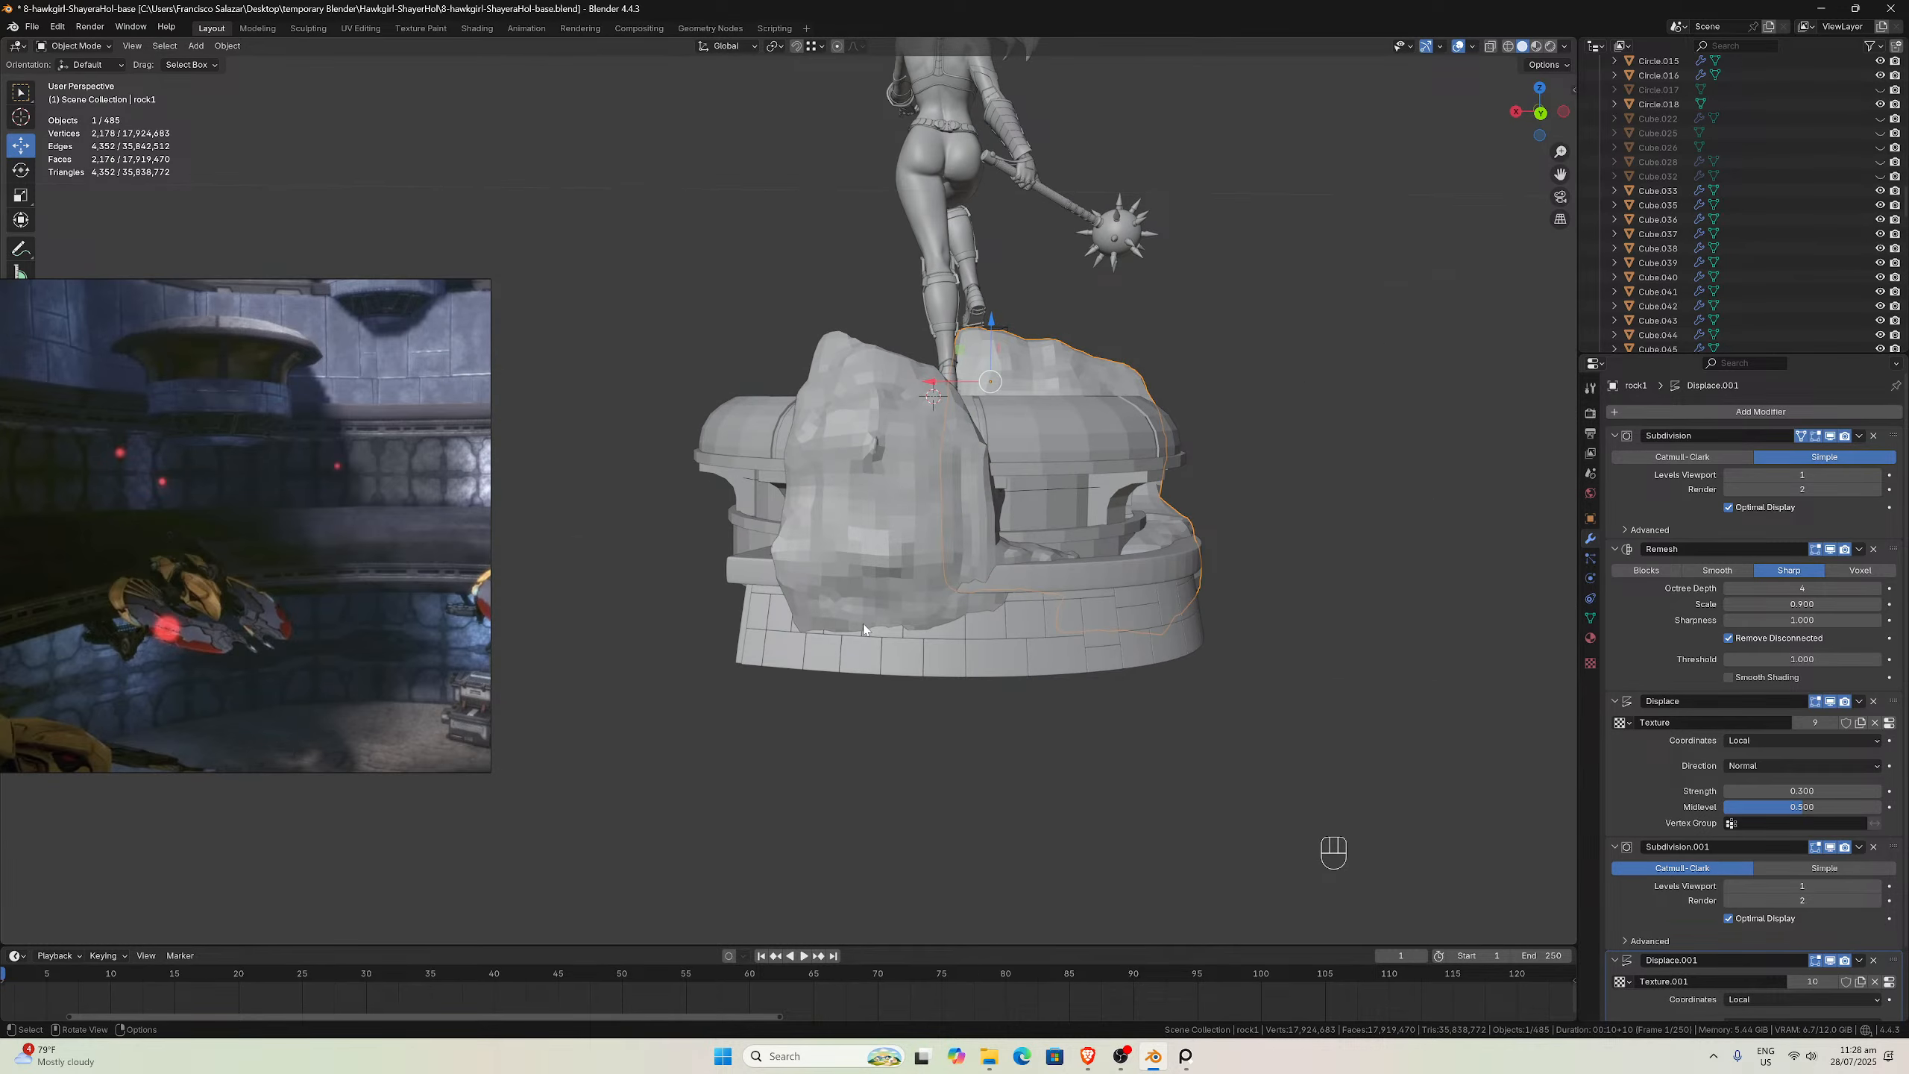
scroll(914, 630, up, 3)
middle_drag(913, 630, 1241, 613)
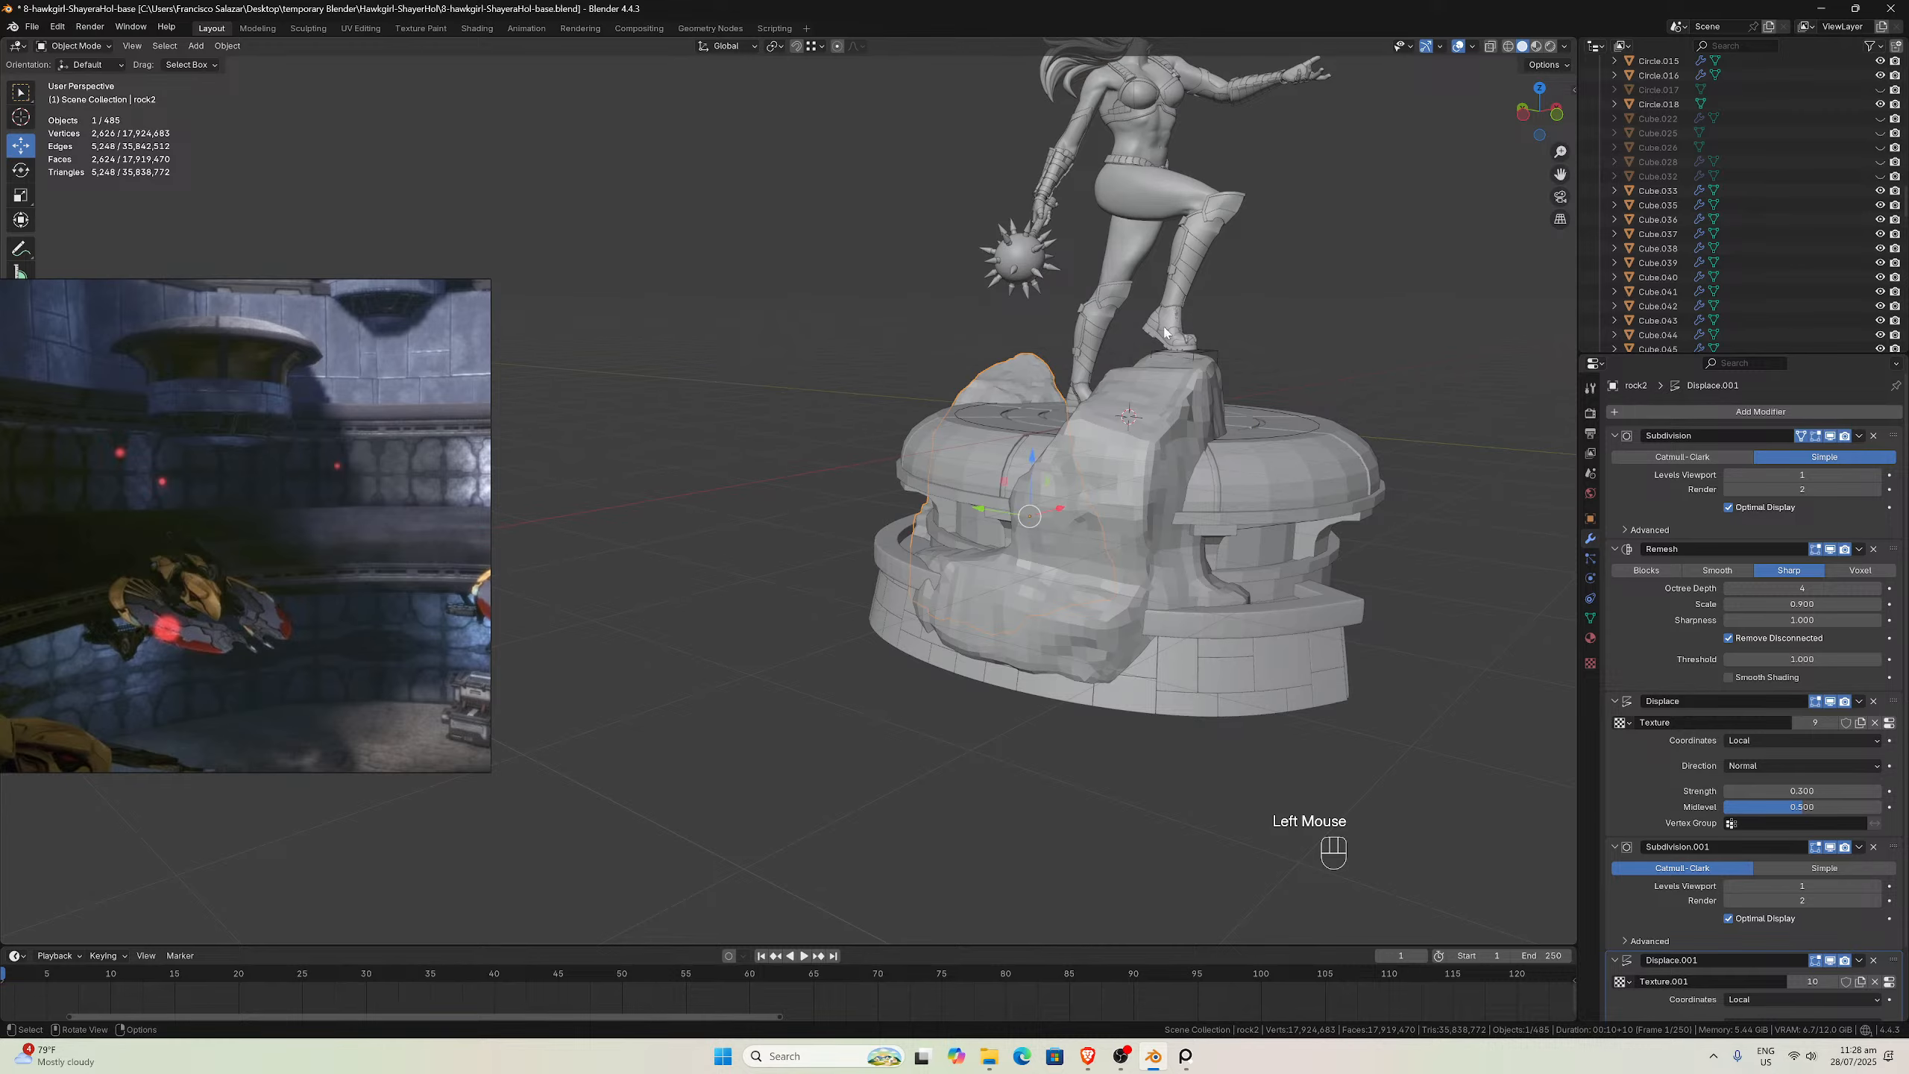
middle_drag(1164, 332, 1011, 455)
scroll(1210, 360, up, 1)
scroll(1207, 346, up, 1)
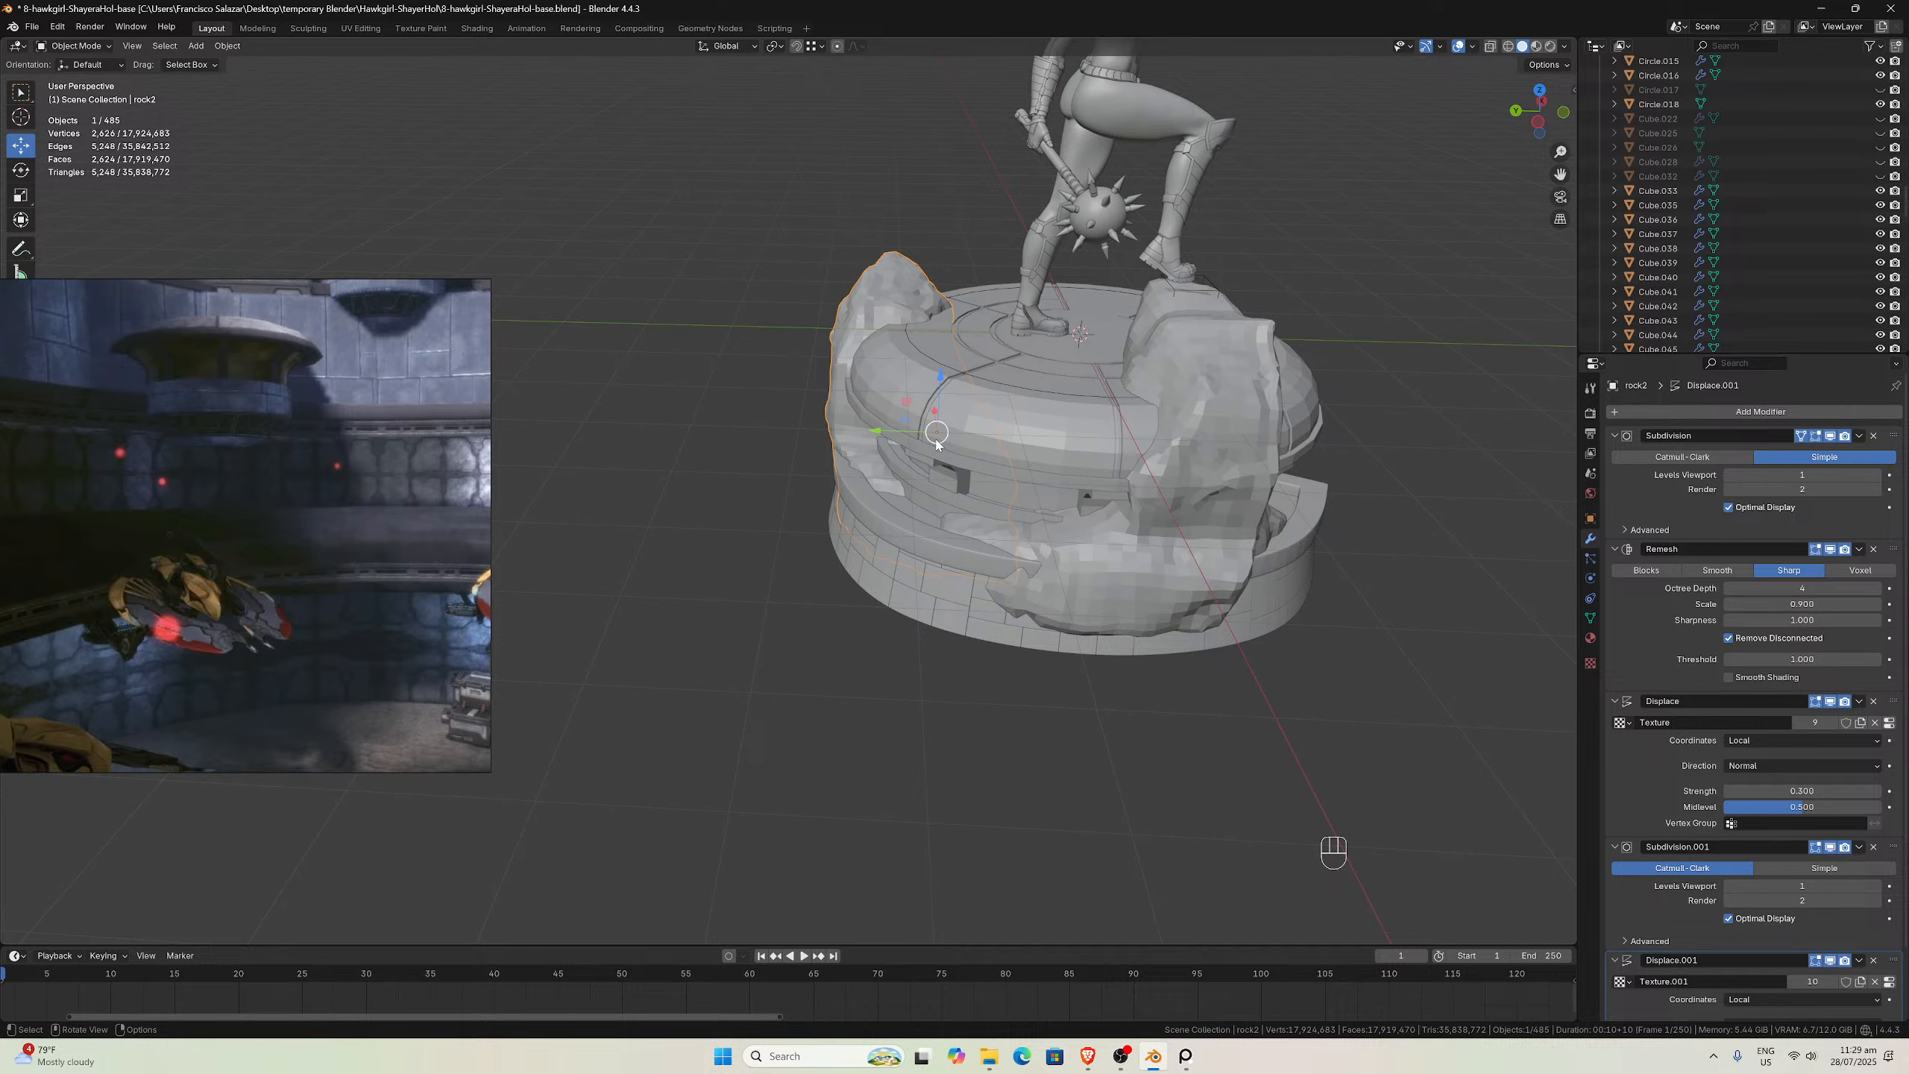
Inspect the statue's back and rock2's overlap with the brick wall from further away and close up
scroll(940, 448, down, 2)
middle_drag(933, 515, 1026, 519)
middle_drag(943, 571, 939, 608)
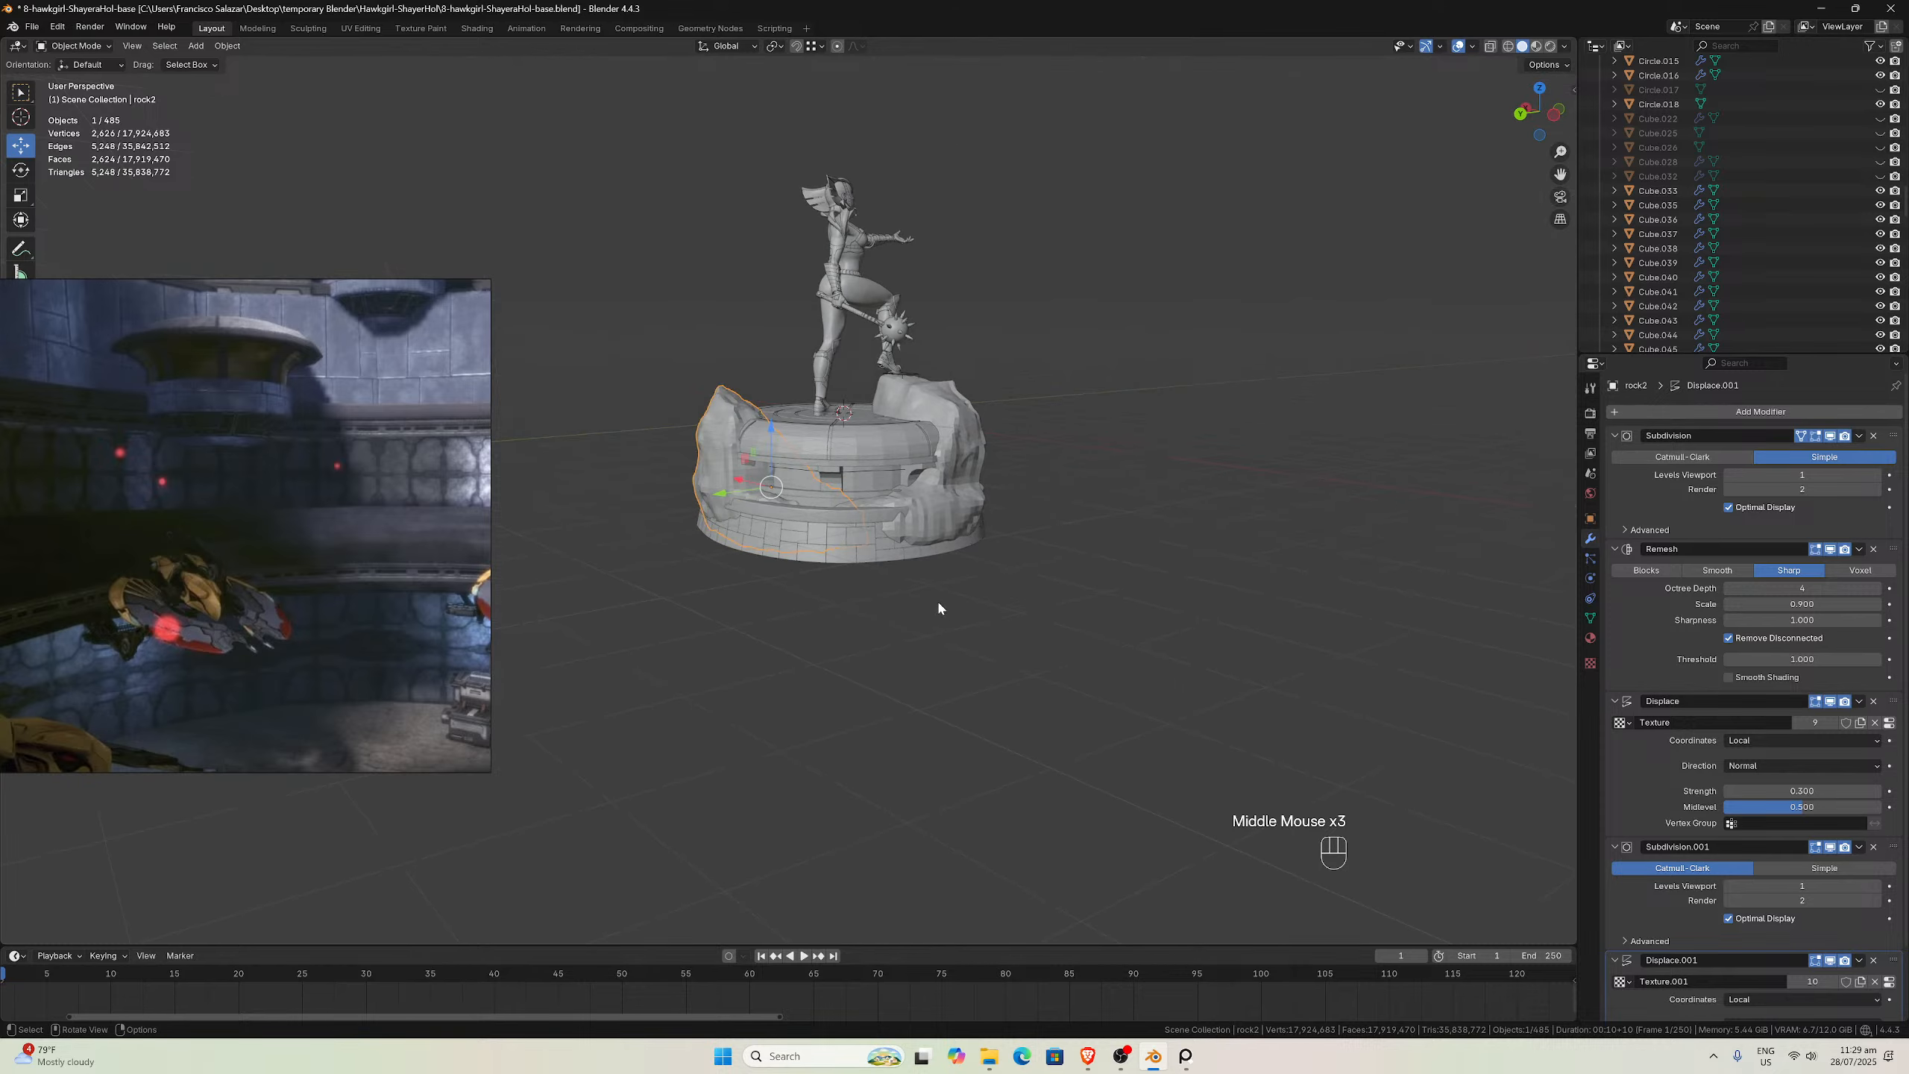
scroll(814, 503, up, 4)
scroll(816, 493, down, 3)
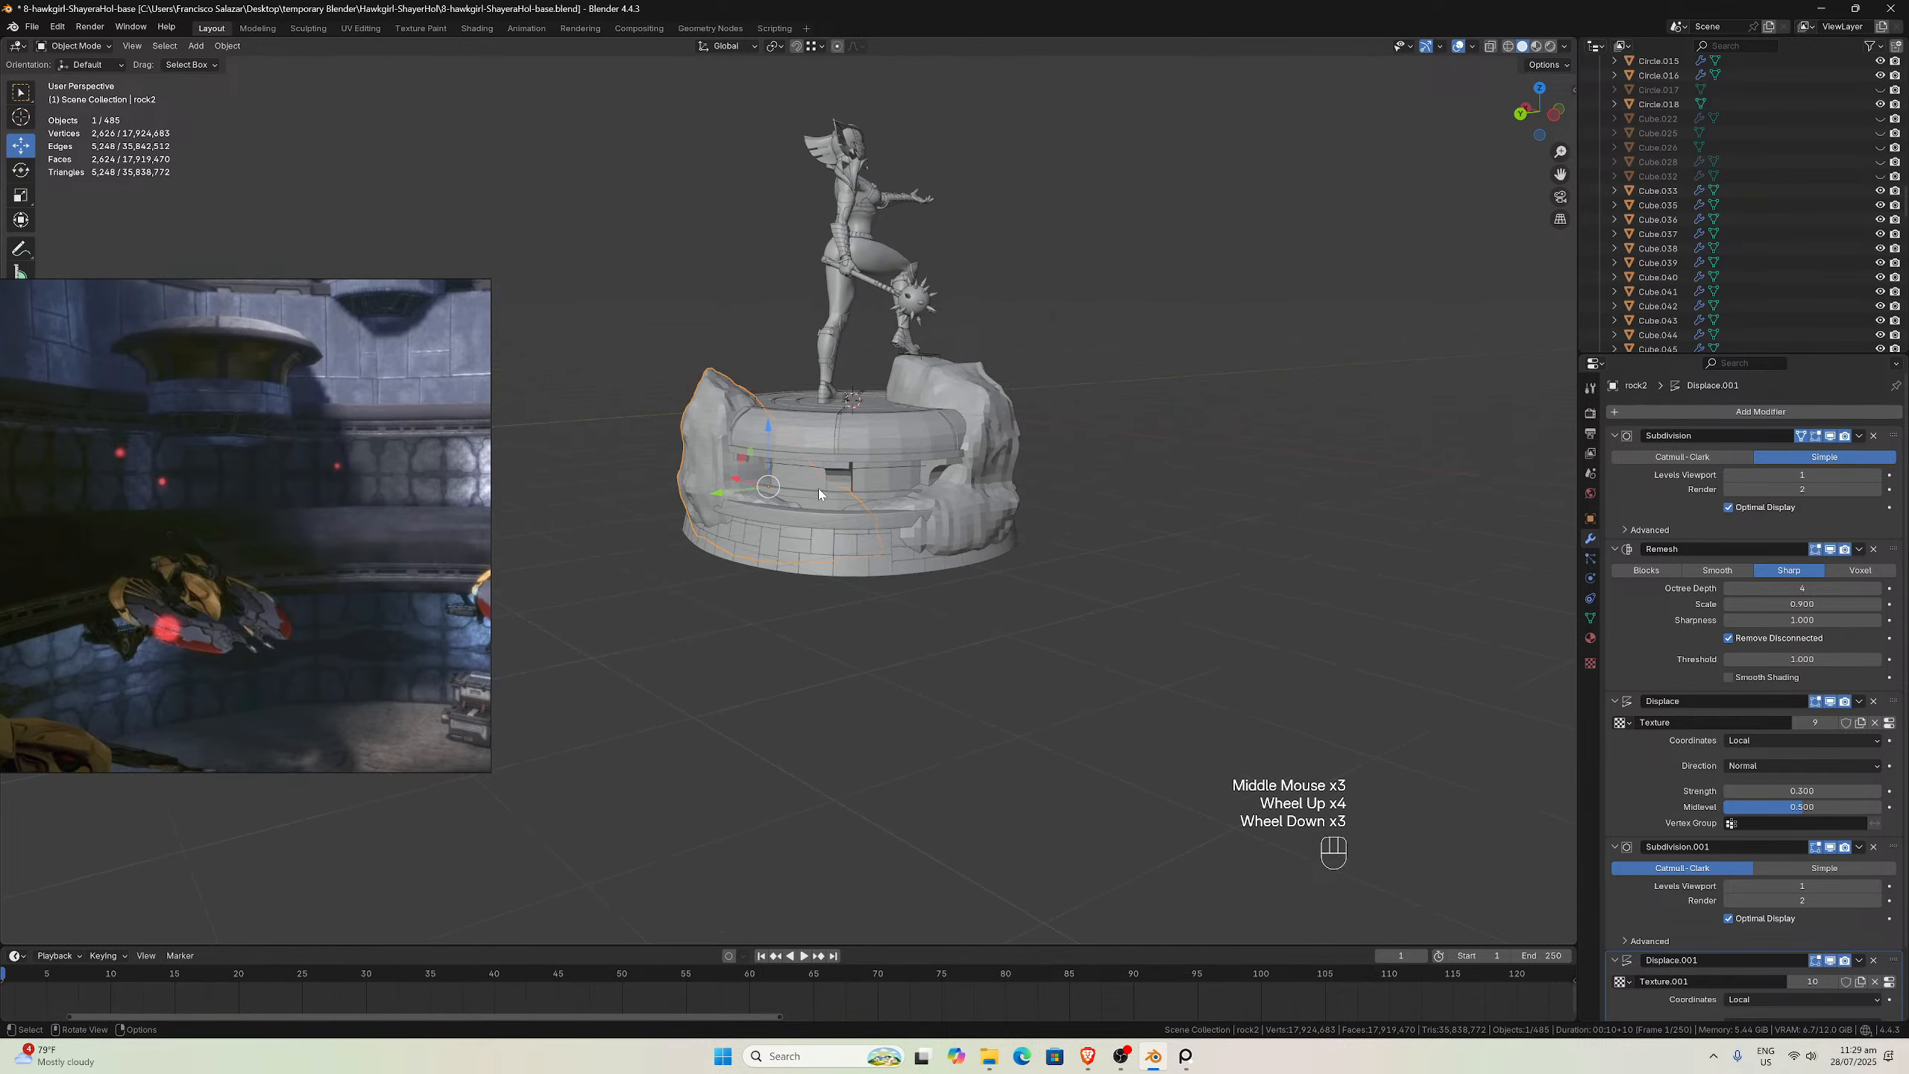
middle_drag(818, 488, 933, 473)
scroll(1196, 302, up, 2)
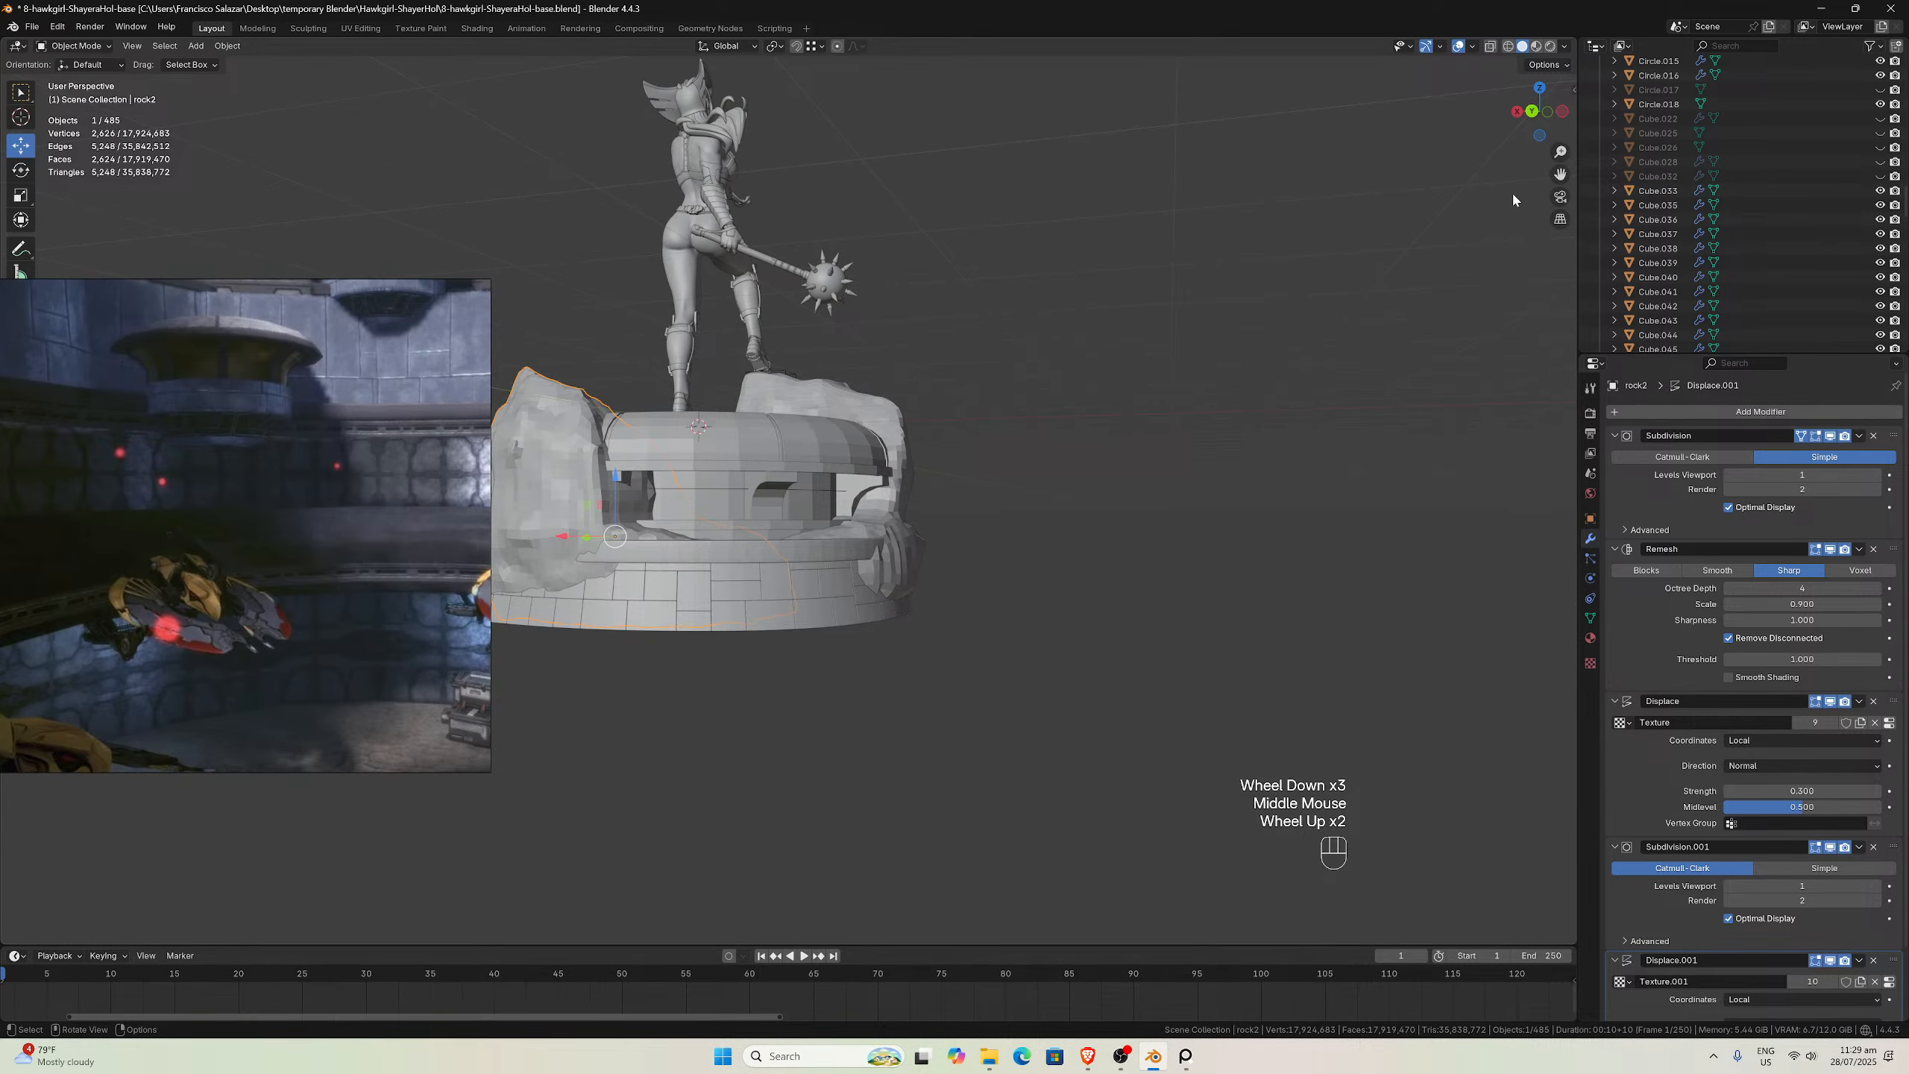
drag(1560, 174, 1902, 108)
scroll(722, 459, up, 3)
scroll(789, 466, down, 2)
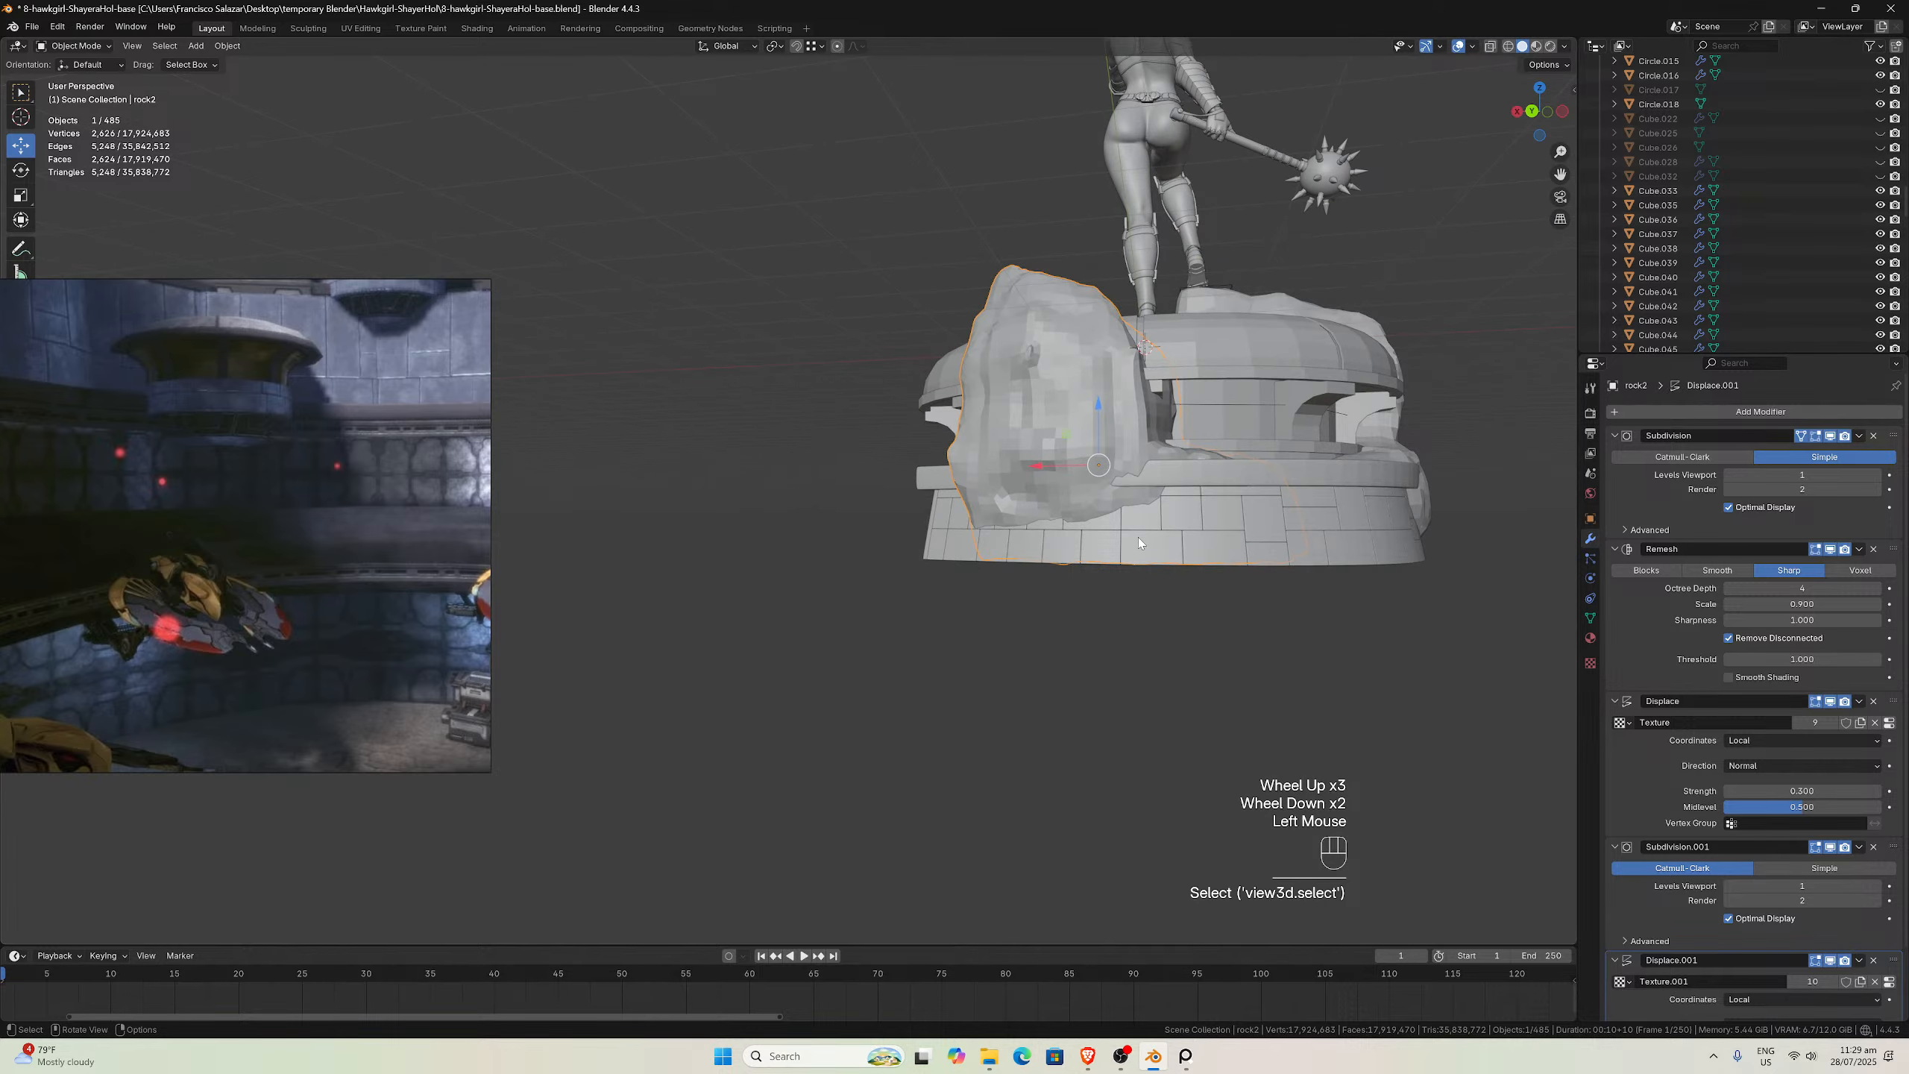
Compare the statue and base in front, top and right orthographic views with rock2 selected
key(KP_1)
scroll(1106, 543, down, 2)
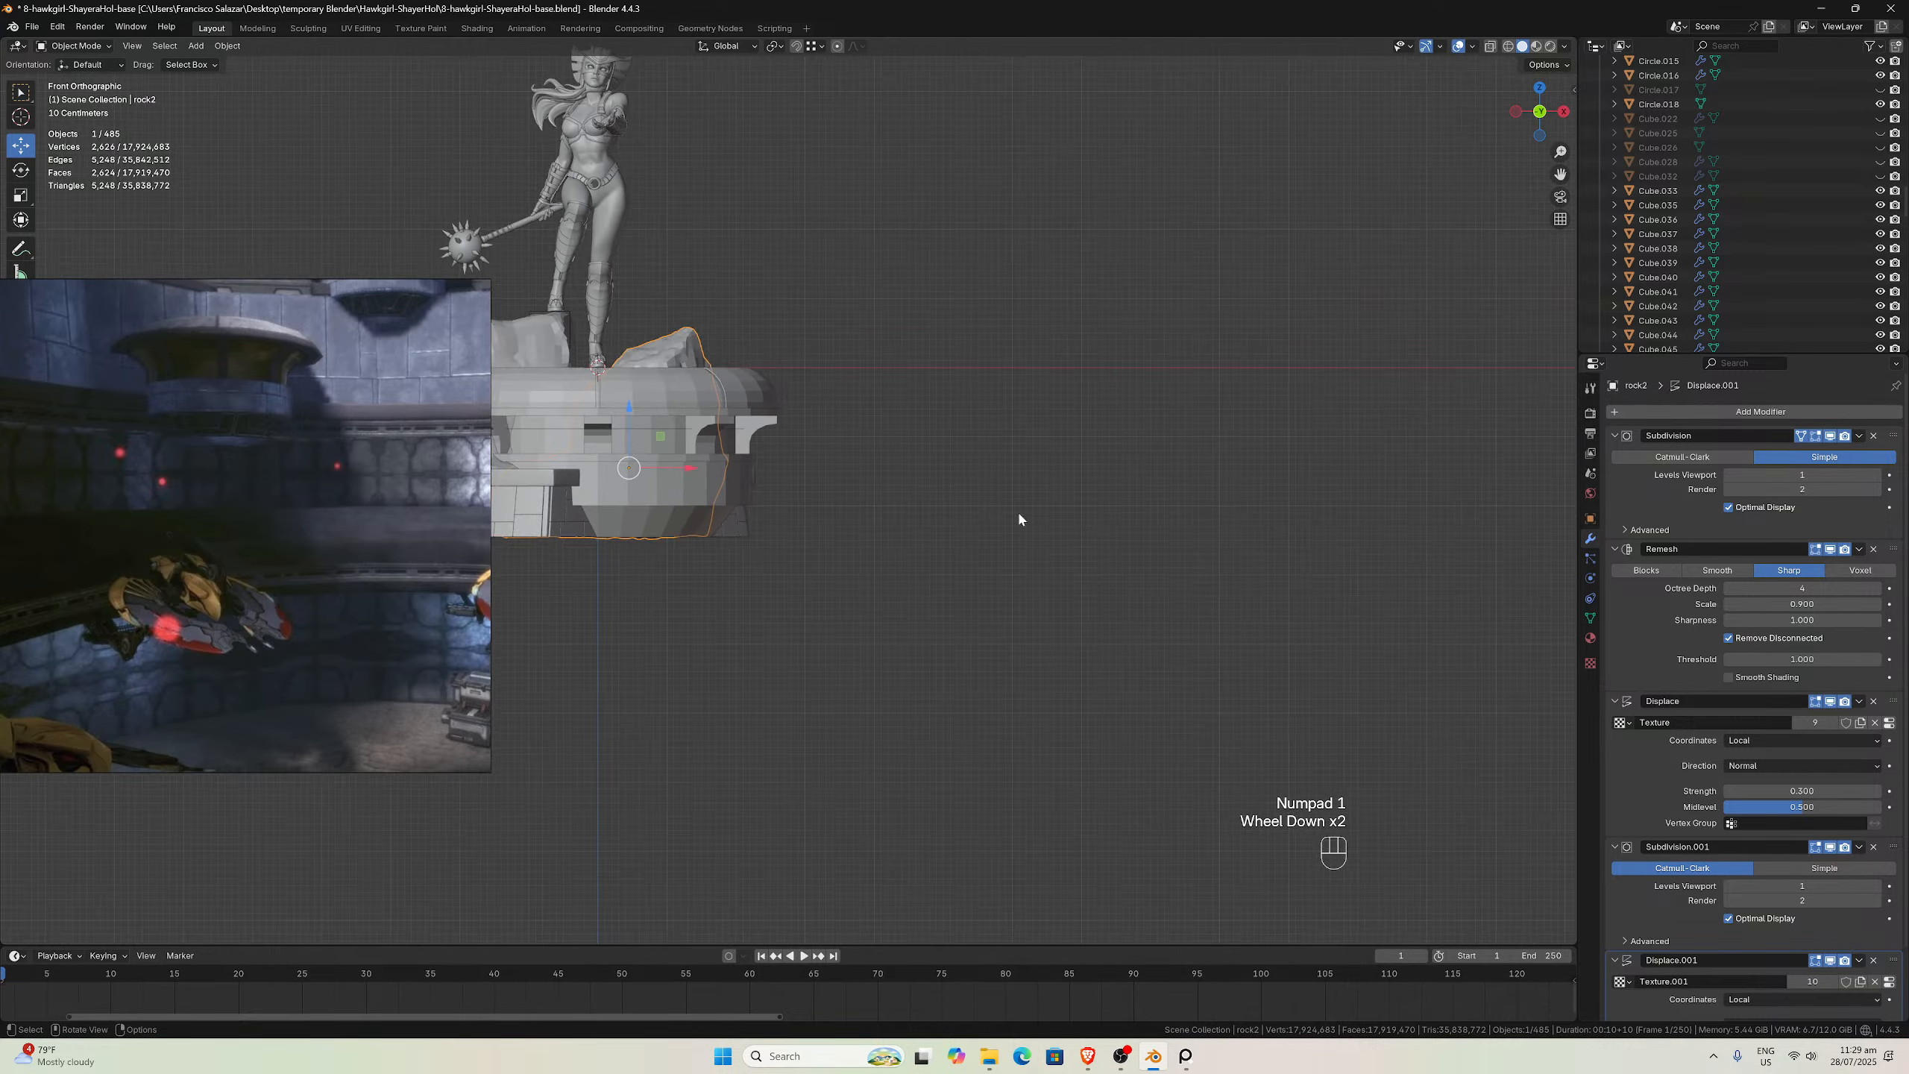
middle_drag(1018, 520, 1053, 632)
key(KP_7)
scroll(992, 645, down, 1)
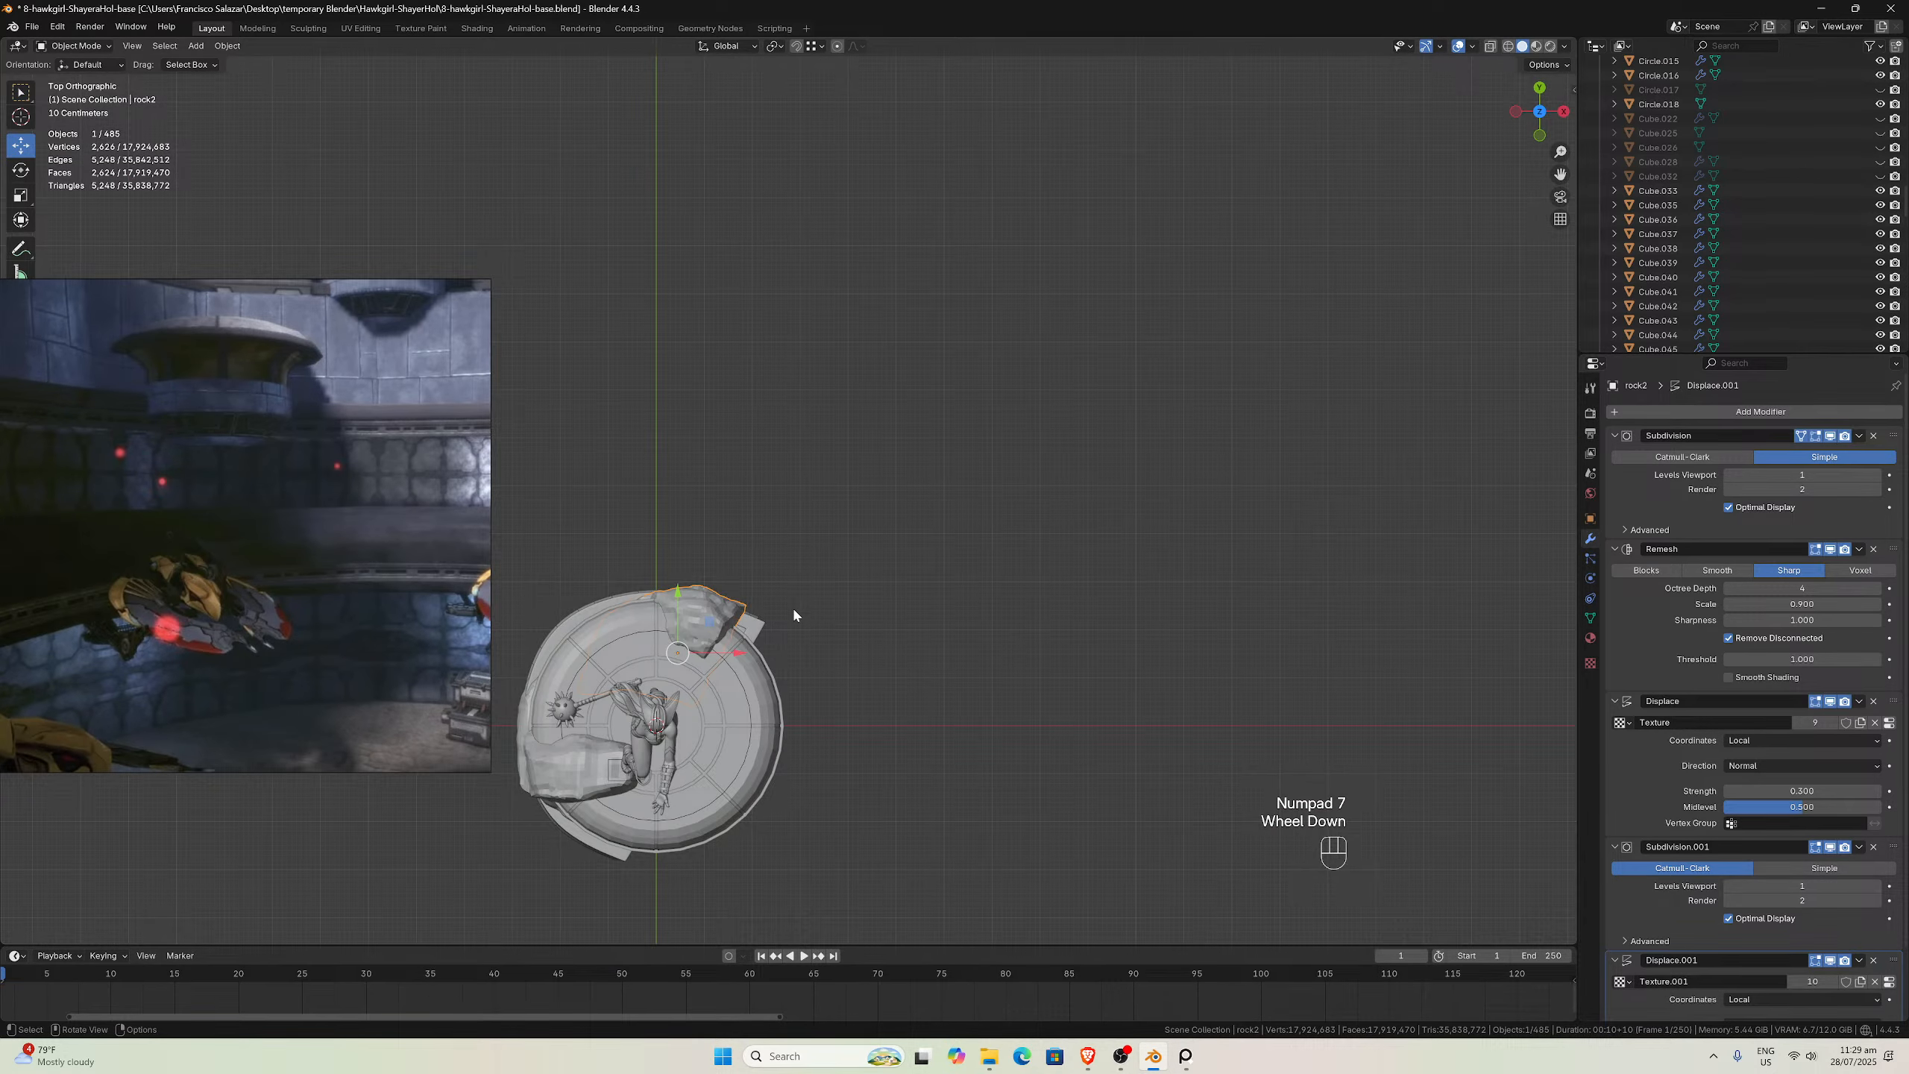
scroll(835, 556, down, 1)
middle_drag(793, 615, 917, 437)
key(KP_1)
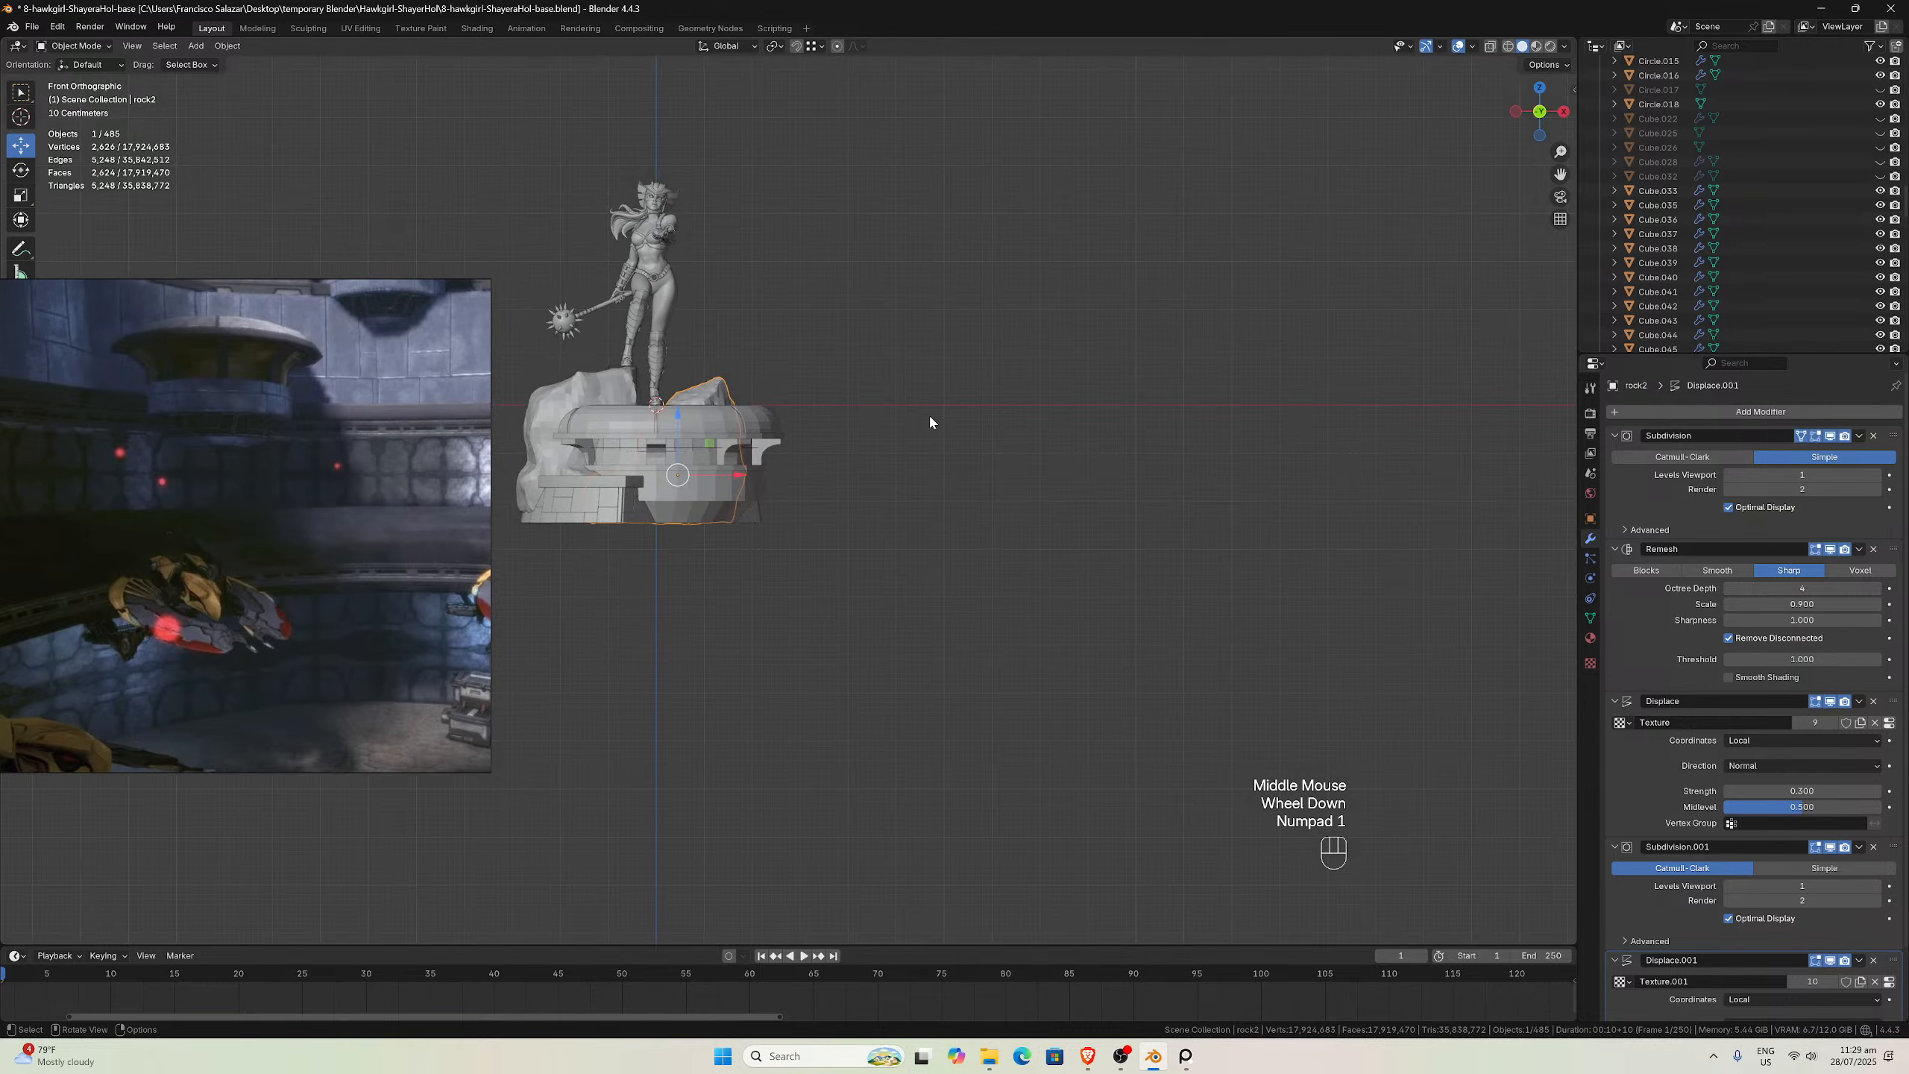
key(KP_3)
key(KP_1)
scroll(908, 452, up, 2)
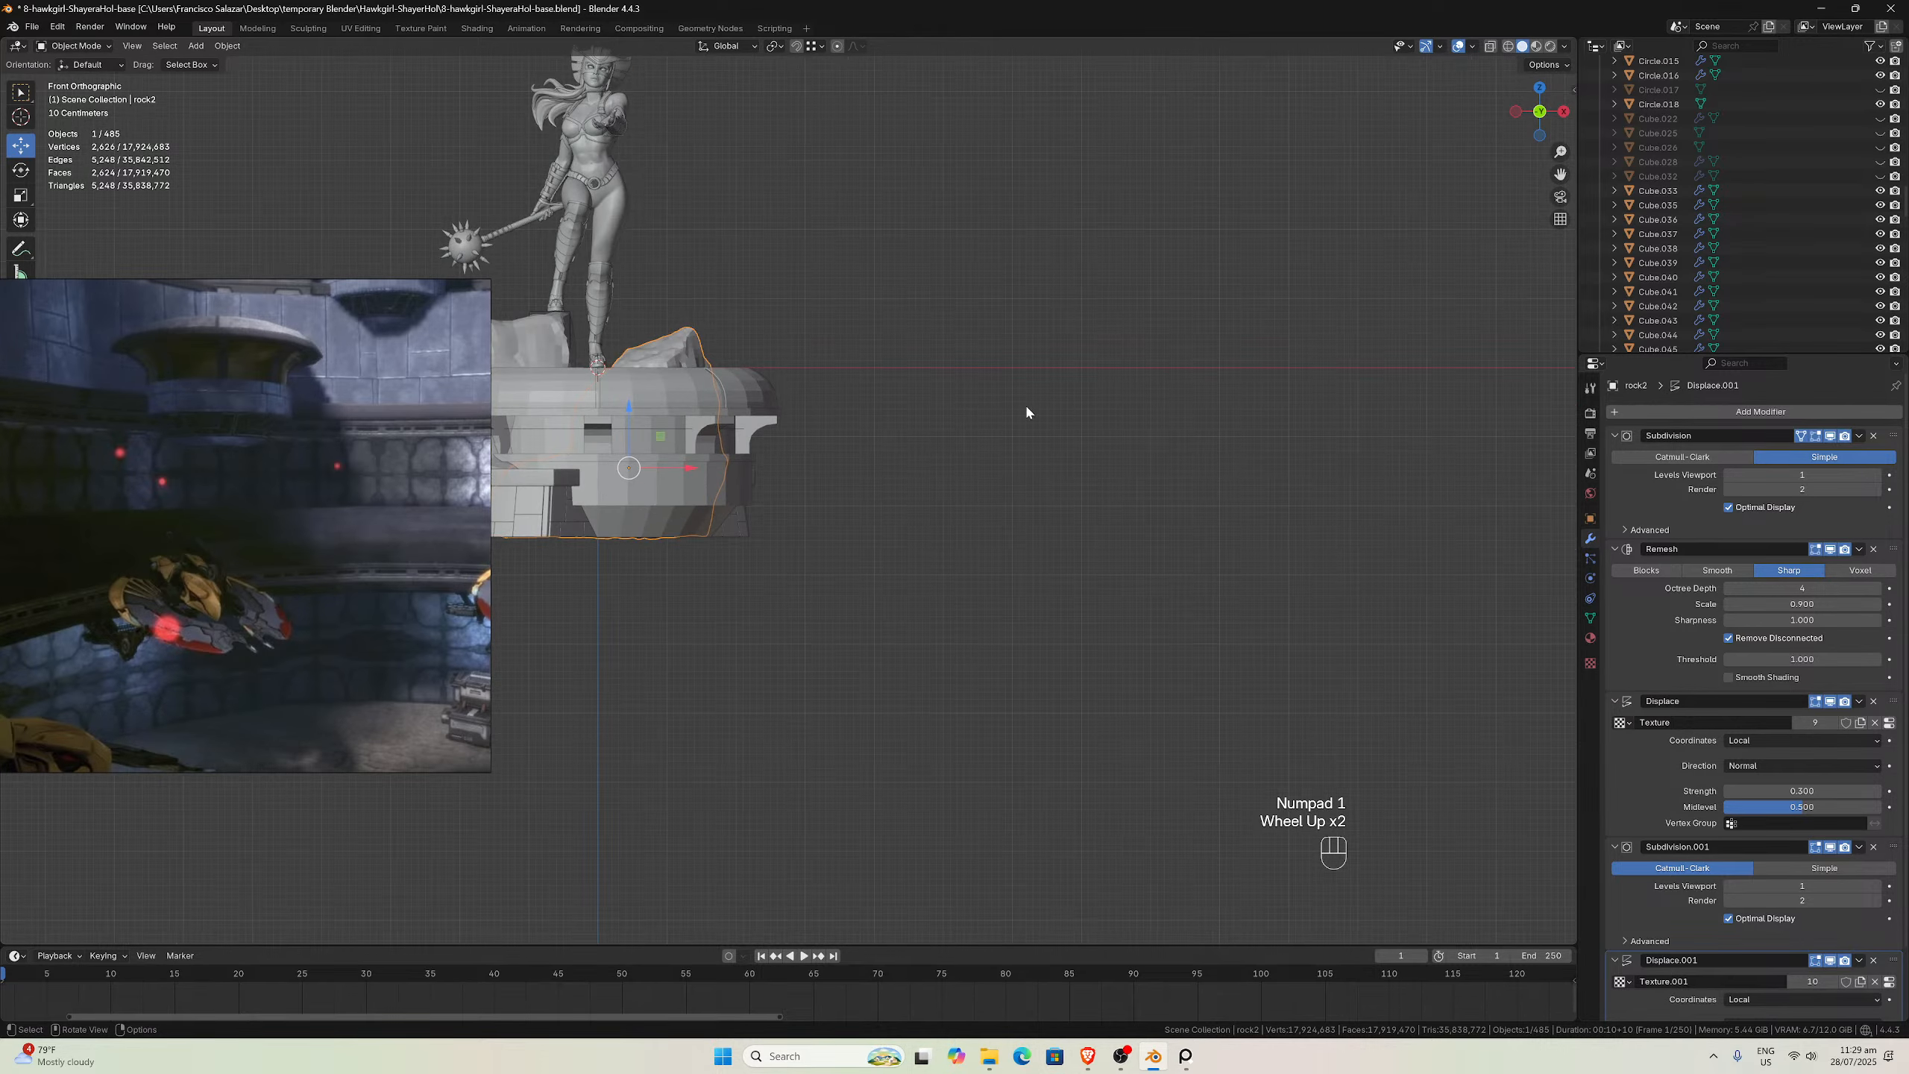
Compare the front and side of the statue base with the Hawkworld hangar reference image
drag(1560, 173, 1815, 171)
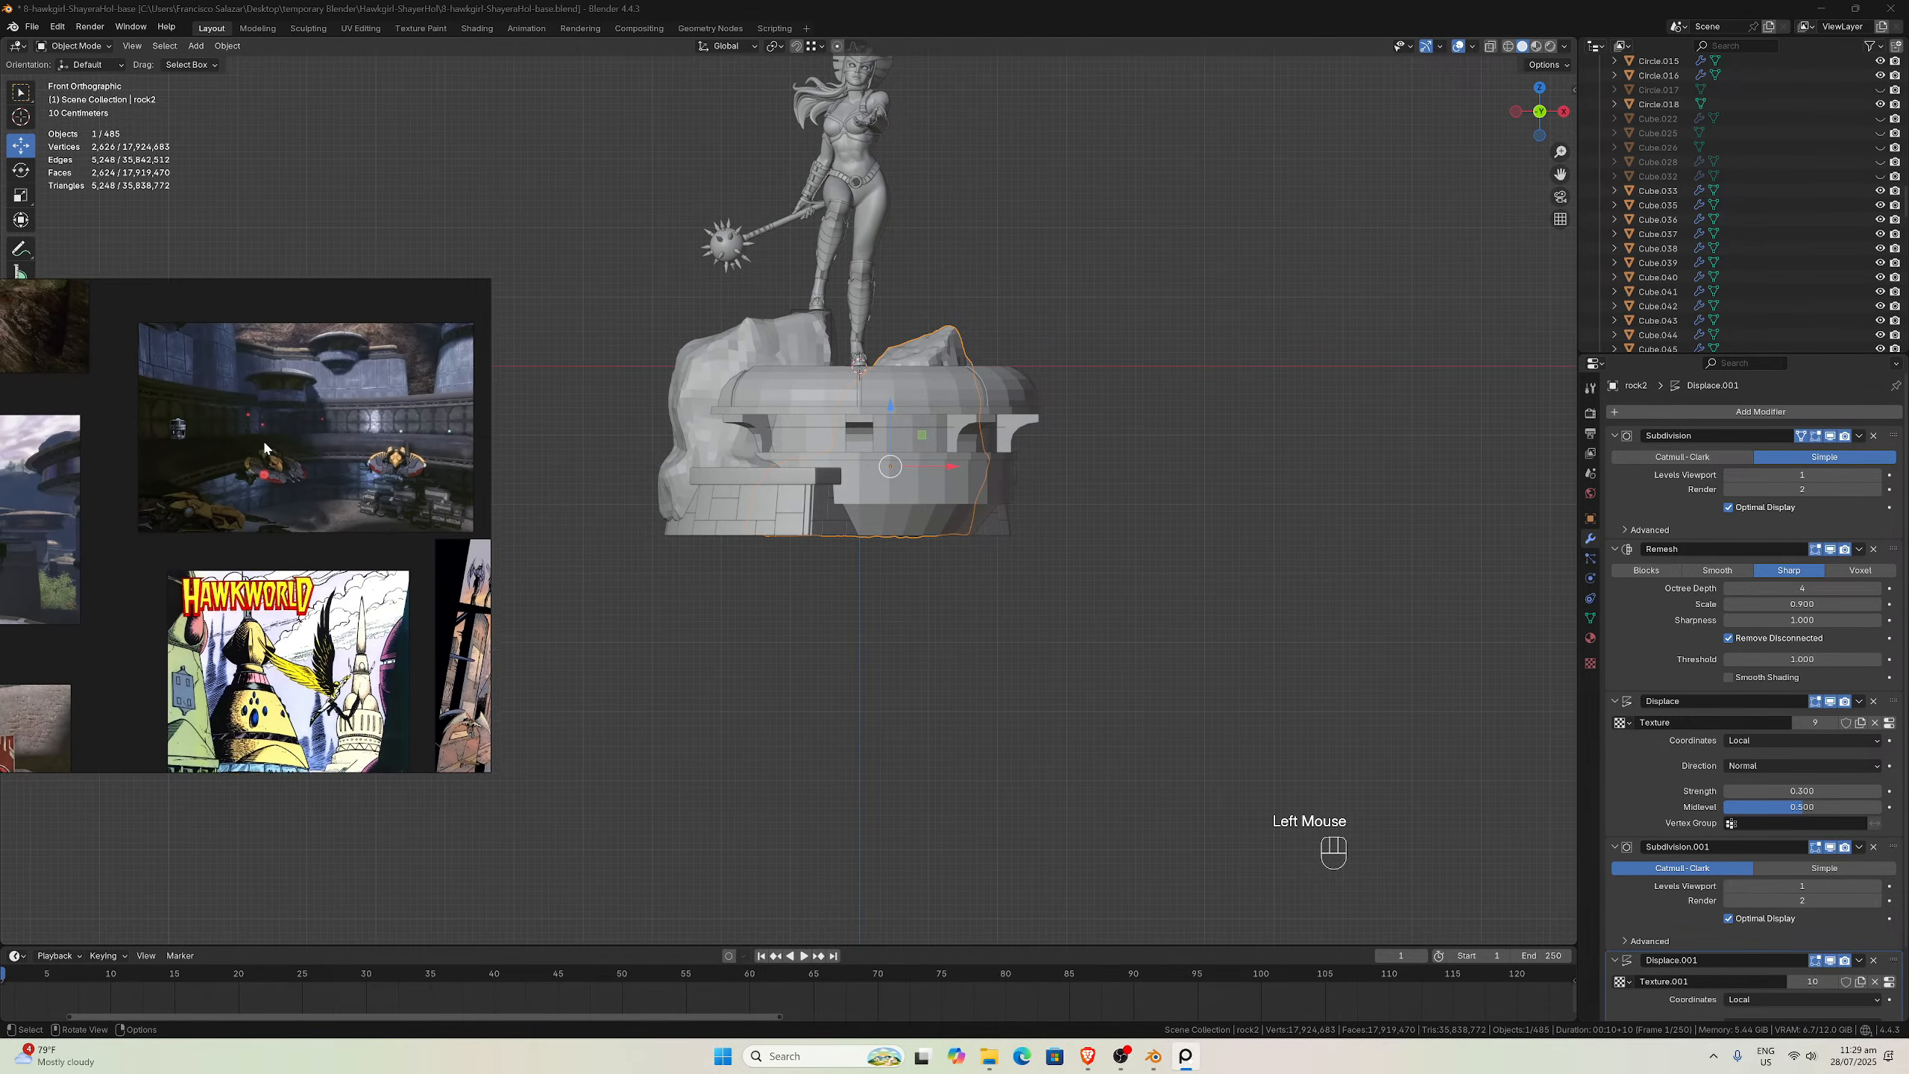
scroll(743, 517, up, 2)
scroll(713, 528, up, 2)
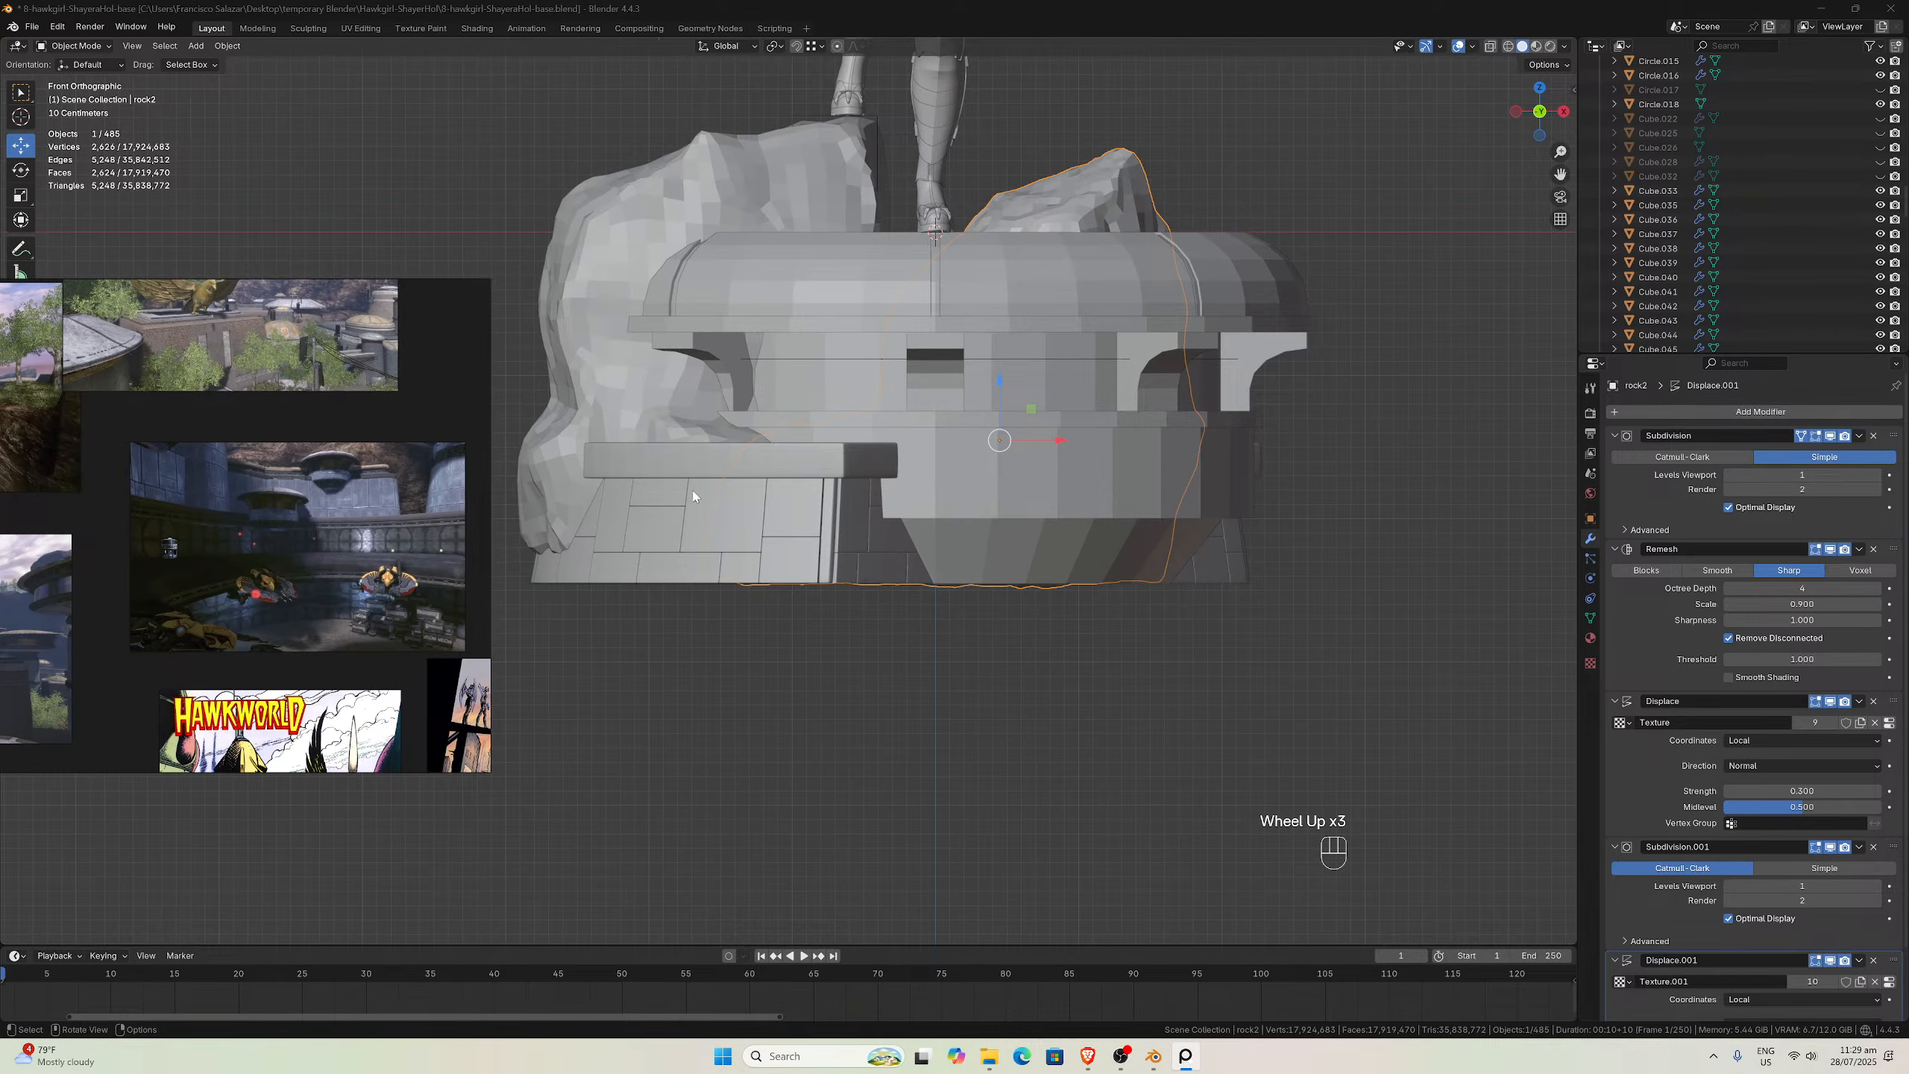
scroll(722, 488, down, 2)
middle_drag(728, 465, 1080, 485)
scroll(1081, 484, up, 3)
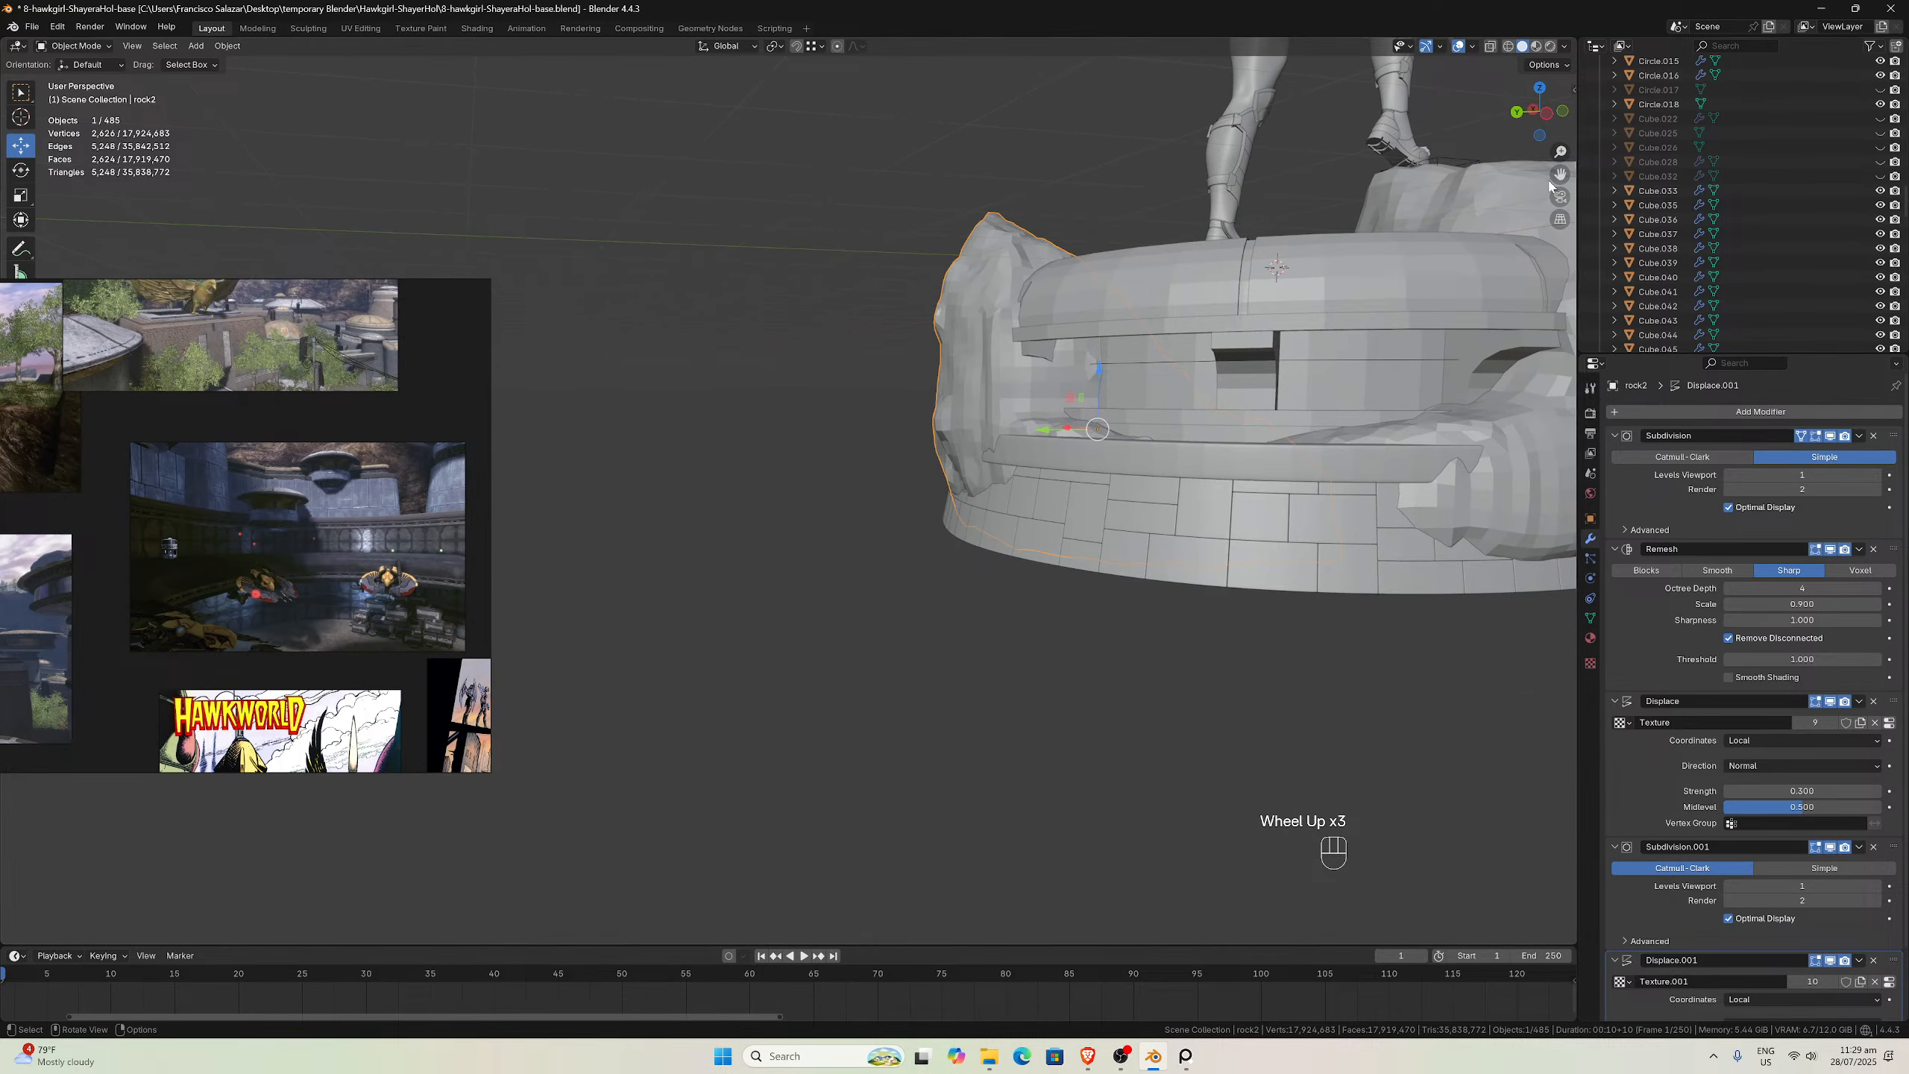
Examine how the large rock overlaps the stone-block wall and drum from low and high angles, ending in front orthographic view
drag(1559, 176, 1263, 169)
scroll(1199, 466, up, 2)
scroll(1154, 408, down, 1)
middle_drag(1180, 497, 1097, 436)
mouse_move(986, 530)
middle_down()
mouse_move(984, 459)
mouse_move(964, 489)
mouse_move(974, 546)
middle_up()
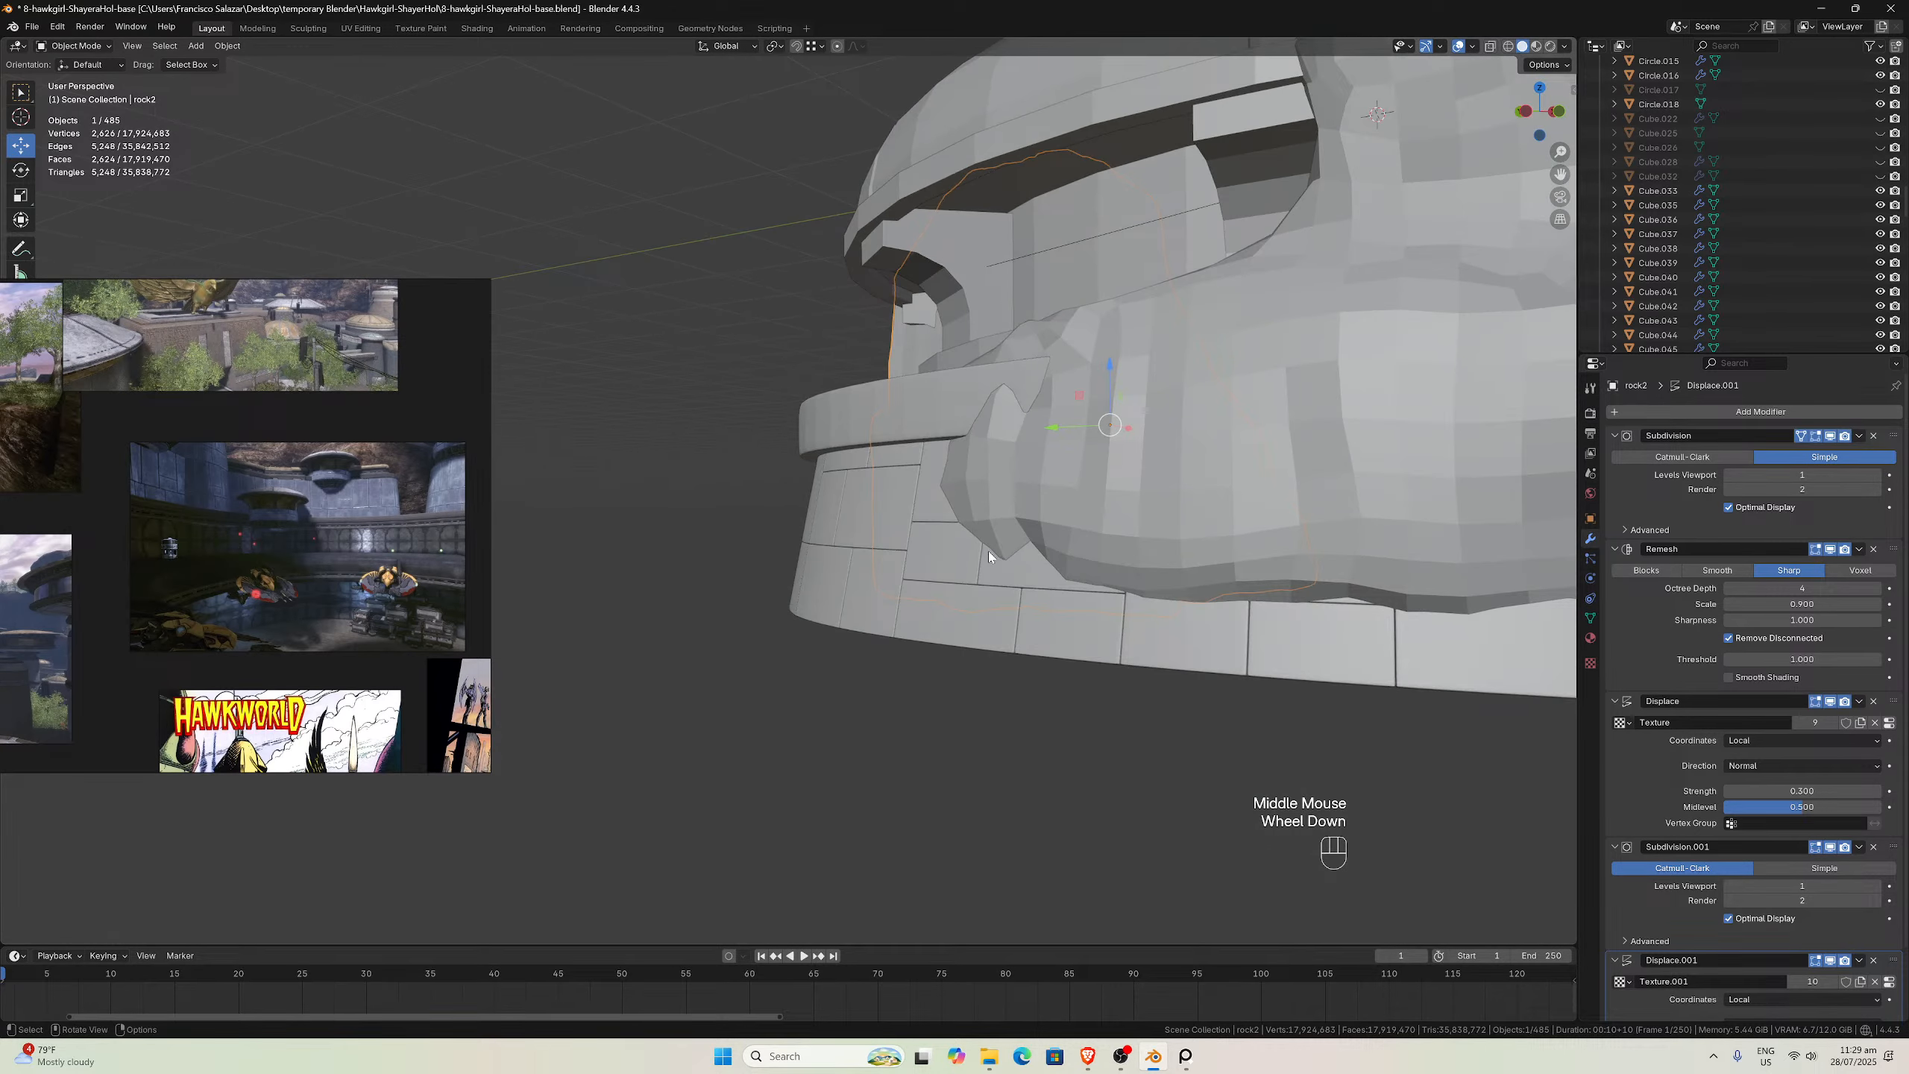
scroll(897, 631, down, 1)
middle_drag(1050, 623, 854, 559)
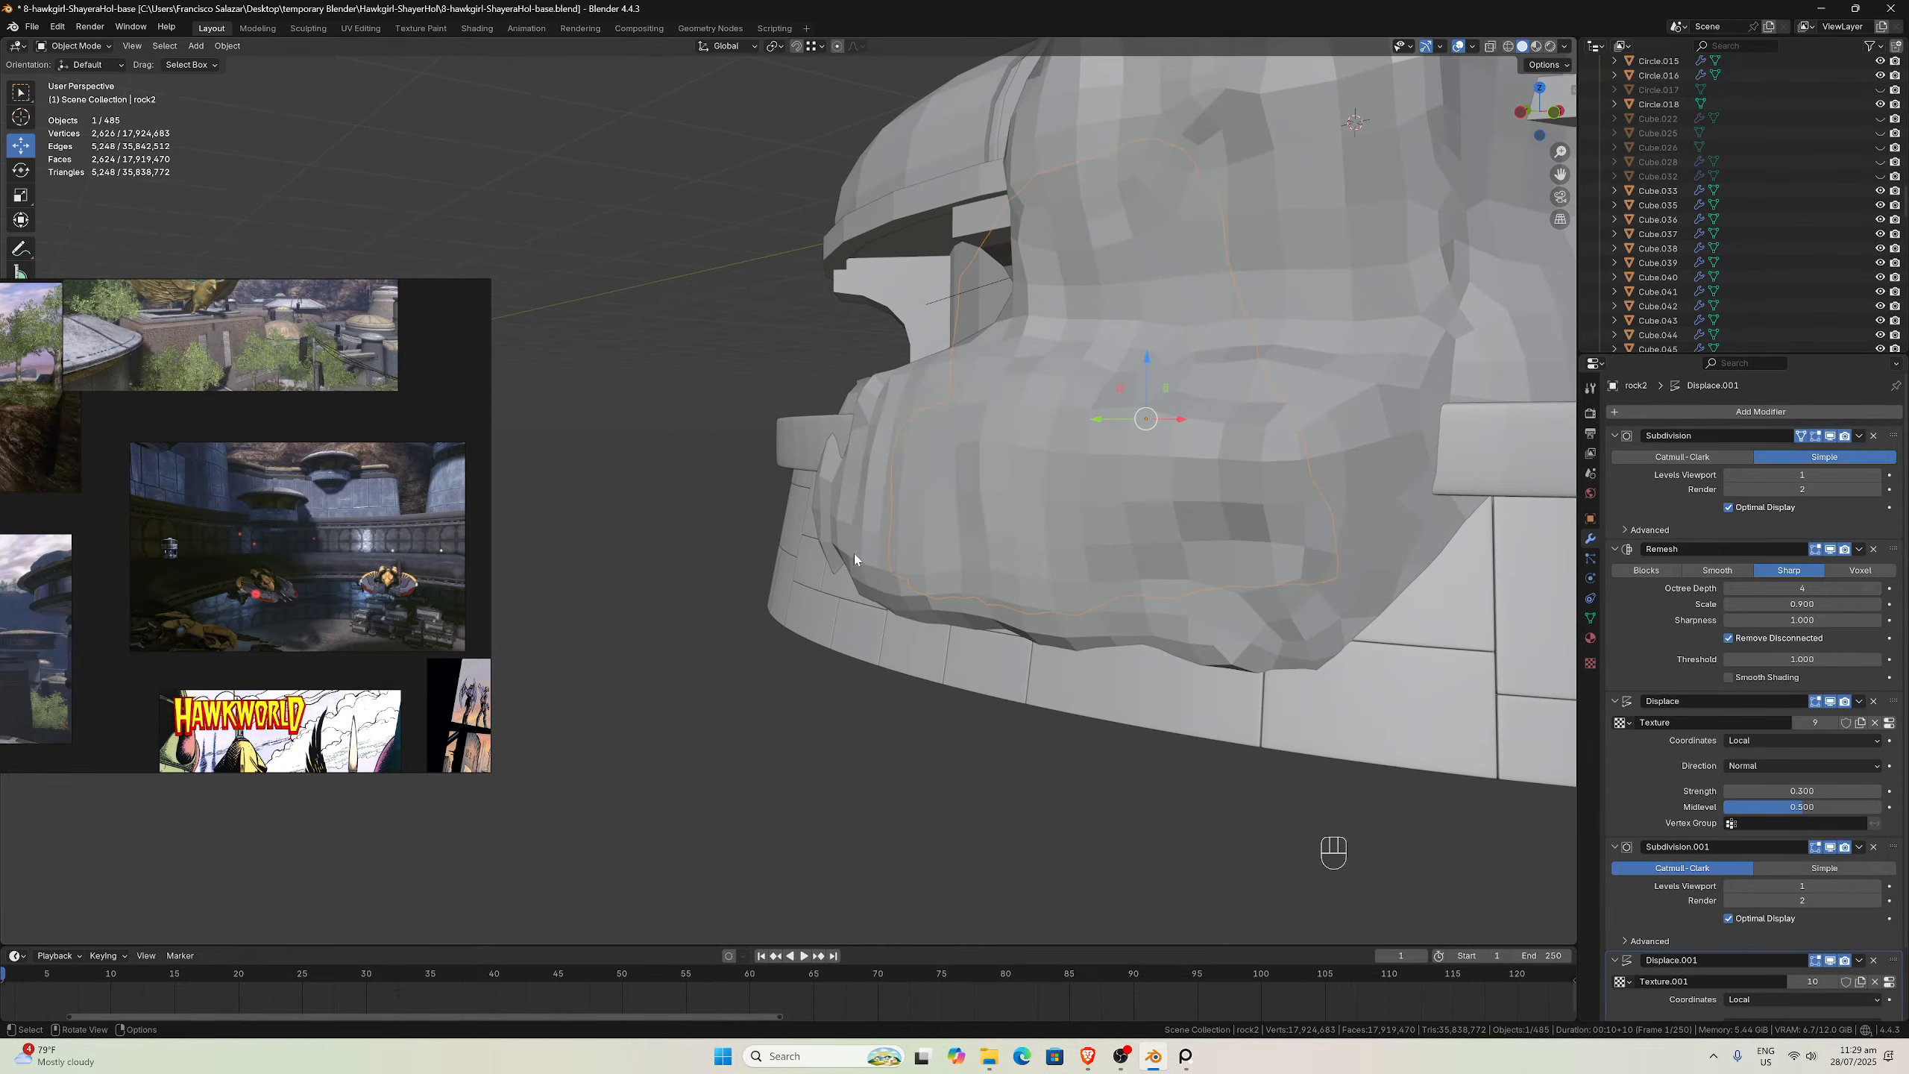
middle_drag(746, 612, 752, 565)
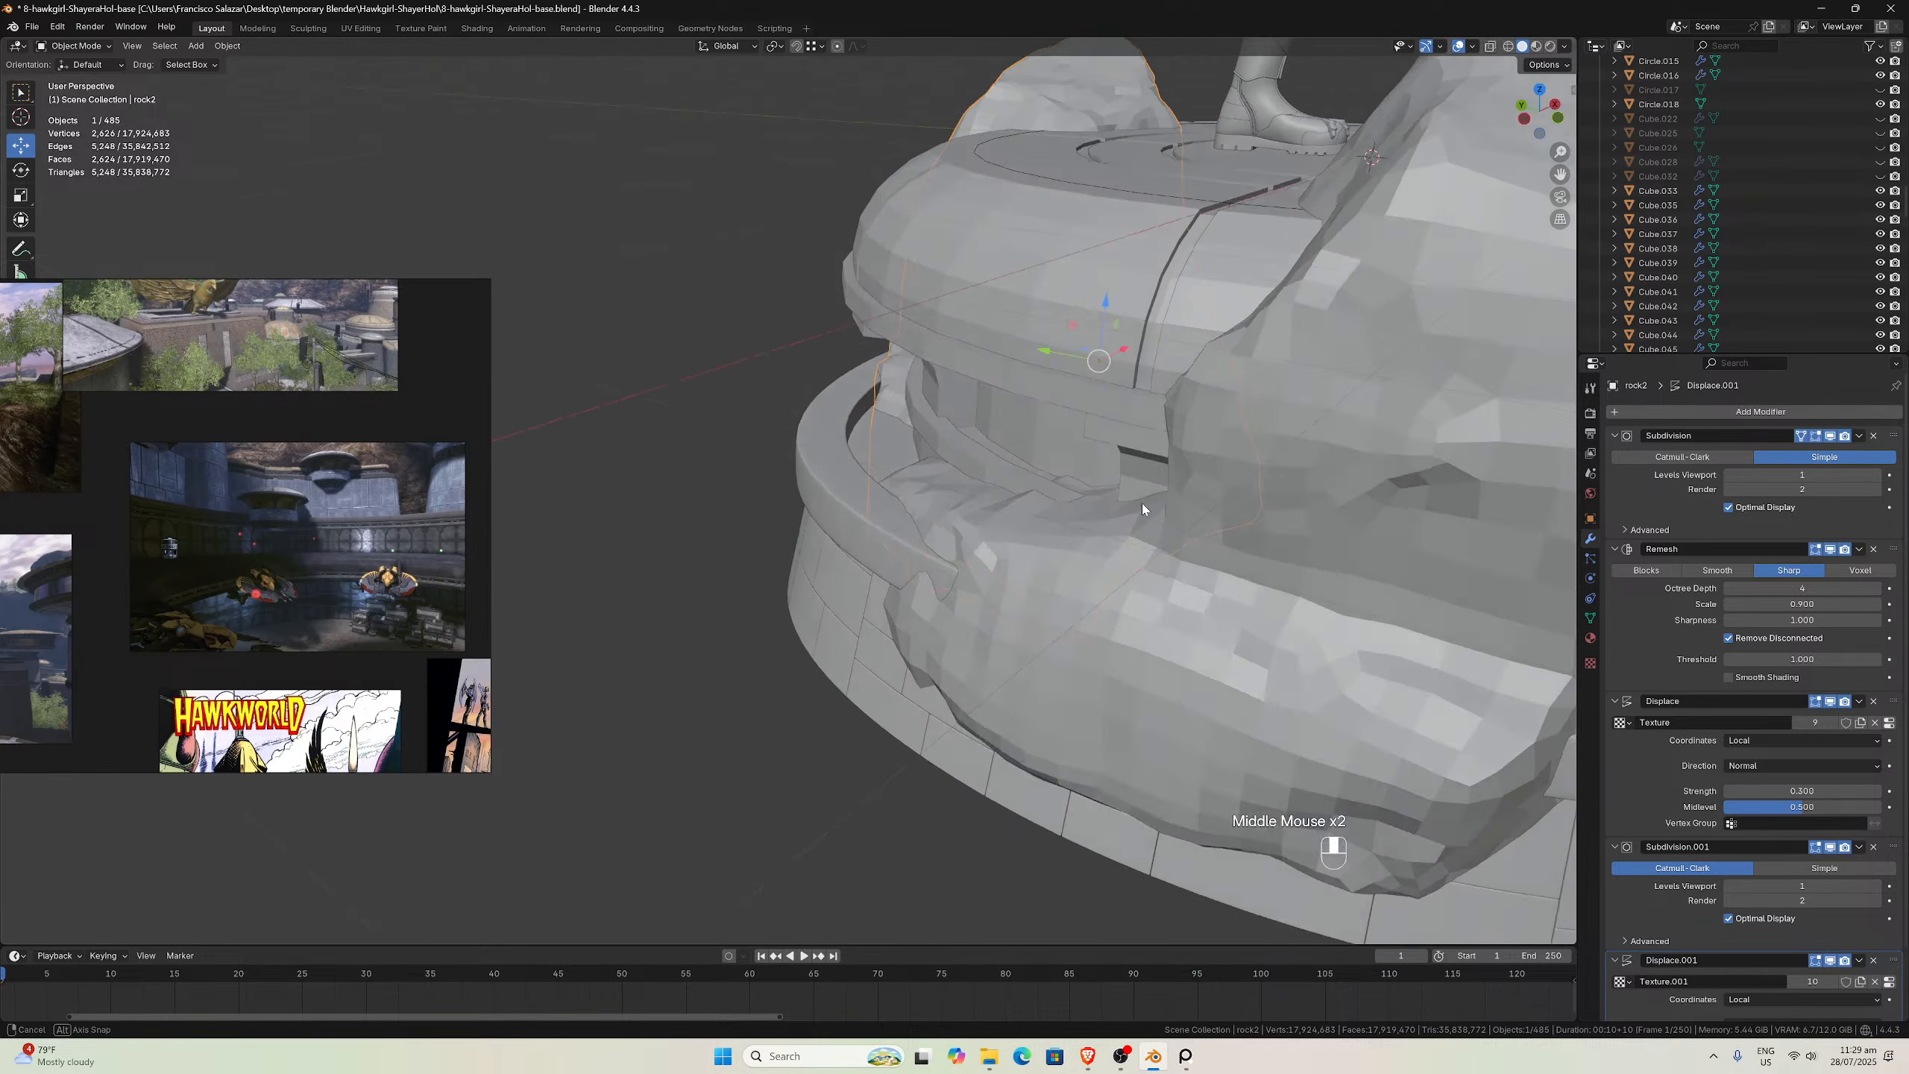
scroll(1165, 489, down, 3)
key(KP_1)
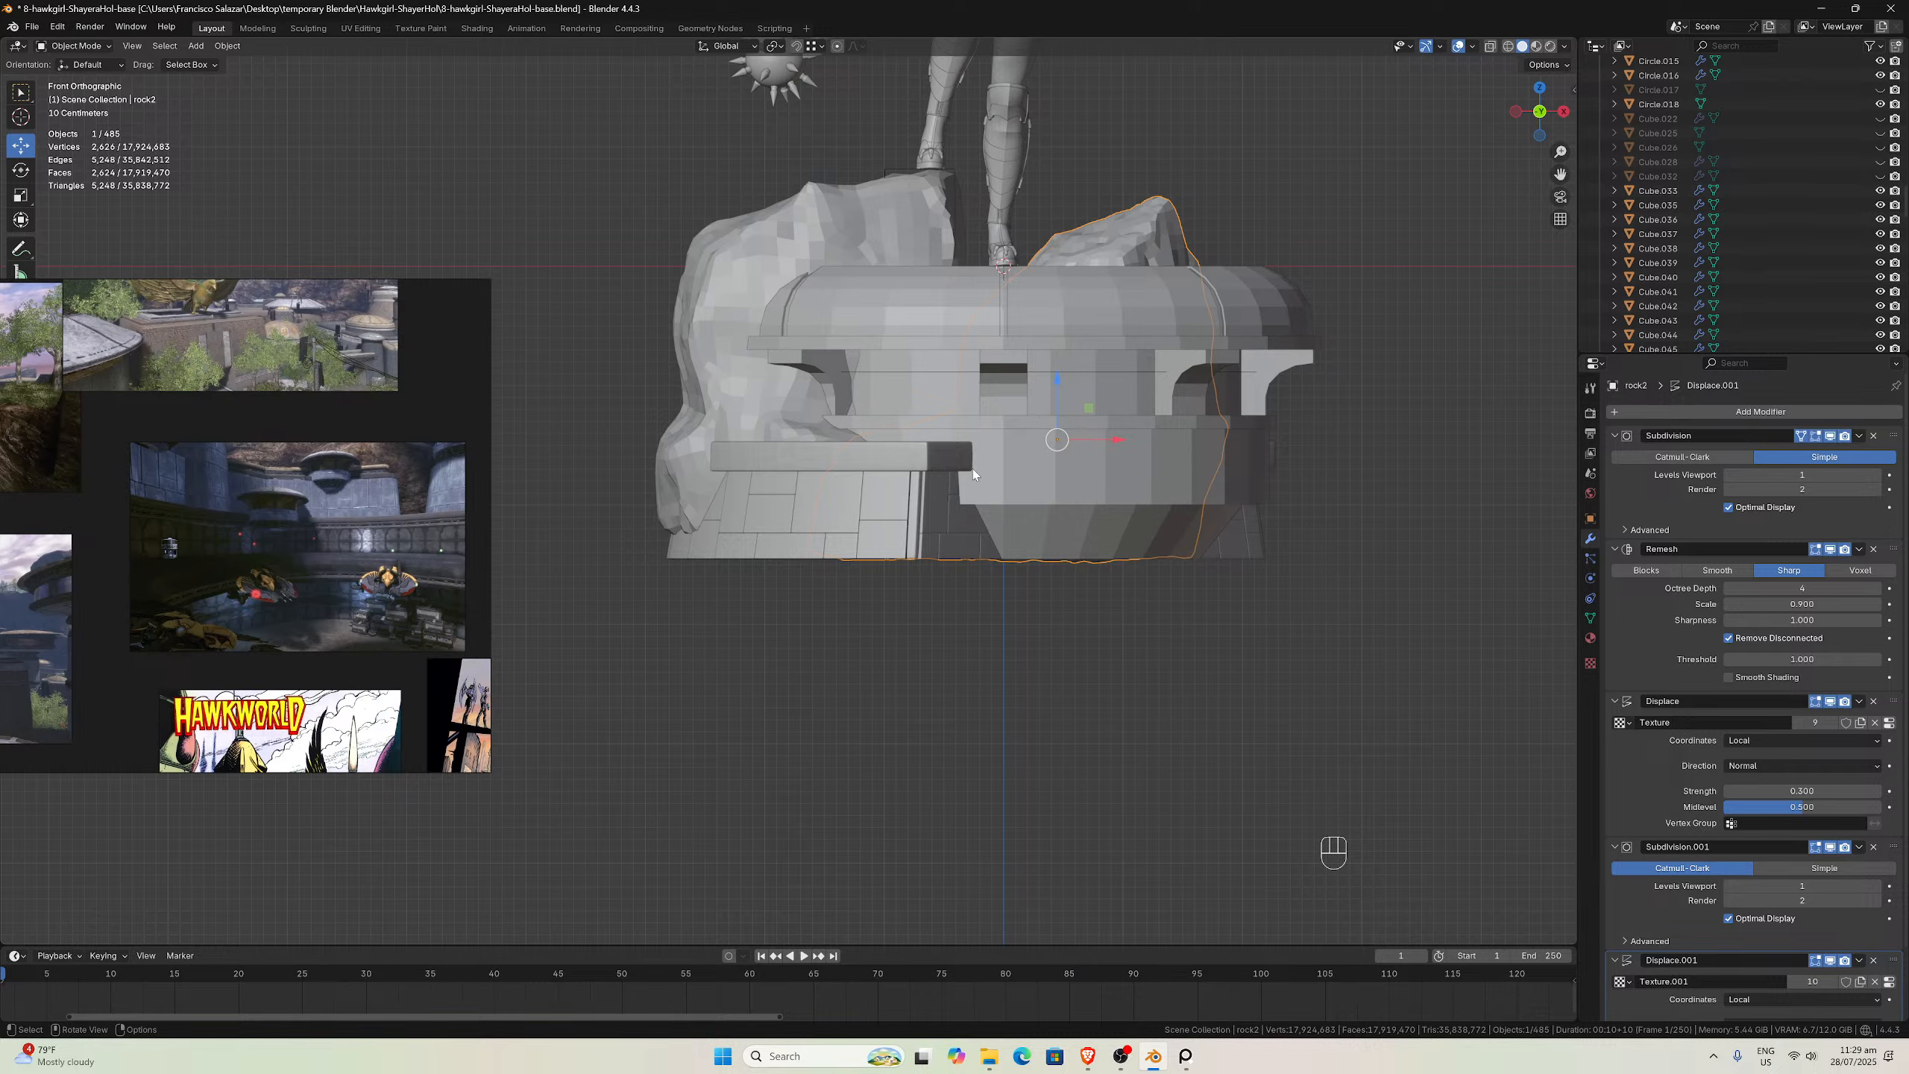
Study the drum's underside and wall end from the front against the enlarged hangar reference with its round platforms
scroll(882, 466, down, 2)
scroll(902, 458, down, 1)
middle_drag(882, 466, 931, 426)
scroll(931, 426, up, 4)
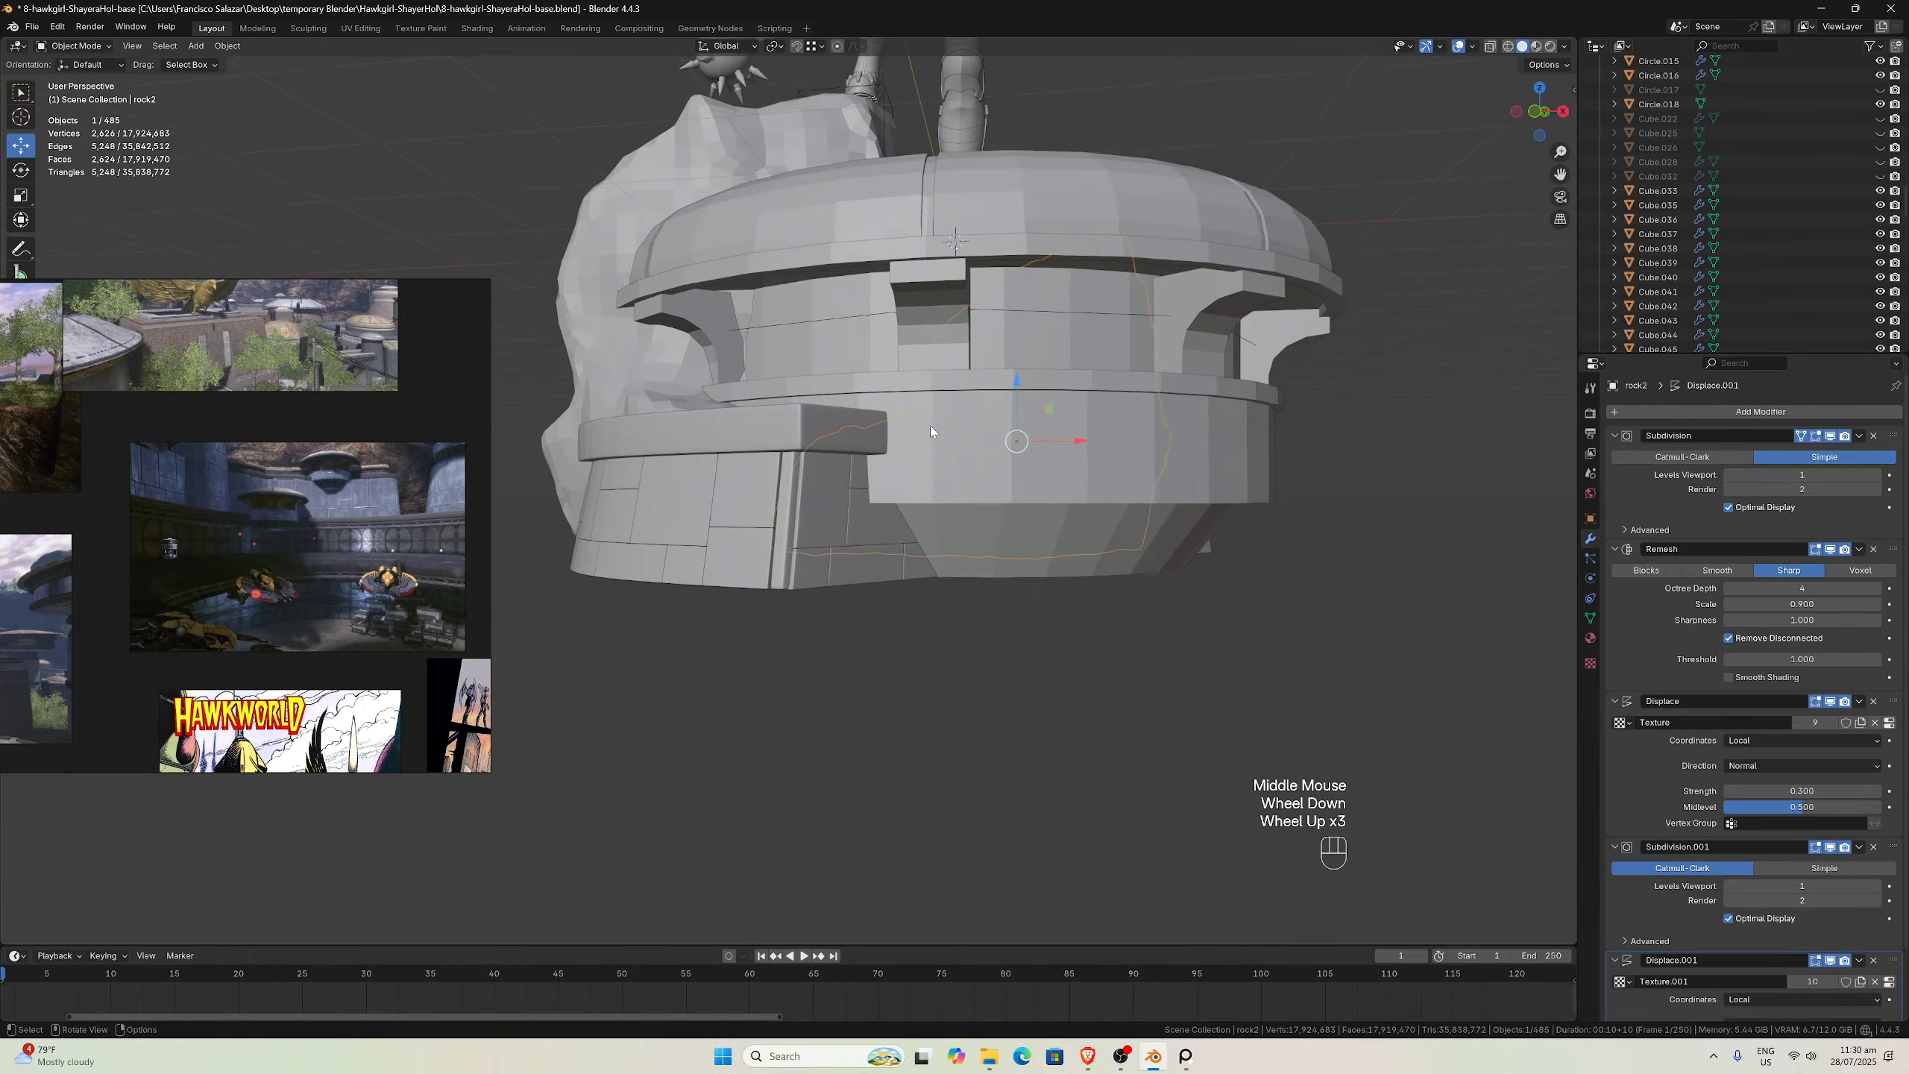
scroll(931, 425, down, 4)
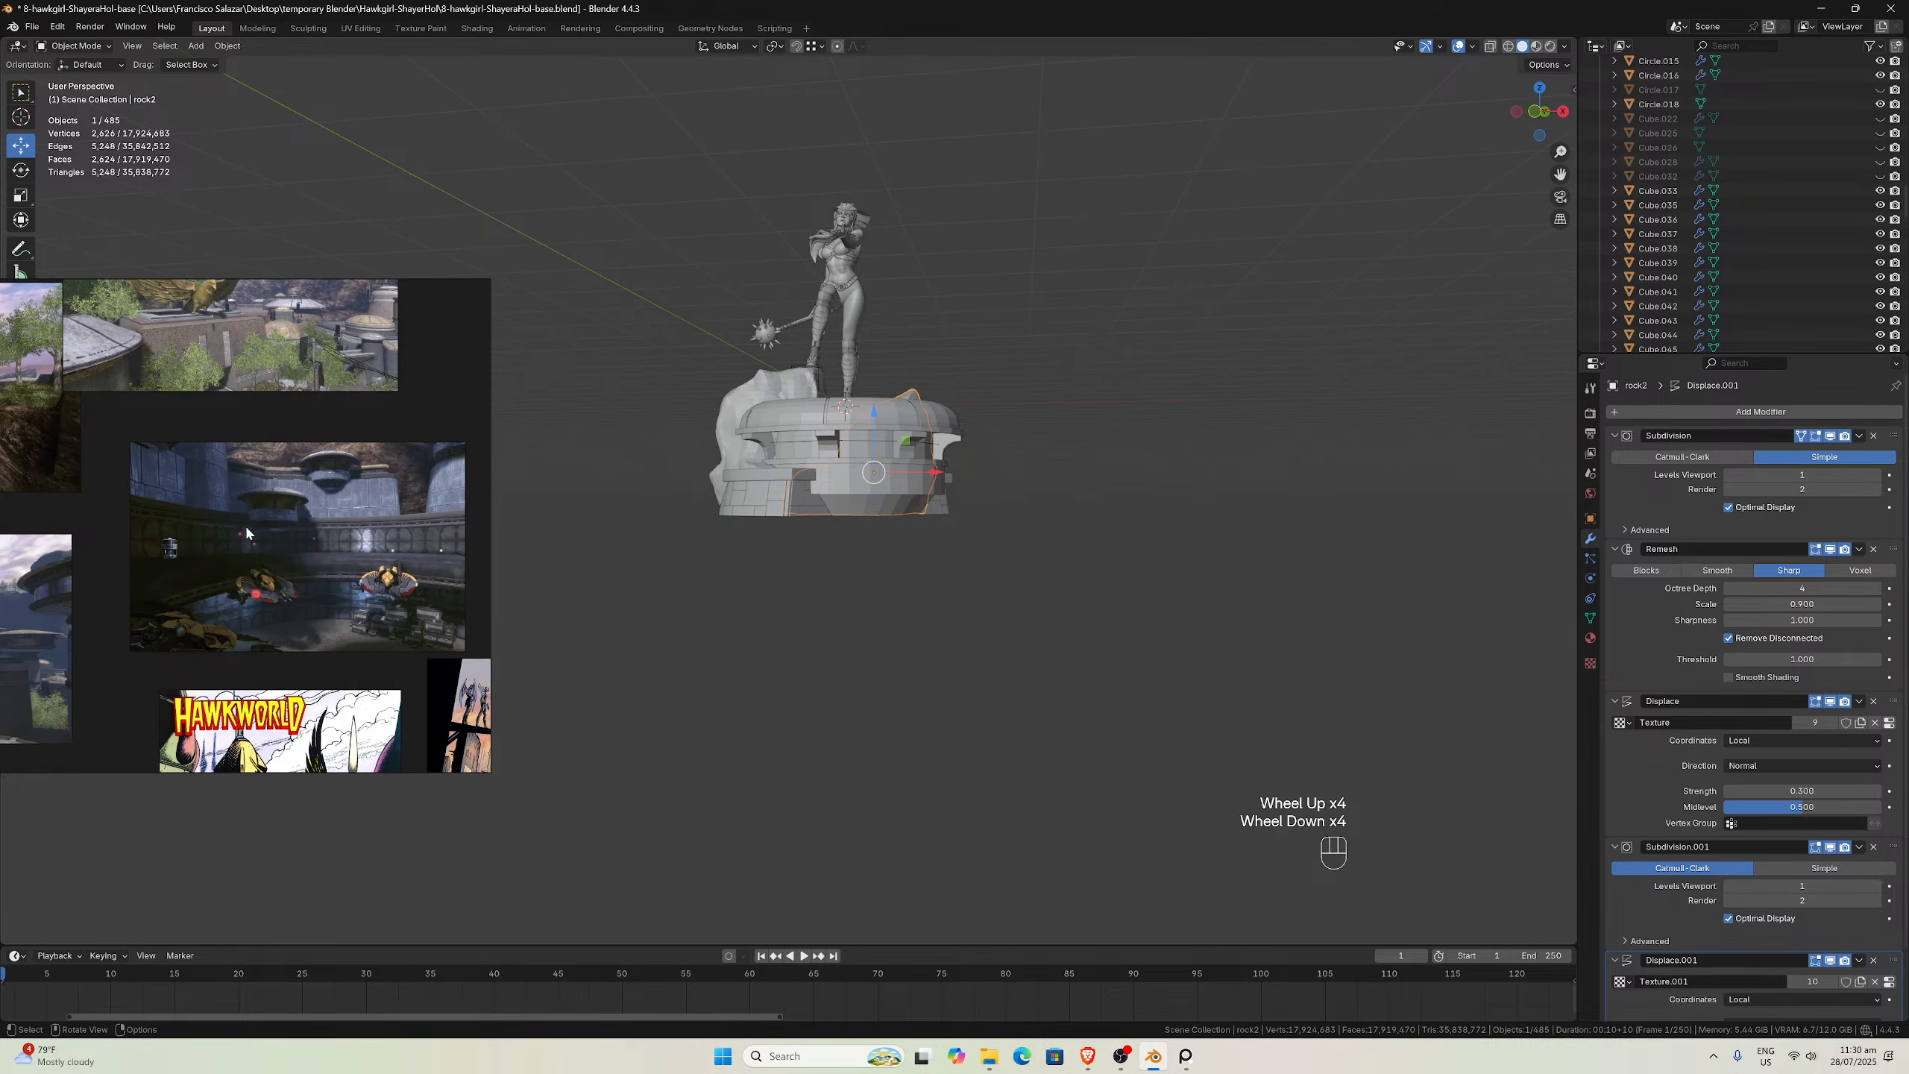
scroll(247, 532, up, 3)
scroll(761, 472, down, 1)
middle_drag(760, 472, 672, 523)
scroll(736, 510, up, 3)
scroll(673, 523, down, 1)
key(KP_1)
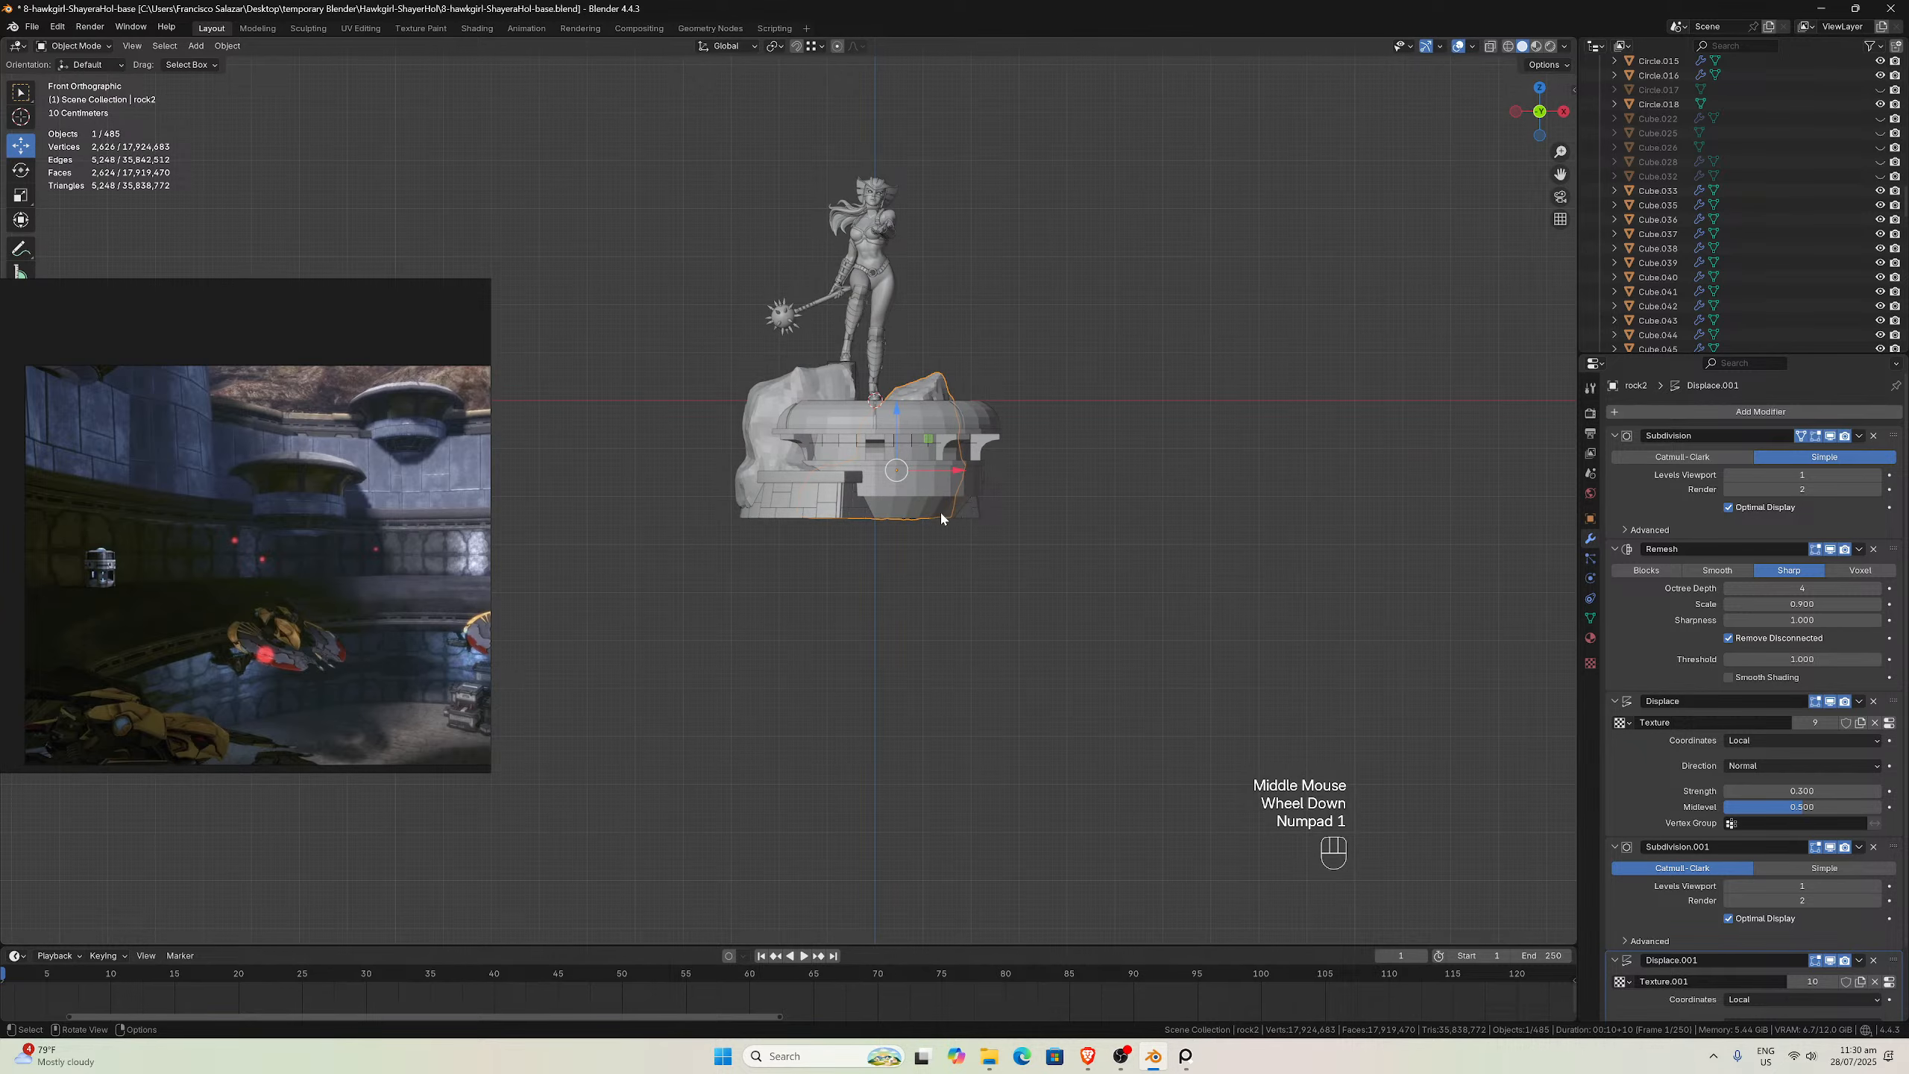
scroll(932, 519, up, 4)
middle_drag(956, 554, 948, 505)
key(KP_1)
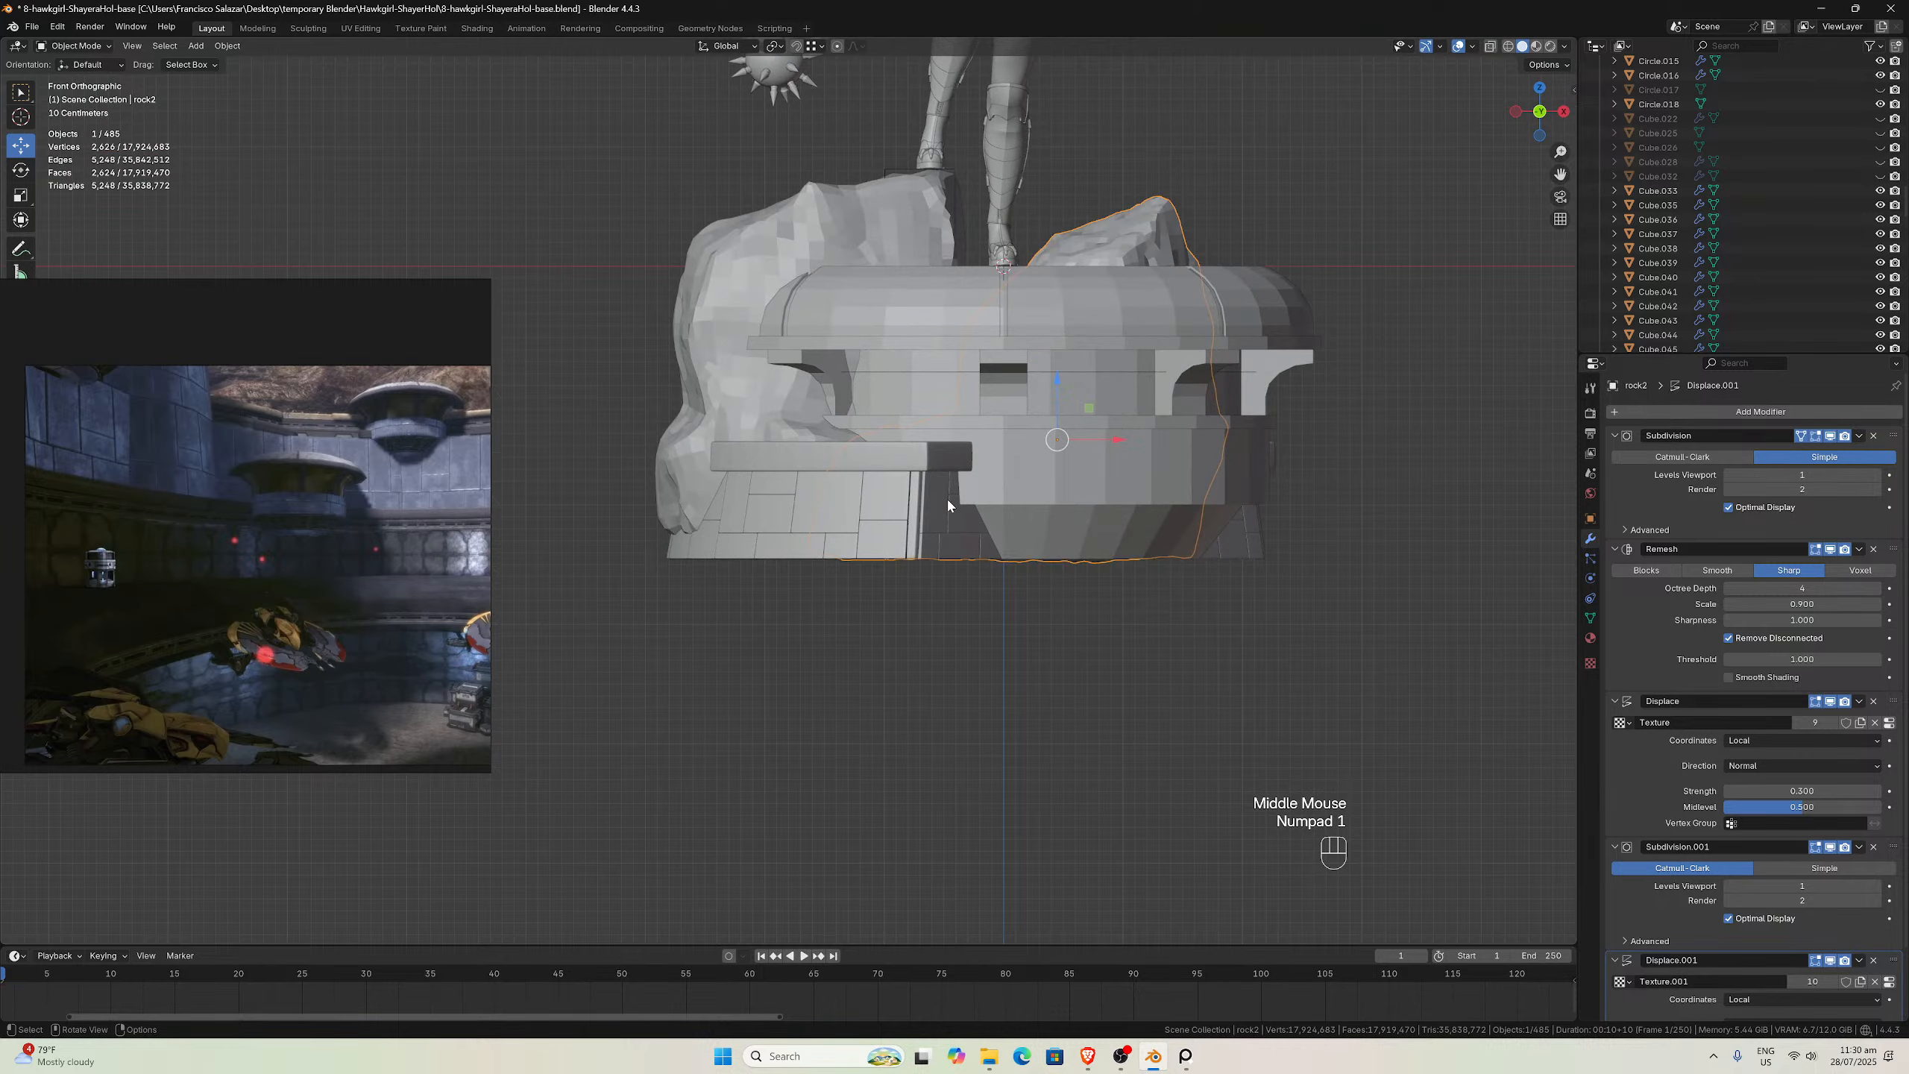
Snap the 3D cursor to the world origin
scroll(968, 503, down, 1)
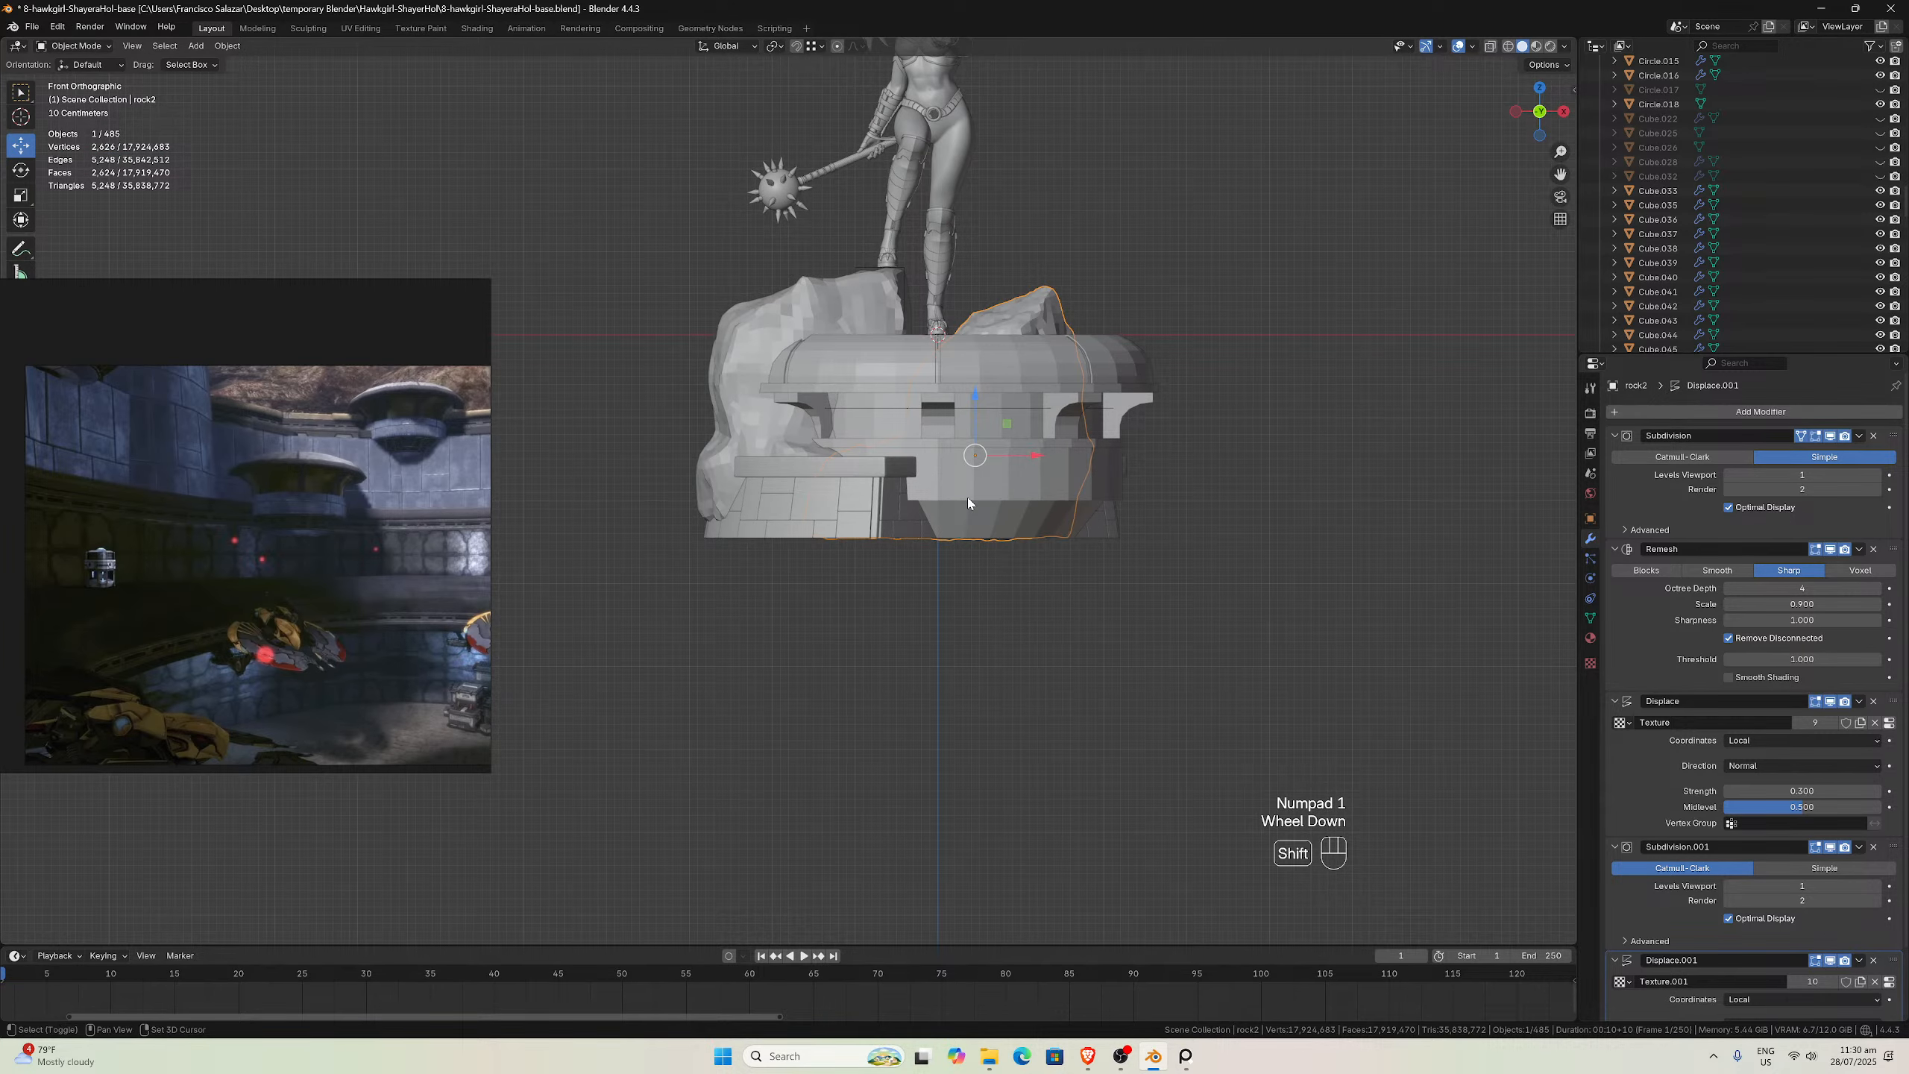
key(shift+a)
key(shift+s)
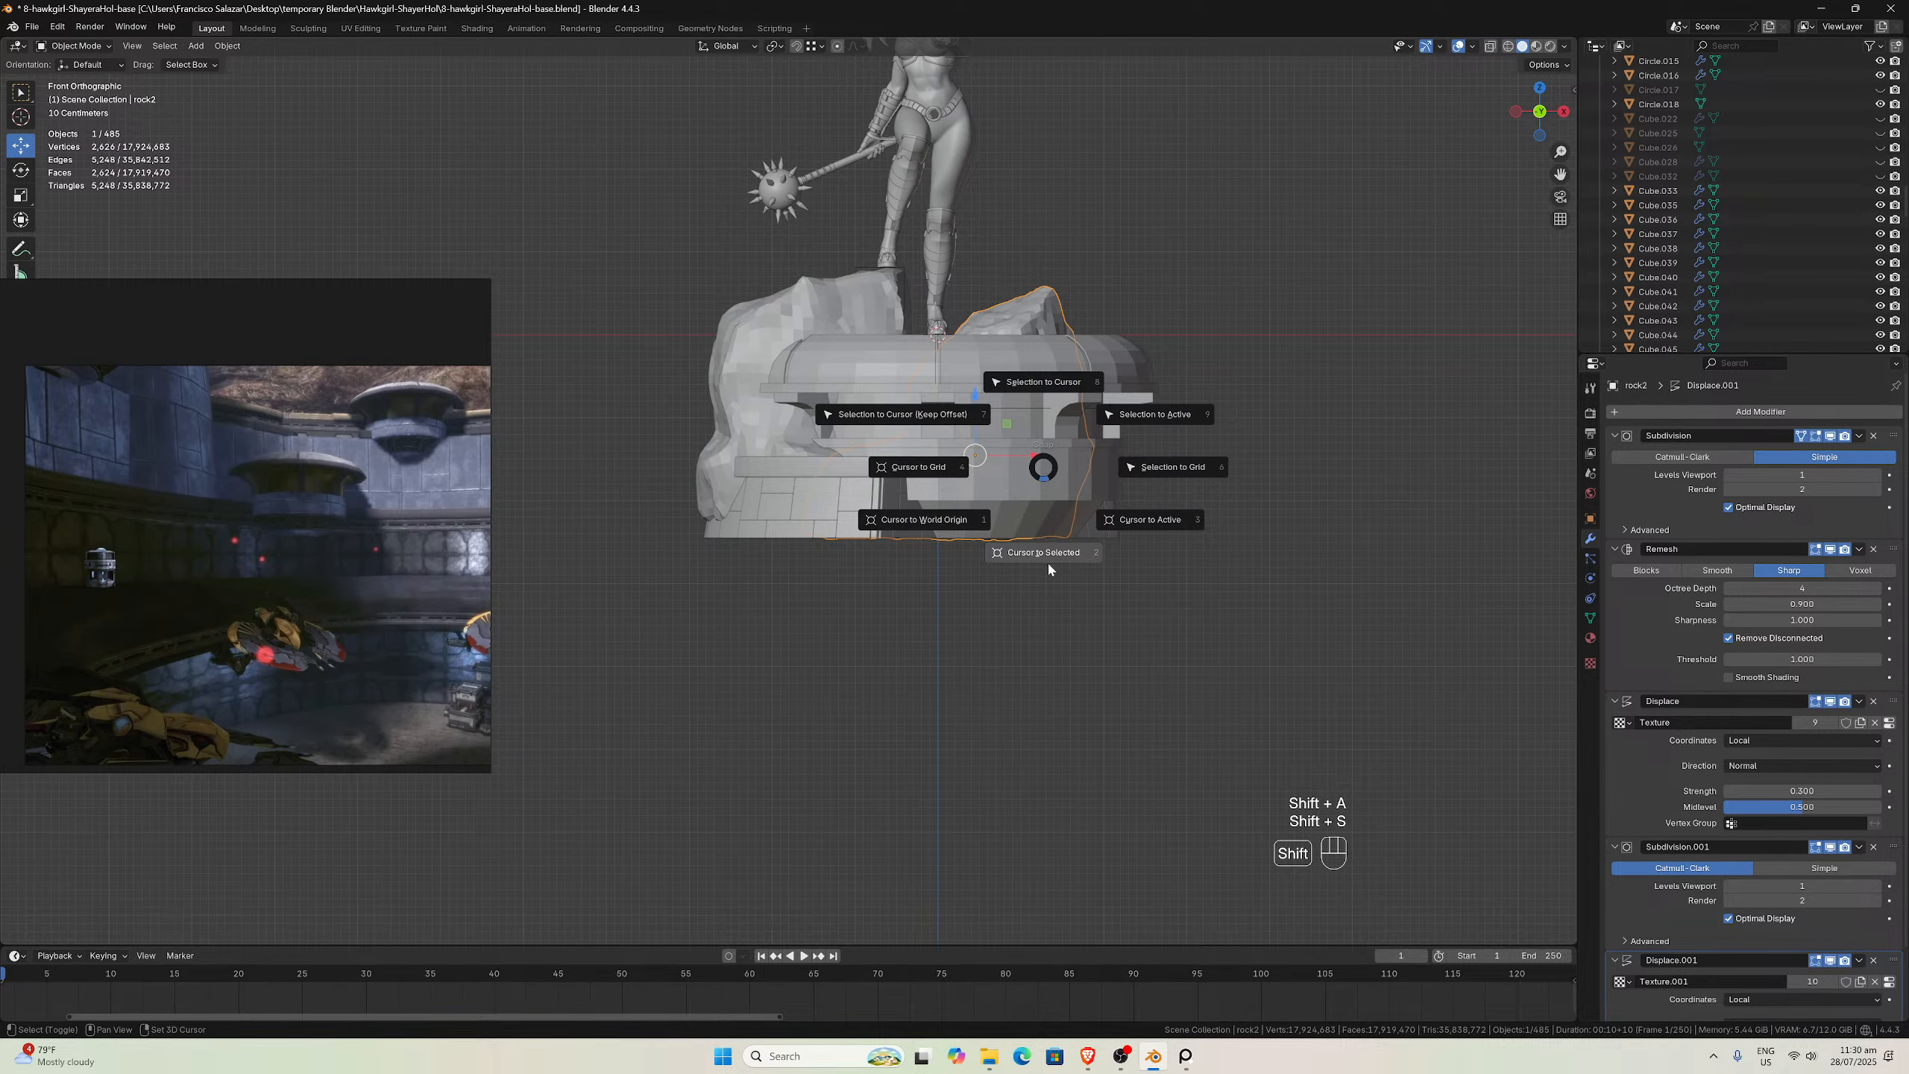
click(967, 517)
scroll(972, 451, down, 2)
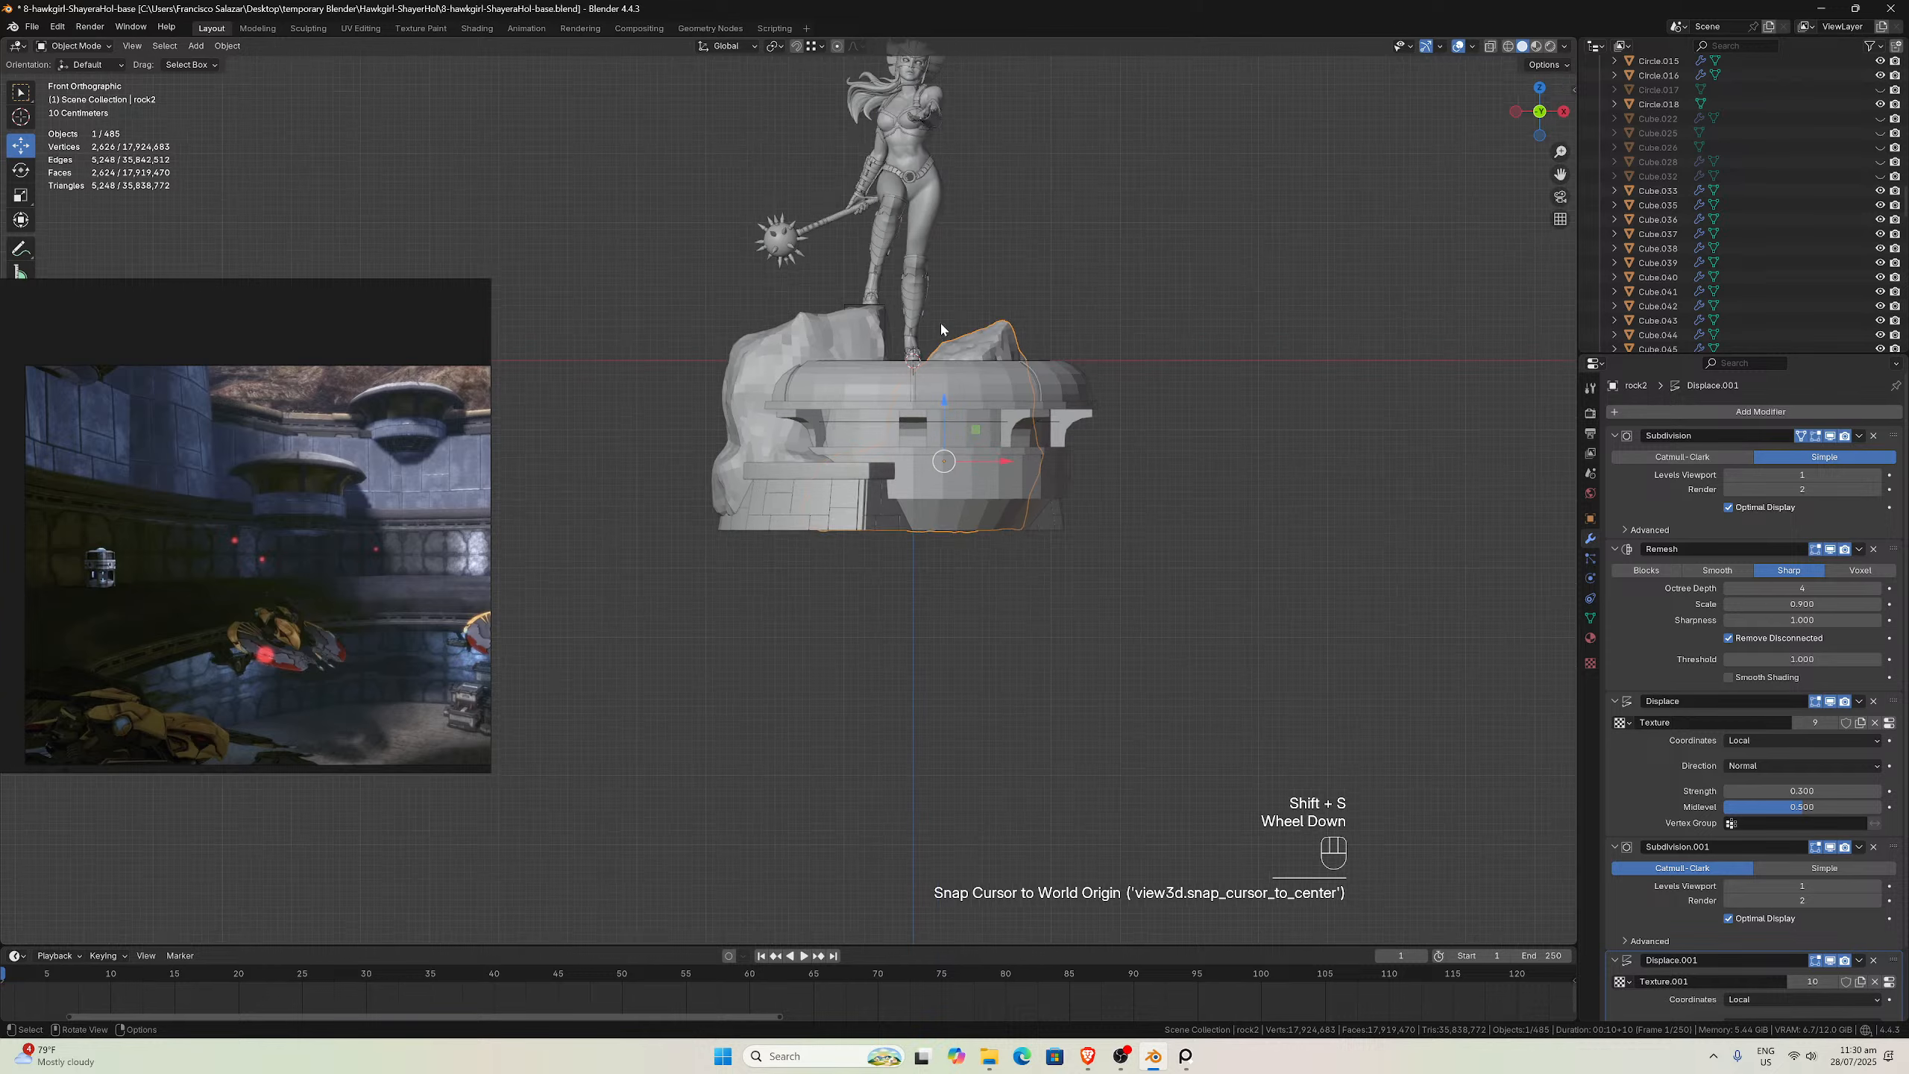
Add a cylinder with a 1 m radius and 2 m depth at the world origin, and move the reference window clear of its settings
key(shift+a)
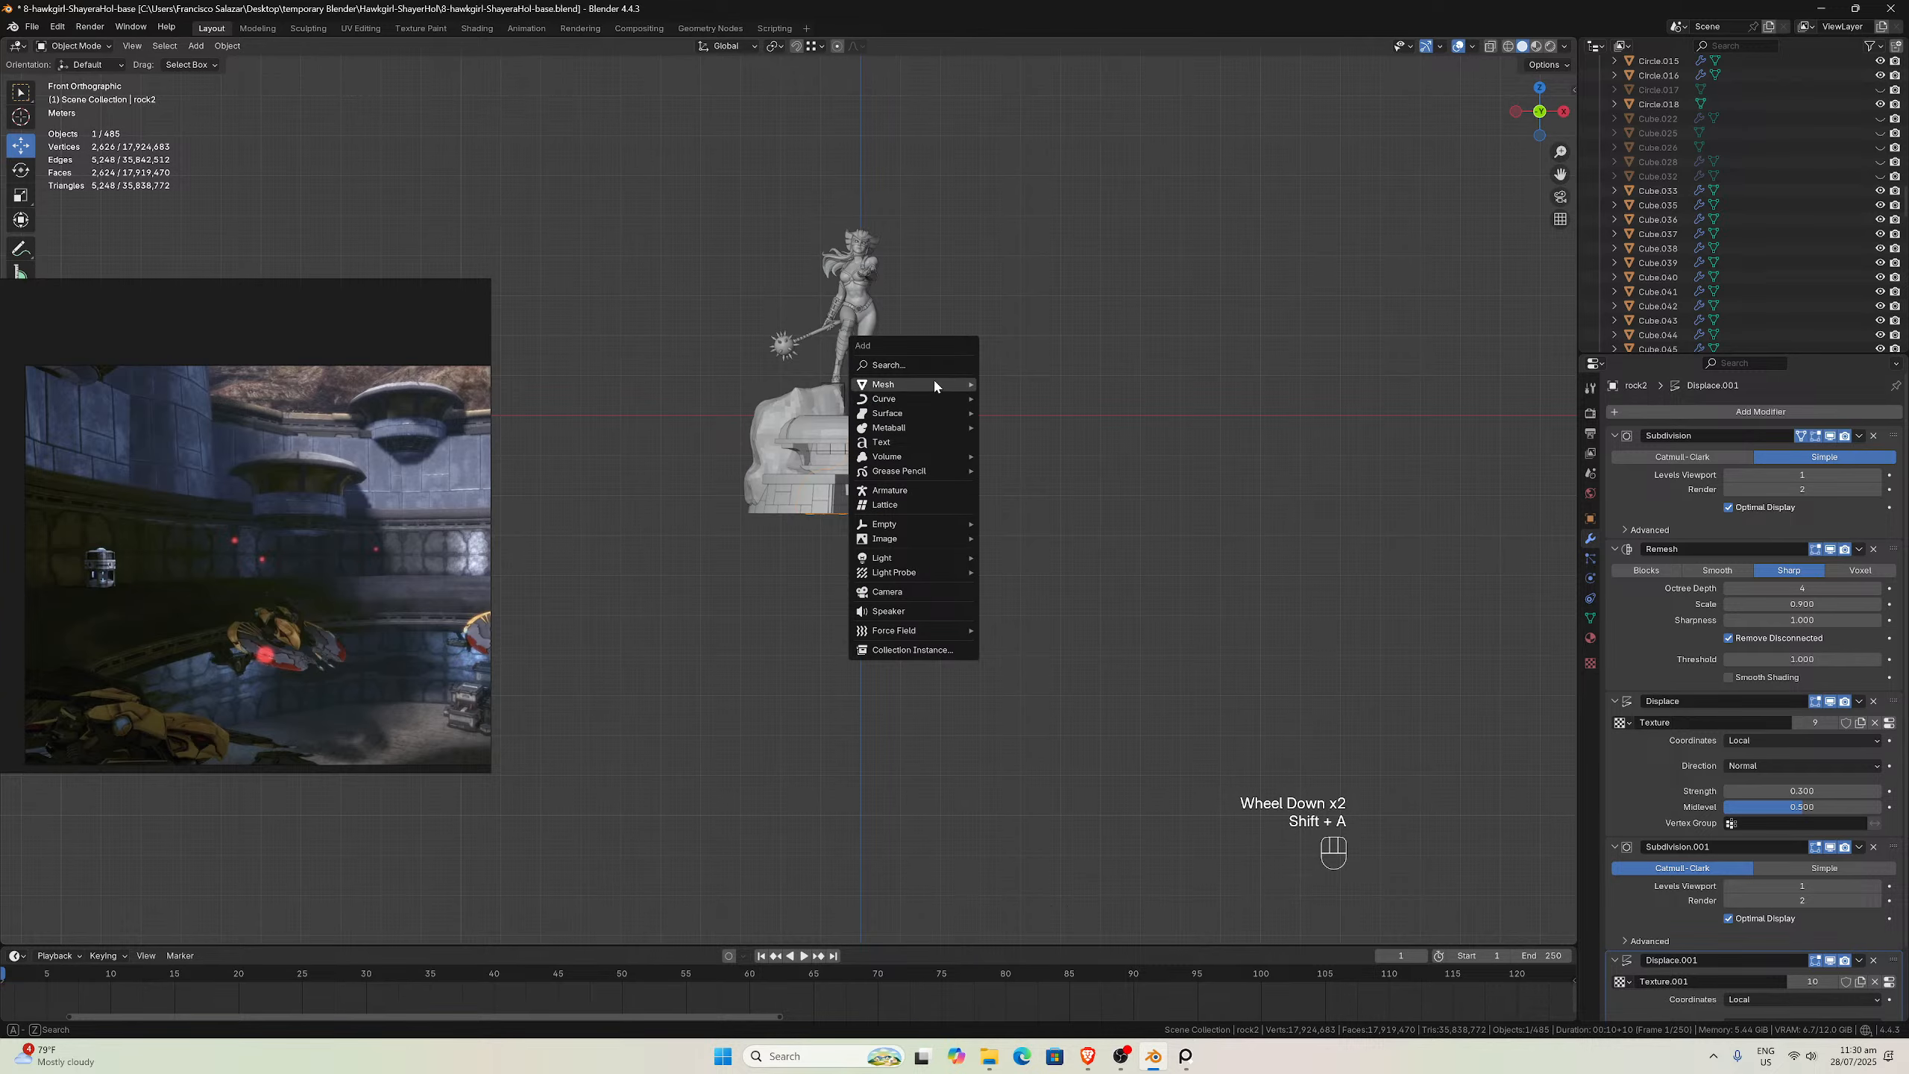
mouse_move(934, 384)
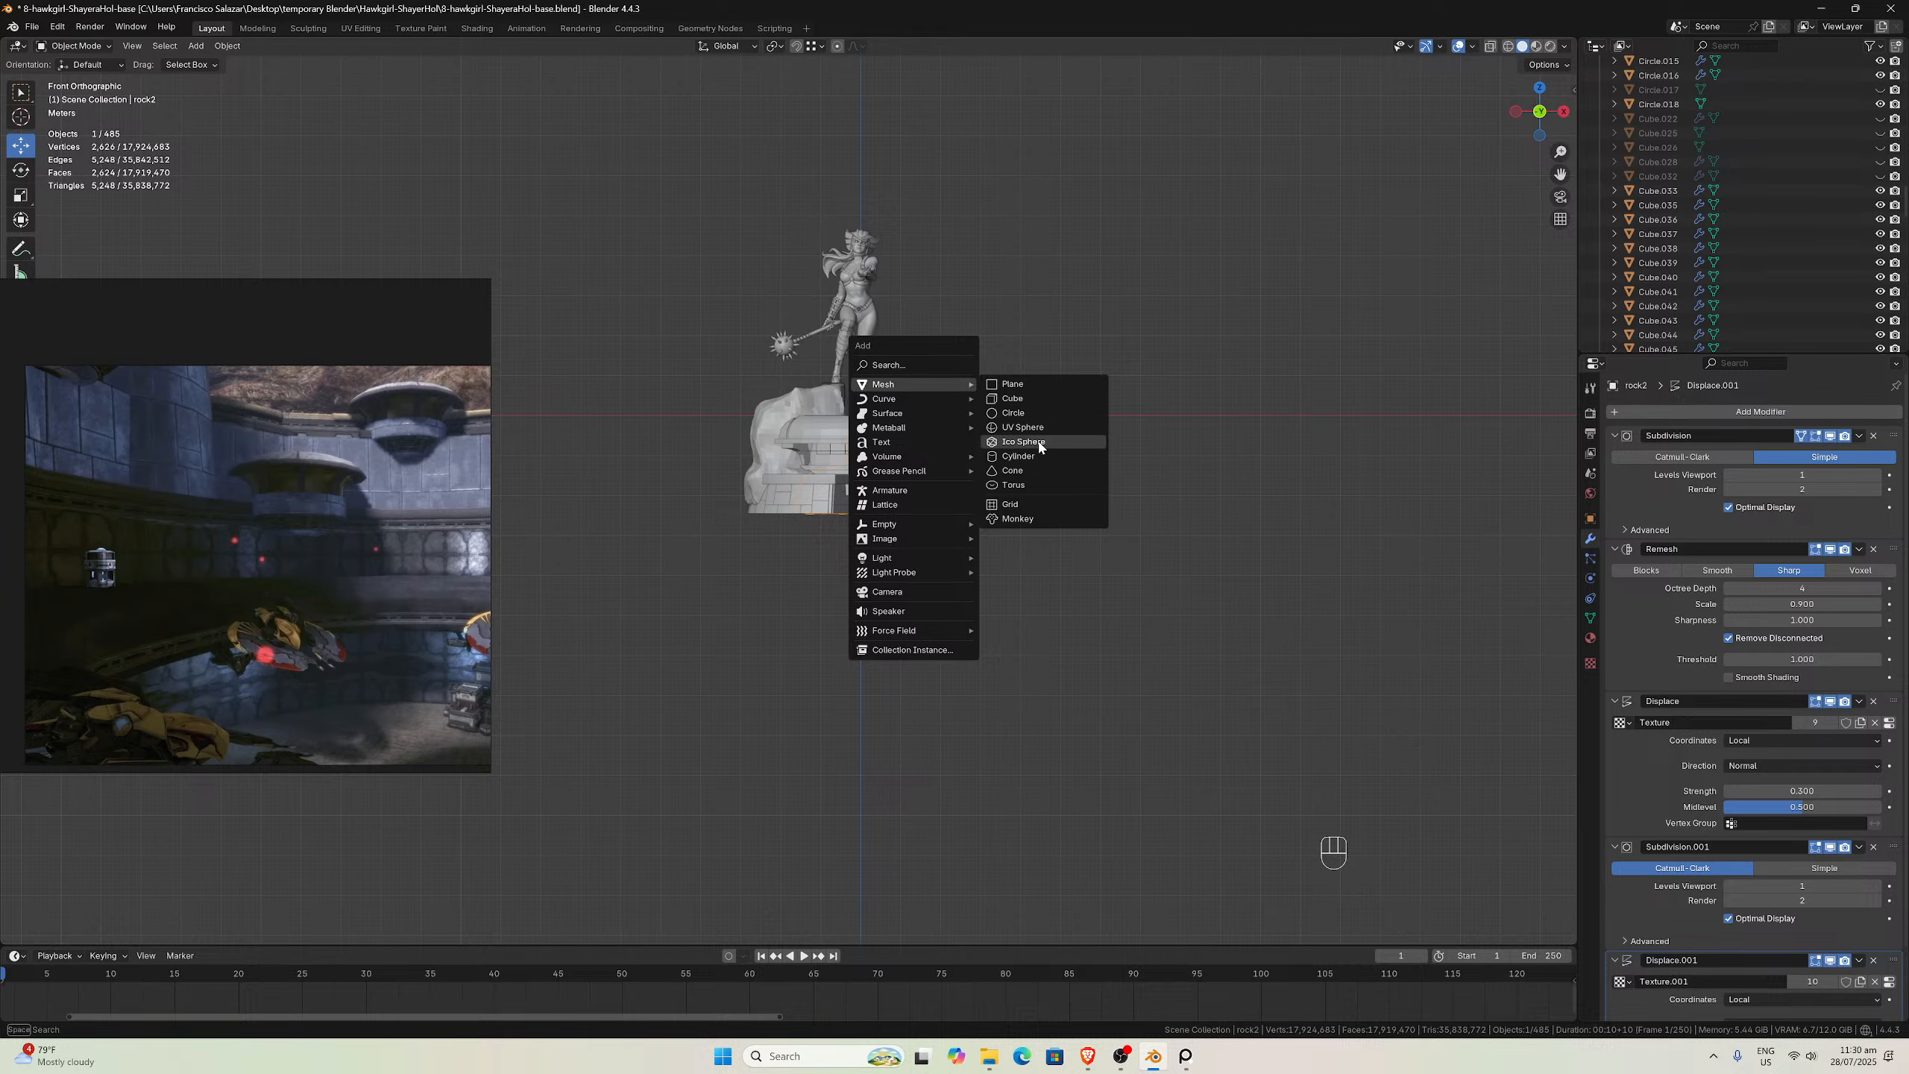
click(1035, 456)
drag(320, 598, 418, 342)
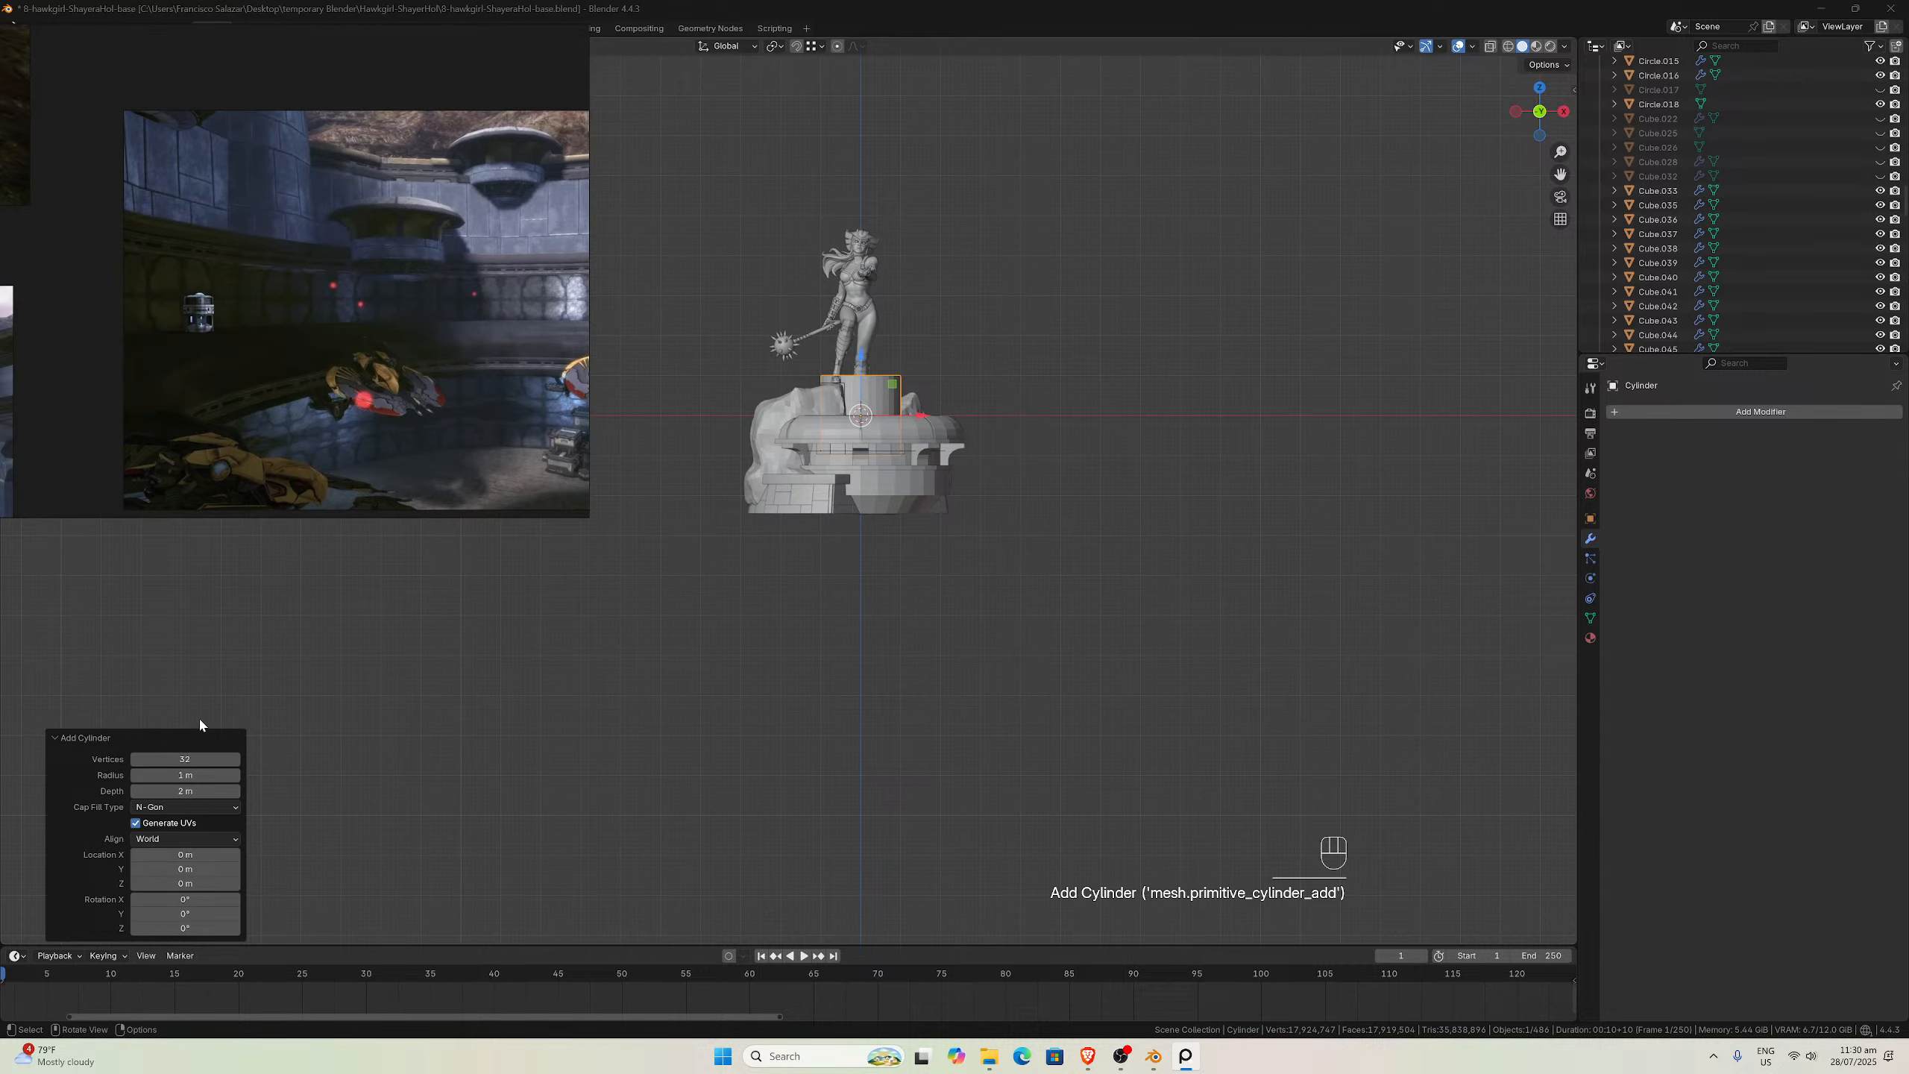
scroll(1141, 445, up, 4)
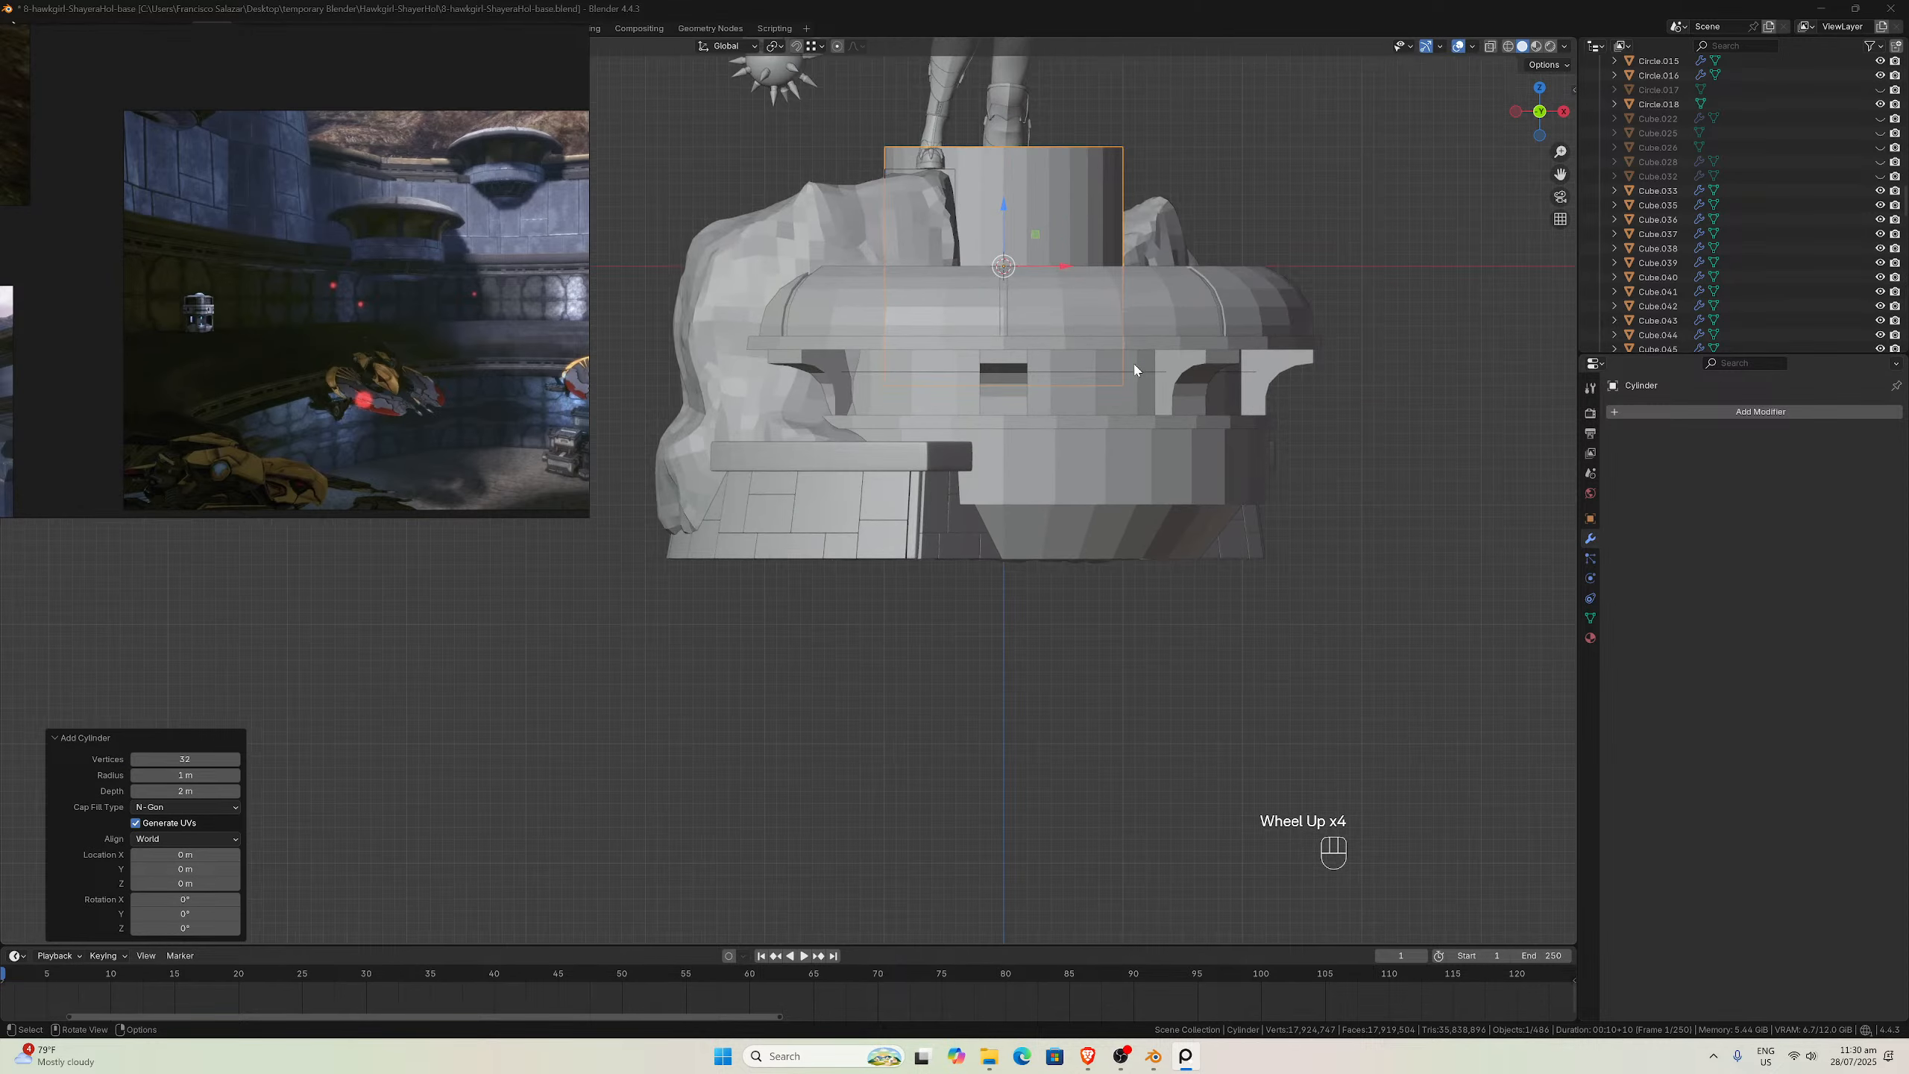
drag(1547, 177, 1465, 421)
scroll(827, 422, down, 2)
mouse_move(827, 421)
middle_down()
mouse_move(808, 438)
mouse_move(824, 426)
middle_up()
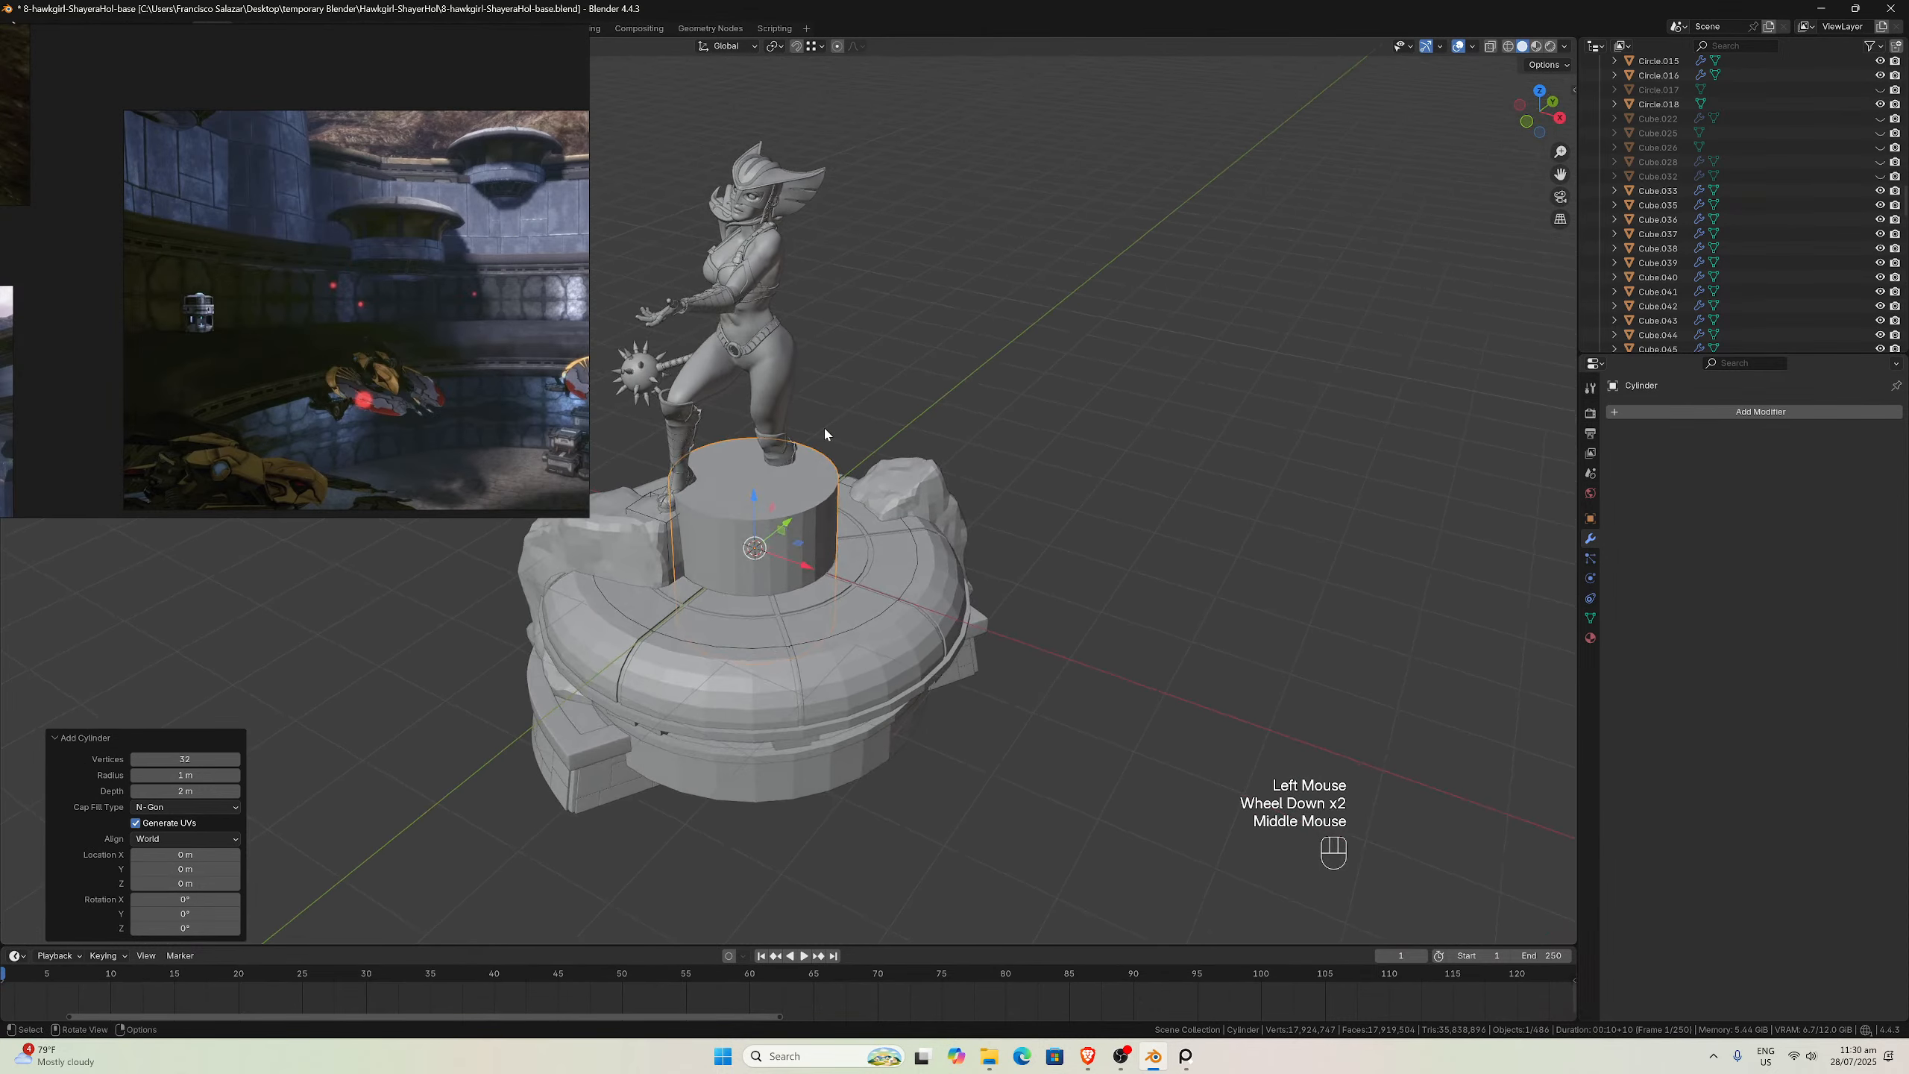
key(Tab)
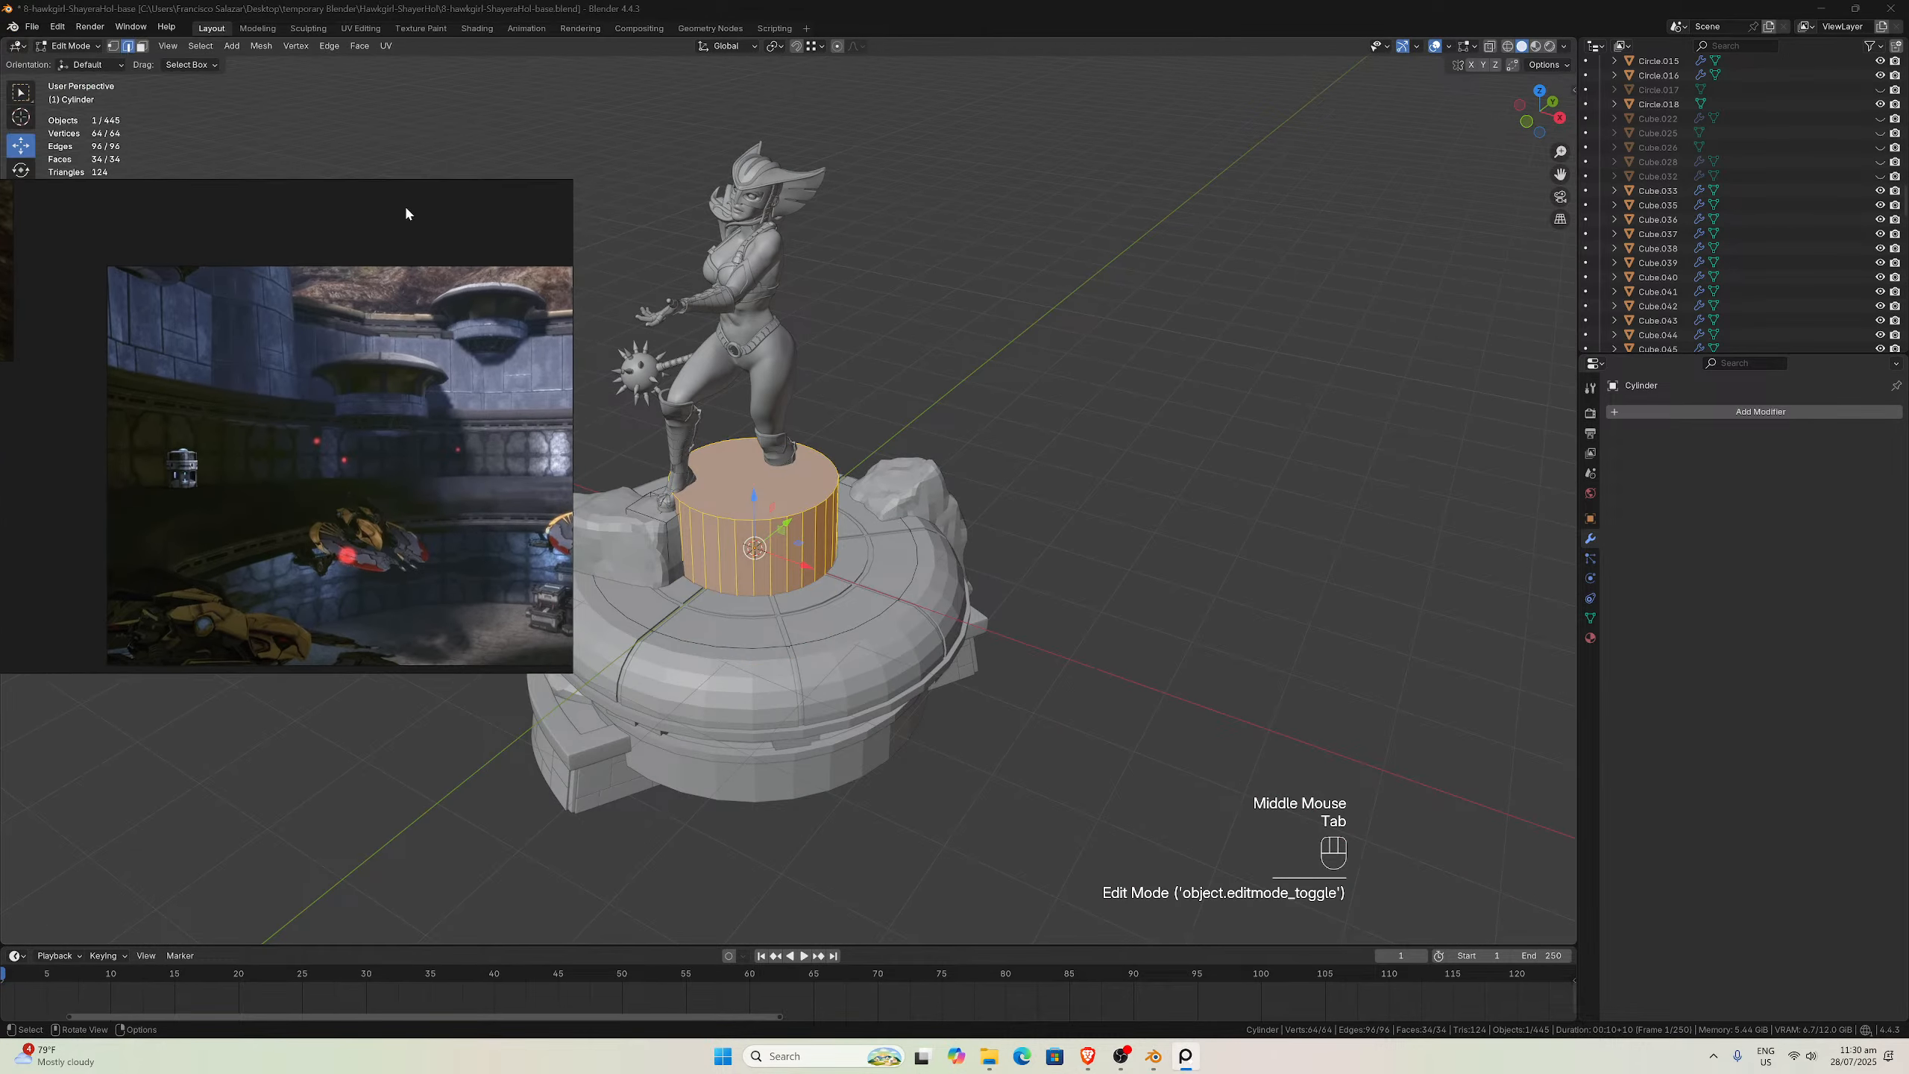
click(141, 46)
click(769, 490)
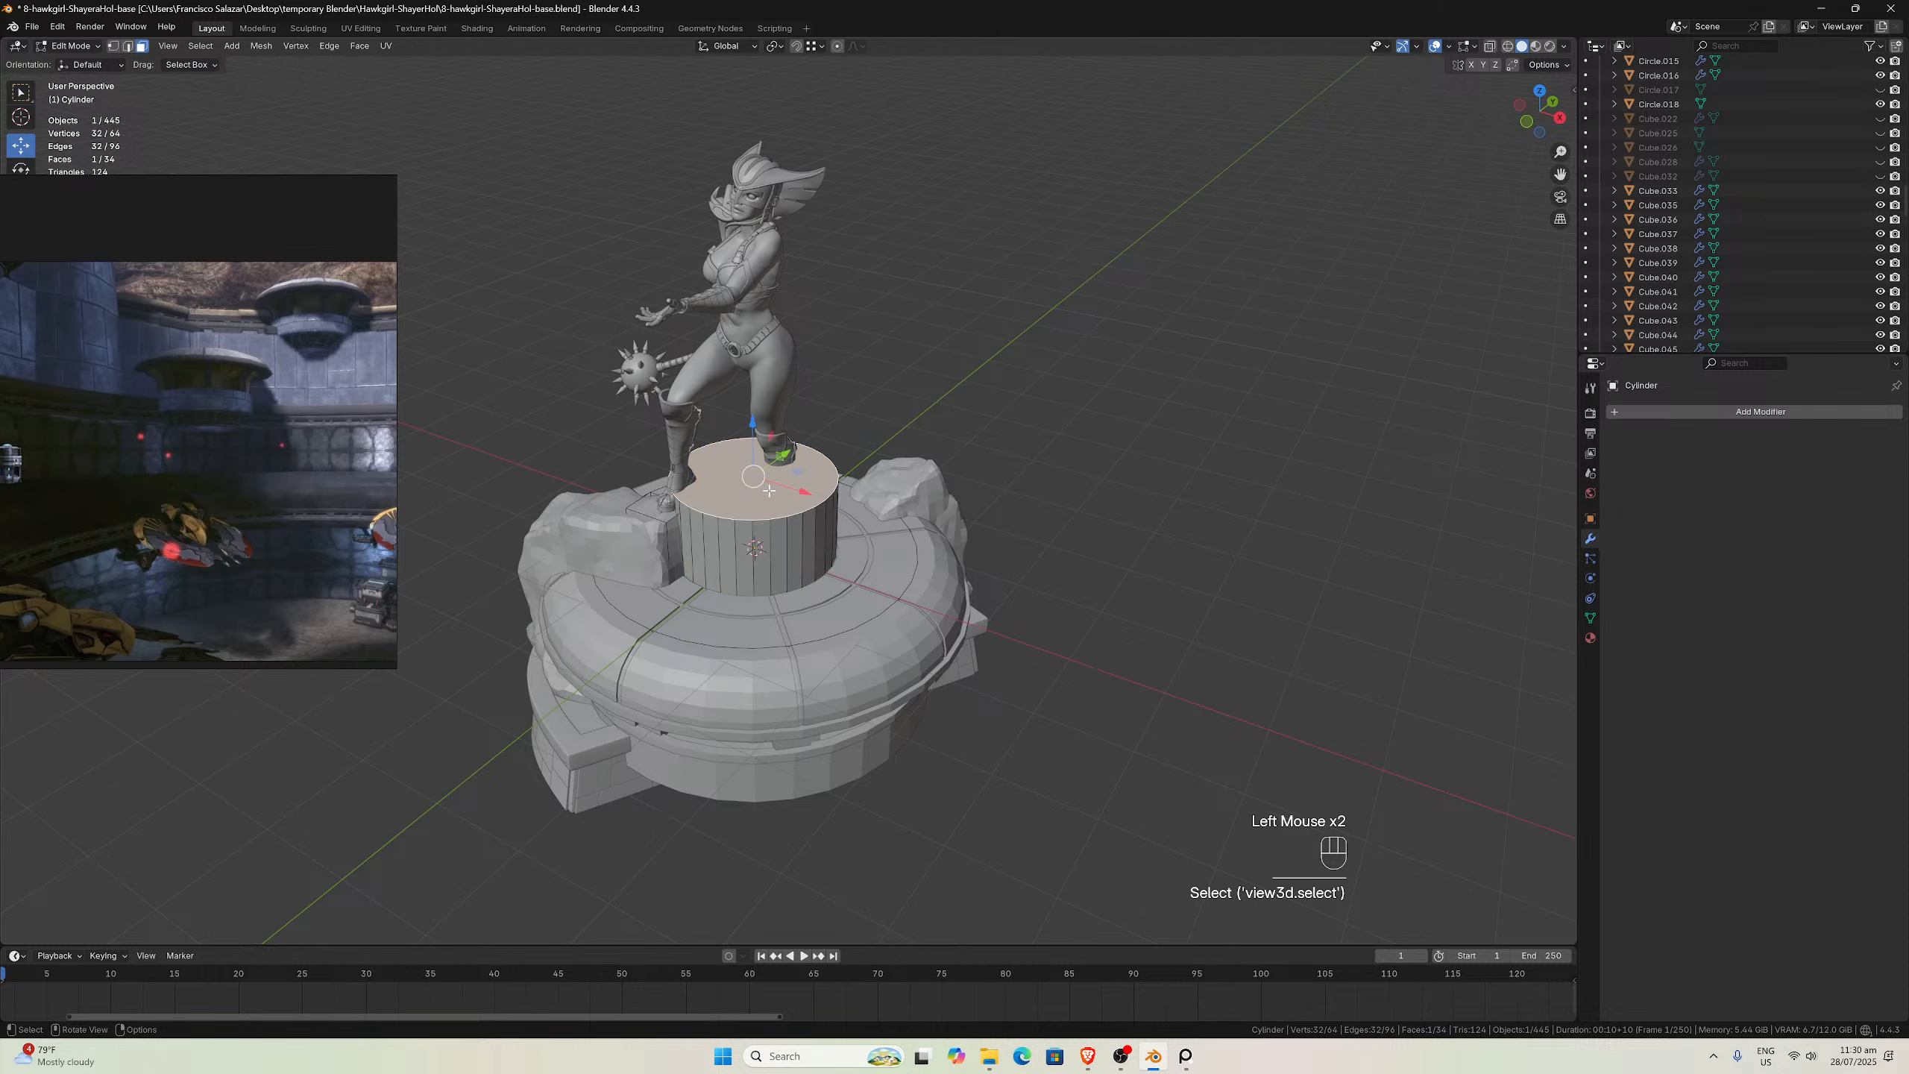
scroll(769, 490, down, 1)
key(KP_1)
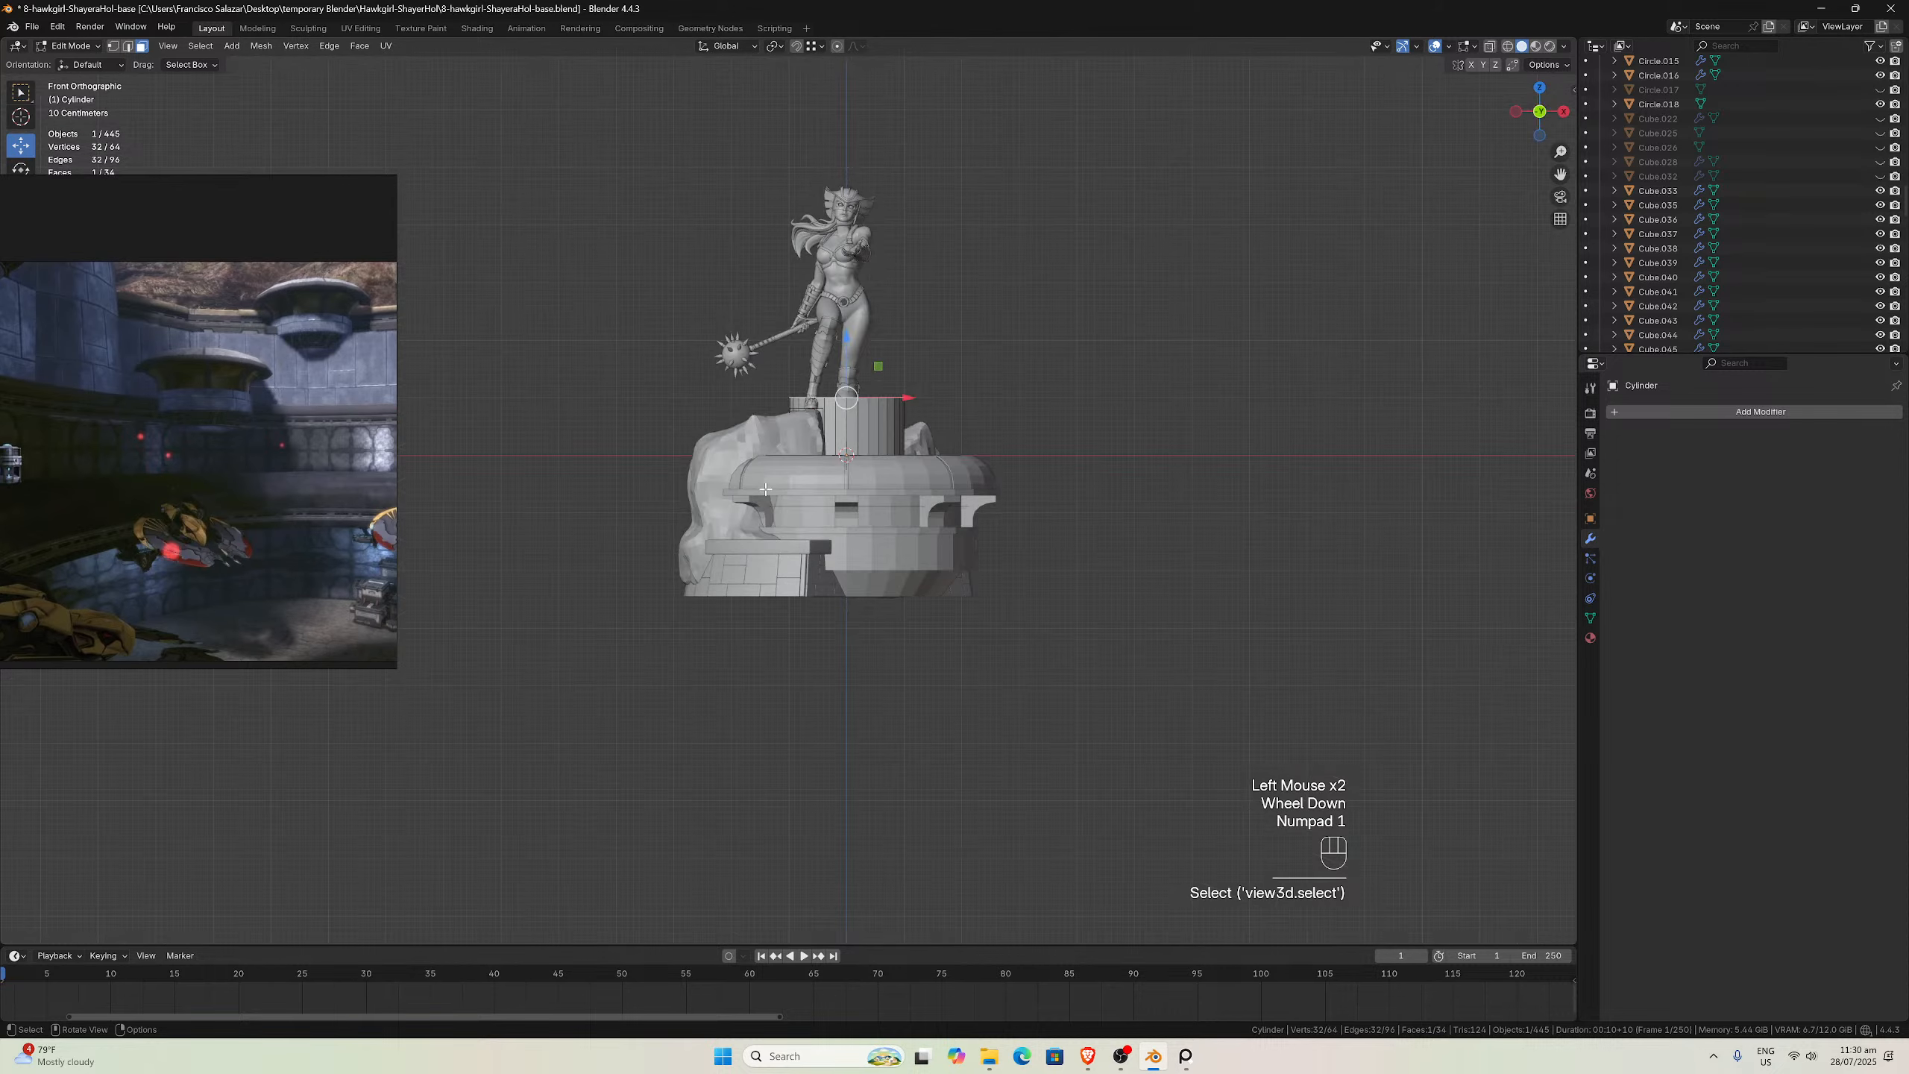
key(Tab)
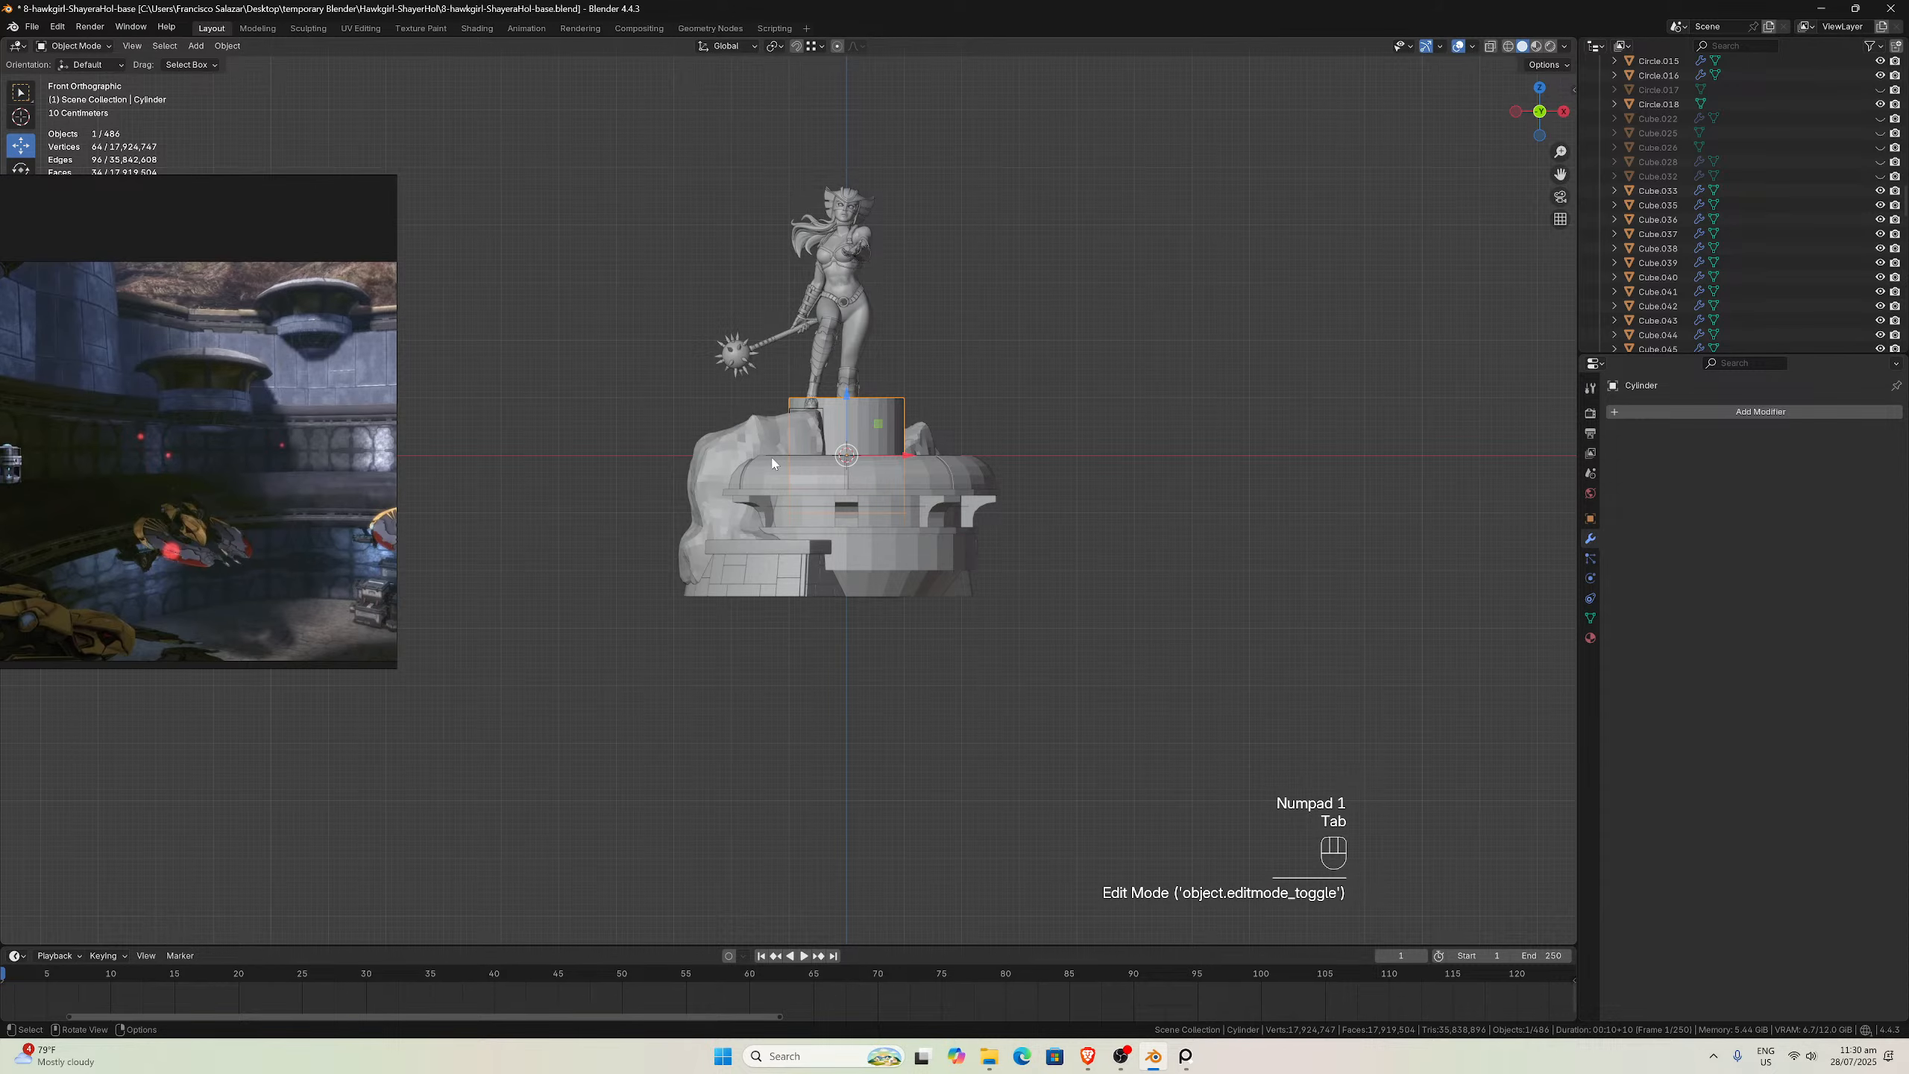
Move the cylinder about 1.84 m along negative Y, in front of the pedestal
key(KP_3)
drag(720, 459, 534, 479)
middle_drag(520, 600, 693, 494)
scroll(669, 519, down, 1)
scroll(680, 519, up, 5)
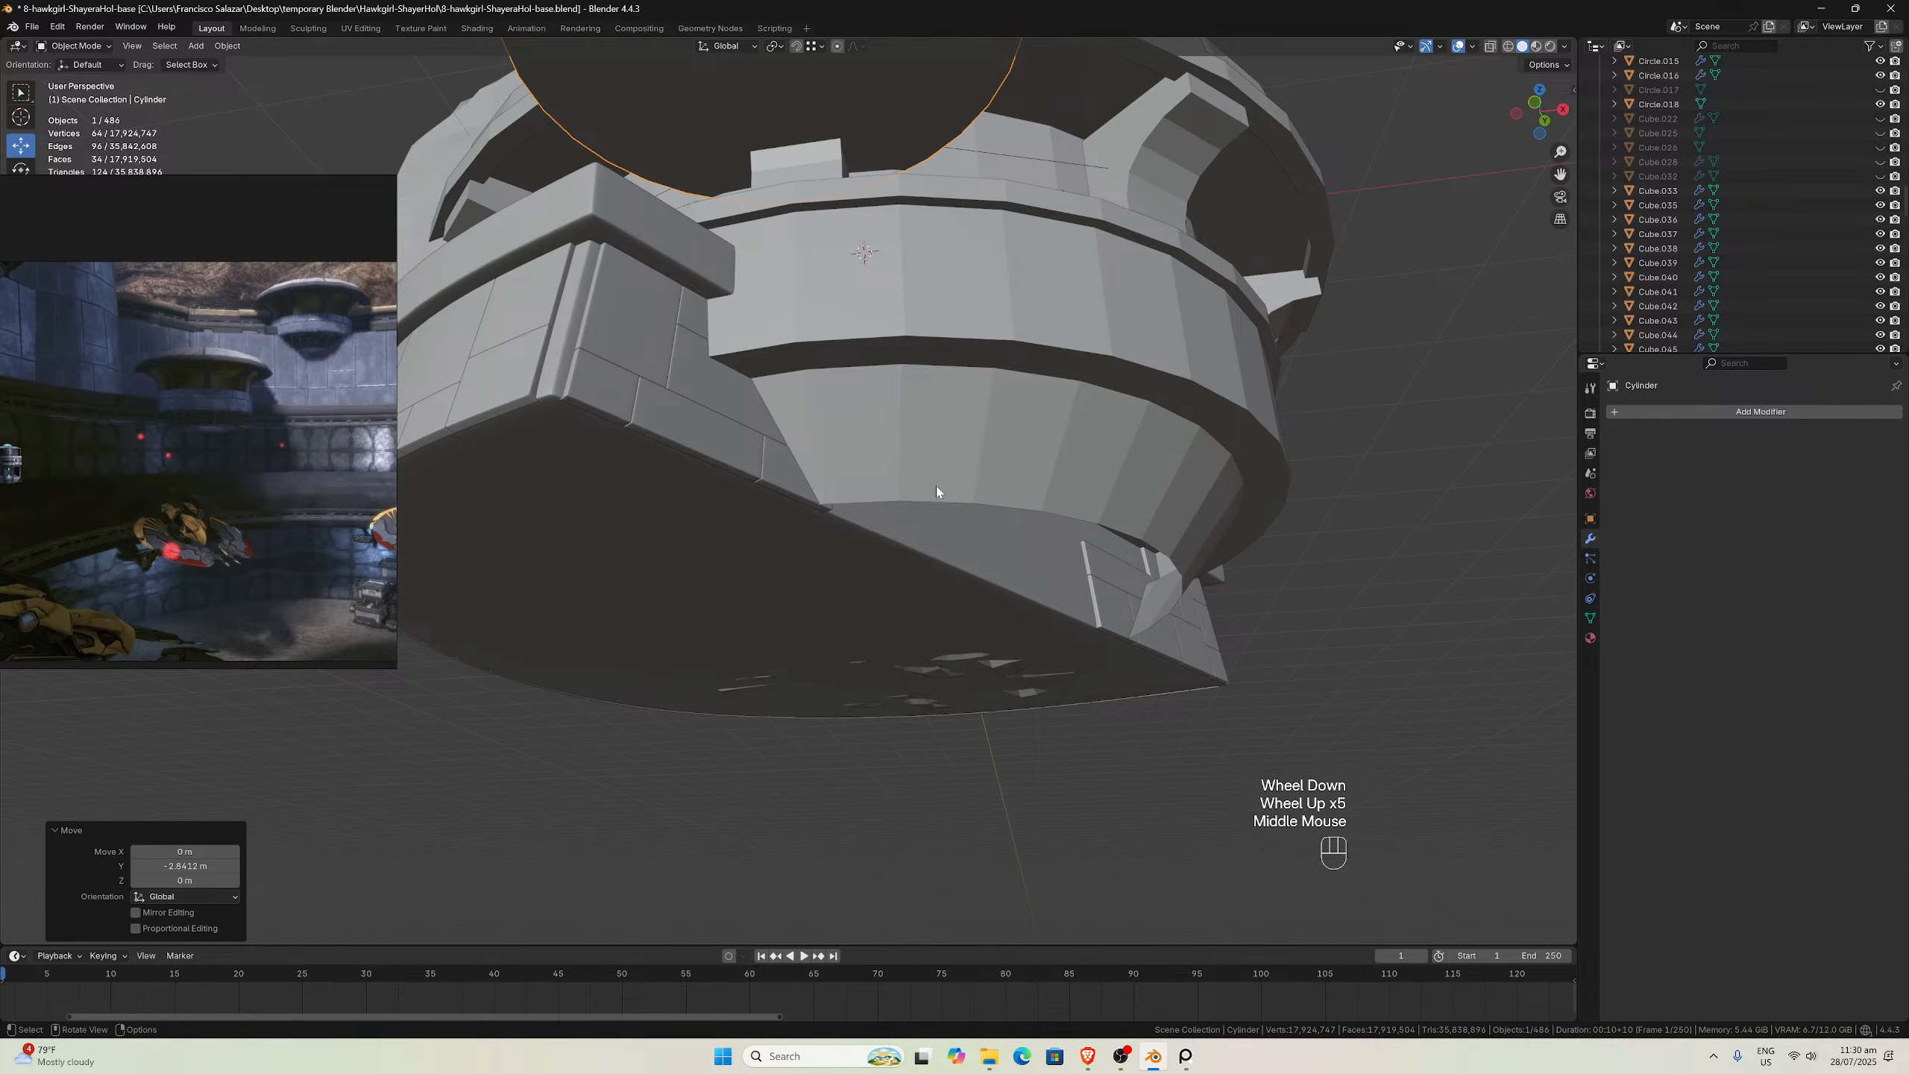
Enable snapping and lower the cylinder about 1.46 m along Z to meet the pedestal's underside
click(795, 37)
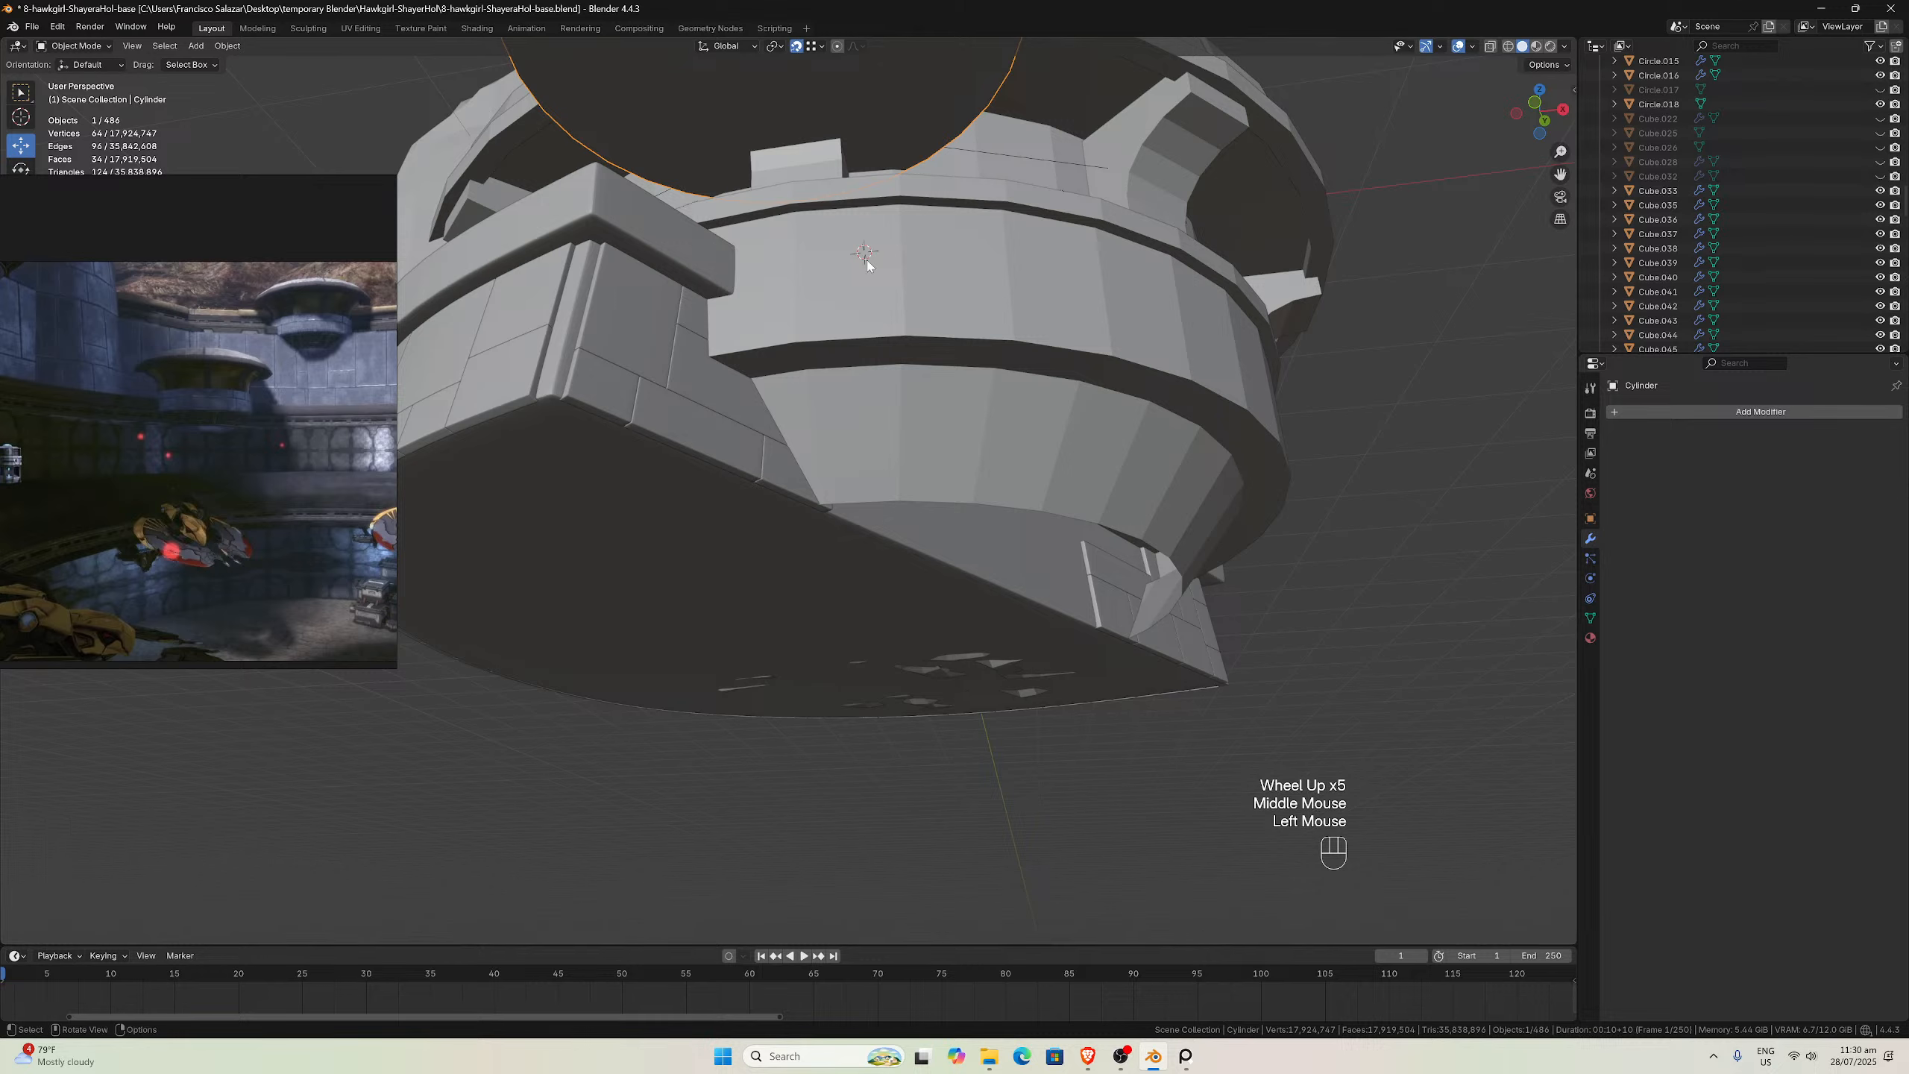
drag(904, 493, 901, 496)
scroll(910, 477, down, 2)
middle_drag(911, 472, 964, 526)
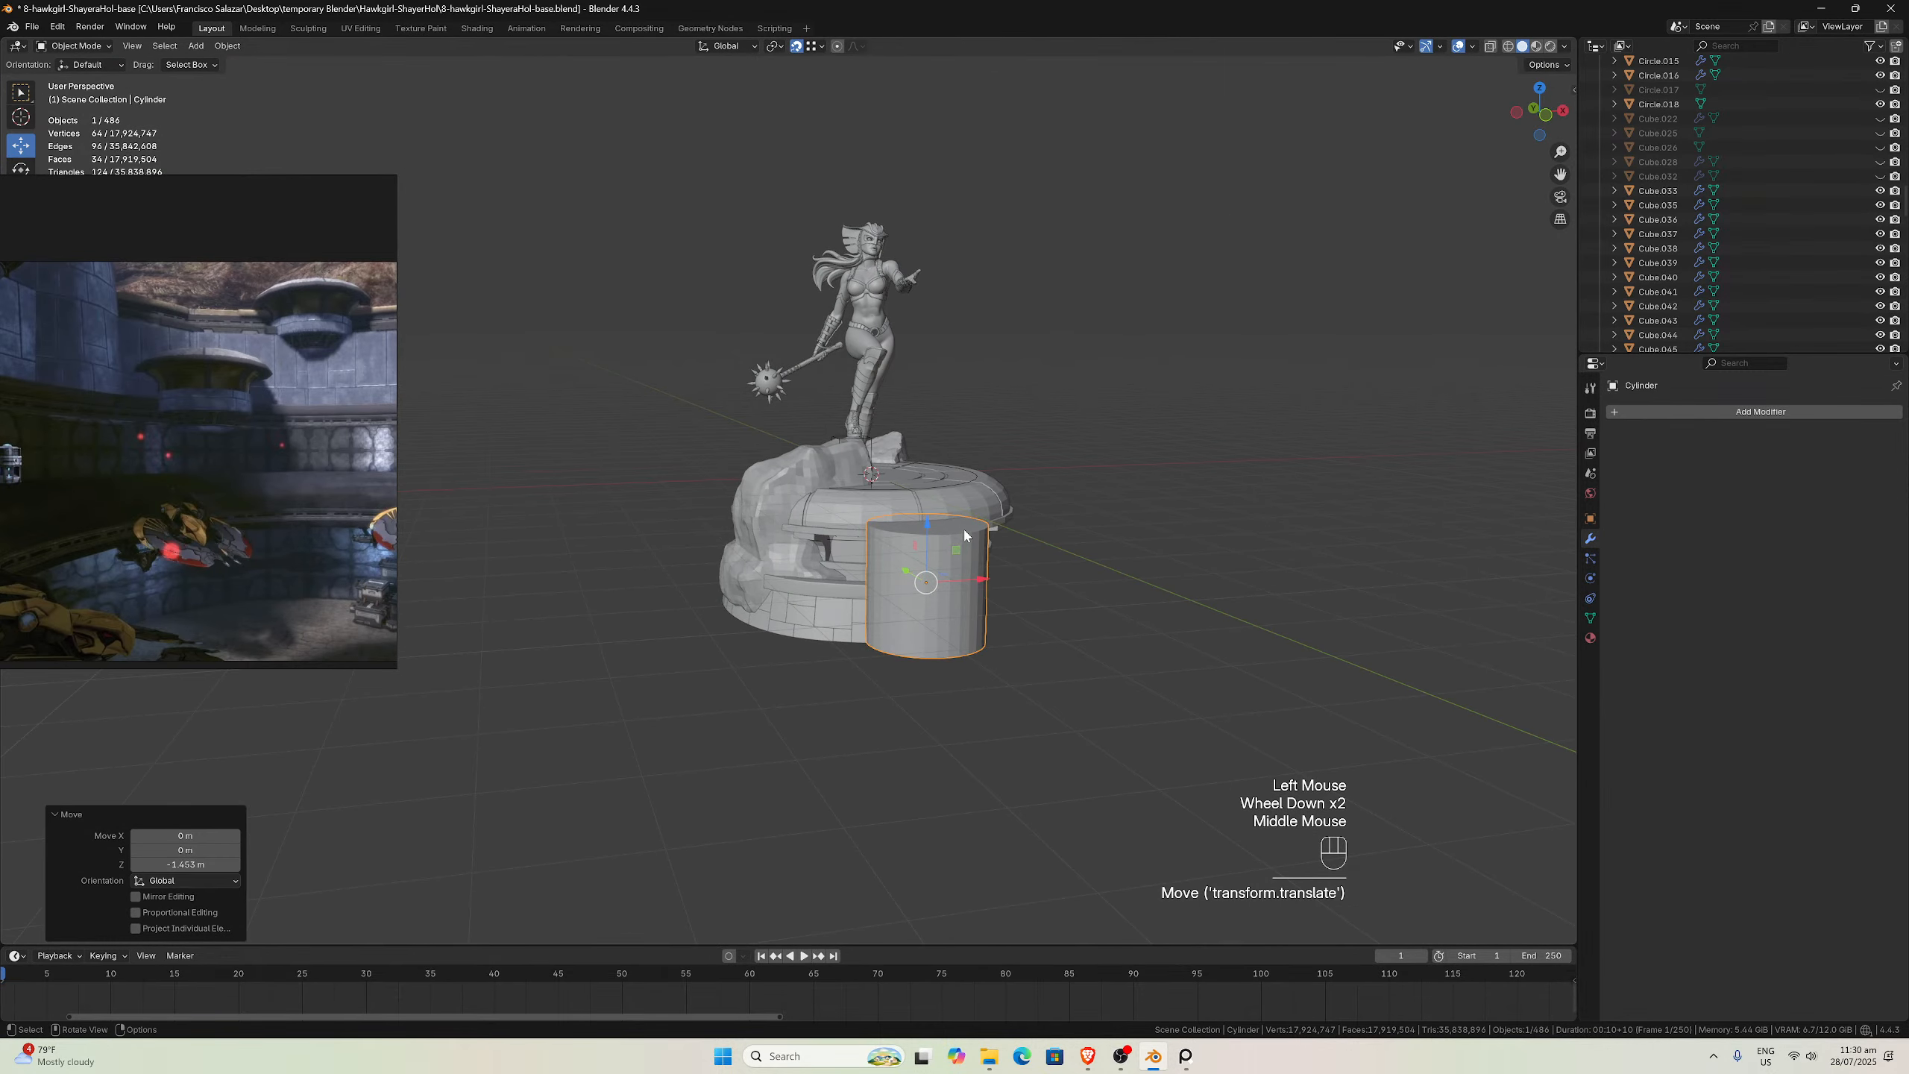
Scale the cylinder uniformly to about 0.504 of its size
key(KP_1)
scroll(969, 527, up, 3)
scroll(970, 524, up, 1)
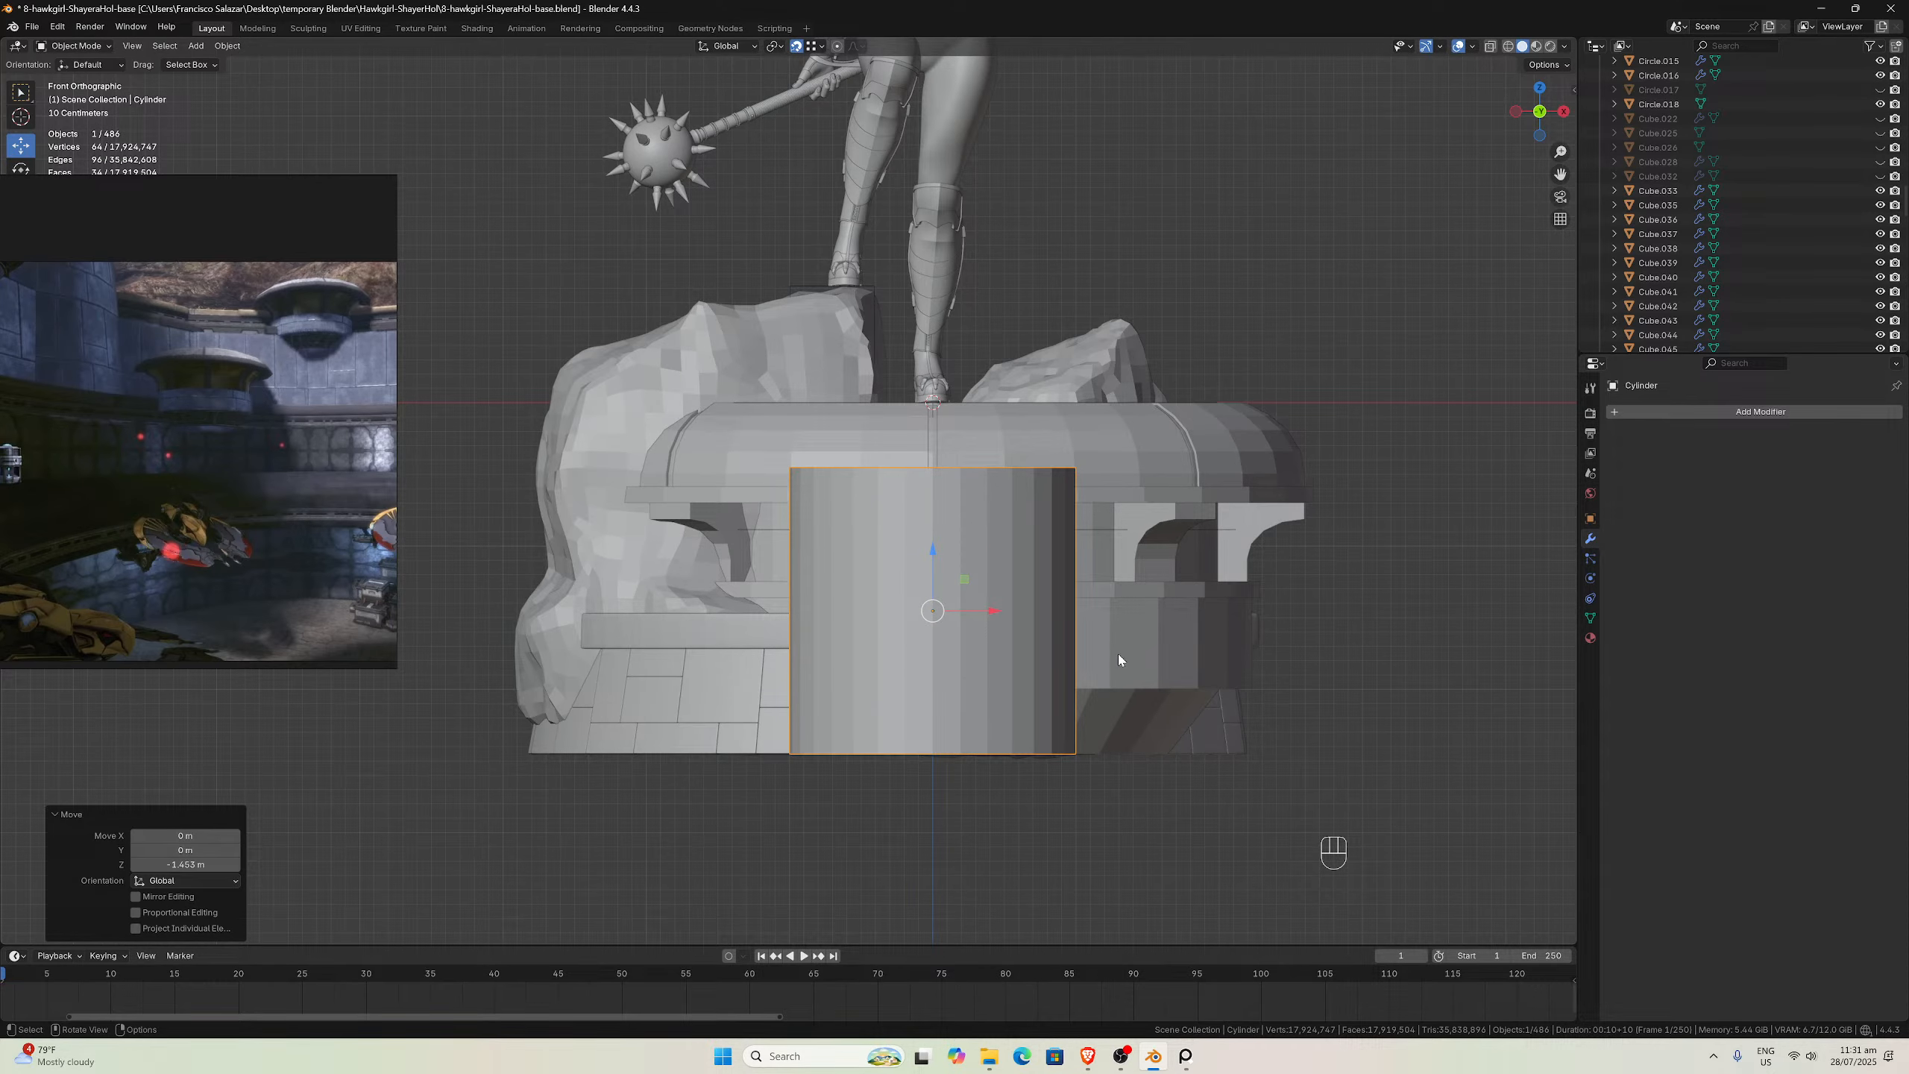
key(s)
click(1026, 642)
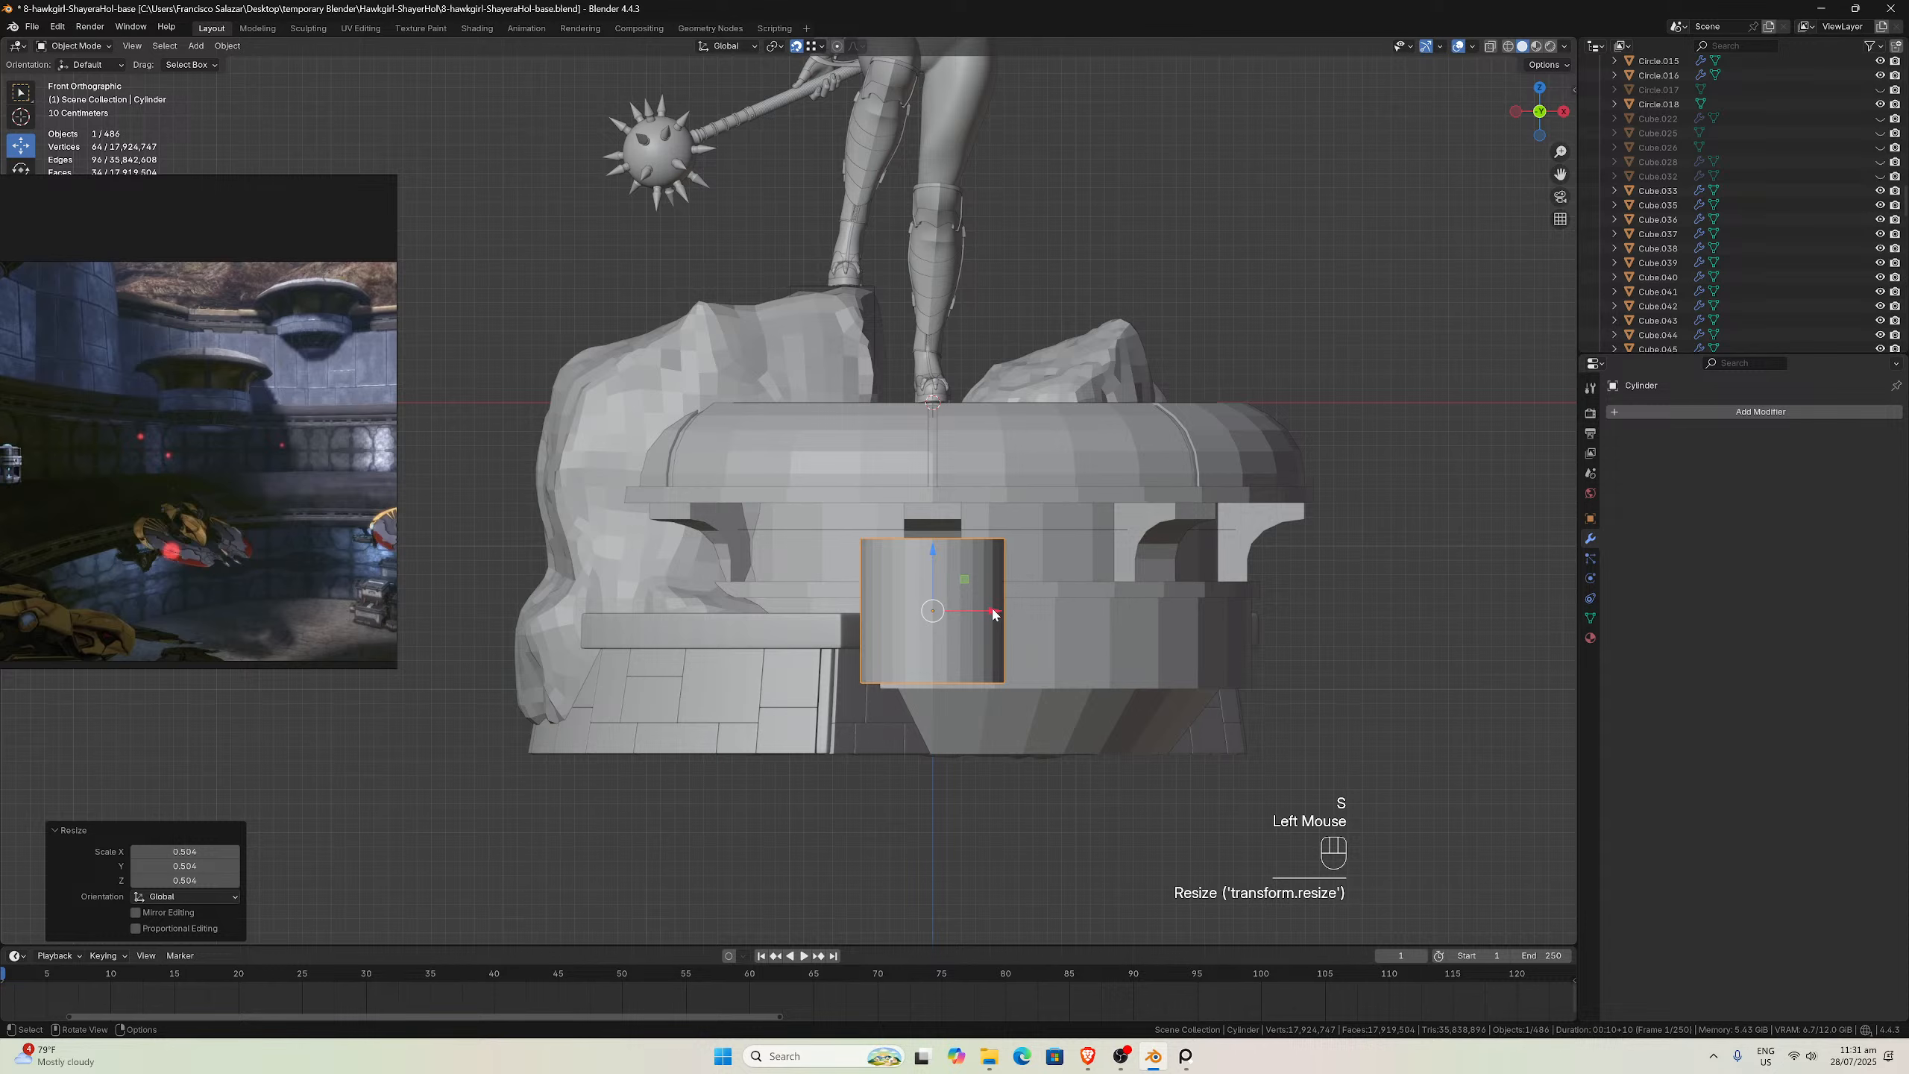
Move the cylinder about 0.79 m along negative X, in front of the brick wall's end
drag(992, 614, 714, 639)
scroll(794, 700, up, 1)
scroll(785, 578, down, 2)
middle_drag(793, 701, 801, 559)
scroll(797, 593, down, 1)
scroll(801, 559, up, 1)
scroll(801, 549, up, 1)
scroll(807, 546, down, 1)
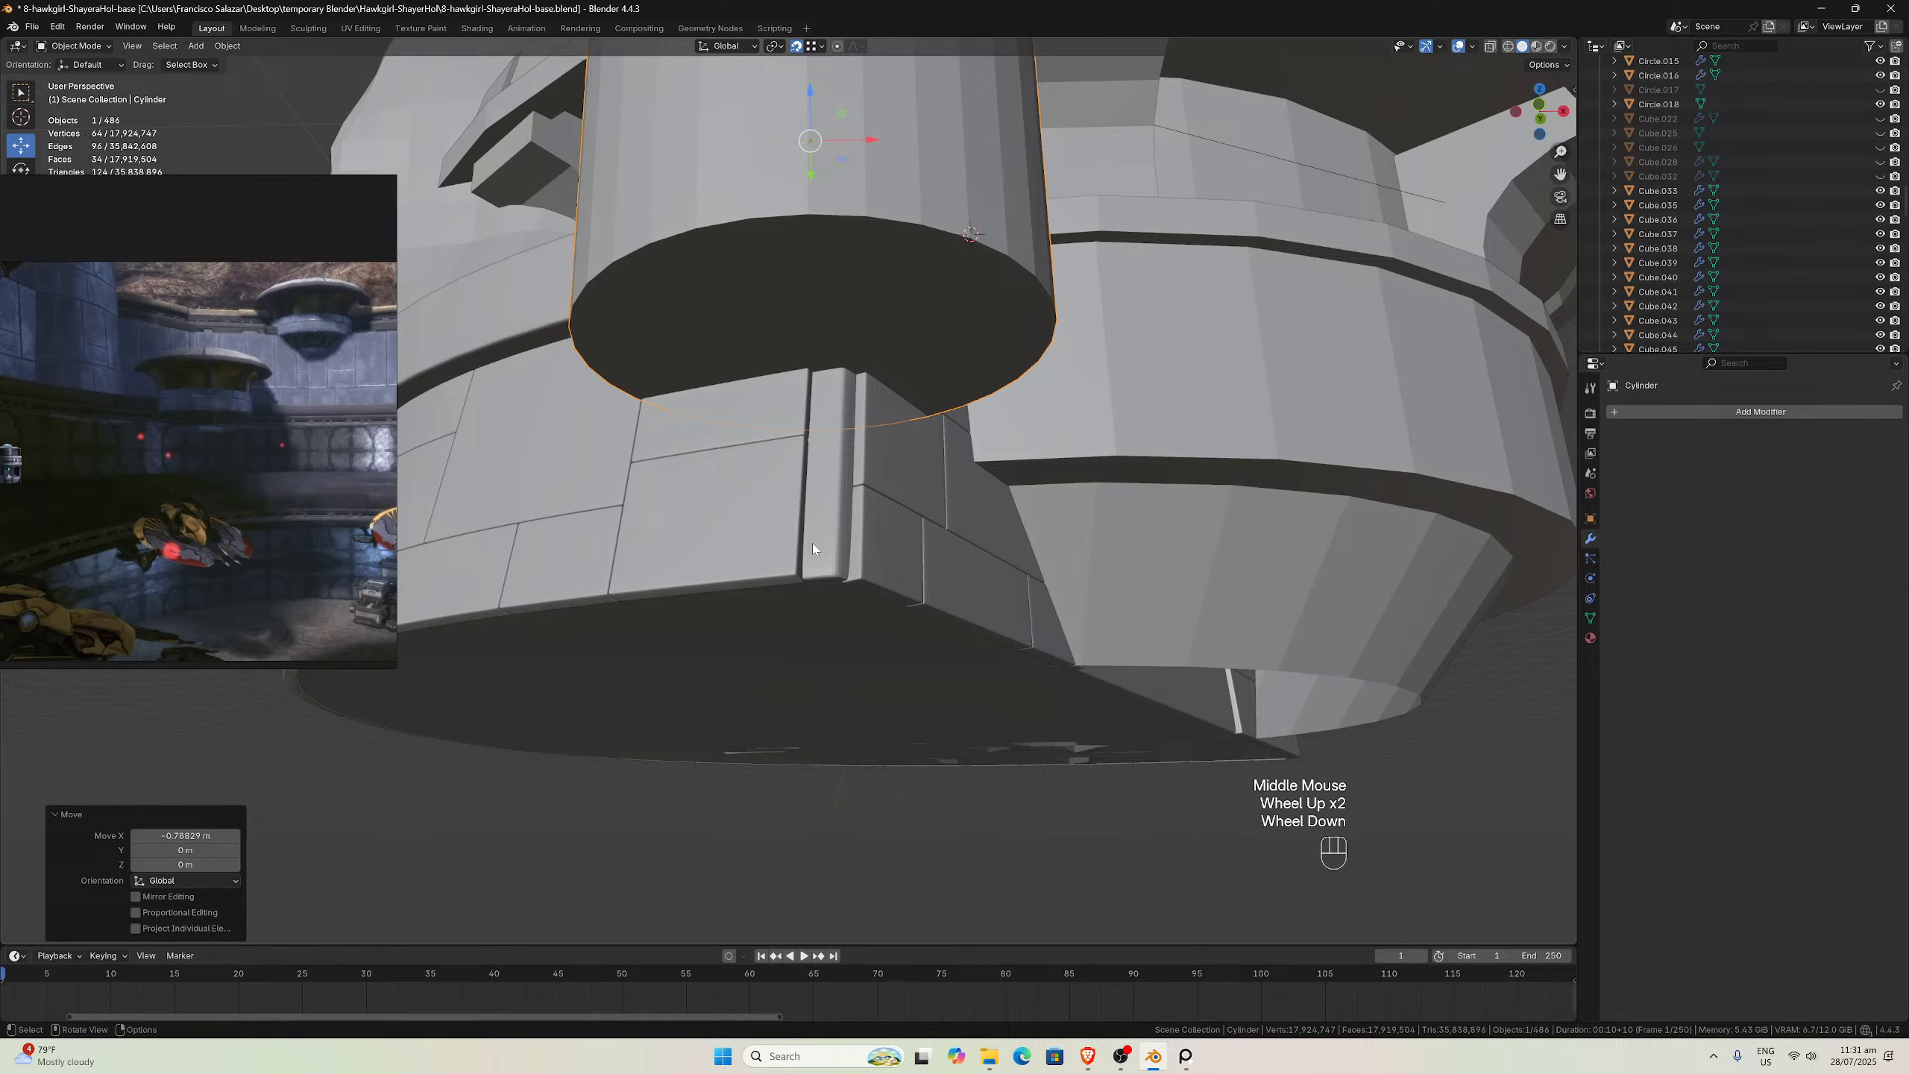
Snap the 3D cursor to the brick wall's bottom front corner vertex in Cube.035
click(832, 576)
middle_drag(831, 576, 838, 525)
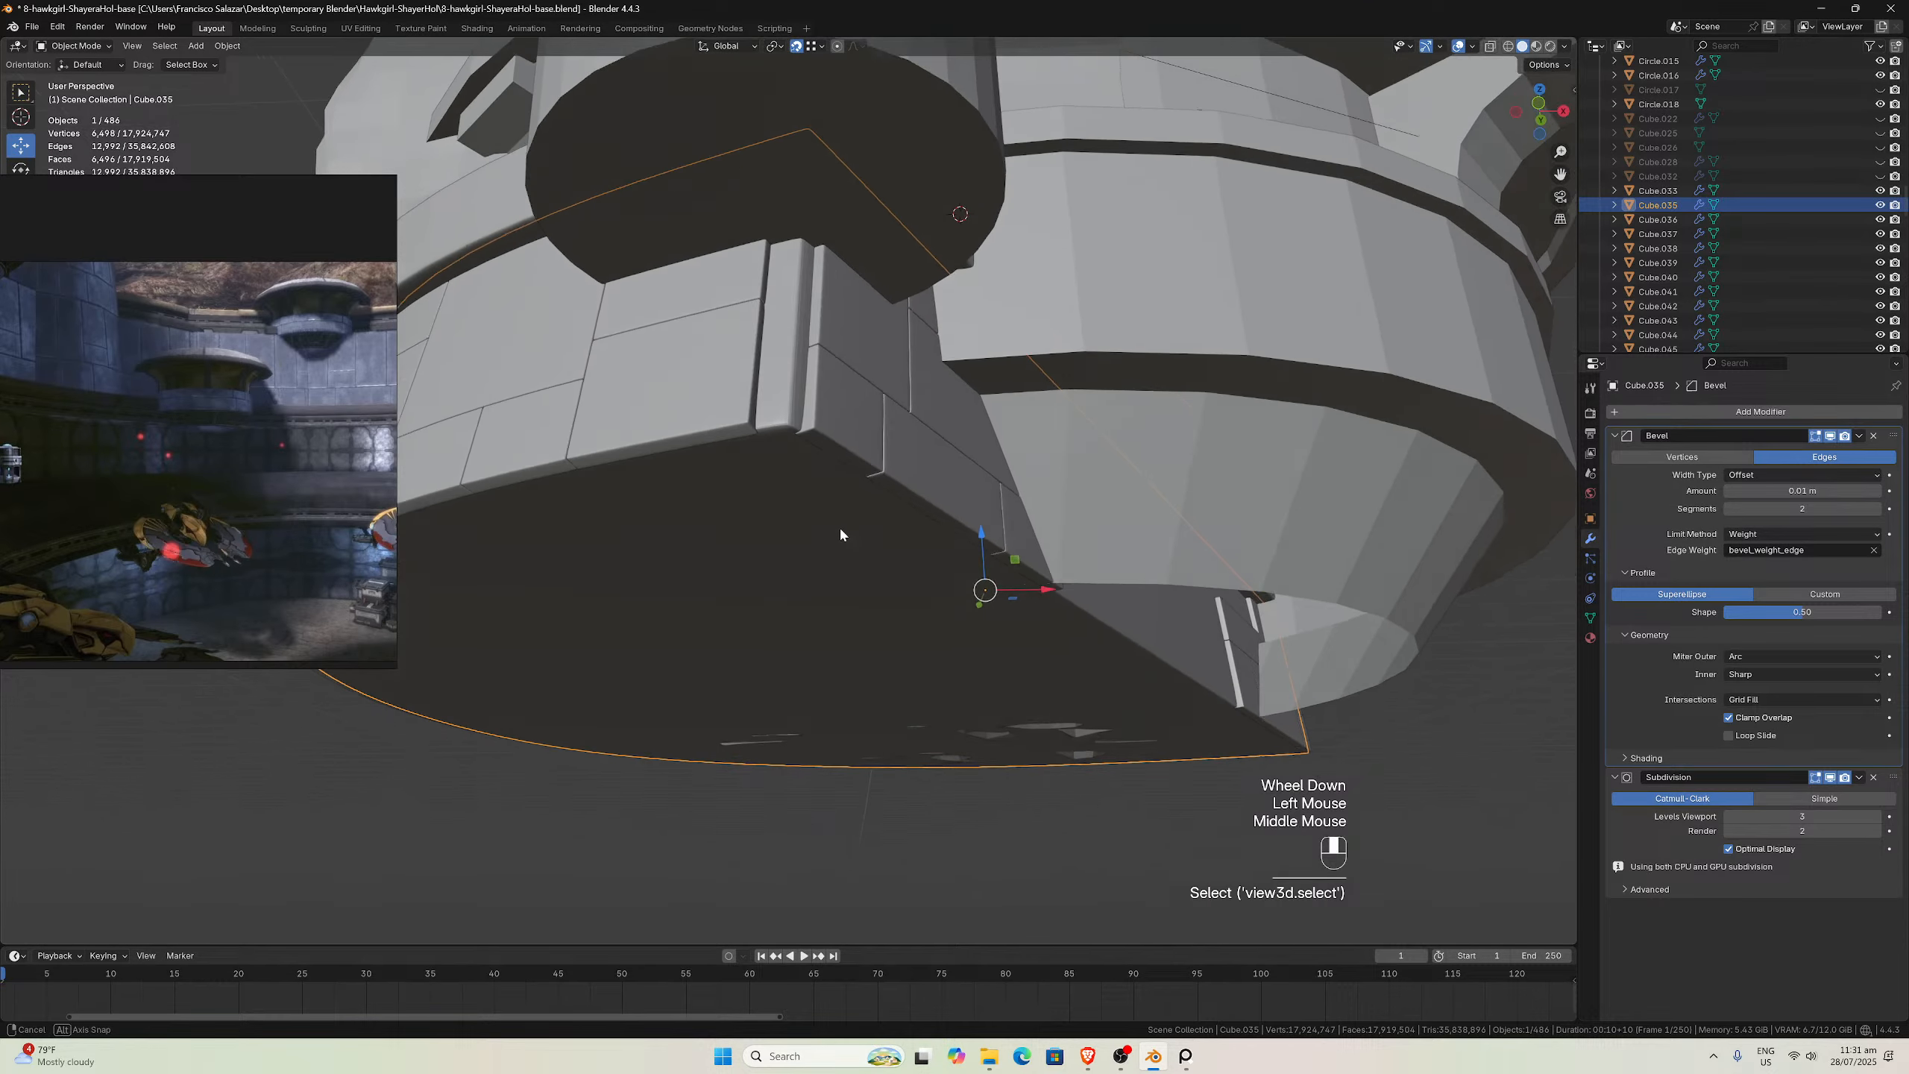
key(Tab)
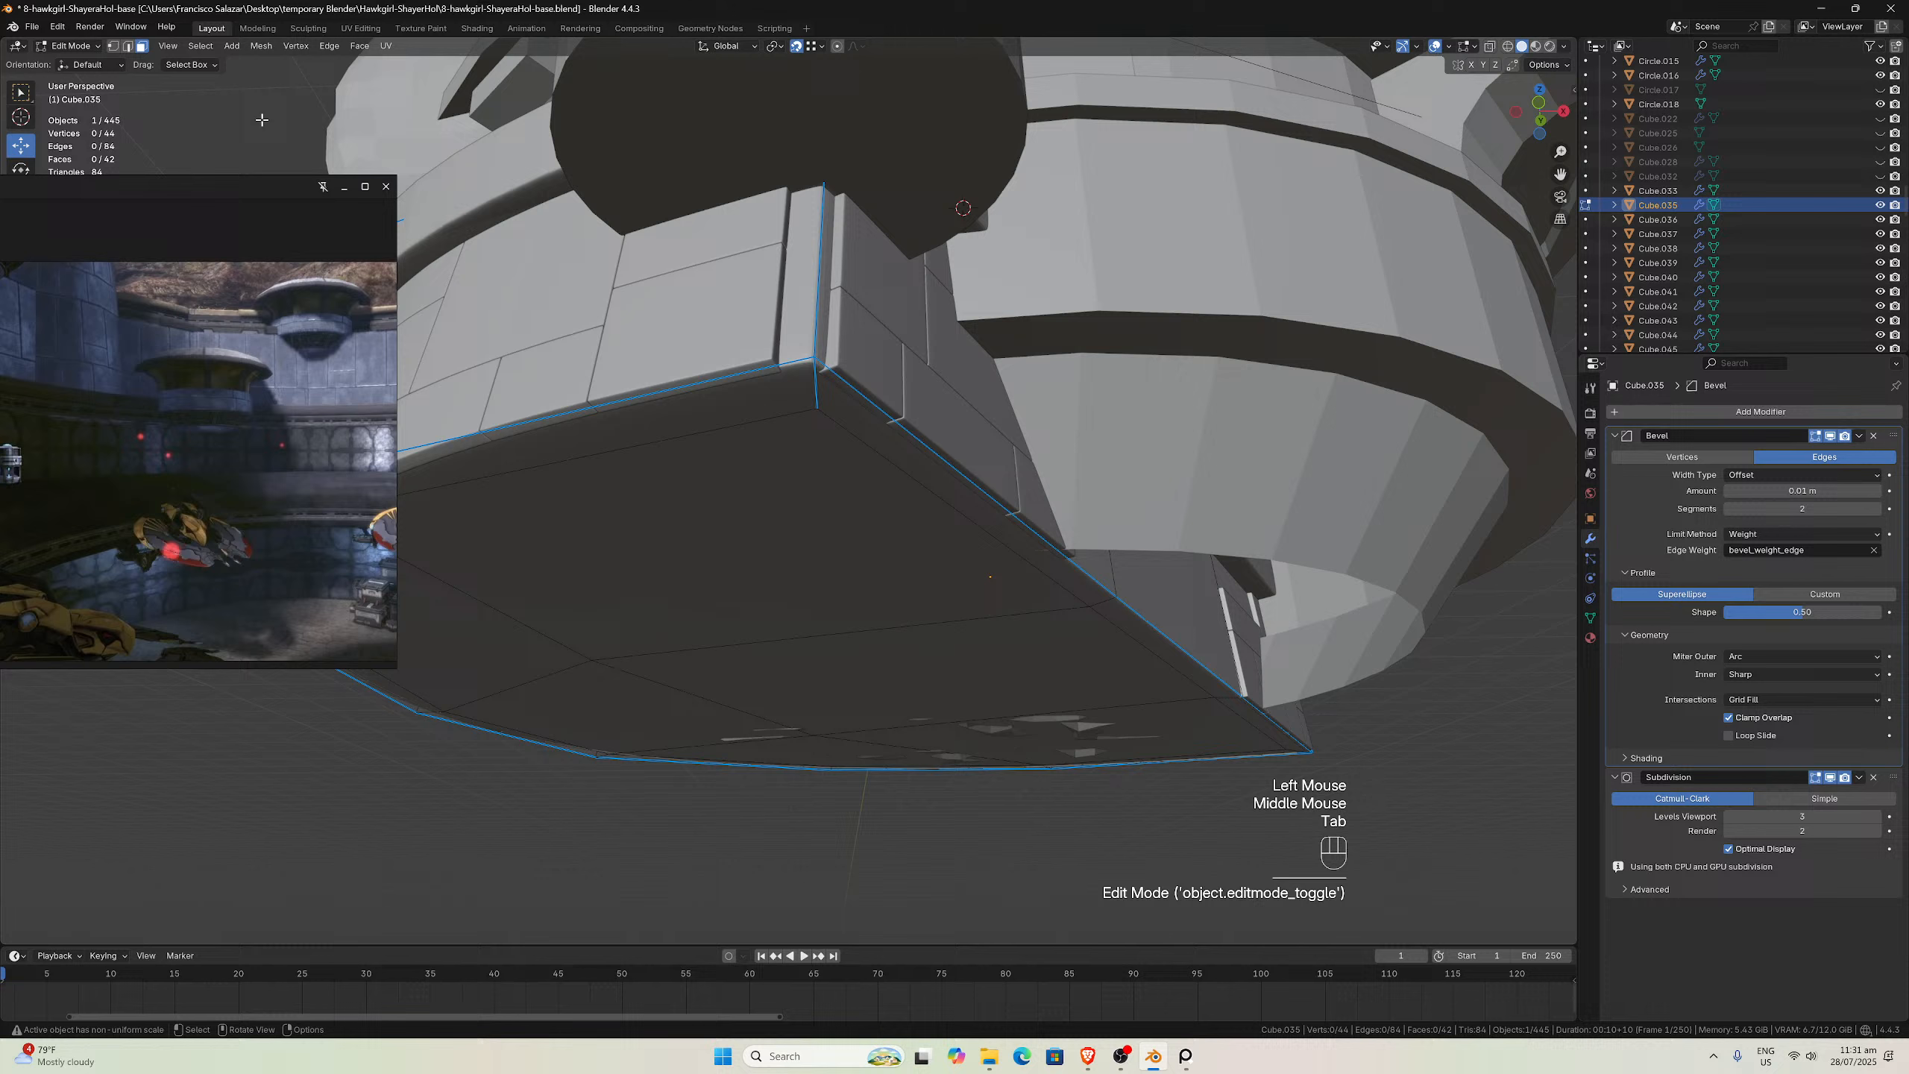
click(113, 46)
click(815, 356)
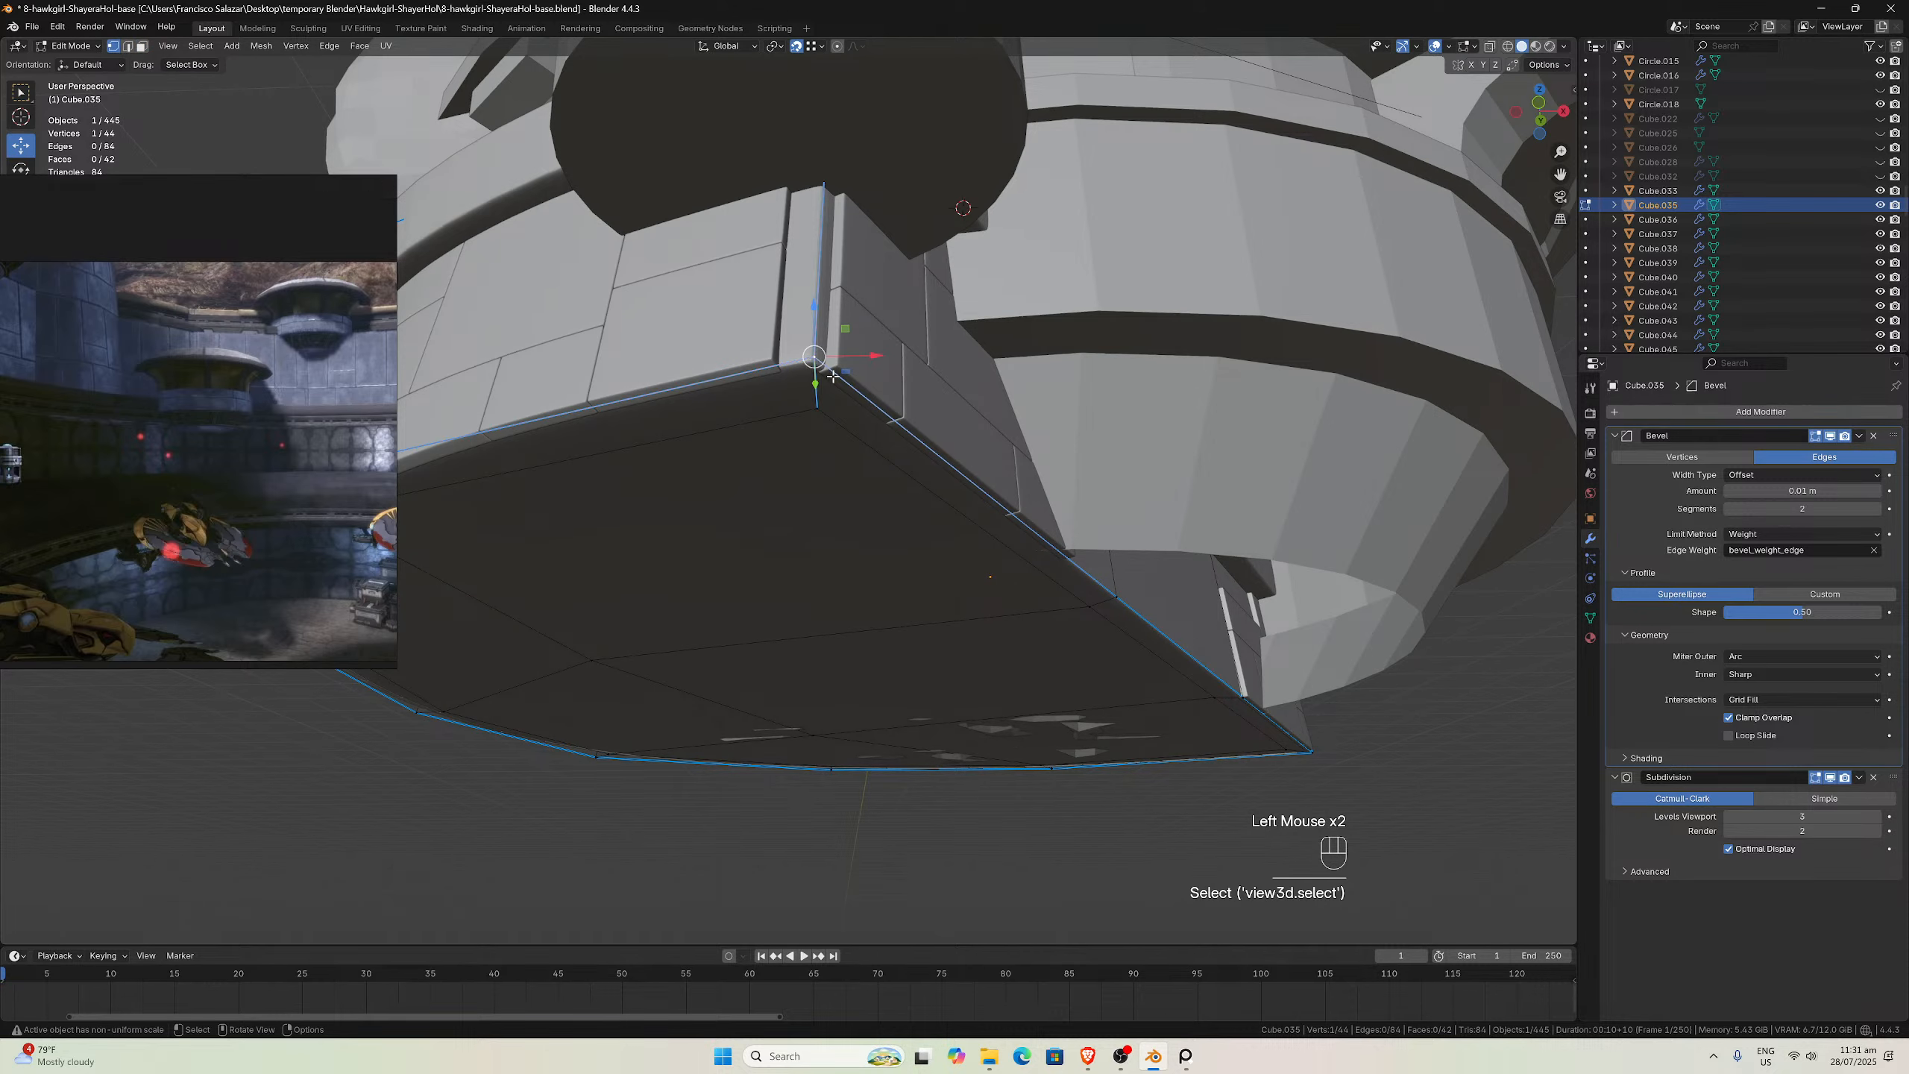
key(Tab)
key(Tab)
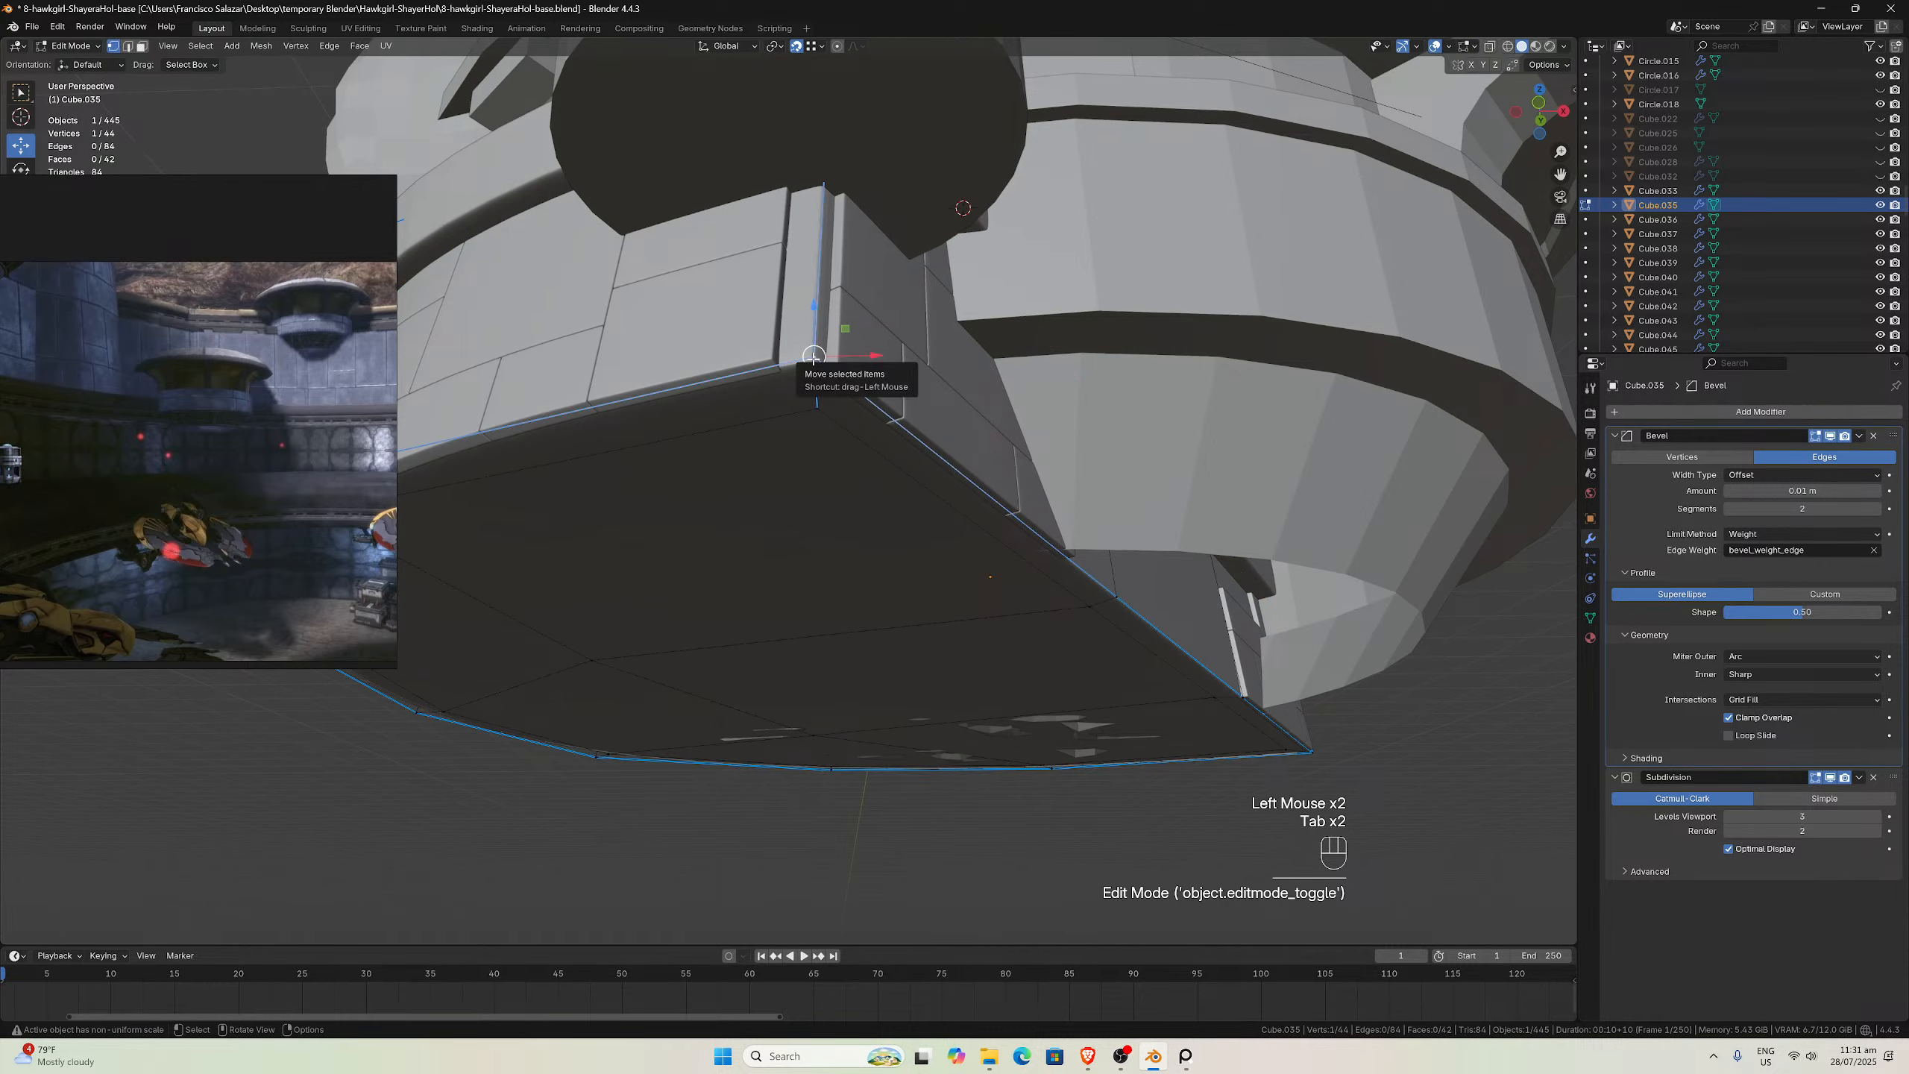
key(shift+s)
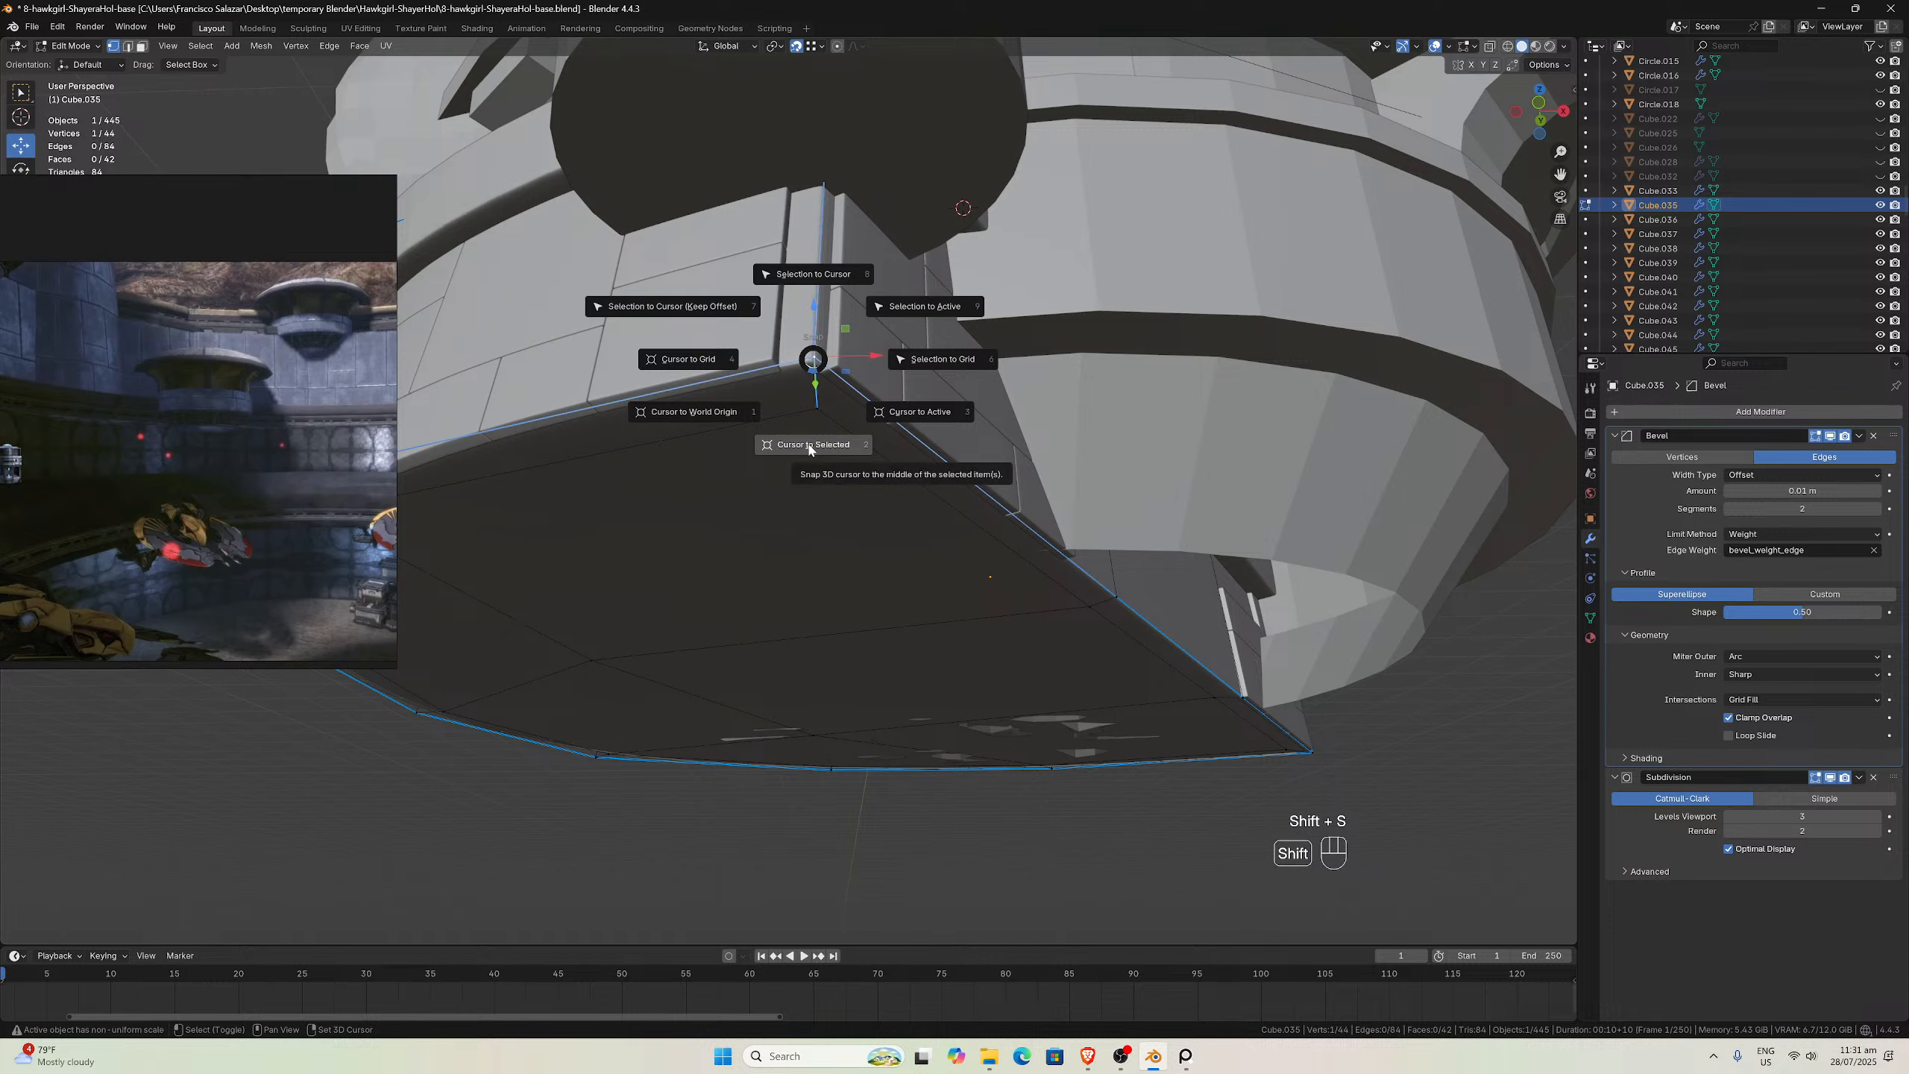
scroll(809, 449, down, 3)
Return to Object Mode and snap the cylinder to the 3D cursor at the wall corner
key(Tab)
click(831, 208)
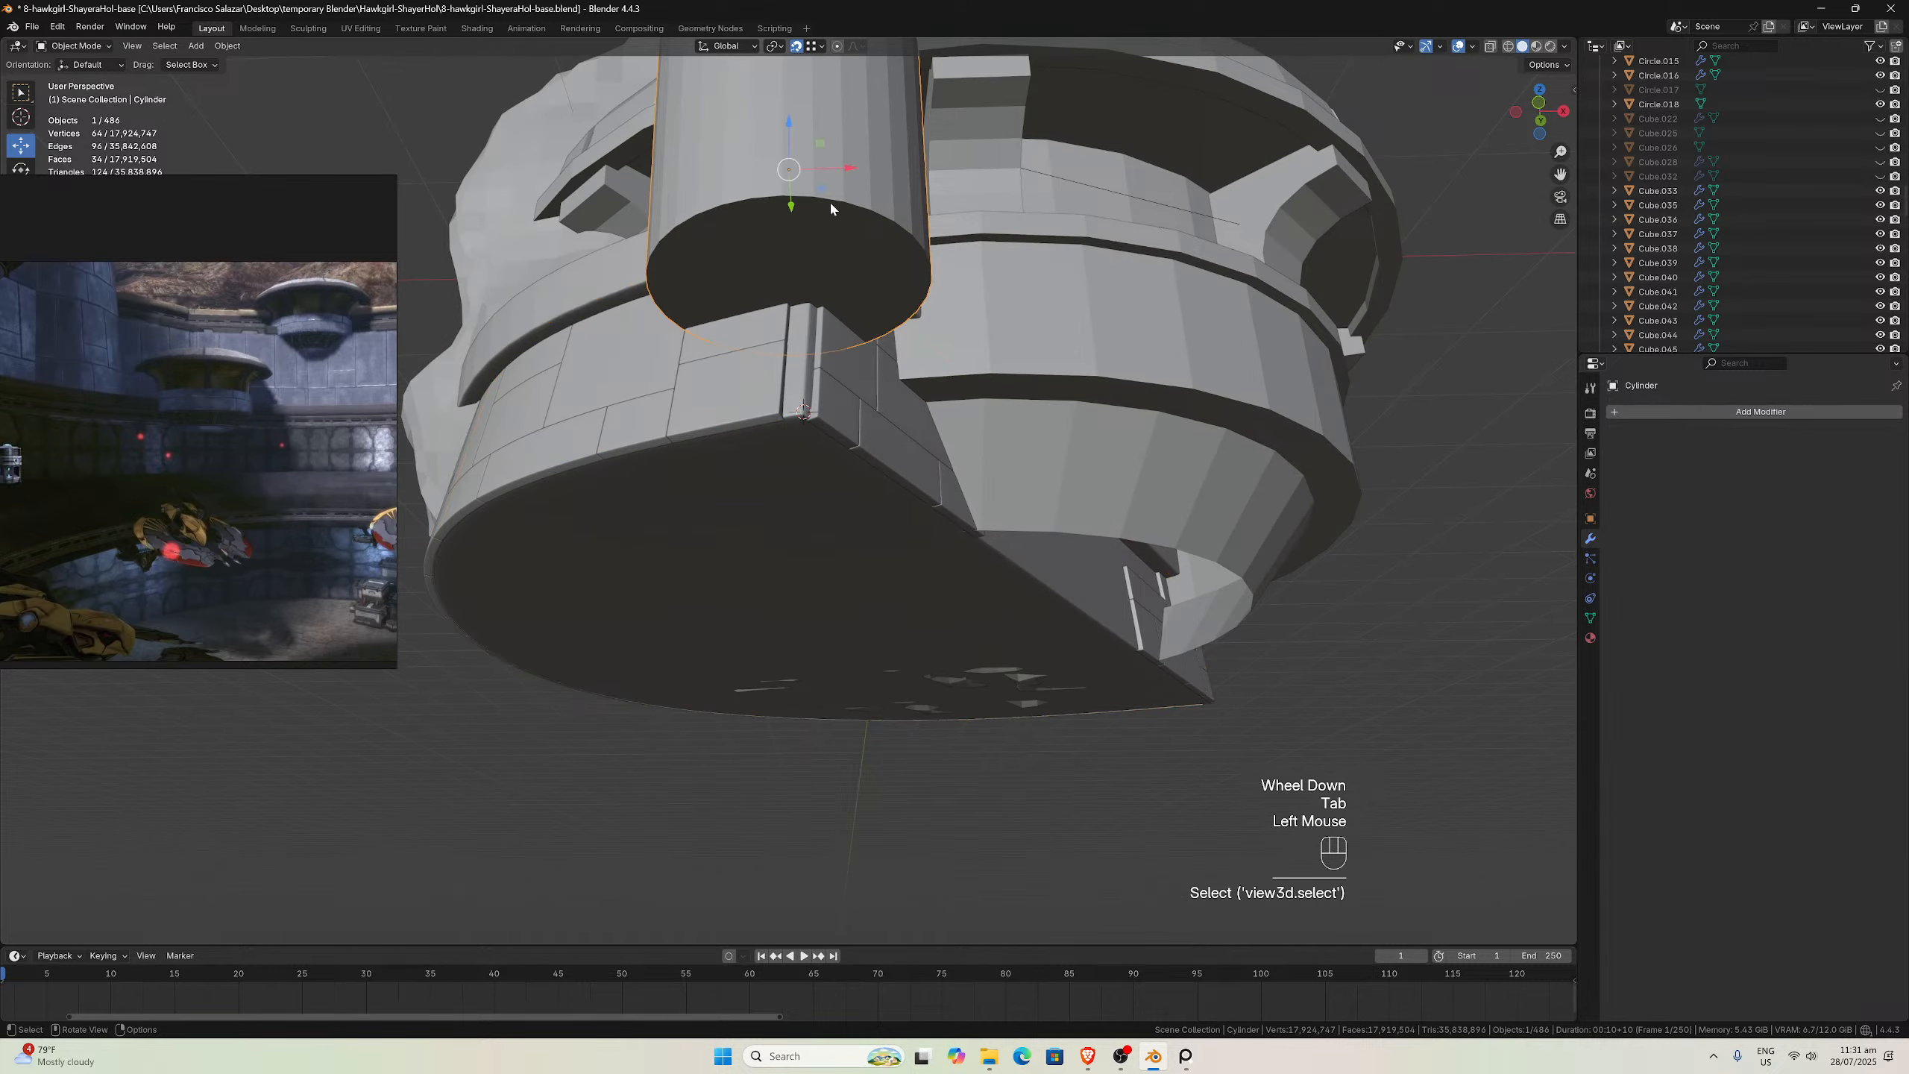
scroll(830, 208, down, 2)
middle_drag(831, 208, 842, 331)
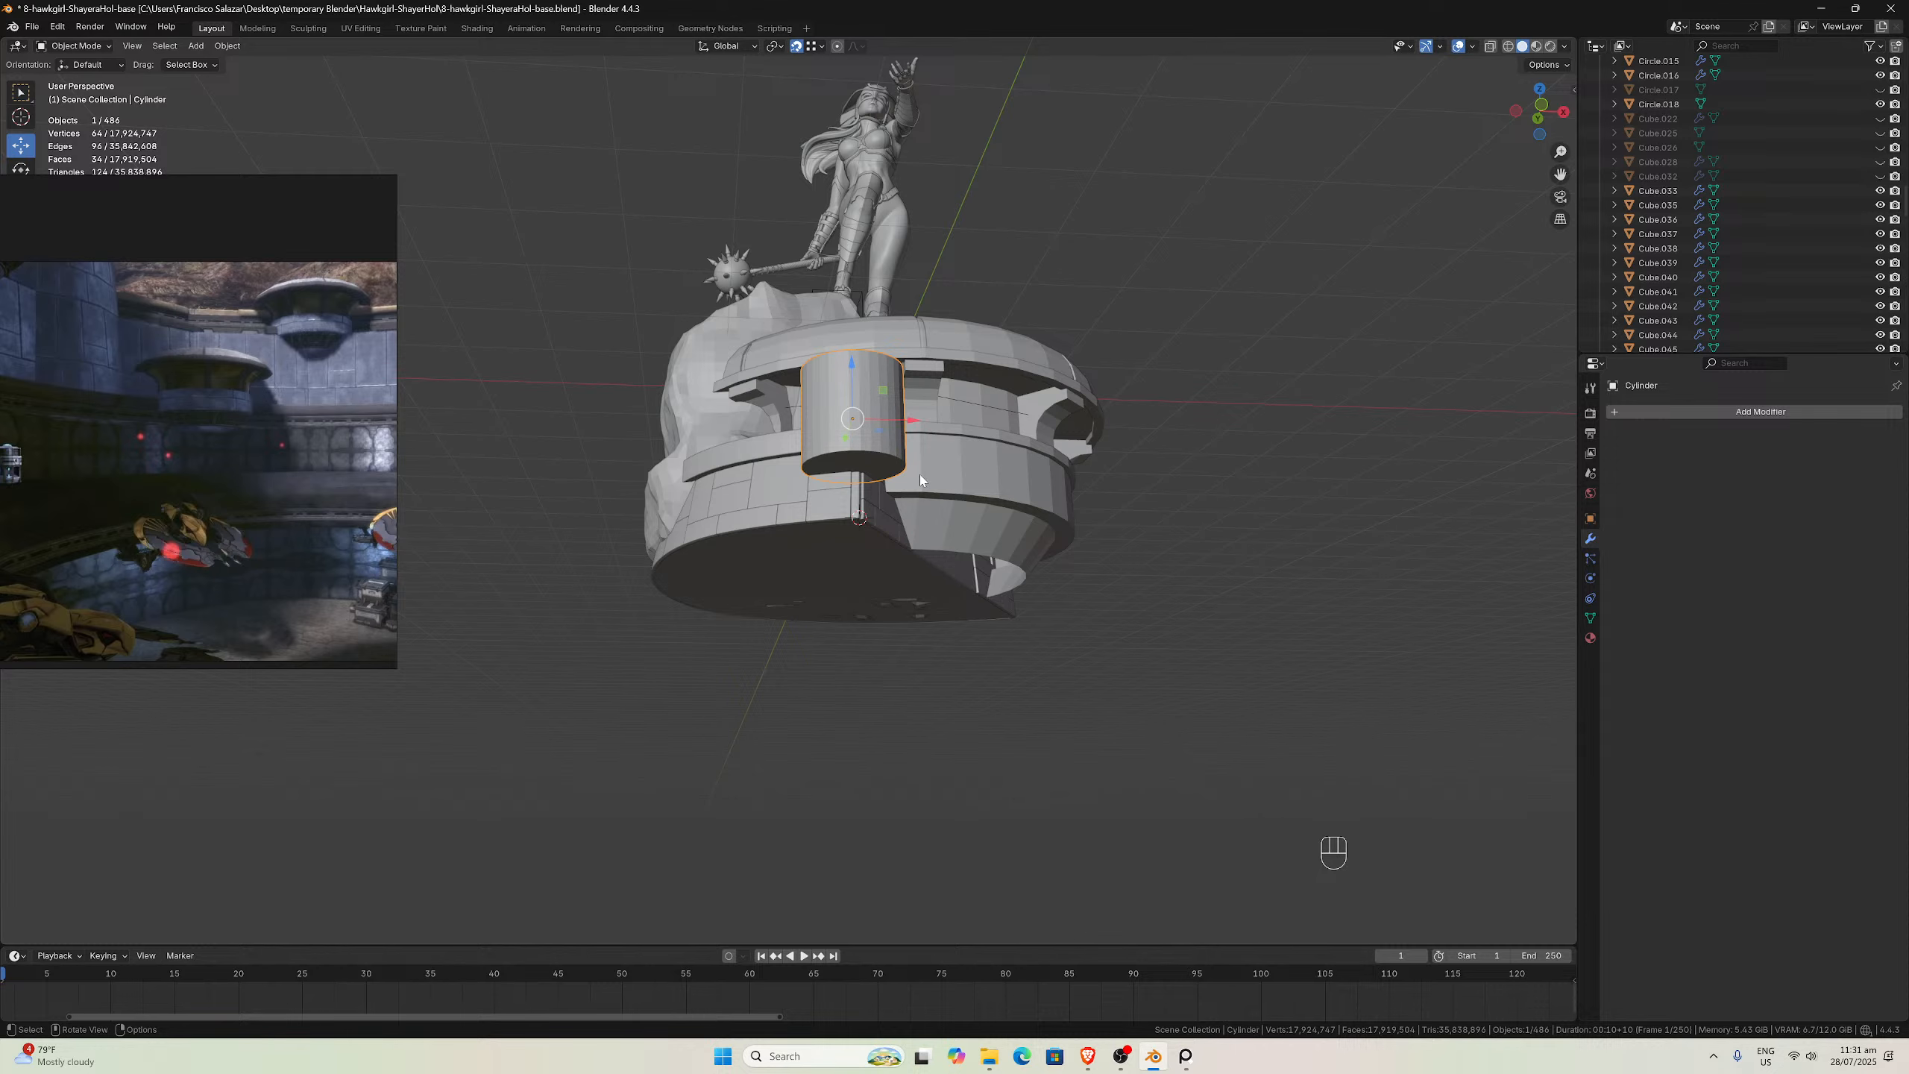
key(shift+s)
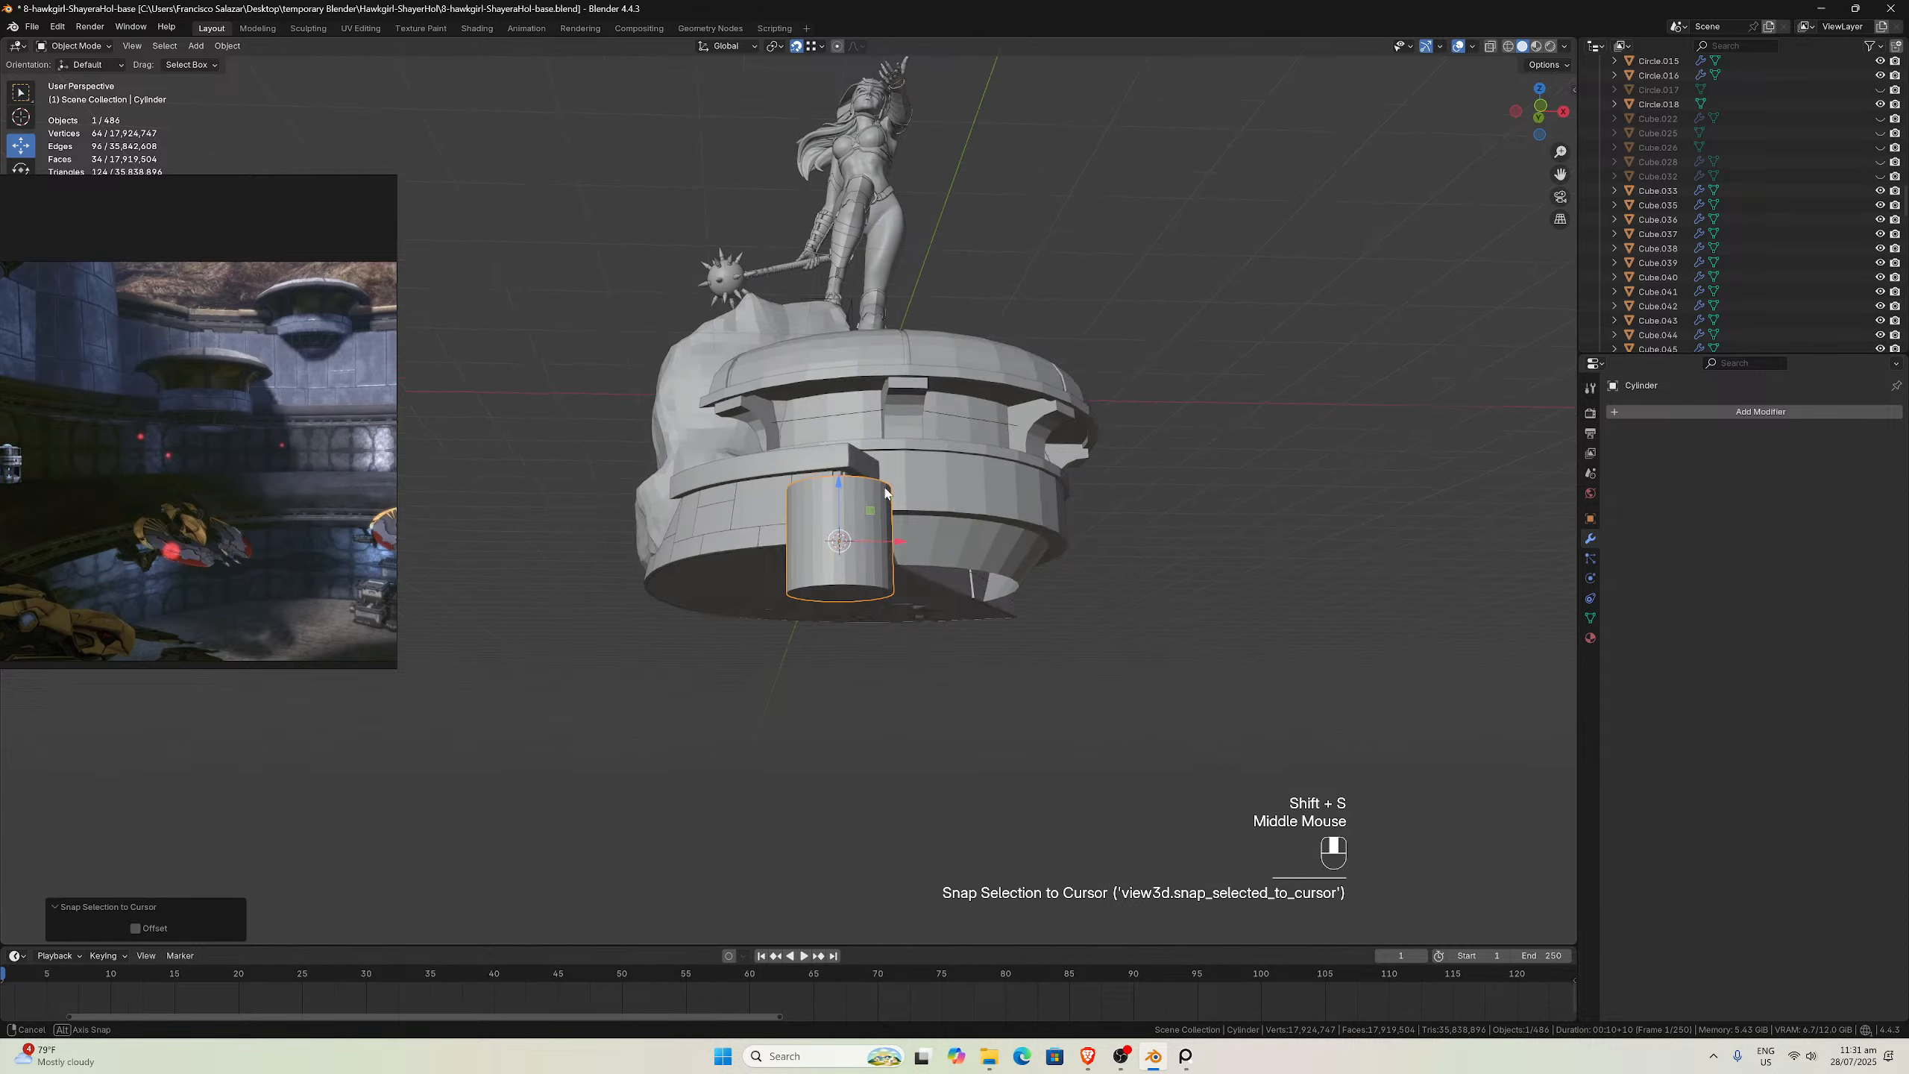
middle_drag(936, 389, 824, 523)
middle_drag(579, 672, 525, 658)
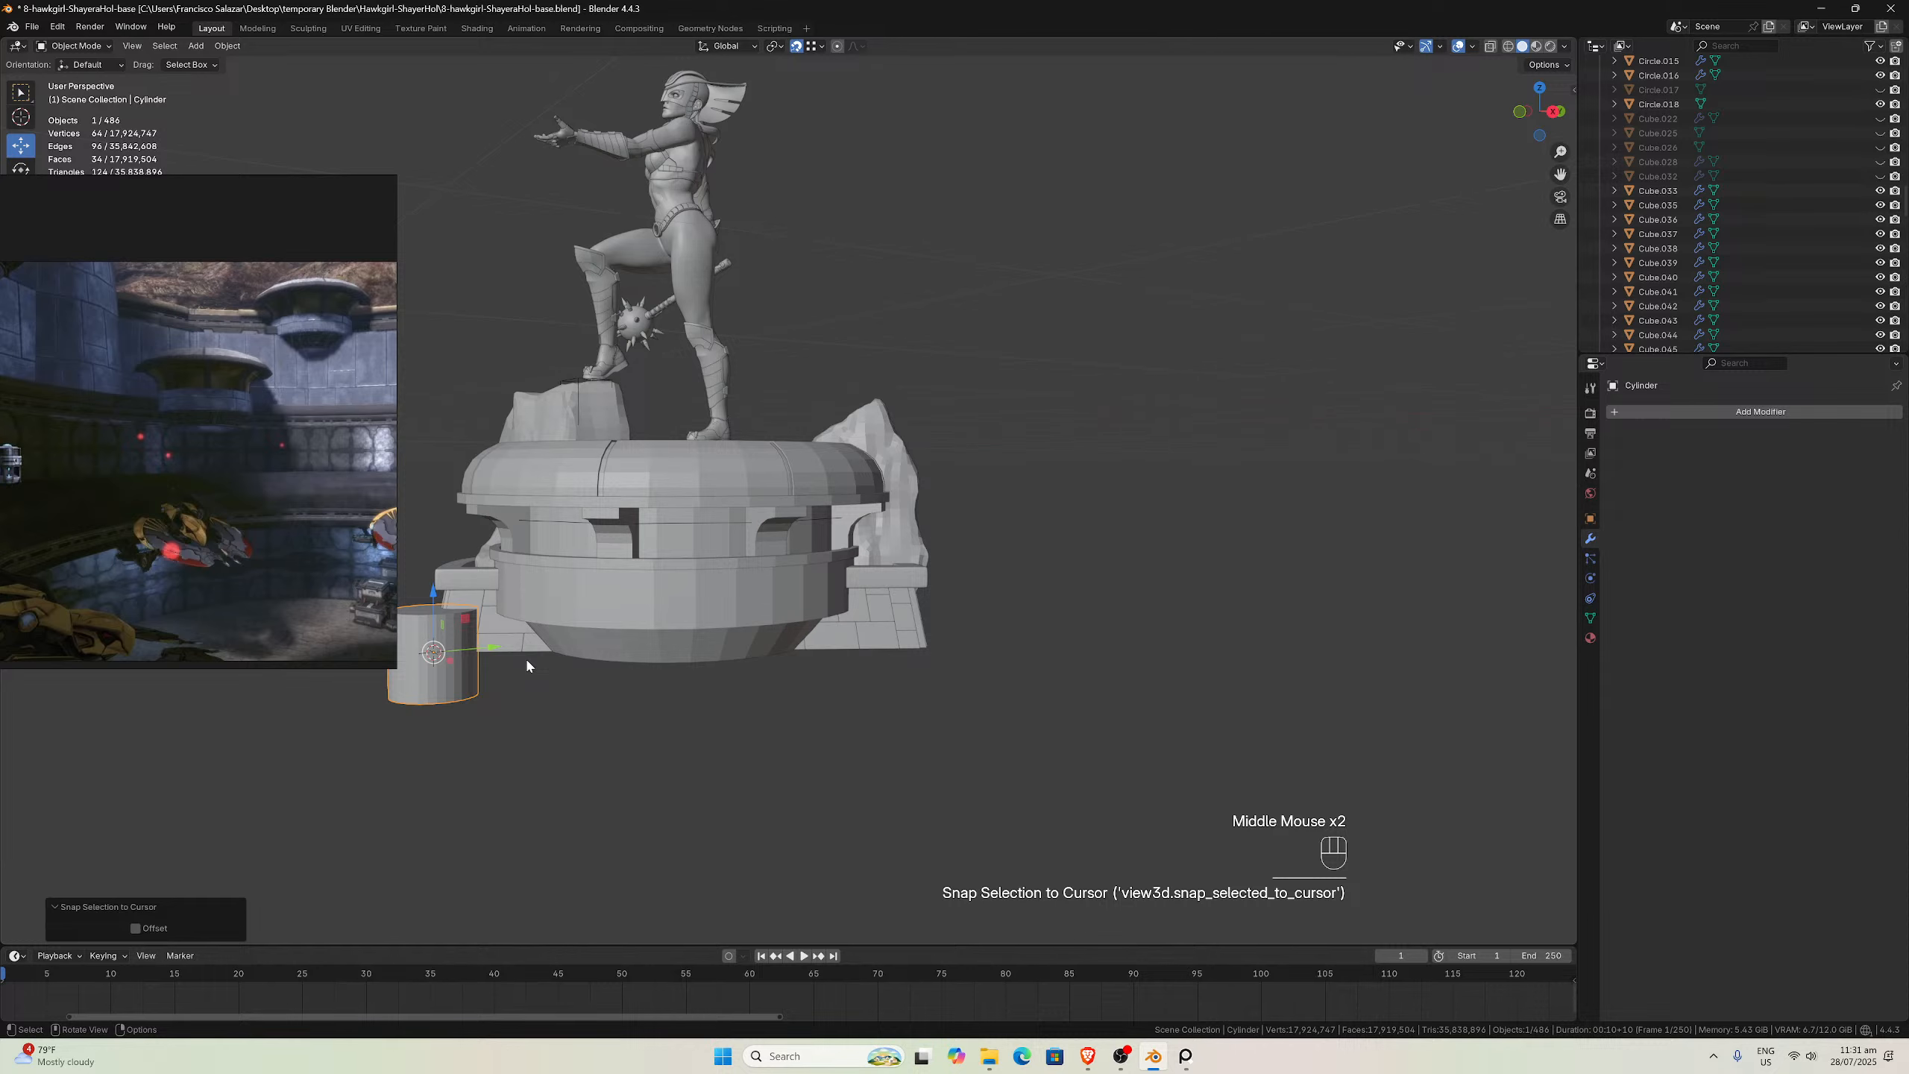
Raise the cylinder about 0.76 m along Z in the right orthographic view
key(KP_1)
key(KP_3)
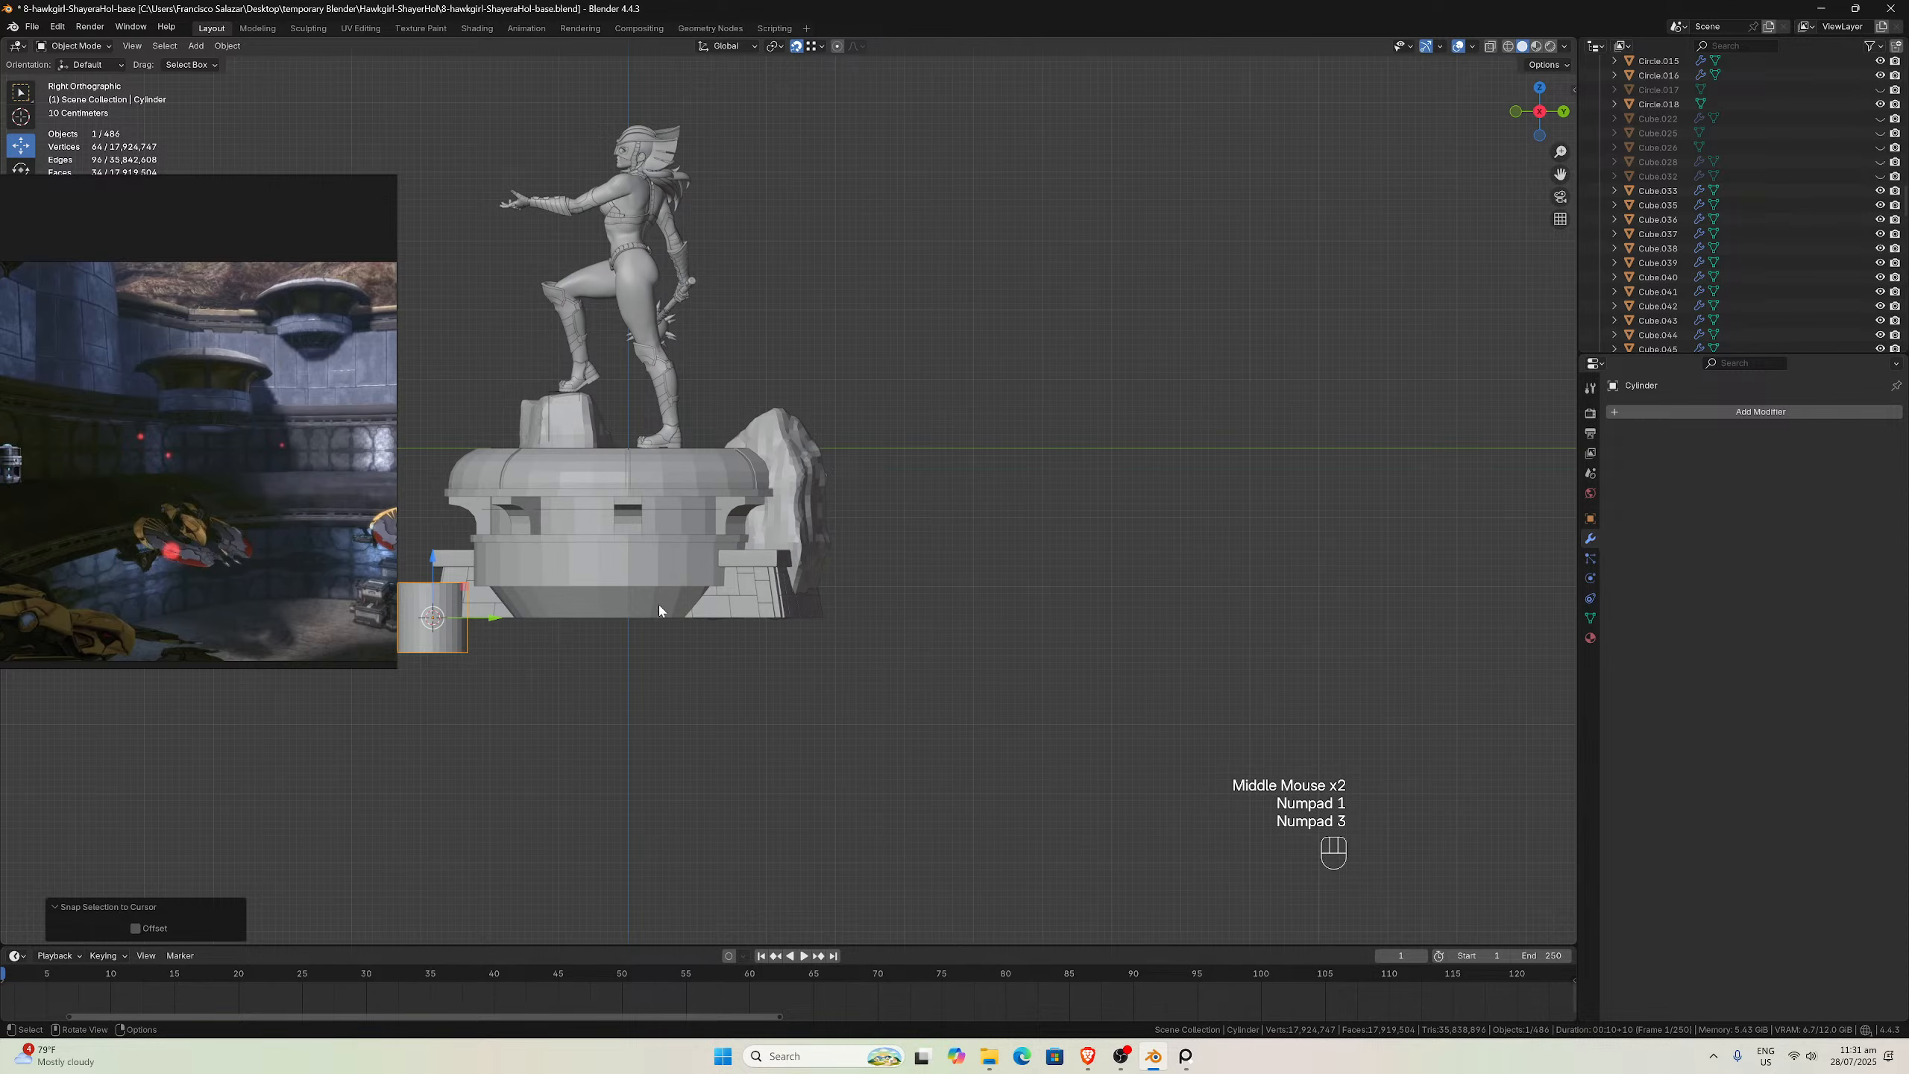
drag(1560, 174, 1902, 226)
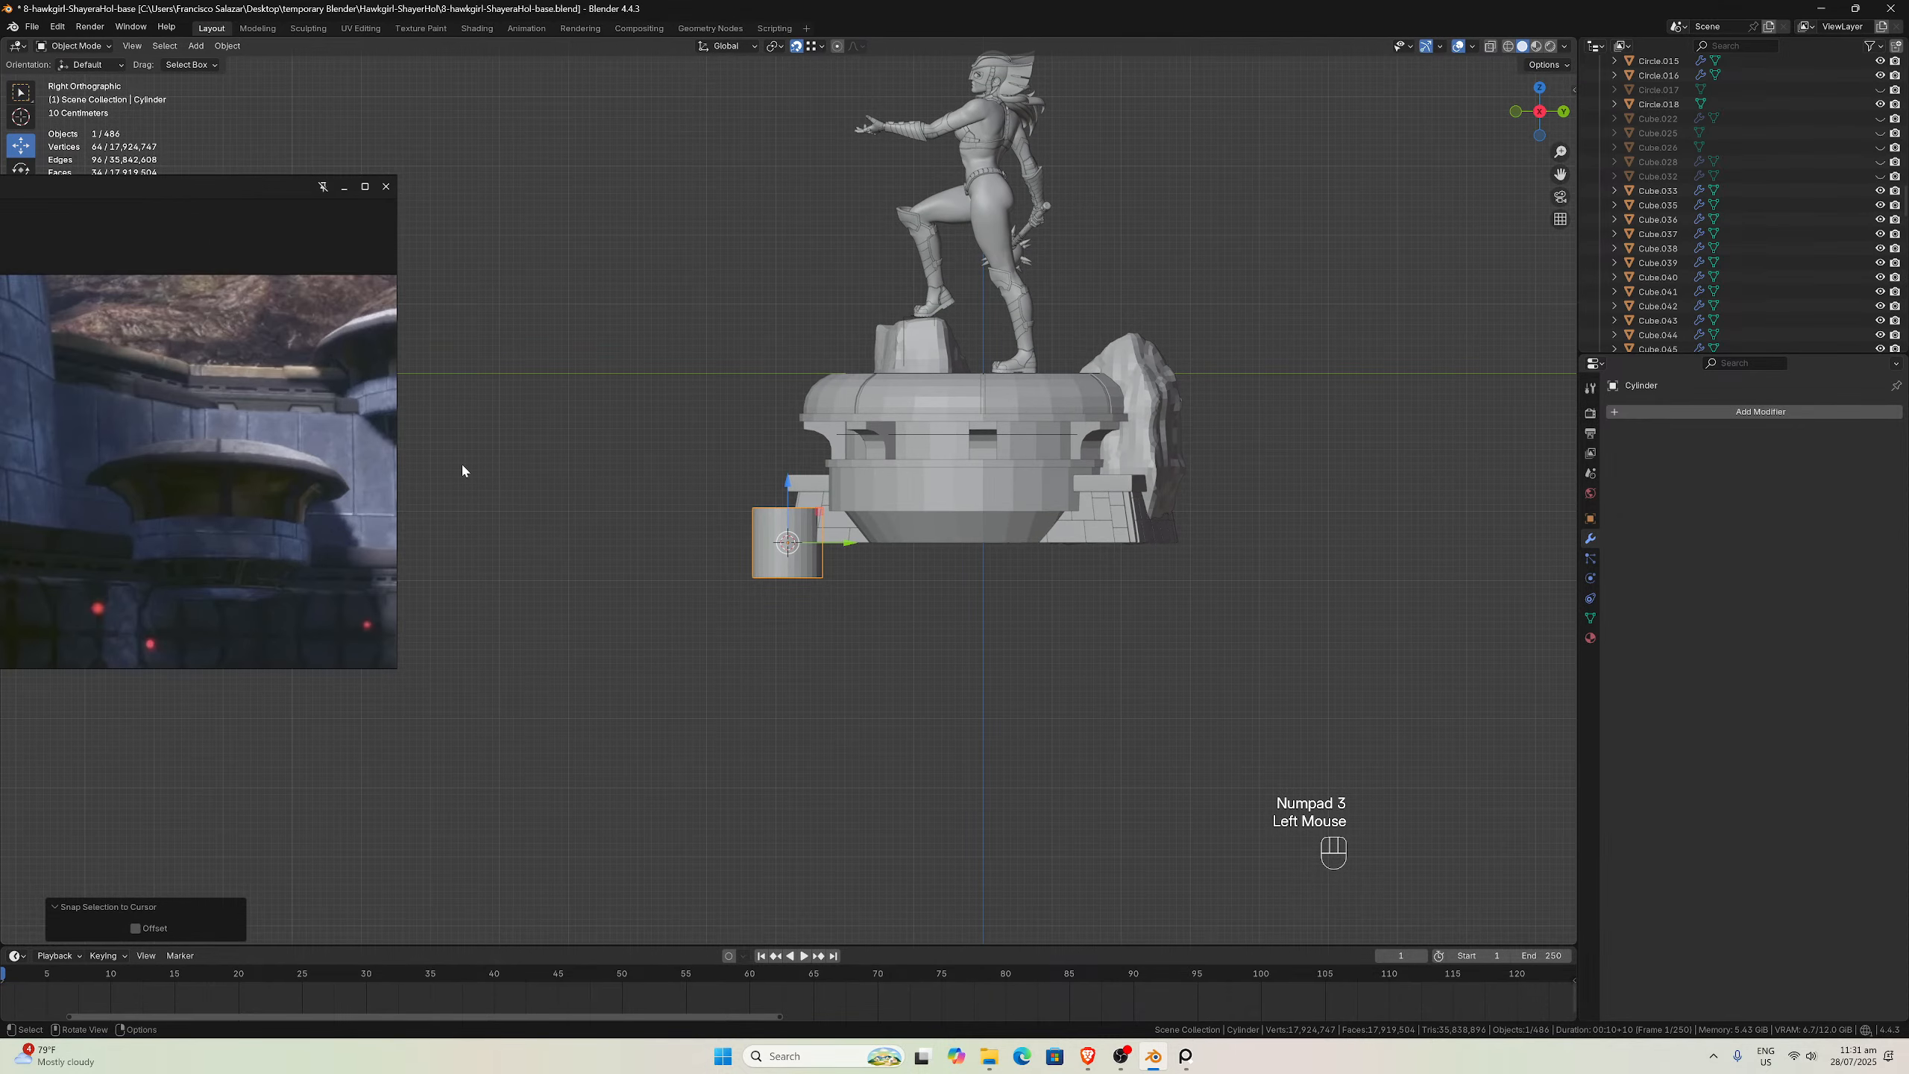
scroll(843, 523, up, 2)
scroll(843, 523, up, 1)
drag(788, 581, 823, 376)
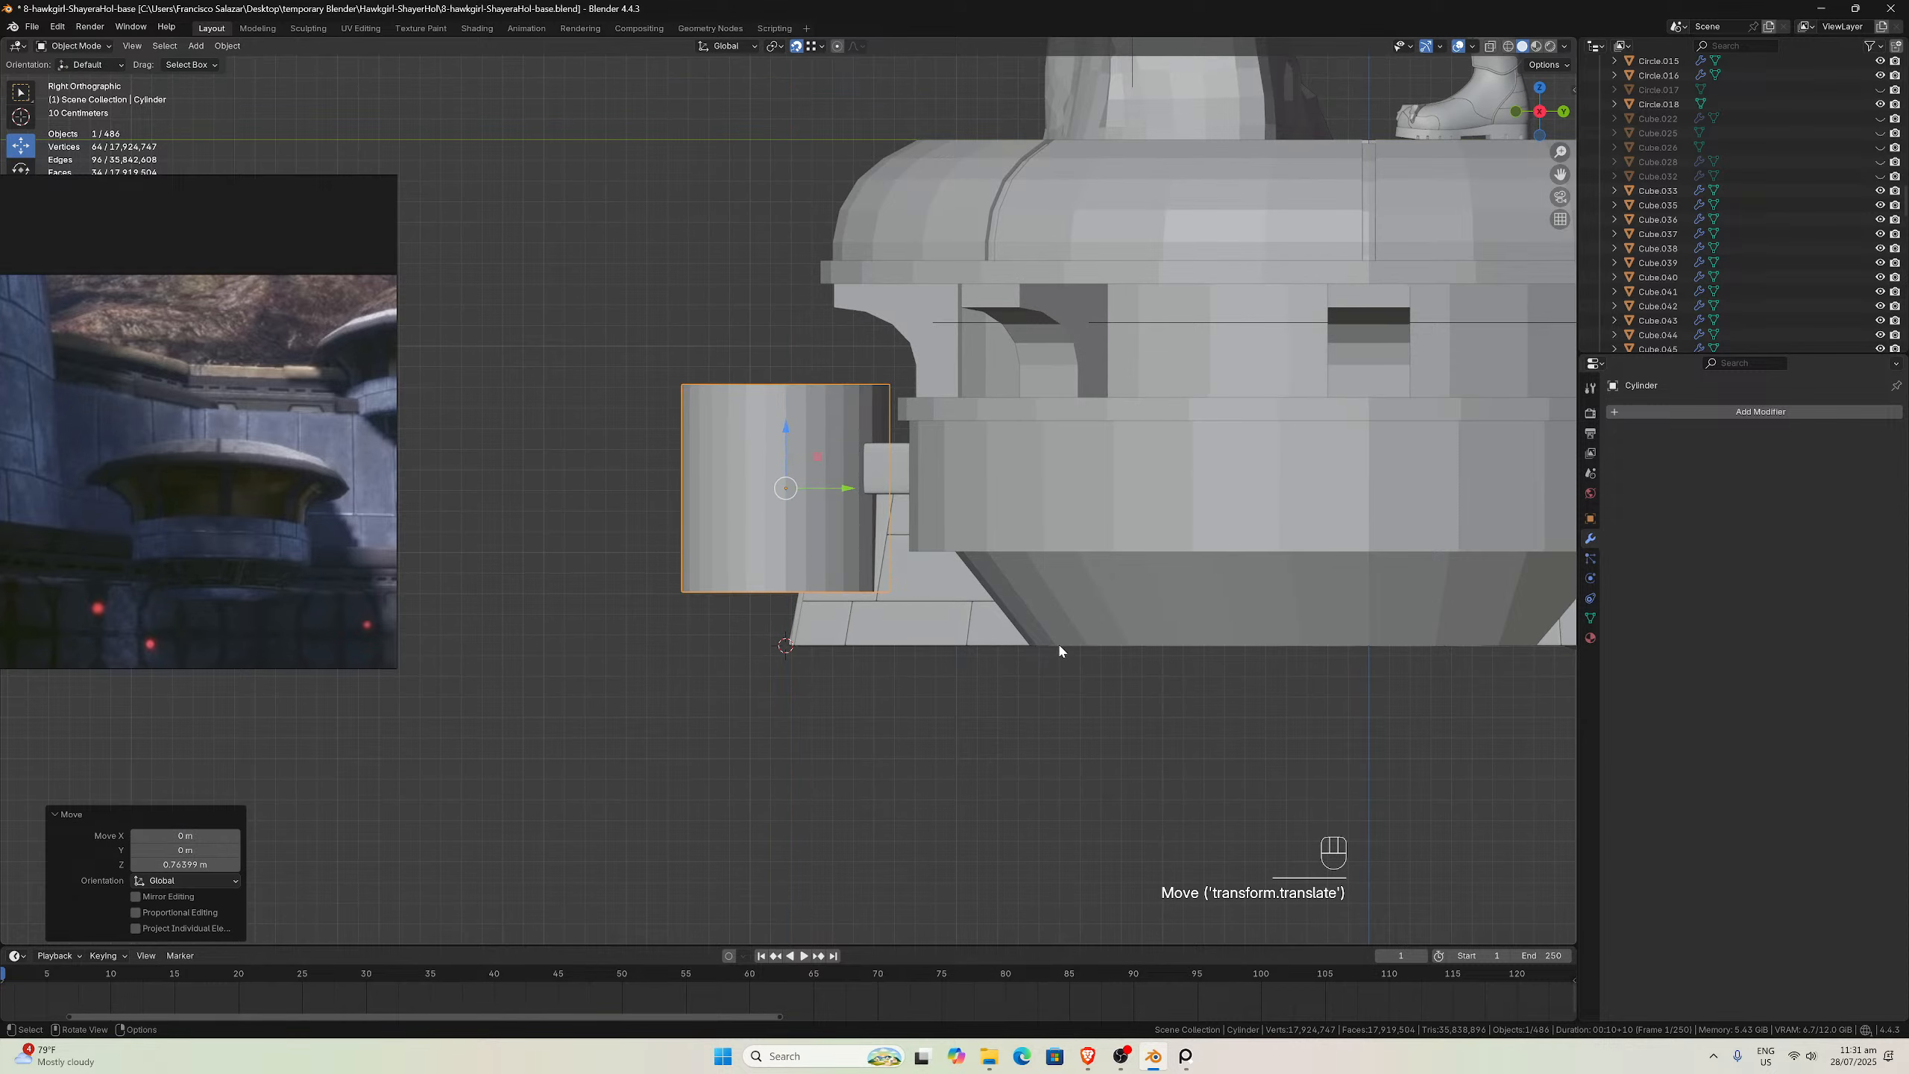
Lower the cylinder about 0.26 m along Z so its bottom snaps level with the pedestal's underside
key(g)
key(z)
click(1078, 641)
middle_drag(1078, 640, 1168, 597)
scroll(1167, 597, up, 3)
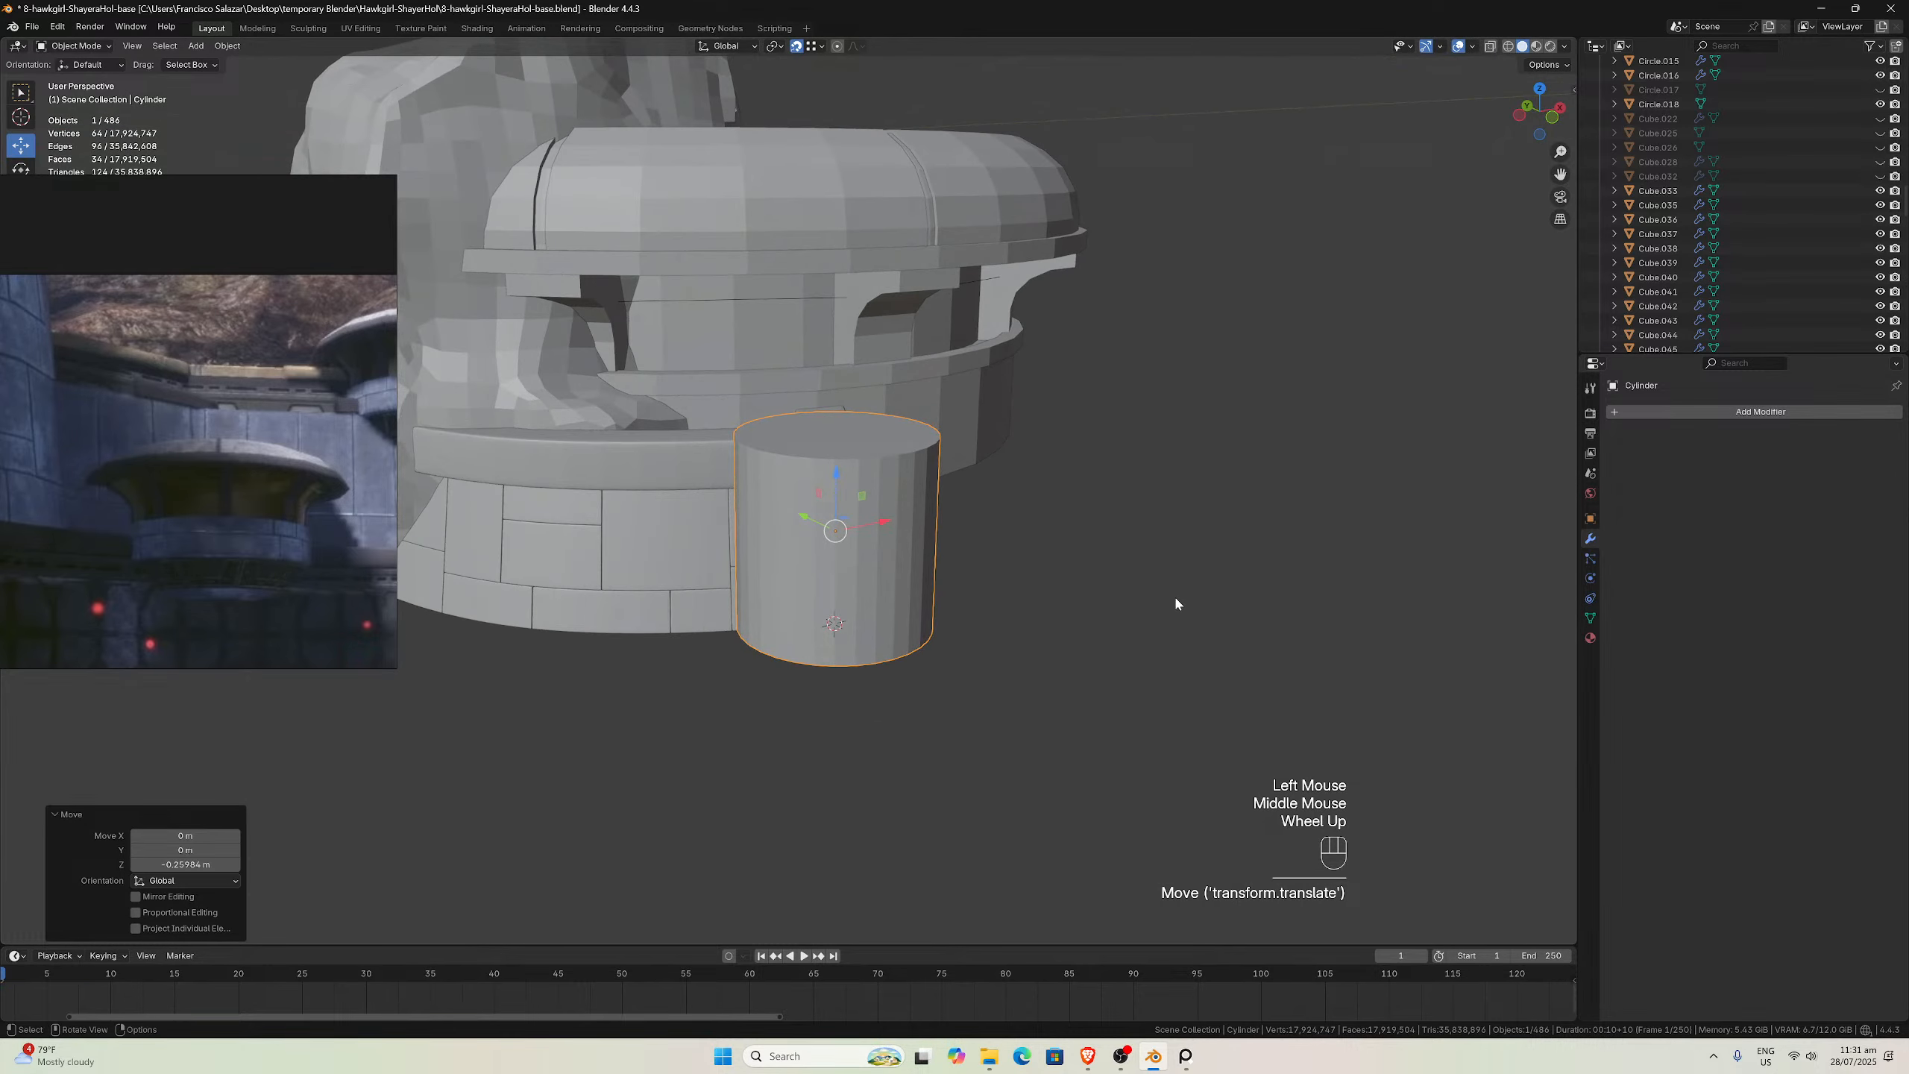
Delete the cylinder's top cap using face deletion, undoing the mistaken vertex deletion first
scroll(1176, 604, down, 2)
key(Tab)
click(141, 46)
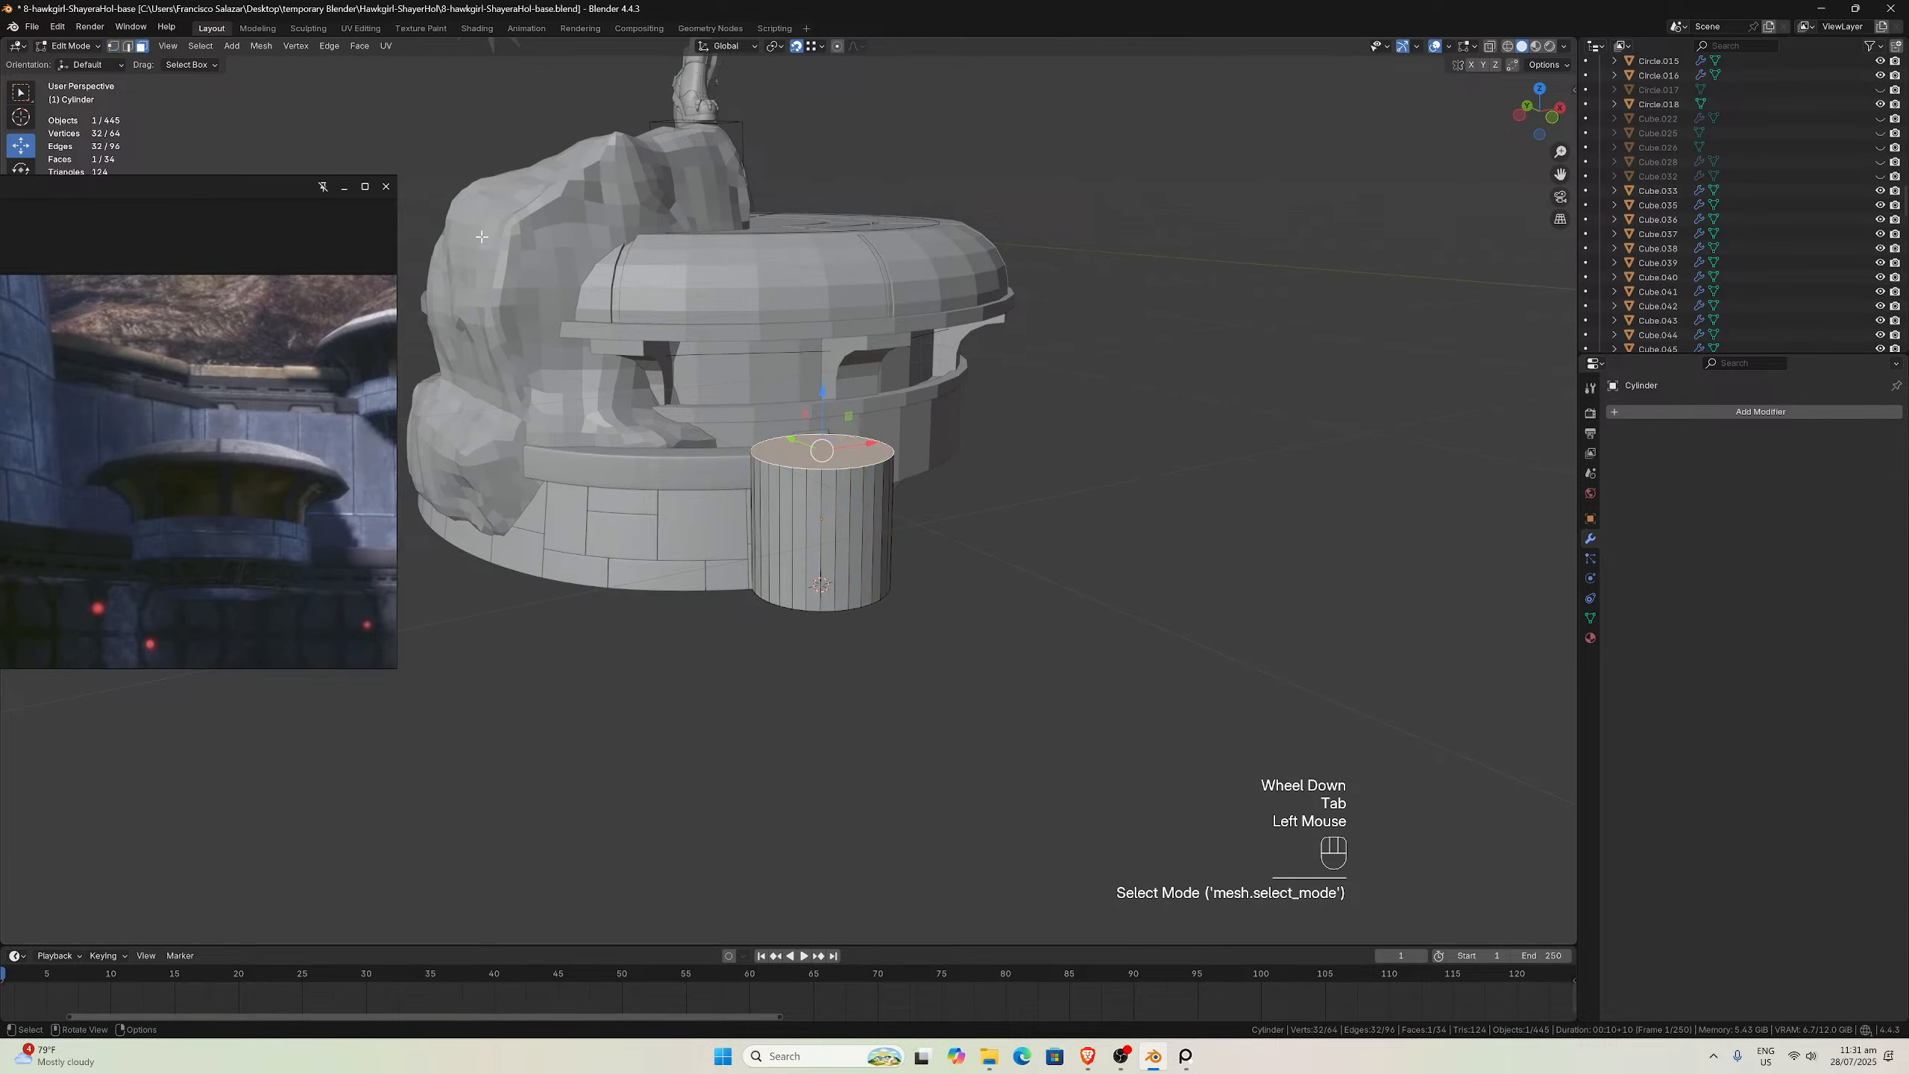
click(809, 452)
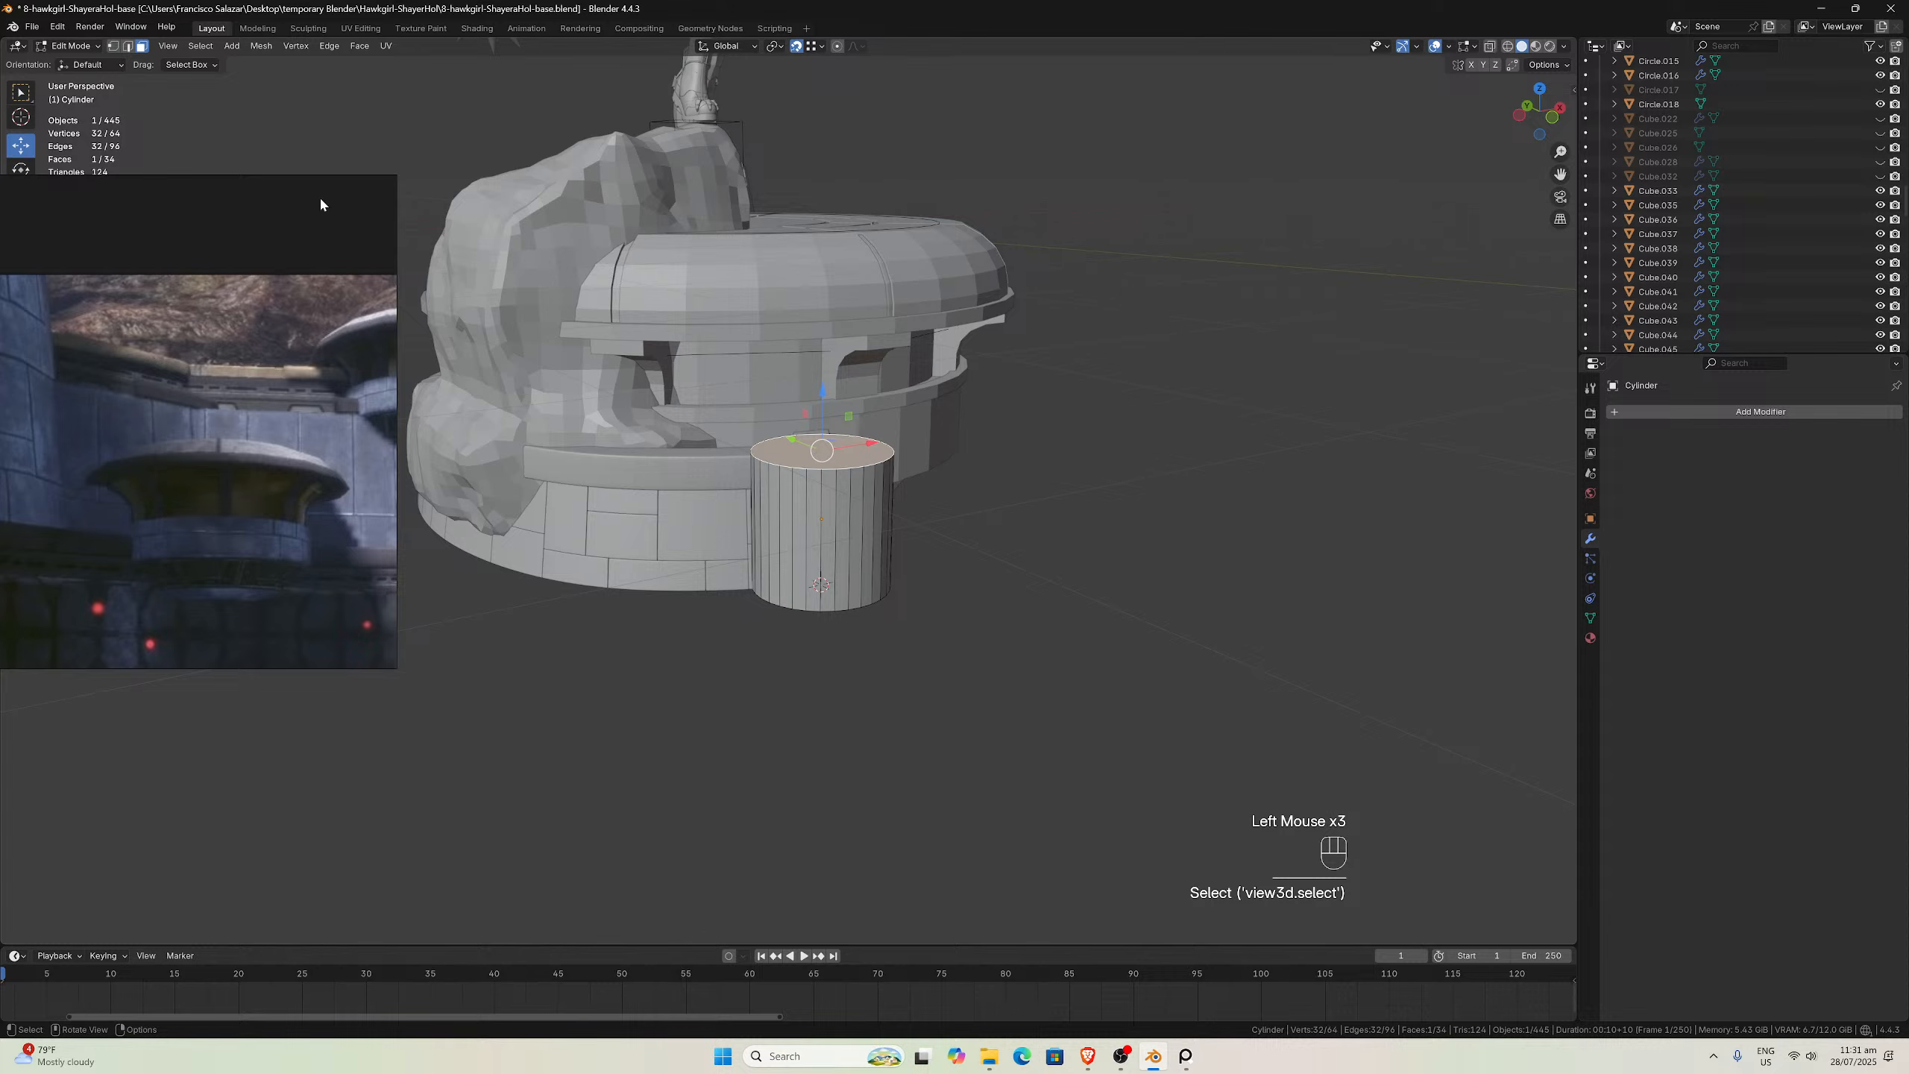
key(x)
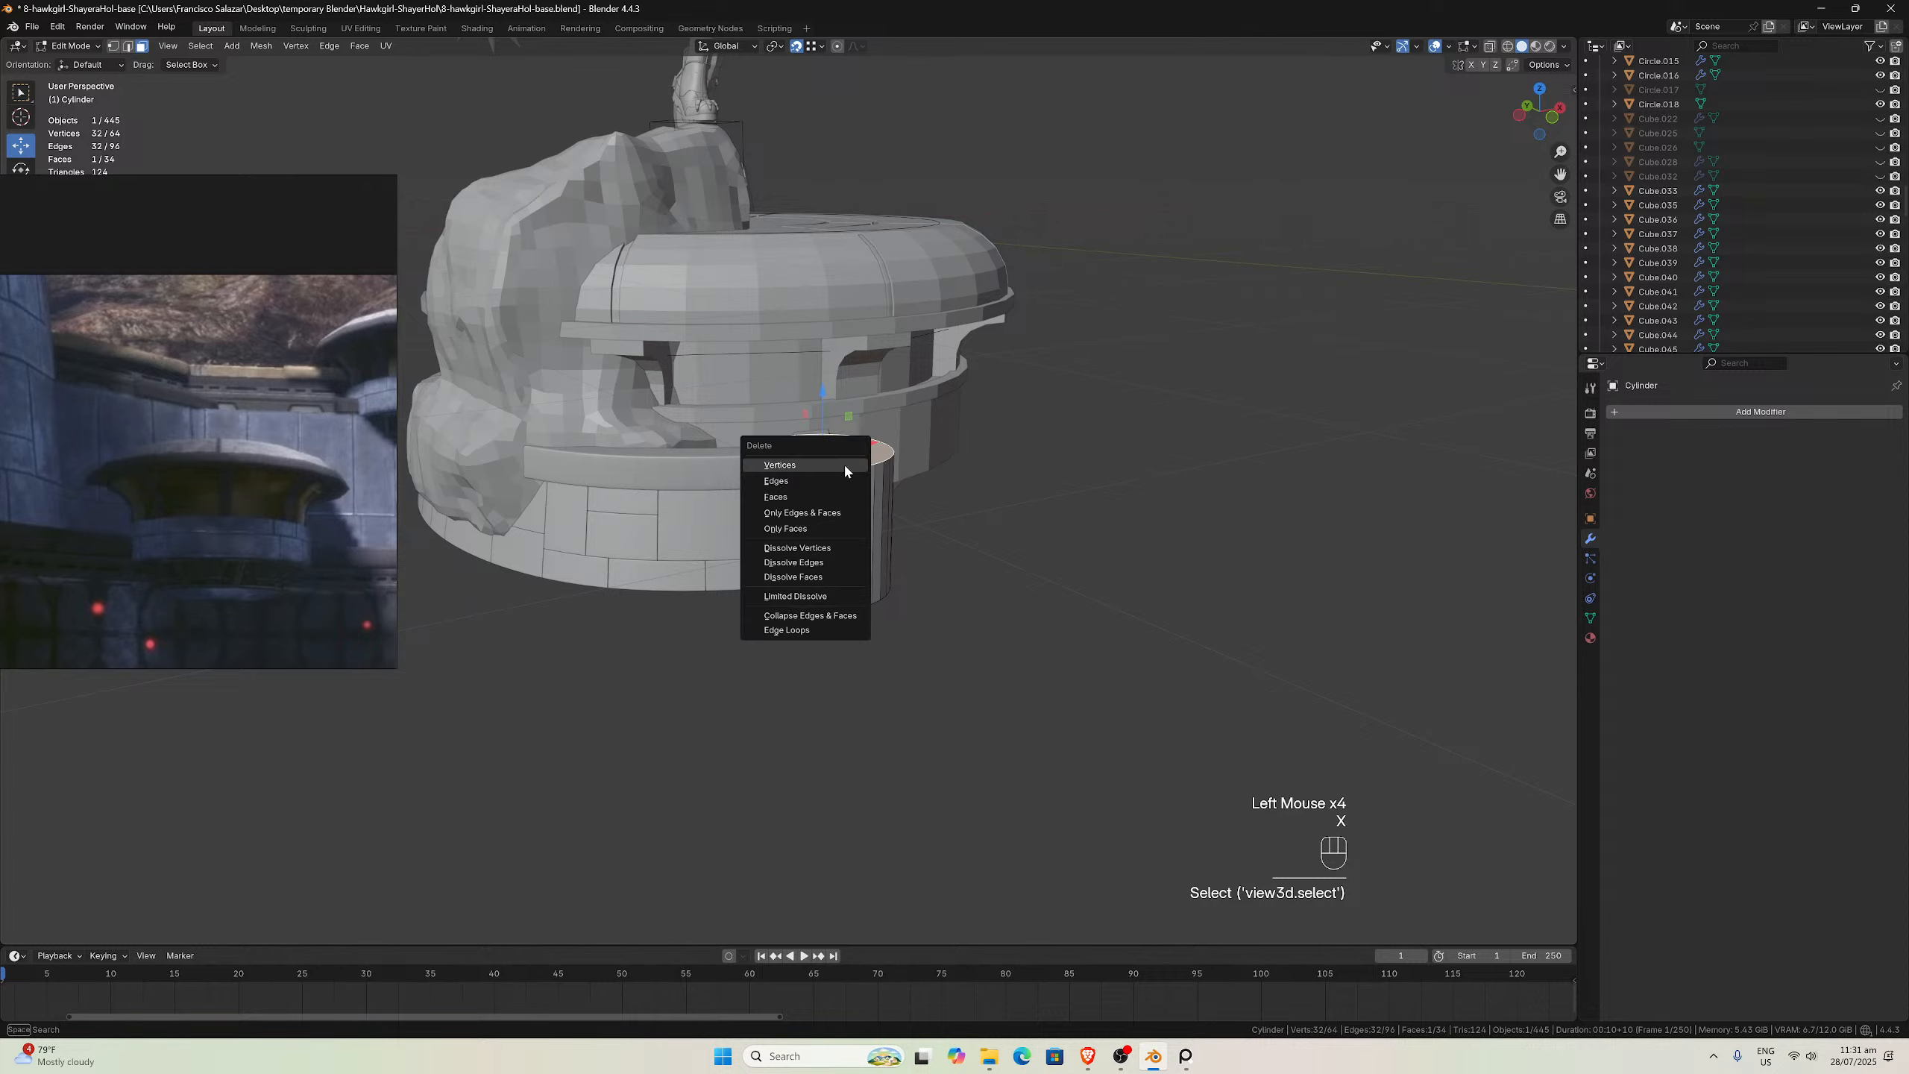
click(845, 464)
key(ctrl+z)
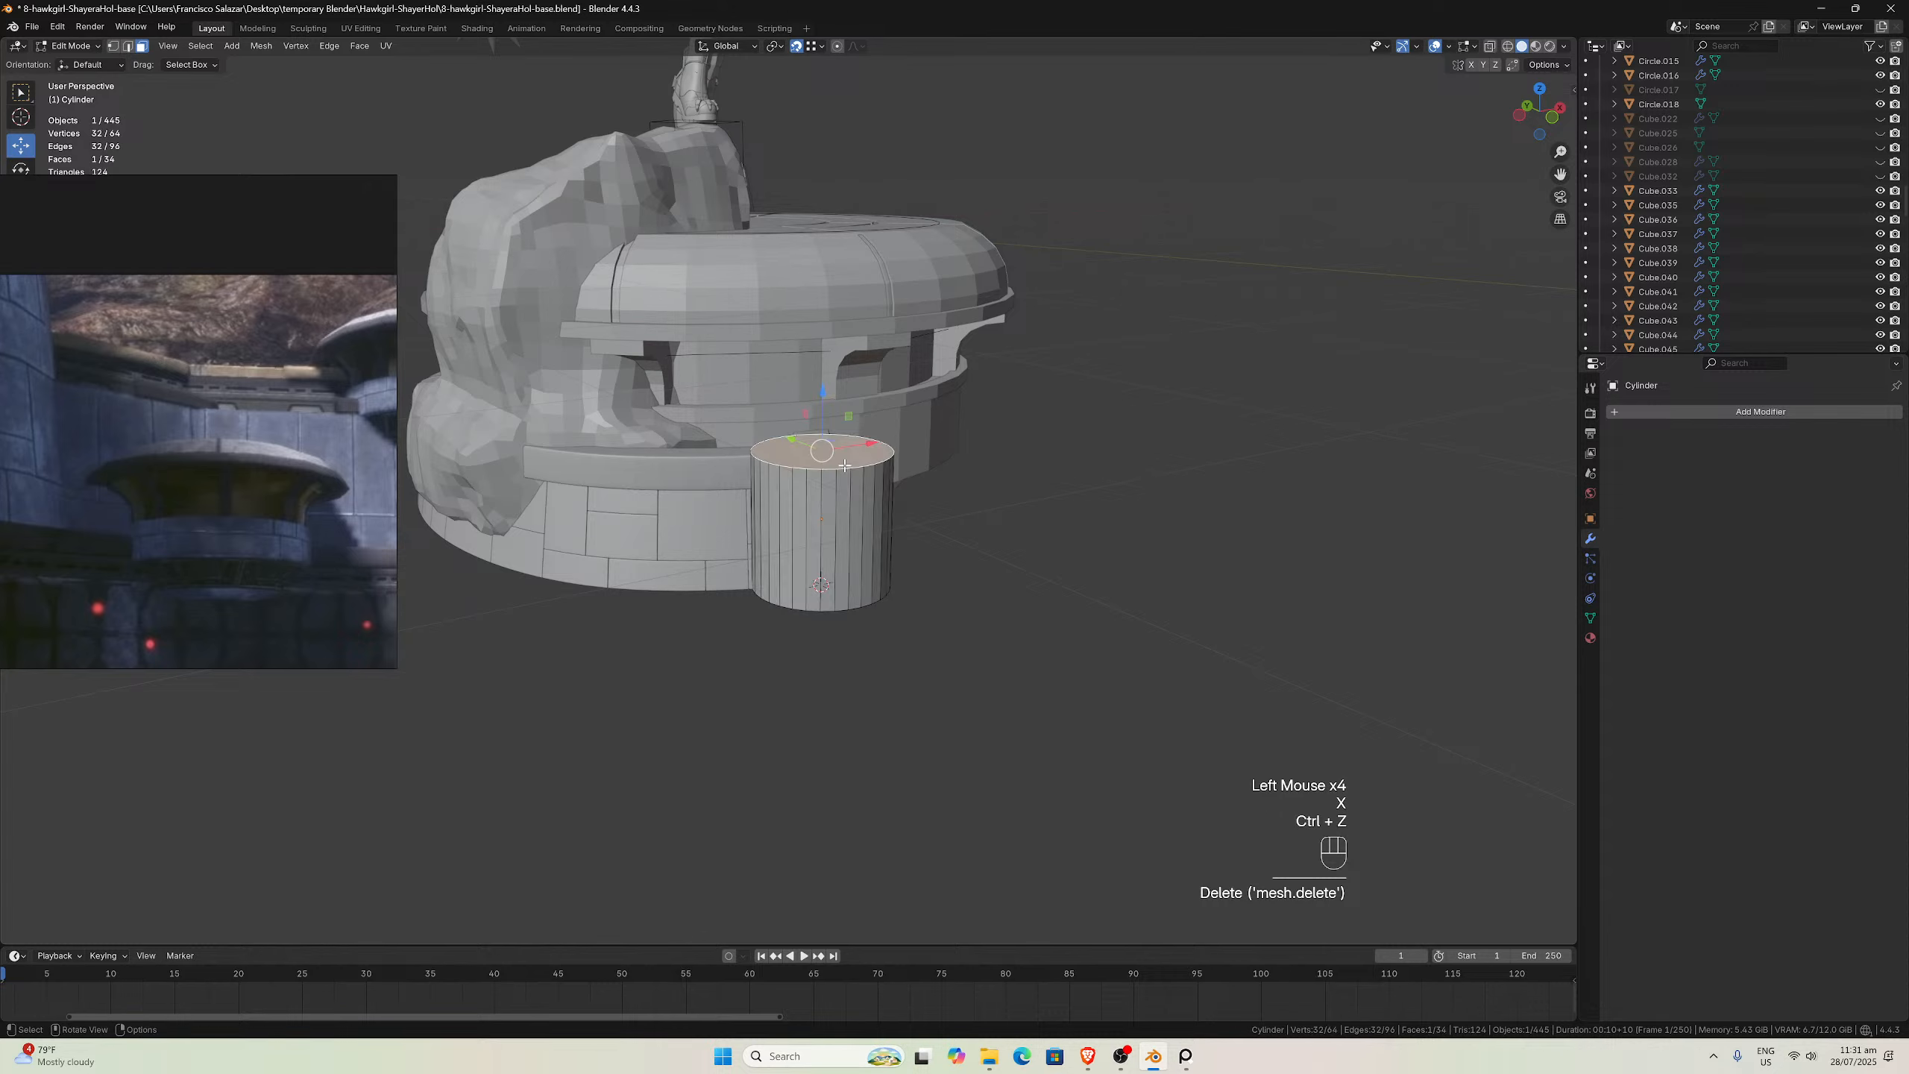
key(x)
click(779, 498)
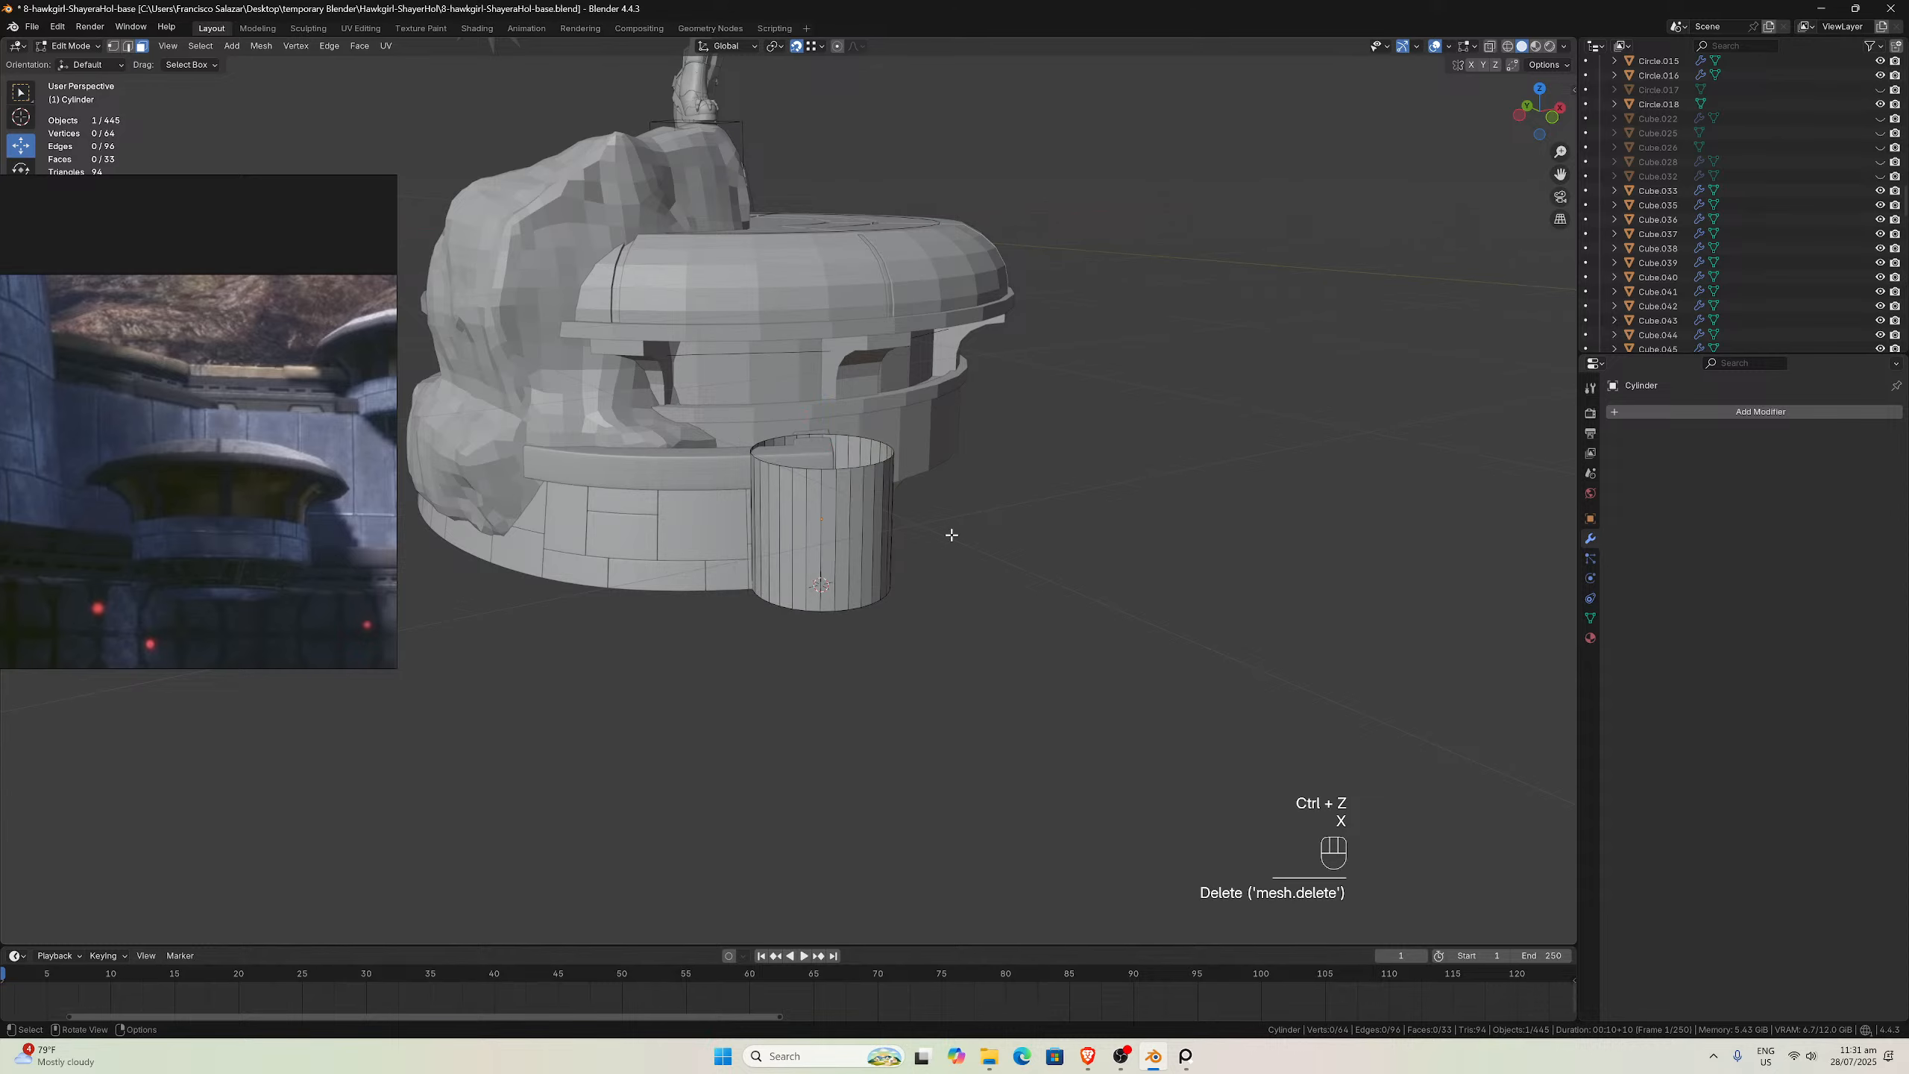
Delete the cylinder's bottom cap face and return to Object Mode
scroll(872, 557, down, 1)
middle_drag(946, 533, 743, 638)
click(872, 557)
key(x)
click(872, 557)
key(Tab)
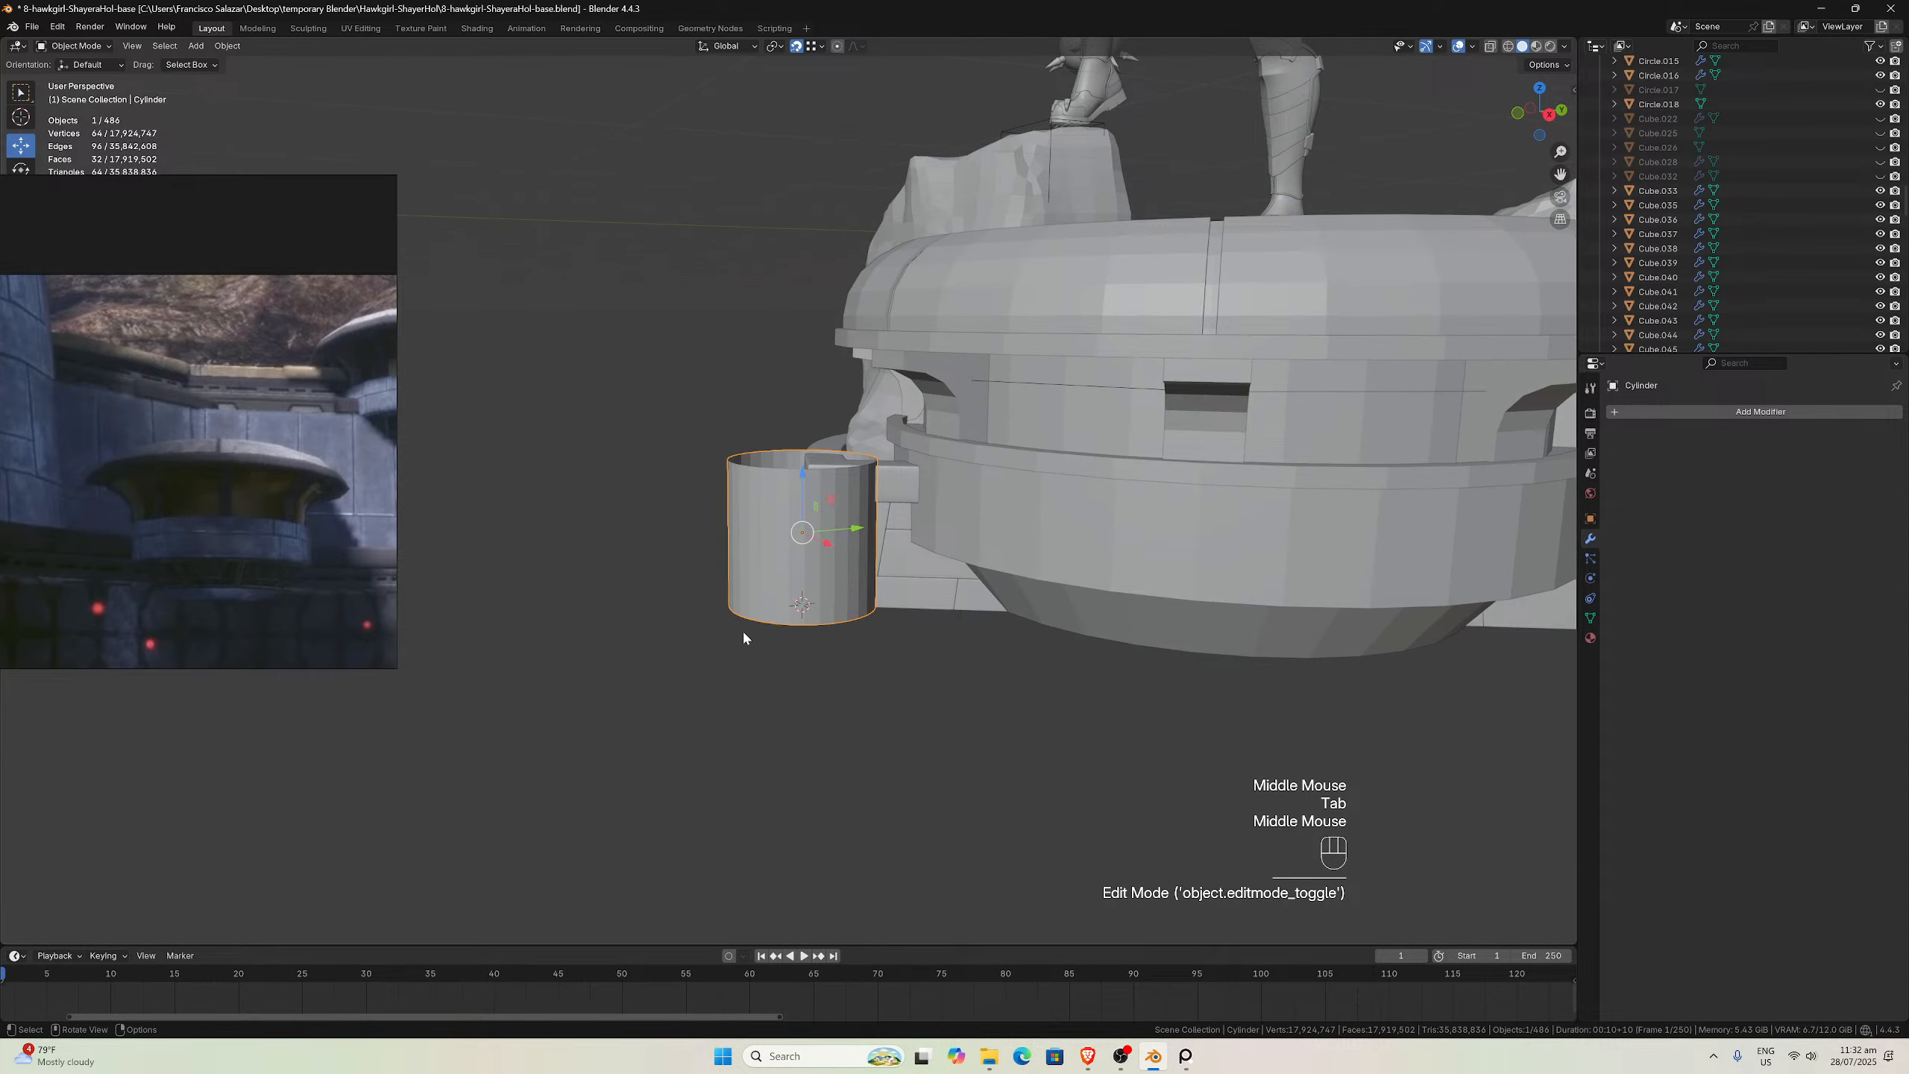
Select the cylinder's open top edge loop in Edit Mode using edge selection
key(KP_1)
key(KP_3)
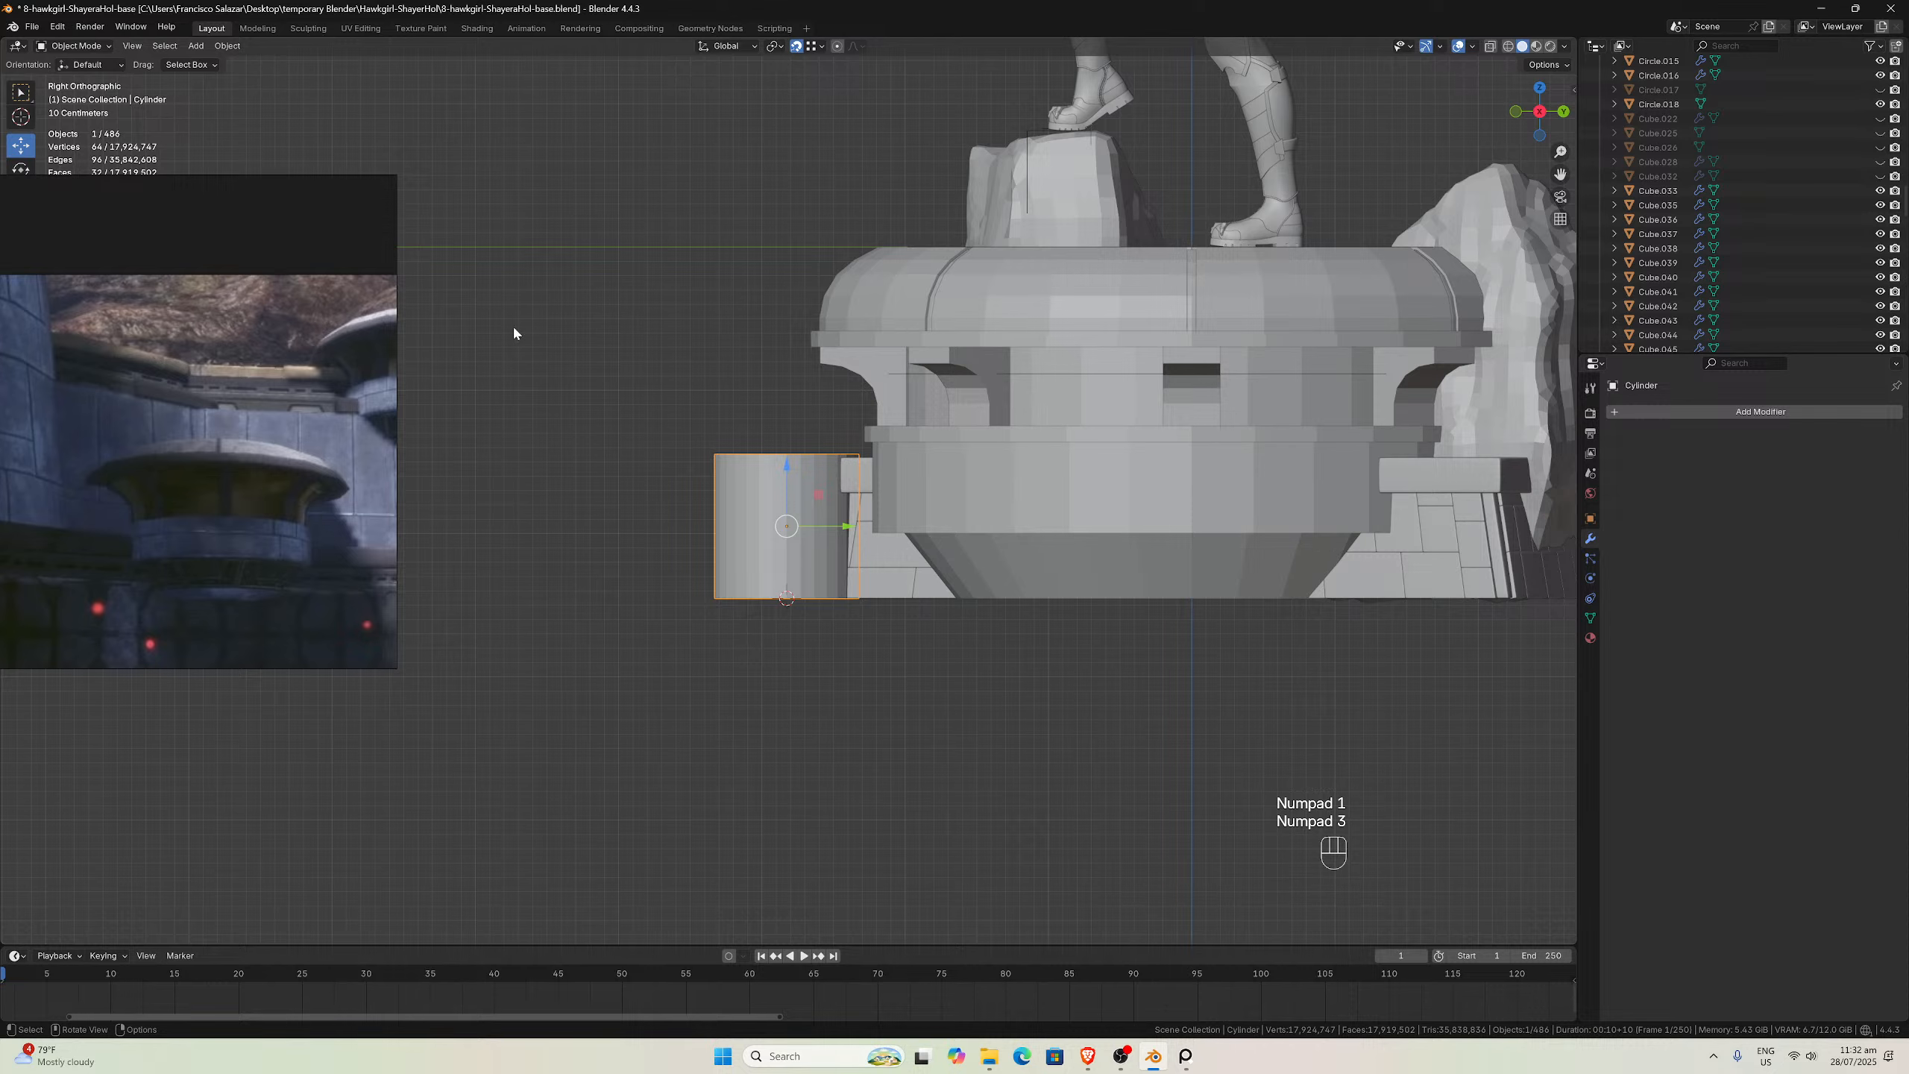
scroll(710, 475, up, 1)
scroll(759, 520, up, 3)
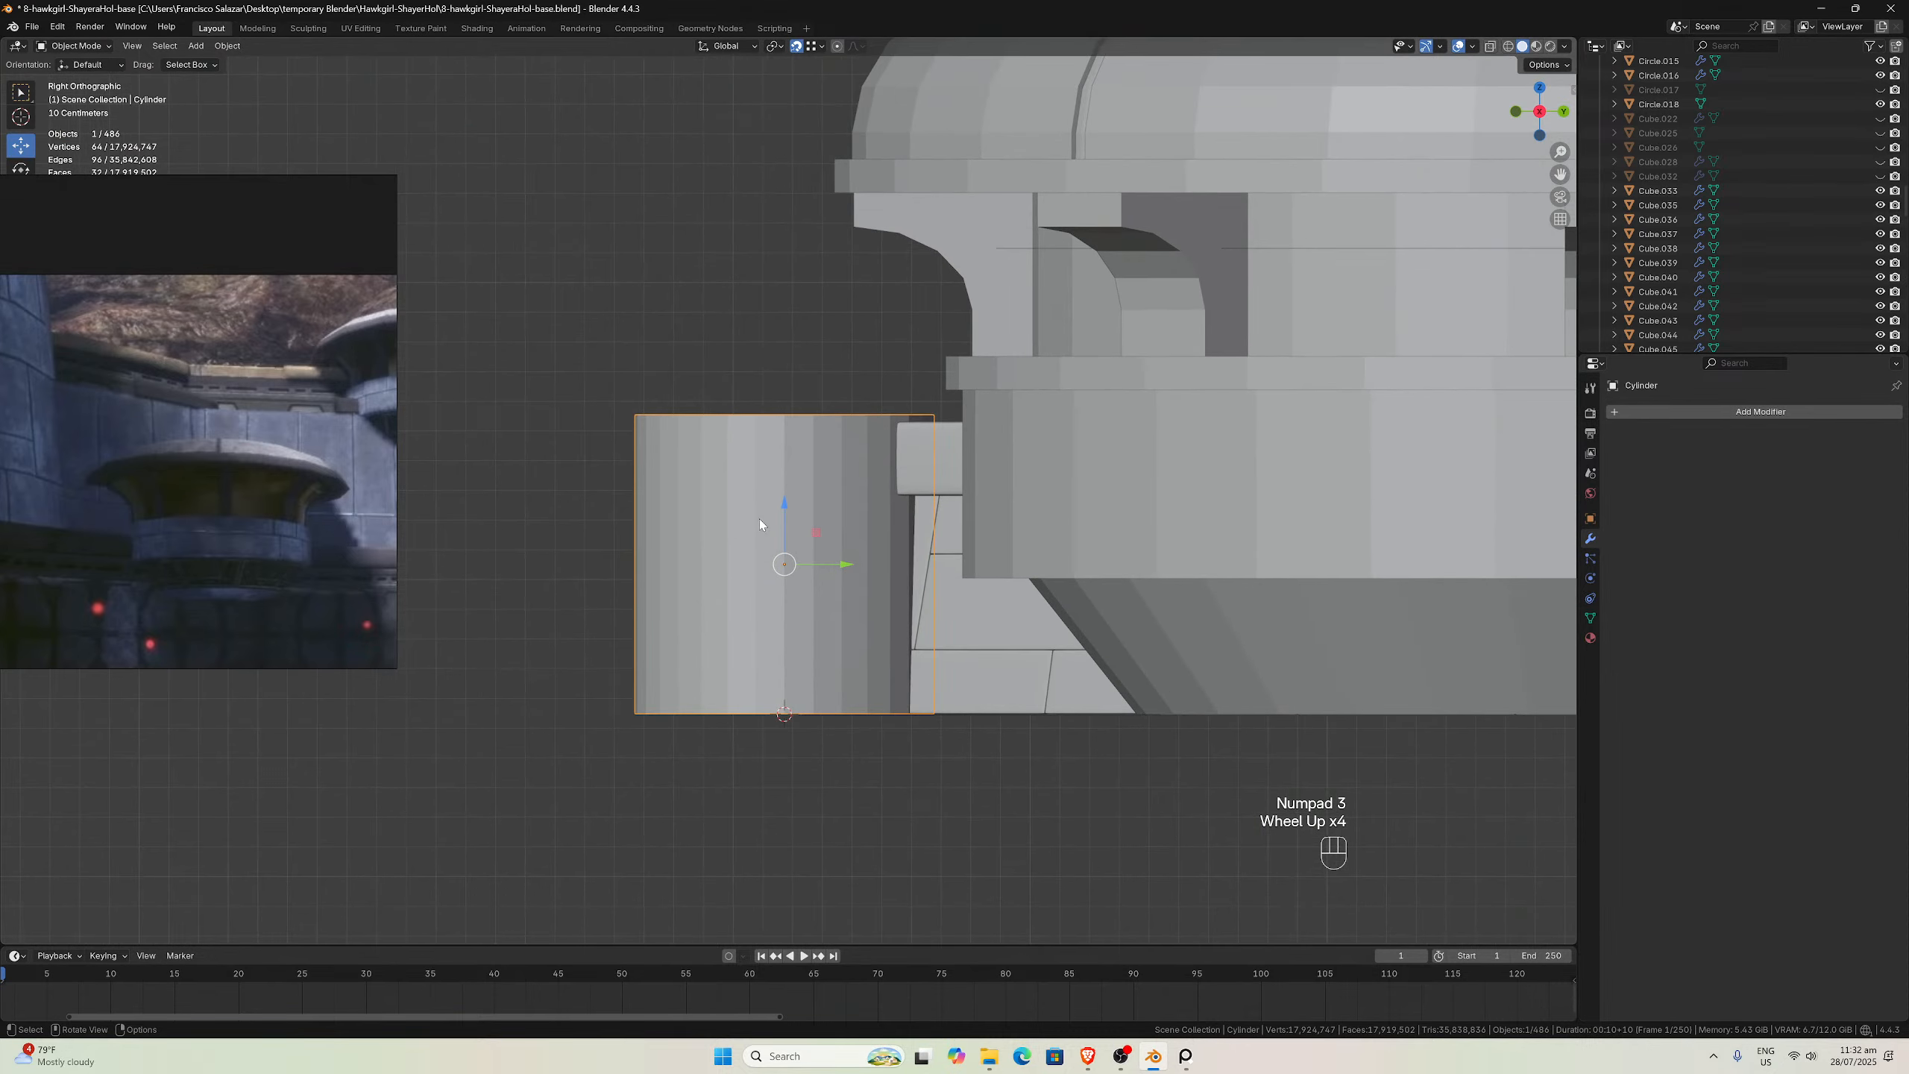
scroll(756, 466, down, 3)
middle_drag(753, 416, 773, 469)
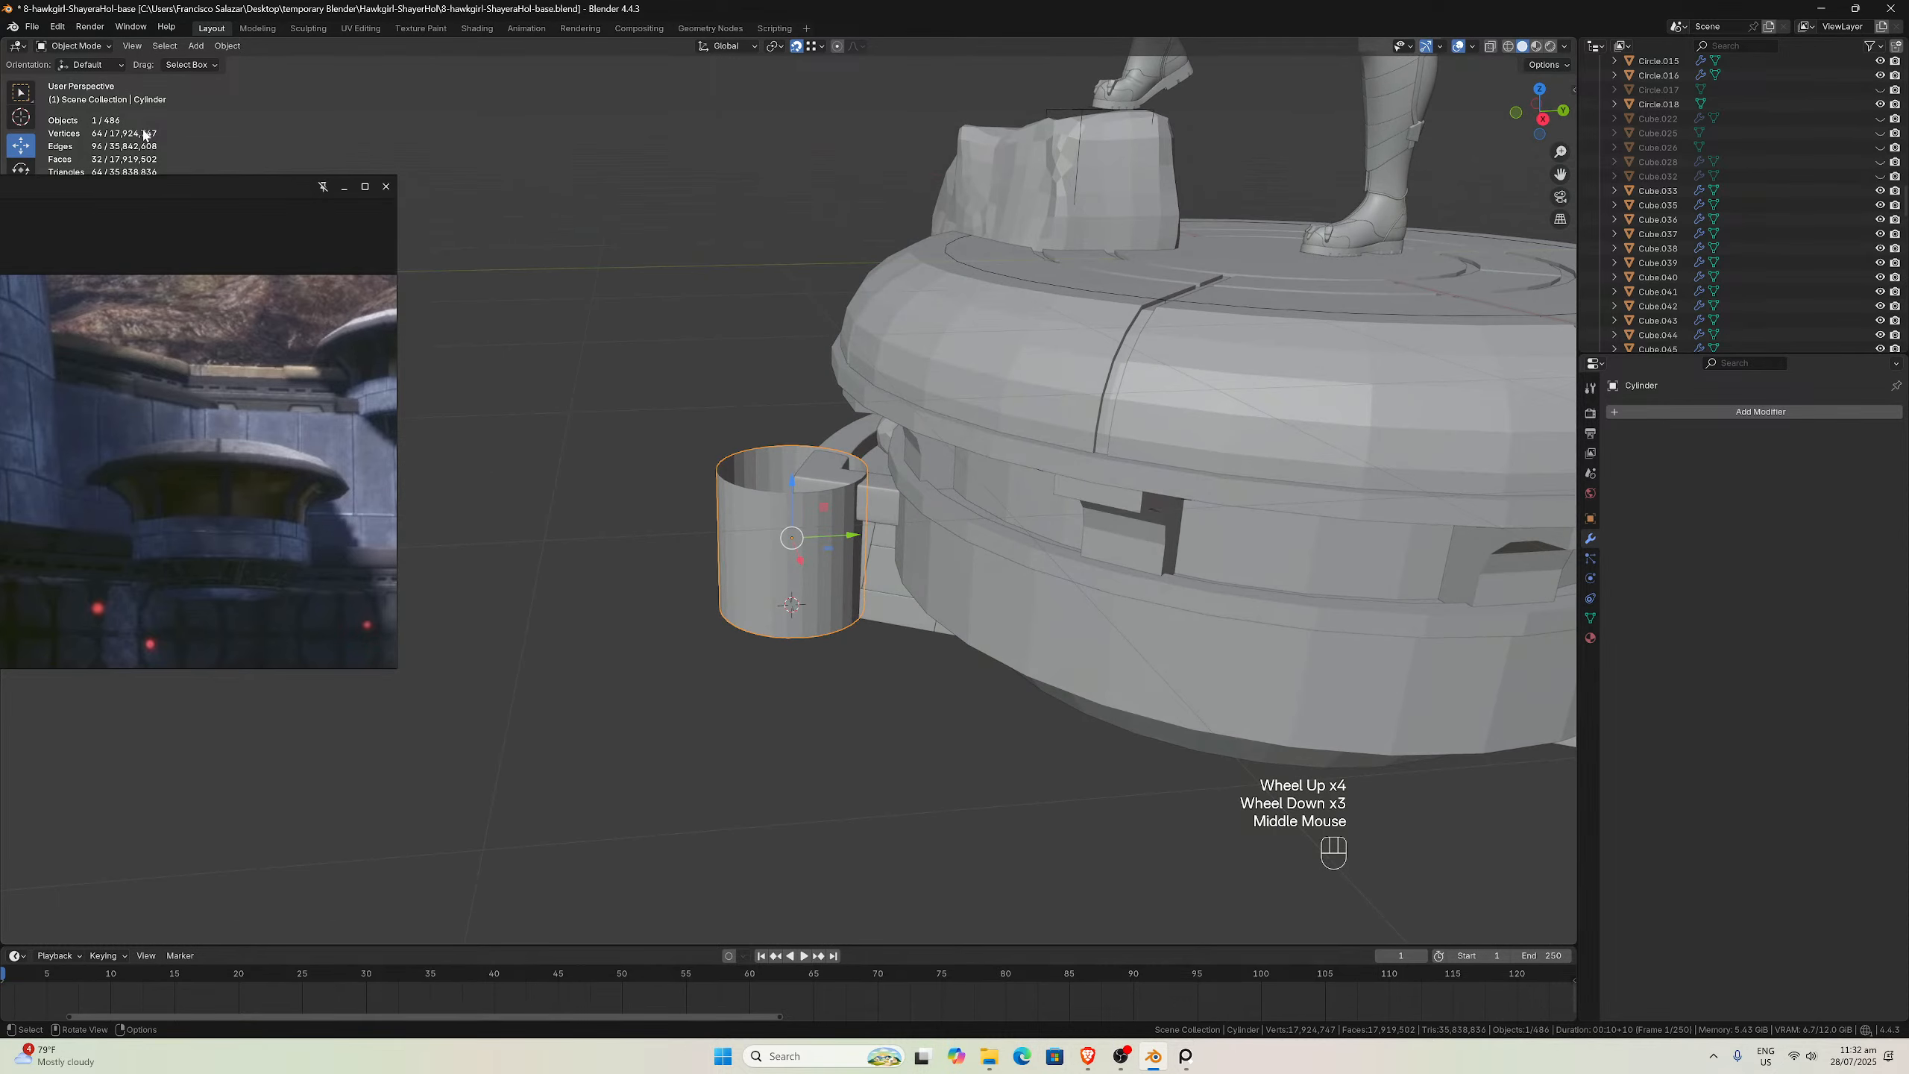
key(Tab)
click(765, 490)
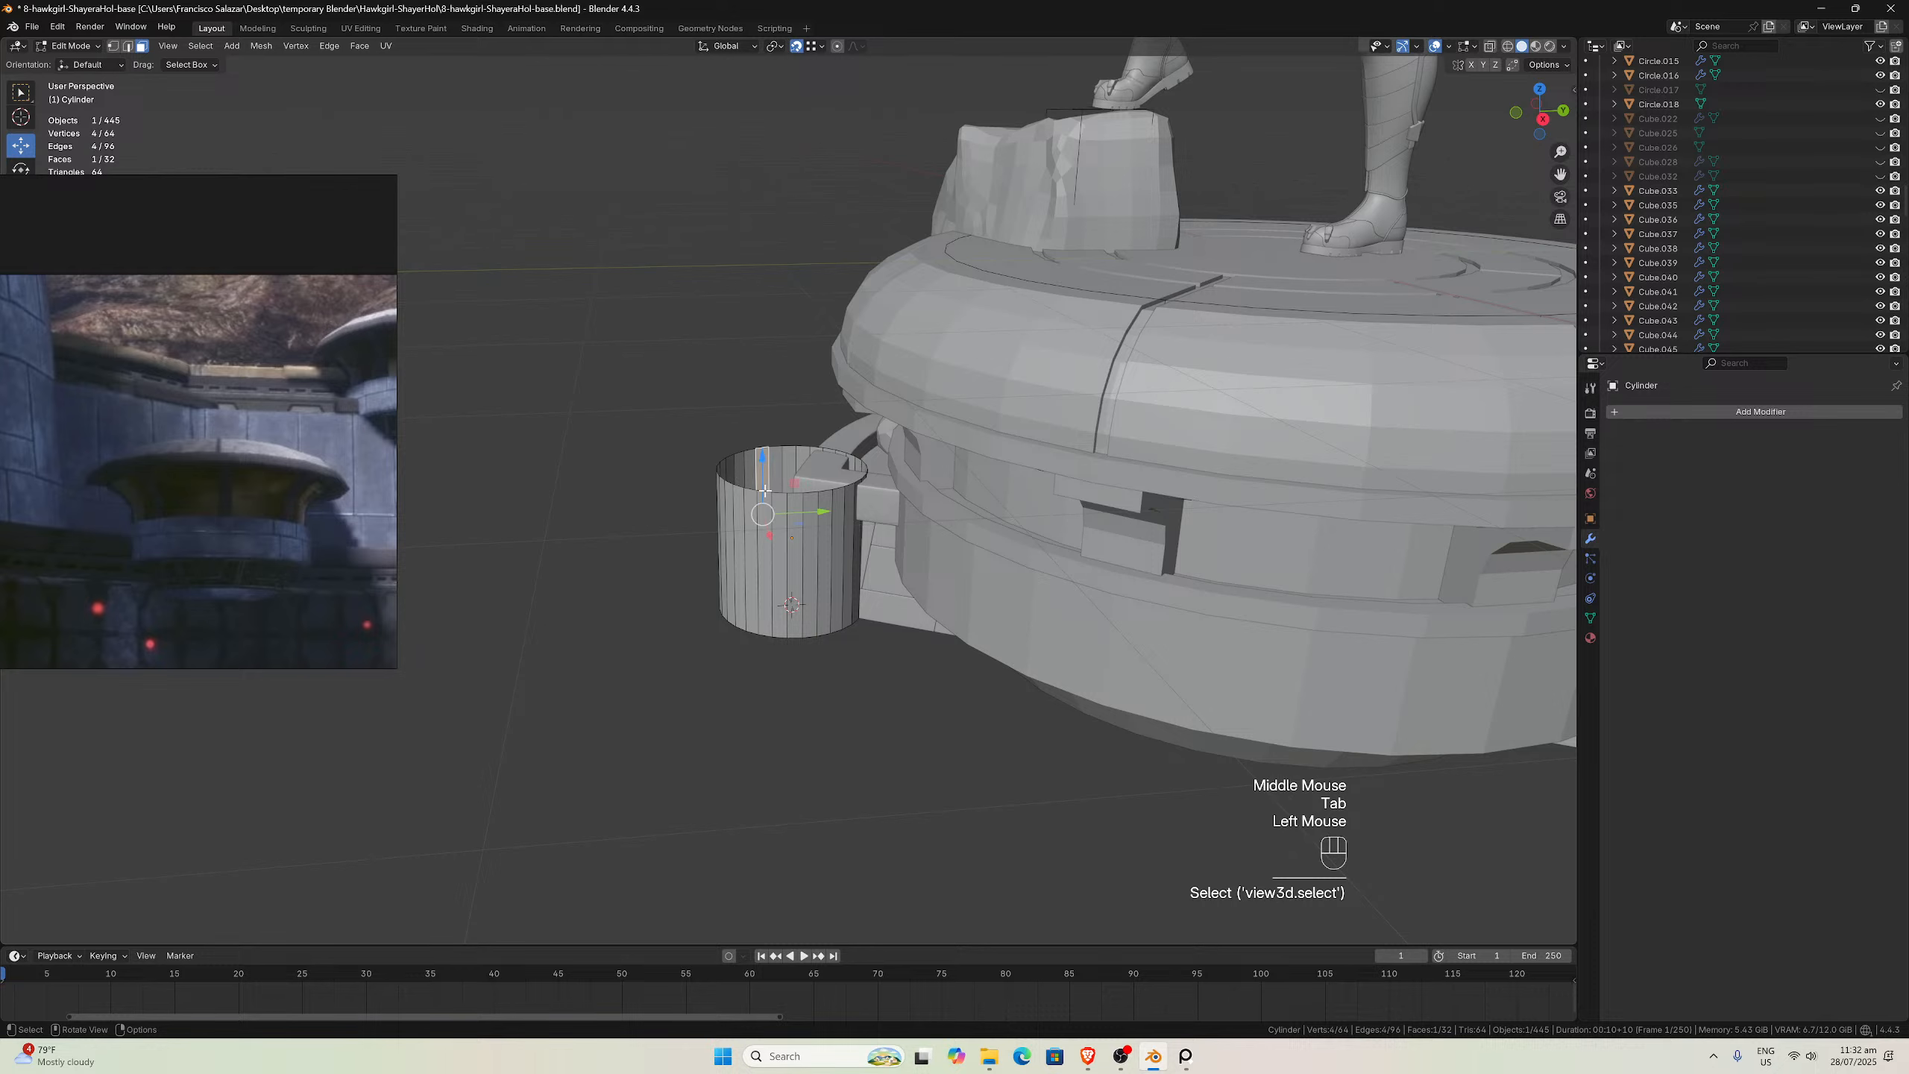
click(765, 496)
click(128, 48)
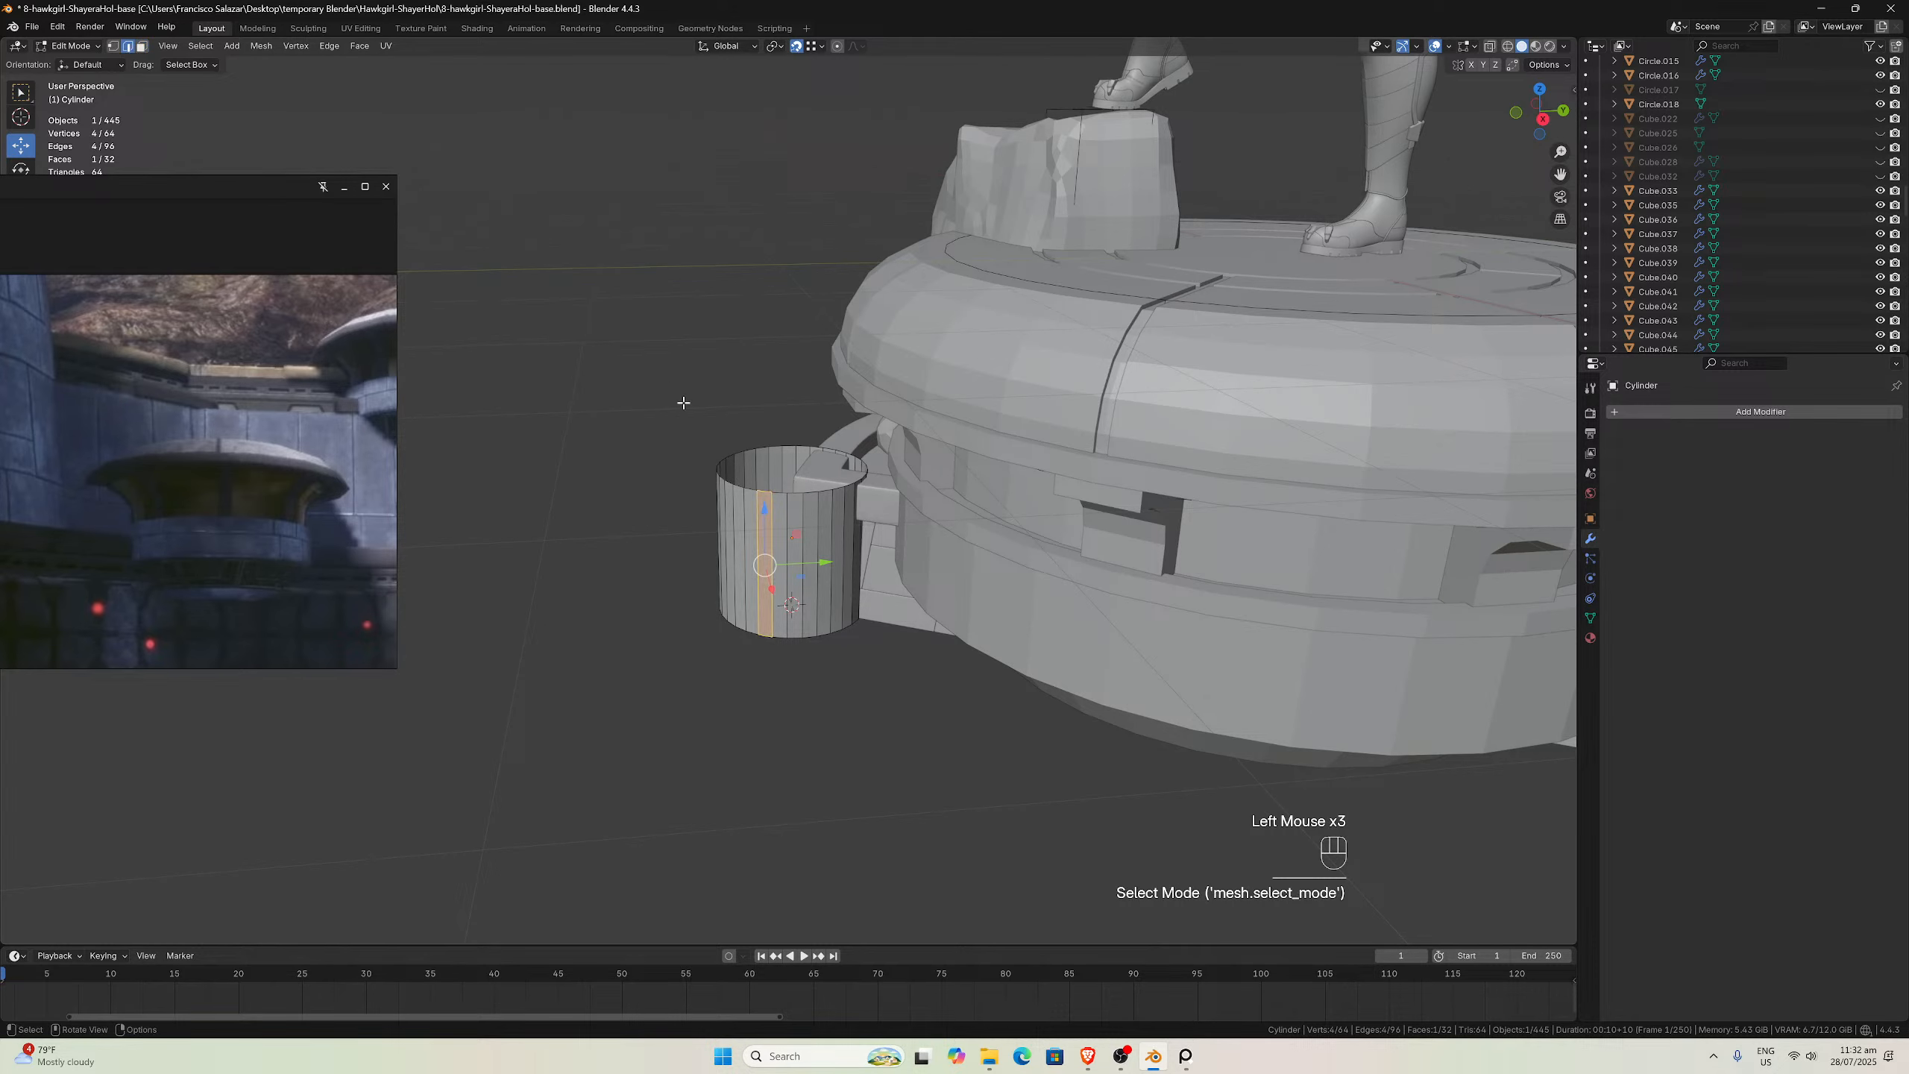
click(763, 497)
alt+click(763, 496)
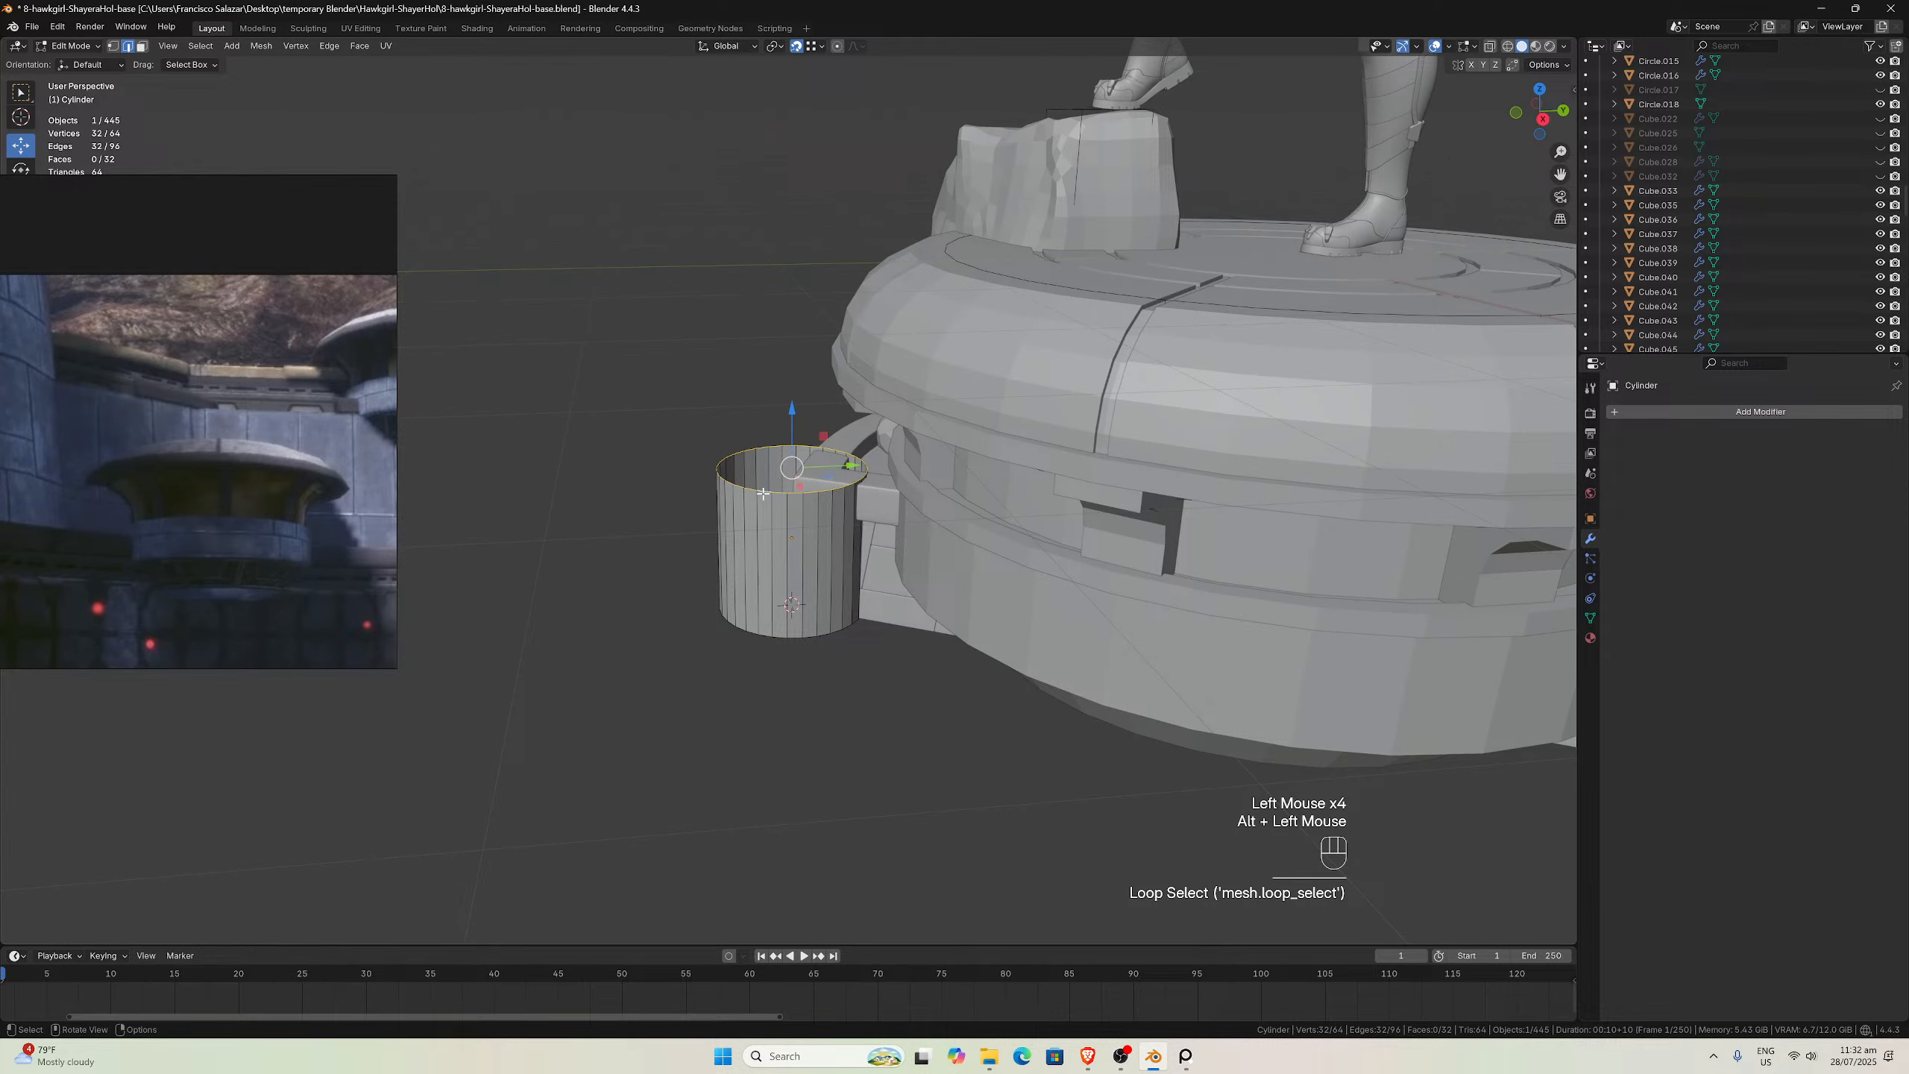
Try scaling the cylinder's top edge loop to 0.667 in the right orthographic view, and undo the resize
key(KP_3)
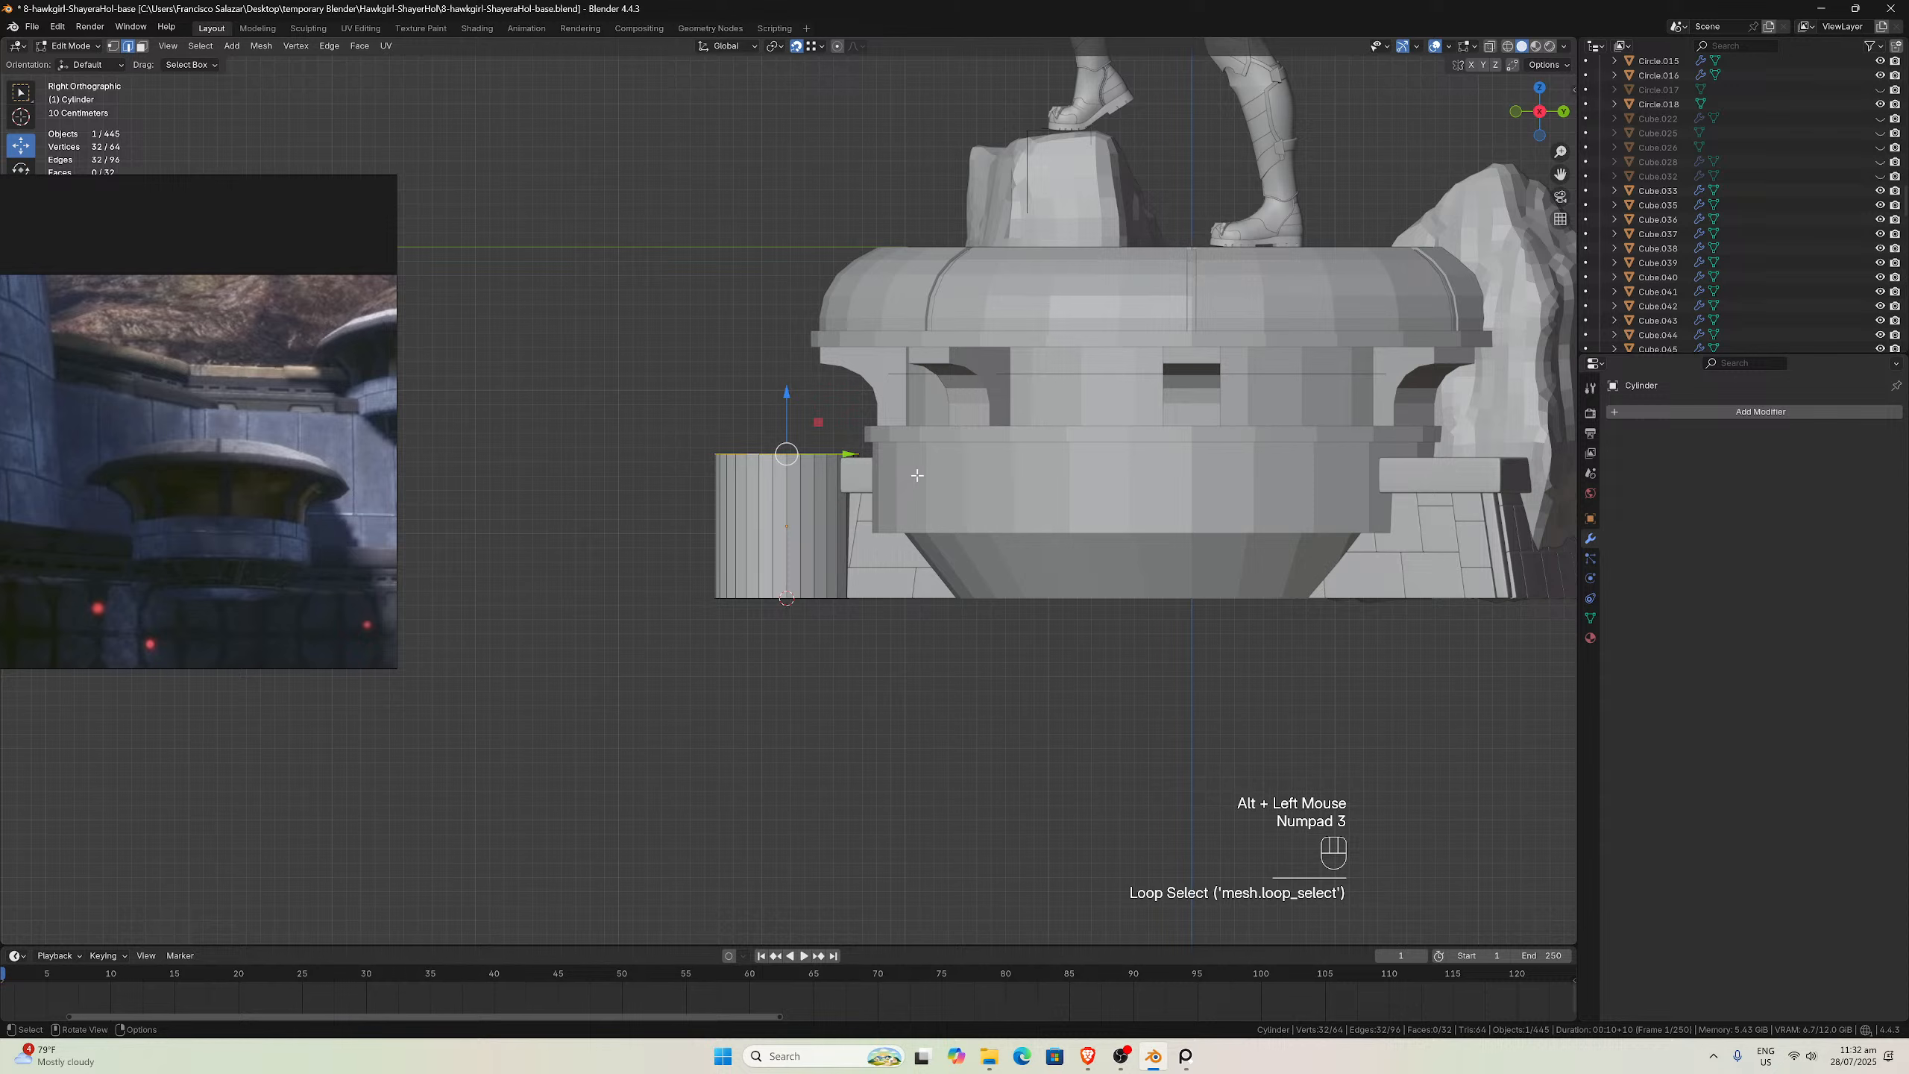
key(s)
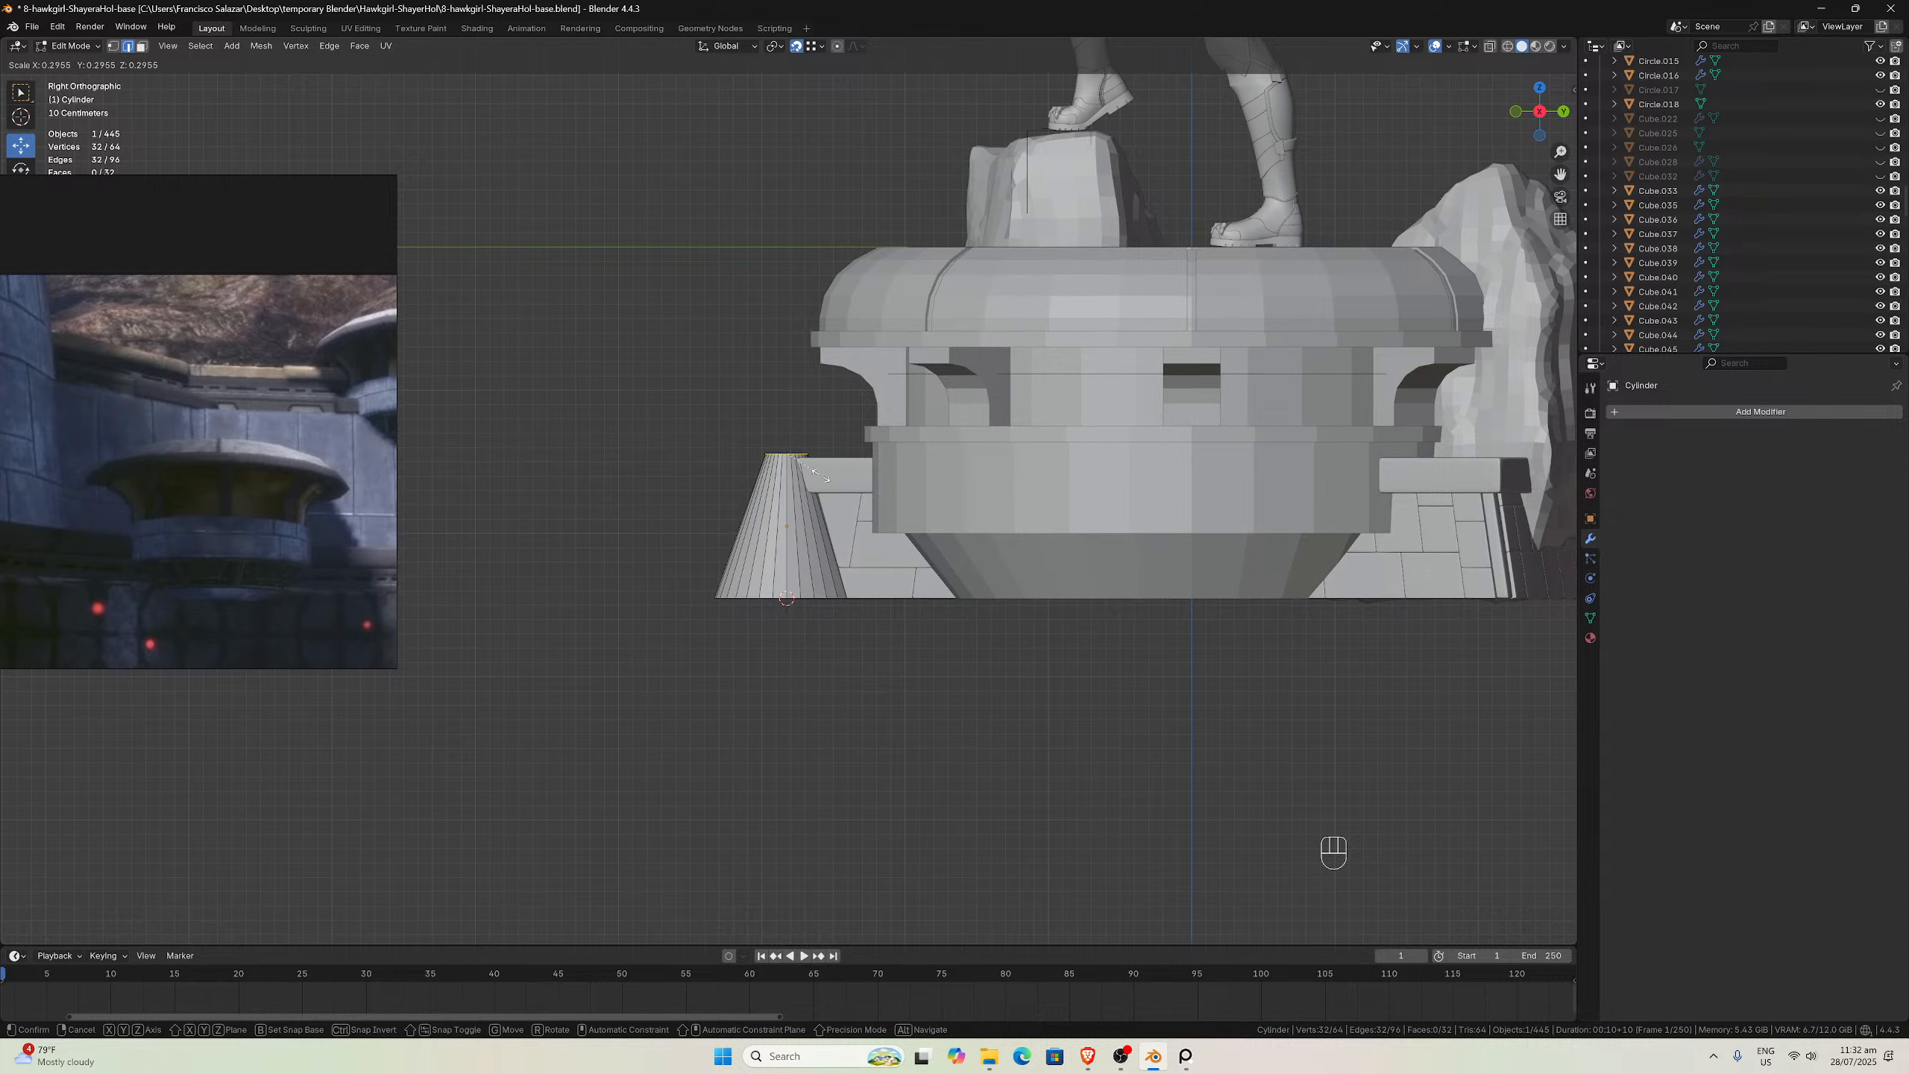
click(864, 514)
scroll(902, 556, up, 3)
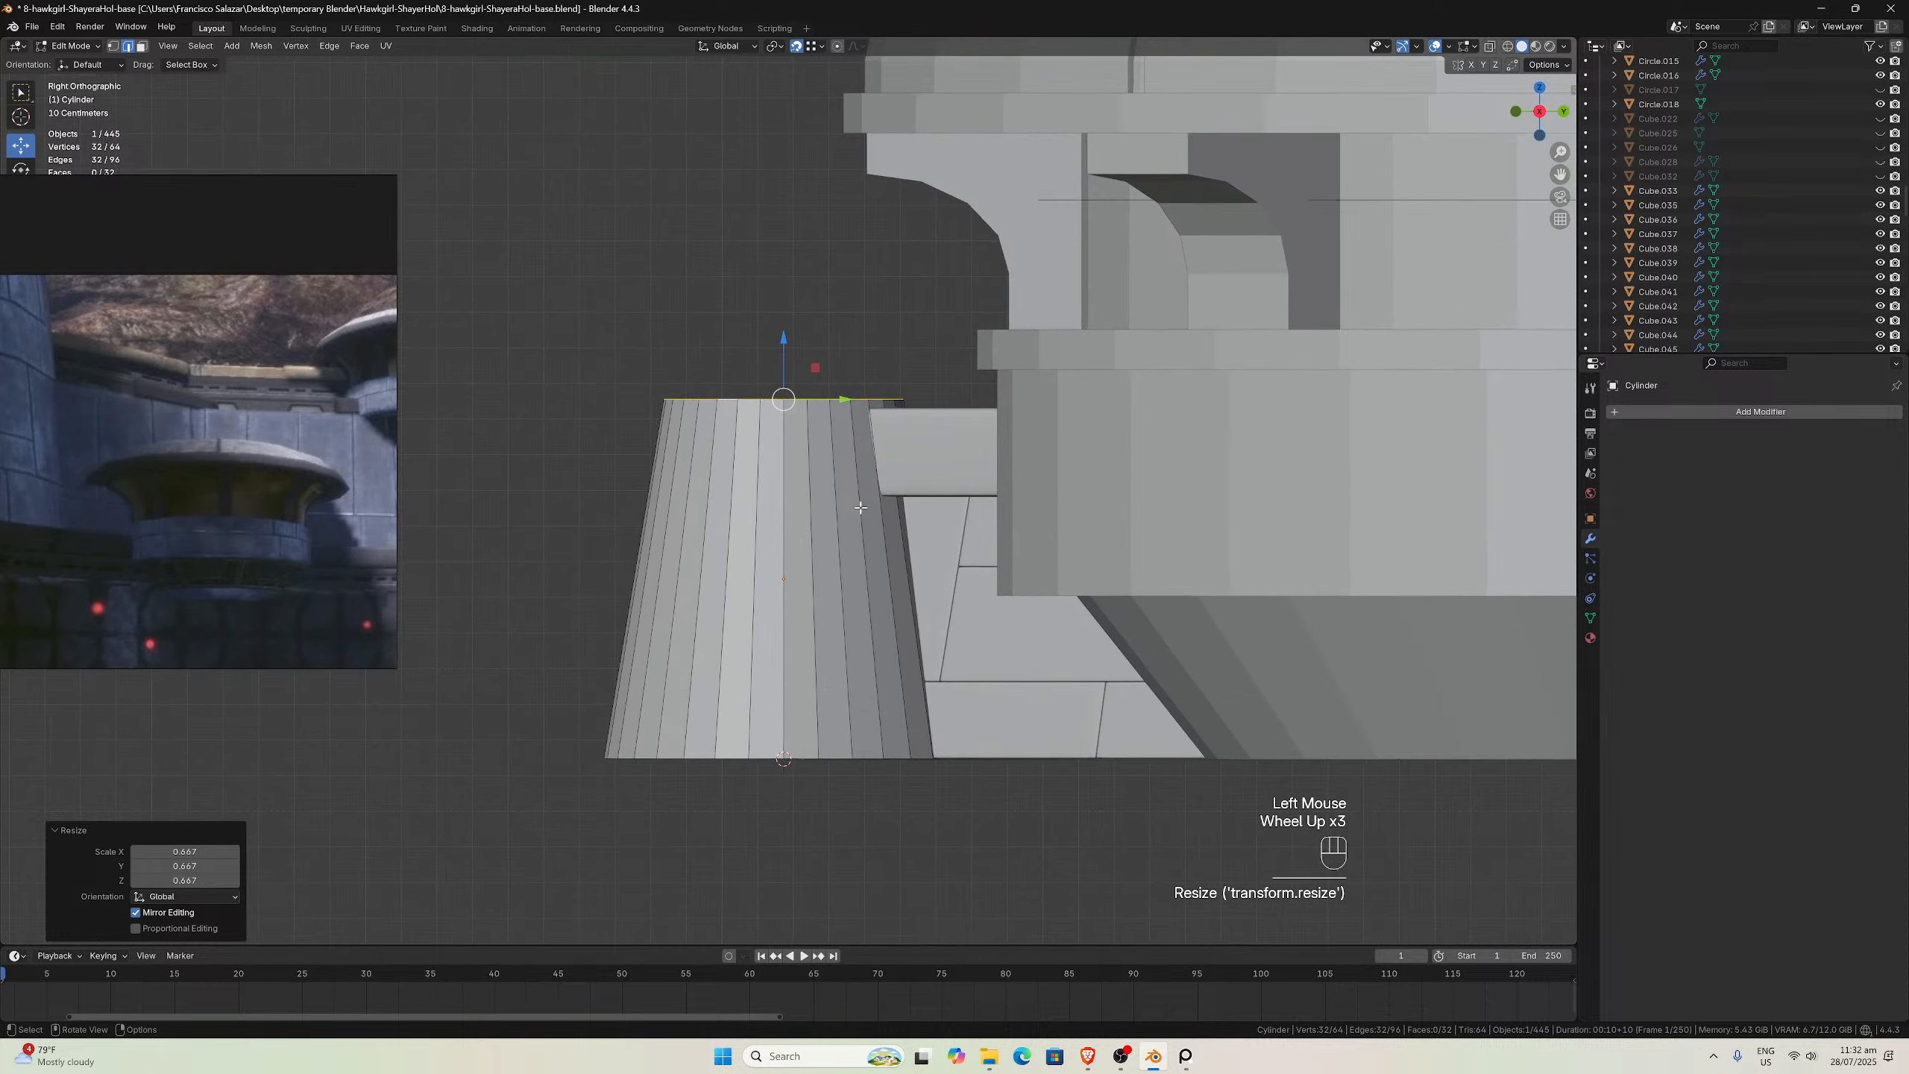
key(ctrl+z)
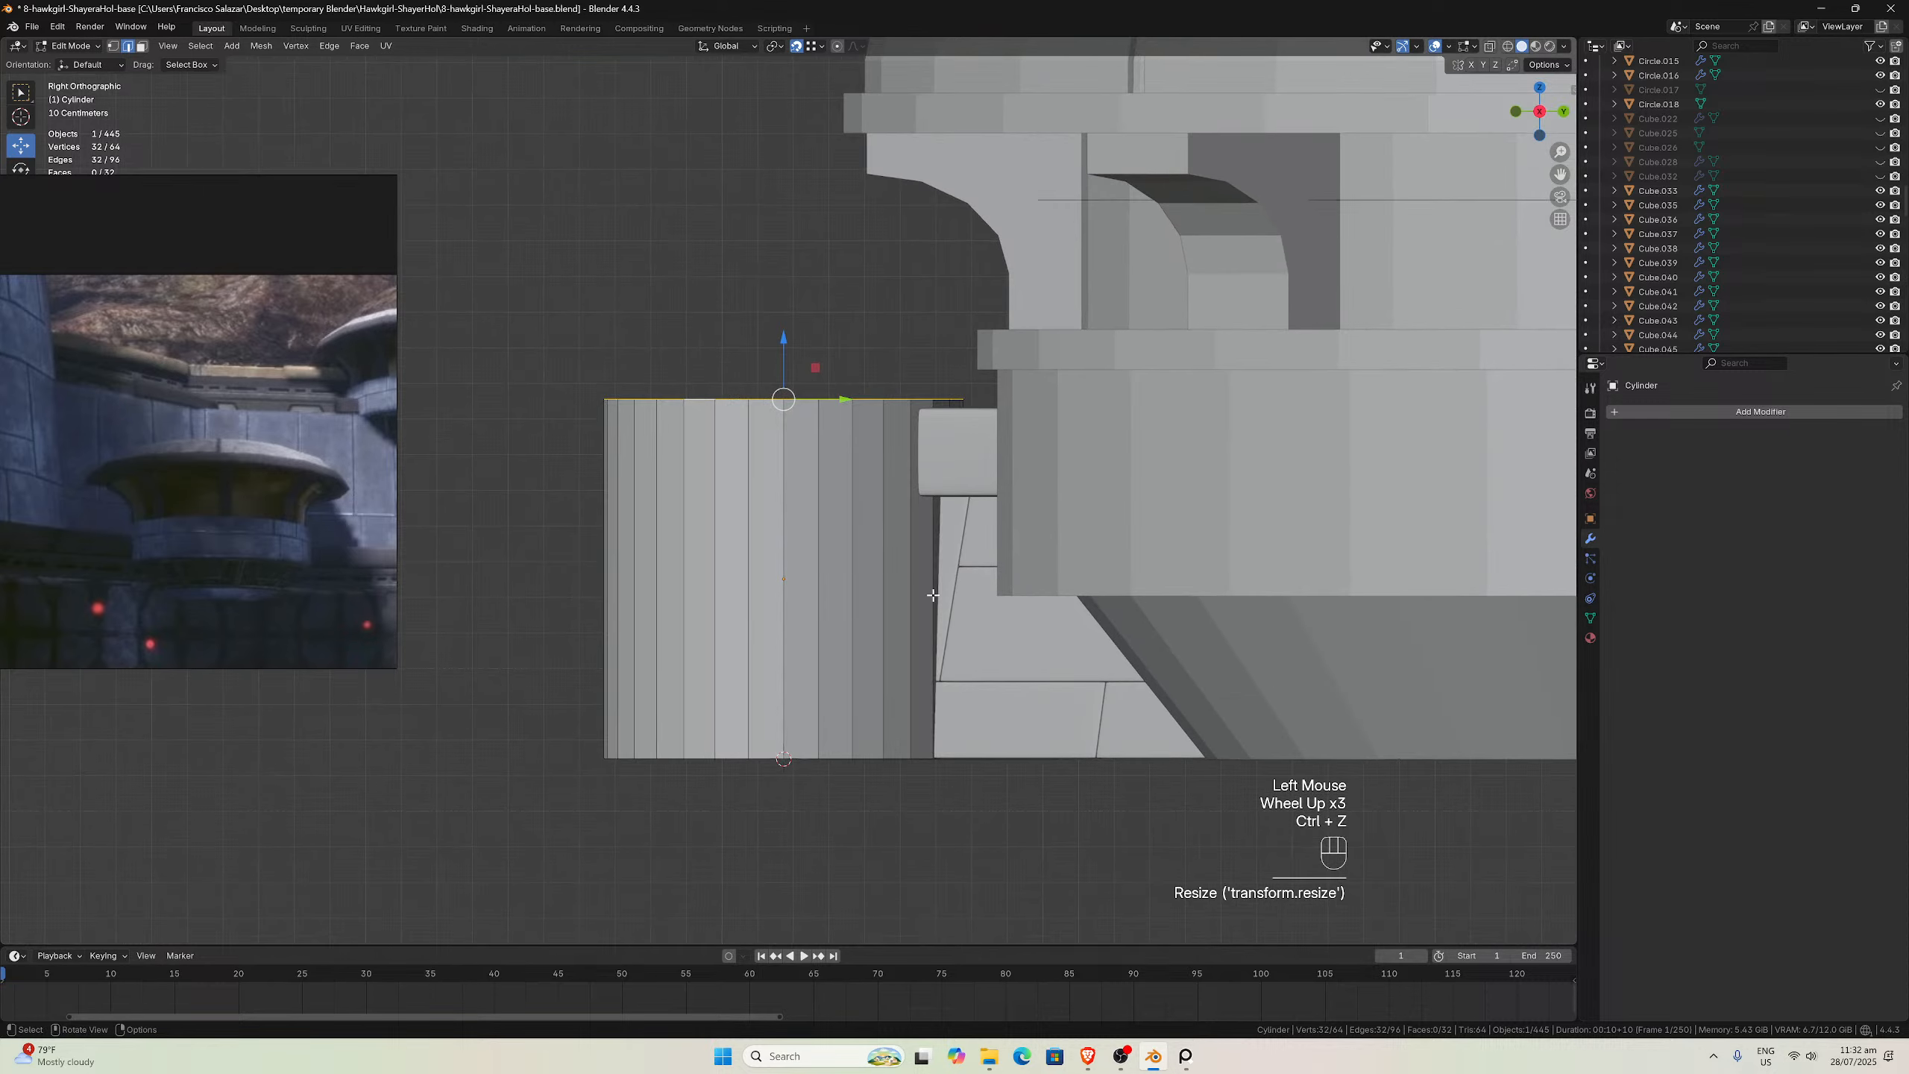
Try rotating the cylinder's top edge loop slightly with X-ray enabled, and undo the rotation
click(1490, 47)
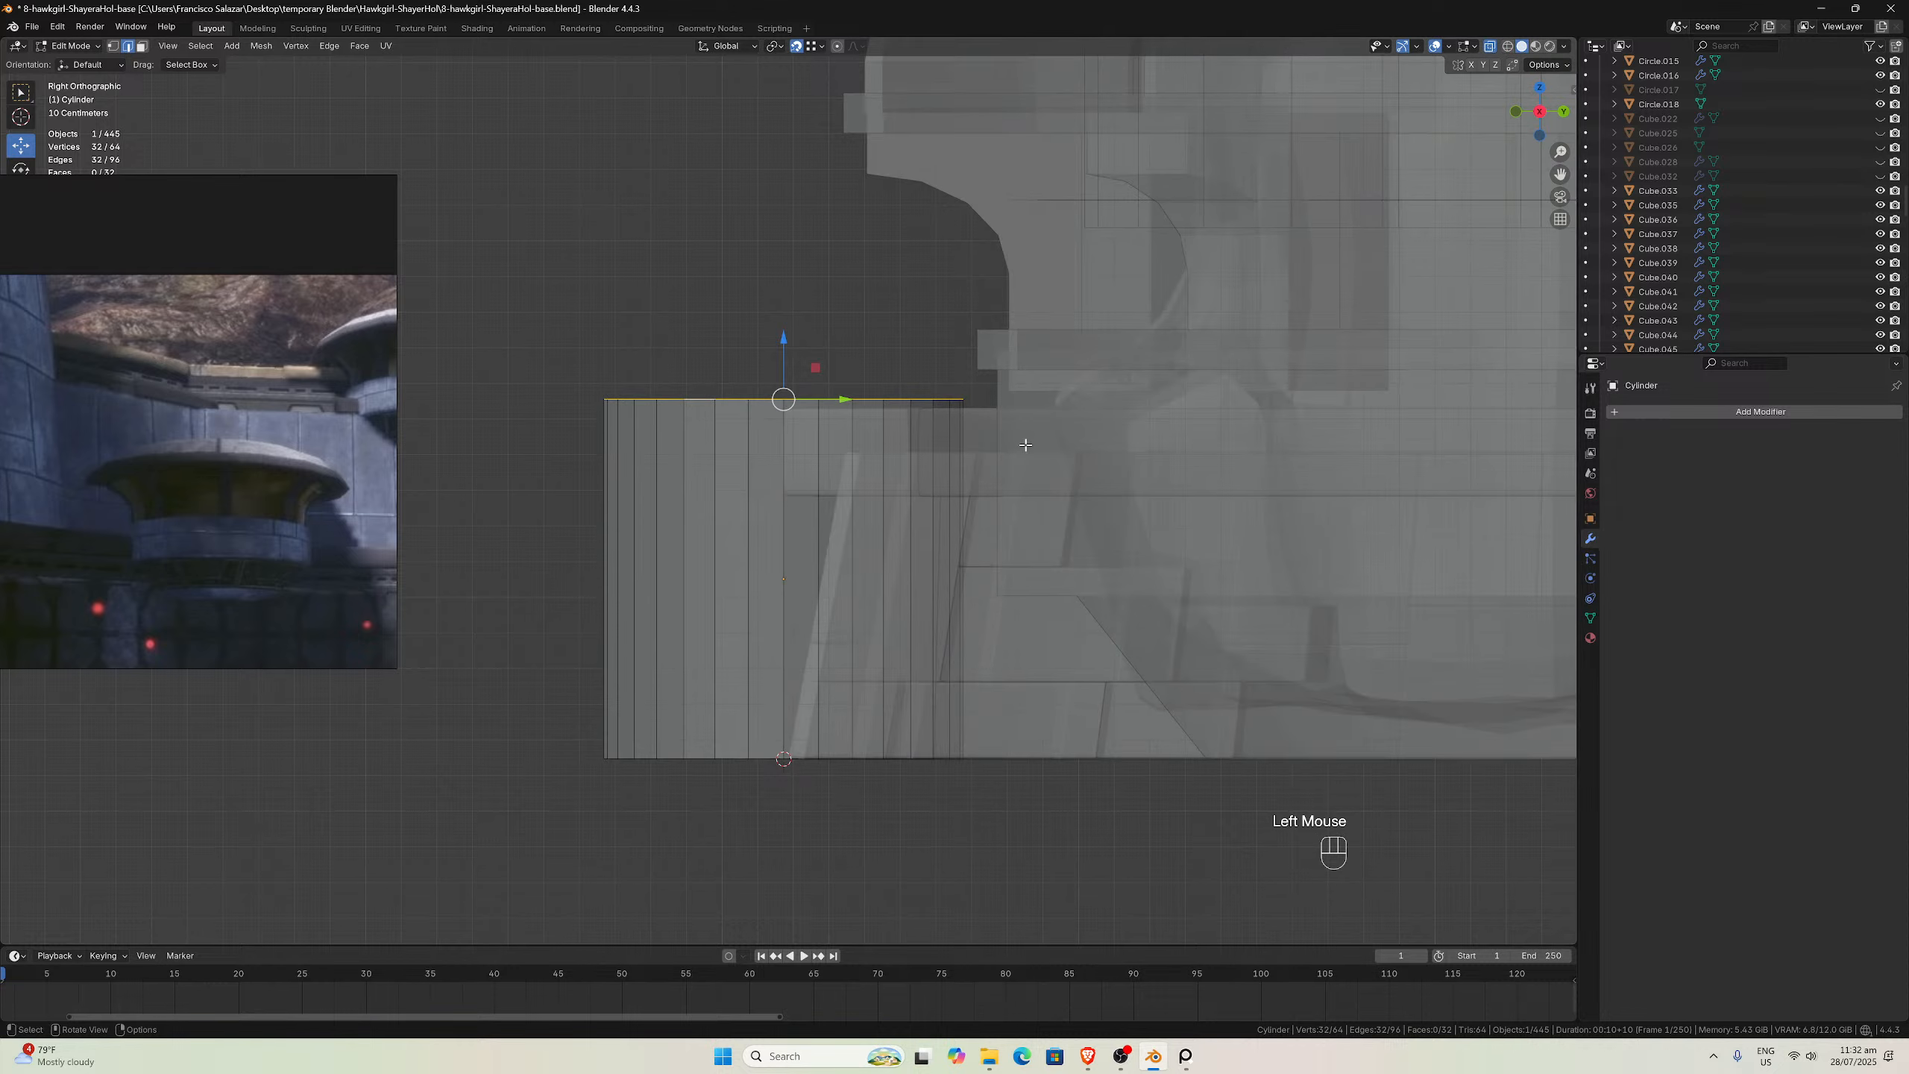
key(r)
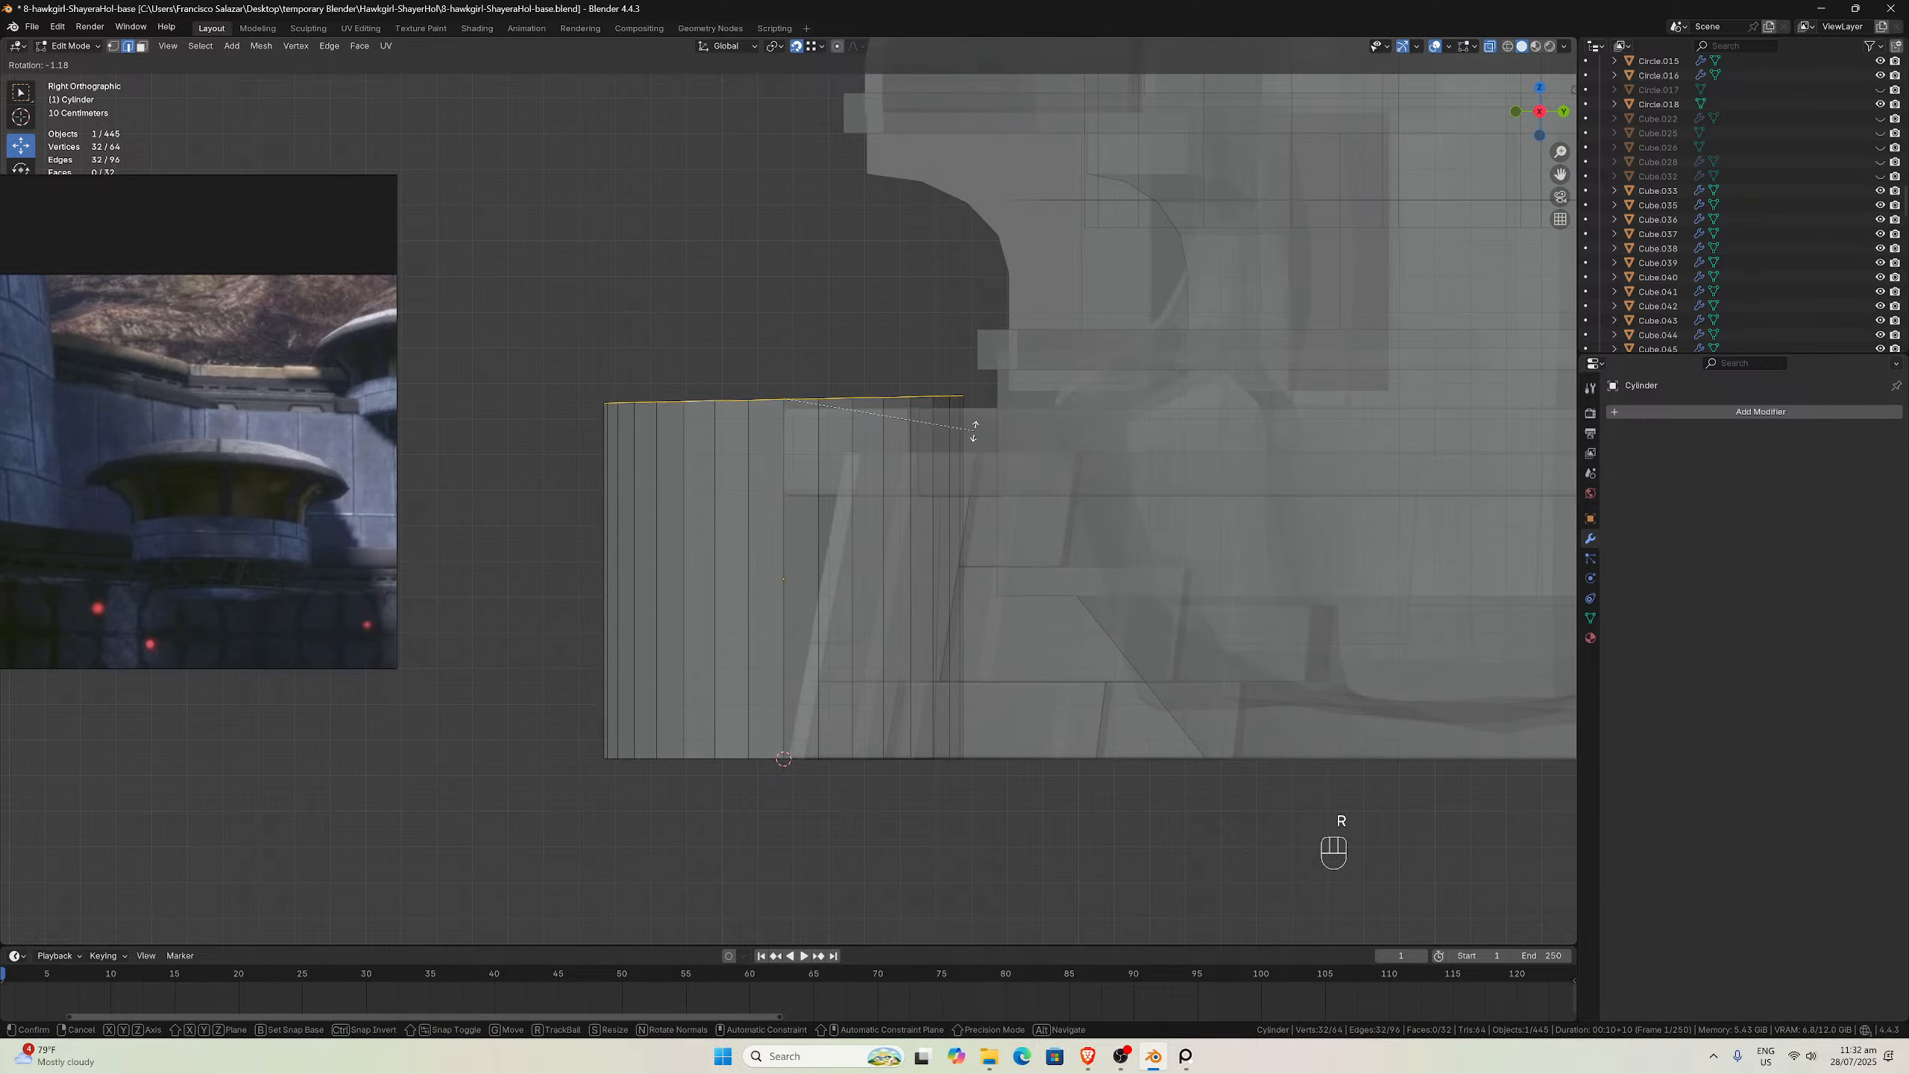
click(974, 432)
key(ctrl+z)
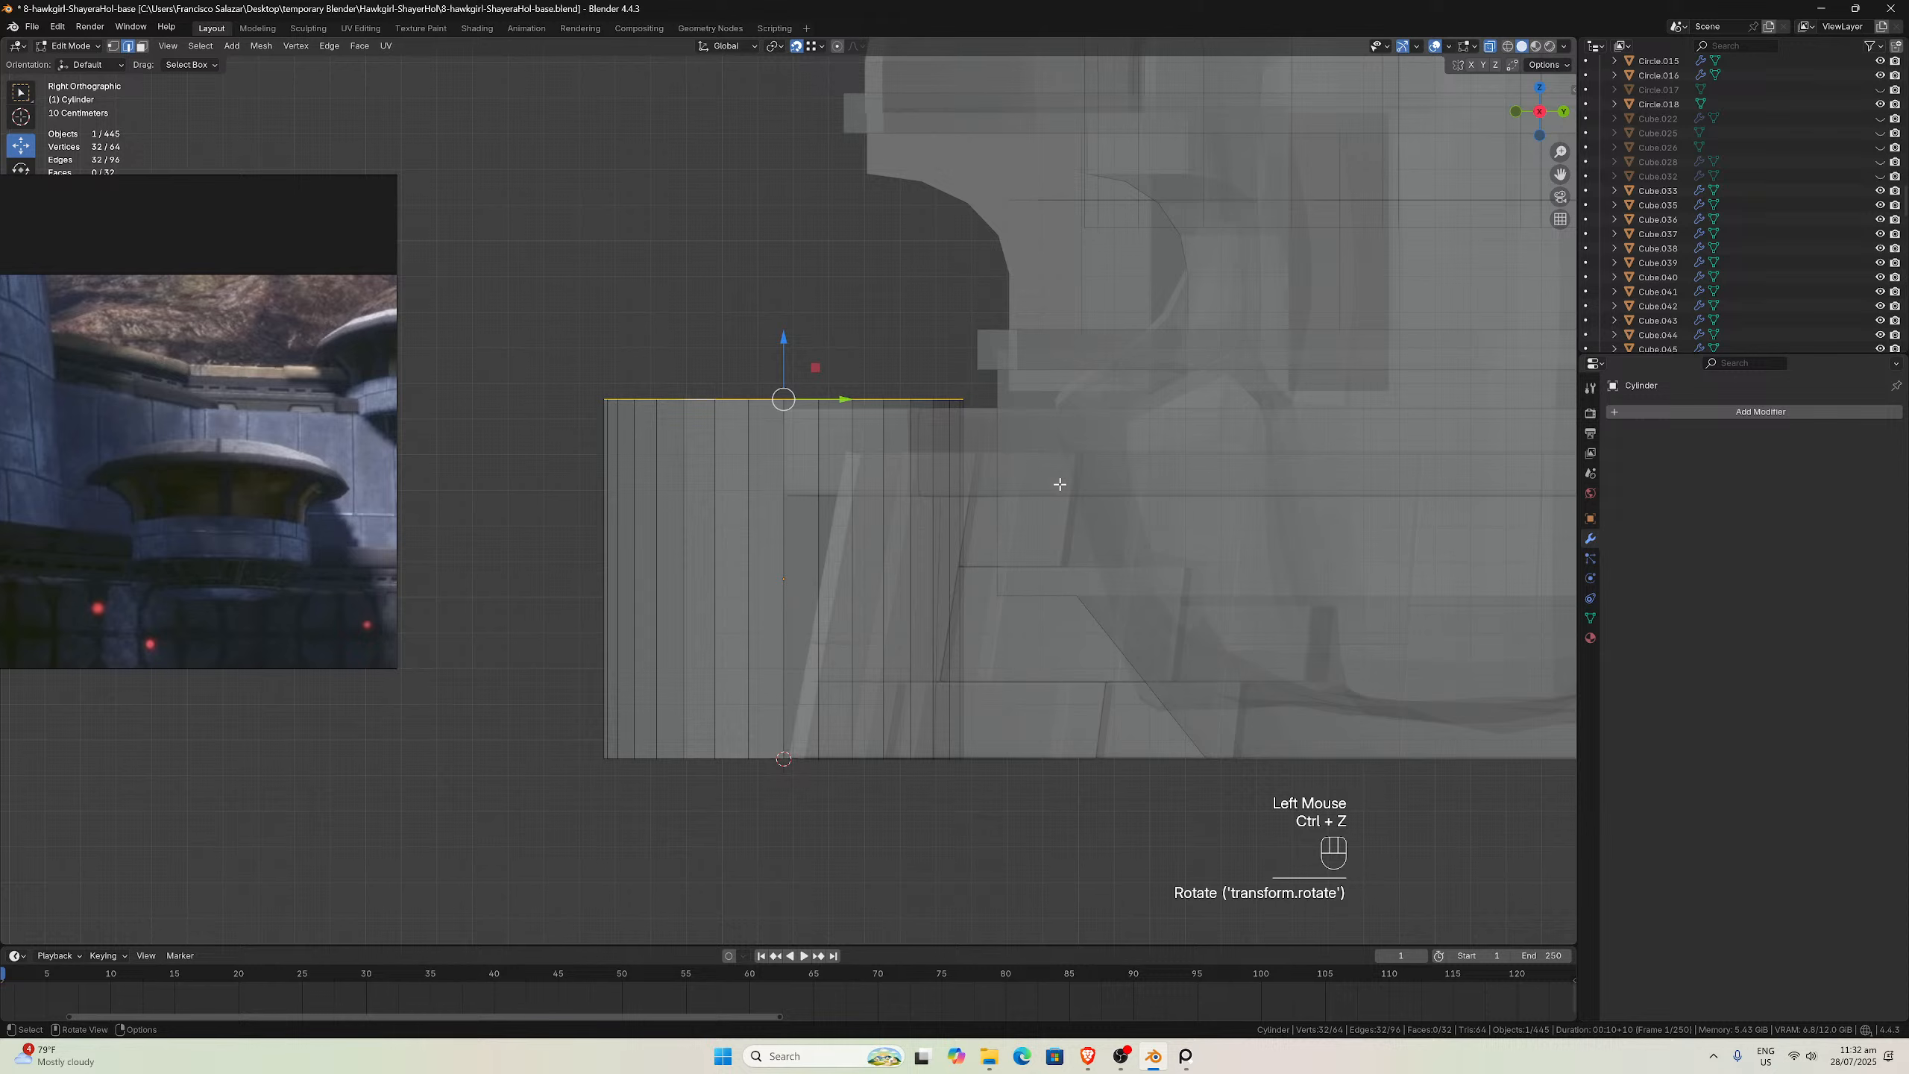
Taper the cylinder by scaling its top edge loop to 0.594, and turn X-ray off
key(s)
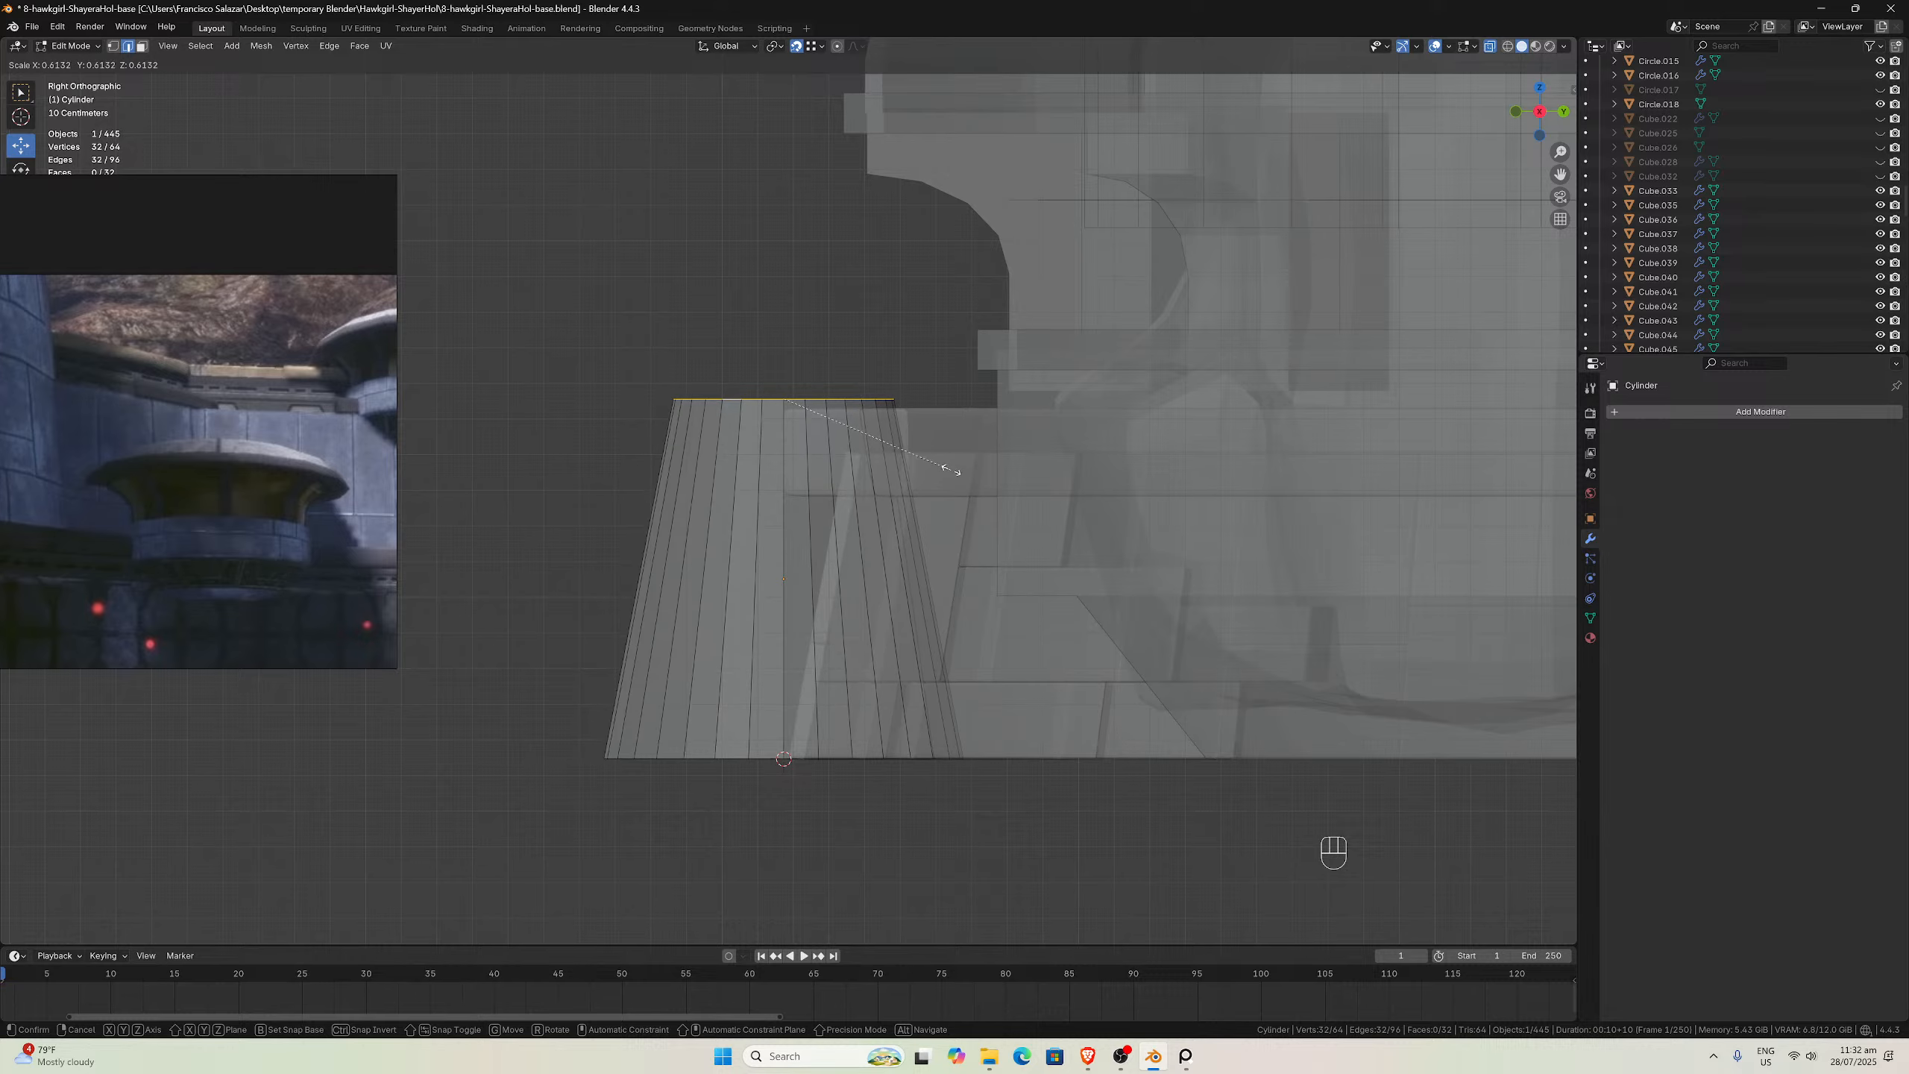
click(947, 468)
scroll(1128, 376, down, 3)
scroll(1291, 275, up, 3)
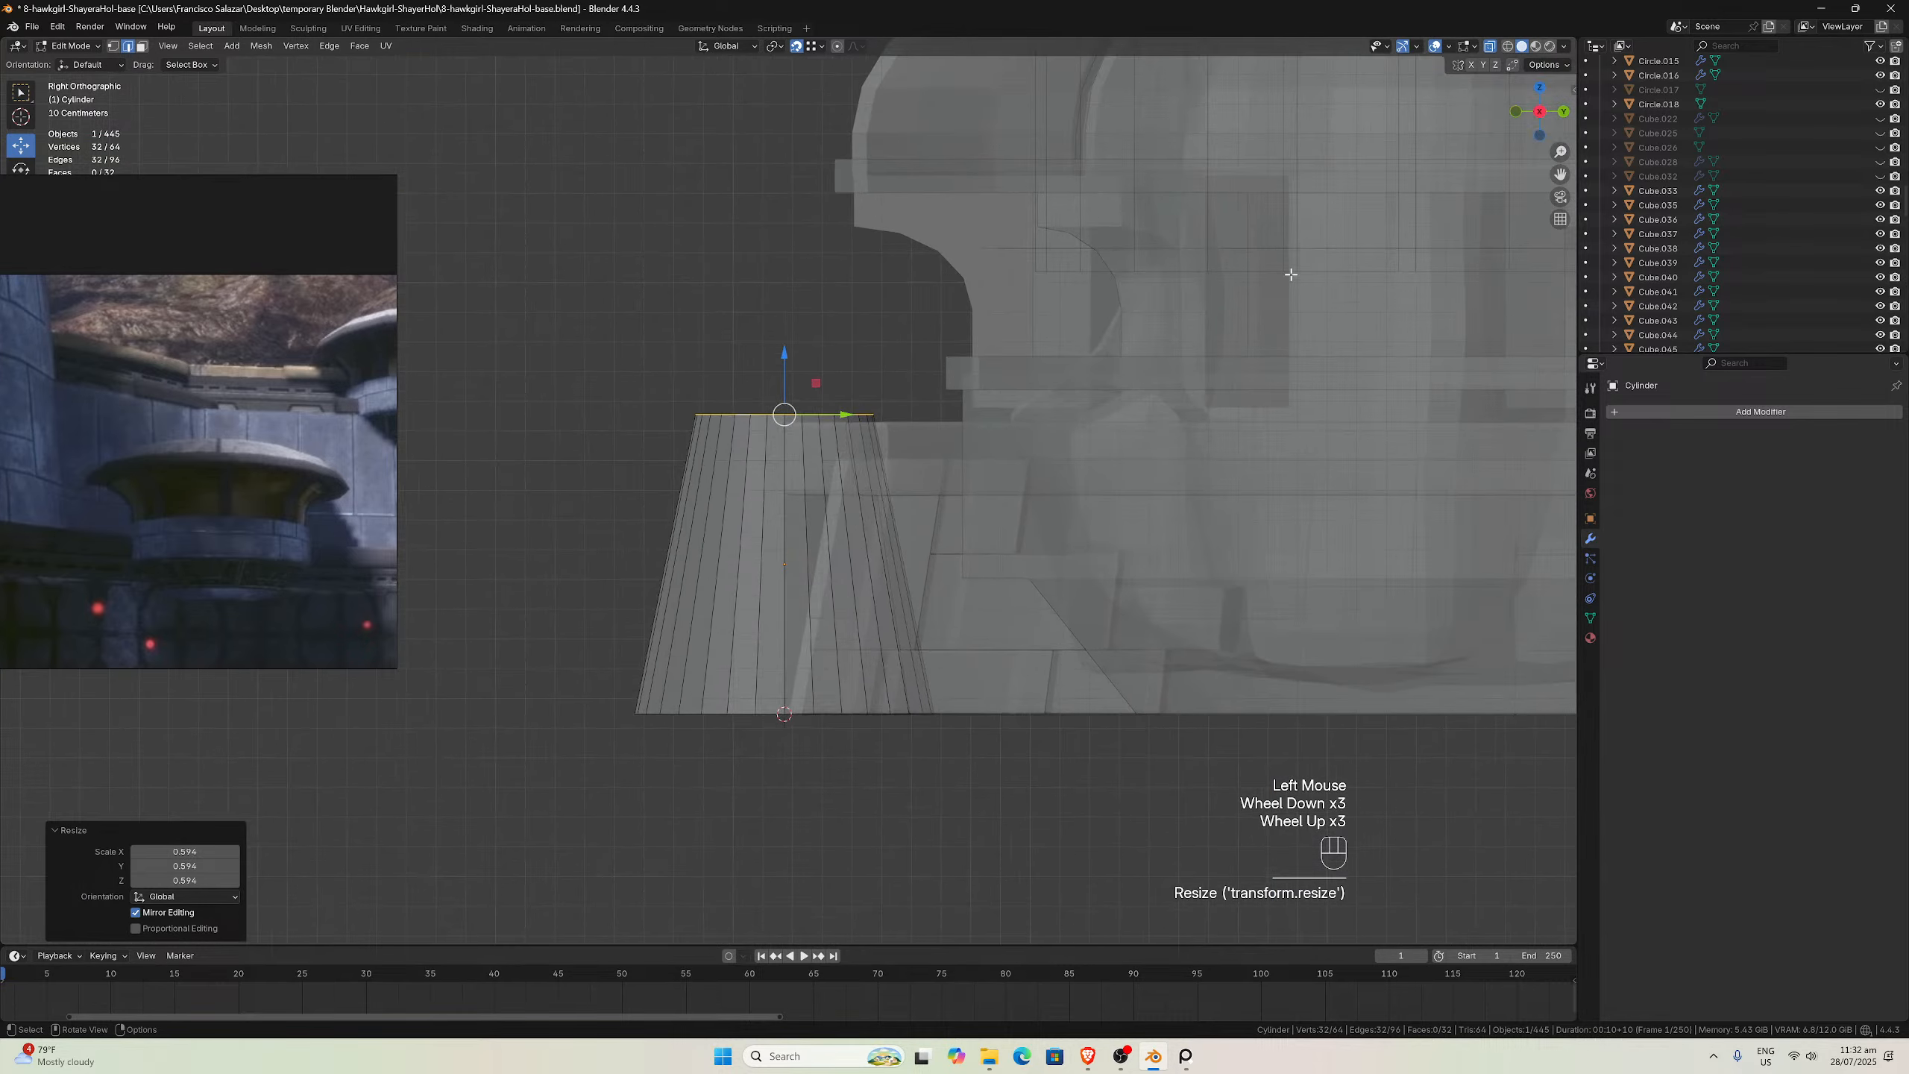
click(1489, 50)
Widen the cylinder's top edge loop by a factor of 1.255 to soften the taper
scroll(969, 342, down, 2)
middle_drag(940, 360, 928, 310)
scroll(966, 414, up, 3)
key(s)
click(999, 418)
scroll(937, 265, down, 1)
scroll(930, 316, up, 1)
scroll(930, 317, down, 1)
key(KP_1)
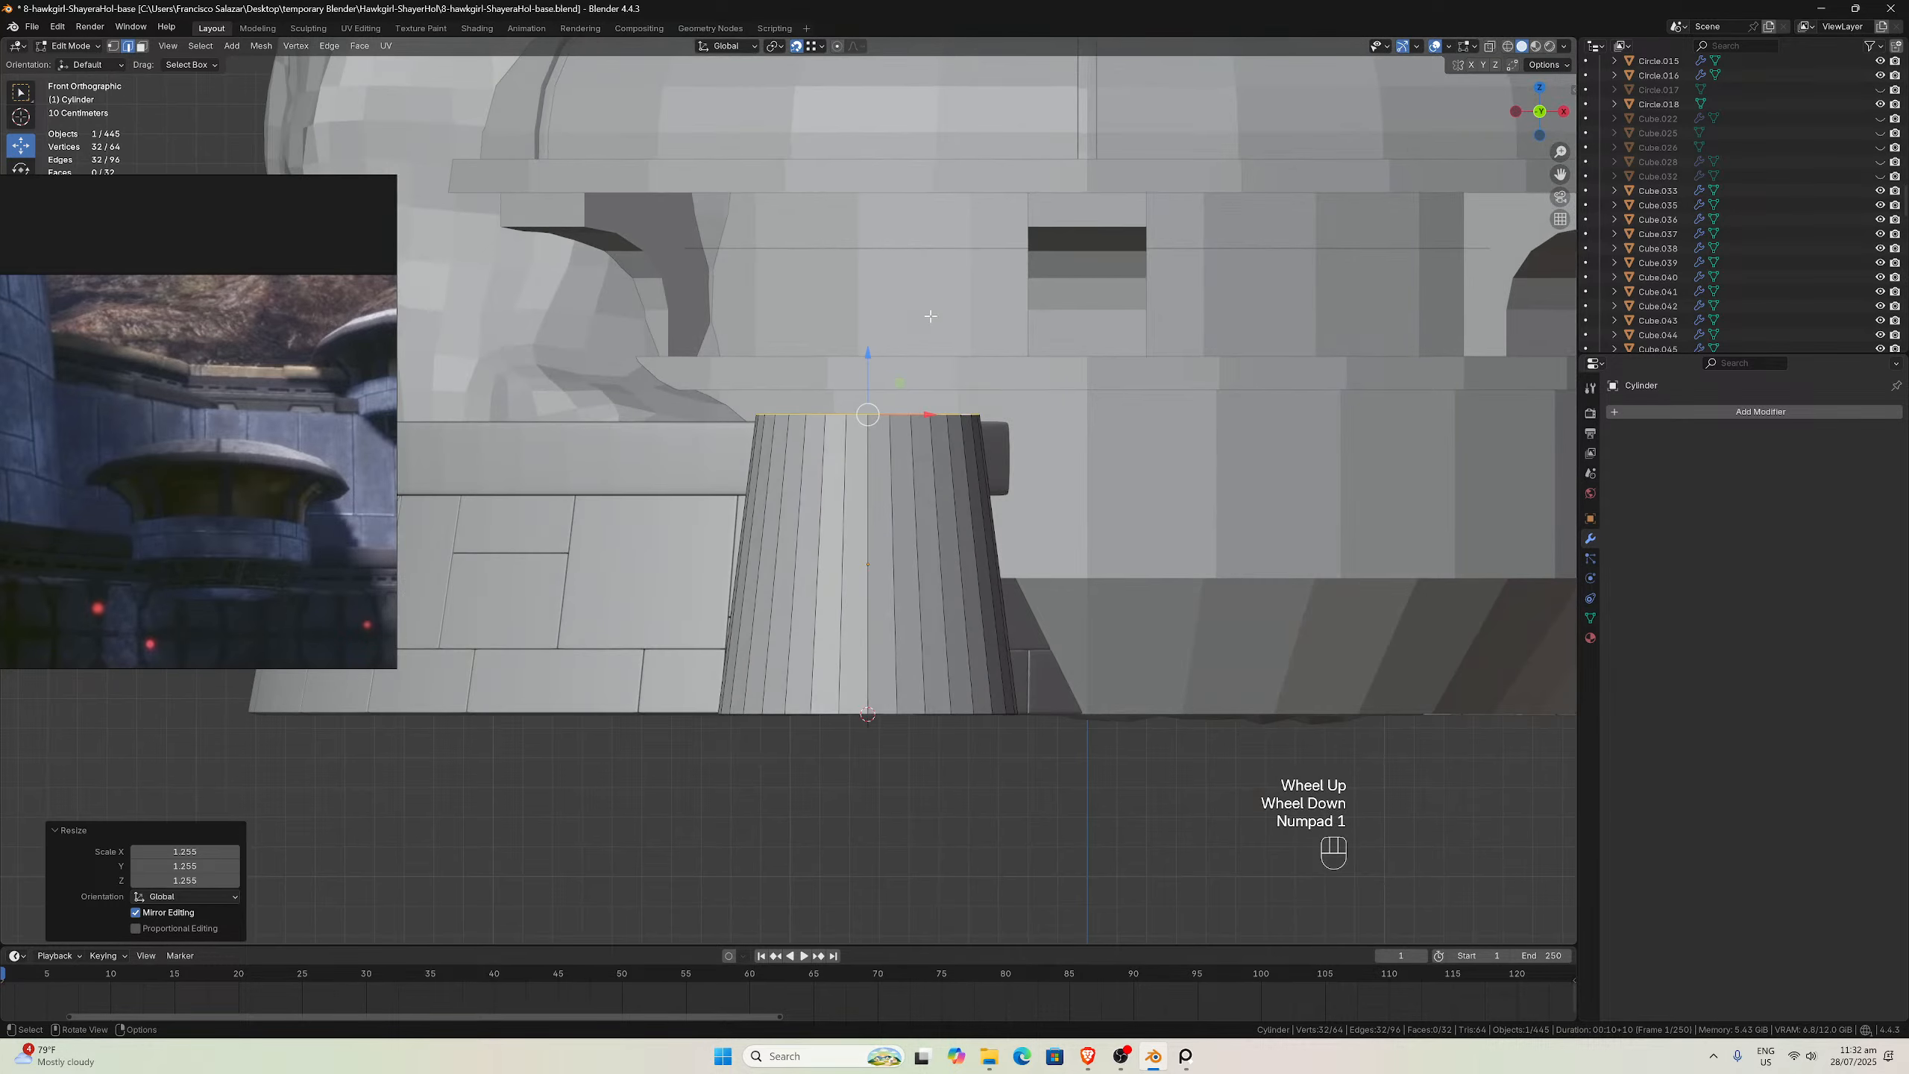
Return to Object Mode and examine how the tapered cylinder sits around the wall corner from the front, above and below
key(Tab)
scroll(876, 380, down, 4)
middle_drag(903, 383, 860, 283)
scroll(731, 345, up, 3)
scroll(731, 342, down, 2)
scroll(821, 471, up, 1)
scroll(842, 376, down, 1)
scroll(857, 286, up, 1)
scroll(859, 422, up, 1)
middle_drag(857, 433, 866, 693)
scroll(766, 581, up, 1)
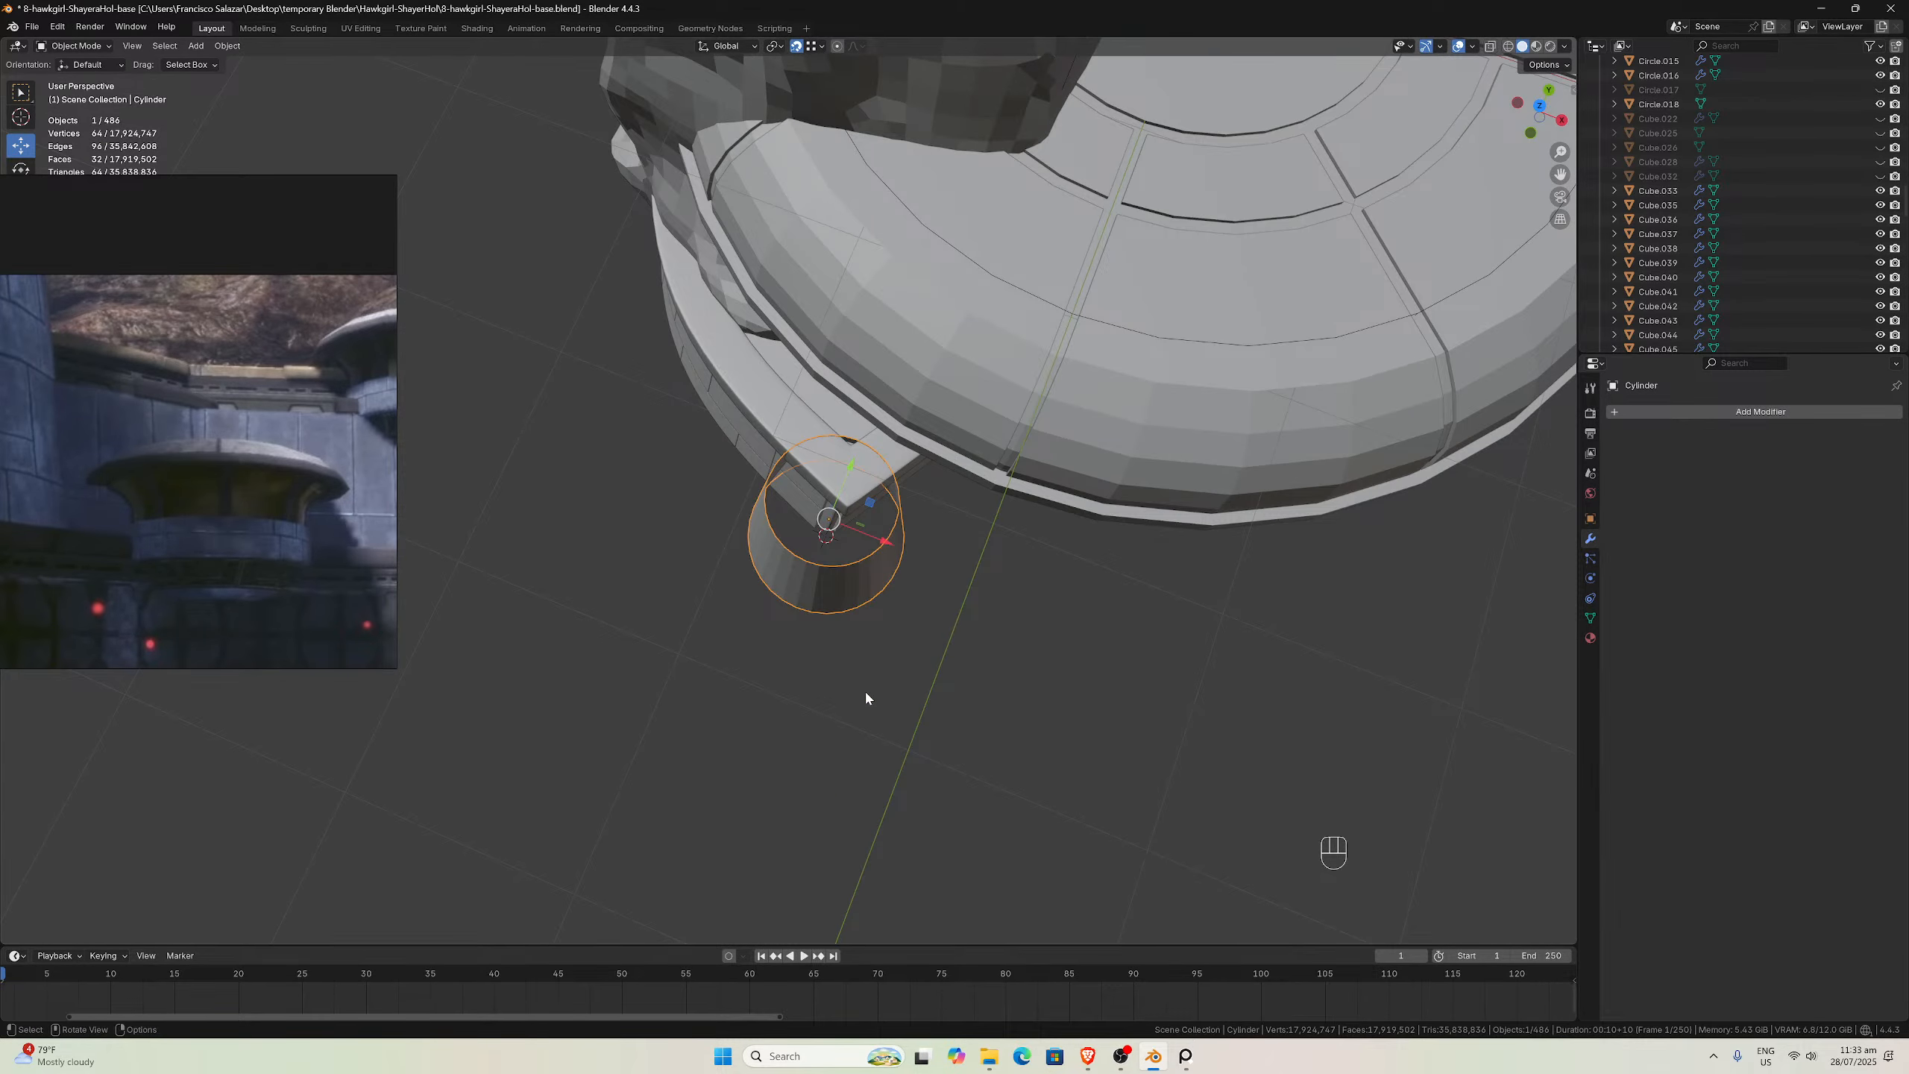
key(KP_7)
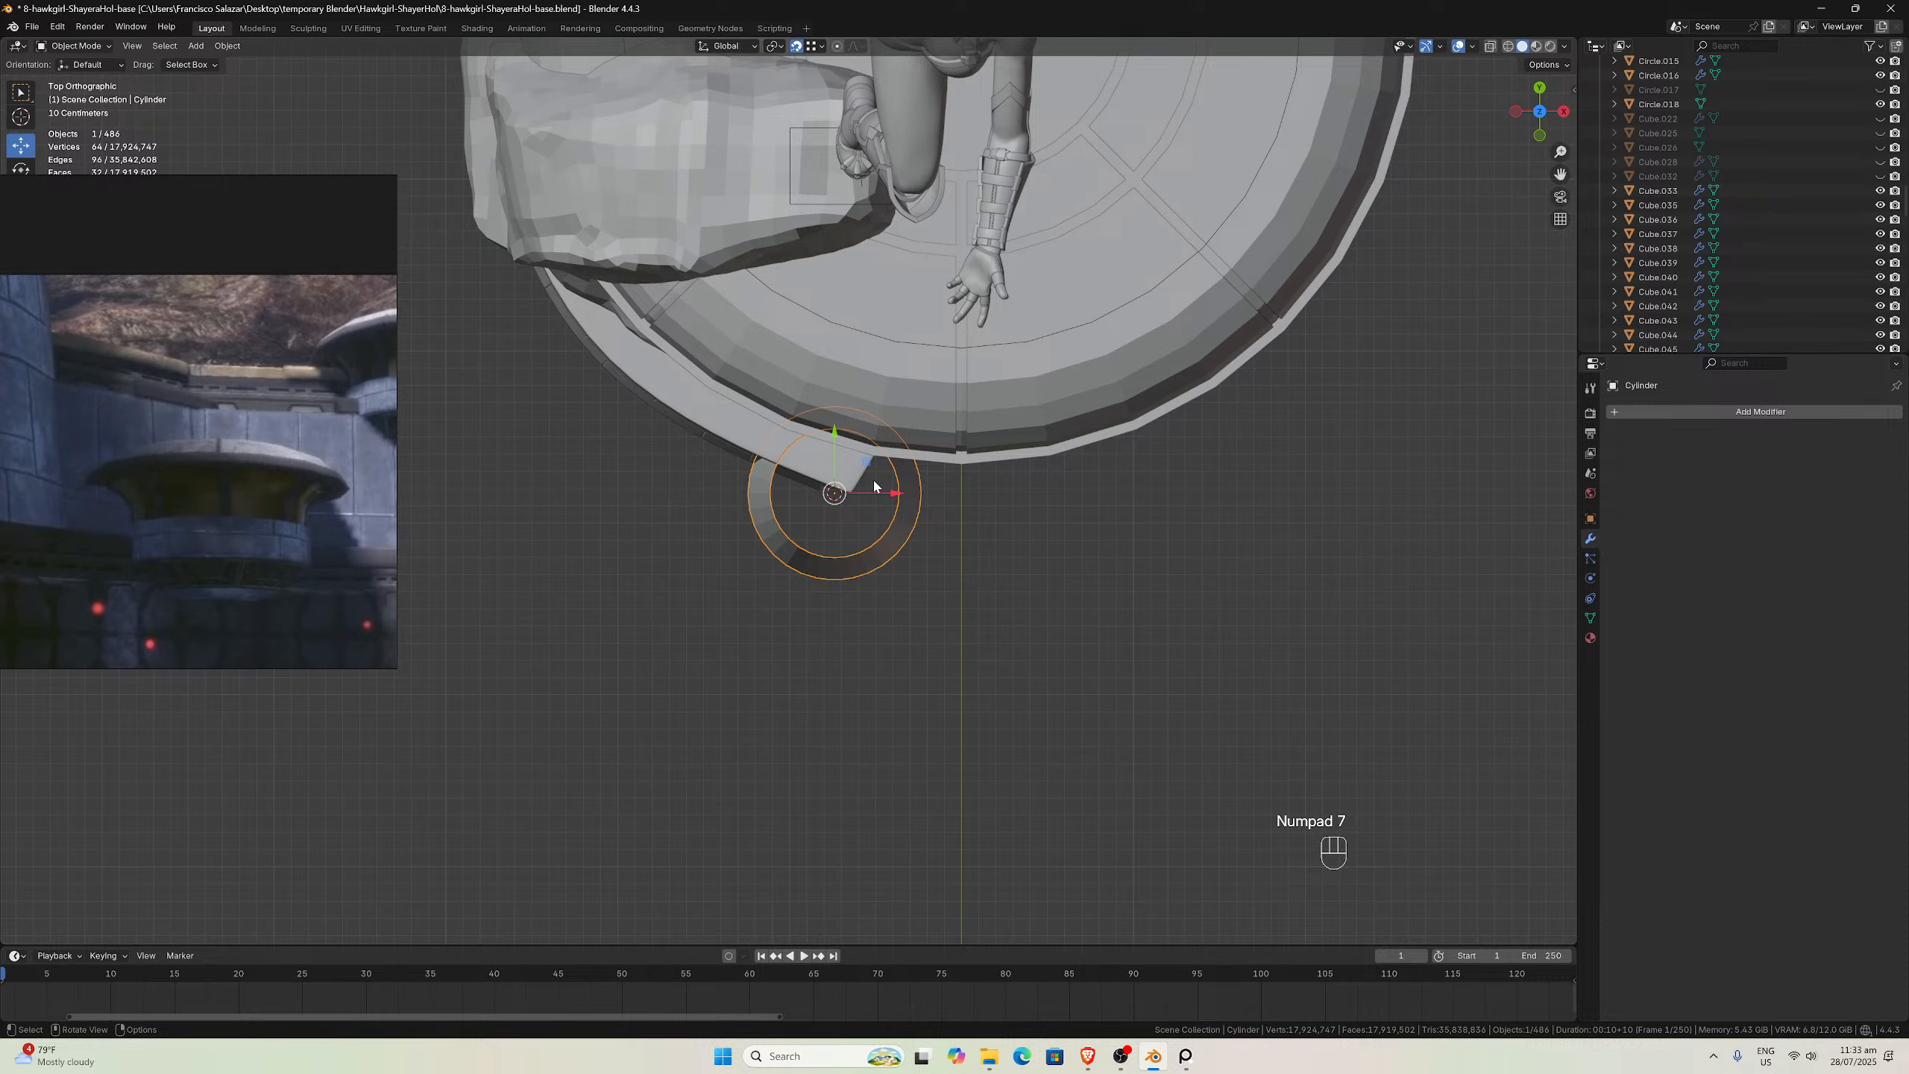
middle_drag(874, 486, 791, 324)
scroll(791, 324, down, 1)
scroll(827, 376, up, 3)
Snap the 3D cursor to the outer top corner vertex of the brick wall's capping block, and return to Object Mode
key(Tab)
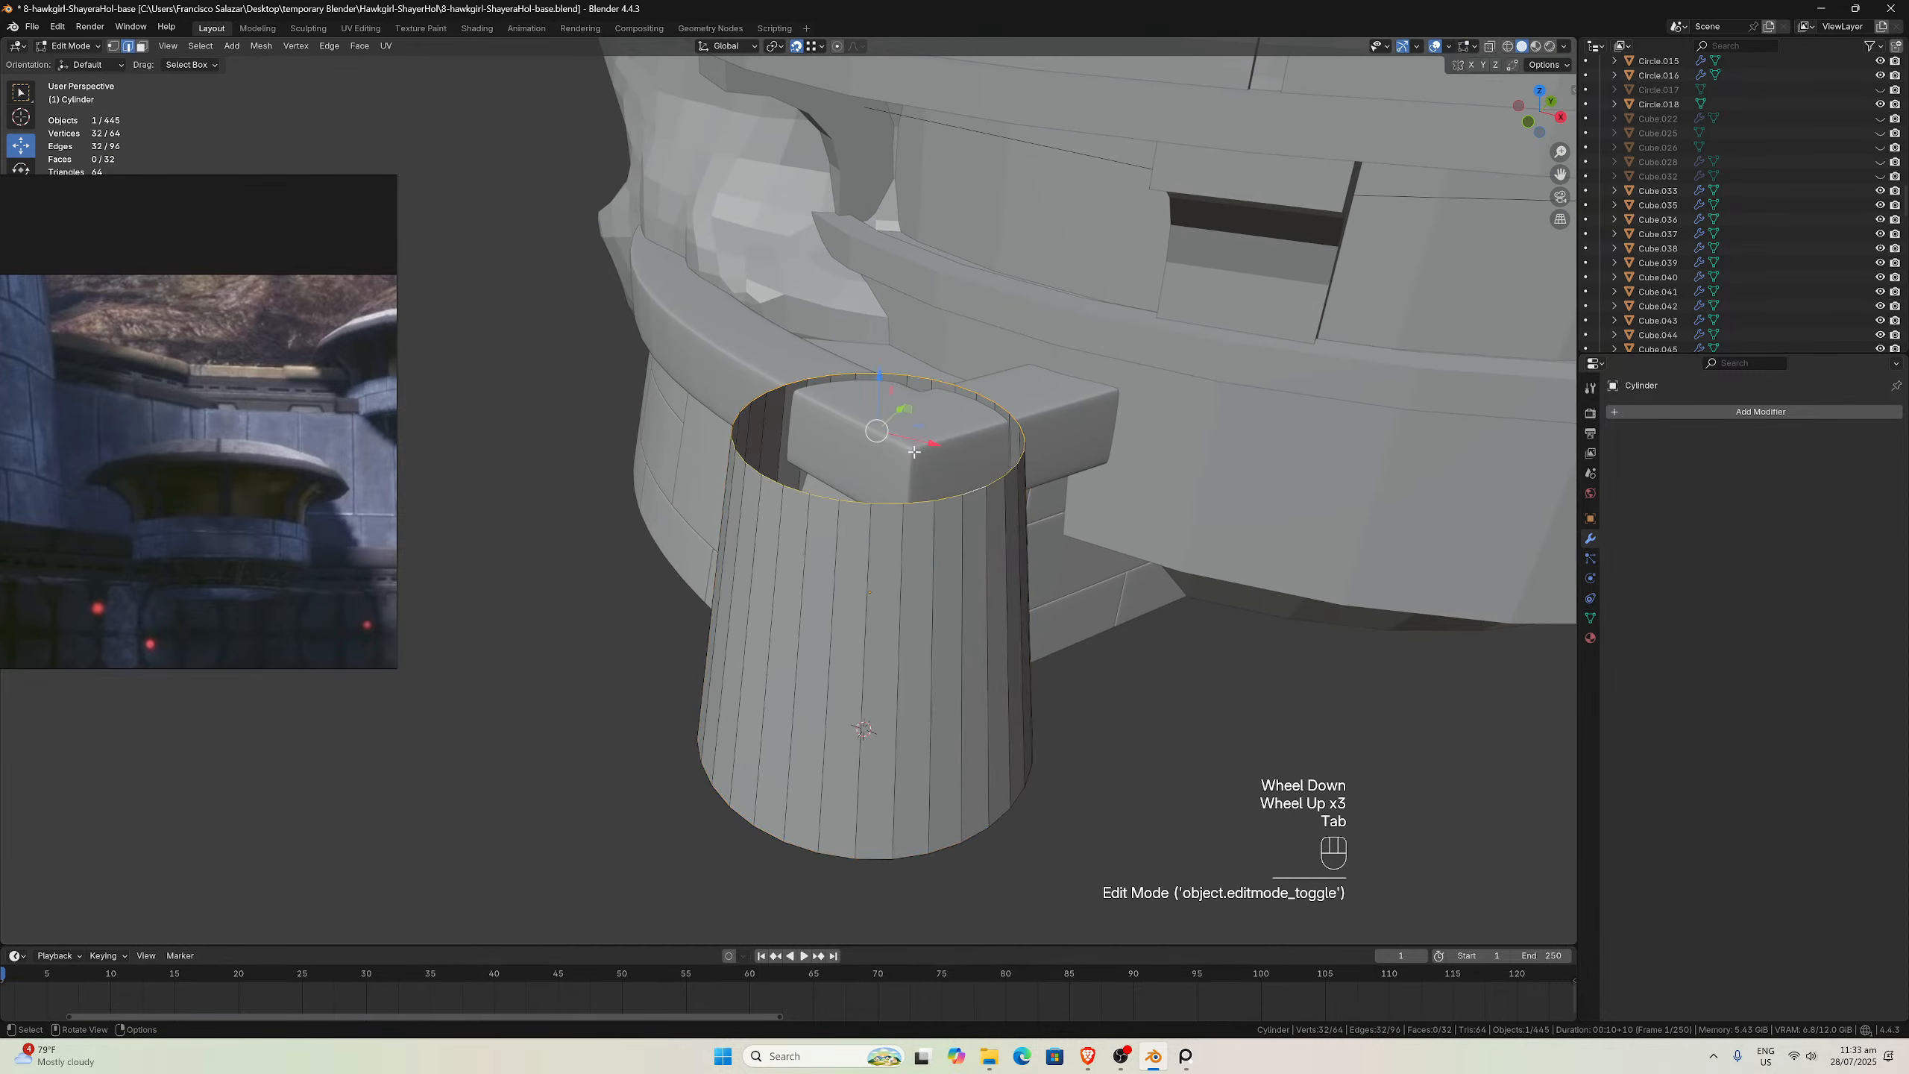
middle_drag(906, 467, 918, 497)
key(Tab)
click(920, 502)
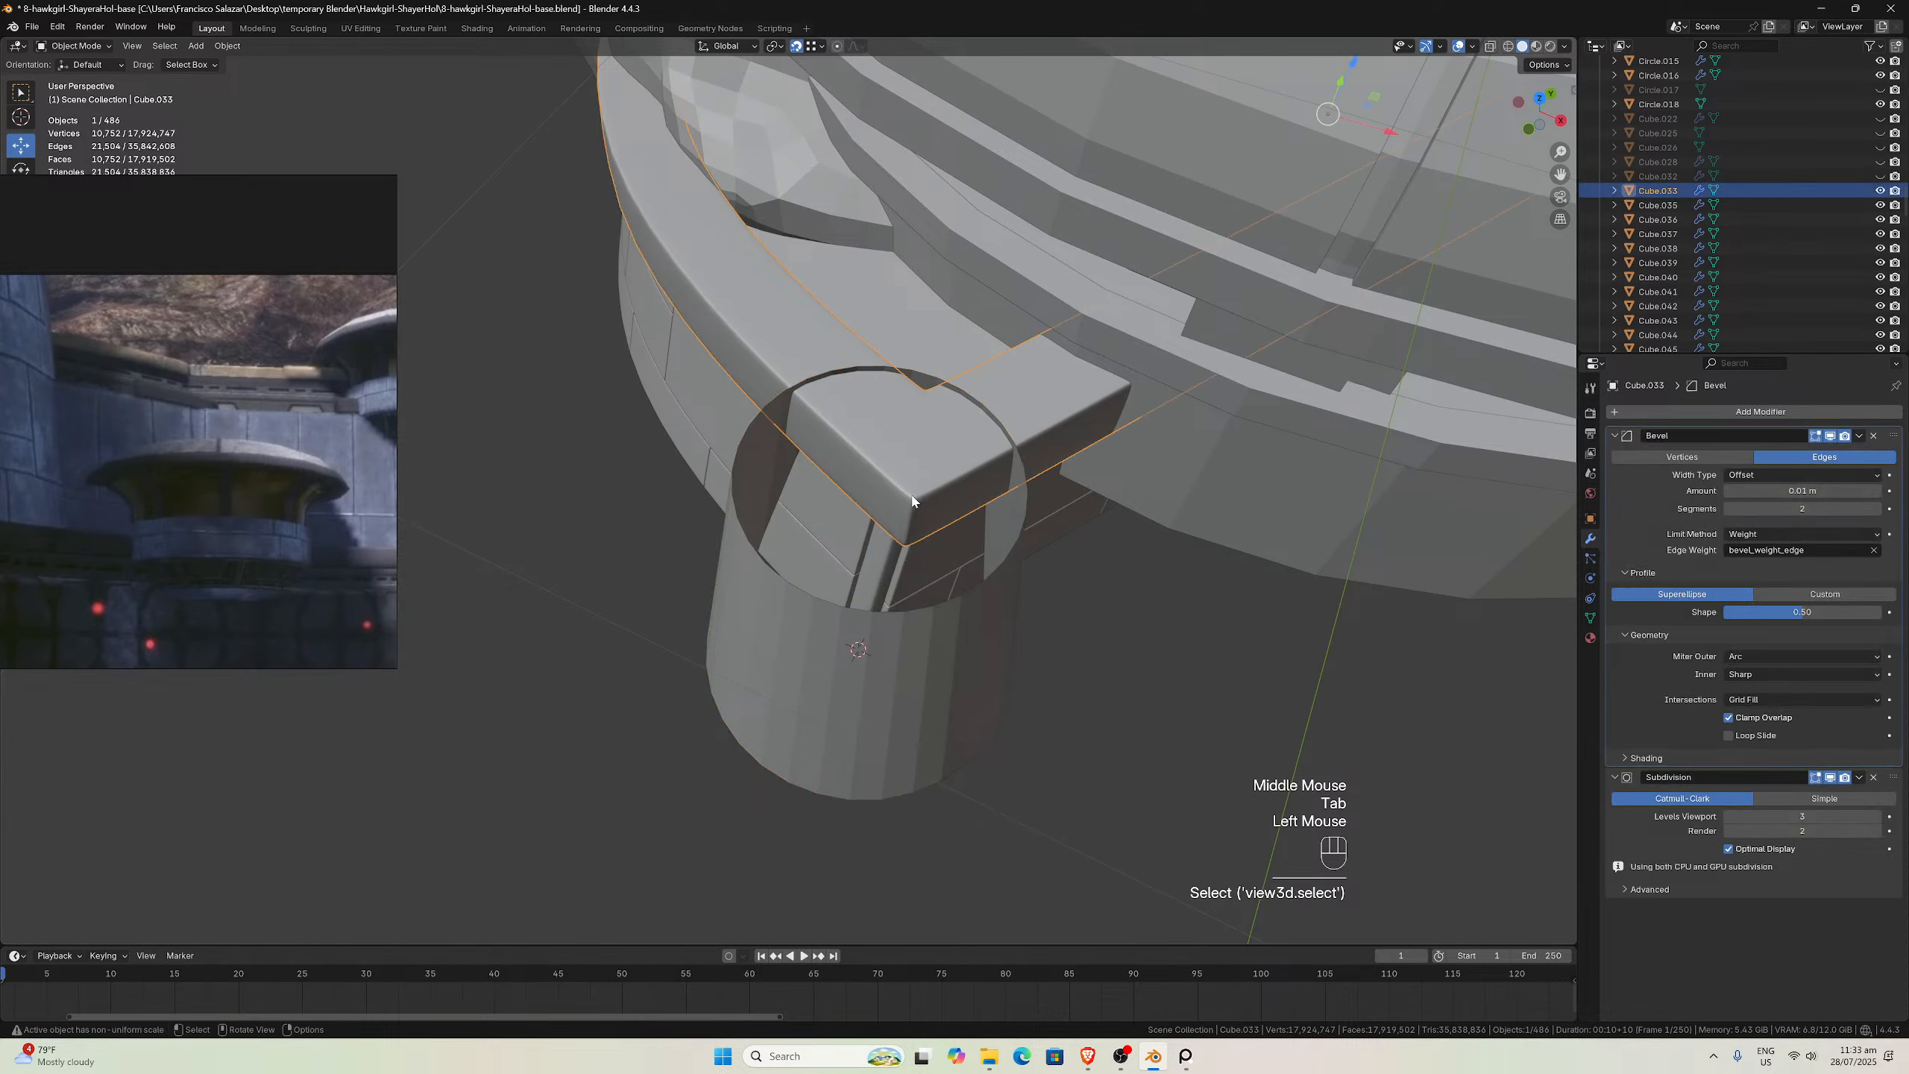
key(Tab)
click(910, 483)
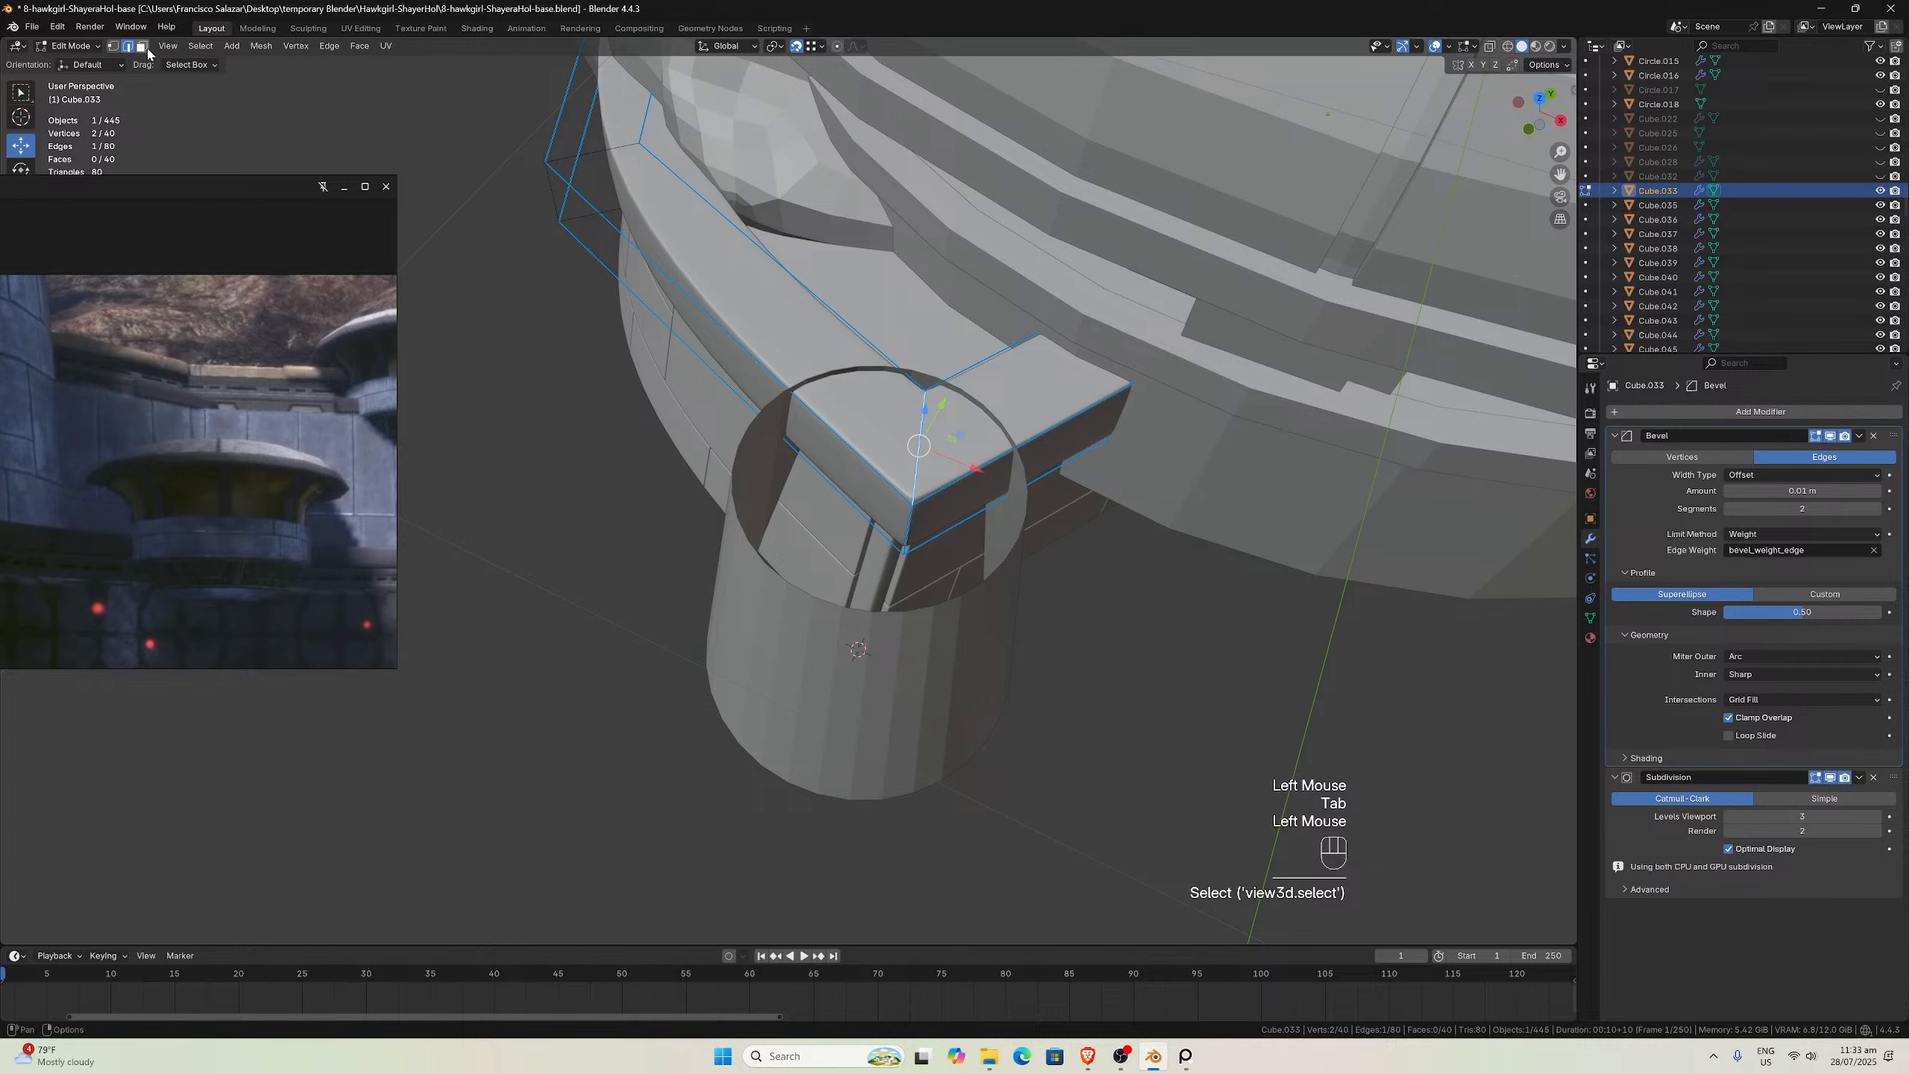
click(112, 47)
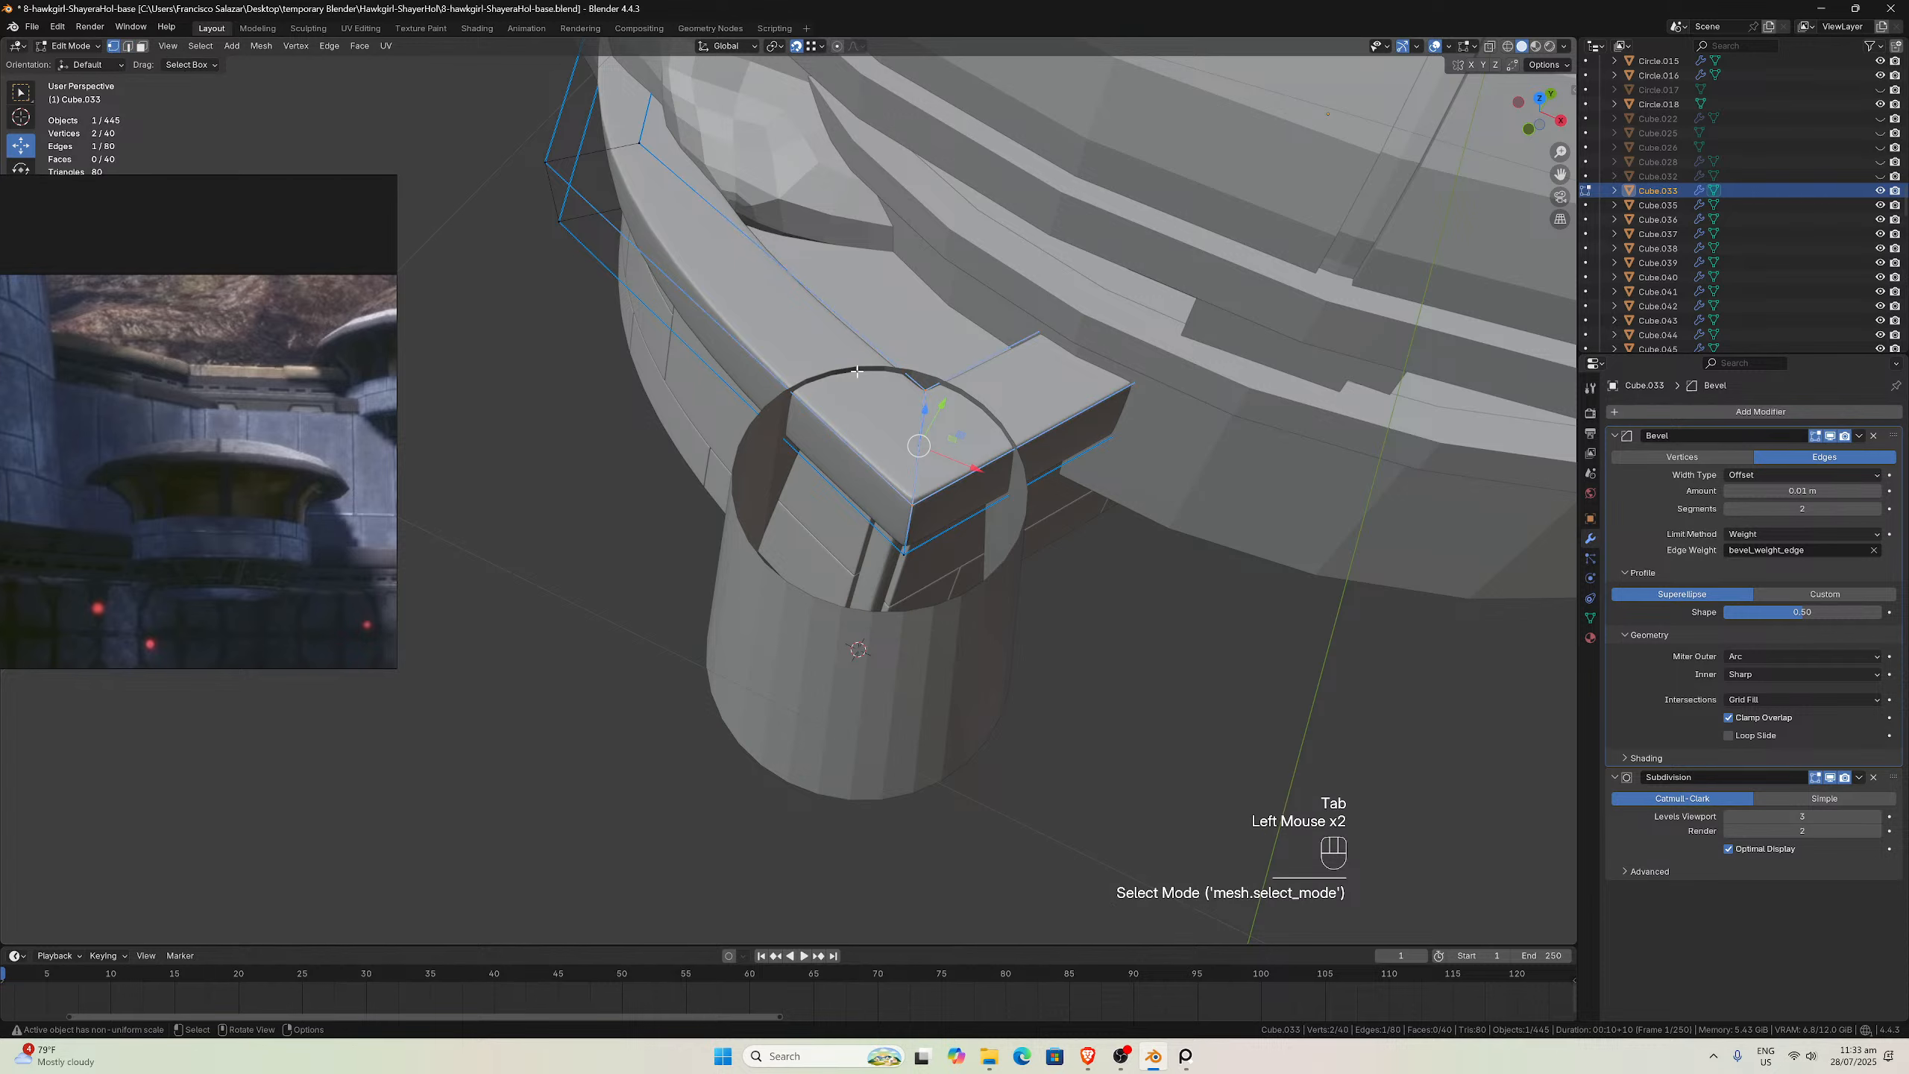
click(913, 508)
middle_drag(935, 444, 952, 412)
middle_drag(966, 385, 985, 431)
scroll(1034, 420, down, 1)
scroll(997, 427, up, 1)
scroll(985, 431, down, 1)
key(shift+s)
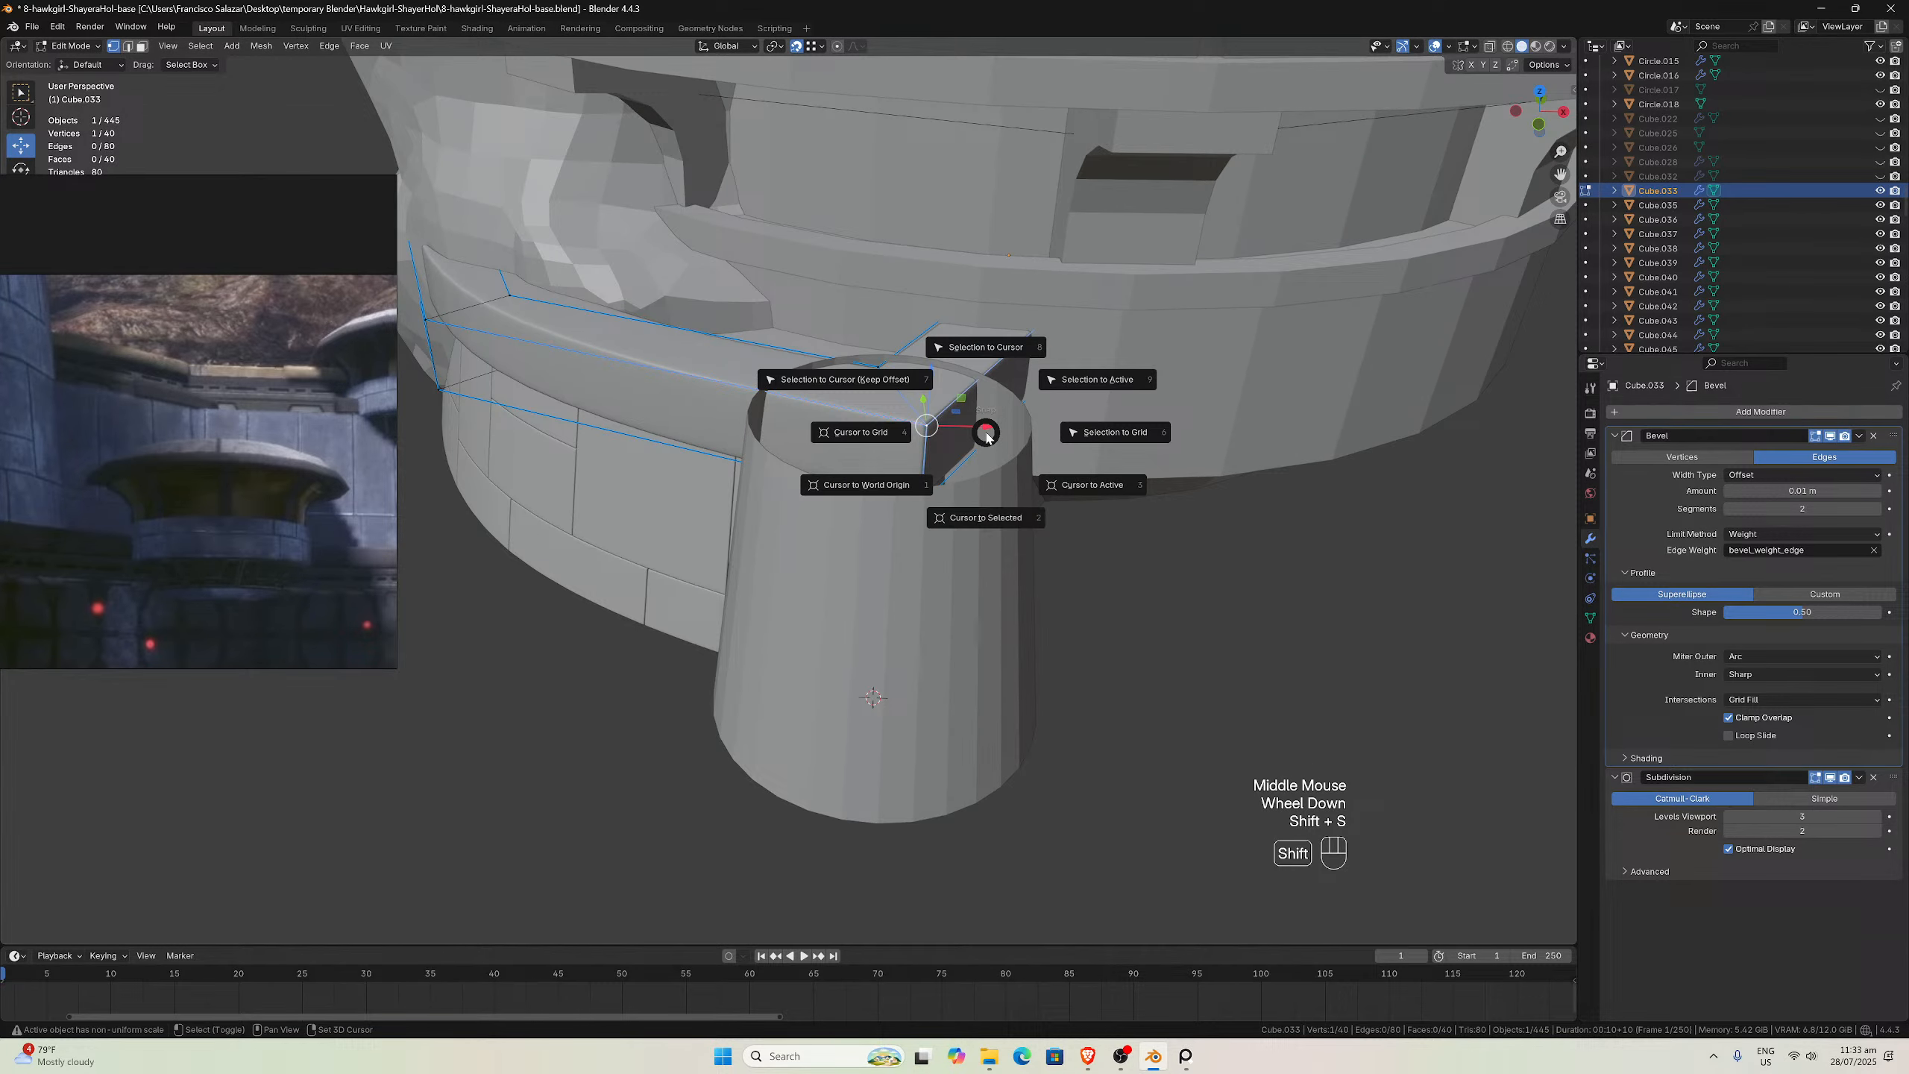
click(974, 511)
key(Tab)
Snap the tapered cylinder to the 3D cursor at the wall's corner
click(961, 528)
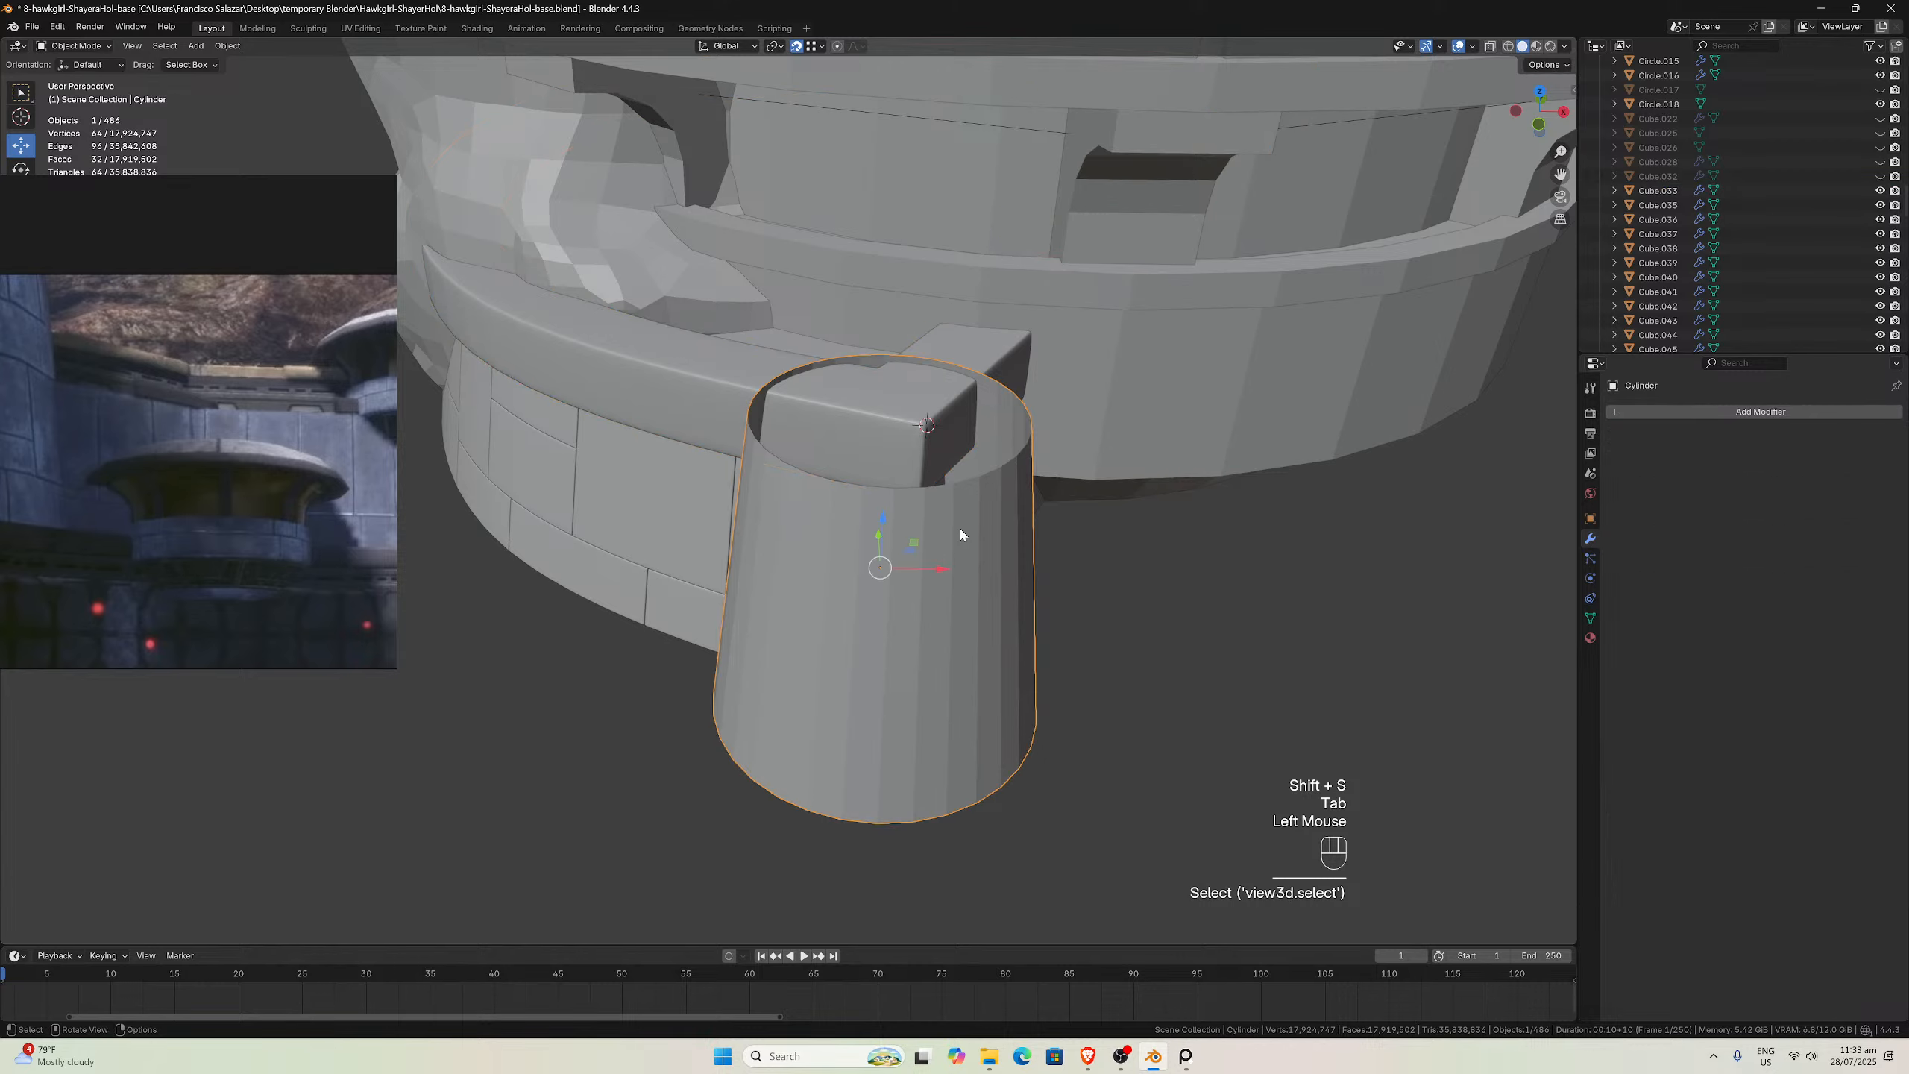
key(shift+s)
click(966, 444)
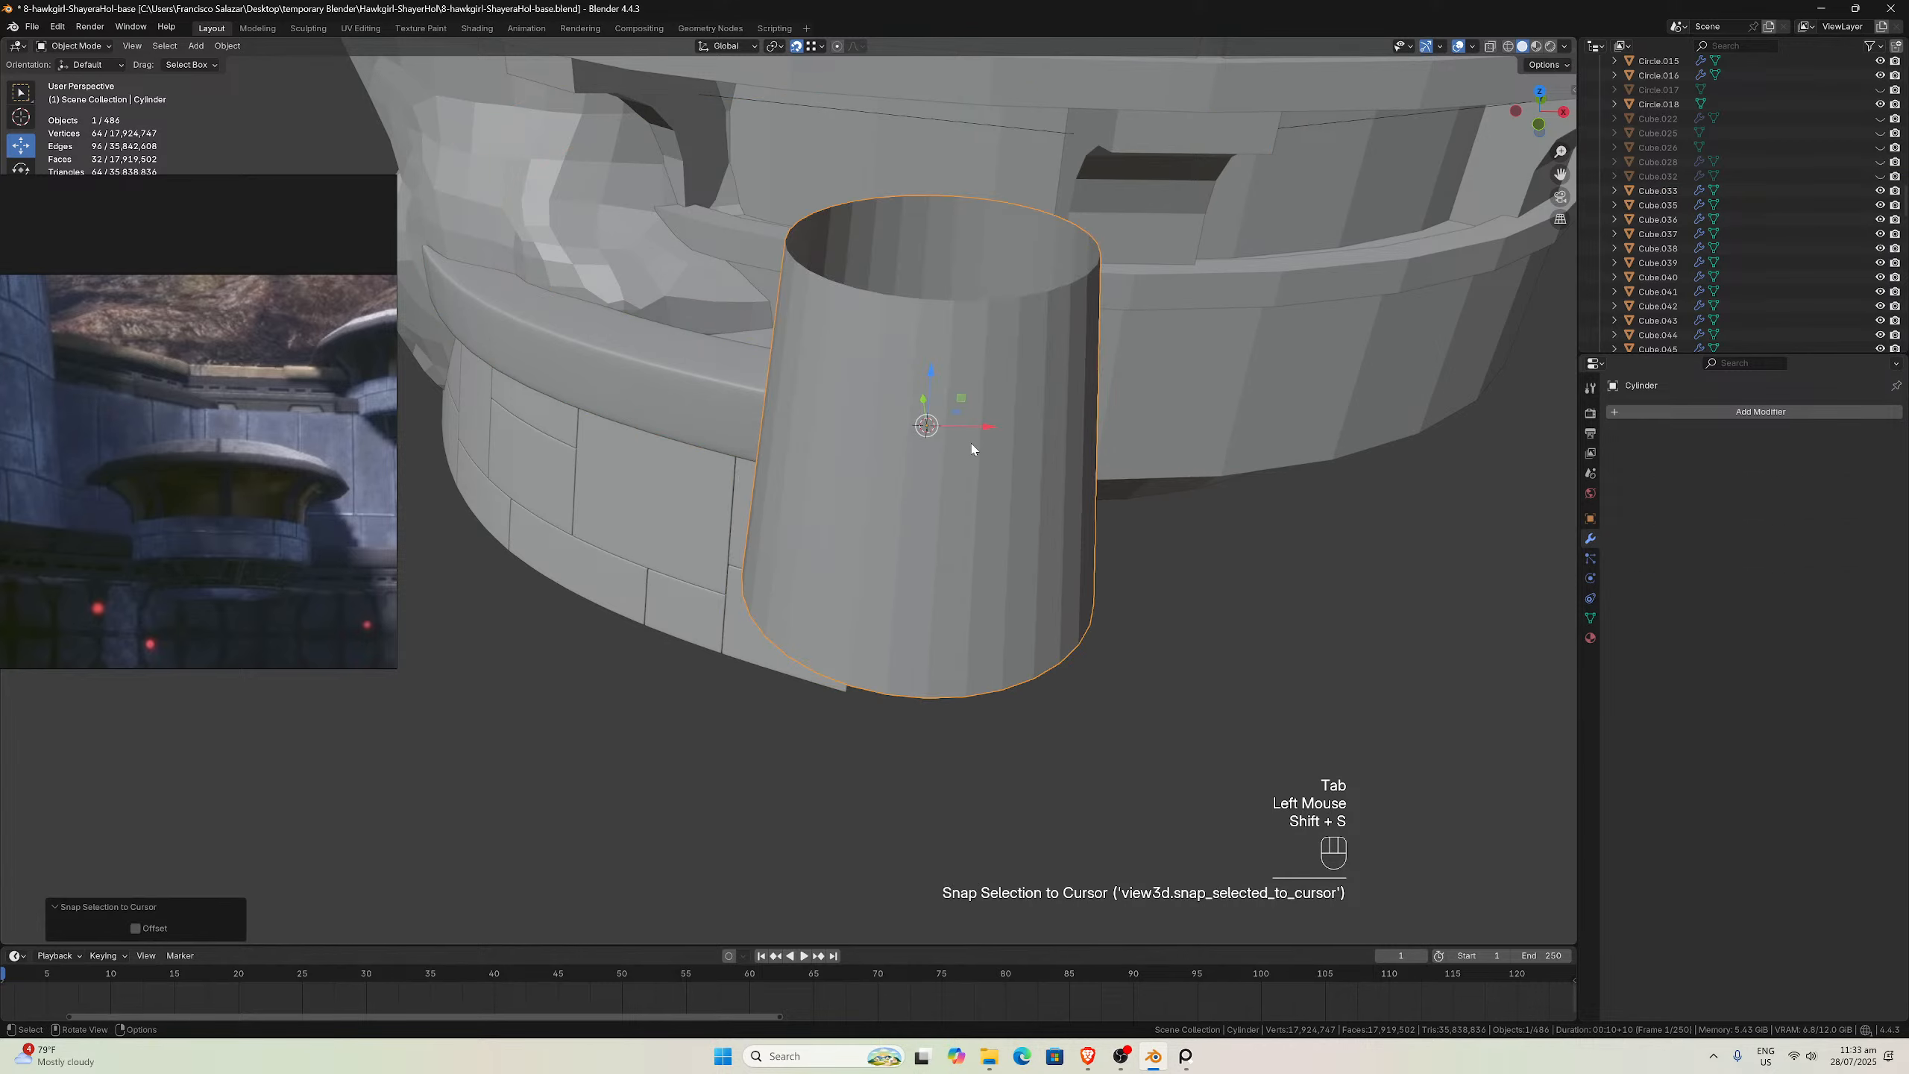
middle_drag(954, 446, 949, 343)
scroll(903, 385, down, 2)
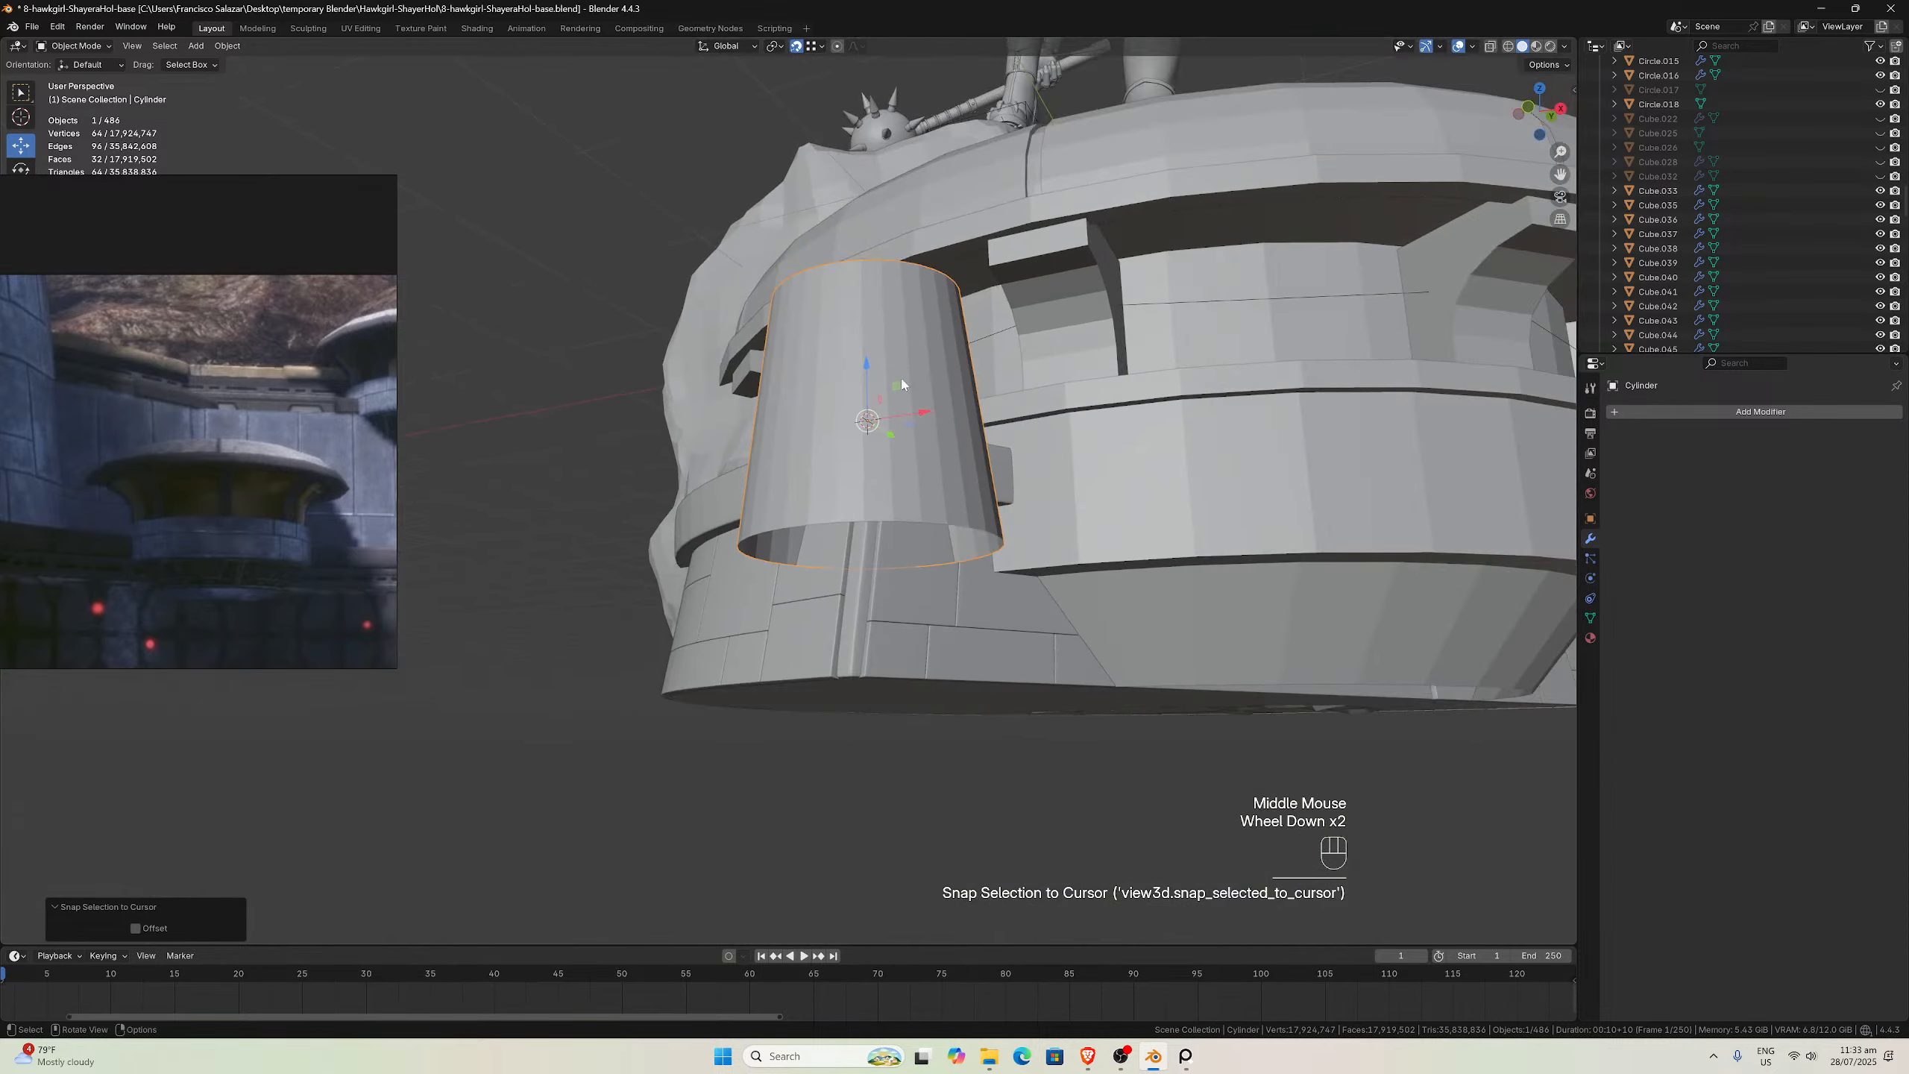
Lower the cylinder about 0.48 m along Z toward the wall's base
middle_drag(1145, 659, 1171, 625)
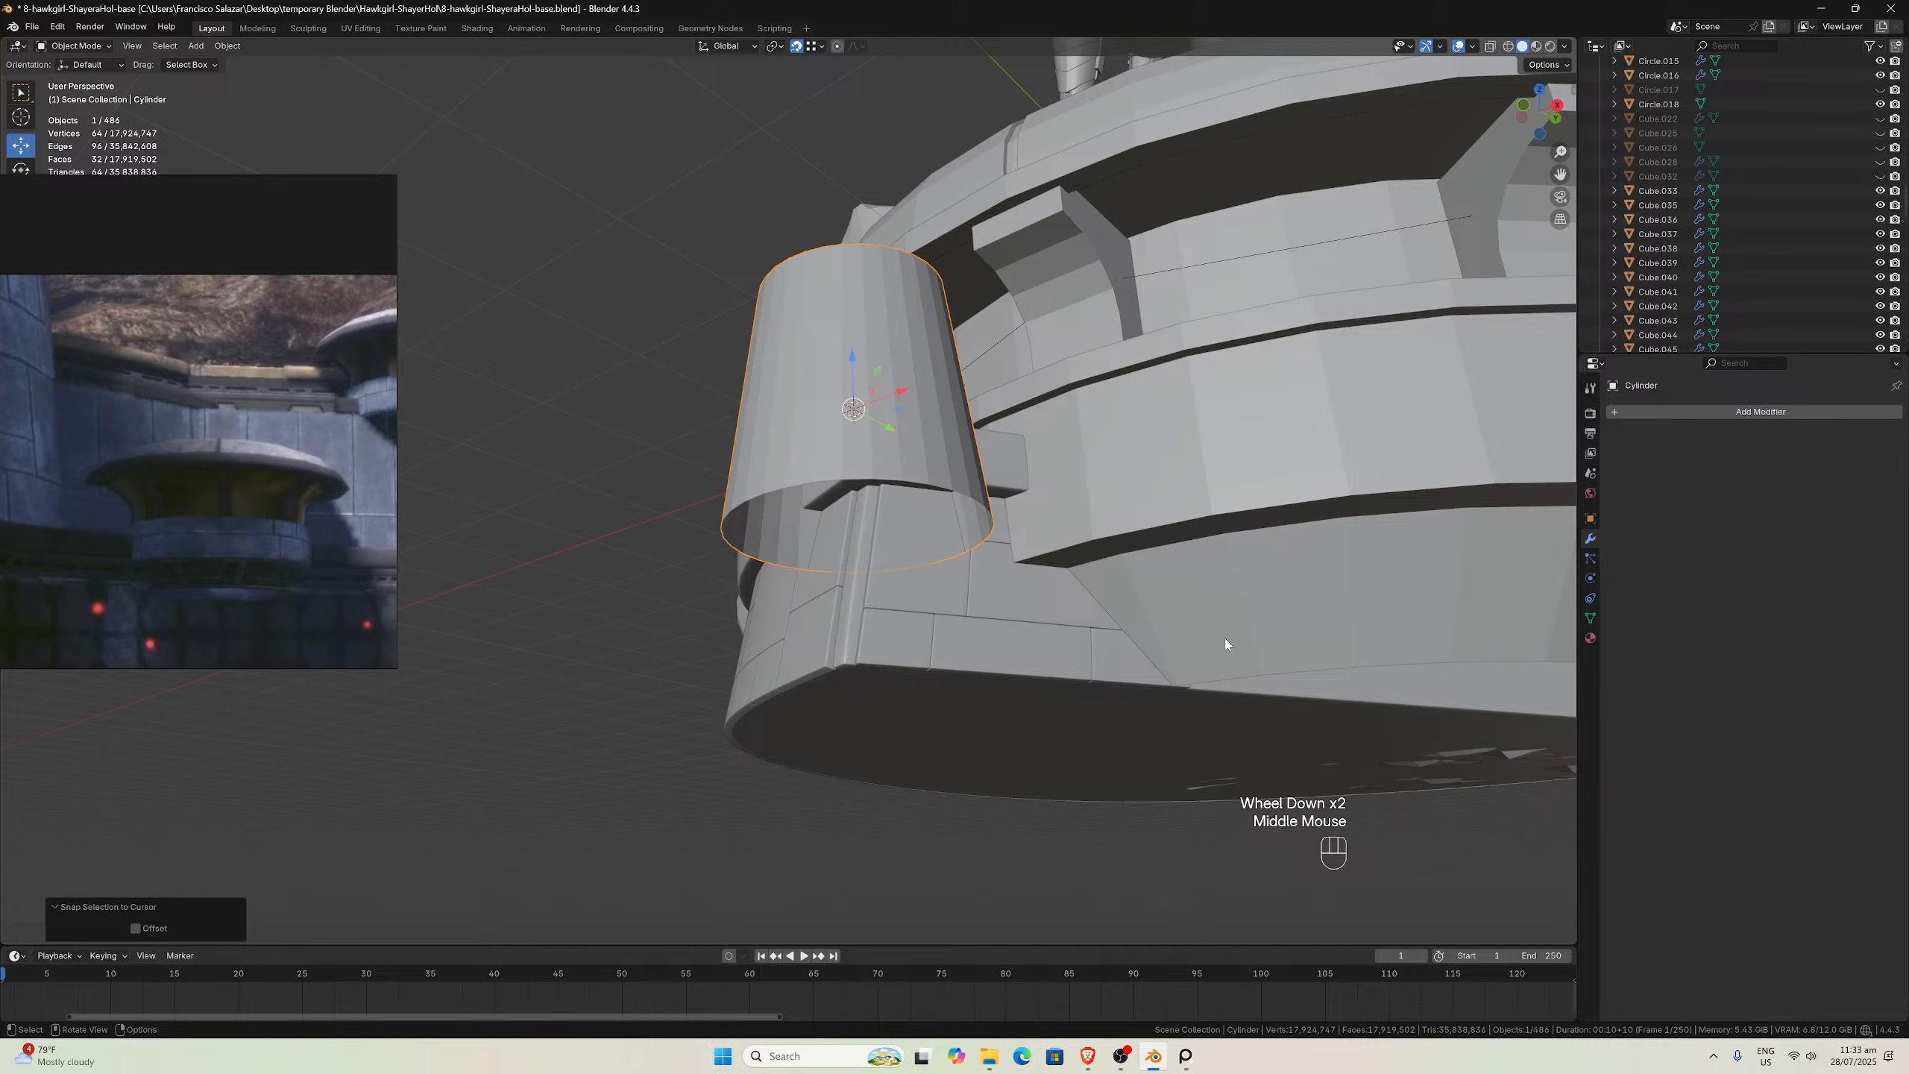
key(g)
key(z)
click(1195, 619)
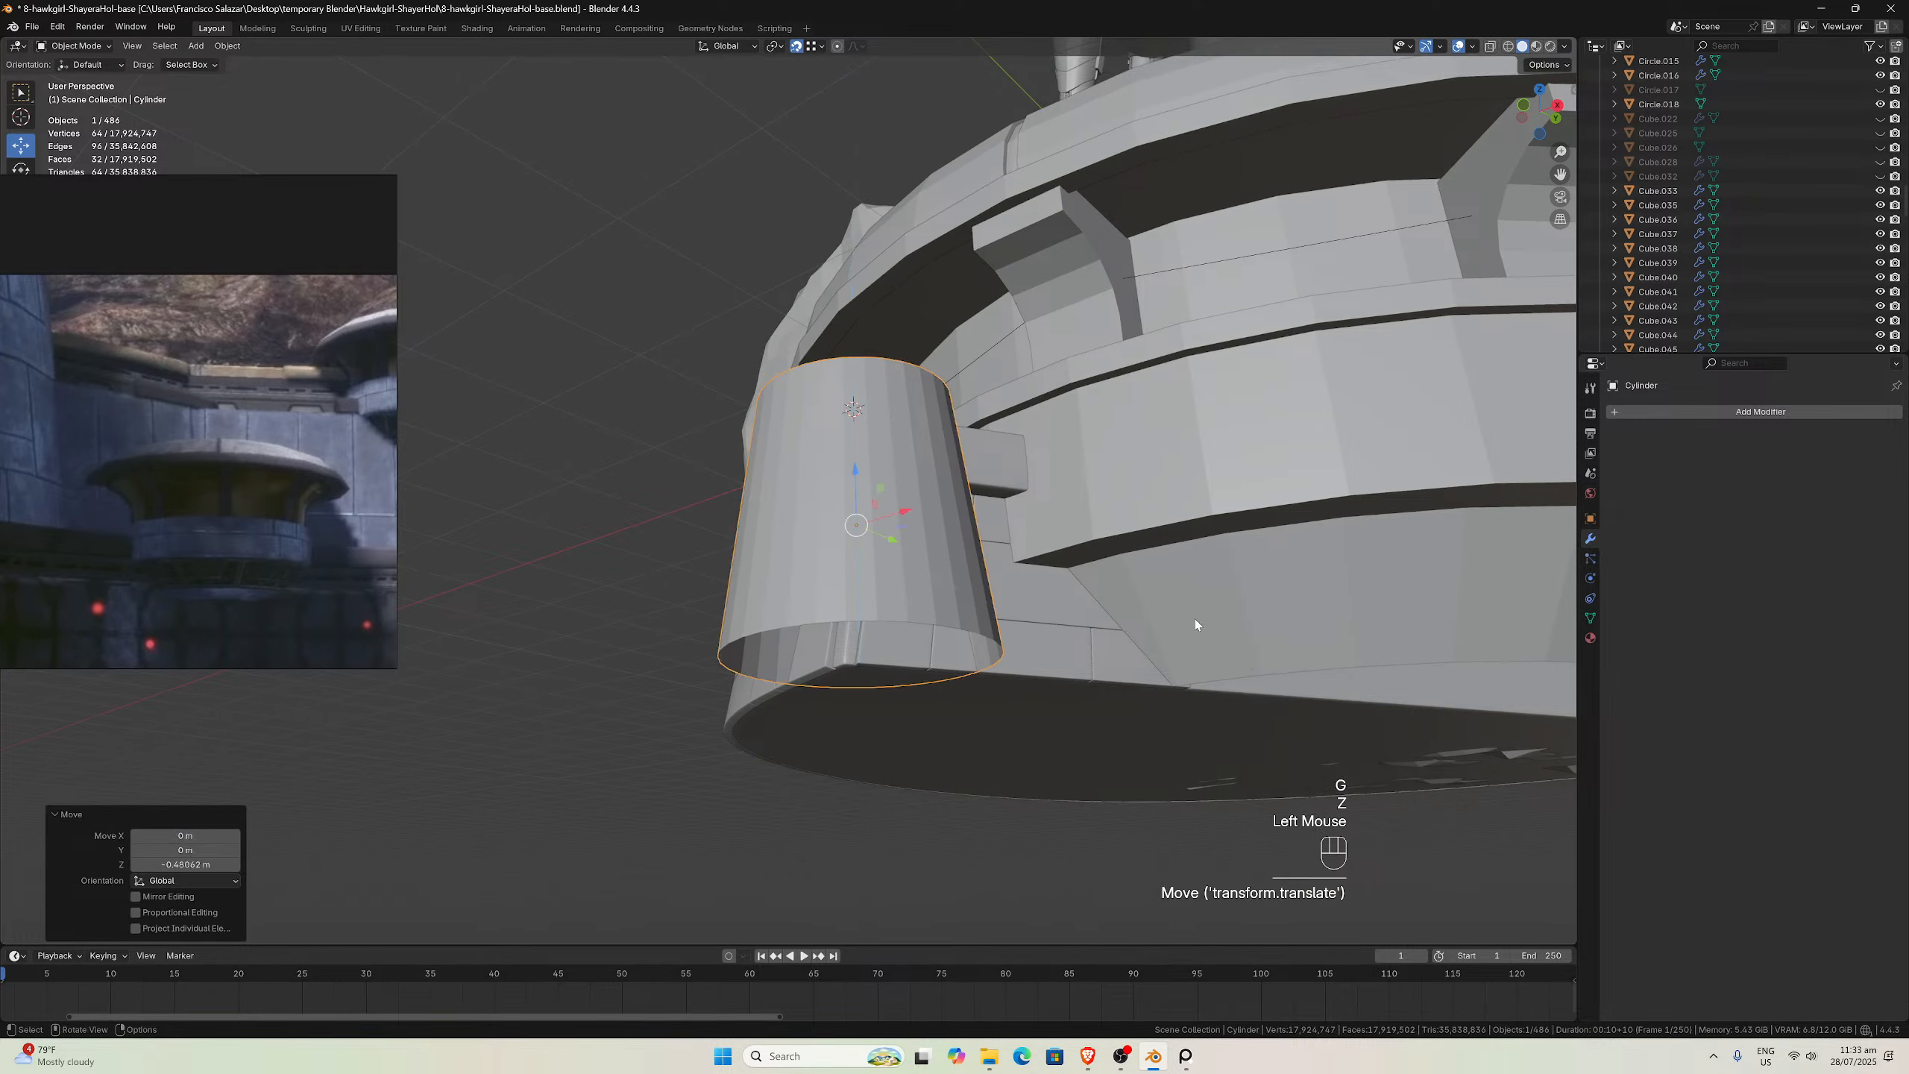
middle_drag(1195, 619, 992, 731)
scroll(1004, 716, up, 1)
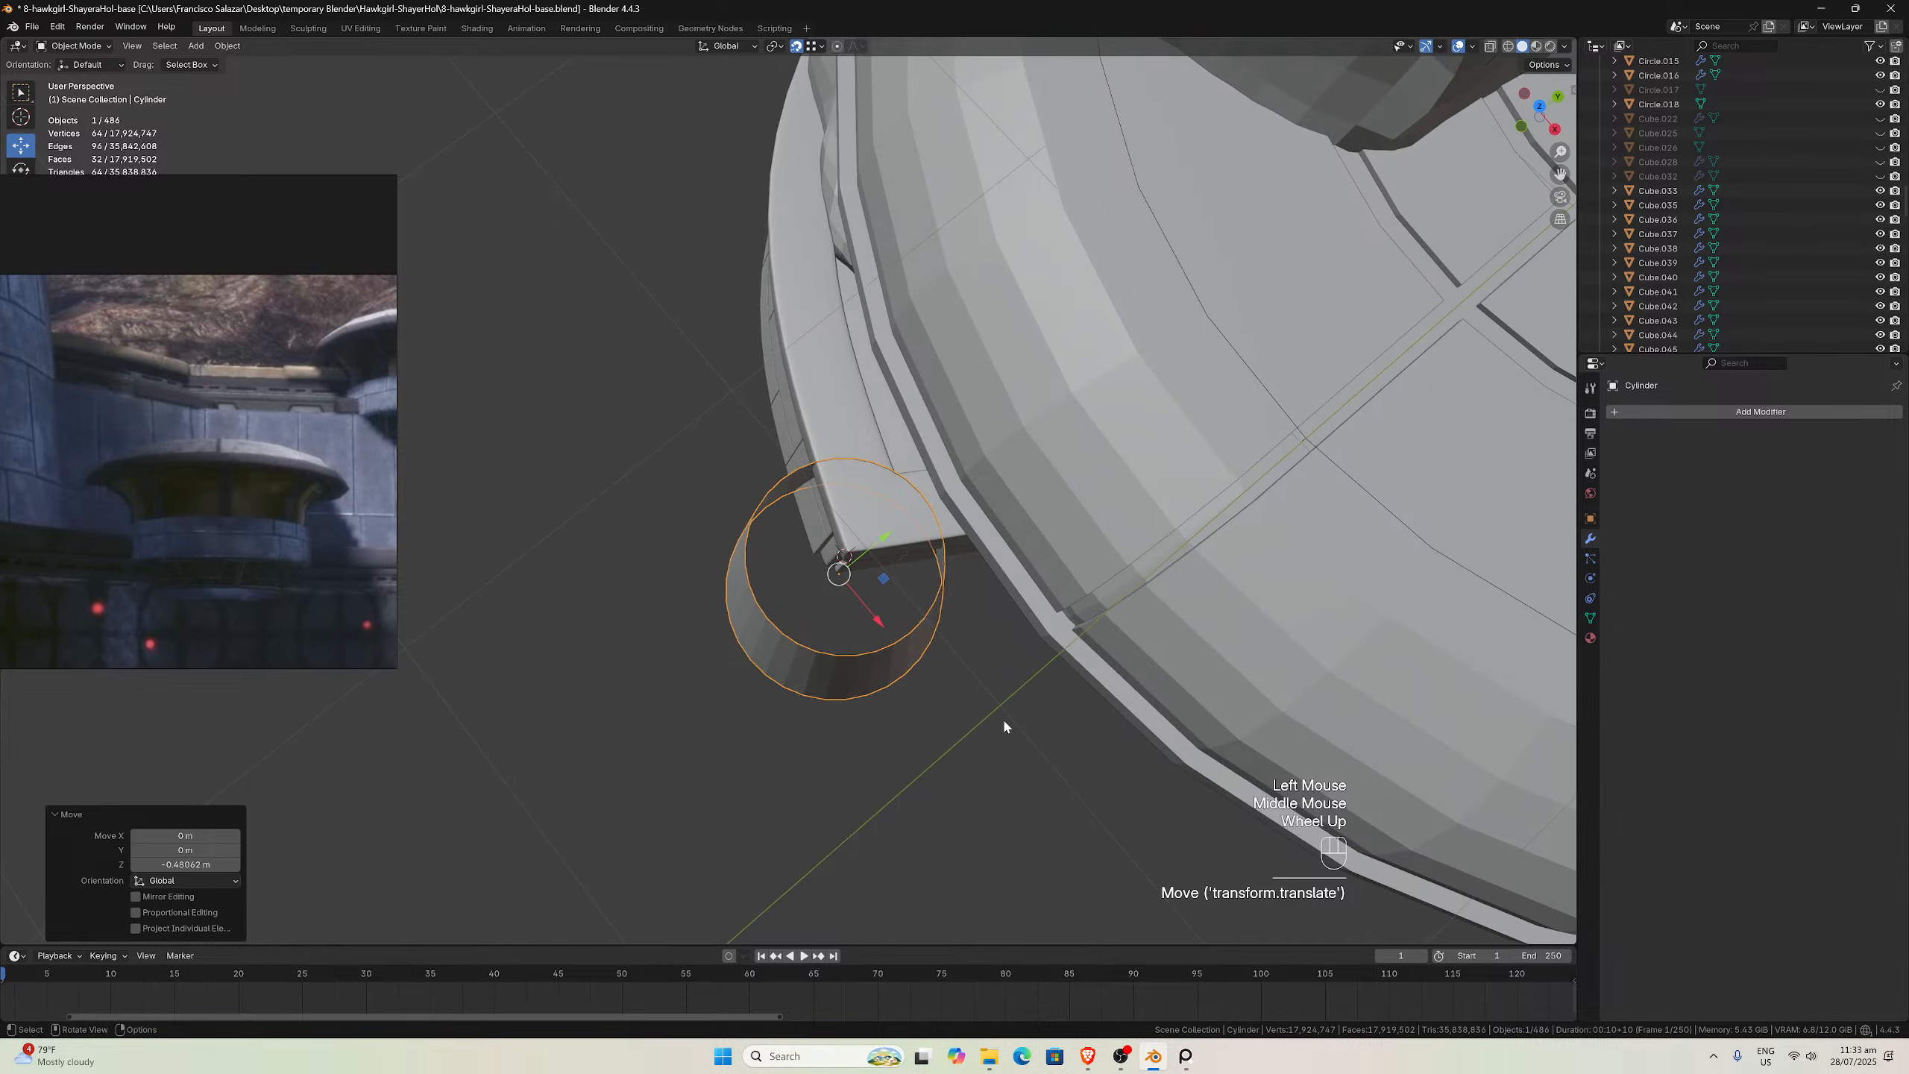
Undo the cylinder's lowering and cursor snap in the top orthographic view, and redo the snap to compare both positions
key(KP_7)
key(ctrl+z)
key(ctrl+z)
key(ctrl+z)
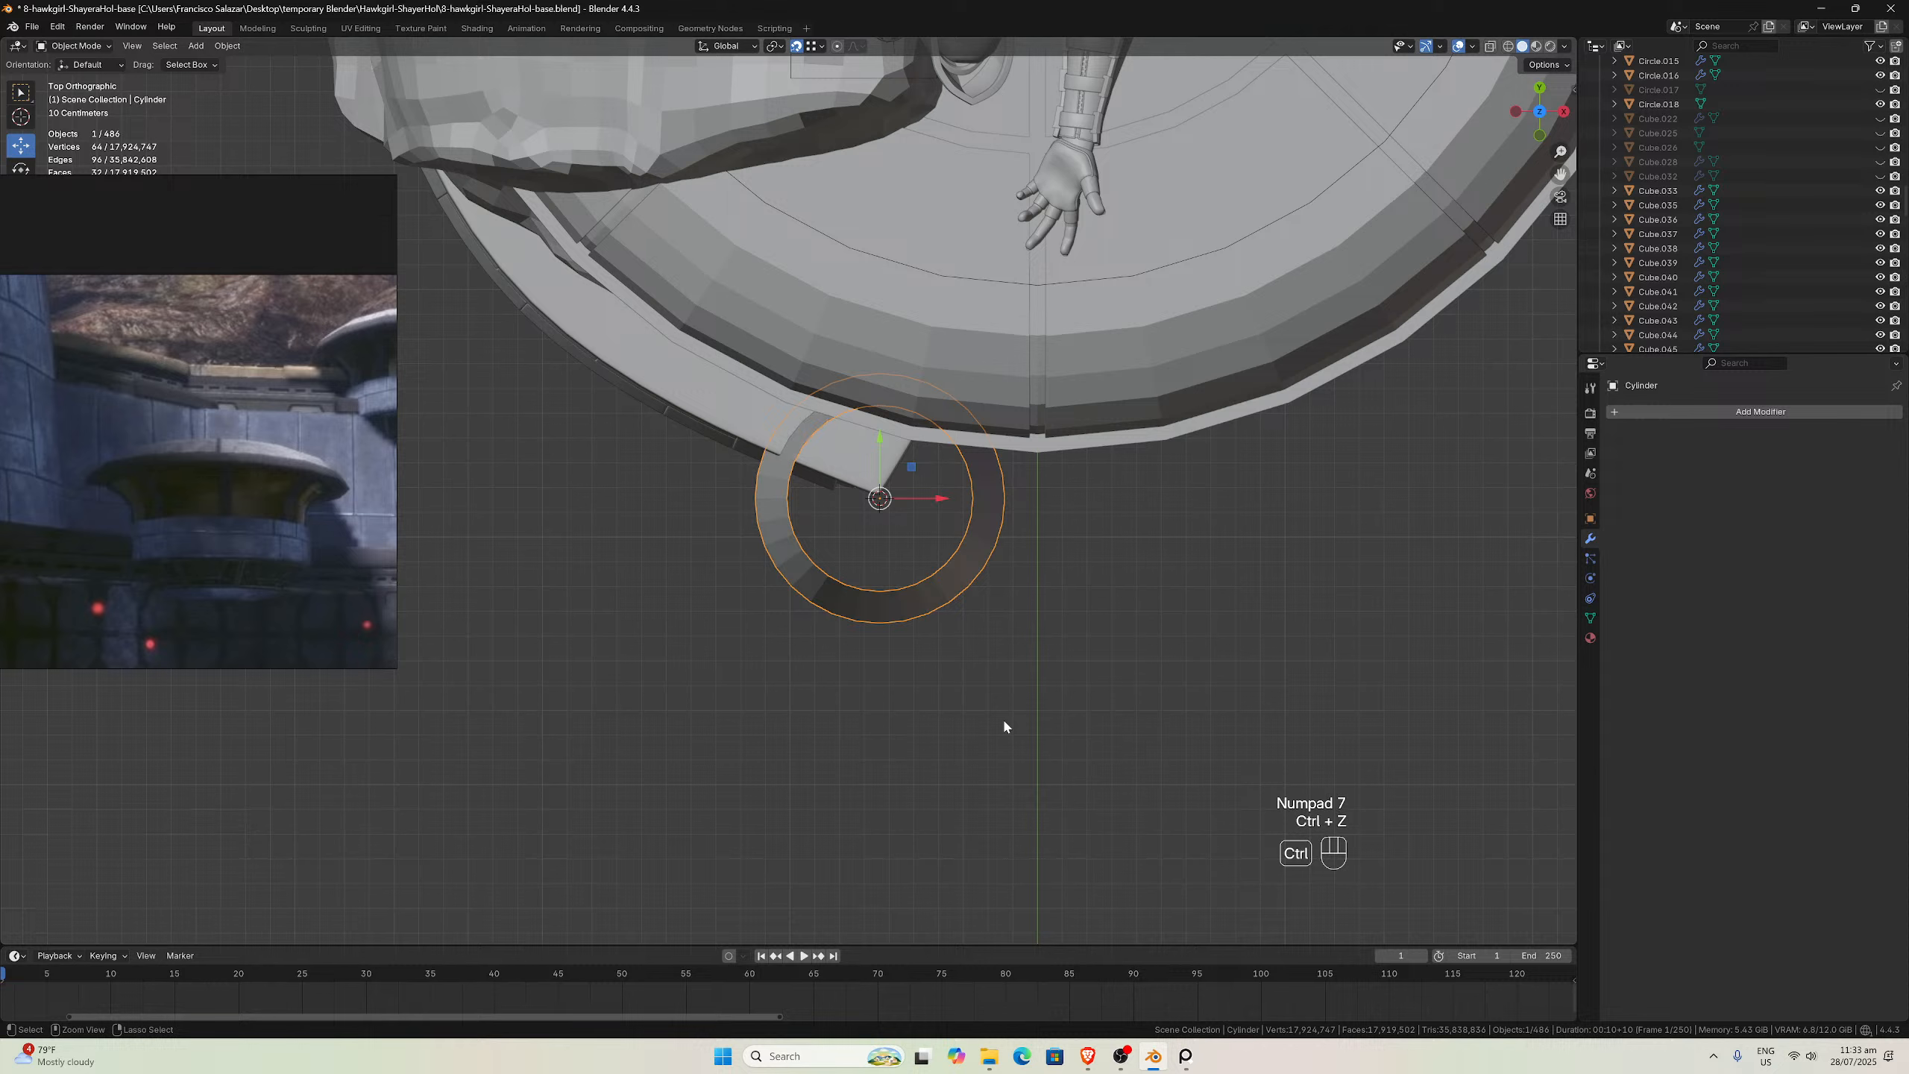
key(ctrl+z)
key(ctrl+z)
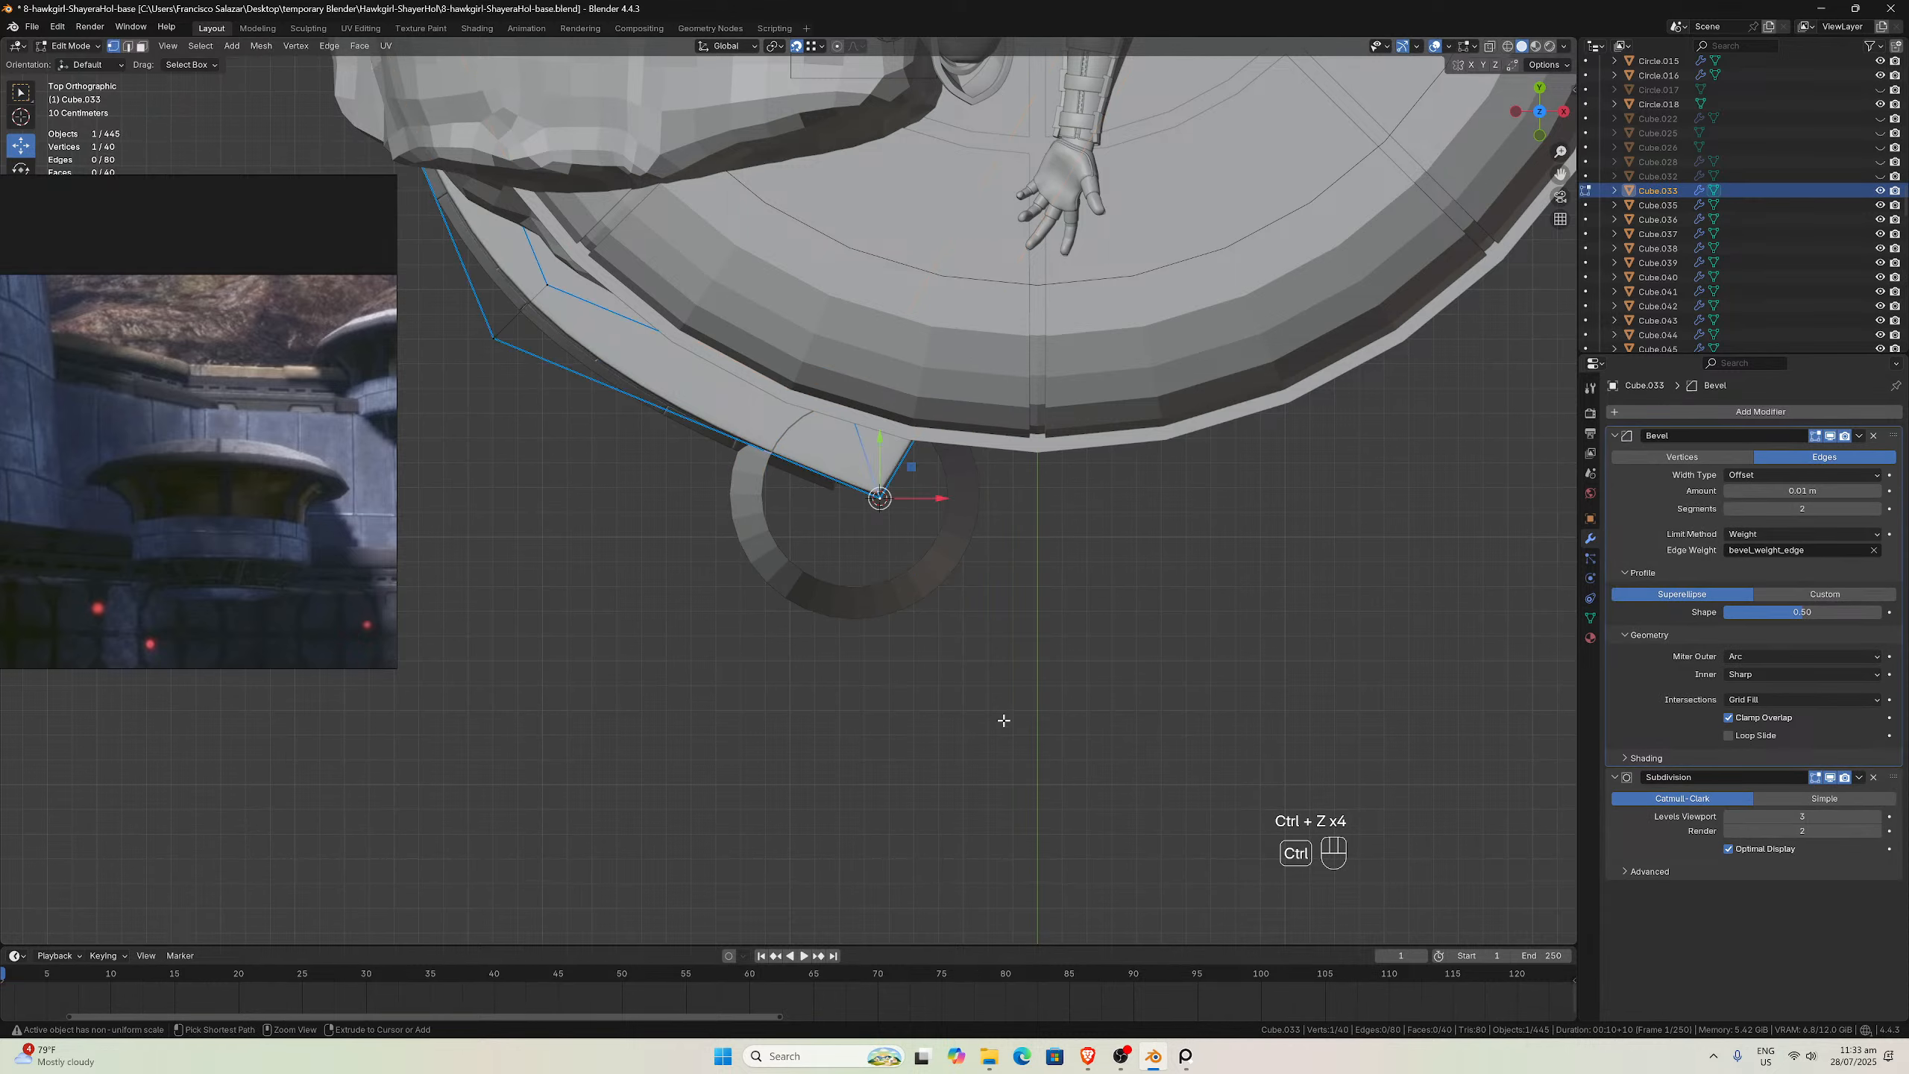
key(ctrl+shift+z)
key(ctrl+shift+z)
key(ctrl+shift+z)
key(ctrl+shift+z)
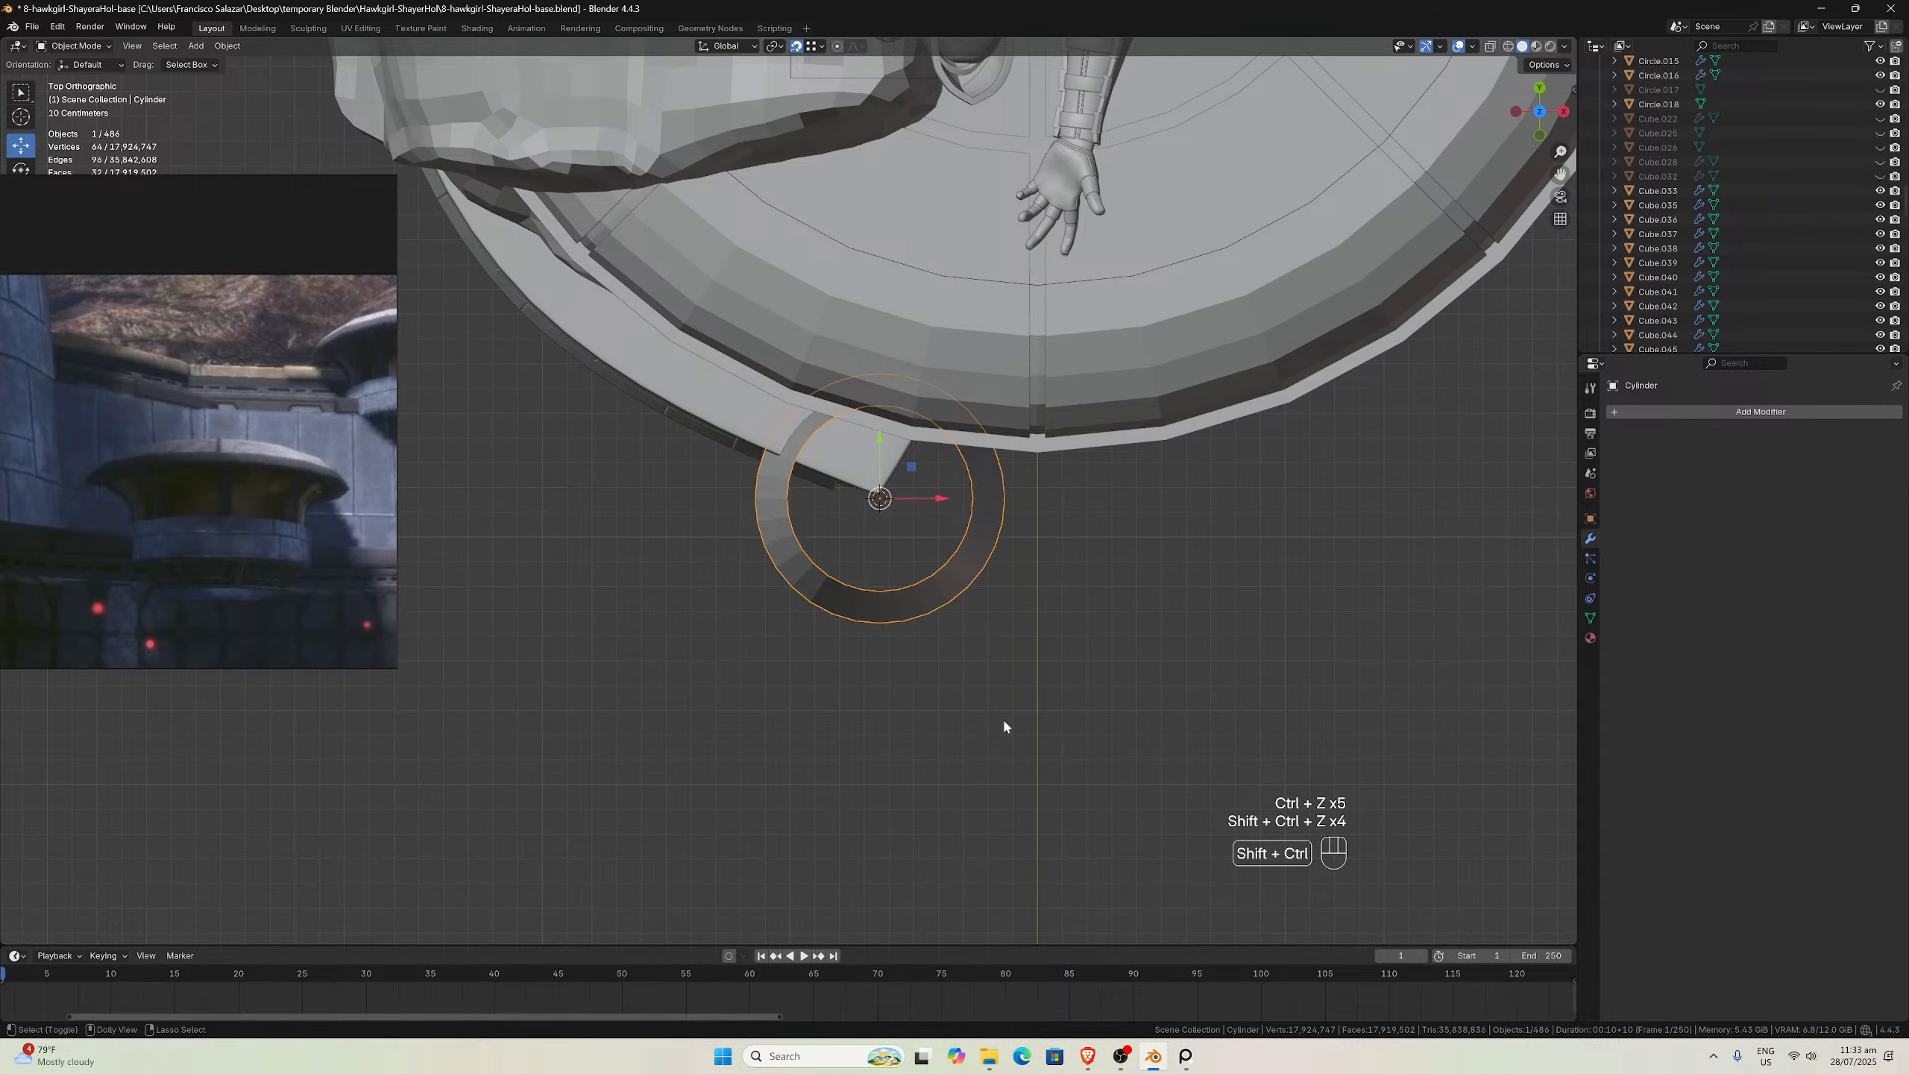
Undo the cylinder's snap to the 3D cursor while keeping the cylinder selected at its earlier position
middle_drag(994, 592, 916, 422)
scroll(866, 263, down, 1)
scroll(900, 277, up, 1)
ctrl+scroll(838, 384, up, 1)
key(ctrl+shift+z)
scroll(935, 280, down, 1)
scroll(937, 422, up, 2)
key(ctrl+z)
key(ctrl+z)
key(ctrl+z)
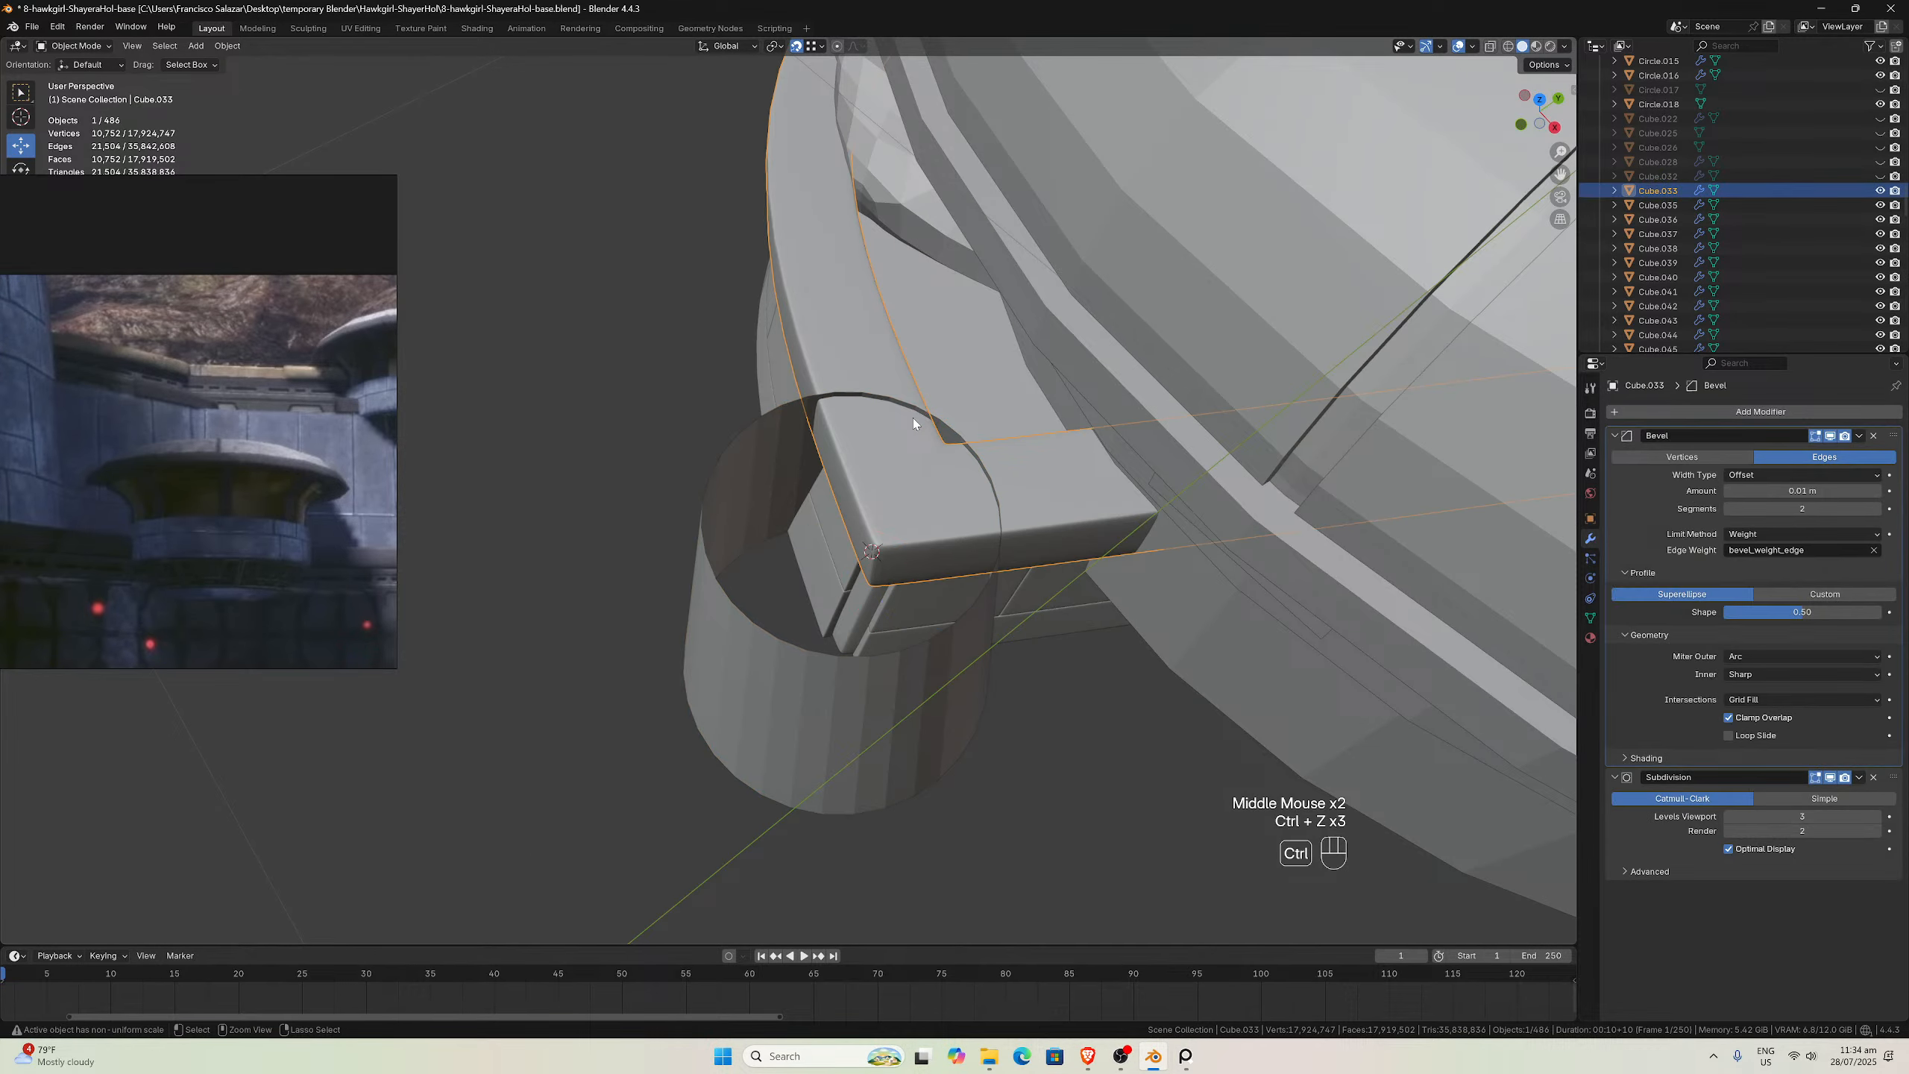
key(ctrl+shift+z)
scroll(943, 391, down, 1)
middle_drag(913, 415, 928, 317)
Undo the recent edits back to the straight, untapered cylinder with its top rim selected
key(KP_1)
key(KP_3)
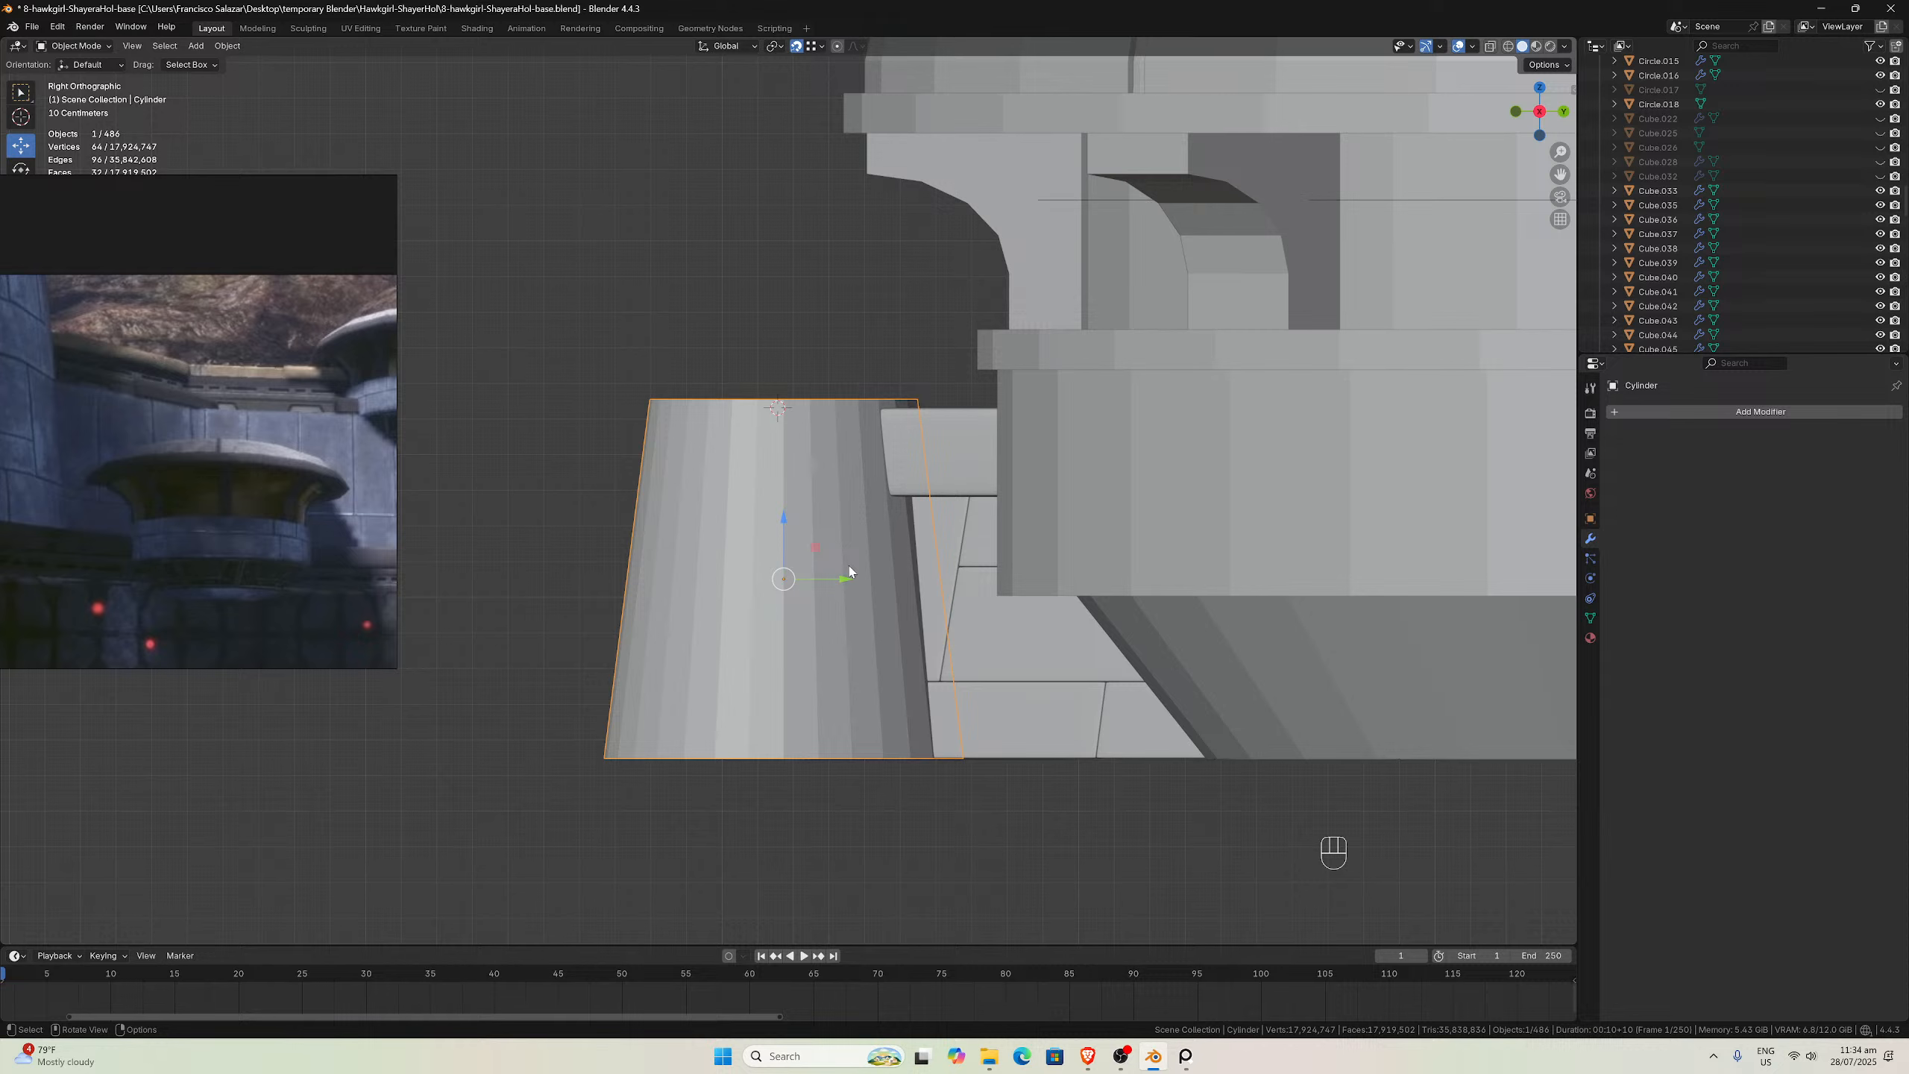
key(ctrl+z)
key(ctrl+z)
key(ctrl+z)
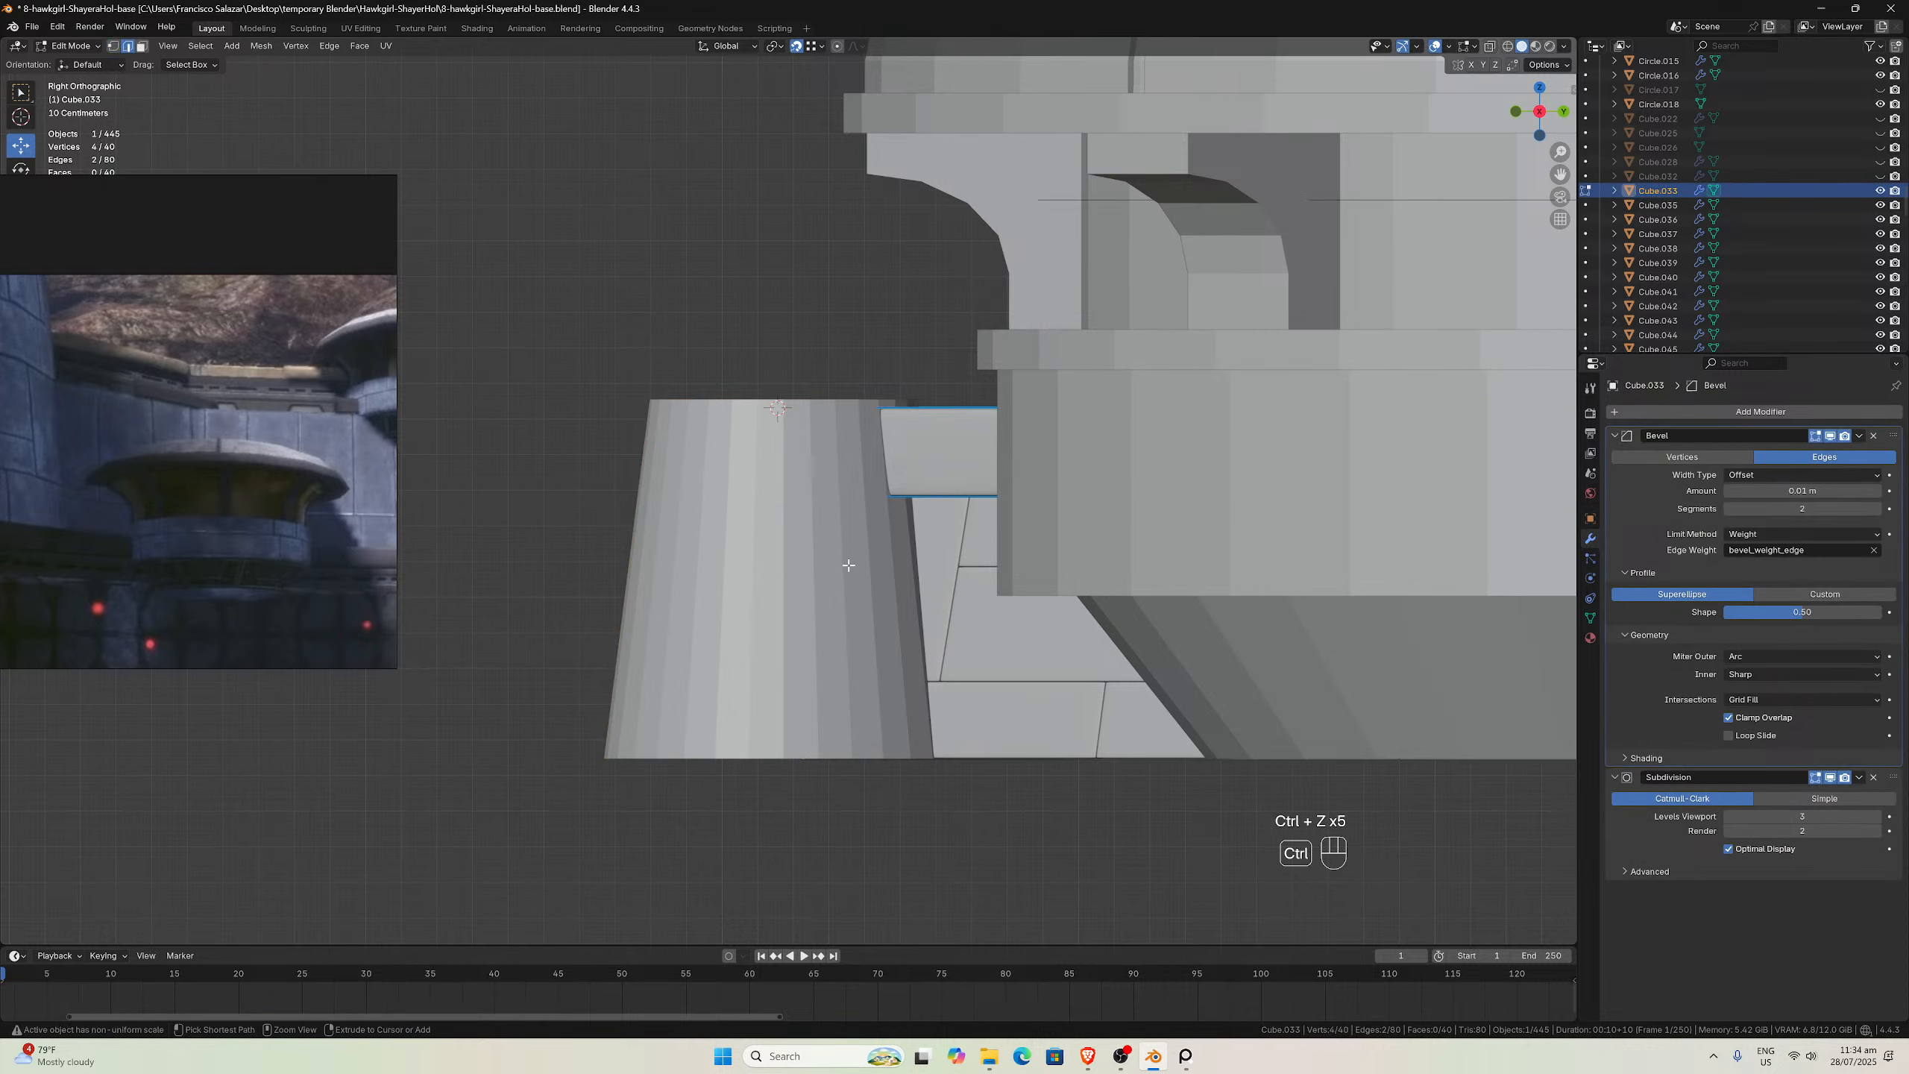
key(ctrl+z)
key(ctrl+z)
key(ctrl+z)
key(ctrl+z)
key(ctrl+z)
key(ctrl+z)
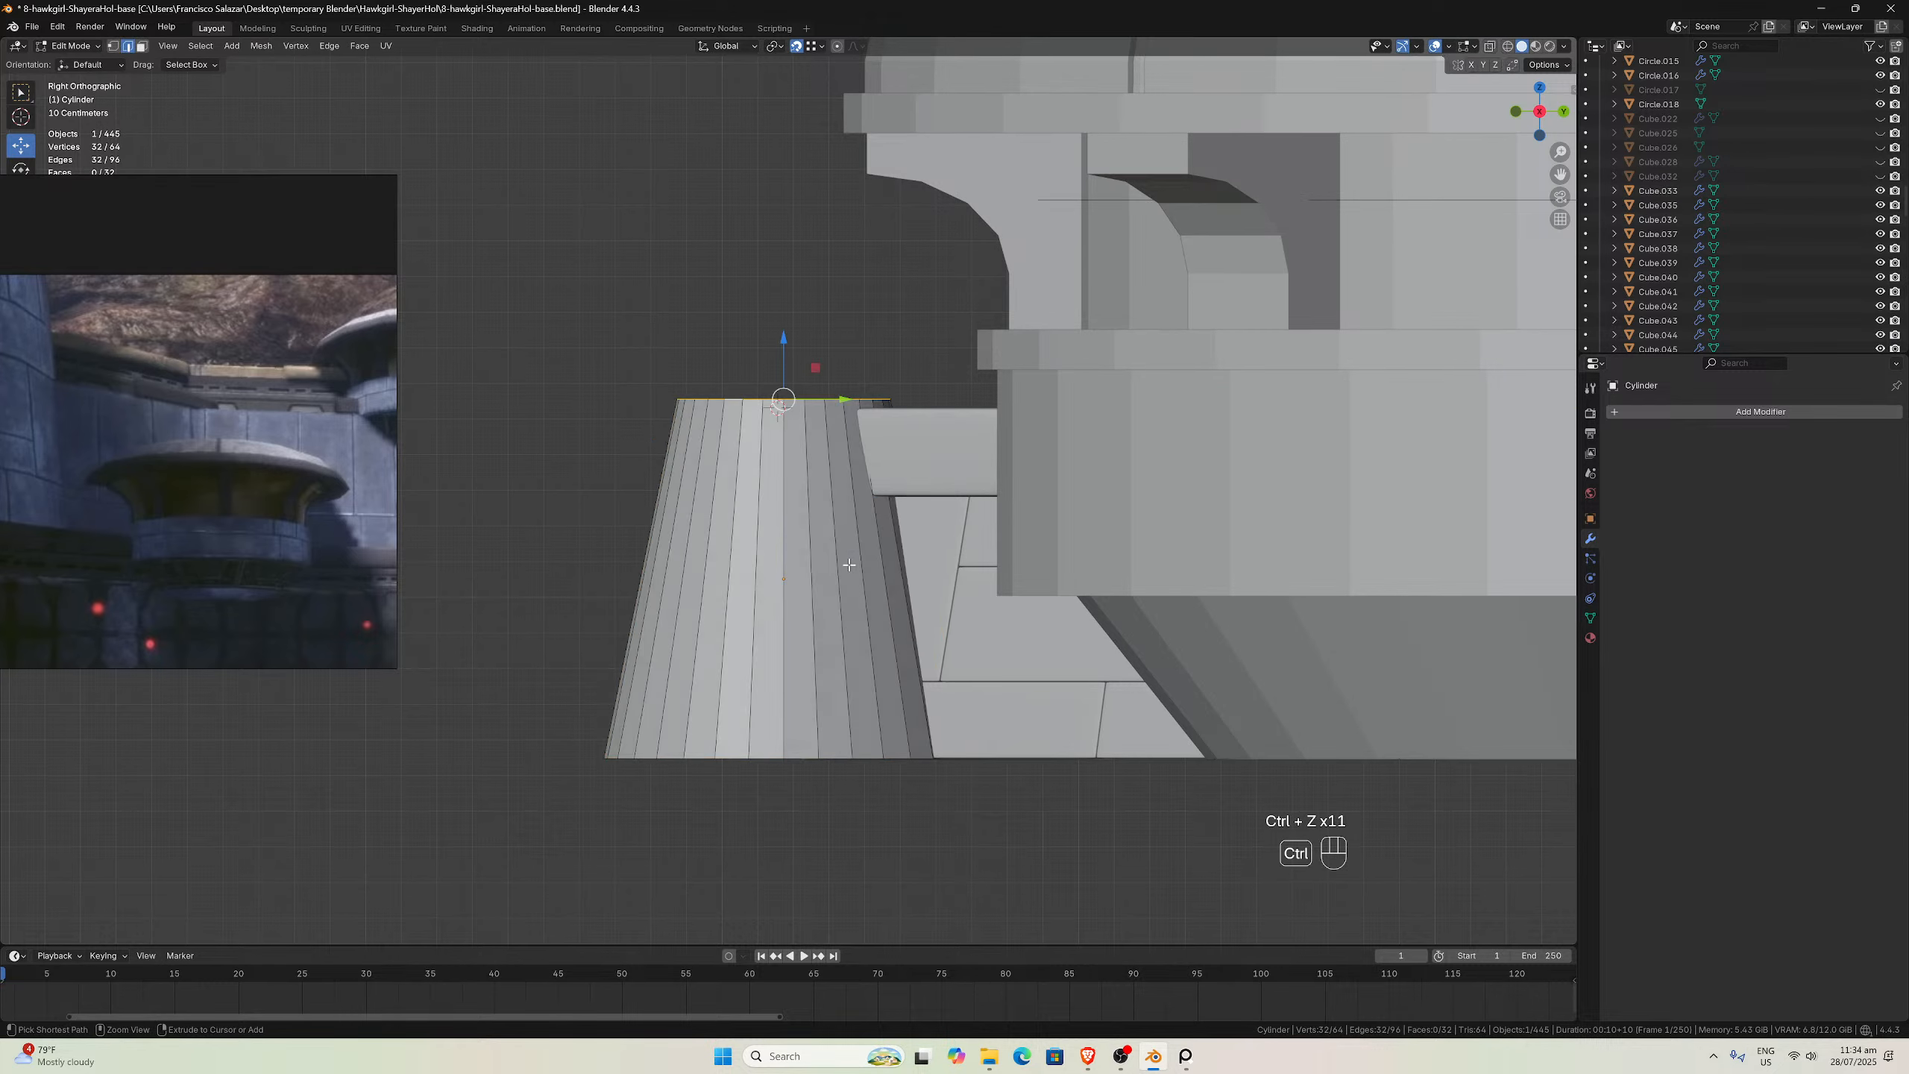
key(ctrl+z)
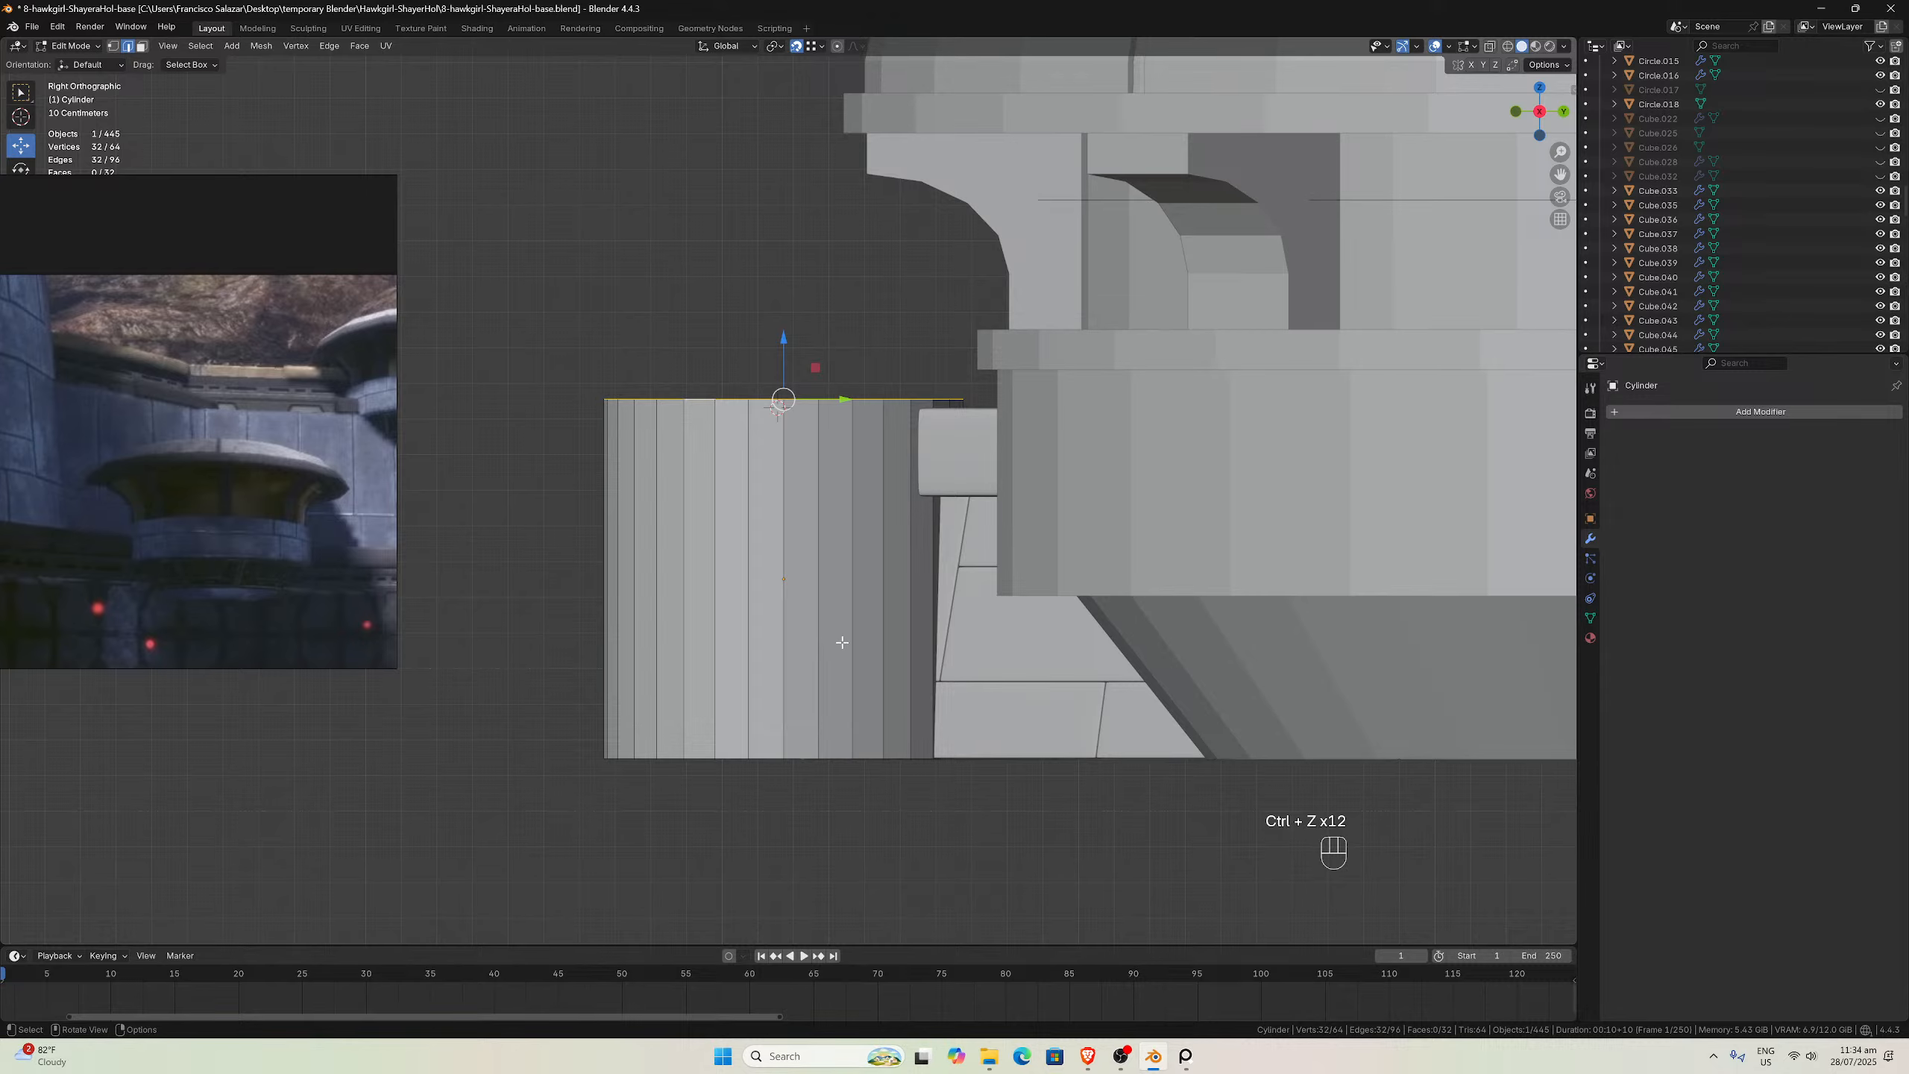
Isolate the half-round brick wall block inside the cylinder in Local View, in Edit Mode
middle_drag(835, 562, 947, 594)
scroll(936, 647, up, 5)
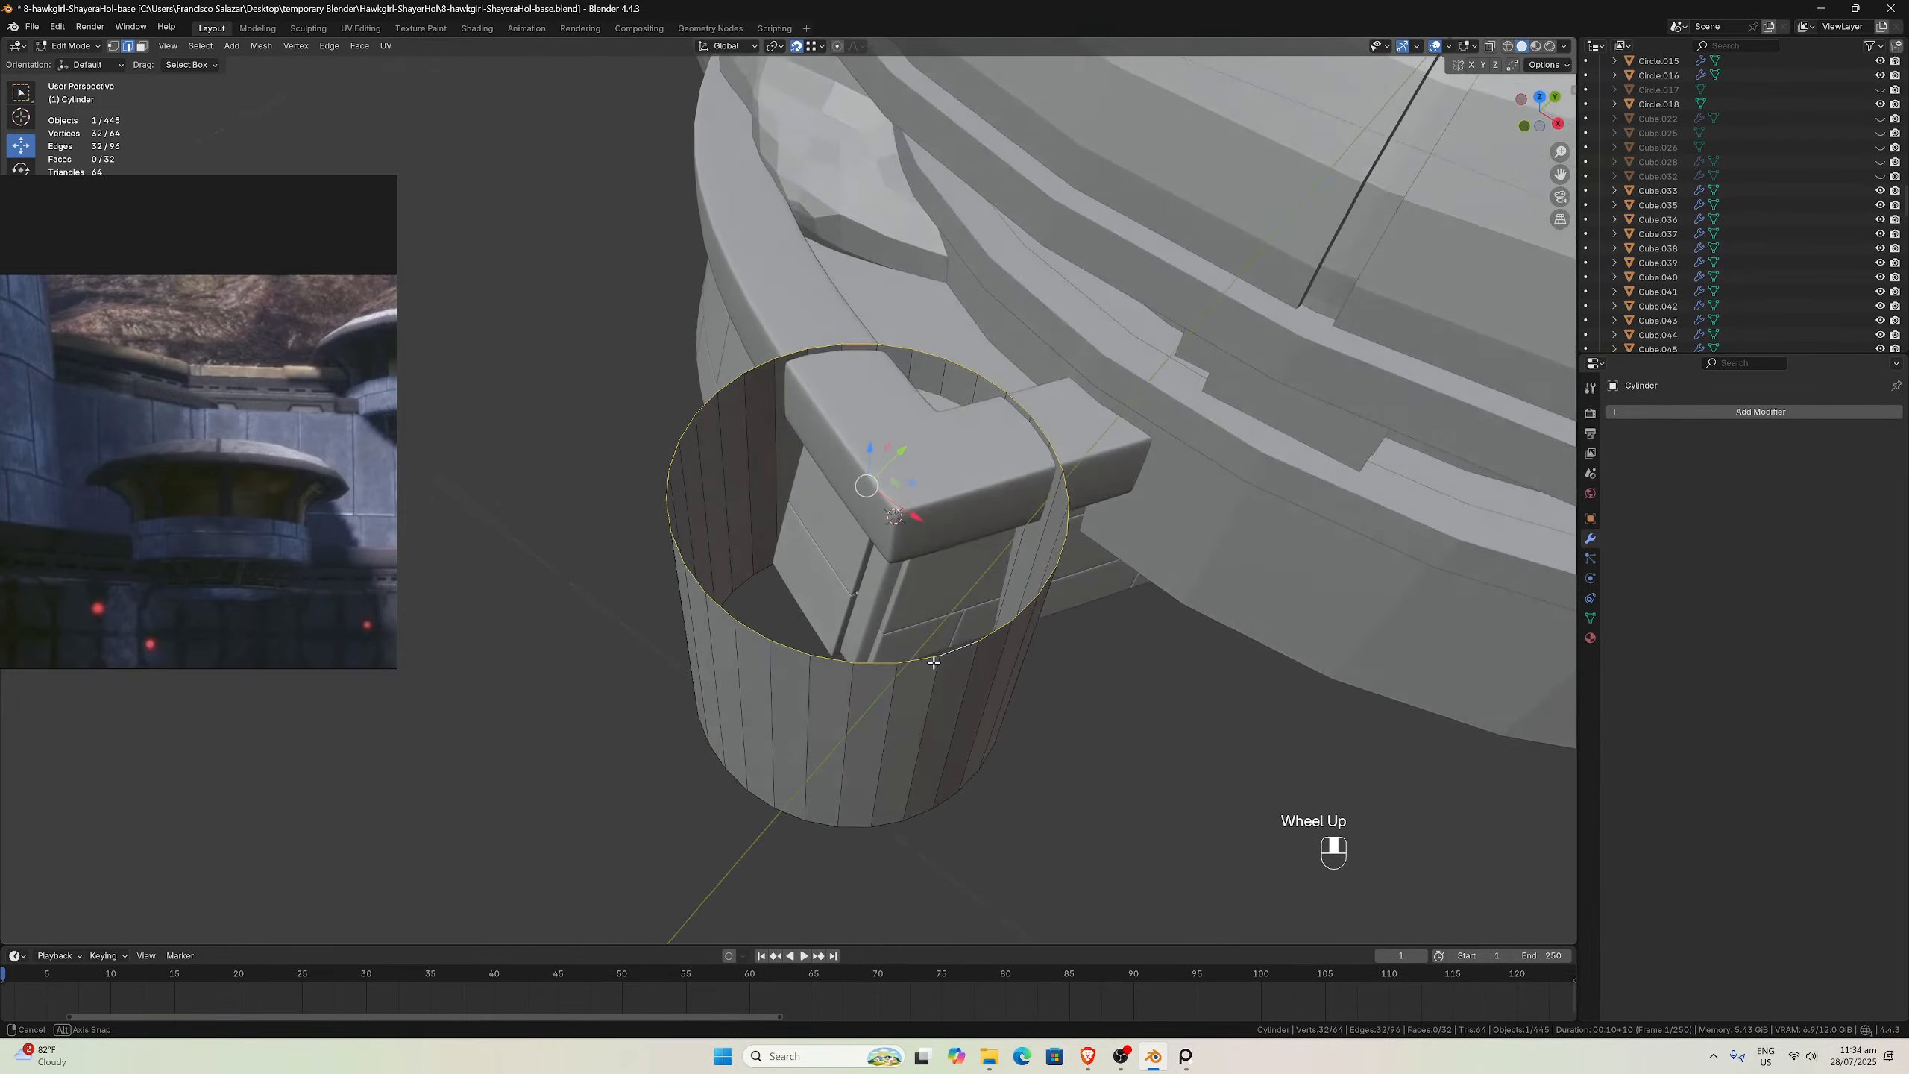
scroll(938, 627, up, 2)
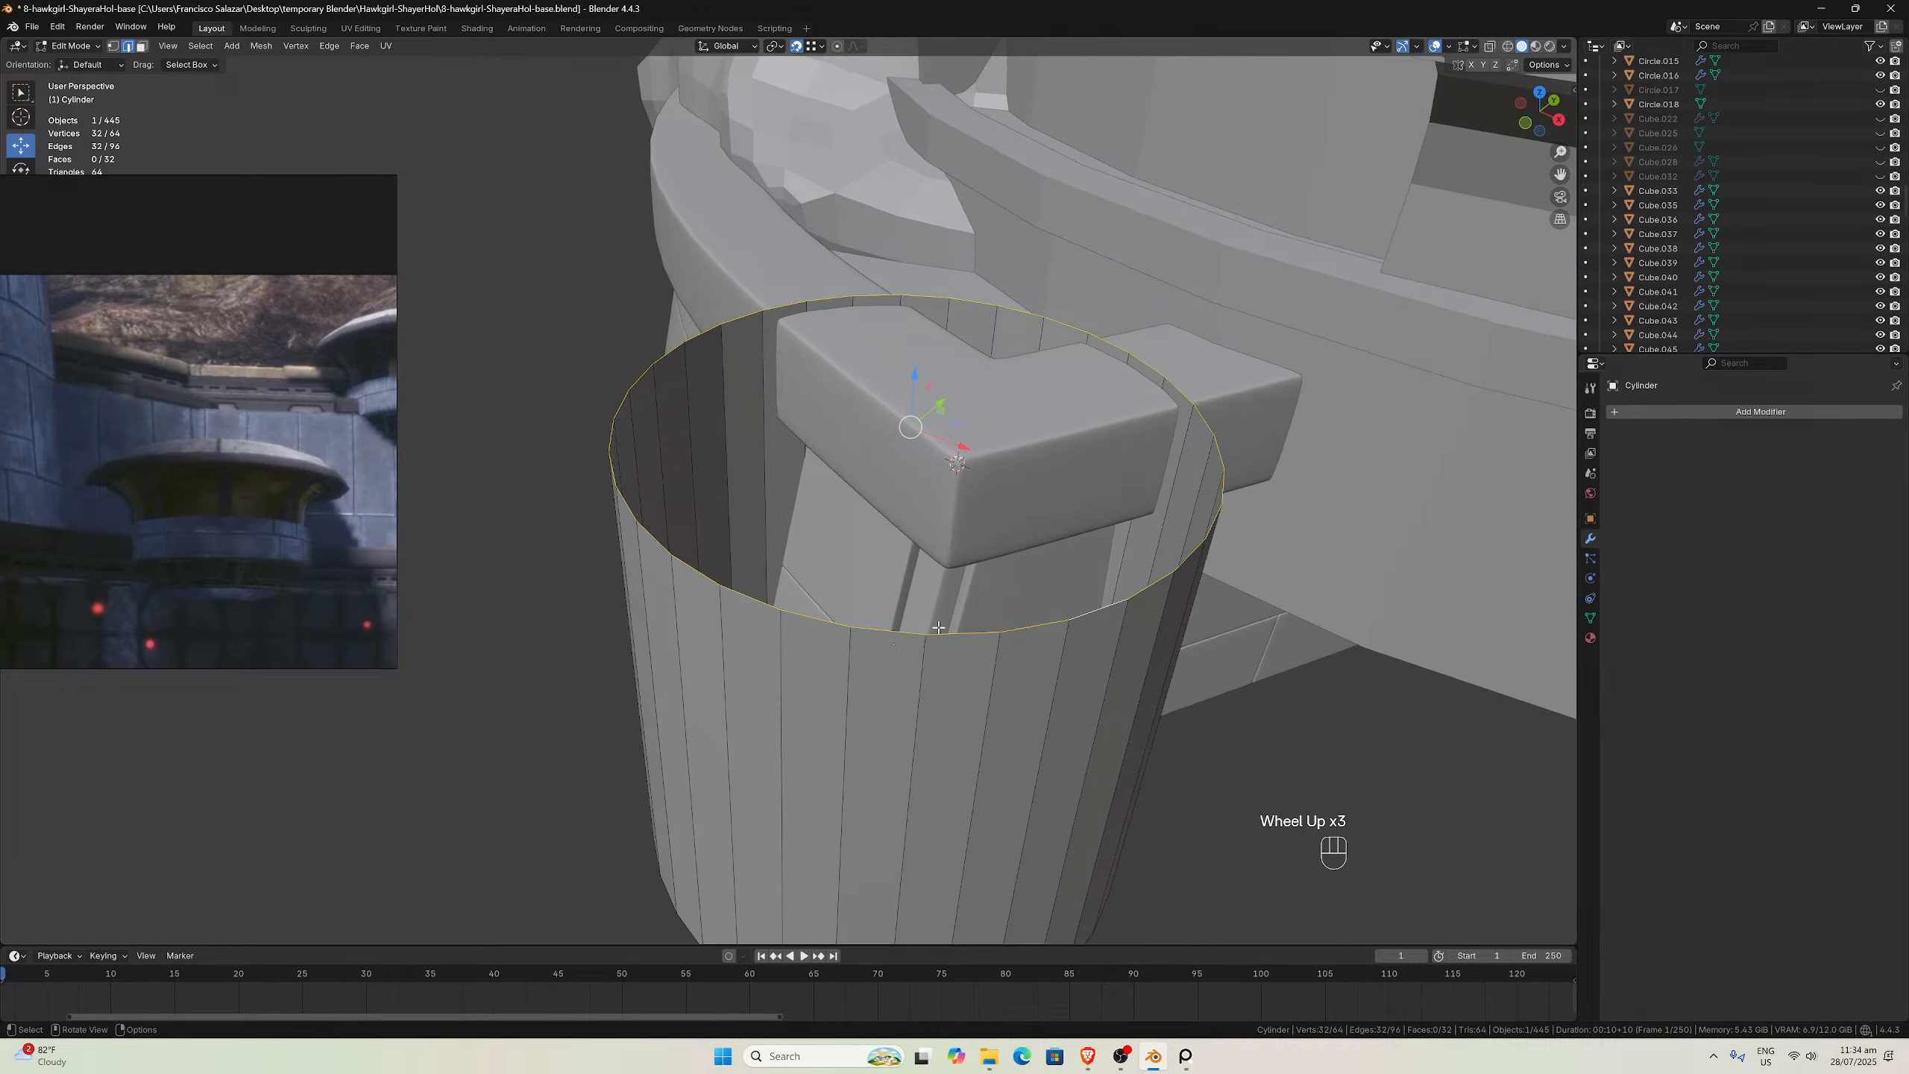
key(Tab)
click(929, 600)
key(Tab)
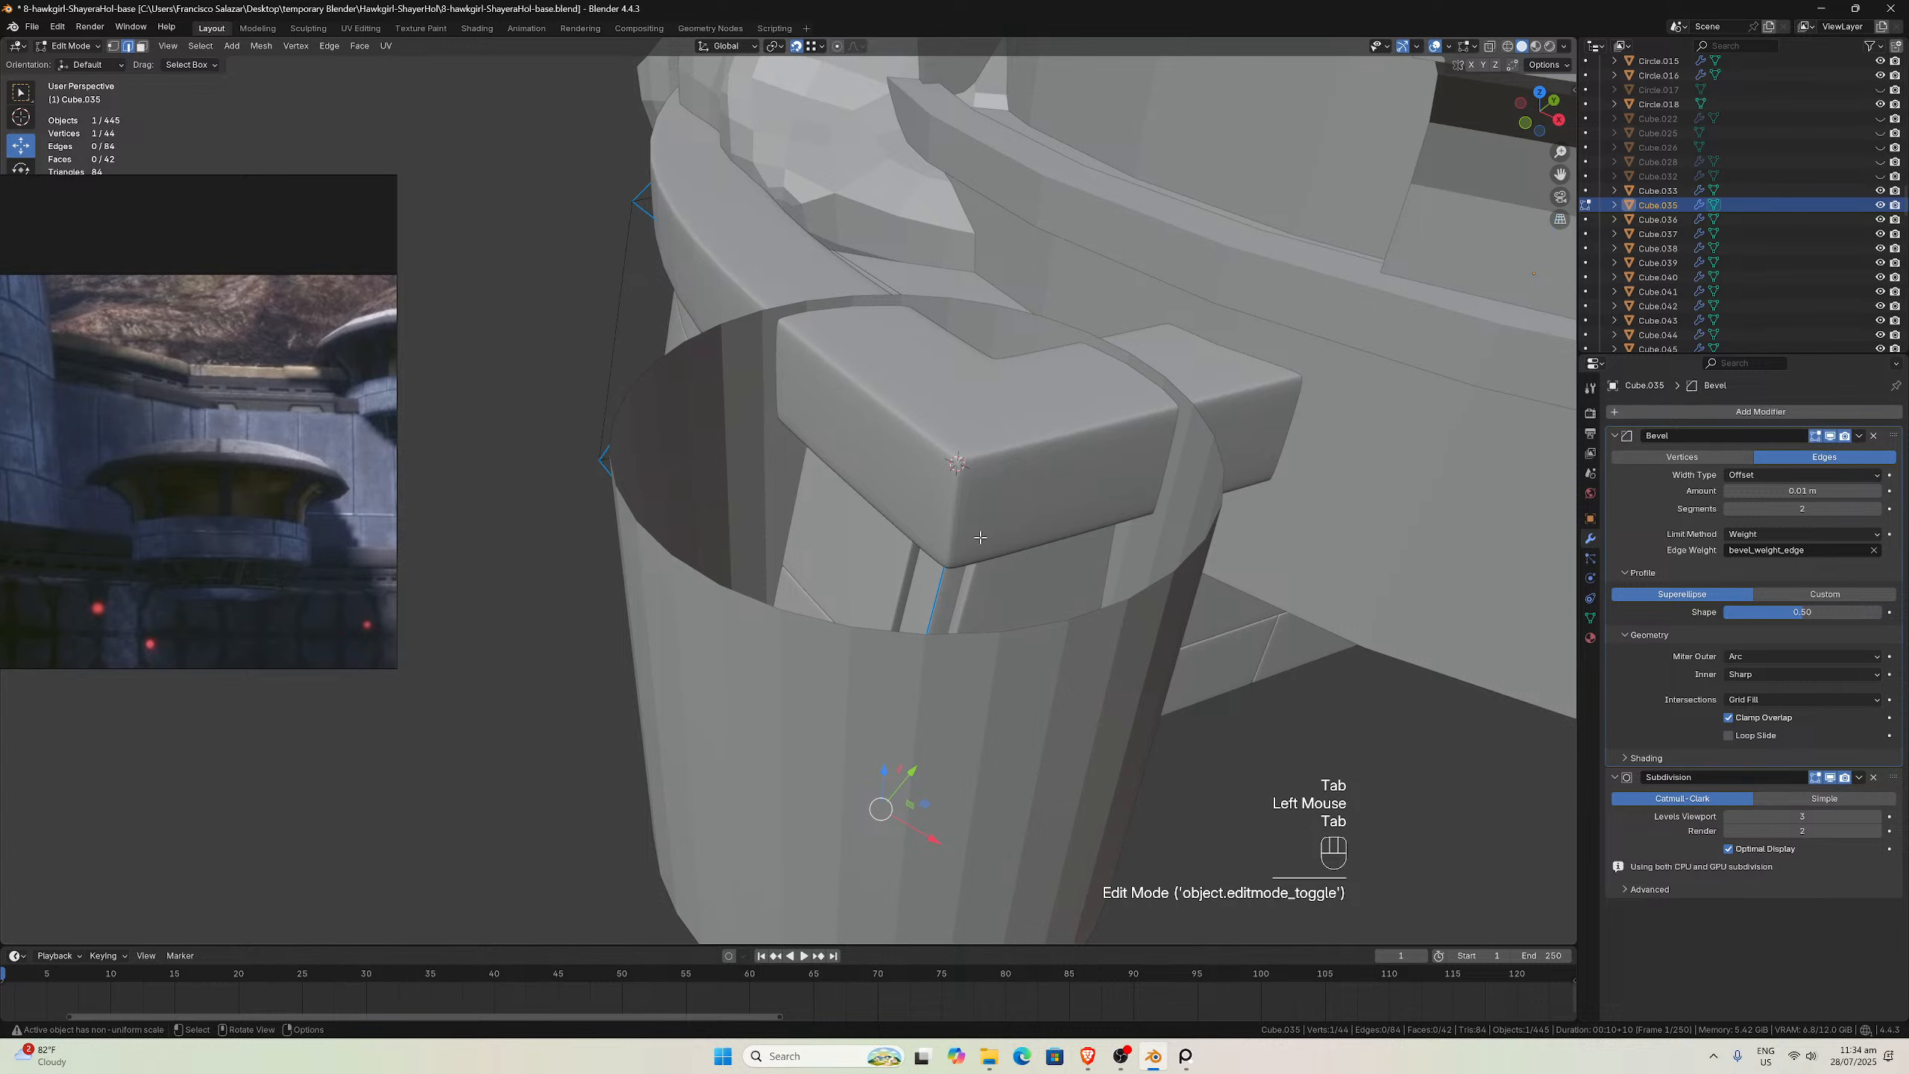
key(slash)
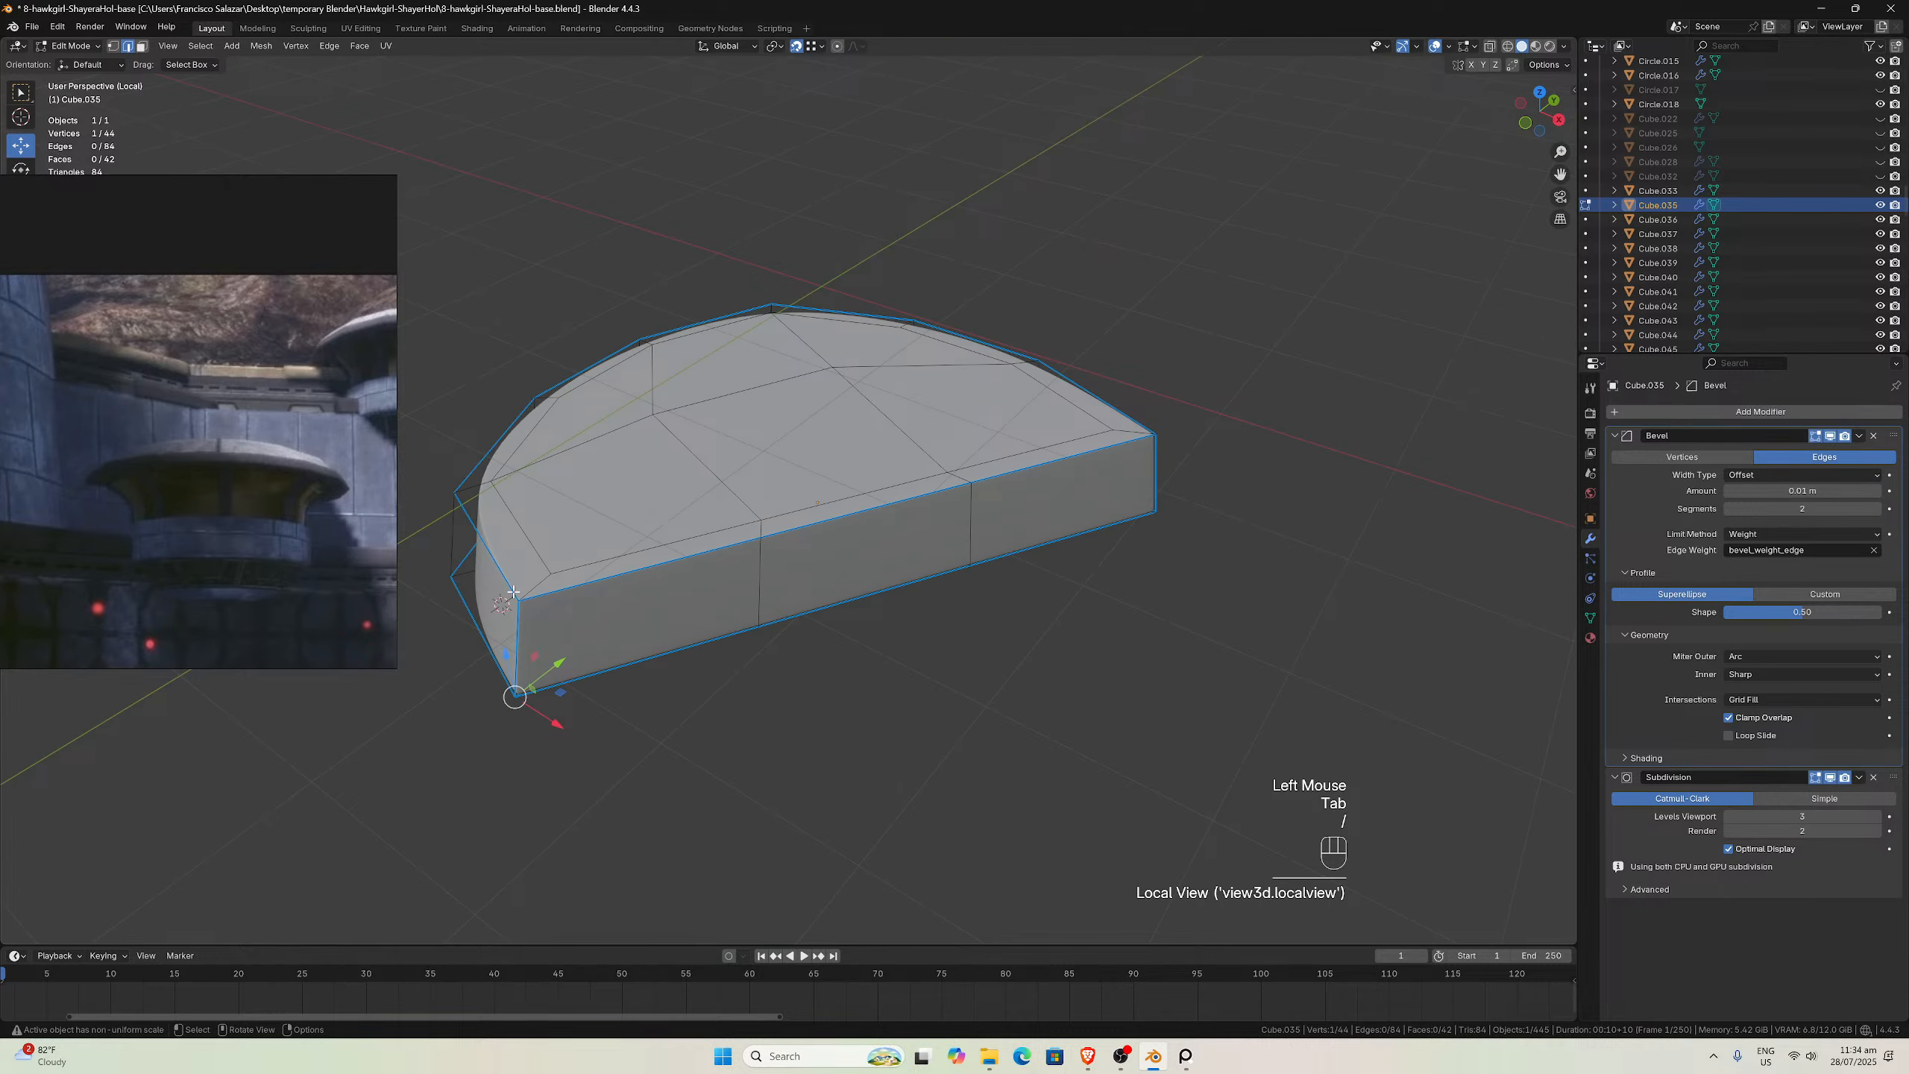
Snap the 3D cursor to the block's upper outer corner vertex, then return to Object Mode and exit Local View
middle_drag(531, 555, 673, 506)
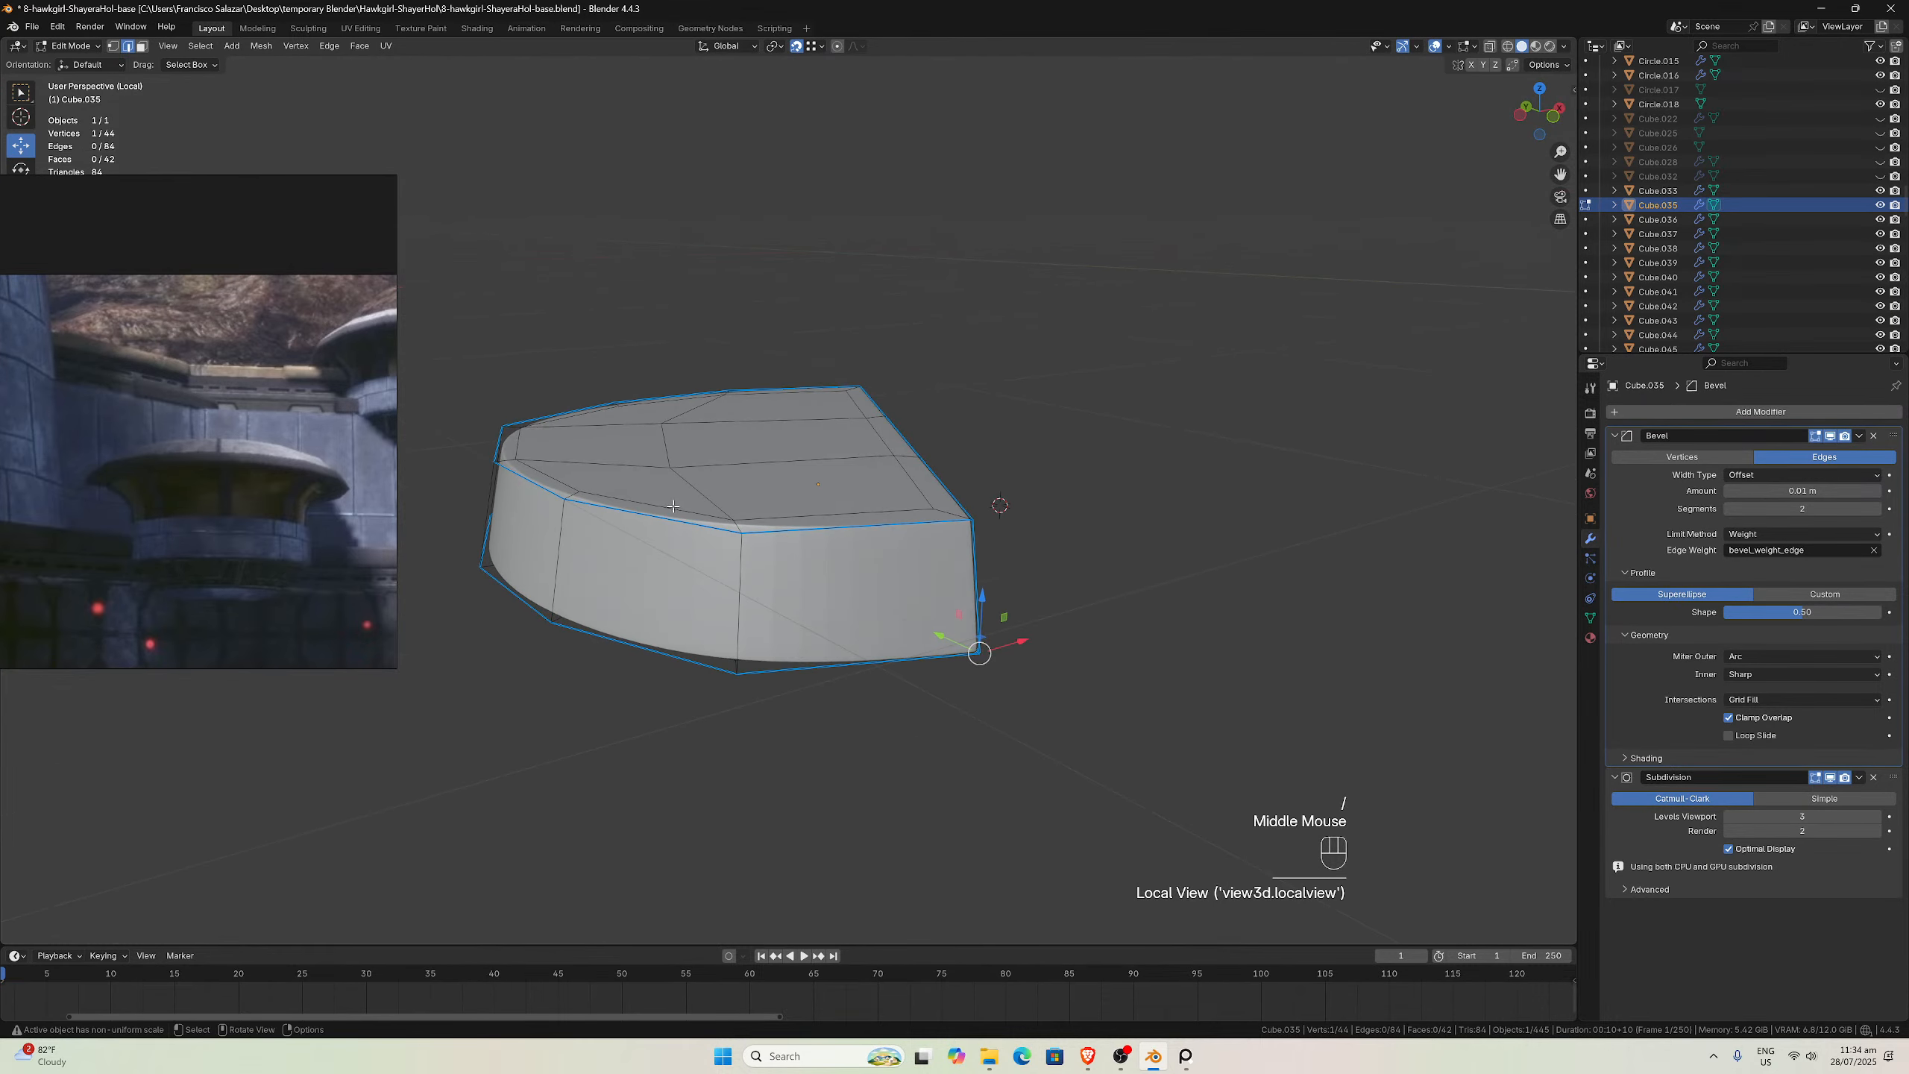
key(KP_1)
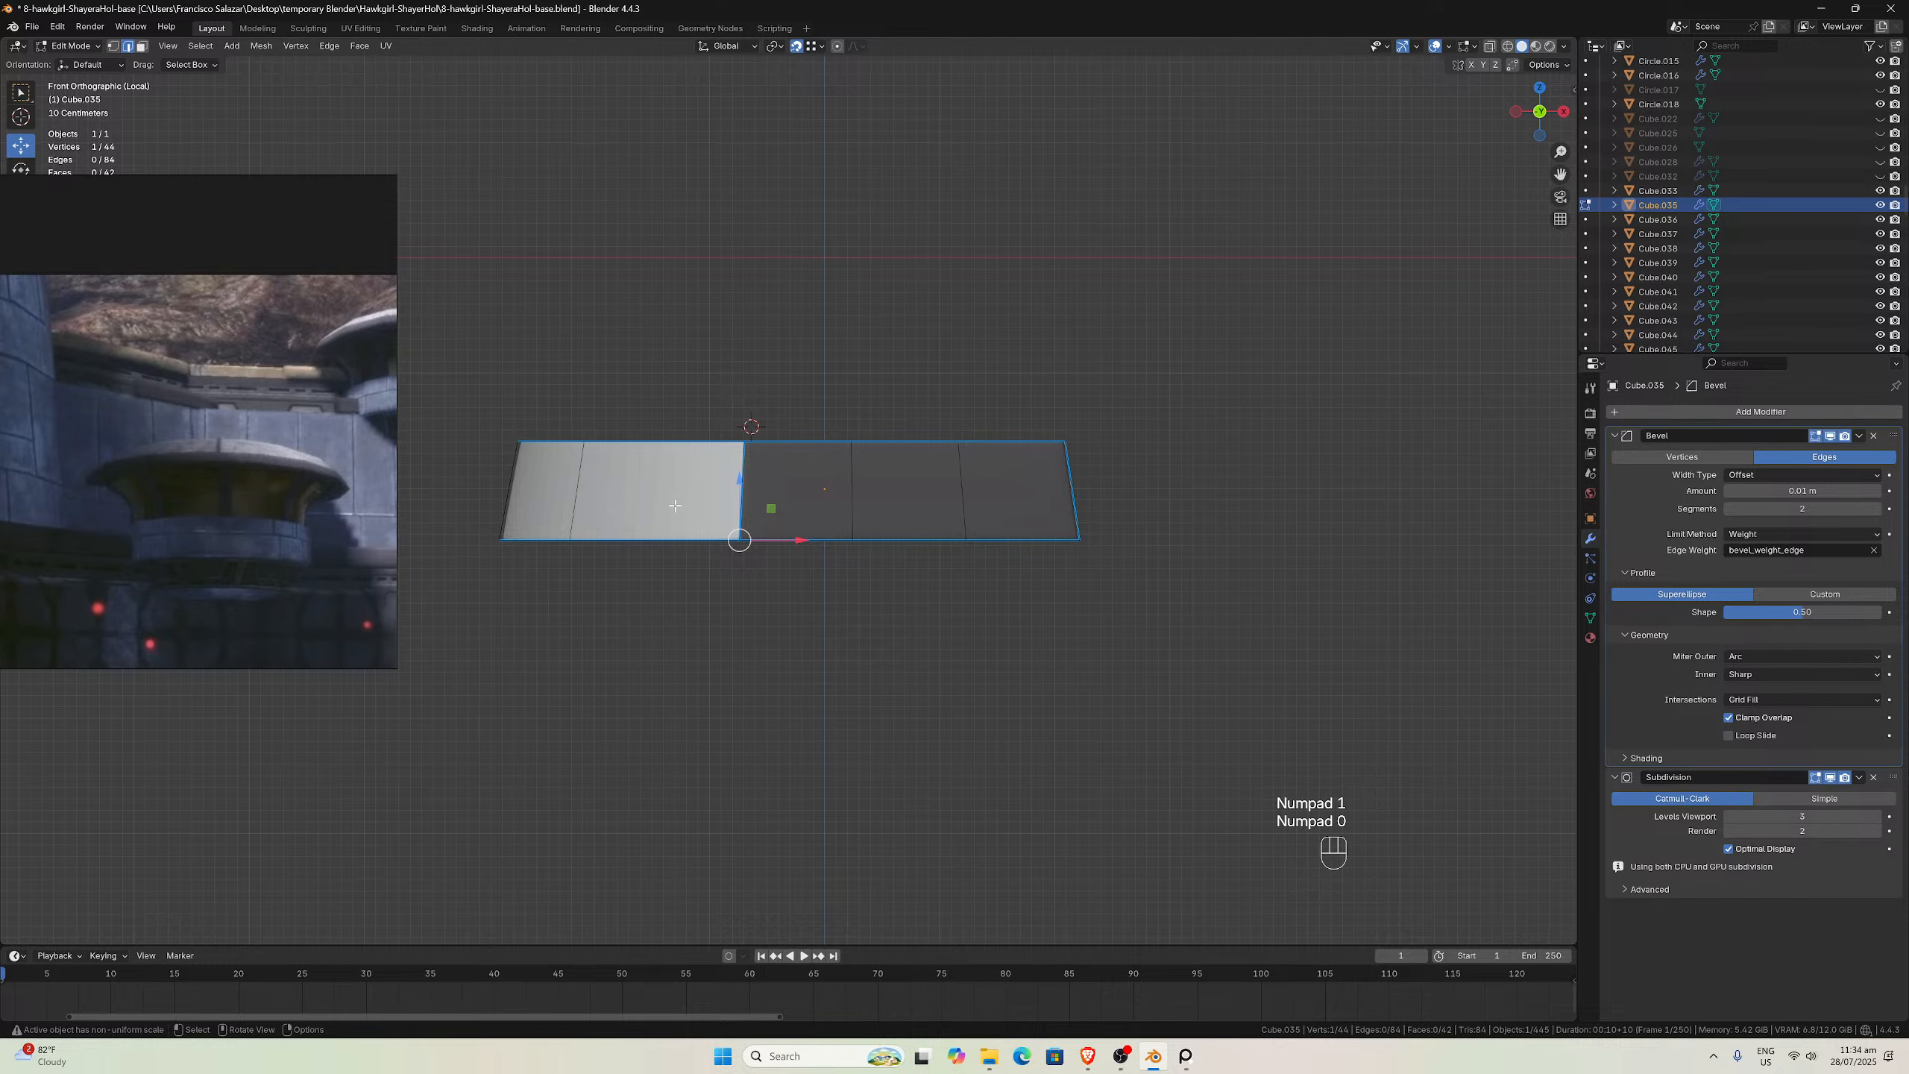
key(KP_3)
scroll(675, 506, up, 1)
middle_drag(675, 506, 846, 679)
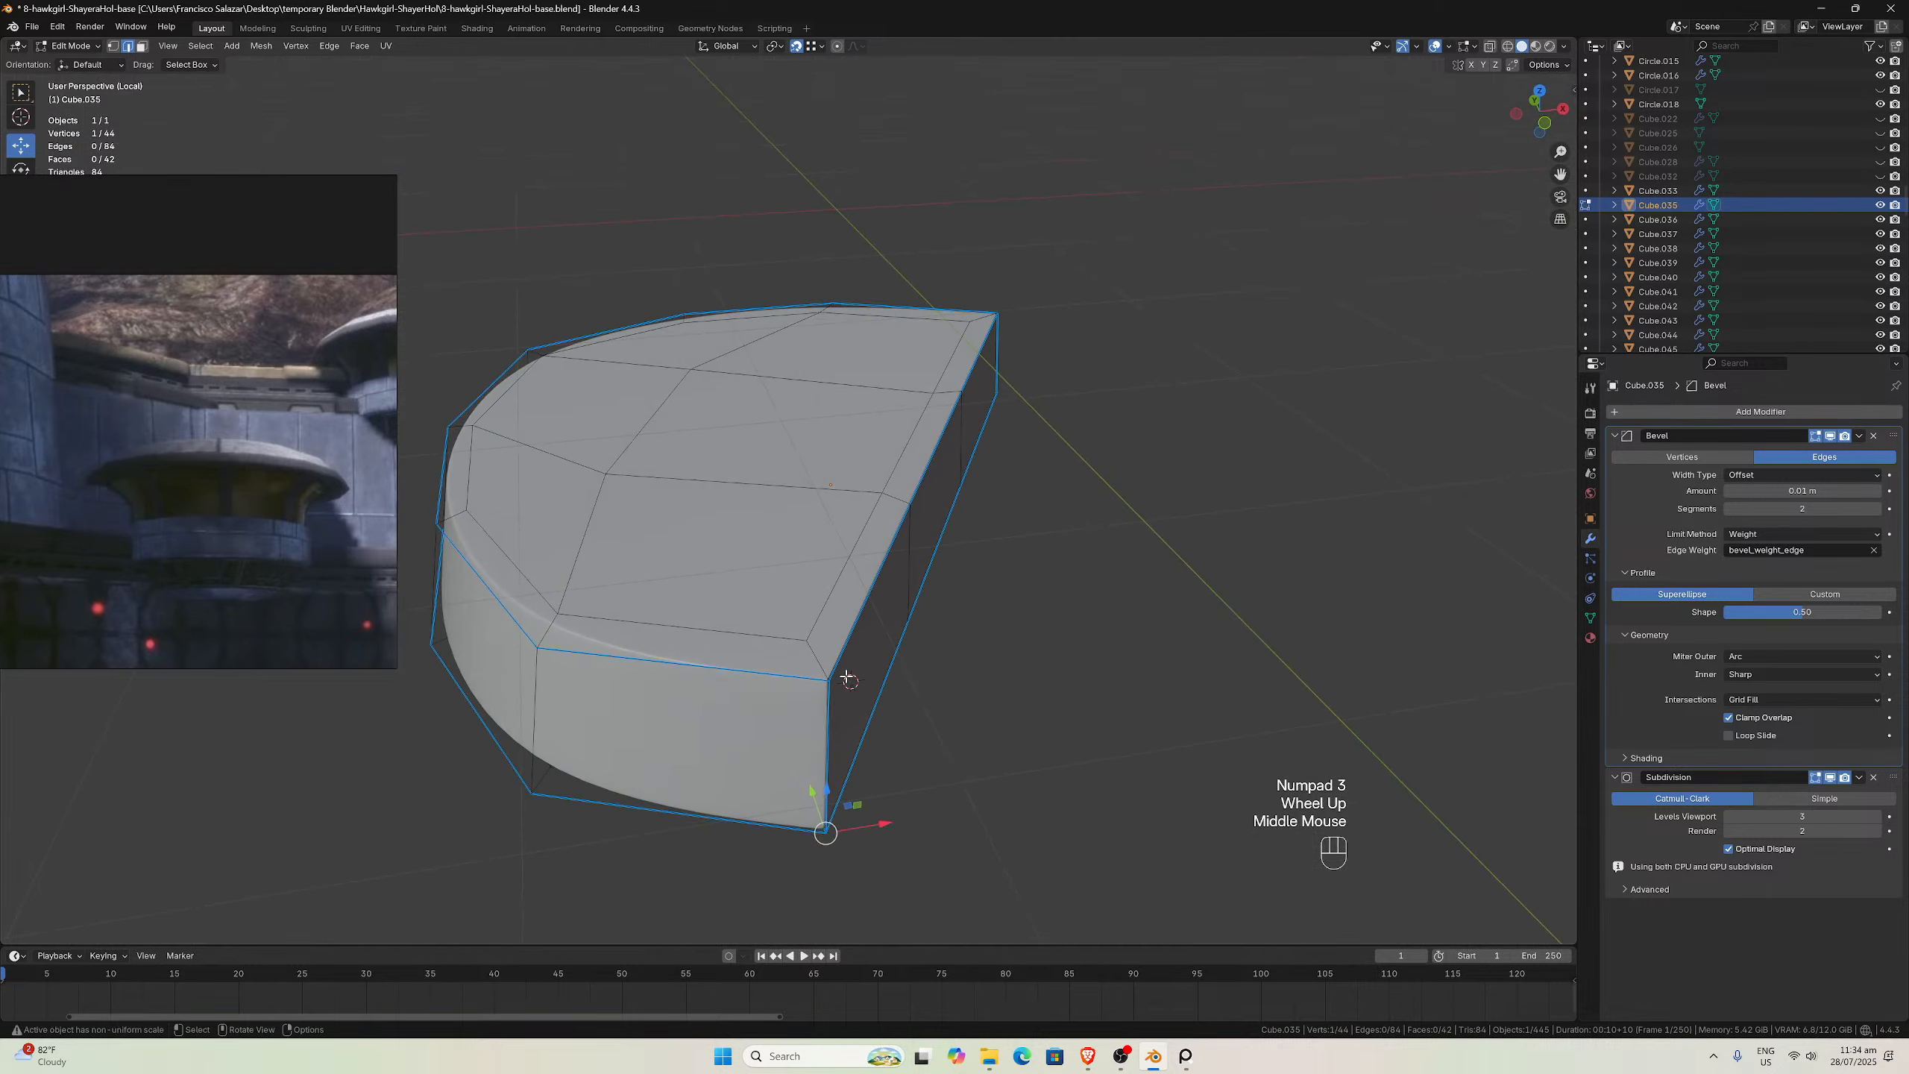
click(114, 47)
click(829, 681)
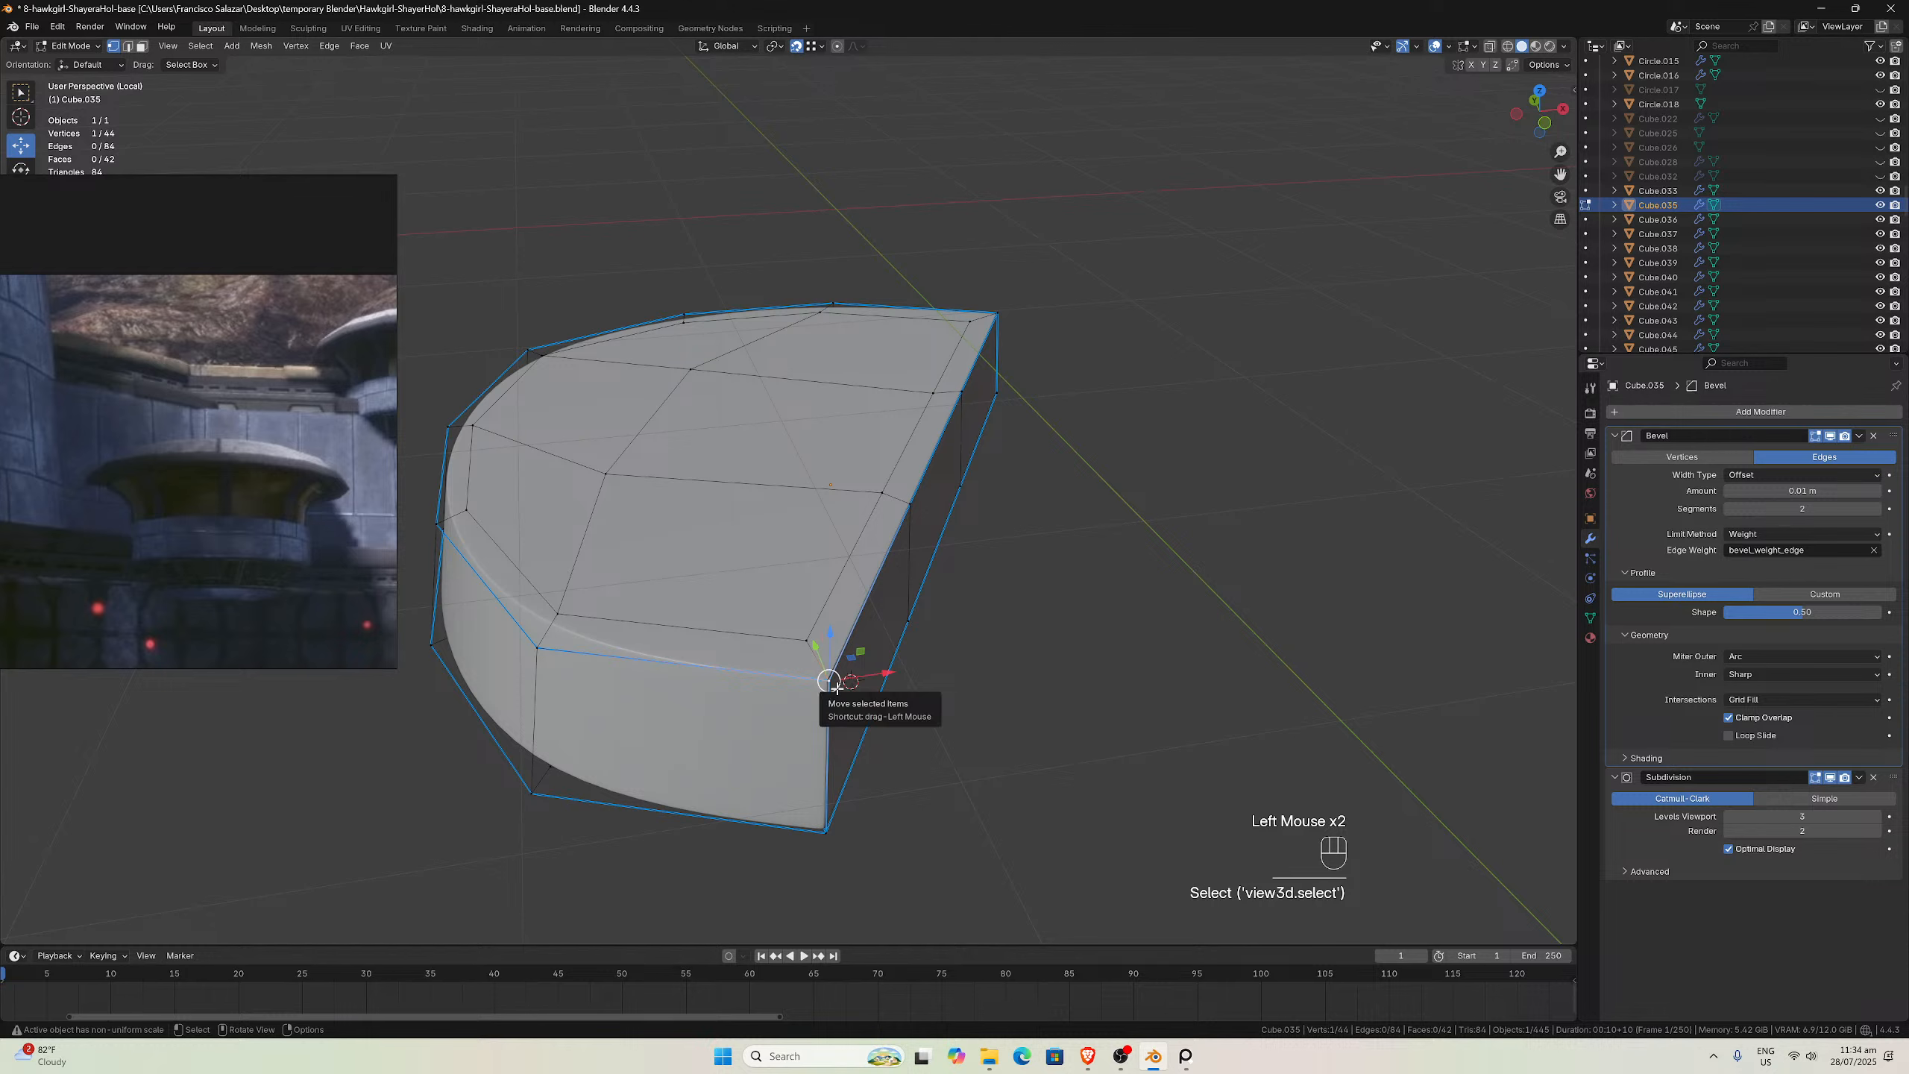
key(shift+s)
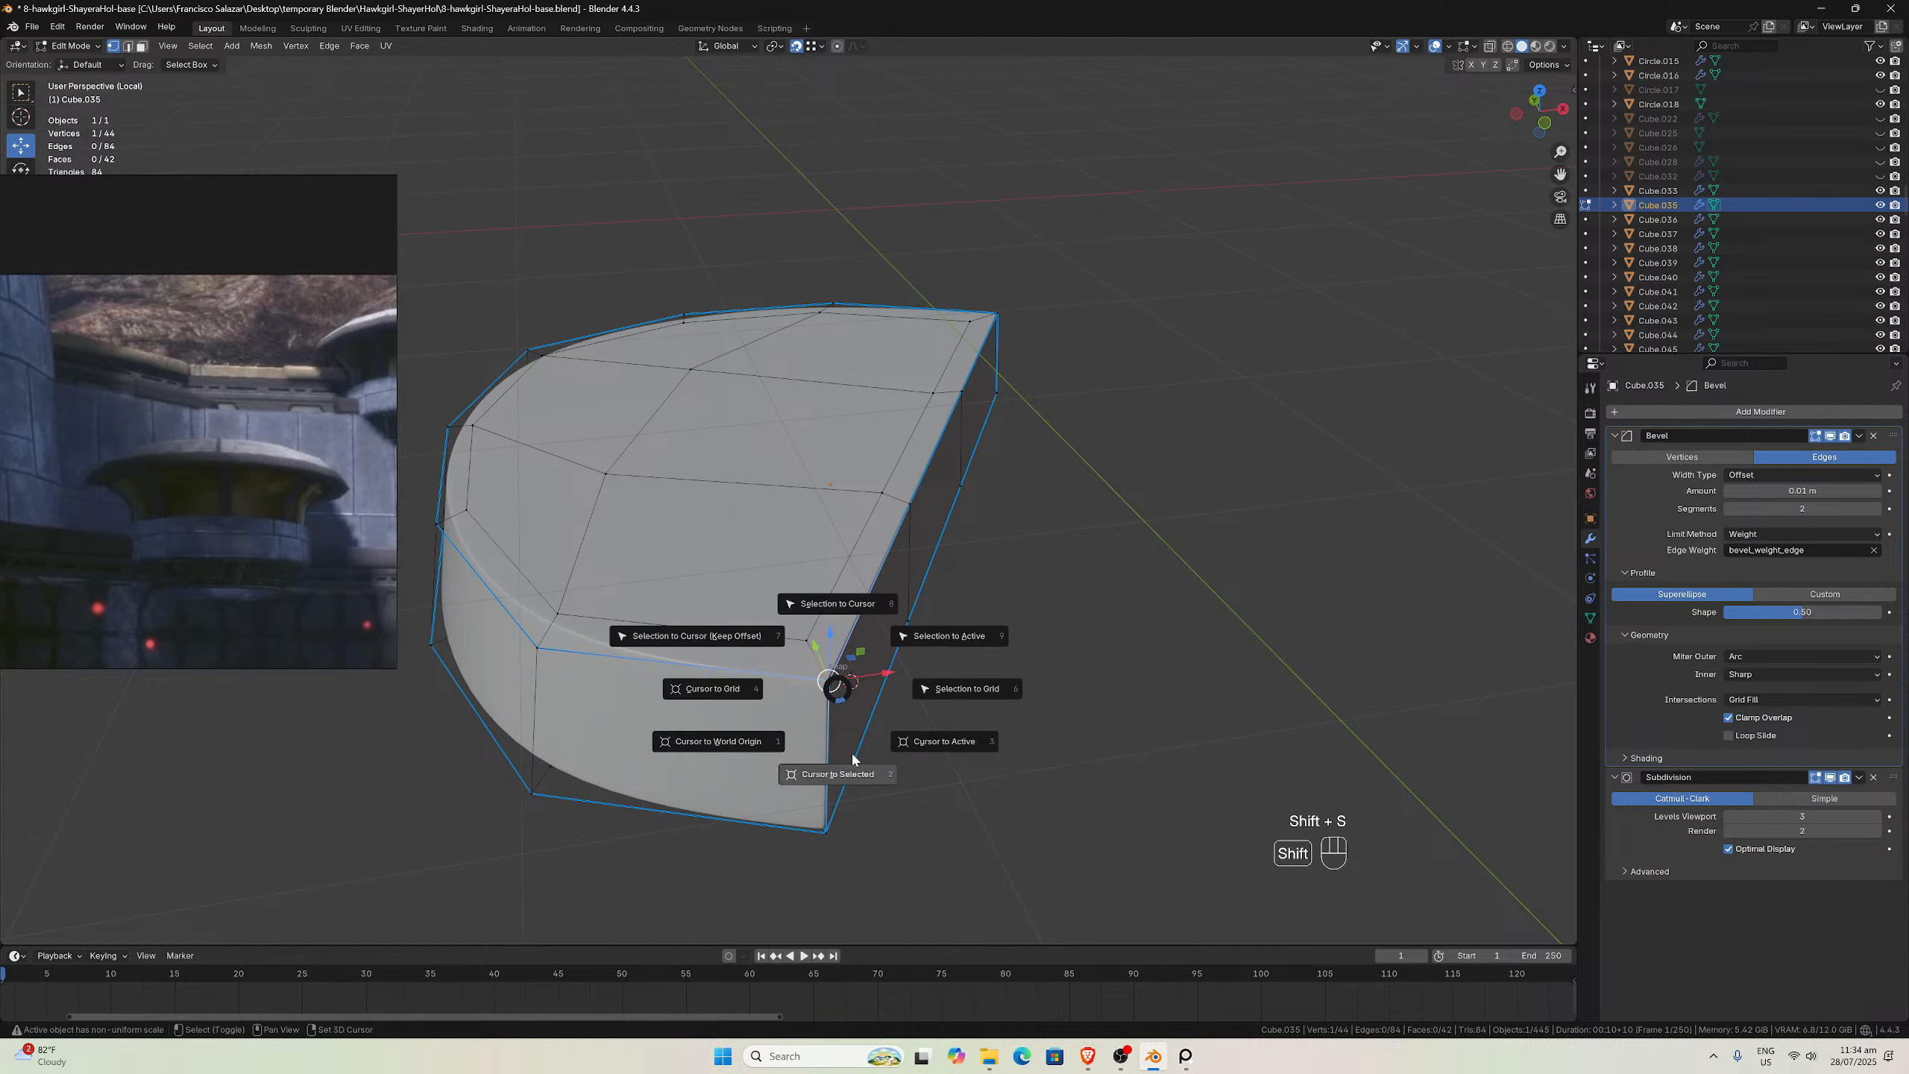
click(839, 775)
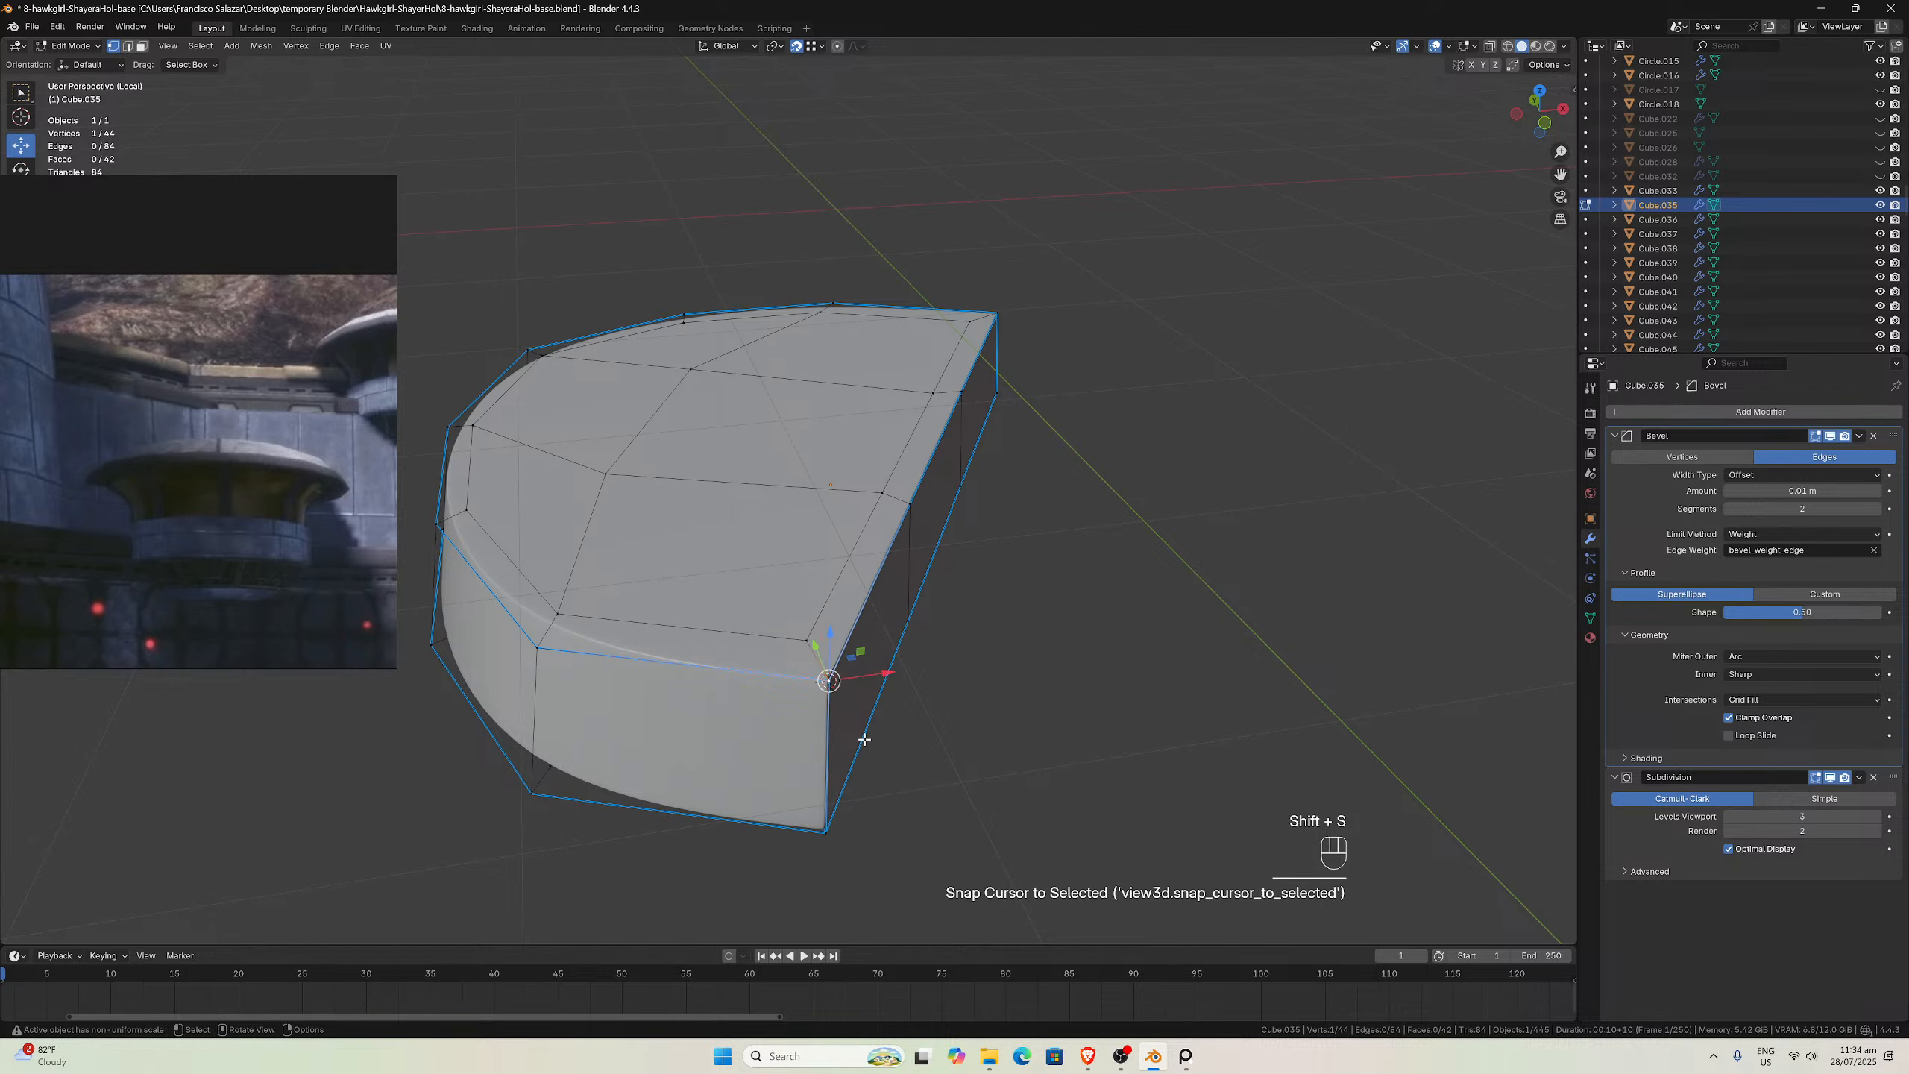
key(Tab)
key(slash)
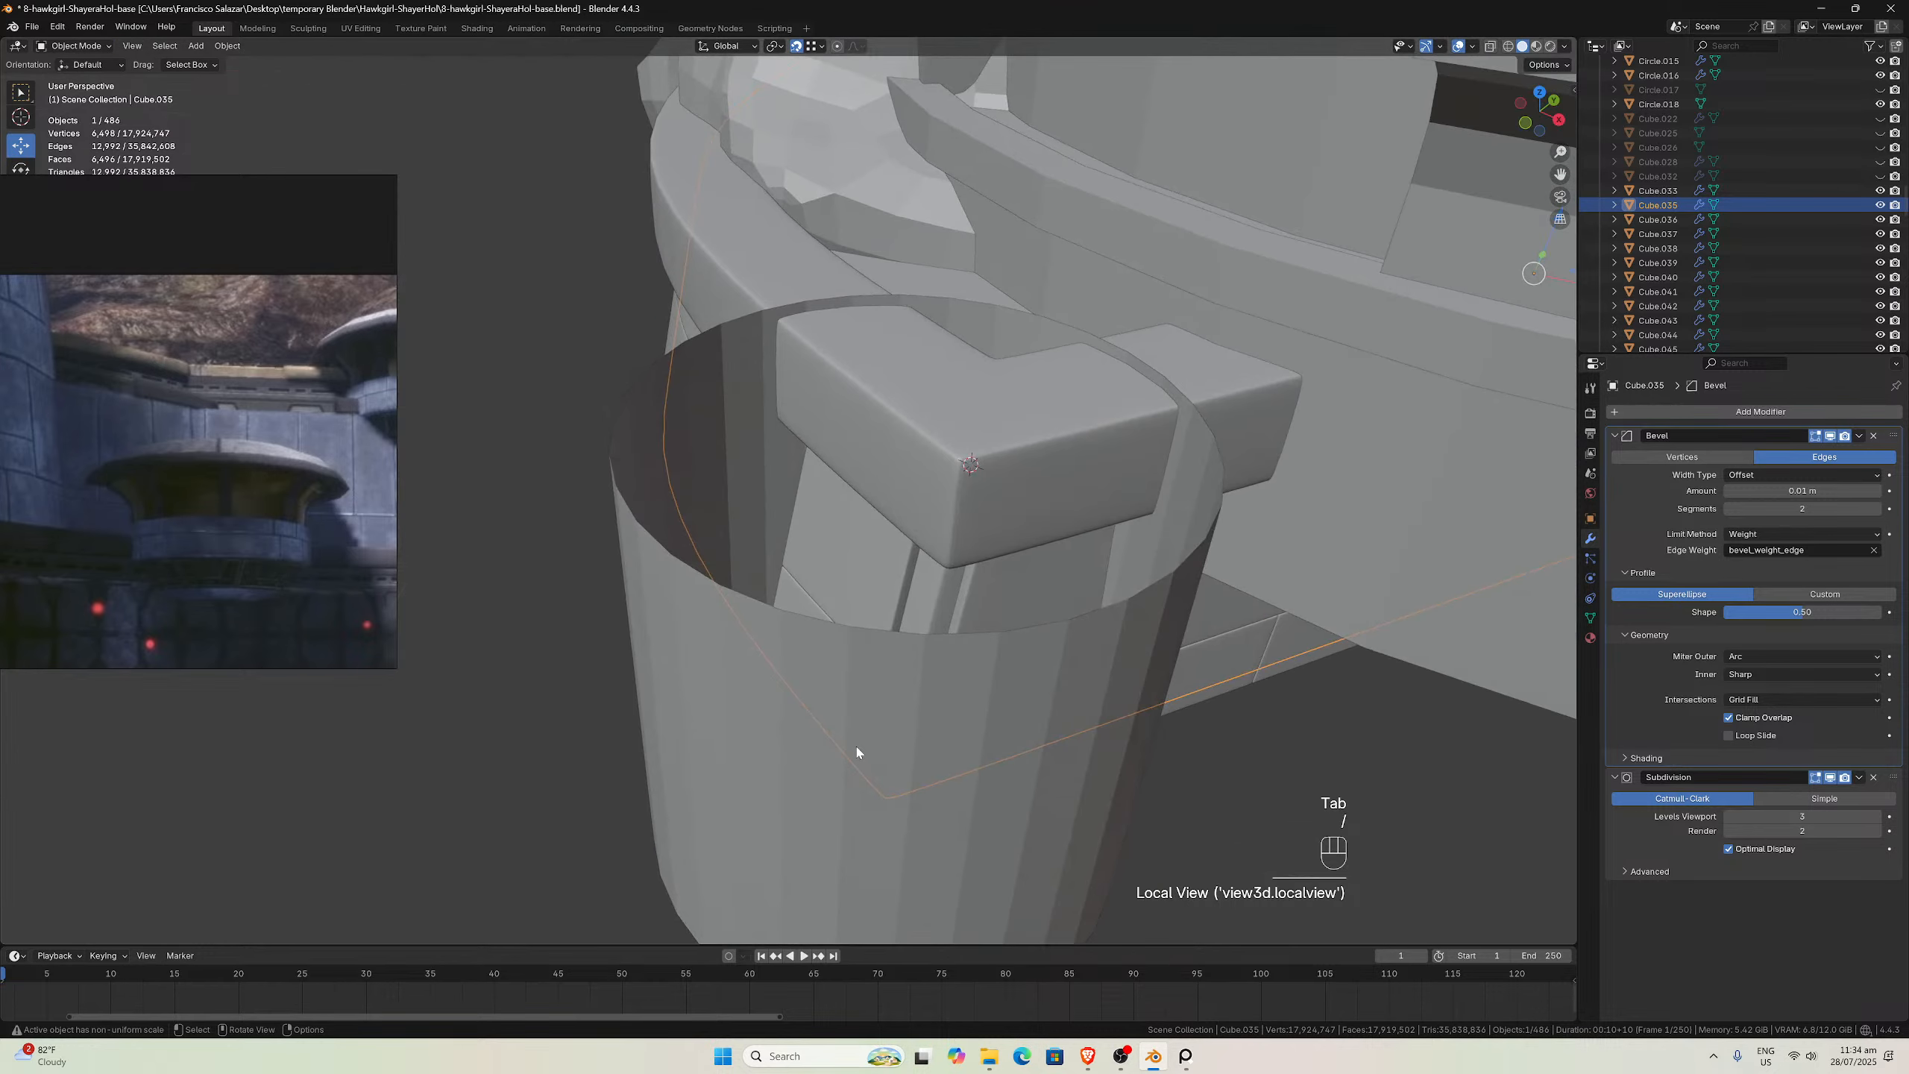
Select the cylinder and snap it to the 3D cursor at the wall's corner
click(866, 734)
scroll(859, 727, down, 1)
middle_drag(859, 726, 813, 631)
key(KP_1)
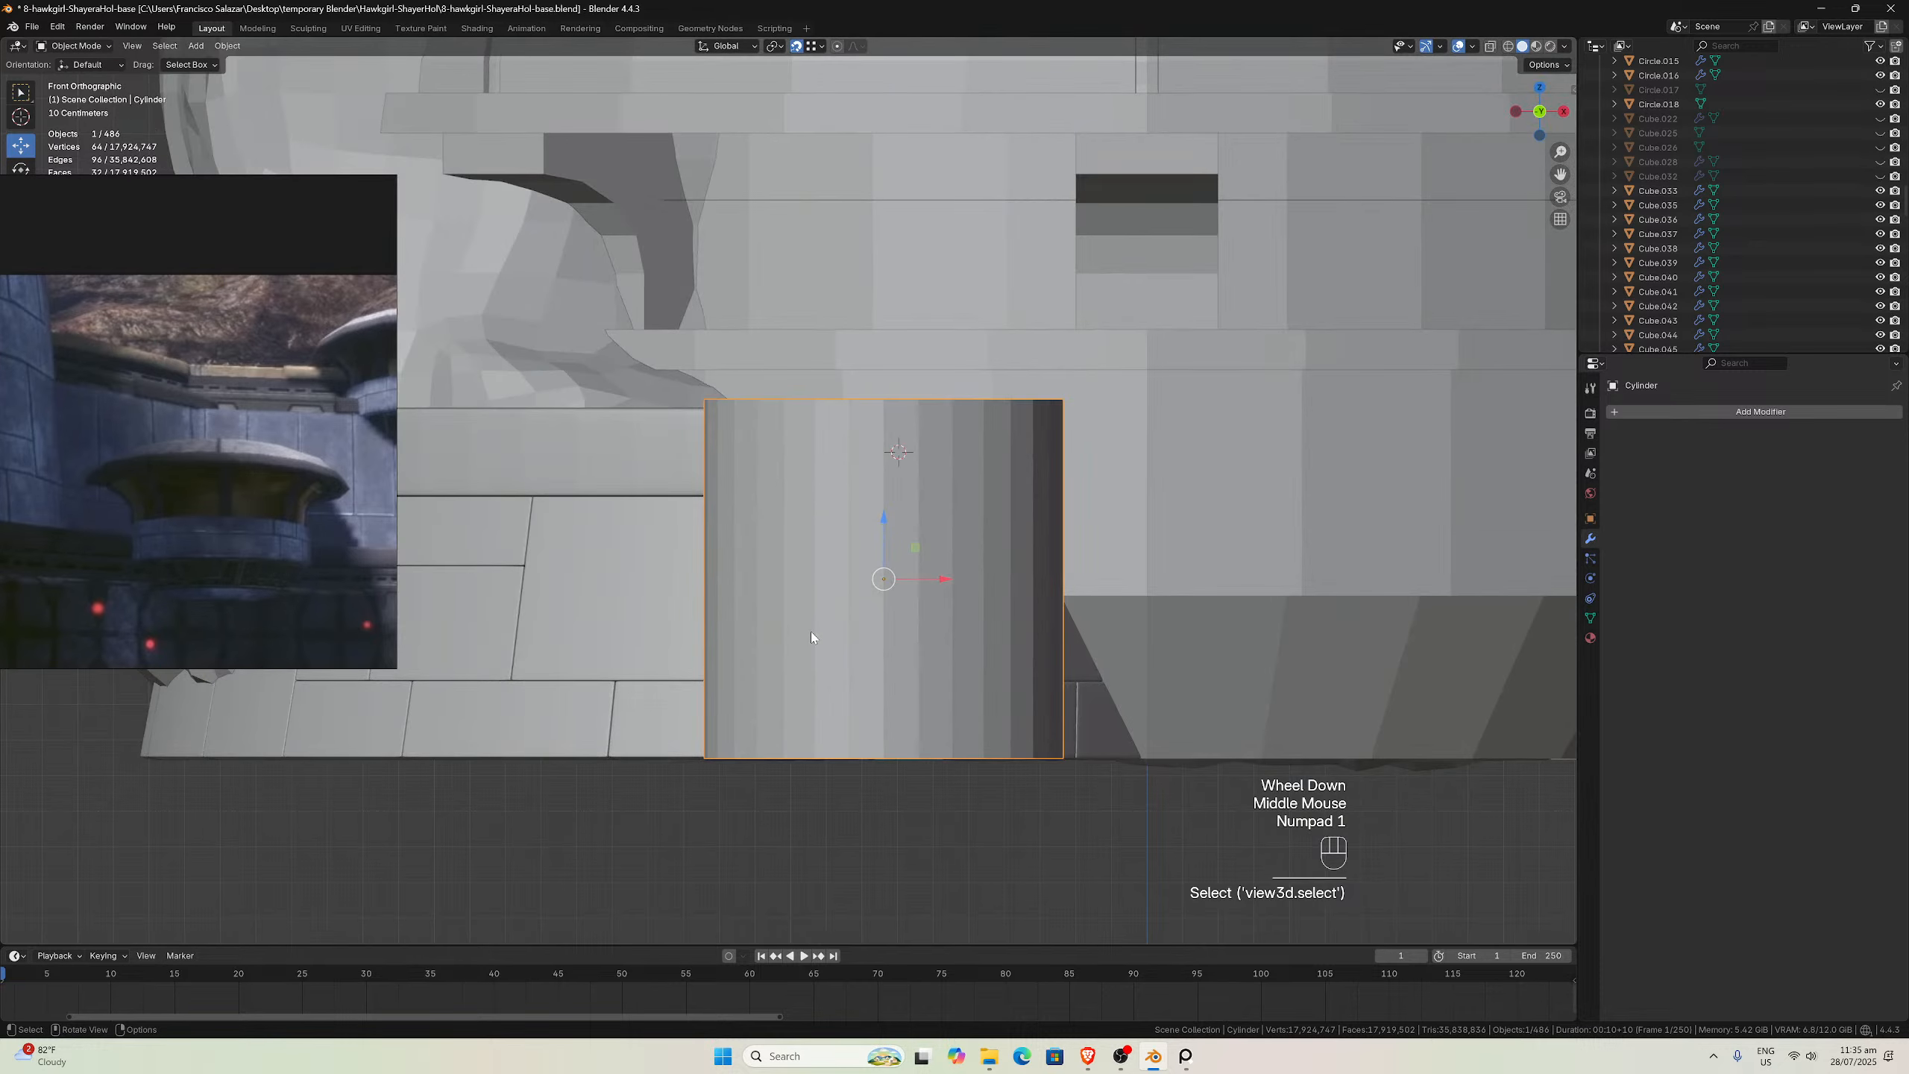
key(KP_3)
scroll(812, 628, down, 1)
scroll(813, 628, down, 1)
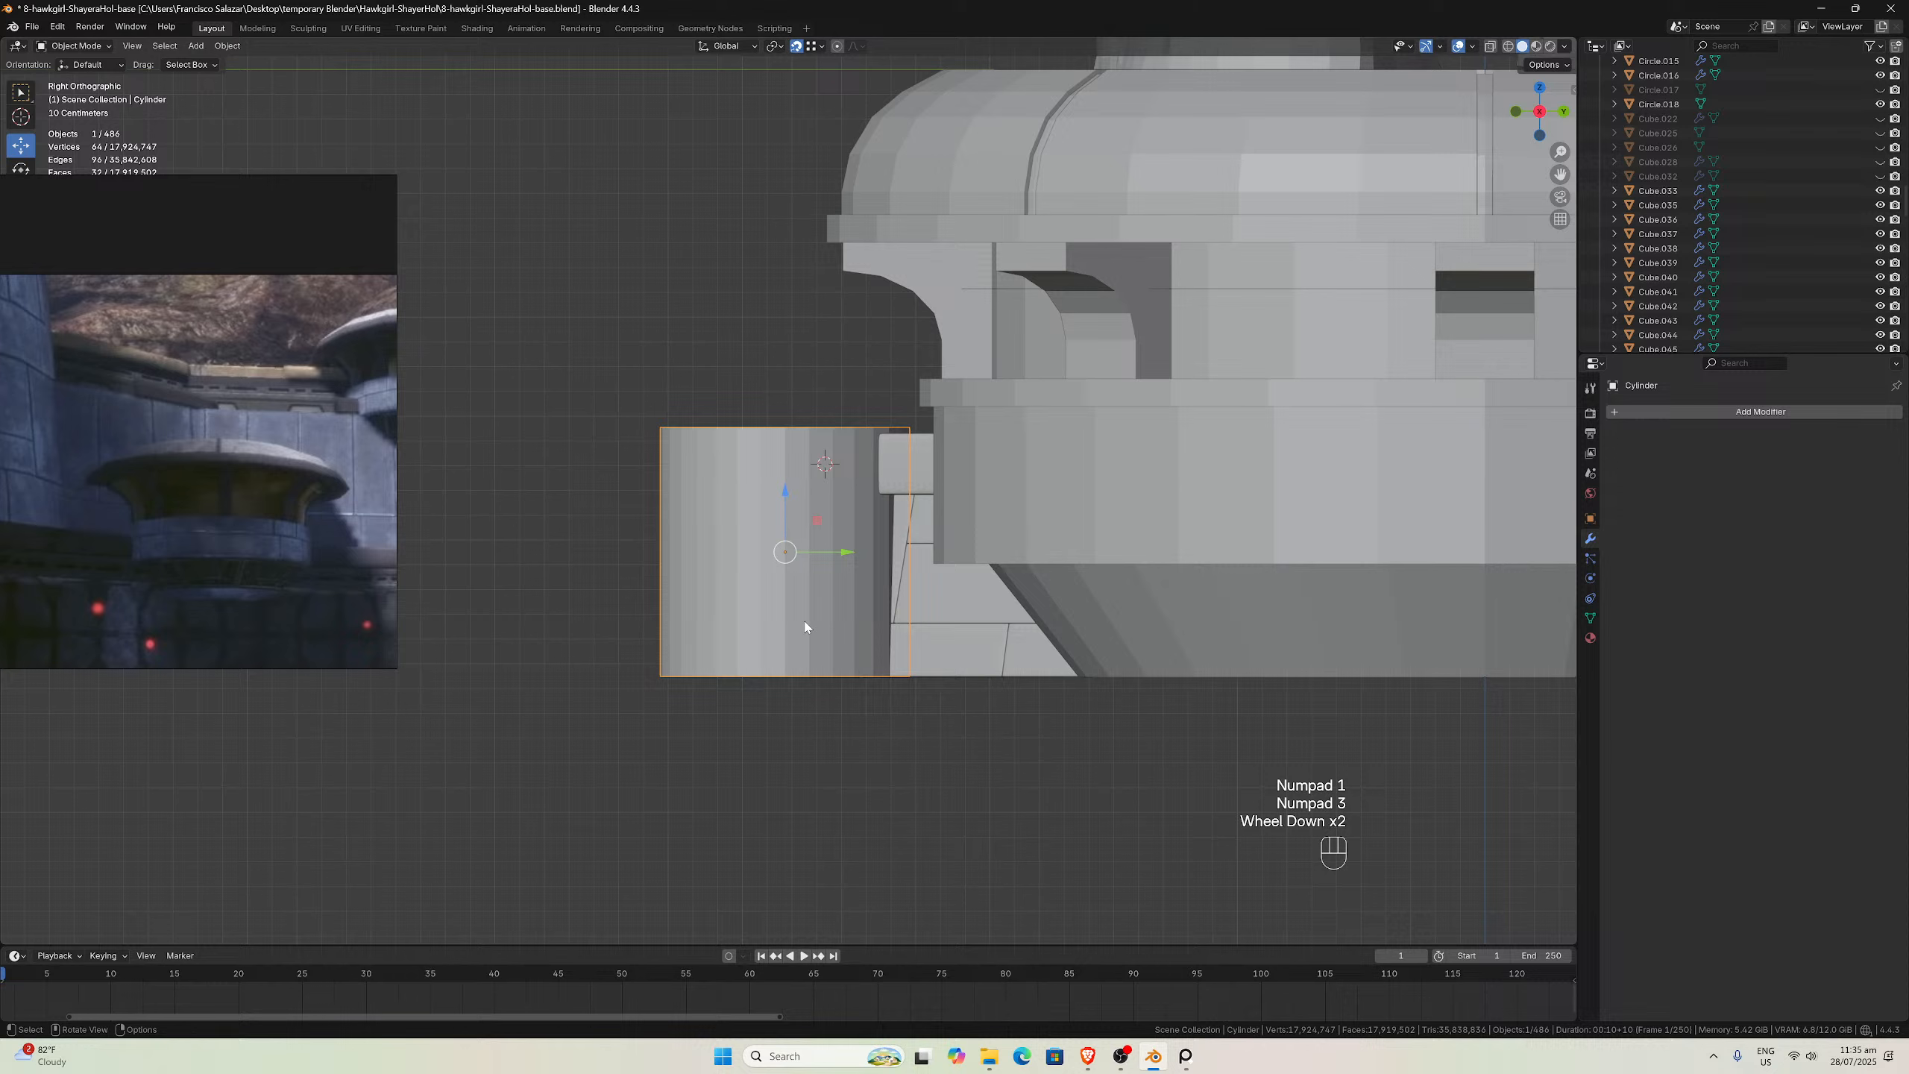
key(shift+s)
click(802, 534)
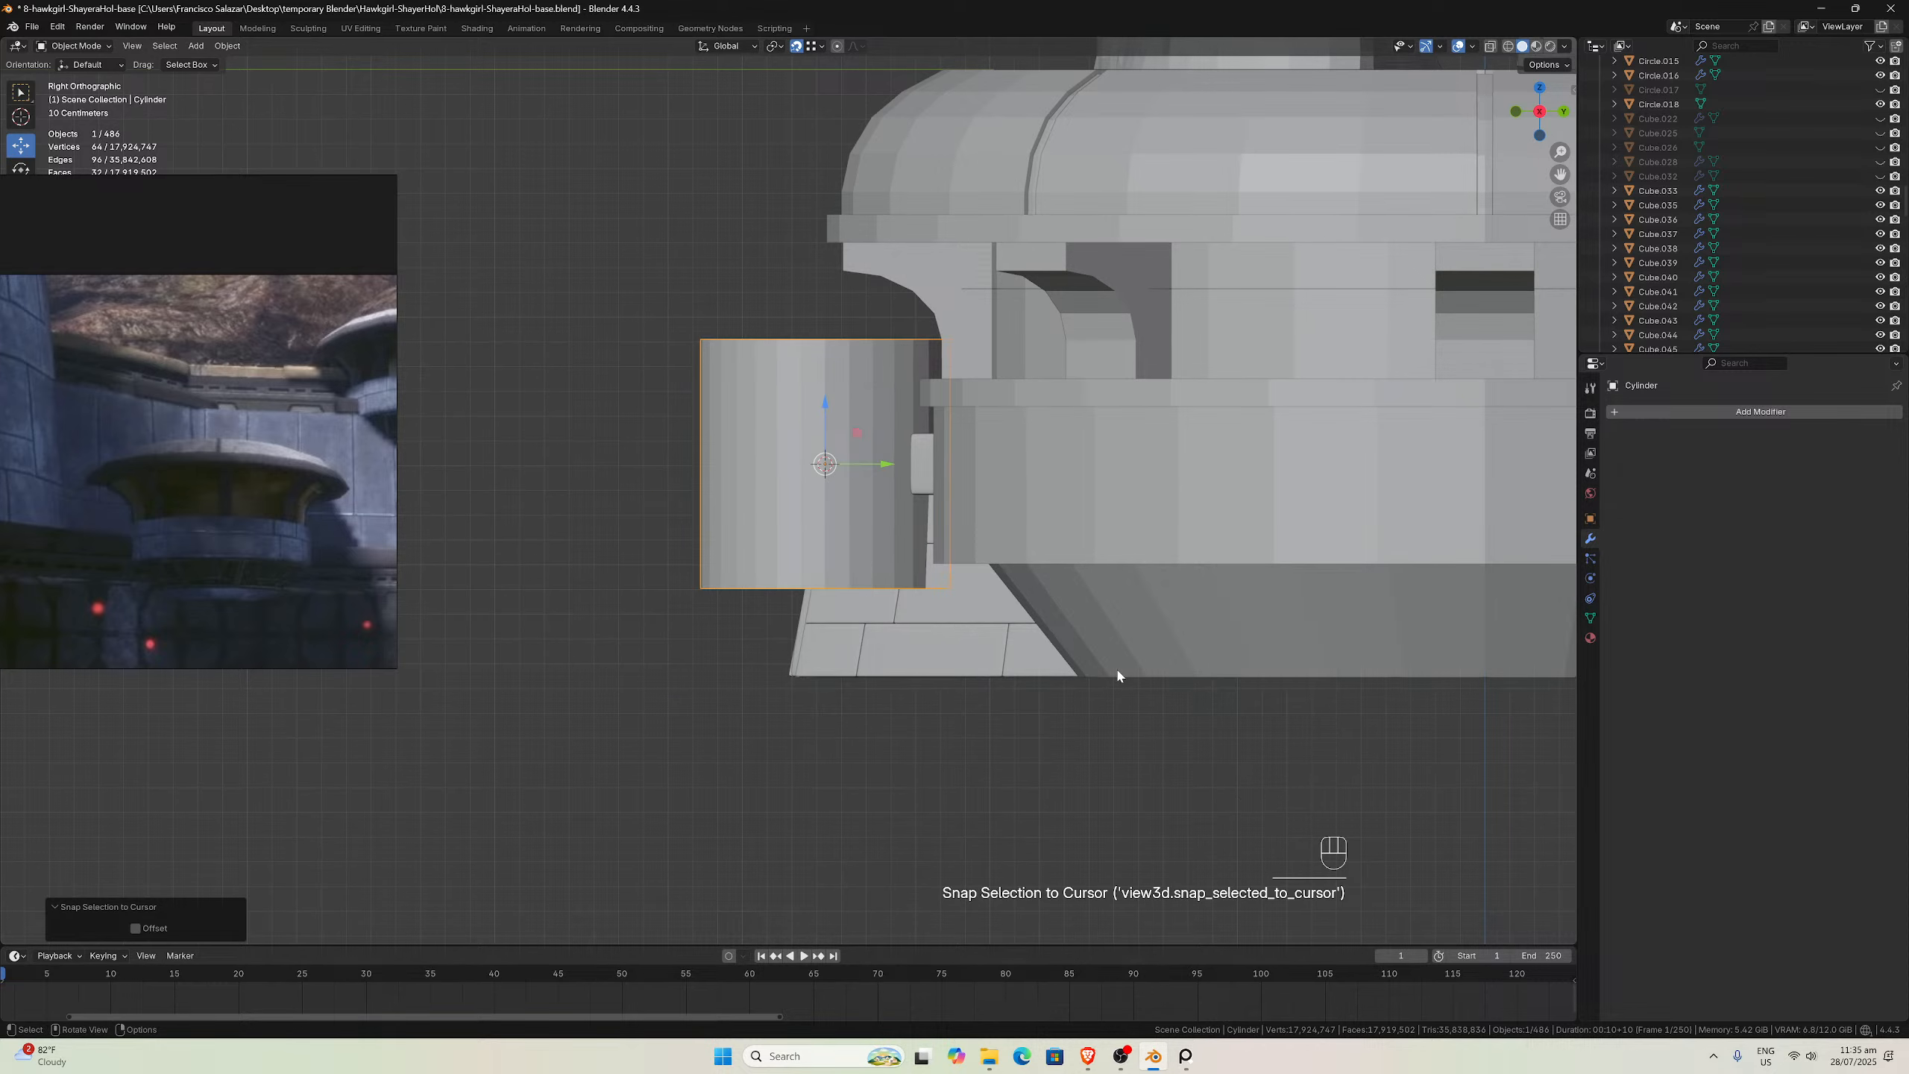
Lower the cylinder about 0.36 m along Z so its base meets the bottom of the wall
key(g)
key(z)
click(1035, 624)
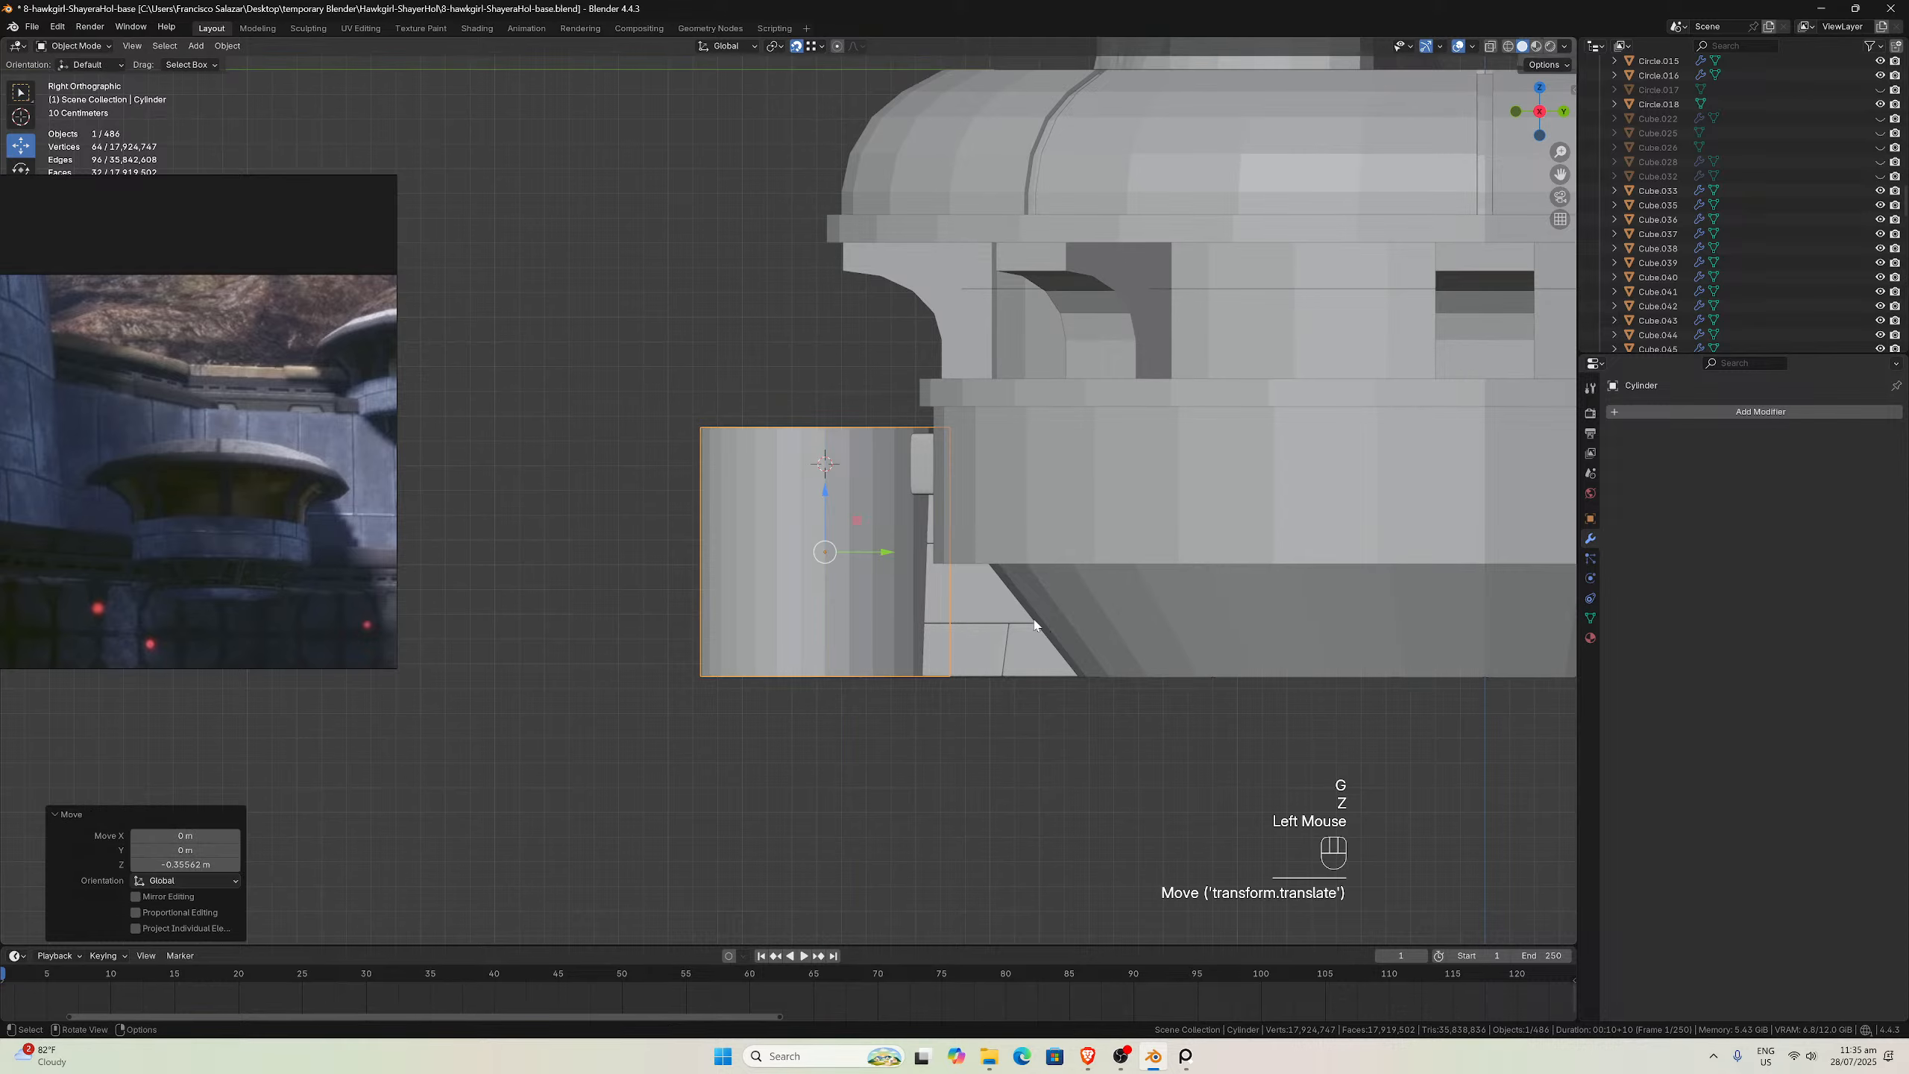
Scale the cylinder's entire mesh to about 0.707 in X and Y only, keeping its height
middle_drag(1035, 624, 876, 529)
key(Tab)
scroll(916, 610, down, 1)
scroll(916, 609, up, 1)
key(a)
scroll(937, 486, down, 1)
scroll(937, 486, up, 1)
key(KP_1)
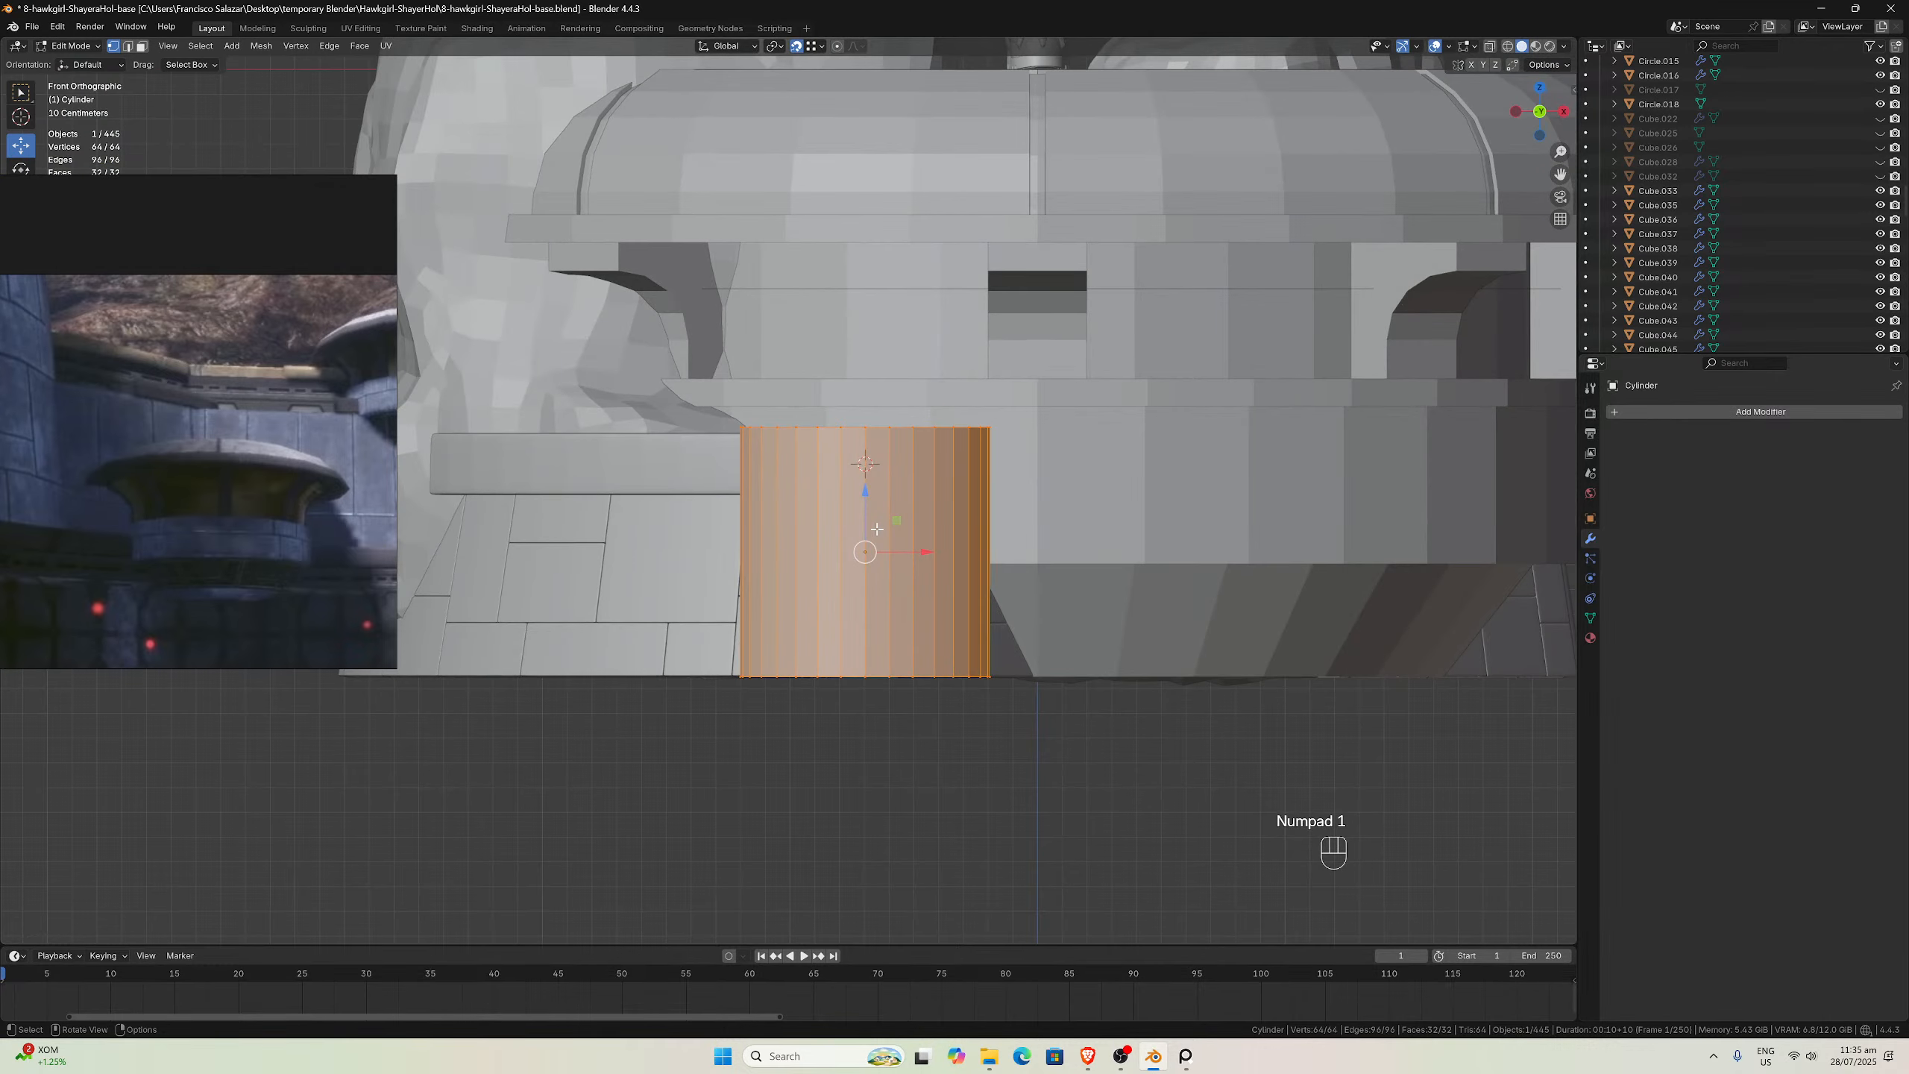
key(KP_3)
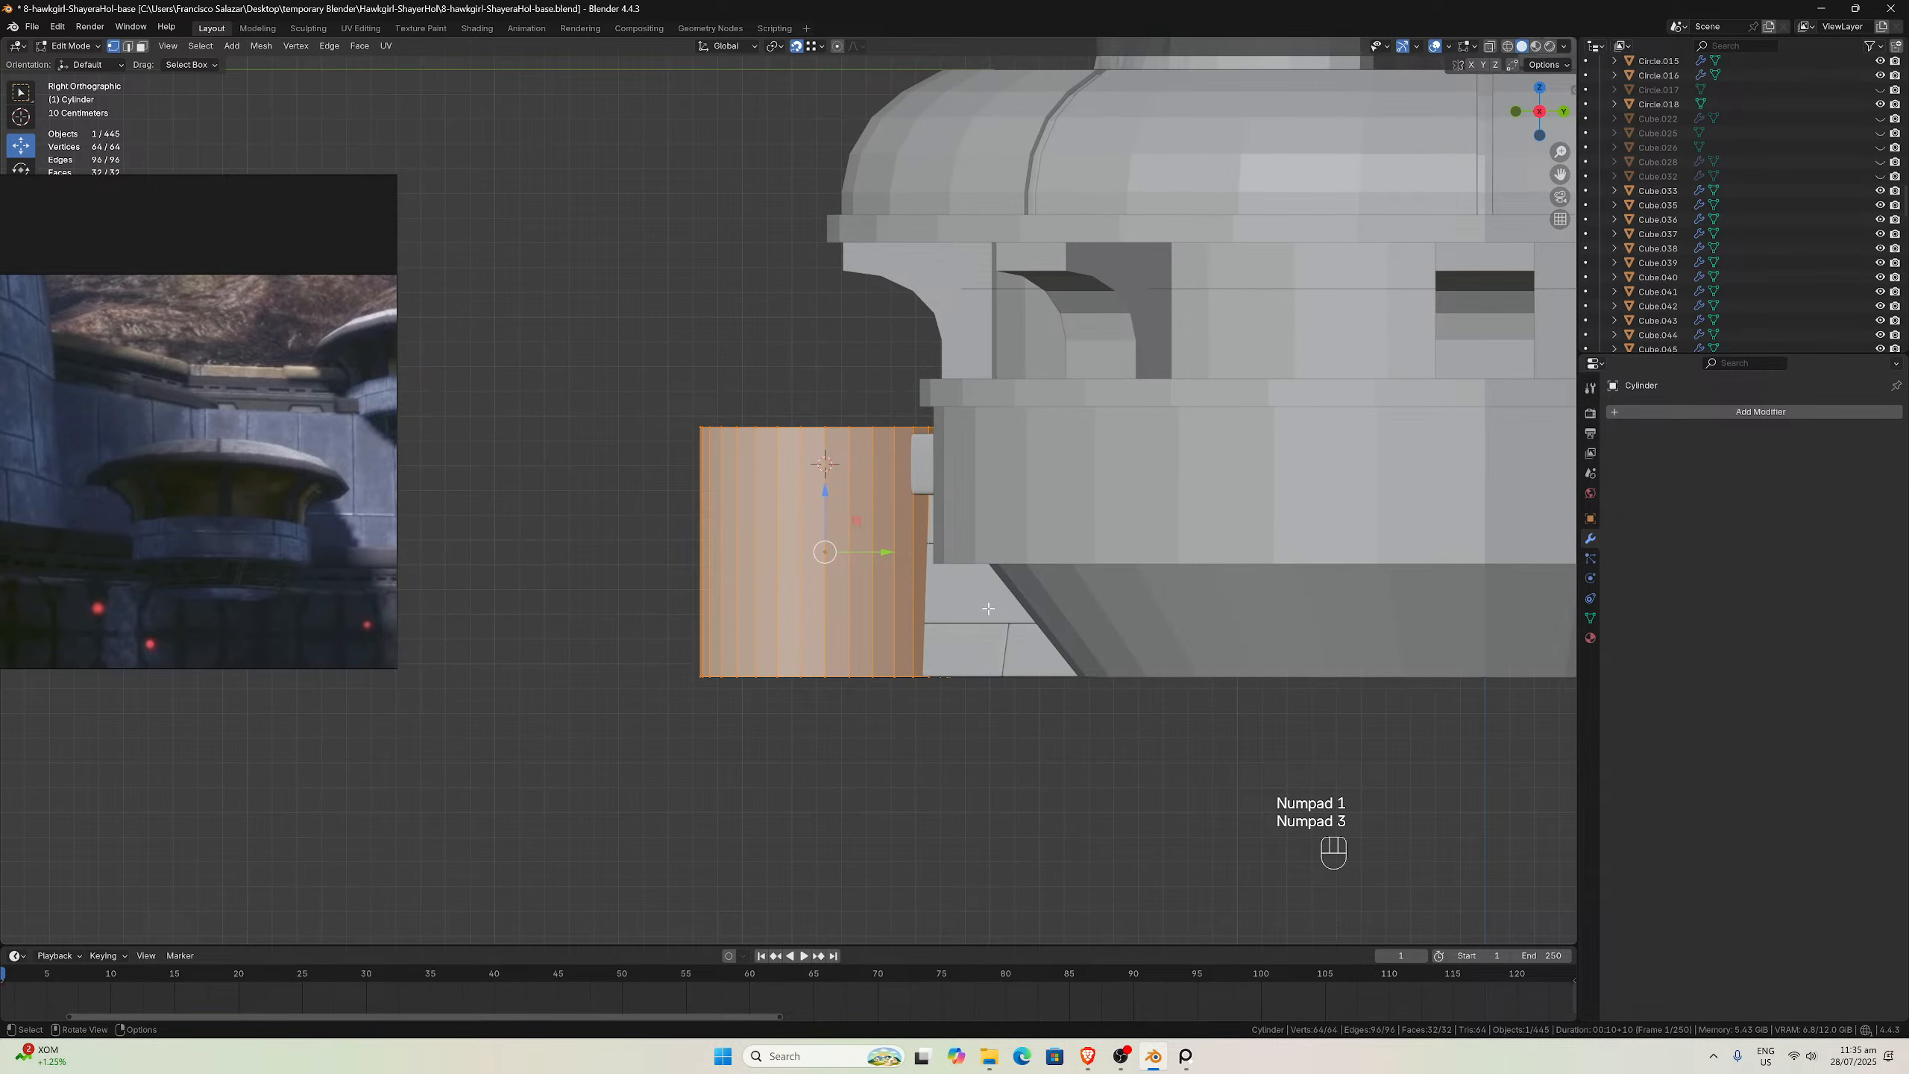
key(s)
key(shift+z)
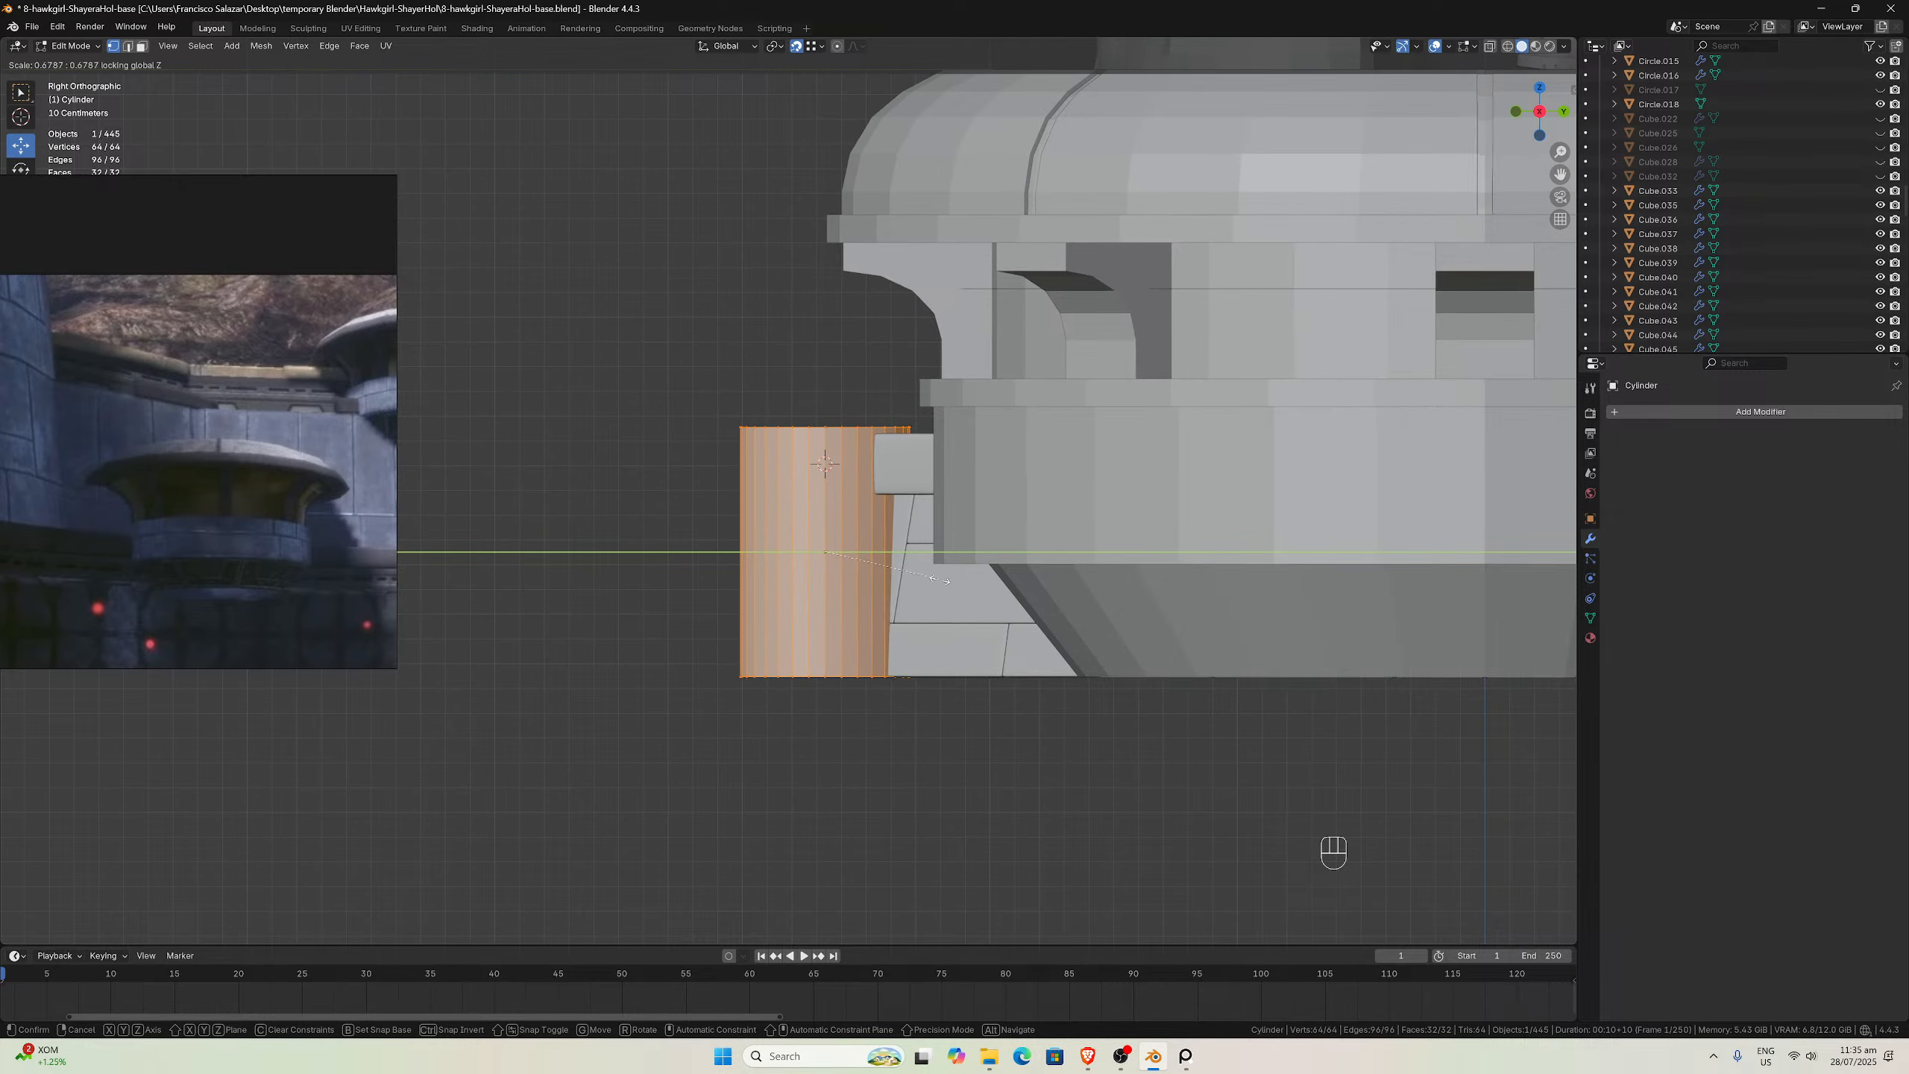
click(944, 581)
Examine the narrowed cylinder's proportions against the wall corner, the pedestal and the reference image
middle_drag(943, 581, 925, 546)
scroll(920, 545, up, 2)
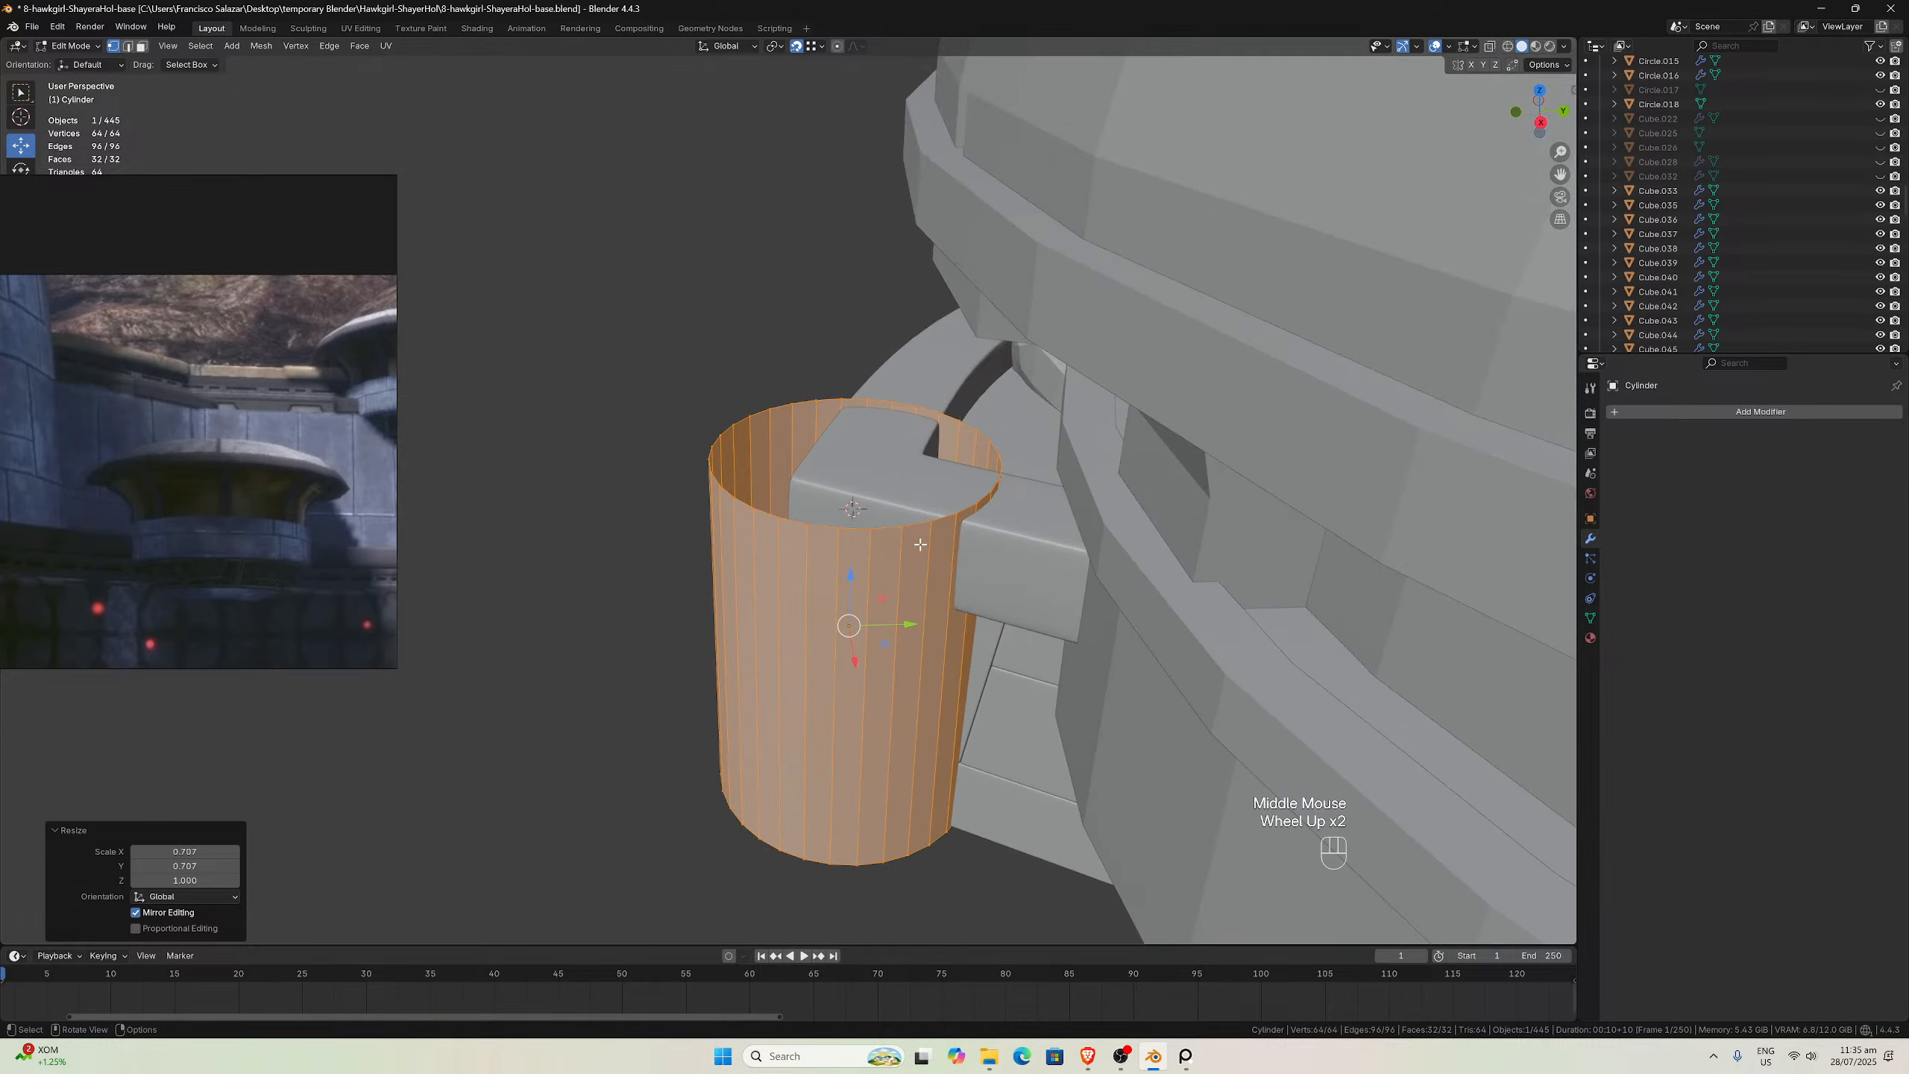
key(KP_3)
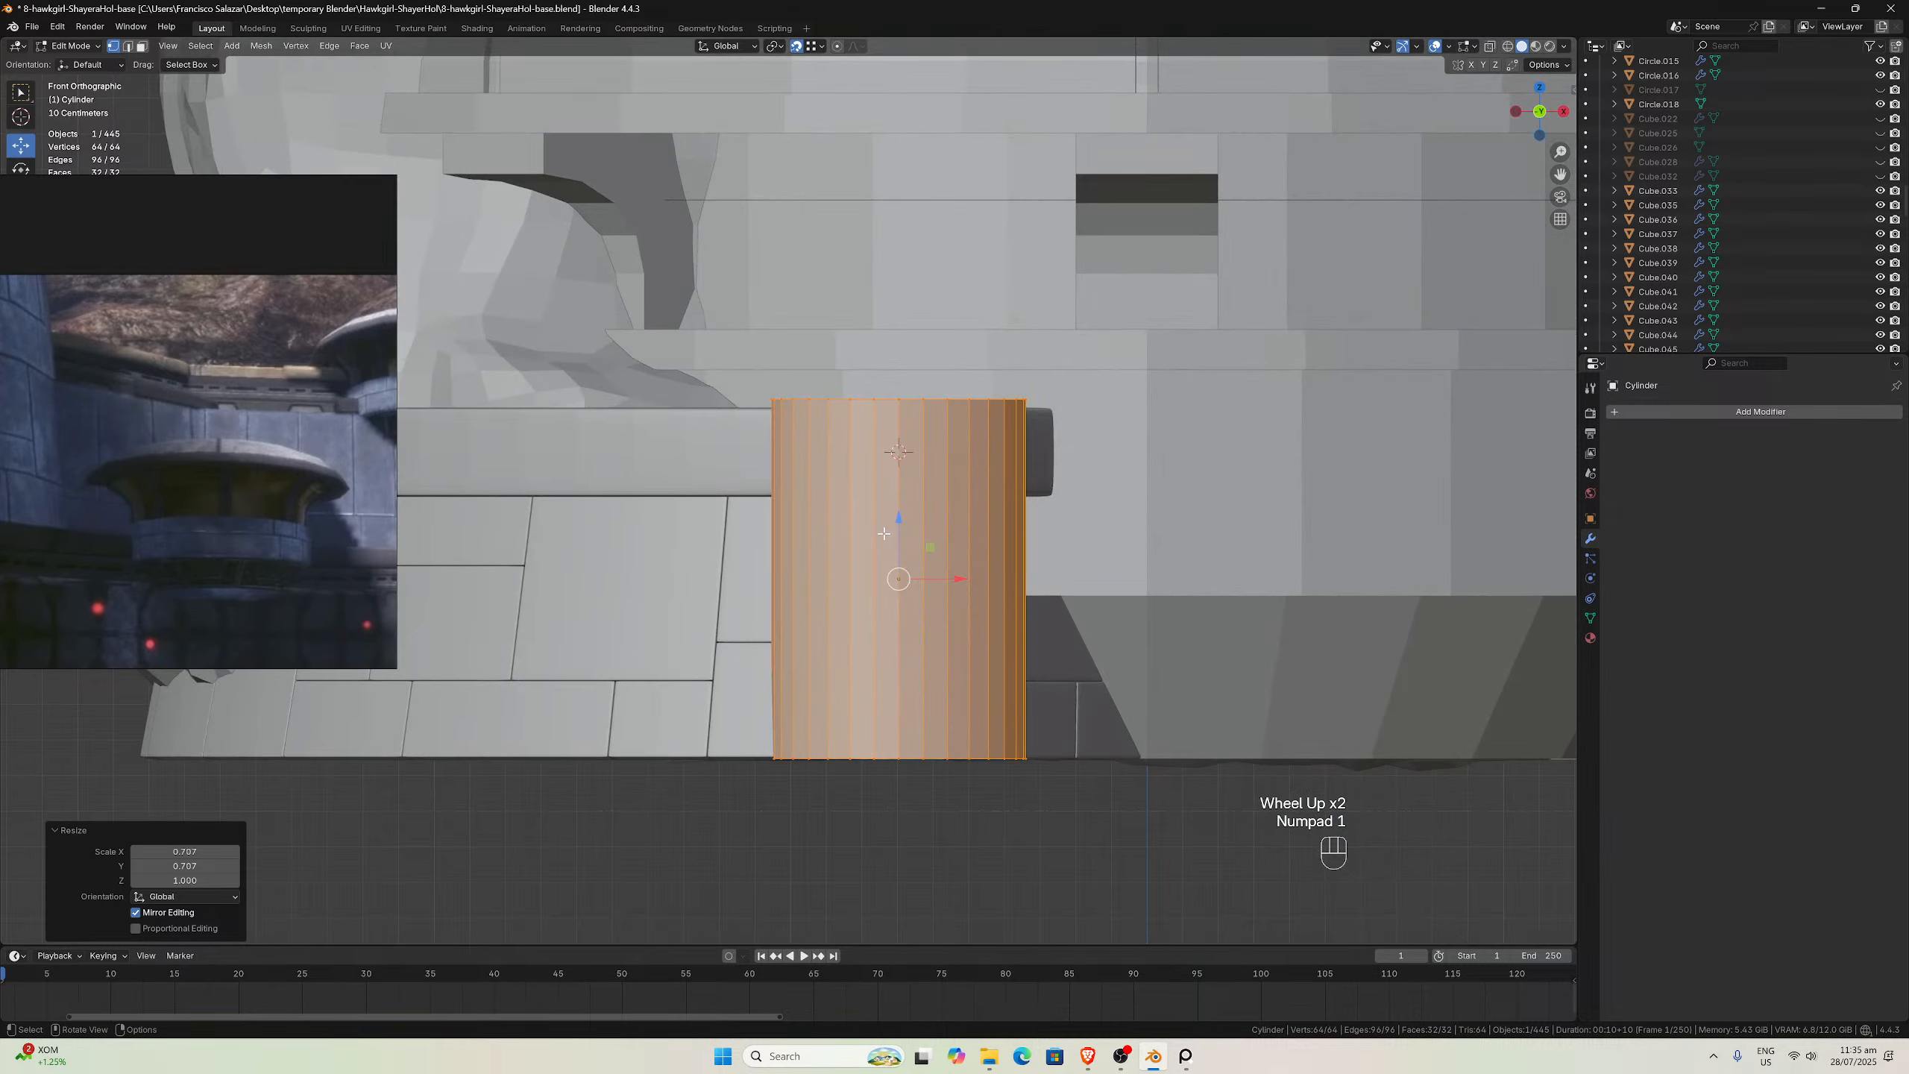
key(KP_3)
key(Tab)
scroll(884, 538, down, 5)
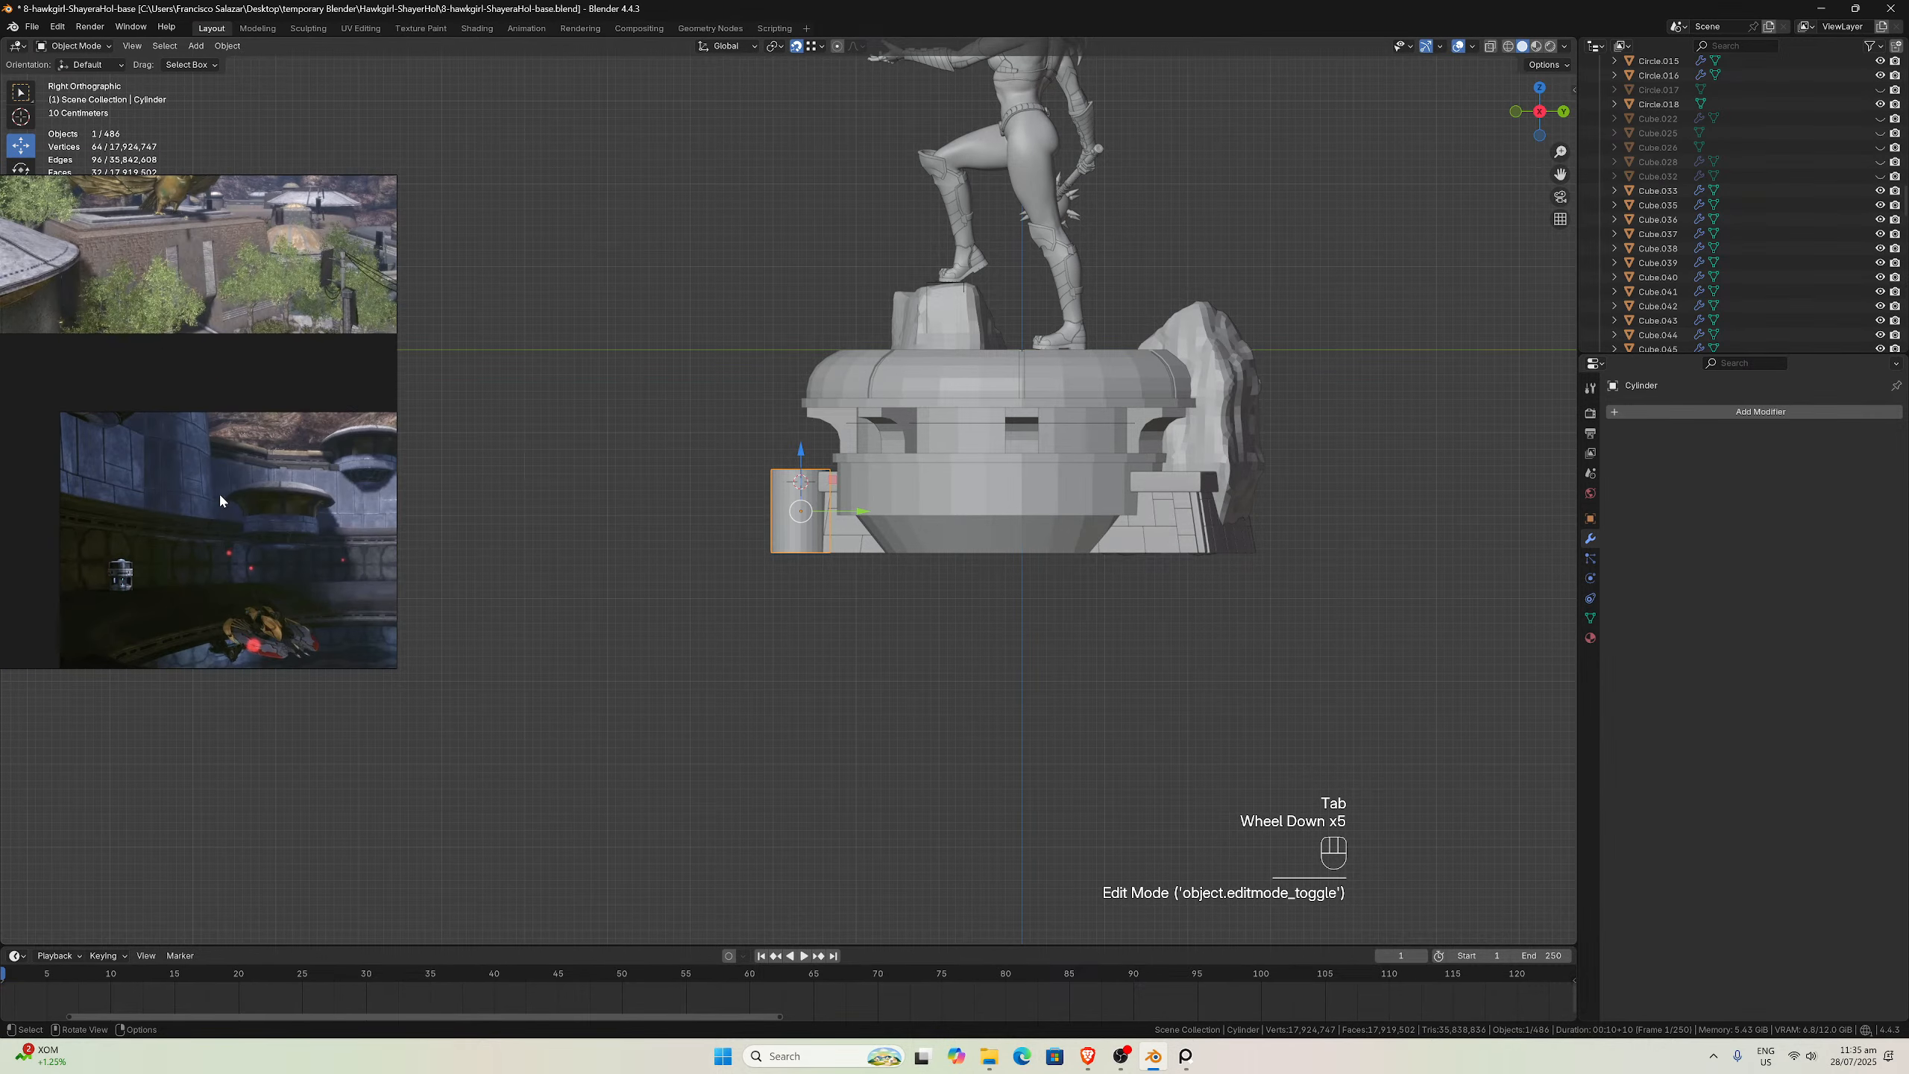
scroll(909, 472, up, 2)
scroll(914, 466, up, 3)
Taper the cylinder by scaling its top edge loop to about 0.743, with X-ray turned on
key(Tab)
scroll(919, 463, down, 2)
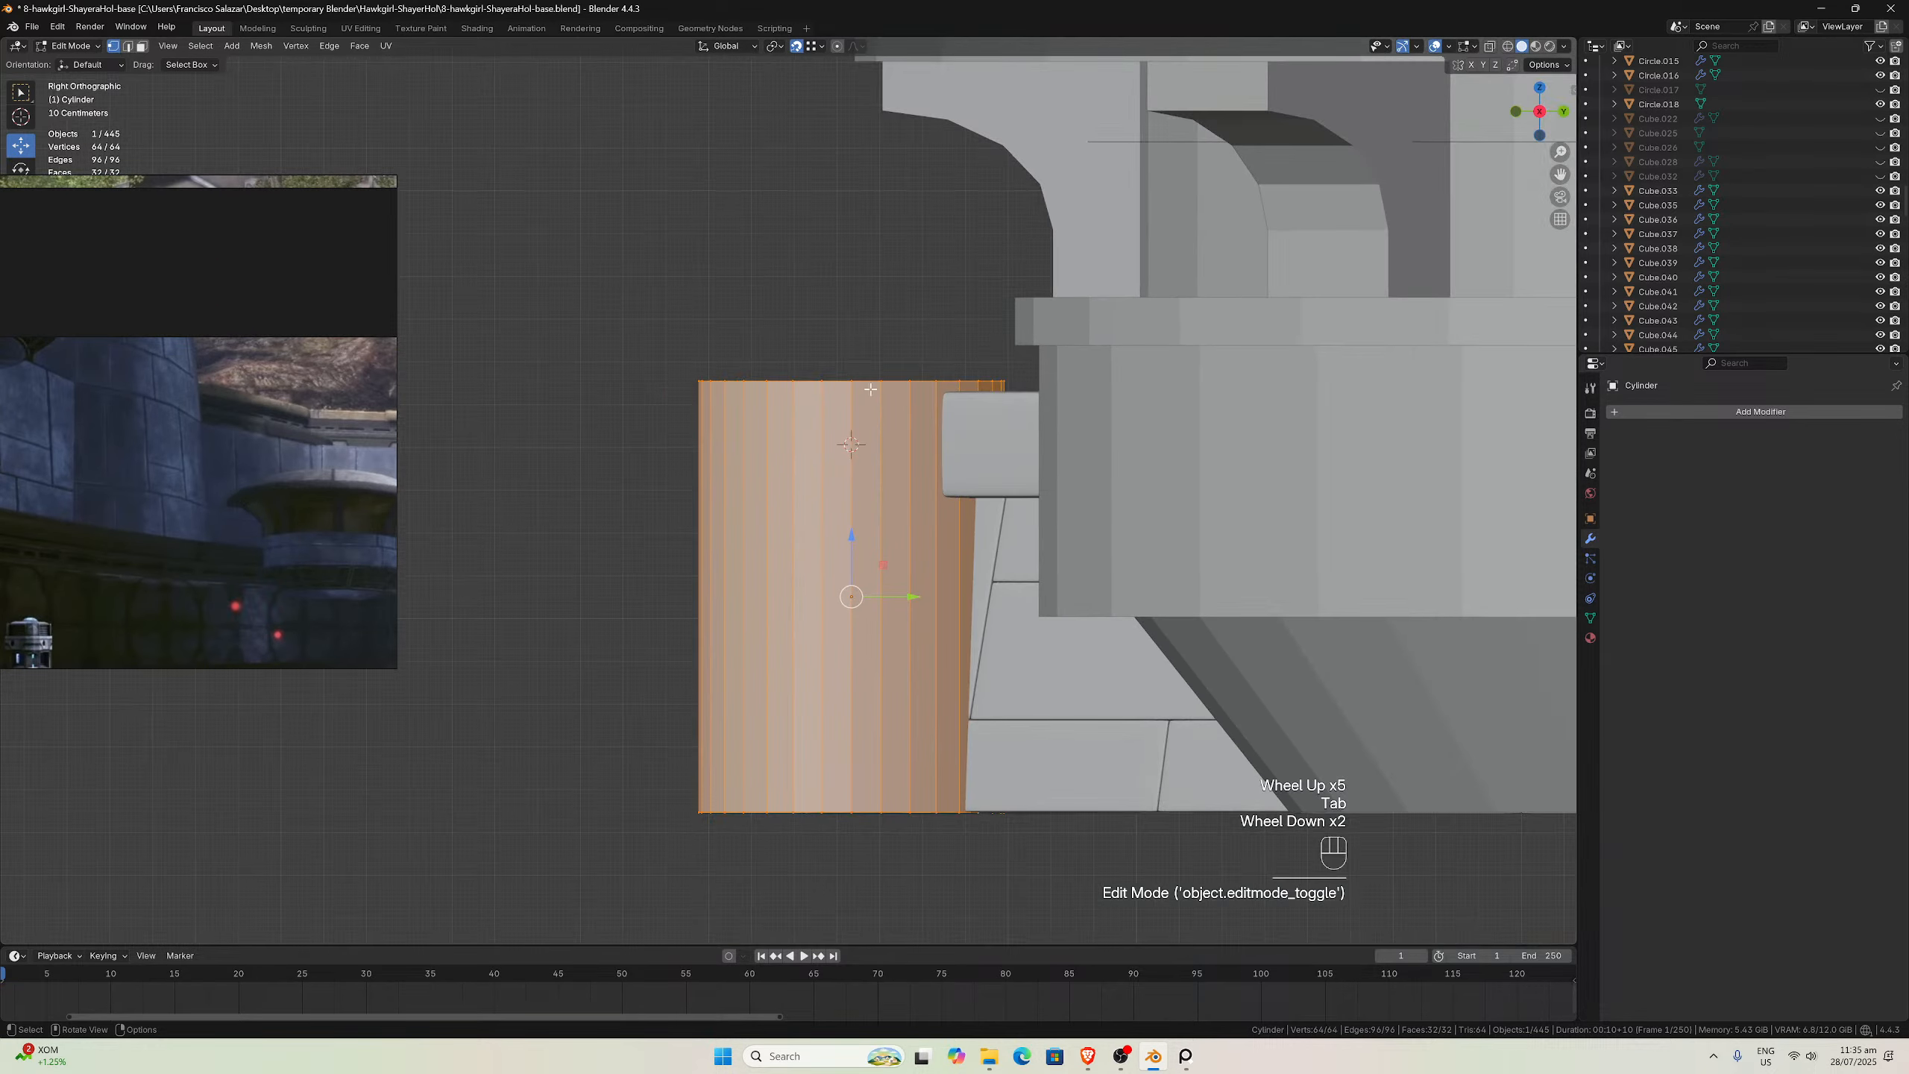
click(128, 46)
click(835, 380)
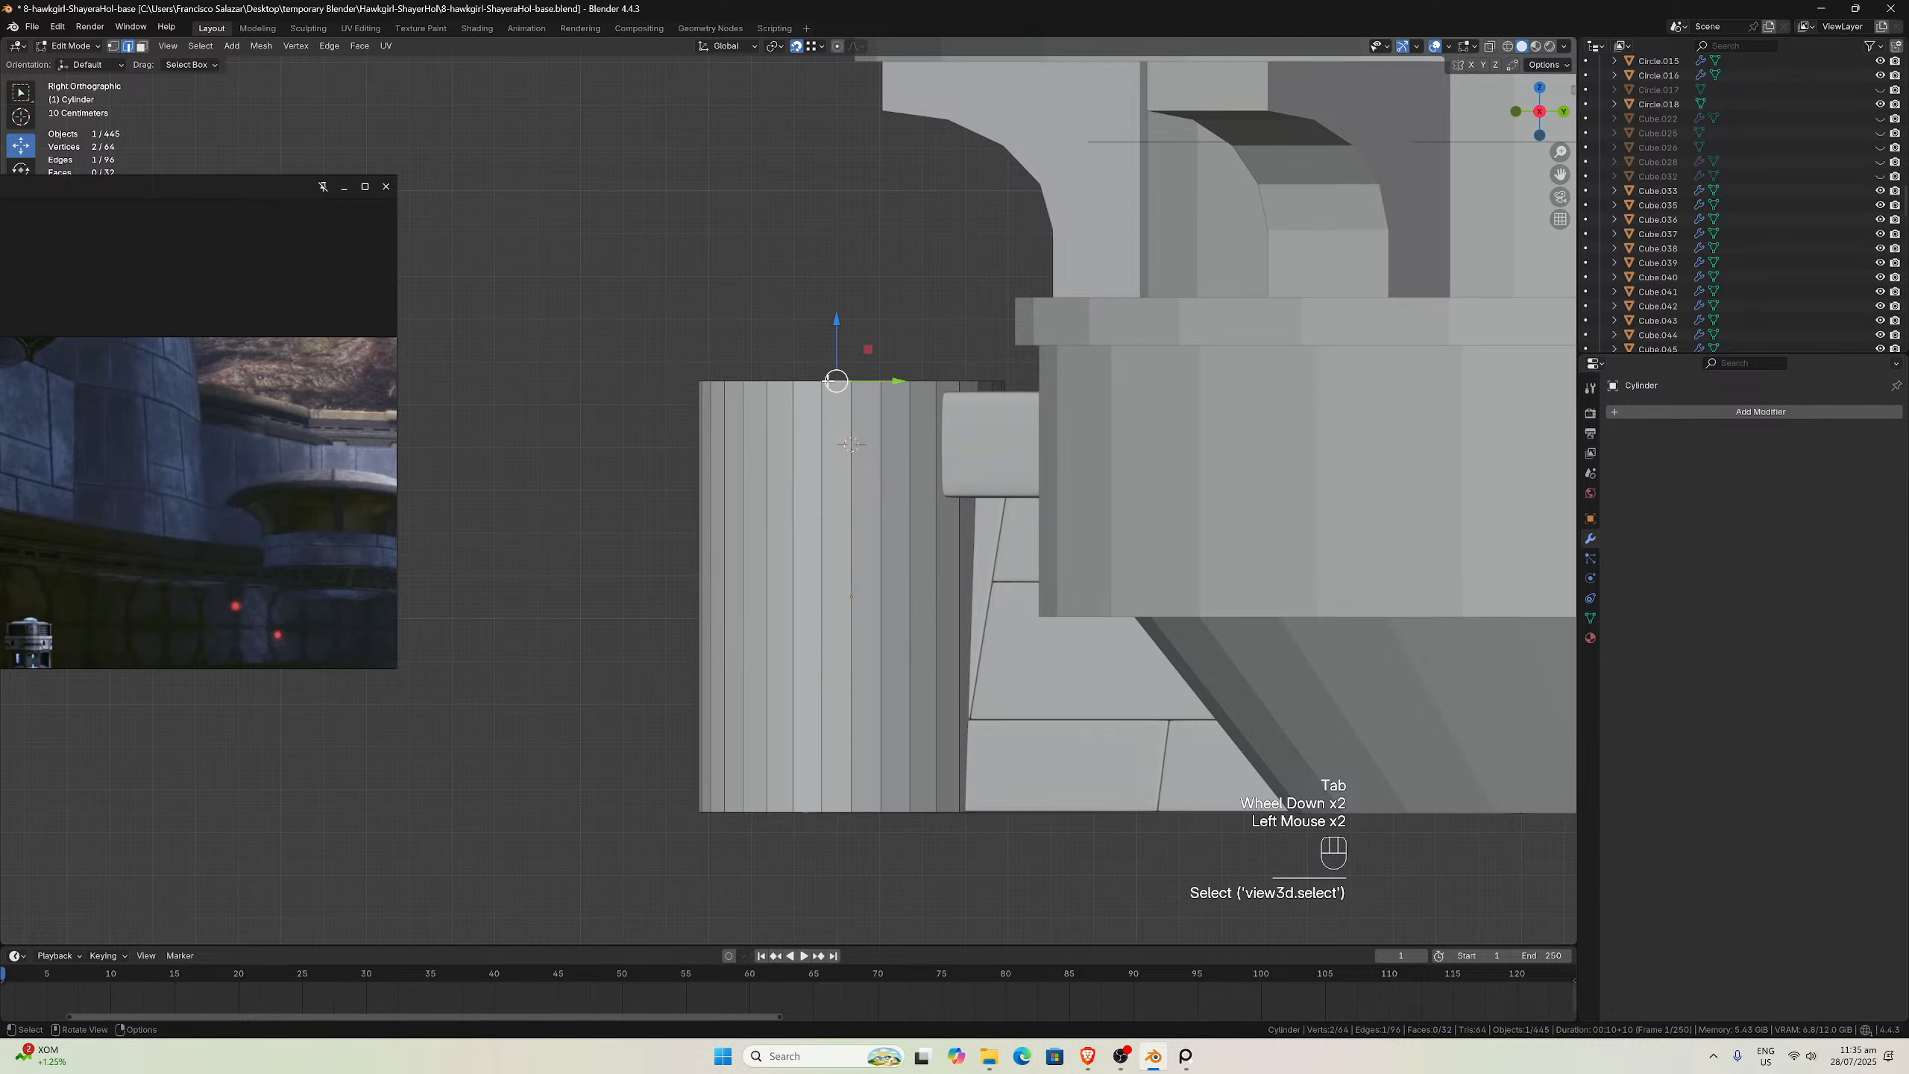
alt+click(833, 381)
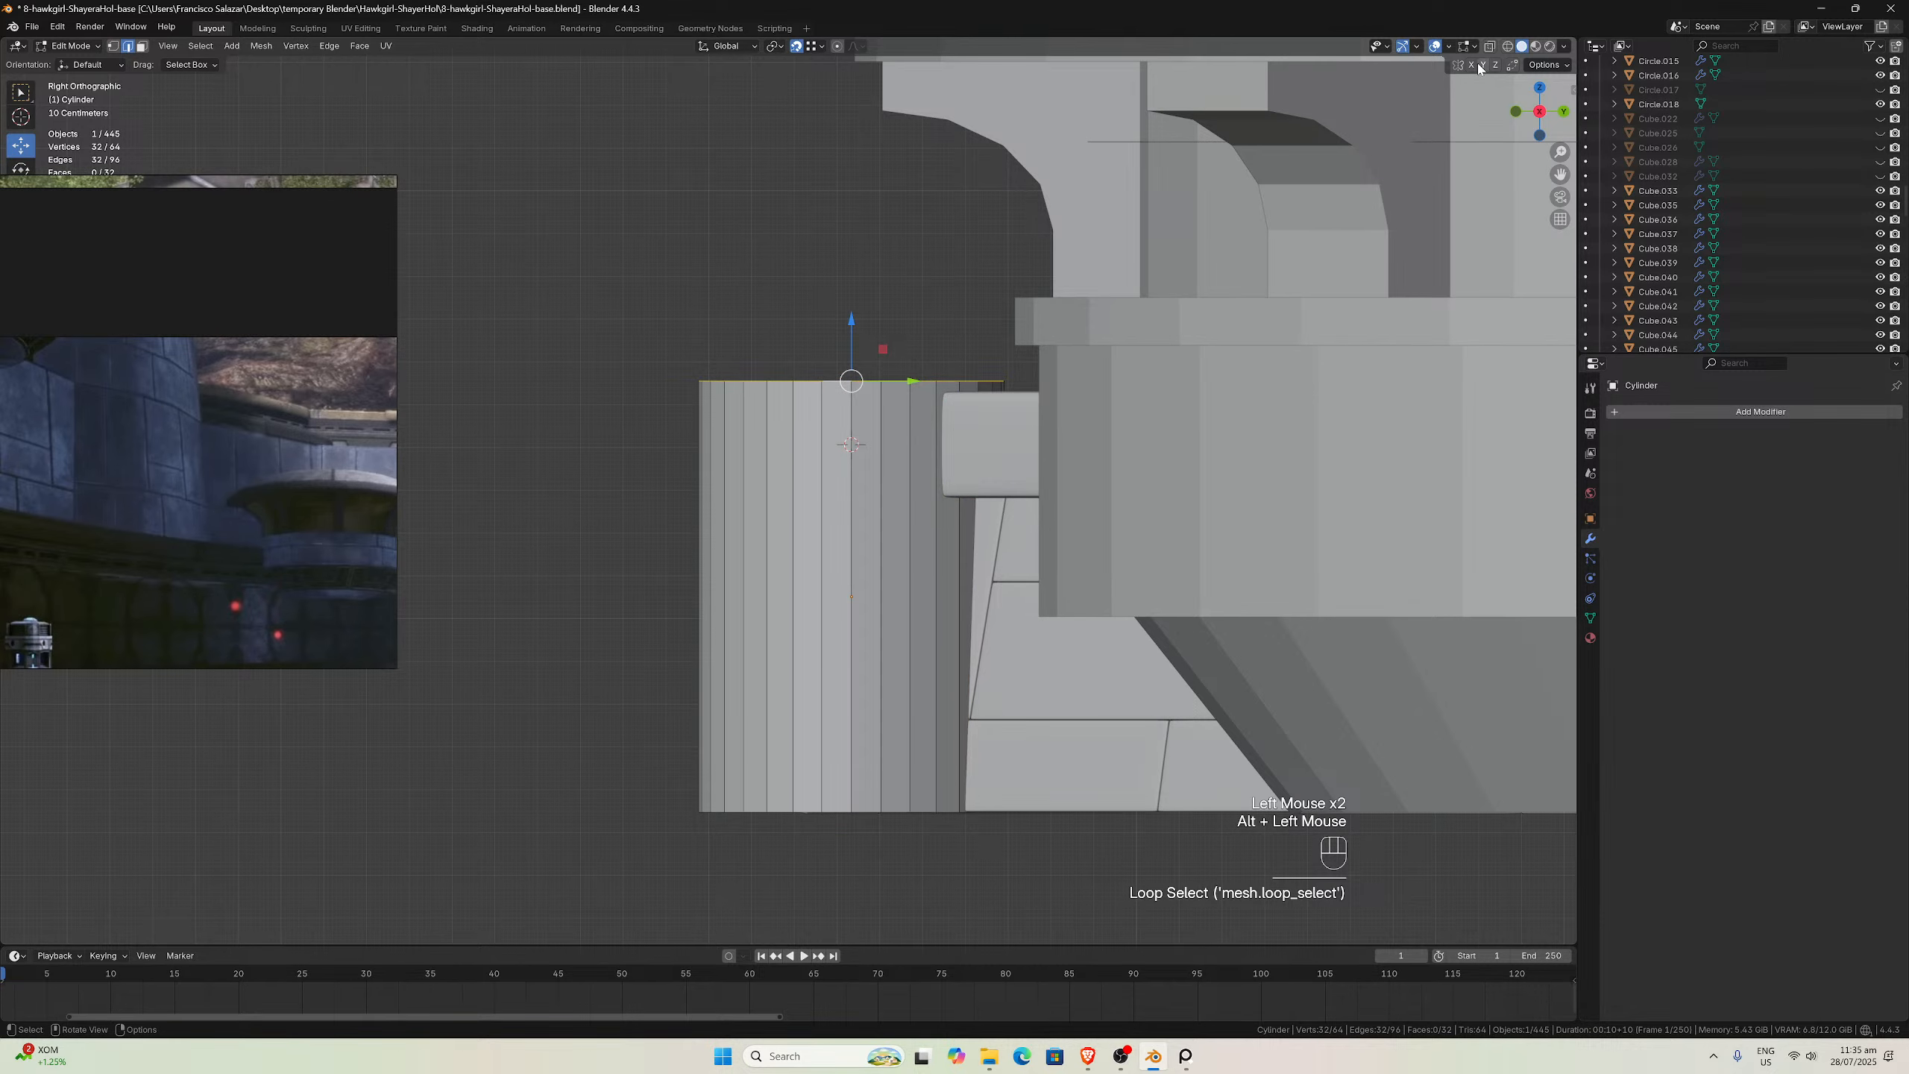
click(1507, 48)
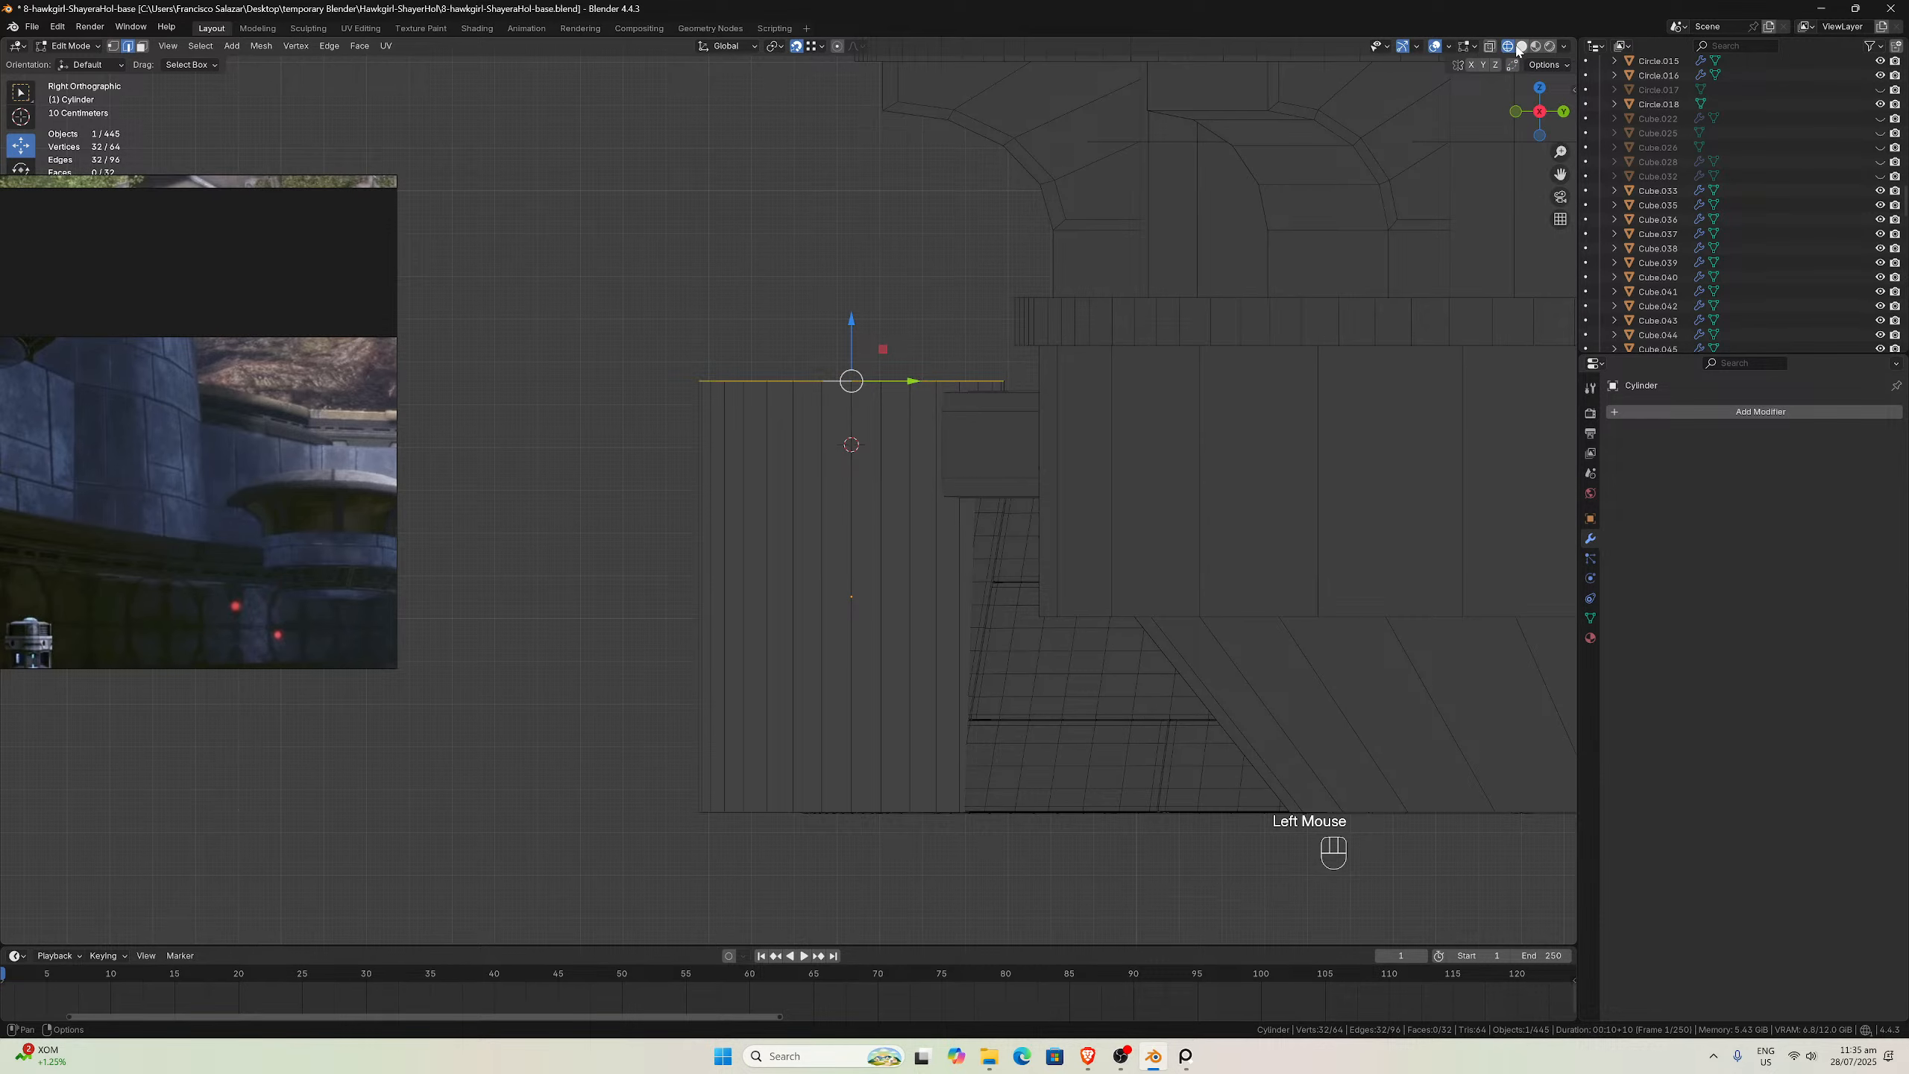
click(1510, 49)
click(1491, 47)
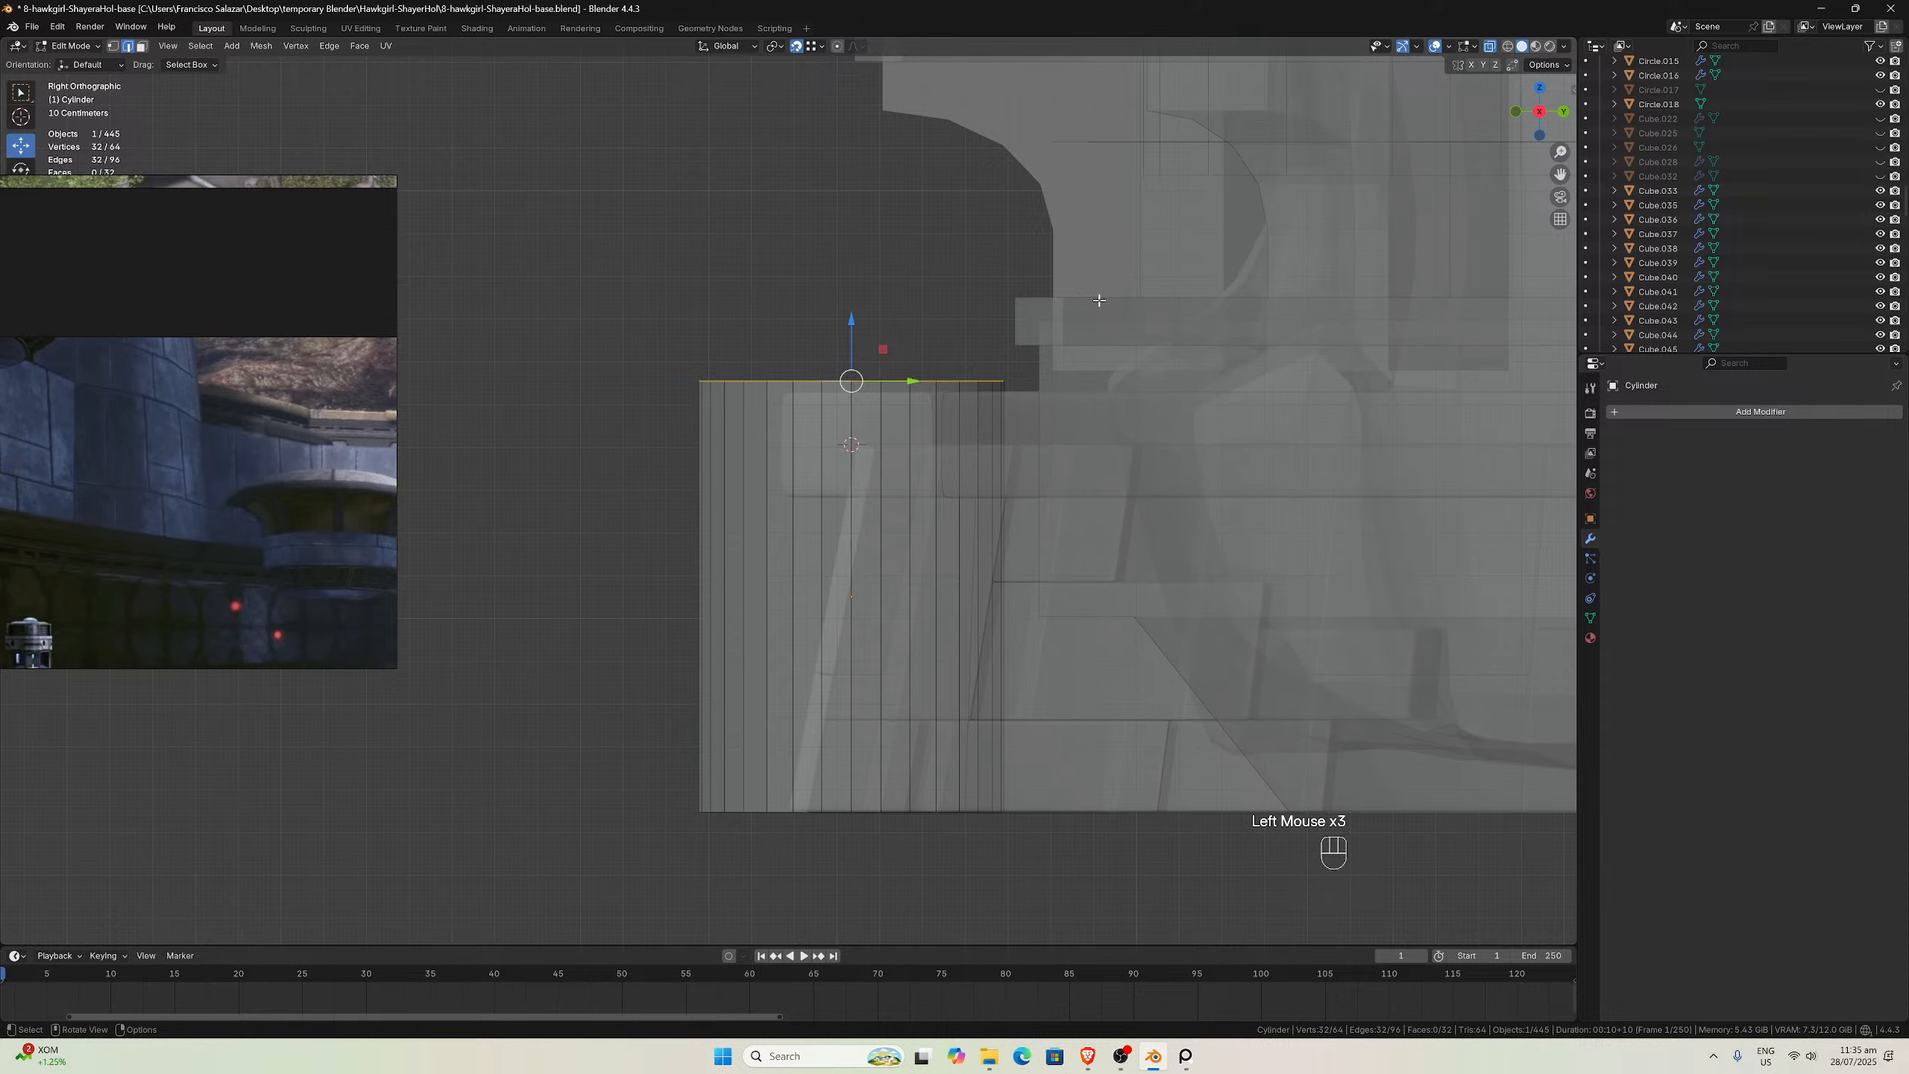
key(s)
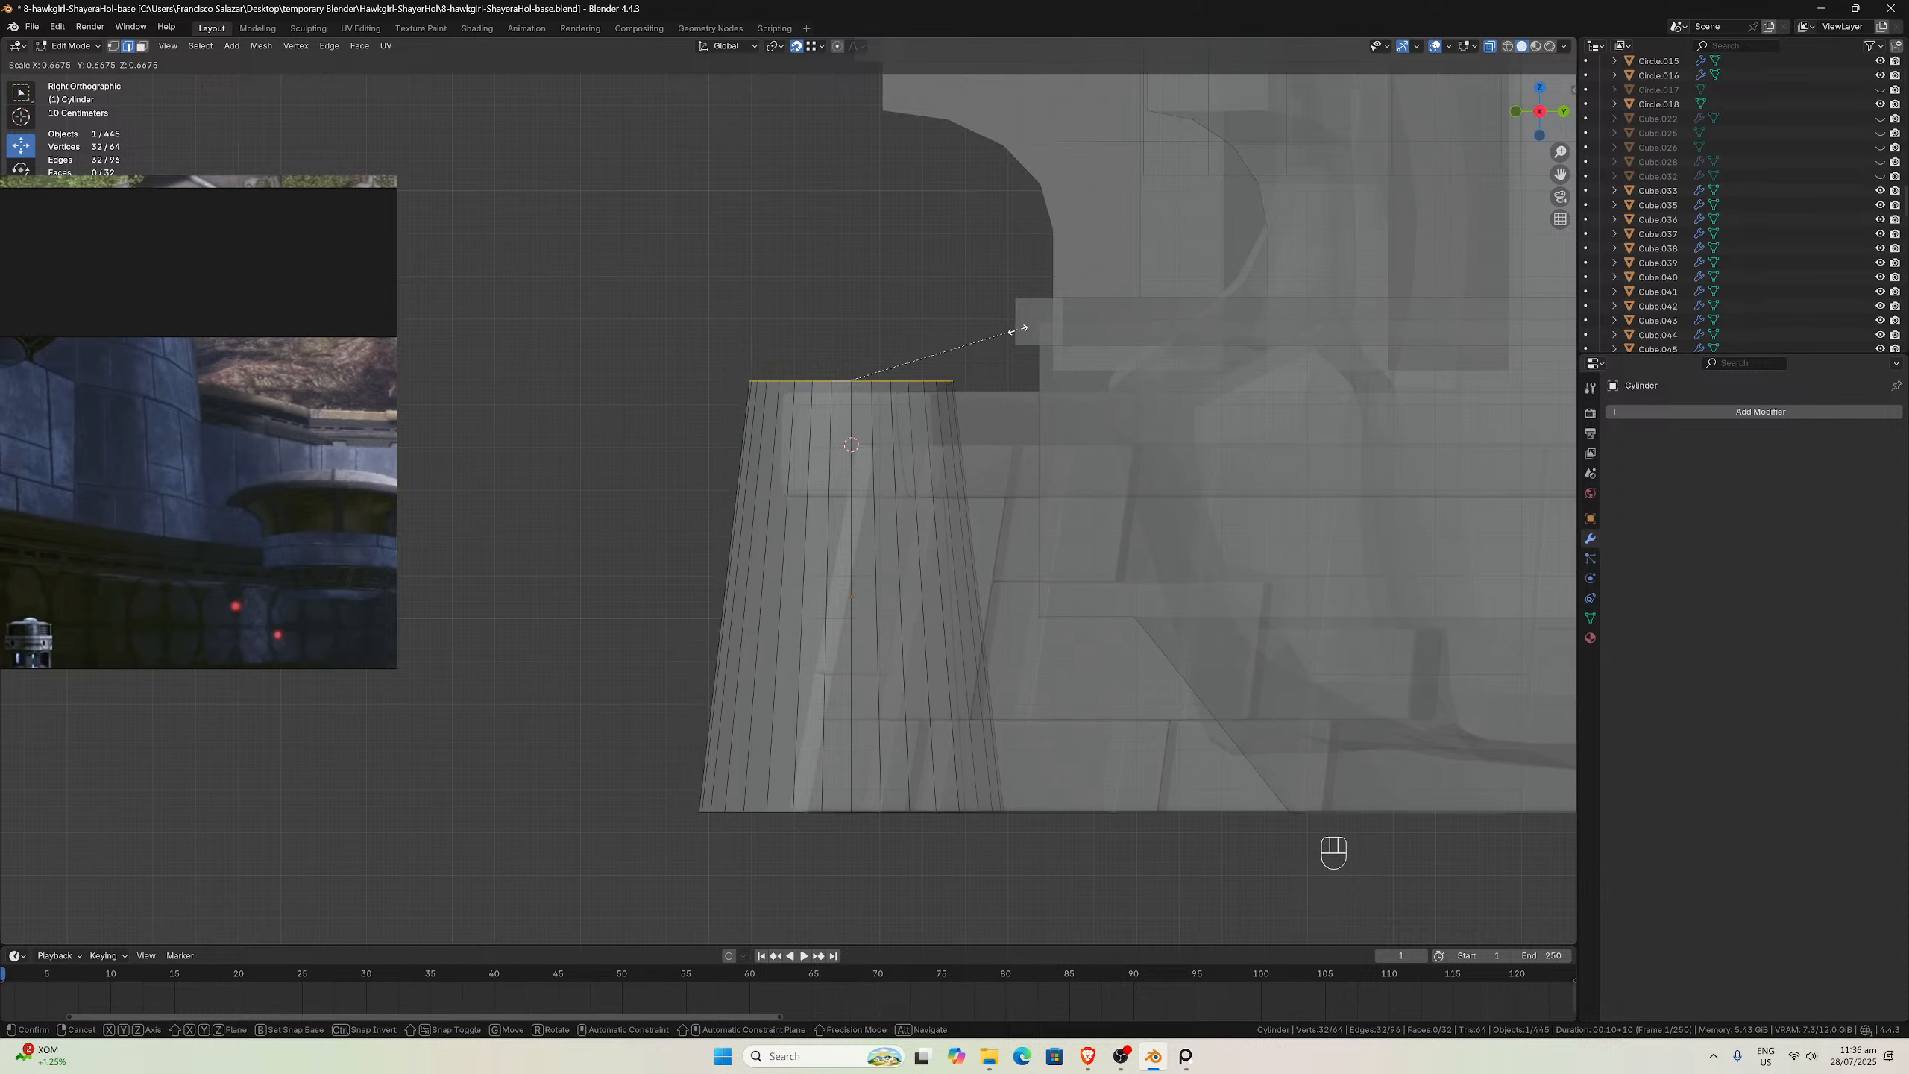
click(1043, 337)
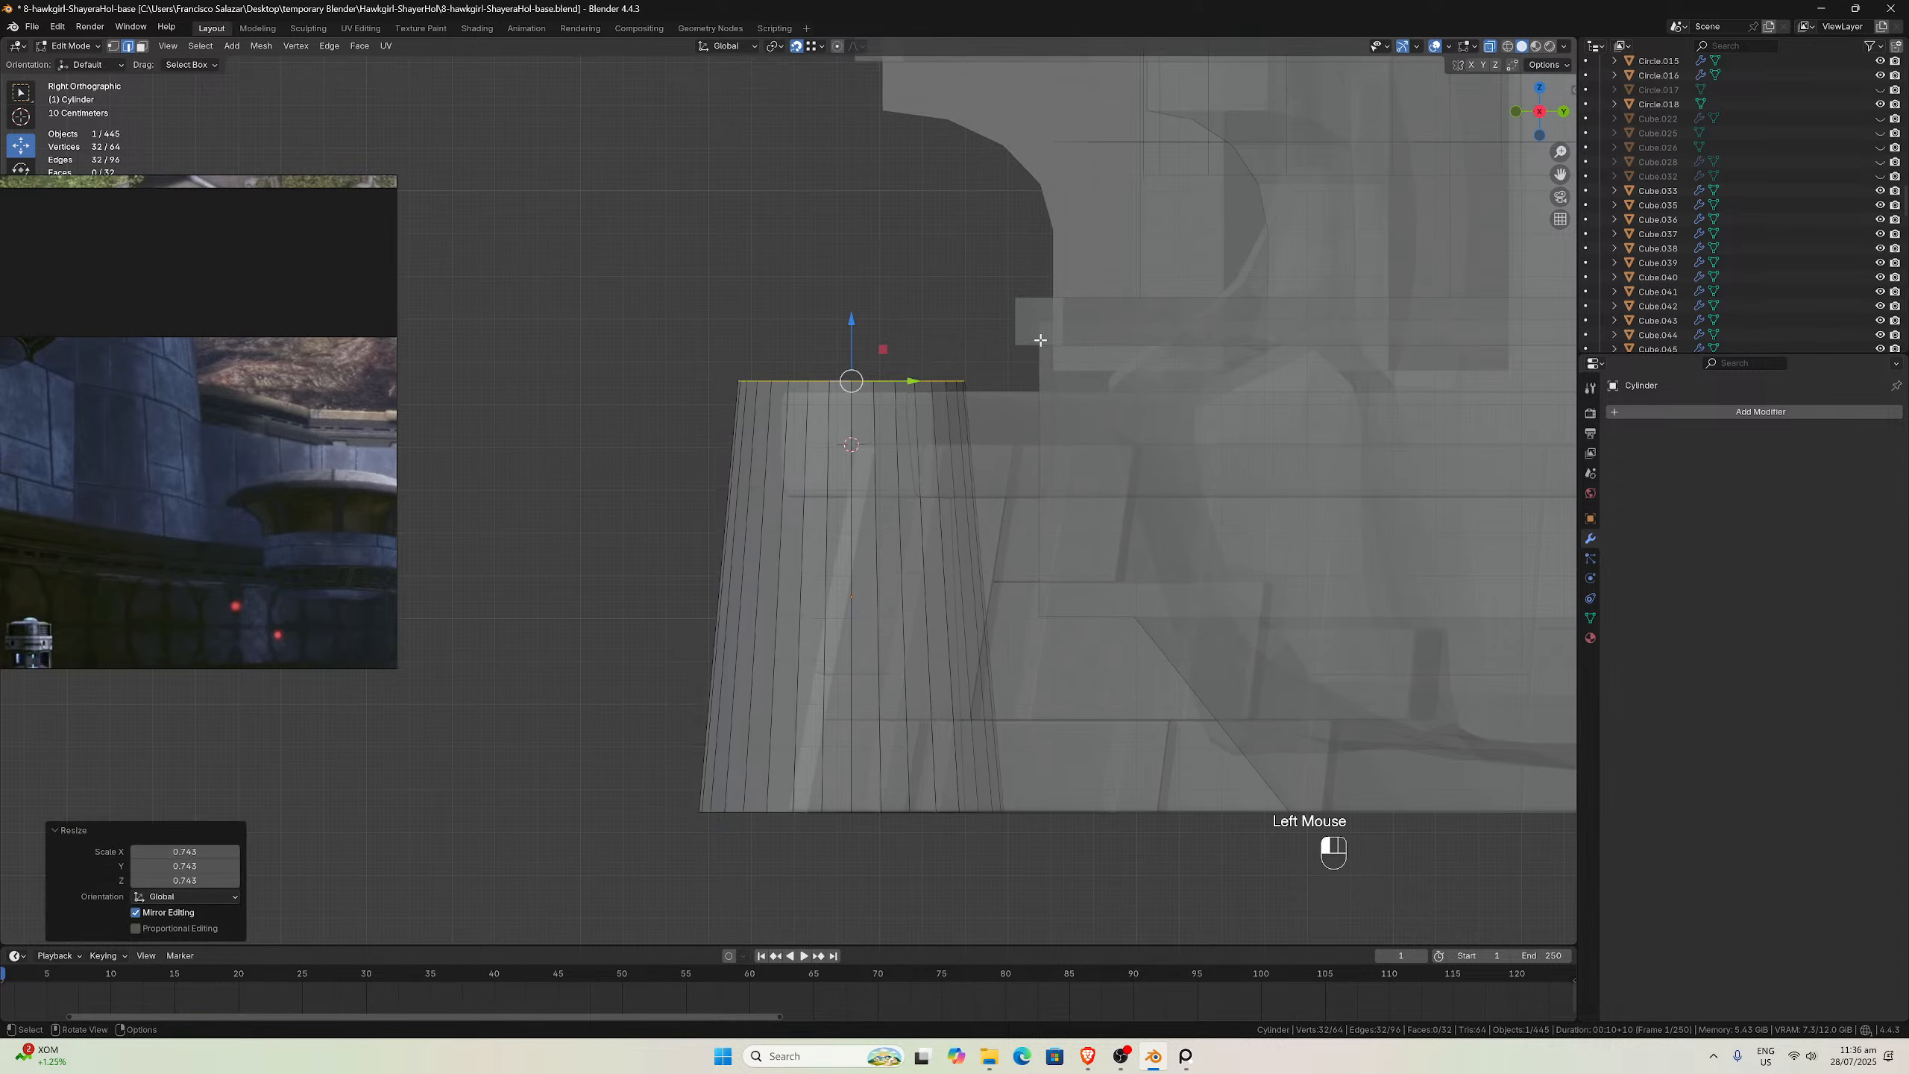
Return to Object Mode in the front orthographic view, turn off X-ray and deselect the tapered cylinder
scroll(1045, 338, down, 1)
middle_drag(1045, 339, 1054, 411)
scroll(1052, 376, down, 1)
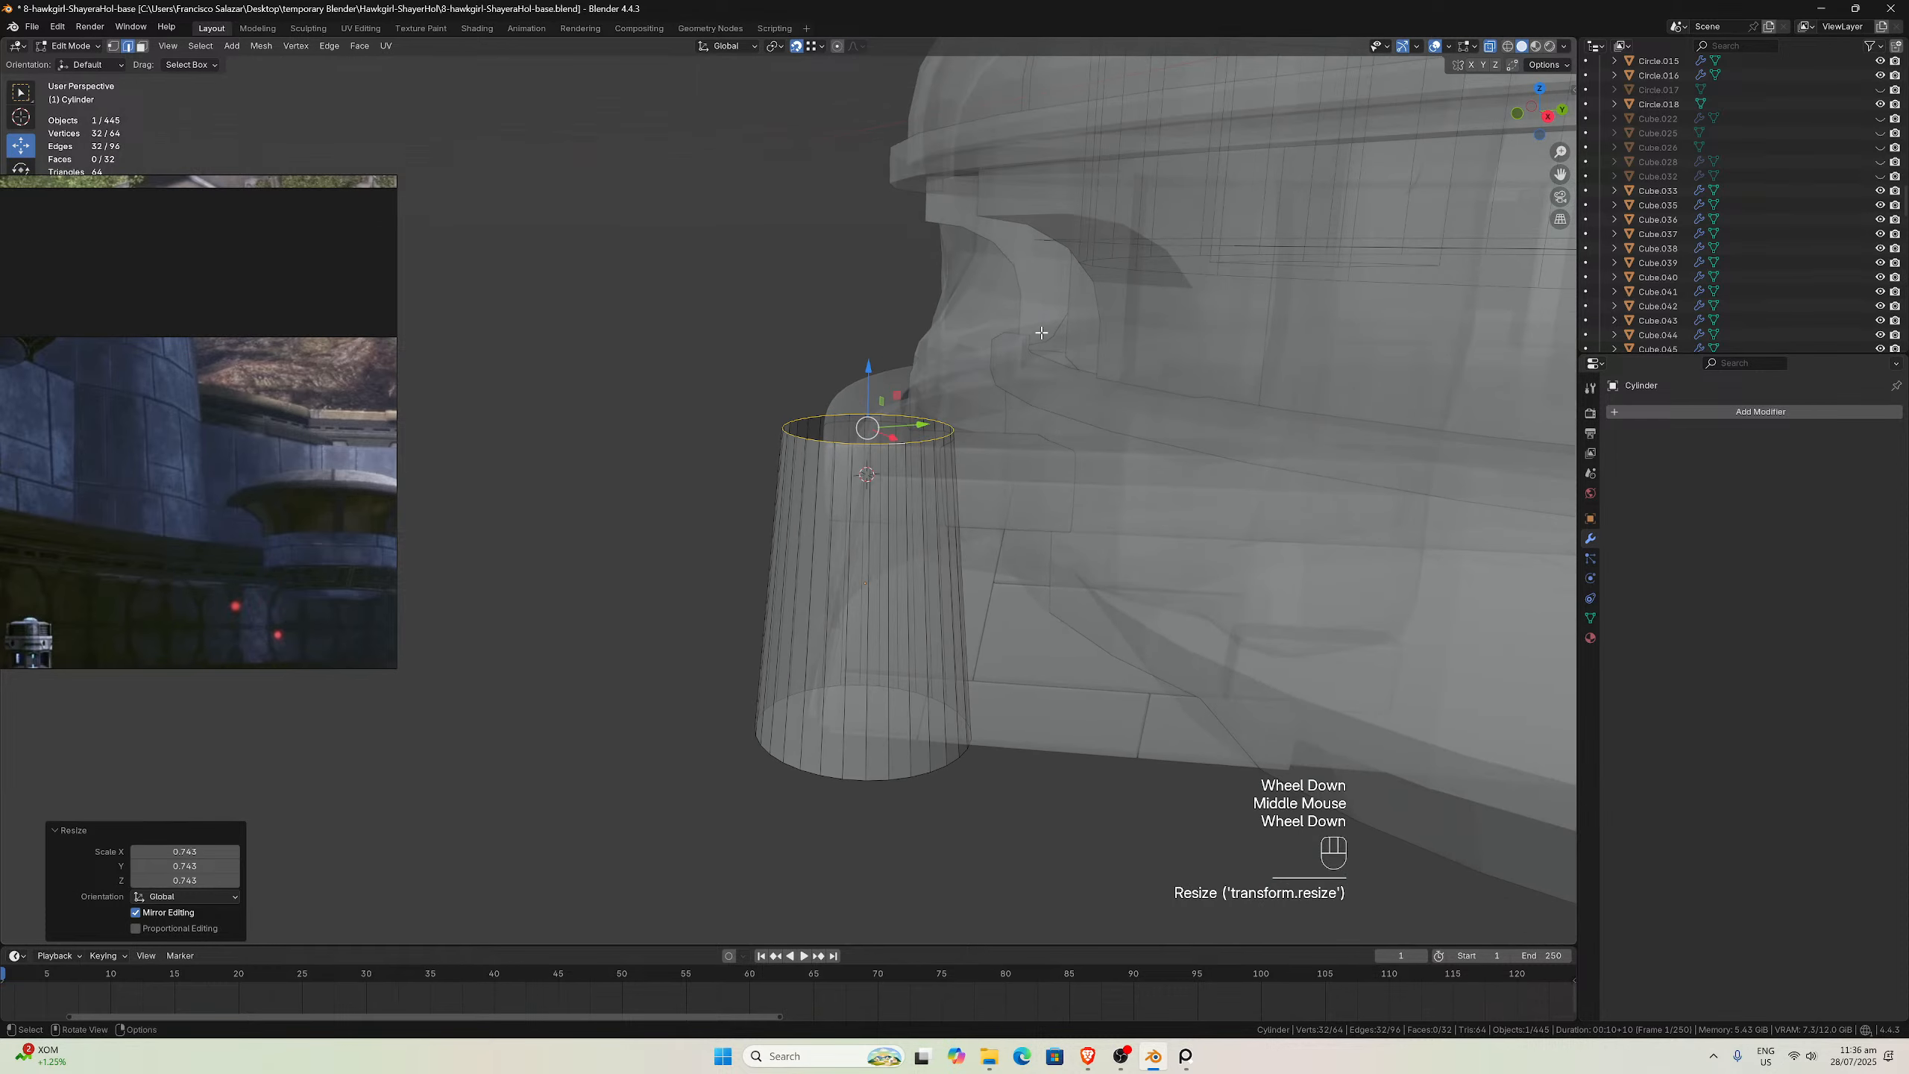
key(KP_1)
key(Tab)
click(1489, 48)
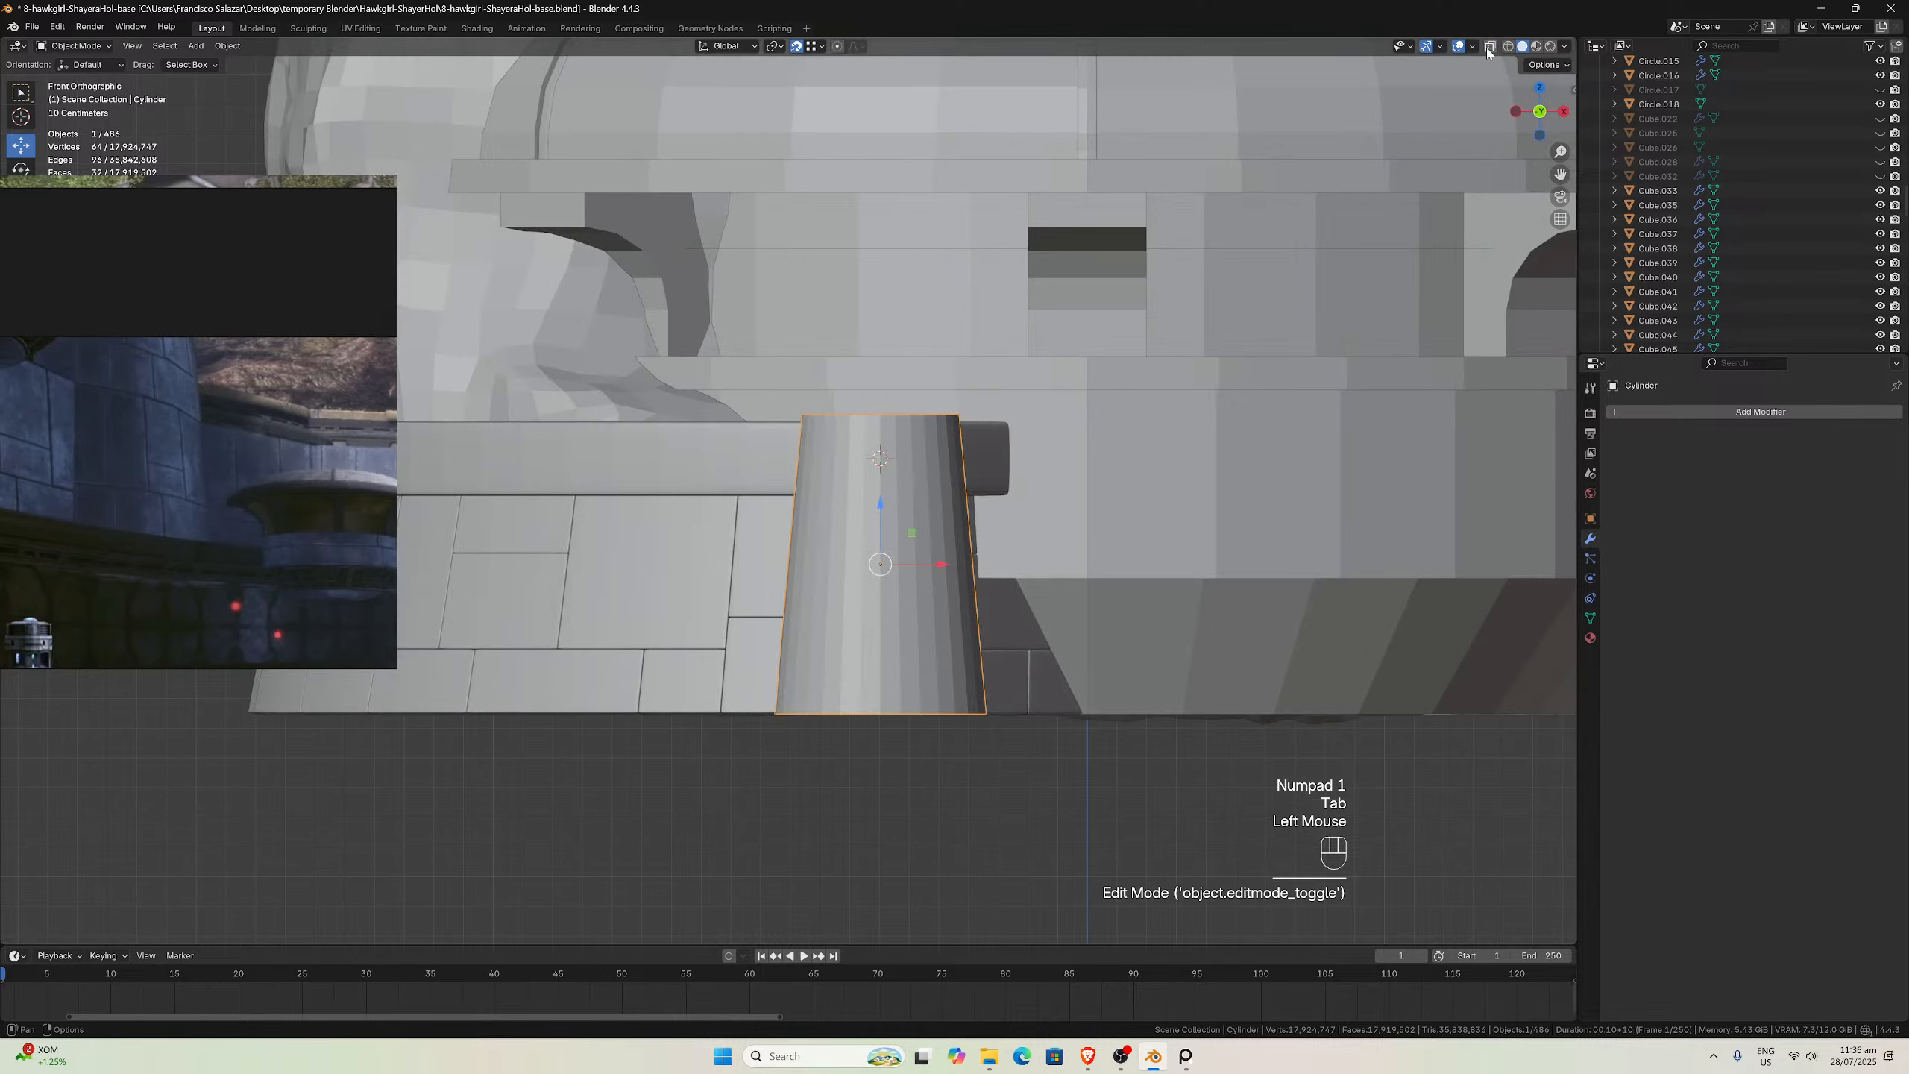
scroll(1033, 511, down, 3)
click(981, 558)
scroll(982, 561, up, 3)
scroll(981, 561, up, 2)
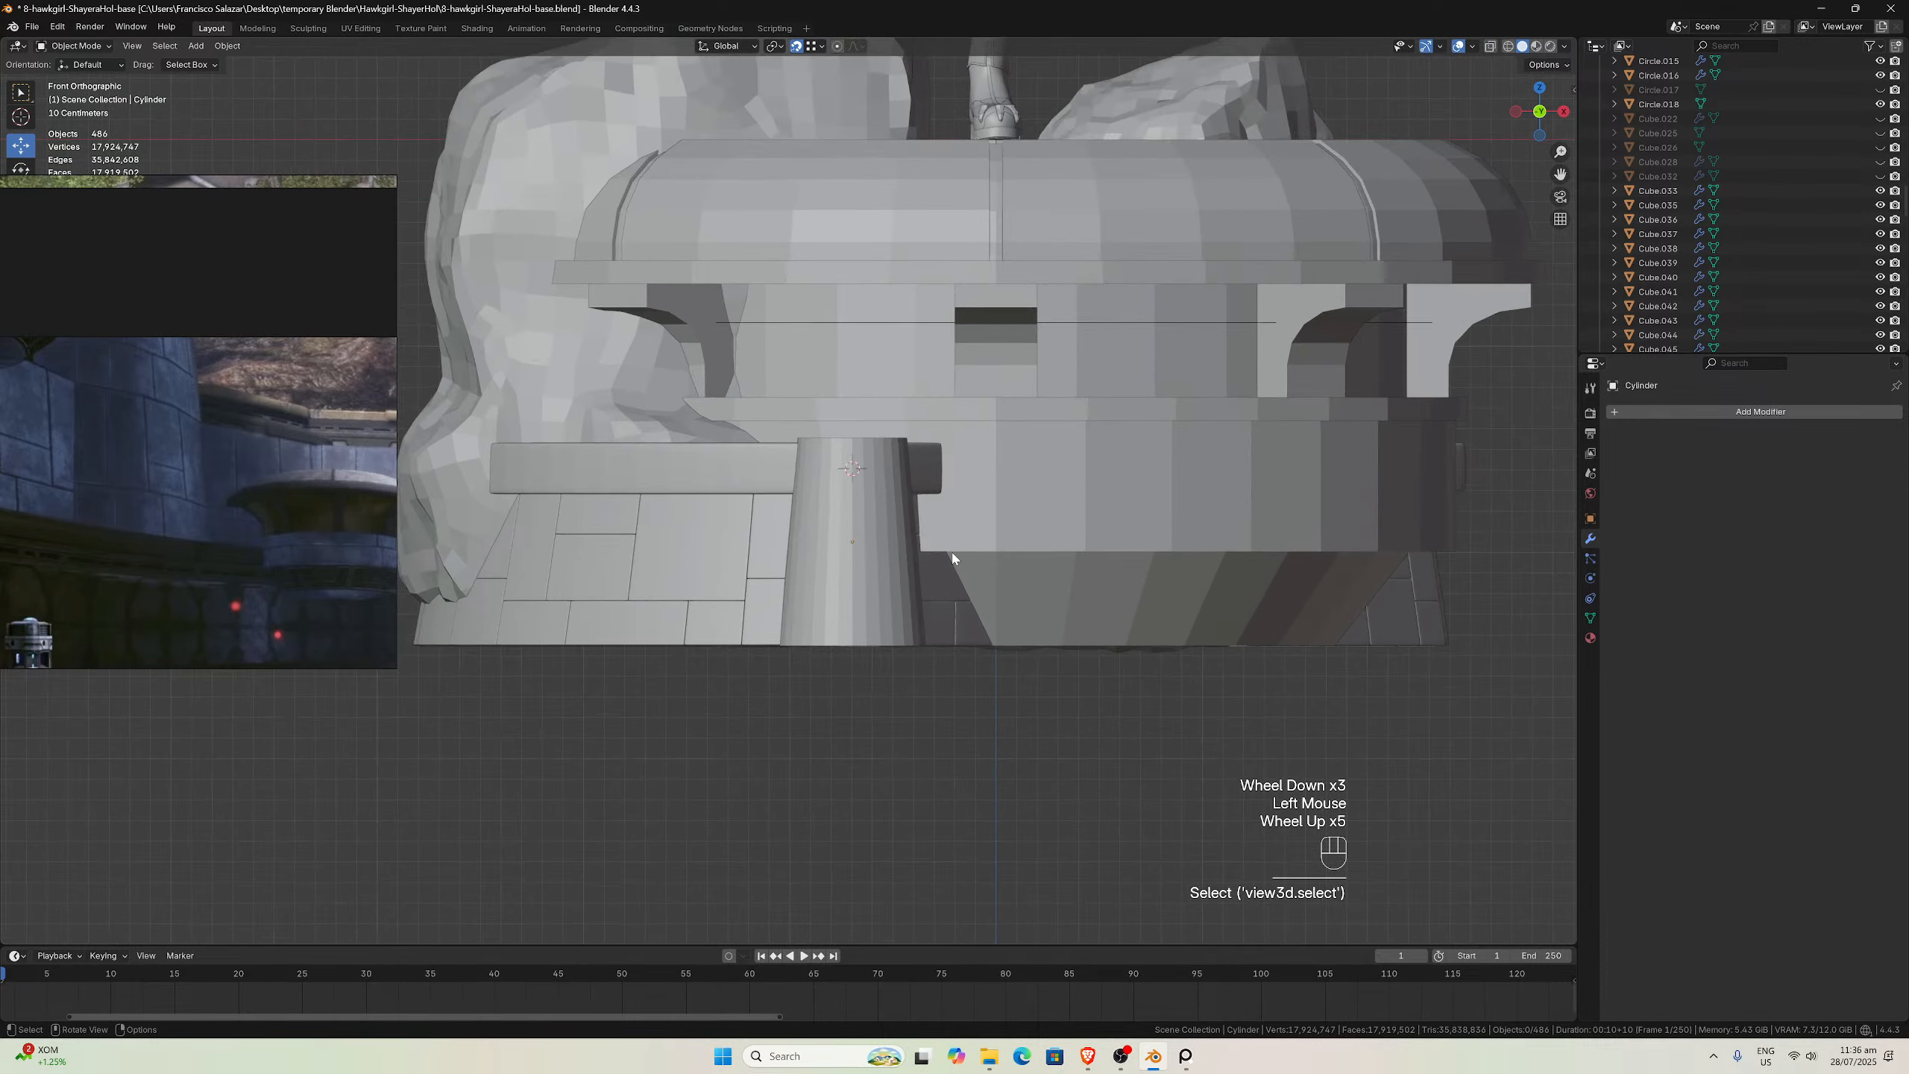
Compare the tapered cylinder's proportions with the pedestal and whole statue in the front and perspective views
scroll(982, 561, down, 2)
middle_drag(982, 561, 907, 502)
scroll(970, 527, up, 1)
scroll(965, 527, down, 1)
scroll(840, 535, up, 2)
scroll(834, 497, up, 3)
scroll(906, 502, down, 1)
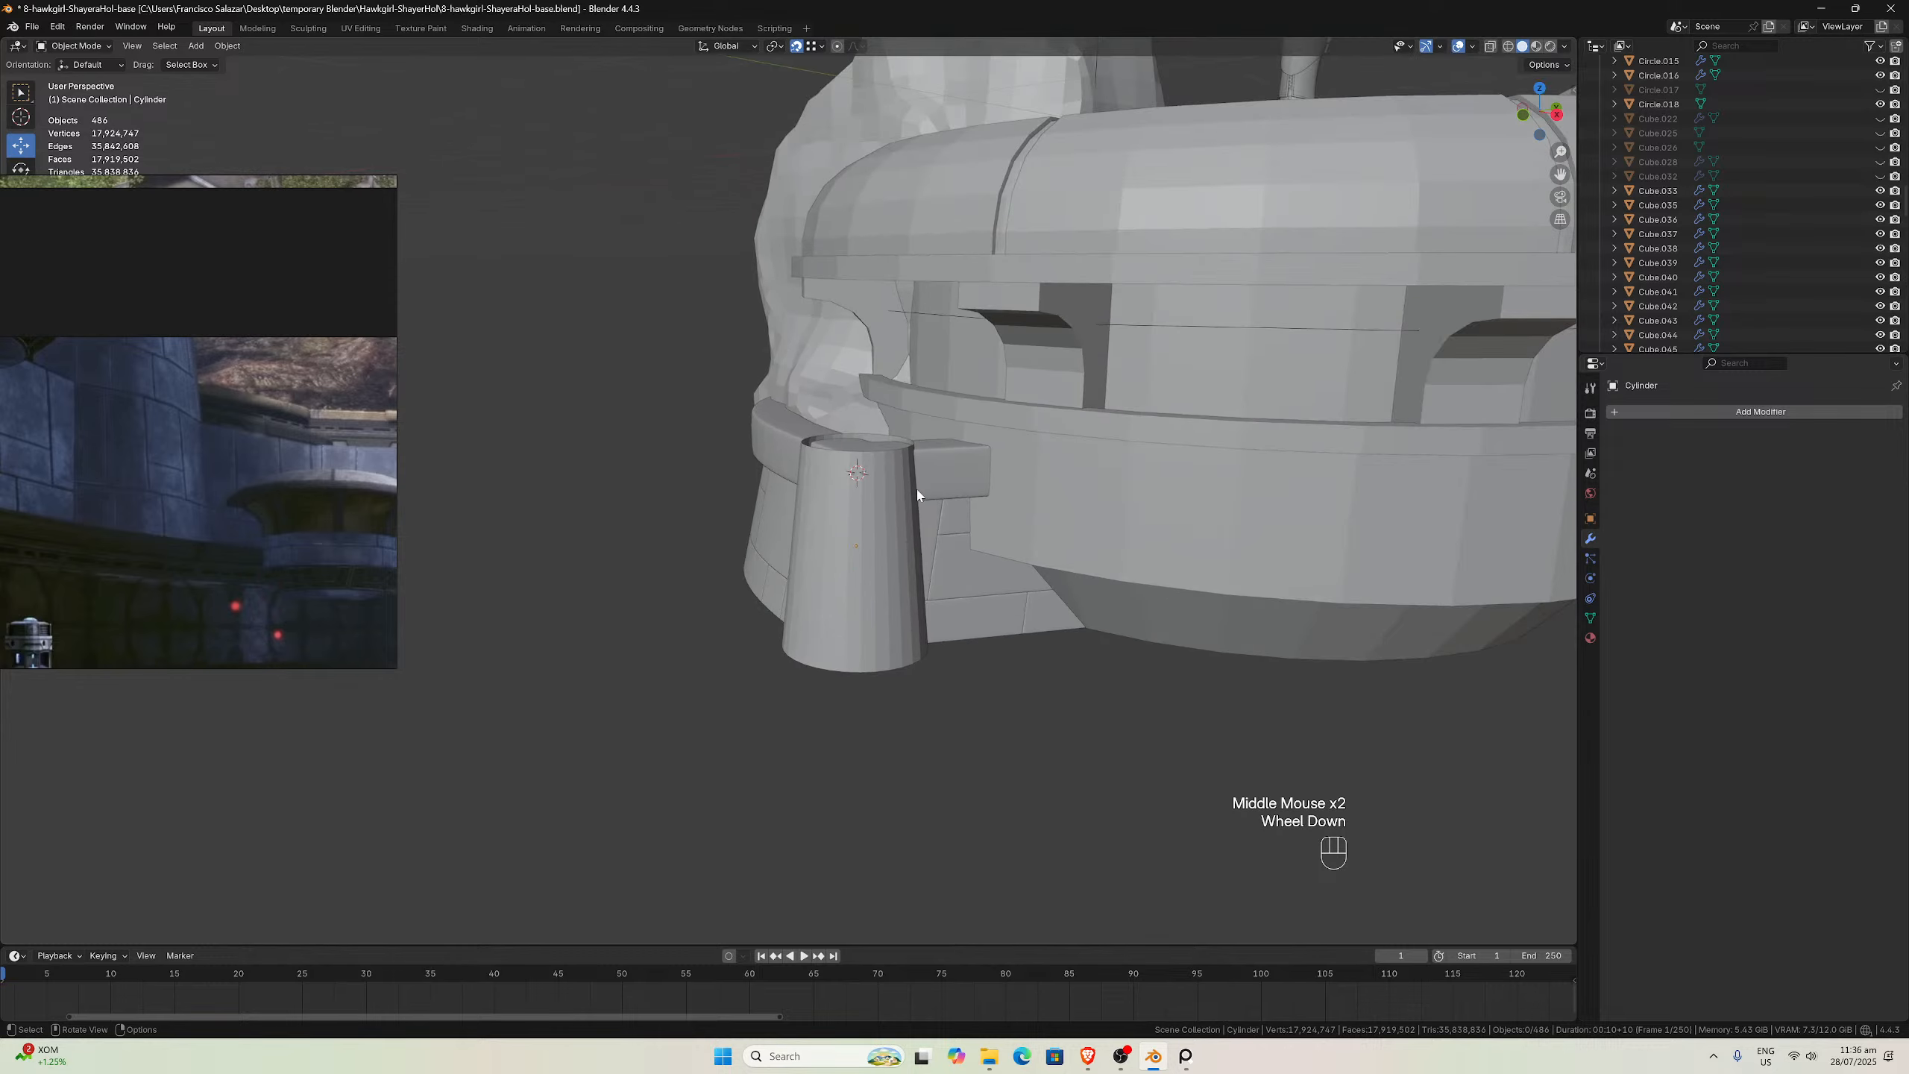
key(KP_1)
scroll(917, 495, down, 4)
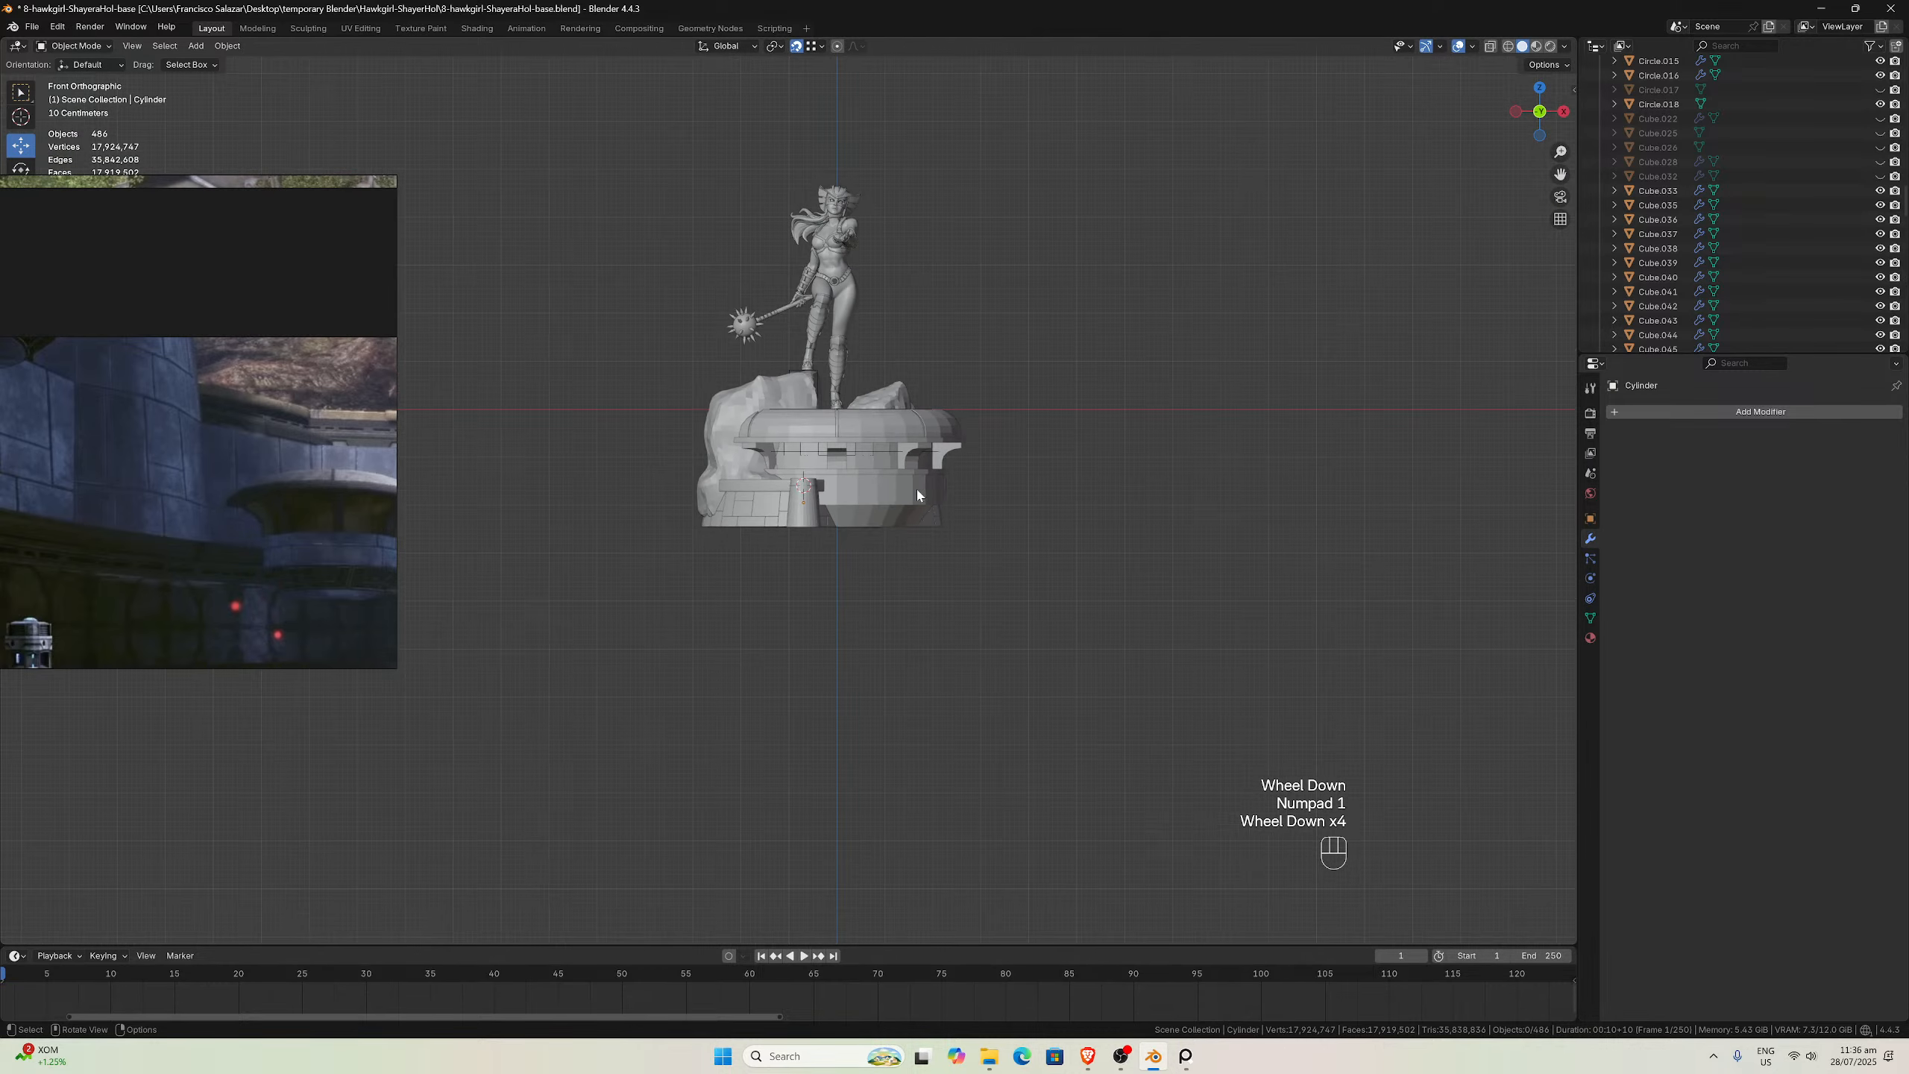
middle_drag(916, 493, 824, 458)
scroll(807, 457, up, 3)
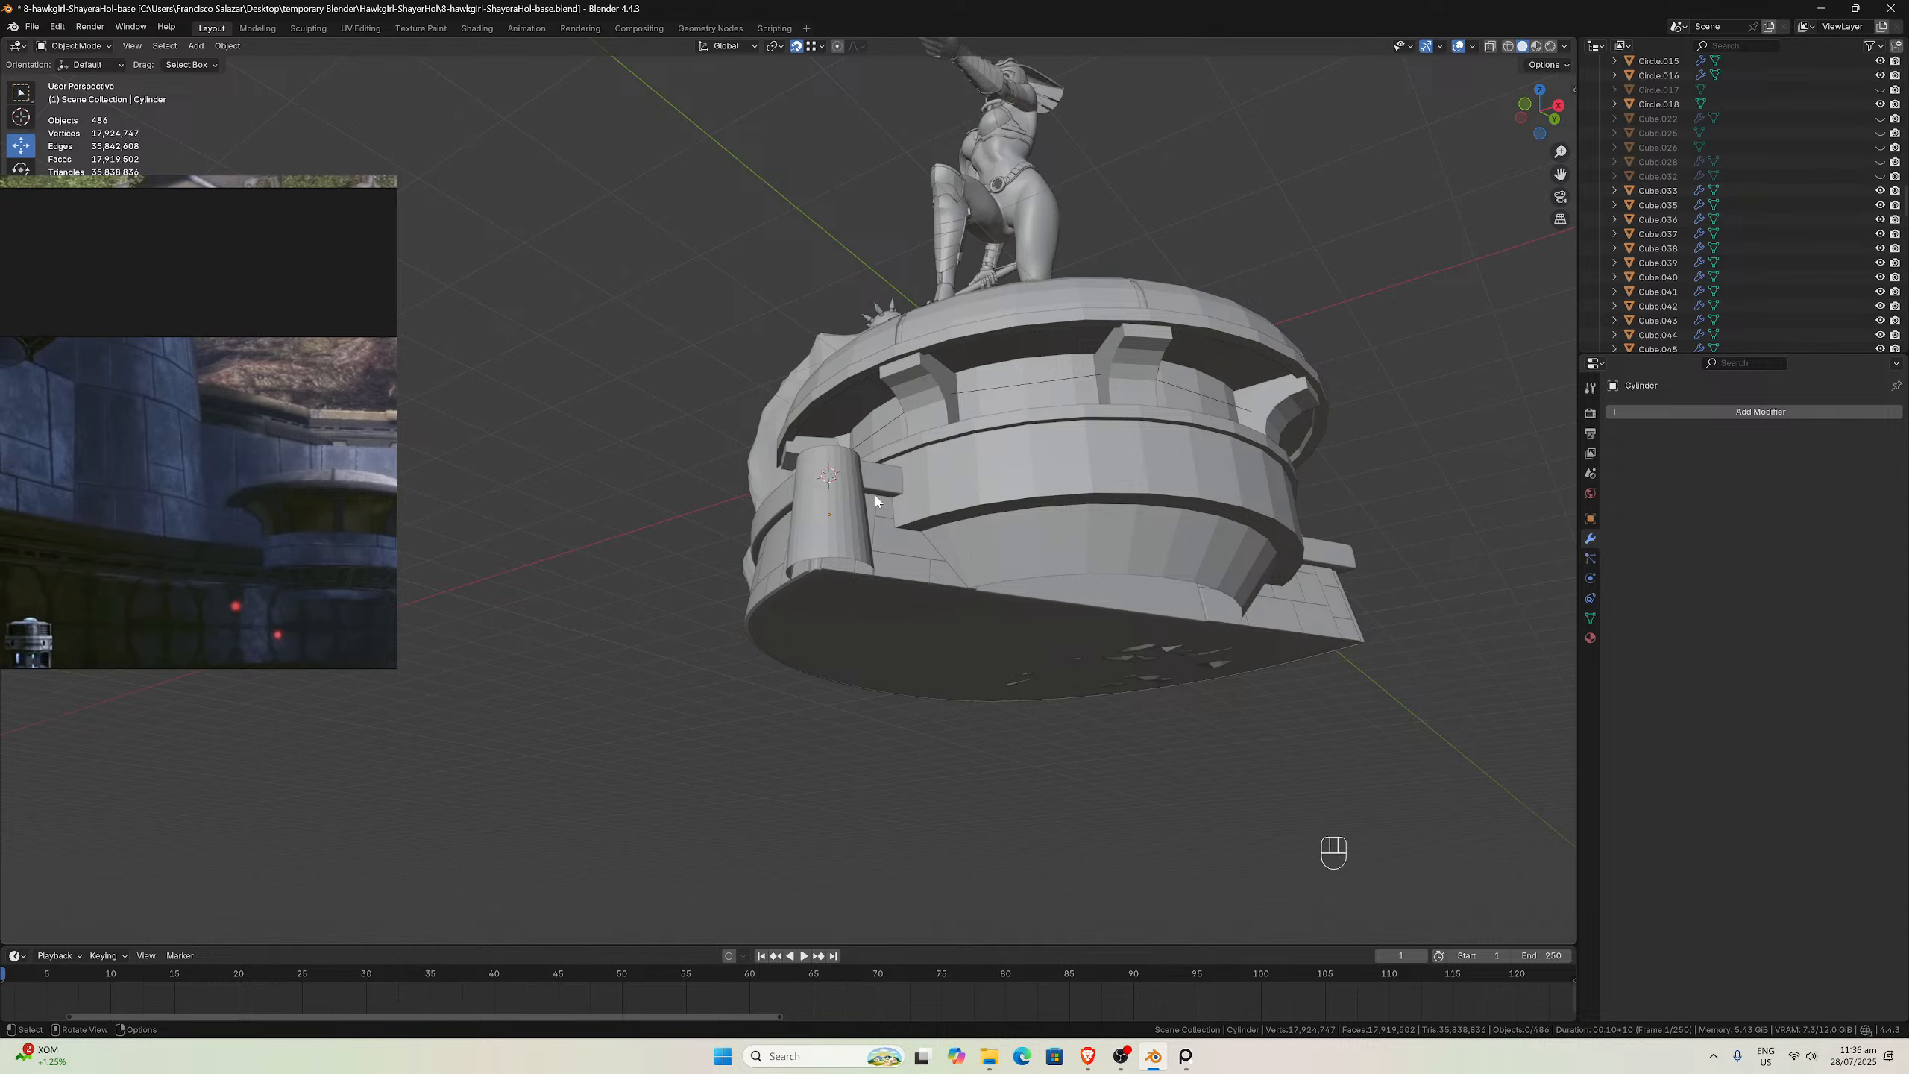
Examine how the tapered cylinder's open base meets the wall corner and pedestal from below and from the side
middle_drag(859, 508, 871, 466)
scroll(872, 467, up, 4)
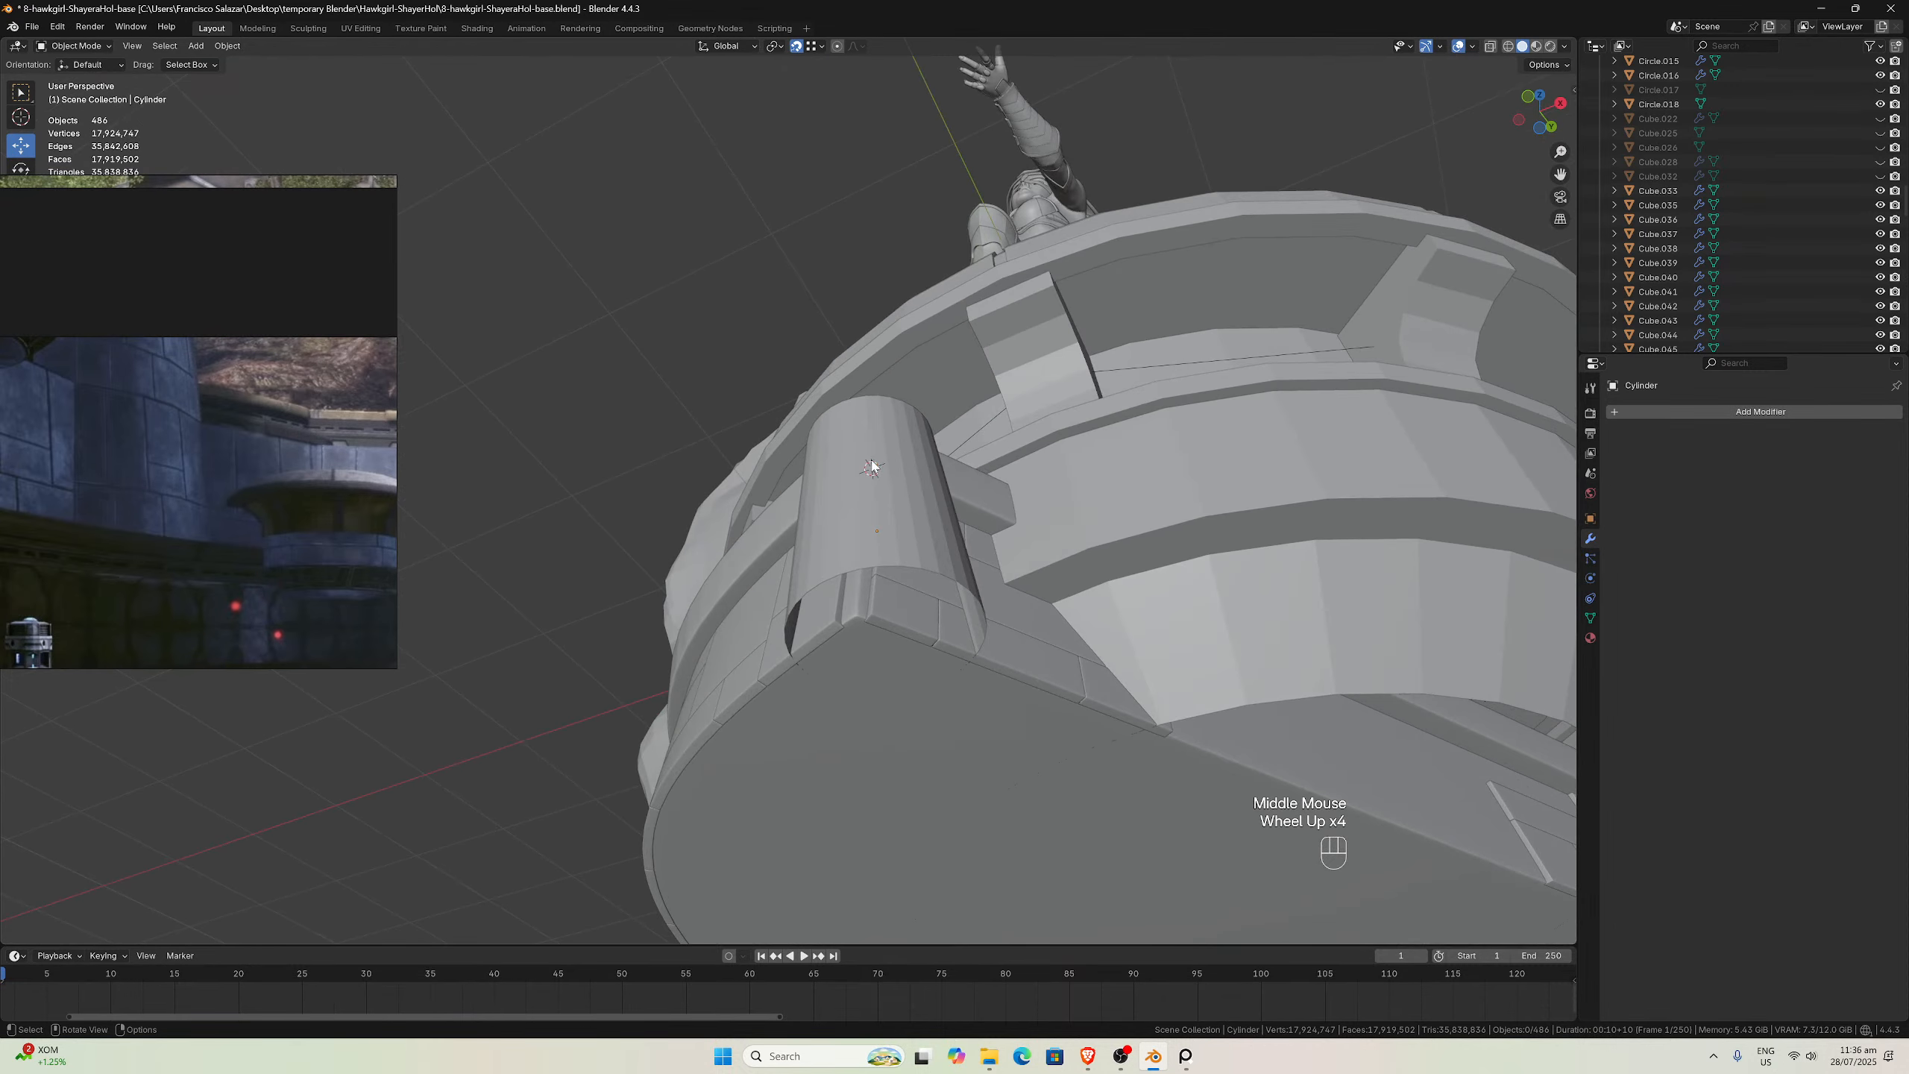
scroll(885, 534, up, 2)
middle_drag(907, 537, 827, 520)
middle_drag(901, 584, 854, 657)
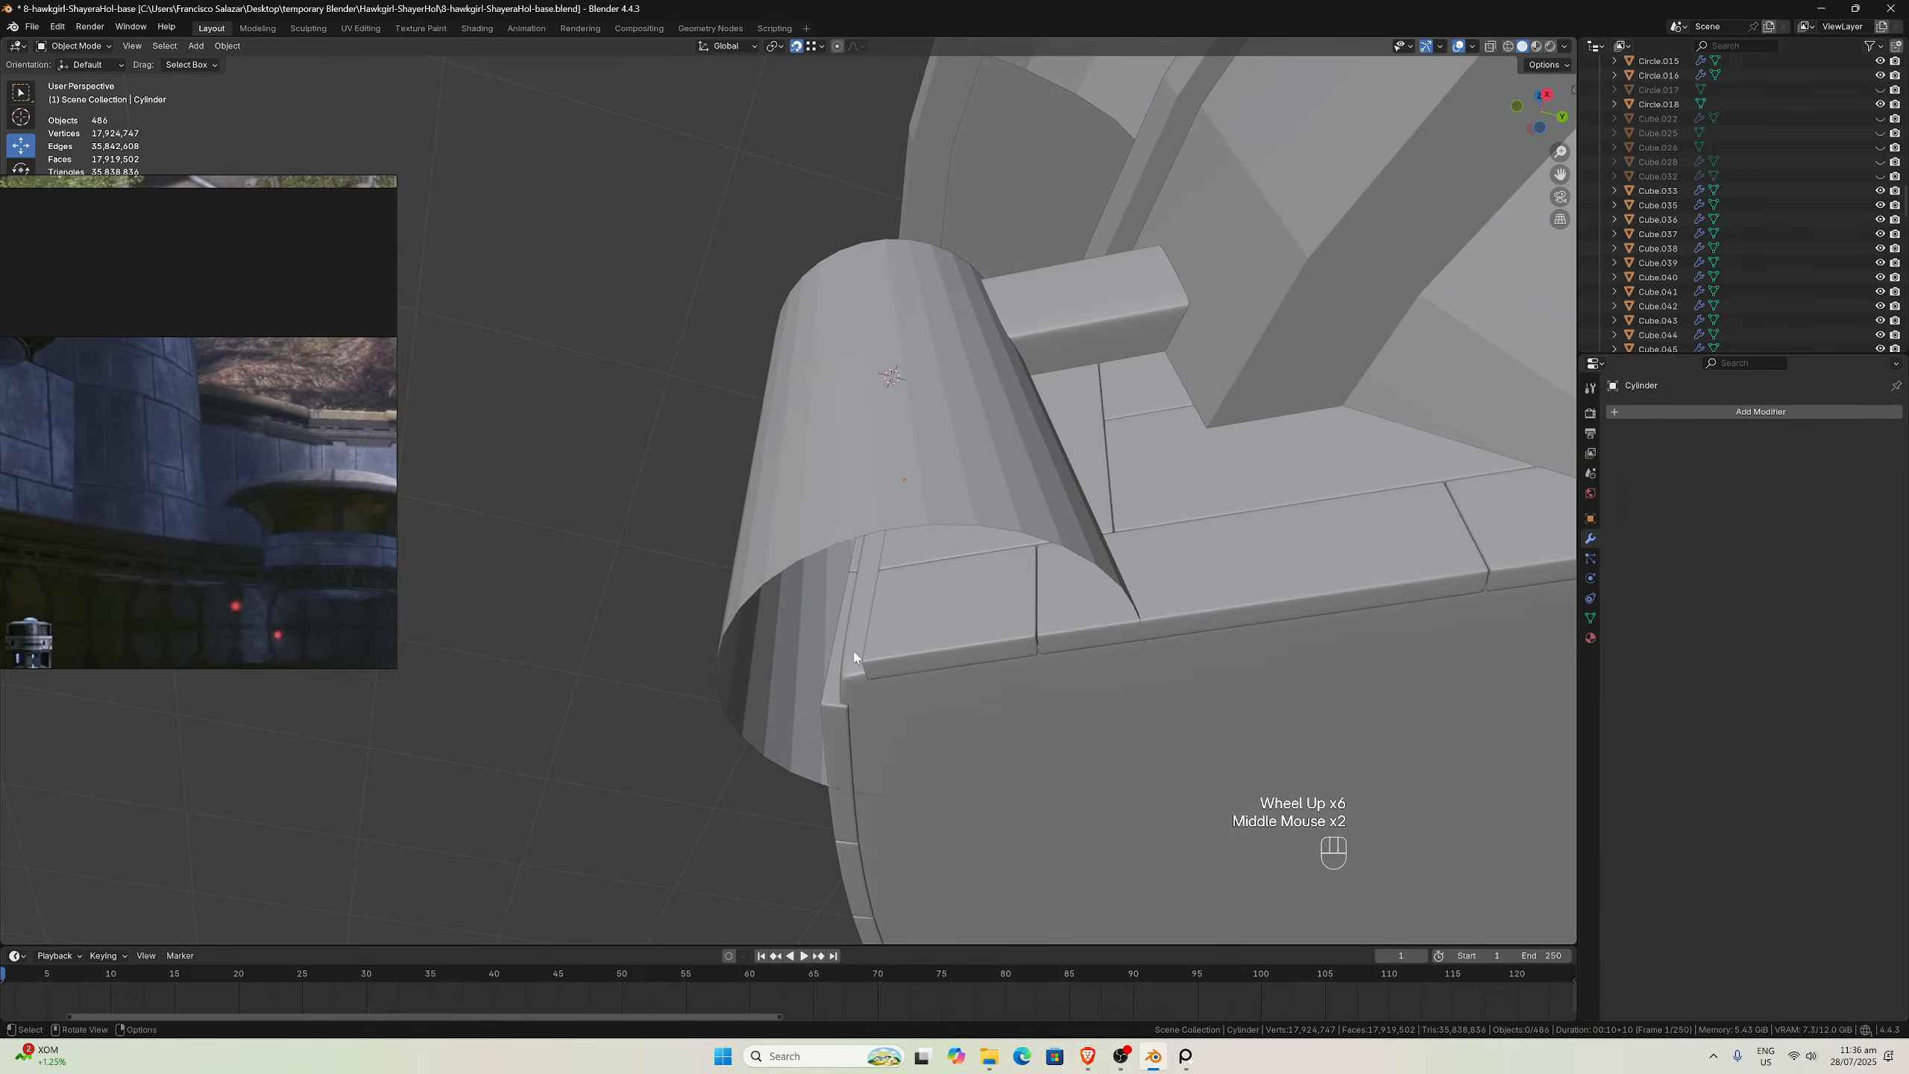
scroll(860, 586, down, 3)
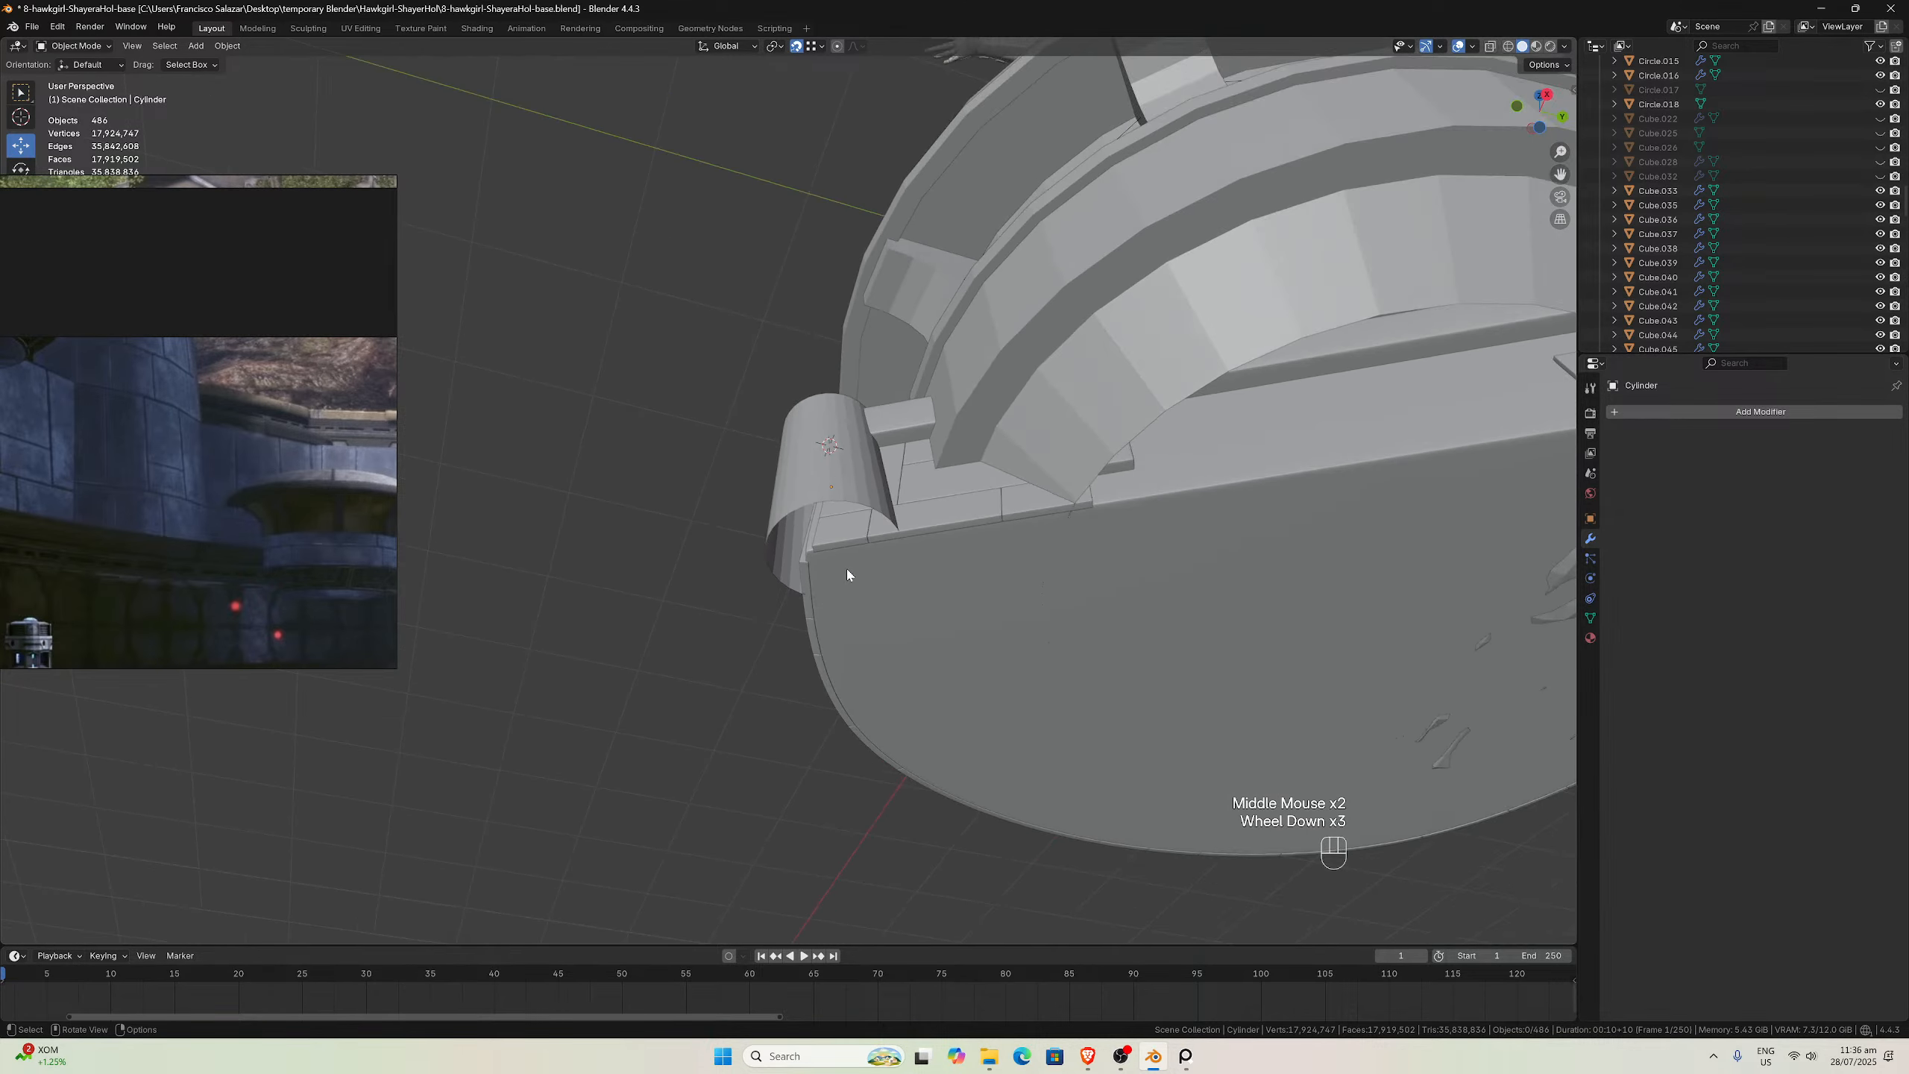
mouse_move(848, 568)
middle_down()
mouse_move(820, 555)
mouse_move(857, 606)
middle_up()
scroll(893, 482, up, 3)
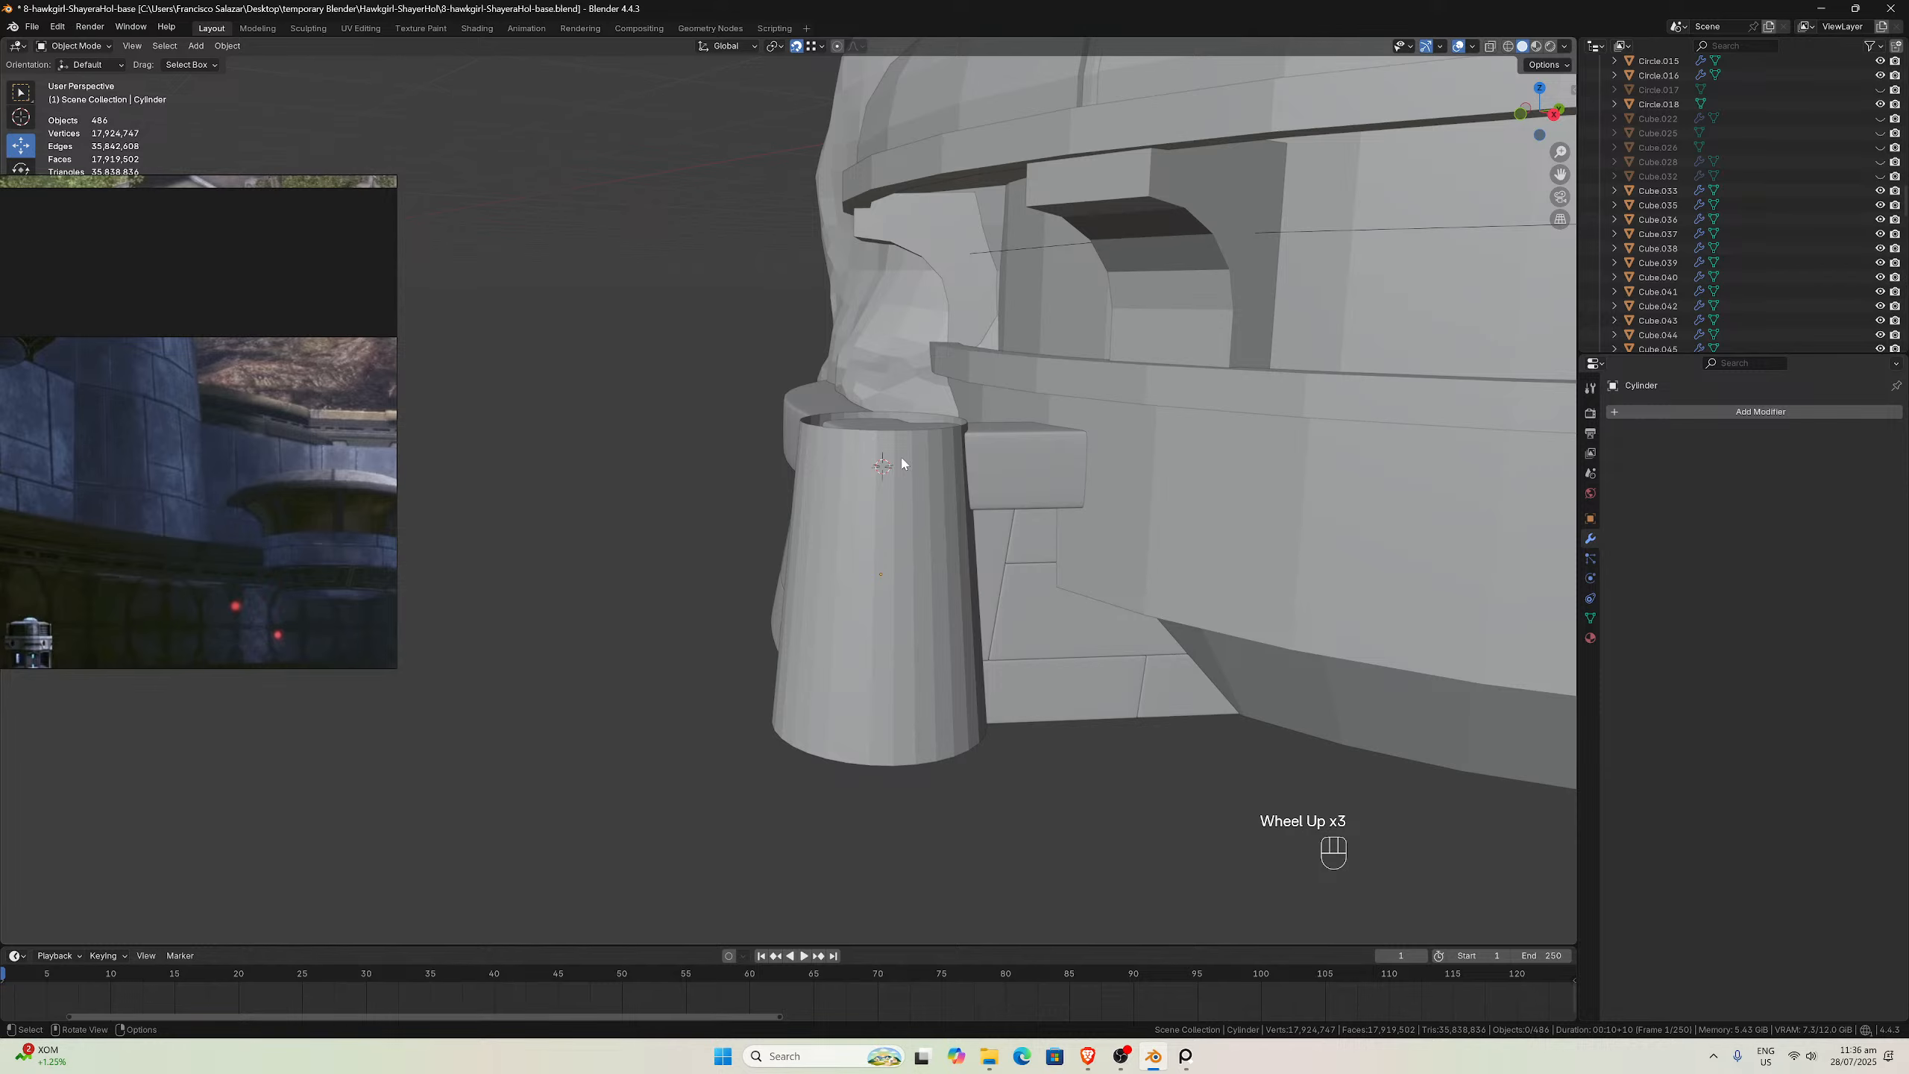
scroll(903, 461, down, 3)
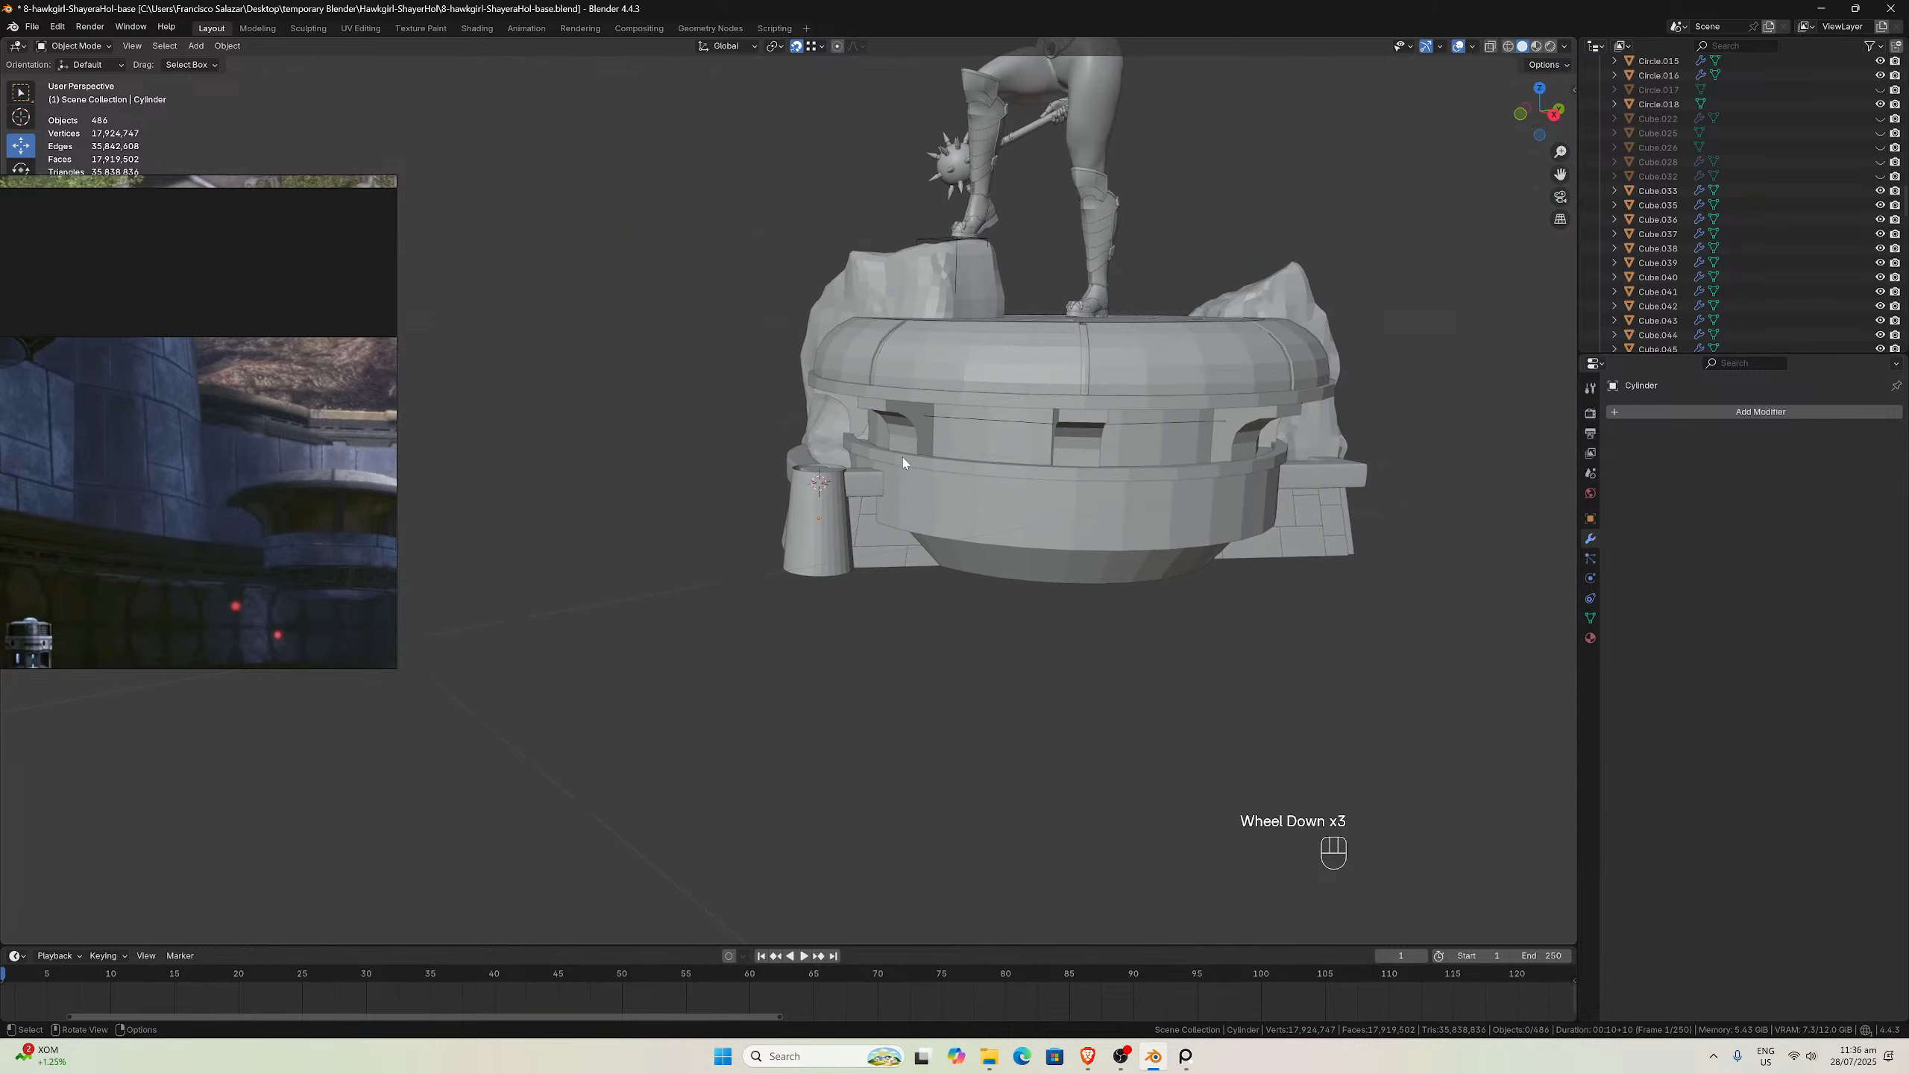
middle_drag(902, 462, 827, 376)
scroll(806, 380, down, 1)
scroll(805, 380, up, 1)
scroll(852, 358, up, 3)
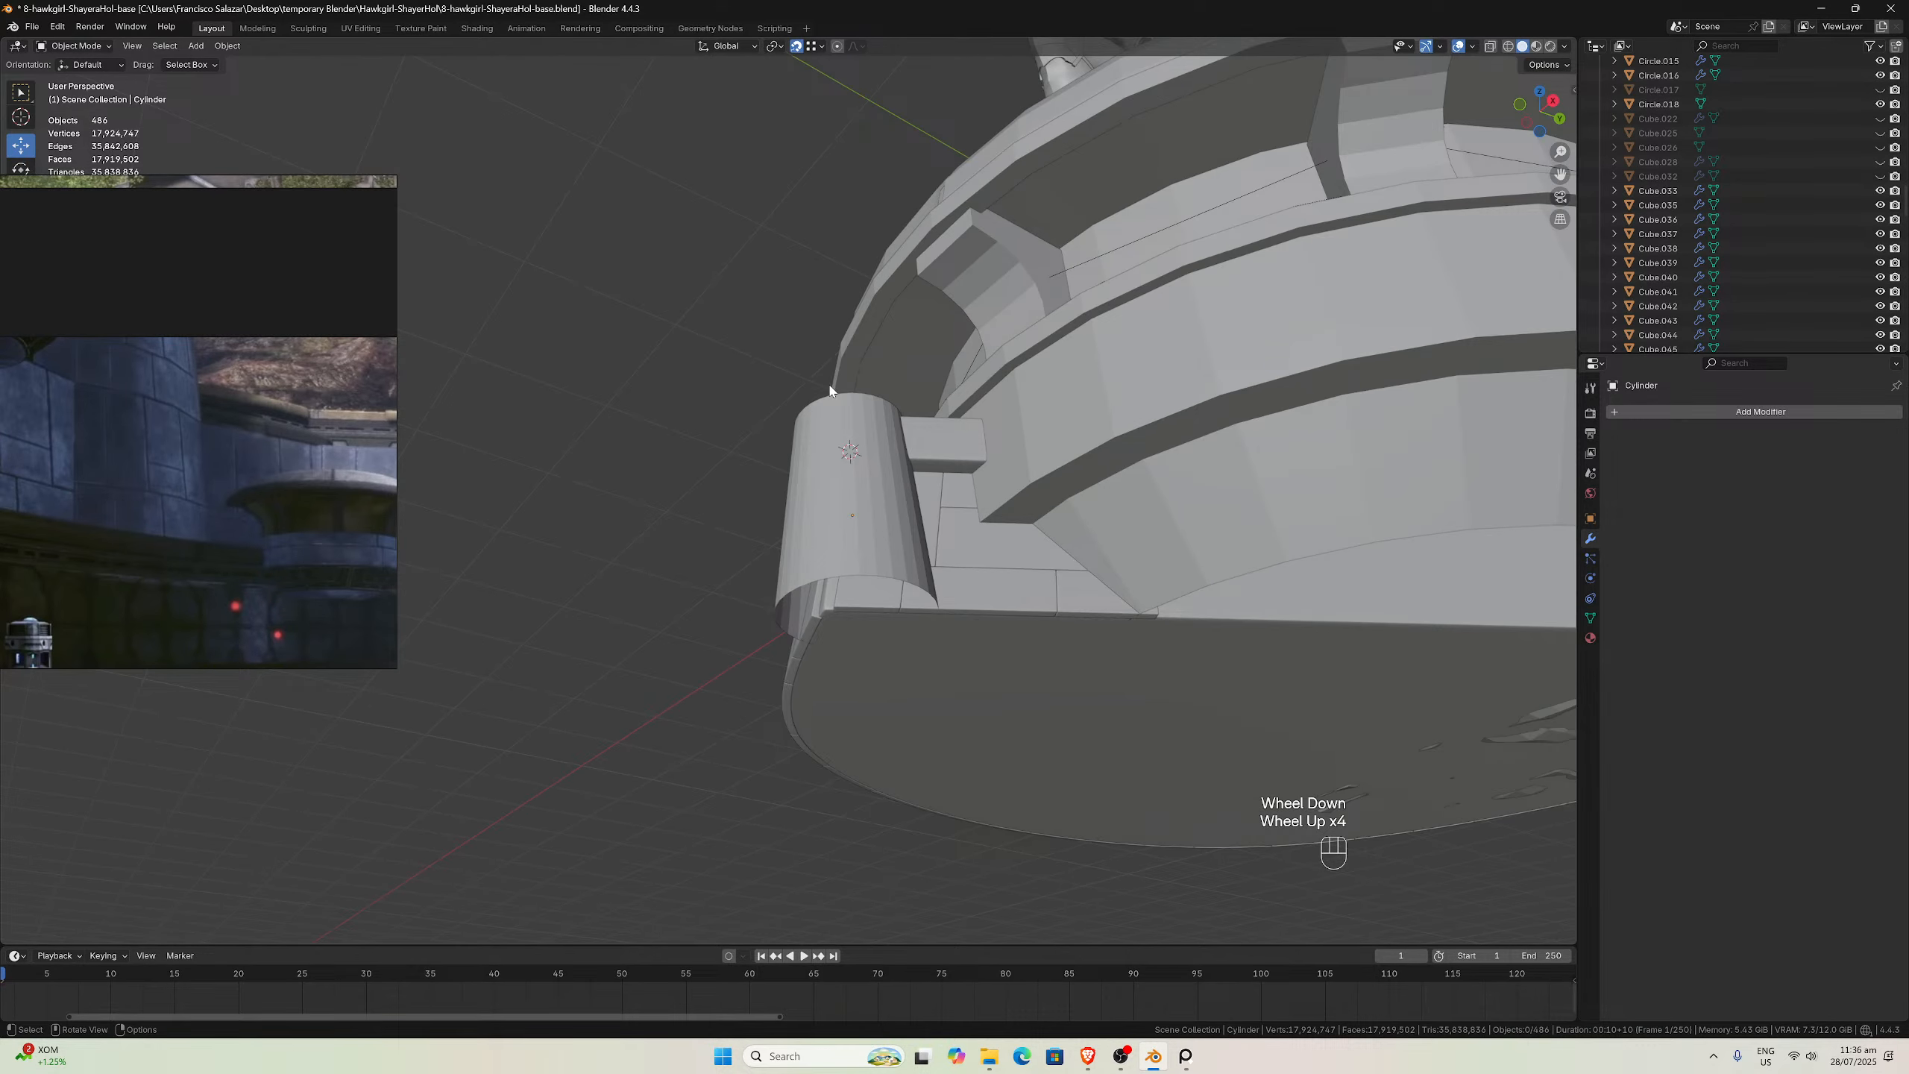
Select the tapered cylinder in Object Mode and hide it to expose the brick wall's corner
key(Tab)
click(841, 477)
key(Tab)
click(837, 477)
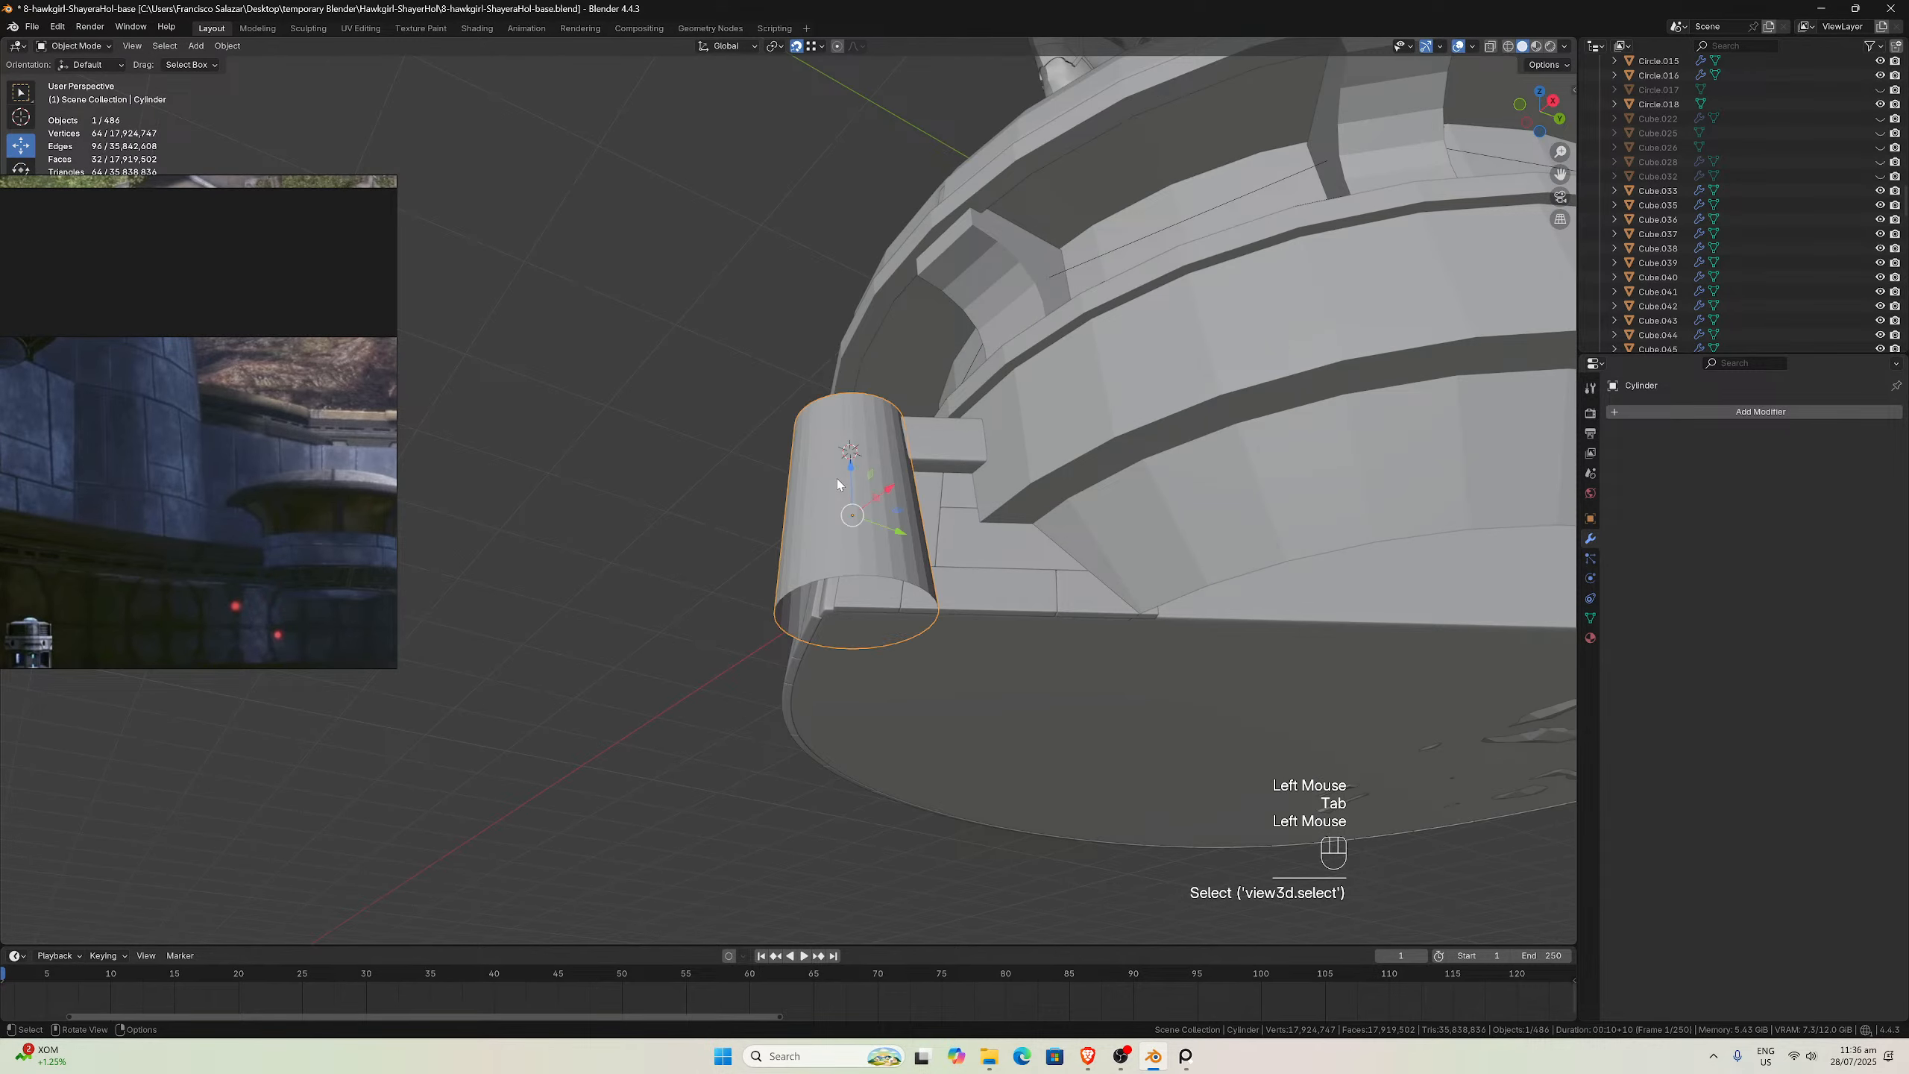
middle_drag(837, 477, 922, 490)
key(h)
scroll(824, 477, up, 3)
scroll(922, 489, down, 1)
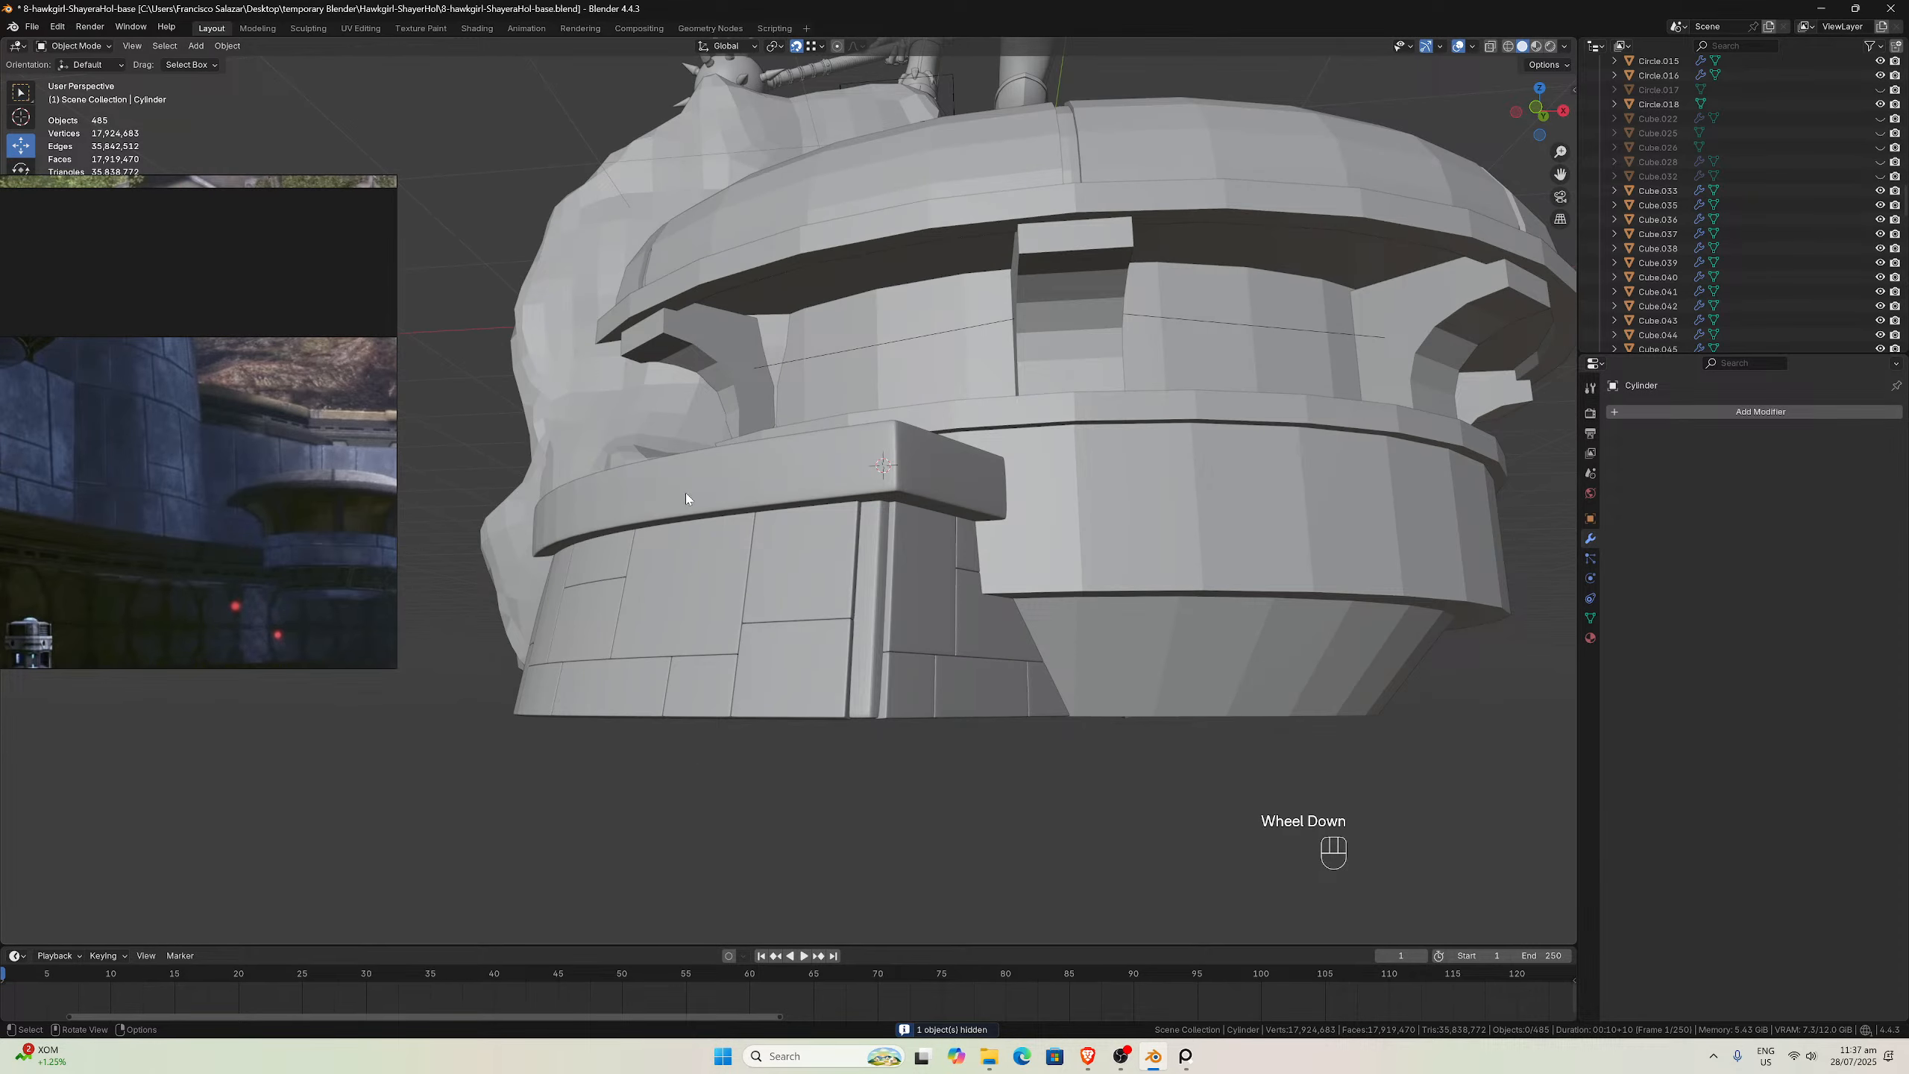
Examine the brick wall corner without the tower and compare it with the reference image
scroll(240, 437, down, 2)
scroll(253, 463, up, 3)
scroll(283, 476, down, 2)
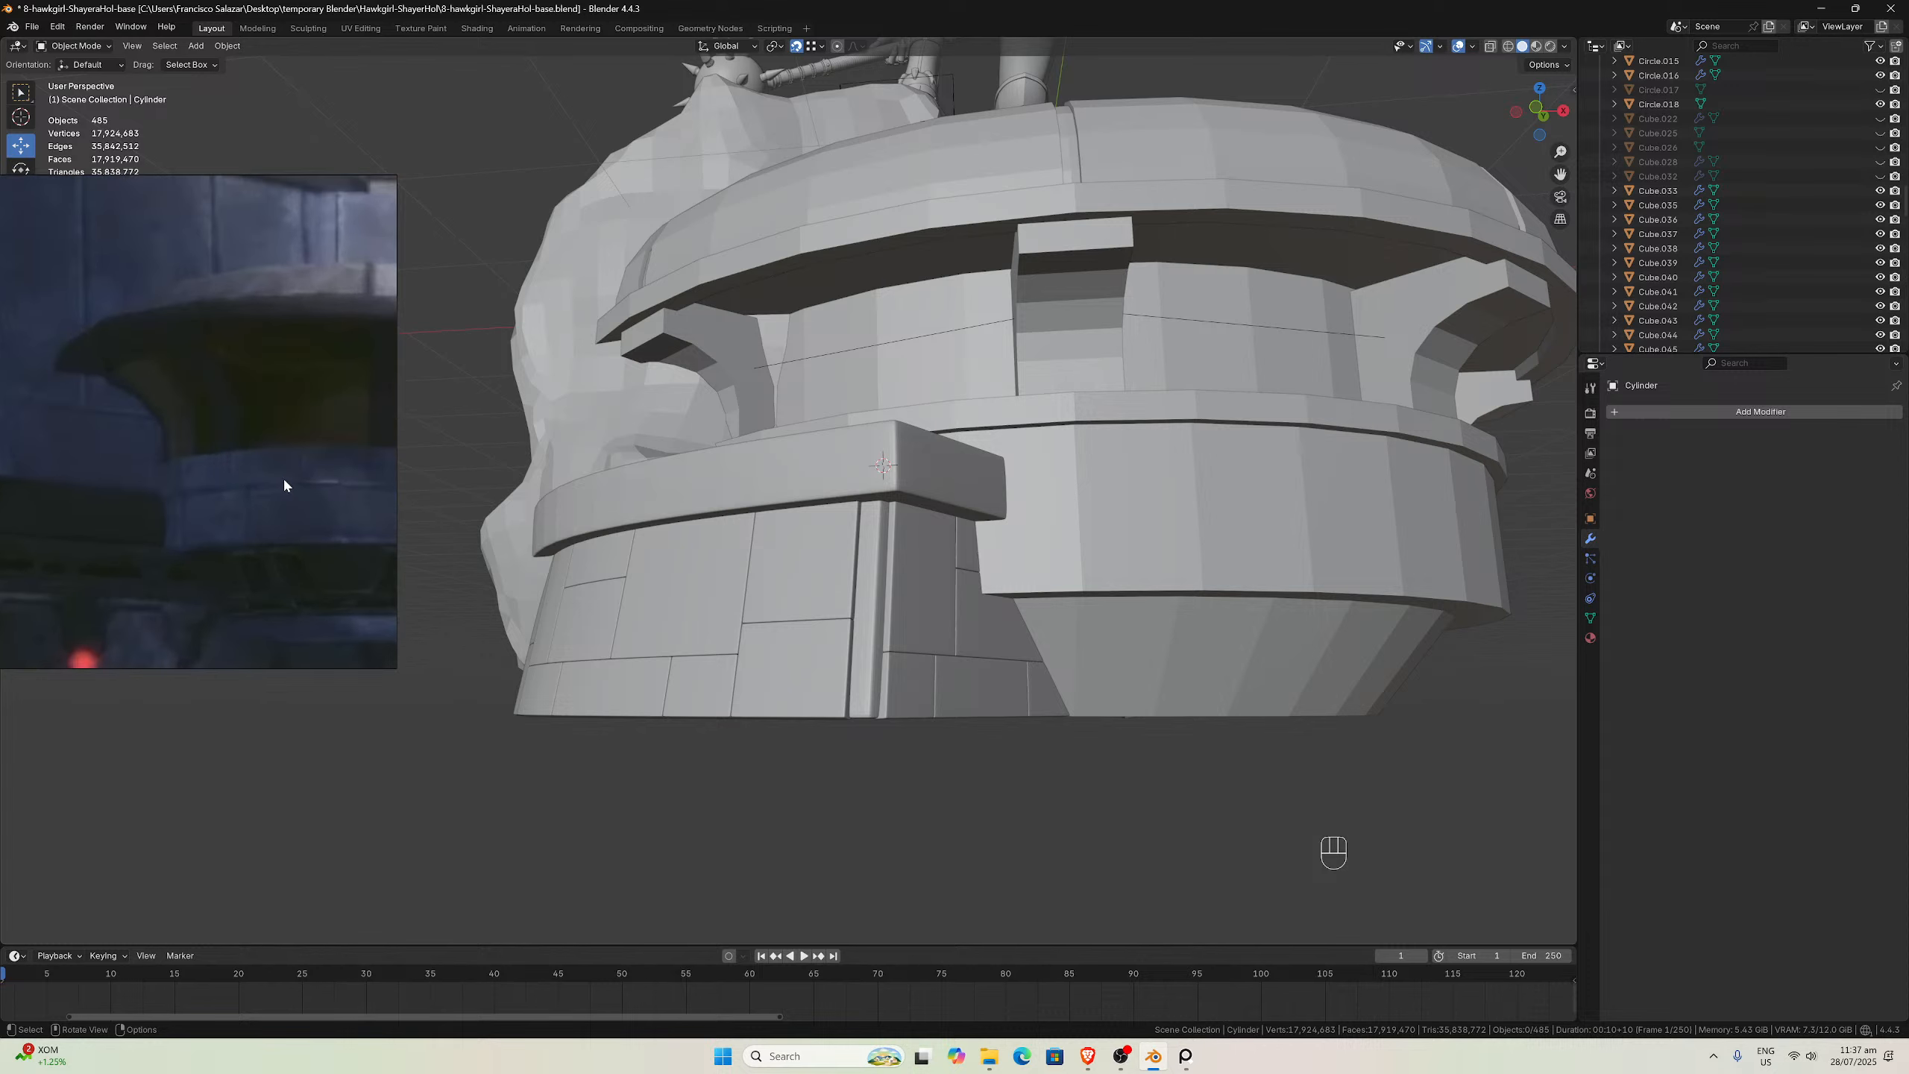
scroll(913, 540, down, 3)
middle_drag(913, 540, 816, 514)
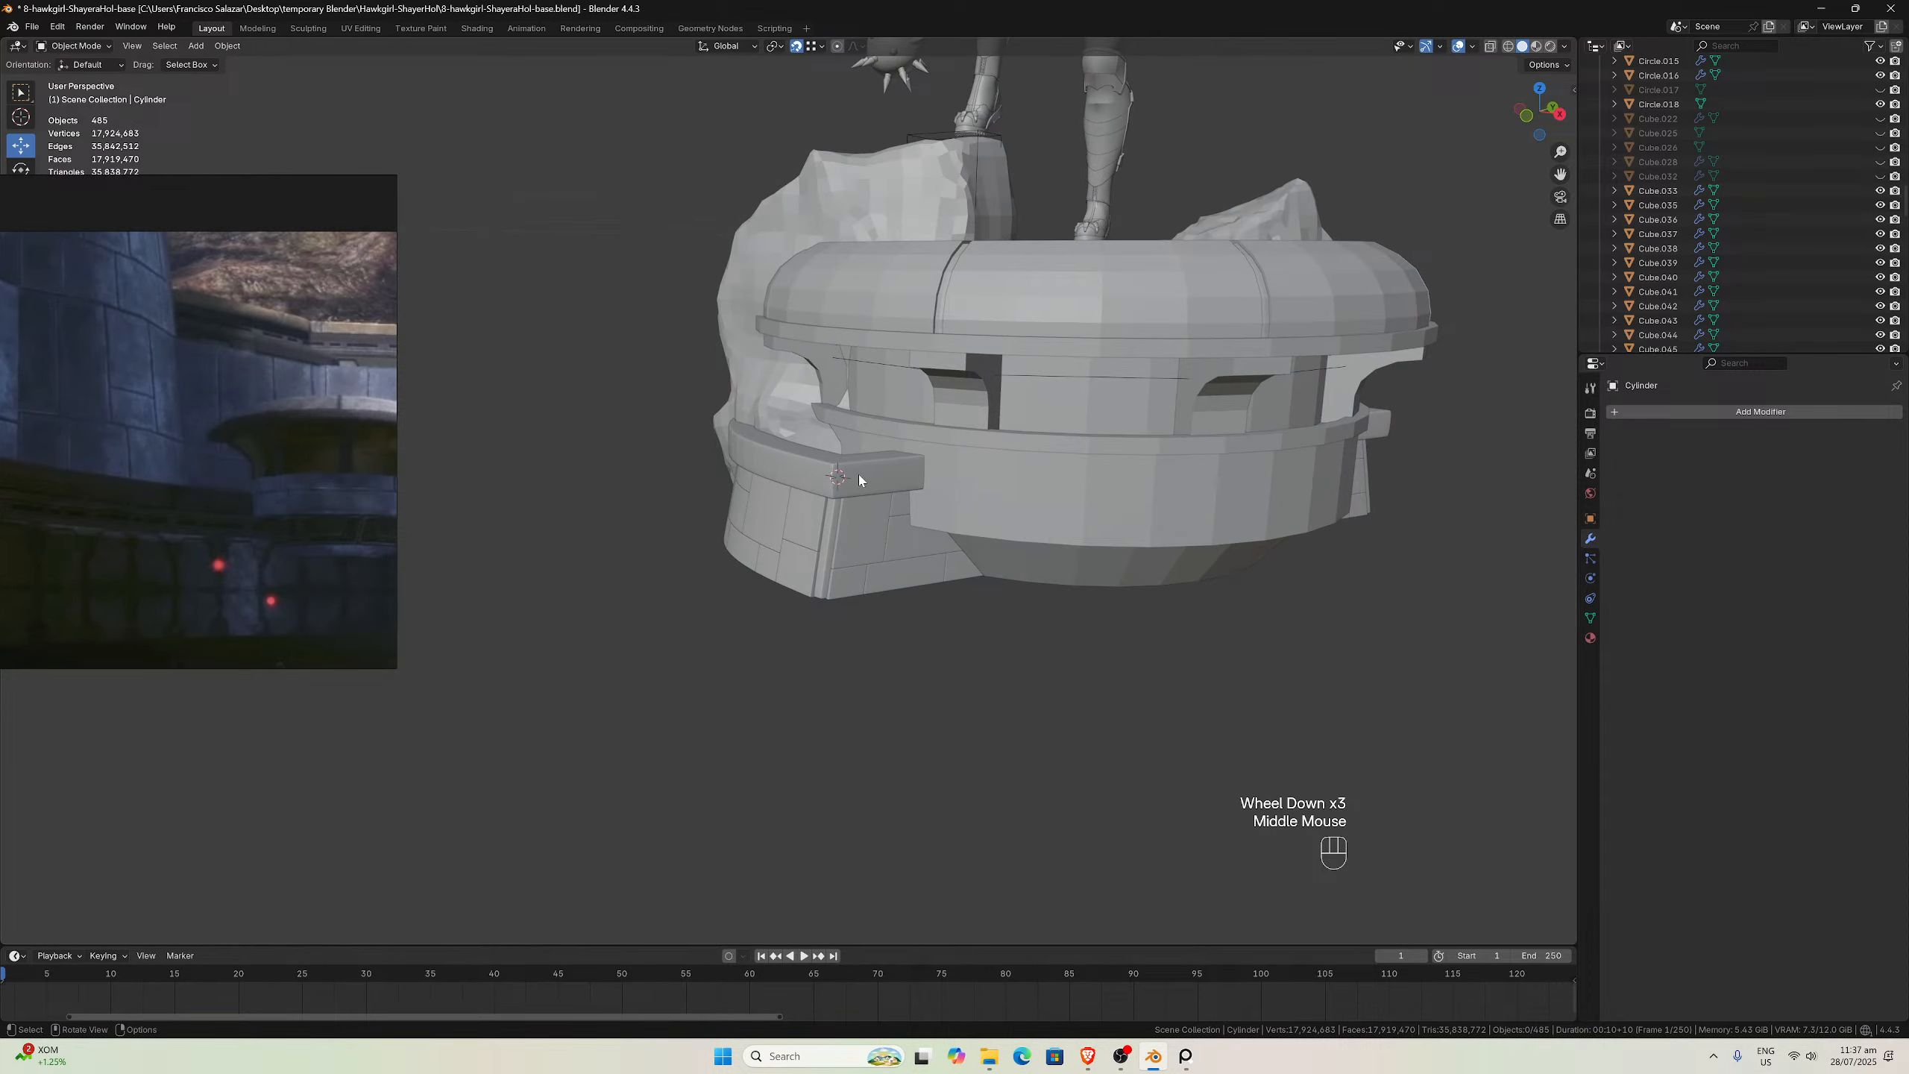
scroll(836, 498, down, 1)
middle_drag(835, 497, 821, 540)
scroll(823, 528, up, 1)
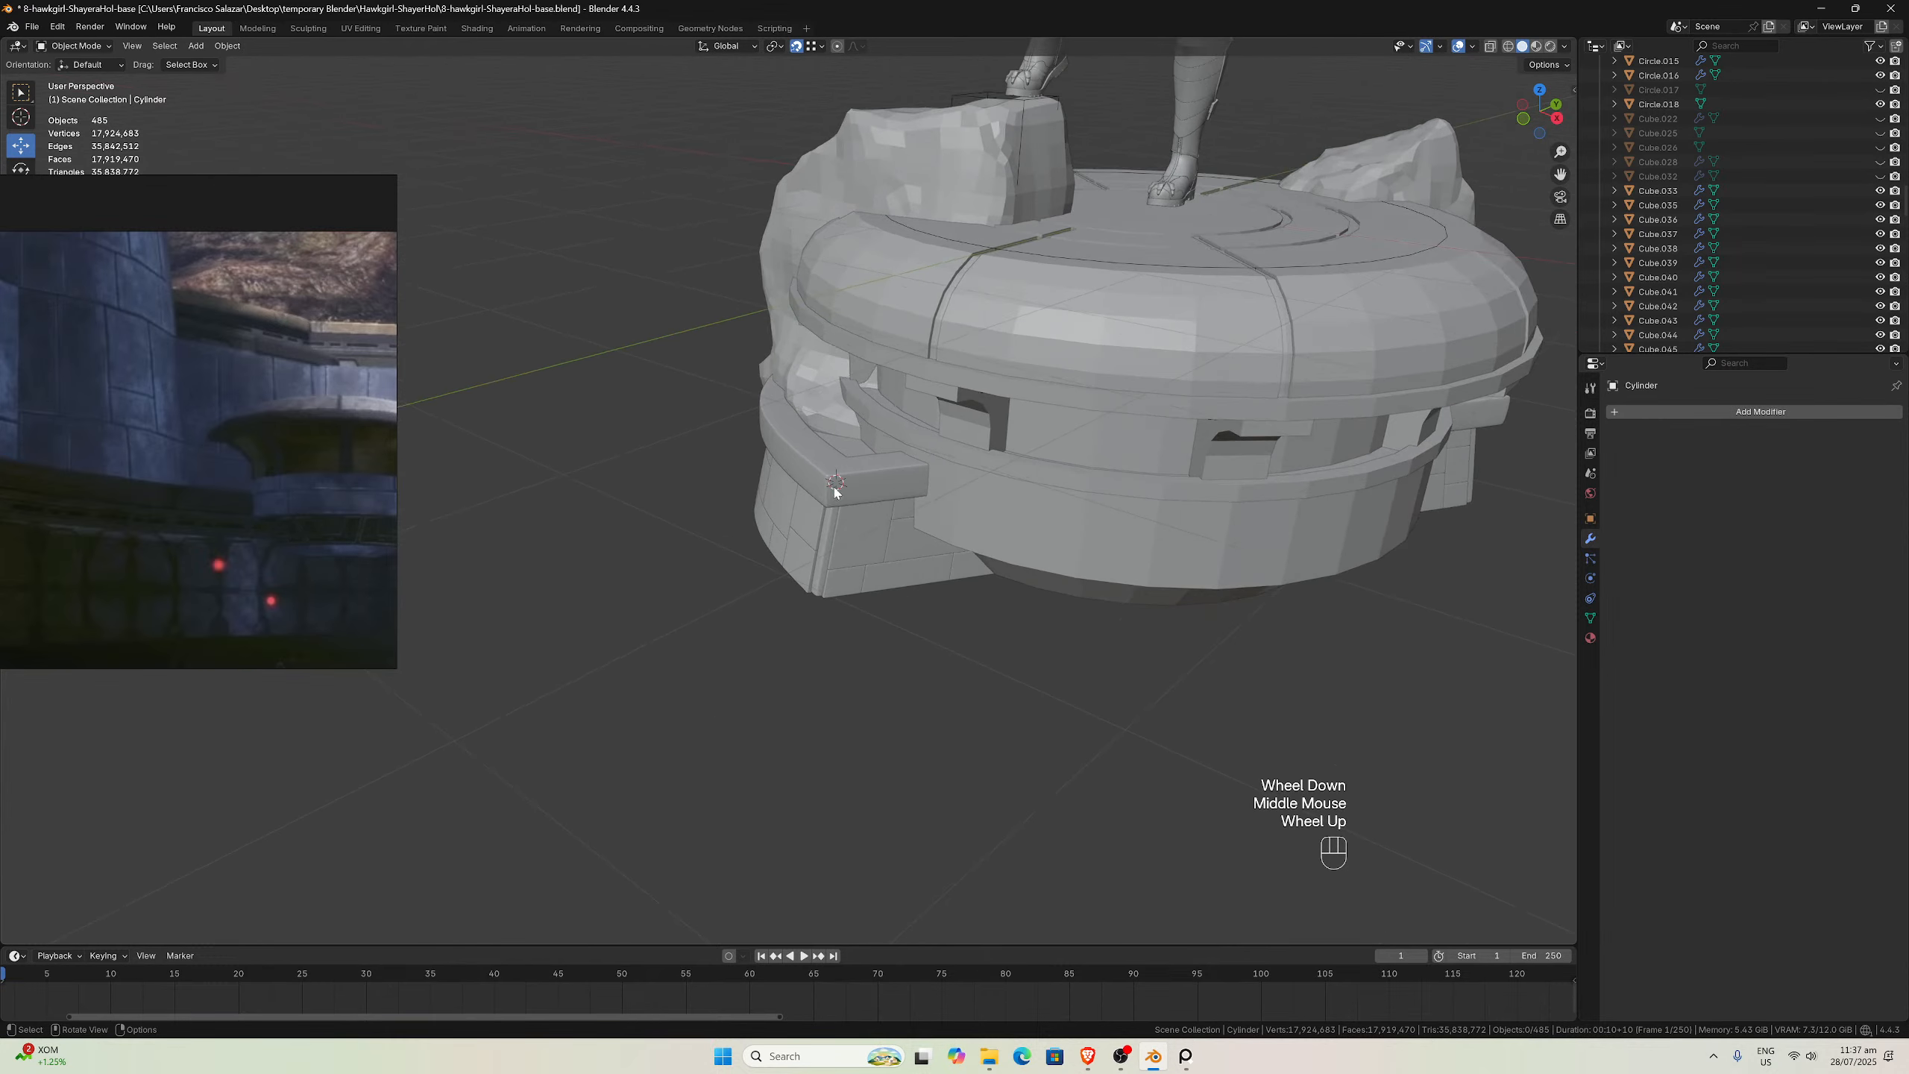
key(KP_1)
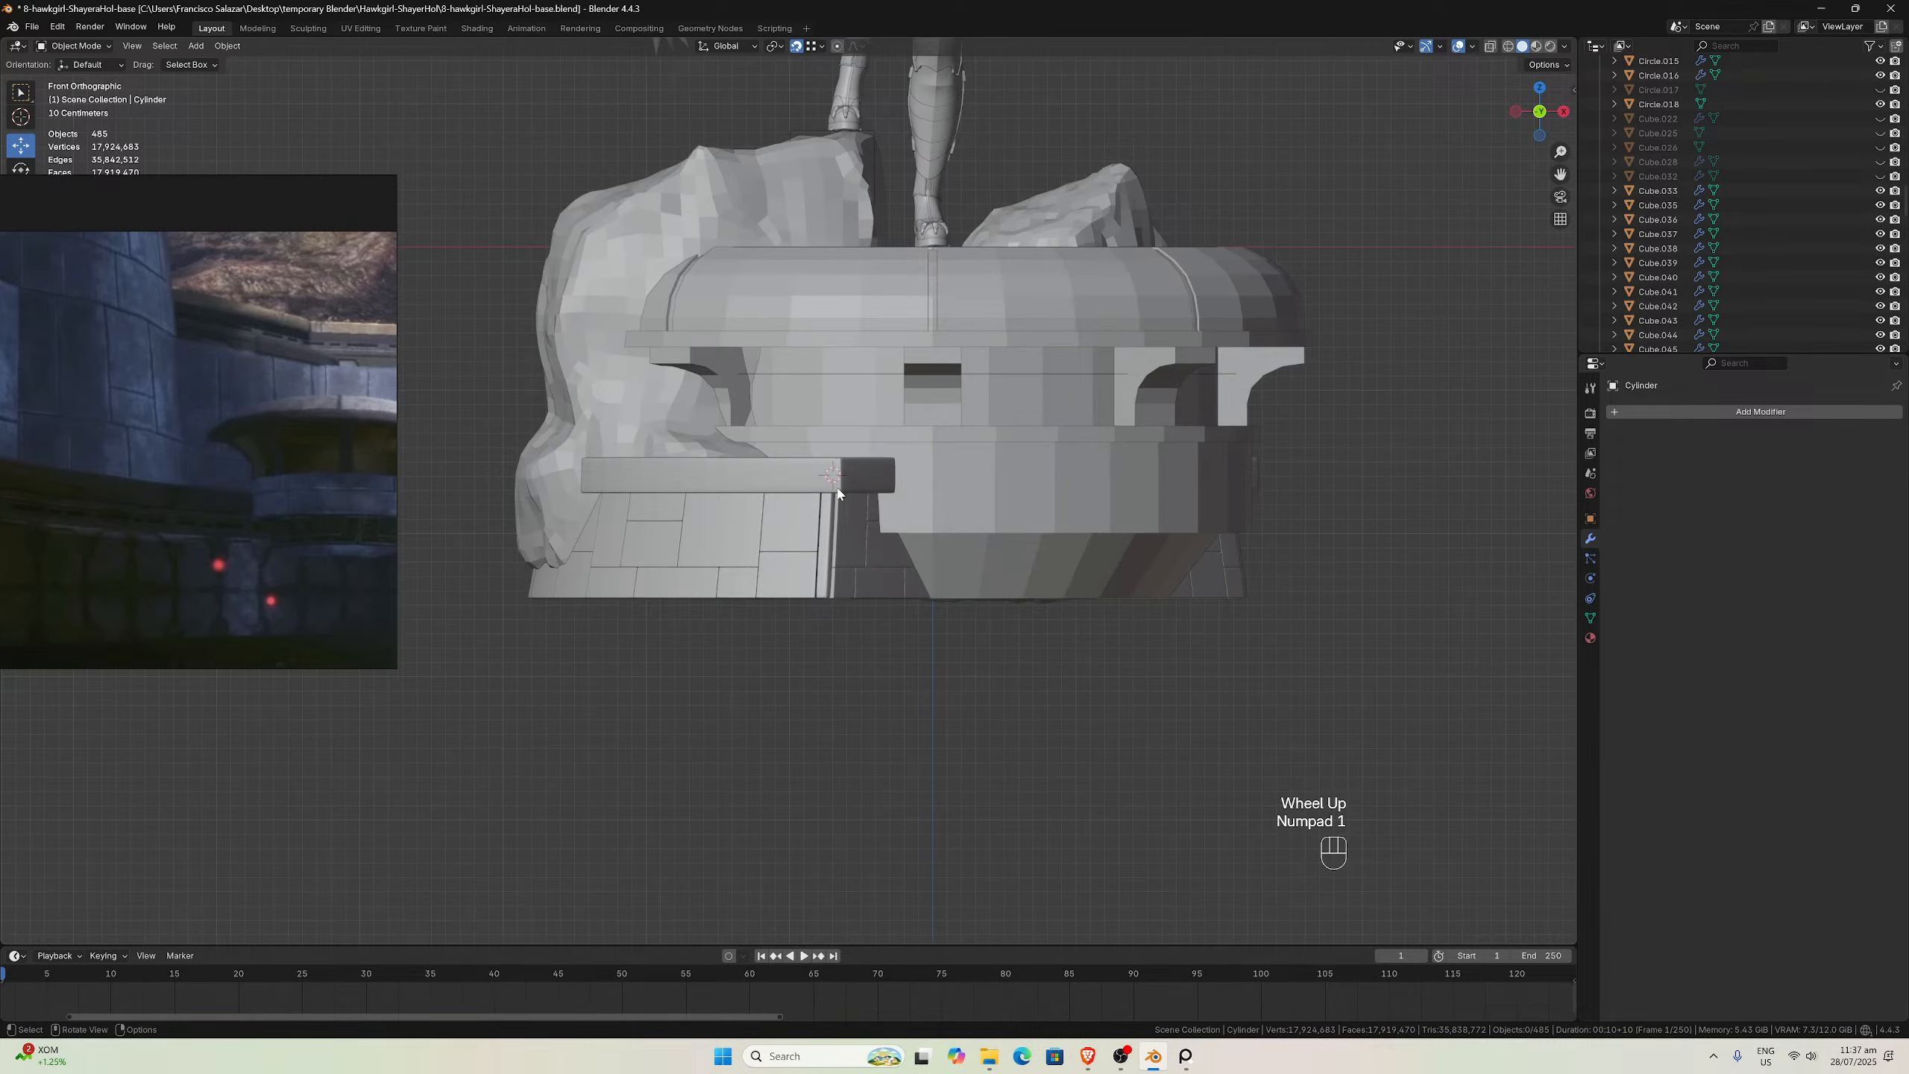
scroll(721, 506, down, 2)
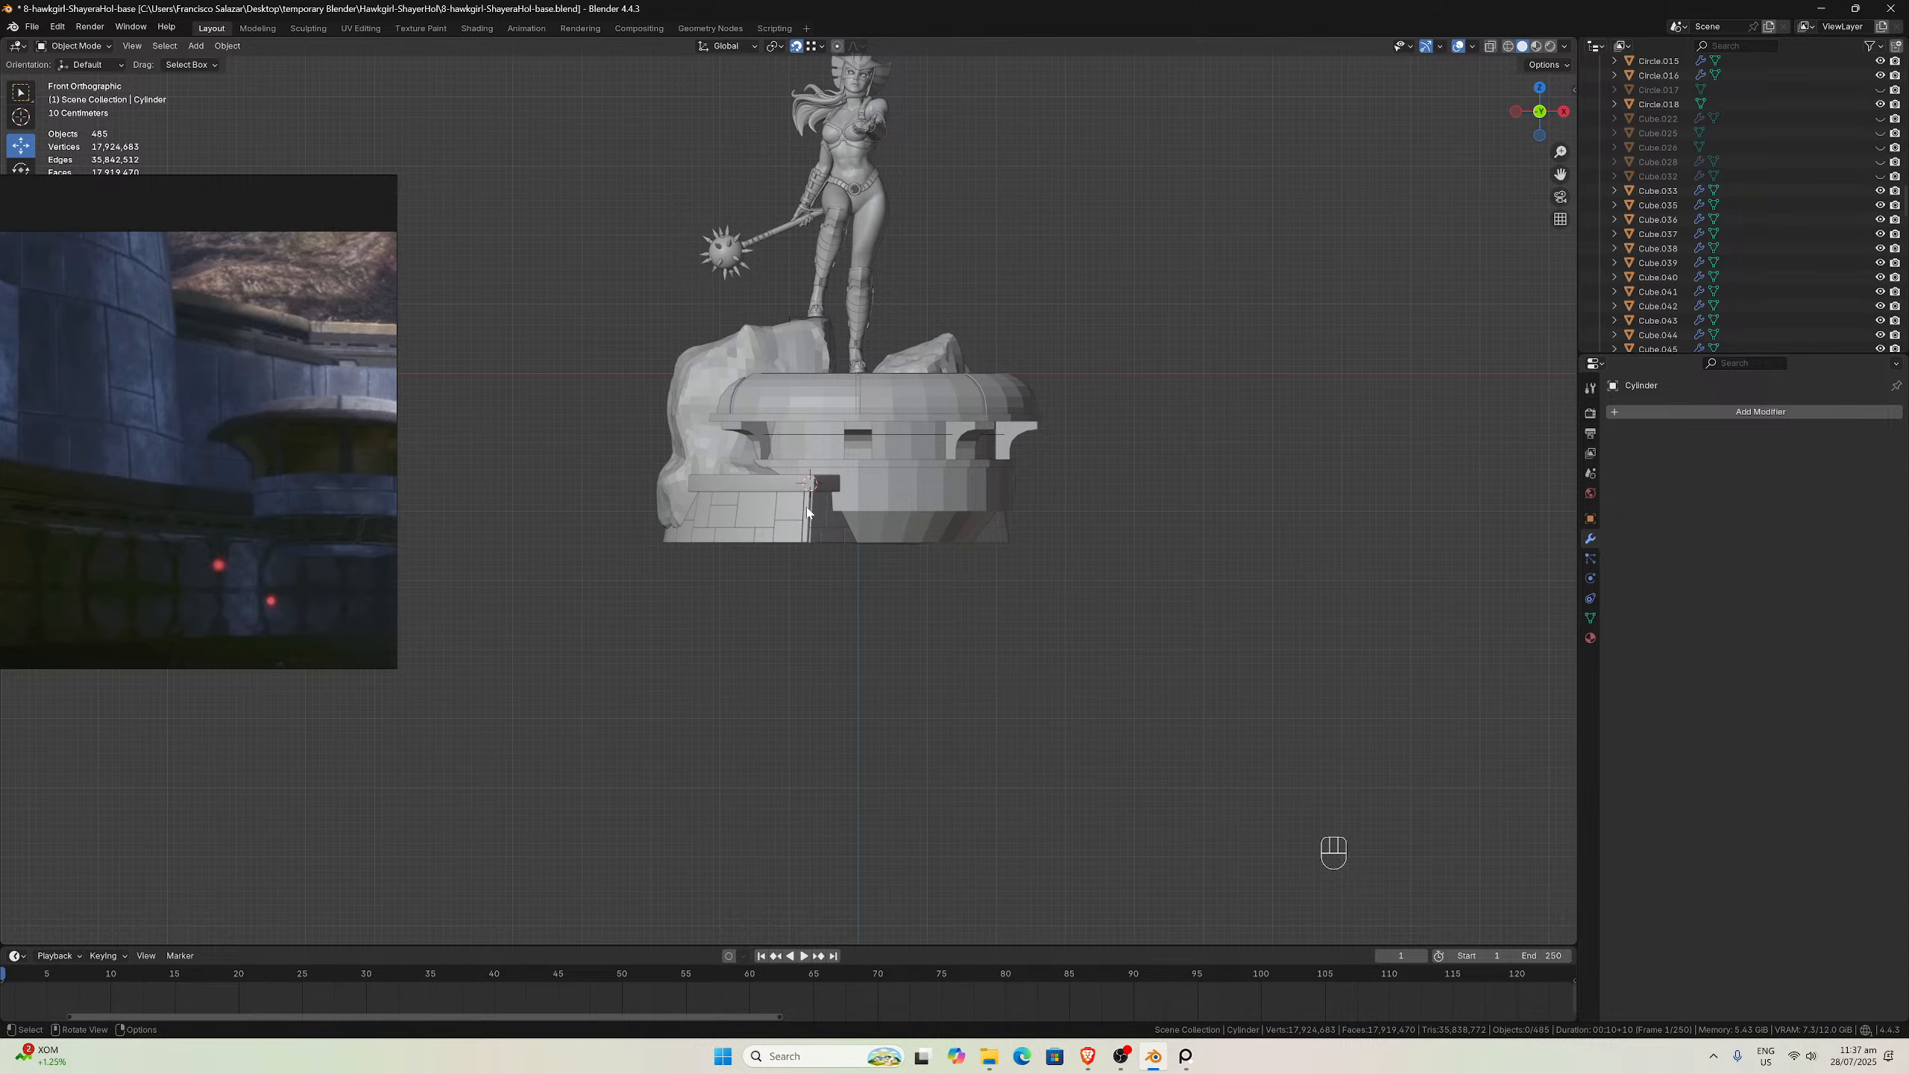
scroll(1074, 512, up, 4)
Examine the pedestal's front in relation to the lower ring and the large rock, selecting each in turn
click(1116, 497)
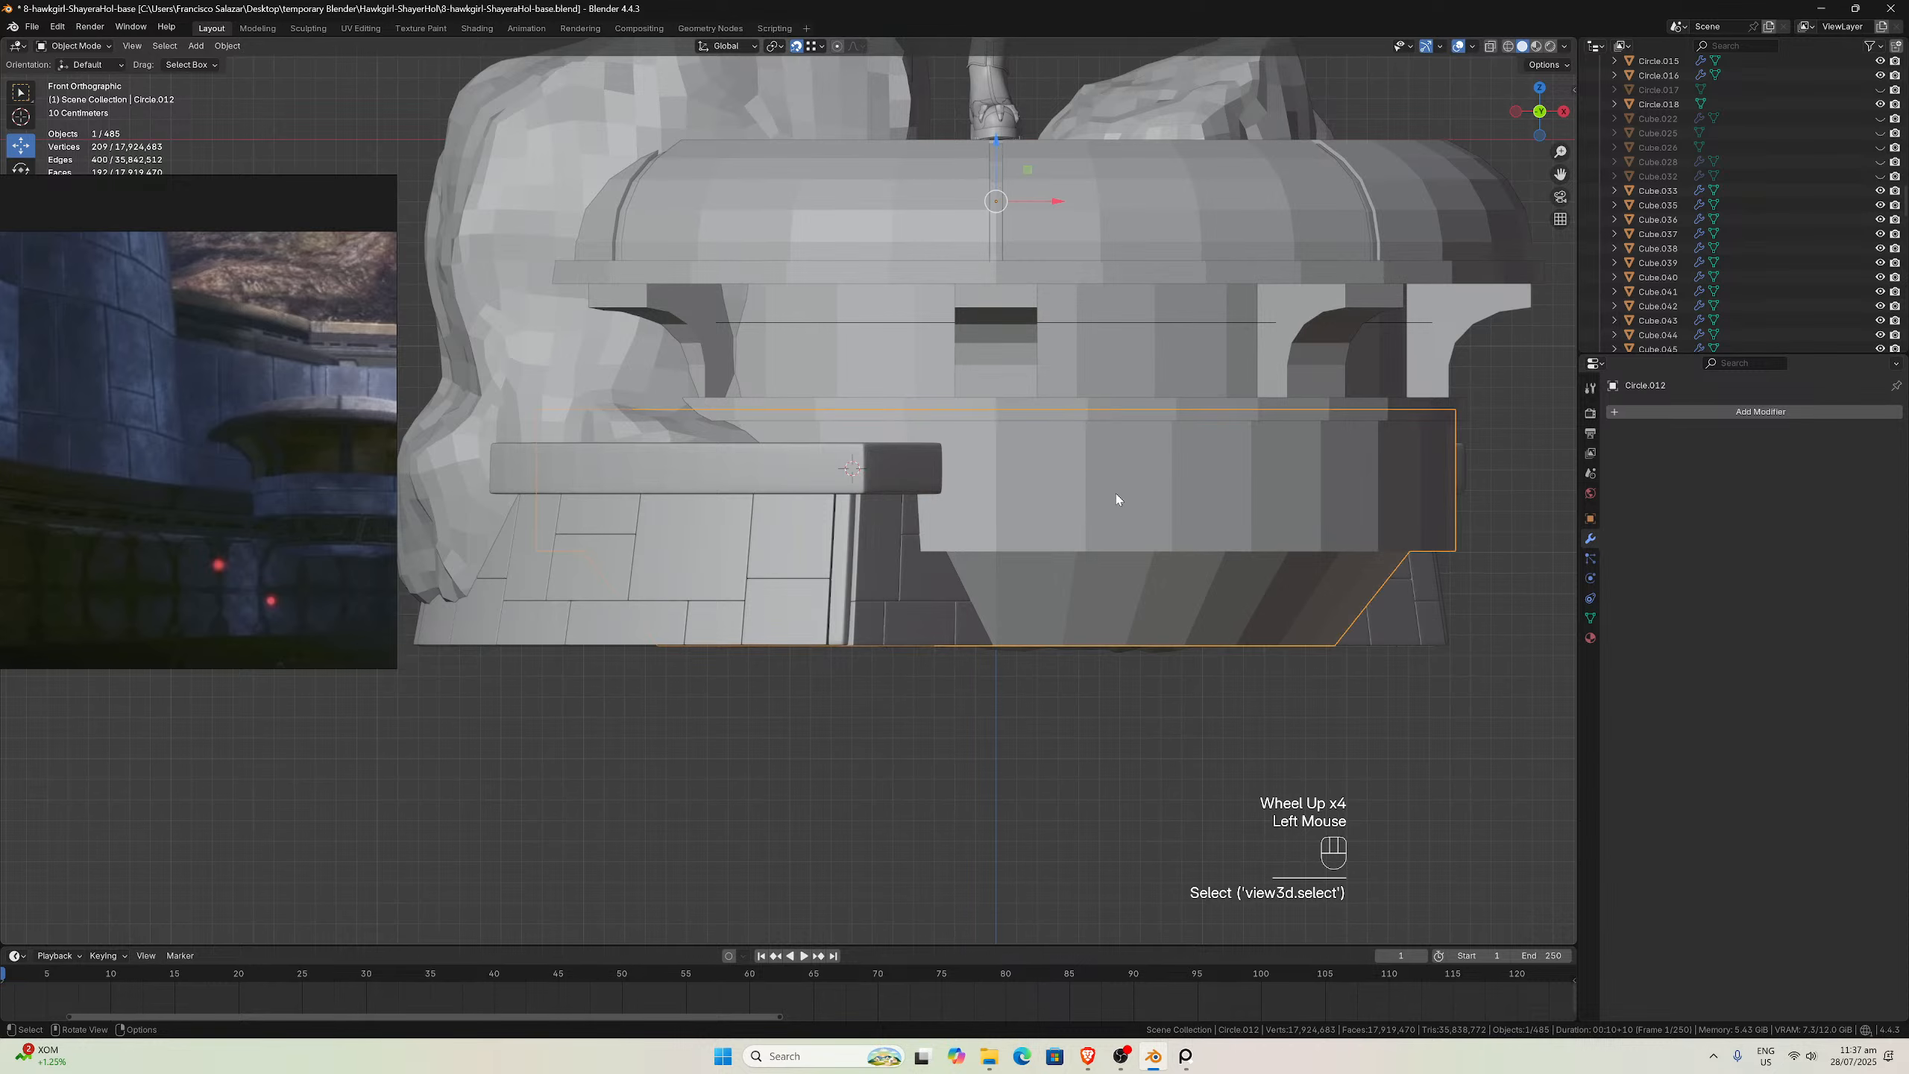
scroll(1106, 493, down, 2)
scroll(1158, 385, down, 2)
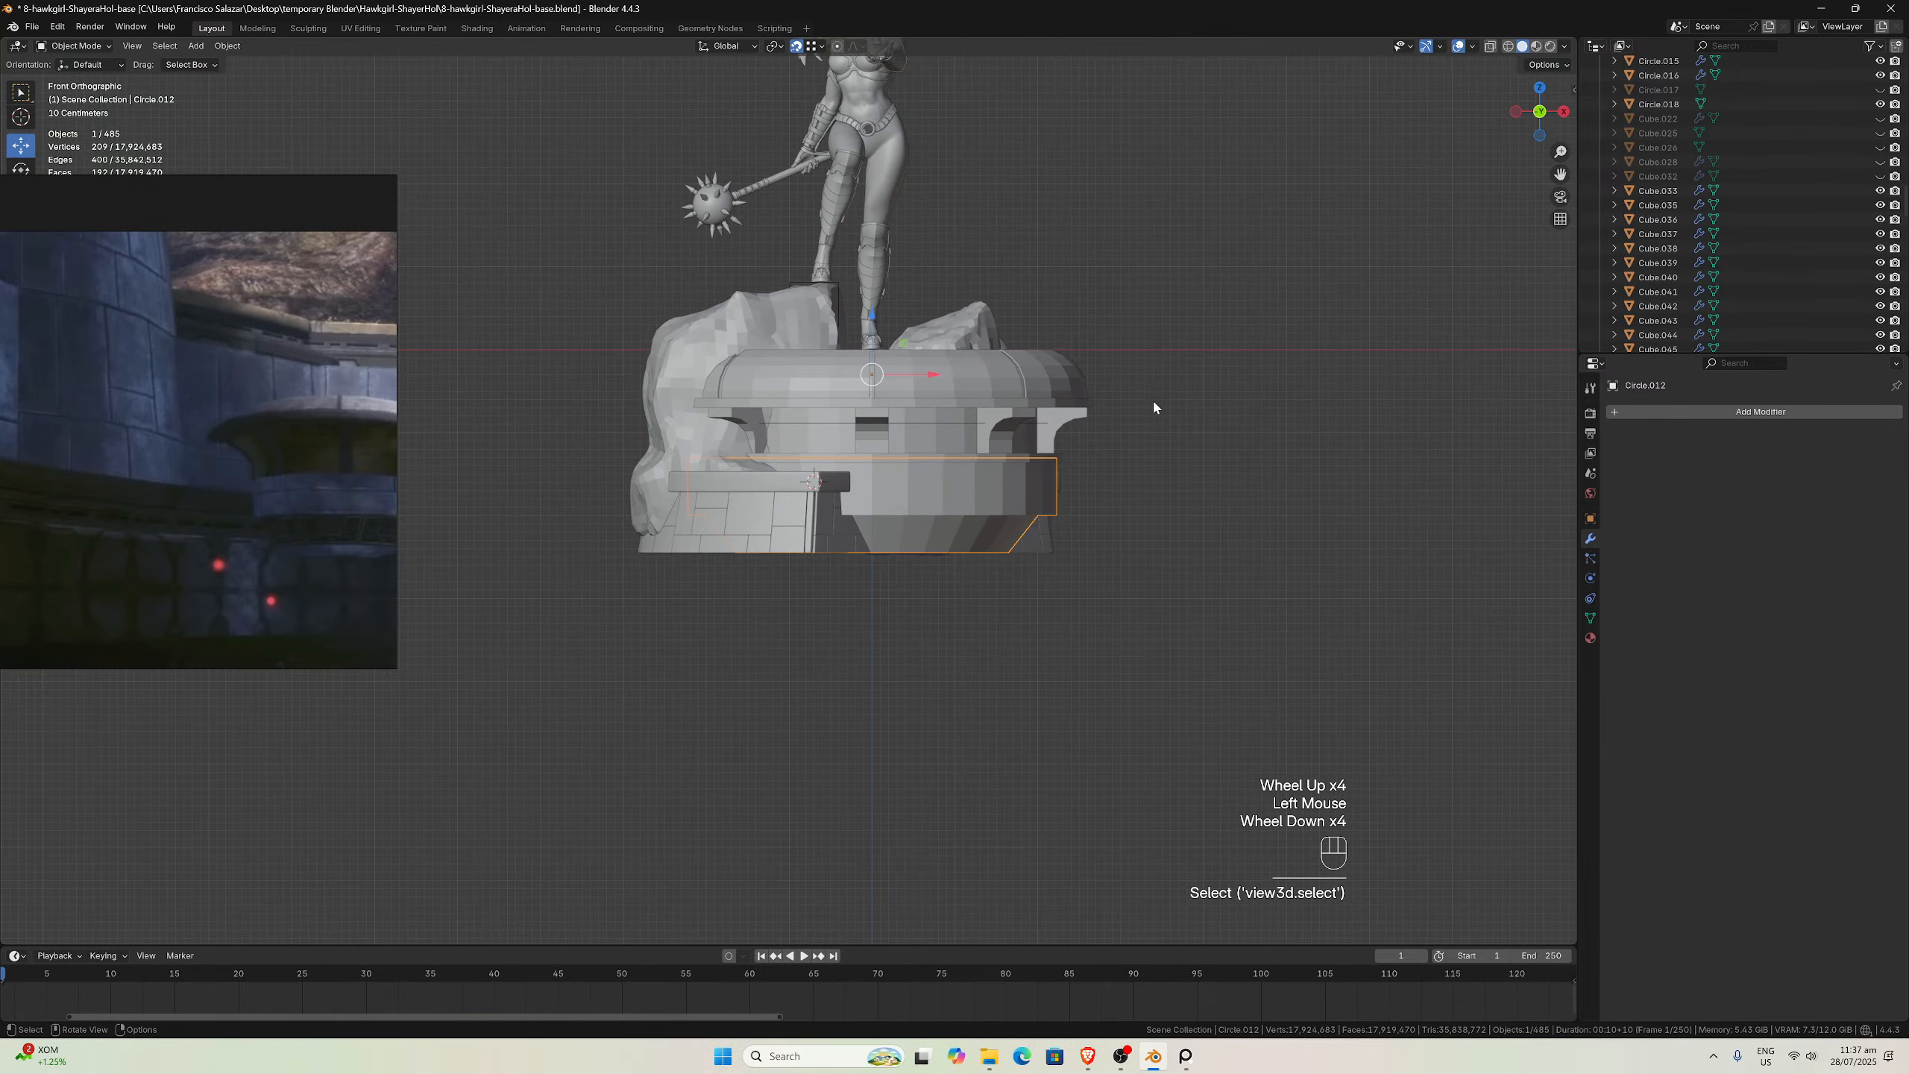
middle_drag(1152, 398, 1068, 384)
key(KP_1)
scroll(1027, 392, up, 2)
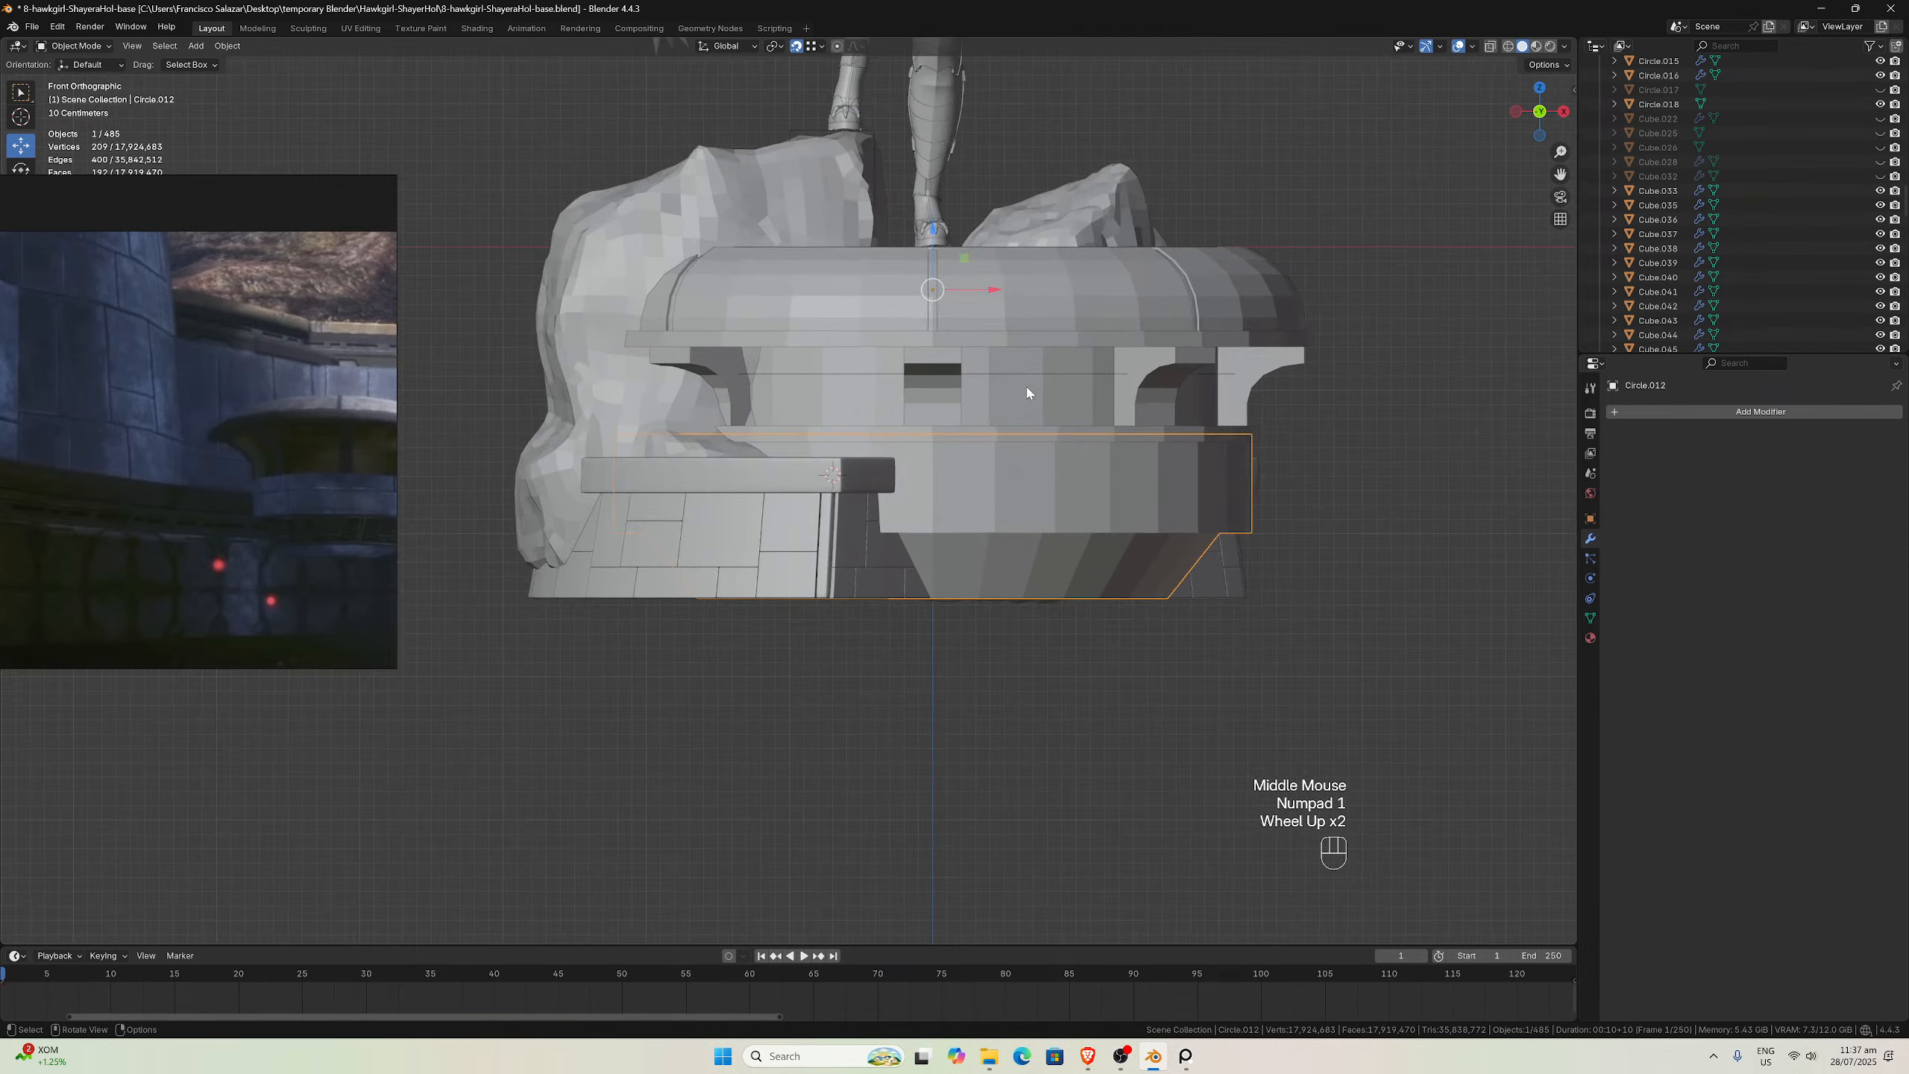
click(597, 418)
scroll(616, 414, down, 3)
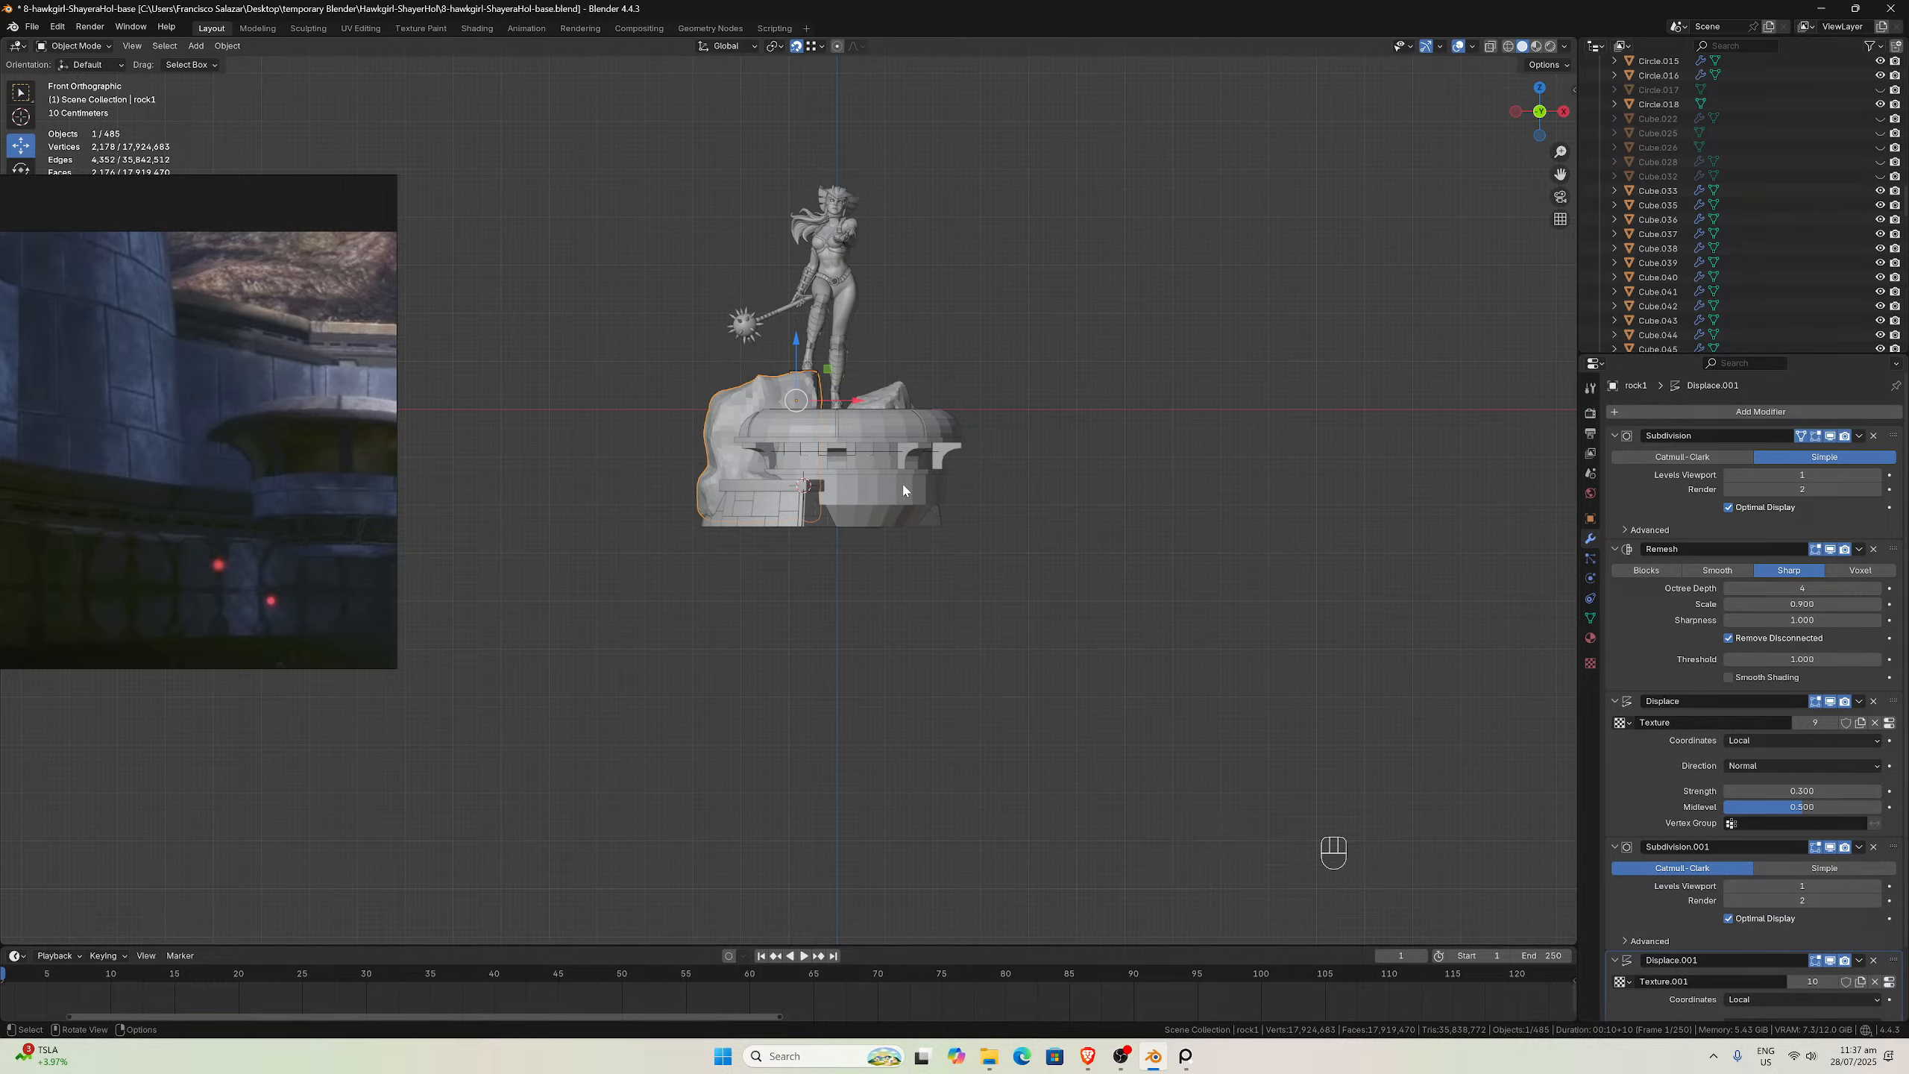
middle_drag(892, 504, 815, 534)
scroll(814, 534, up, 3)
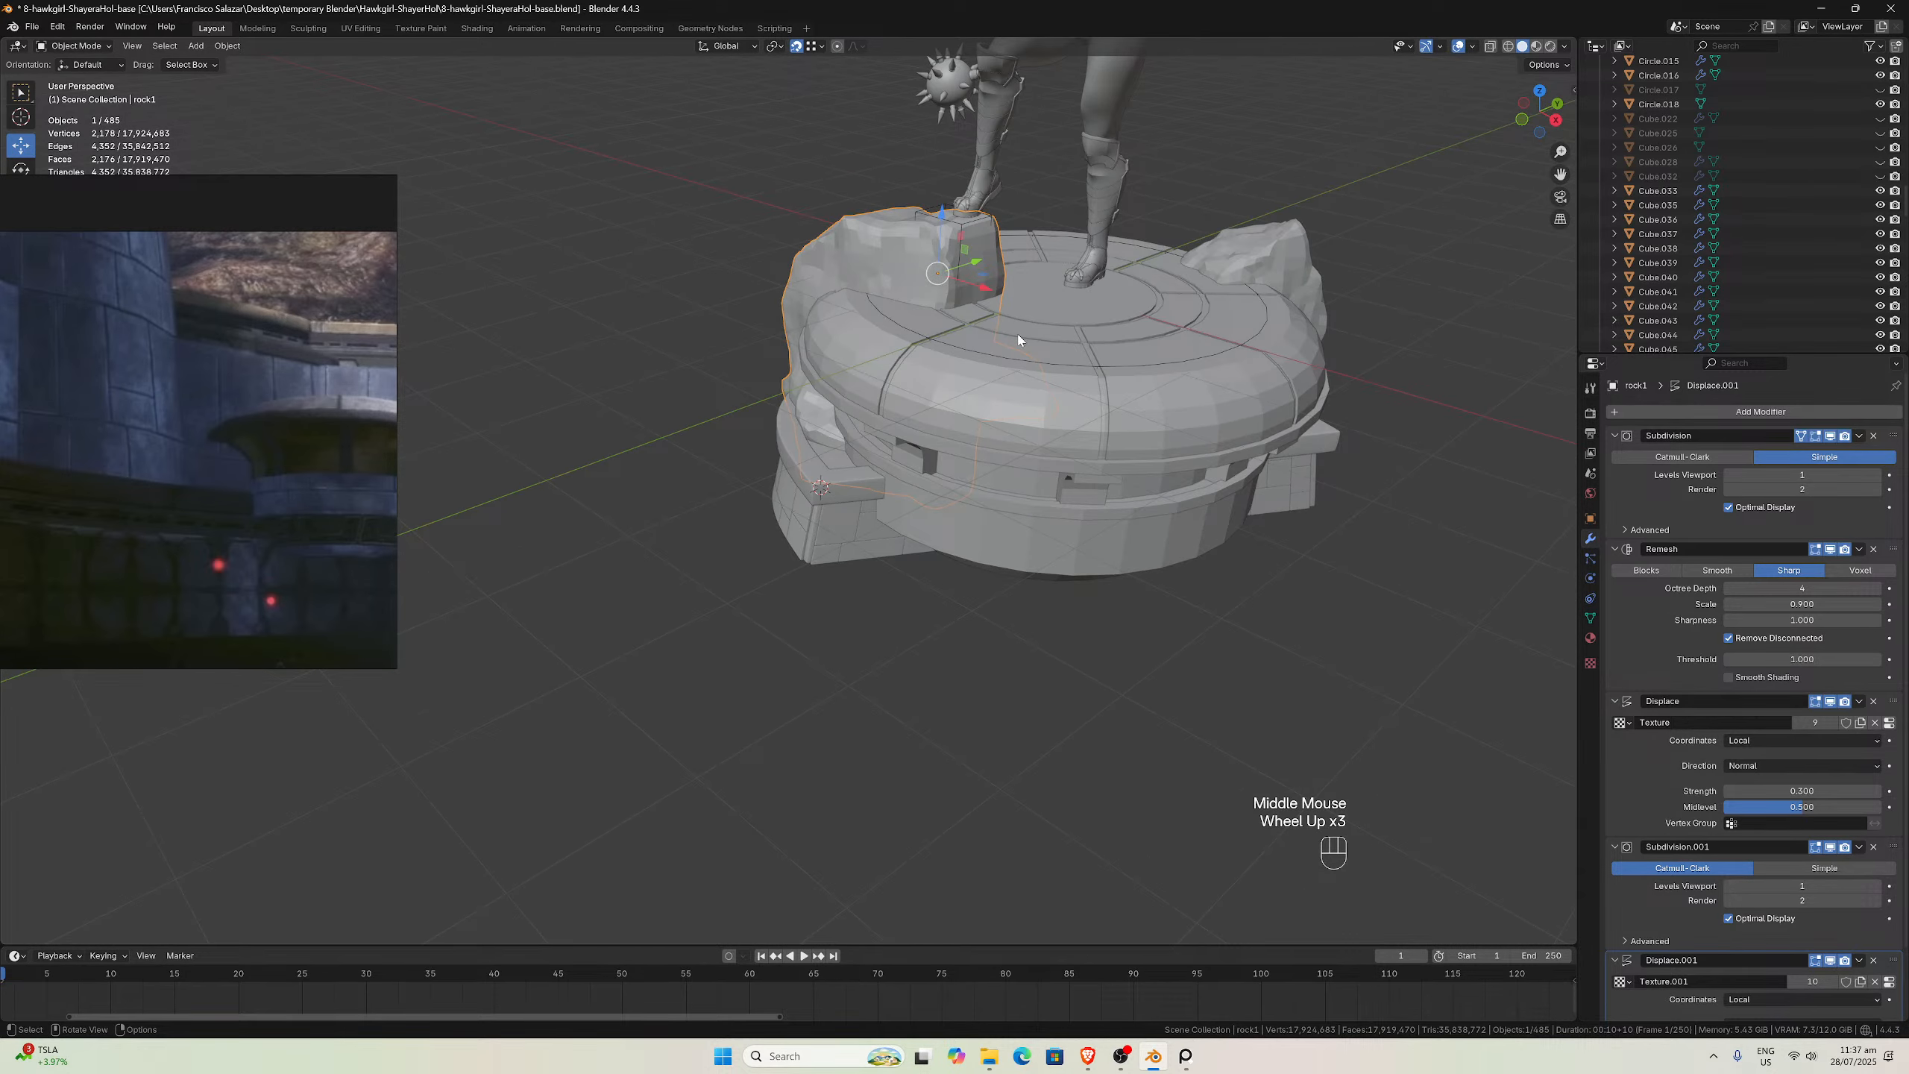
middle_drag(1019, 341, 478, 517)
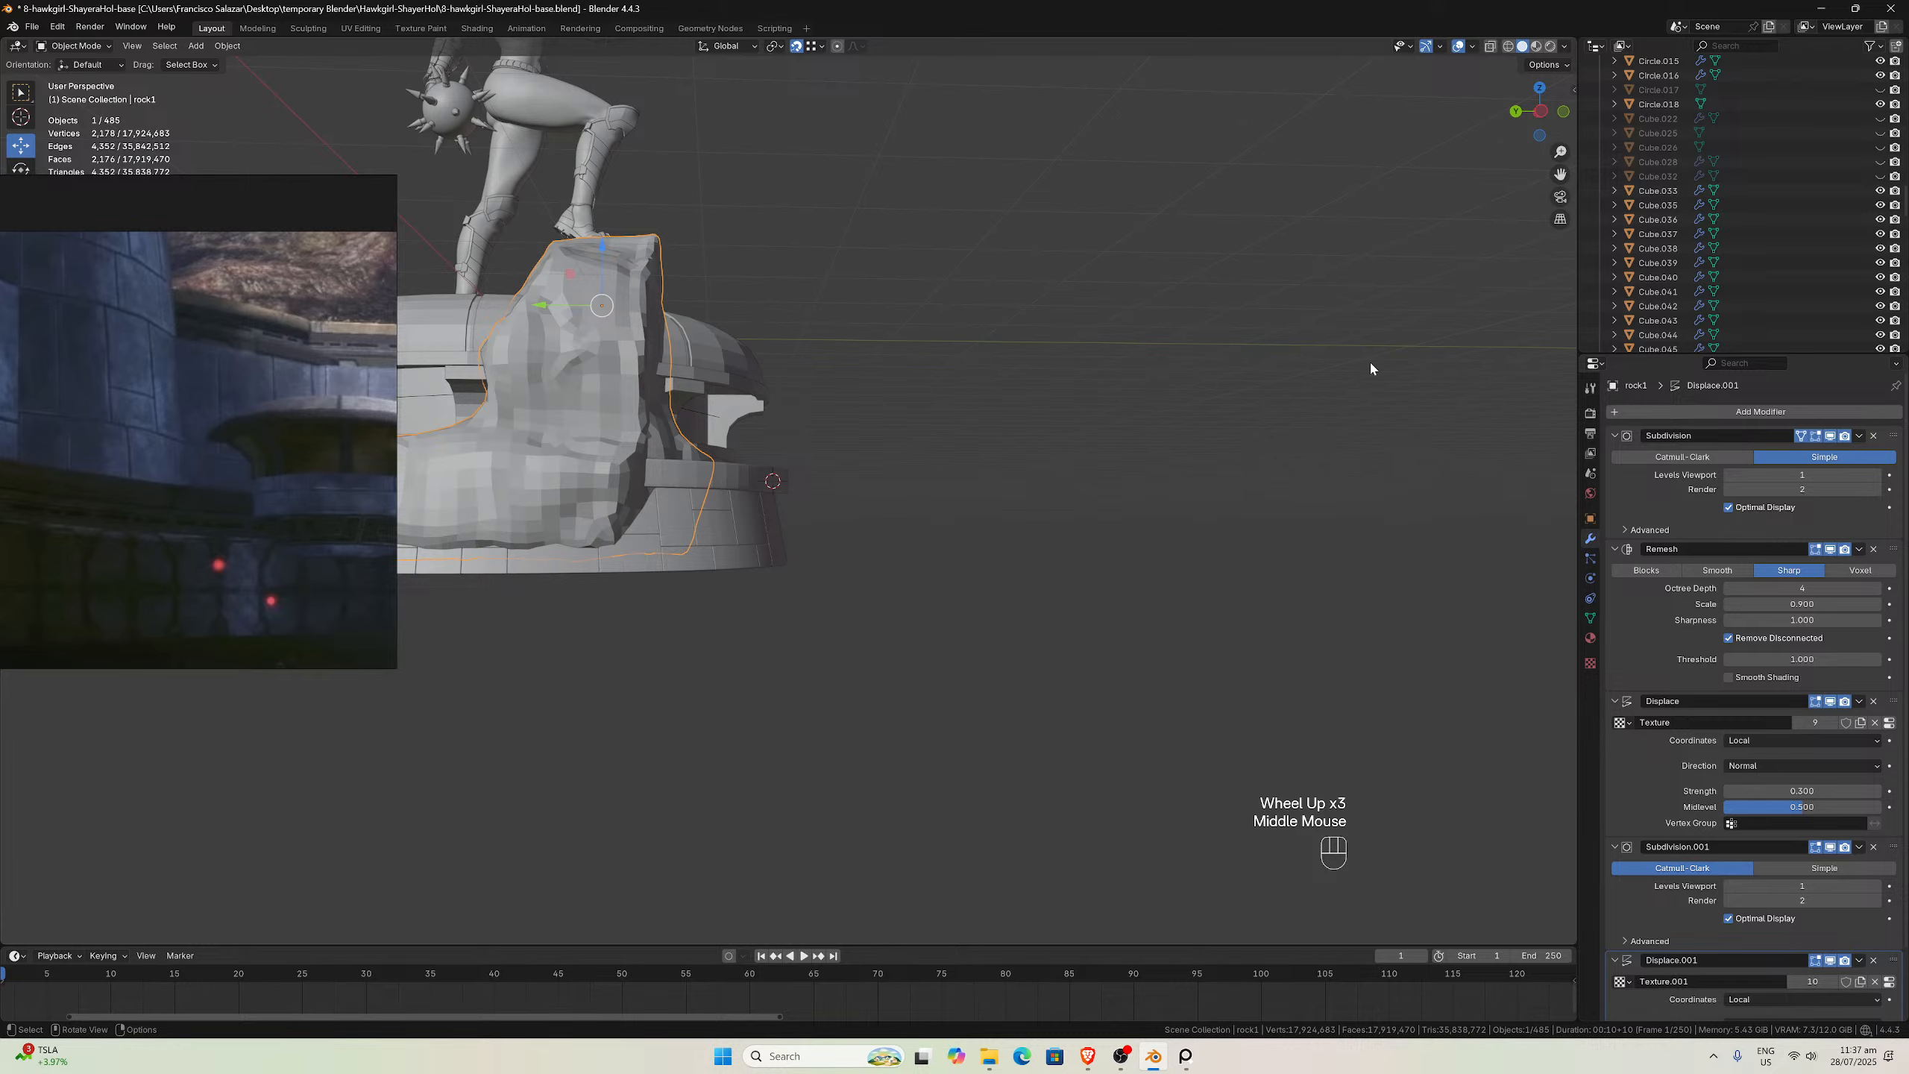
Examine the brick wall and ledge between the two rocks at the back of the pedestal
drag(1561, 175, 540, 208)
middle_drag(1082, 408, 1138, 446)
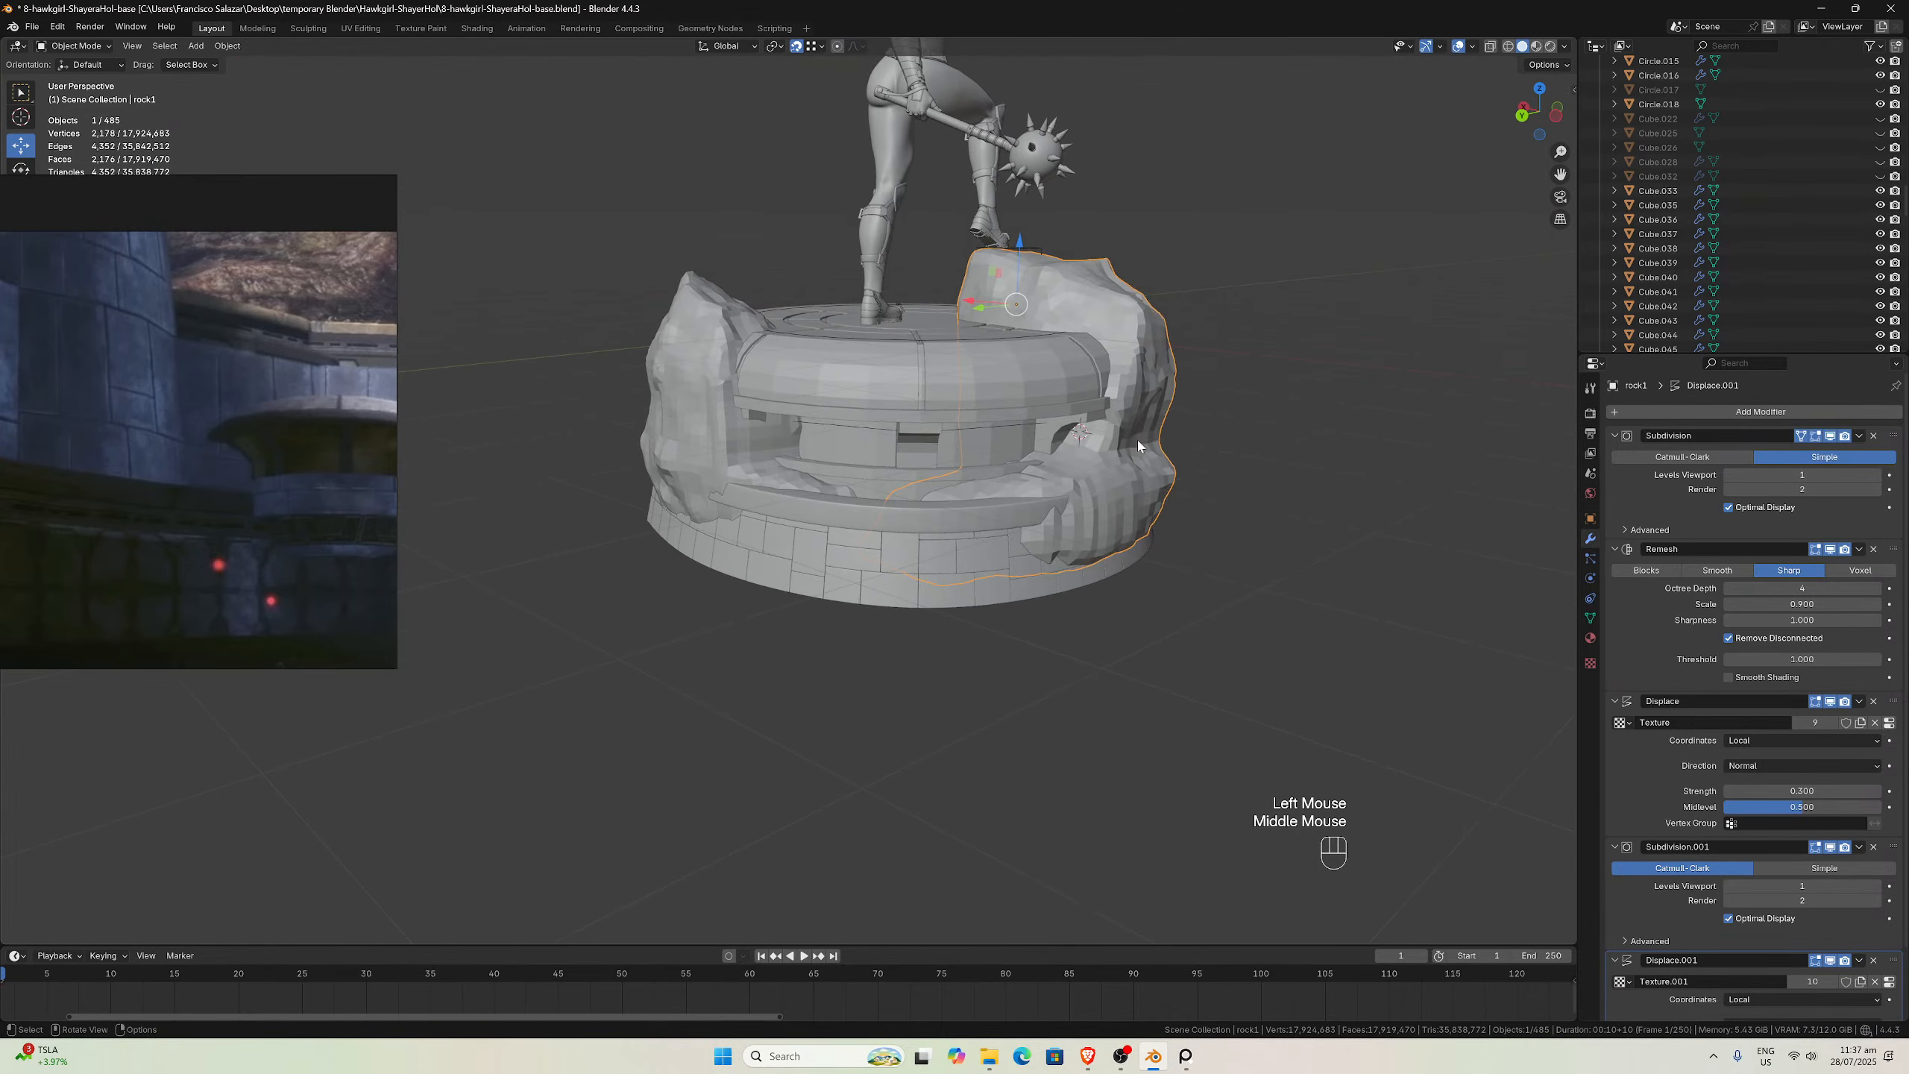
scroll(1139, 445, down, 2)
middle_drag(1000, 481, 981, 401)
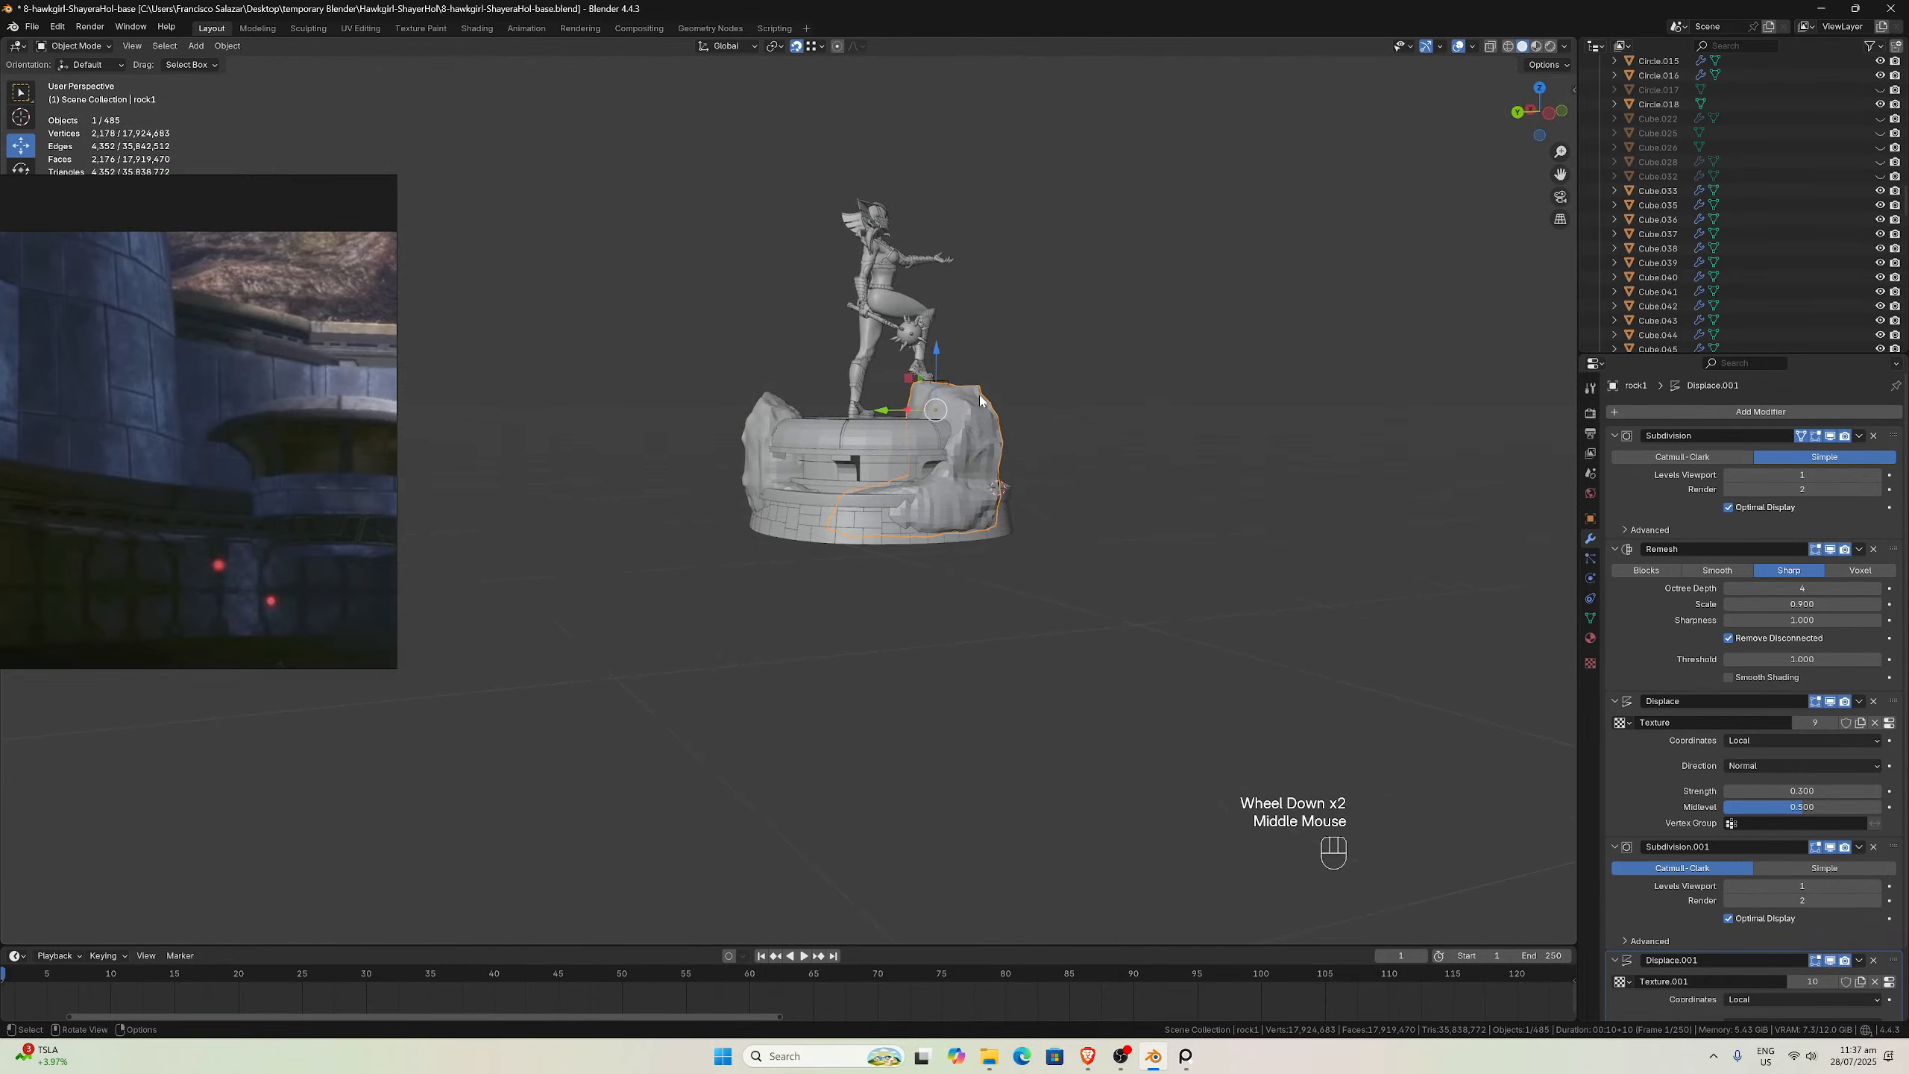
click(829, 419)
click(896, 484)
scroll(897, 485, down, 1)
middle_drag(897, 485, 937, 521)
scroll(904, 525, up, 3)
scroll(937, 521, up, 1)
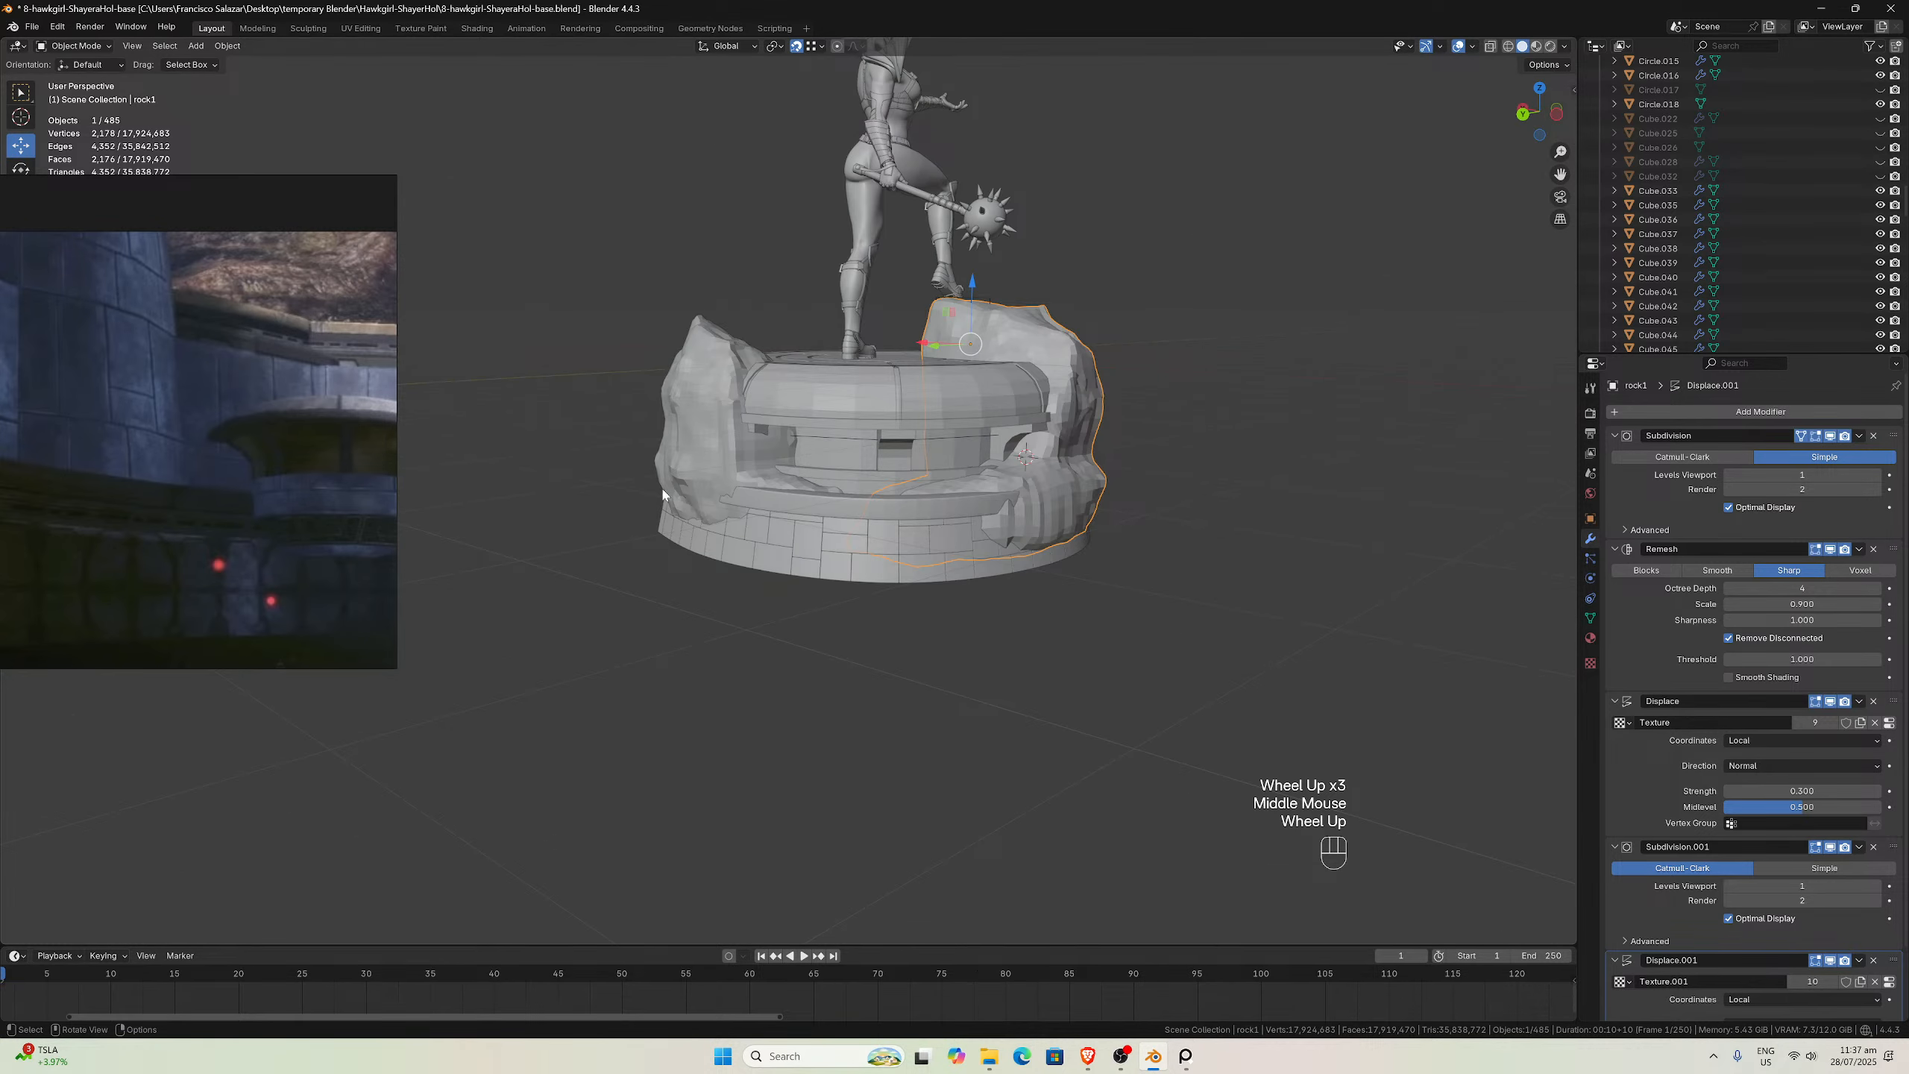
middle_drag(728, 517, 810, 511)
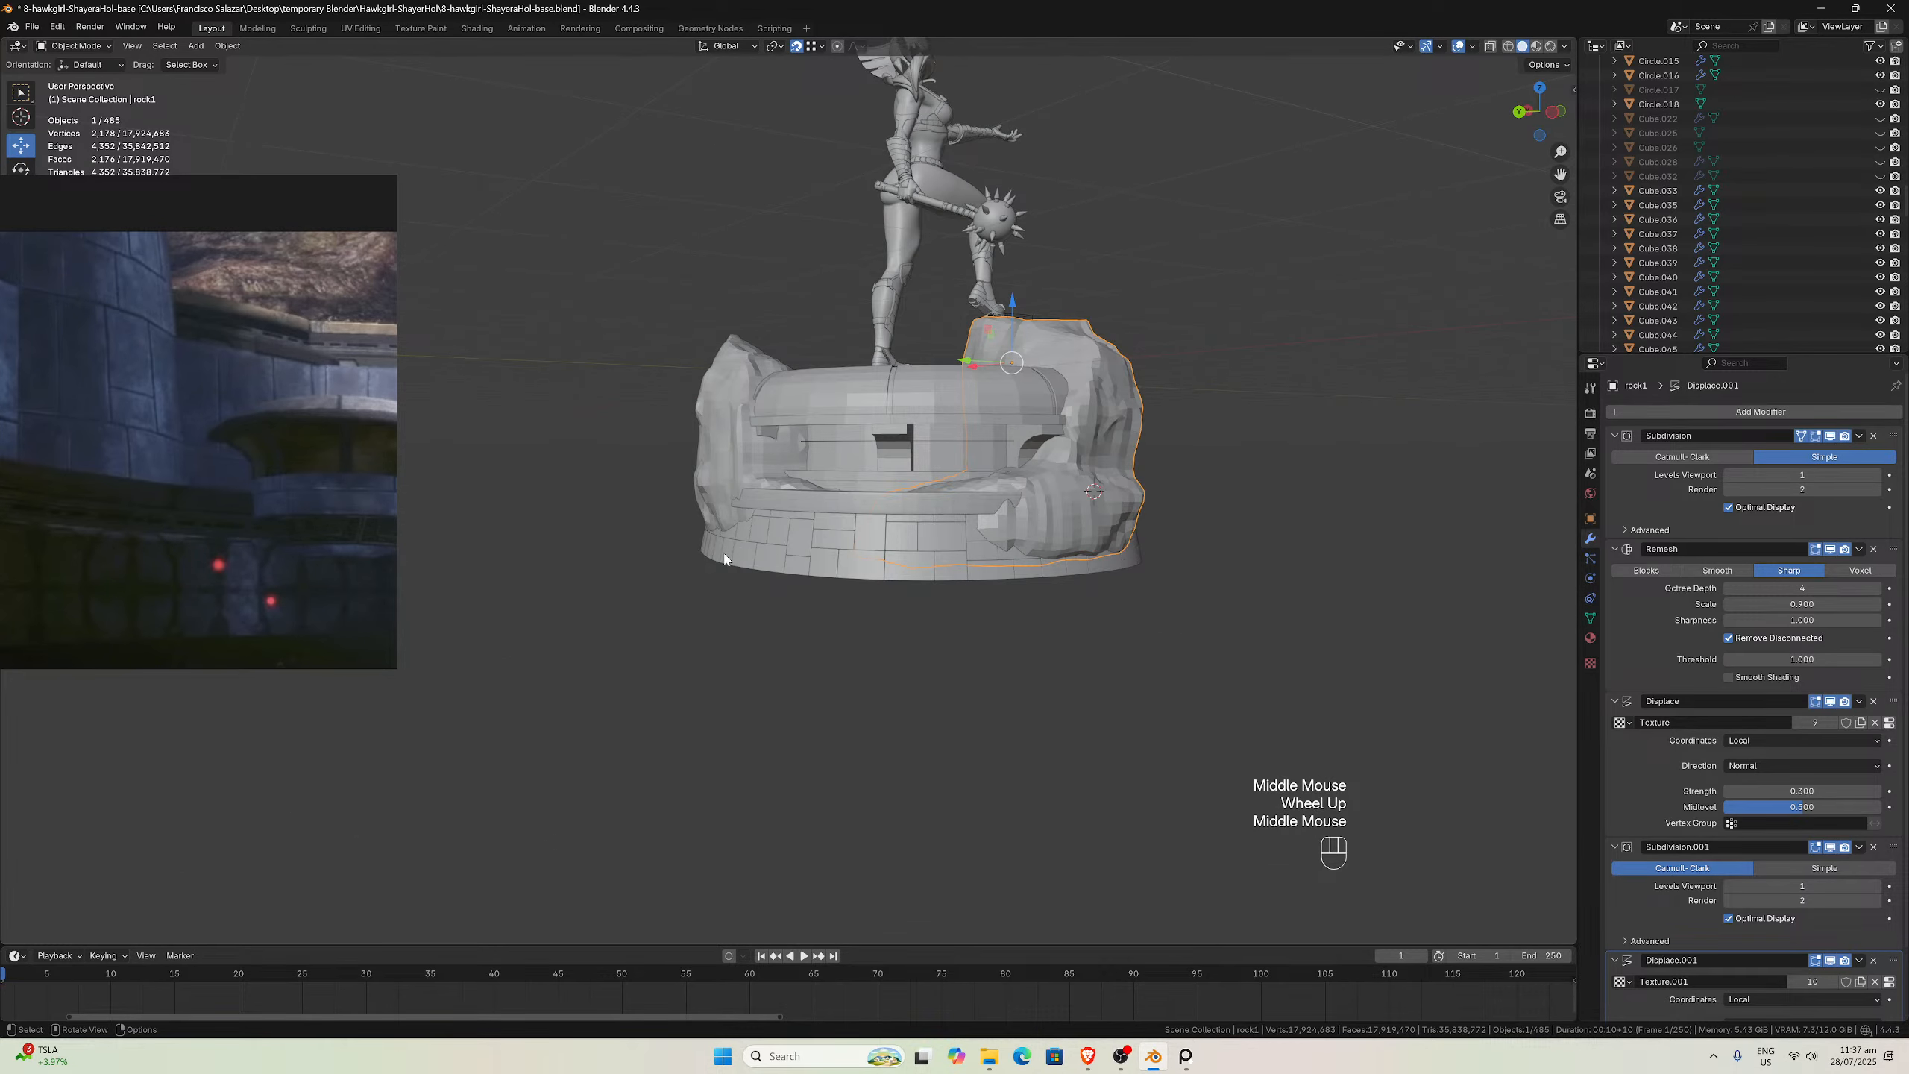
middle_drag(872, 579, 792, 515)
middle_drag(902, 568, 810, 534)
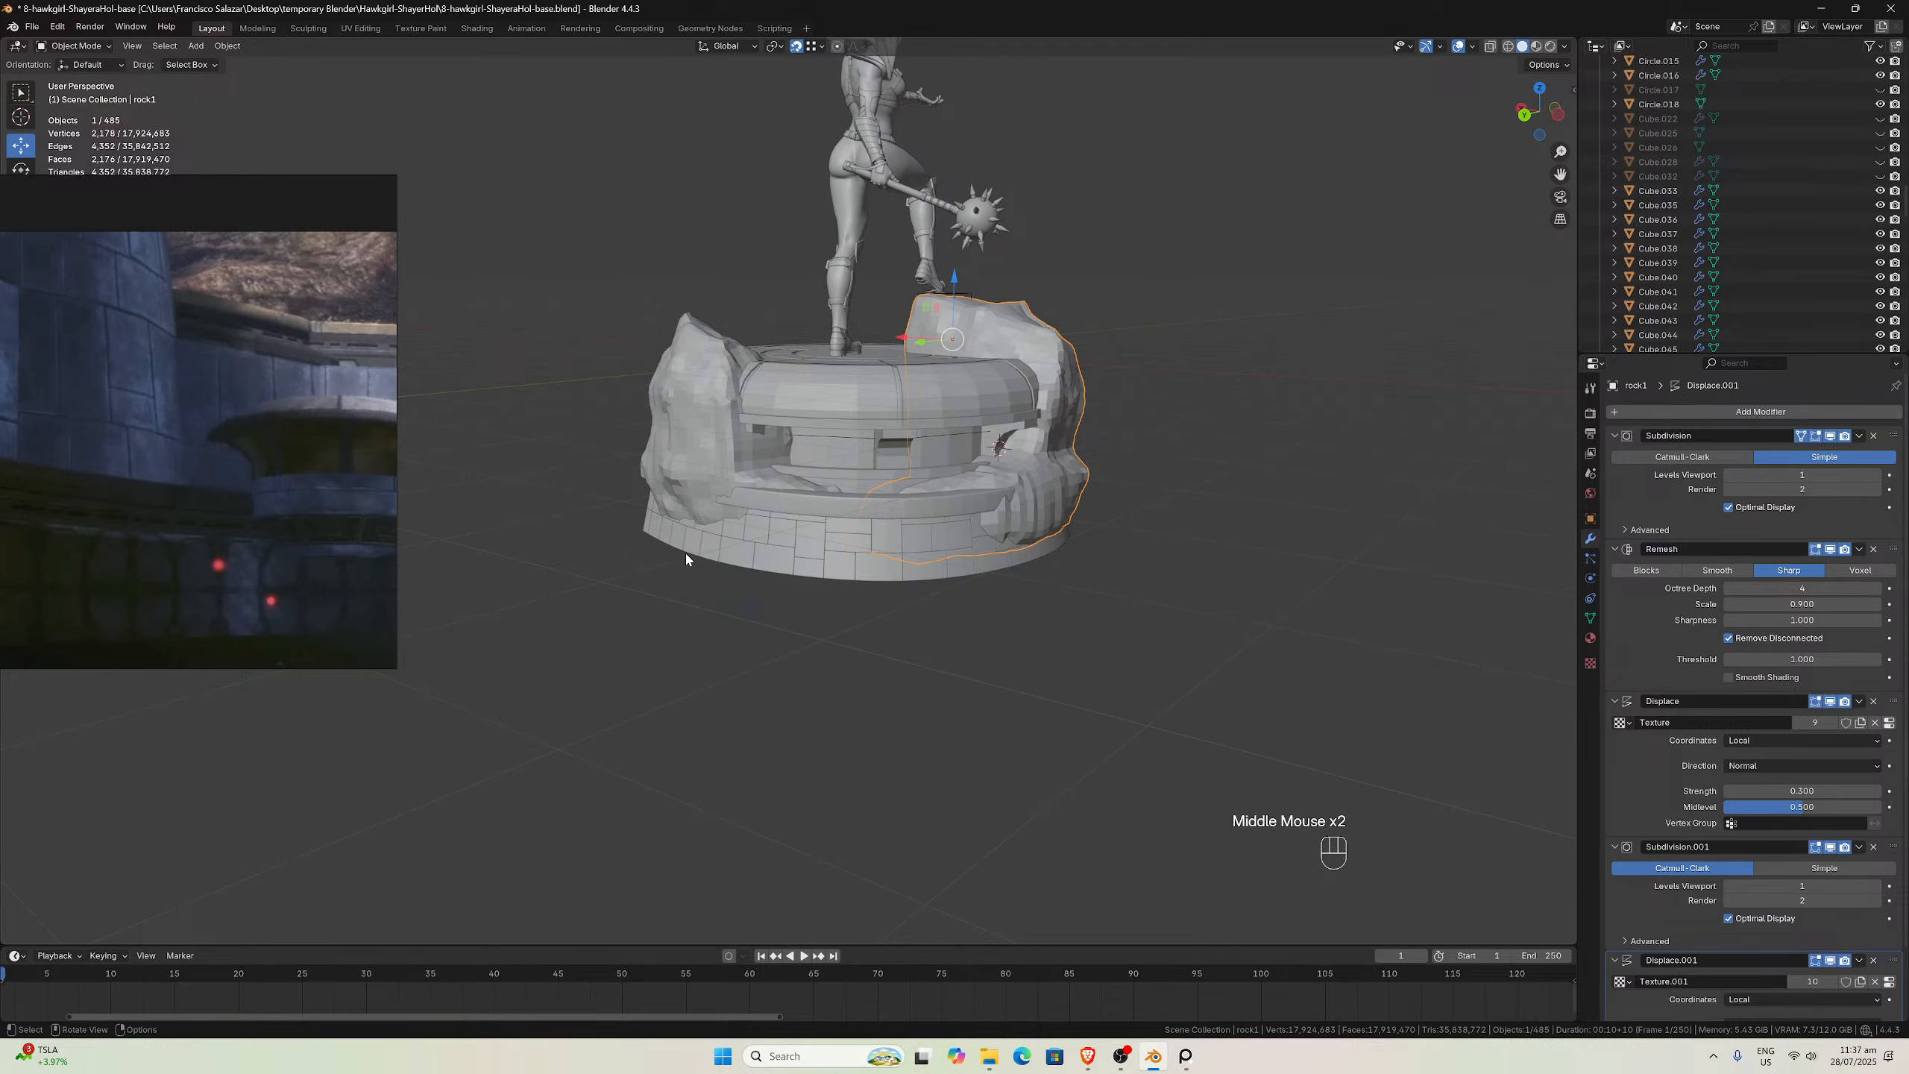
Examine the pedestal's large rock and curved wall from the side and from above
scroll(881, 587, down, 3)
middle_drag(879, 584, 733, 577)
scroll(733, 577, up, 3)
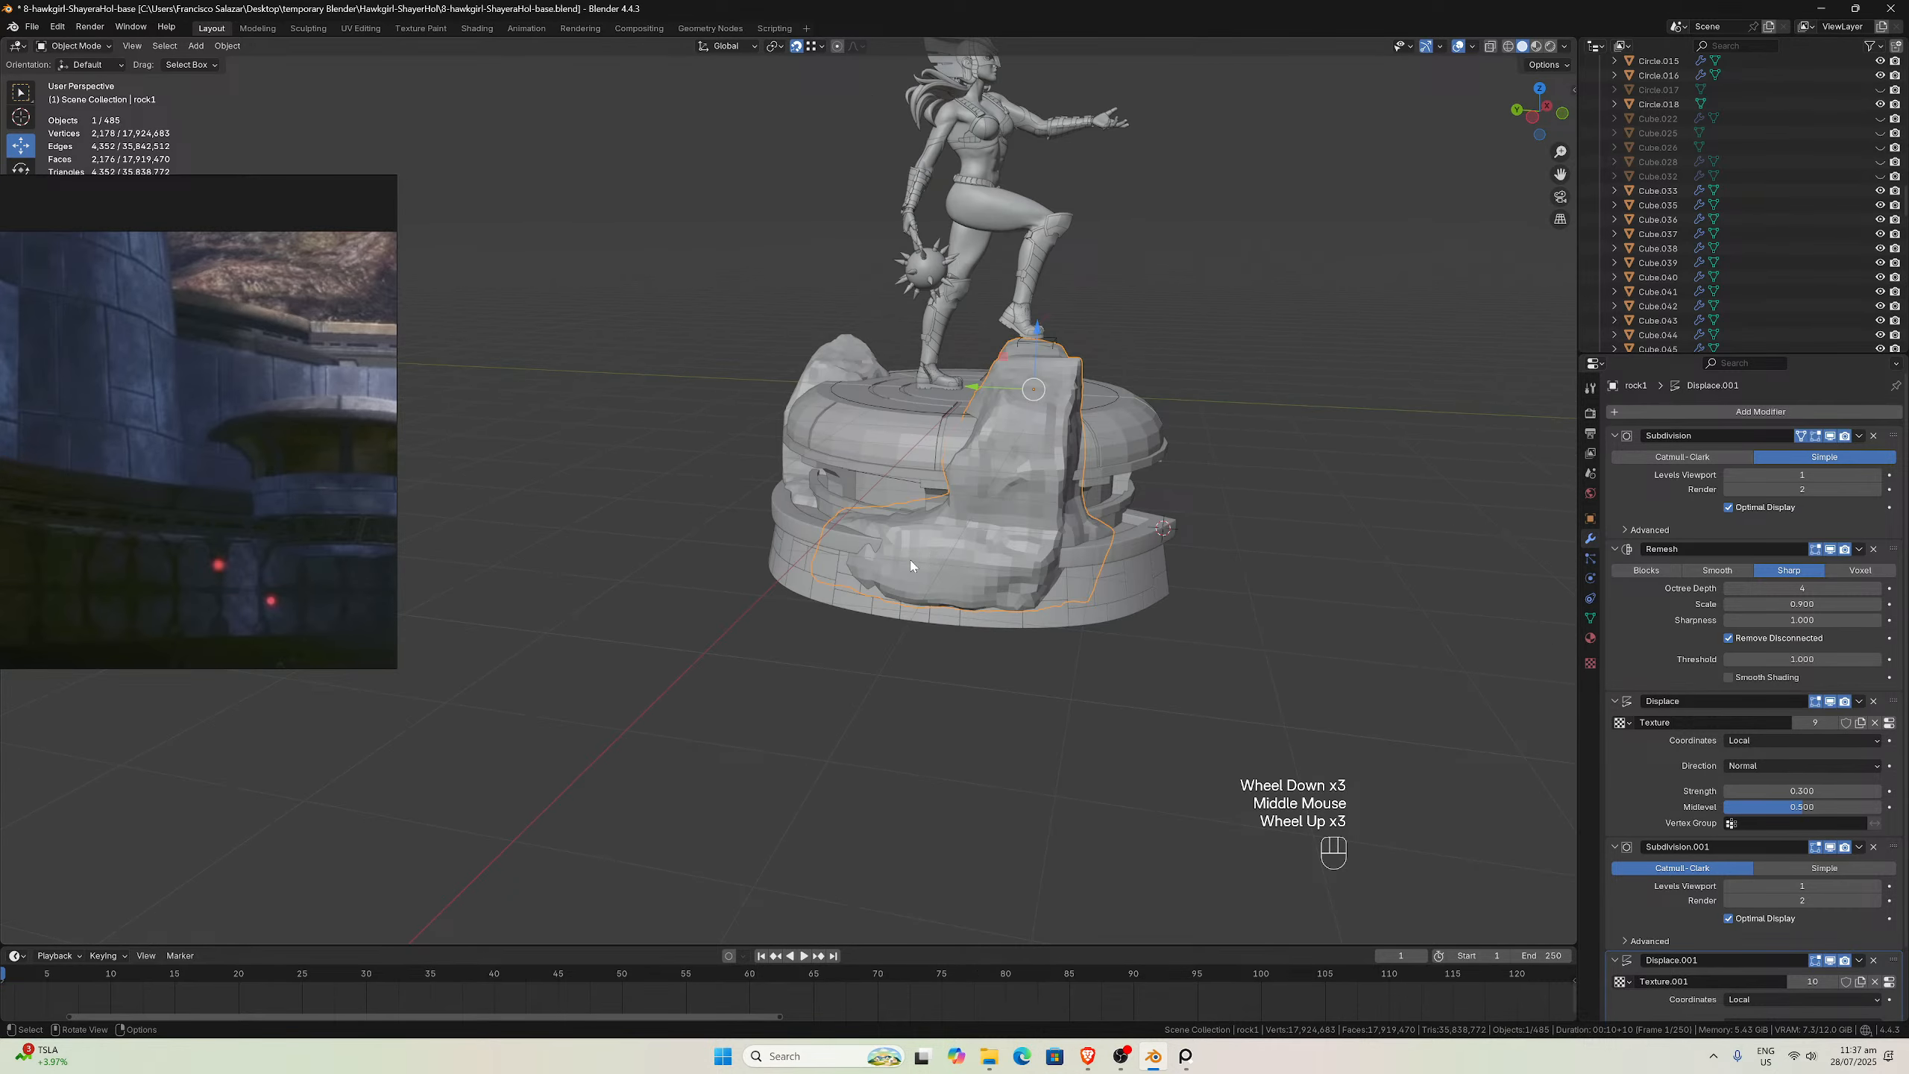
middle_drag(912, 566, 1016, 481)
scroll(1015, 481, down, 1)
scroll(940, 489, down, 2)
middle_drag(906, 508, 1082, 542)
scroll(876, 548, up, 2)
scroll(1082, 542, up, 1)
scroll(872, 536, down, 1)
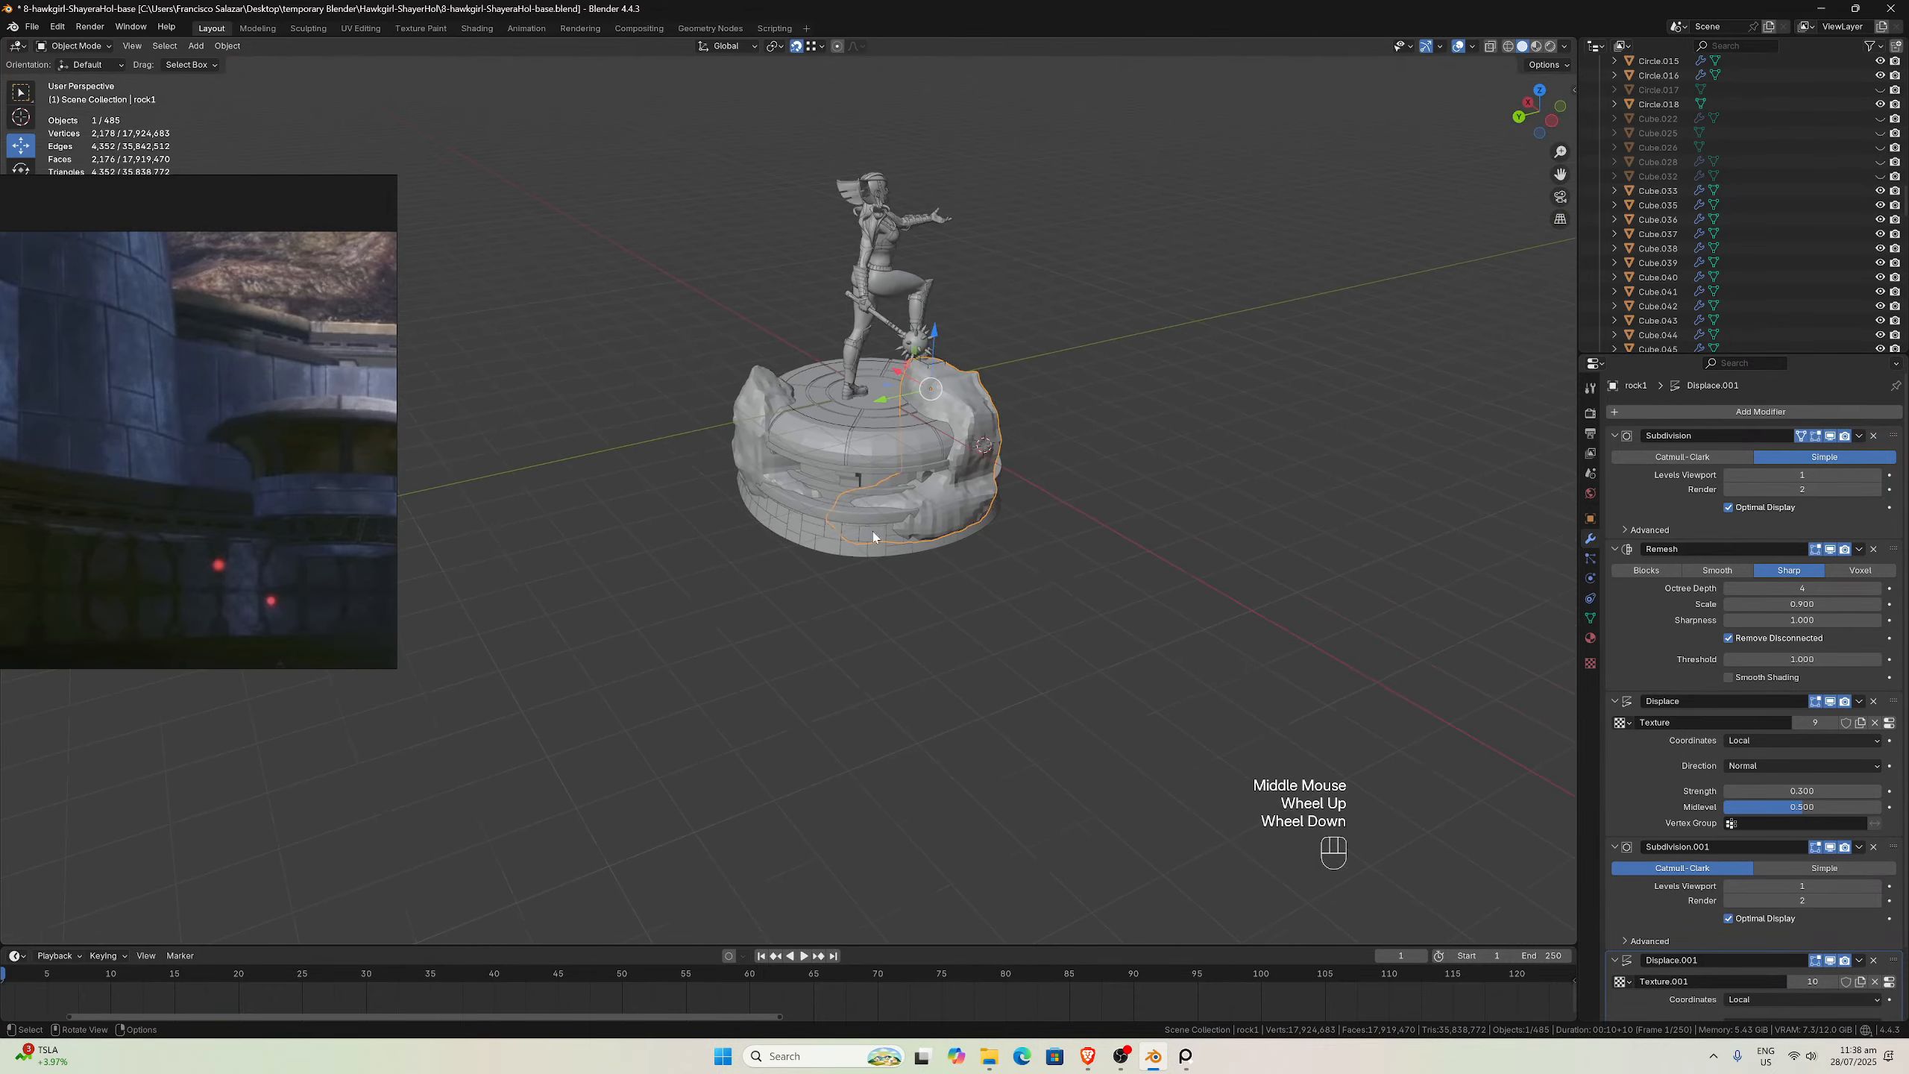
middle_drag(822, 518, 766, 503)
scroll(767, 503, down, 3)
Browse the city and Hawkworld reference images and compare them with the pedestal's rock and brick wall
scroll(218, 414, down, 3)
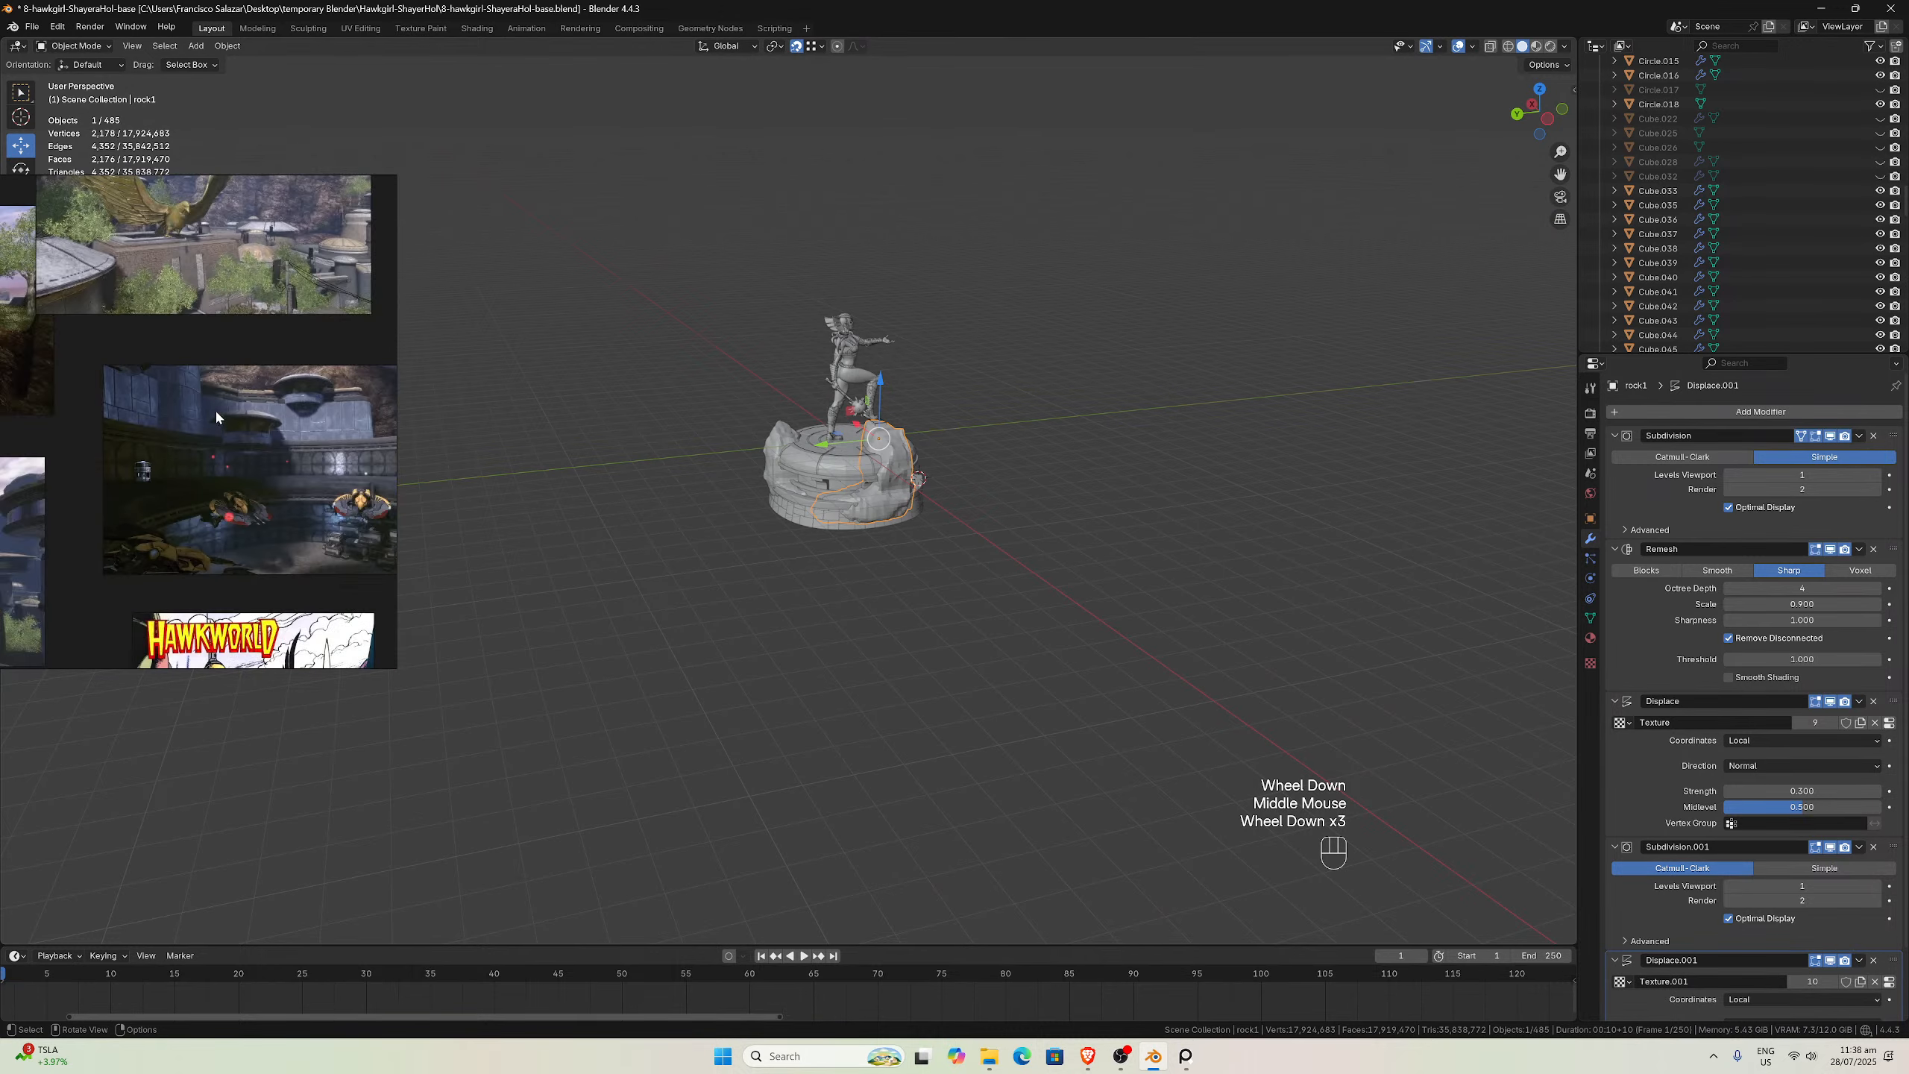
scroll(312, 404, down, 2)
scroll(388, 459, up, 5)
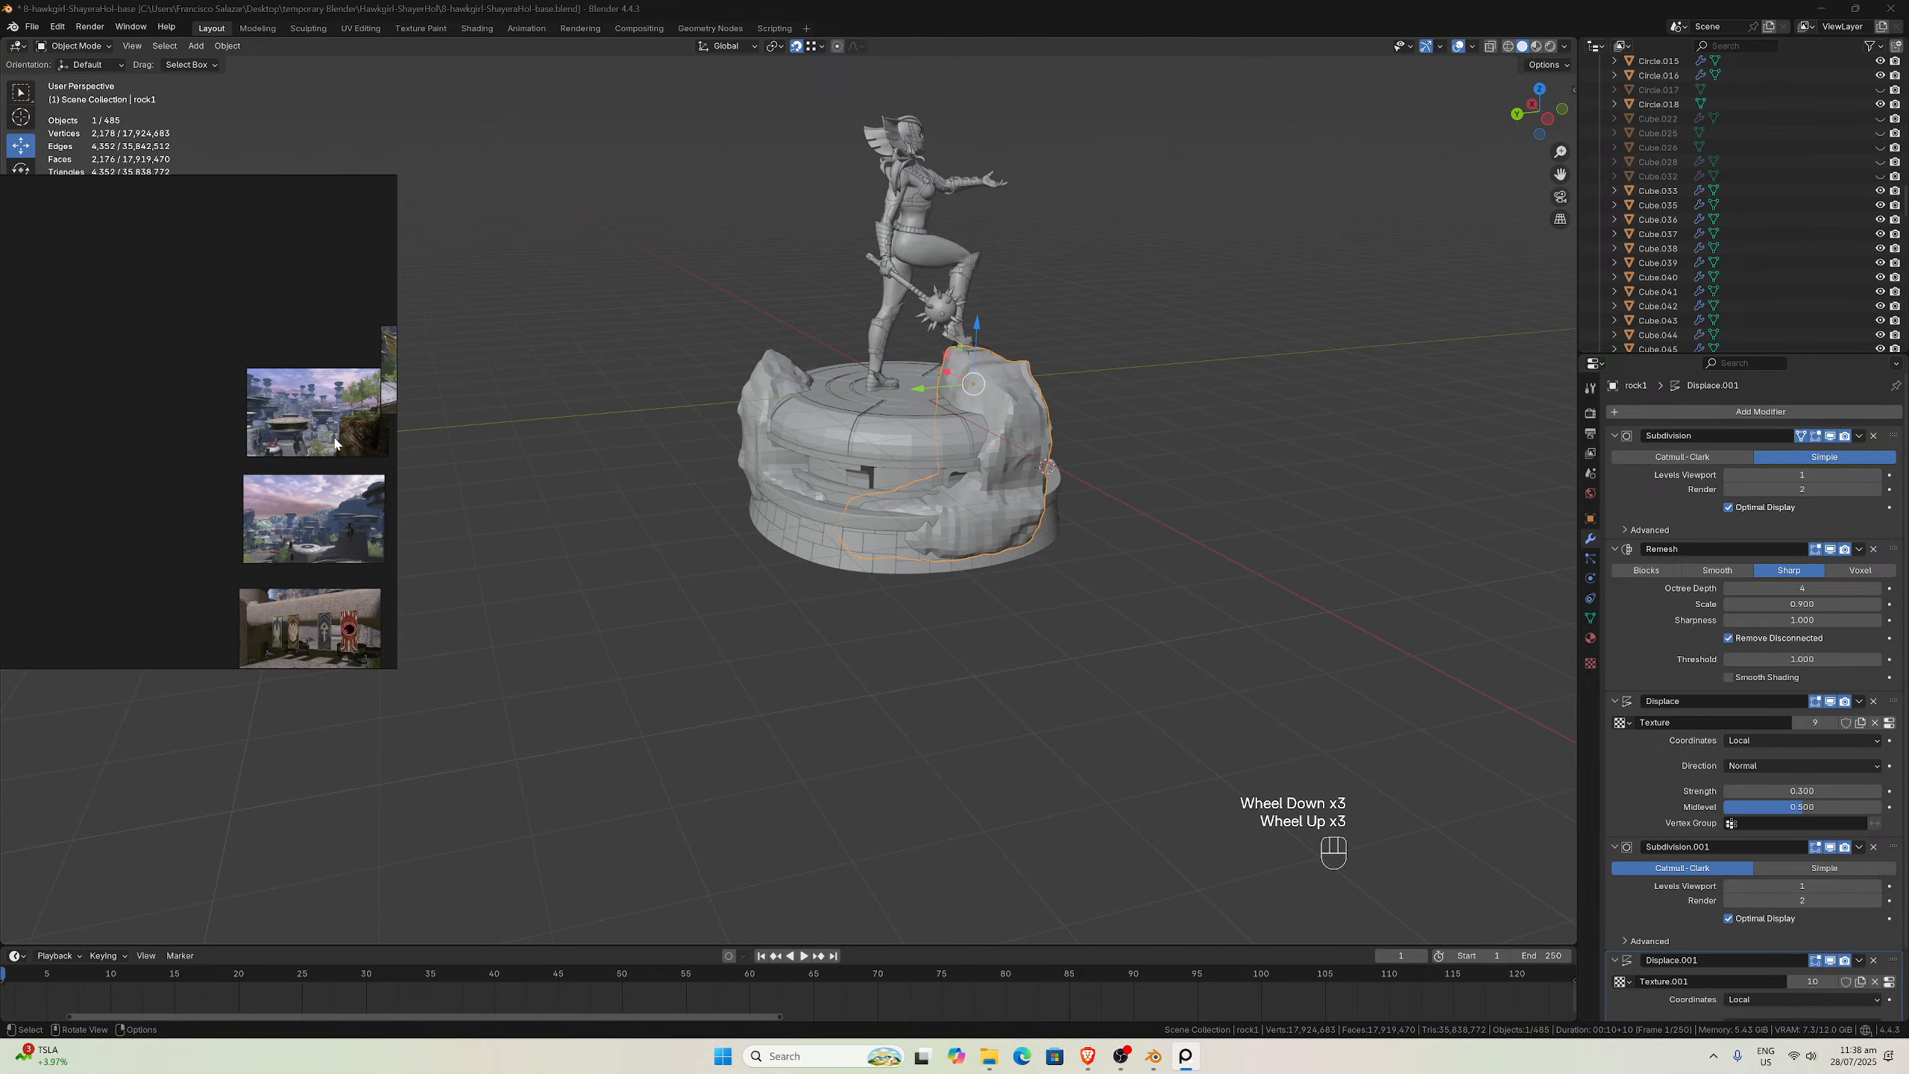
scroll(340, 445, up, 3)
scroll(170, 425, down, 3)
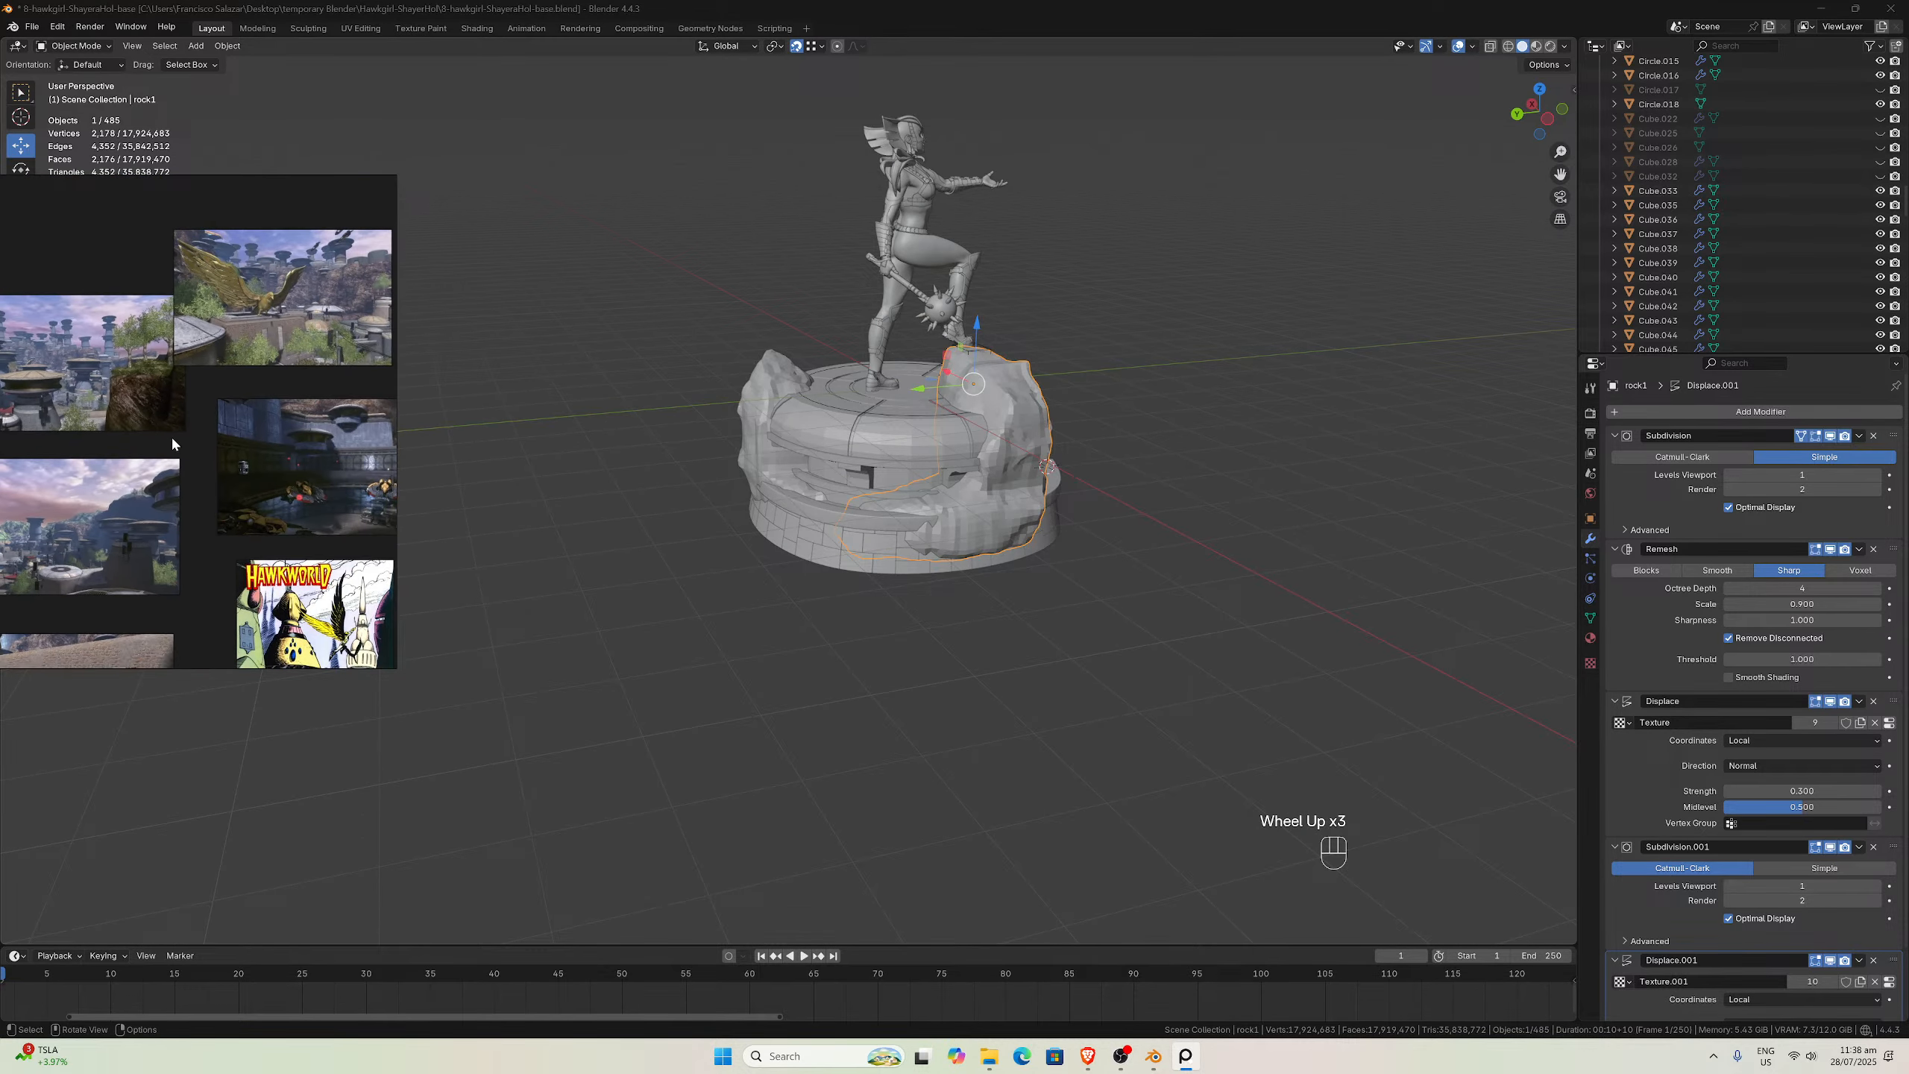
scroll(203, 473, up, 2)
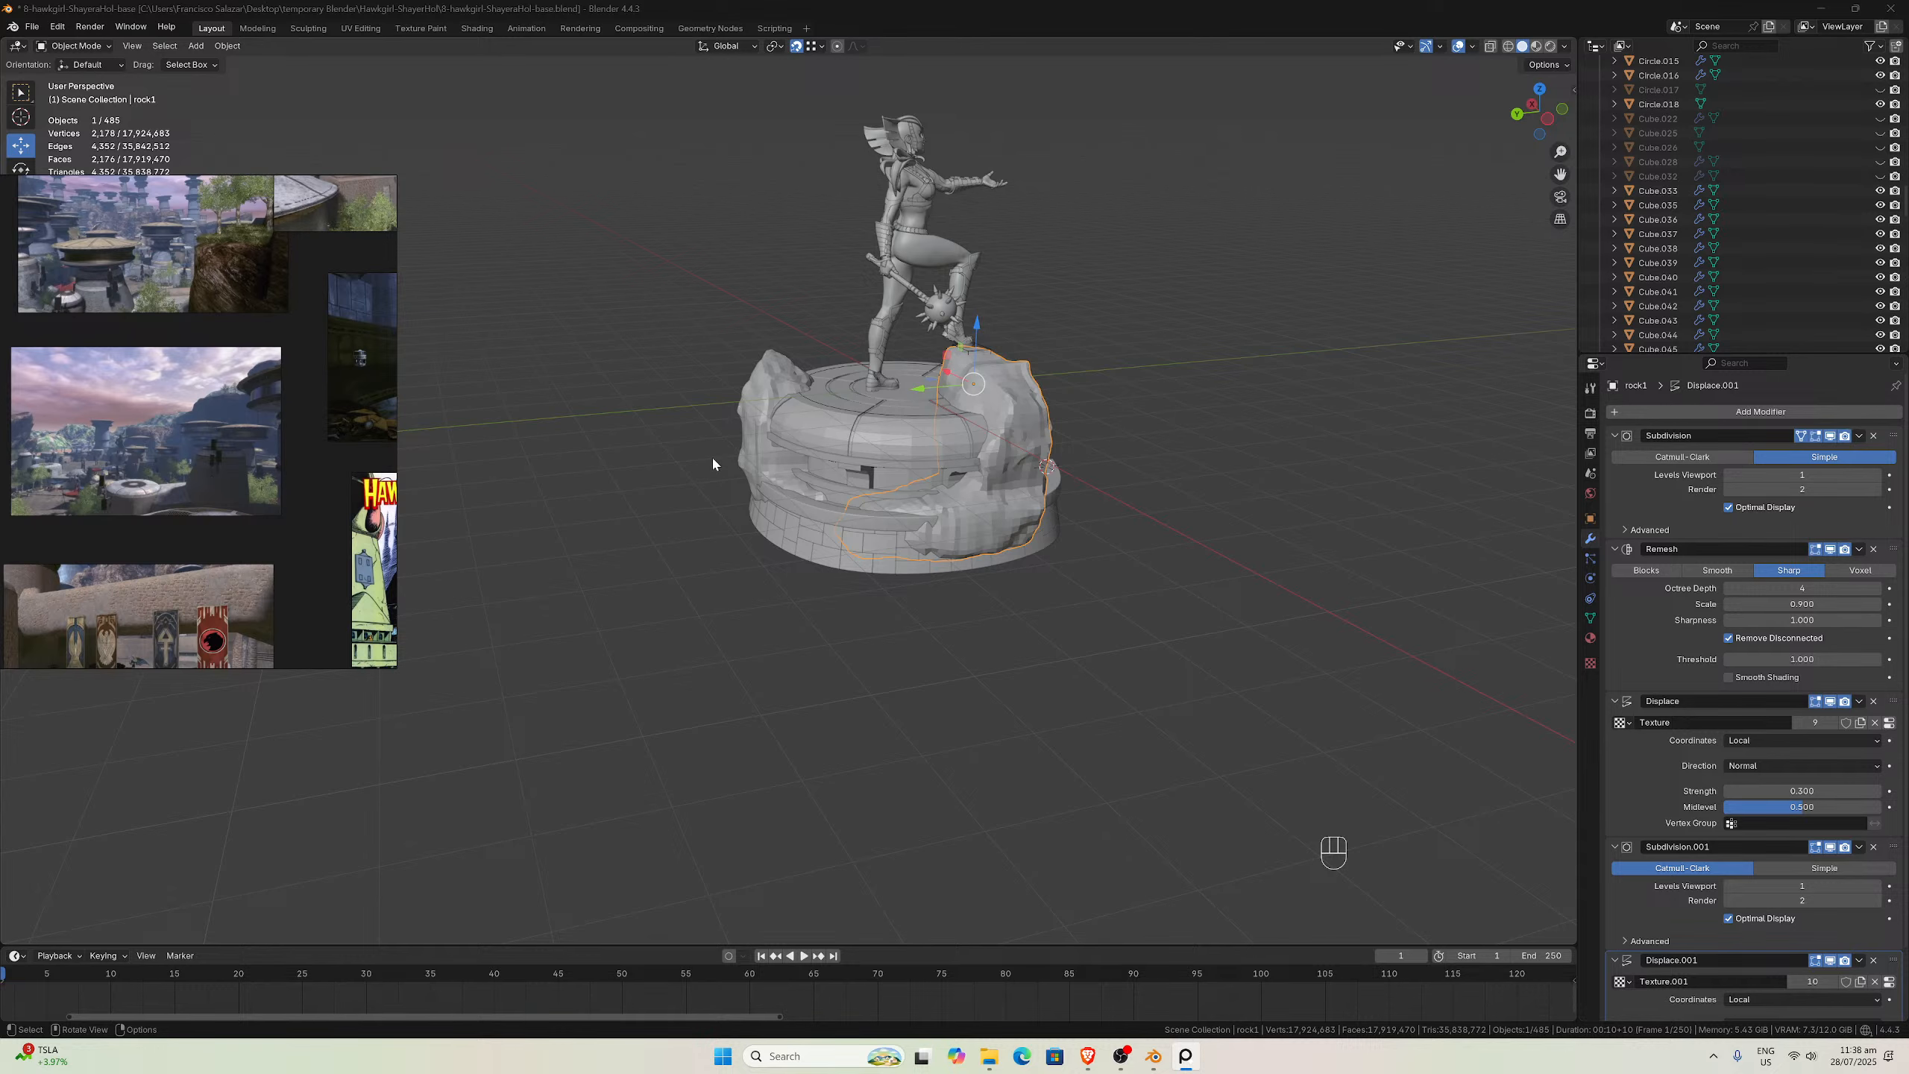
middle_drag(712, 455, 871, 520)
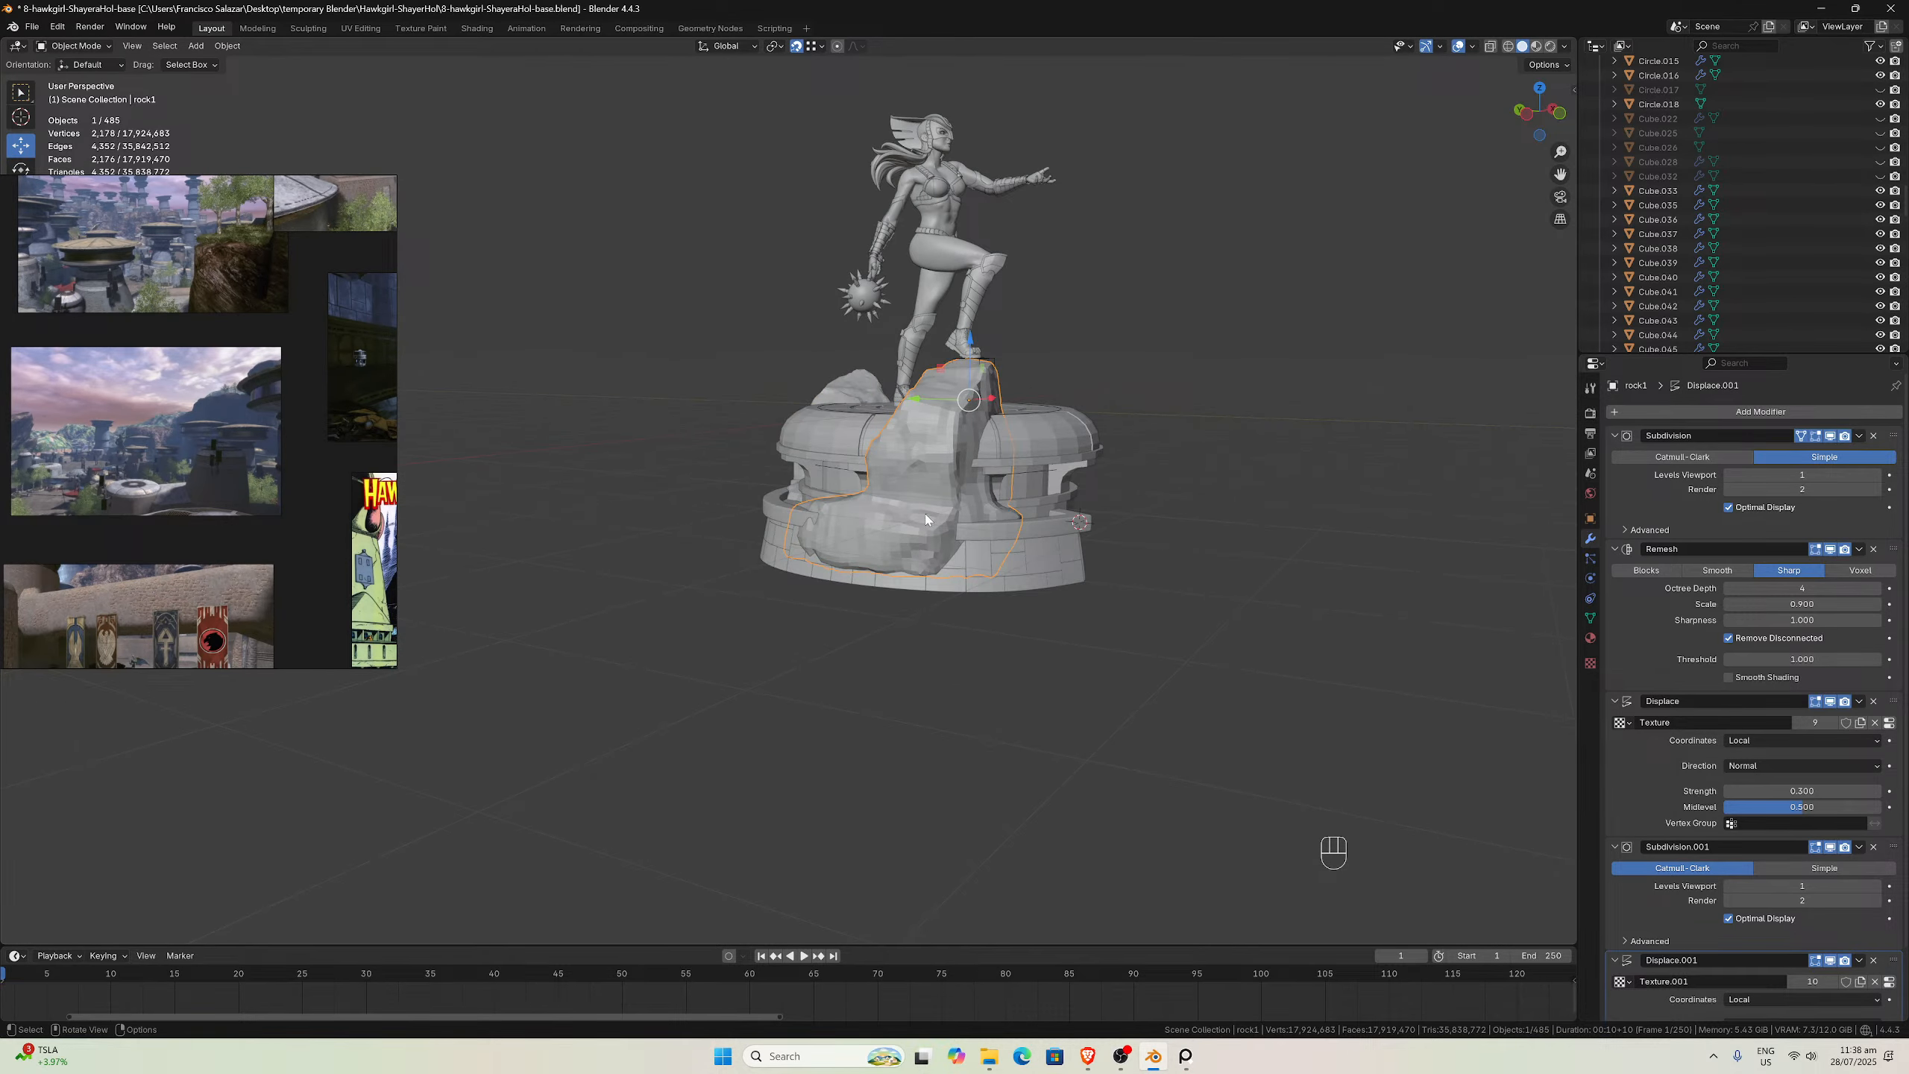
mouse_move(926, 518)
middle_down()
mouse_move(948, 468)
mouse_move(1077, 463)
mouse_move(928, 523)
middle_up()
scroll(925, 583, up, 3)
middle_drag(927, 587, 951, 524)
scroll(1123, 476, down, 2)
scroll(950, 524, down, 3)
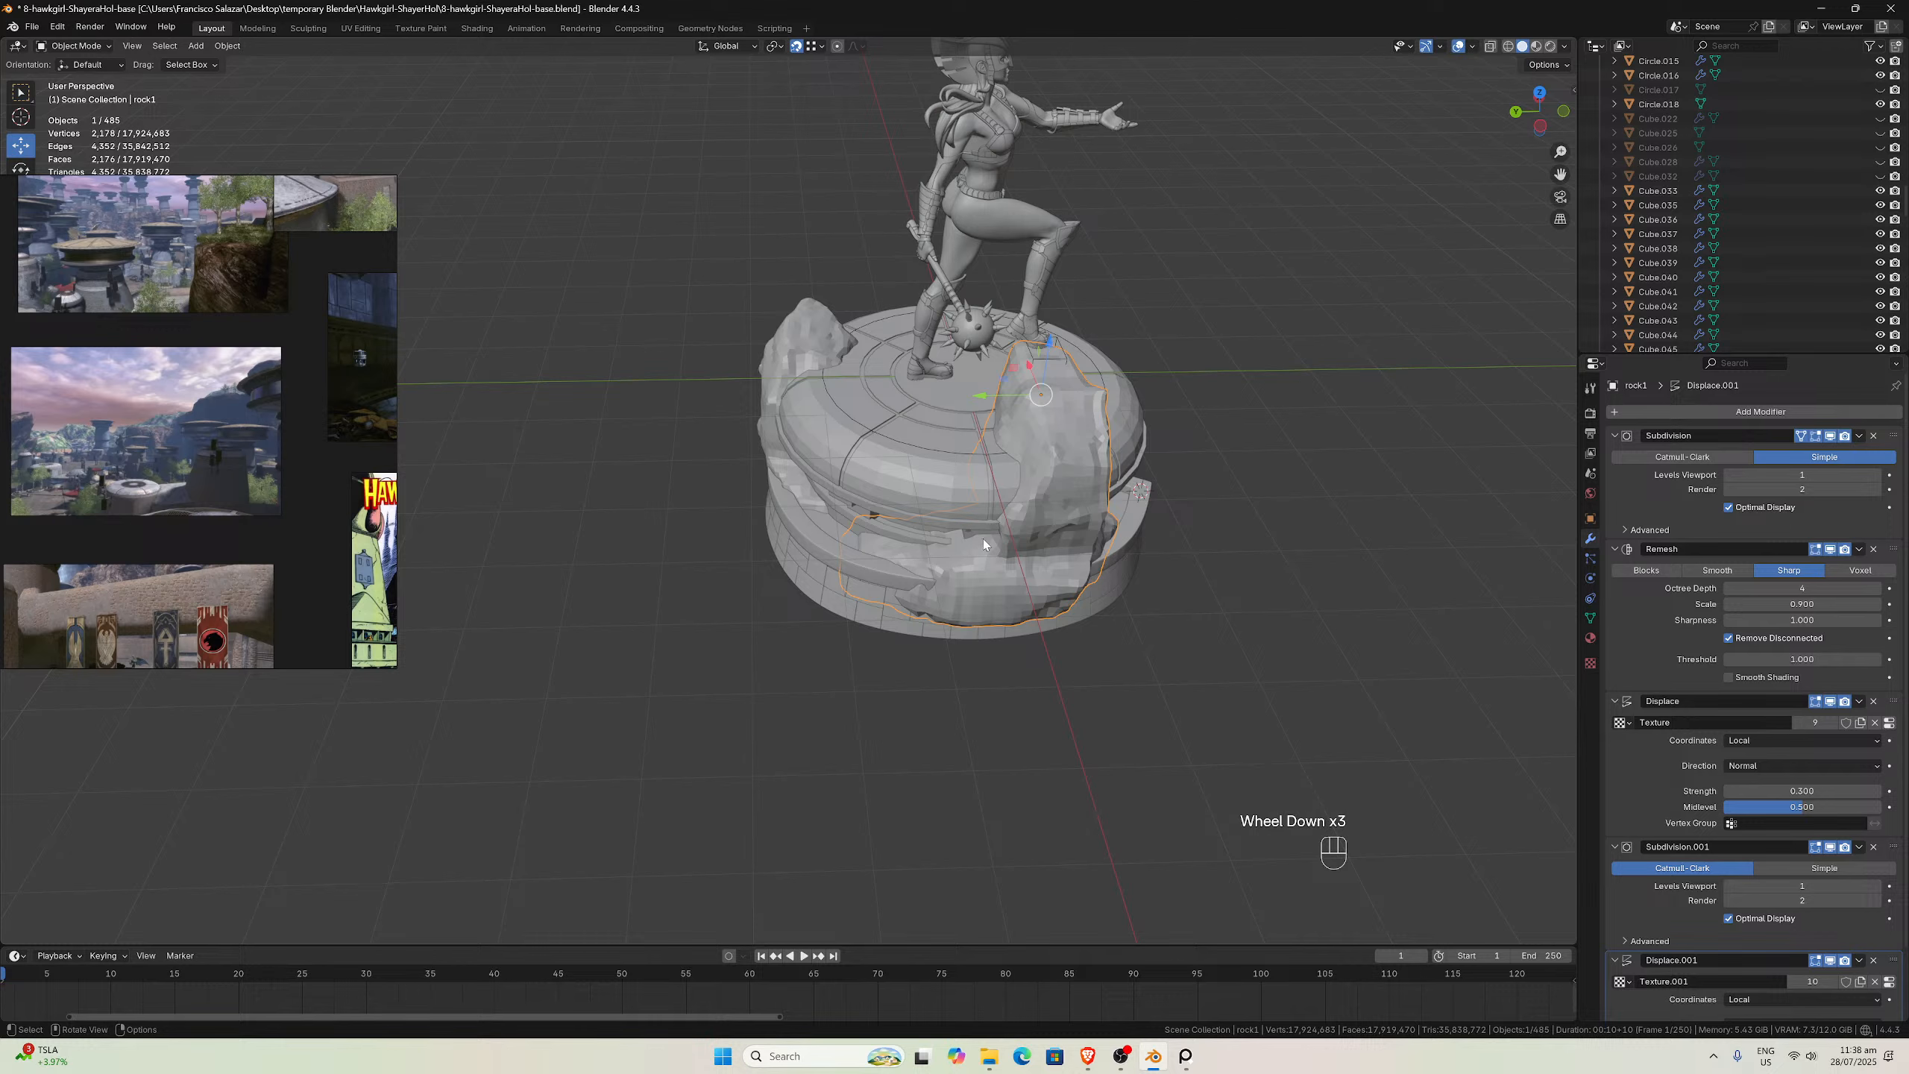
Examine the end of the curved brick wall and its ledge where they meet the pedestal's round body
scroll(976, 540, up, 3)
scroll(992, 527, down, 1)
middle_drag(979, 549, 756, 475)
scroll(999, 489, down, 2)
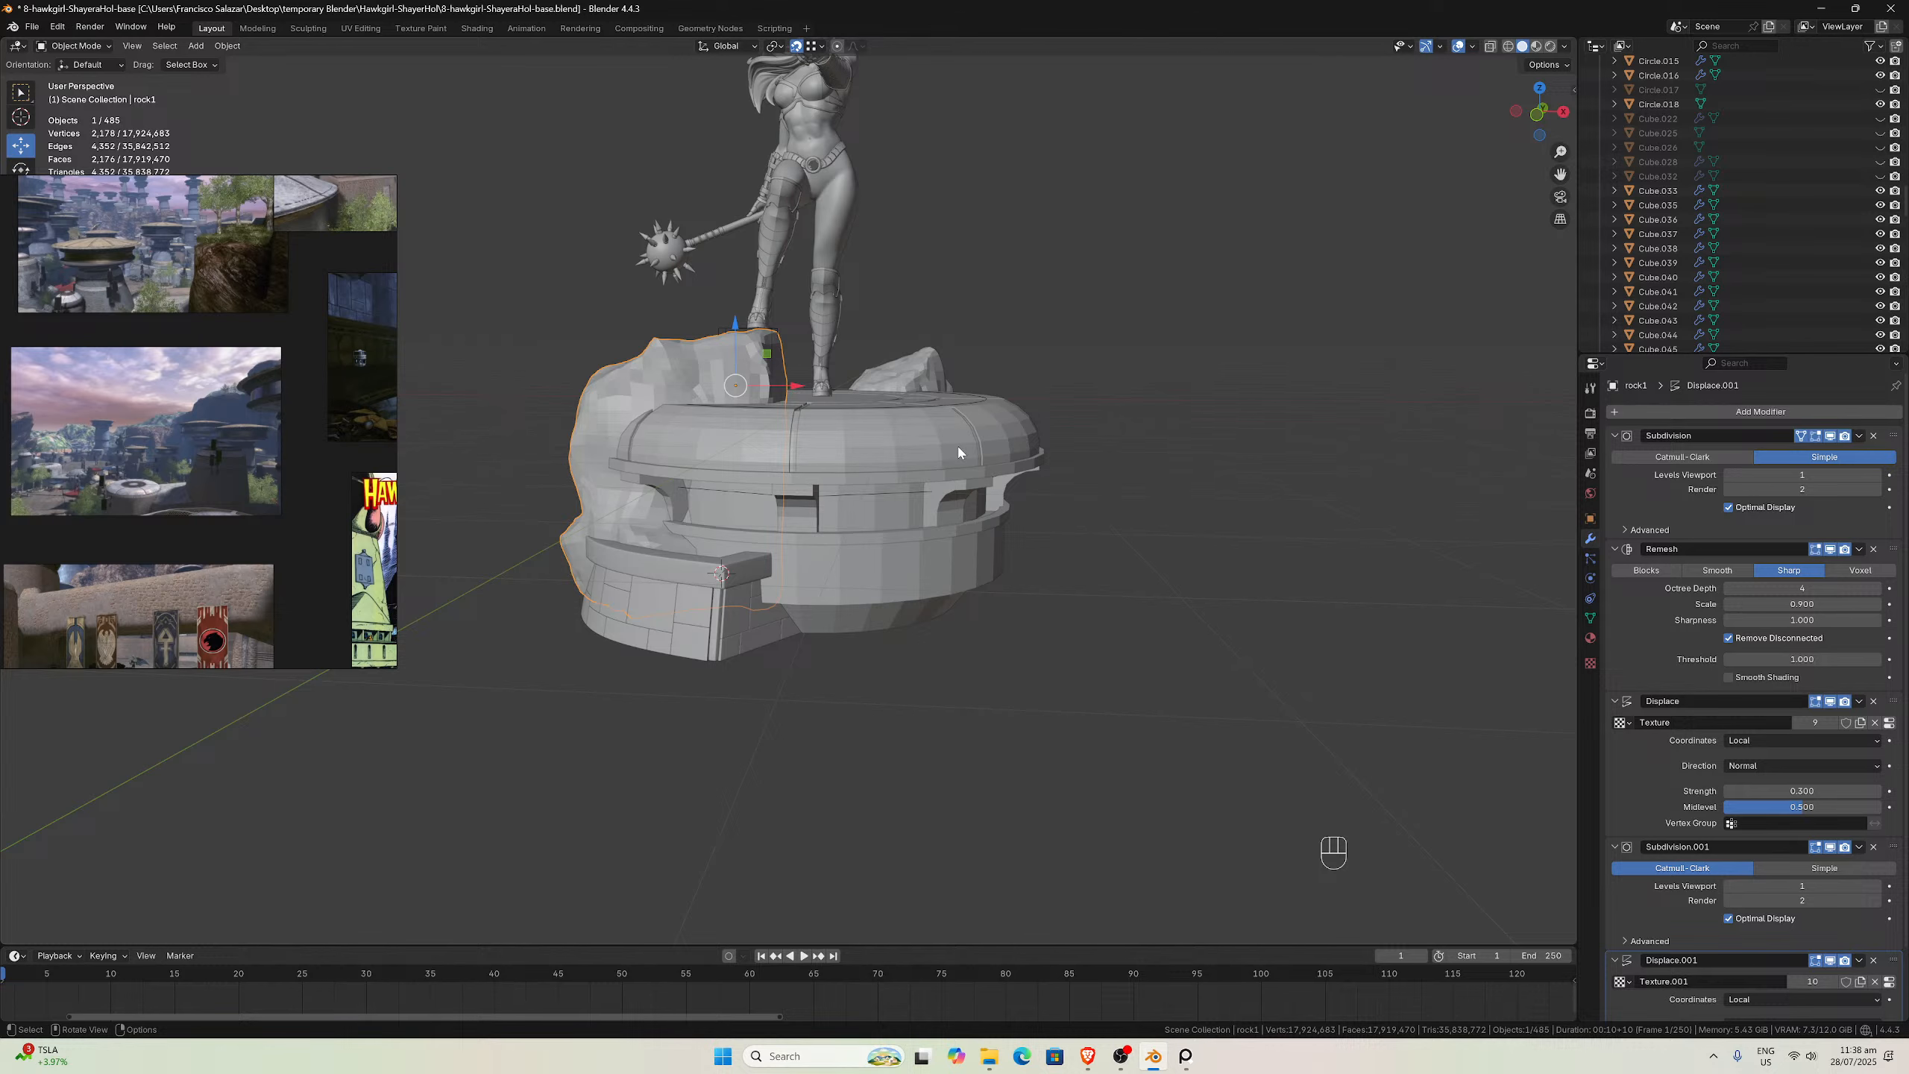
middle_drag(959, 452, 1023, 473)
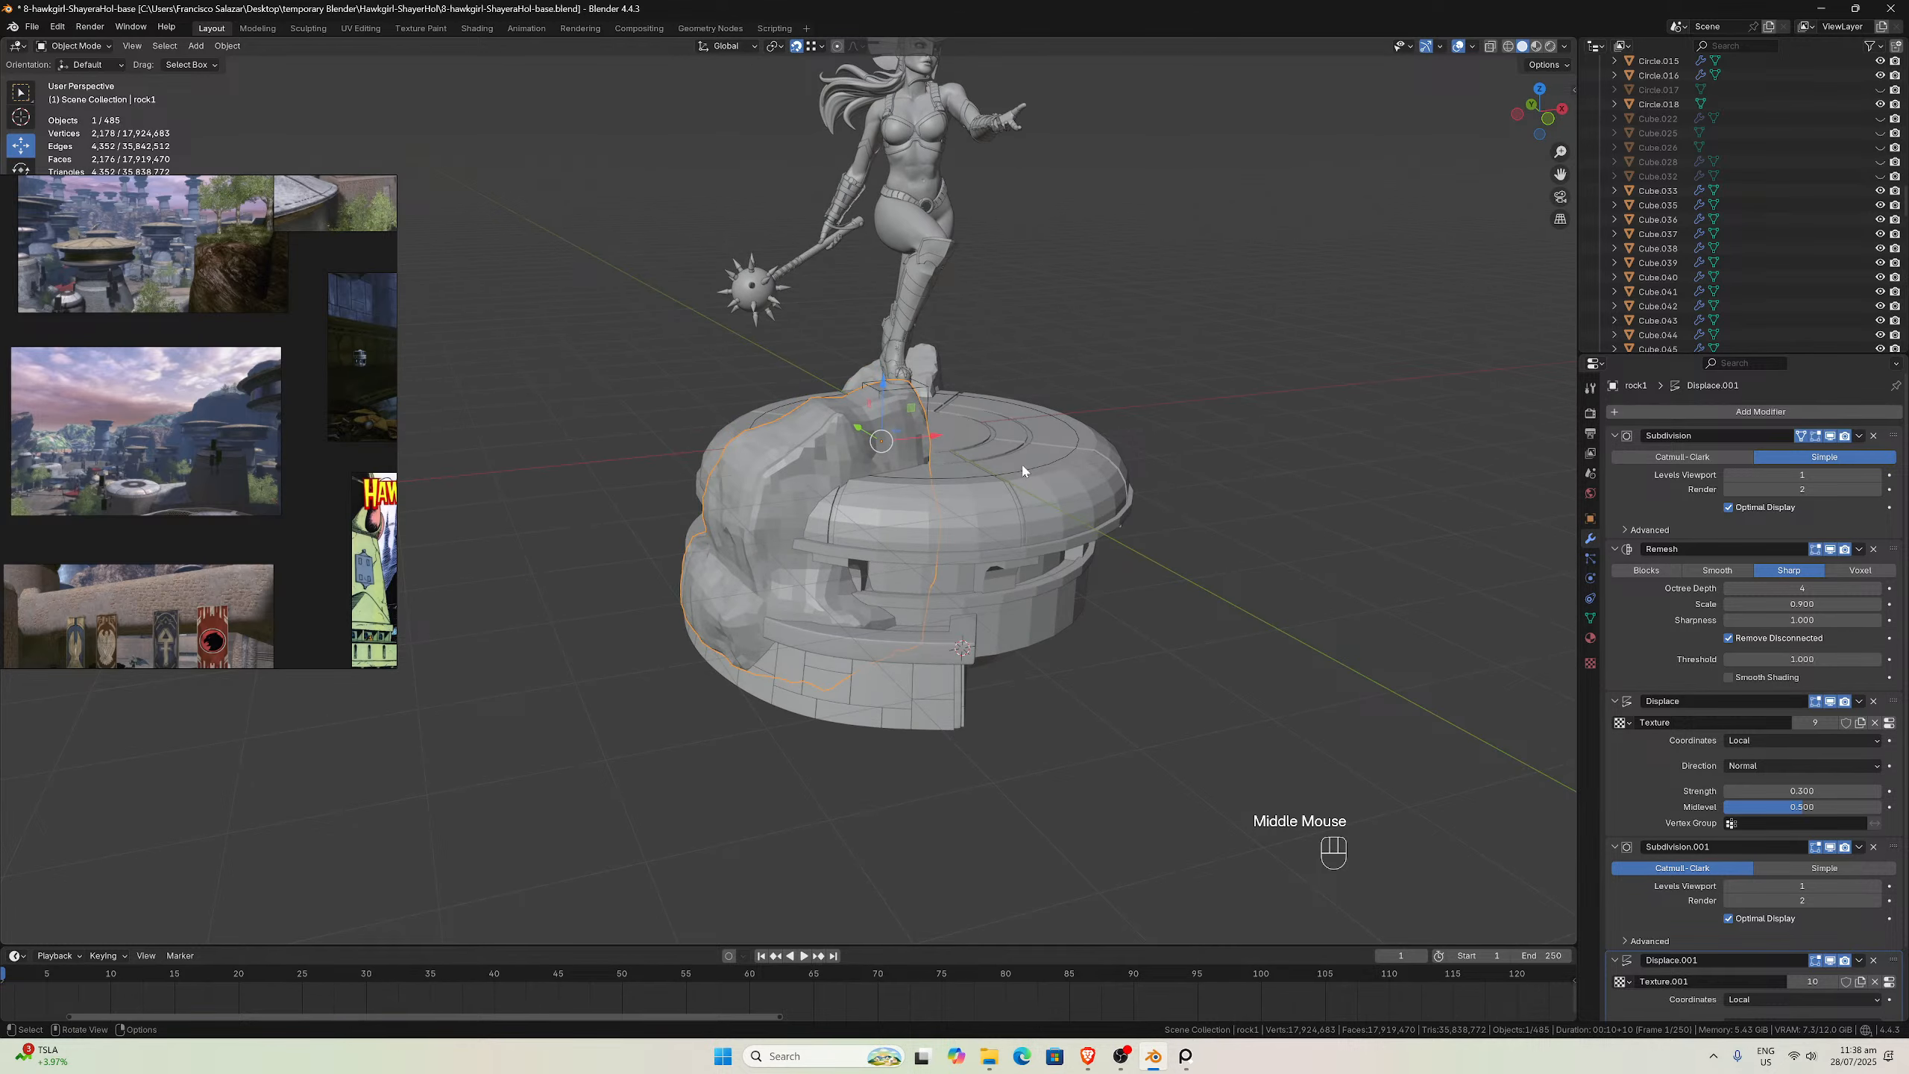
middle_drag(803, 489, 751, 486)
scroll(750, 486, up, 2)
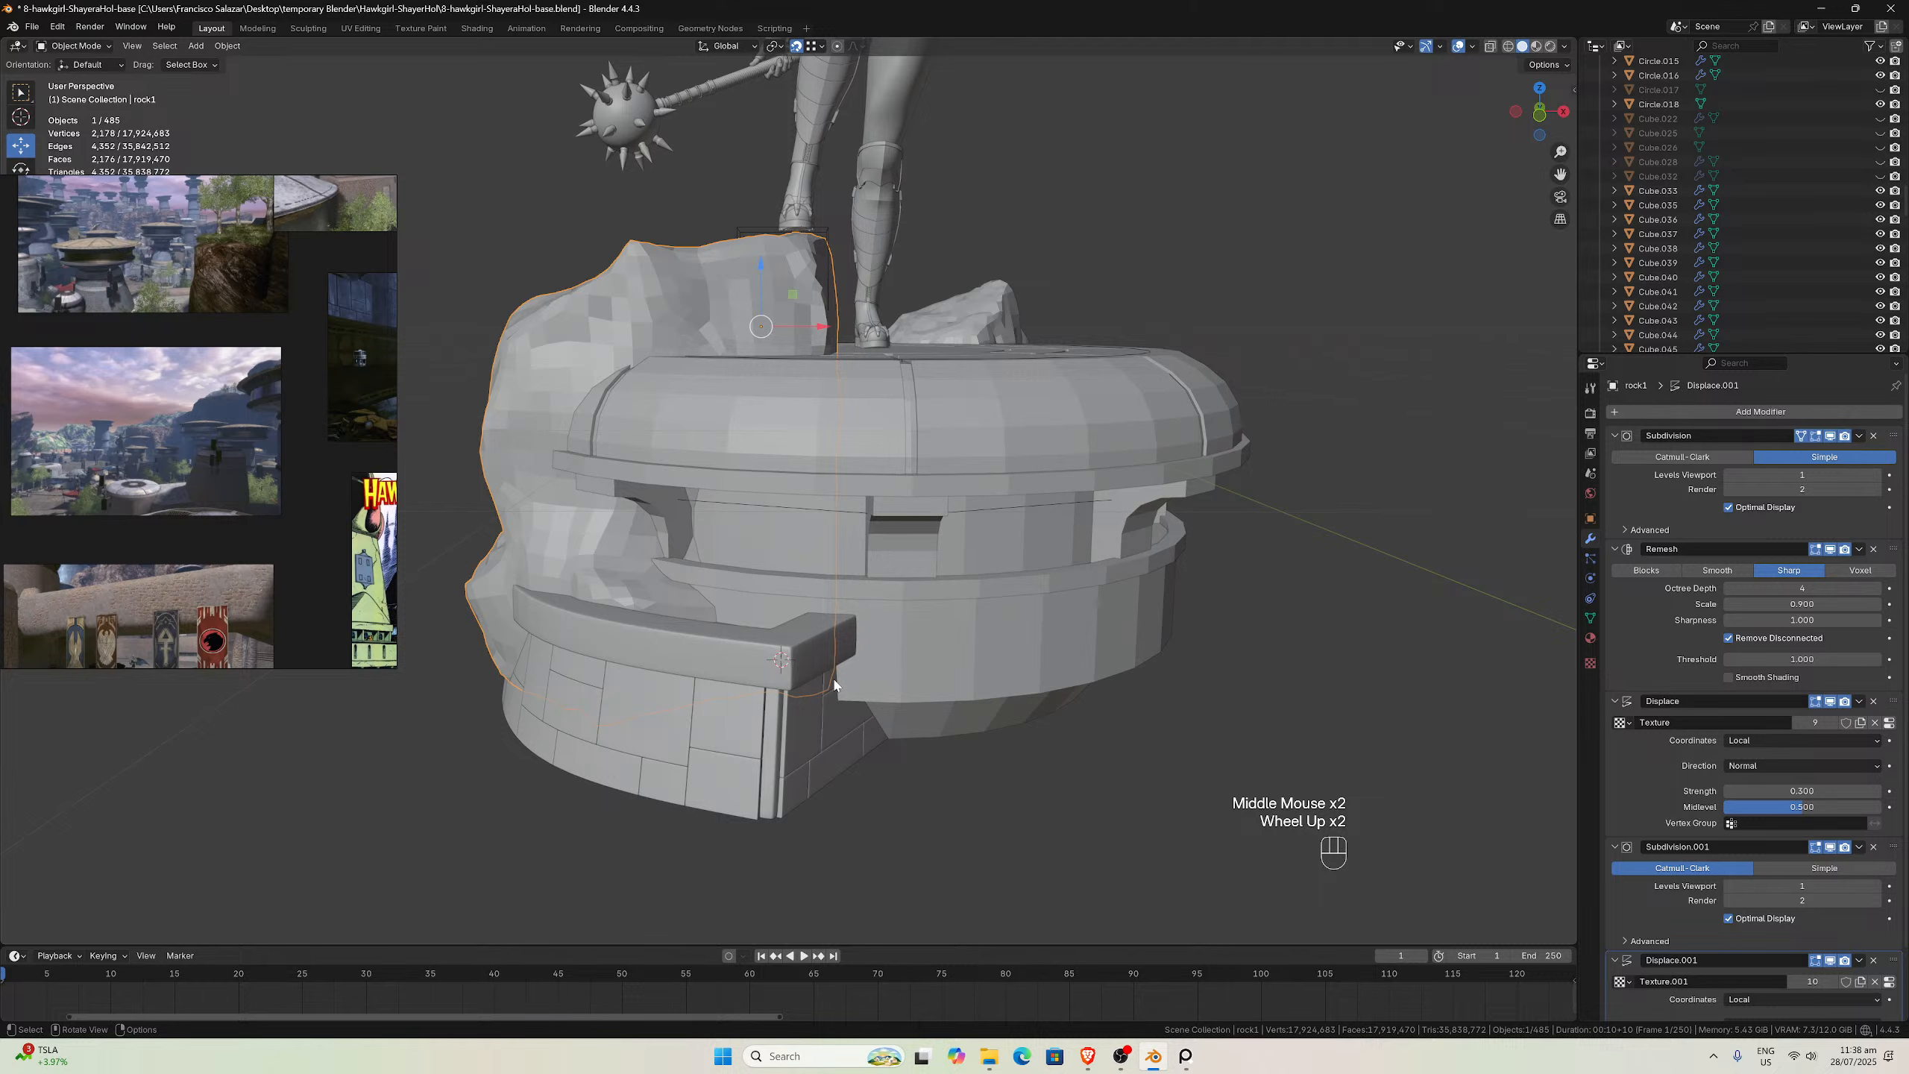
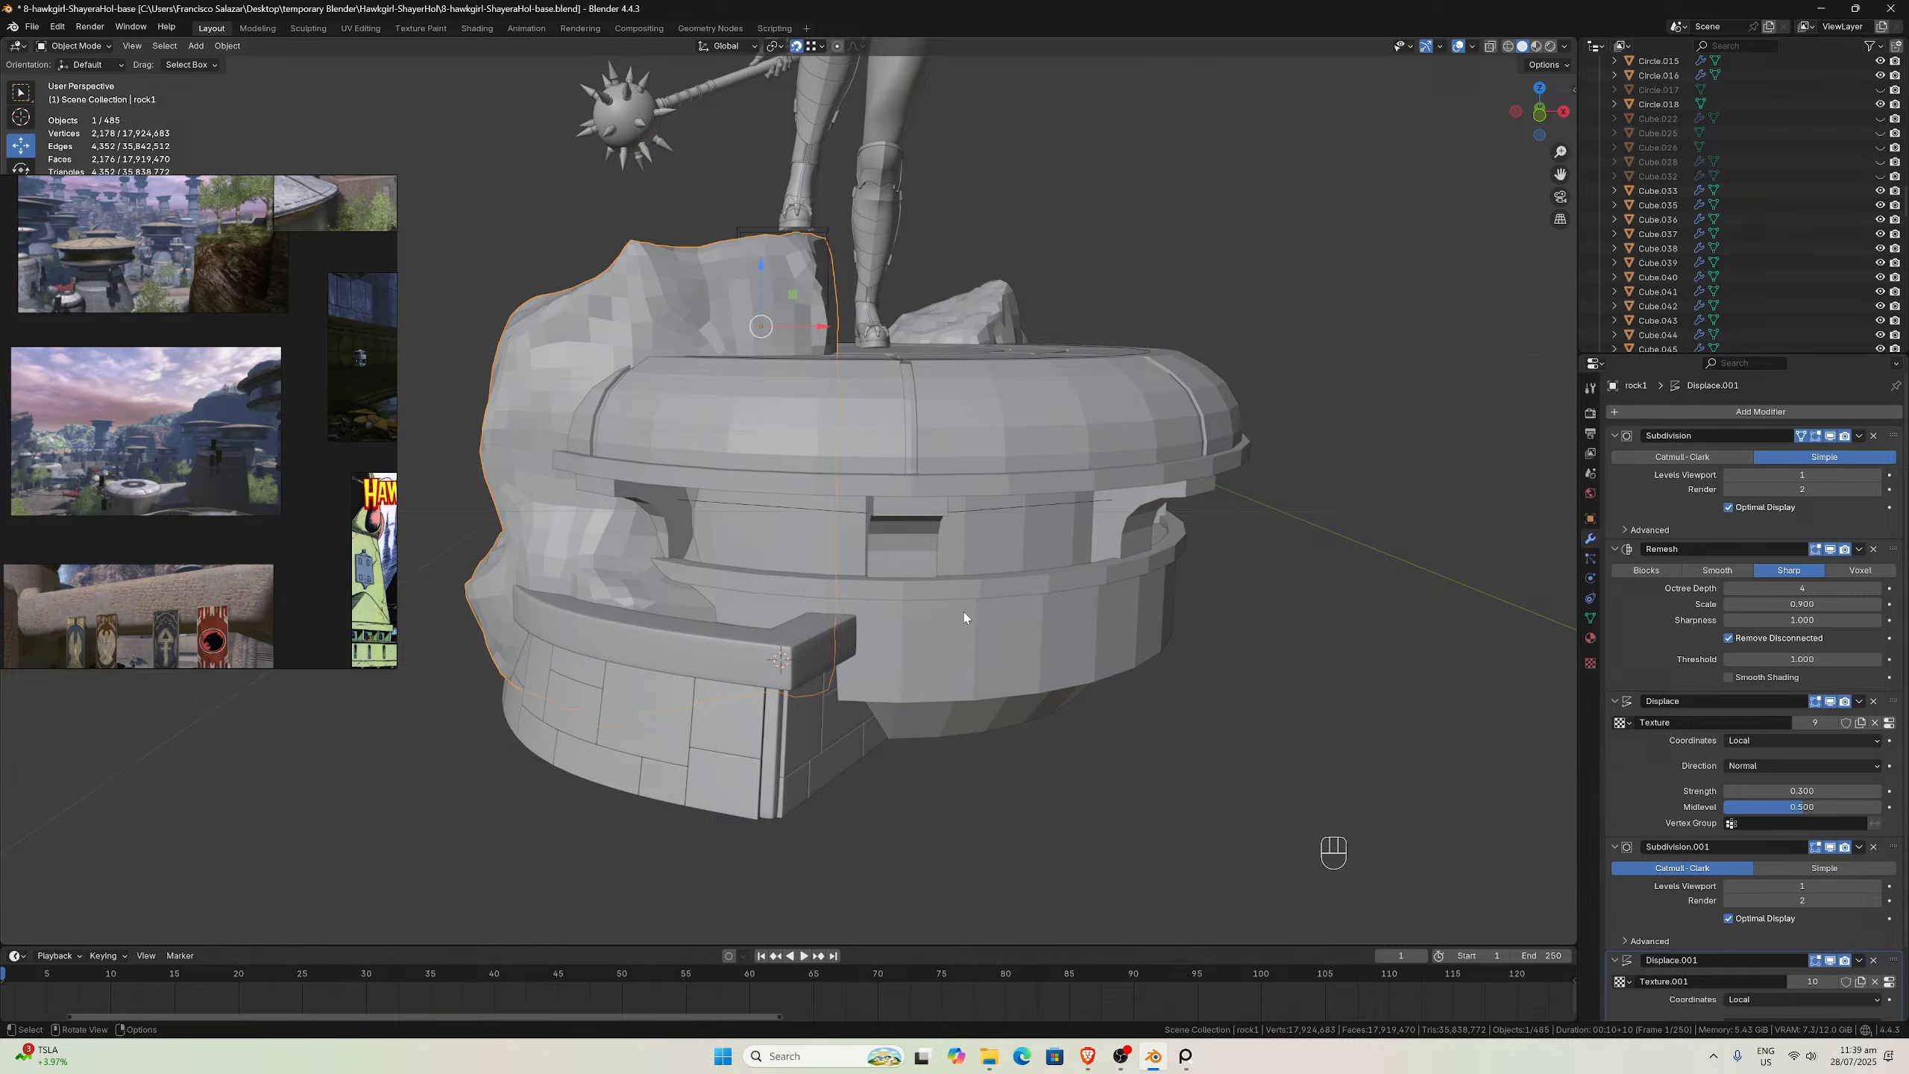
Examine the large rock and the pedestal's rim, brackets and lower drum from the side, the front and close up
scroll(964, 614, down, 2)
middle_drag(917, 316, 882, 306)
scroll(879, 314, up, 1)
scroll(880, 315, up, 1)
scroll(1053, 286, down, 1)
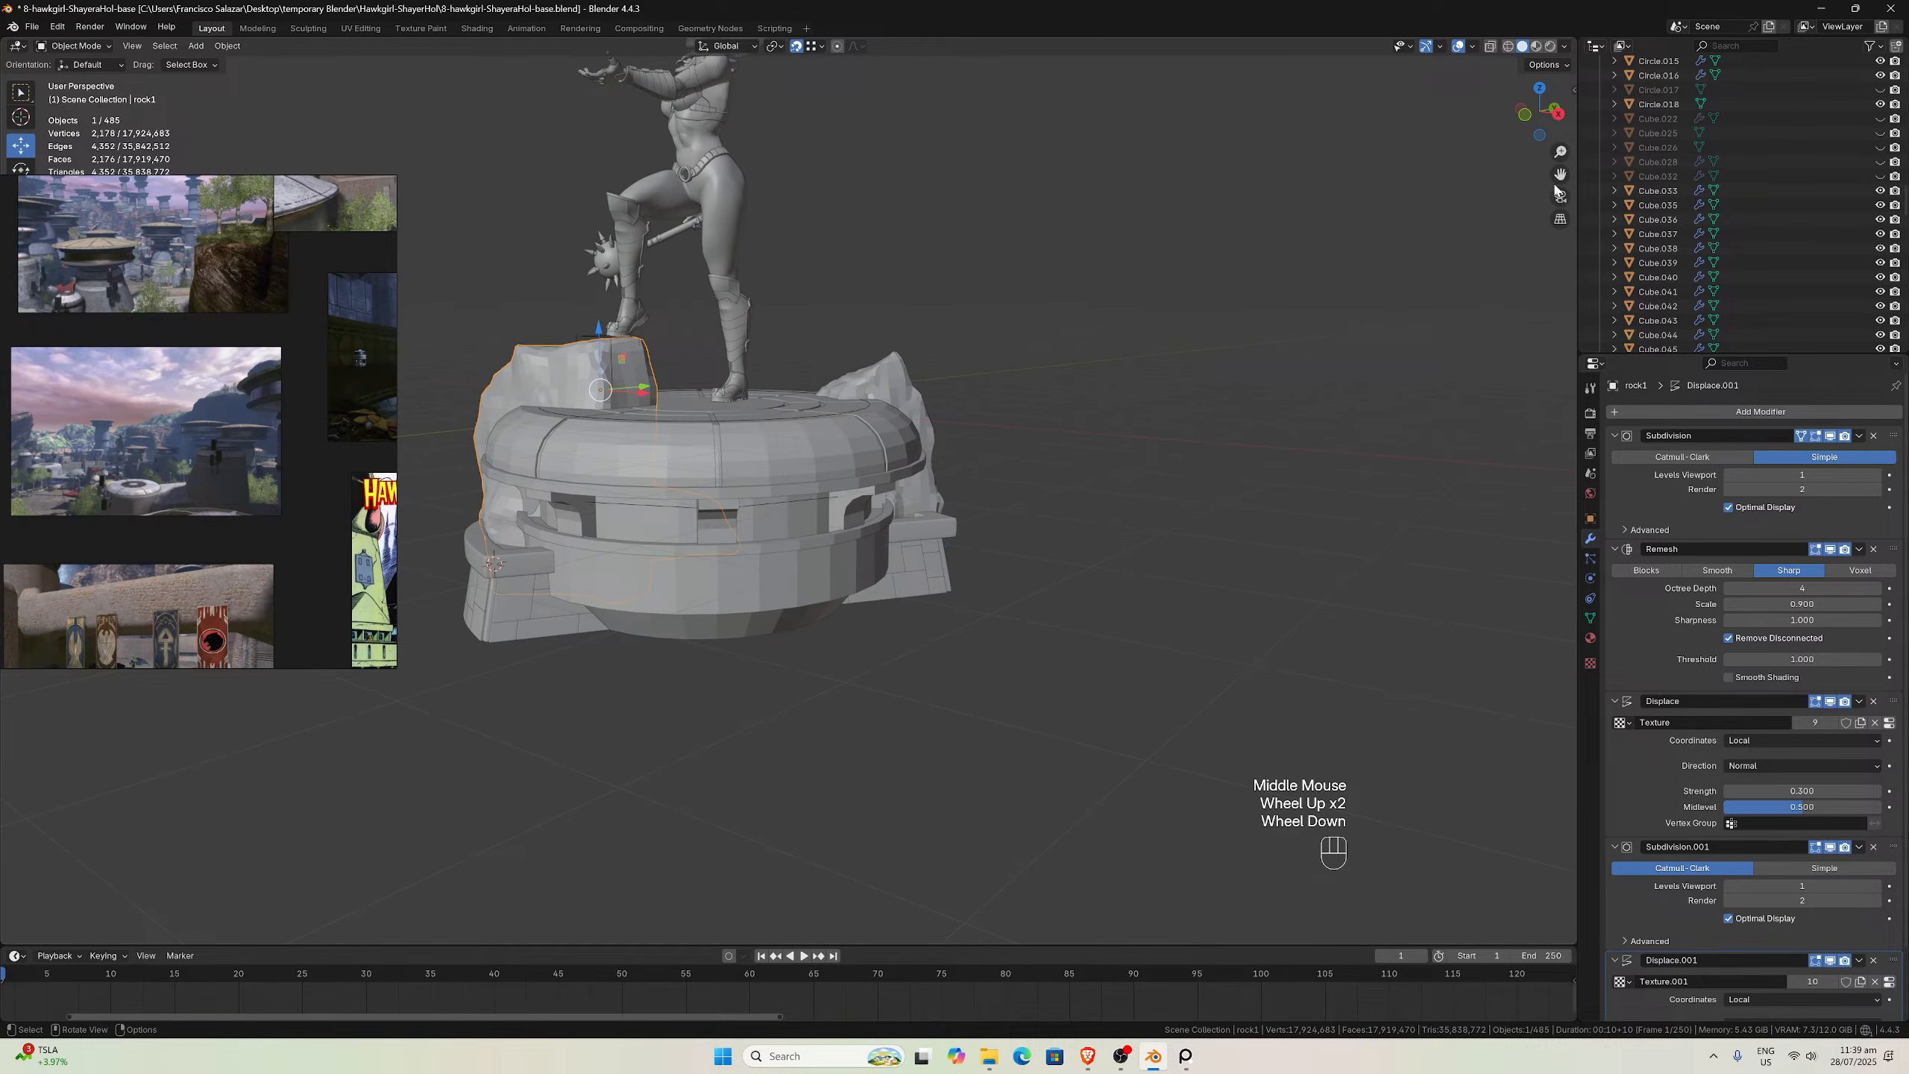
drag(1557, 188, 1489, 256)
middle_drag(1180, 421, 1237, 420)
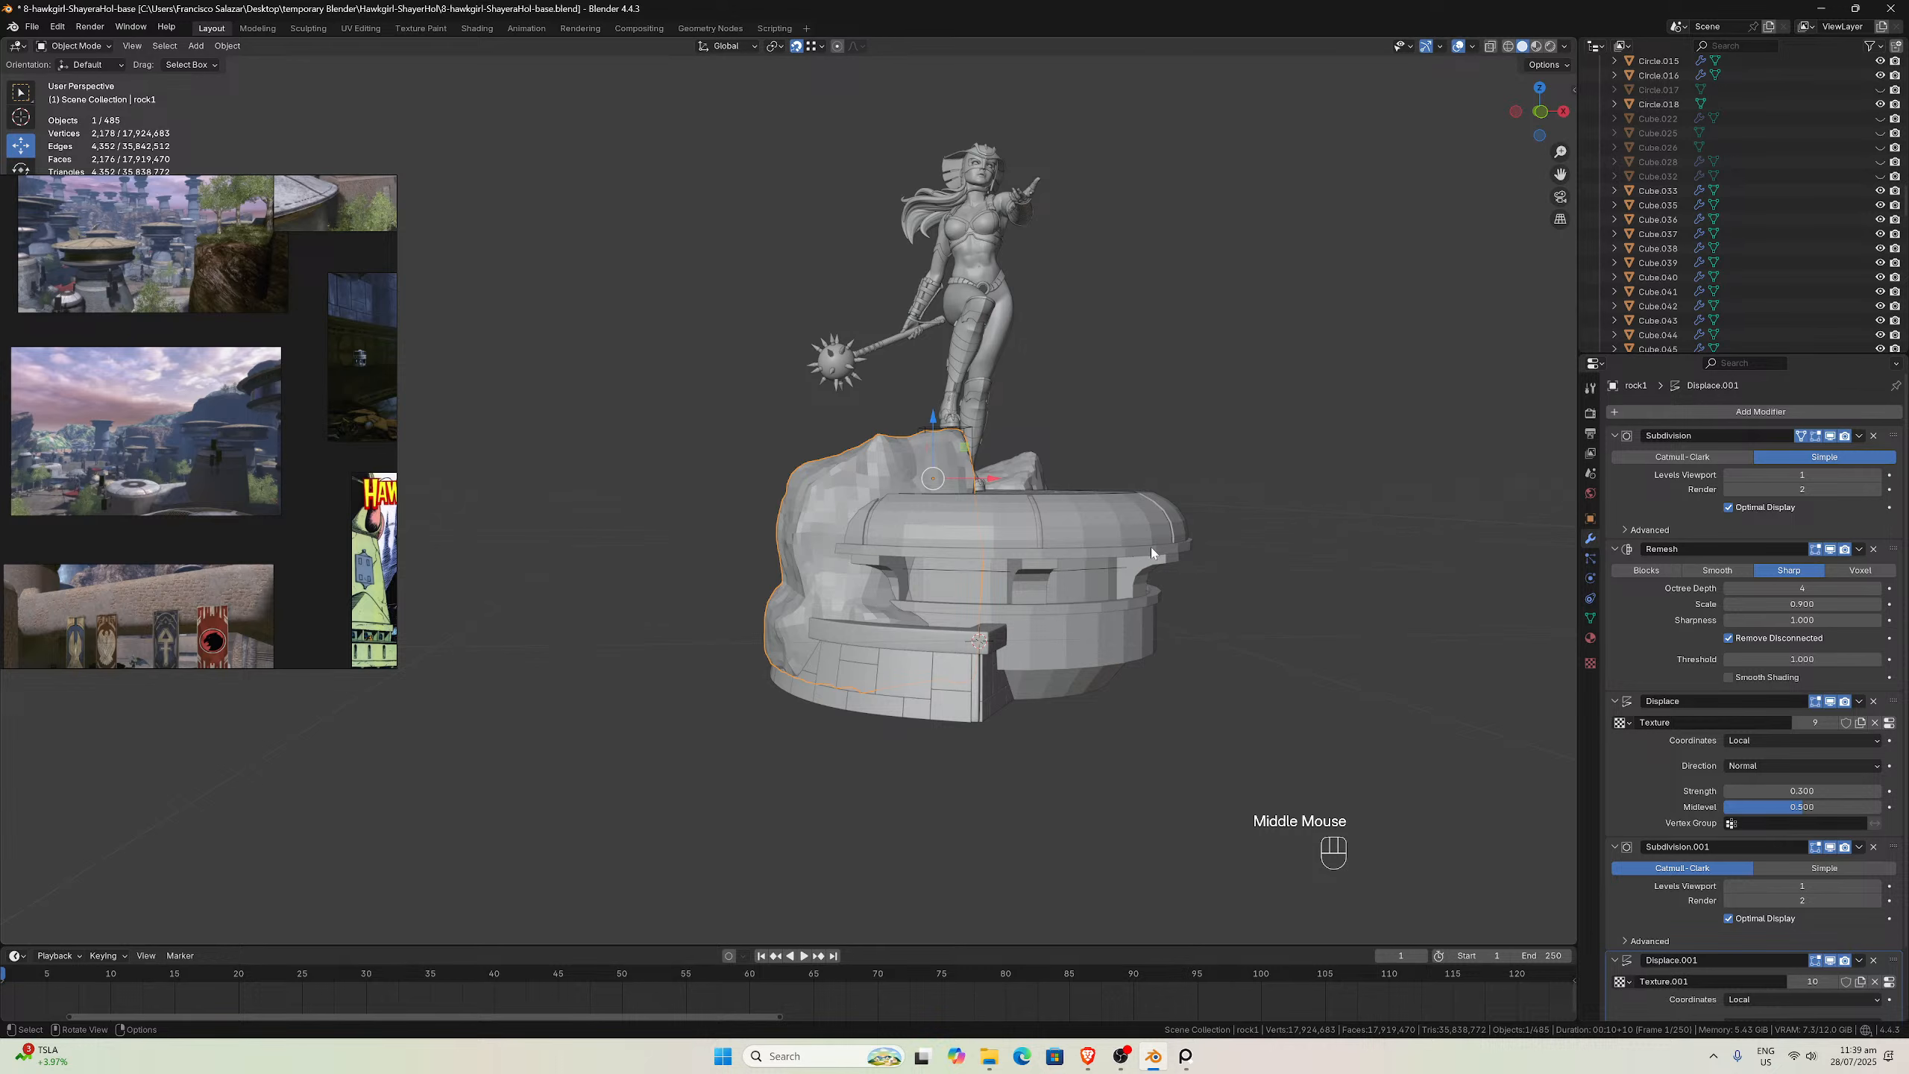
scroll(1097, 546, up, 3)
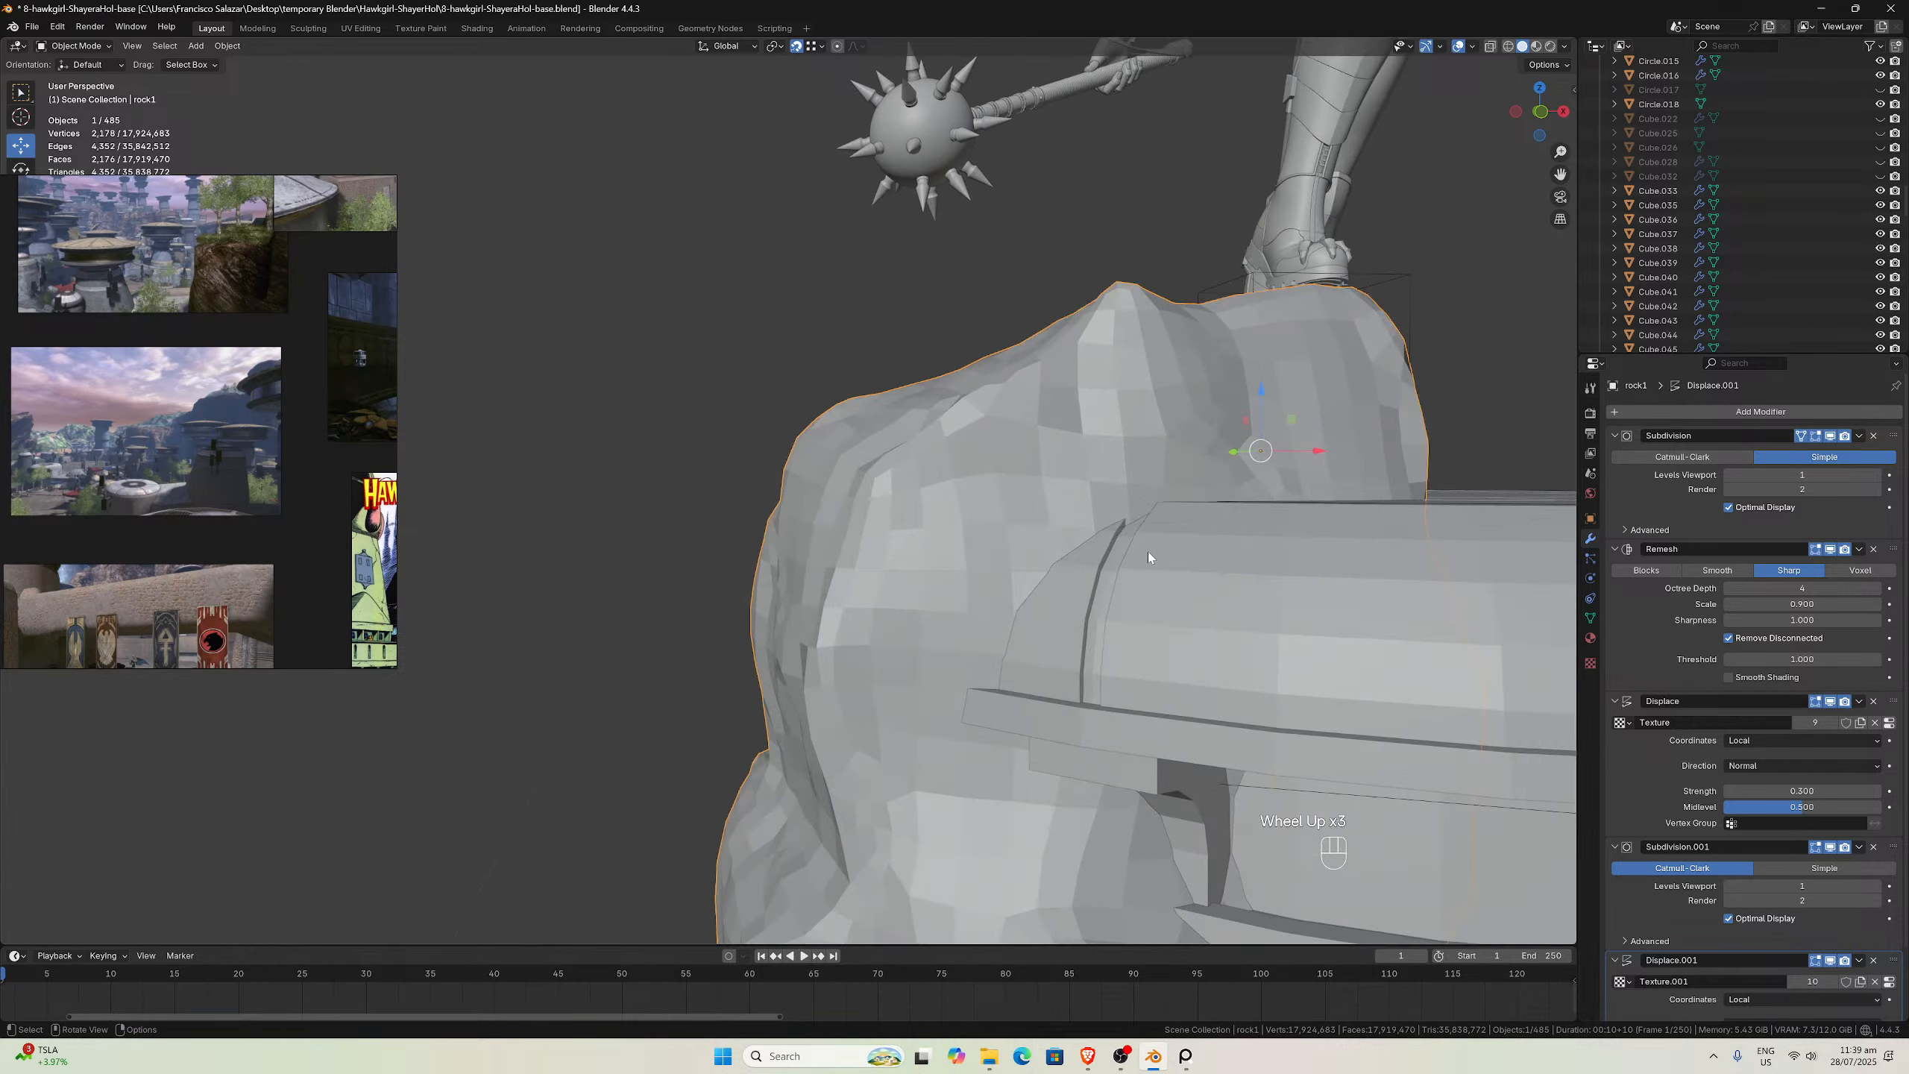
scroll(1107, 528, down, 3)
middle_drag(1107, 528, 1104, 549)
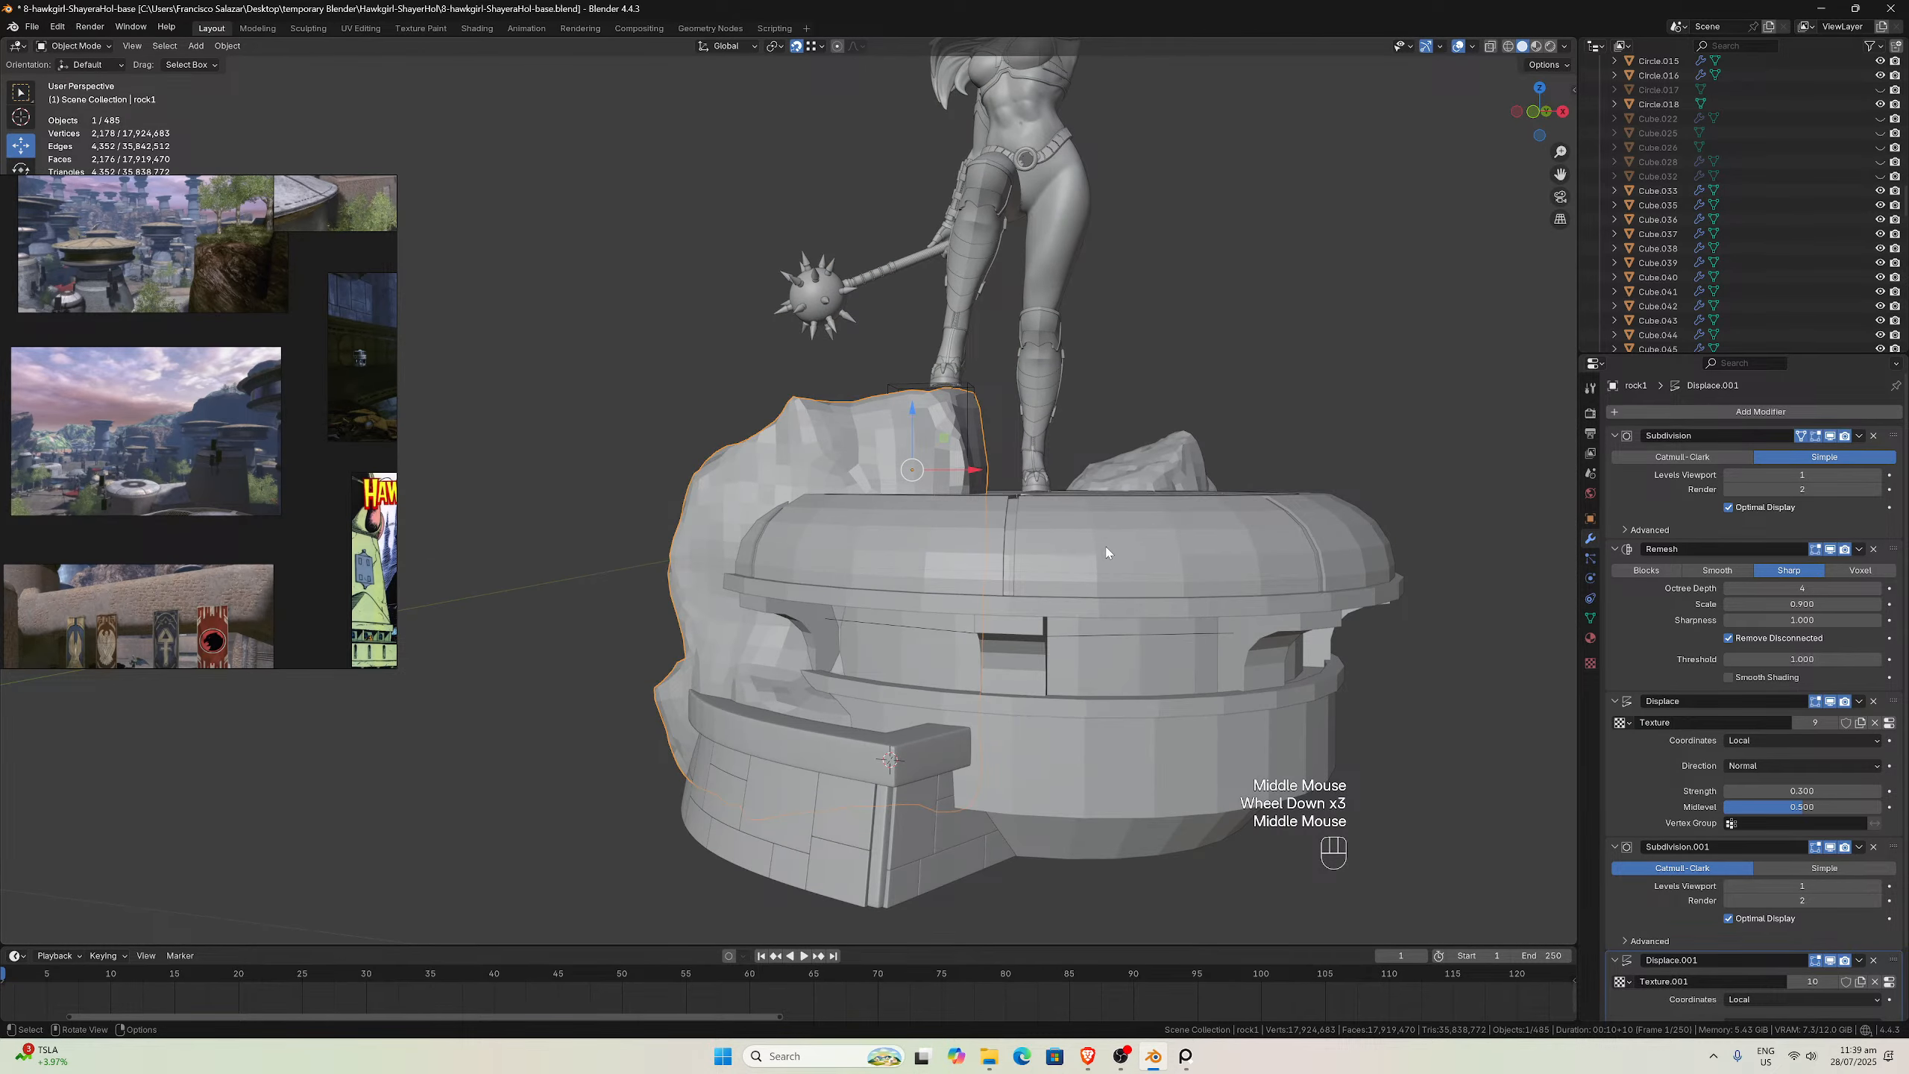
scroll(1110, 526, down, 2)
mouse_move(1113, 503)
middle_down()
mouse_move(1057, 520)
mouse_move(1074, 503)
mouse_move(1100, 526)
middle_up()
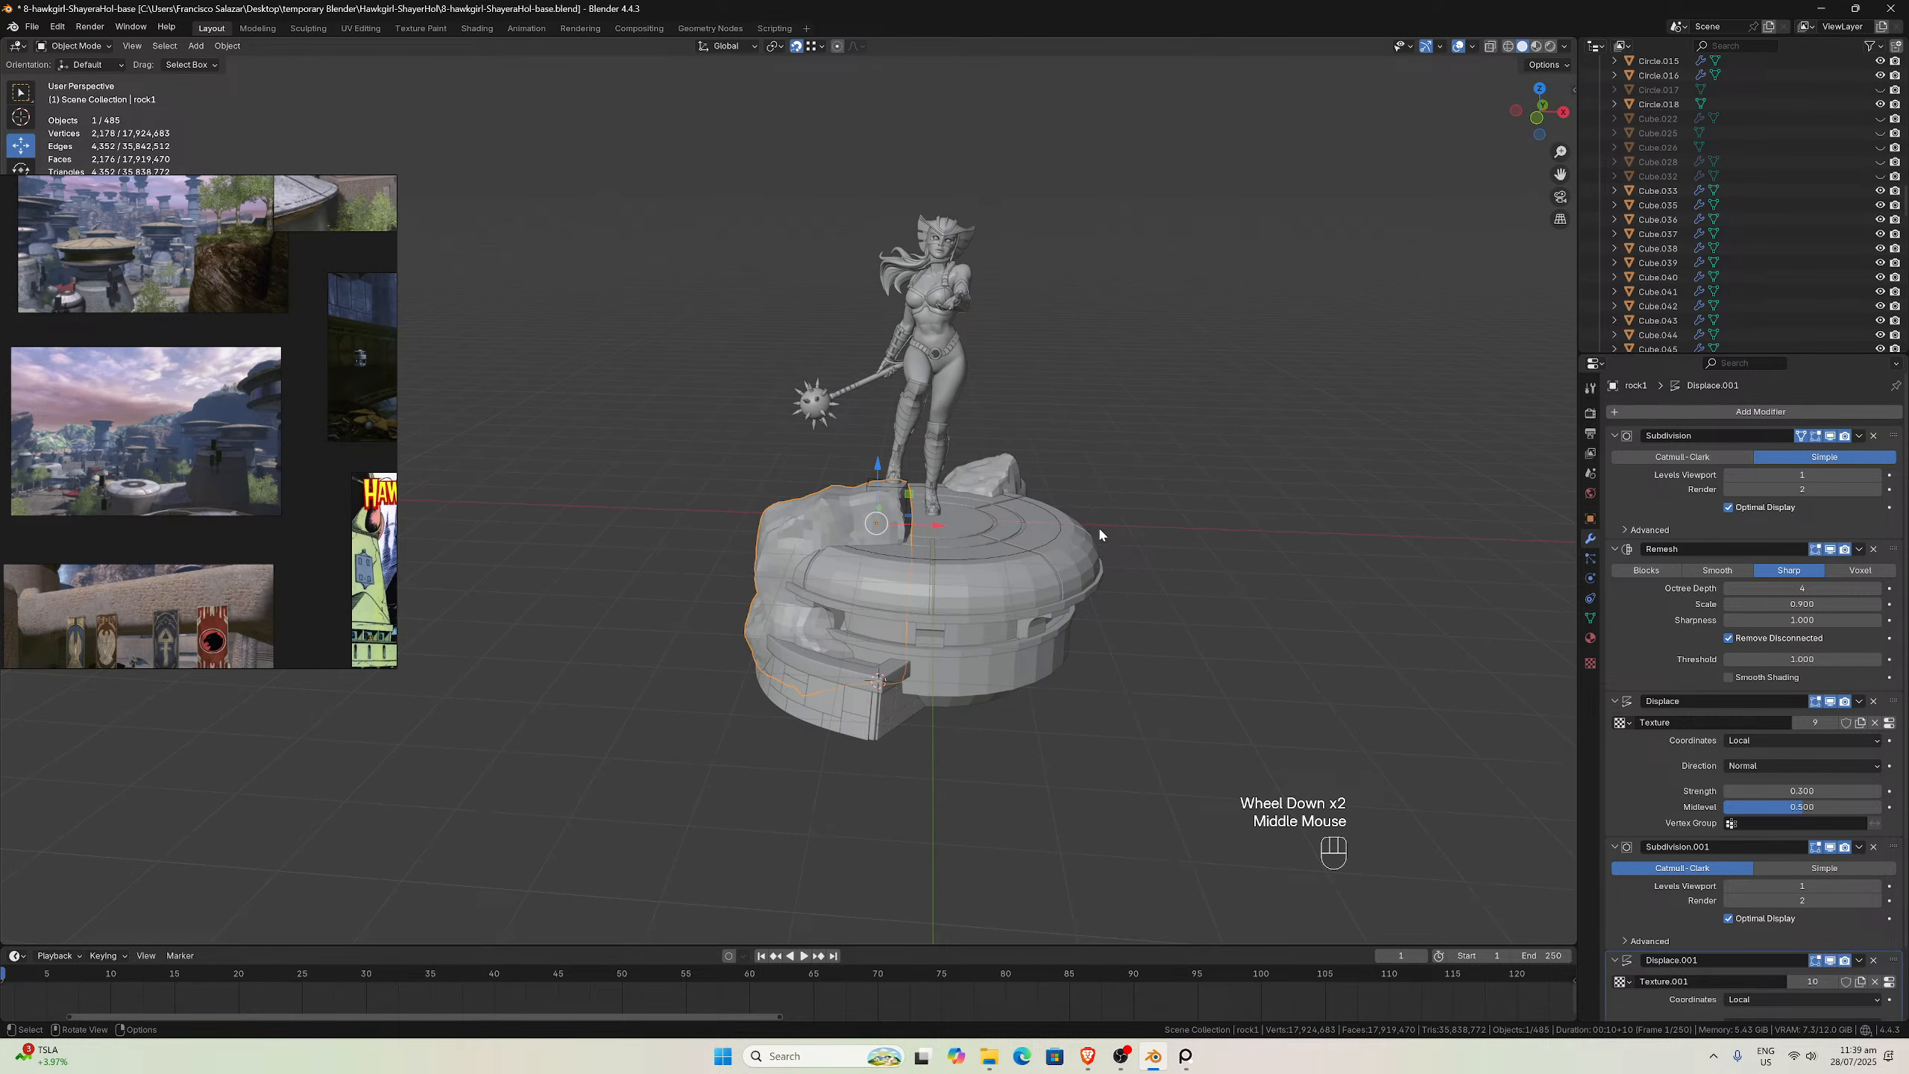
Examine the whole statue and pedestal from several sides, comparing the balance of the rocks, round platform and brick wall
scroll(1097, 525, up, 2)
scroll(1067, 526, down, 3)
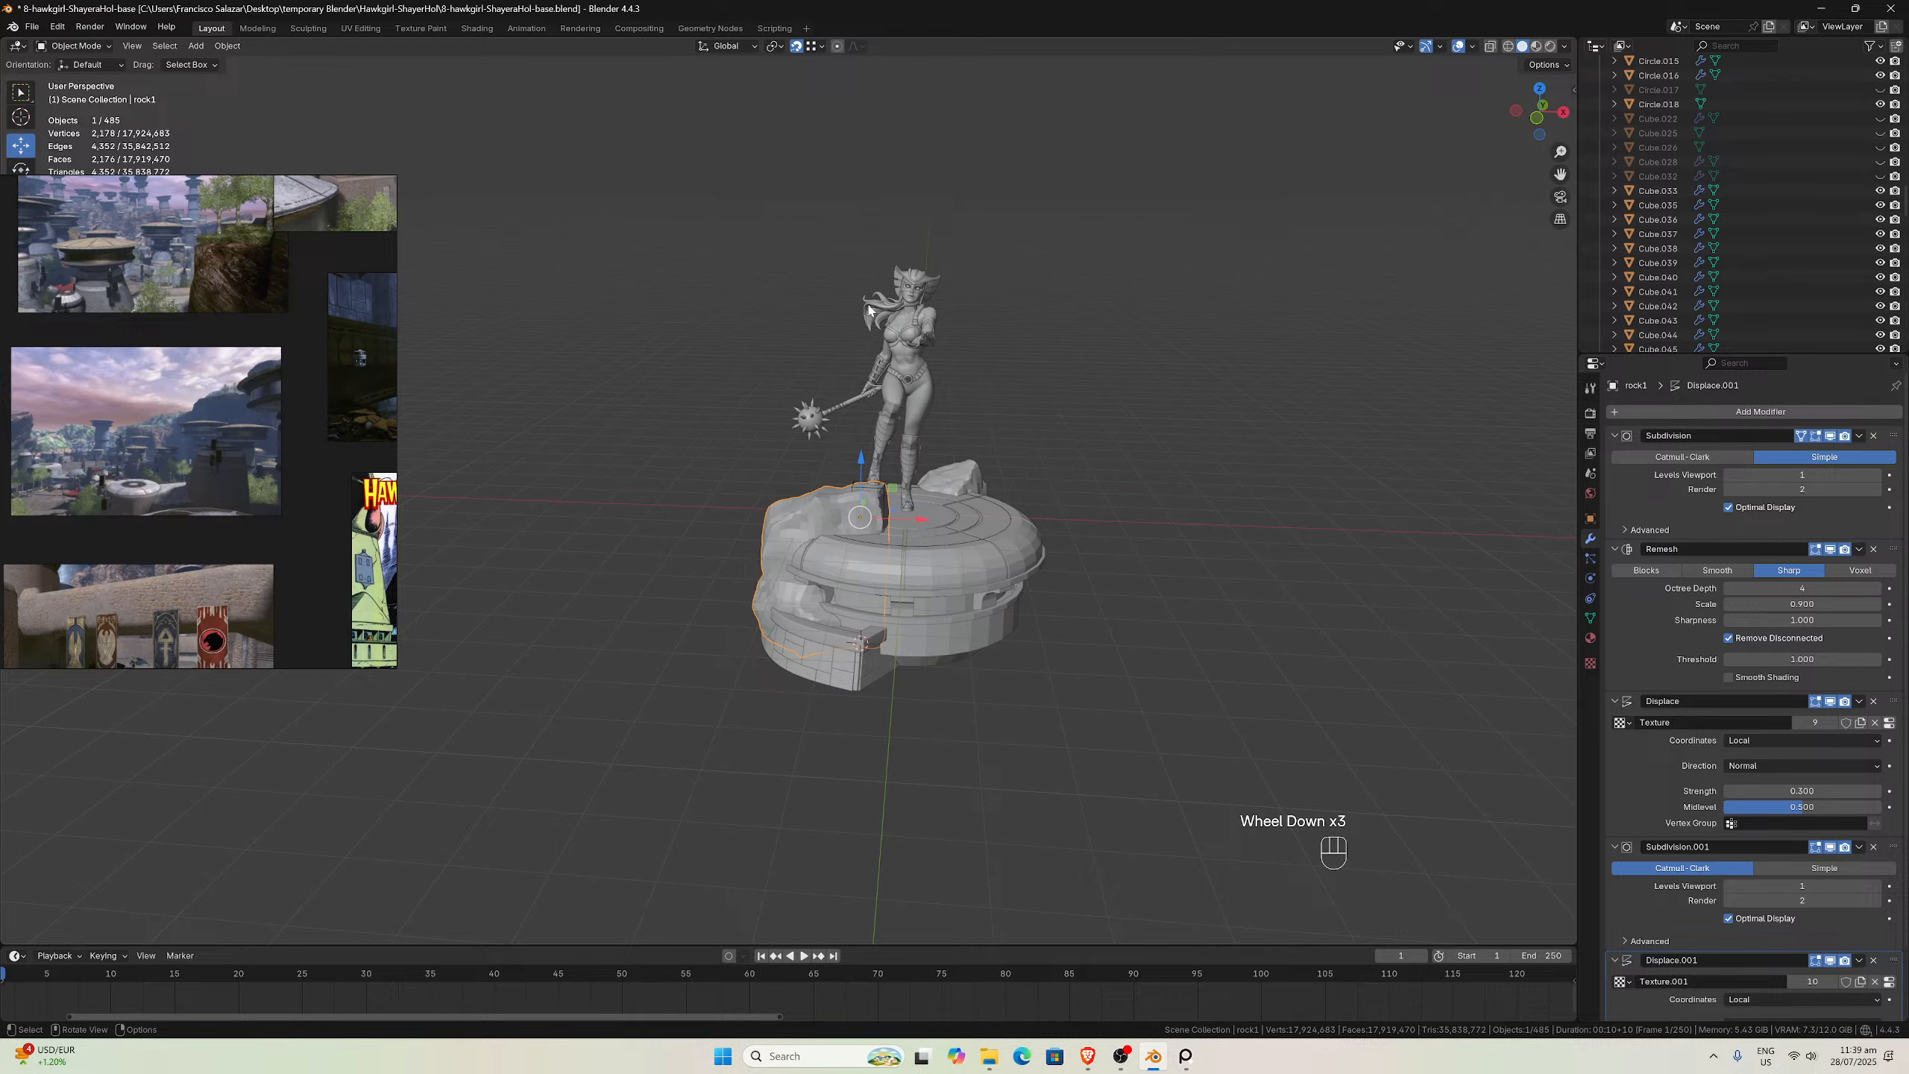
middle_drag(869, 308, 930, 305)
scroll(928, 303, up, 3)
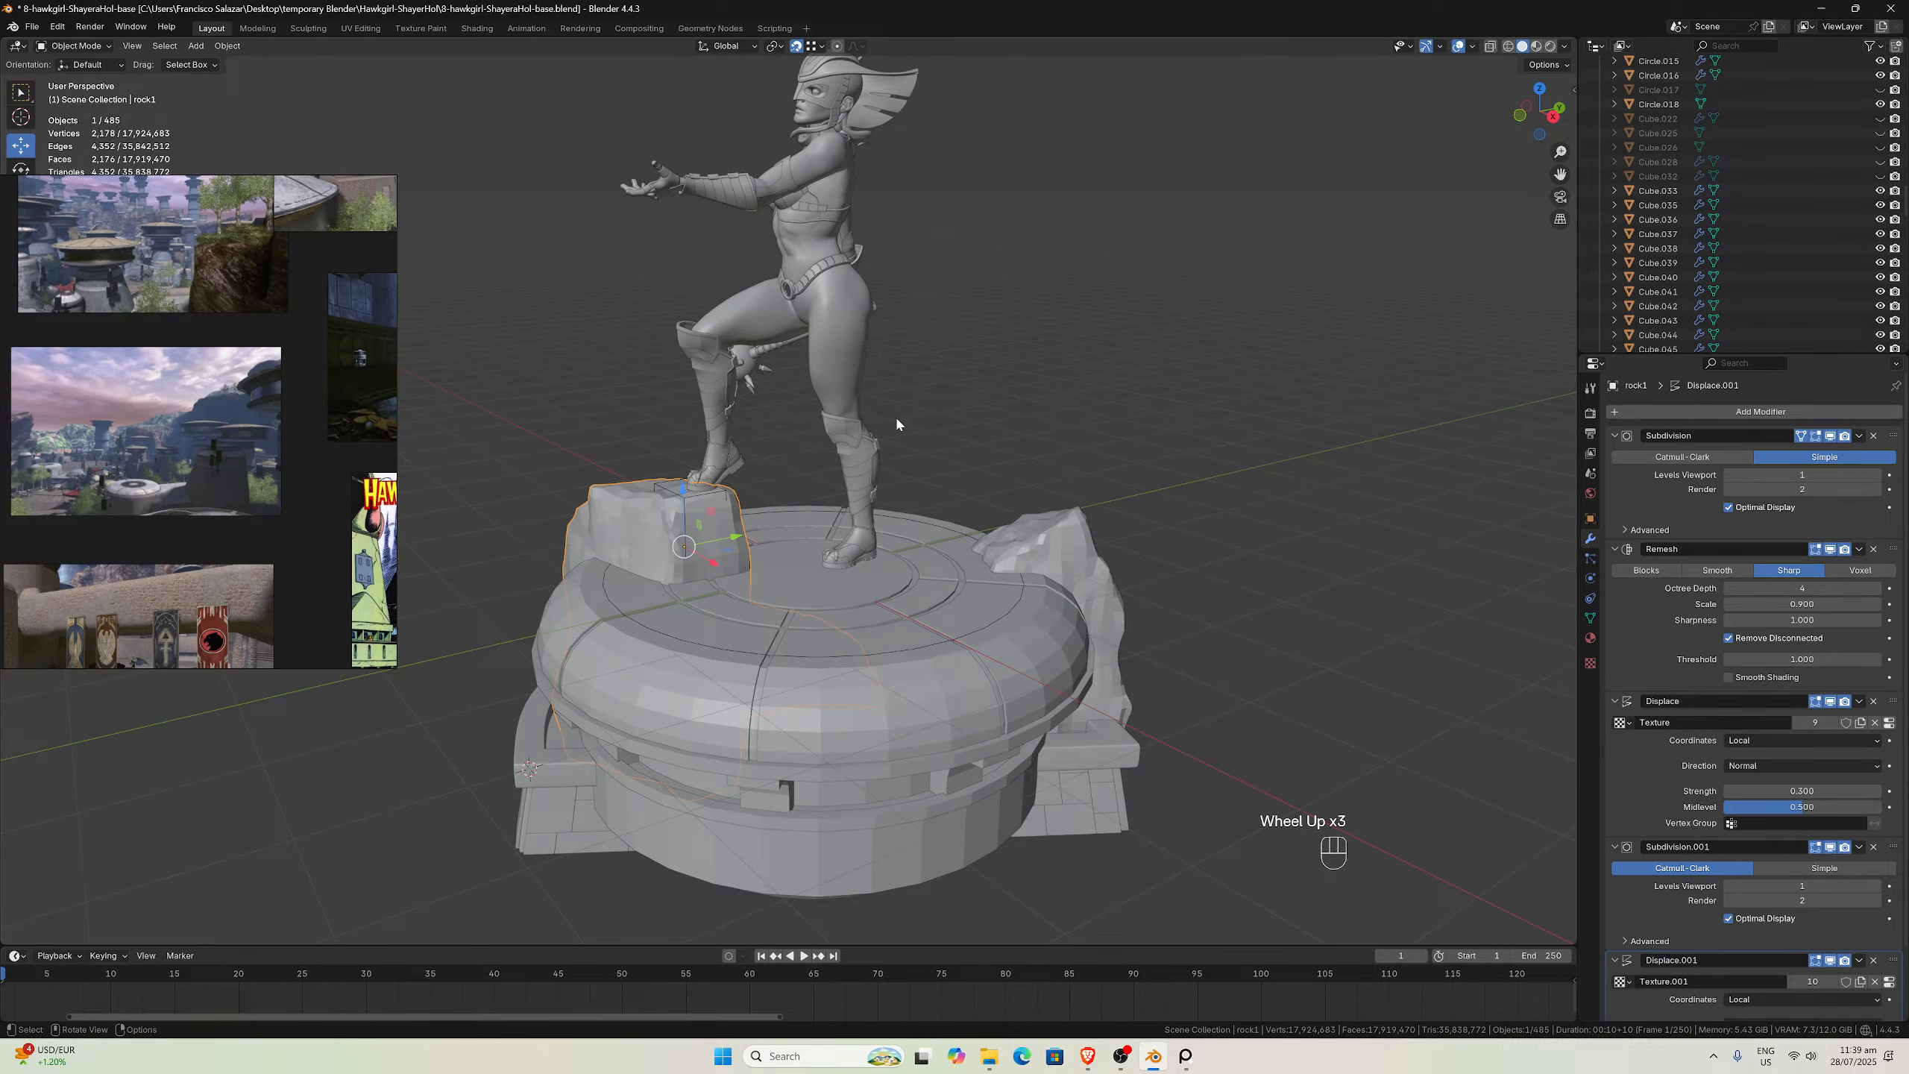
scroll(897, 419, down, 1)
middle_drag(897, 419, 994, 422)
scroll(995, 423, down, 1)
mouse_move(1042, 480)
middle_down()
mouse_move(889, 455)
mouse_move(906, 499)
mouse_move(1029, 459)
mouse_move(1247, 469)
mouse_move(1045, 455)
mouse_move(967, 484)
mouse_move(718, 491)
mouse_move(1184, 533)
mouse_move(1029, 477)
middle_up()
scroll(1029, 477, up, 3)
scroll(1152, 495, down, 3)
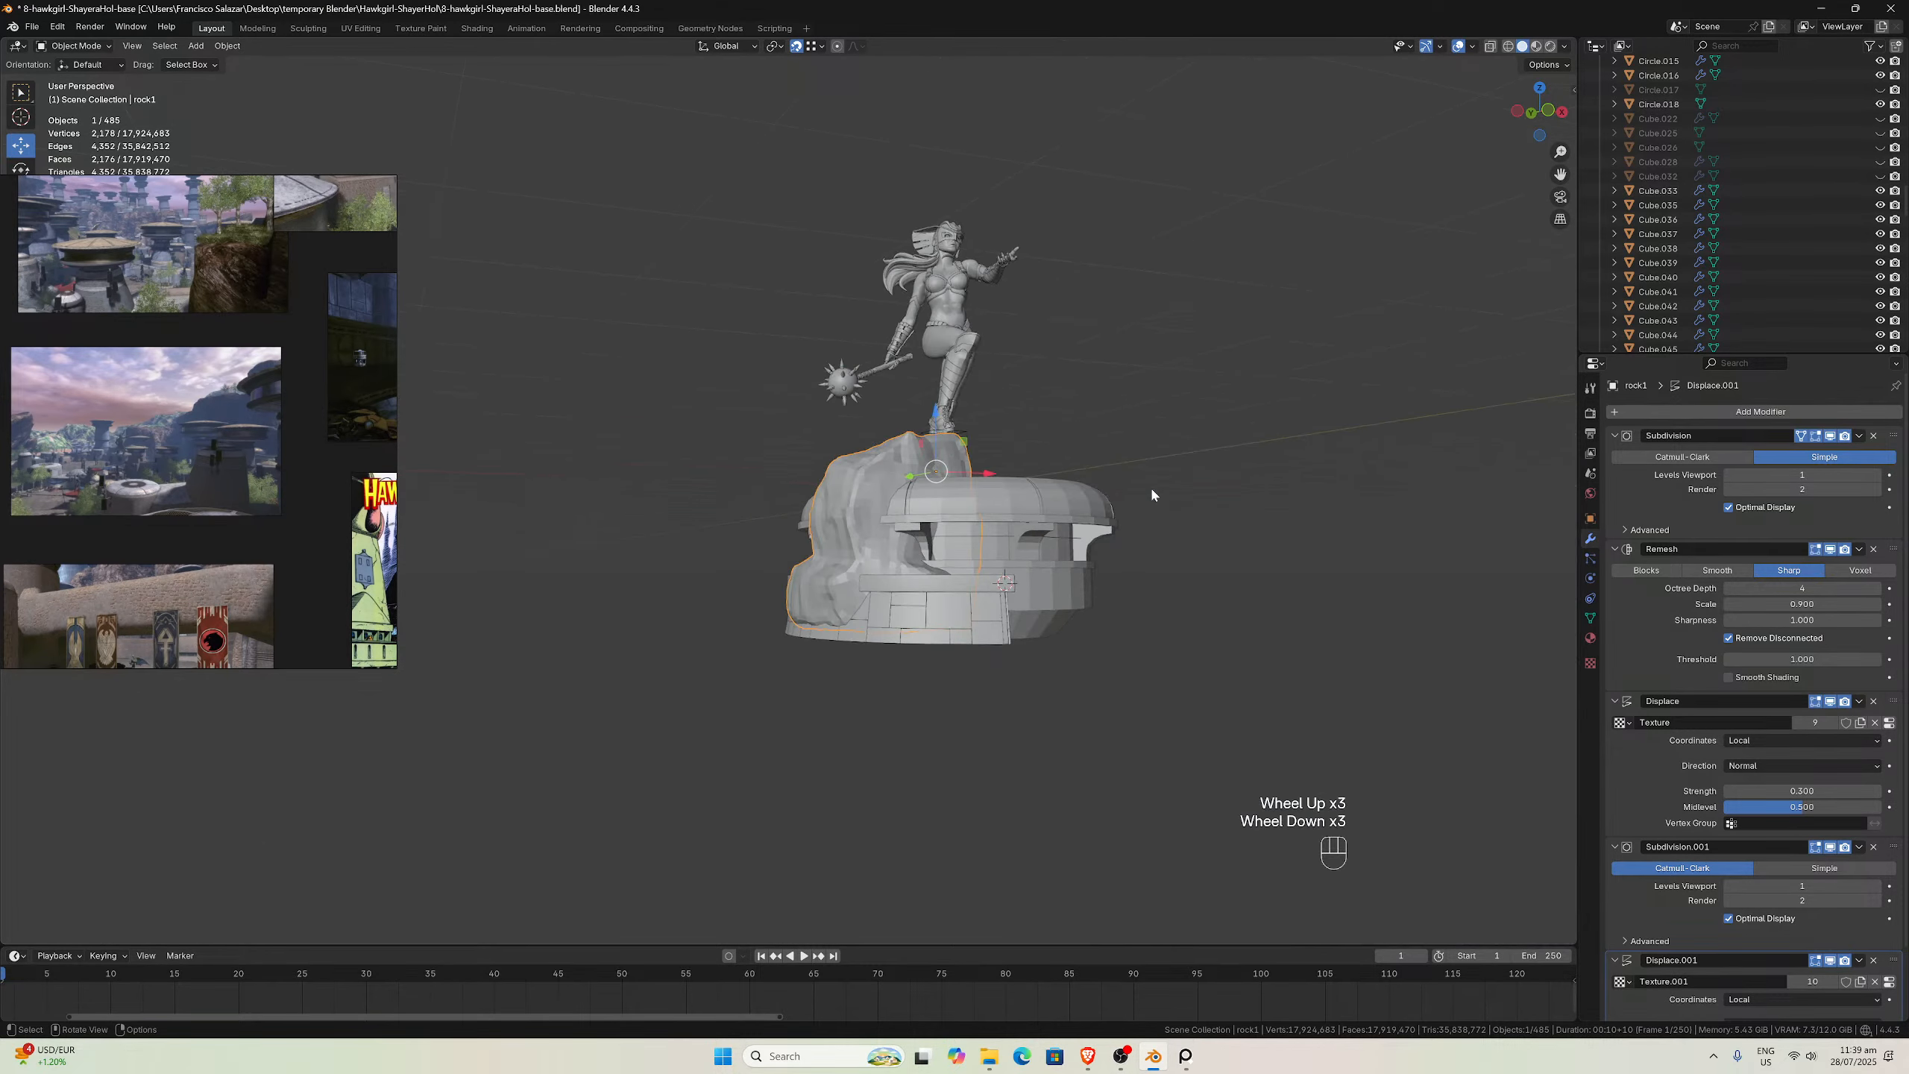
Select the pedestal's lower drum and examine its underside beside the flat cut of the brick wall
middle_drag(1152, 495, 371, 475)
scroll(969, 592, up, 2)
click(968, 591)
scroll(952, 566, up, 1)
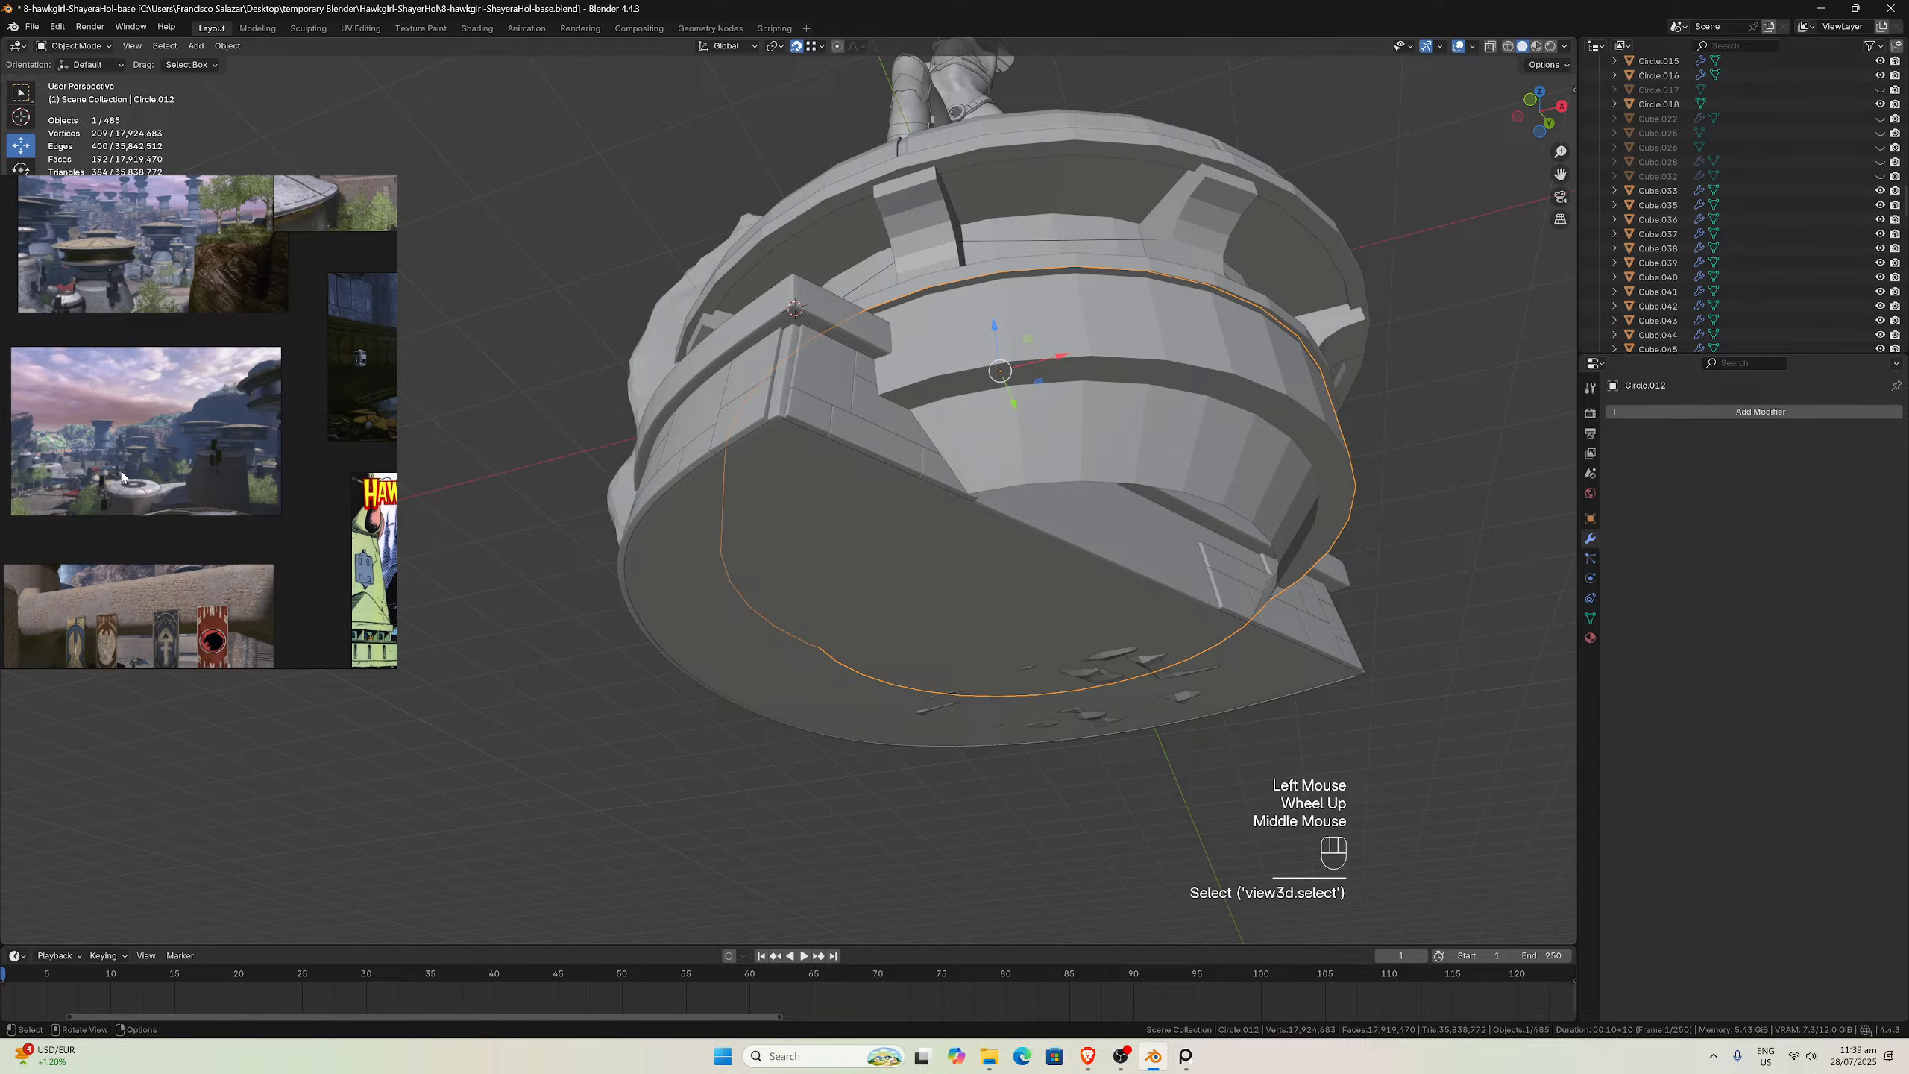
Enlarge the banded circular balcony in the dark city reference image and compare it with the pedestal's lower drum
scroll(173, 455, down, 2)
scroll(1116, 391, up, 1)
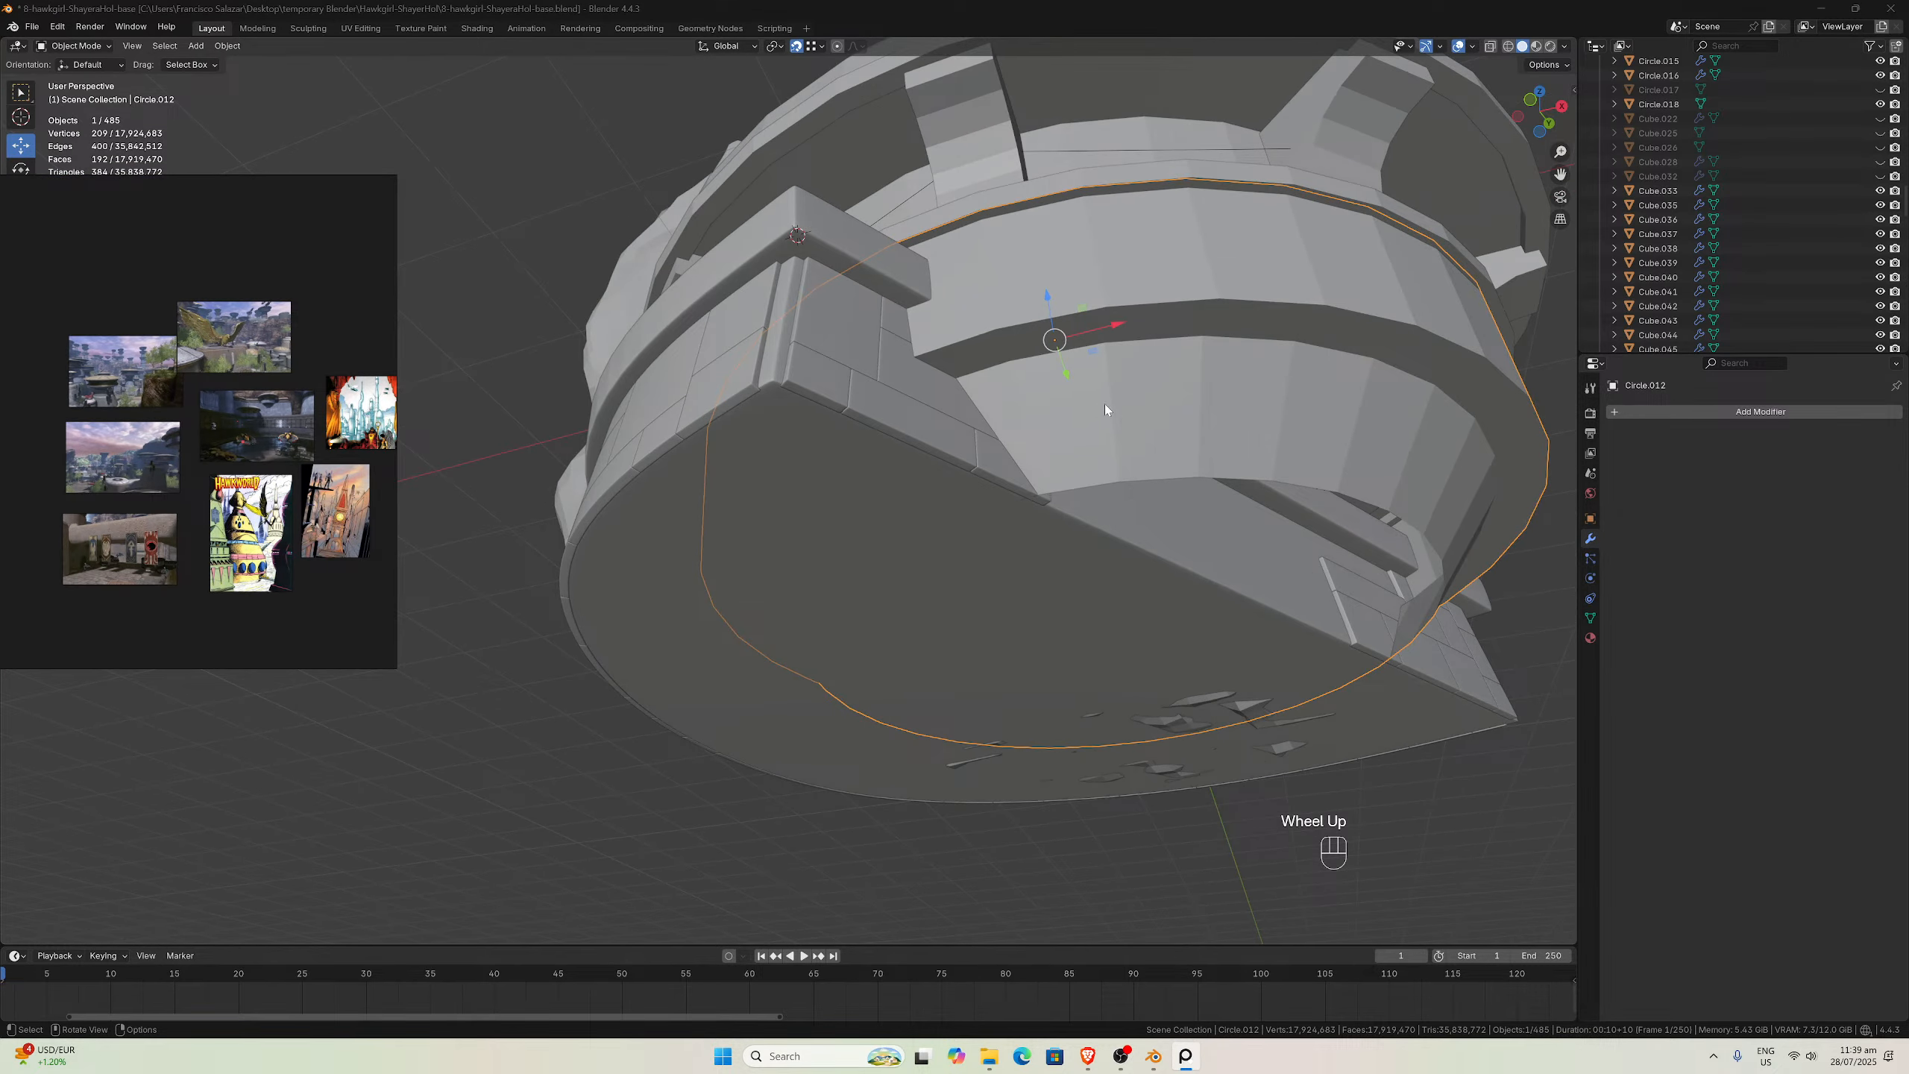
middle_drag(1106, 411, 879, 724)
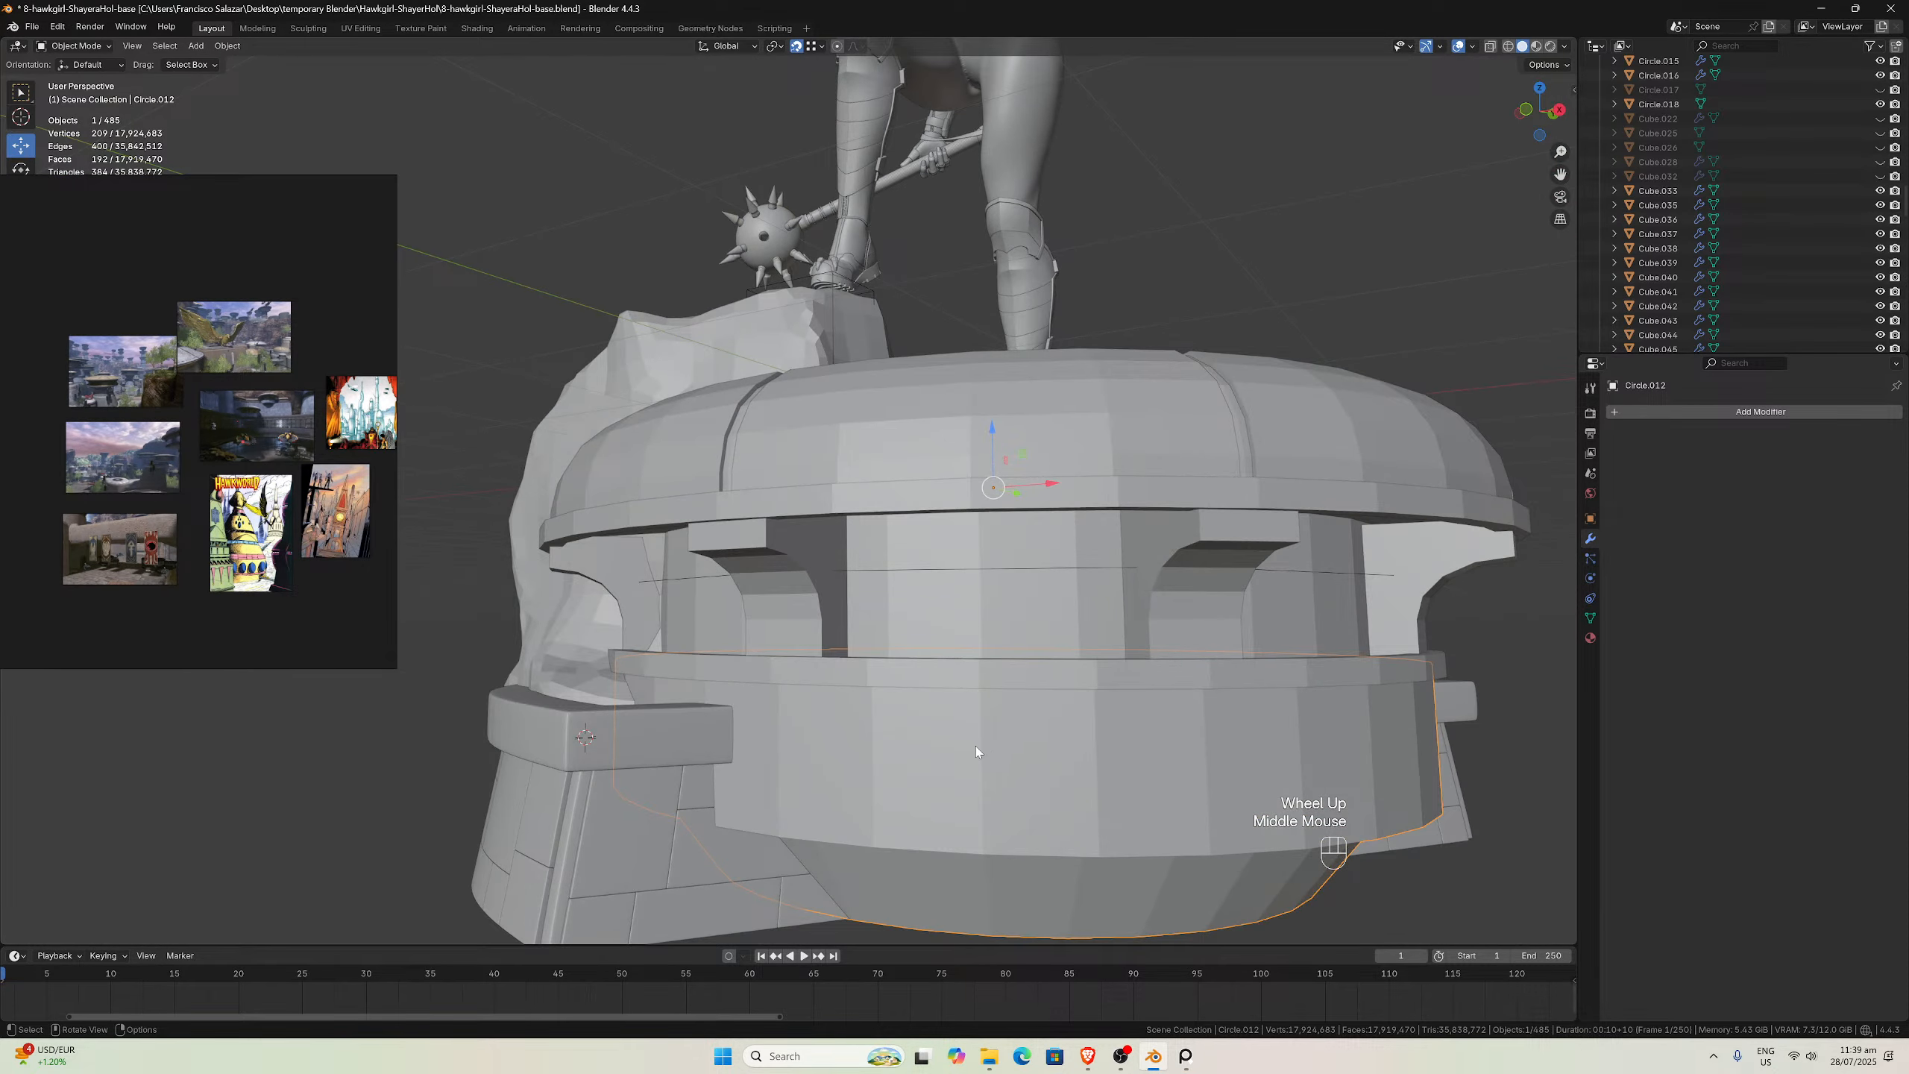
scroll(253, 419, up, 4)
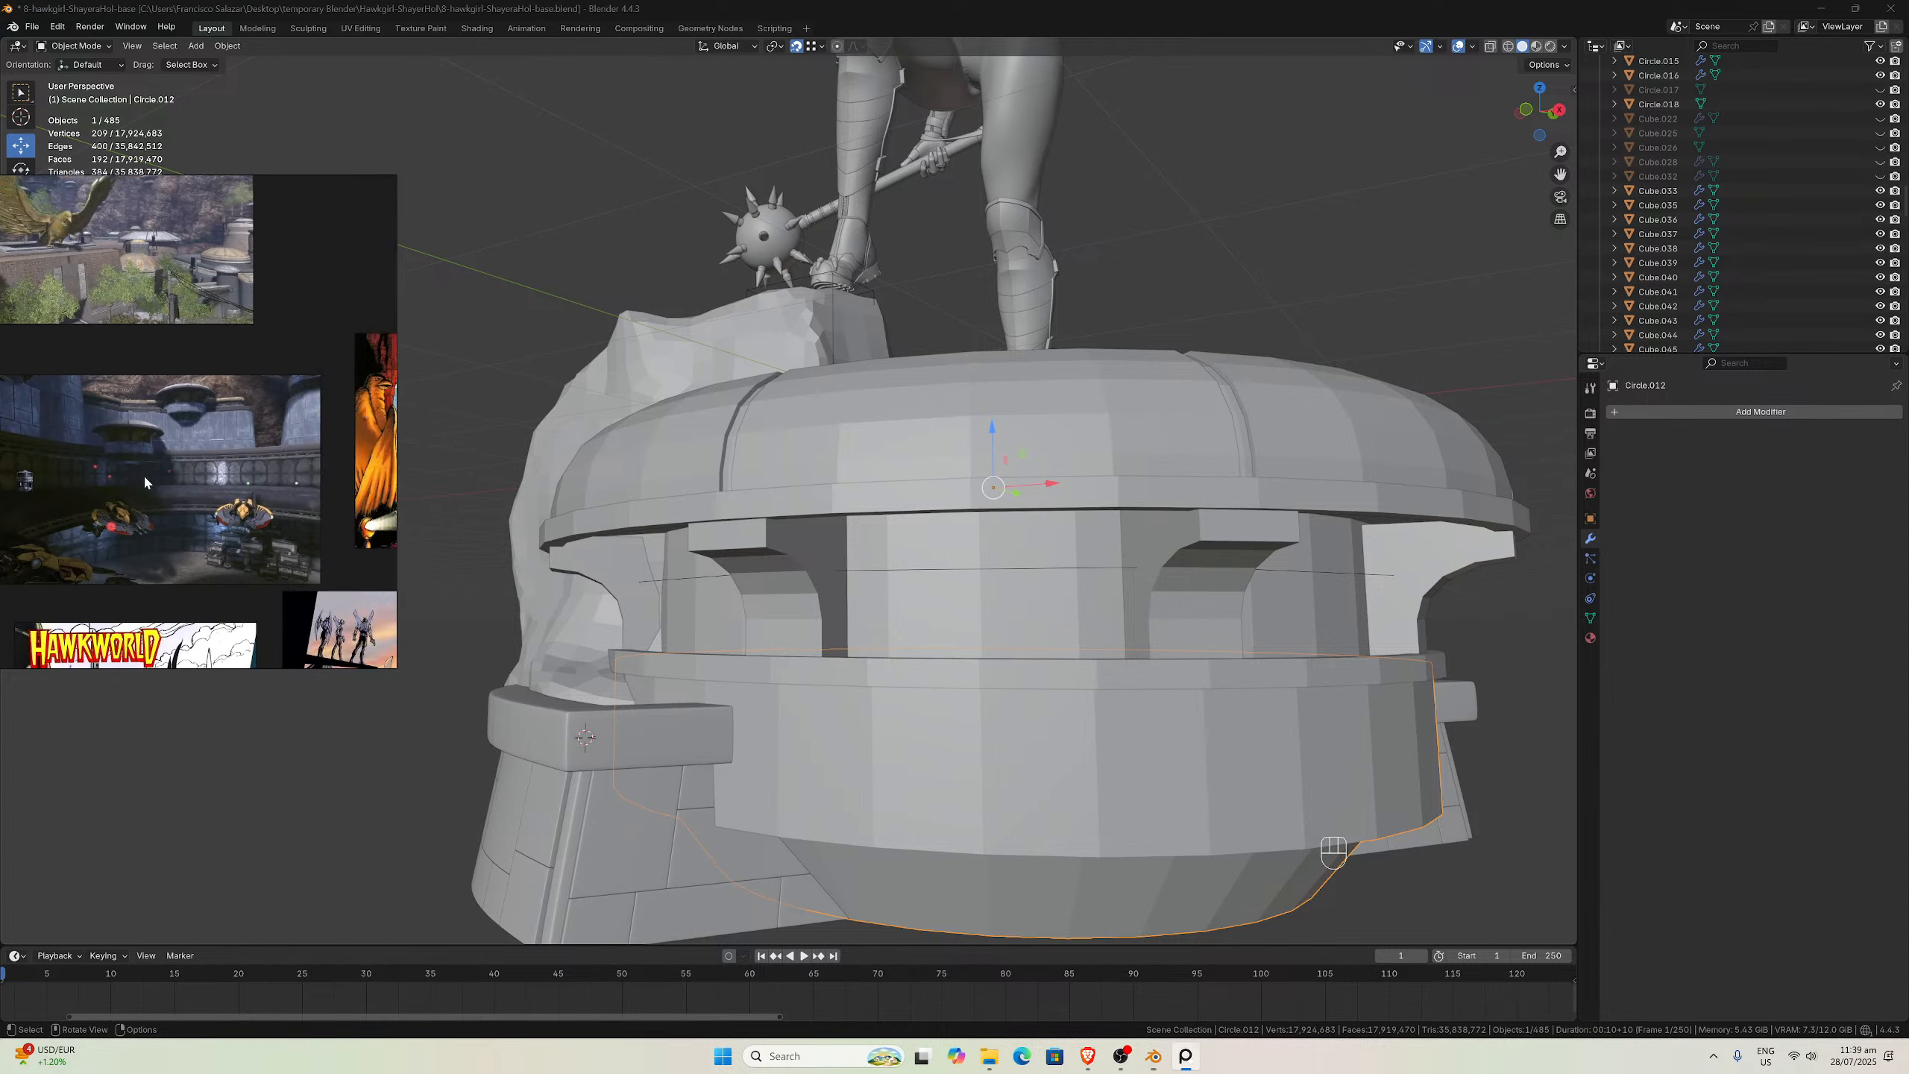
scroll(145, 482, up, 6)
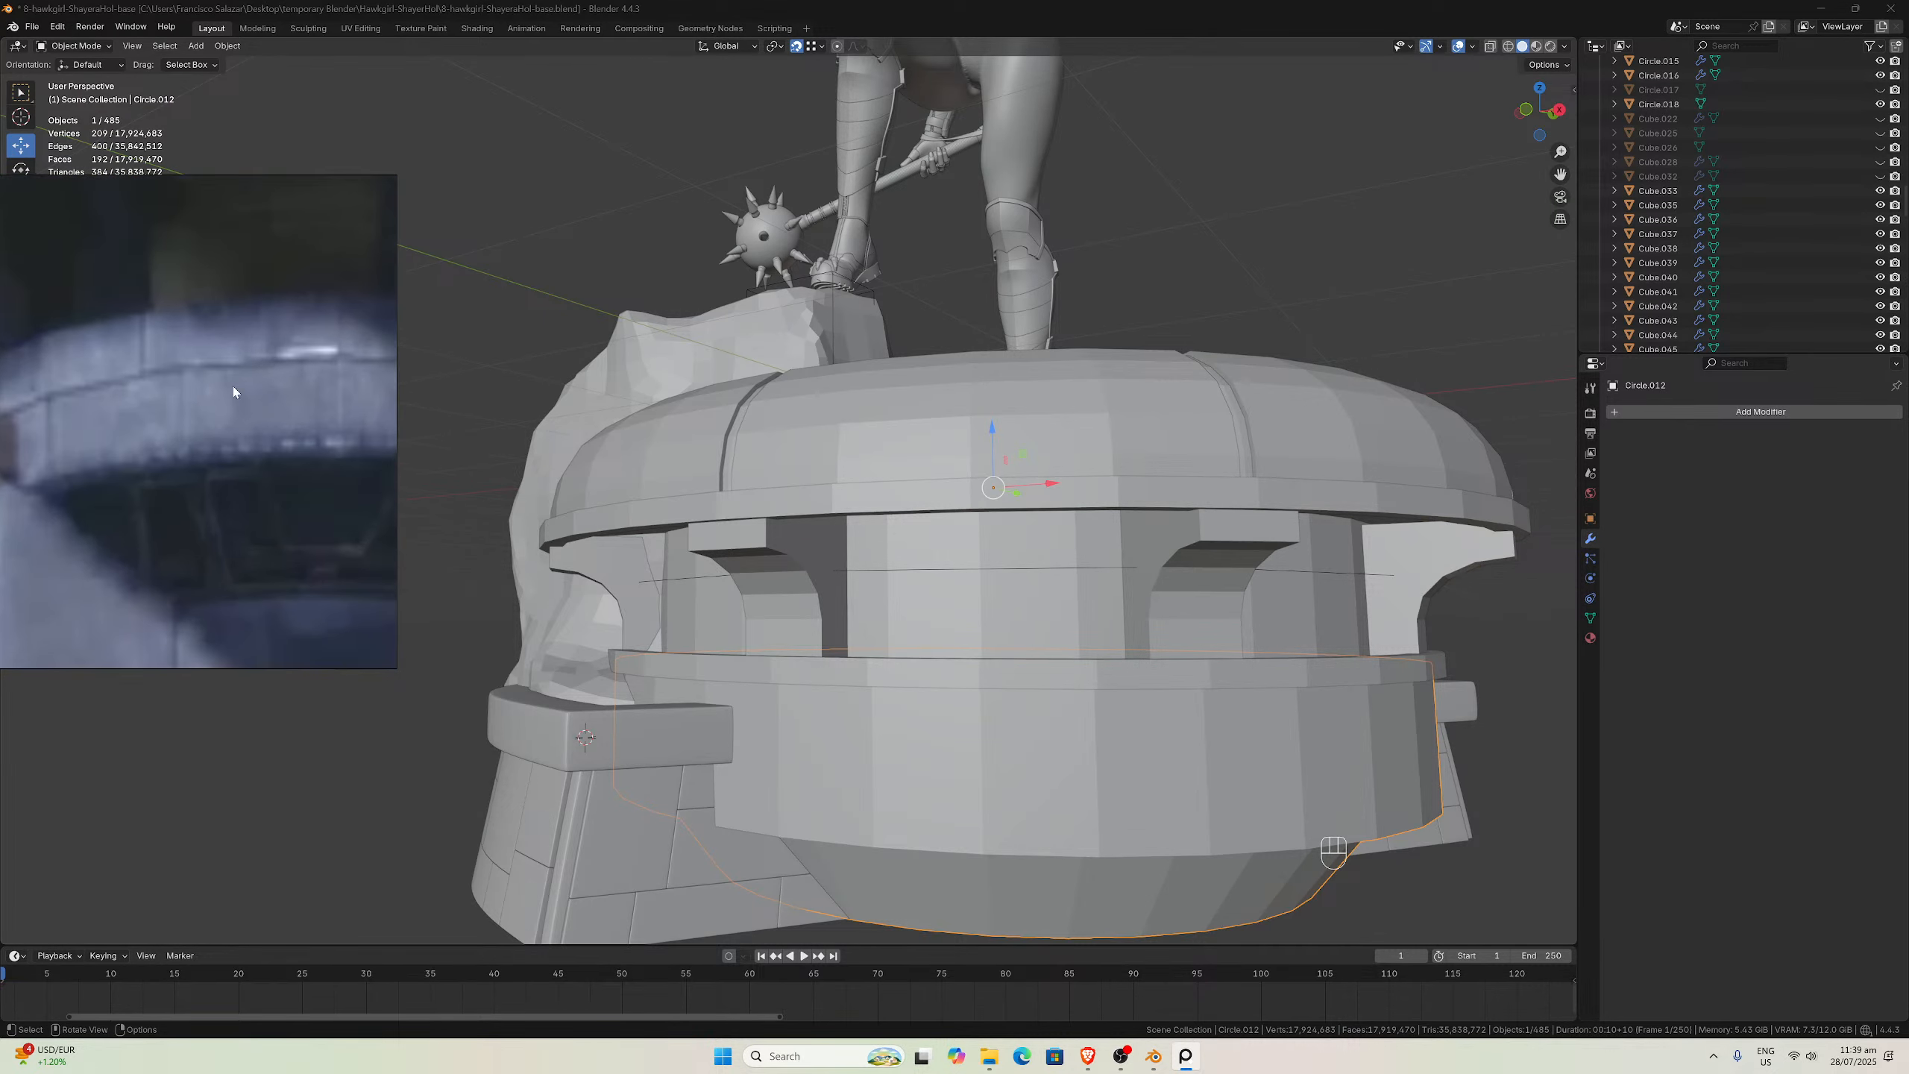
middle_drag(791, 636, 901, 771)
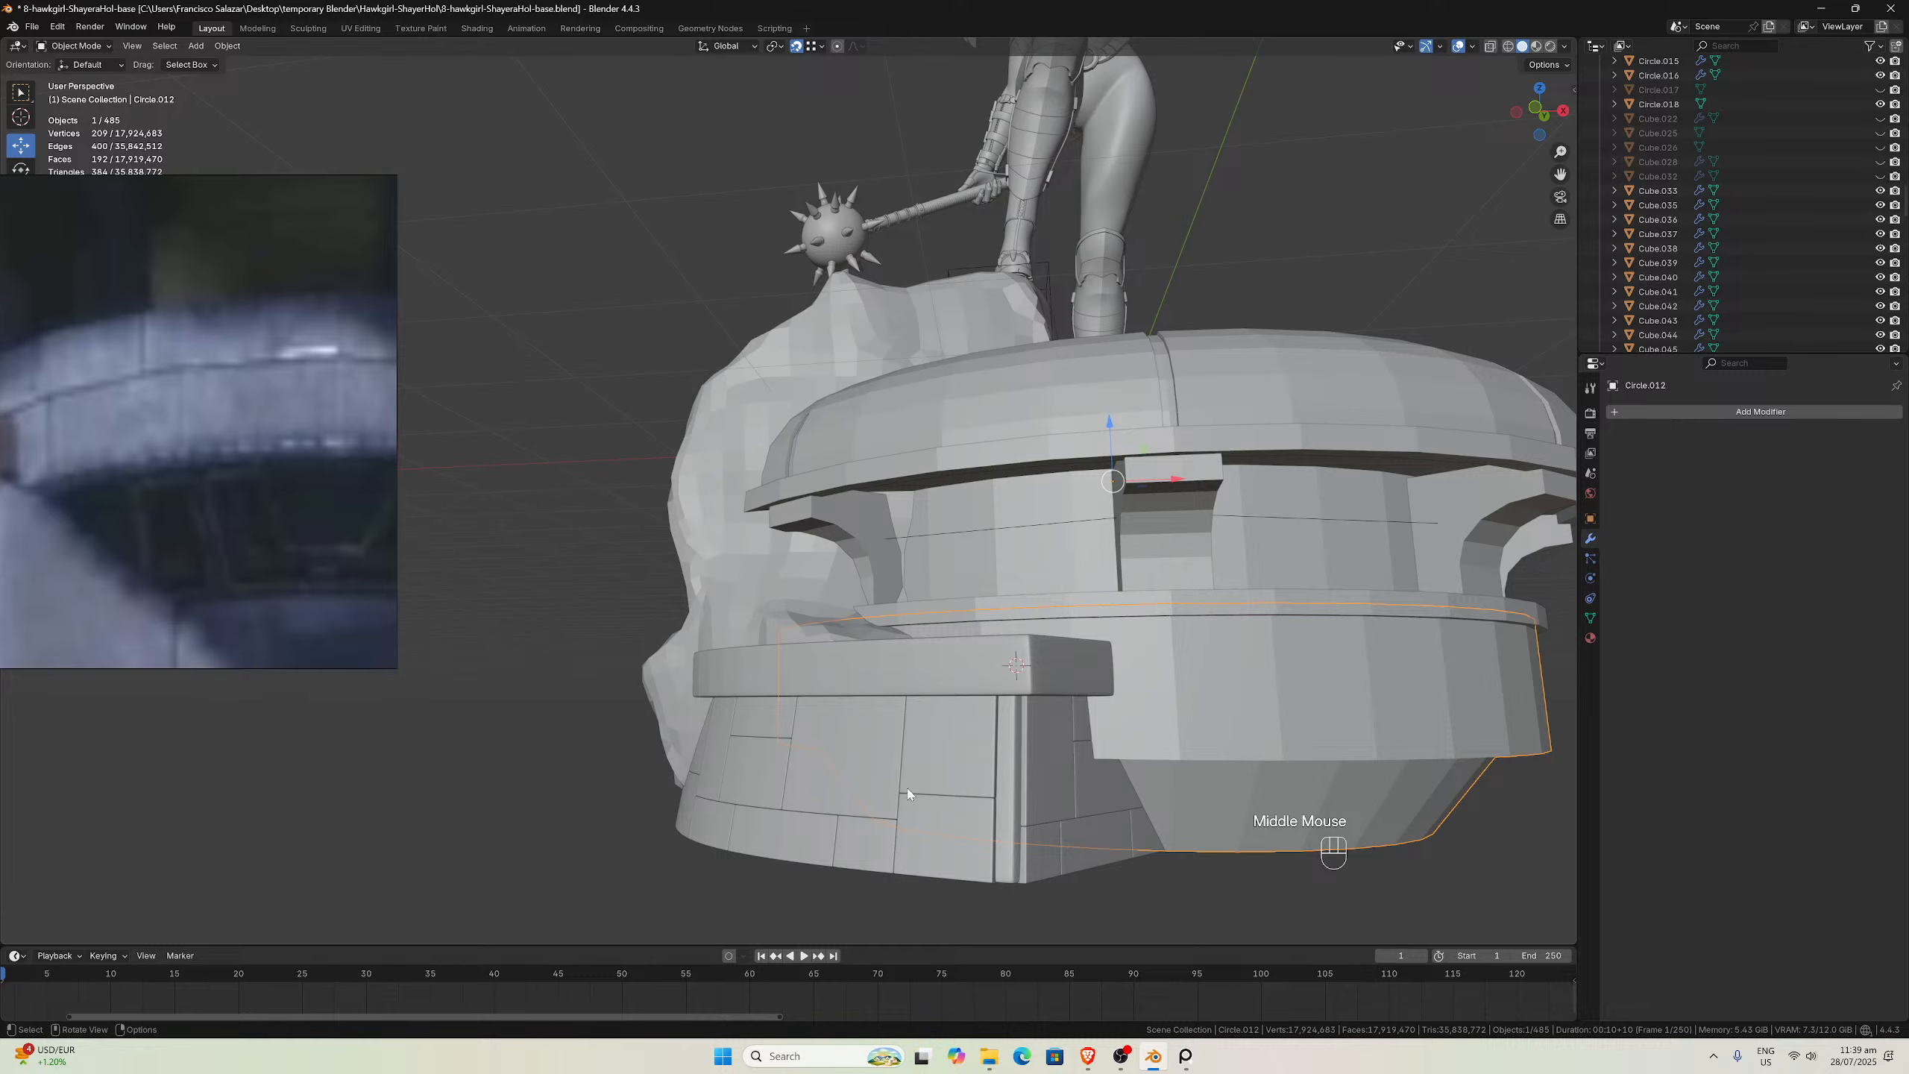
scroll(939, 700, down, 2)
middle_drag(970, 647, 1000, 621)
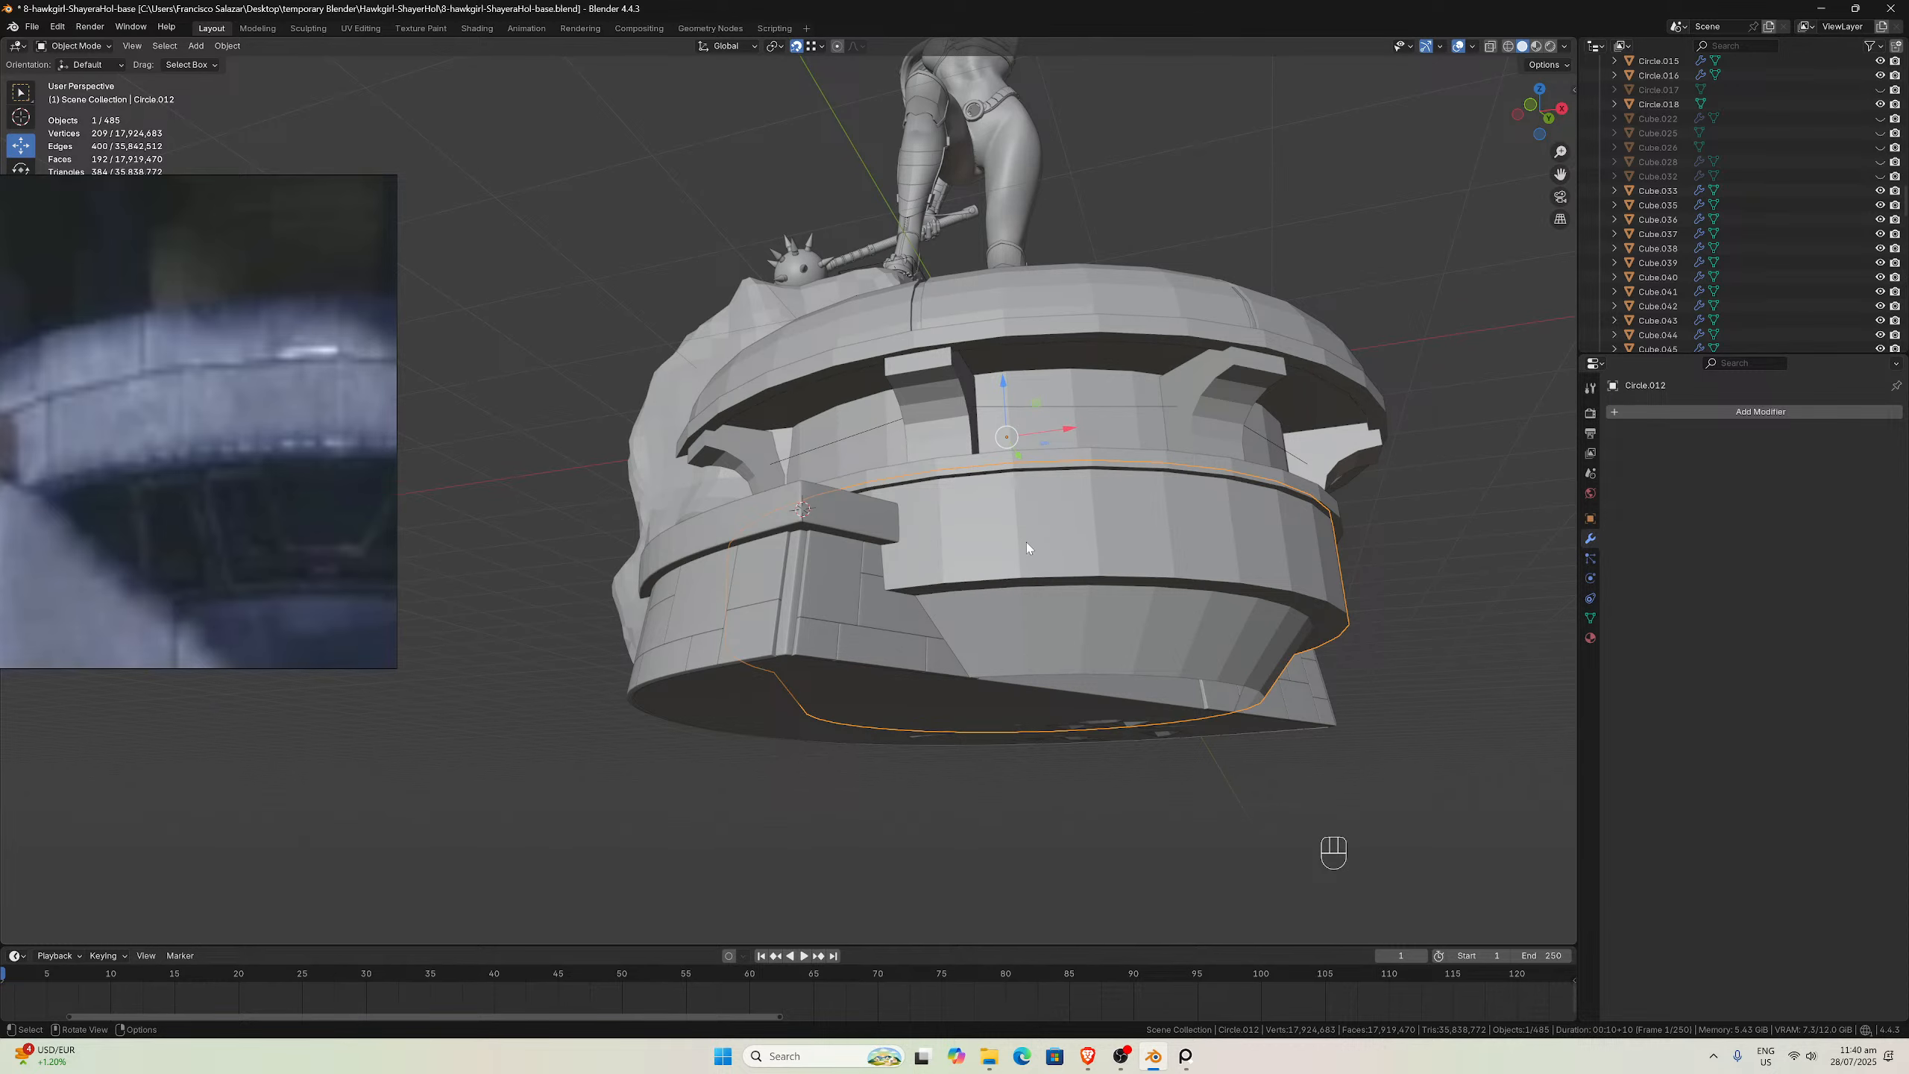
middle_drag(1314, 614, 1249, 612)
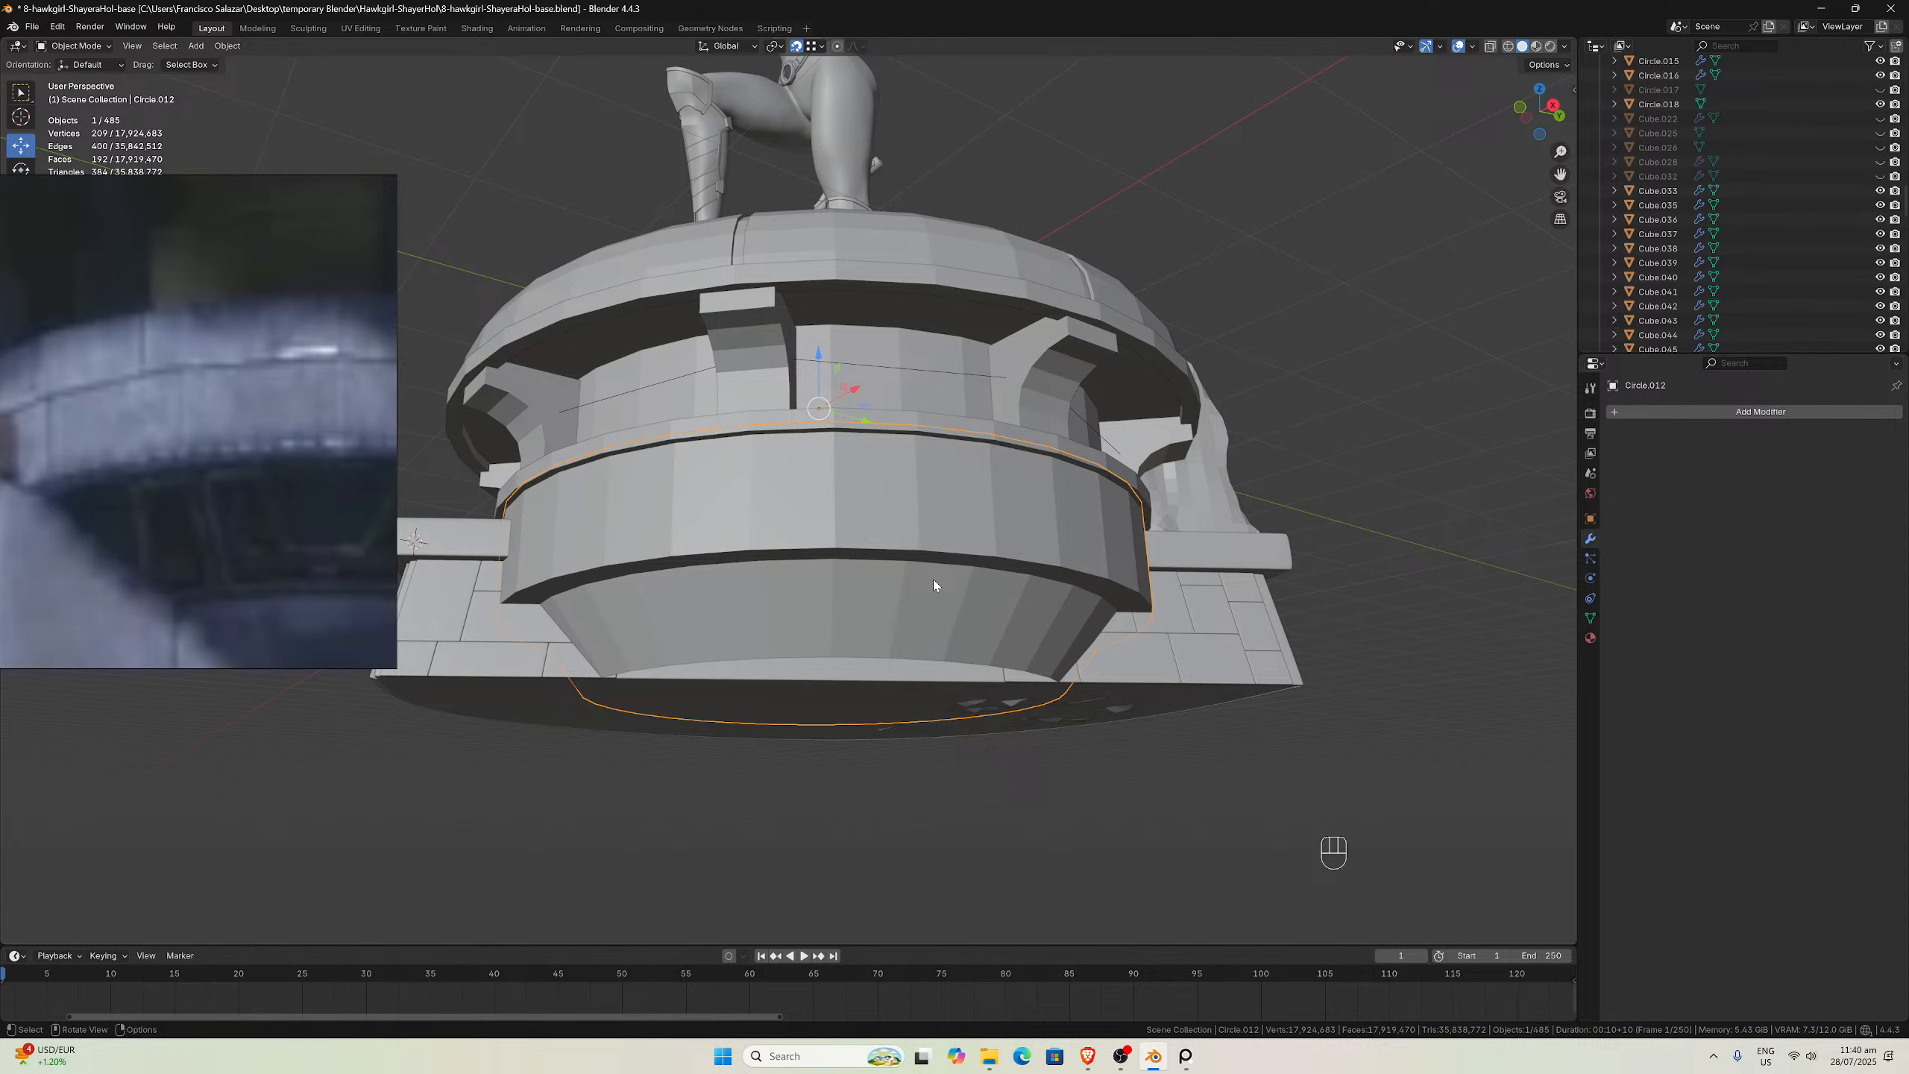
Examine the brick wall's end and the tapered lower drum from below, selecting a brick and the drum
middle_drag(822, 462, 1086, 505)
click(818, 602)
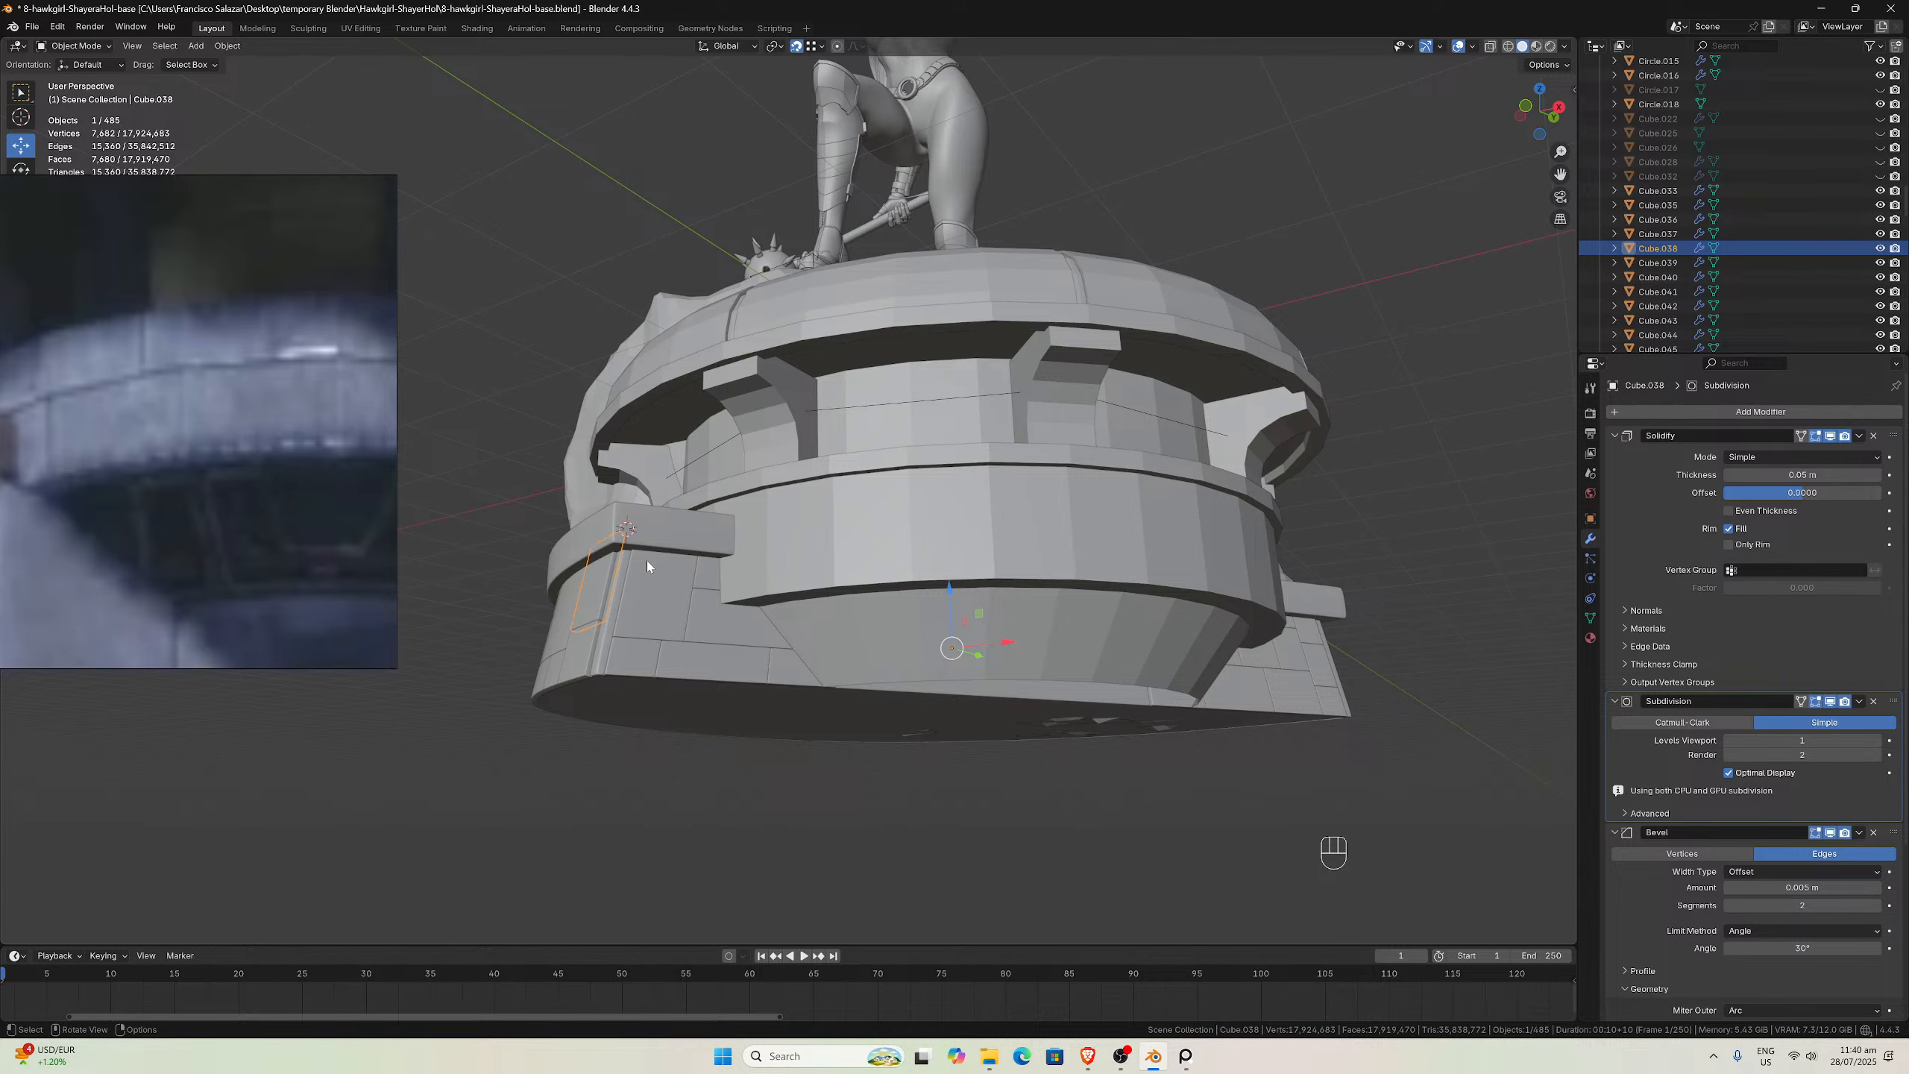
scroll(1061, 534, up, 2)
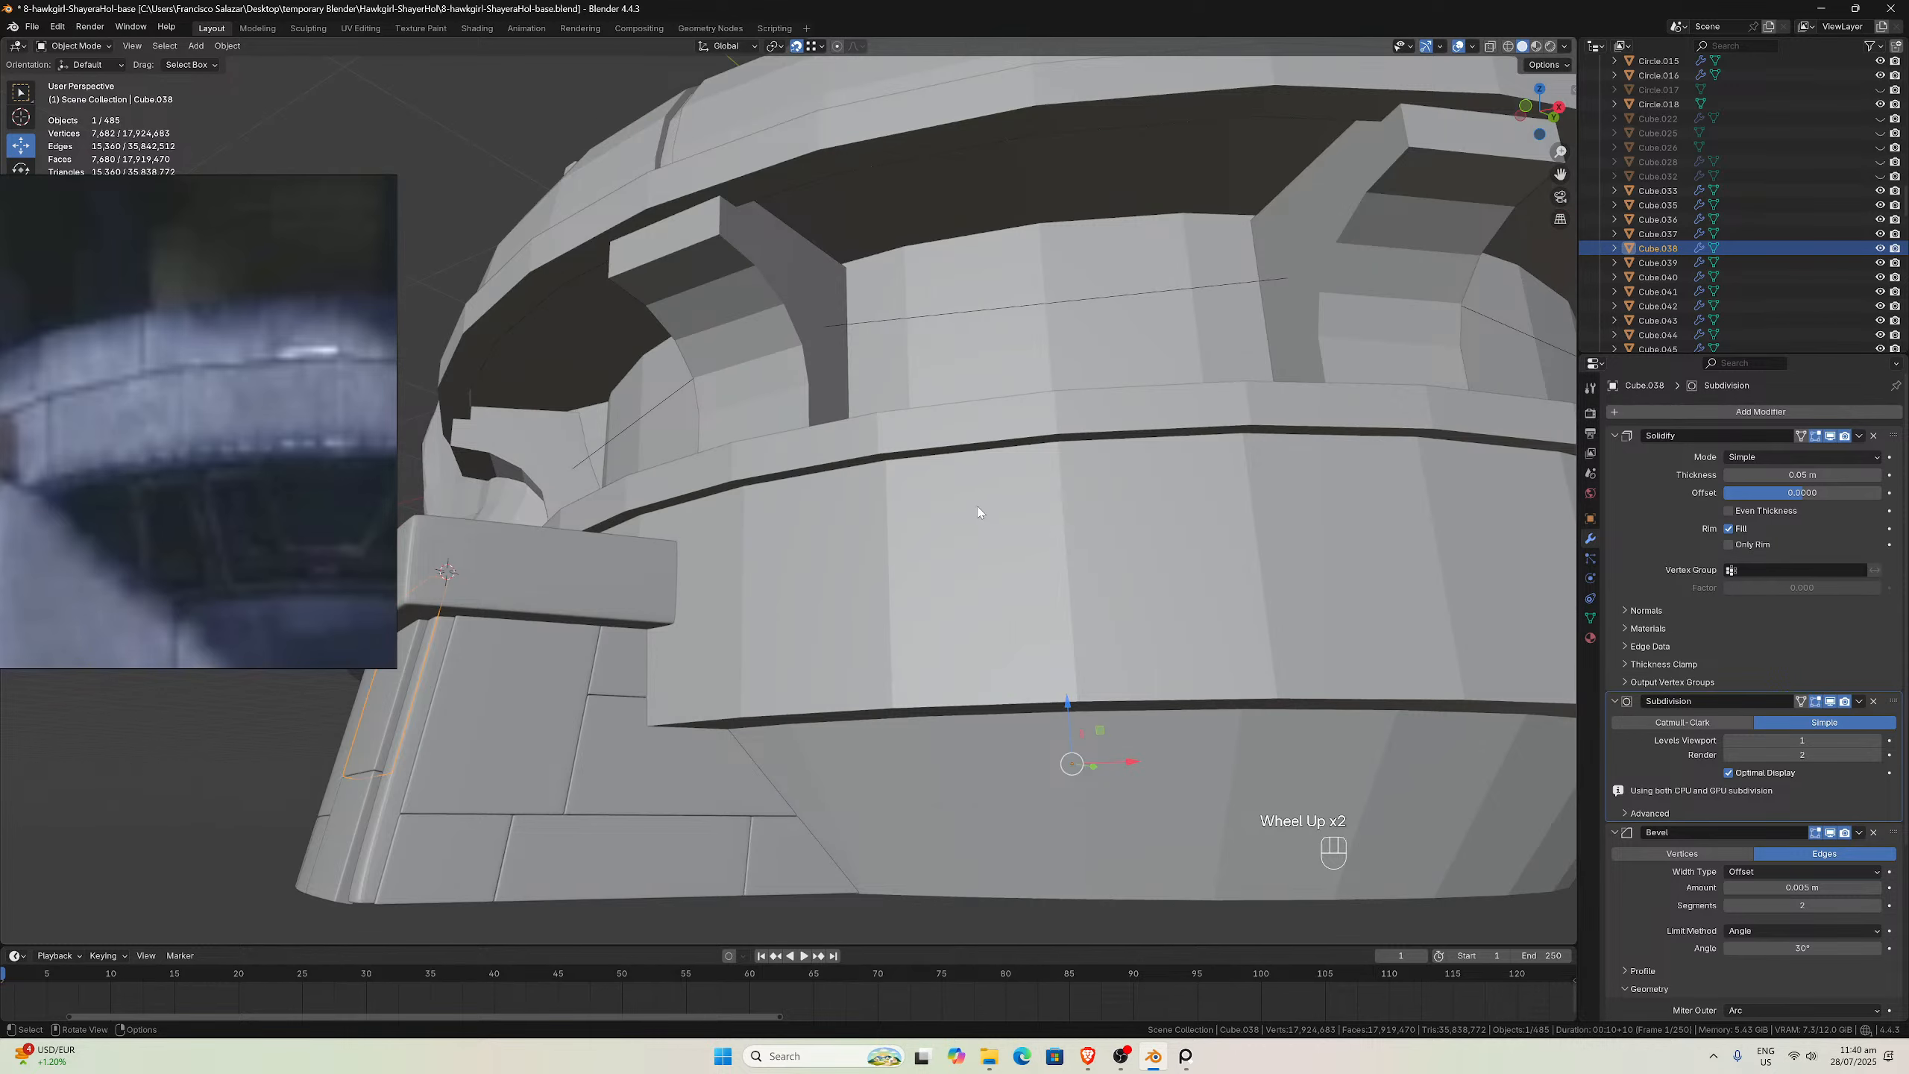
middle_drag(971, 516, 934, 615)
click(961, 678)
scroll(960, 678, down, 2)
click(946, 623)
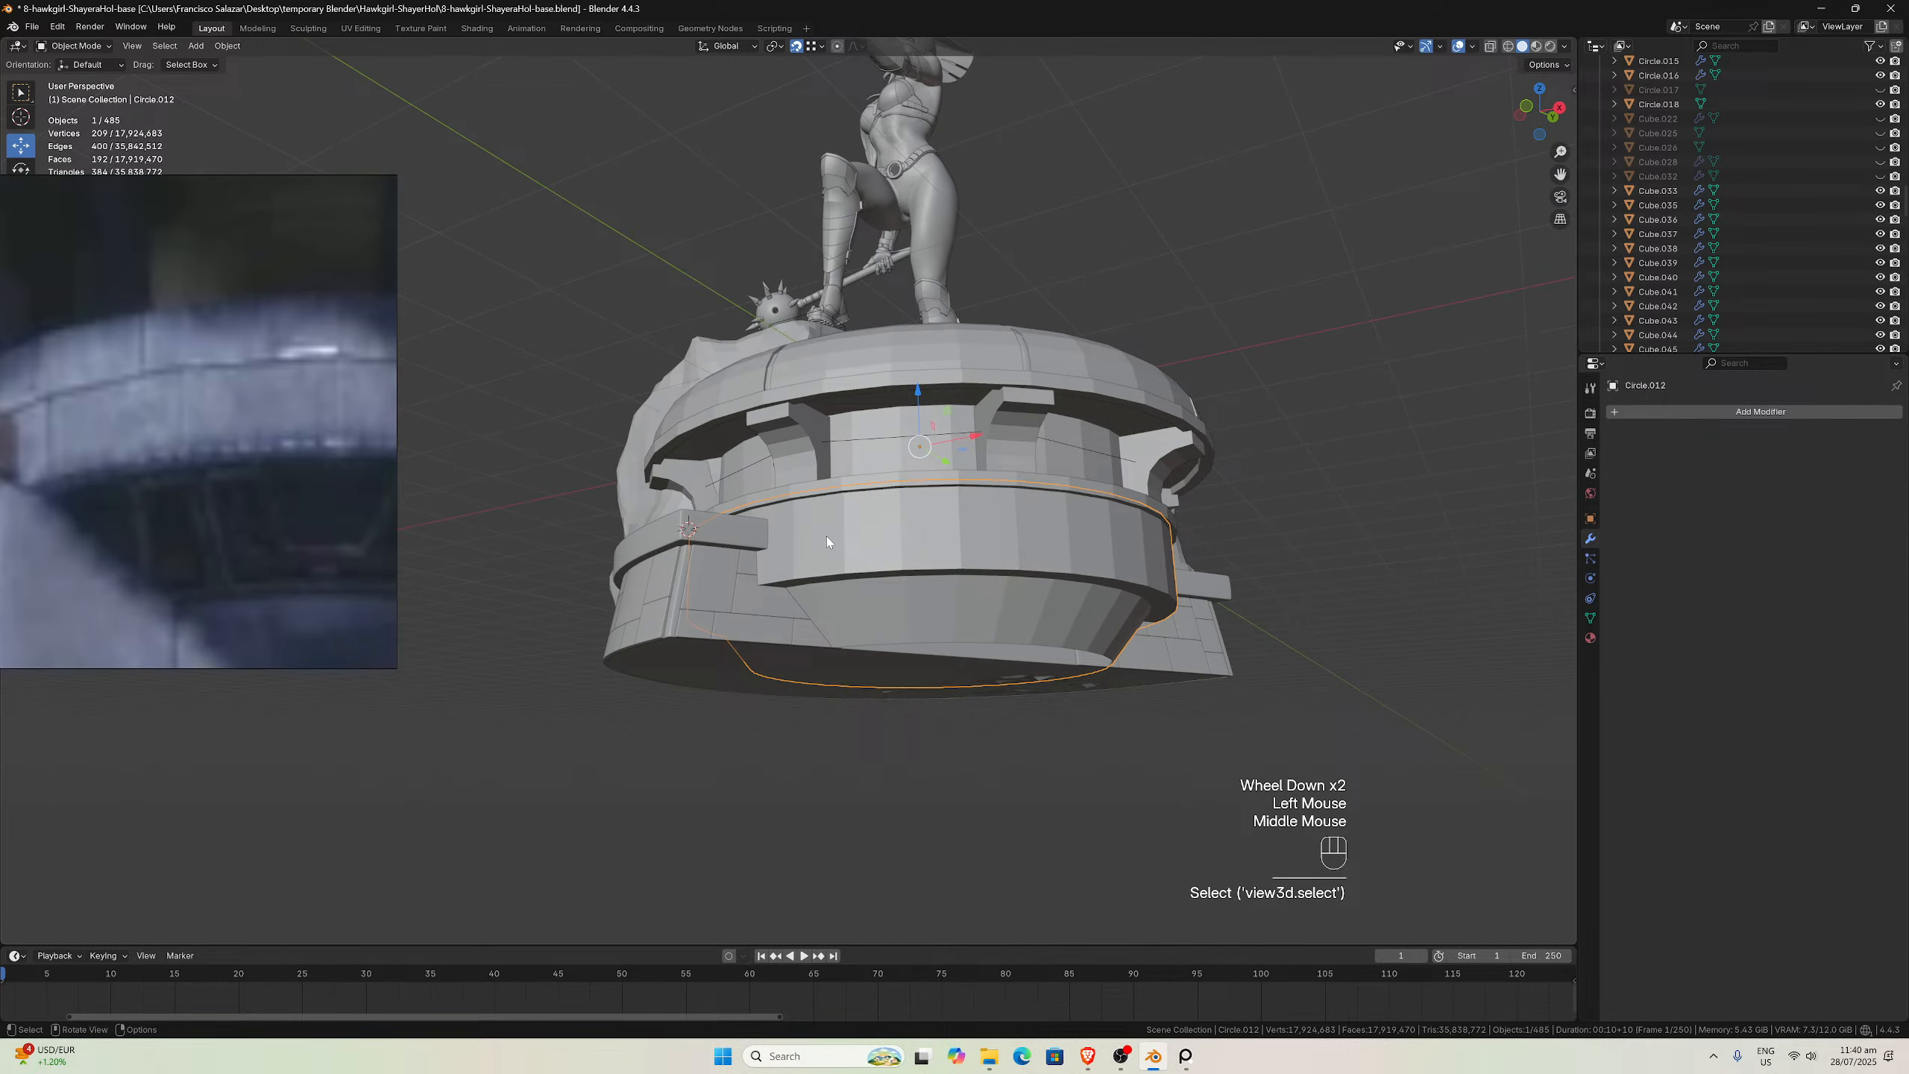
Select the thin ring around the lower drum's upper edge and examine it from the front and below
scroll(844, 534, up, 2)
scroll(880, 567, down, 1)
middle_drag(892, 590, 774, 594)
scroll(859, 601, up, 2)
scroll(801, 612, down, 1)
click(786, 570)
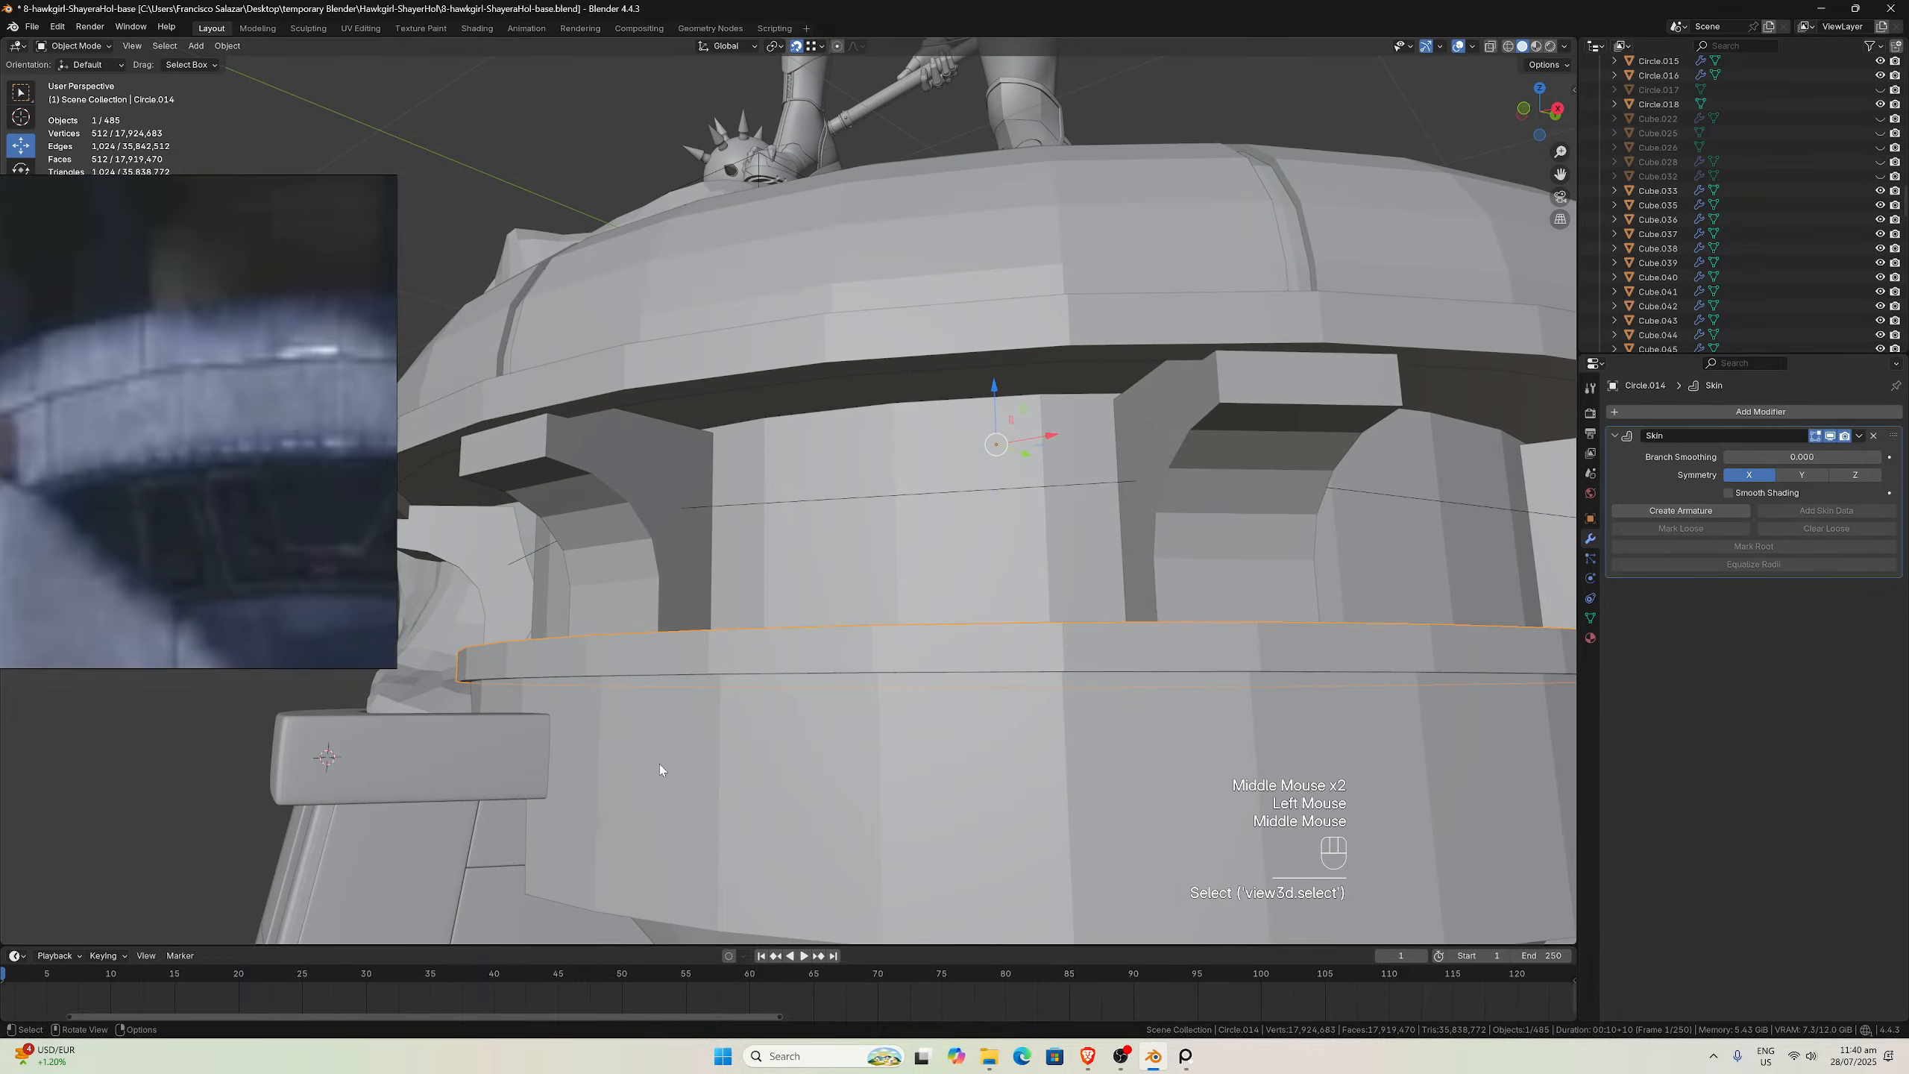
middle_drag(659, 765, 759, 431)
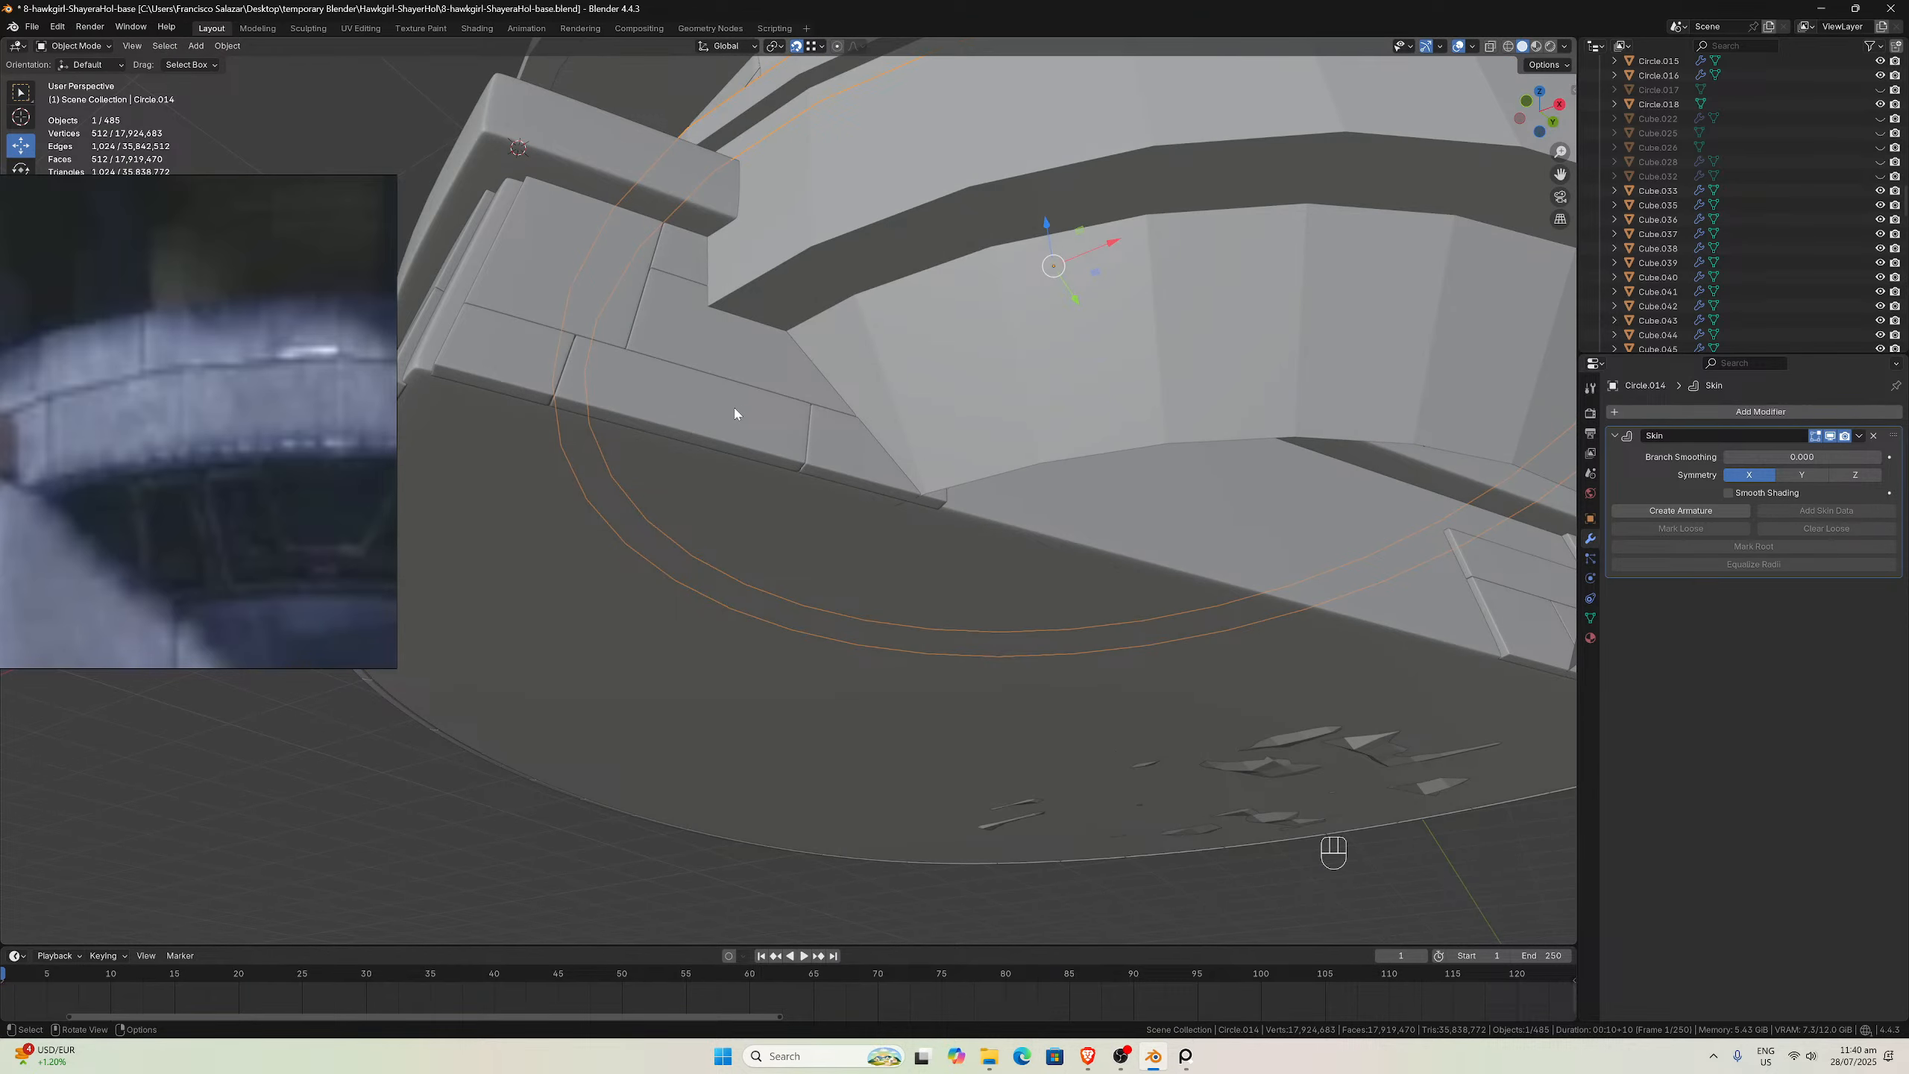
middle_drag(767, 437, 769, 486)
scroll(804, 491, down, 1)
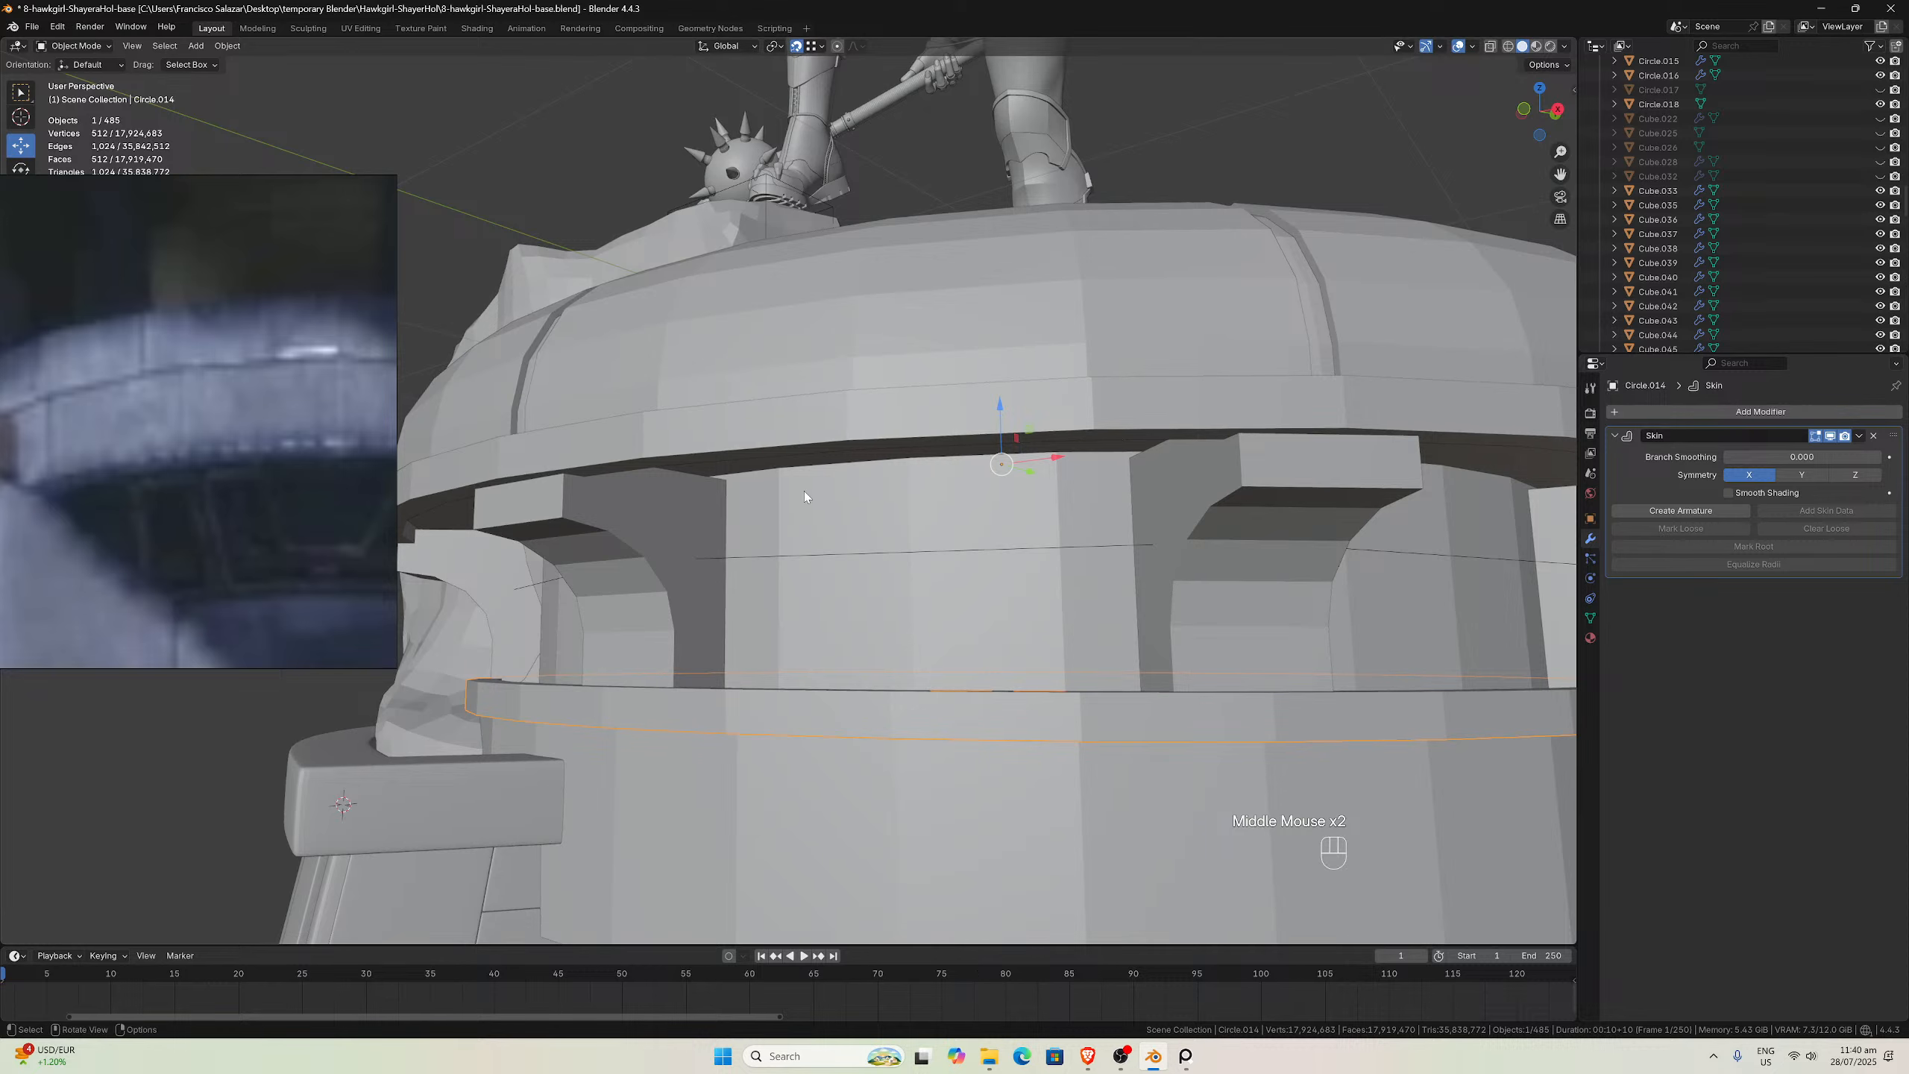
scroll(1360, 364, down, 1)
middle_drag(1354, 376, 1380, 378)
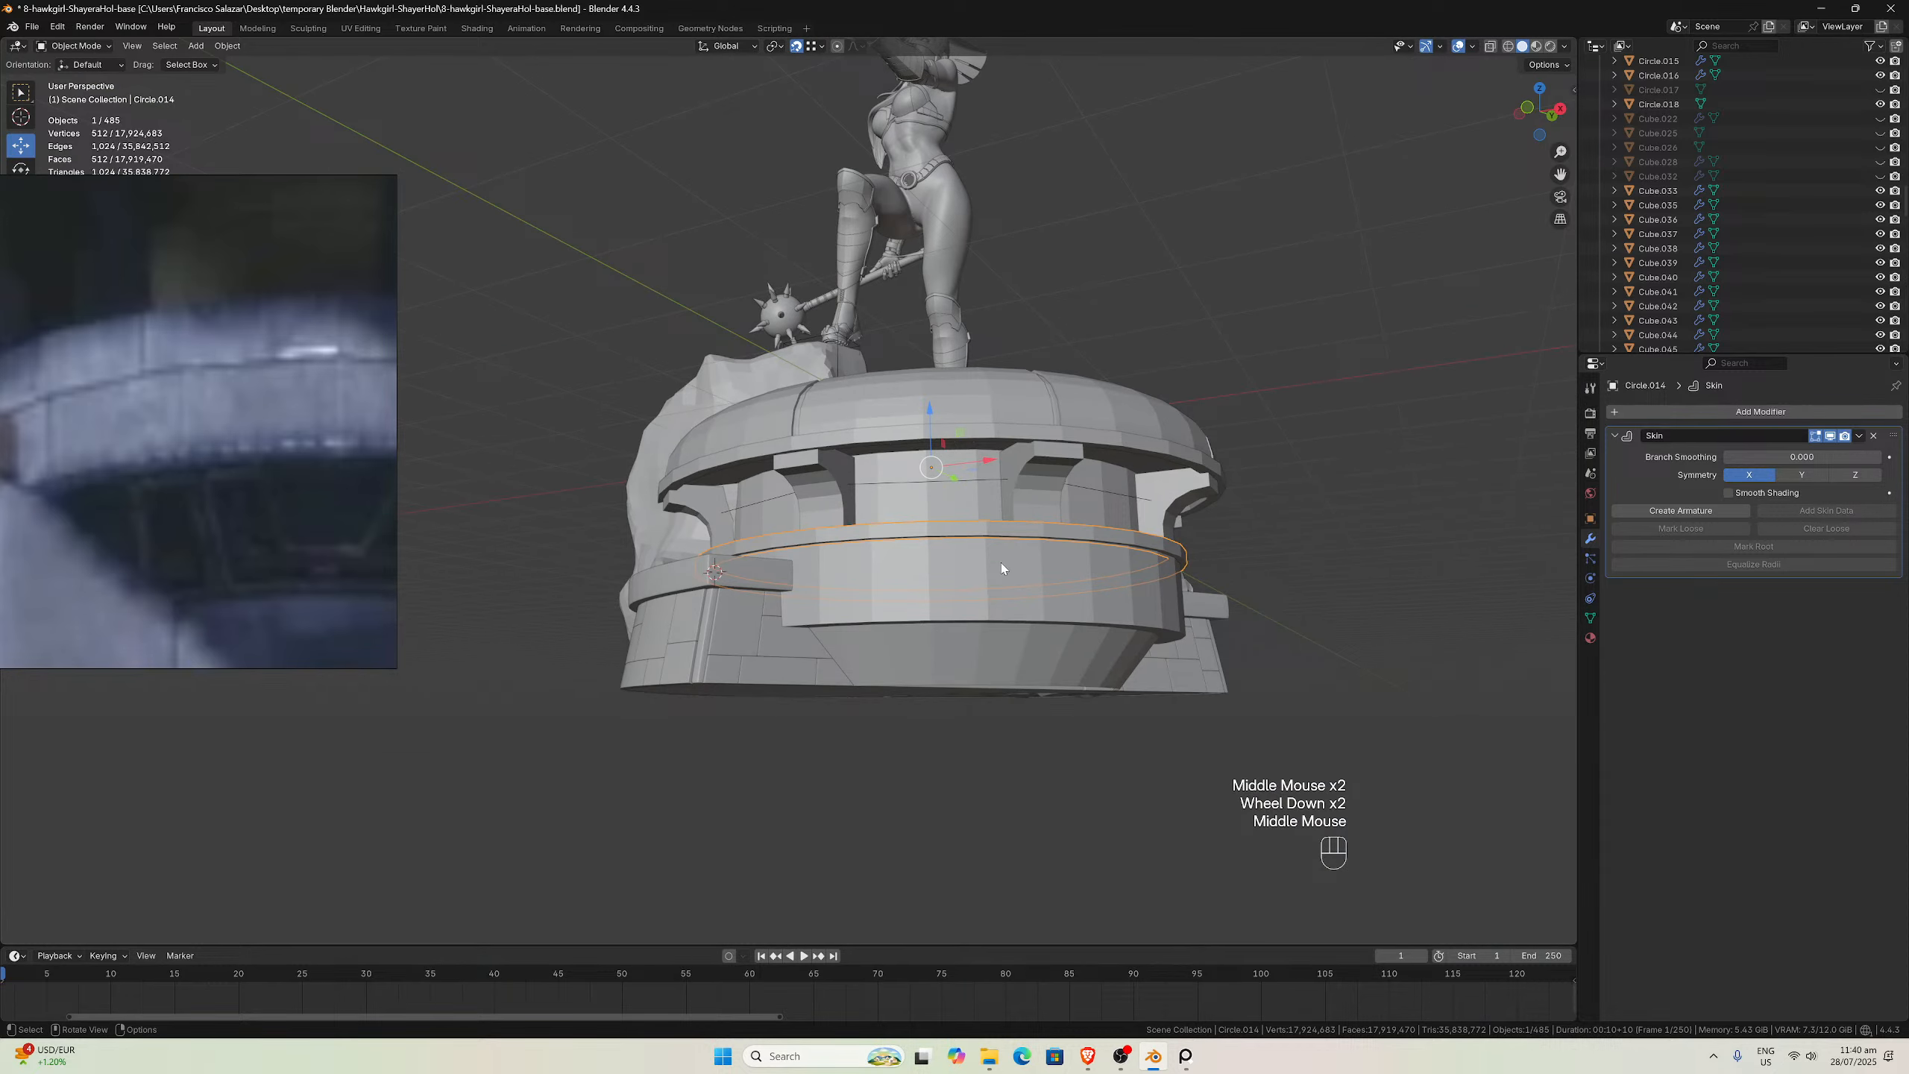
Duplicate the thin ring and move the copy about 0.63 m down along Z to the drum's lower edge
key(KP_1)
scroll(1281, 413, up, 2)
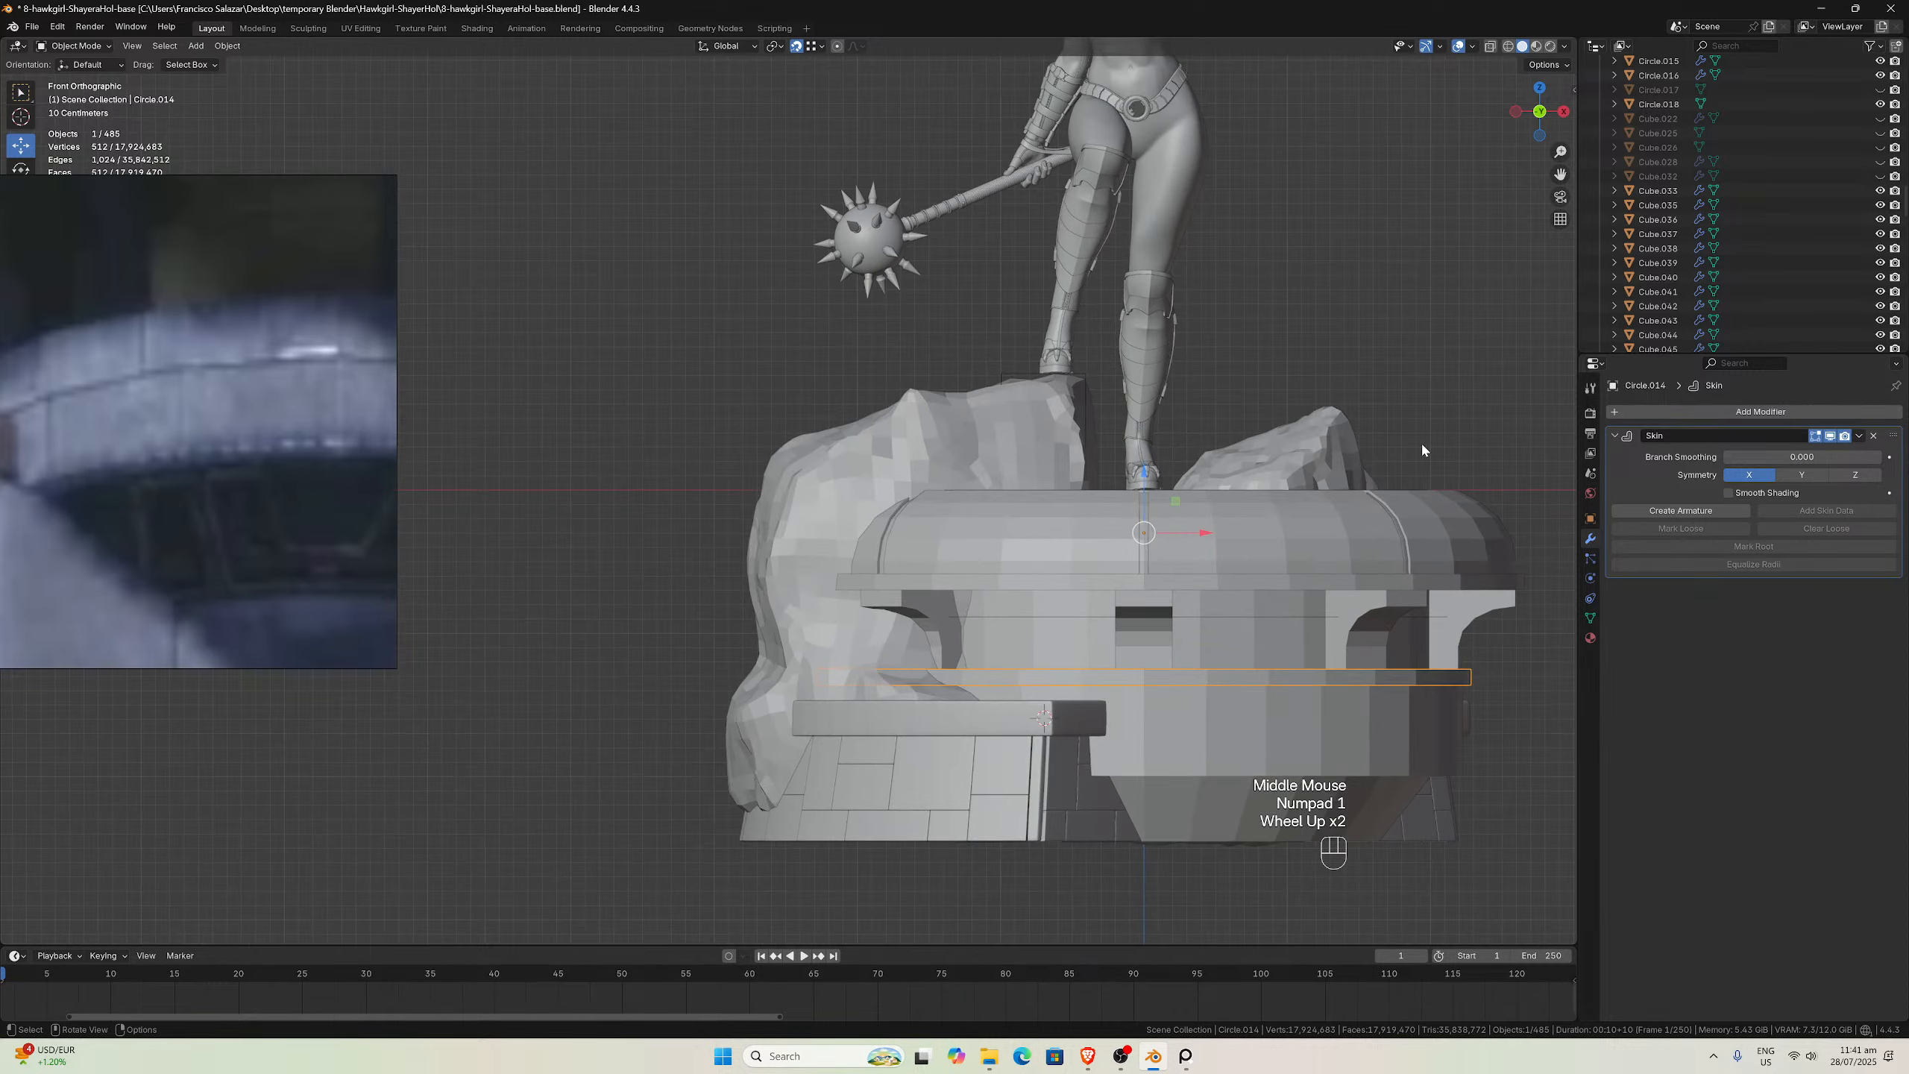
drag(1561, 174, 1279, 1)
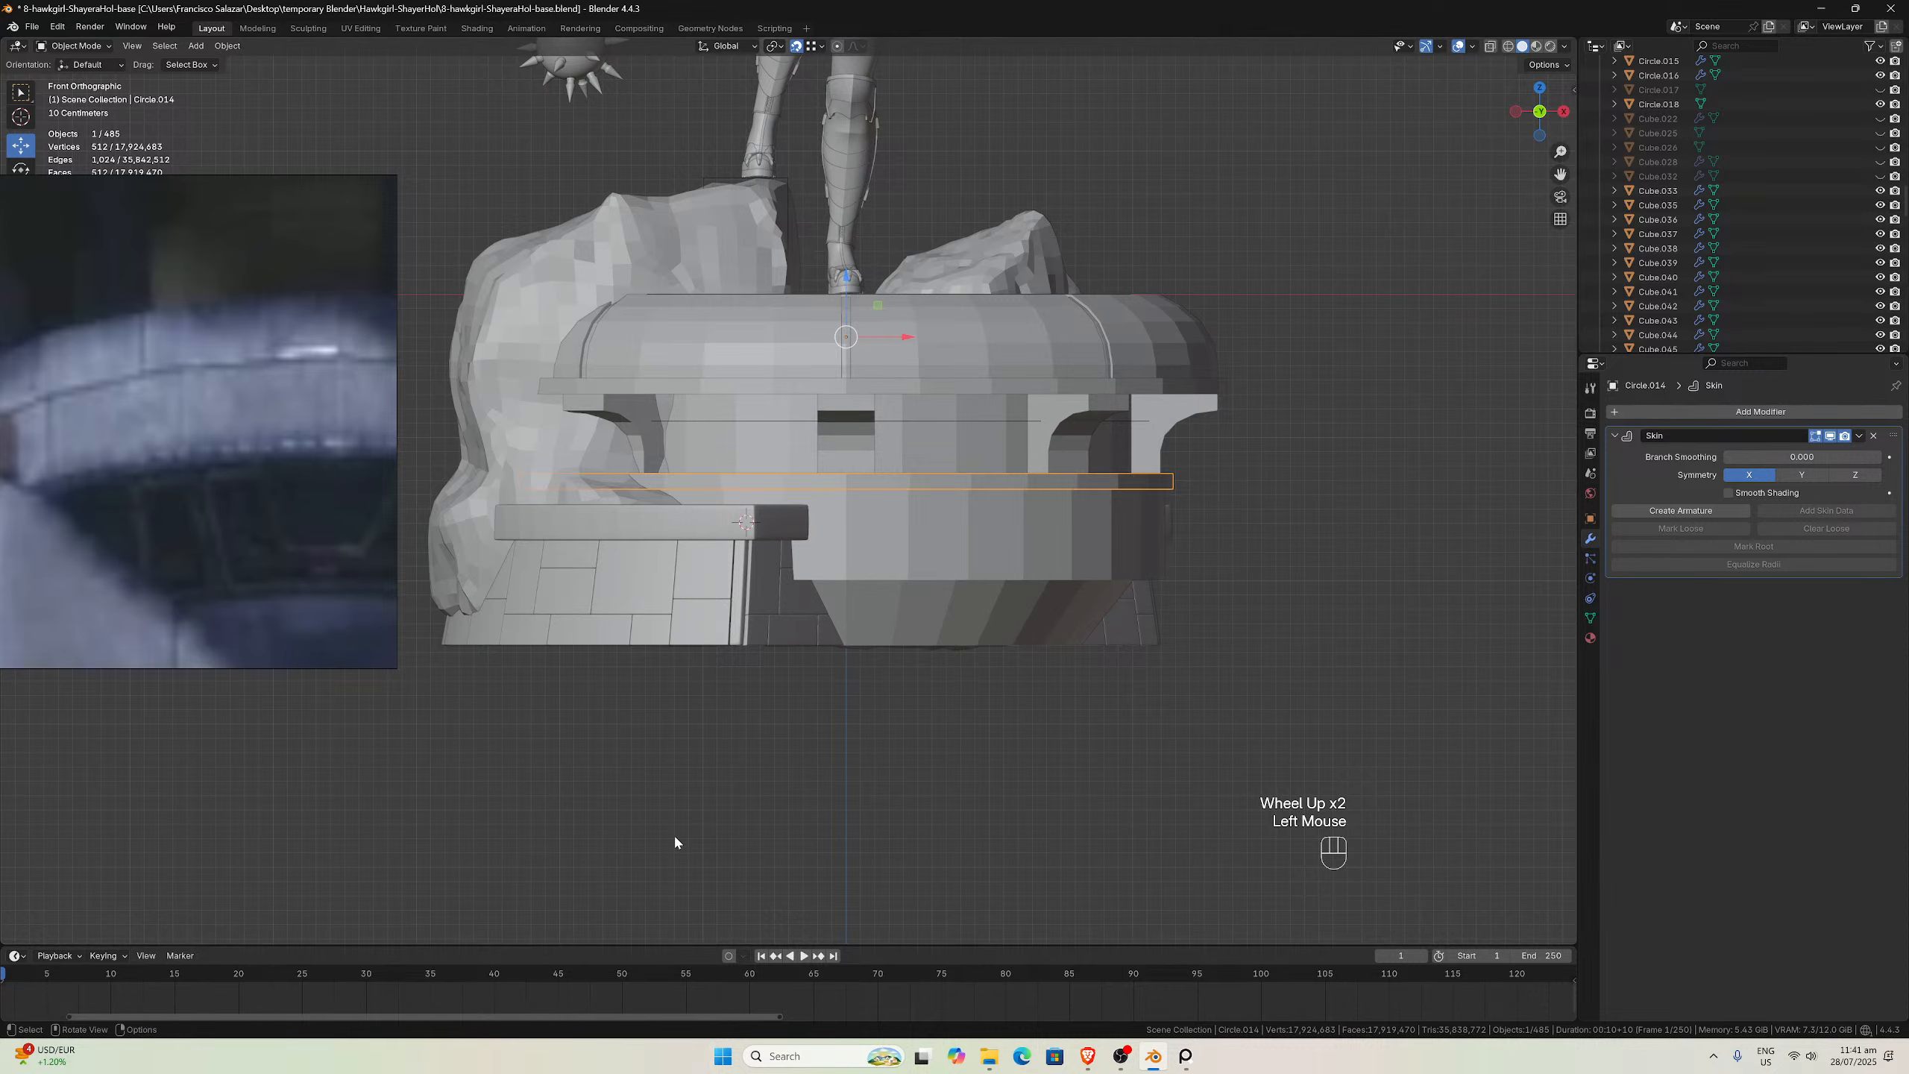
scroll(778, 679, up, 4)
scroll(1036, 632, down, 2)
key(shift+d)
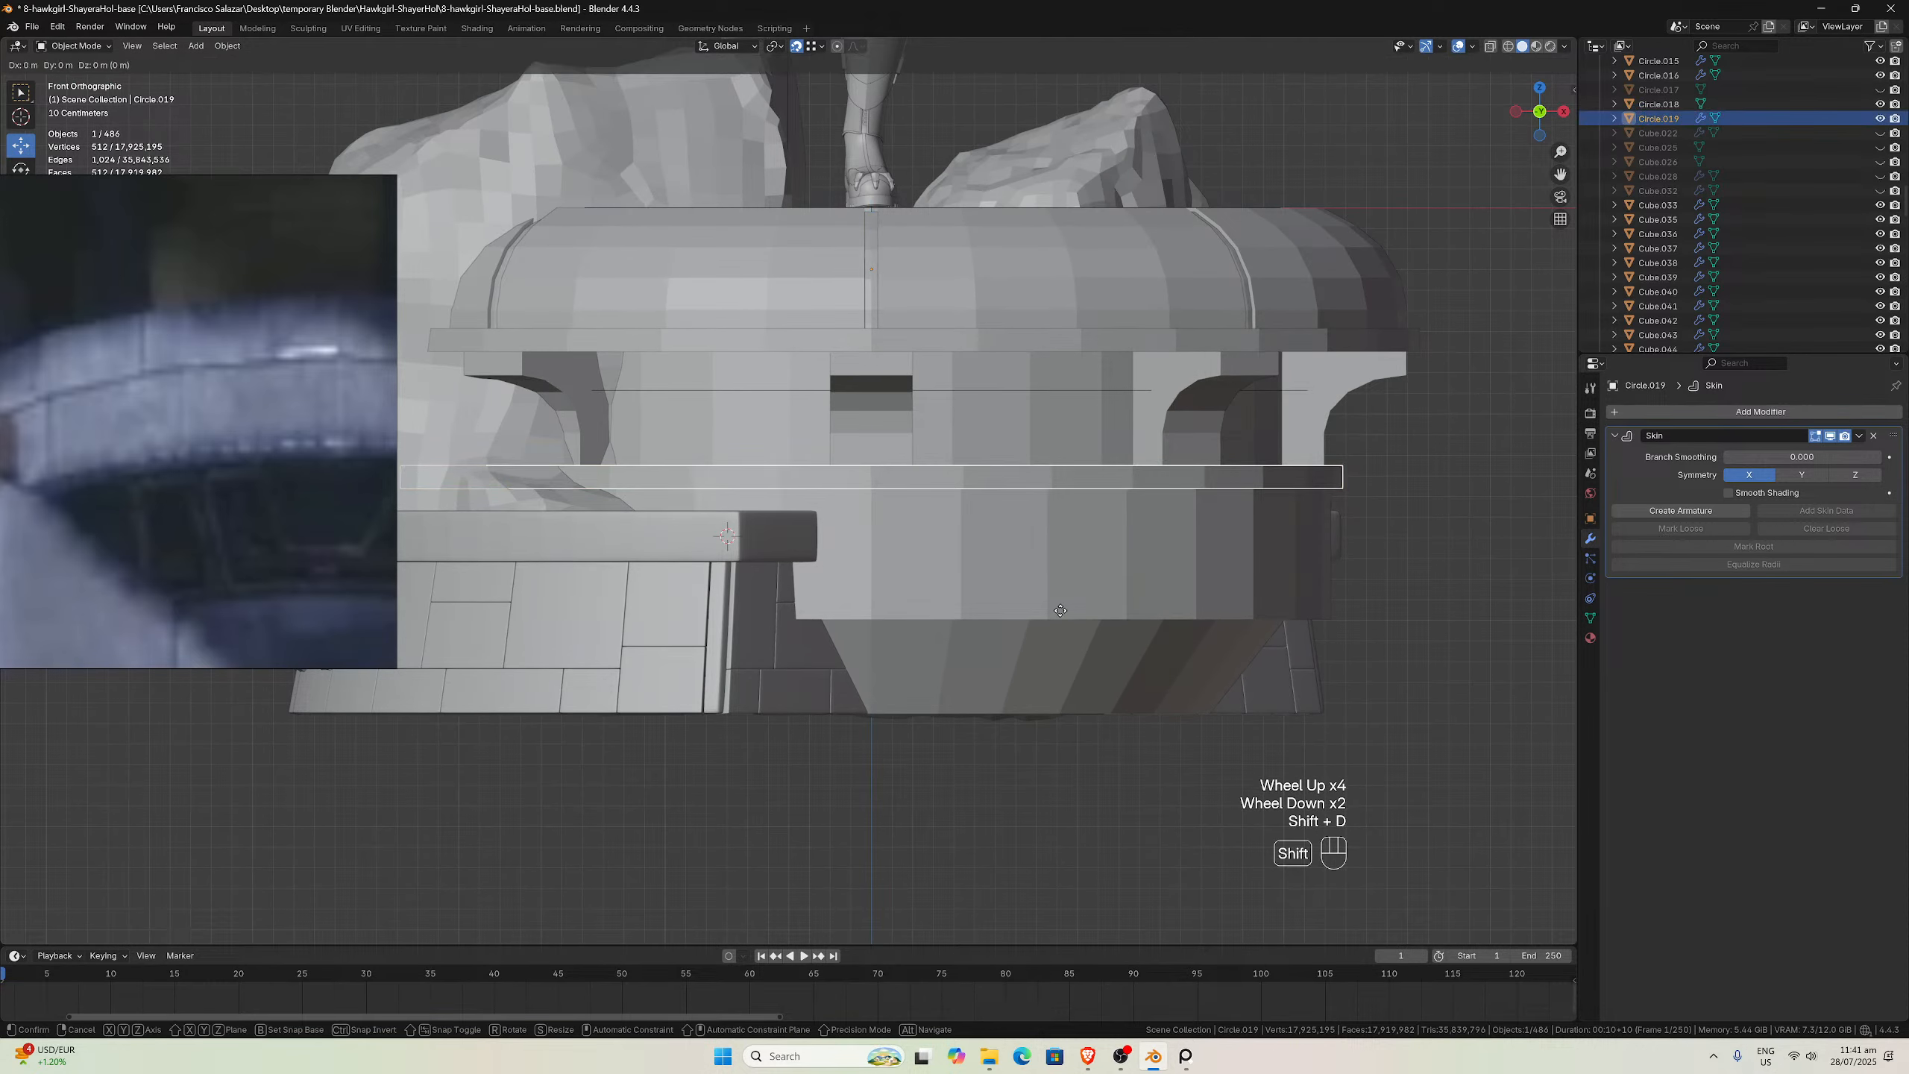
key(Escape)
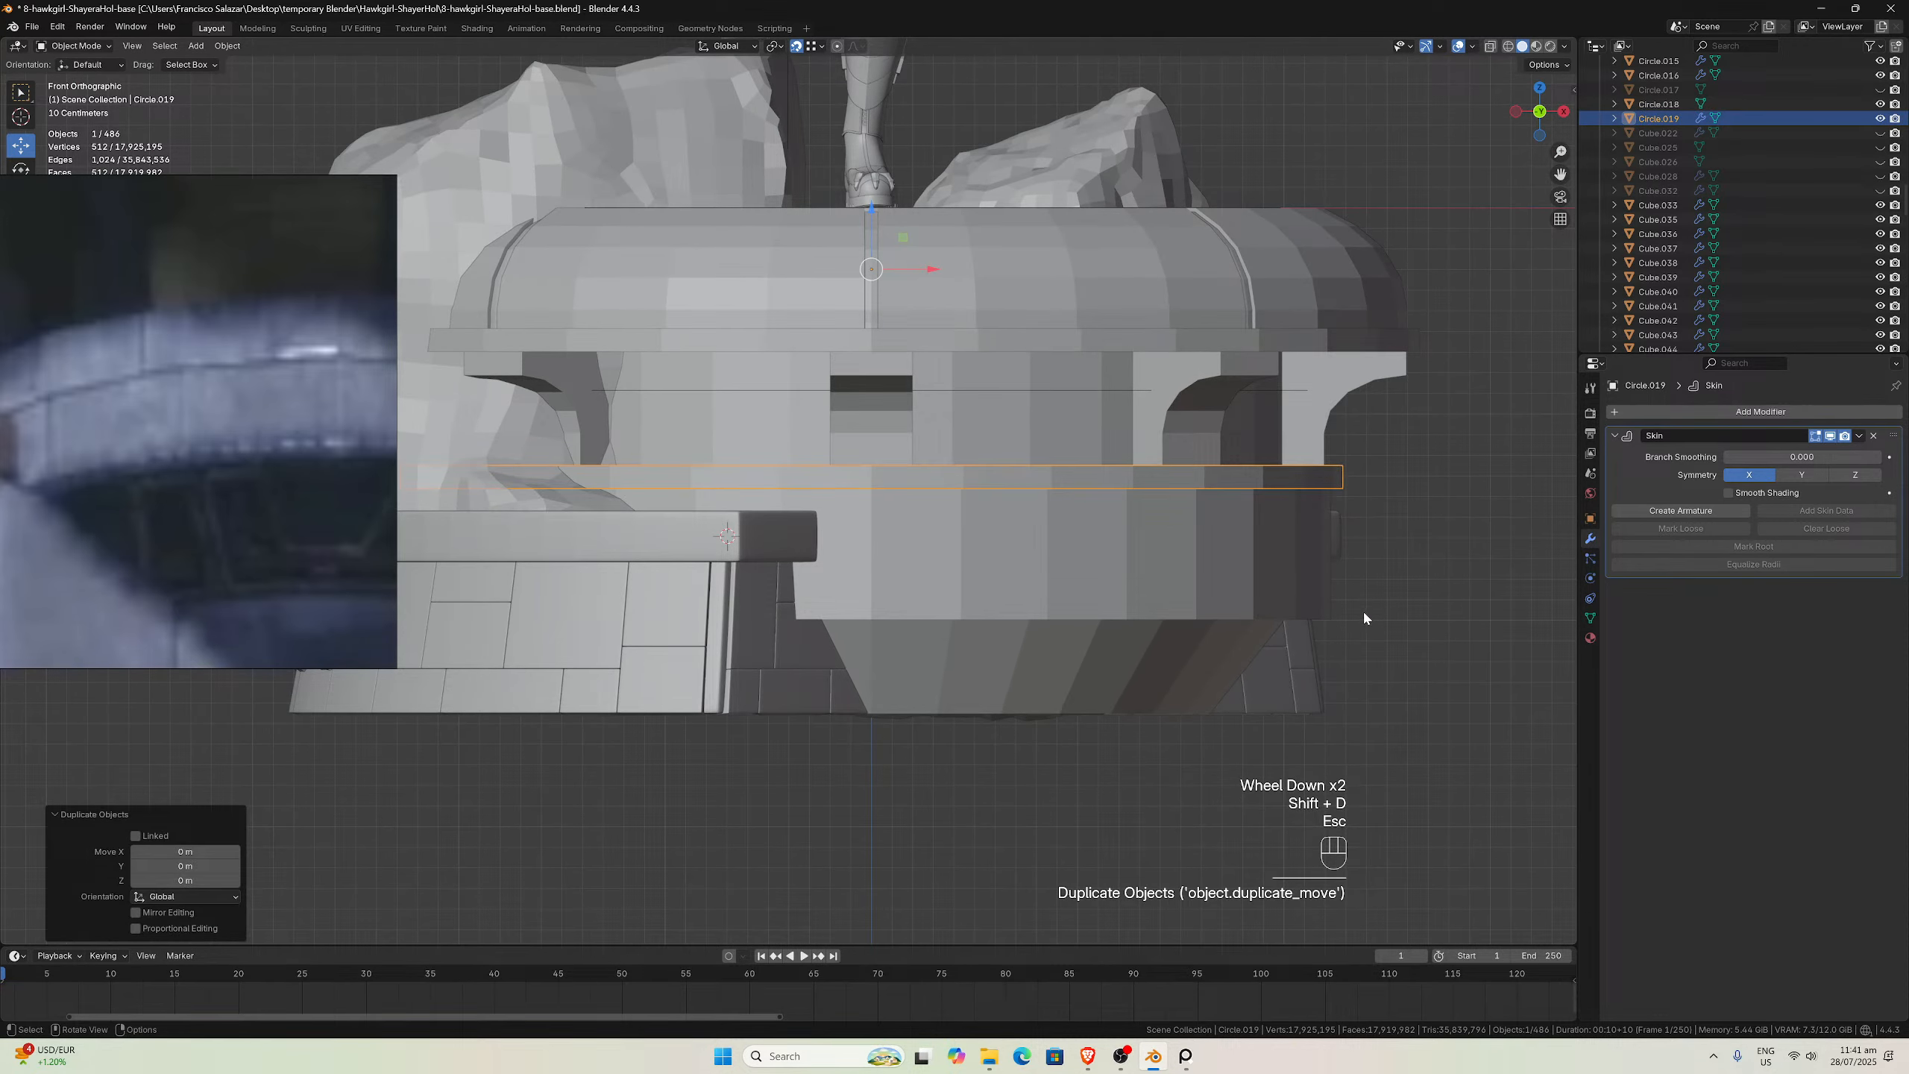
key(g)
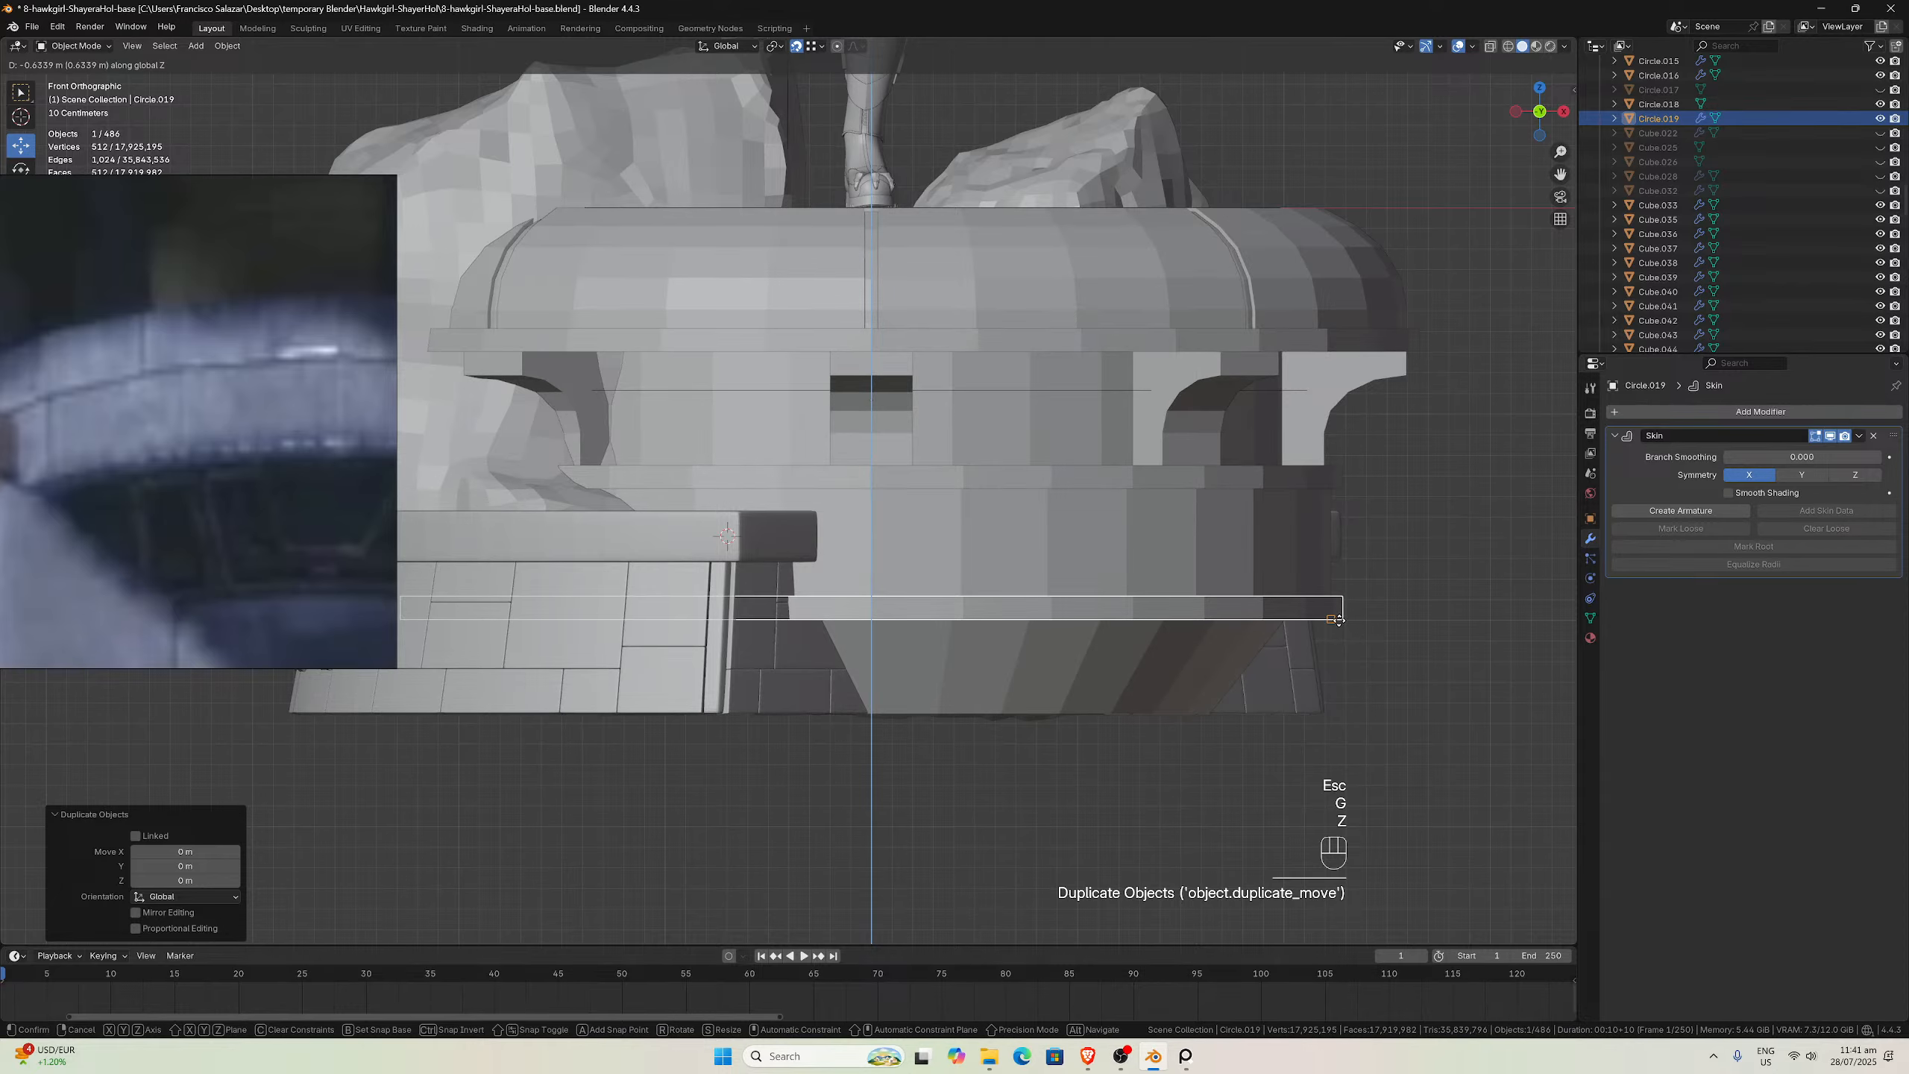
click(1330, 619)
scroll(1331, 618, down, 1)
middle_drag(1331, 619, 1138, 605)
scroll(1137, 665, down, 1)
Turn on X-ray display and examine the copied ring around the lower drum's bottom edge from the front and at an angle
key(KP_1)
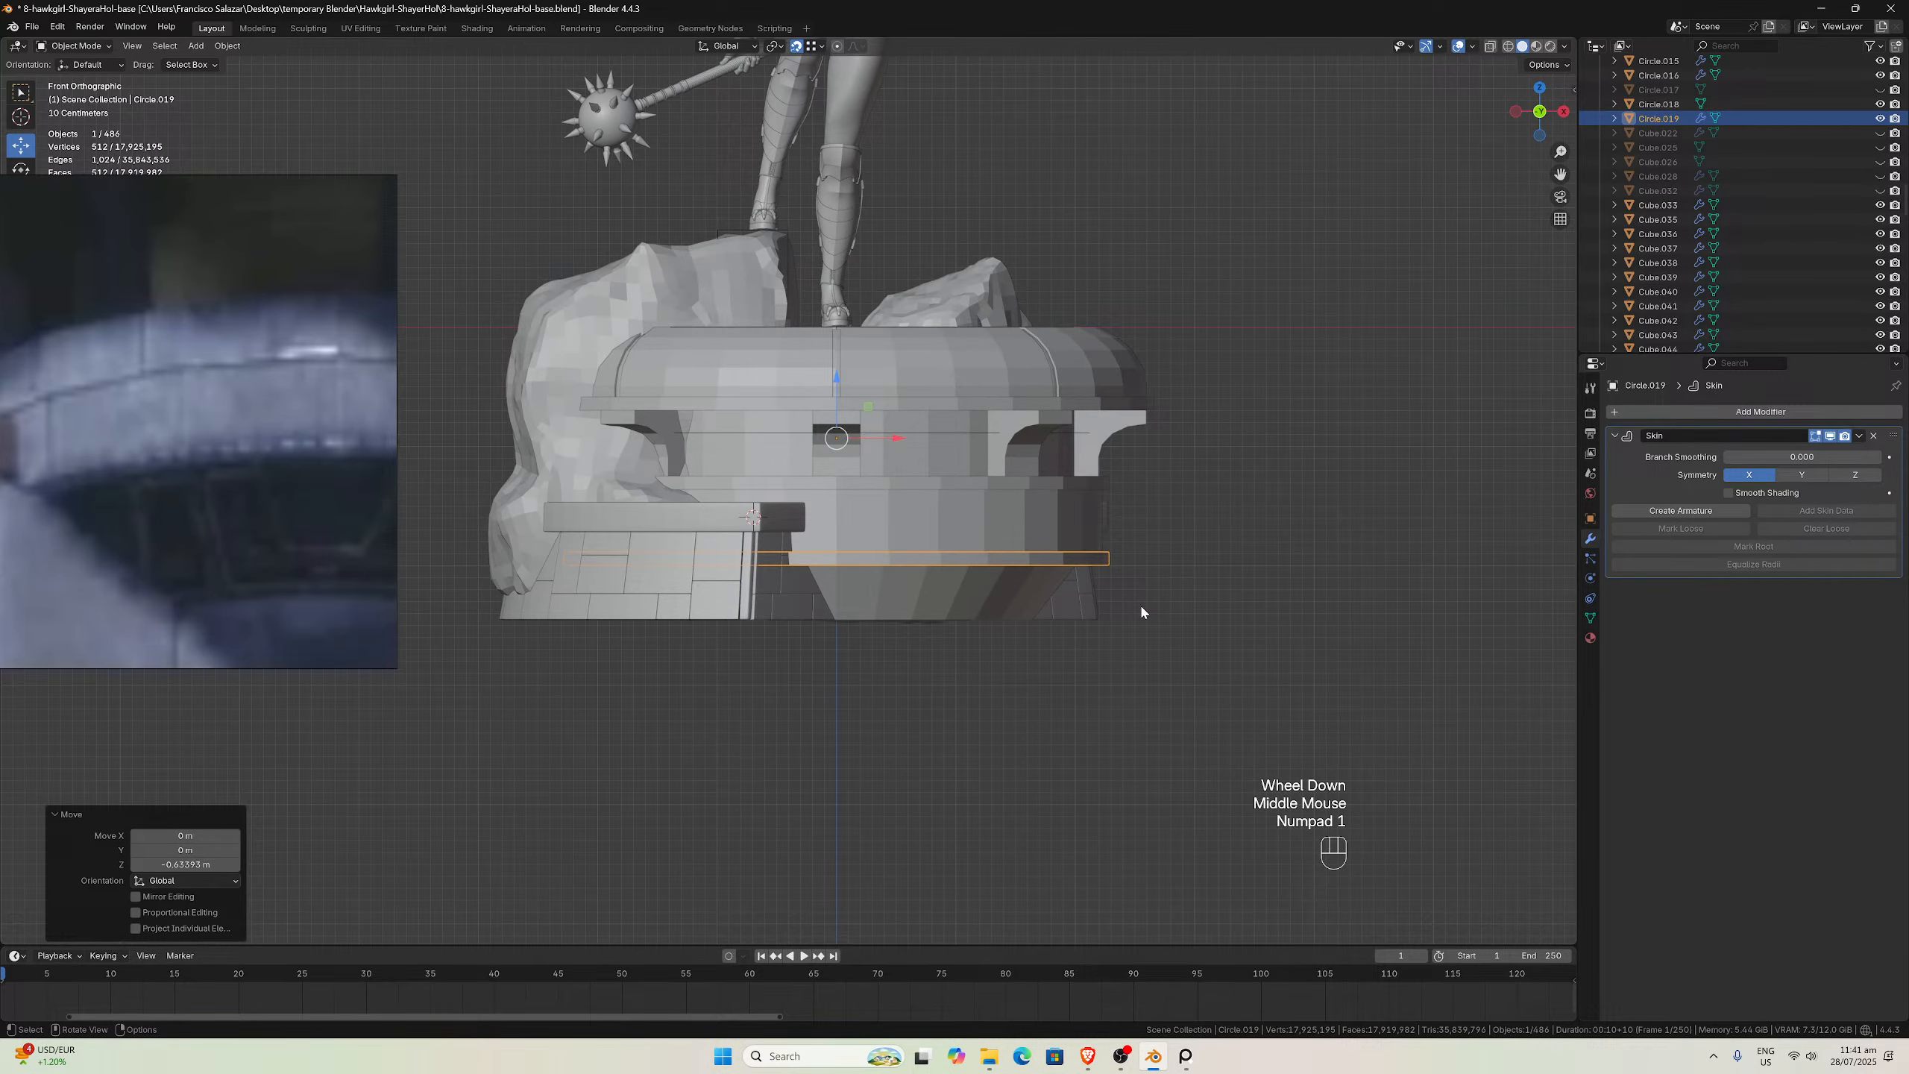
scroll(1322, 554, up, 2)
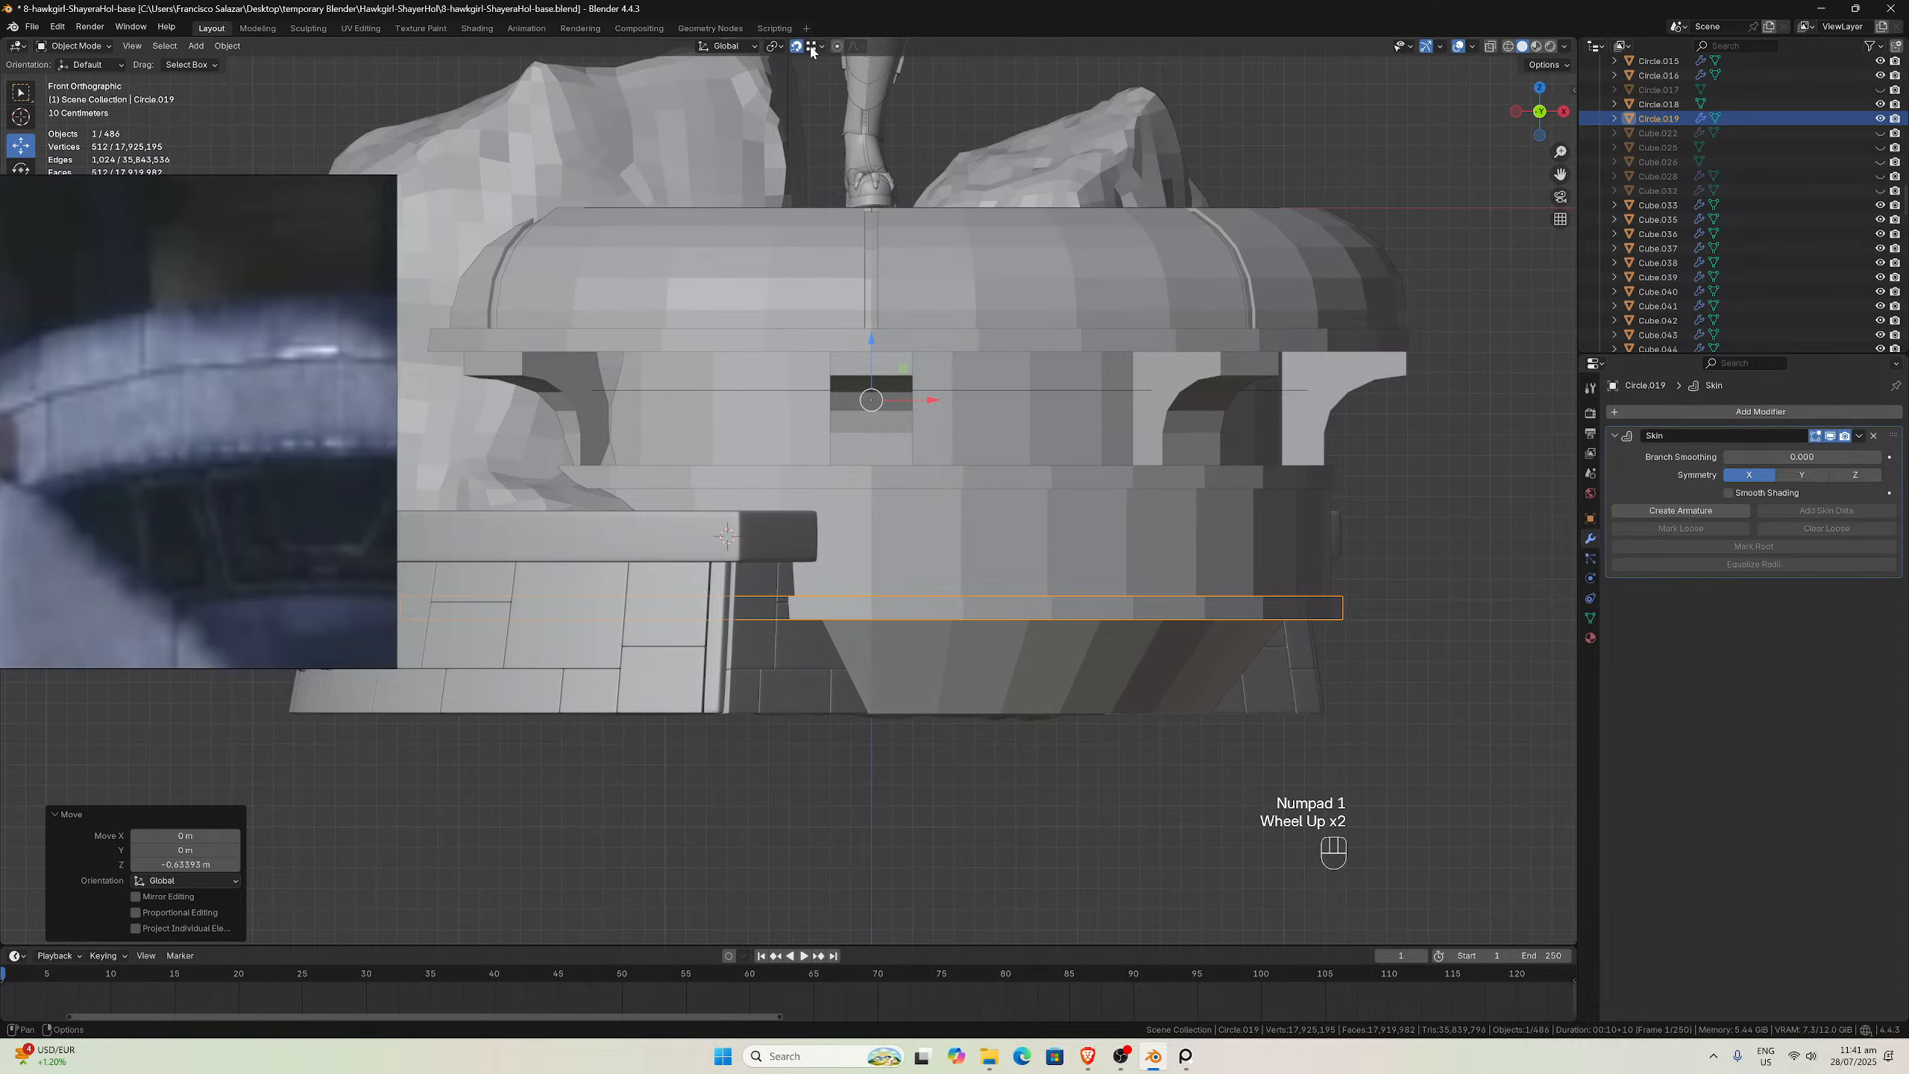
click(816, 48)
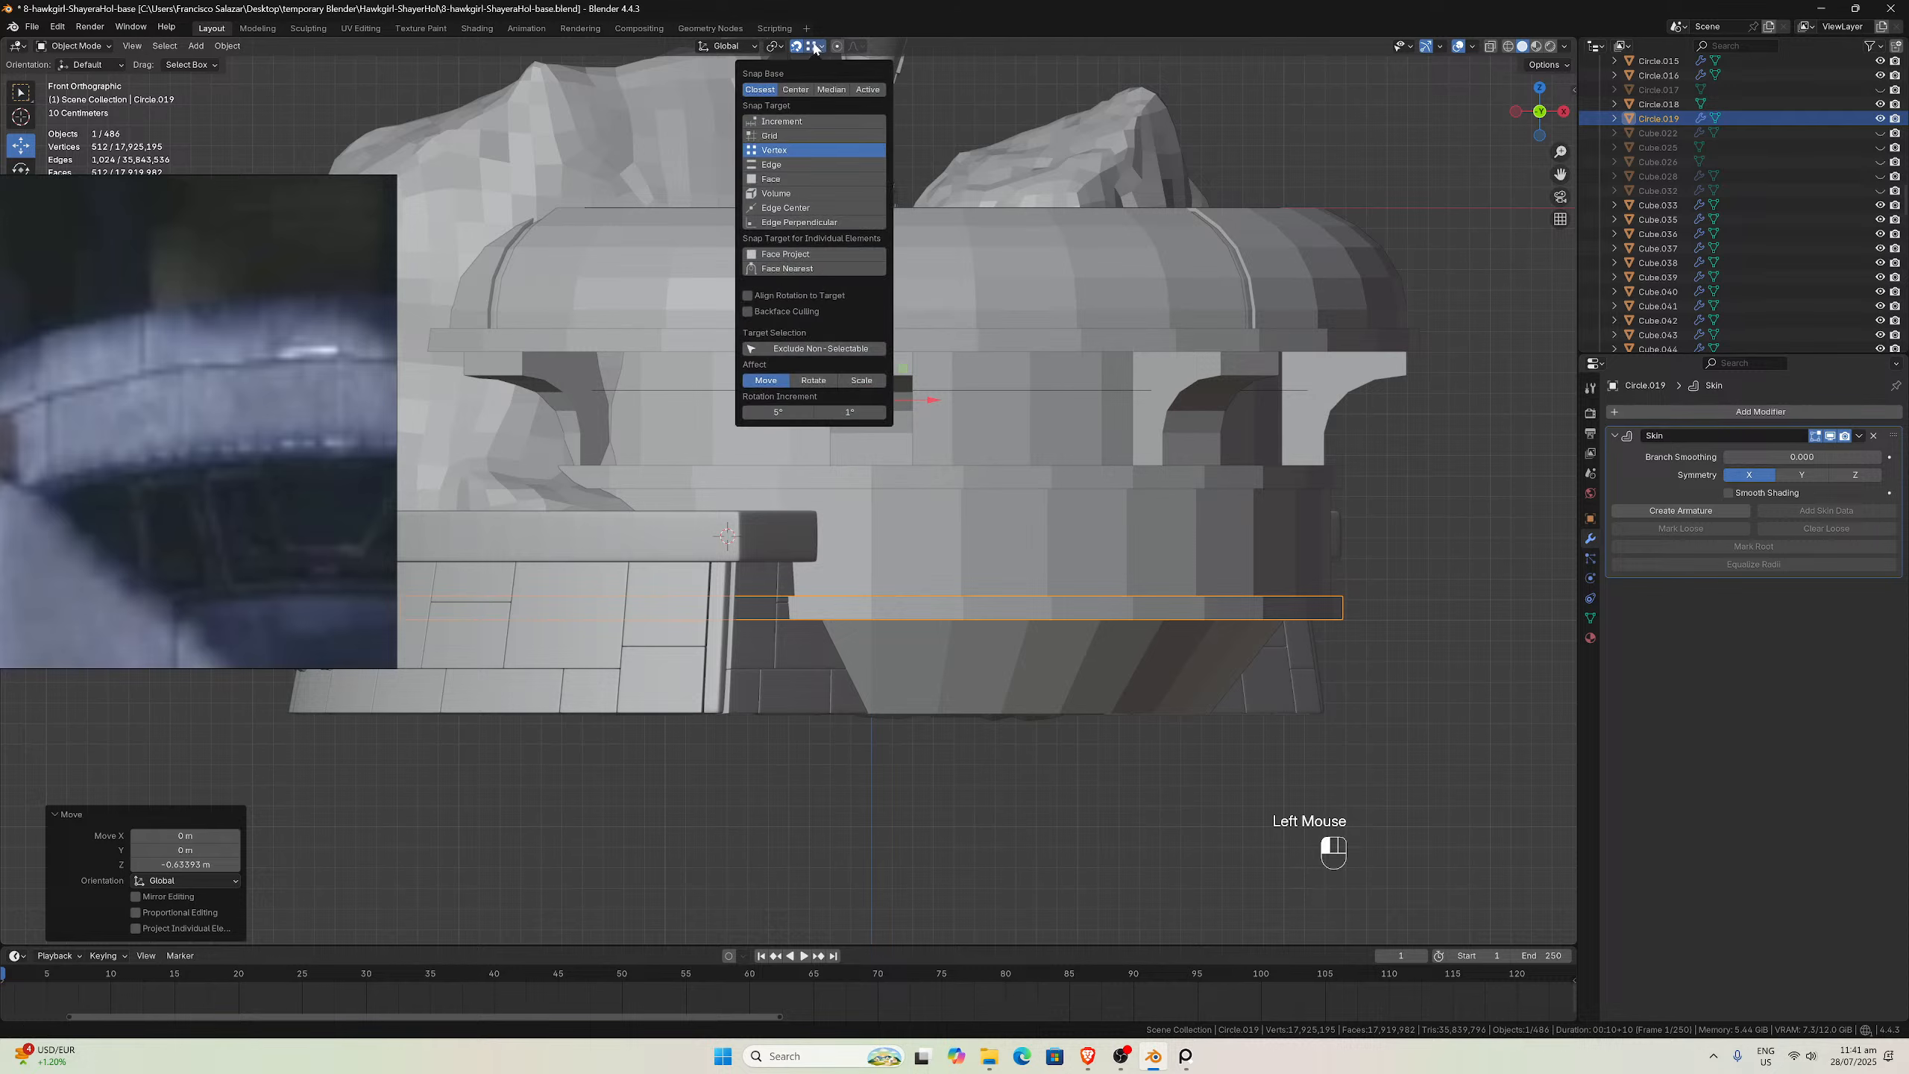
scroll(1483, 532, up, 2)
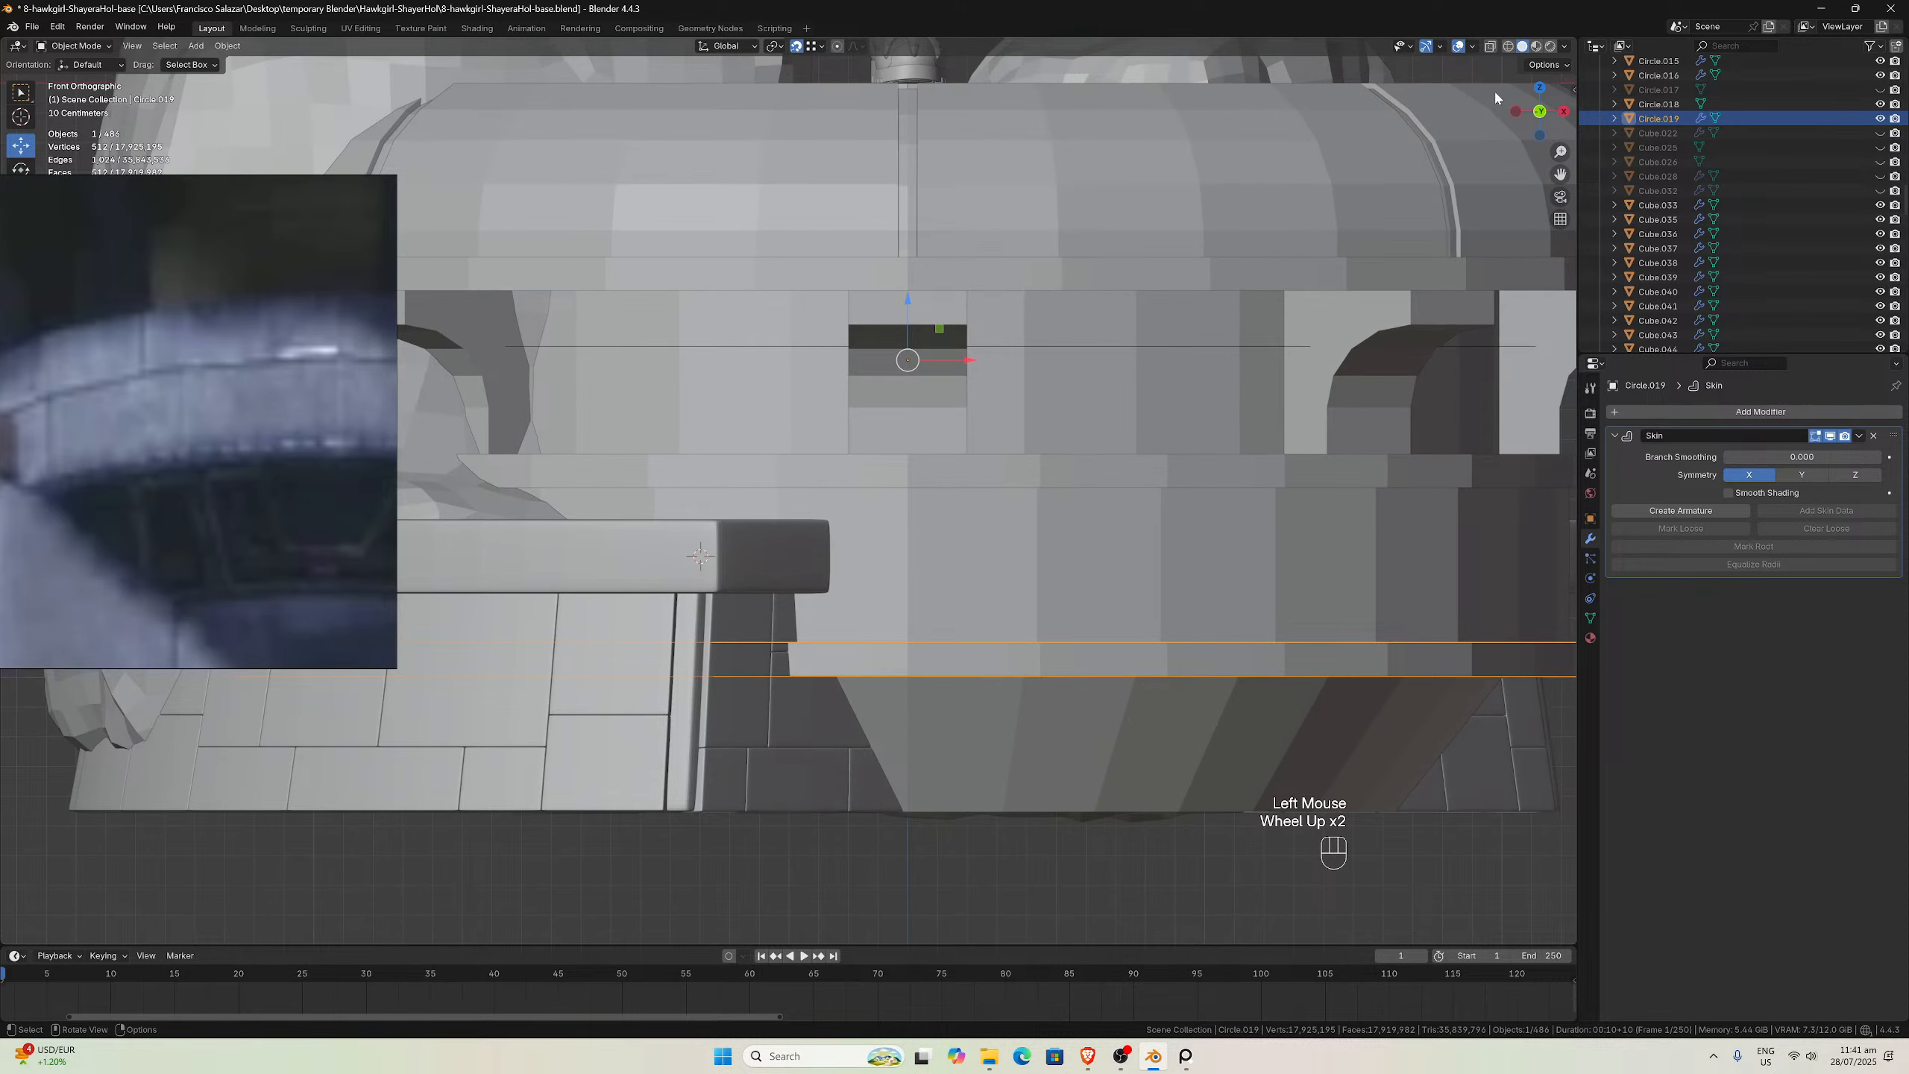
click(1491, 47)
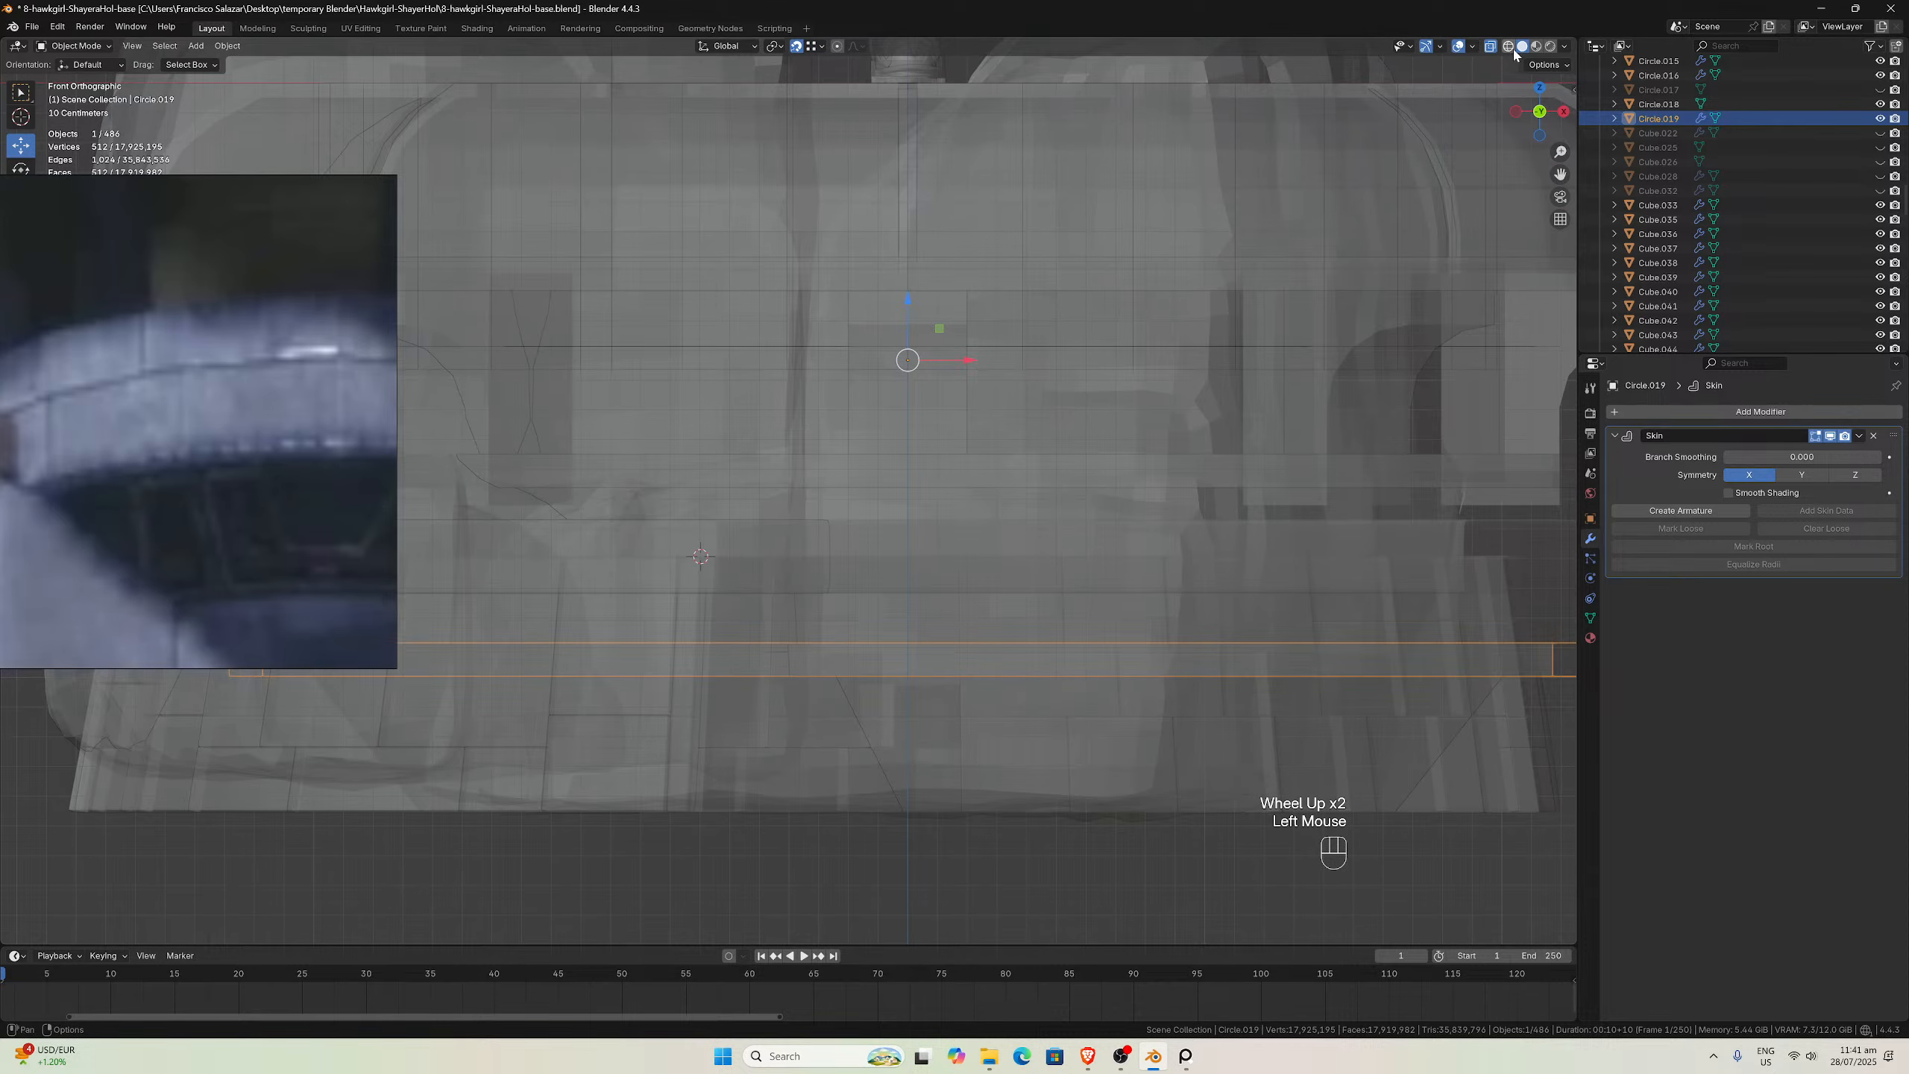
drag(1561, 174, 998, 131)
scroll(1503, 422, up, 2)
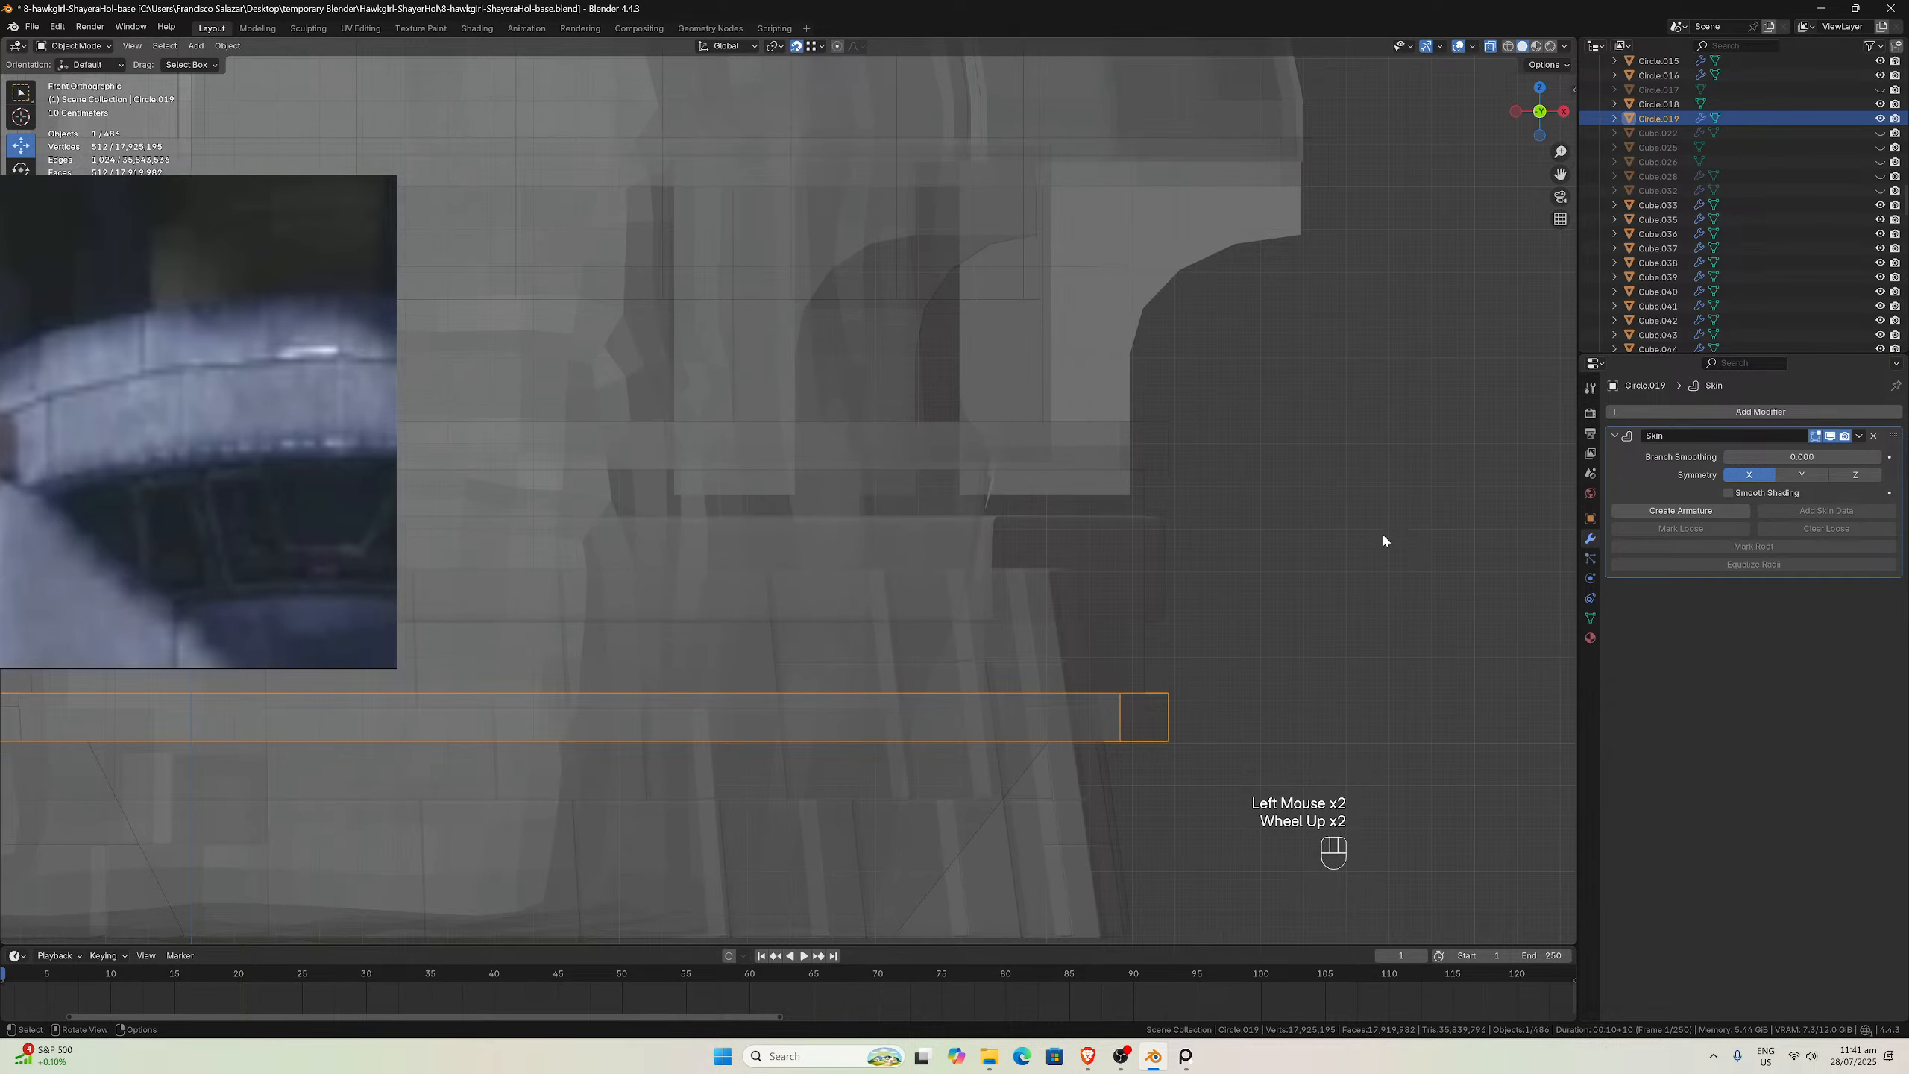
scroll(1301, 592, down, 3)
middle_drag(1295, 593, 1274, 598)
scroll(1262, 611, up, 1)
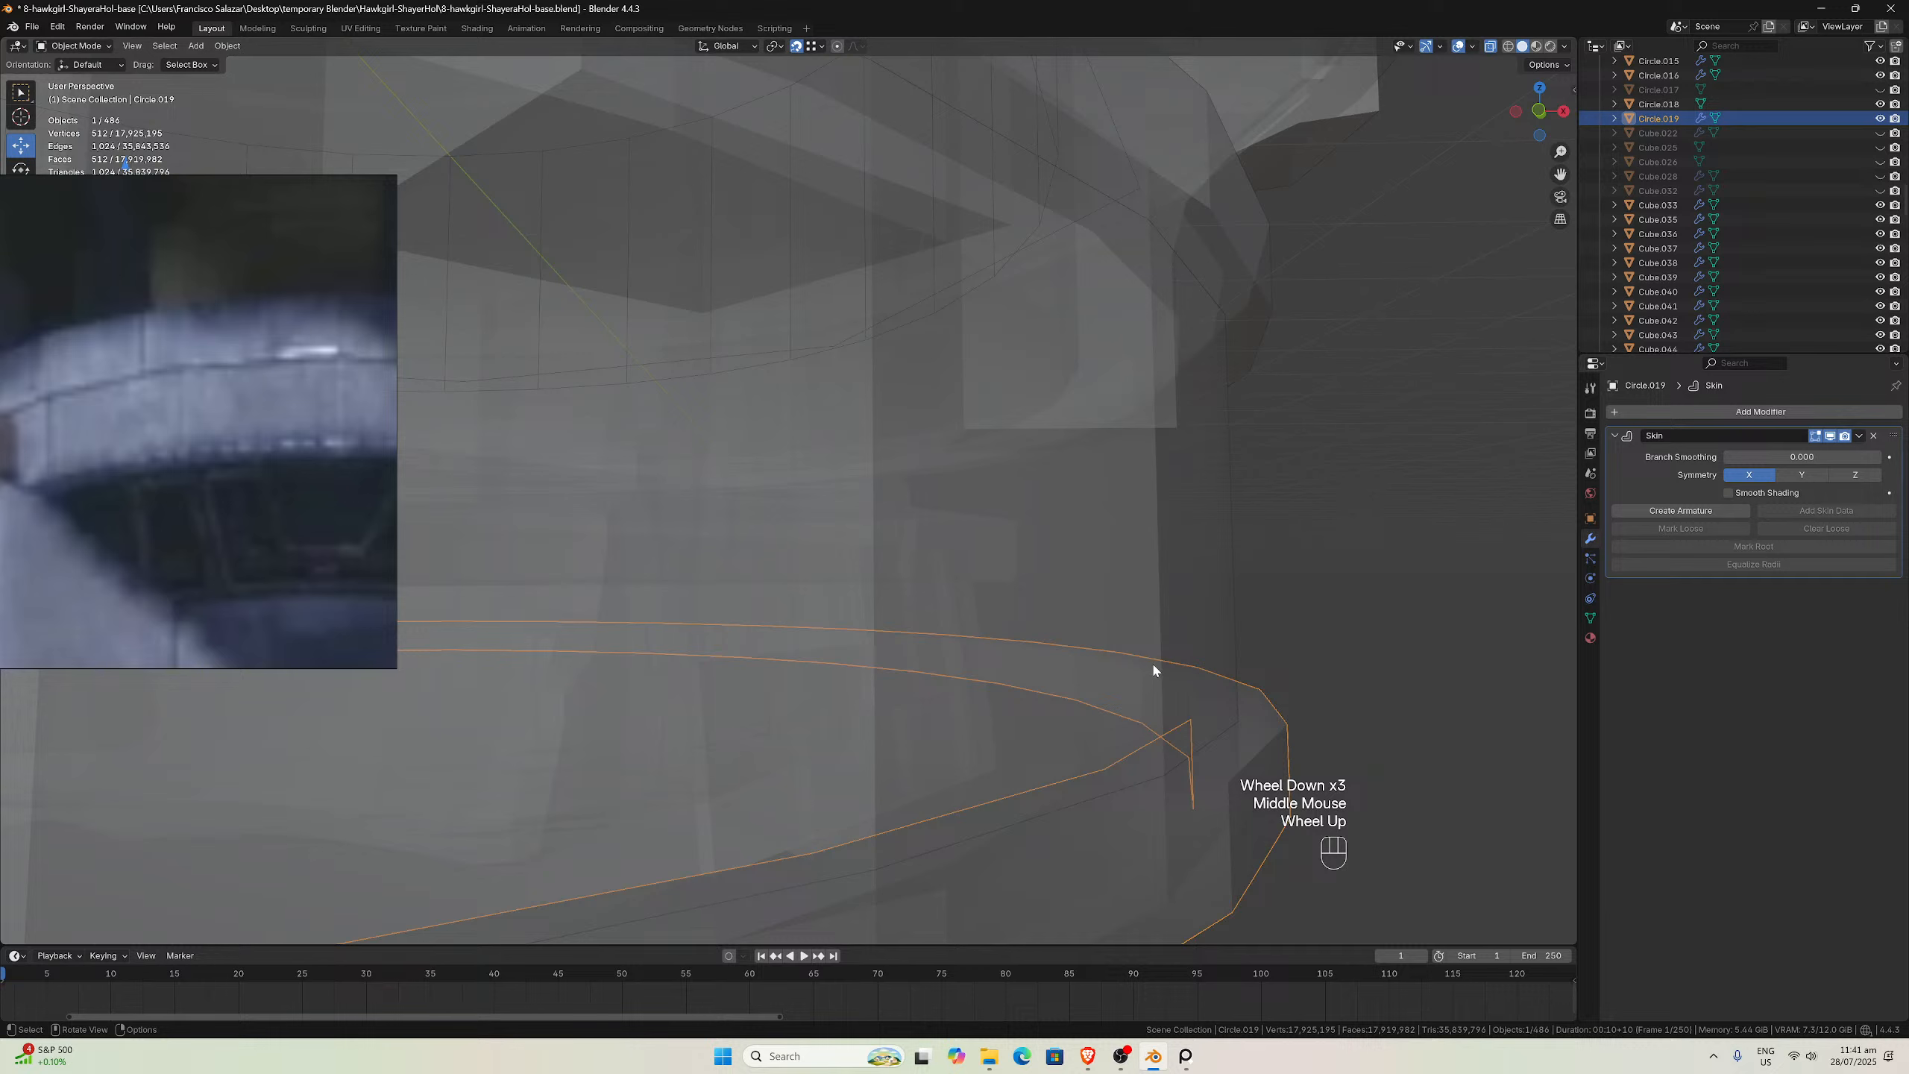
Try to lower the copied ring about 1.06 m along Z with vertex snapping, and undo the move
key(g)
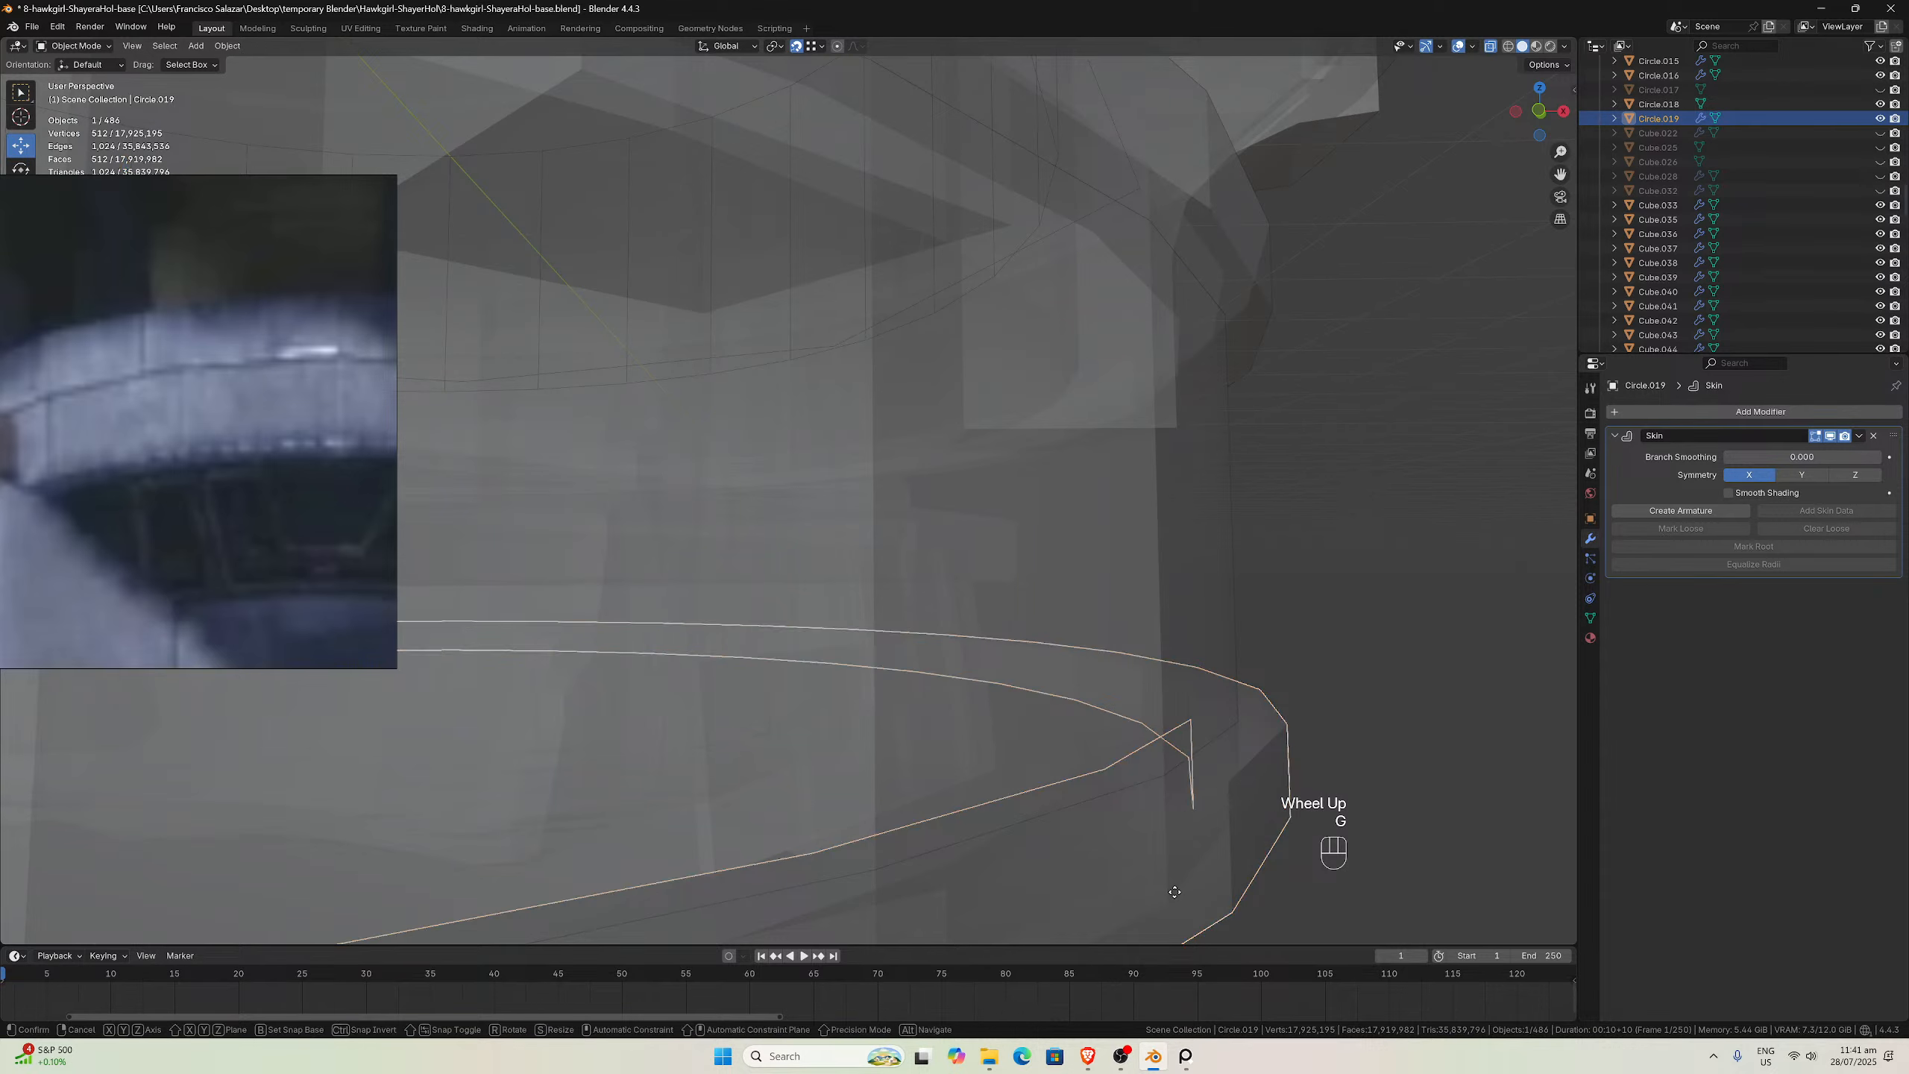
key(z)
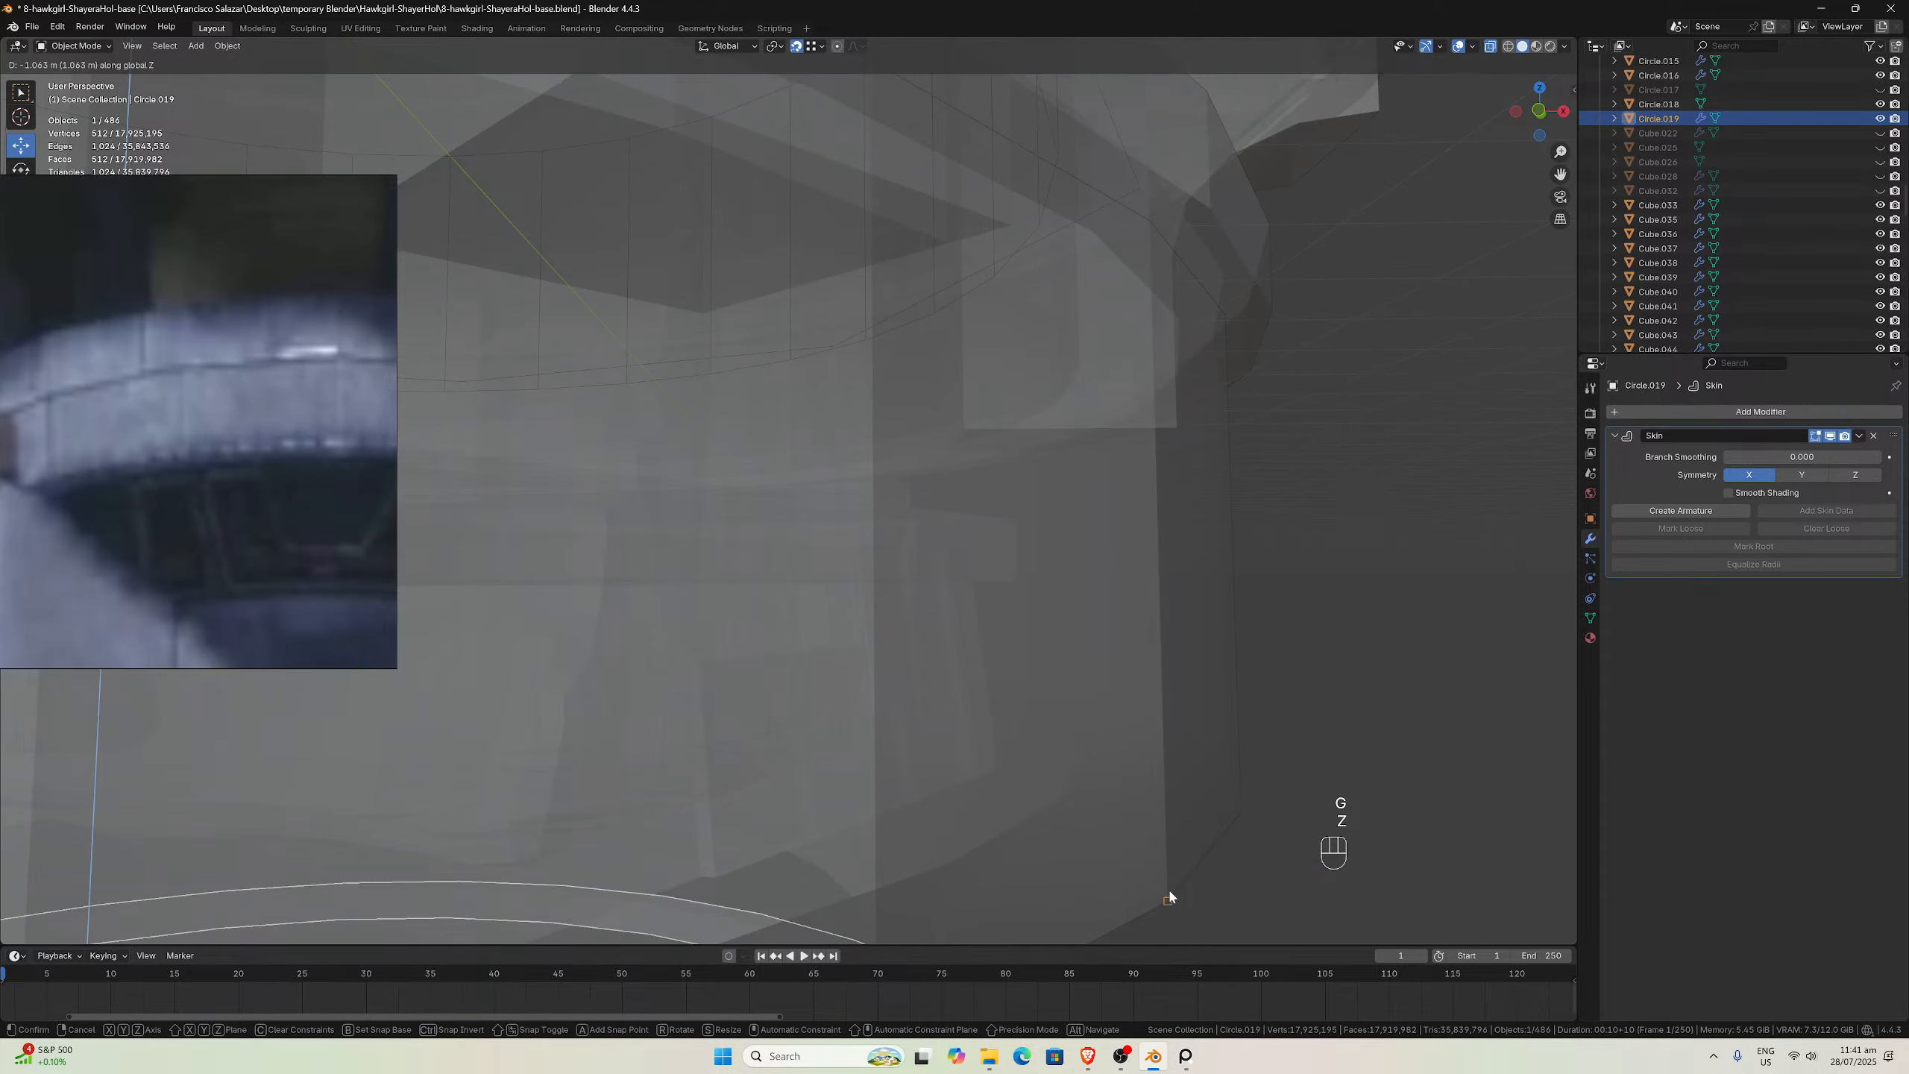
click(1170, 896)
key(ctrl+z)
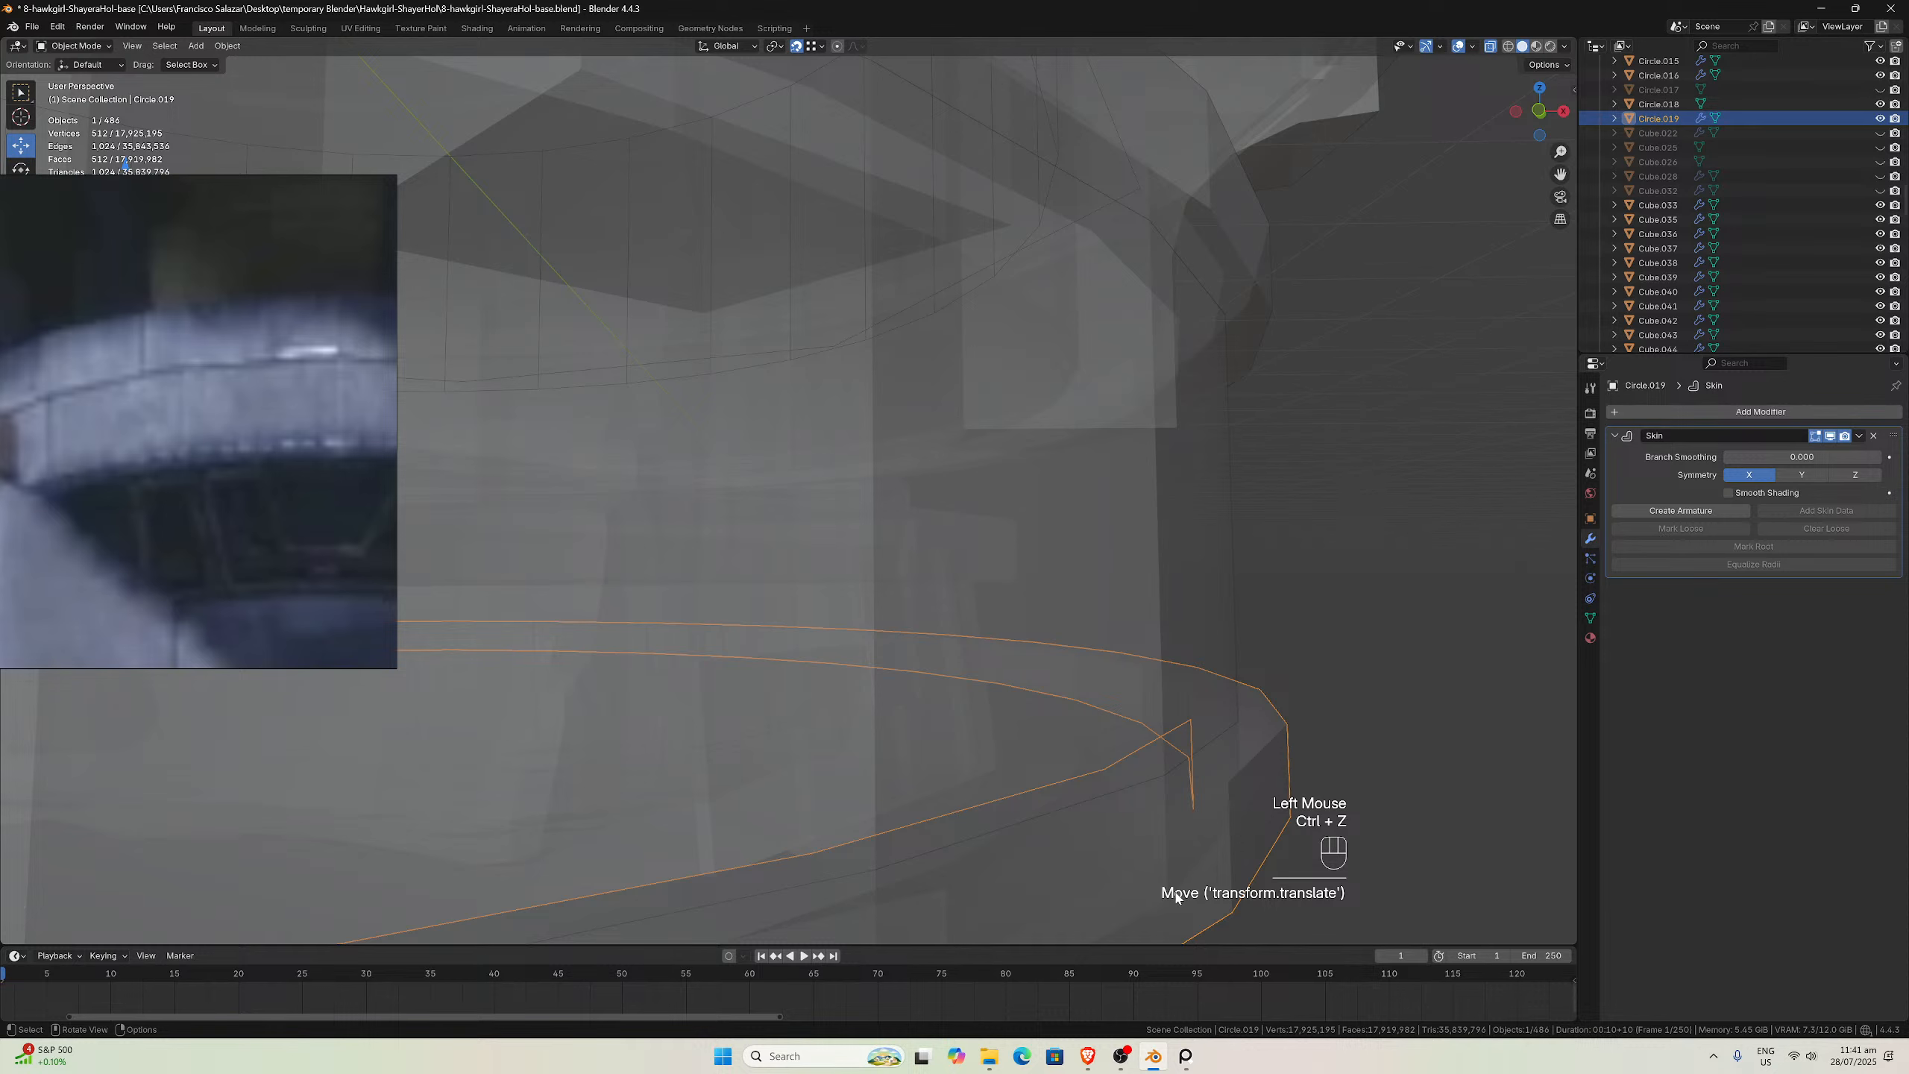
key(g)
key(z)
click(1166, 895)
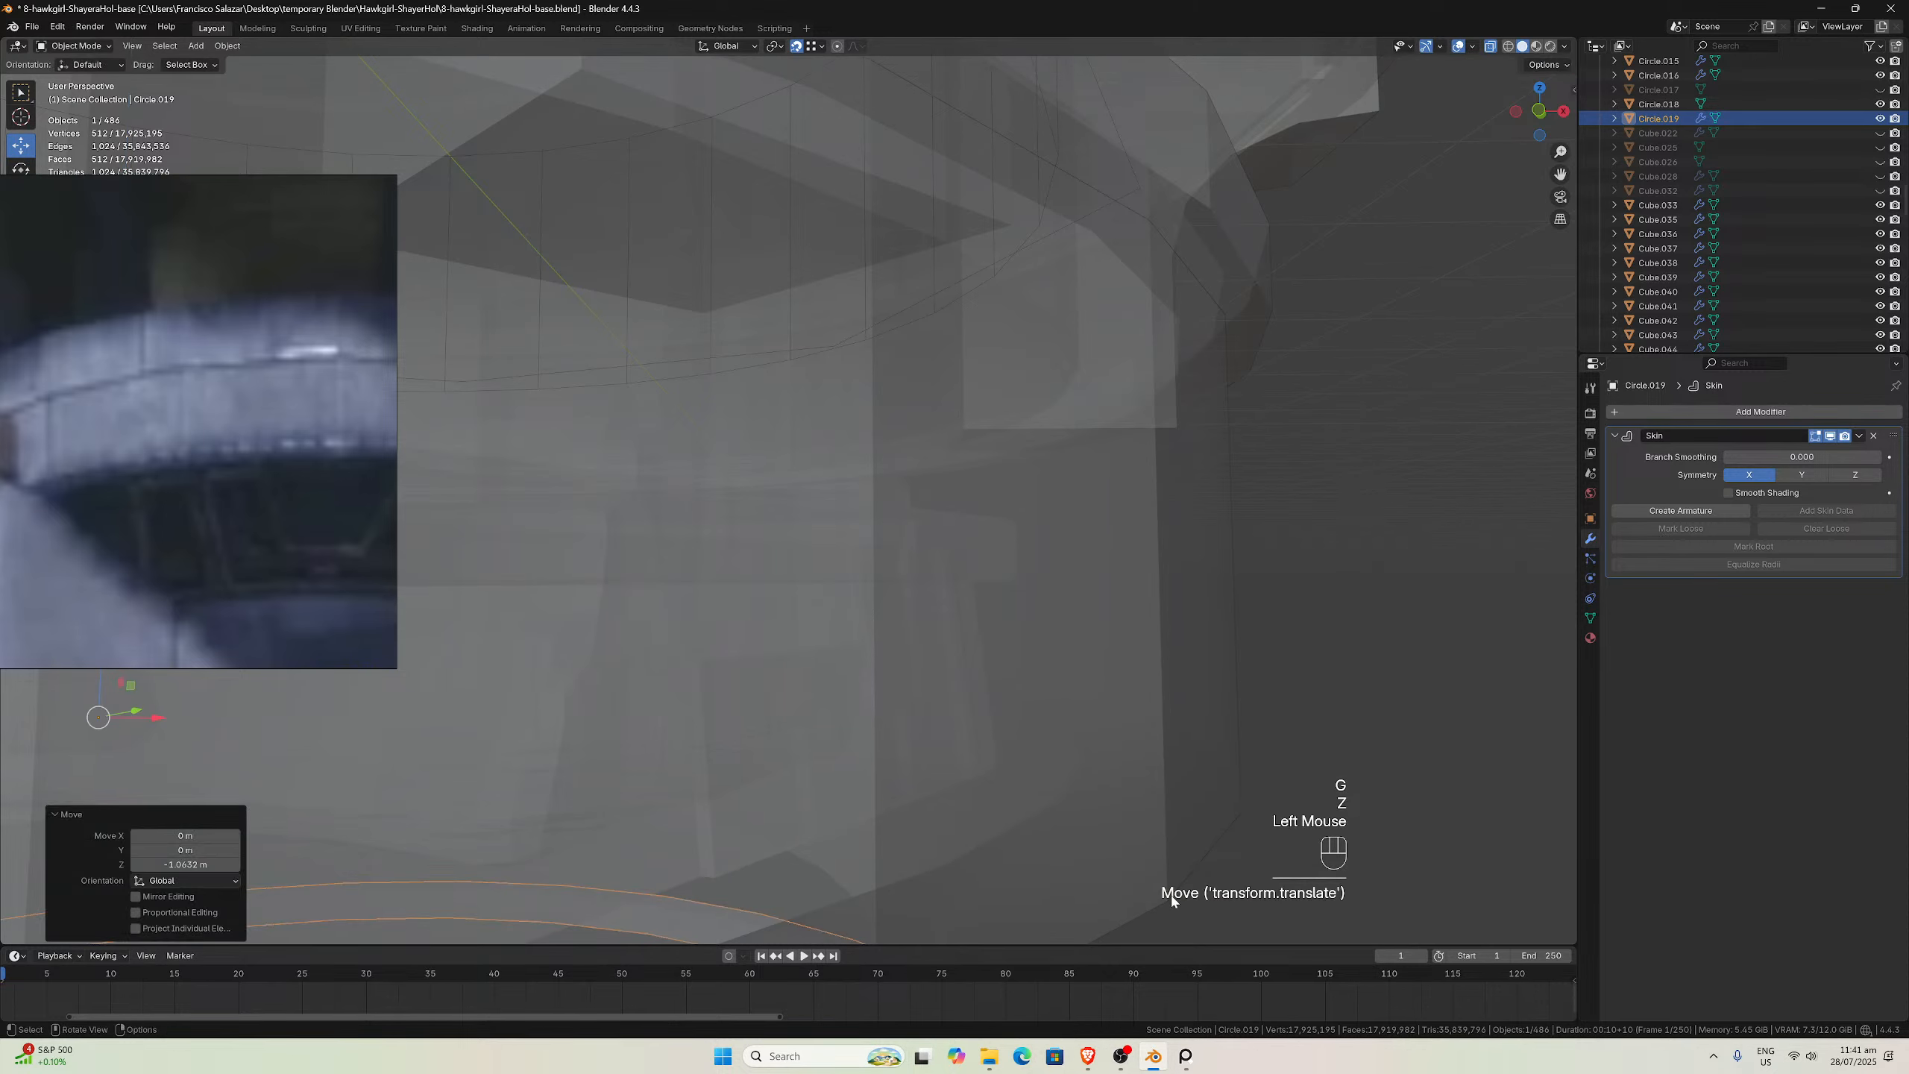
scroll(1080, 753, down, 2)
middle_drag(1082, 751, 1270, 514)
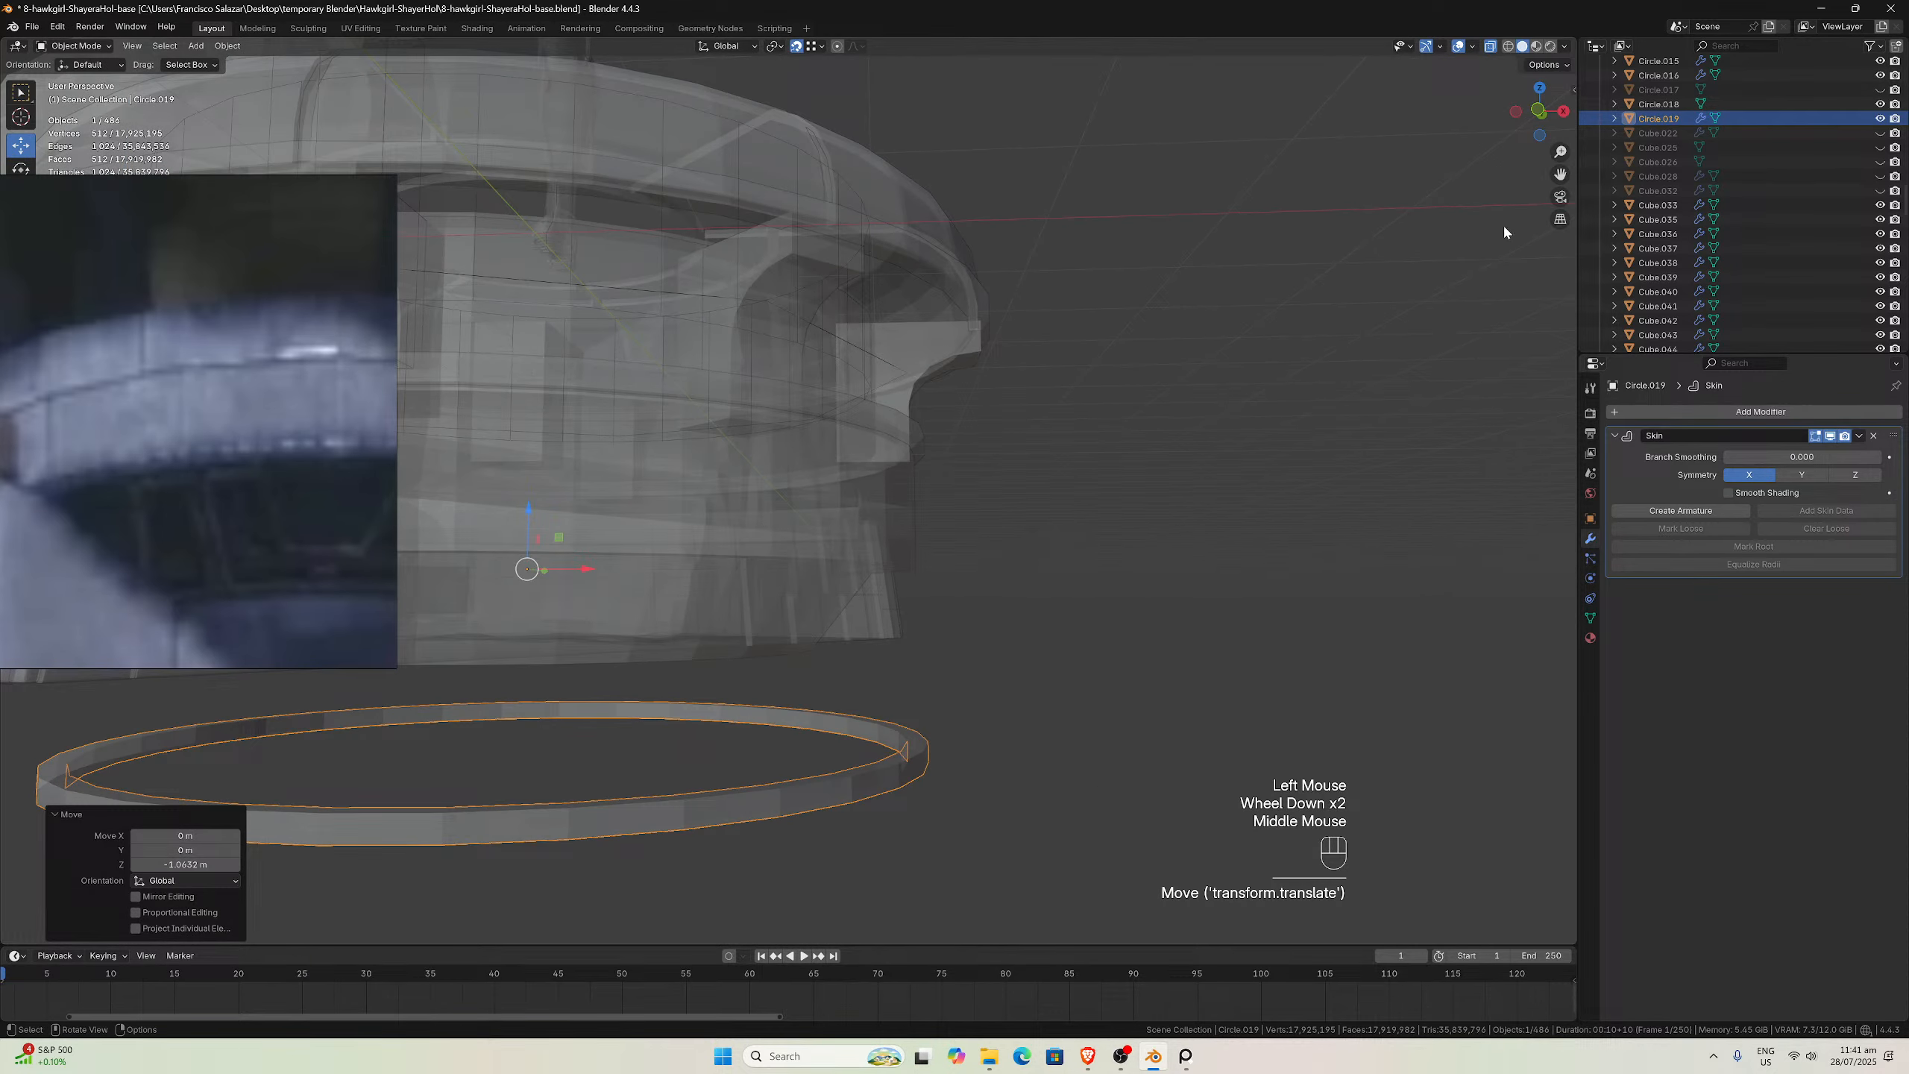
drag(1550, 173, 1423, 235)
key(ctrl+z)
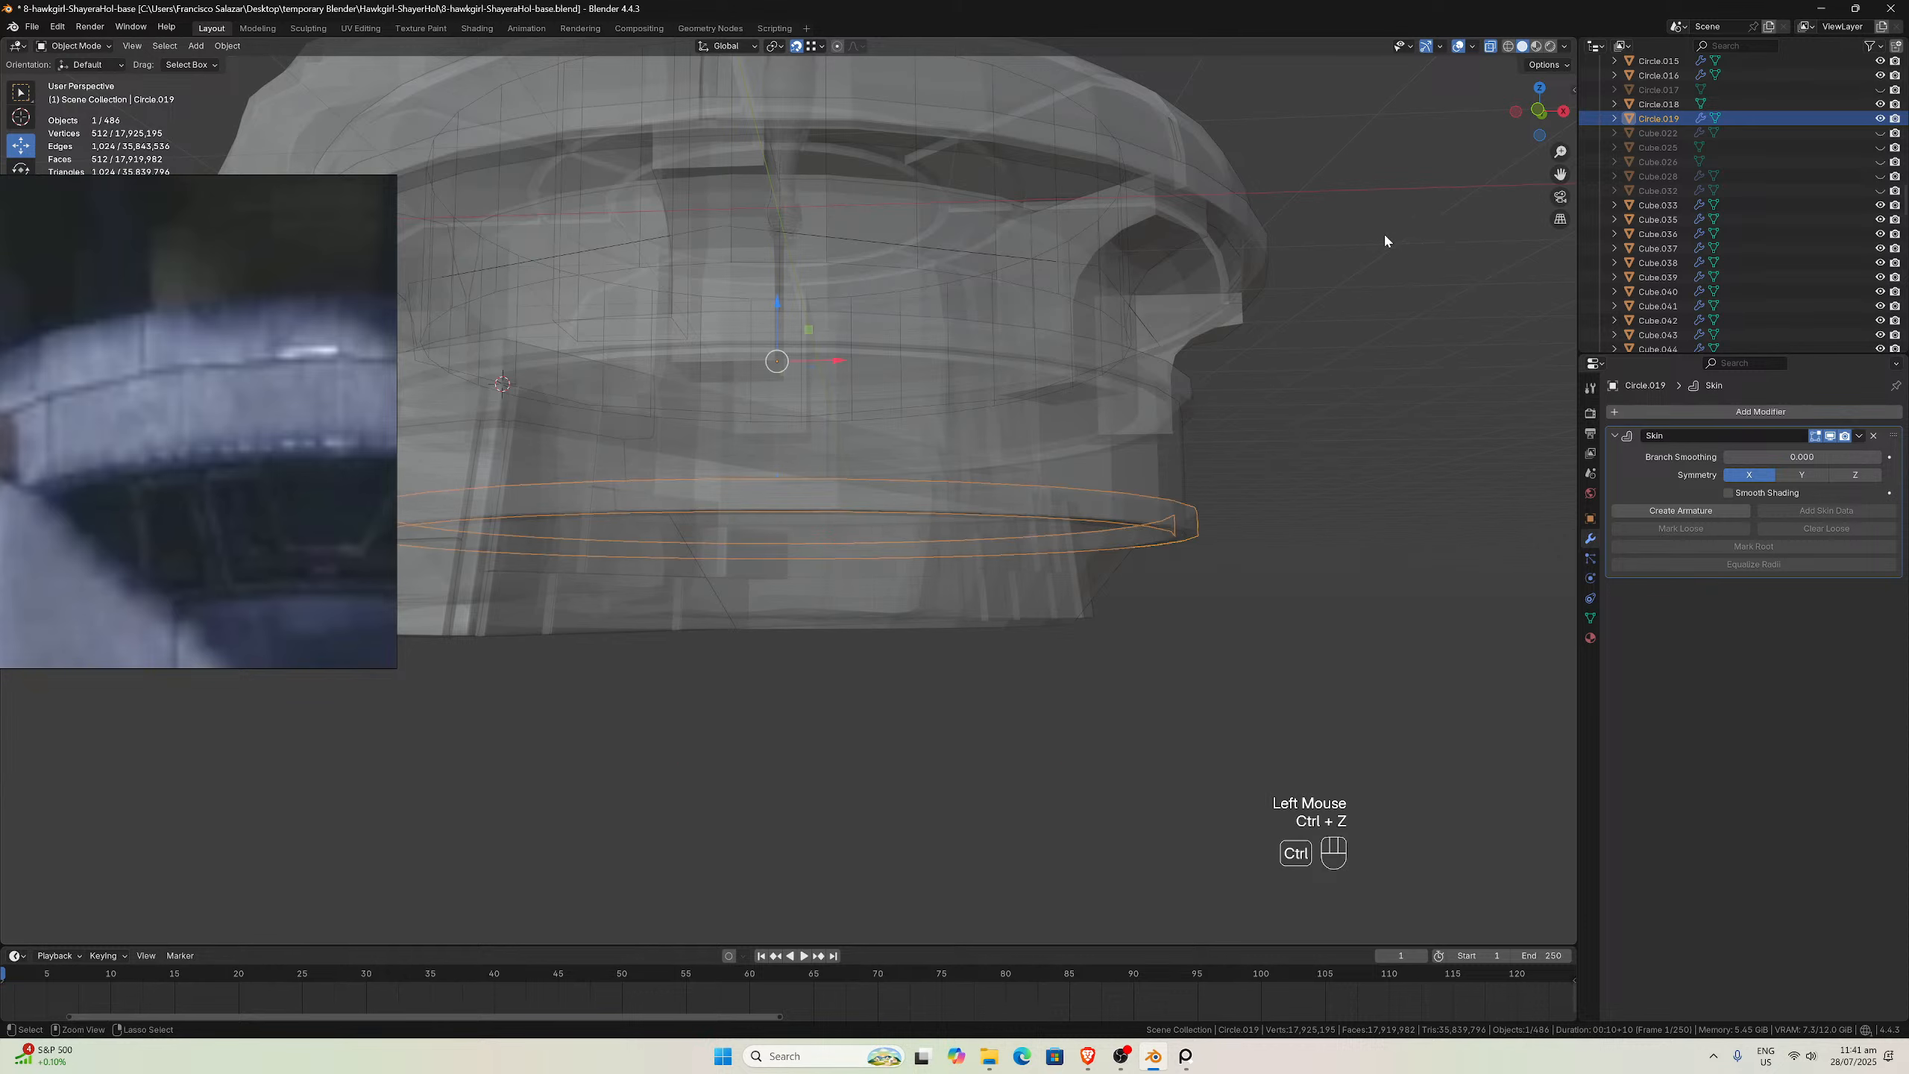
Try to set the copied ring's origin to its center of mass (volume), toggling Edit Mode to check it
middle_drag(1146, 331, 1145, 340)
scroll(1144, 343, down, 1)
middle_drag(1144, 343, 1134, 354)
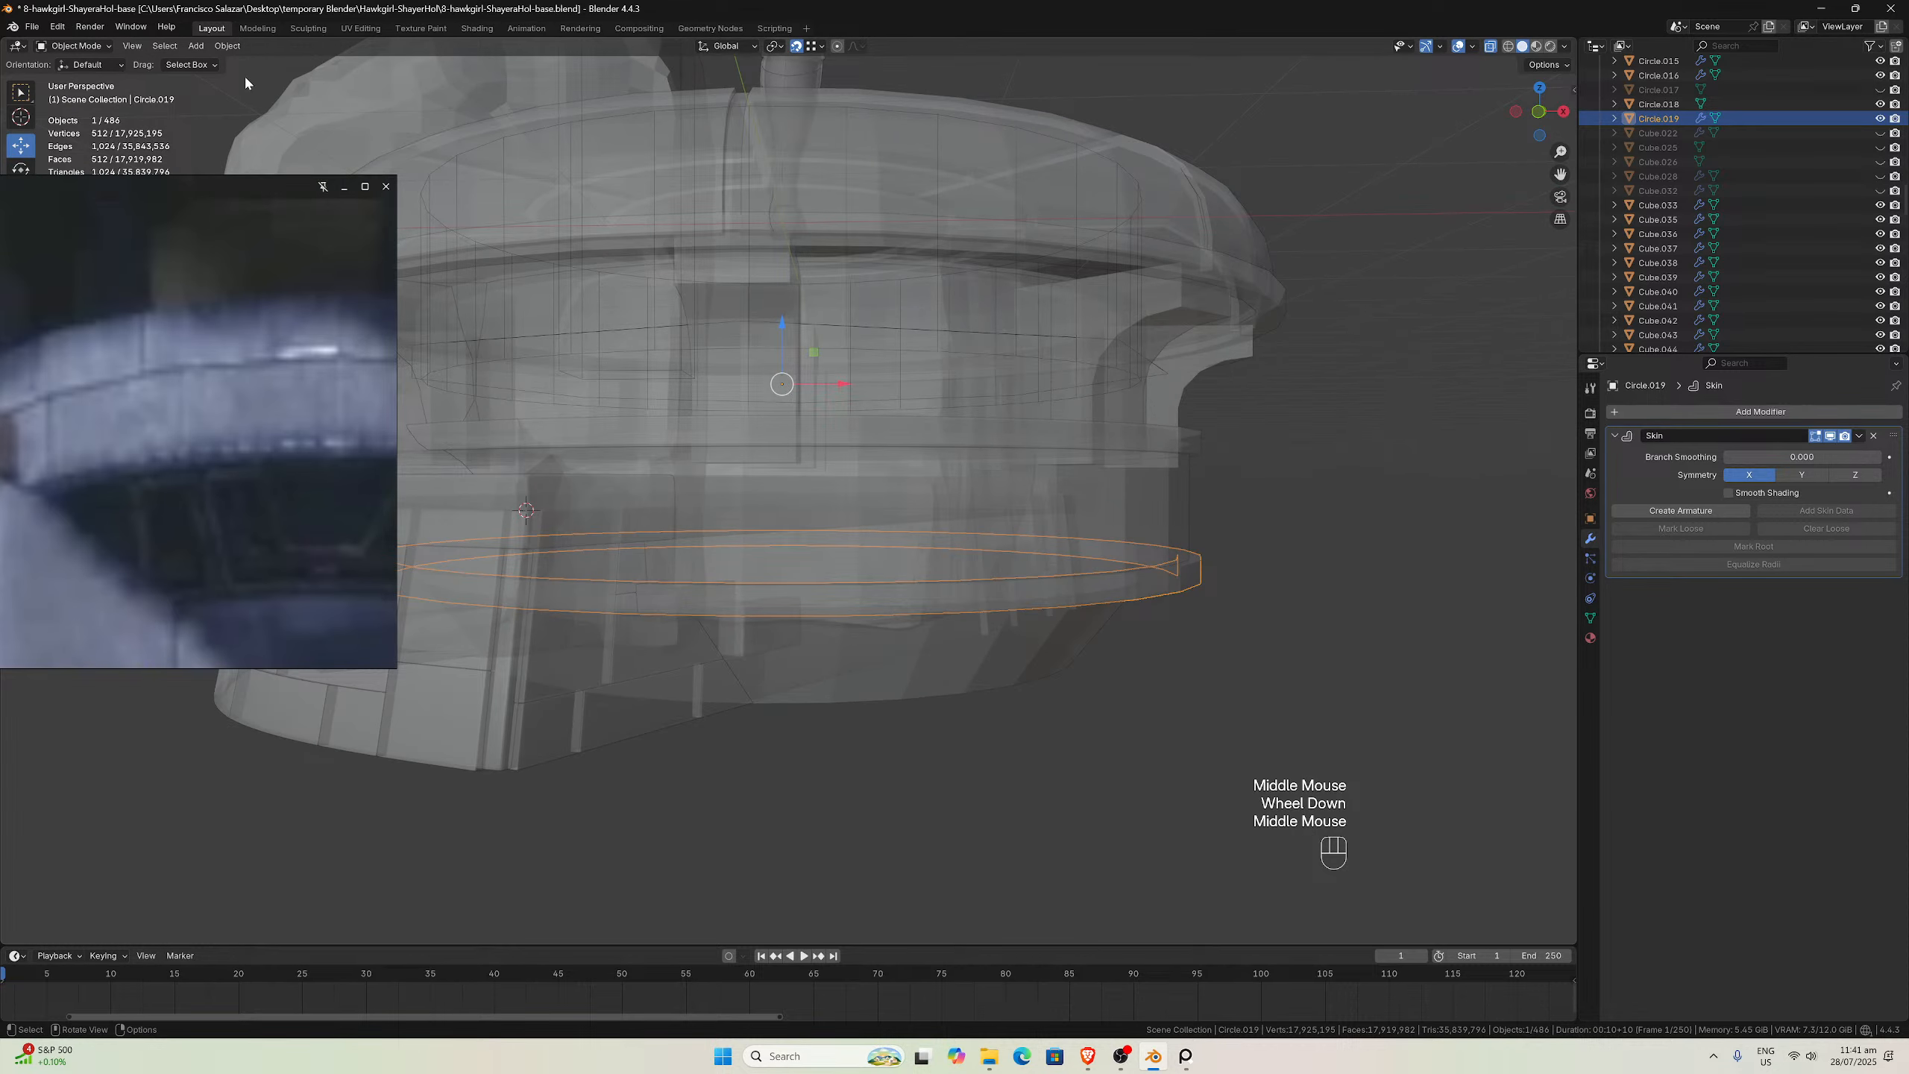
click(229, 46)
mouse_move(255, 77)
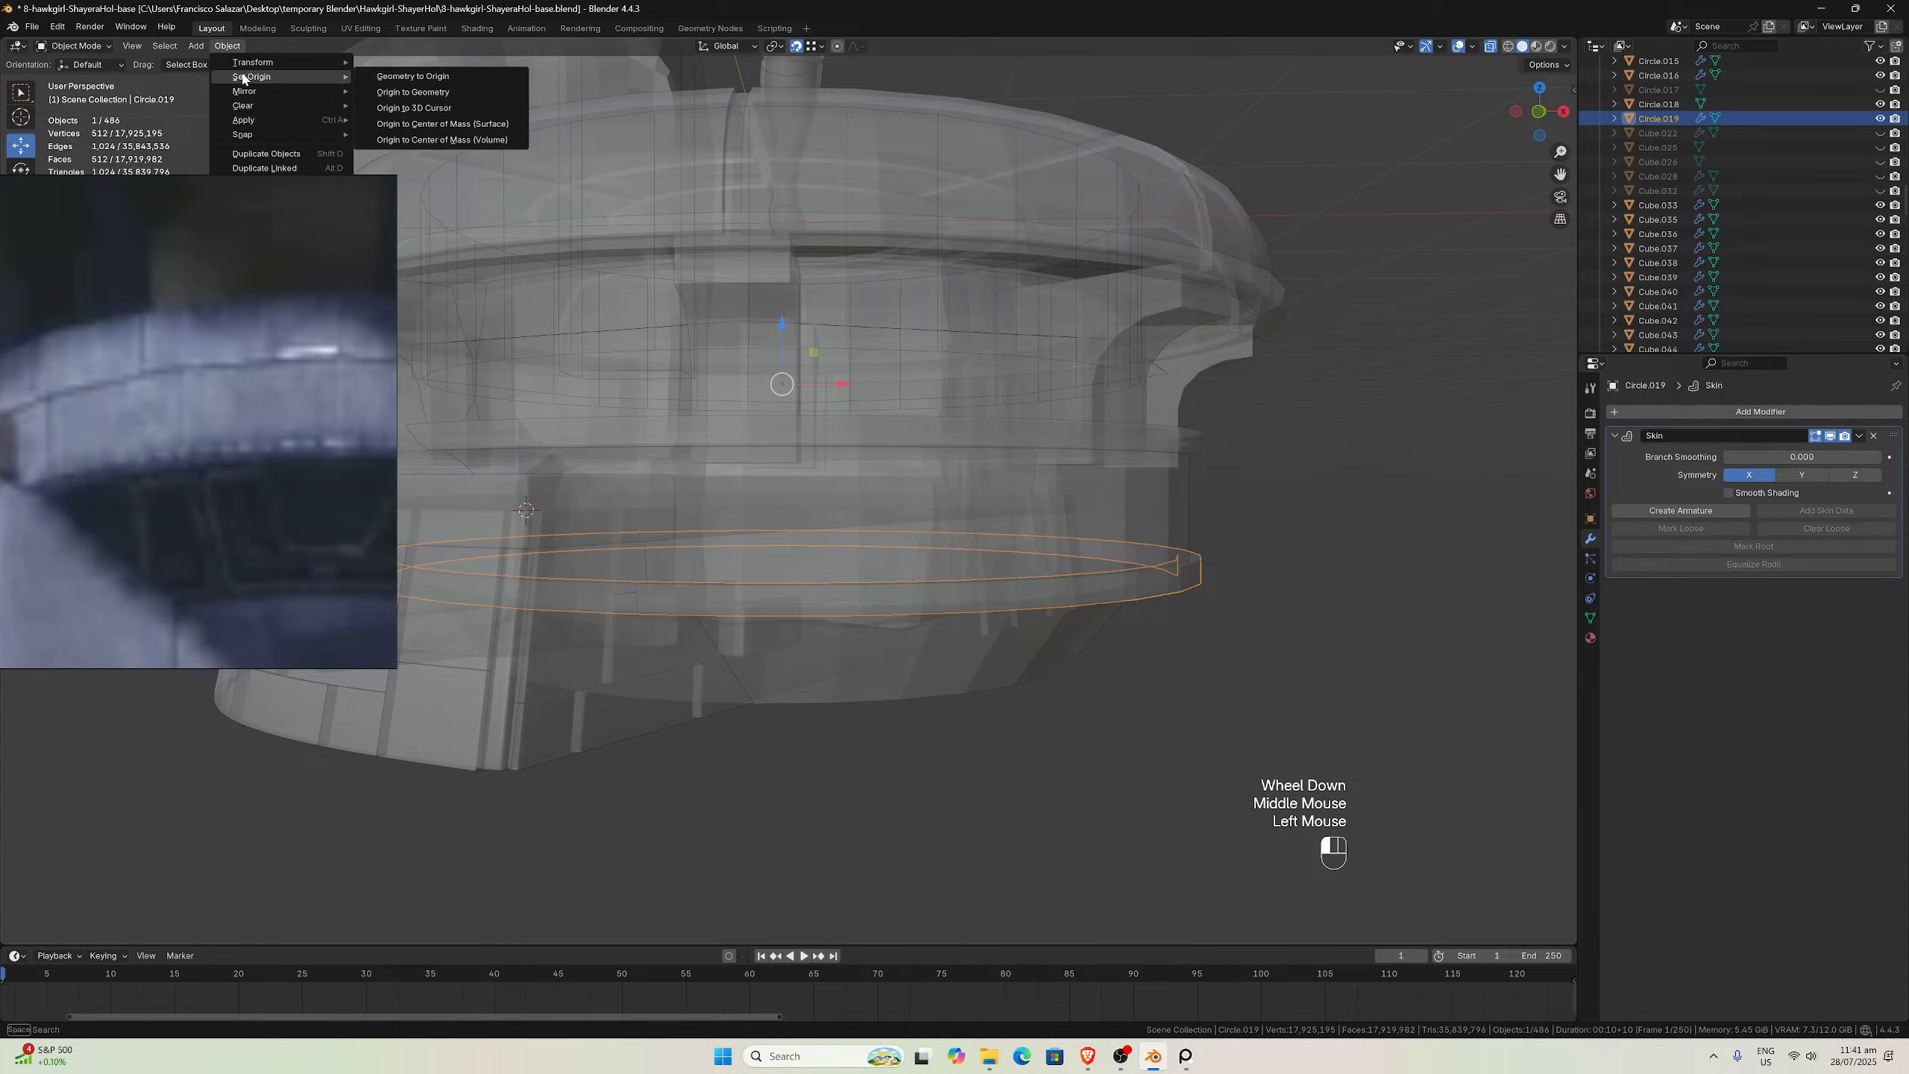
click(447, 141)
scroll(940, 340, down, 3)
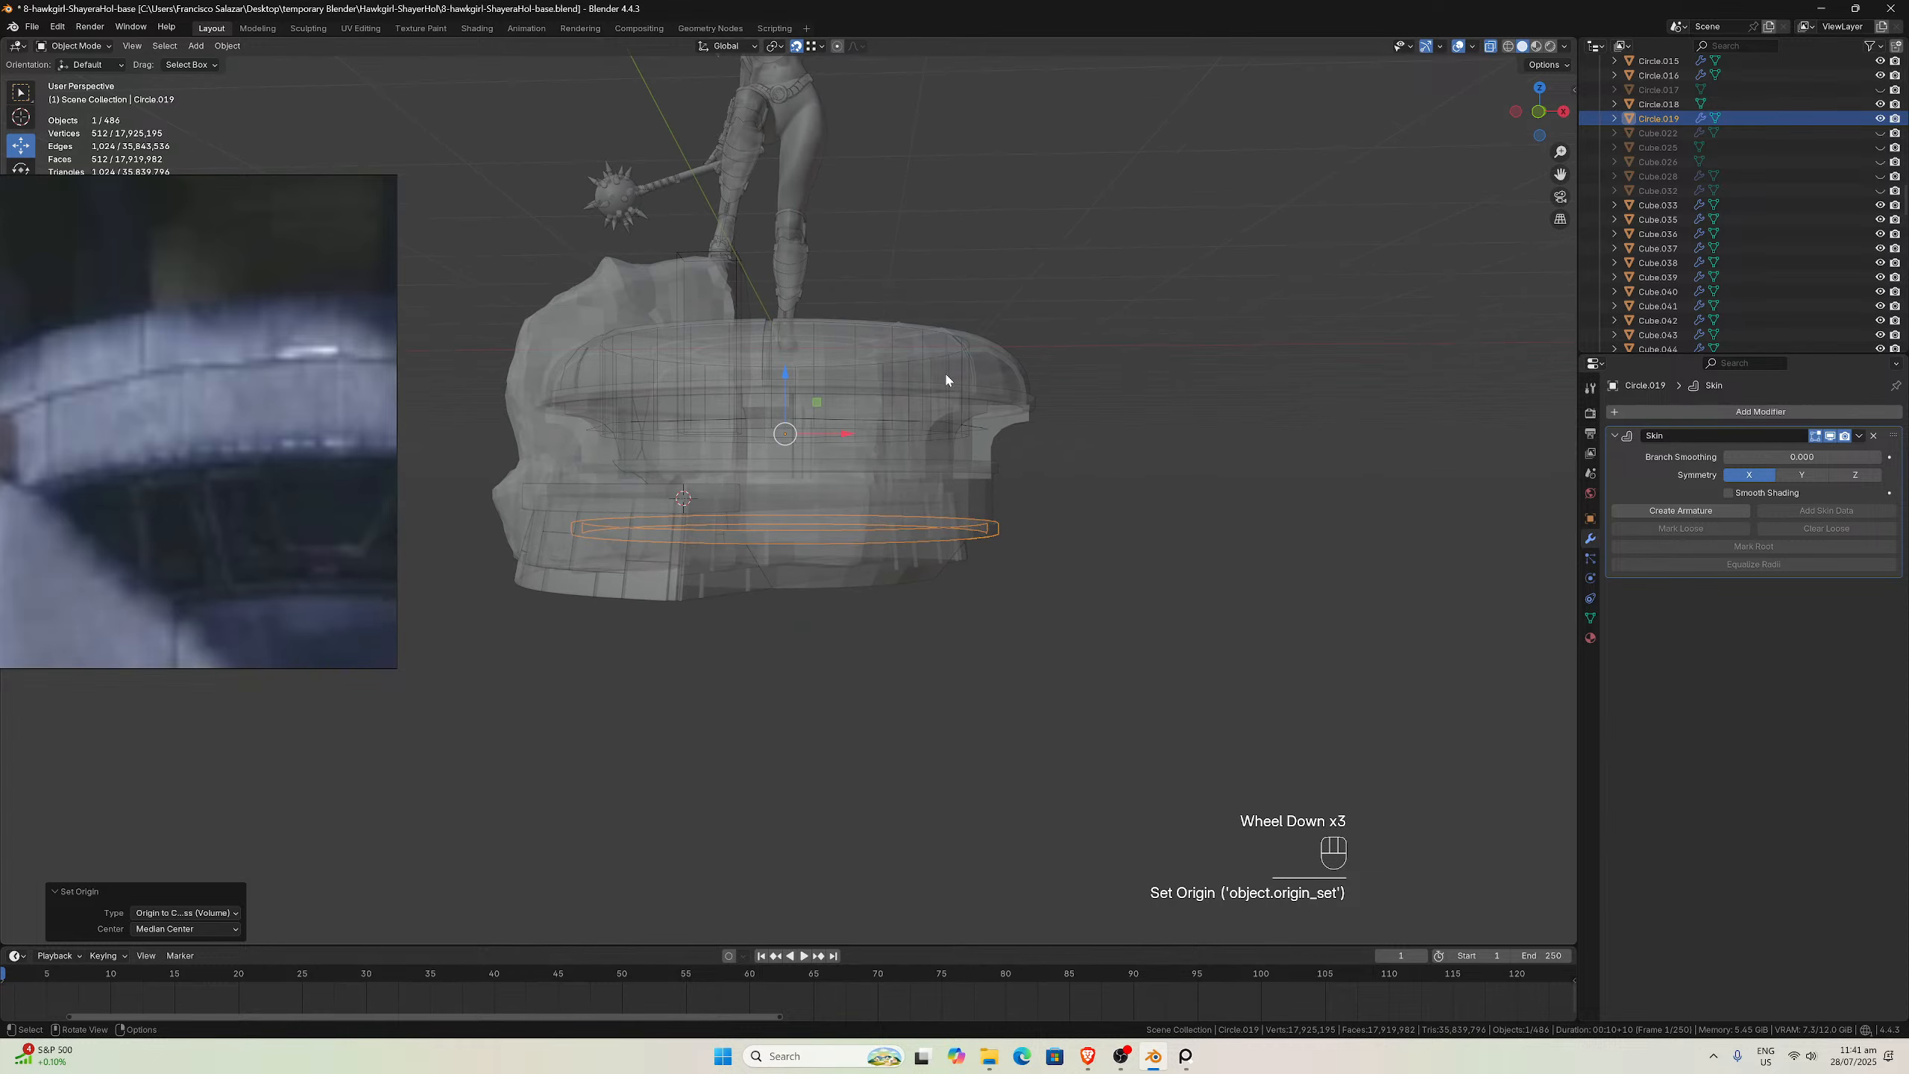
key(Tab)
key(Tab)
click(996, 526)
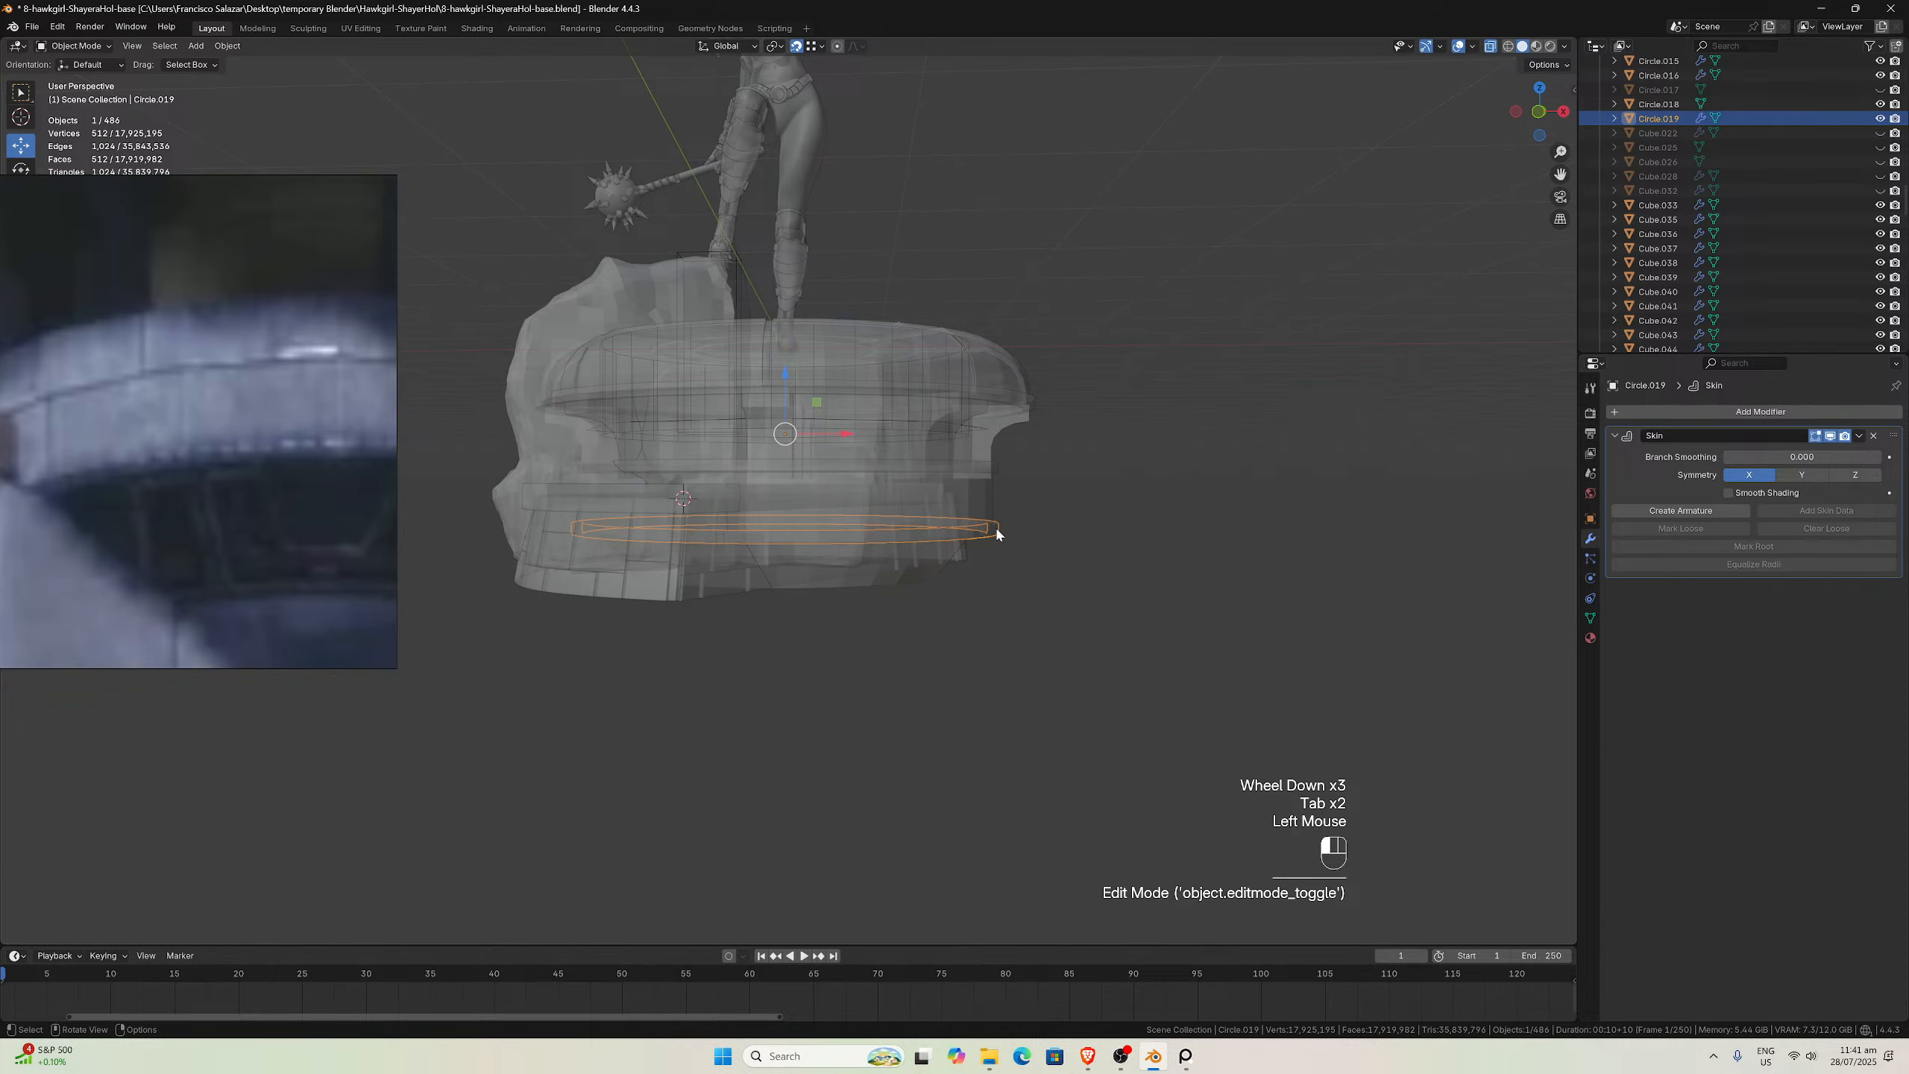
middle_drag(1000, 527, 1011, 543)
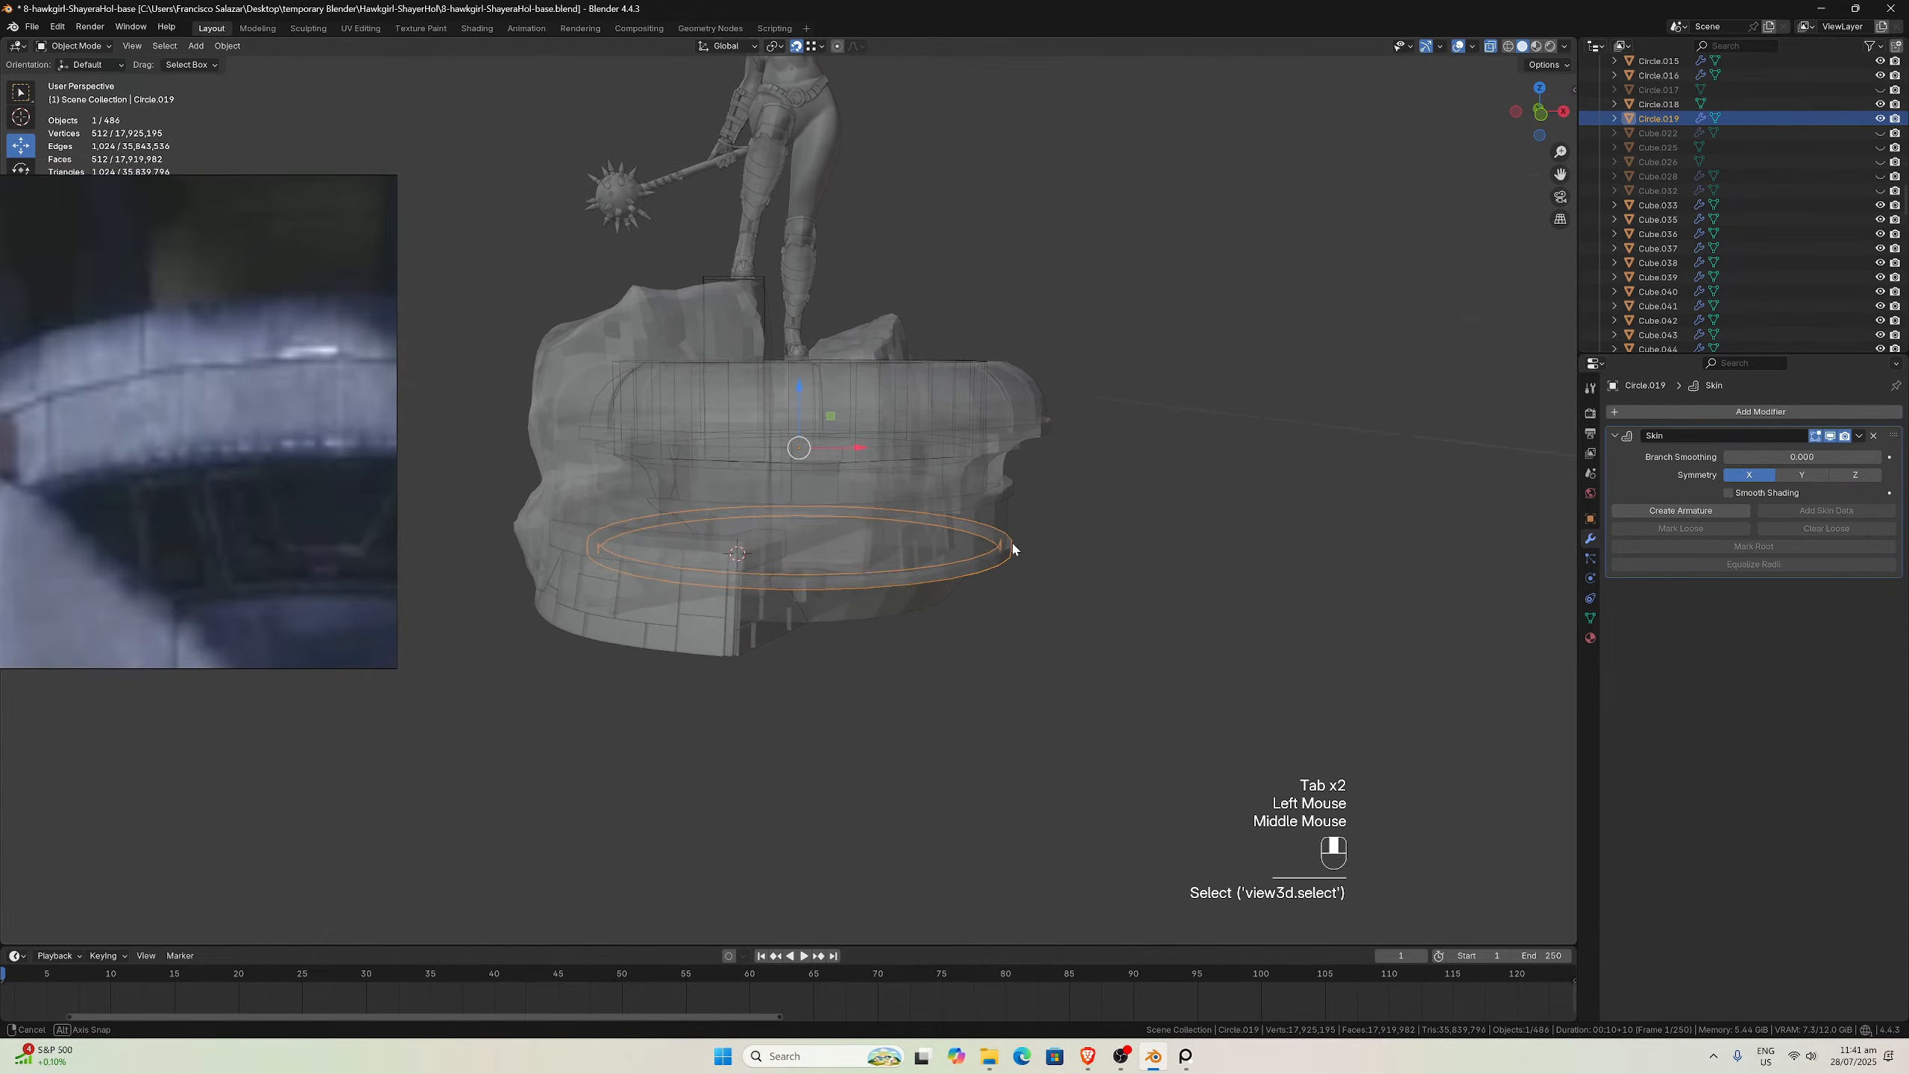
Reselect the copied ring and repeat the attempt to place its origin at the center of mass (volume)
scroll(1012, 540, up, 1)
middle_drag(816, 379, 911, 388)
scroll(895, 383, down, 1)
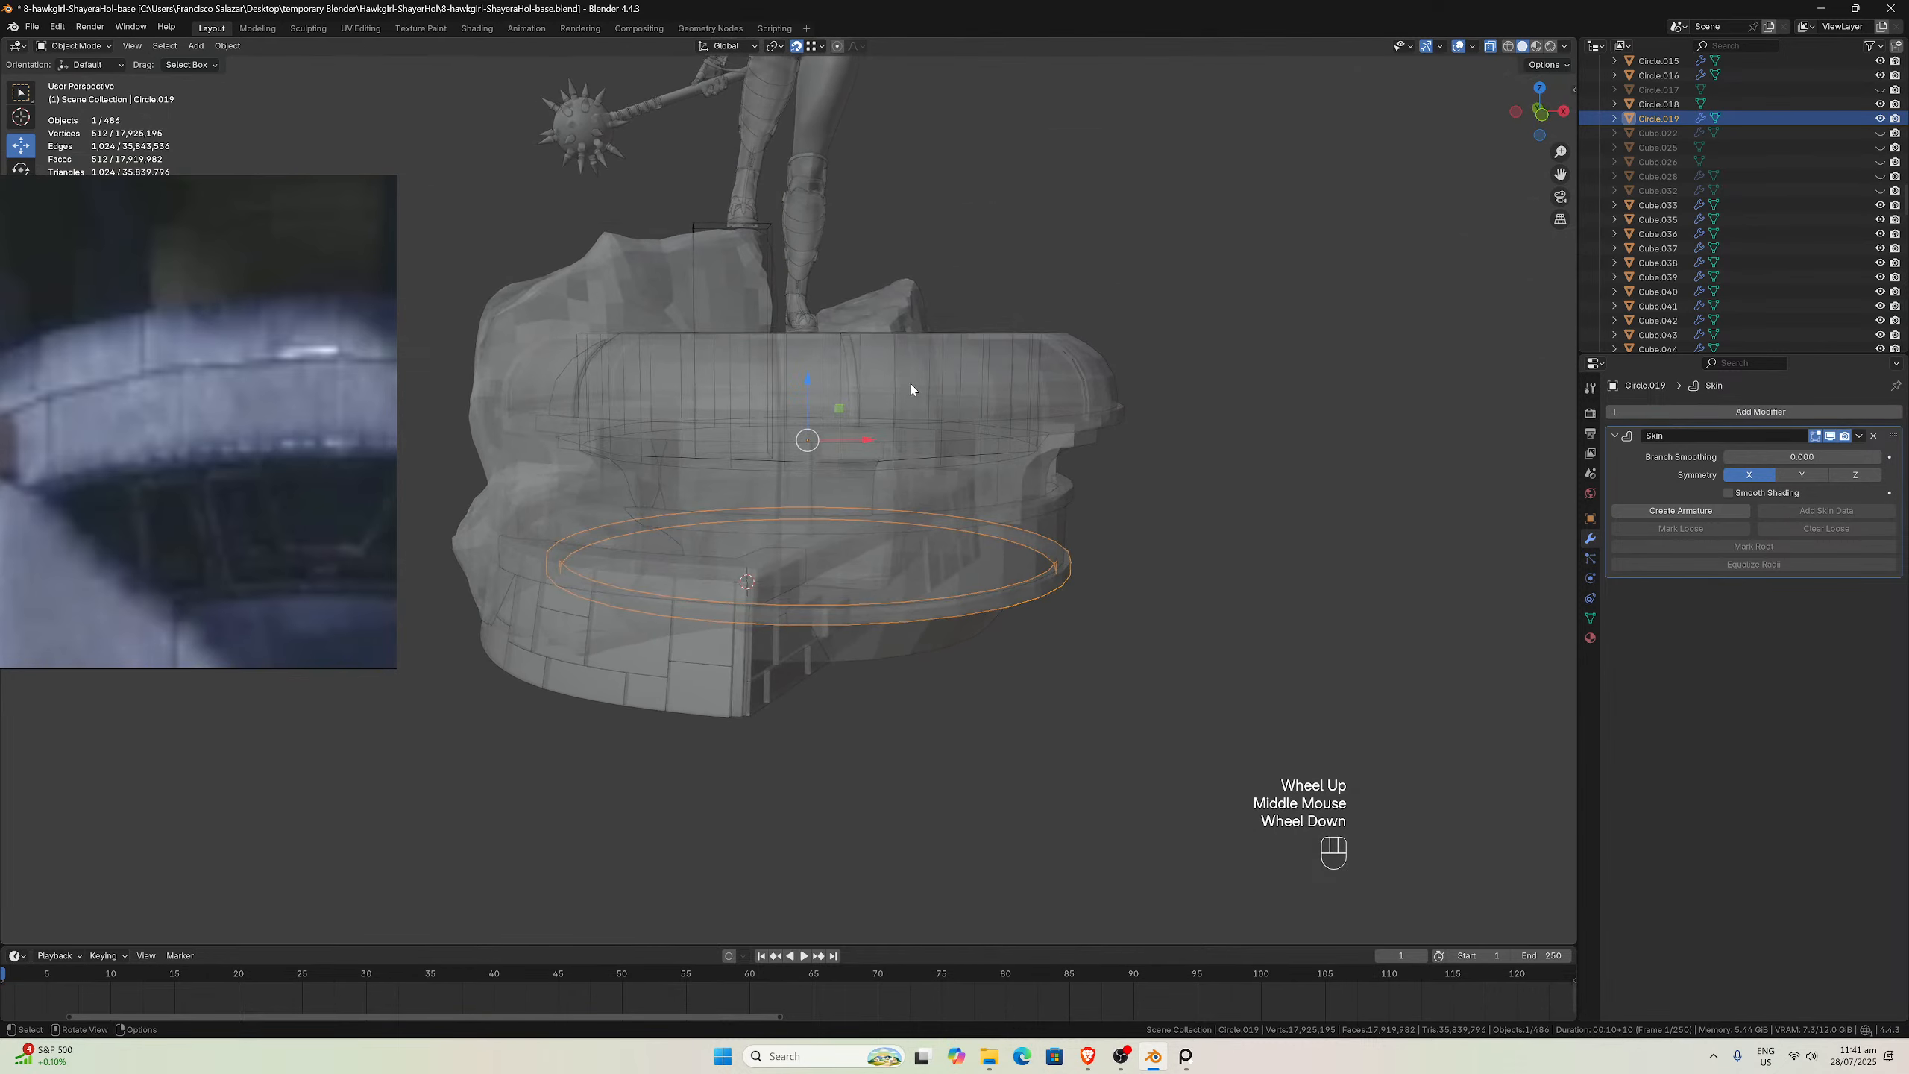
click(1089, 566)
click(1071, 566)
click(226, 46)
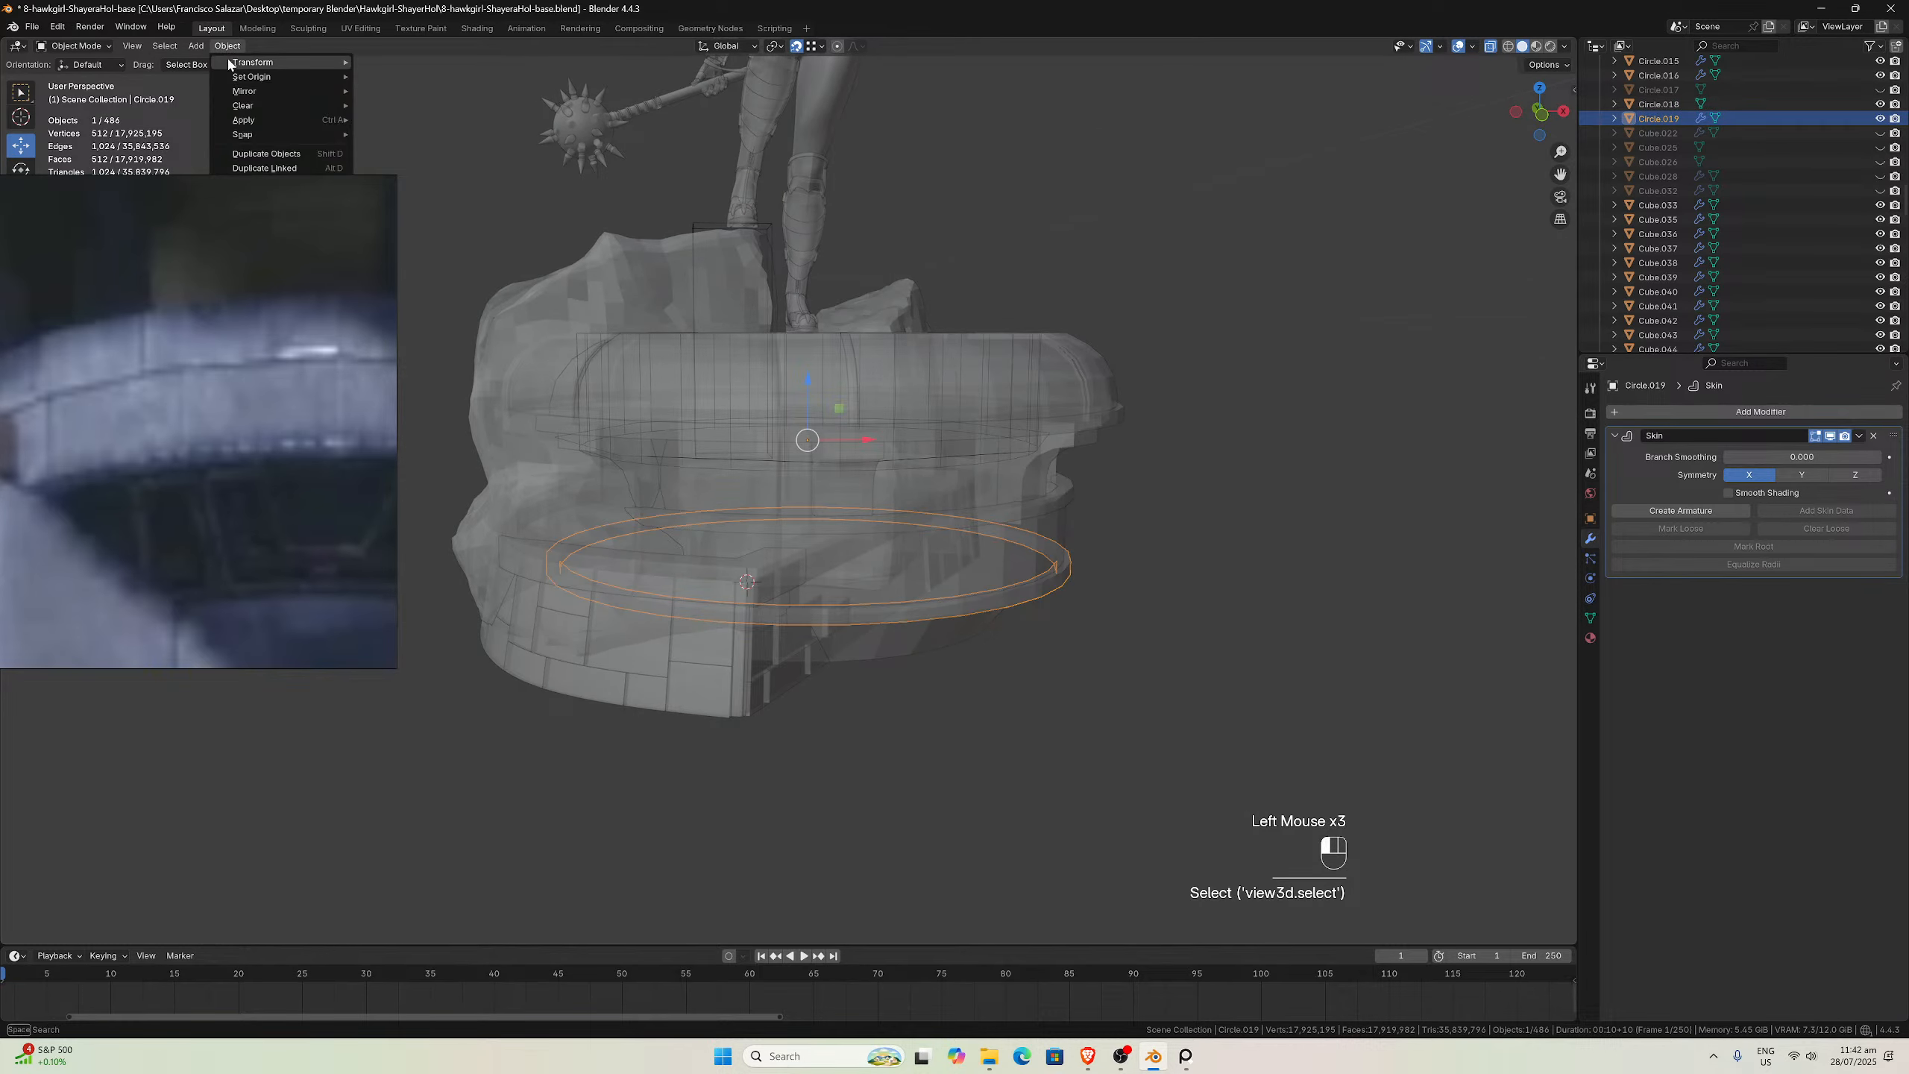
mouse_move(256, 77)
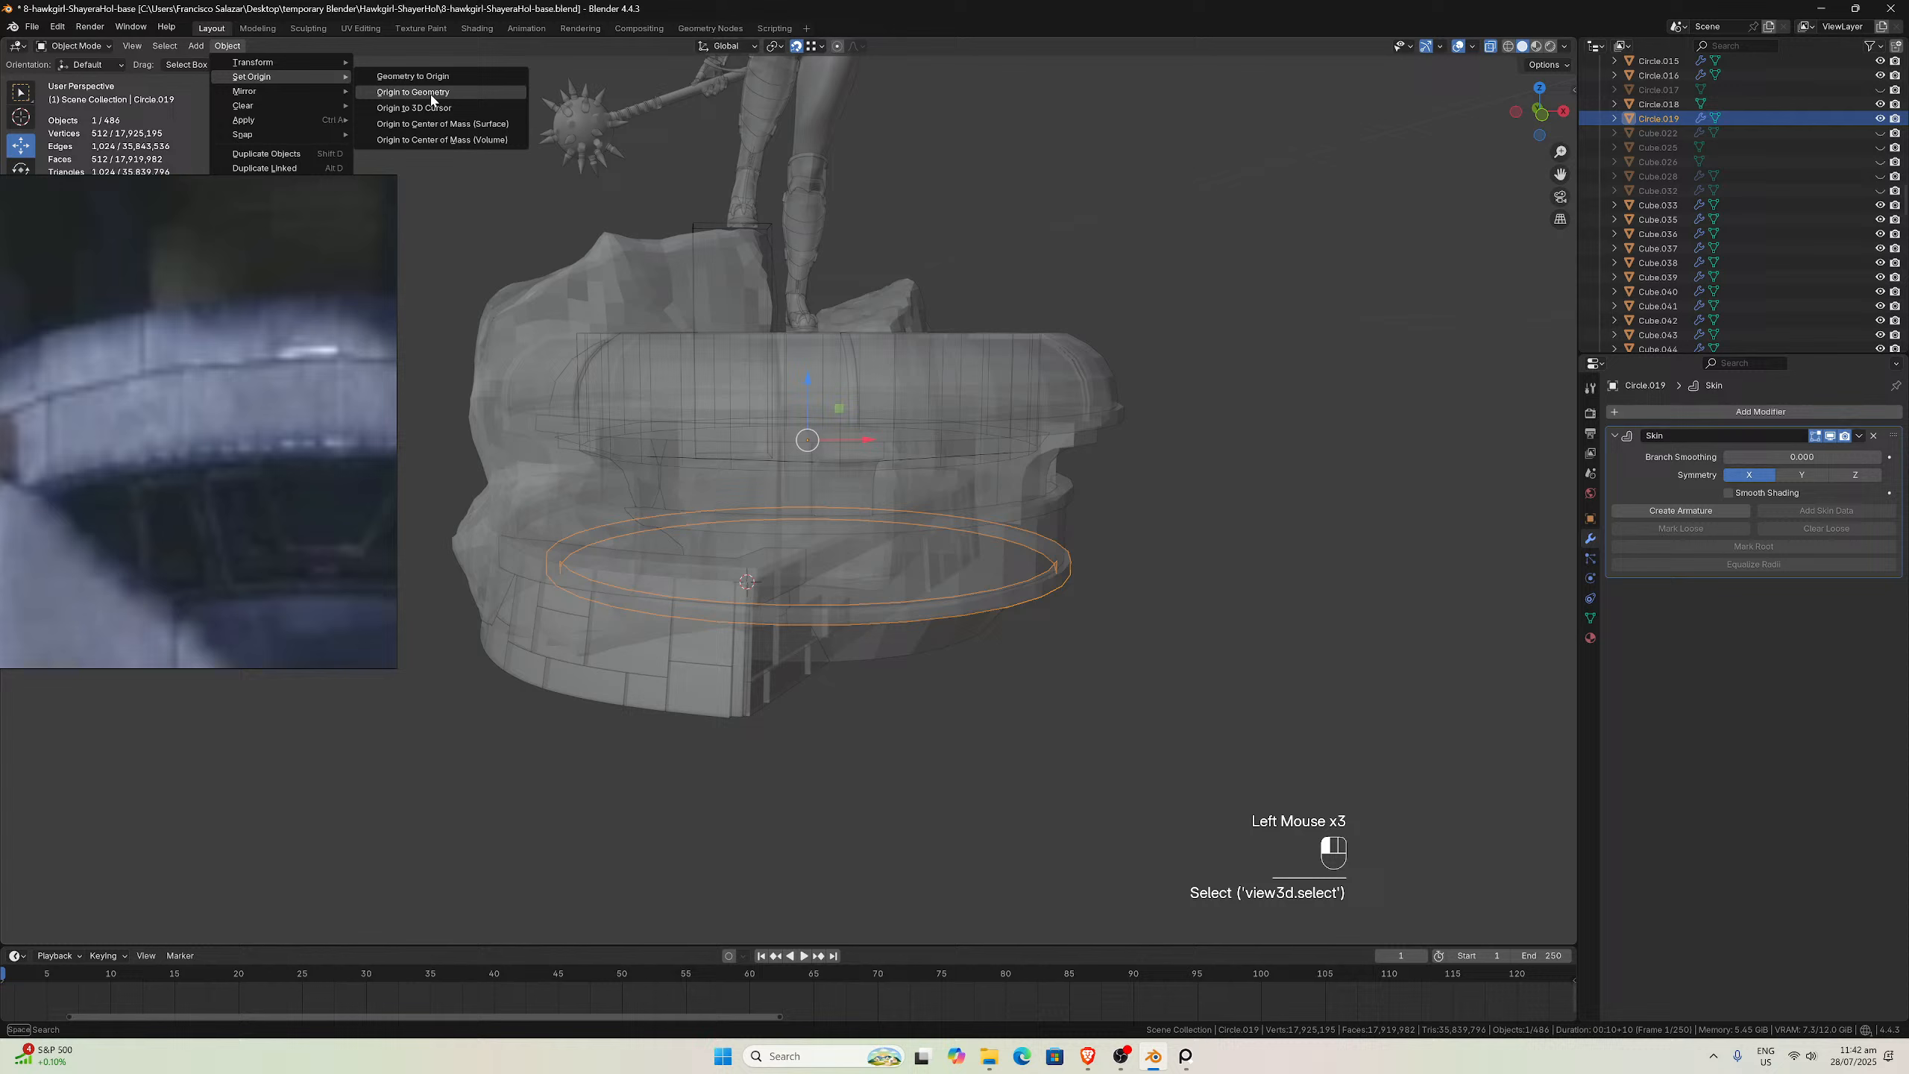
click(454, 141)
middle_drag(1096, 373, 1074, 384)
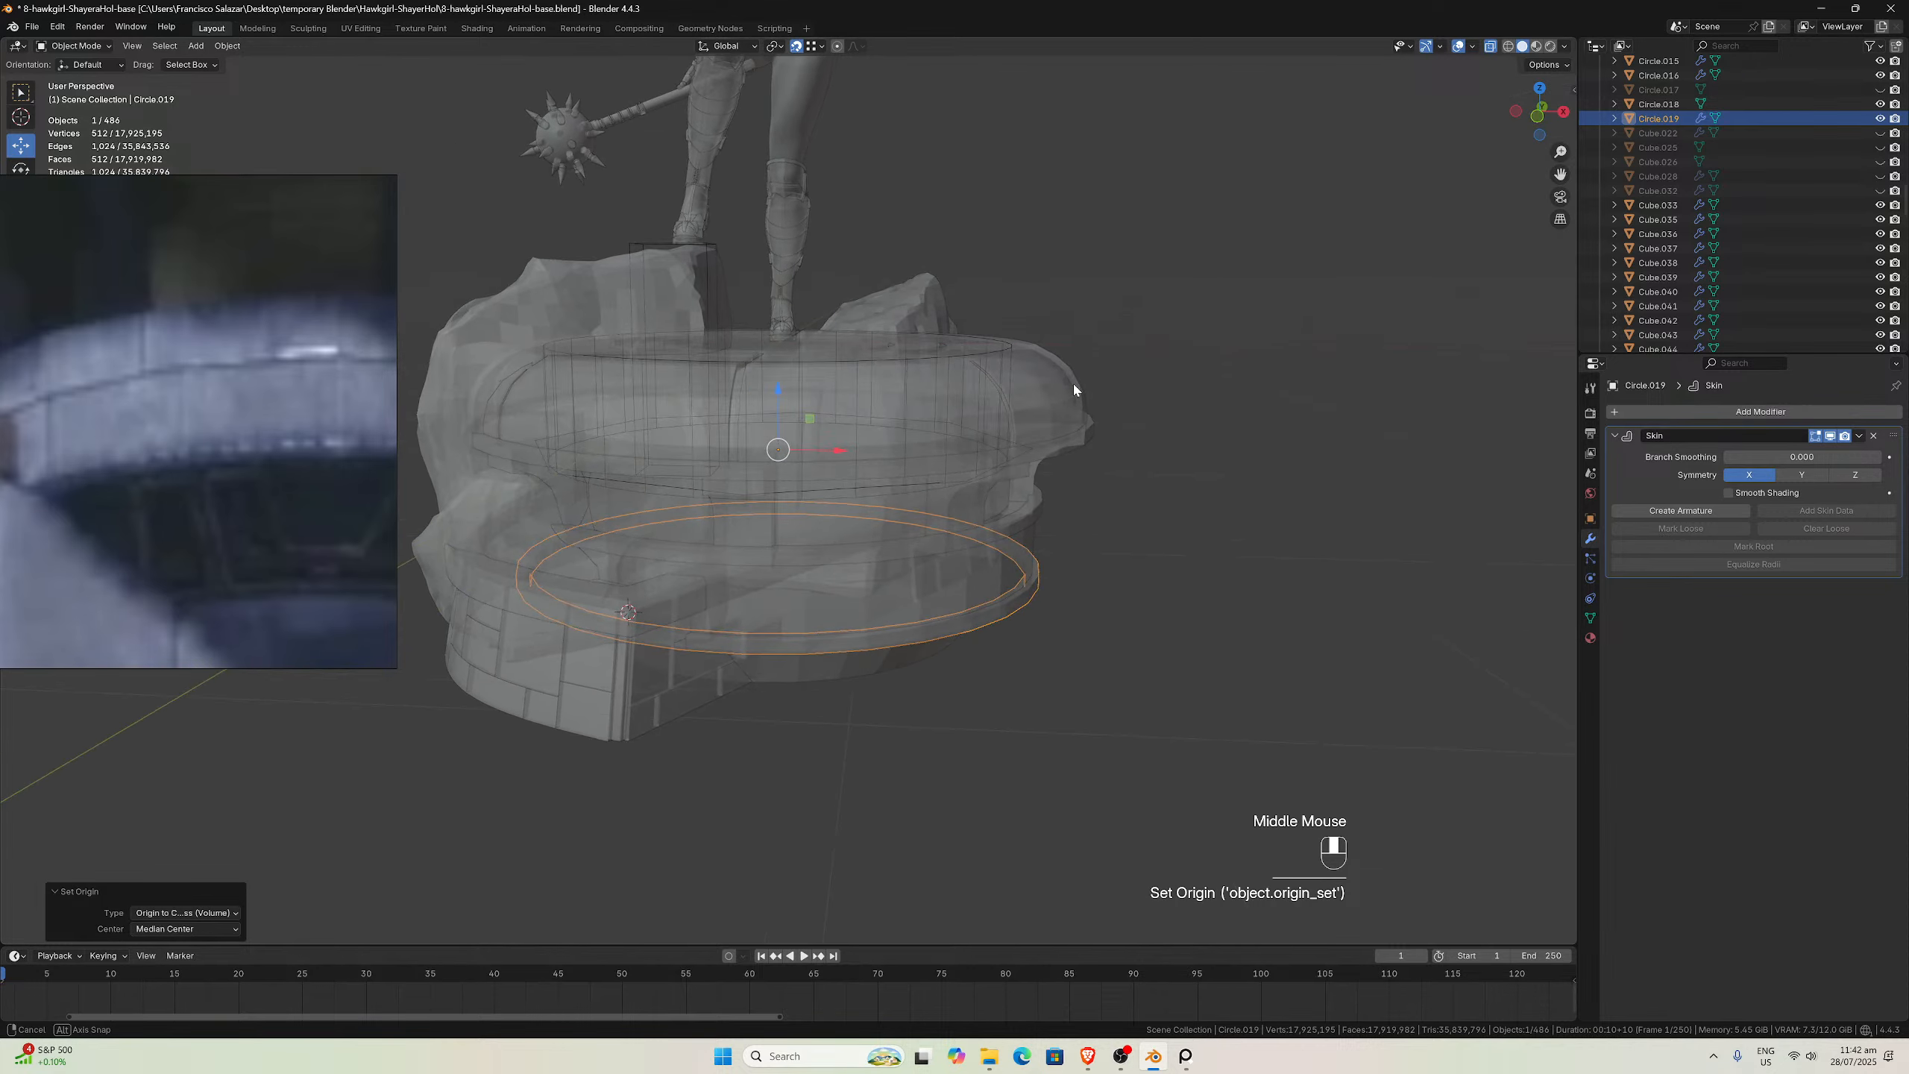
scroll(1102, 463, up, 1)
middle_drag(1047, 528, 1038, 543)
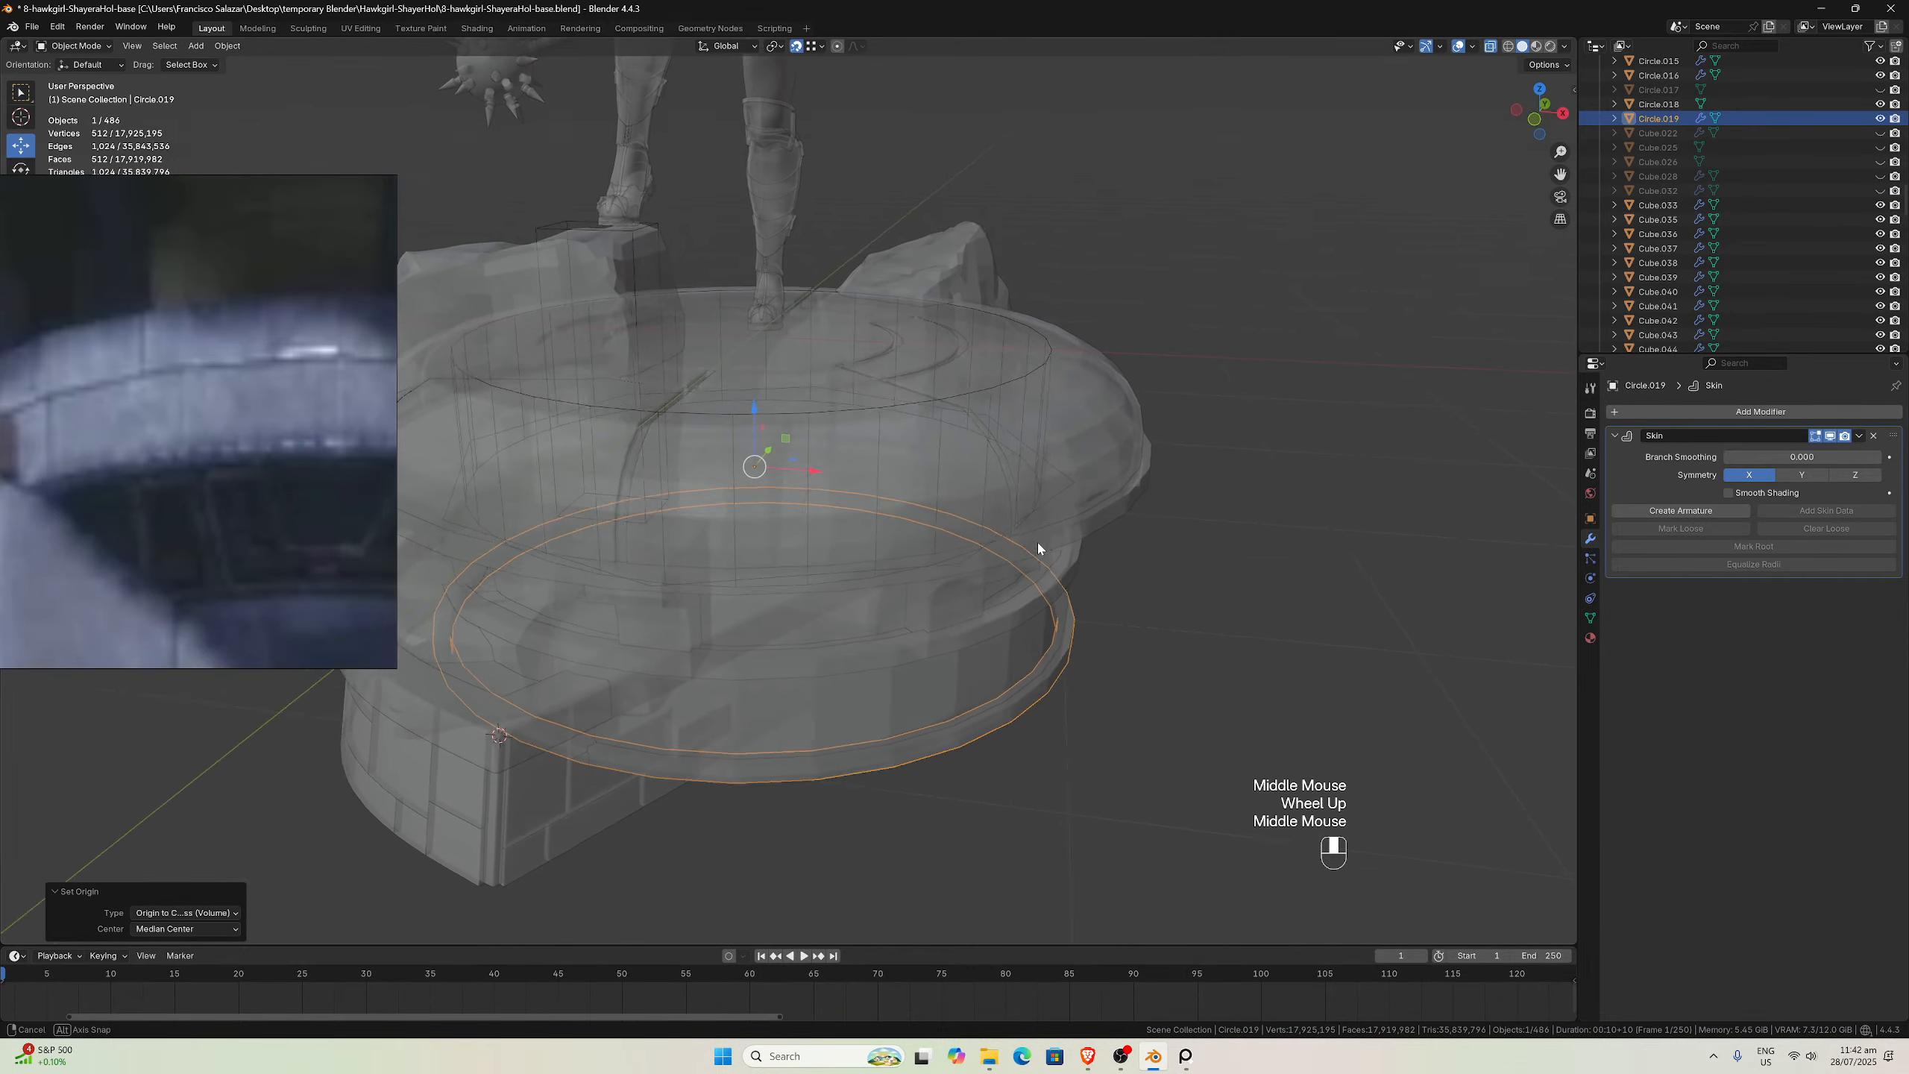
Select the drum's upper ring and its lower copy in turn to compare where their origins sit
scroll(1052, 529, down, 1)
scroll(1068, 514, up, 1)
click(1118, 463)
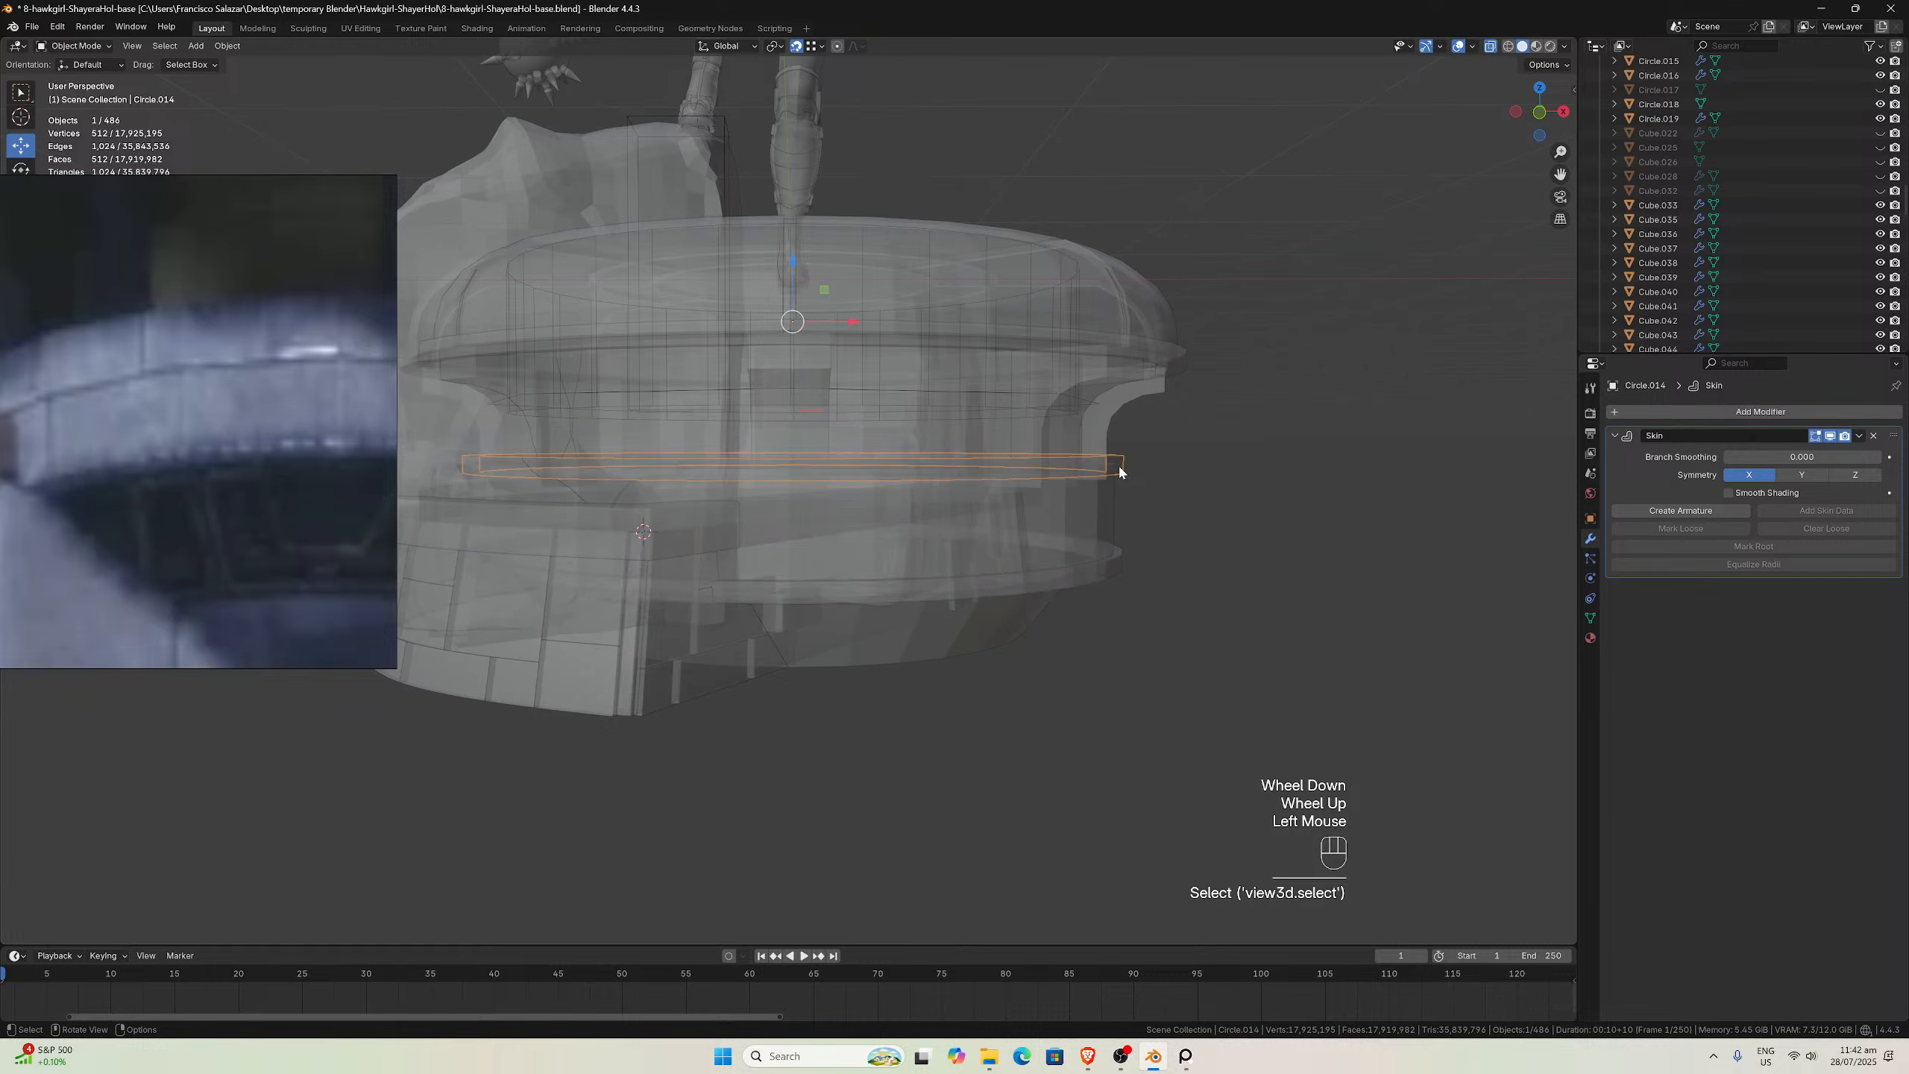
click(1115, 576)
middle_drag(1115, 576, 1122, 581)
scroll(1120, 578, down, 2)
scroll(1113, 572, up, 2)
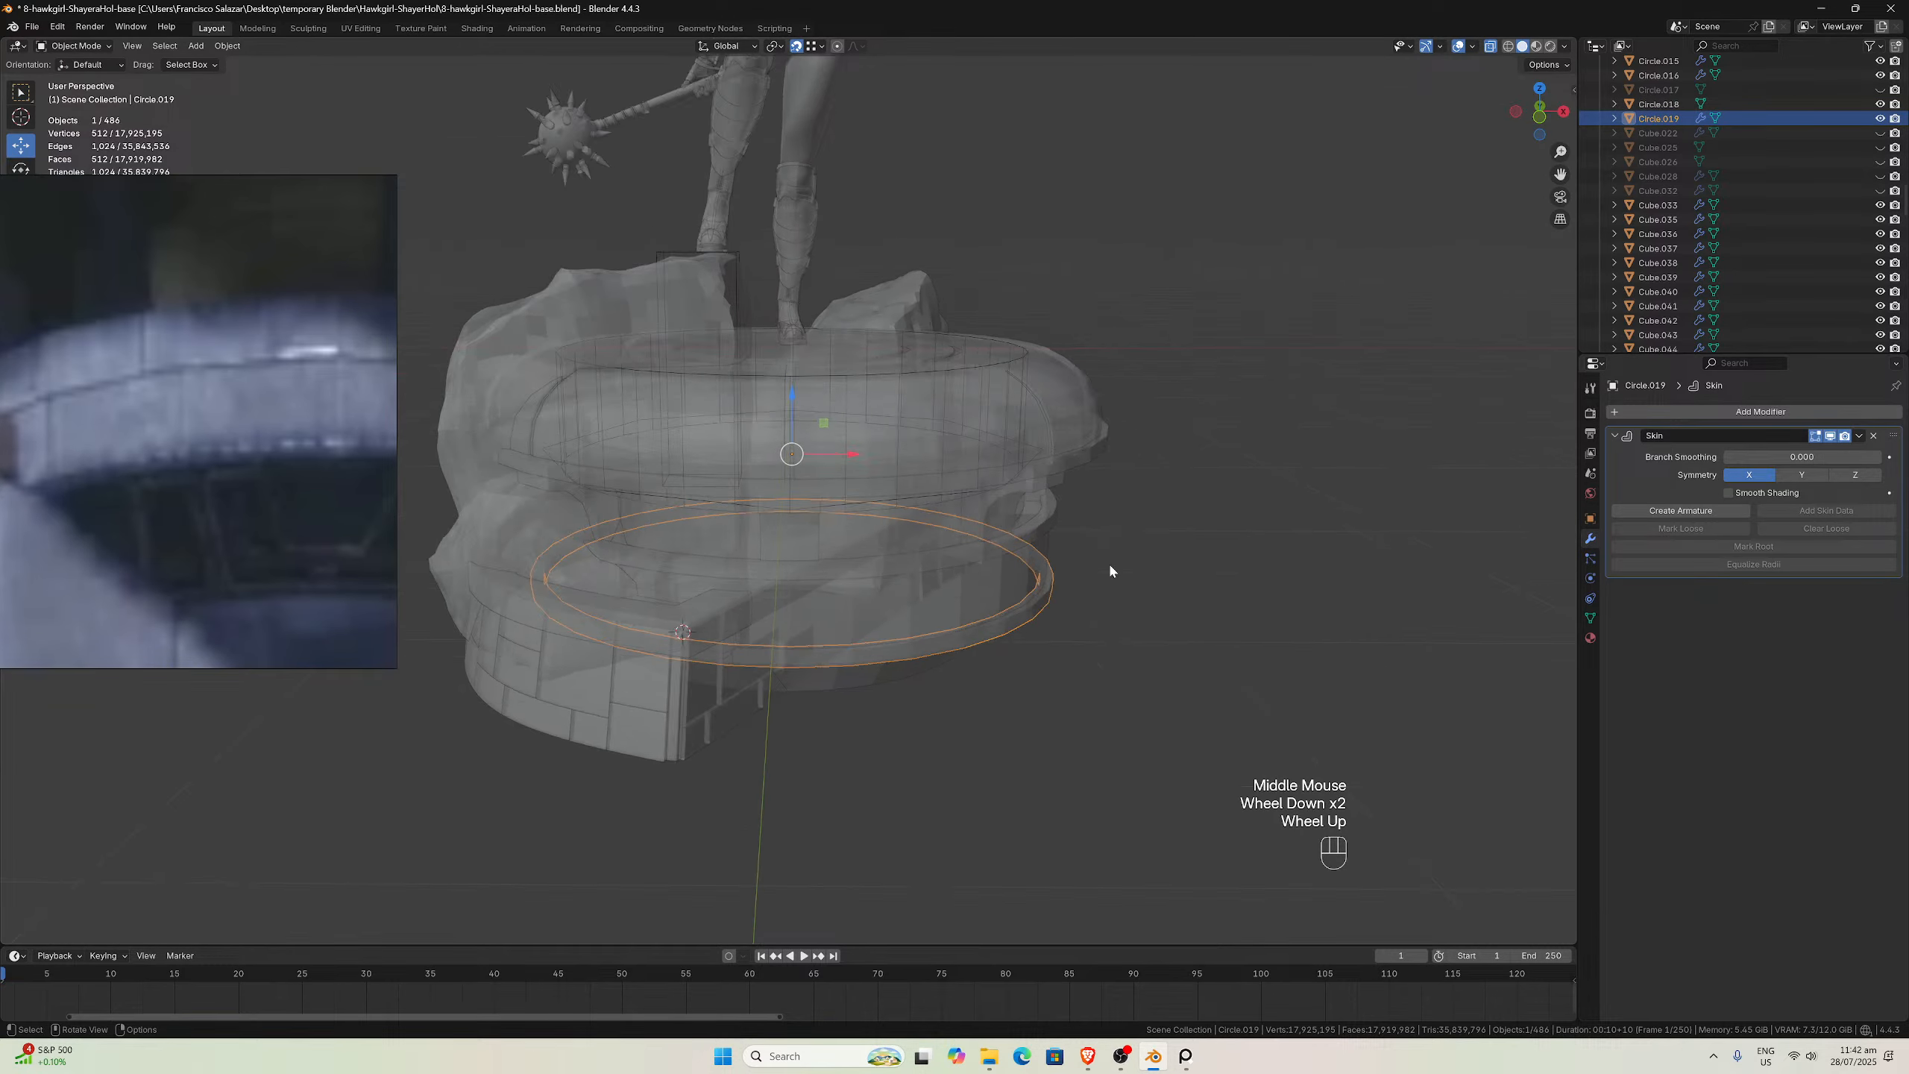
Enter Edit Mode on the lower ring and snap the 3D cursor to its selected vertices
key(Tab)
middle_drag(1124, 570, 1144, 567)
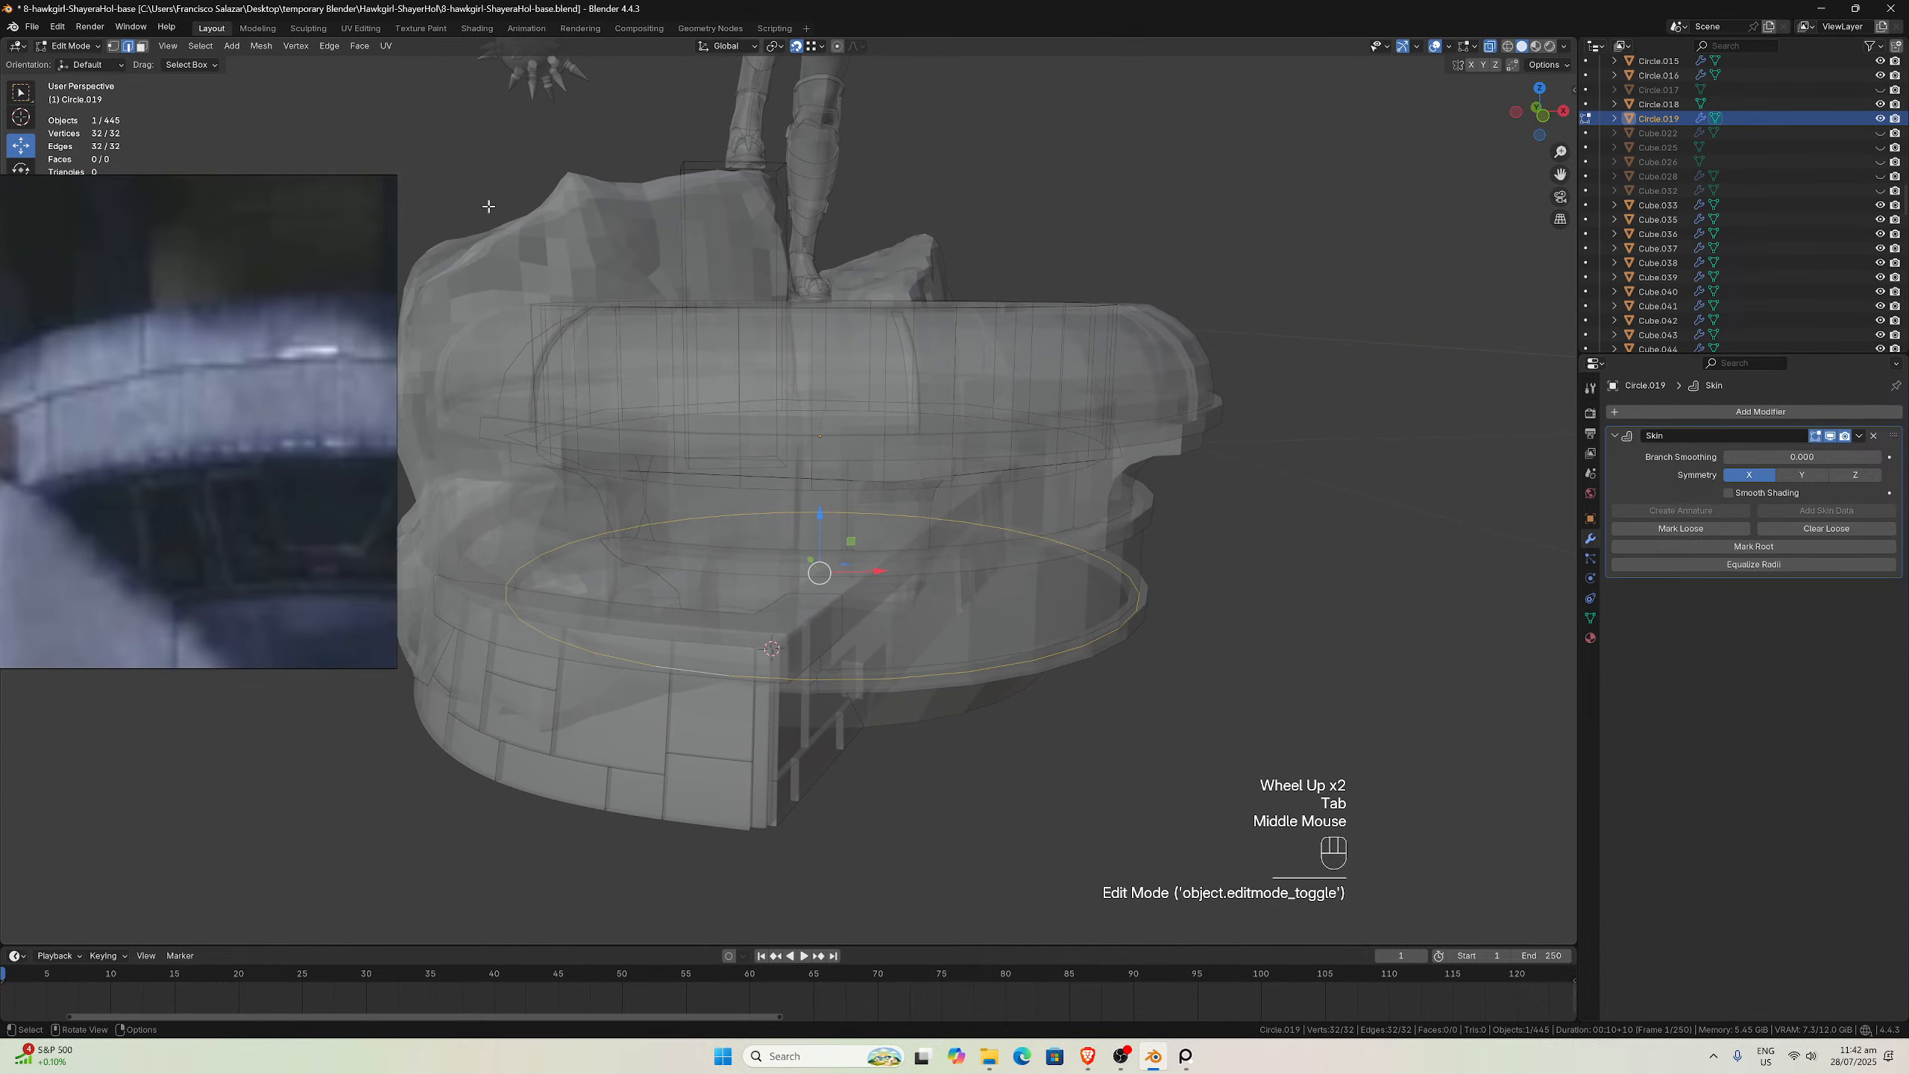
click(193, 47)
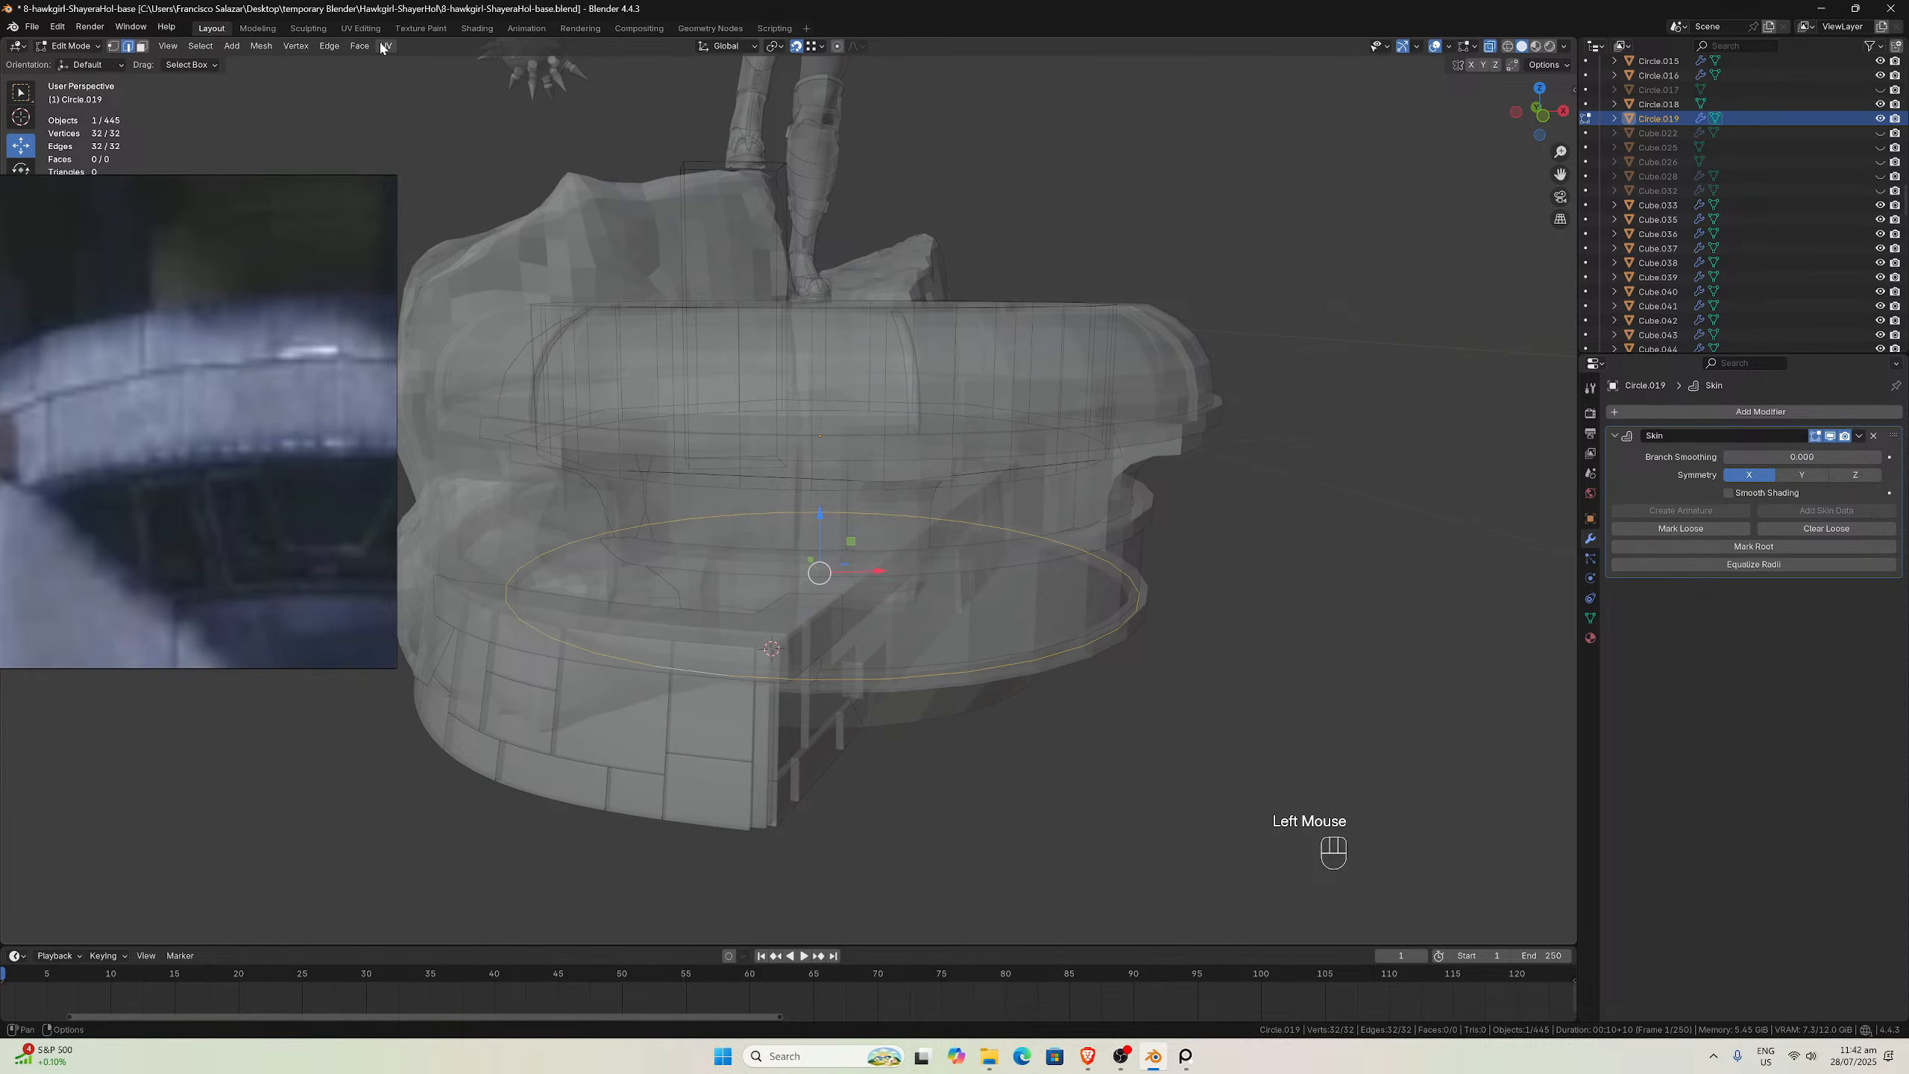
middle_drag(837, 467, 835, 465)
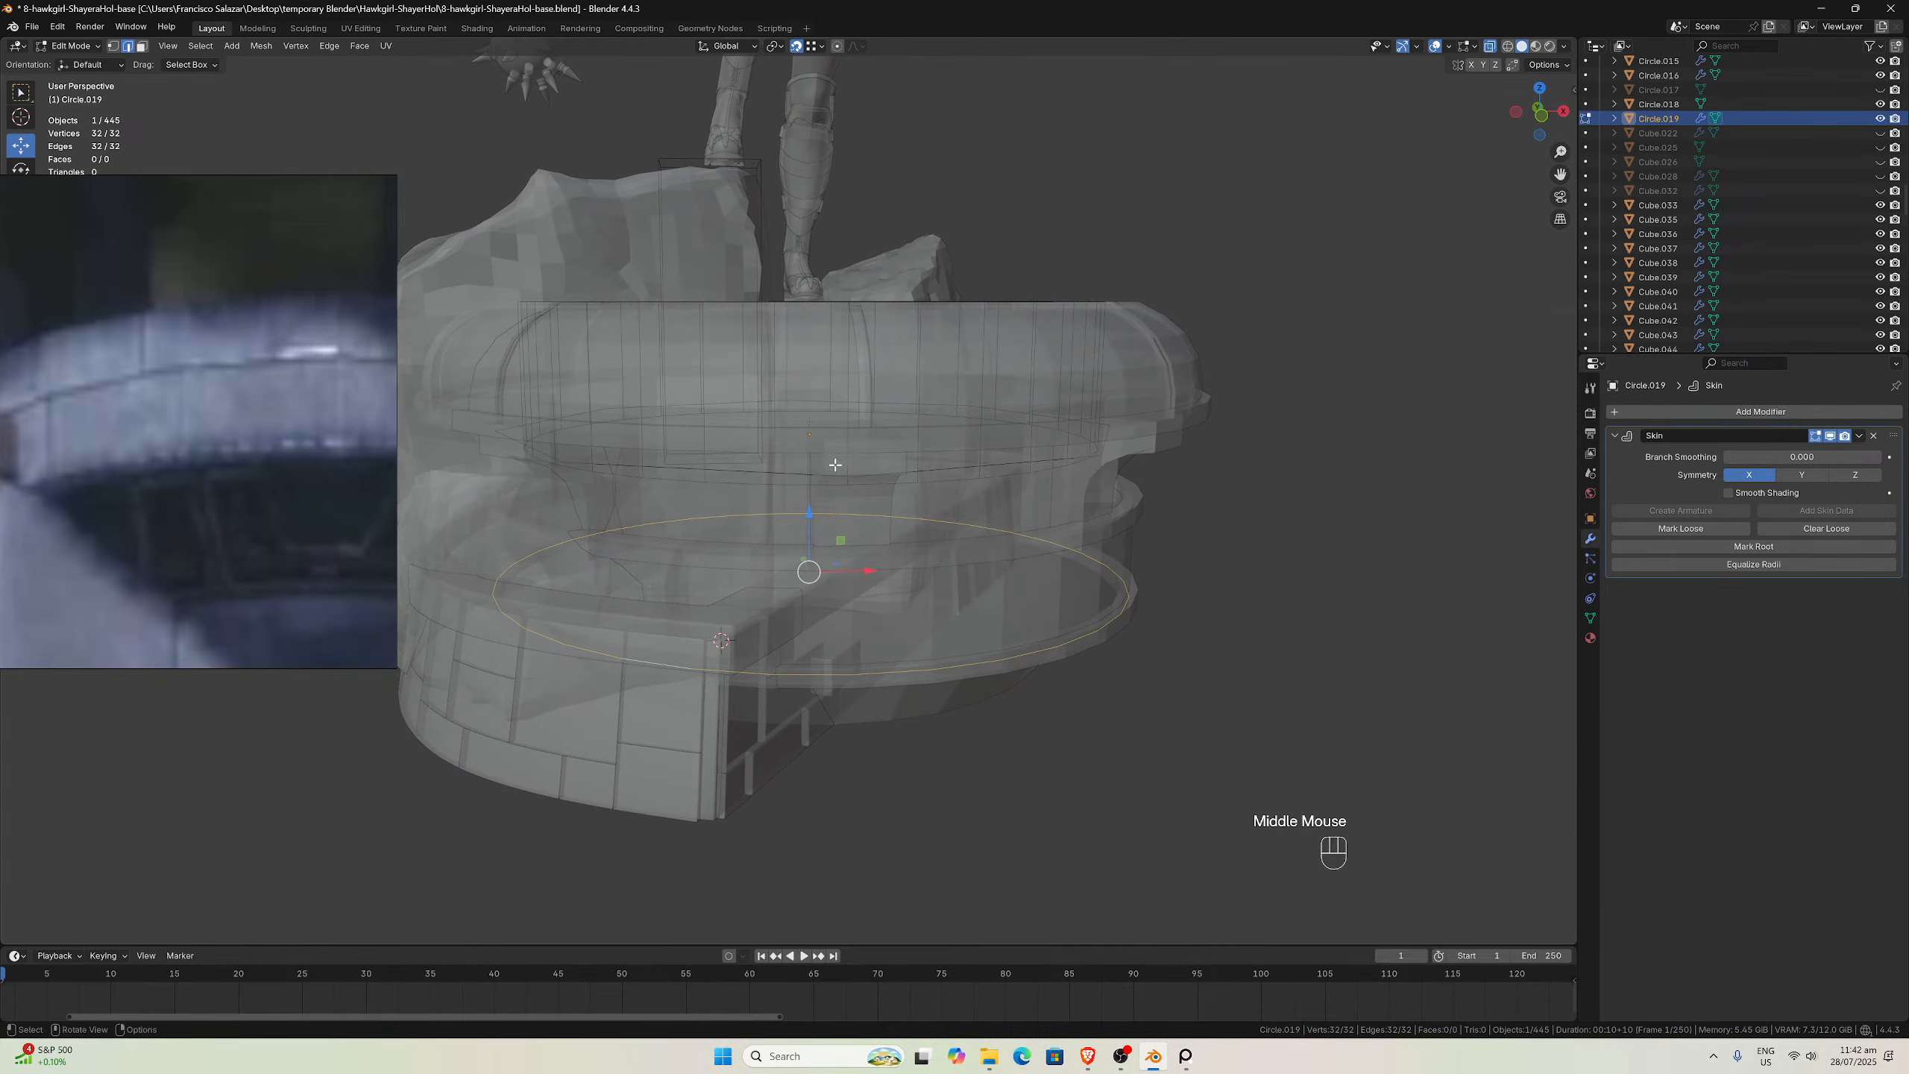
key(ctrl+a)
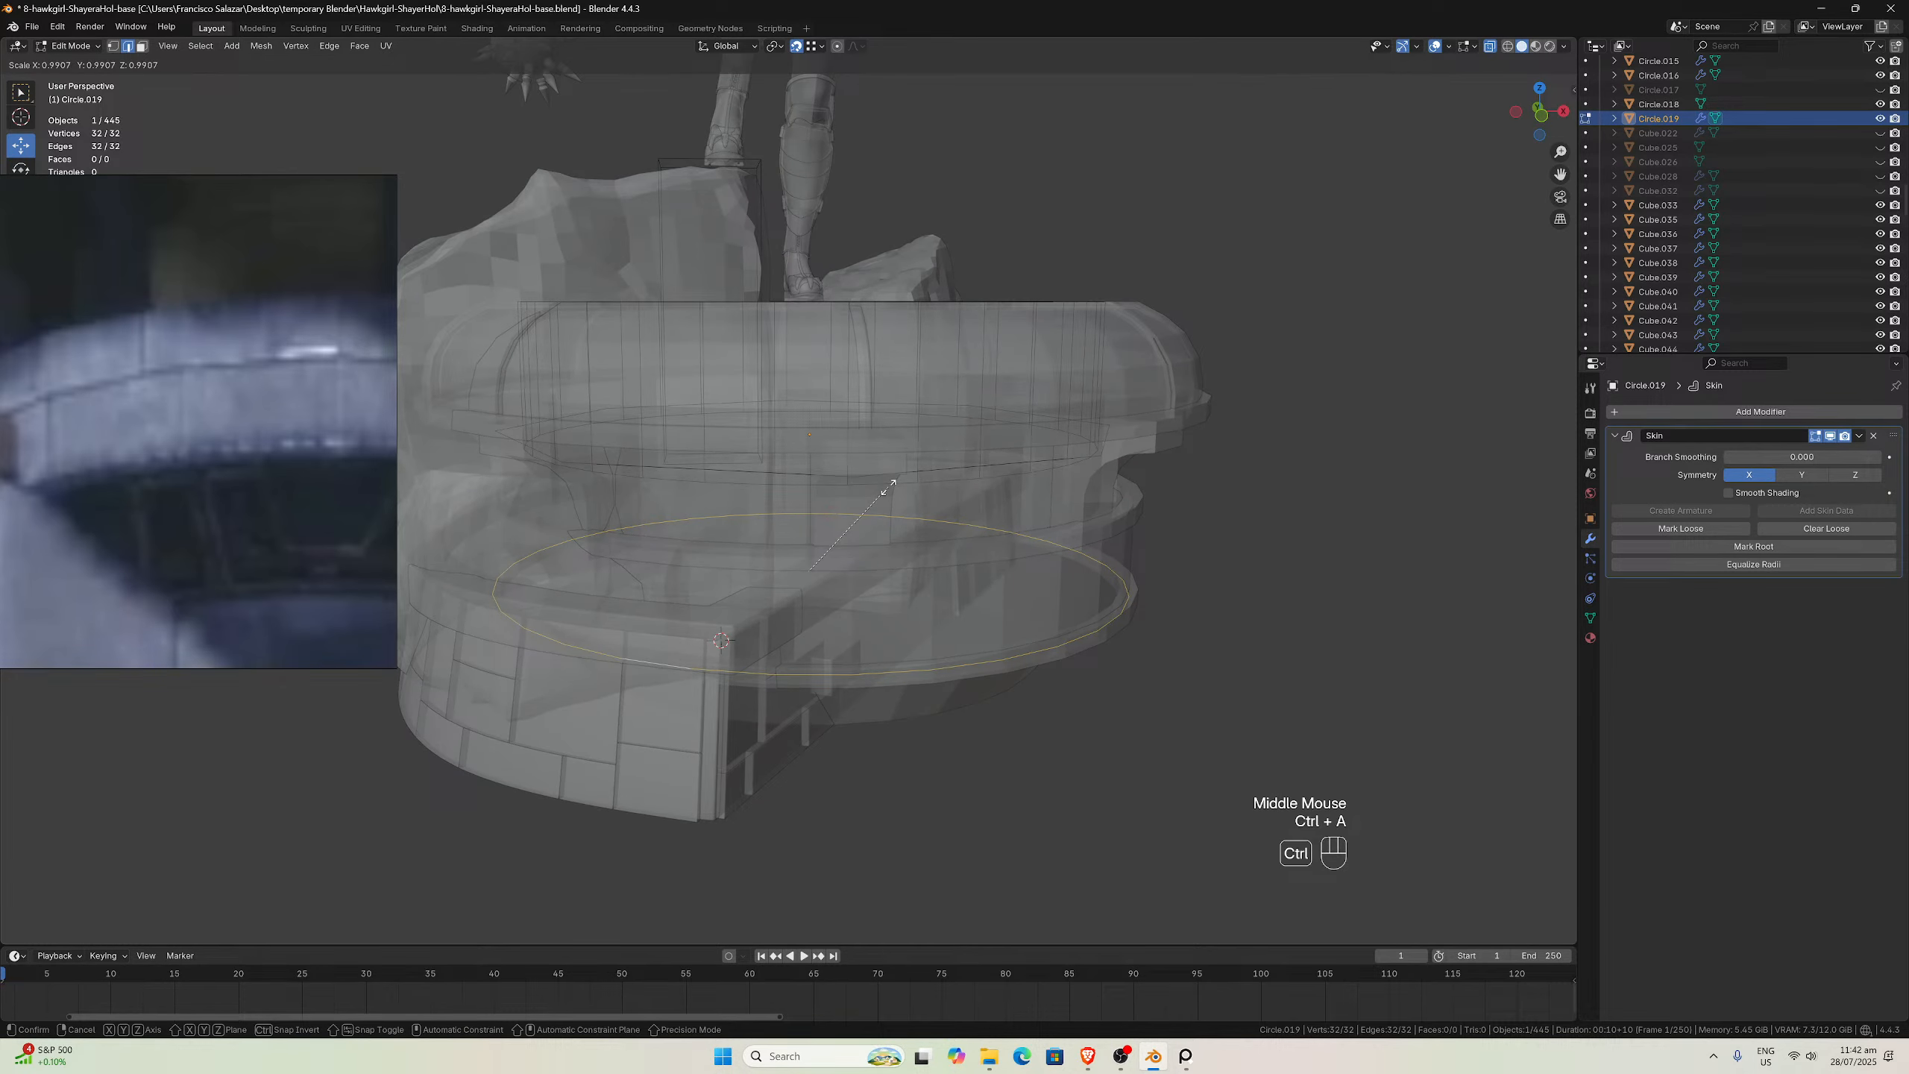
key(Escape)
key(shift+s)
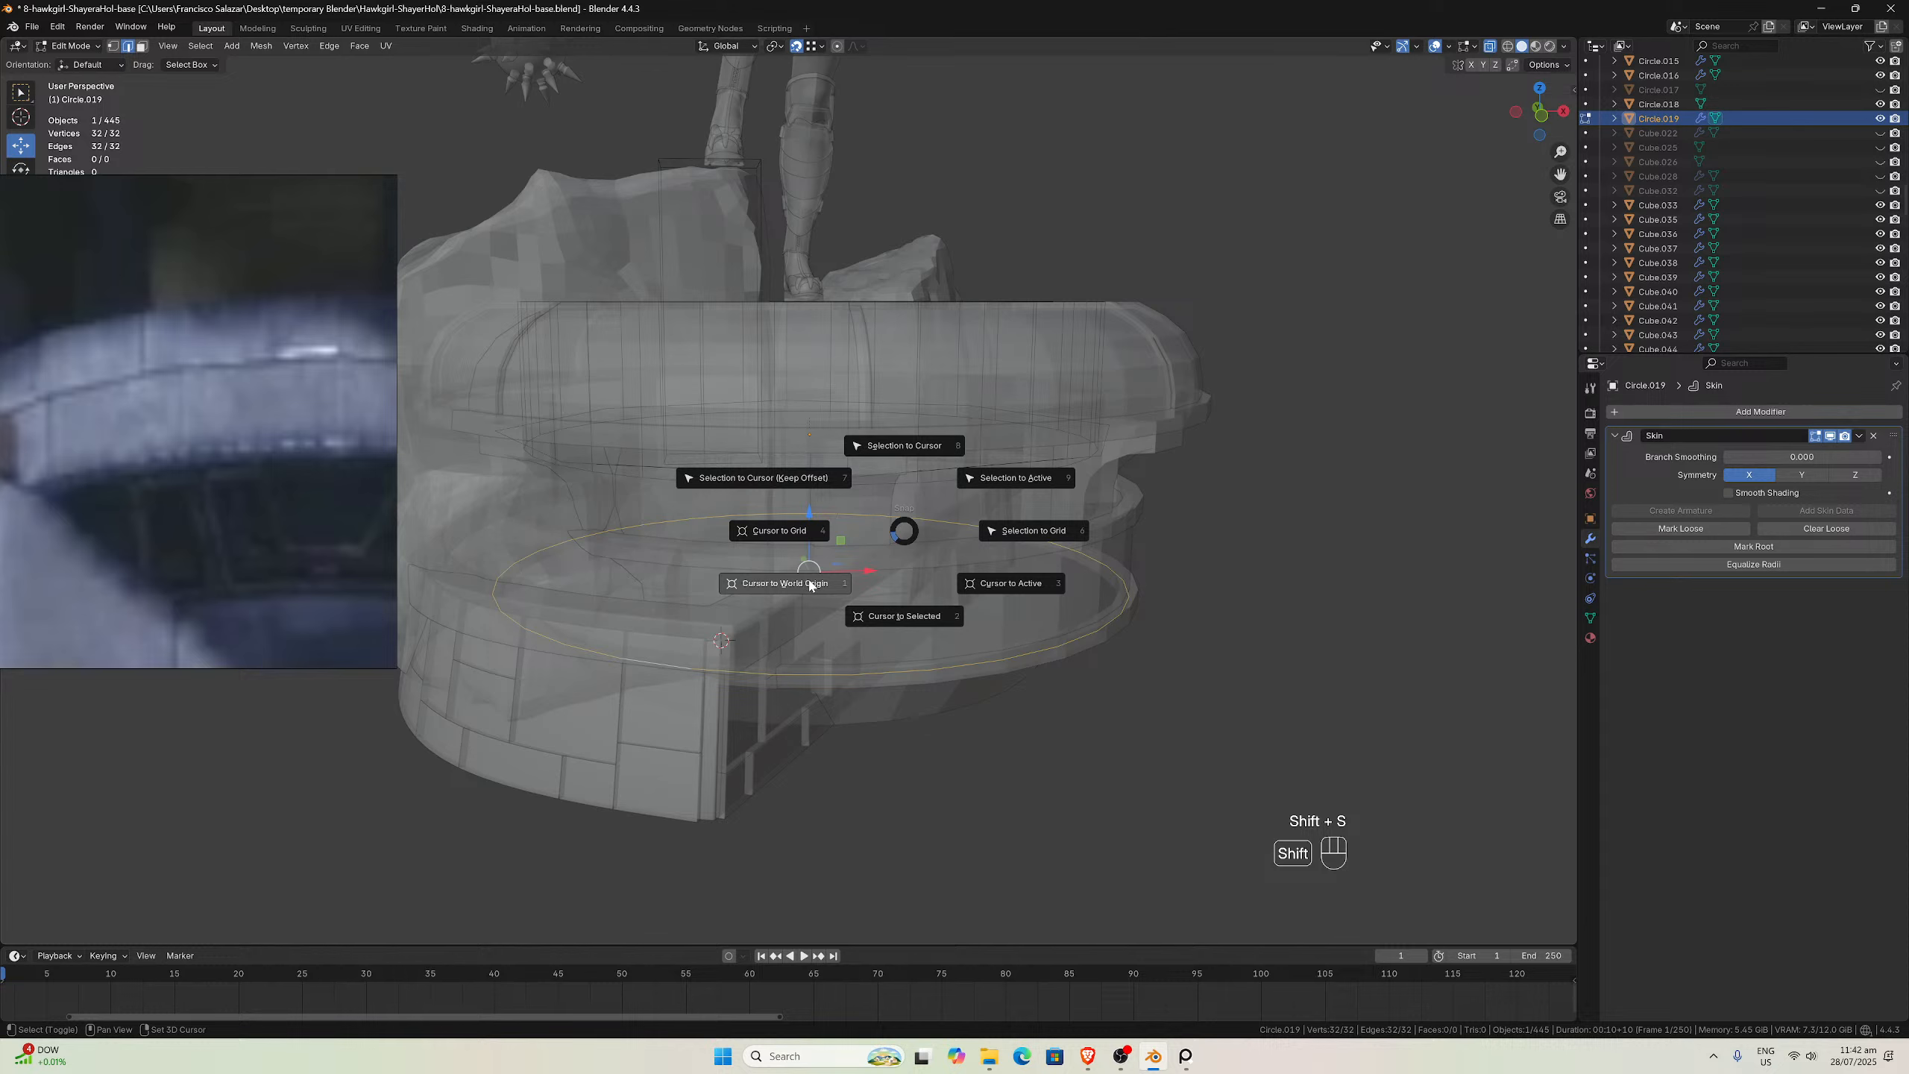
click(892, 619)
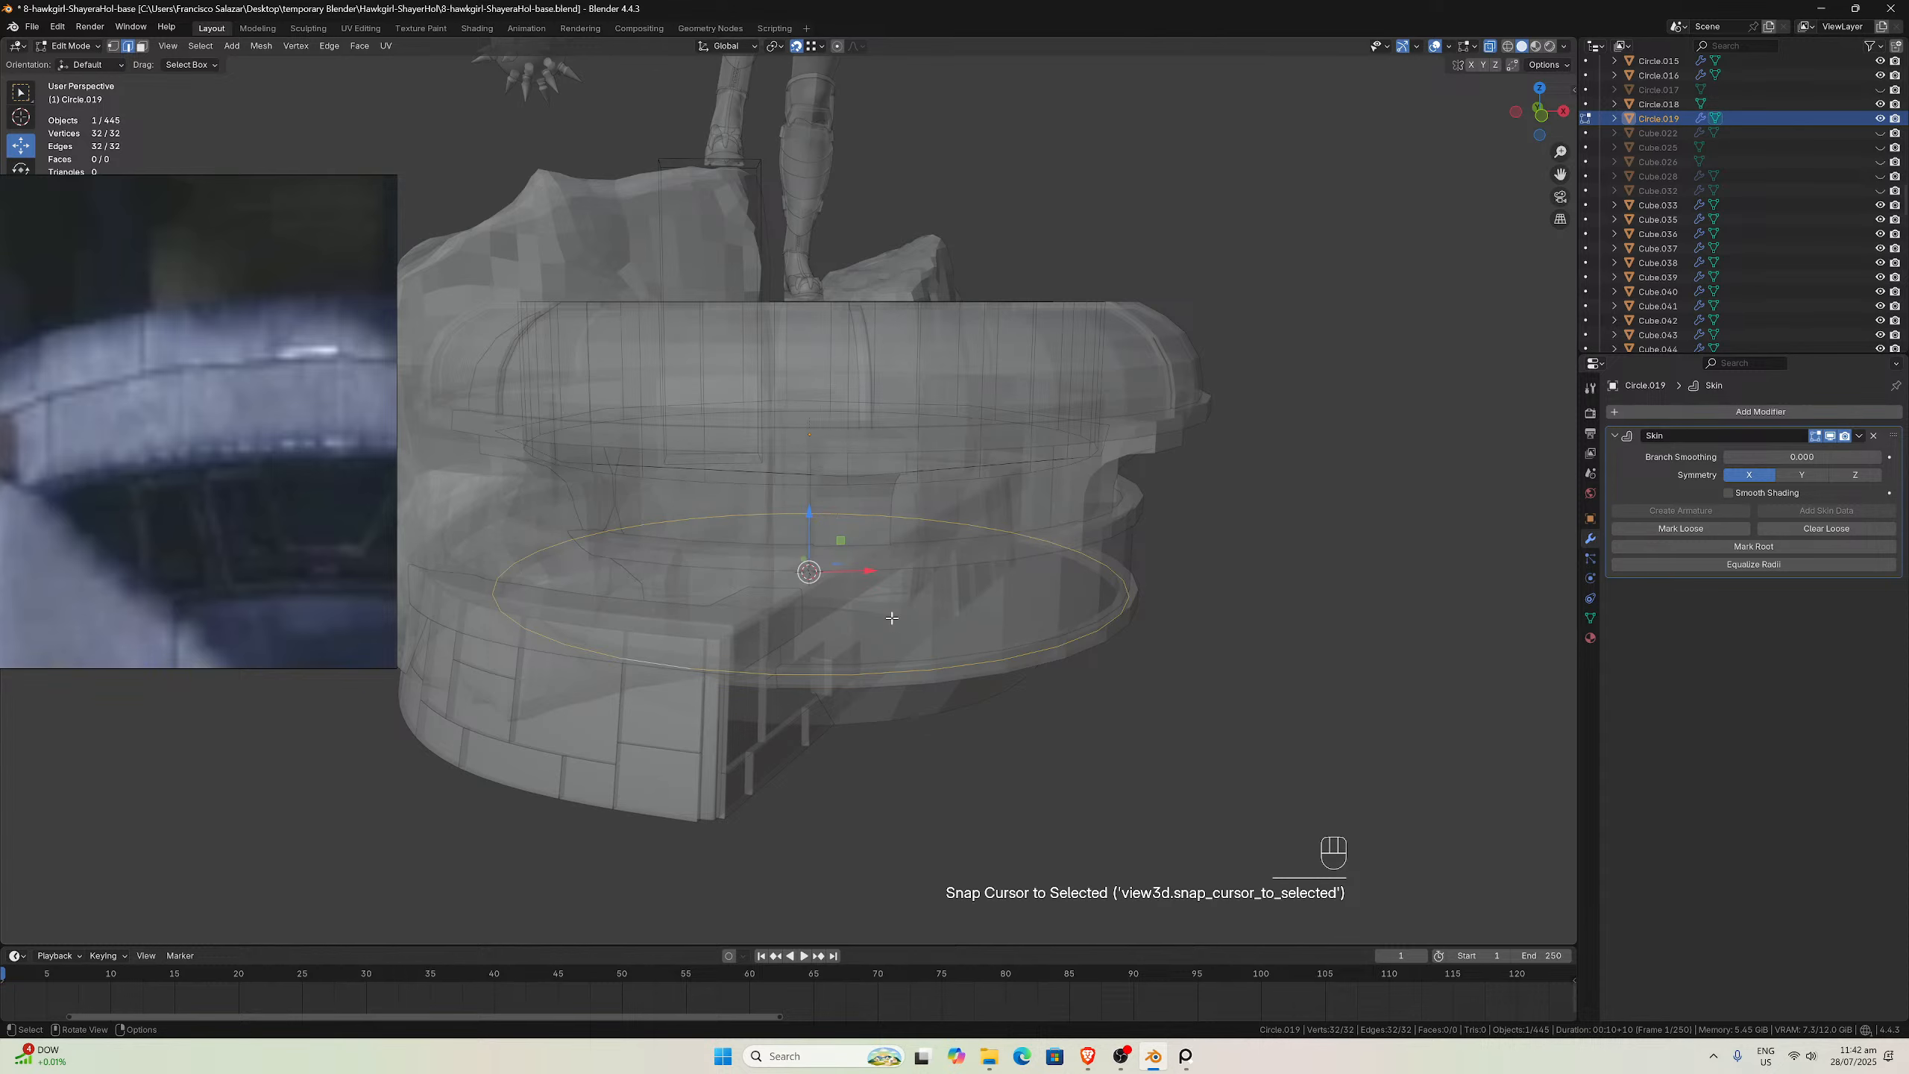
Return to Object Mode, set the lower ring's origin to the 3D cursor, and check the ring from another angle
key(Tab)
click(227, 46)
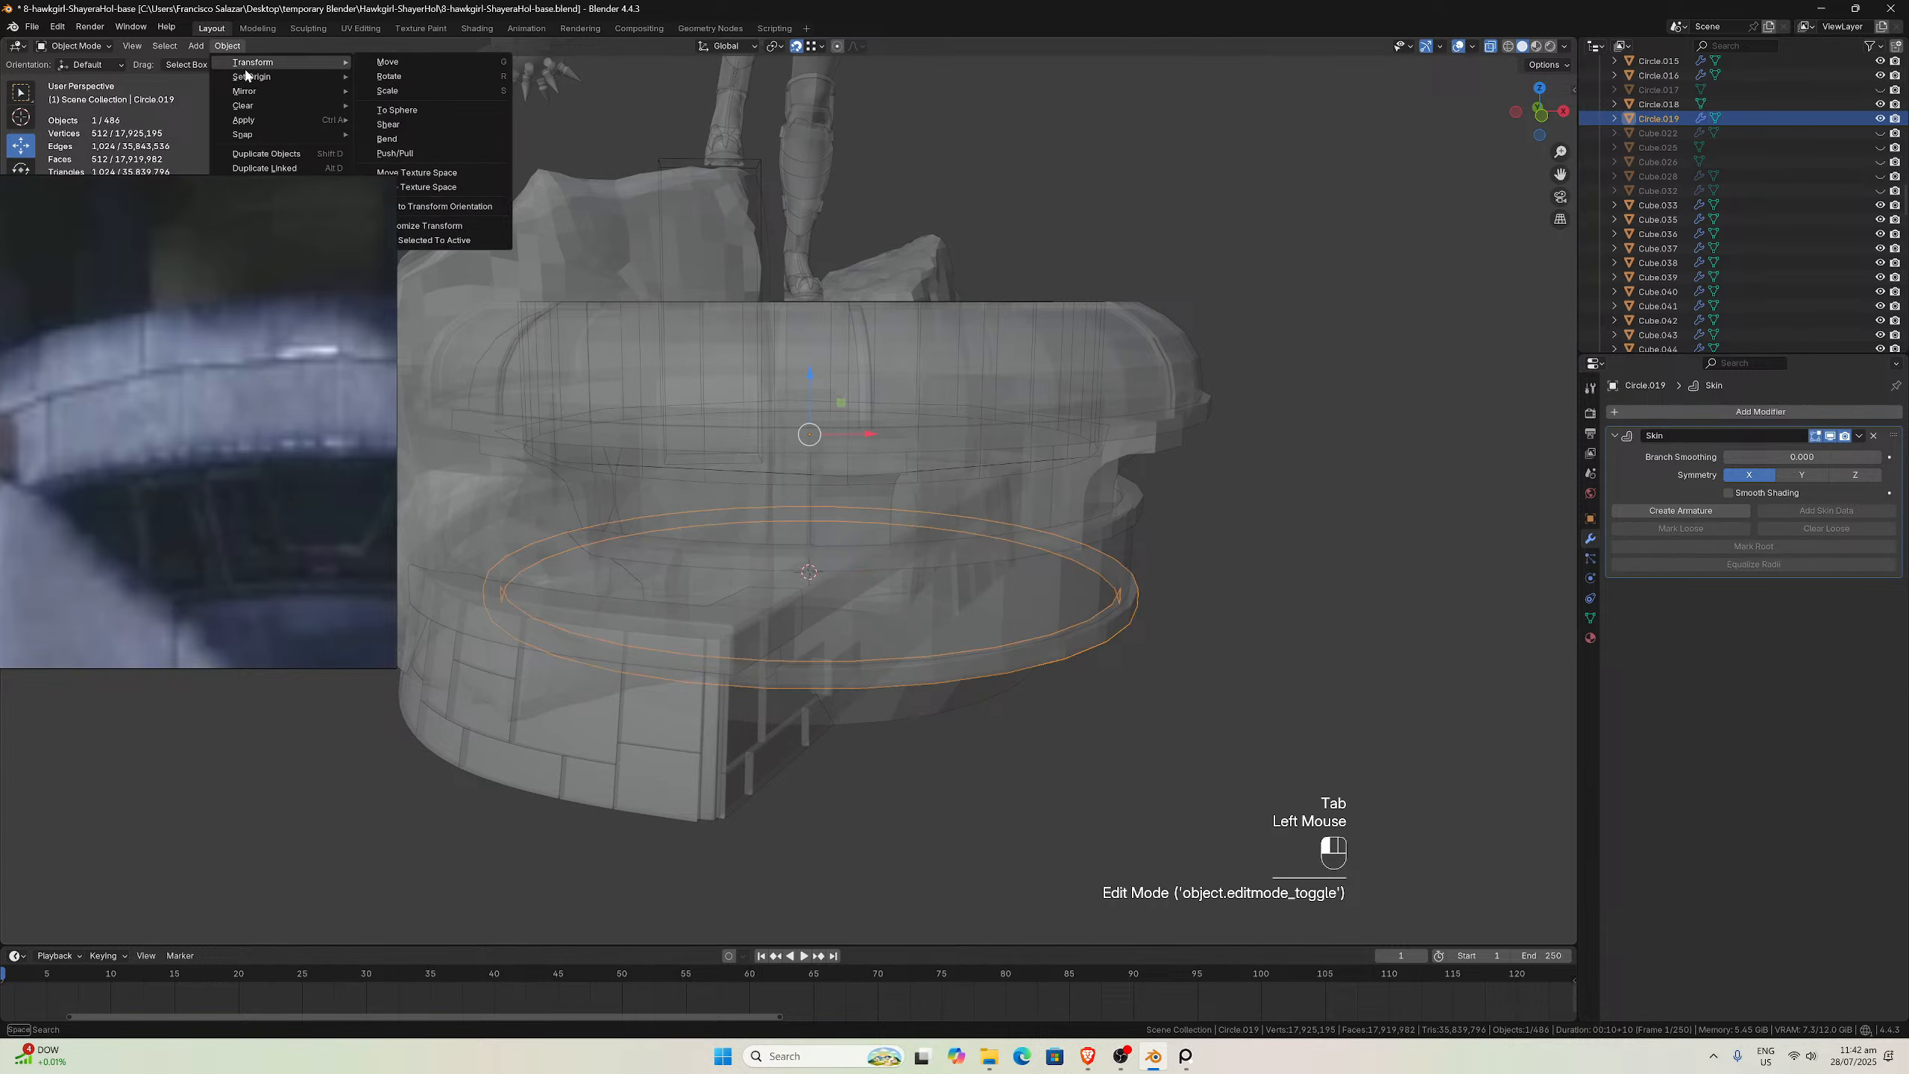
mouse_move(247, 77)
click(425, 111)
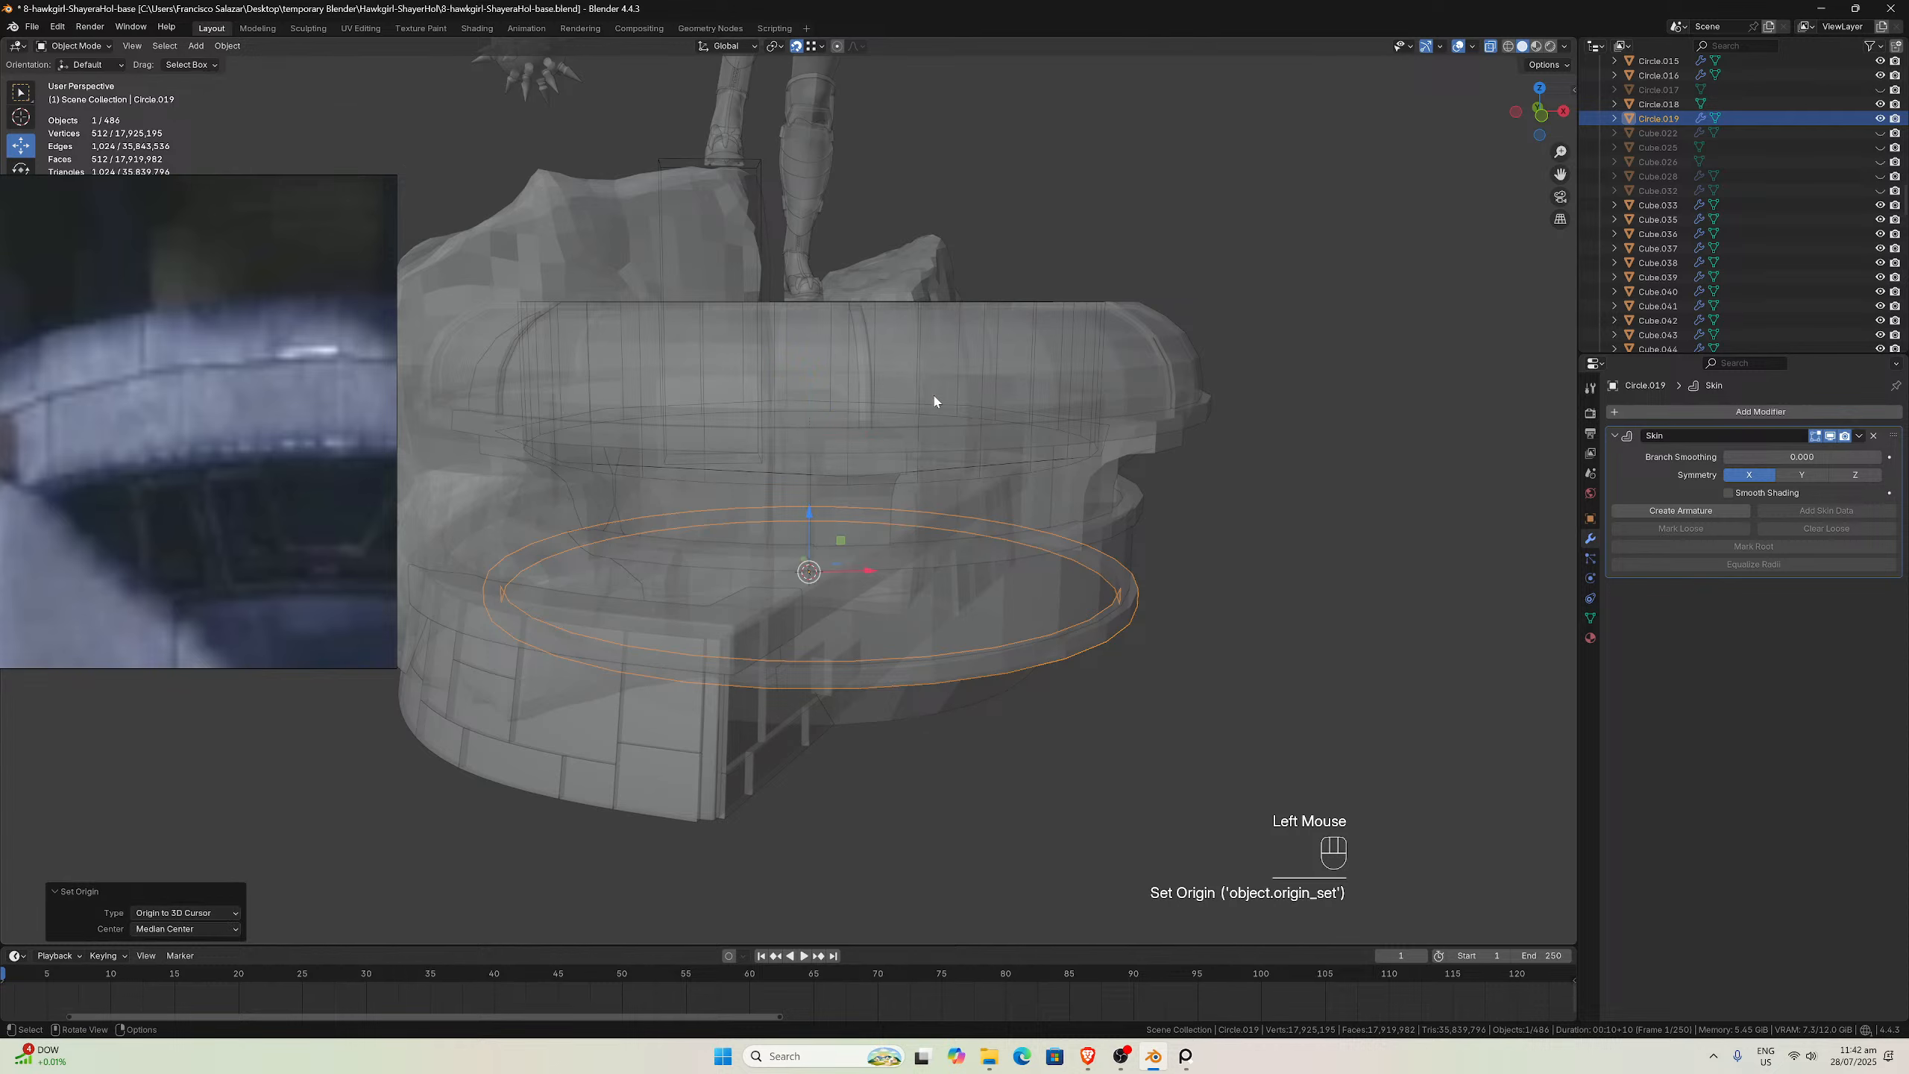
key(Tab)
key(Tab)
click(1142, 596)
middle_drag(1143, 592, 1100, 591)
scroll(1099, 591, down, 1)
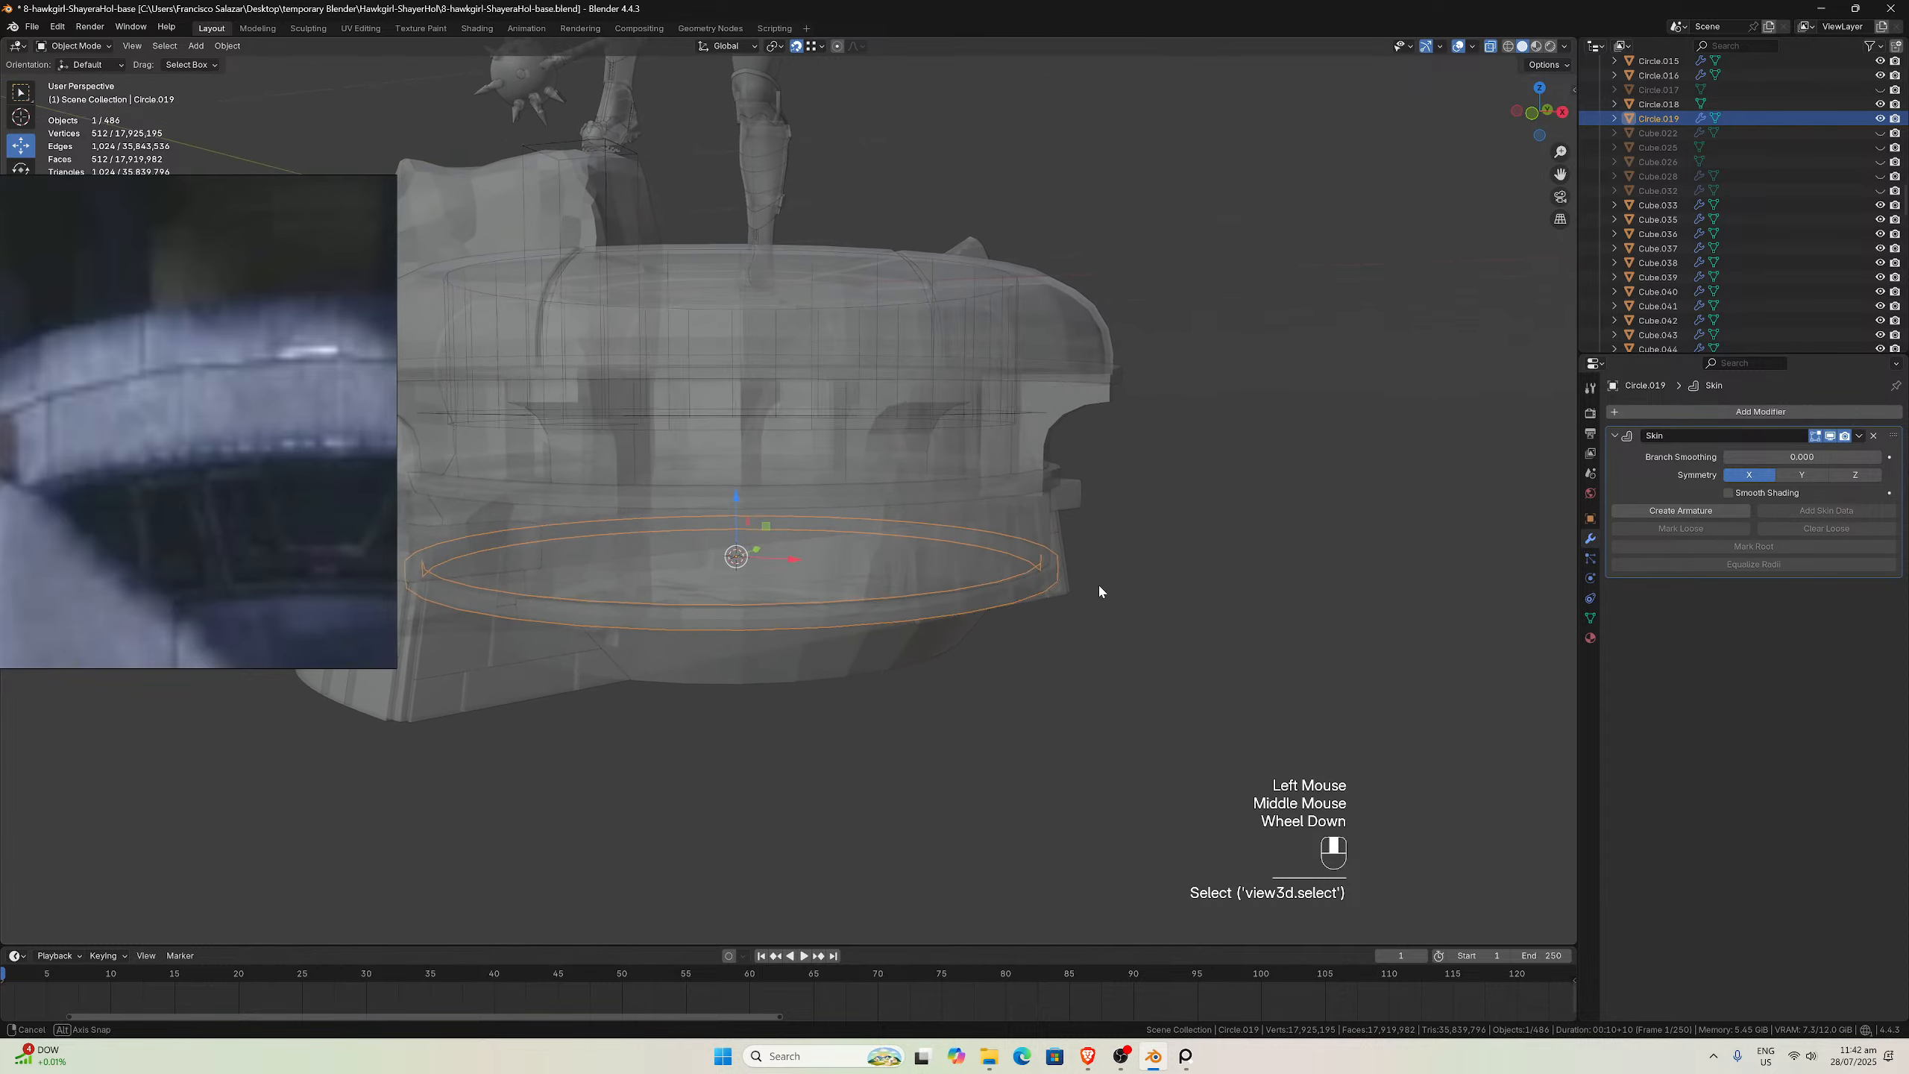
Enter Edit Mode on the drum's upper ring and snap the 3D cursor to its selected vertices
click(1092, 478)
key(Tab)
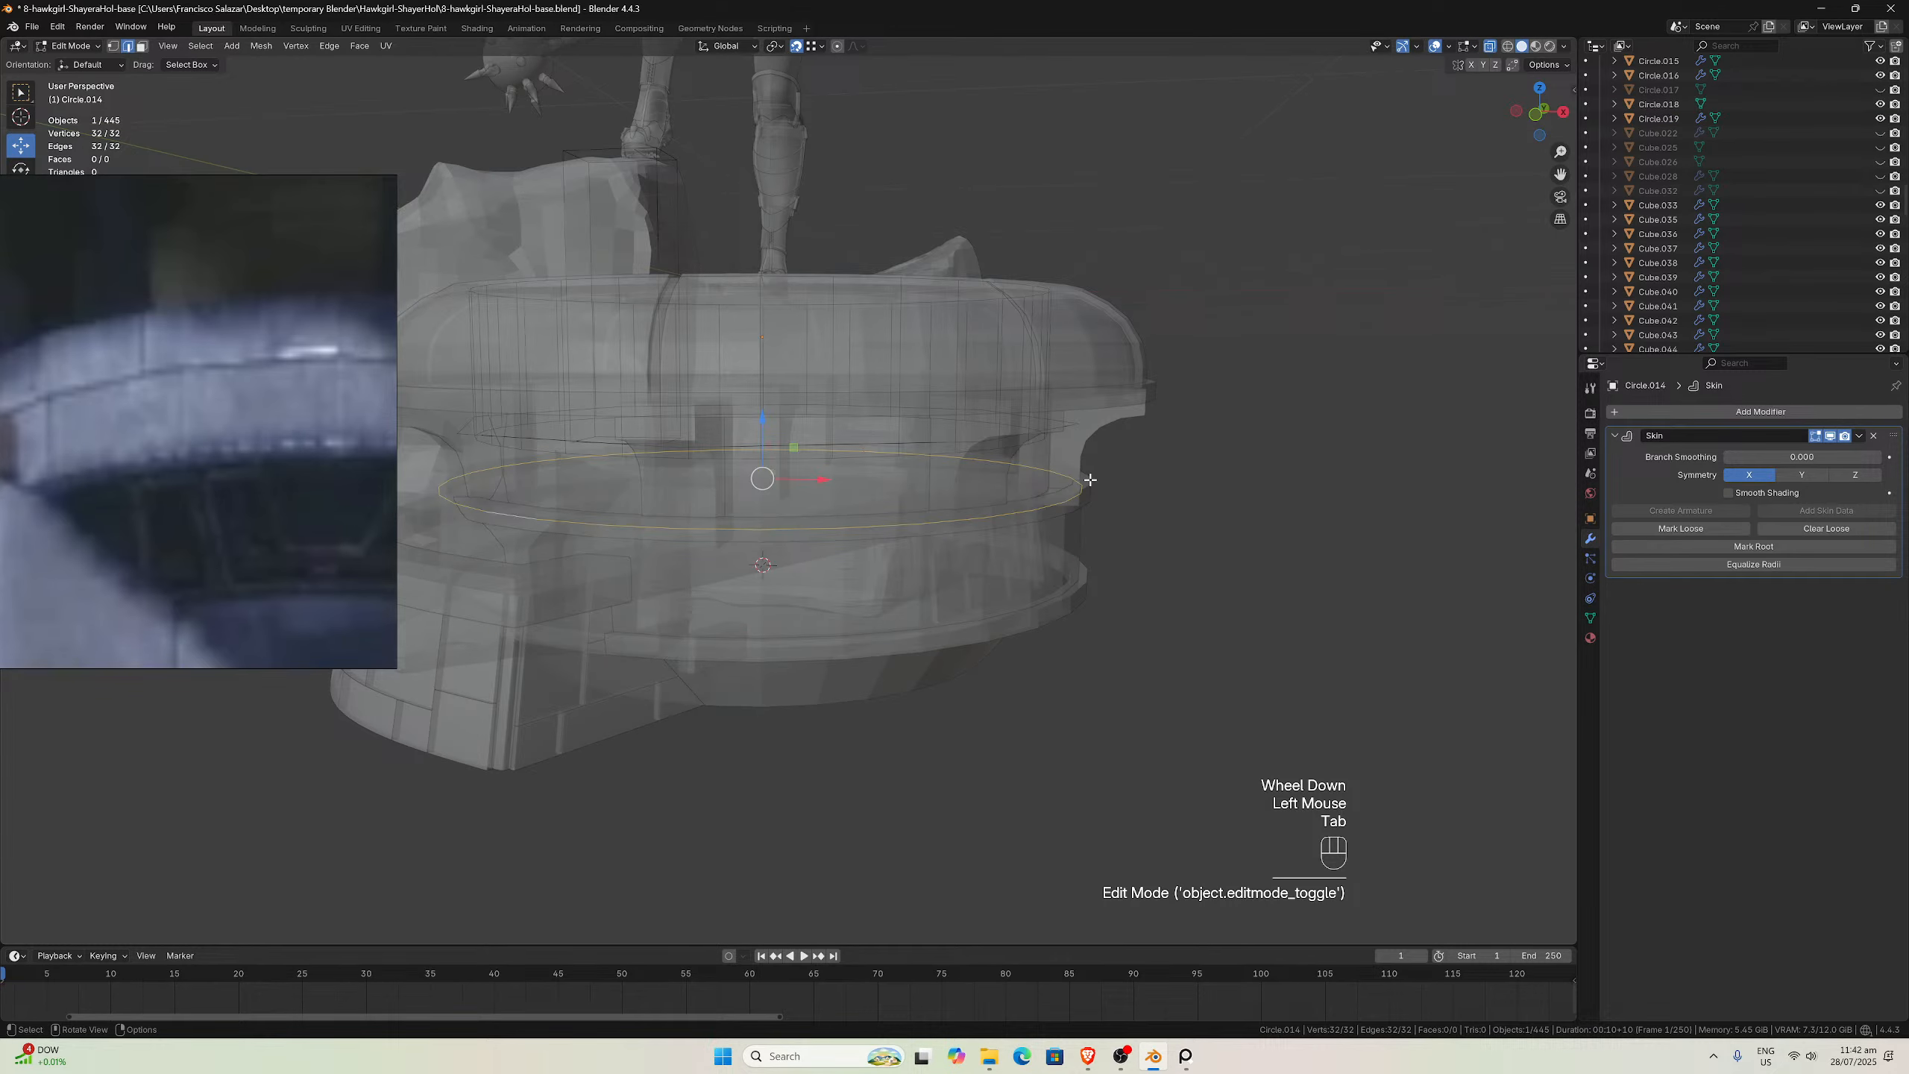
middle_drag(1090, 479, 1104, 487)
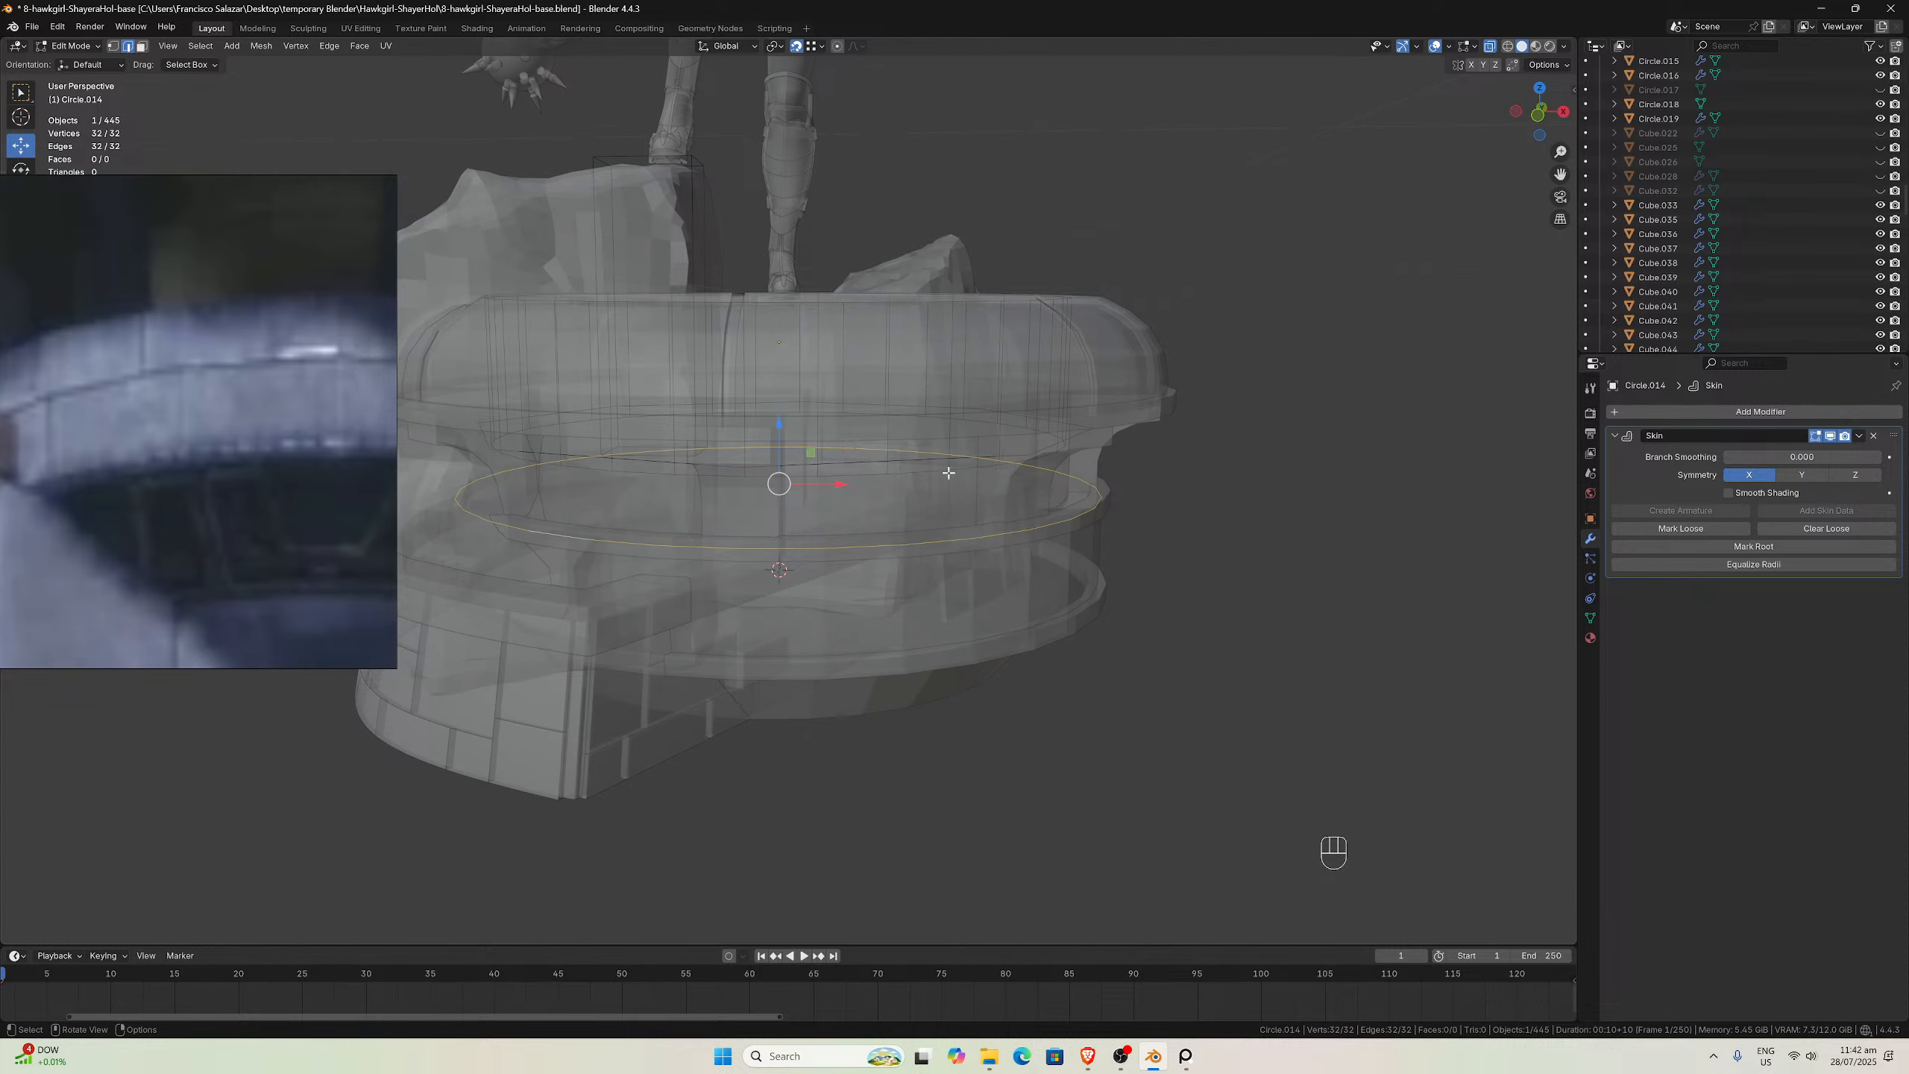
middle_drag(892, 476, 902, 478)
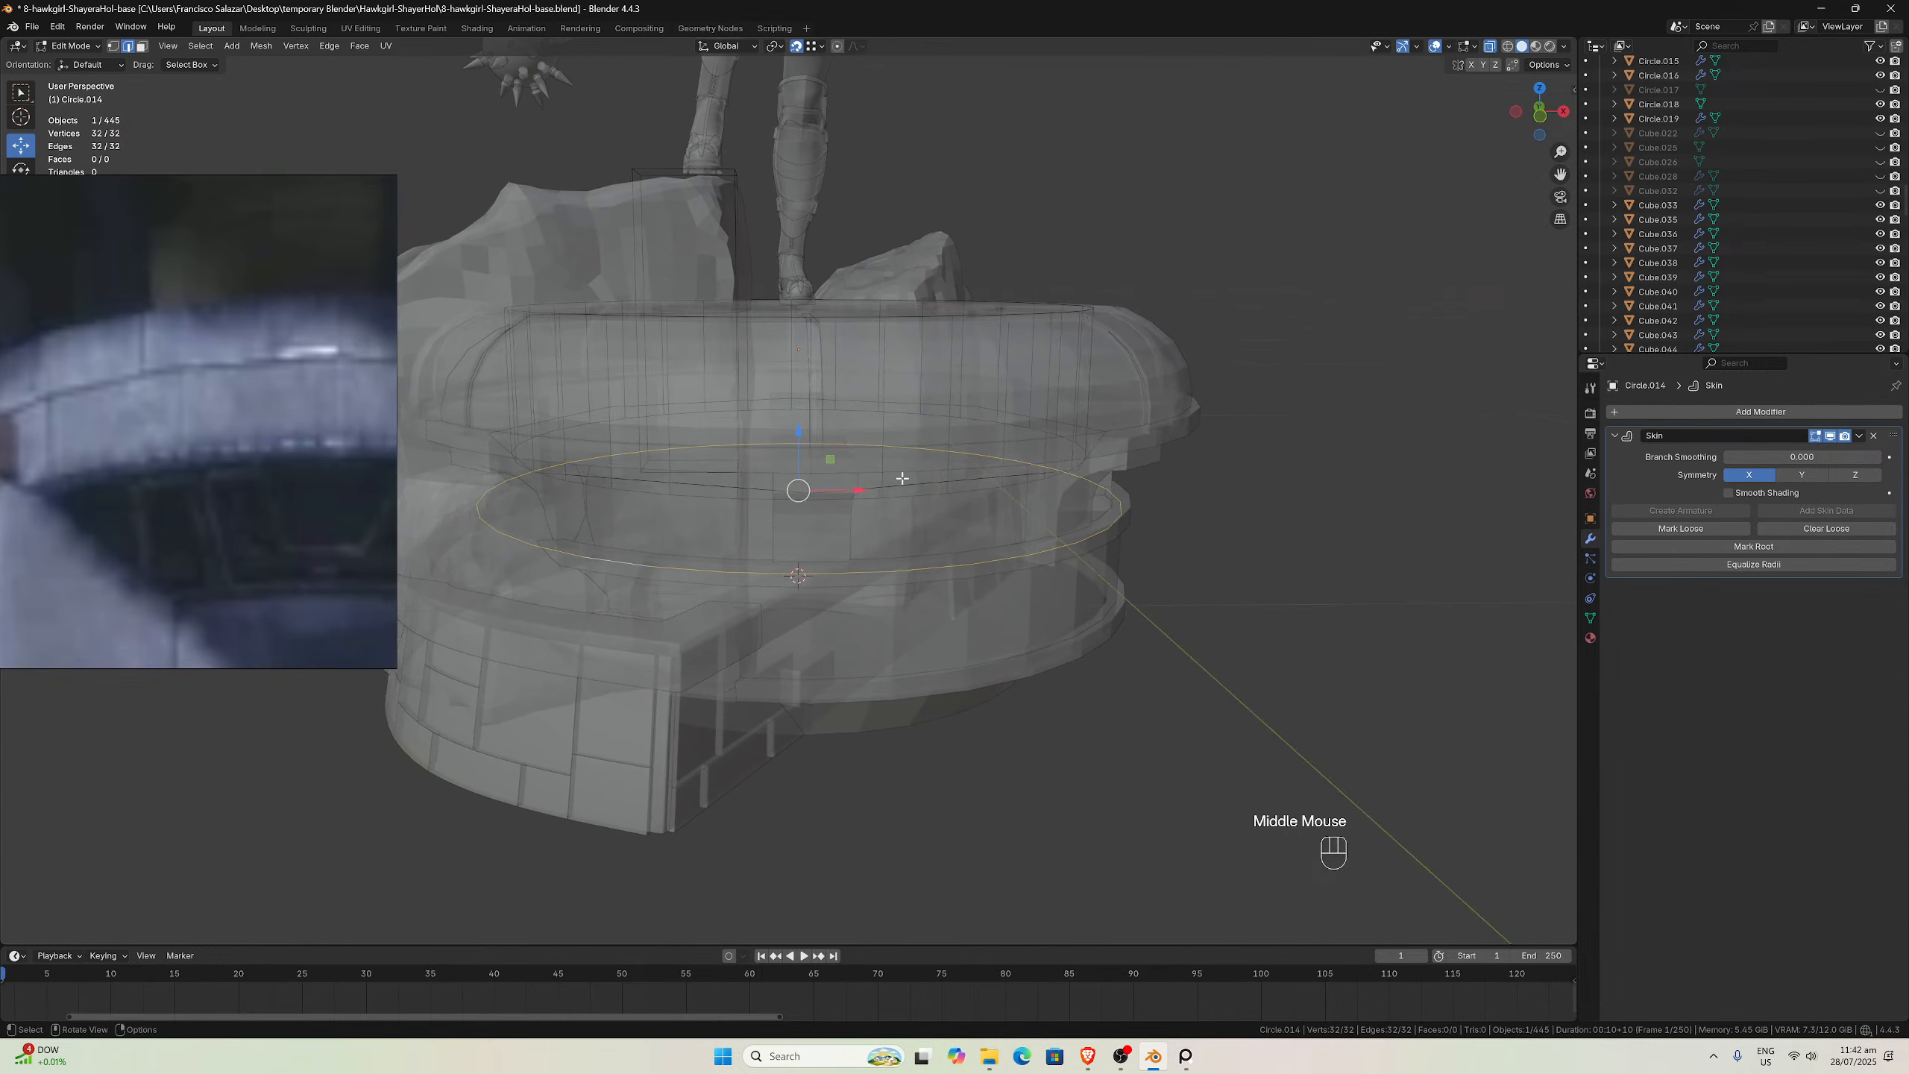
key(shift+s)
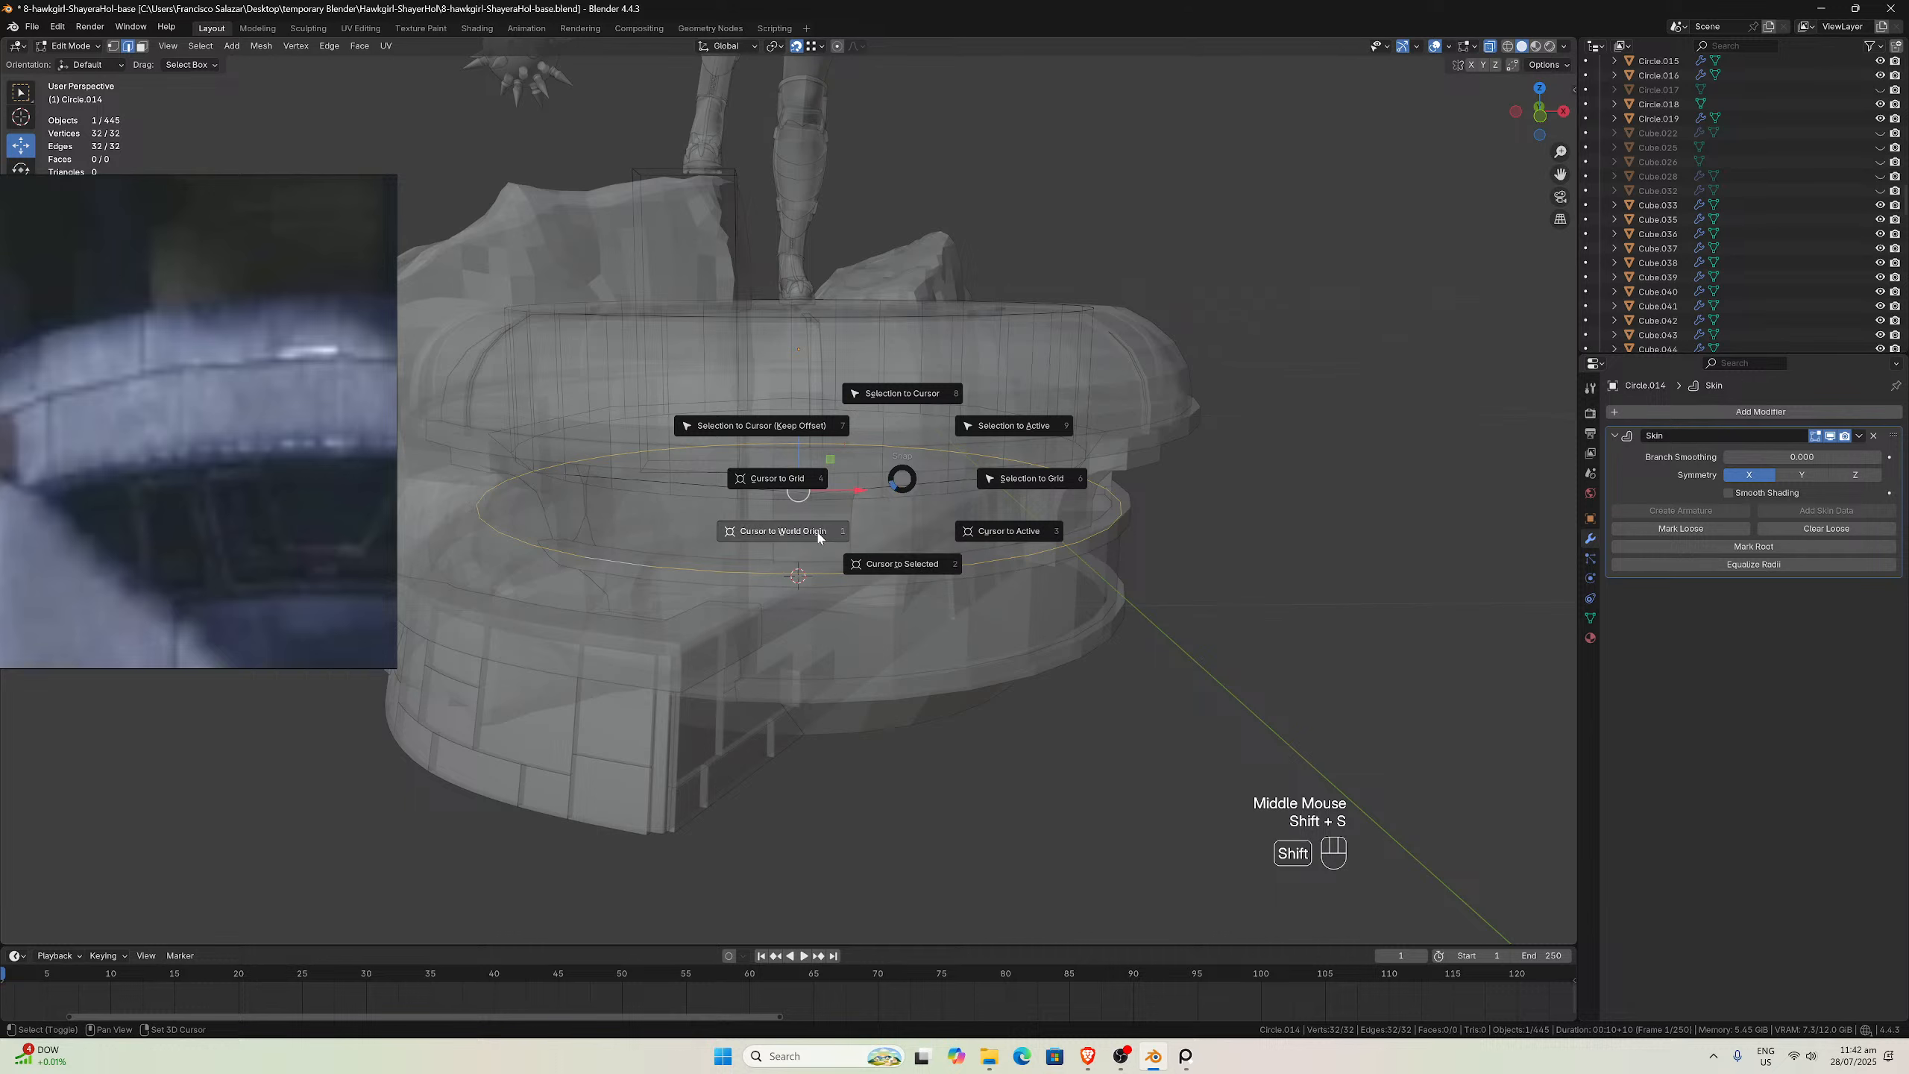
click(872, 561)
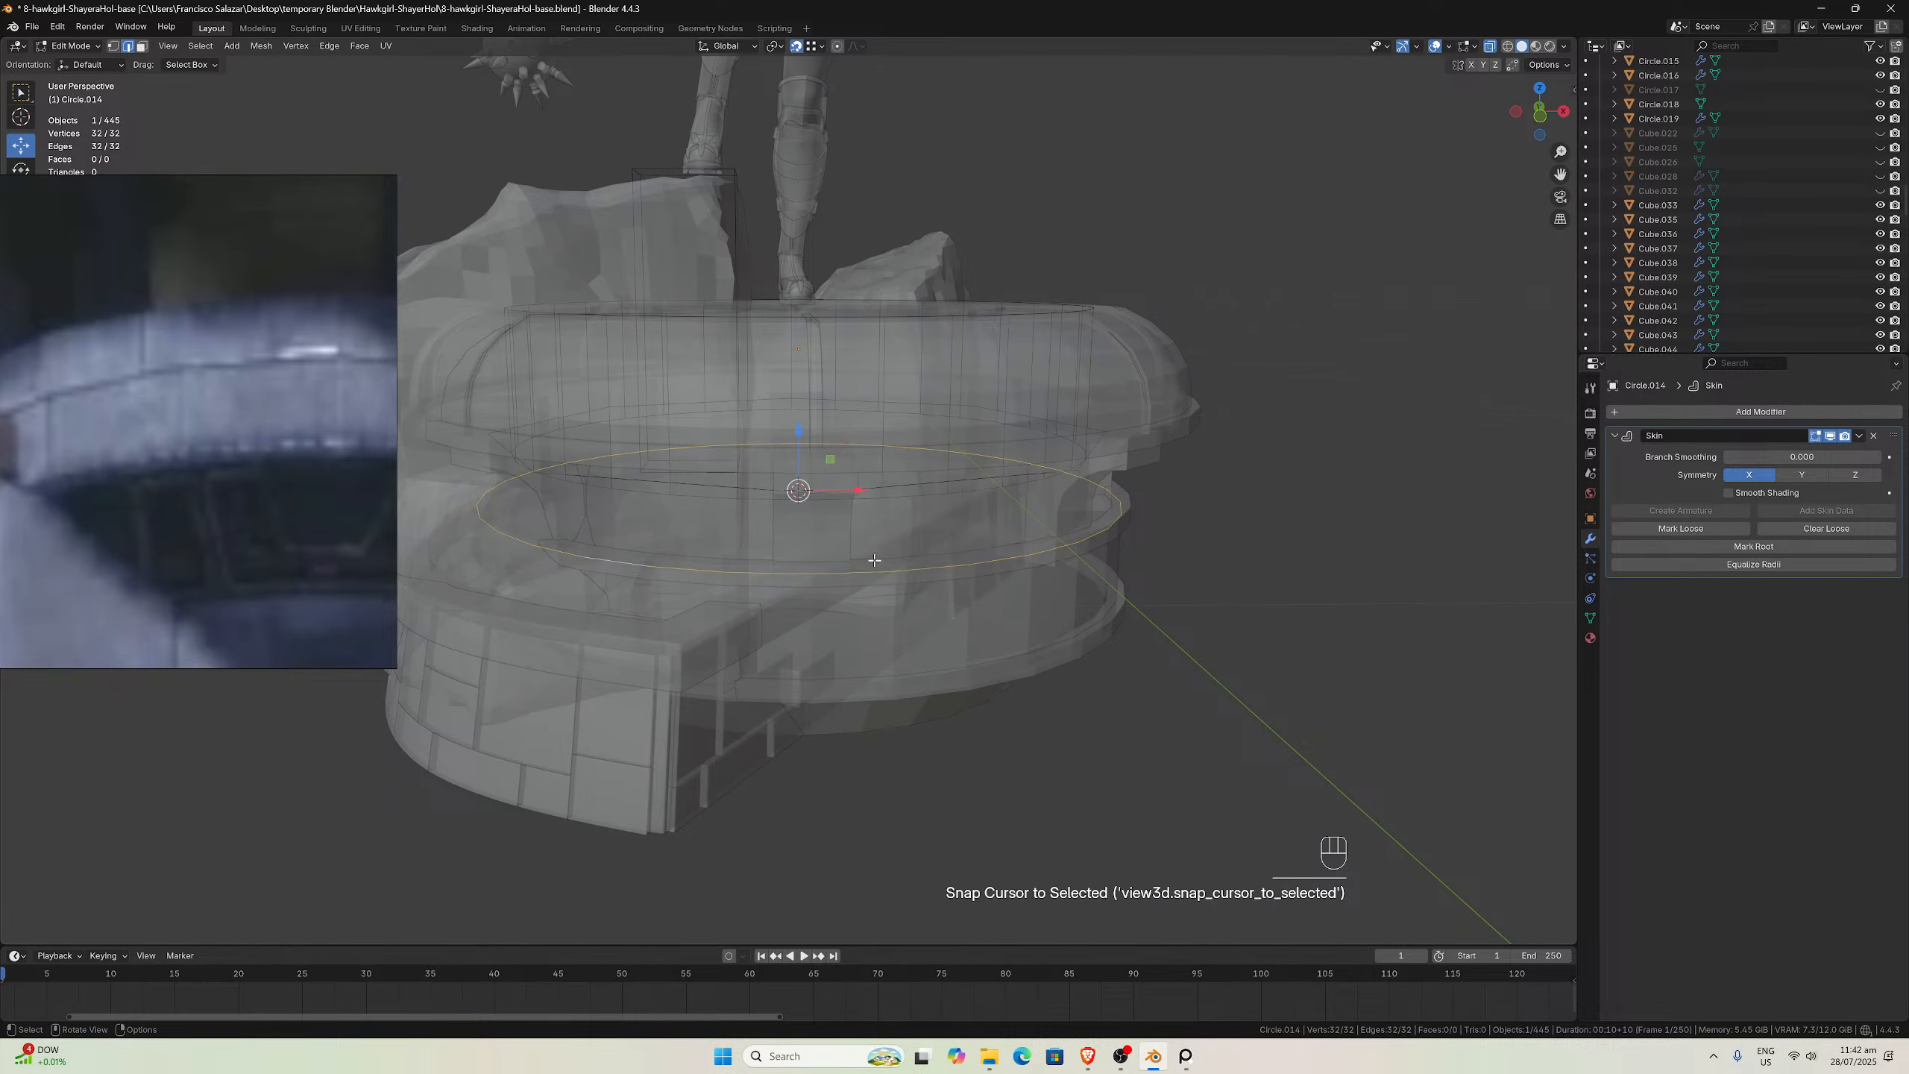
Return to Object Mode and set the upper ring's origin to the 3D cursor
key(Tab)
click(227, 46)
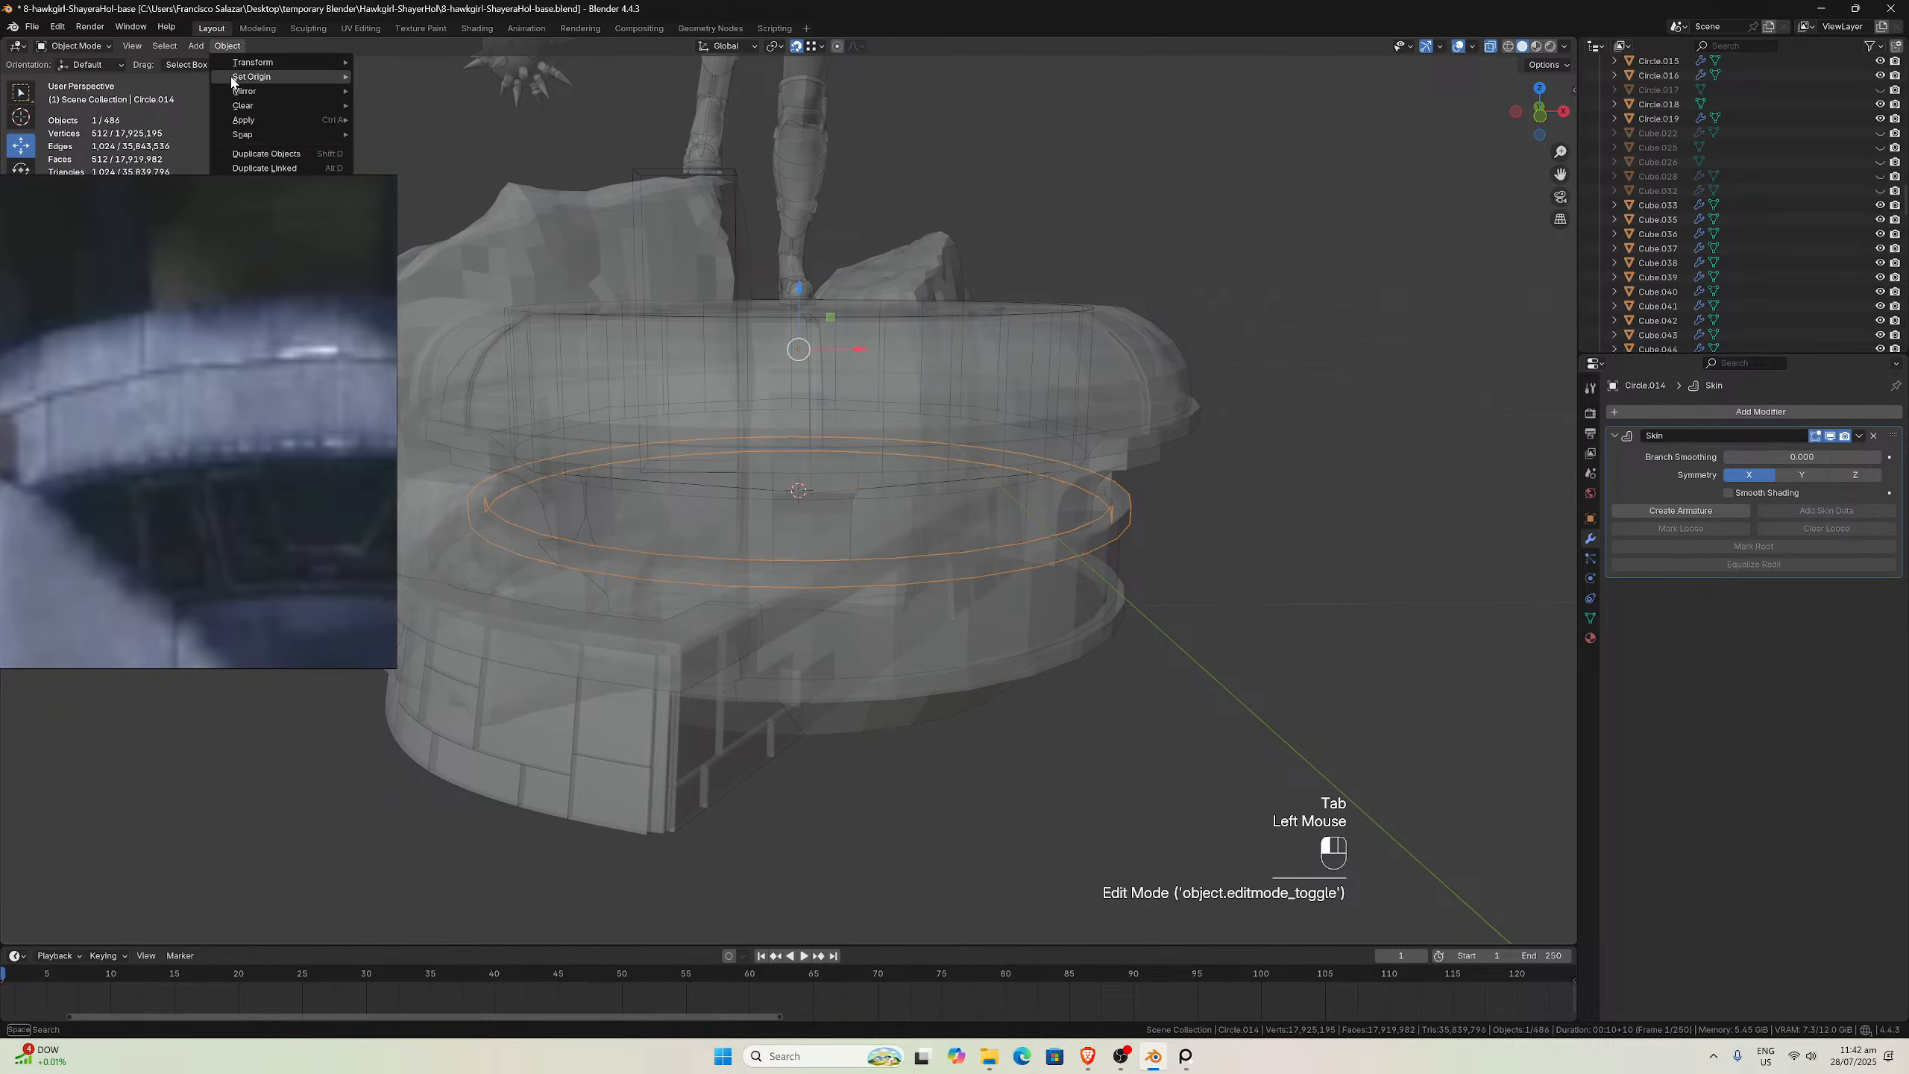
mouse_move(286, 76)
click(456, 106)
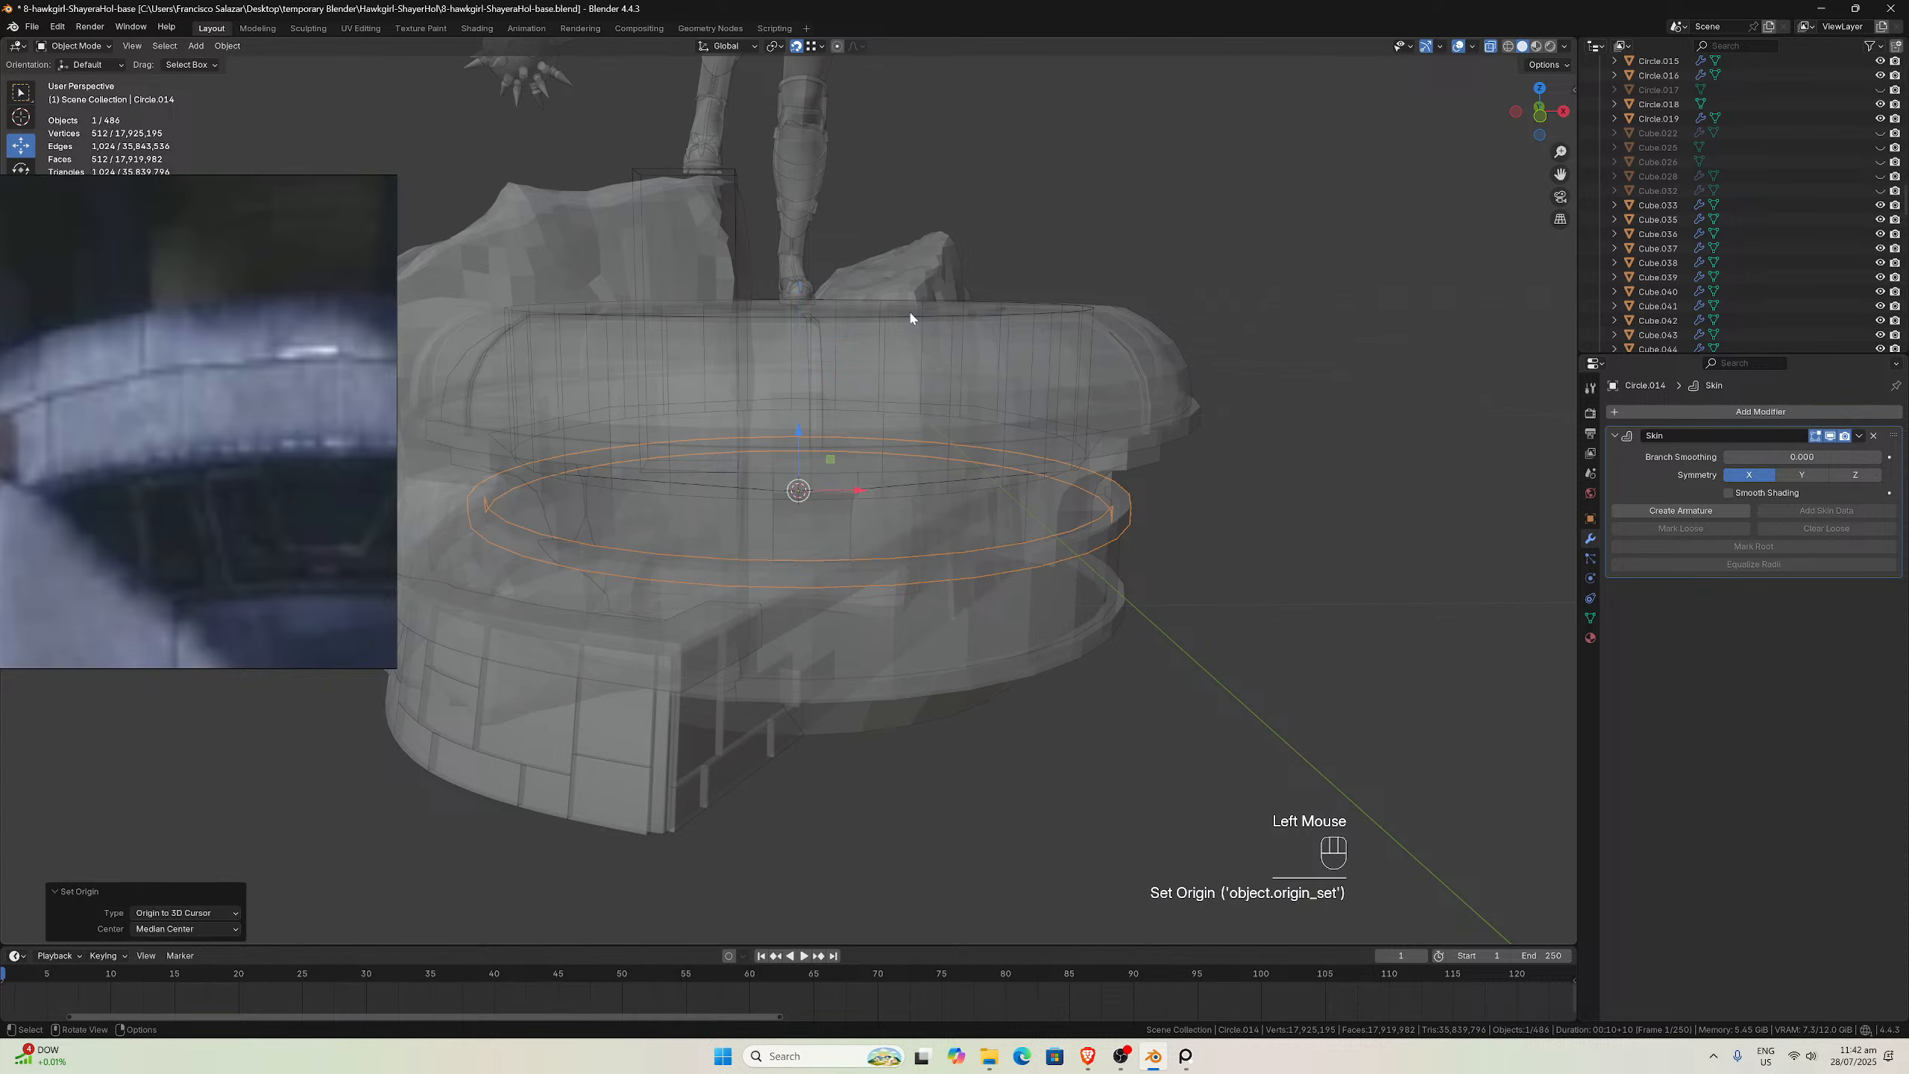
Apply the scale of the upper ring, and do the same for the lower ring
key(ctrl+a)
click(1122, 474)
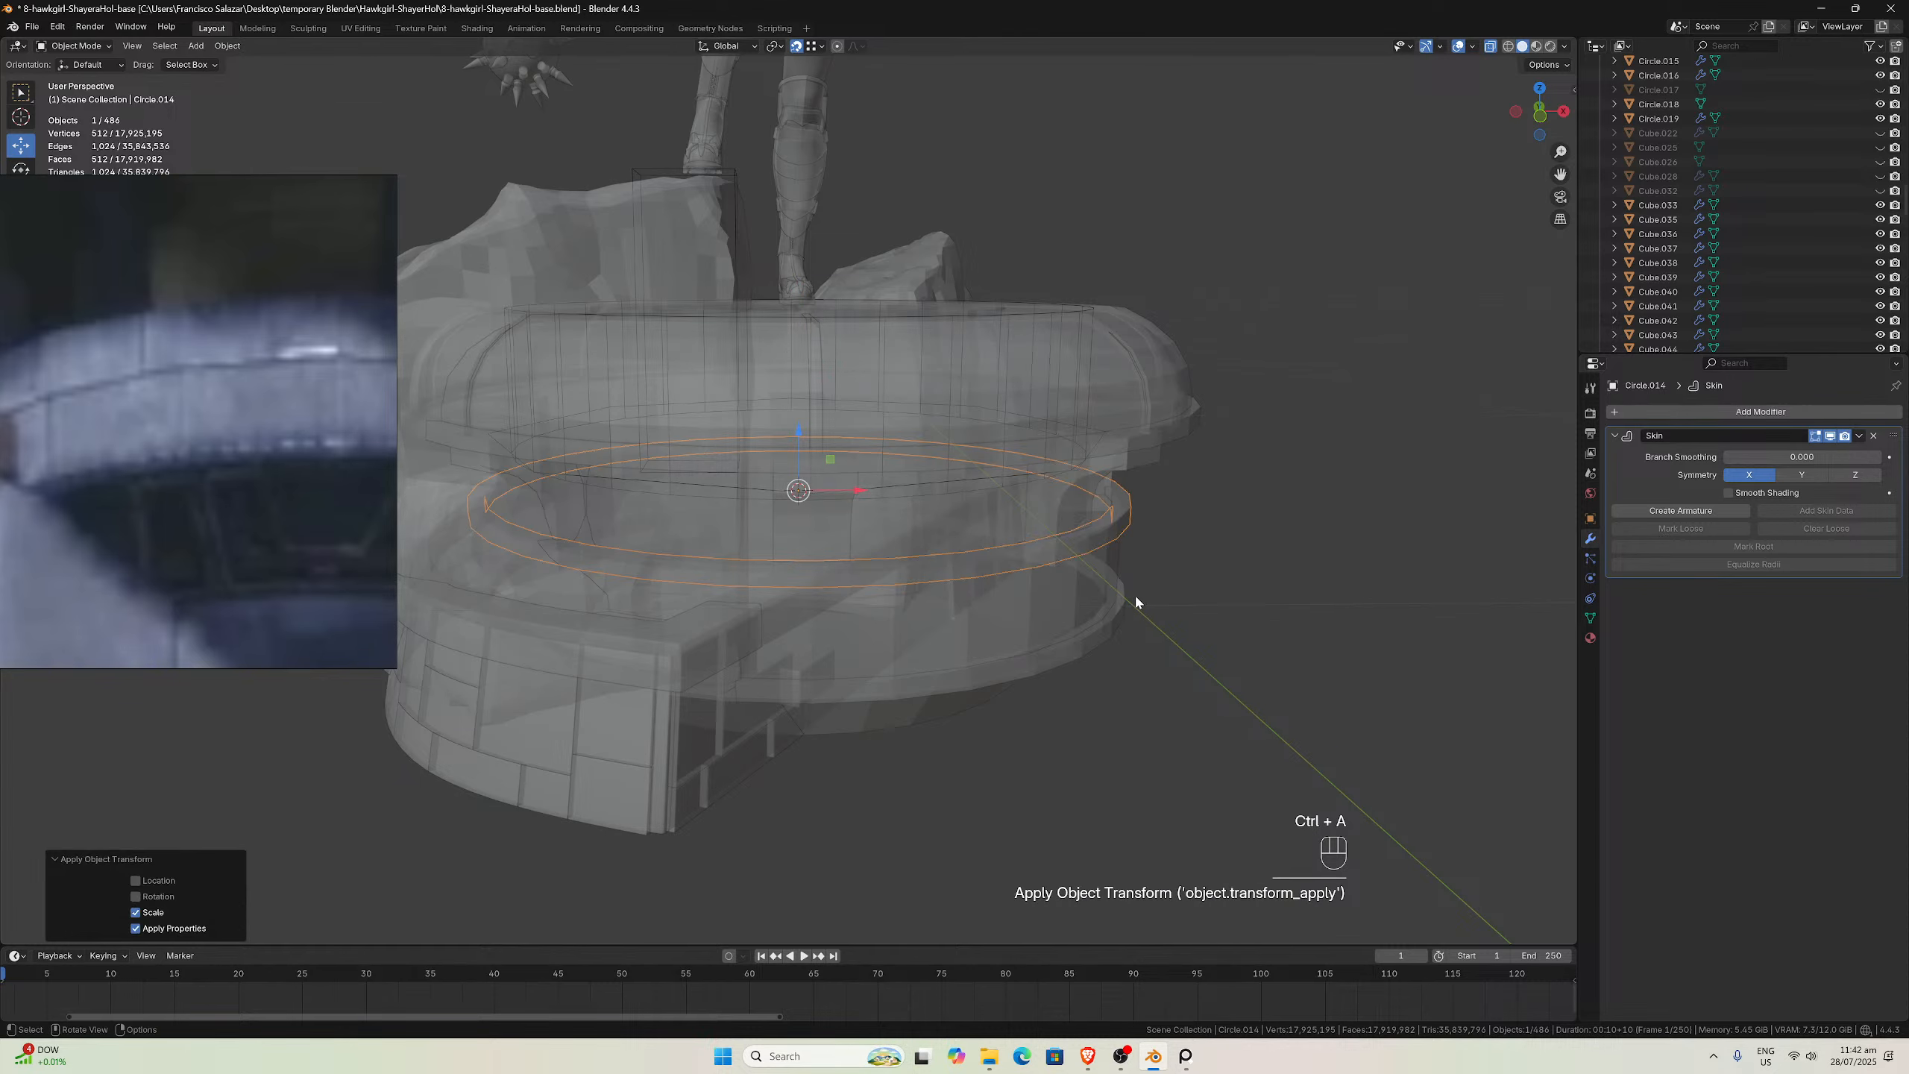
click(1122, 610)
key(ctrl+a)
click(1120, 602)
Check the snapping options and move the lower ring along the Z axis at the drum's lower edge
middle_drag(1120, 602, 1204, 587)
scroll(1093, 573, up, 2)
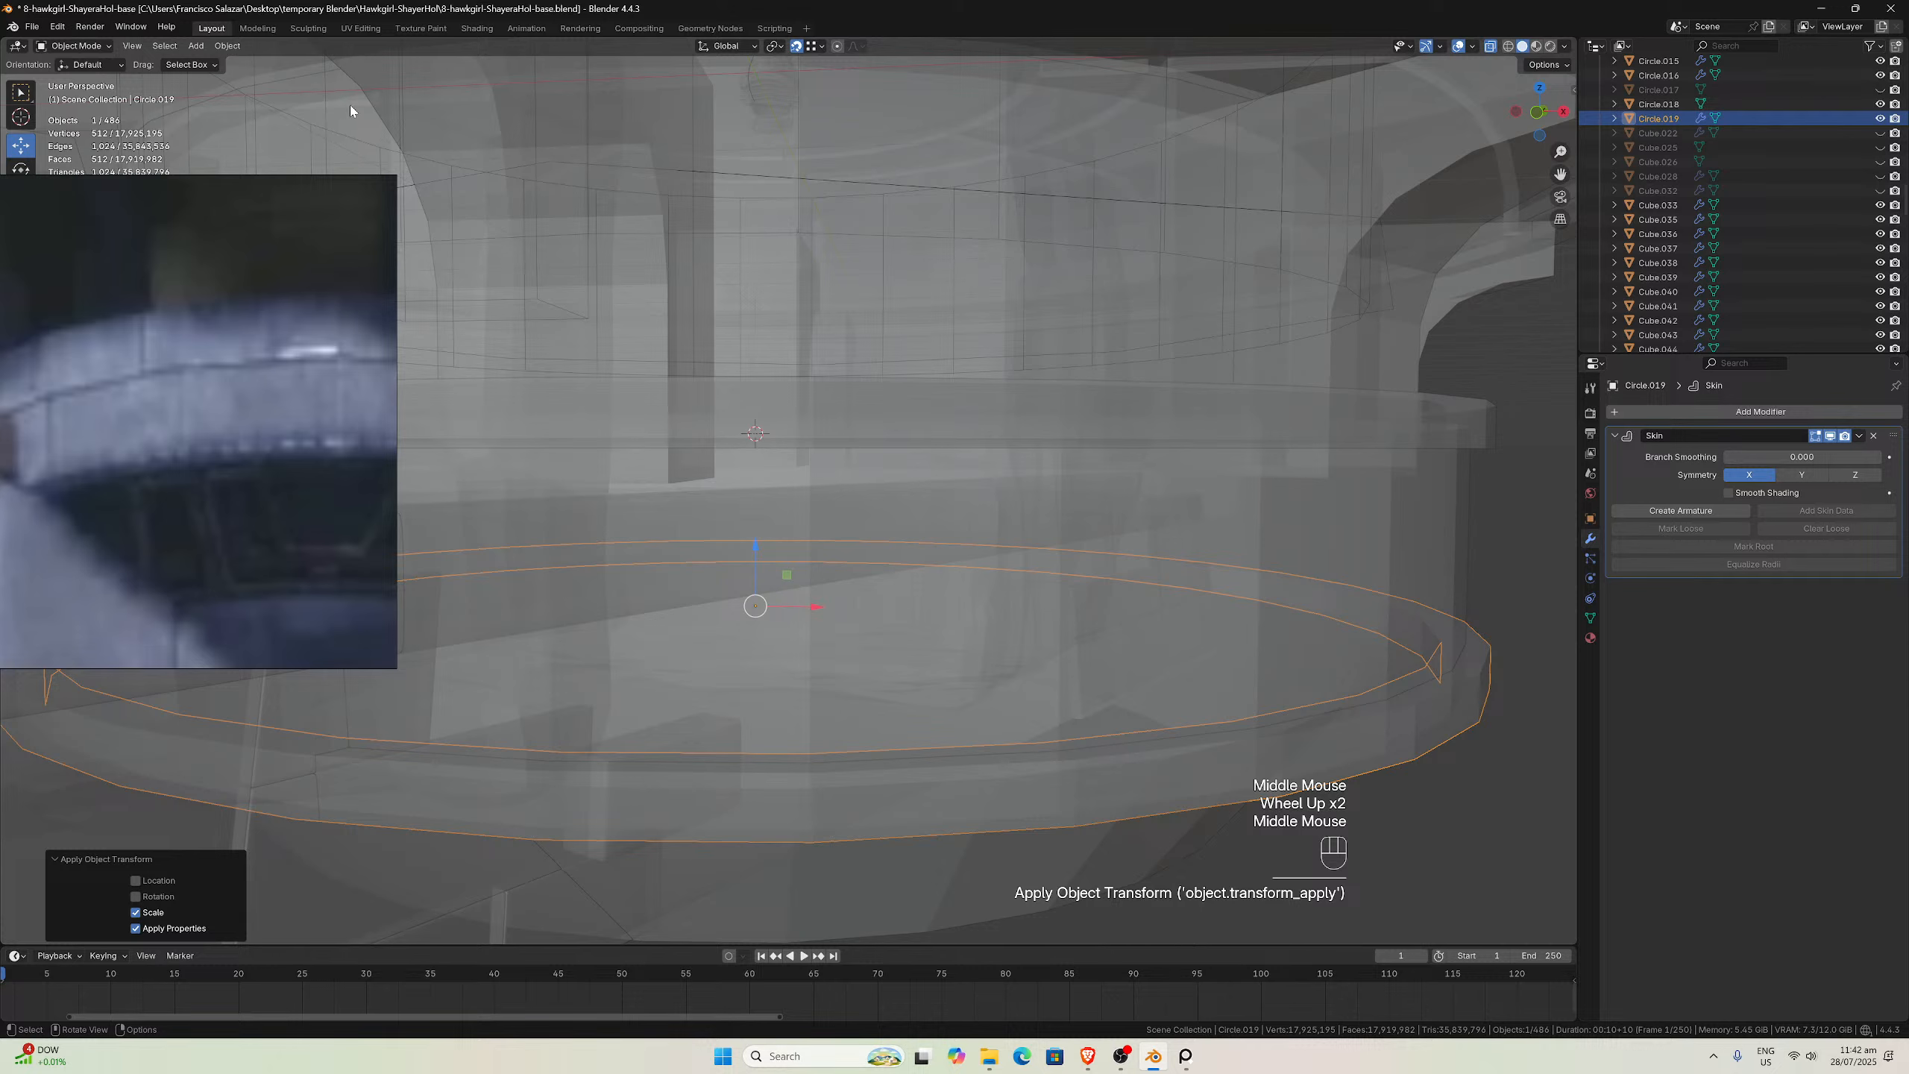
drag(1561, 174, 1331, 70)
middle_drag(1387, 278, 1410, 305)
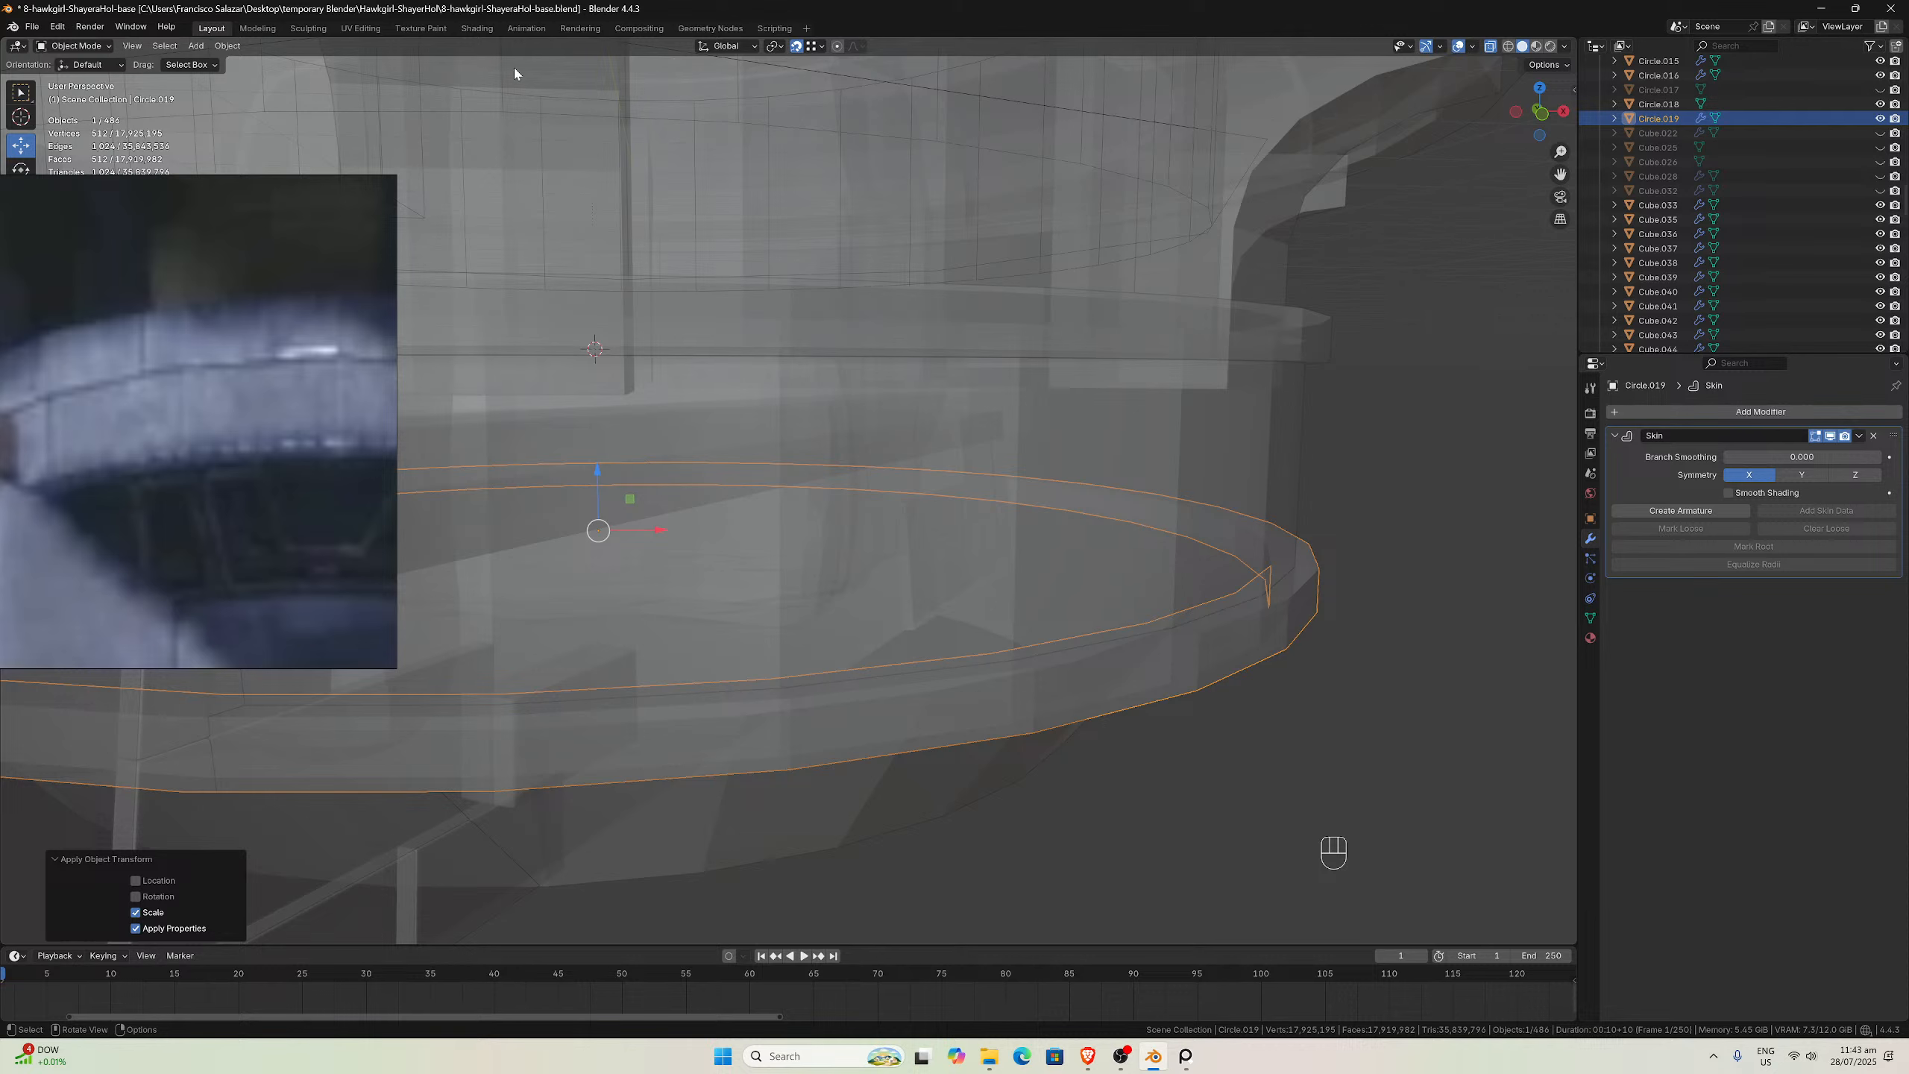
click(821, 46)
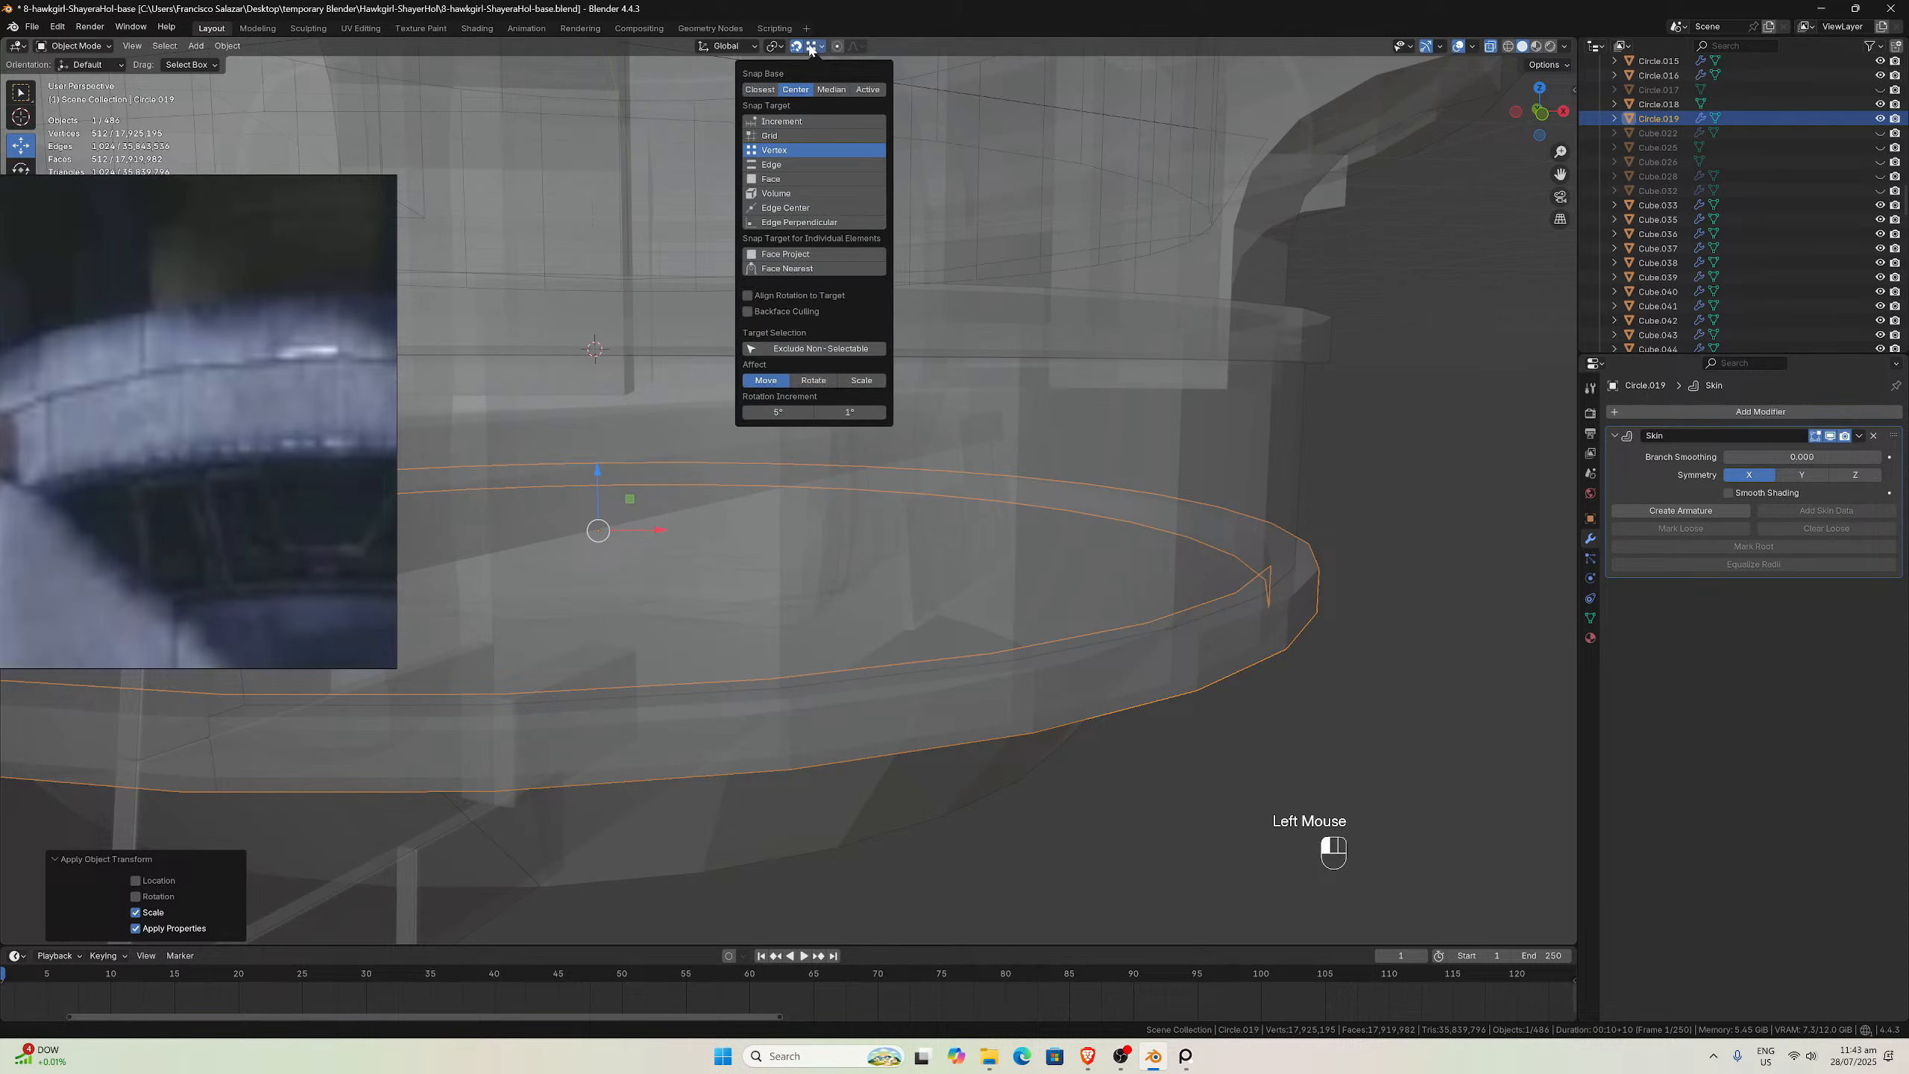
key(g)
key(z)
click(1259, 638)
middle_drag(1259, 638, 1261, 639)
Select the upper ring and try to move it along the Z axis
click(1323, 385)
key(g)
key(z)
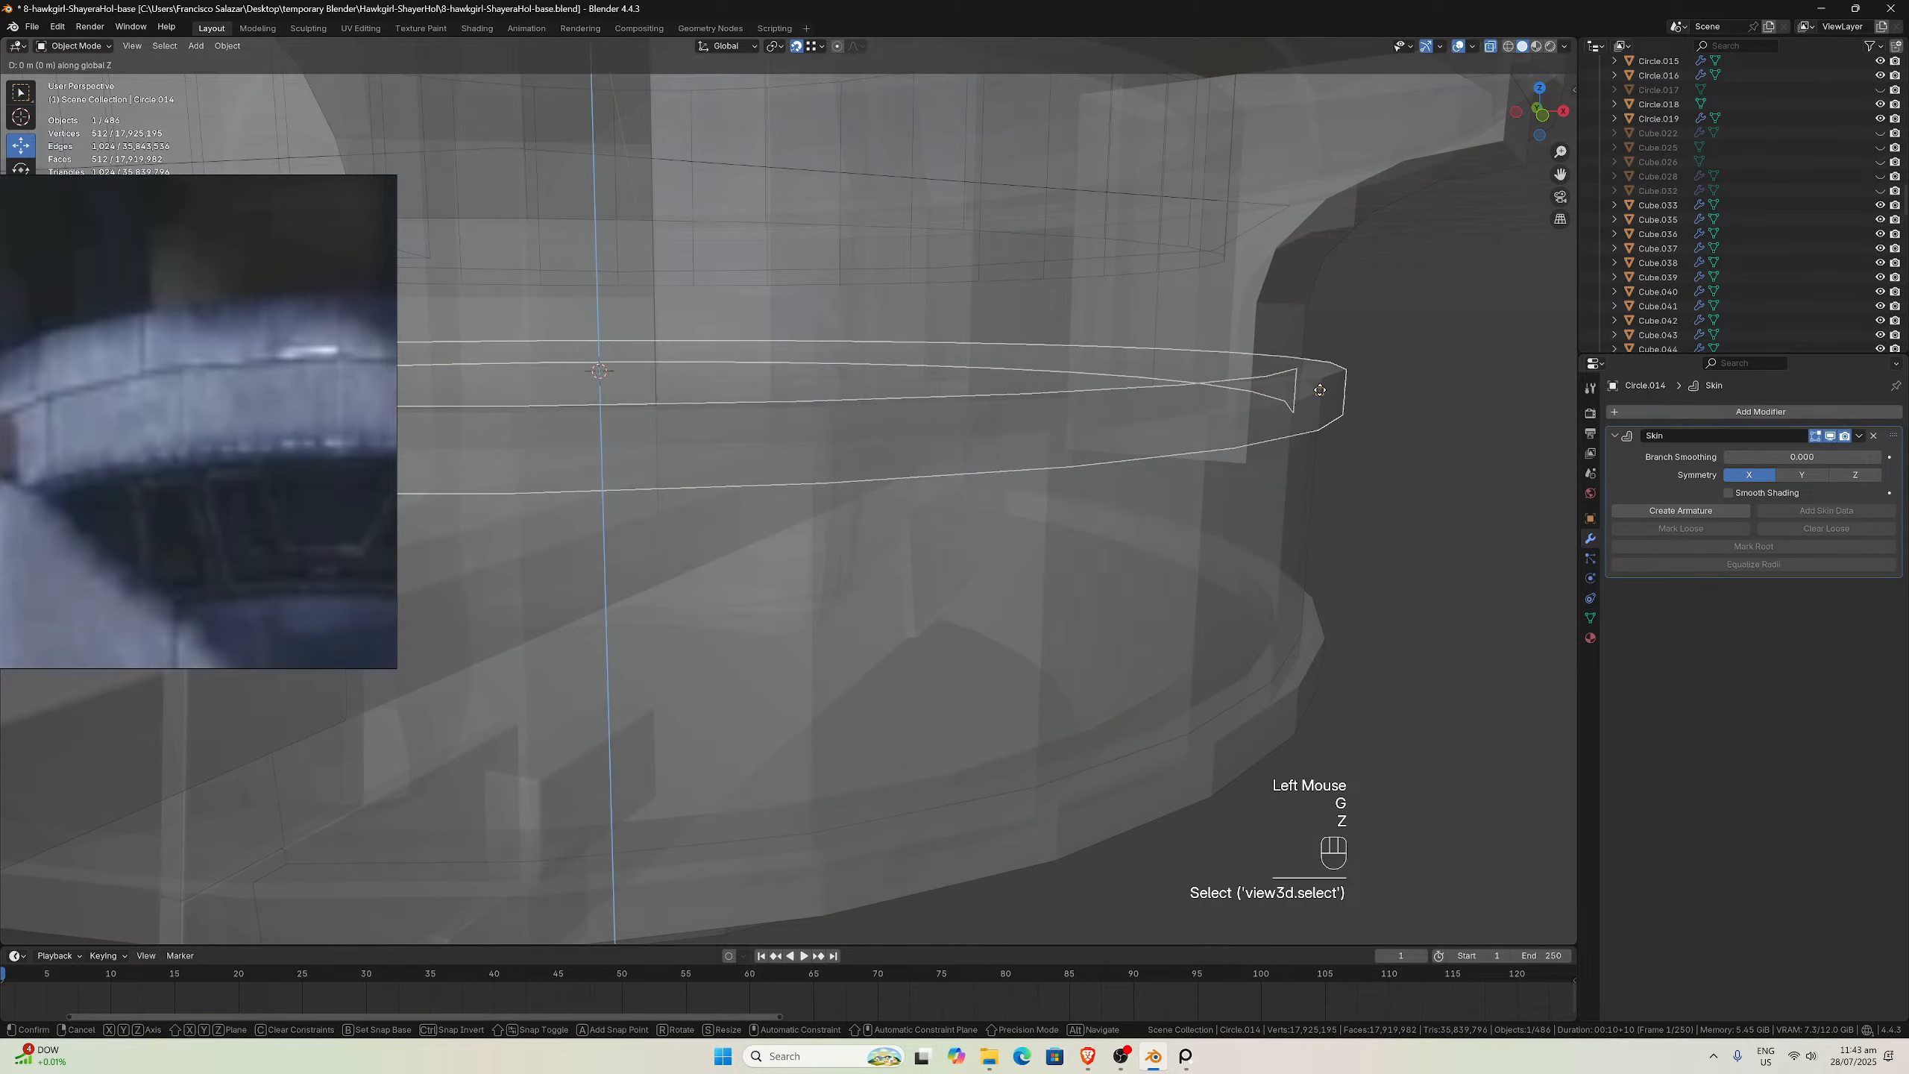
click(1320, 389)
Show the pedestal in solid front view with X-Ray off and clear the selection
key(KP_1)
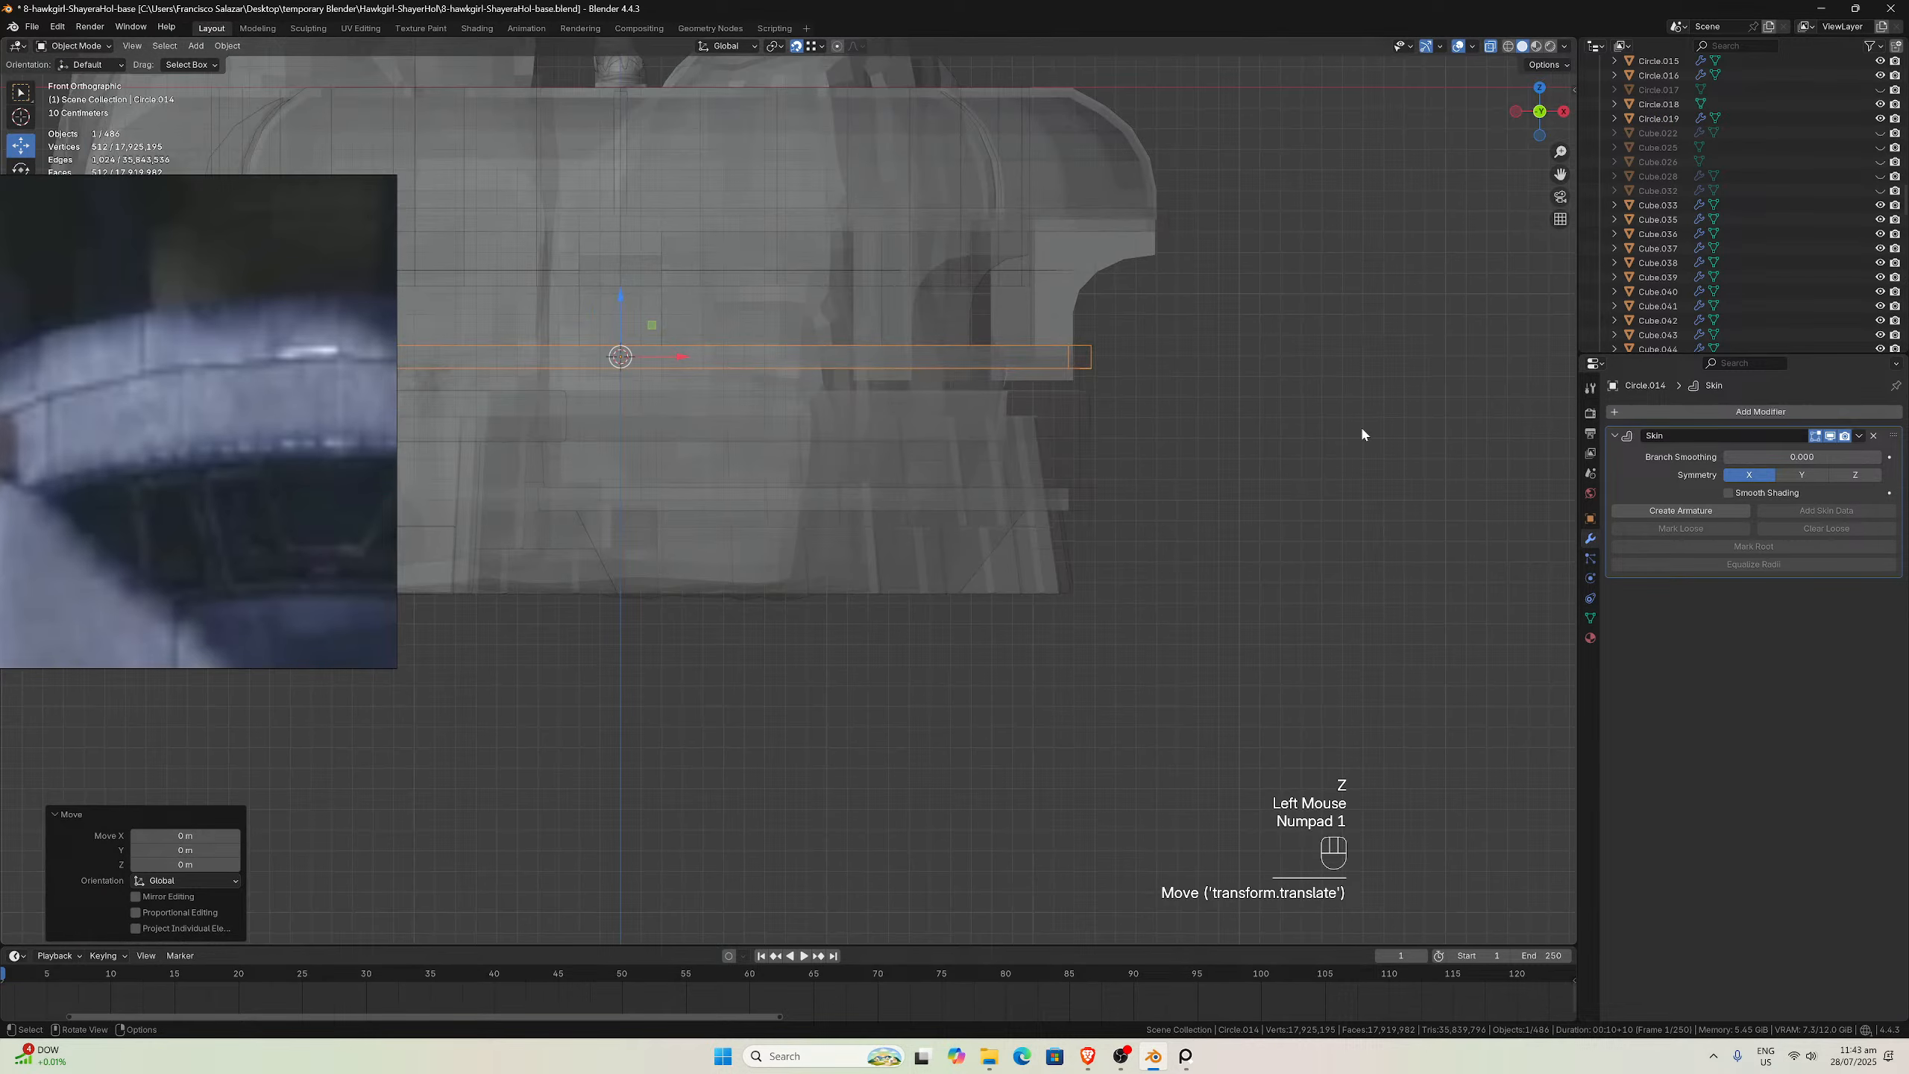
click(1489, 50)
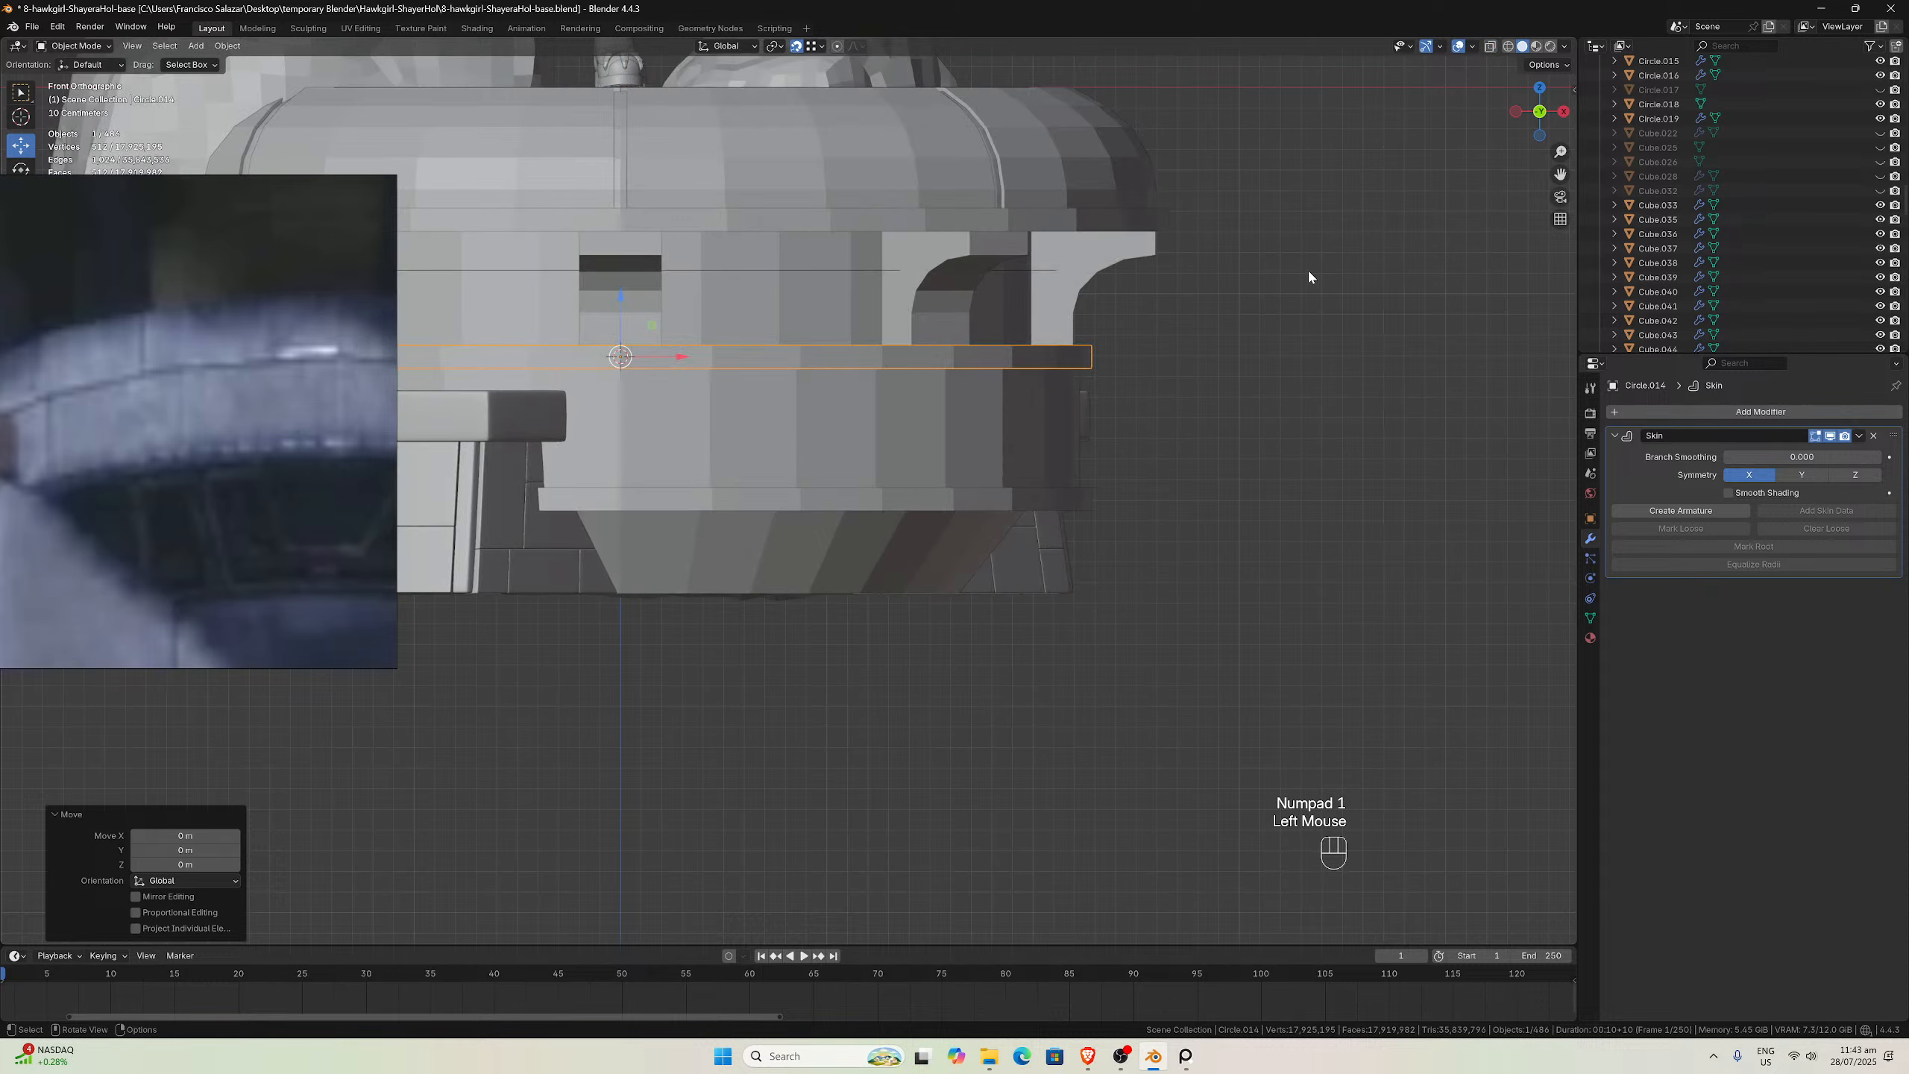
scroll(1312, 273, up, 1)
click(83, 46)
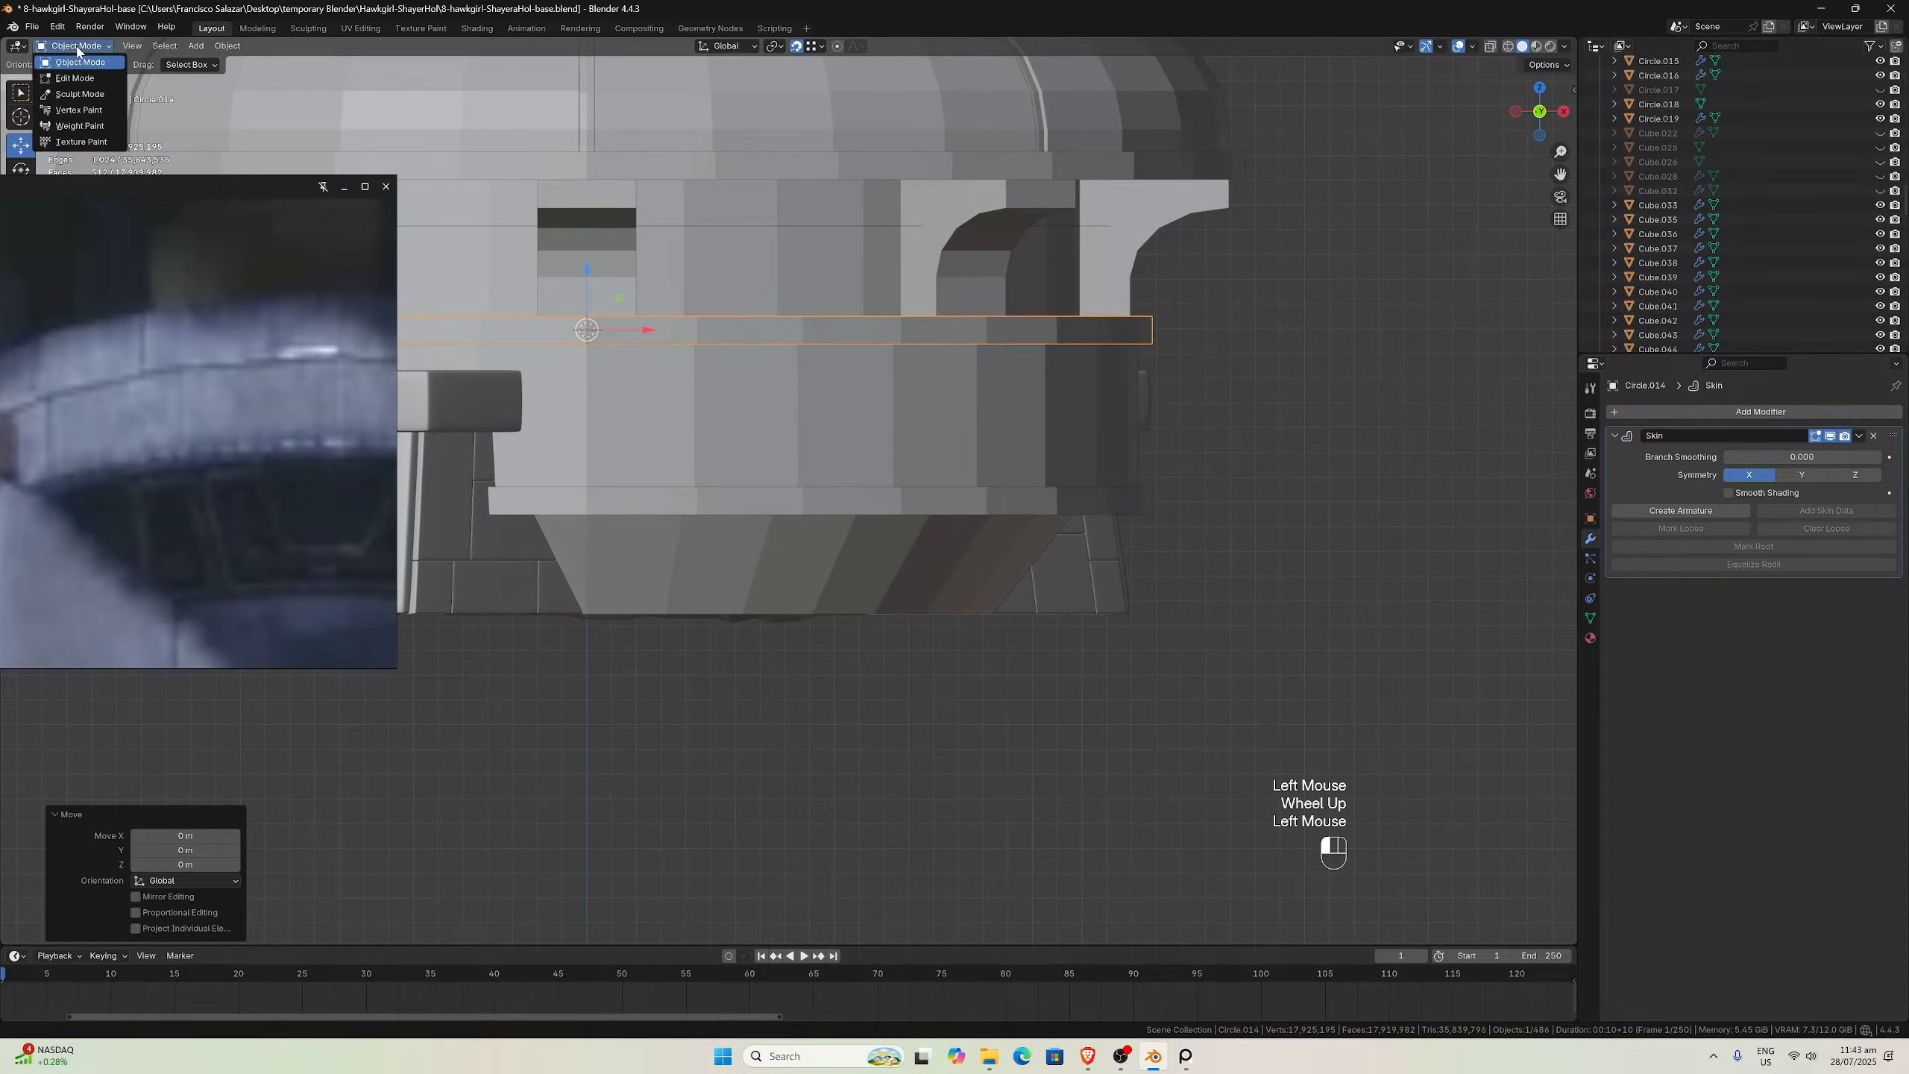
click(1383, 352)
scroll(1417, 249, down, 1)
scroll(1419, 244, down, 1)
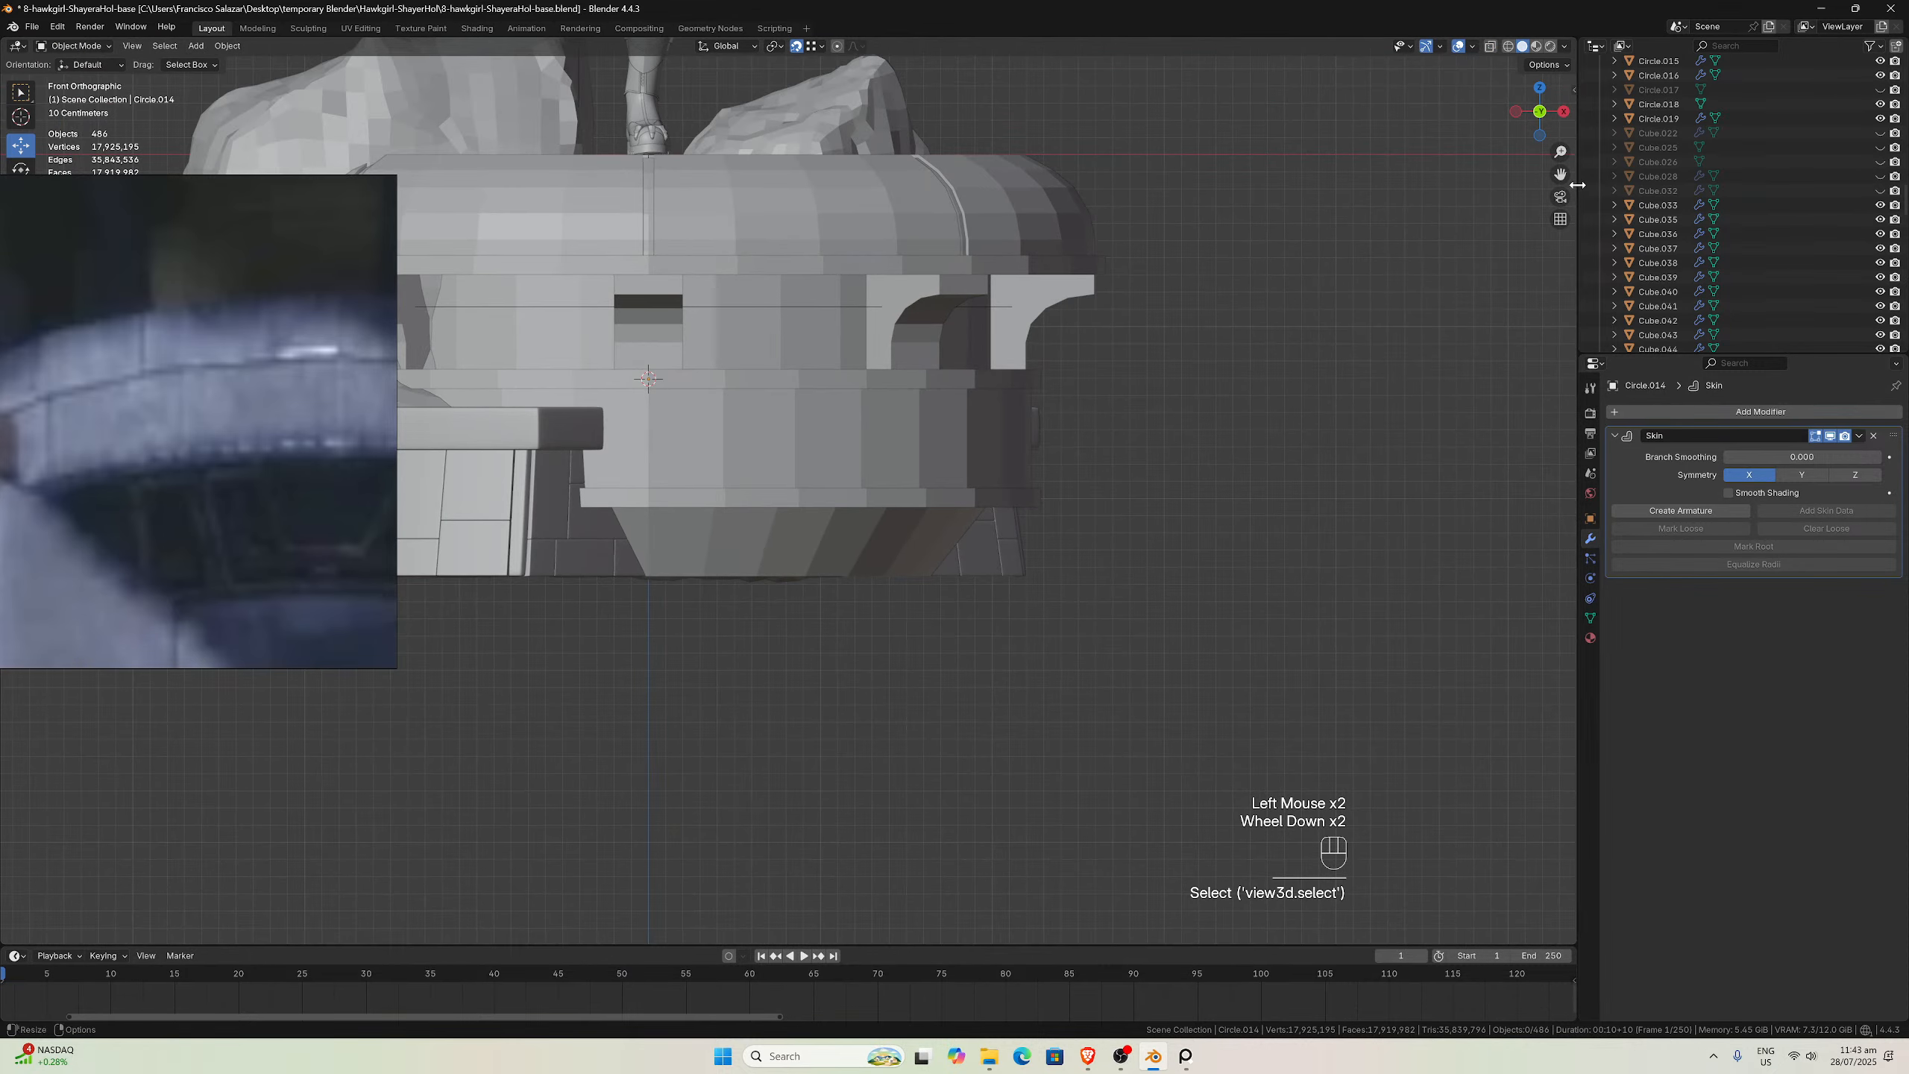
Inspect the pedestal from below, select the drum body with the tapered underside, and return to the front view
drag(1560, 175, 1693, 217)
middle_drag(1239, 346, 1142, 449)
click(958, 707)
middle_drag(983, 669, 1075, 613)
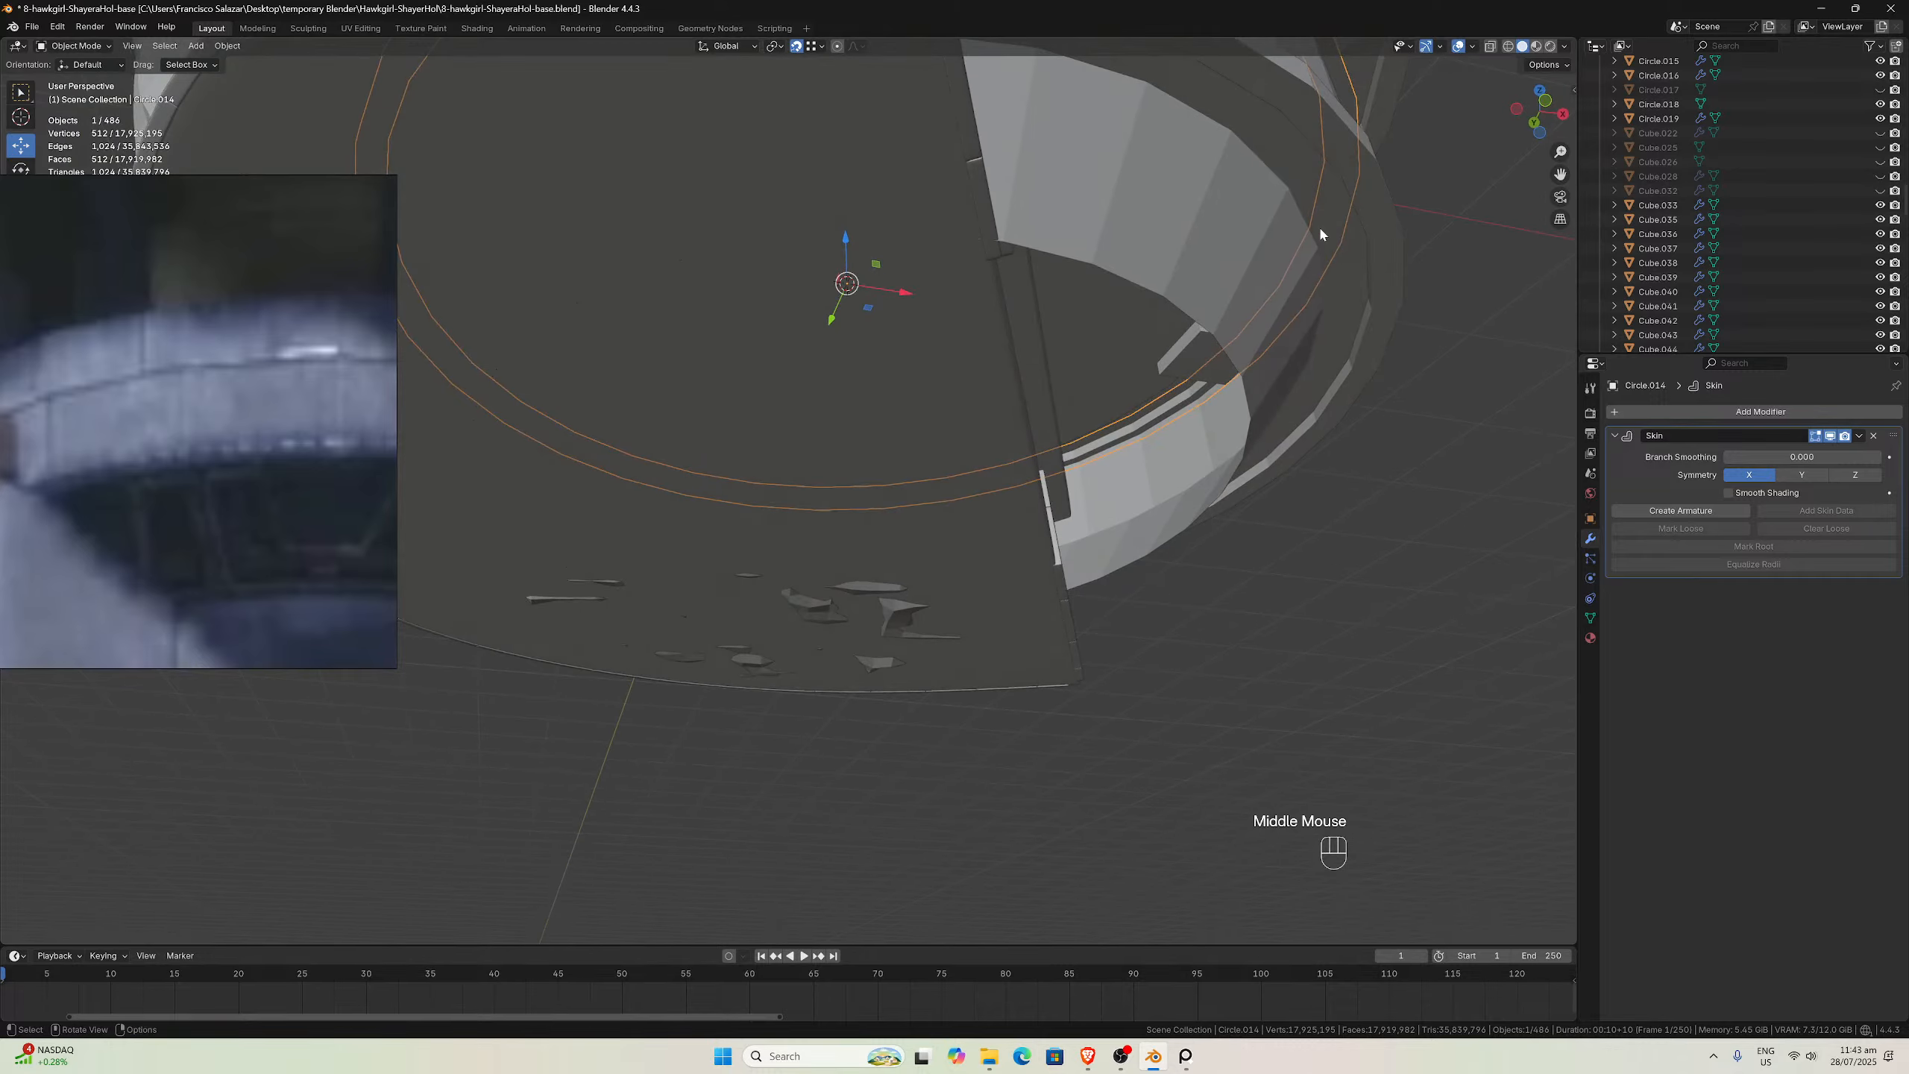
click(1391, 264)
middle_drag(1391, 264, 1139, 386)
scroll(1332, 366, down, 3)
click(1139, 387)
key(KP_1)
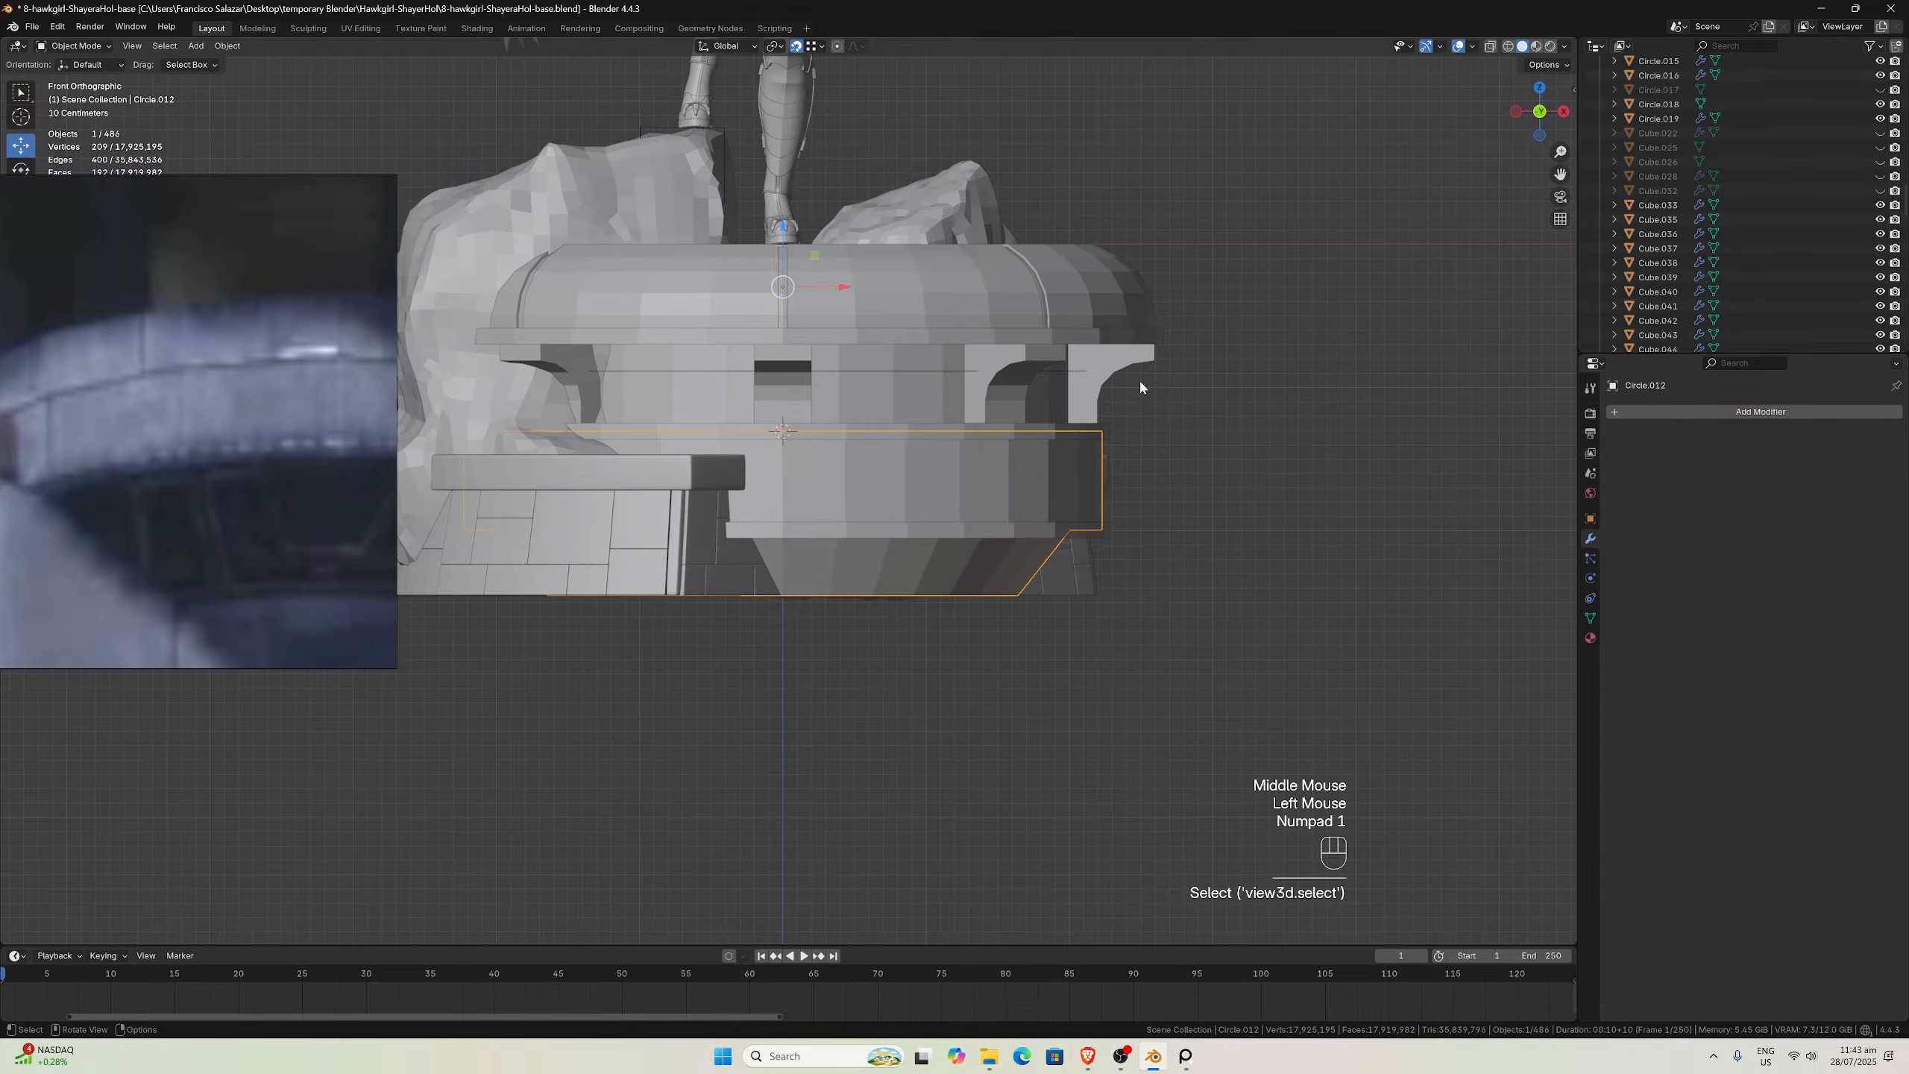
Save the pedestal's Blender file
key(ctrl+s)
scroll(1182, 373, up, 2)
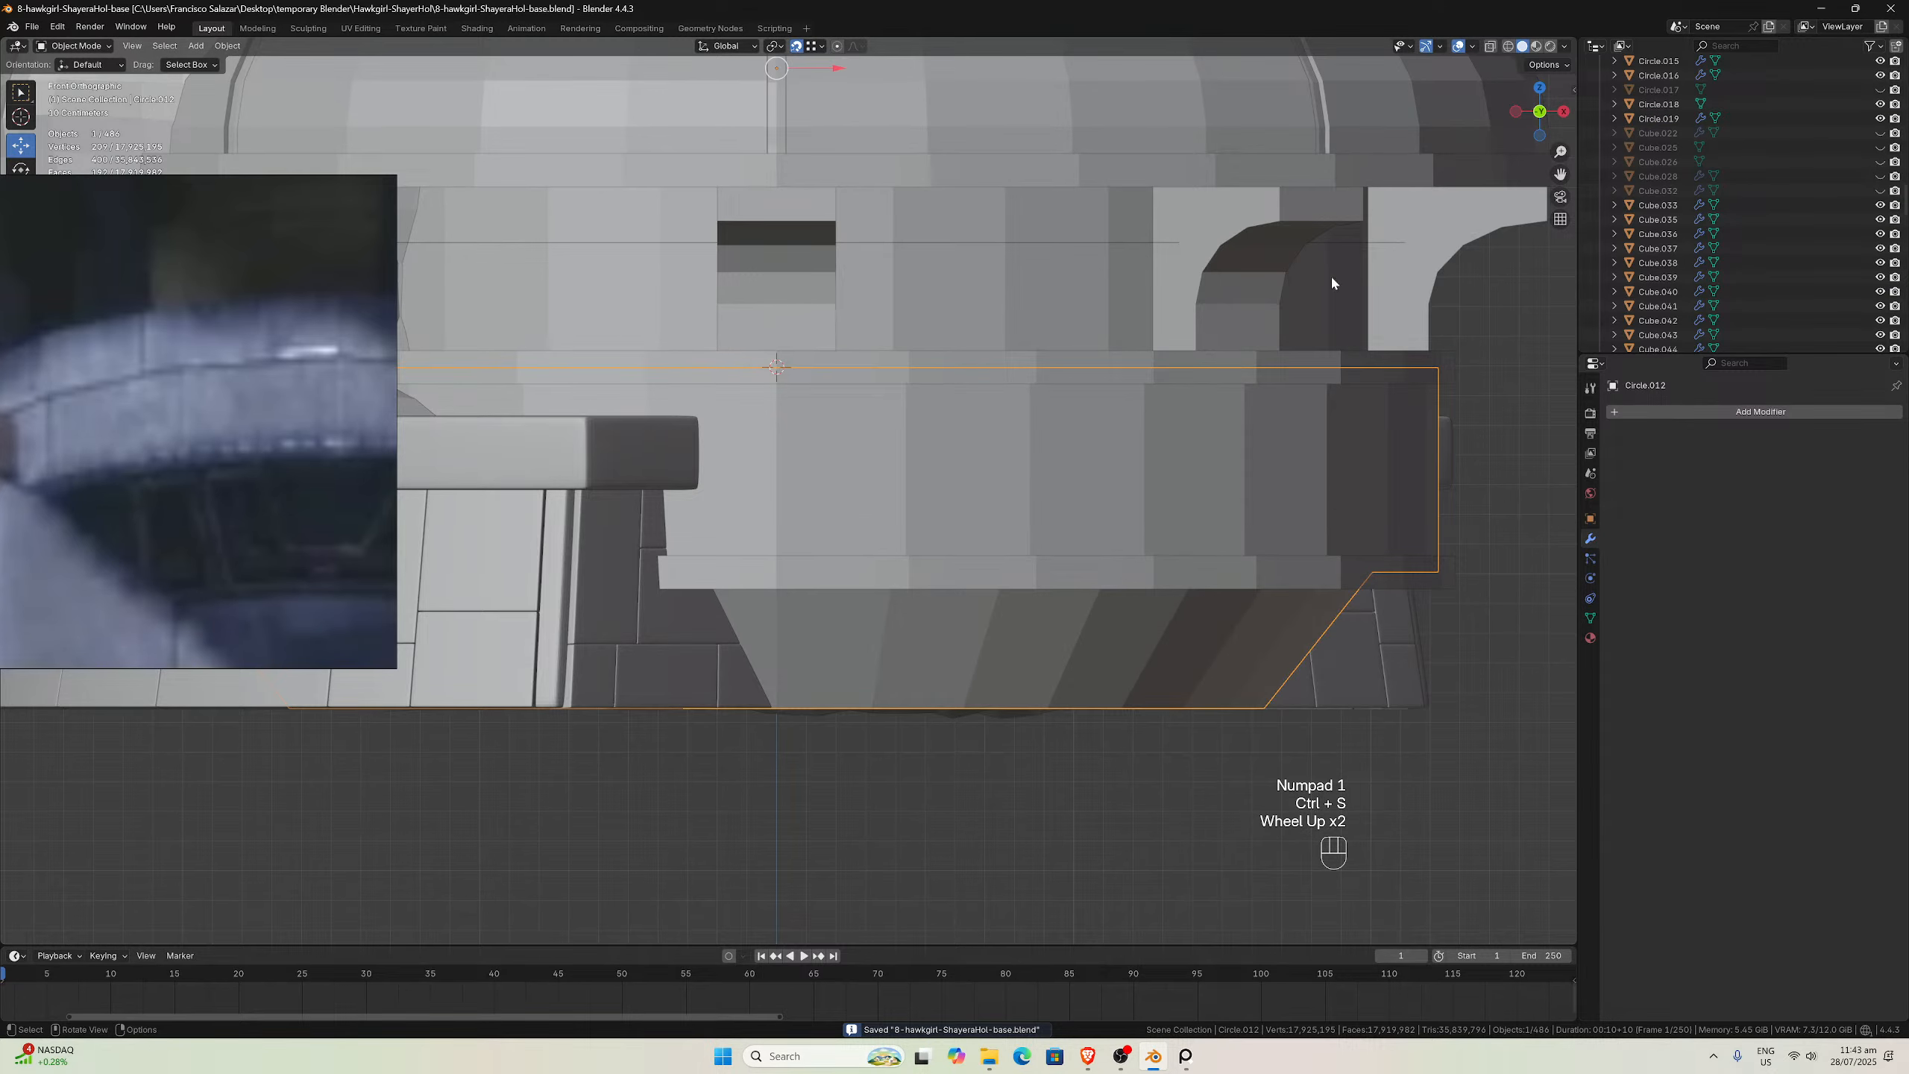
drag(1560, 174, 1720, 216)
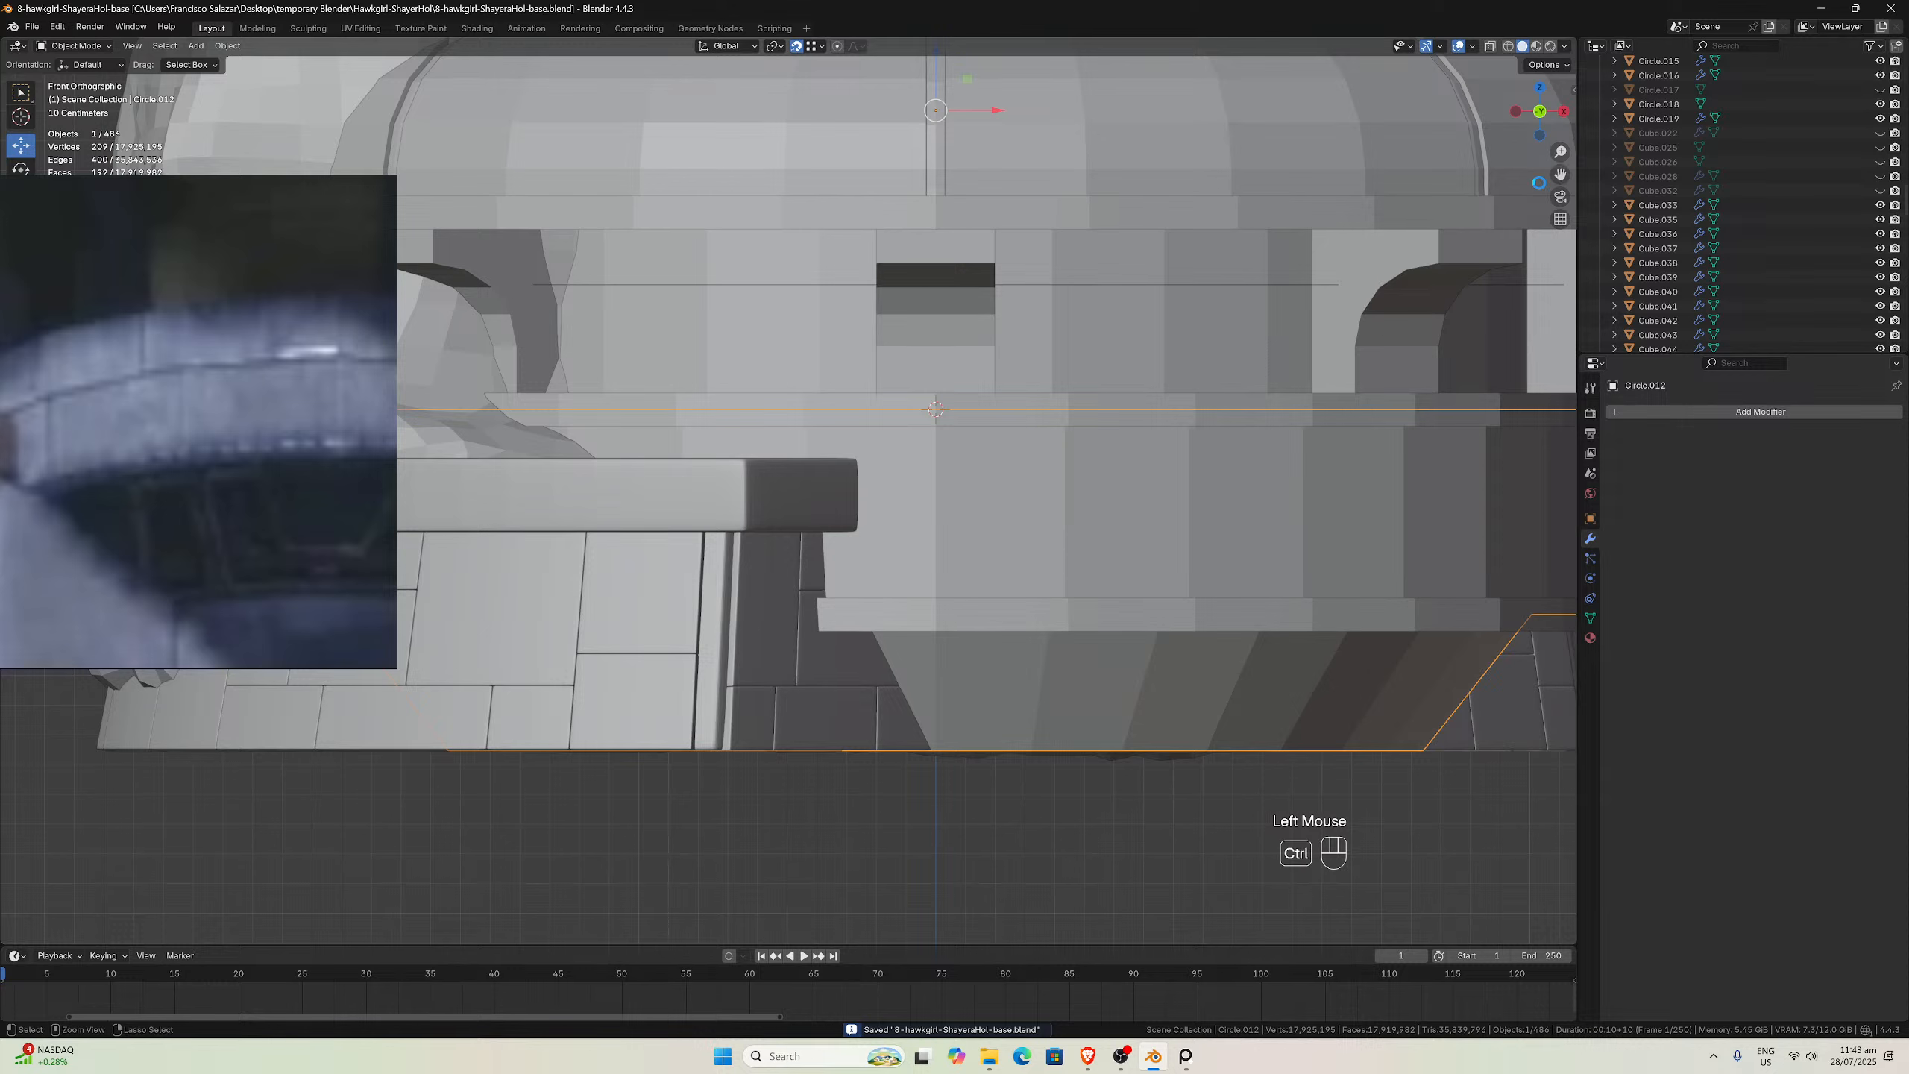
key(ctrl+s)
key(ctrl)
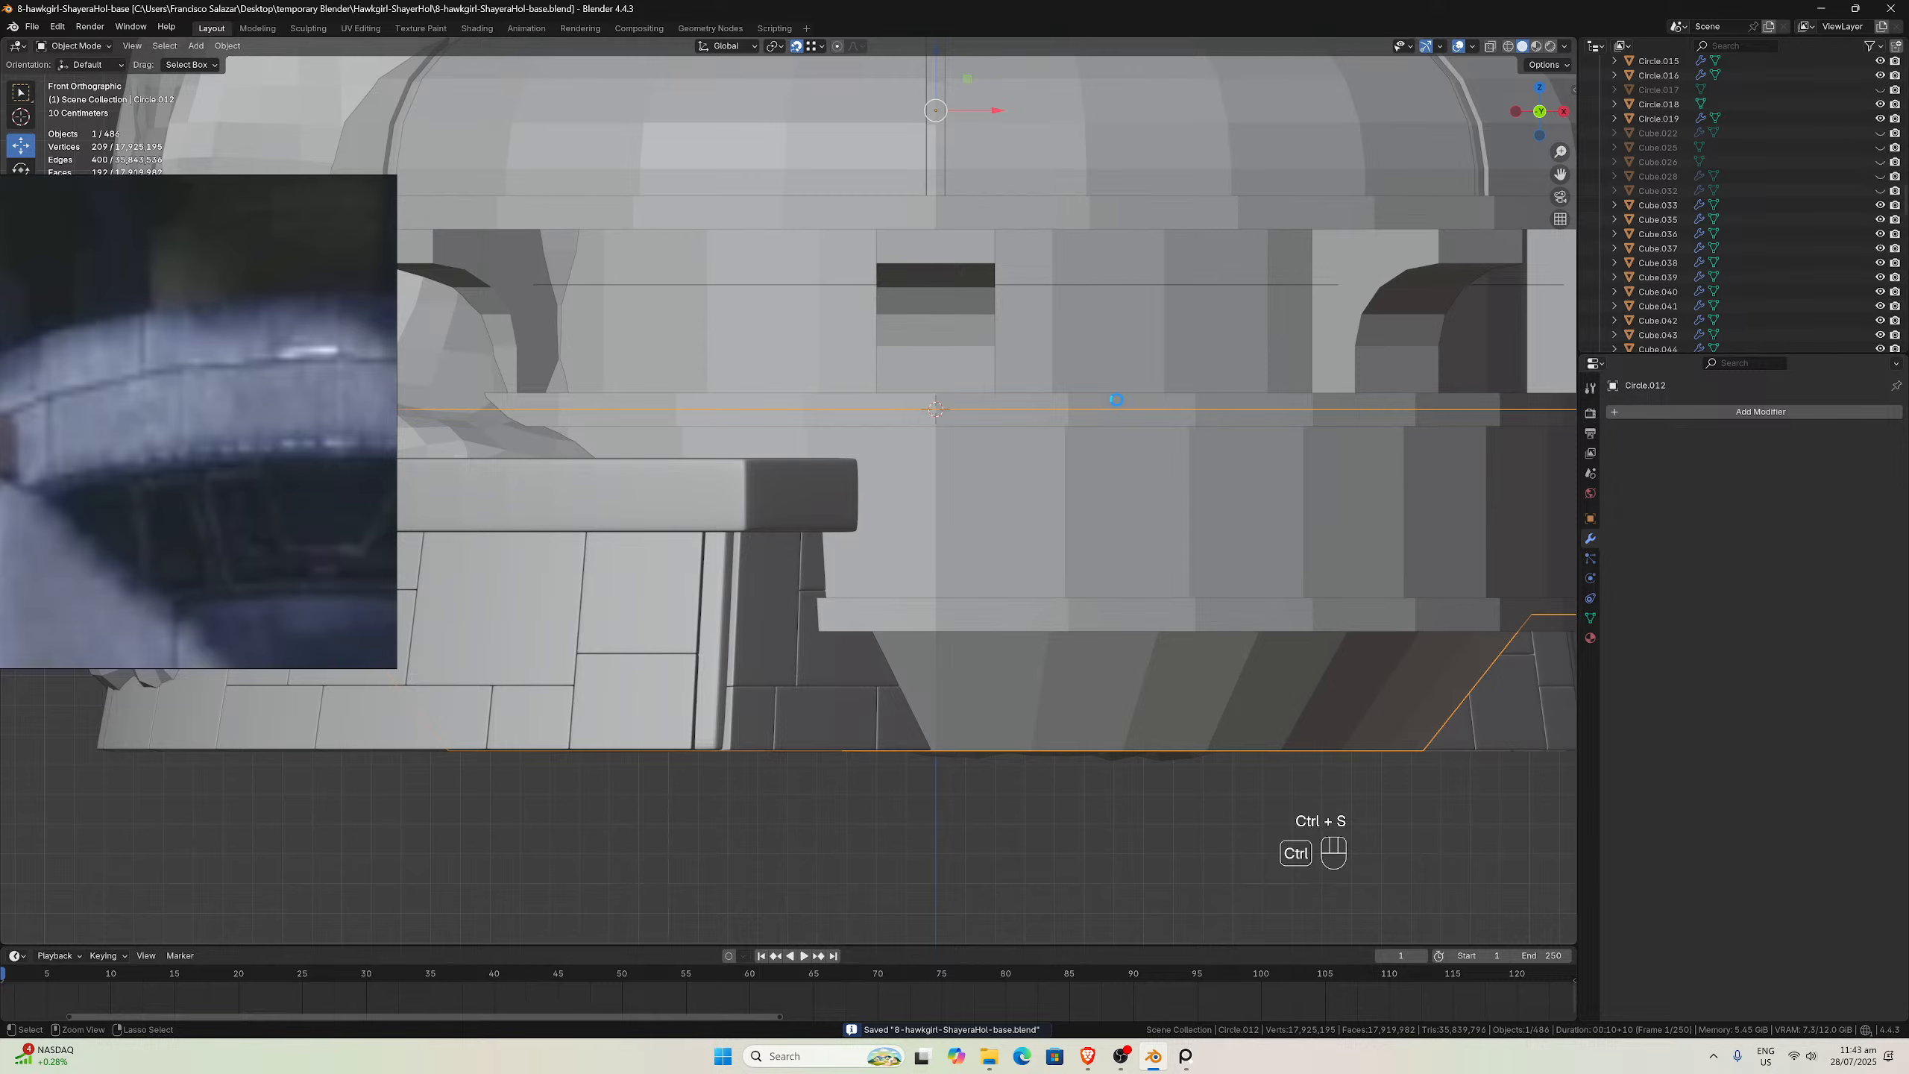
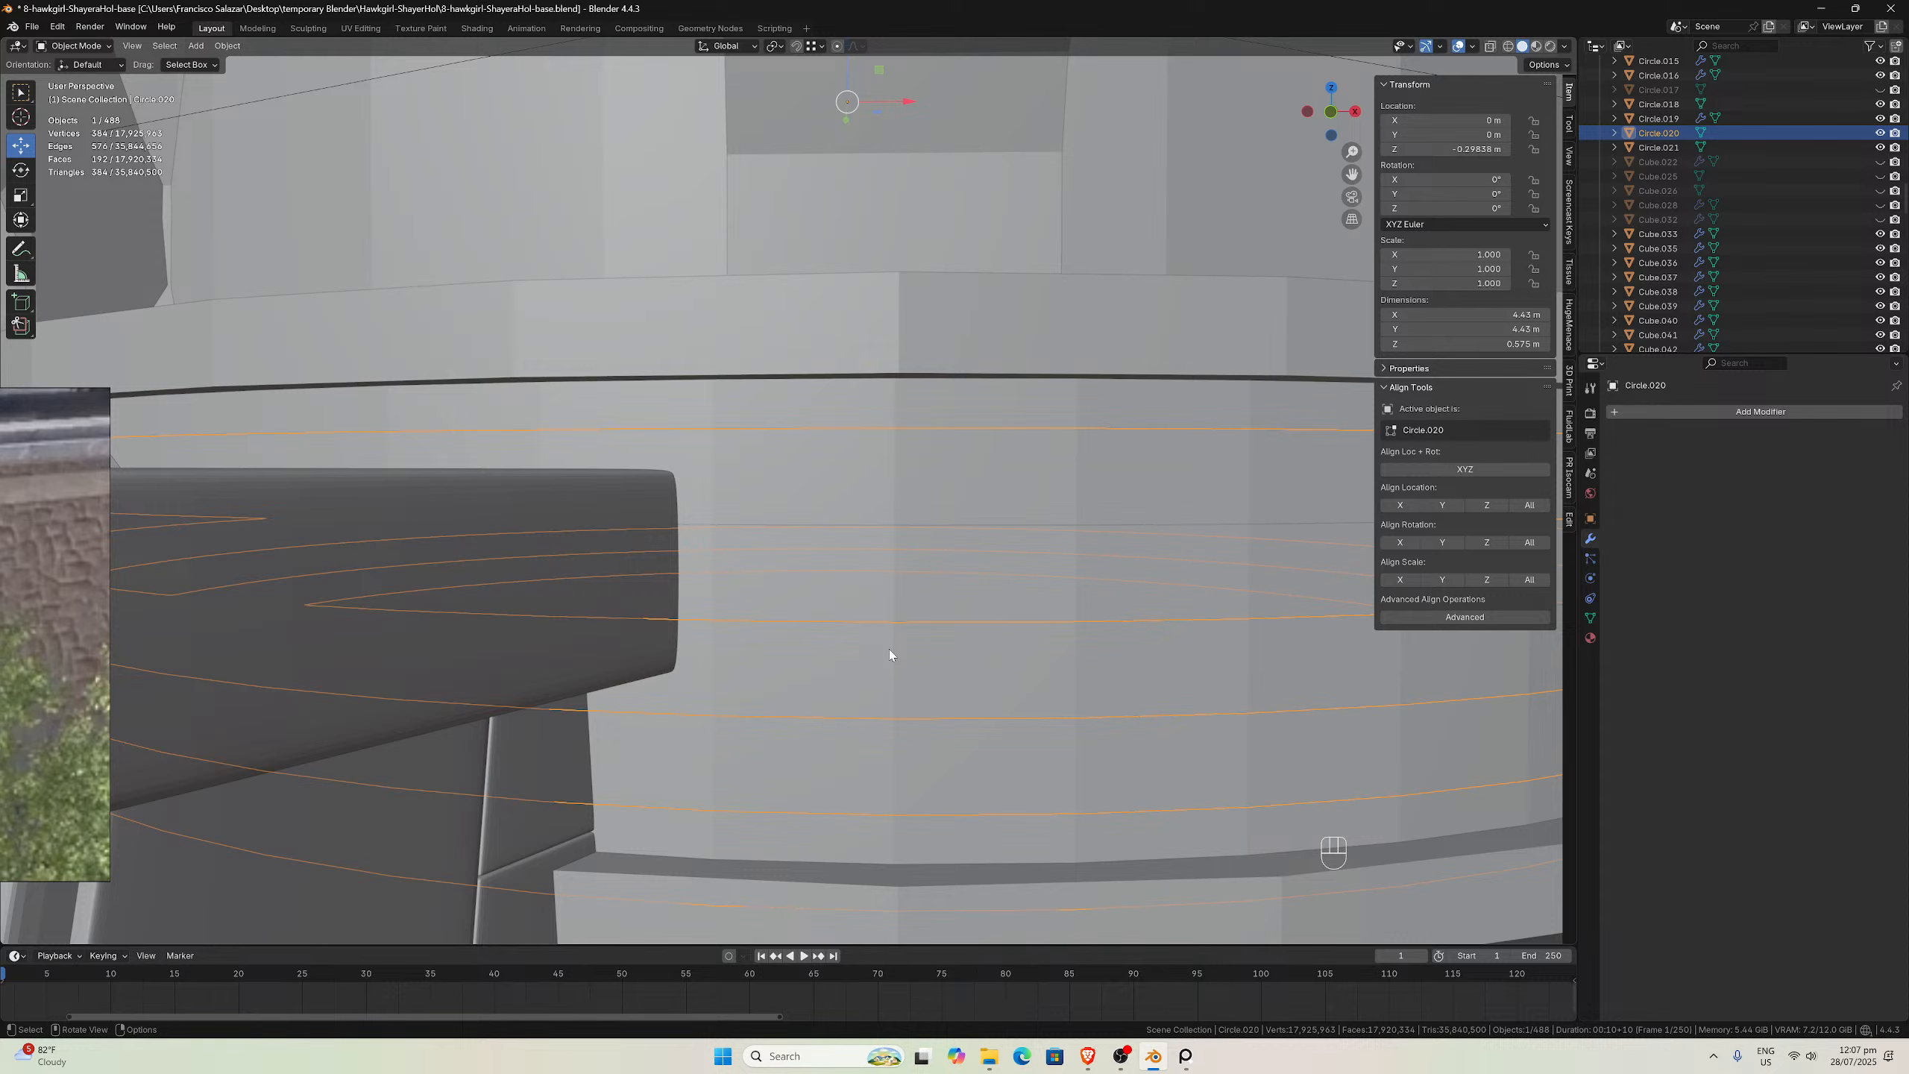
Select the brick-band mesh around the drum and enter Edit Mode on it
scroll(929, 632, down, 2)
middle_drag(930, 624, 921, 631)
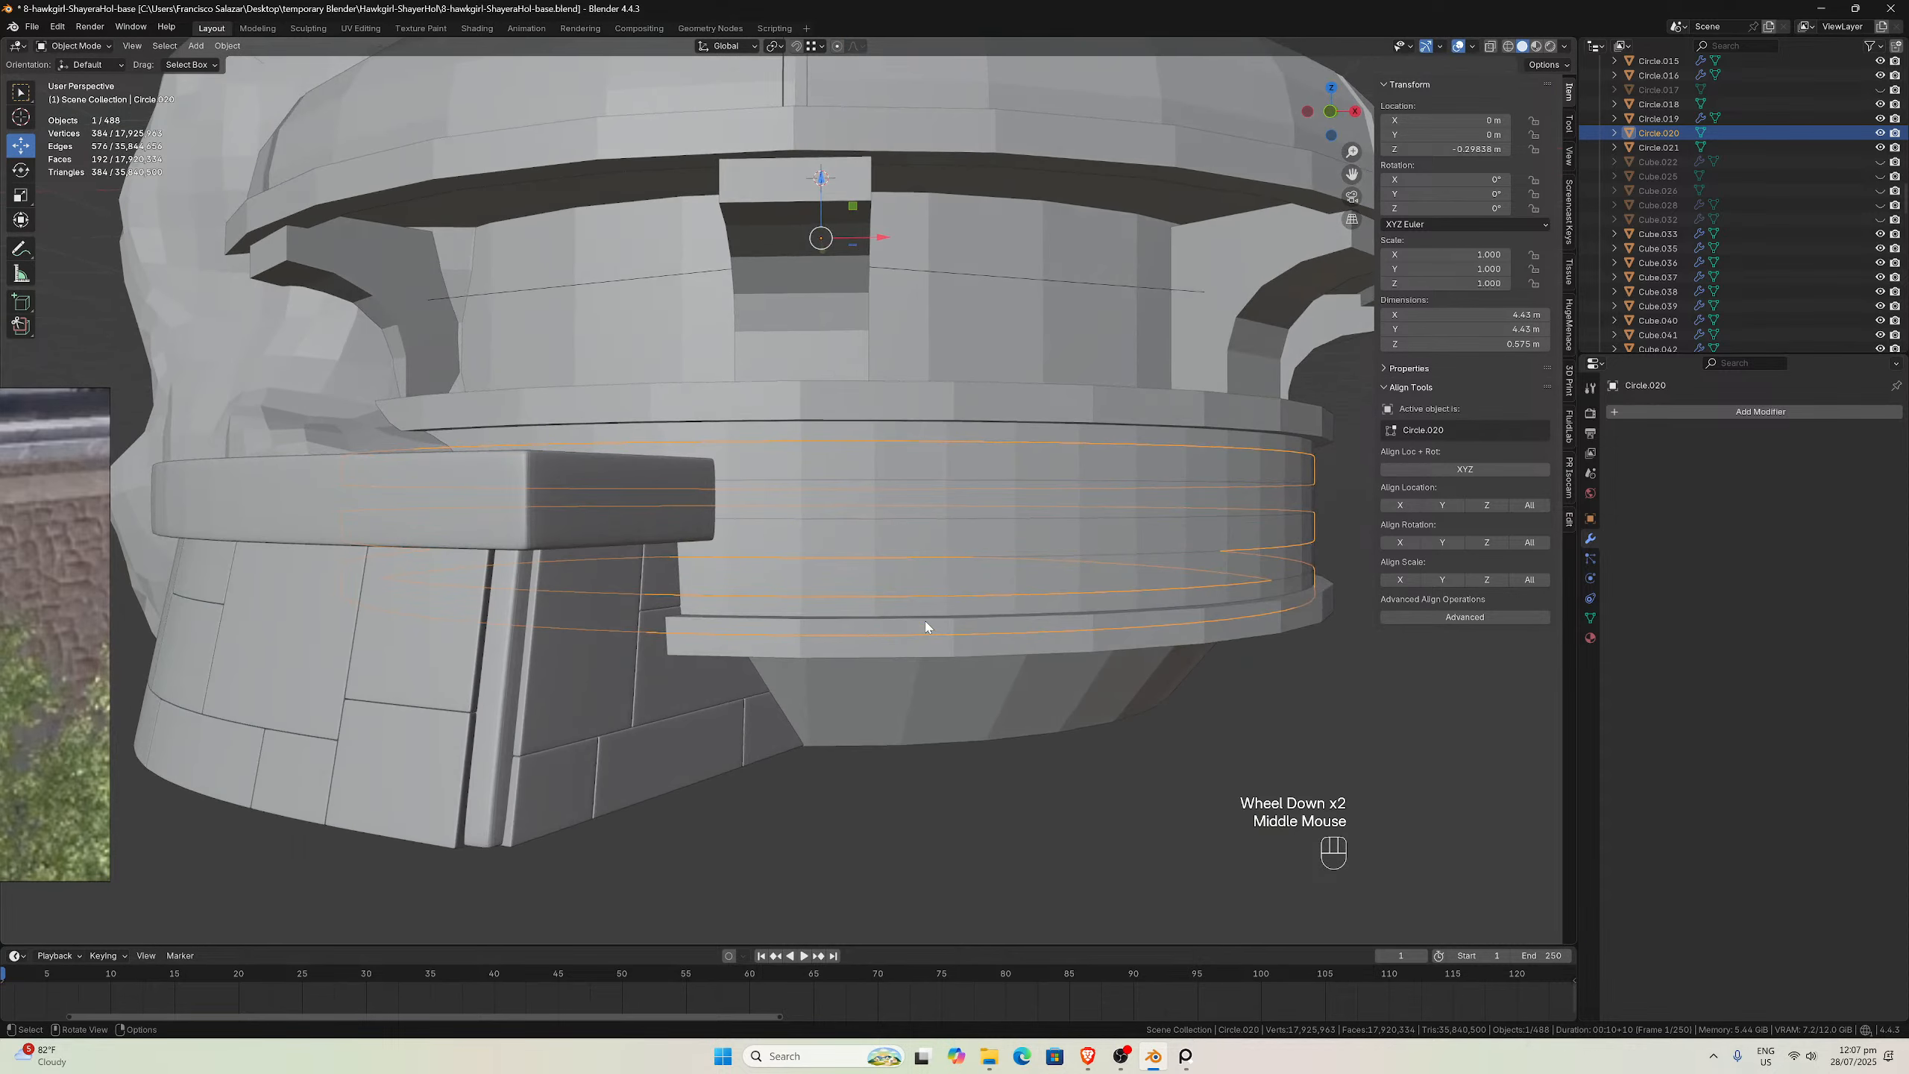
scroll(911, 696, up, 2)
click(889, 778)
scroll(889, 778, down, 1)
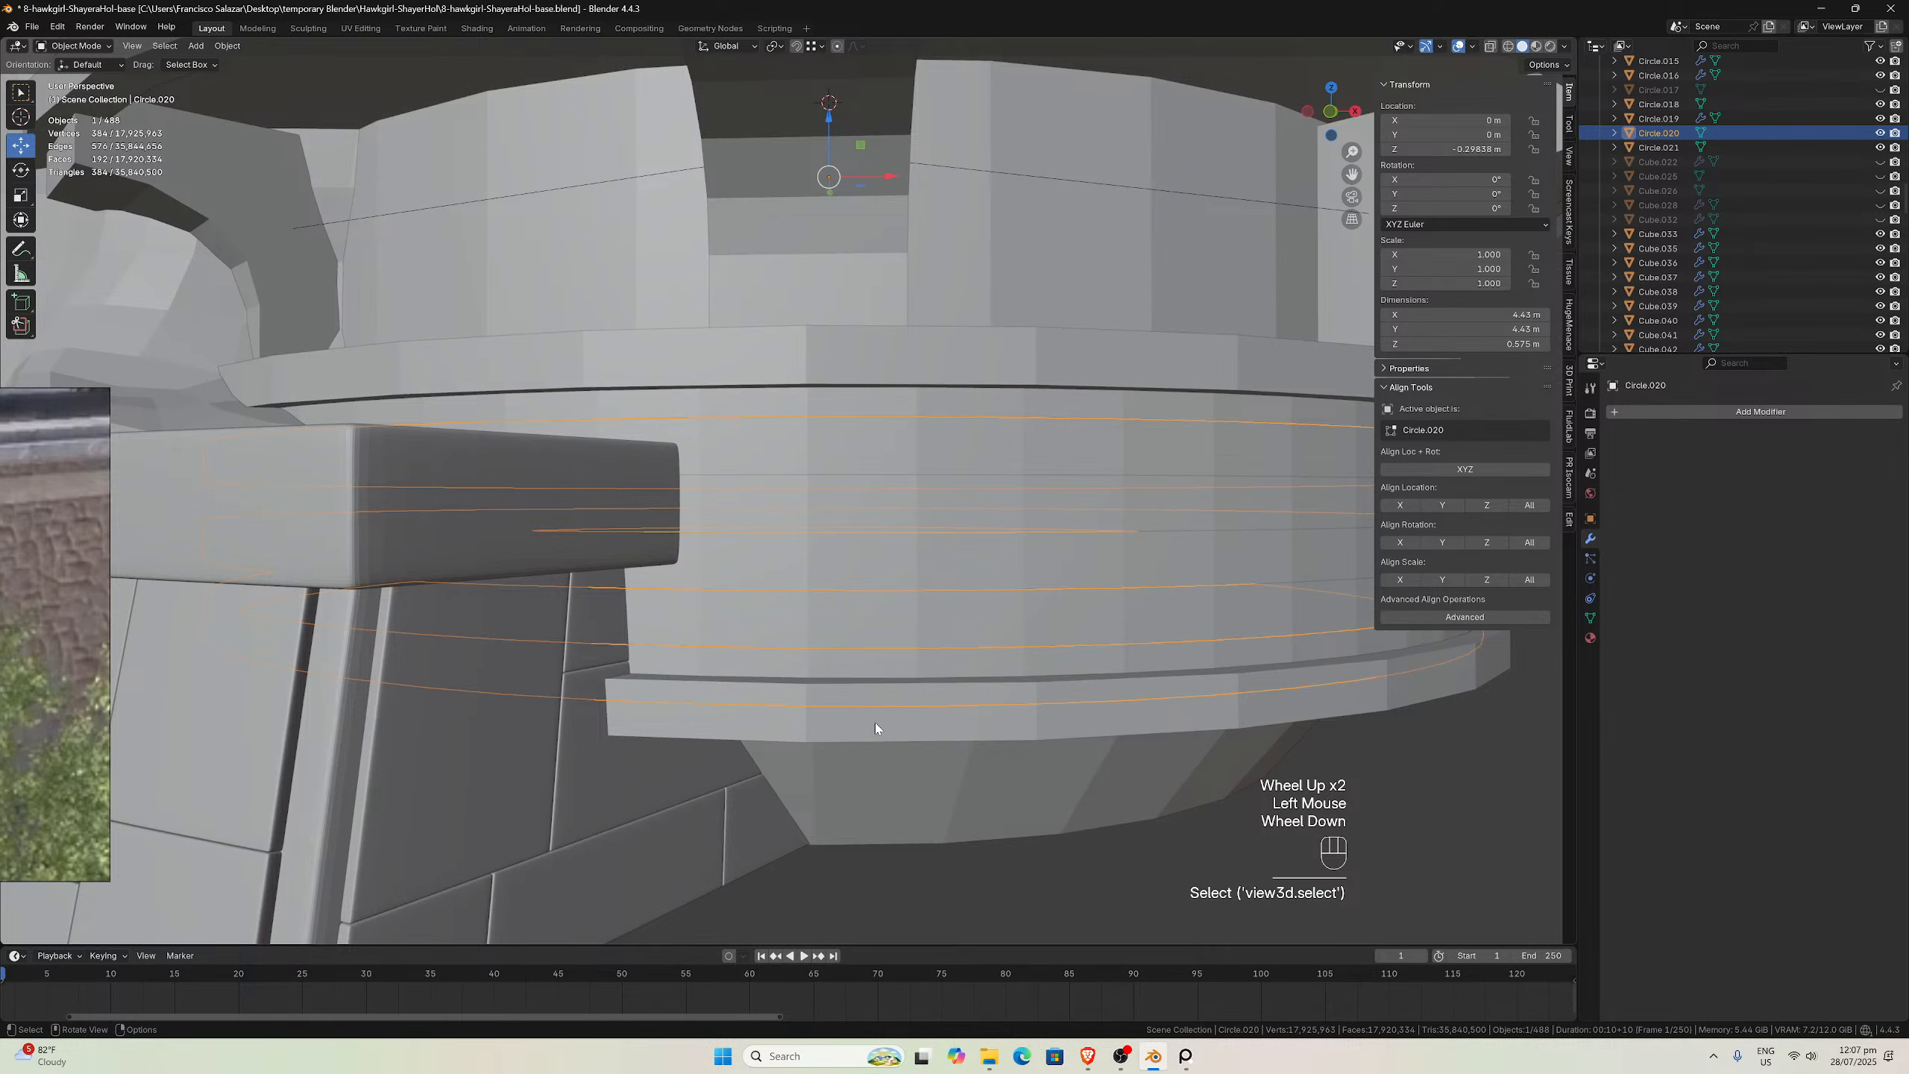
scroll(872, 677, up, 2)
key(Tab)
Check the brick rows around the drum and select all of the band mesh's geometry
scroll(872, 662, down, 2)
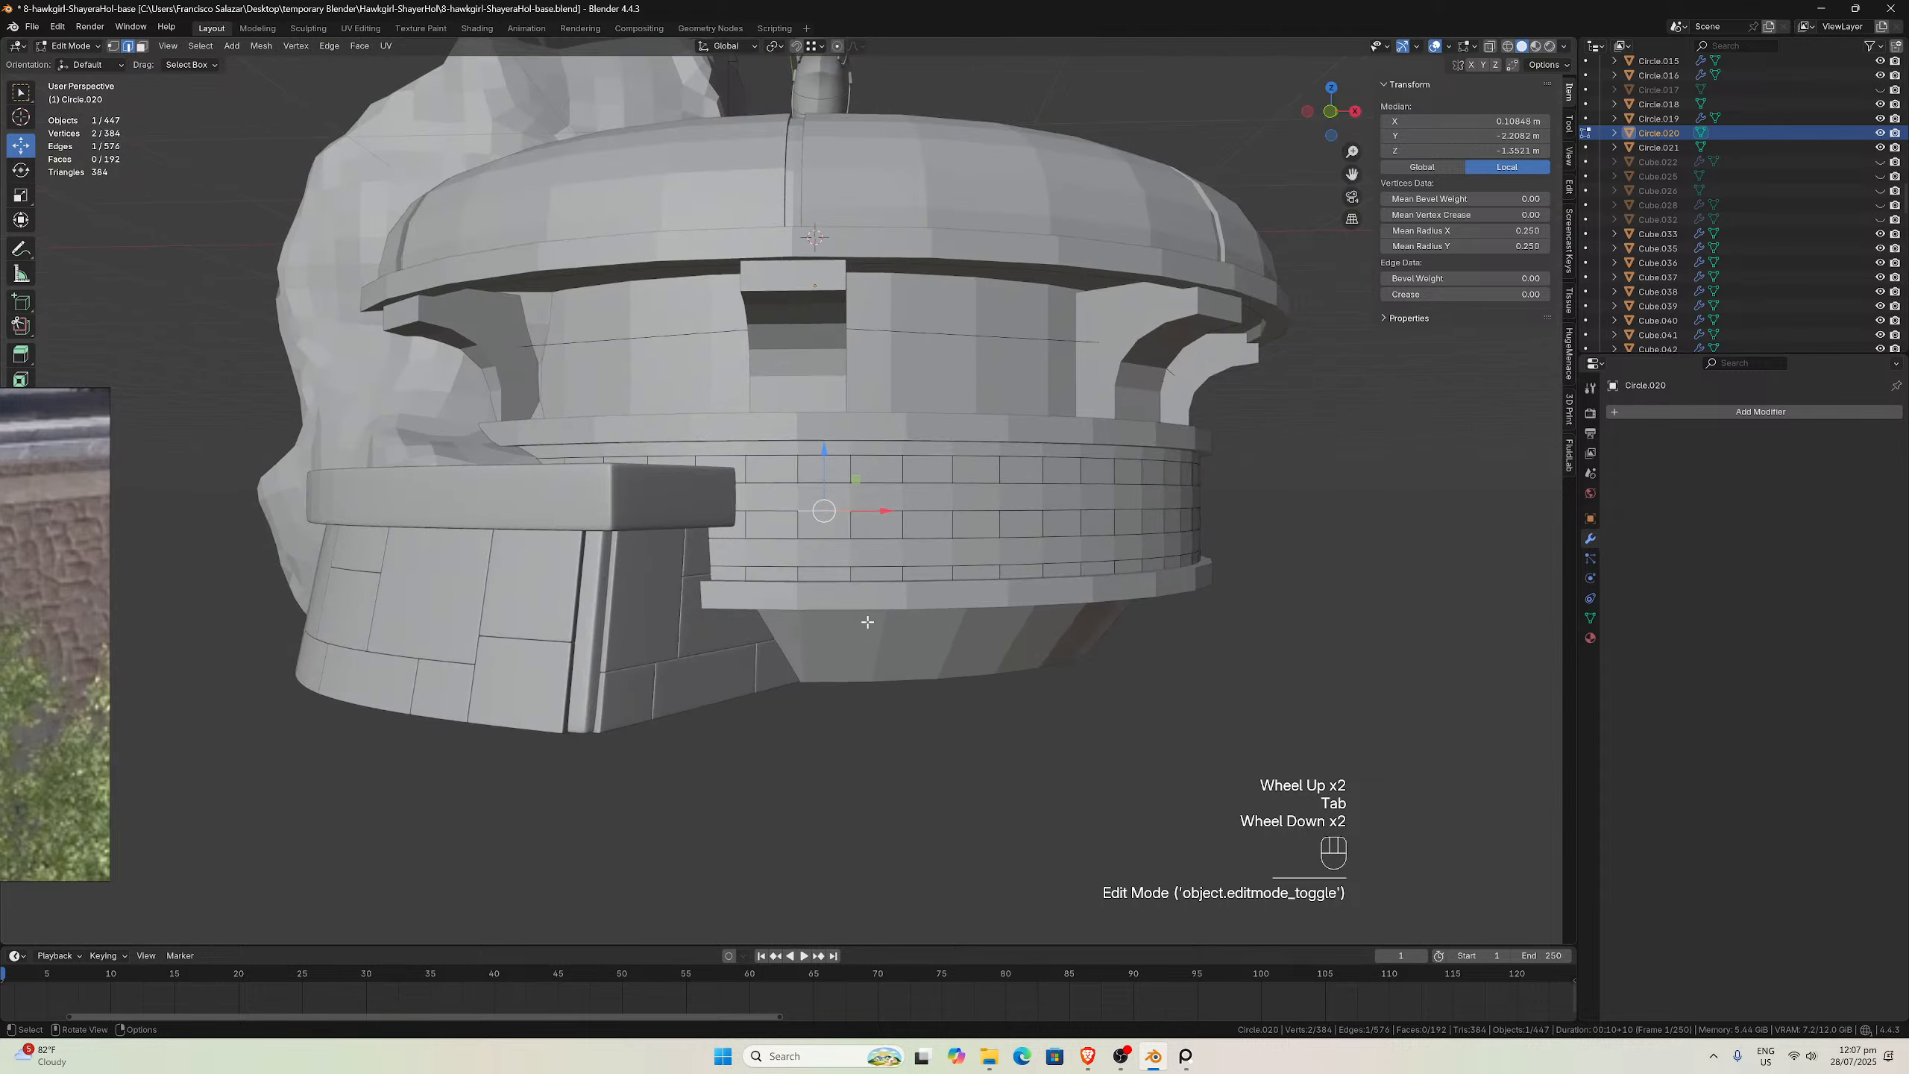
middle_drag(867, 622, 677, 624)
scroll(651, 625, up, 3)
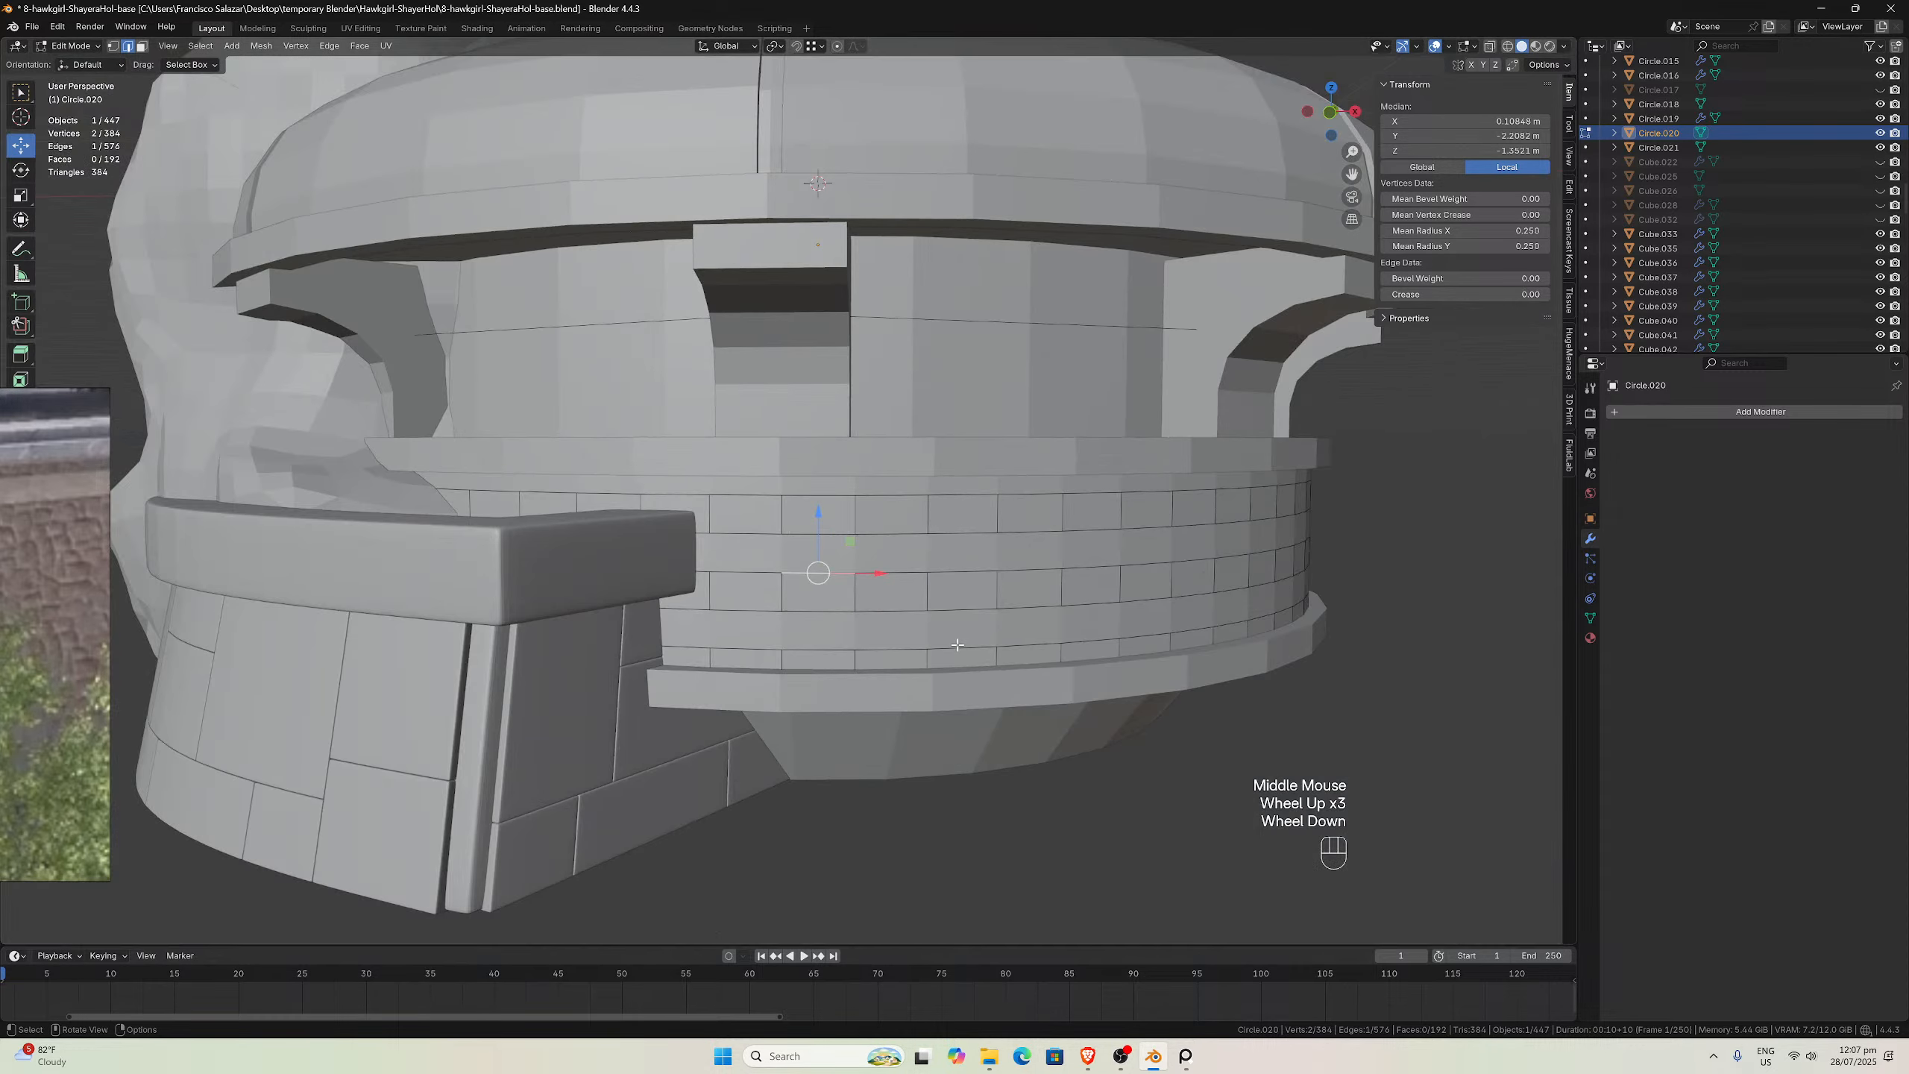
scroll(774, 566, down, 1)
middle_drag(922, 628, 871, 654)
scroll(894, 604, up, 1)
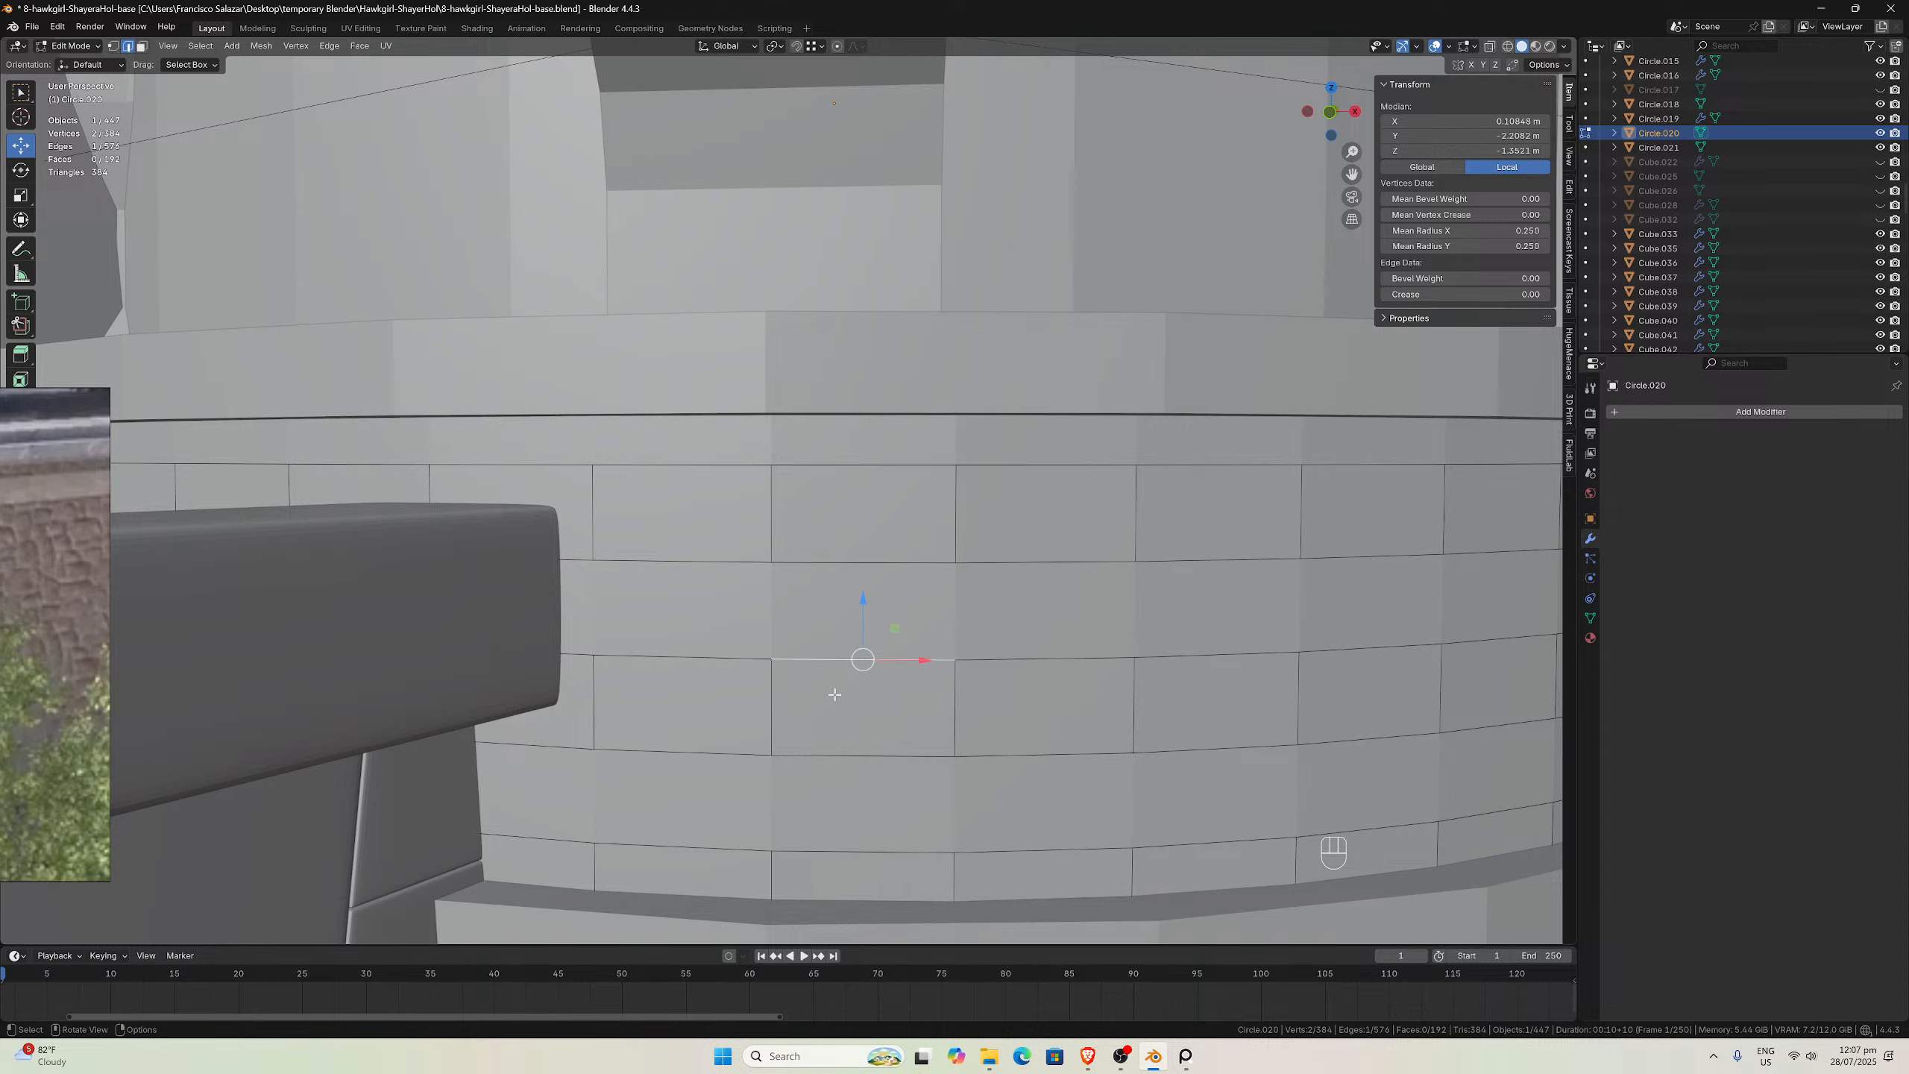
scroll(830, 615, down, 2)
key(a)
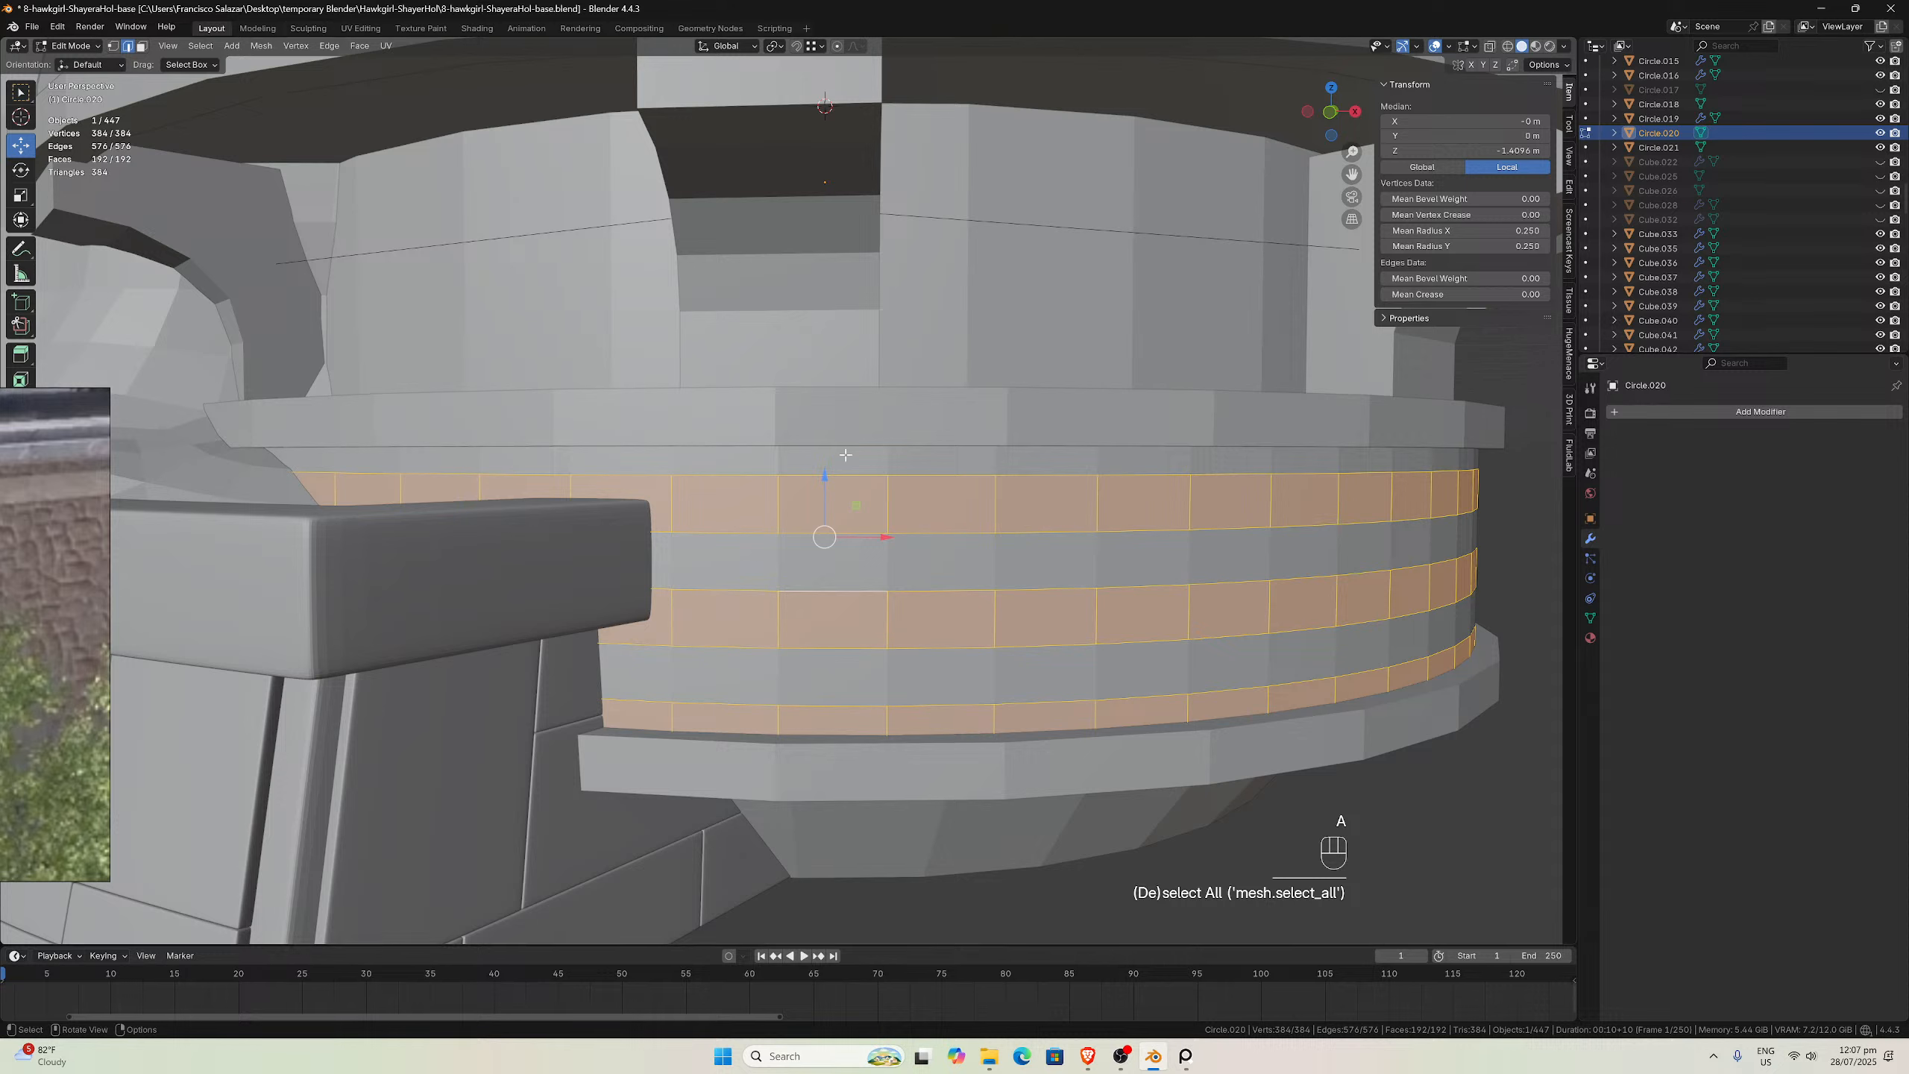
Separate all the selected brick-band faces from one another with Edge Split
click(385, 46)
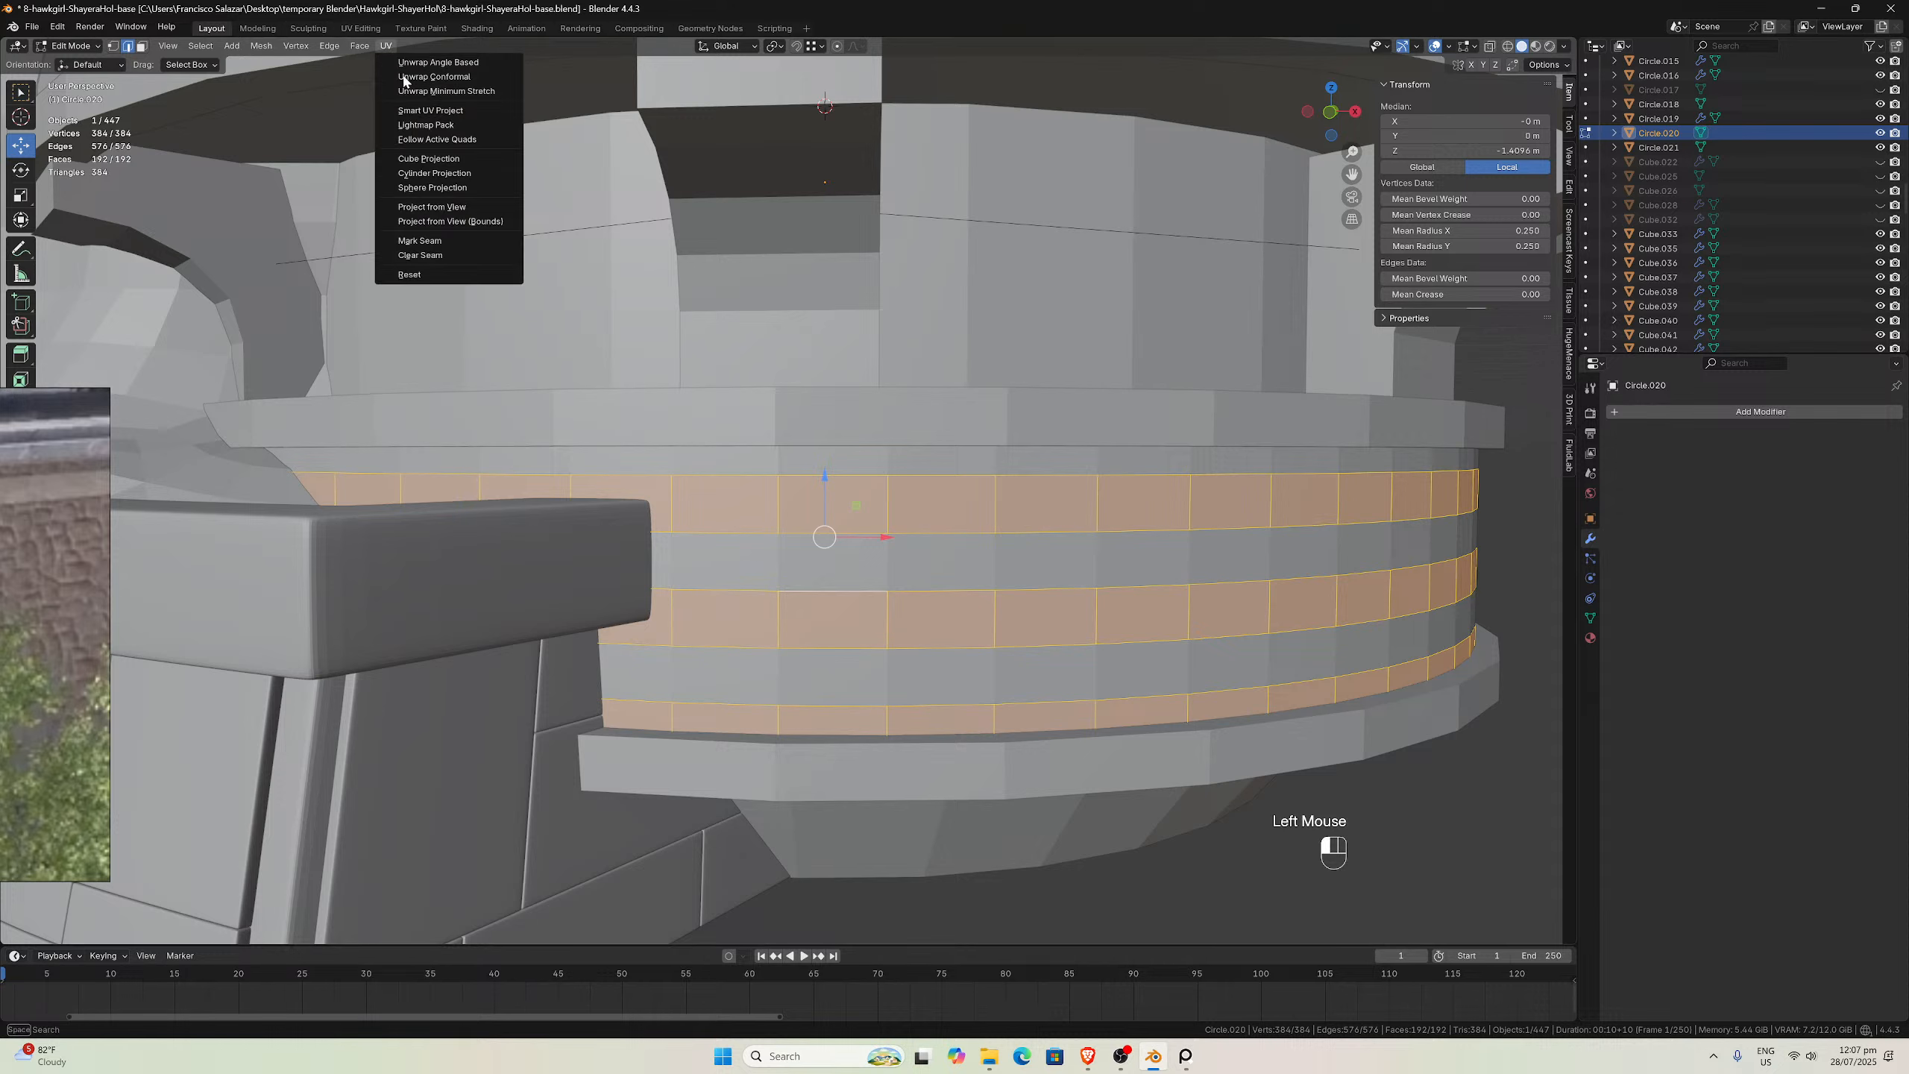
click(364, 47)
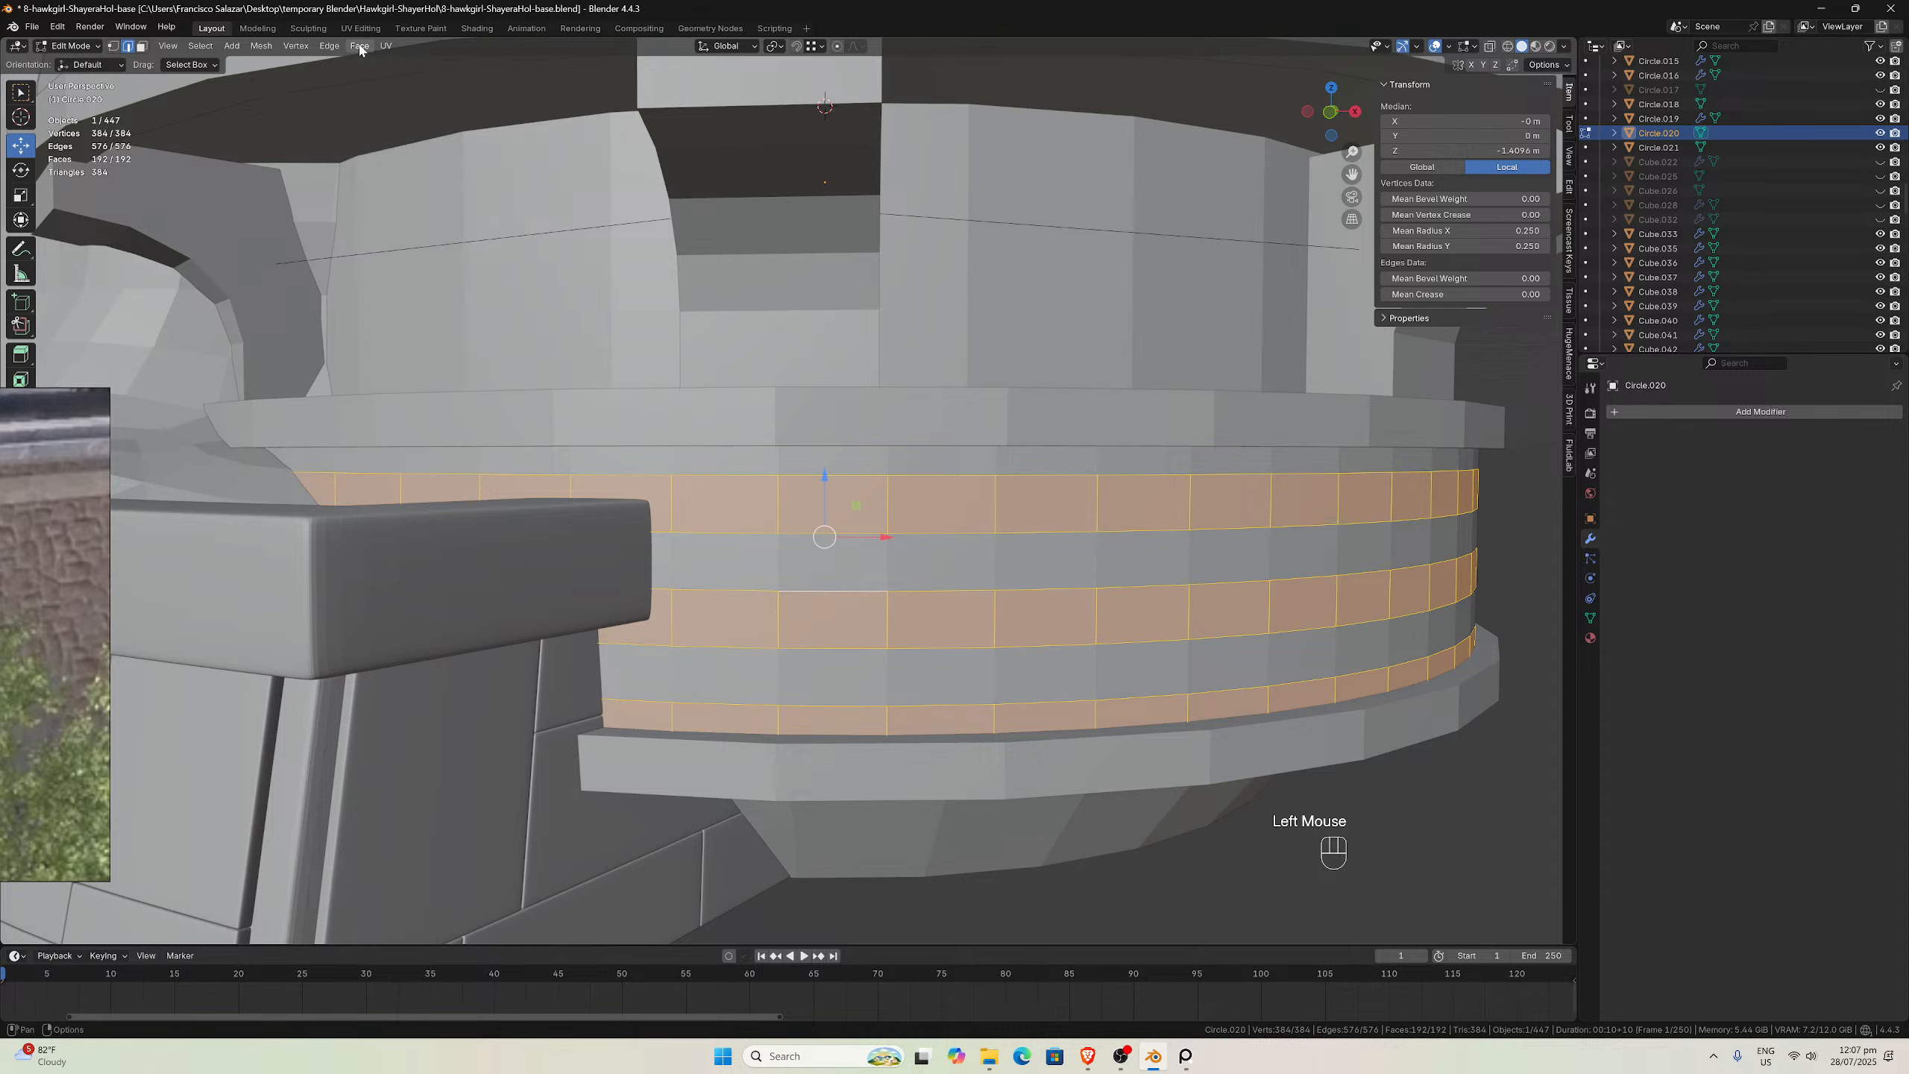
click(361, 46)
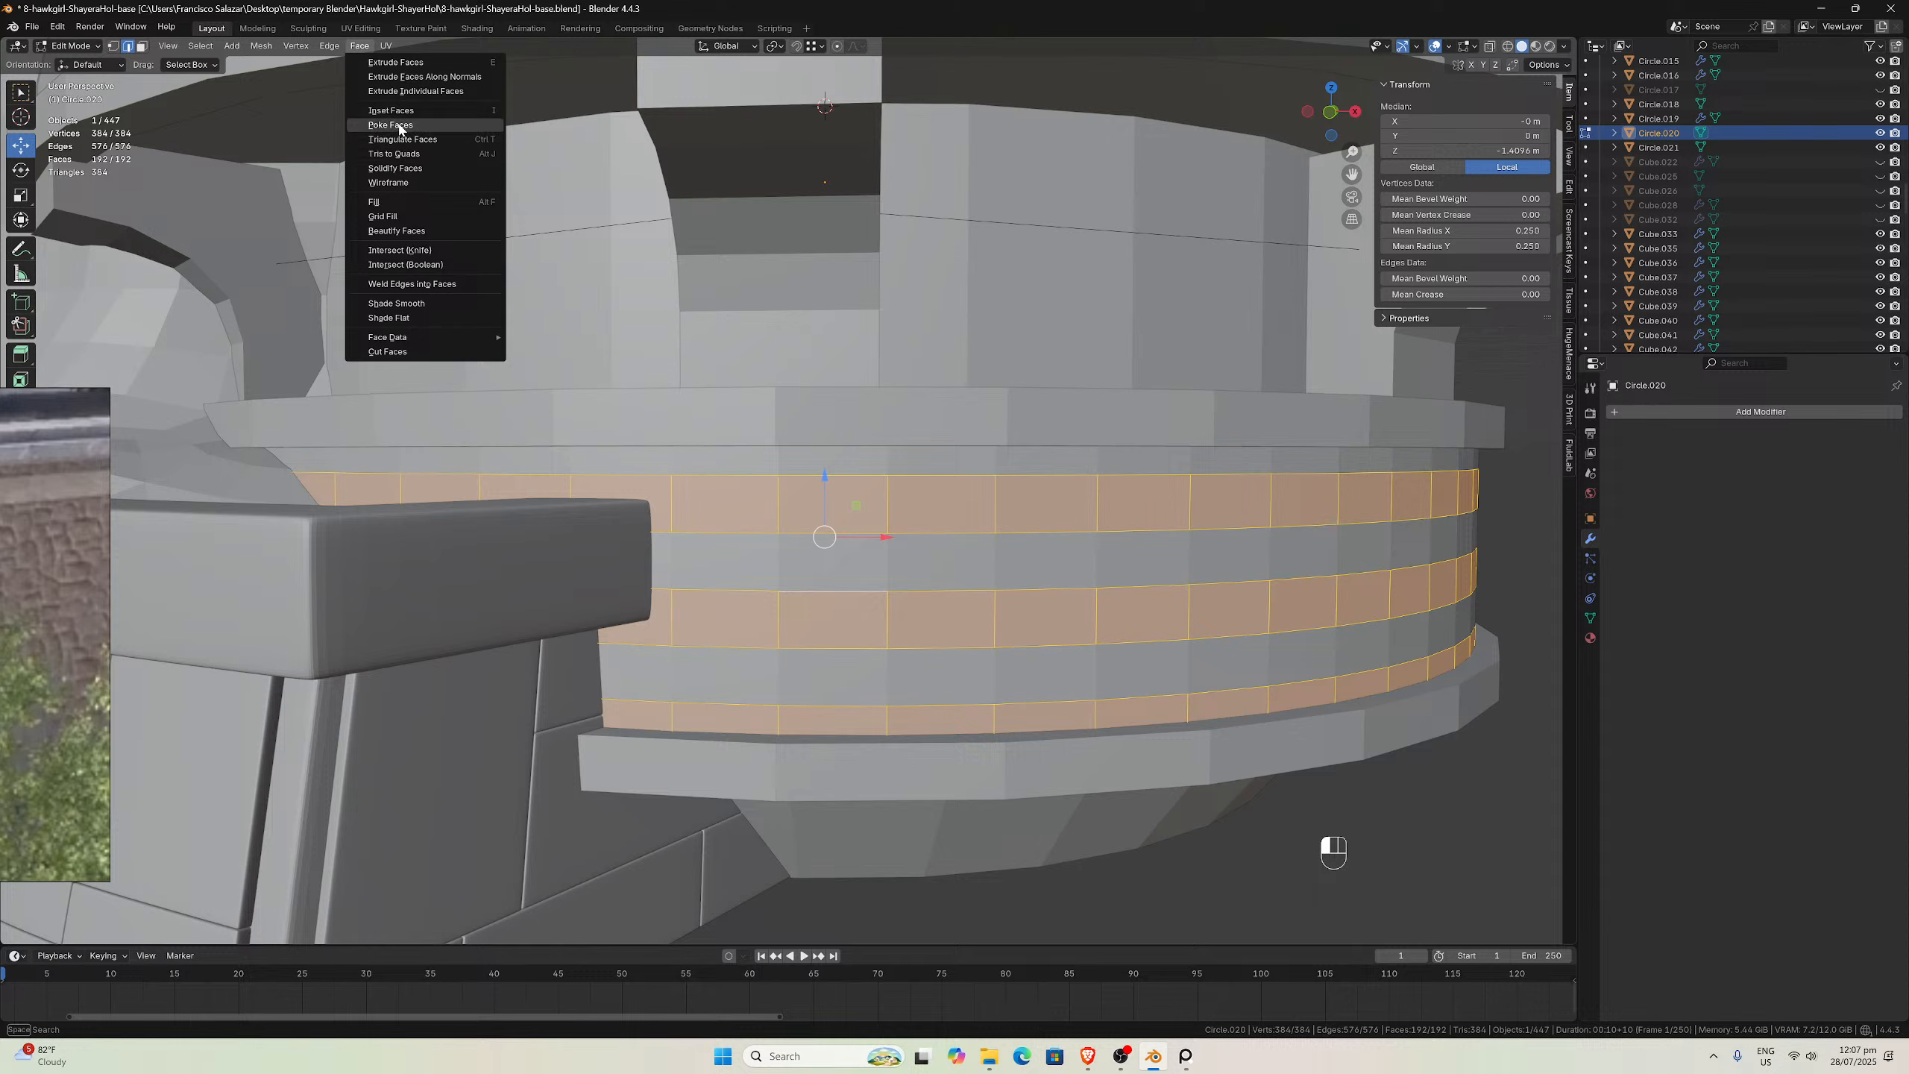
click(330, 47)
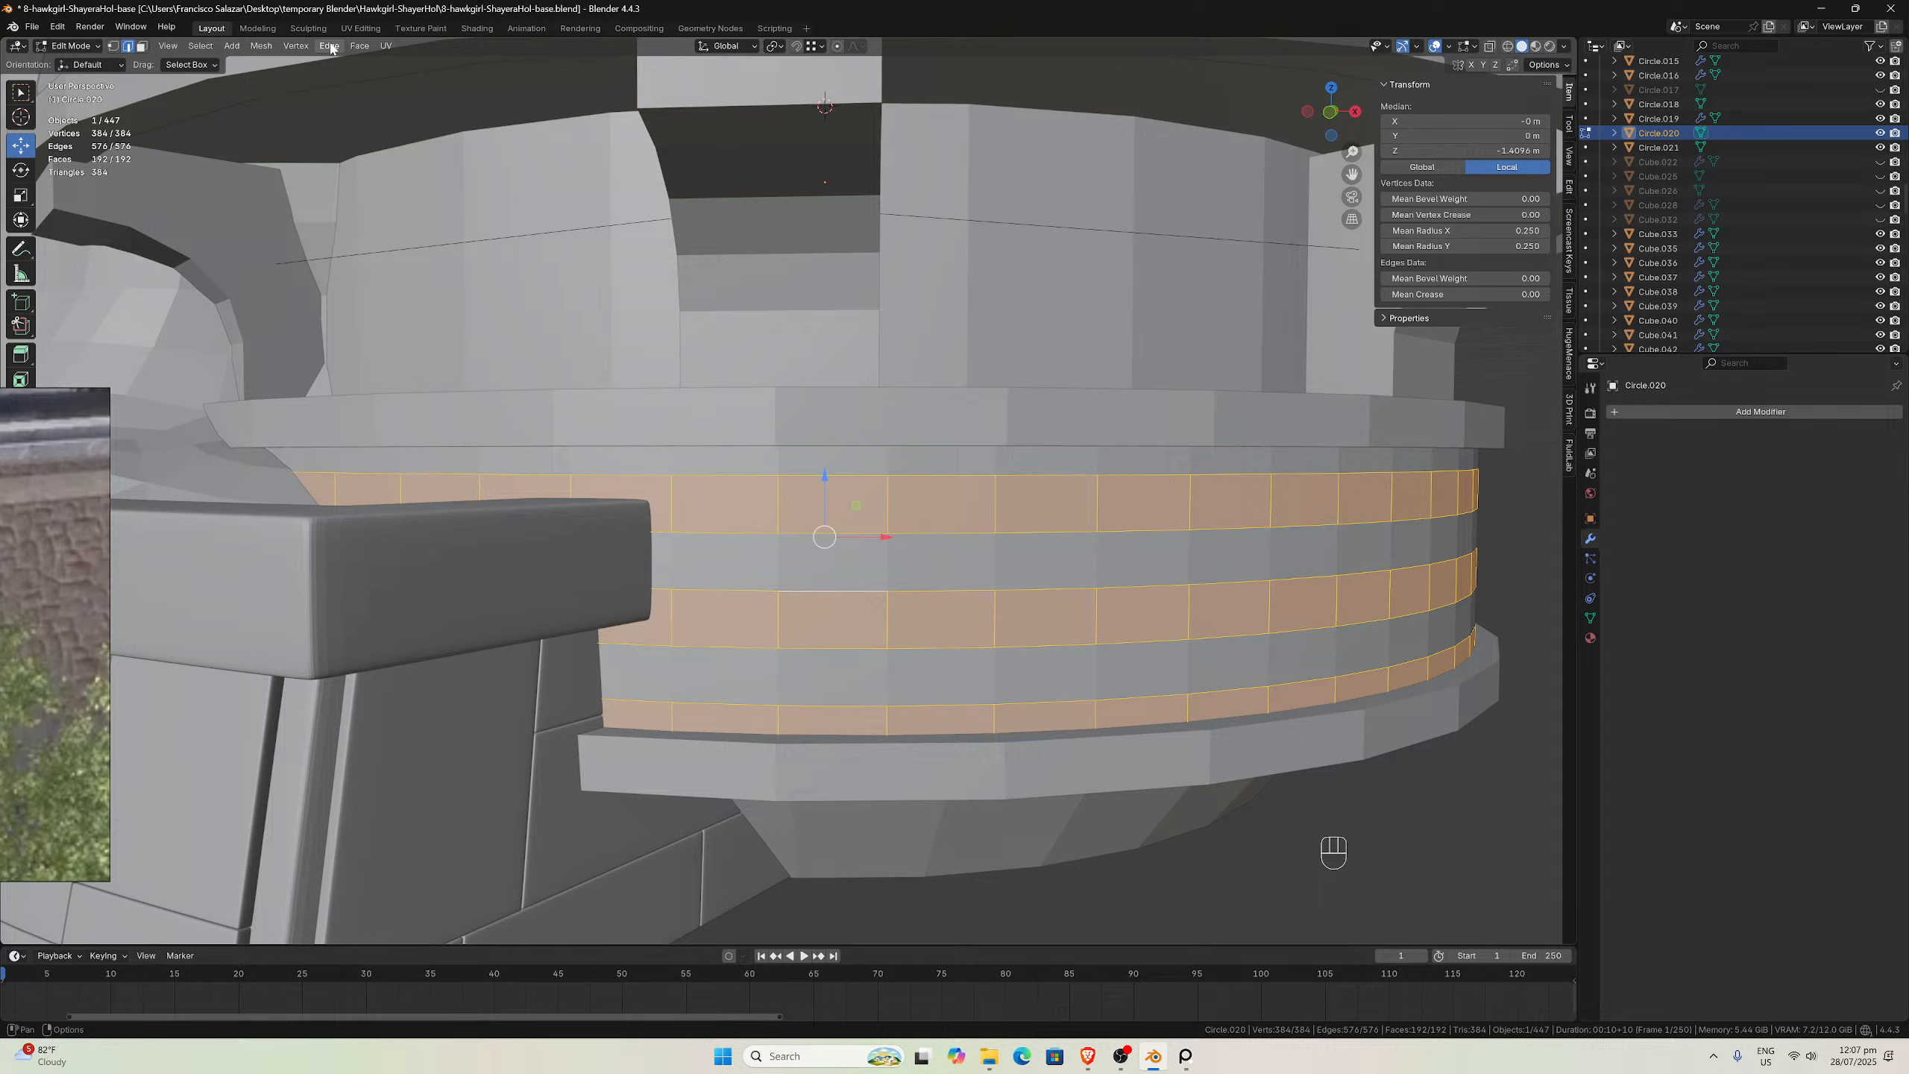
click(305, 46)
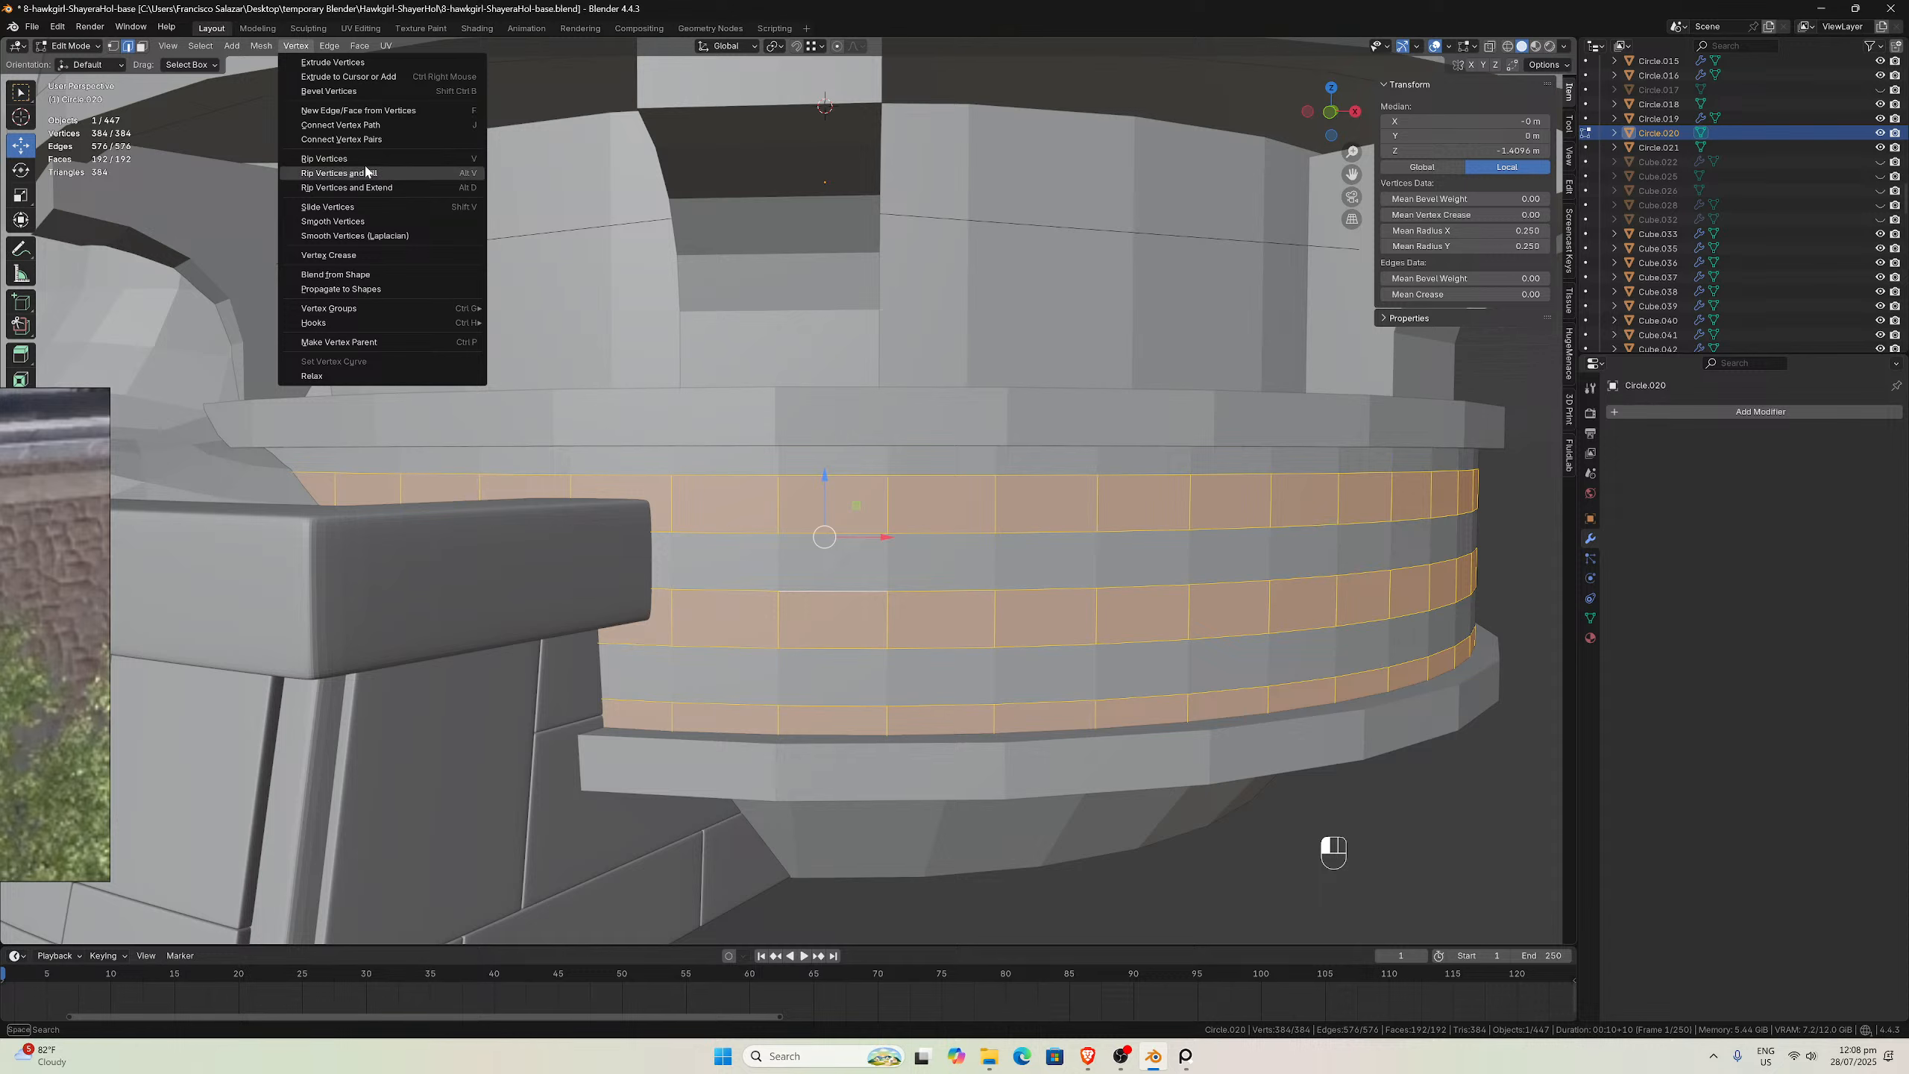
click(329, 45)
right_click(862, 485)
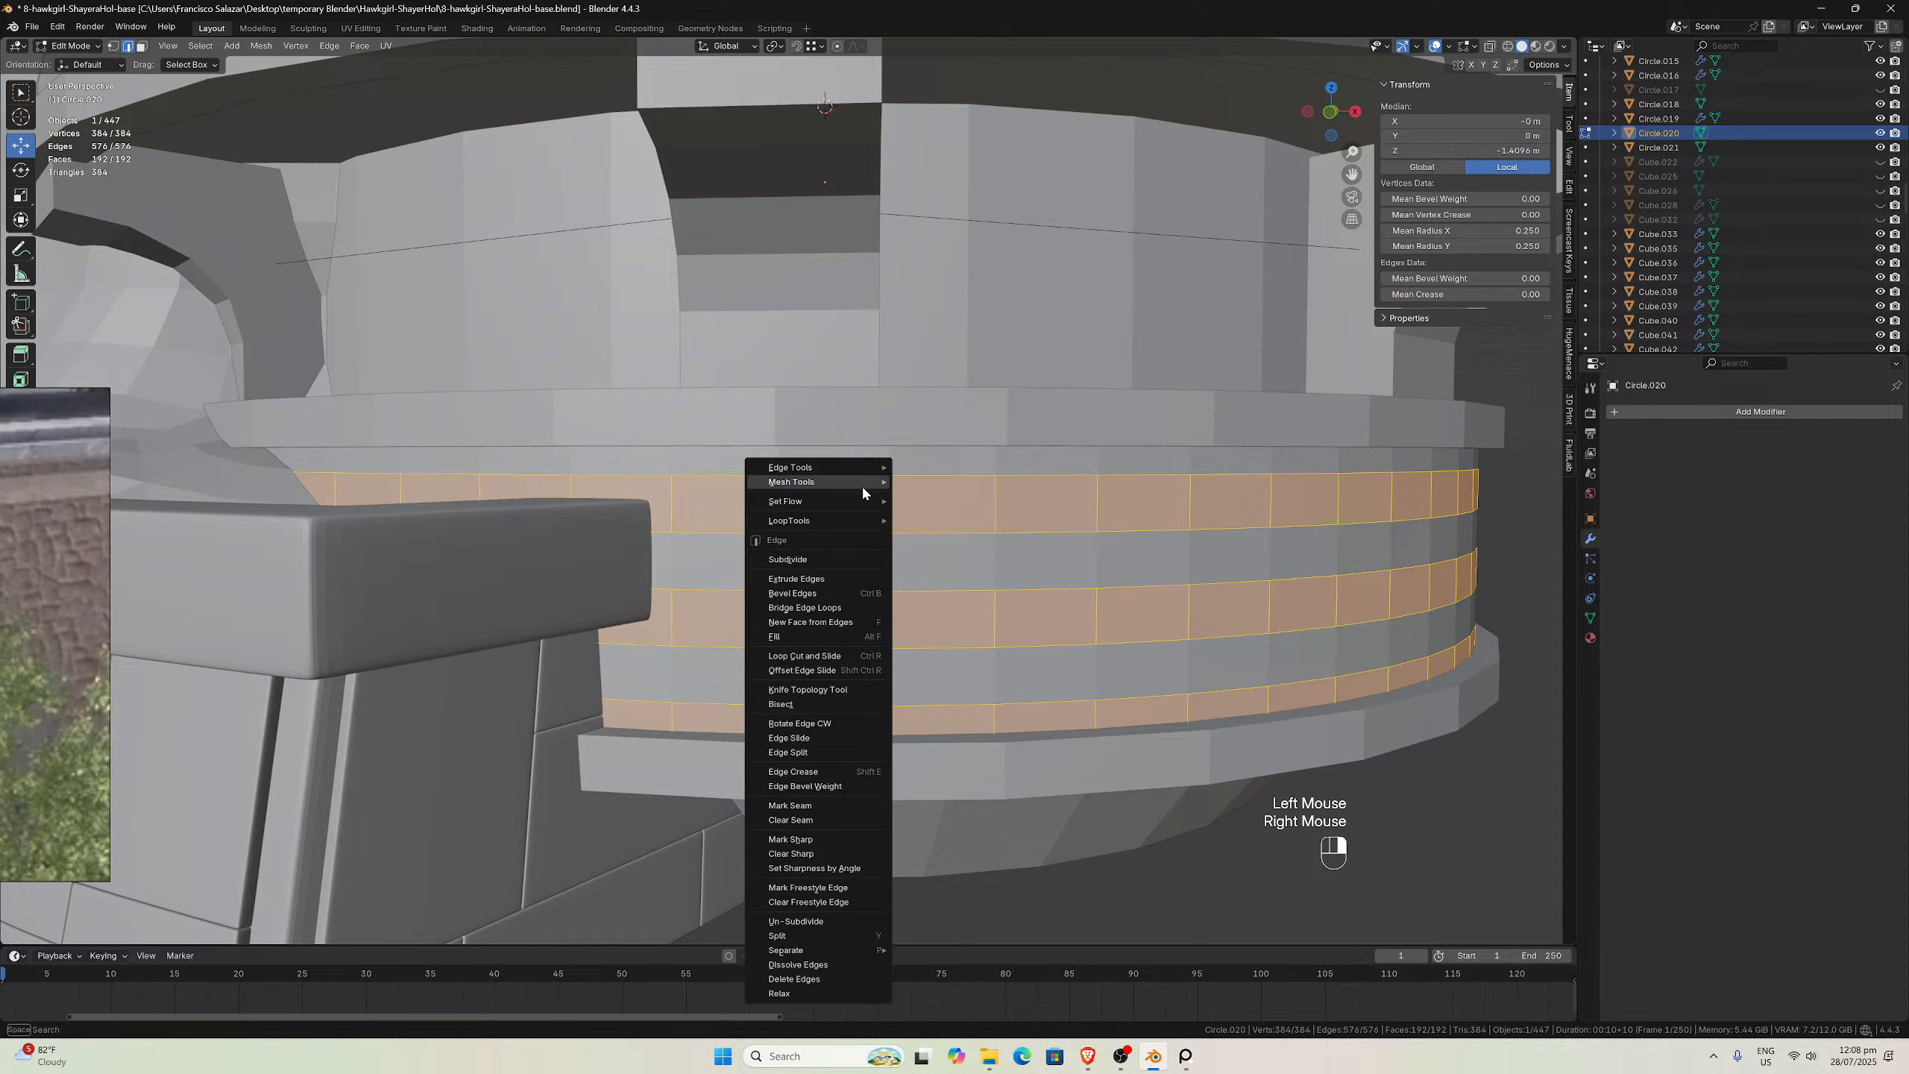
mouse_move(767, 498)
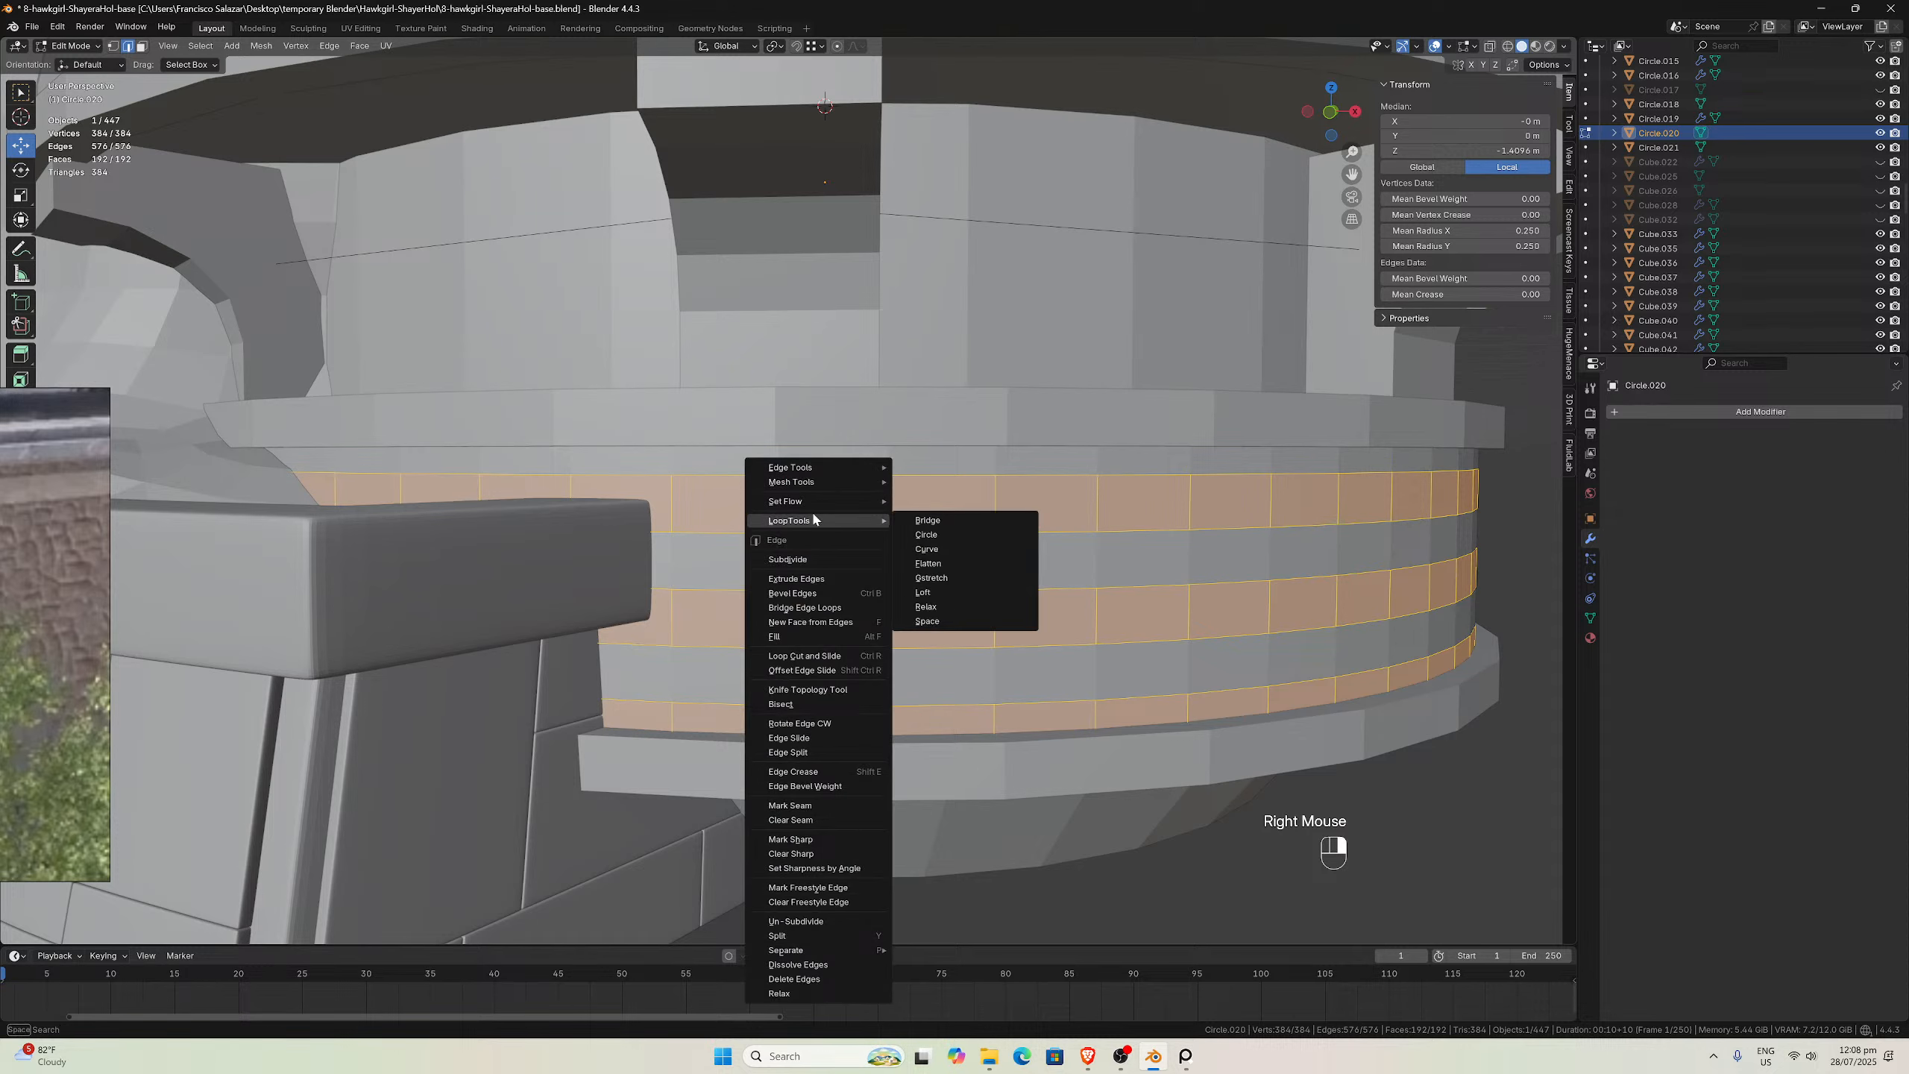
click(816, 748)
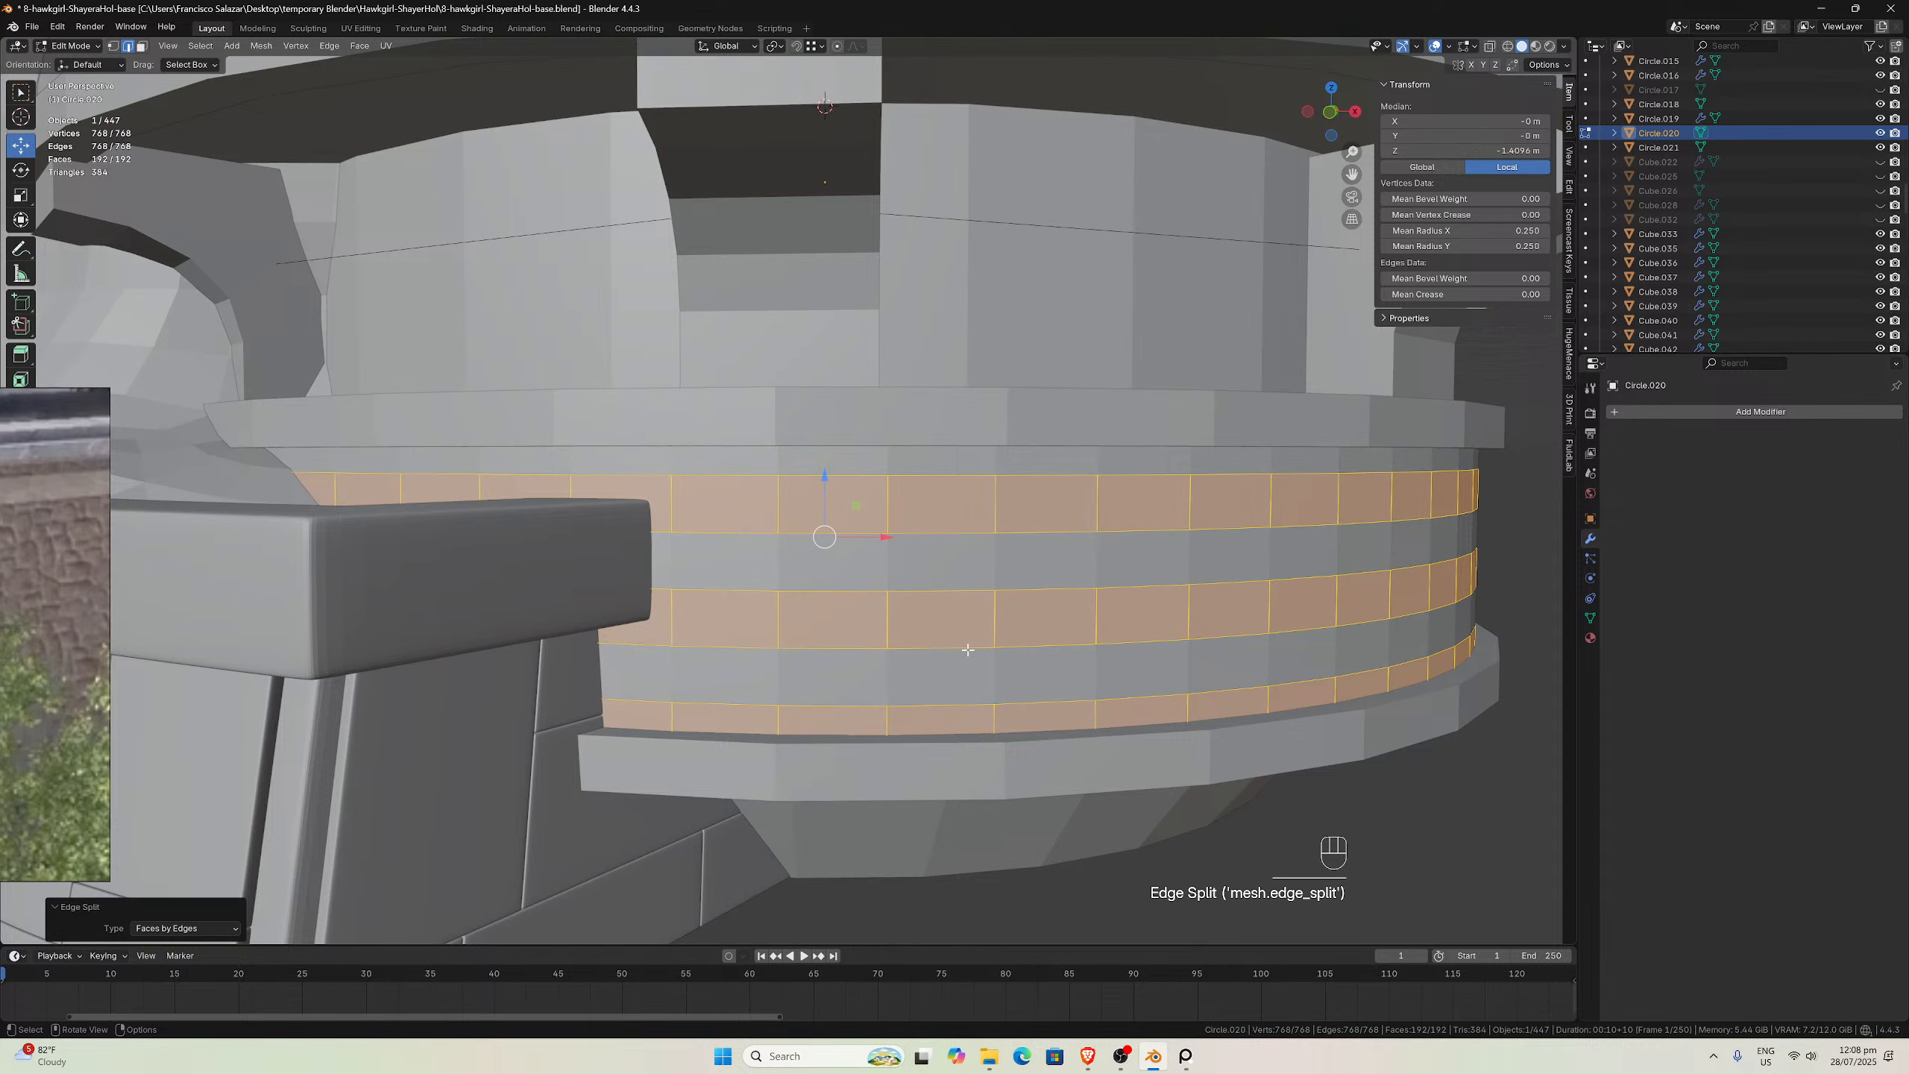
Switch to face selection and test whether a single brick face in the middle row moves independently, cancelling the move
key(Tab)
click(817, 624)
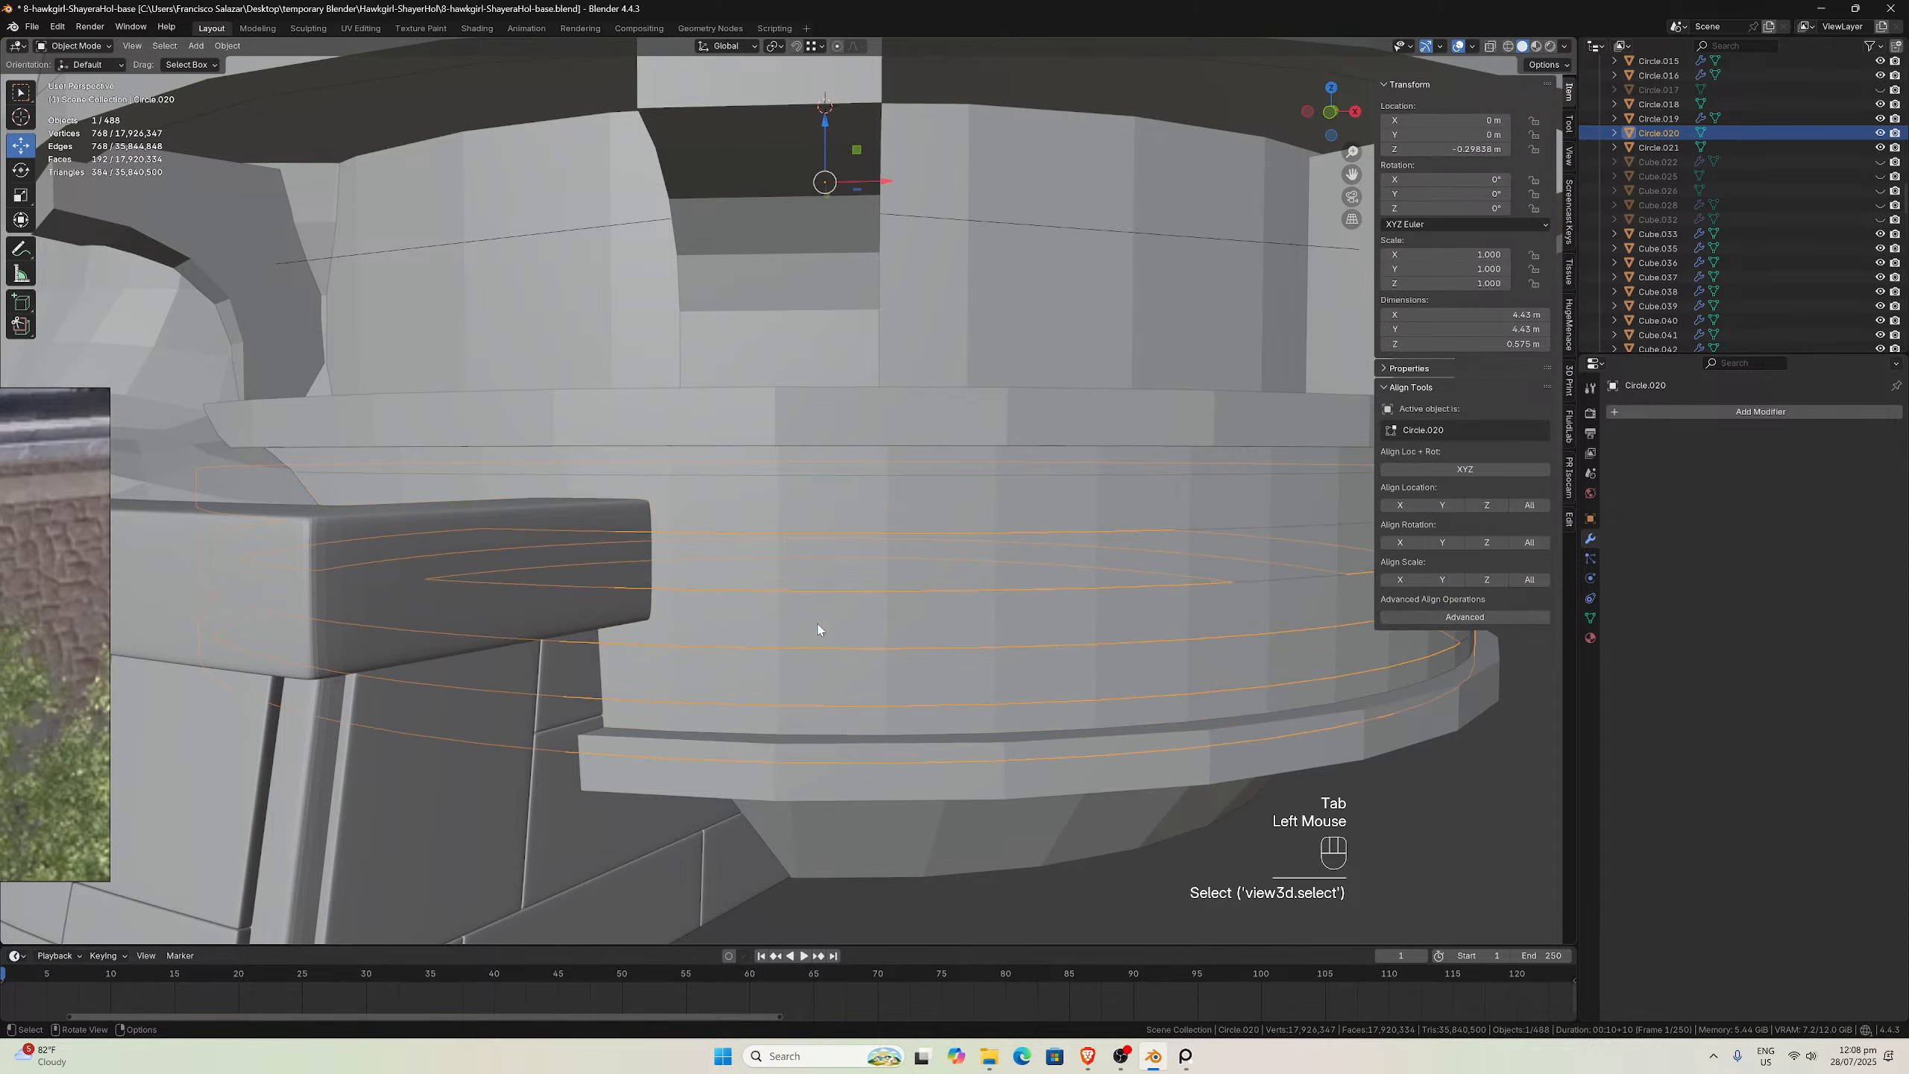
key(Tab)
click(835, 637)
click(826, 627)
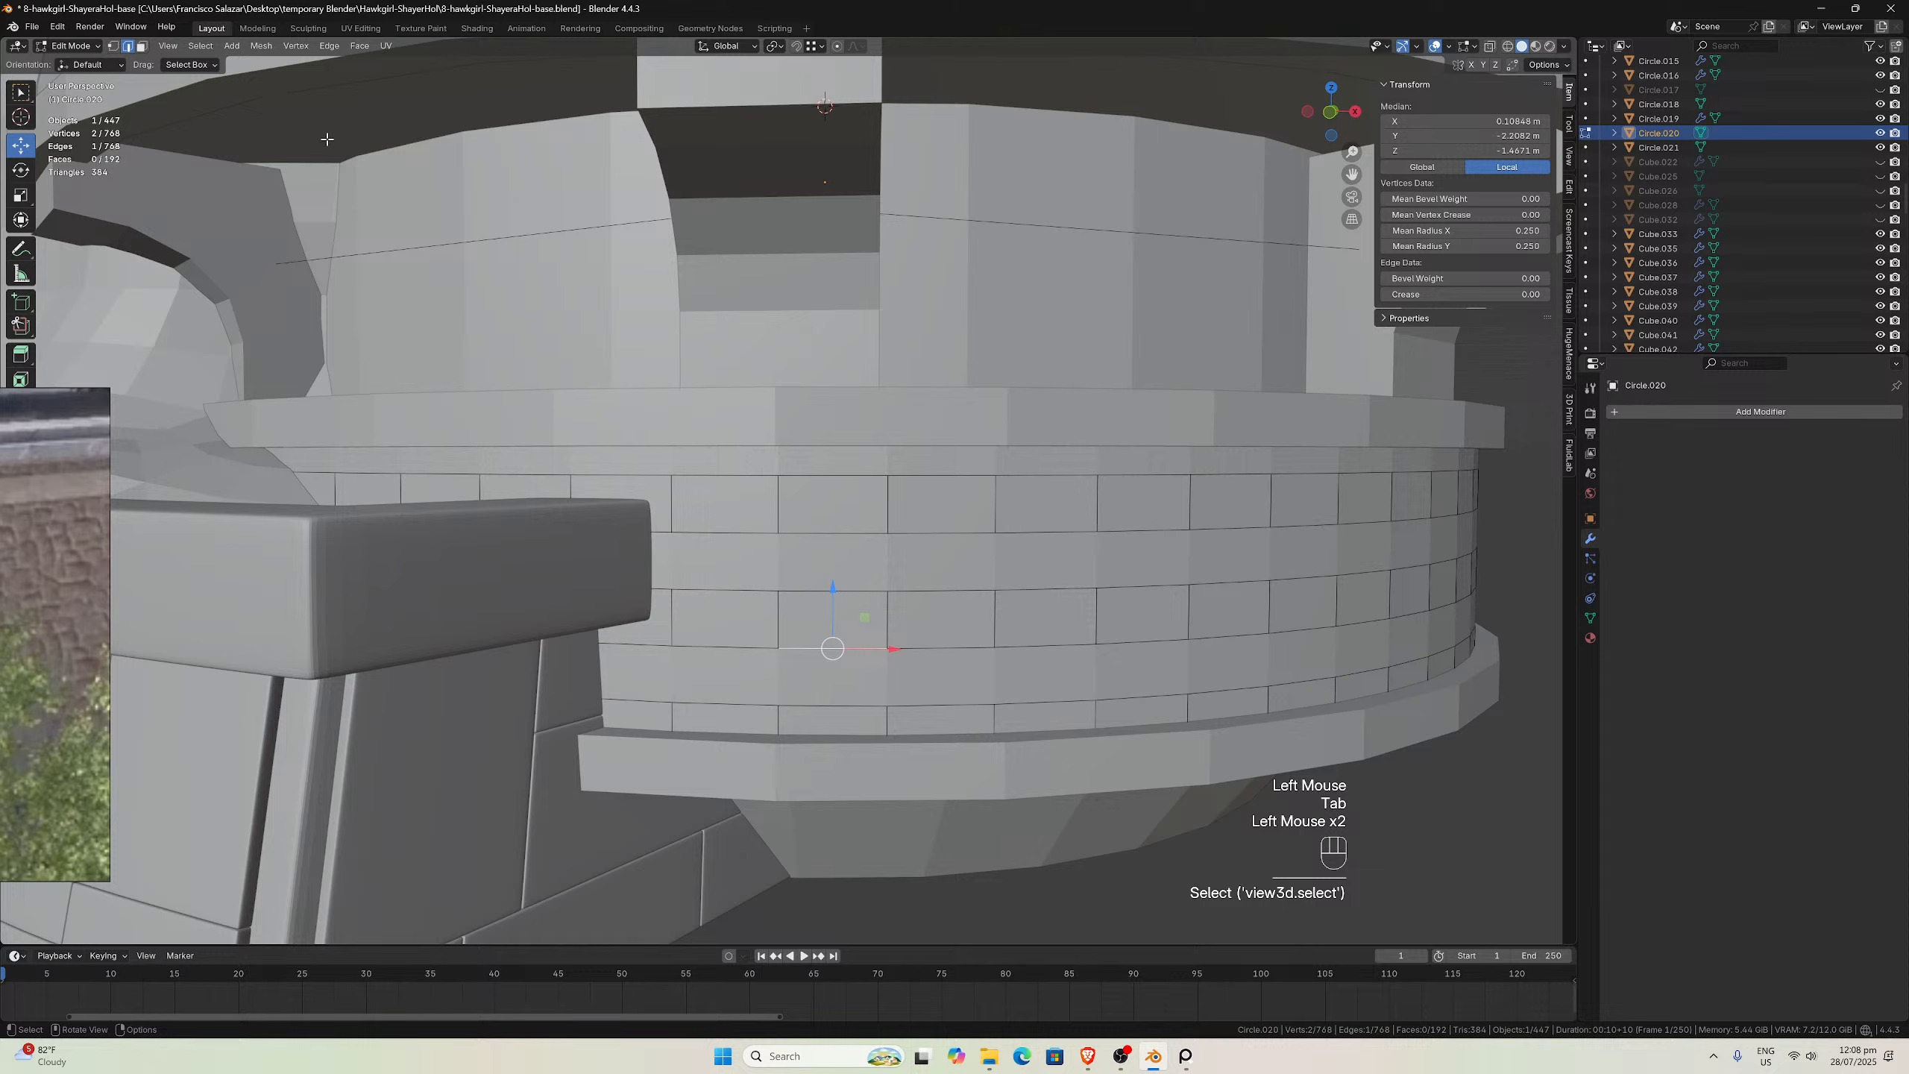
click(141, 47)
click(833, 625)
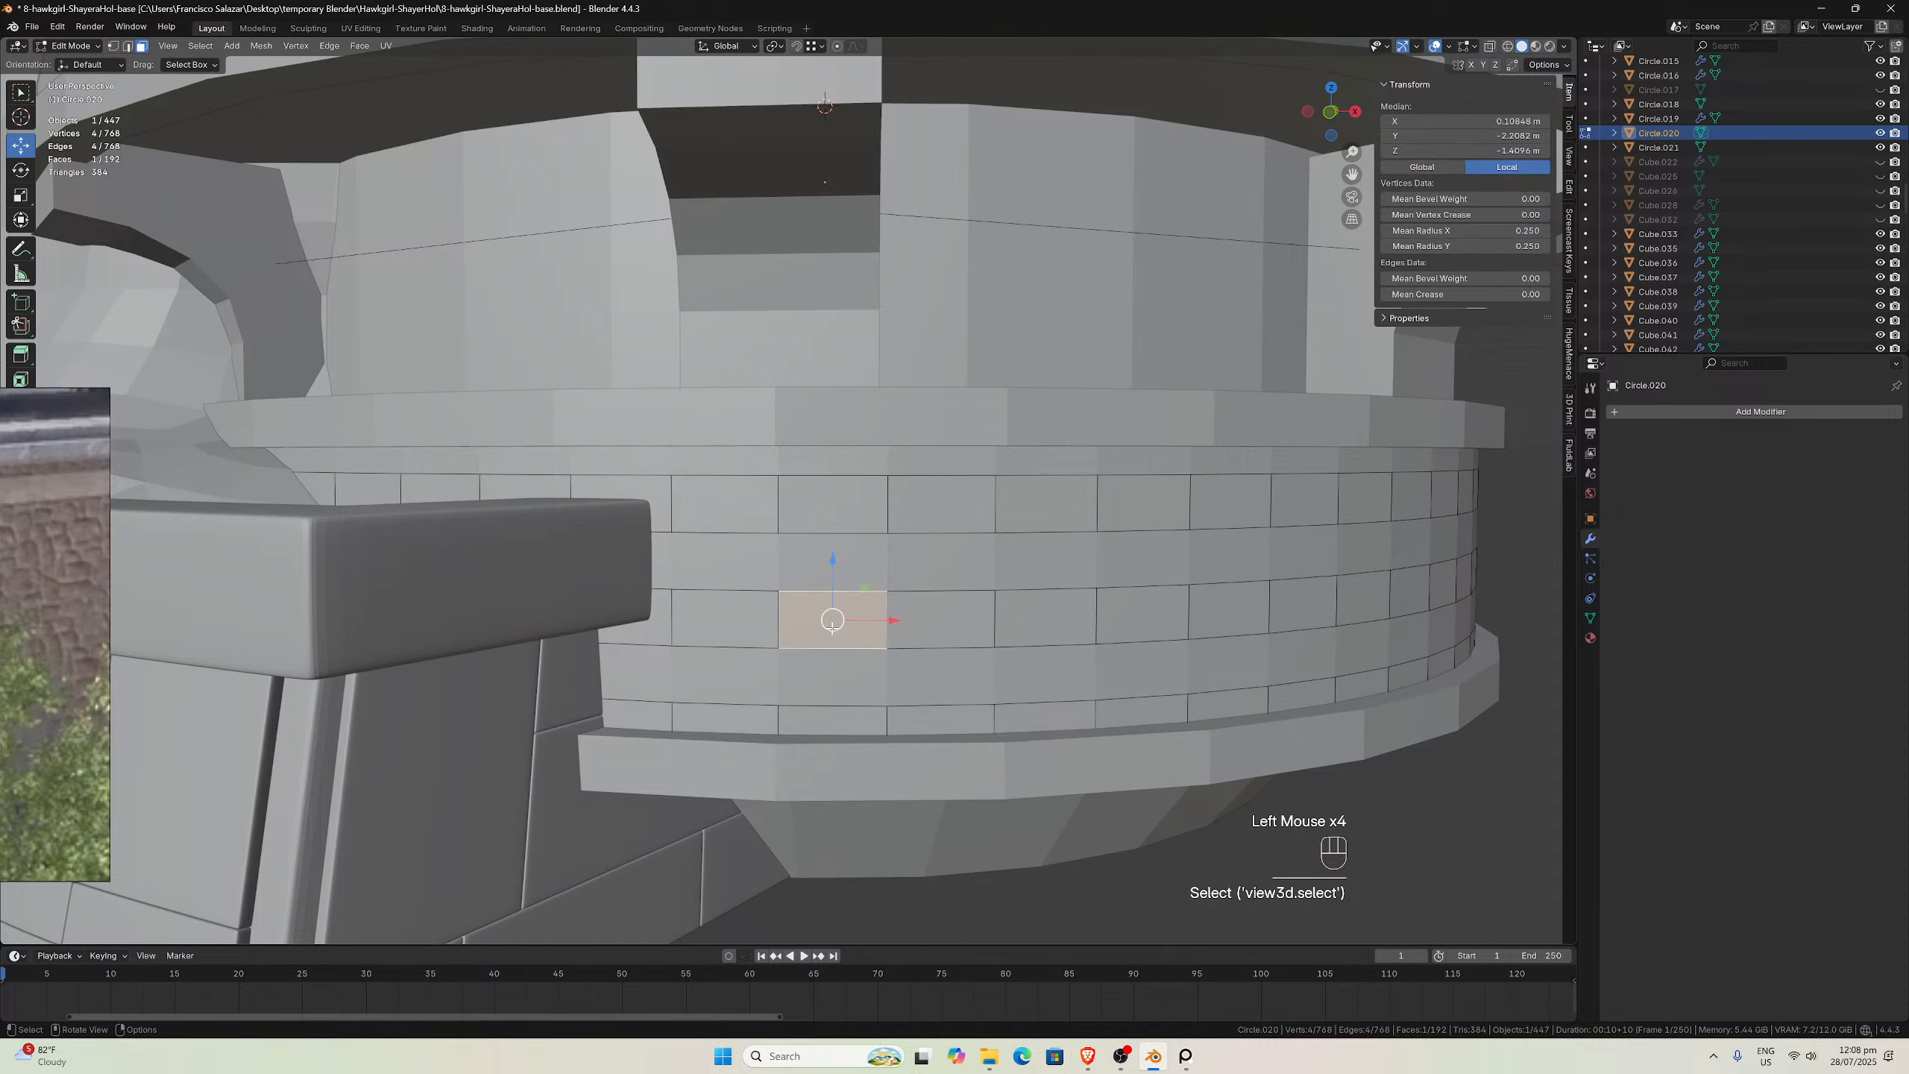
key(g)
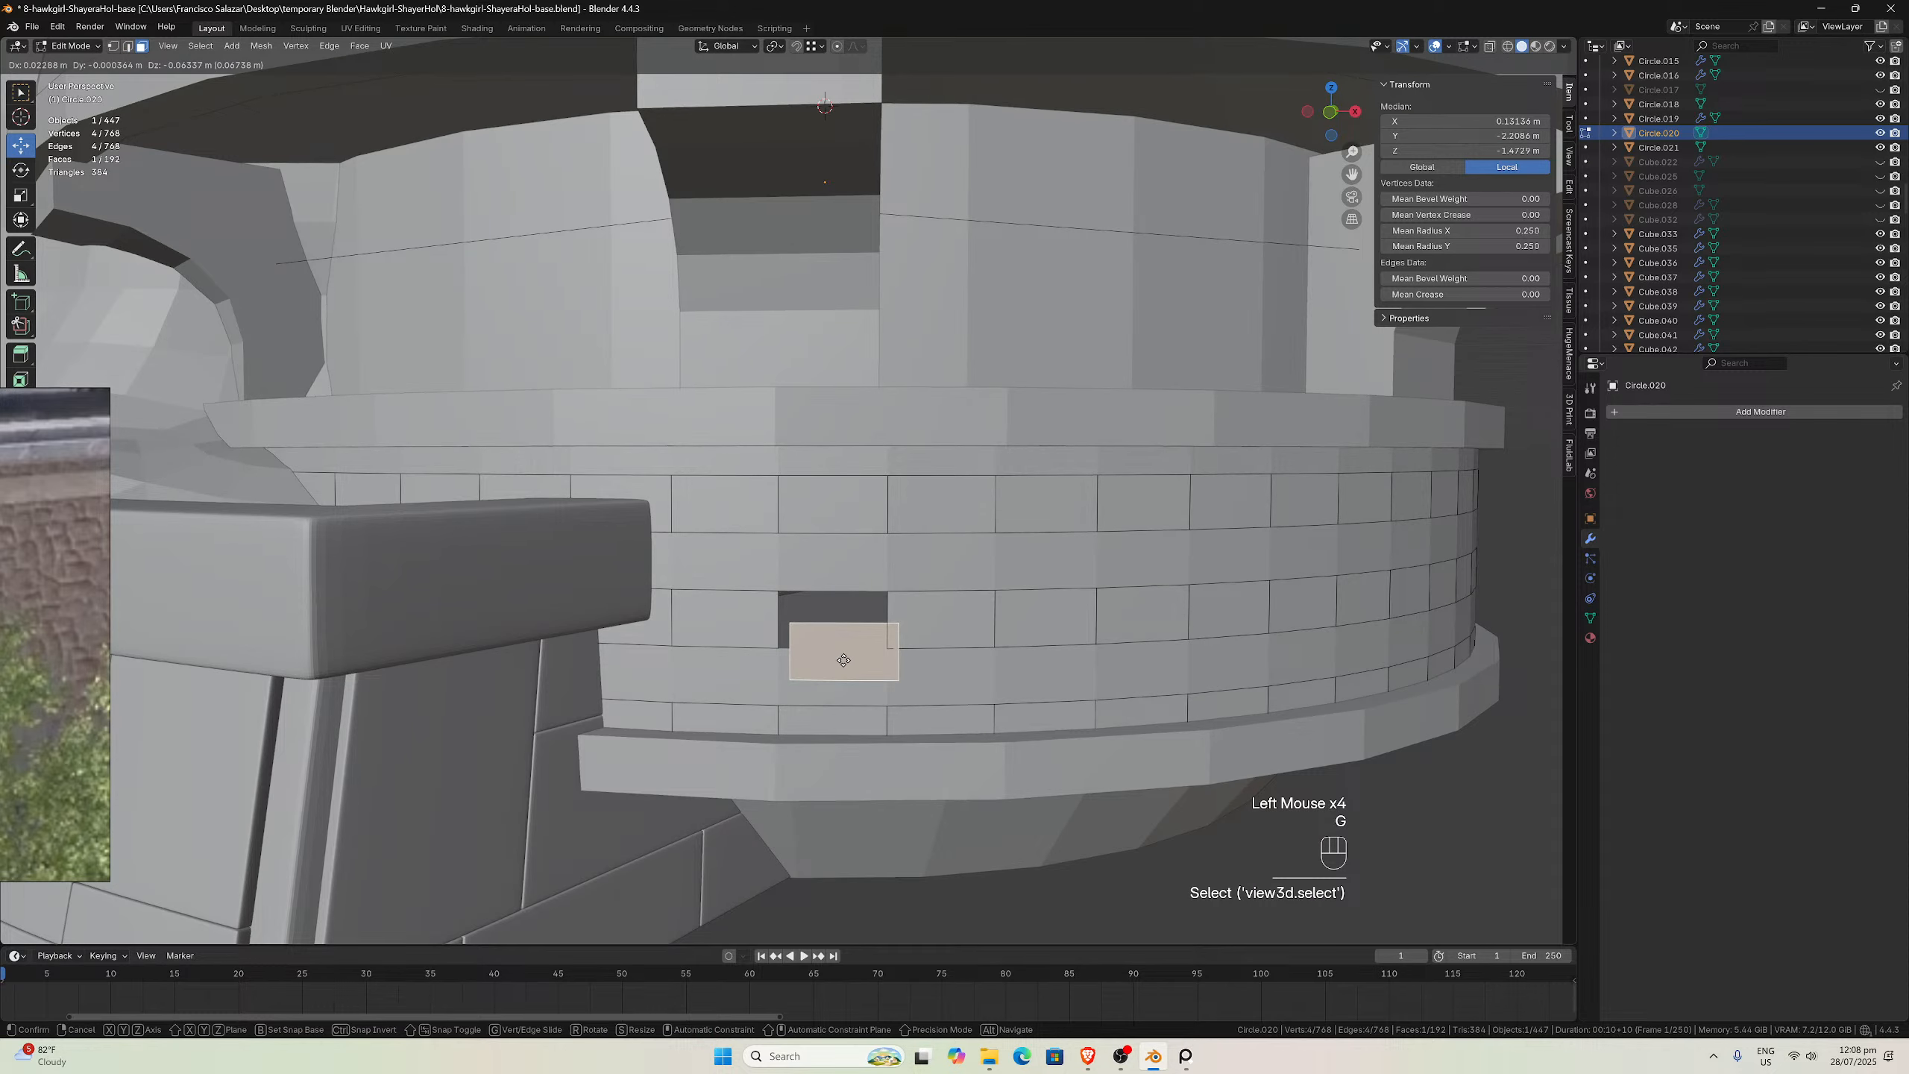
key(Escape)
Check the neighbouring brick faces with another cancelled trial move, inspect the split rows around the drum, and return to Object Mode
click(730, 618)
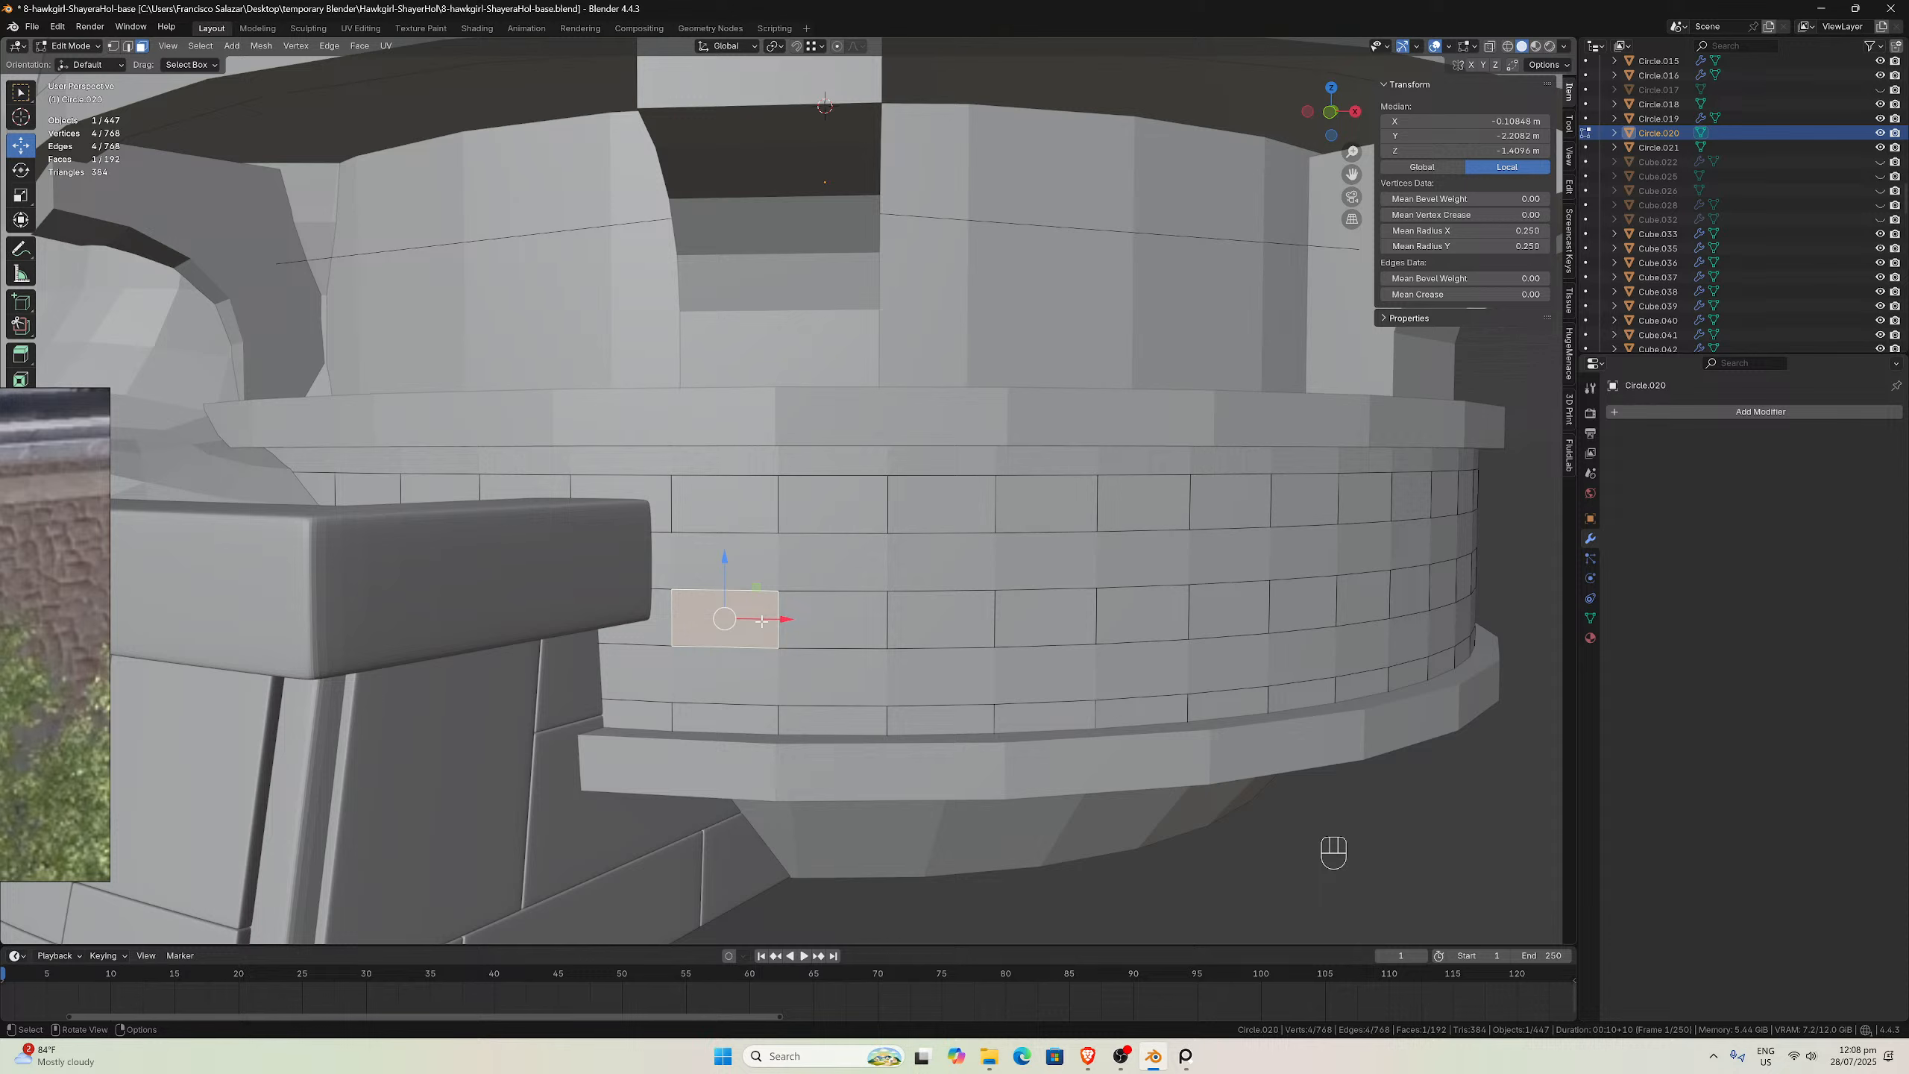
click(831, 619)
click(931, 621)
click(830, 618)
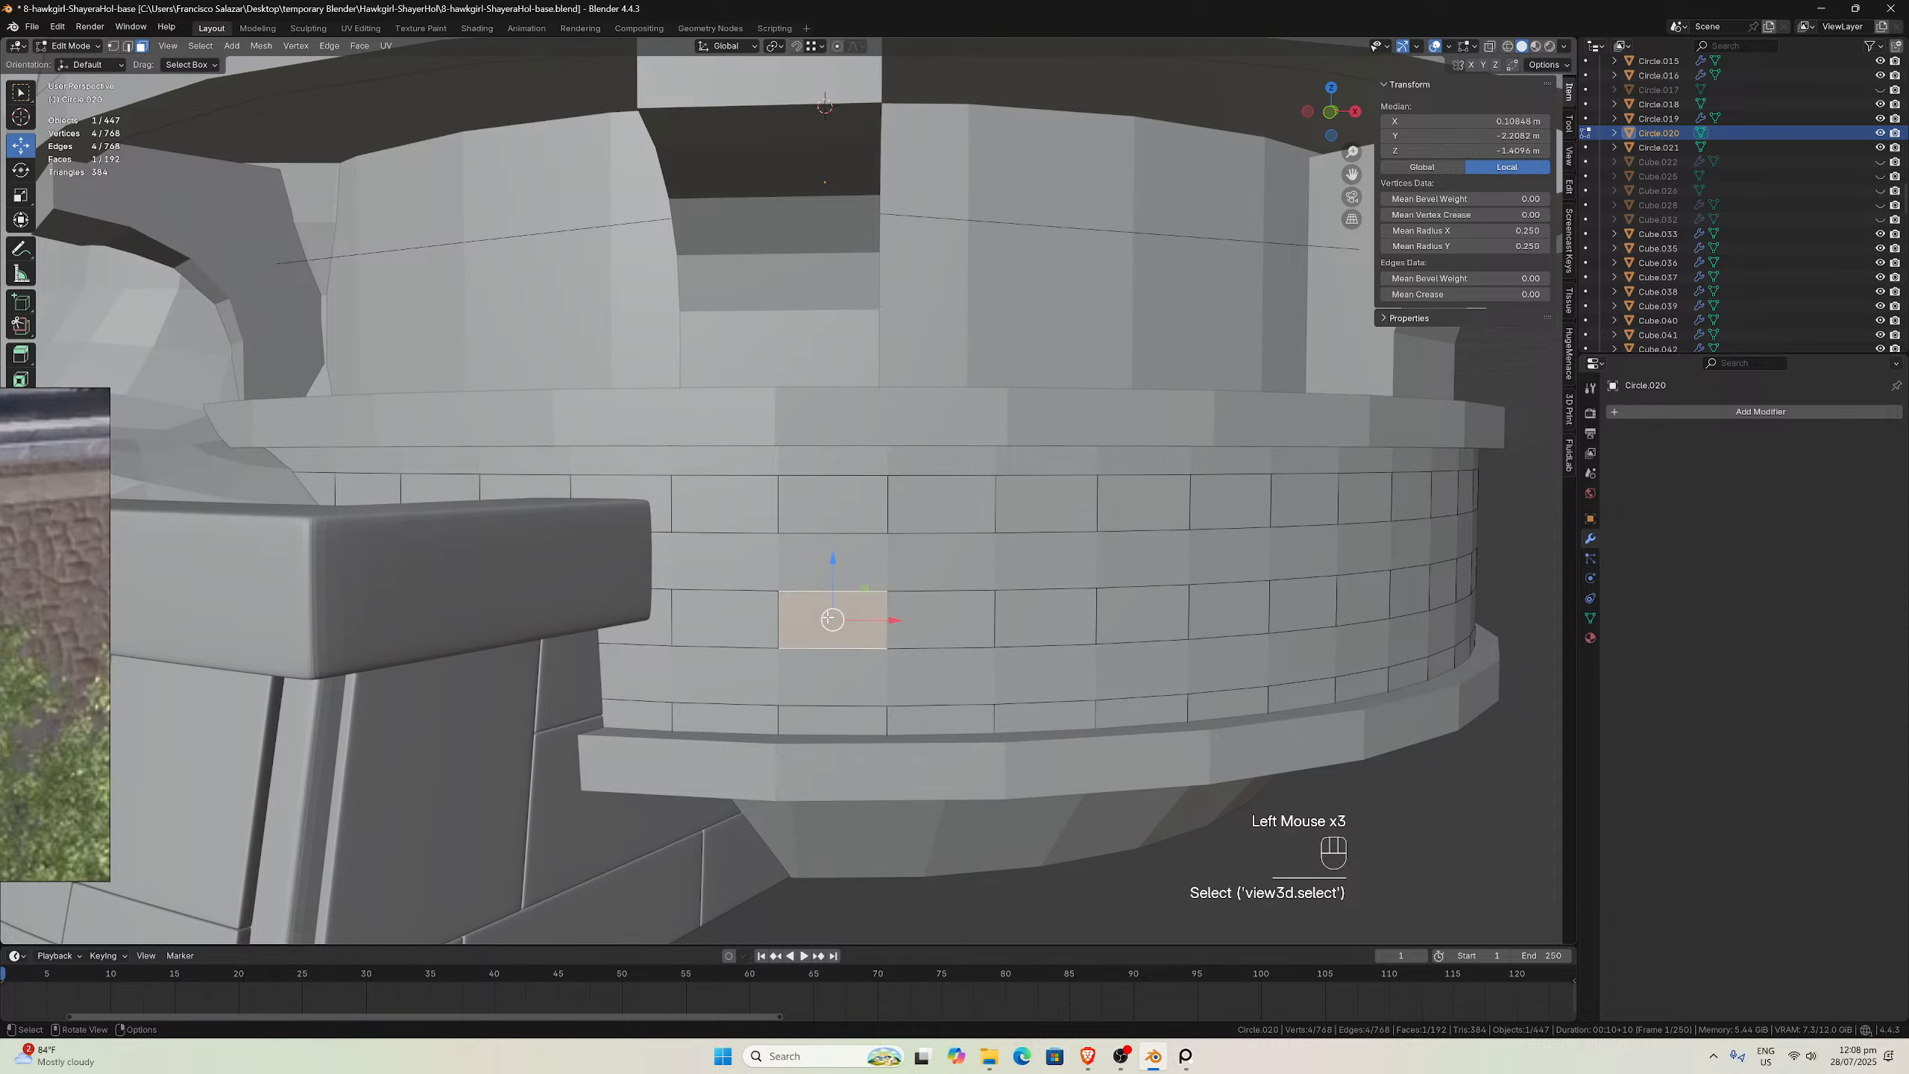
key(g)
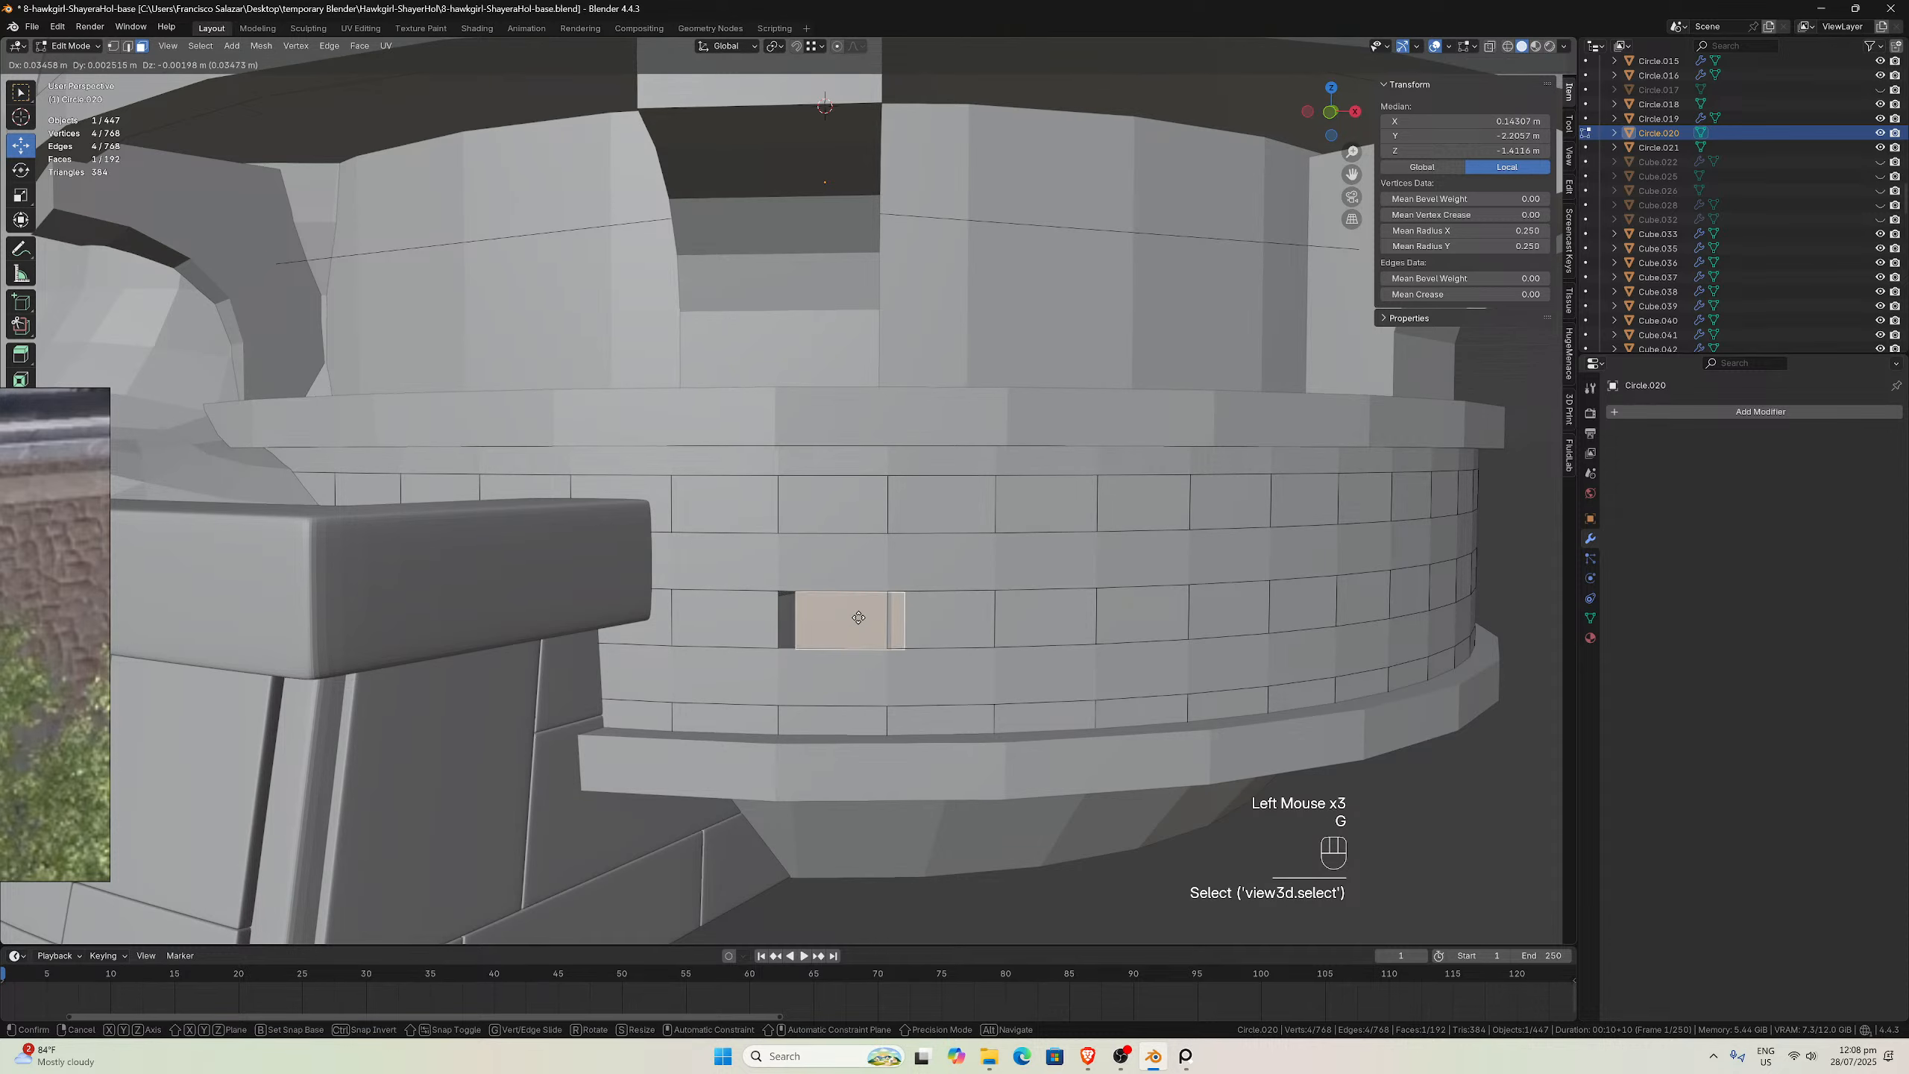
key(Escape)
click(927, 623)
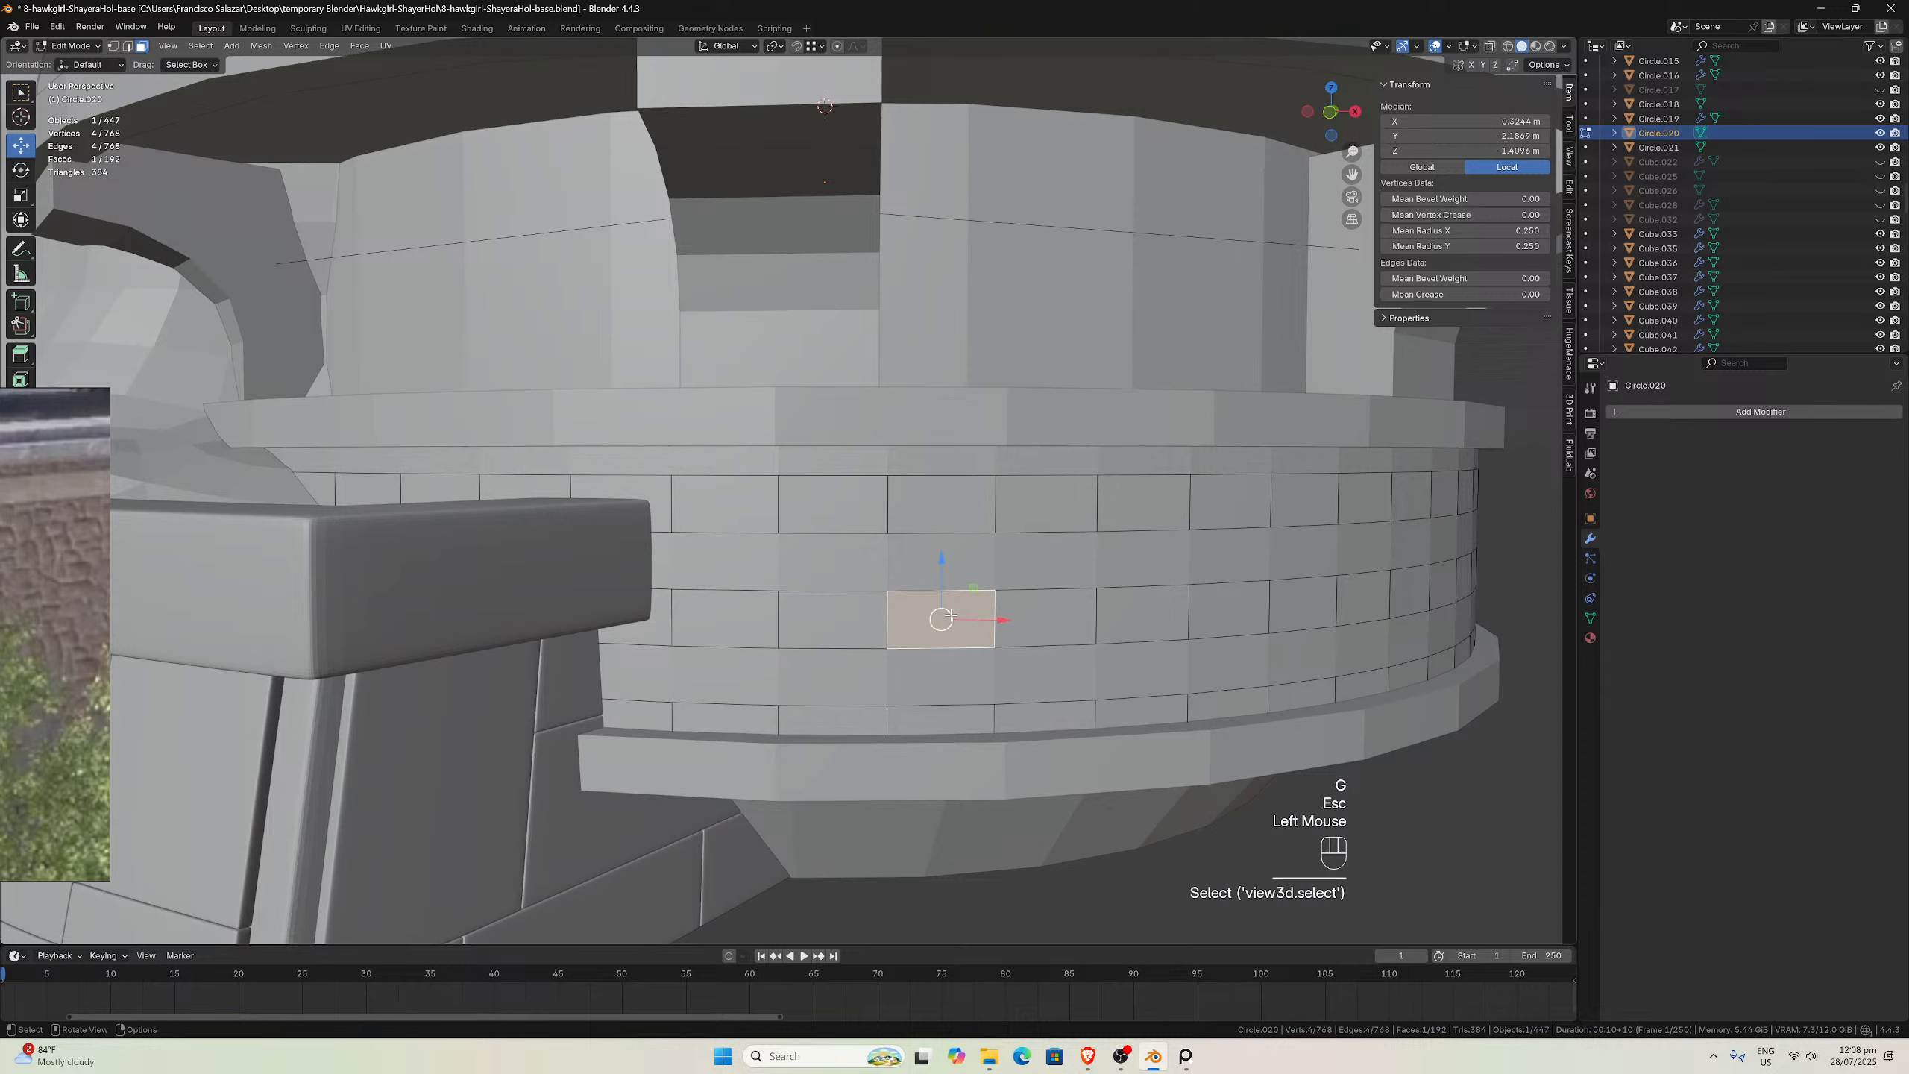
scroll(977, 636, down, 2)
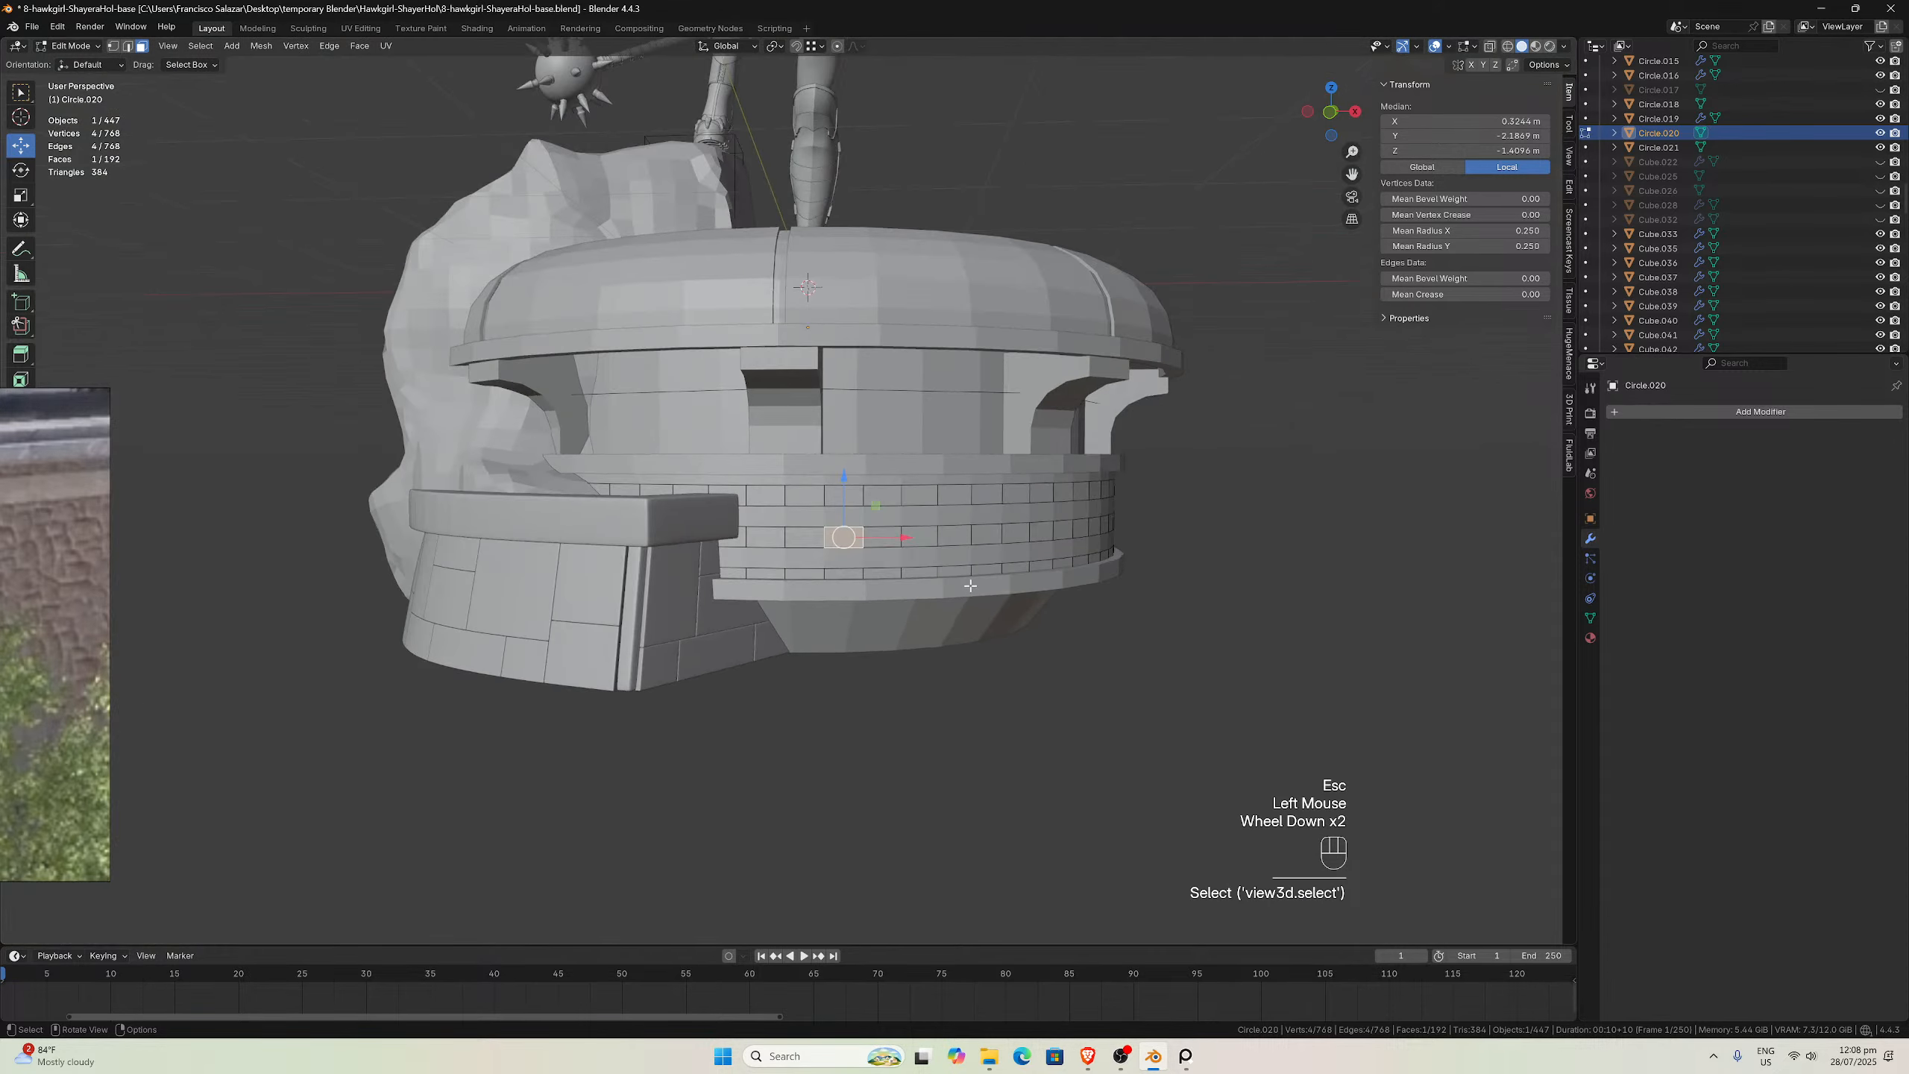
middle_drag(977, 636, 934, 575)
scroll(951, 577, up, 3)
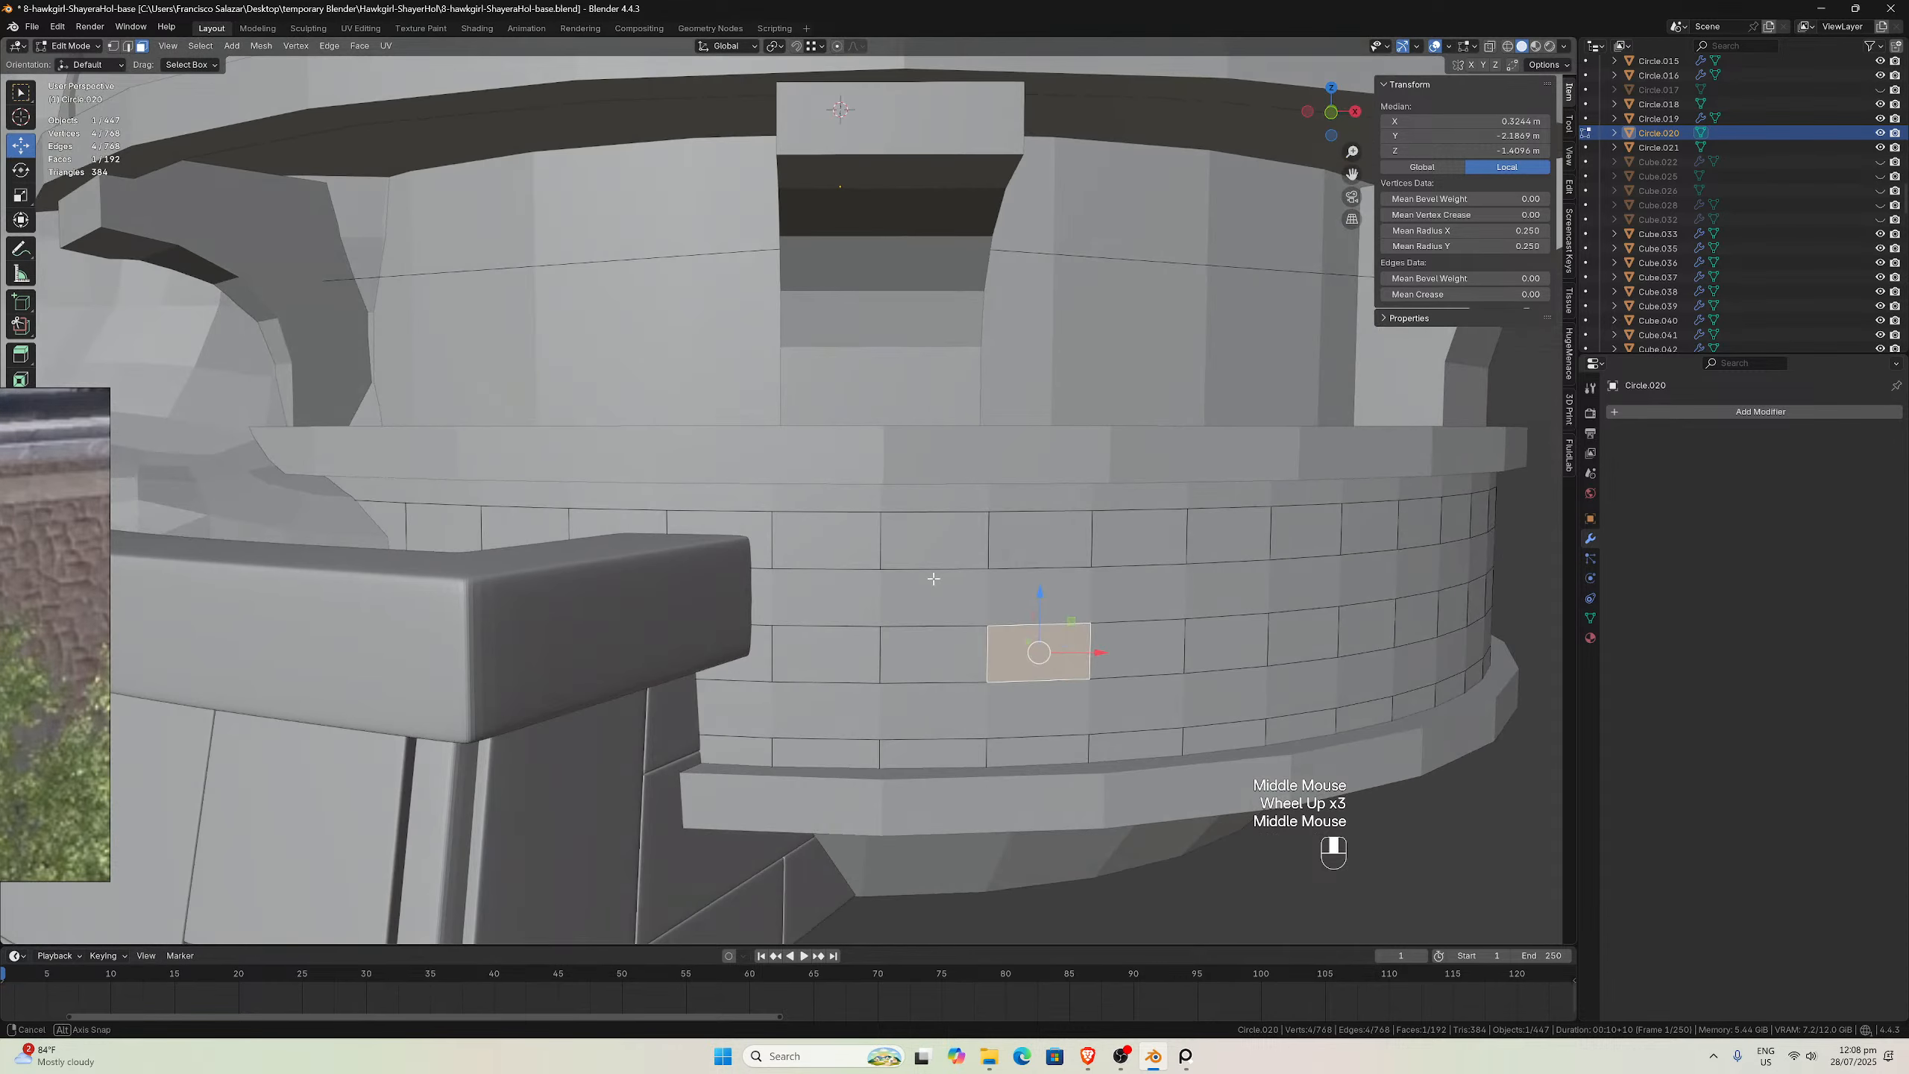
middle_drag(1054, 632, 1040, 628)
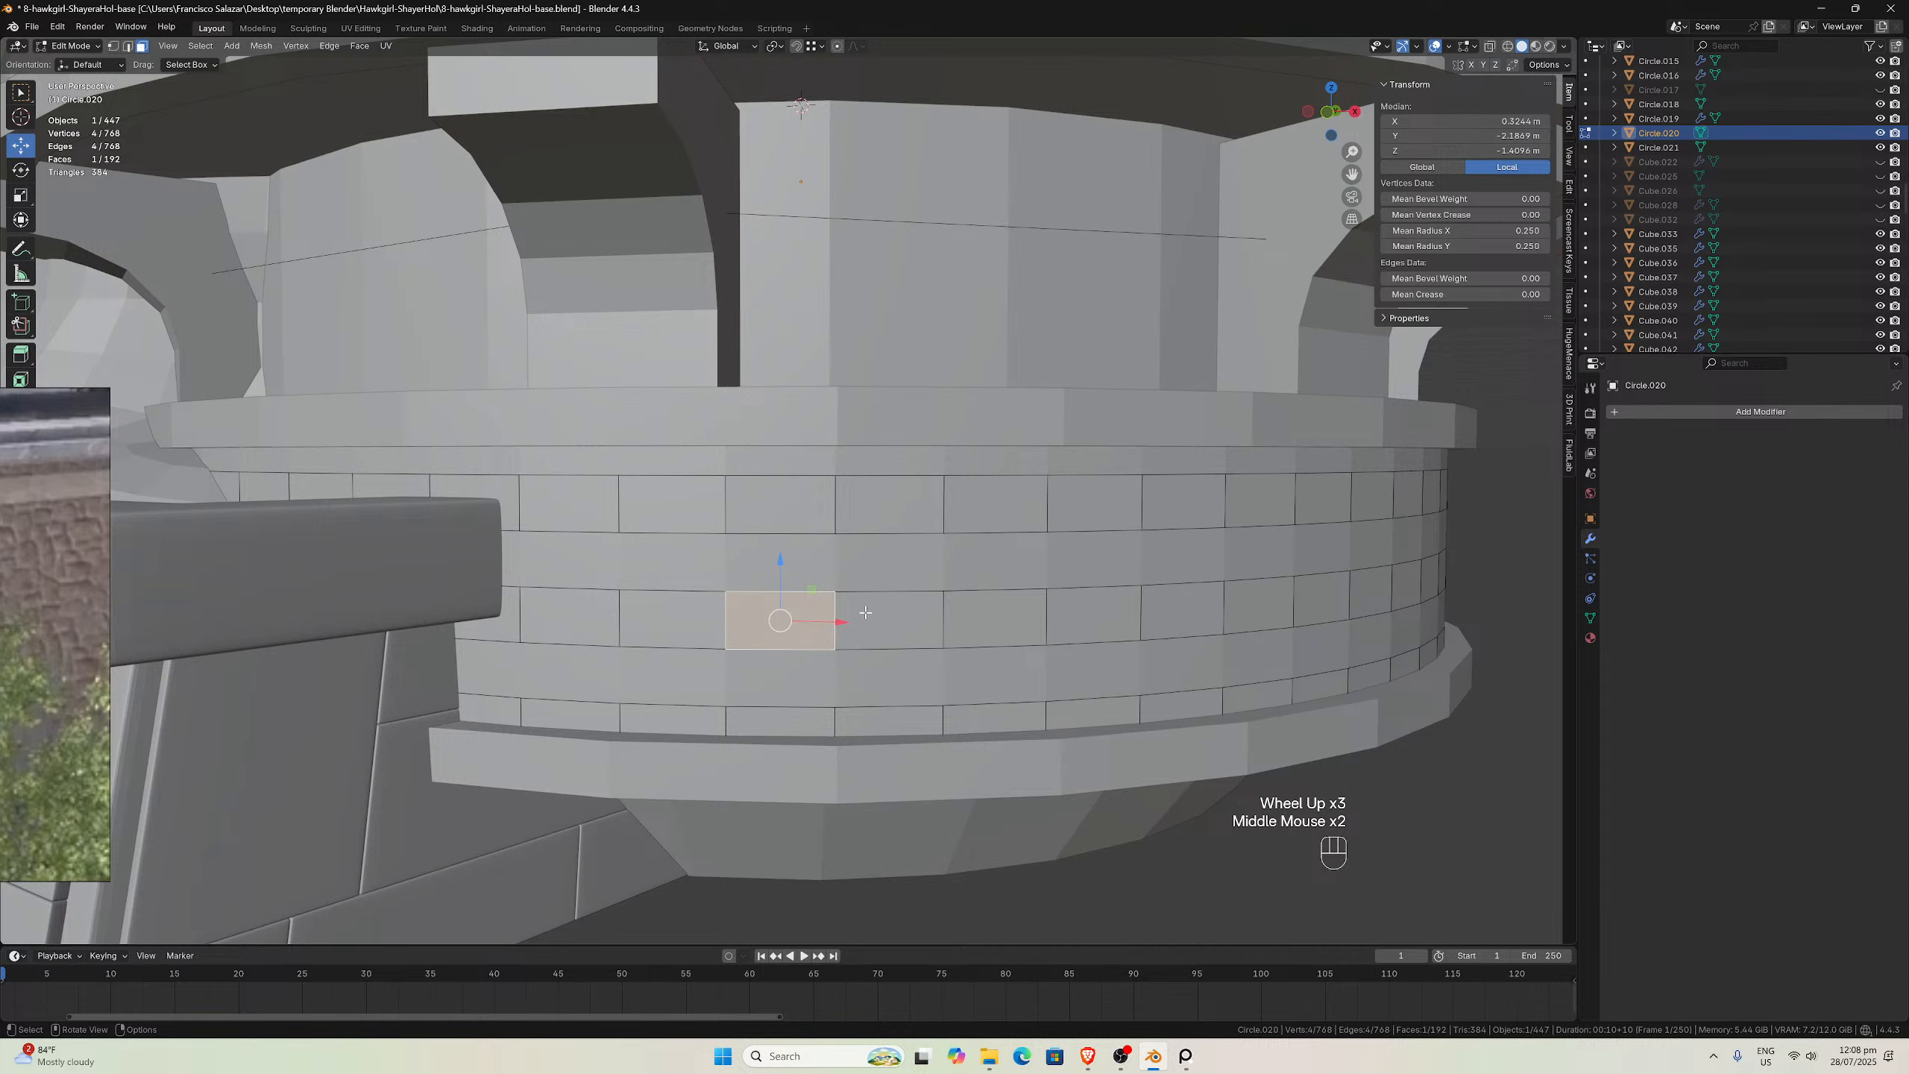
middle_drag(876, 612, 863, 614)
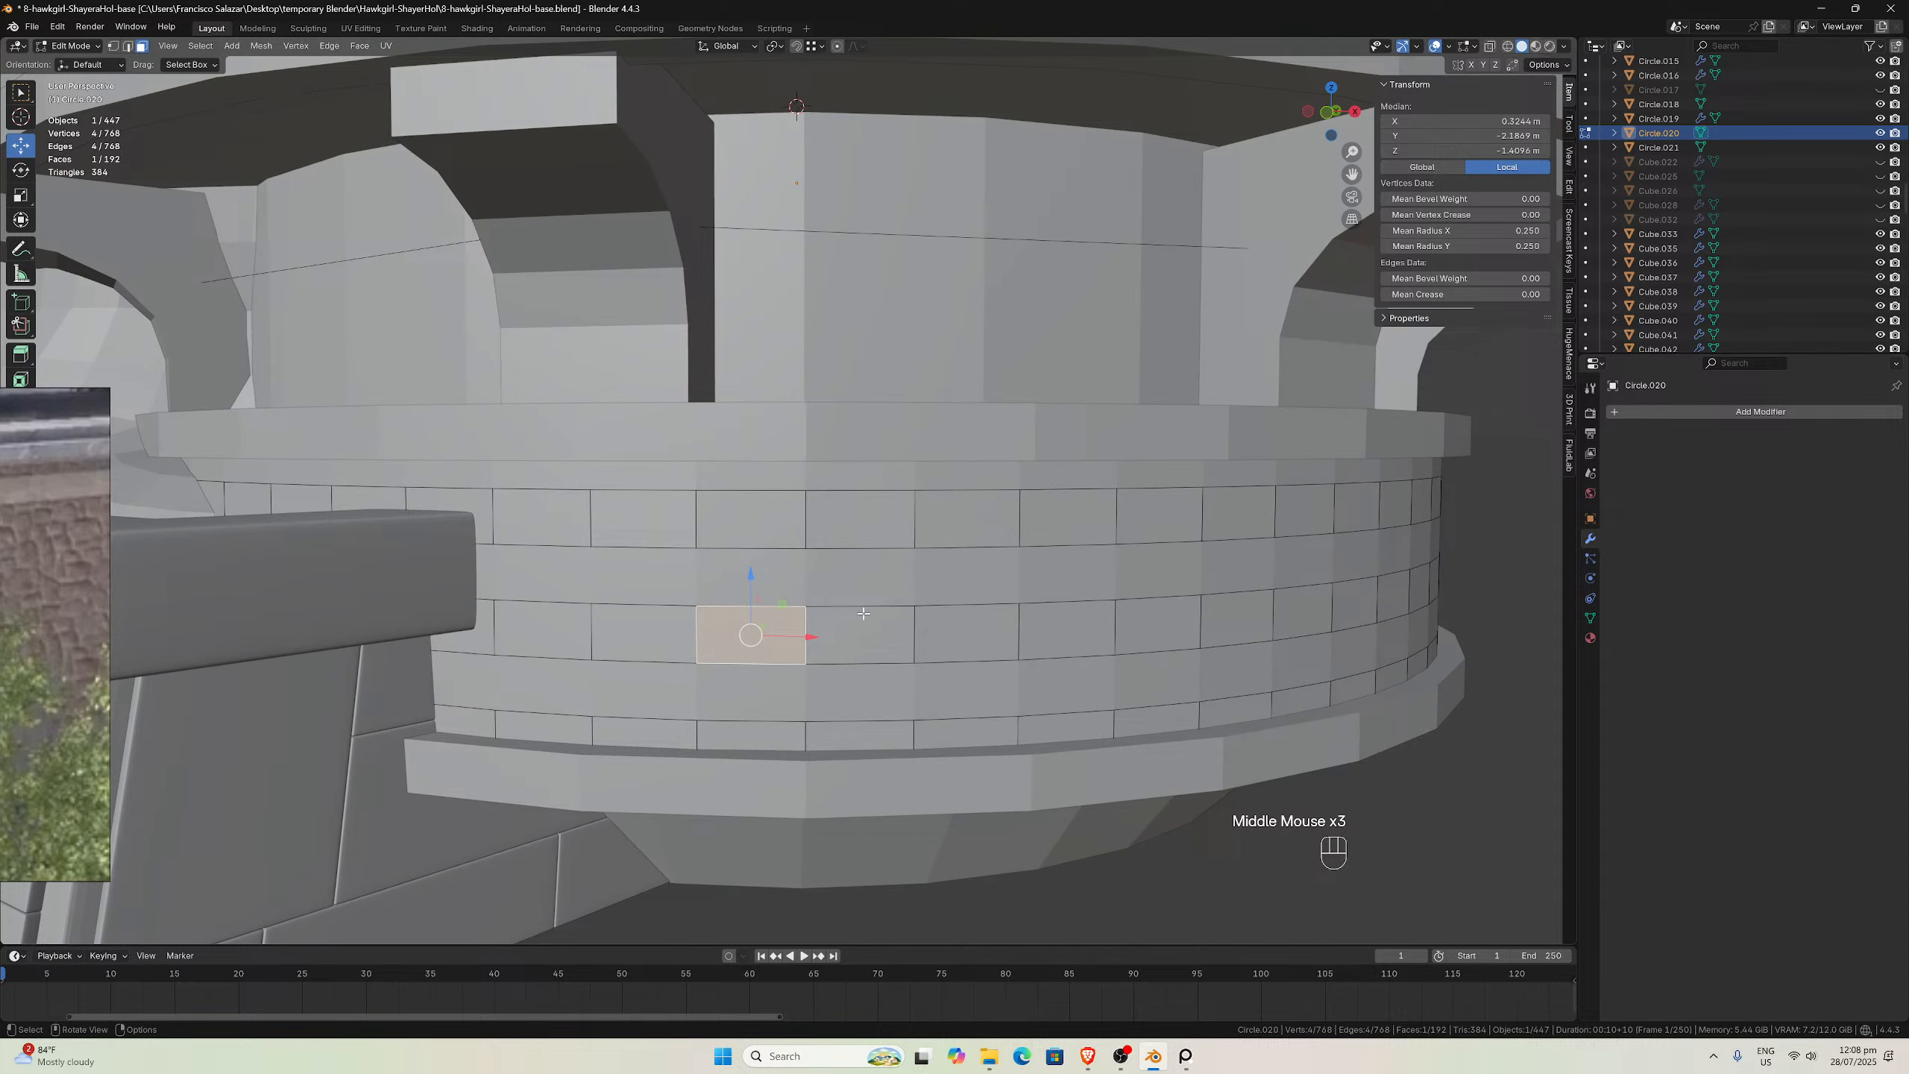
key(Escape)
key(Escape)
key(Tab)
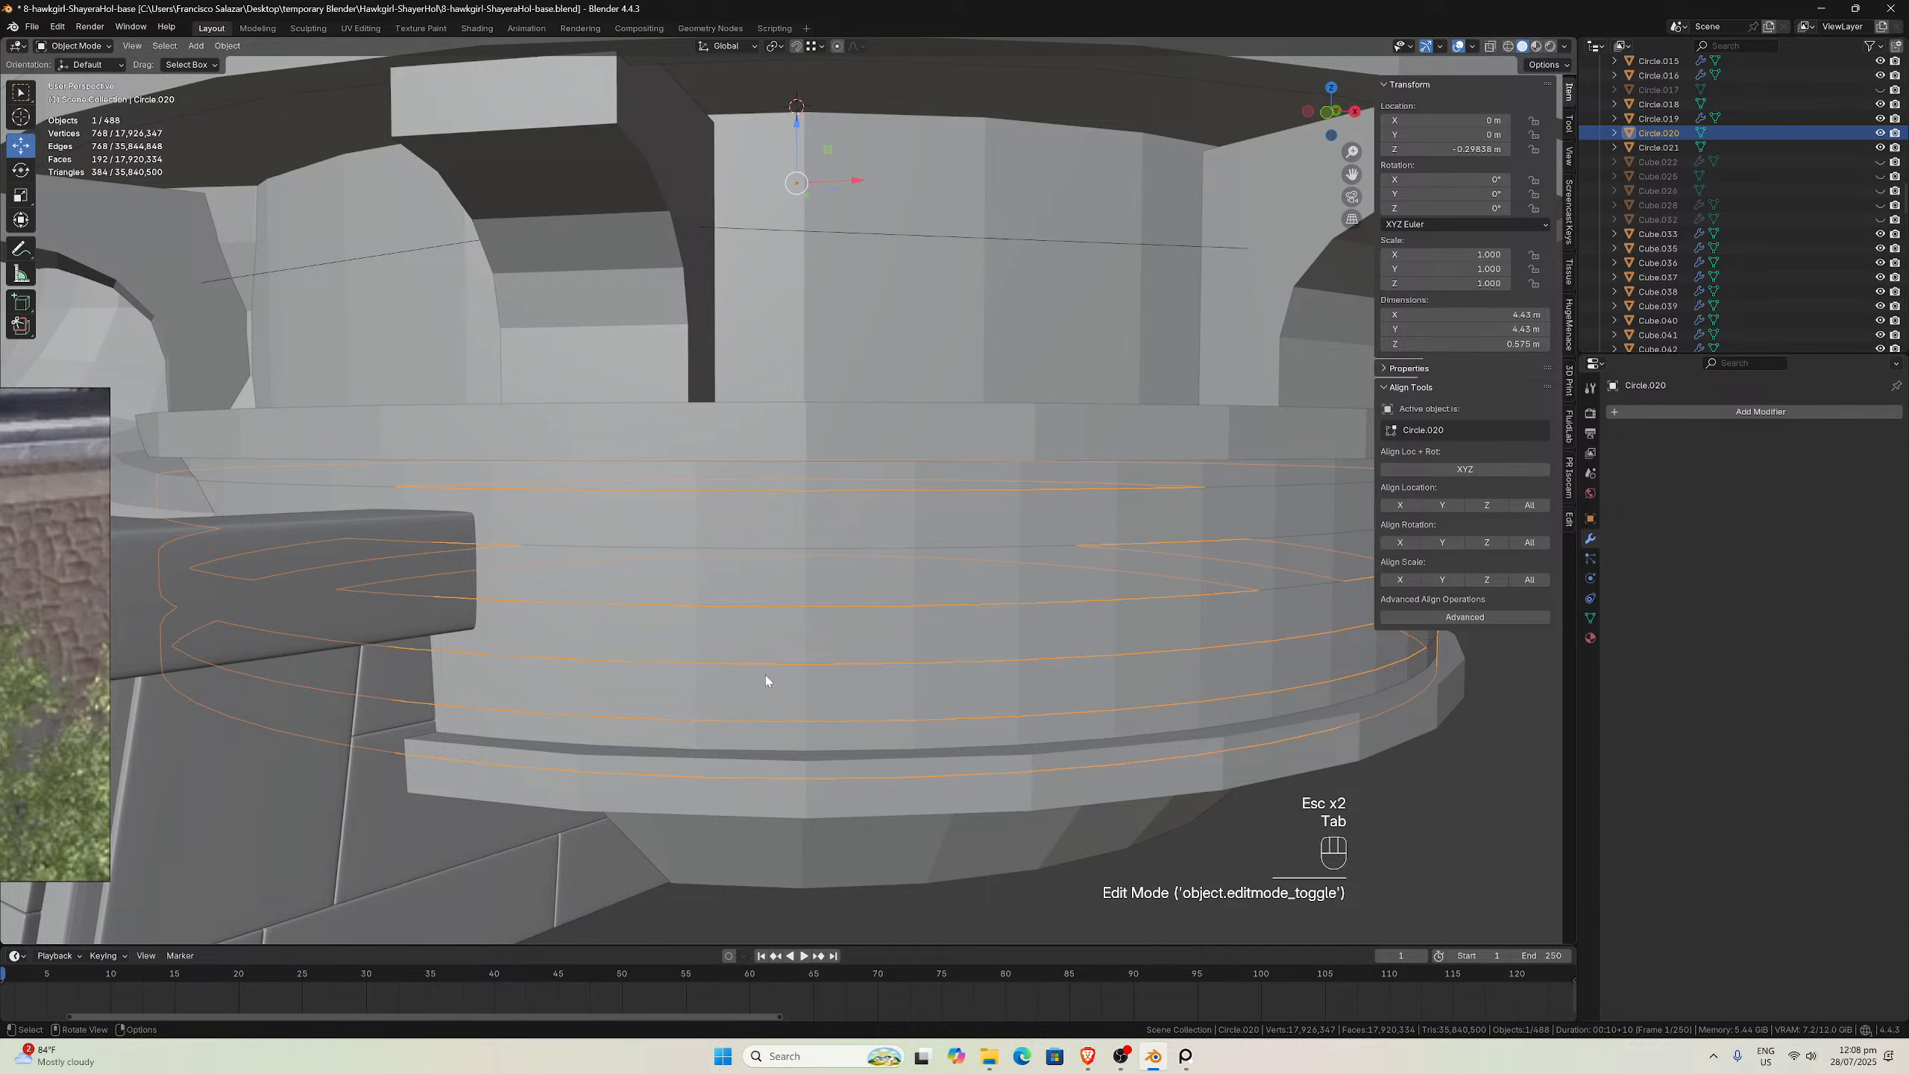
click(1638, 414)
mouse_move(1640, 417)
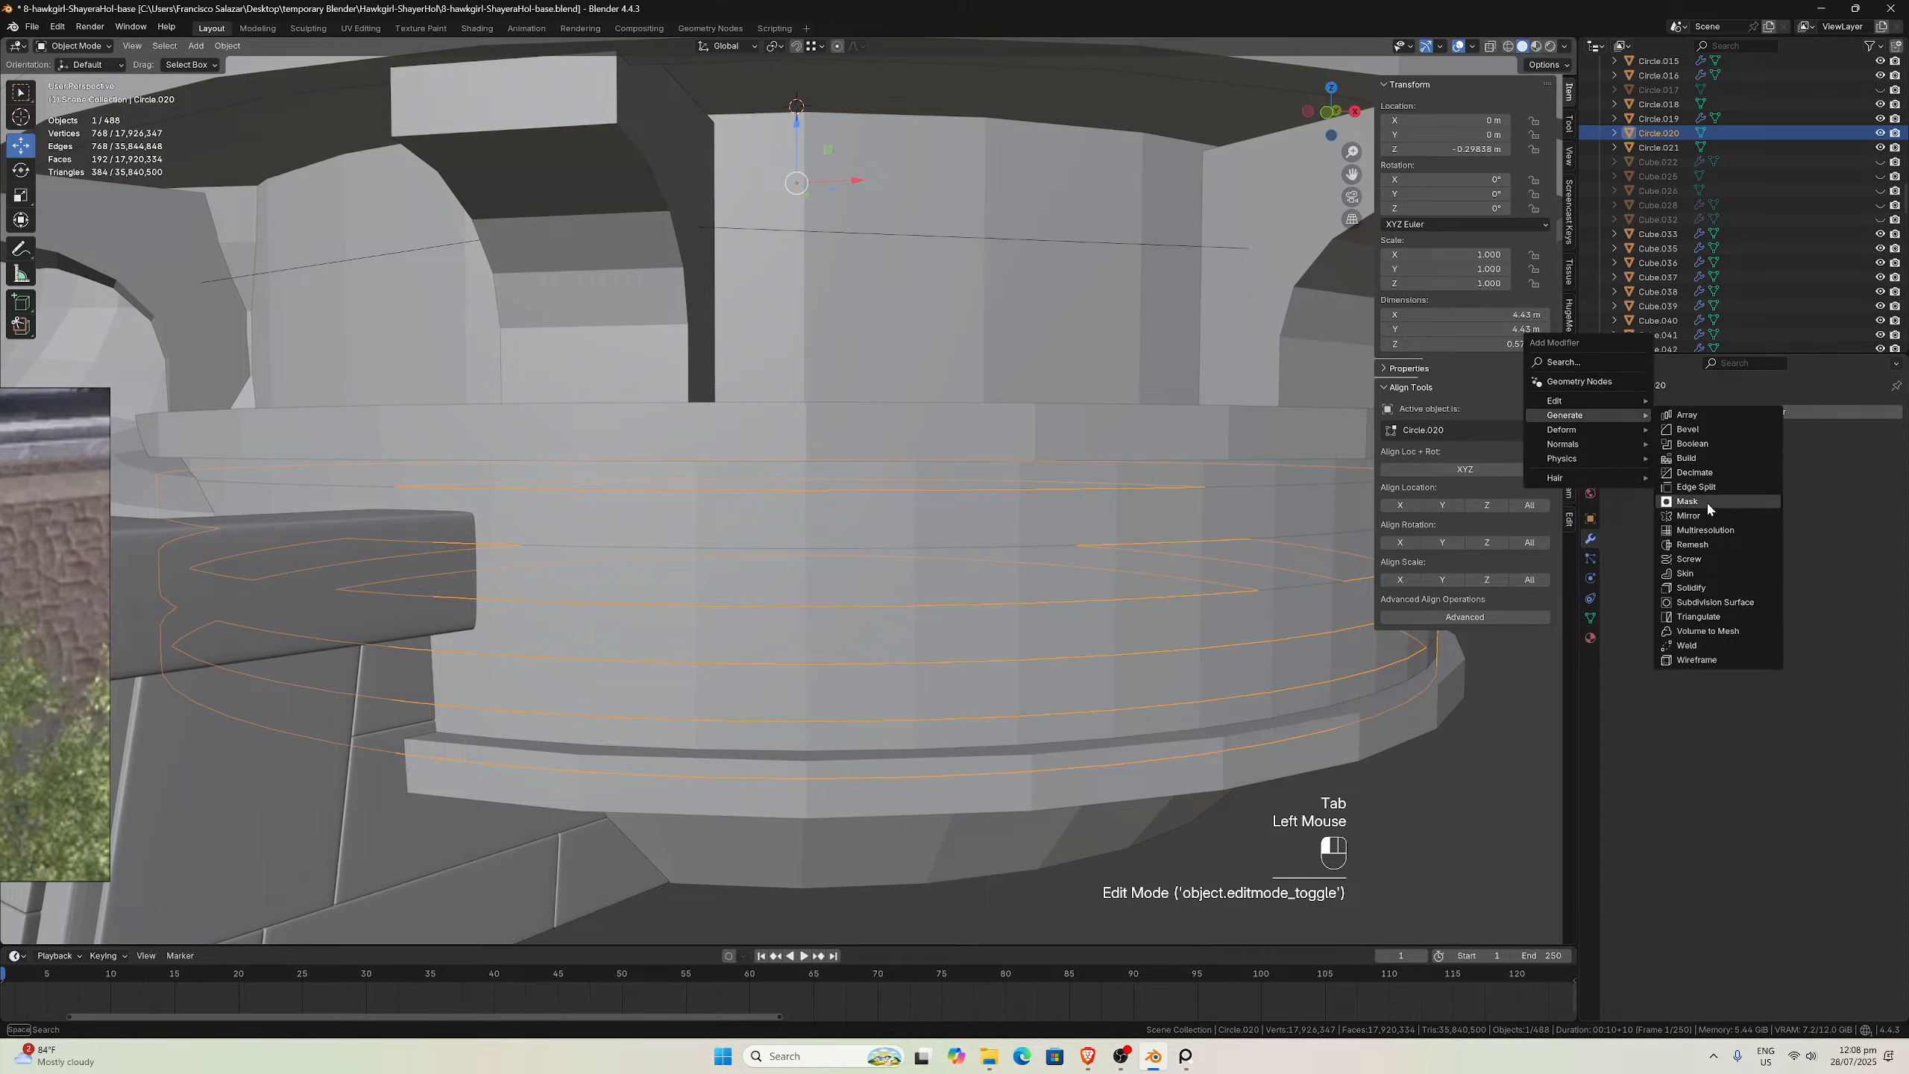
click(1691, 413)
mouse_move(1713, 416)
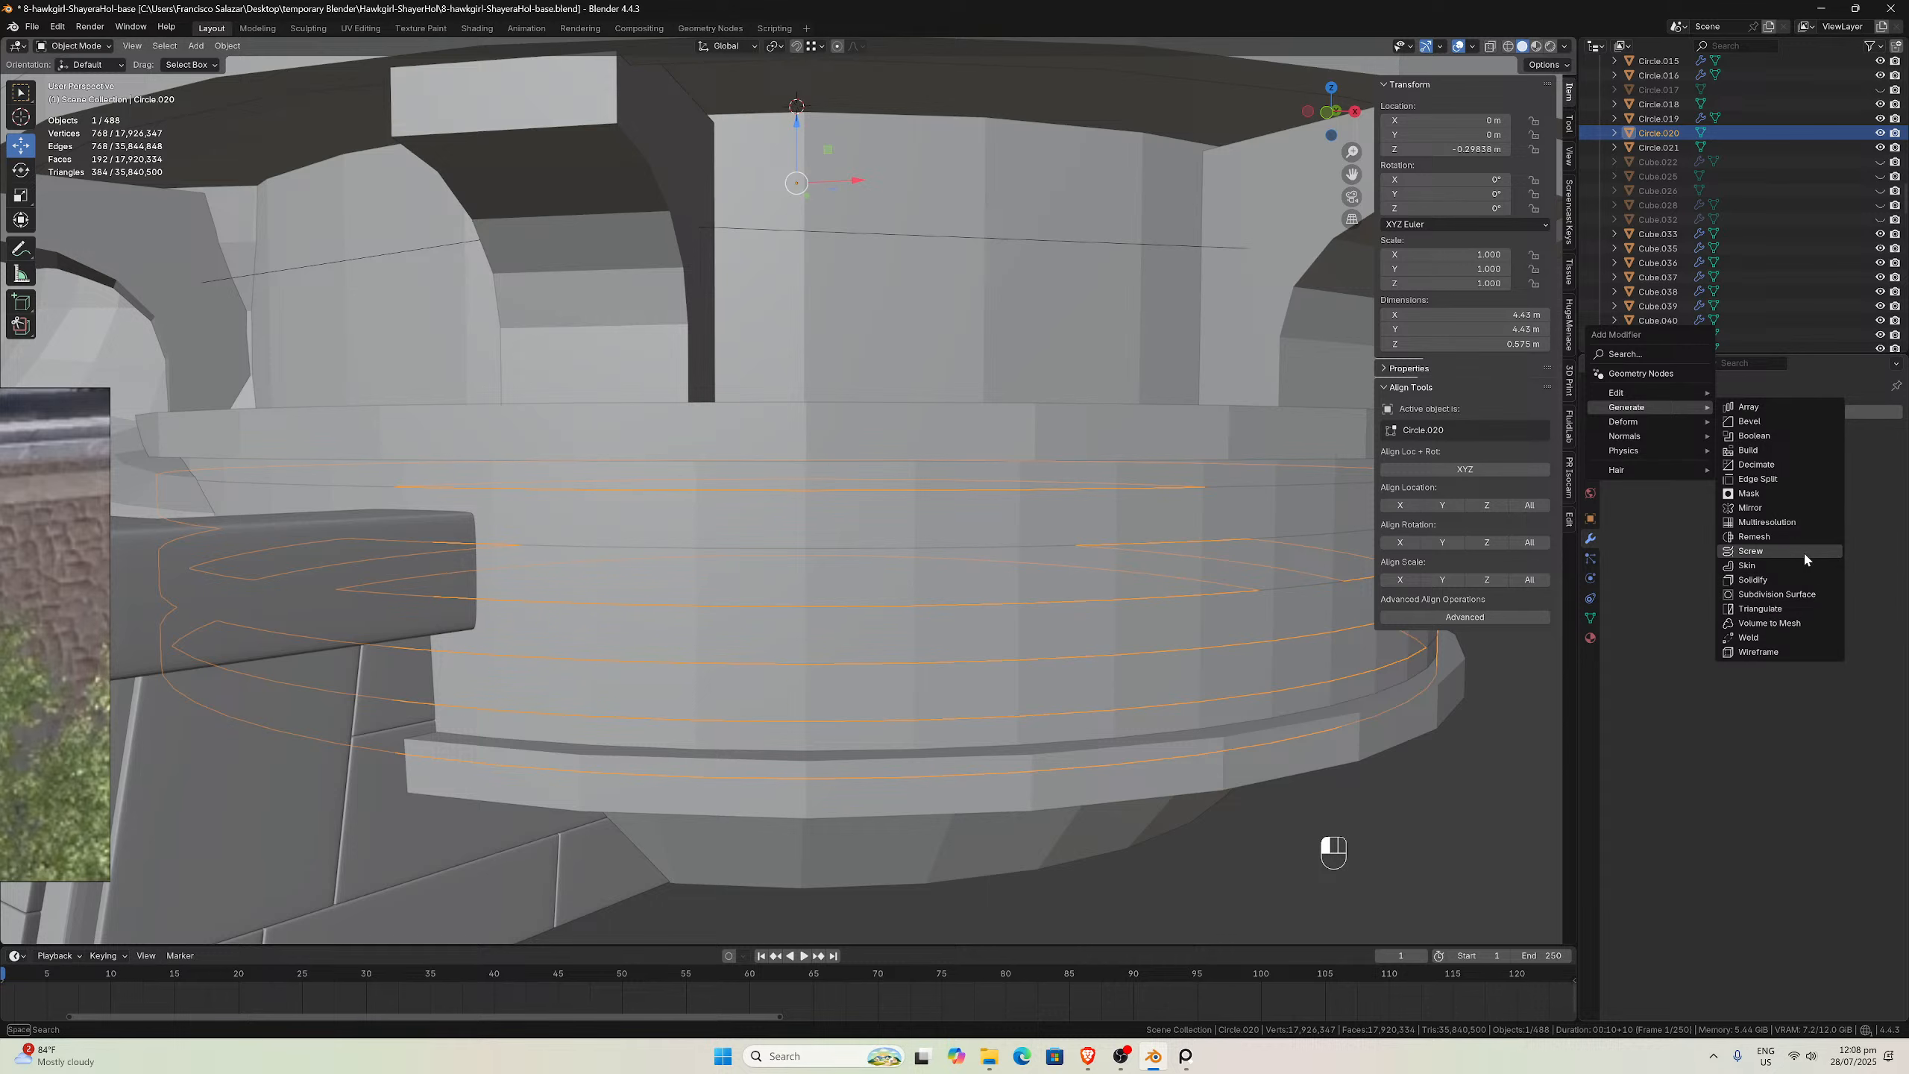
scroll(775, 645, down, 2)
scroll(775, 645, up, 2)
Copy the modifiers from a stone block on the adjoining low wall onto the split brick-band mesh
middle_drag(779, 604, 543, 630)
scroll(798, 589, down, 2)
shift+click(517, 626)
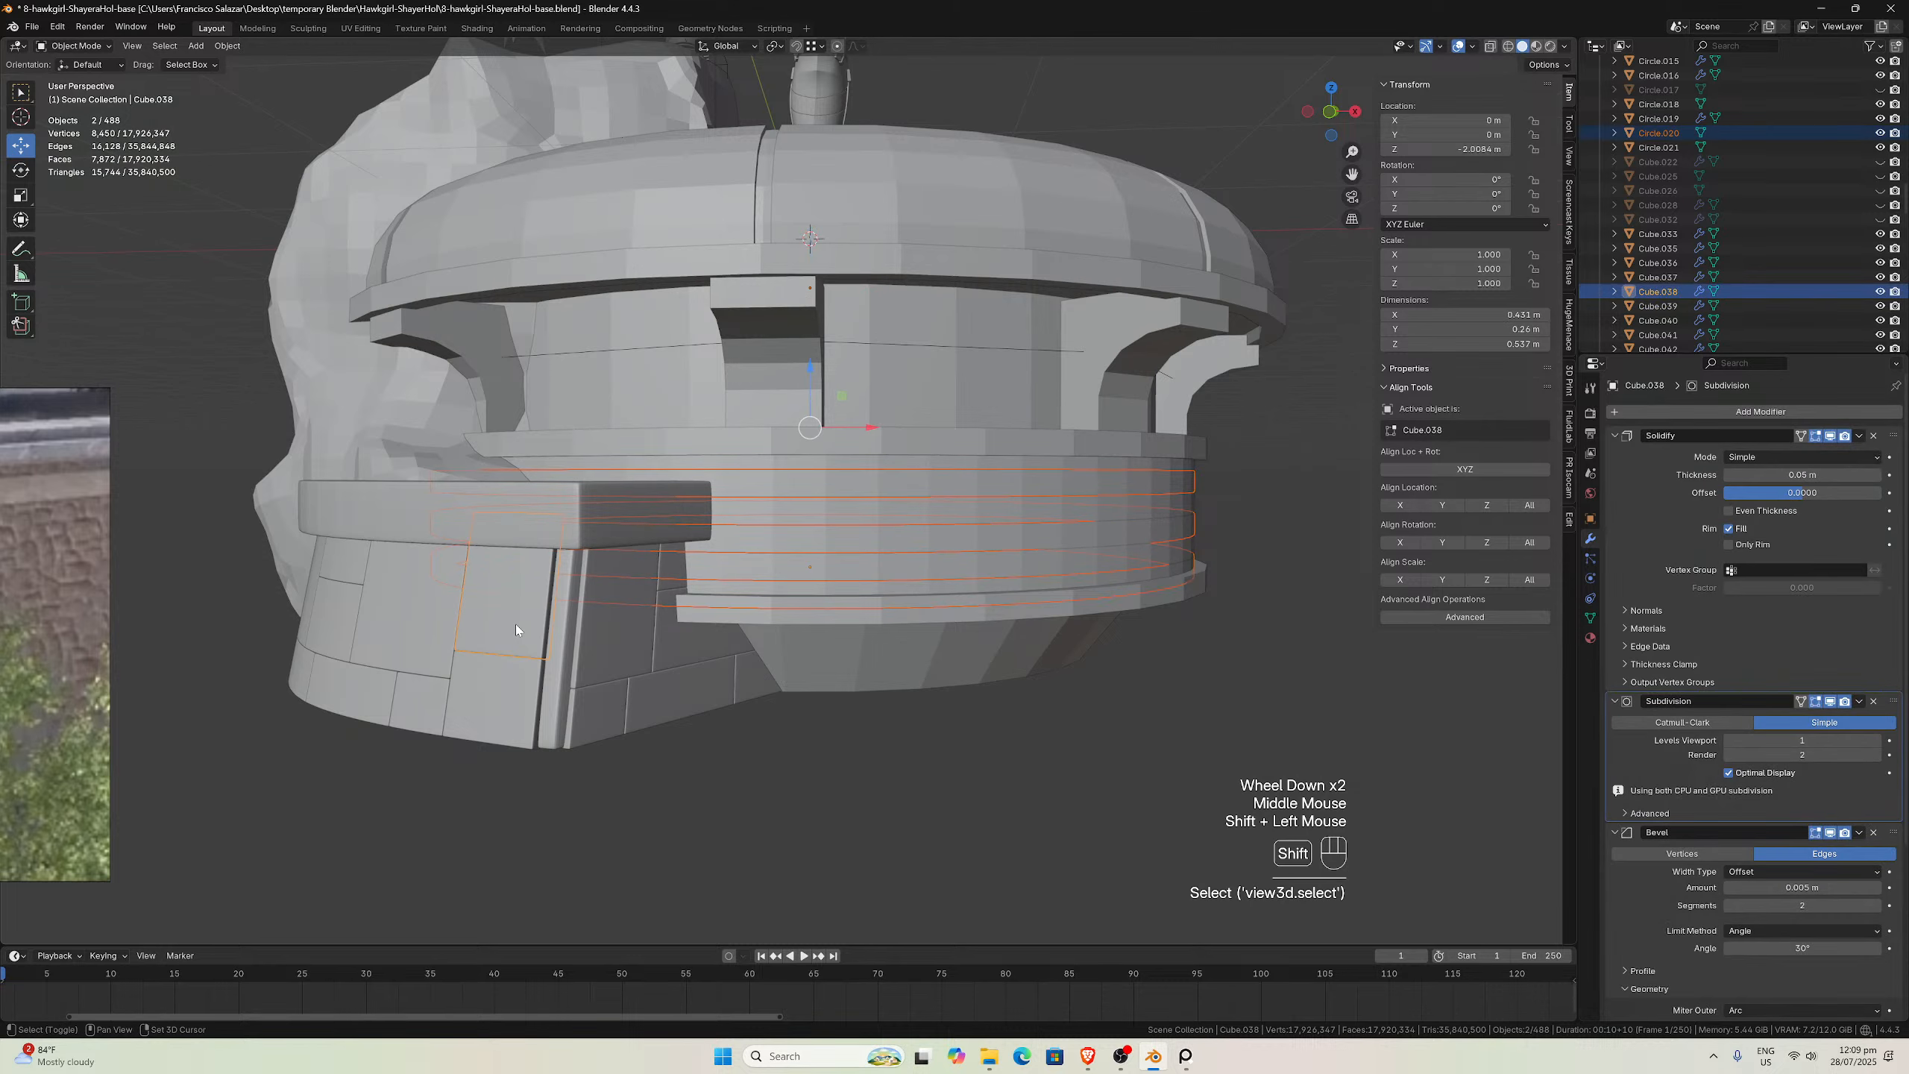
key(ctrl+l)
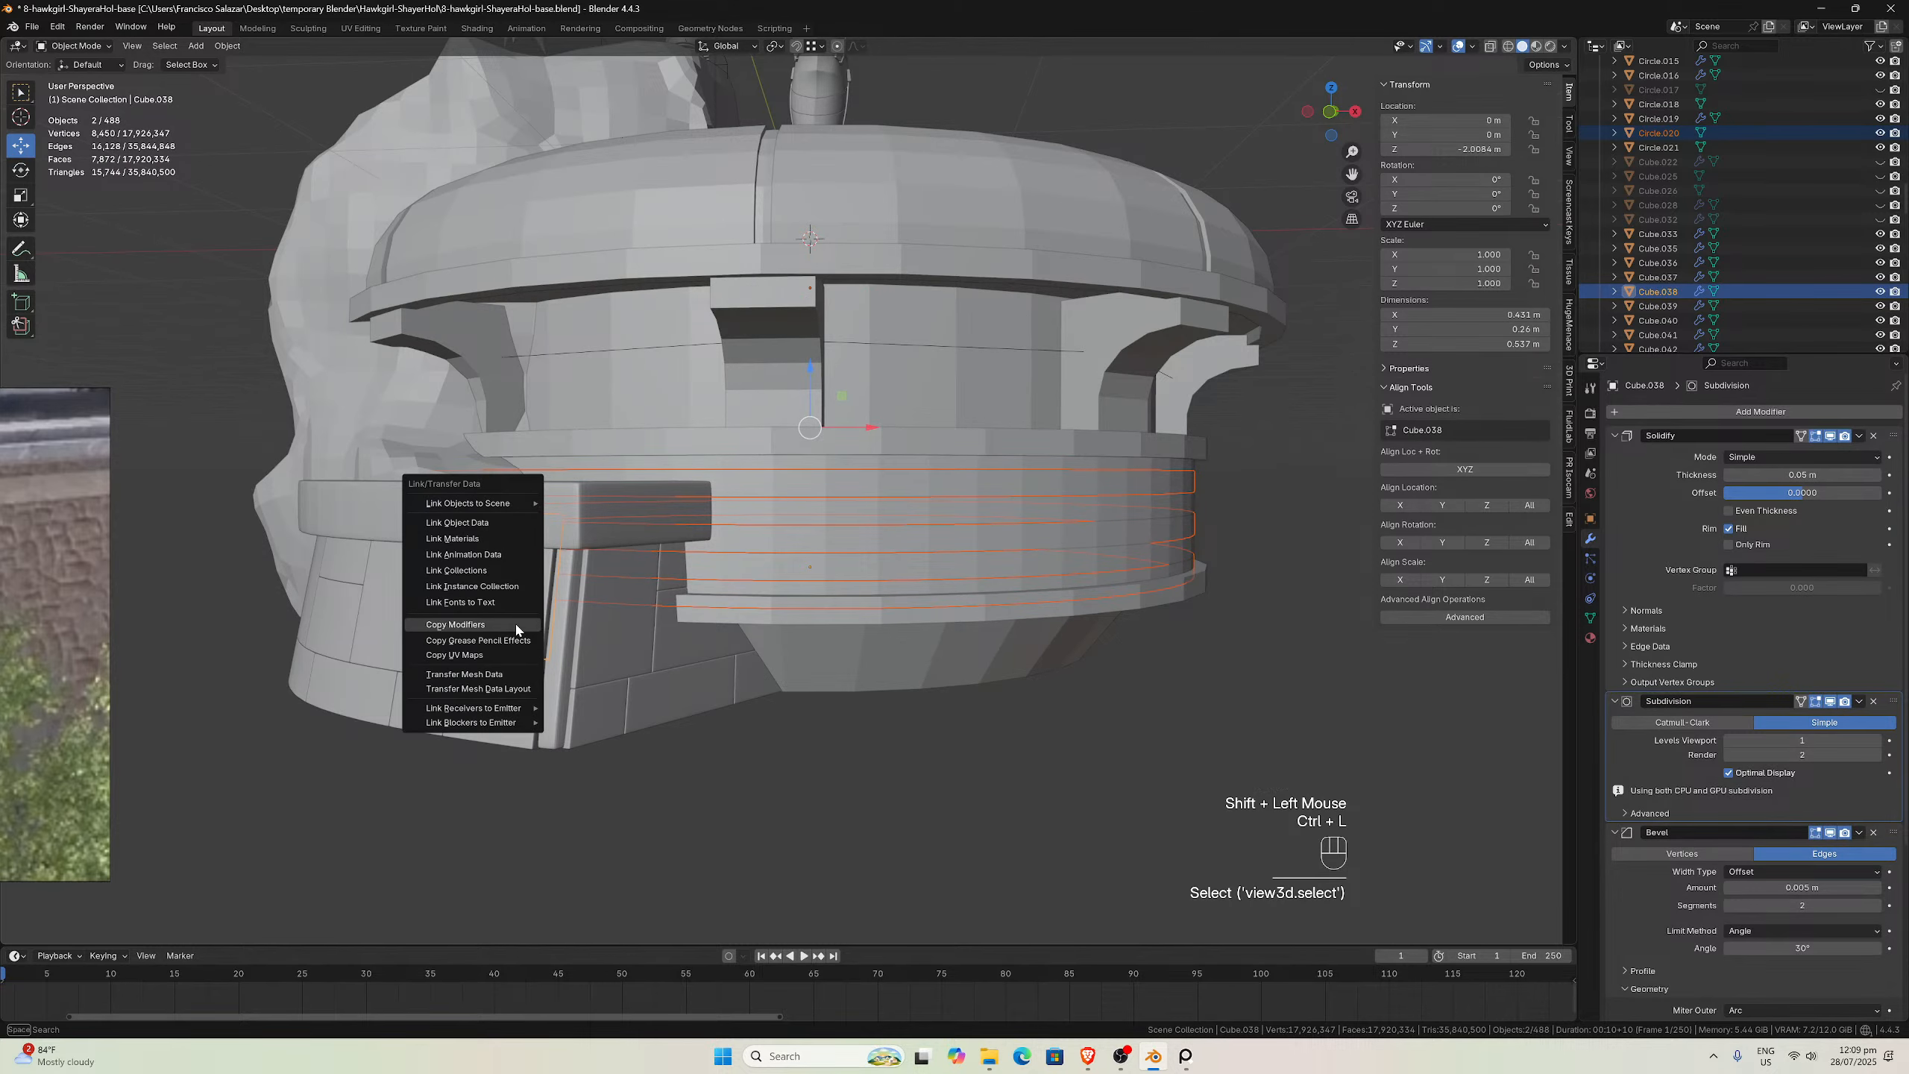
click(517, 625)
Inspect the thickened, bevelled brick rows and the plain bands between them from several angles around the drum
middle_drag(755, 596, 755, 593)
scroll(766, 592, up, 3)
scroll(759, 600, up, 3)
scroll(768, 731, down, 2)
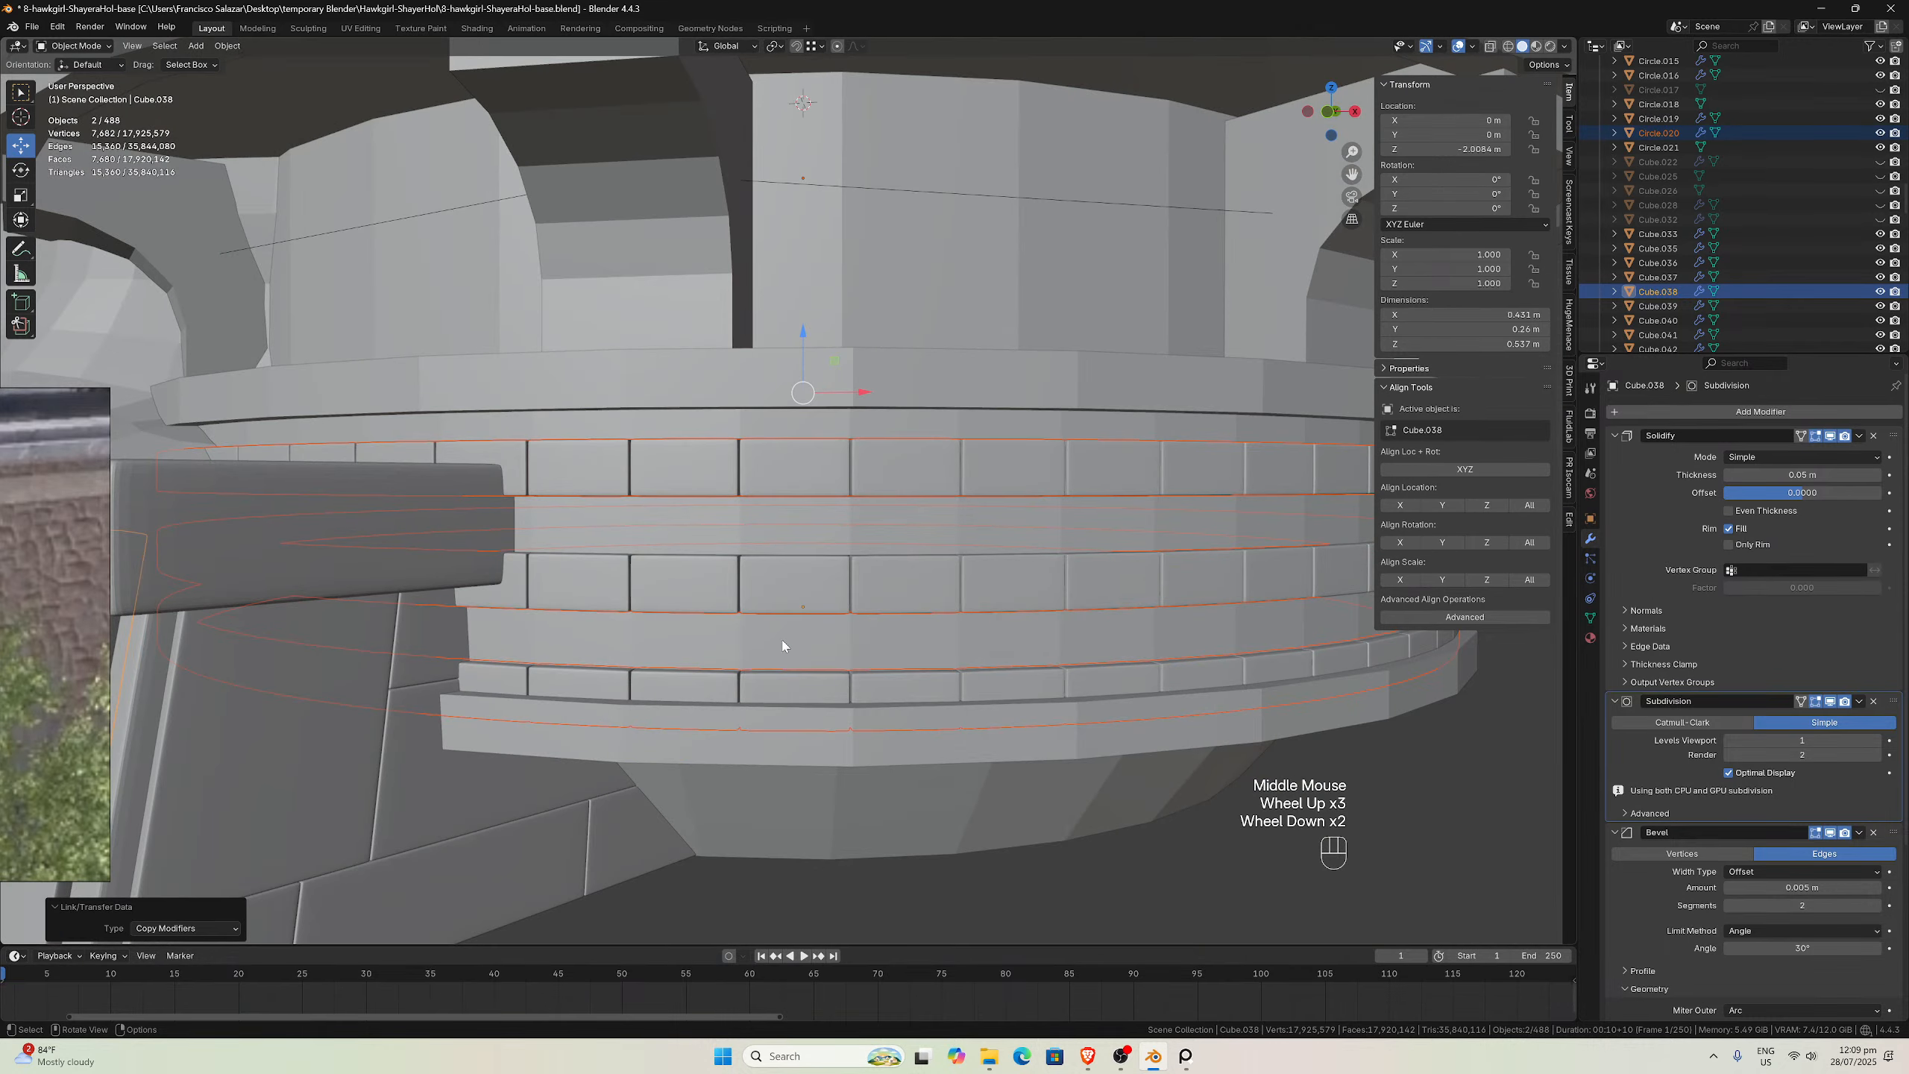
click(791, 643)
middle_drag(791, 643, 805, 634)
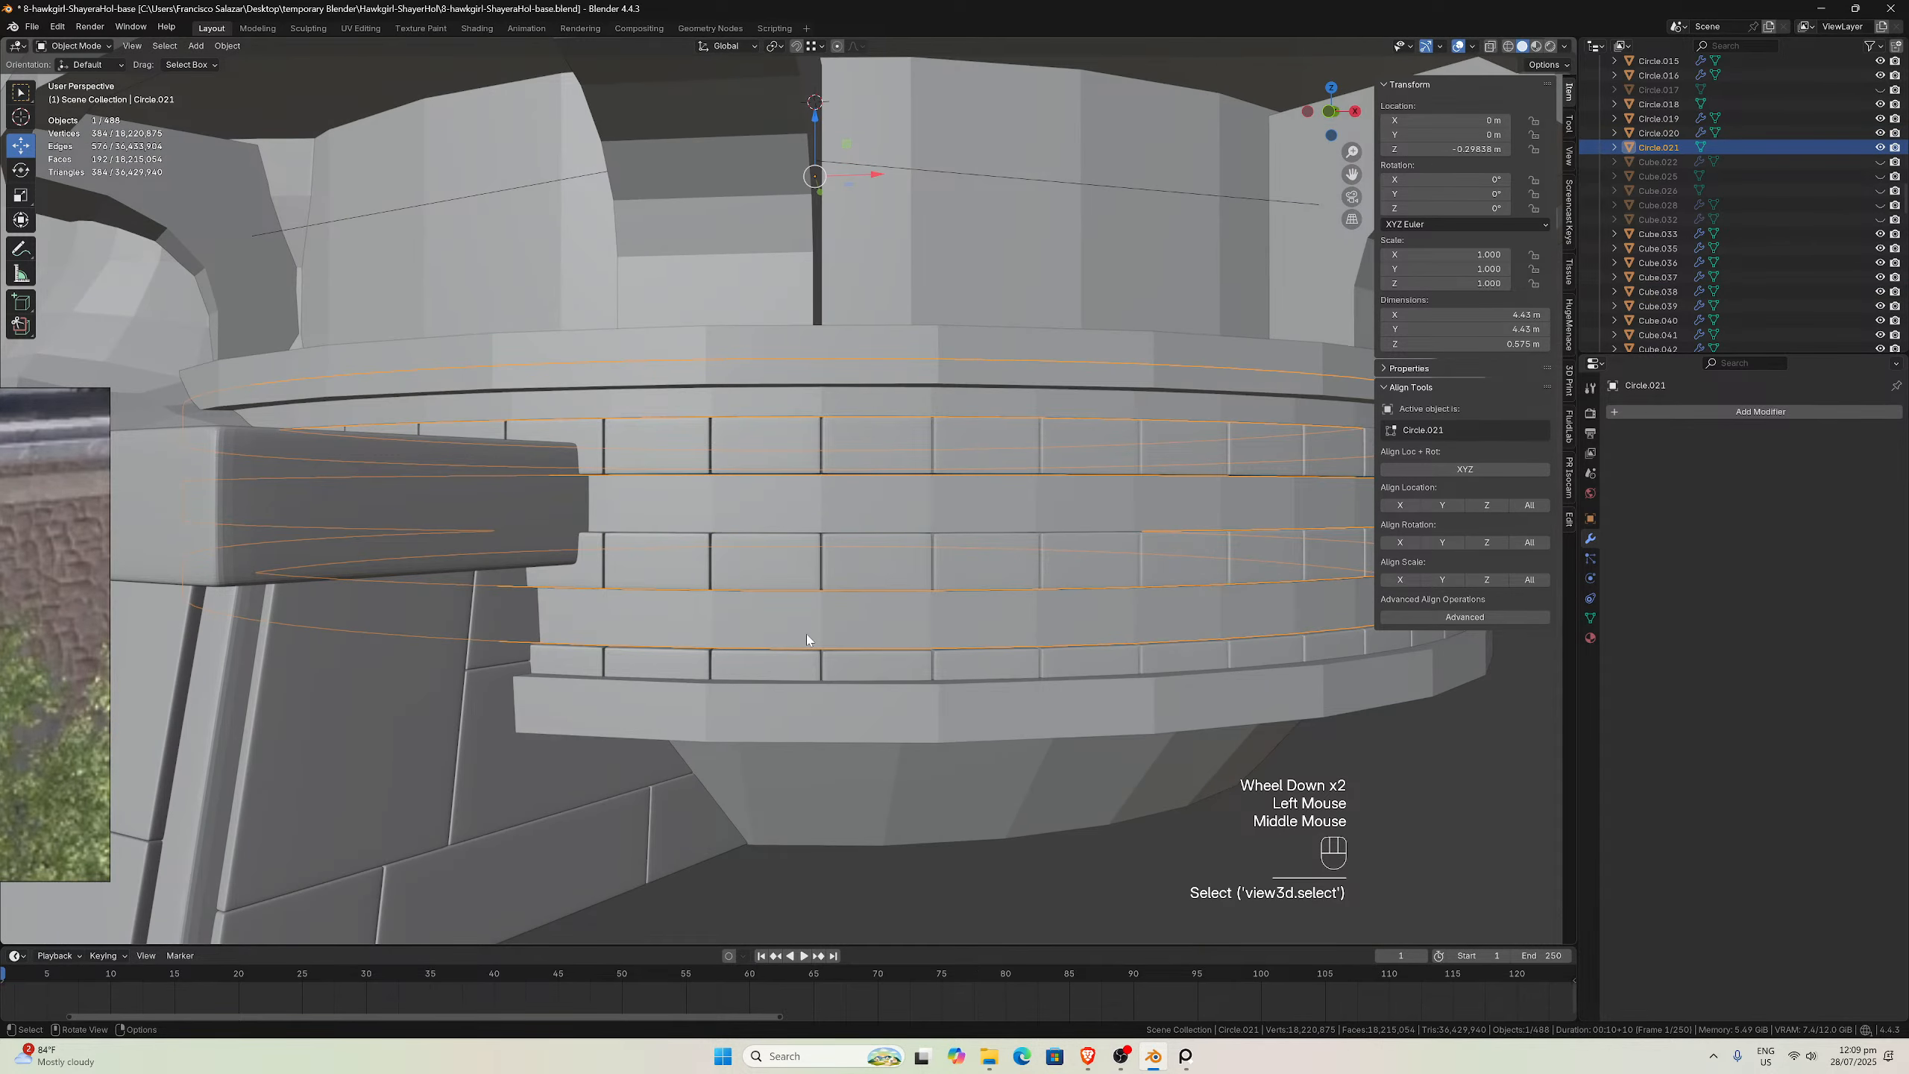
click(833, 573)
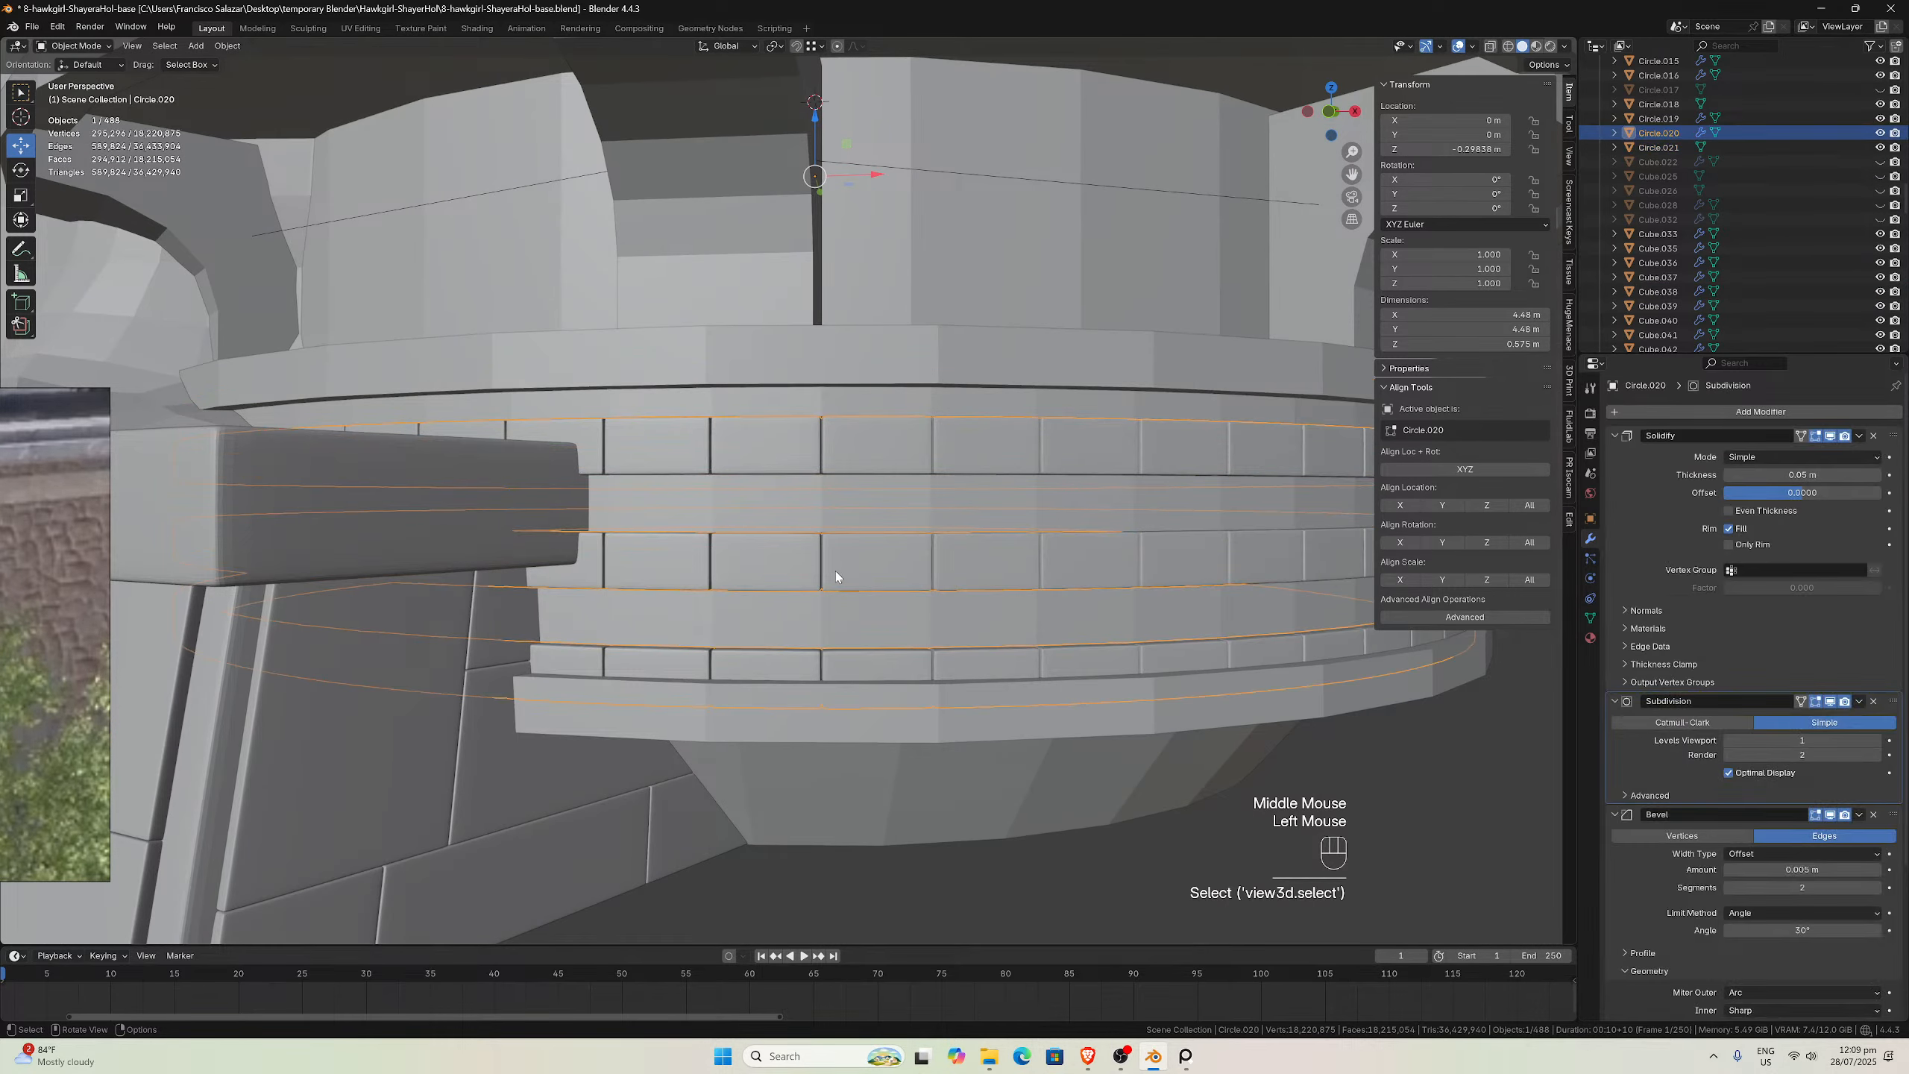
scroll(820, 572, down, 2)
scroll(806, 573, up, 3)
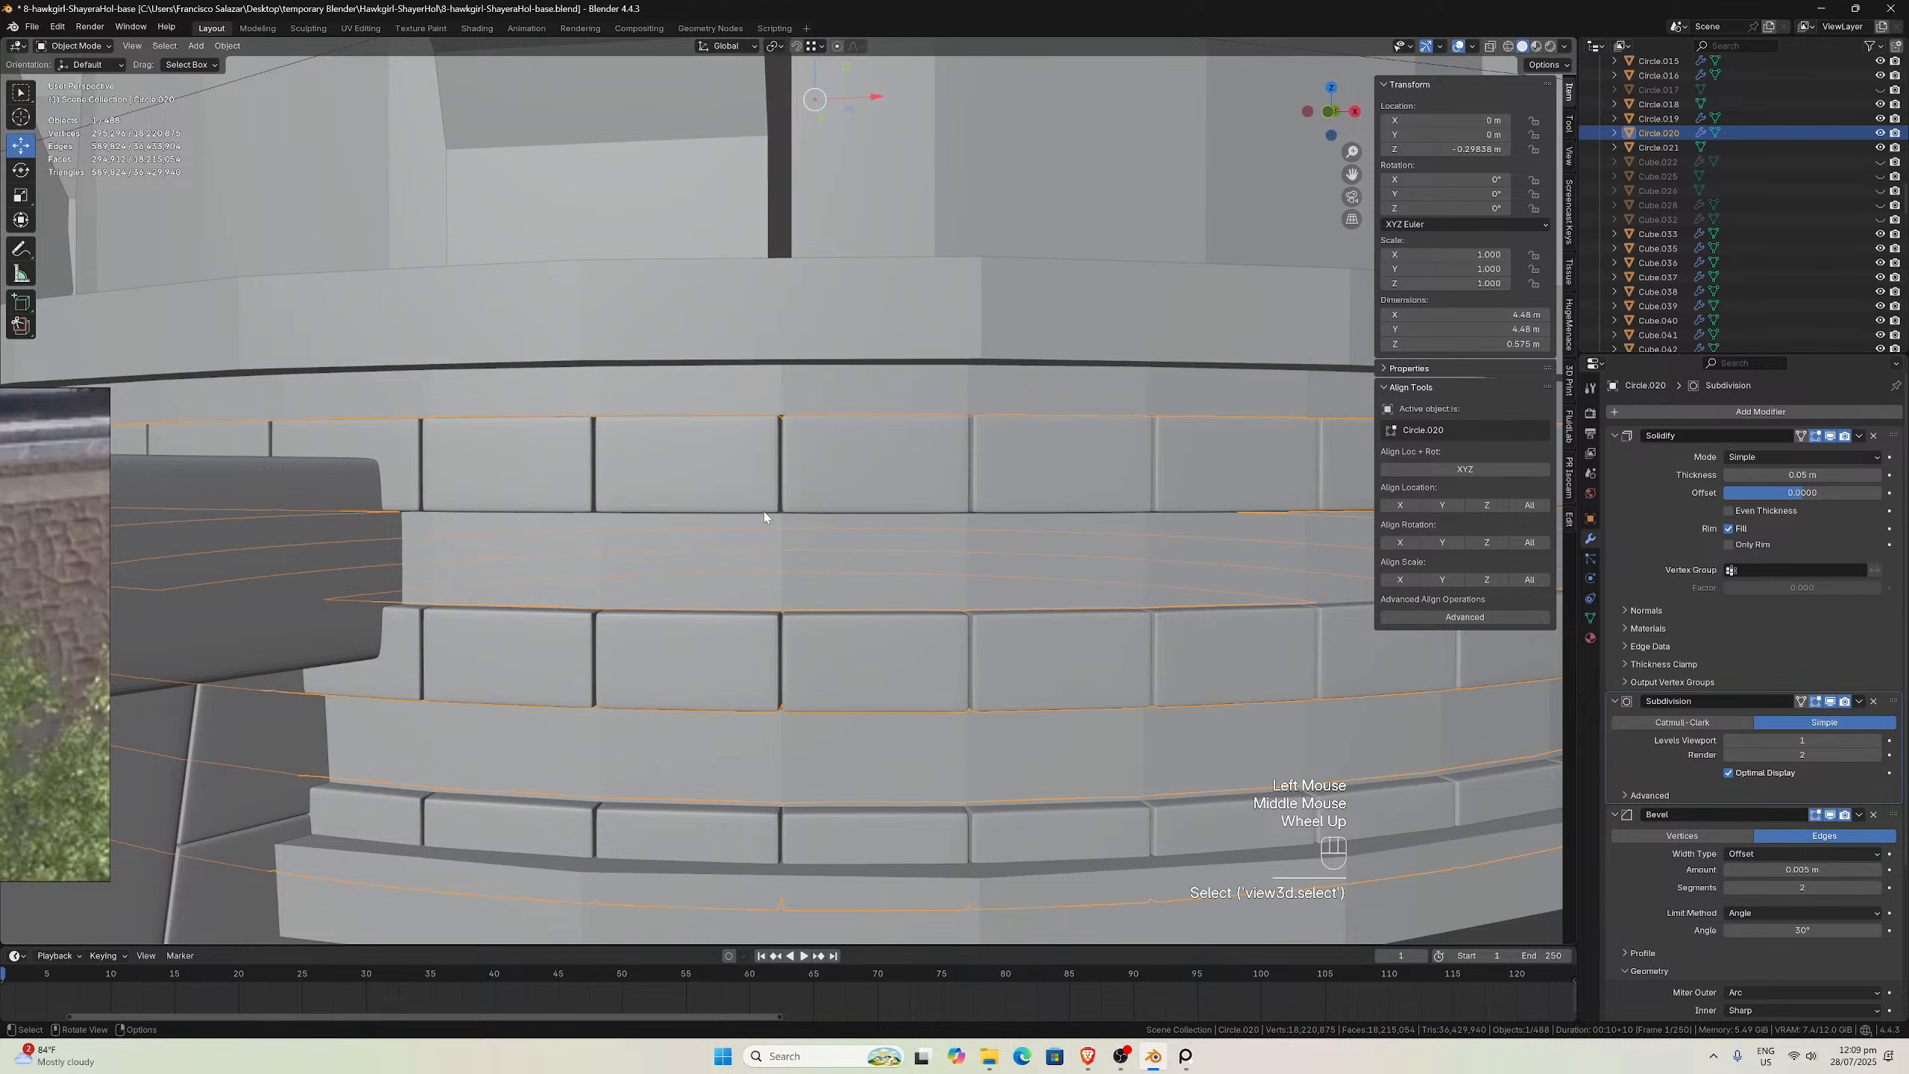
middle_drag(765, 513, 963, 688)
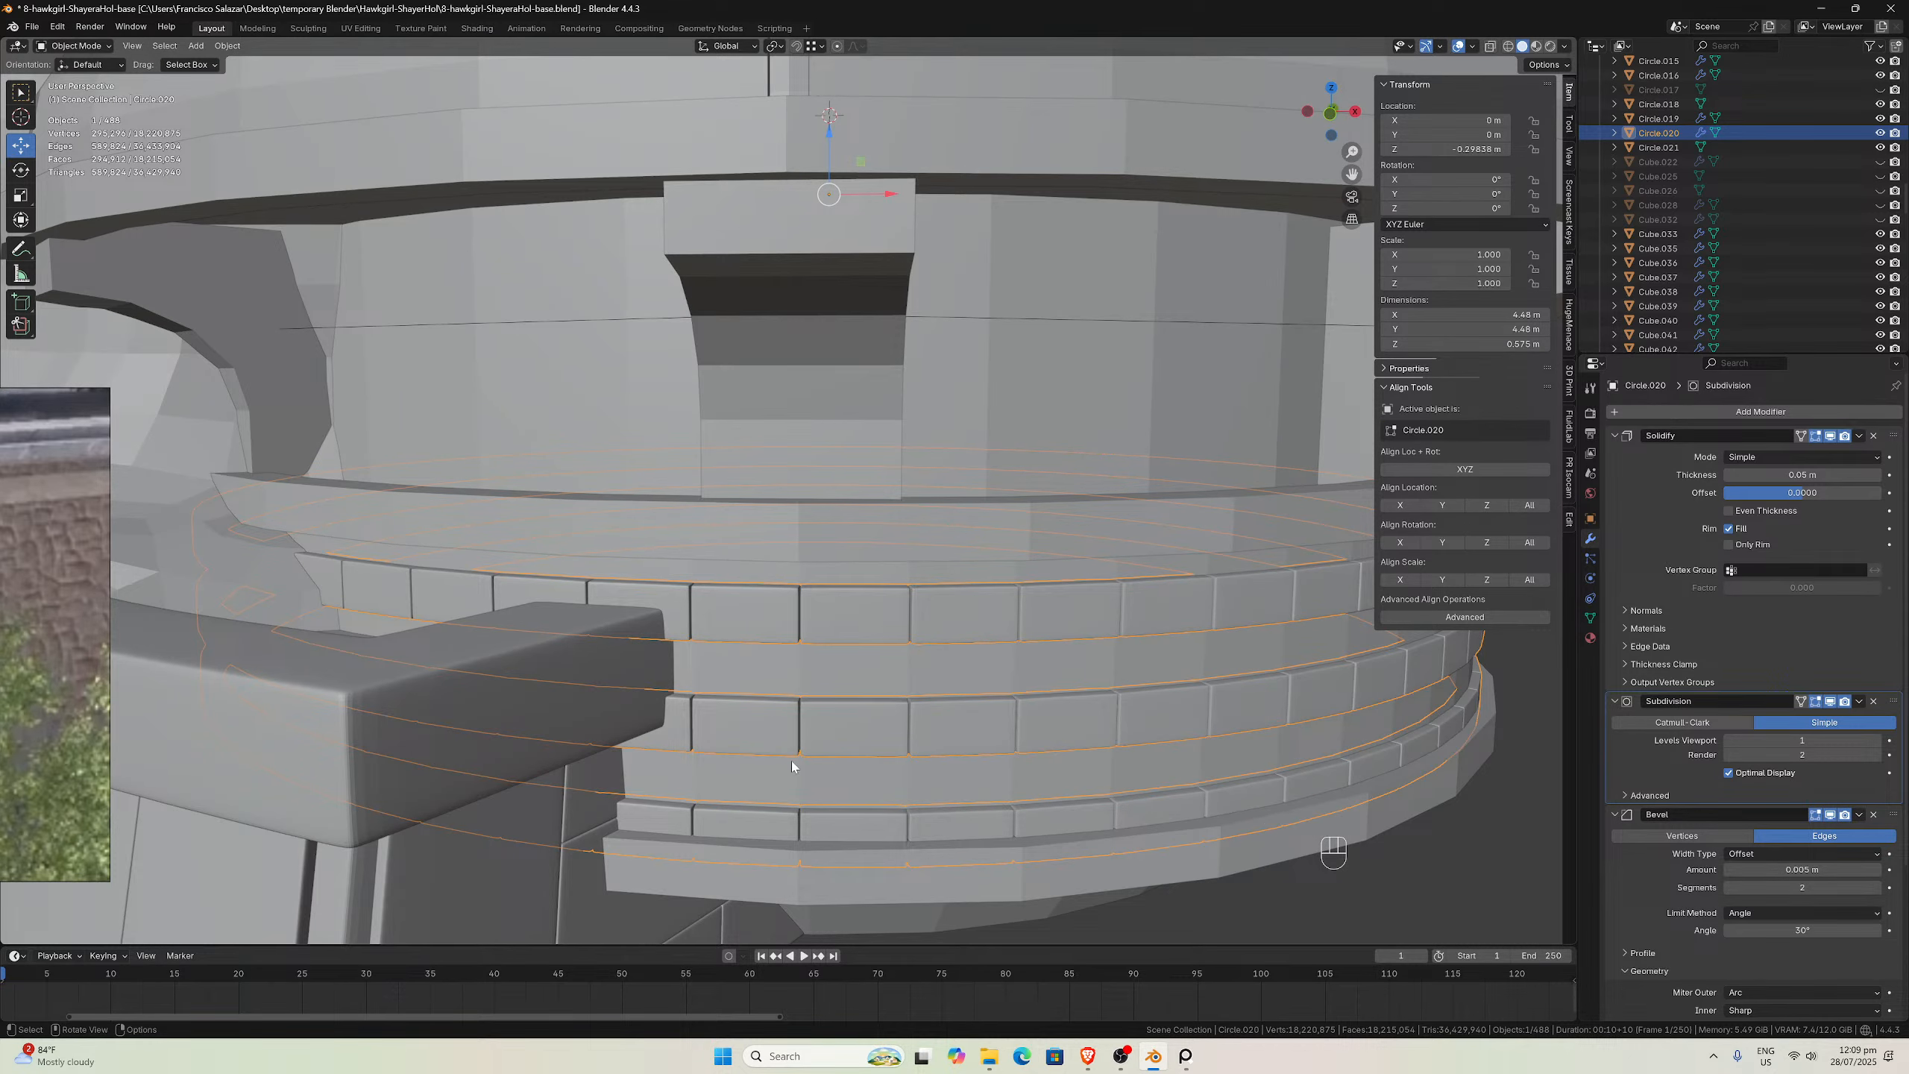
scroll(937, 678, down, 3)
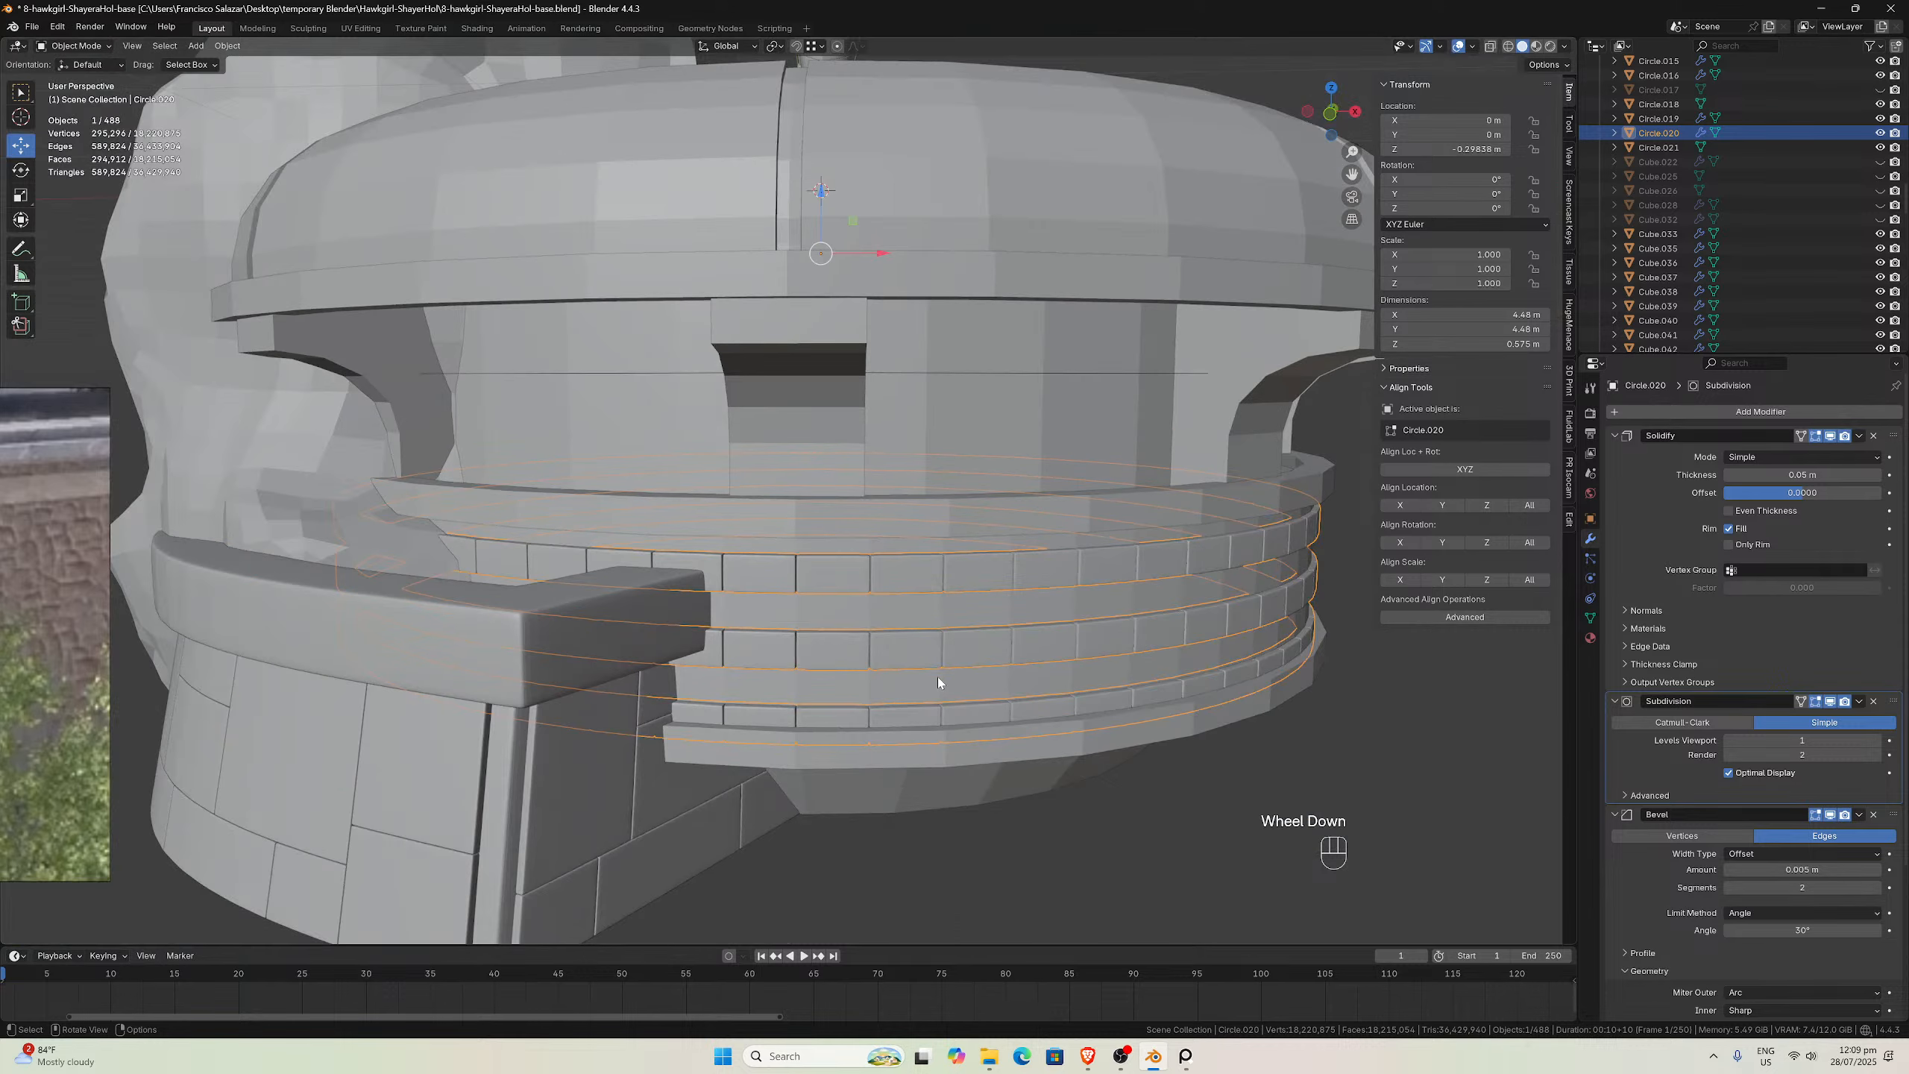
middle_drag(937, 678, 942, 665)
scroll(934, 647, up, 4)
Select the plain alternating band mesh and separate all of its faces with Edge Split in edge selection mode
click(941, 679)
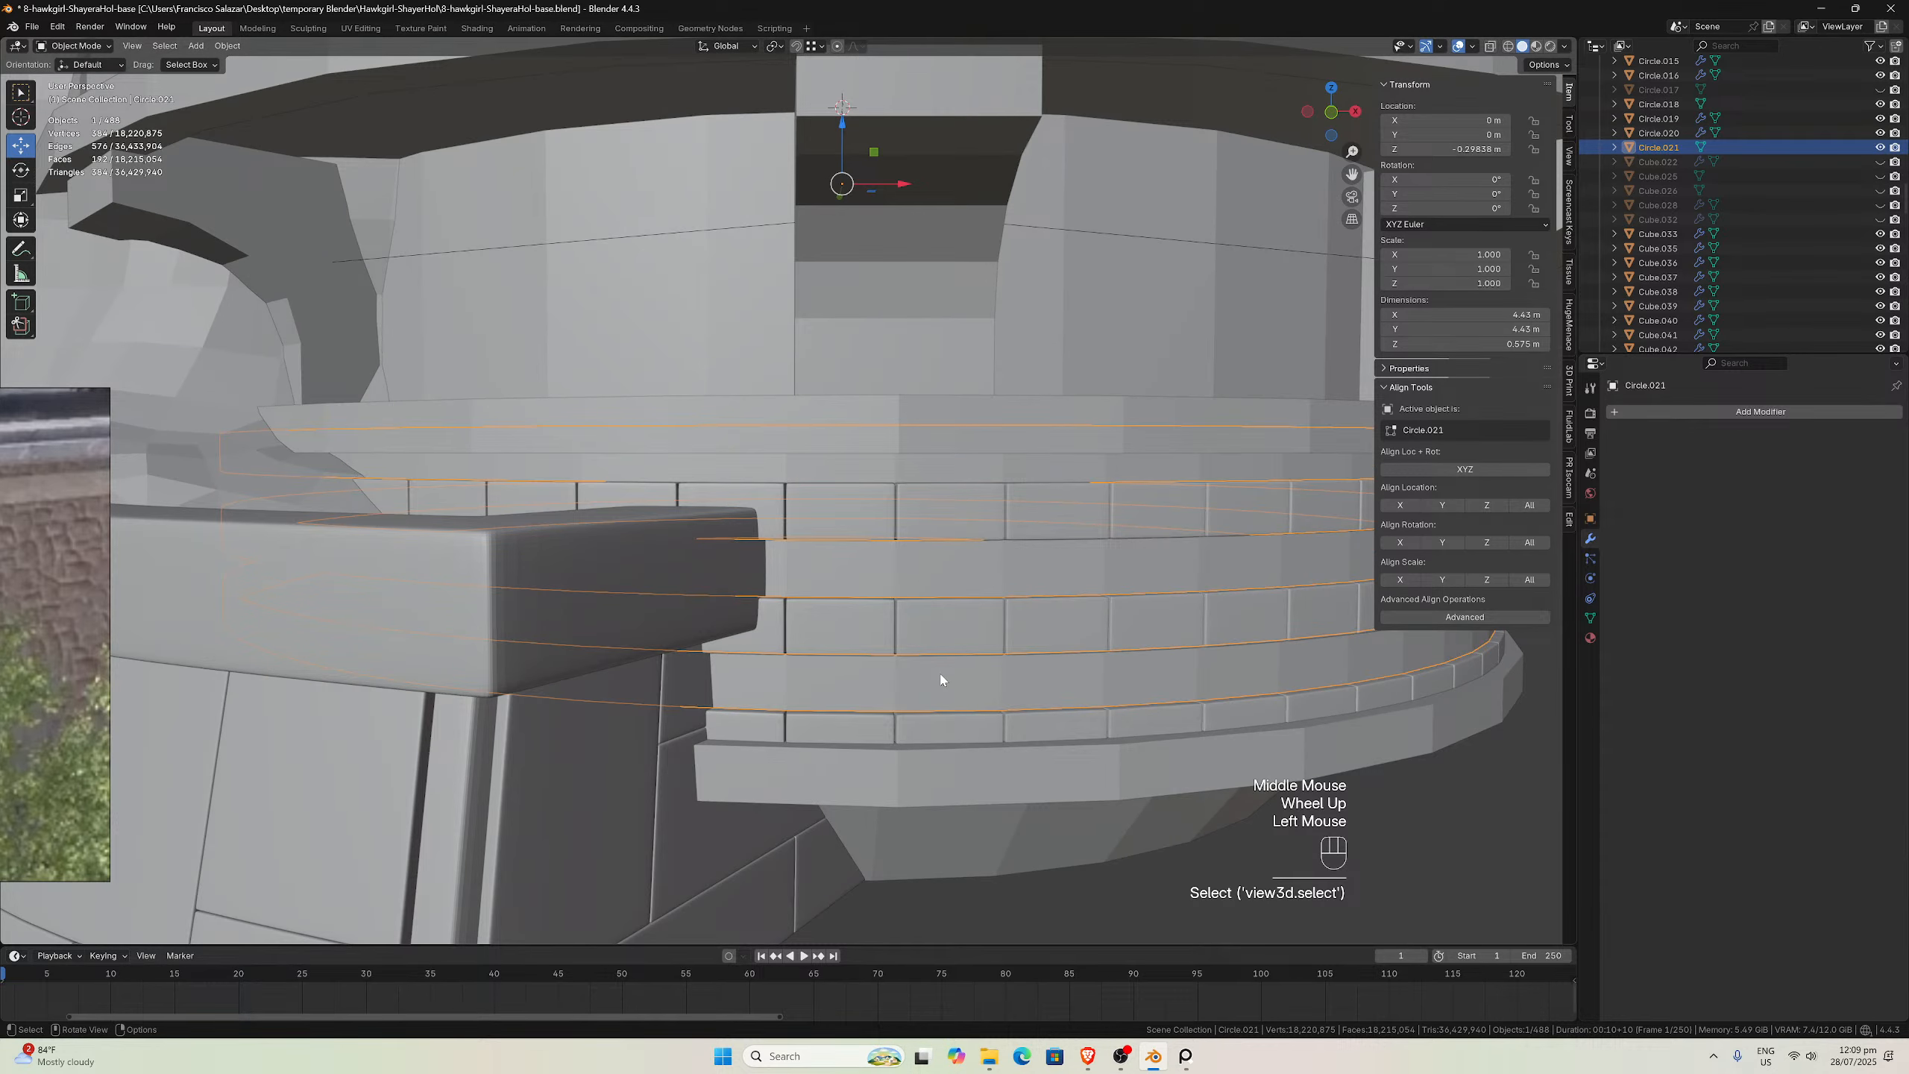
key(Tab)
key(a)
right_click(939, 674)
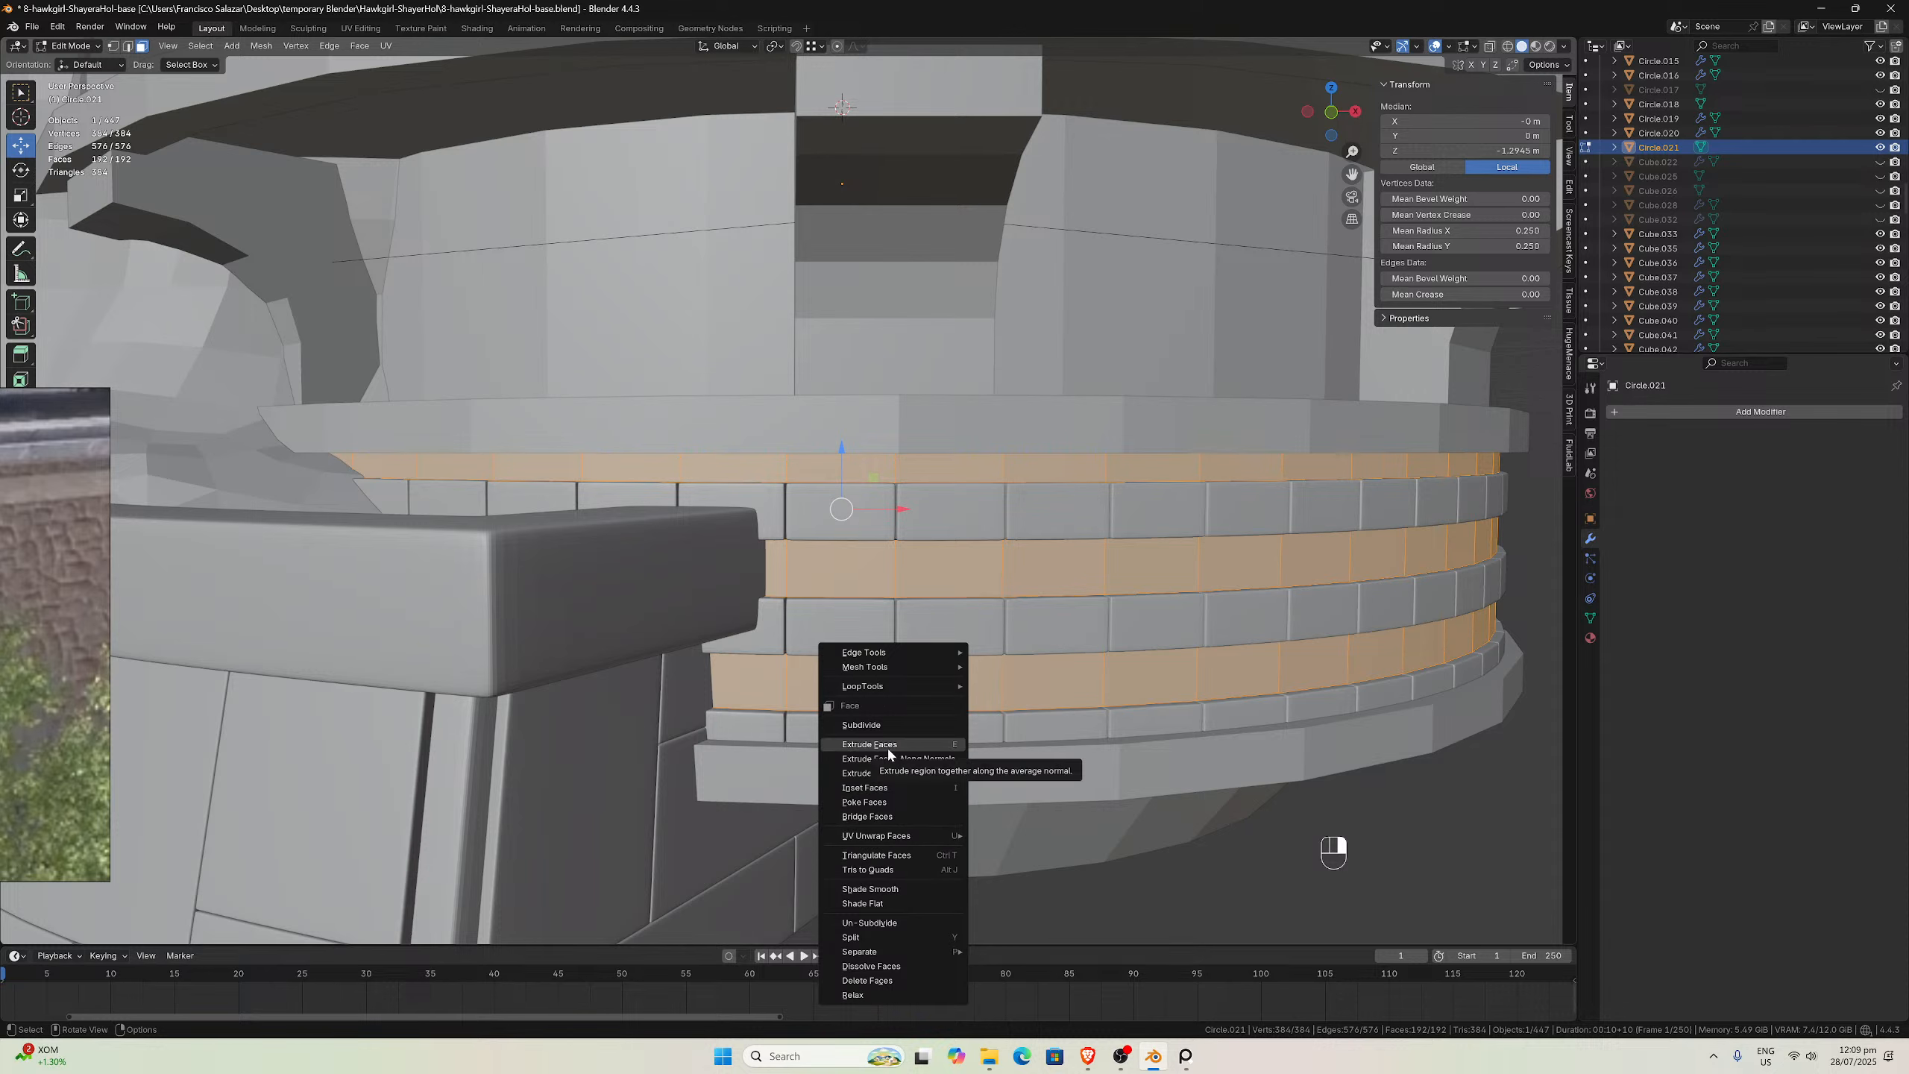
click(128, 47)
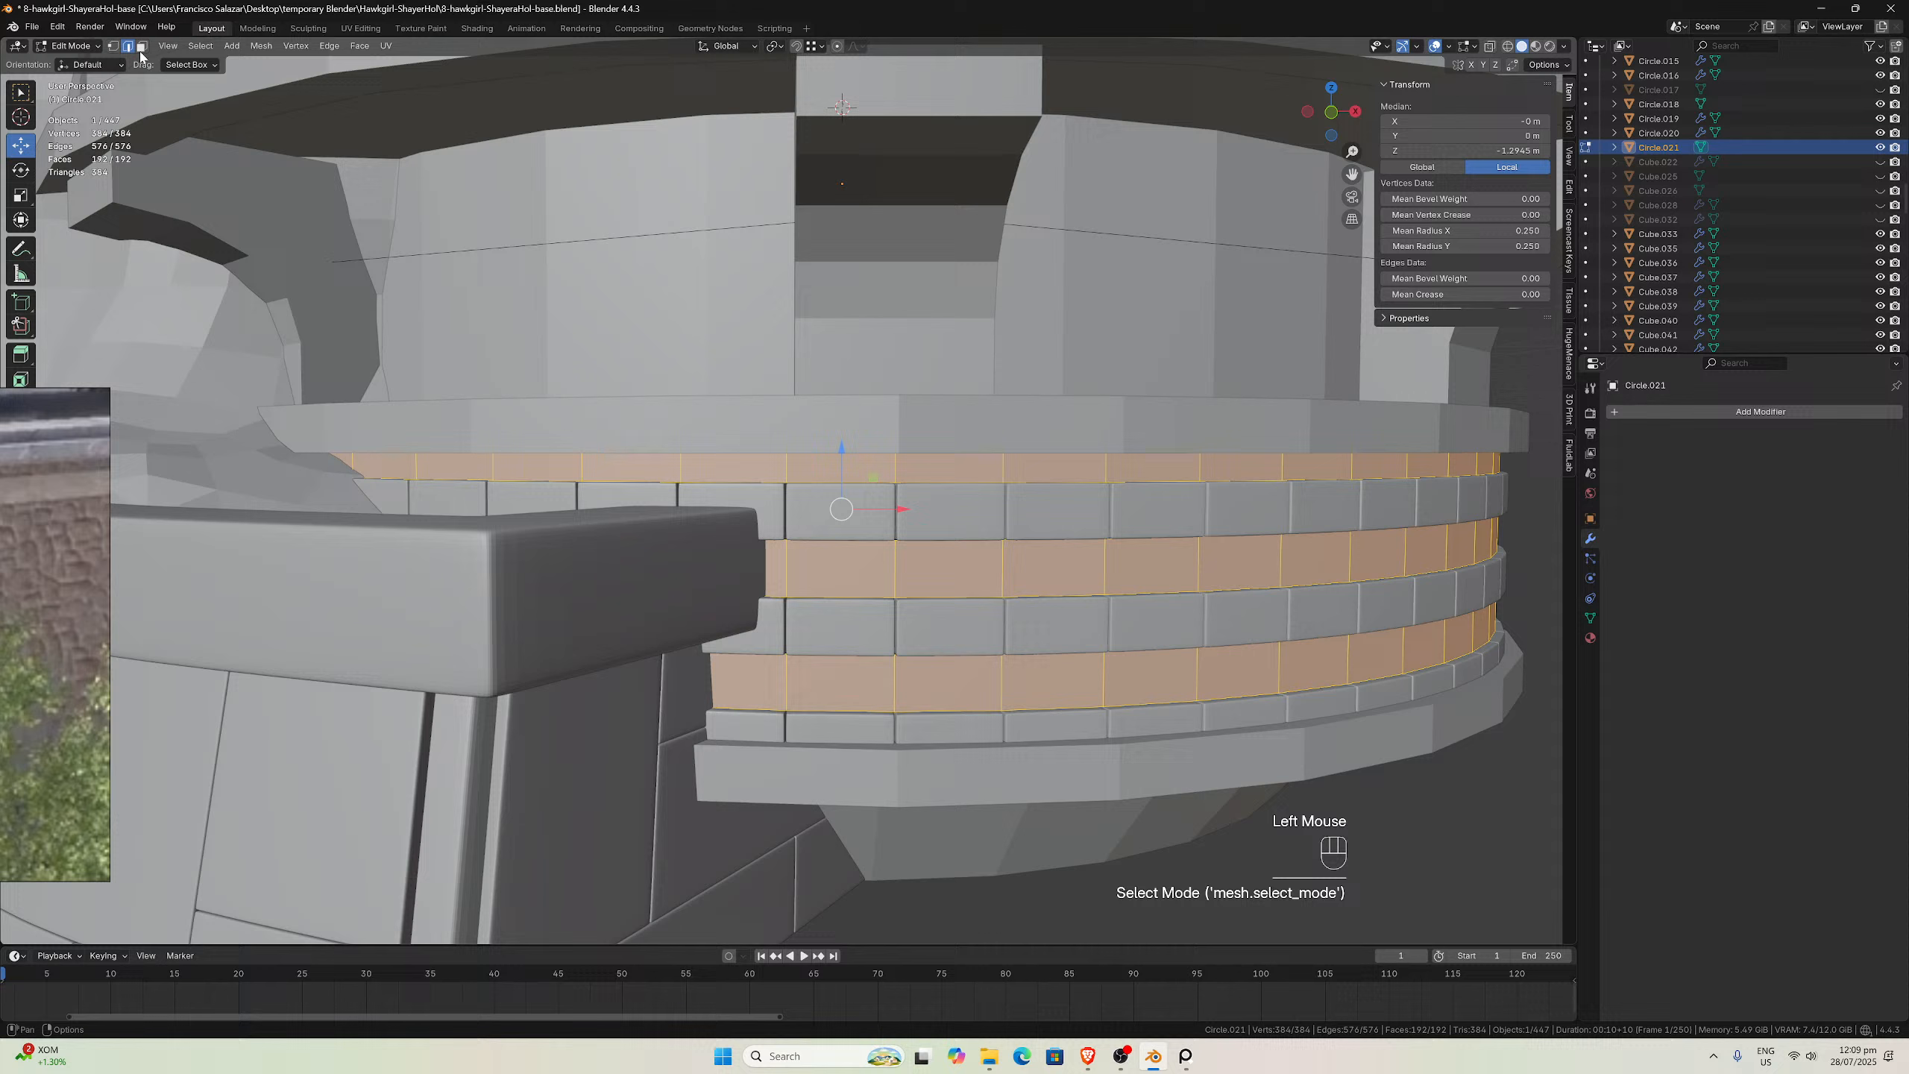
right_click(912, 696)
click(912, 691)
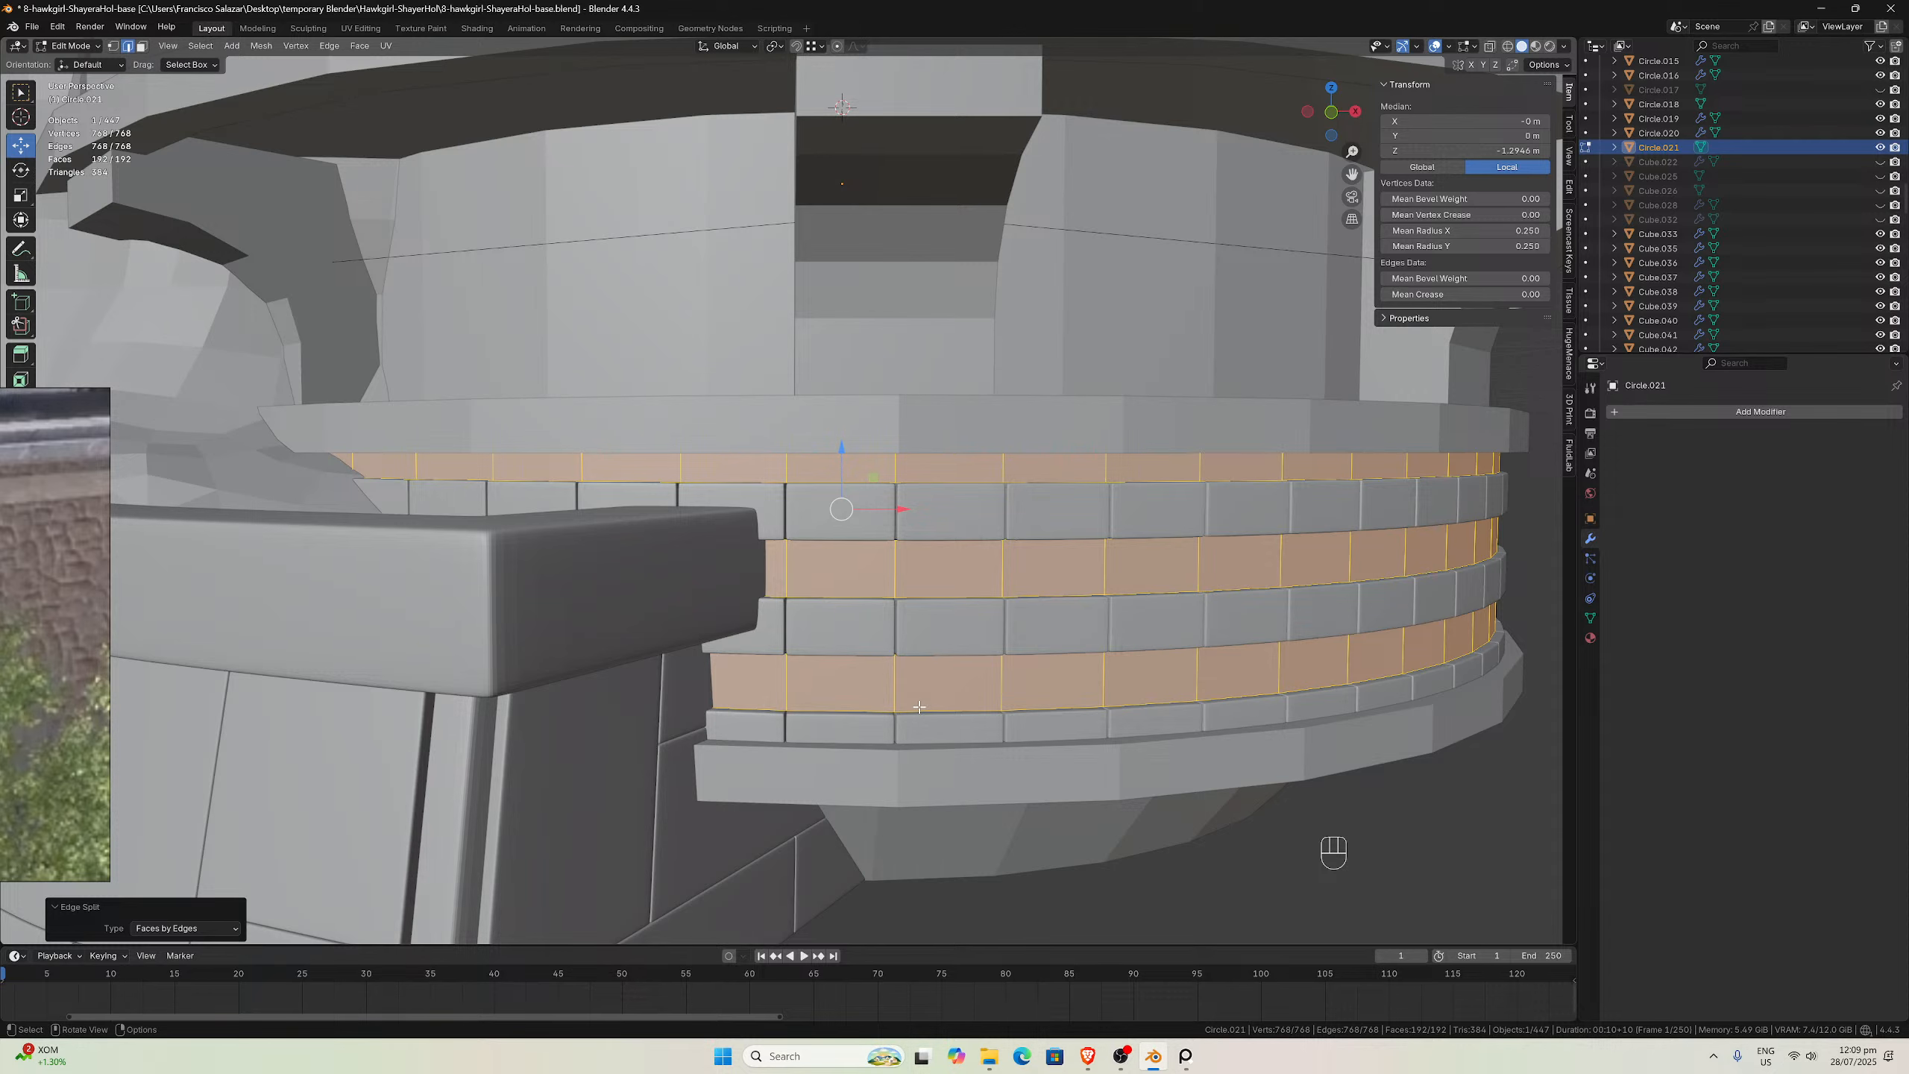
Return to Object Mode and copy the modifiers from the bevelled brick-band mesh onto the split plain-band mesh
key(Tab)
scroll(937, 685, down, 2)
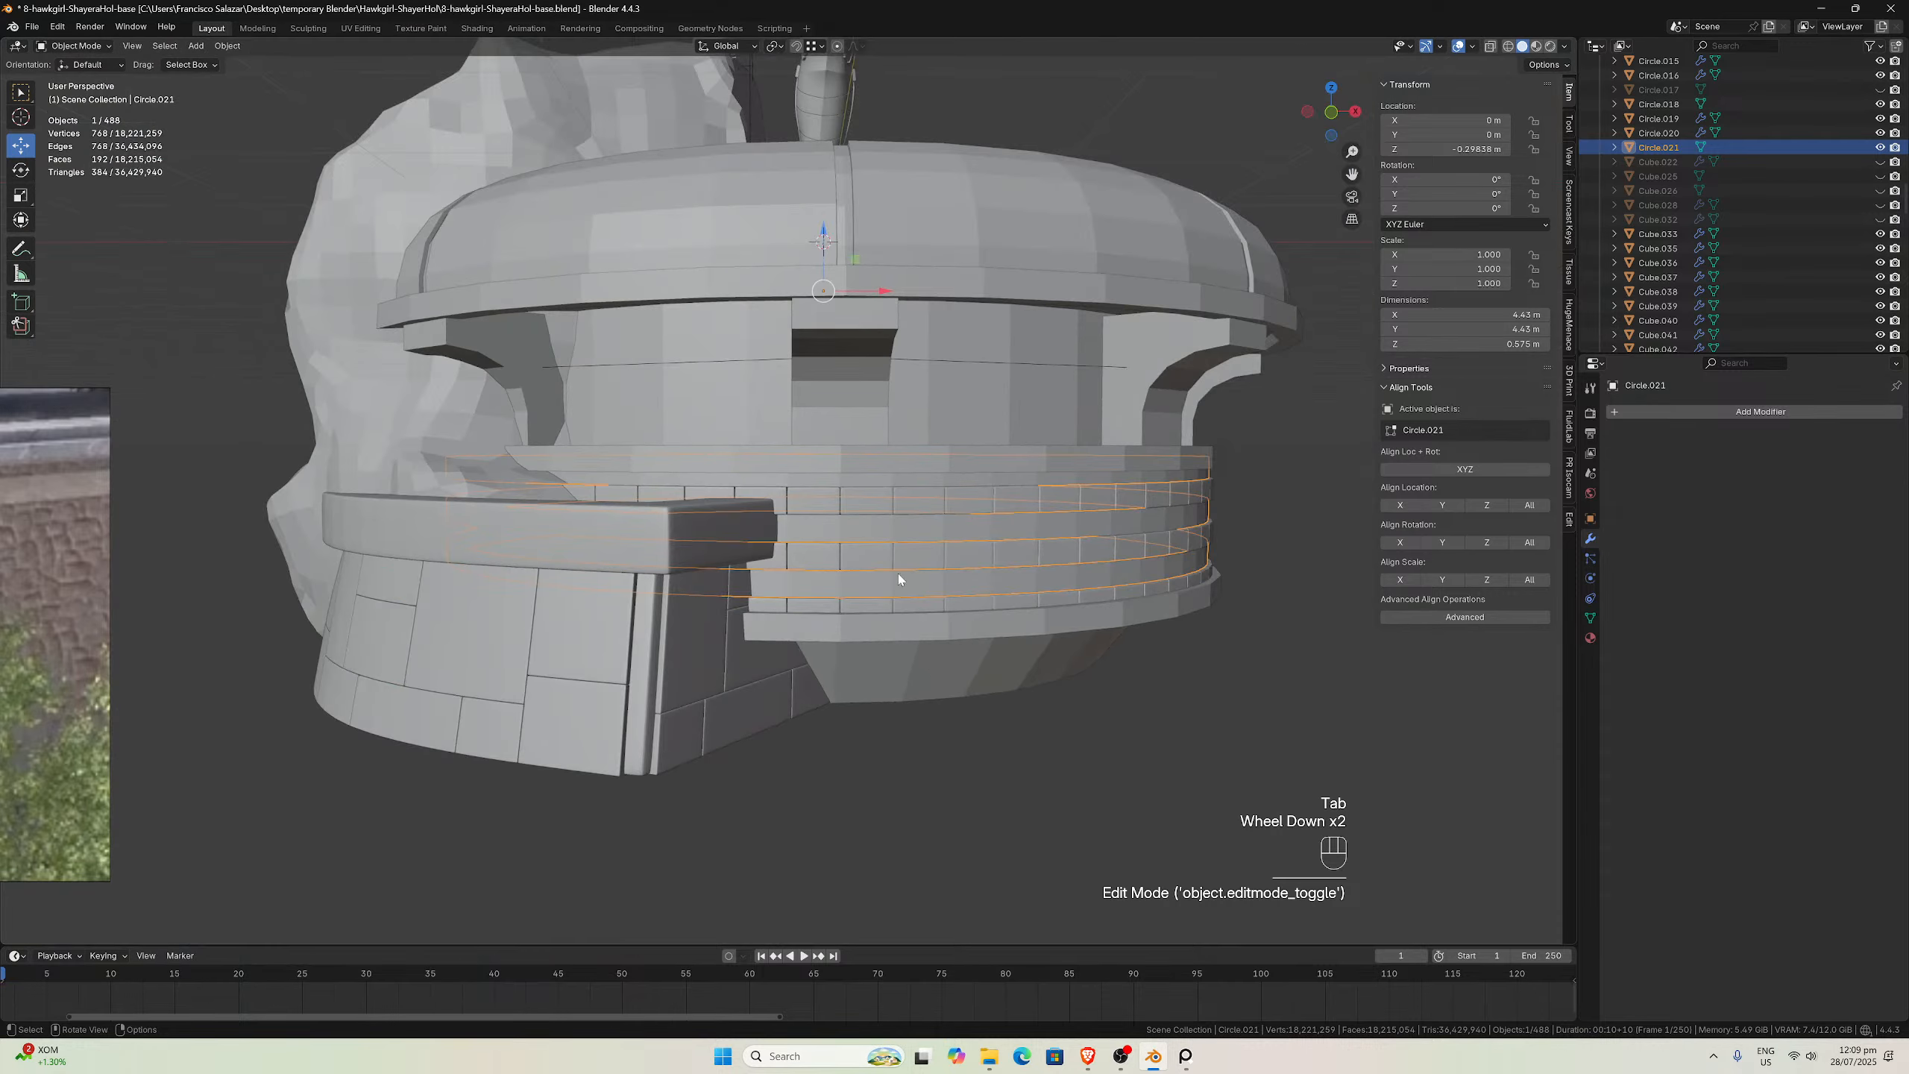
scroll(940, 634, up, 2)
shift+click(944, 645)
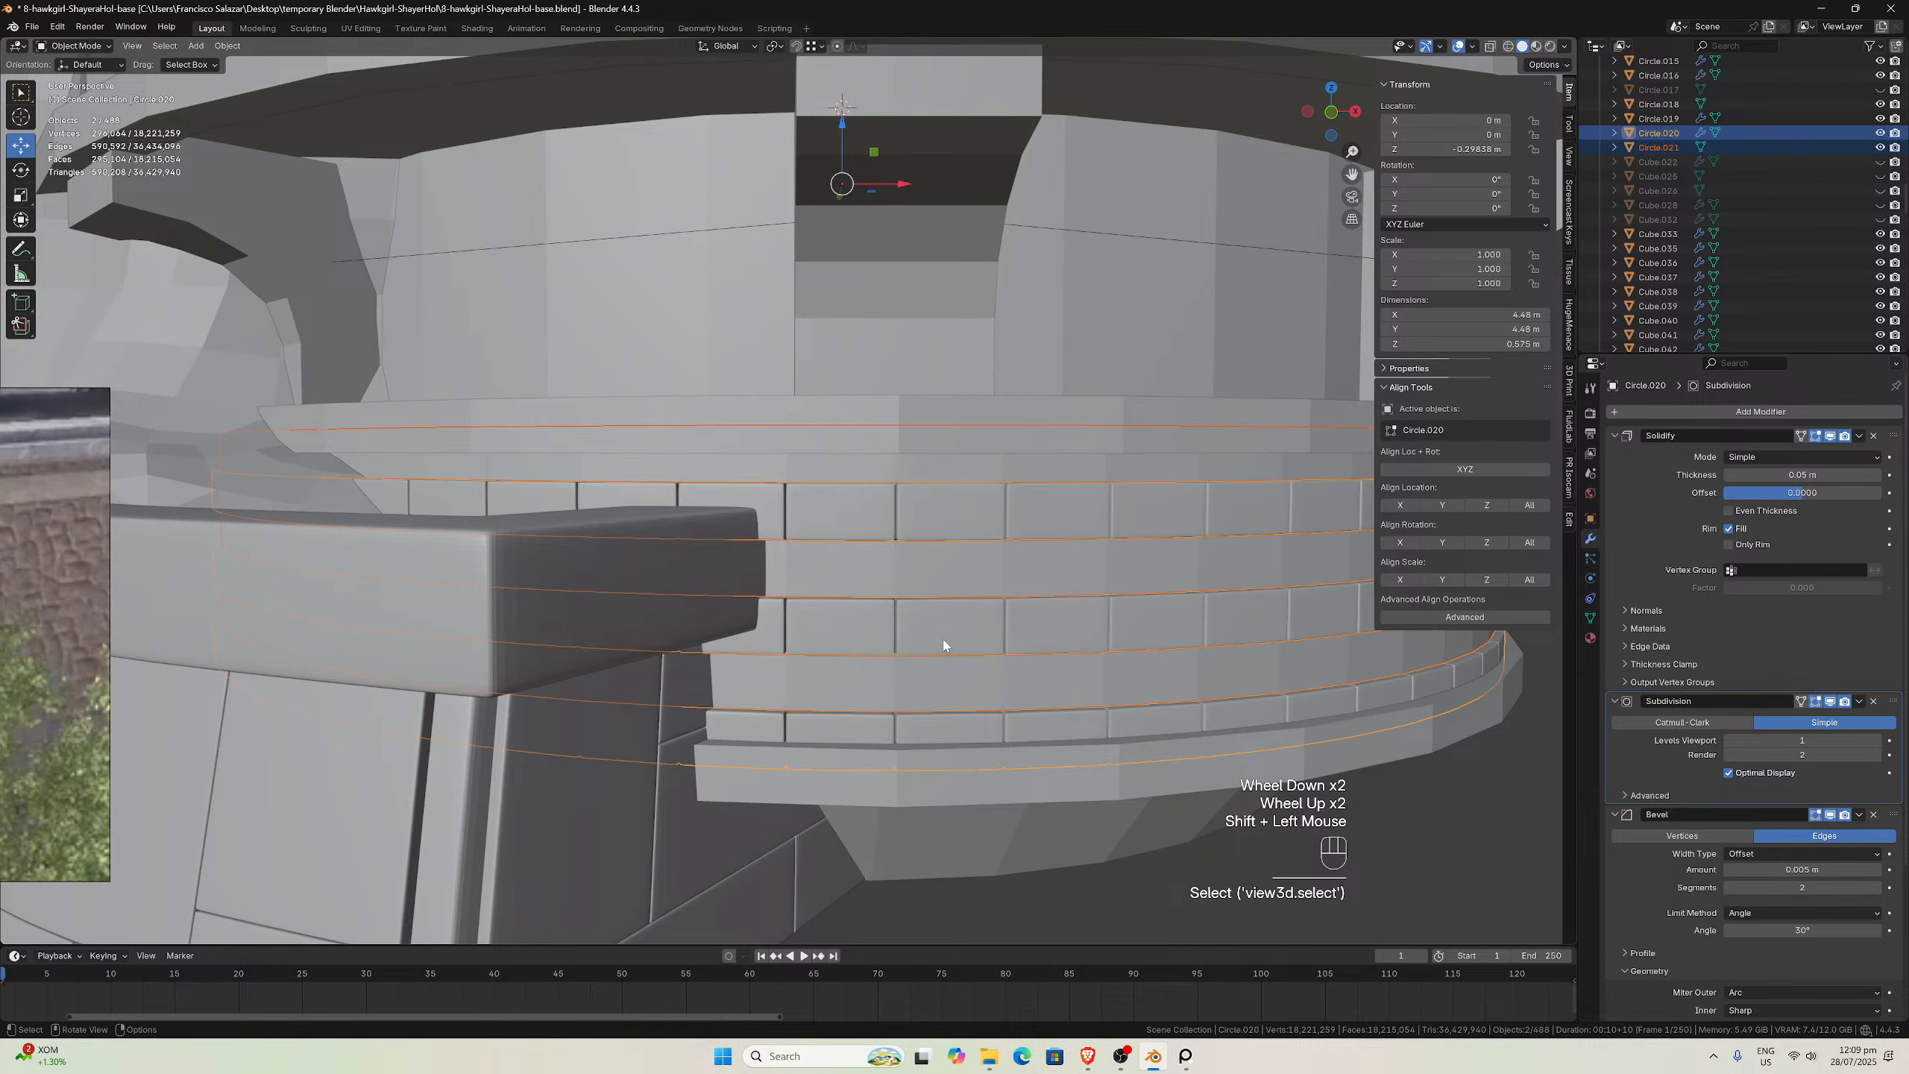
key(ctrl+p)
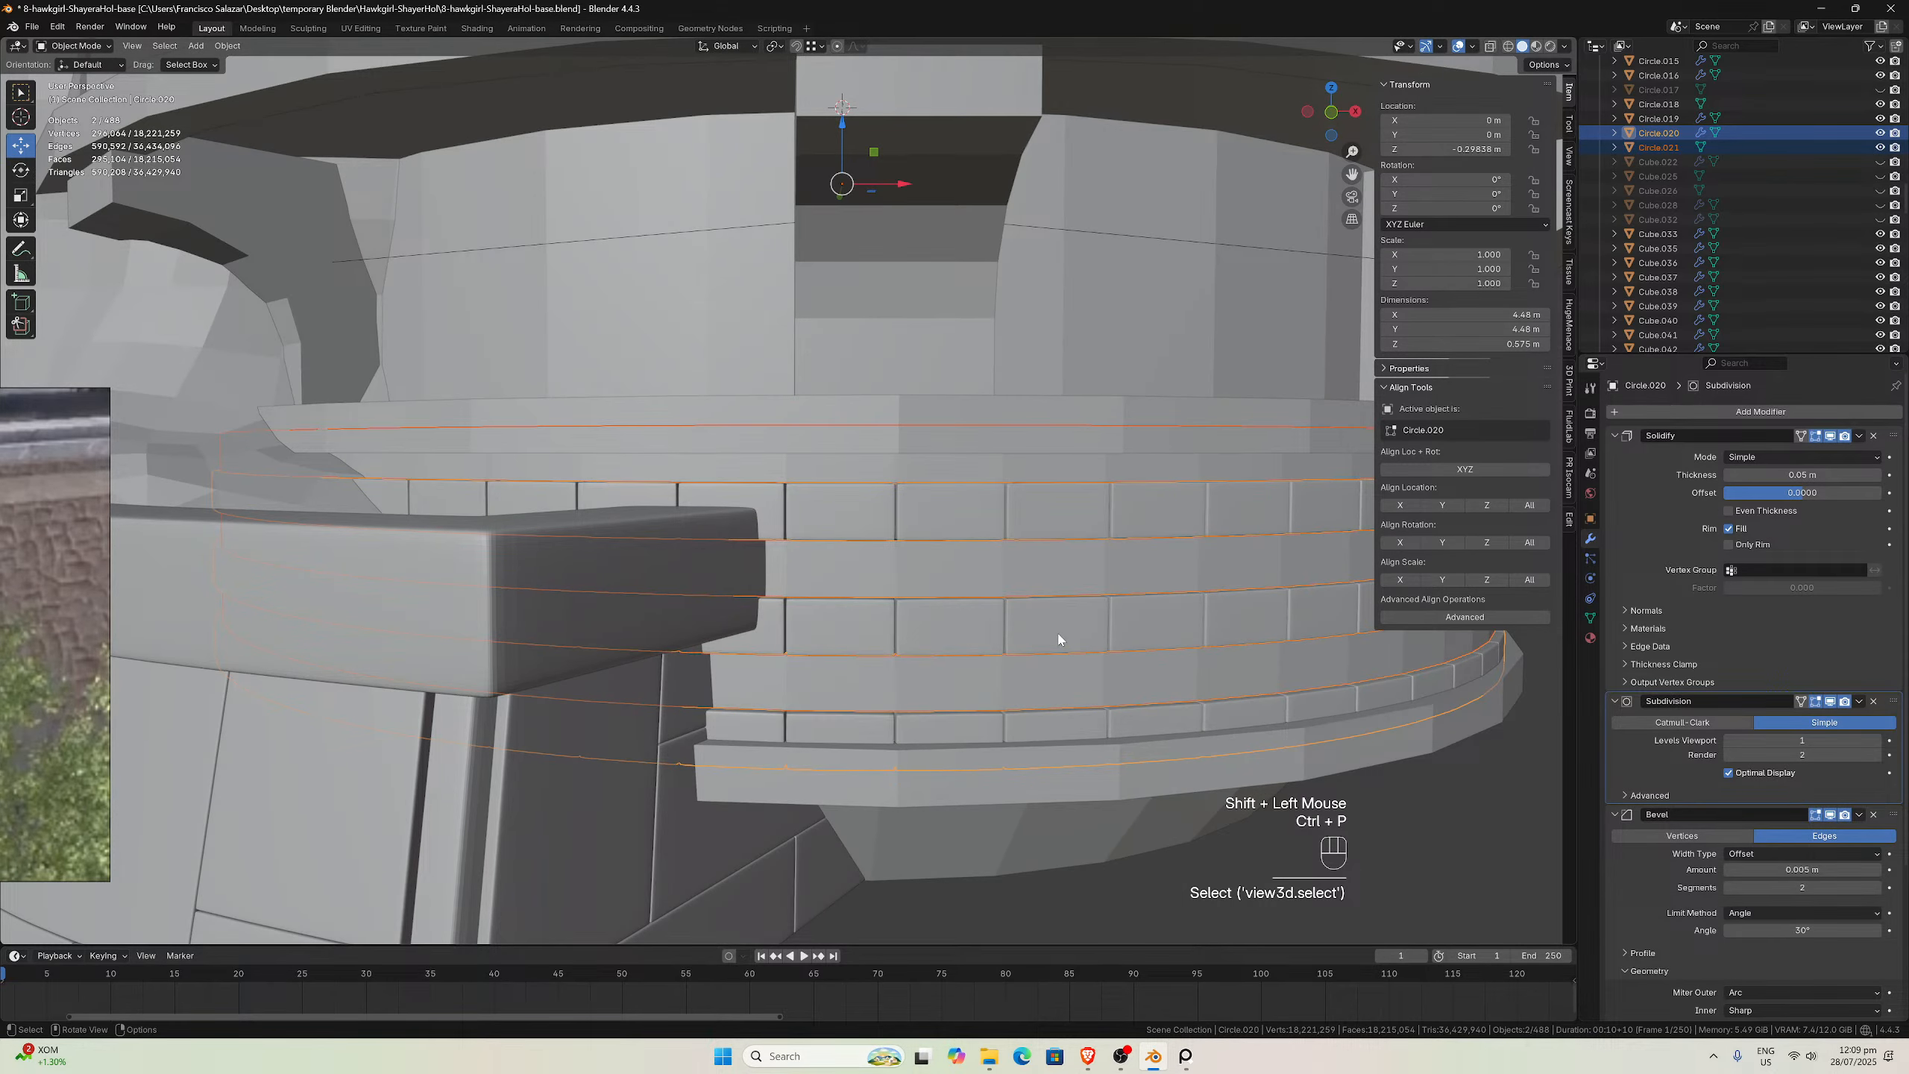
key(ctrl+l)
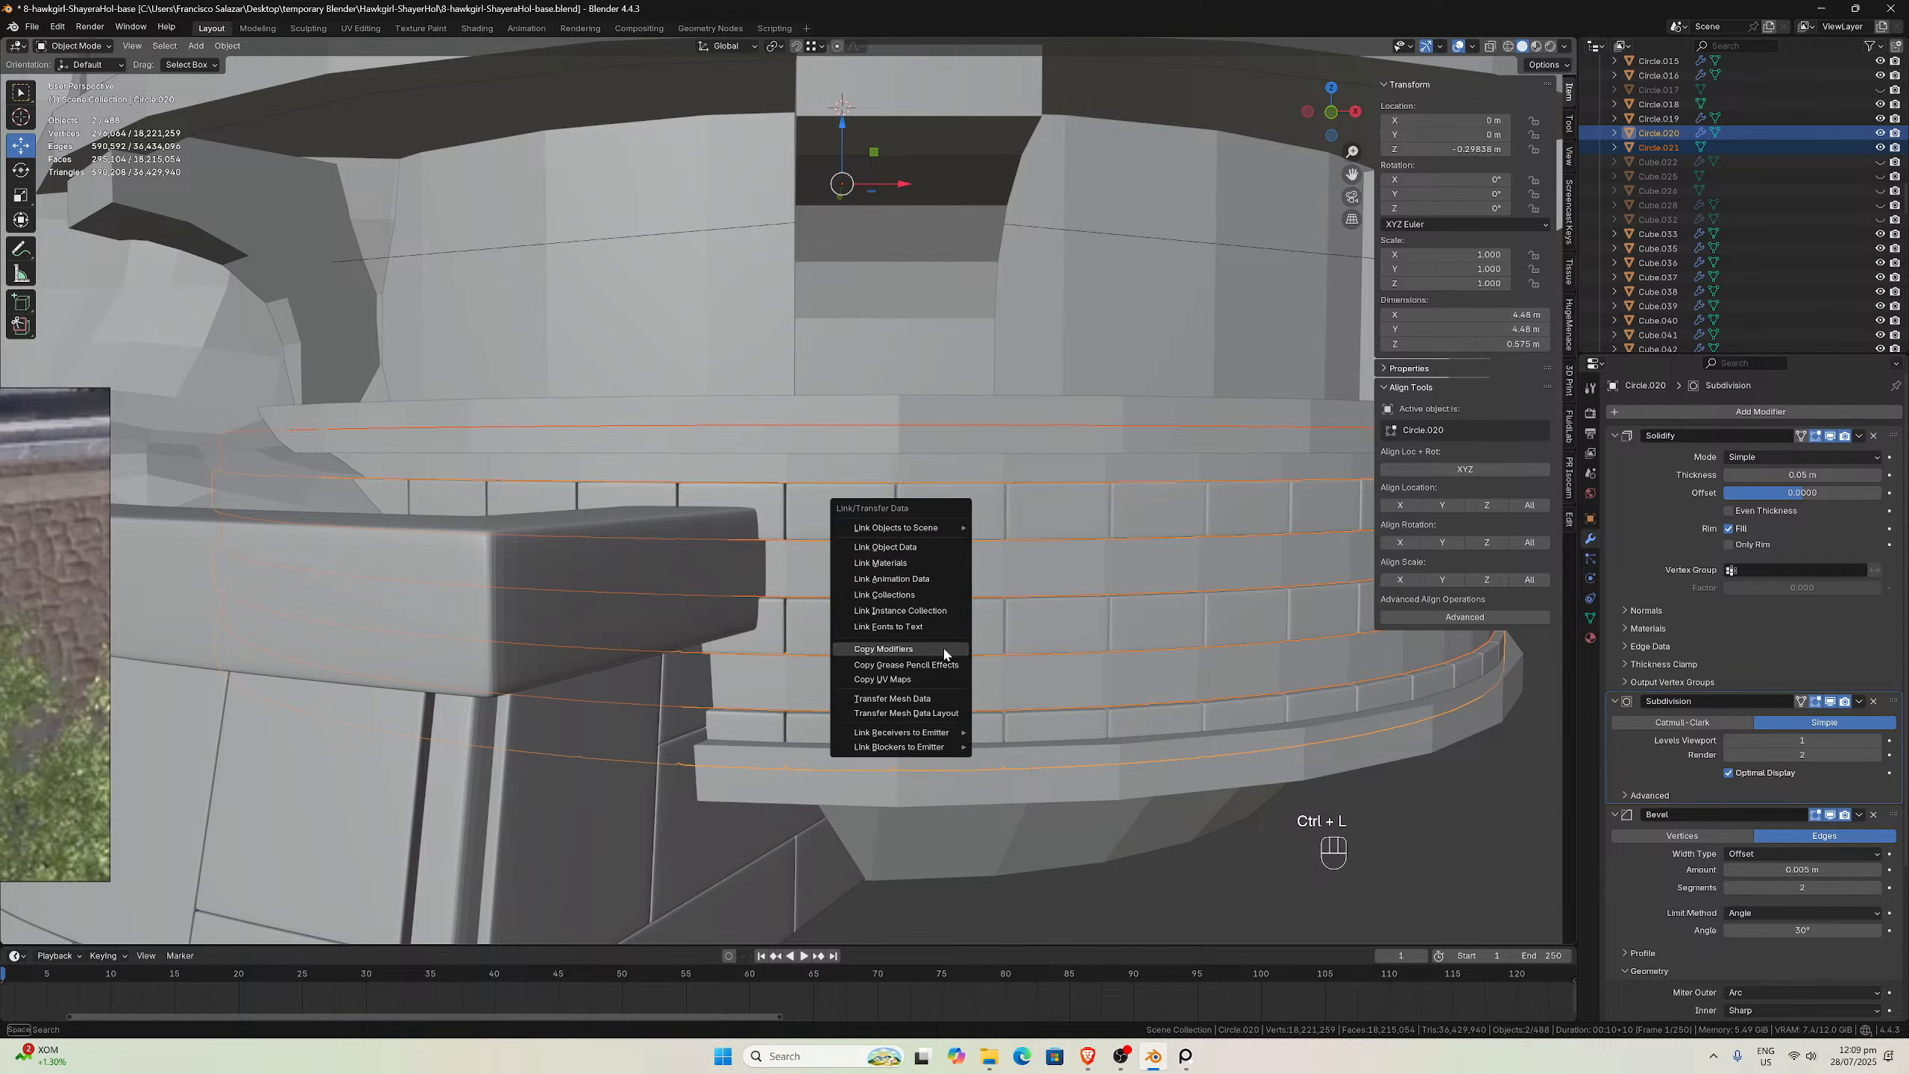
click(944, 650)
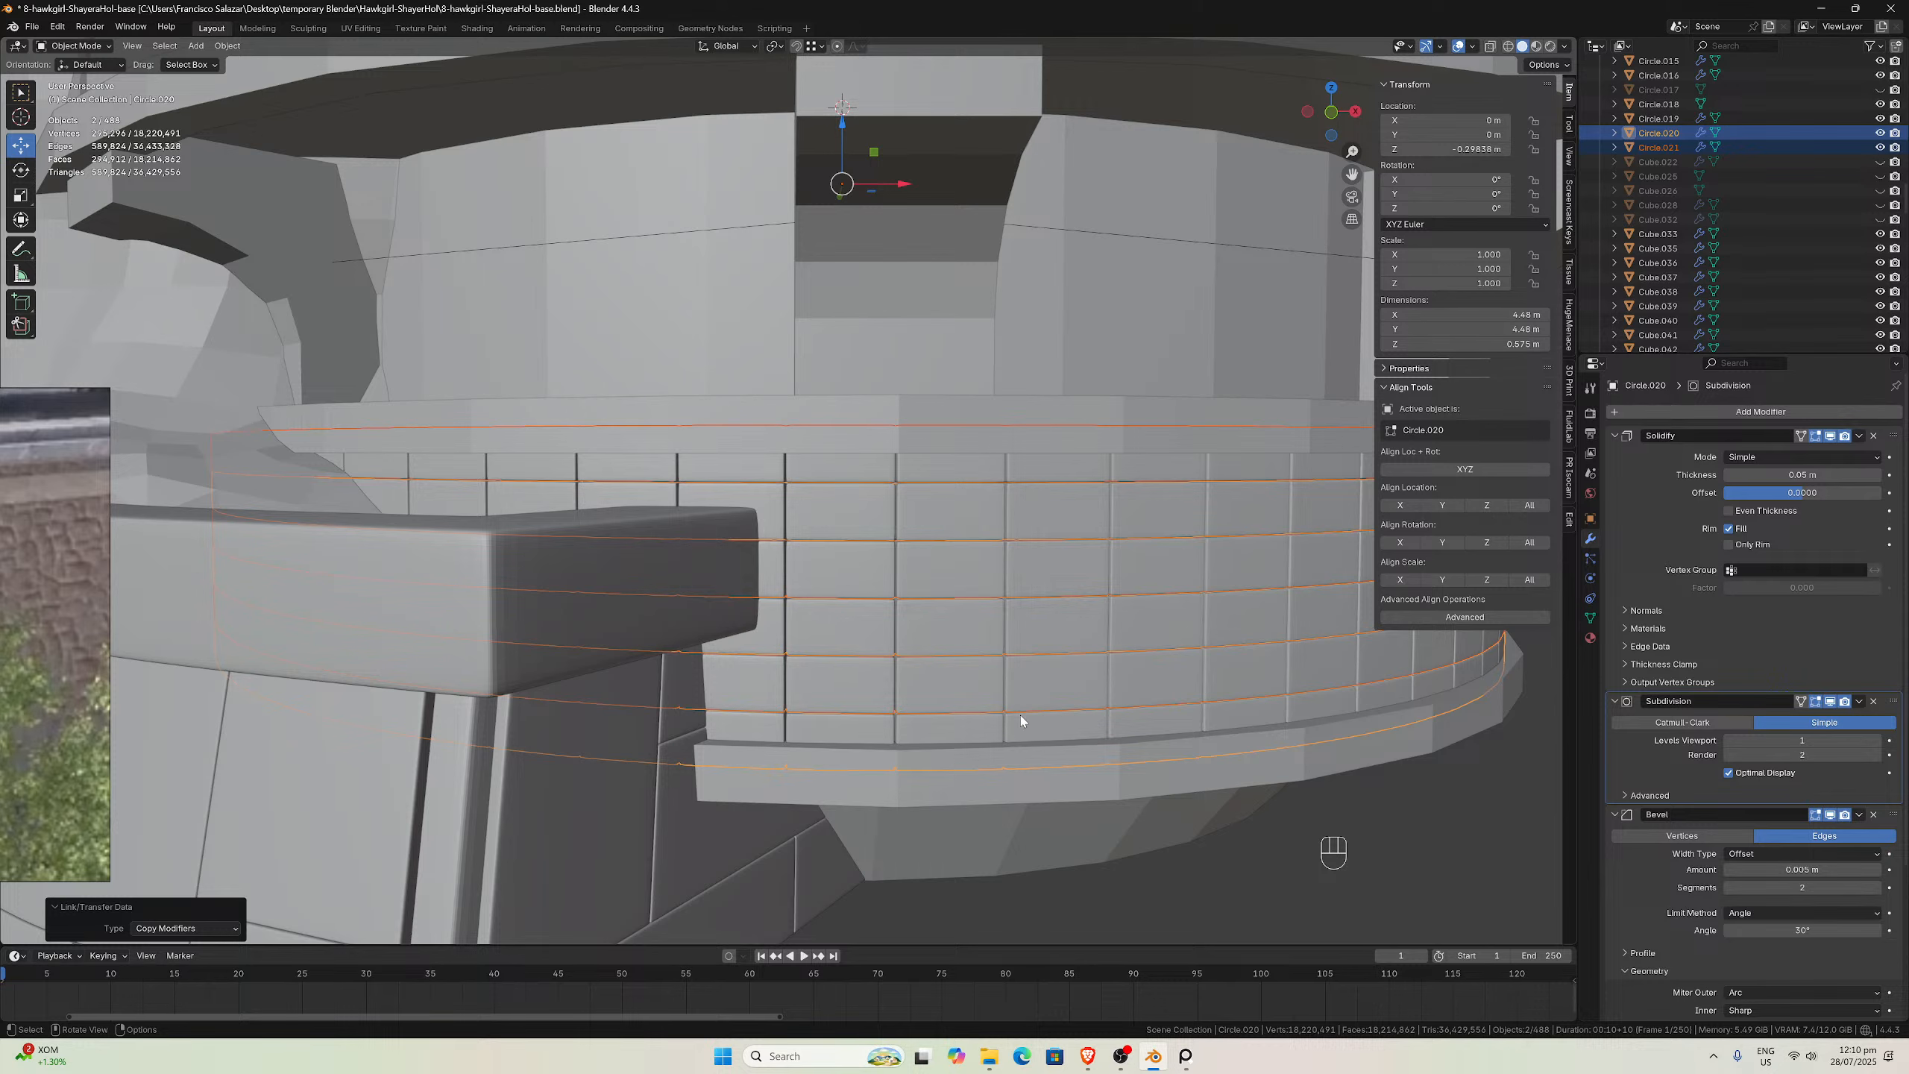
Inspect the completed brick rows, the bands' selection outlines and the lower trim ring from the front, below and above
scroll(1020, 719, down, 2)
key(KP_1)
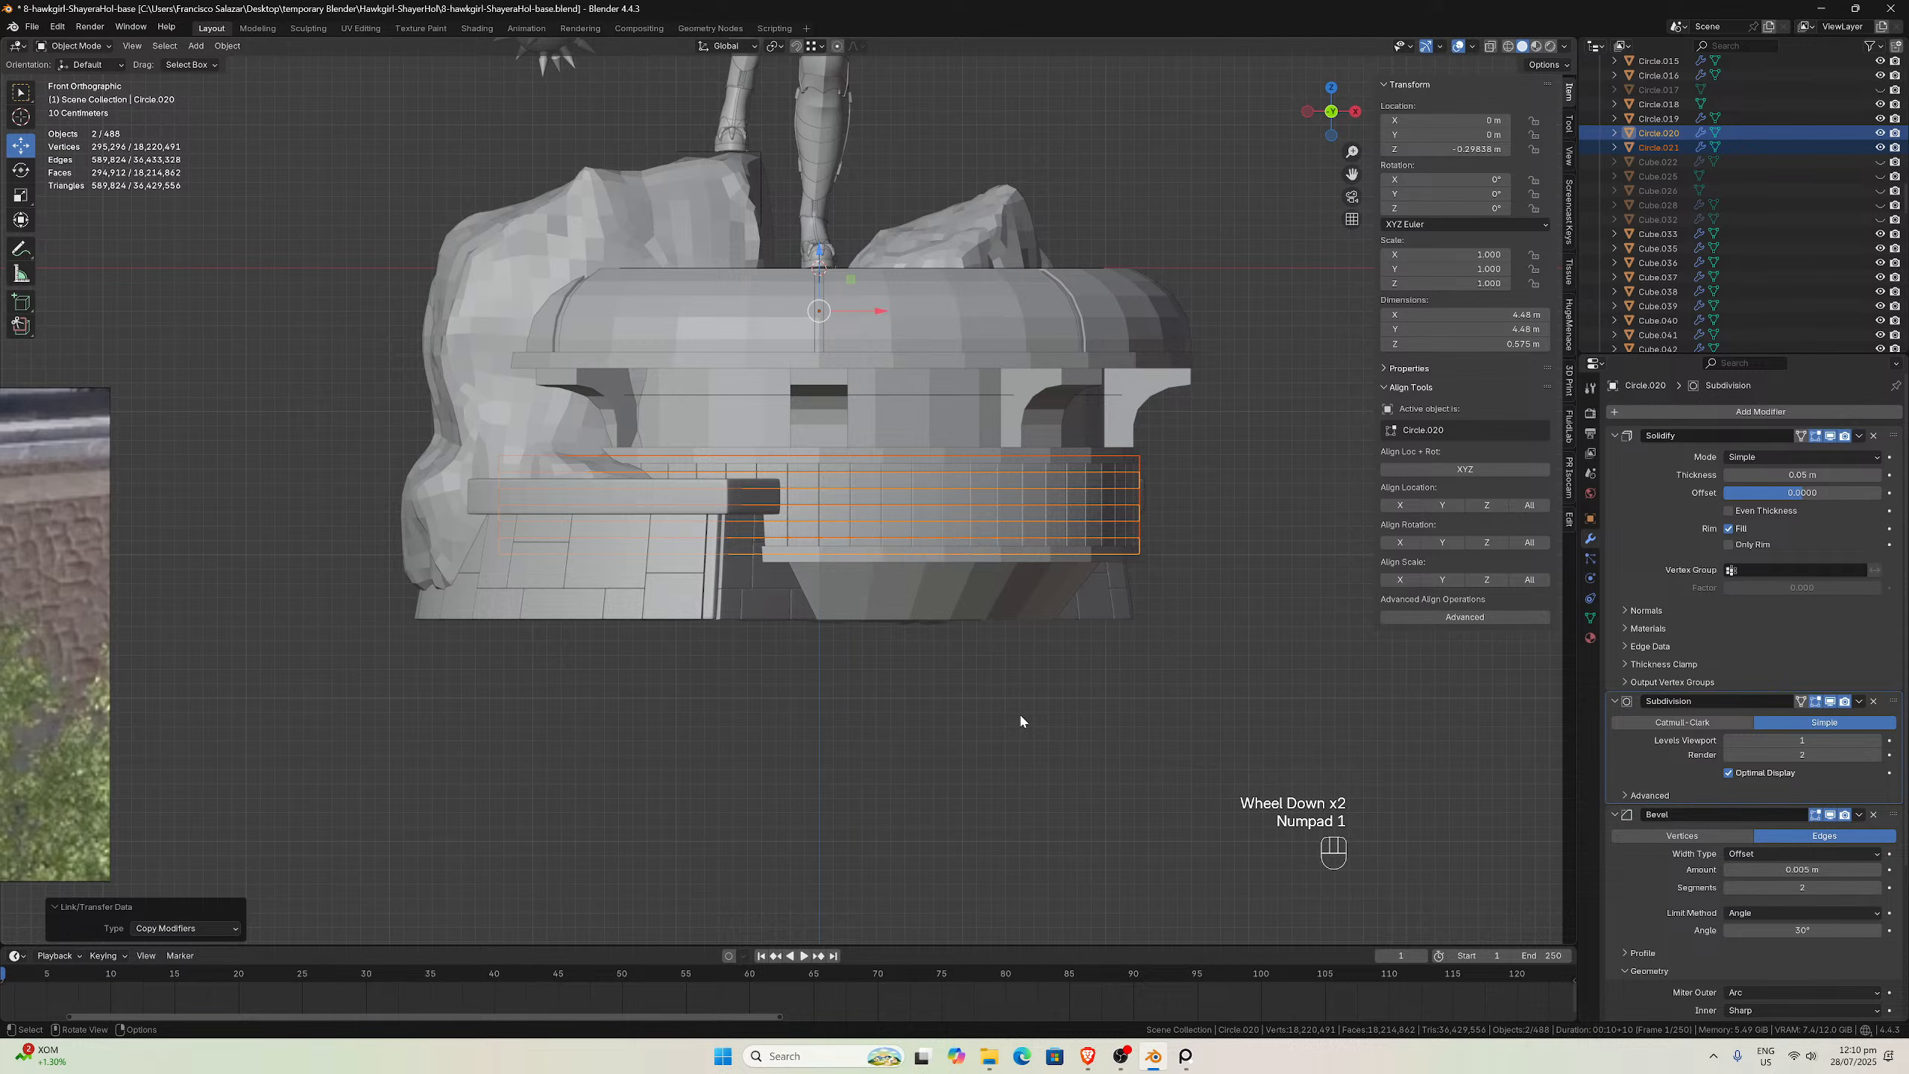
scroll(1017, 700, up, 3)
click(960, 831)
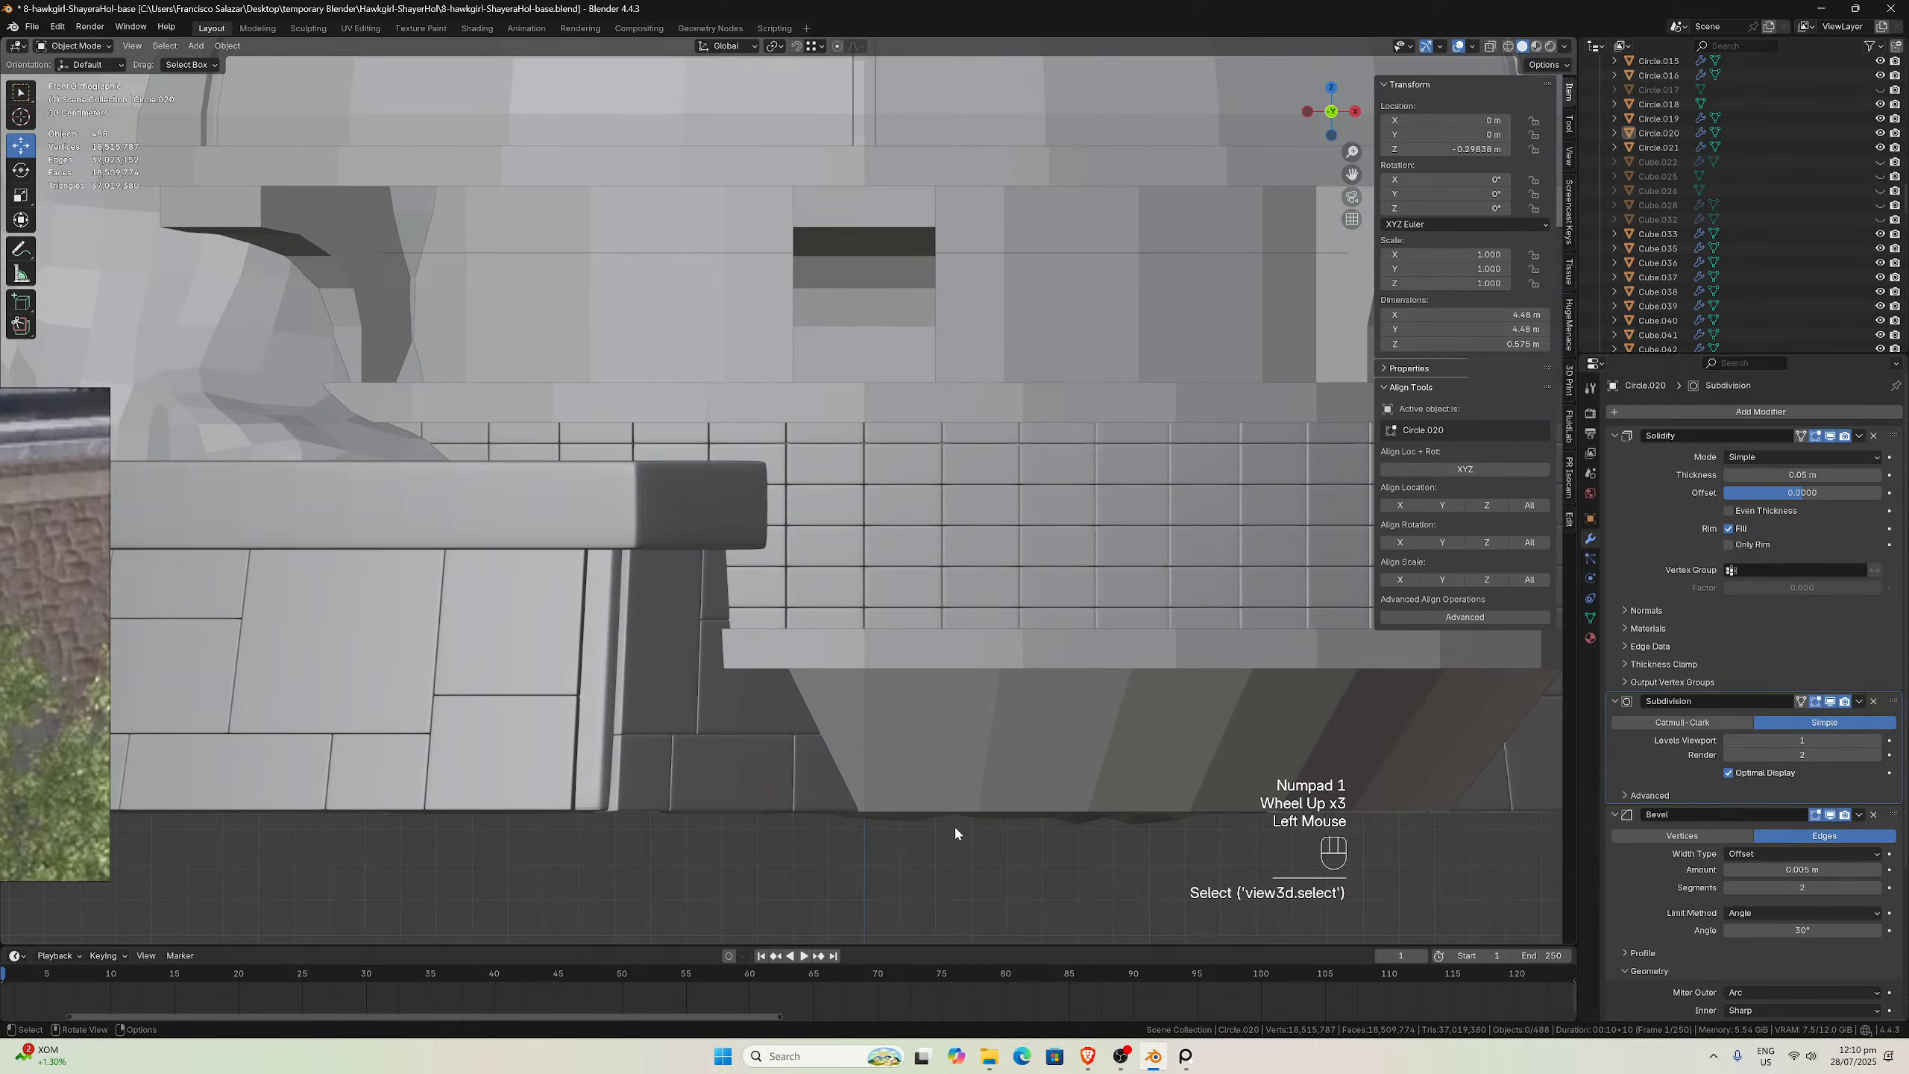
scroll(947, 752, down, 2)
click(897, 506)
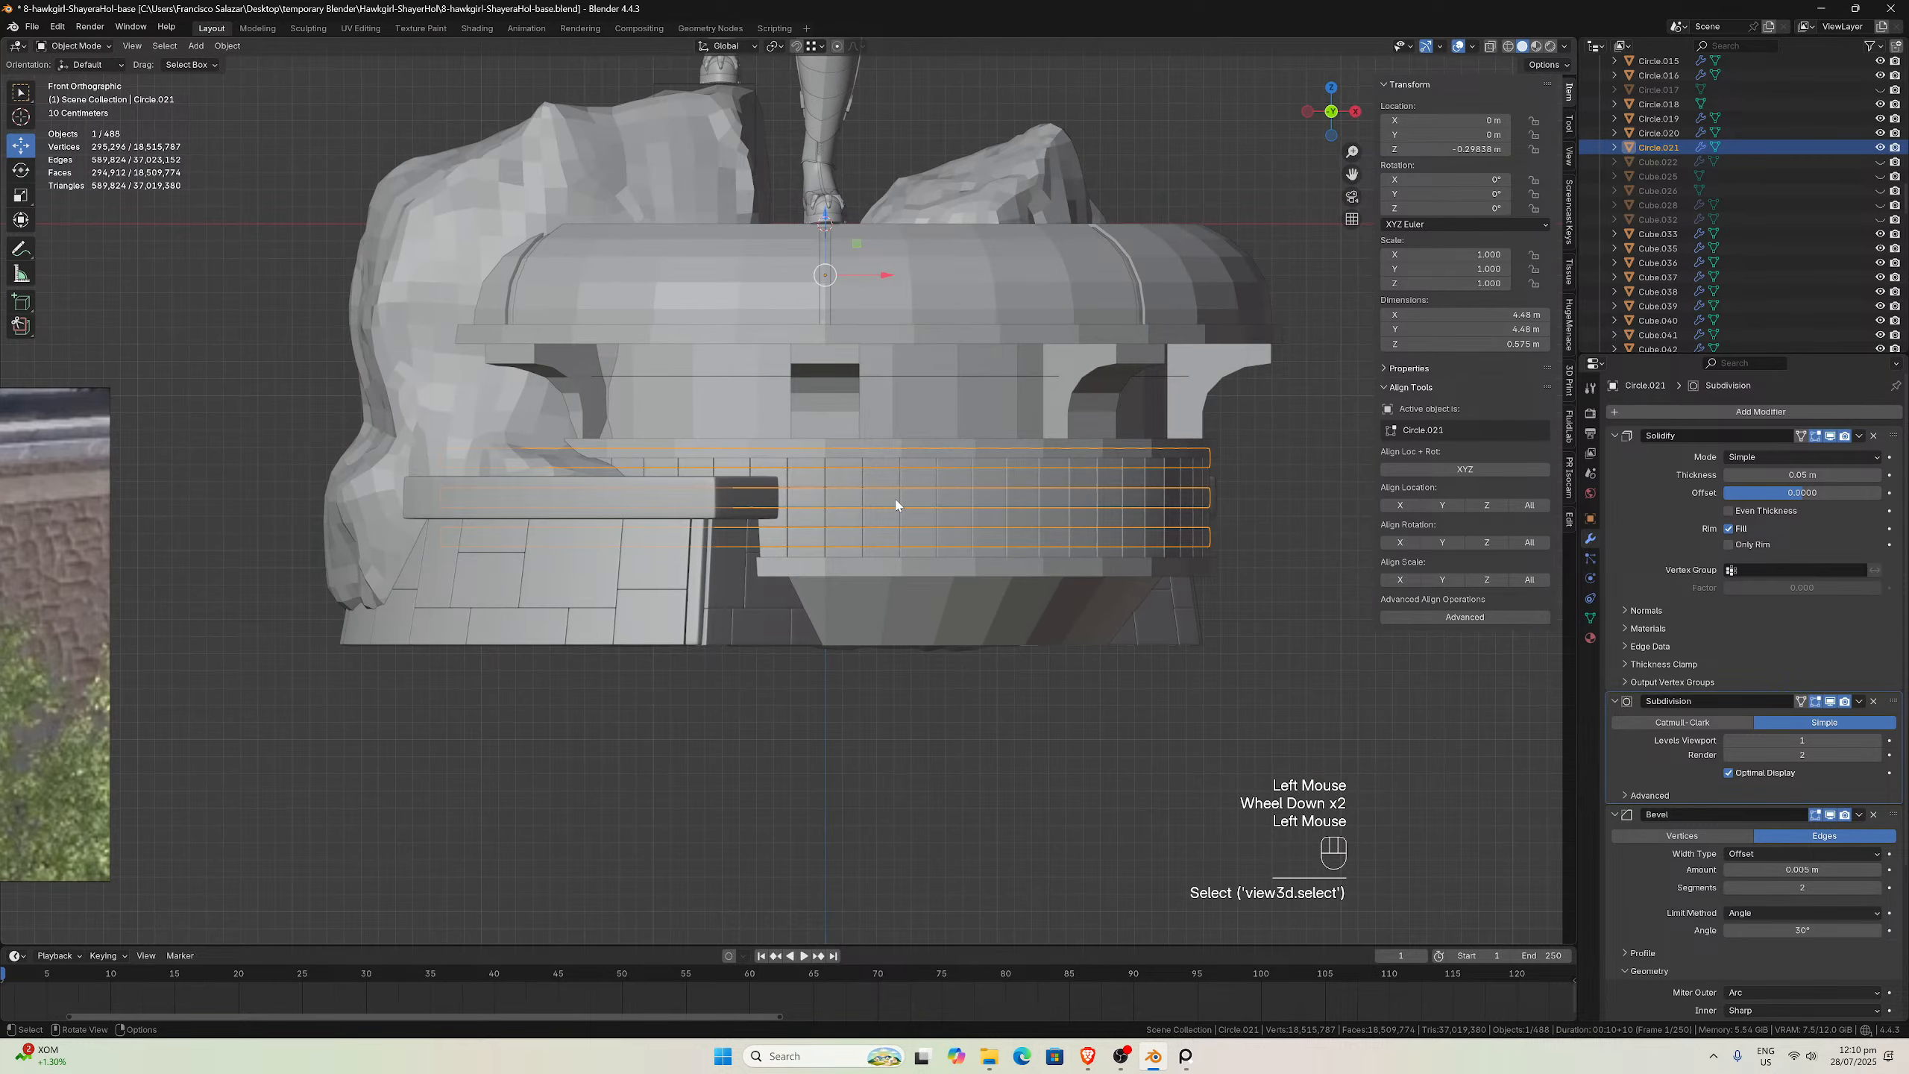
middle_drag(896, 506, 853, 505)
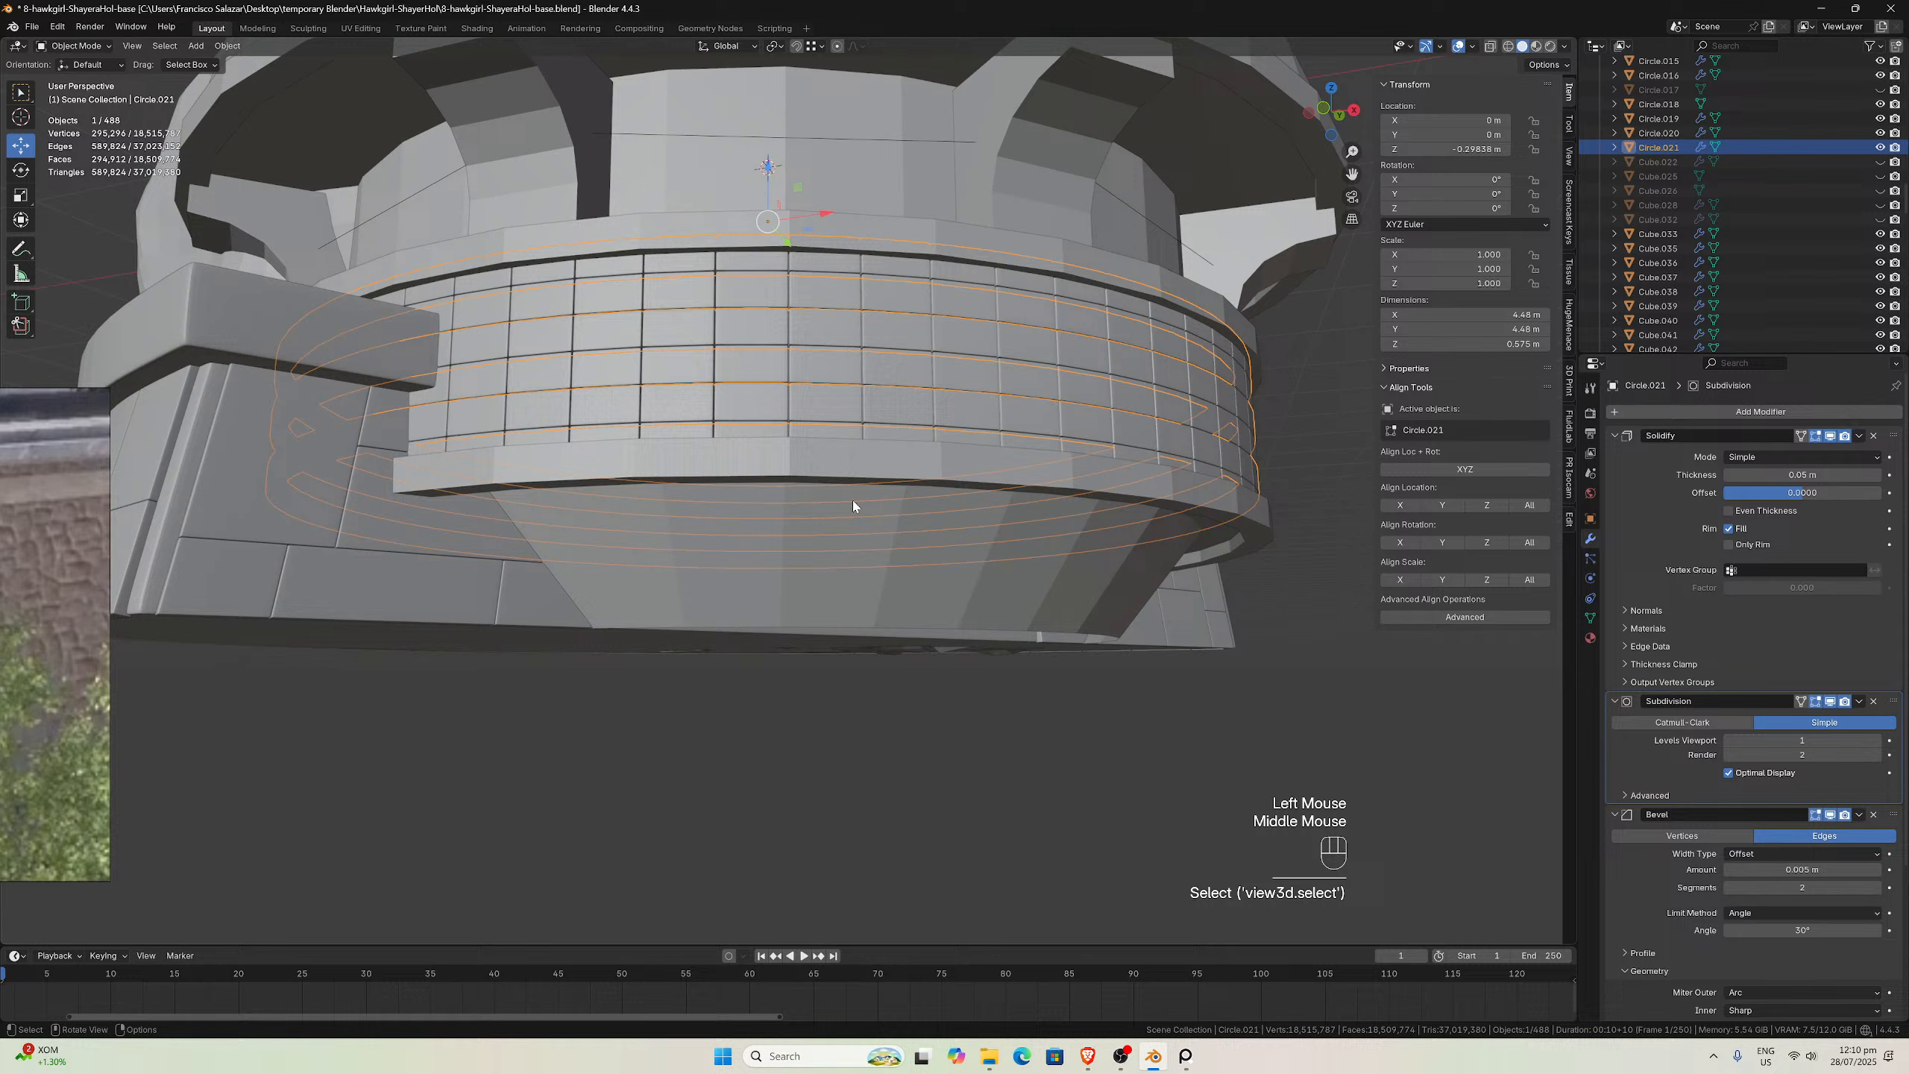
click(696, 462)
middle_drag(696, 462, 816, 511)
drag(1352, 174, 1016, 514)
scroll(1008, 520, up, 2)
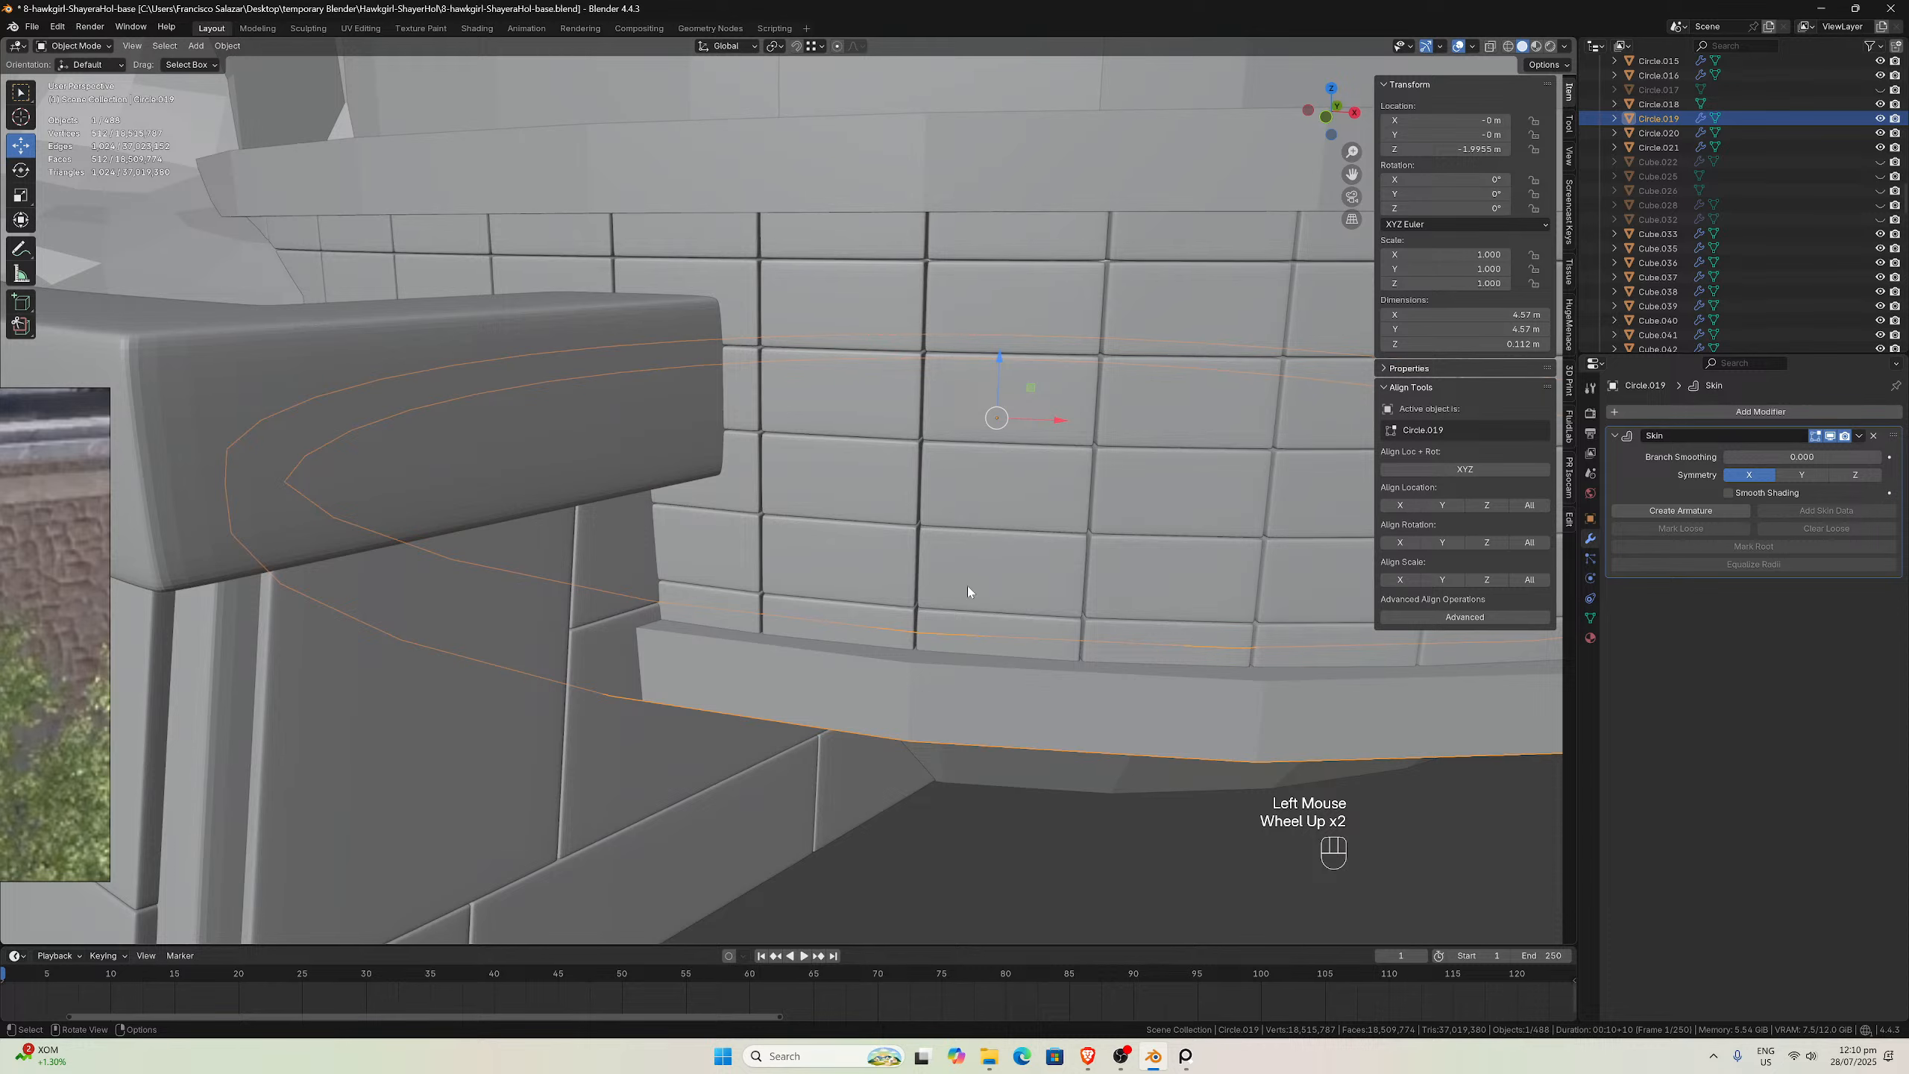
scroll(956, 617, down, 2)
middle_drag(949, 613, 929, 638)
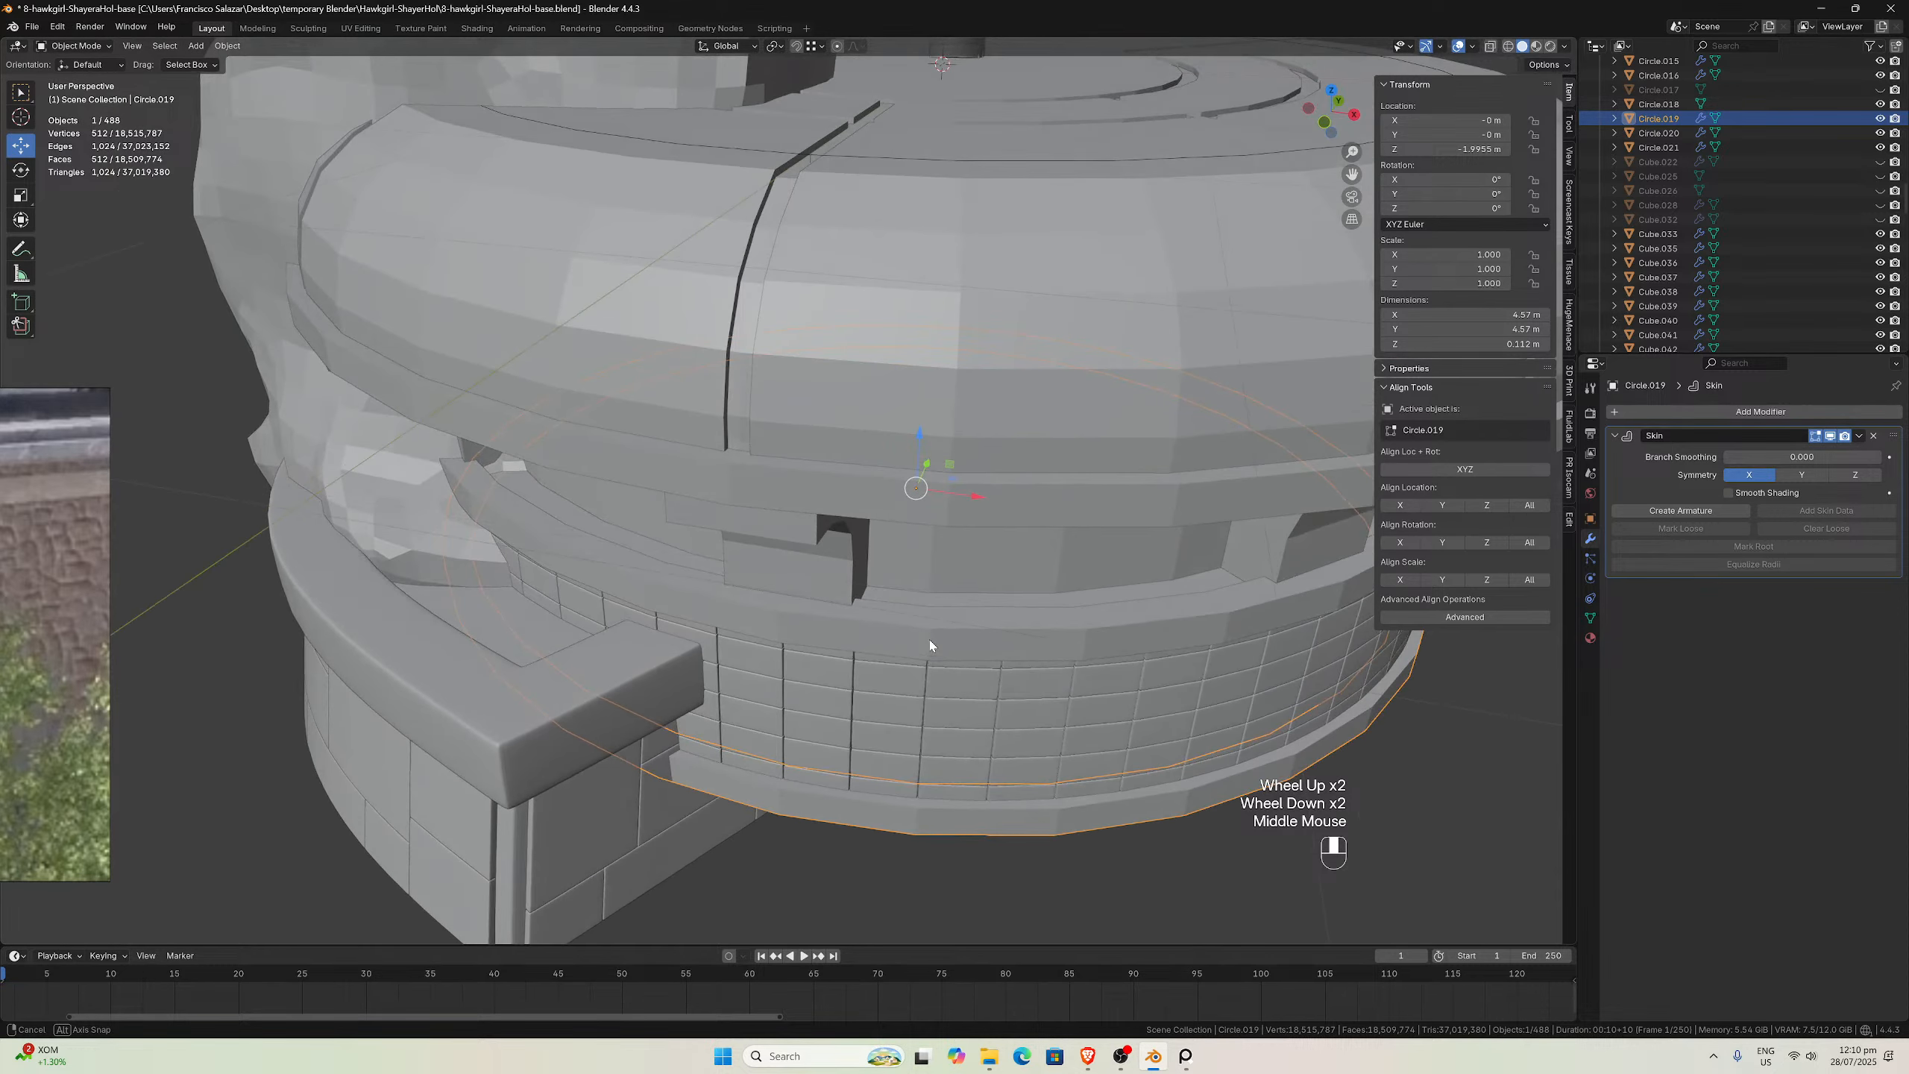
scroll(933, 641, up, 1)
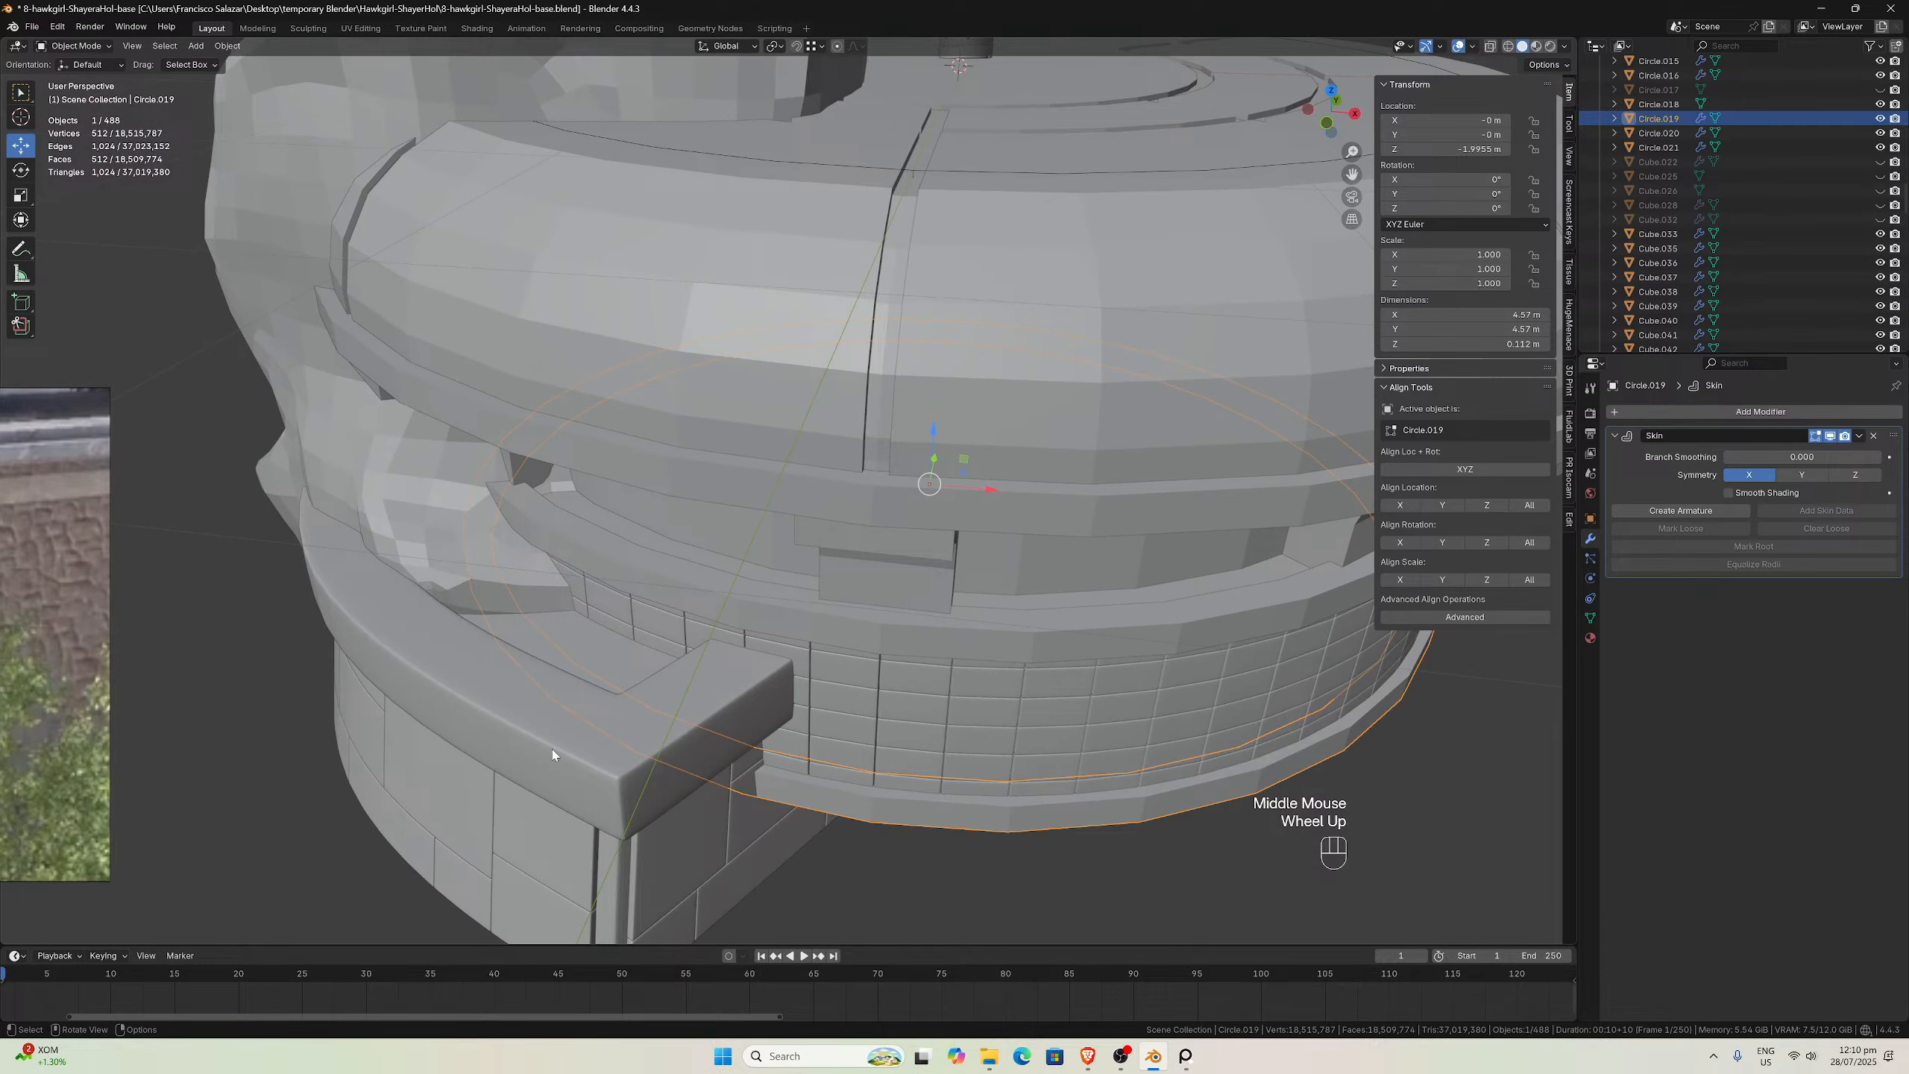
Examine the reference image of the round stone structure and compare it with the drum's brickwork and trim rings
right_drag(32, 632, 349, 734)
scroll(342, 737, down, 6)
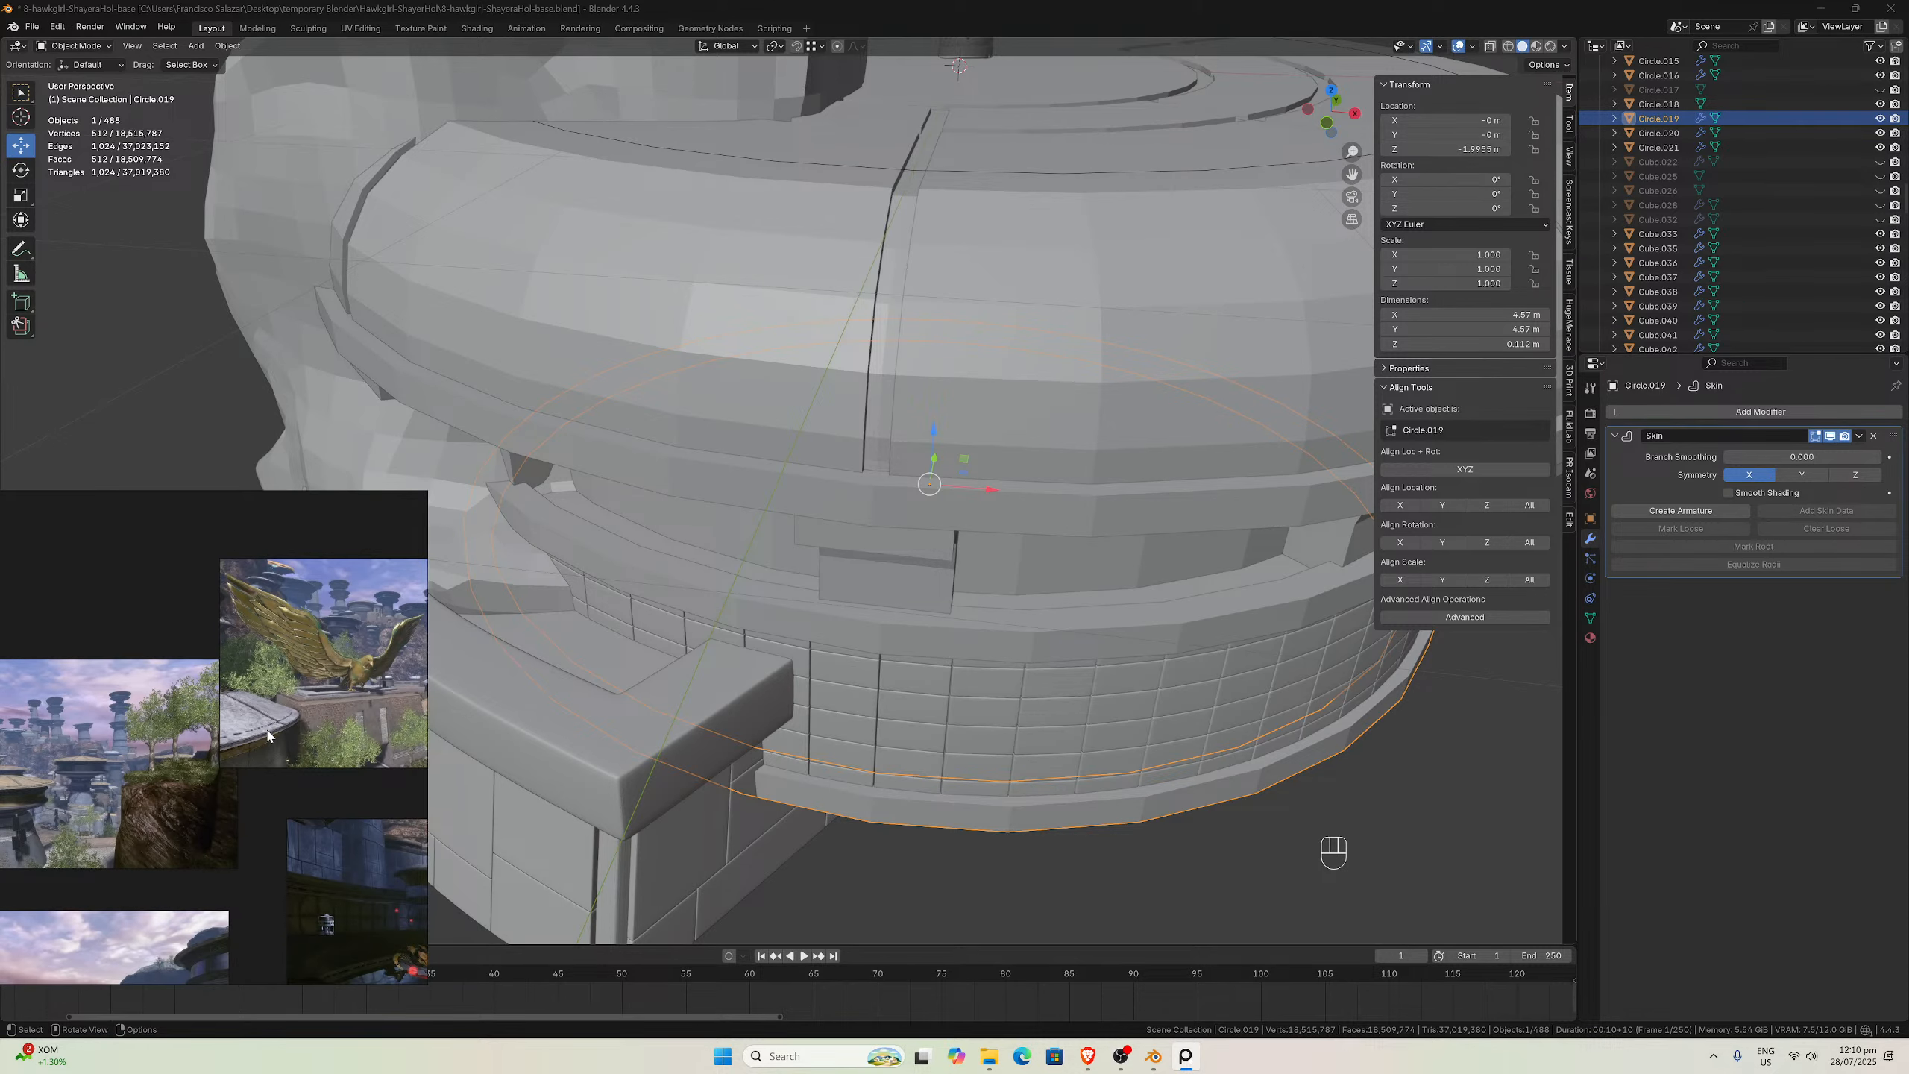
scroll(269, 736, up, 4)
middle_drag(956, 828, 880, 690)
scroll(948, 797, up, 2)
scroll(952, 792, down, 1)
scroll(831, 780, up, 2)
scroll(868, 770, down, 2)
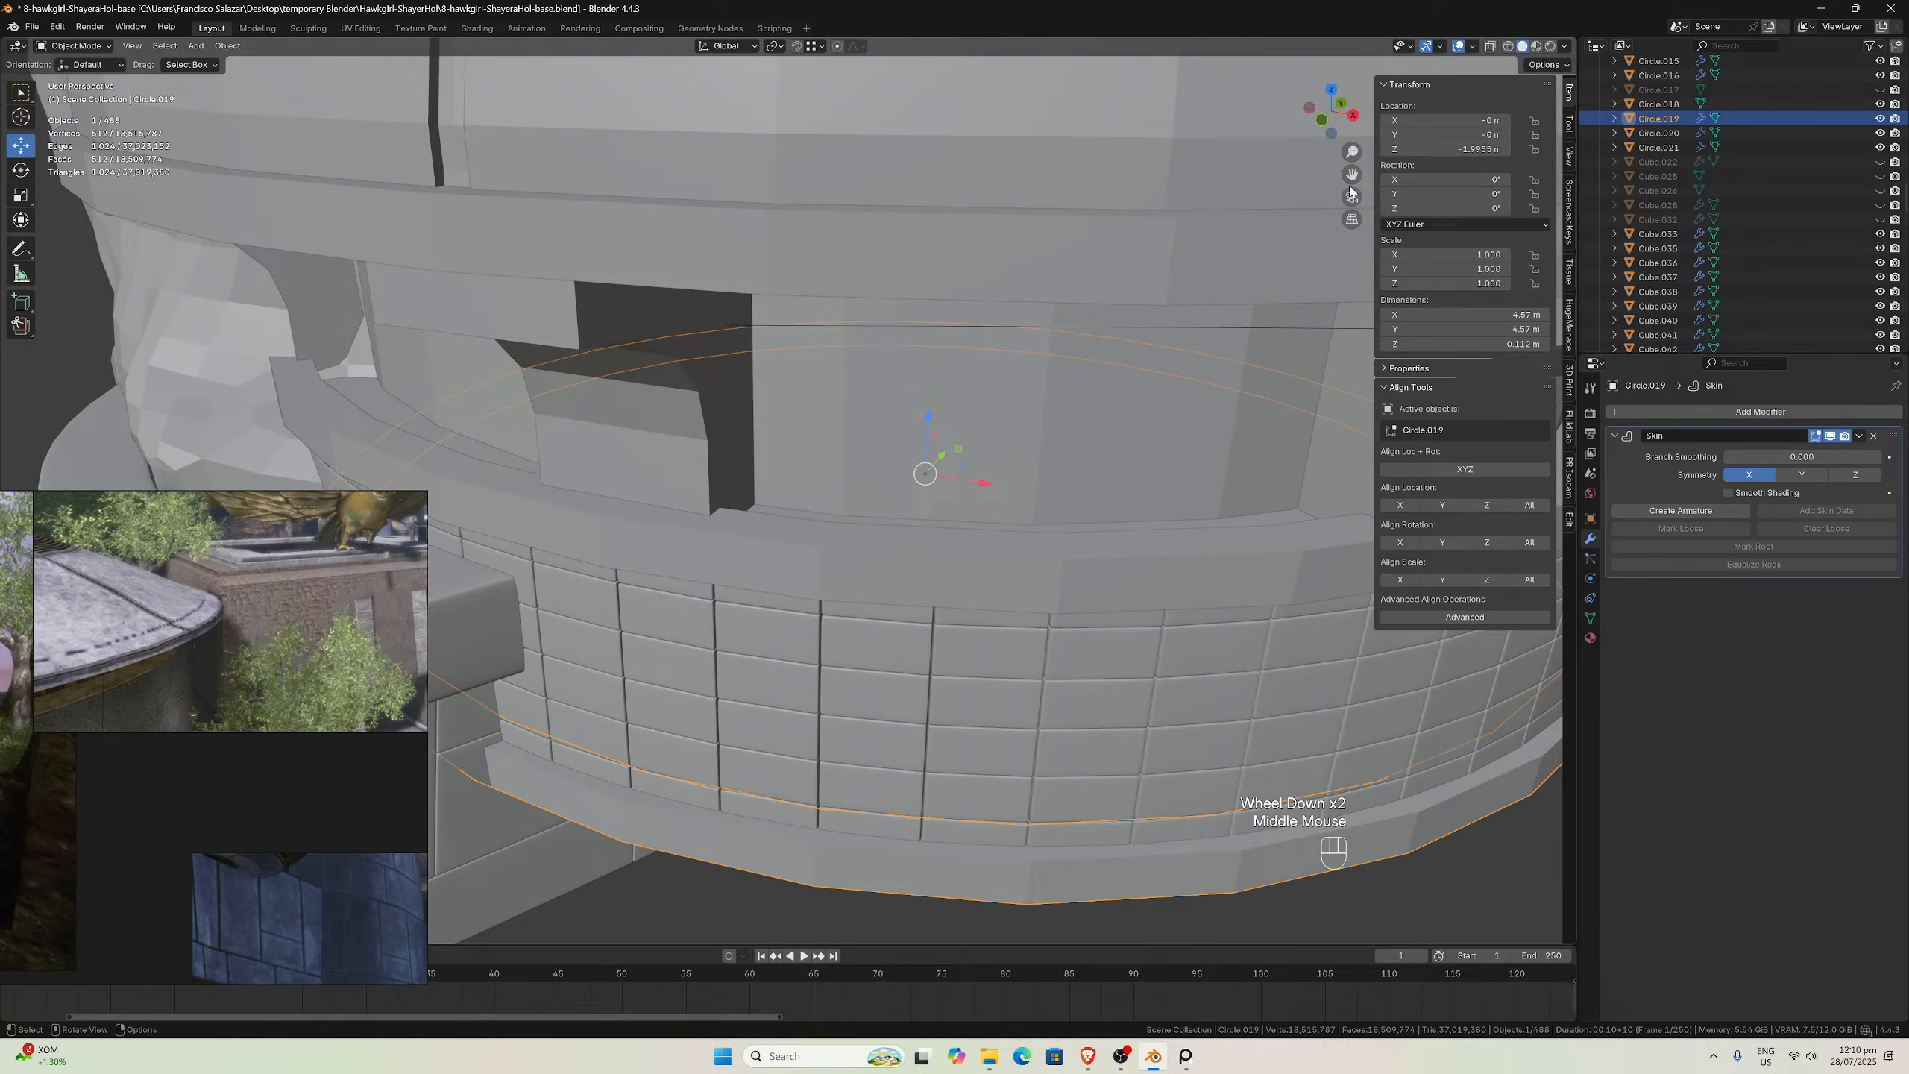
Try to copy the modifiers from the low wall's bevelled cap onto the drum's lower trim ring
drag(1351, 181, 821, 360)
click(626, 372)
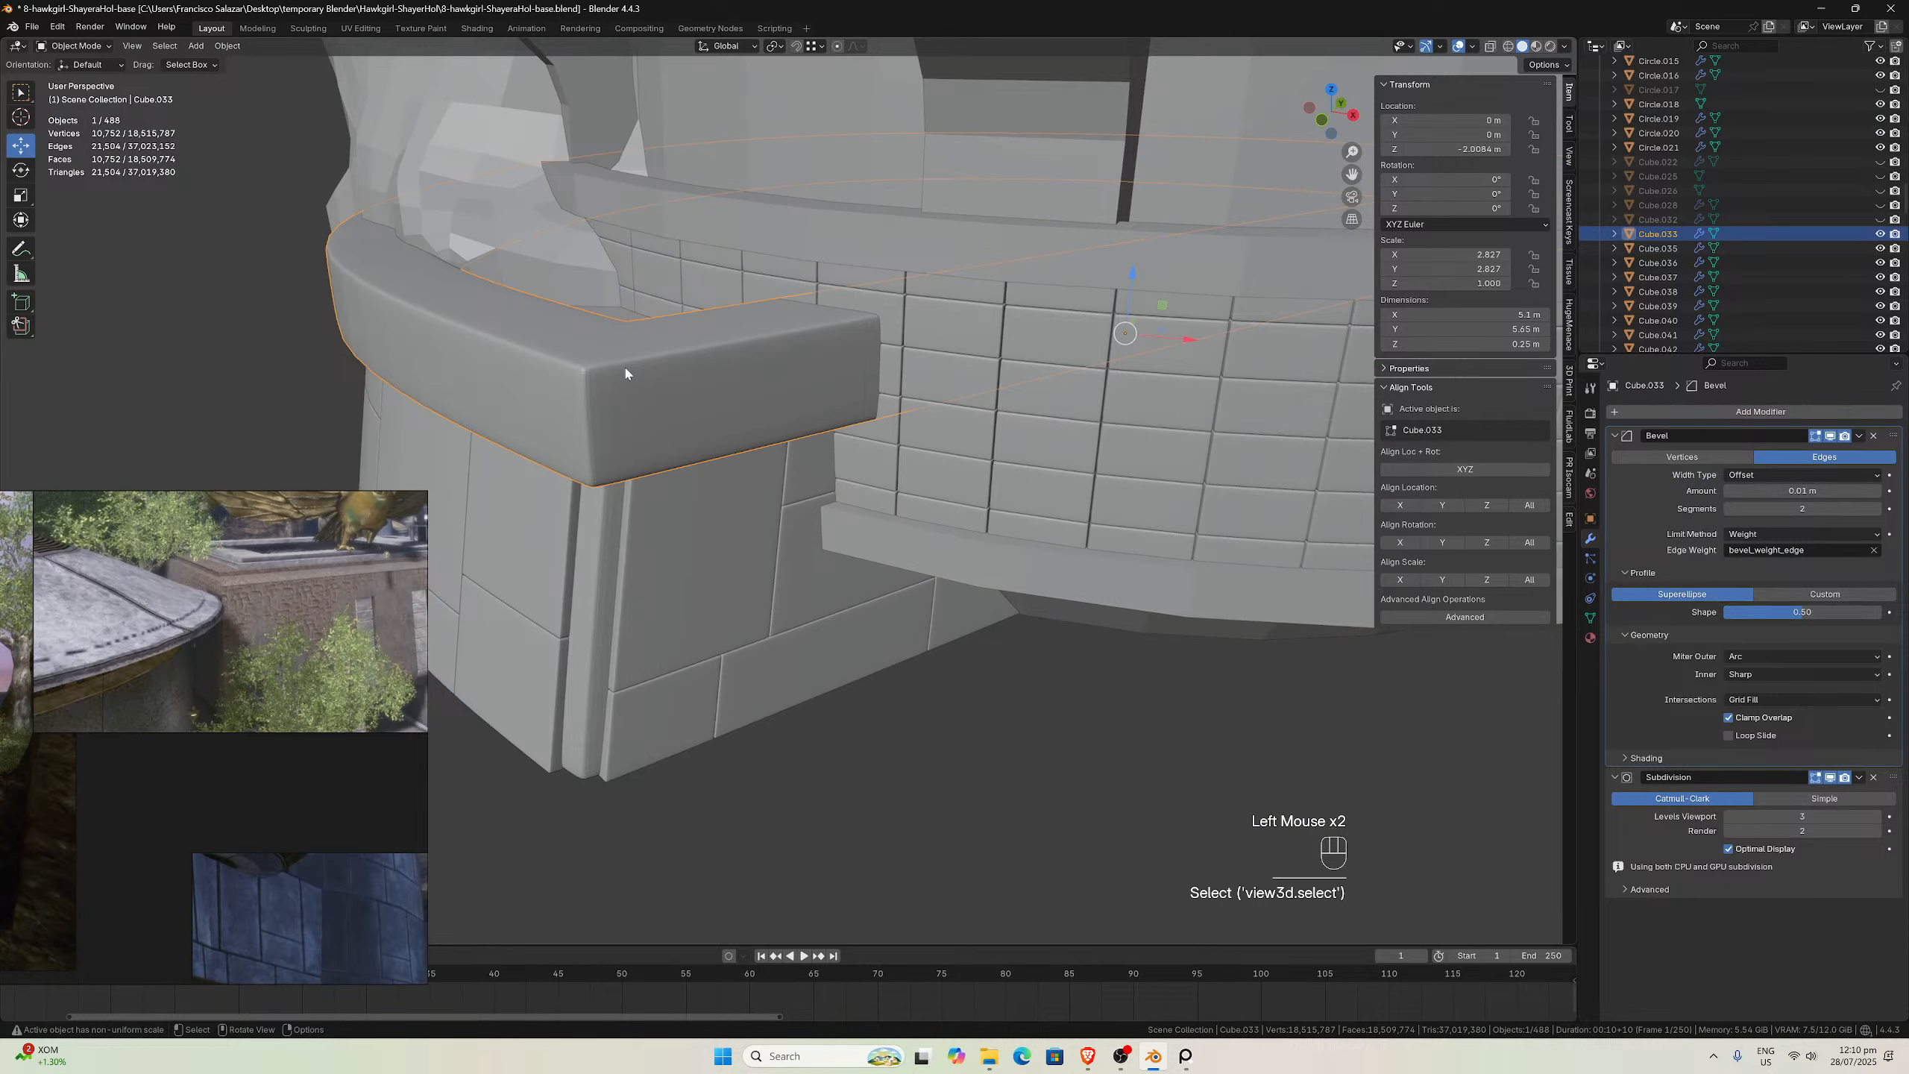
click(653, 457)
shift+click(538, 400)
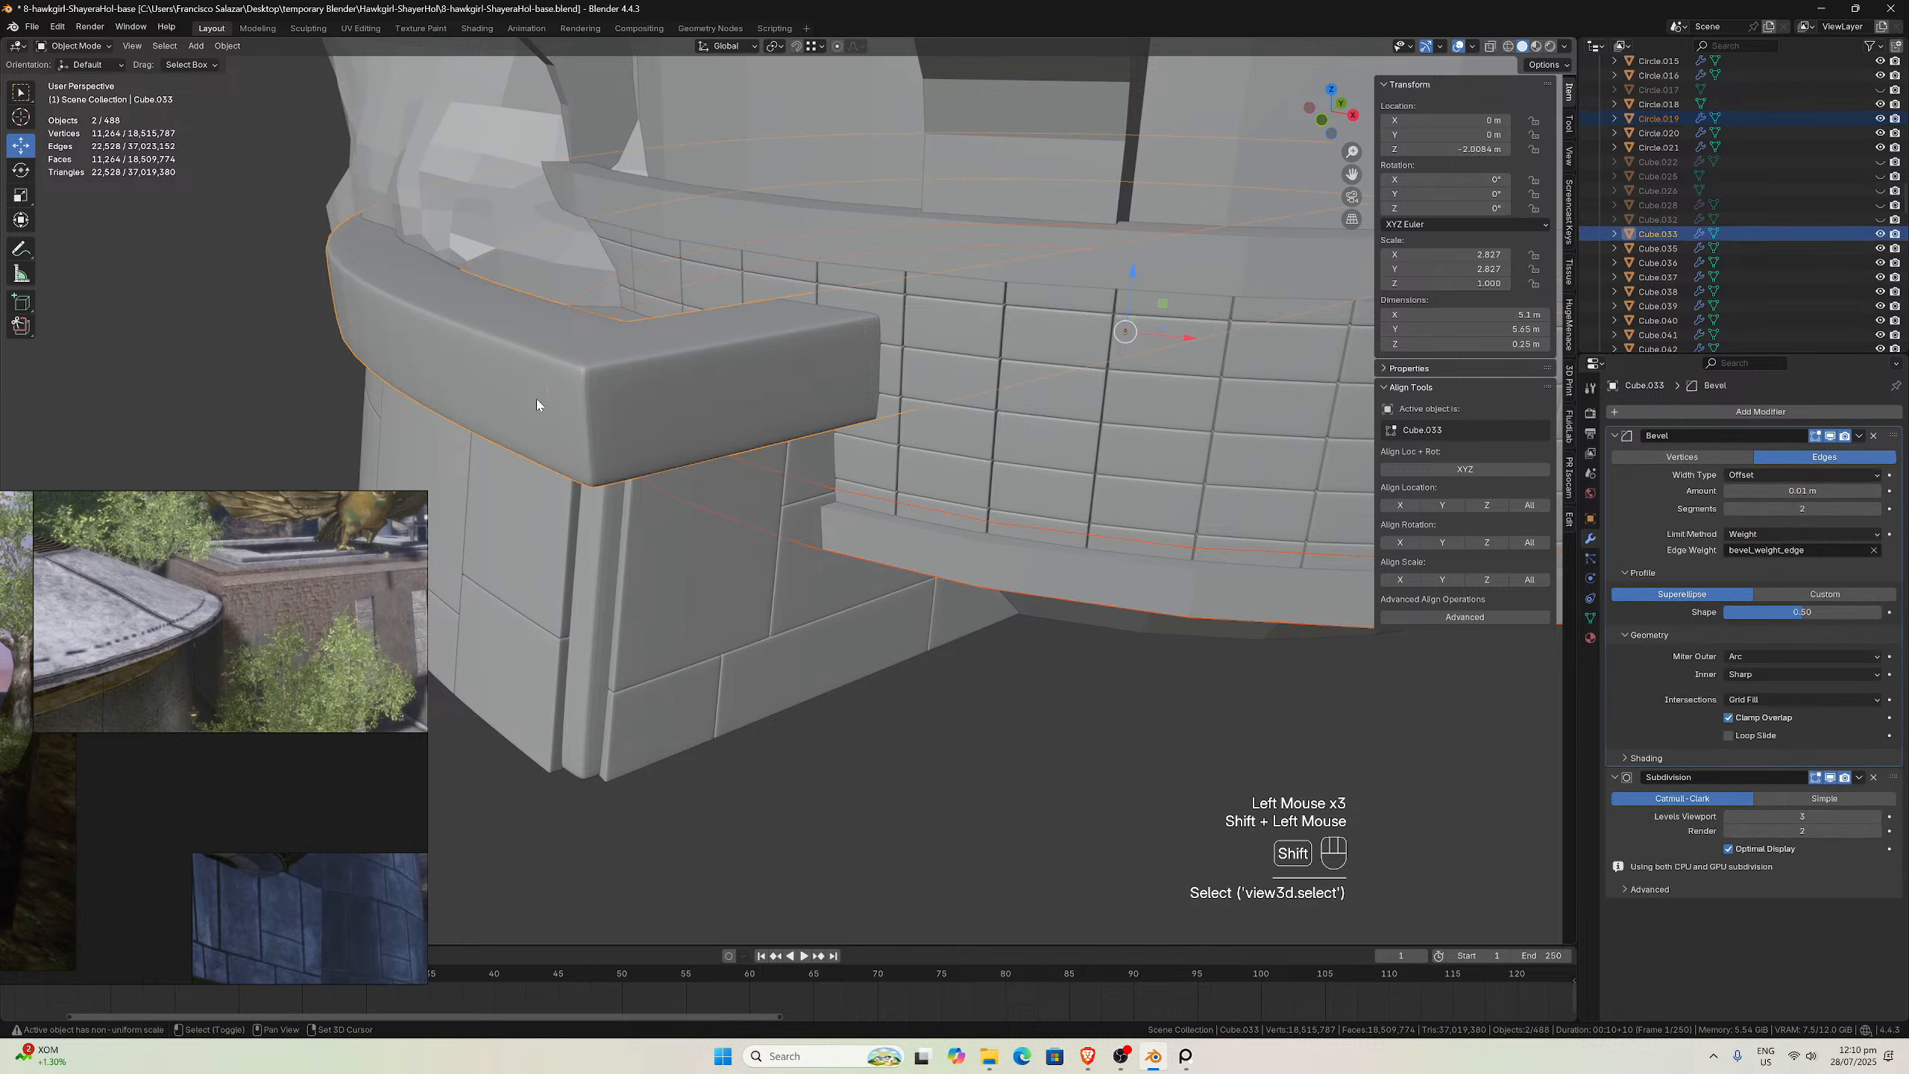
key(ctrl+p)
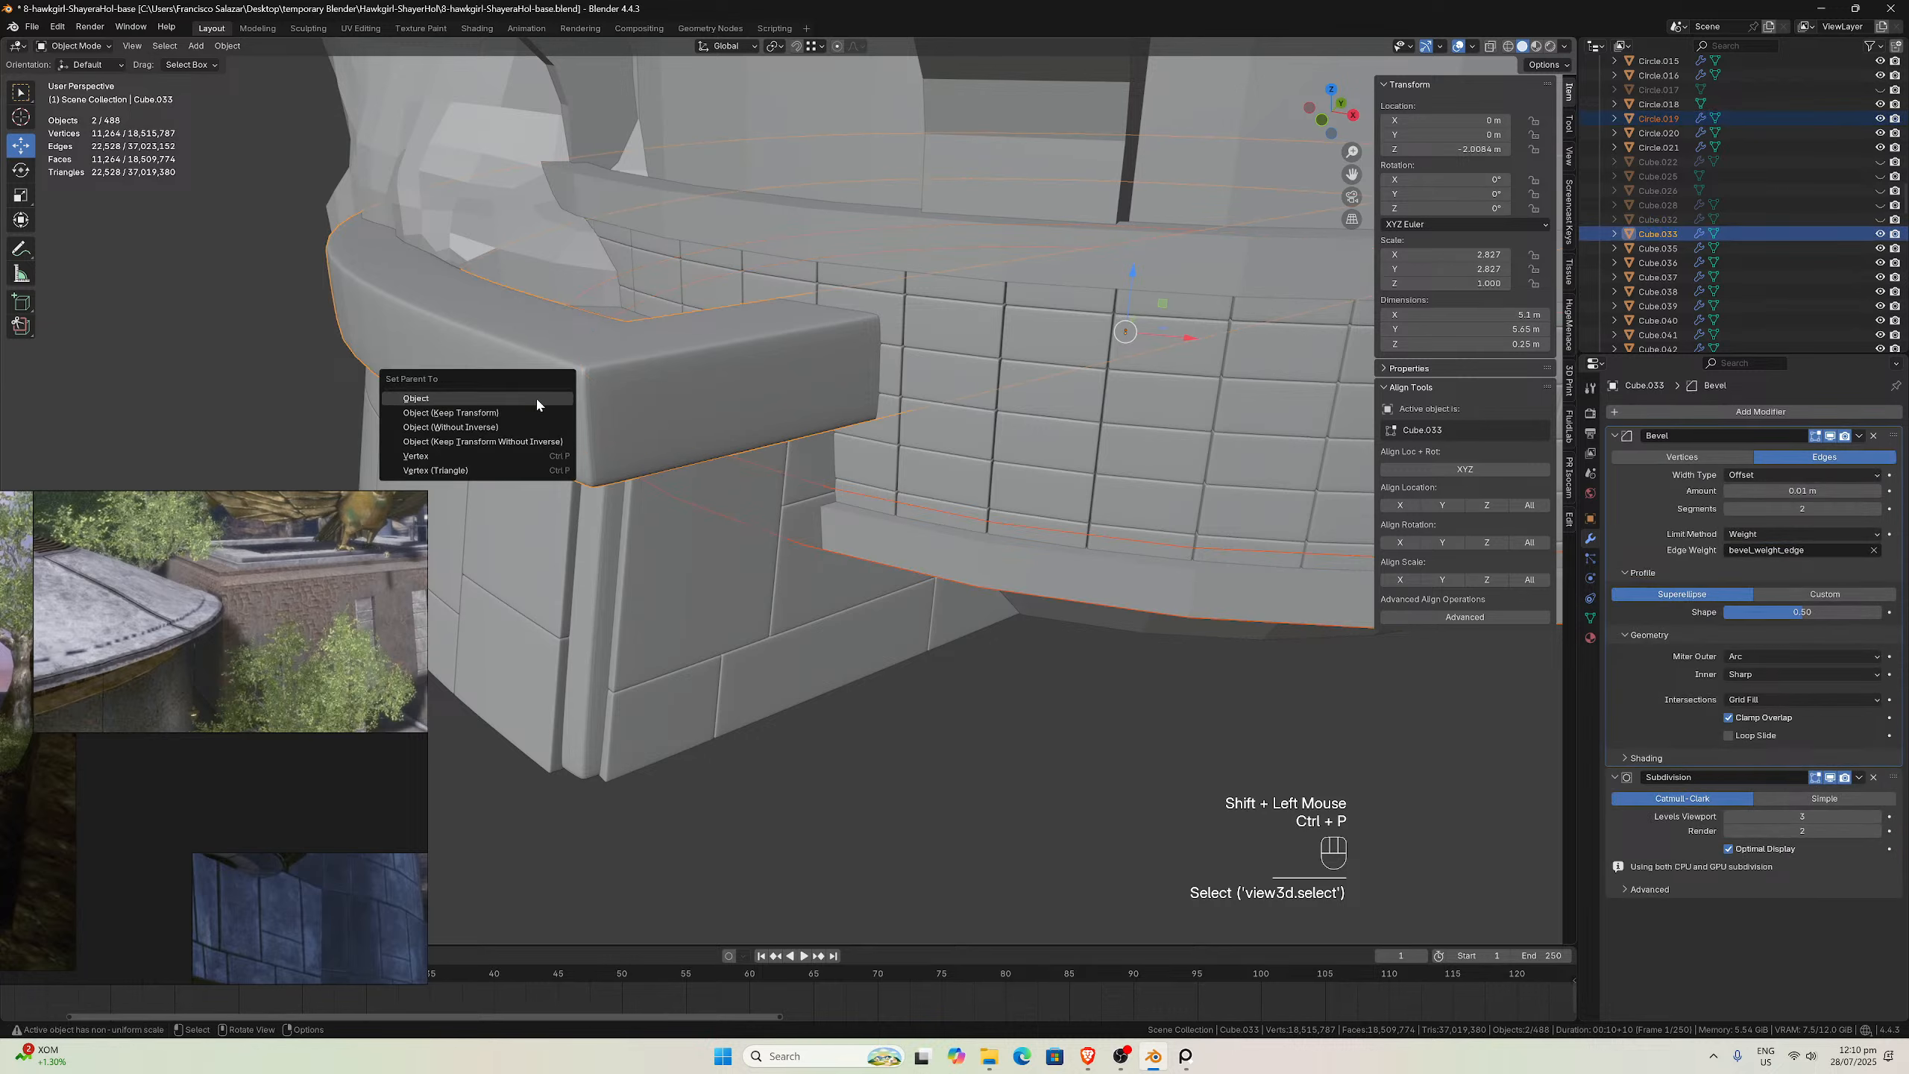
click(535, 397)
key(ctrl+l)
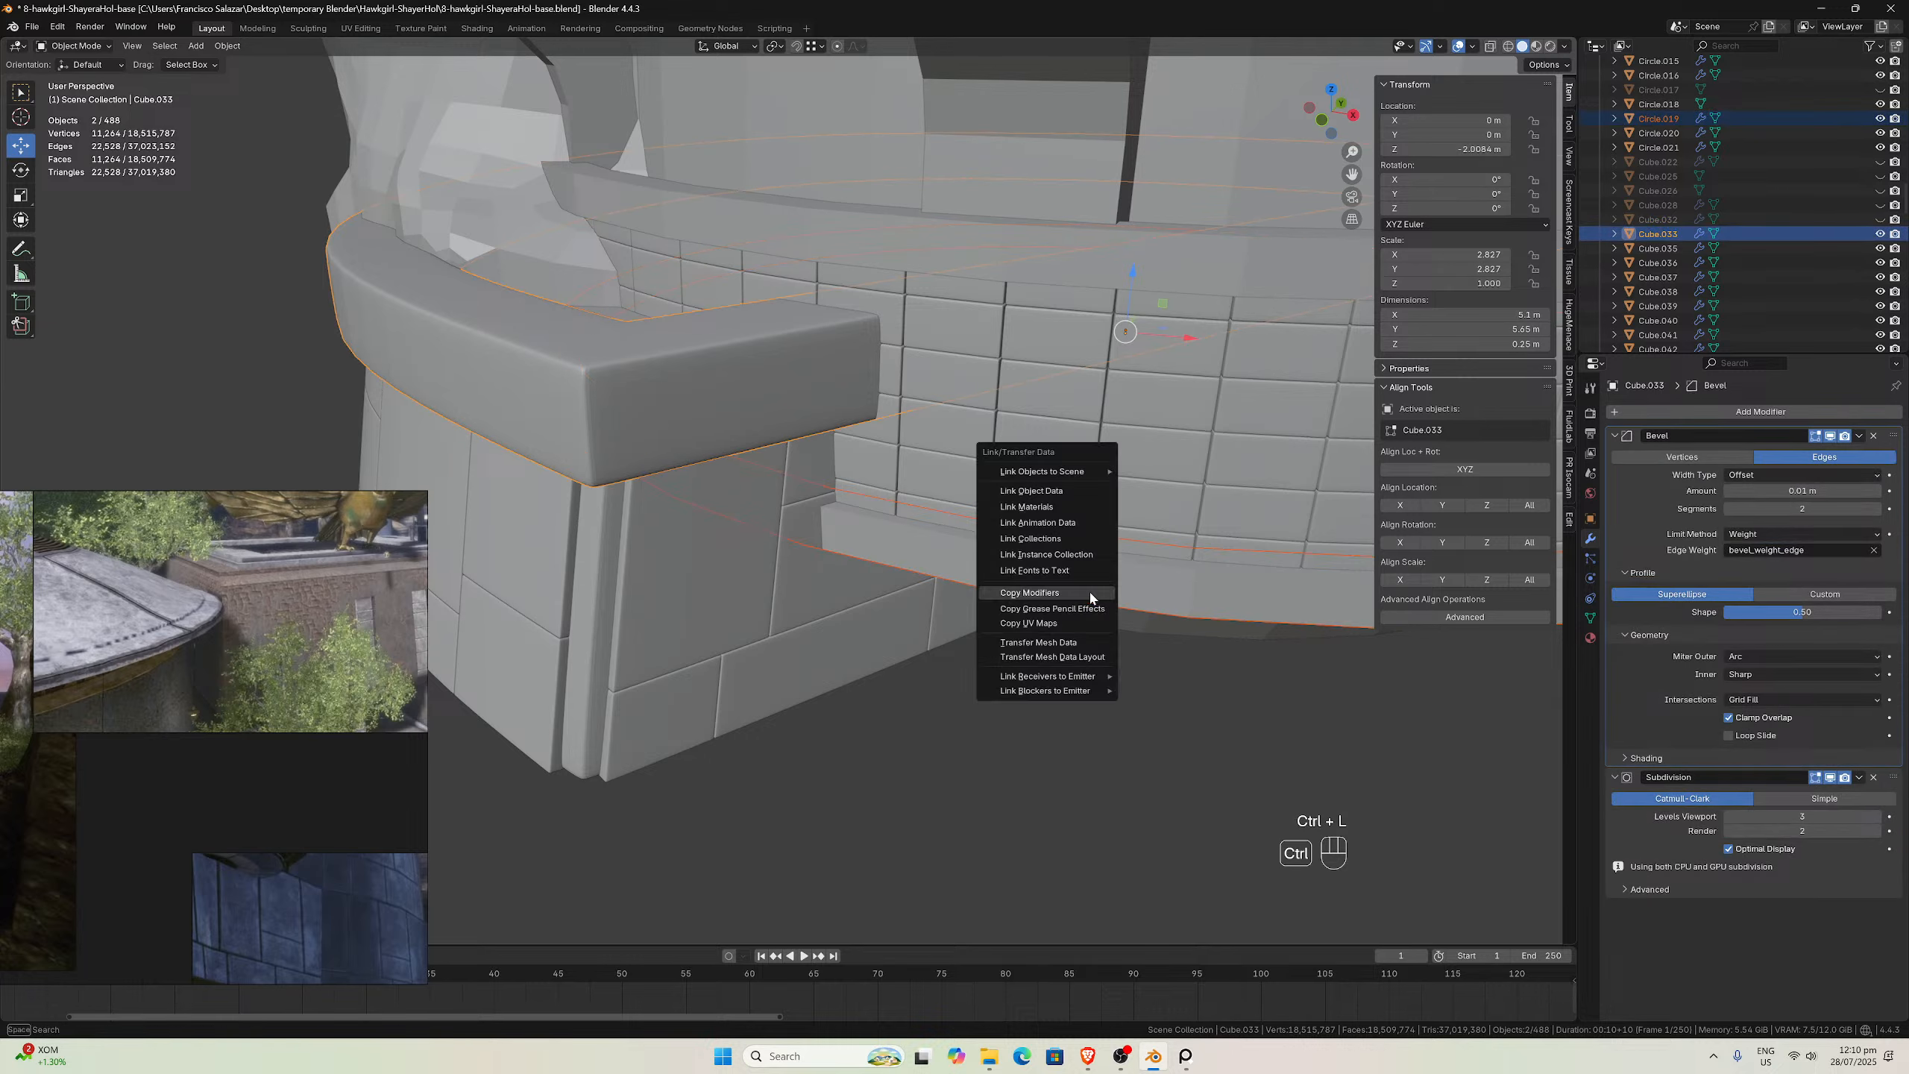
click(1089, 596)
Check the trim ring around the drum, undo the modifier copy and clear the selection
scroll(1089, 590, down, 3)
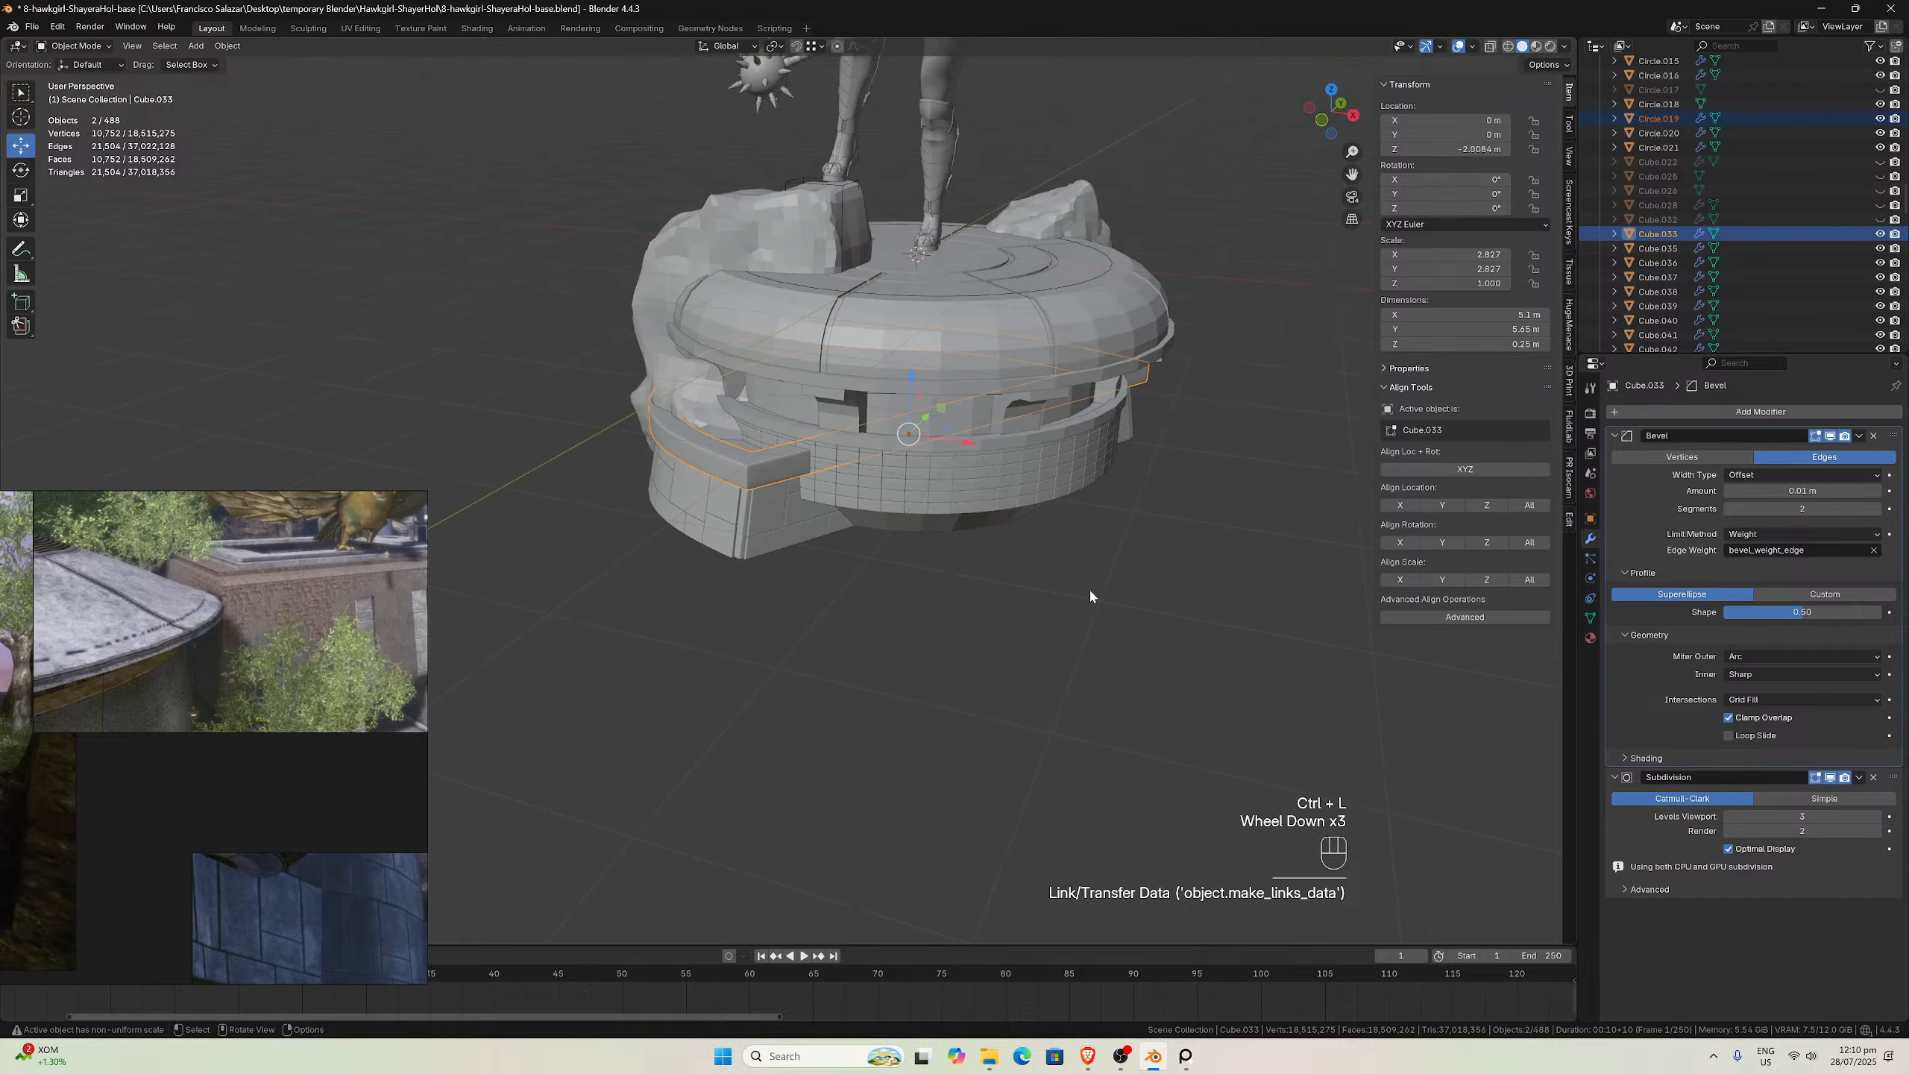
scroll(1082, 578, down, 1)
middle_drag(1078, 567, 1052, 509)
scroll(1103, 440, down, 5)
key(ctrl+z)
scroll(1097, 496, up, 6)
scroll(978, 501, up, 1)
click(917, 495)
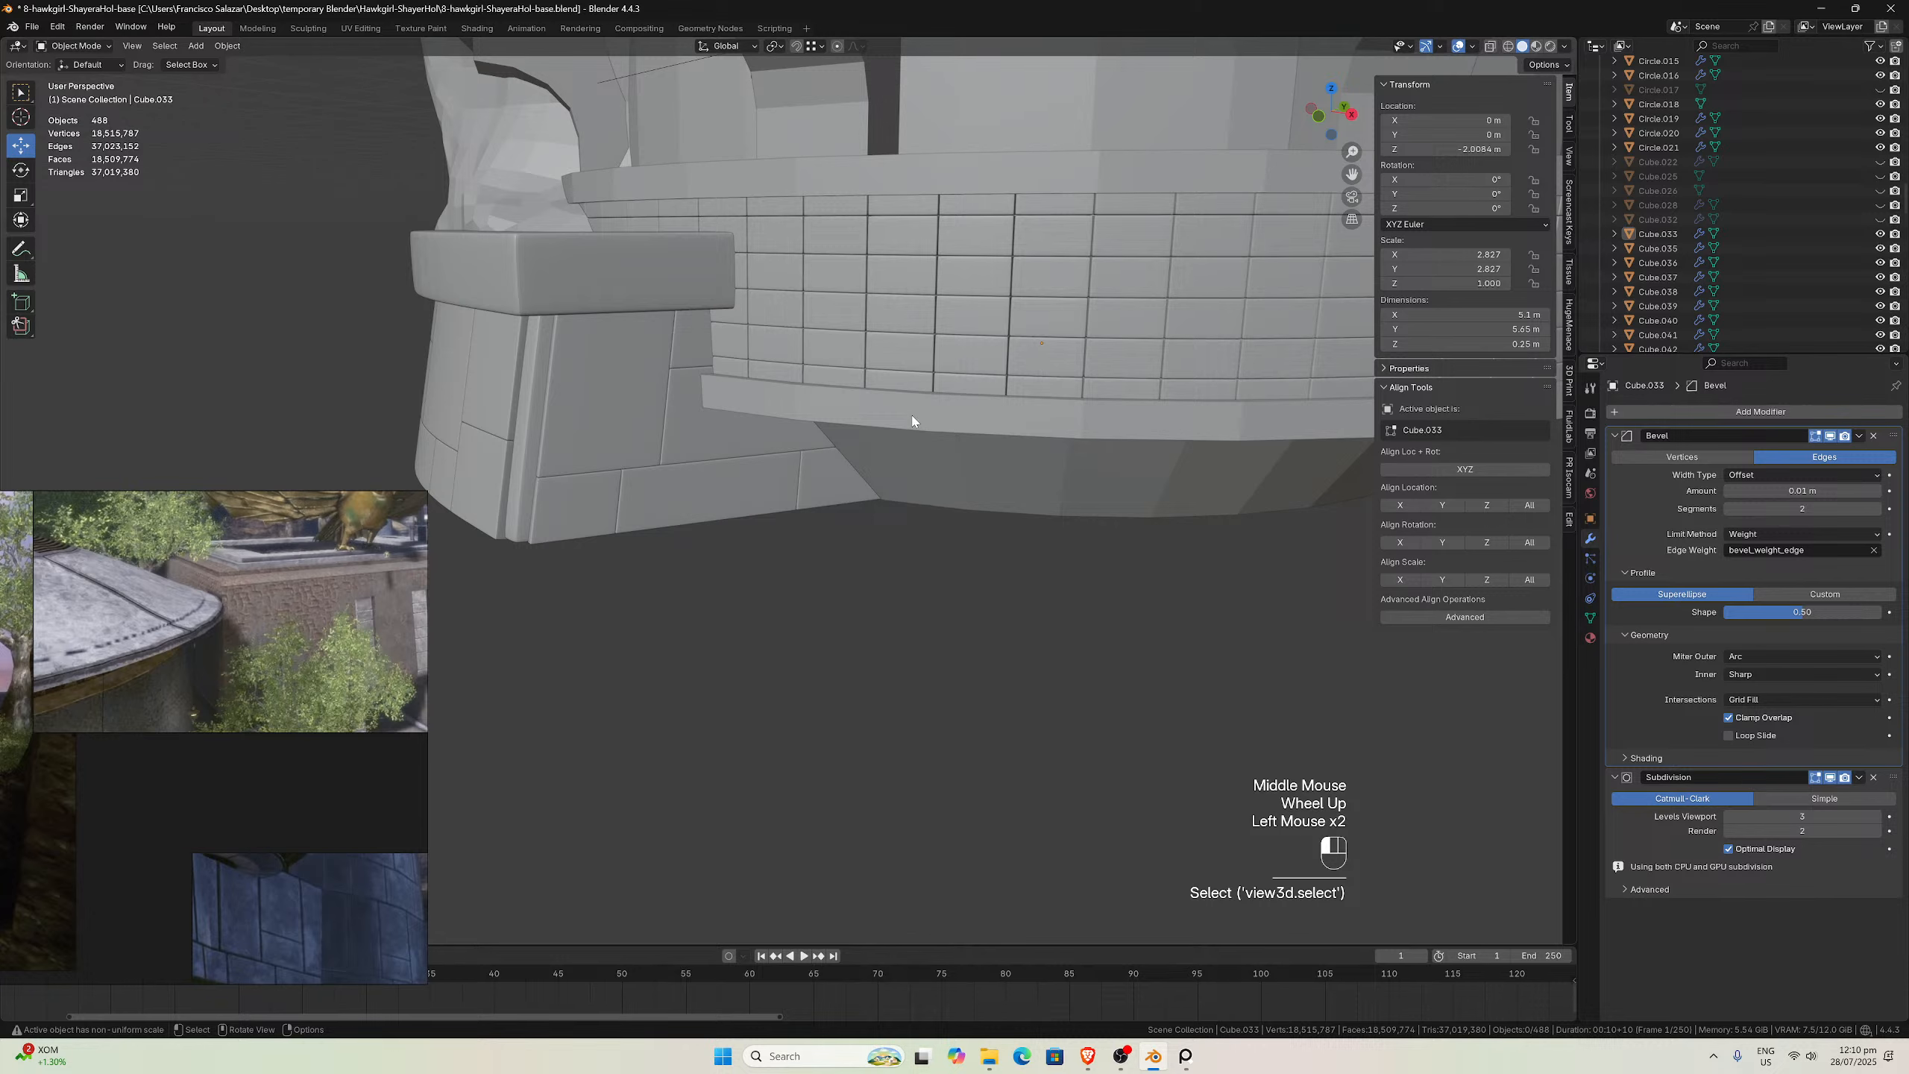
Examine the low wall's cap and the drum's trim rings from below and from the side
click(623, 281)
scroll(623, 281, down, 3)
middle_drag(749, 350, 846, 301)
scroll(846, 300, up, 3)
click(846, 299)
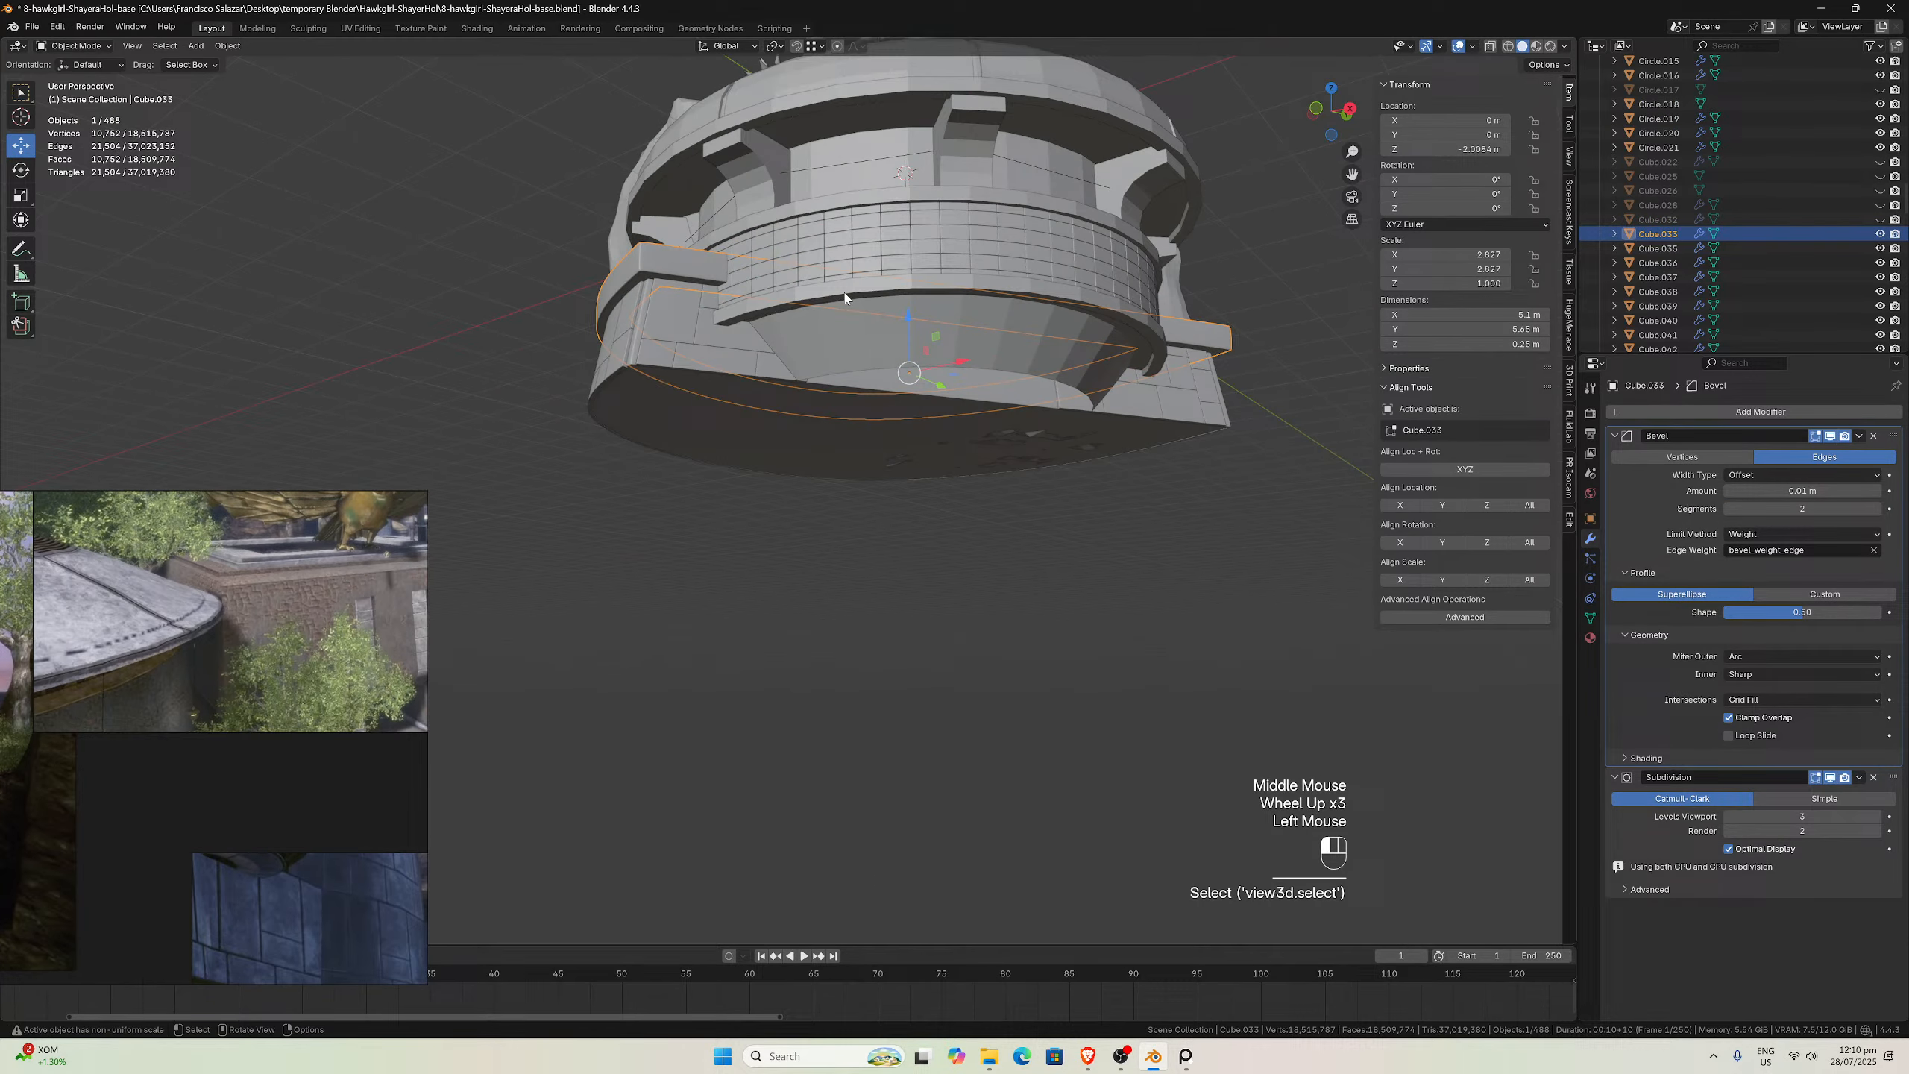
click(663, 261)
middle_drag(940, 361, 968, 420)
scroll(940, 412, up, 3)
Duplicate the lower and upper trim rings in place and move the copies to the backup collection
click(868, 622)
scroll(942, 629, up, 1)
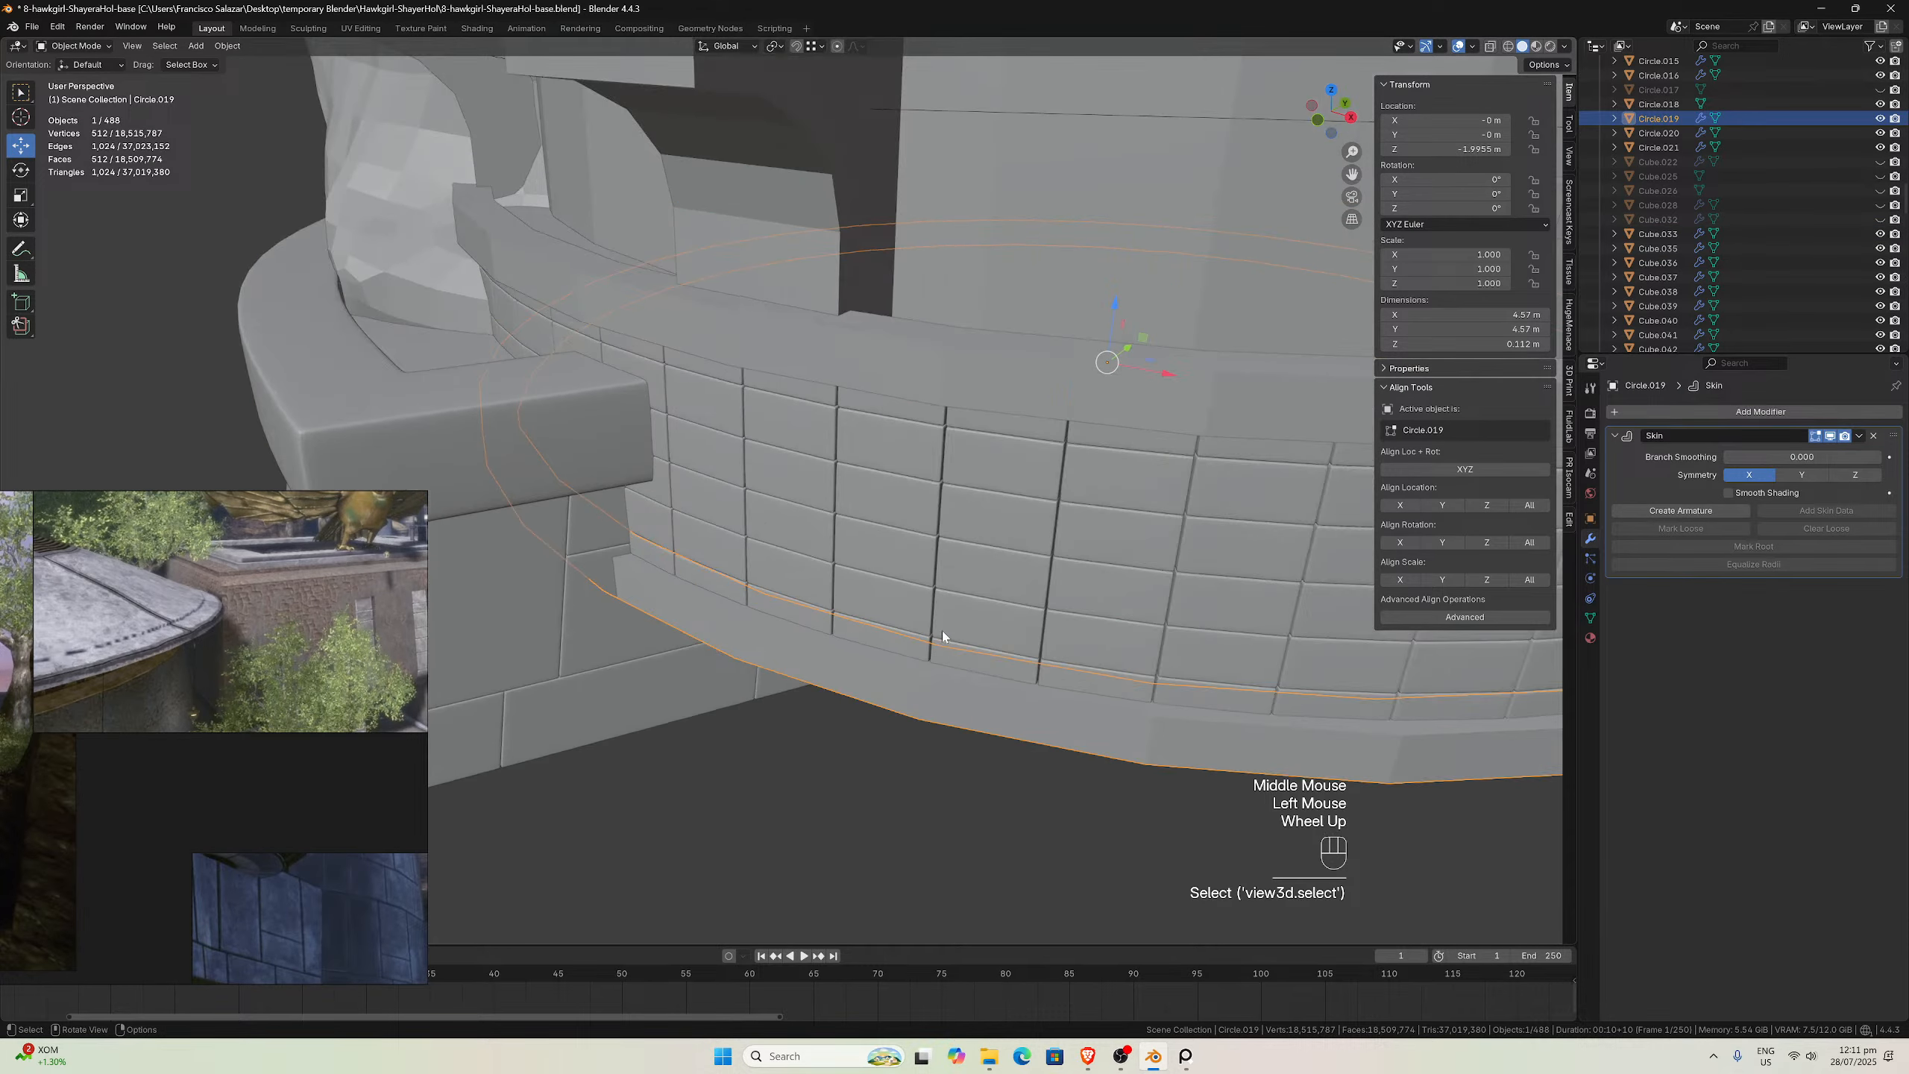
scroll(975, 406, down, 2)
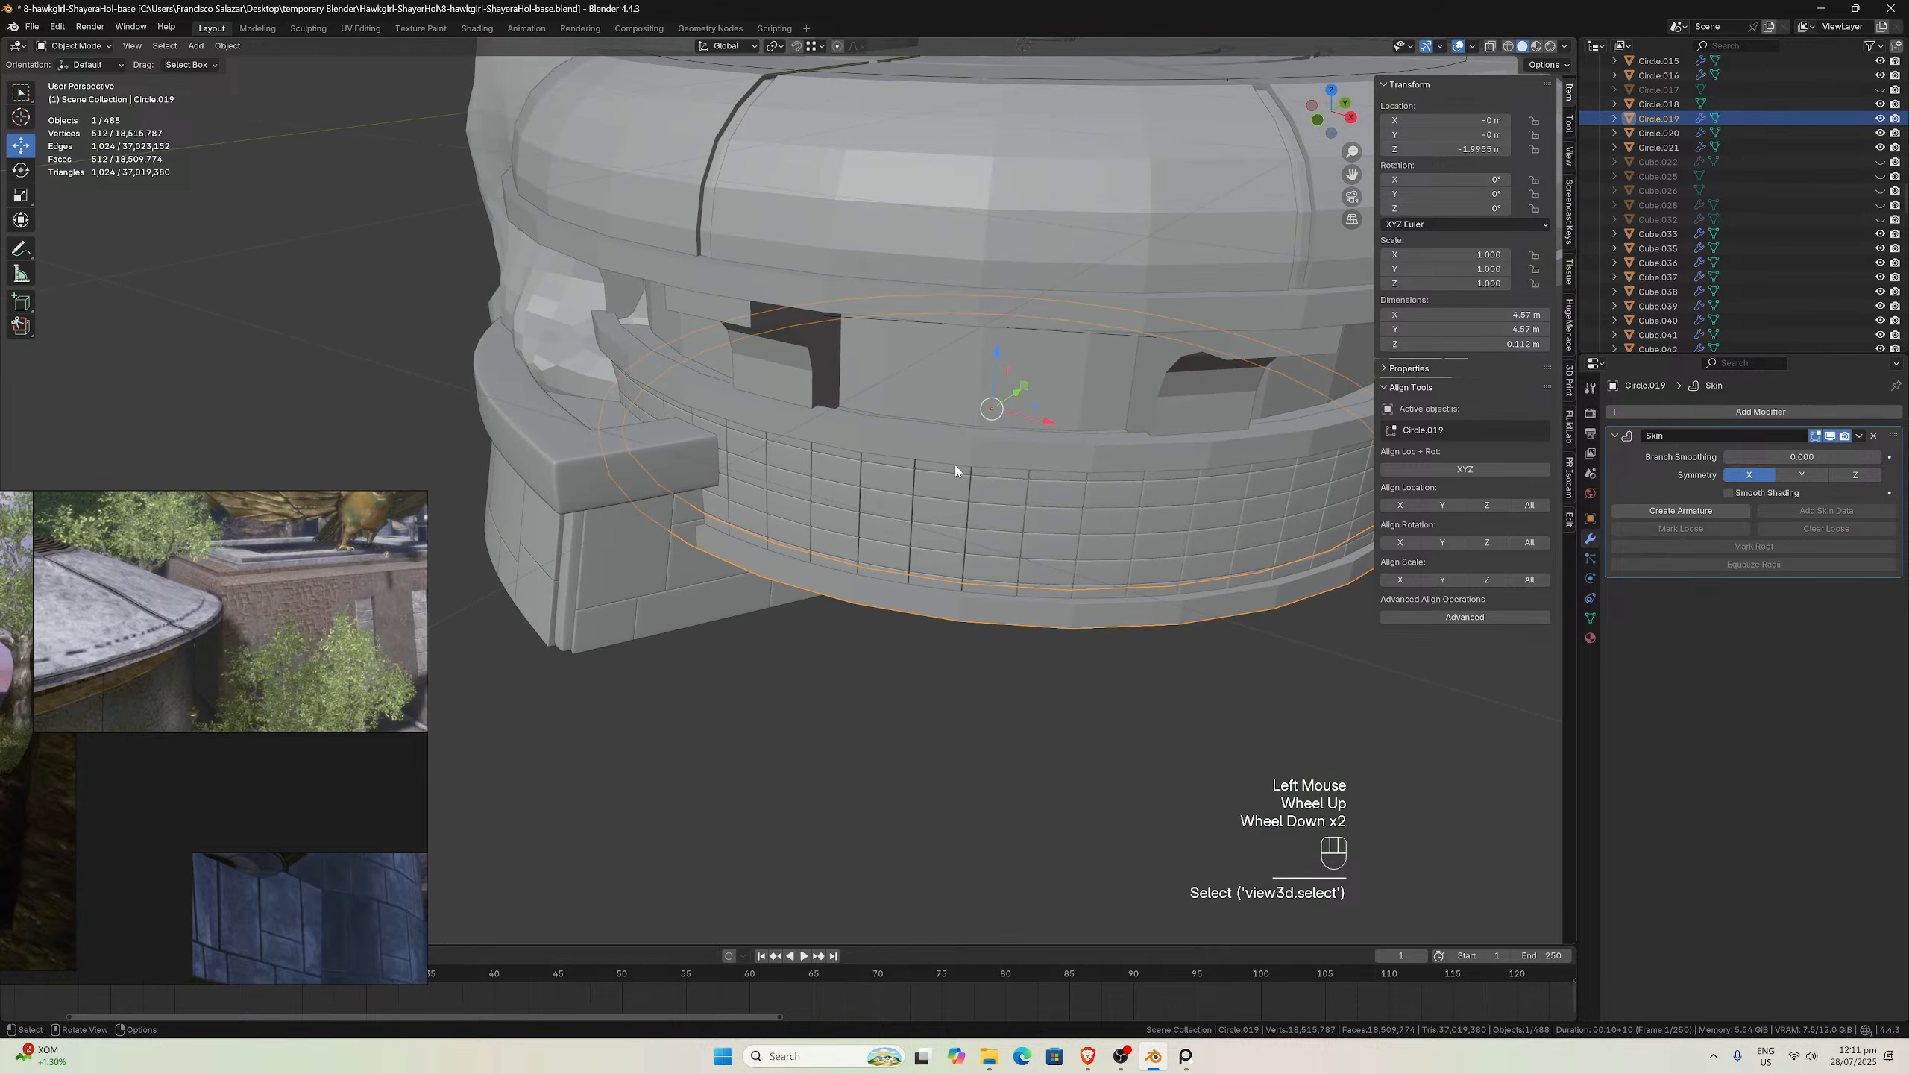
shift+click(947, 452)
key(shift+d)
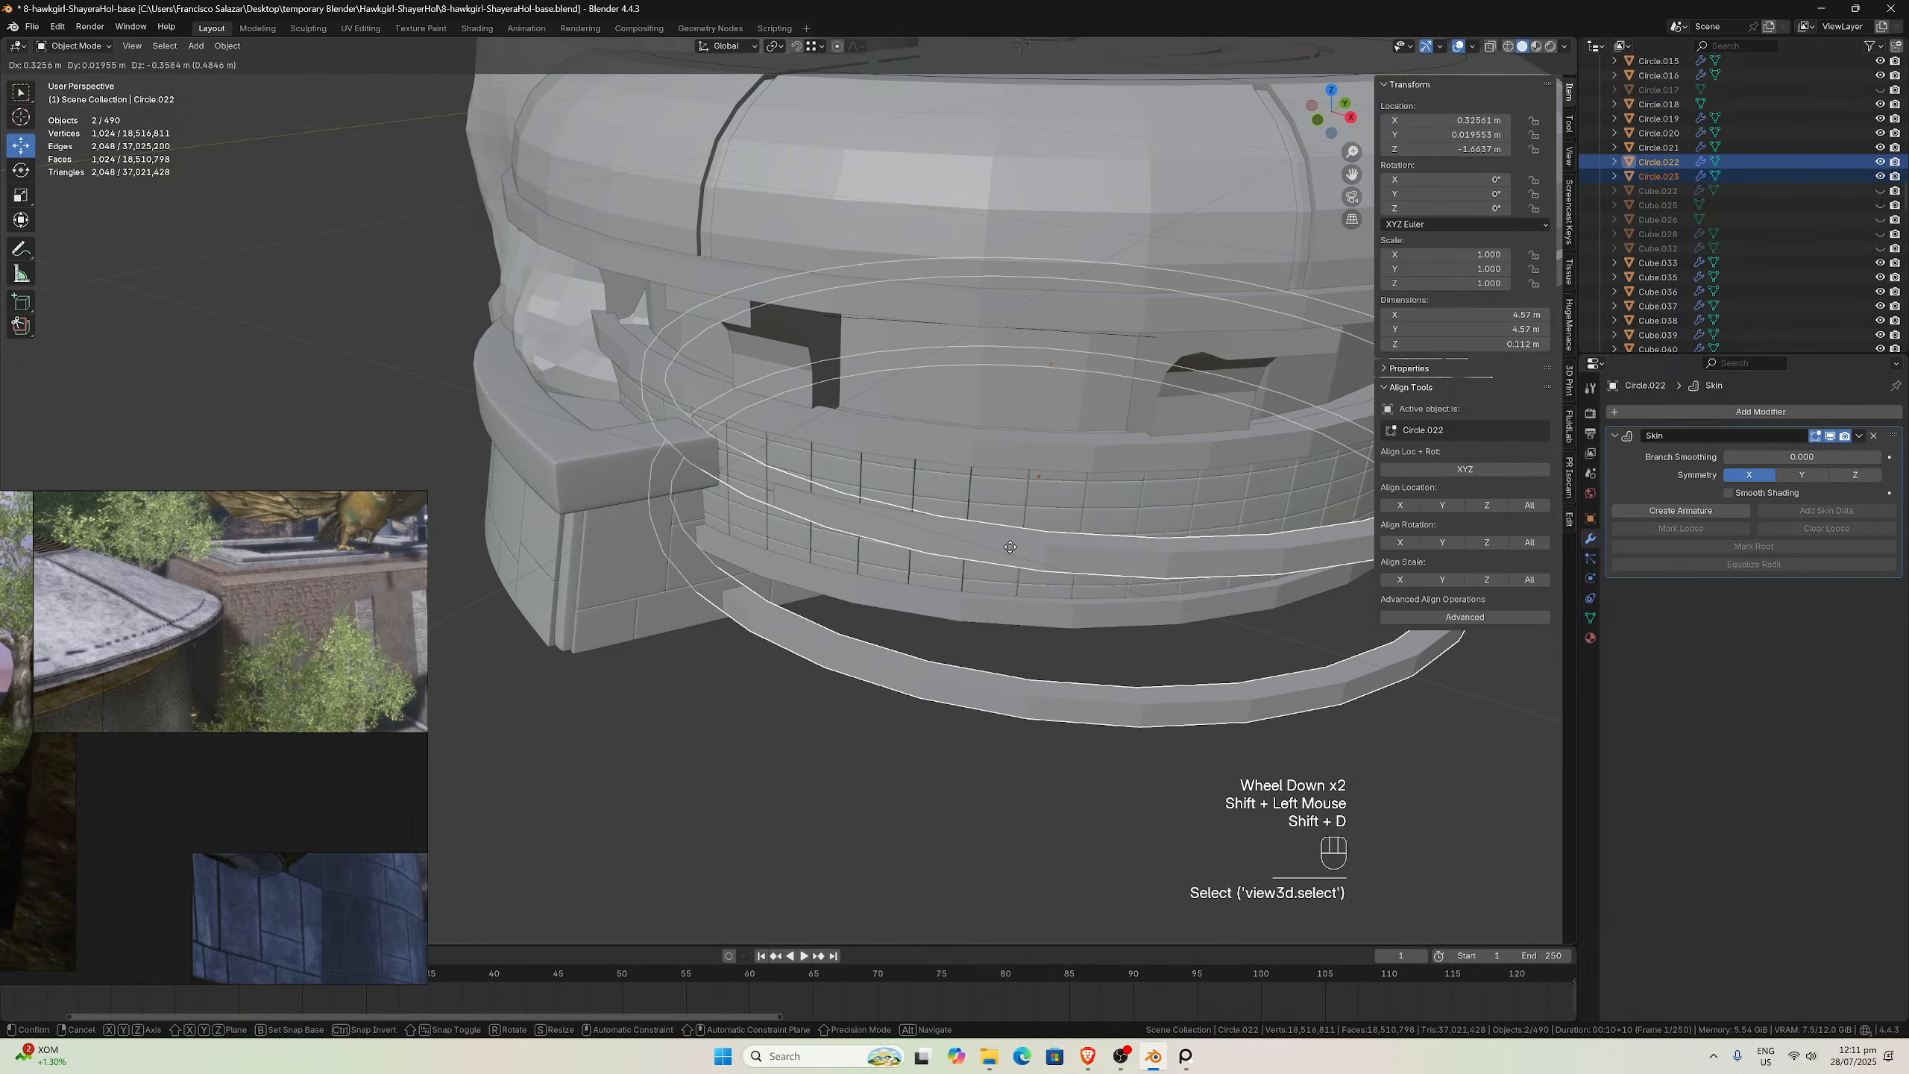
key(Escape)
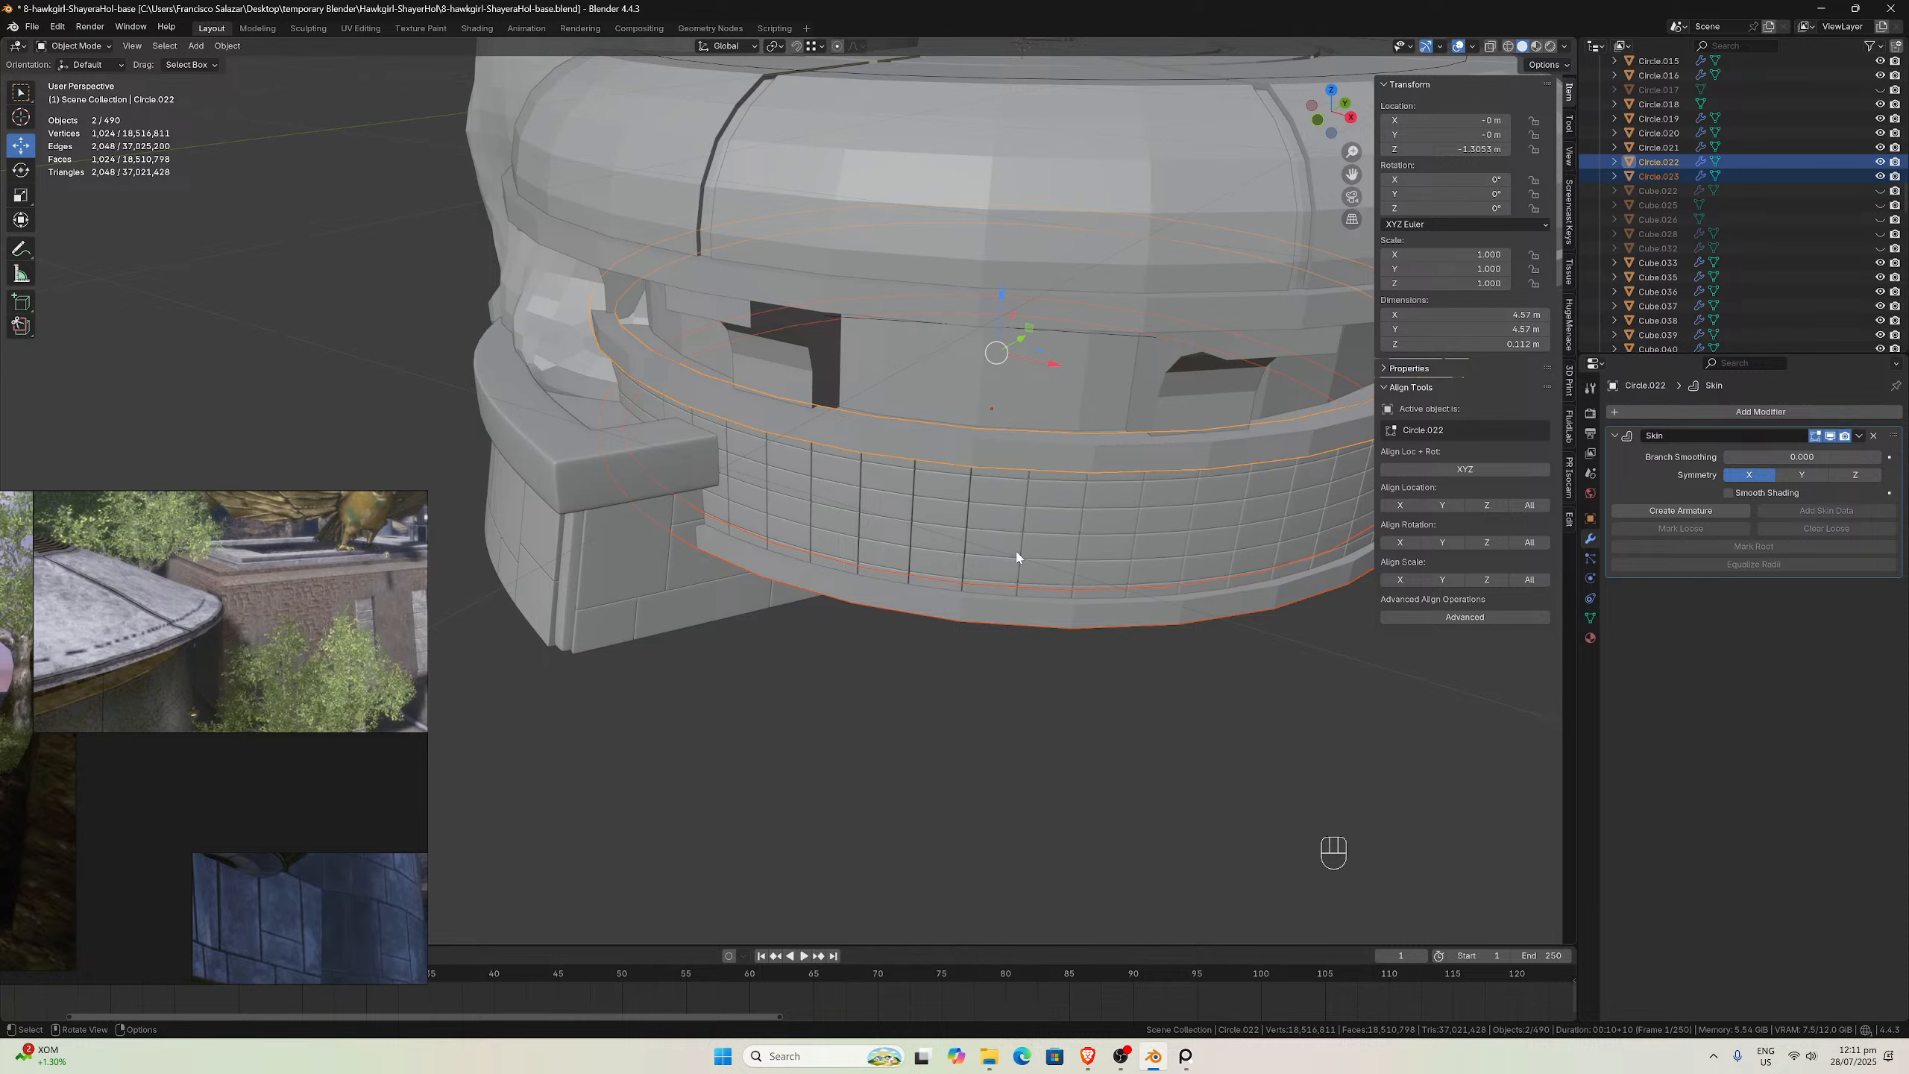
key(m)
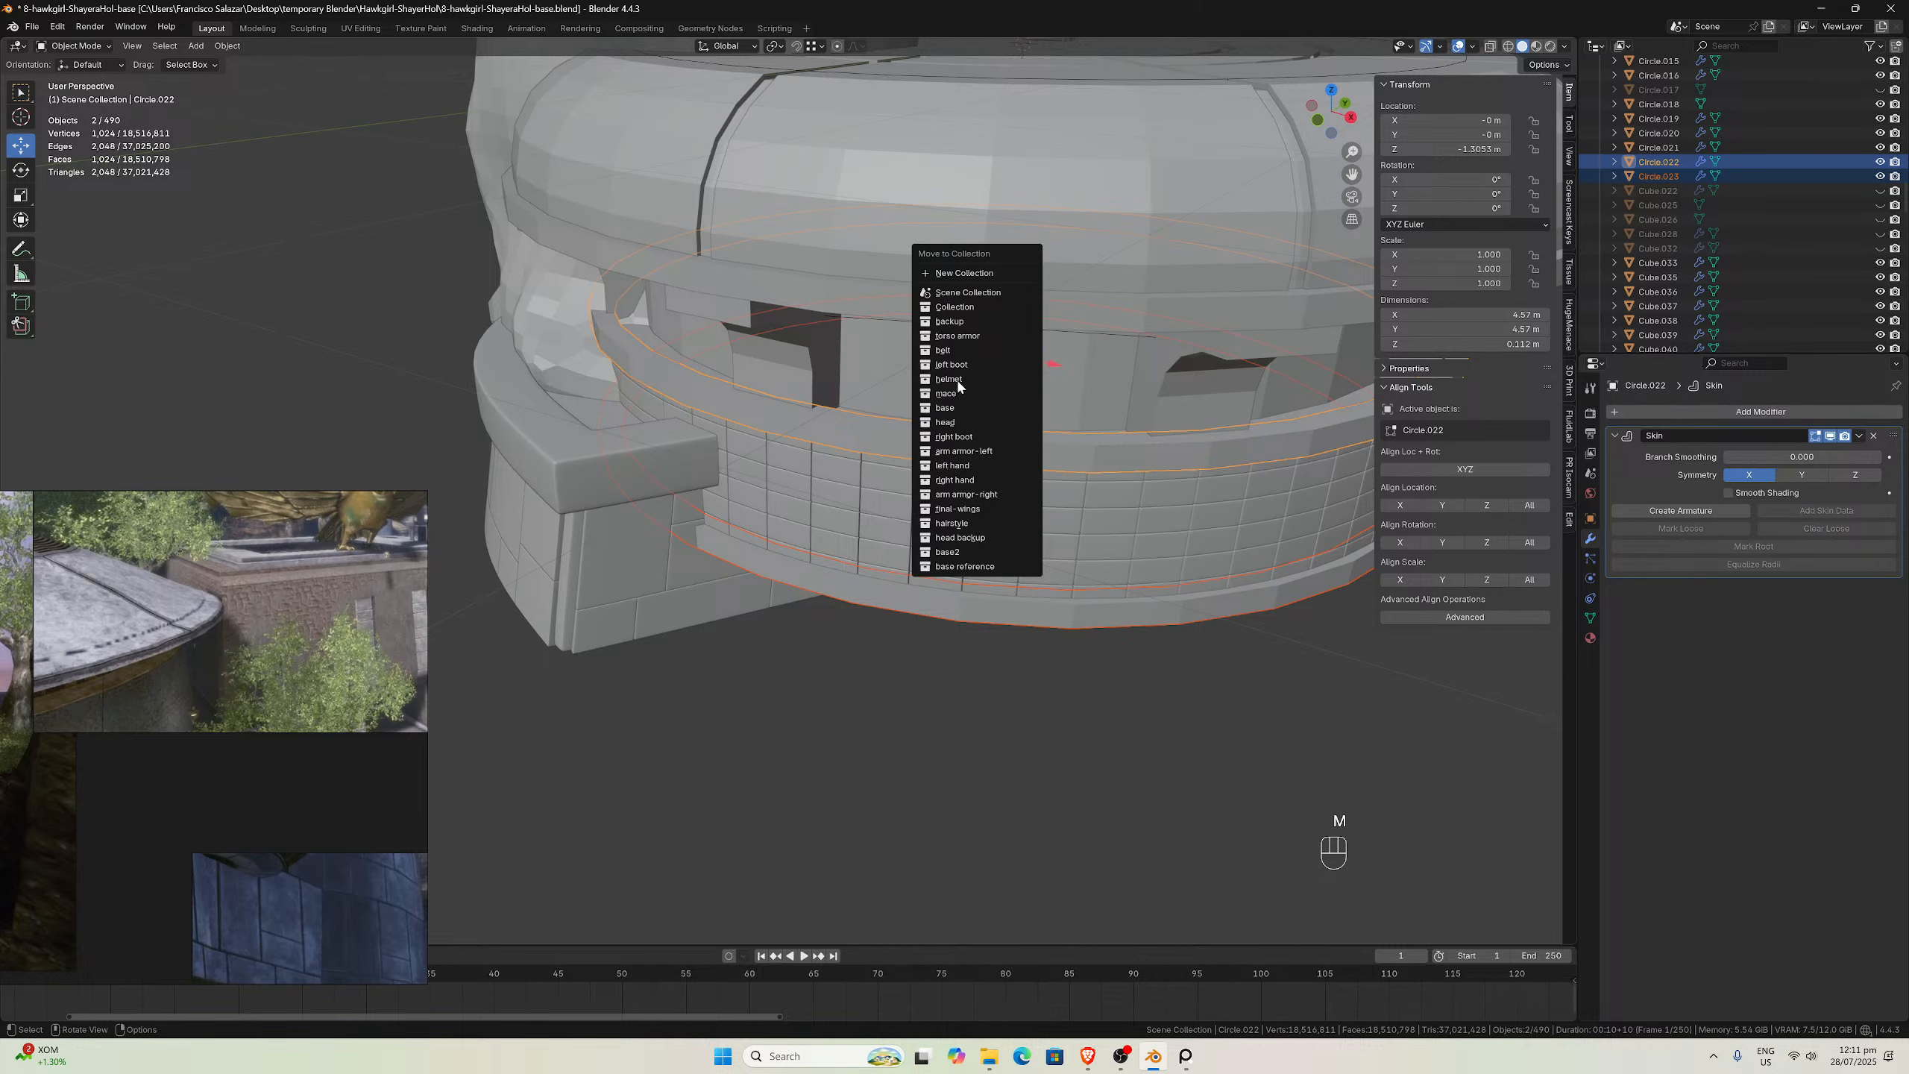
click(957, 323)
Apply the Skin modifier on the original lower trim ring and on the upper trim ring
click(837, 578)
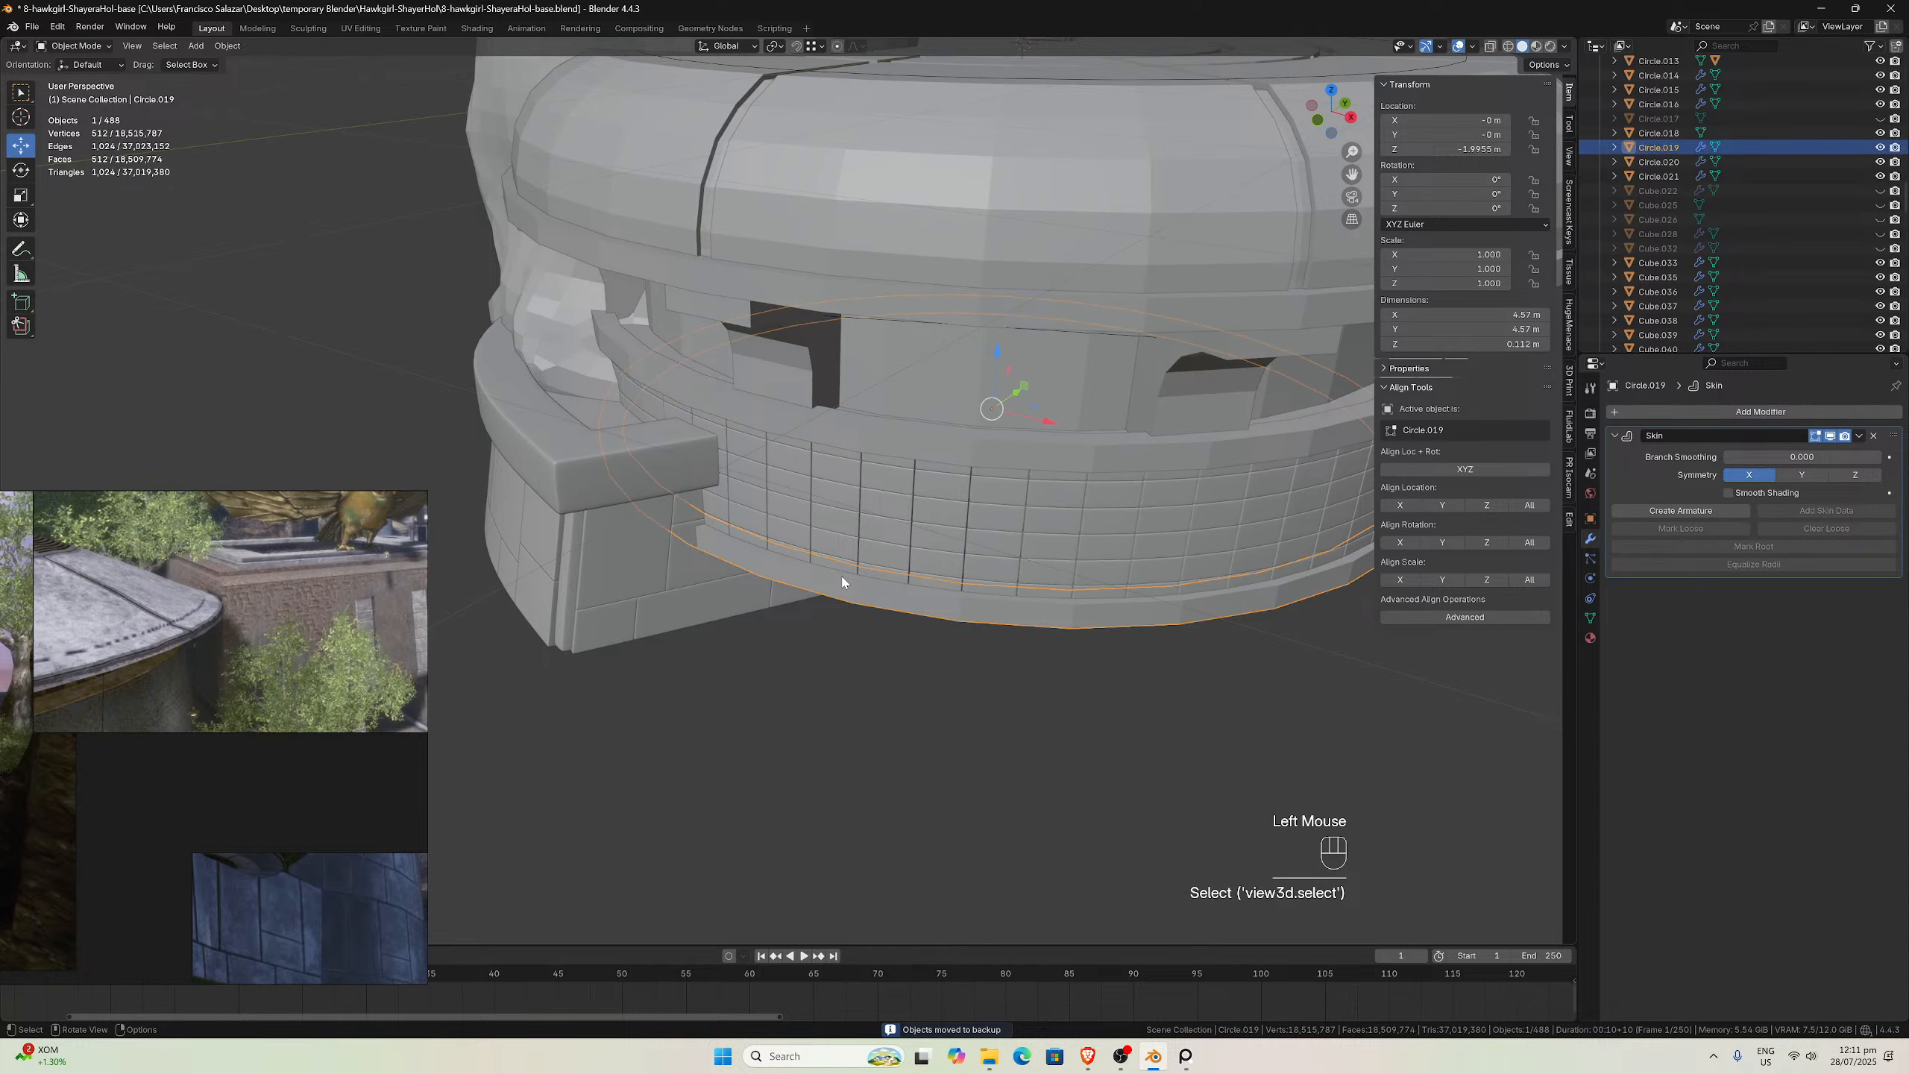
scroll(942, 612, up, 2)
middle_drag(942, 613, 941, 609)
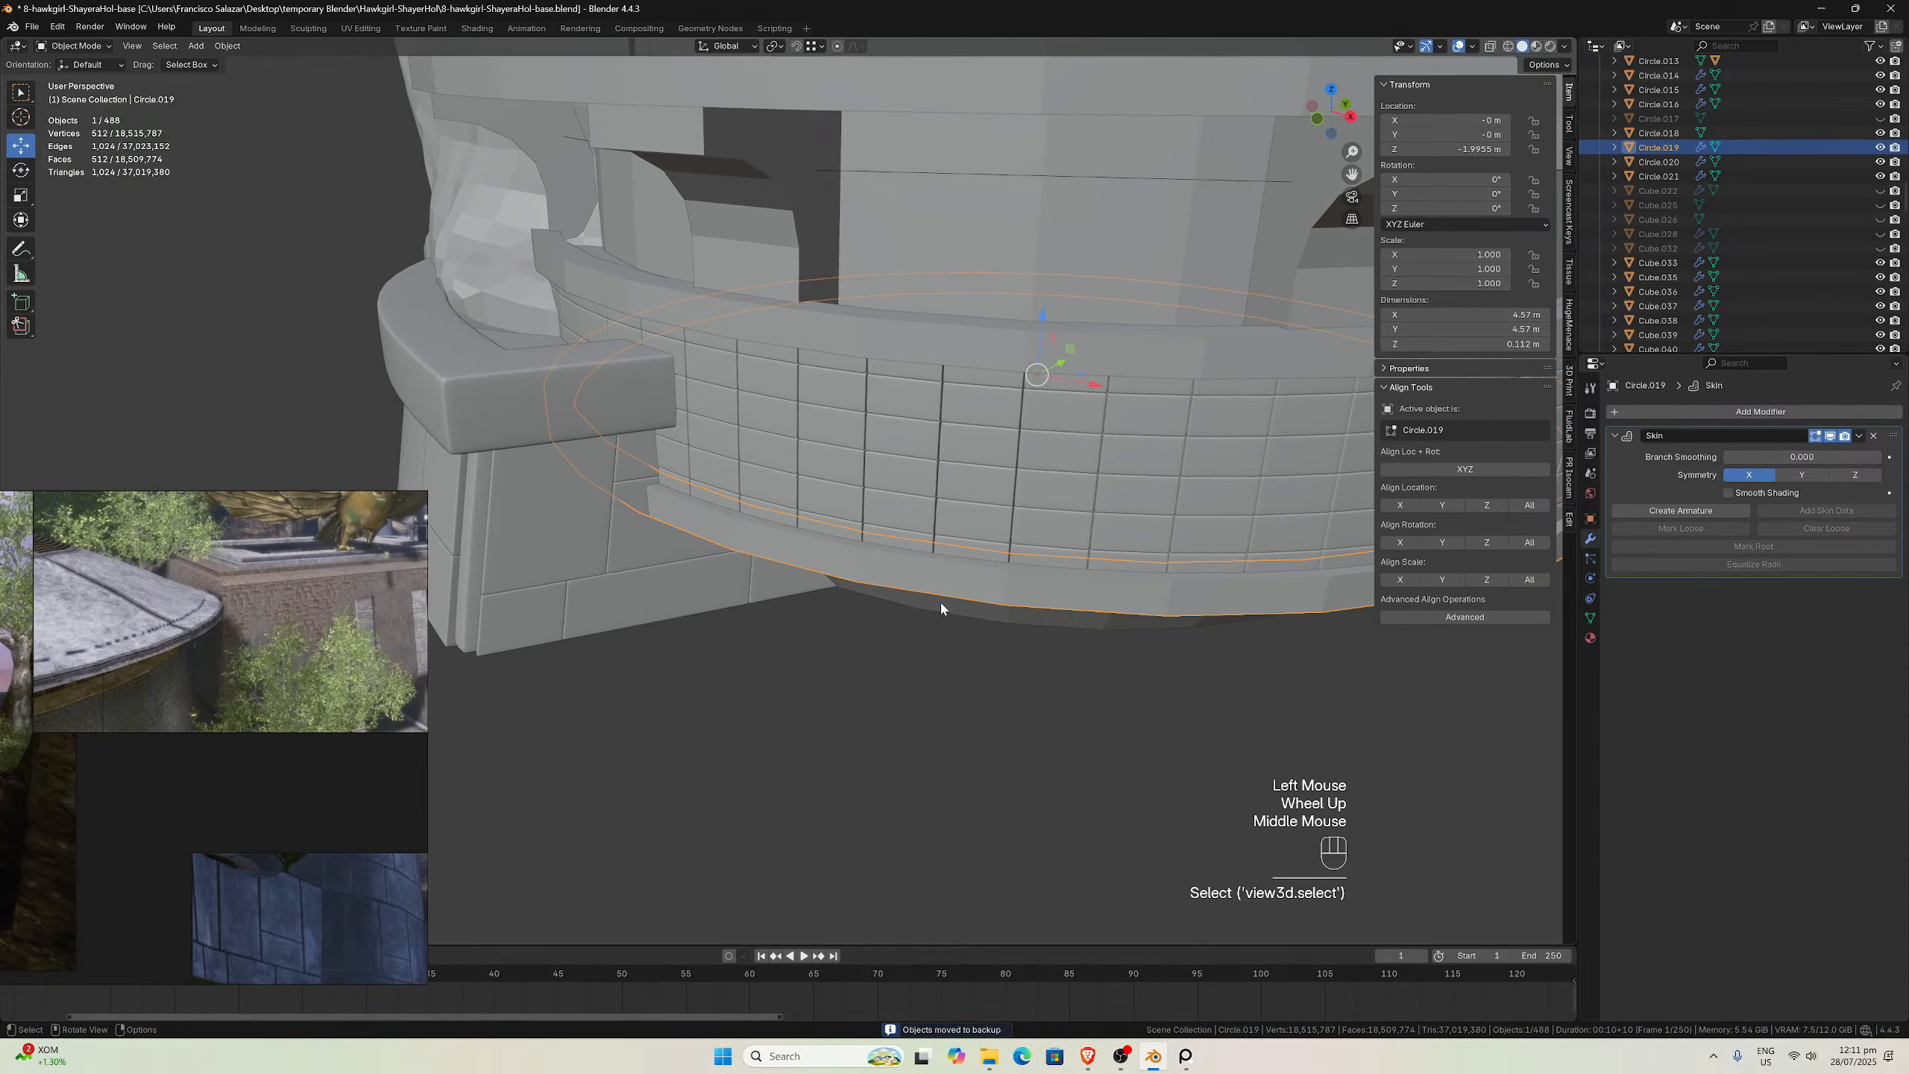
click(1860, 437)
click(1812, 450)
click(1089, 368)
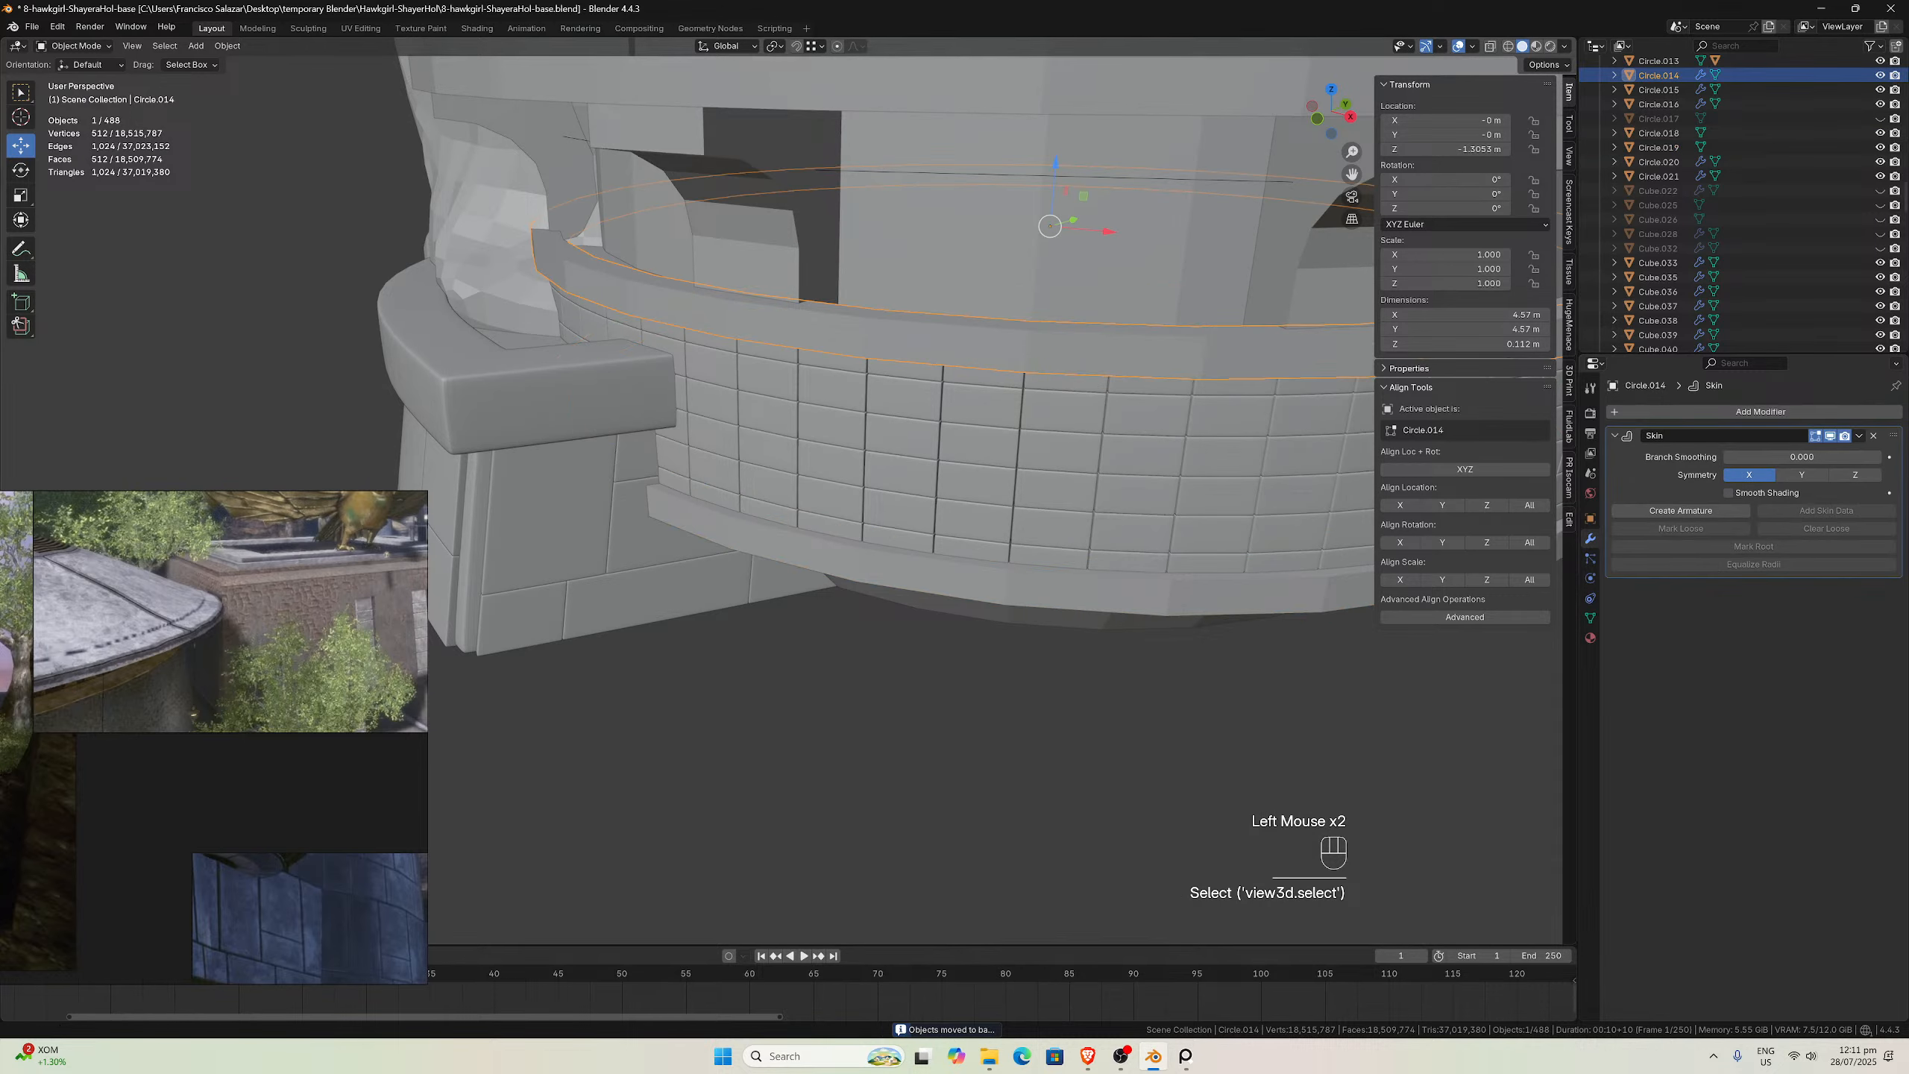
click(1859, 437)
click(1811, 450)
Copy the Bevel and Subdivision modifiers from the low wall's cap onto the lower trim ring
scroll(1130, 624, up, 2)
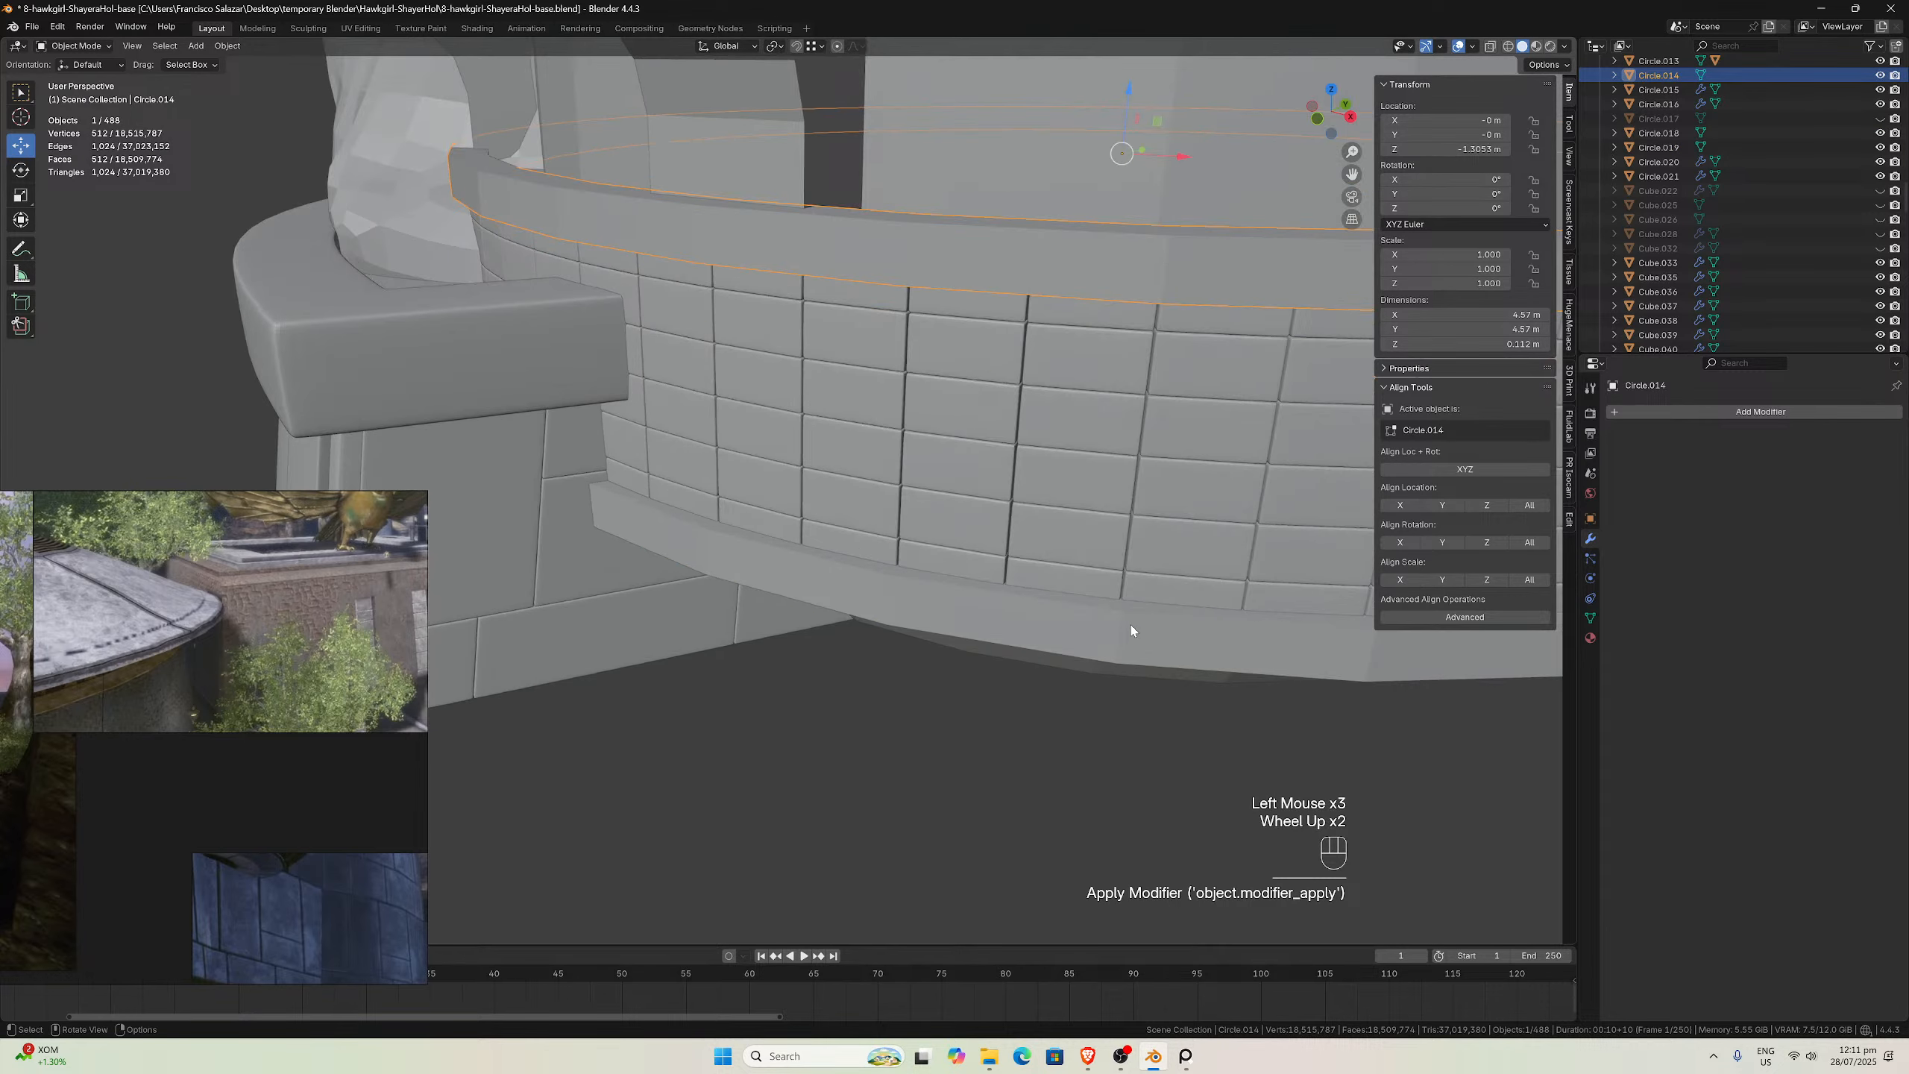
click(1129, 626)
scroll(1085, 610, down, 1)
shift+click(603, 439)
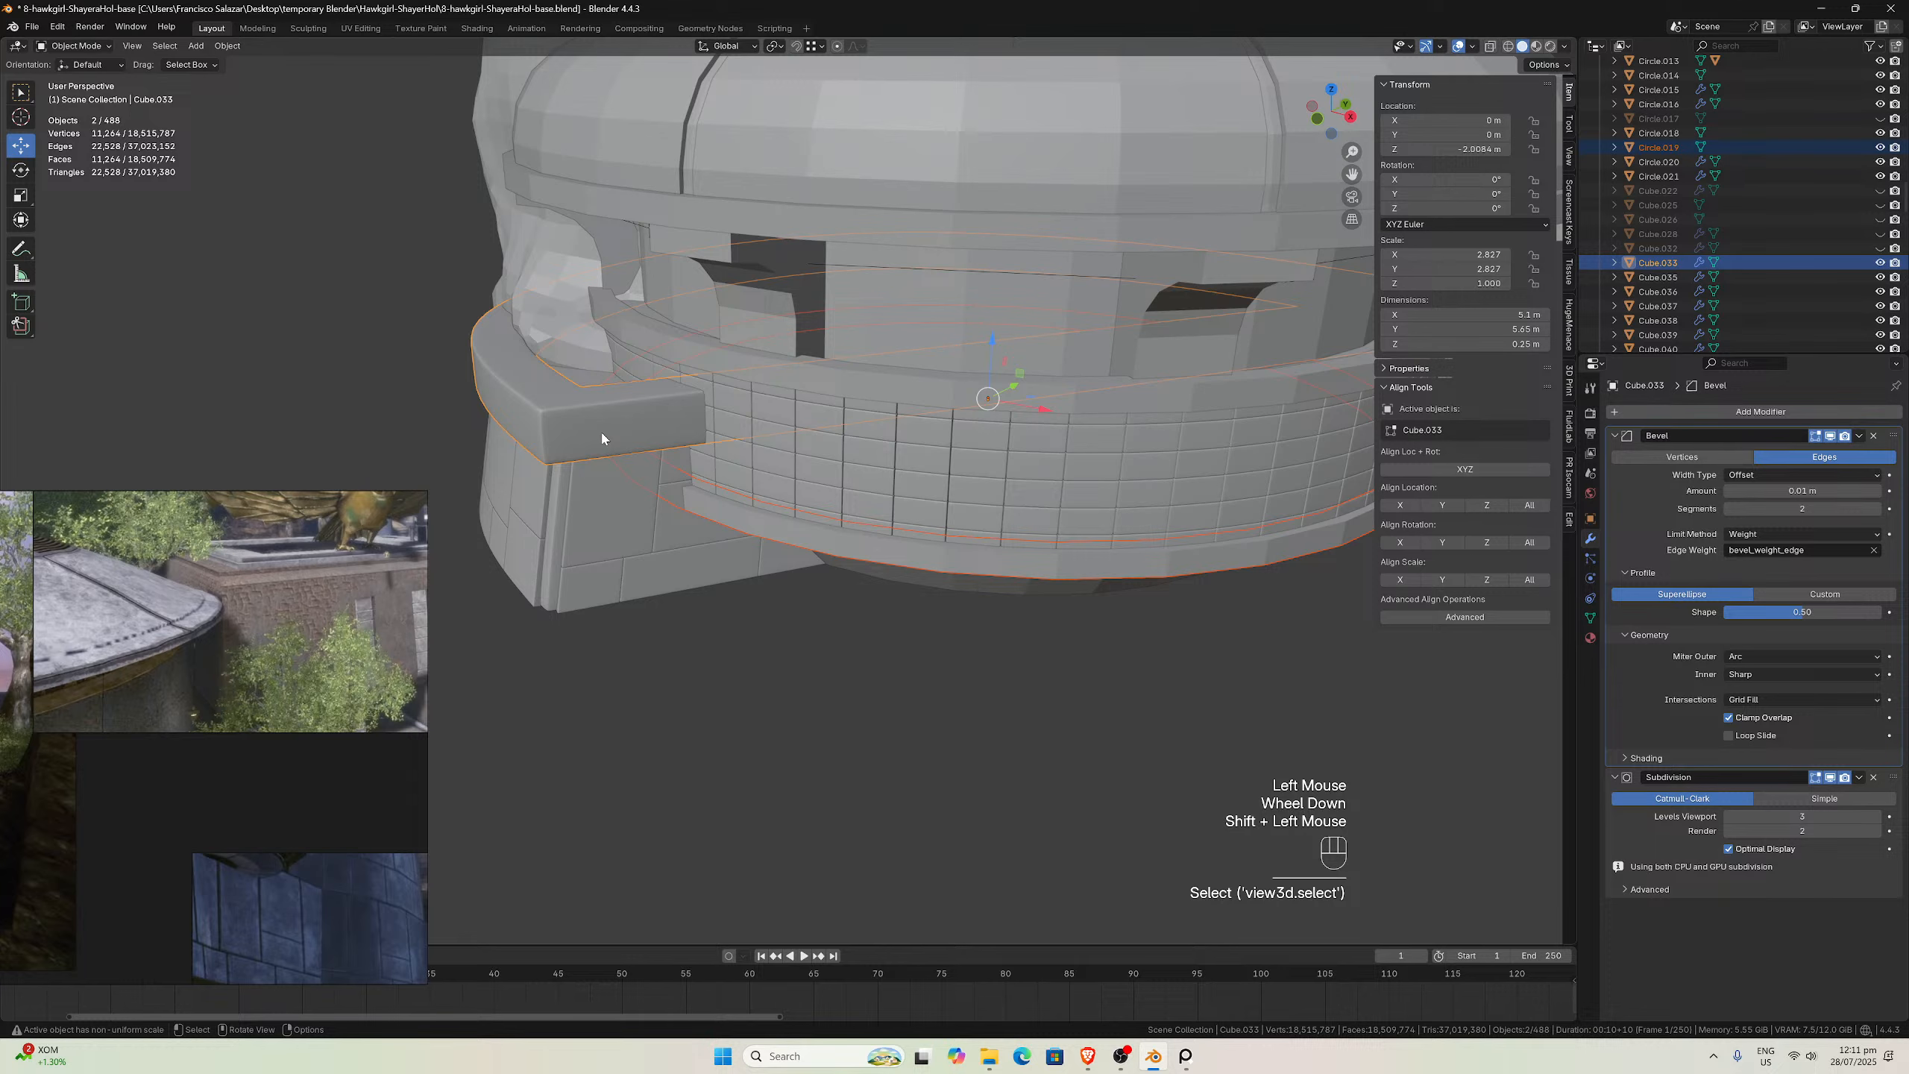
key(ctrl+l)
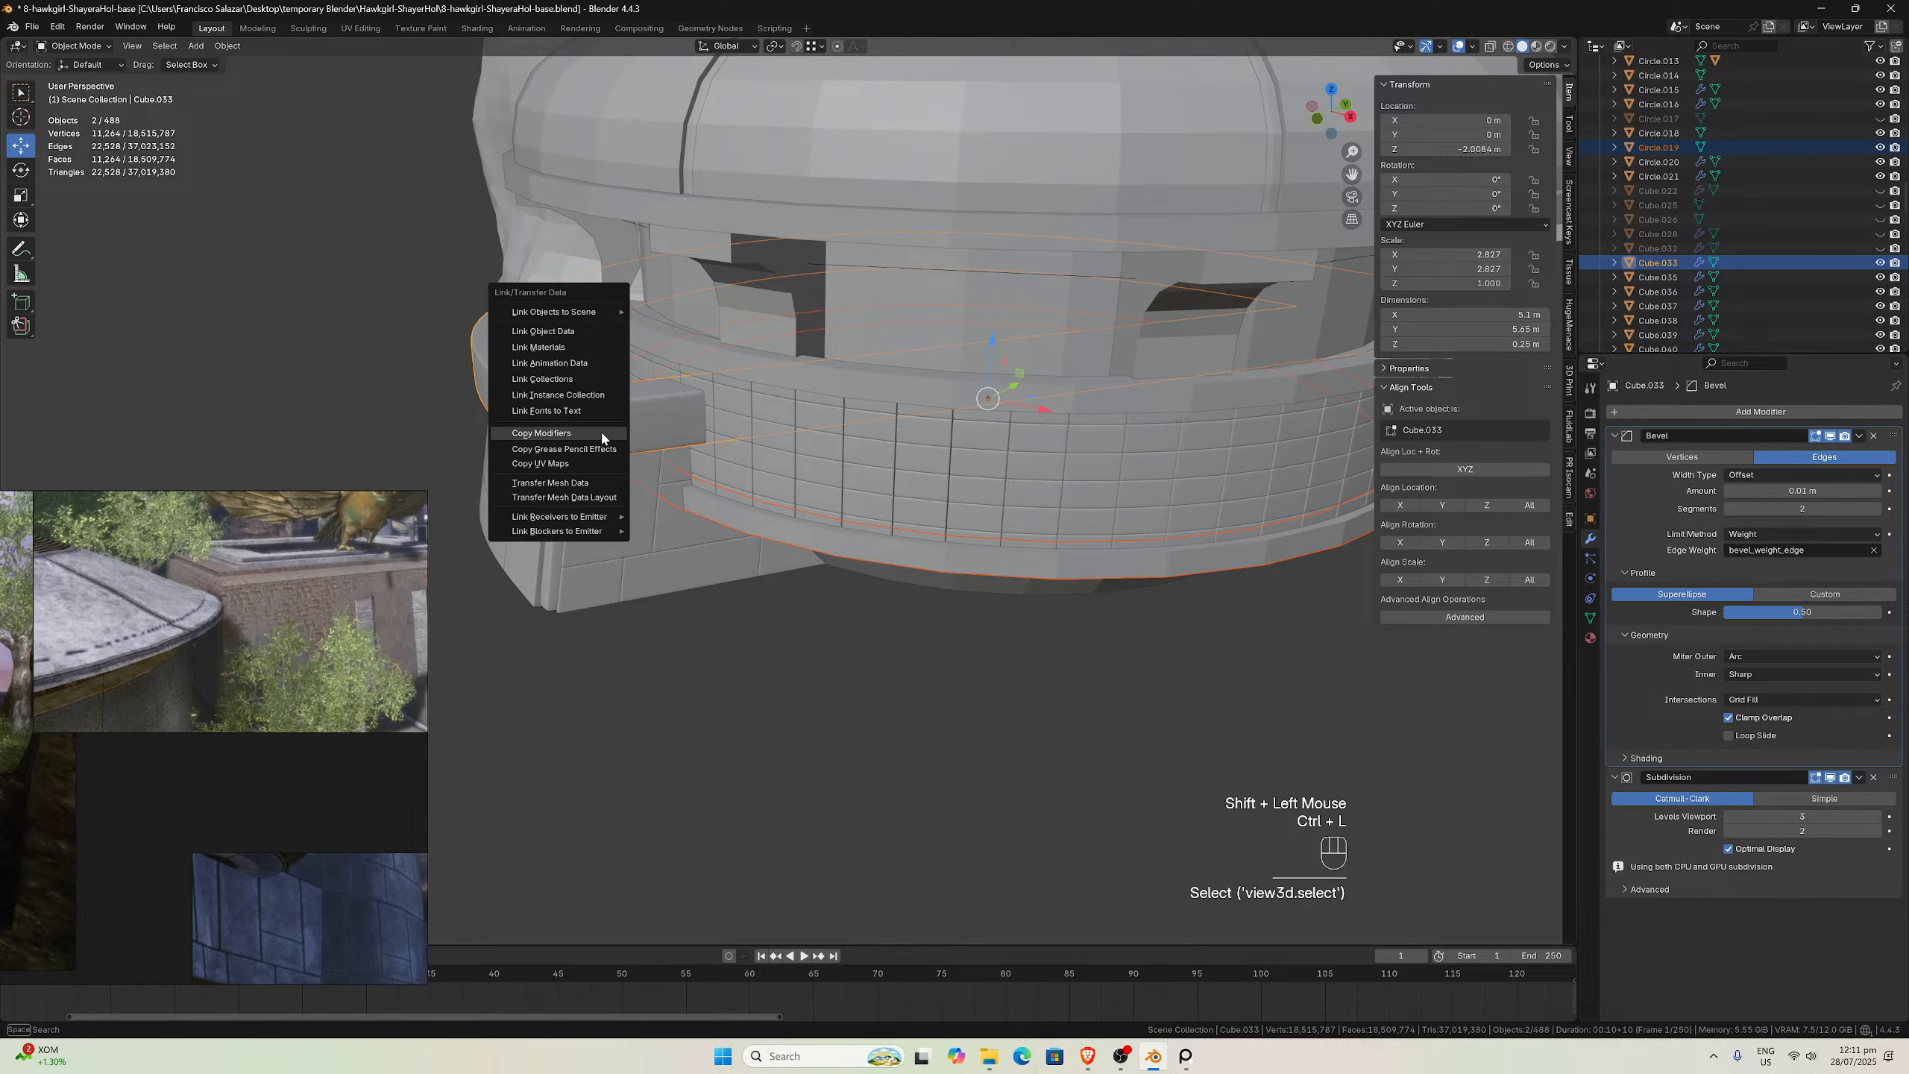
click(602, 435)
Copy the Bevel and Subdivision modifiers from the low wall's cap onto the upper trim ring
middle_drag(815, 533, 883, 526)
scroll(904, 388, up, 2)
click(918, 322)
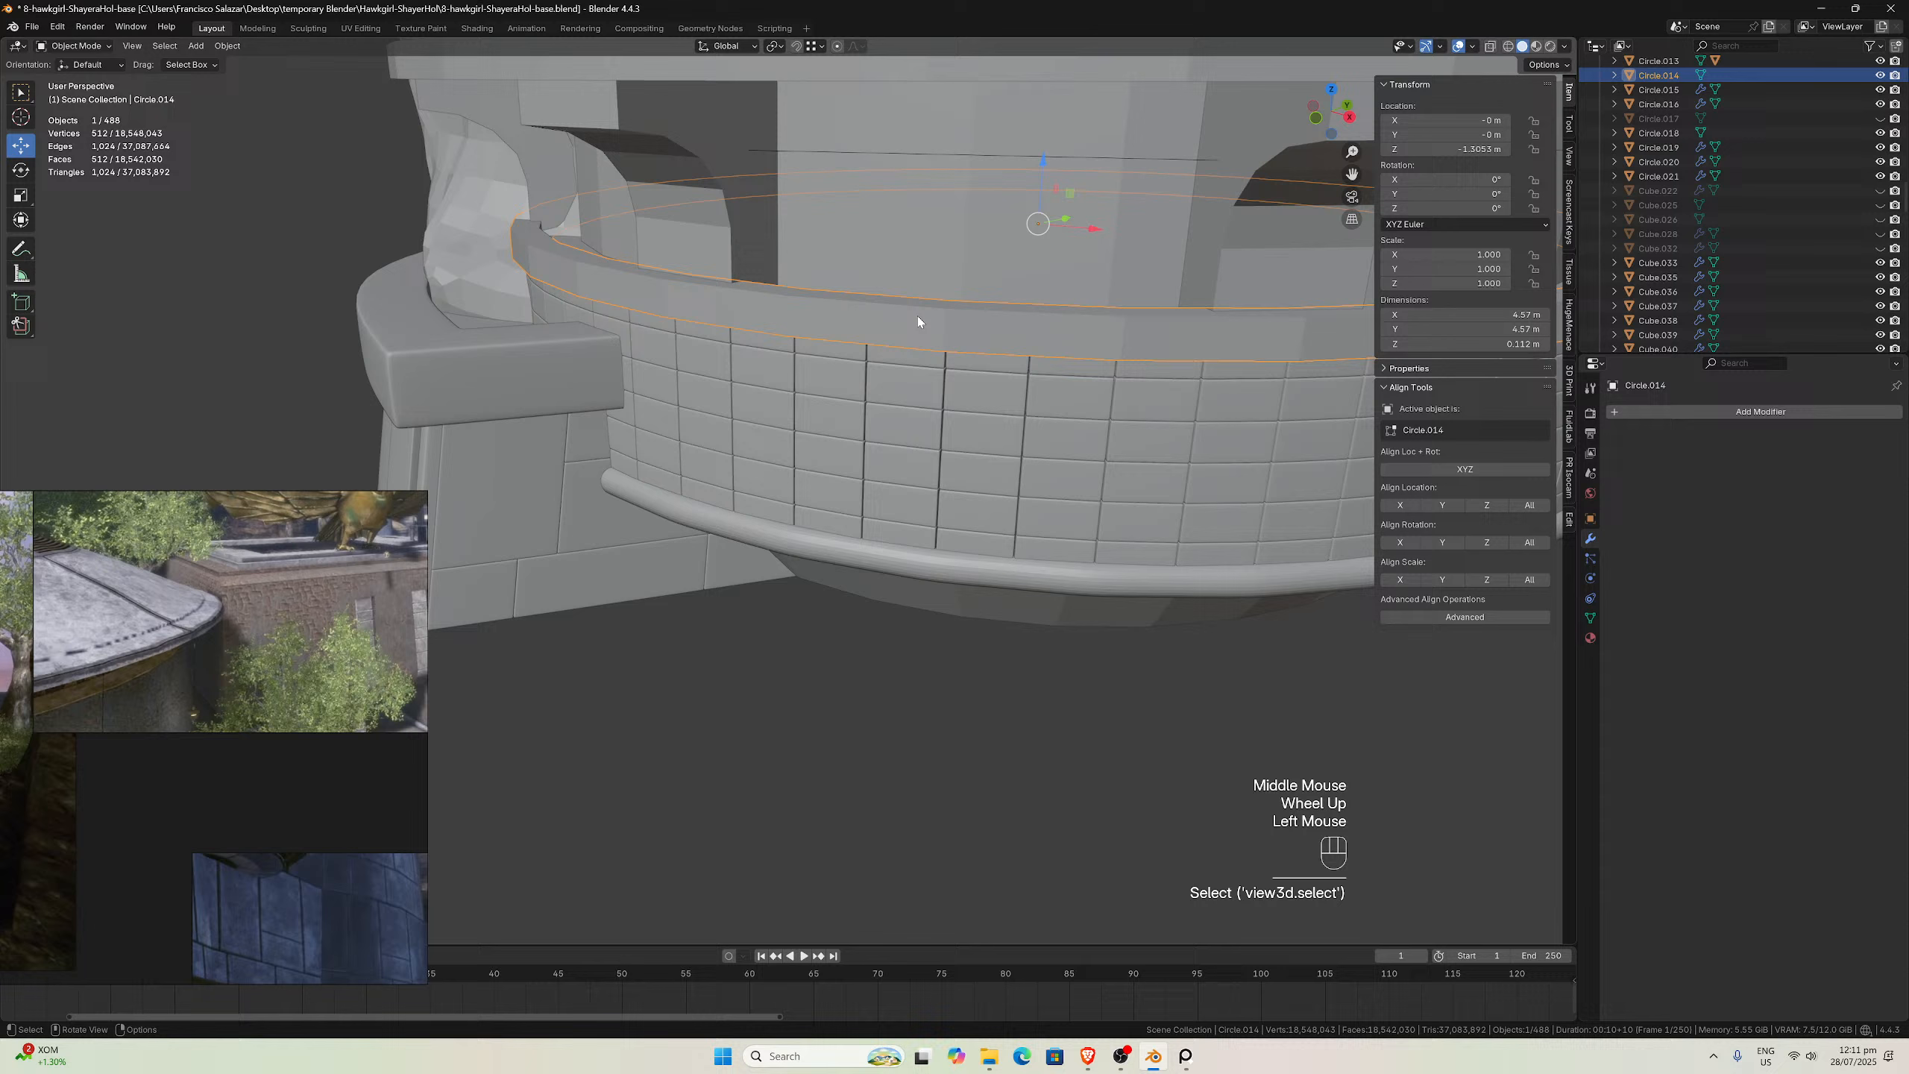
shift+click(527, 390)
key(ctrl+p)
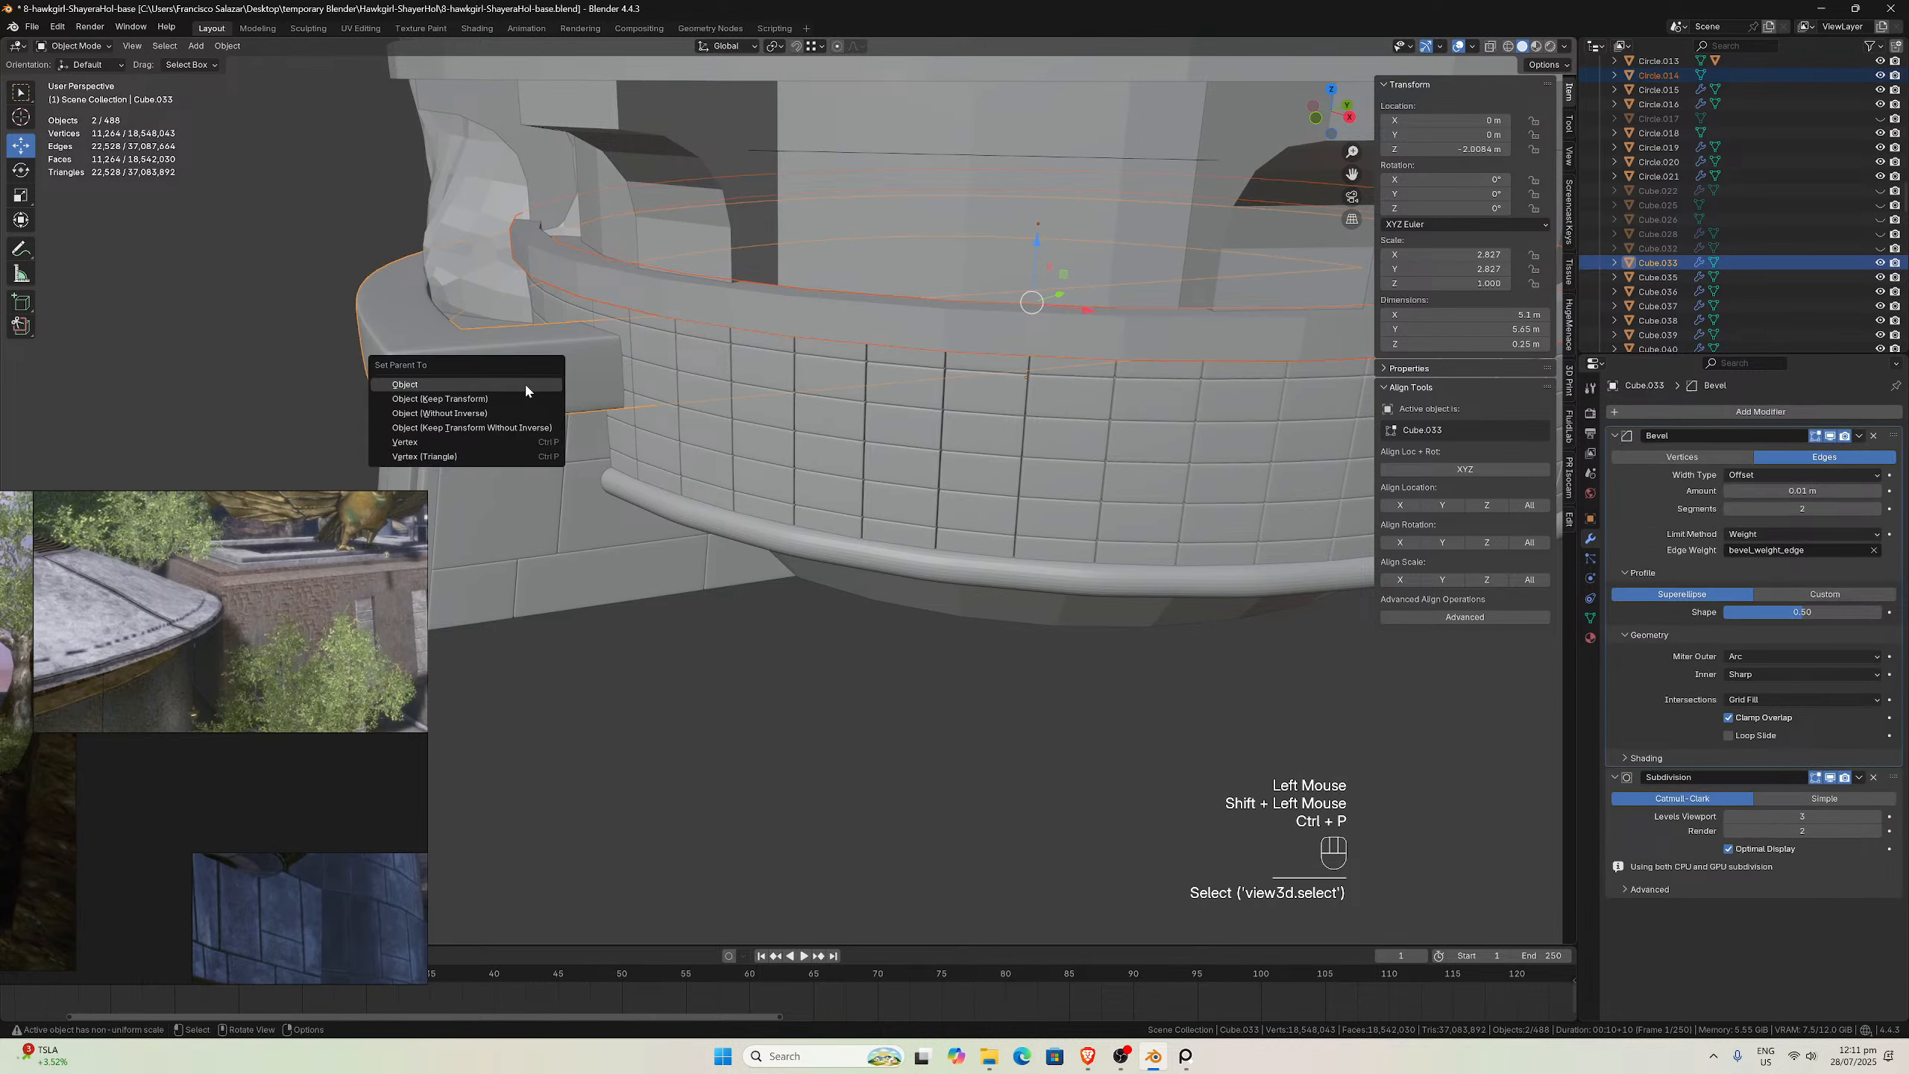
key(ctrl+l)
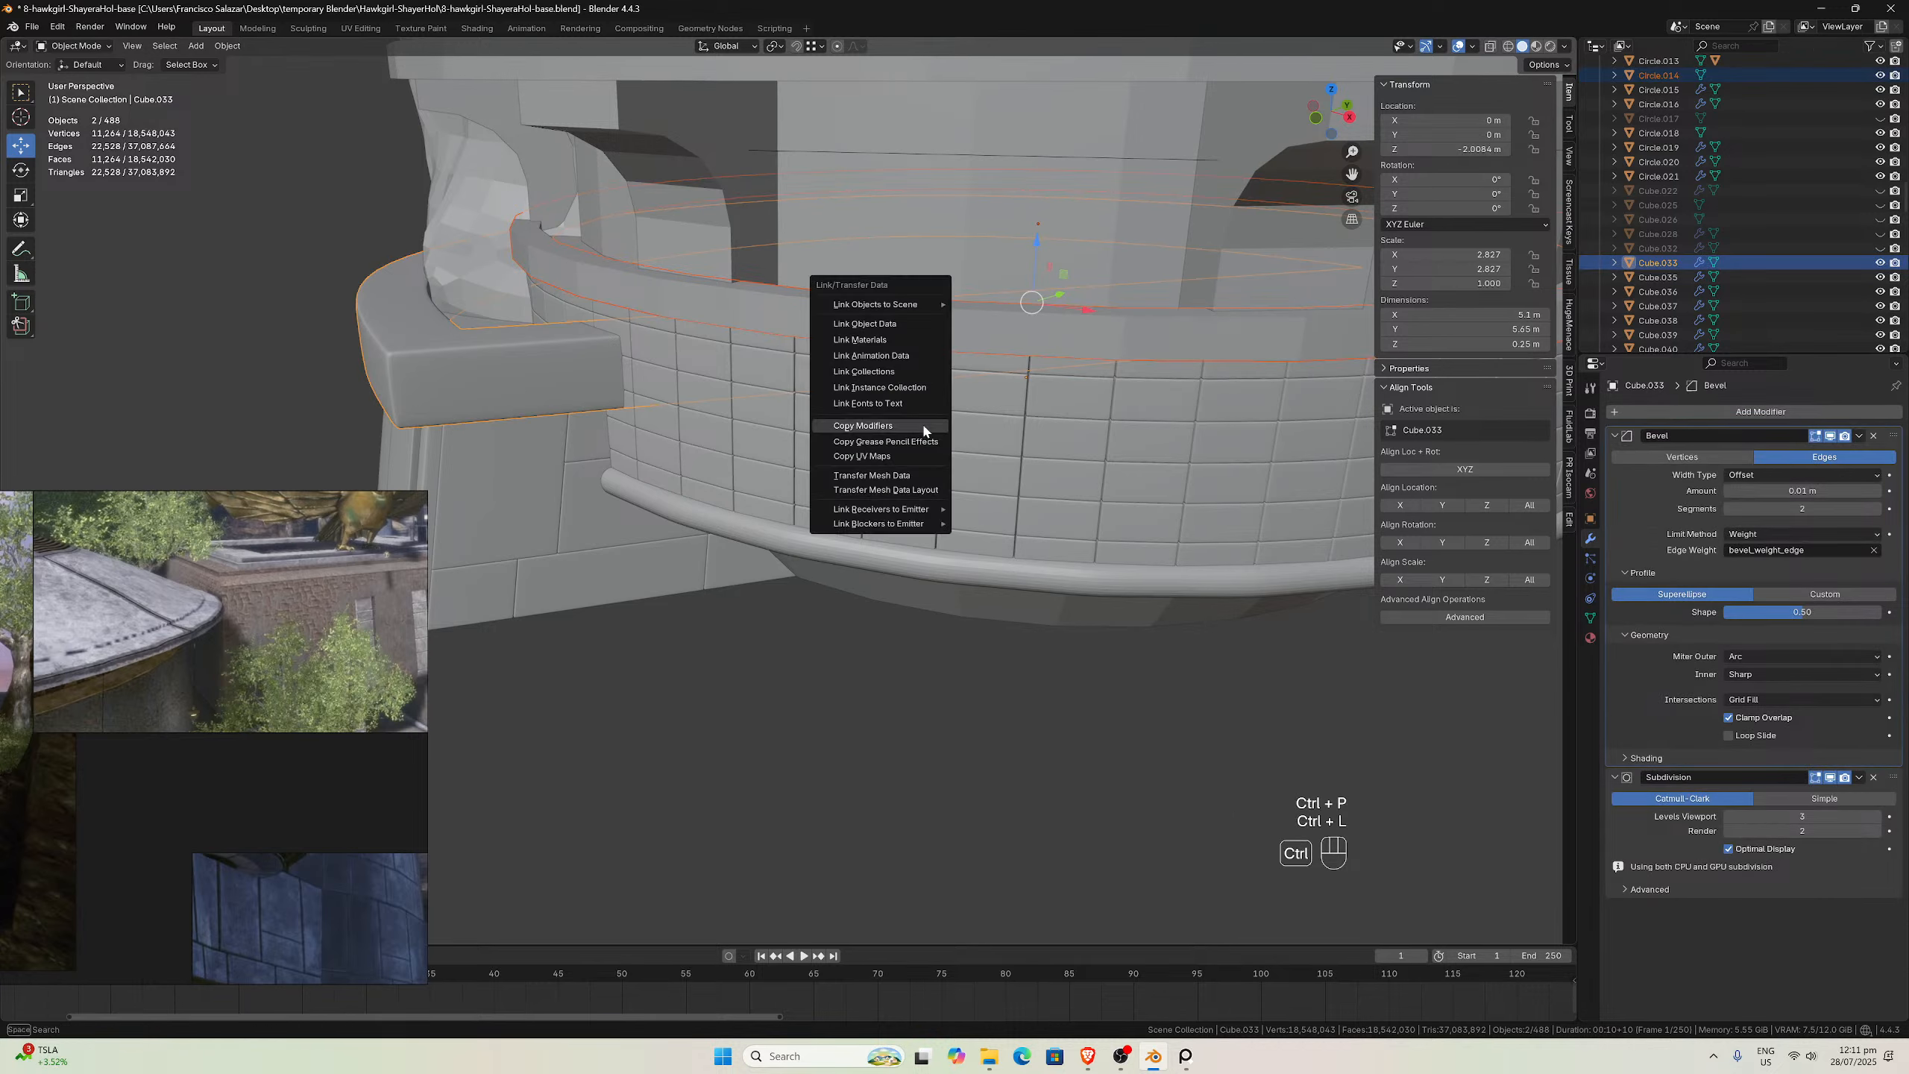
click(924, 427)
Isolate the lower trim ring in local view for mesh editing
click(949, 554)
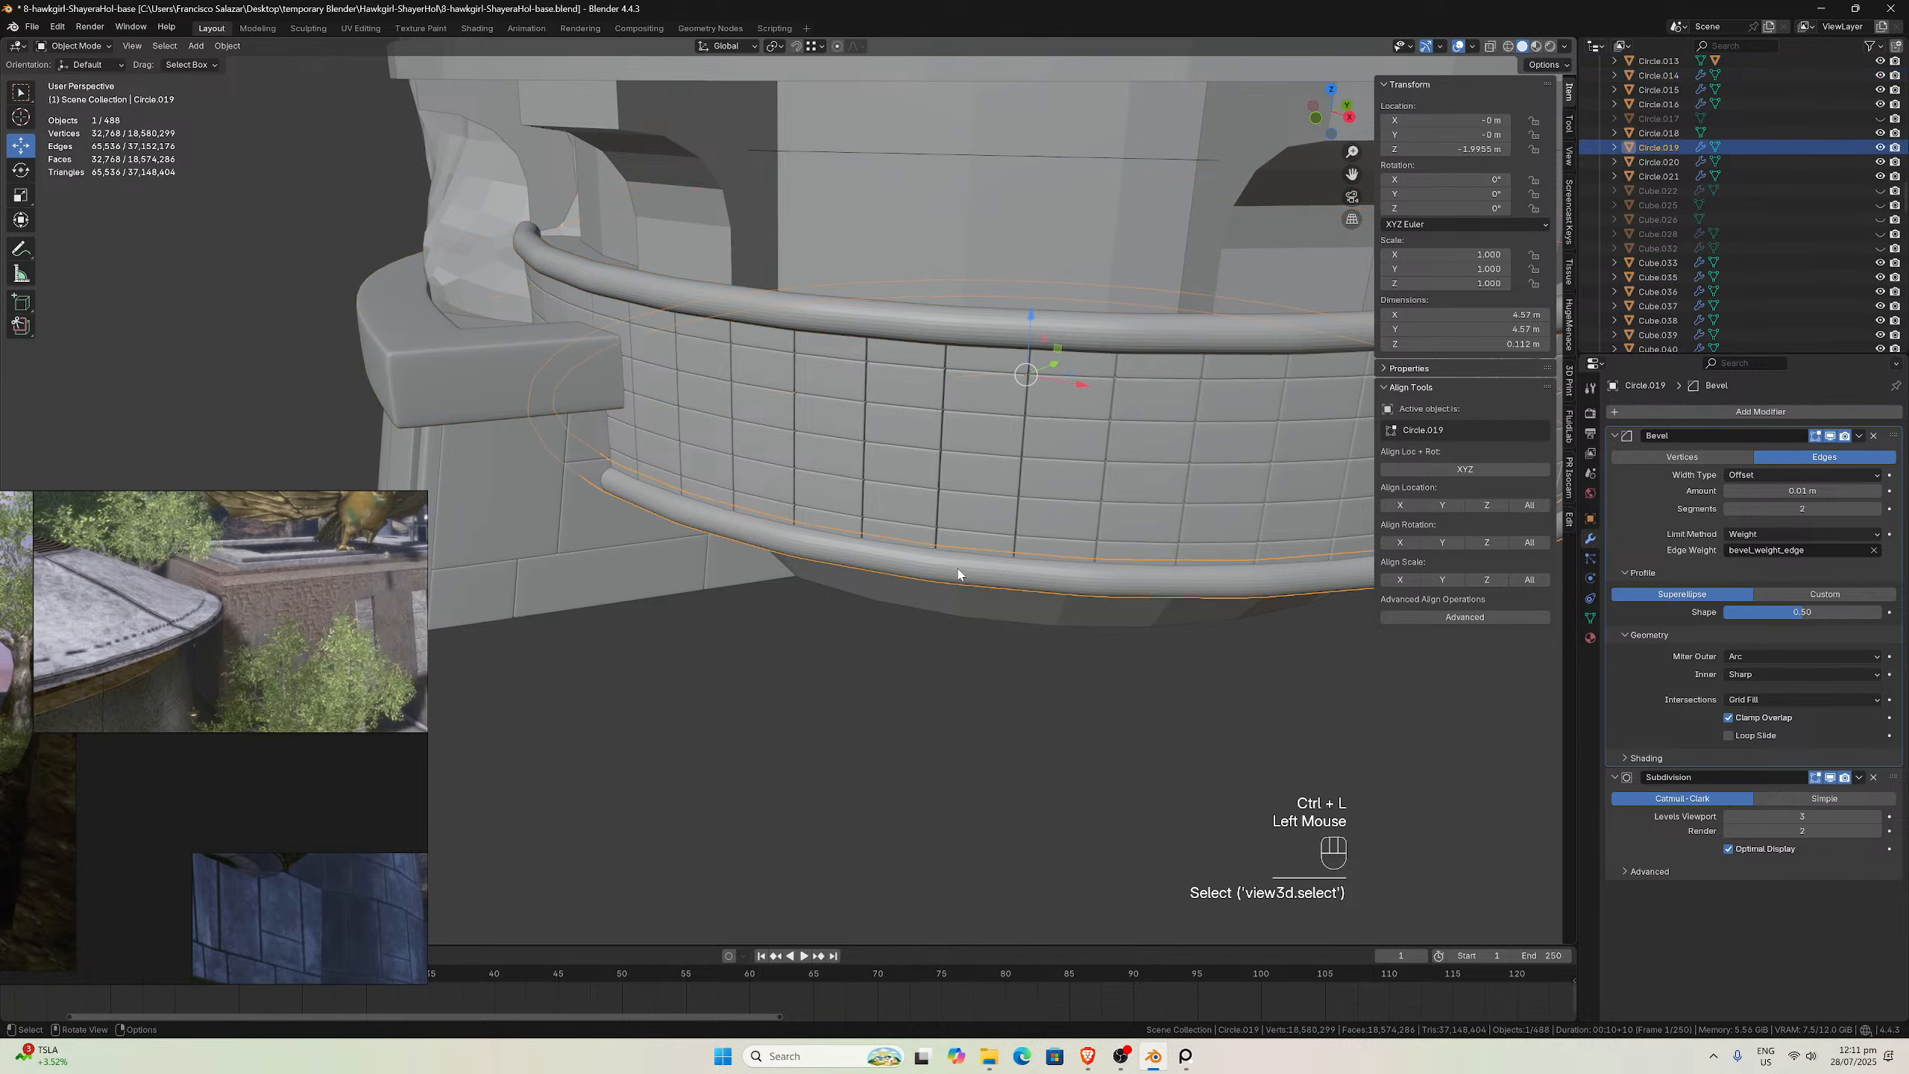
scroll(922, 583, up, 2)
middle_drag(922, 582, 885, 588)
scroll(884, 589, up, 2)
scroll(914, 596, up, 1)
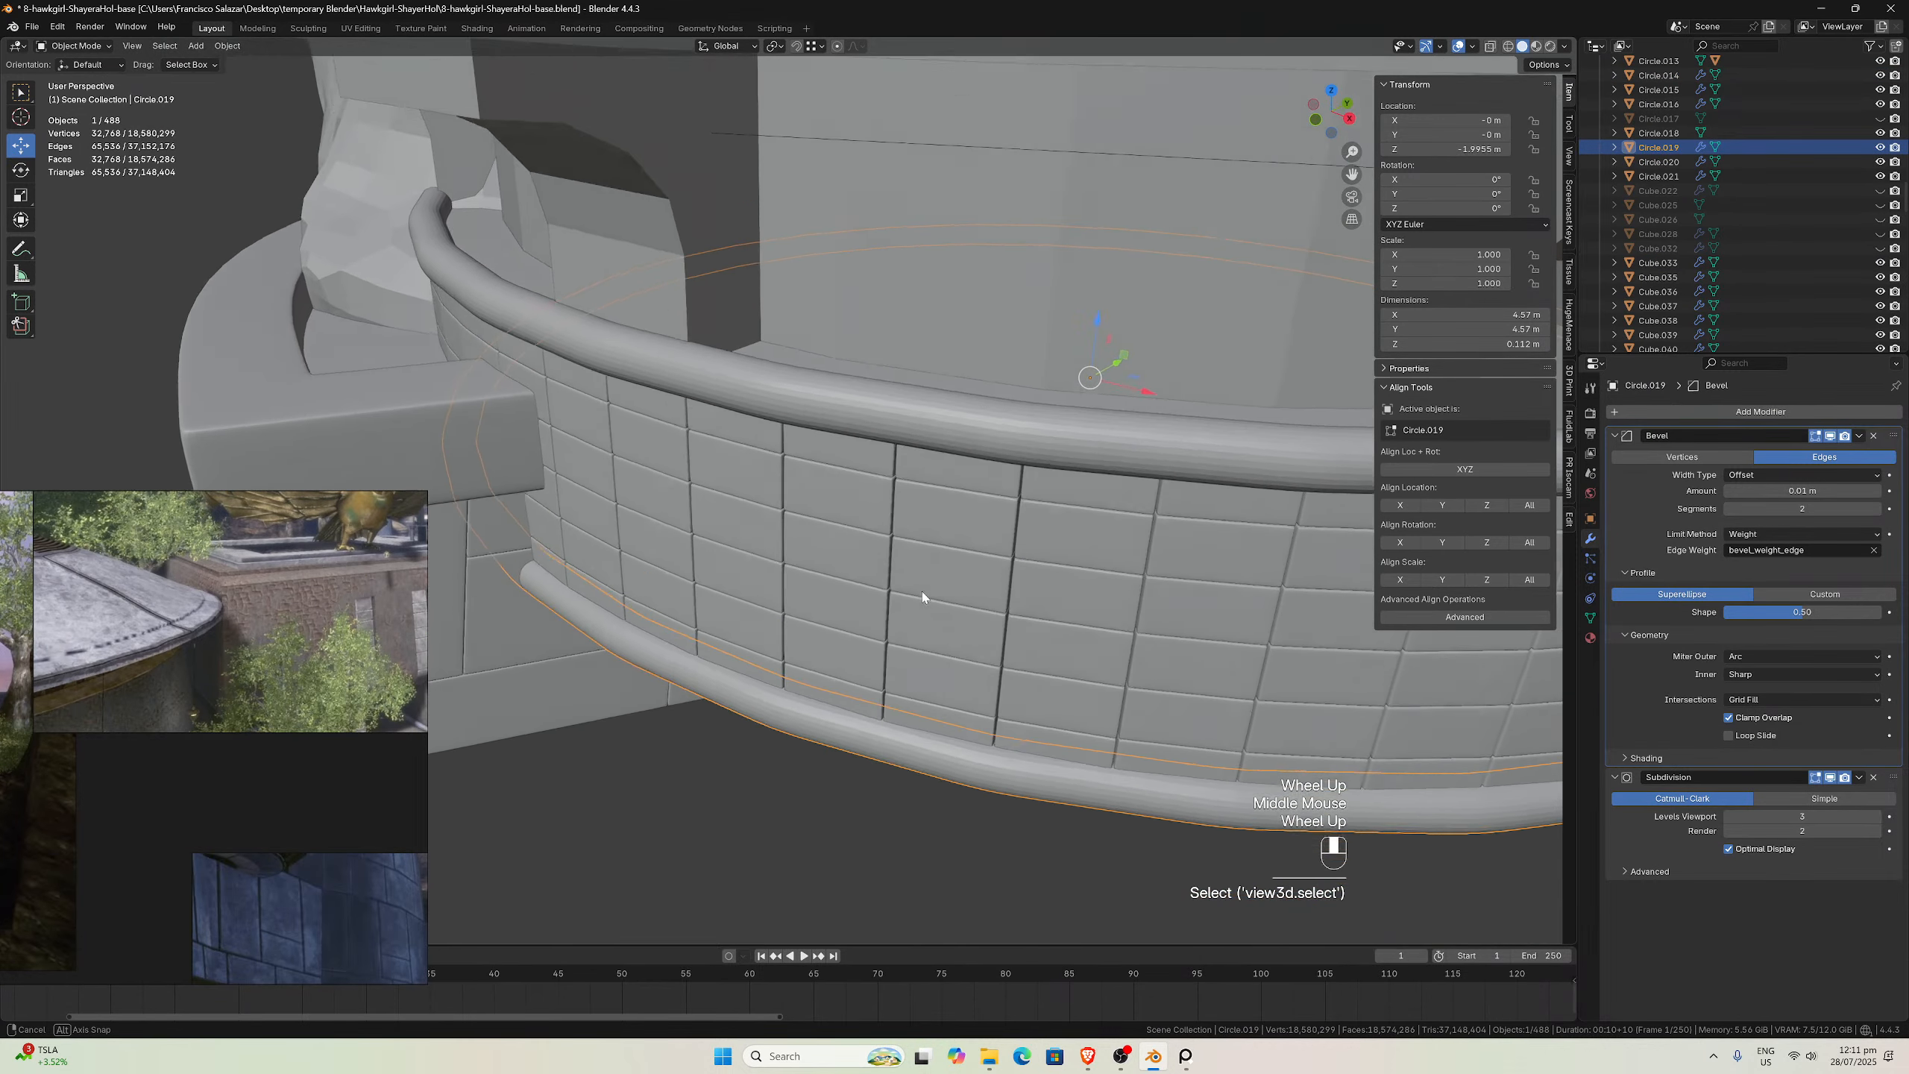
scroll(996, 613, down, 2)
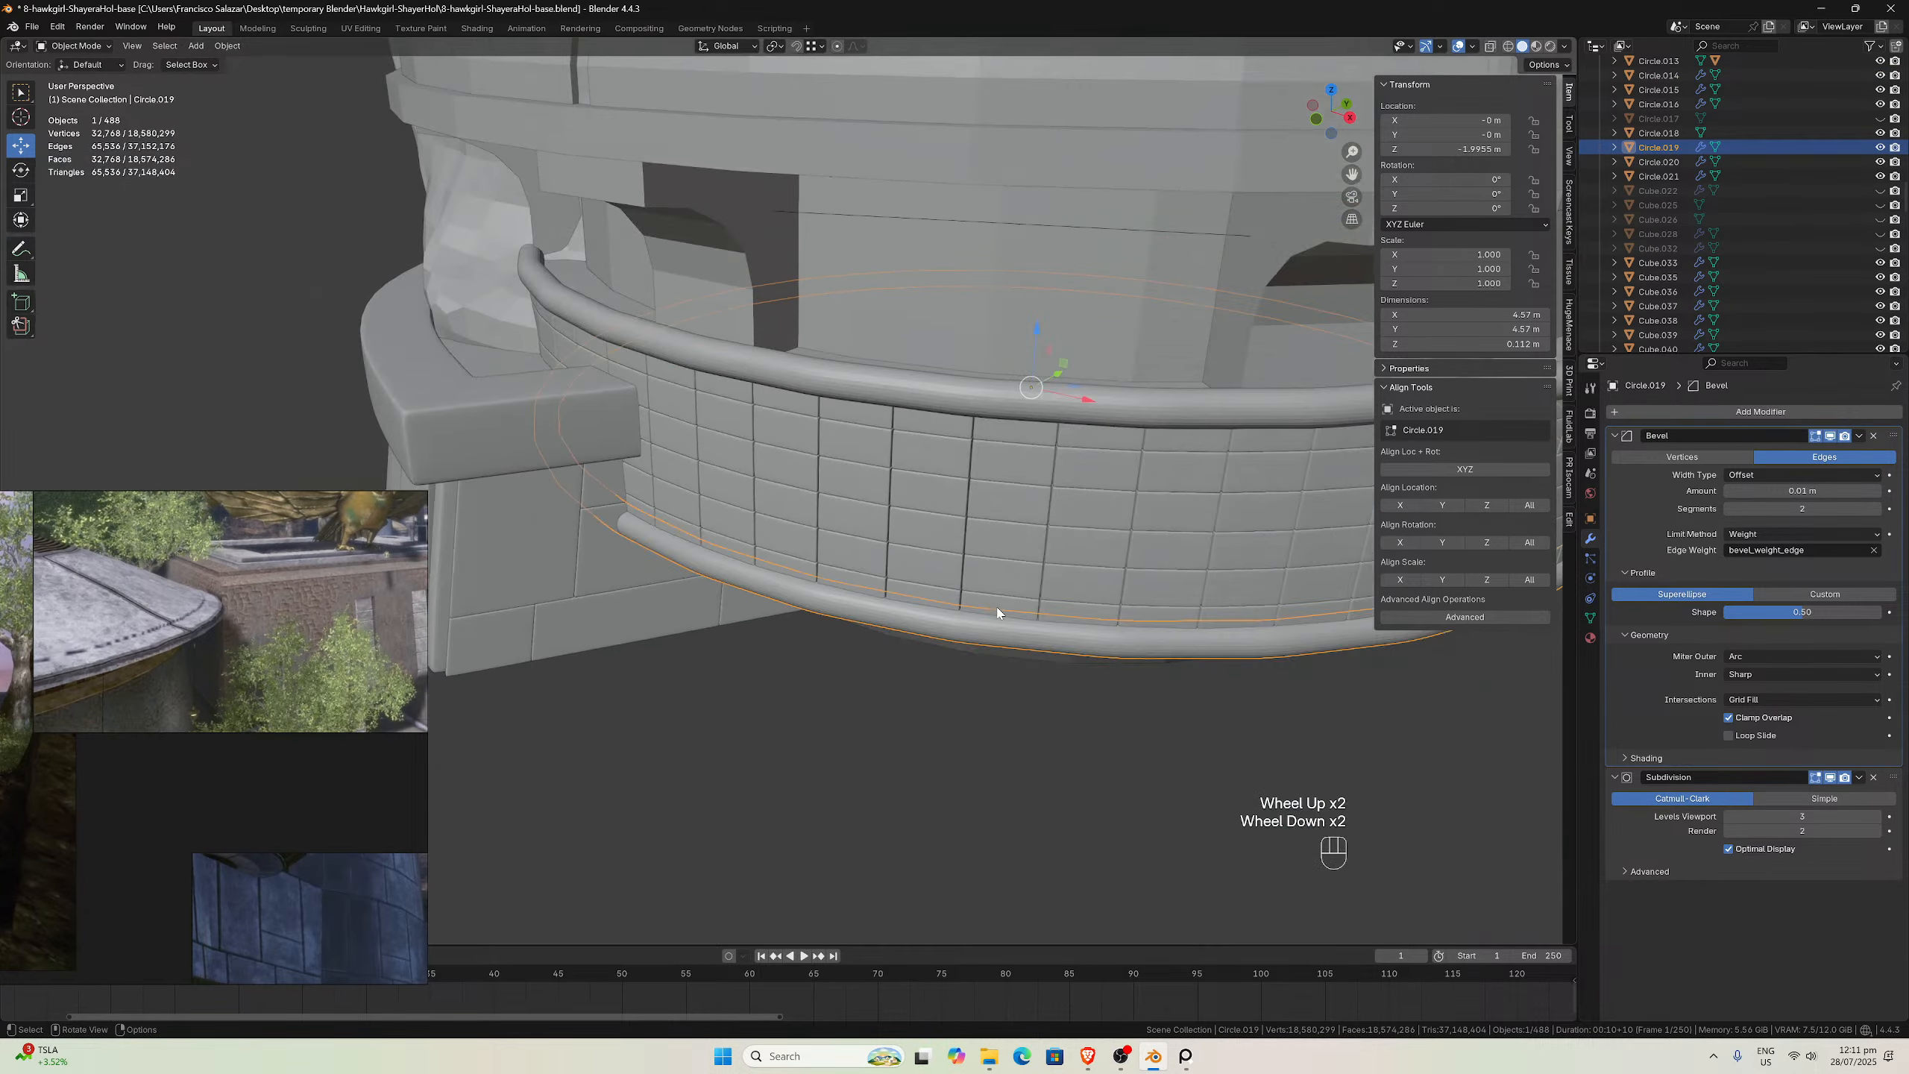
scroll(997, 614, up, 1)
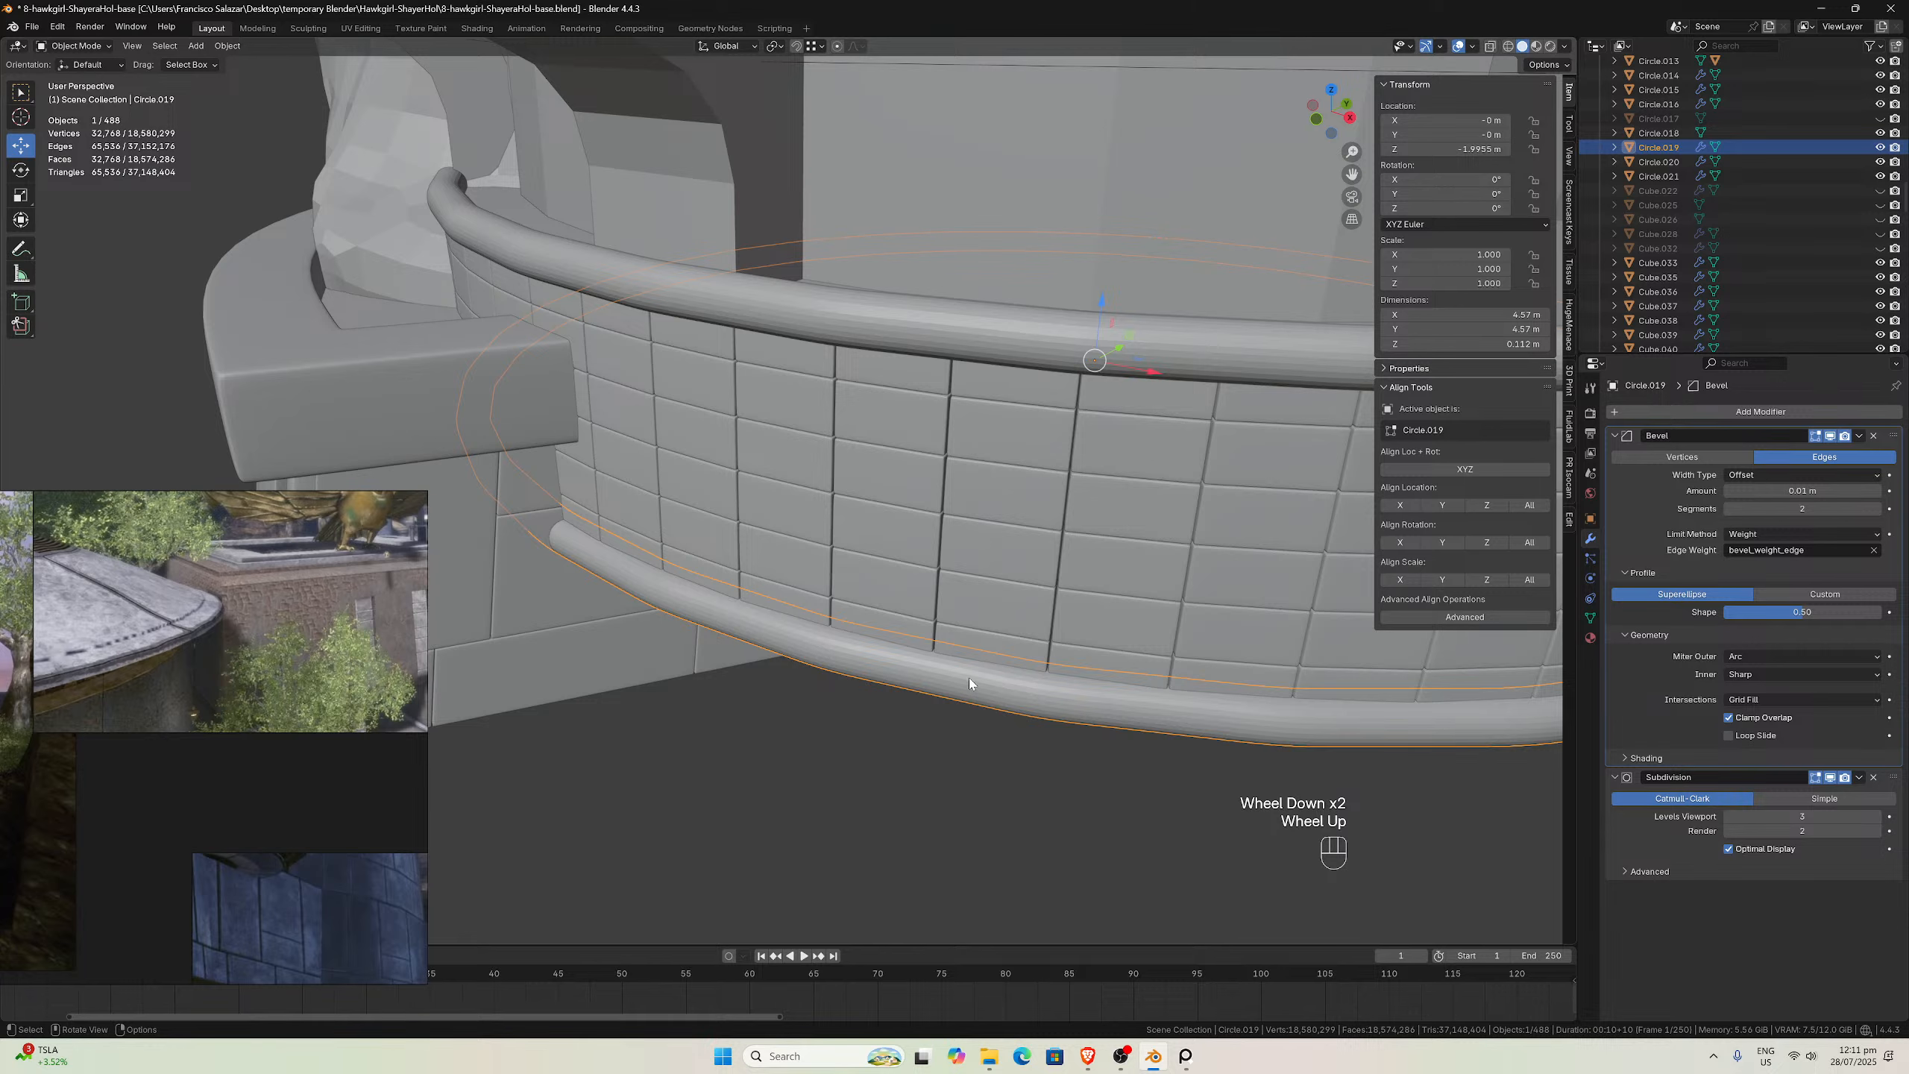
key(Tab)
click(905, 657)
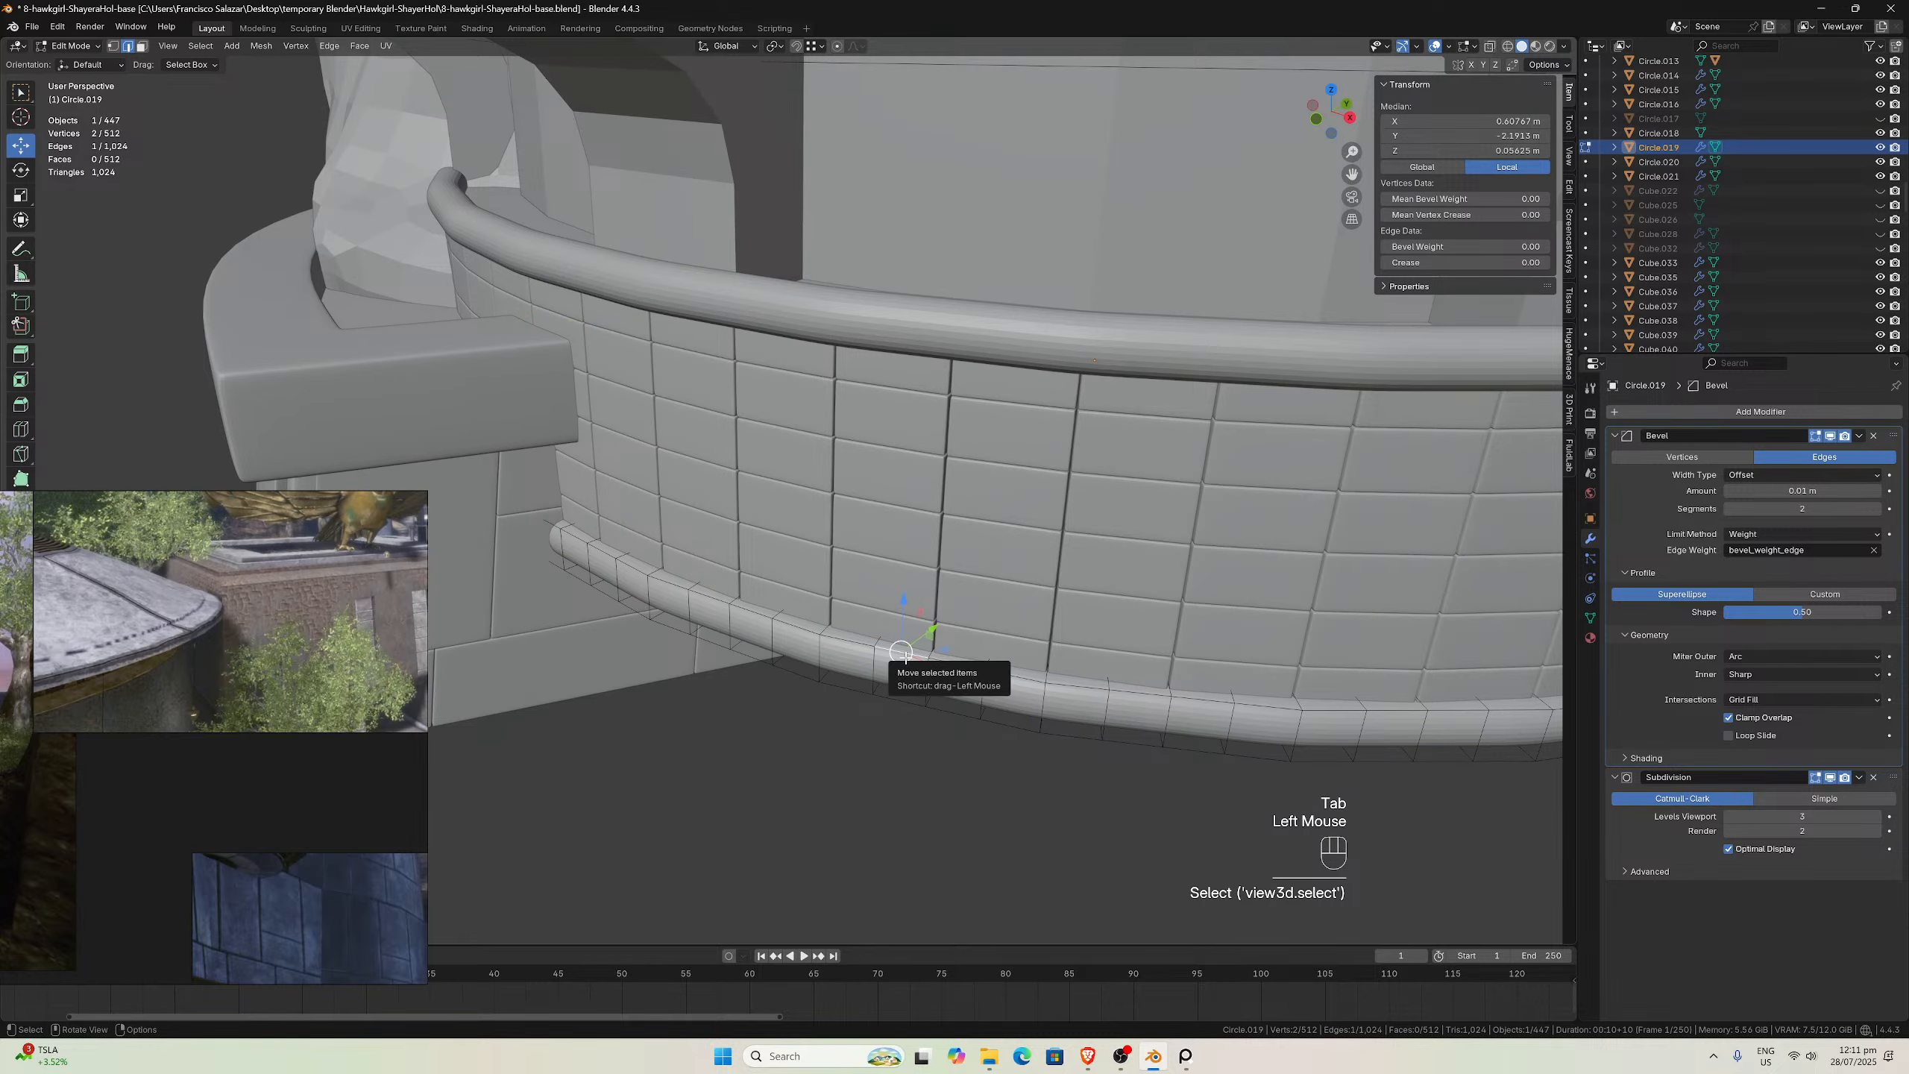
key(KP_Divide)
scroll(905, 657, up, 3)
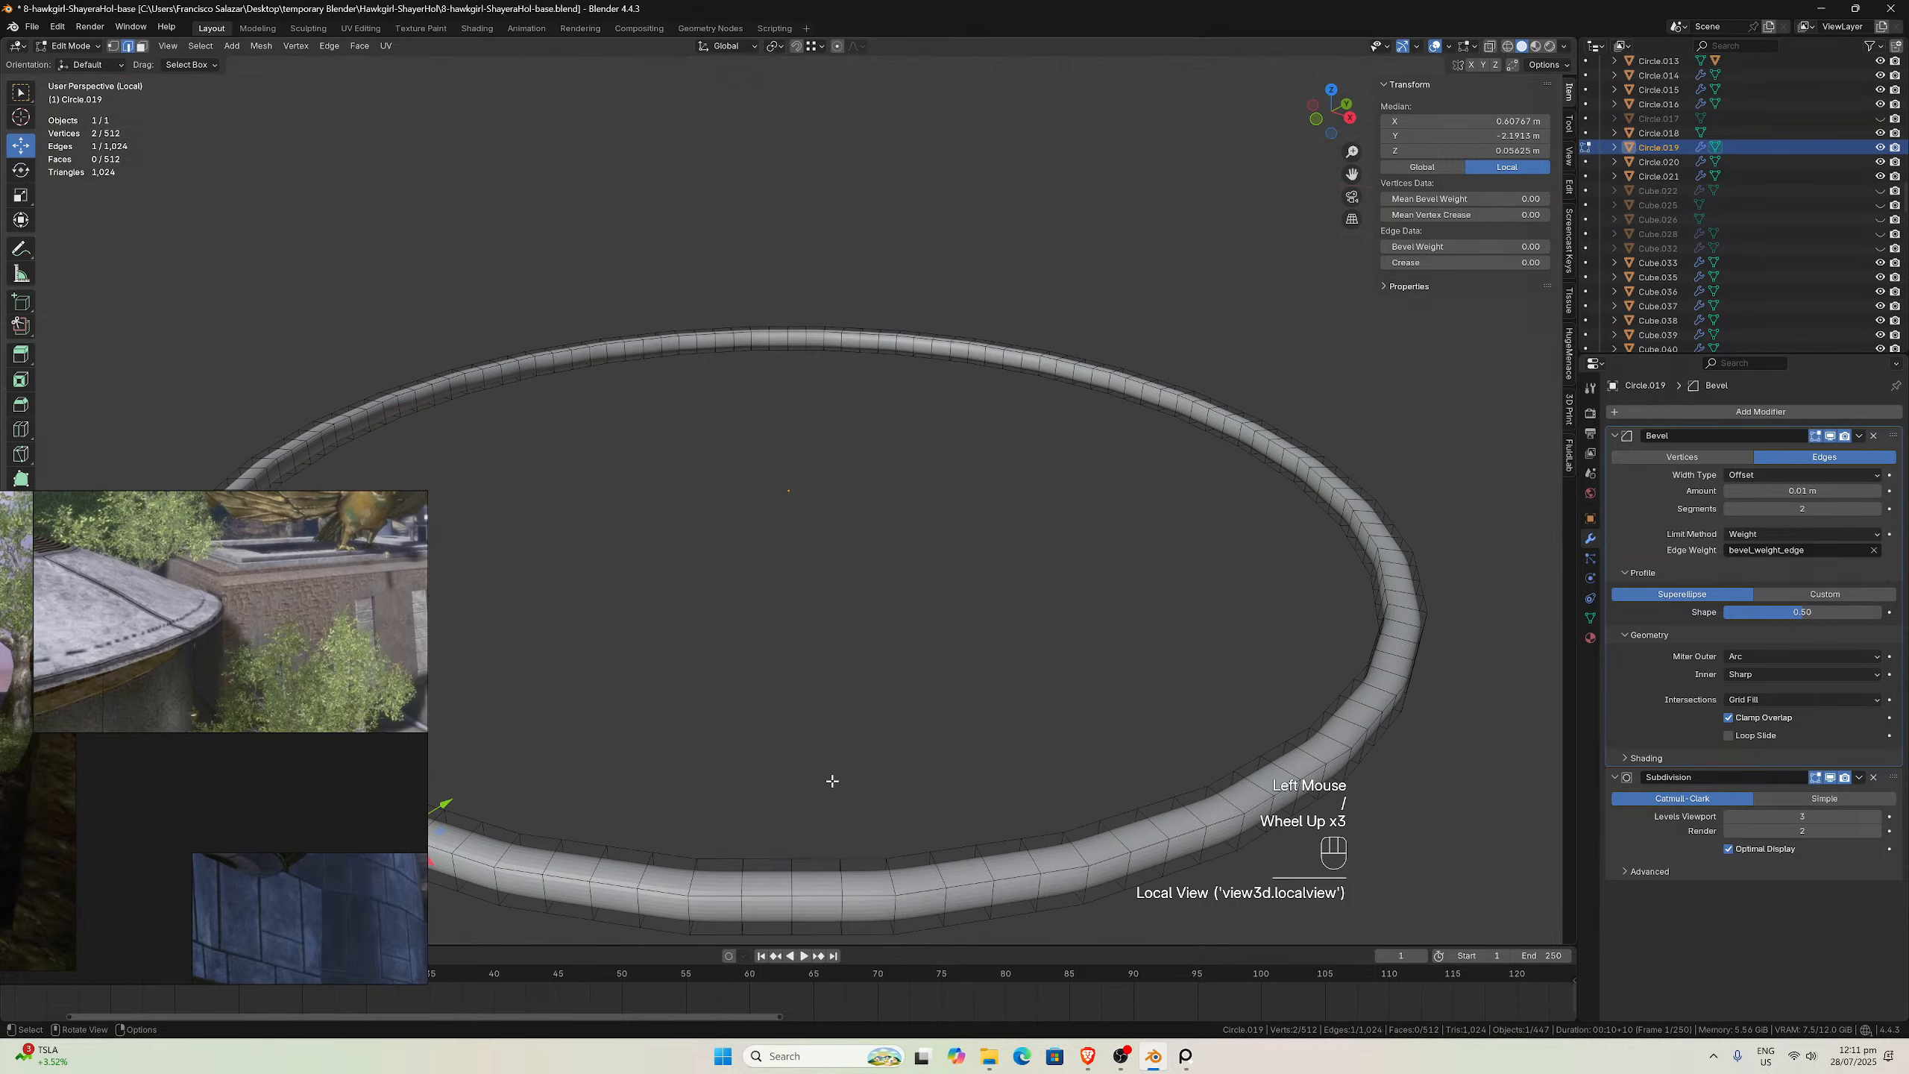
Set a mean bevel weight of 1 on the lower trim ring's four corner edge loops and return to the full scene
click(729, 898)
alt+click(728, 898)
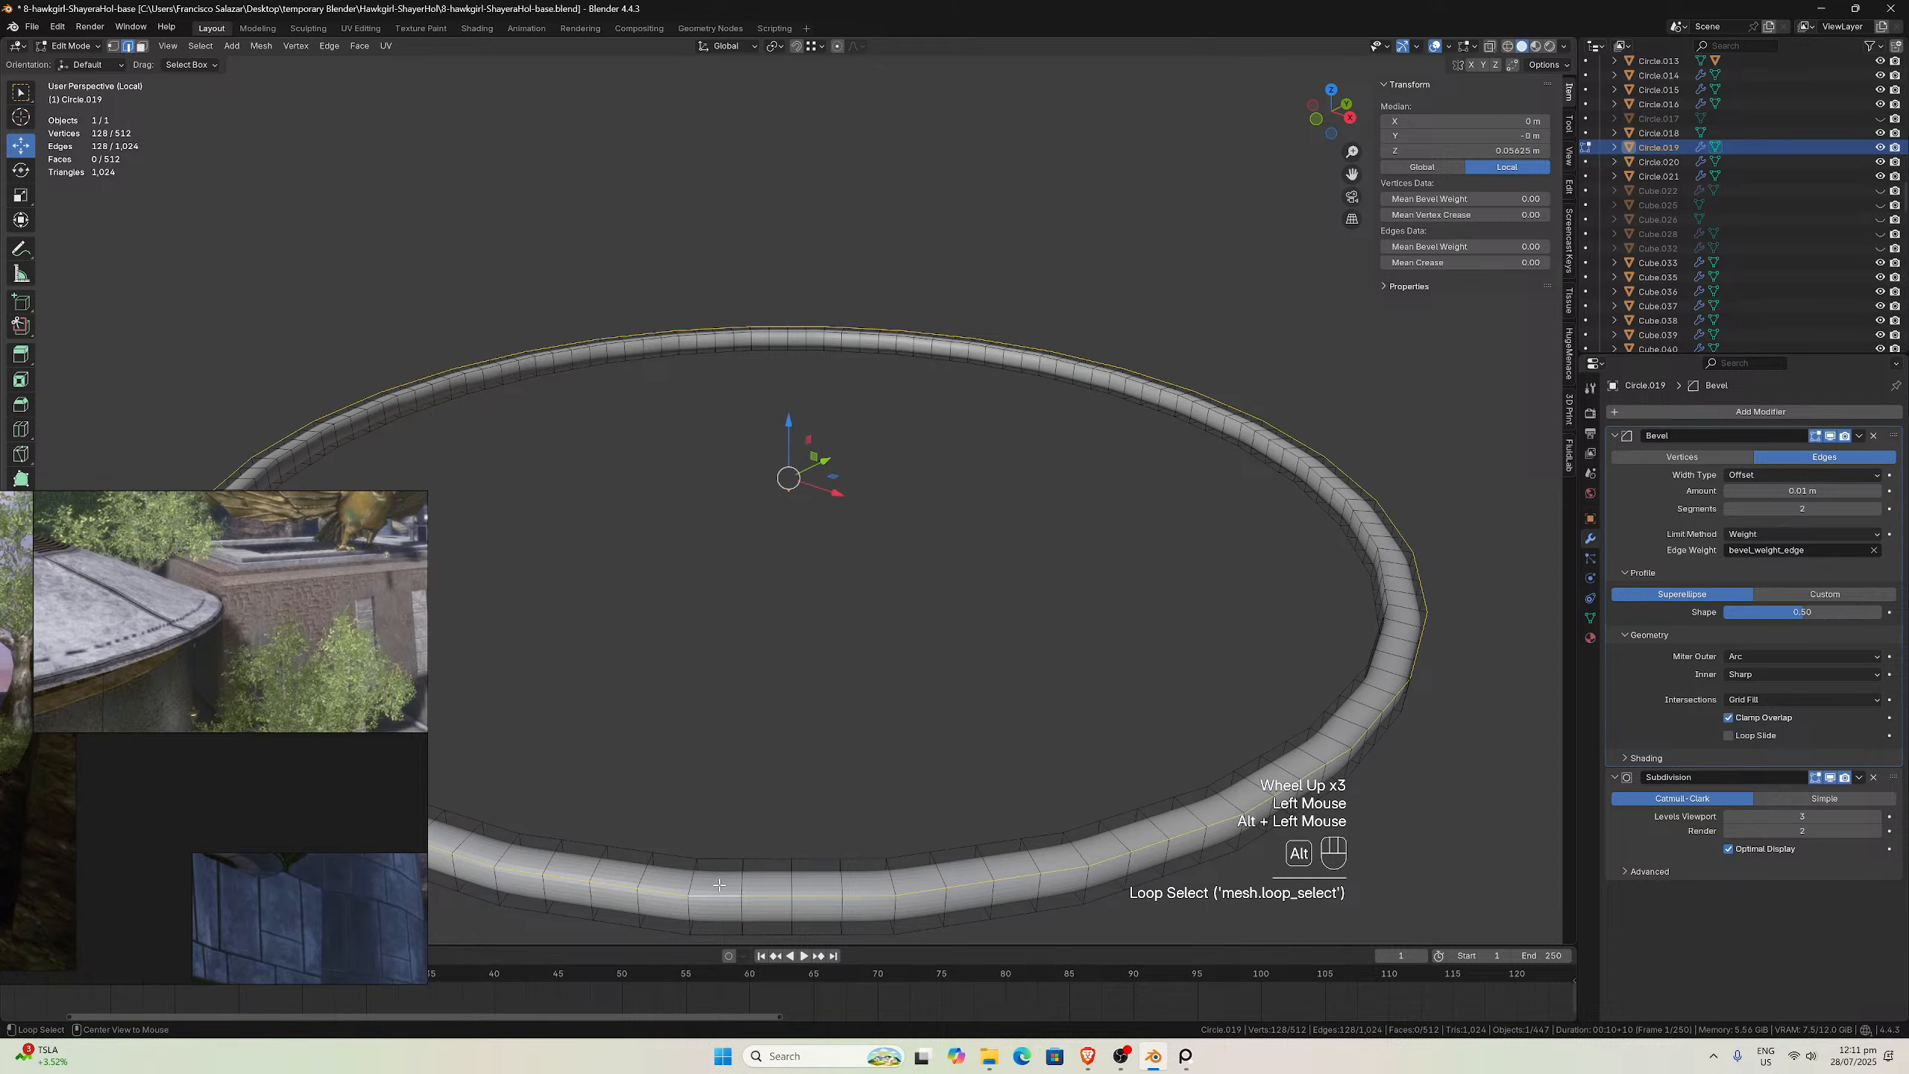
alt+shift+click(725, 861)
middle_drag(737, 765, 761, 685)
alt+shift+click(895, 166)
alt+shift+click(887, 192)
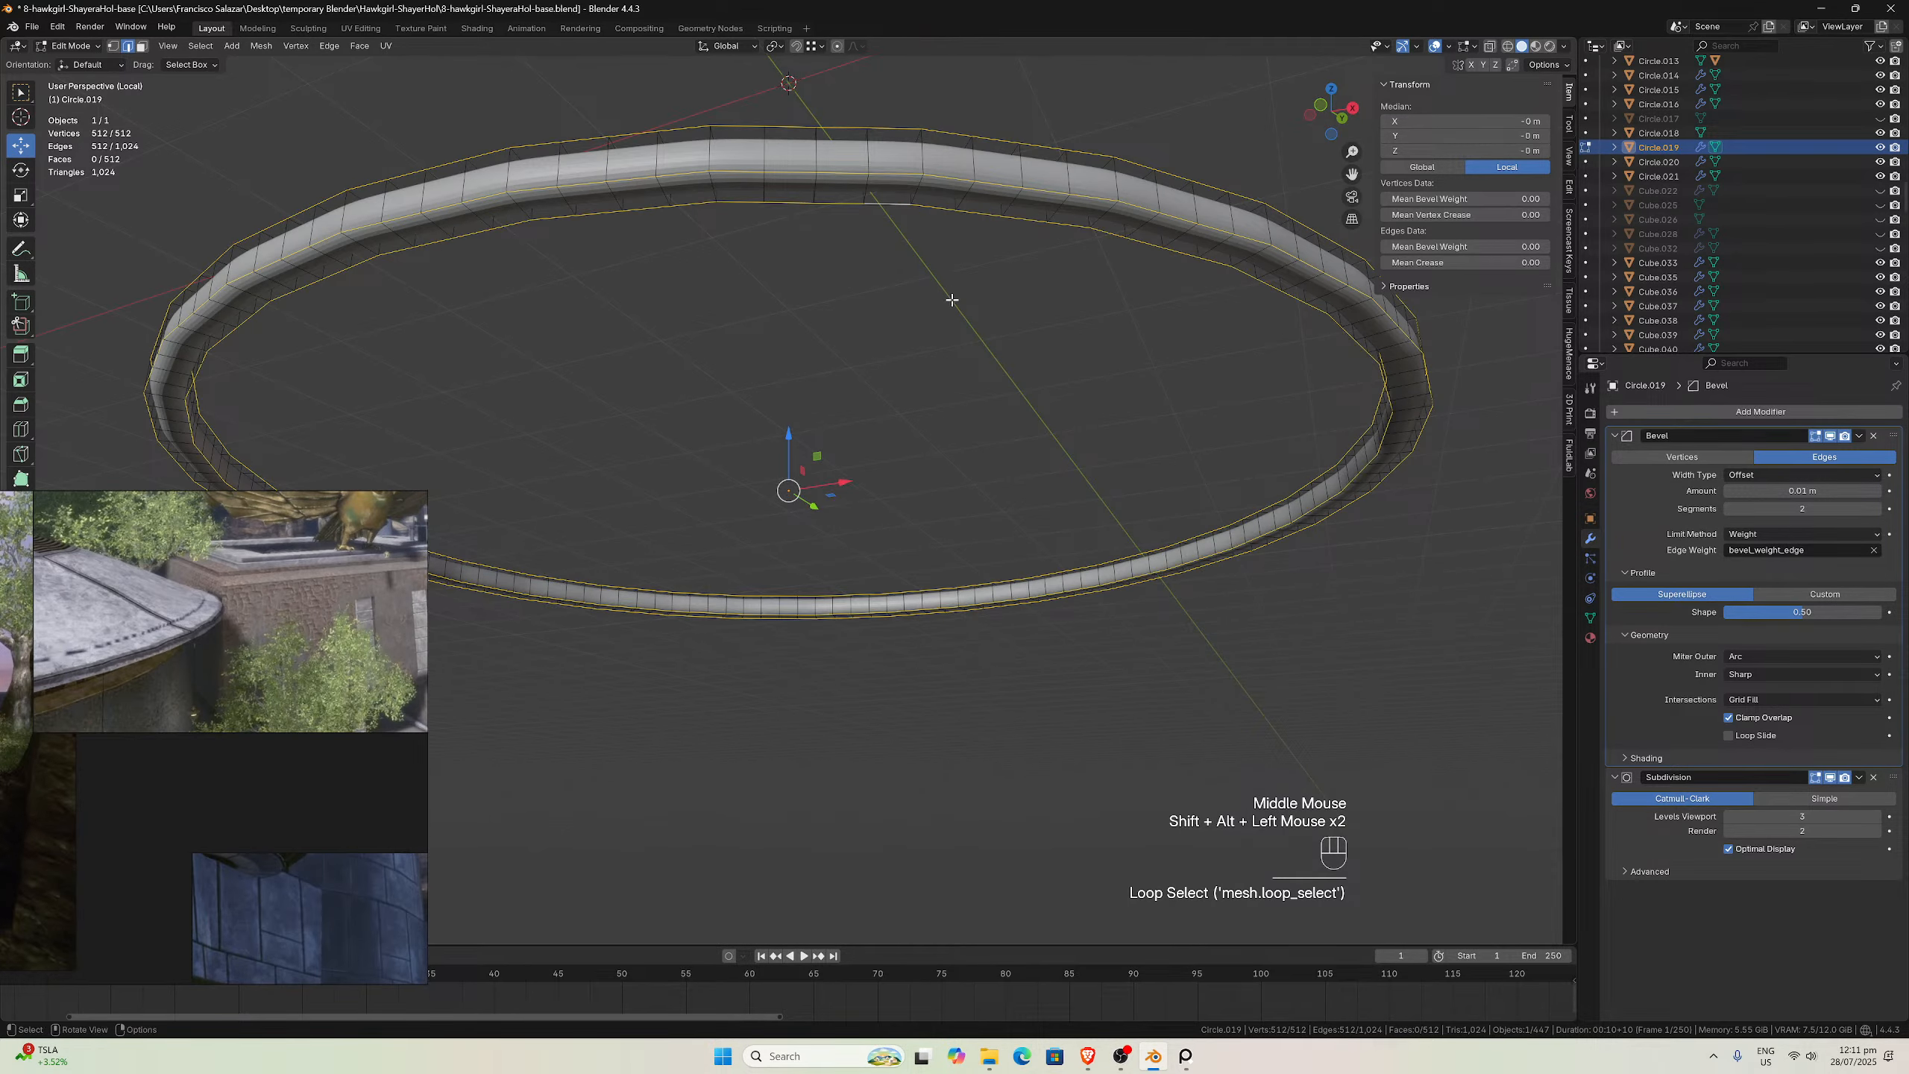
middle_drag(887, 191, 977, 451)
scroll(883, 405, down, 2)
click(1491, 243)
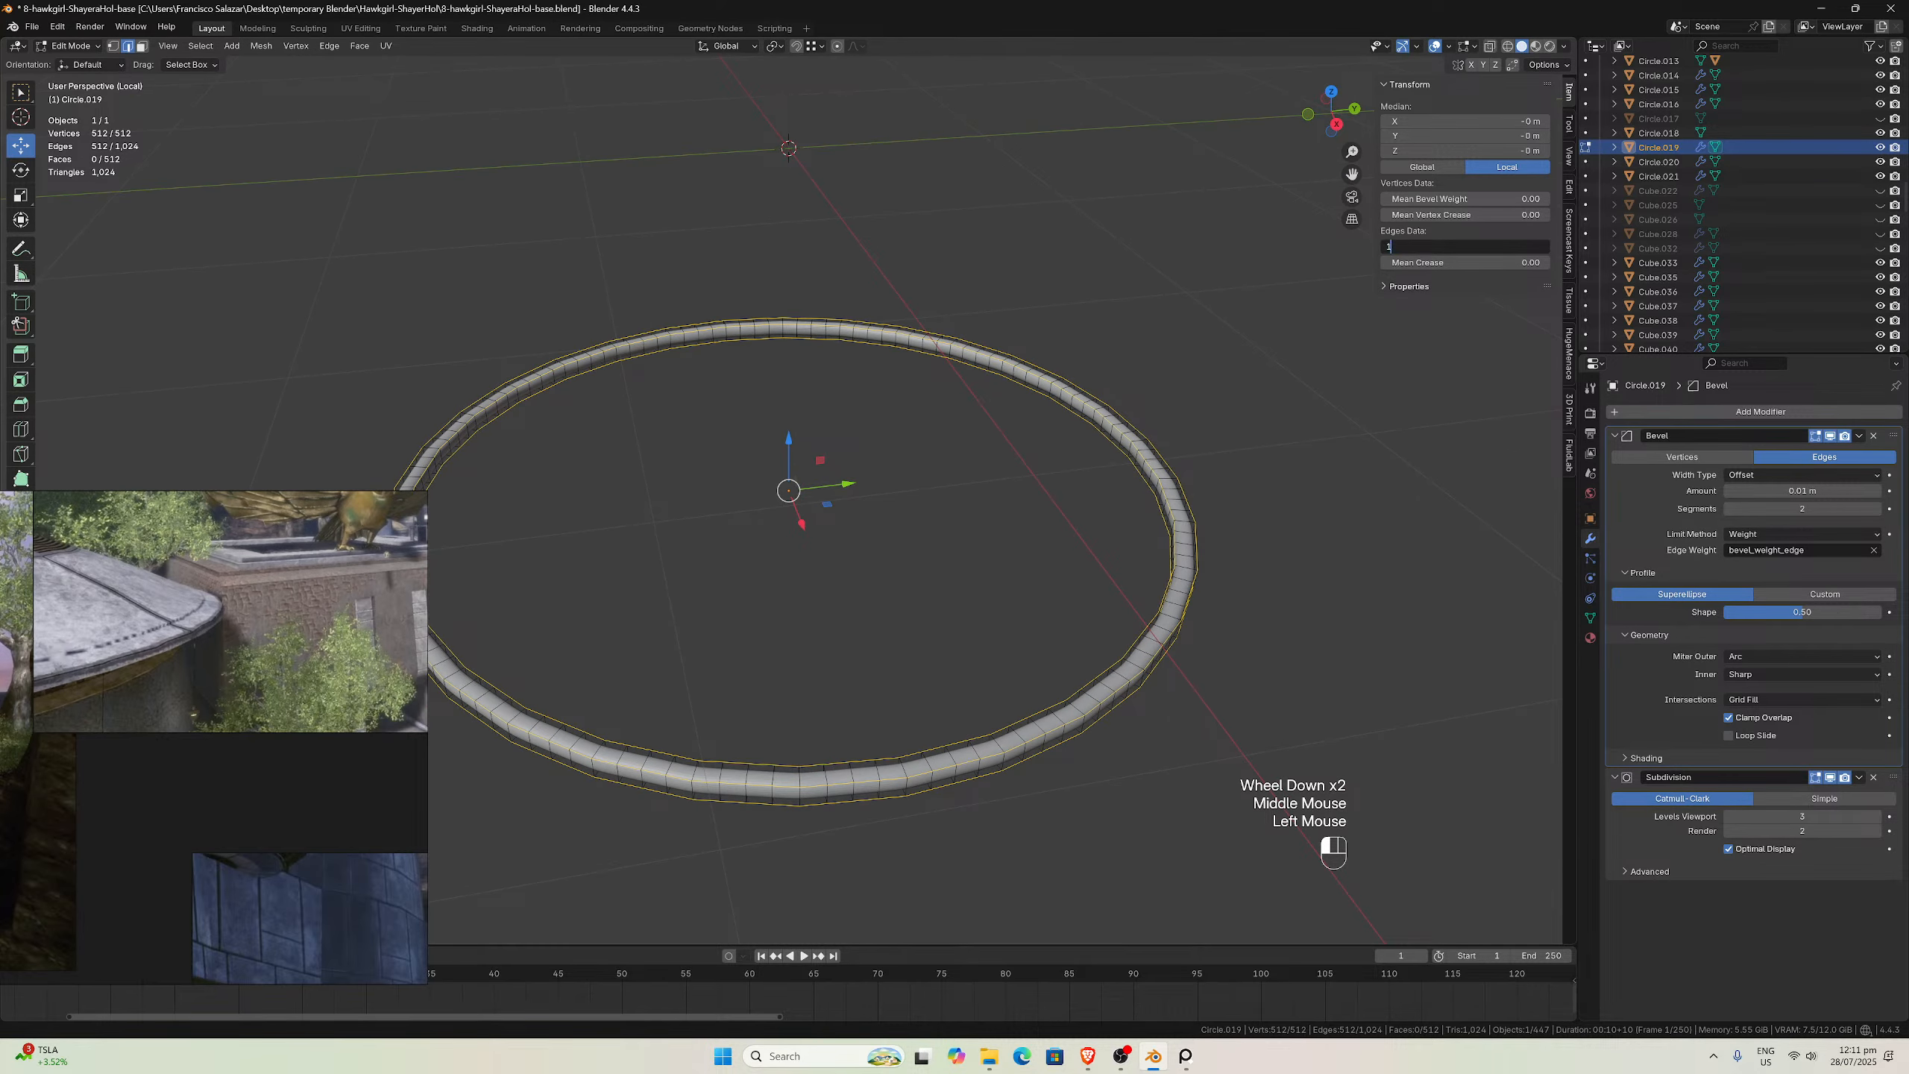
key(Return)
scroll(868, 551, up, 1)
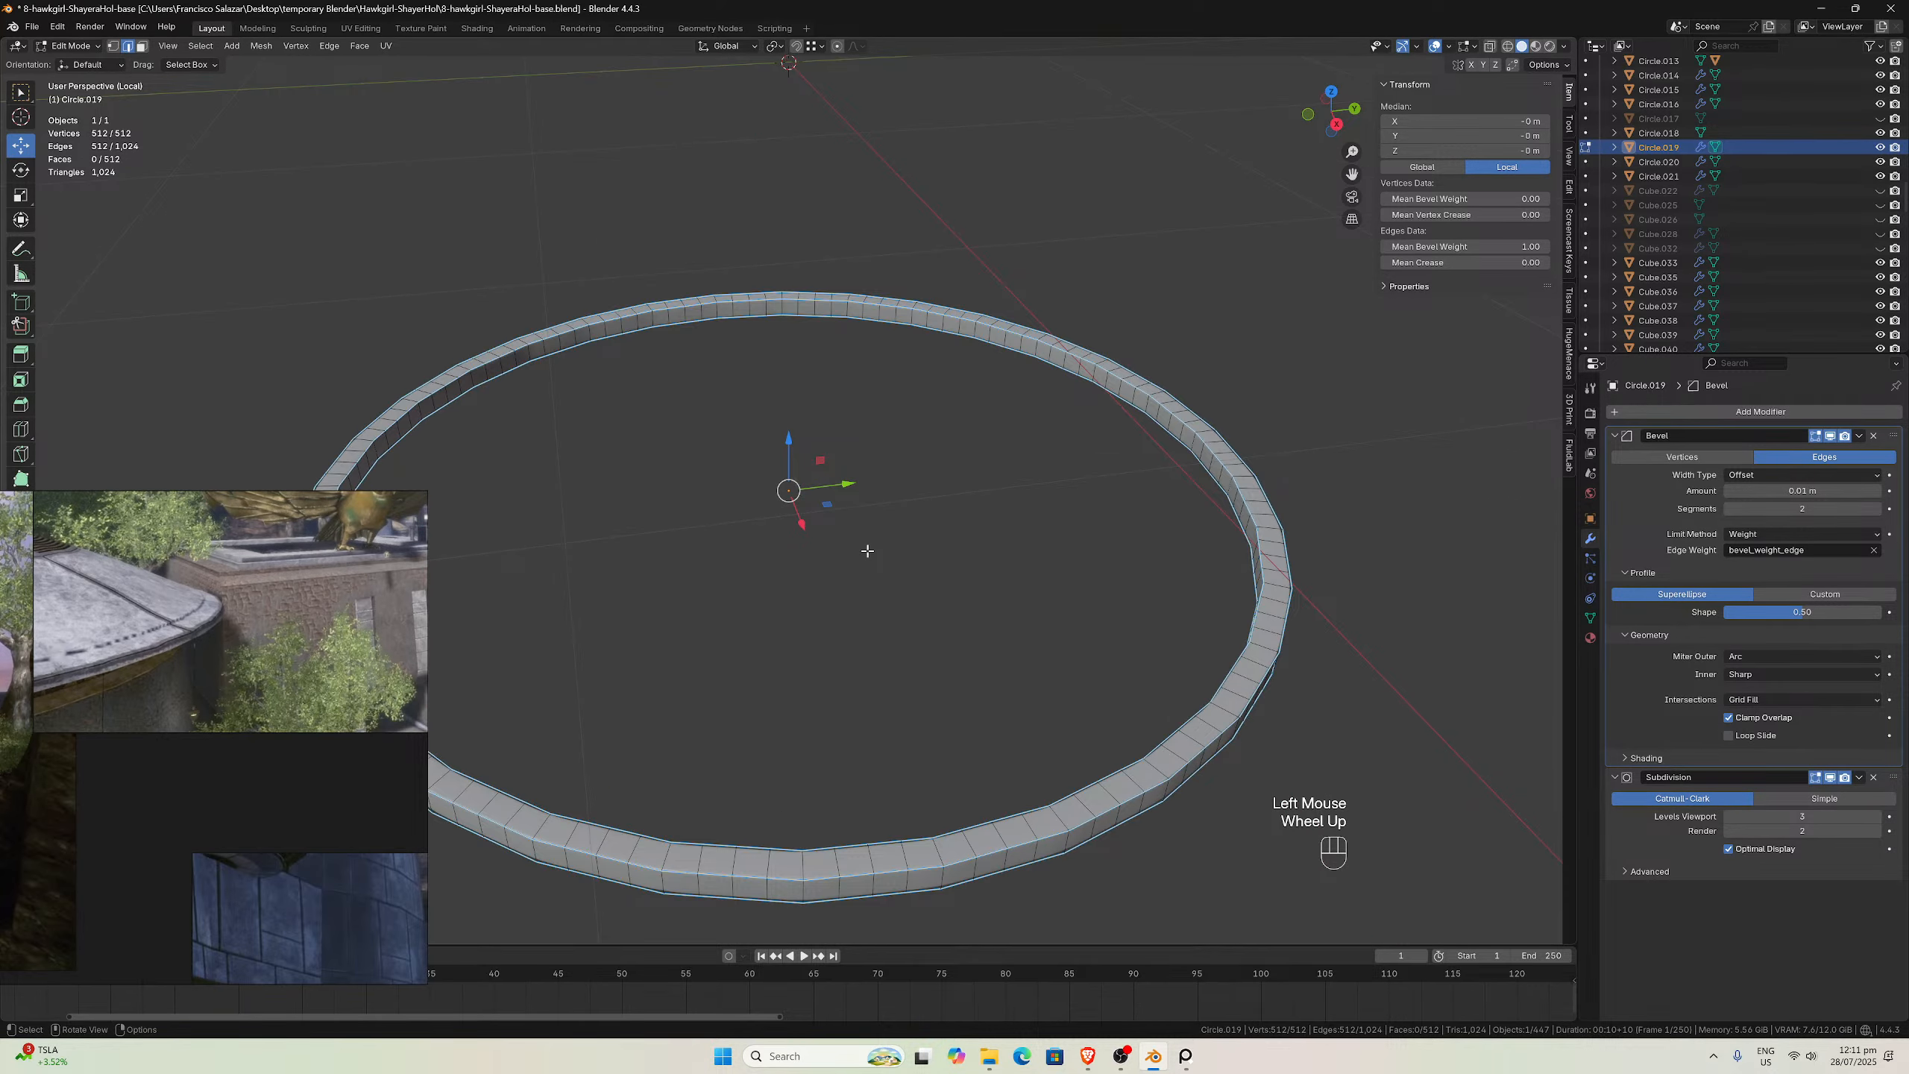
key(slash)
middle_drag(914, 597, 986, 394)
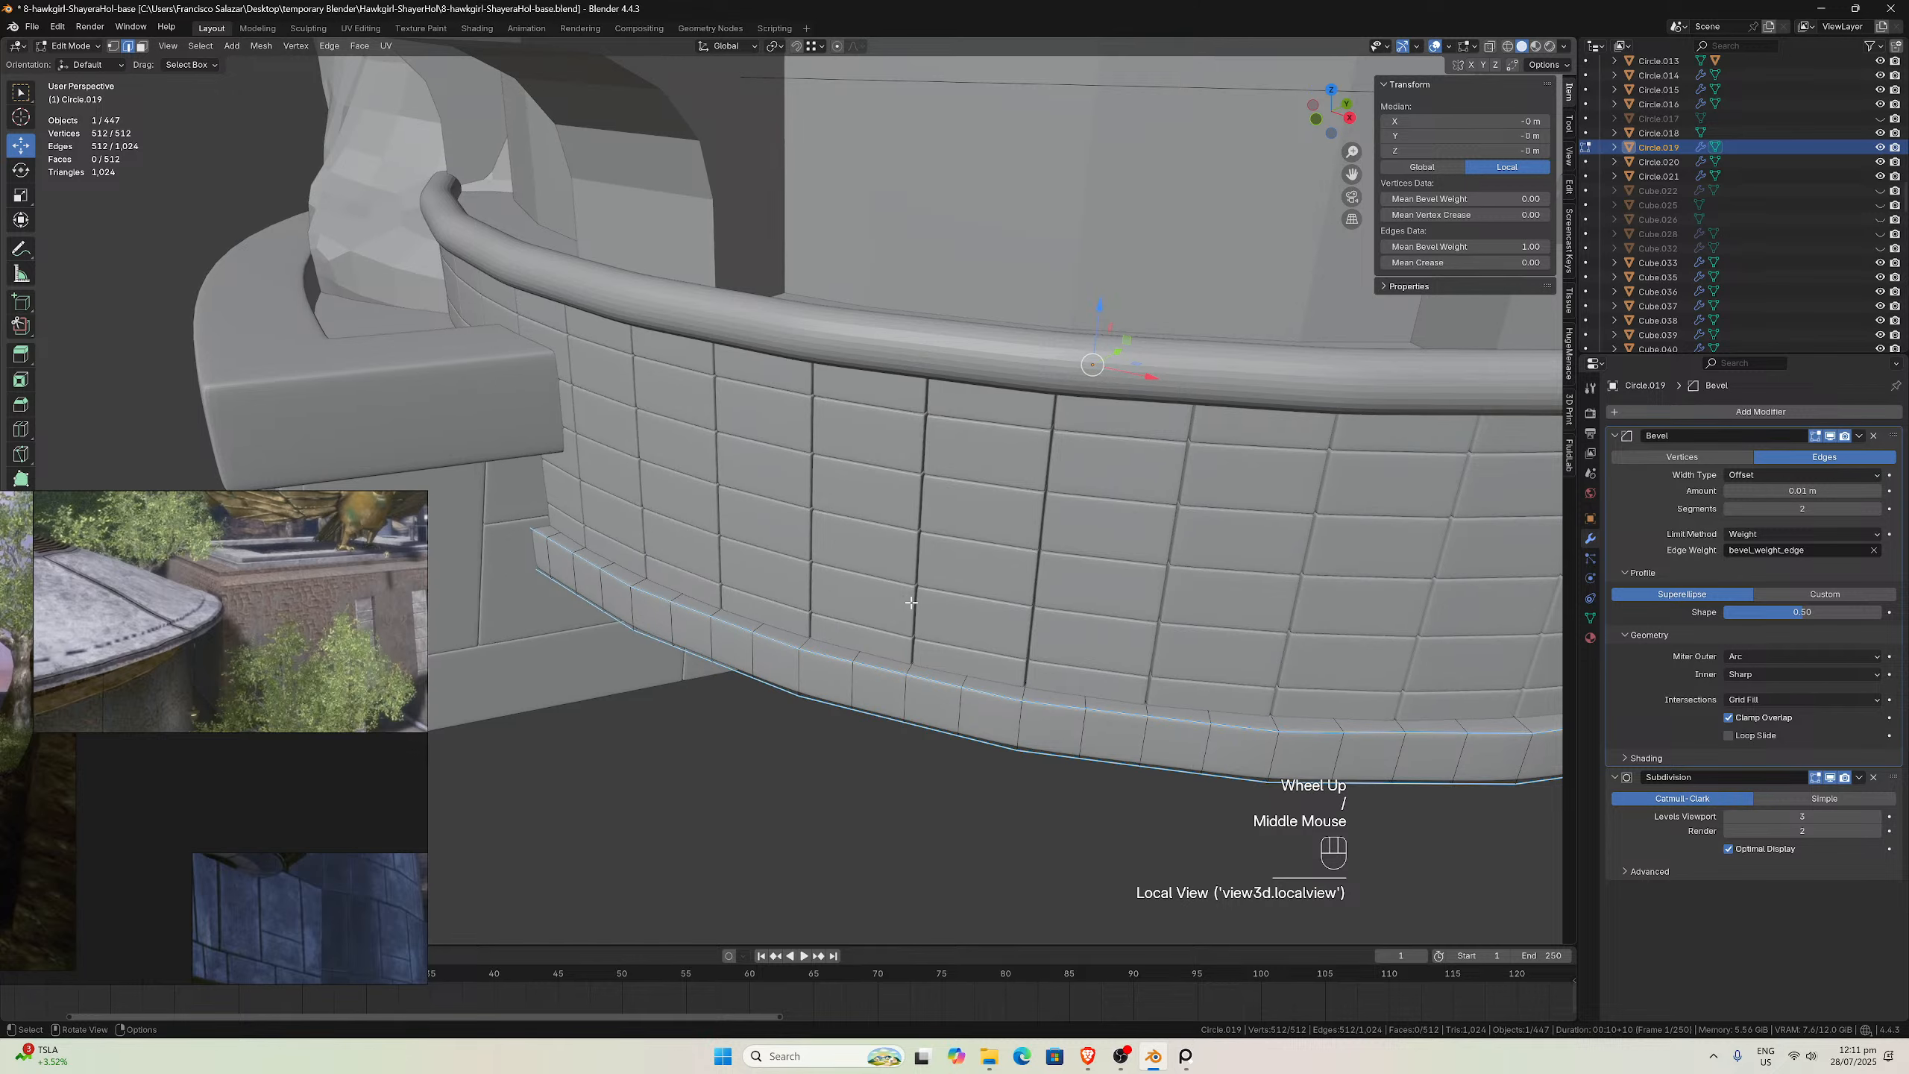
key(Tab)
Isolate the upper trim ring in local view for mesh editing
click(992, 361)
key(Tab)
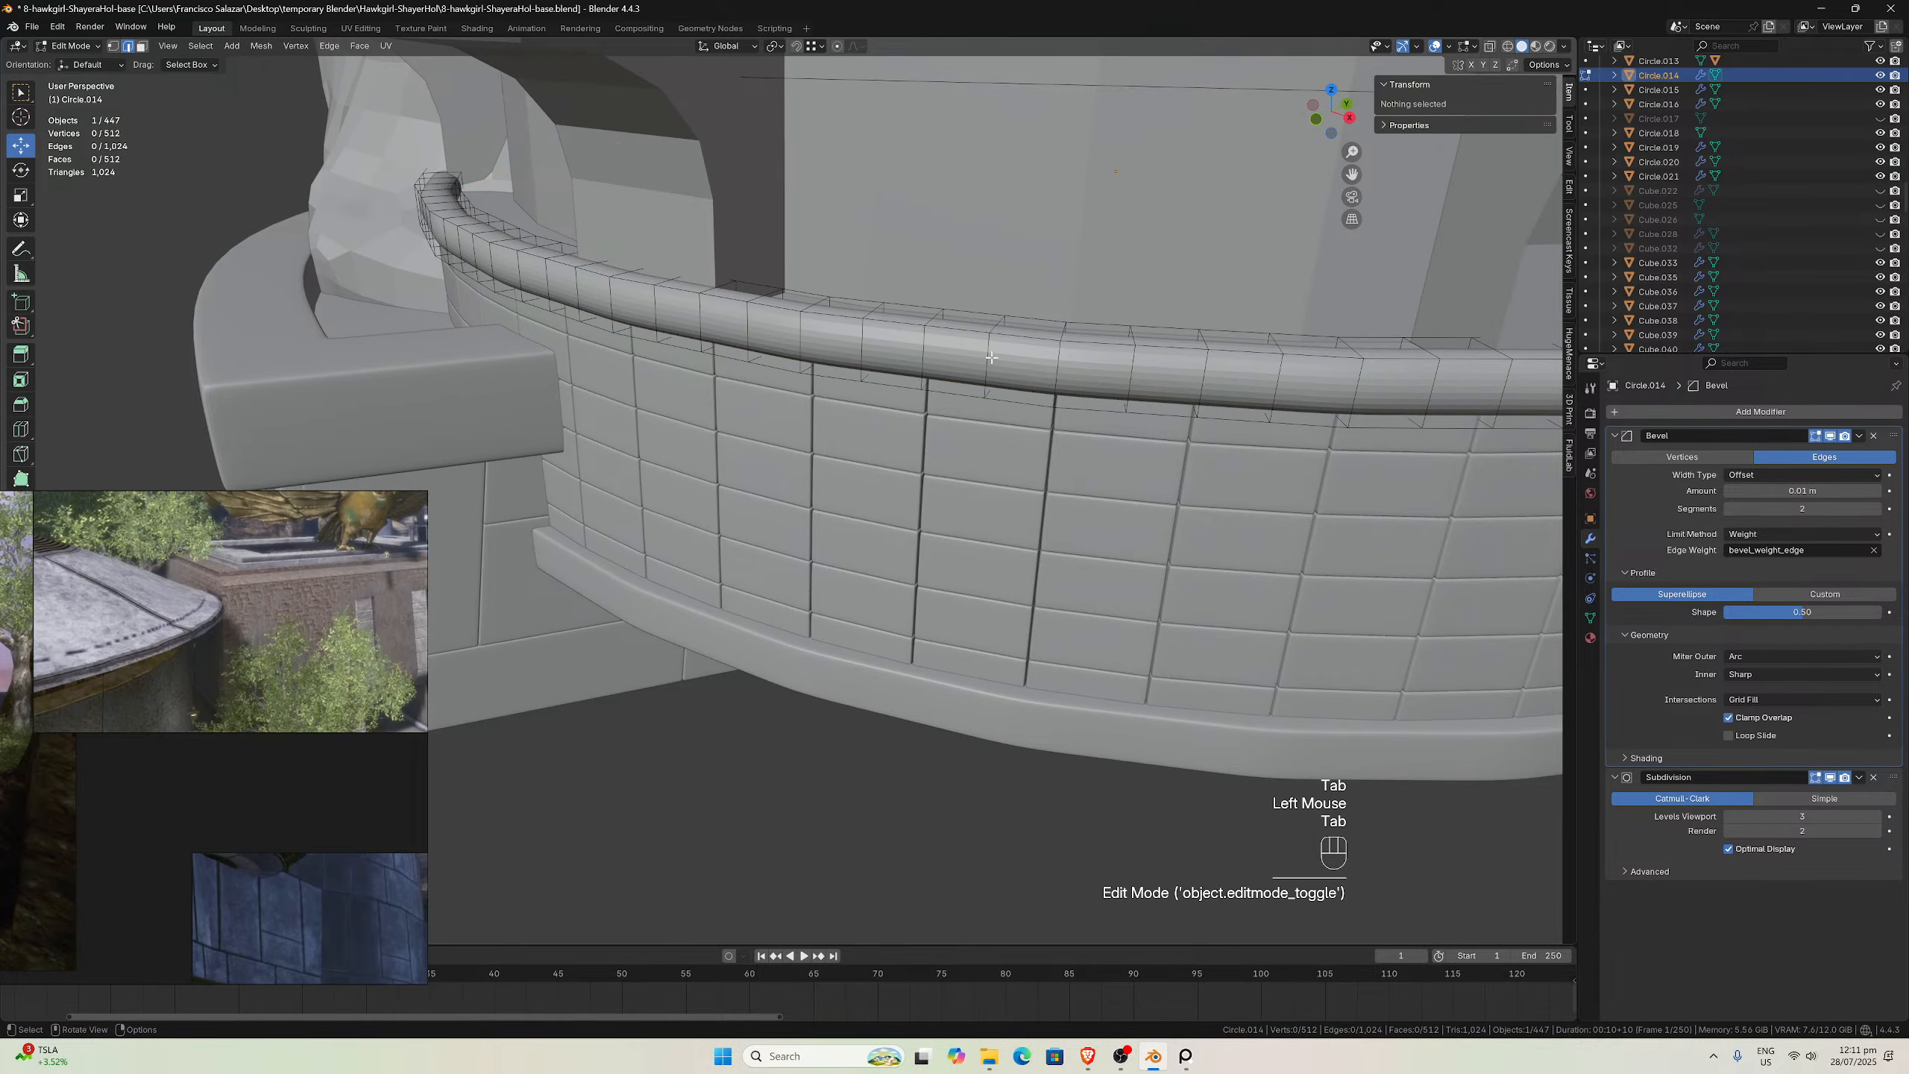
key(slash)
middle_drag(980, 396, 976, 539)
scroll(970, 564, up, 2)
Set a mean bevel weight of 1 on all four corner edge loops of the upper trim ring
click(792, 794)
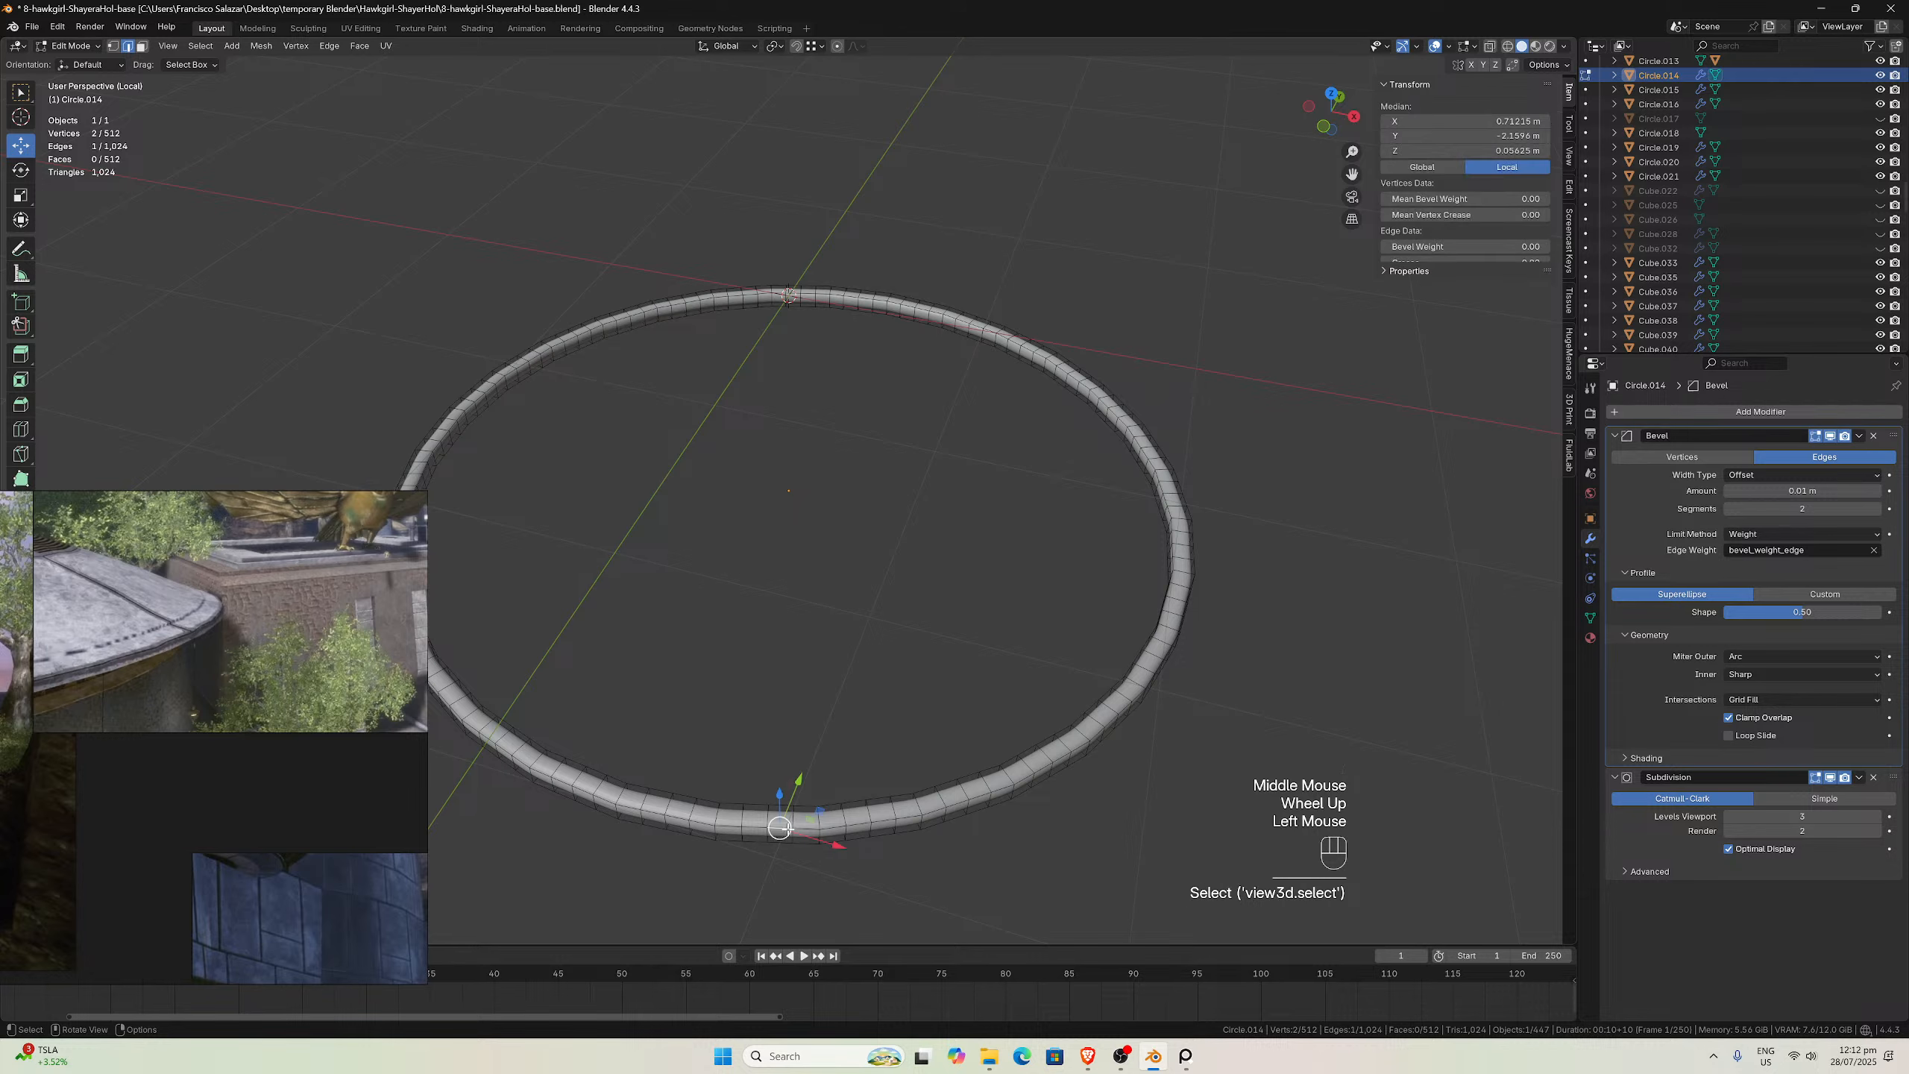
alt+click(789, 796)
alt+shift+click(785, 794)
middle_drag(784, 794, 842, 308)
alt+shift+click(835, 210)
alt+shift+click(846, 224)
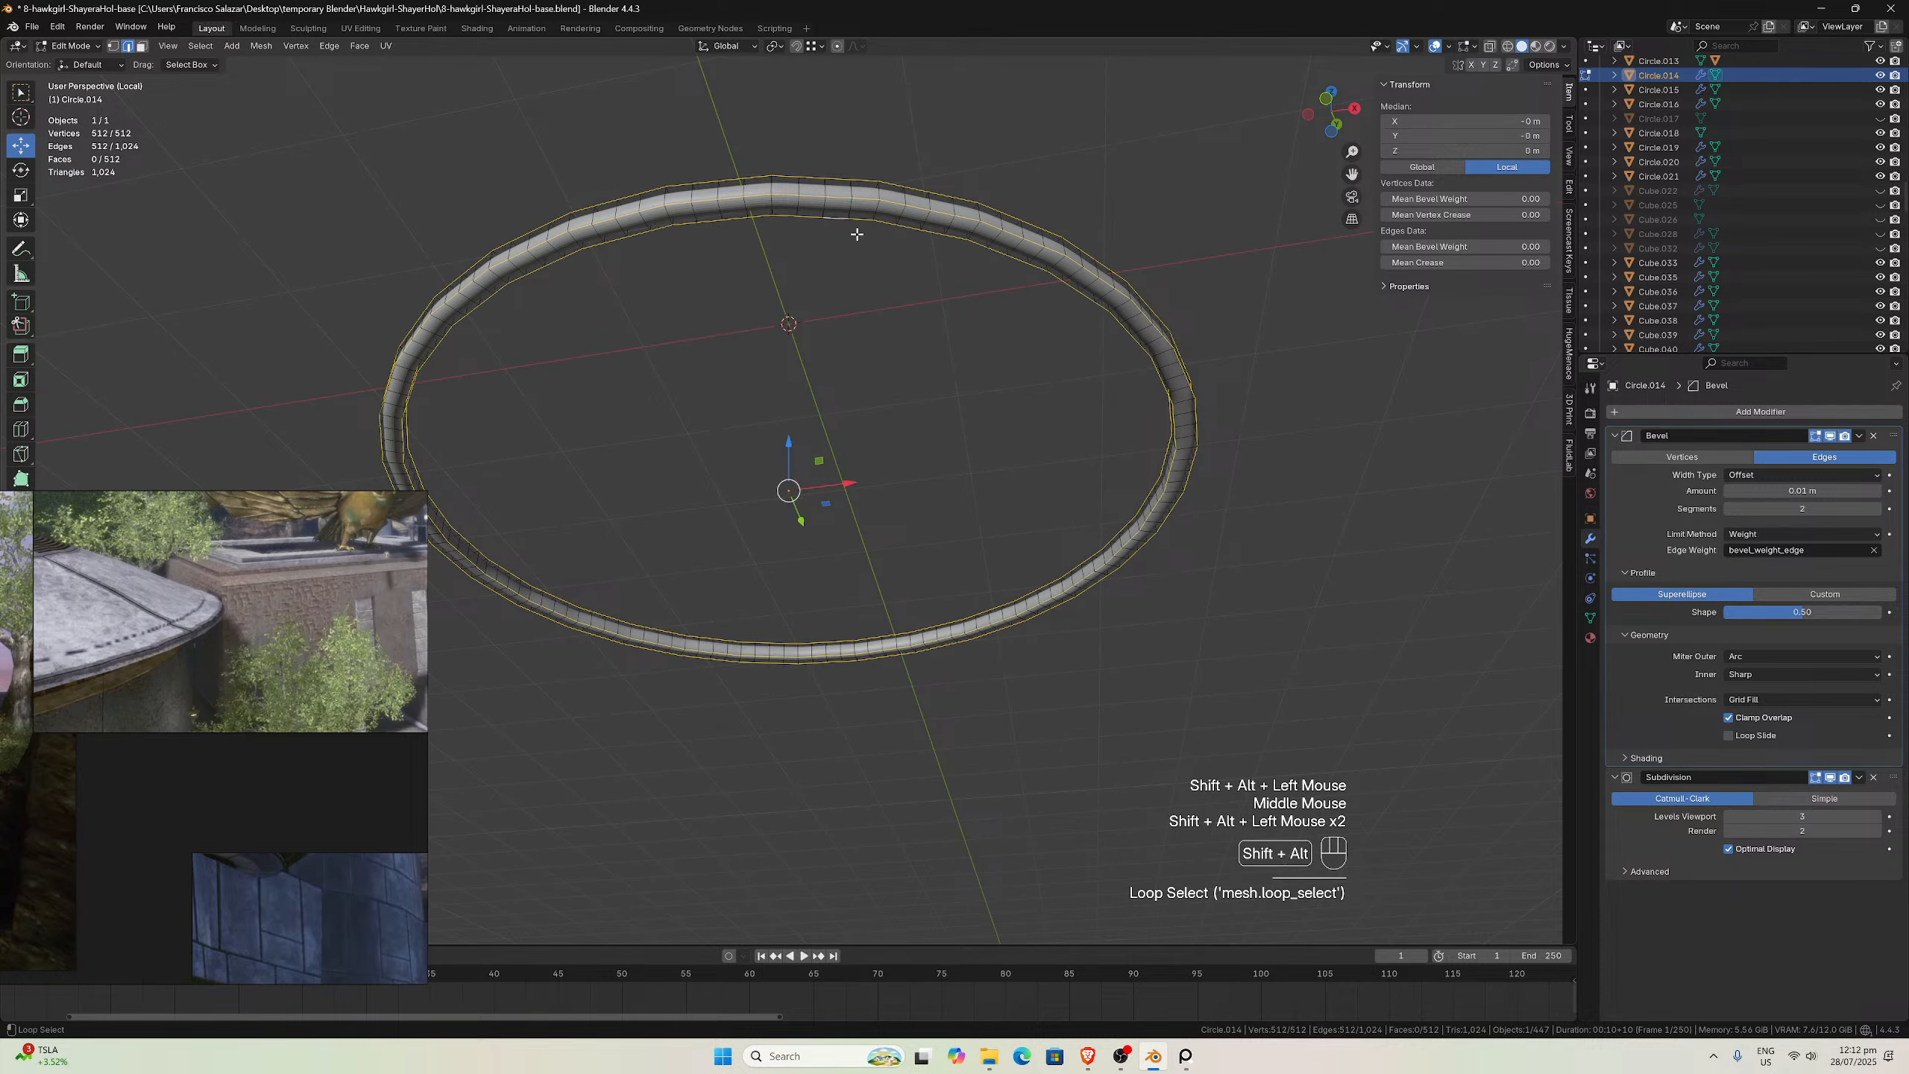
drag(1464, 246, 1464, 246)
text(1)
key(Return)
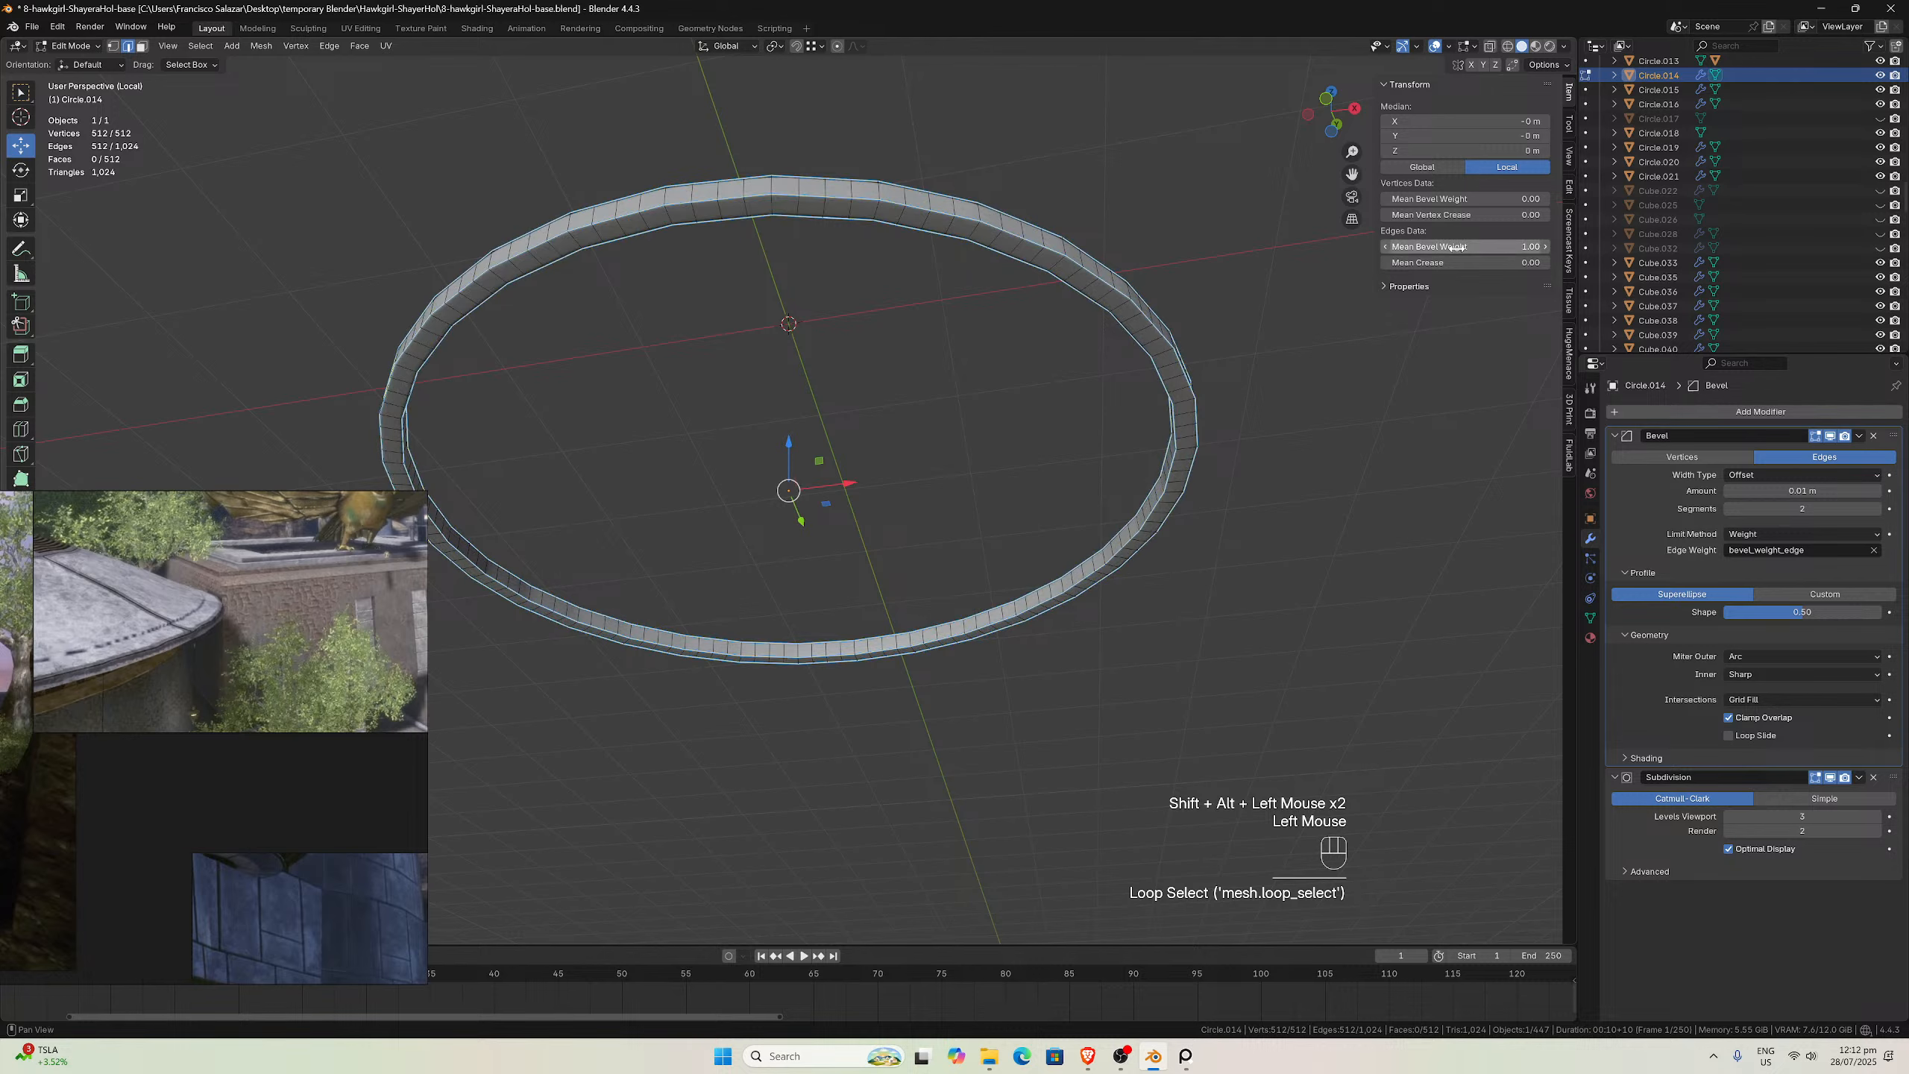
Examine the roundness of the upper trim ring's outline from above
middle_drag(1460, 361, 1406, 550)
scroll(1142, 695, up, 2)
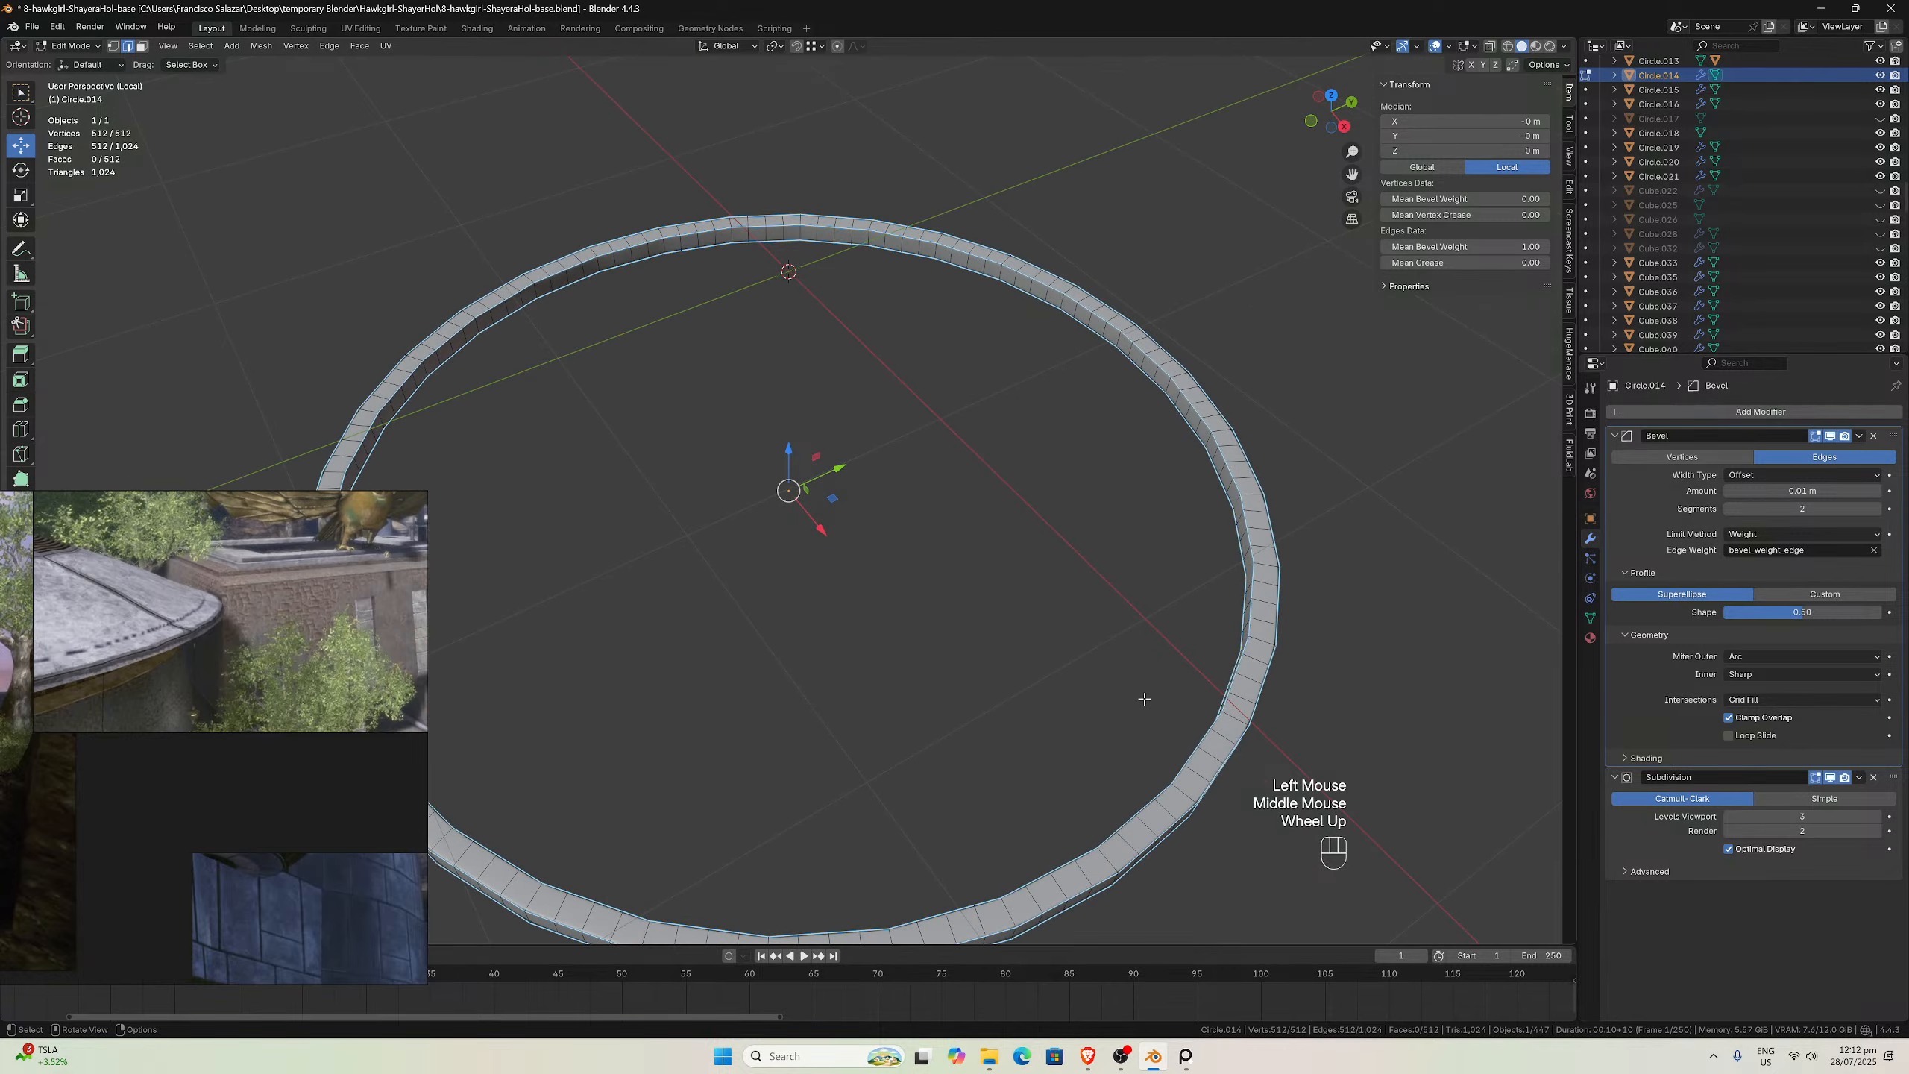
middle_drag(1143, 696, 1081, 766)
key(KP_7)
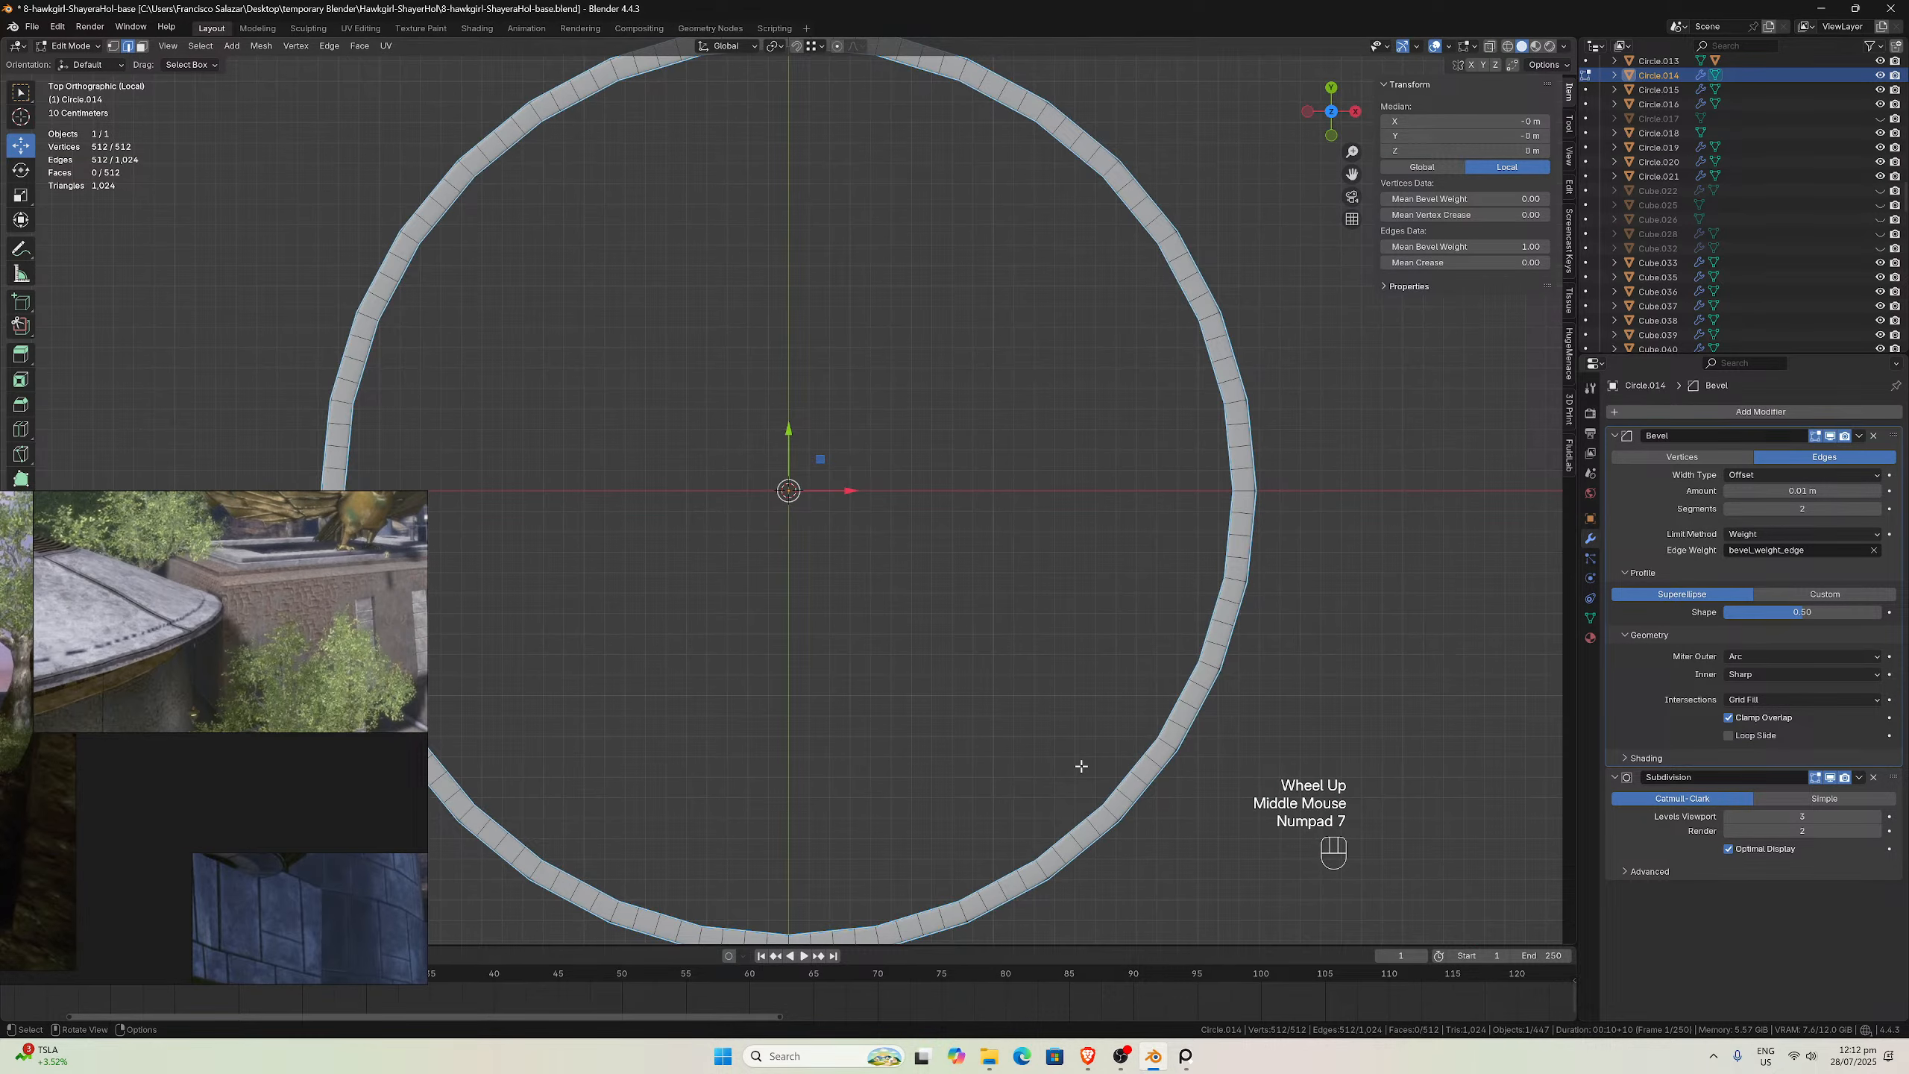
scroll(1081, 766, up, 1)
drag(1352, 173, 1459, 658)
scroll(1120, 608, up, 4)
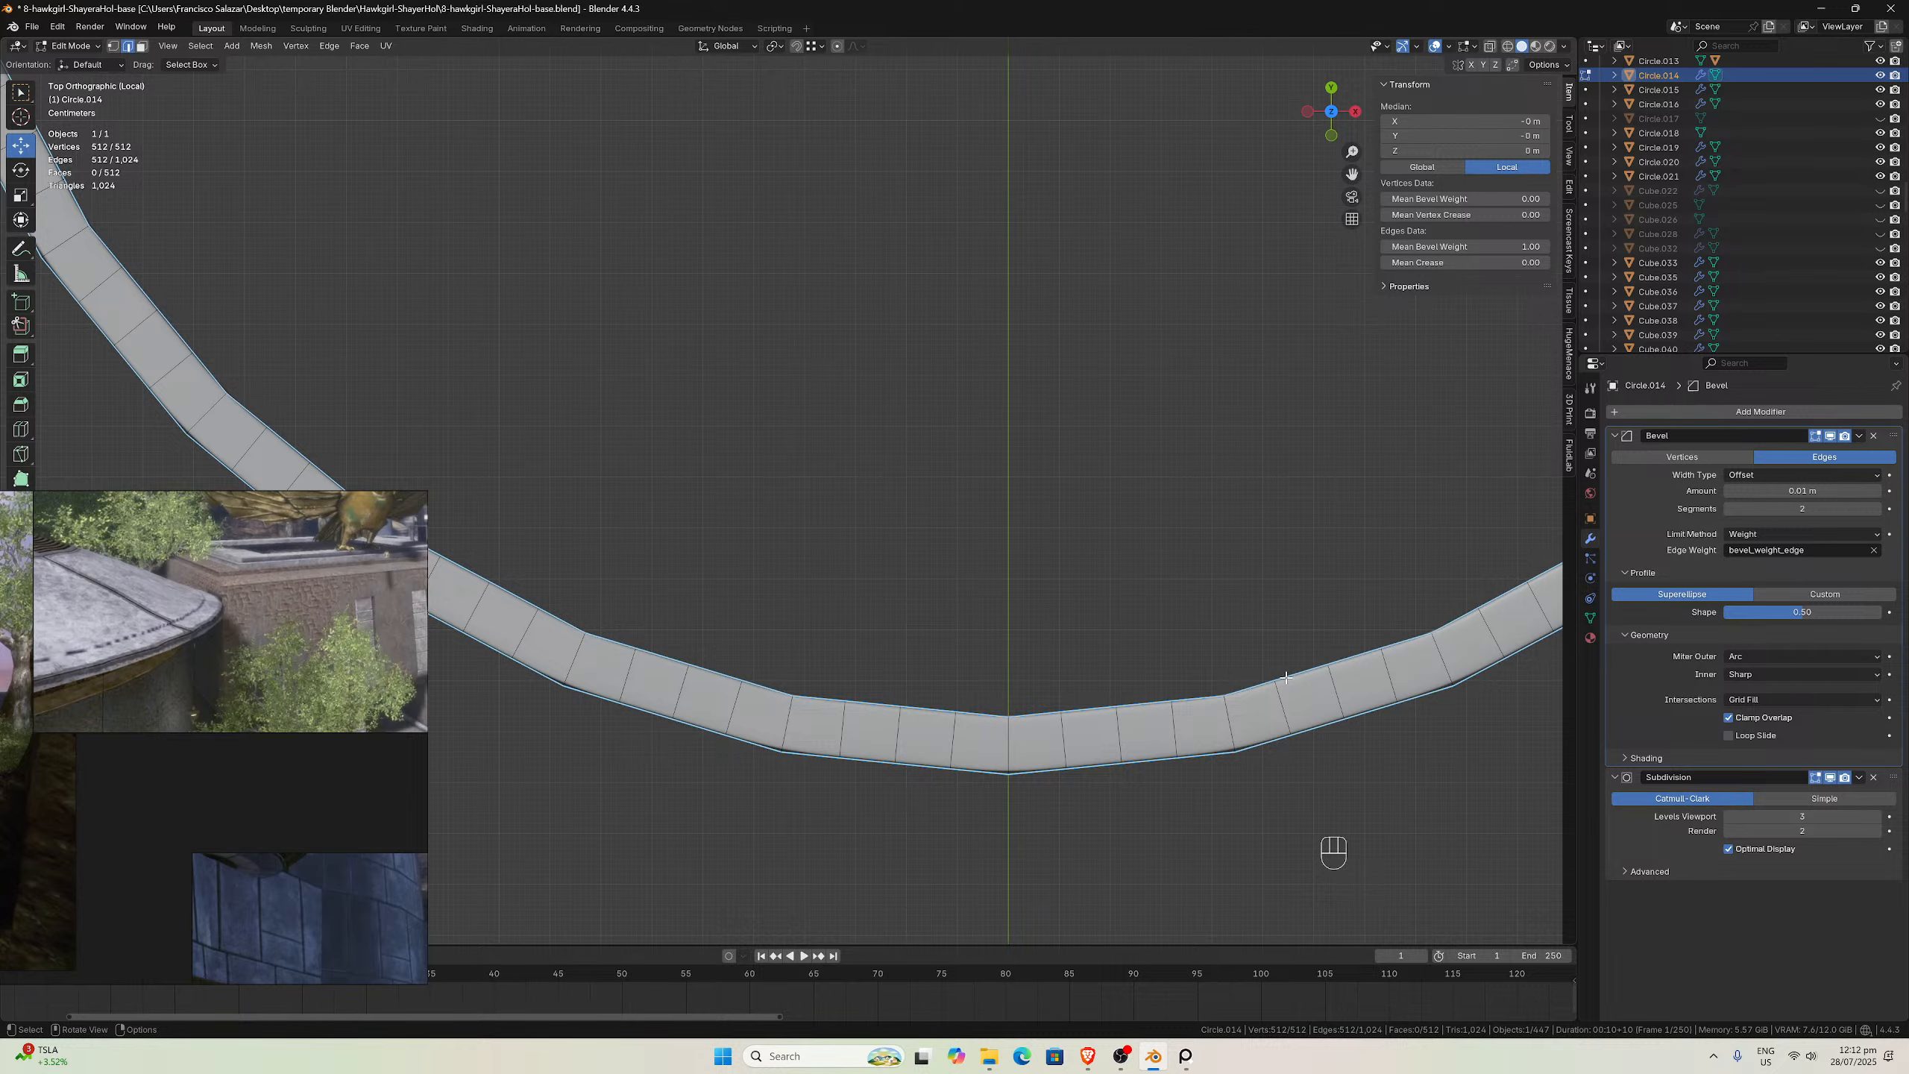
scroll(1141, 662, down, 2)
middle_drag(1140, 662, 1138, 669)
scroll(1138, 669, up, 2)
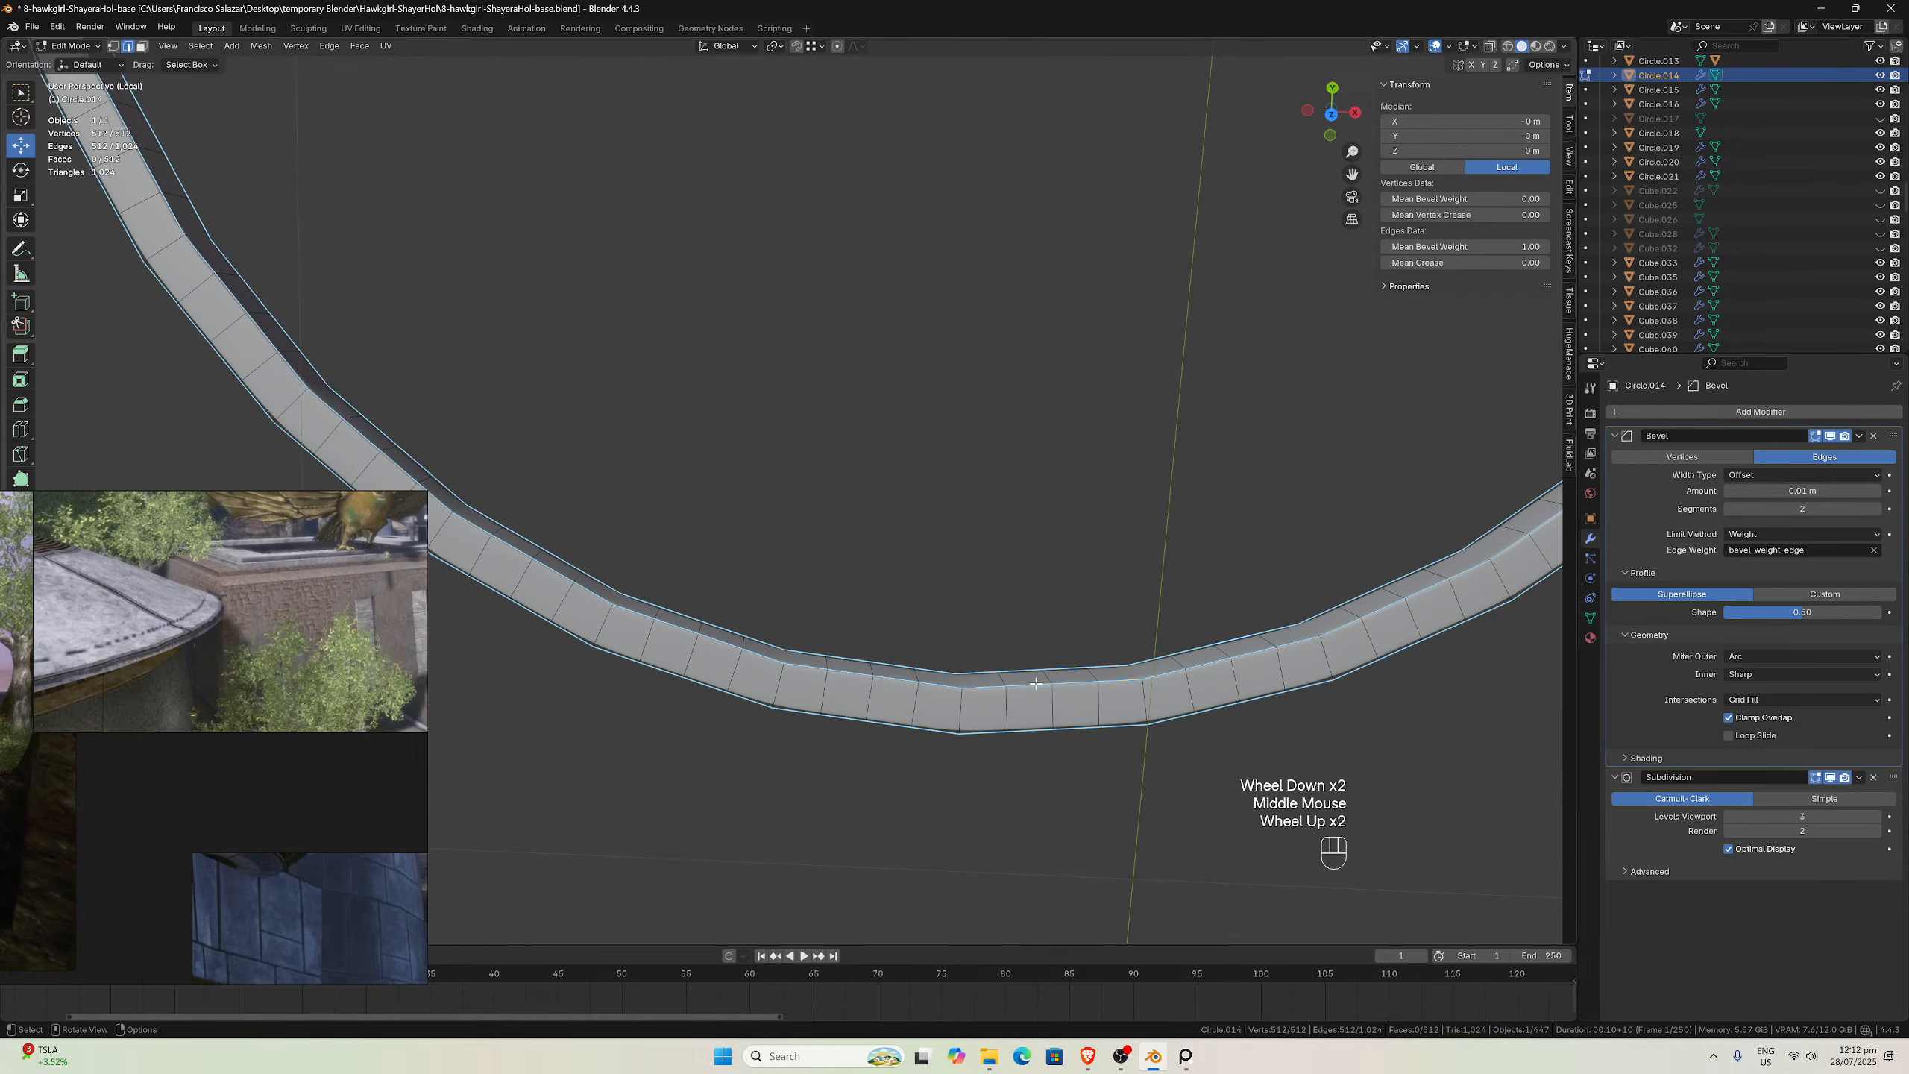
Round the upper trim ring's top inner and top outer edge loops with LoopTools Circle
click(1029, 685)
alt+click(1022, 684)
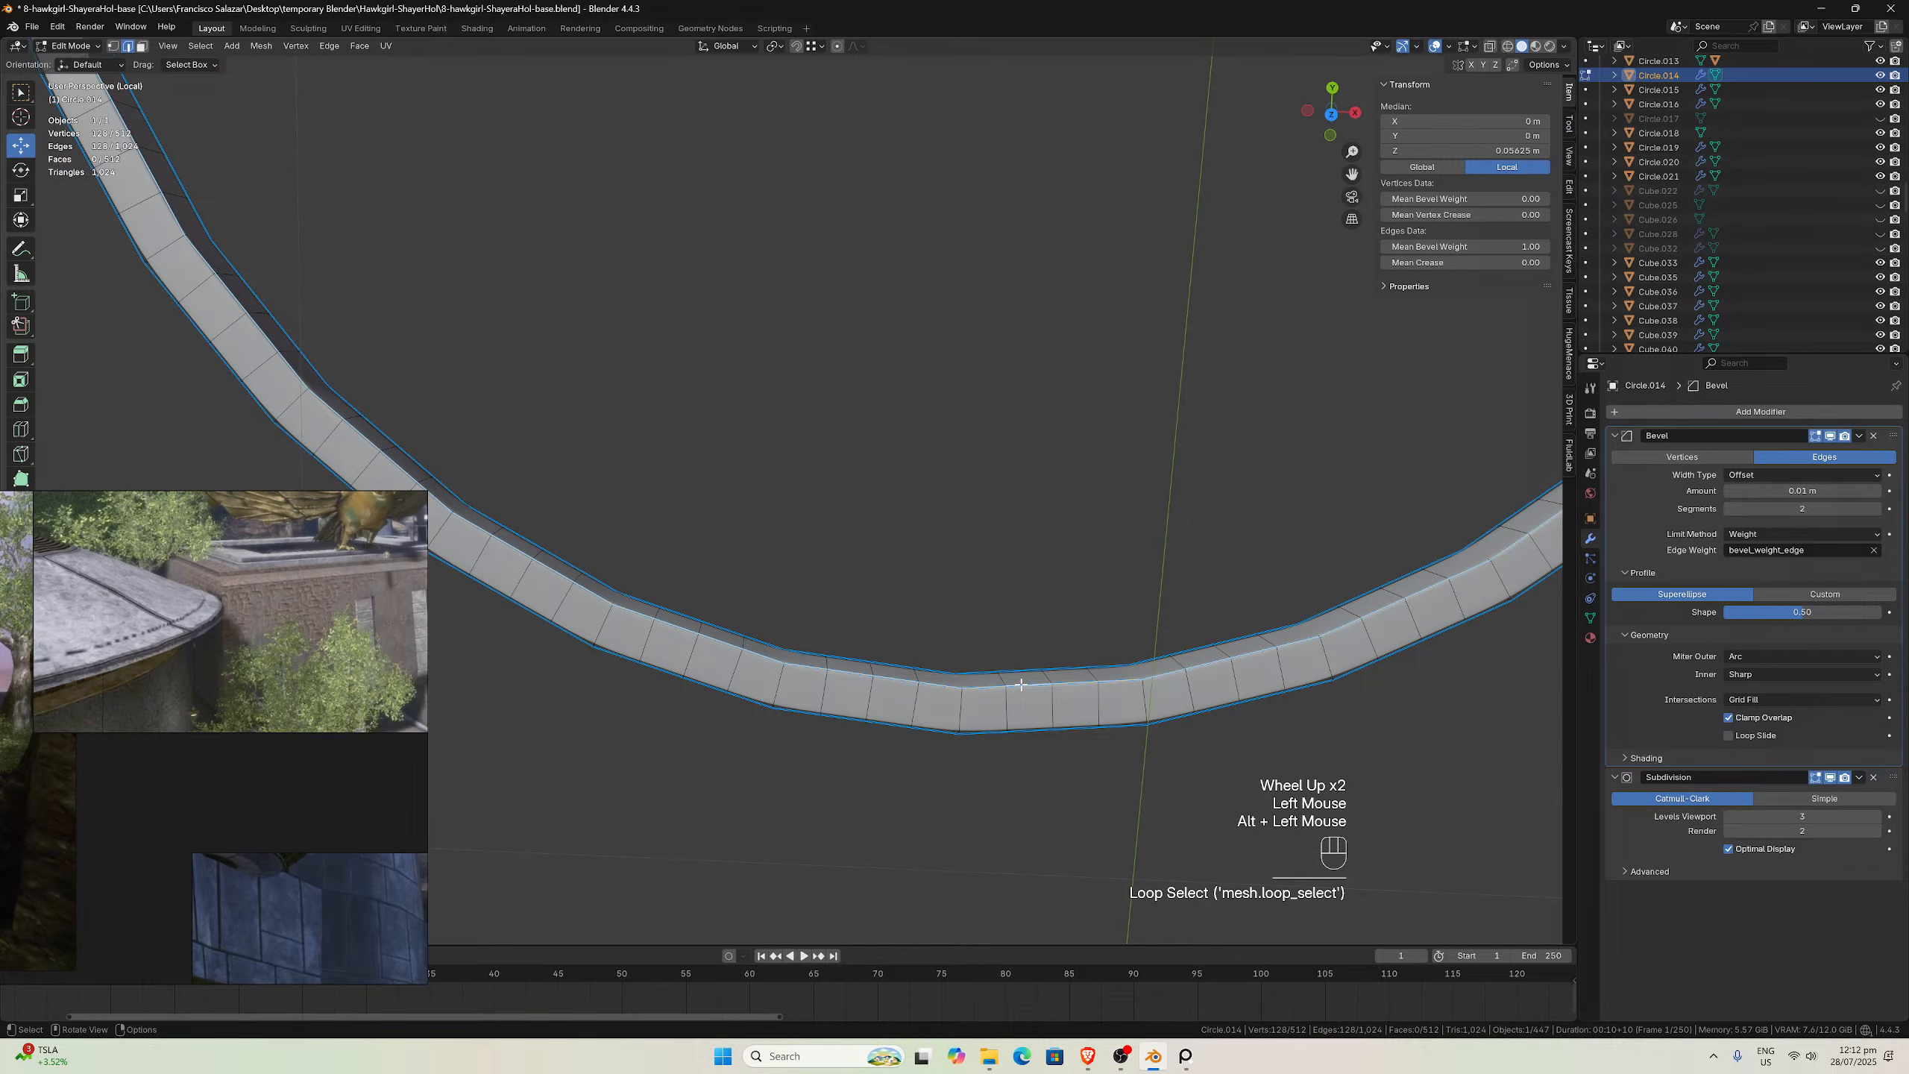
key(KP_7)
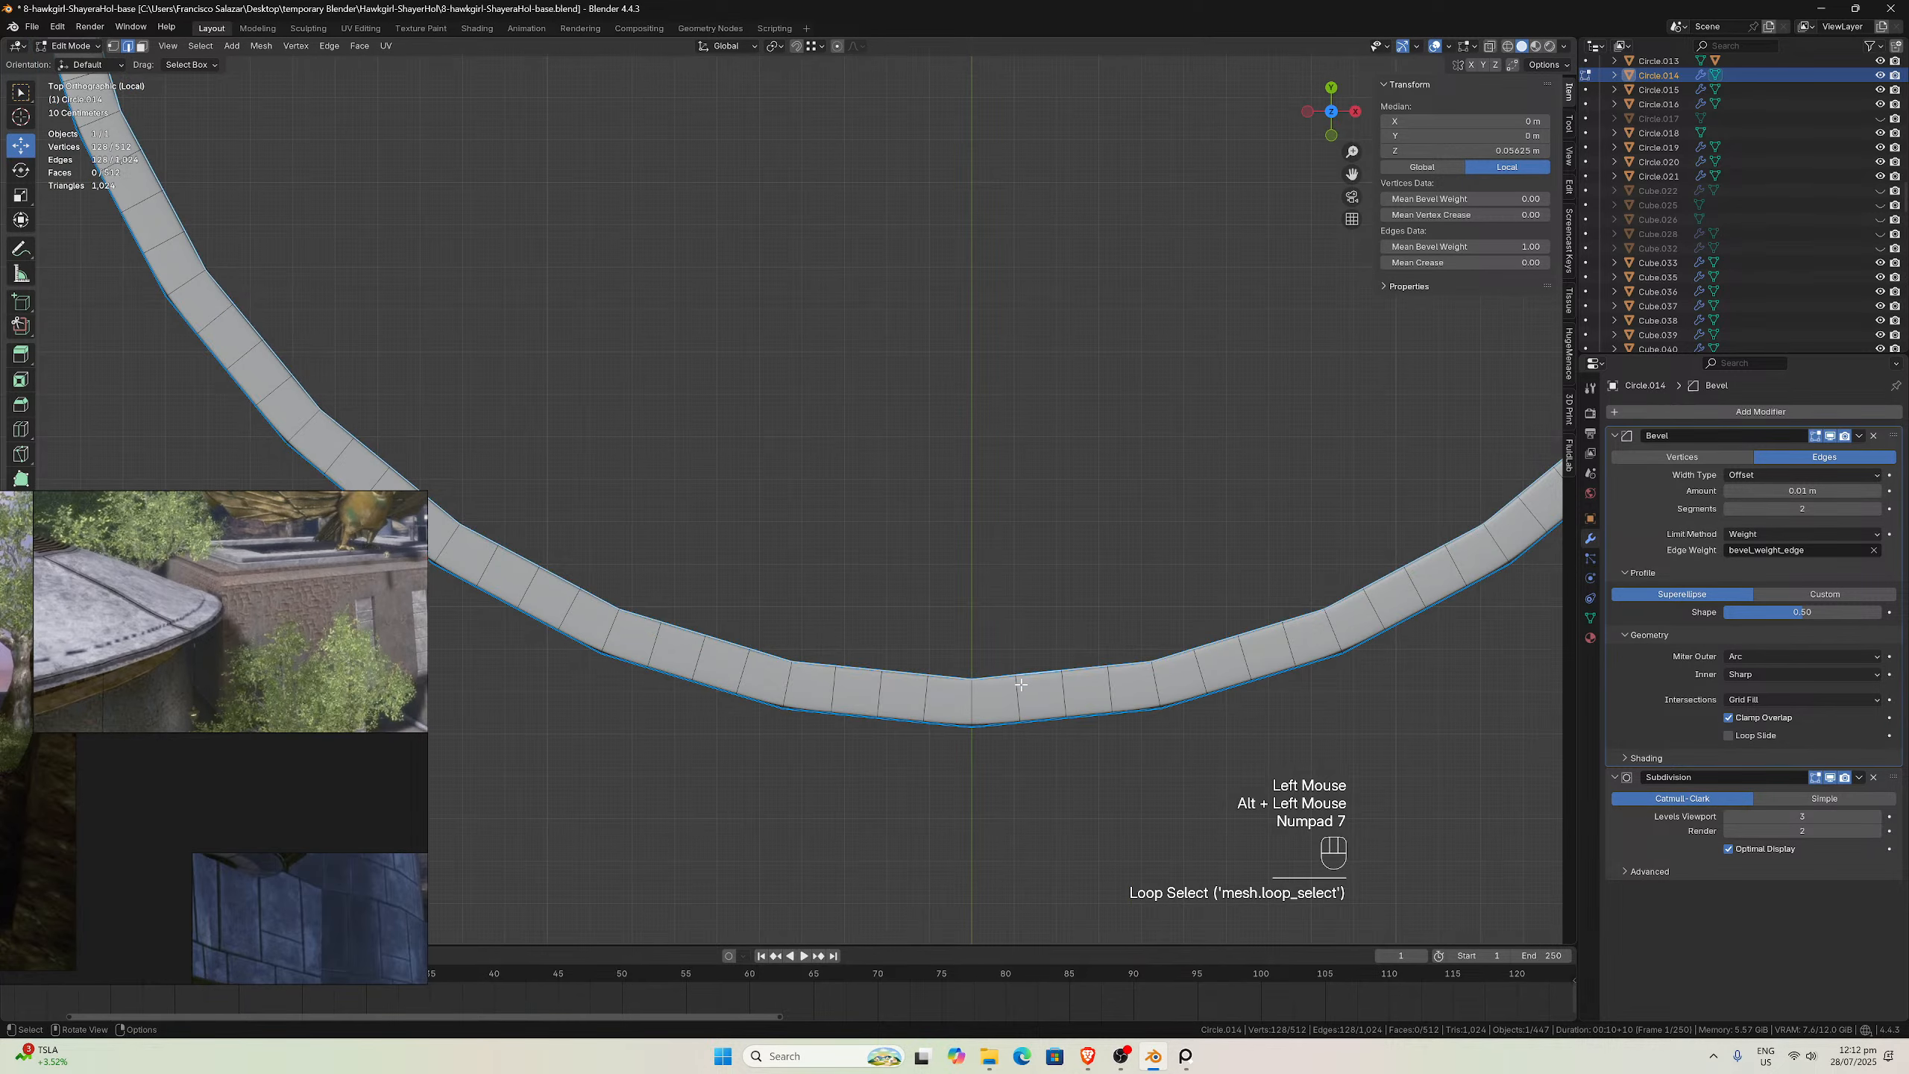
click(1569, 185)
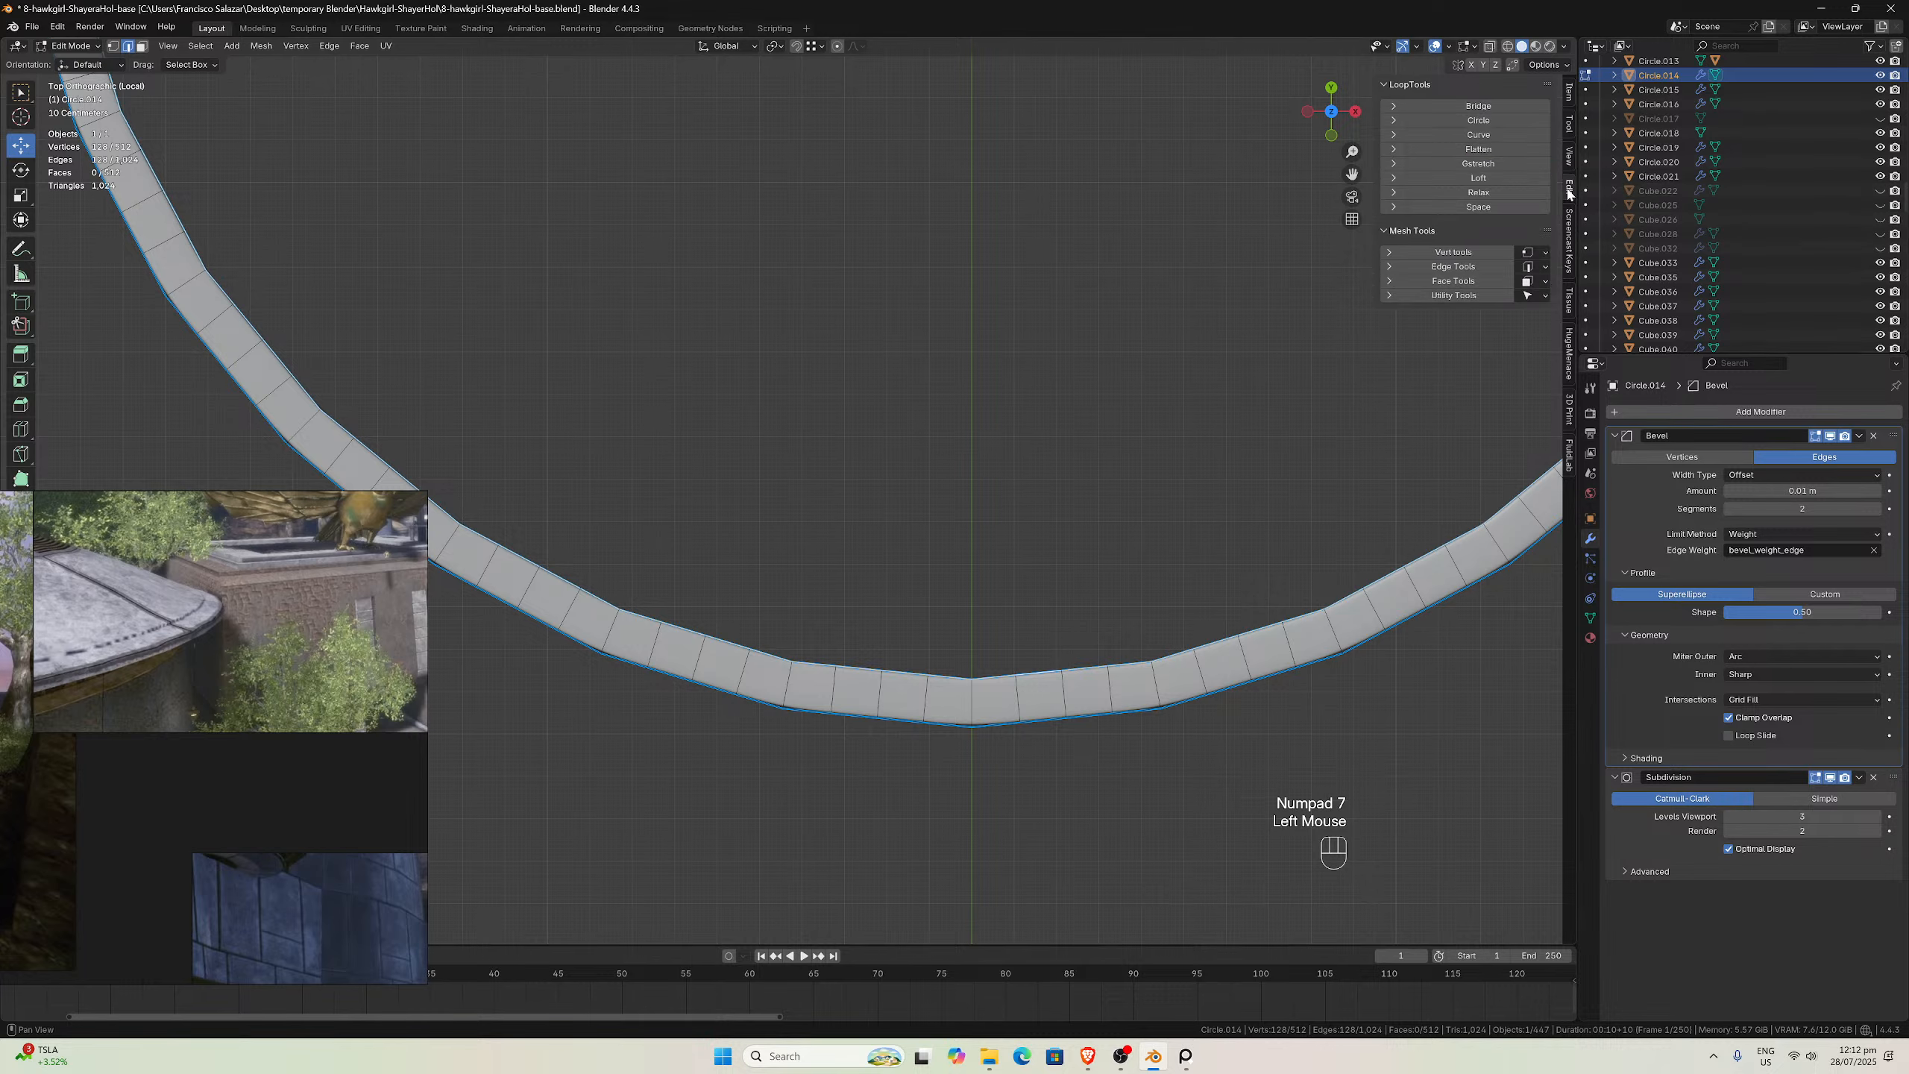
click(1486, 124)
middle_drag(1008, 451, 1039, 584)
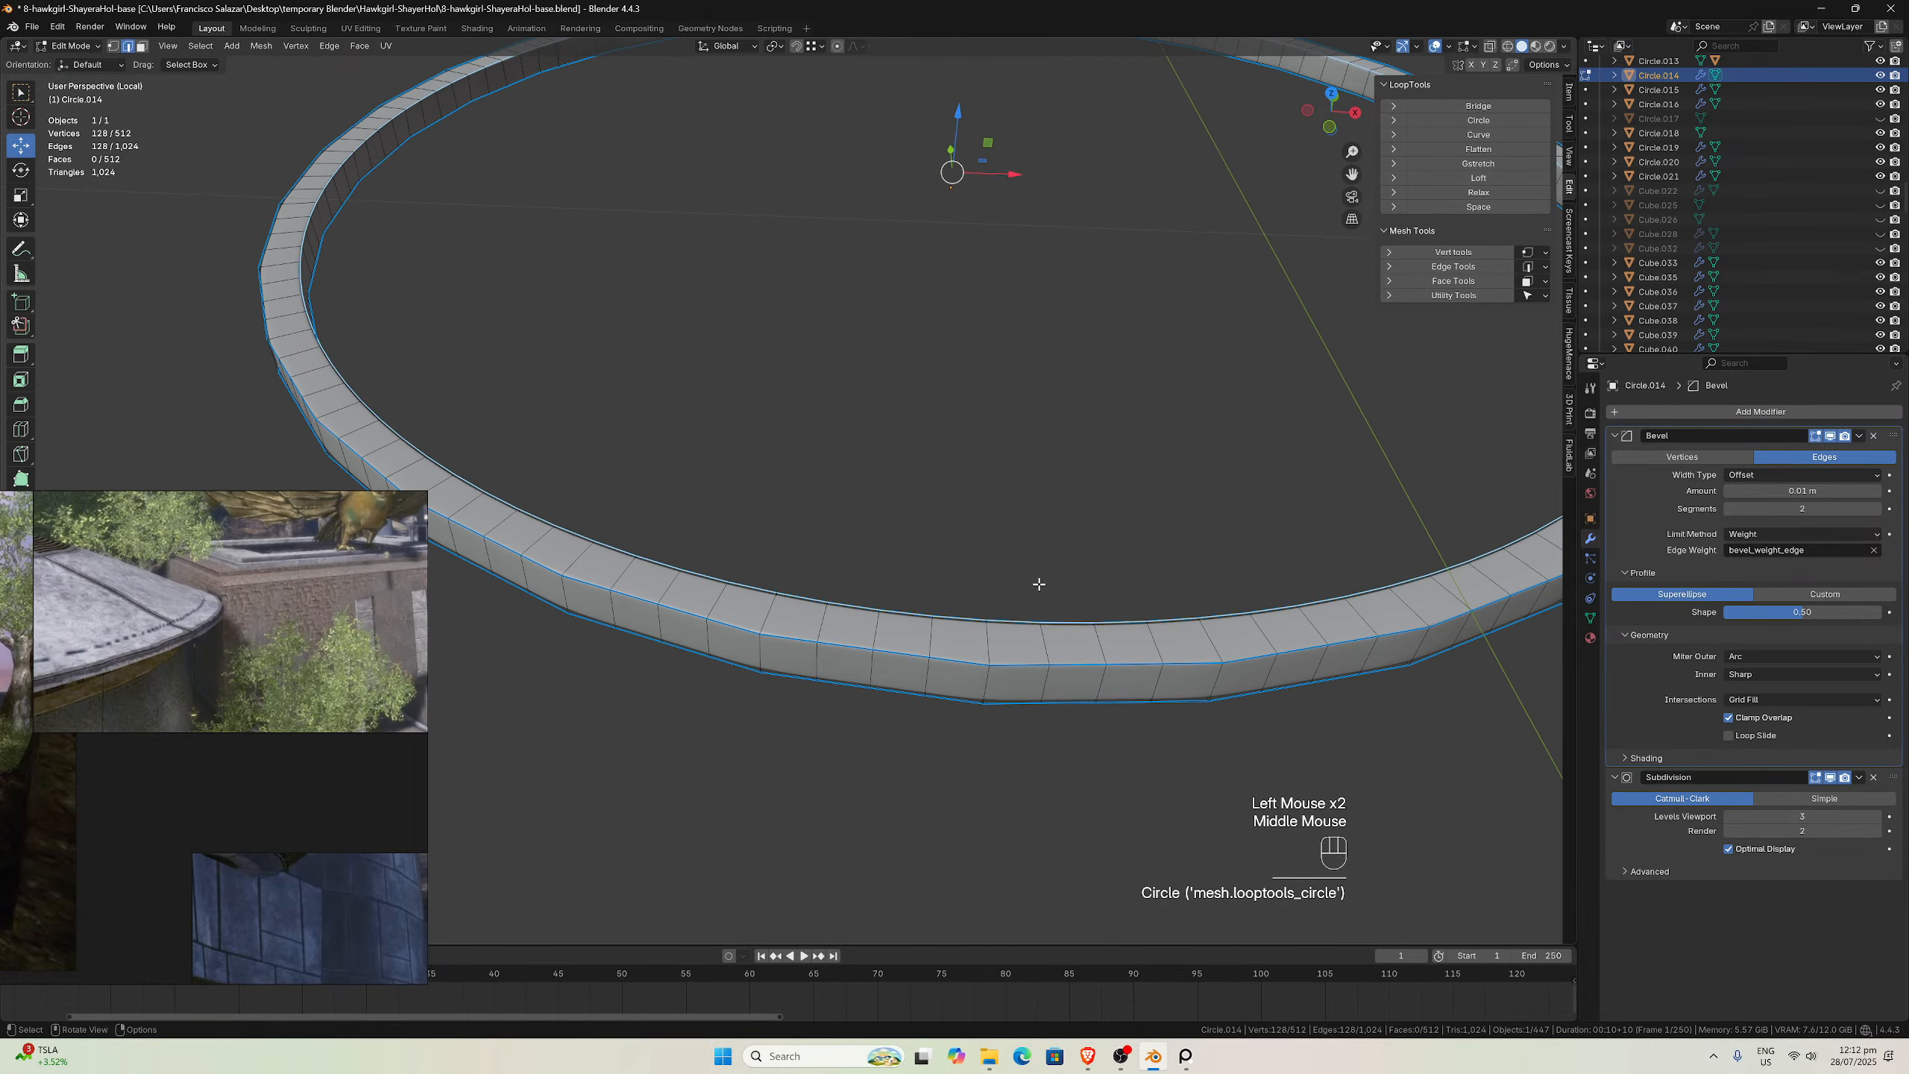
click(1082, 571)
alt+click(1104, 567)
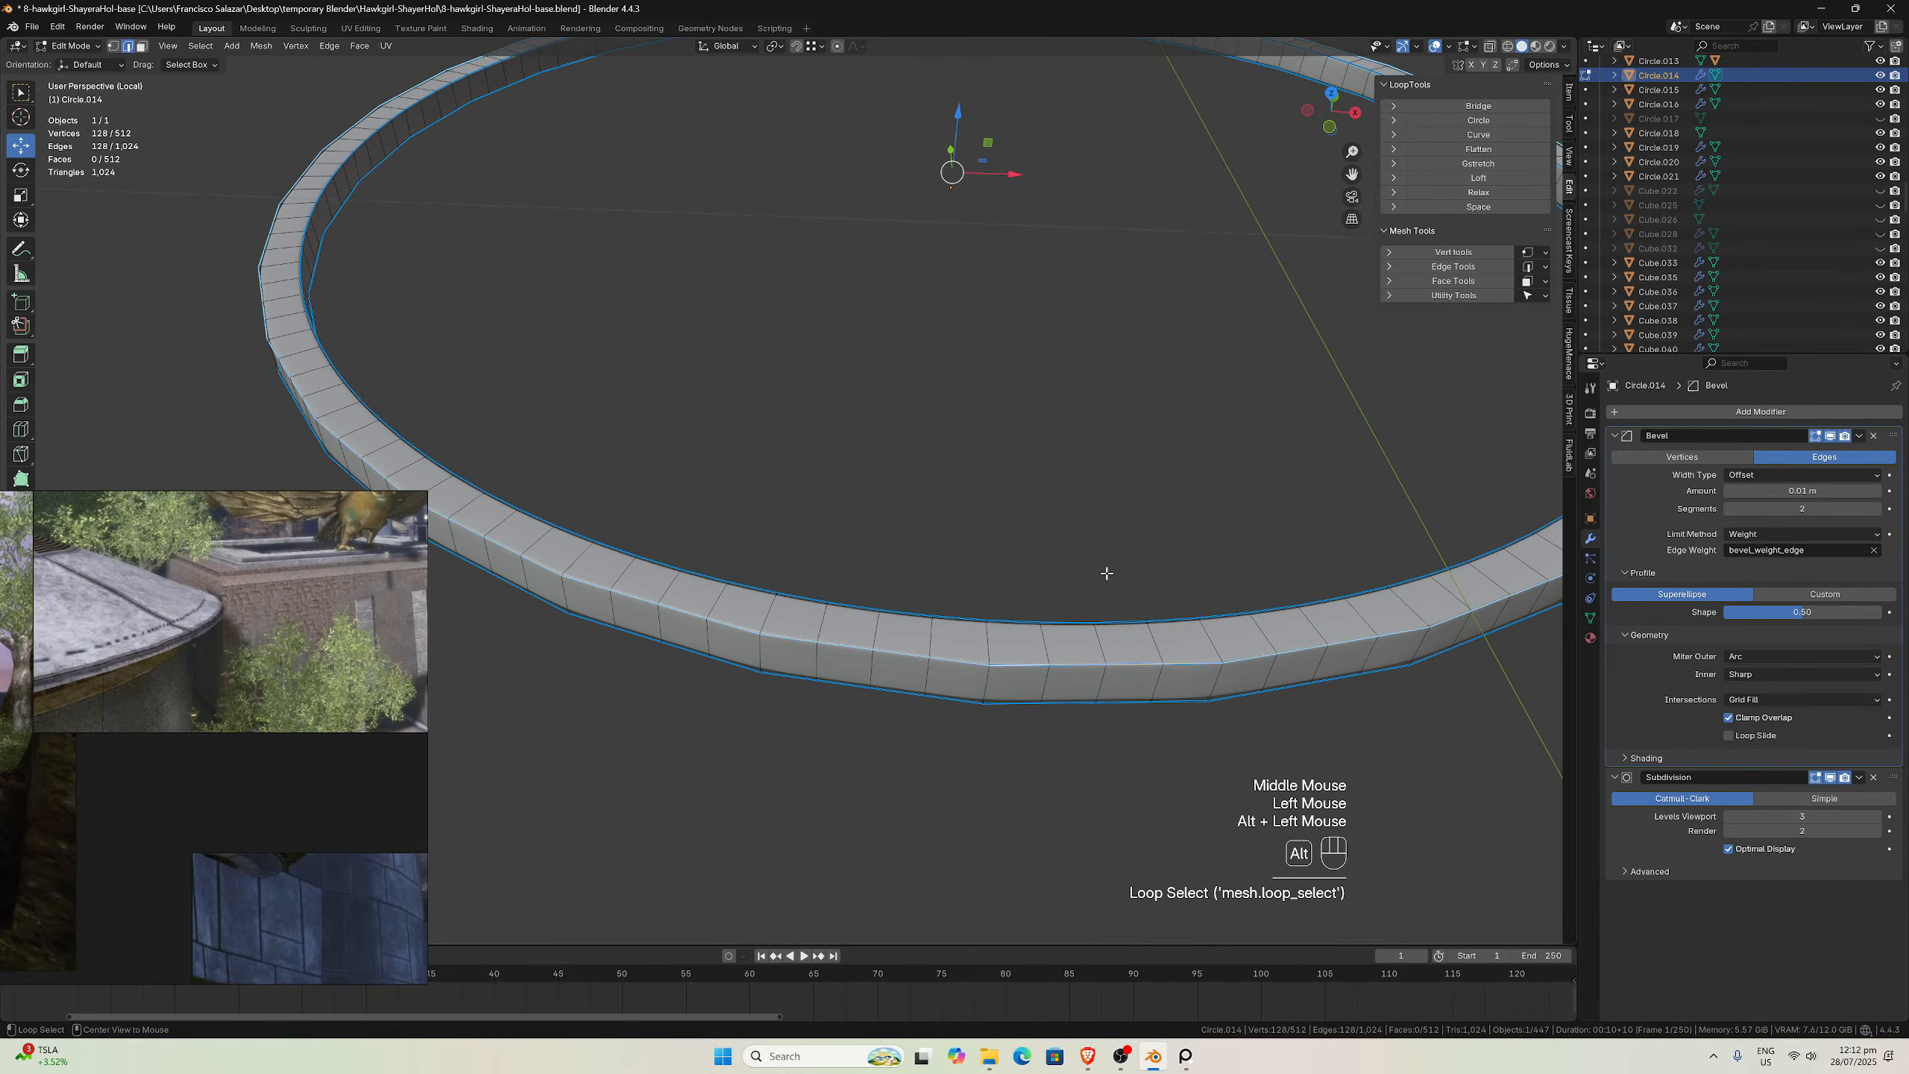
click(1479, 120)
Round the upper trim ring's bottom outer and bottom inner edge loops with LoopTools Circle
click(1012, 701)
alt+click(1013, 700)
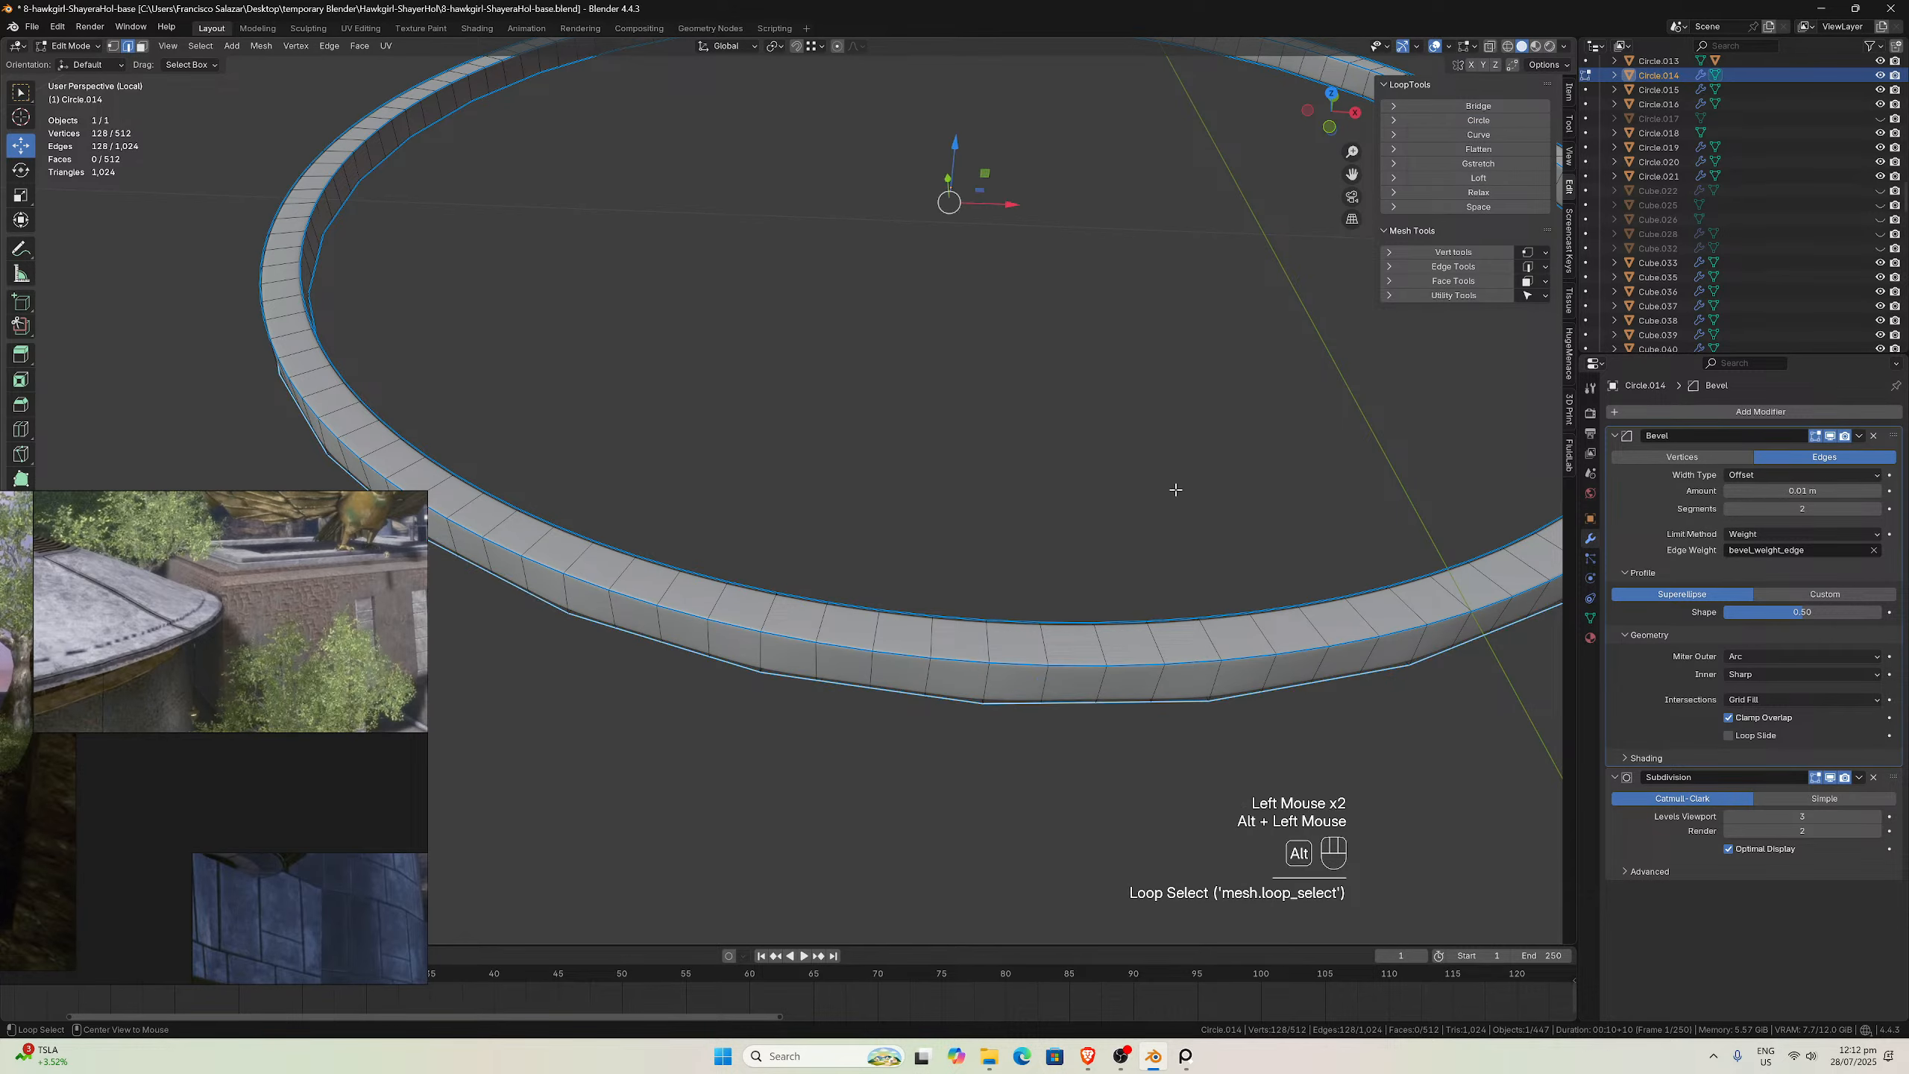
click(1478, 120)
middle_drag(1241, 467, 1248, 338)
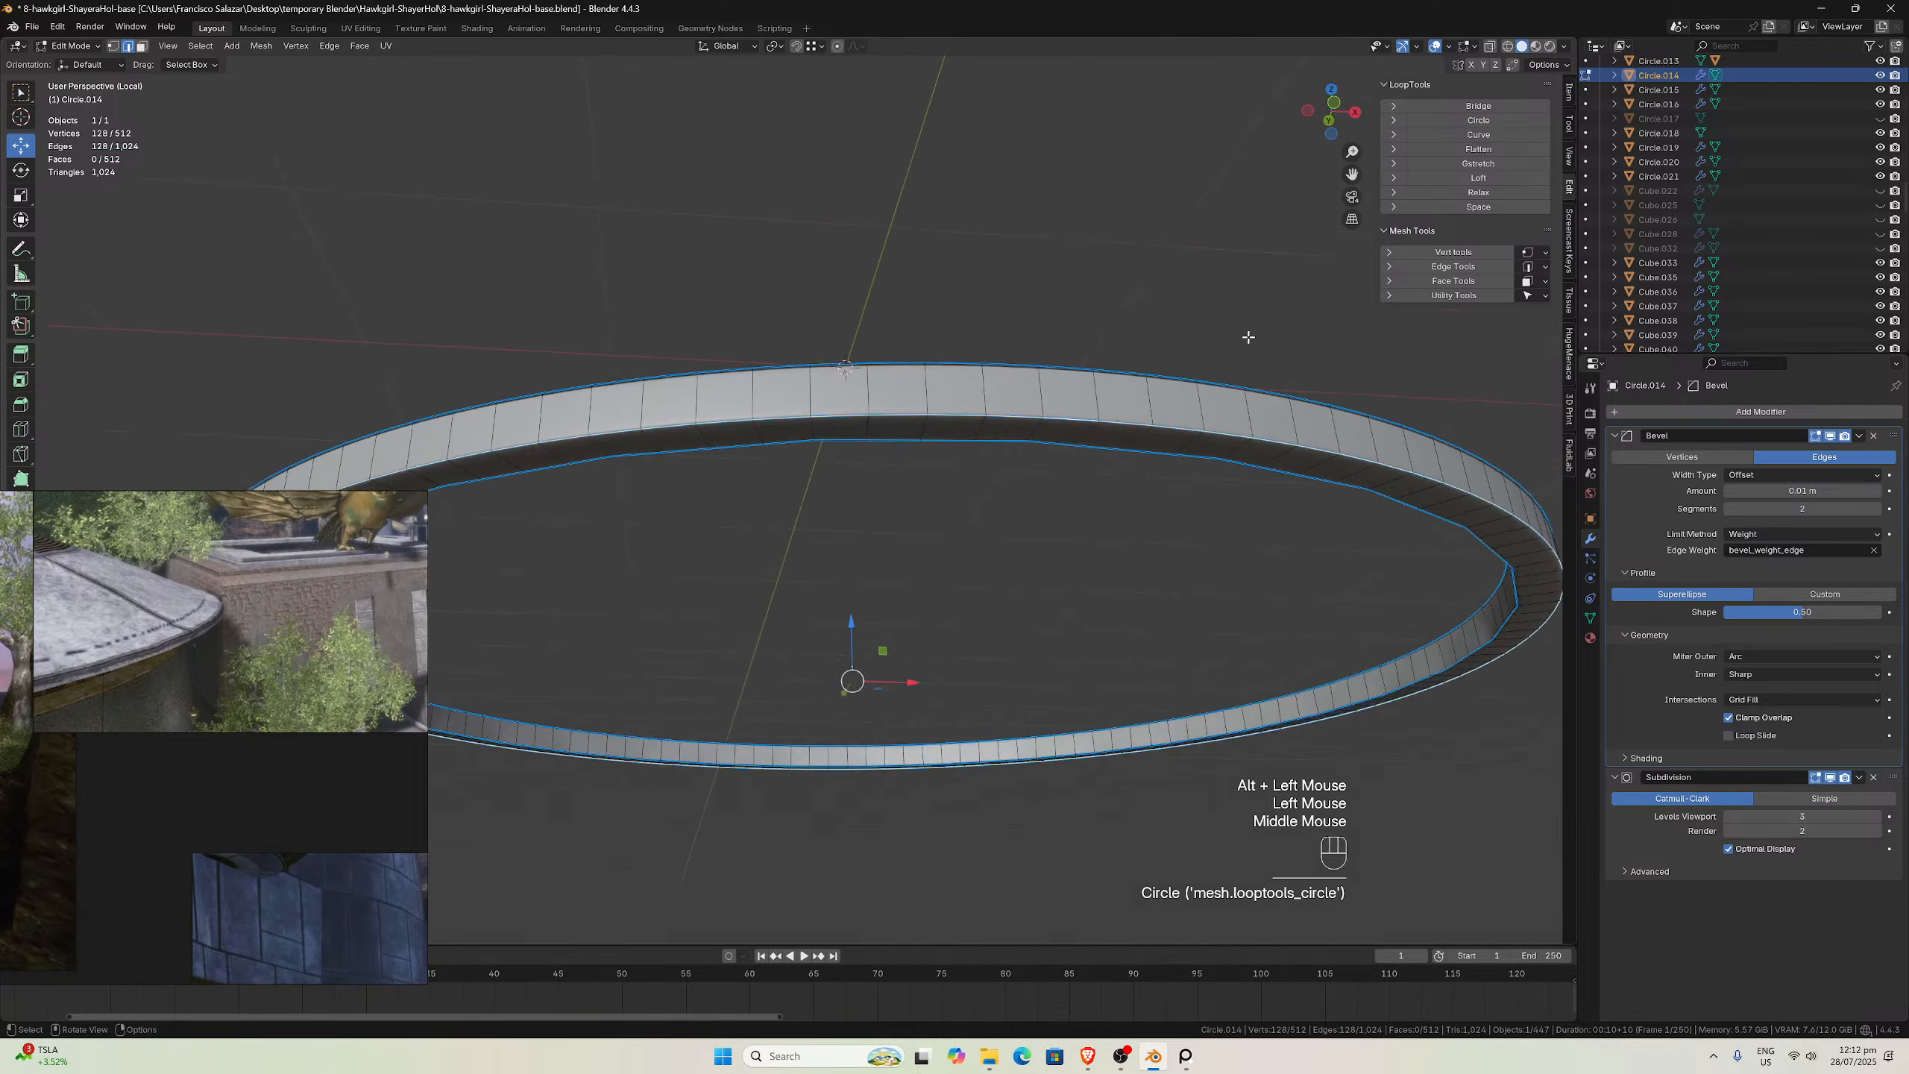
click(1109, 440)
alt+click(1109, 433)
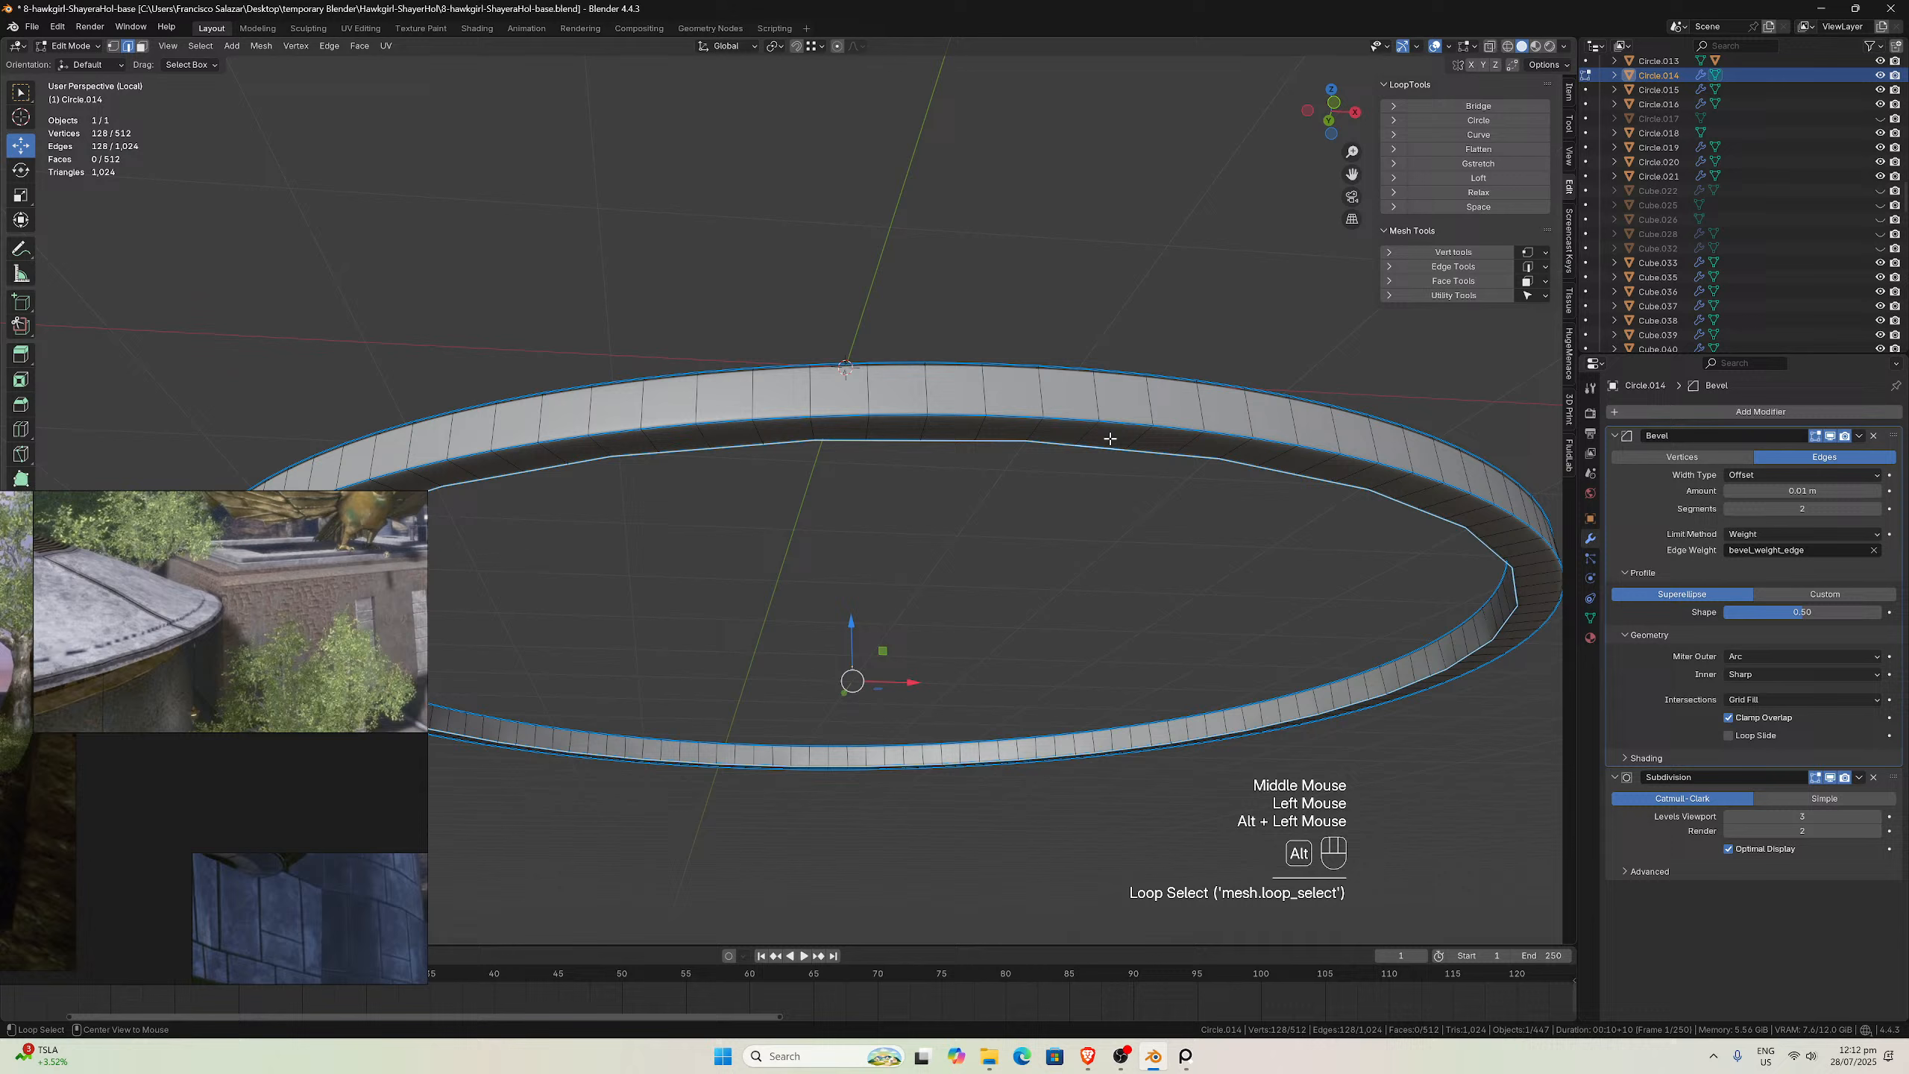
click(1478, 120)
Check the upper trim ring's curvature from above, leave mesh editing and bring back the full pedestal
middle_drag(1154, 496, 1151, 470)
key(KP_7)
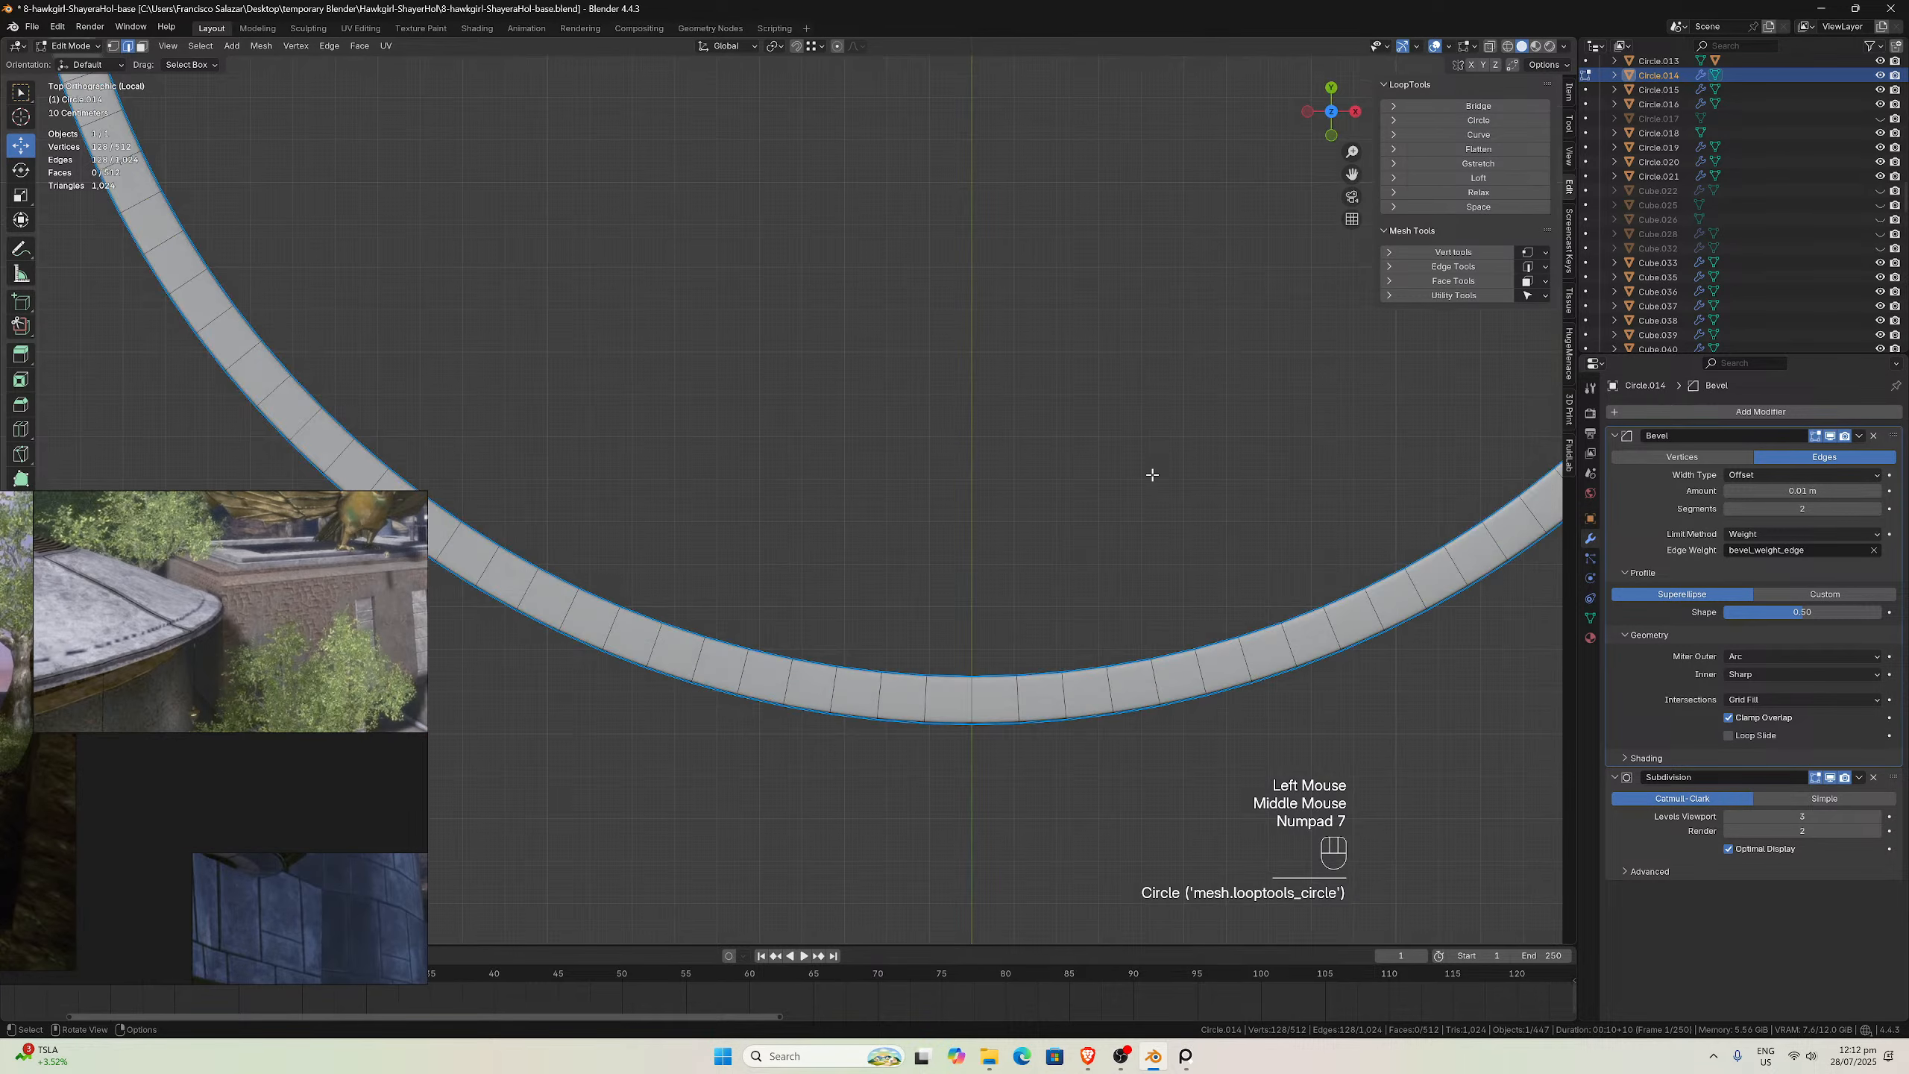
scroll(921, 784, up, 4)
scroll(784, 792, down, 2)
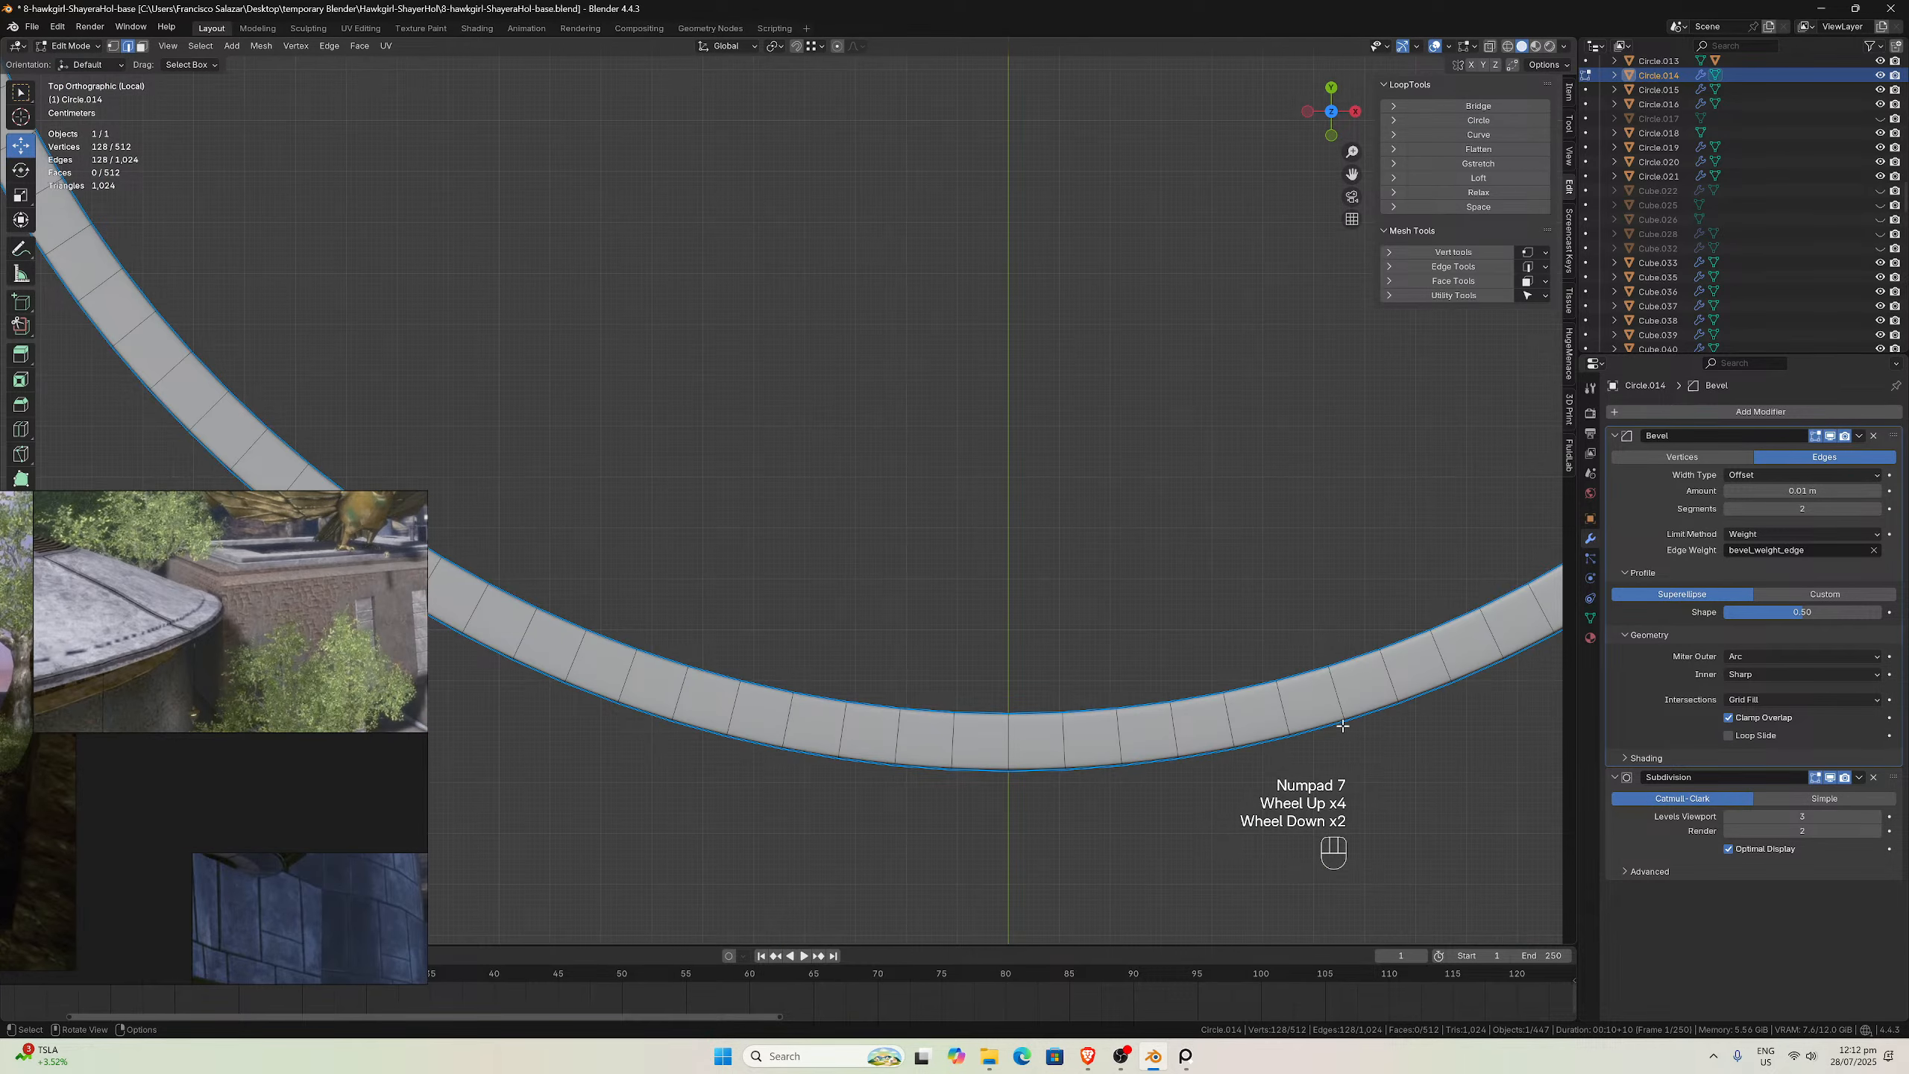
scroll(1053, 634, down, 2)
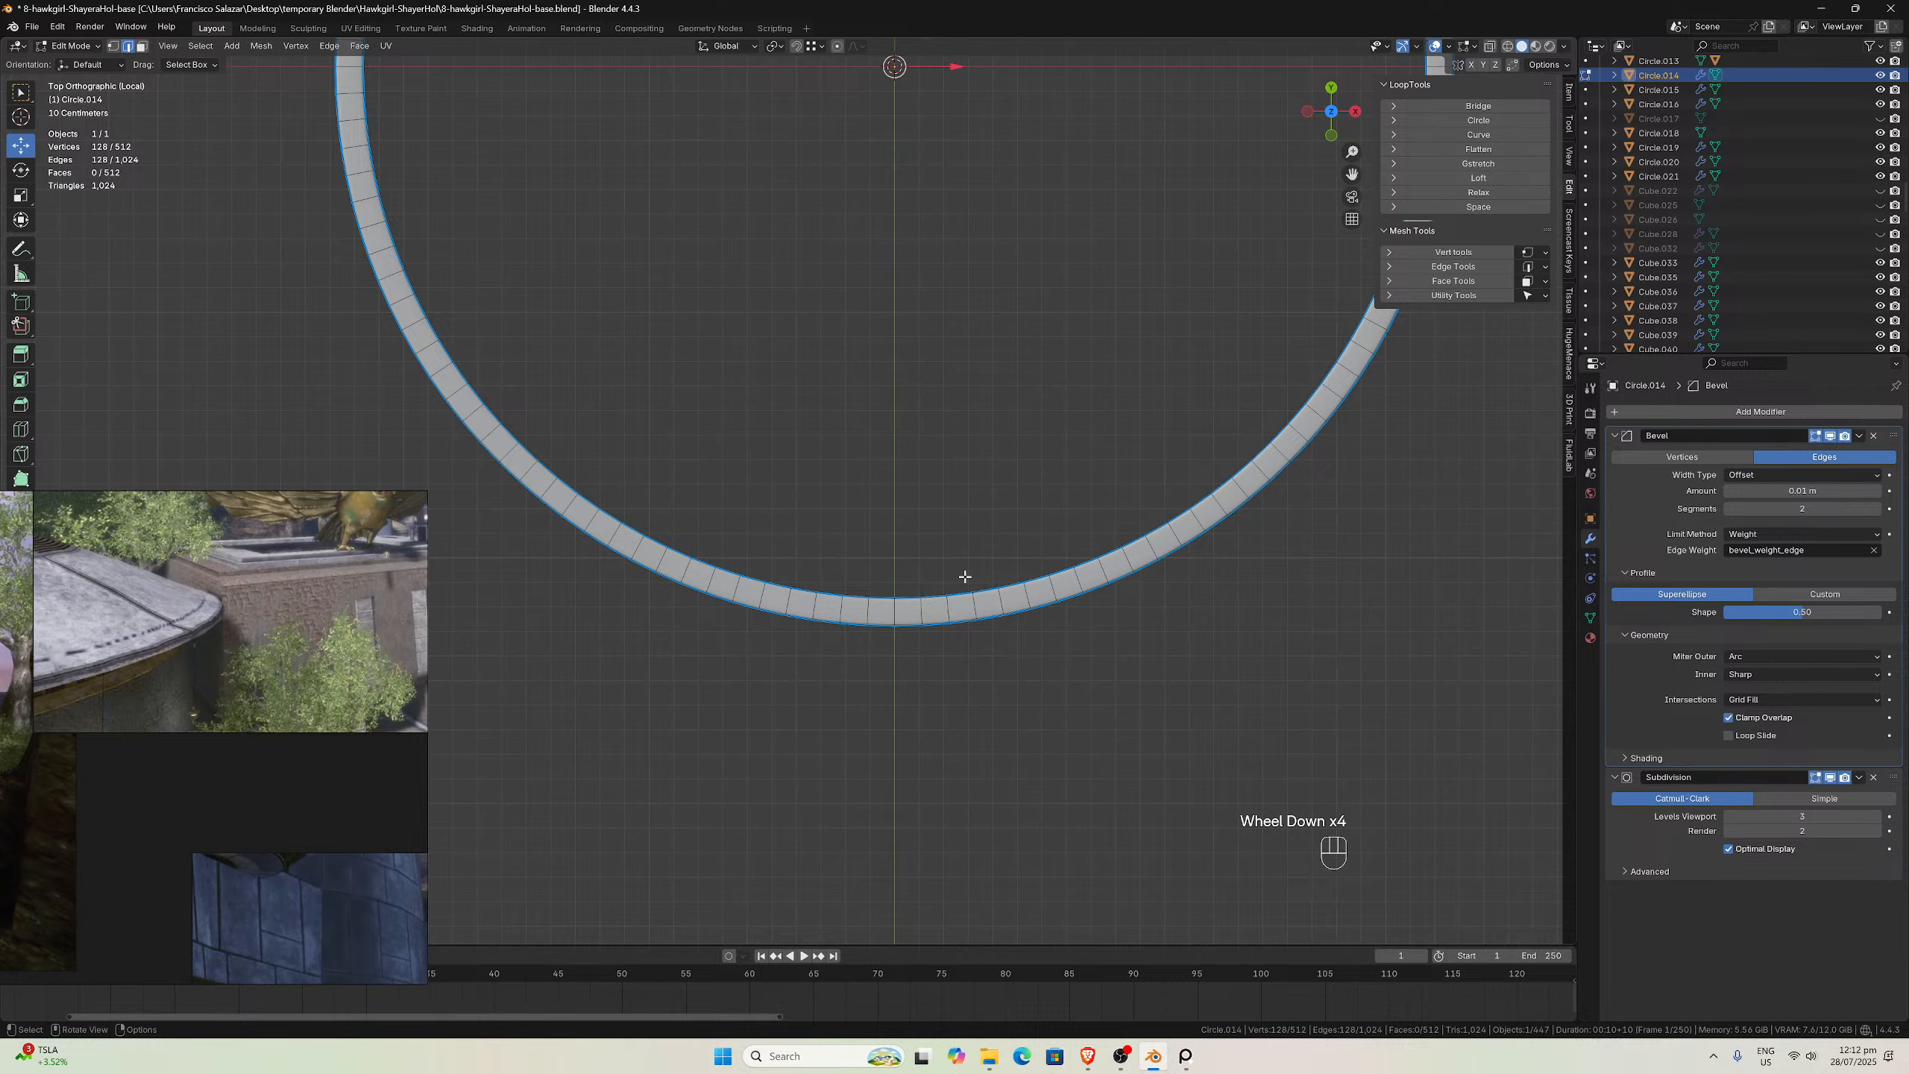
scroll(835, 609, up, 2)
scroll(1143, 636, down, 2)
key(Tab)
scroll(1089, 614, down, 1)
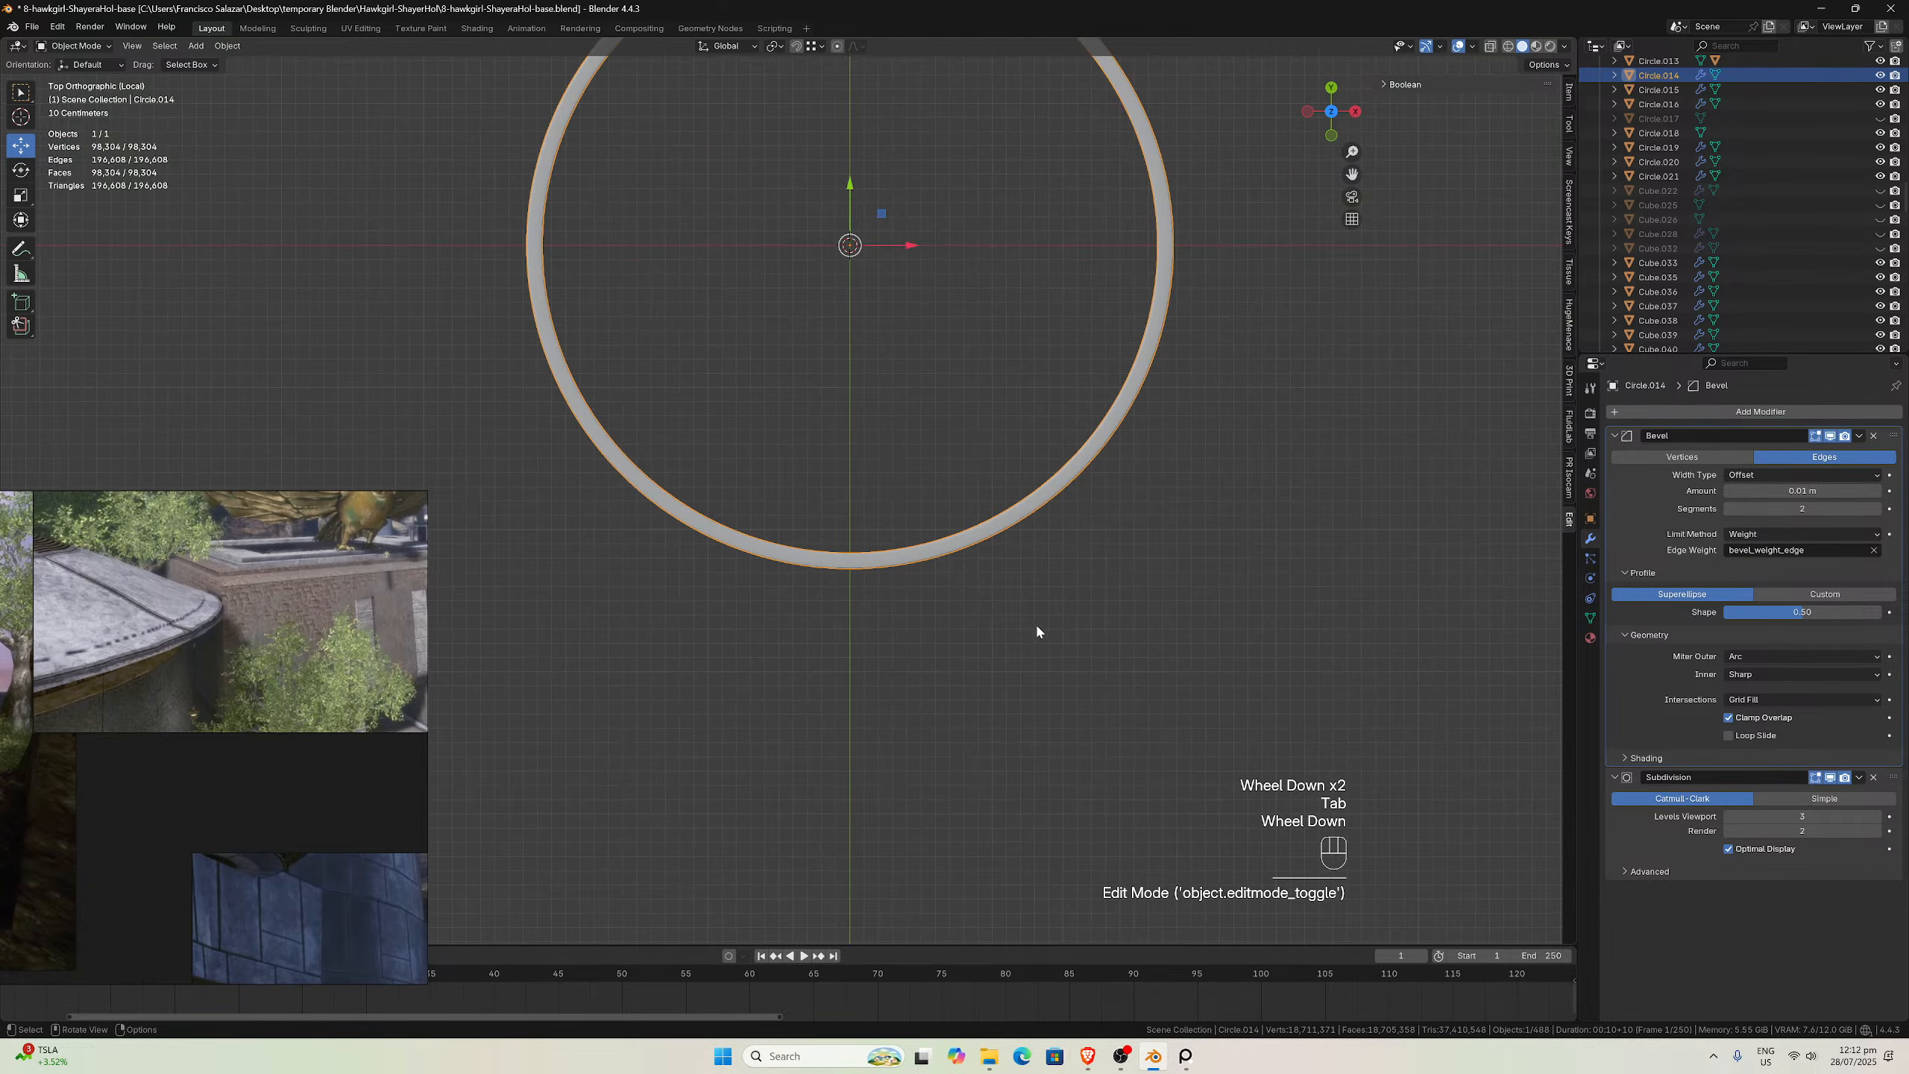
key(KP_Divide)
Isolate the lower trim ring in a top view and open its mesh for editing
click(989, 720)
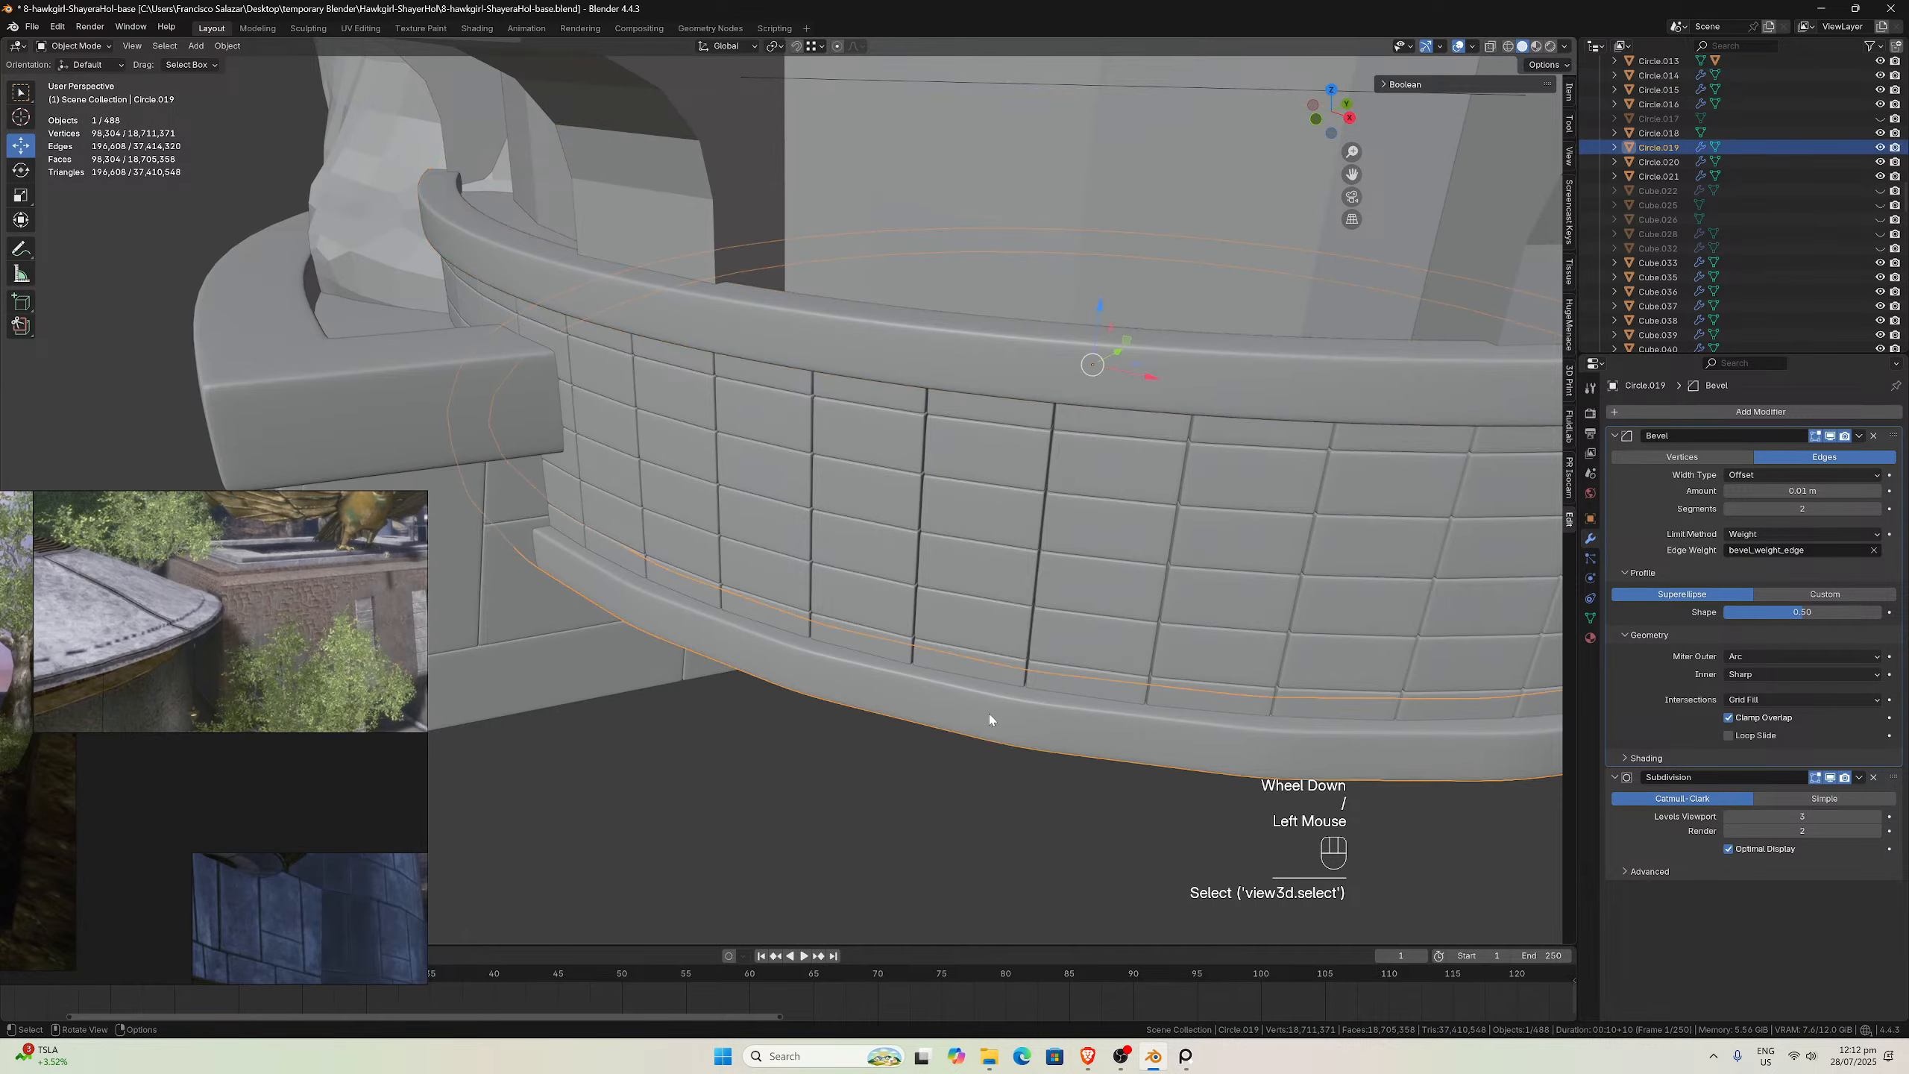
key(KP_Divide)
middle_drag(987, 693, 975, 724)
key(KP_7)
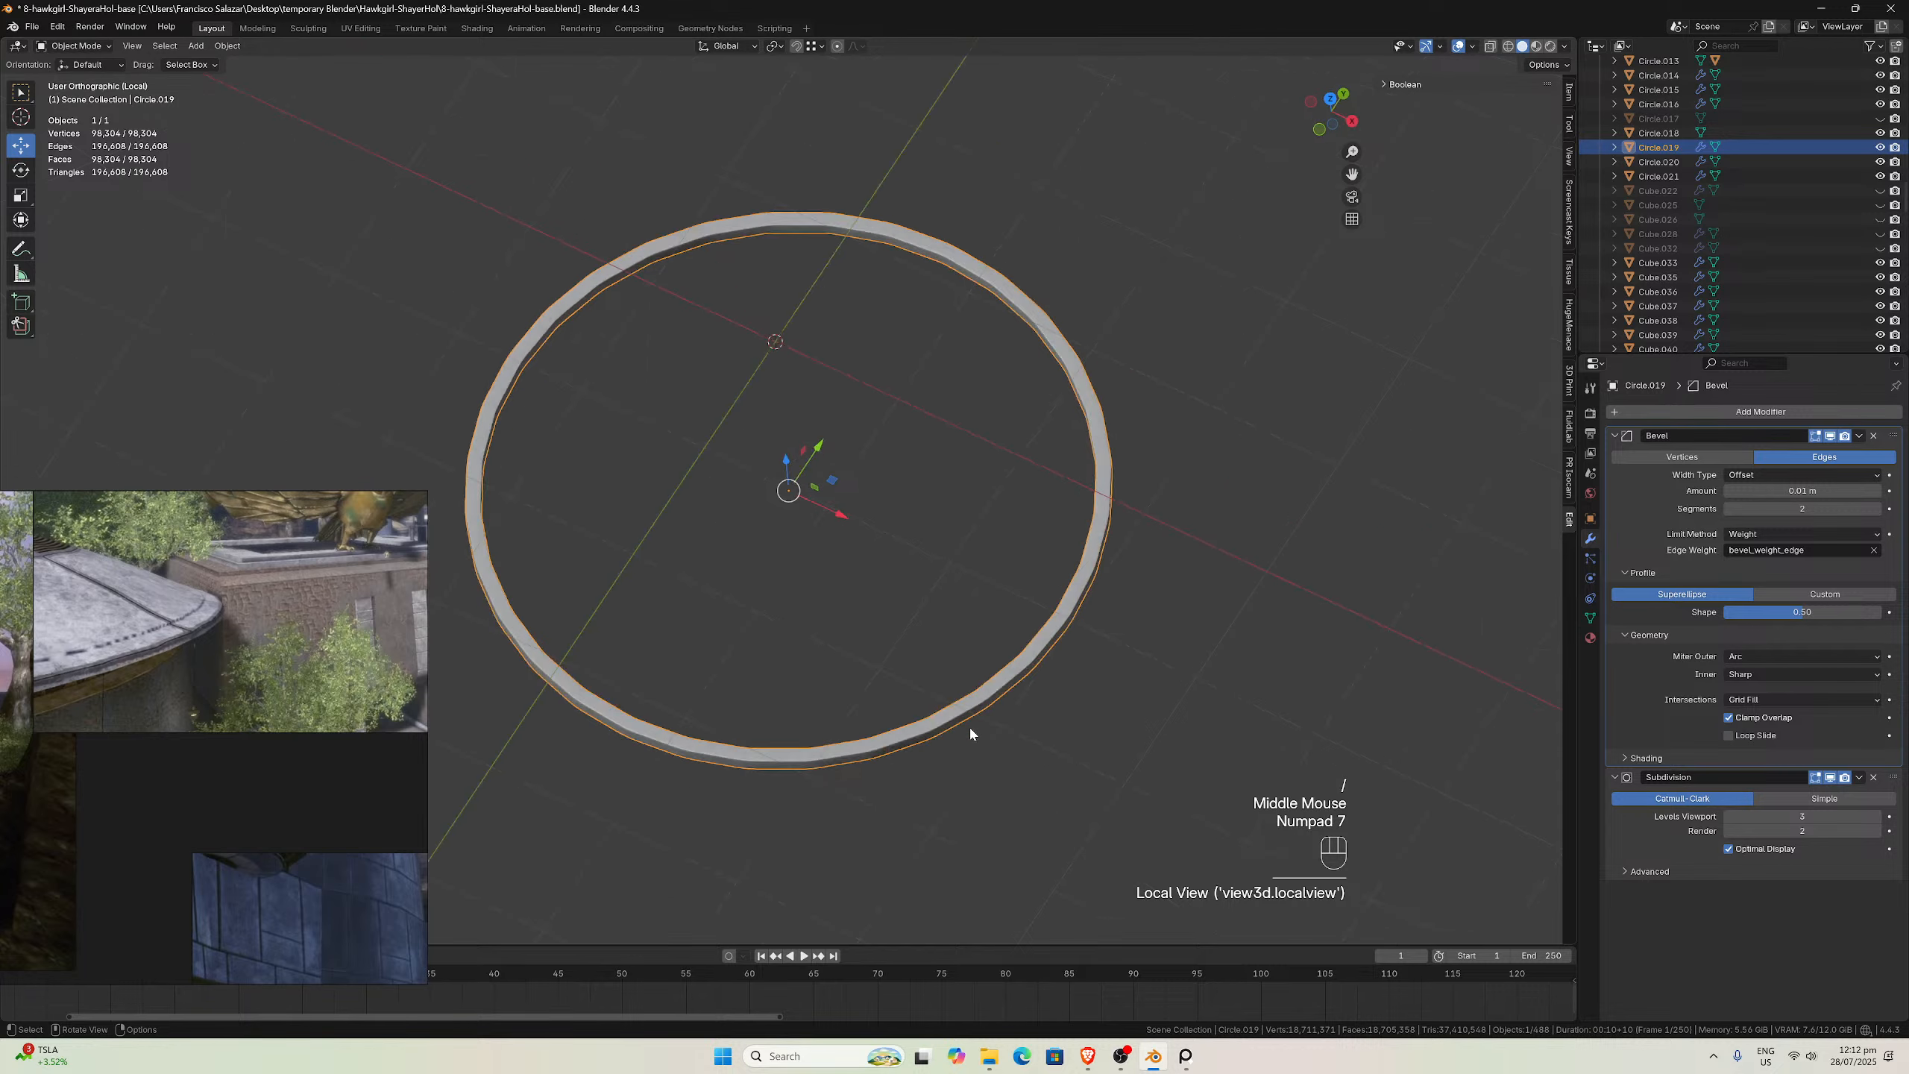
scroll(965, 734, up, 3)
key(Tab)
scroll(1023, 670, down, 1)
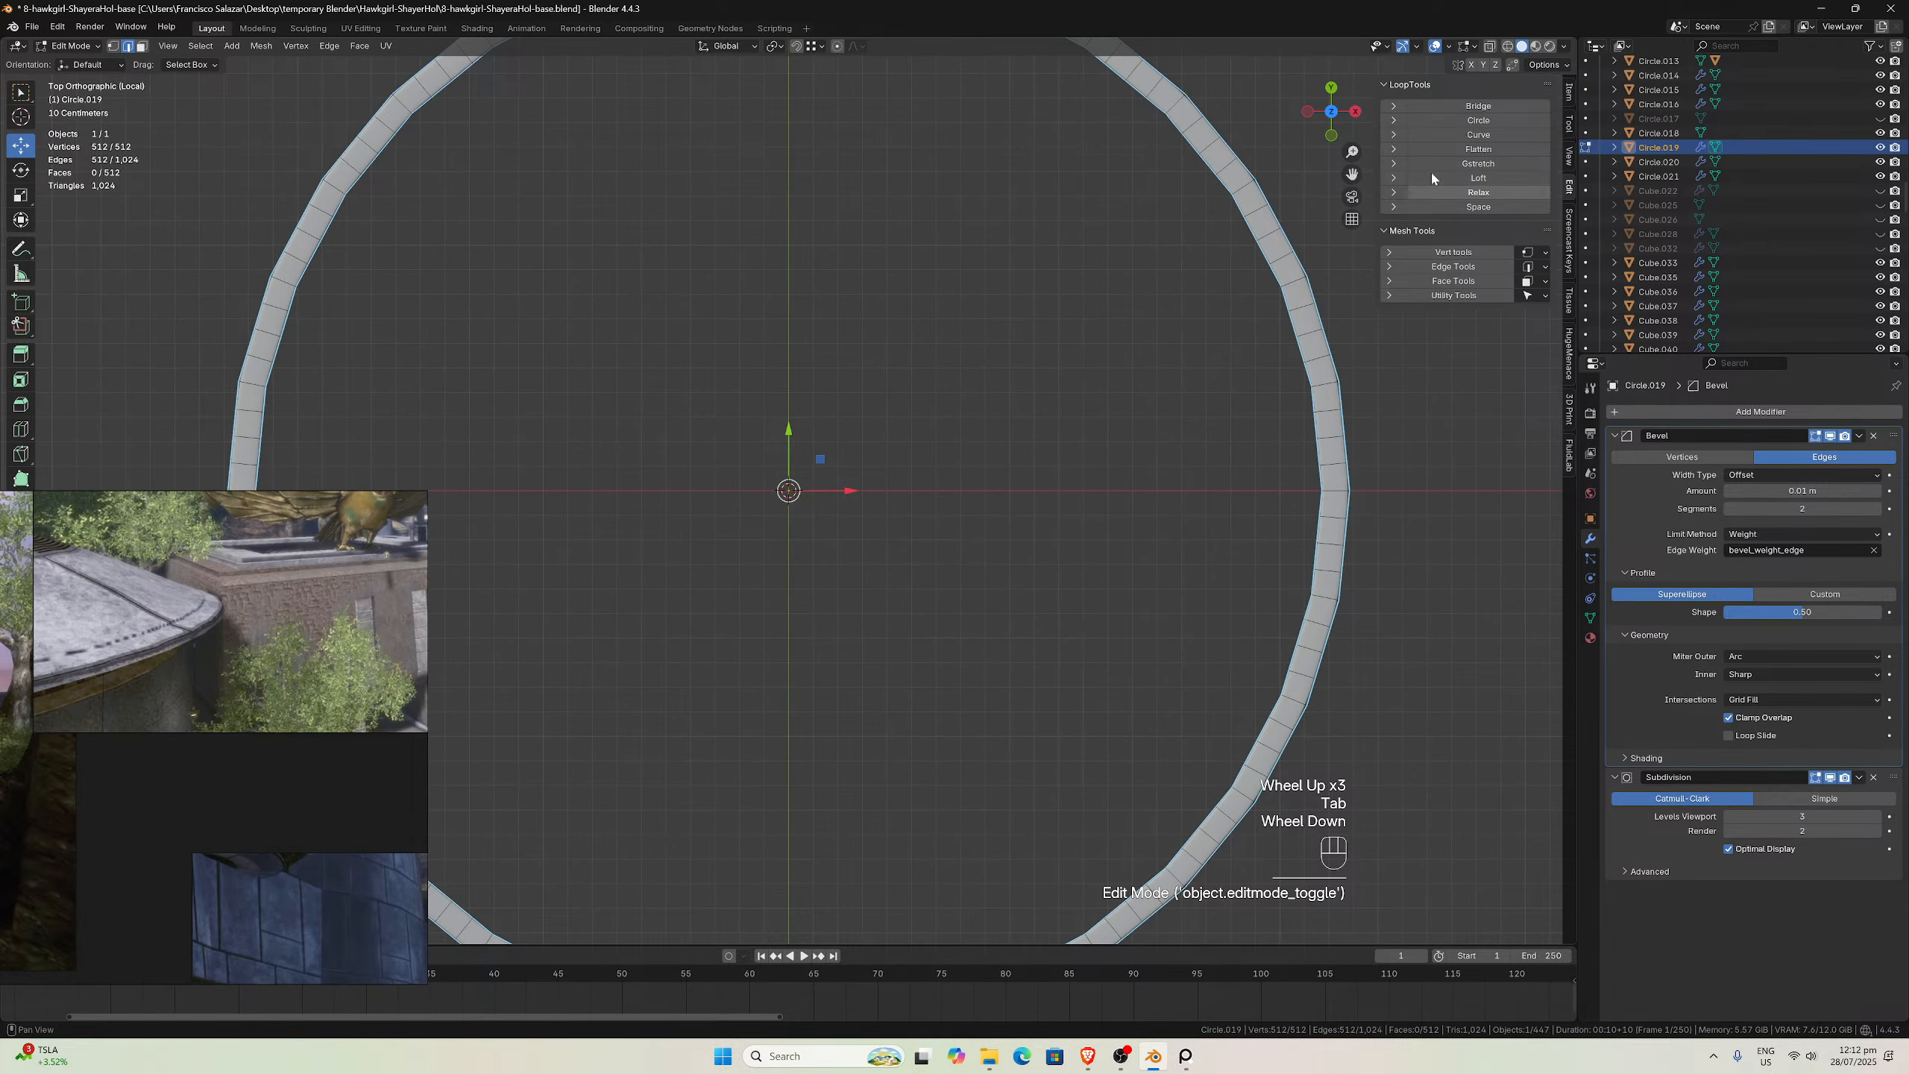
Select an edge on the lower trim ring's top inner edge loop
drag(1350, 174, 1468, 45)
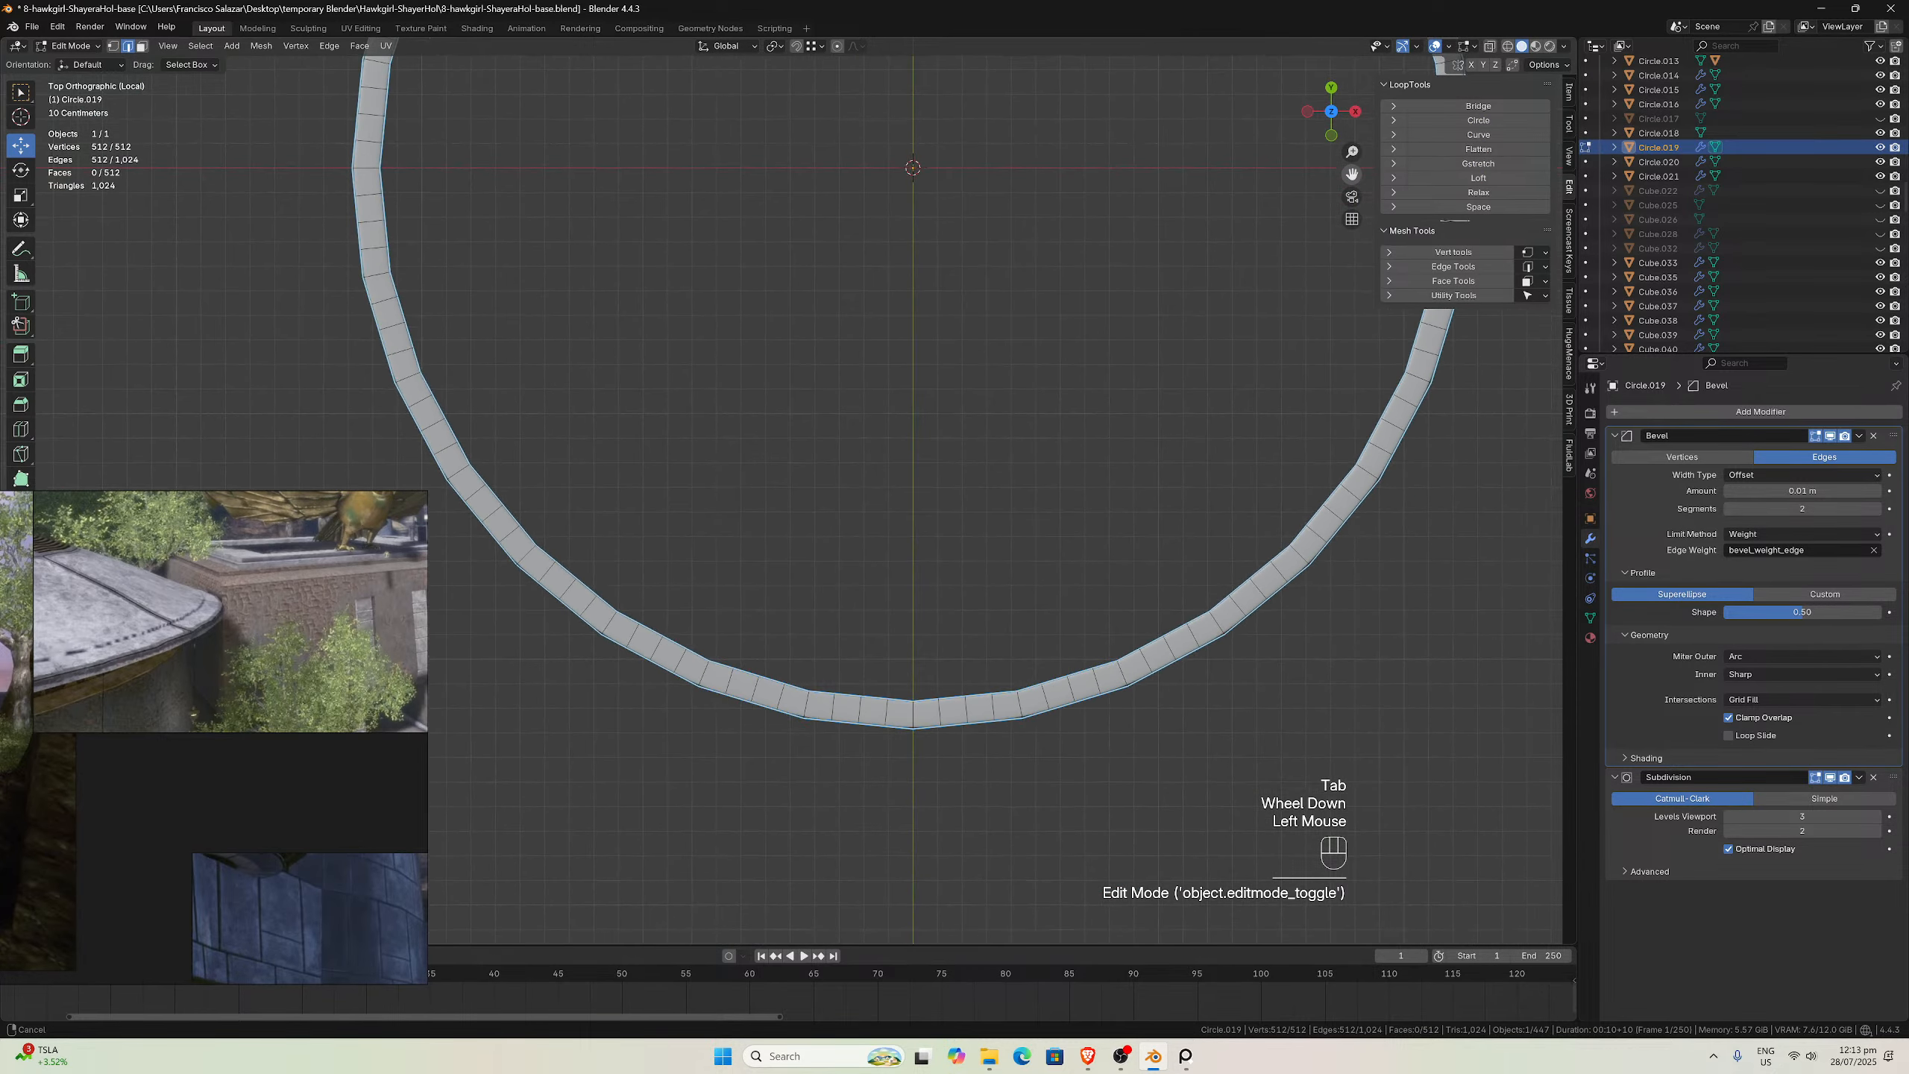
scroll(1132, 447, up, 3)
scroll(1133, 448, up, 1)
scroll(967, 861, down, 2)
click(978, 826)
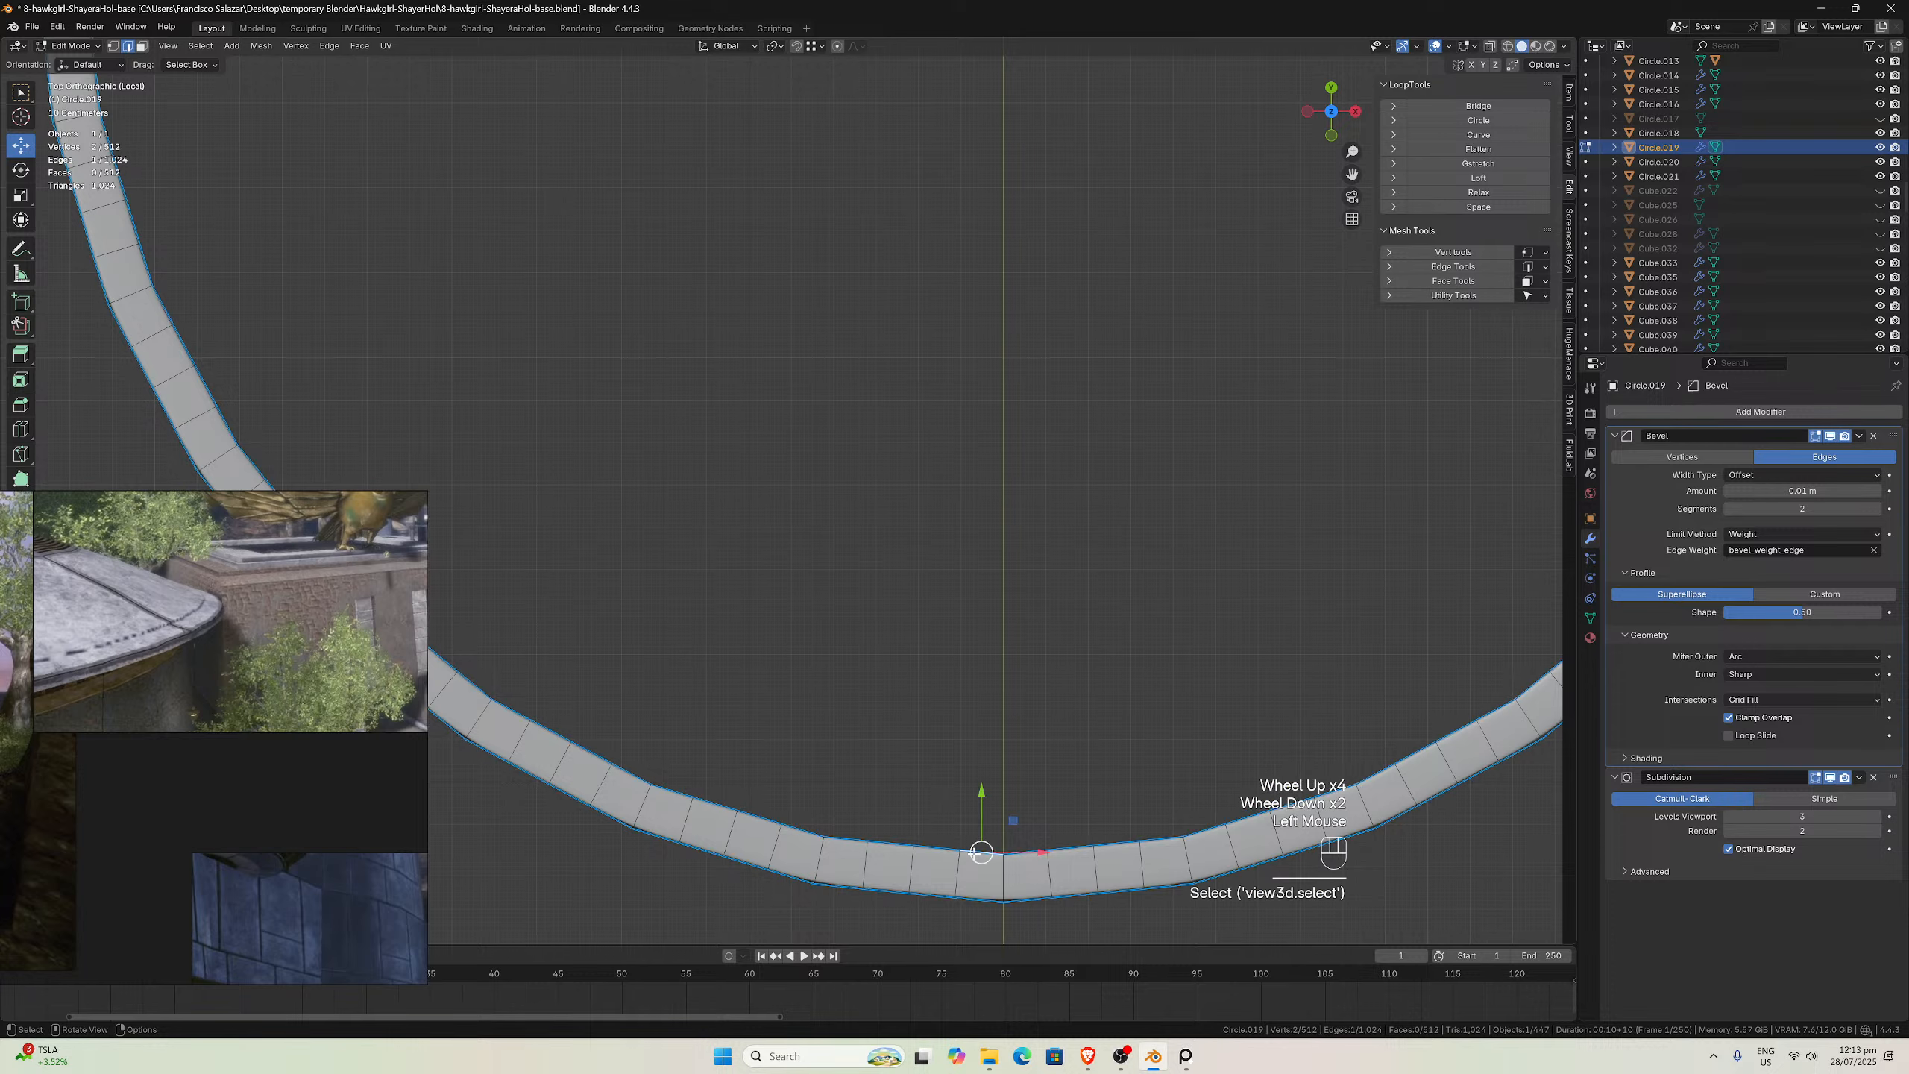
Select the four corner edge loops of the isolated ring
alt+click(980, 831)
alt+shift+click(980, 831)
middle_drag(979, 831, 978, 752)
scroll(978, 752, down, 3)
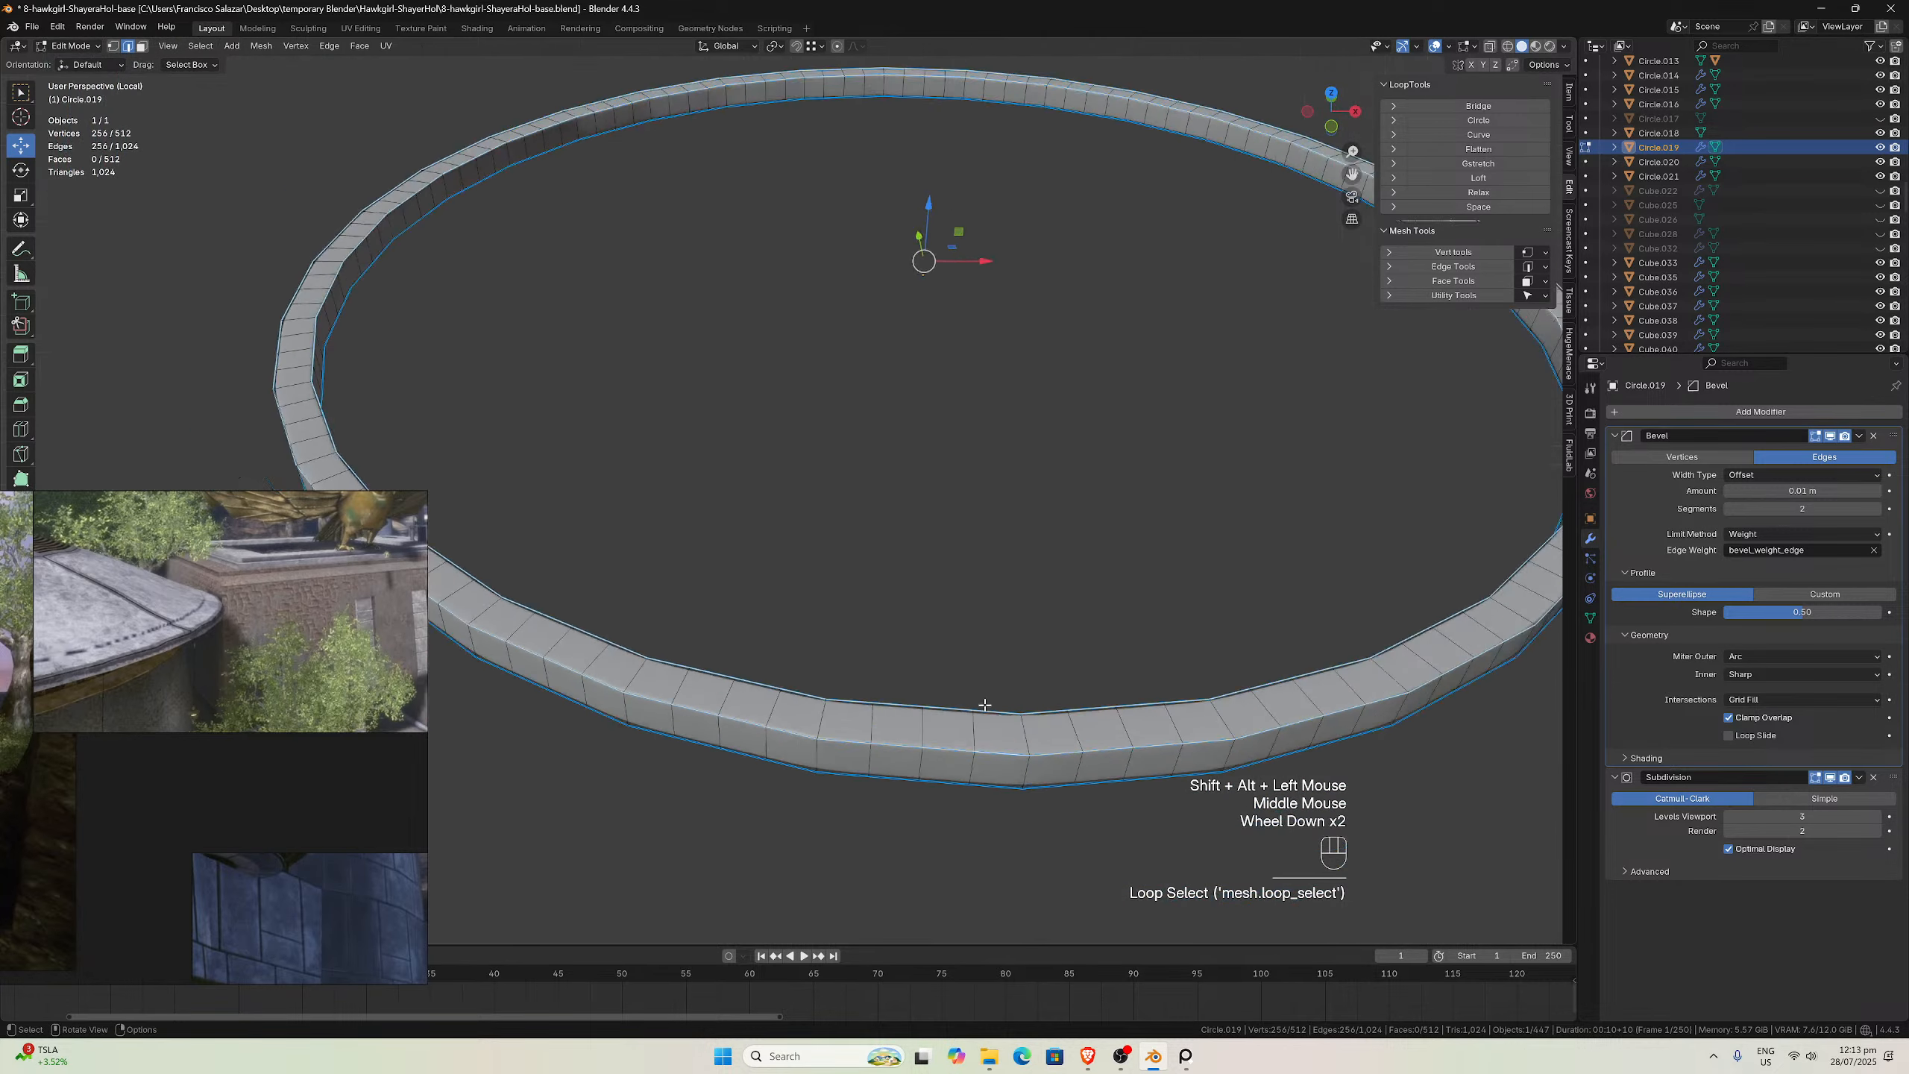
alt+shift+click(978, 685)
middle_drag(979, 685, 977, 692)
scroll(973, 722, up, 3)
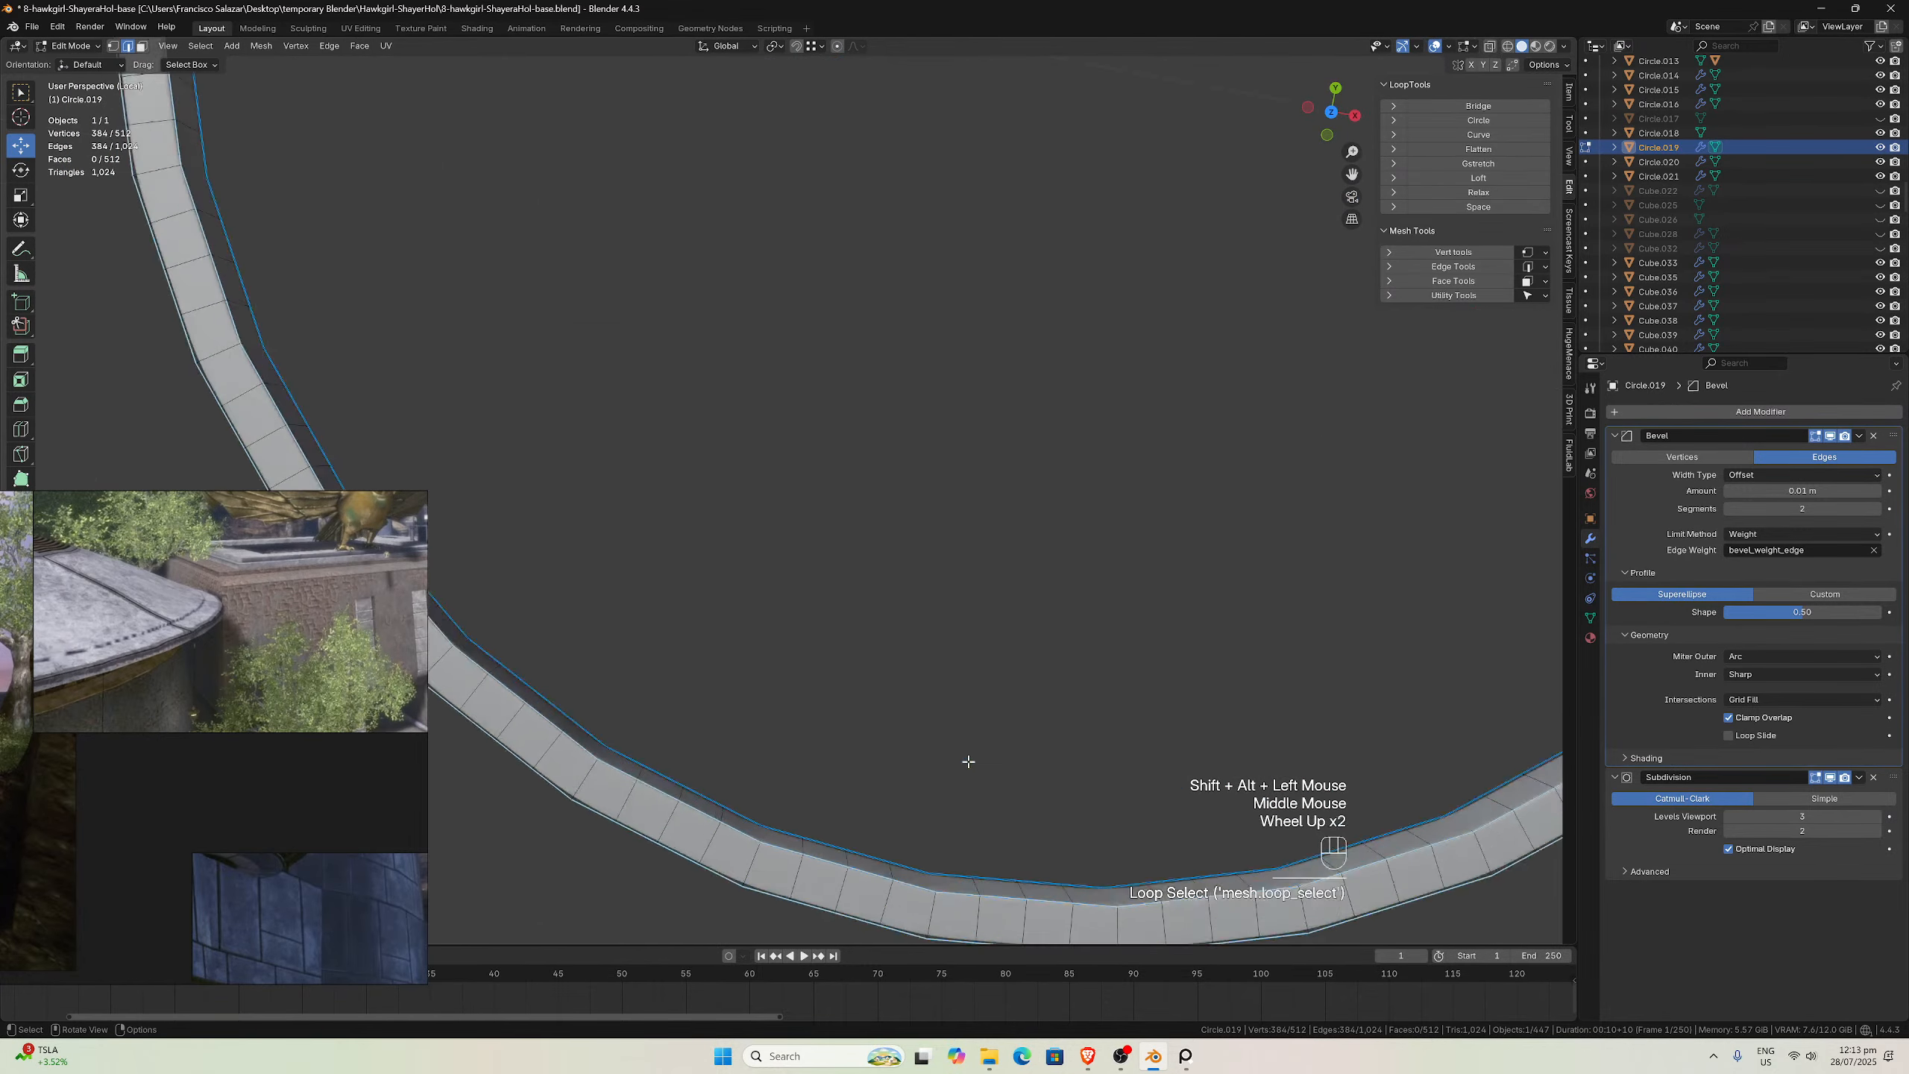
middle_drag(968, 759, 950, 563)
alt+shift+click(924, 873)
scroll(1007, 566, down, 2)
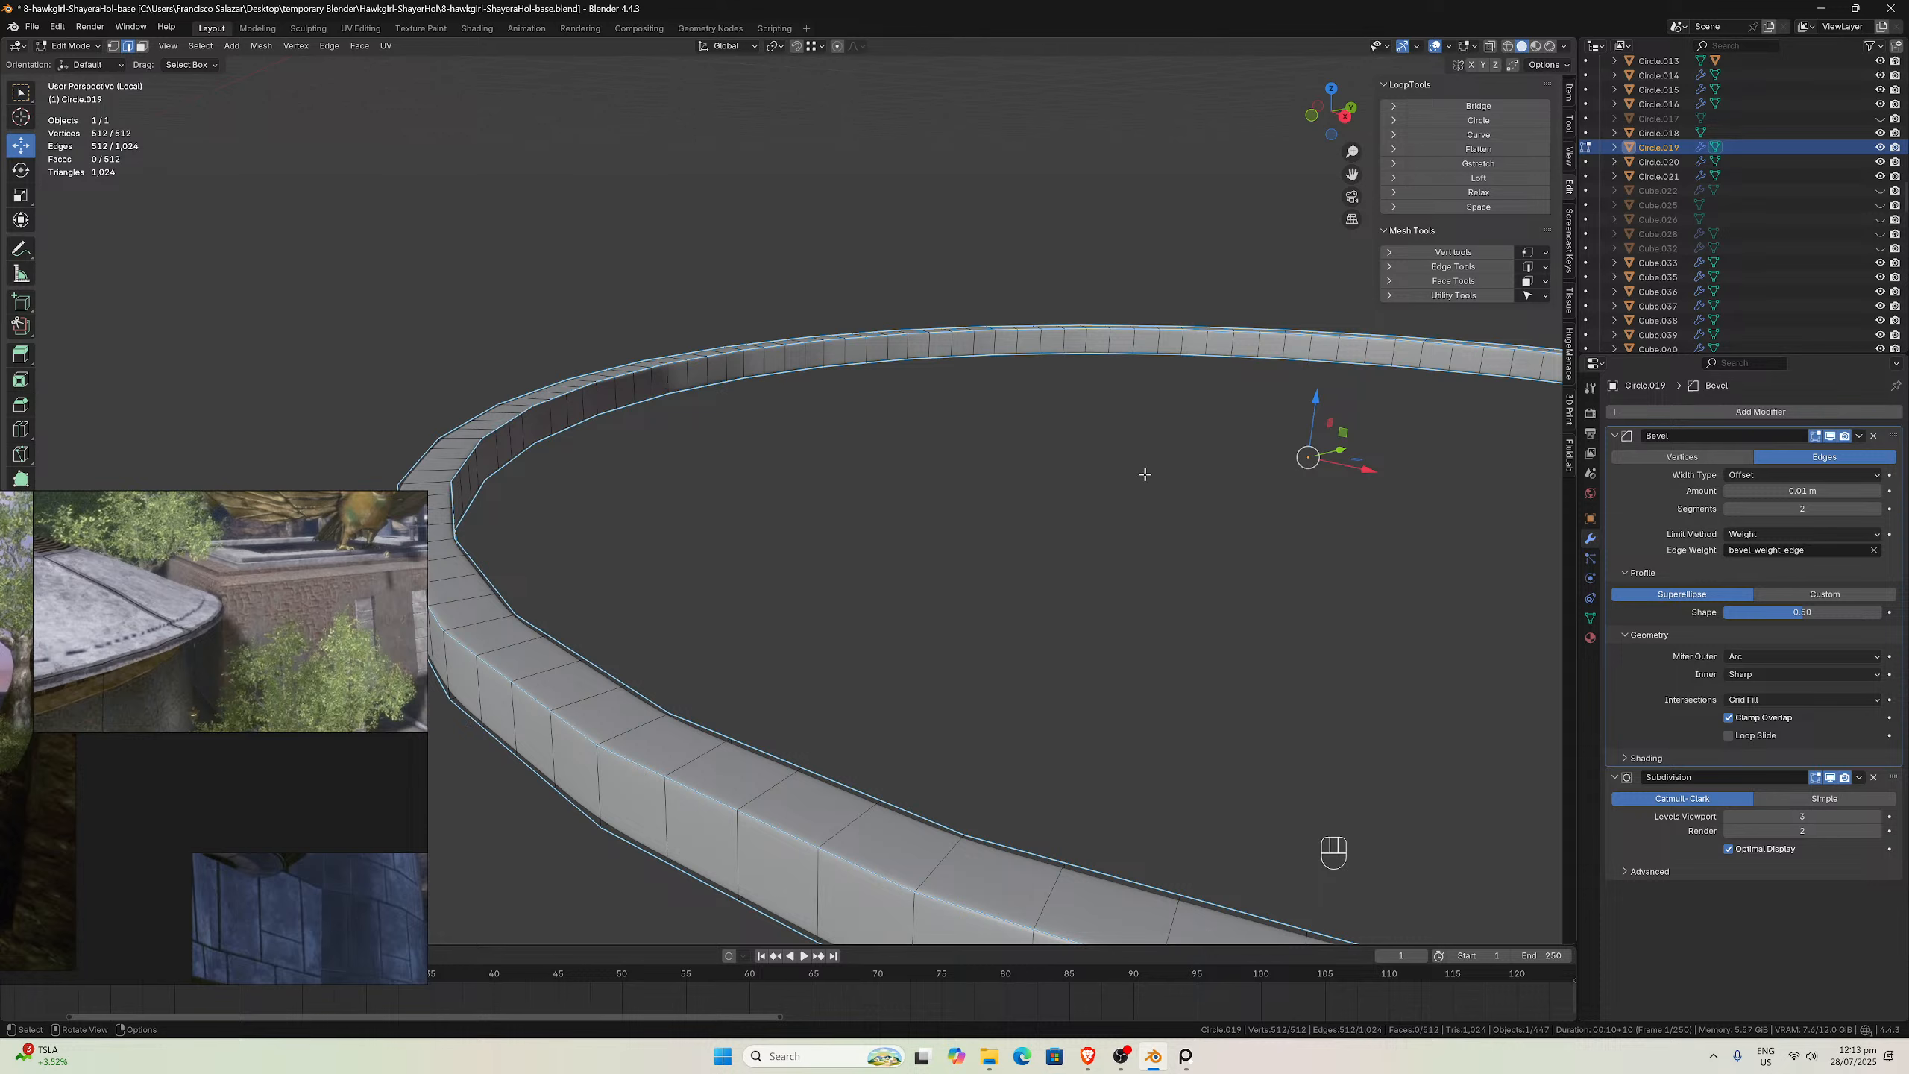
Try LoopTools Curve on the ring's outer upper edge loop, undo it, and apply LoopTools Circle instead
click(697, 789)
alt+click(707, 791)
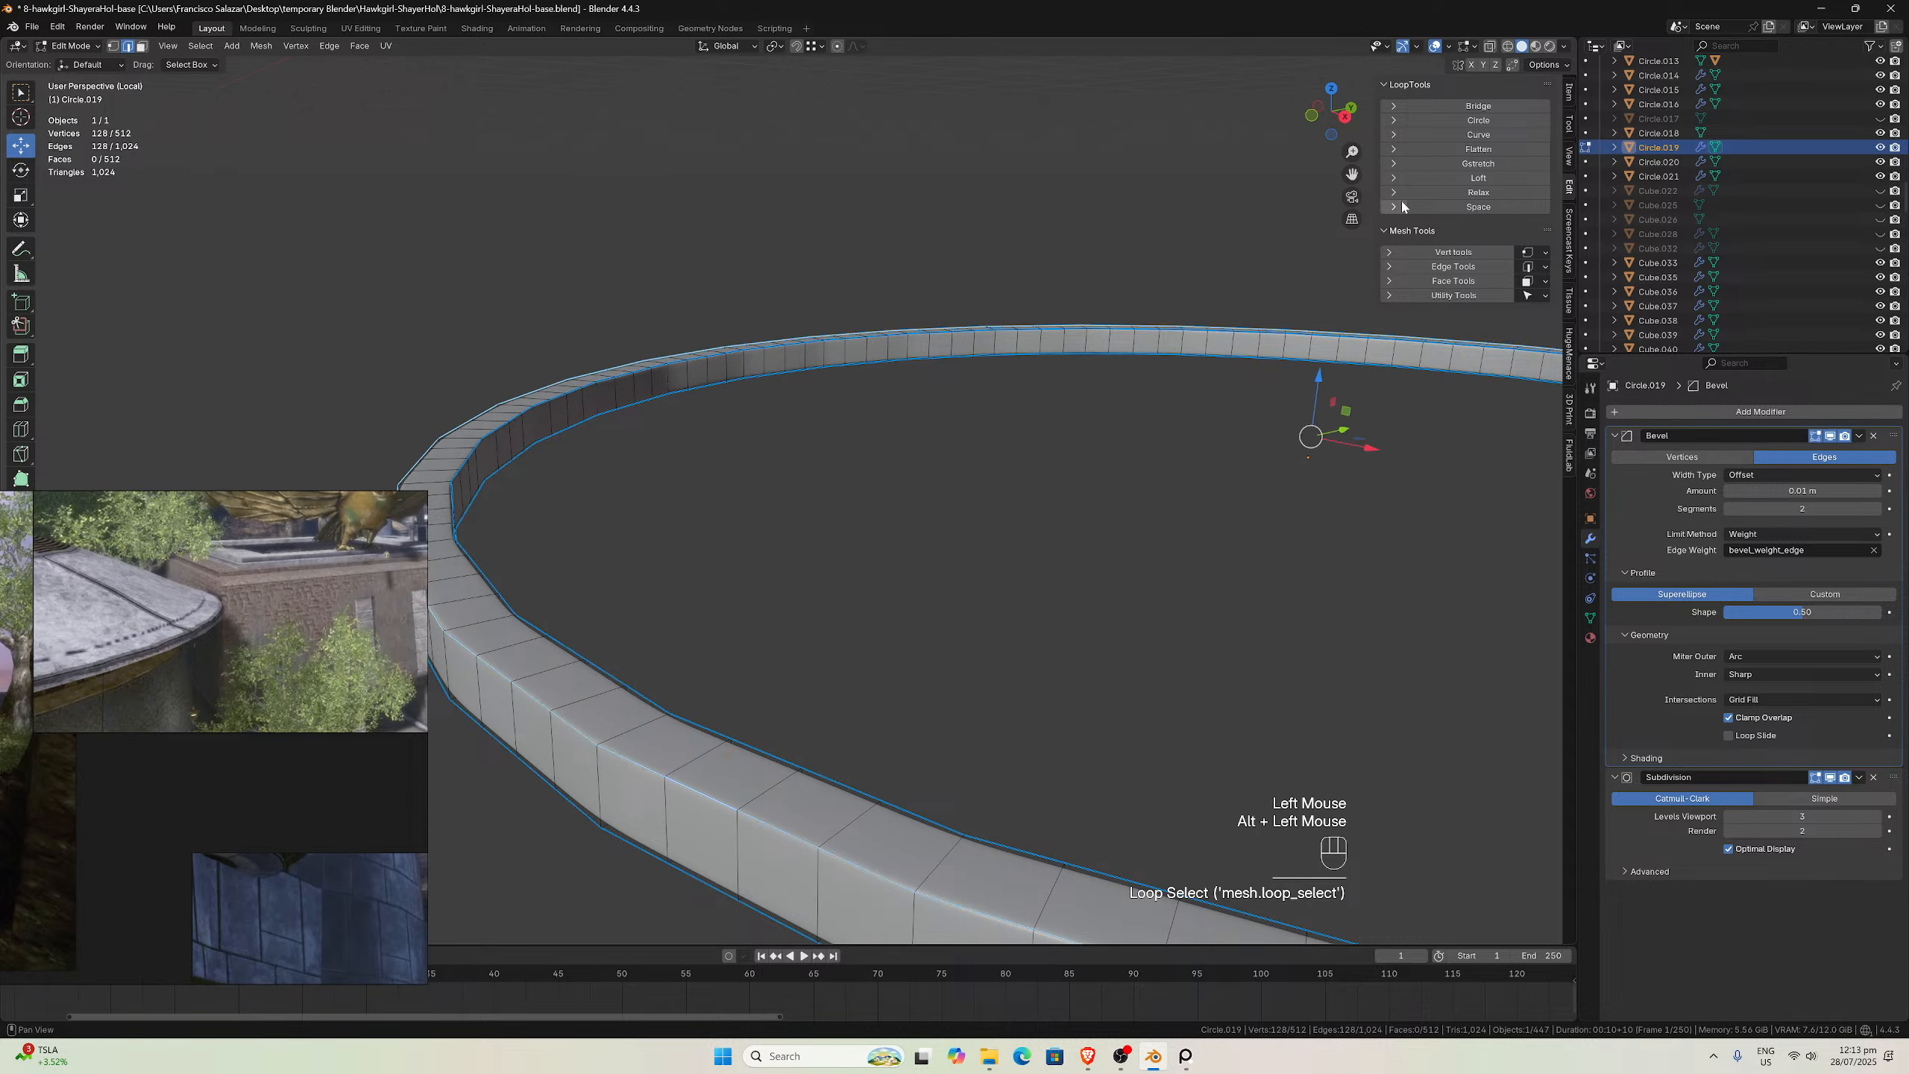
click(1466, 136)
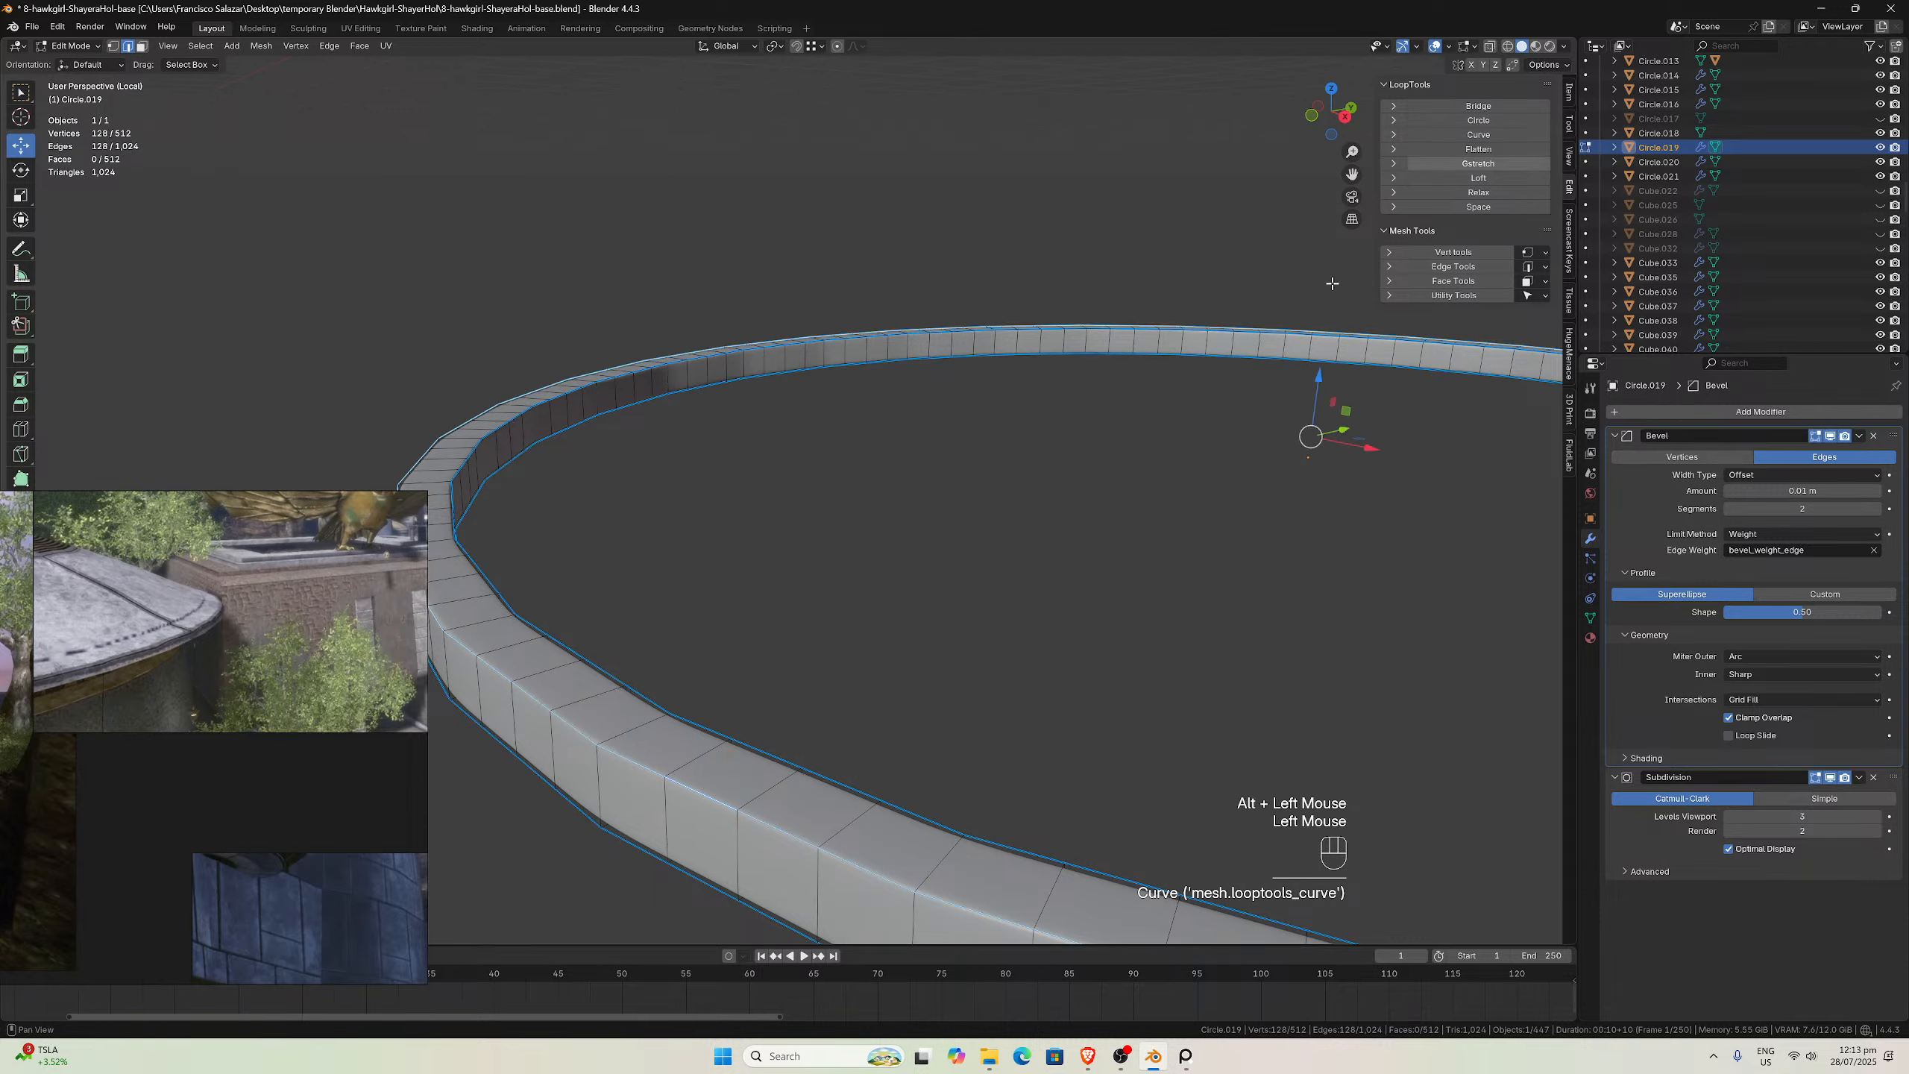
key(ctrl+z)
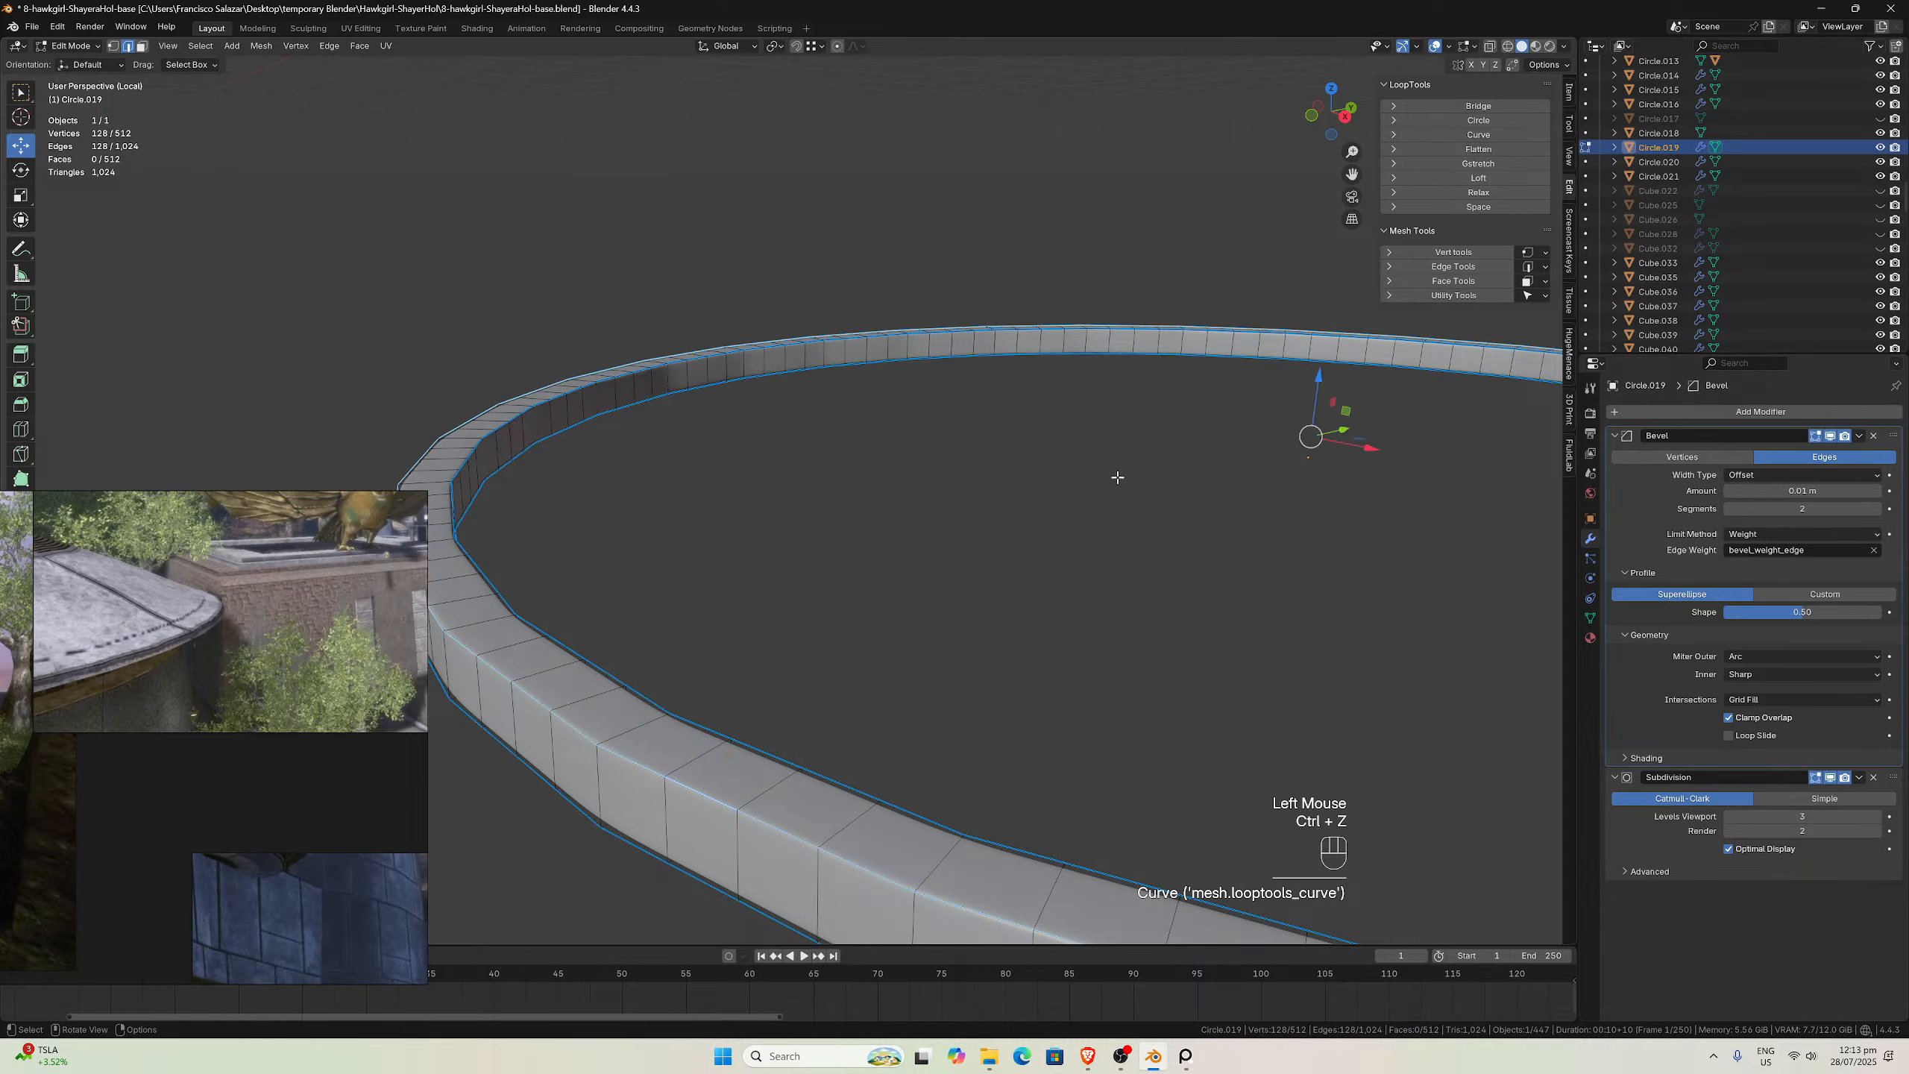
click(1462, 122)
Apply LoopTools Circle separately to the ring's inner upper, inner lower and outer lower edge loops
click(783, 724)
alt+click(772, 752)
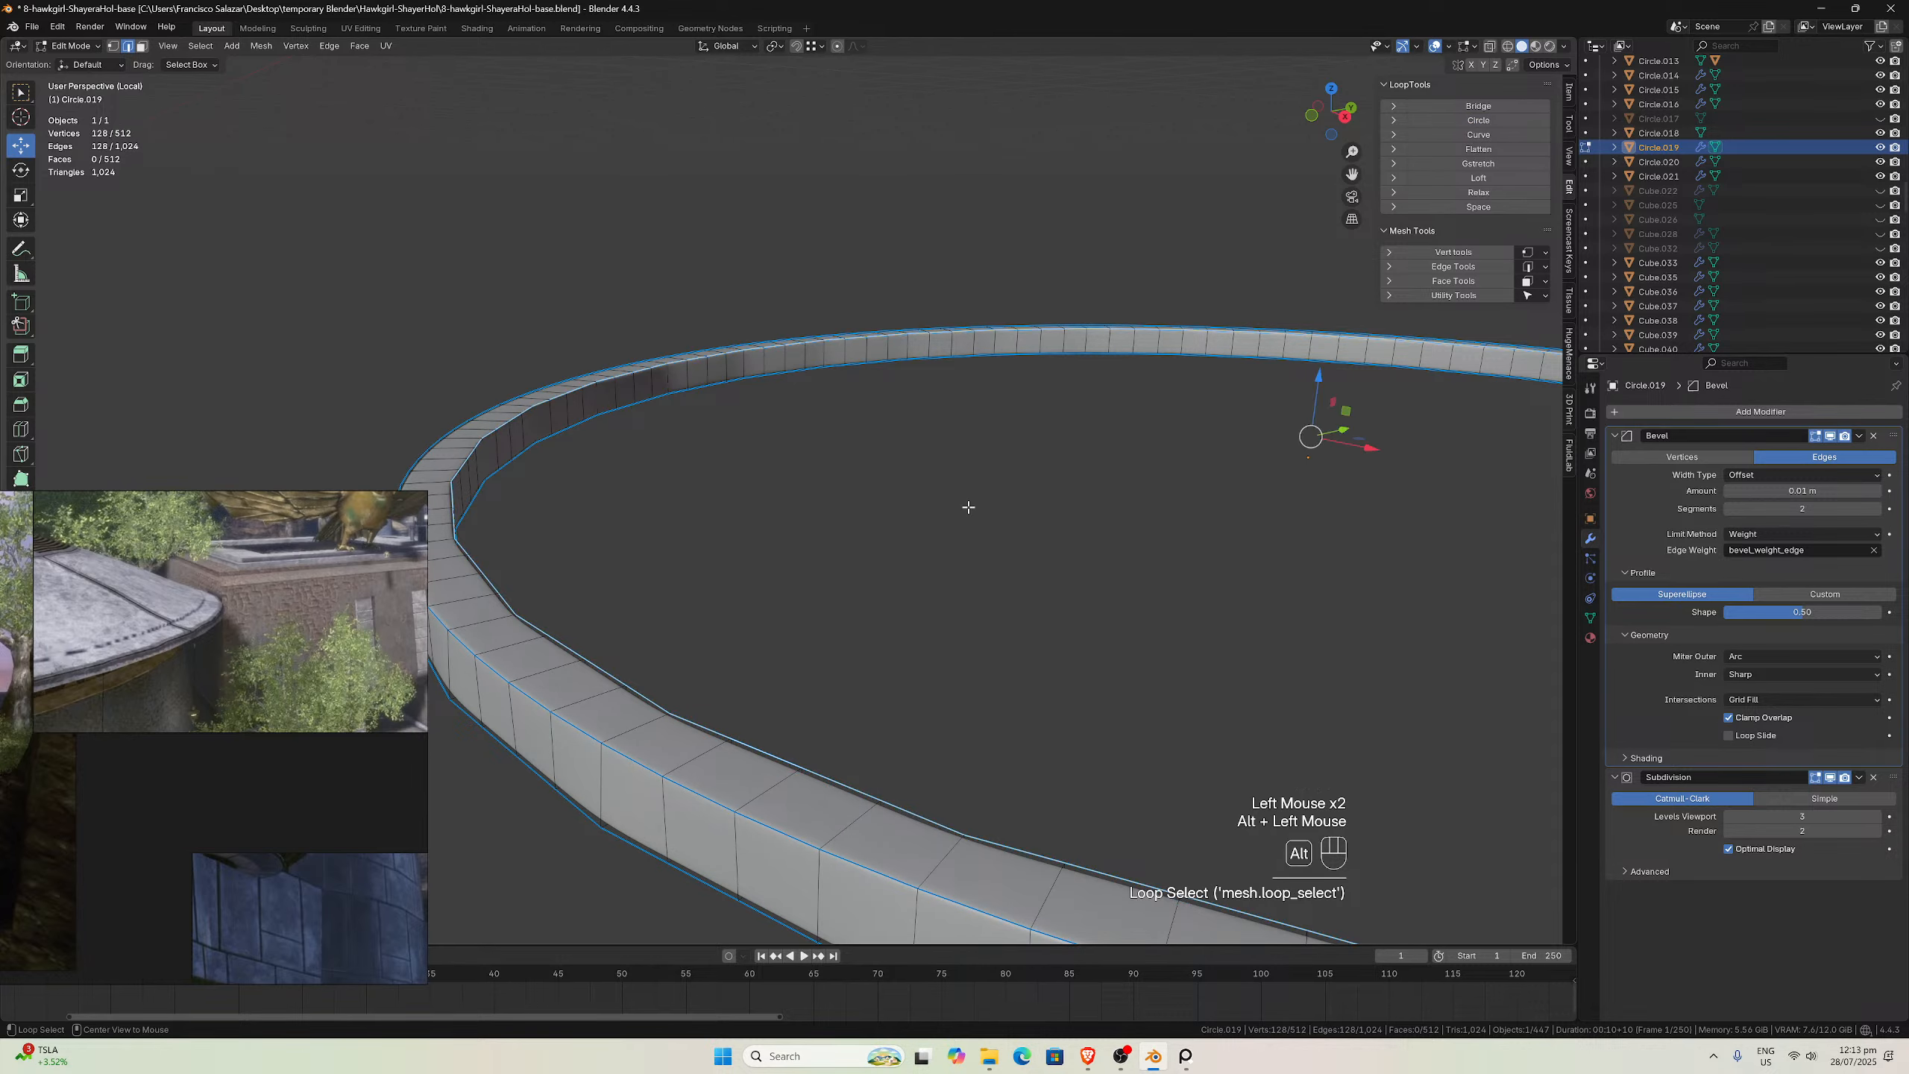
click(1503, 119)
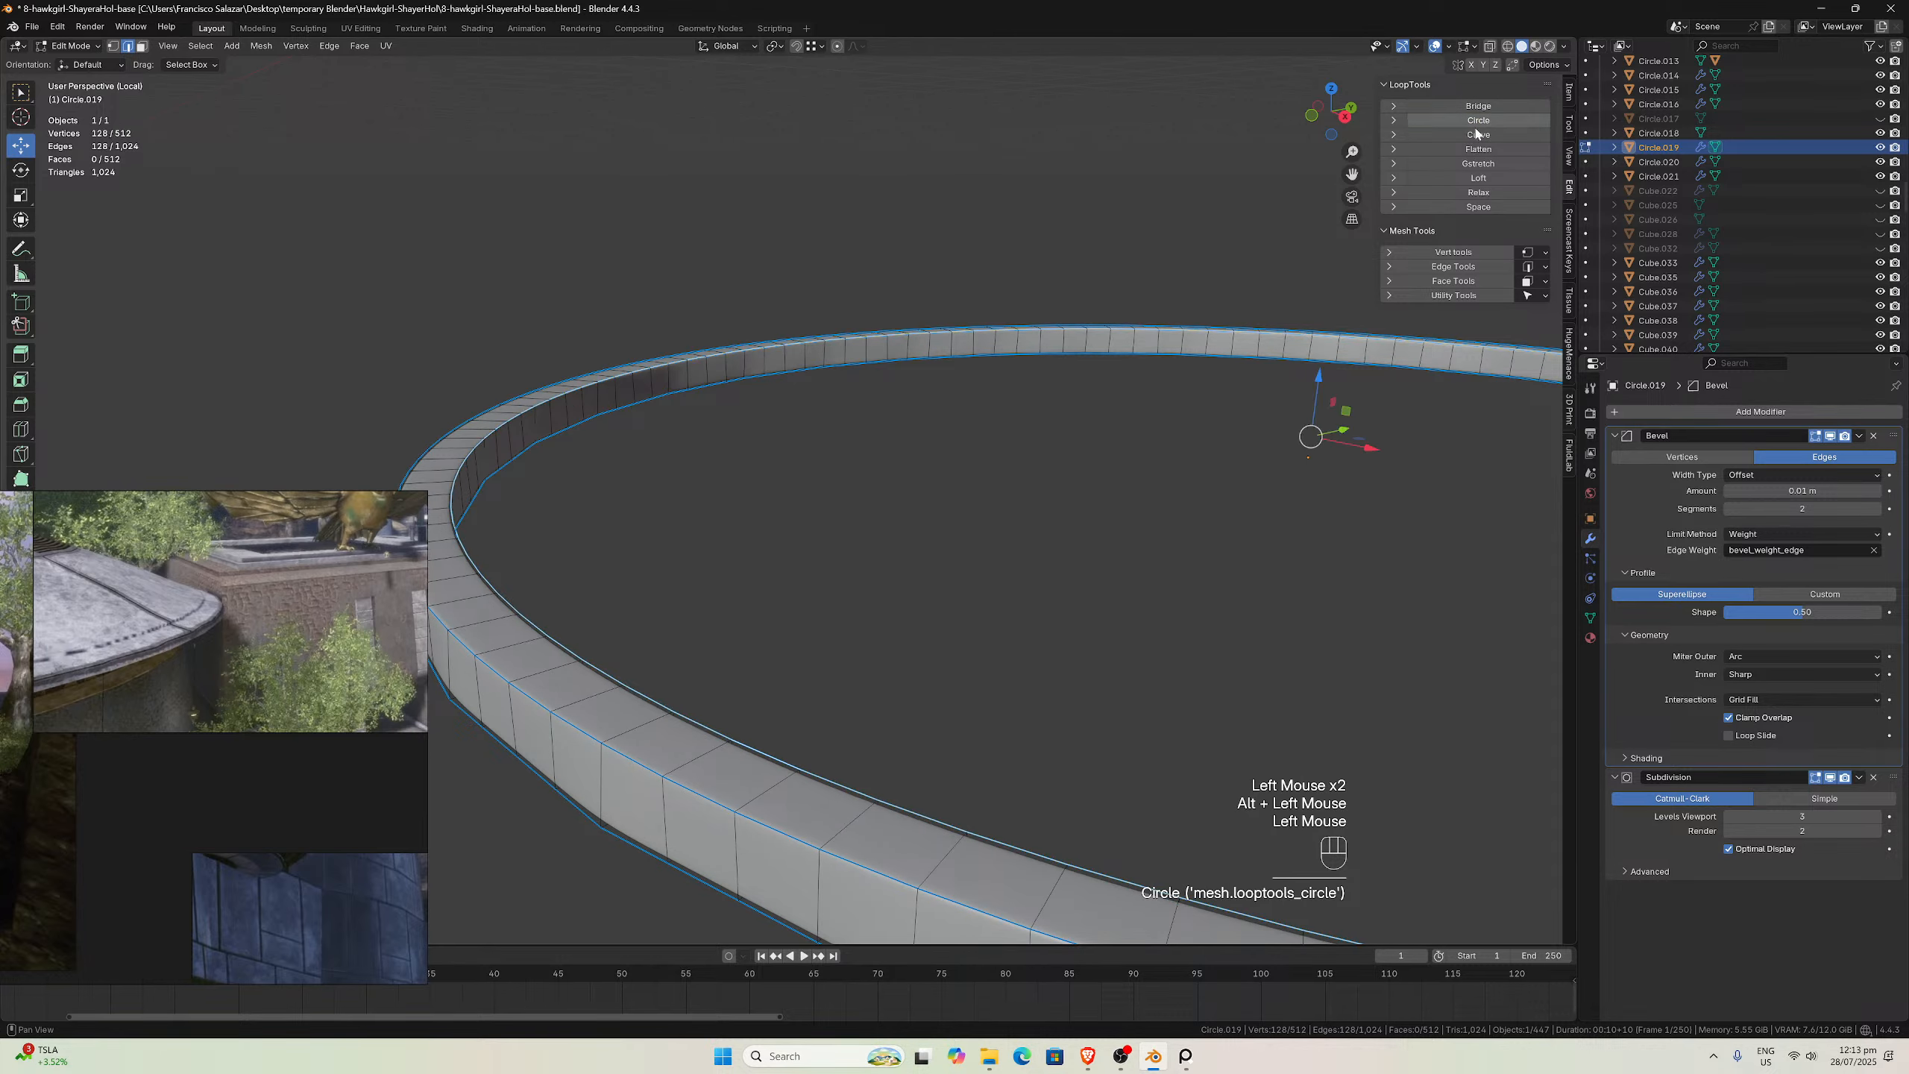
click(492, 476)
alt+click(503, 444)
middle_drag(609, 478, 834, 360)
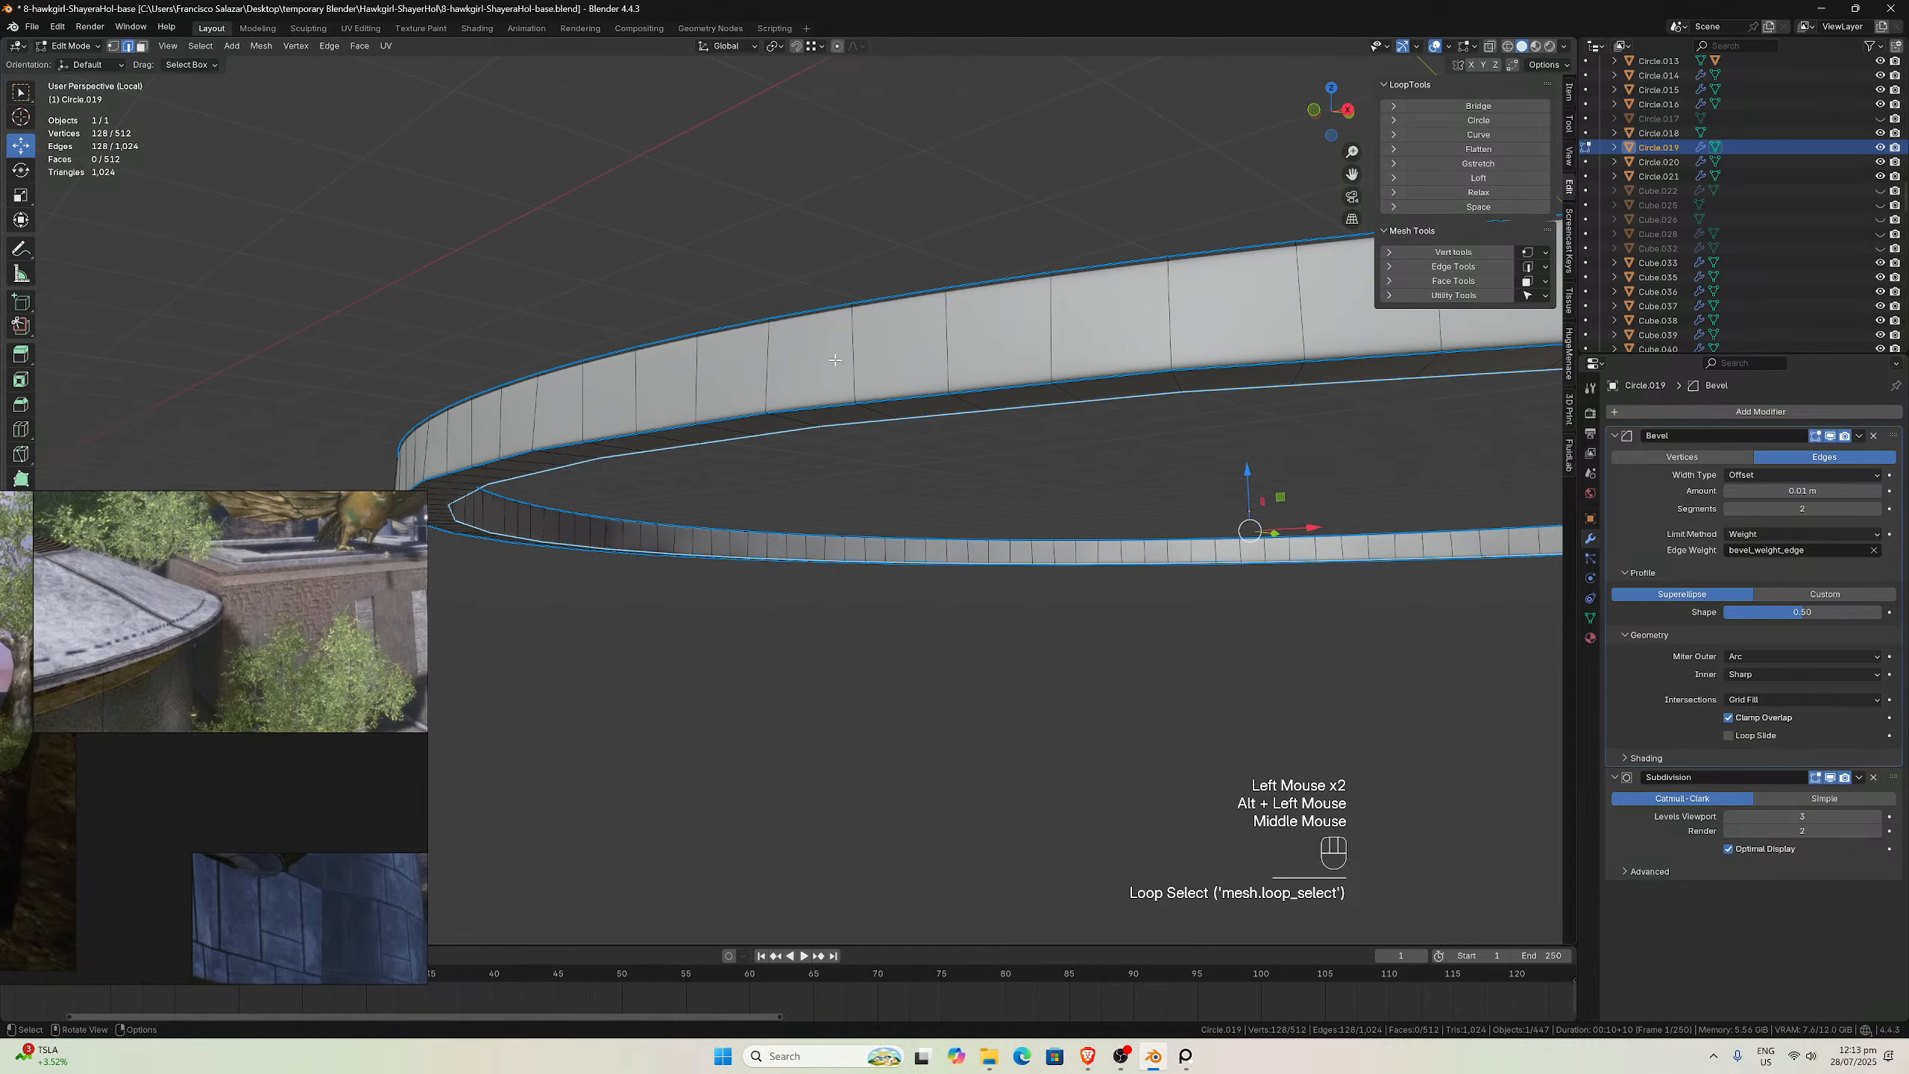
click(1475, 120)
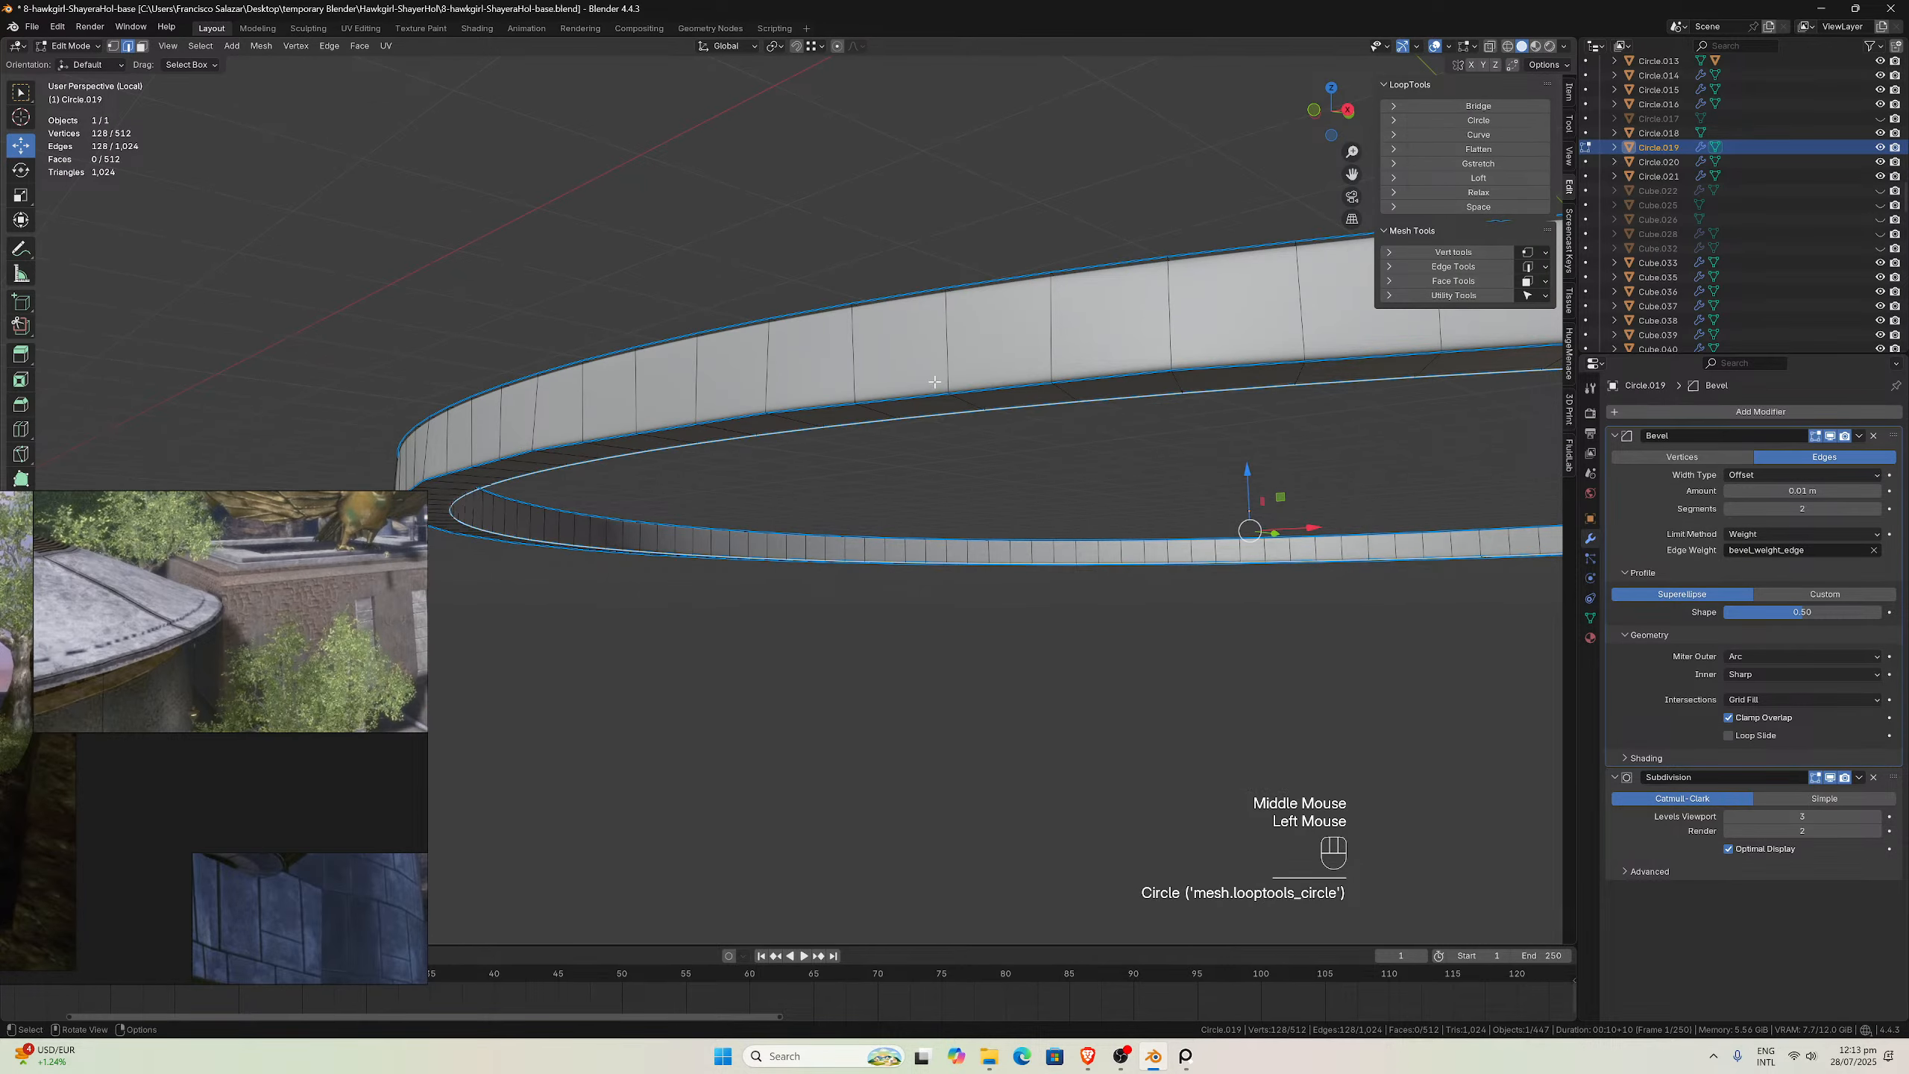
click(934, 384)
alt+click(940, 391)
click(1455, 120)
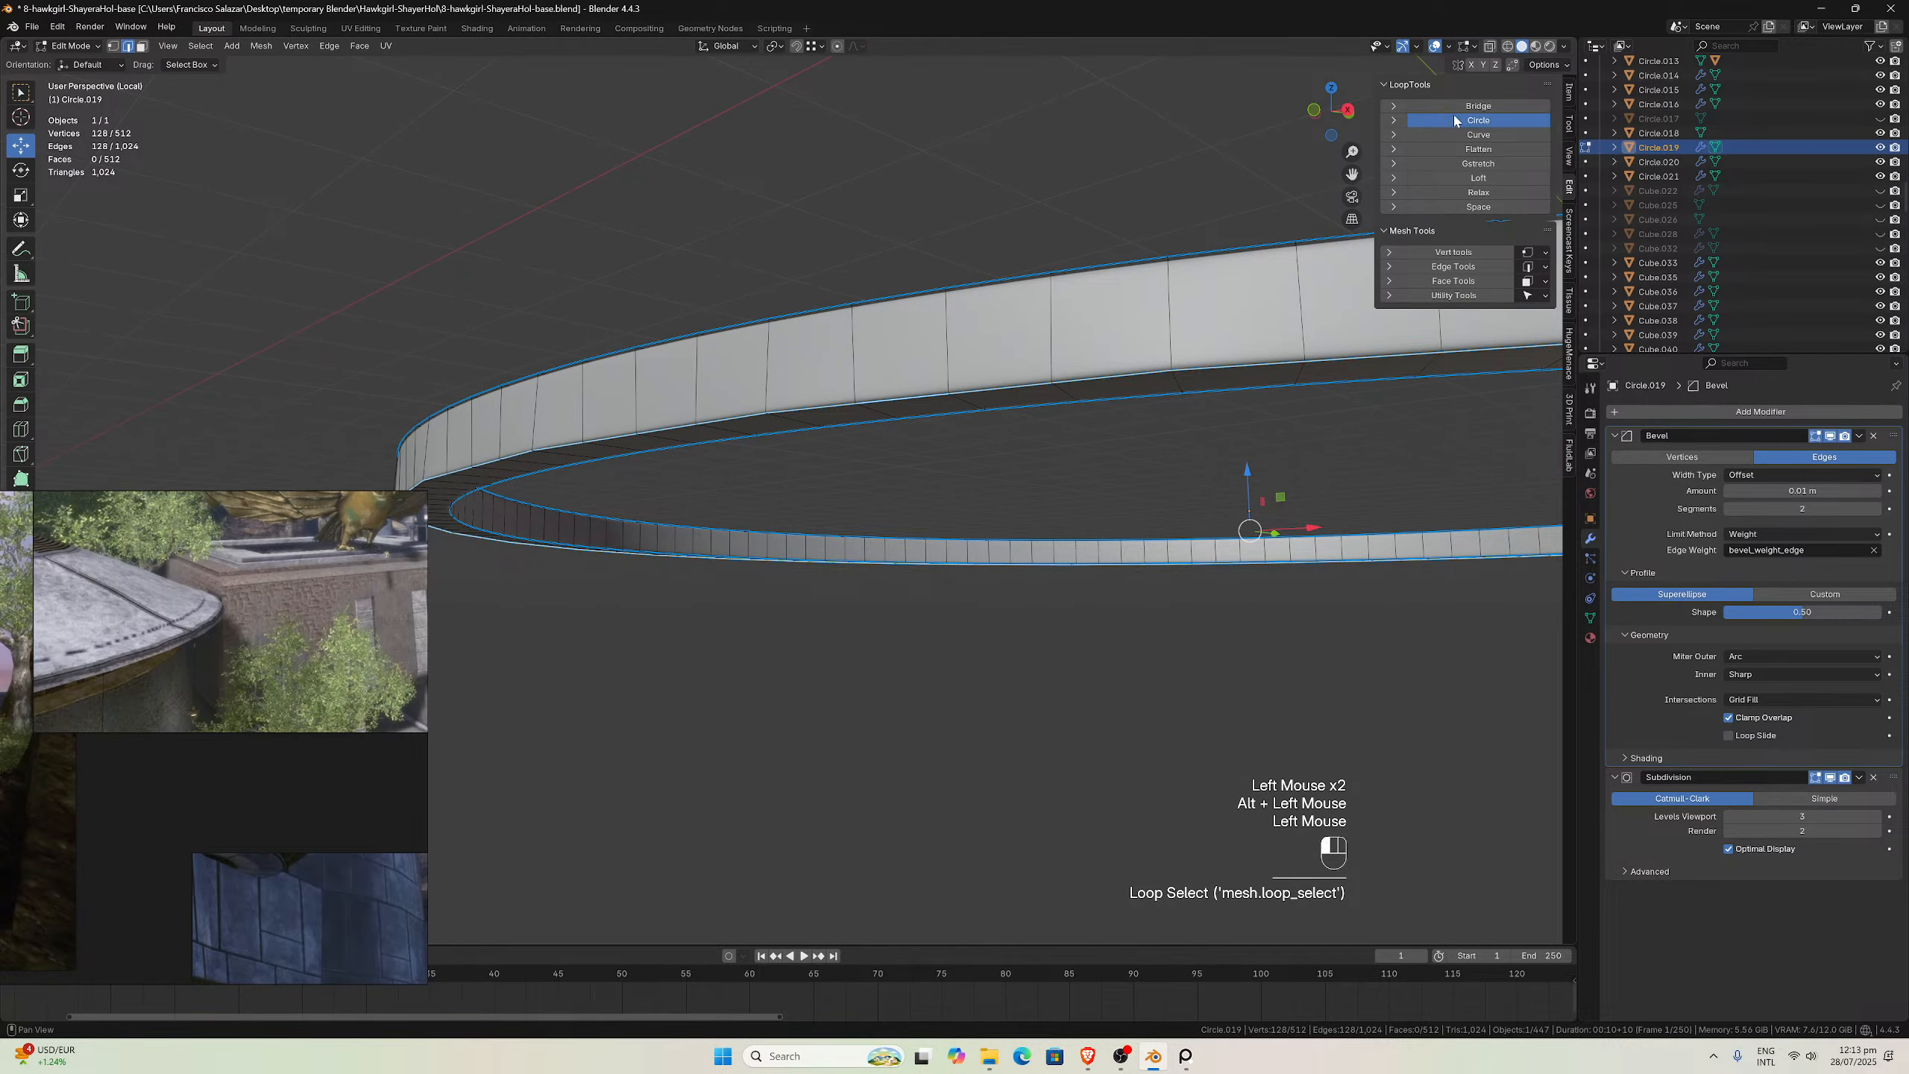
Leave the ring's local view and return to Object Mode with the whole statue base in view
middle_drag(925, 481, 916, 431)
key(slash)
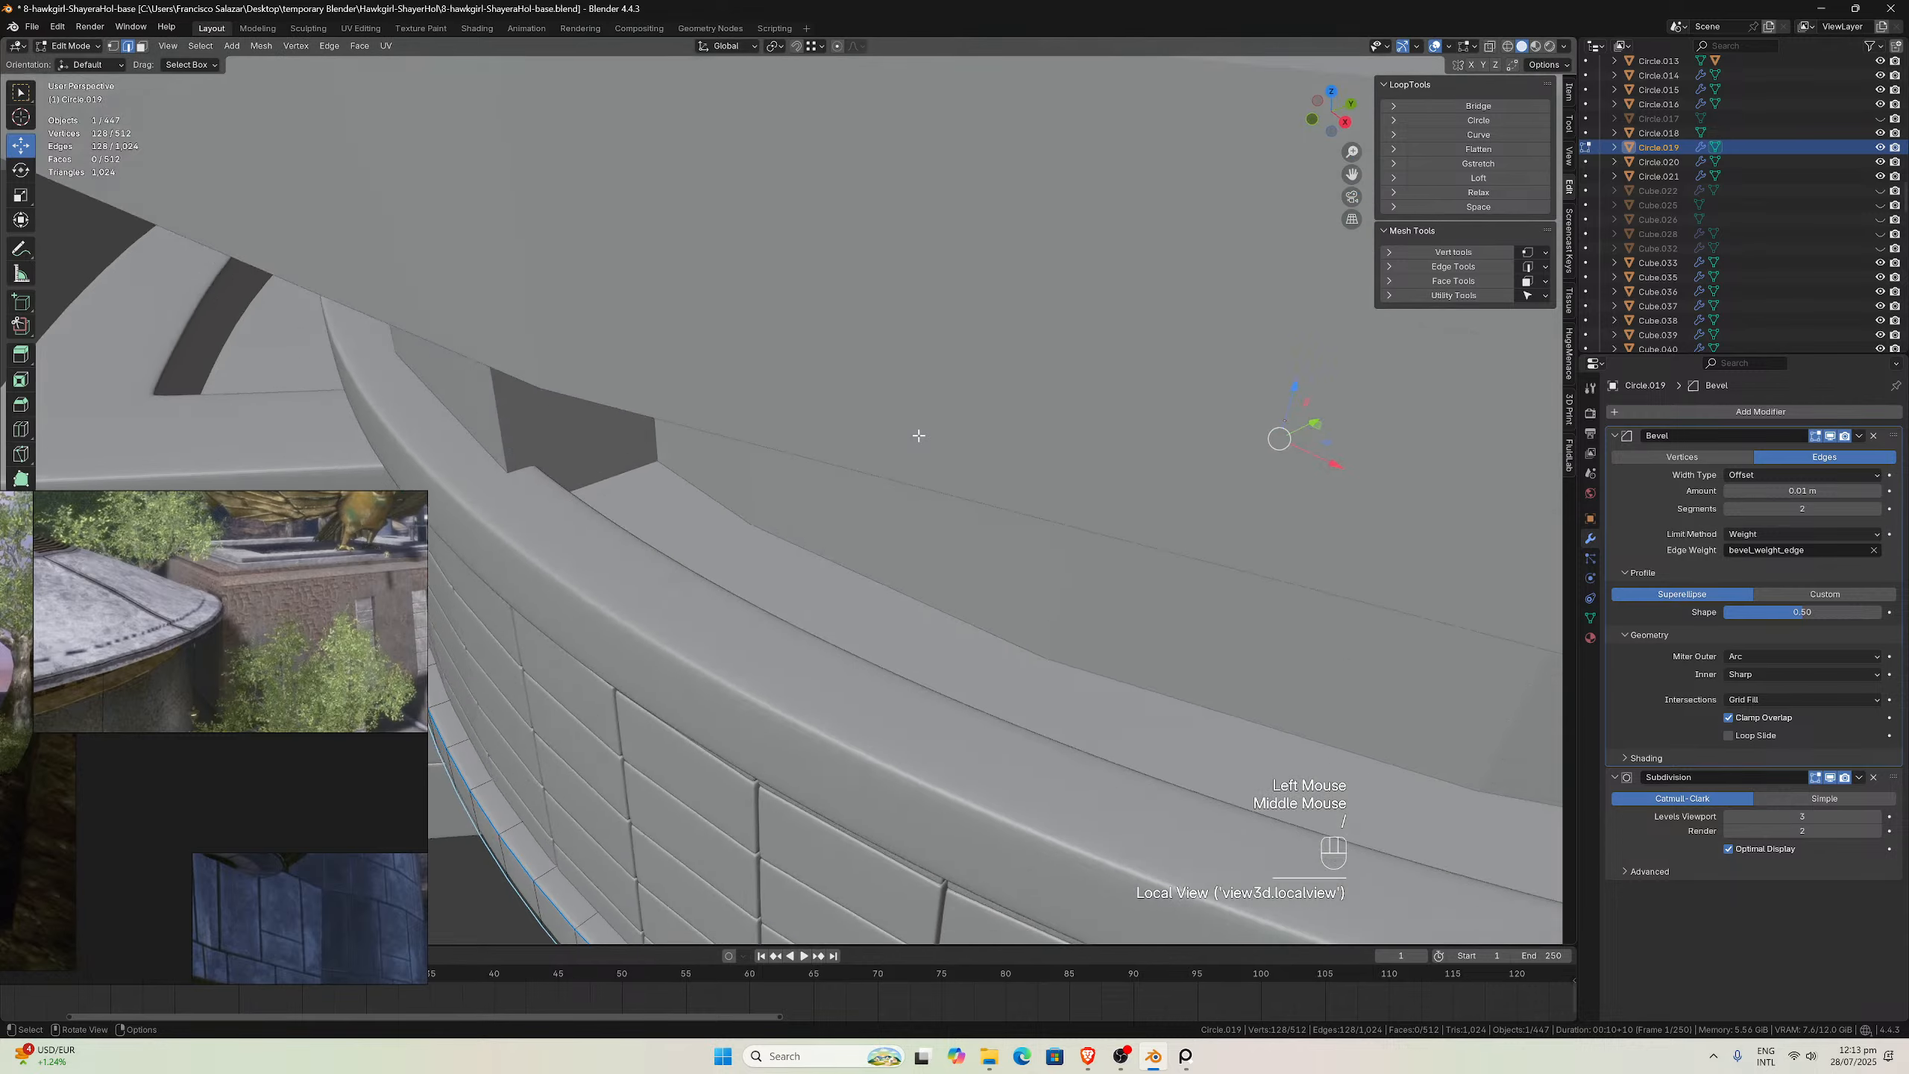
key(Tab)
scroll(970, 489, down, 3)
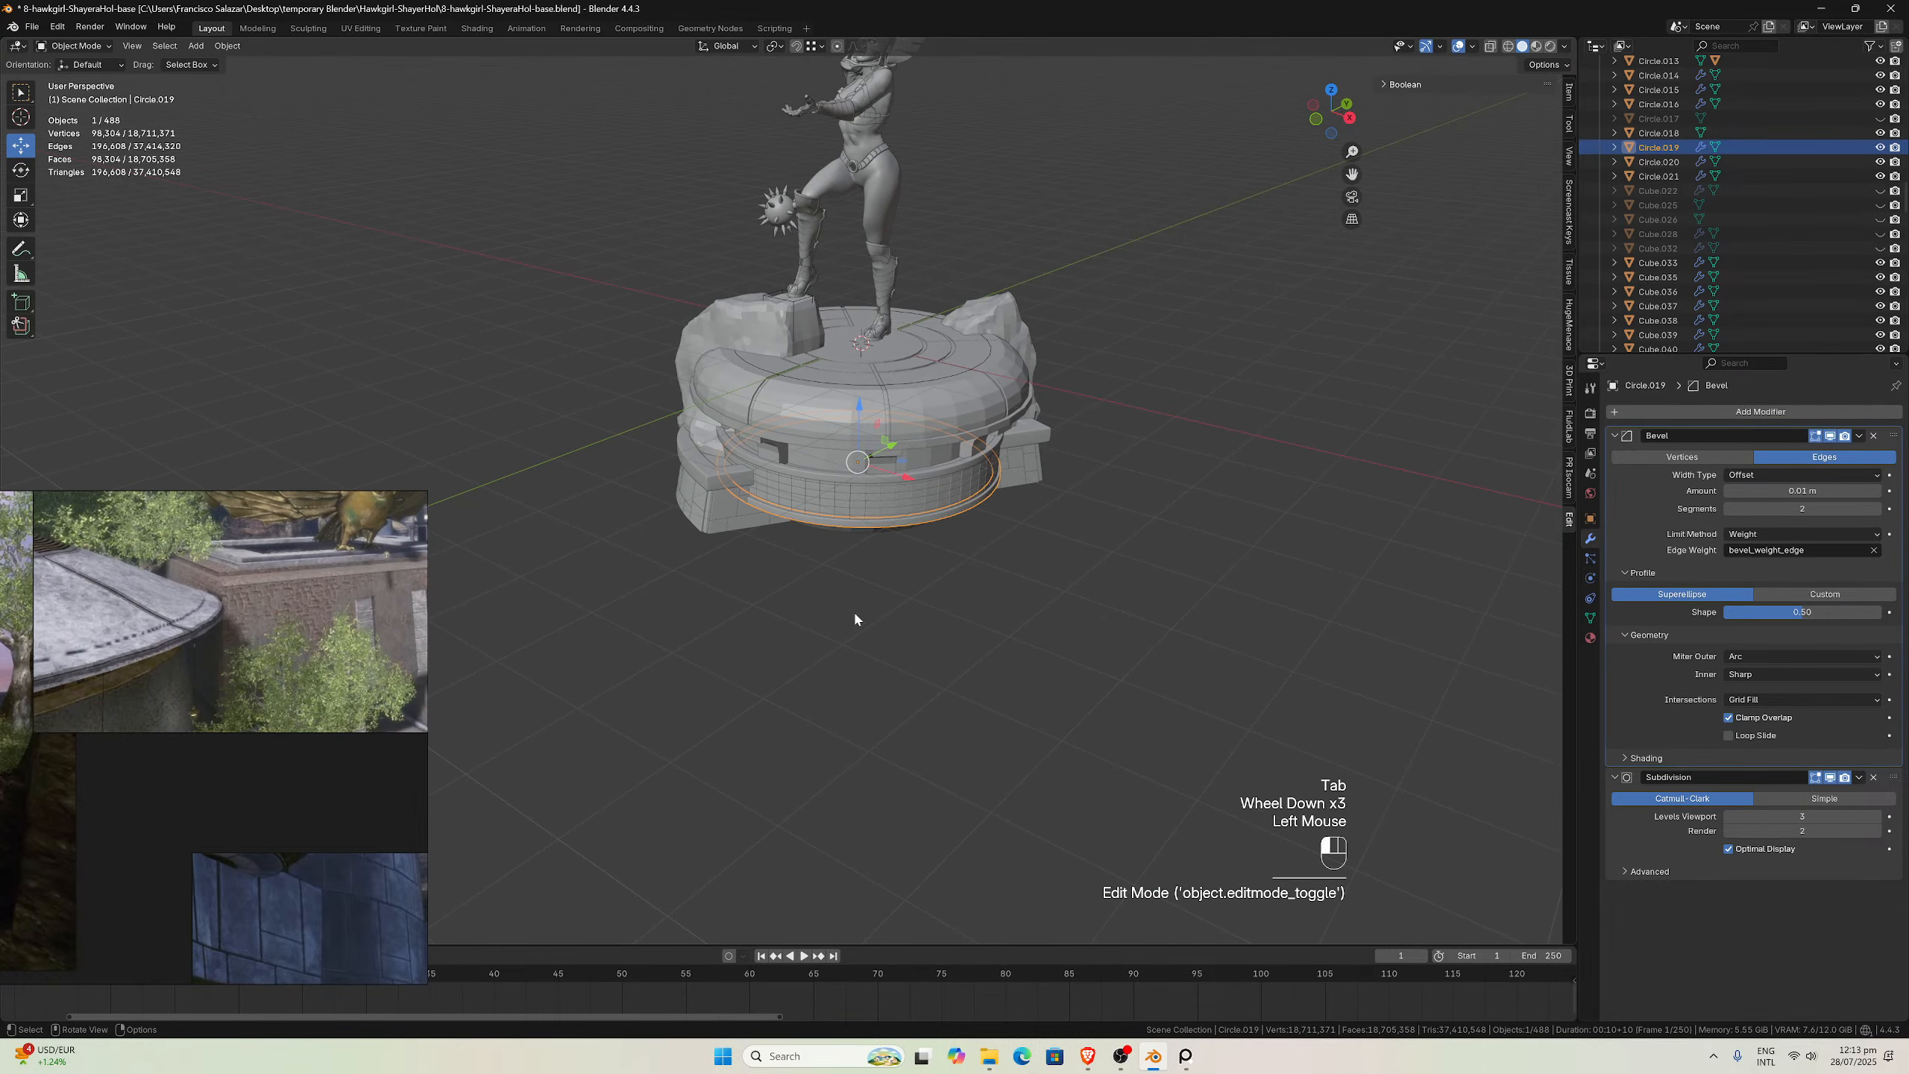
Examine the statue base's dome, supports and tiled wall from several sides and compare them with the reference images
click(854, 610)
scroll(857, 606, up, 3)
middle_drag(865, 595, 1029, 414)
click(1100, 316)
middle_drag(1100, 316, 1222, 232)
drag(1350, 168, 1223, 249)
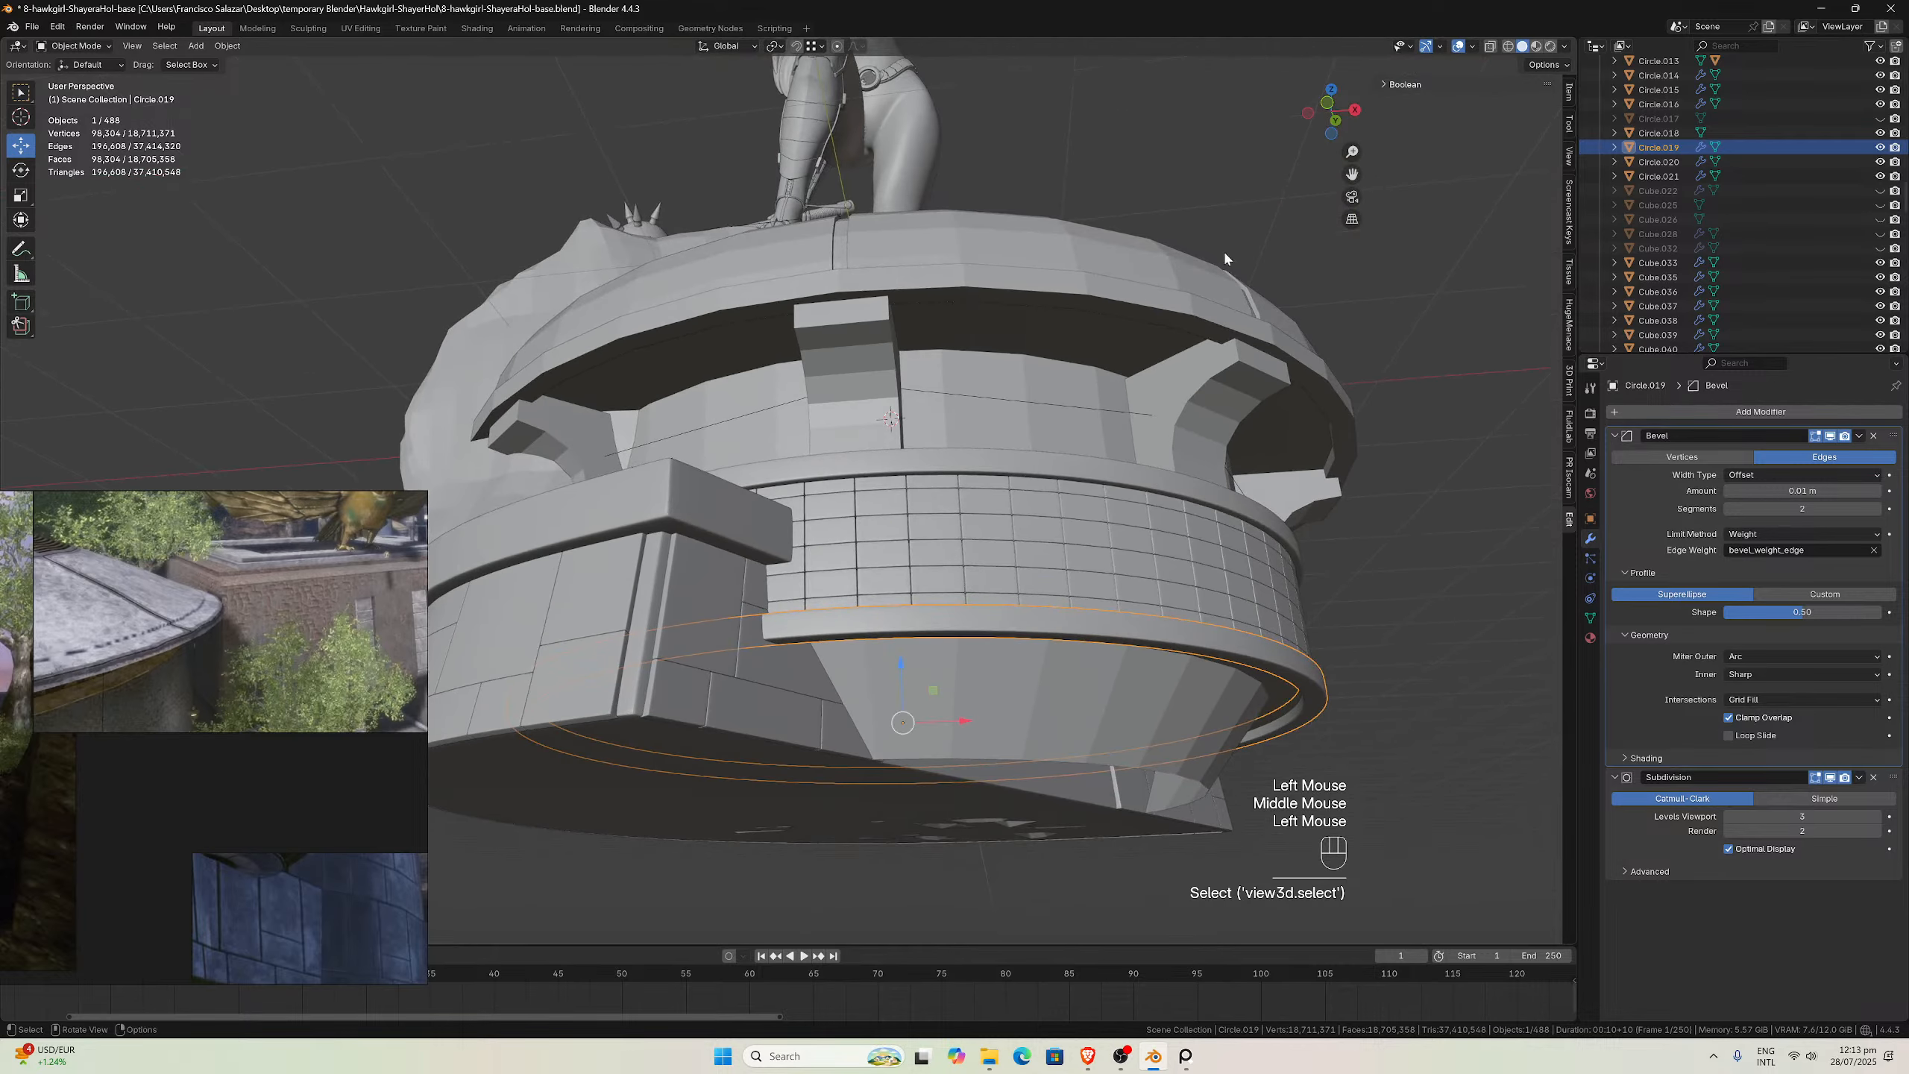
middle_drag(1173, 293, 1027, 357)
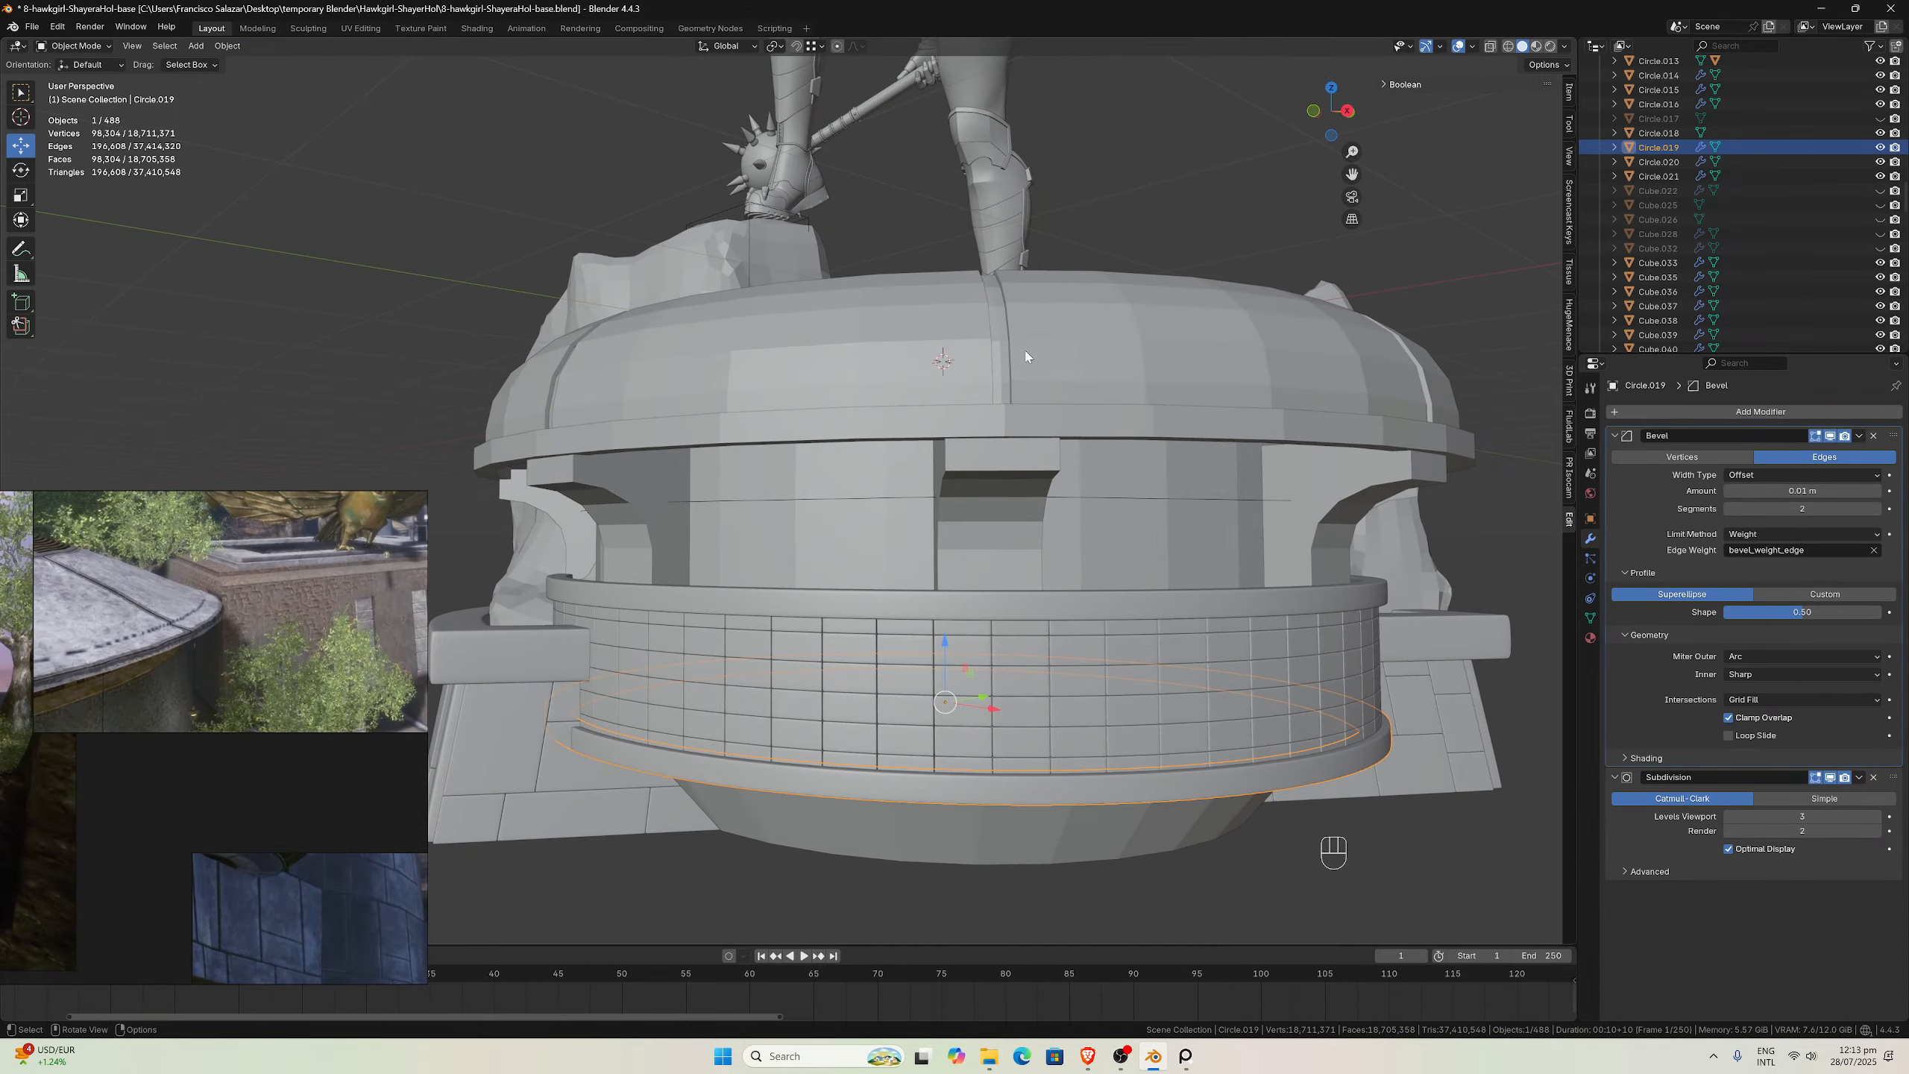
middle_drag(685, 445, 588, 497)
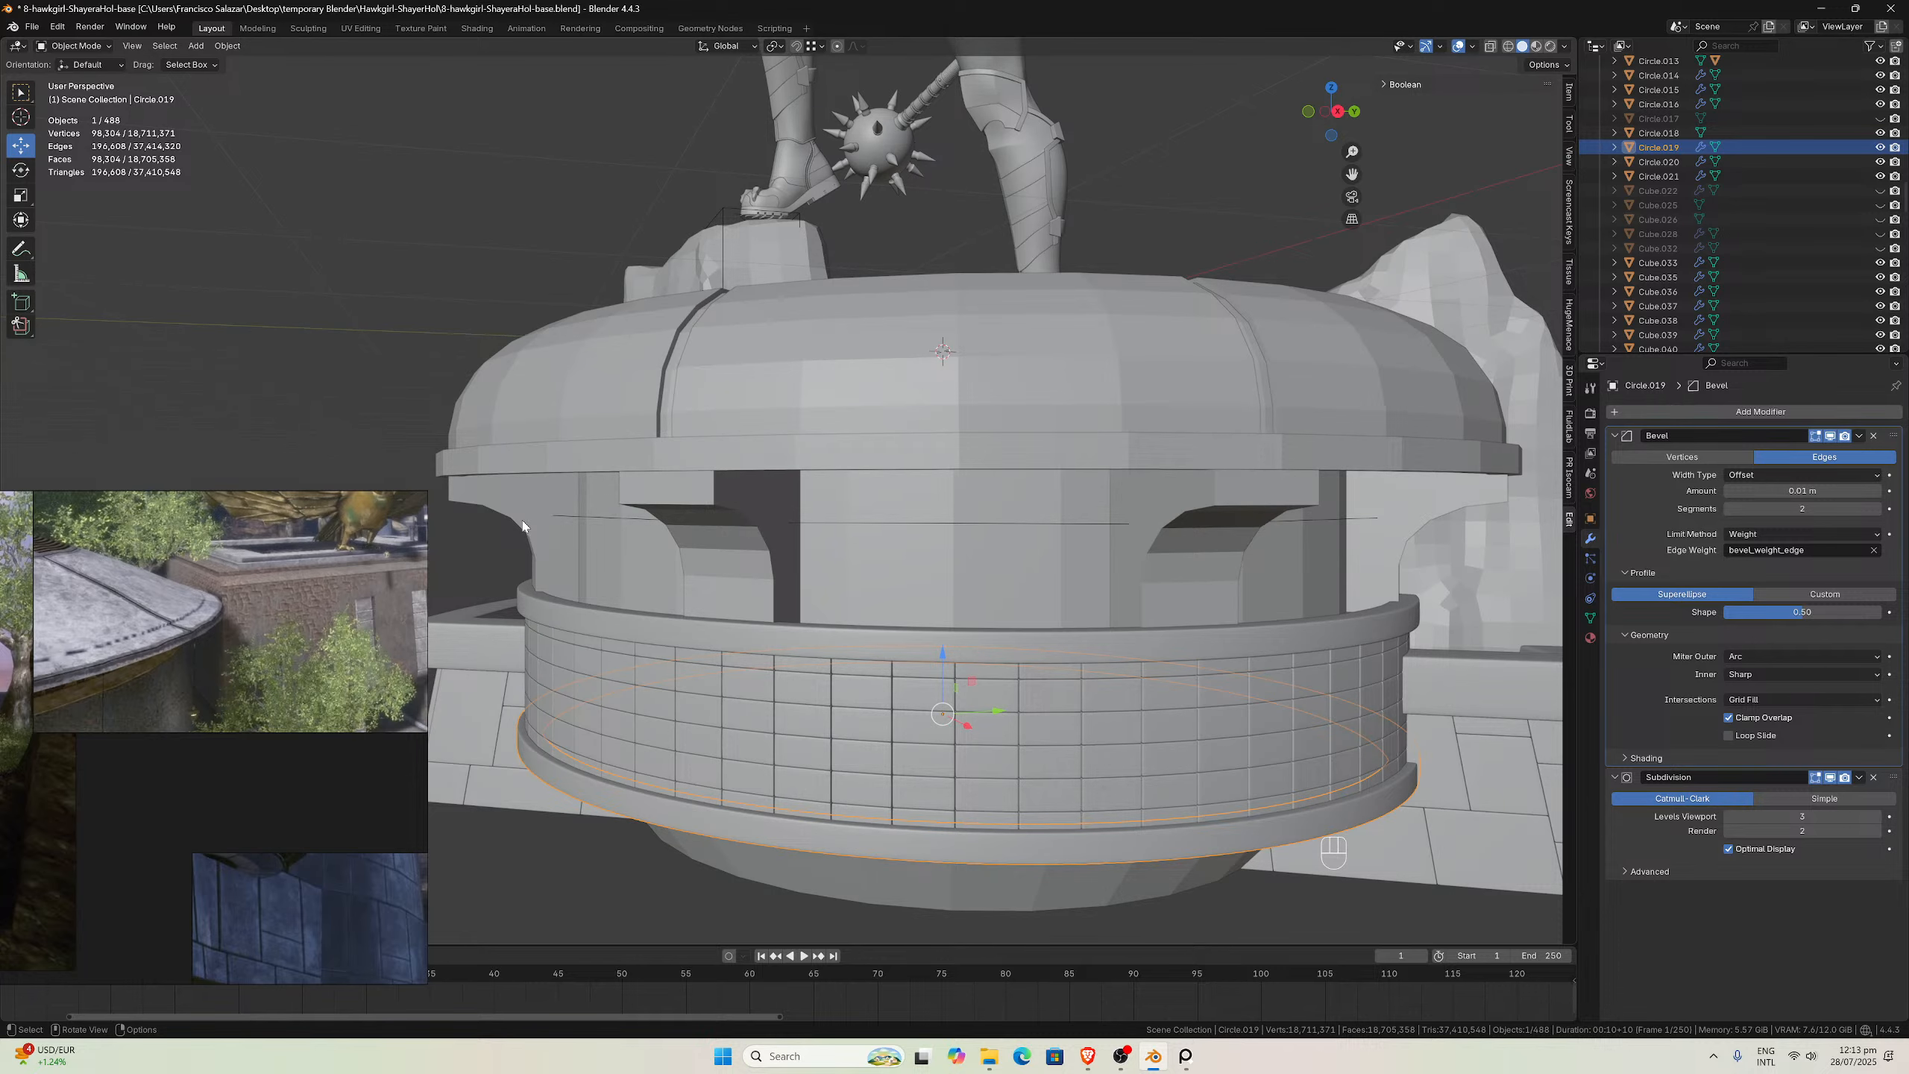
scroll(524, 526, down, 1)
middle_drag(549, 519, 735, 558)
scroll(676, 505, up, 3)
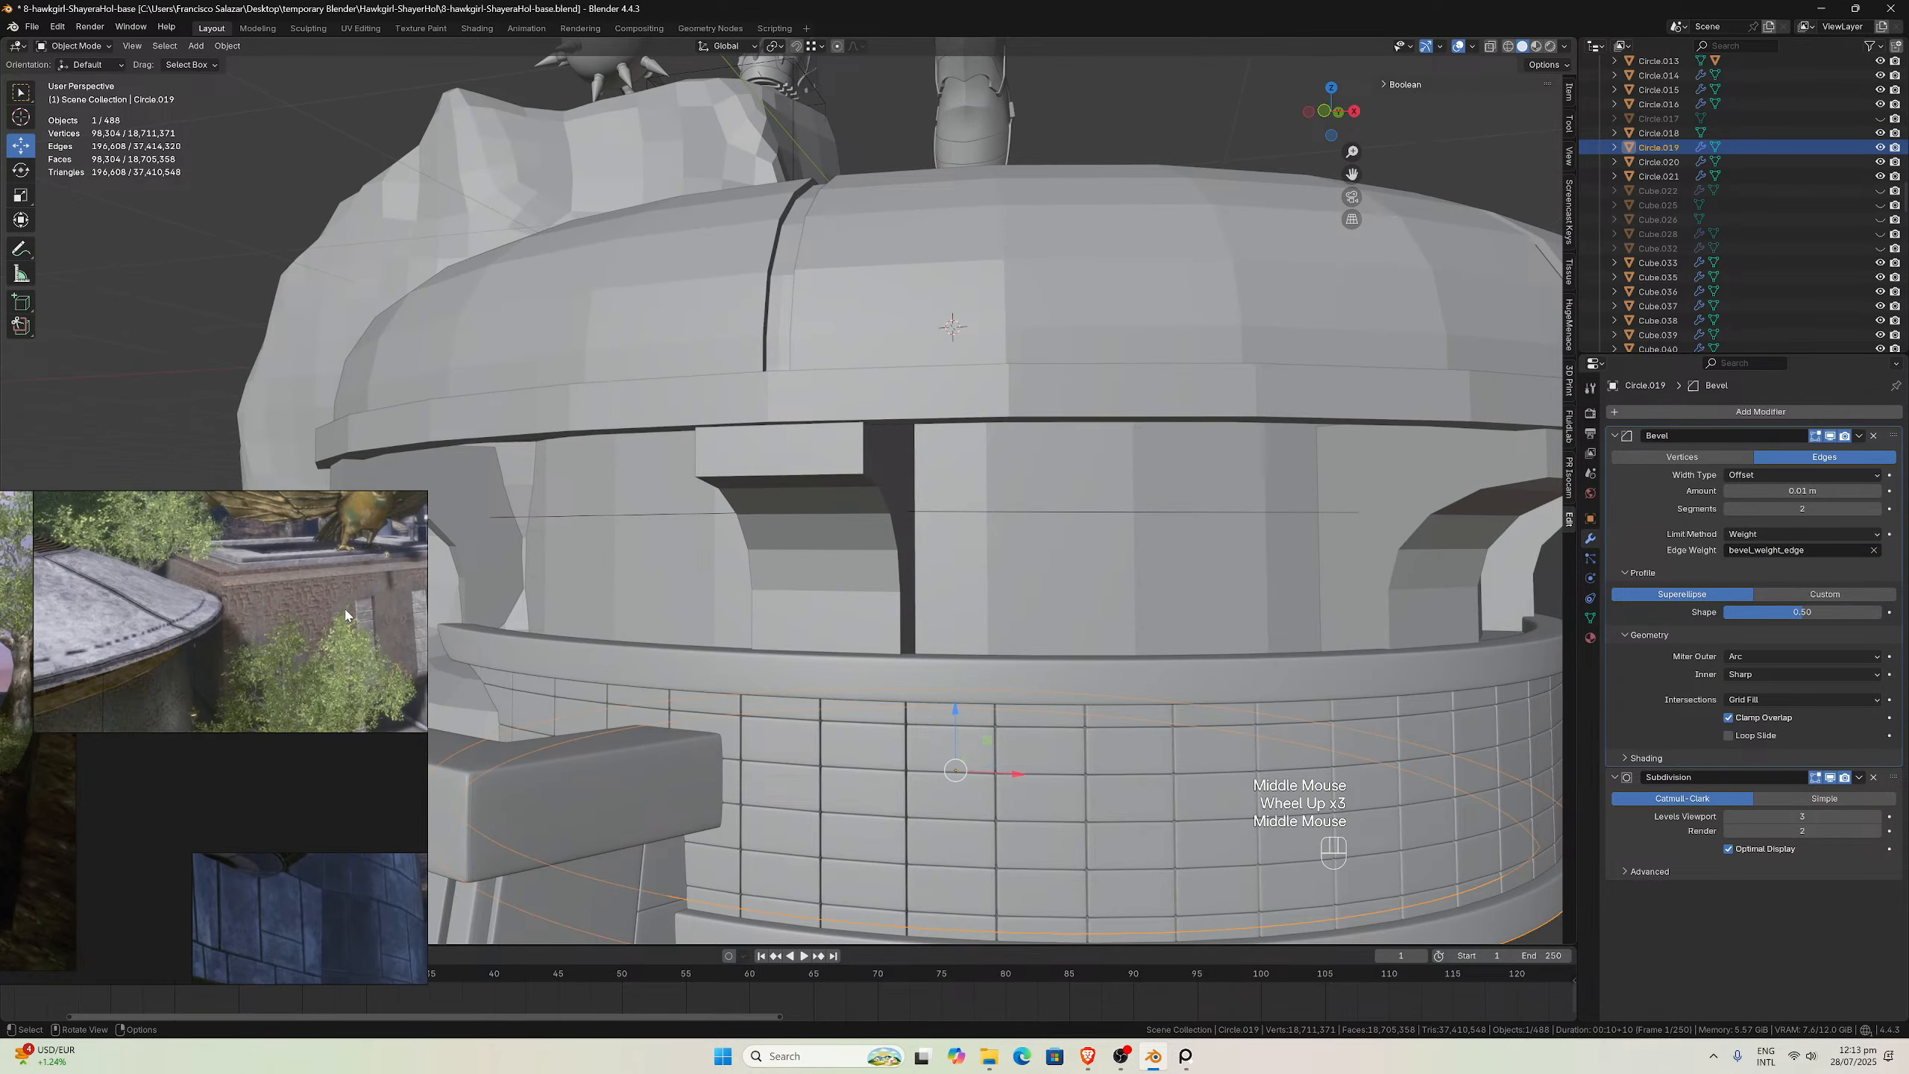
scroll(1052, 560, down, 2)
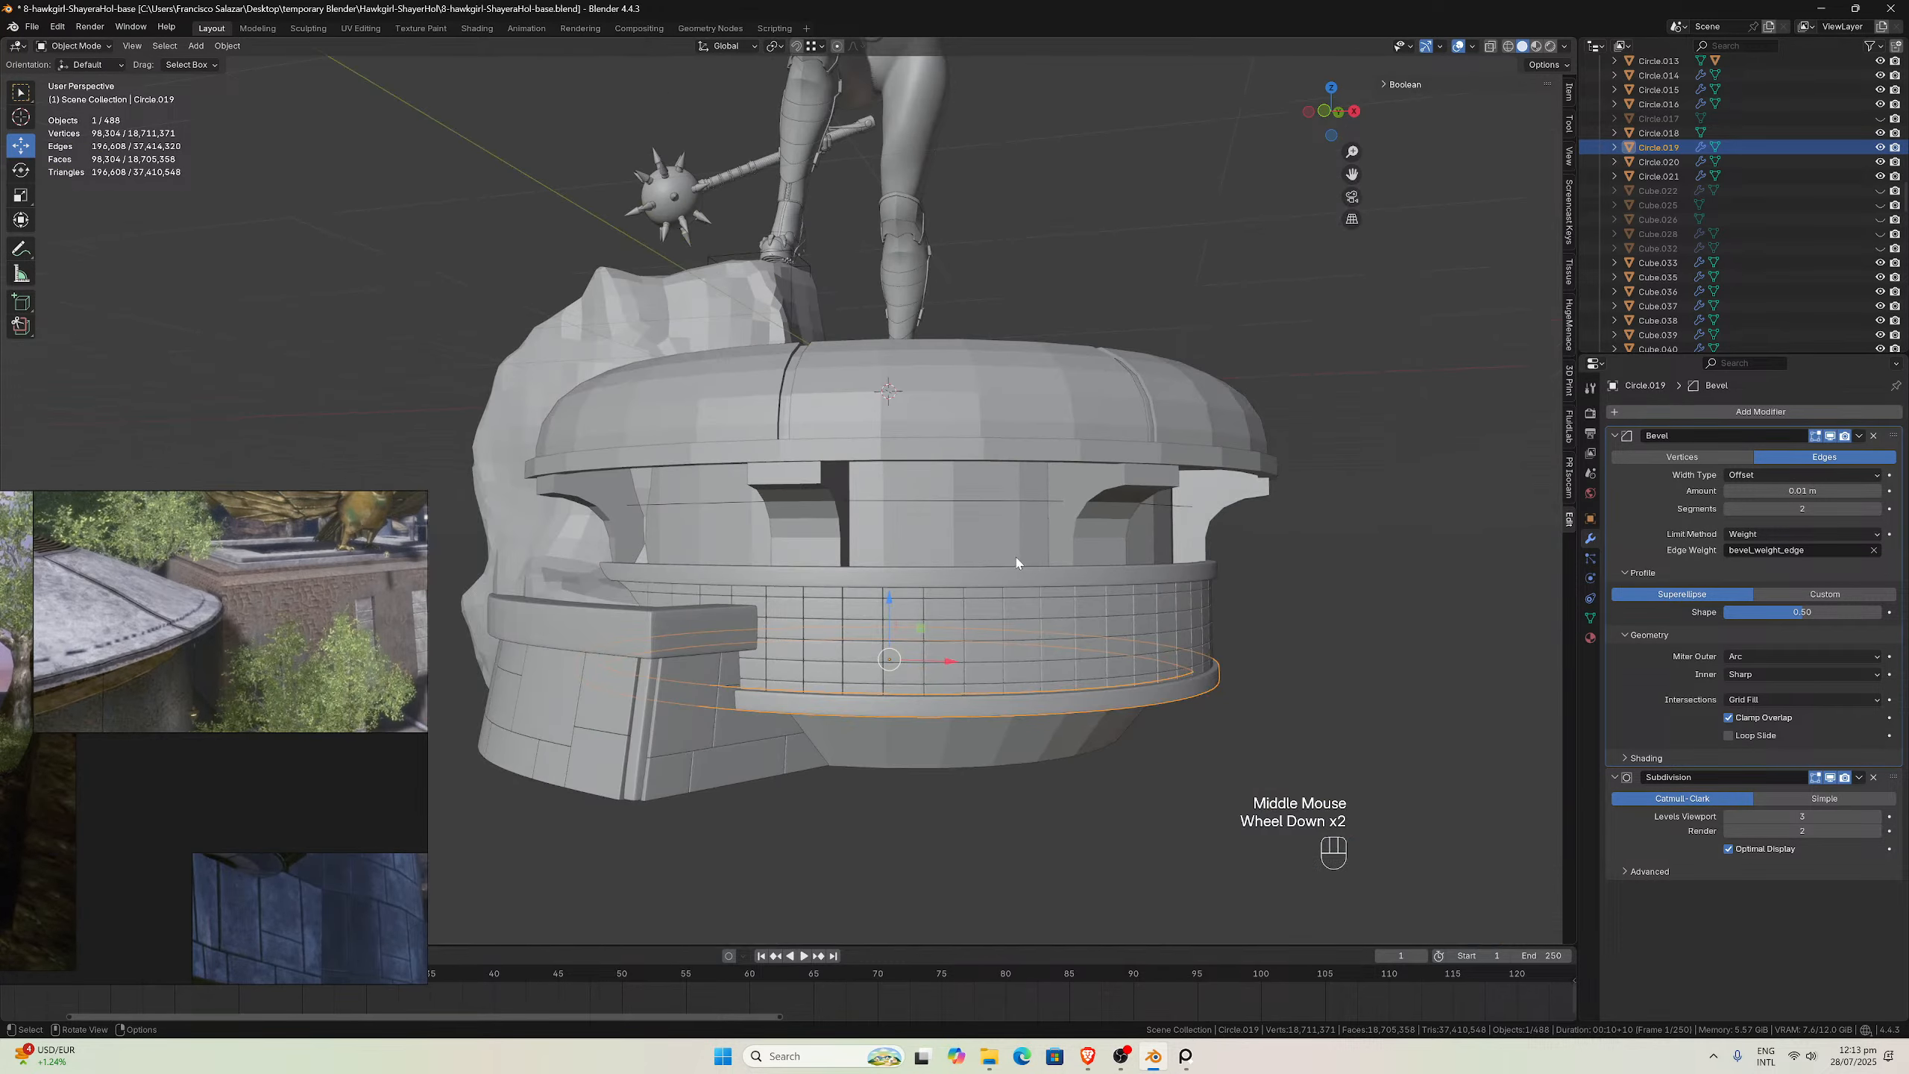
middle_drag(1052, 560, 877, 565)
scroll(877, 566, up, 1)
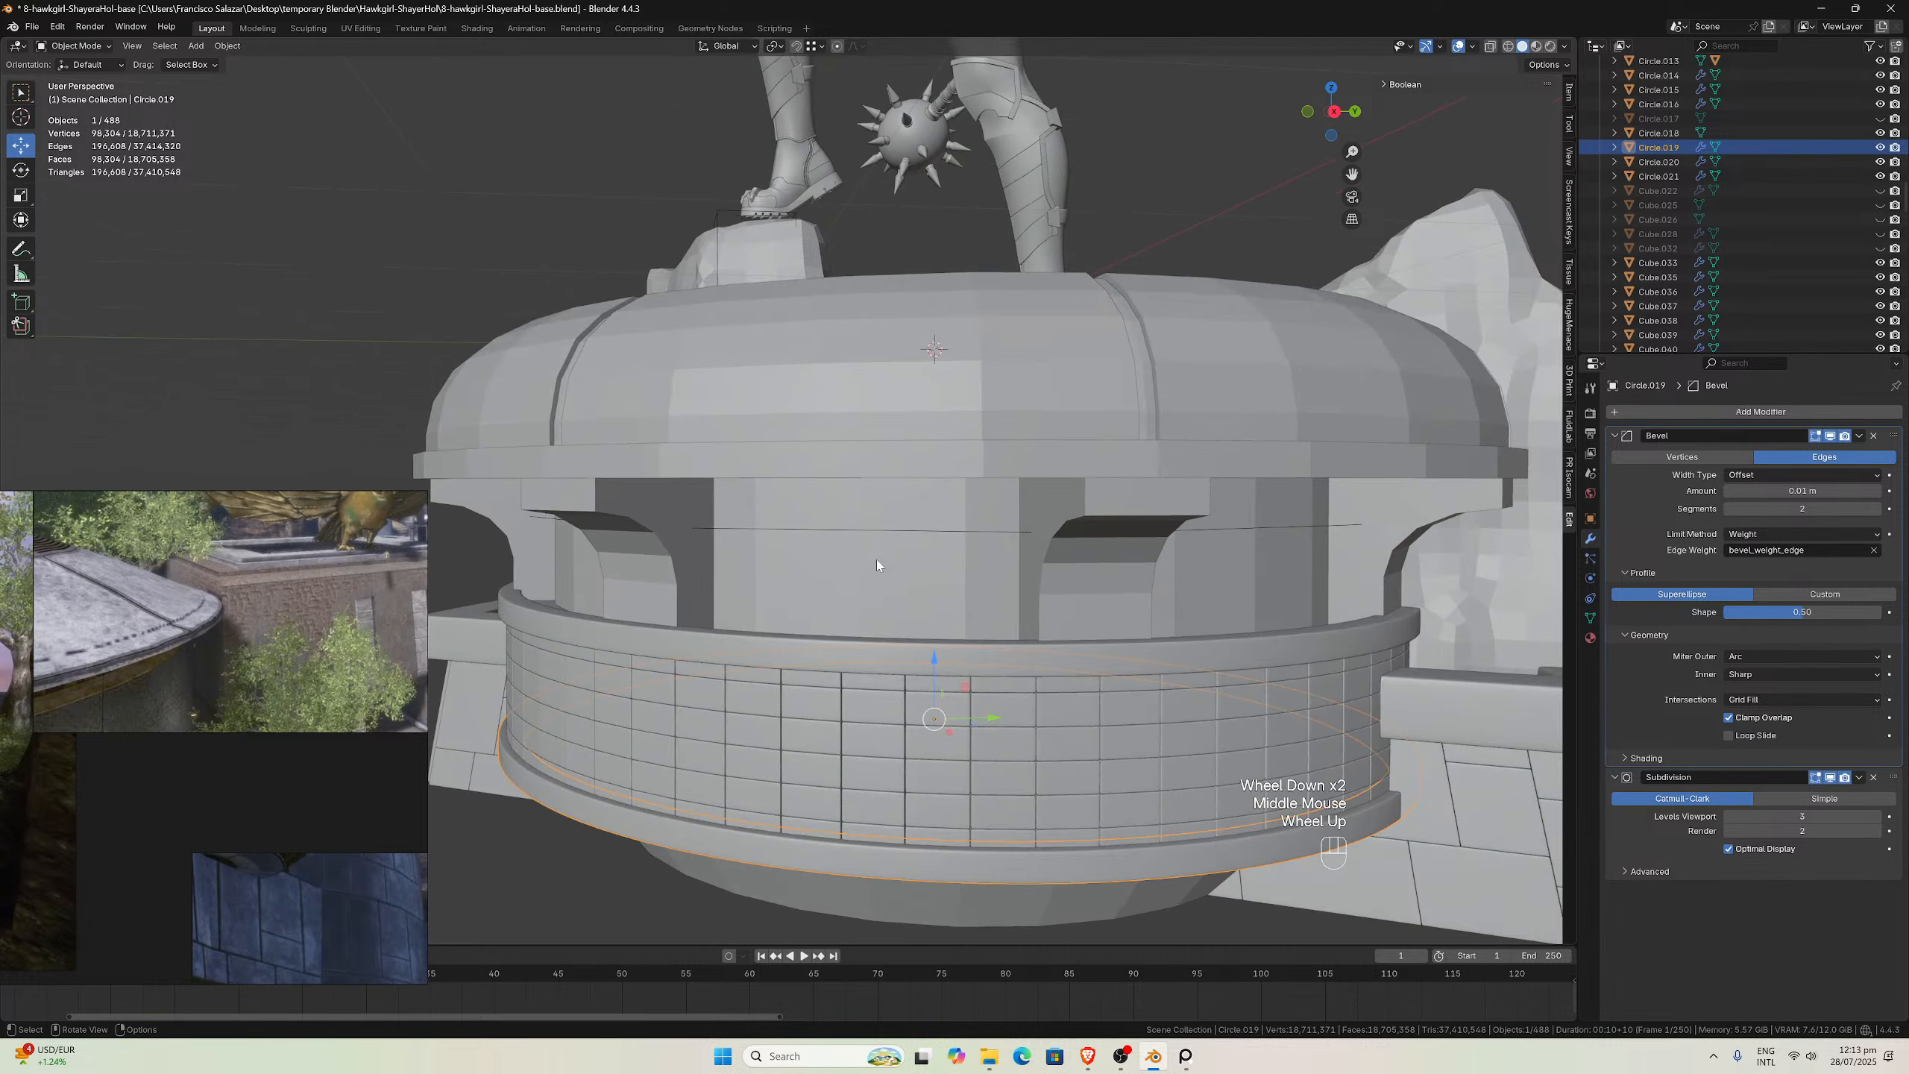
scroll(208, 687, down, 5)
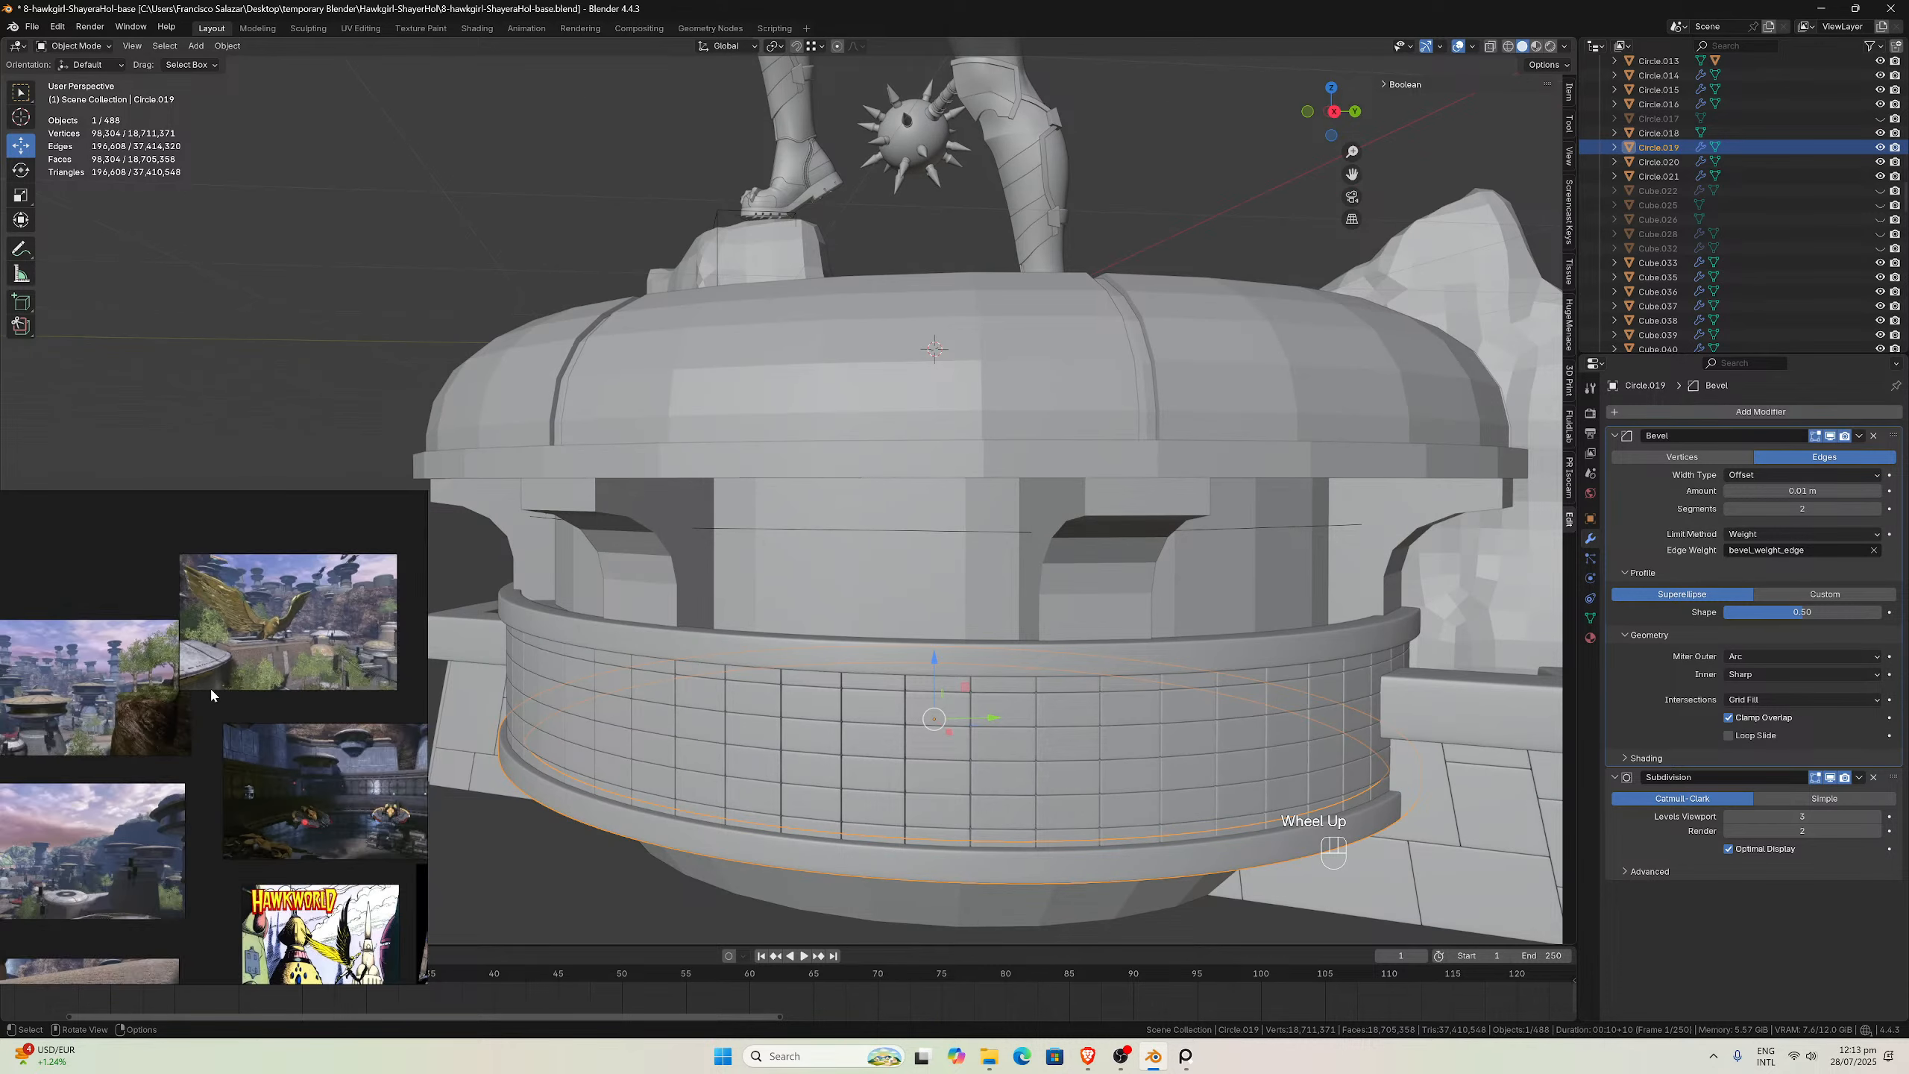
scroll(194, 644, up, 6)
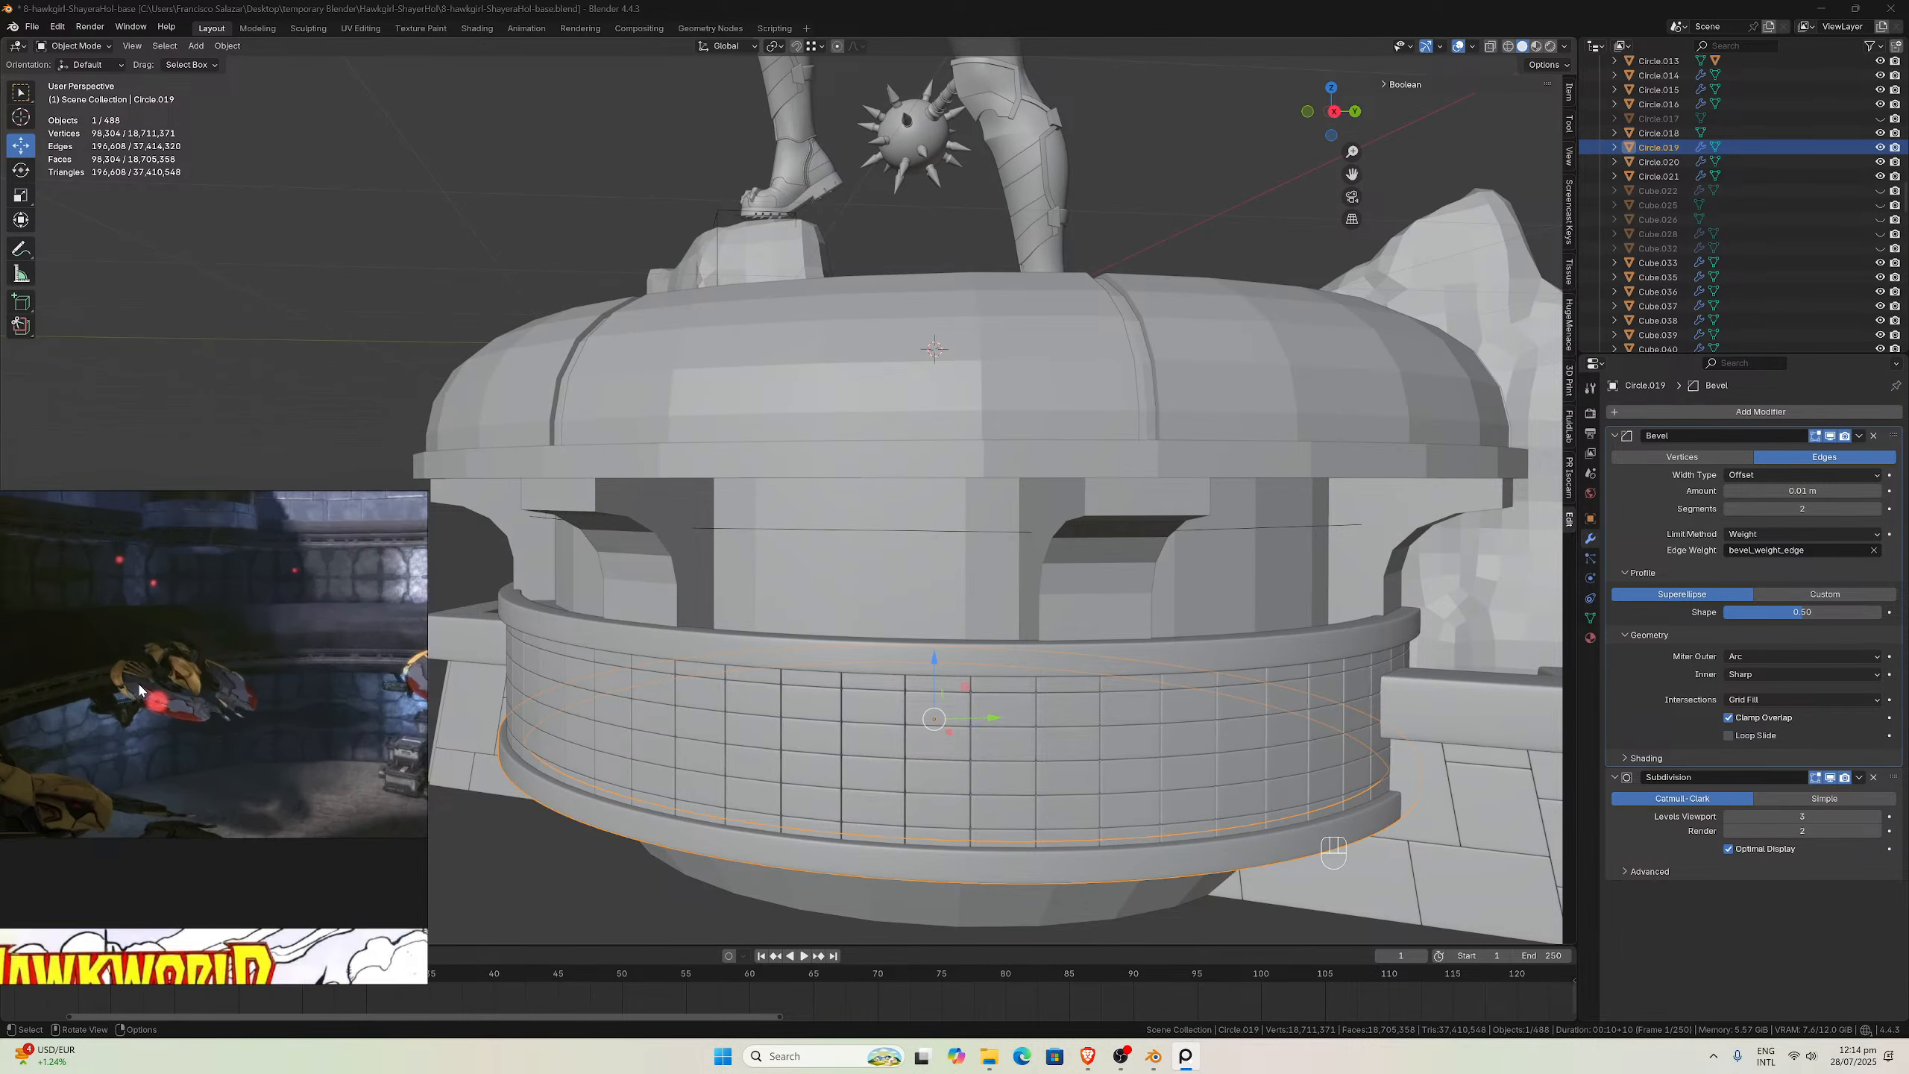
scroll(189, 709, up, 2)
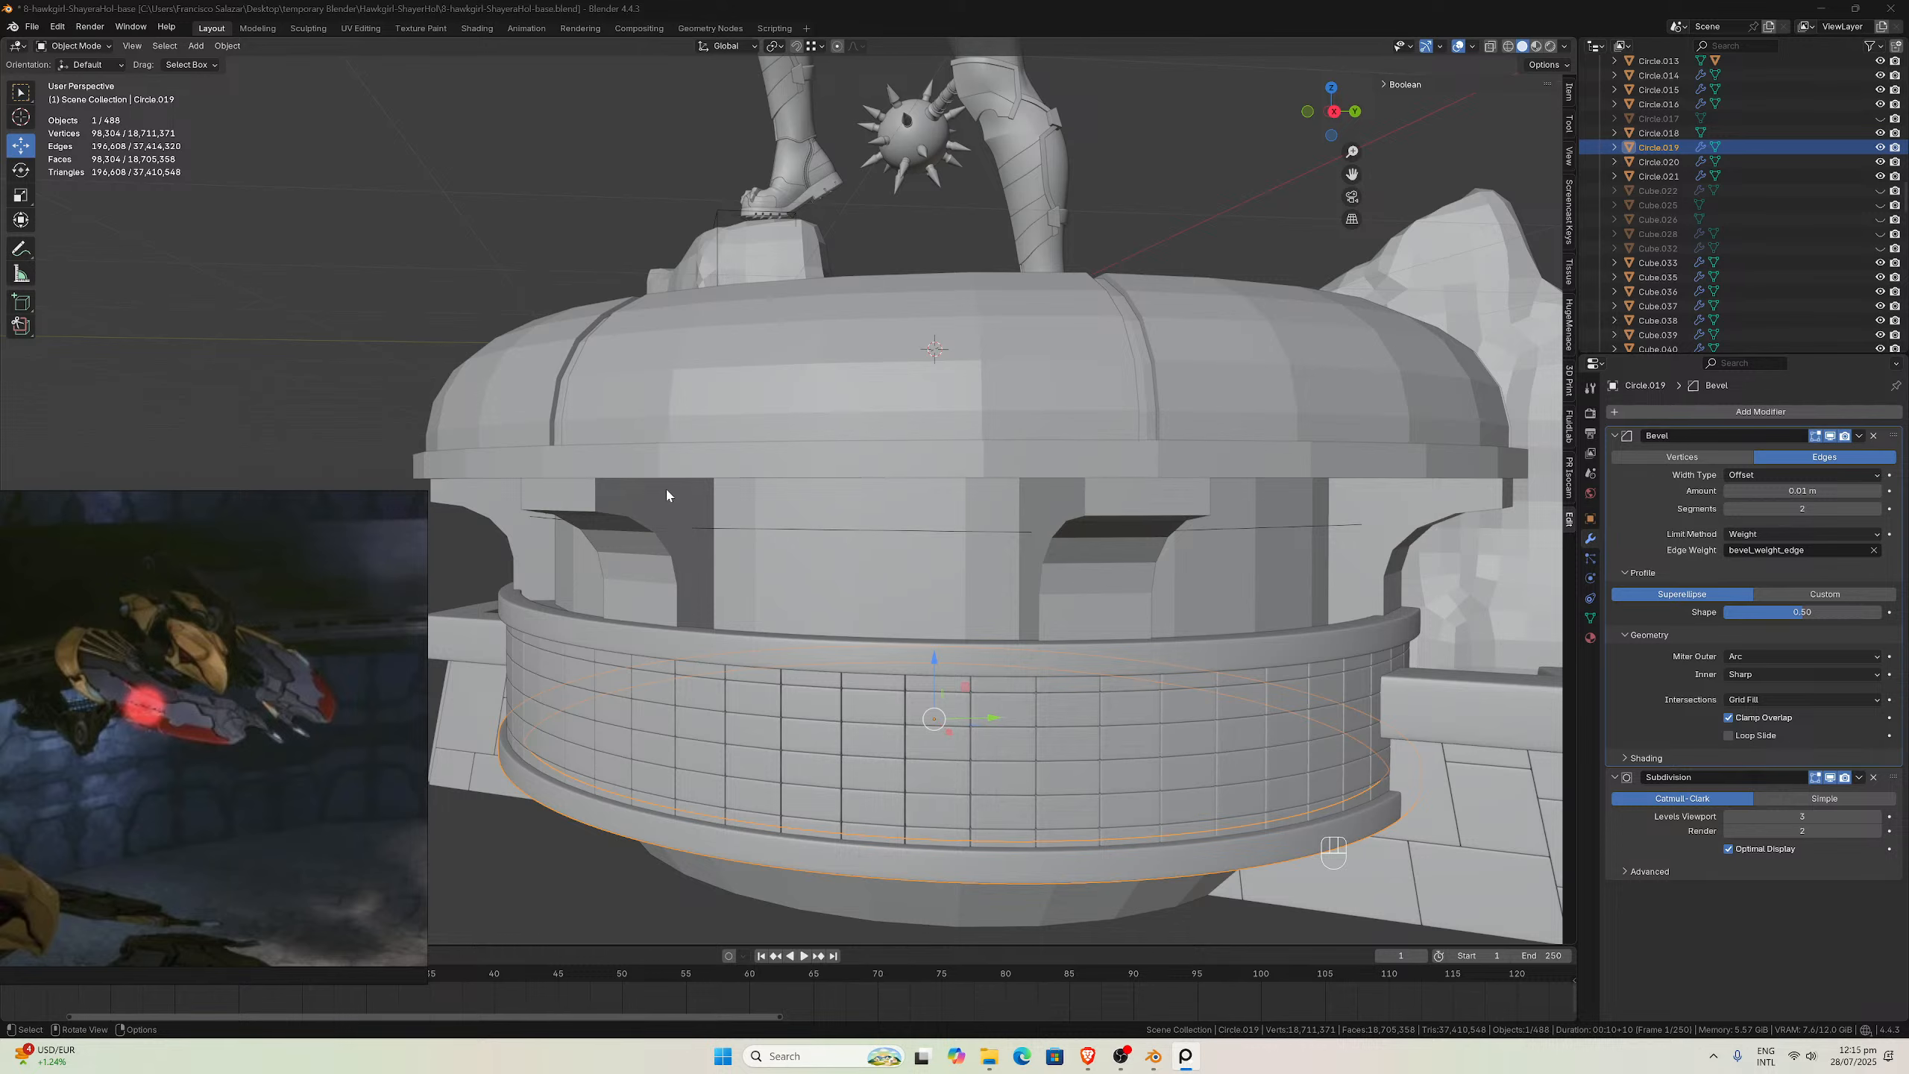
Select all geometry of the thin rim ring beneath the dome in Edit Mode
middle_drag(723, 465, 729, 496)
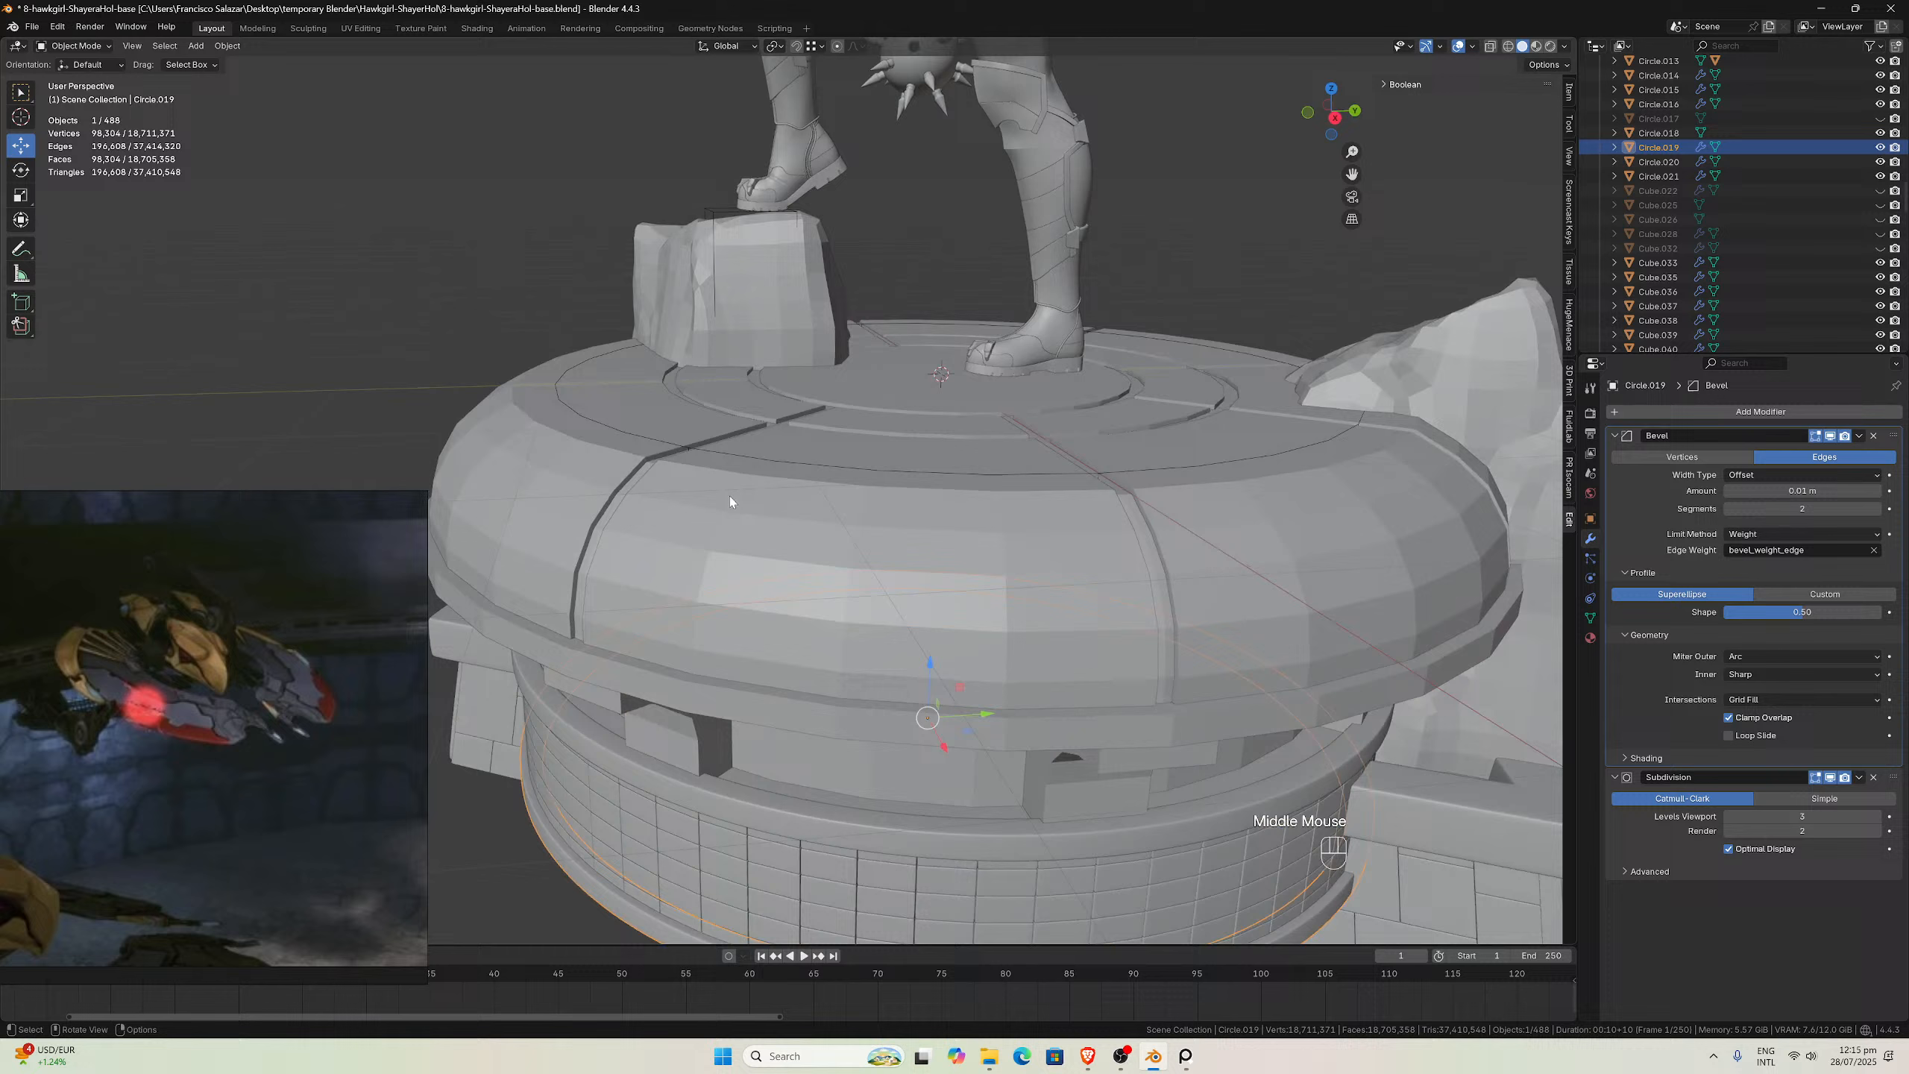
click(715, 687)
scroll(759, 683, down, 2)
middle_drag(759, 682, 937, 689)
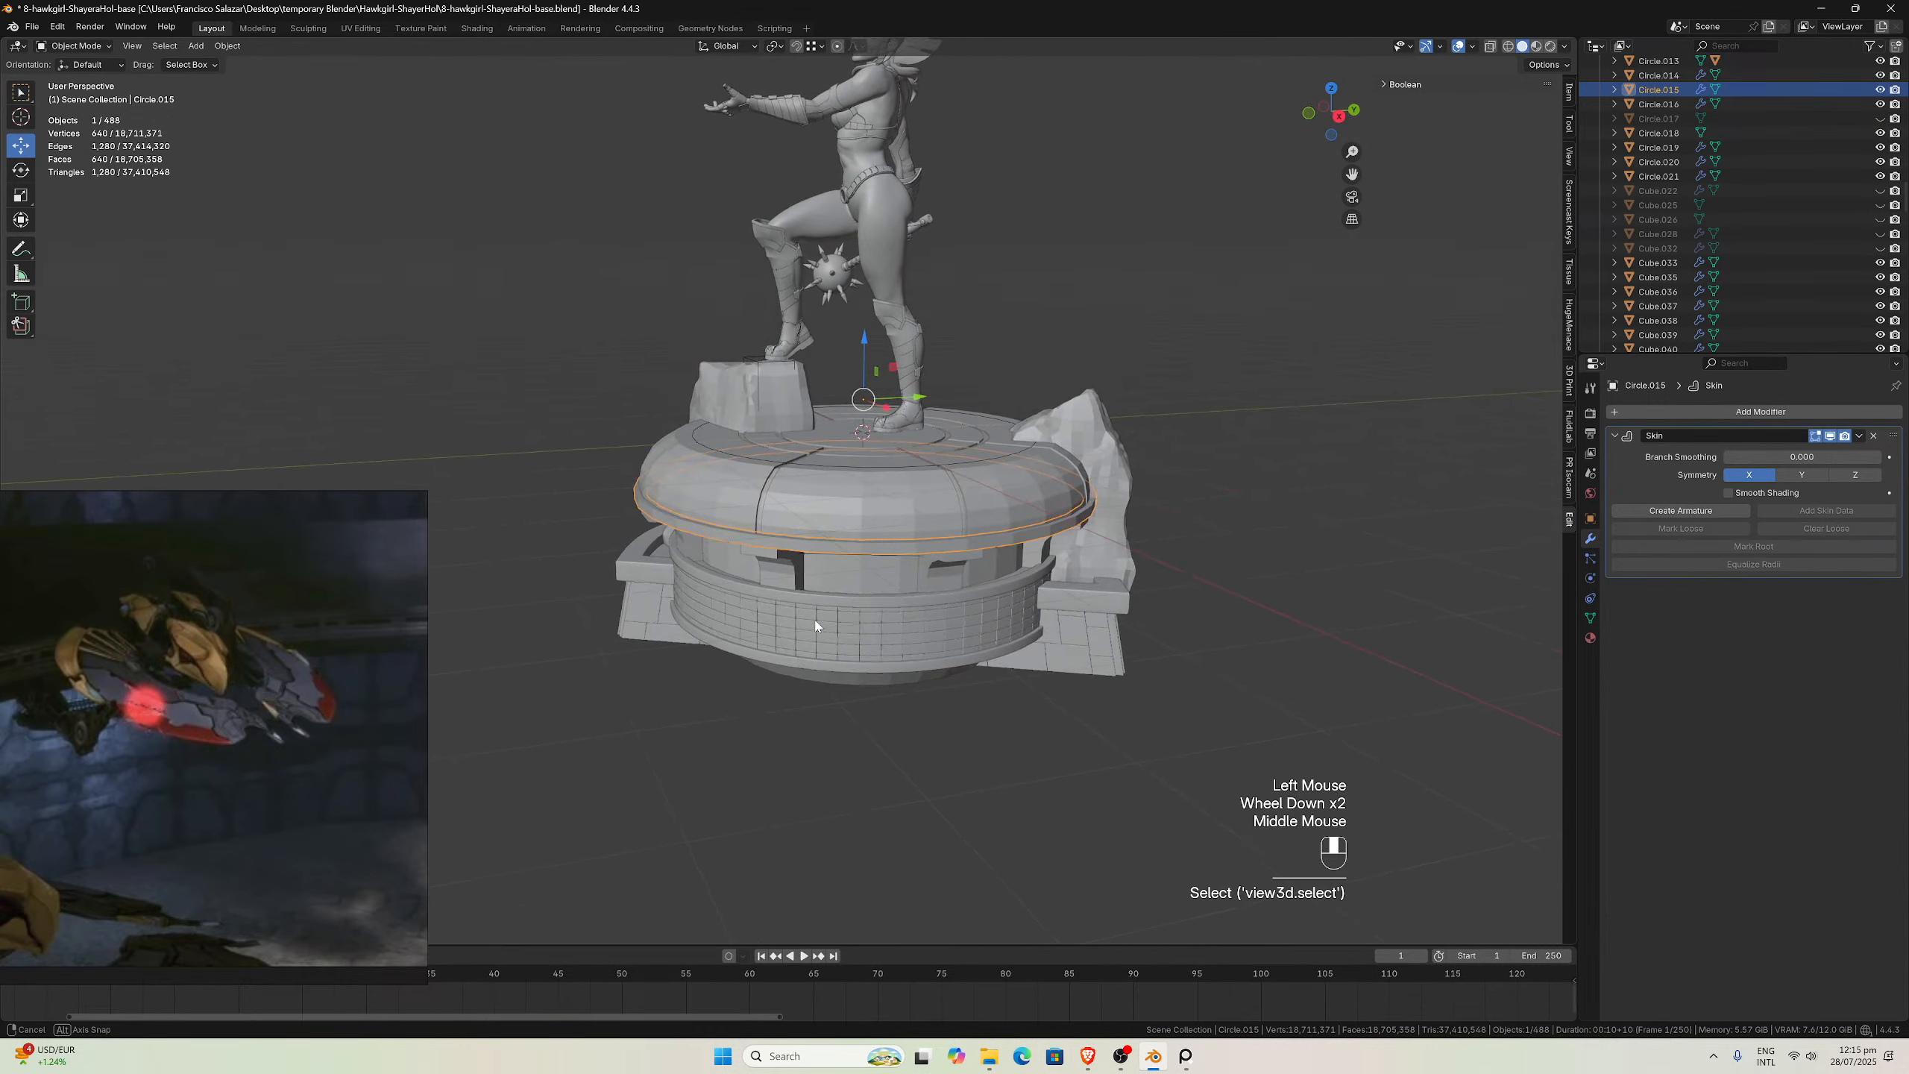
scroll(937, 688, up, 2)
middle_drag(883, 615, 939, 655)
key(Tab)
key(a)
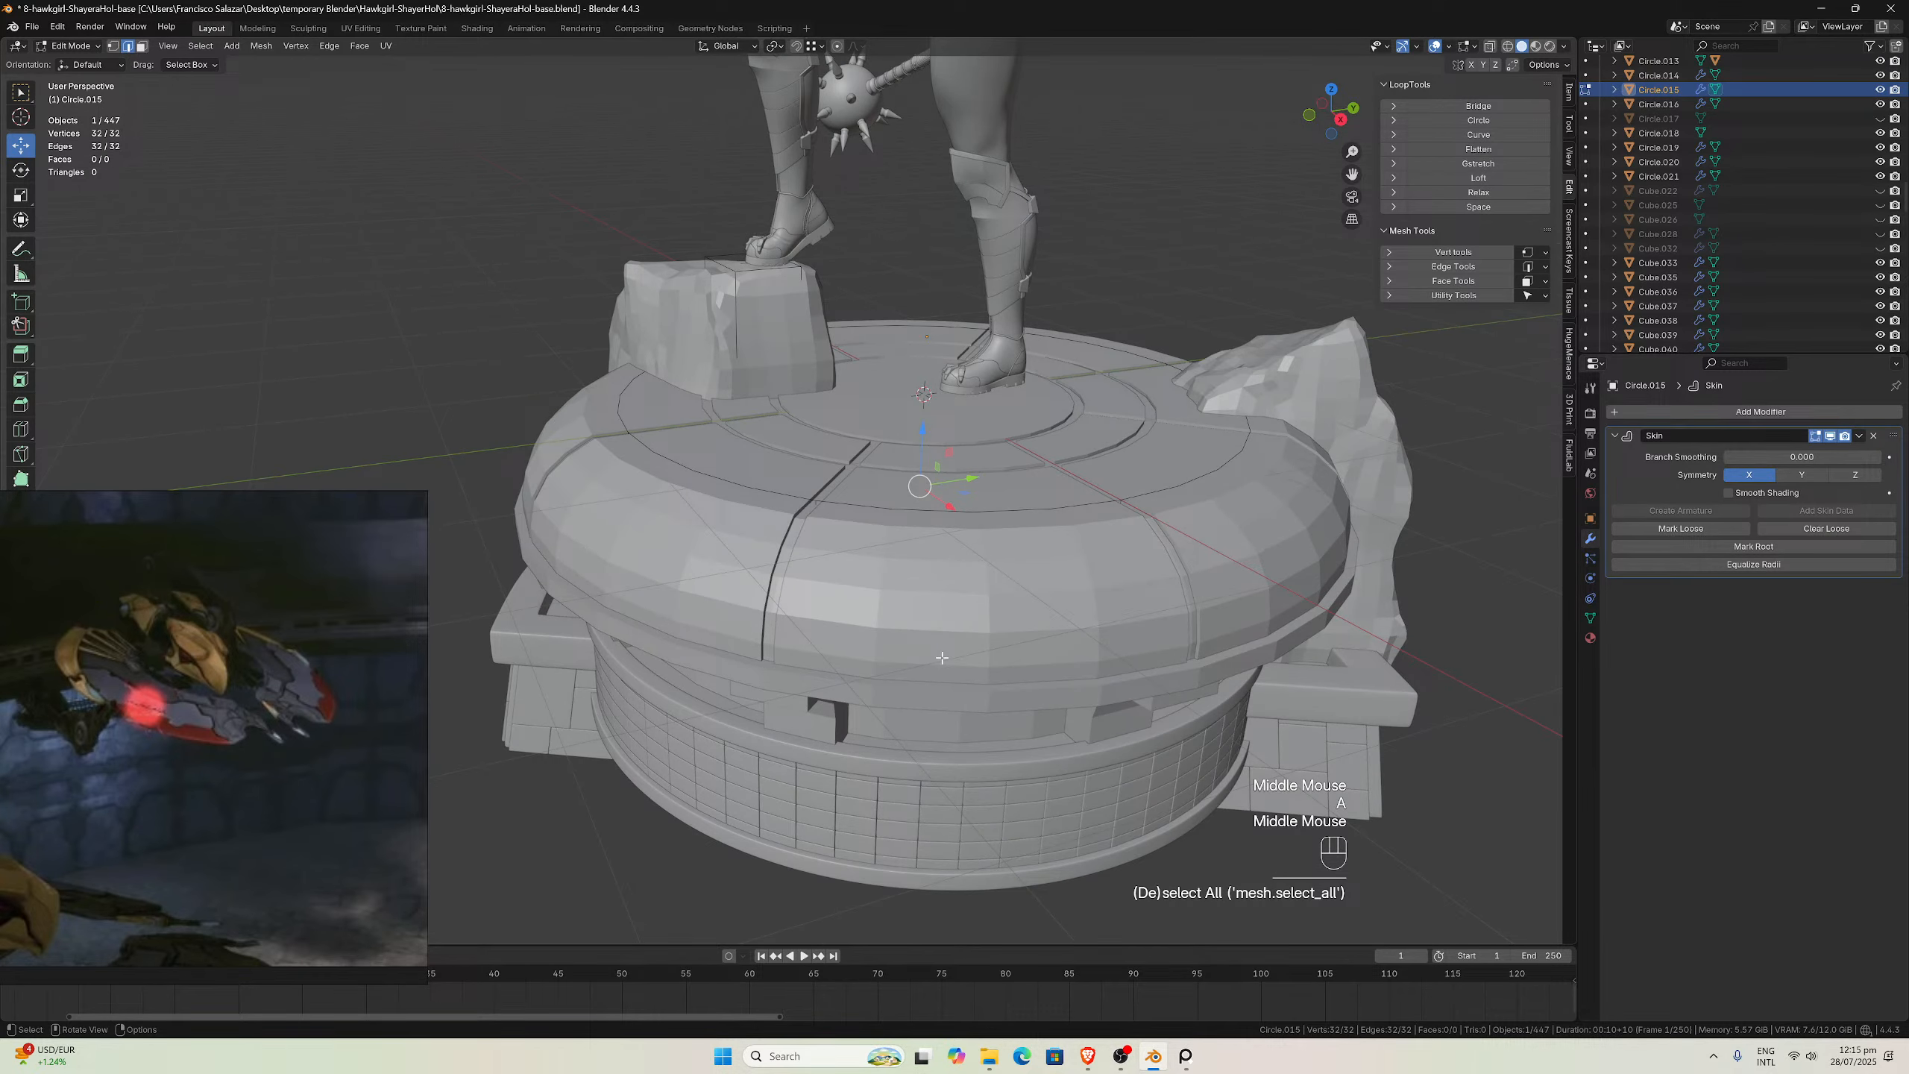
Snap the 3D cursor to the world origin, then to the selected rim ring geometry
key(shift+s)
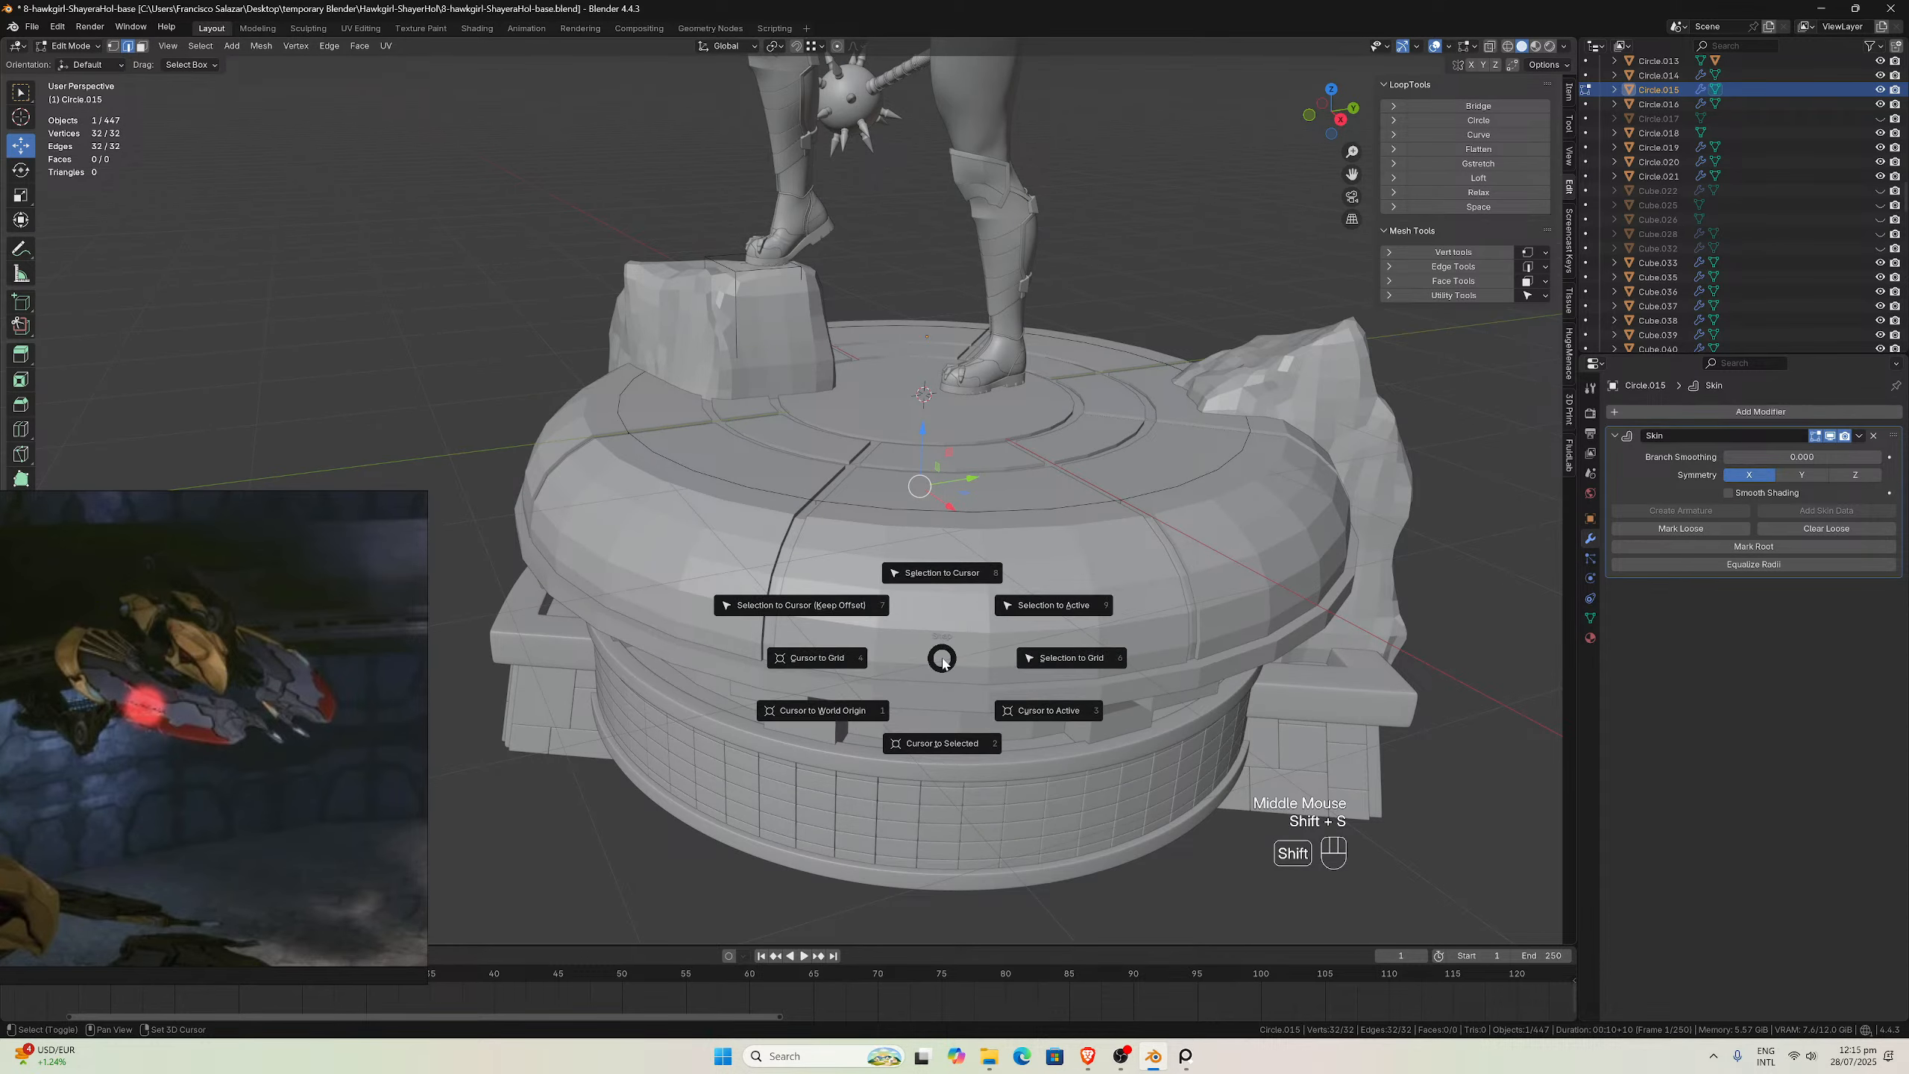
click(865, 711)
key(shift+s)
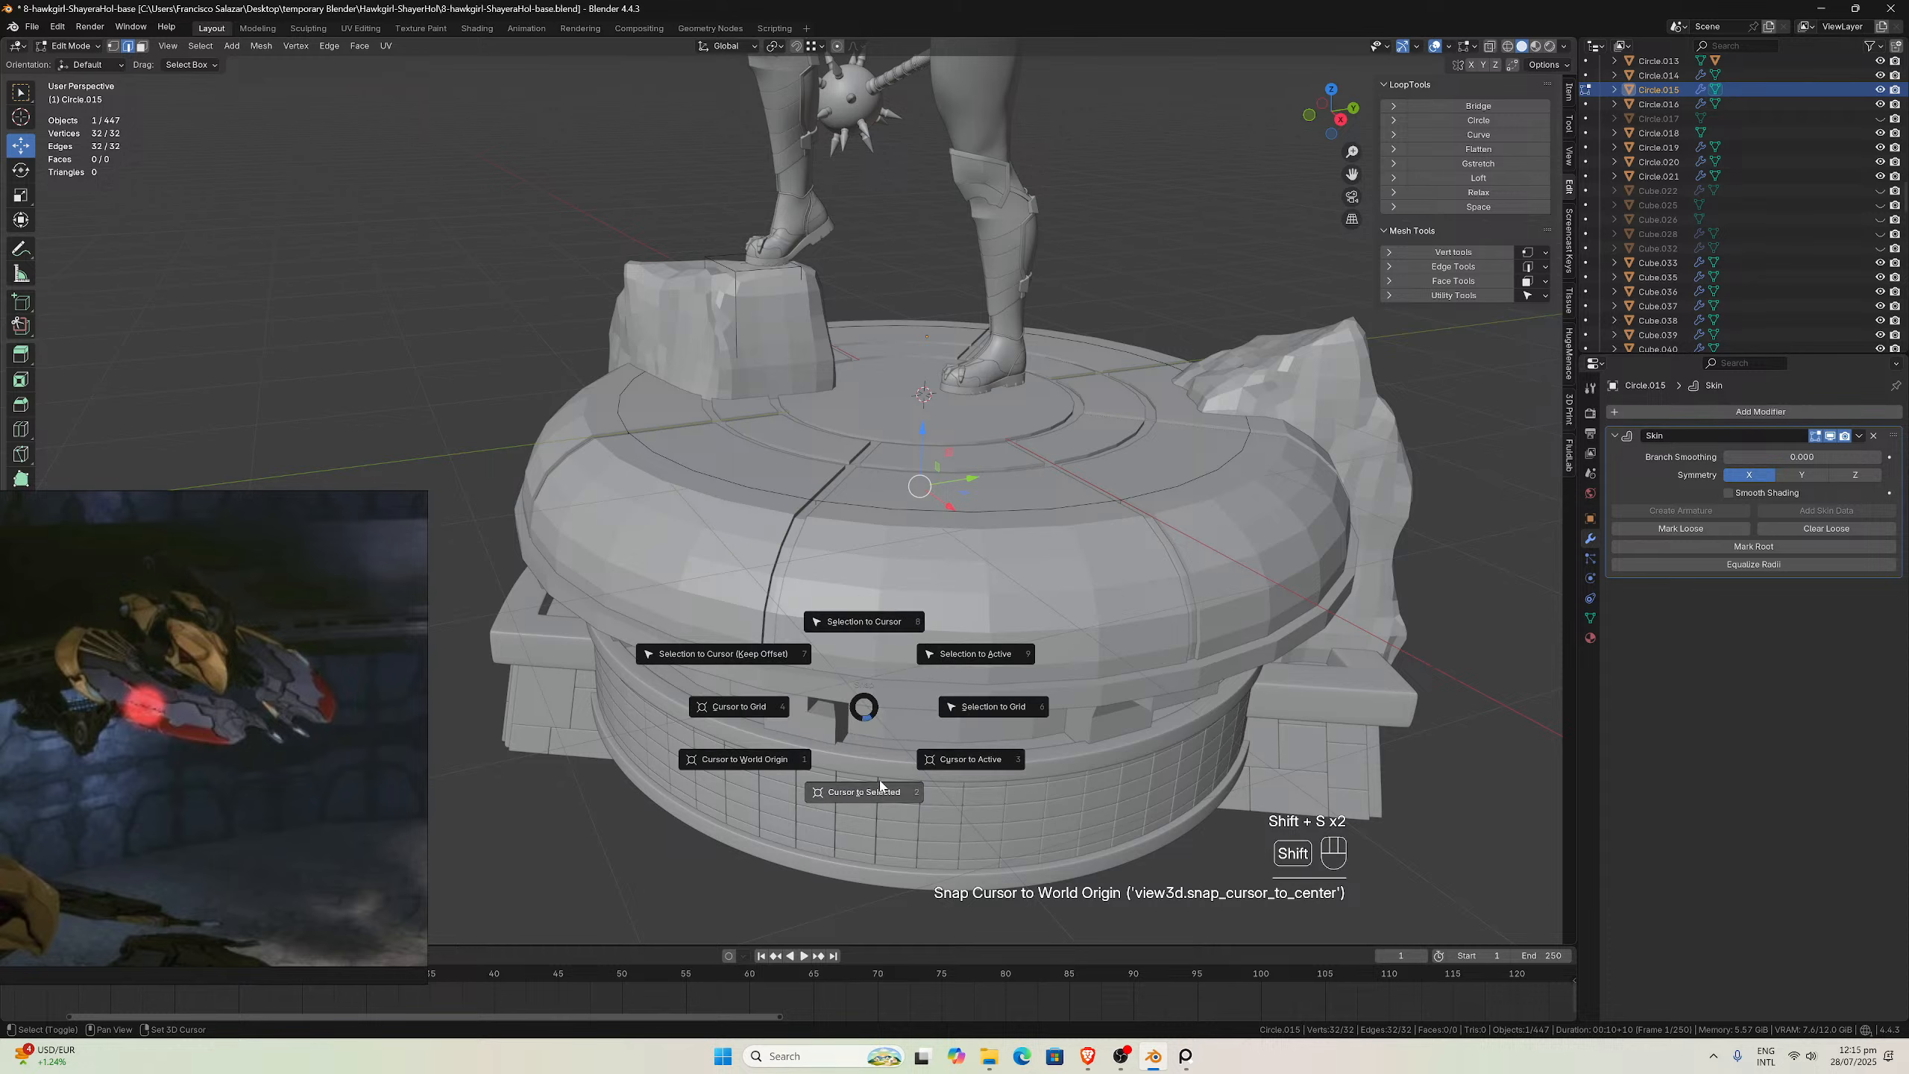
click(883, 789)
Return to Object Mode and set the rim ring's origin to the 3D cursor
middle_drag(920, 663, 922, 637)
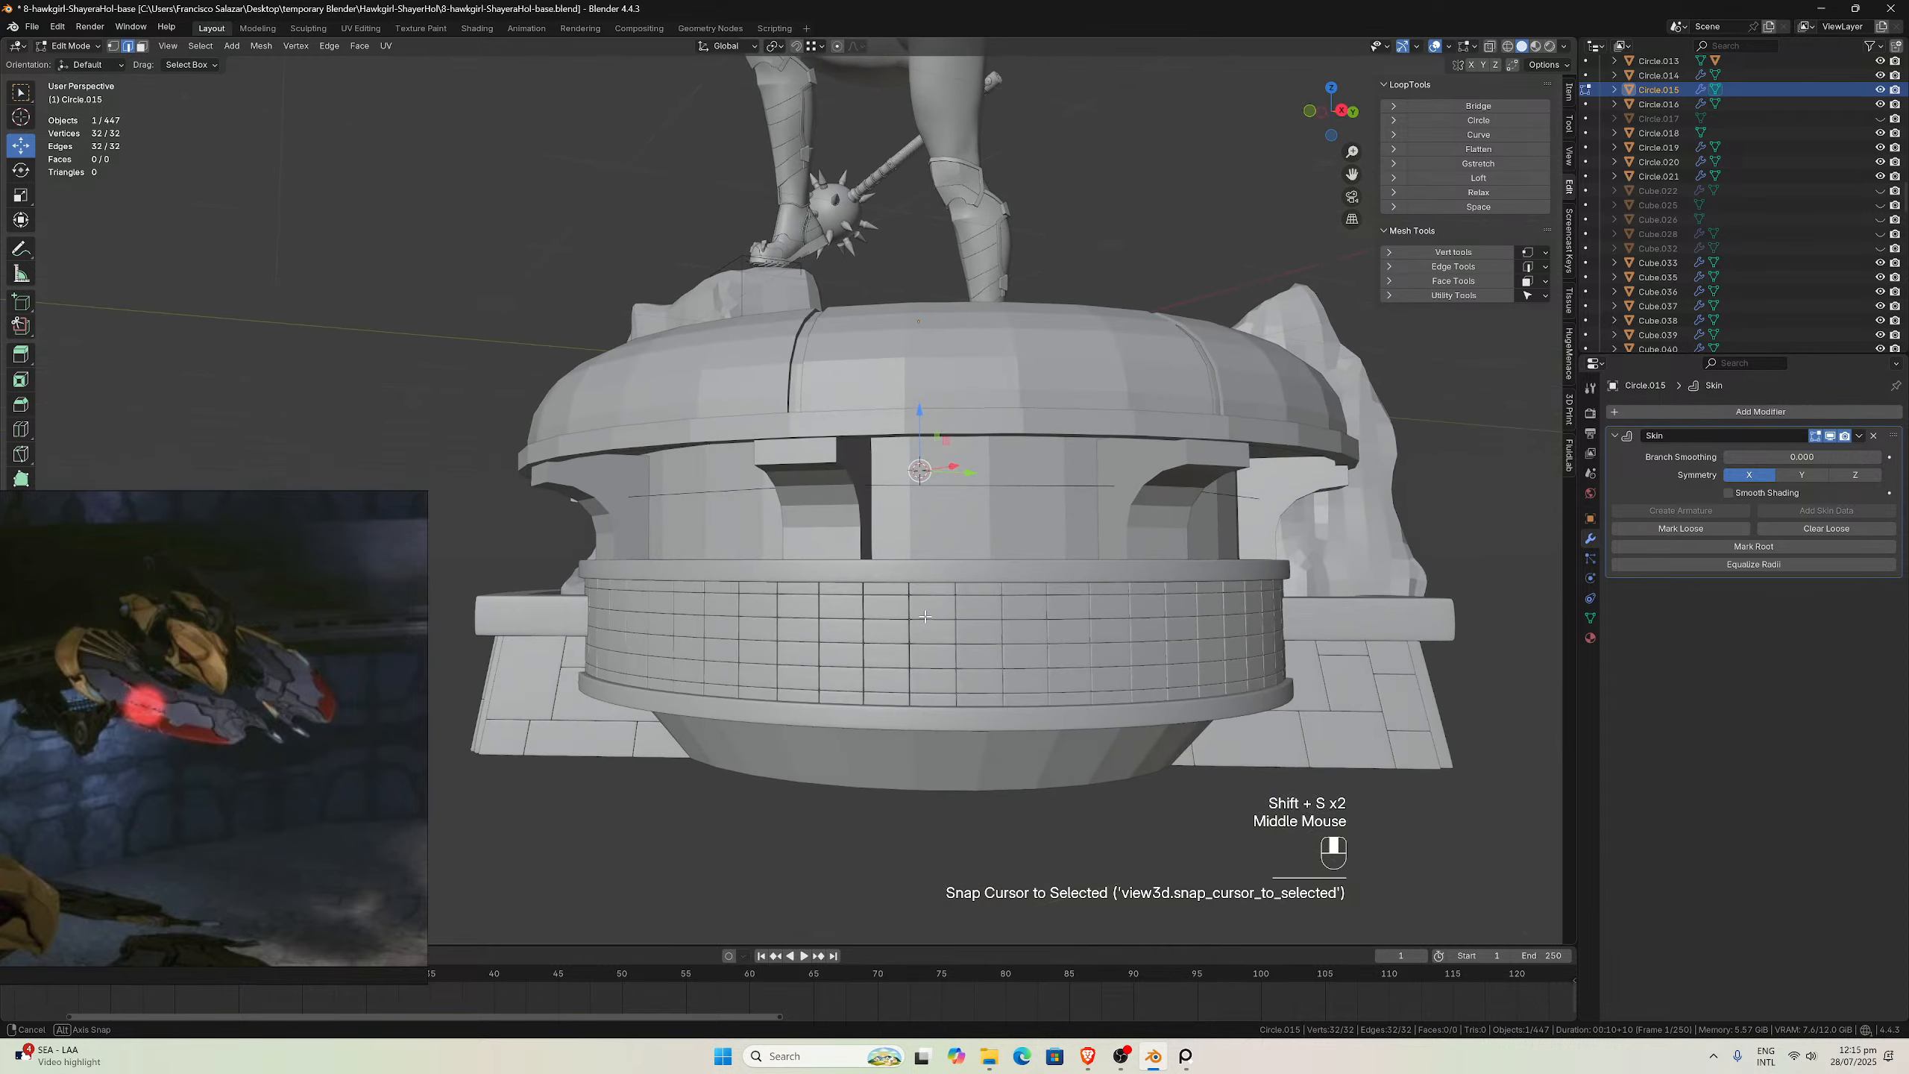
scroll(922, 637, down, 1)
scroll(922, 638, up, 1)
key(Tab)
click(923, 527)
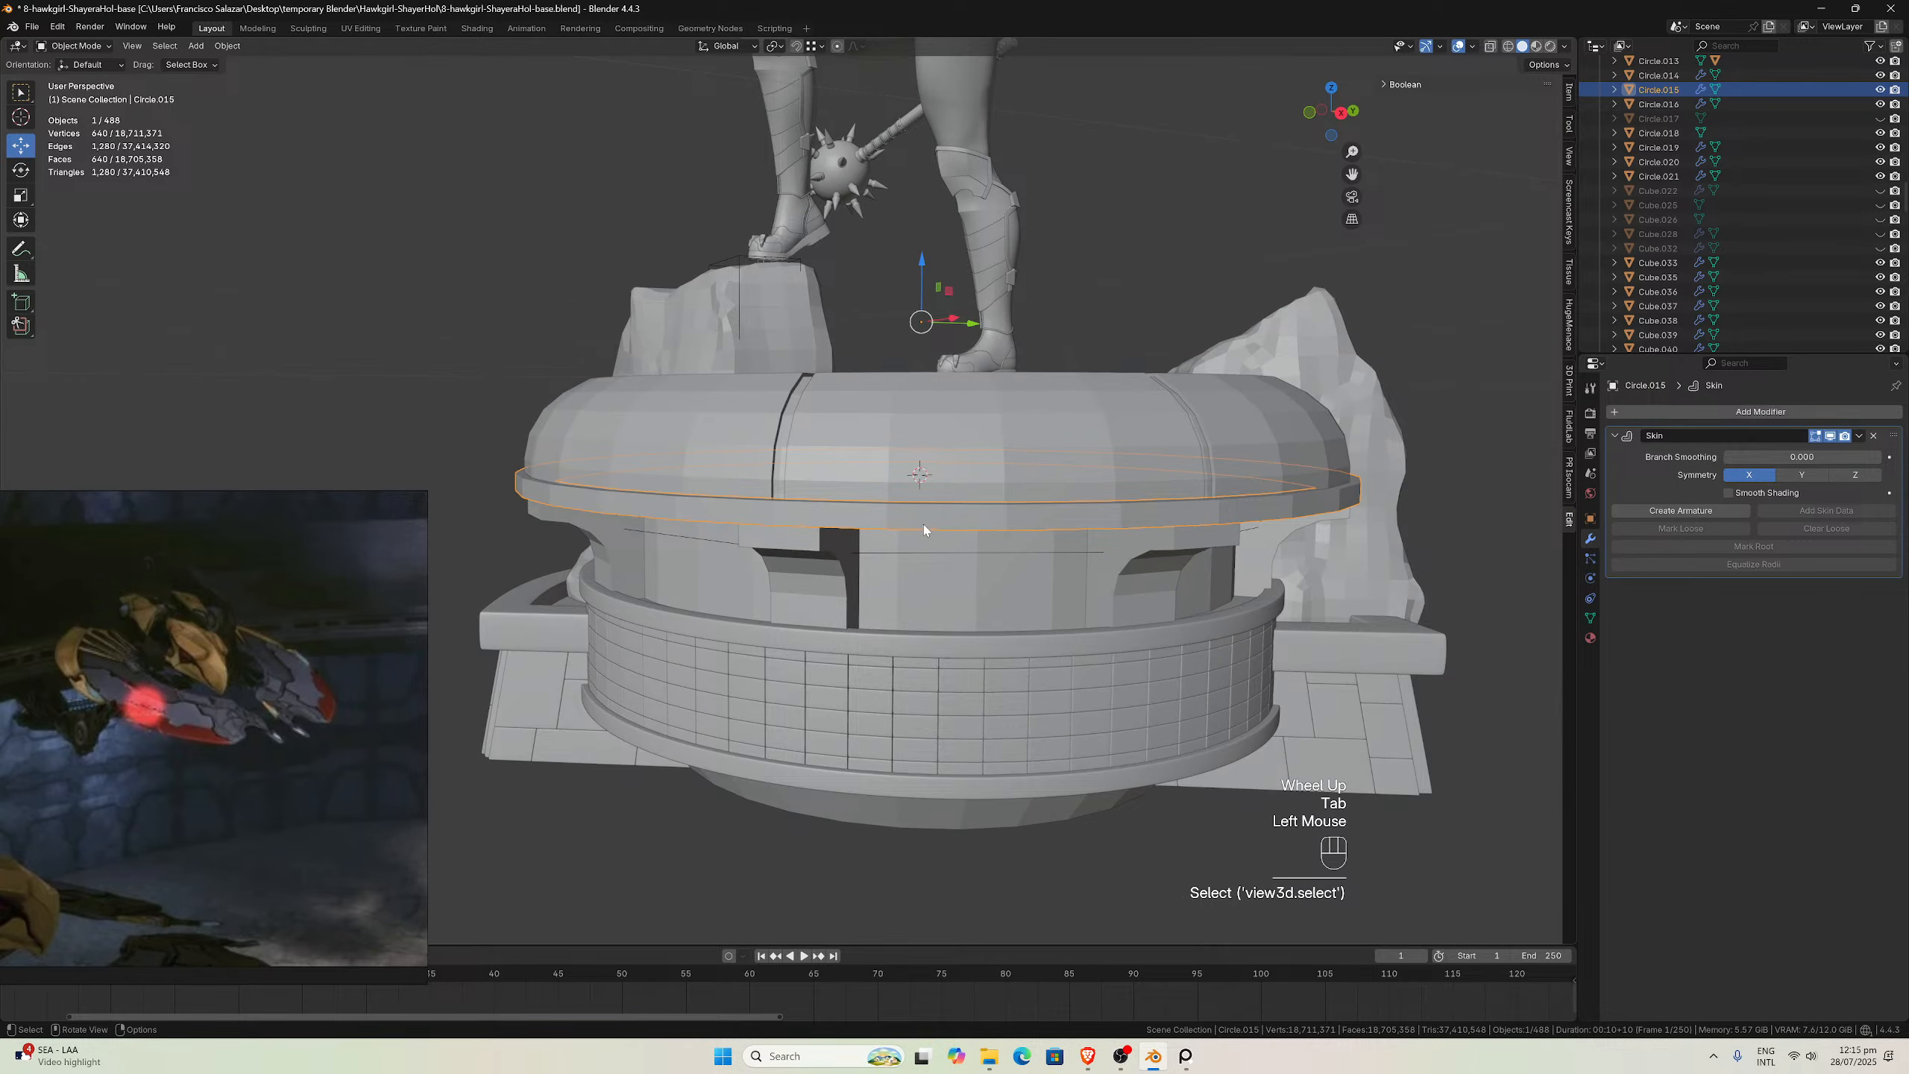
click(226, 46)
mouse_move(328, 81)
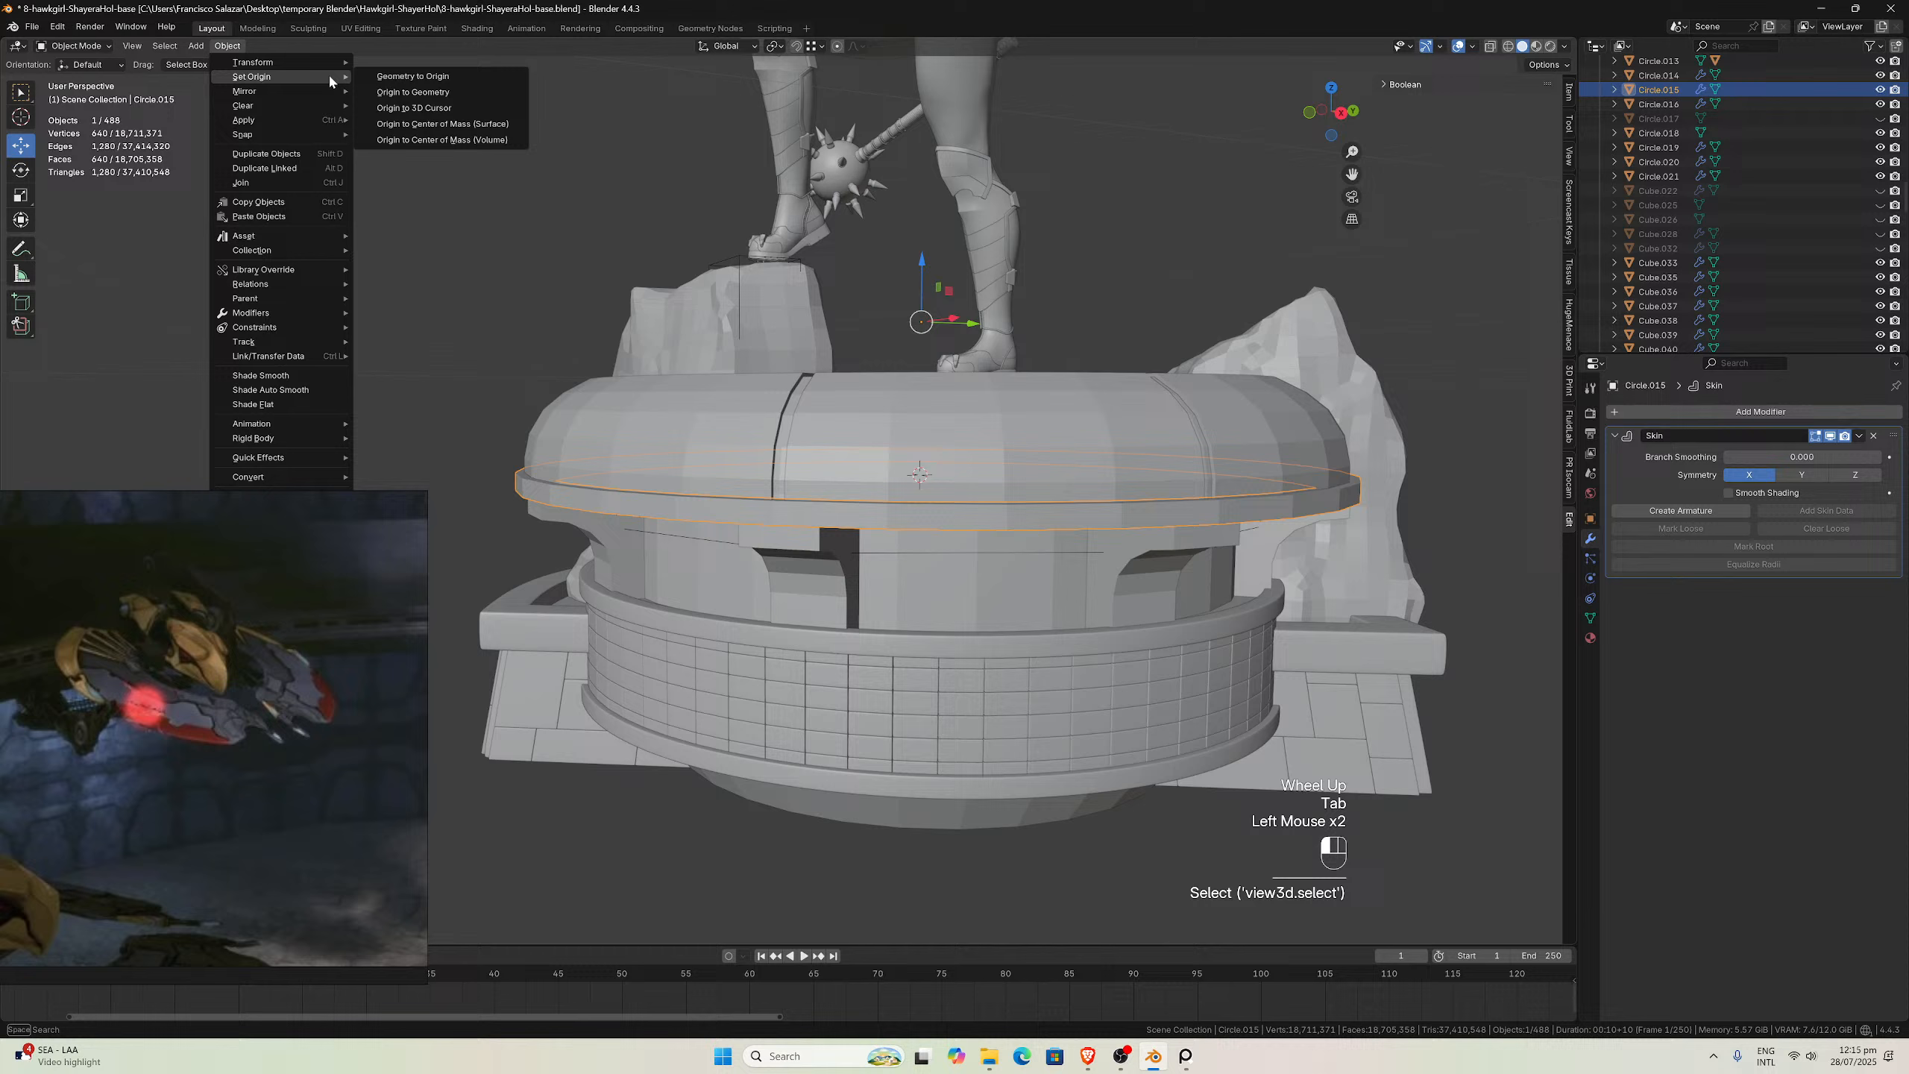
click(413, 108)
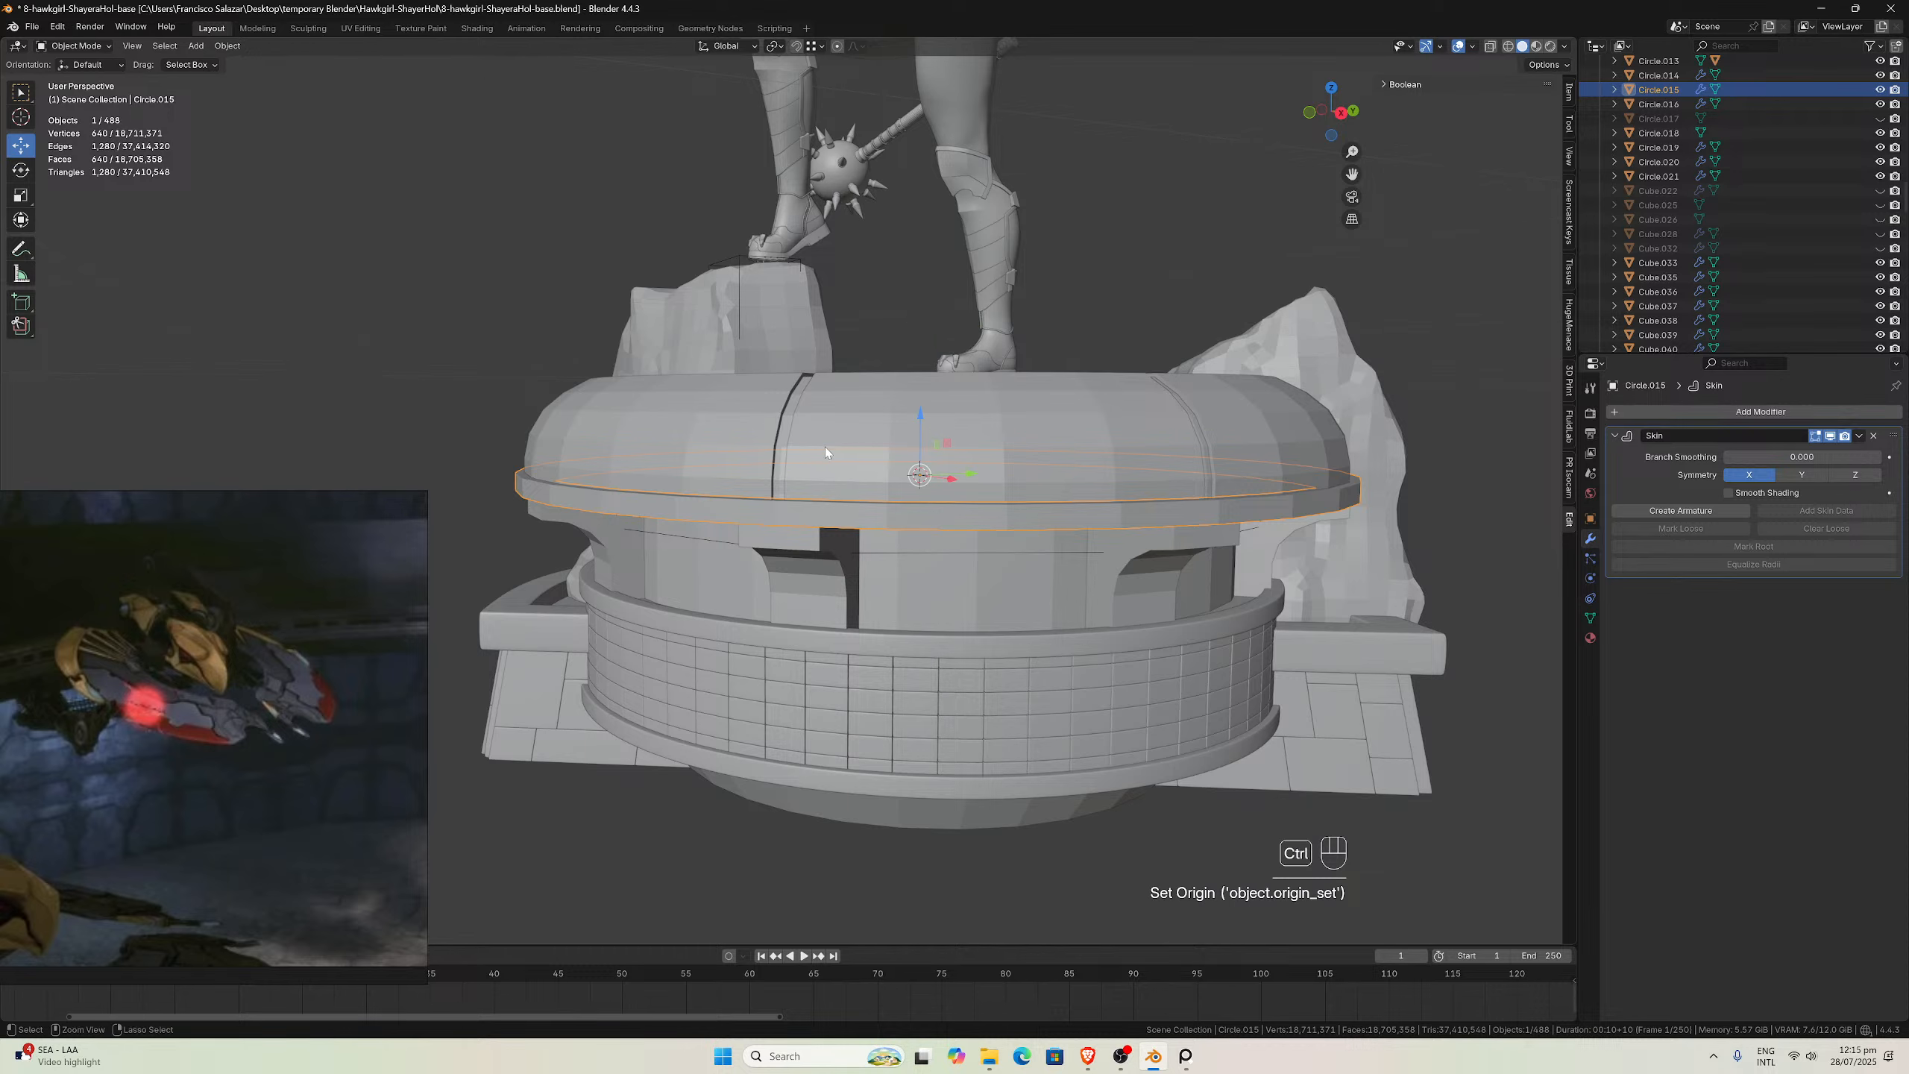
Apply the rim ring's object transform and save the file
key(ctrl+a)
click(844, 466)
key(ctrl)
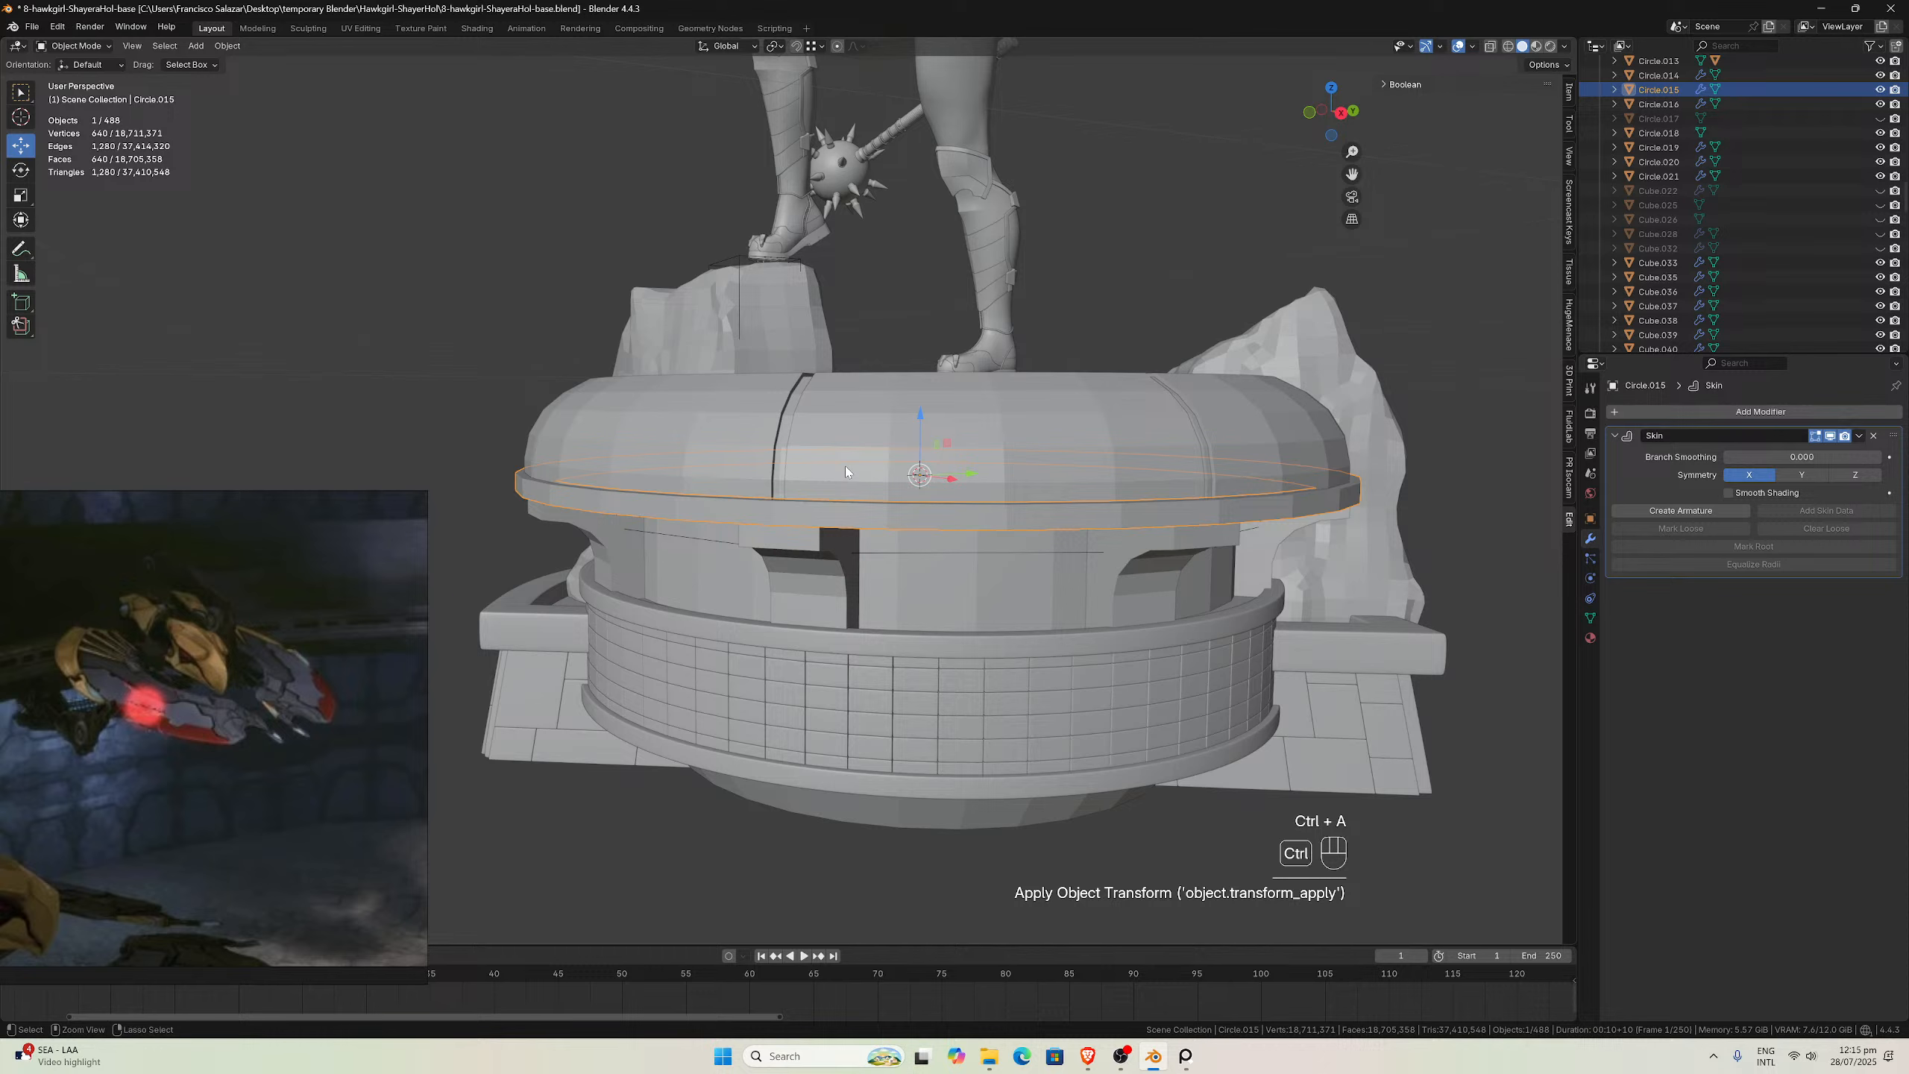
key(ctrl+s)
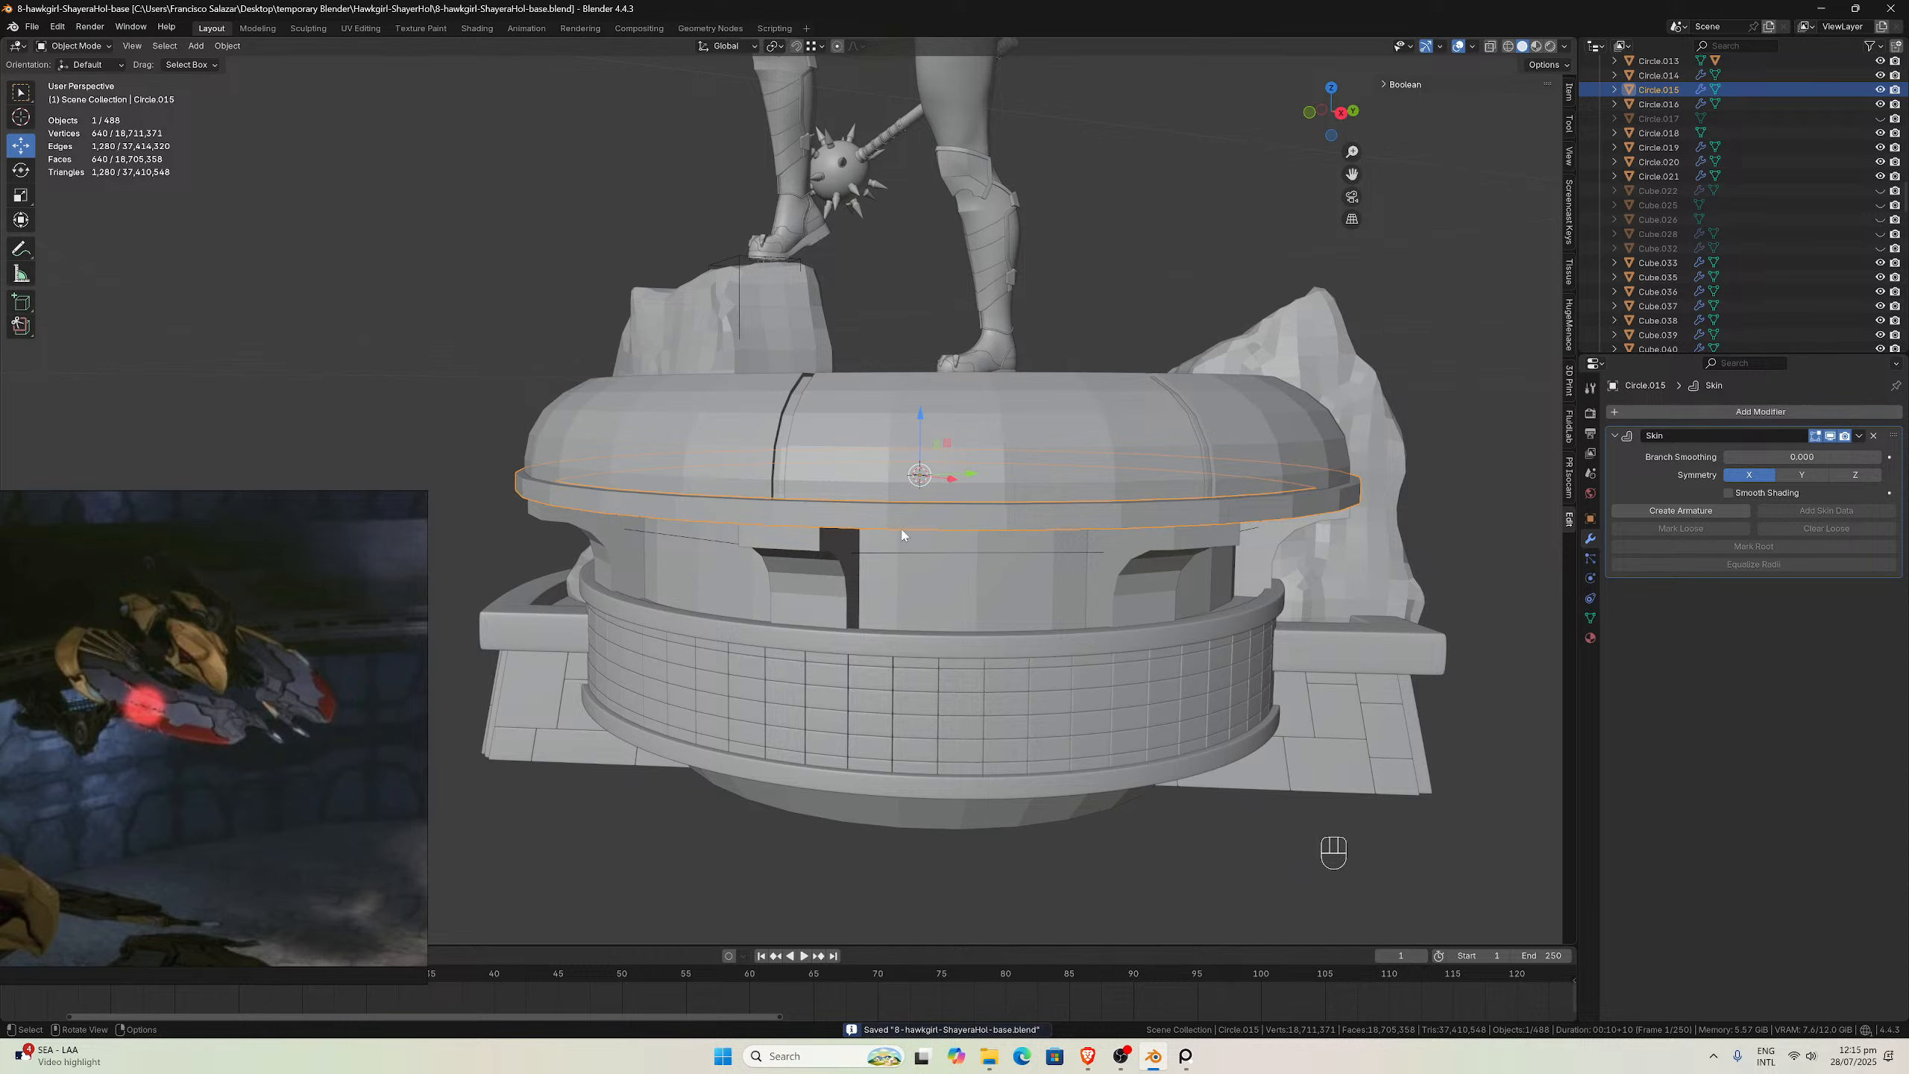
Duplicate the rim ring in place and move the copy to the backup collection
key(shift)
key(shift+d)
key(Escape)
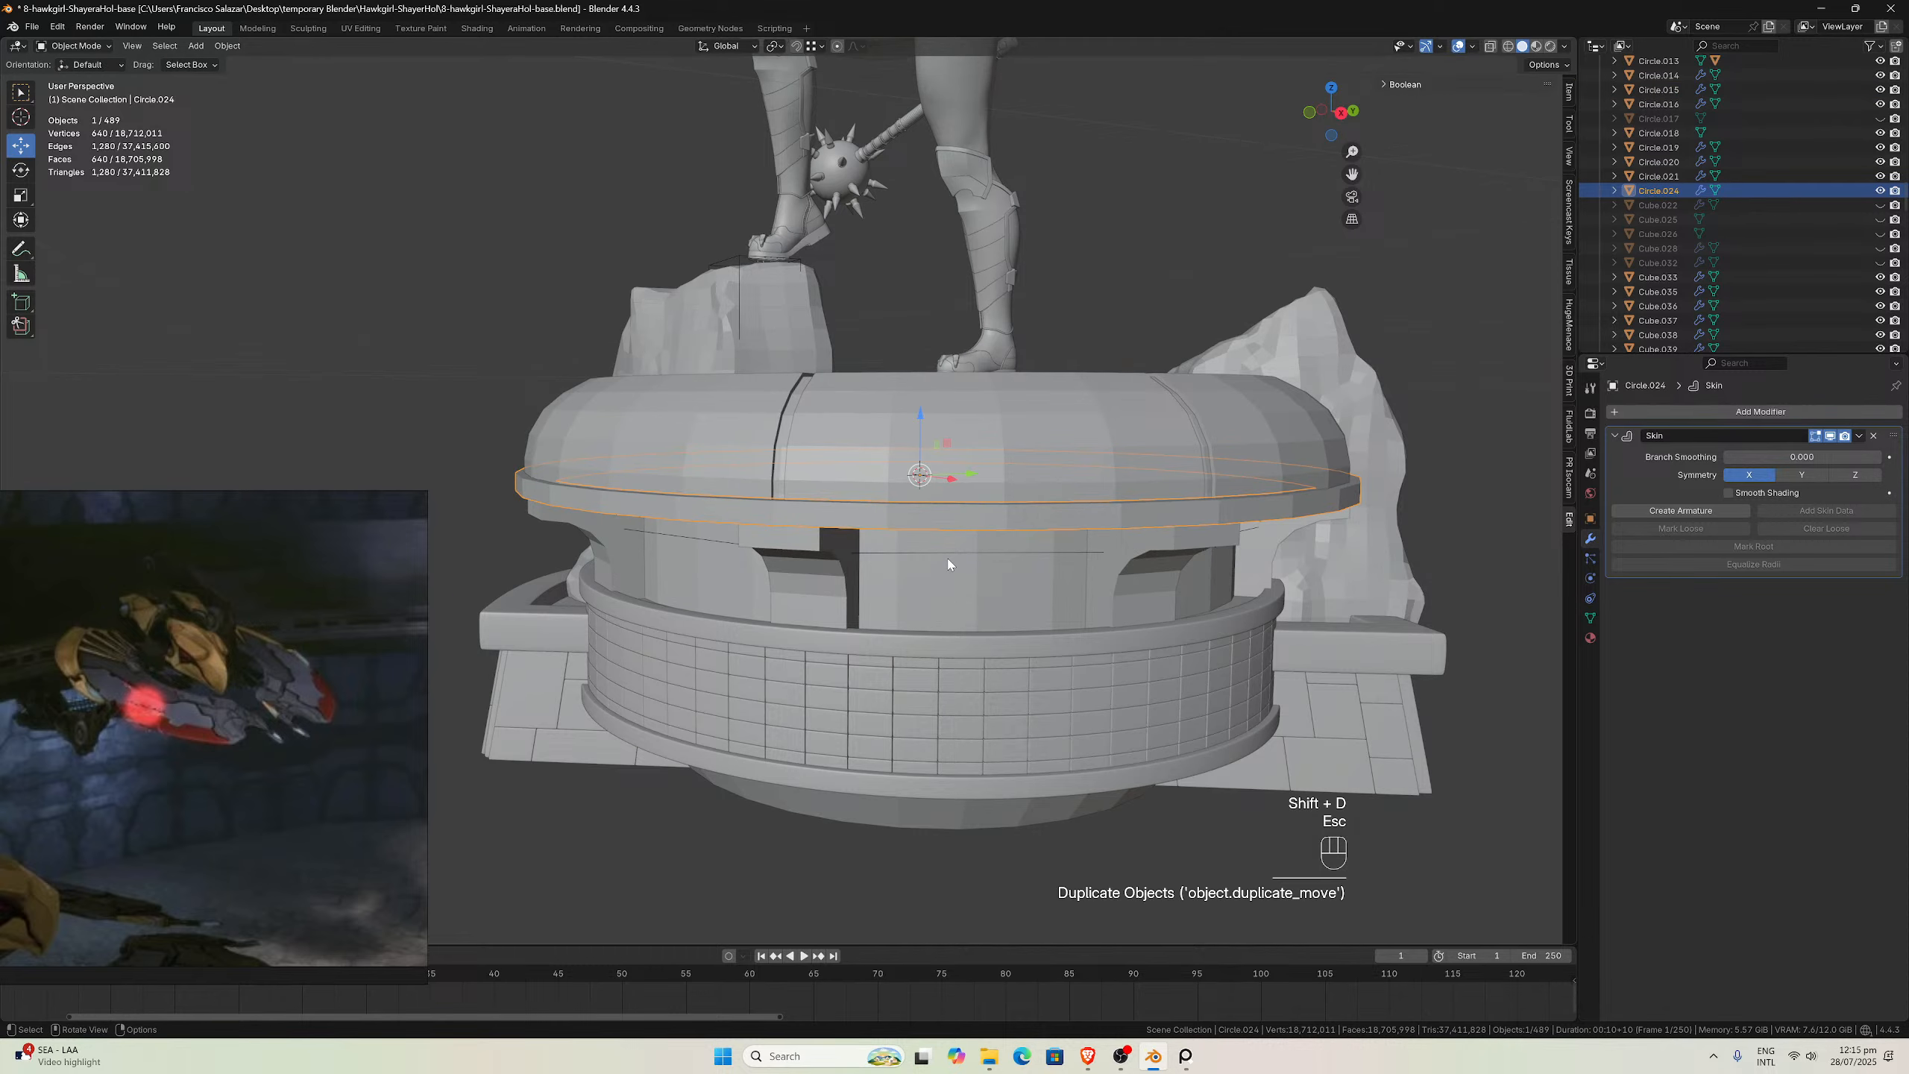
key(m)
click(881, 559)
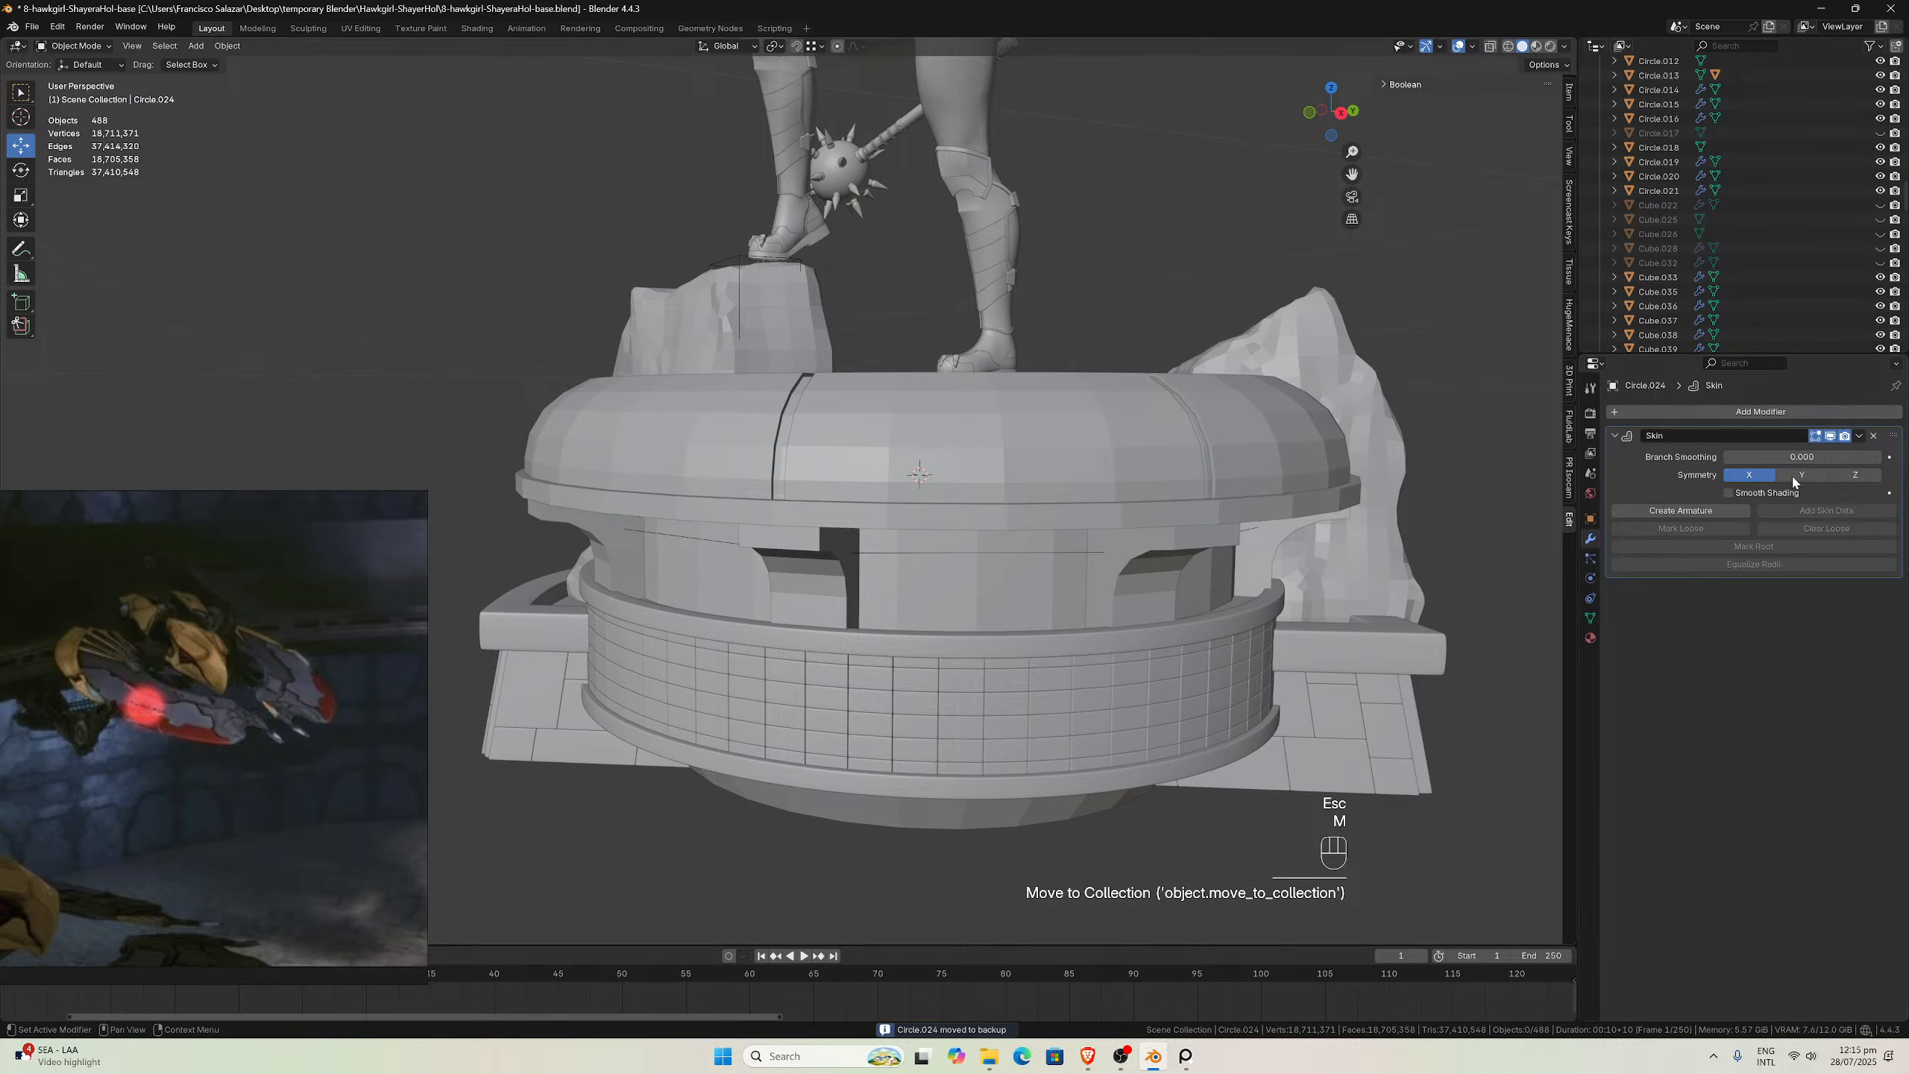
Apply the Skin modifier on the ring copy that was moved to the backup collection
click(1860, 435)
click(1790, 452)
scroll(1169, 539, up, 2)
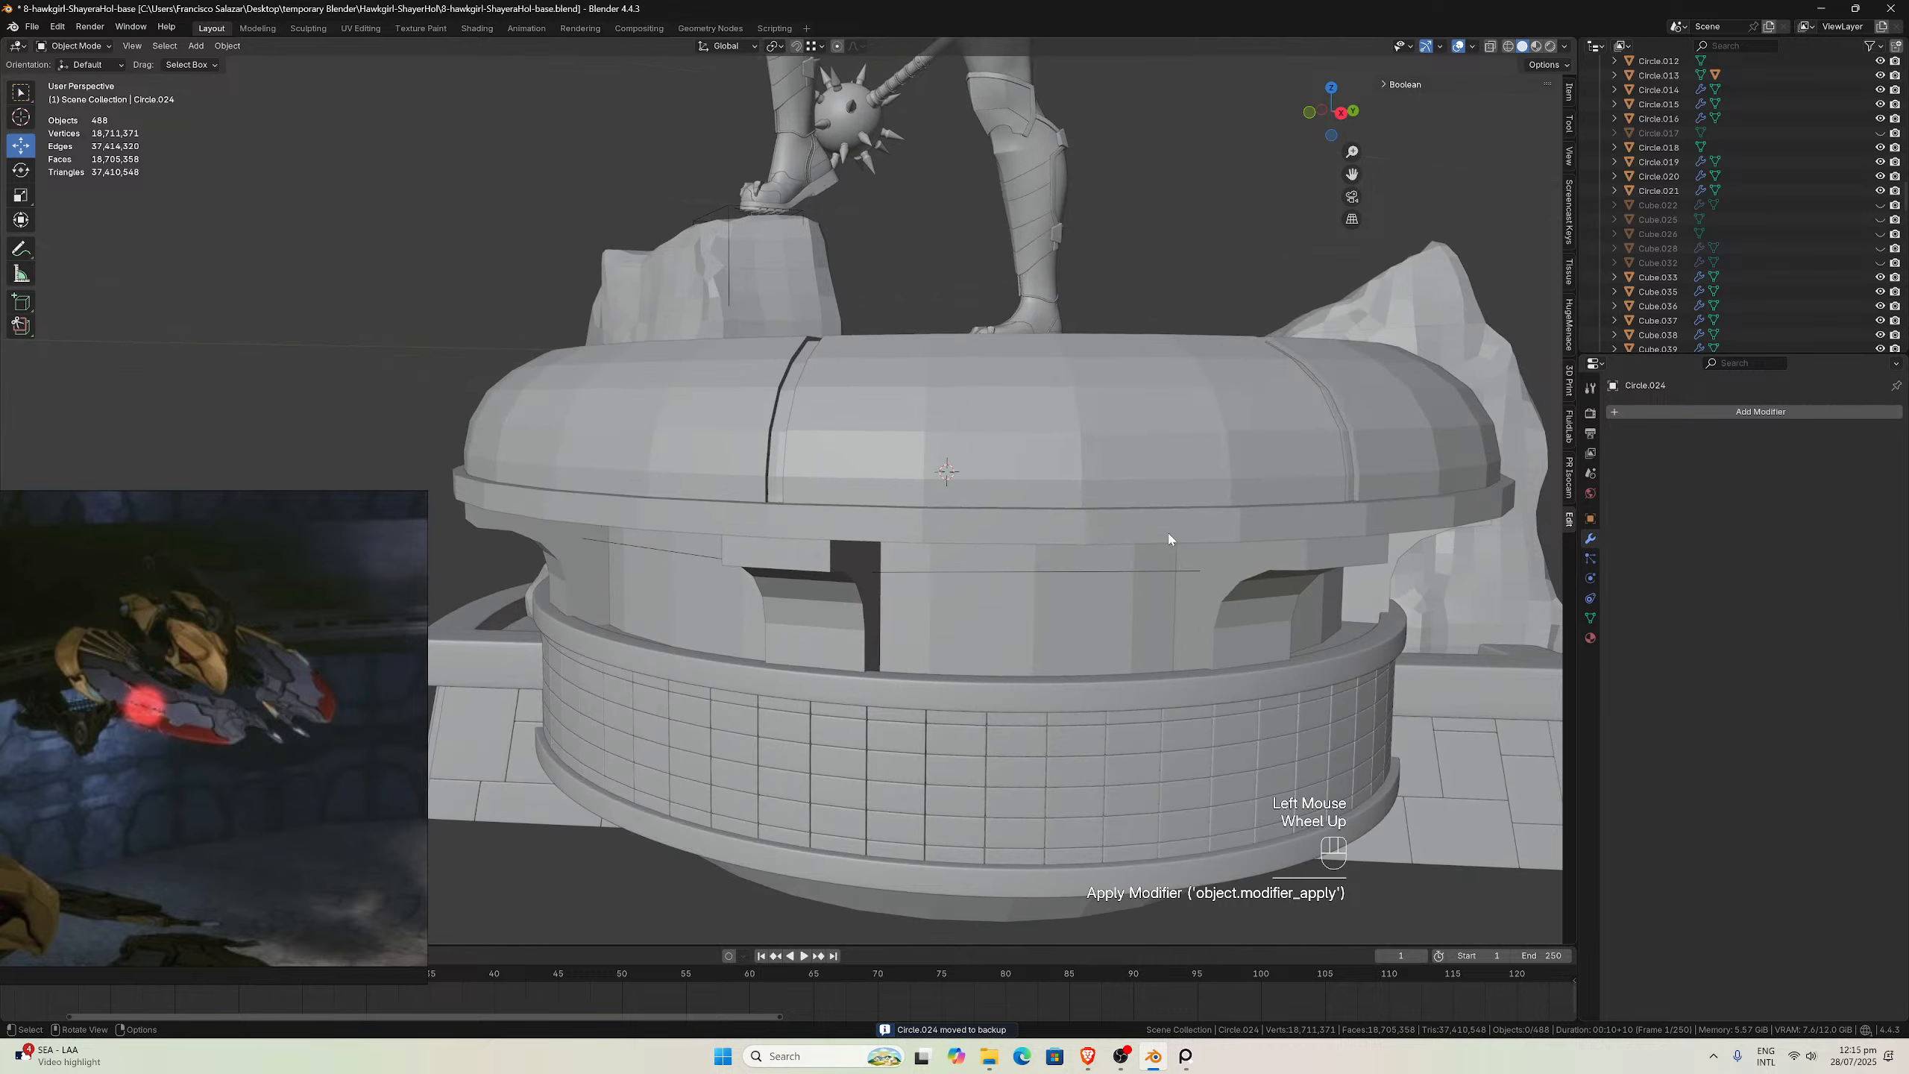
Try to copy the modifiers of the ring above the brick wall to the dome's rim ring, and undo it
shift+click(916, 702)
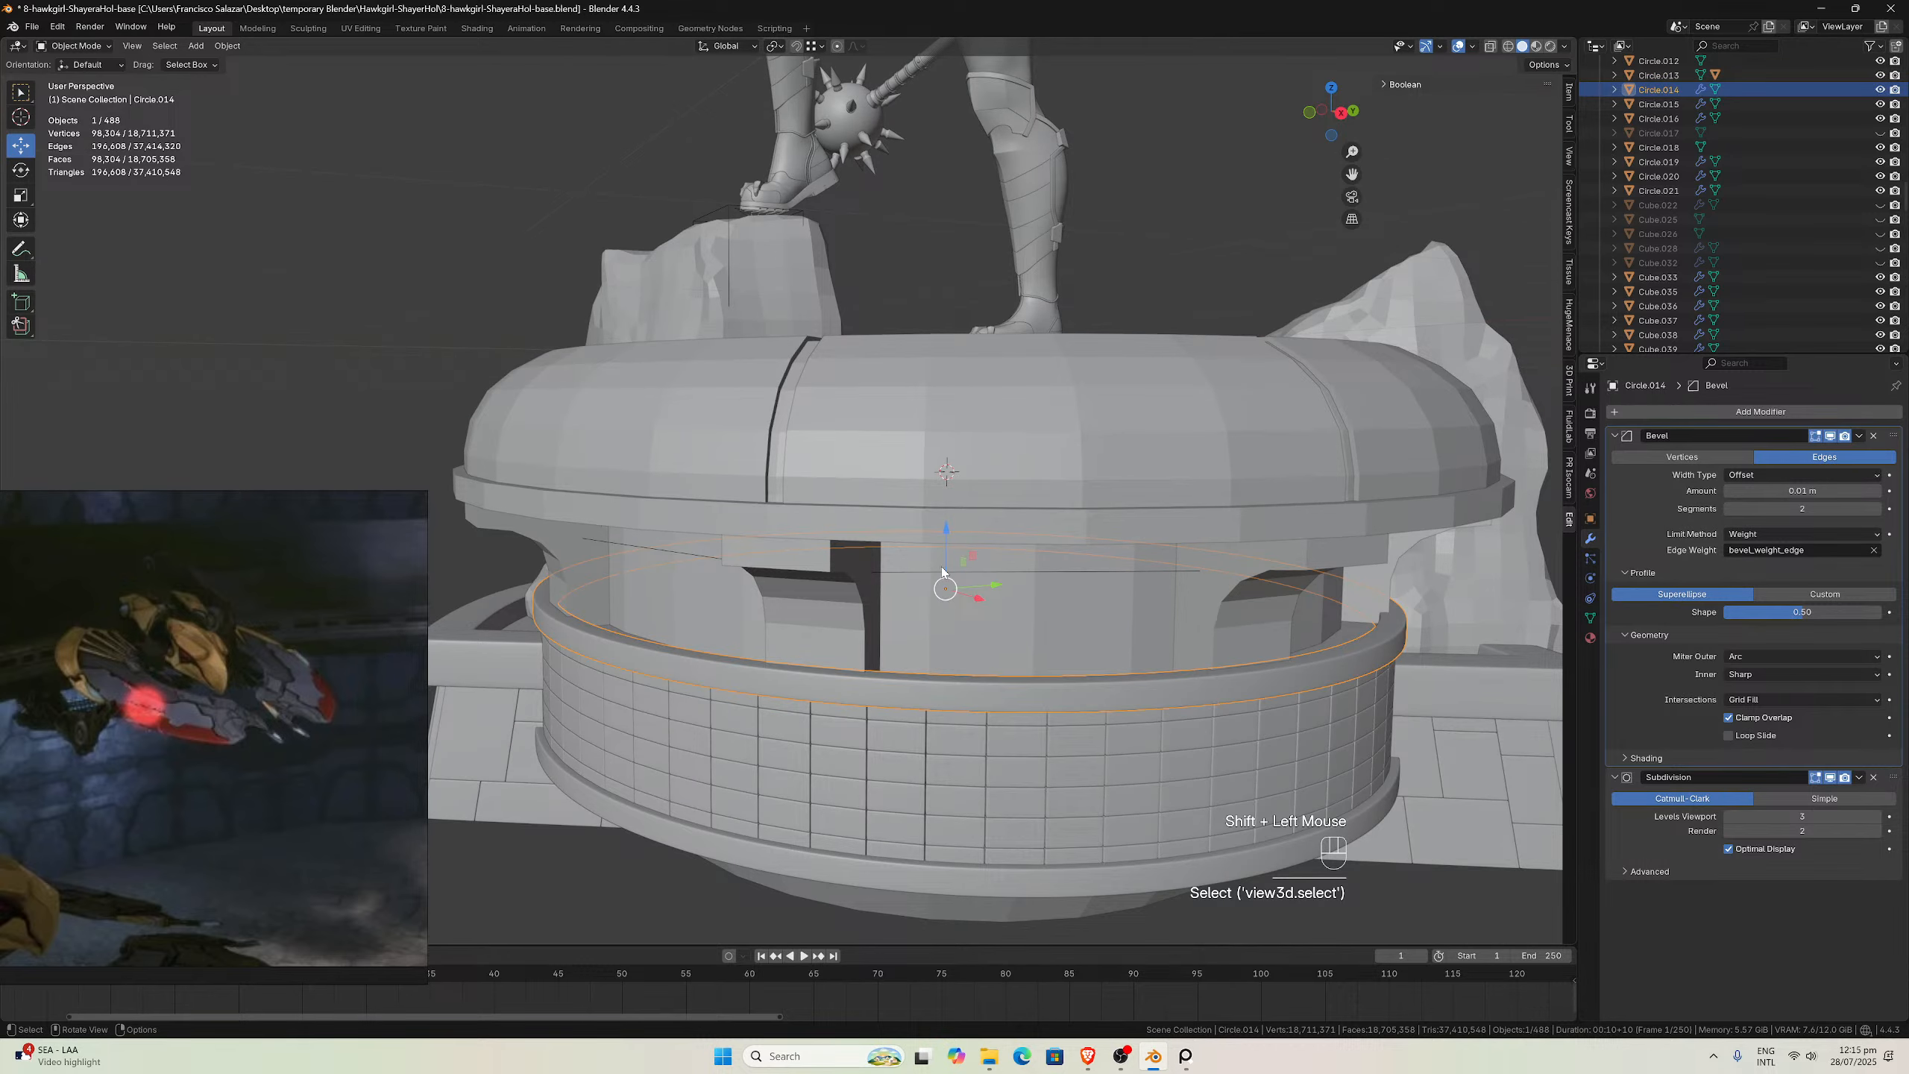
click(948, 503)
shift+click(964, 693)
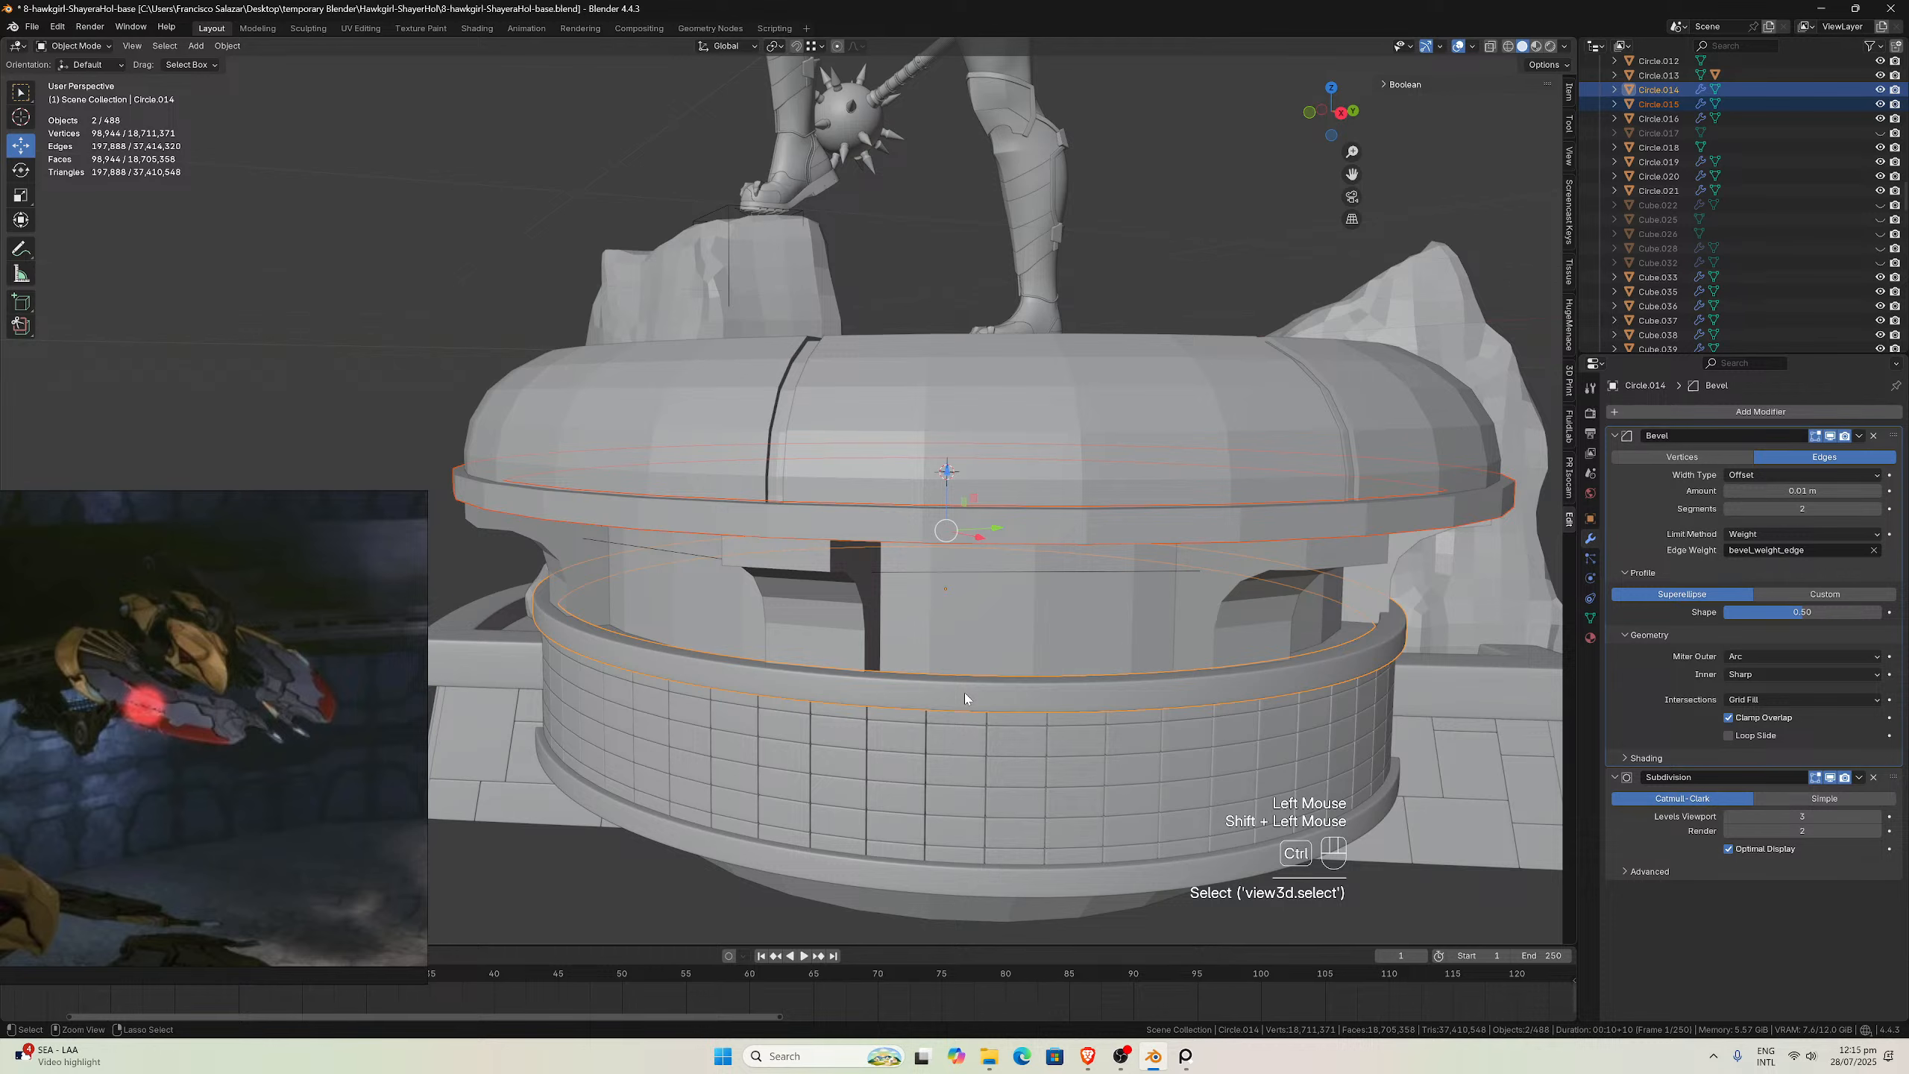
key(ctrl+l)
click(966, 694)
middle_drag(967, 672, 985, 643)
key(ctrl+z)
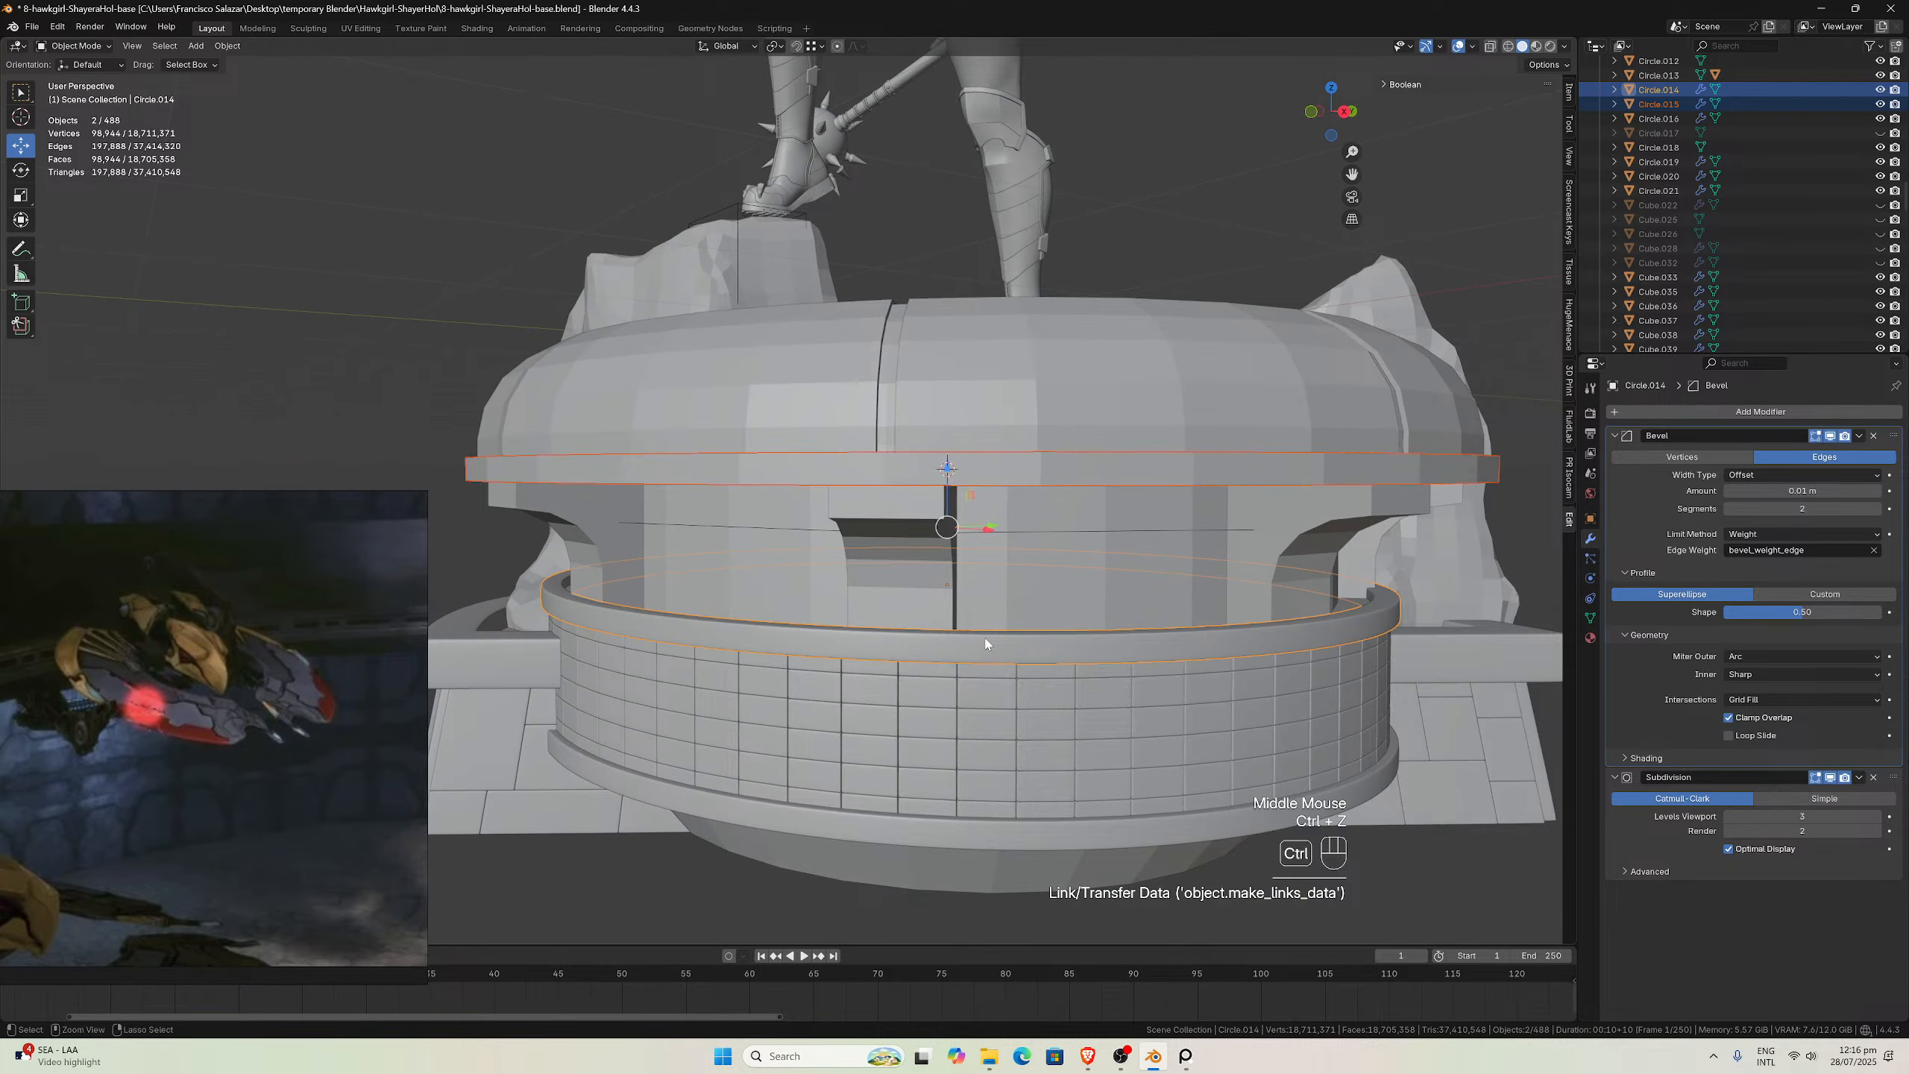
Check the rim ring's modifiers and undo the recent changes back to before its backup duplicate was made
click(990, 464)
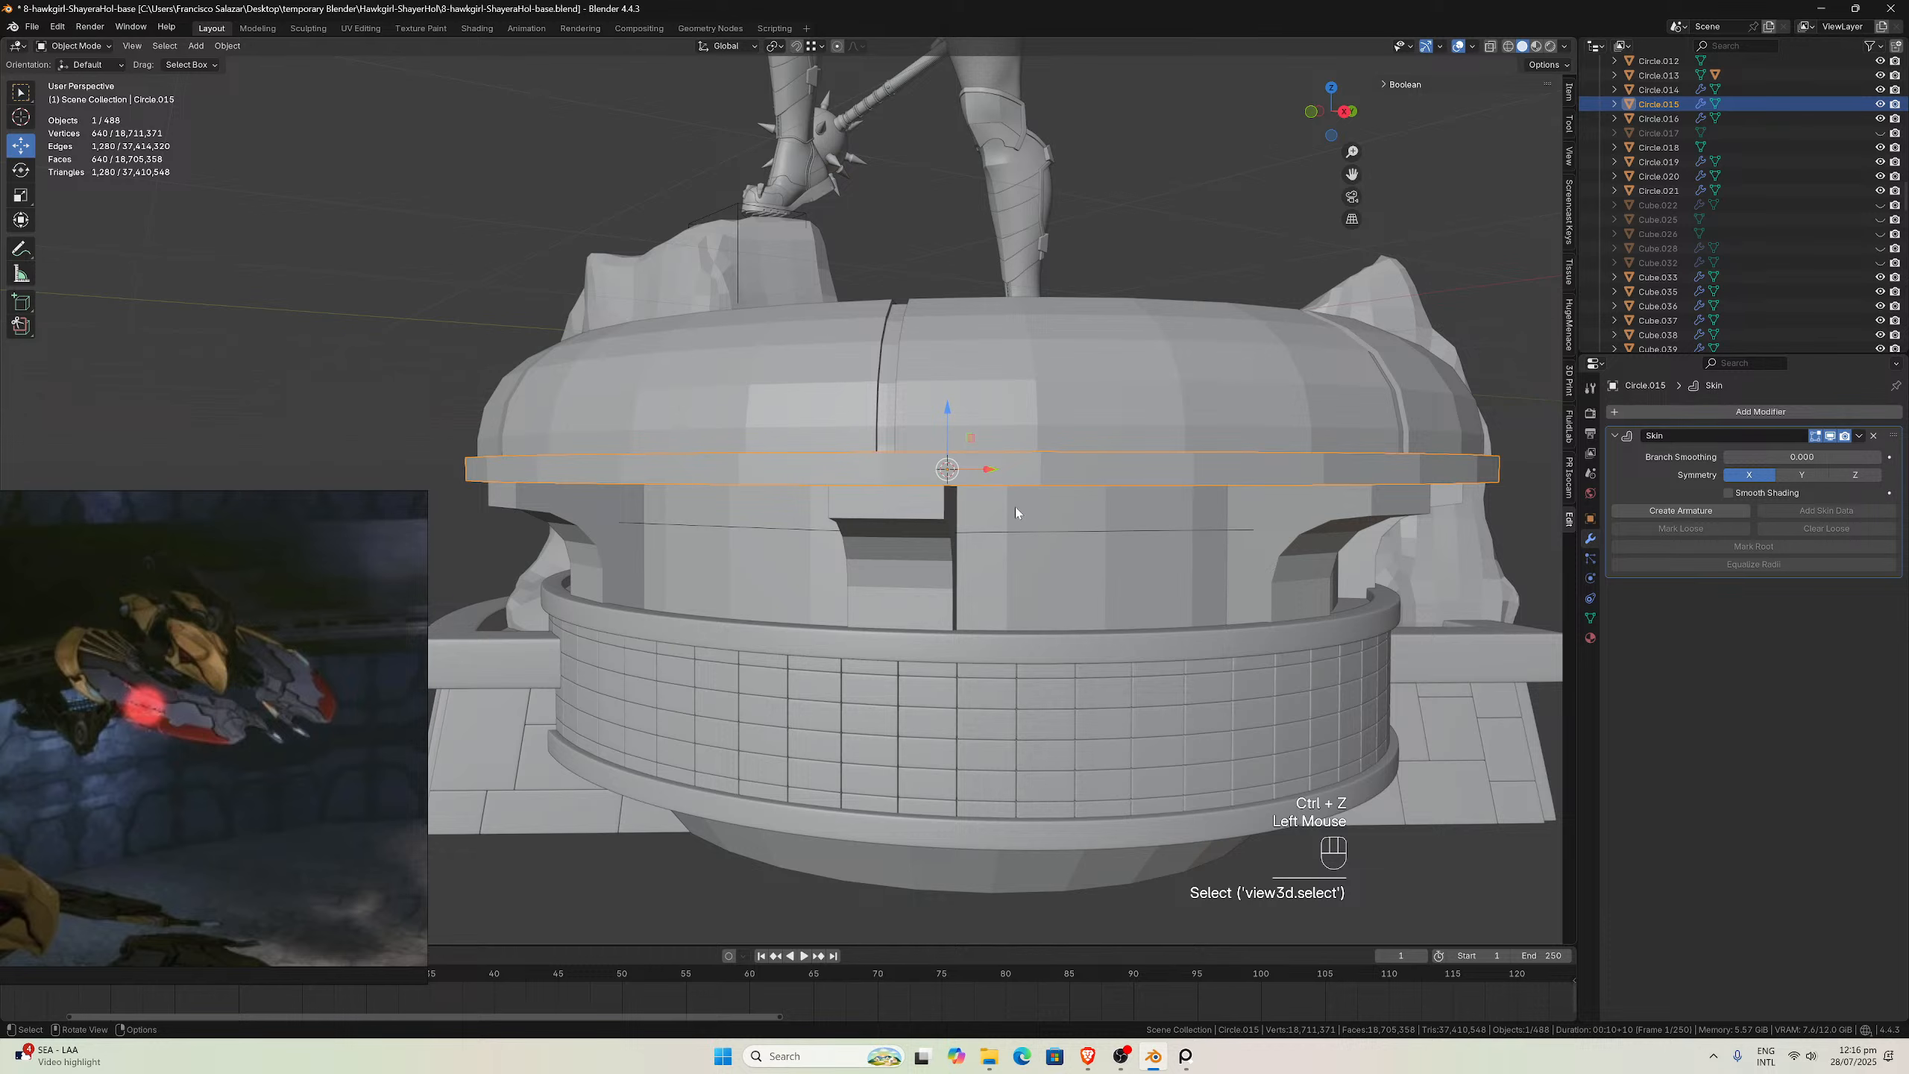
middle_drag(1015, 493, 1003, 499)
scroll(1003, 499, down, 1)
scroll(1003, 499, up, 1)
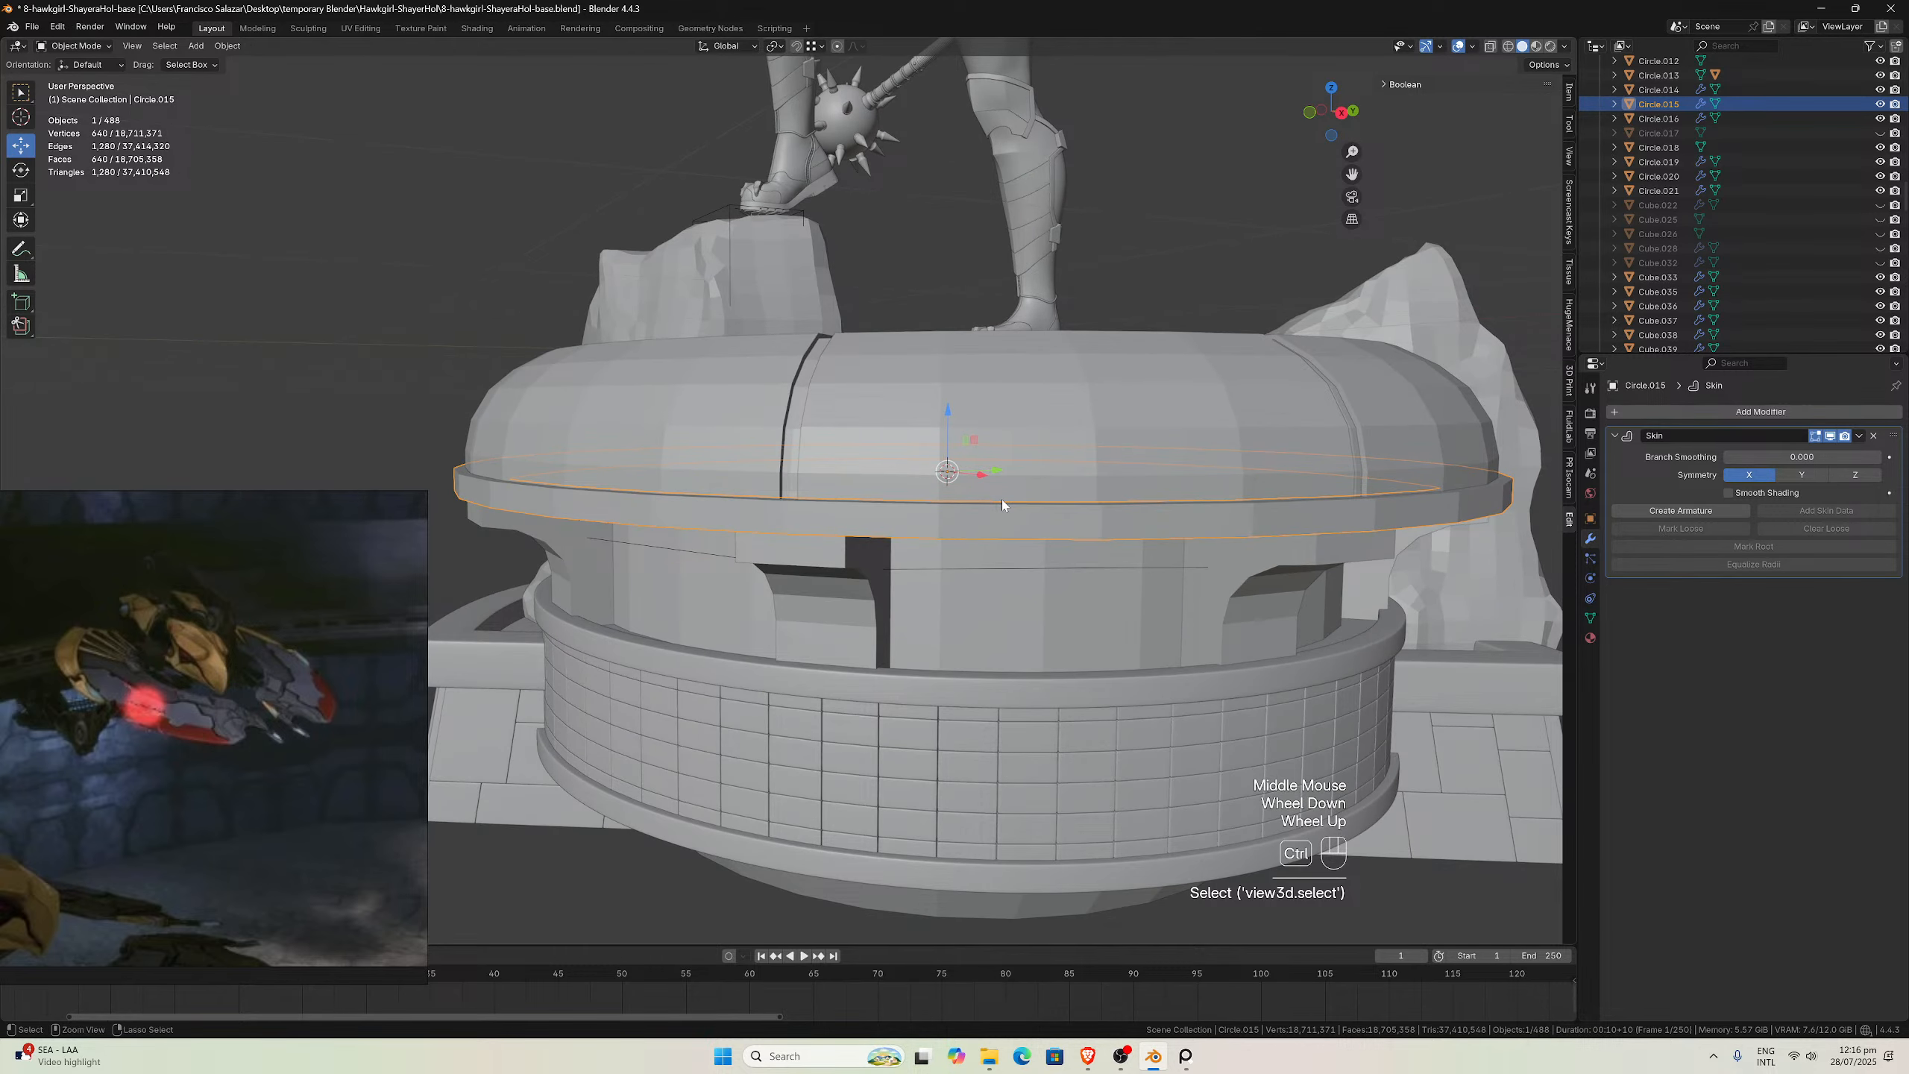
key(ctrl+z)
key(ctrl+z)
key(ctrl+z)
key(ctrl+z)
key(ctrl+z)
key(ctrl+z)
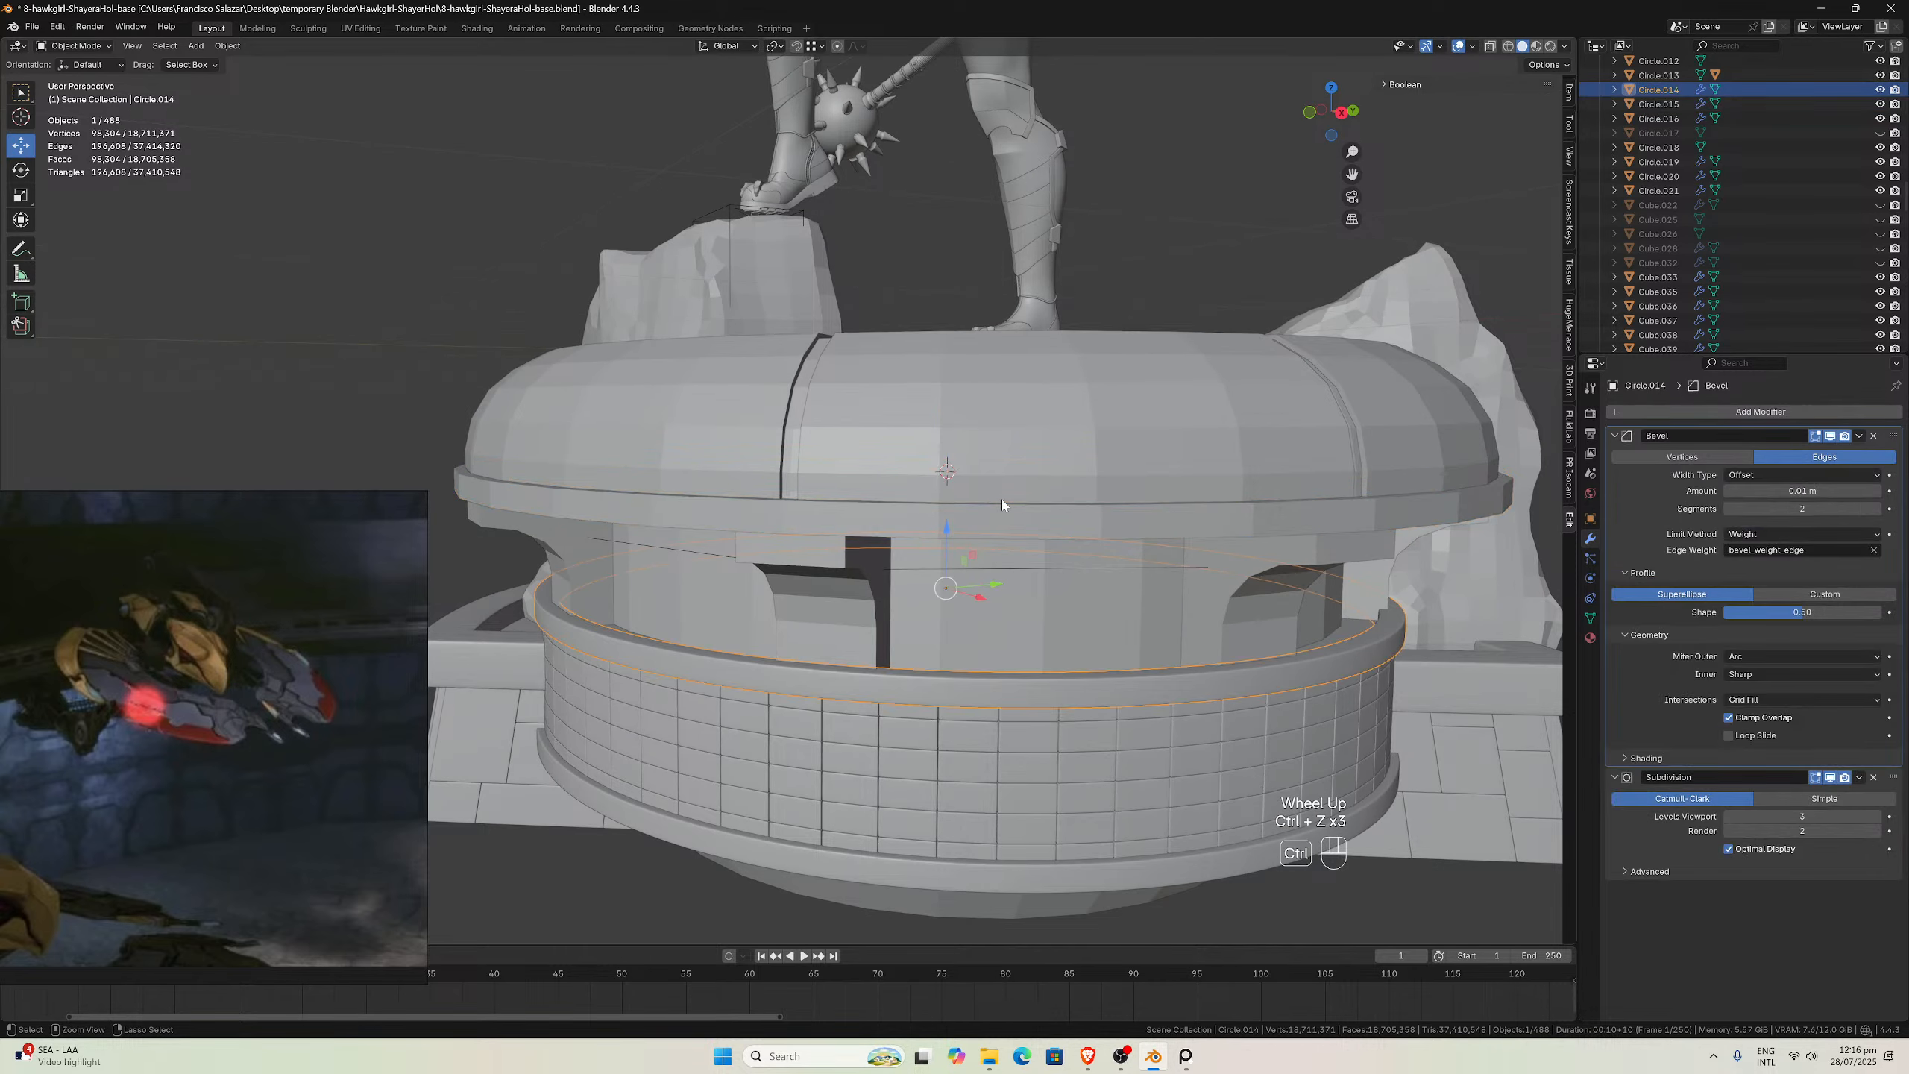
key(ctrl+z)
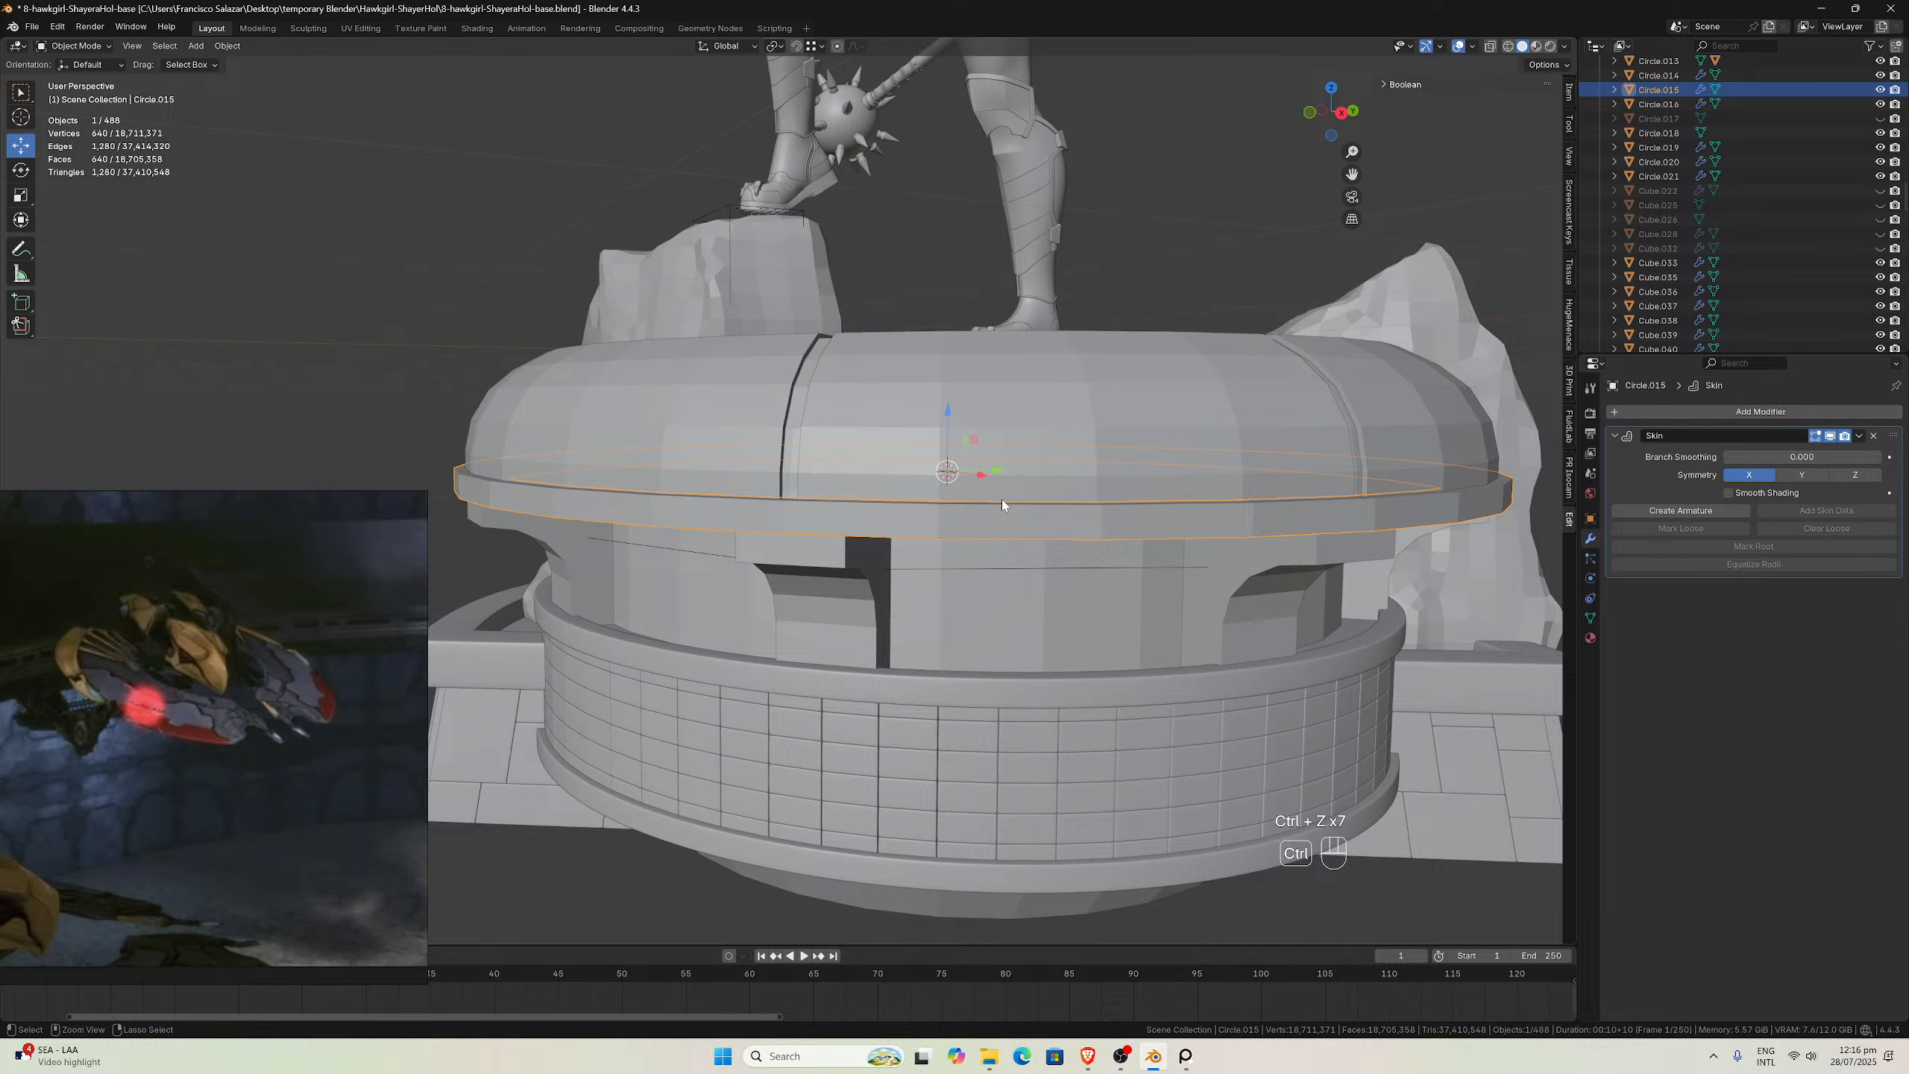
key(ctrl+z)
key(ctrl+z)
key(ctrl+shift+z)
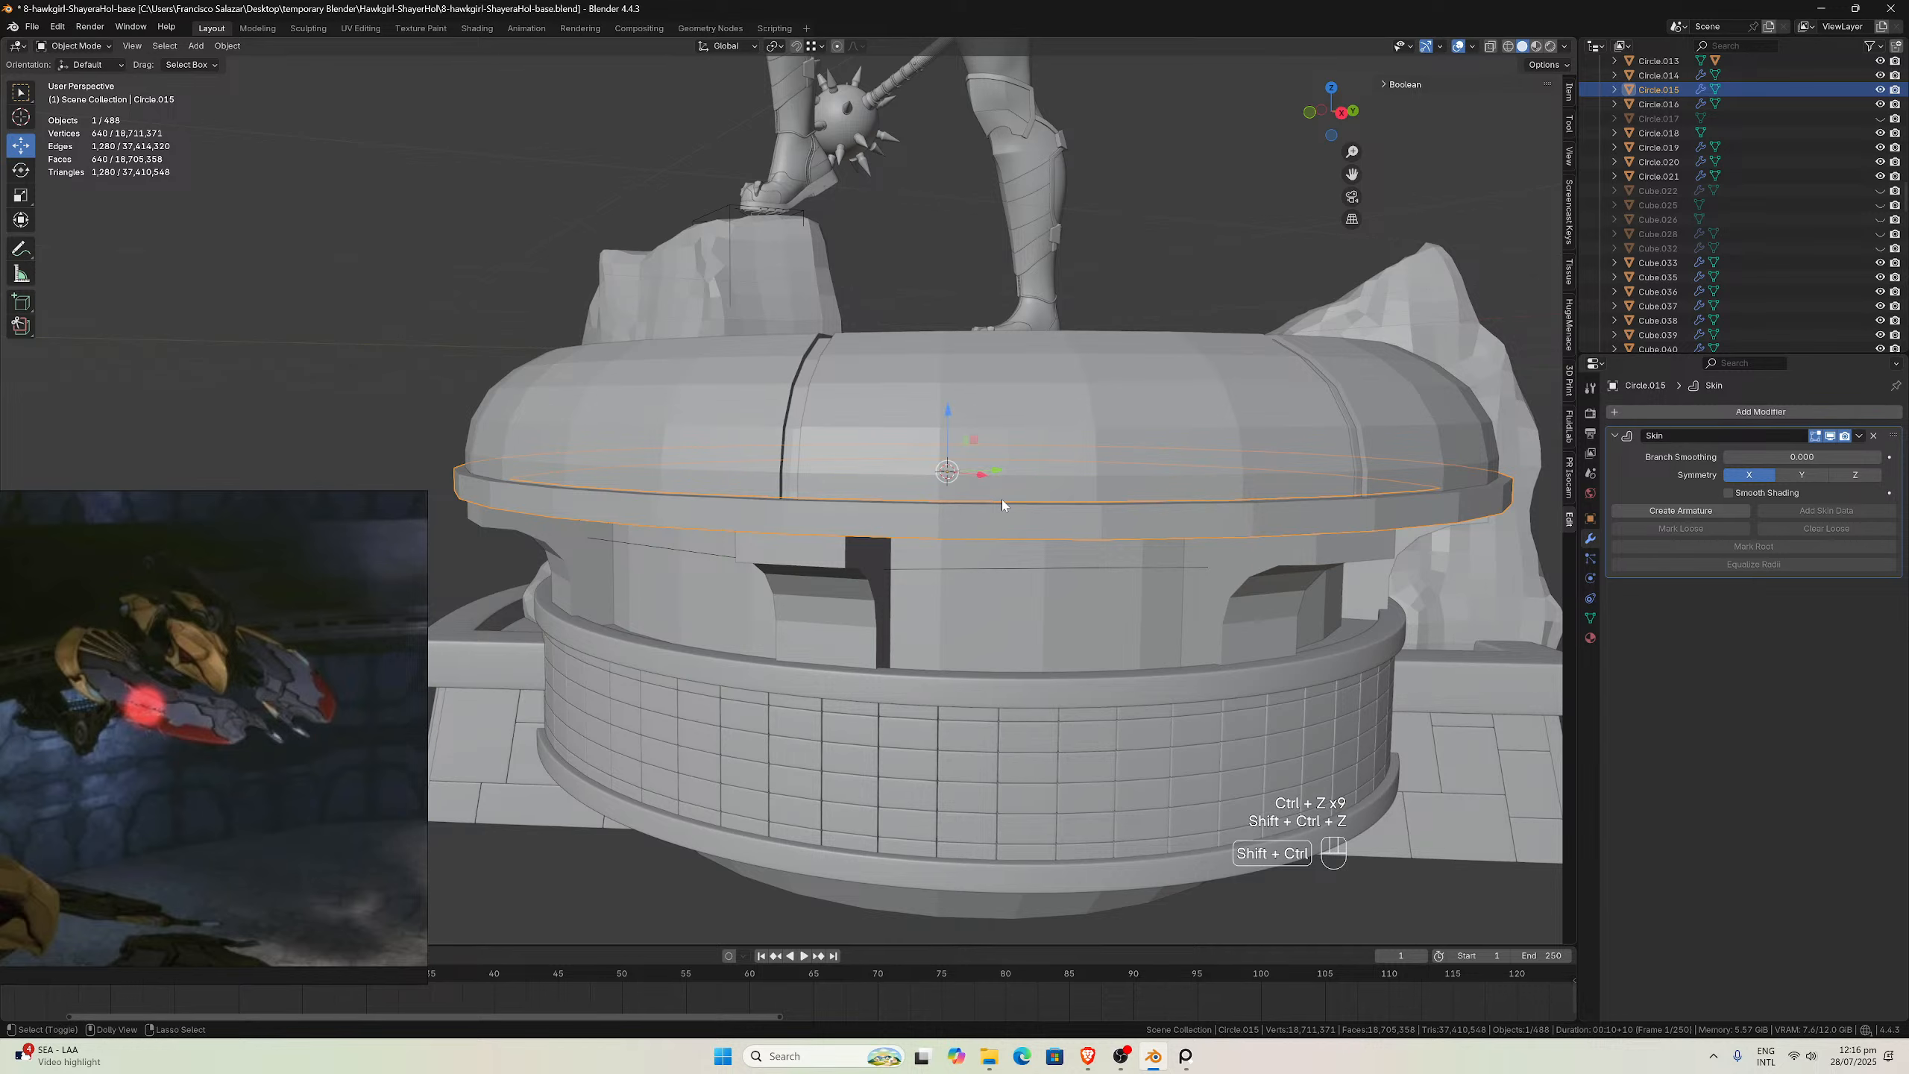
Duplicate the rim ring in place, move the copy to the backup collection, and reselect the original ring
click(980, 526)
key(shift+d)
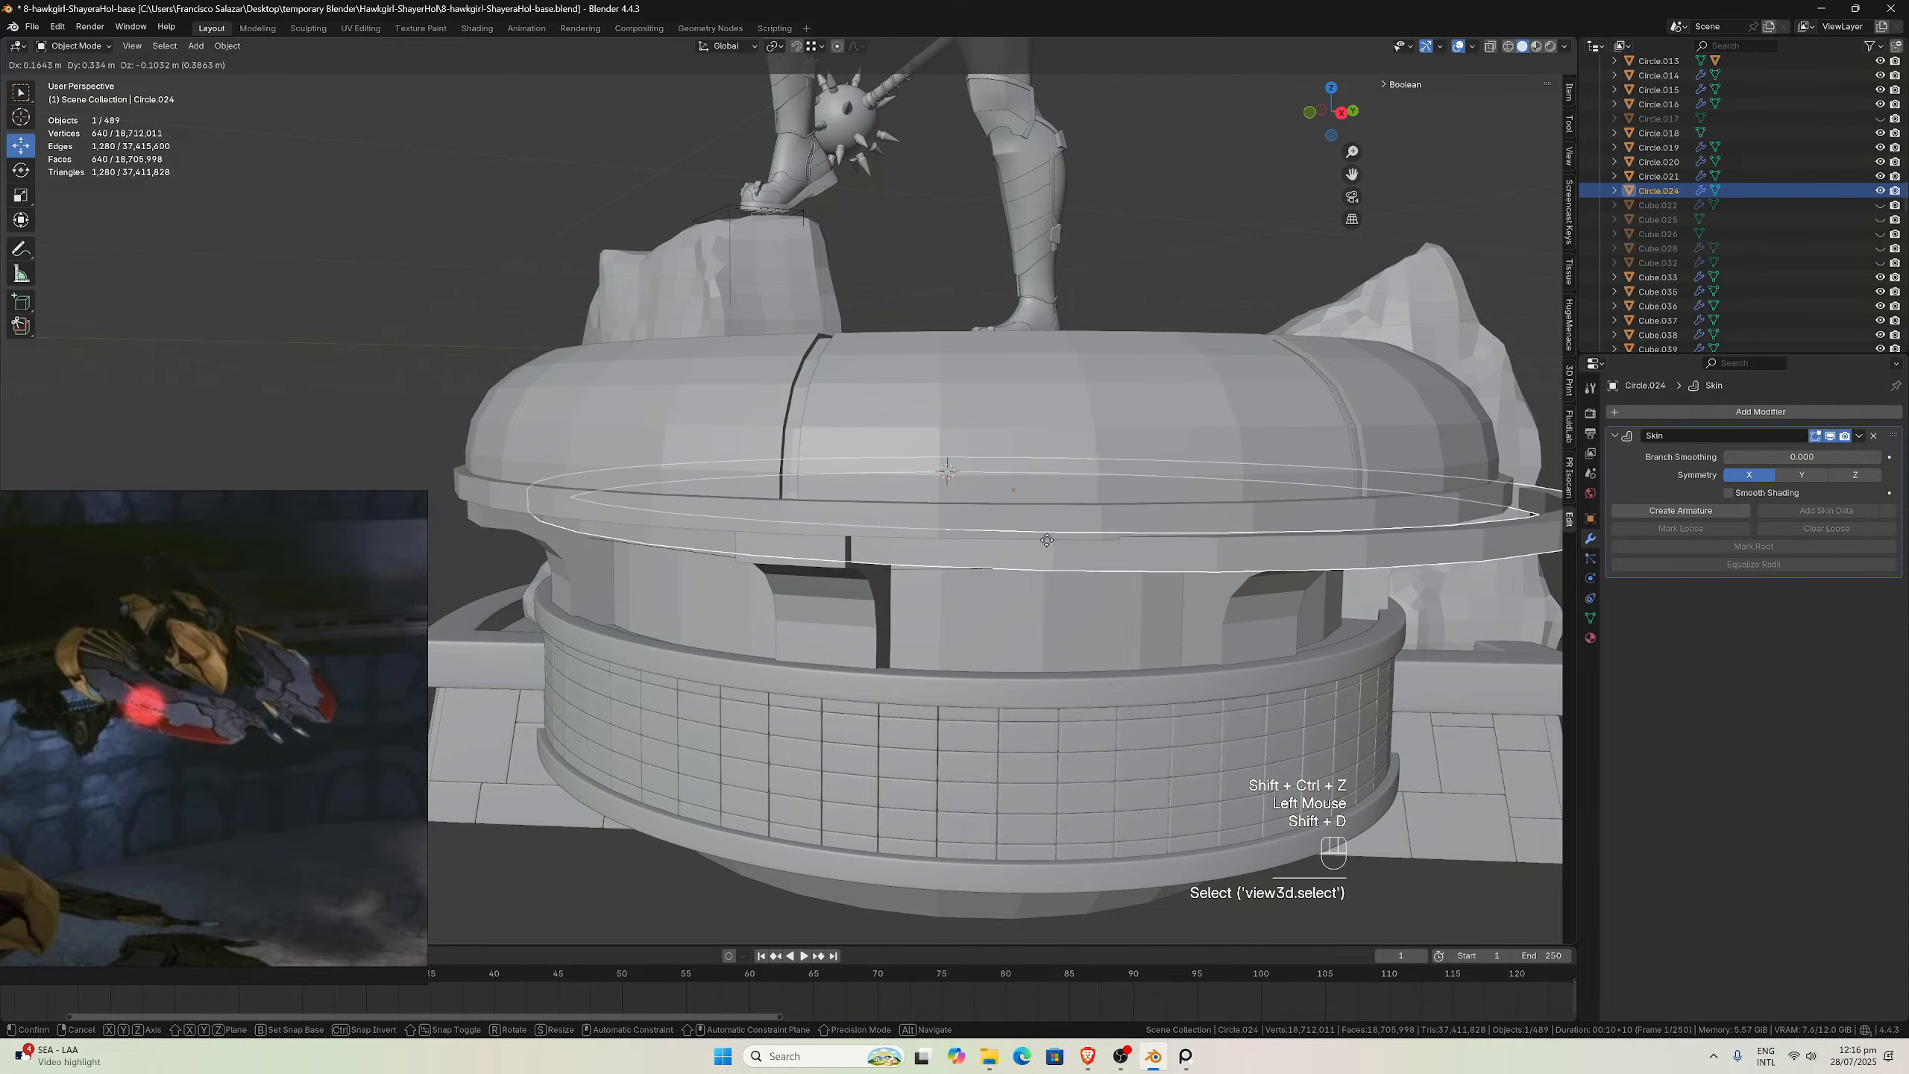
key(Escape)
key(m)
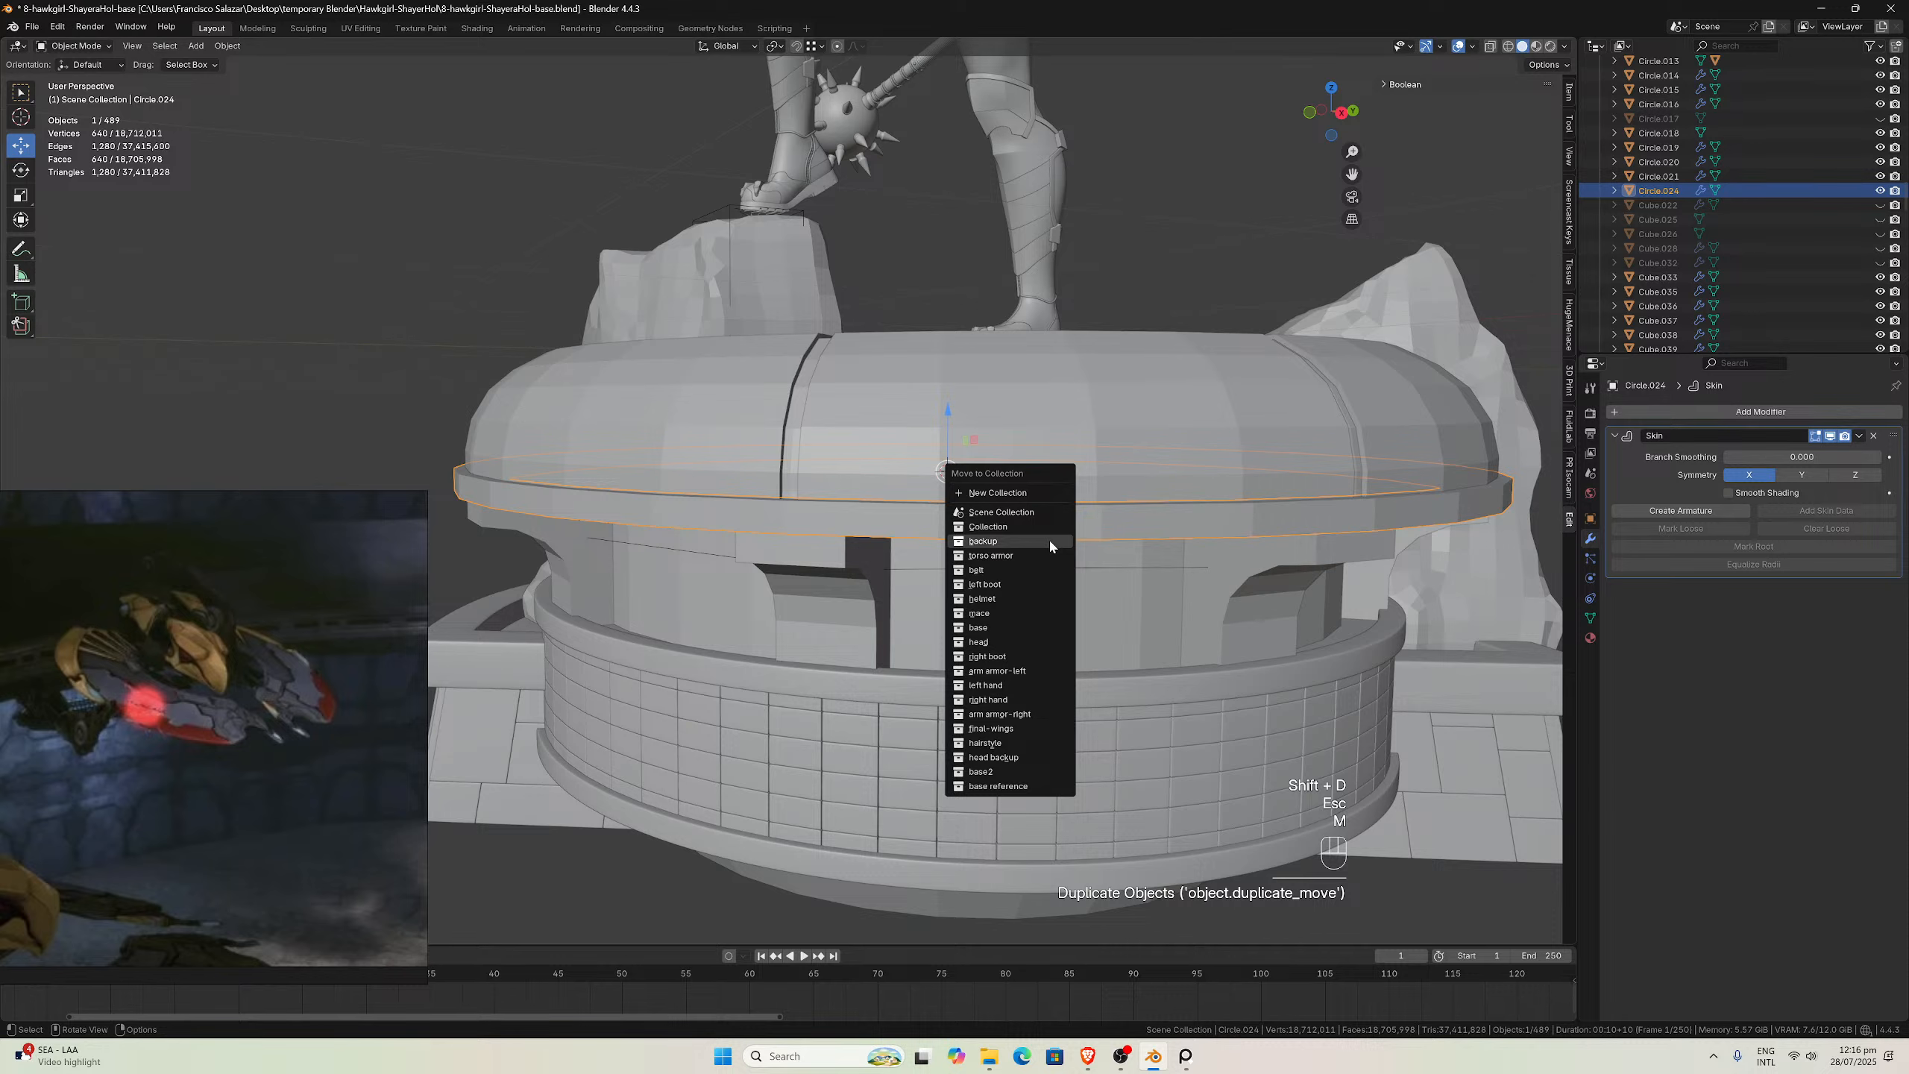
click(1049, 537)
click(998, 512)
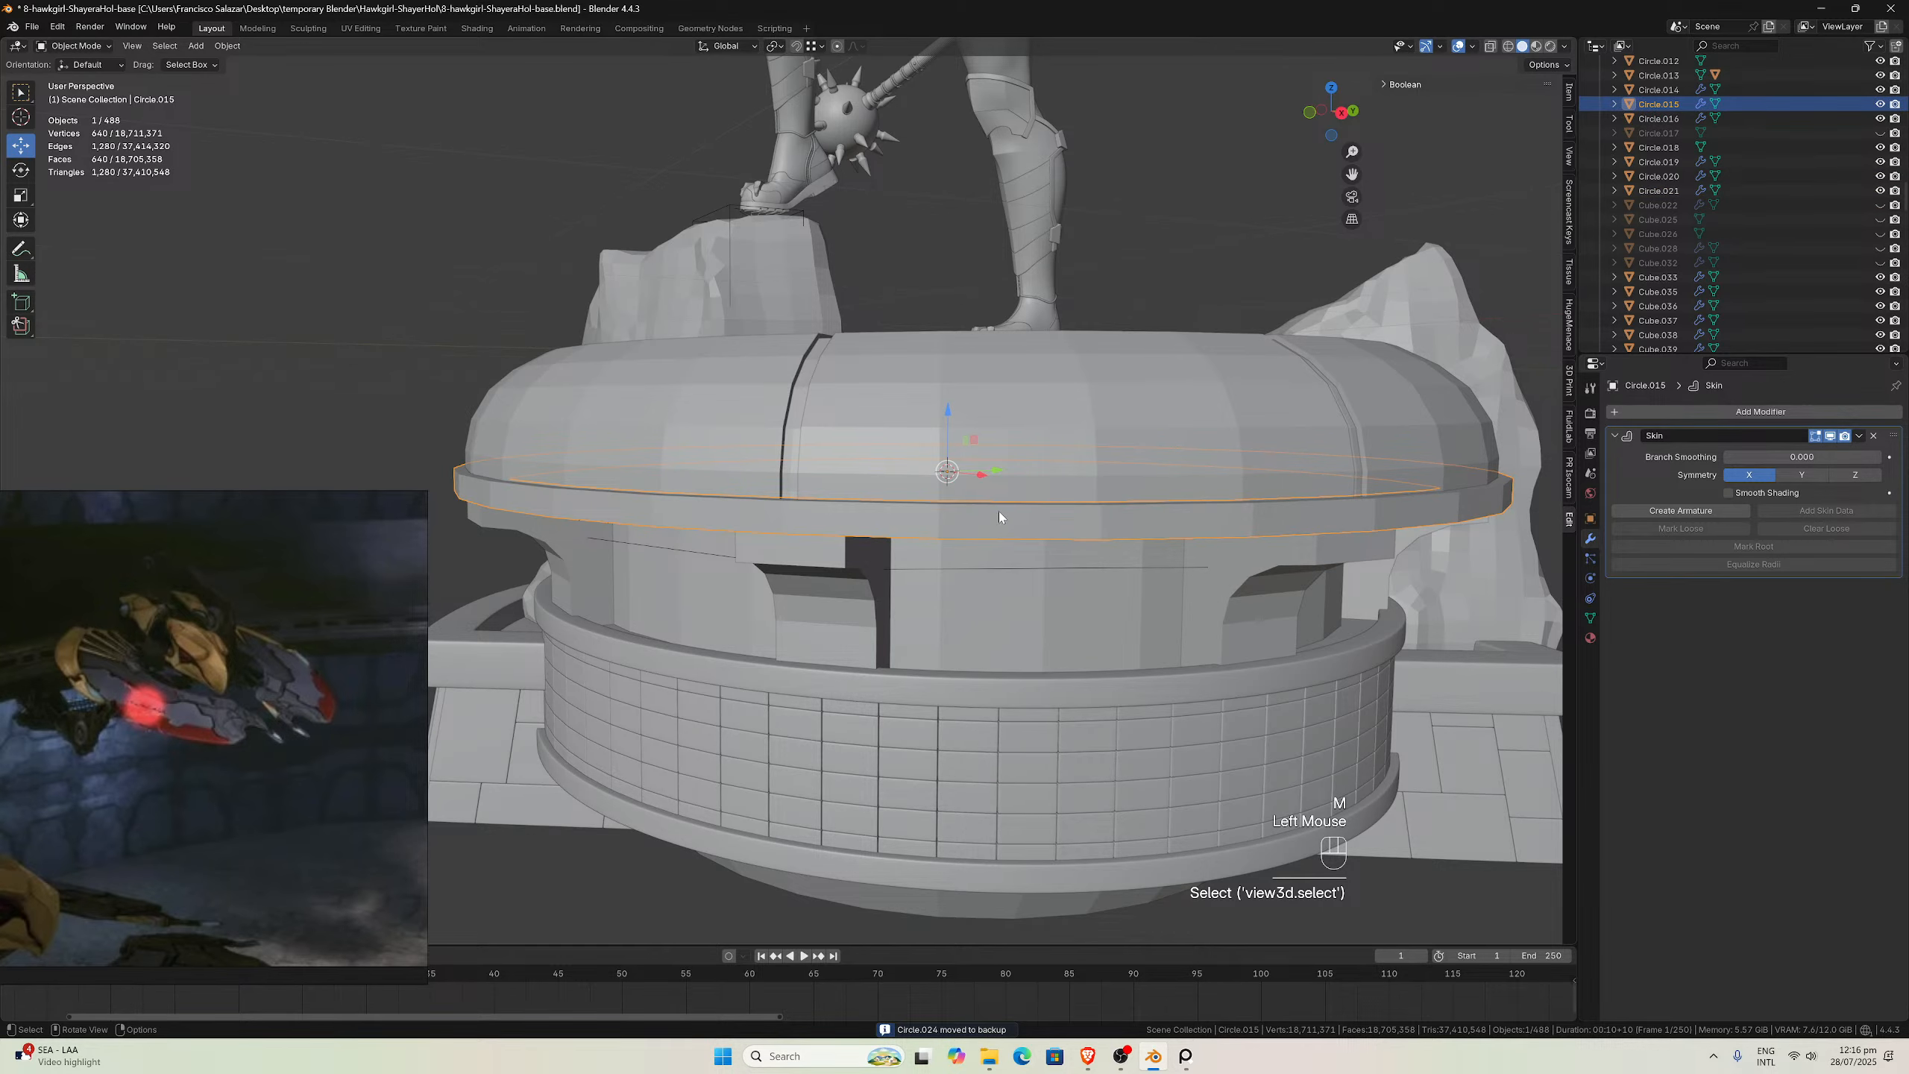
Apply the Skin modifier on the original rim ring
click(1860, 436)
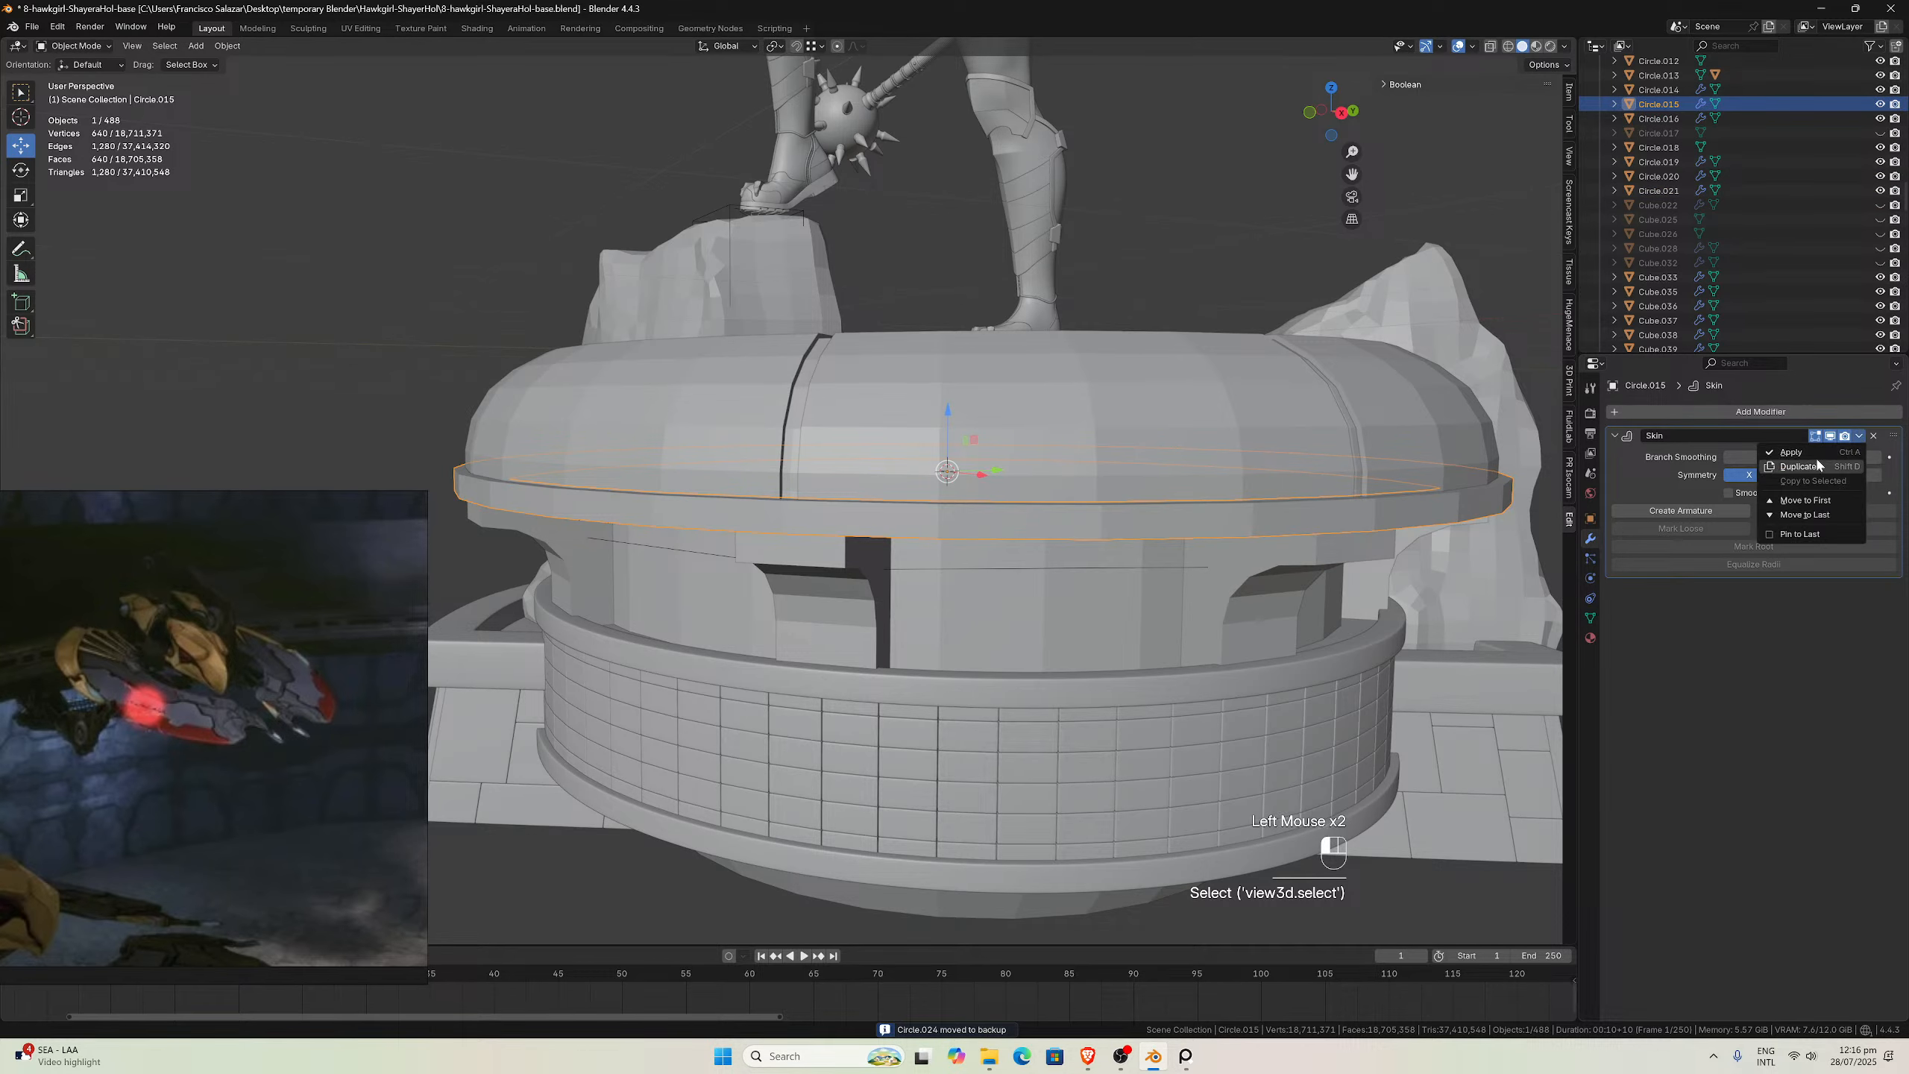
click(1797, 452)
scroll(1075, 540, up, 1)
Copy the Bevel and Subdivision modifiers from the ring above the brick wall to the rim ring
click(1071, 543)
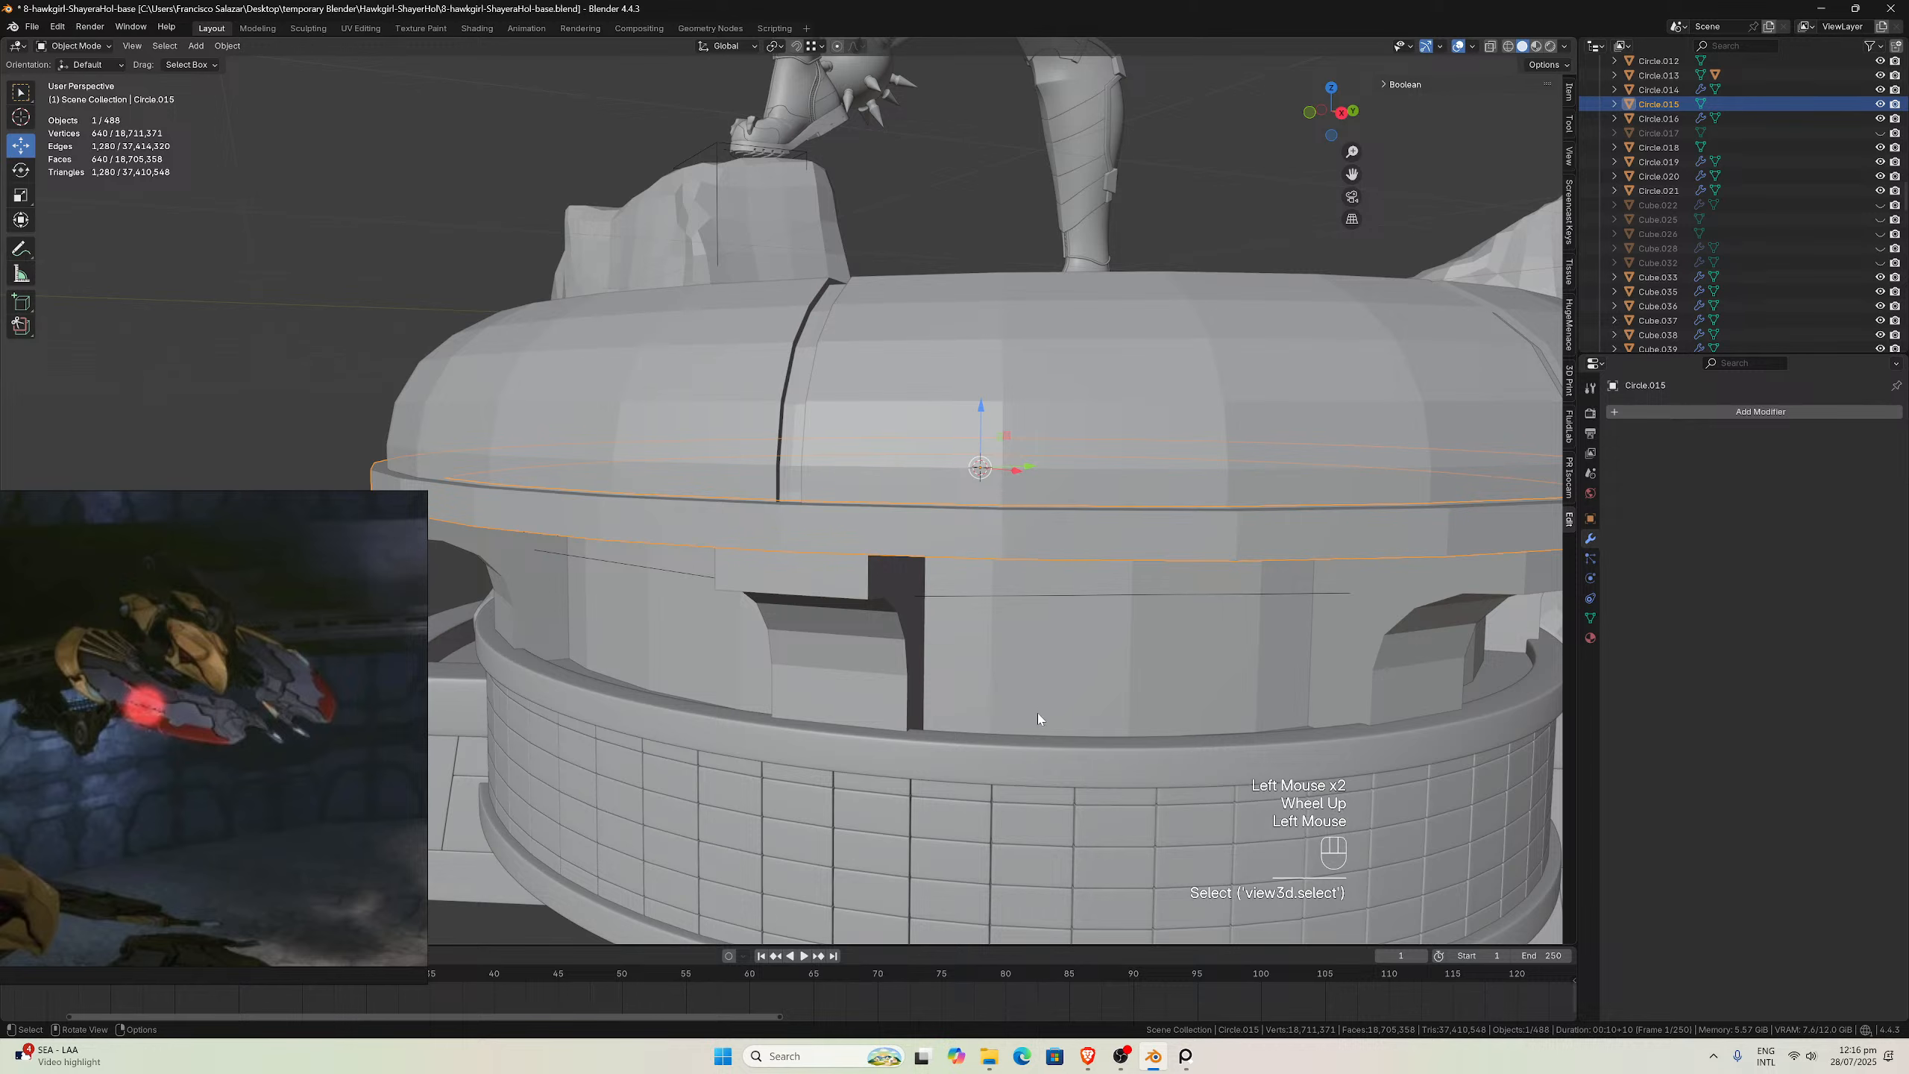
shift+click(1028, 766)
key(ctrl+l)
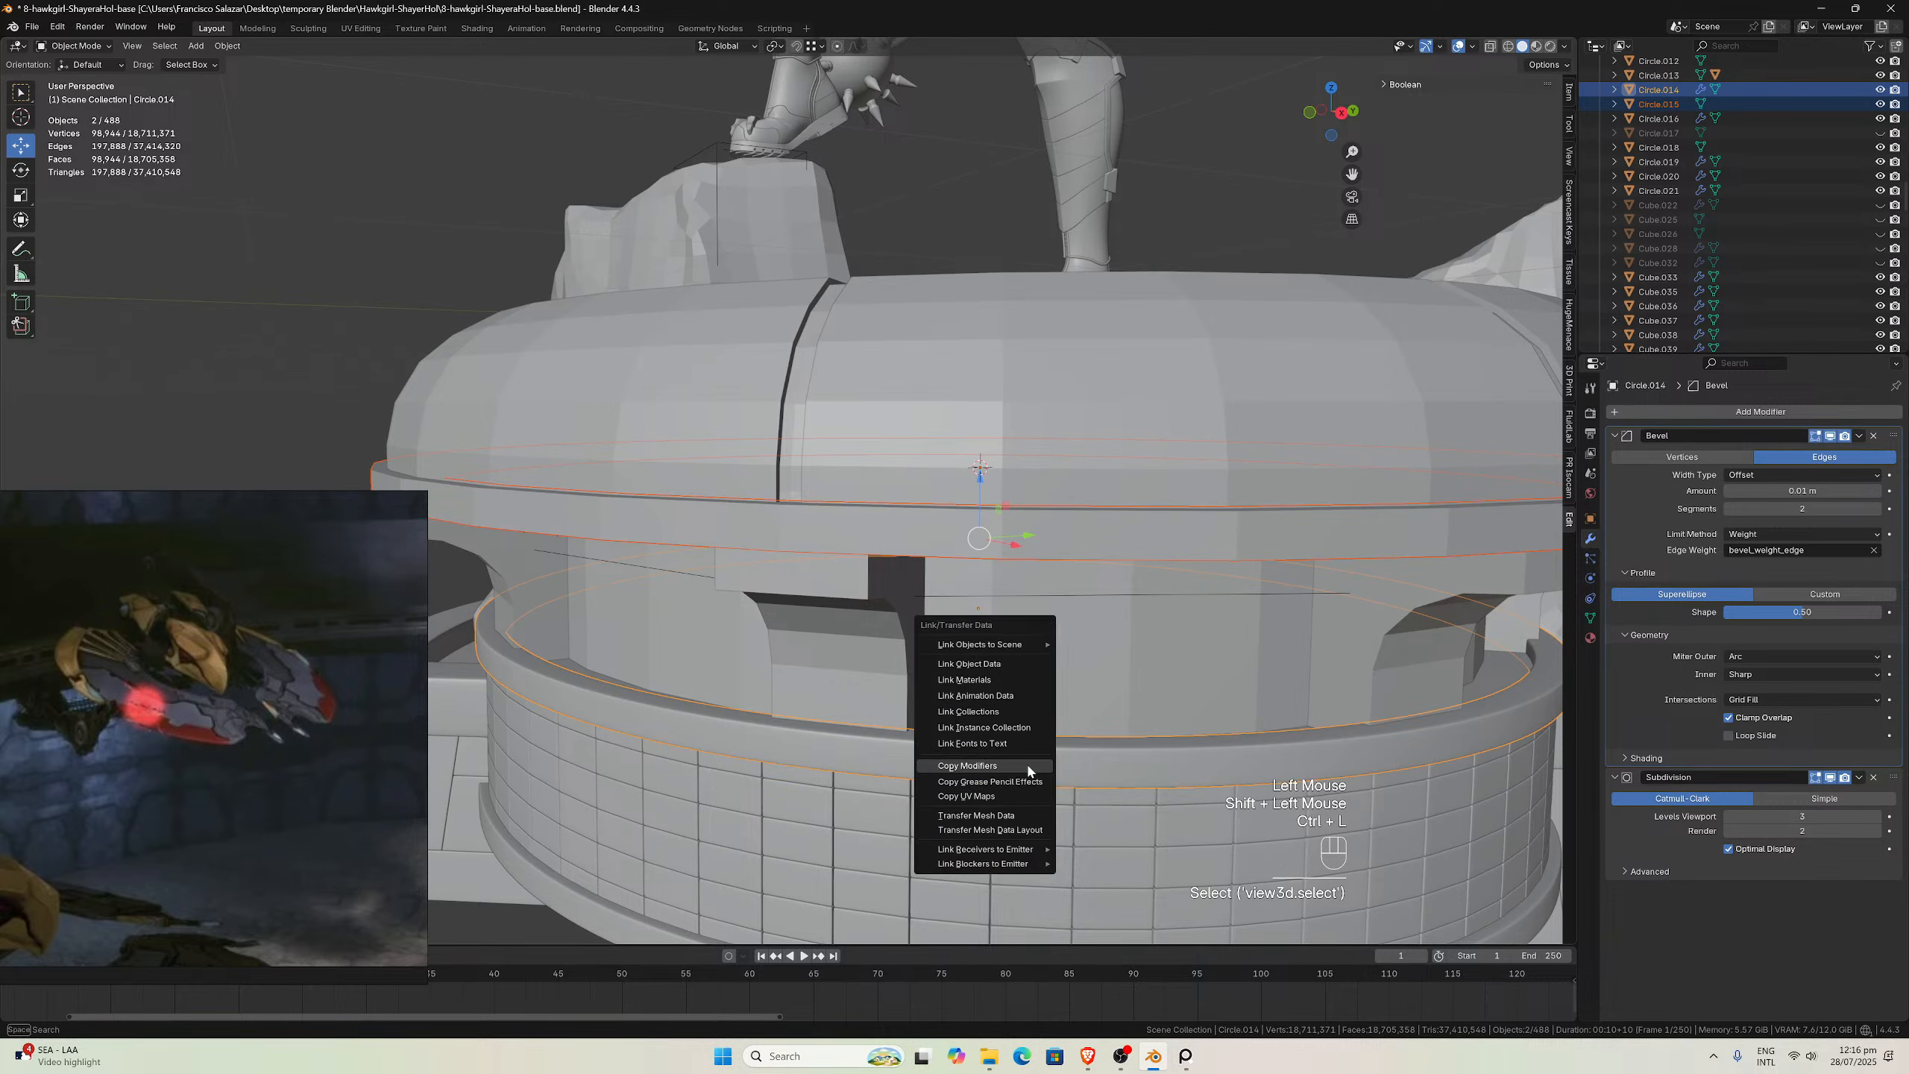
click(1028, 766)
click(925, 528)
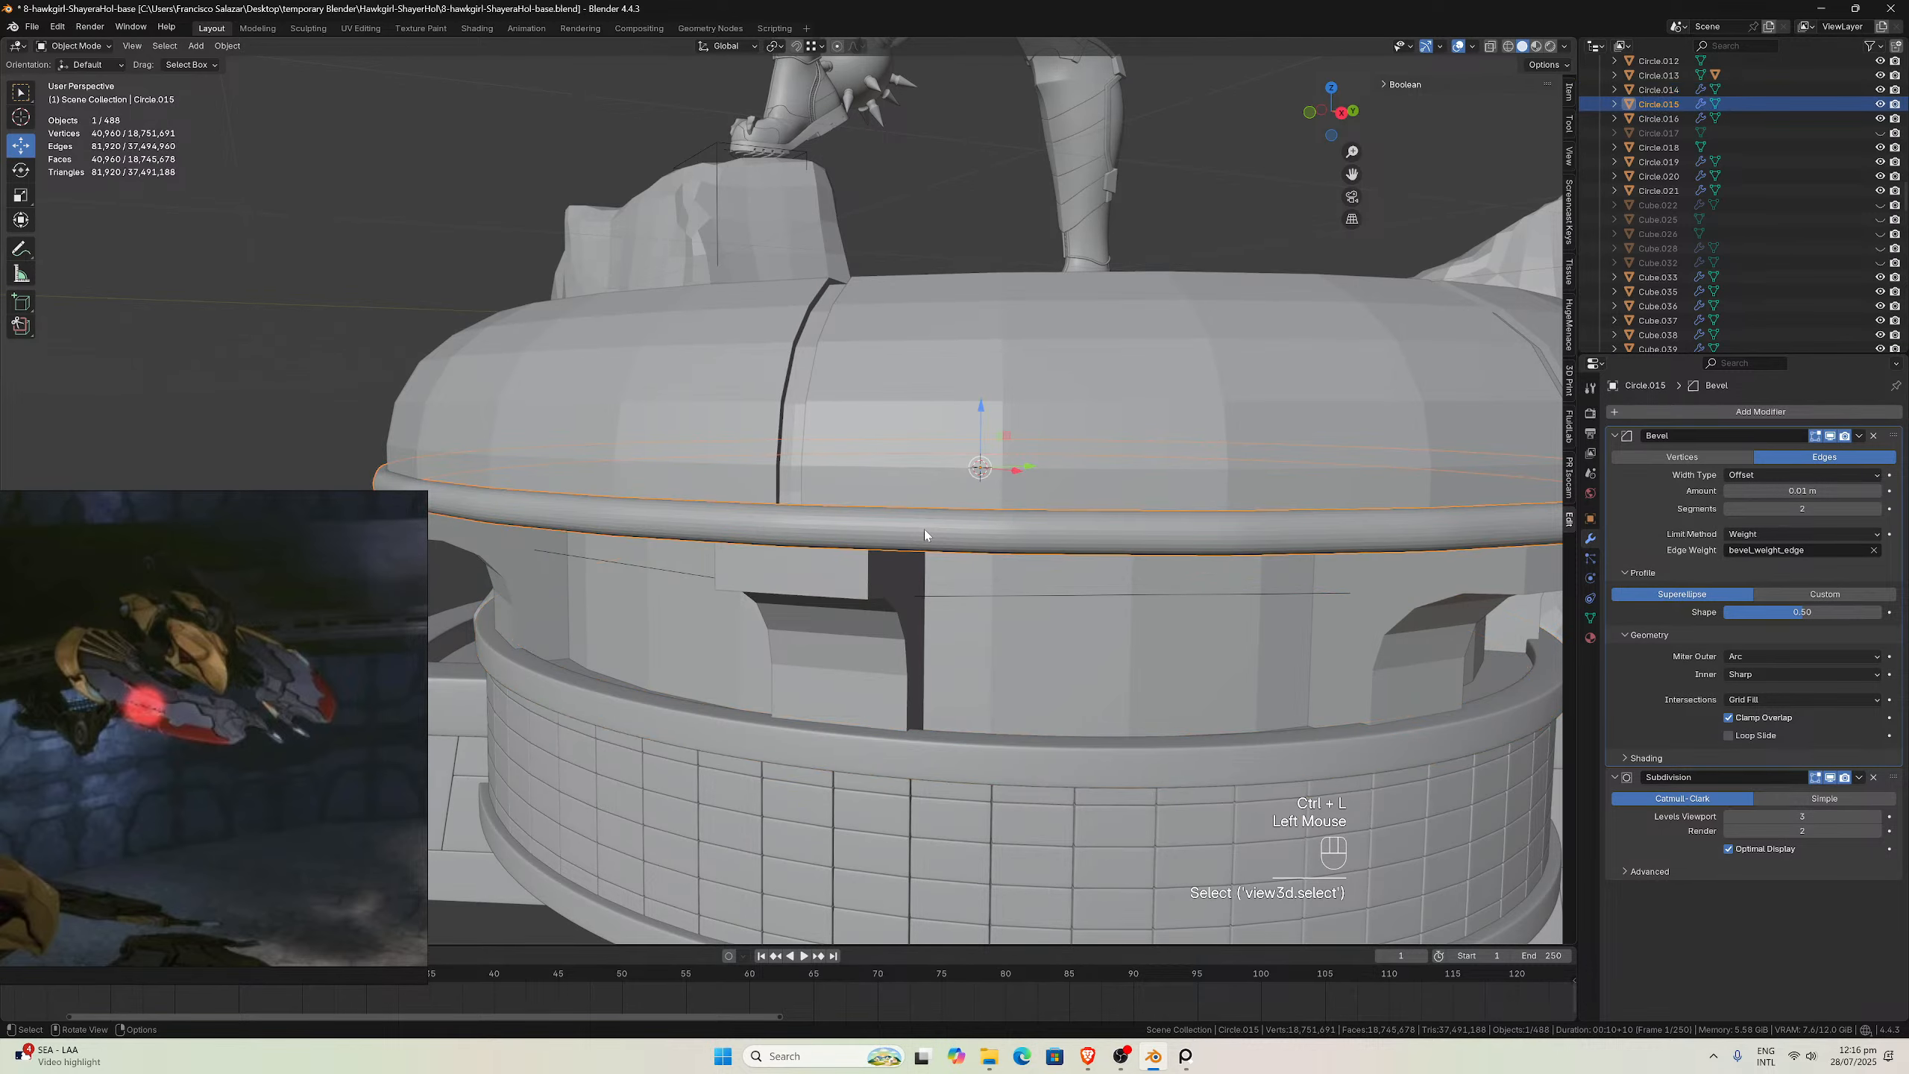
Isolate the rim ring in local view and select its four corner edge loops in Edit Mode
key(slash)
scroll(841, 561, up, 3)
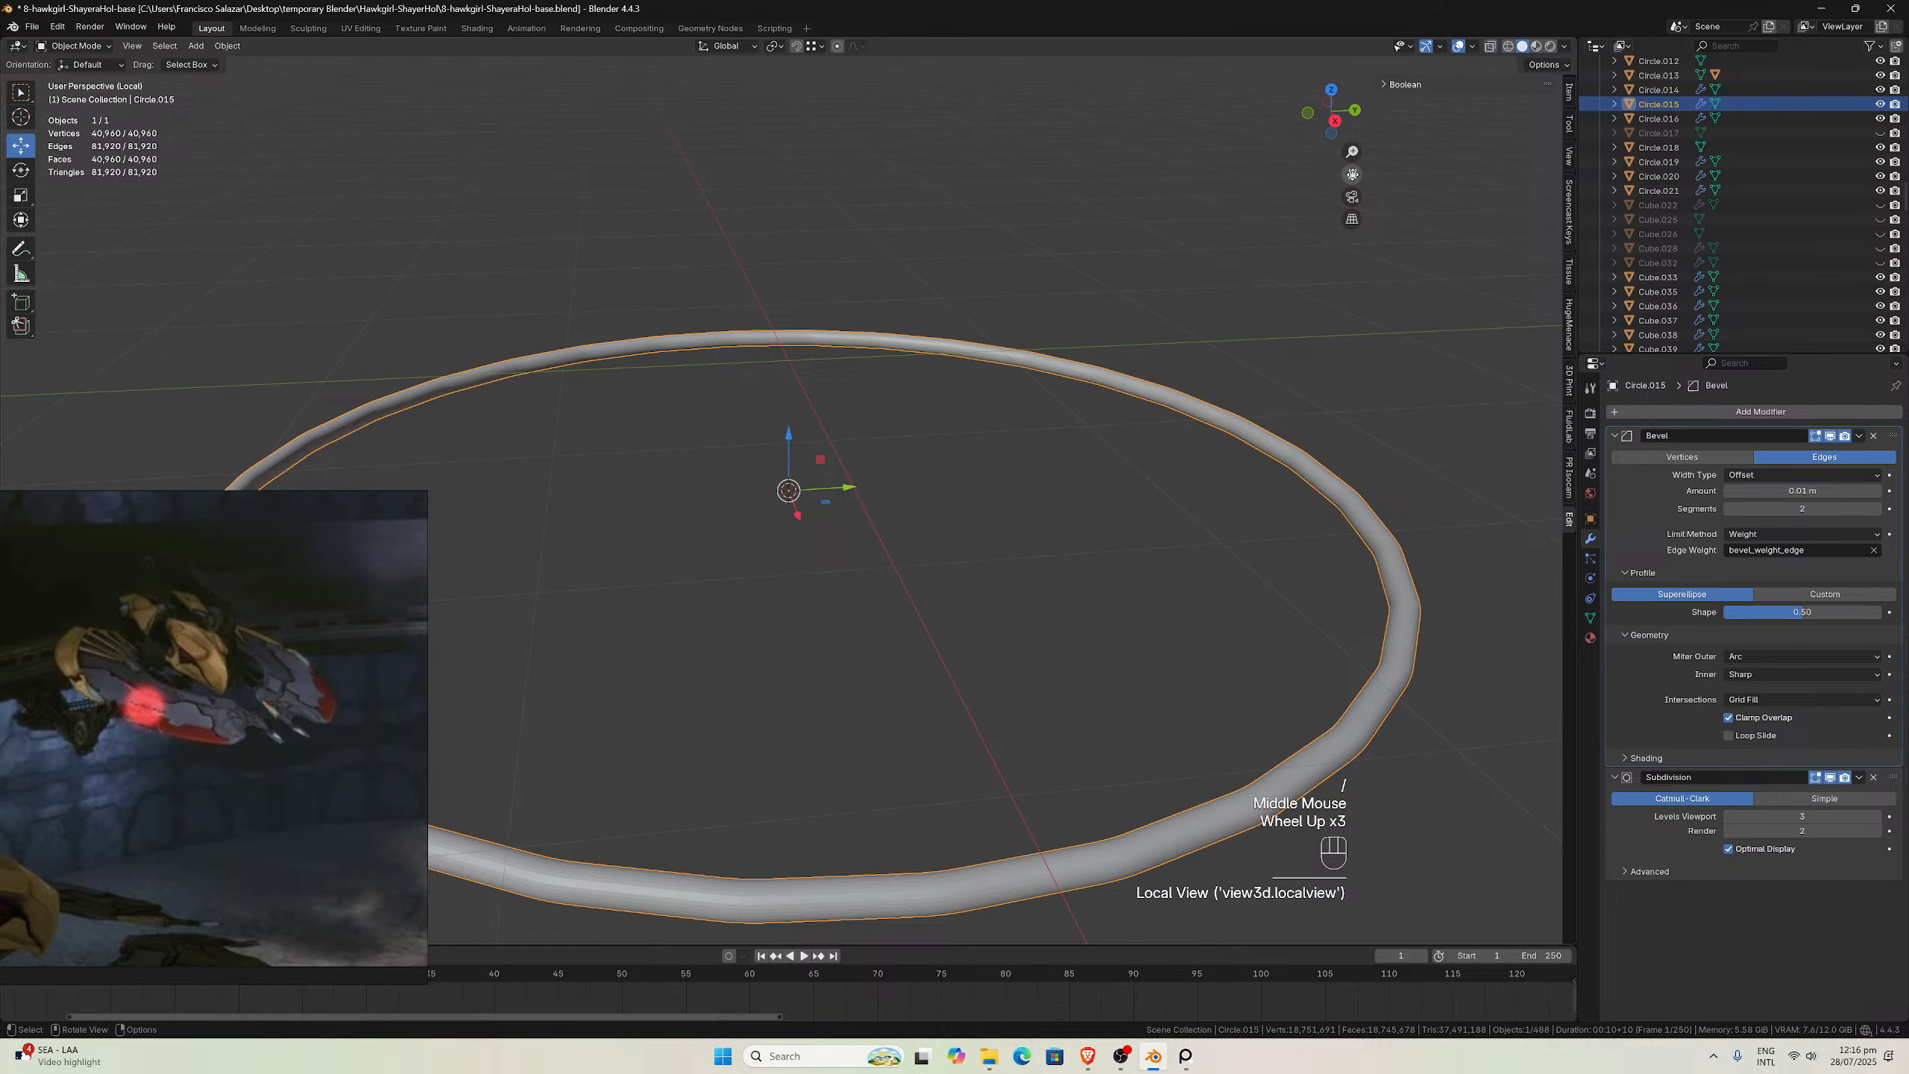
drag(1353, 174, 1466, 196)
key(Tab)
middle_drag(1017, 558, 938, 383)
click(971, 692)
alt+click(970, 688)
alt+shift+click(972, 677)
alt+shift+click(922, 336)
alt+shift+click(942, 301)
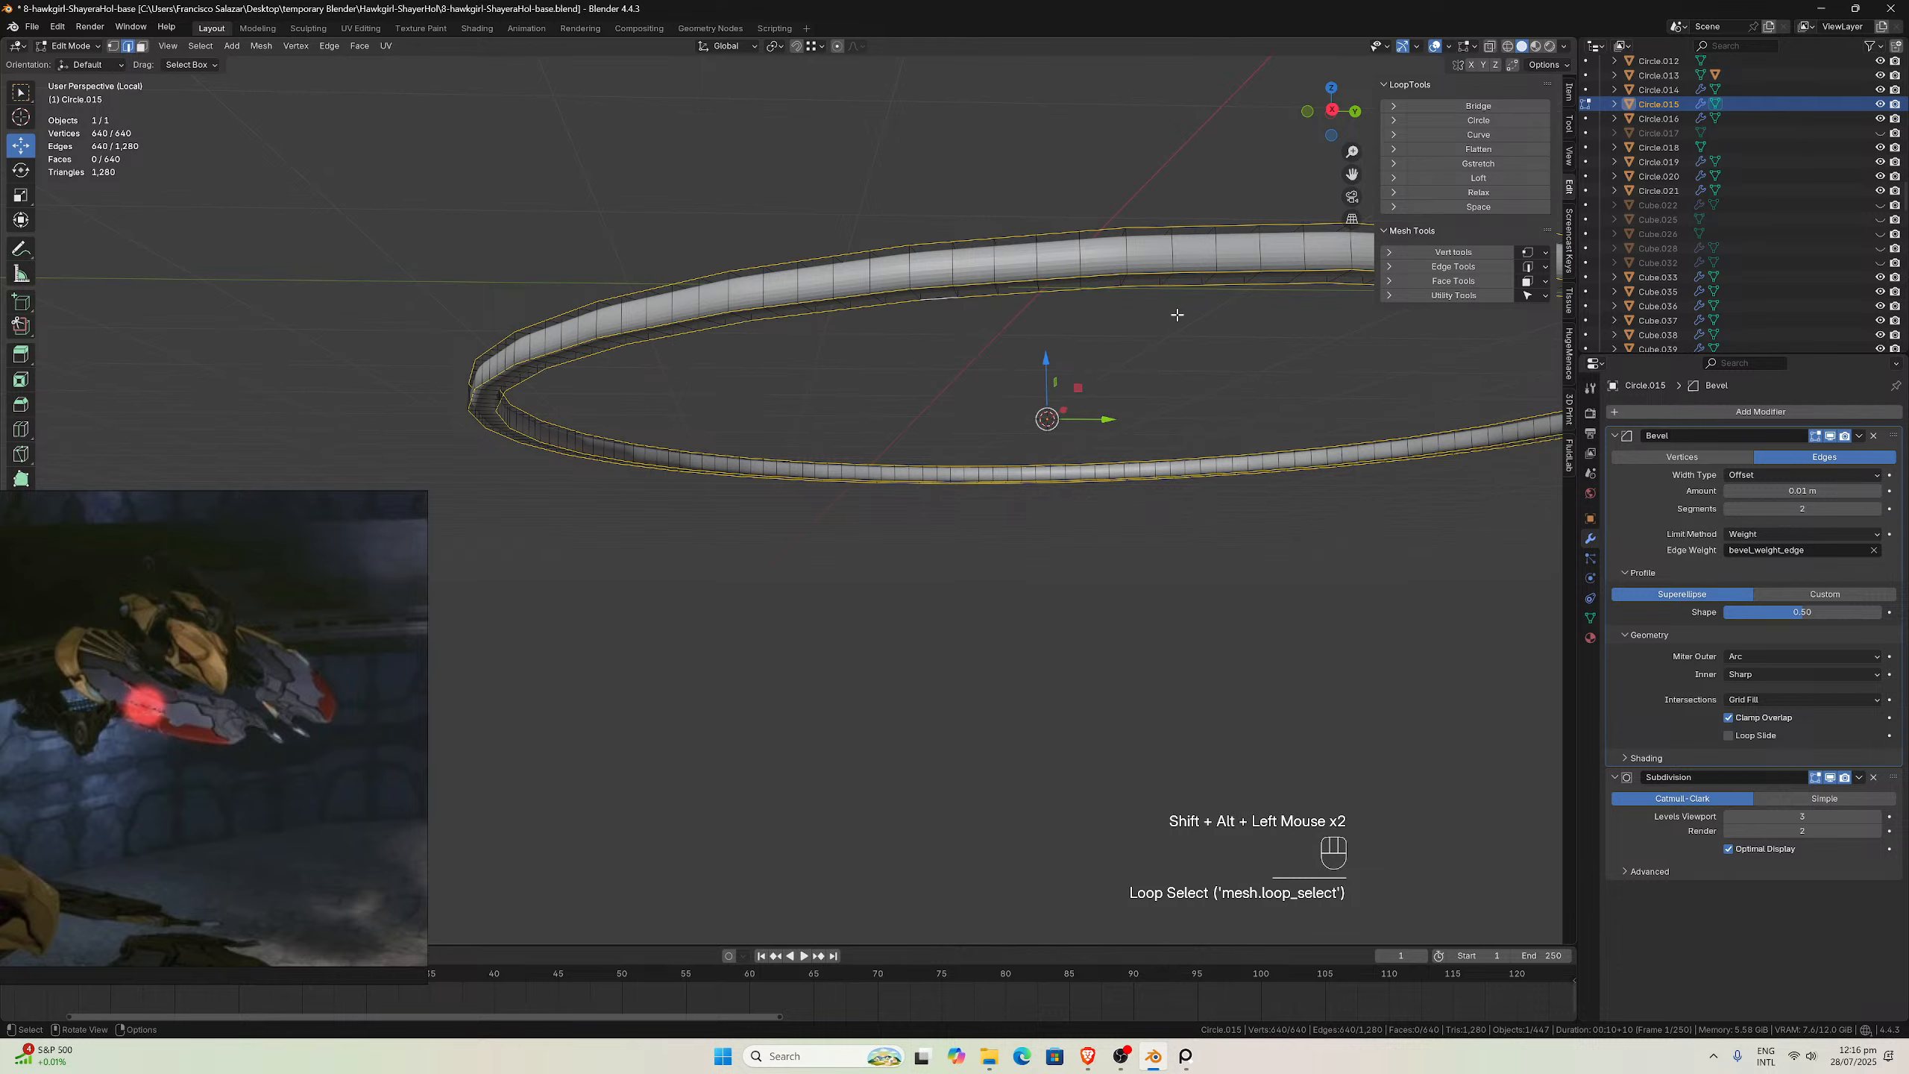
Set the mean bevel weight of the selected edges to 1.00
click(1570, 92)
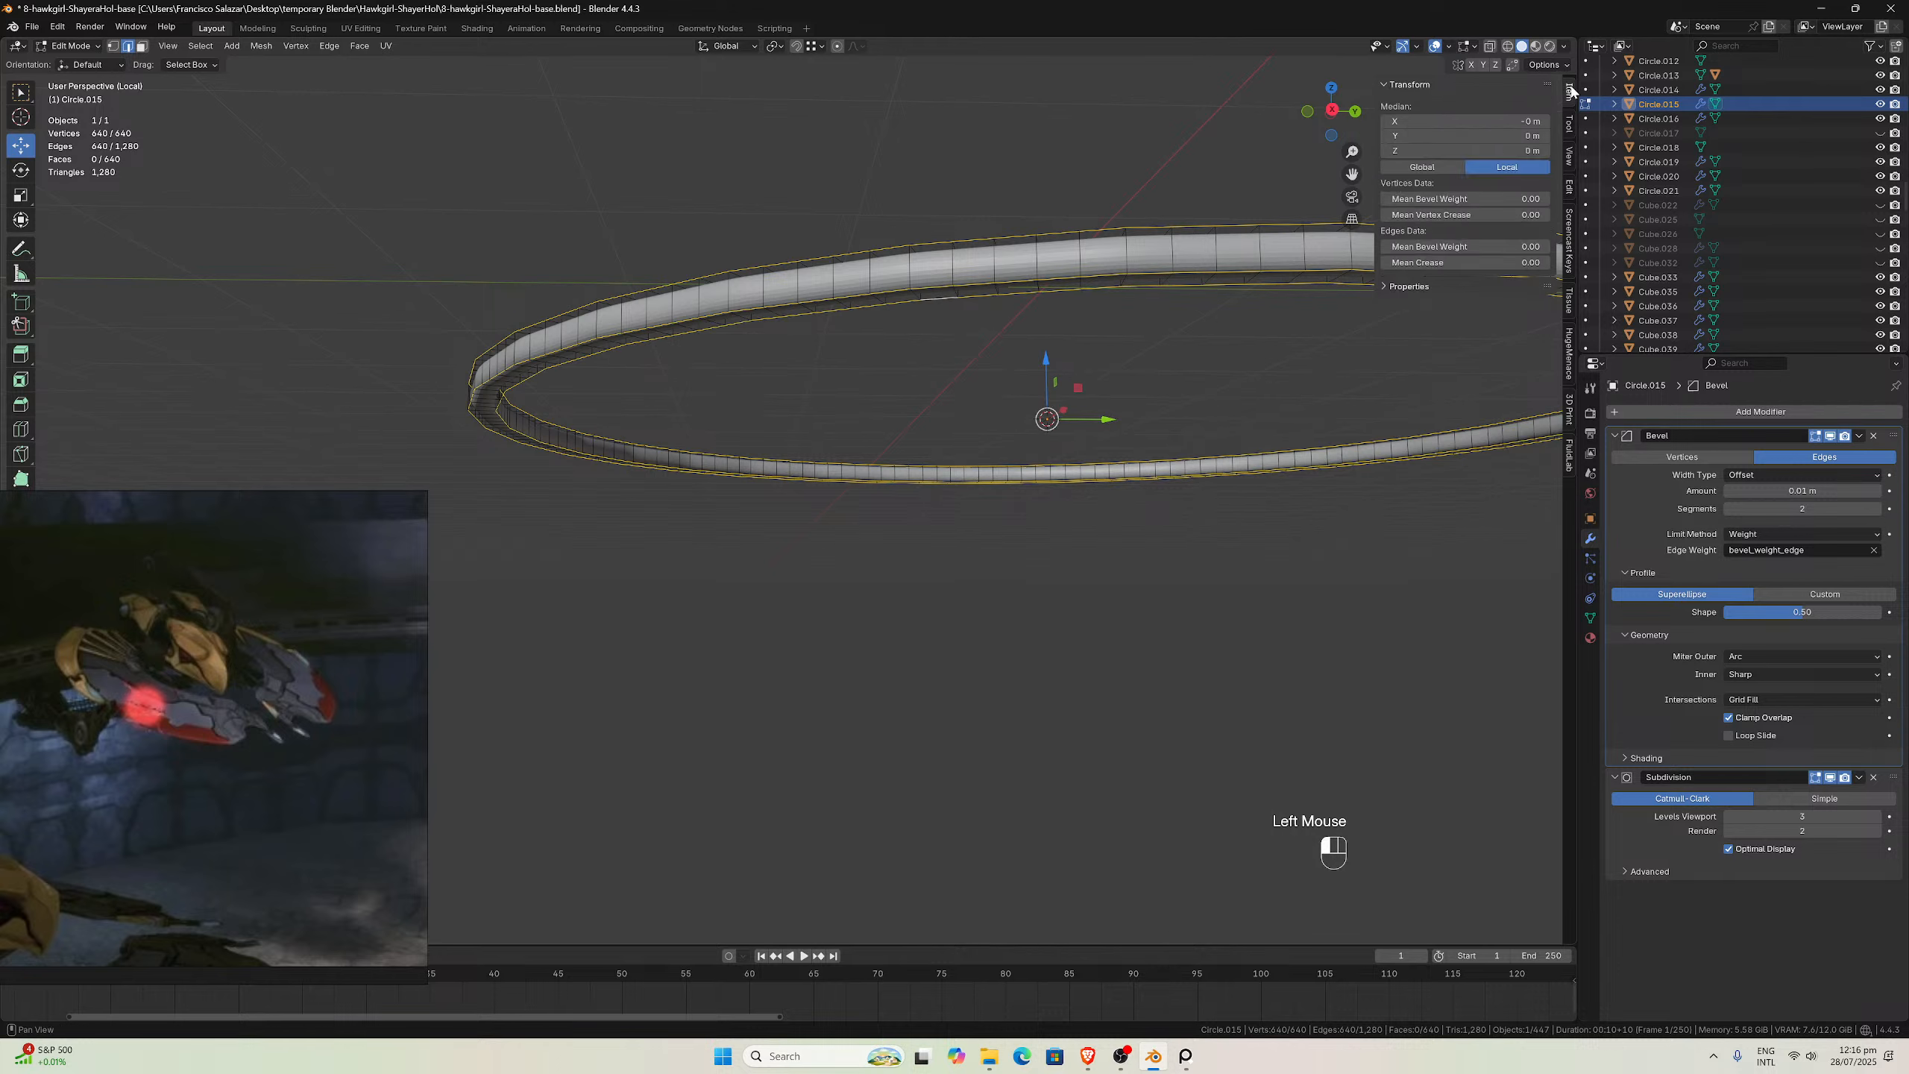
click(1519, 247)
scroll(767, 546, up, 3)
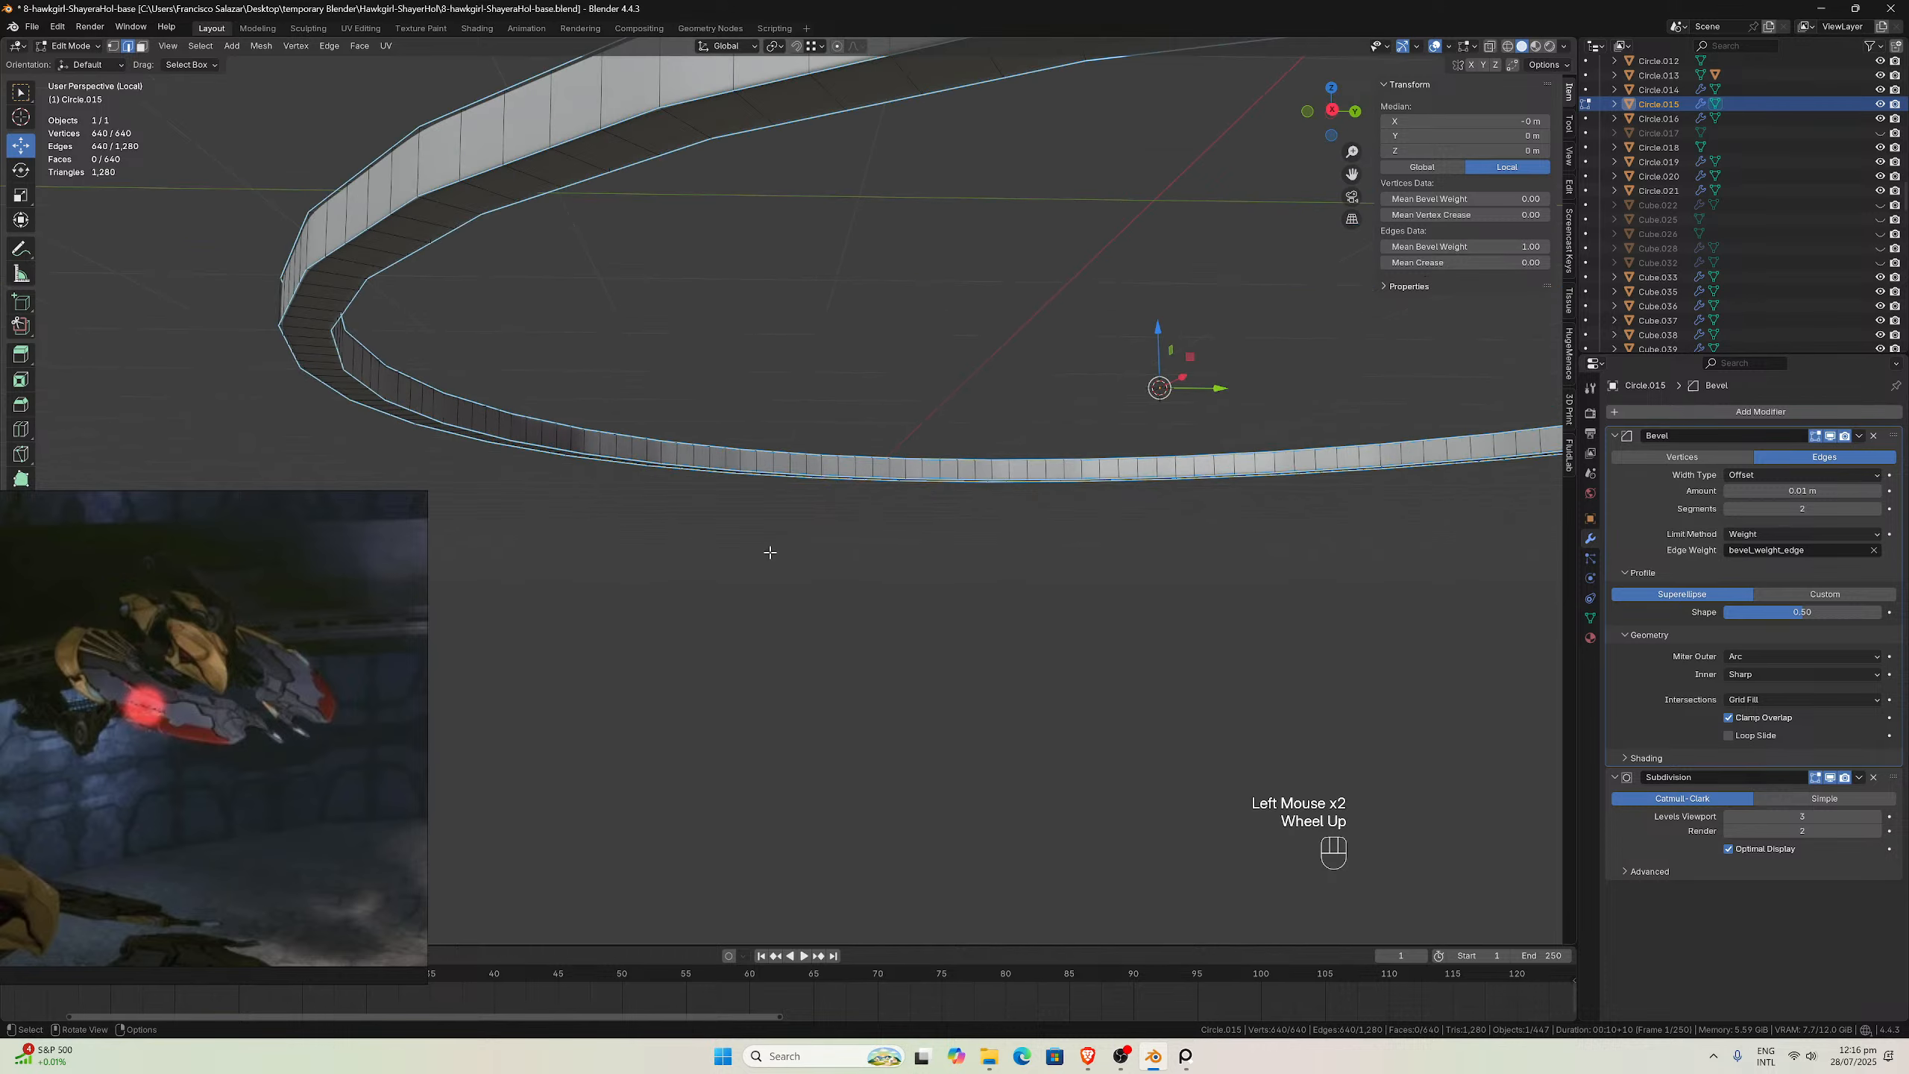
middle_drag(767, 546, 972, 533)
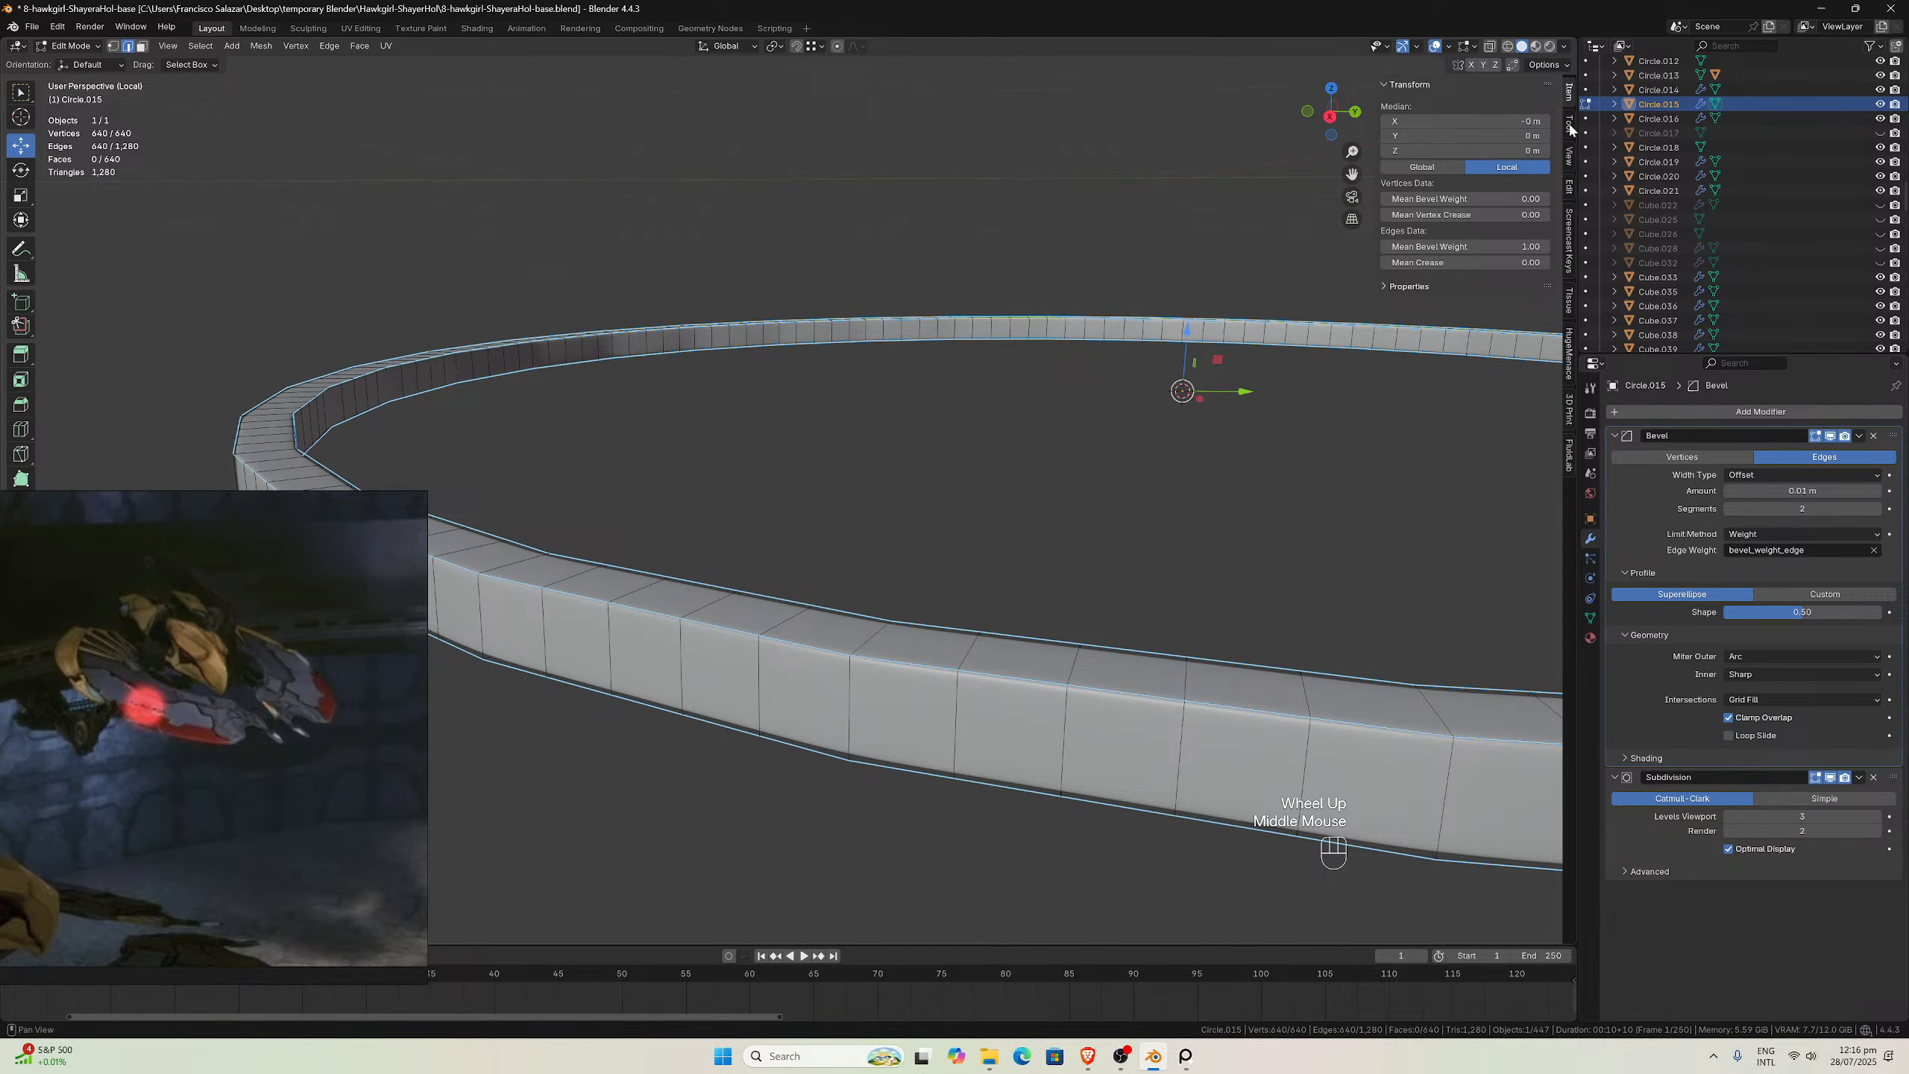
Round the selected edge loops with LoopTools Circle and return to the full scene in Object Mode
click(1569, 186)
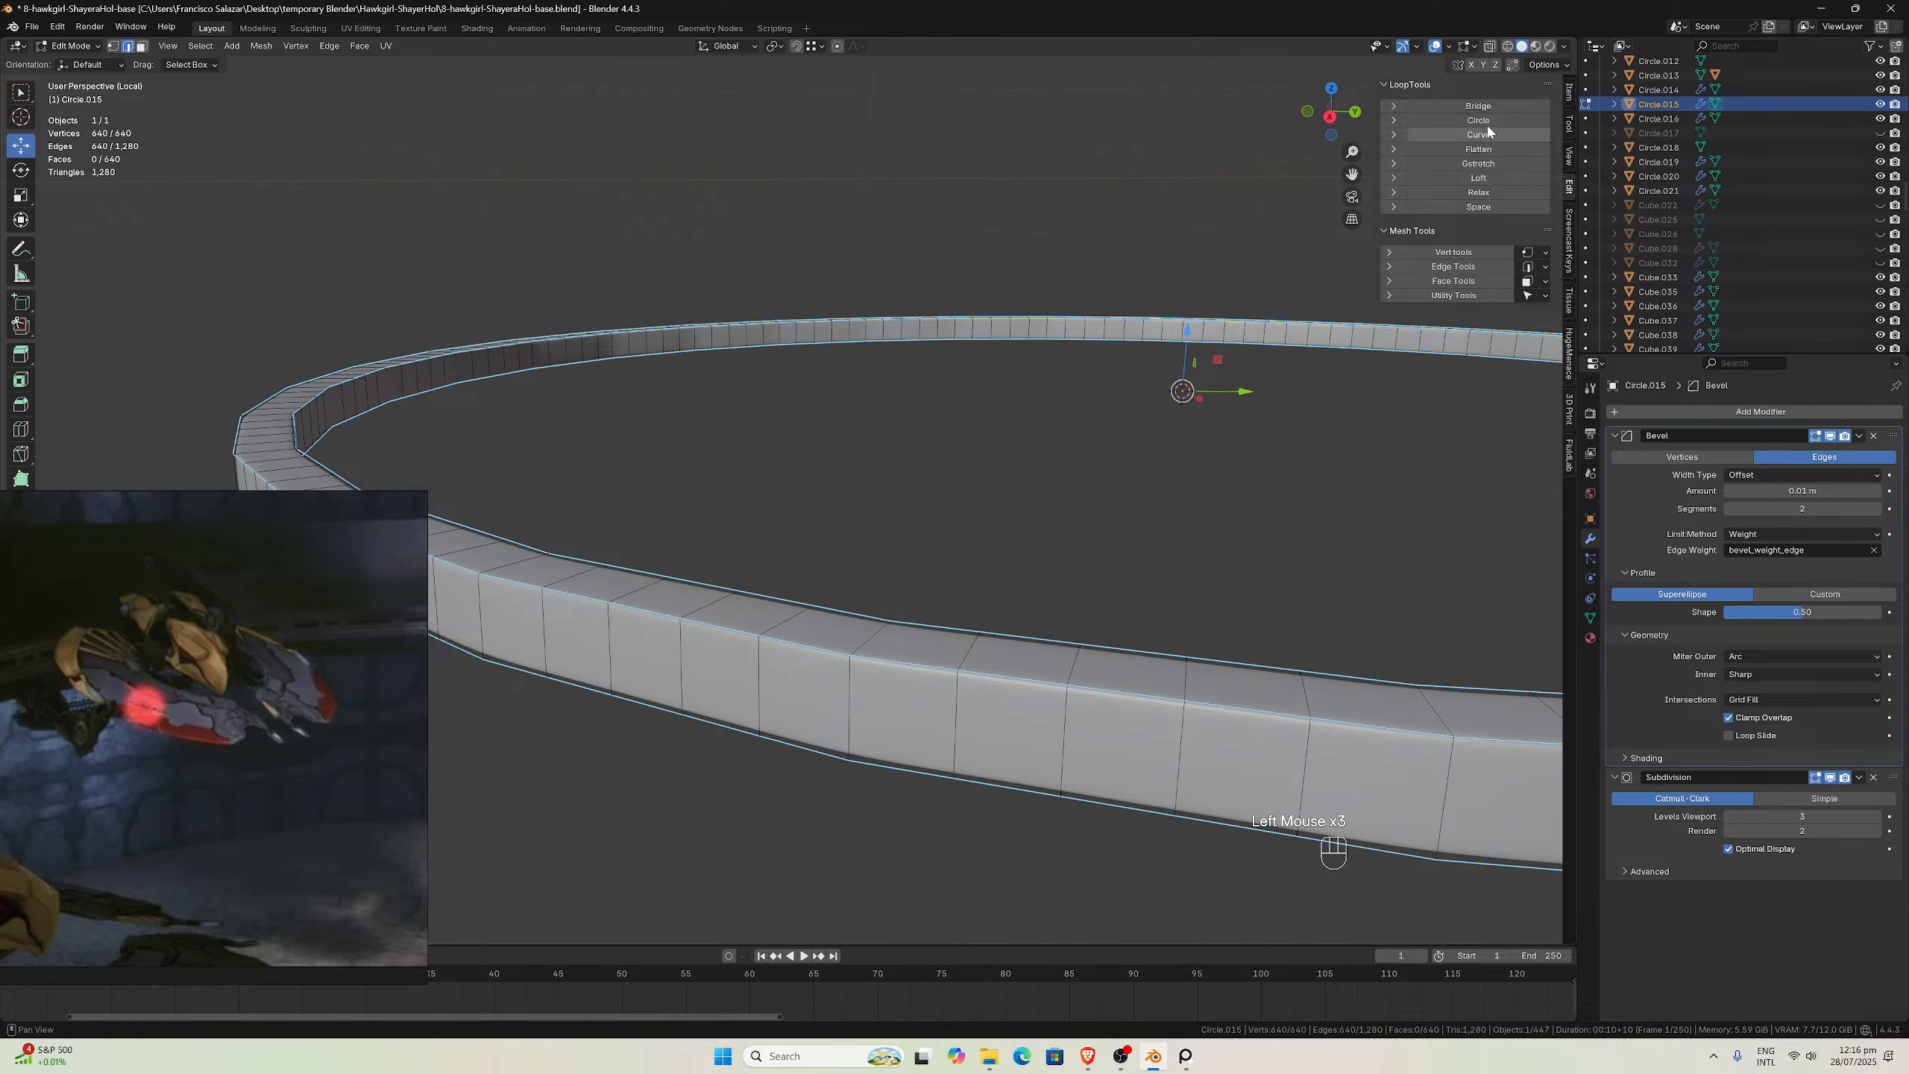
middle_drag(1035, 439, 1032, 444)
scroll(1032, 443, down, 2)
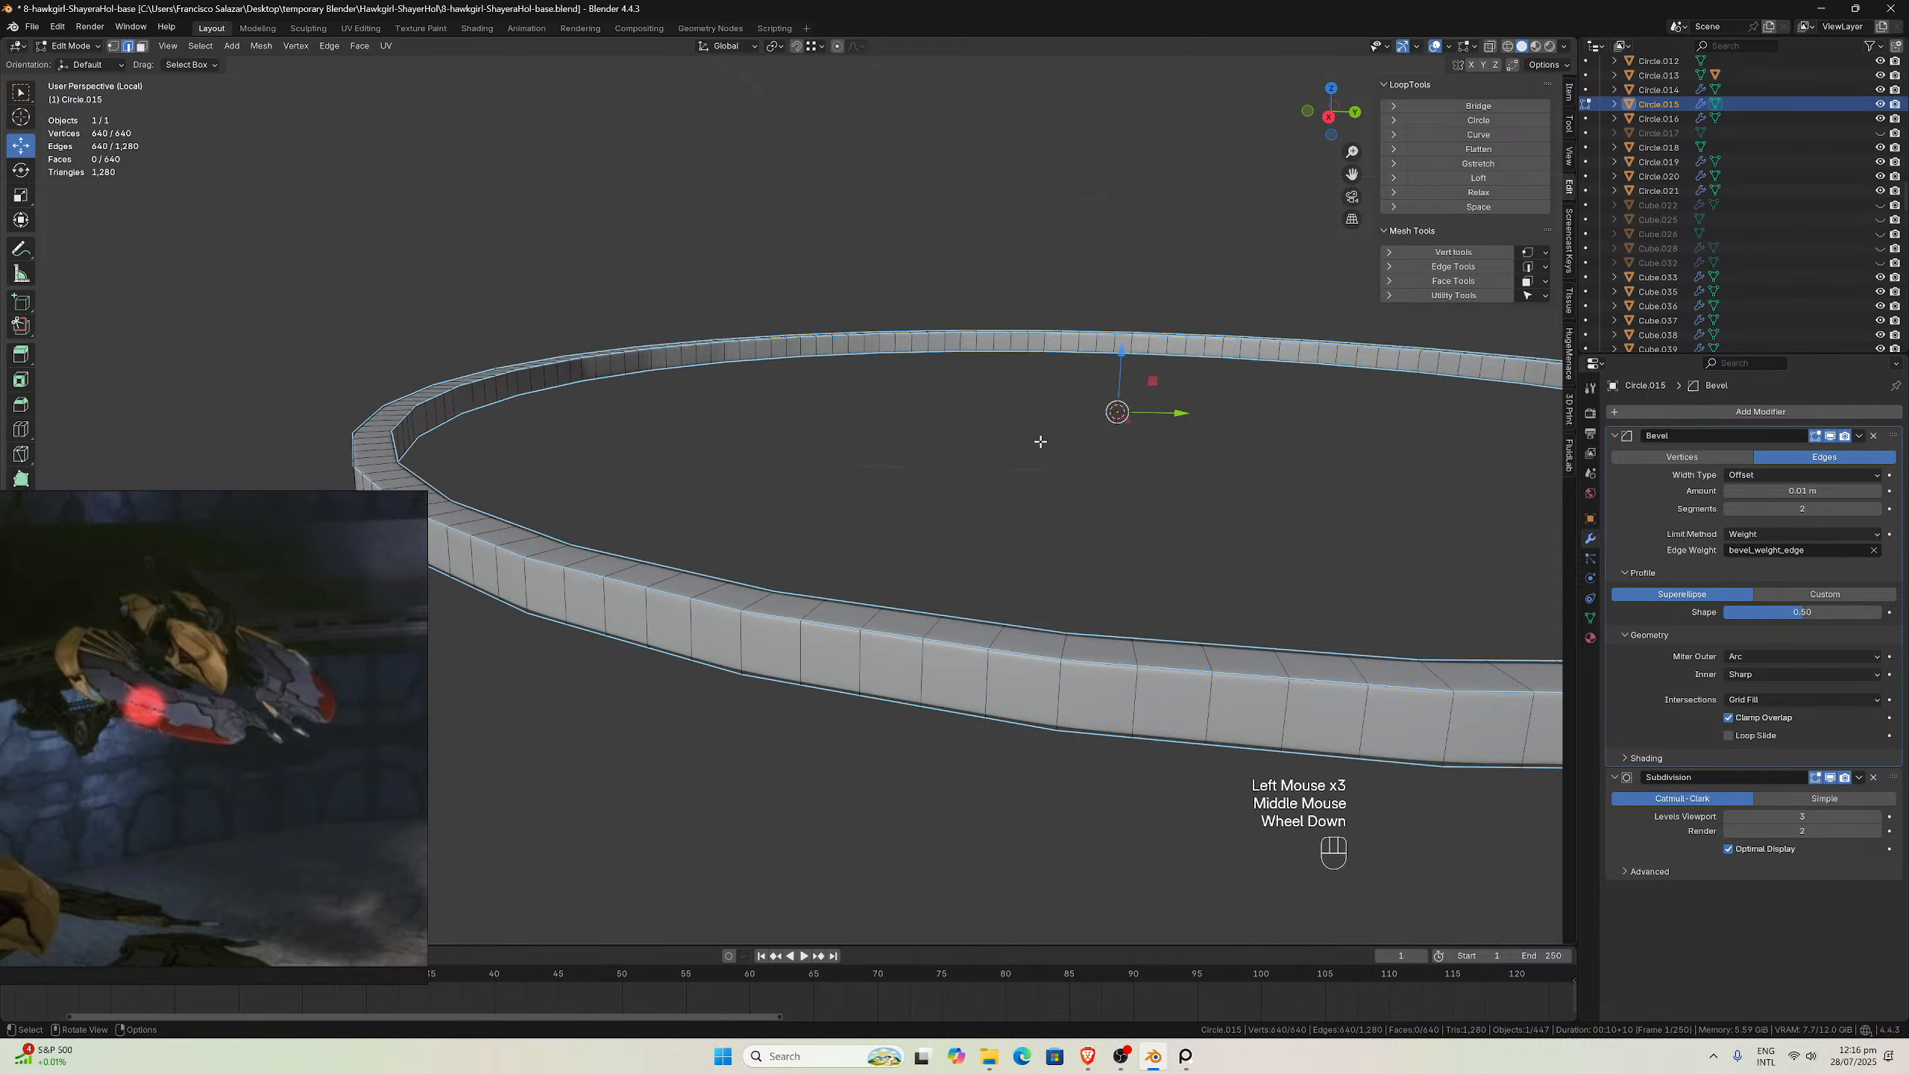
click(1484, 126)
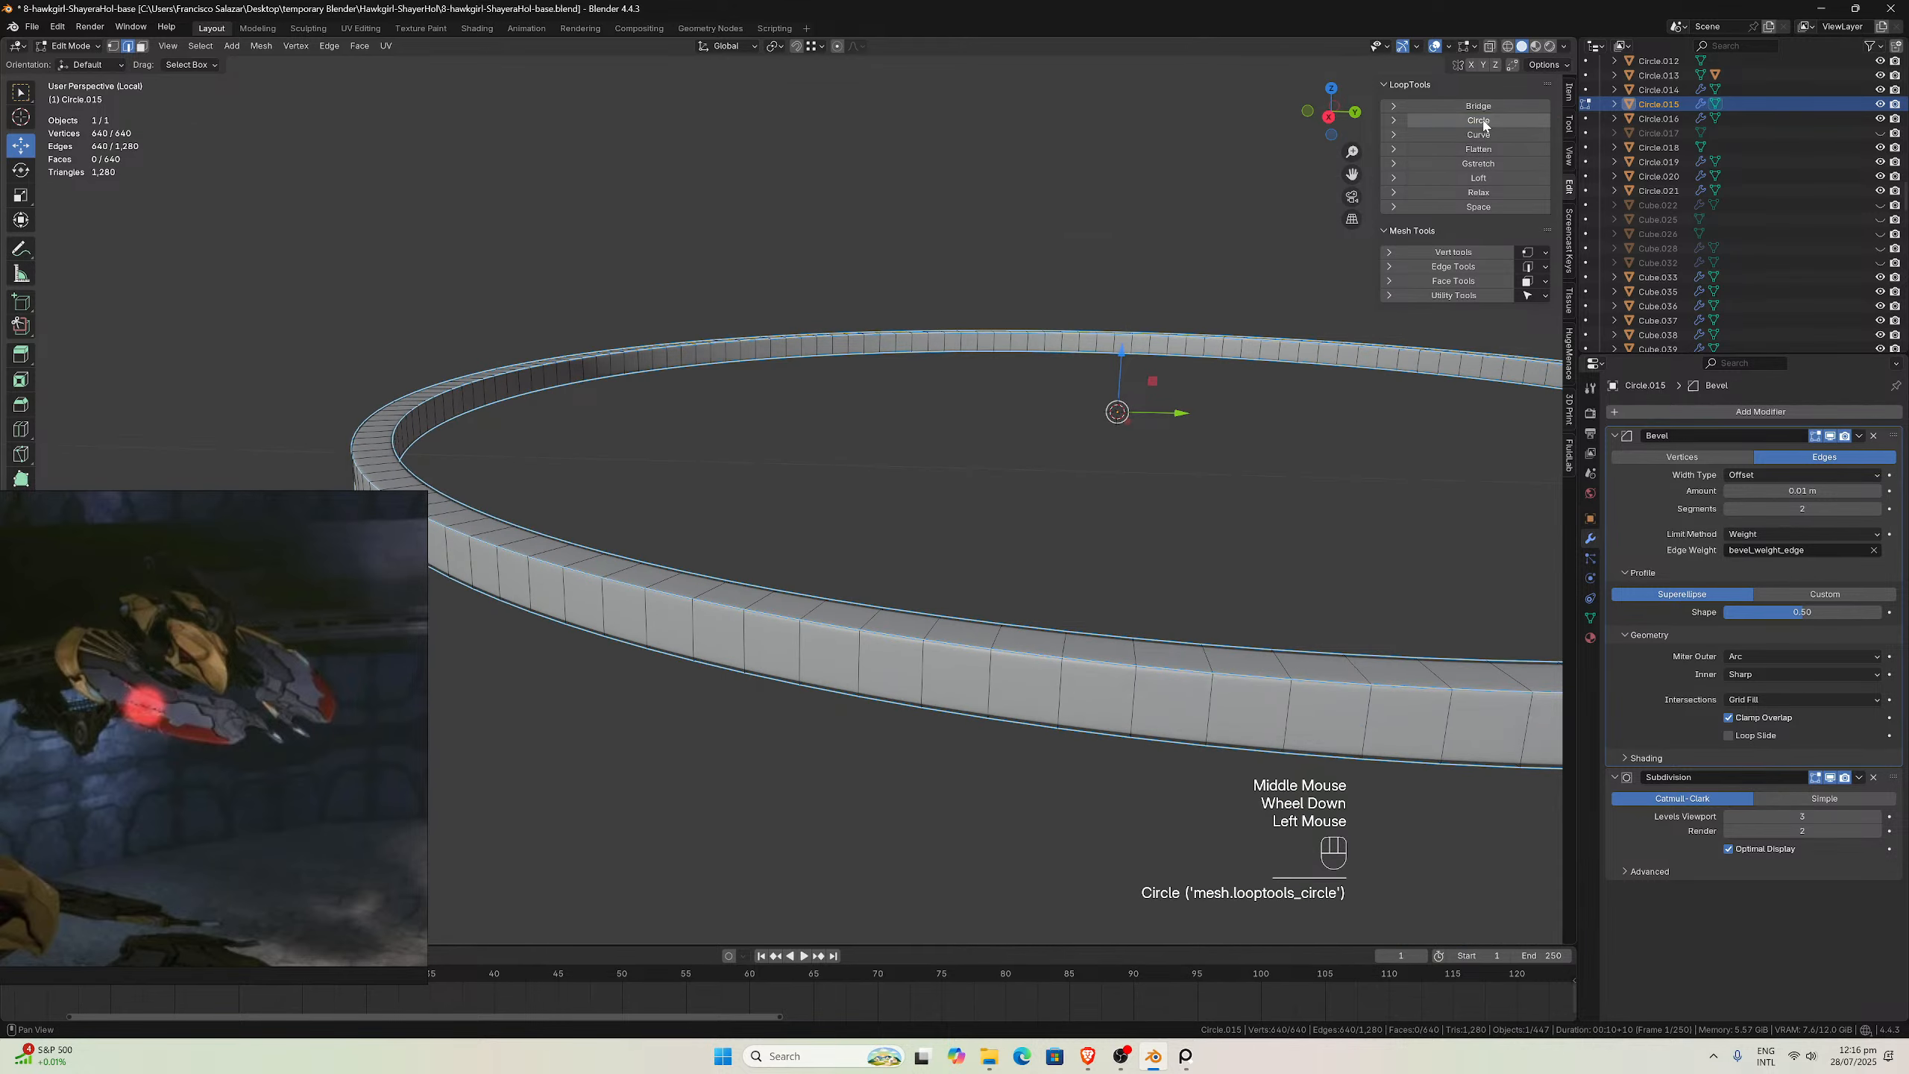
middle_drag(848, 504, 809, 529)
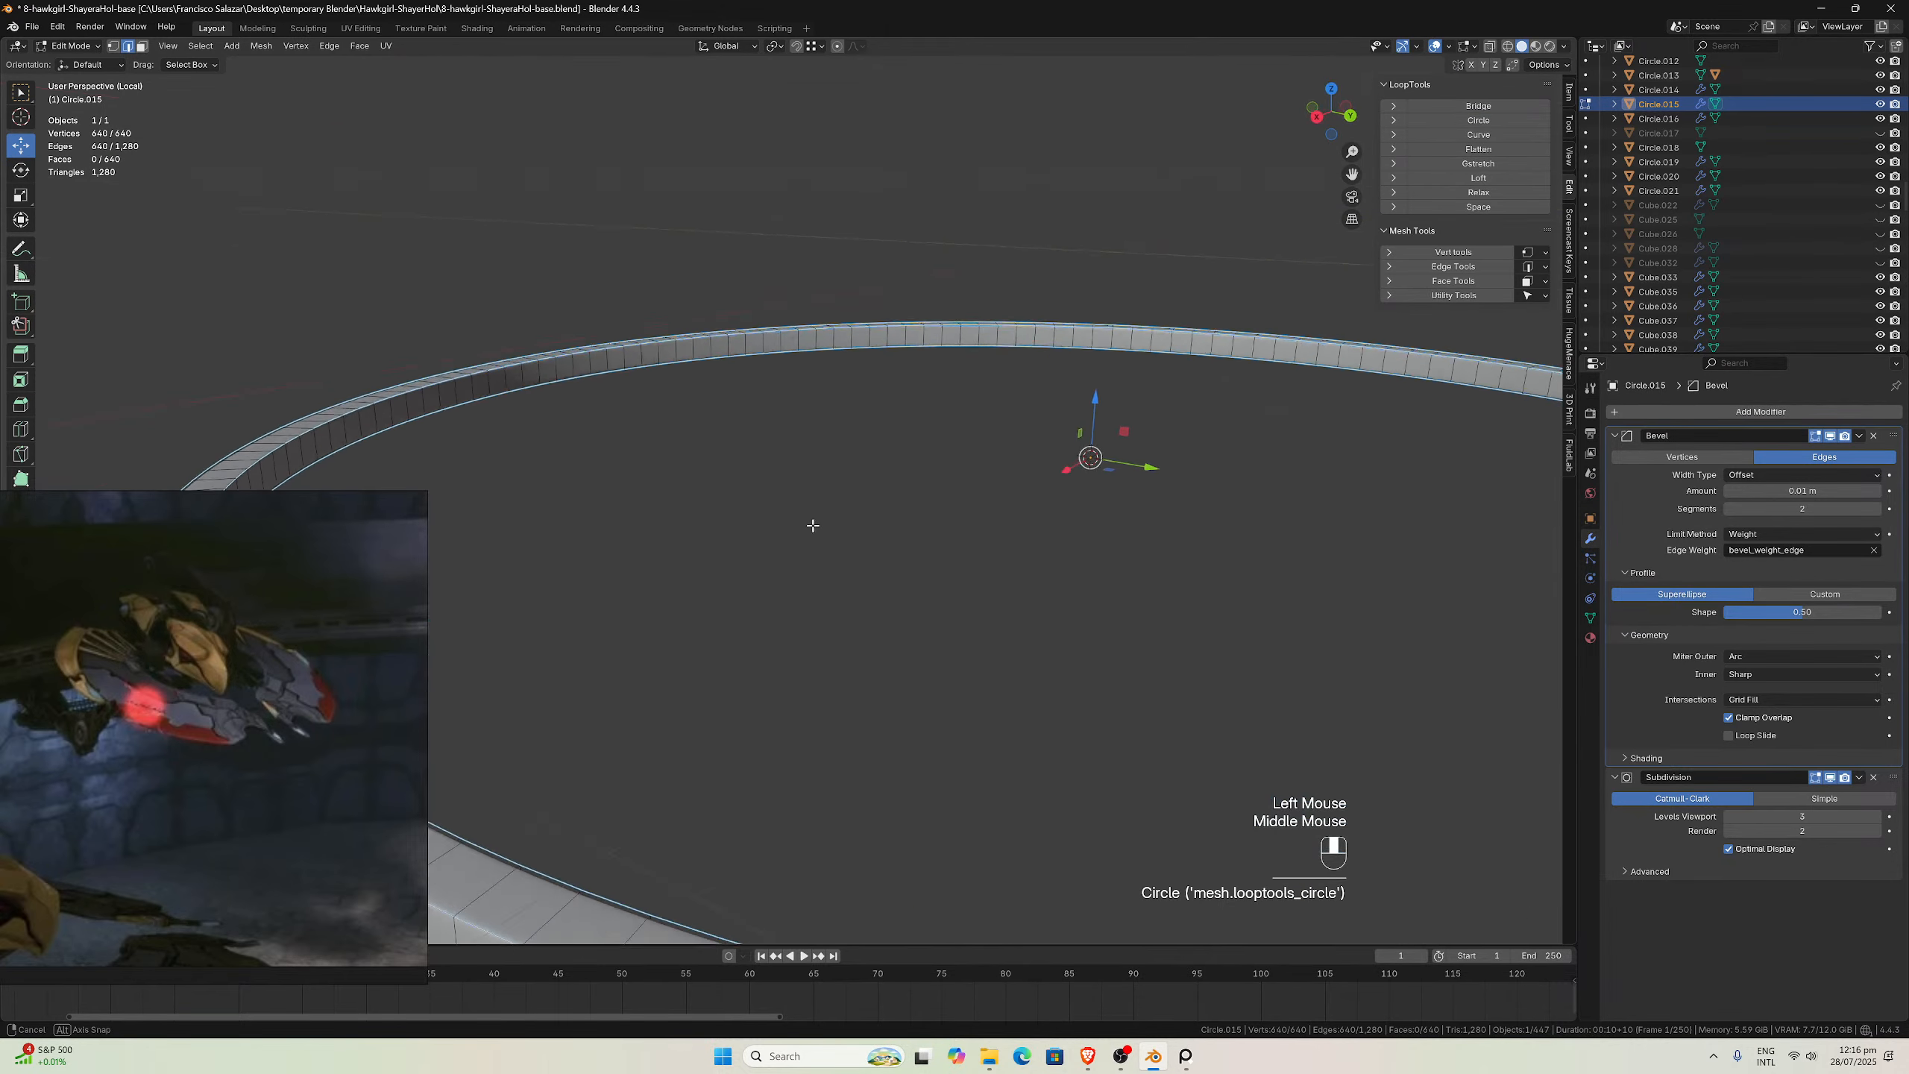
scroll(865, 541, down, 2)
middle_drag(1013, 542, 992, 556)
key(slash)
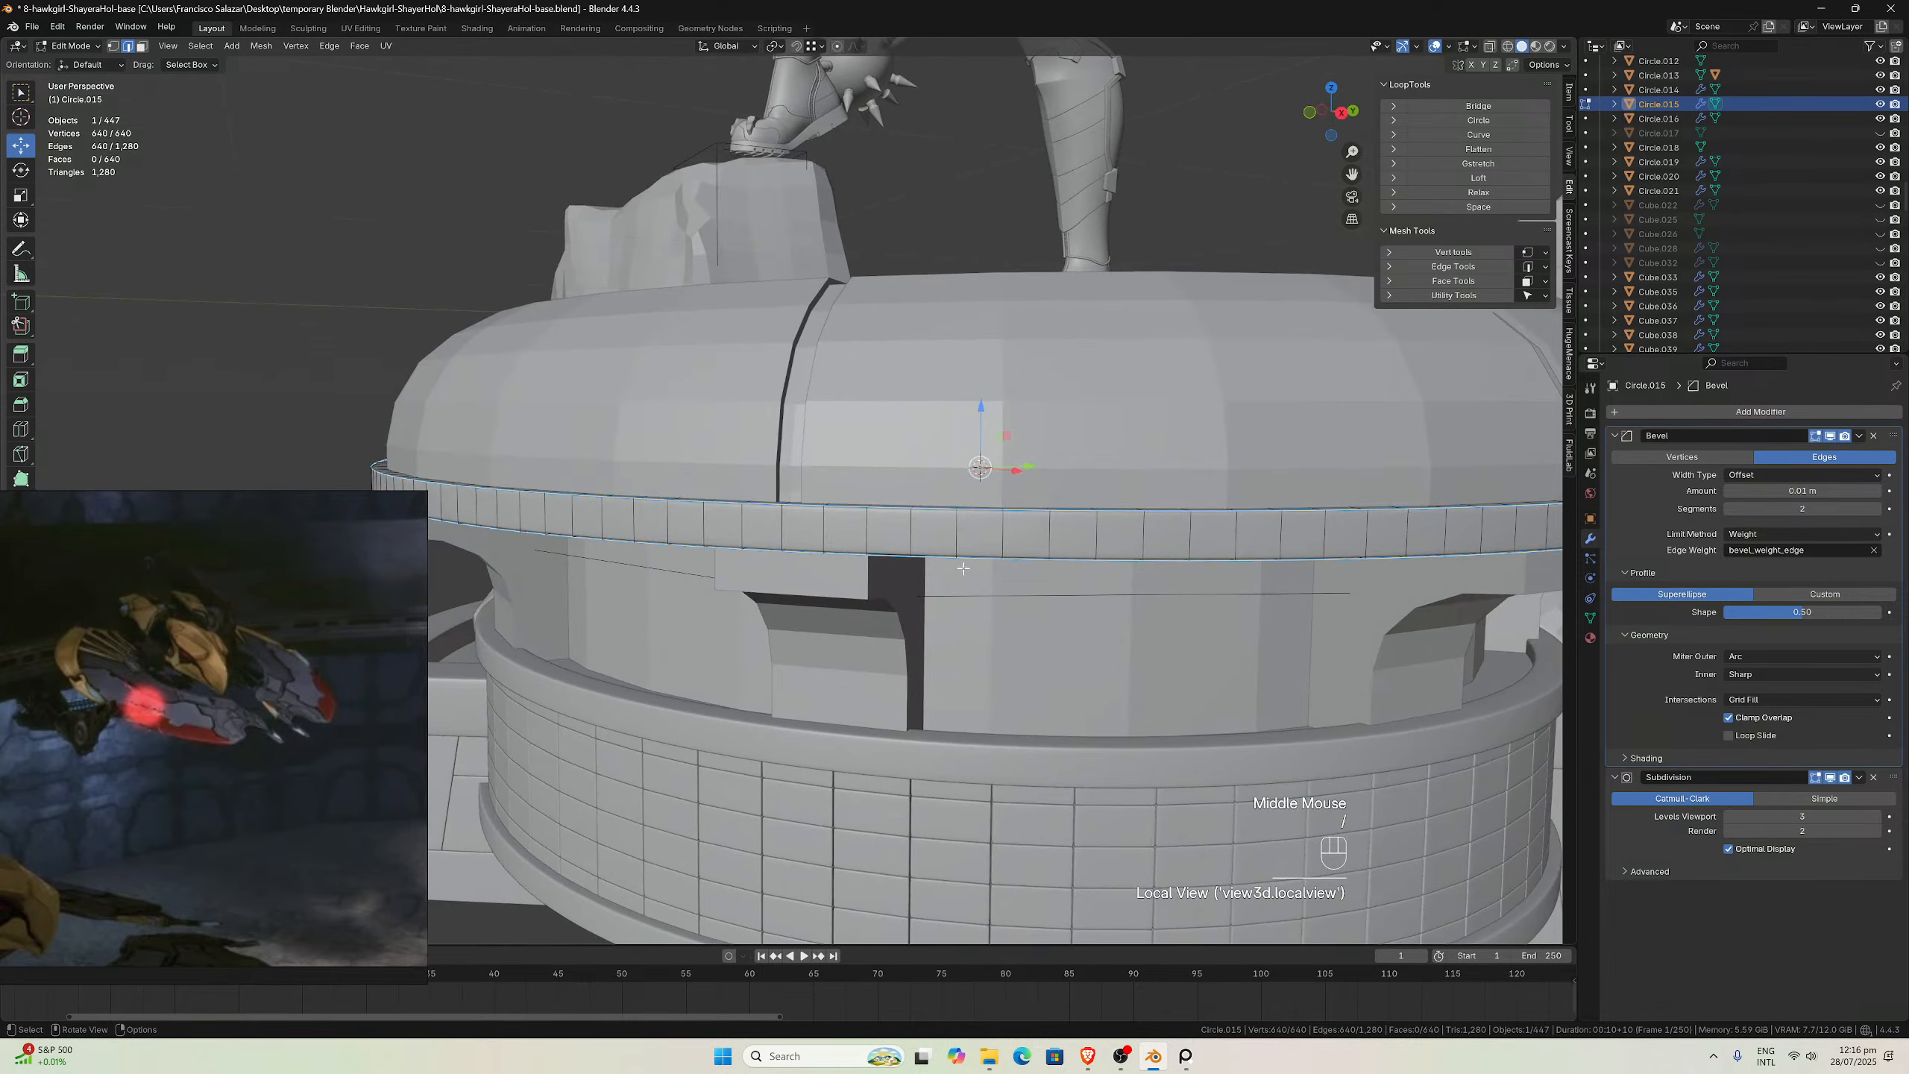
key(Tab)
Examine the rim ring and statue base from several angles, moving the reference image higher
middle_drag(1006, 558, 1216, 412)
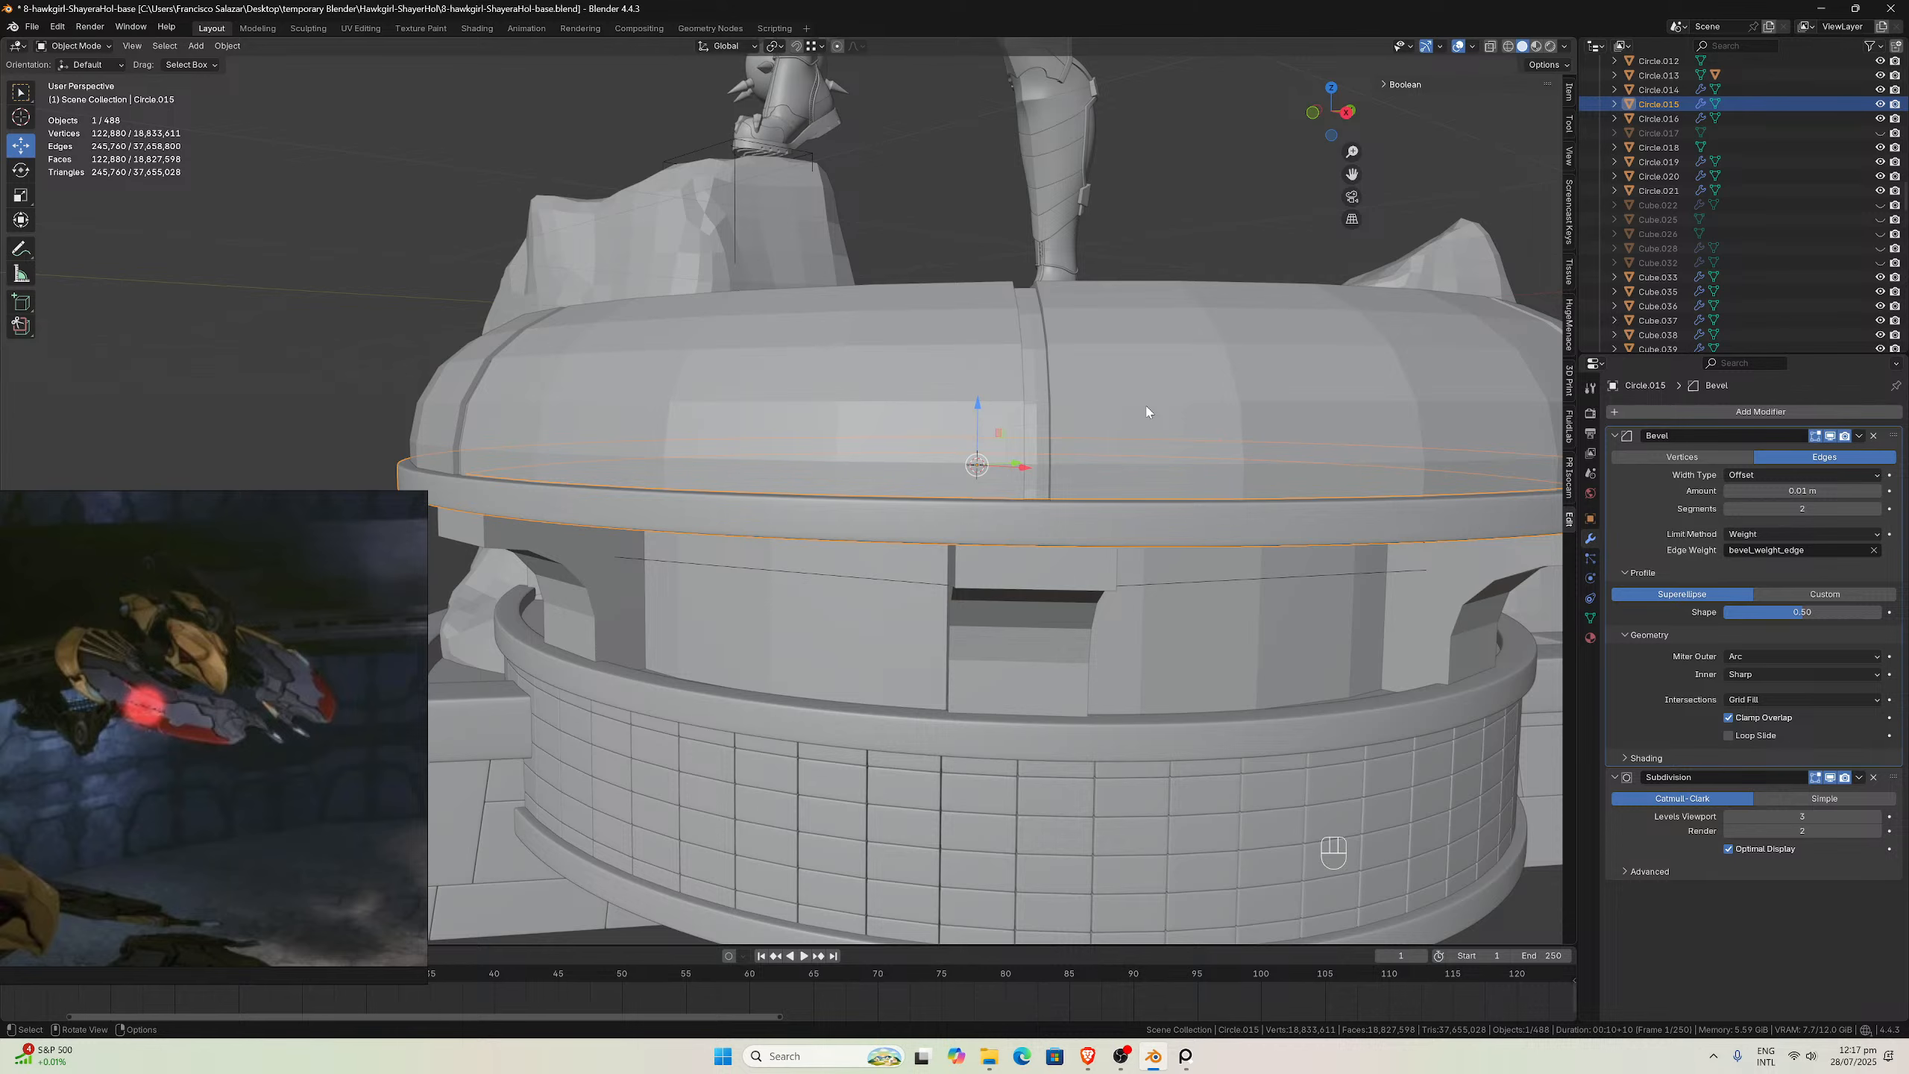
middle_drag(1009, 596, 895, 726)
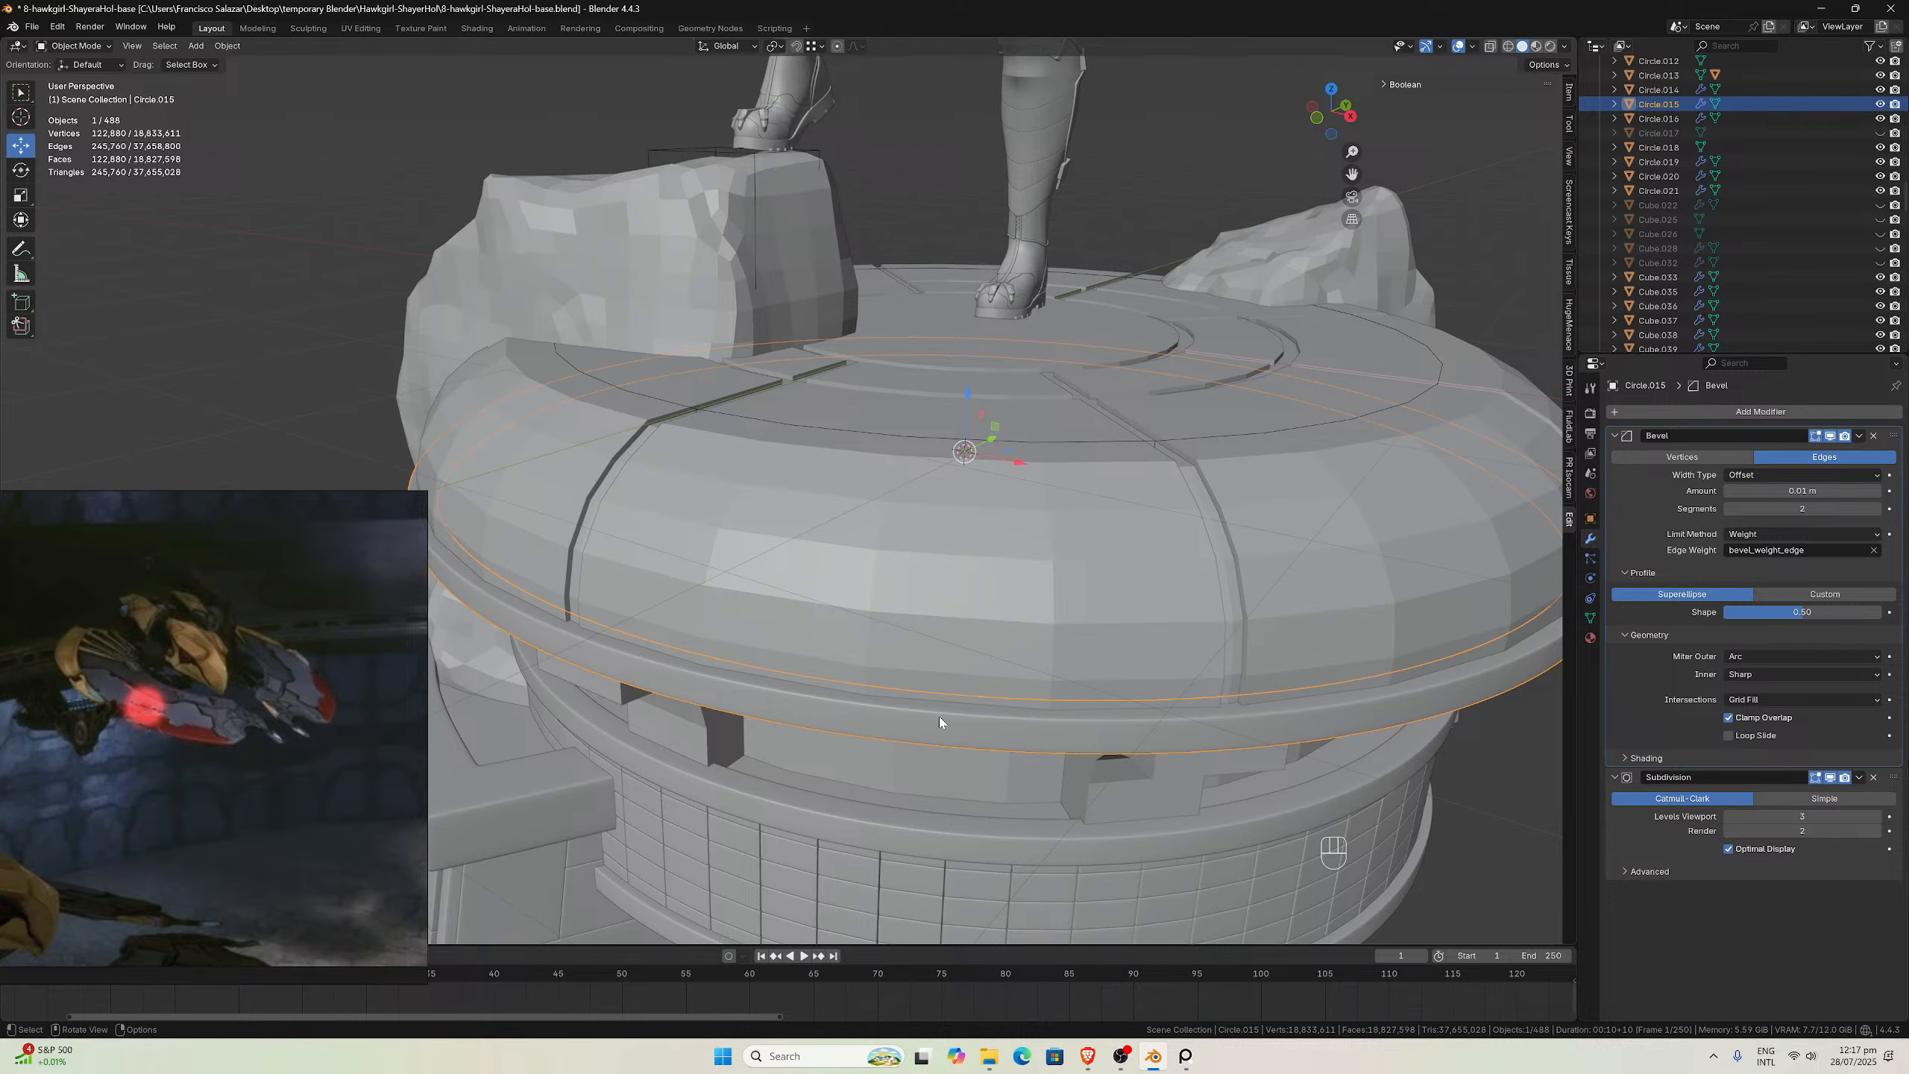
middle_drag(1050, 690, 1044, 642)
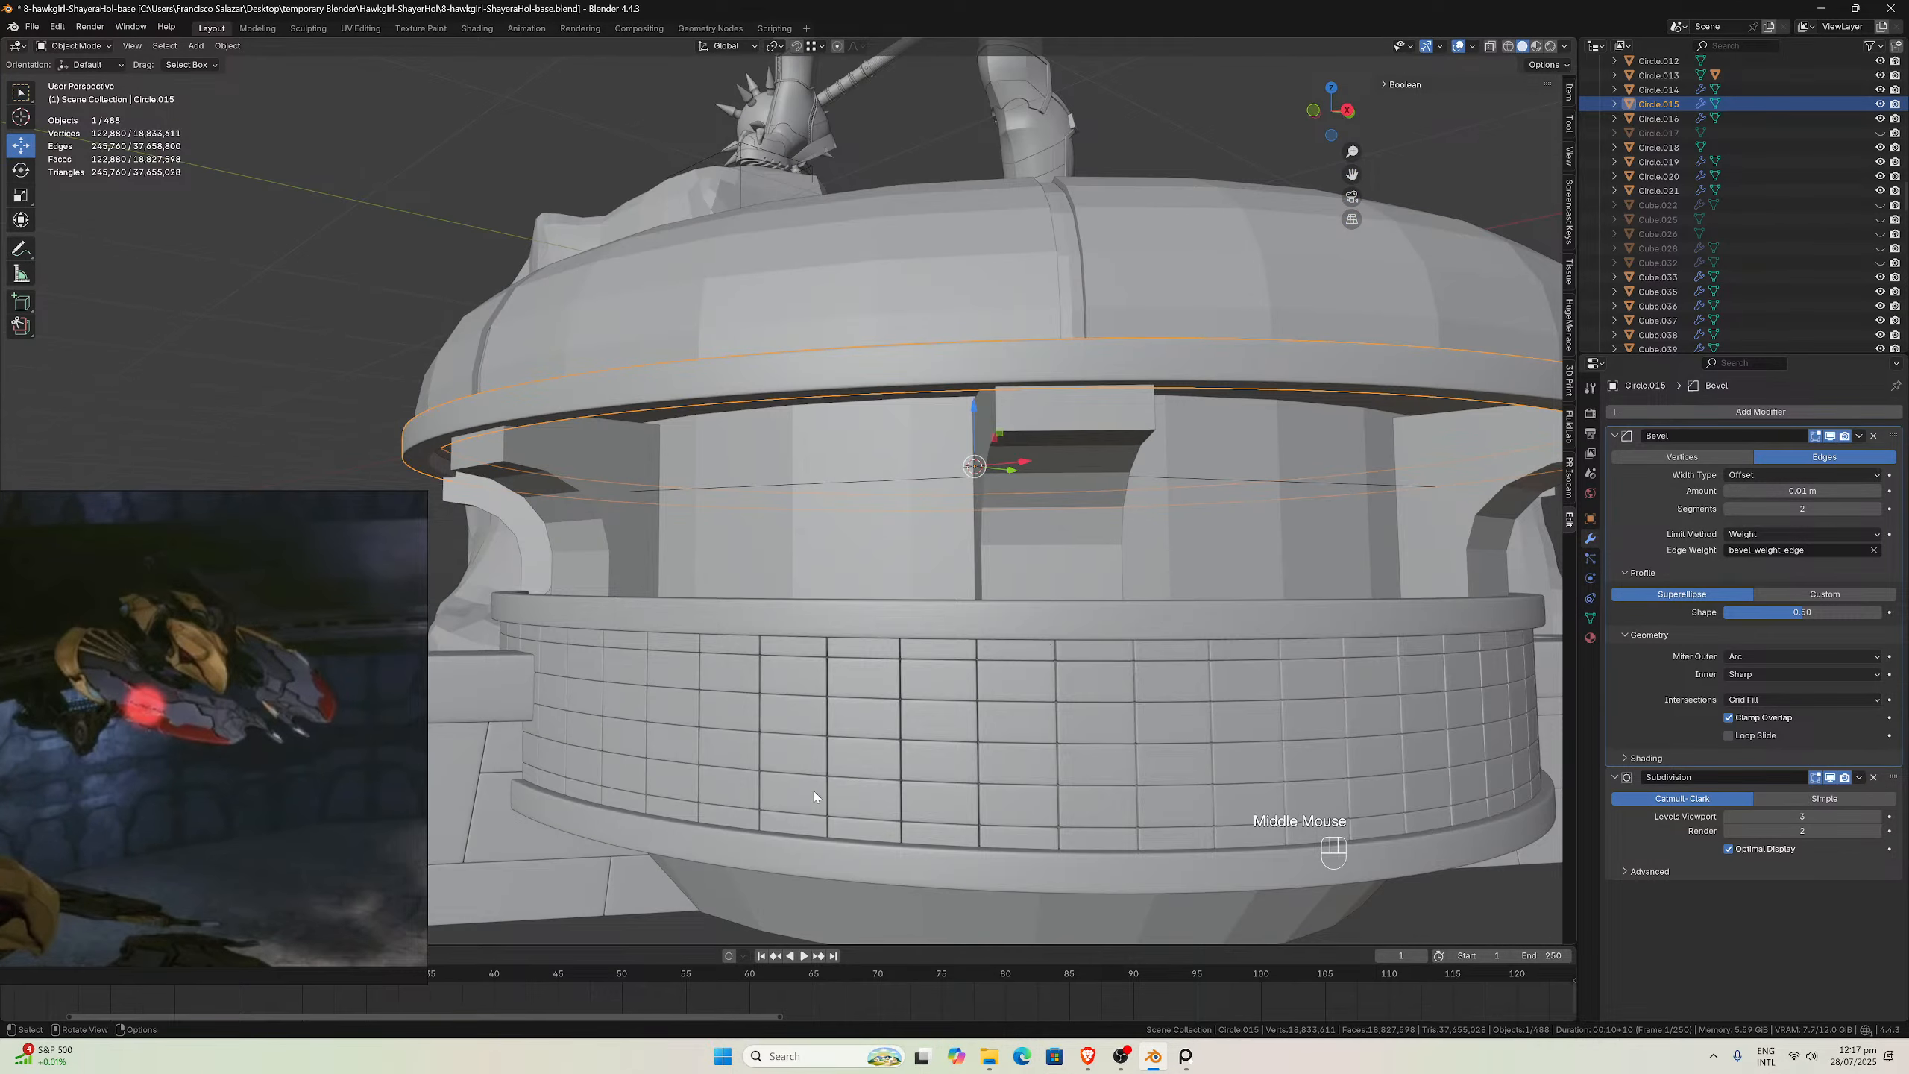
drag(245, 843, 239, 601)
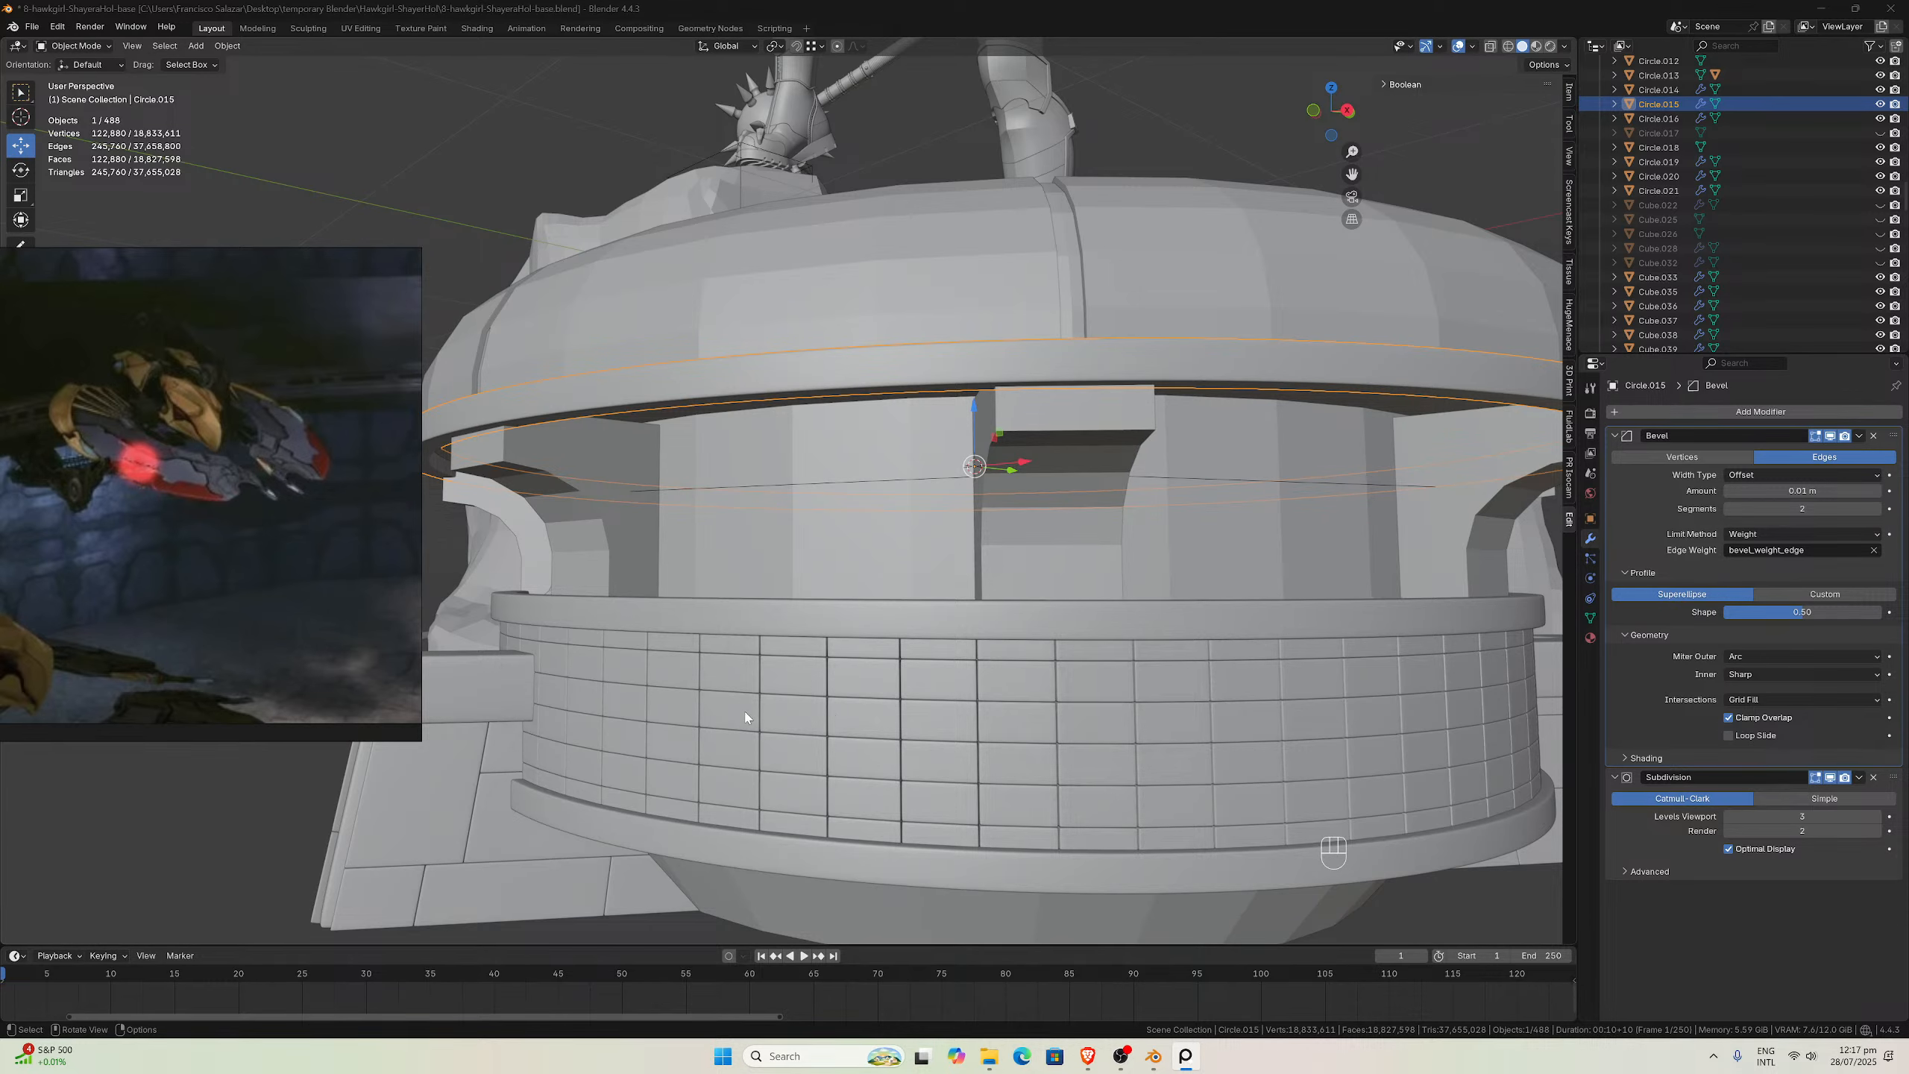
middle_drag(842, 675, 894, 696)
scroll(851, 665, down, 4)
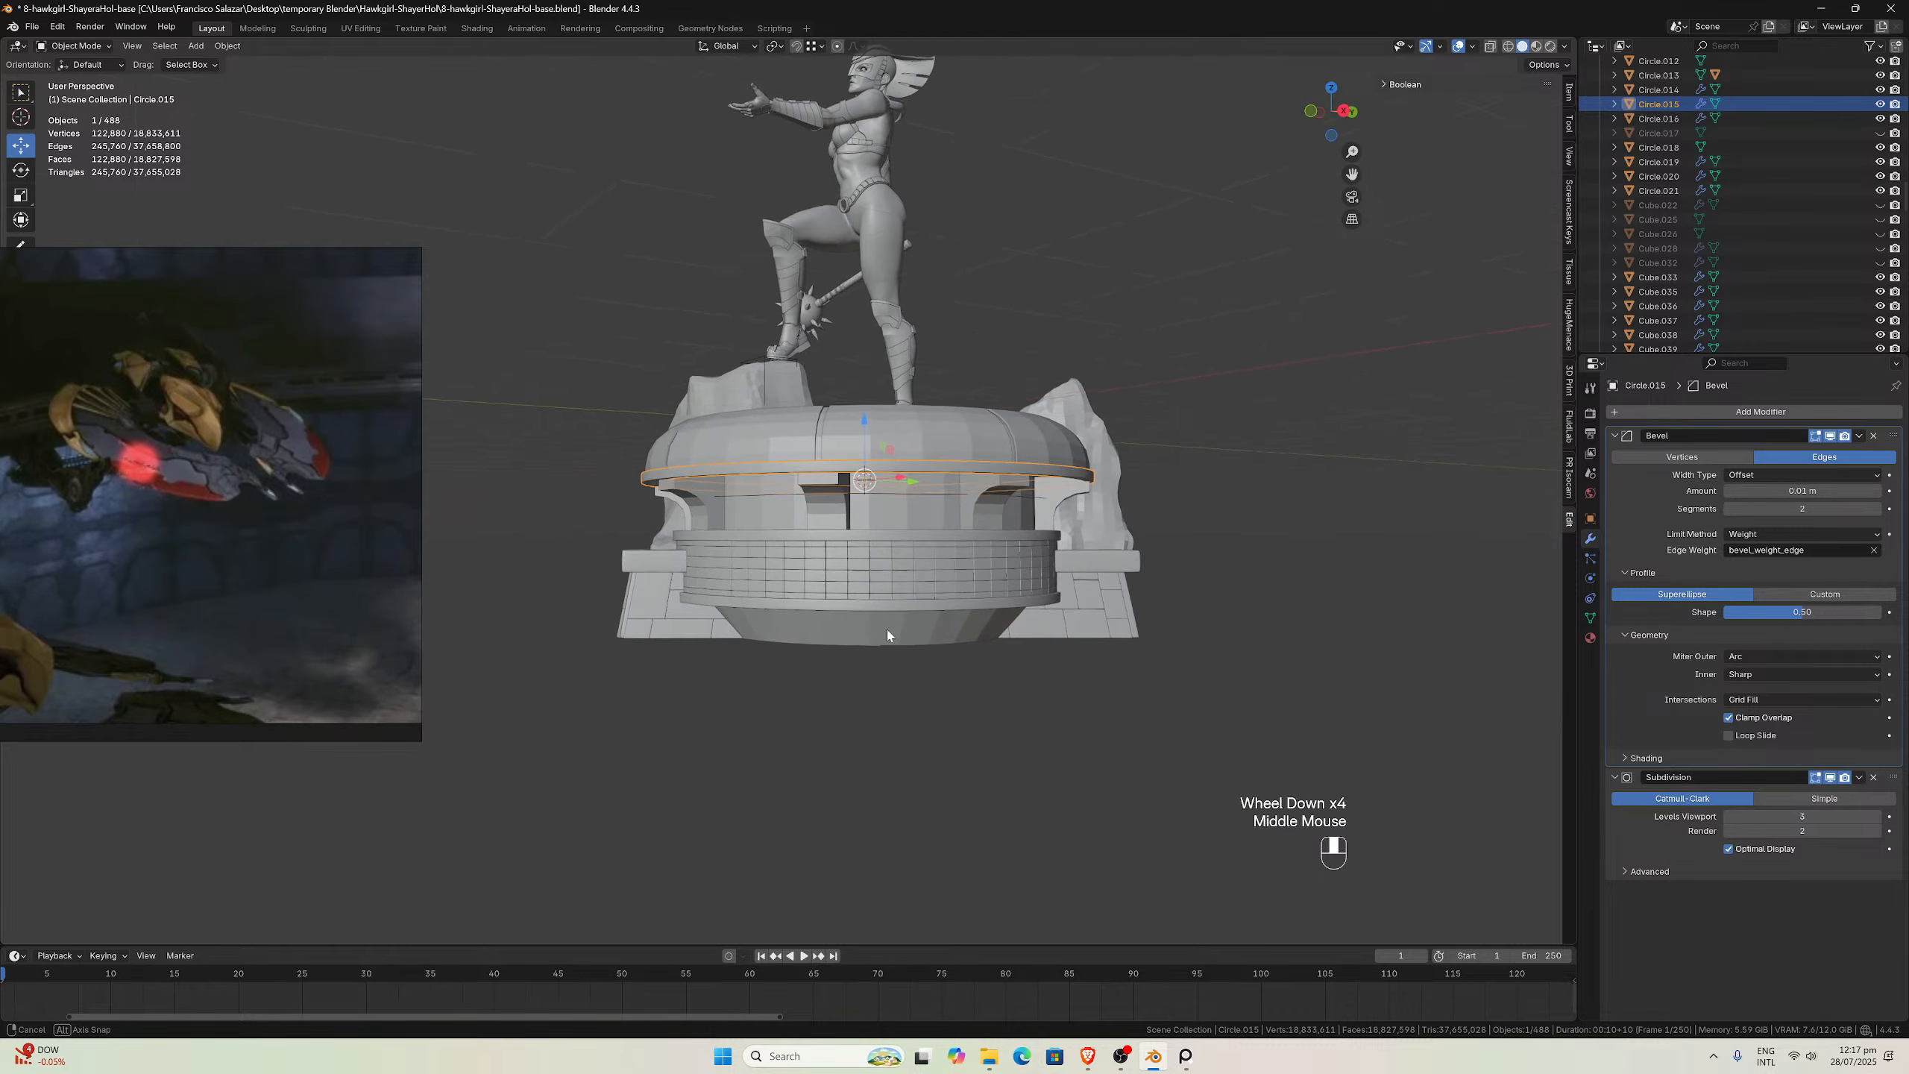
scroll(900, 701, up, 1)
scroll(899, 701, up, 2)
scroll(900, 696, down, 2)
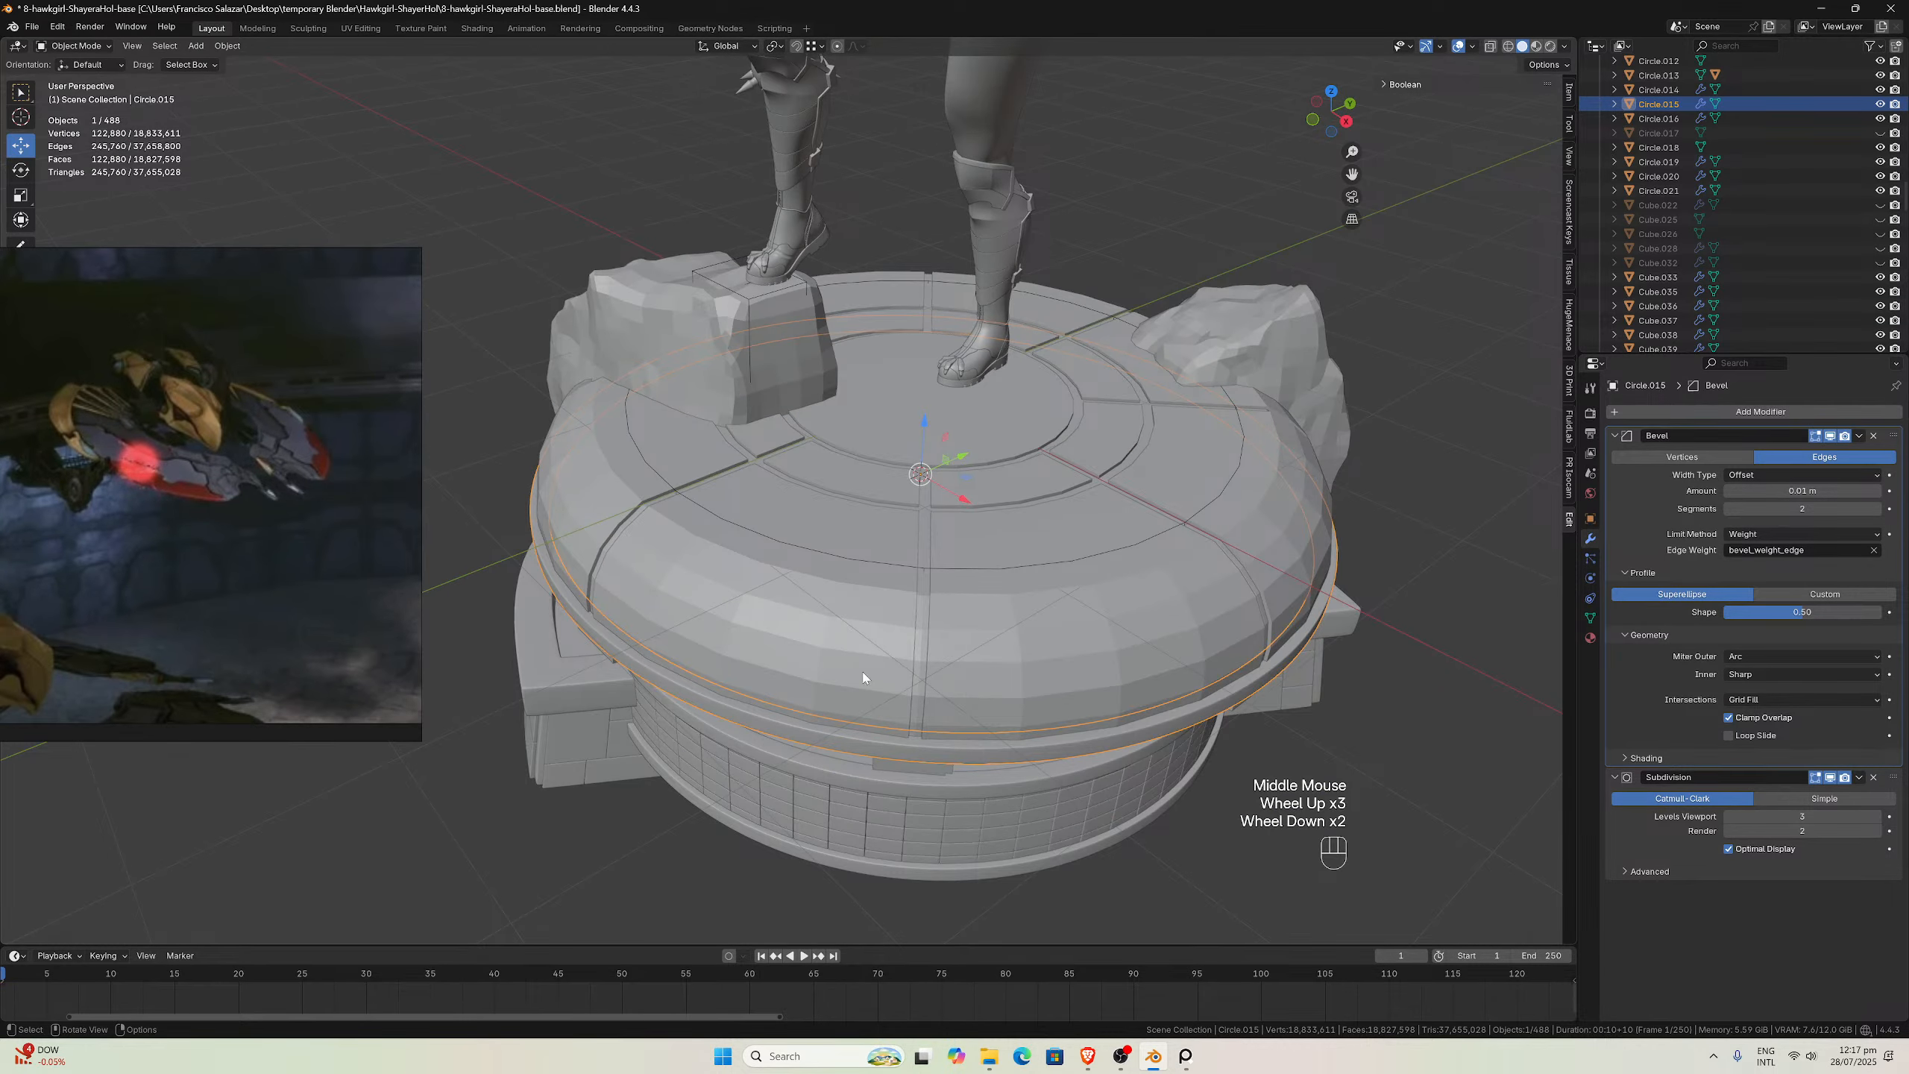
Select the dome's segmented outer shell, inspect its panel gaps and save the file
click(862, 668)
scroll(880, 672, up, 1)
middle_drag(862, 668, 1039, 662)
scroll(919, 669, up, 3)
scroll(1039, 662, down, 3)
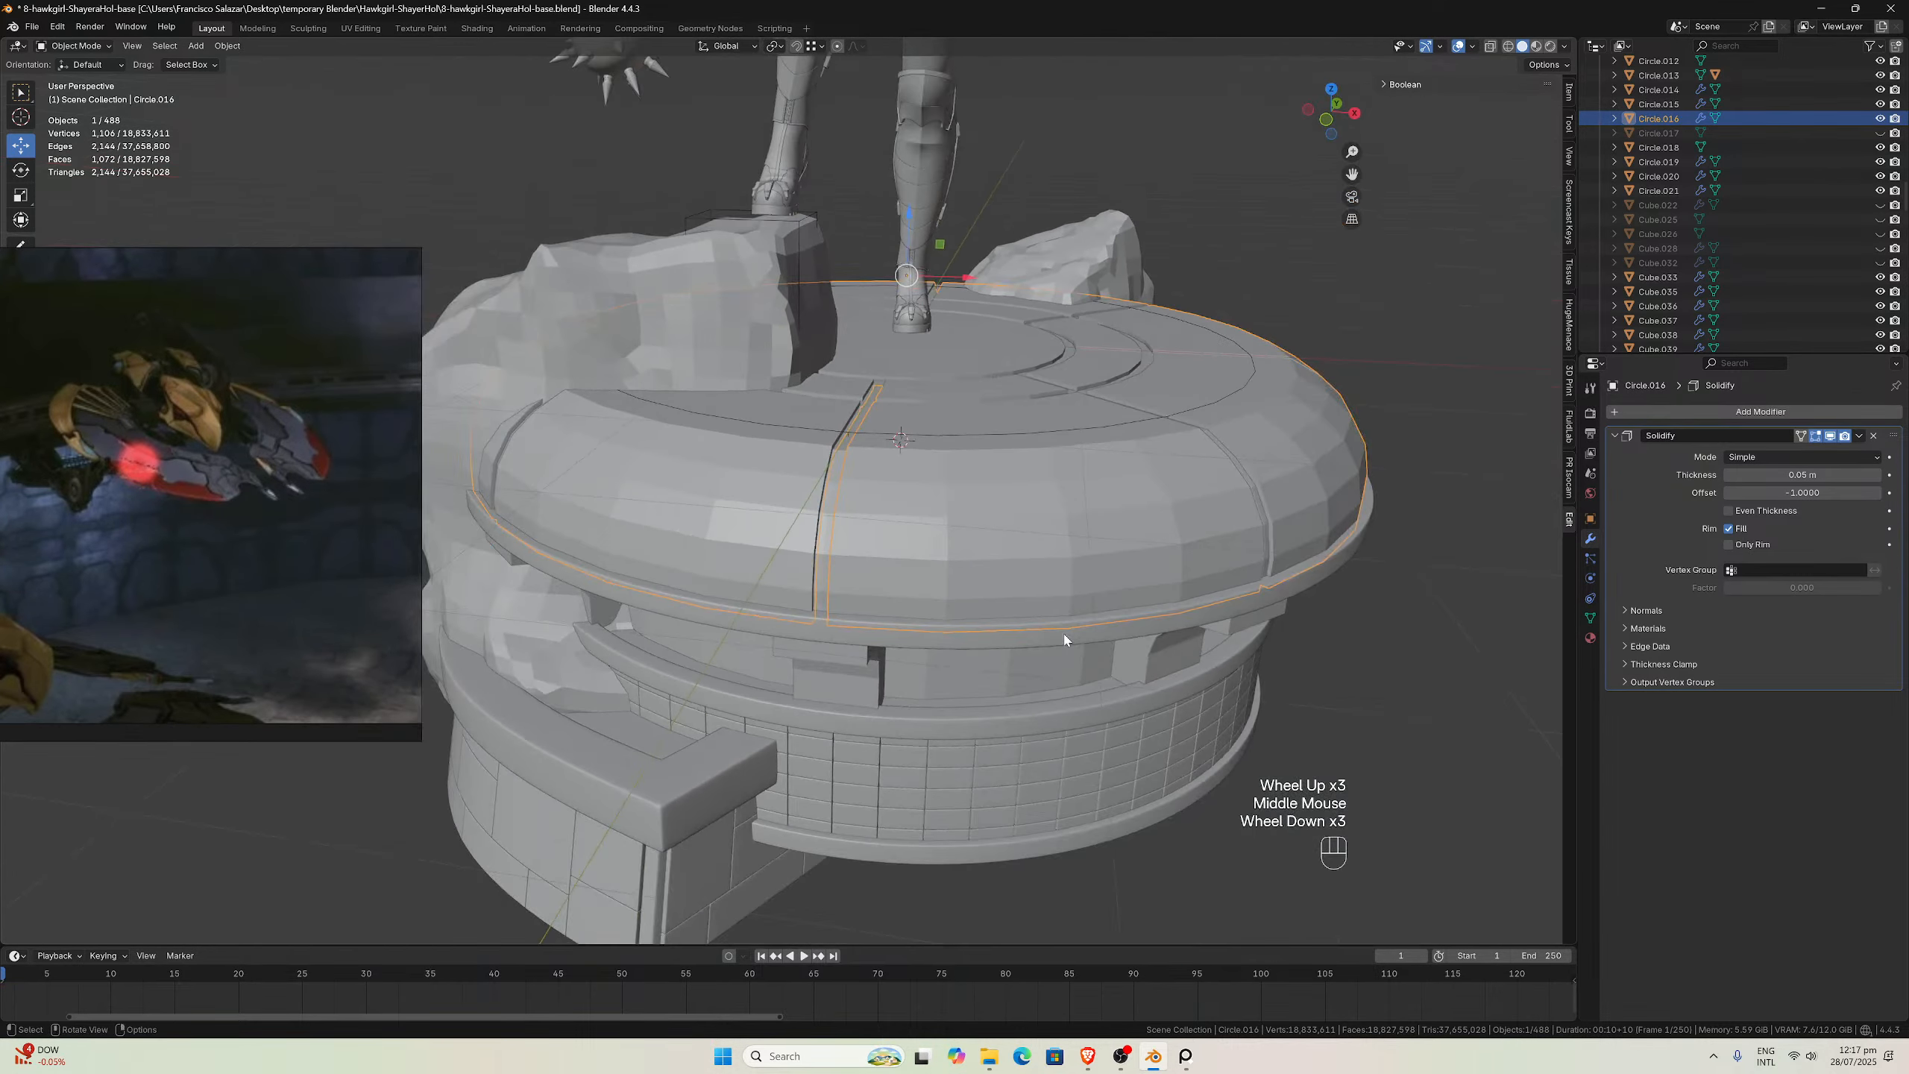
scroll(922, 742, up, 2)
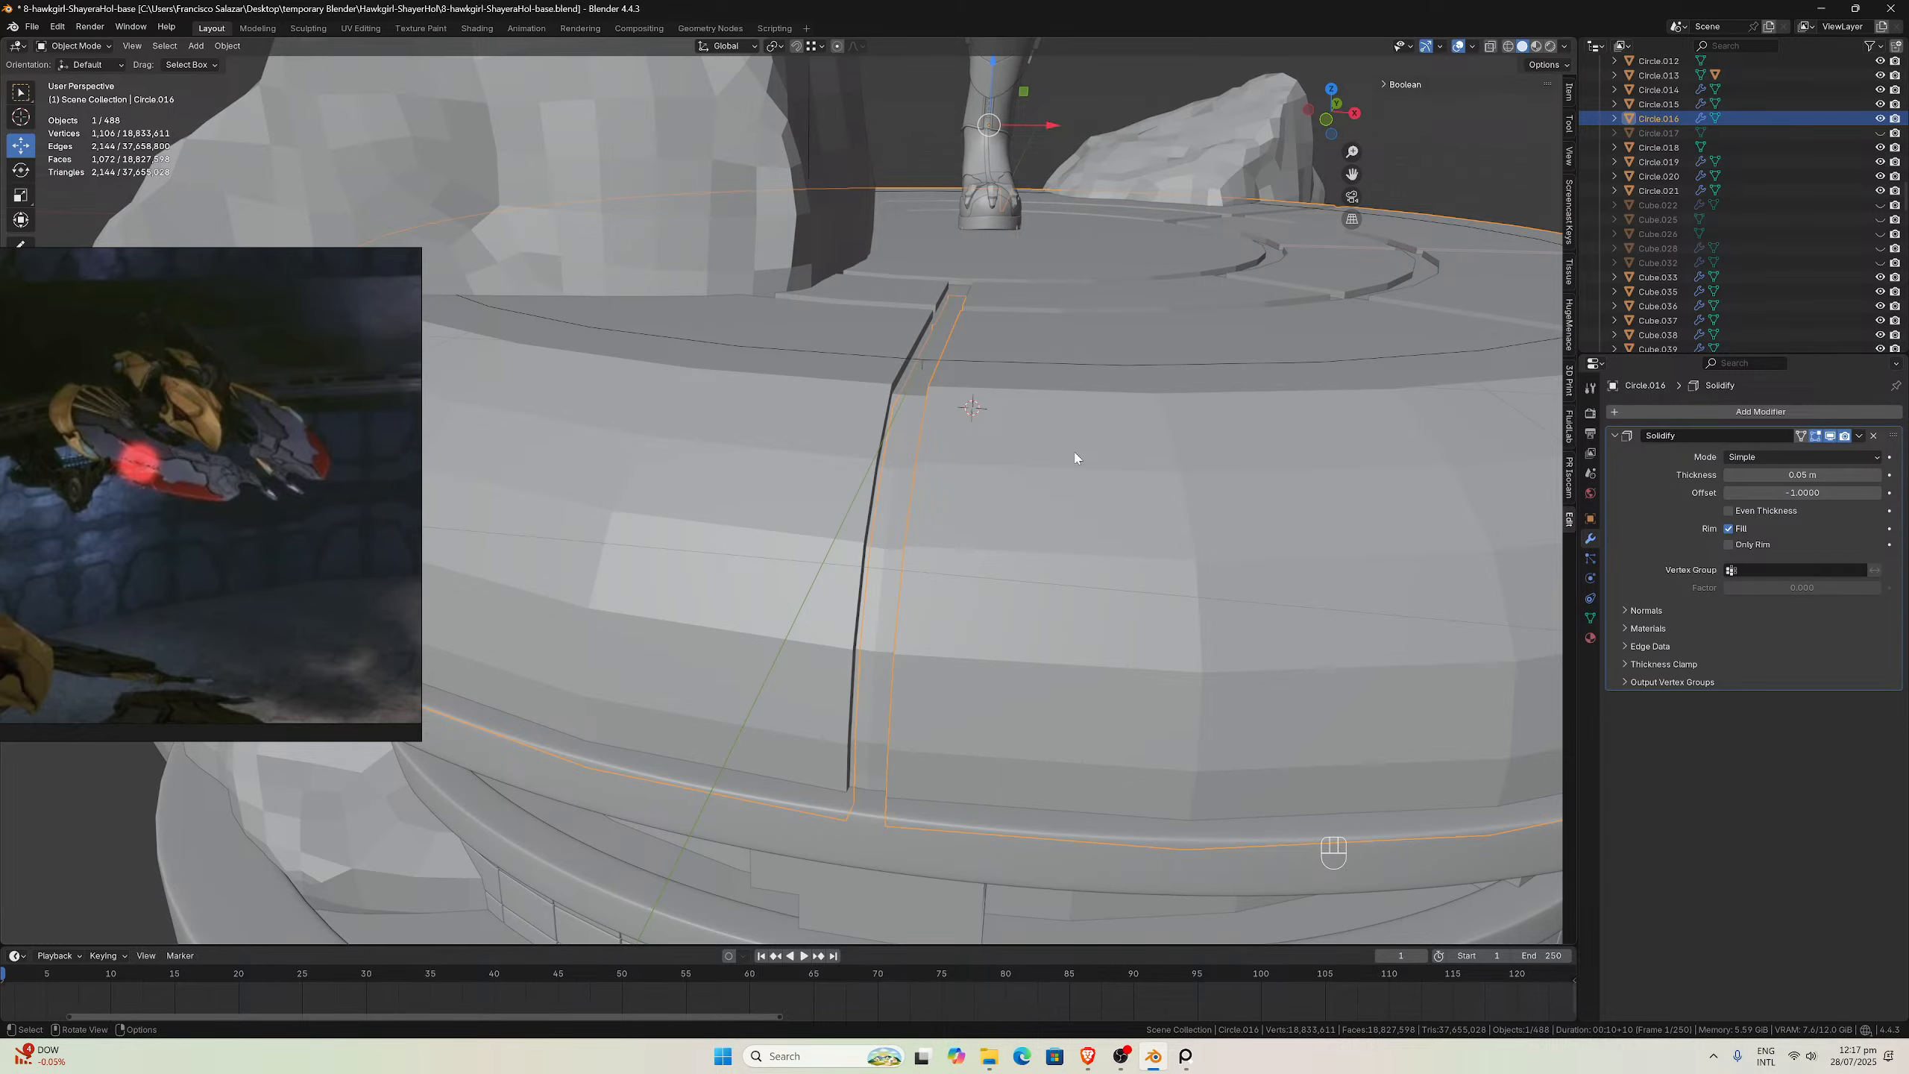
key(ctrl)
scroll(902, 530, down, 2)
middle_drag(922, 543, 868, 564)
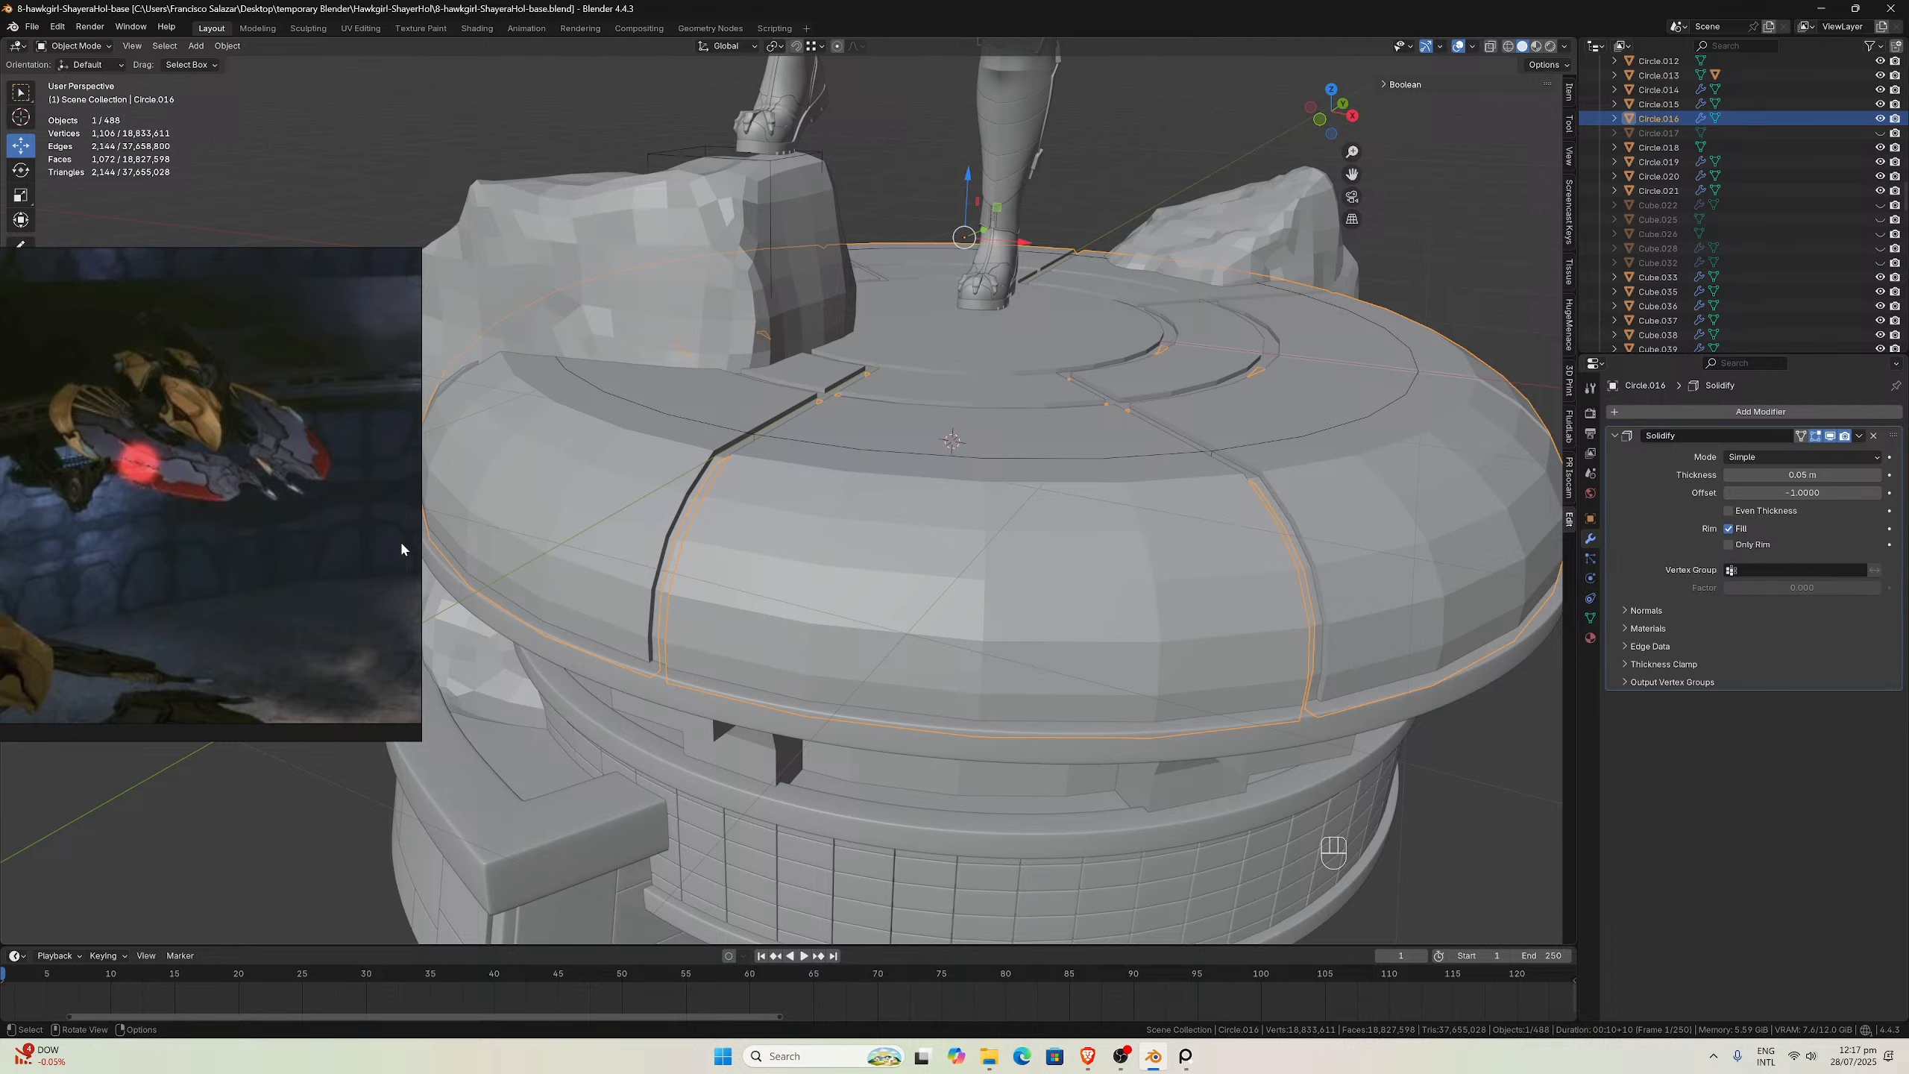
Examine the tiled band and the underside of the statue base from several angles, selecting one of its tile rows
scroll(400, 540, down, 3)
middle_drag(671, 699, 794, 577)
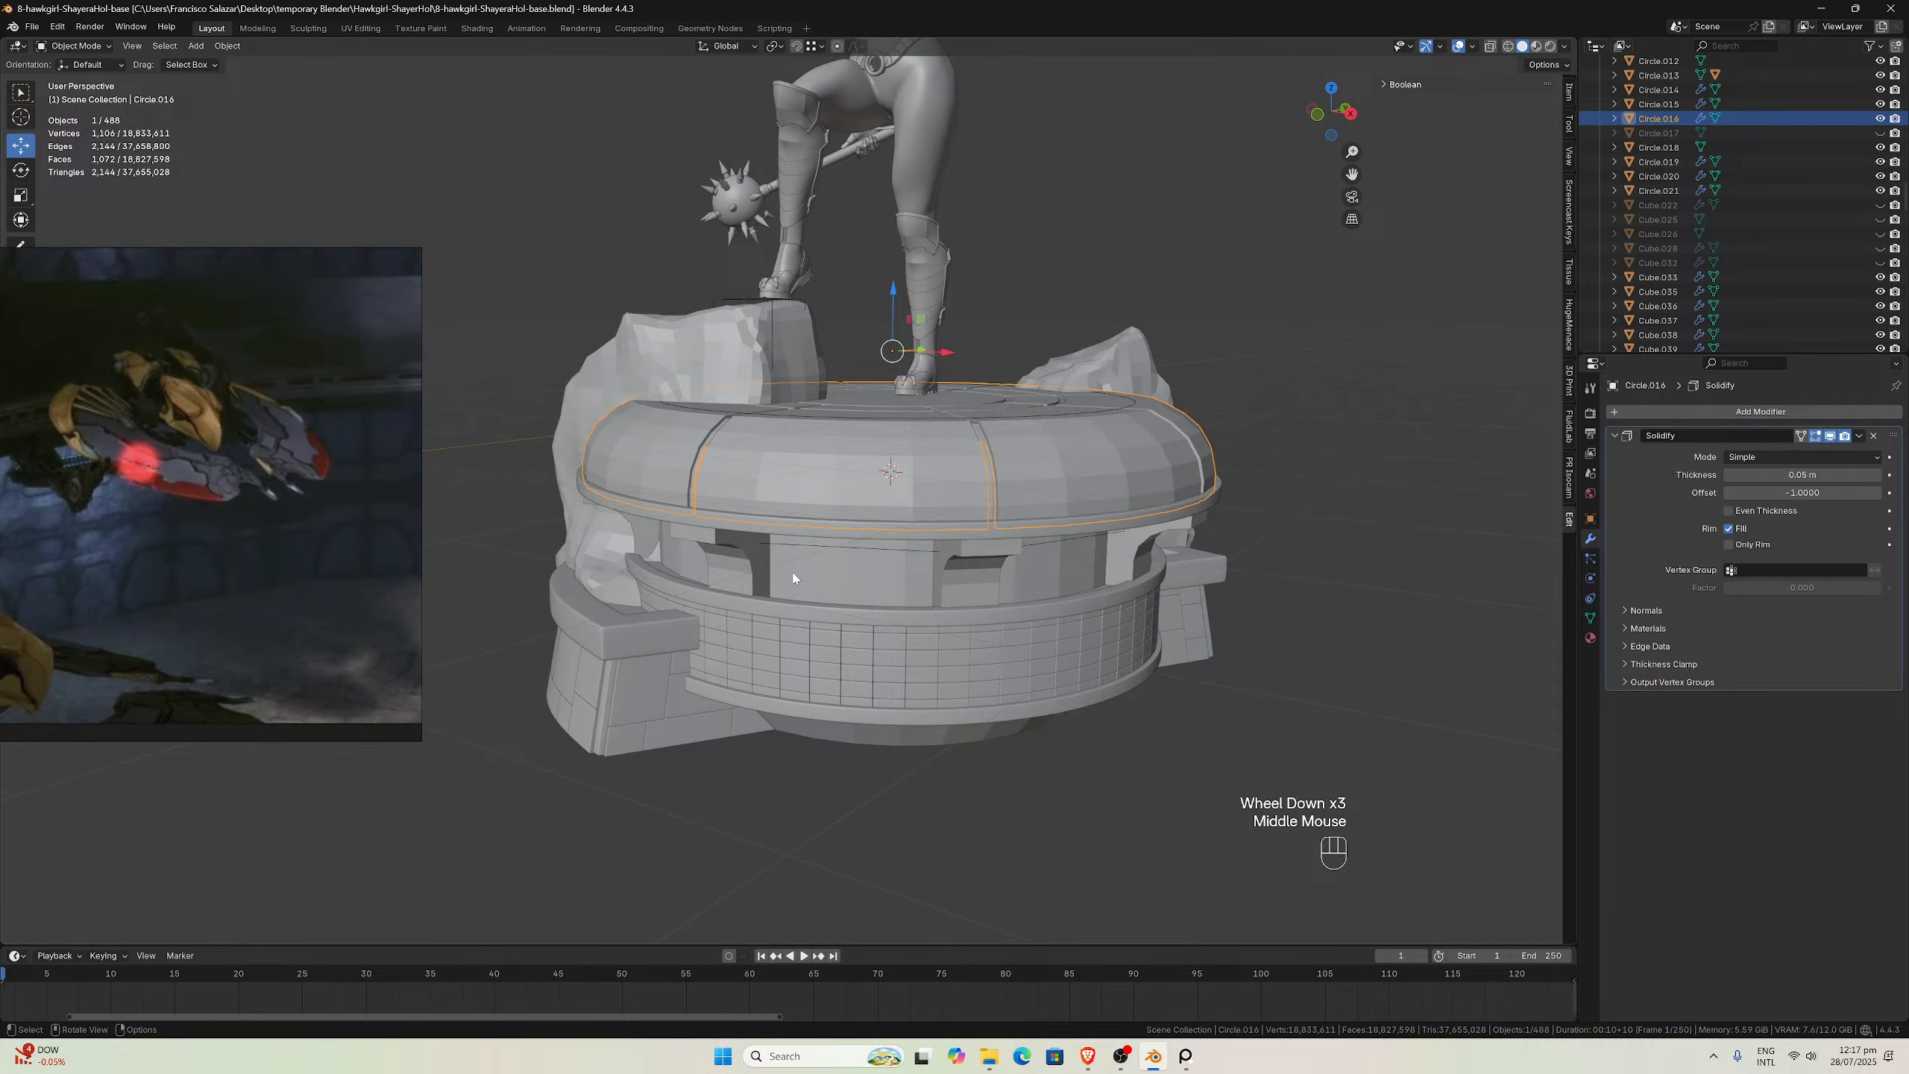
scroll(794, 578, up, 2)
middle_drag(870, 626, 897, 579)
scroll(897, 622, up, 2)
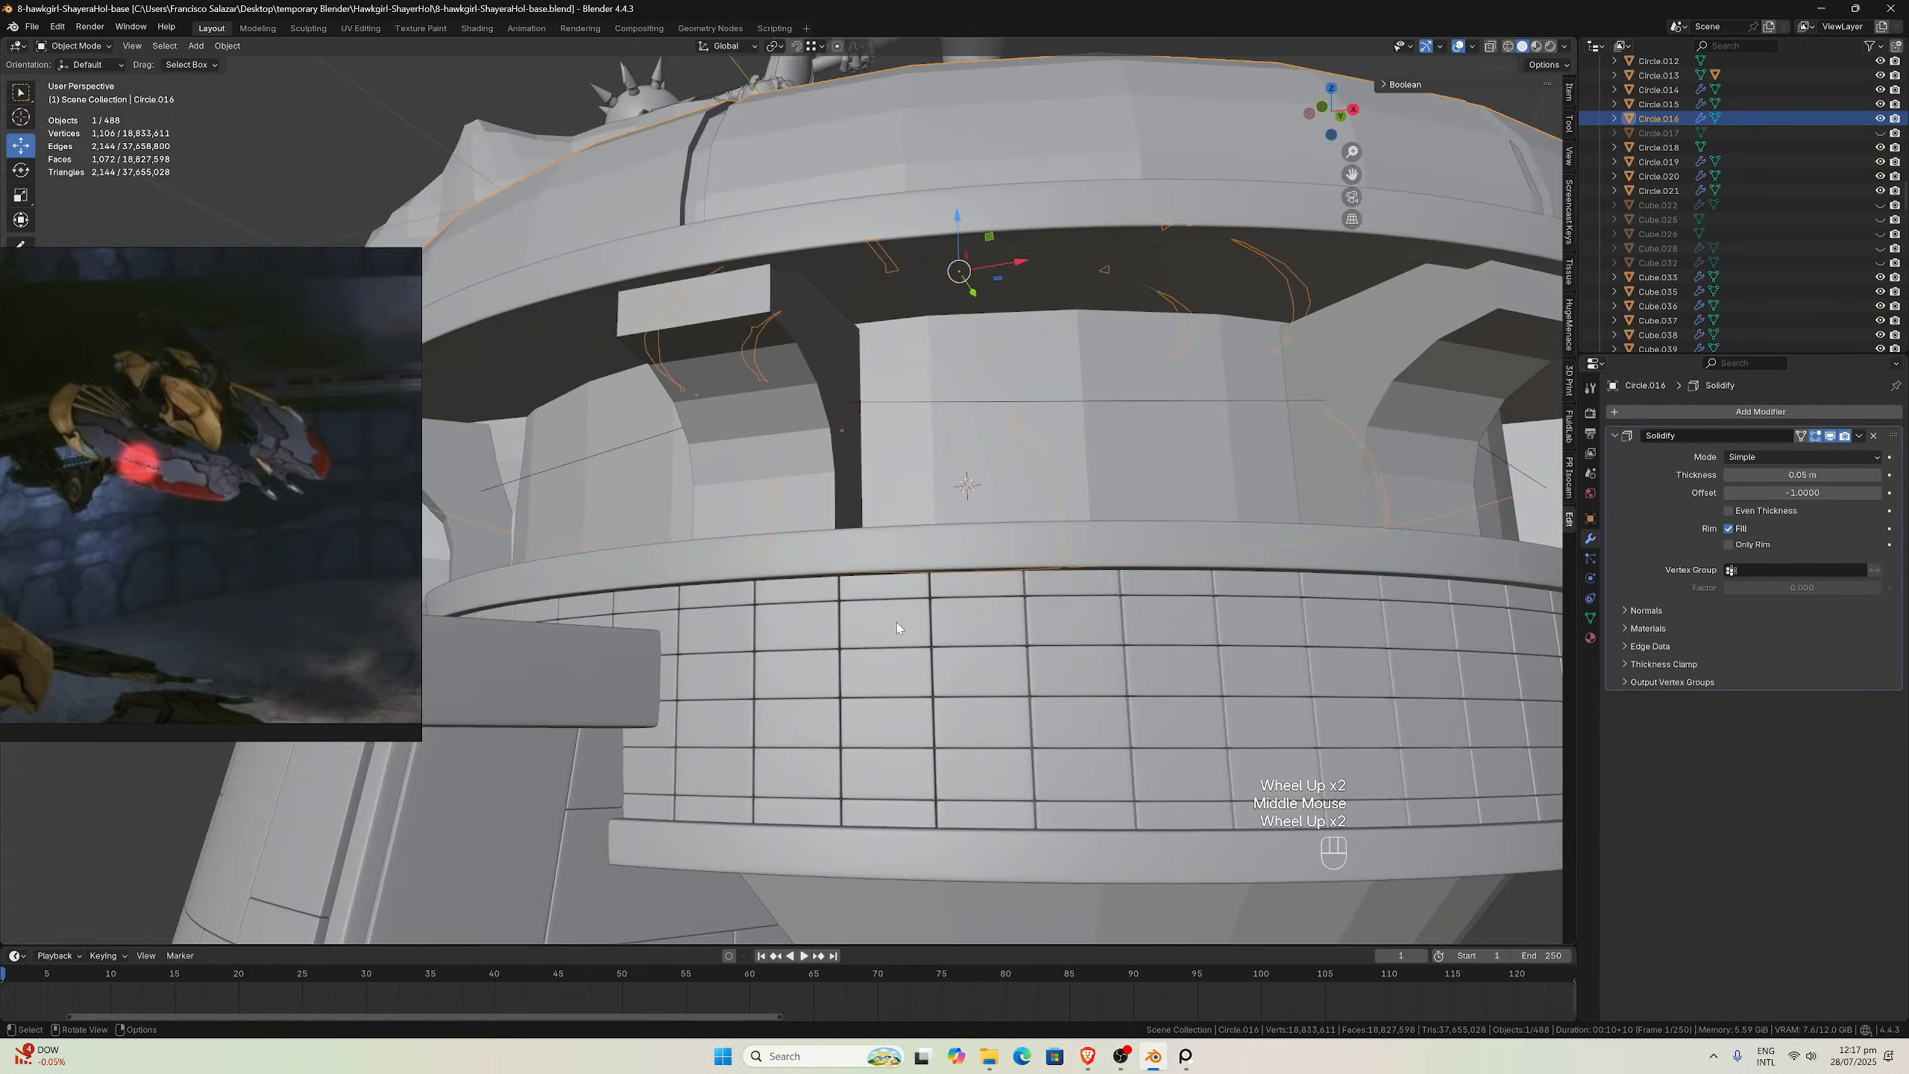
click(925, 779)
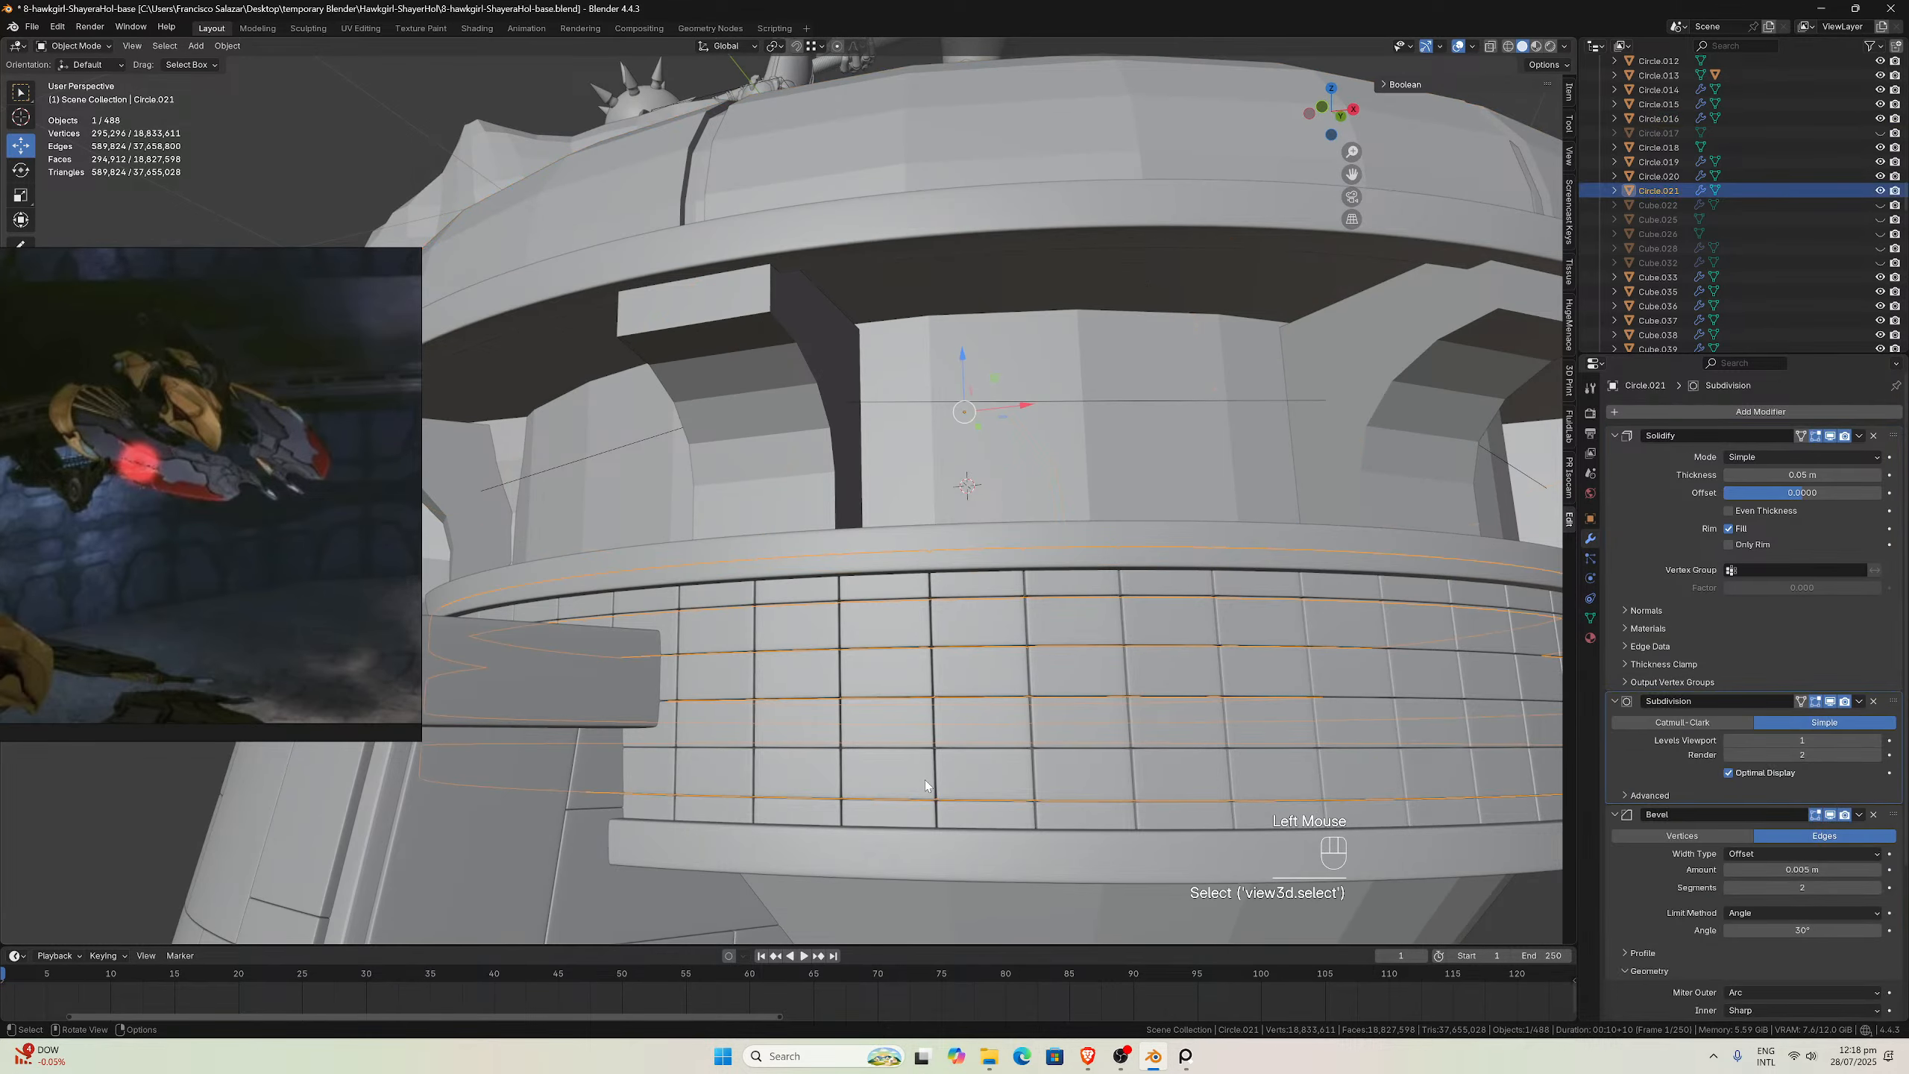
mouse_move(919, 678)
middle_down()
mouse_move(949, 707)
mouse_move(965, 675)
mouse_move(903, 674)
mouse_move(902, 648)
middle_up()
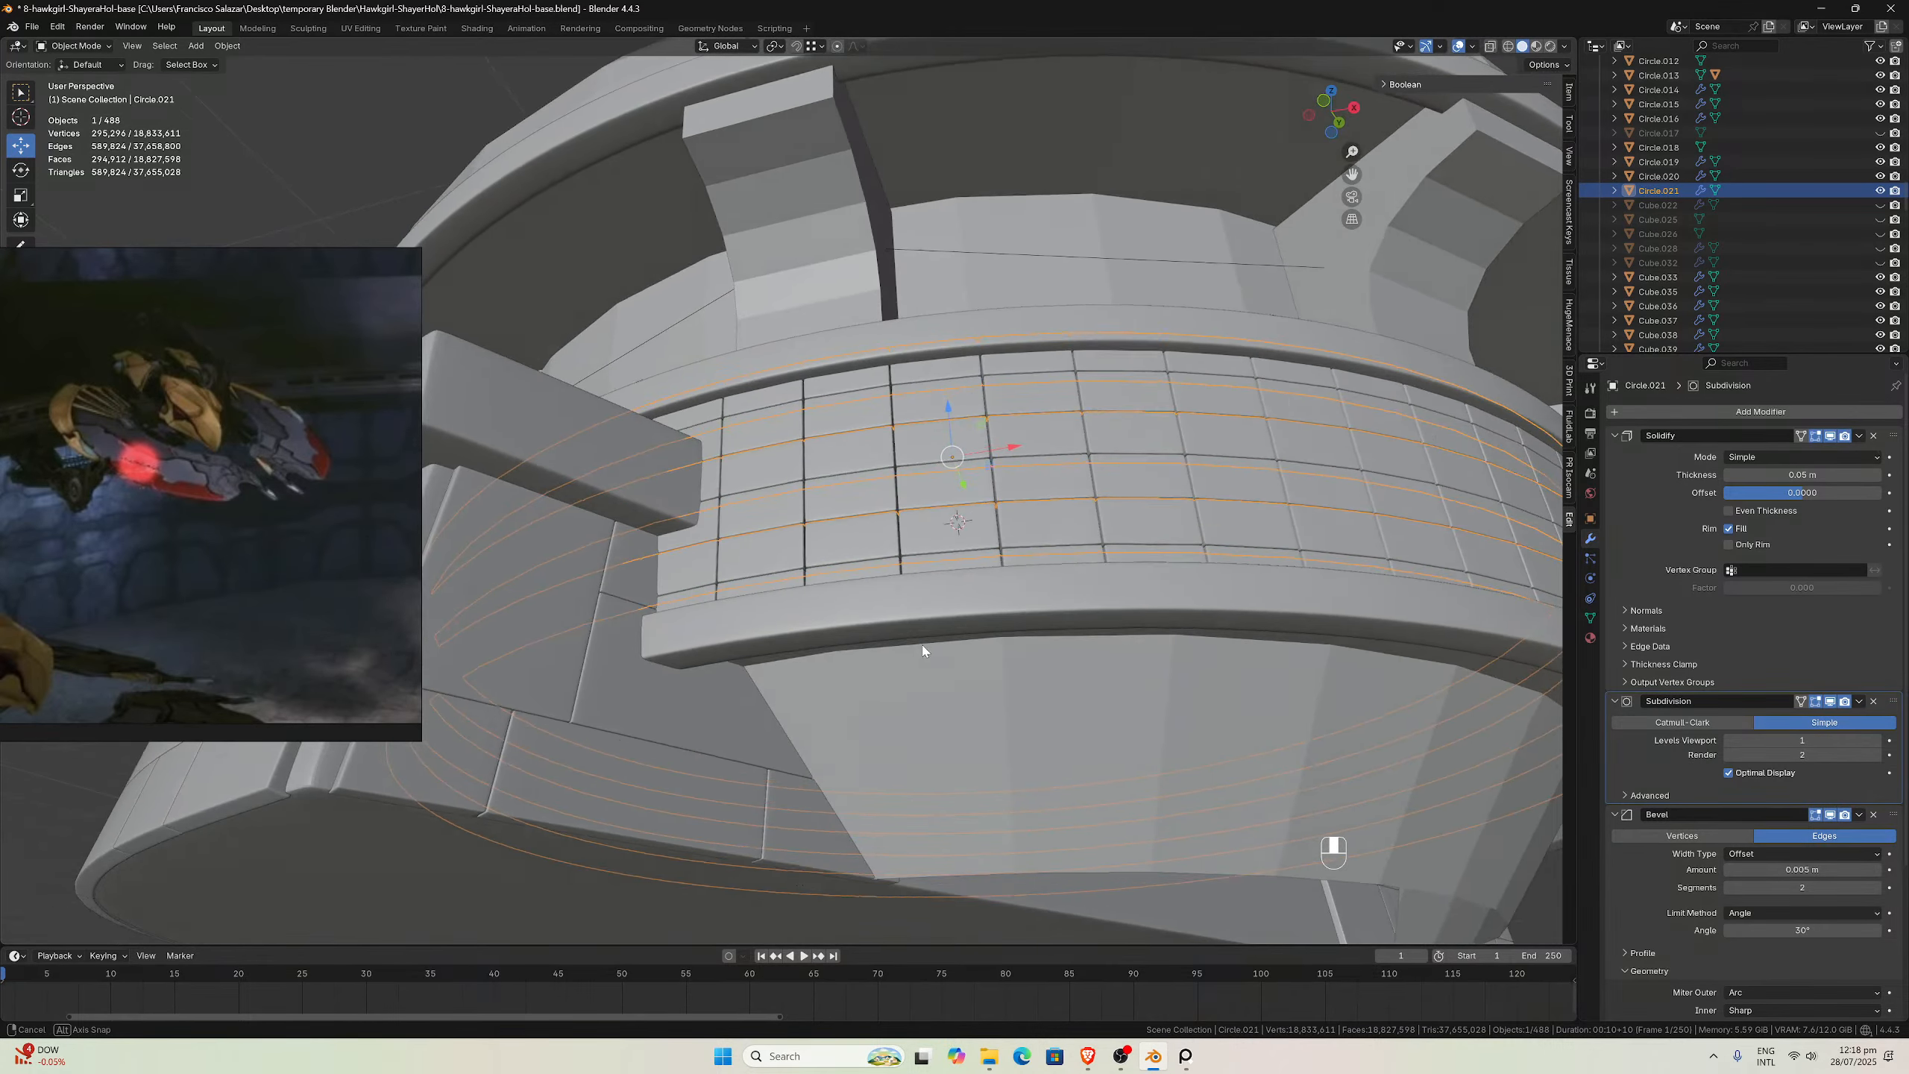
scroll(820, 613, up, 2)
scroll(865, 468, down, 4)
middle_drag(883, 479, 859, 528)
scroll(890, 509, down, 1)
scroll(872, 502, up, 3)
scroll(879, 499, down, 2)
scroll(859, 528, up, 3)
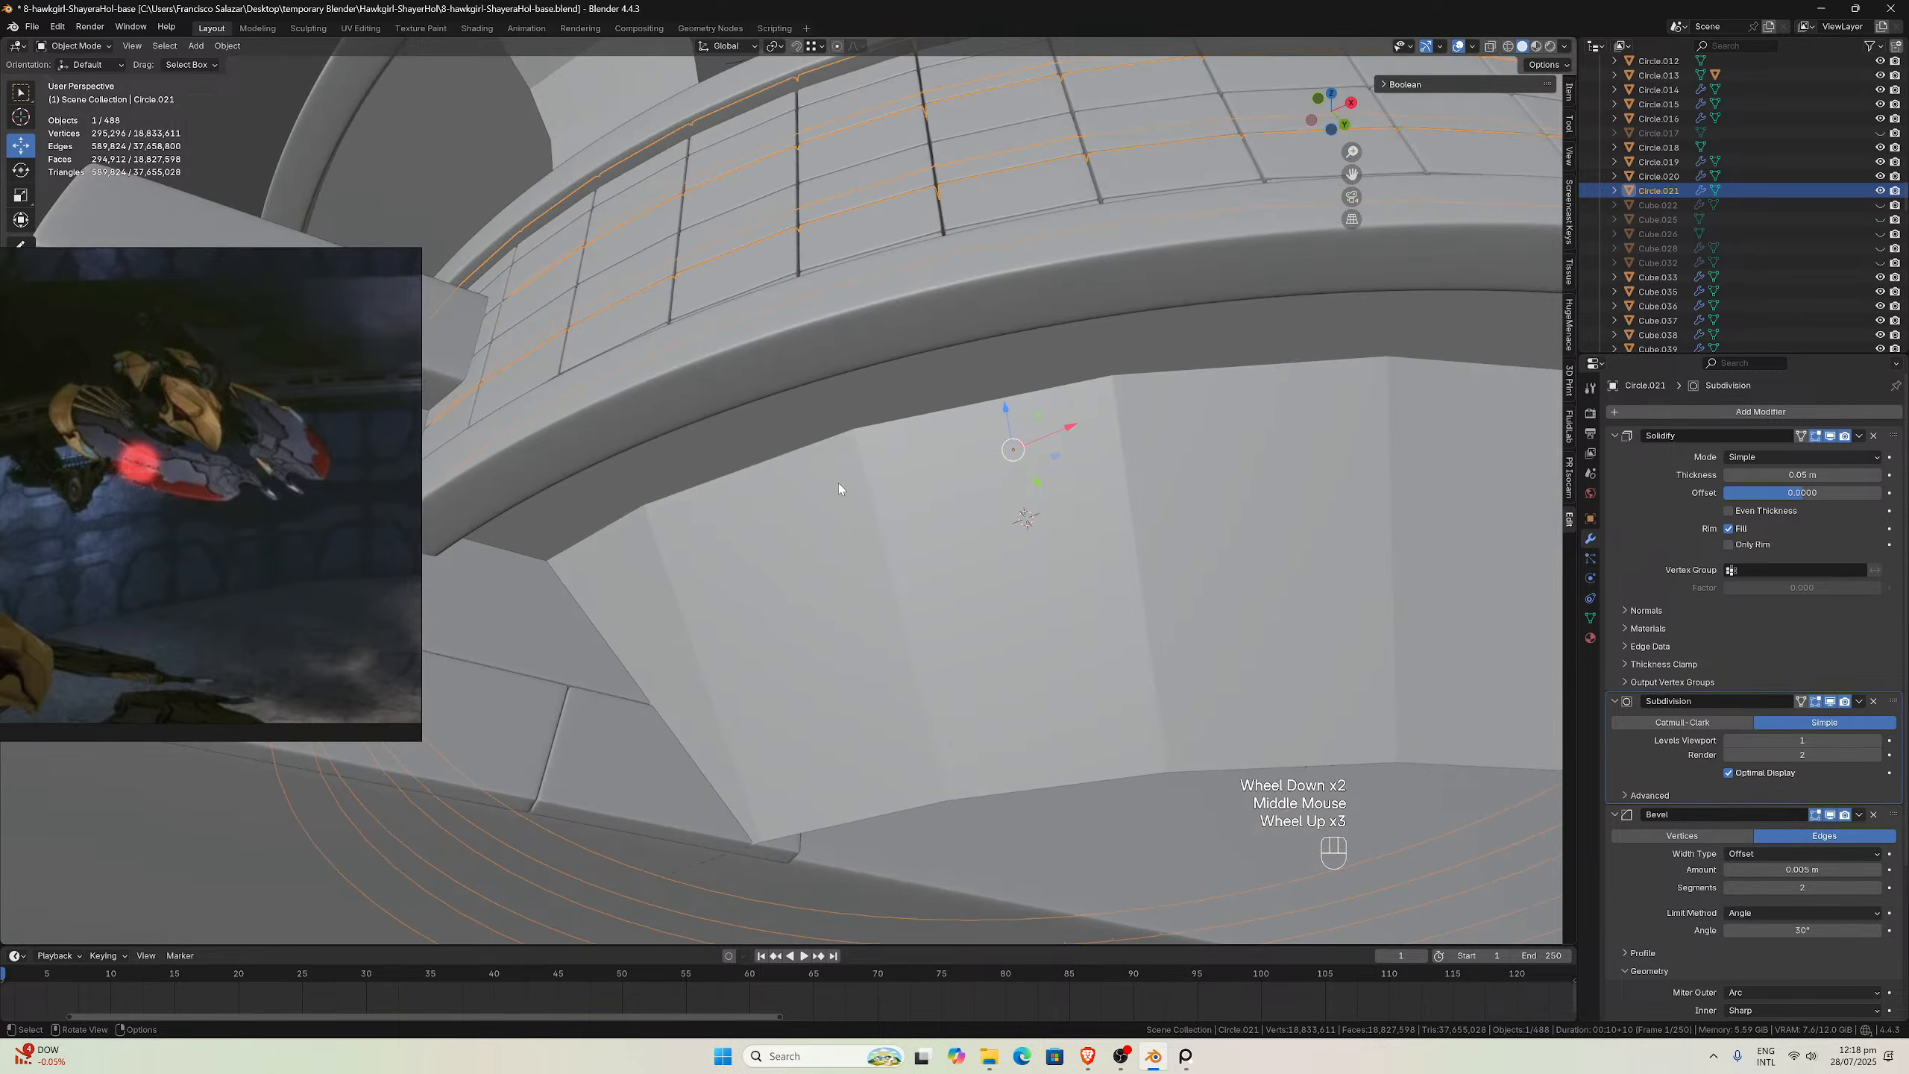
Inspect the tapered lower body of the base and the panel layout on its upper surface
click(902, 553)
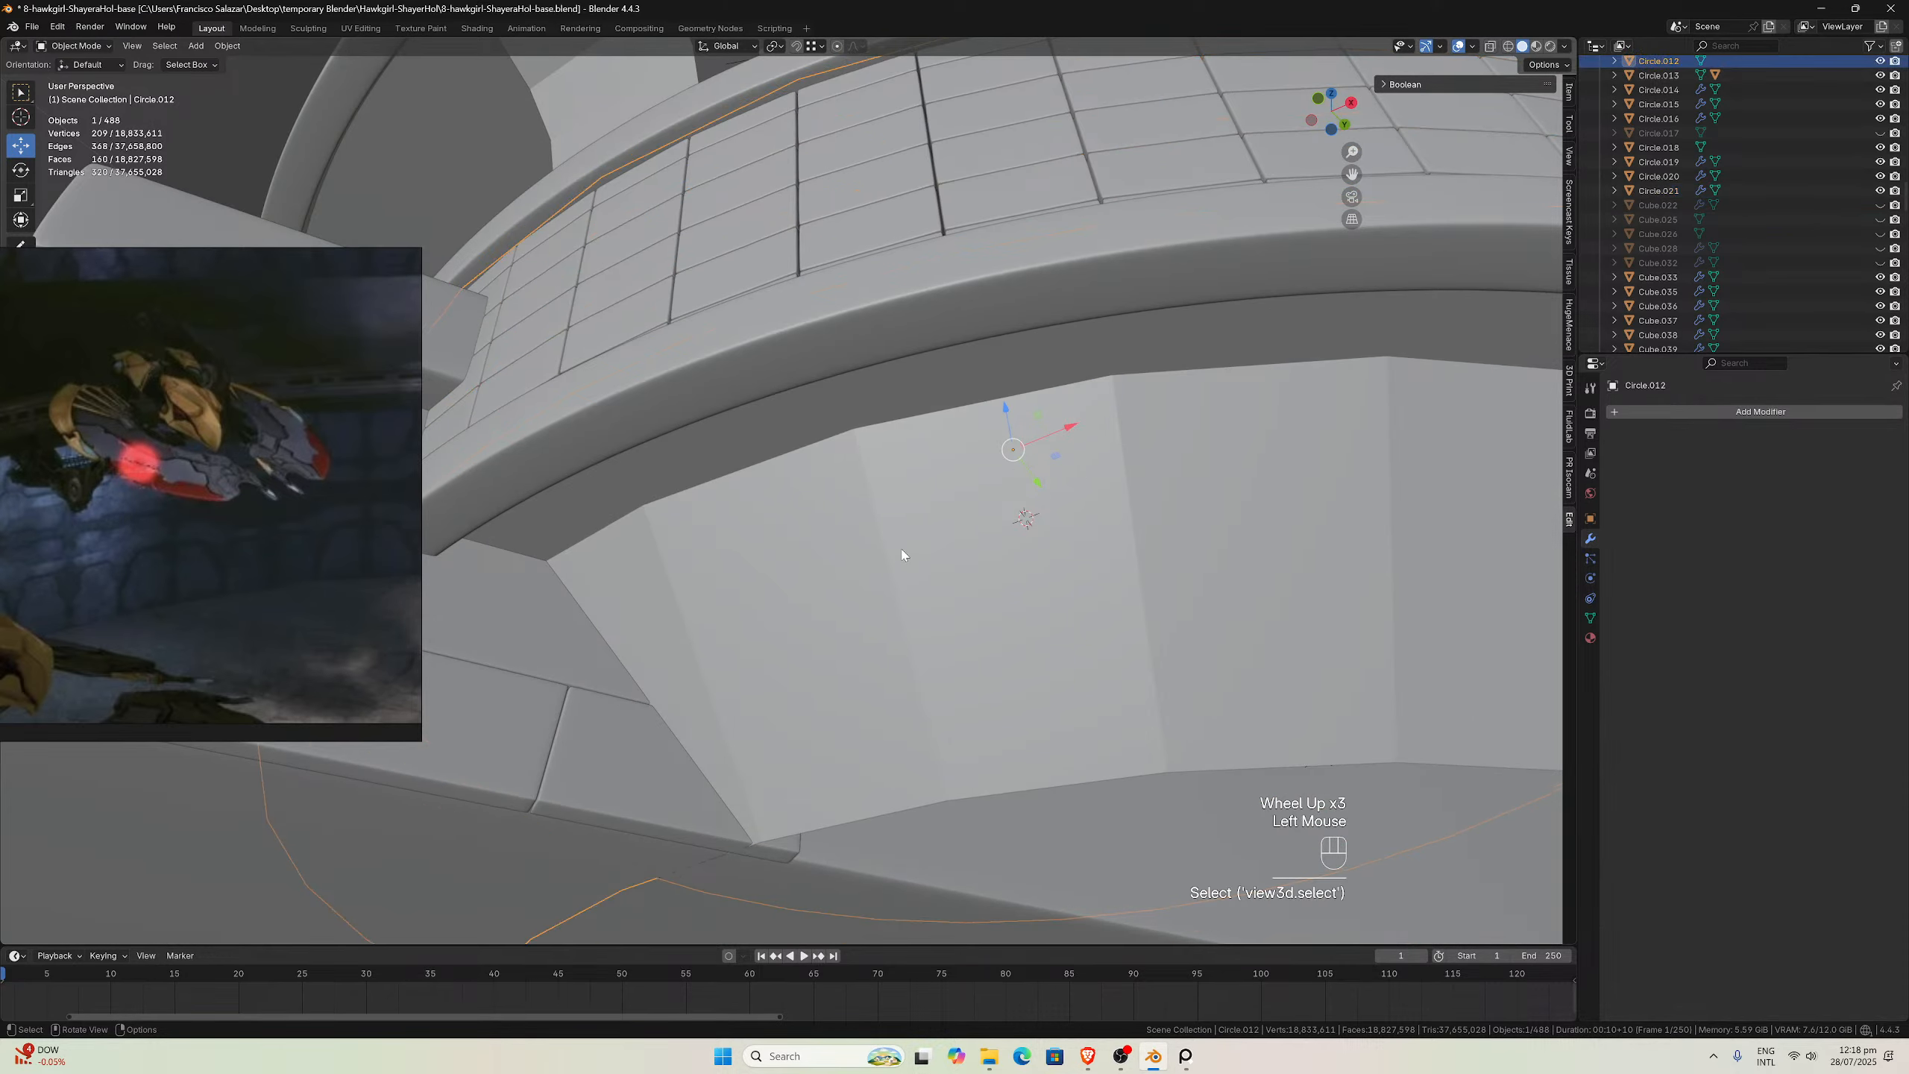
scroll(917, 553, down, 3)
middle_drag(939, 553, 964, 499)
scroll(895, 620, up, 4)
scroll(964, 499, down, 2)
click(680, 499)
middle_drag(681, 499, 617, 758)
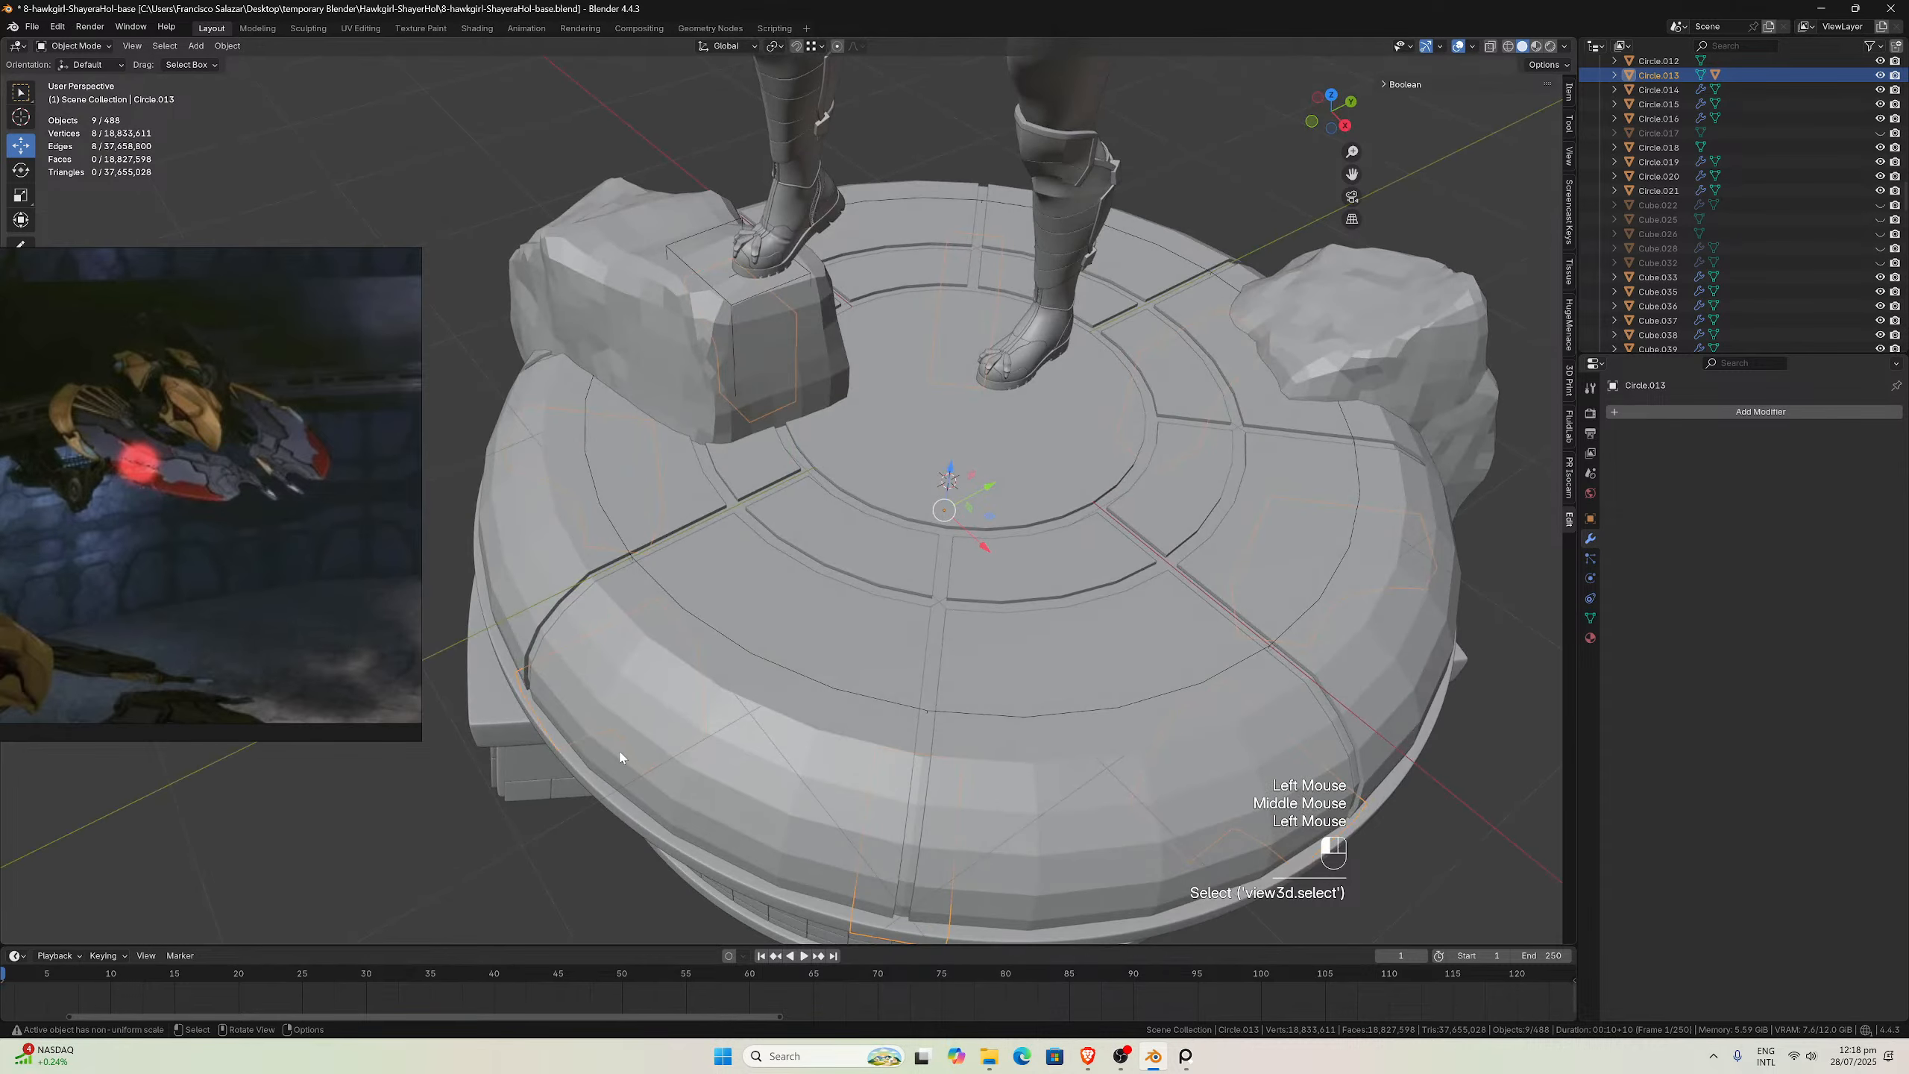
Select the dome's segmented outer shell and save the file
click(693, 680)
scroll(748, 656, up, 2)
middle_drag(747, 656, 818, 578)
scroll(762, 628, down, 2)
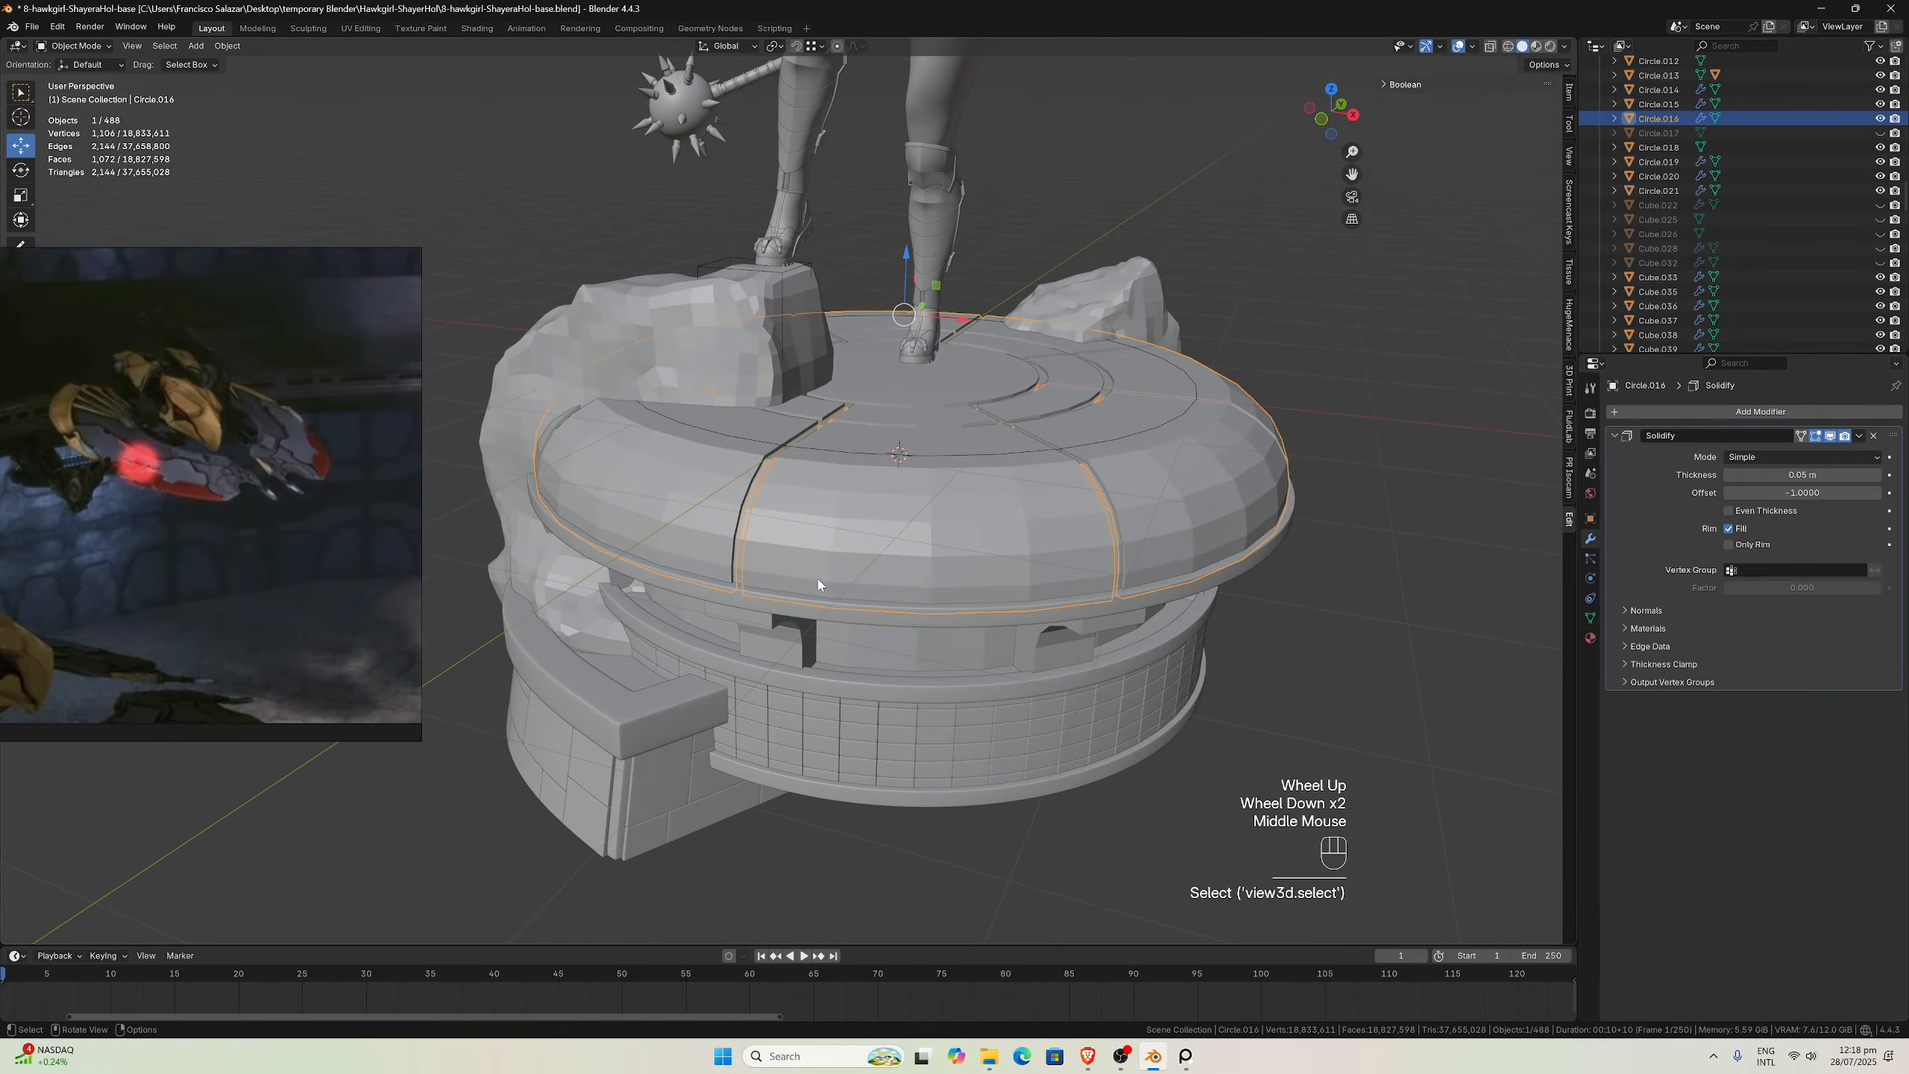
key(ctrl+s)
Try to copy the rim ring's Bevel and Subdivision modifiers onto the segmented dome shell
scroll(826, 602, up, 1)
shift+click(826, 651)
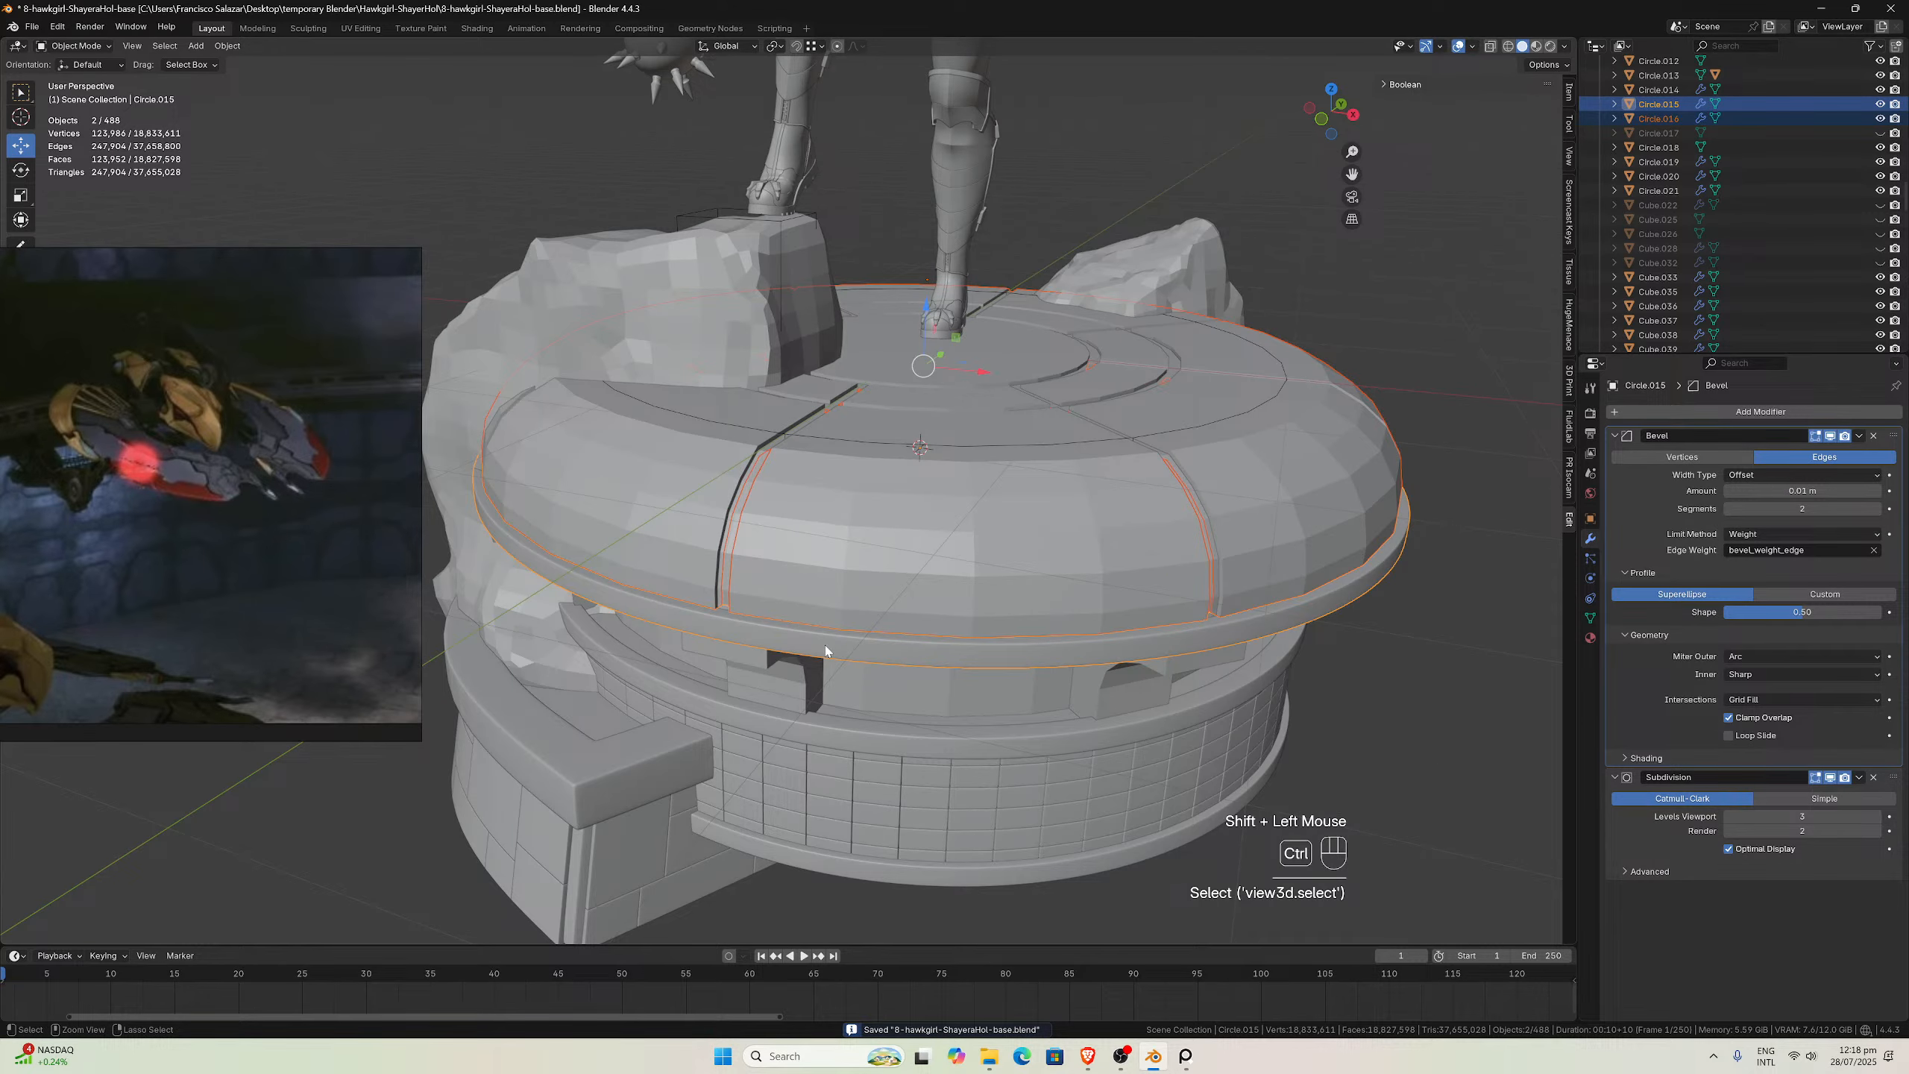
key(ctrl+l)
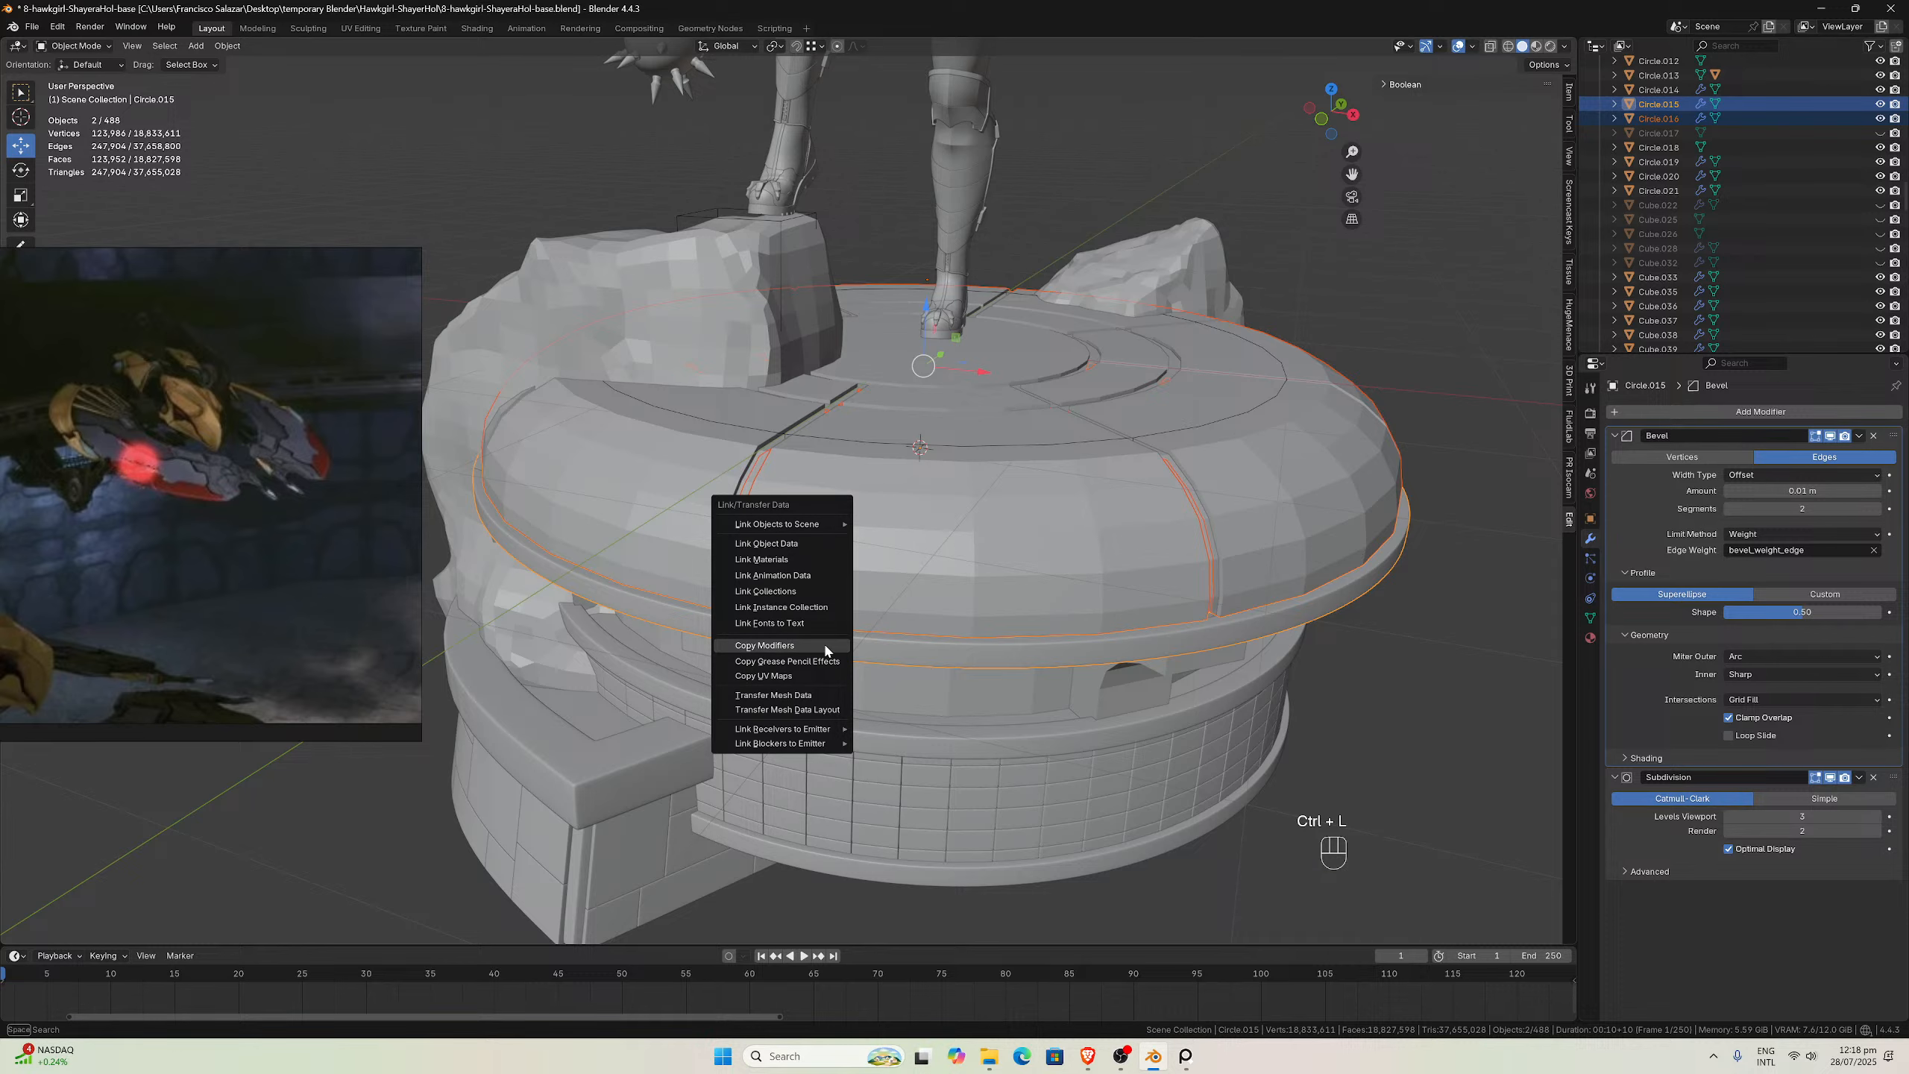
click(812, 647)
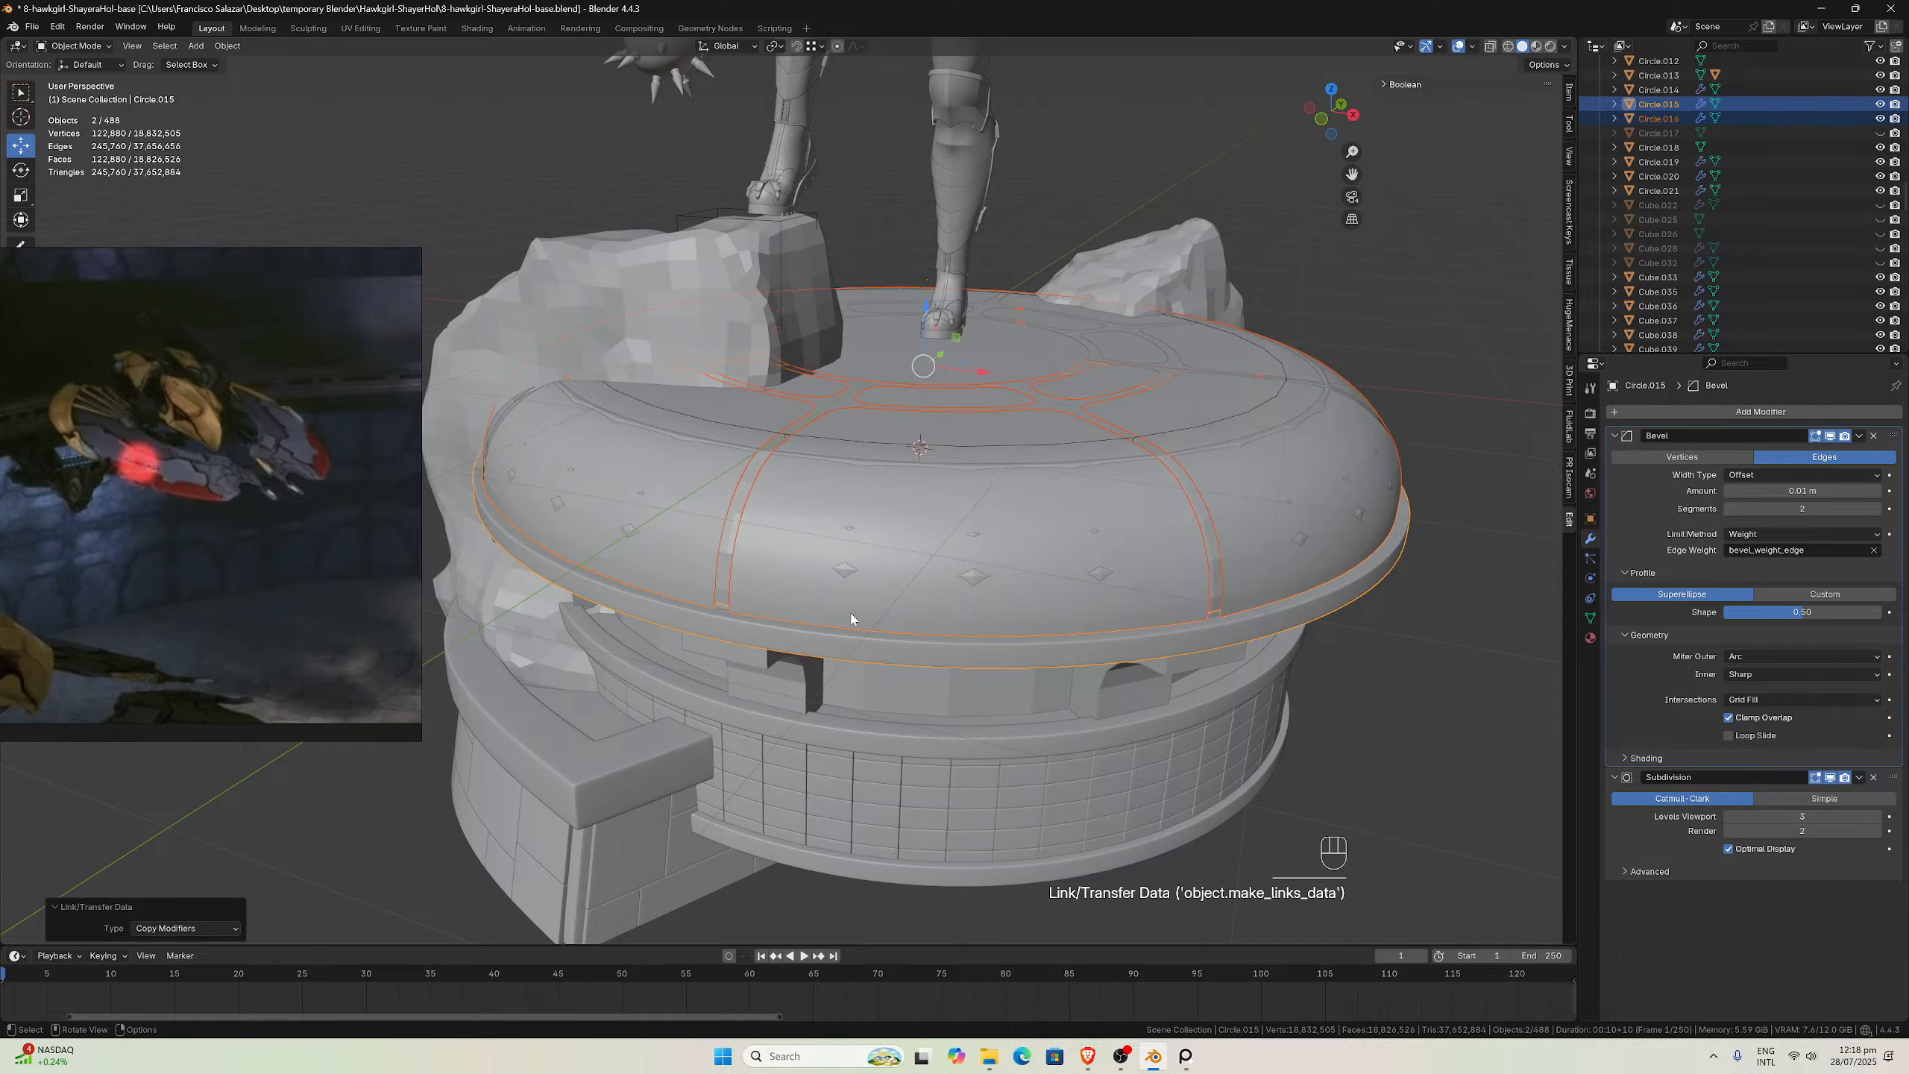
scroll(877, 569, up, 2)
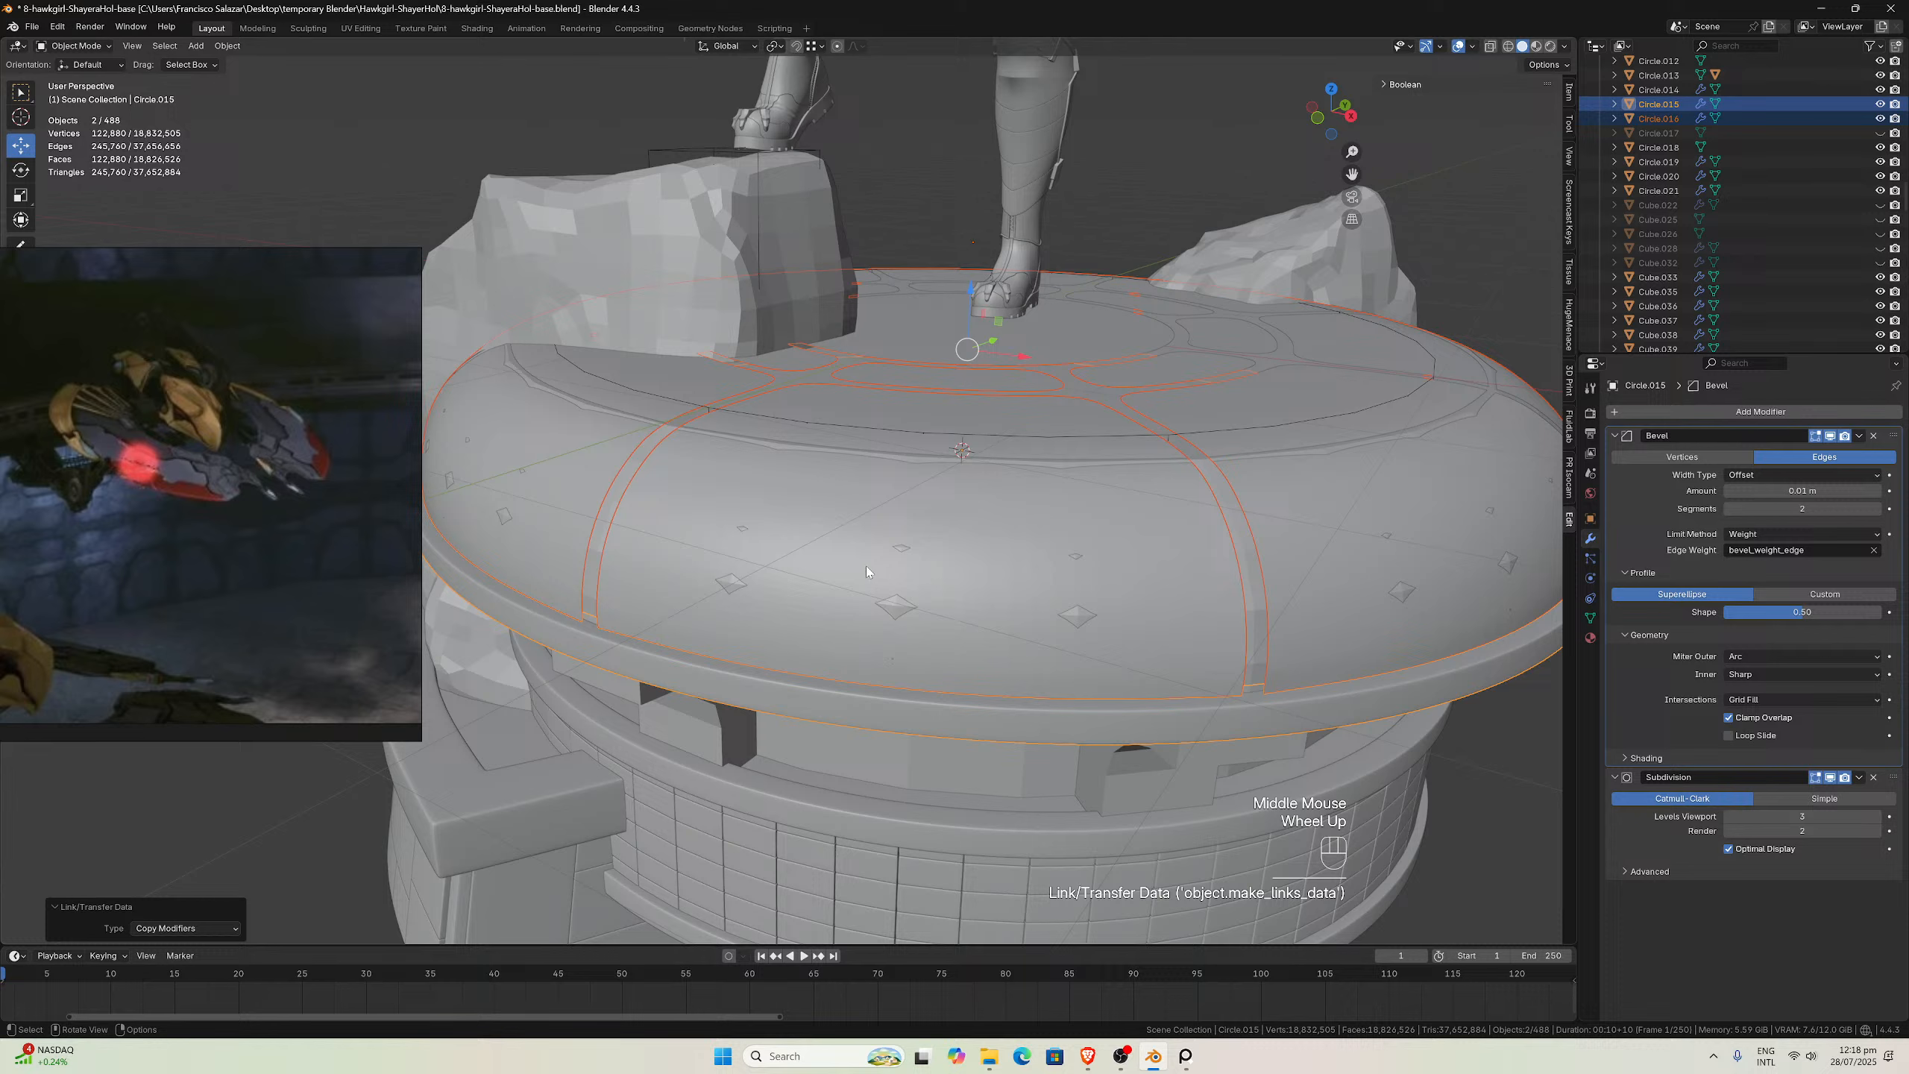
click(909, 567)
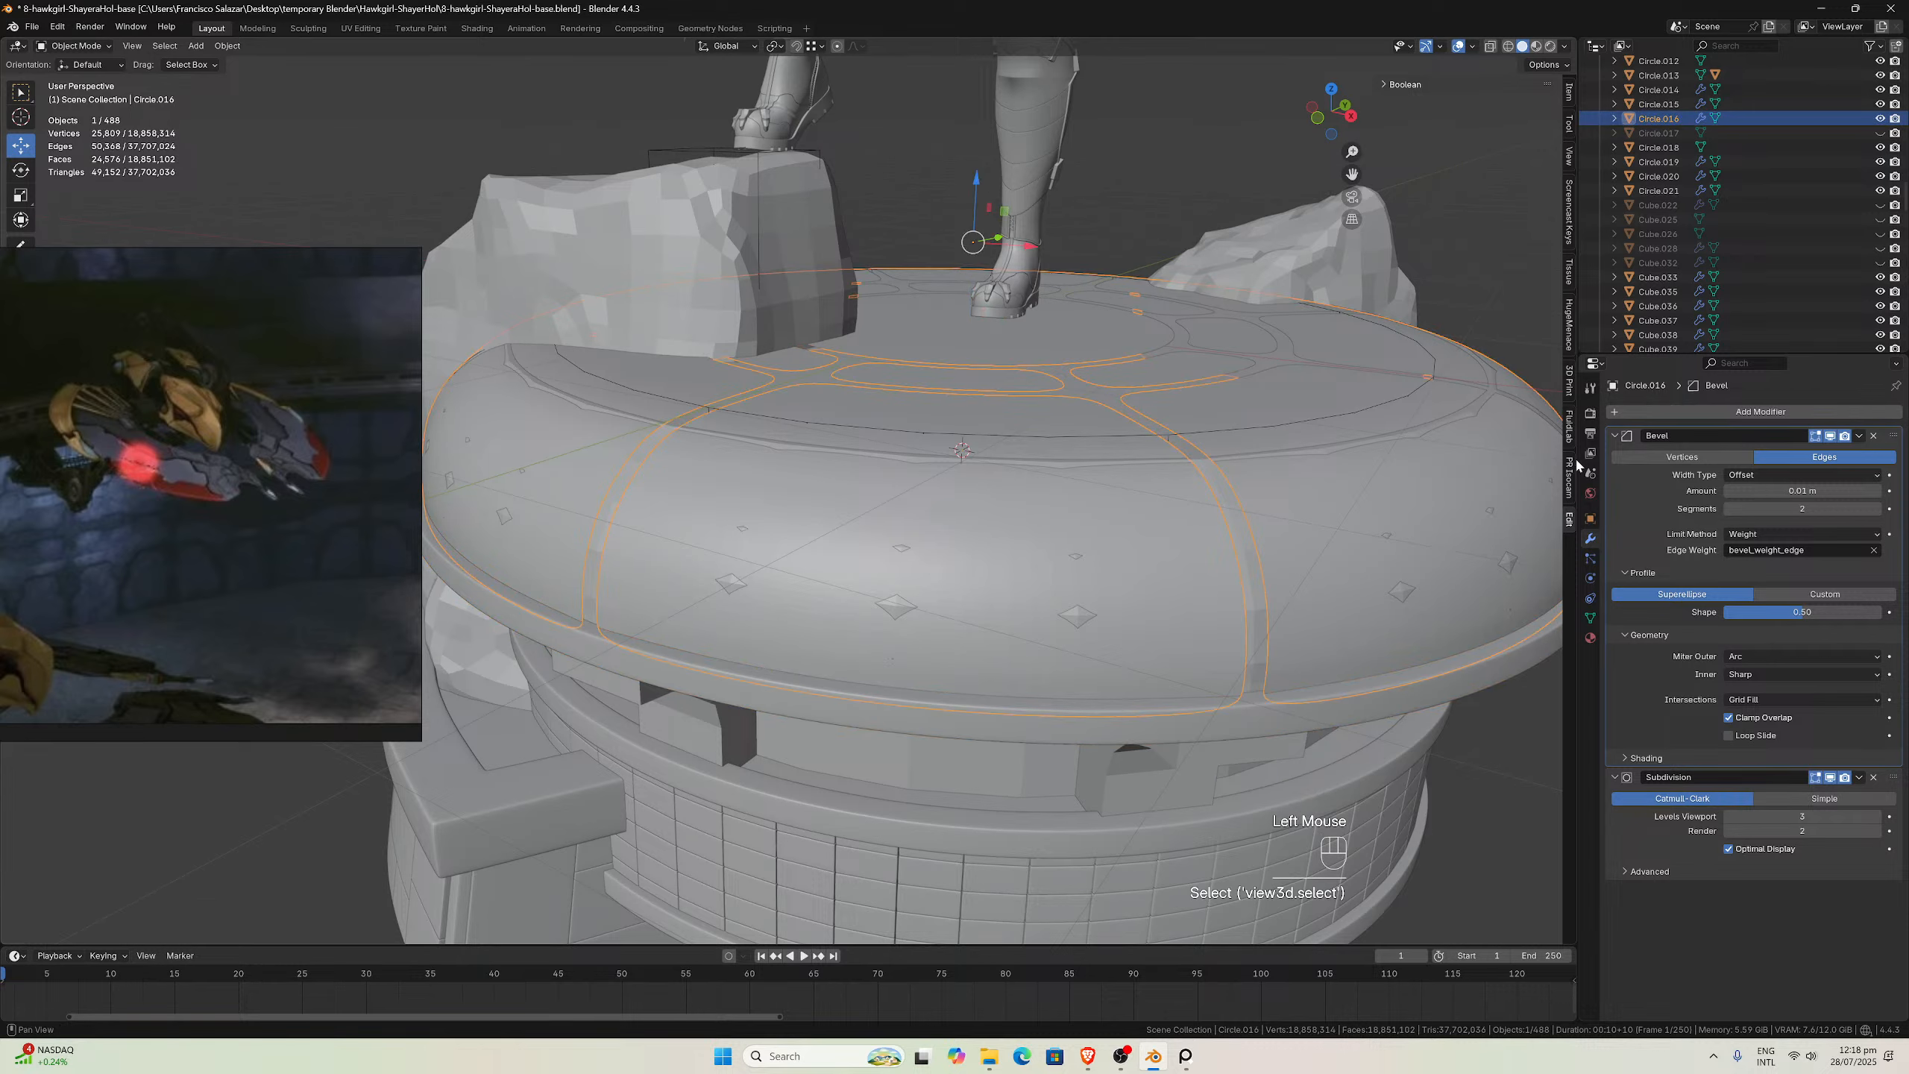
Undo the modifier copy and select only the segmented dome shell
click(1714, 413)
mouse_move(1707, 426)
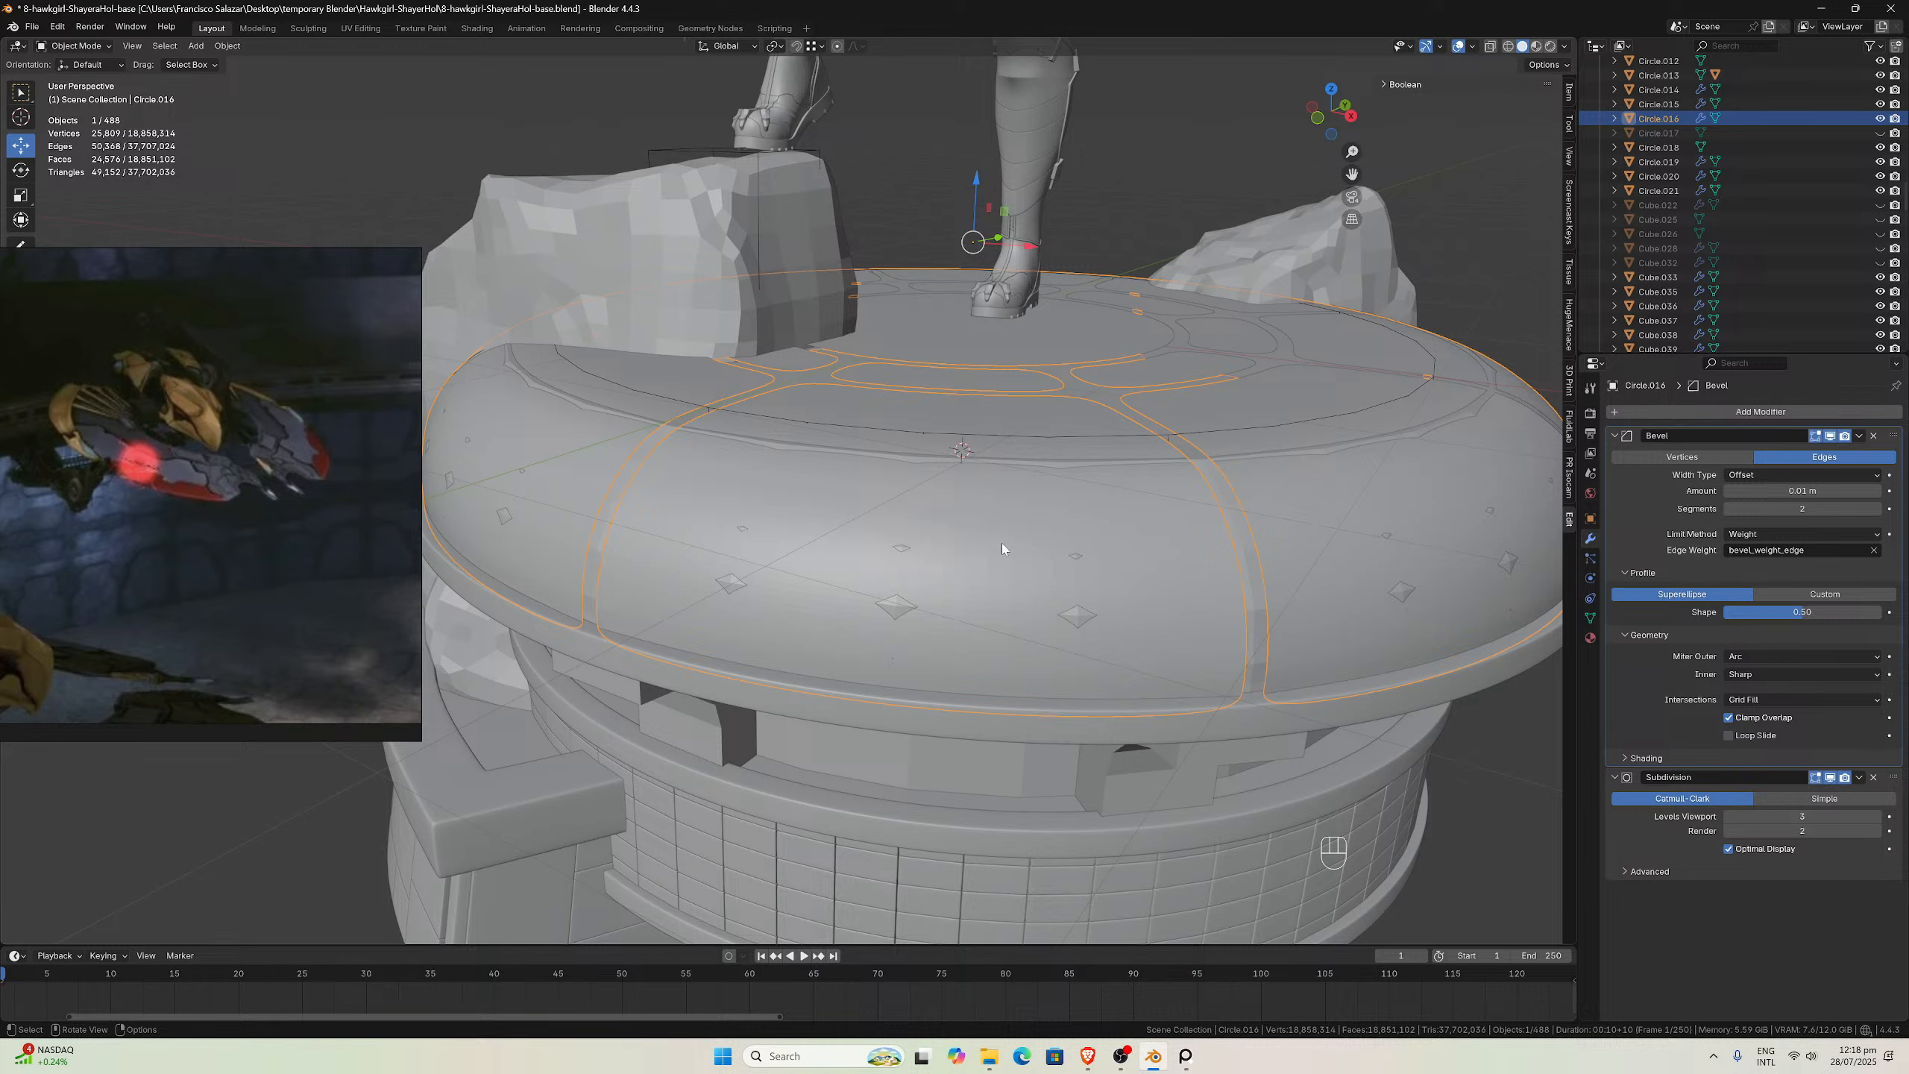
key(ctrl+z)
key(ctrl+z)
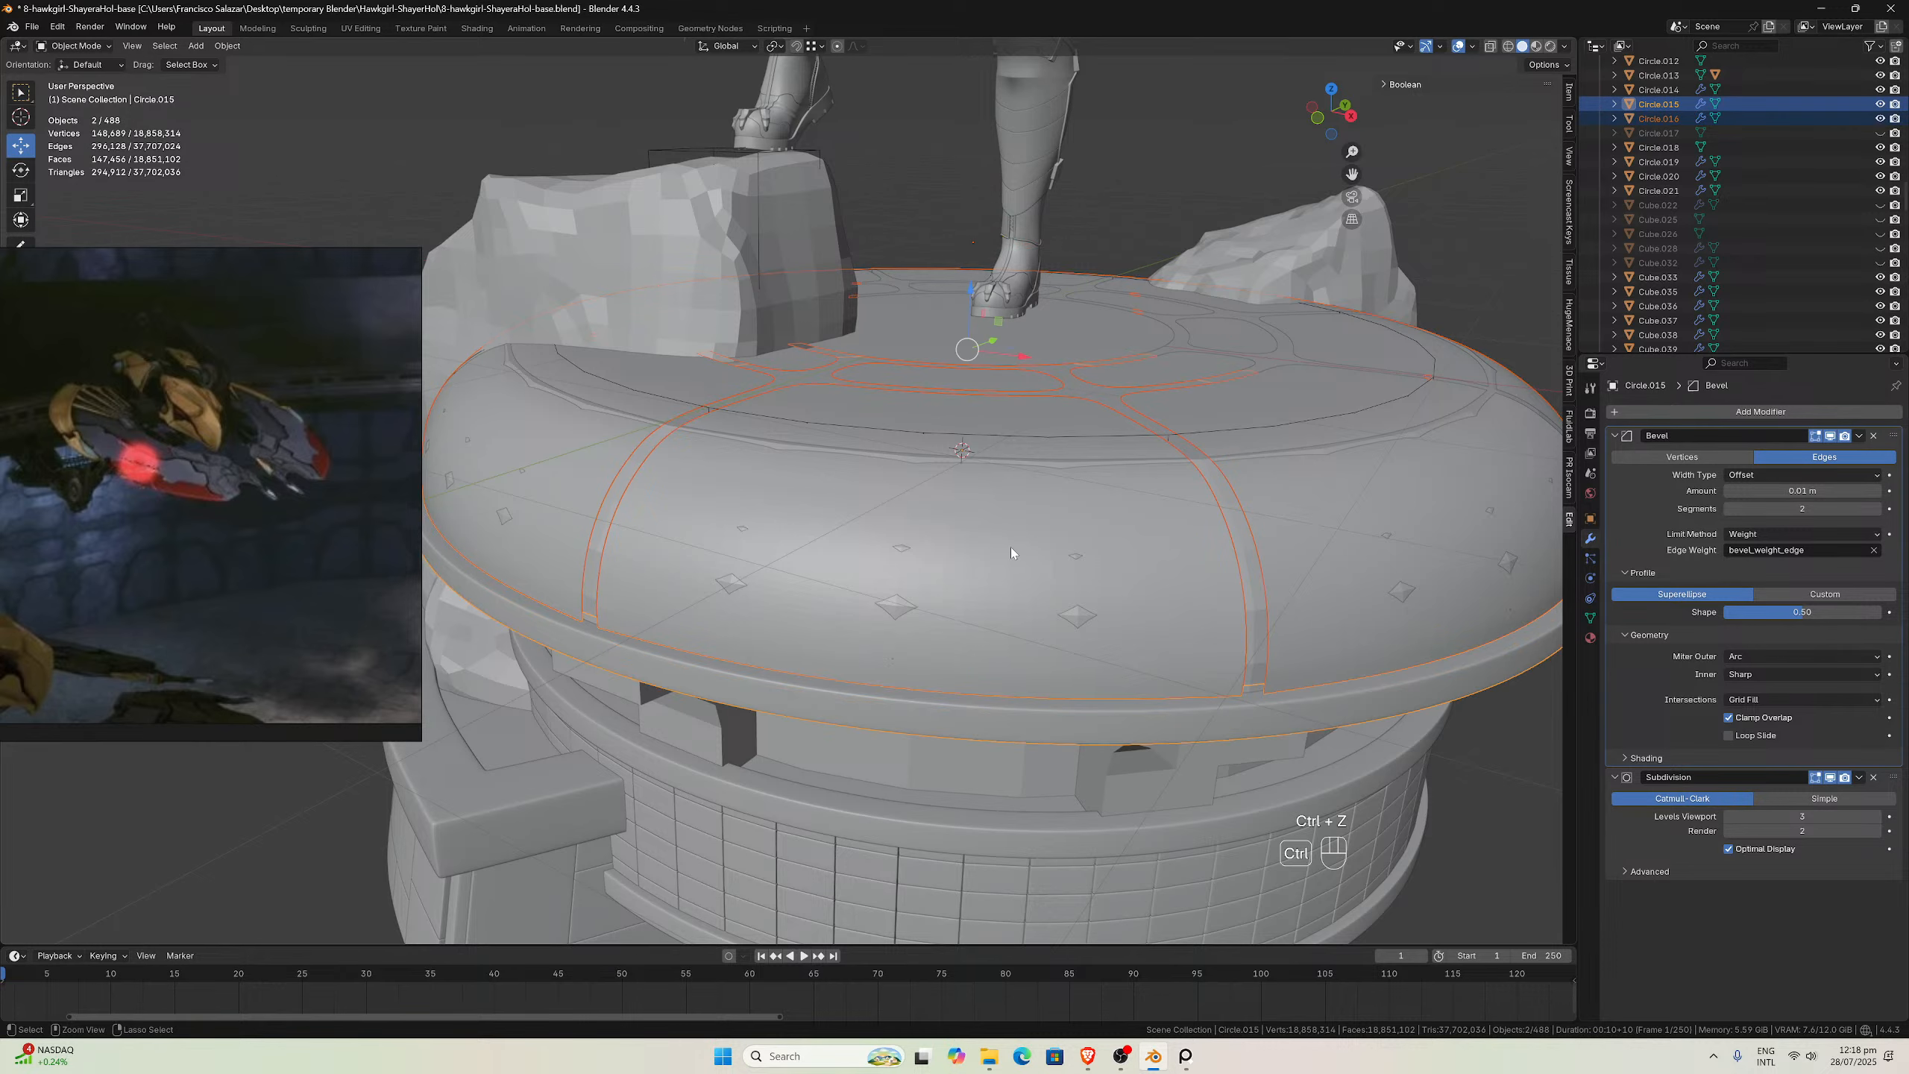
click(1007, 549)
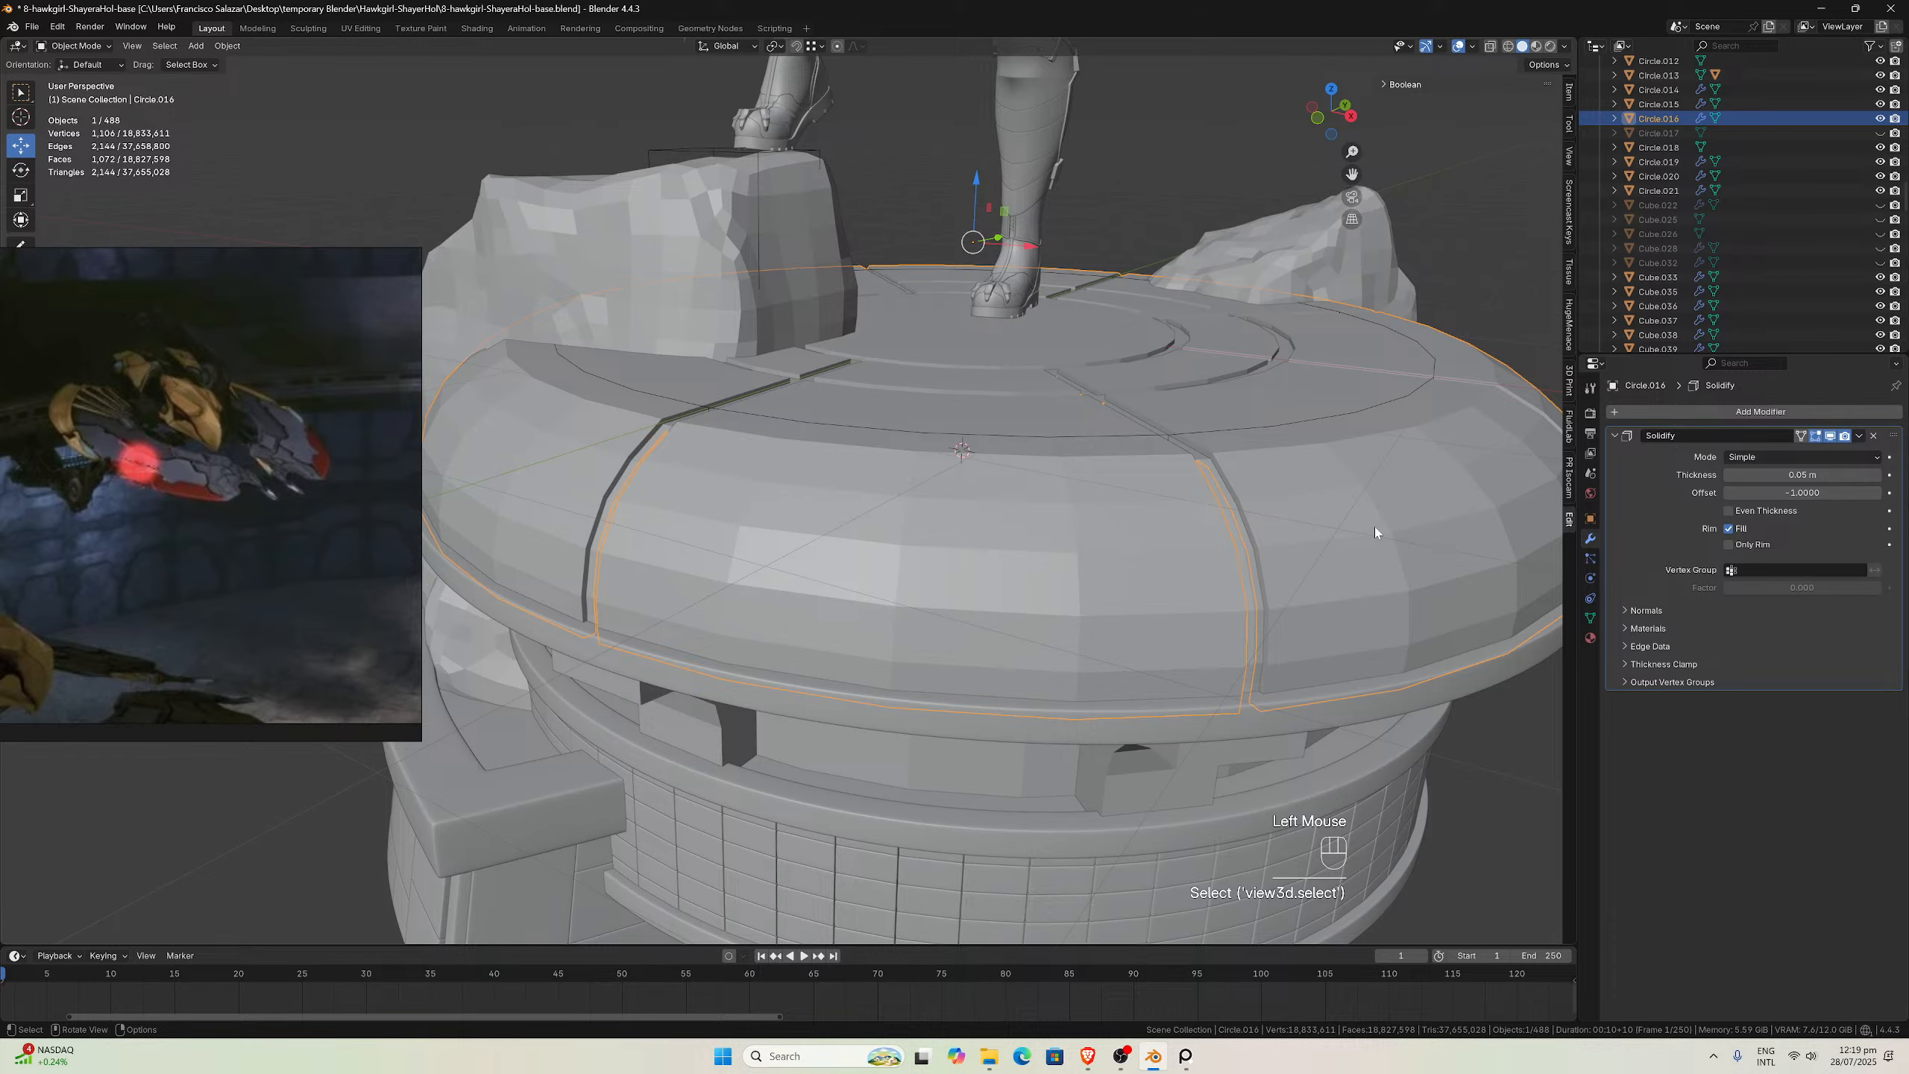
Examine the dome and tiled band from front and perspective views, selecting the band's alternating tile rows
scroll(1376, 532, down, 1)
middle_drag(1286, 530, 1117, 469)
scroll(1214, 501, up, 4)
scroll(1028, 488, up, 3)
scroll(1036, 481, down, 1)
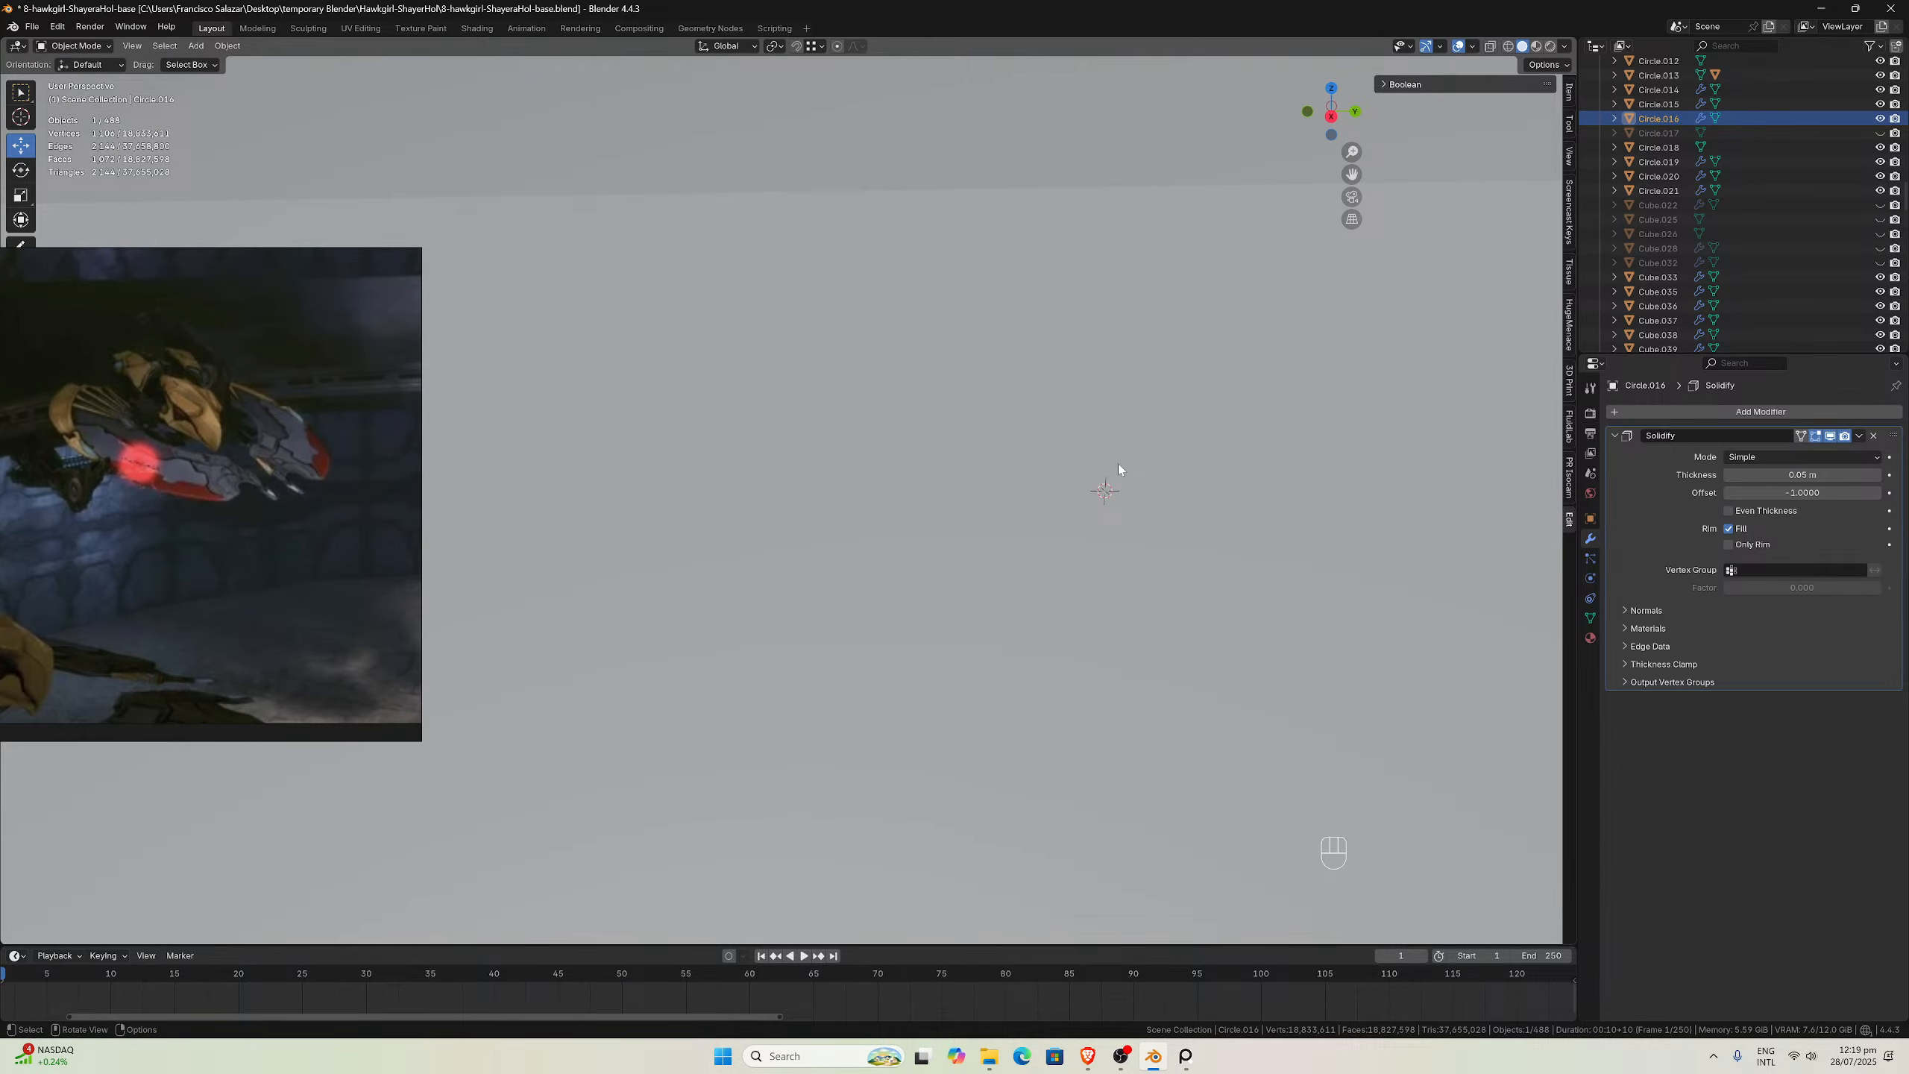
scroll(1095, 487, down, 5)
middle_drag(1095, 486, 1116, 512)
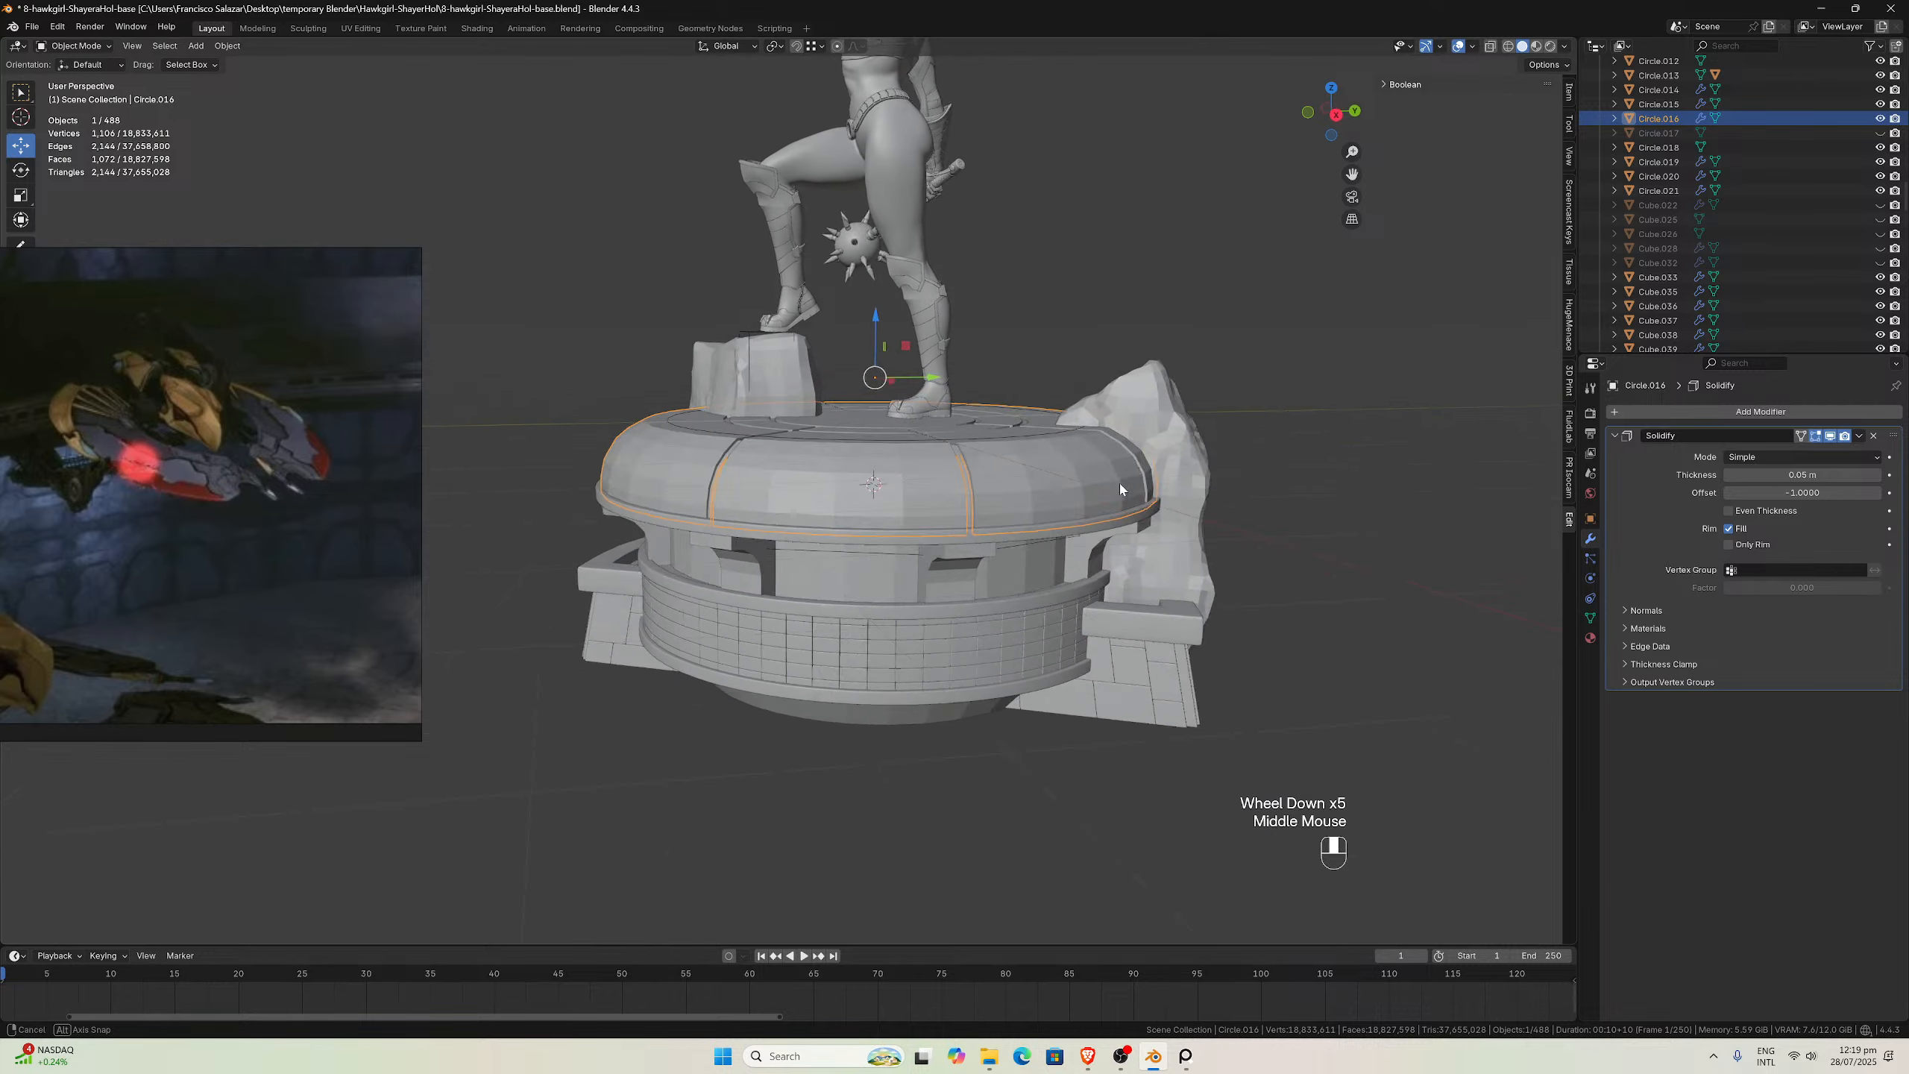
scroll(1117, 513, up, 2)
click(958, 778)
scroll(977, 730, down, 2)
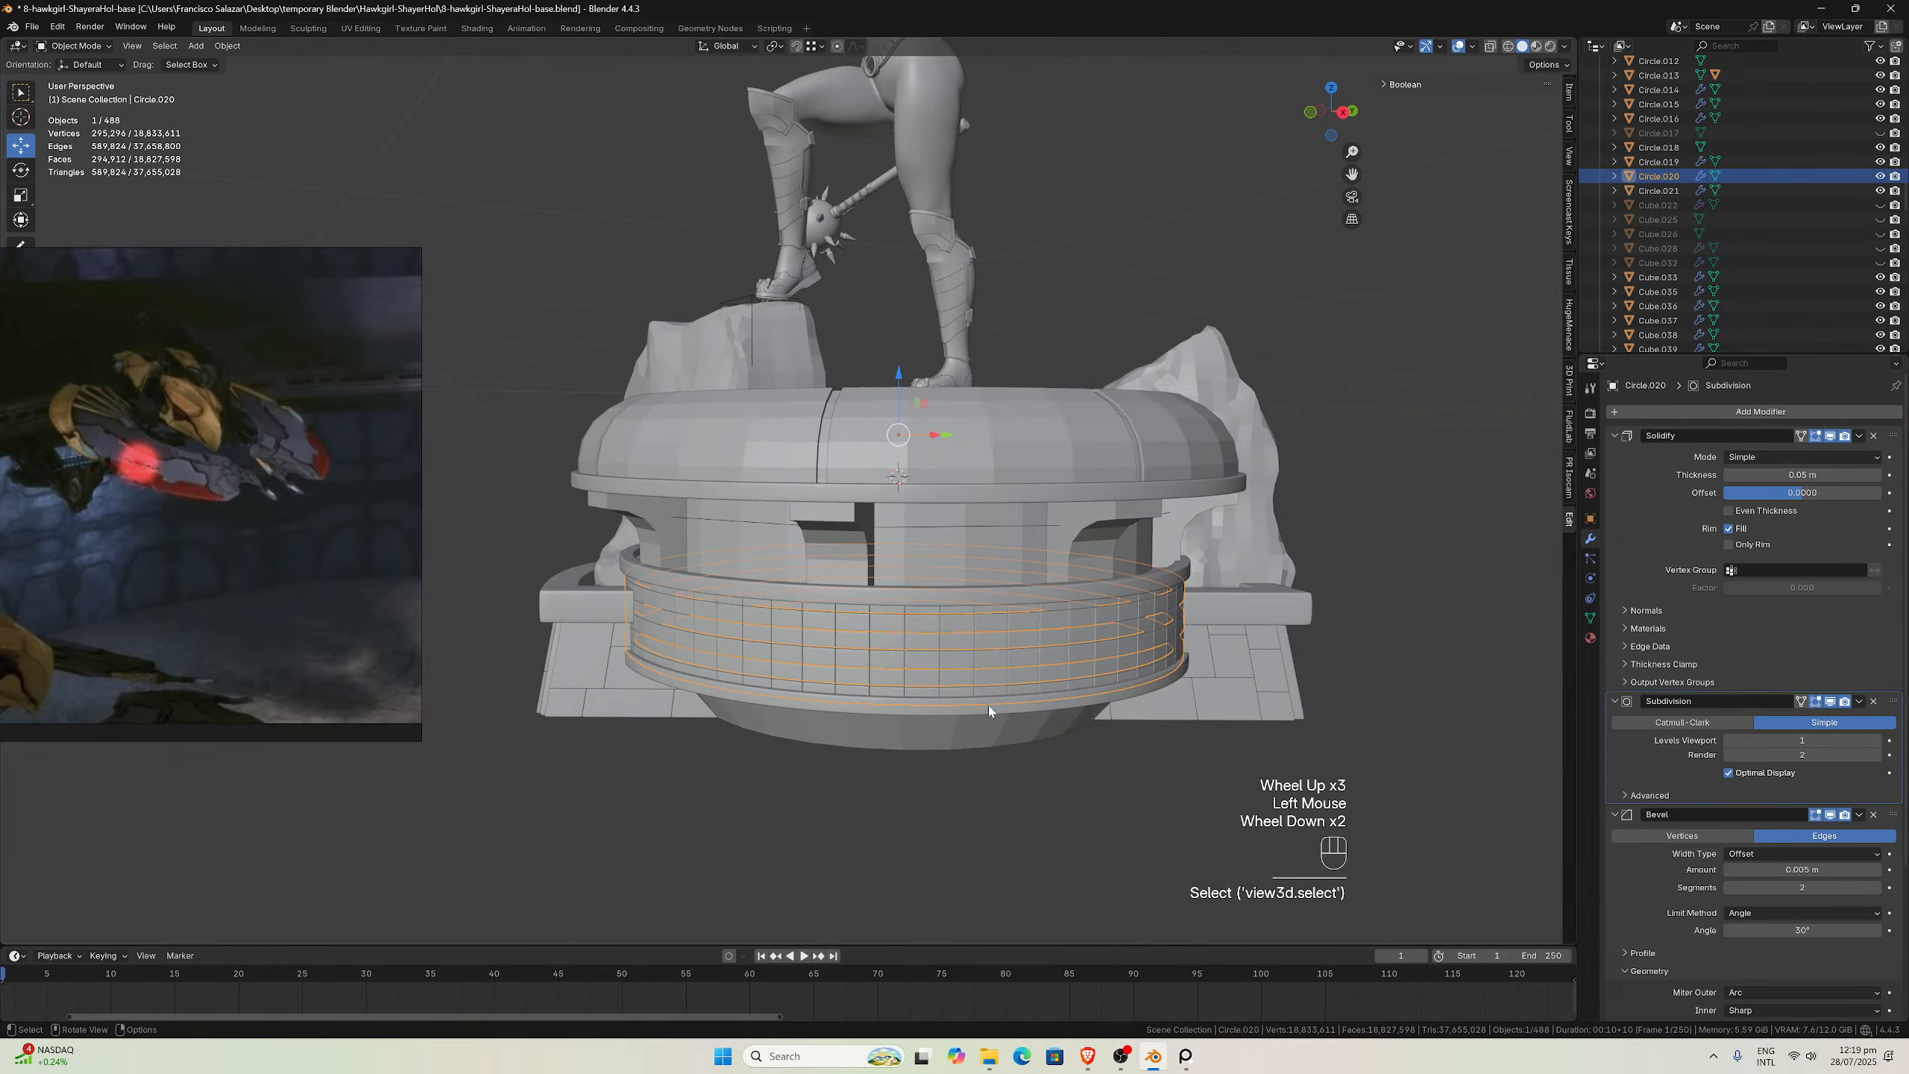
middle_drag(987, 705, 1060, 671)
scroll(1047, 699, up, 3)
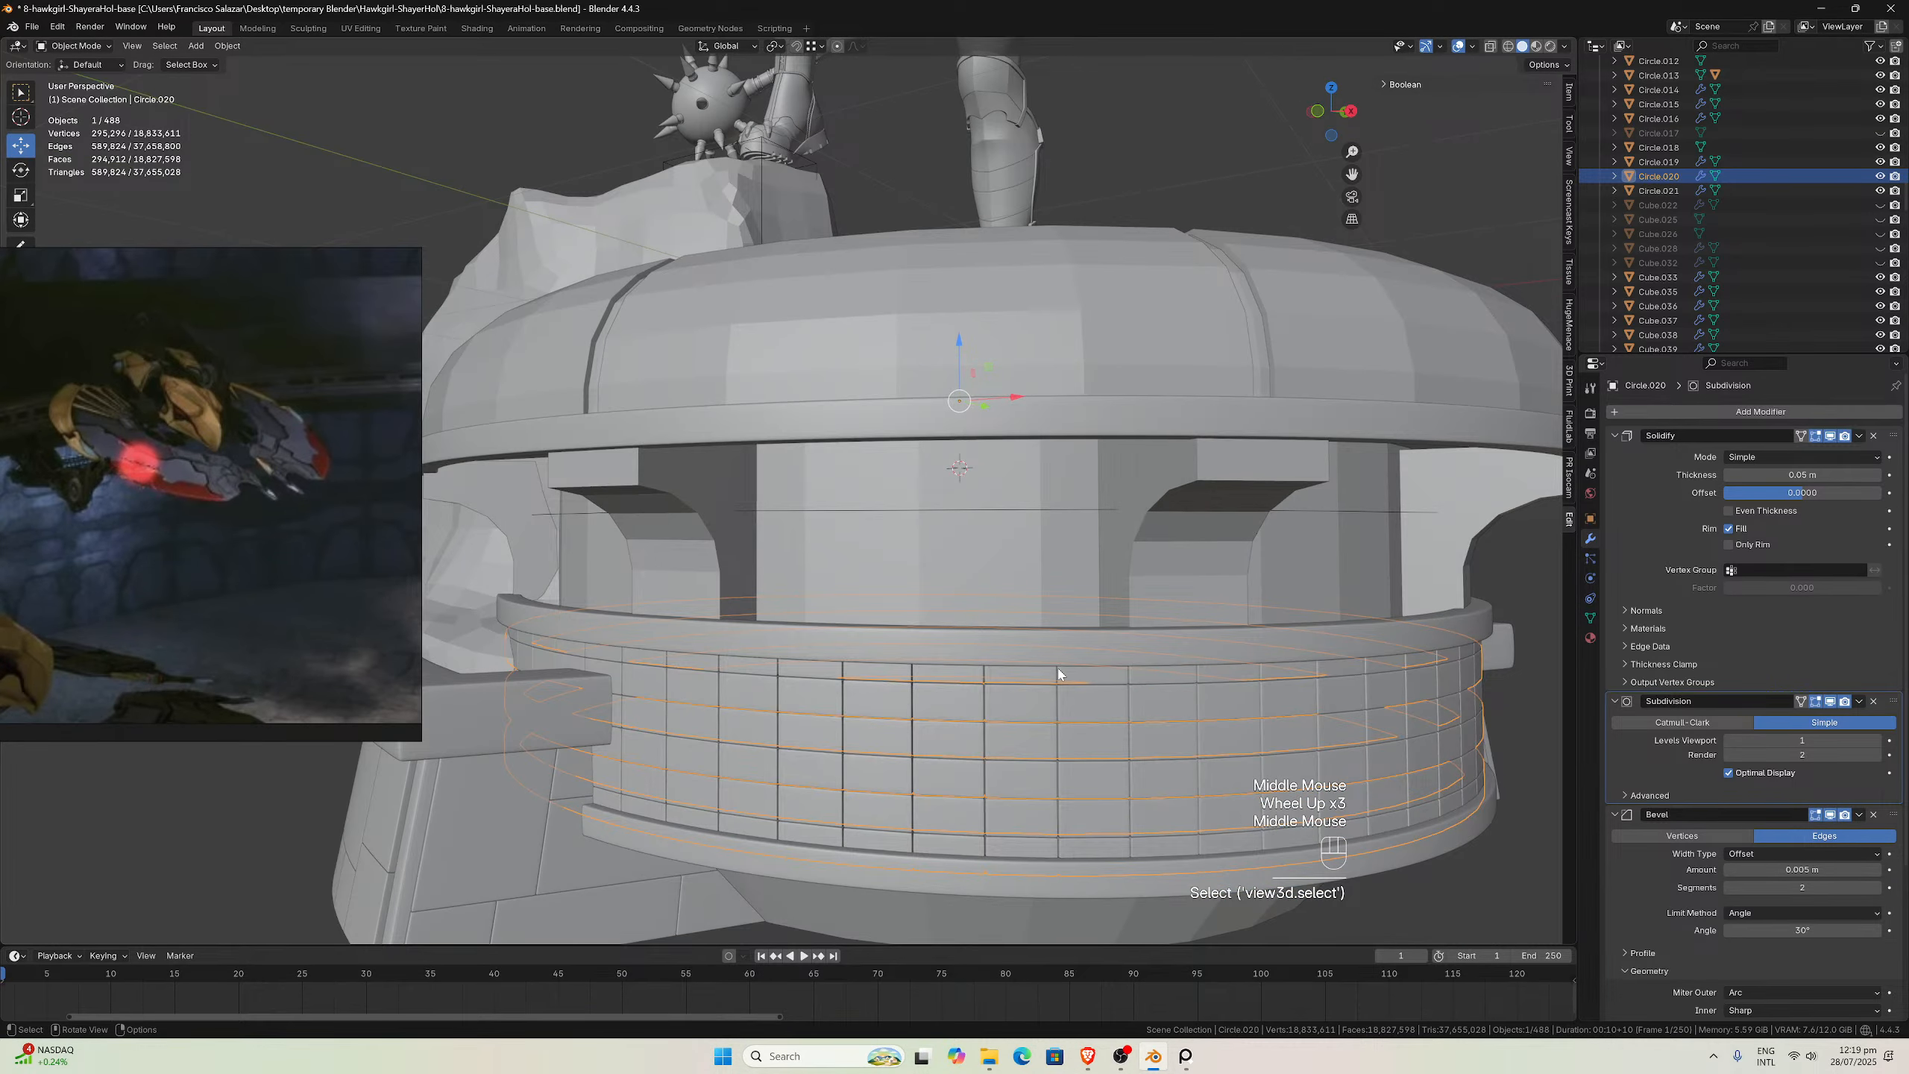
key(KP_1)
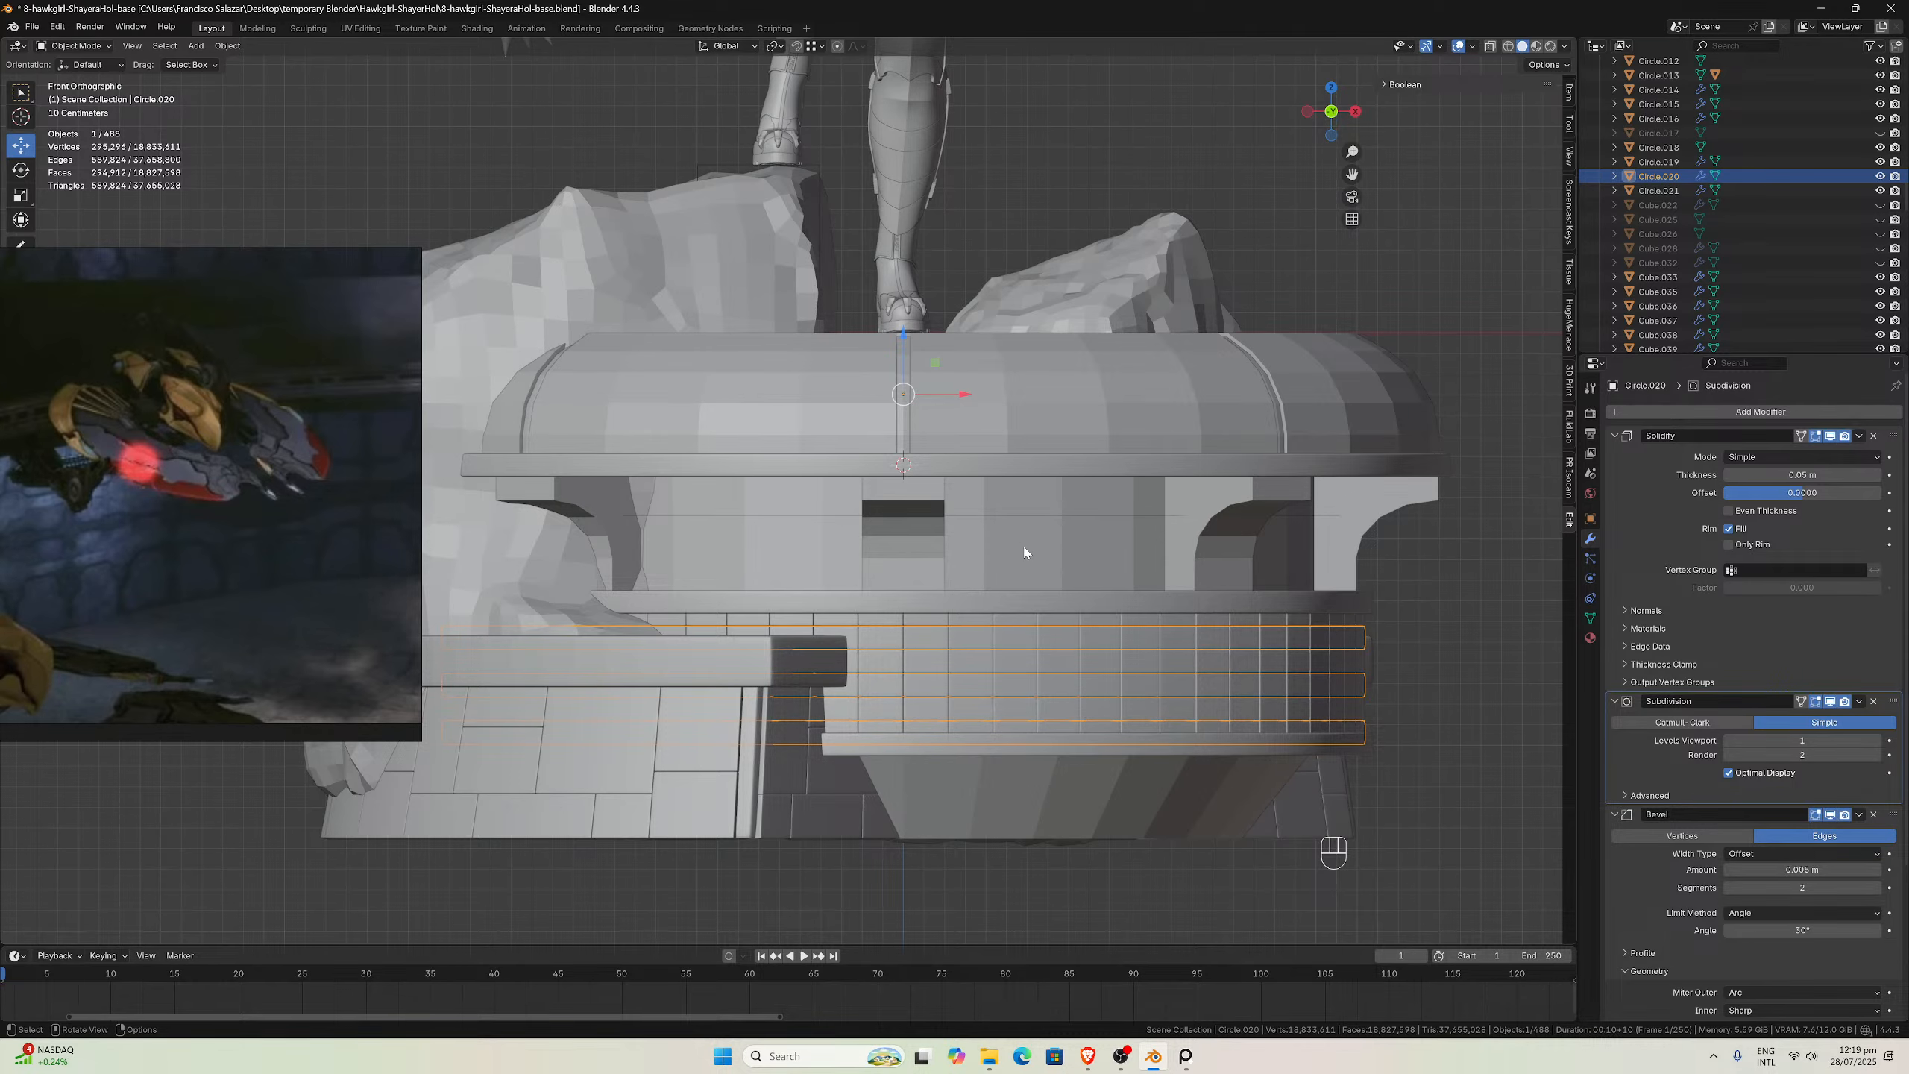
middle_drag(1048, 575, 1006, 546)
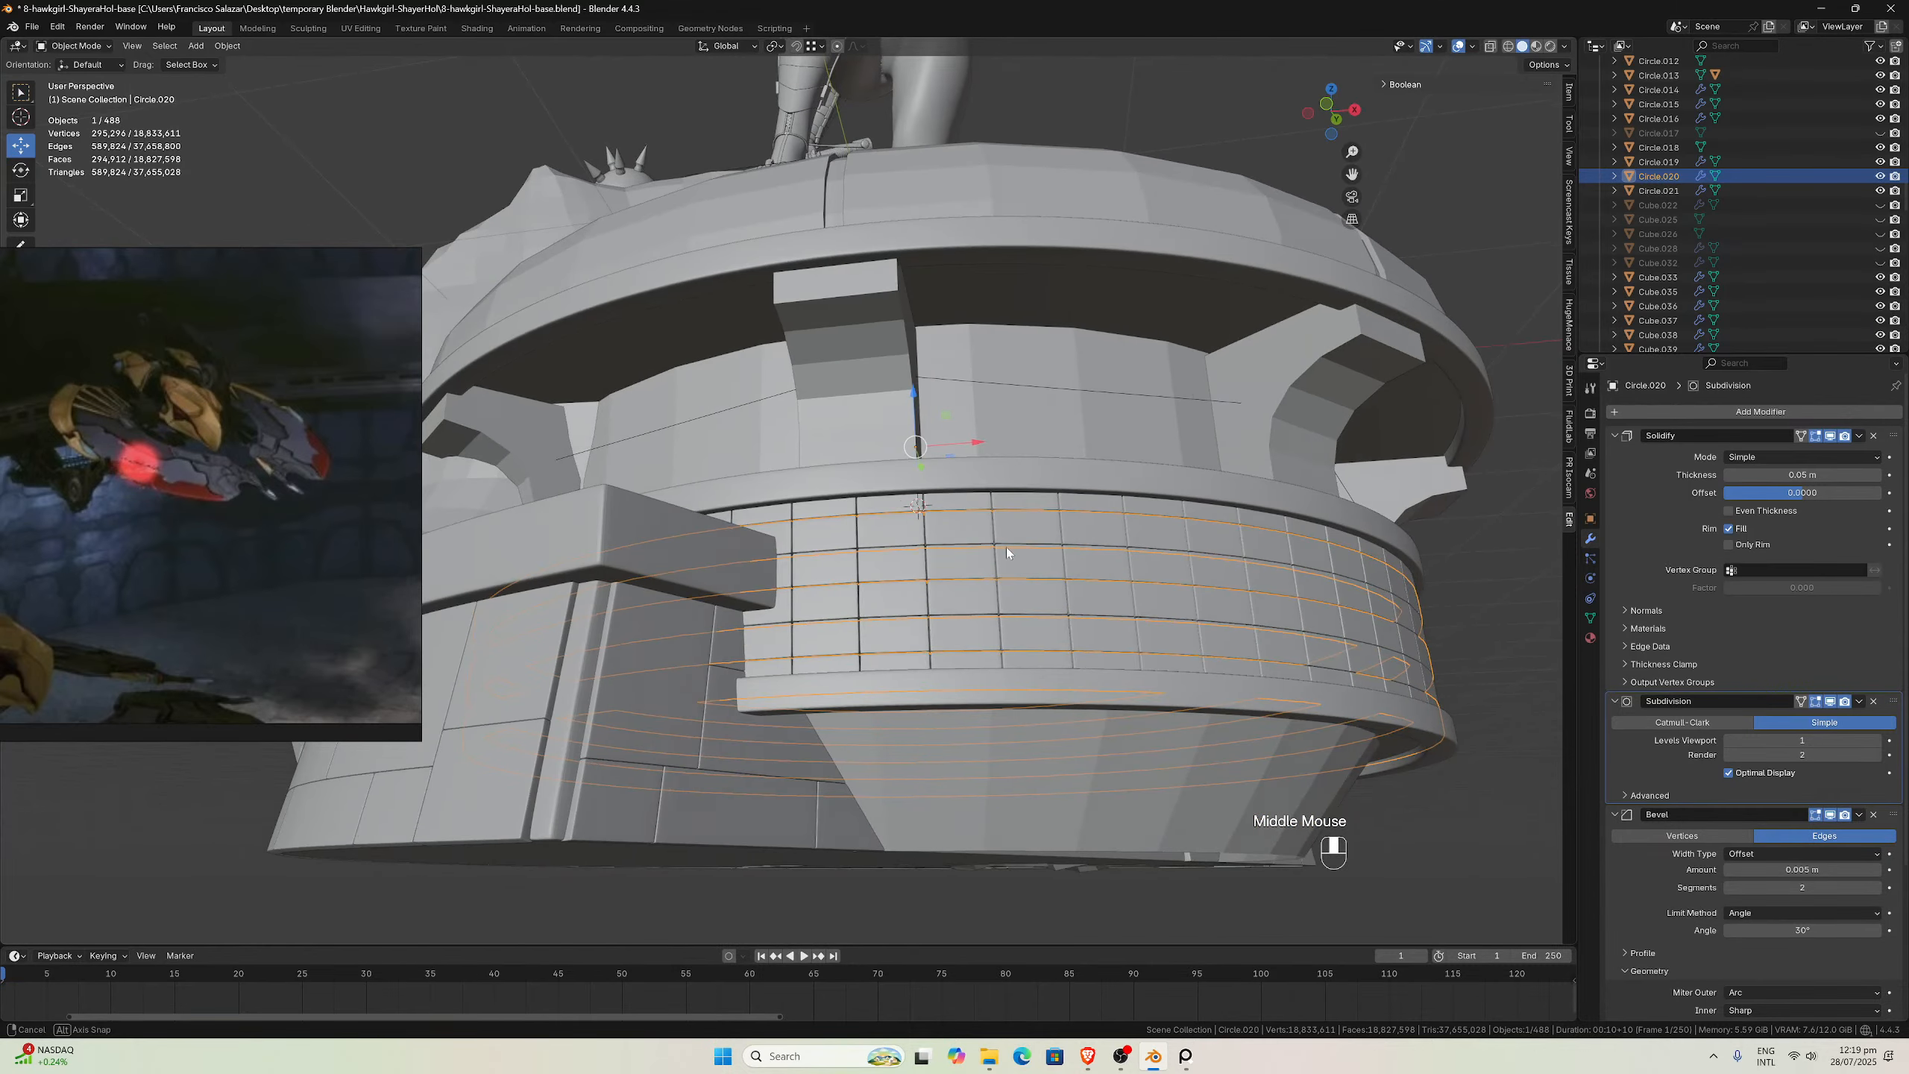
scroll(991, 515, down, 2)
key(KP_1)
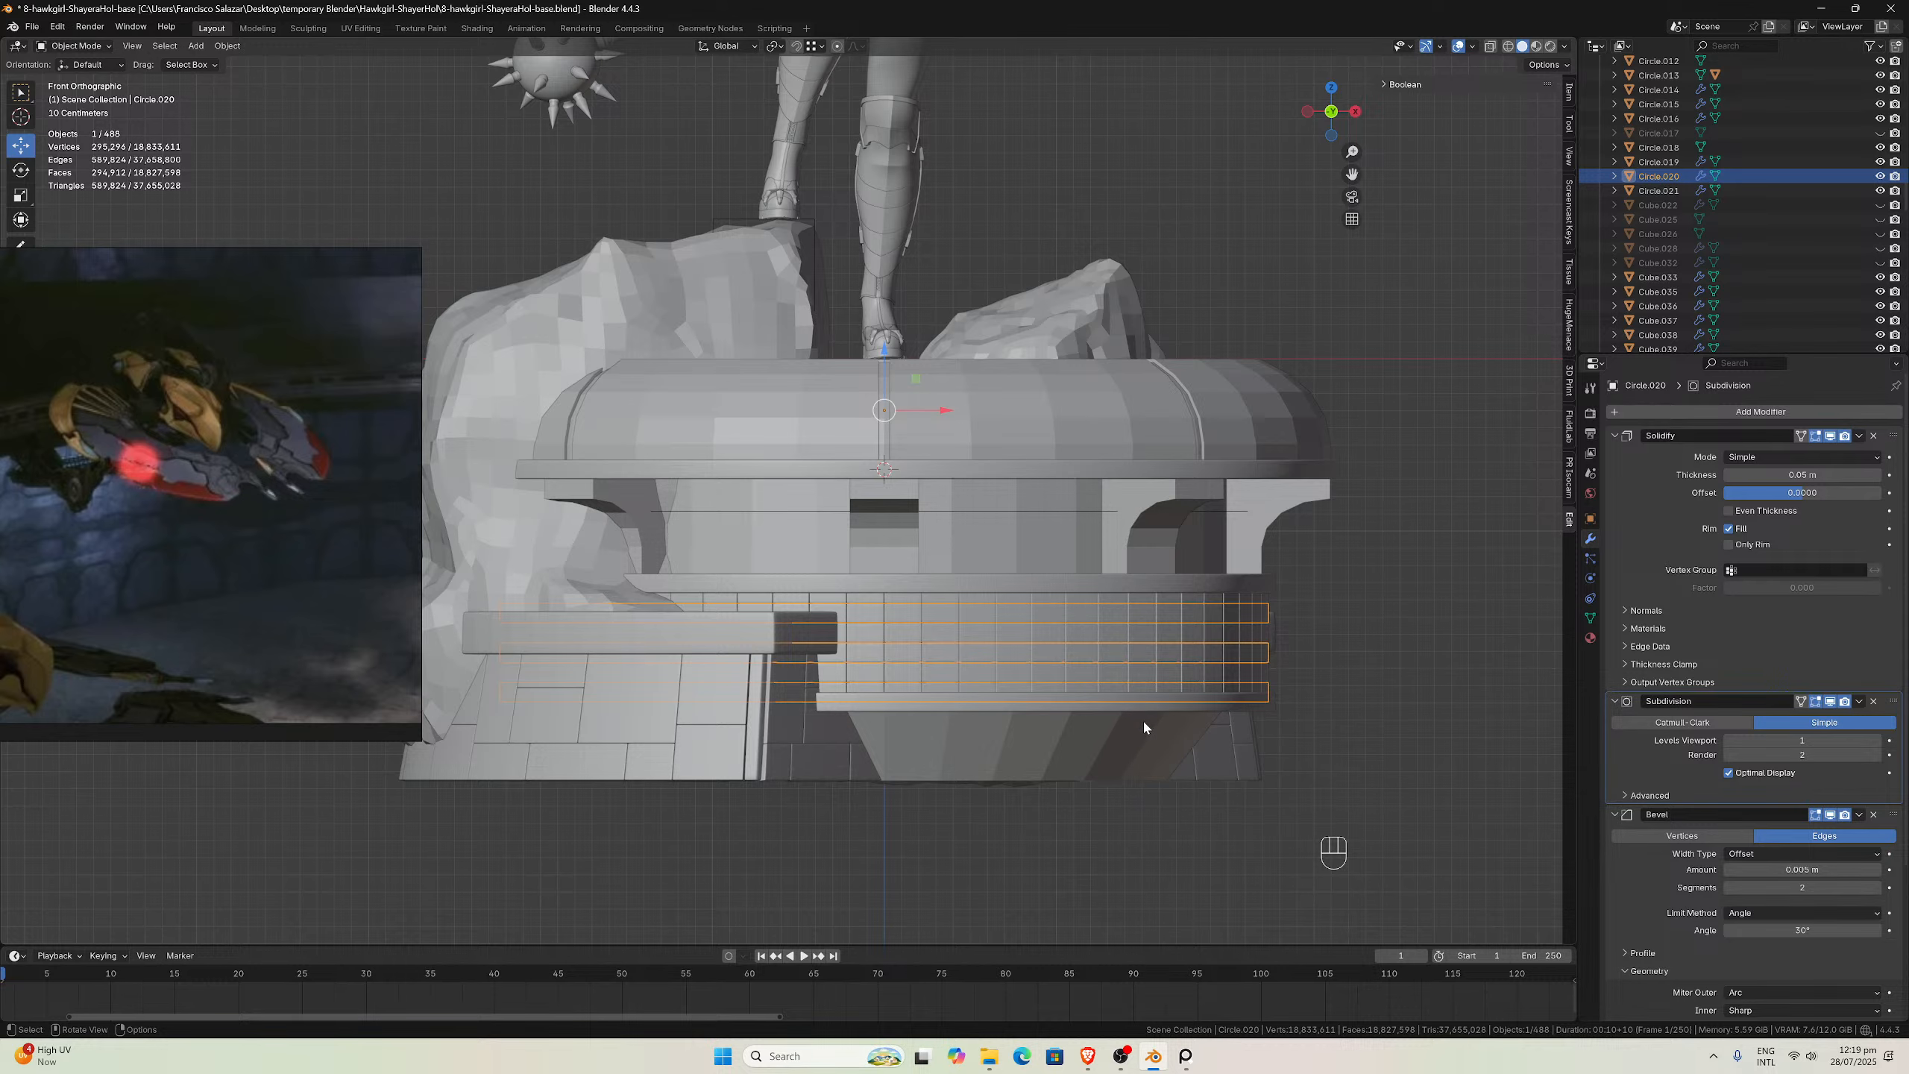
Try to rotate the selected tile rows 45° about the global Z axis
scroll(1168, 735, up, 1)
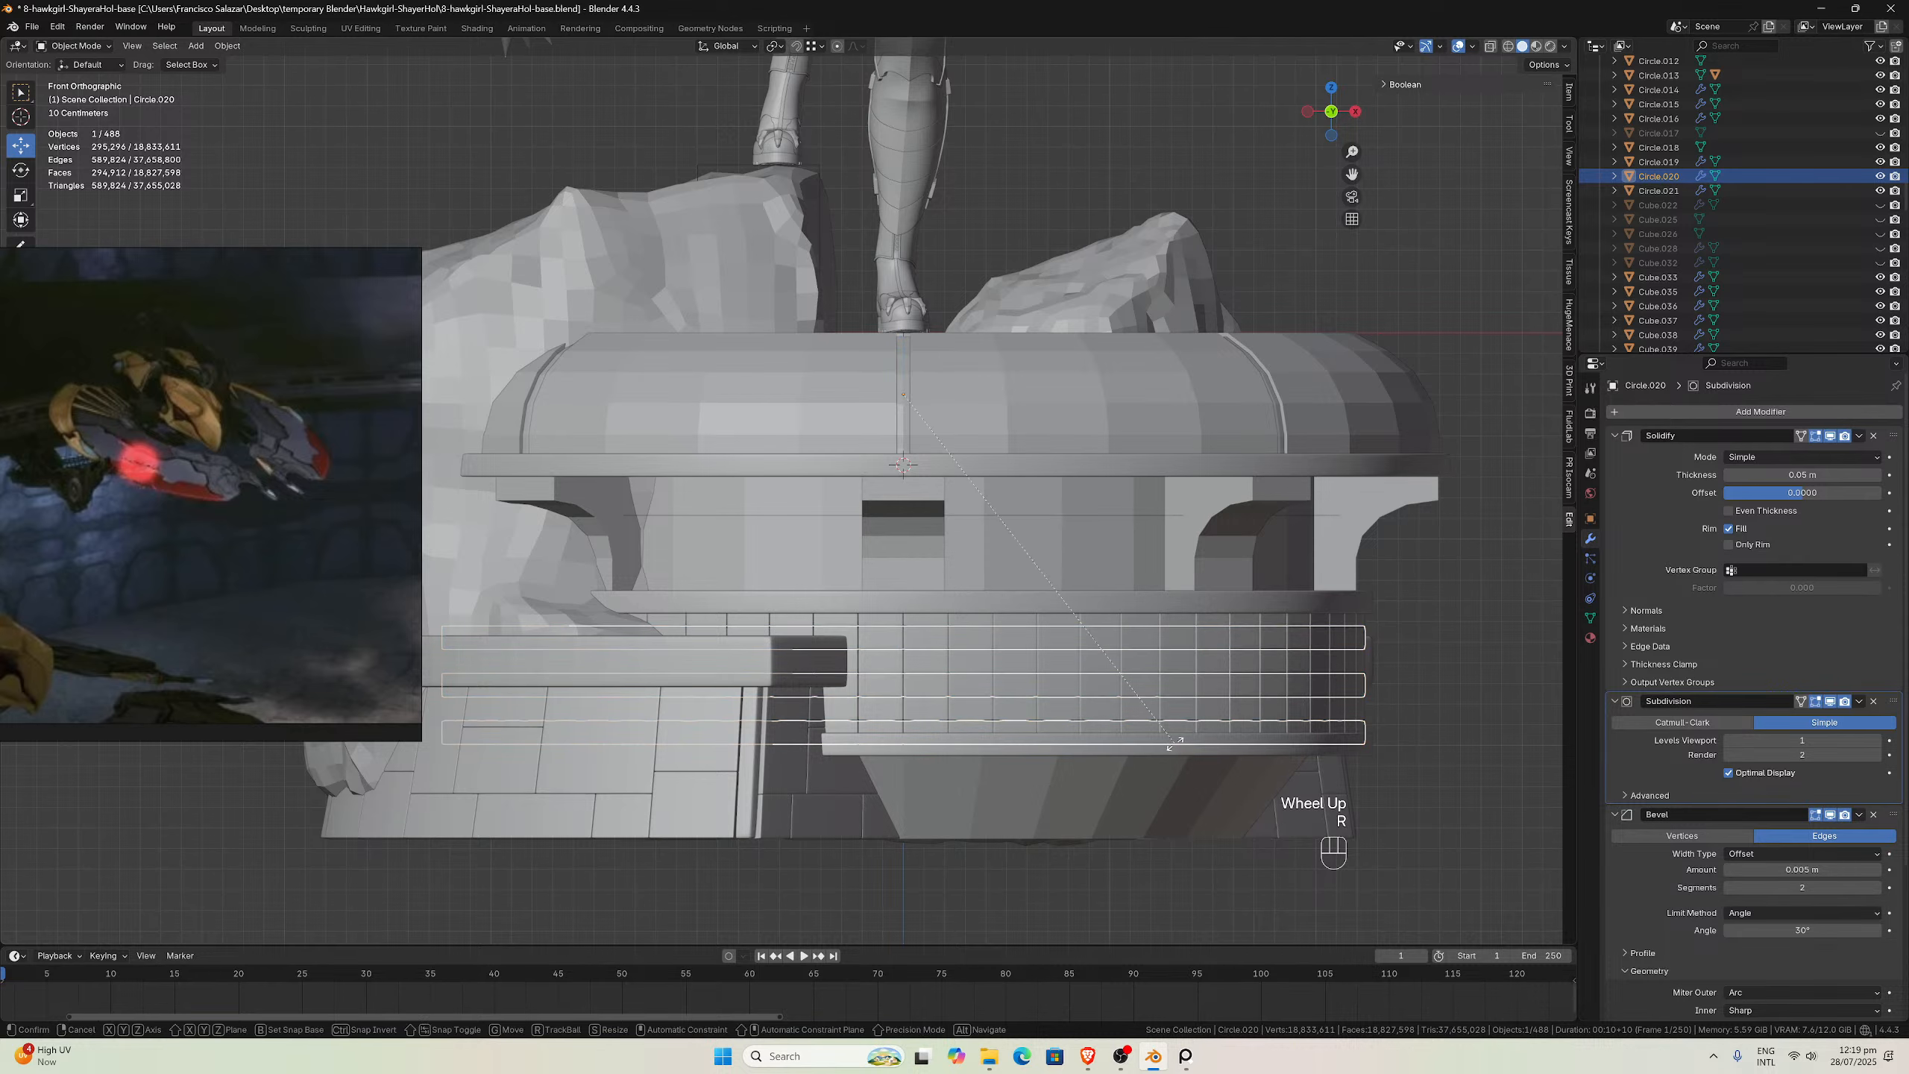
key(r)
key(z)
click(1195, 703)
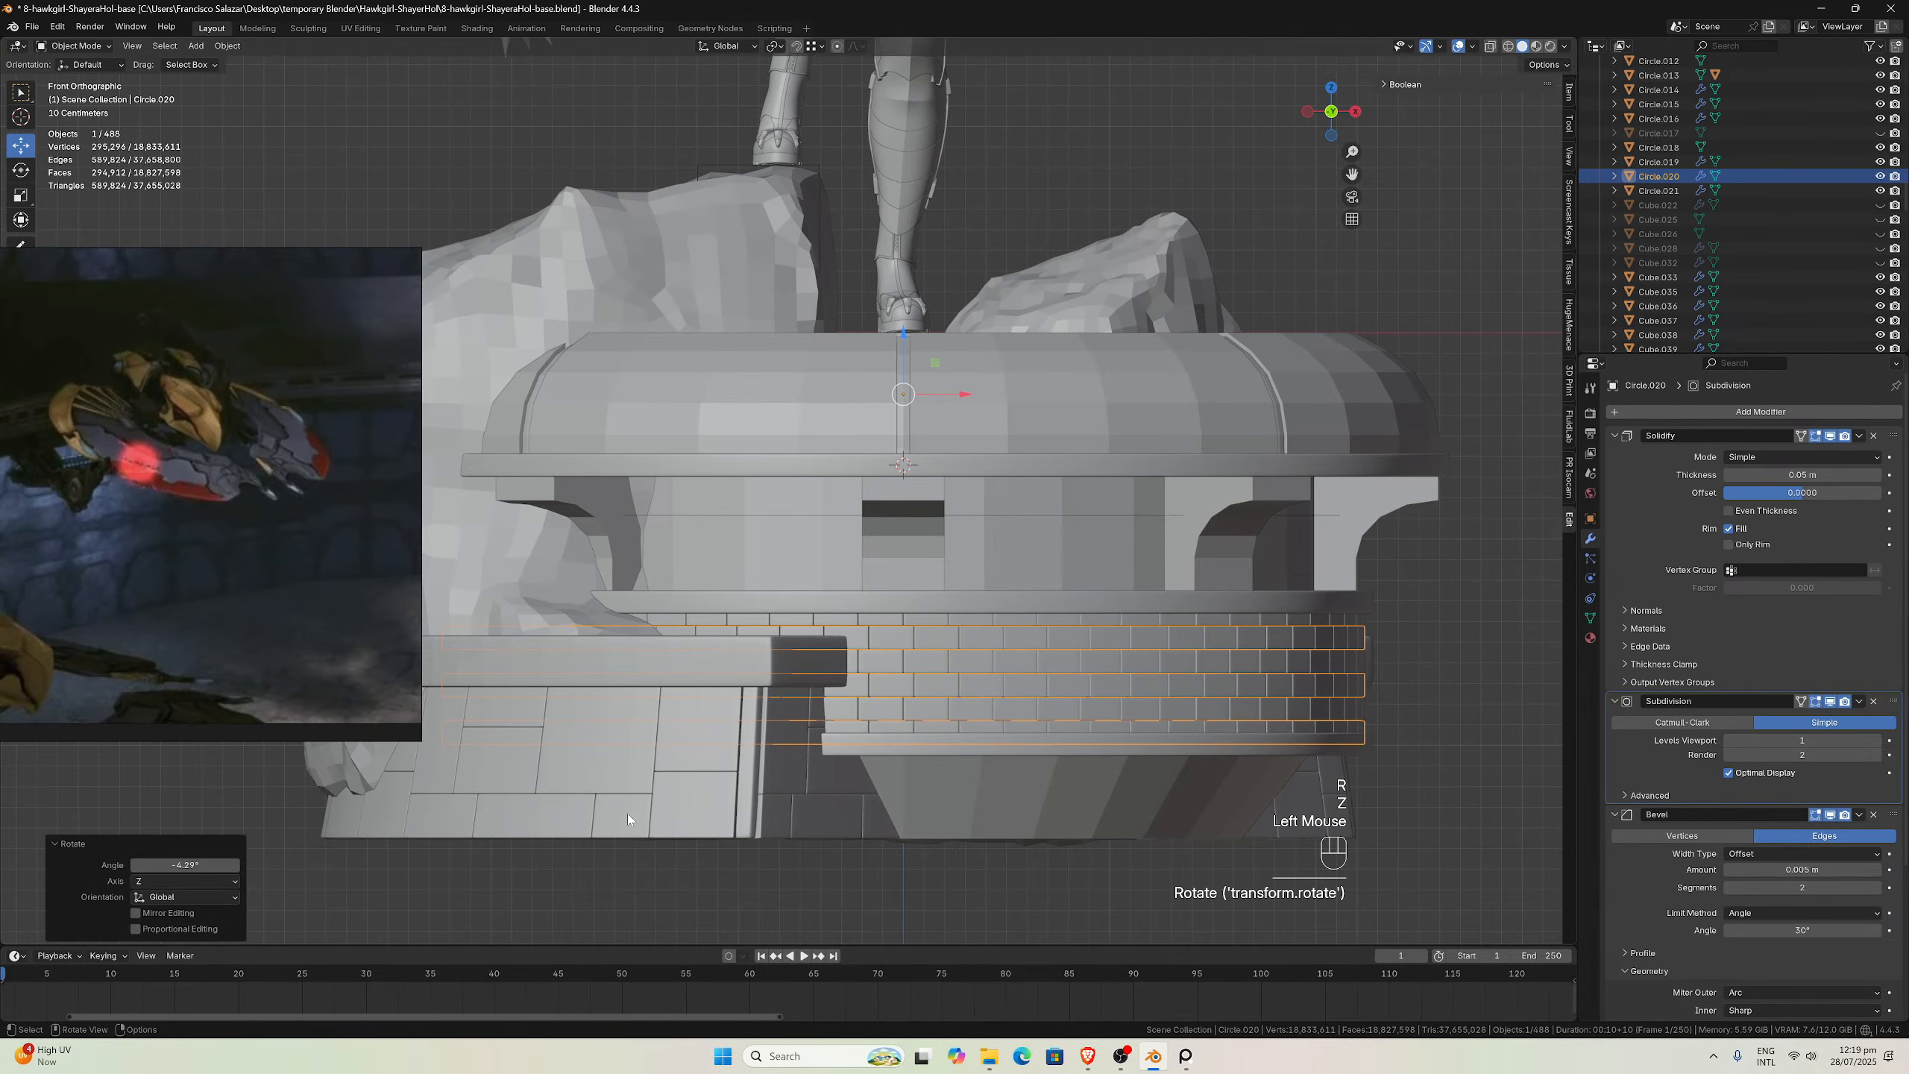
double_click(228, 865)
text(45)
key(Return)
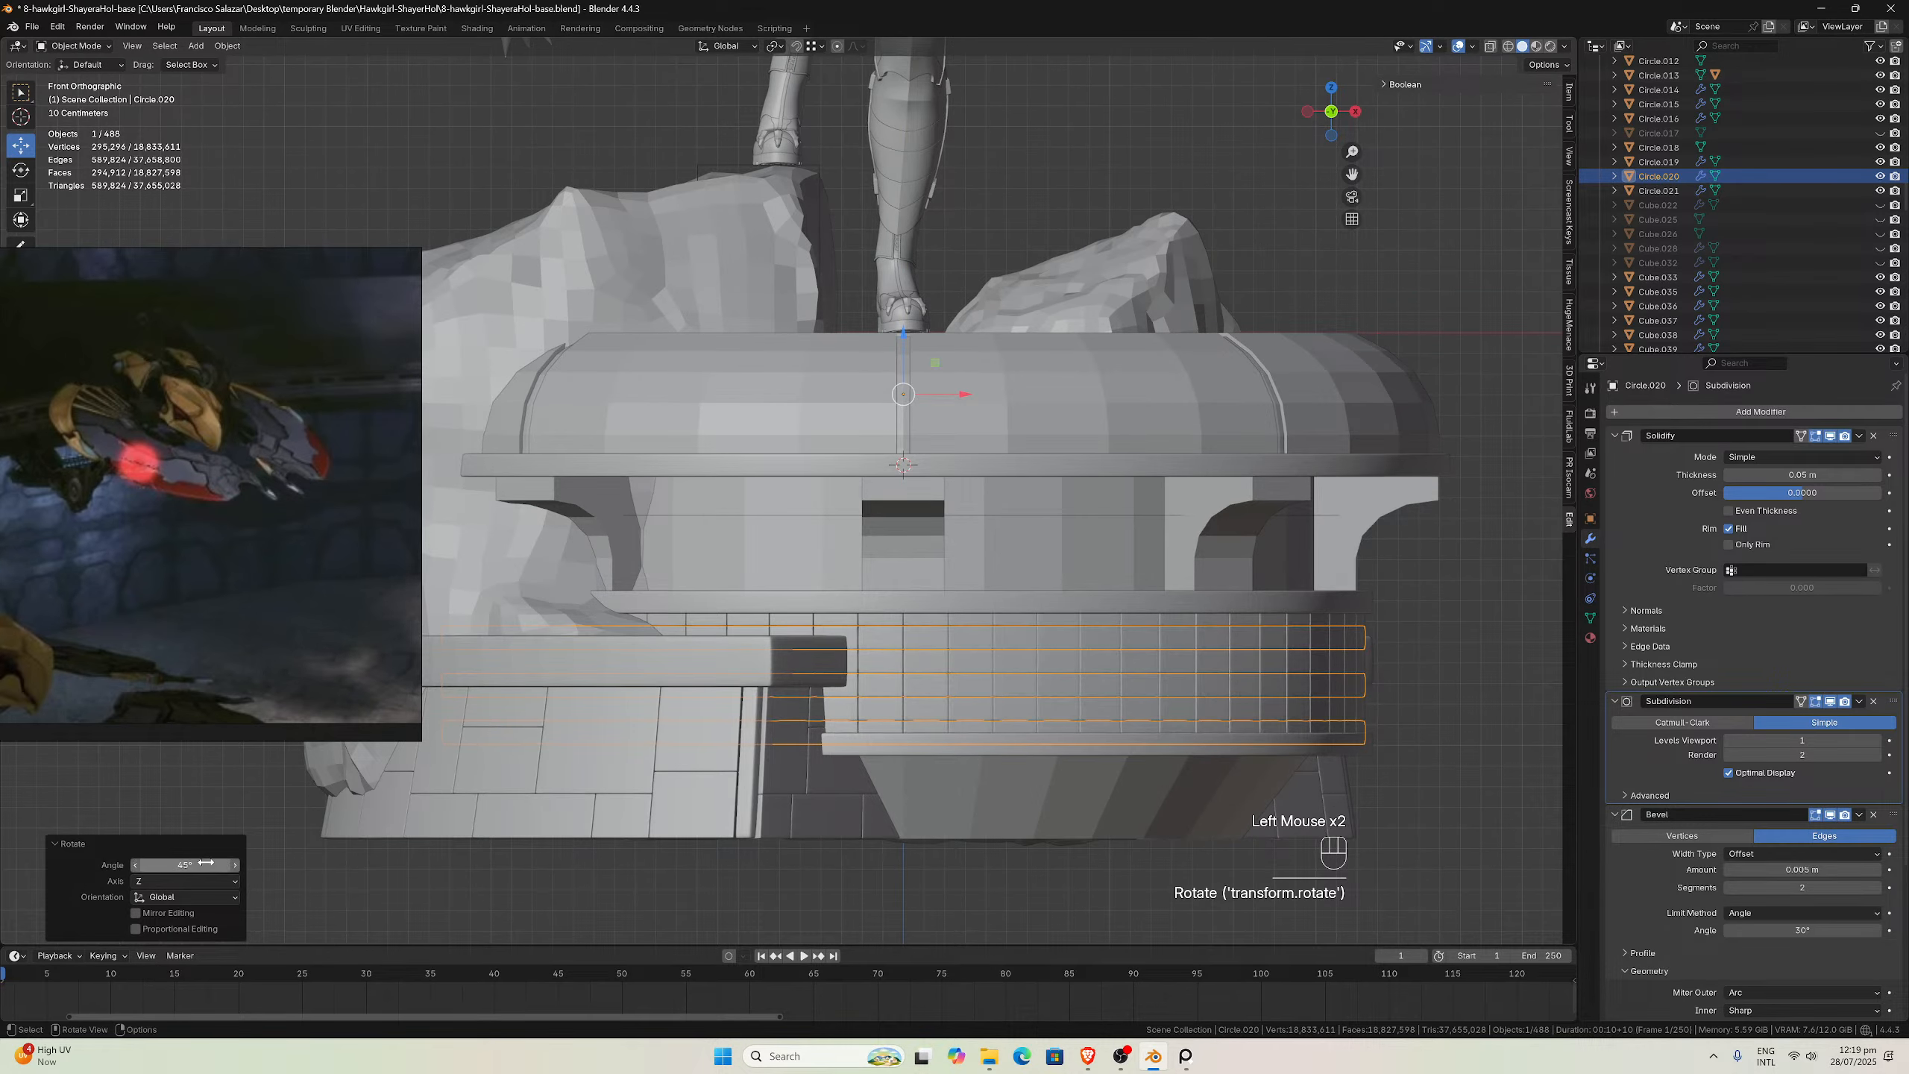
Check the tile joints up close and undo the rotation of the tile rows
scroll(904, 705, down, 1)
scroll(904, 704, up, 4)
middle_drag(904, 705, 947, 704)
key(ctrl+z)
scroll(946, 700, down, 3)
drag(1352, 175, 1330, 304)
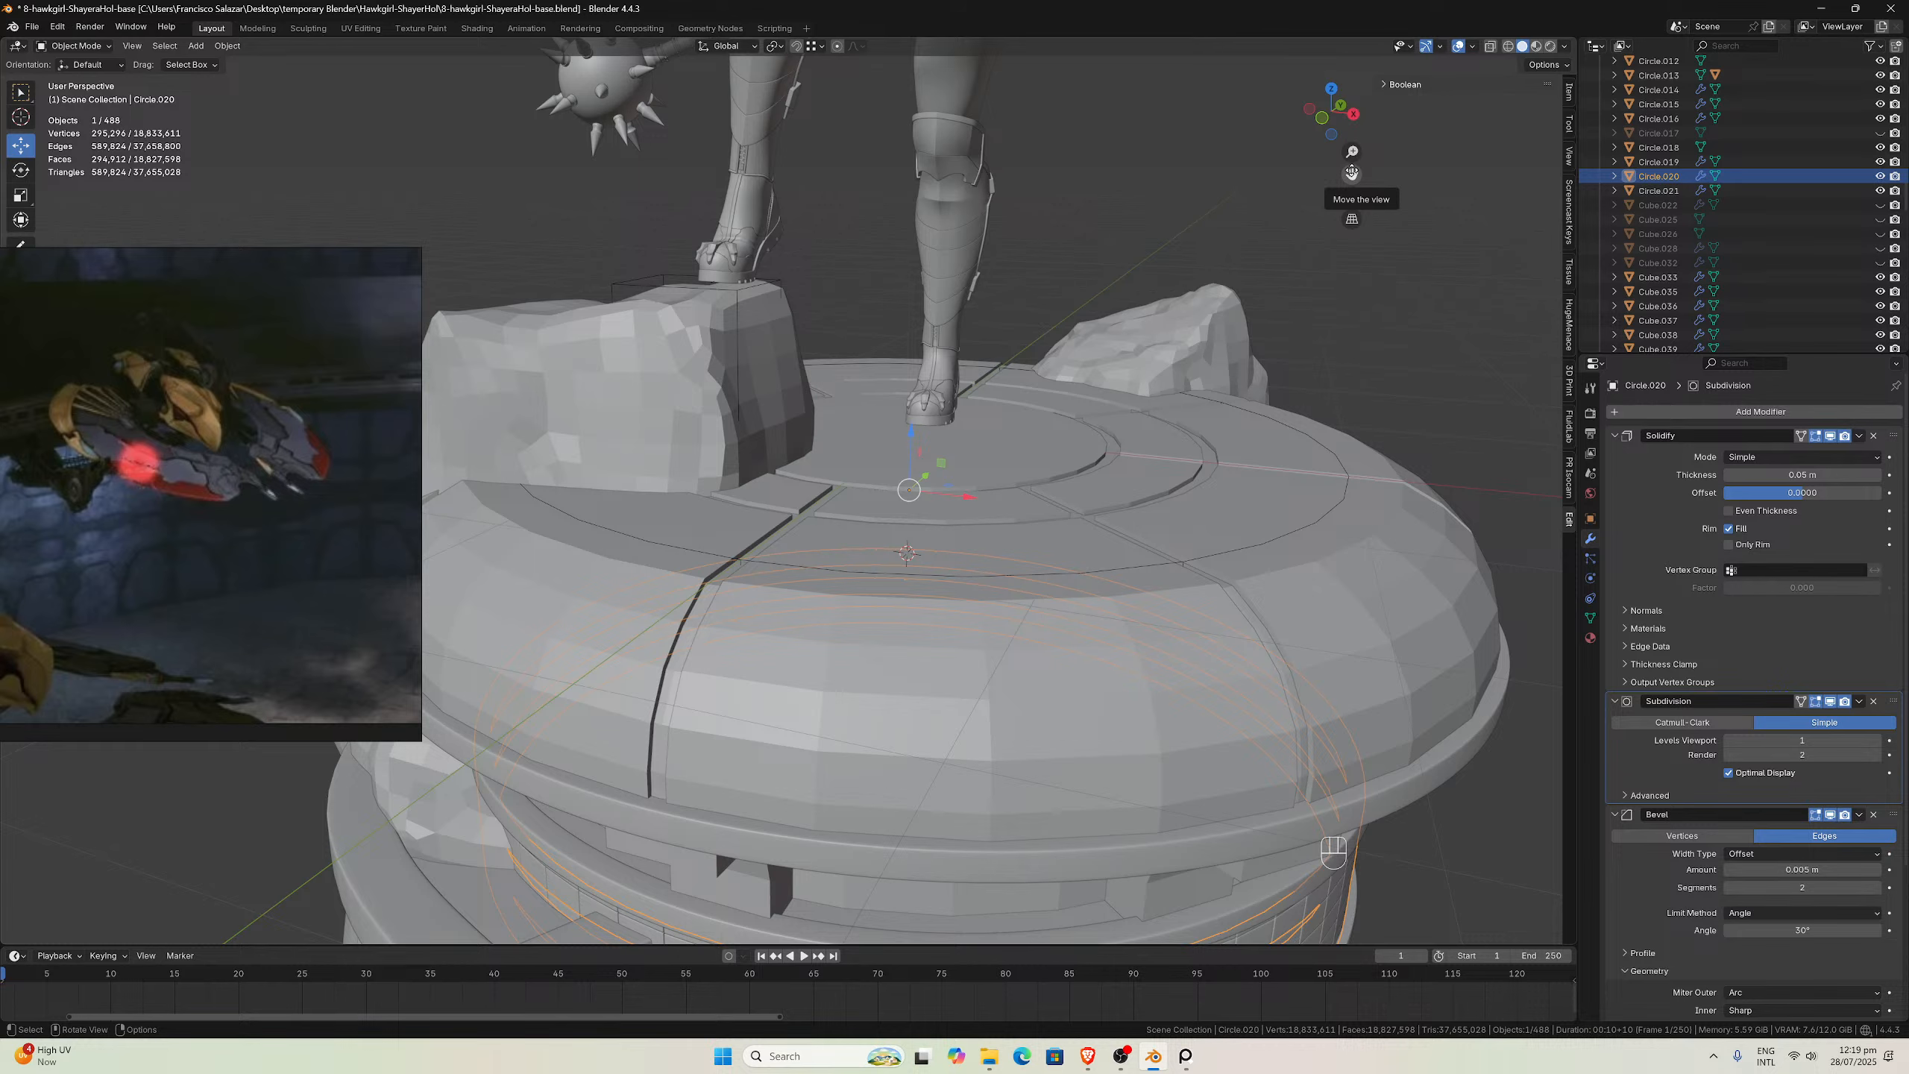
Inspect the dome's panel gaps and inner surfaces from outside and inside the shell
scroll(851, 561, down, 4)
click(850, 561)
middle_drag(850, 561, 838, 679)
scroll(862, 547, up, 2)
click(838, 680)
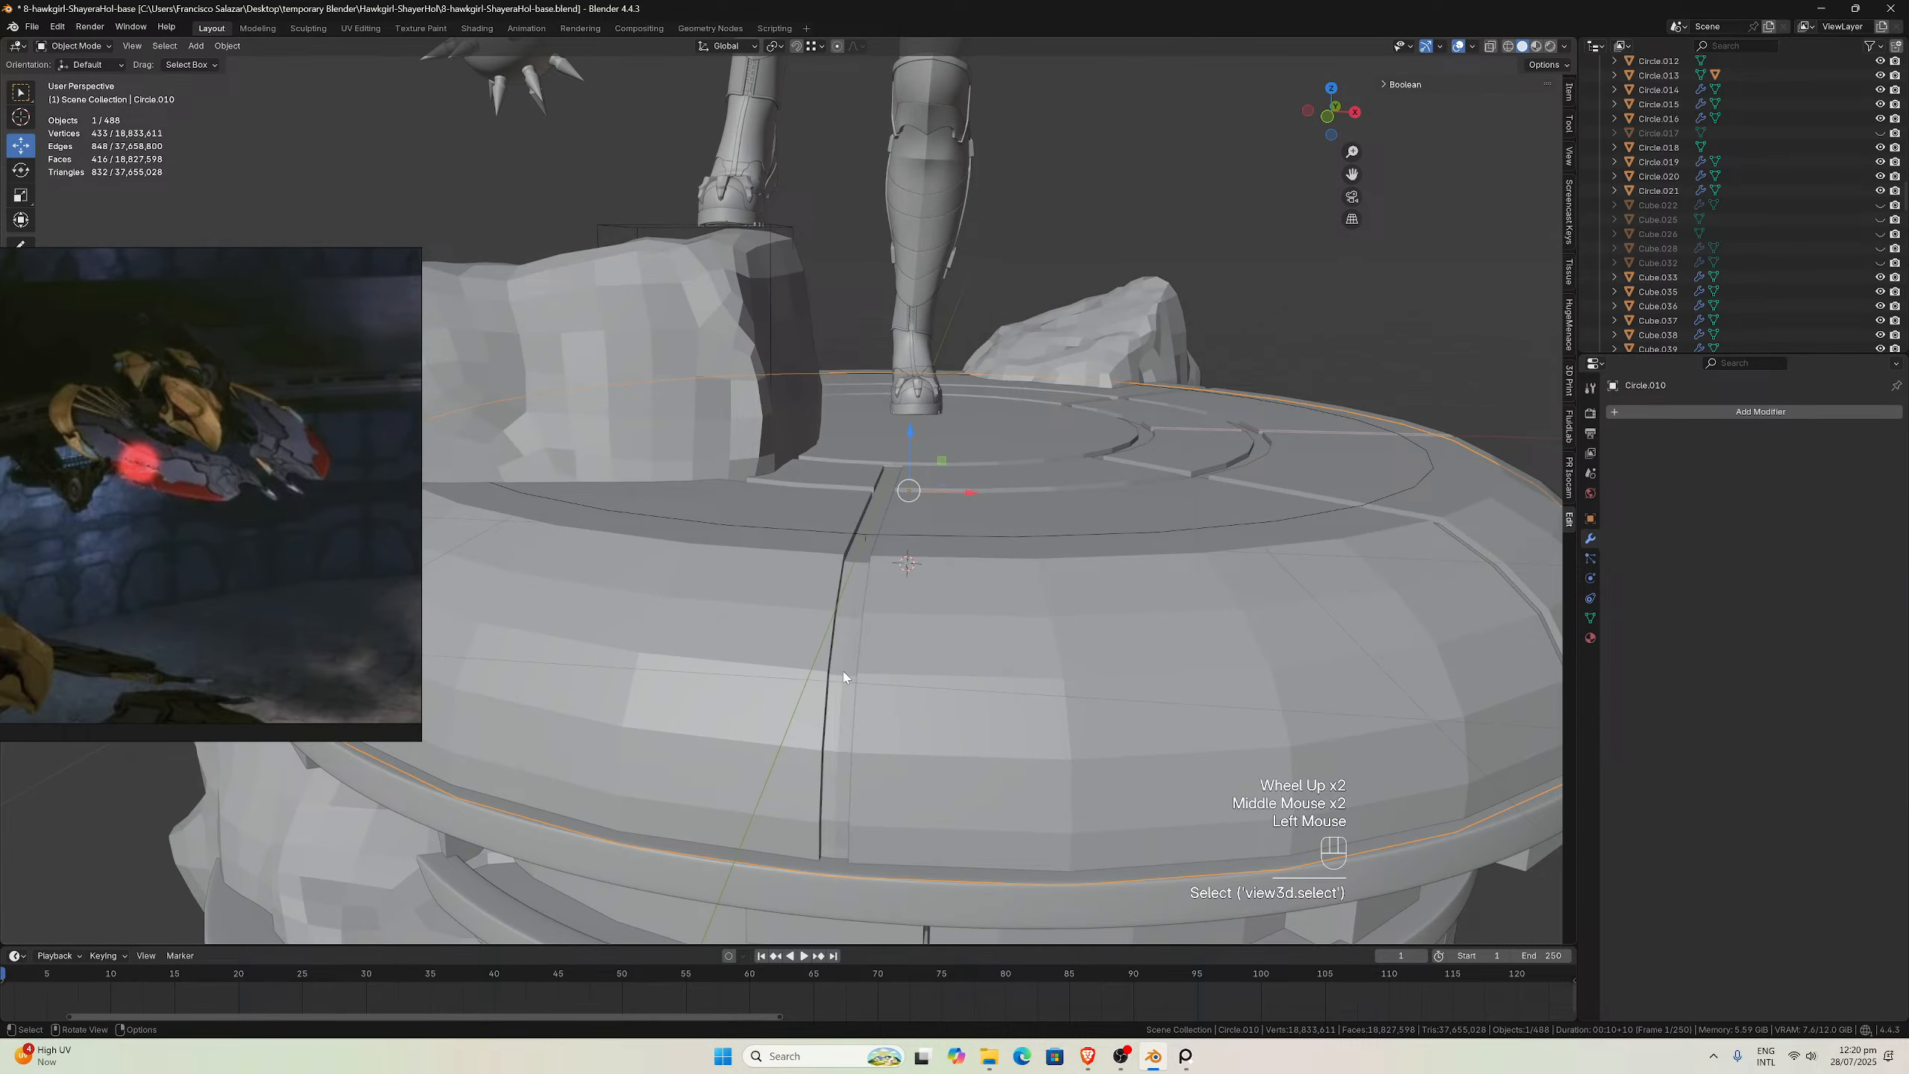
scroll(844, 677, up, 4)
scroll(725, 533, down, 1)
middle_drag(725, 533, 666, 558)
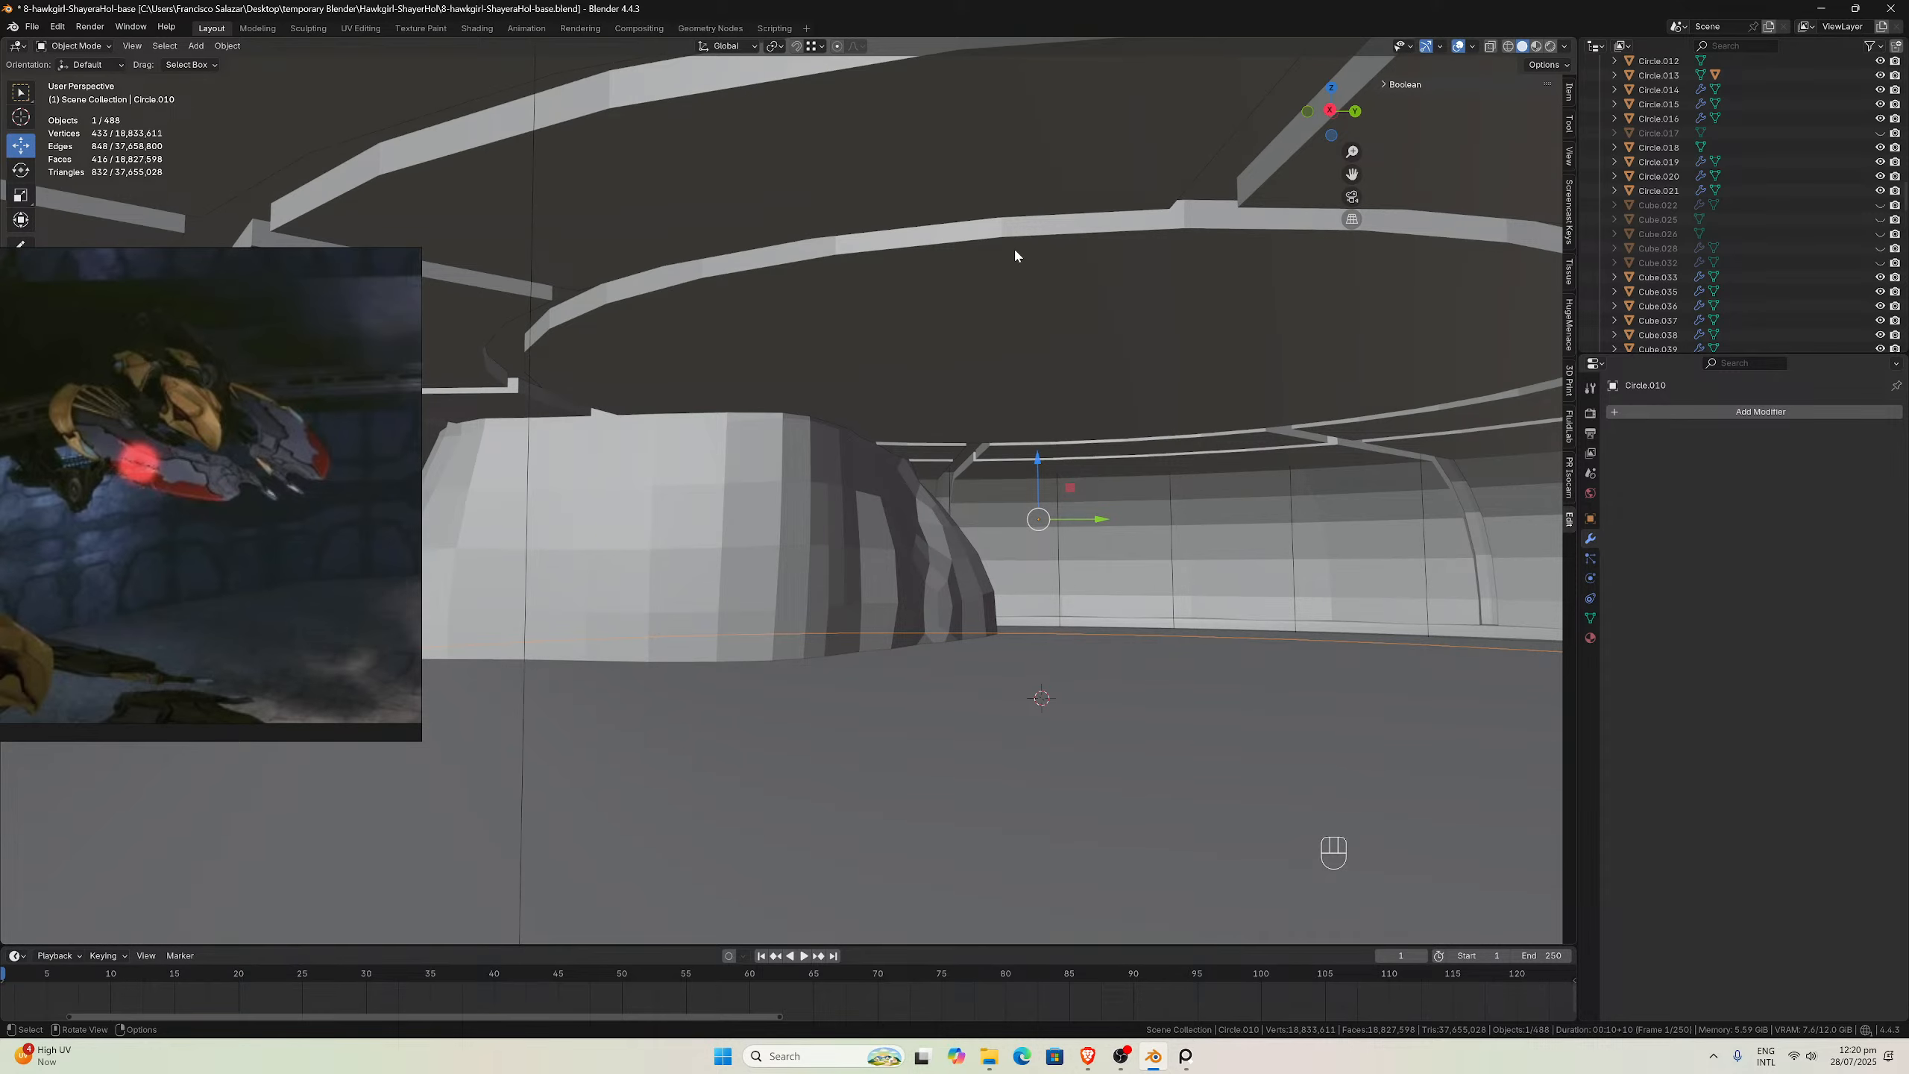
middle_drag(1014, 284, 1021, 499)
scroll(1101, 296, down, 3)
Duplicate the segmented dome shell in place and move the copy to the backup collection
click(1018, 536)
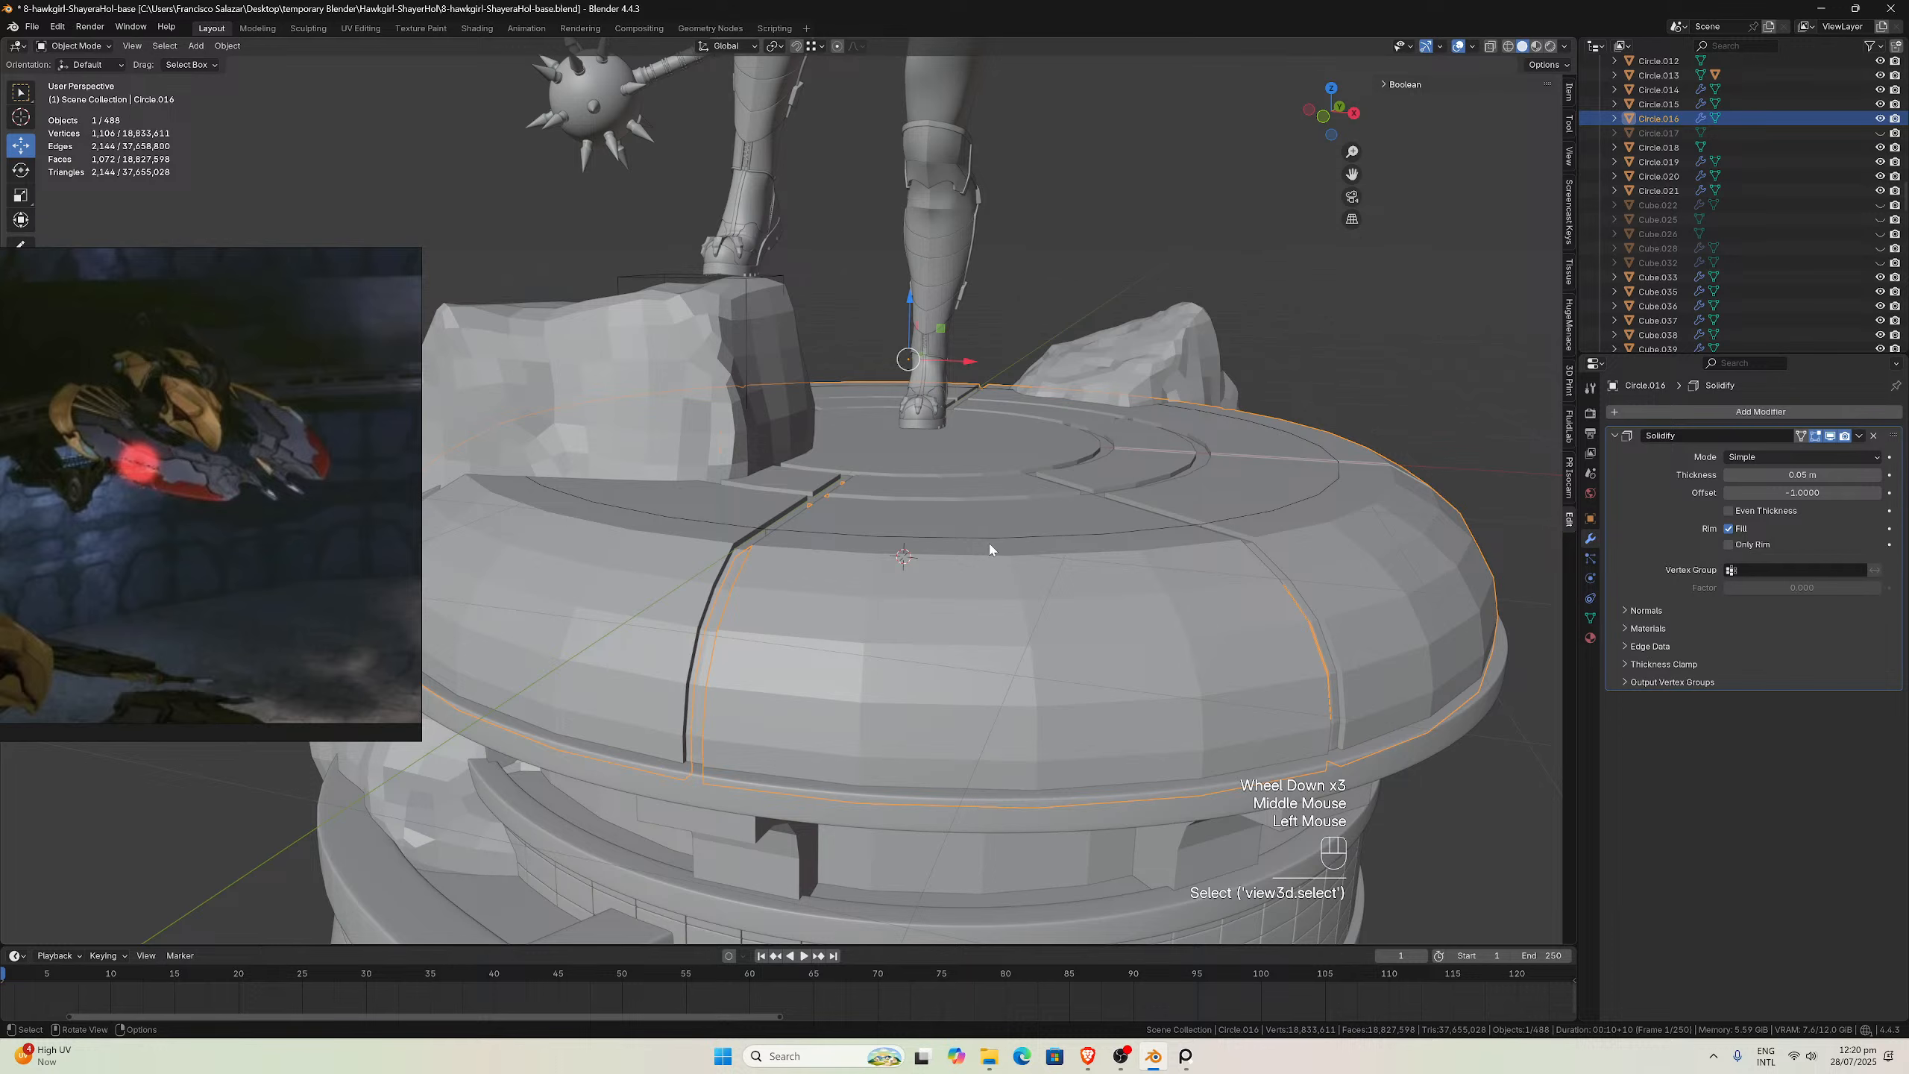
scroll(989, 549, down, 2)
click(944, 542)
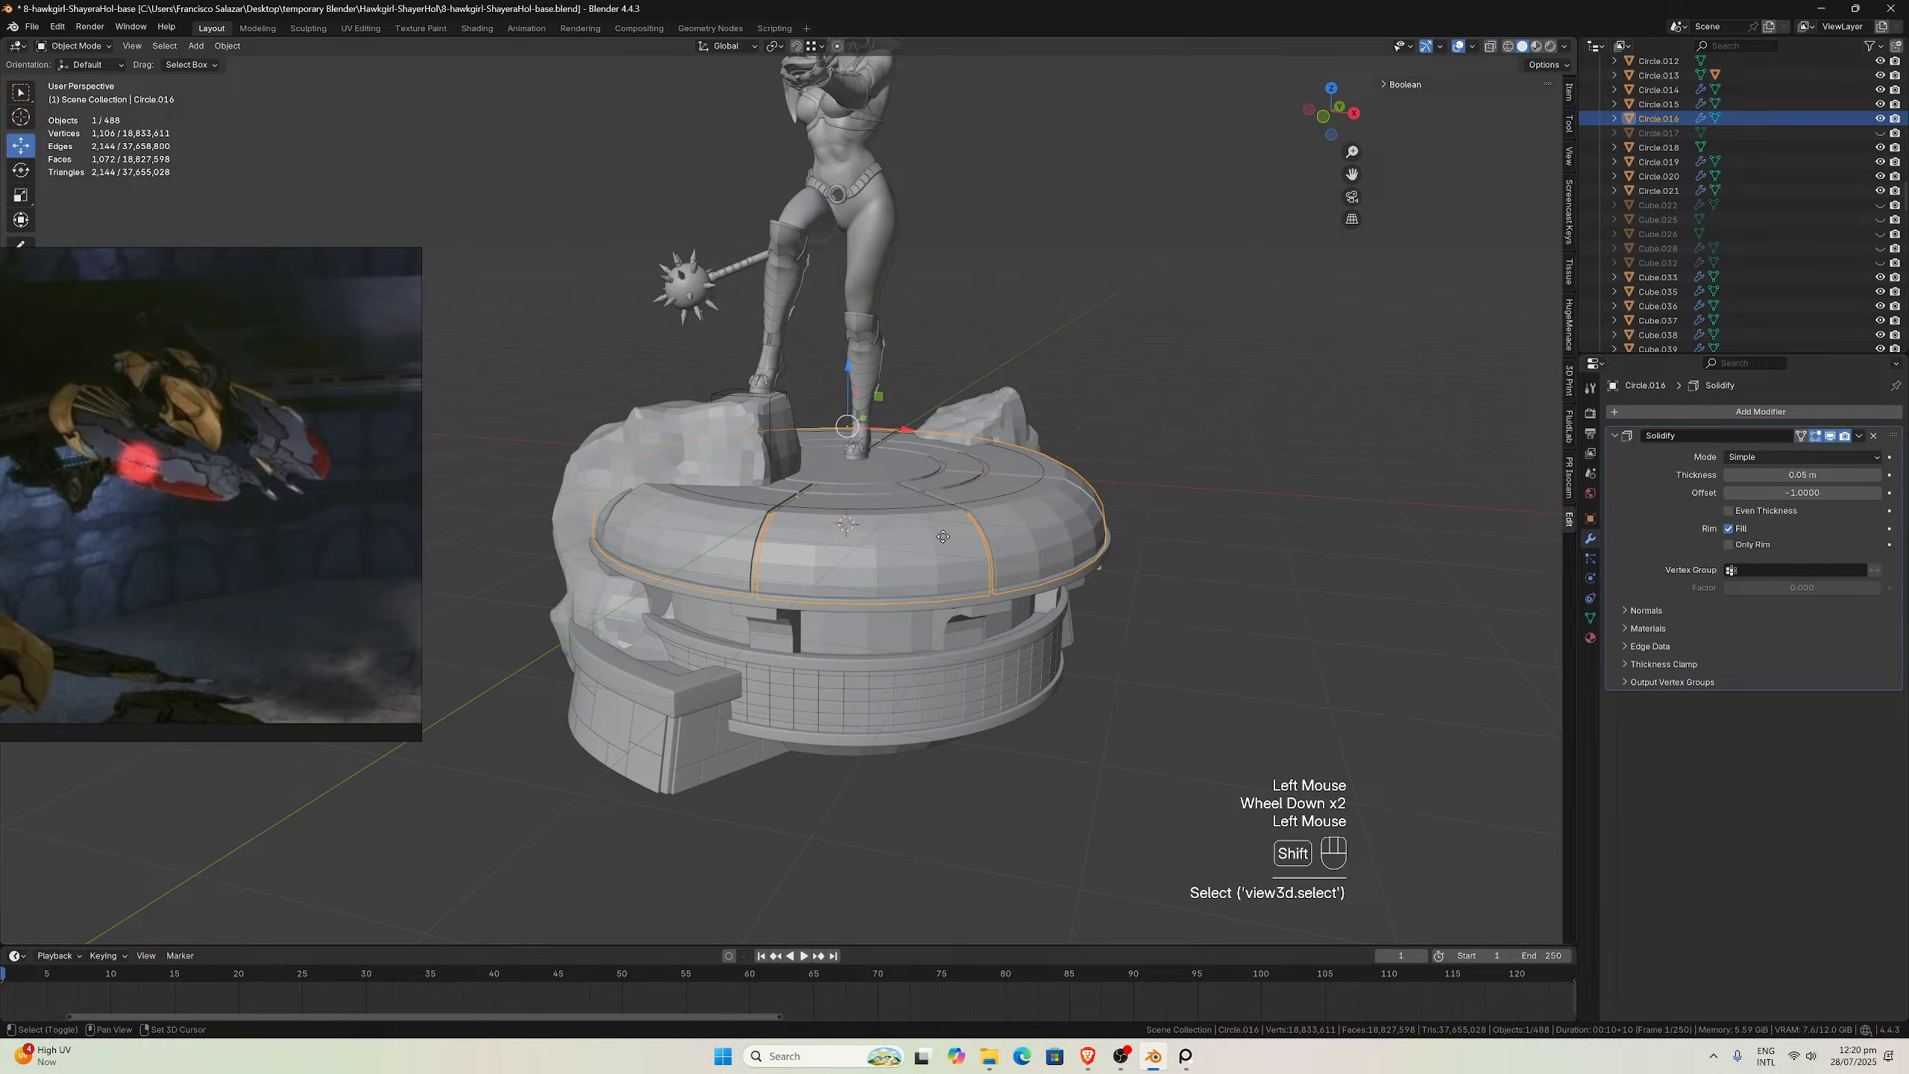
key(shift+d)
key(Escape)
key(m)
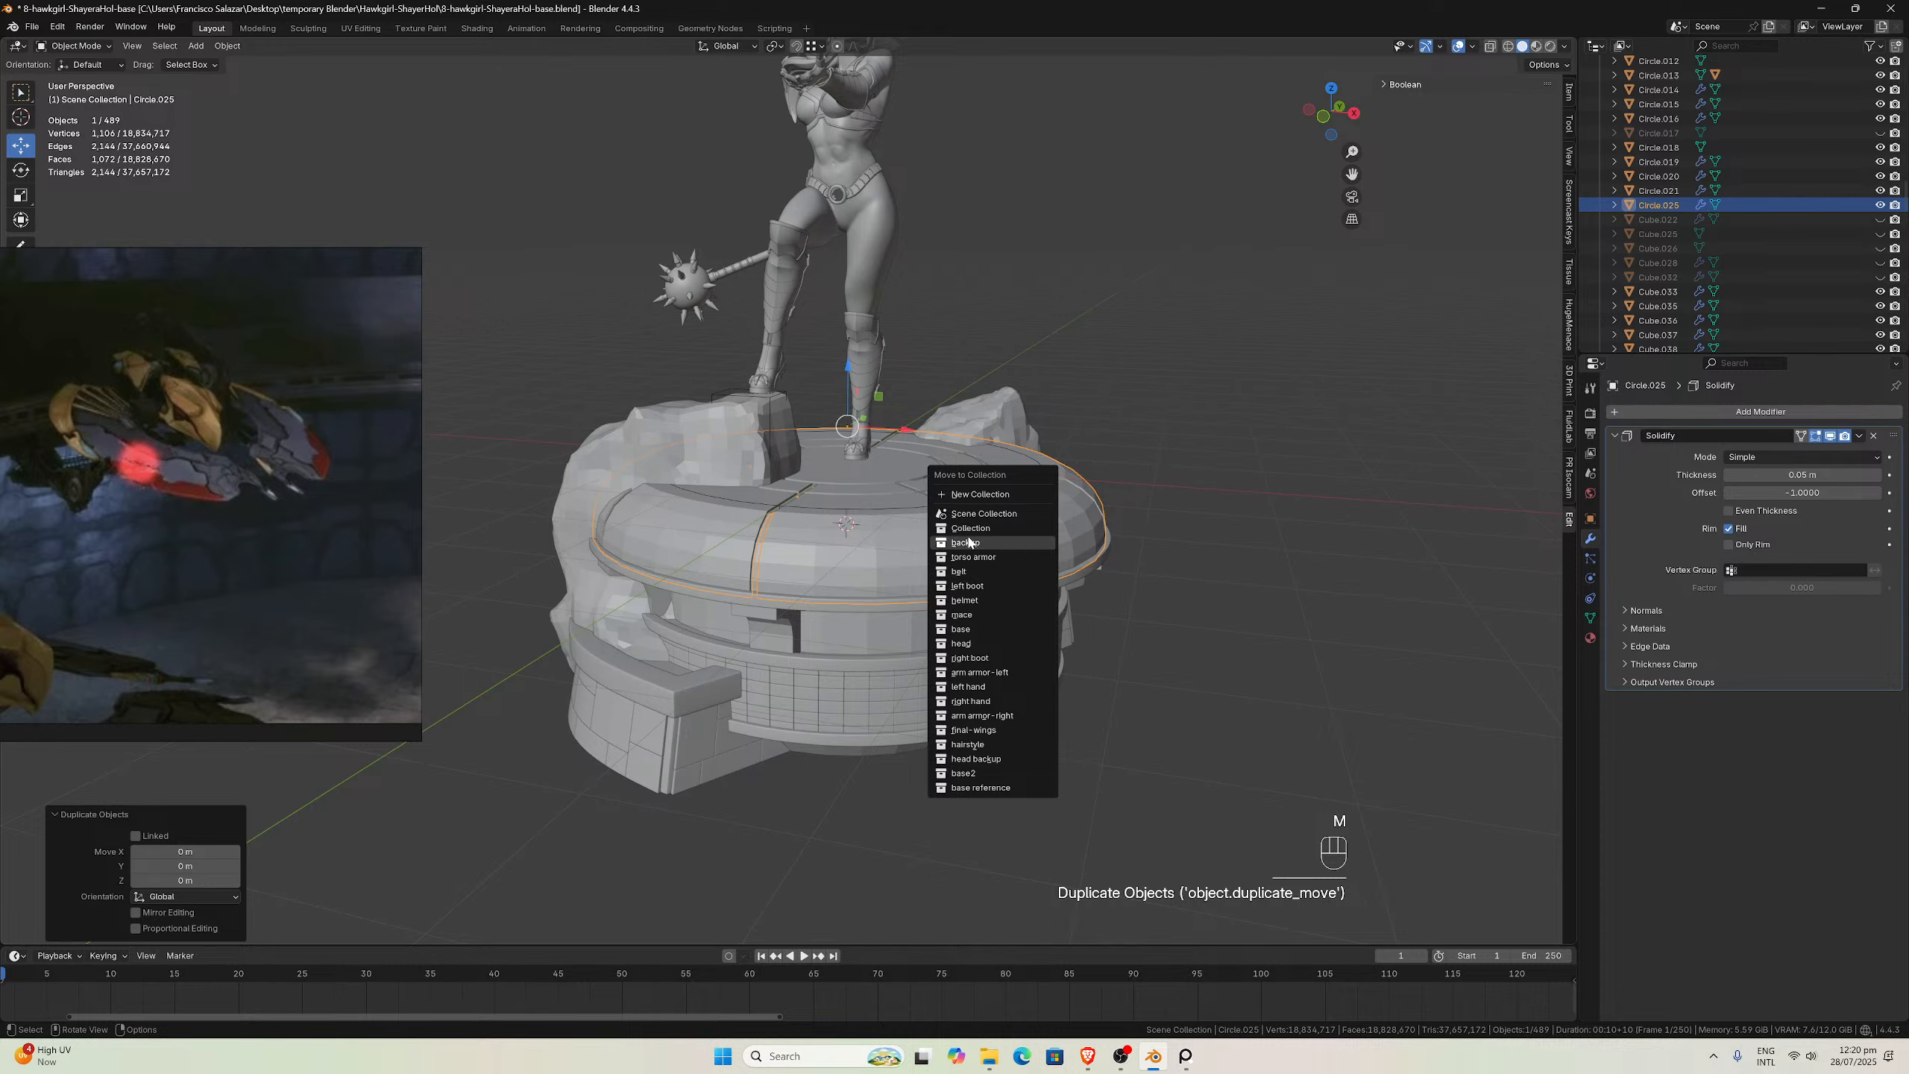
click(970, 541)
Select the original dome shell, save the file and apply the shell's Solidify modifier
scroll(971, 537, up, 2)
click(1007, 566)
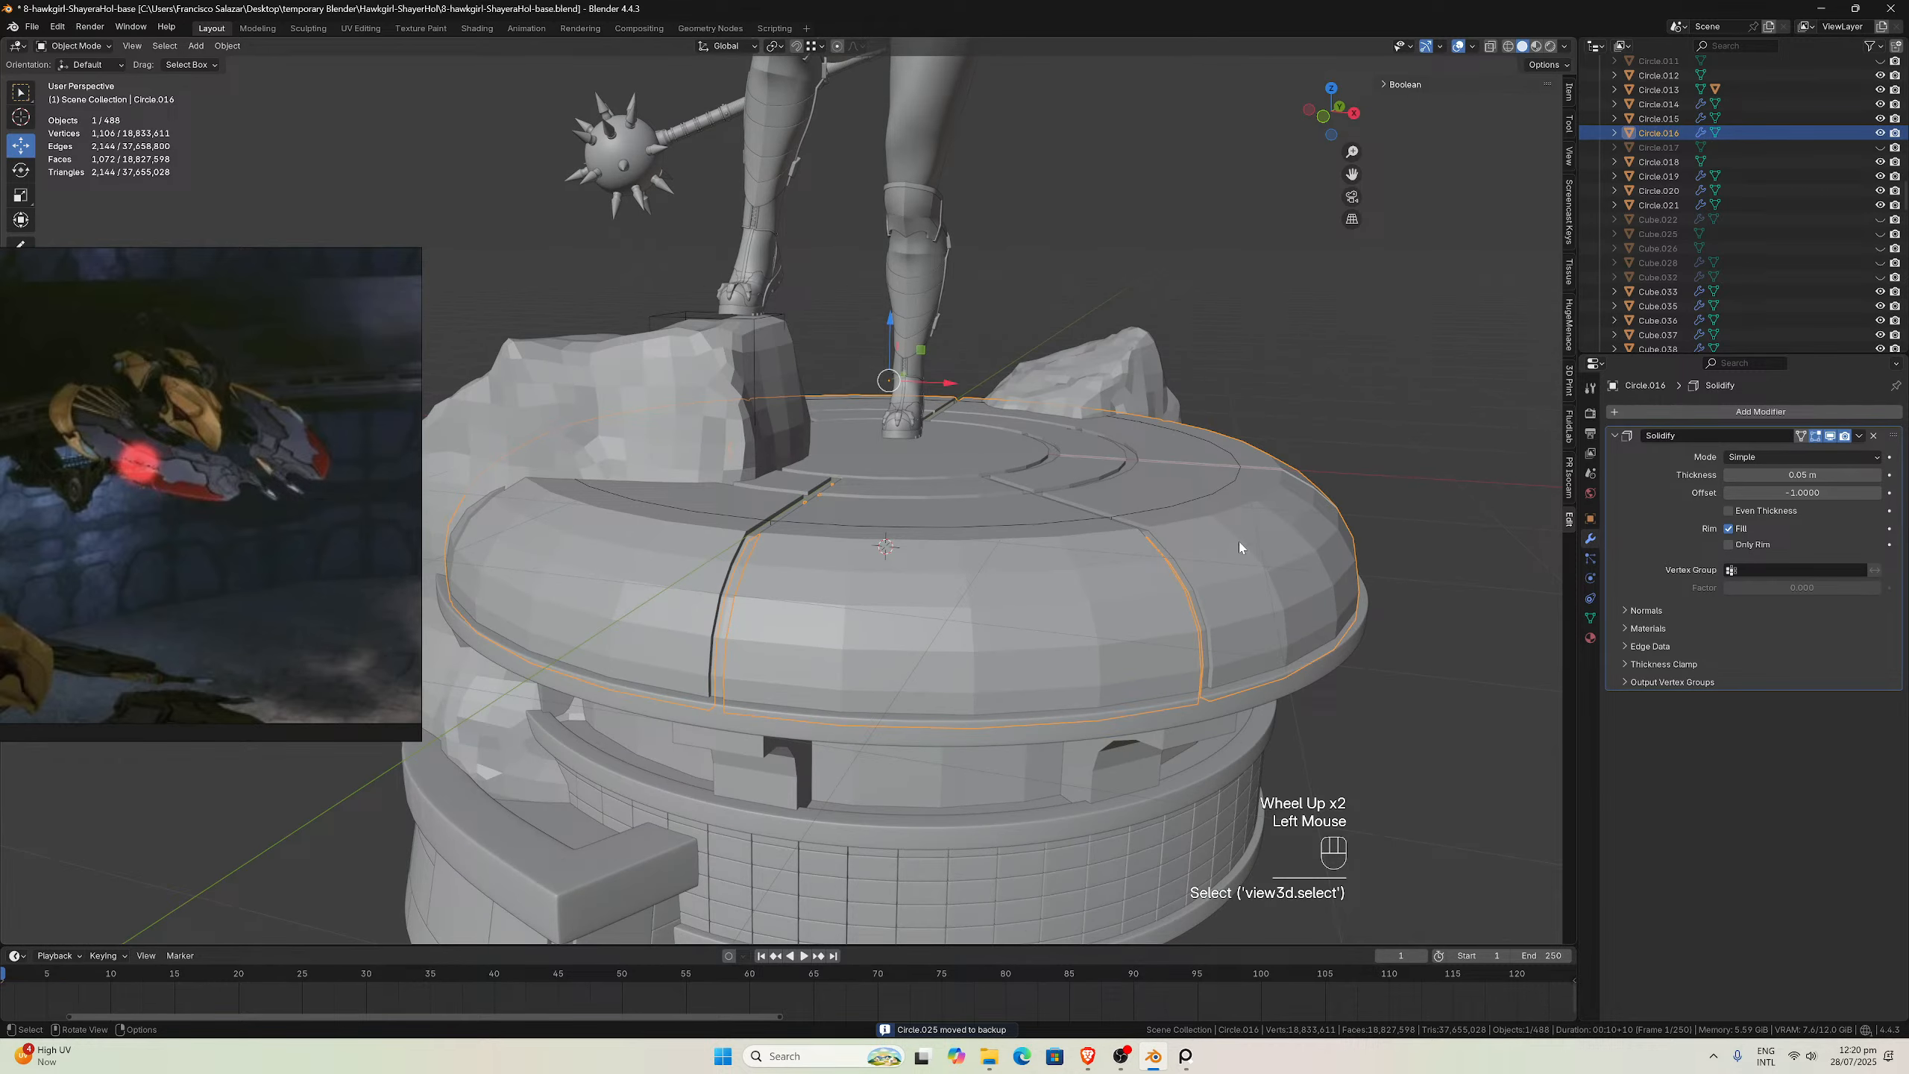
key(ctrl+s)
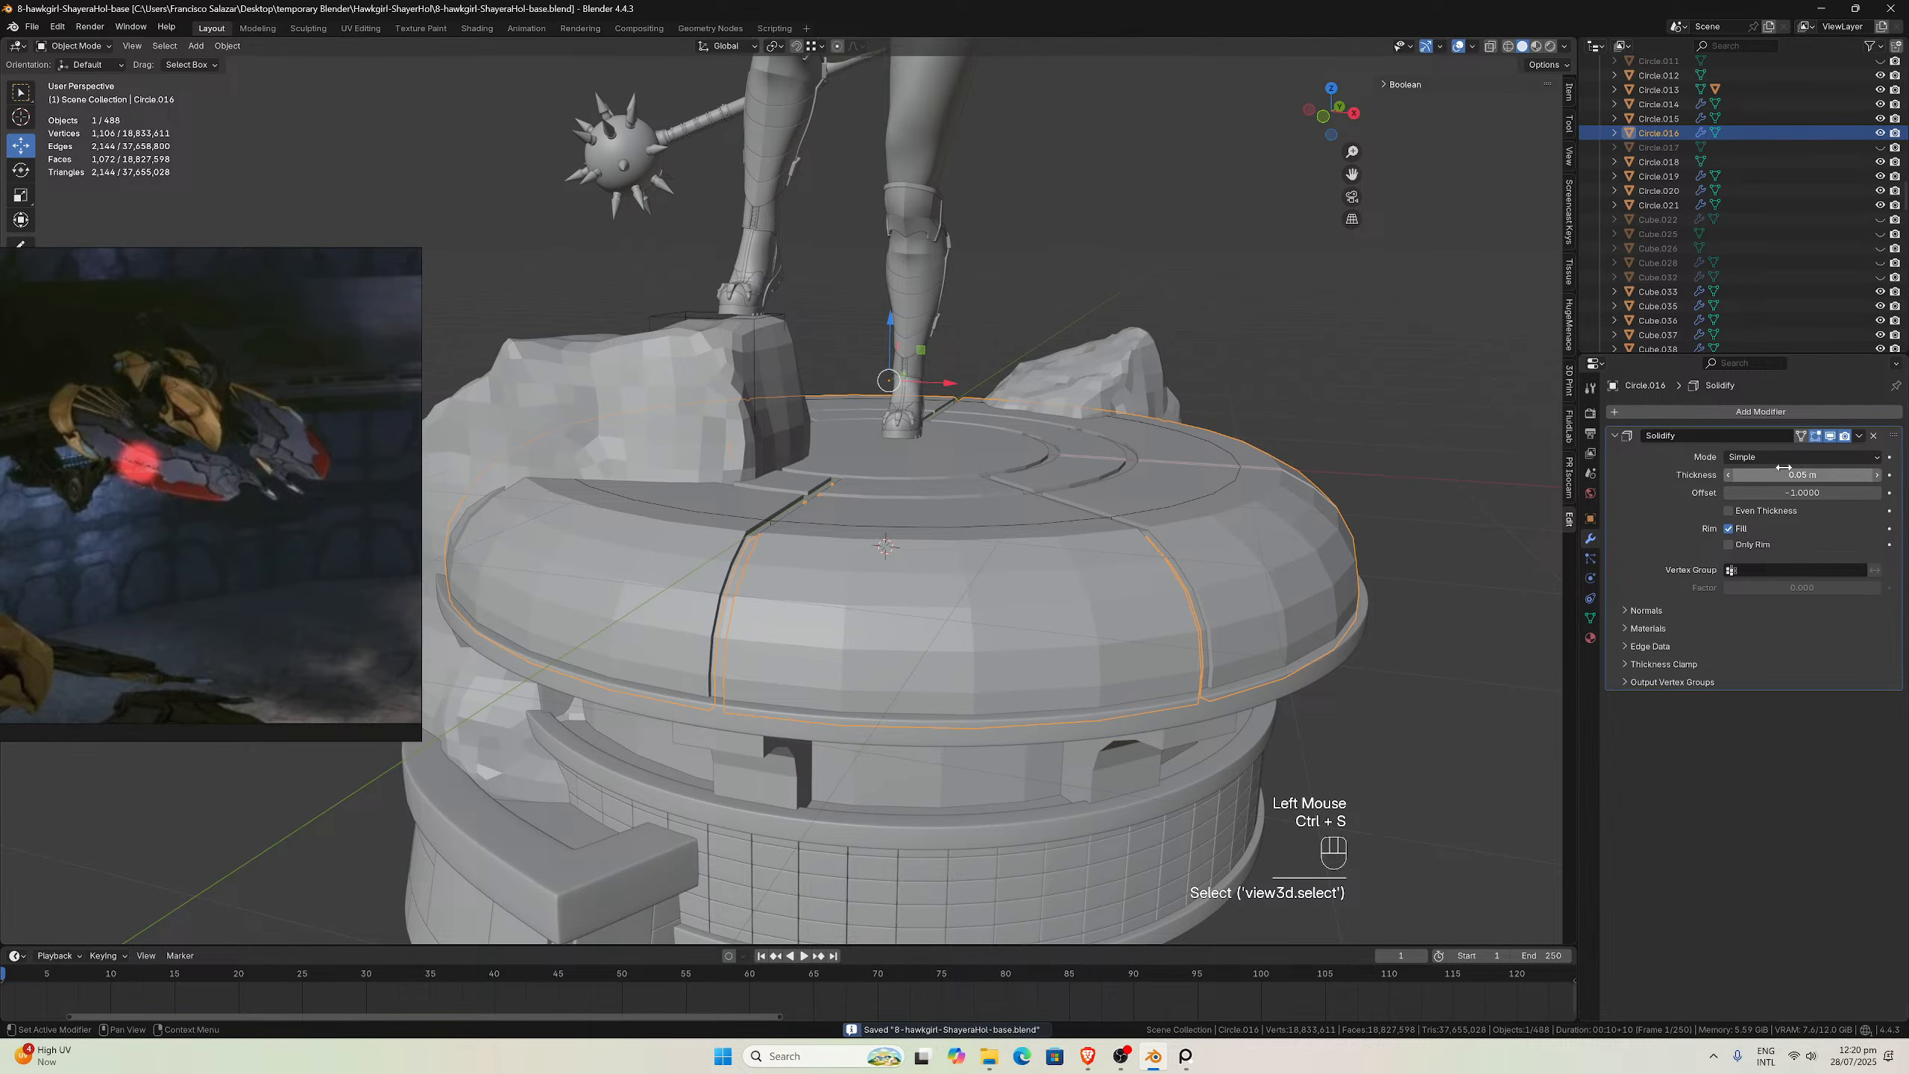
click(1858, 435)
click(1828, 448)
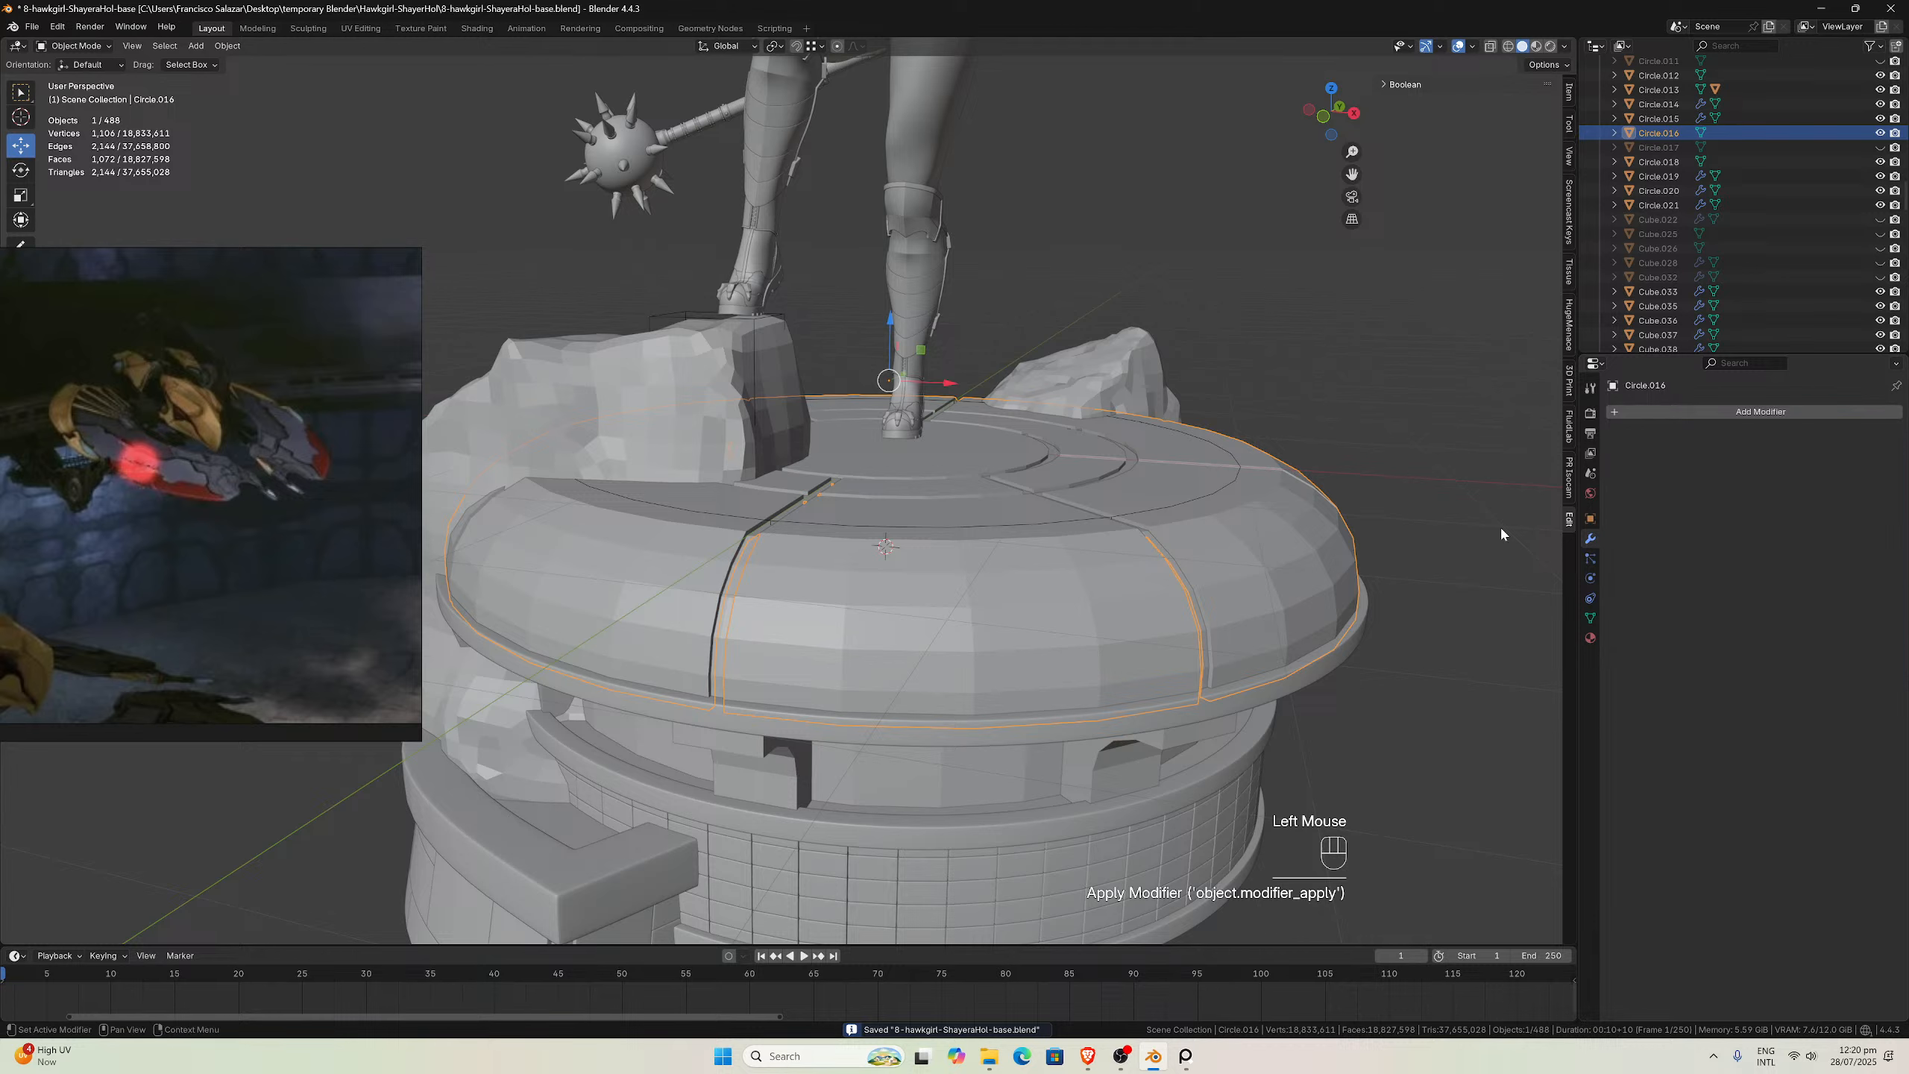
Copy the Bevel and Subdivision modifiers from the rim ring below onto the dome shell and check both objects in isolation
shift+click(1091, 727)
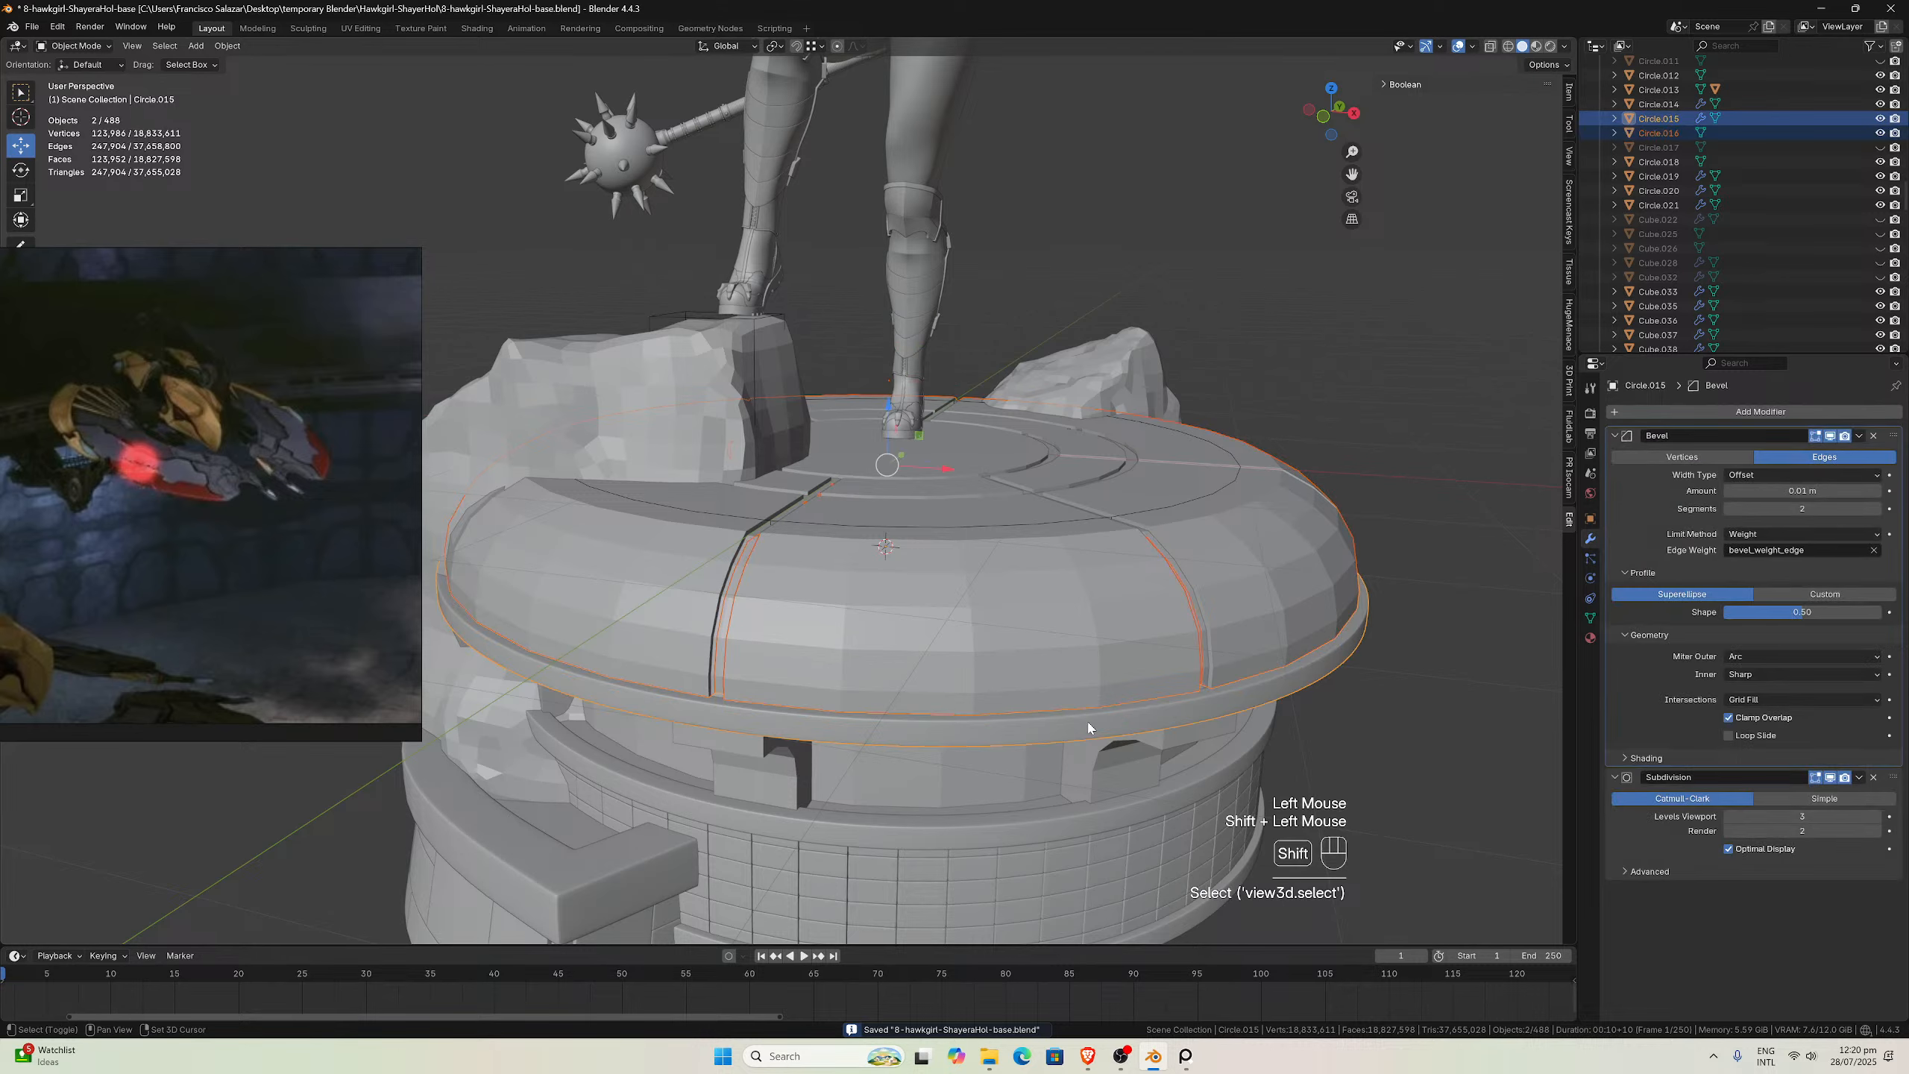
key(ctrl)
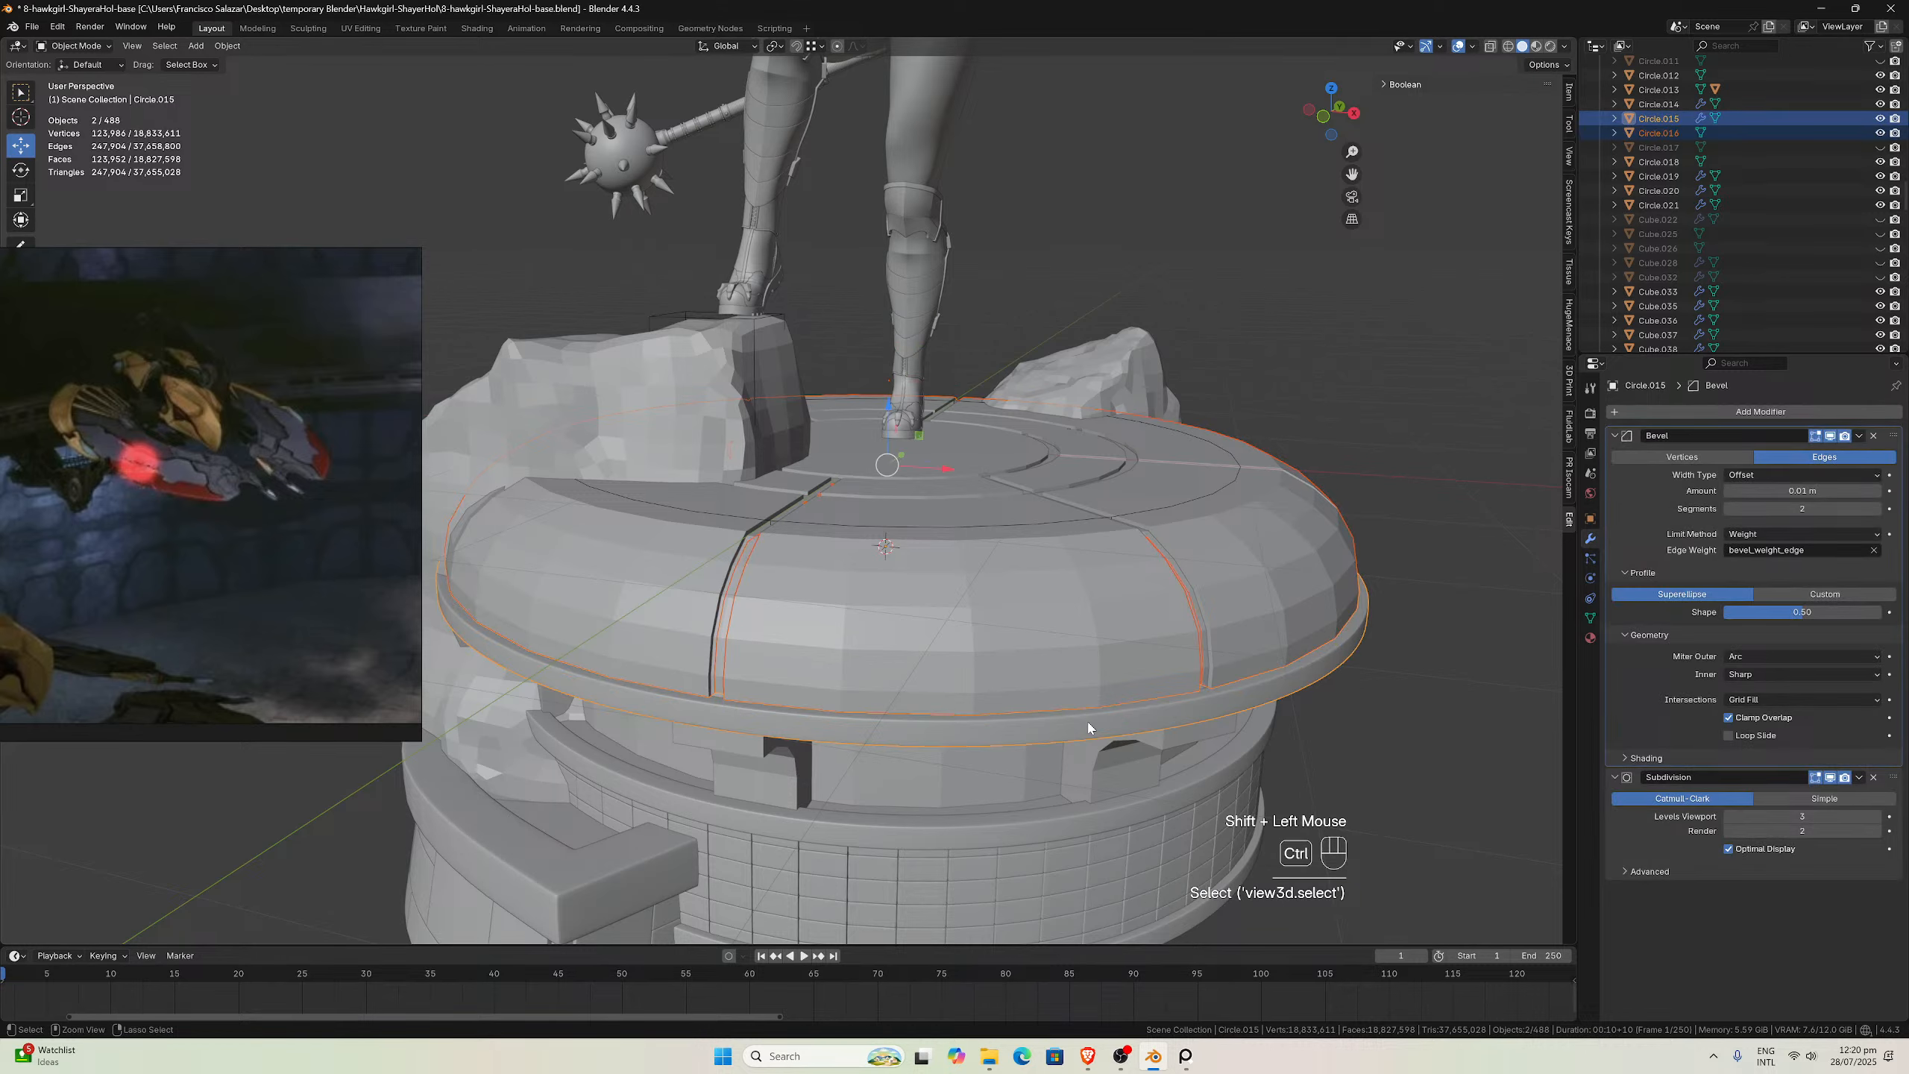
key(ctrl+l)
click(1088, 728)
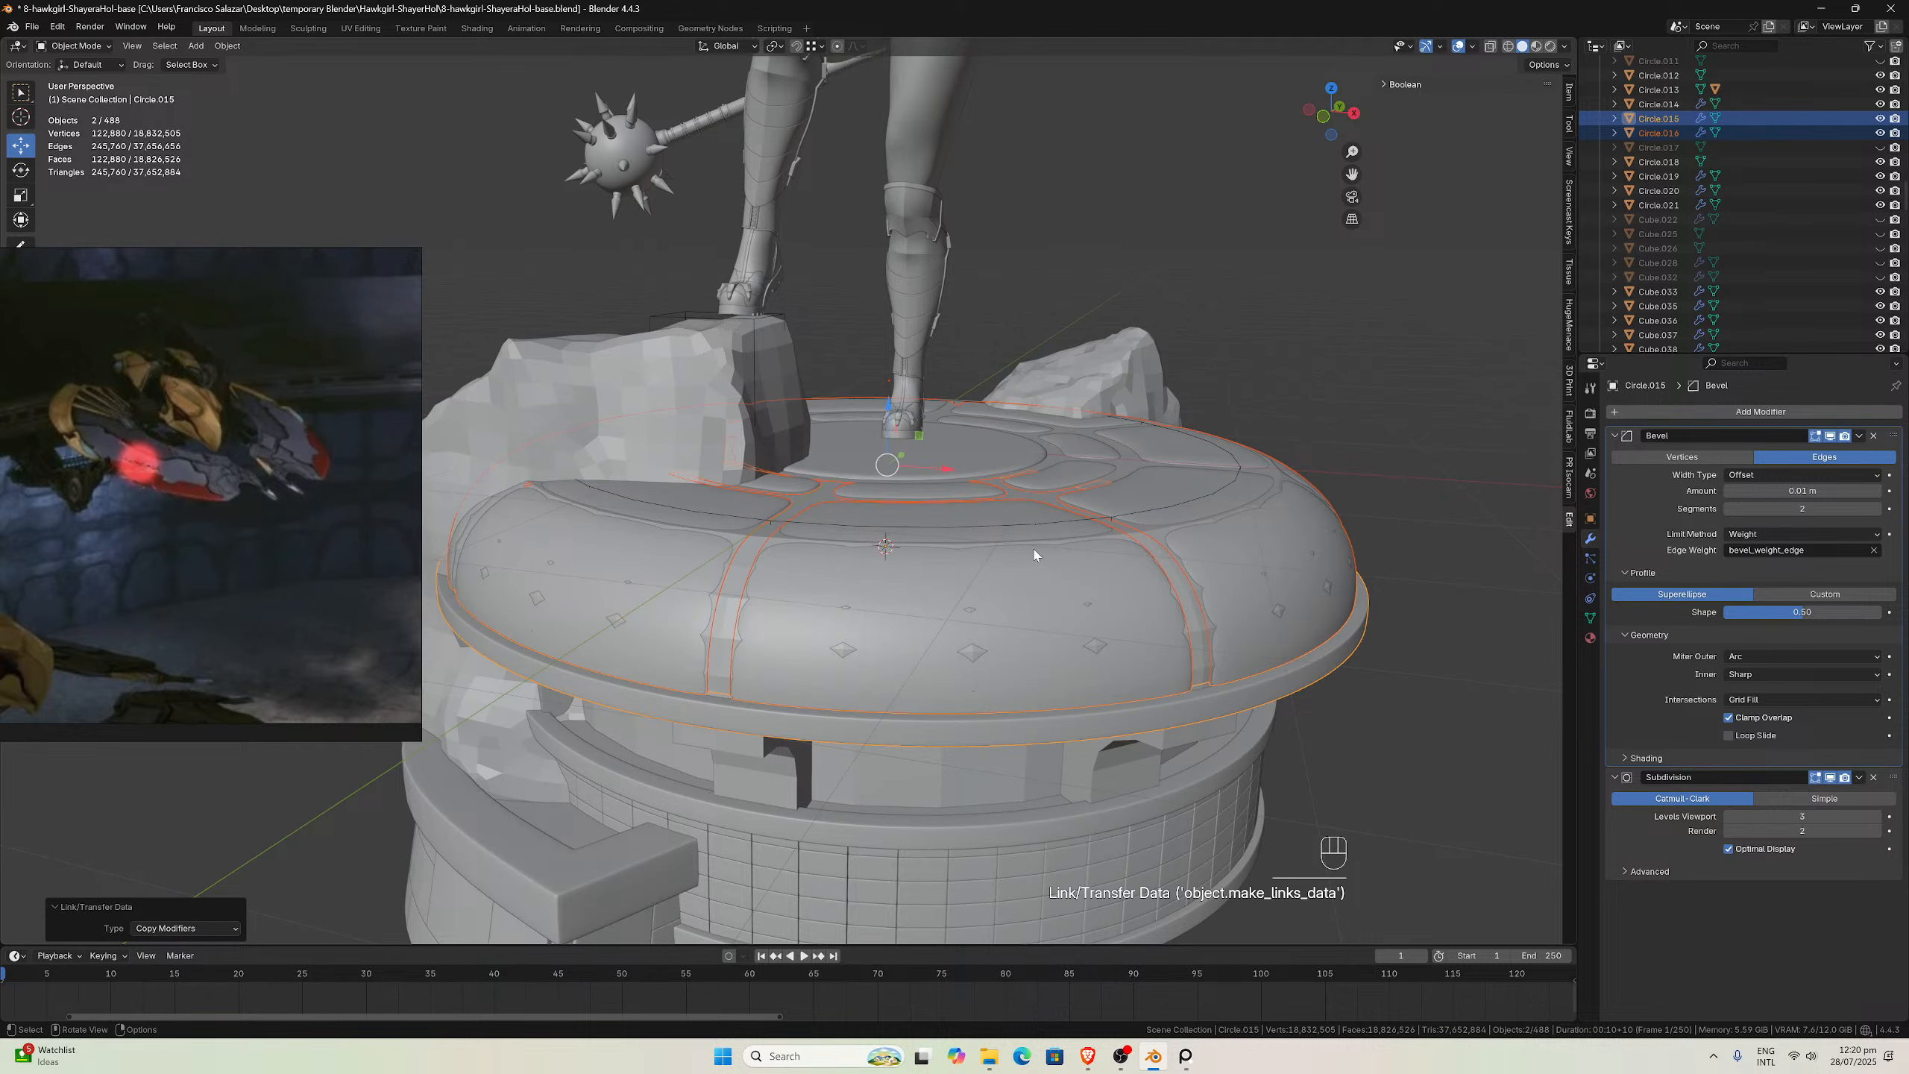
key(KP_Divide)
middle_drag(940, 549, 932, 552)
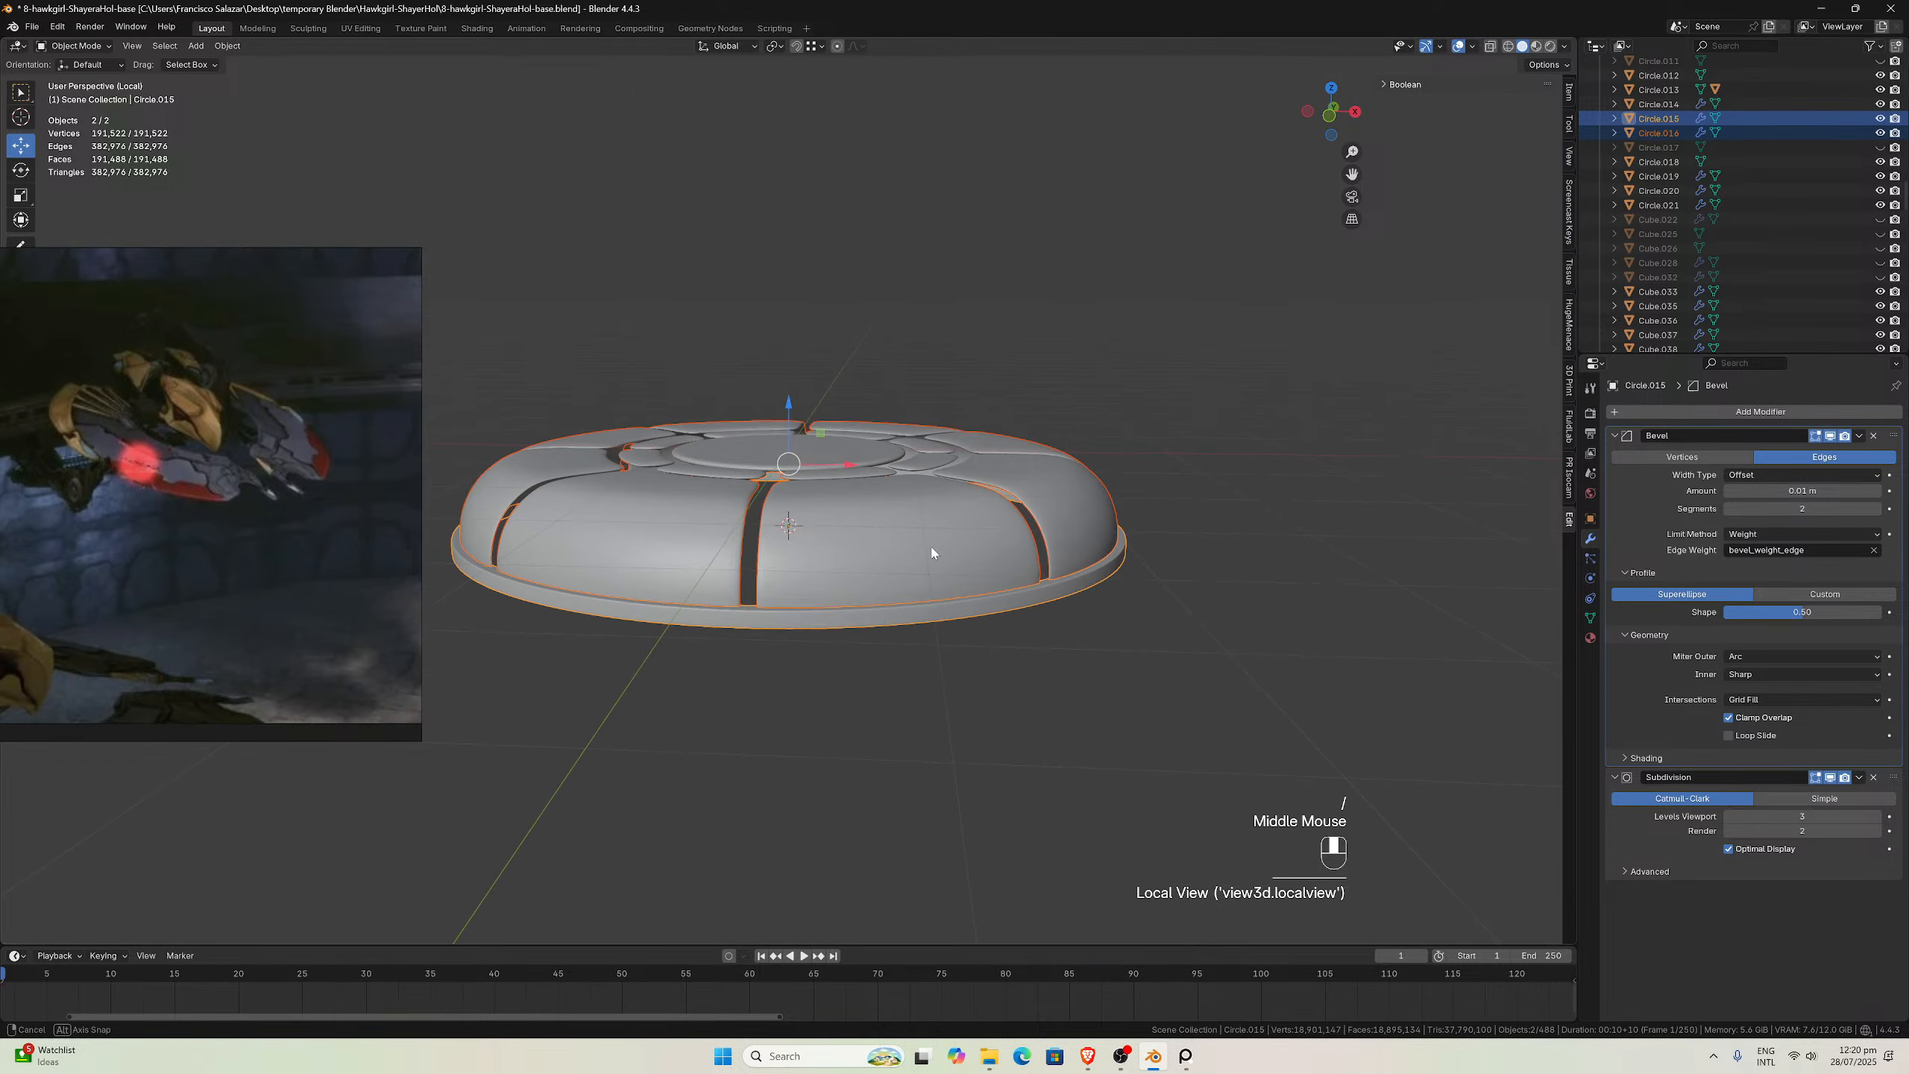
key(KP_Divide)
Isolate the segmented dome shell and apply its scale
click(911, 601)
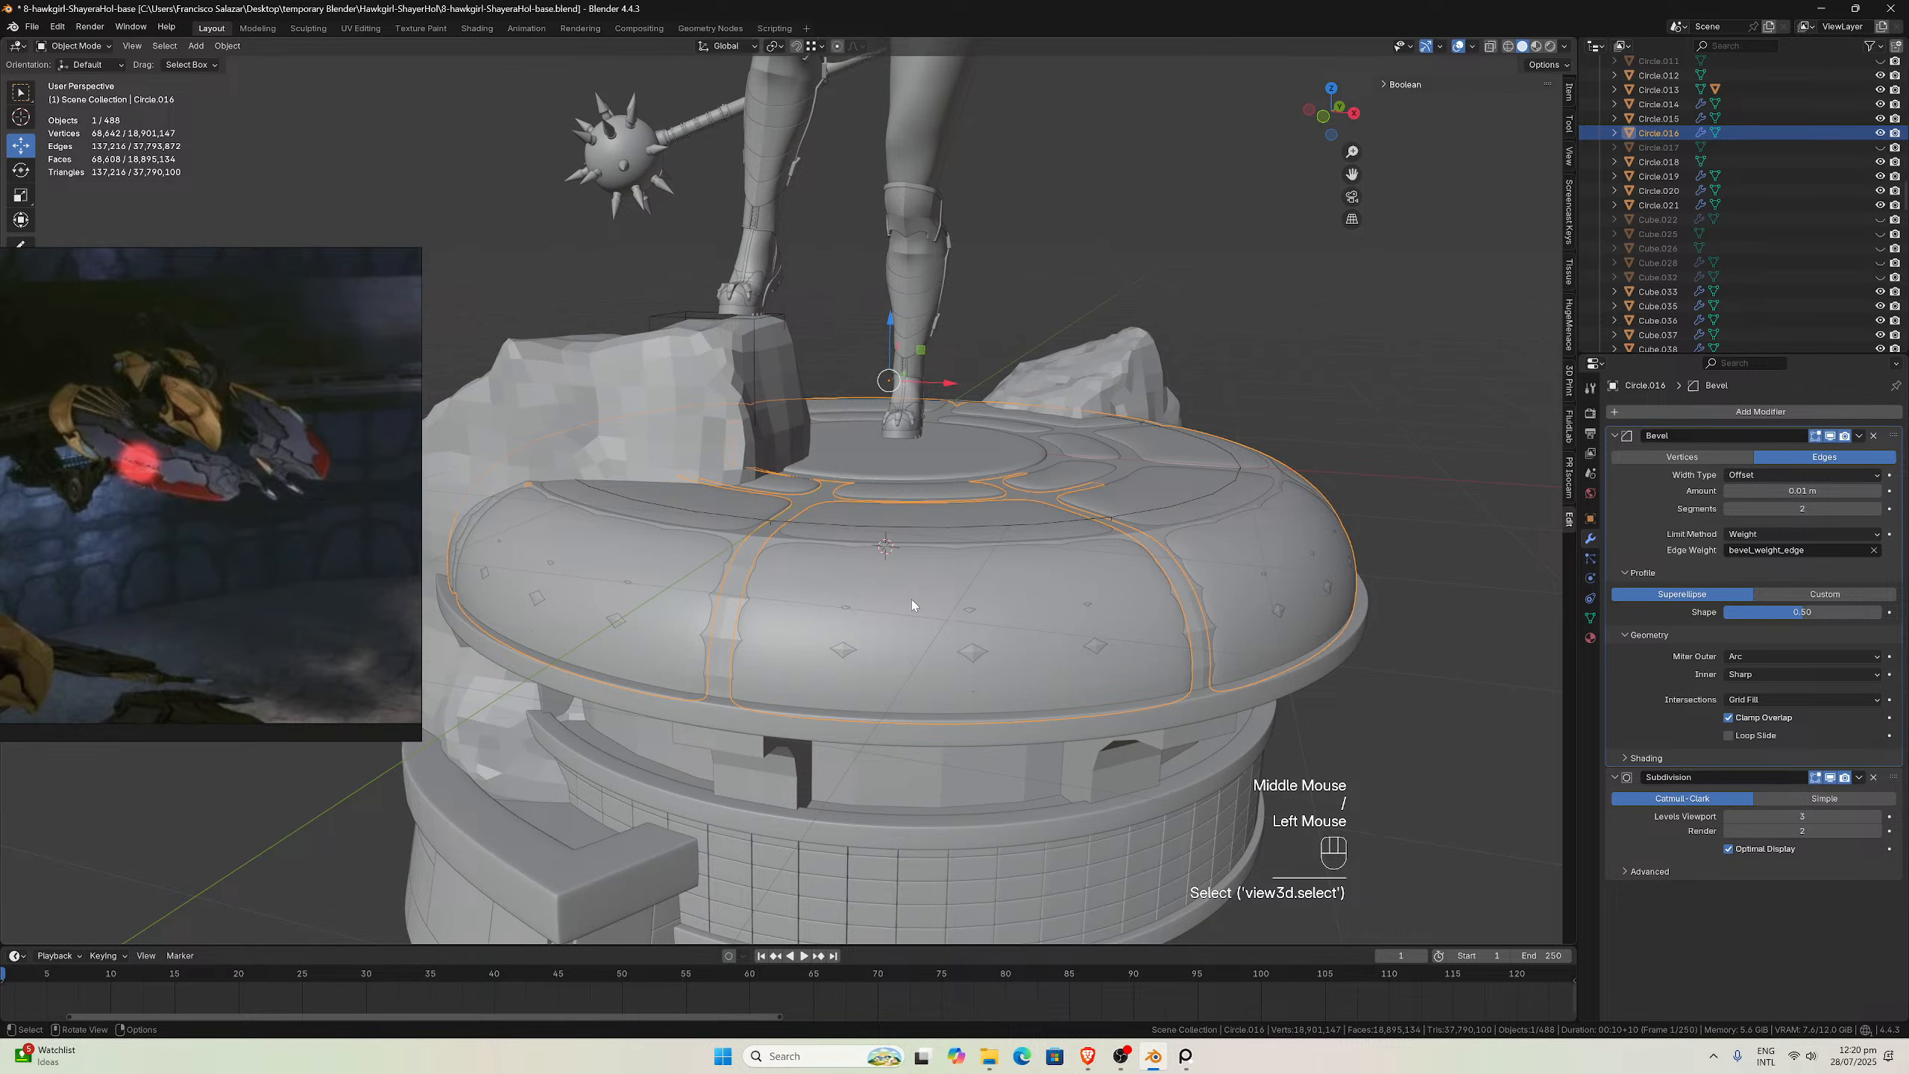
key(KP_Divide)
scroll(871, 594, up, 2)
middle_drag(871, 594, 880, 520)
scroll(880, 520, down, 1)
key(shift+a)
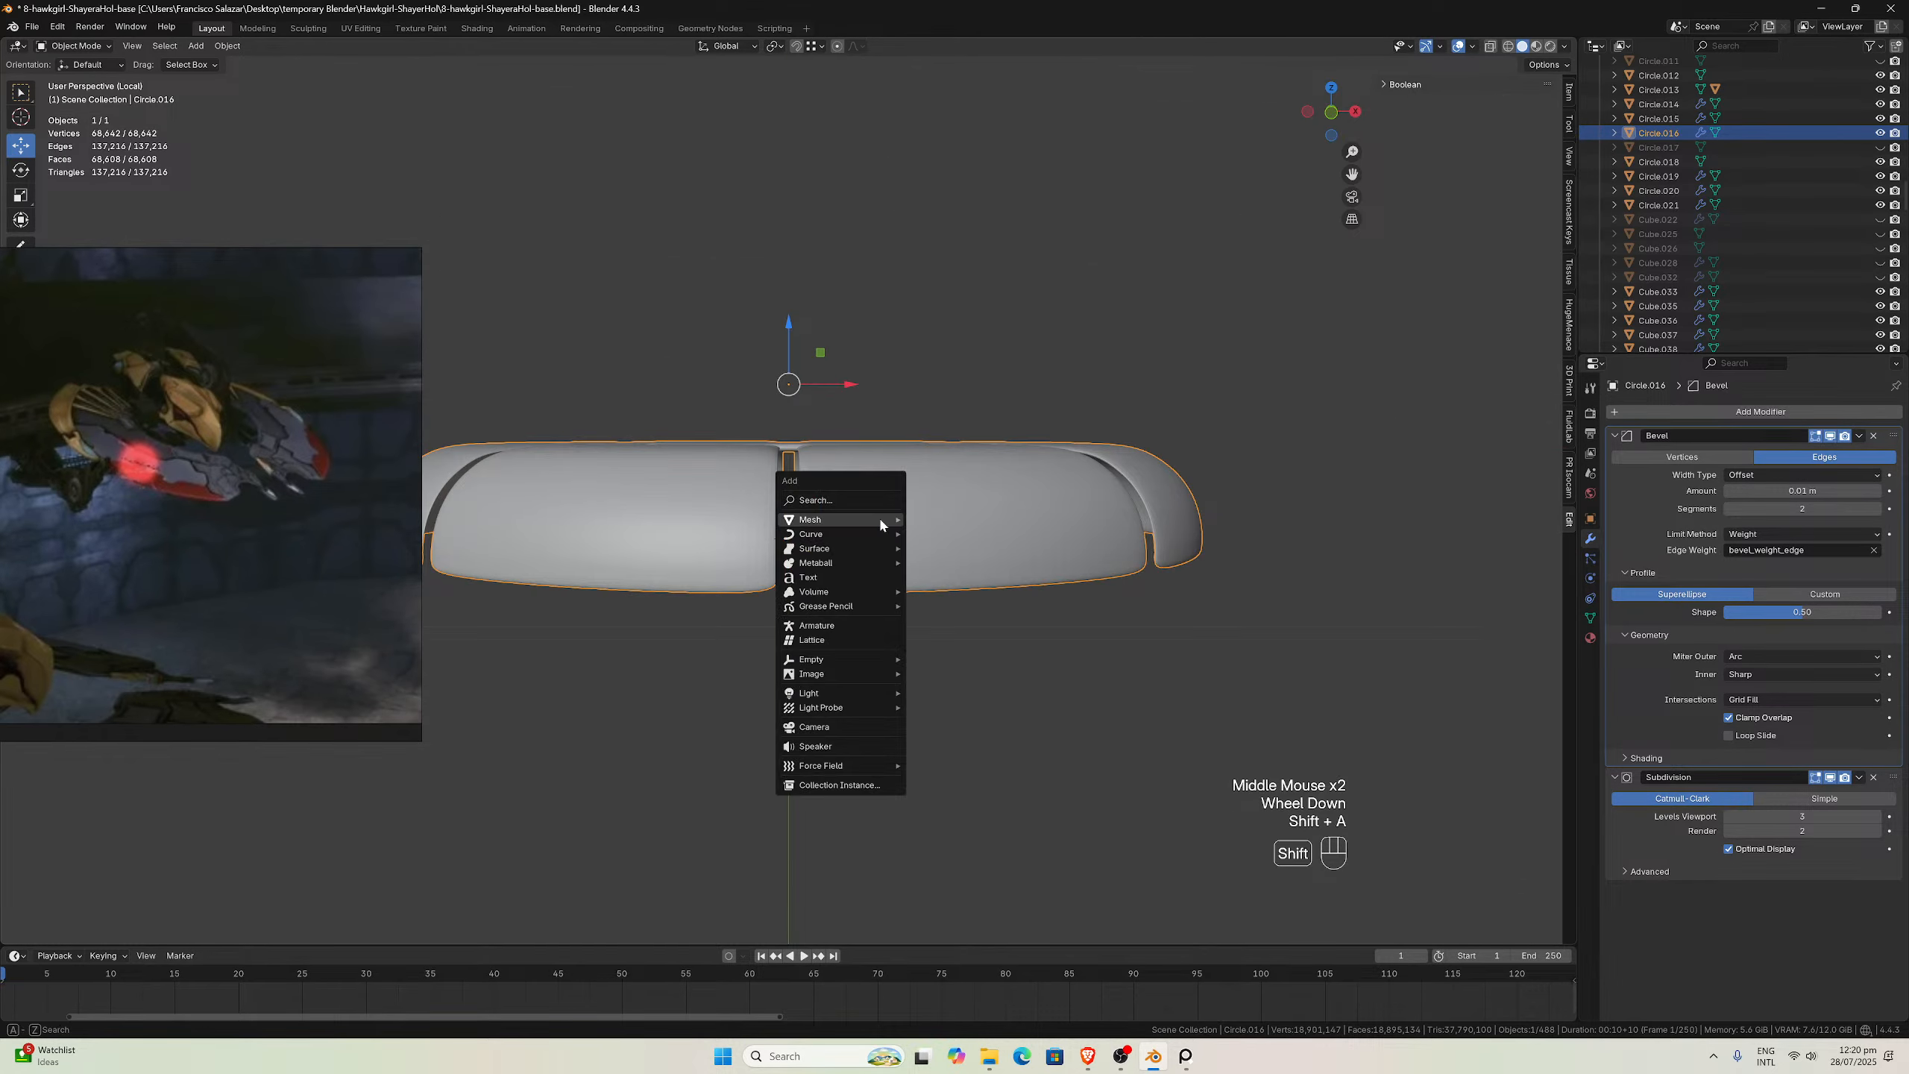
key(ctrl+a)
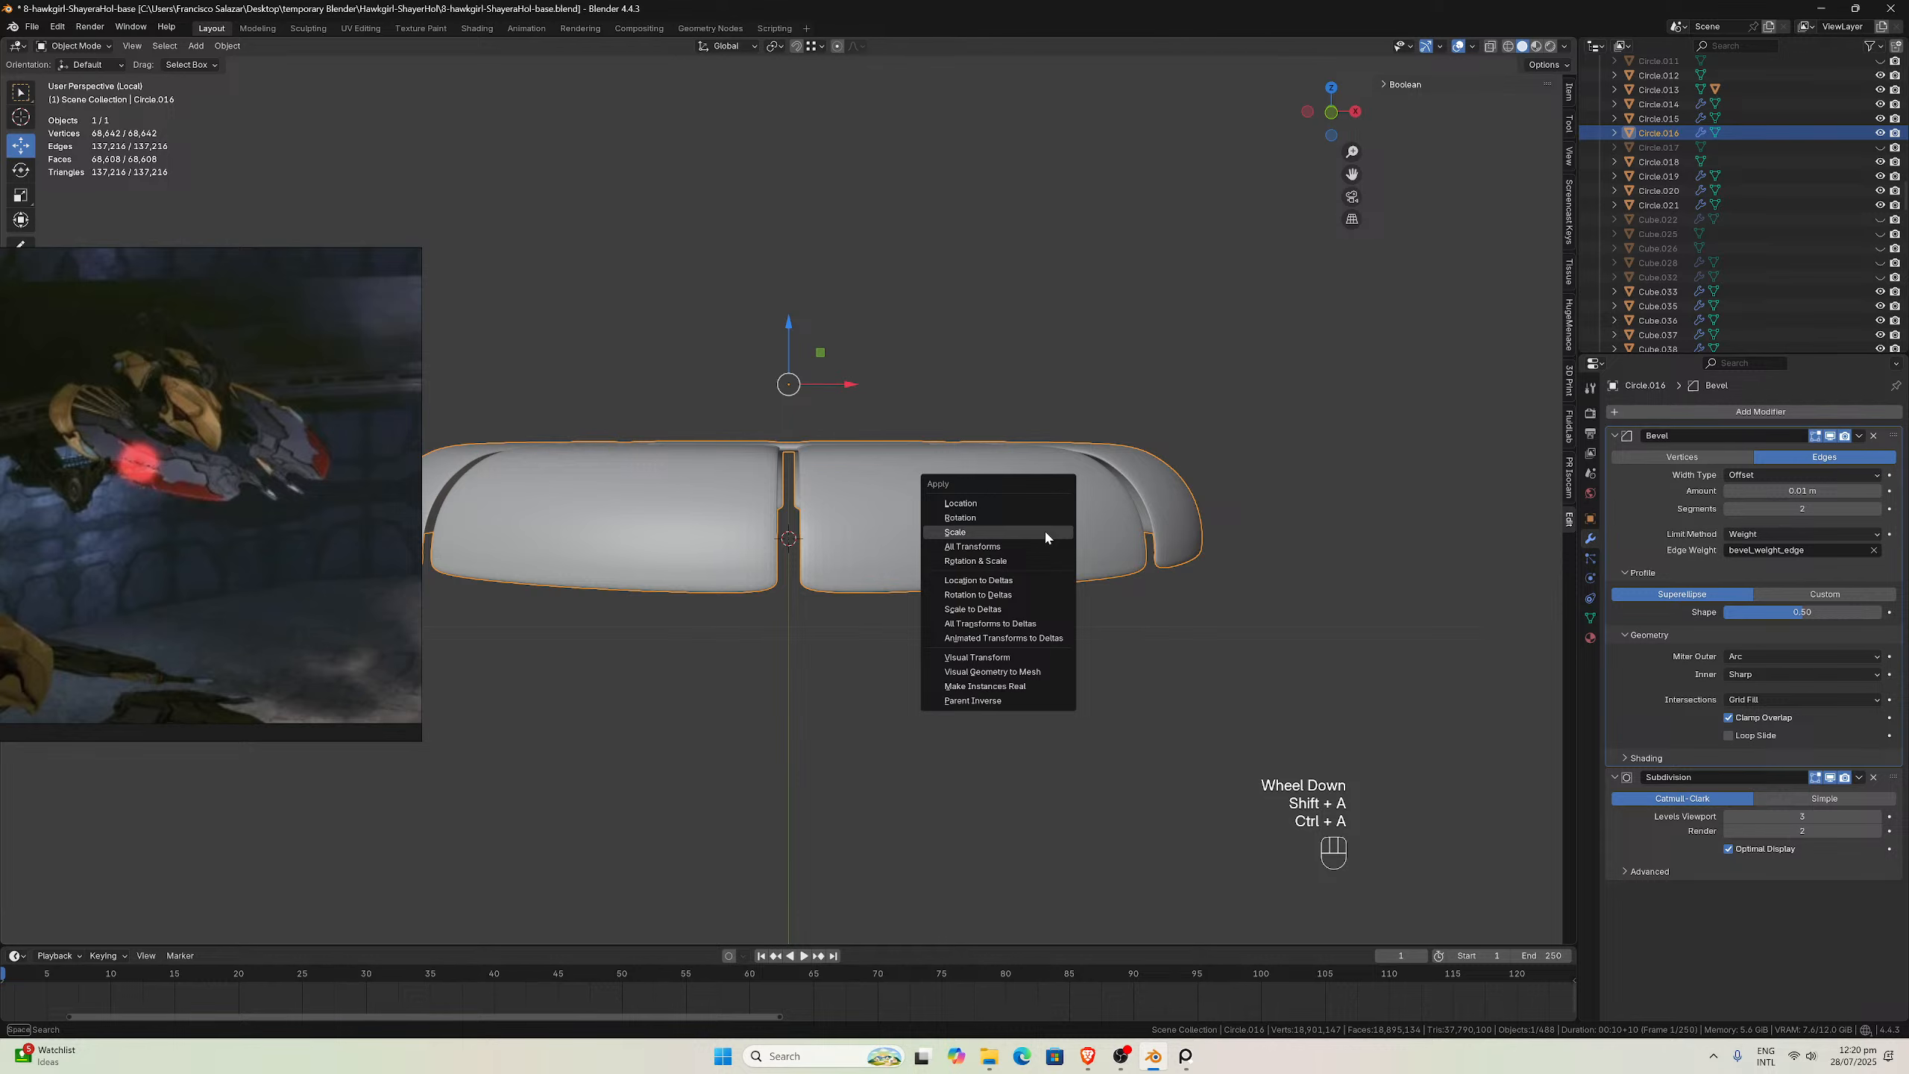
click(1044, 528)
In Edit Mode, pick the edge loop along a panel gap and select all edges with similar face angles
middle_drag(1025, 528, 945, 535)
scroll(972, 554, up, 1)
key(Tab)
scroll(945, 536, up, 2)
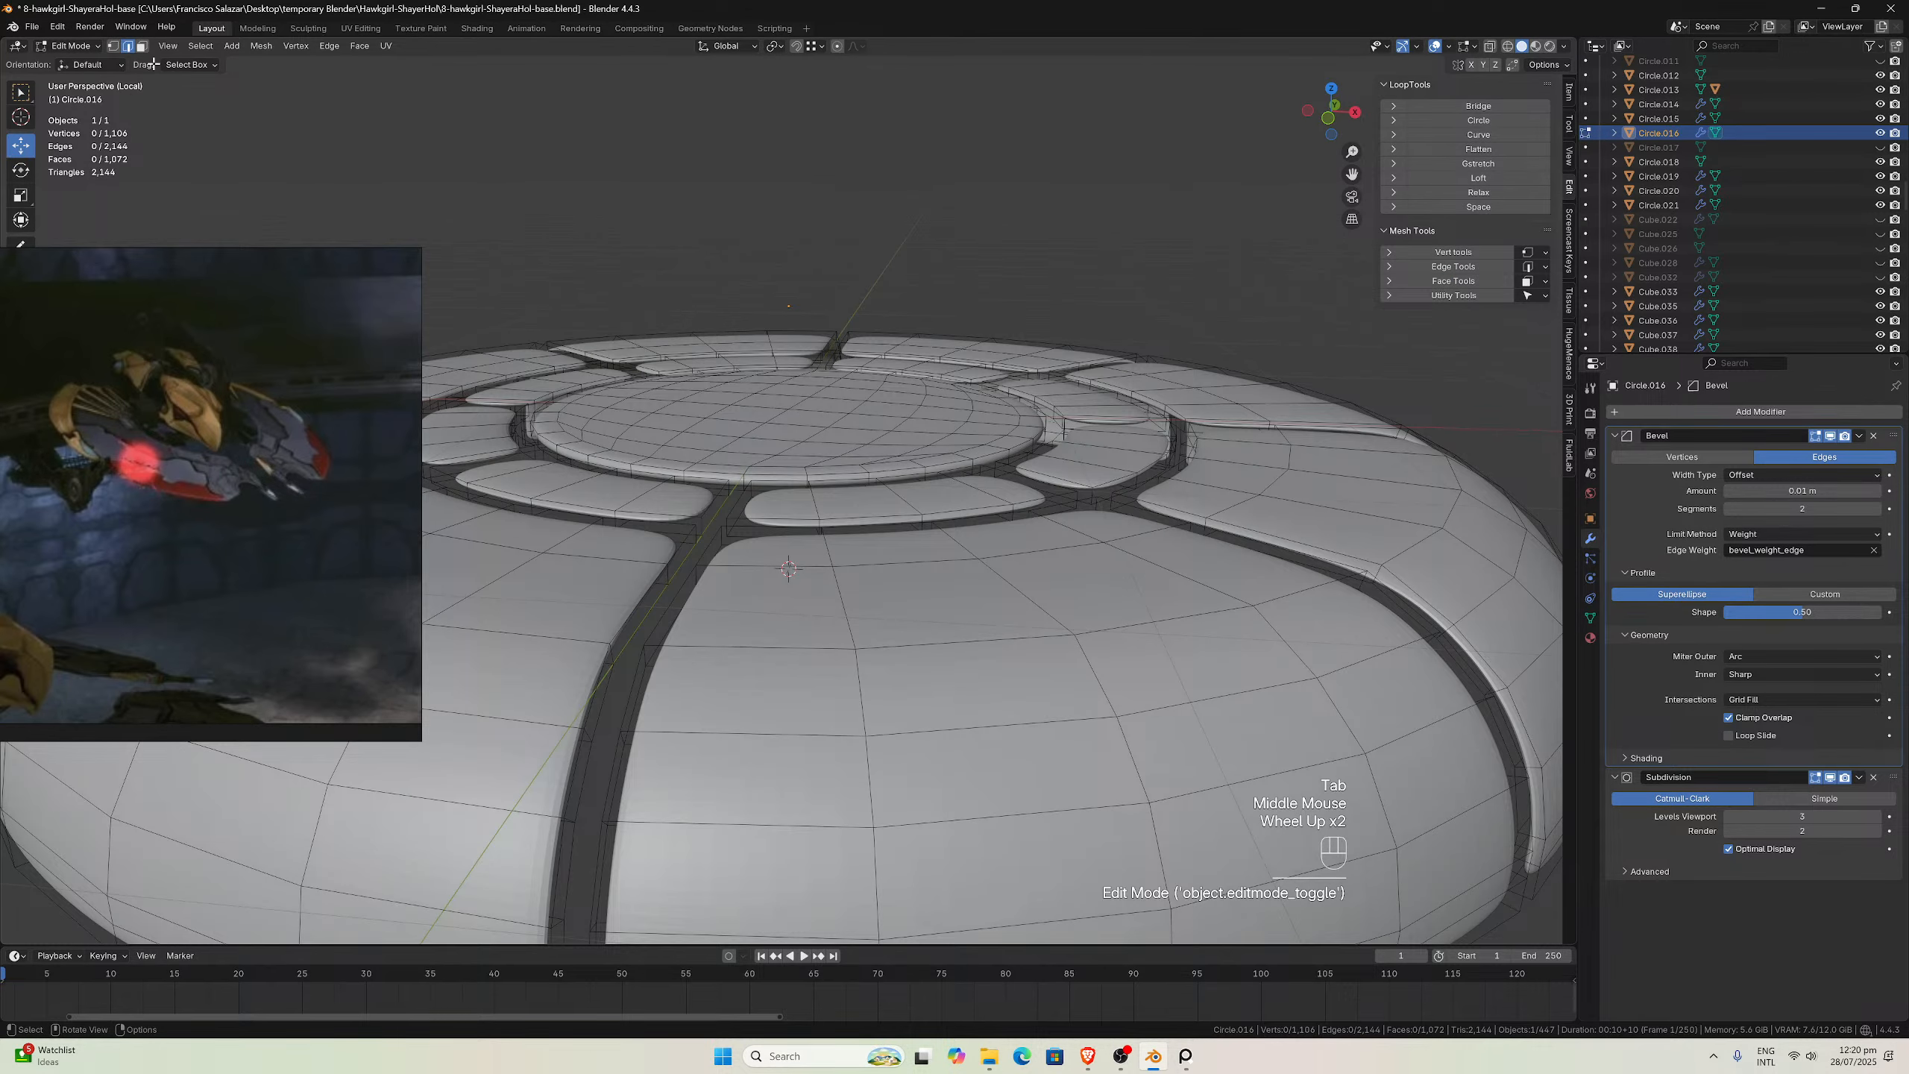
click(796, 526)
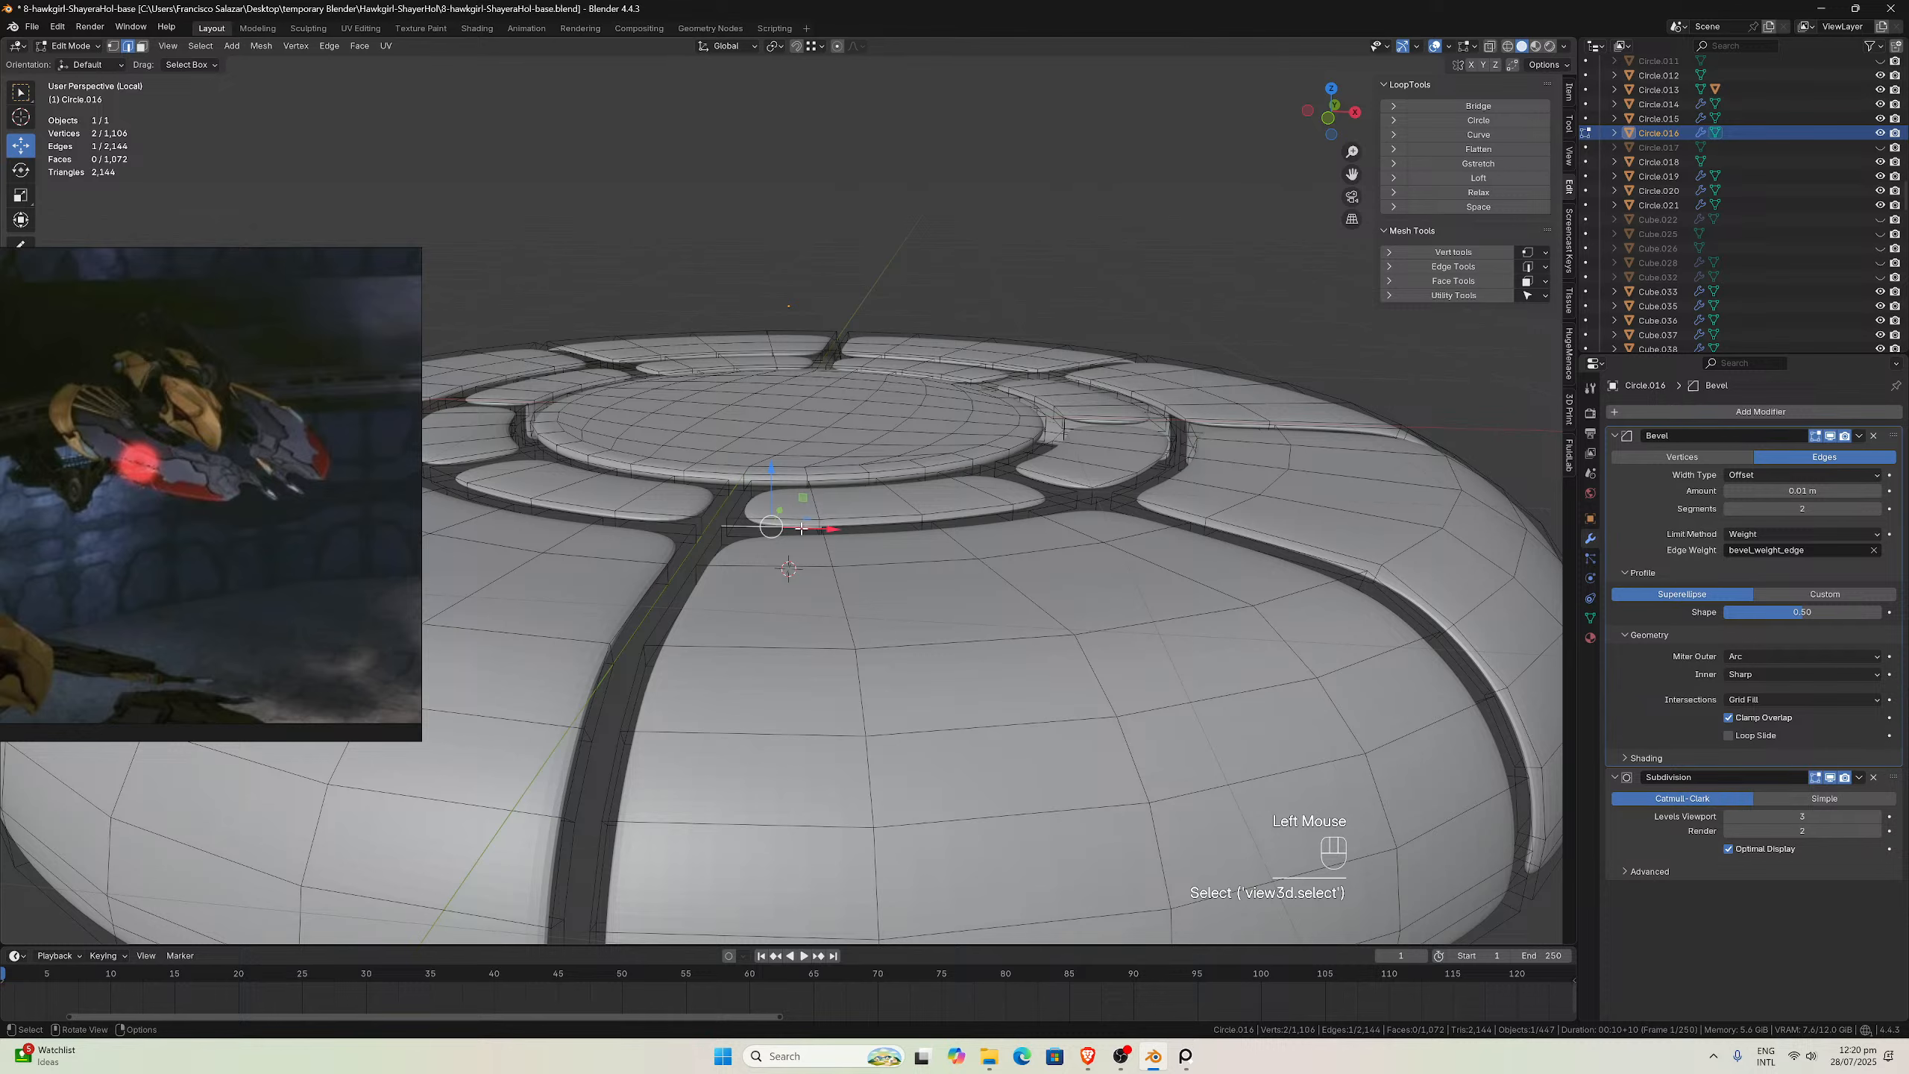
middle_drag(801, 529, 871, 552)
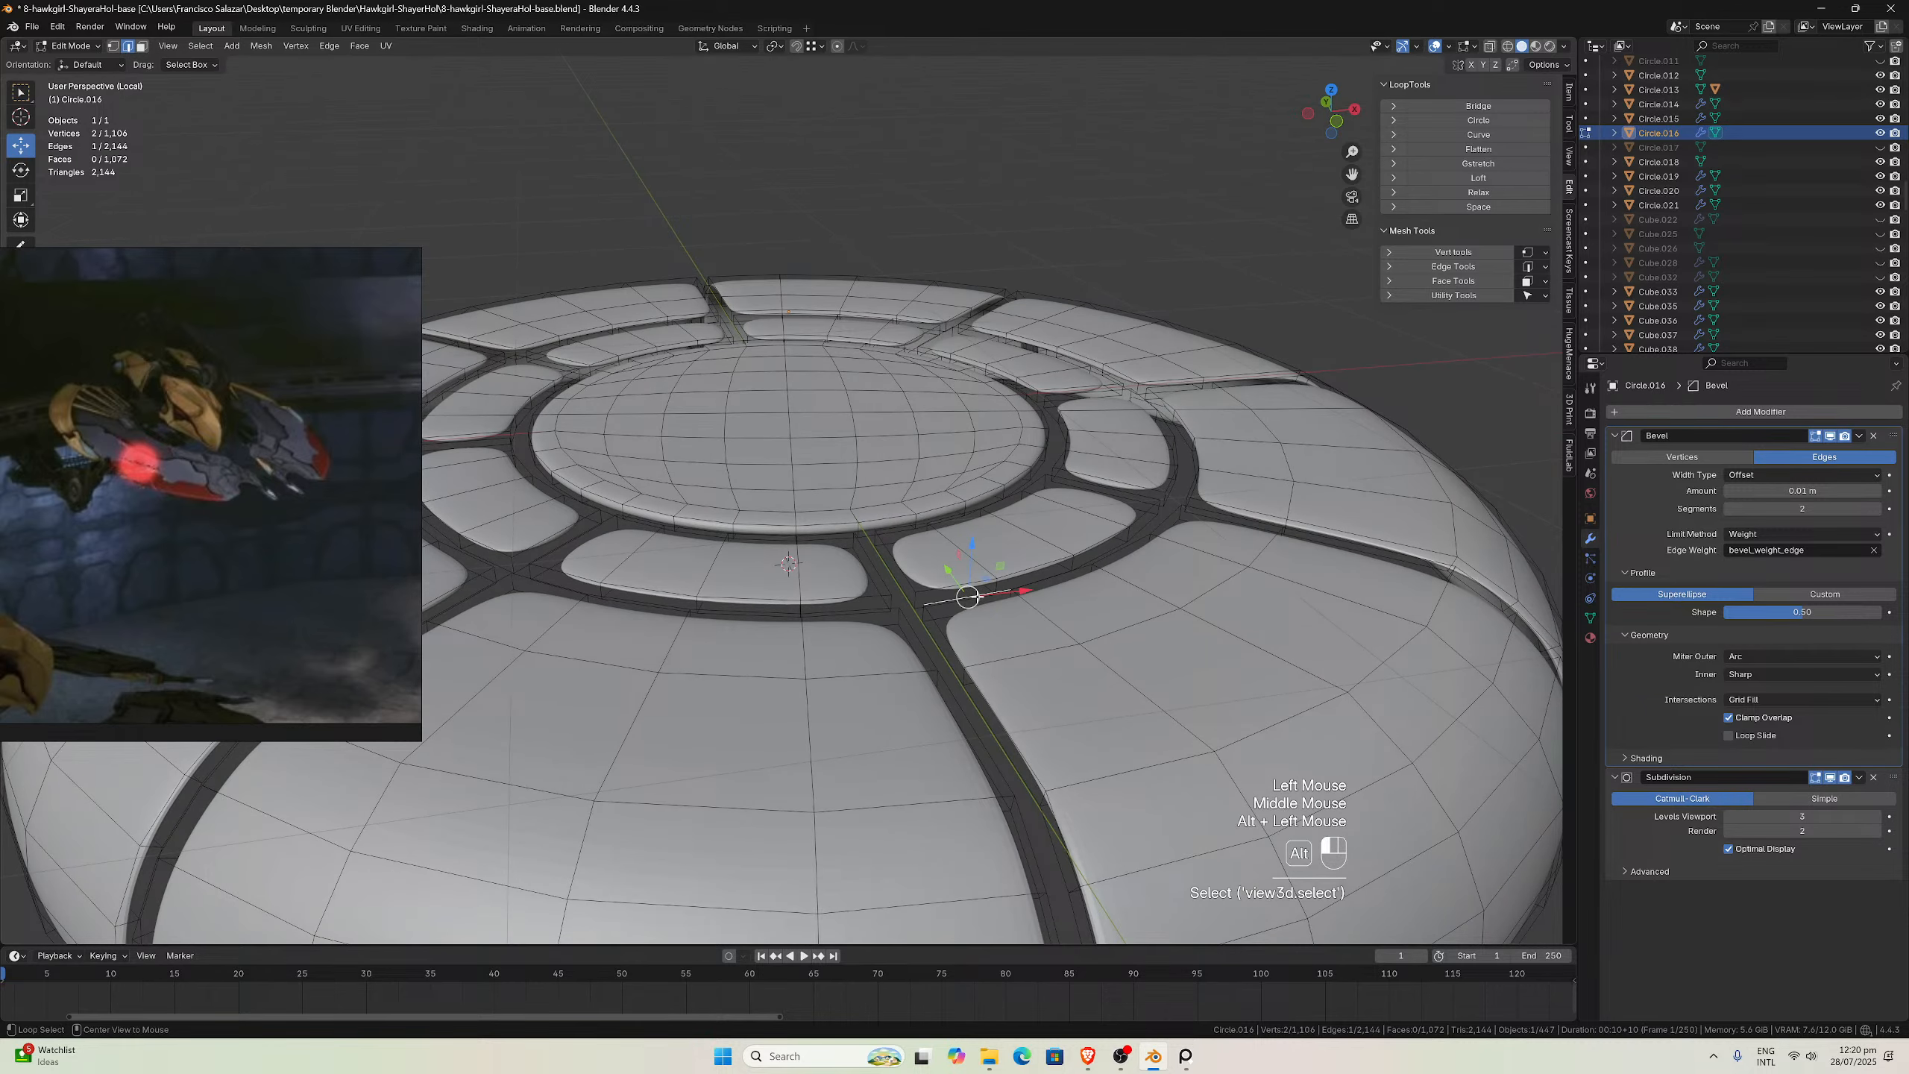
alt+click(969, 597)
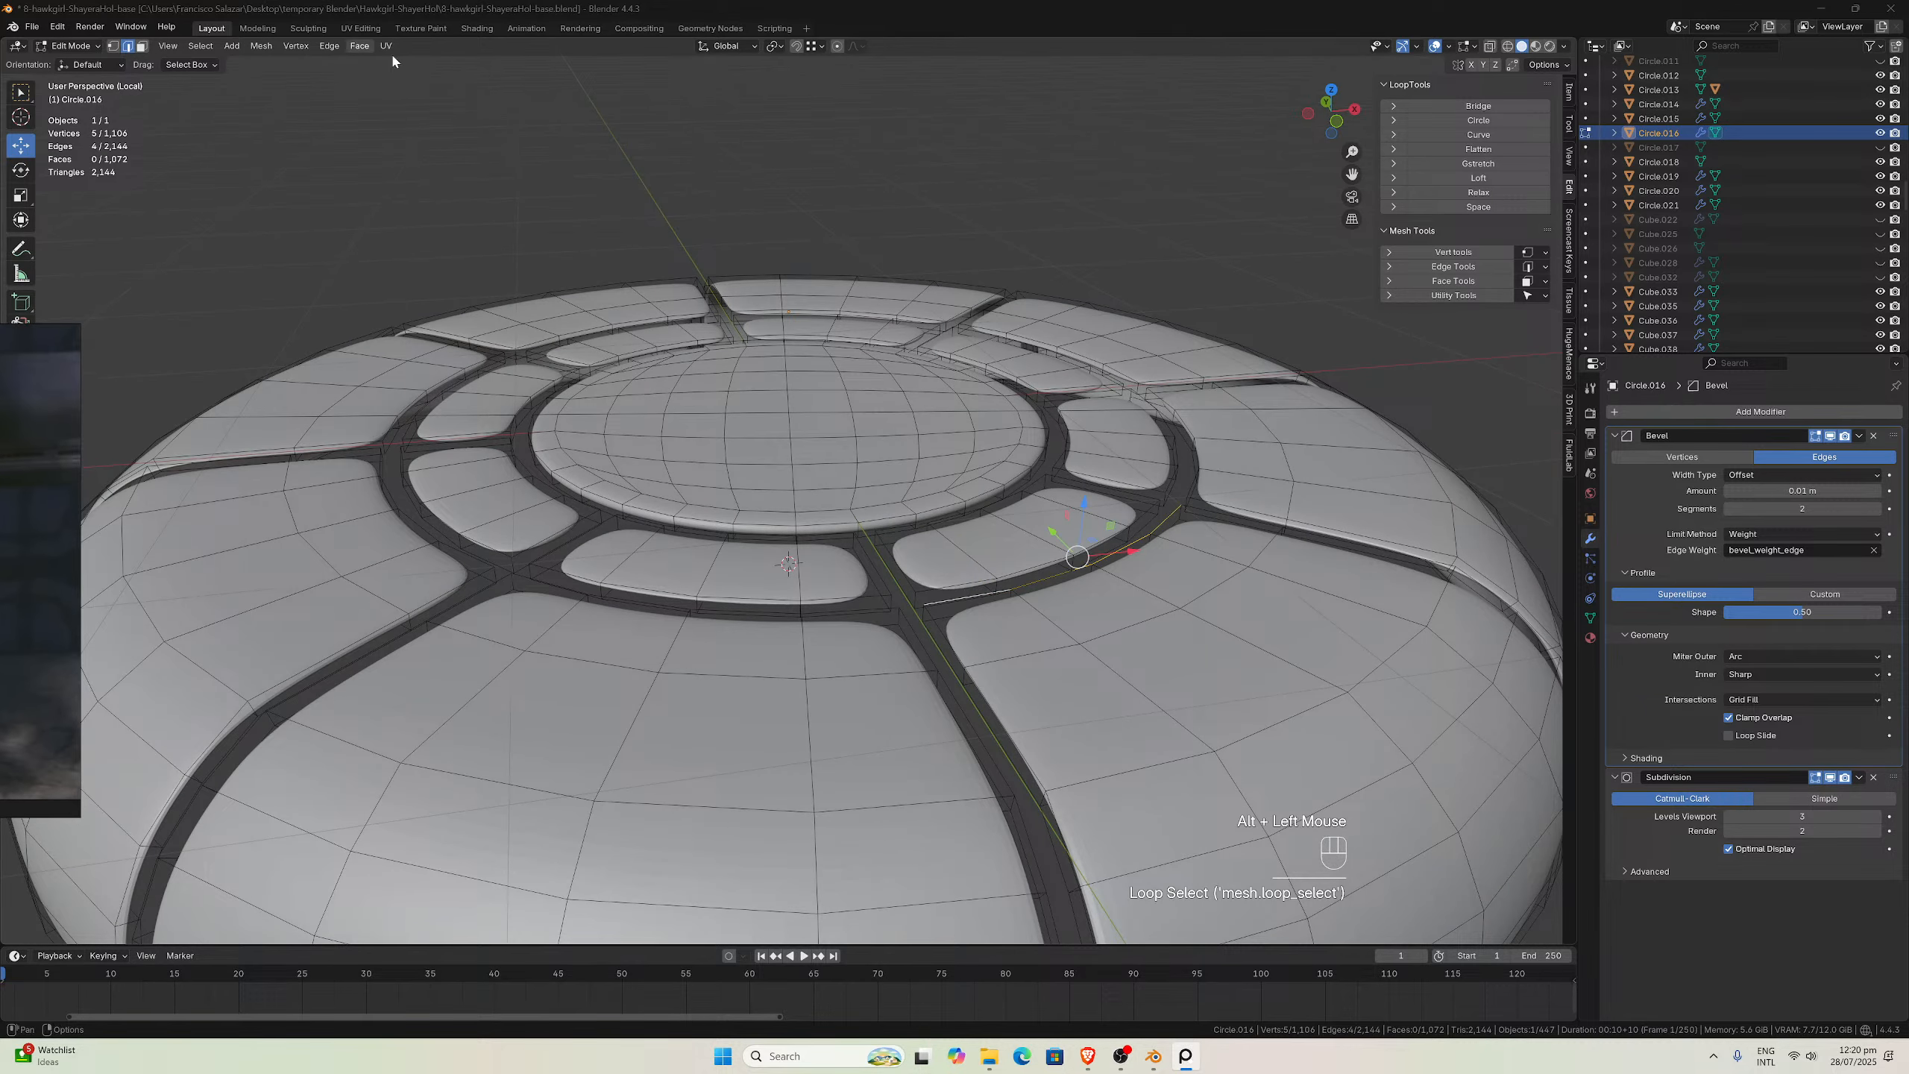
click(201, 46)
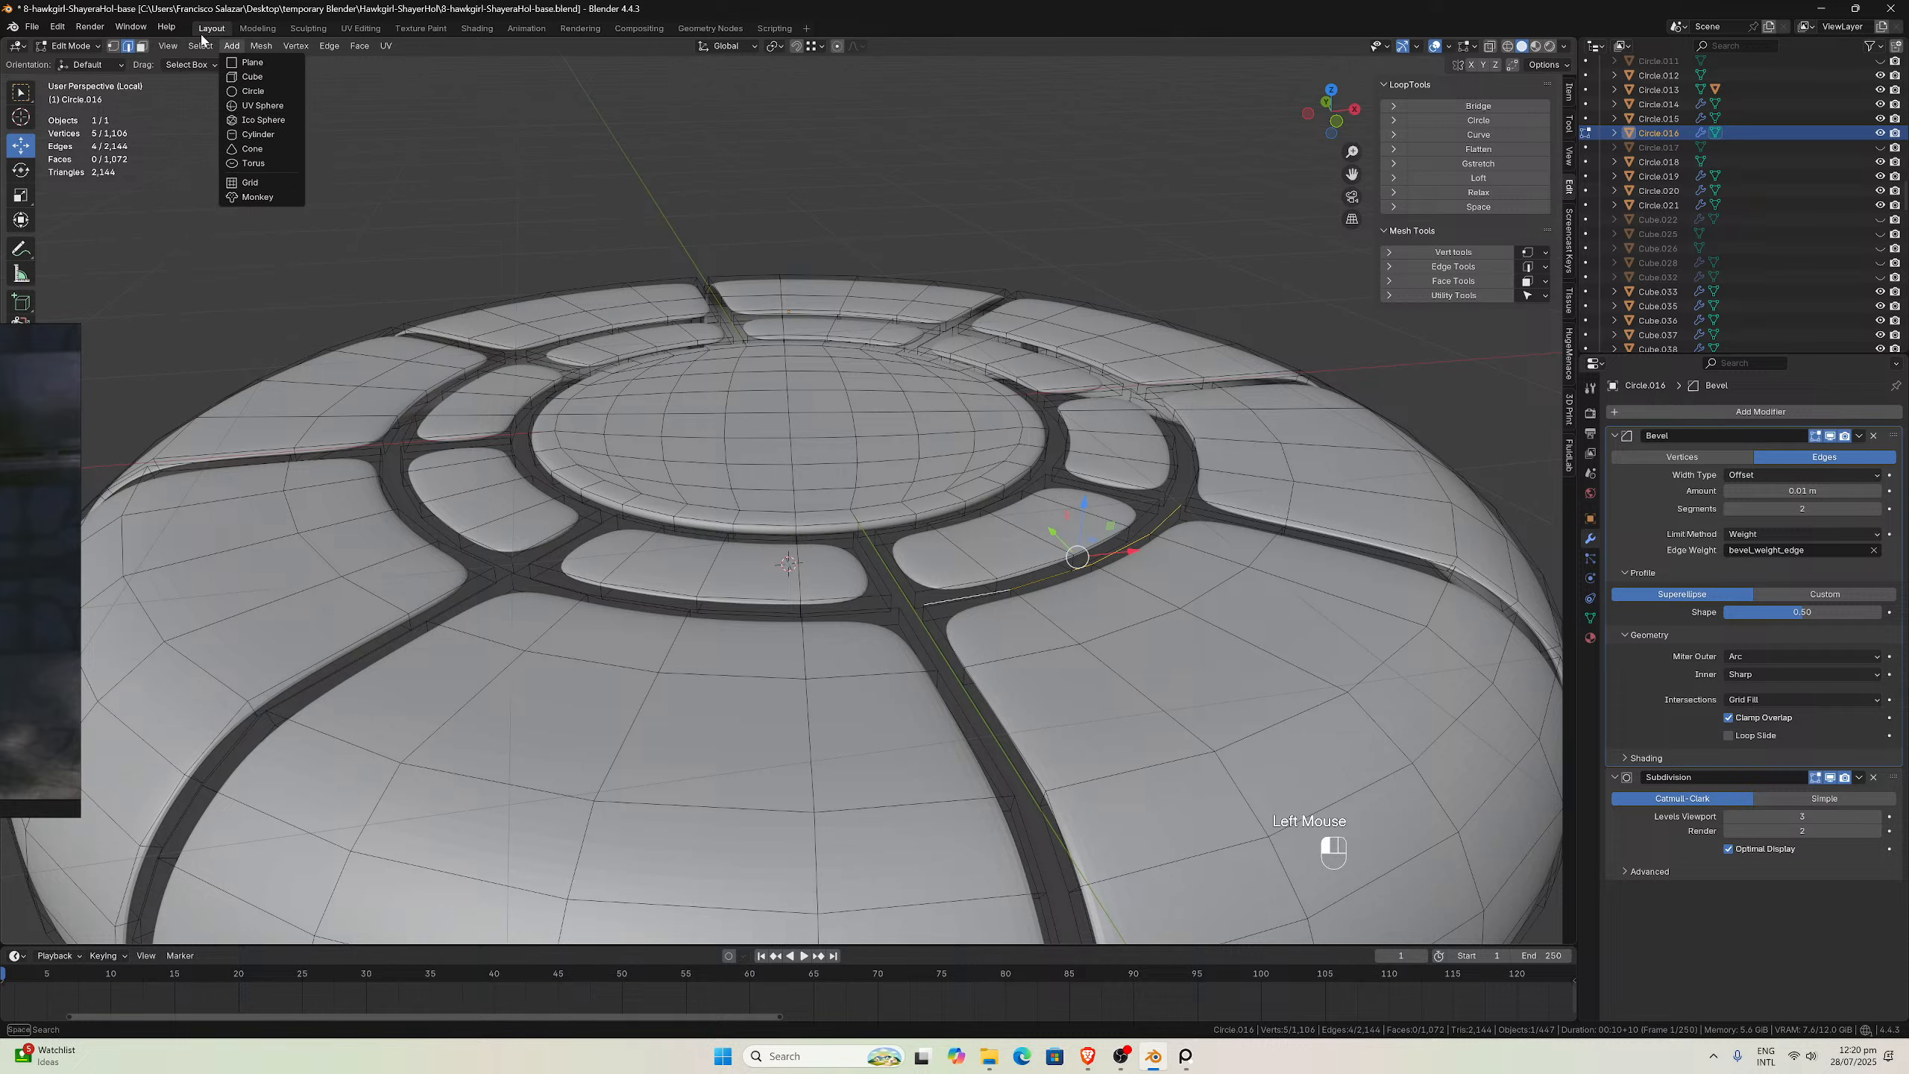
mouse_move(233, 235)
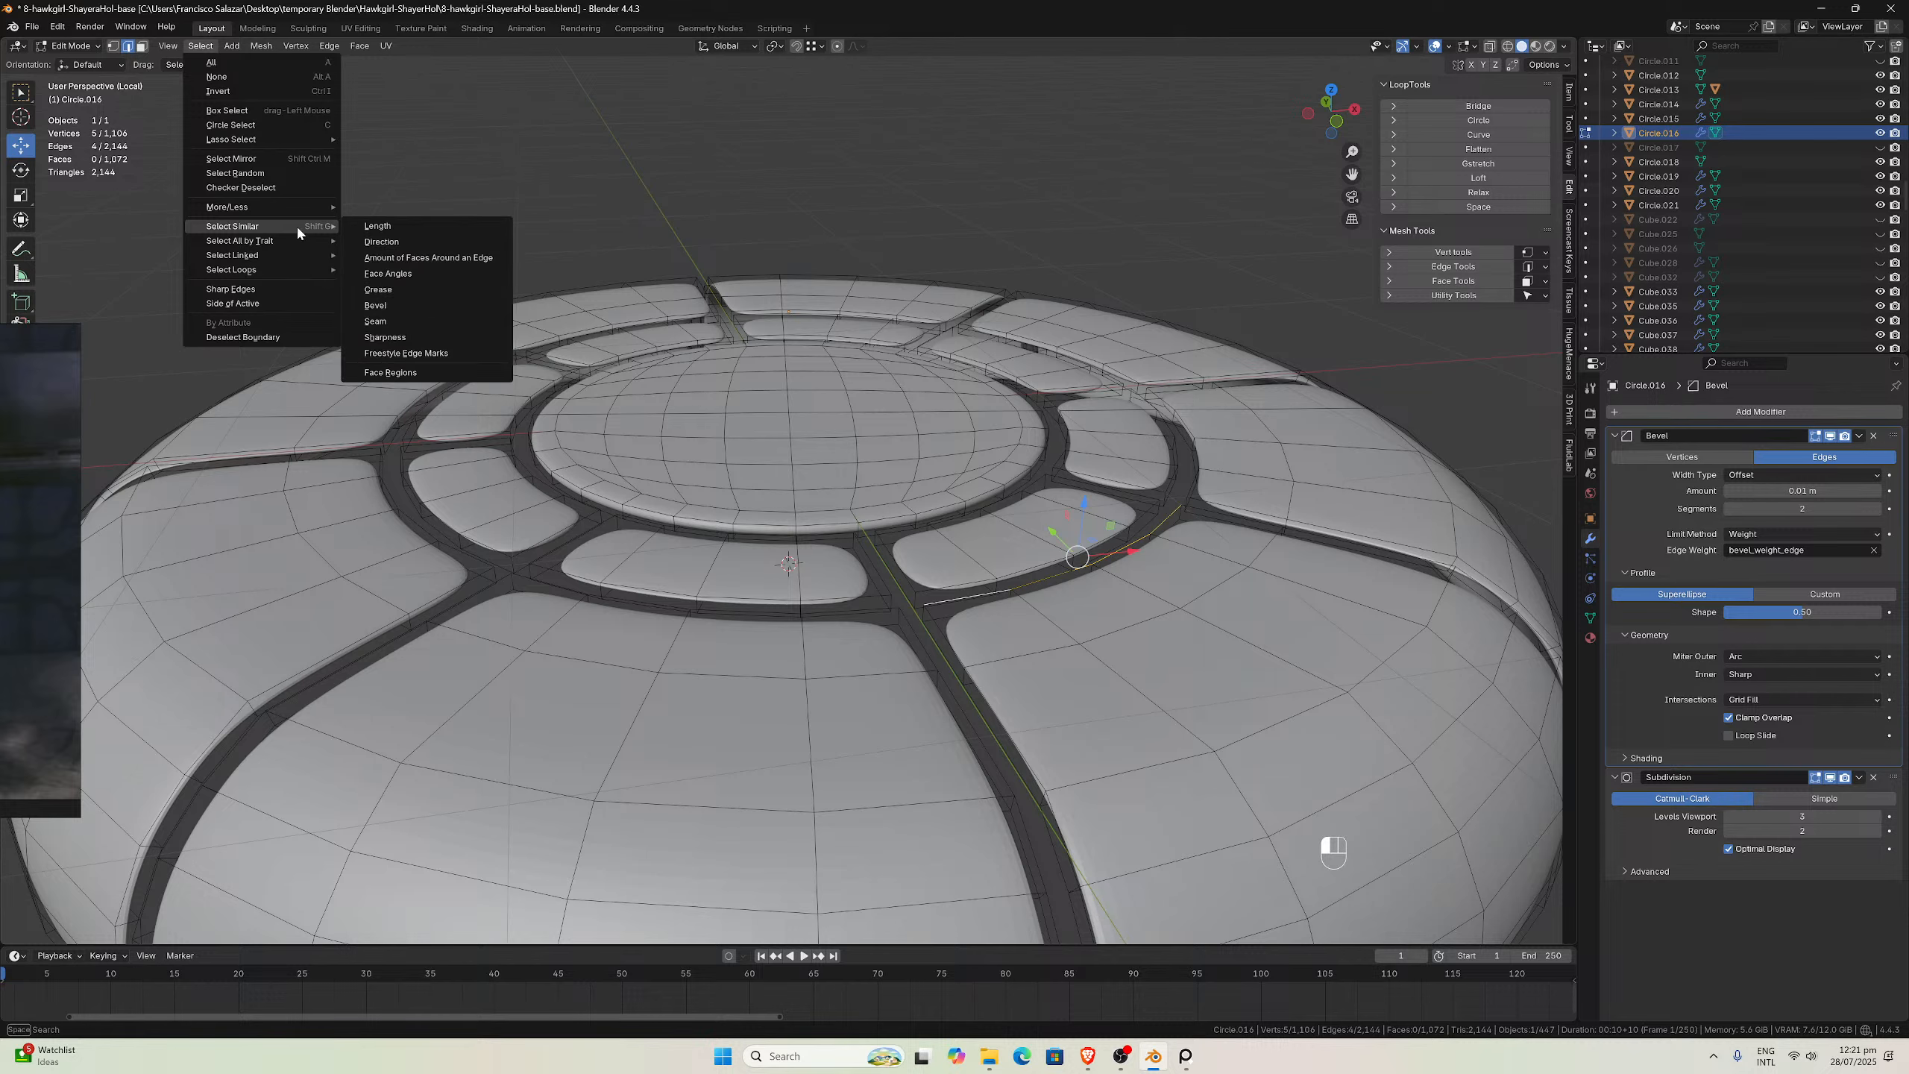
click(387, 274)
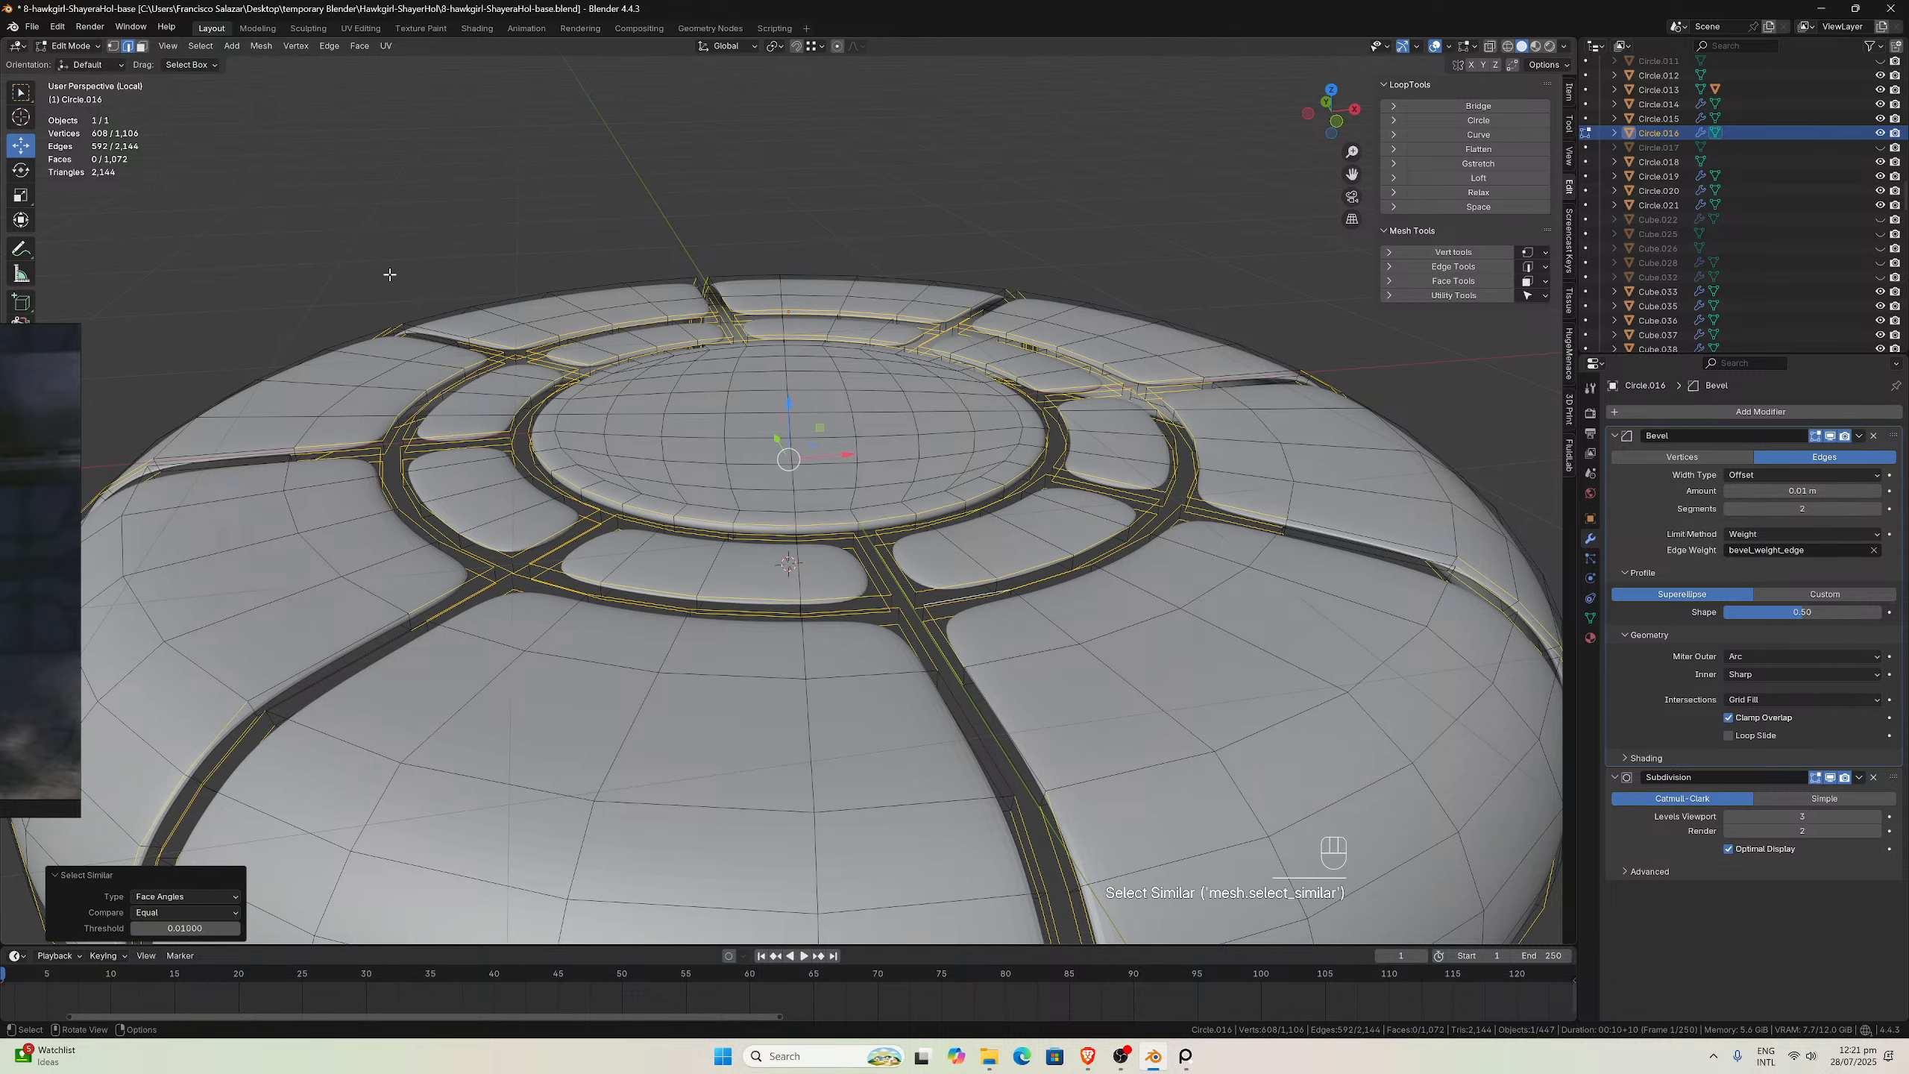
Set the mean bevel weight of the selected panel border edges to 1
scroll(809, 263, down, 2)
middle_drag(809, 263, 963, 239)
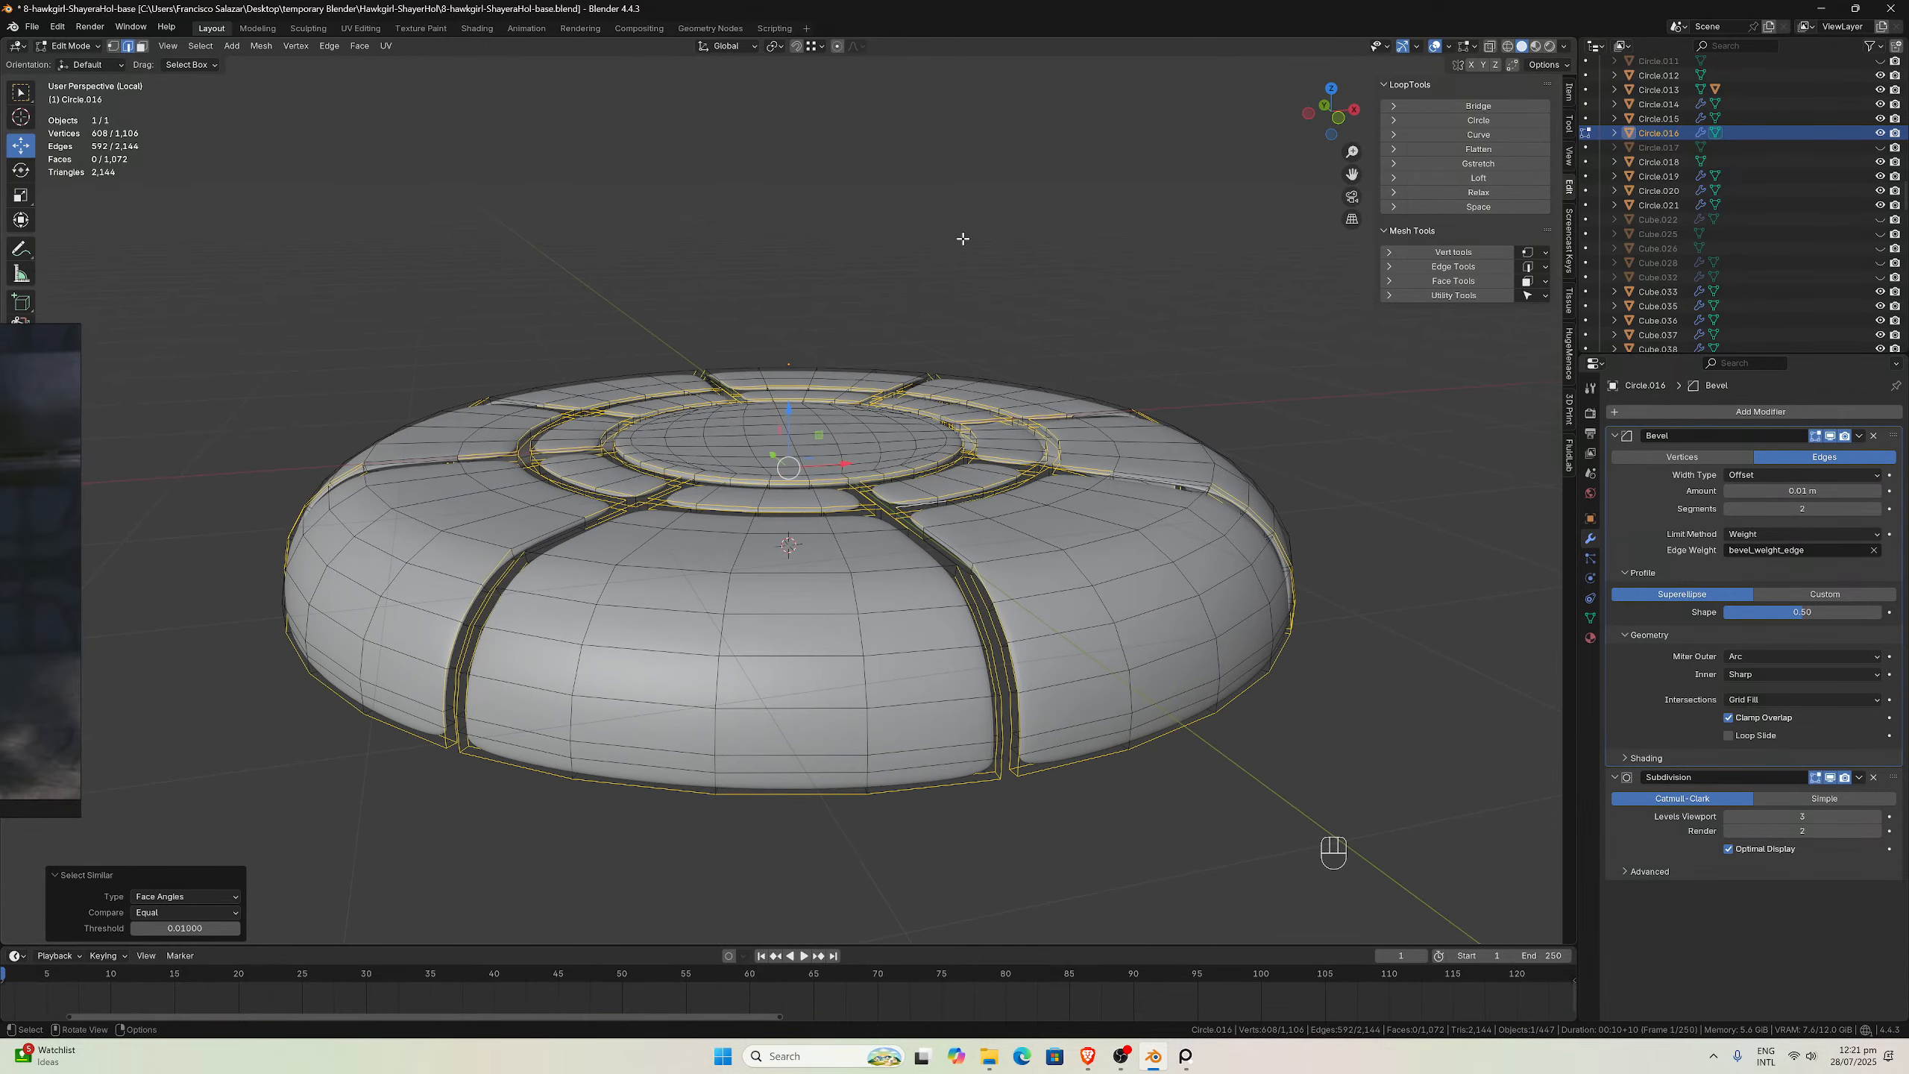
click(1570, 94)
double_click(1466, 246)
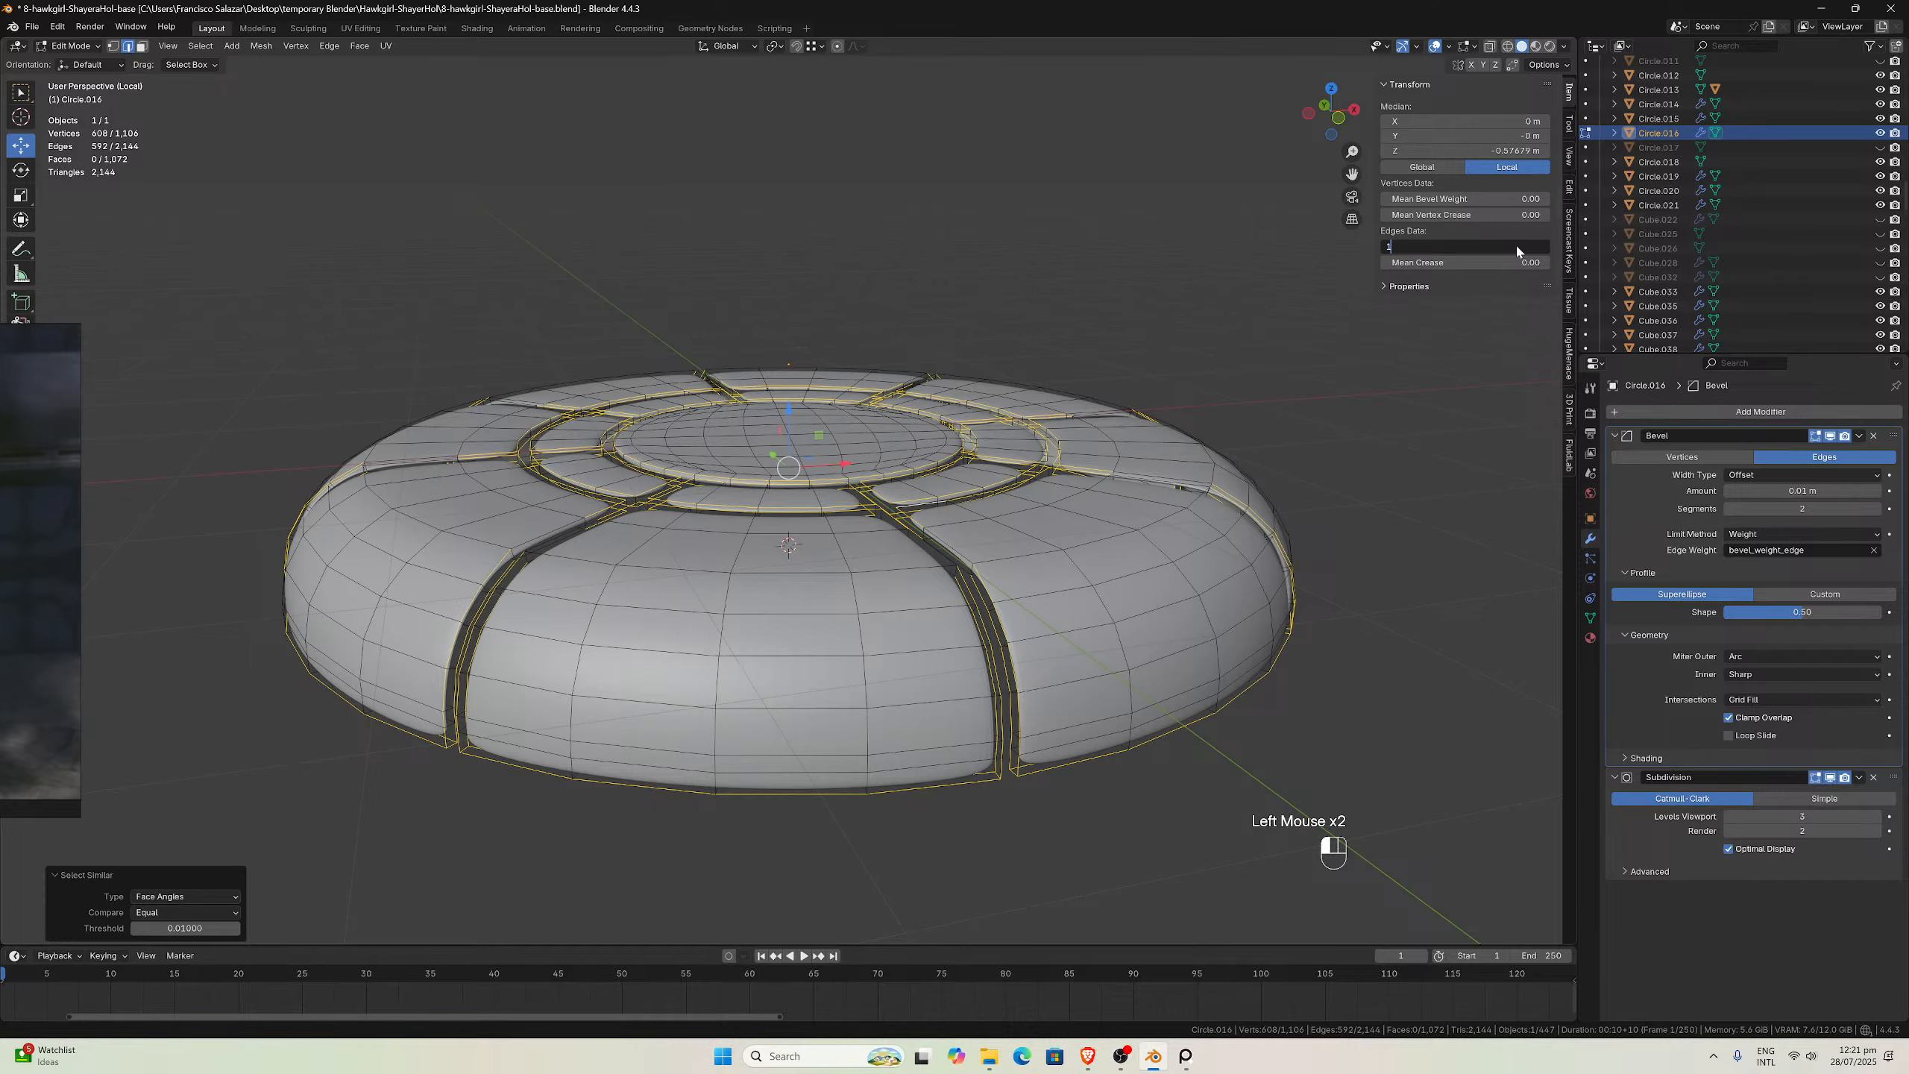
text(1)
key(Return)
Examine the bevel-weighted panel borders around the central disc and gap junctions, and check one junction edge's bevel weight
scroll(1052, 421, up, 1)
middle_drag(1052, 422, 900, 374)
scroll(1065, 373, up, 1)
scroll(900, 374, up, 2)
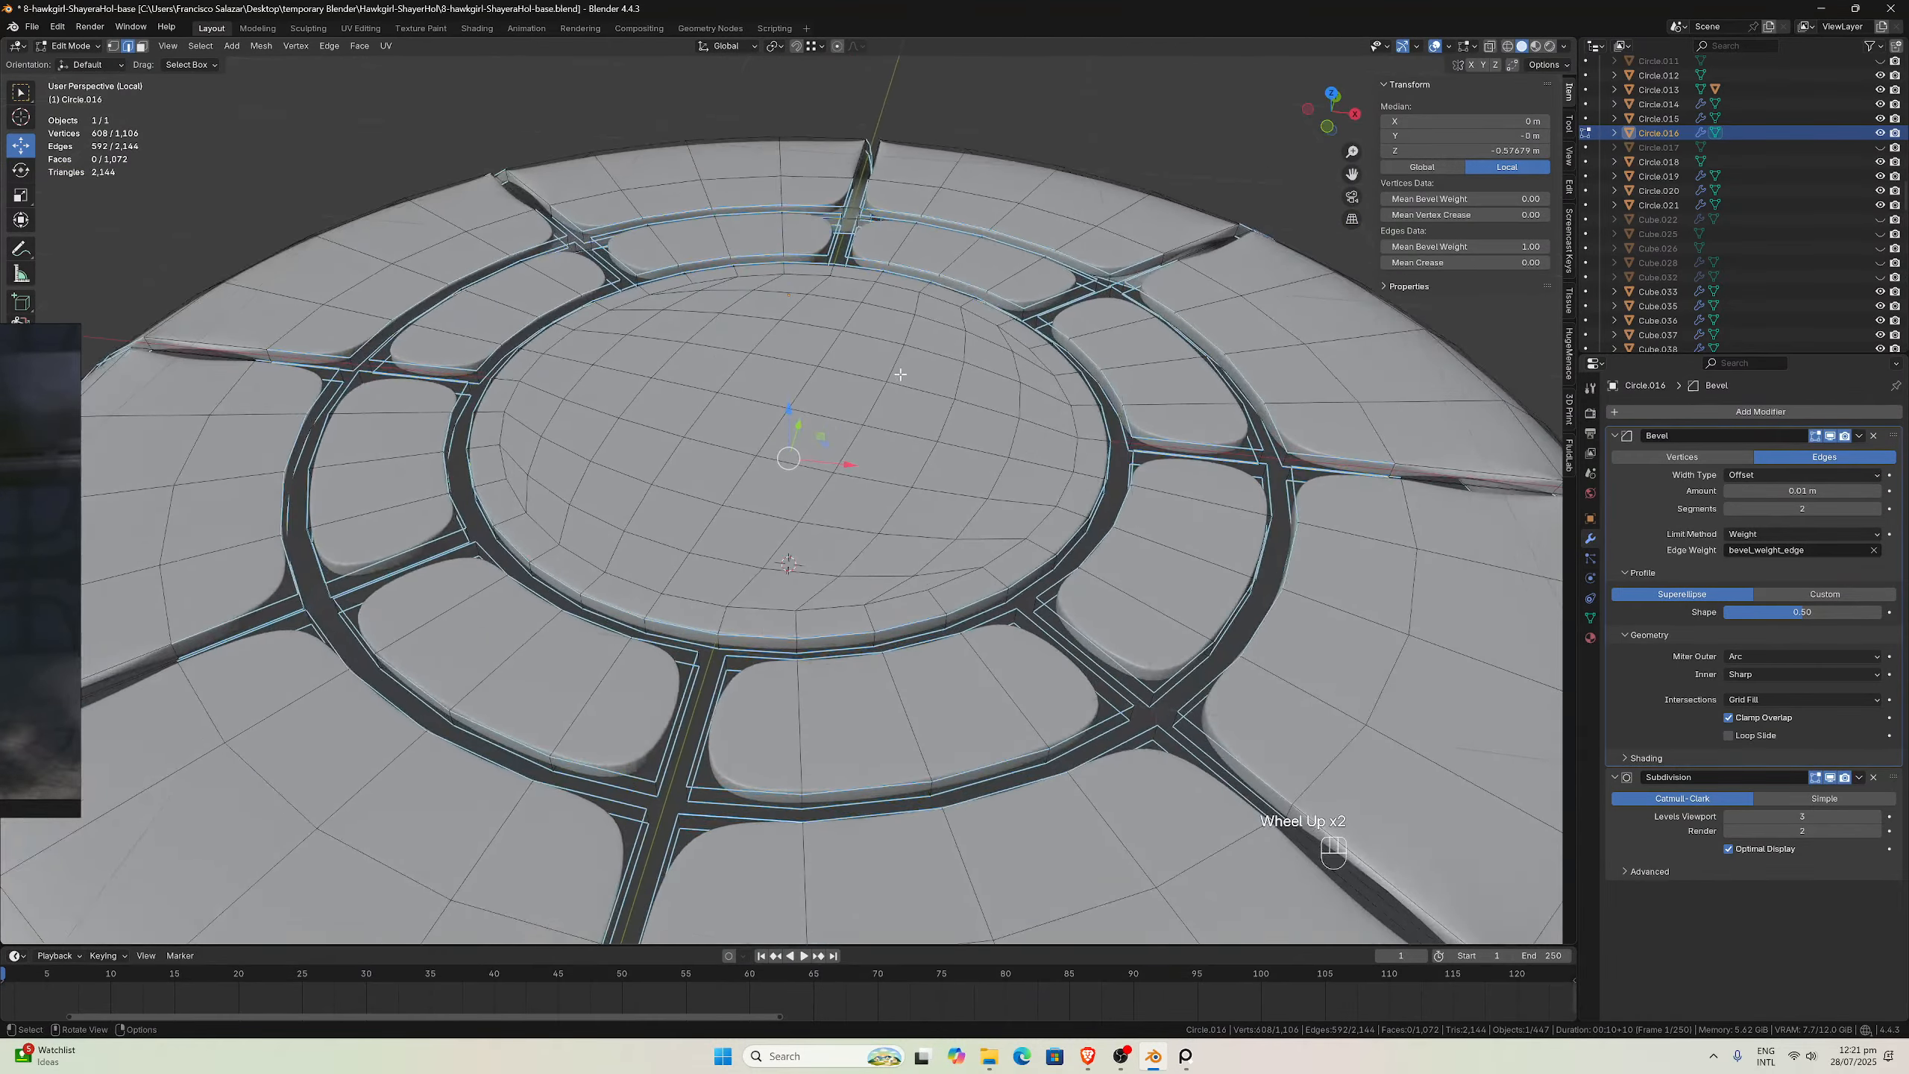
scroll(899, 373, up, 3)
middle_drag(562, 682, 459, 657)
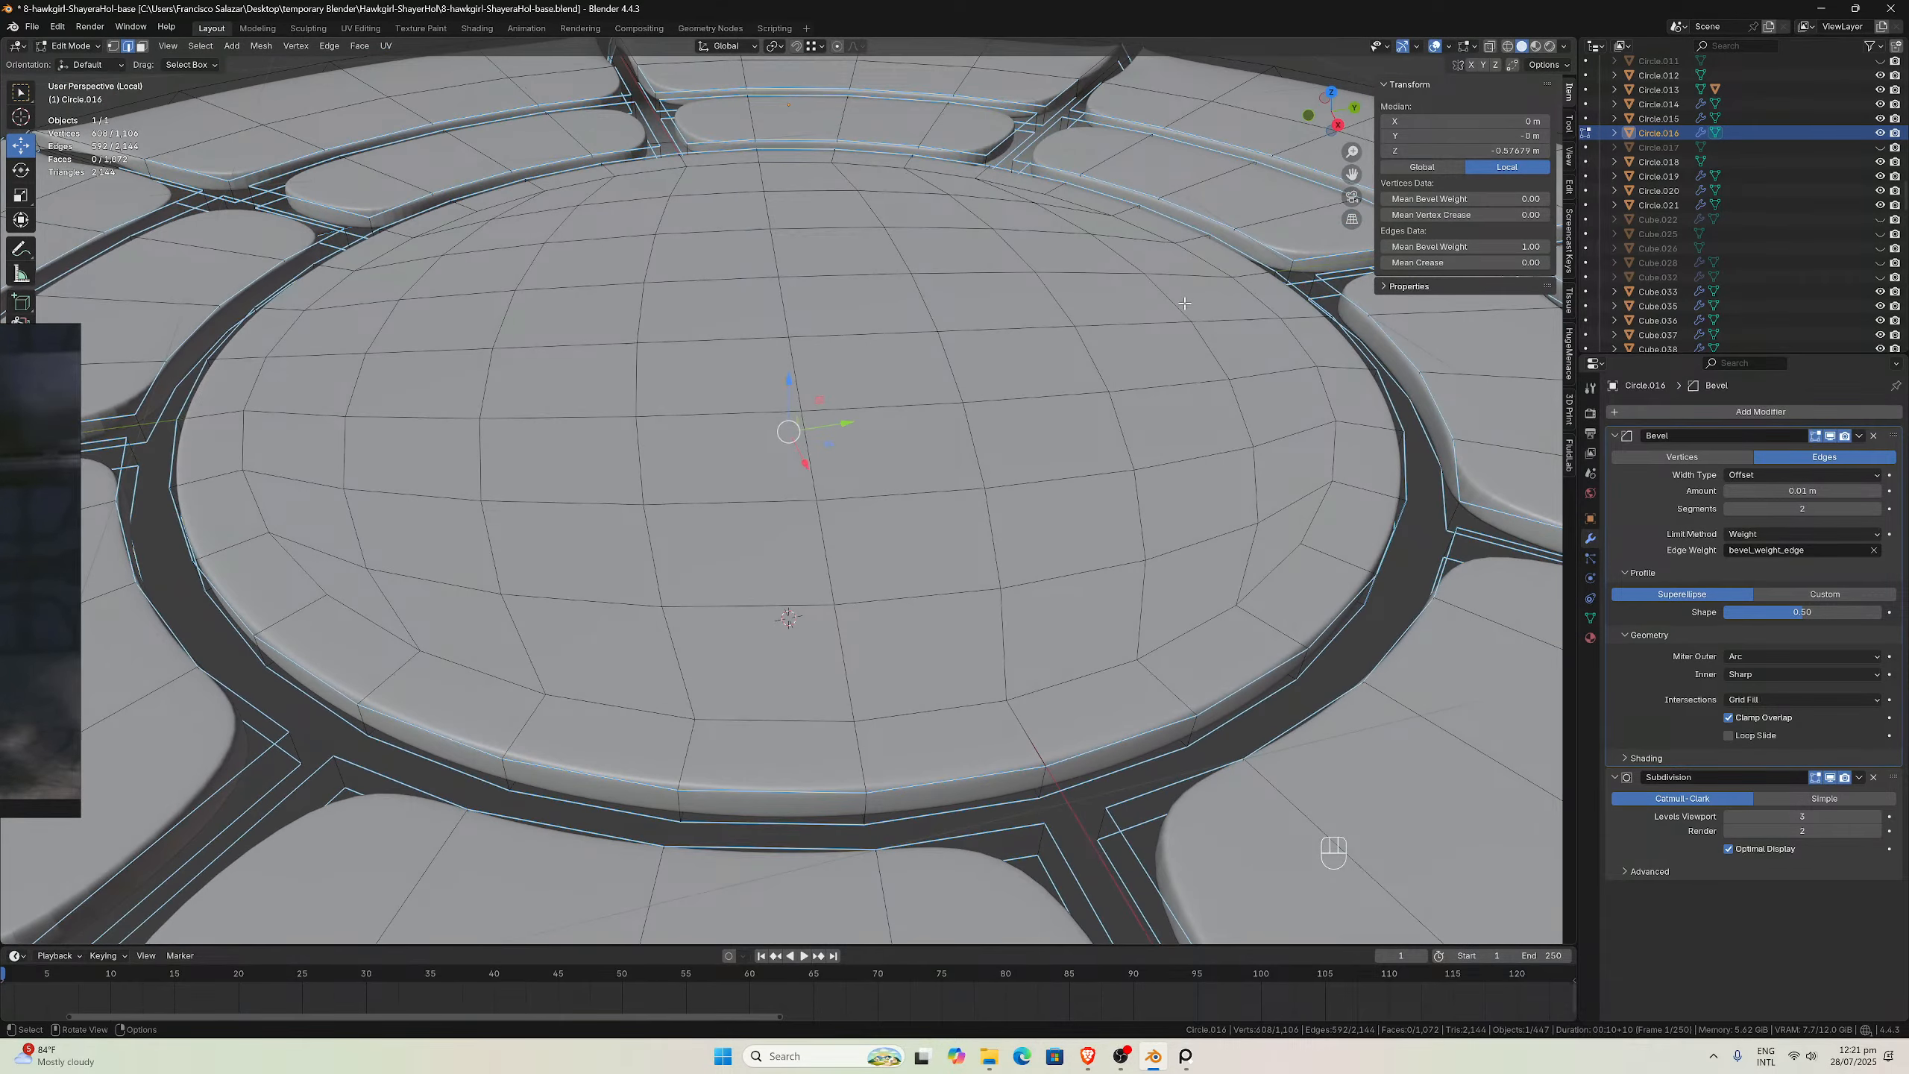
drag(1373, 178, 881, 323)
middle_drag(882, 322, 875, 329)
scroll(872, 332, up, 1)
click(836, 379)
scroll(836, 378, down, 2)
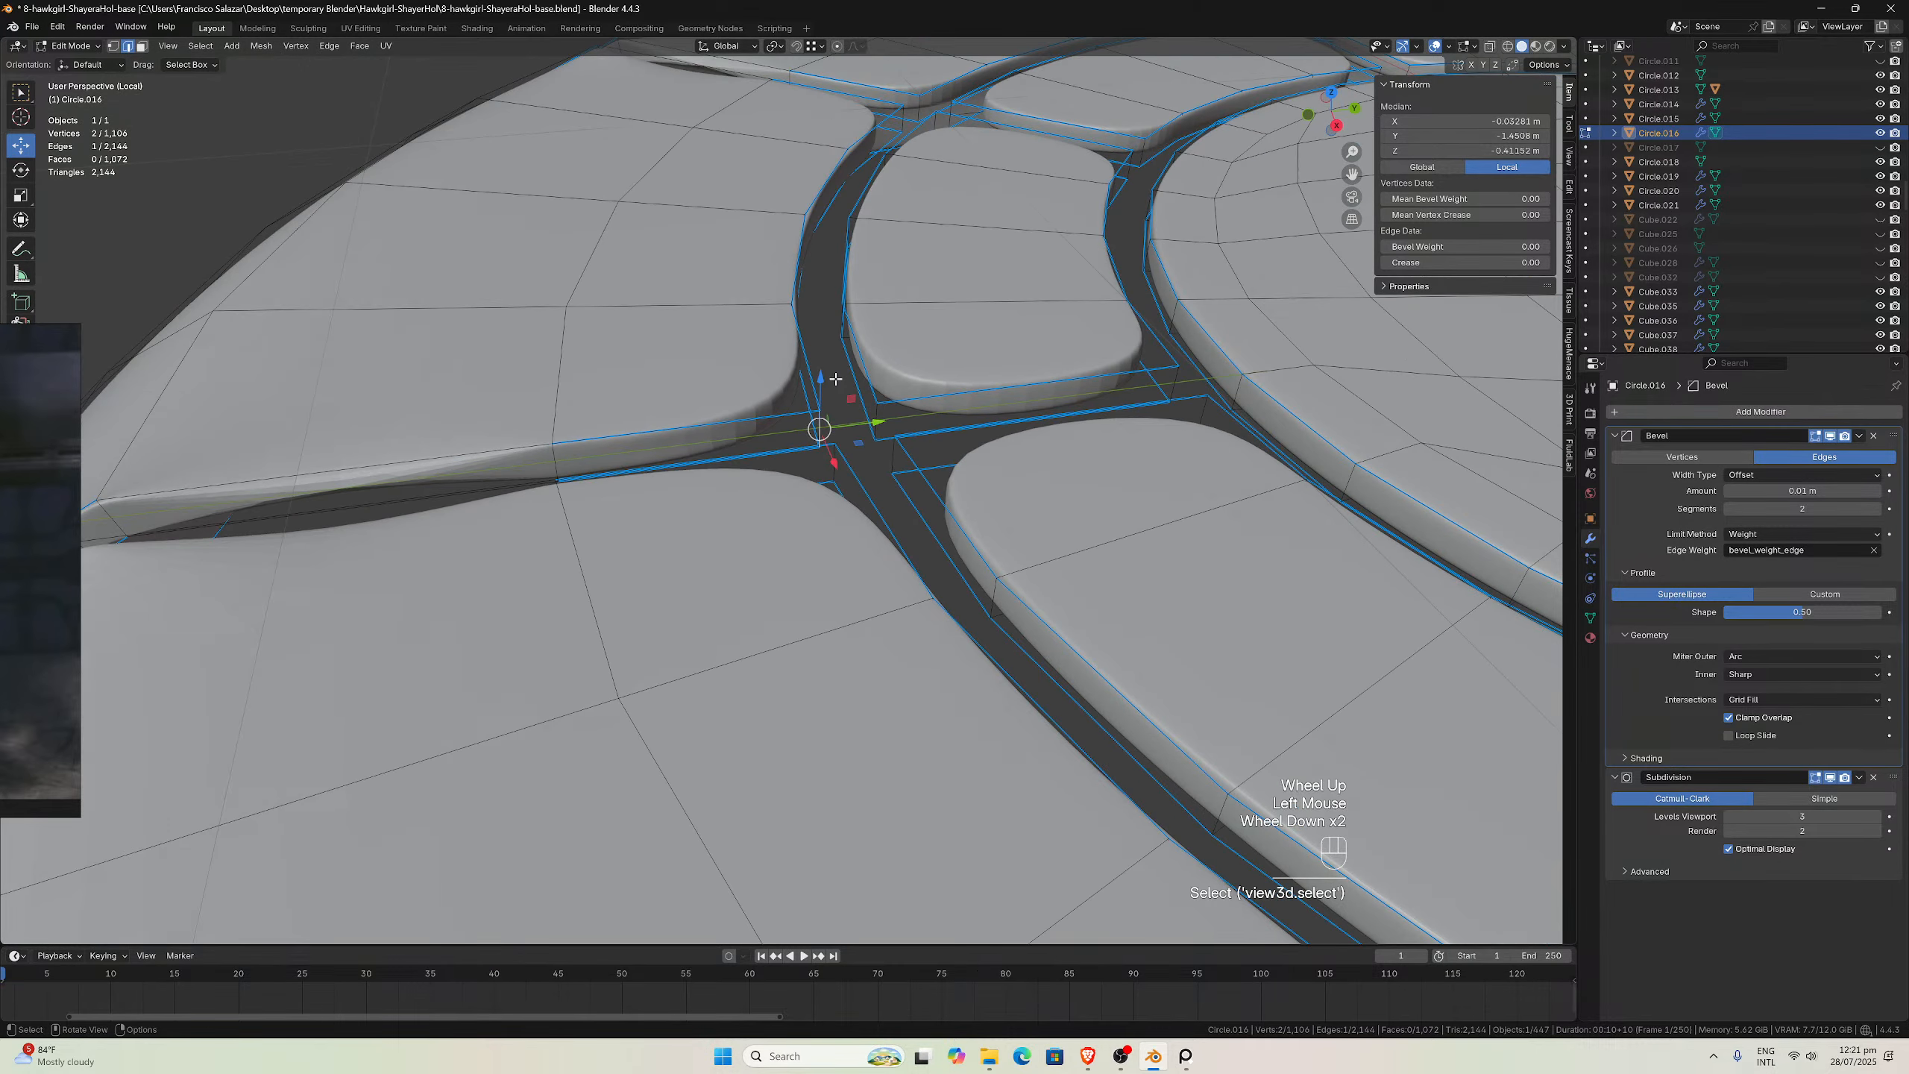
middle_drag(854, 413, 816, 427)
scroll(810, 431, up, 1)
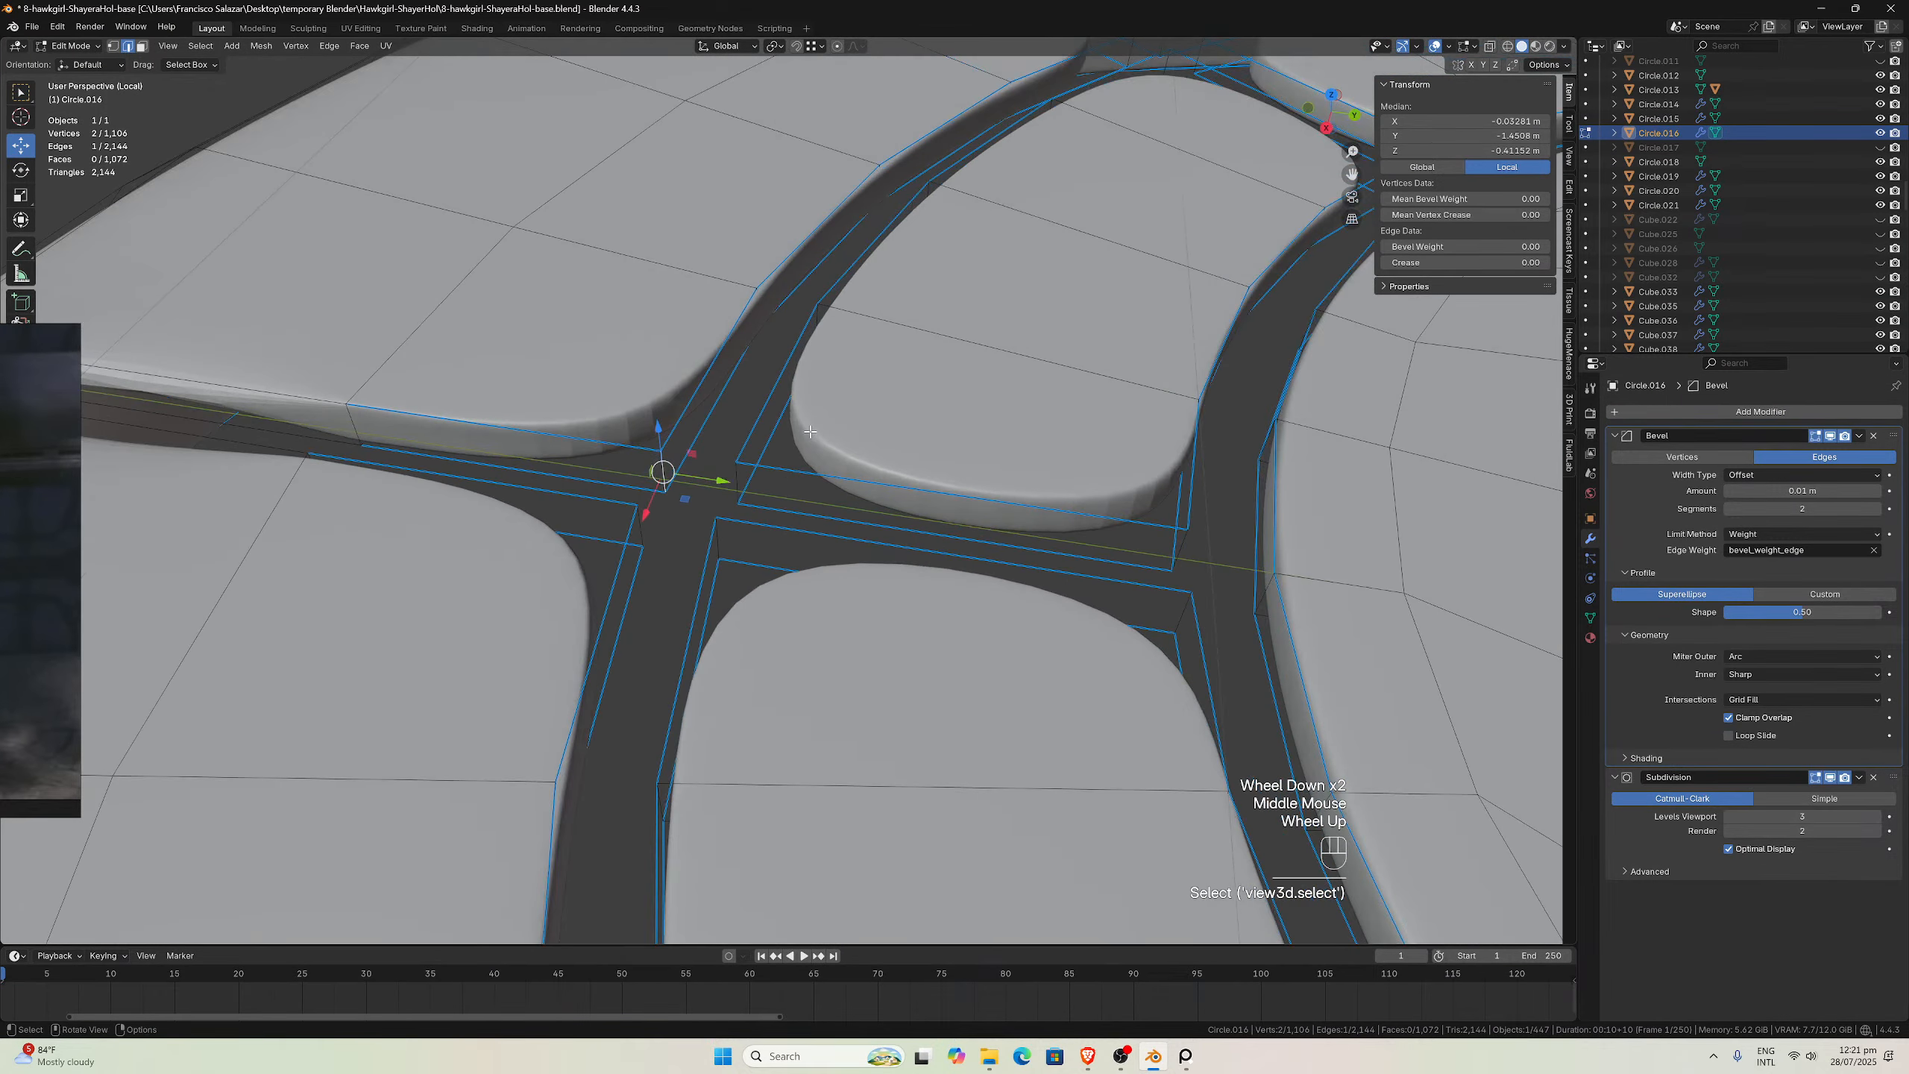
click(201, 46)
click(201, 47)
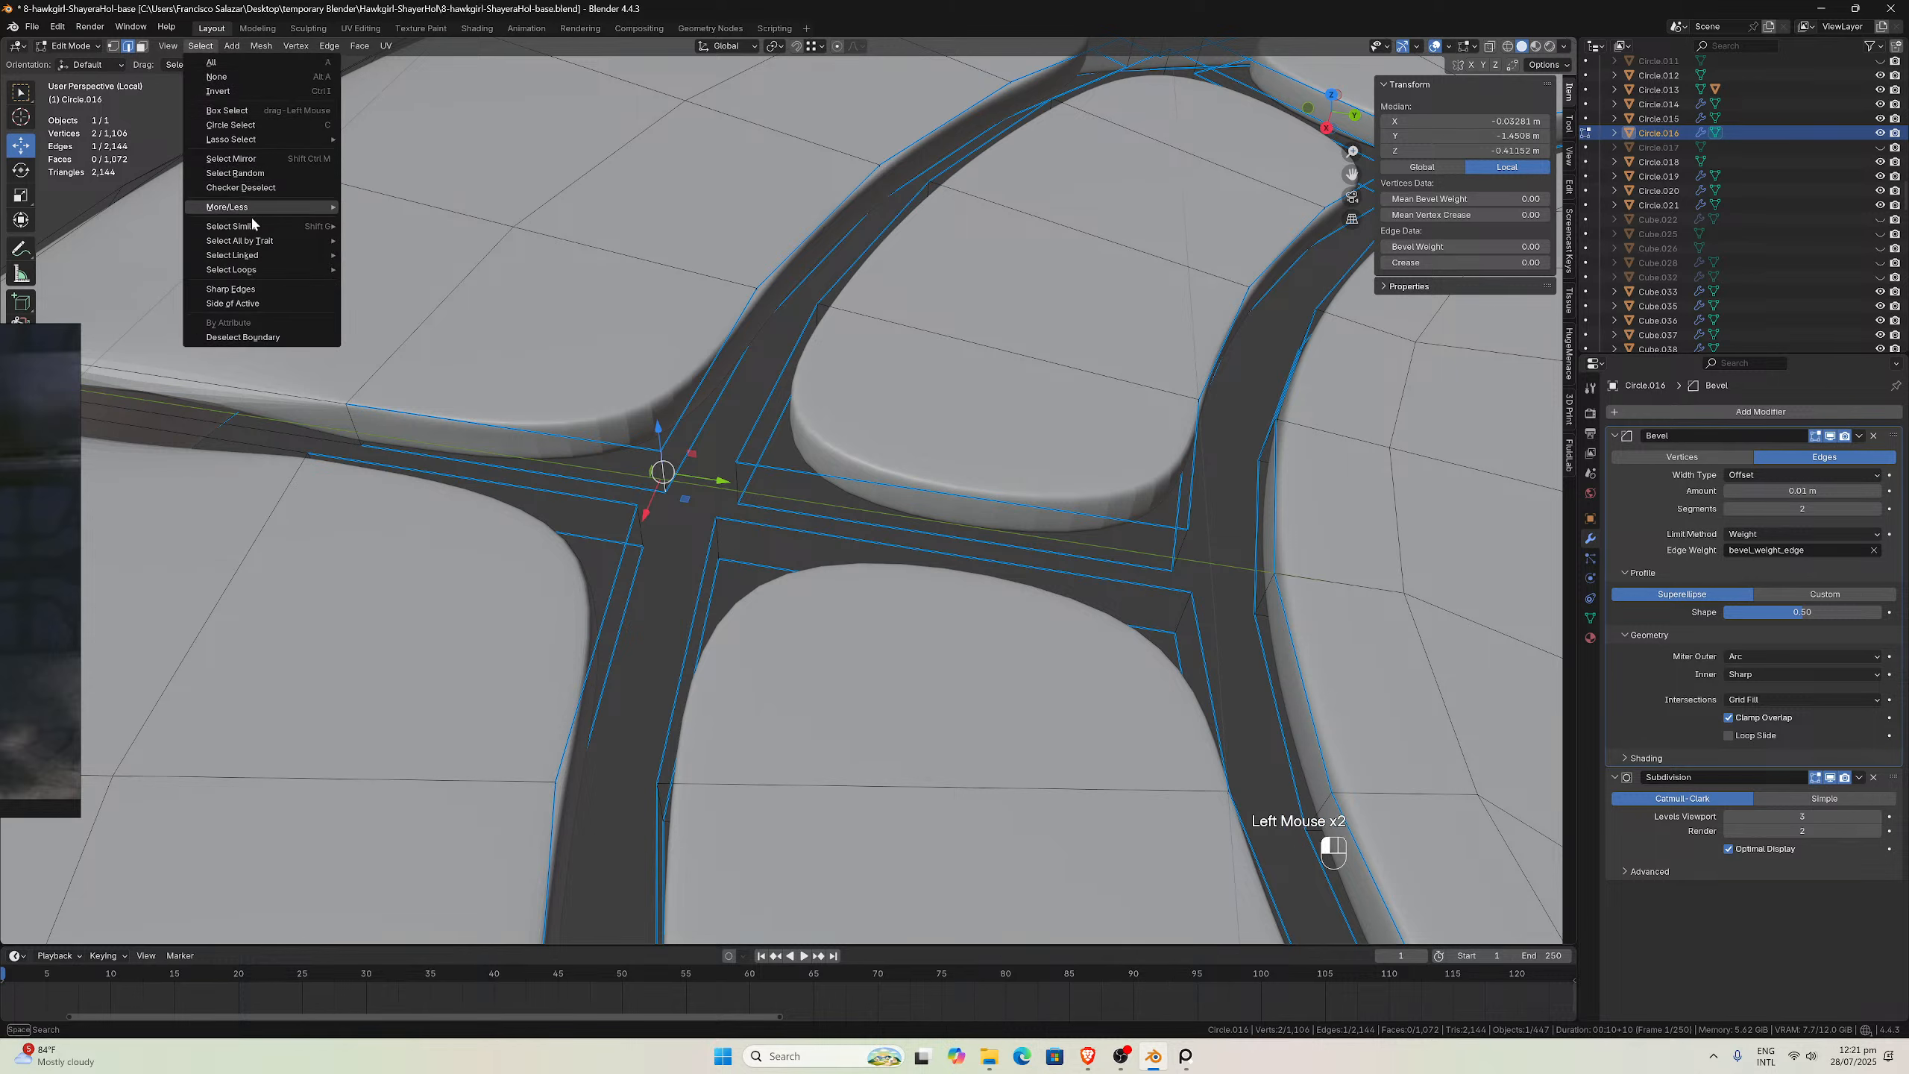
mouse_move(254, 229)
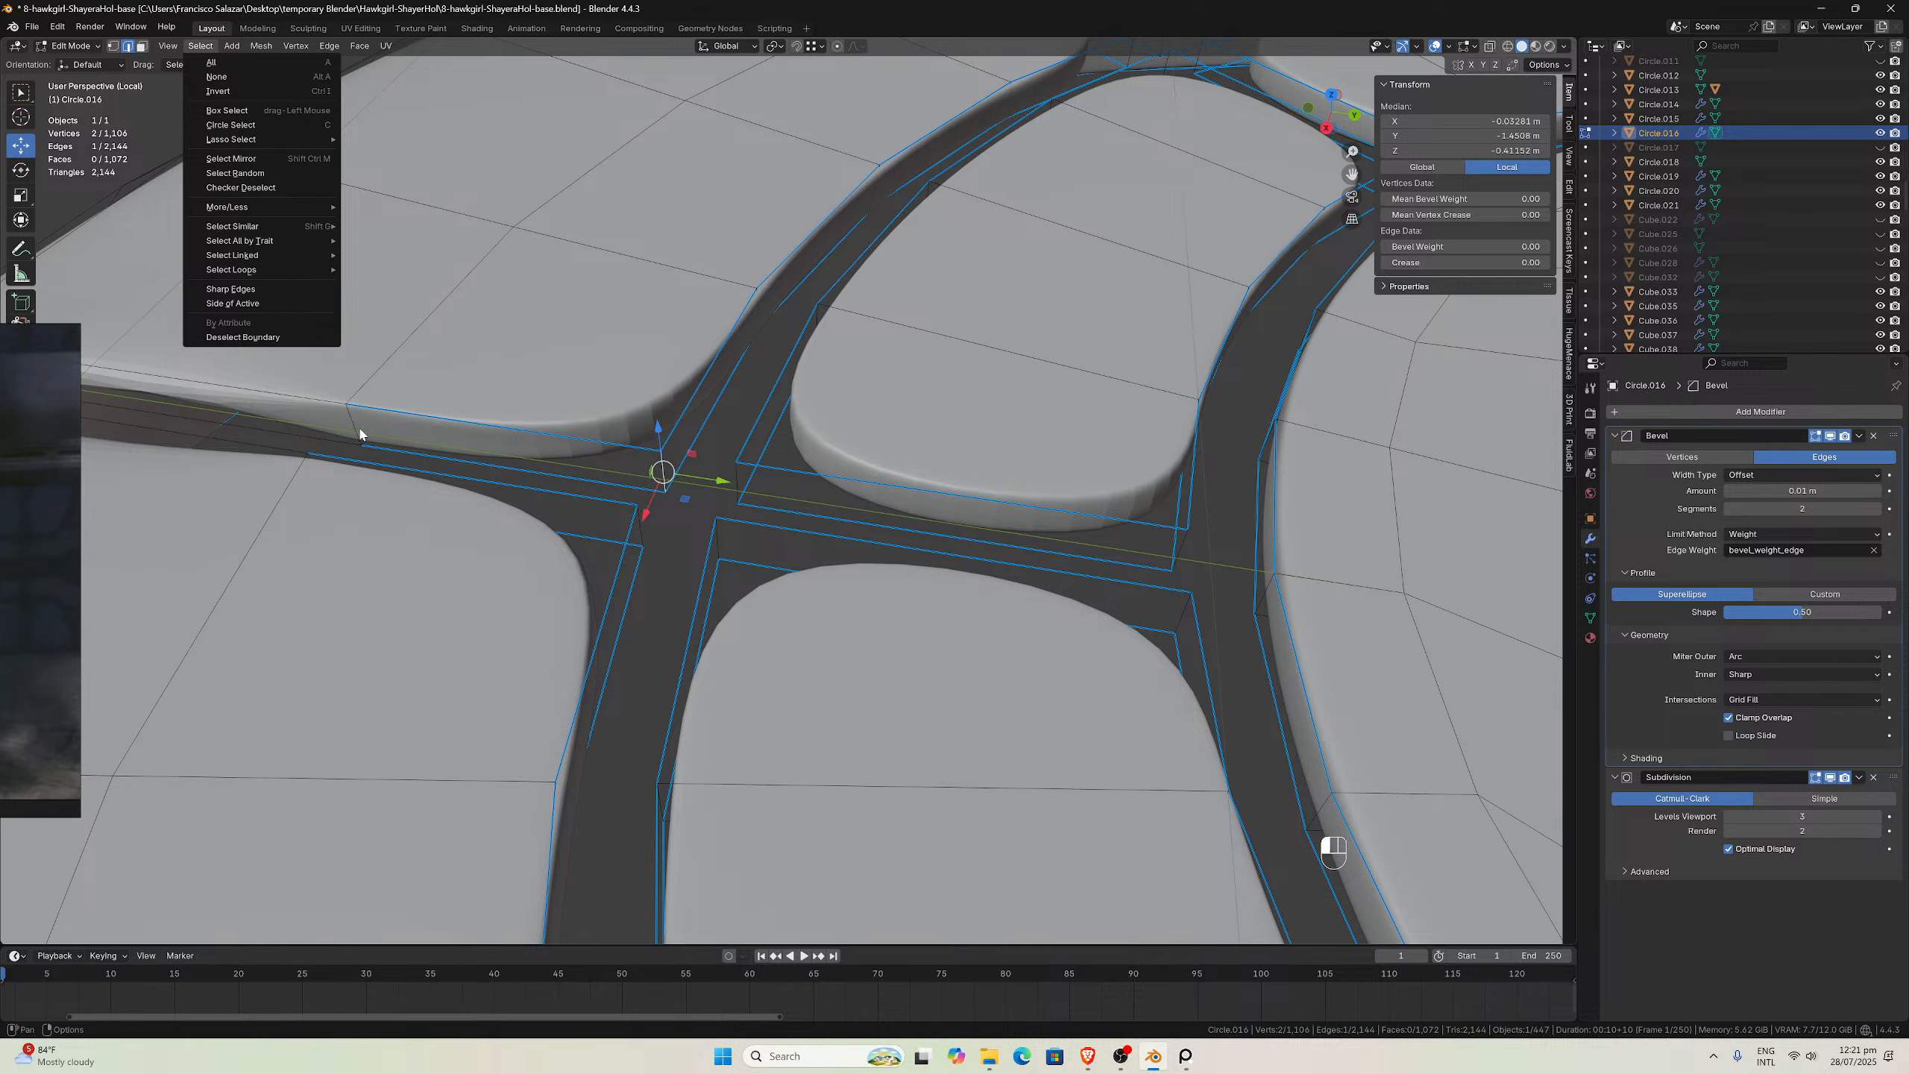
Pick the unweighted panel edge along the radial gap and try selecting all edges of similar length
click(335, 398)
middle_drag(335, 398, 432, 346)
middle_drag(490, 443, 428, 406)
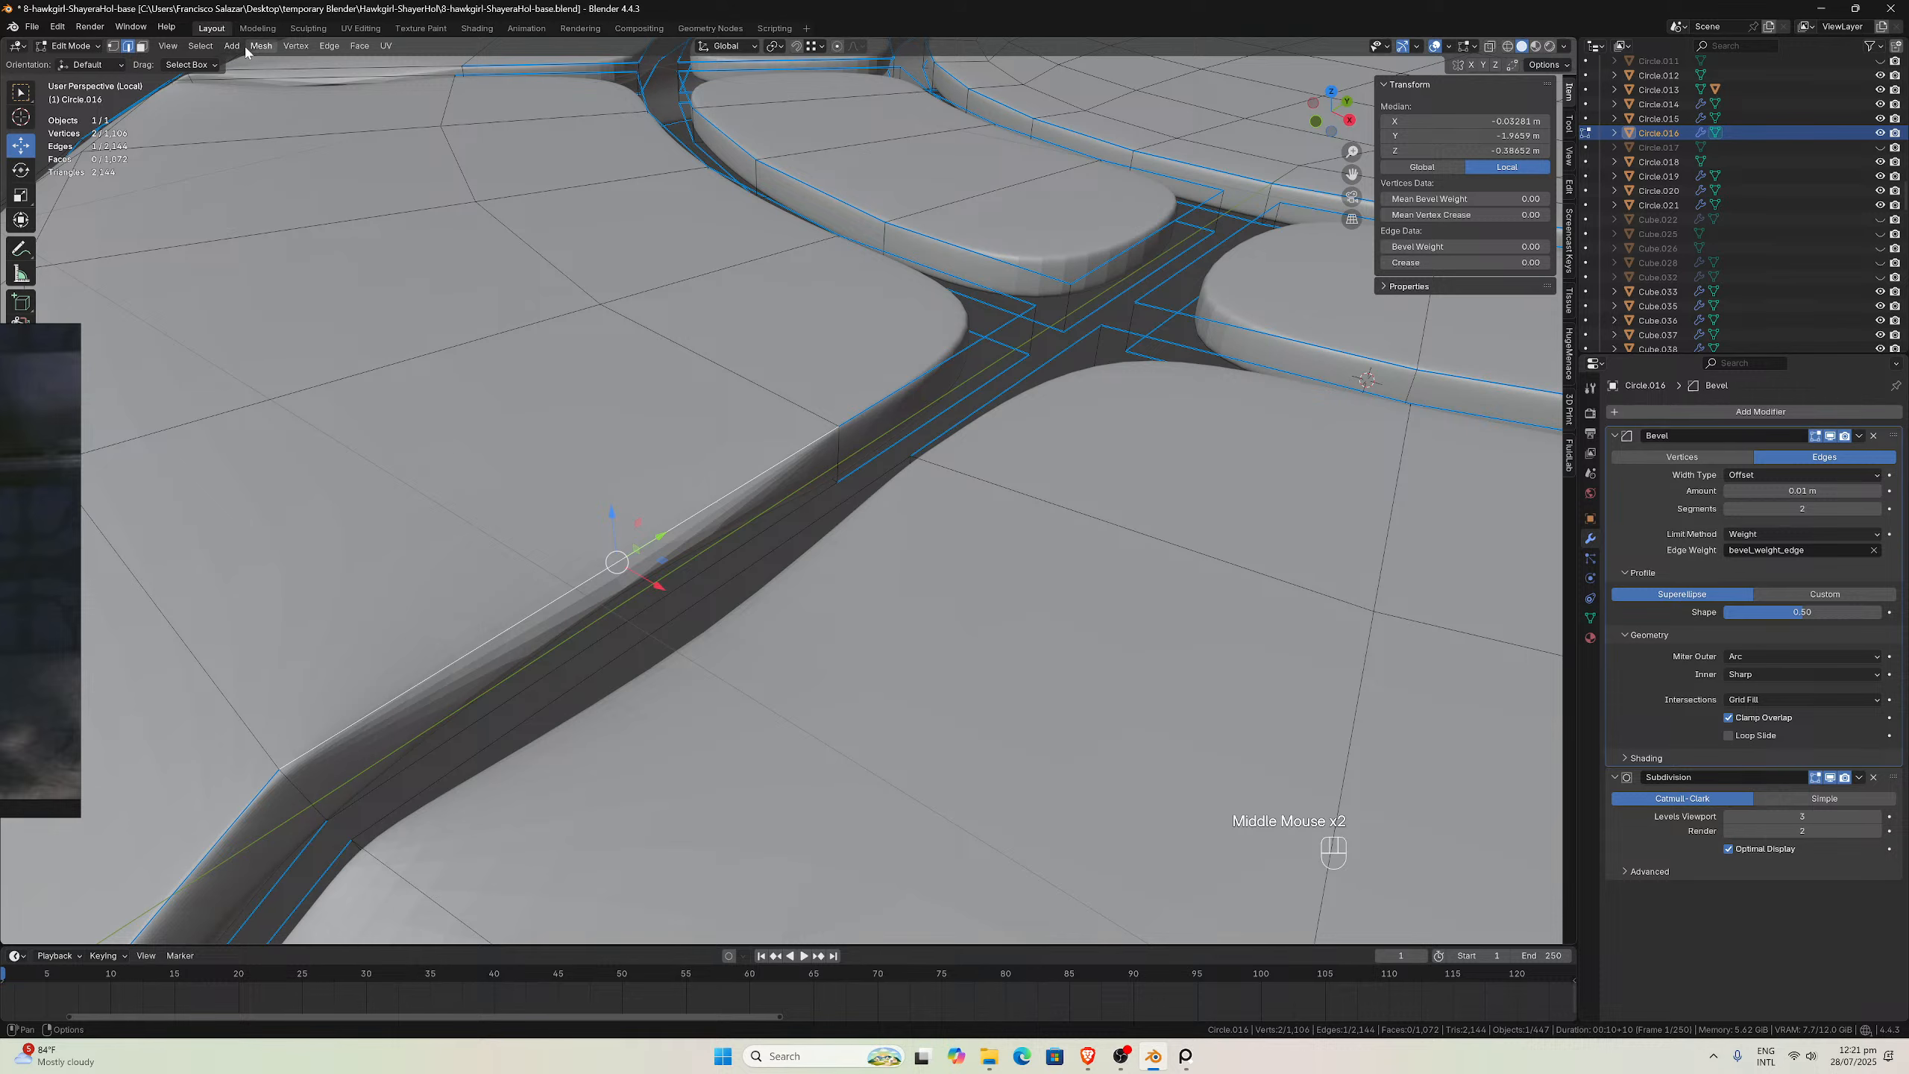
click(200, 46)
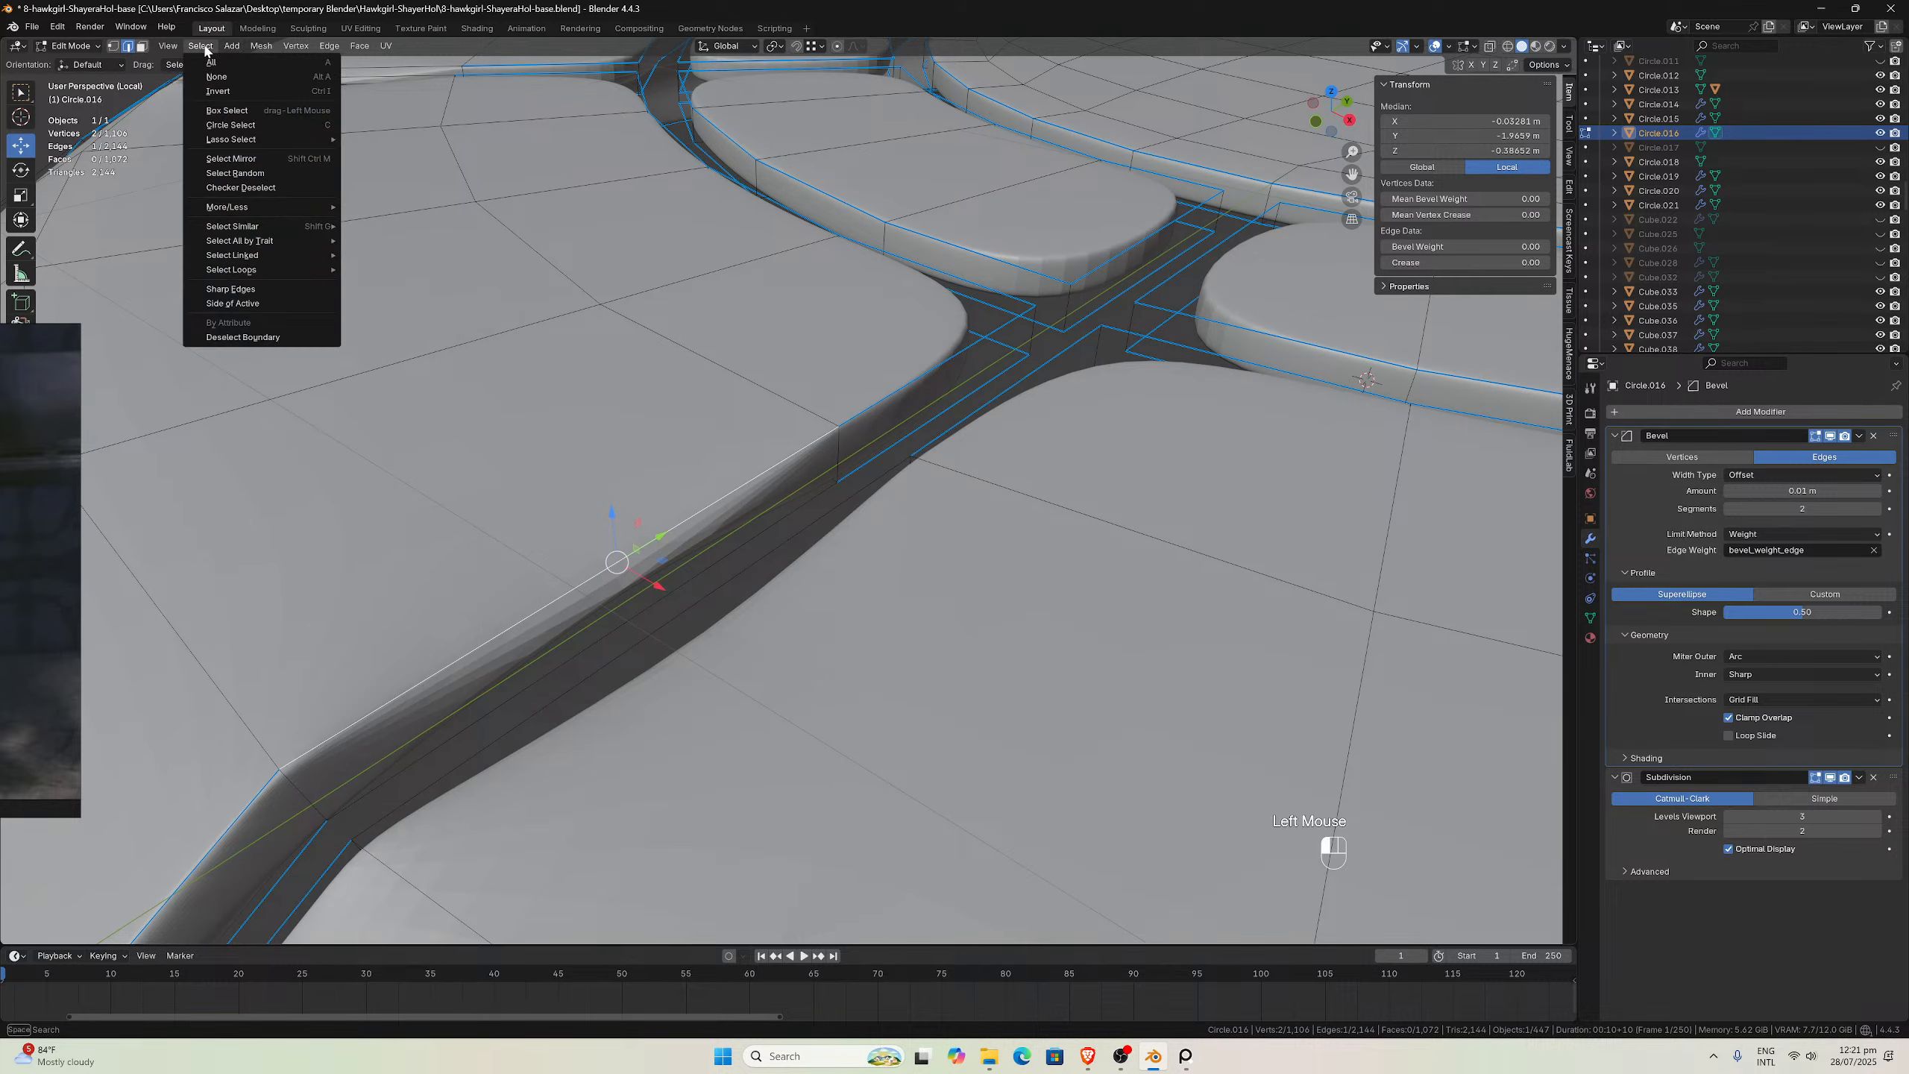
mouse_move(255, 233)
click(377, 226)
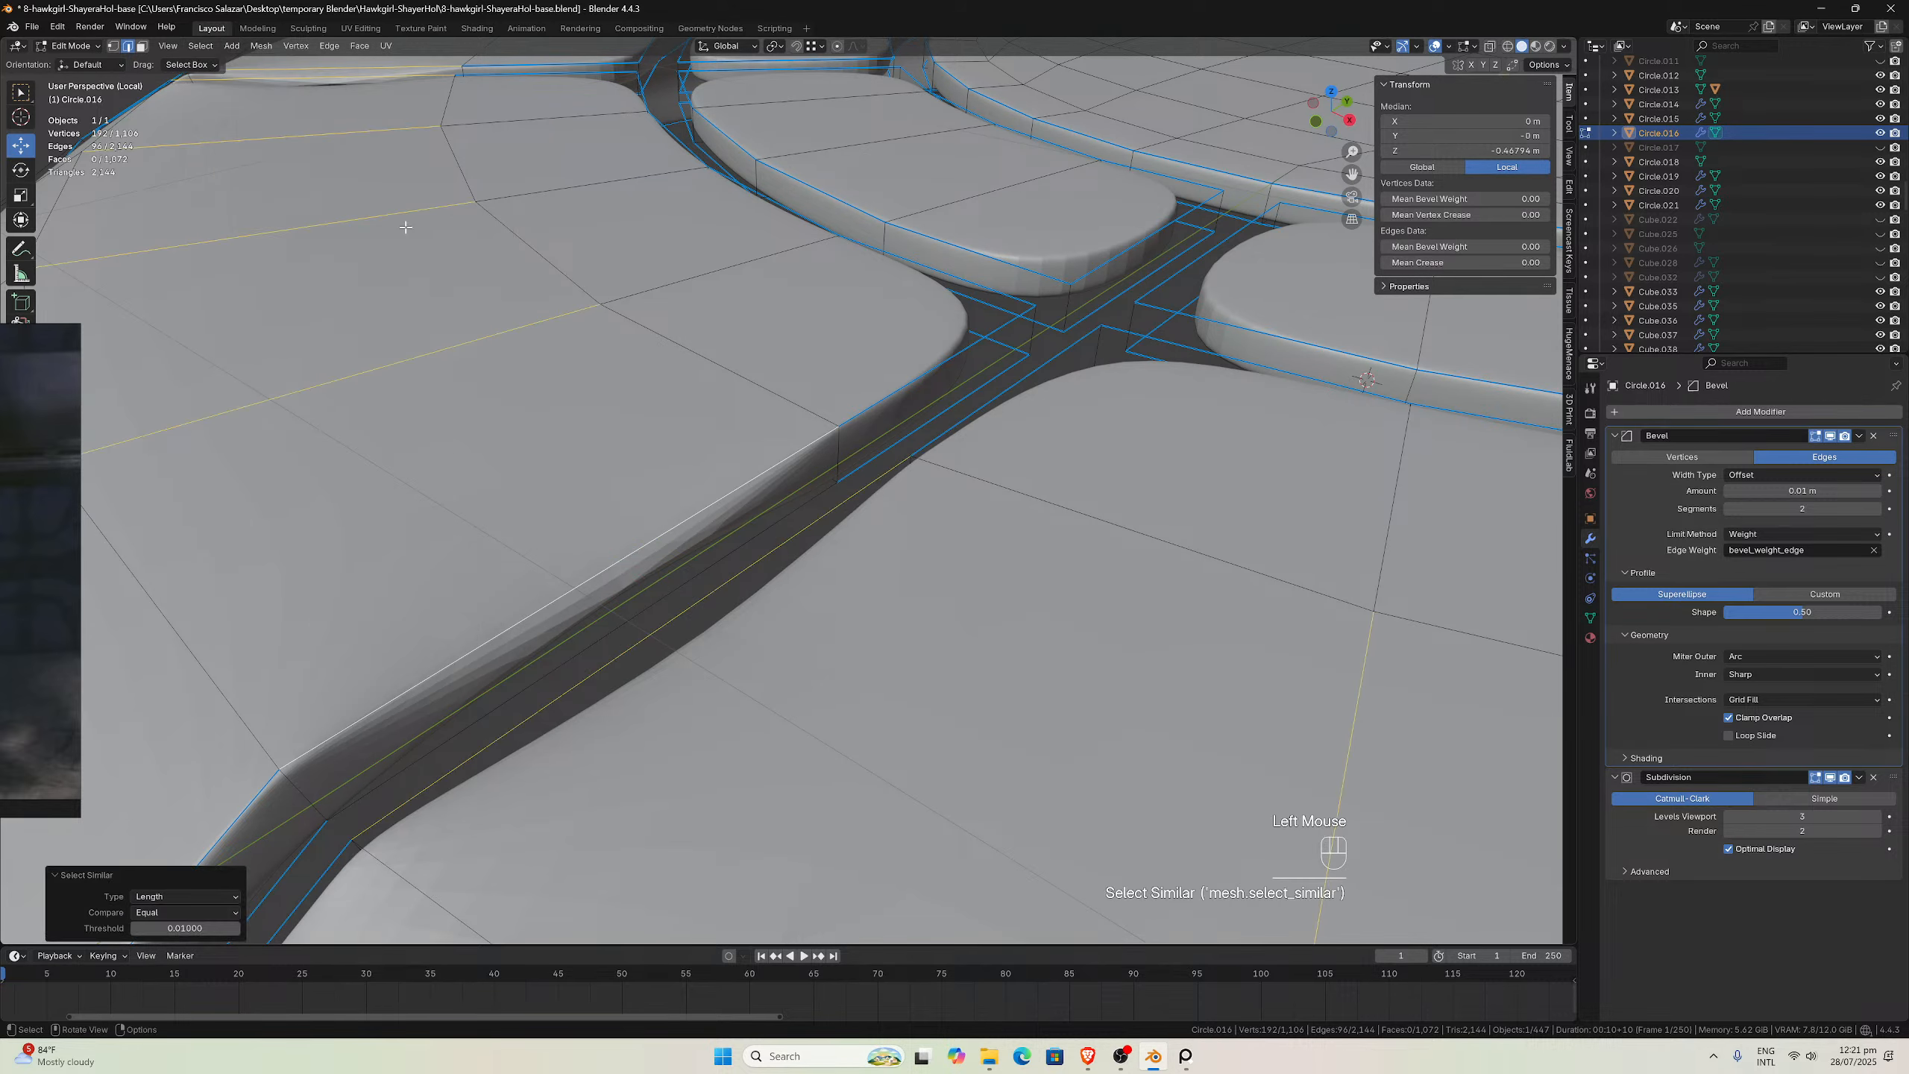
scroll(681, 272, down, 2)
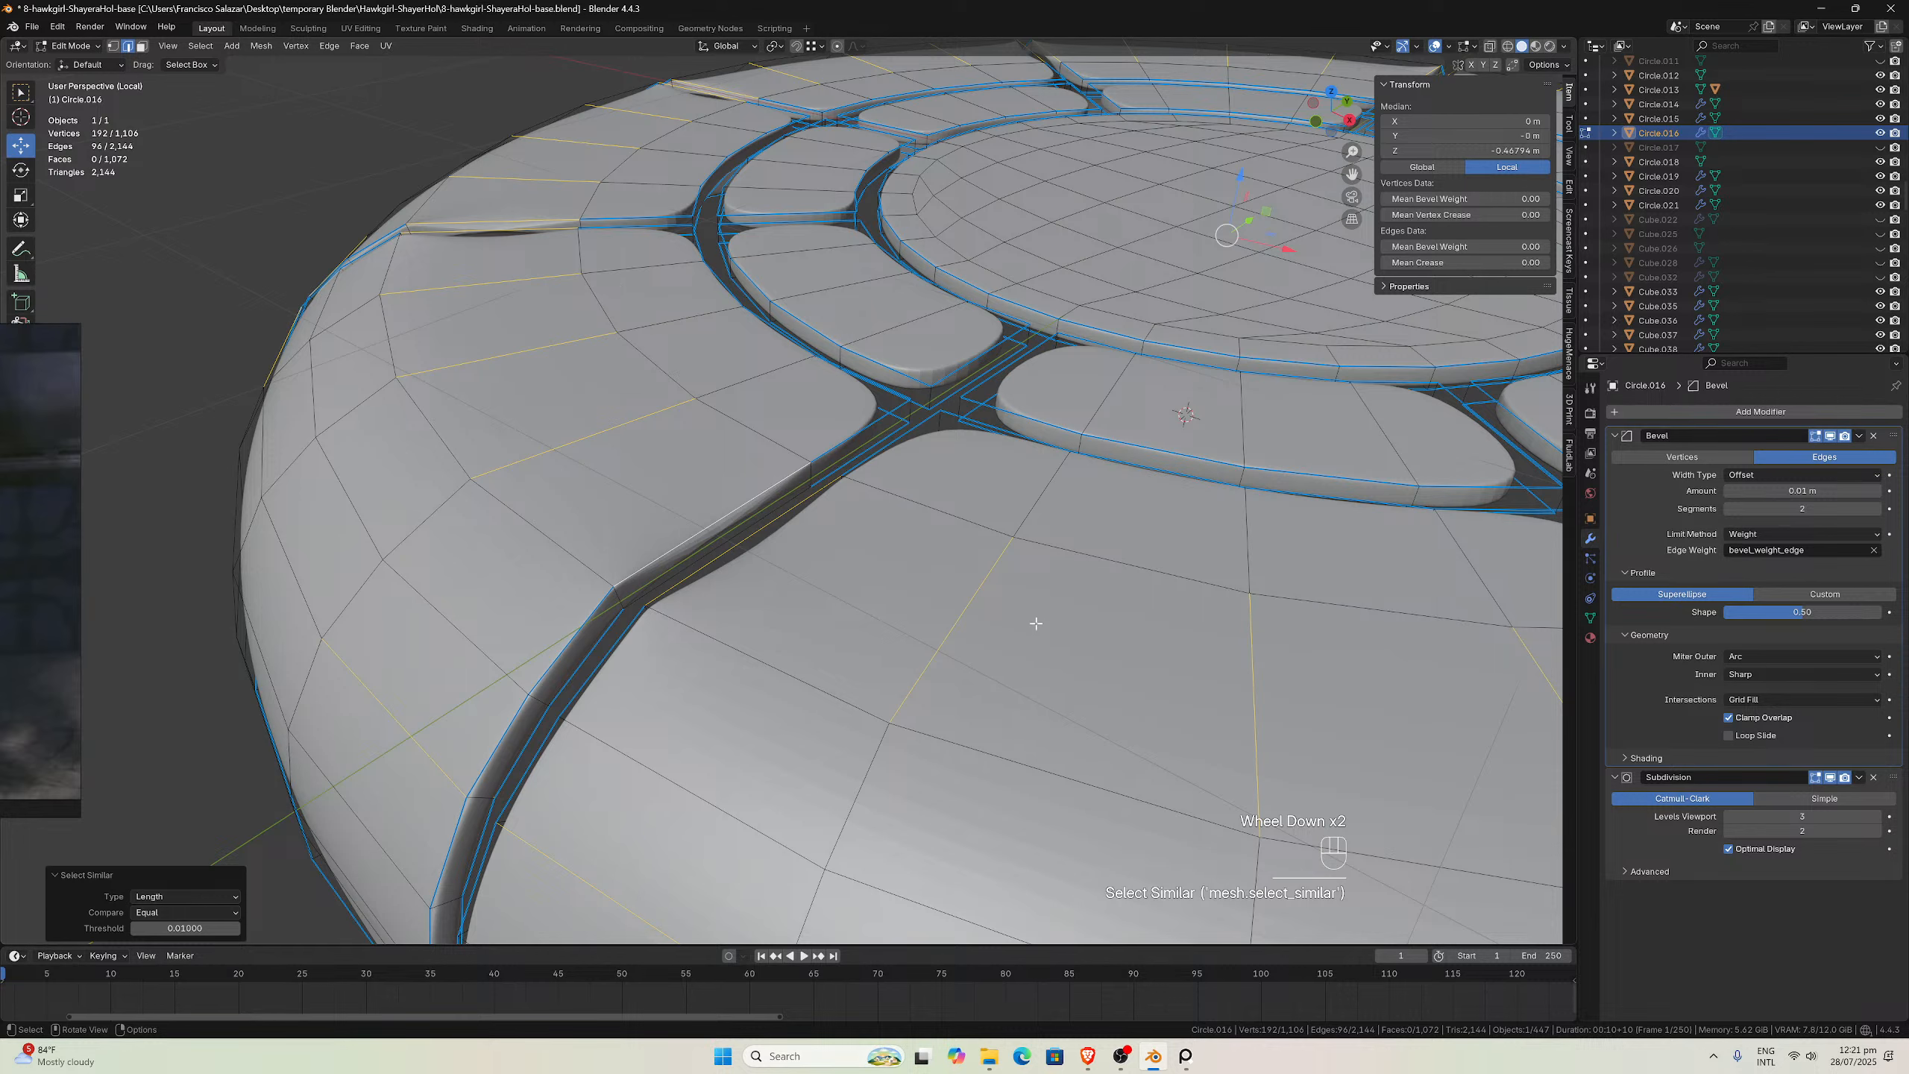
scroll(508, 395, up, 1)
Reselect the radial gap's unweighted edge and try extending the selection to all linked geometry
click(644, 540)
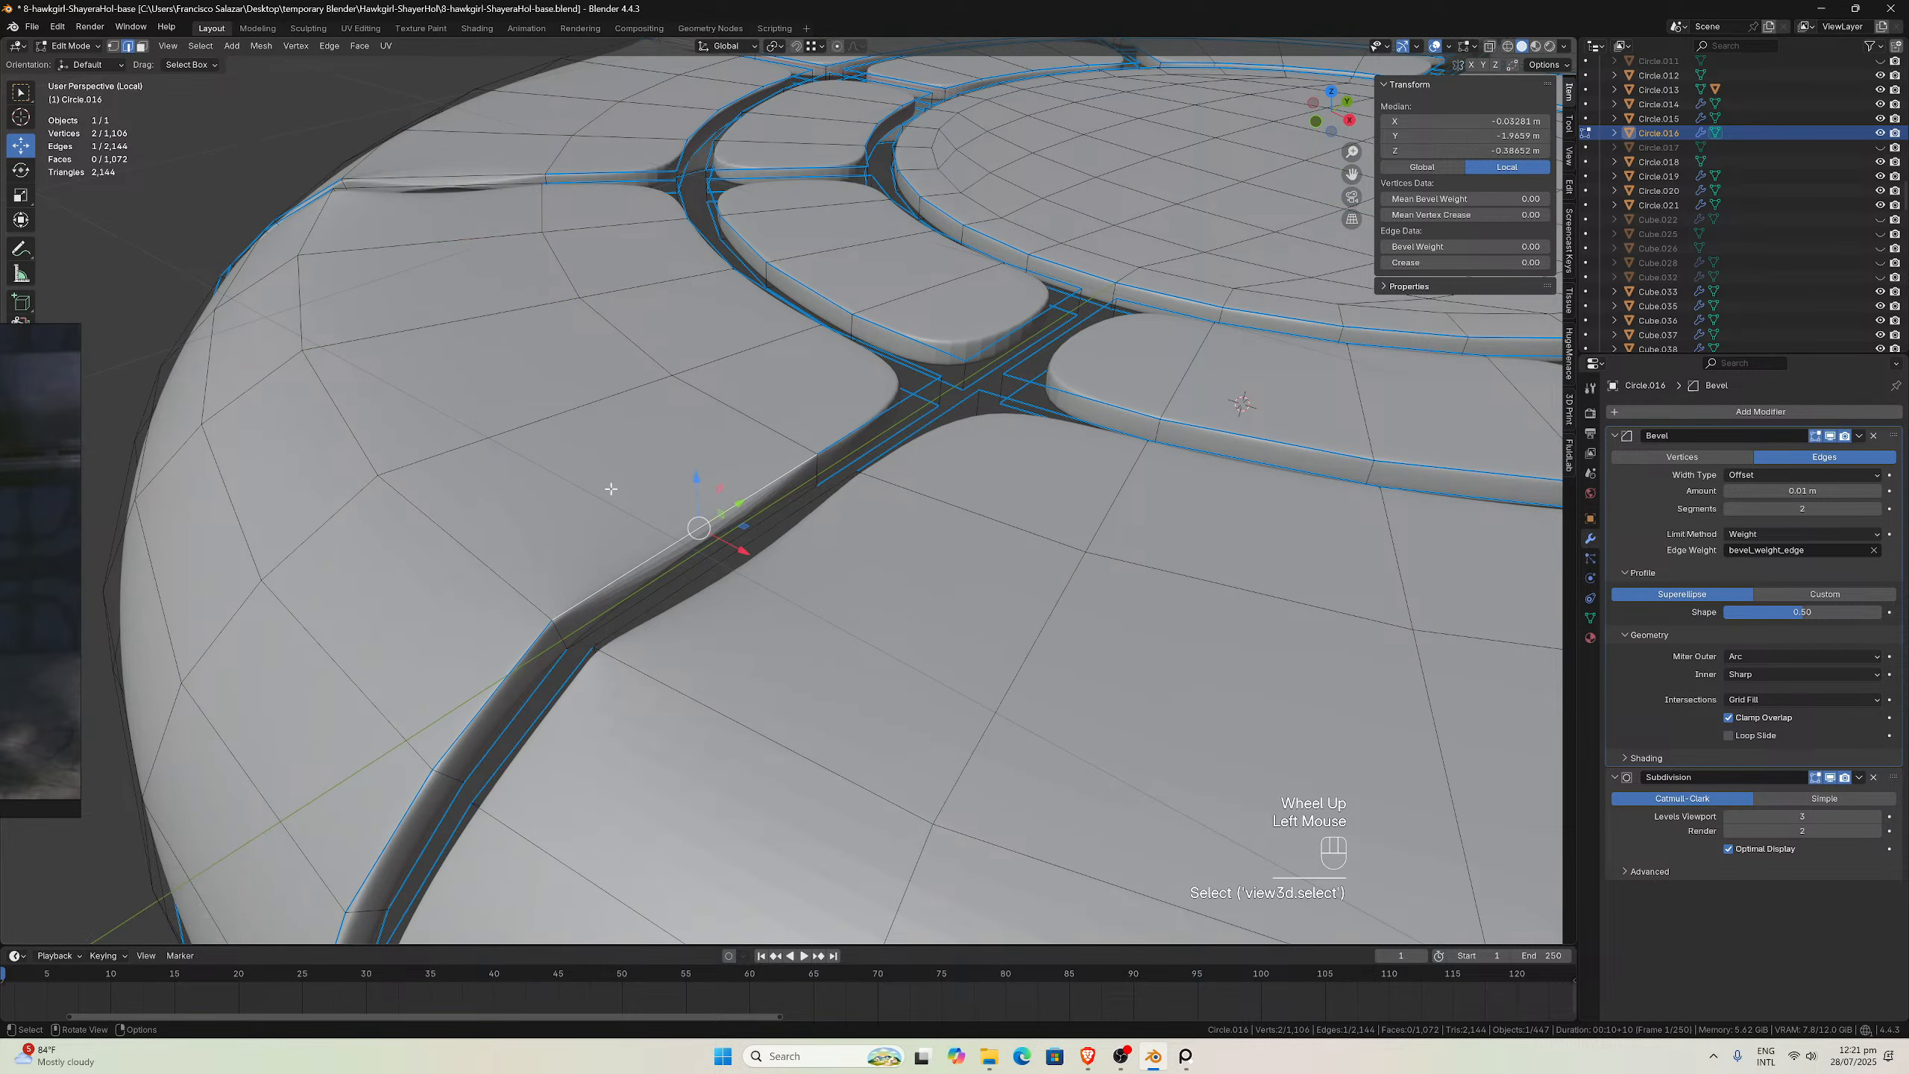
click(200, 46)
mouse_move(263, 228)
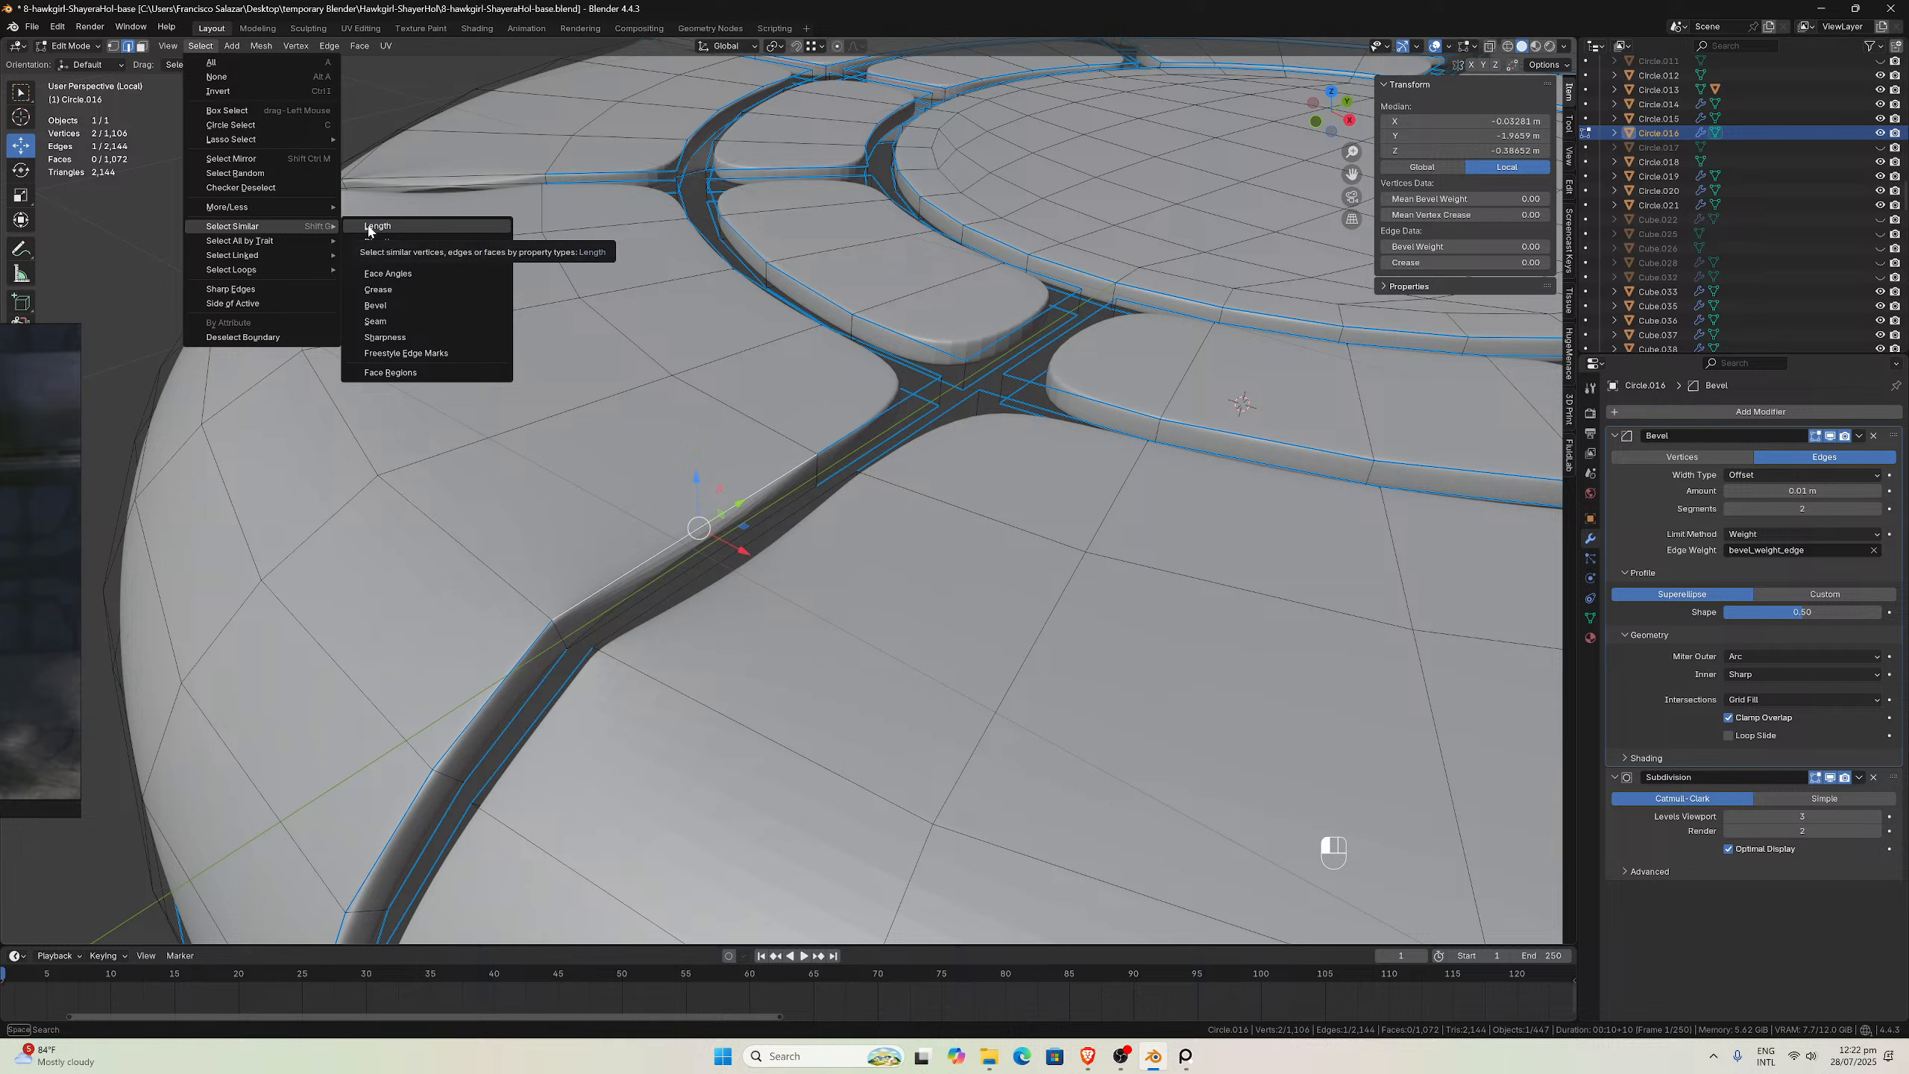
mouse_move(312, 244)
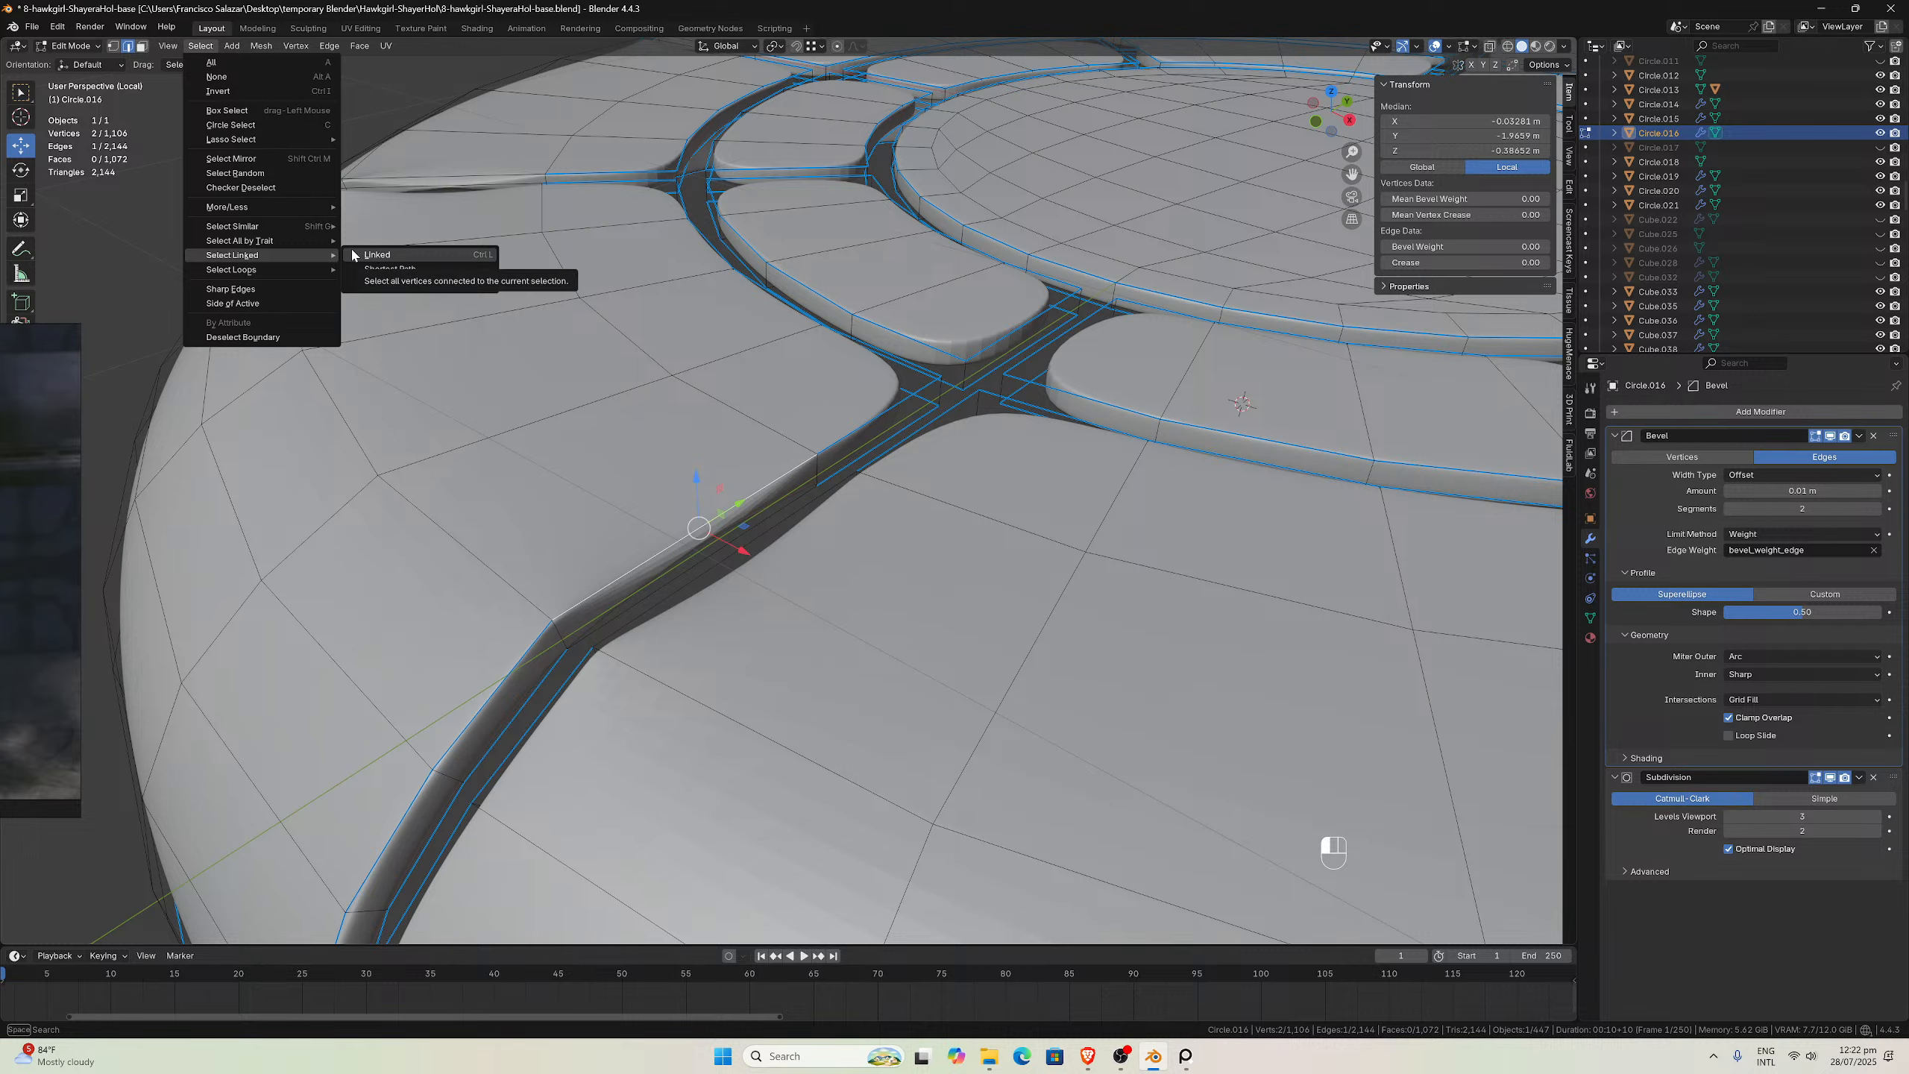
click(377, 255)
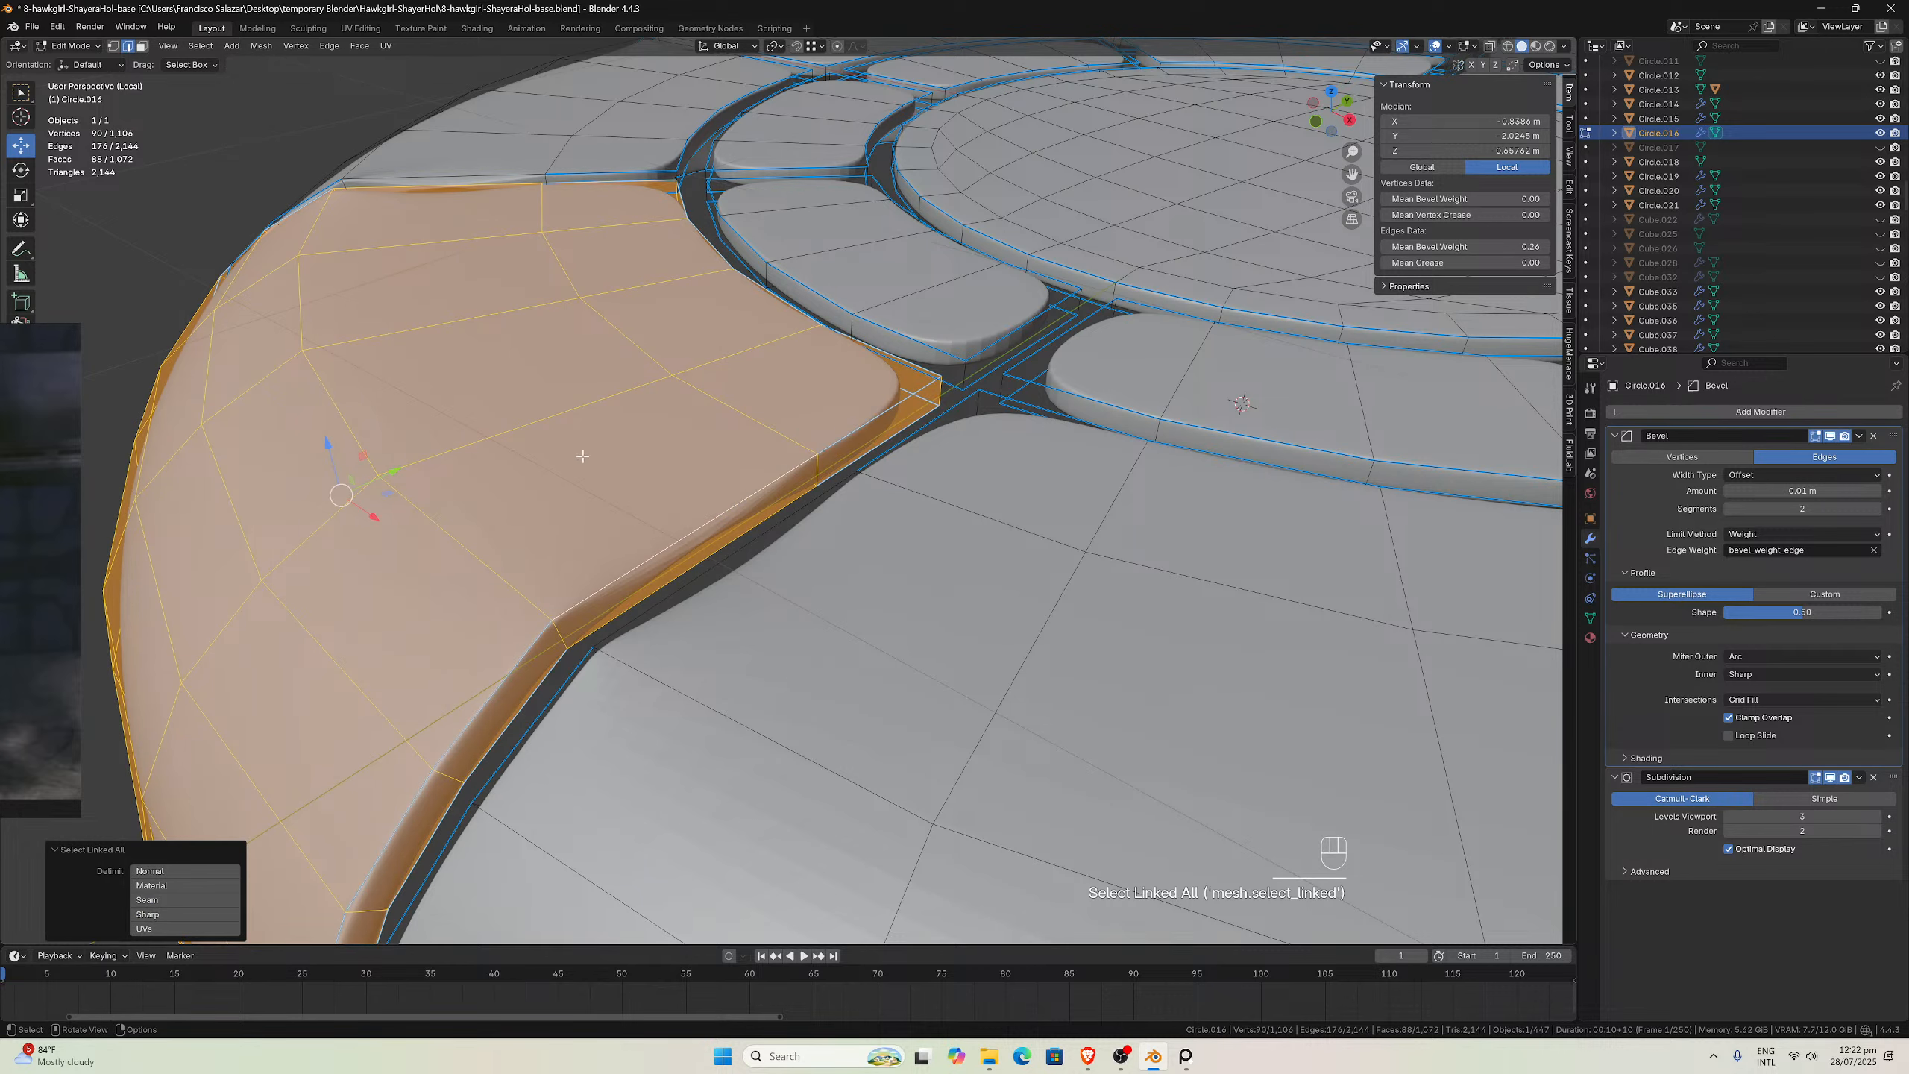
Try selecting edges similar to the radial gap edge by amount of faces around an edge, and return to that single edge
click(665, 535)
click(203, 46)
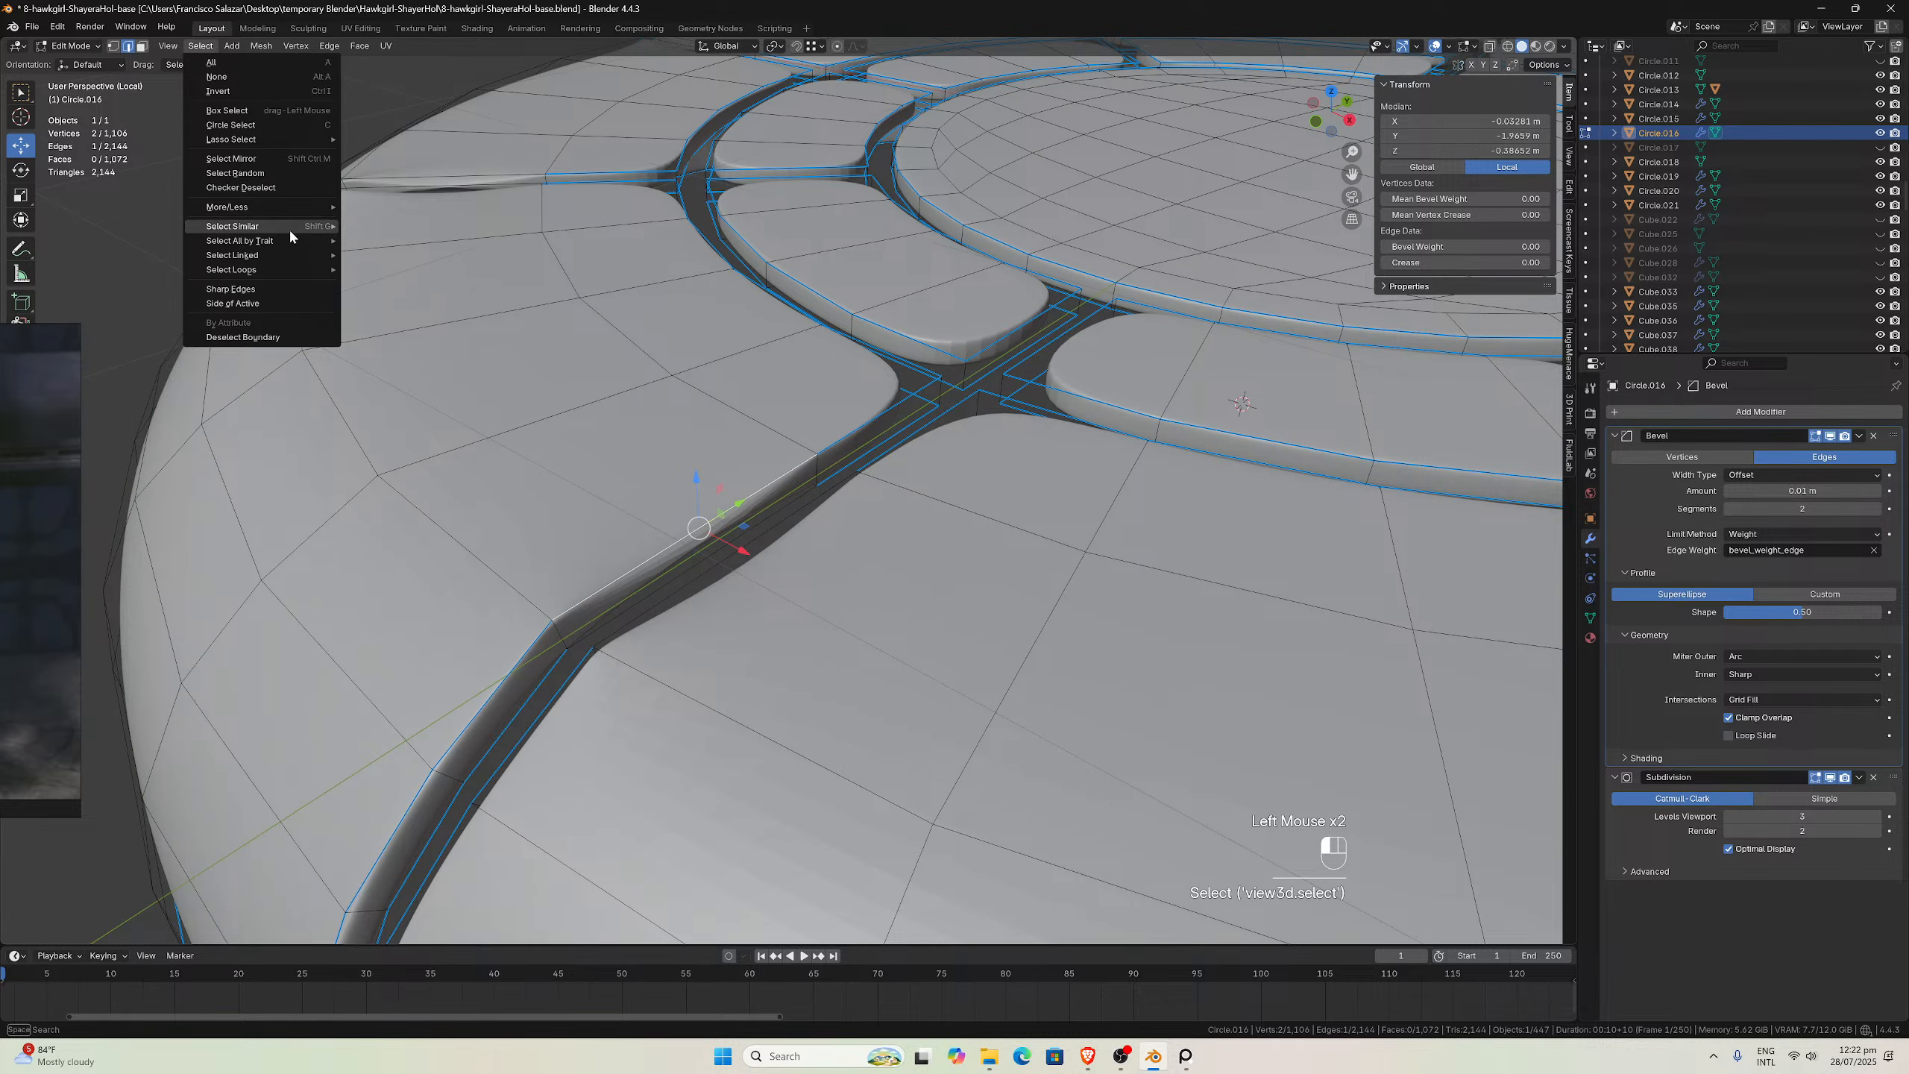
mouse_move(285, 226)
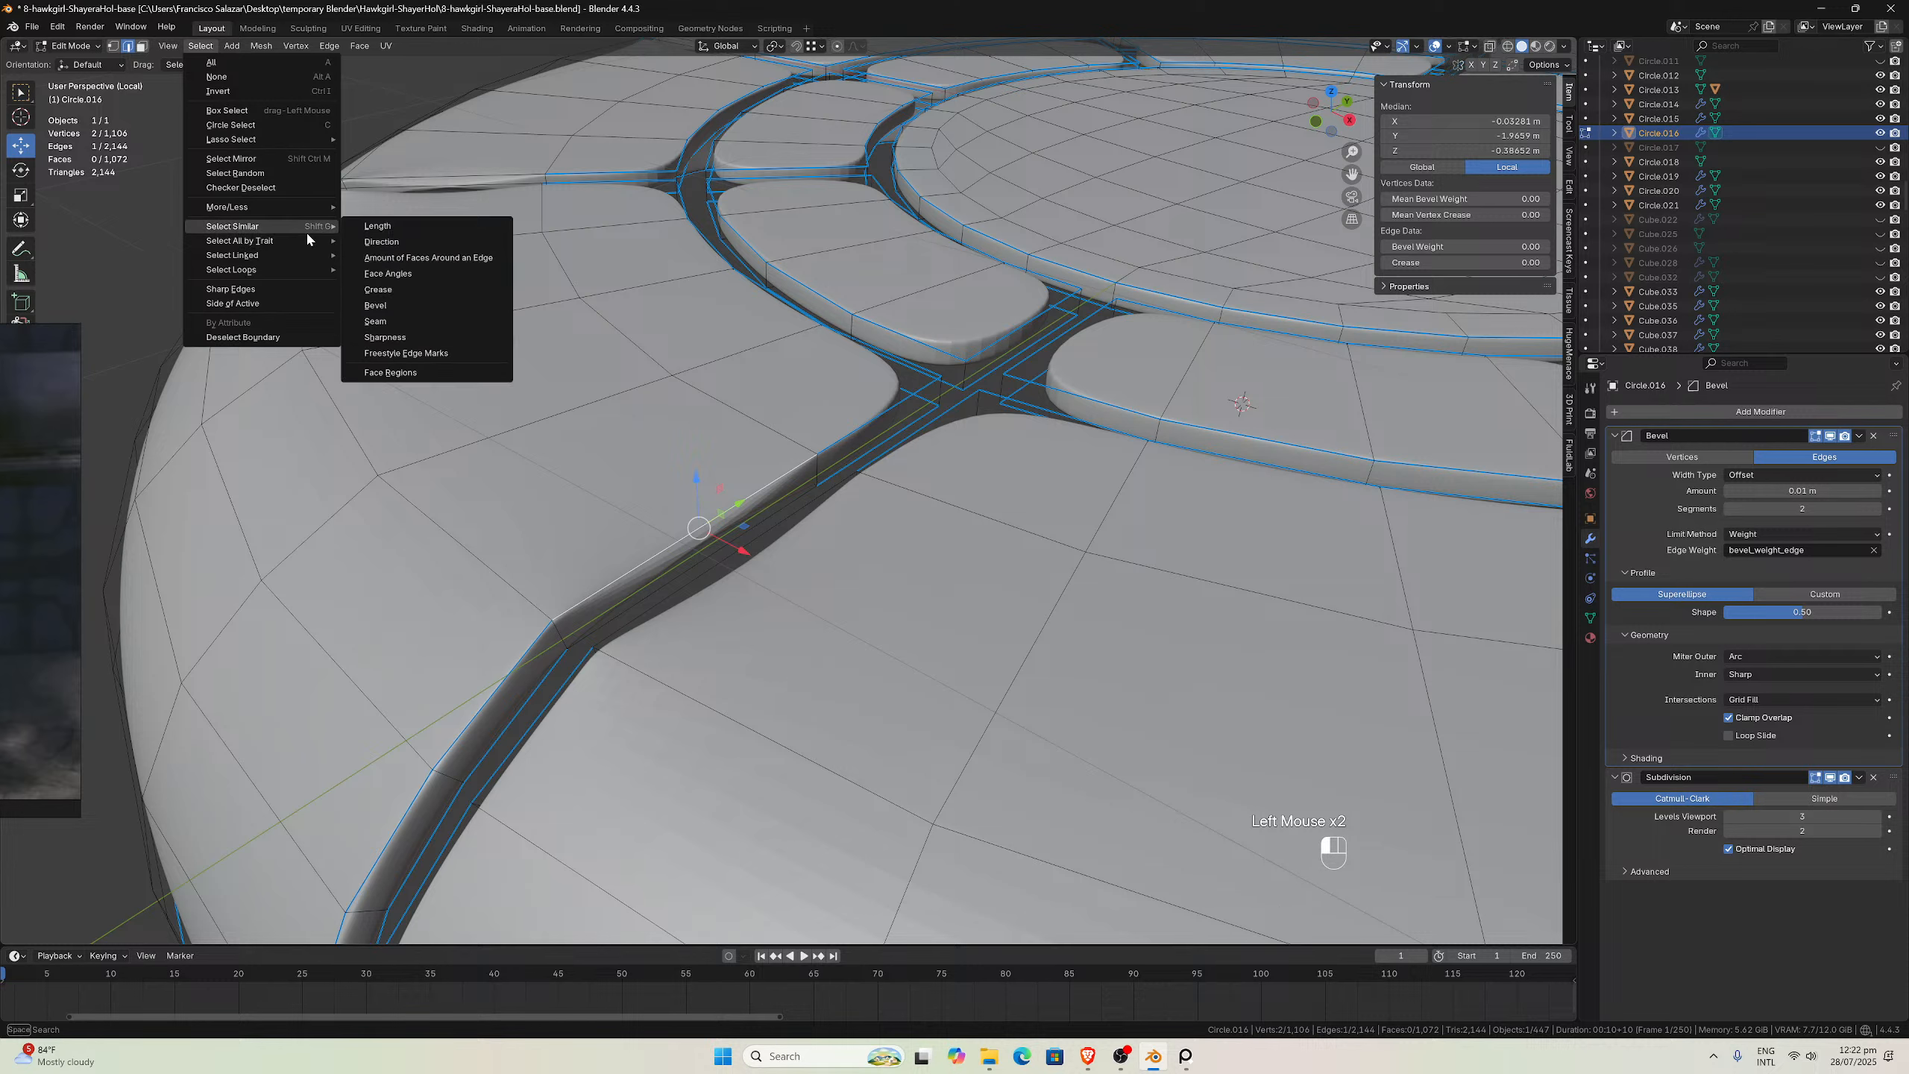
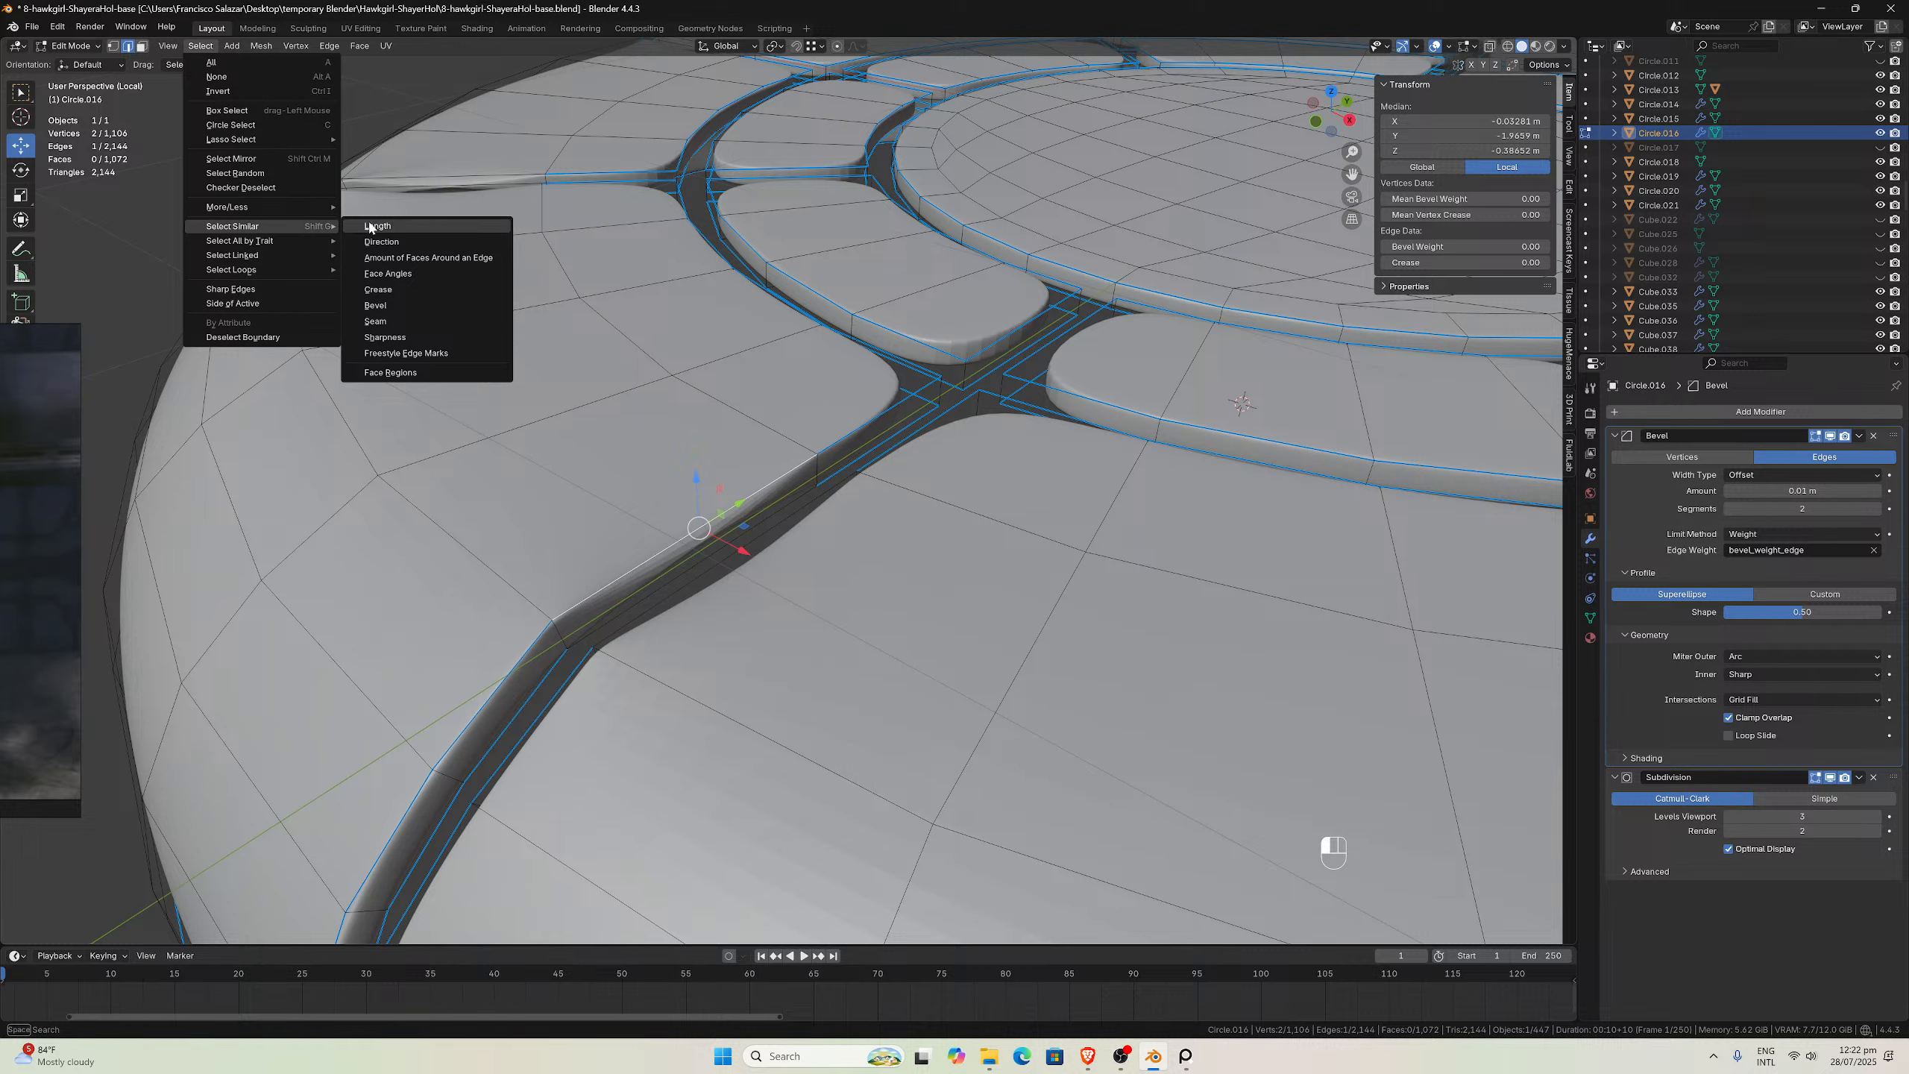
click(410, 261)
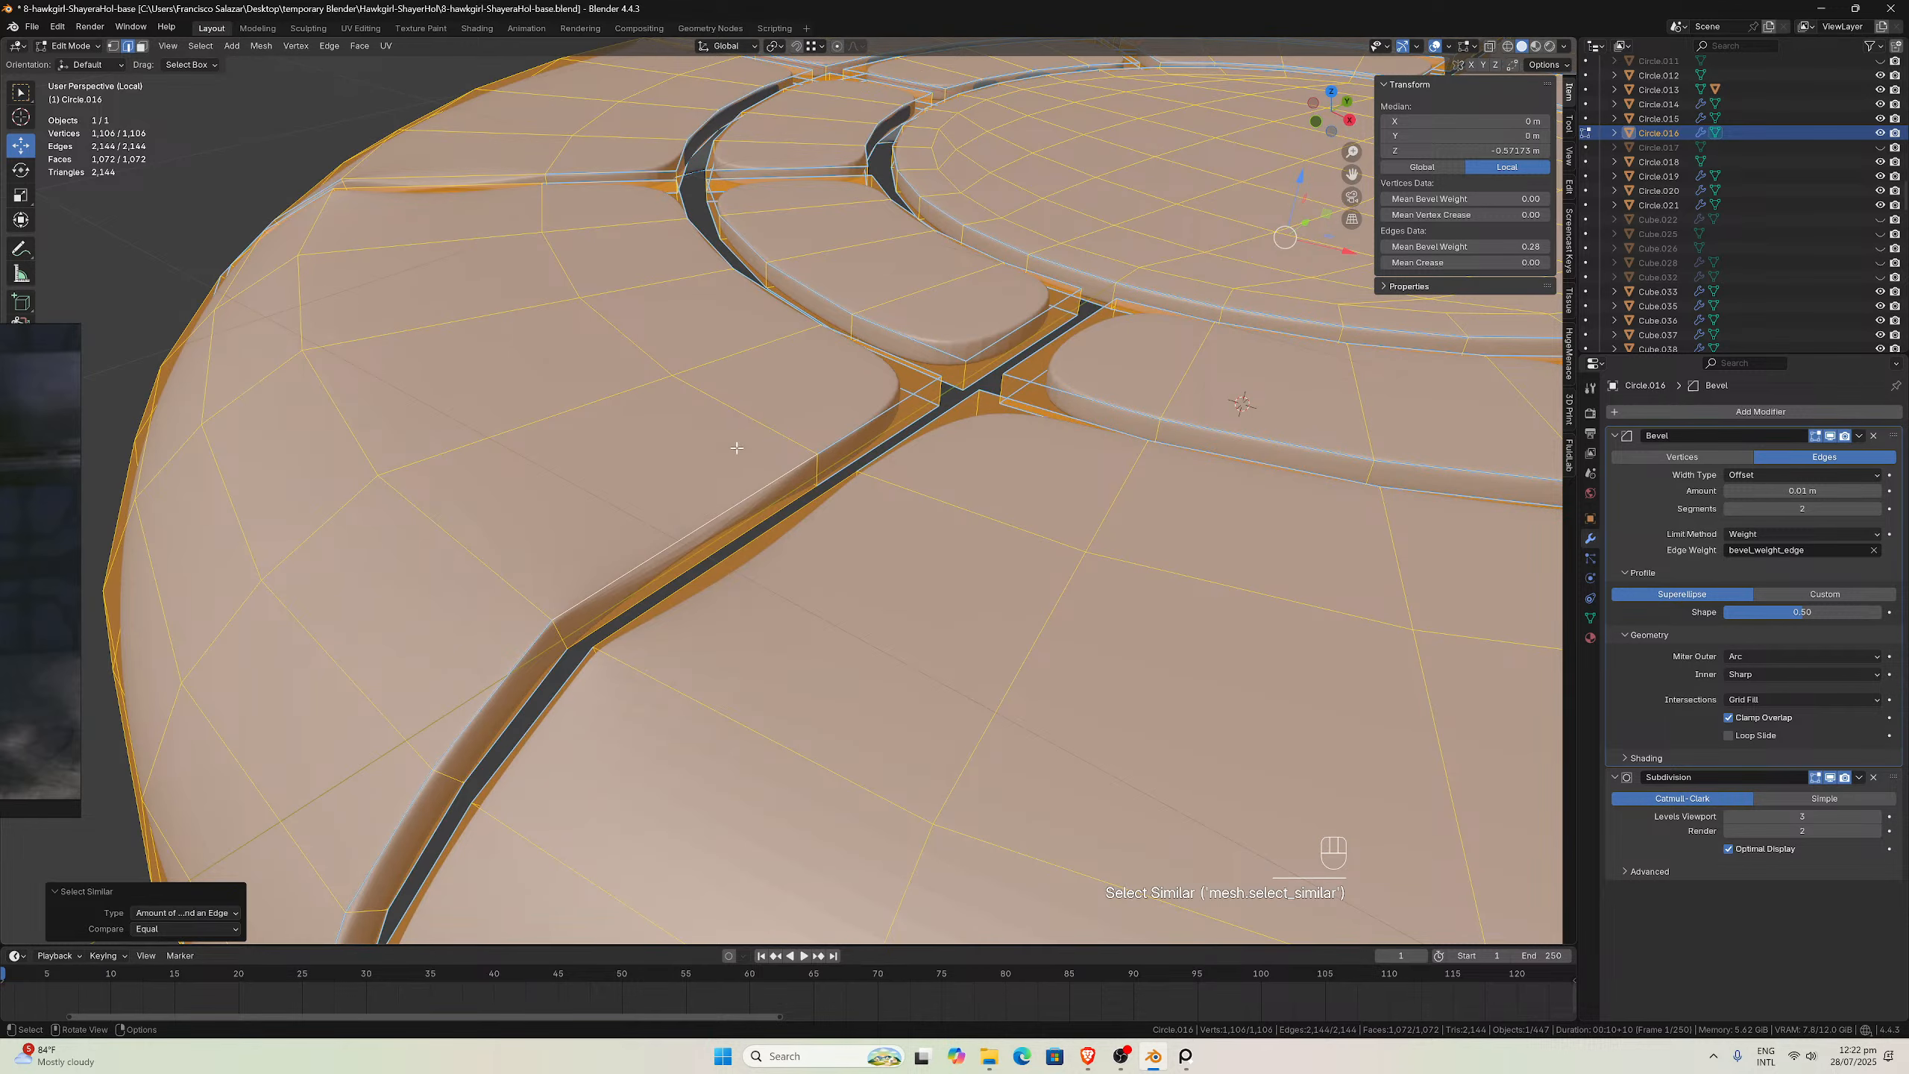
click(718, 490)
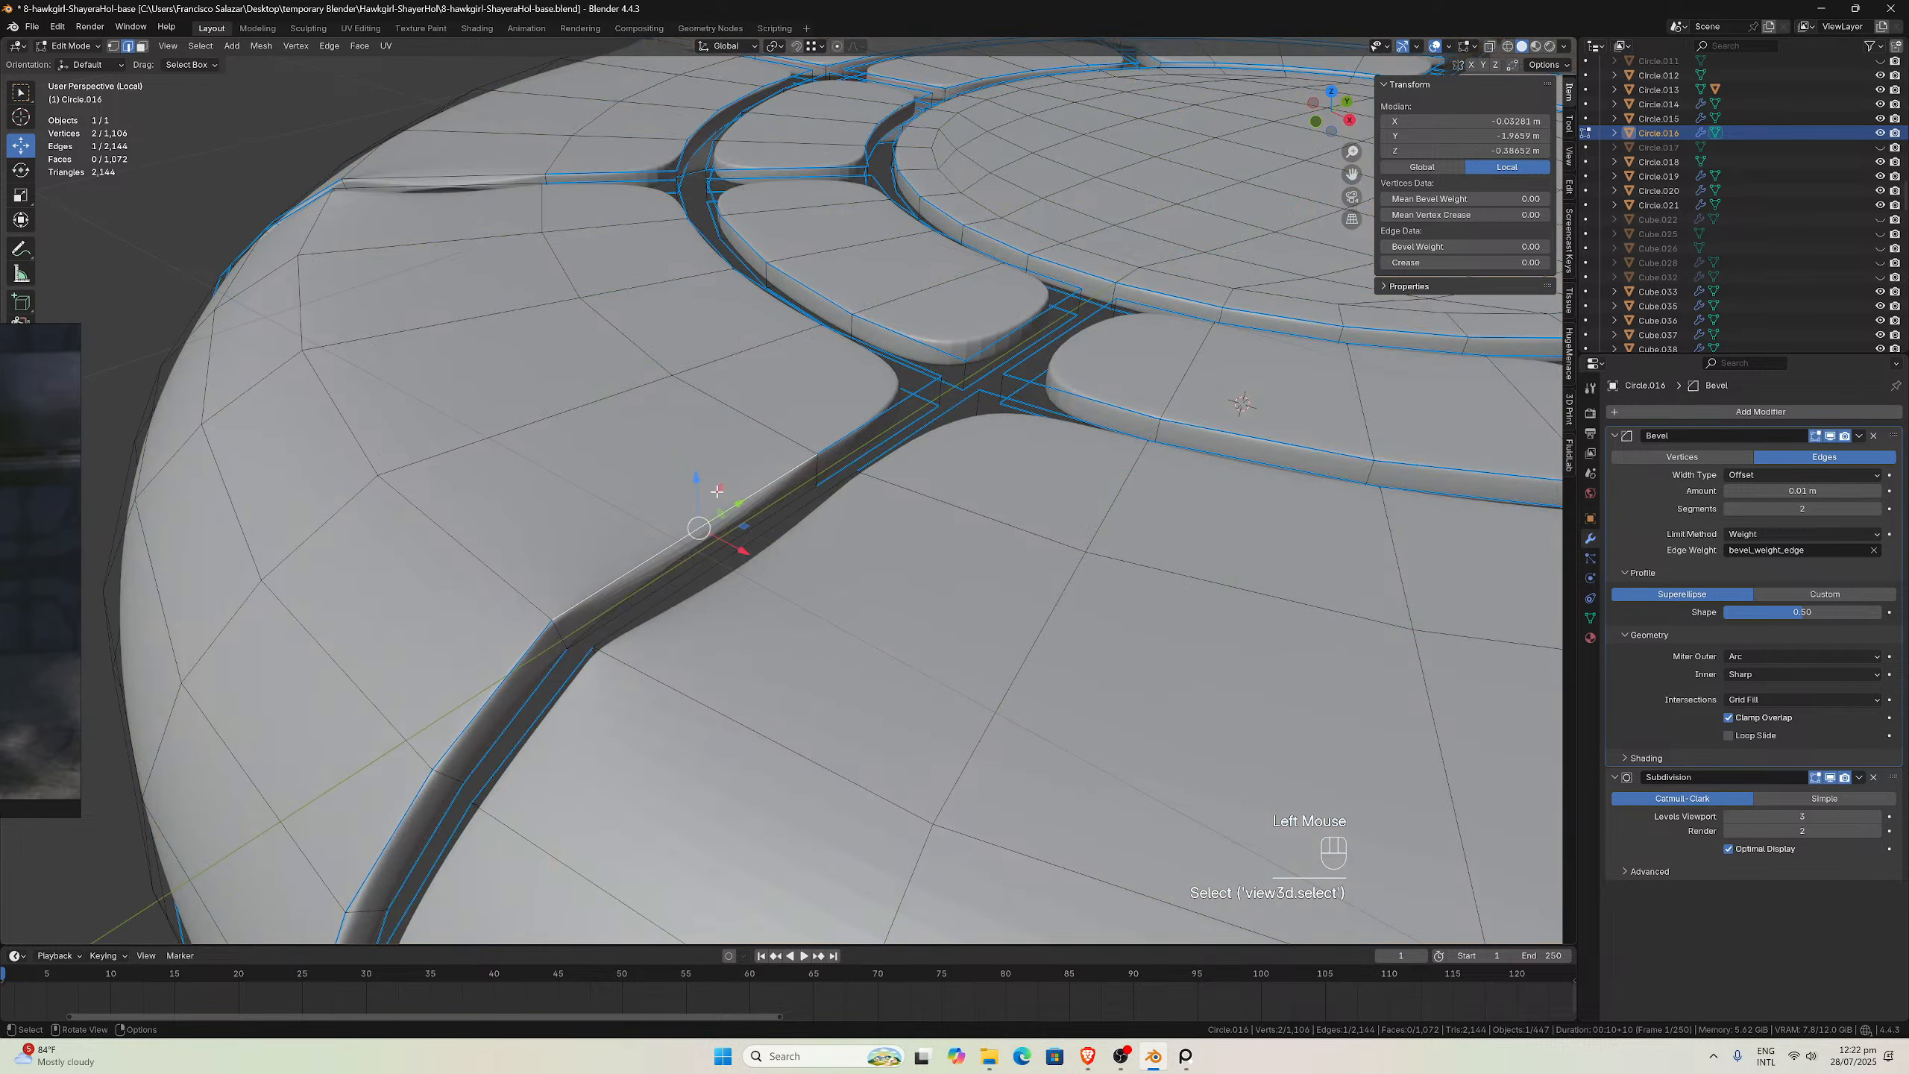
Add the remaining unweighted panel edges along the first and second radial gaps to the edge selection
shift+click(666, 570)
middle_drag(677, 560, 1145, 604)
shift+click(1091, 489)
shift+click(1120, 545)
scroll(1038, 454, down, 2)
shift+click(843, 649)
shift+click(849, 667)
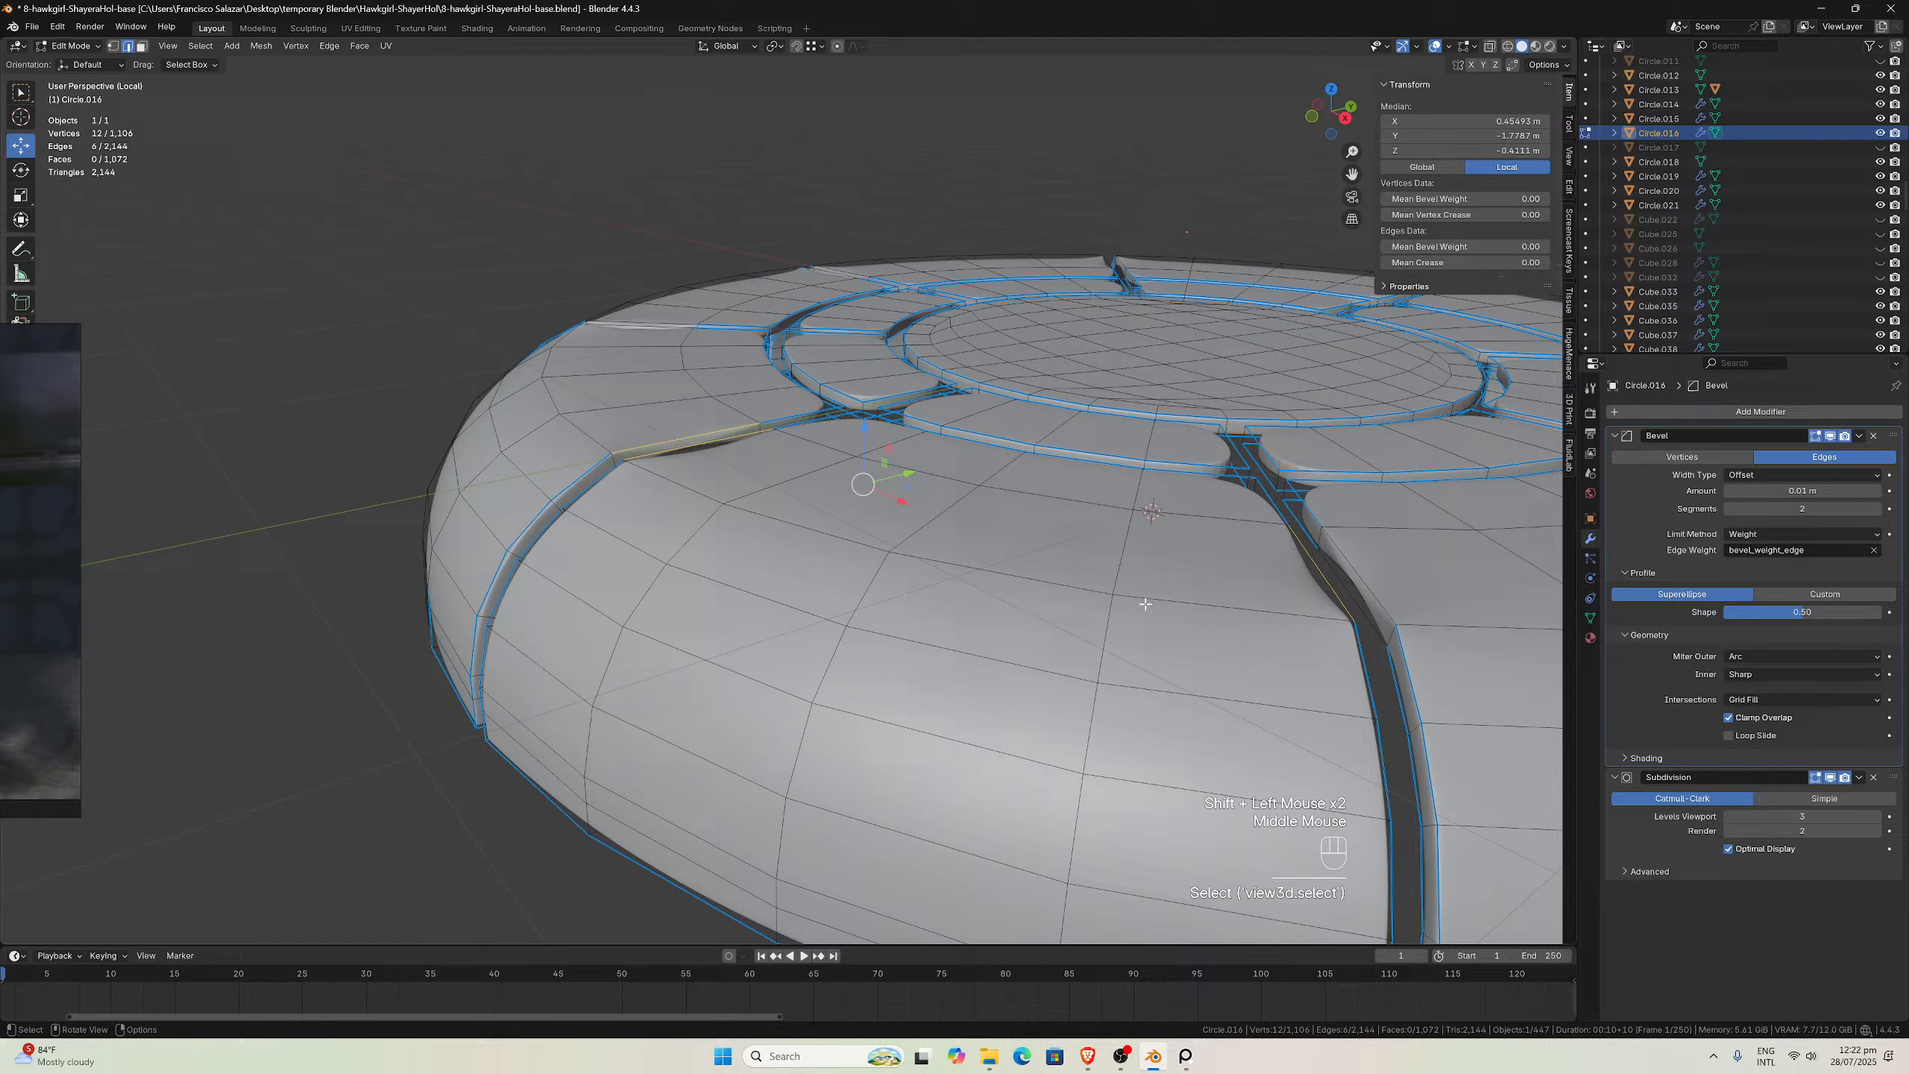
shift+click(1355, 575)
shift+click(1353, 579)
Extend the selection with the four unweighted panel edges on both sides of the third radial gap
middle_drag(1353, 578, 1248, 549)
scroll(1203, 557, down, 2)
scroll(959, 581, up, 3)
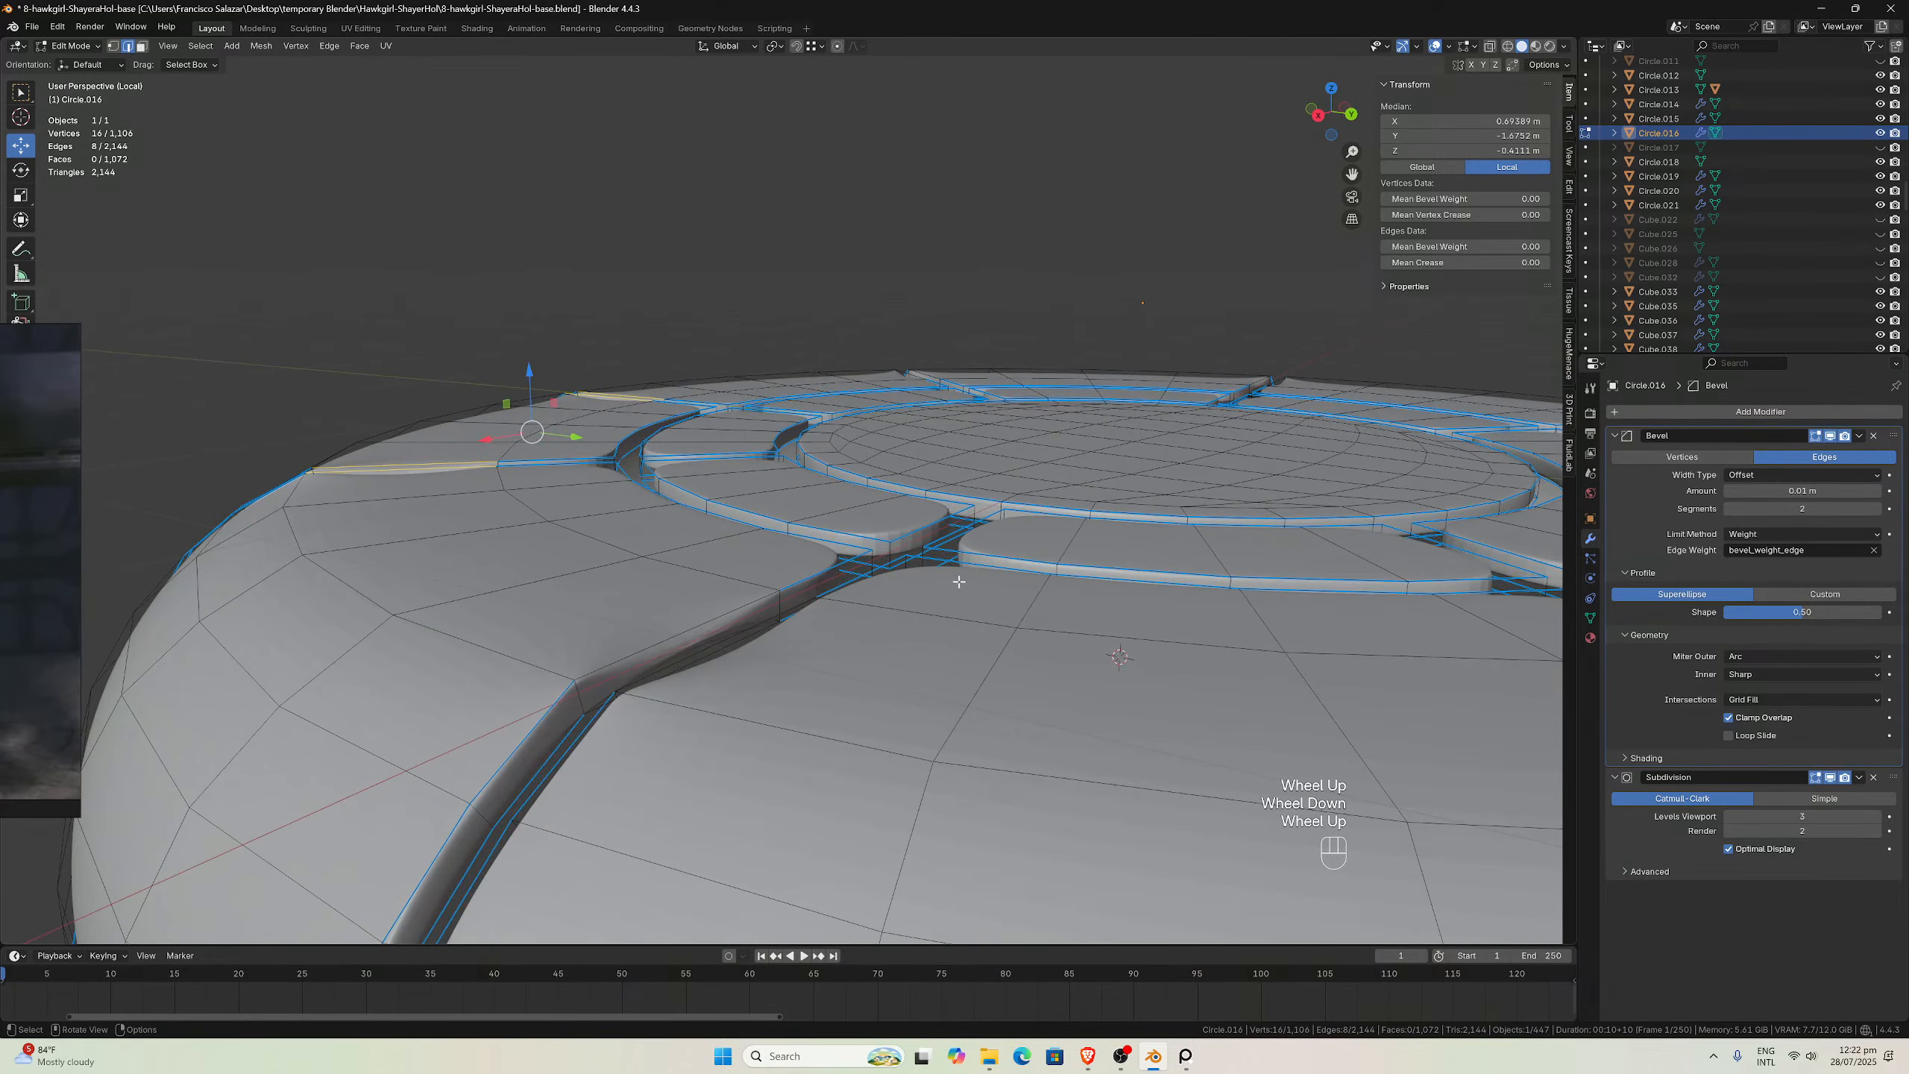
middle_drag(959, 581, 1016, 564)
shift+click(889, 619)
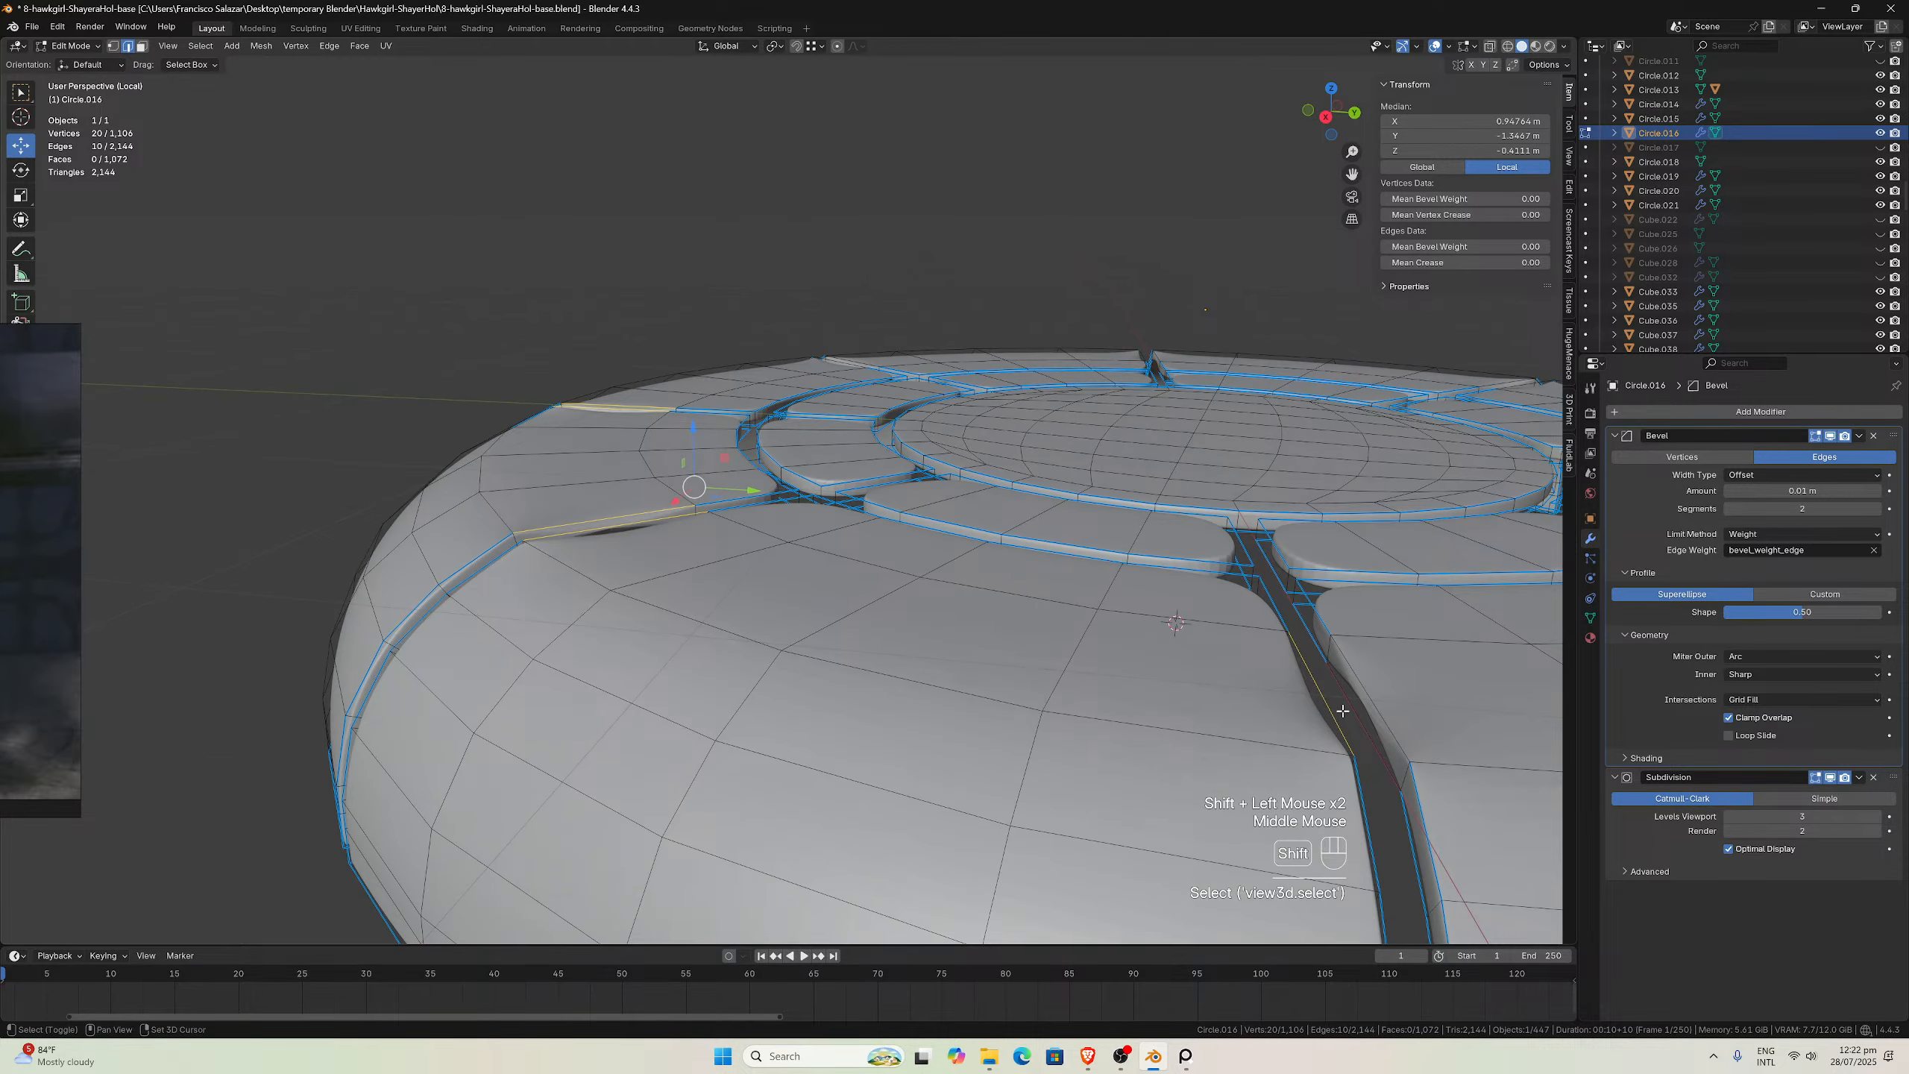
scroll(1365, 689, down, 3)
middle_drag(1365, 689, 1221, 612)
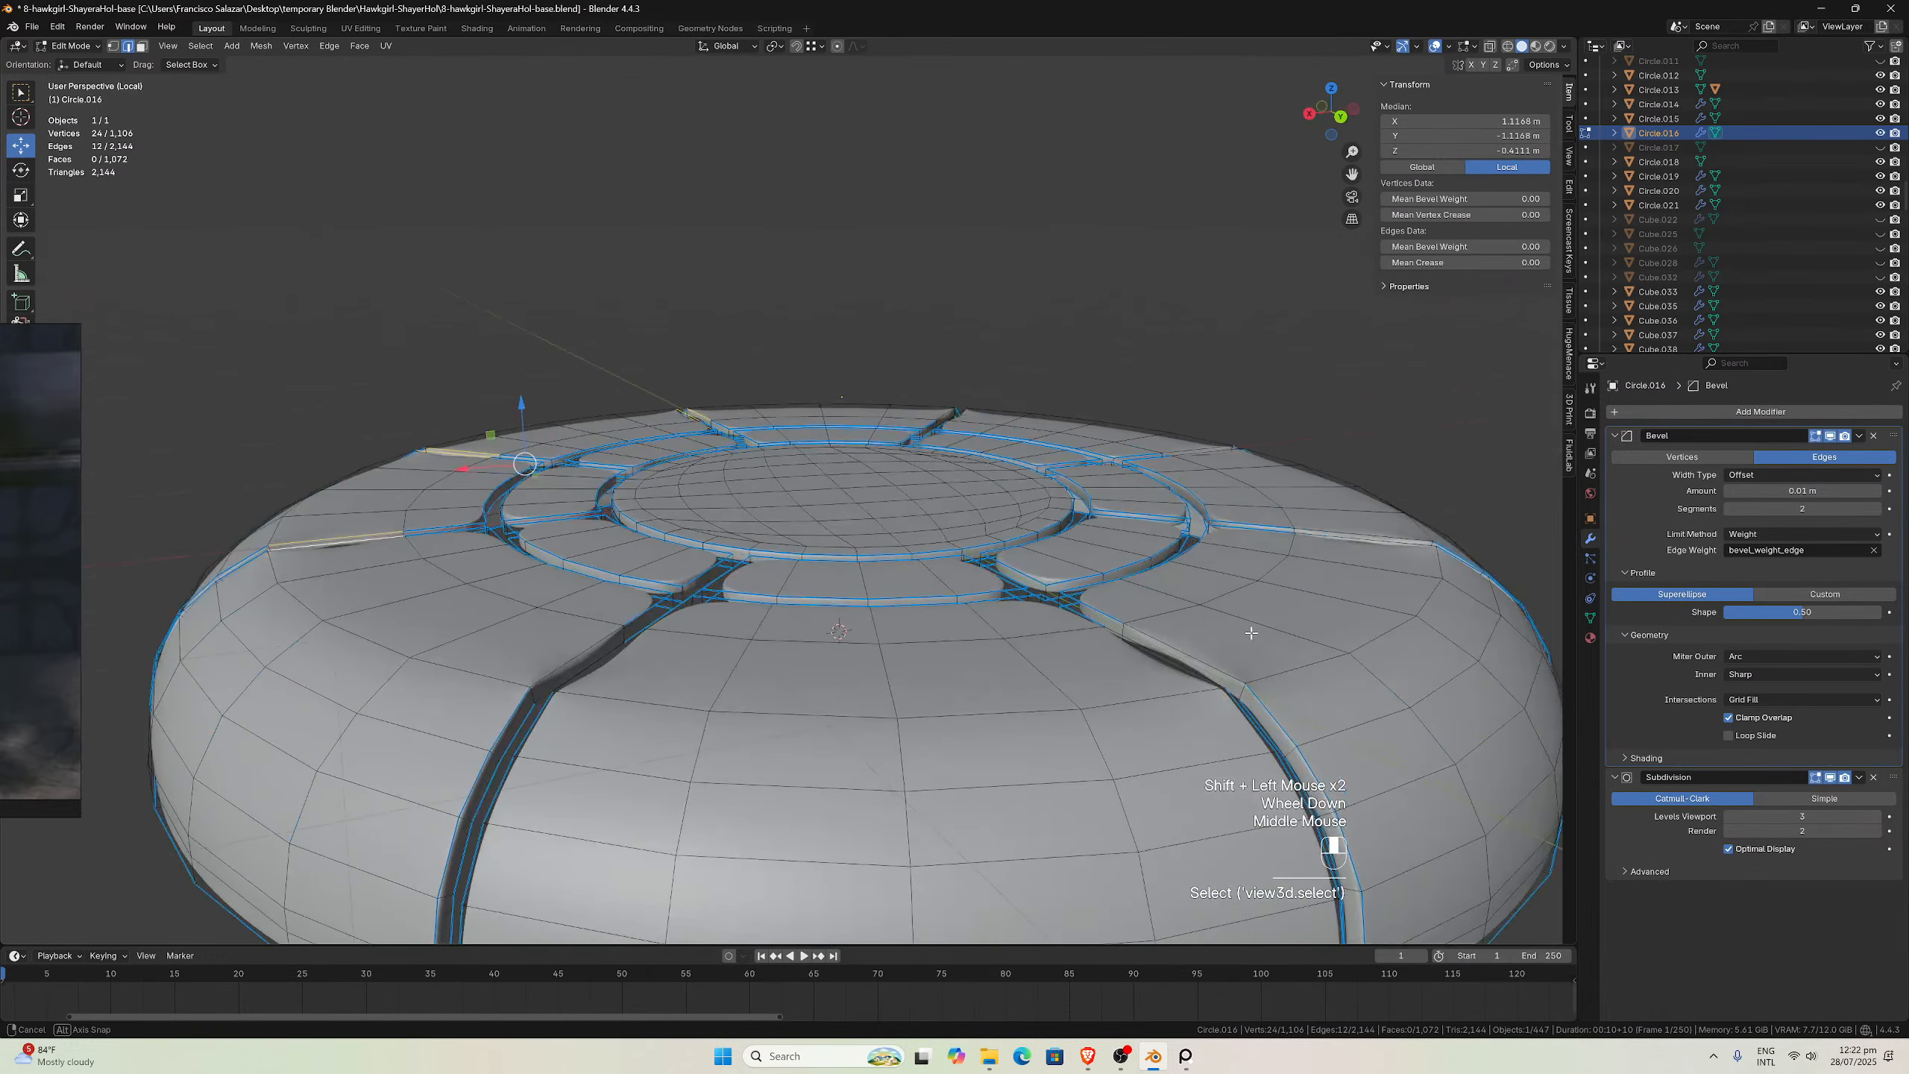
Include the upper and lower unweighted edges on both sides of the fourth radial gap in the selection
scroll(1221, 612, up, 3)
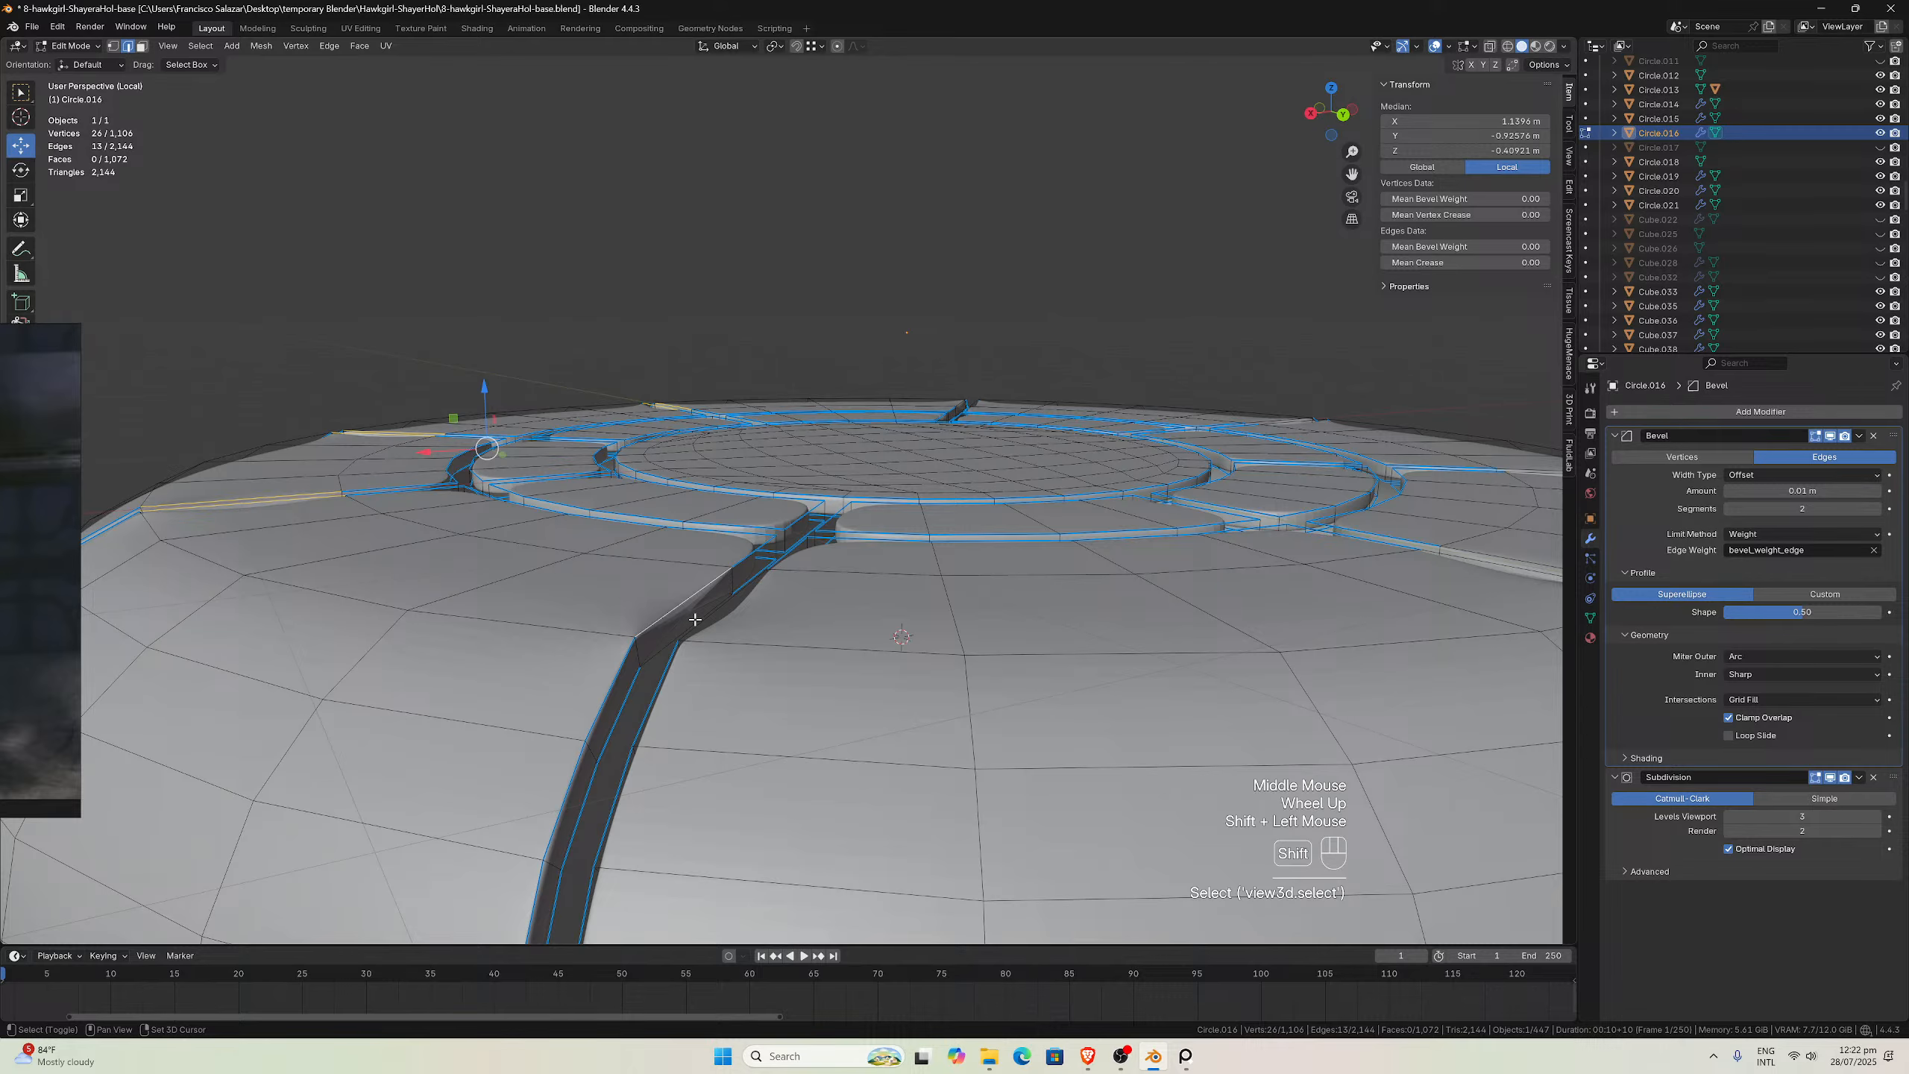
middle_drag(831, 573, 877, 569)
middle_drag(1347, 586, 1186, 669)
scroll(1317, 588, down, 2)
scroll(1185, 670, up, 2)
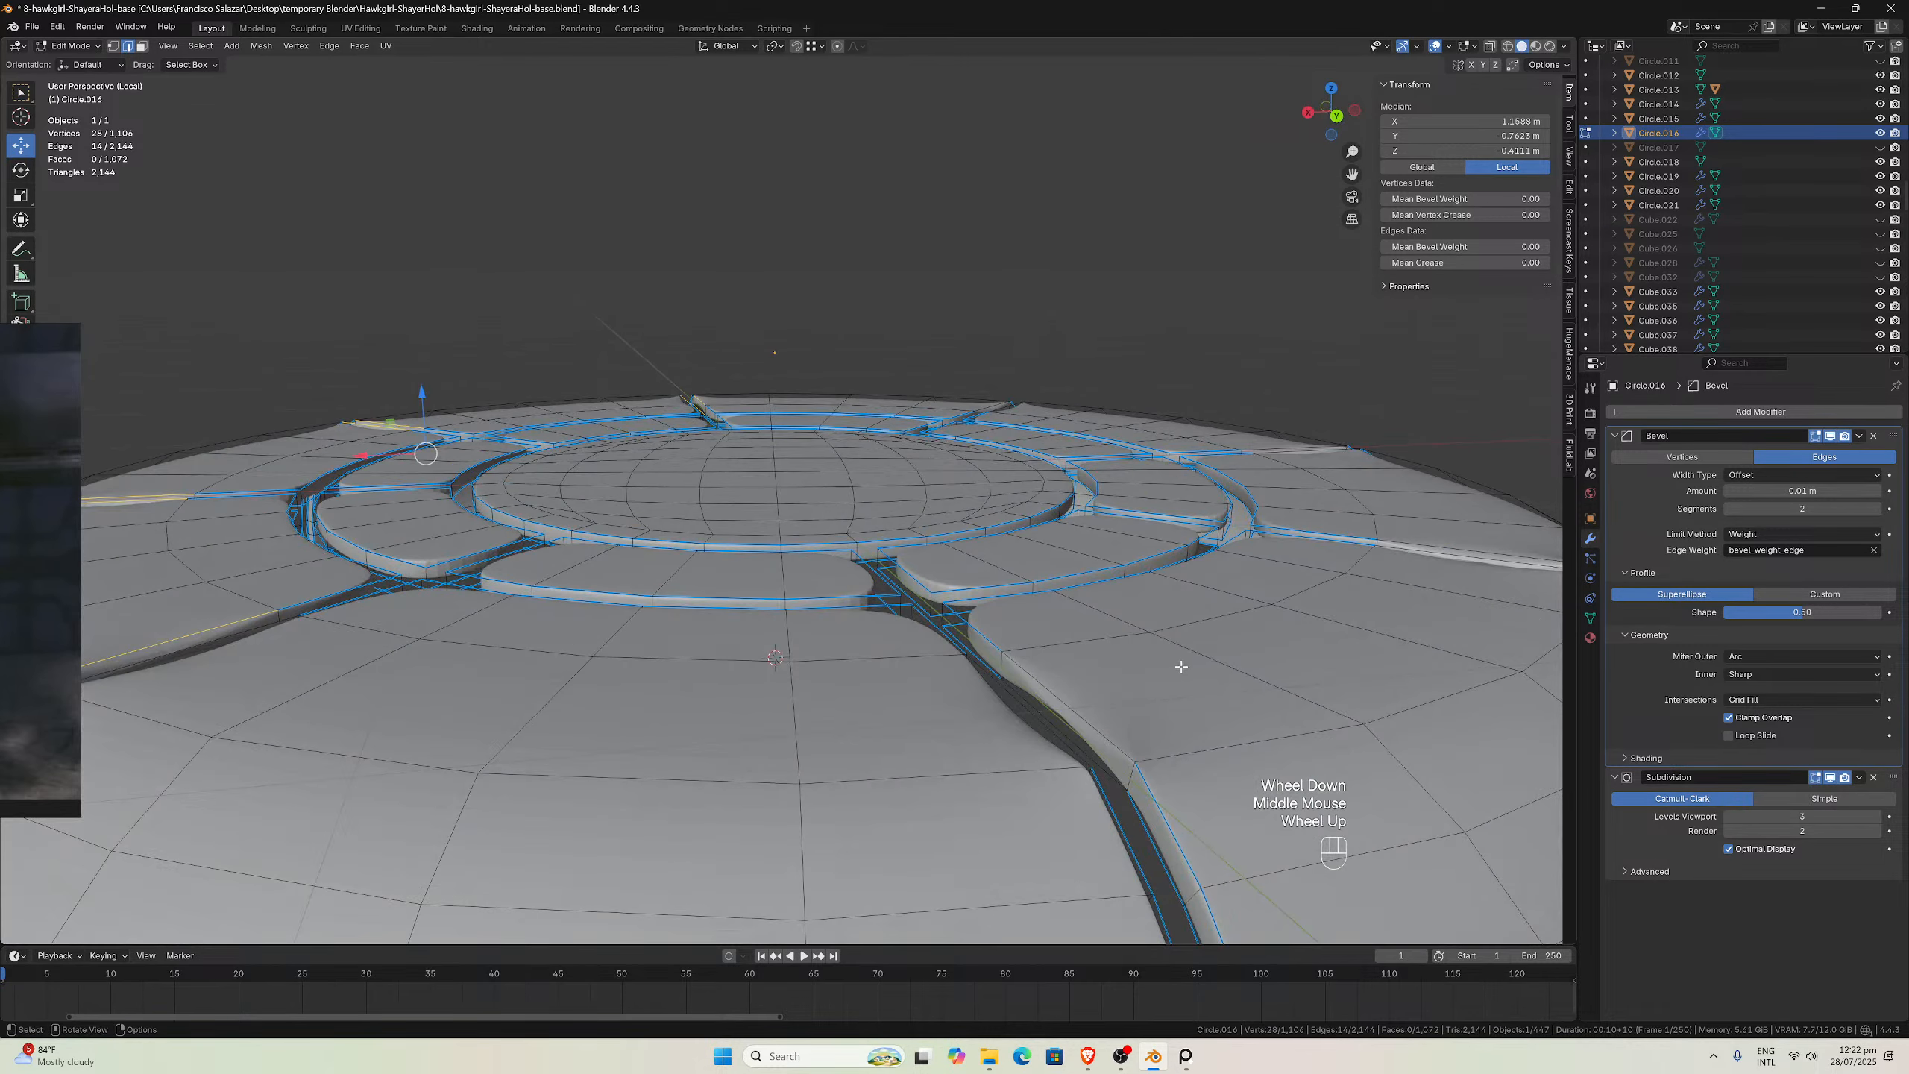
shift+click(1058, 732)
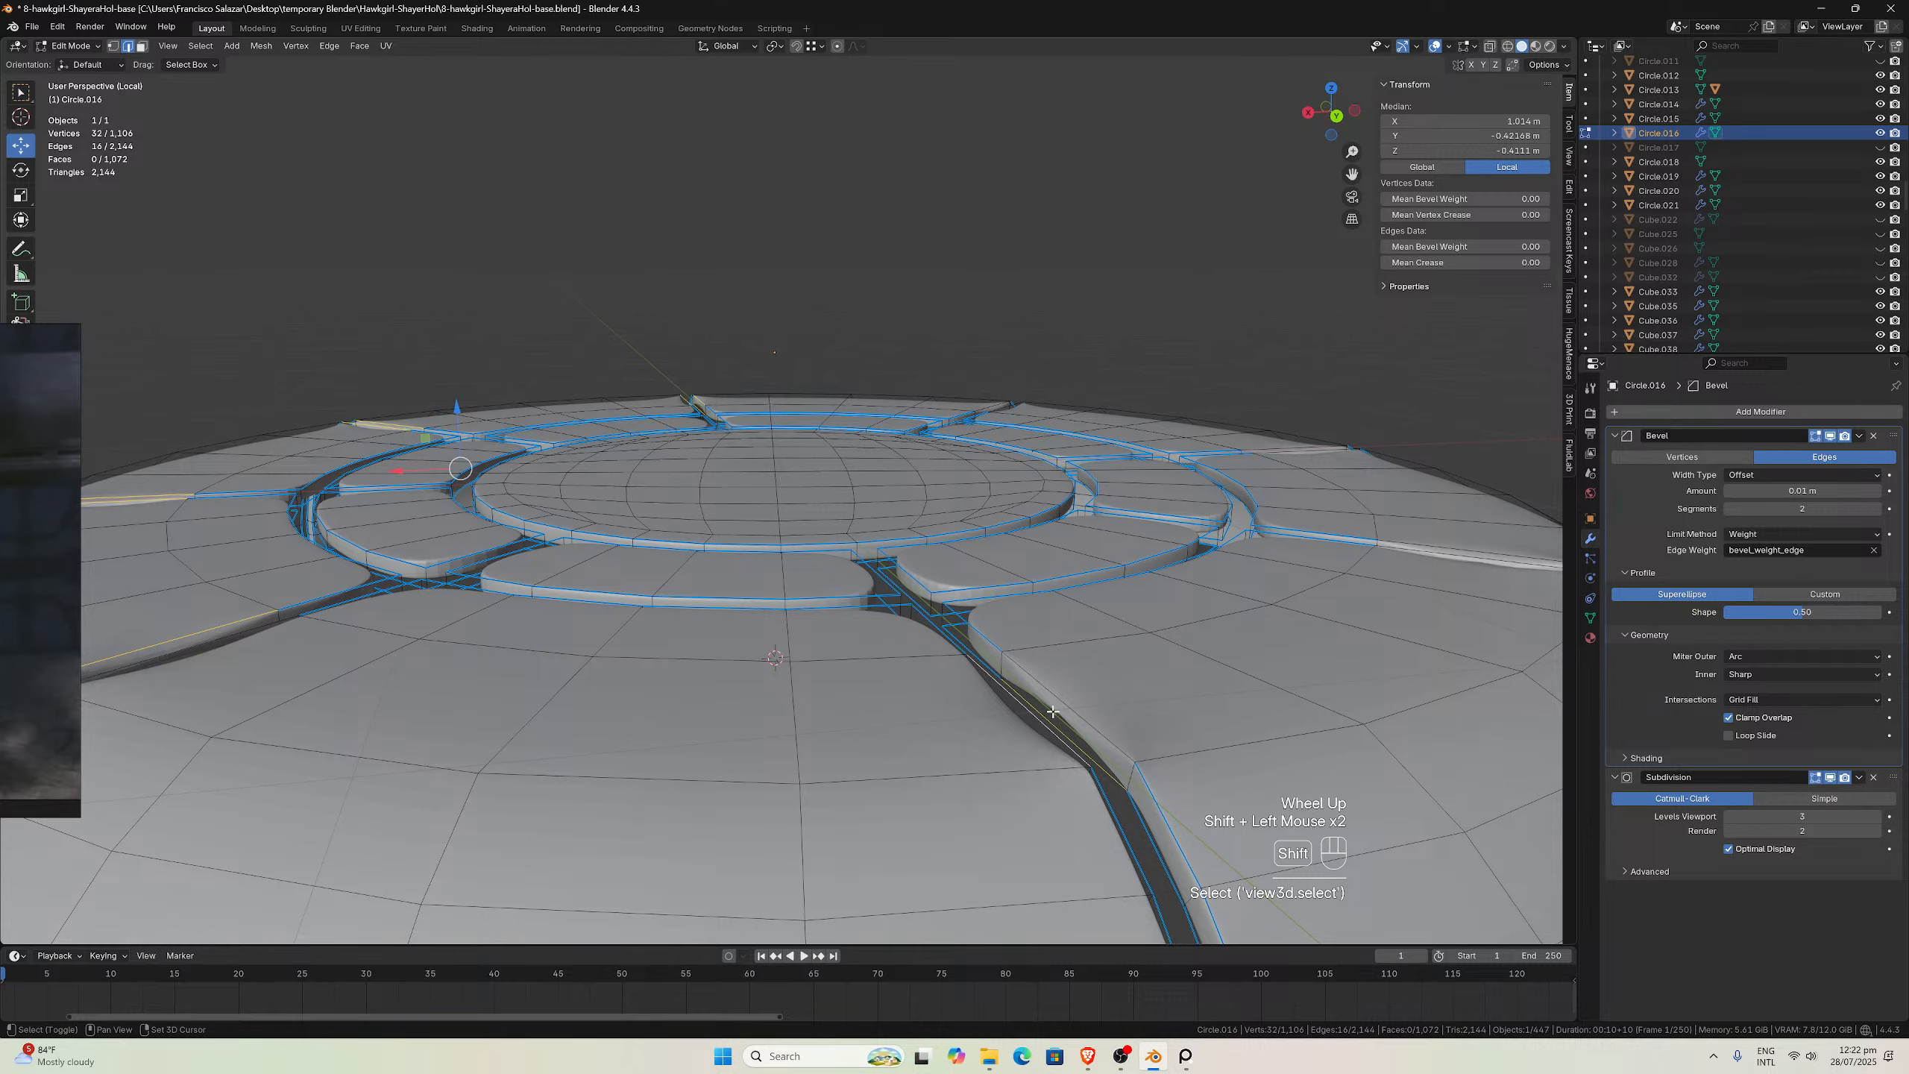
Add the four unweighted panel edges bordering the fifth radial gap to the selection
scroll(896, 663, down, 3)
middle_drag(875, 641, 943, 643)
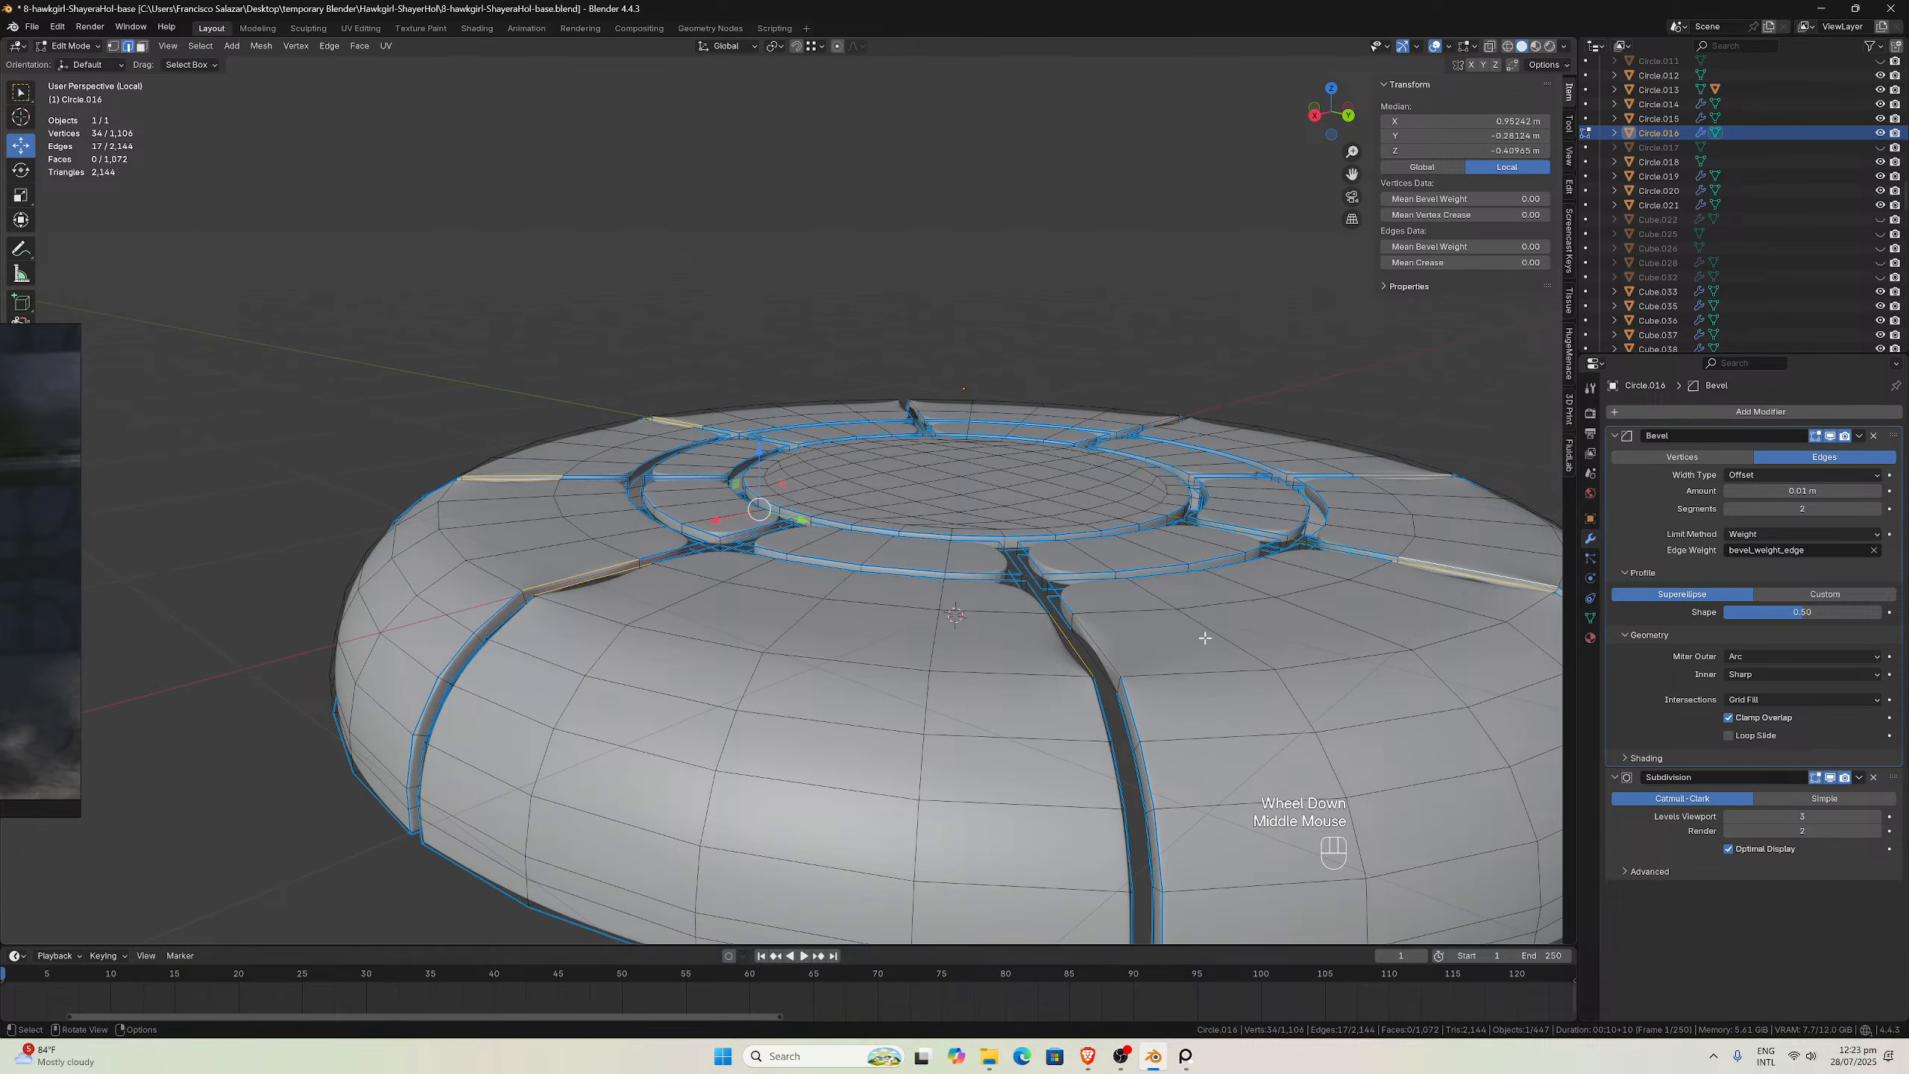
shift+click(1097, 668)
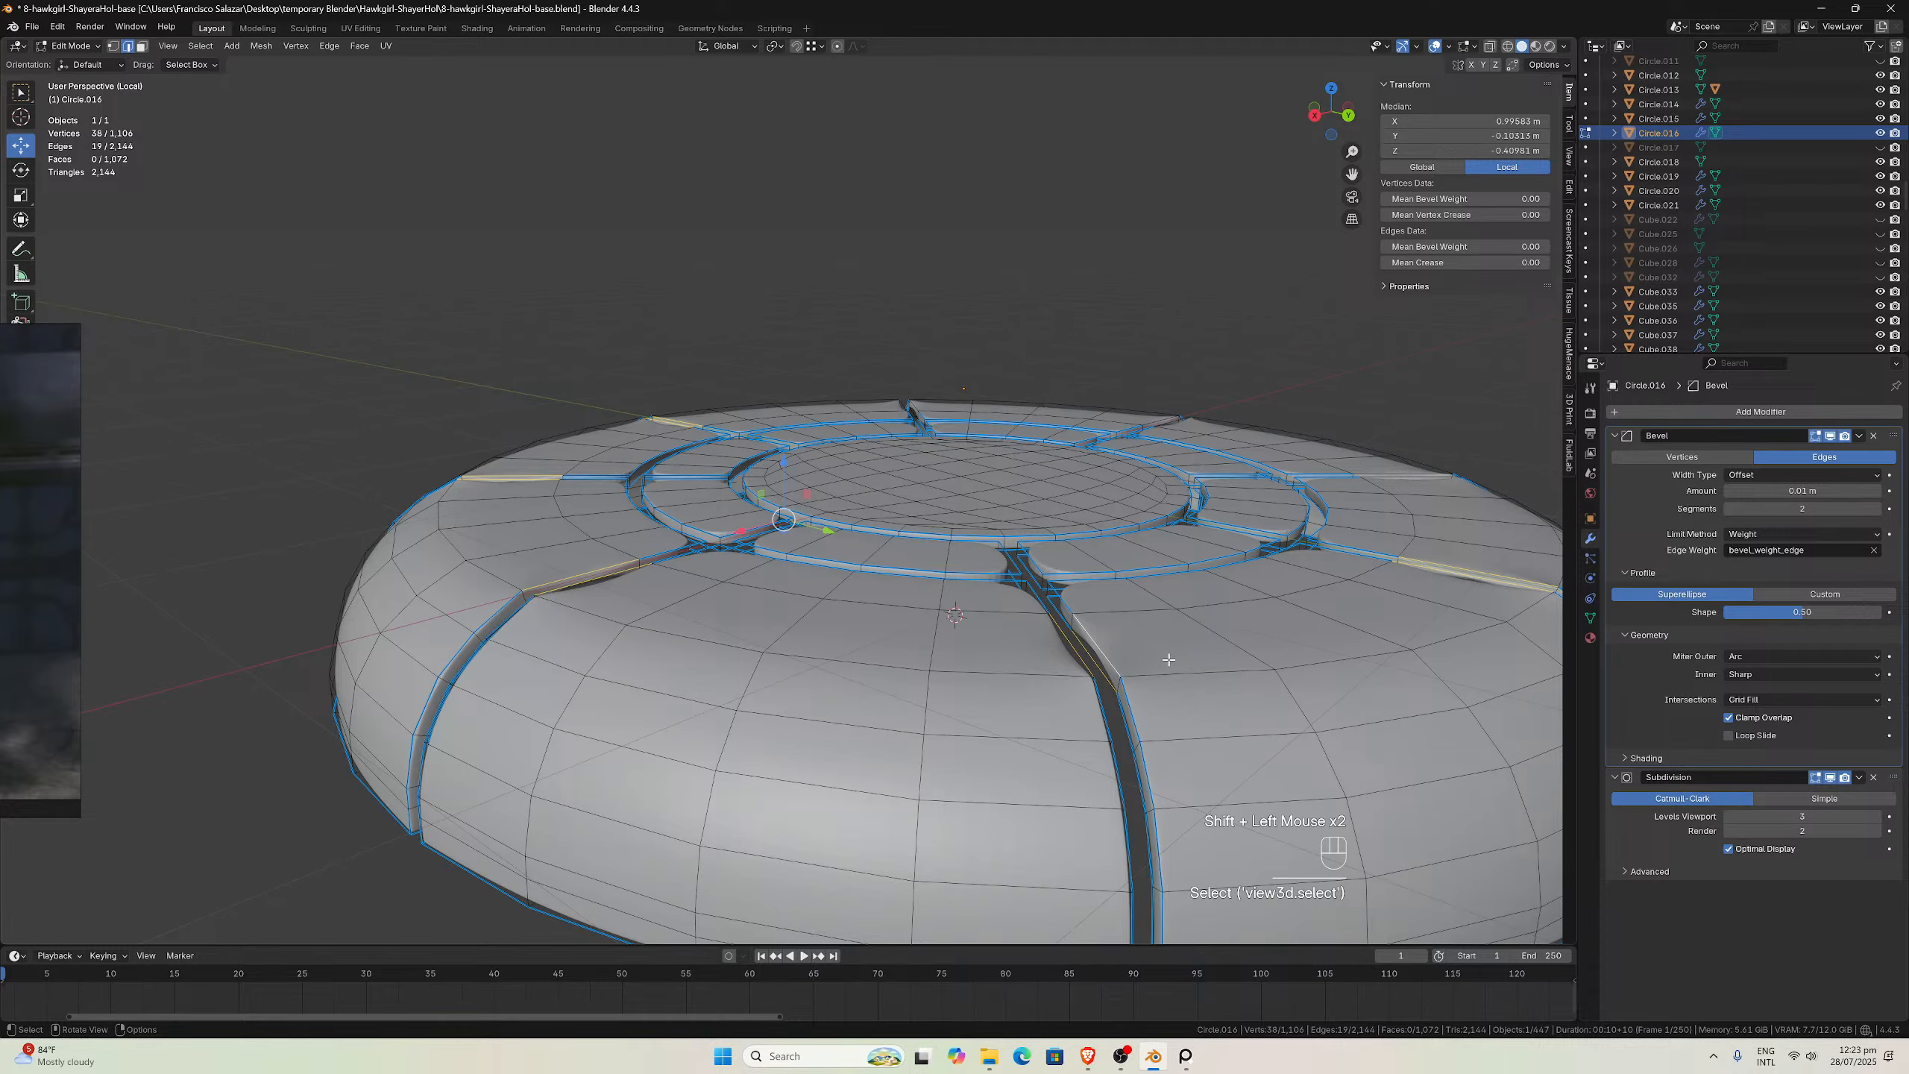
middle_drag(1169, 659, 854, 675)
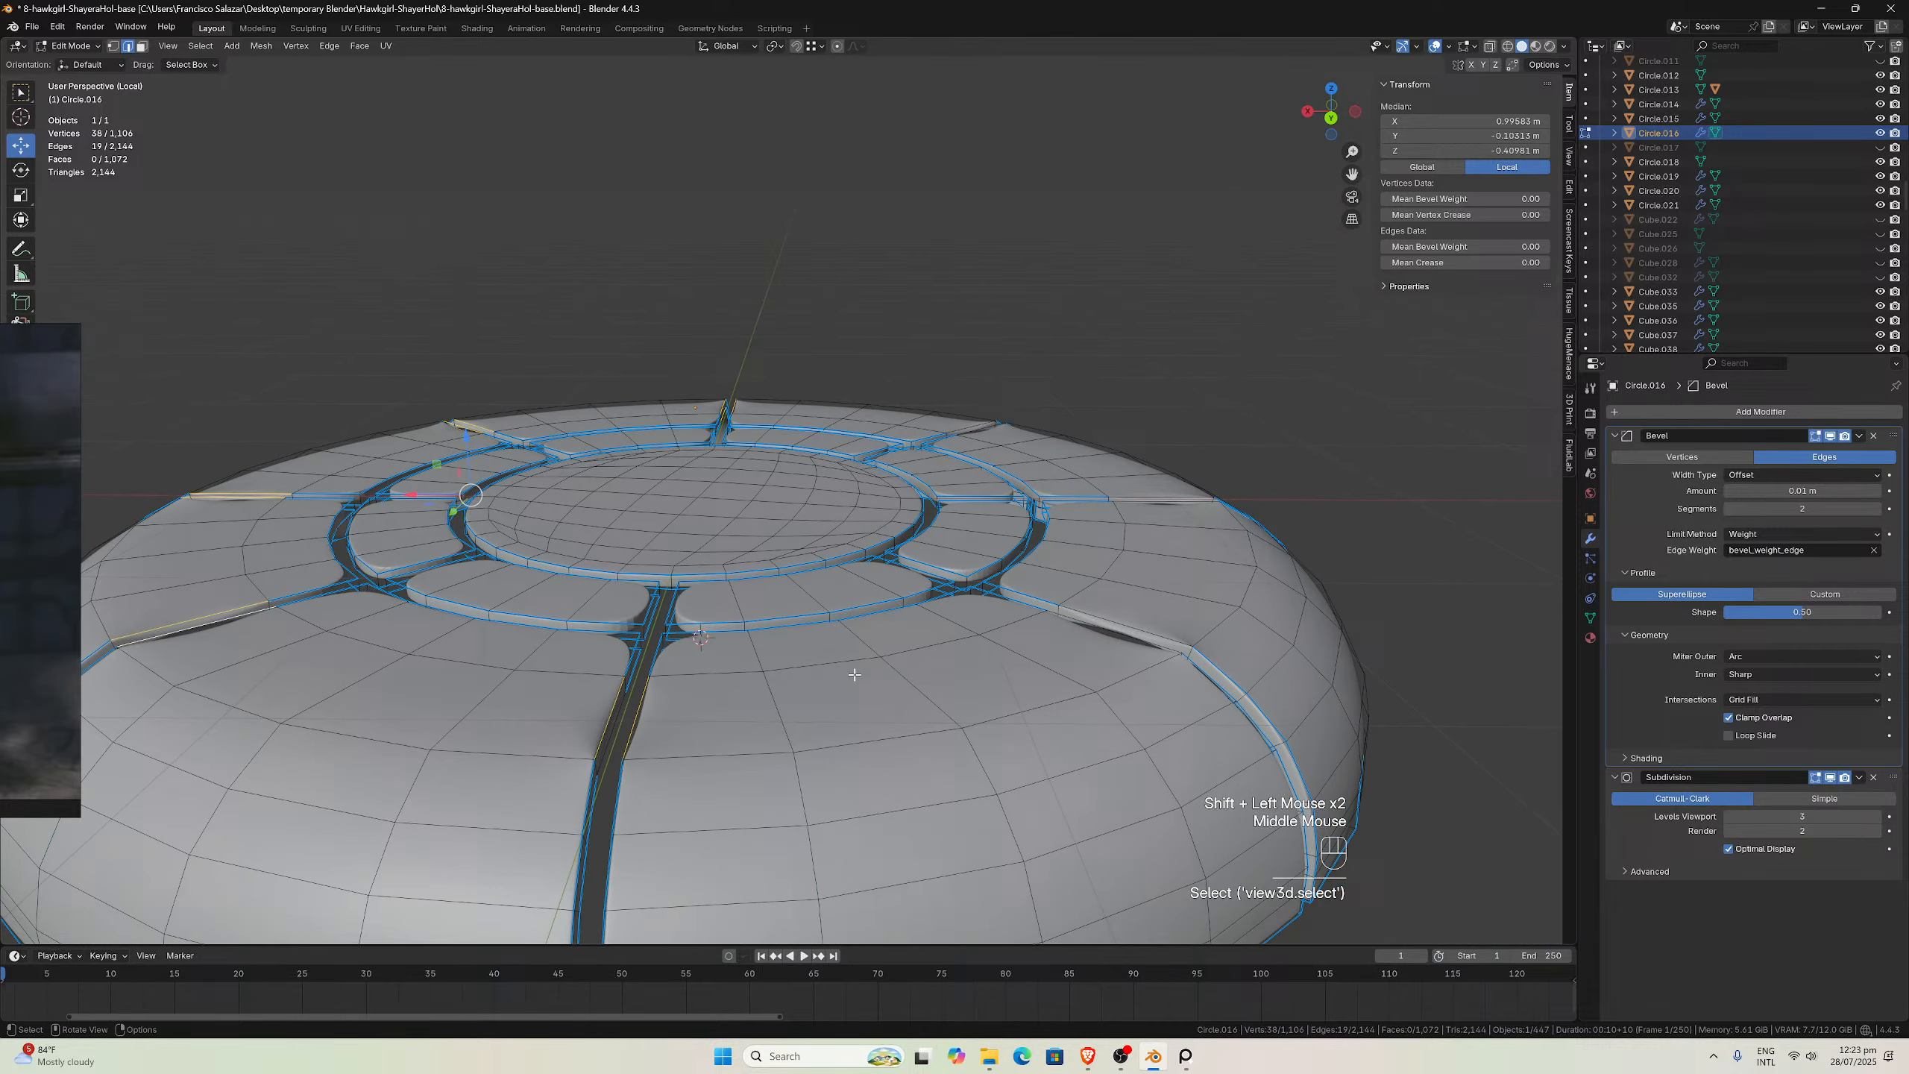
shift+click(607, 725)
shift+click(610, 724)
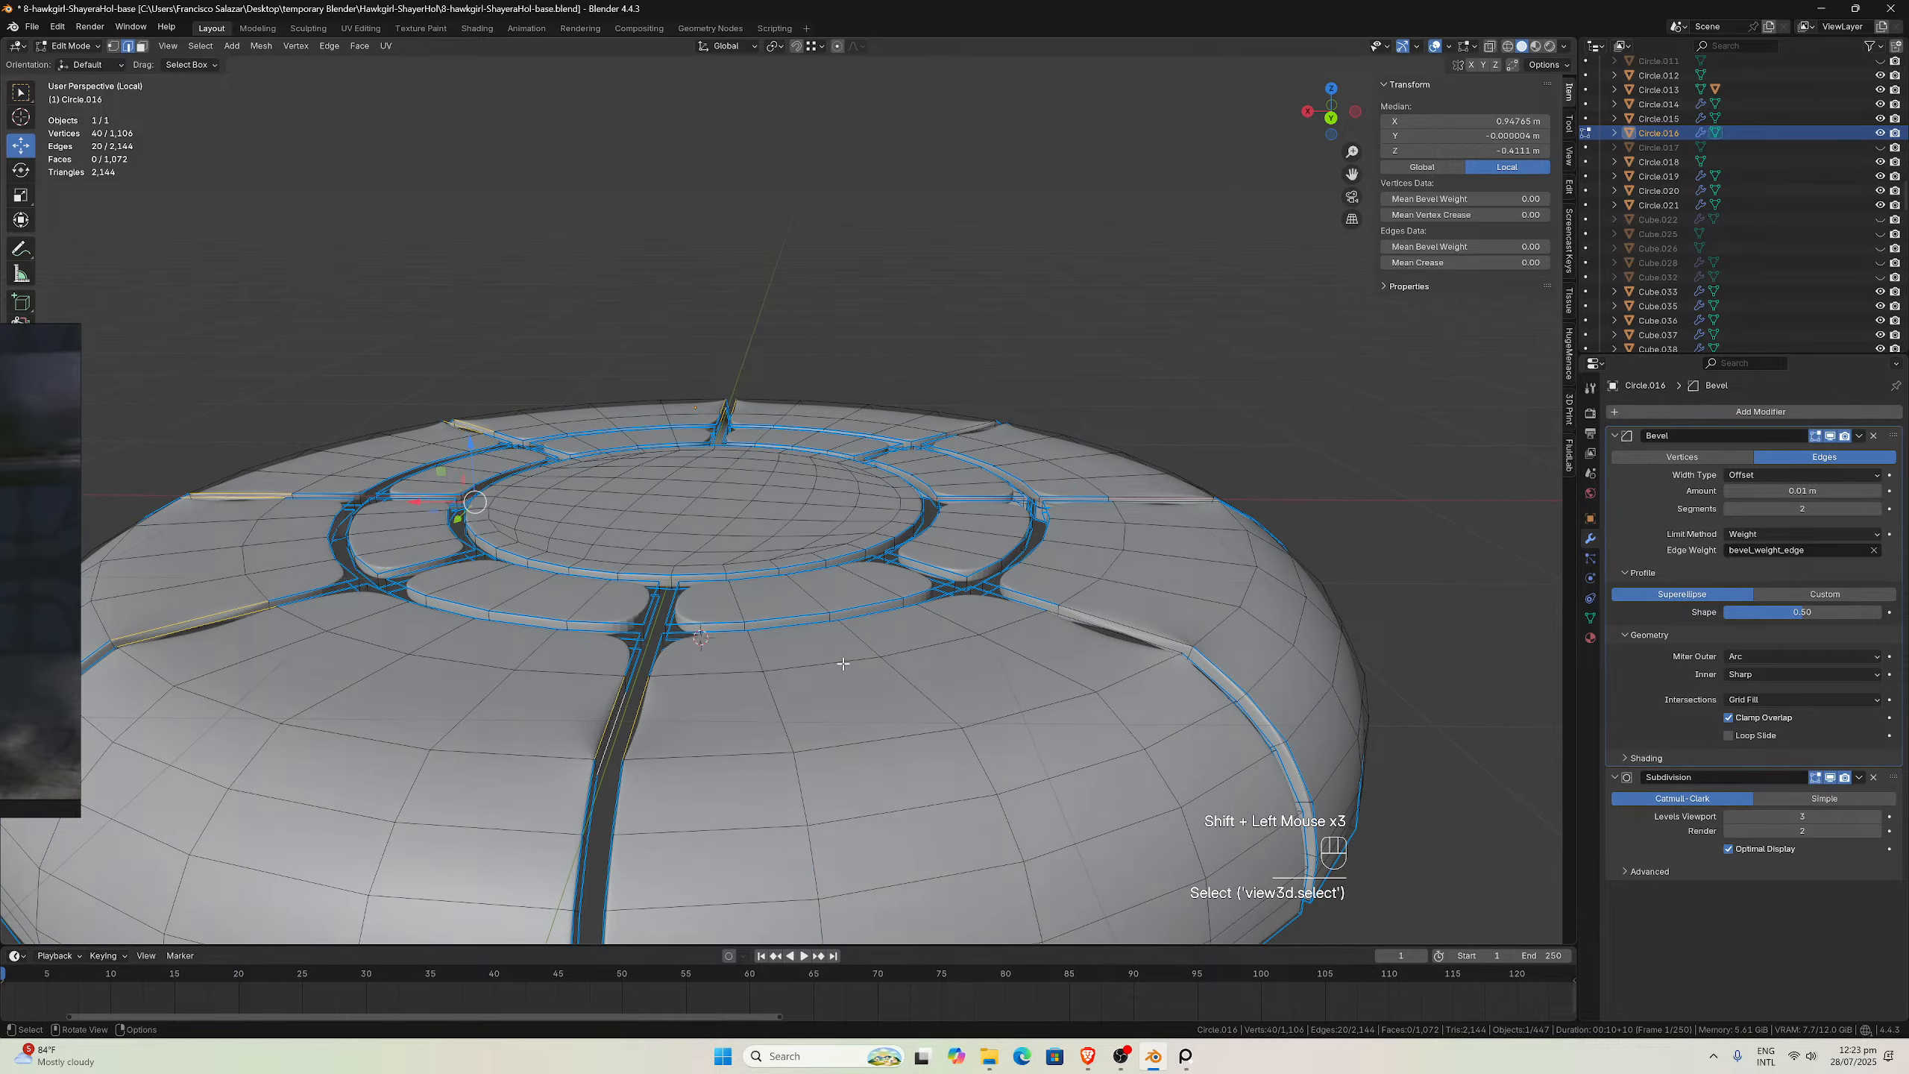
Extend the edge selection to the unweighted upper and lower edges along the sixth radial gap
middle_drag(843, 663, 831, 620)
scroll(619, 689, up, 1)
shift+click(379, 741)
shift+click(378, 741)
shift+click(776, 691)
shift+click(776, 690)
Add the unweighted panel edges along the seventh radial gap to the selection
drag(1353, 175, 1639, 106)
scroll(1136, 319, up, 2)
middle_drag(1137, 320, 808, 527)
shift+click(653, 603)
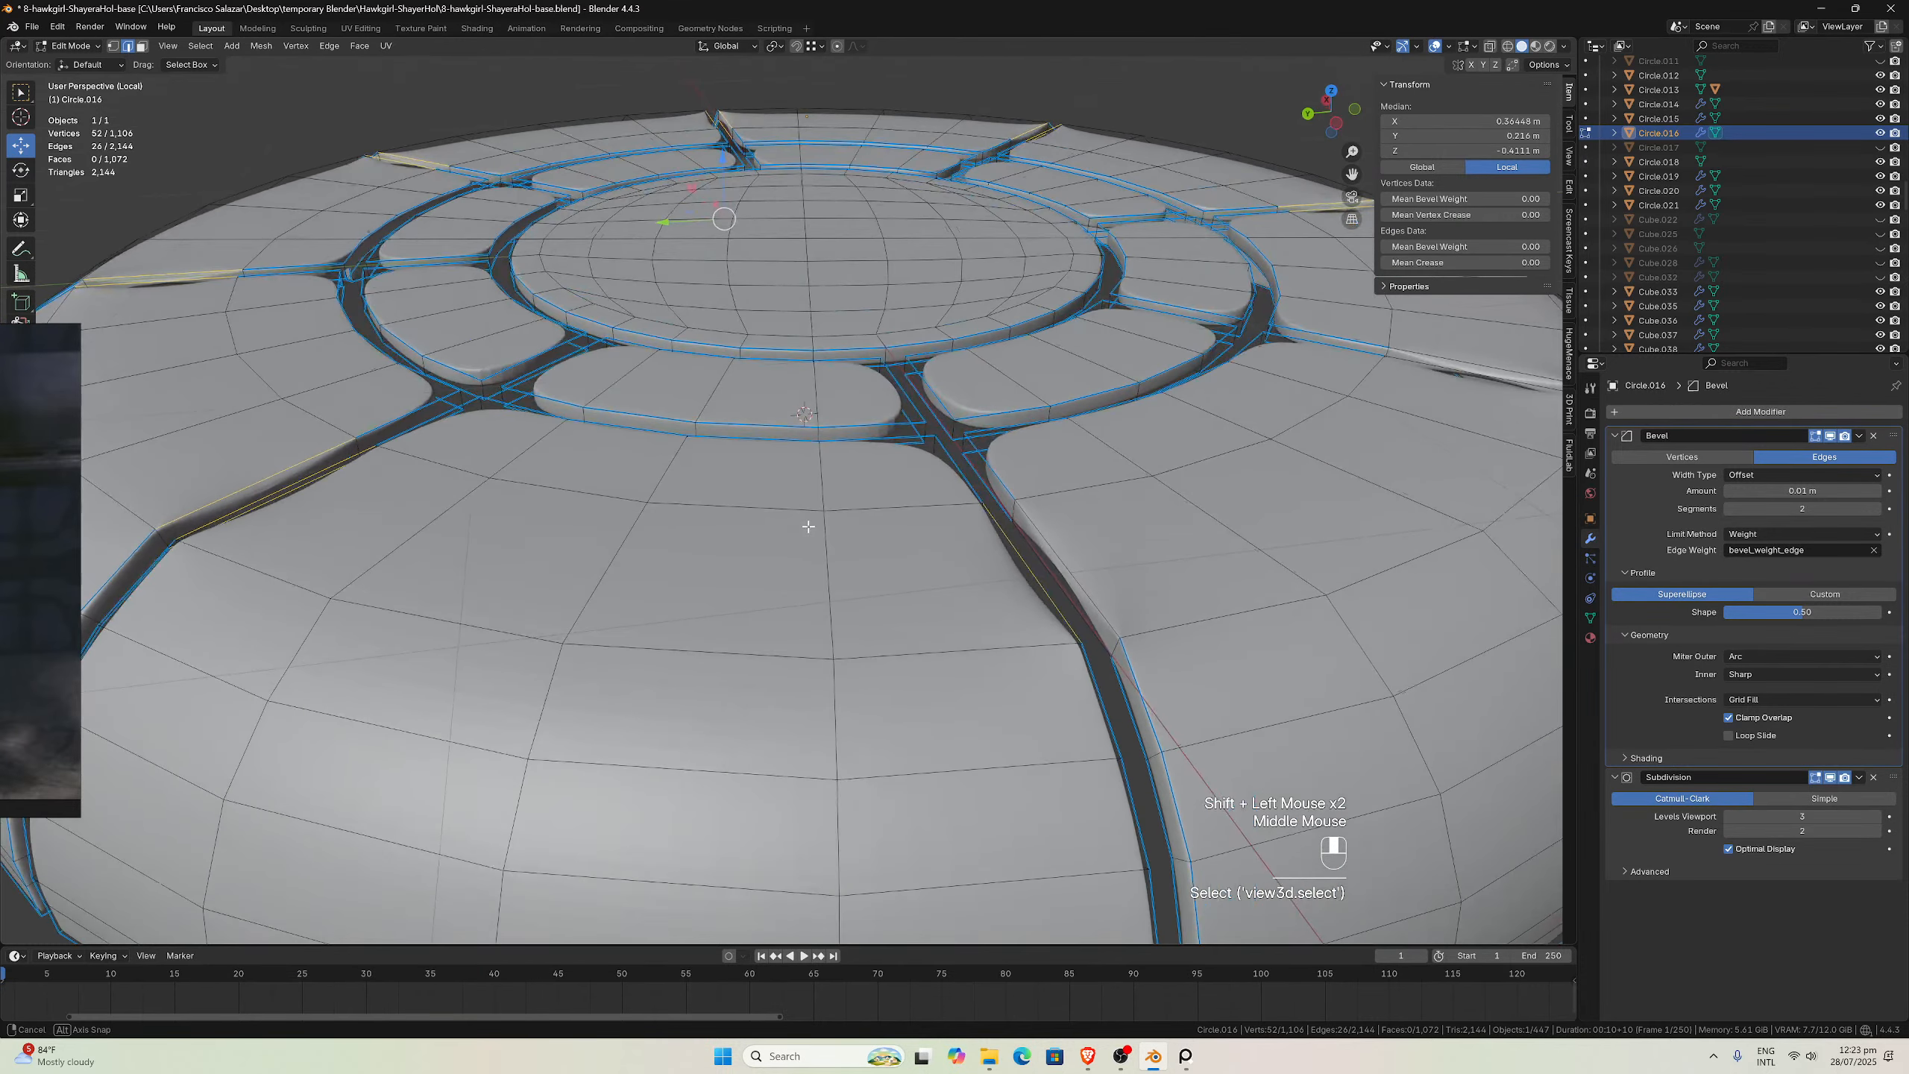
shift+click(1045, 575)
shift+click(1070, 578)
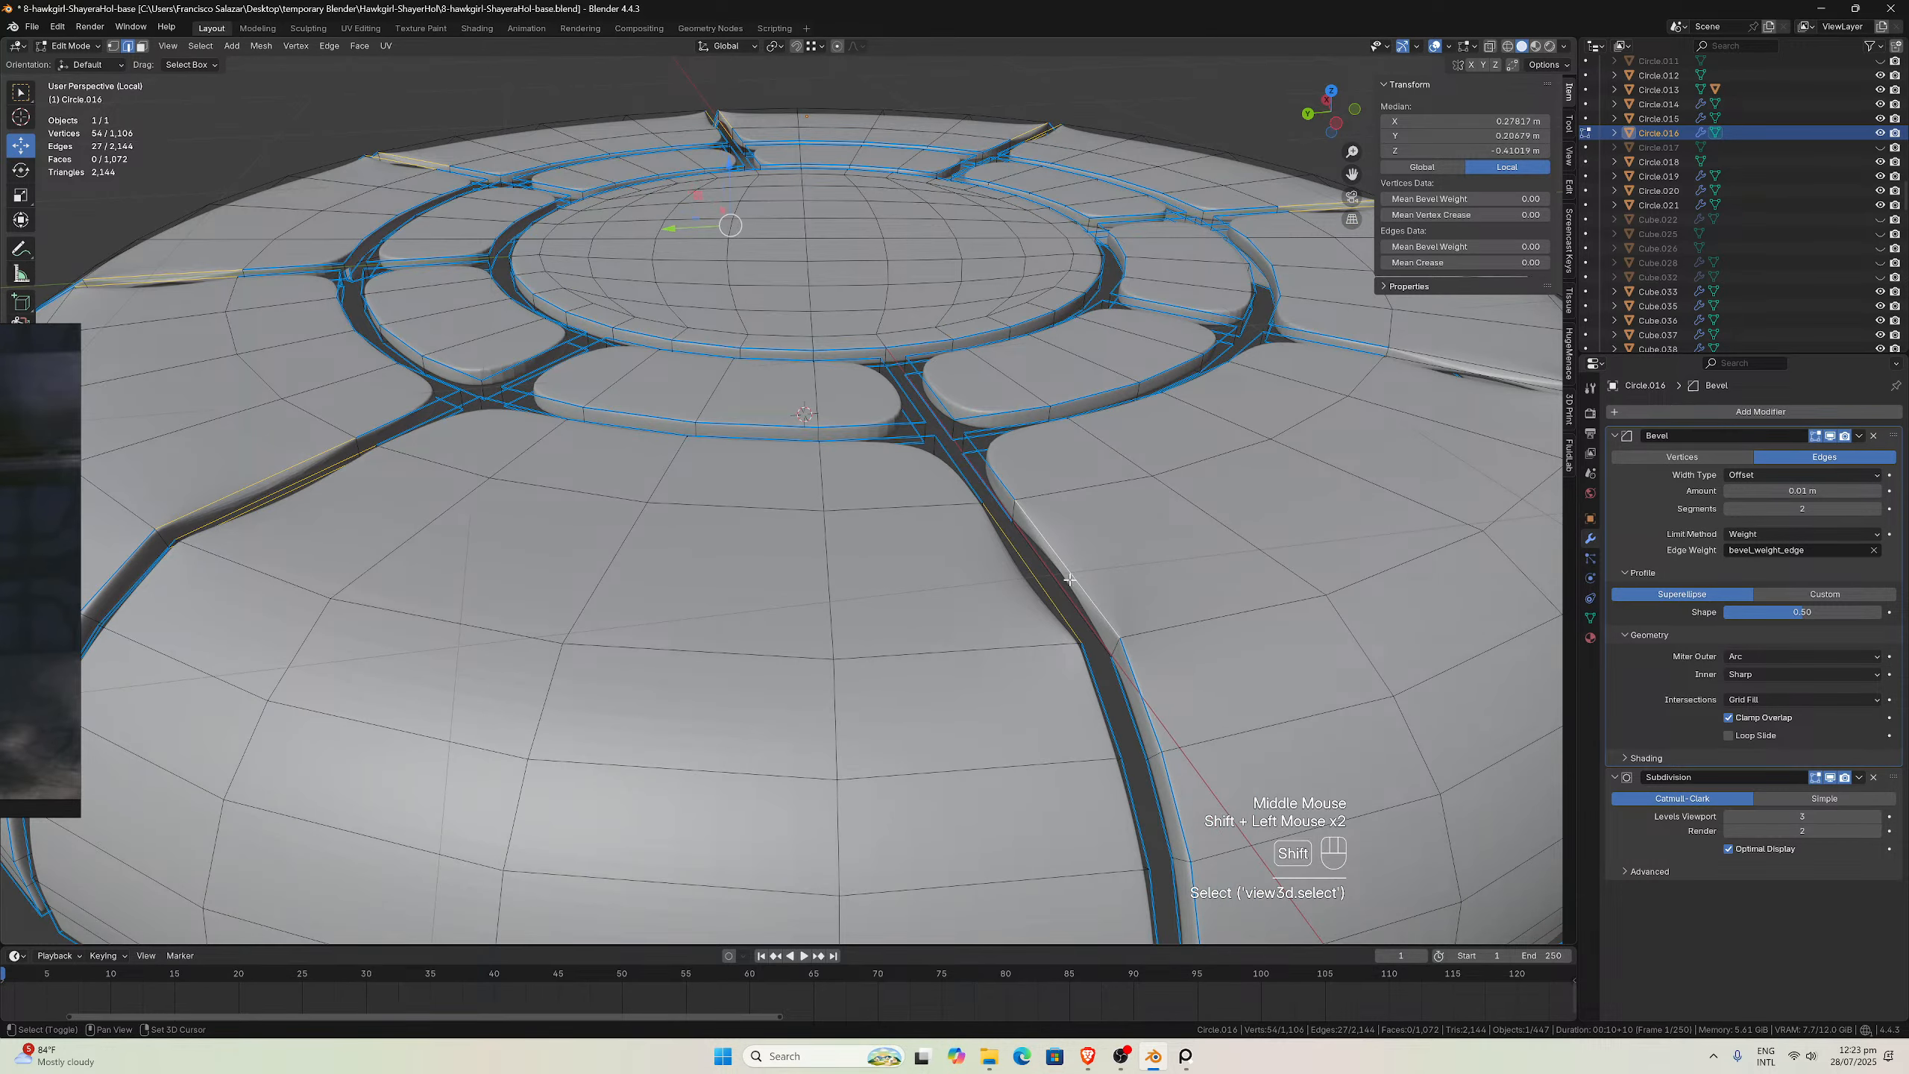
middle_drag(1060, 584, 865, 519)
scroll(836, 500, up, 2)
shift+click(666, 447)
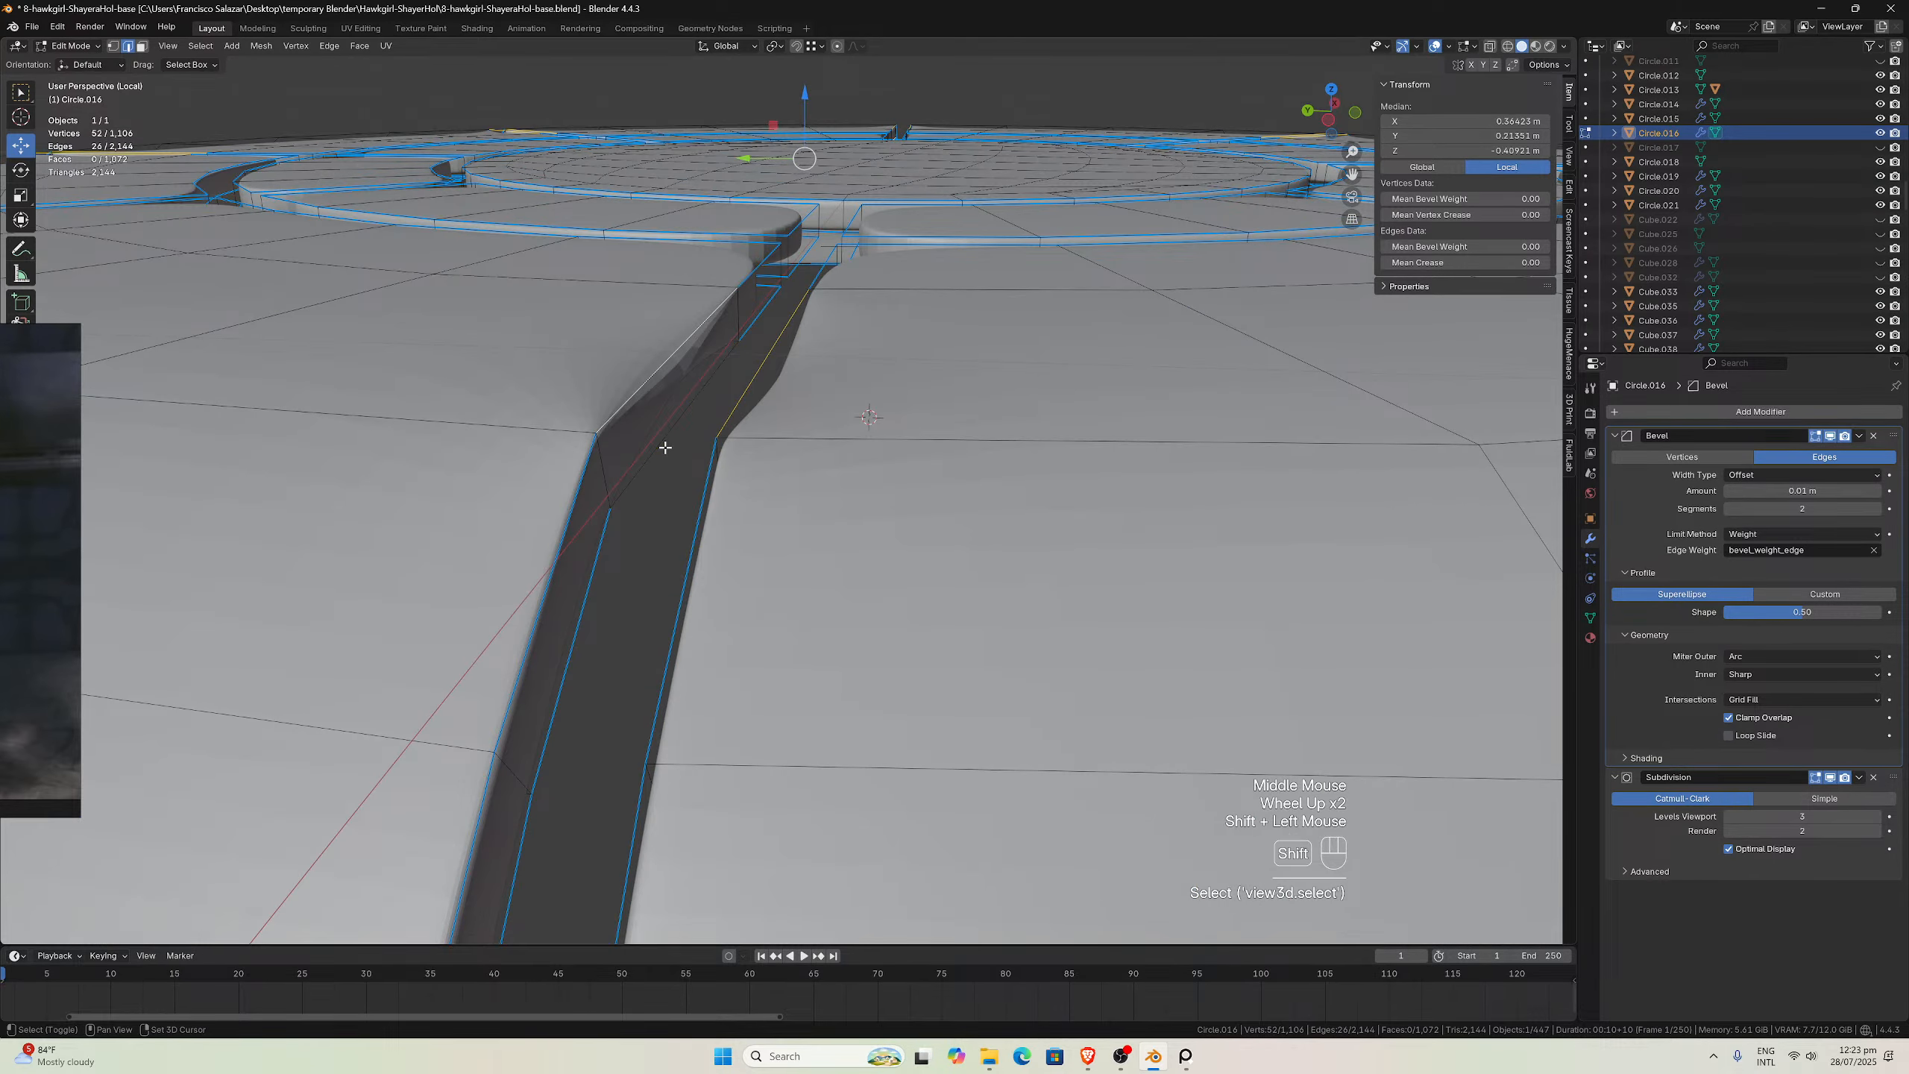
Complete the selection with the last radial gap's unweighted edges and set the mean bevel weight of all selected edges to 1.00
middle_drag(751, 427, 864, 431)
shift+drag(1048, 453, 1060, 459)
shift+scroll(1087, 464, down, 1)
scroll(1092, 467, down, 1)
scroll(1091, 466, down, 1)
middle_drag(1091, 466, 1137, 482)
scroll(686, 543, up, 1)
shift+click(666, 542)
shift+click(1099, 617)
scroll(1132, 598, down, 3)
scroll(1031, 567, up, 4)
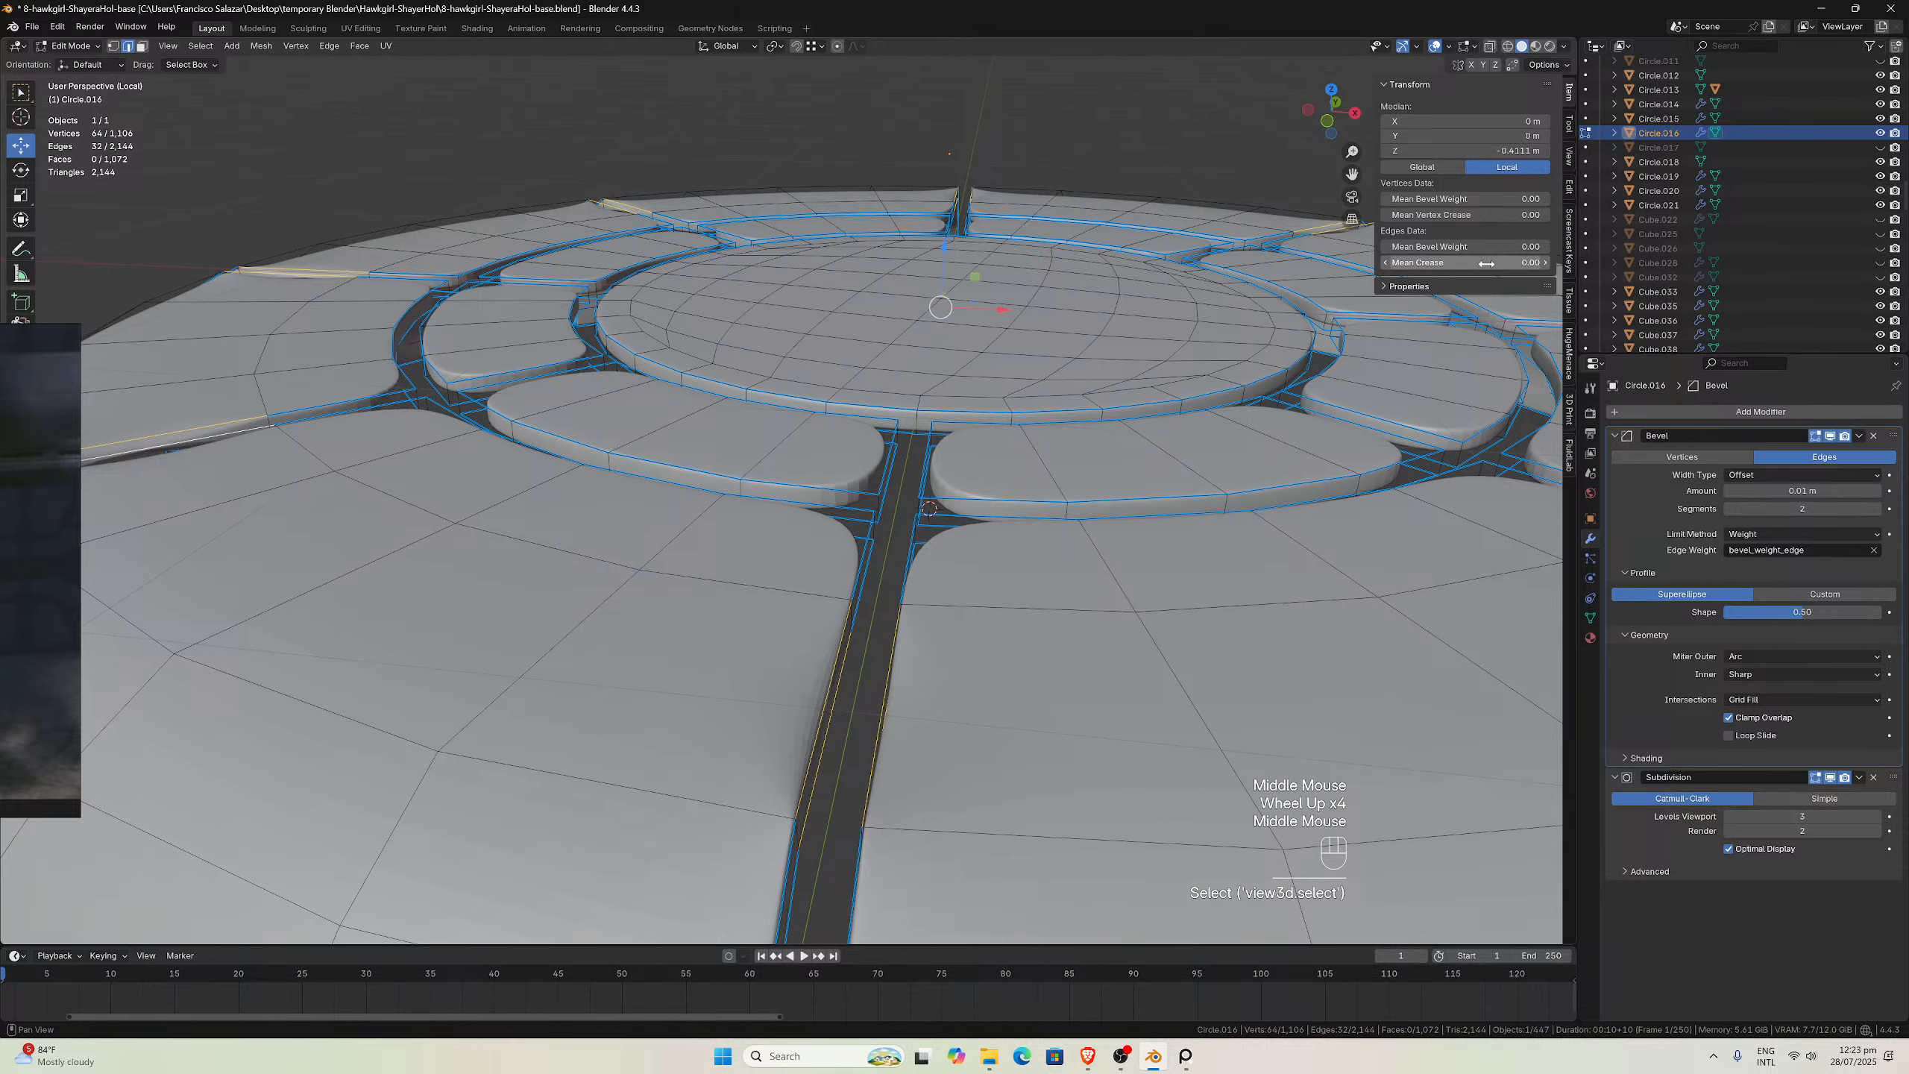
drag(1462, 247, 1491, 247)
Examine the weighted gap edges around the central disc and the panel corners at a junction up close
scroll(819, 556, down, 2)
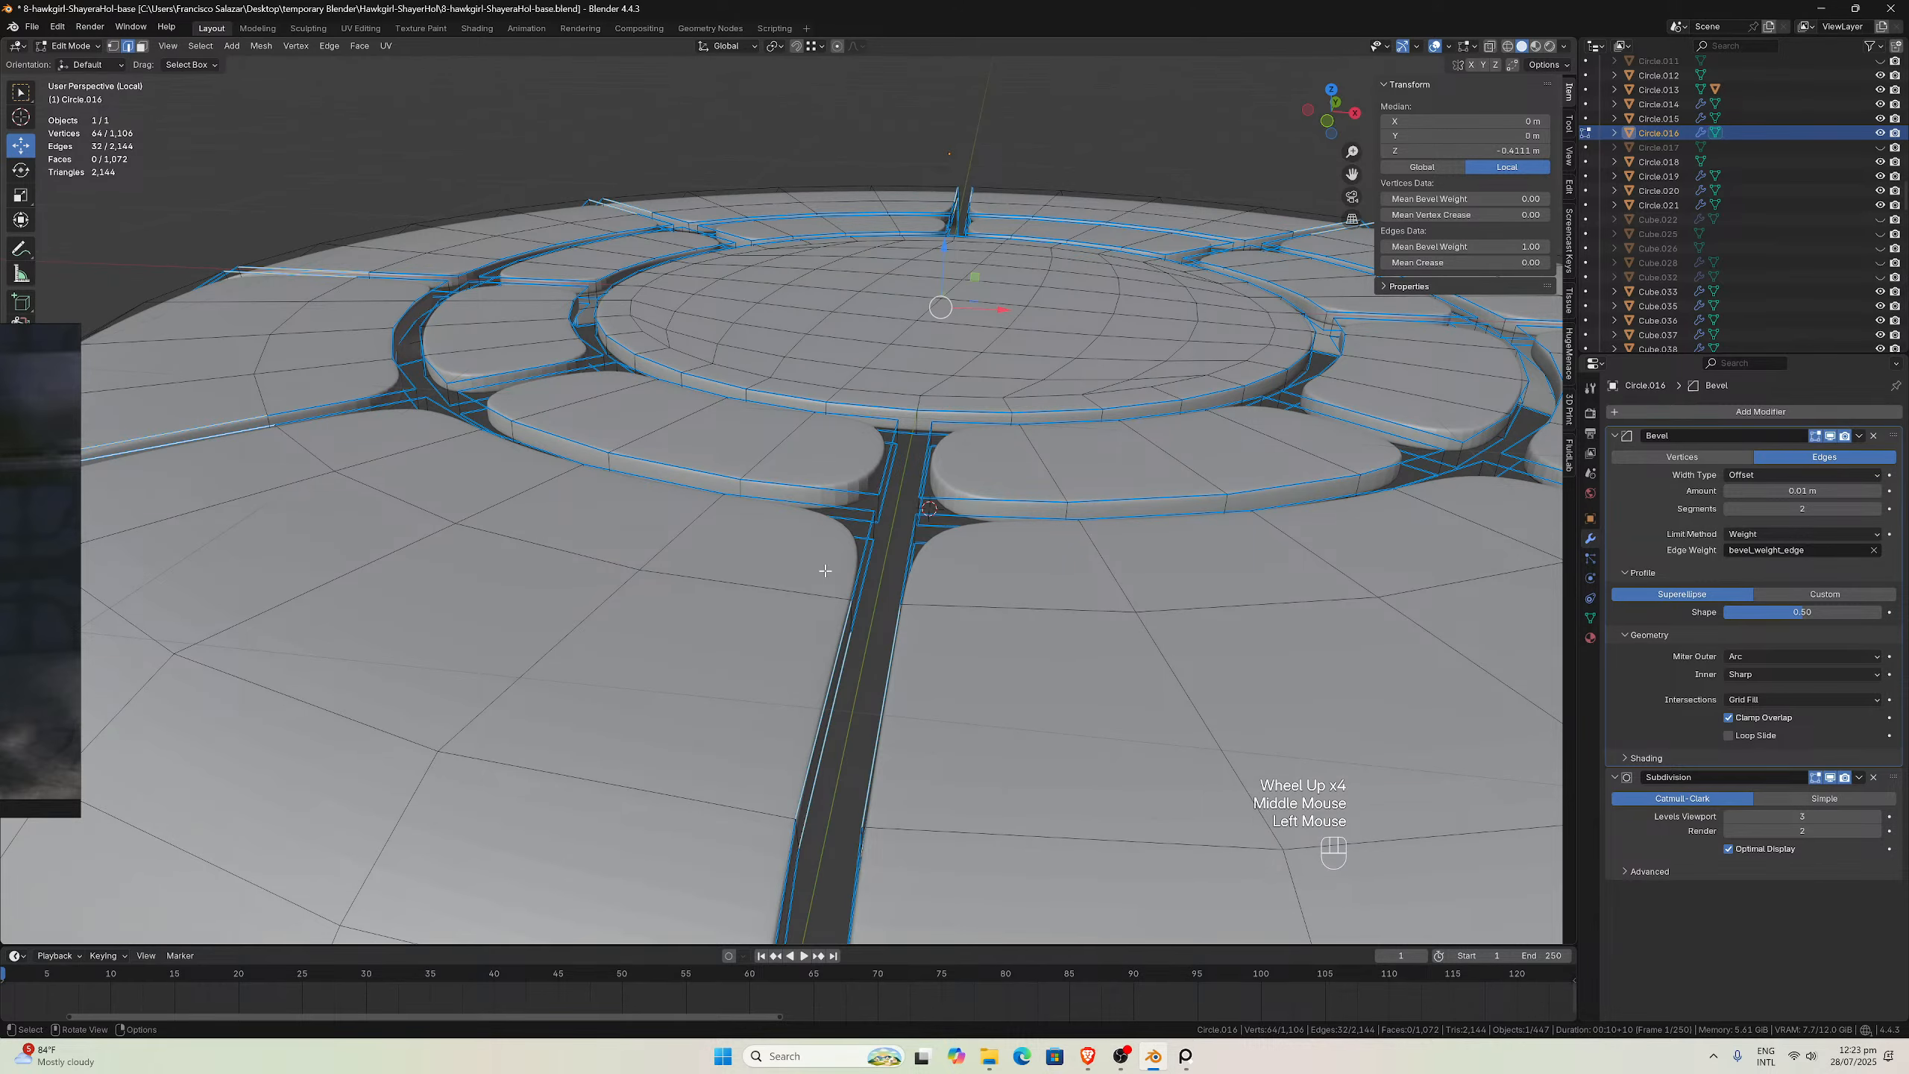
middle_drag(820, 557, 718, 613)
scroll(752, 625, up, 4)
scroll(736, 628, down, 1)
scroll(706, 598, up, 2)
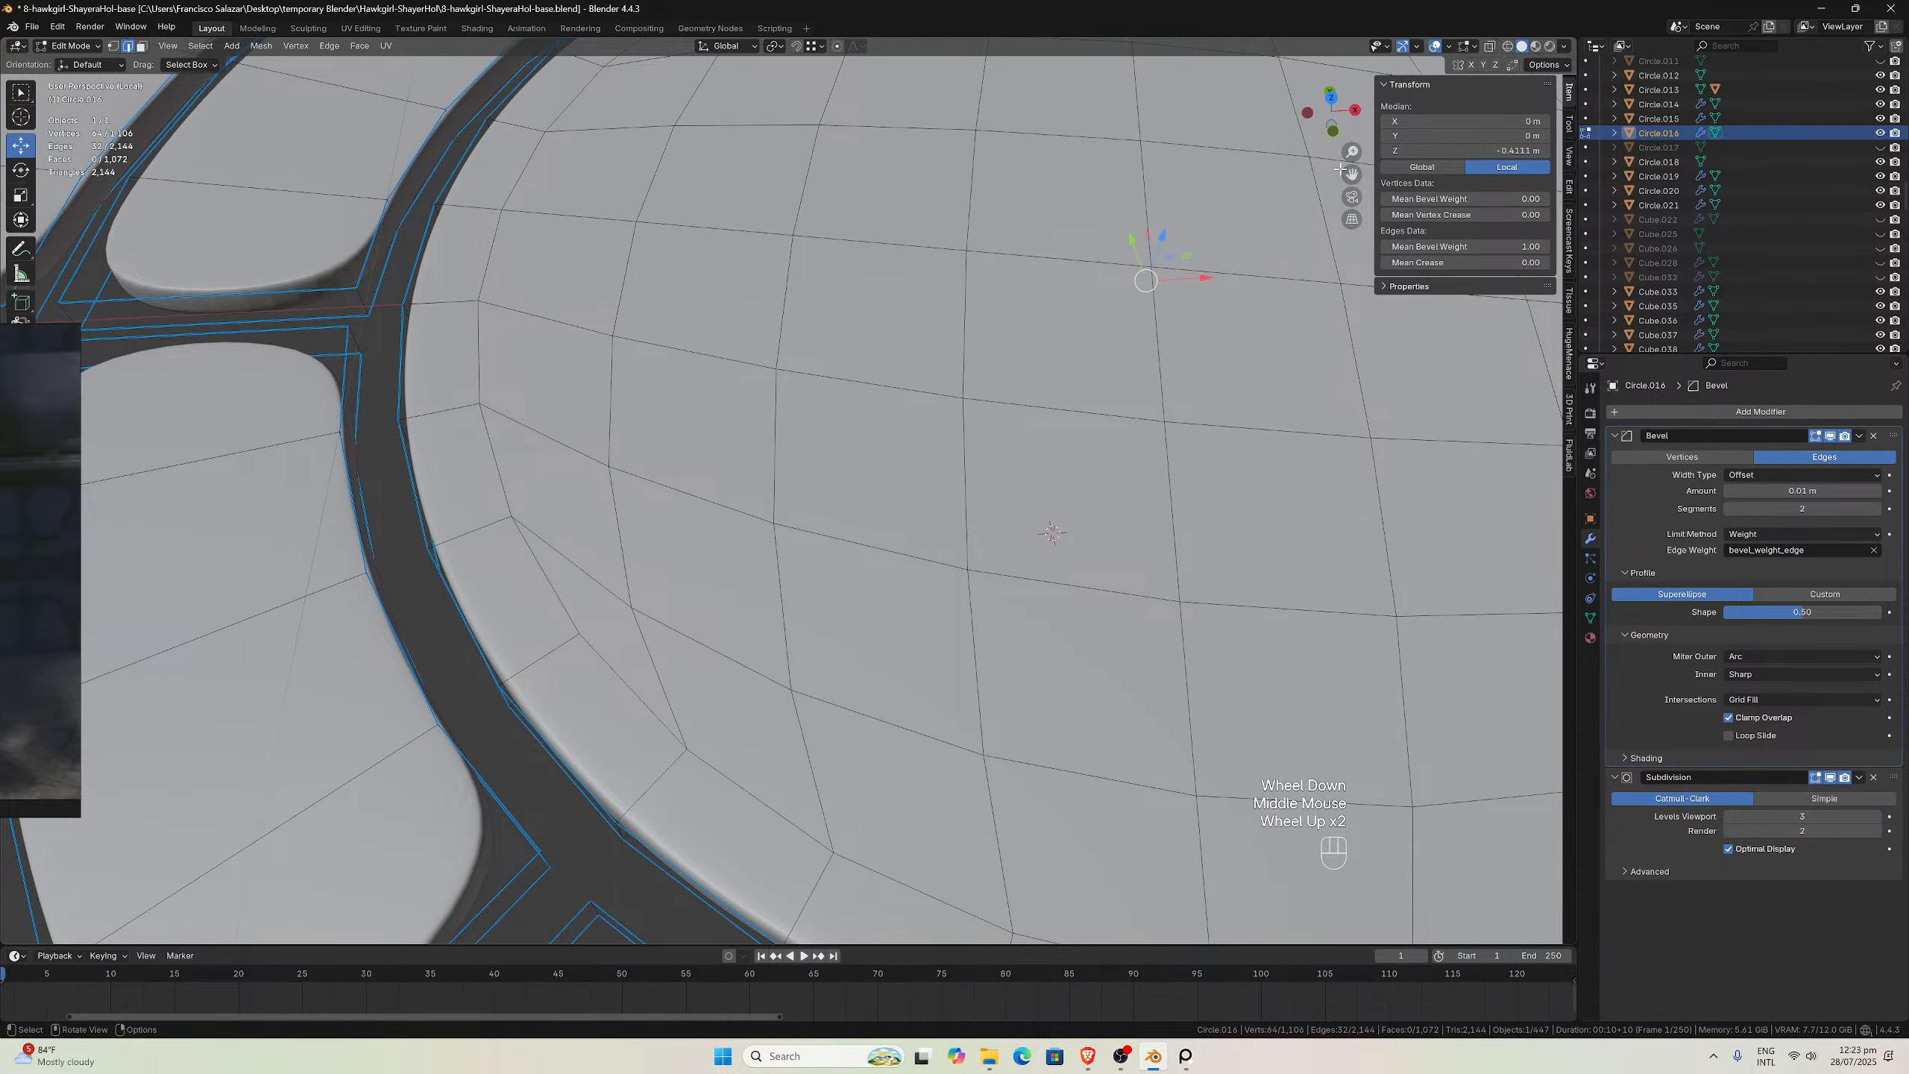
drag(1352, 174, 590, 429)
scroll(1053, 324, up, 2)
middle_drag(1052, 325, 904, 459)
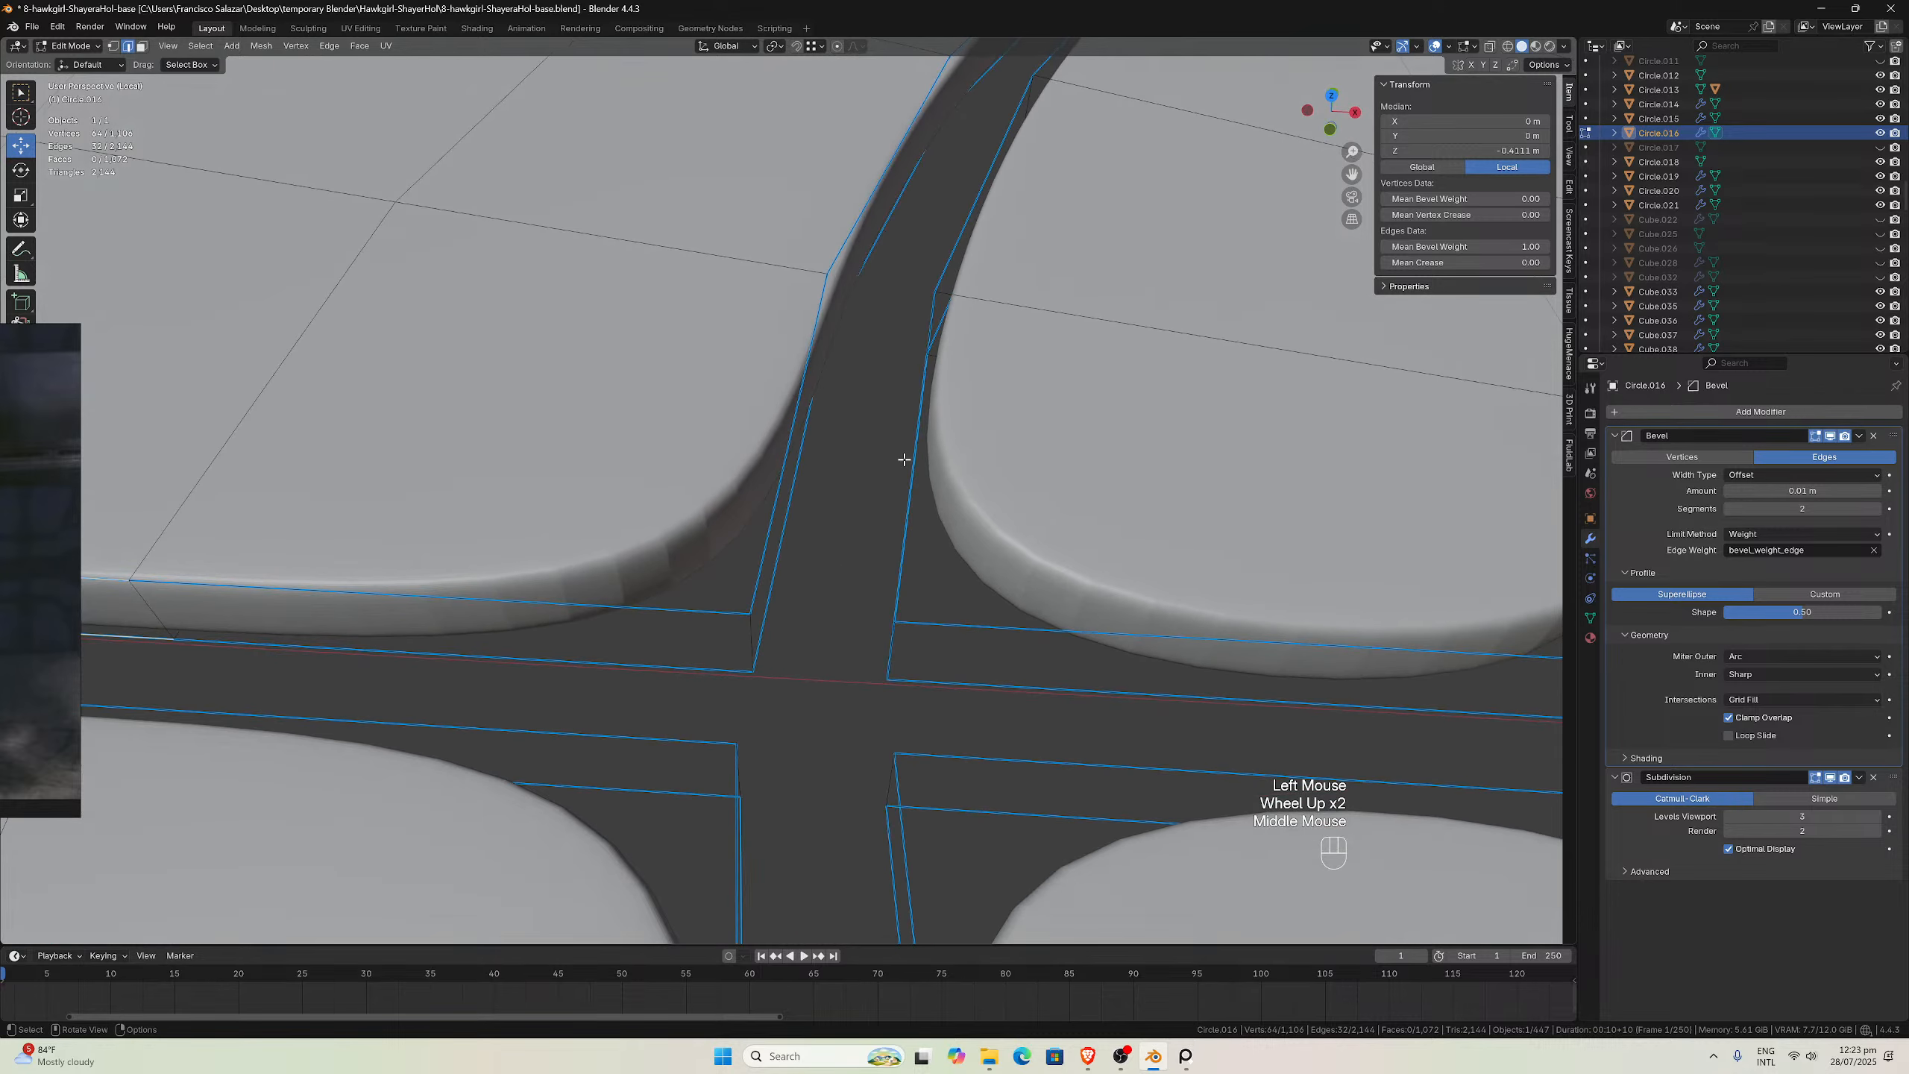
Pick the short vertical corner edge at the gap junction, try selecting all edges of similar length, and return to that single edge
click(758, 629)
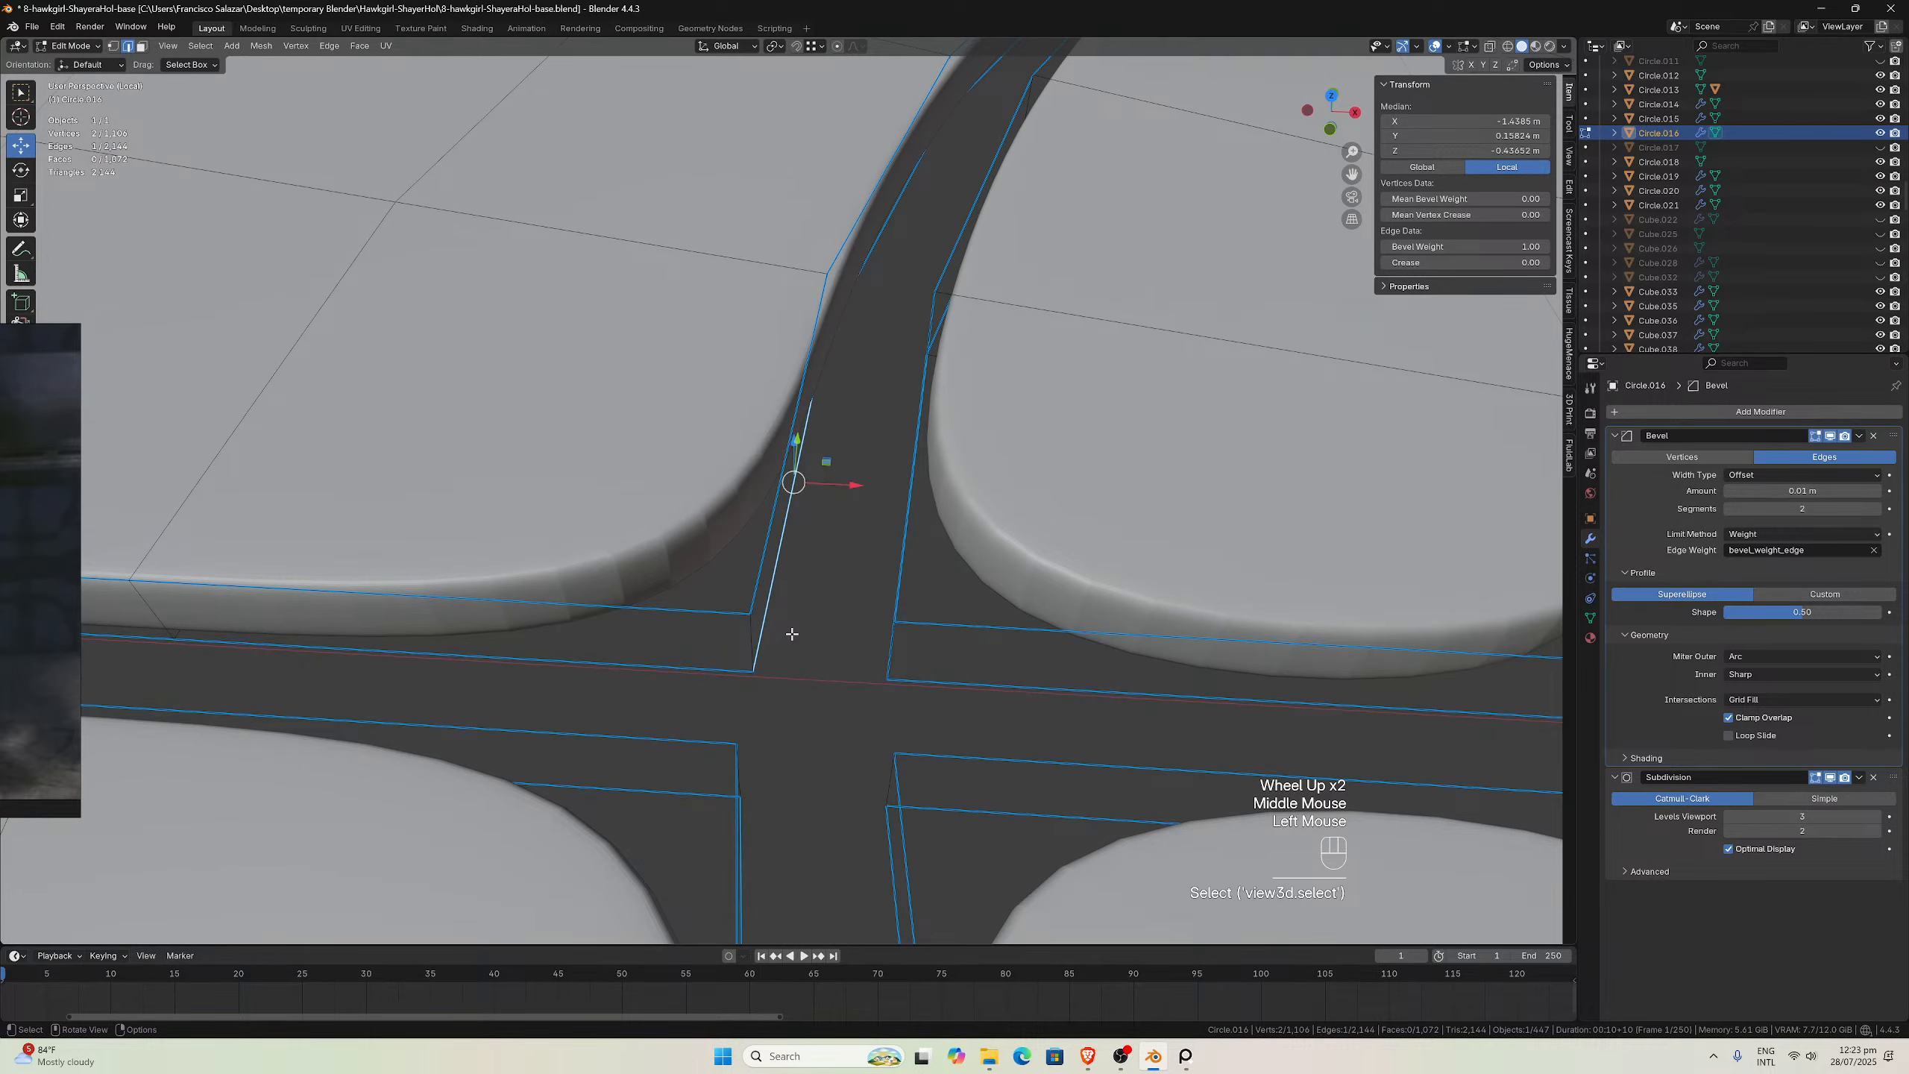
click(754, 645)
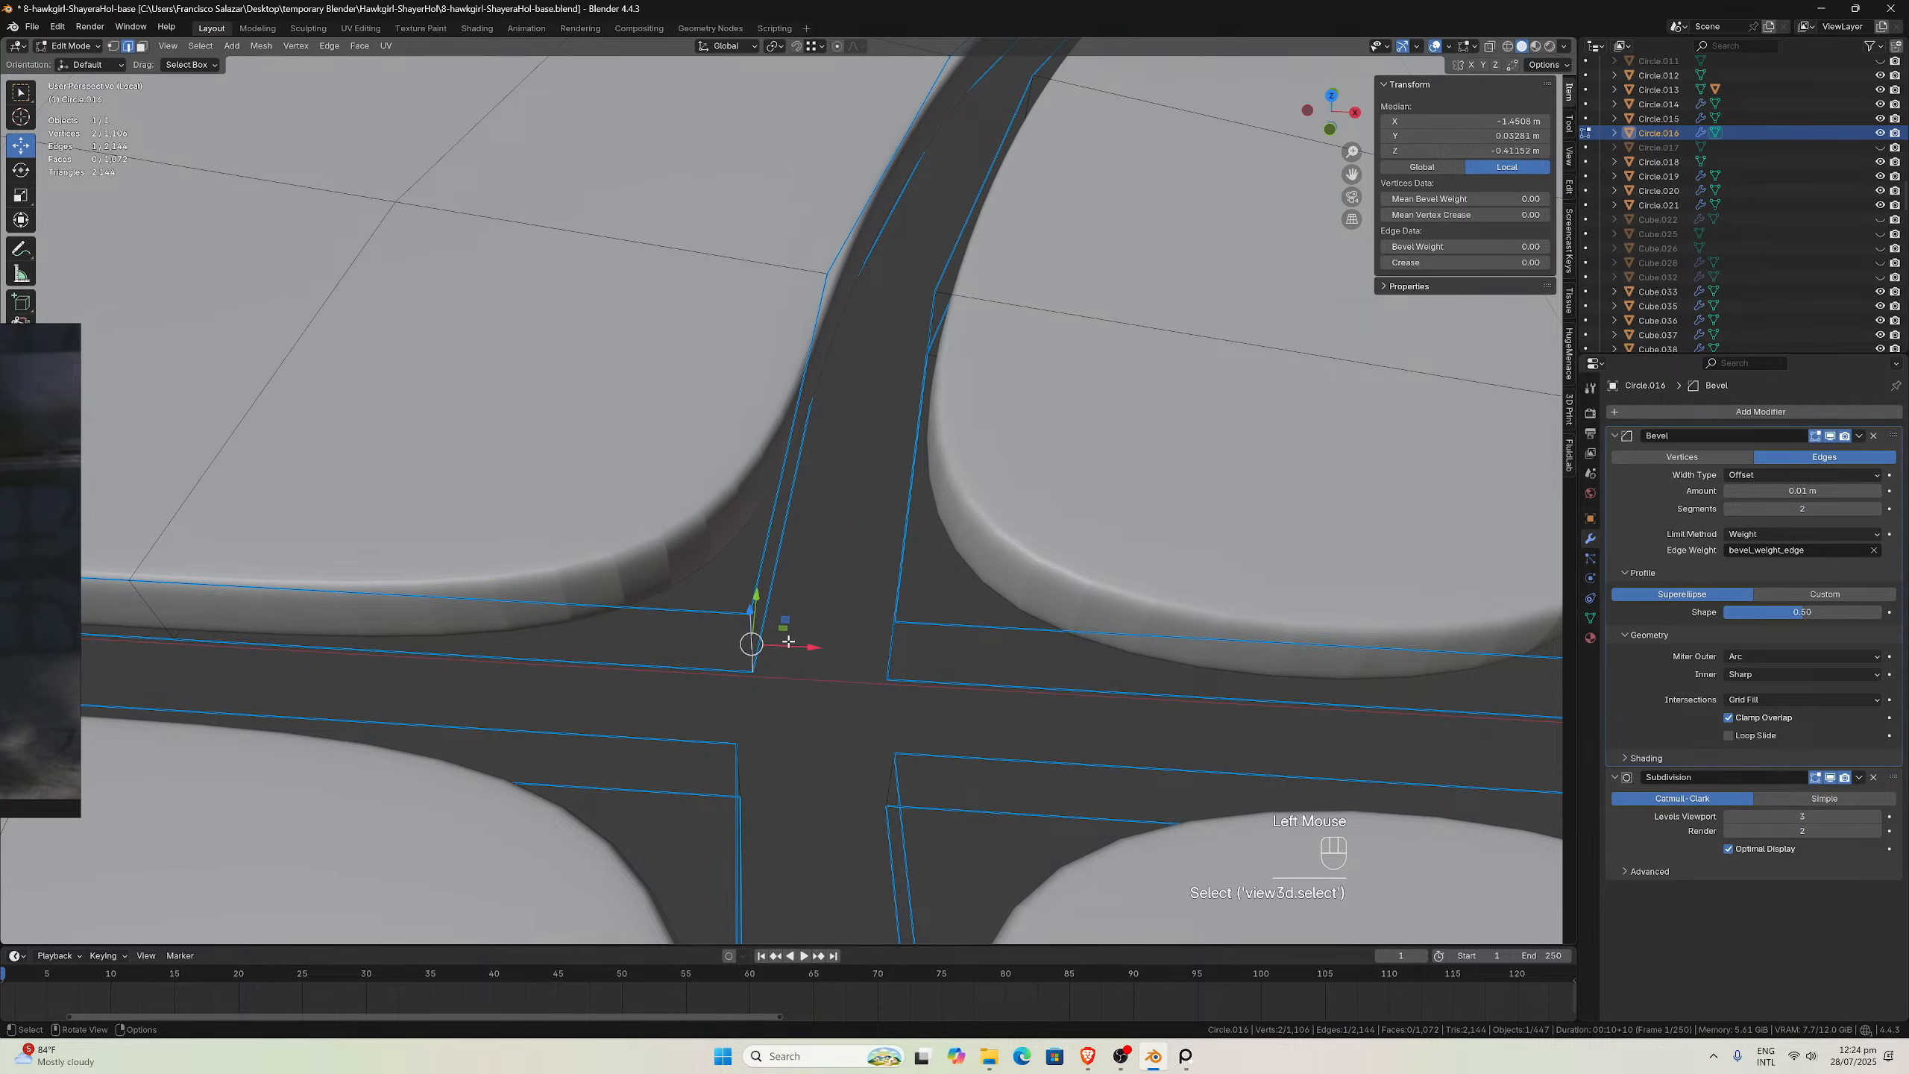
middle_drag(876, 649, 870, 631)
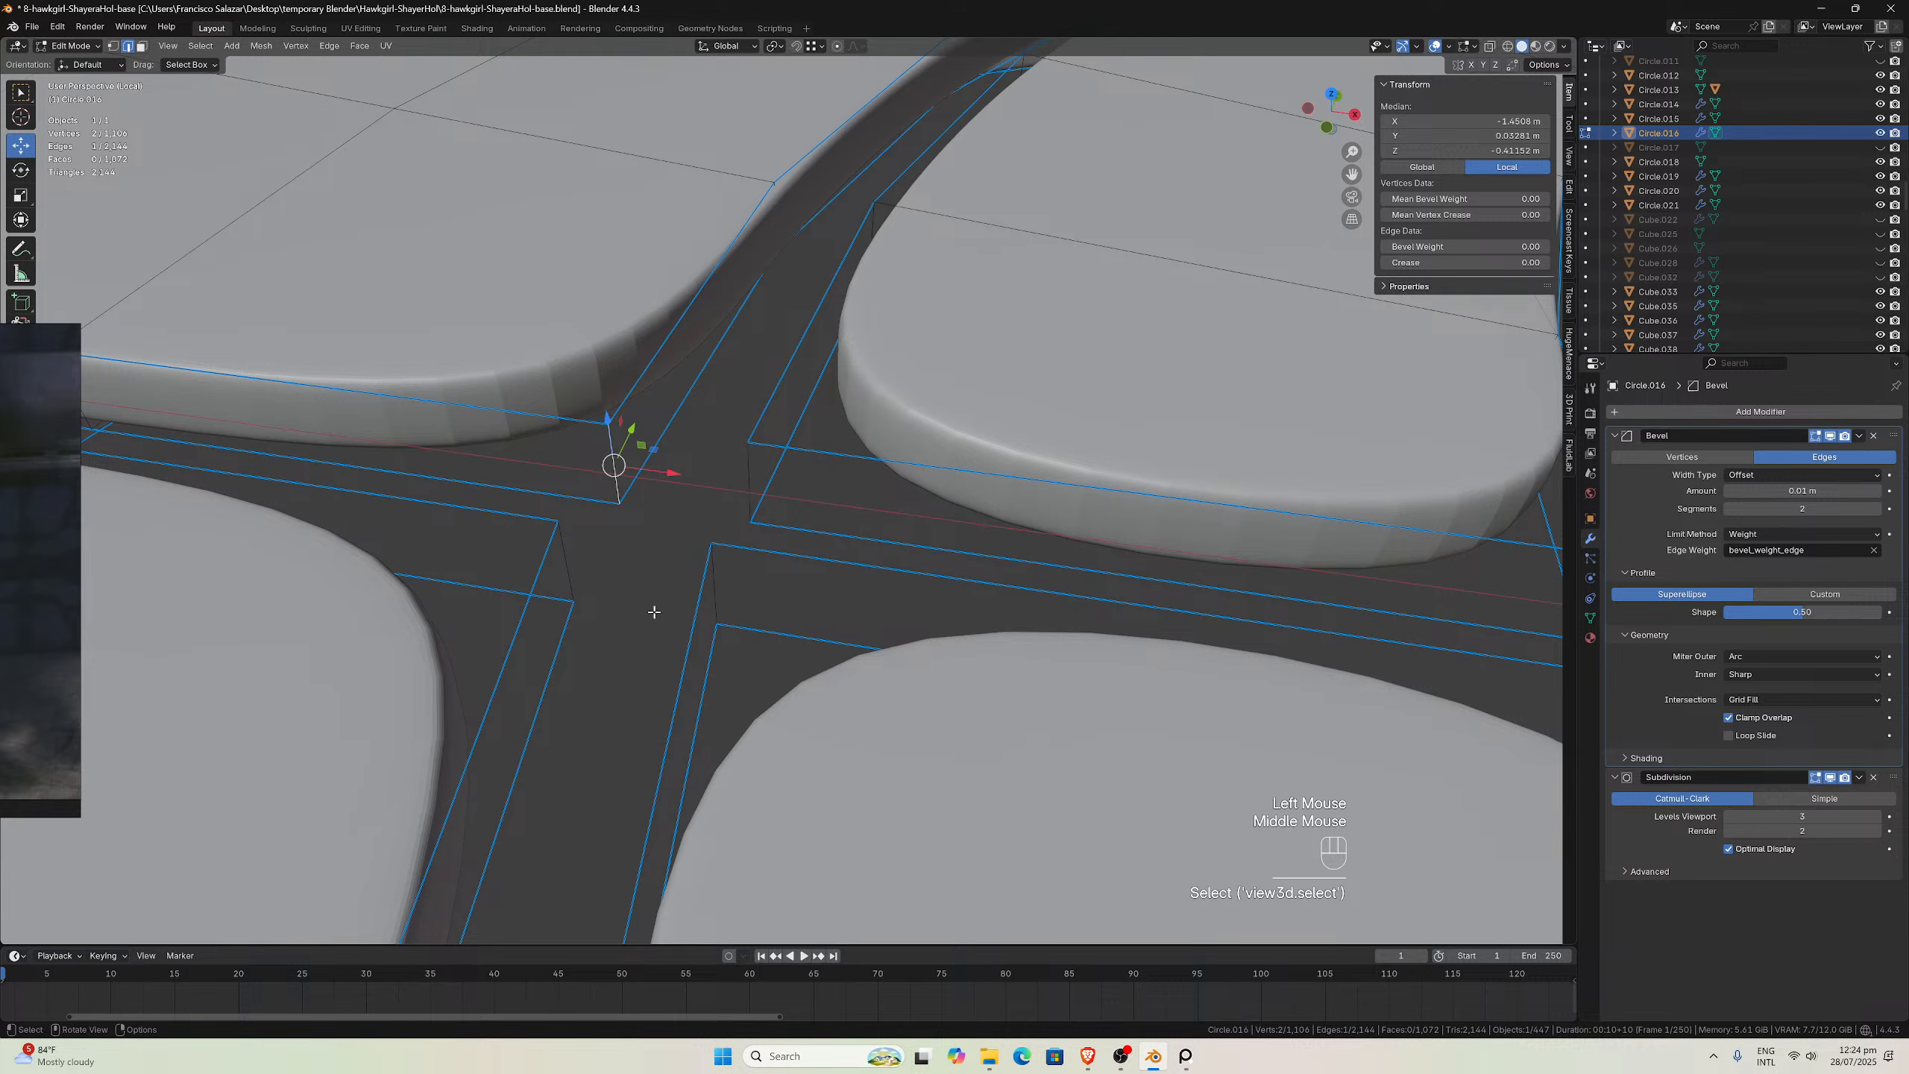
middle_drag(608, 575, 620, 567)
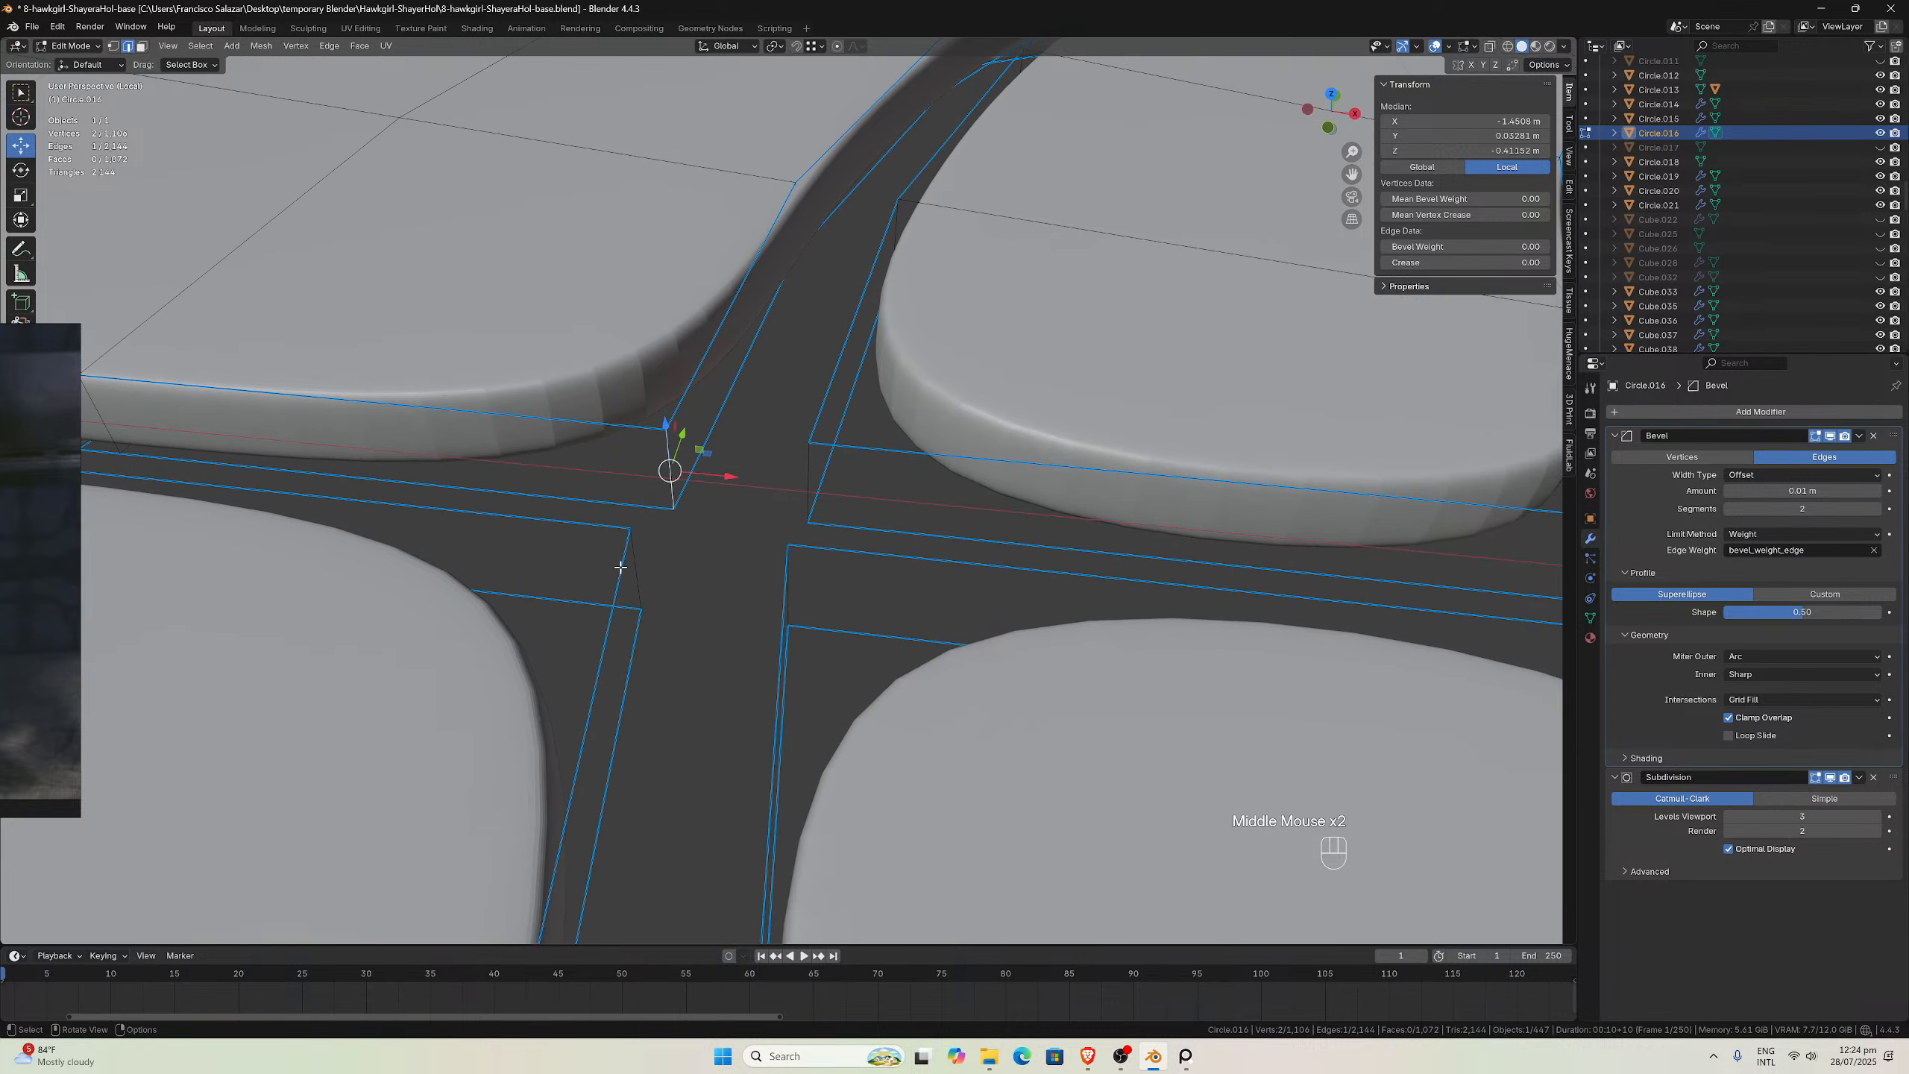
click(199, 46)
mouse_move(326, 224)
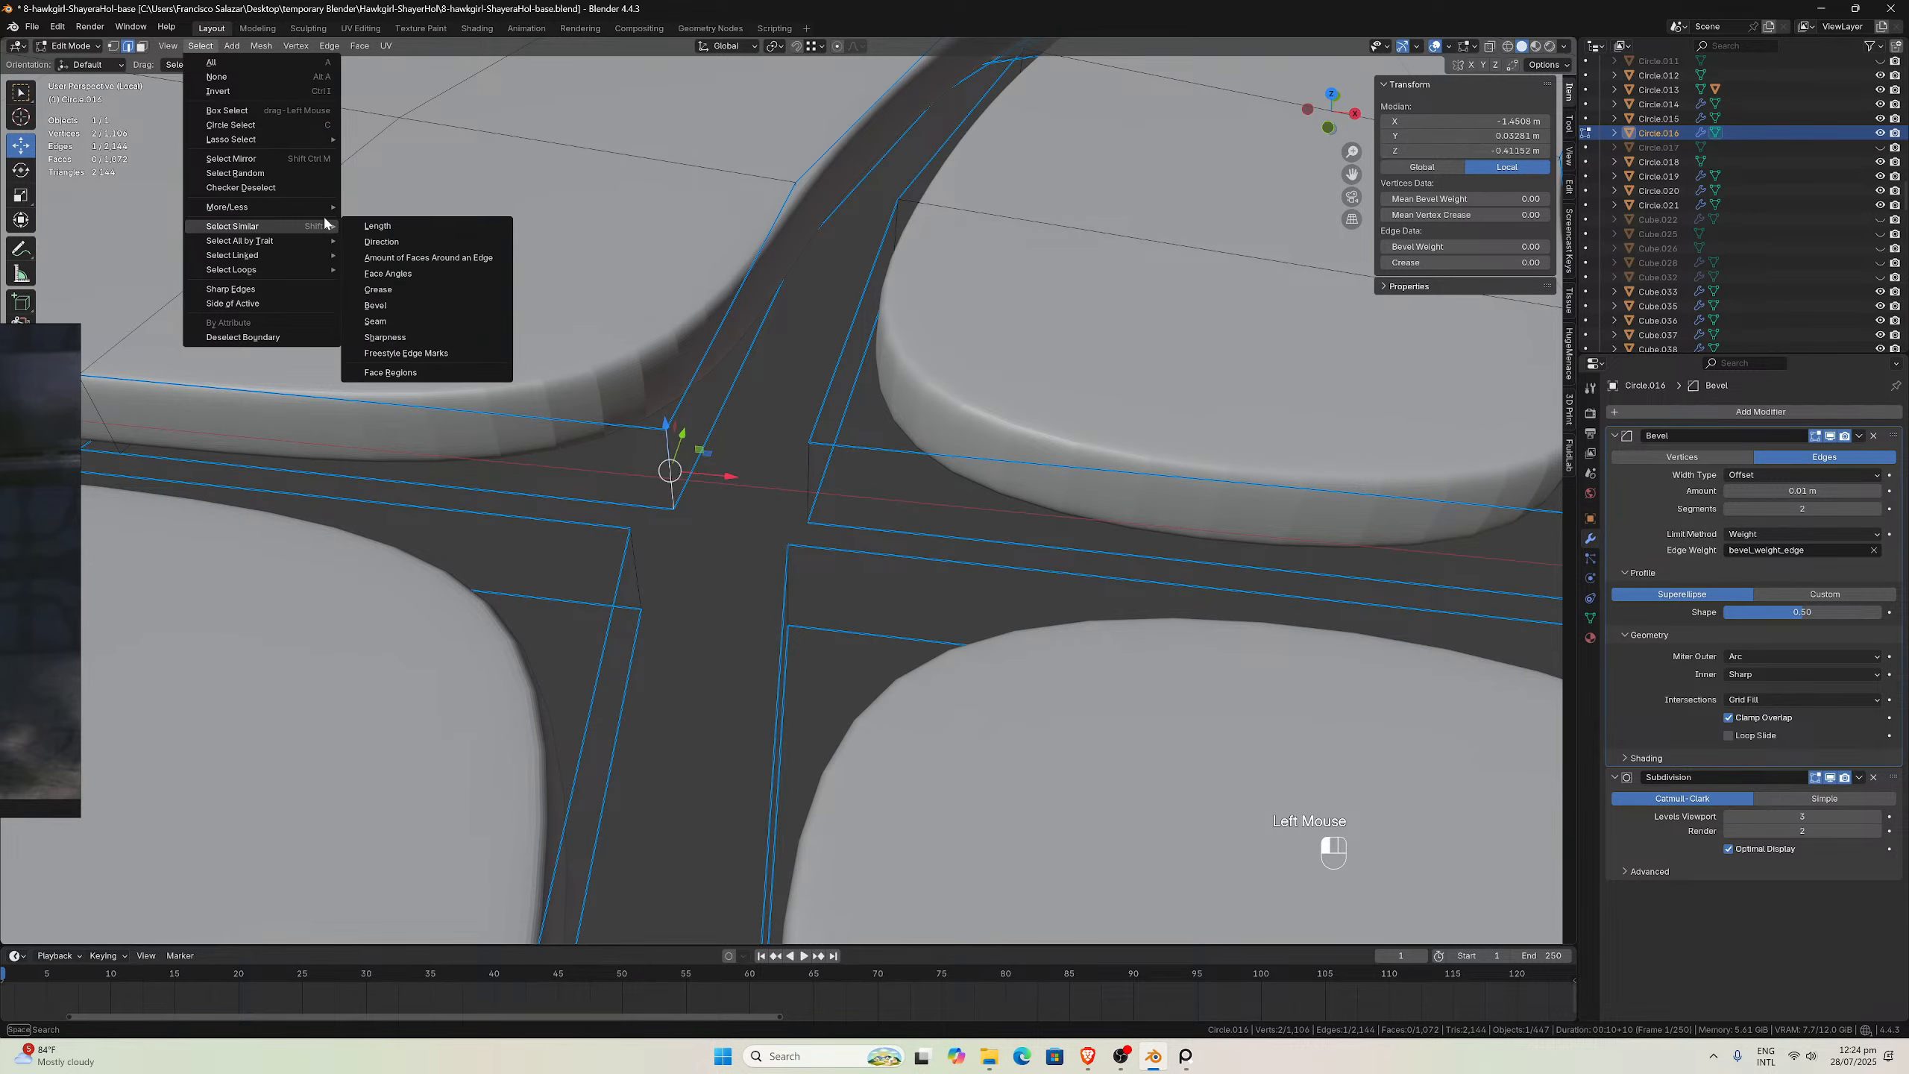
click(386, 226)
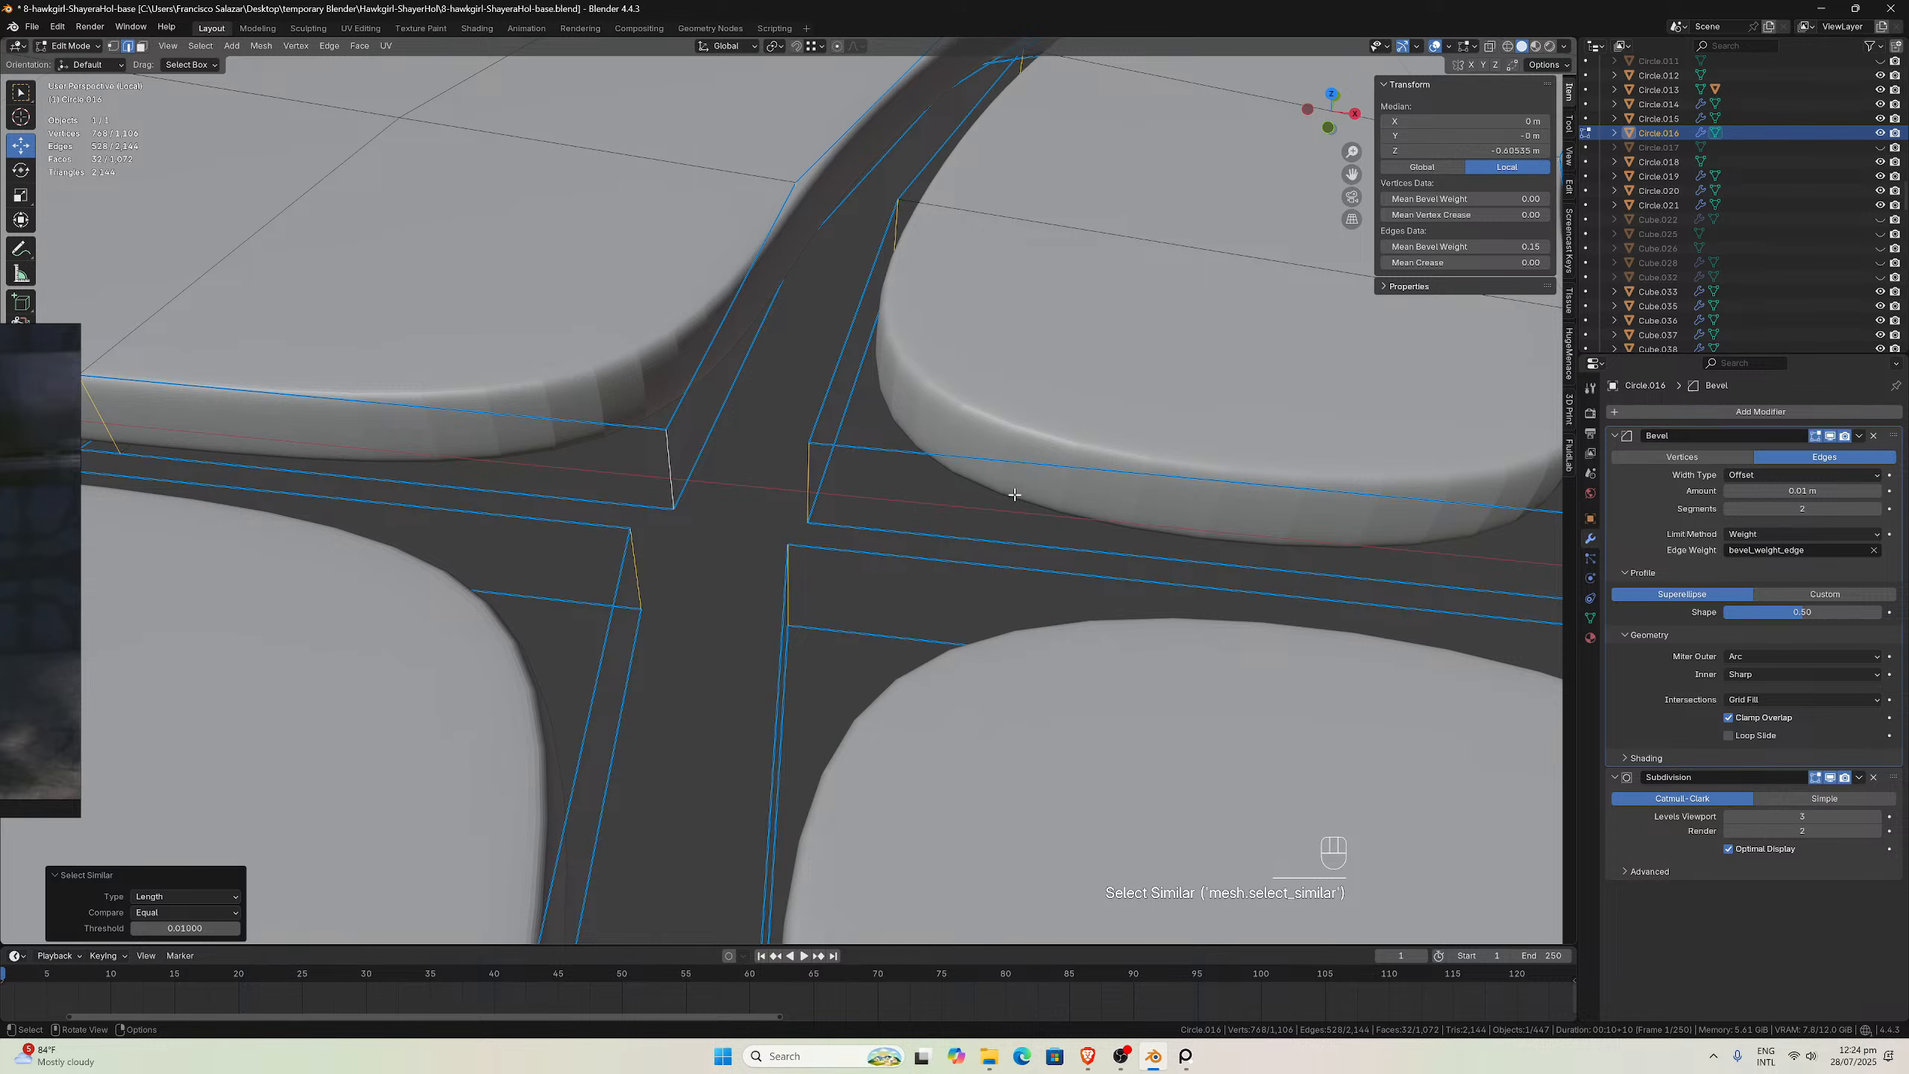
middle_drag(1014, 494, 646, 529)
click(931, 481)
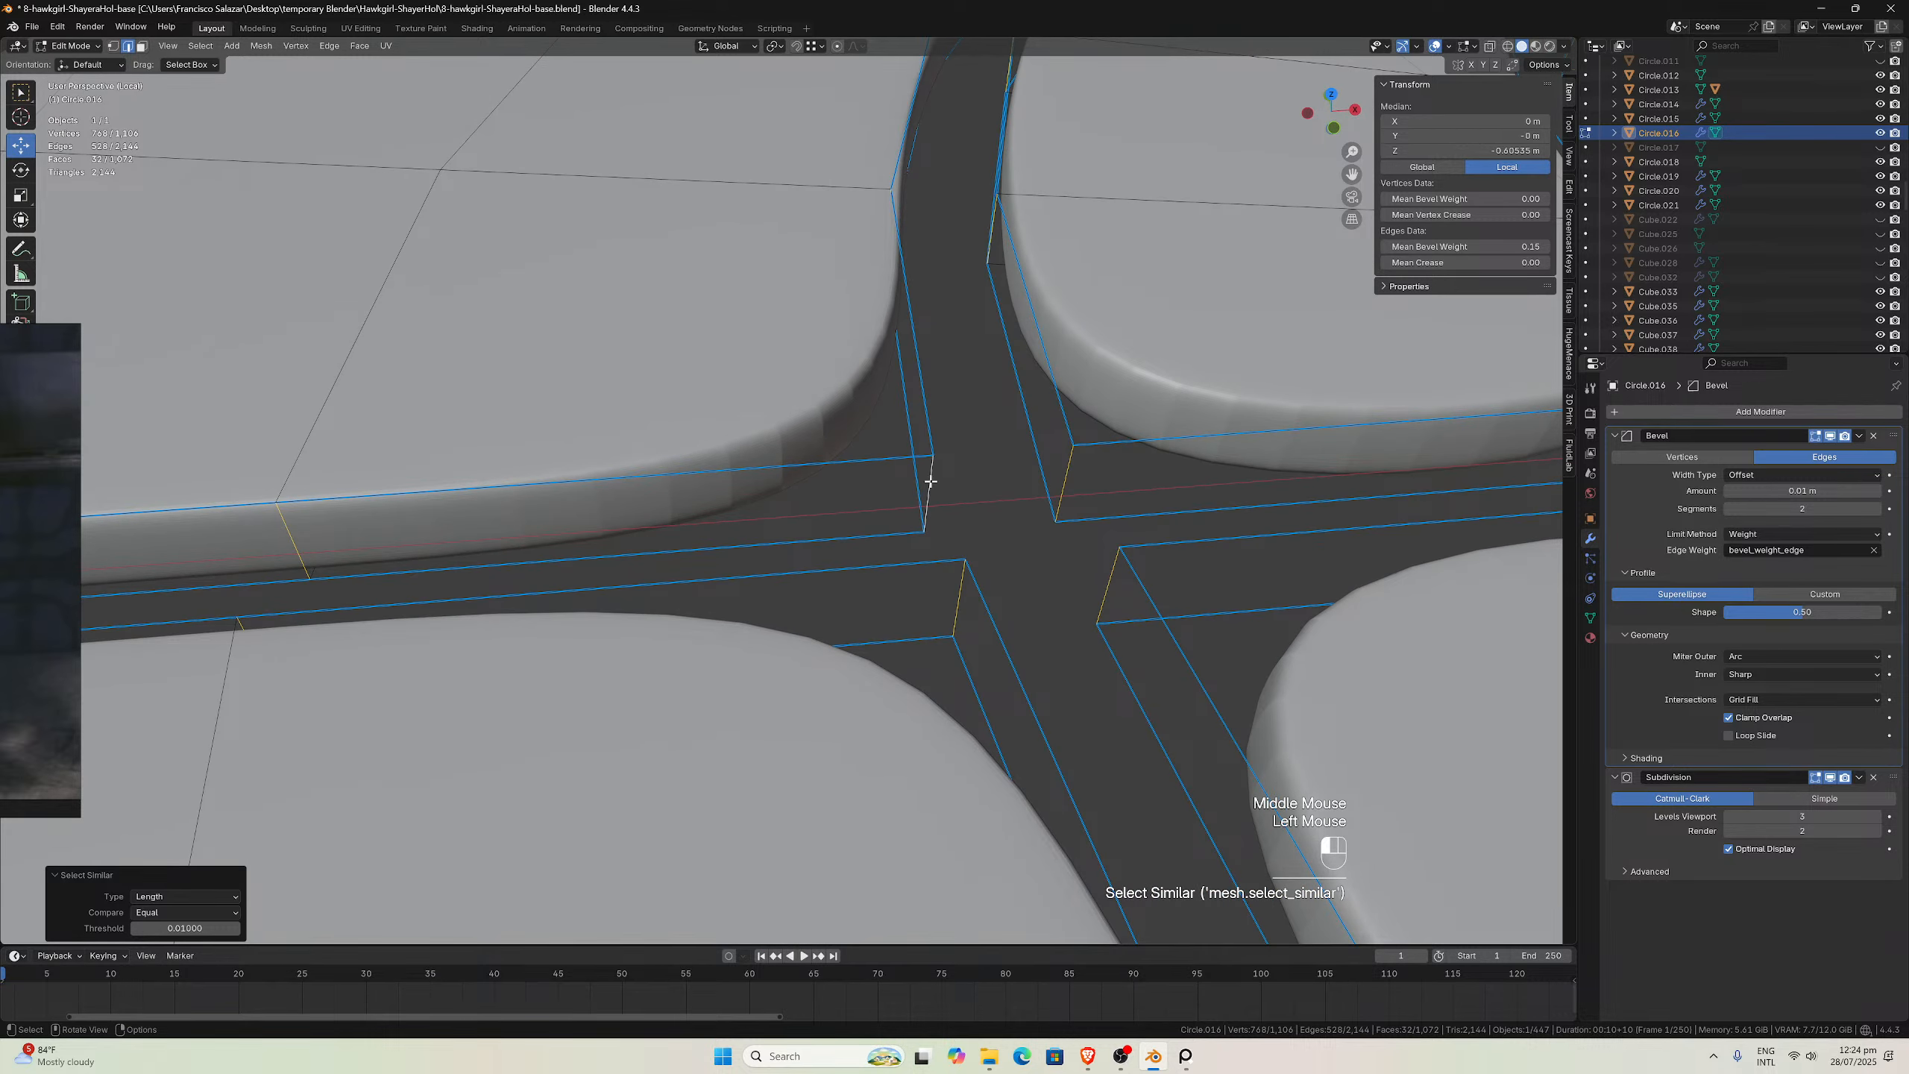
middle_drag(931, 482, 355, 225)
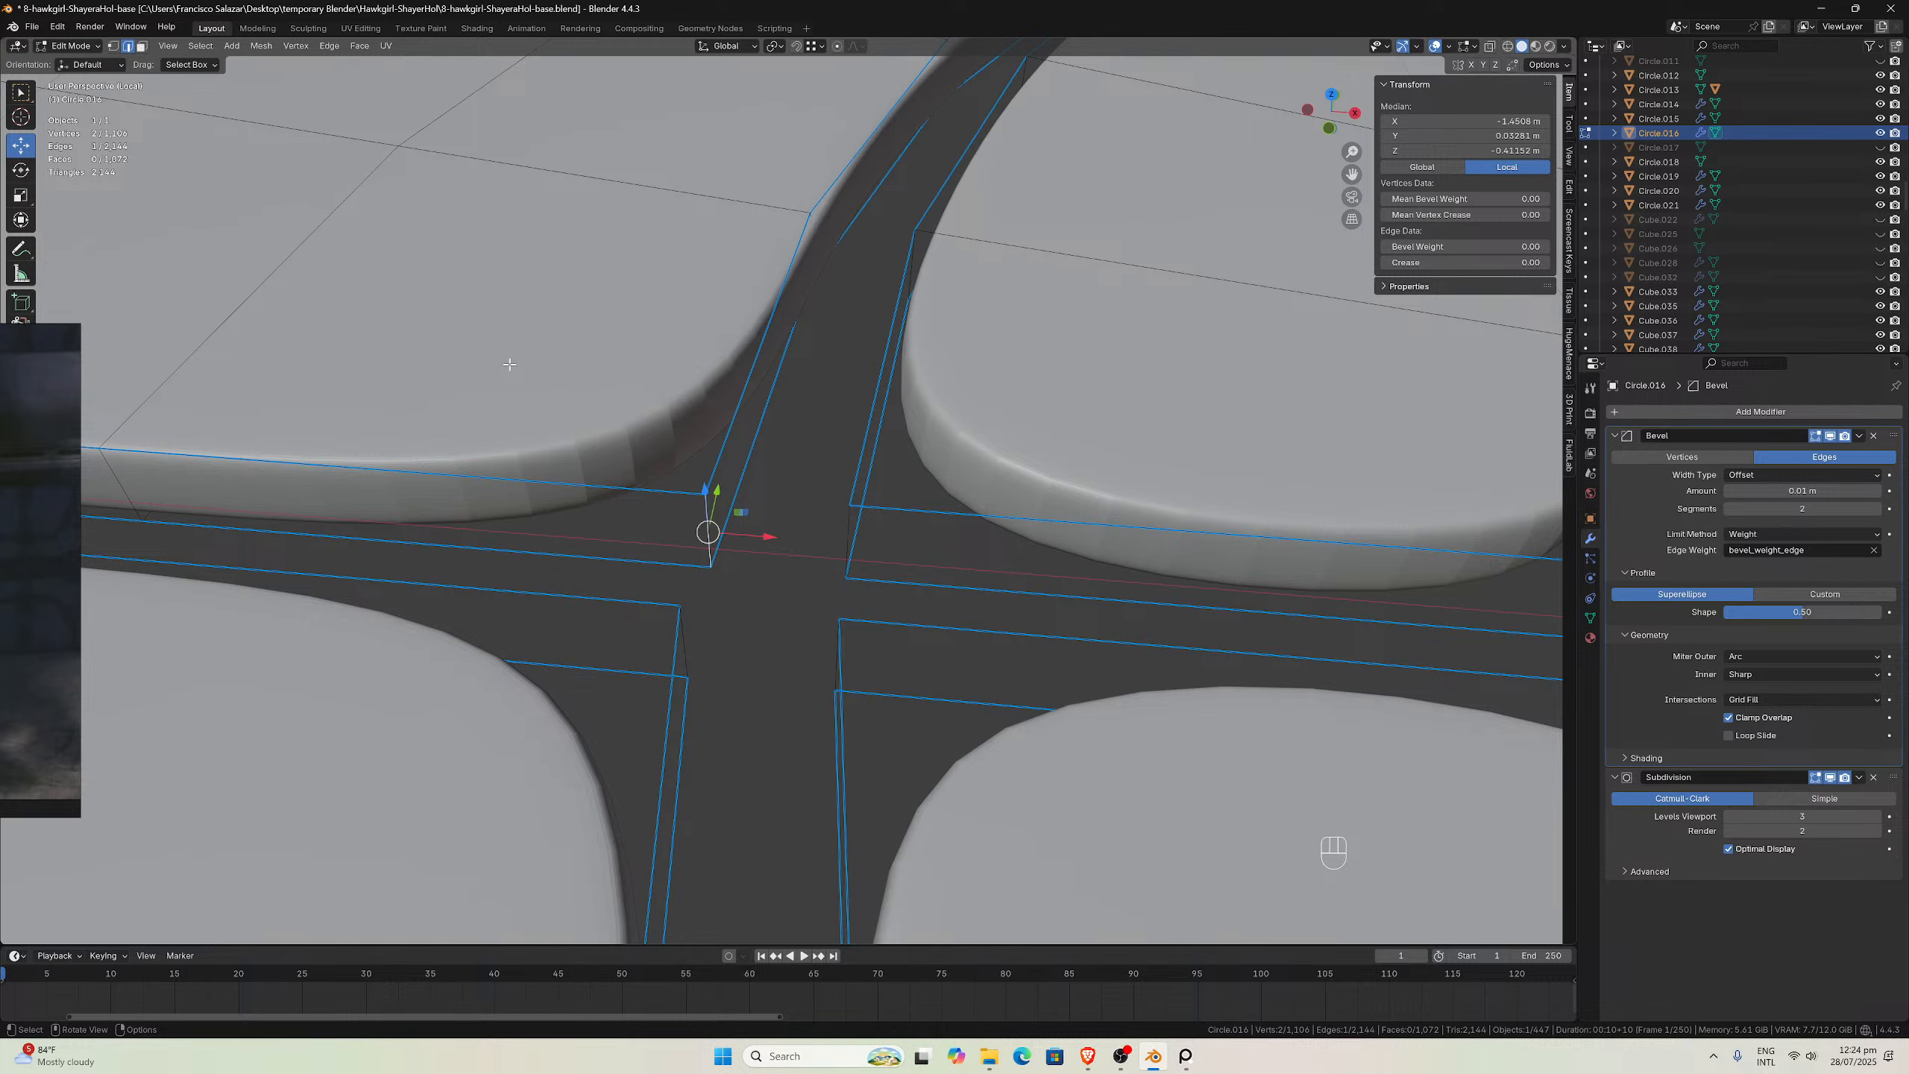
In top view with X-ray and vertex selection, select the panel corner vertices at both ends of the horizontal gap between the small panels
key(KP_7)
scroll(730, 326, down, 2)
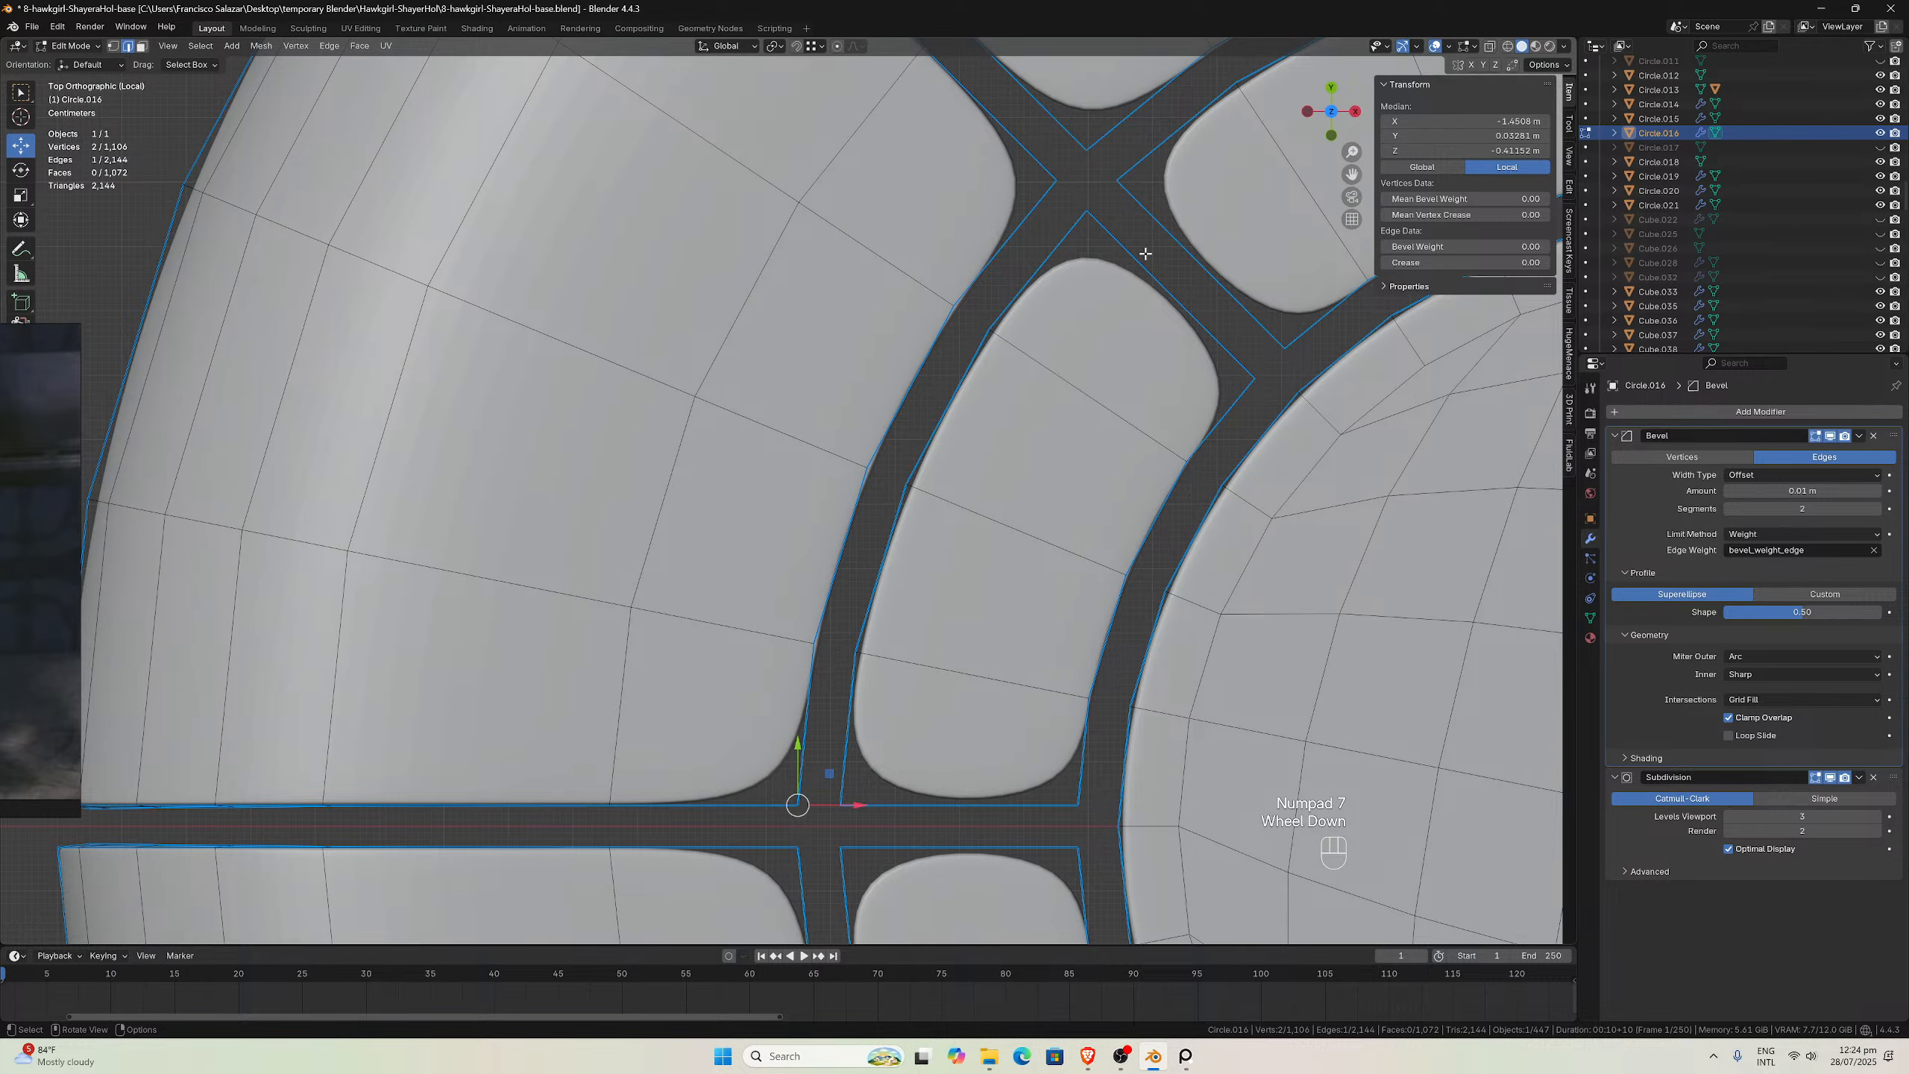
click(1490, 46)
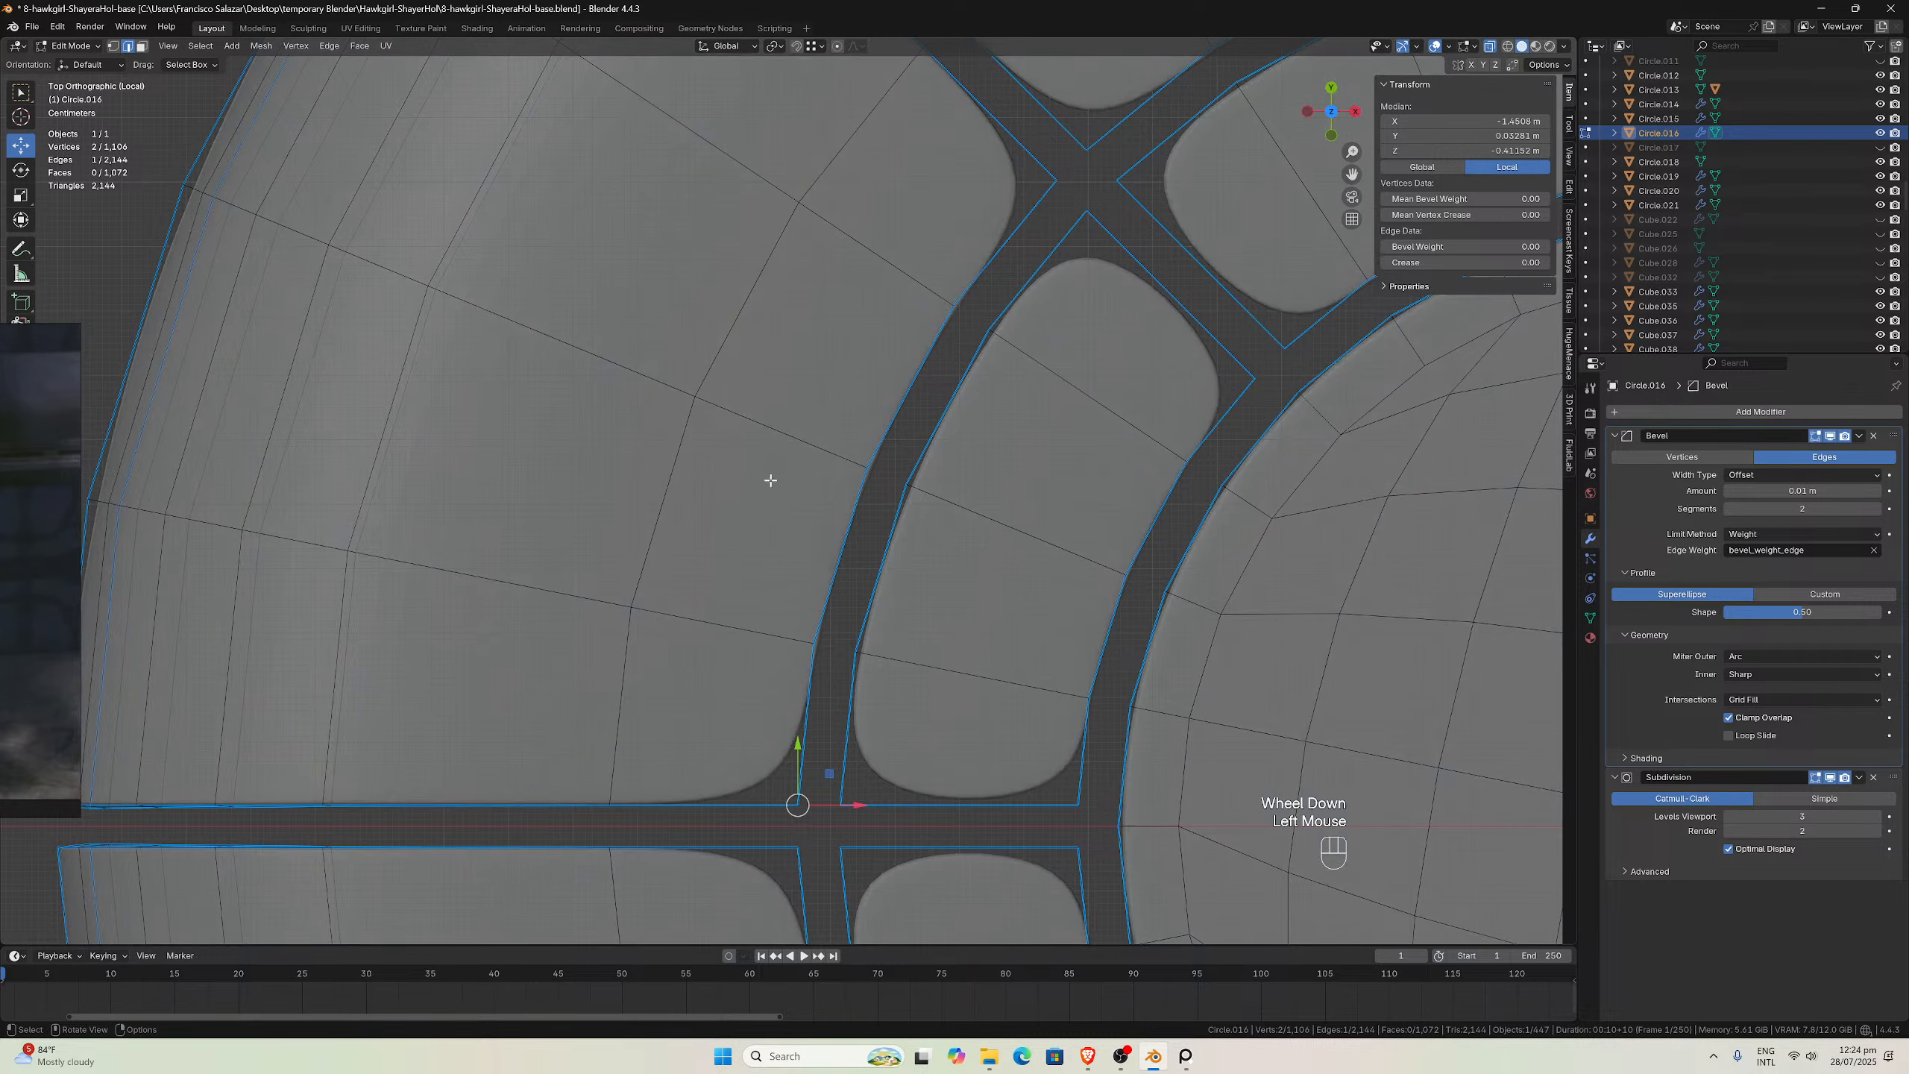
click(114, 47)
scroll(818, 683, down, 2)
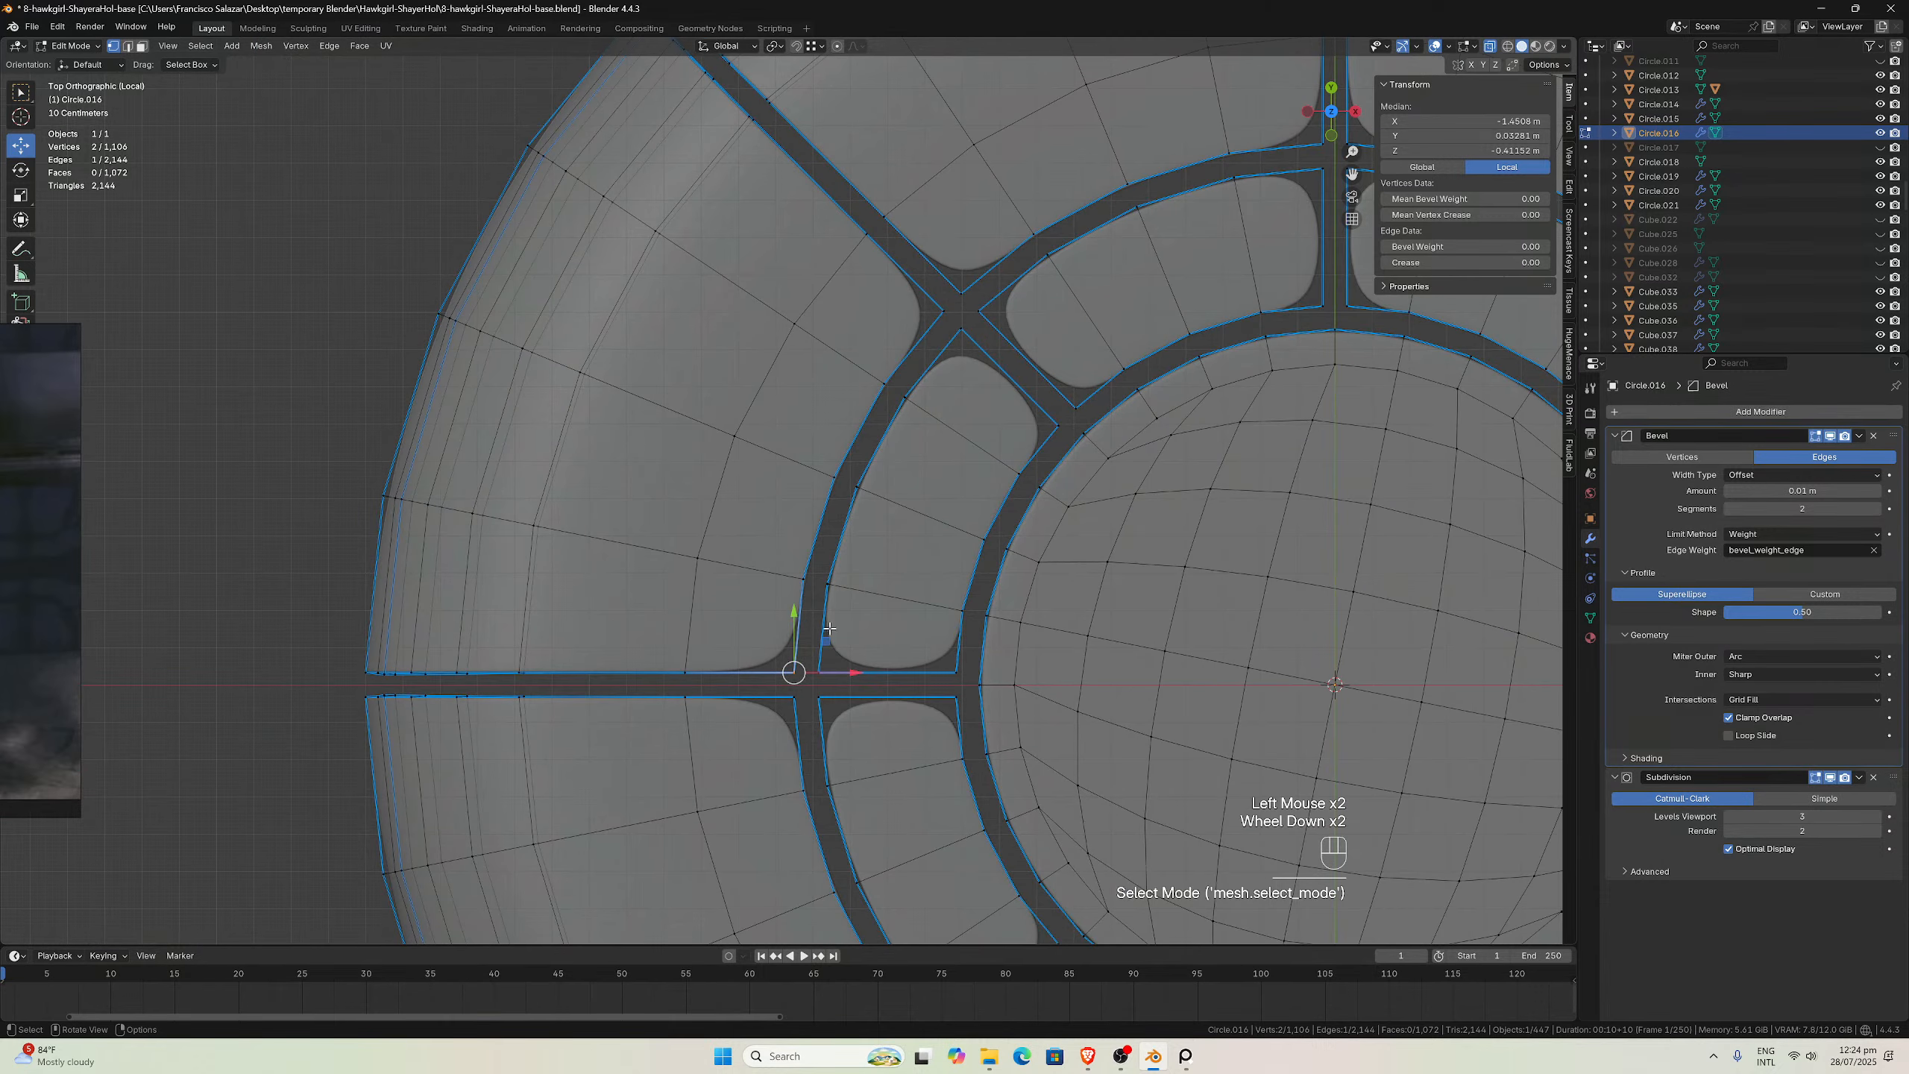
scroll(818, 683, up, 1)
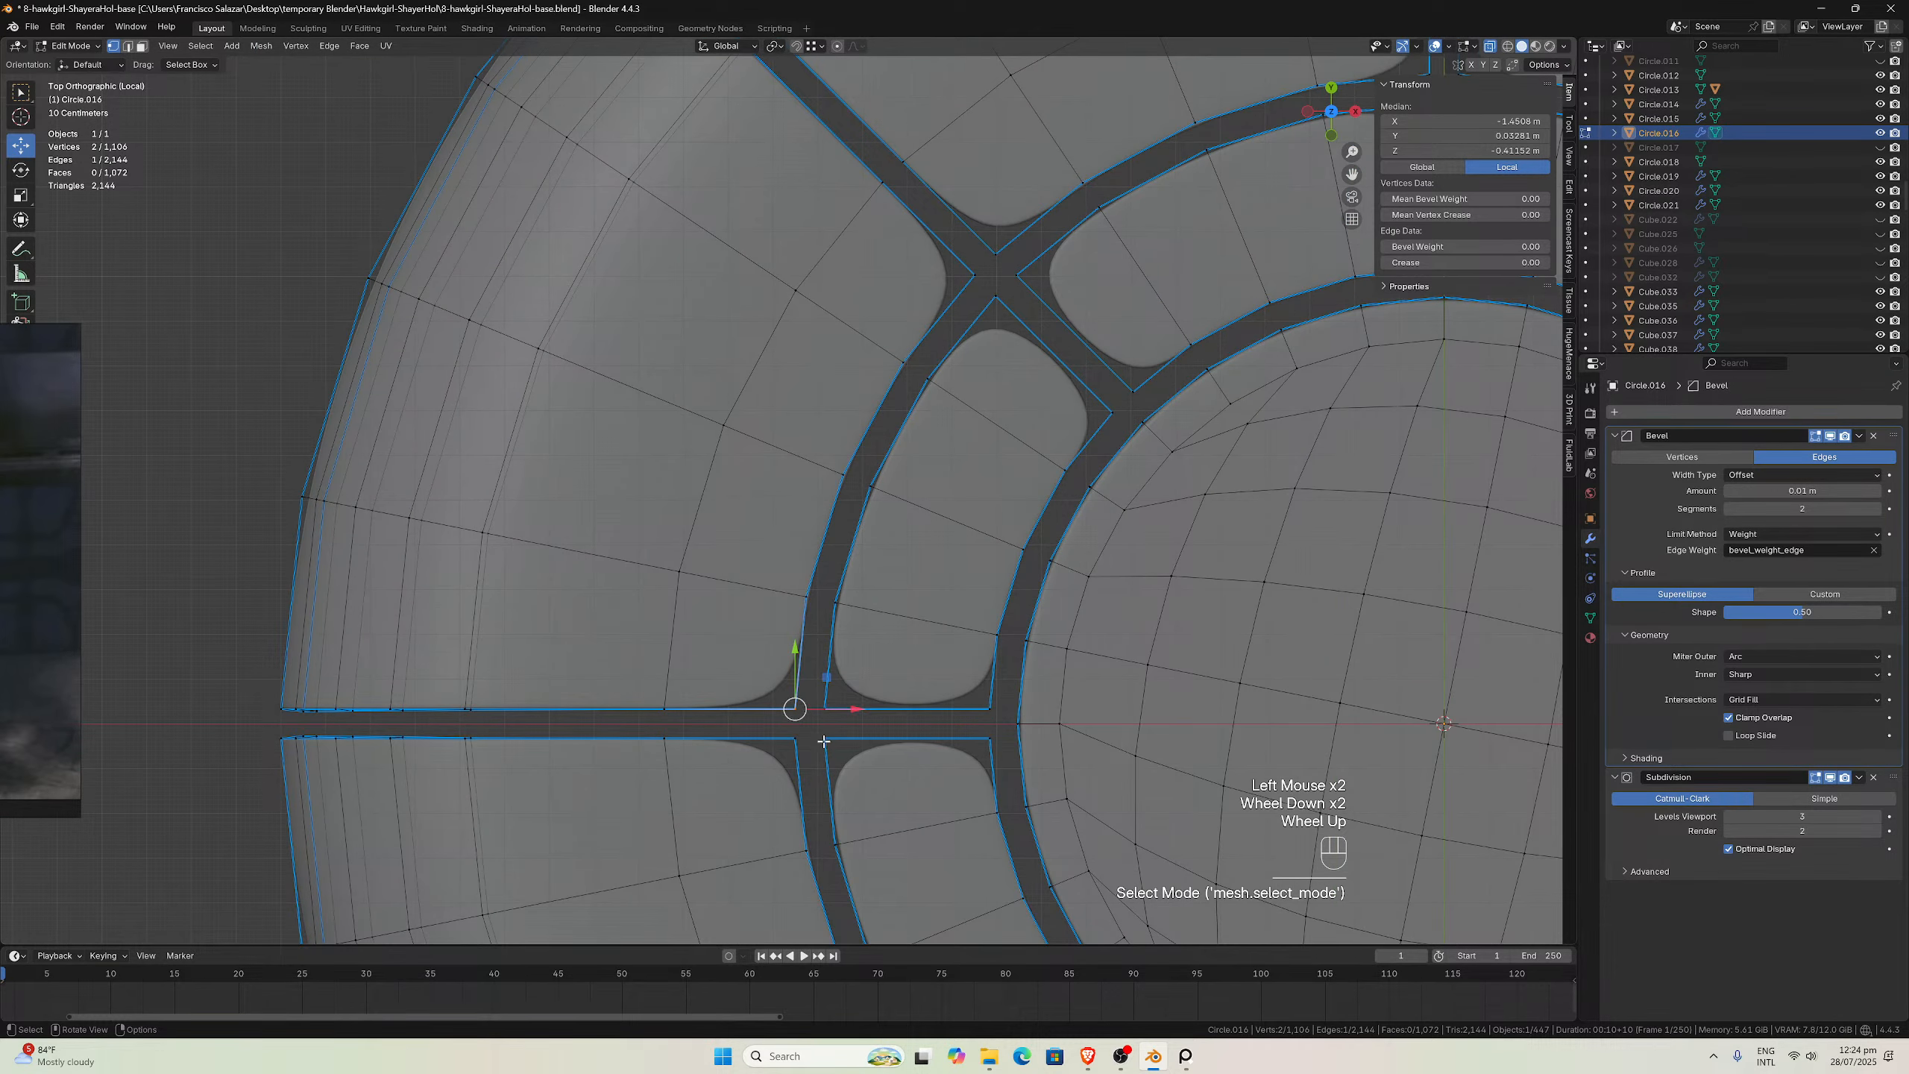
drag(828, 744, 783, 697)
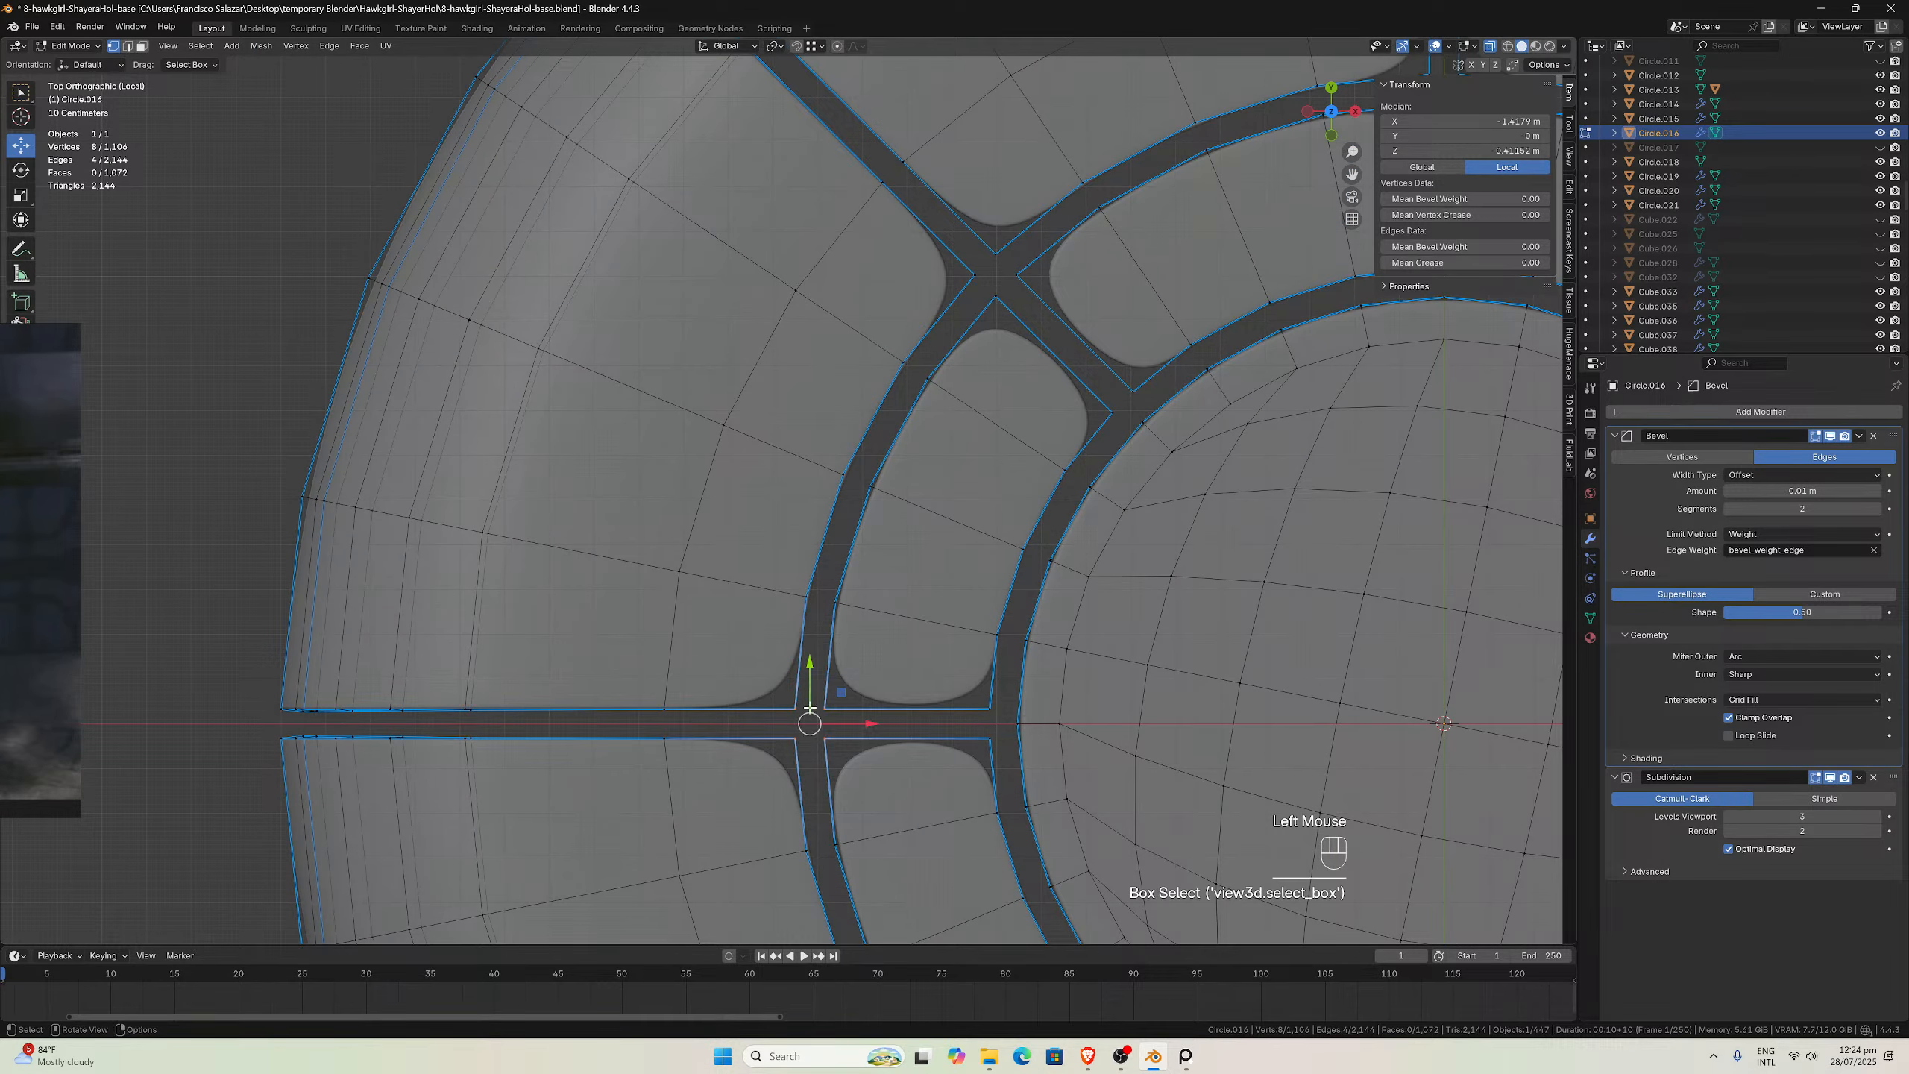
scroll(945, 709, up, 1)
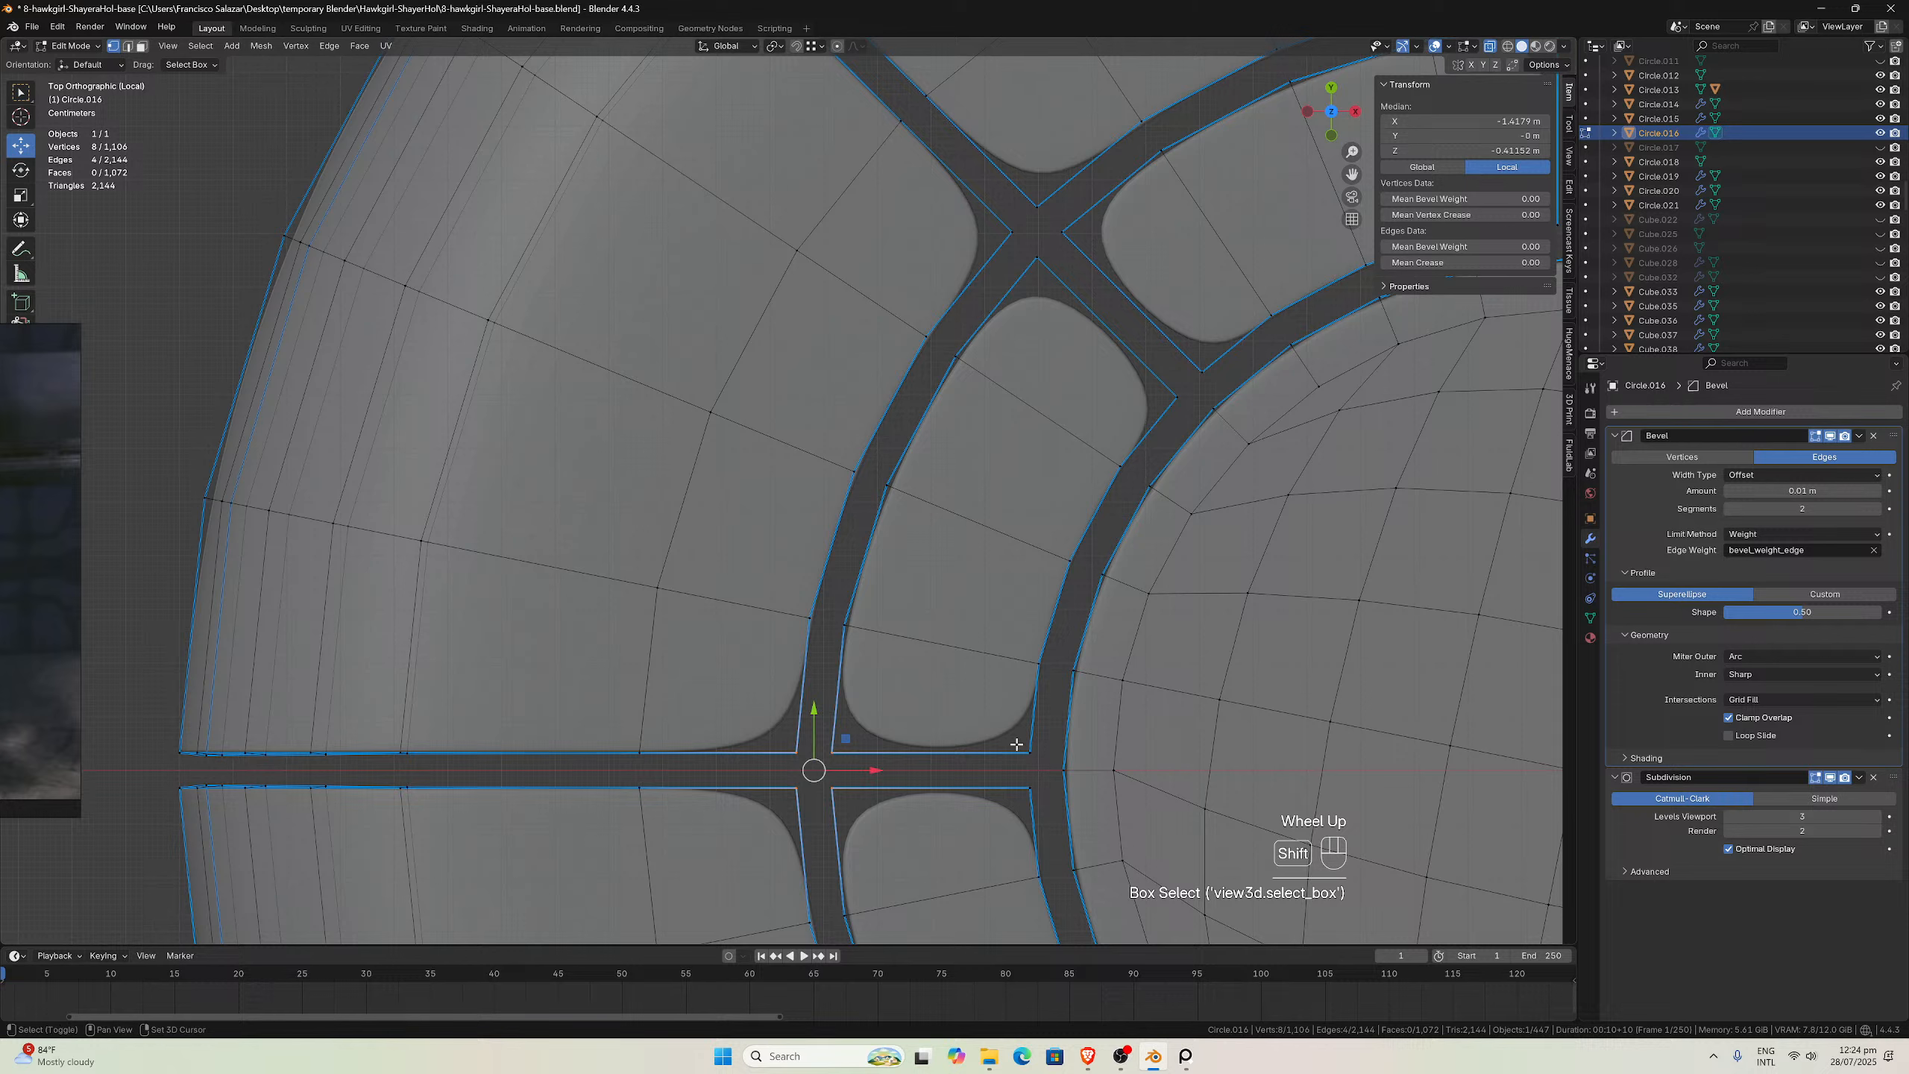
shift+drag(1017, 743, 1039, 794)
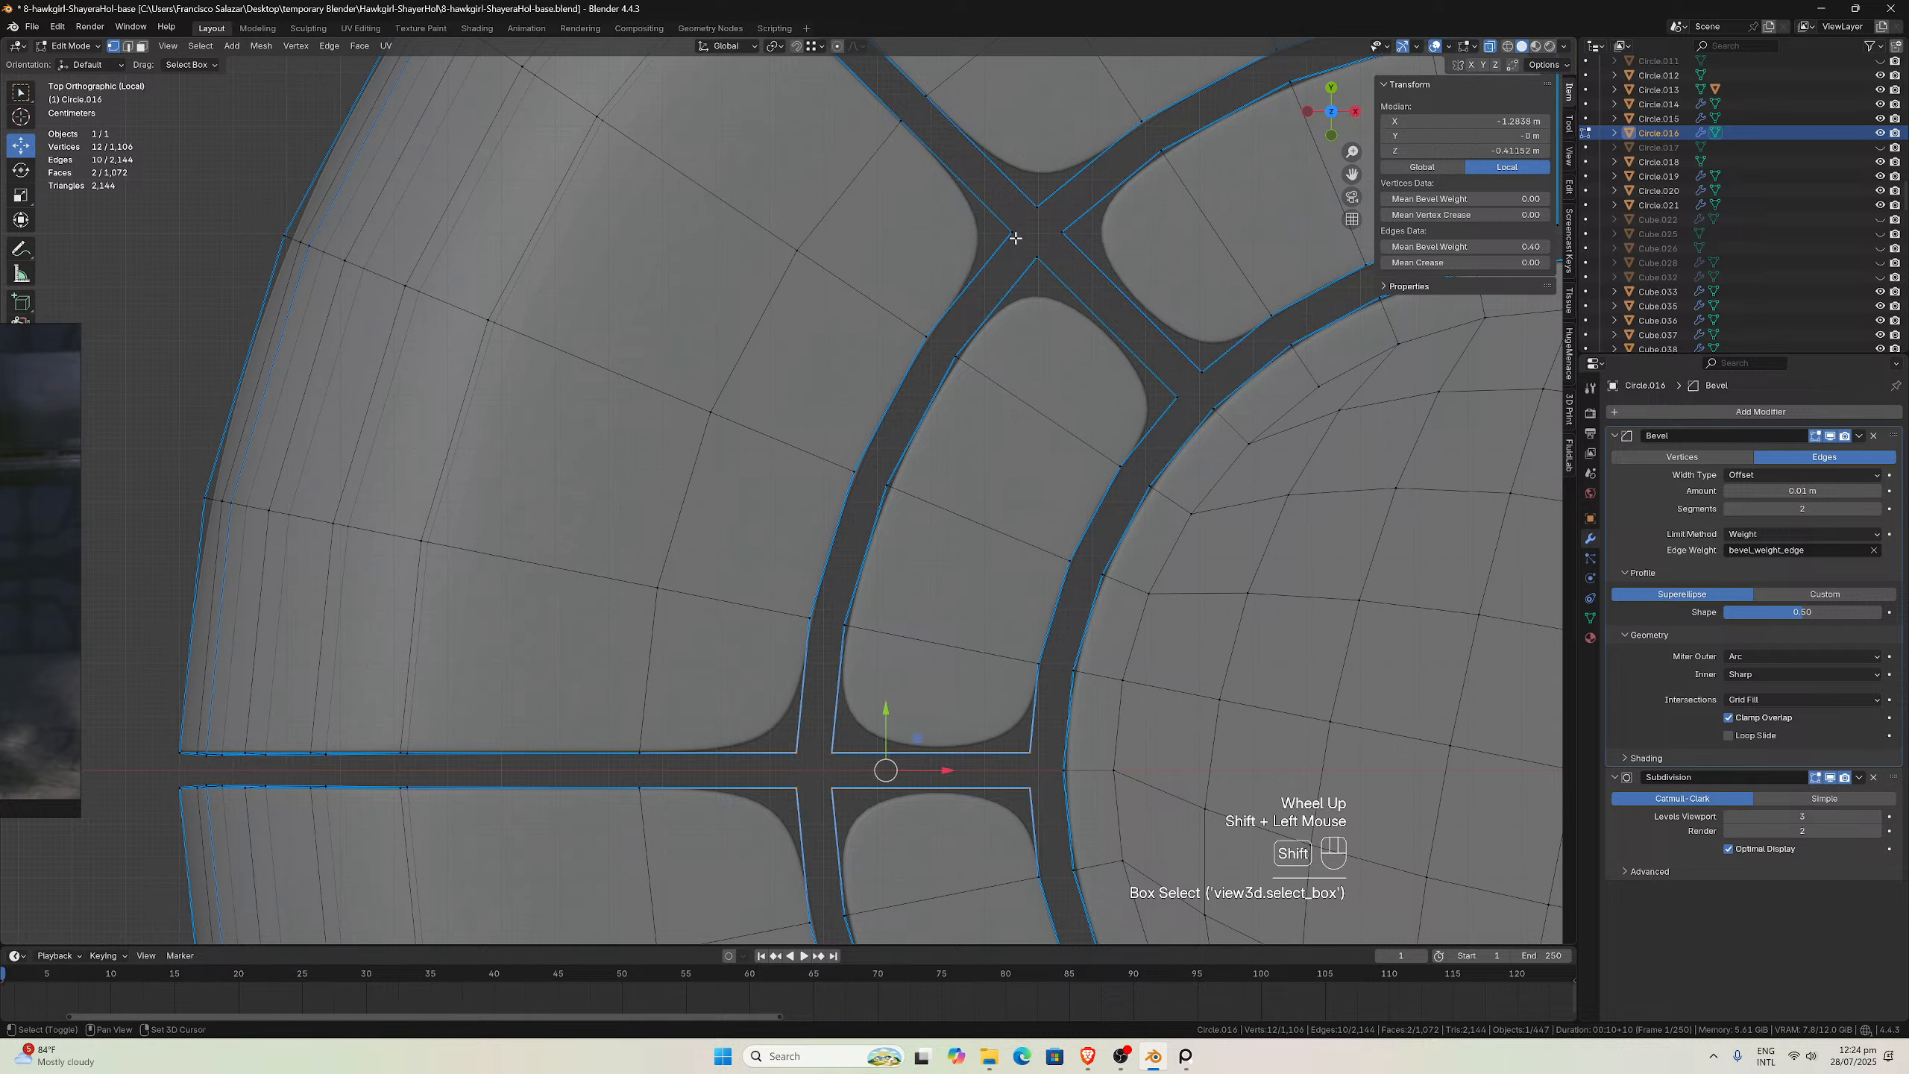
Add the small and outer panels' corner vertices at the next diagonal, vertical and diagonal gap junctions to the selection
shift+drag(997, 219, 1027, 255)
shift+drag(1184, 410, 1206, 376)
drag(1352, 175, 693, 652)
scroll(1060, 385, up, 2)
shift+drag(945, 445, 1019, 798)
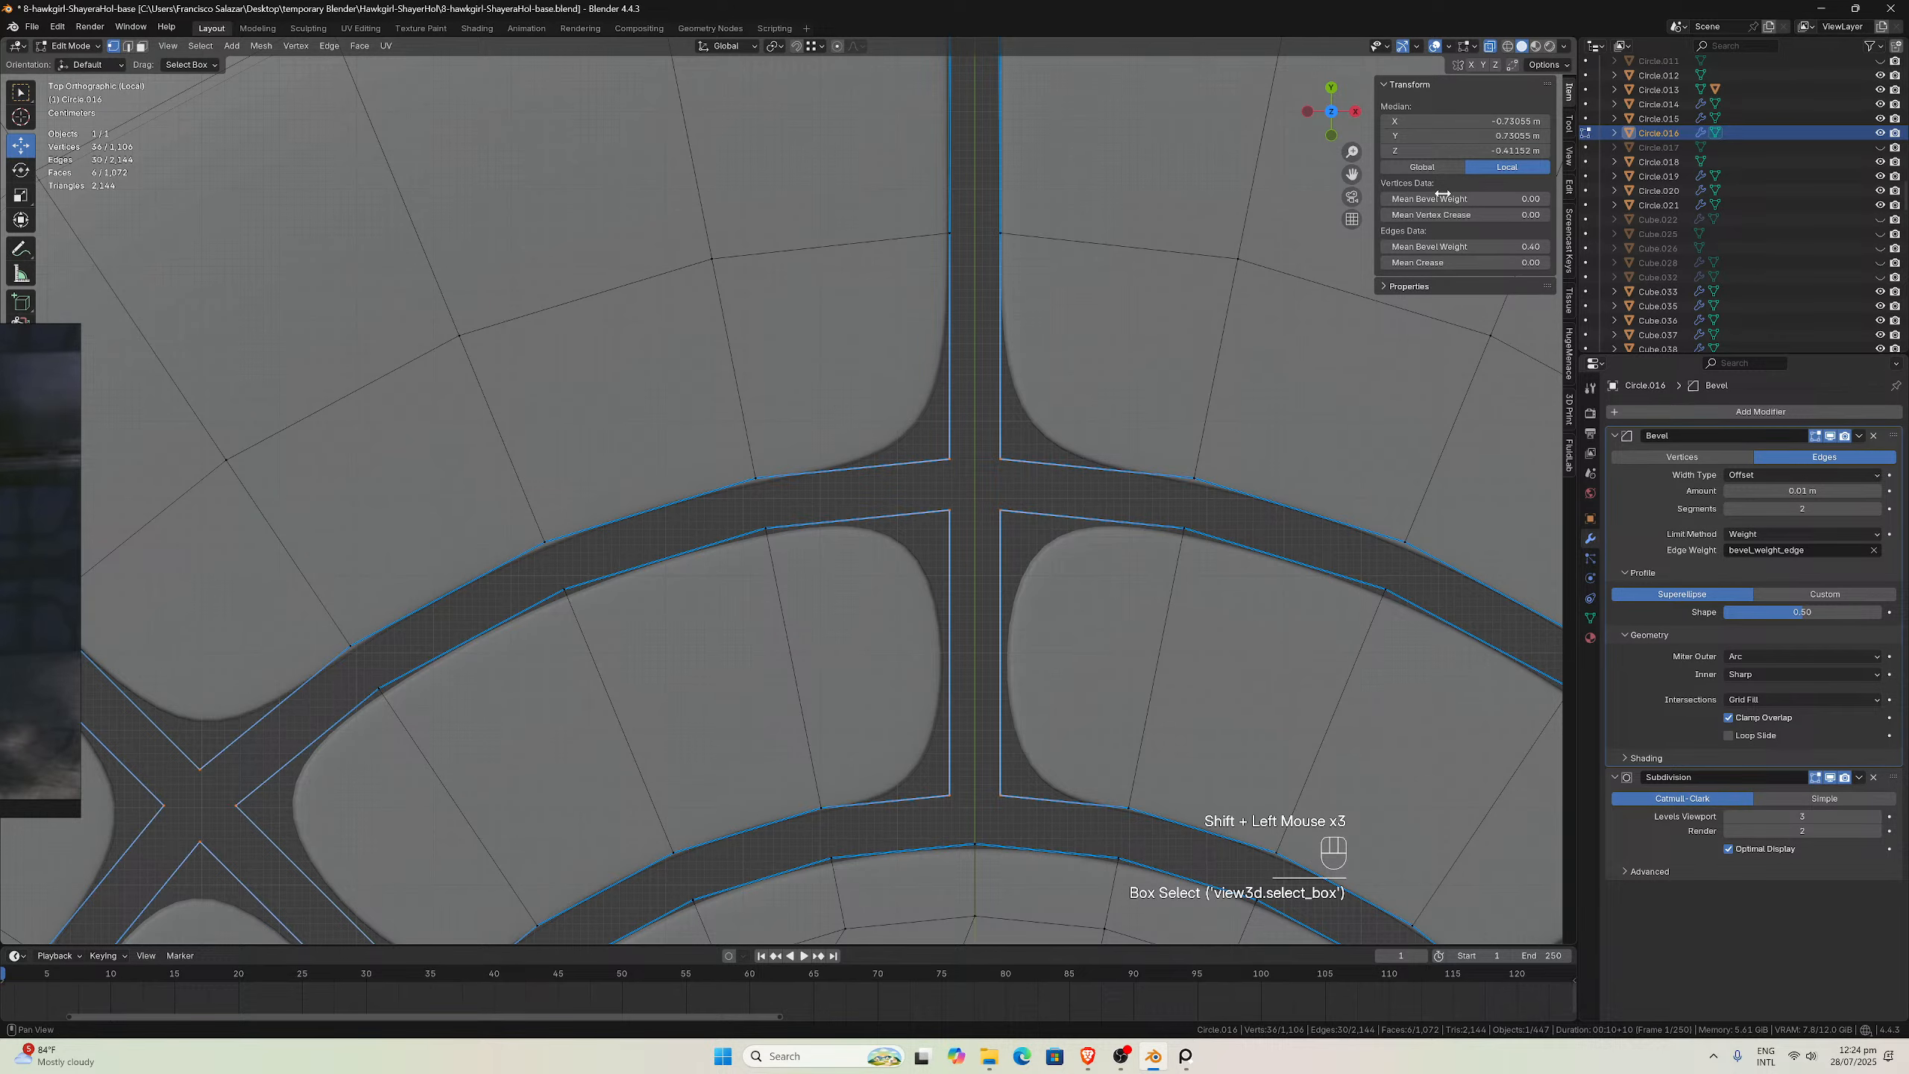
drag(1353, 175, 651, 1)
shift+drag(795, 663, 869, 743)
shift+drag(992, 462, 1069, 540)
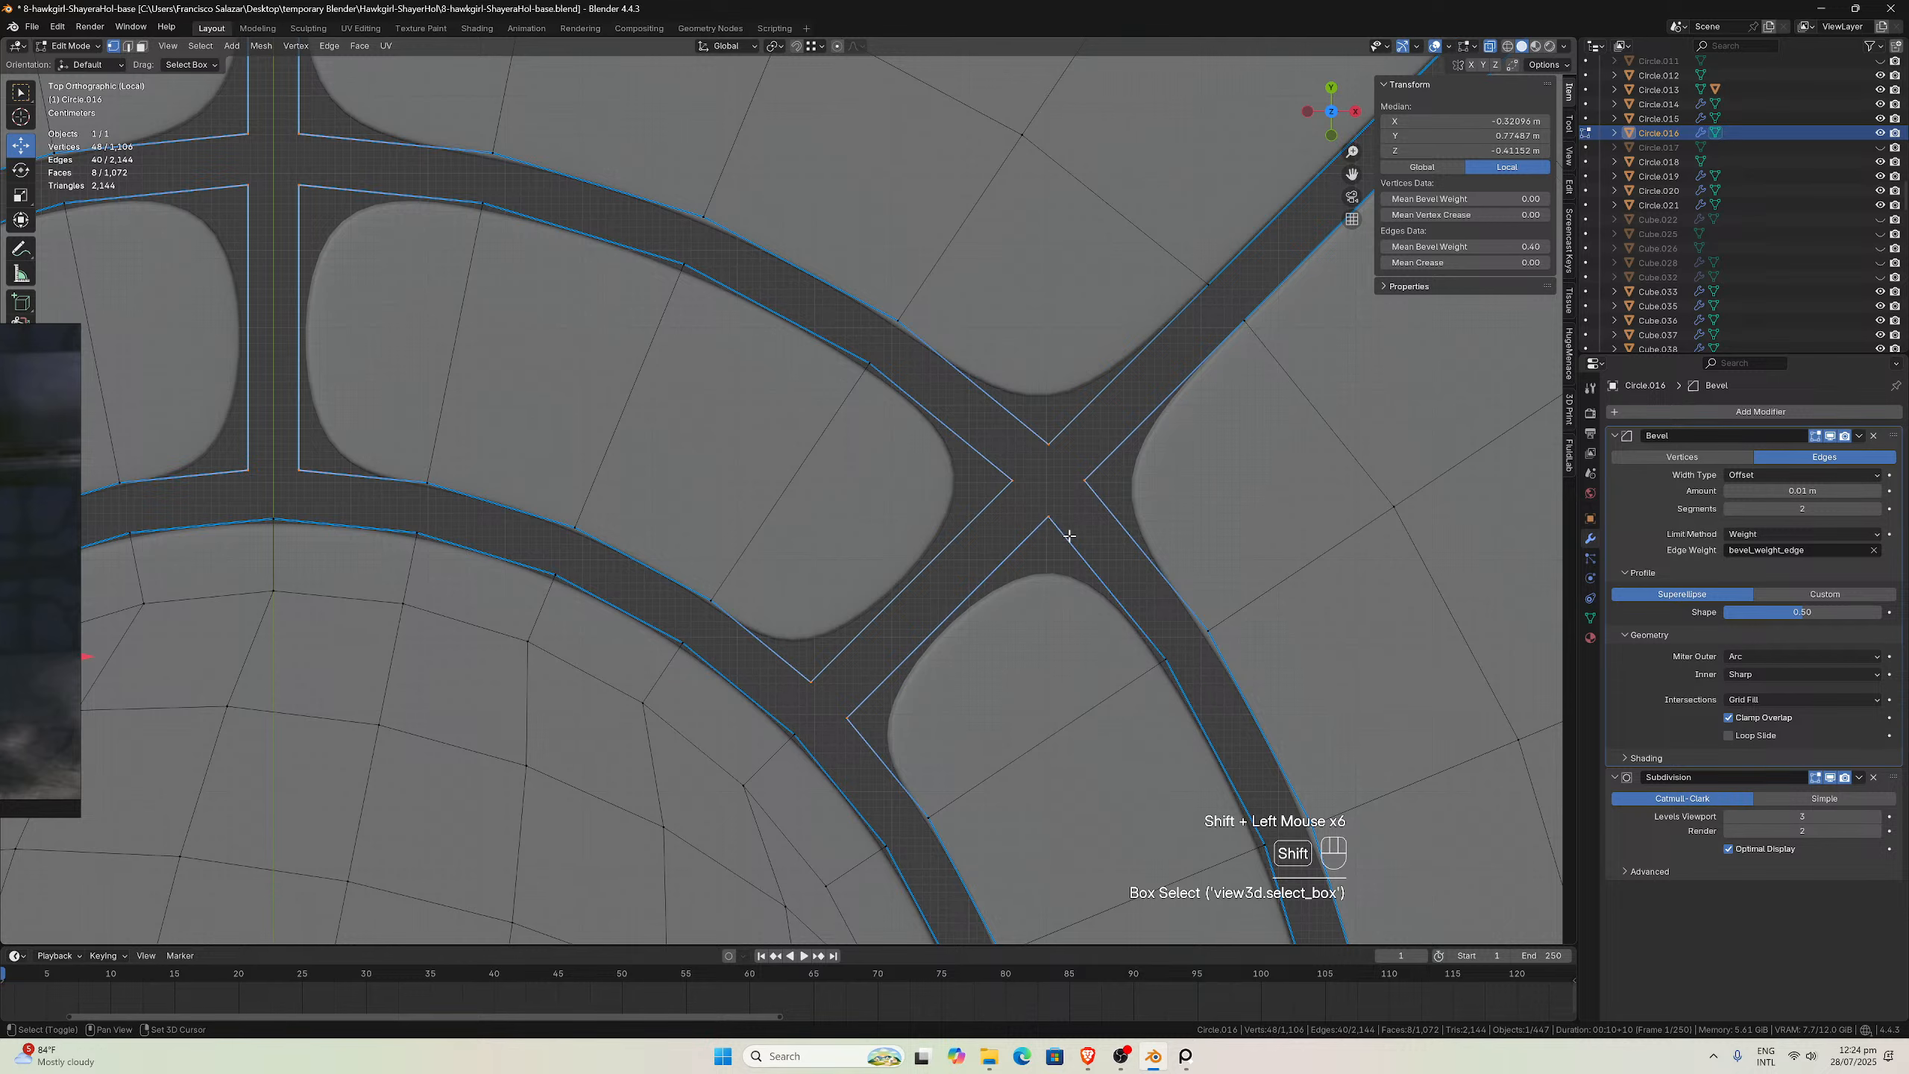
Add the small and outer panels' corner vertices at the right horizontal and lower-right diagonal gap junctions to the selection
shift+drag(1353, 174, 892, 480)
shift+drag(1148, 403, 1235, 487)
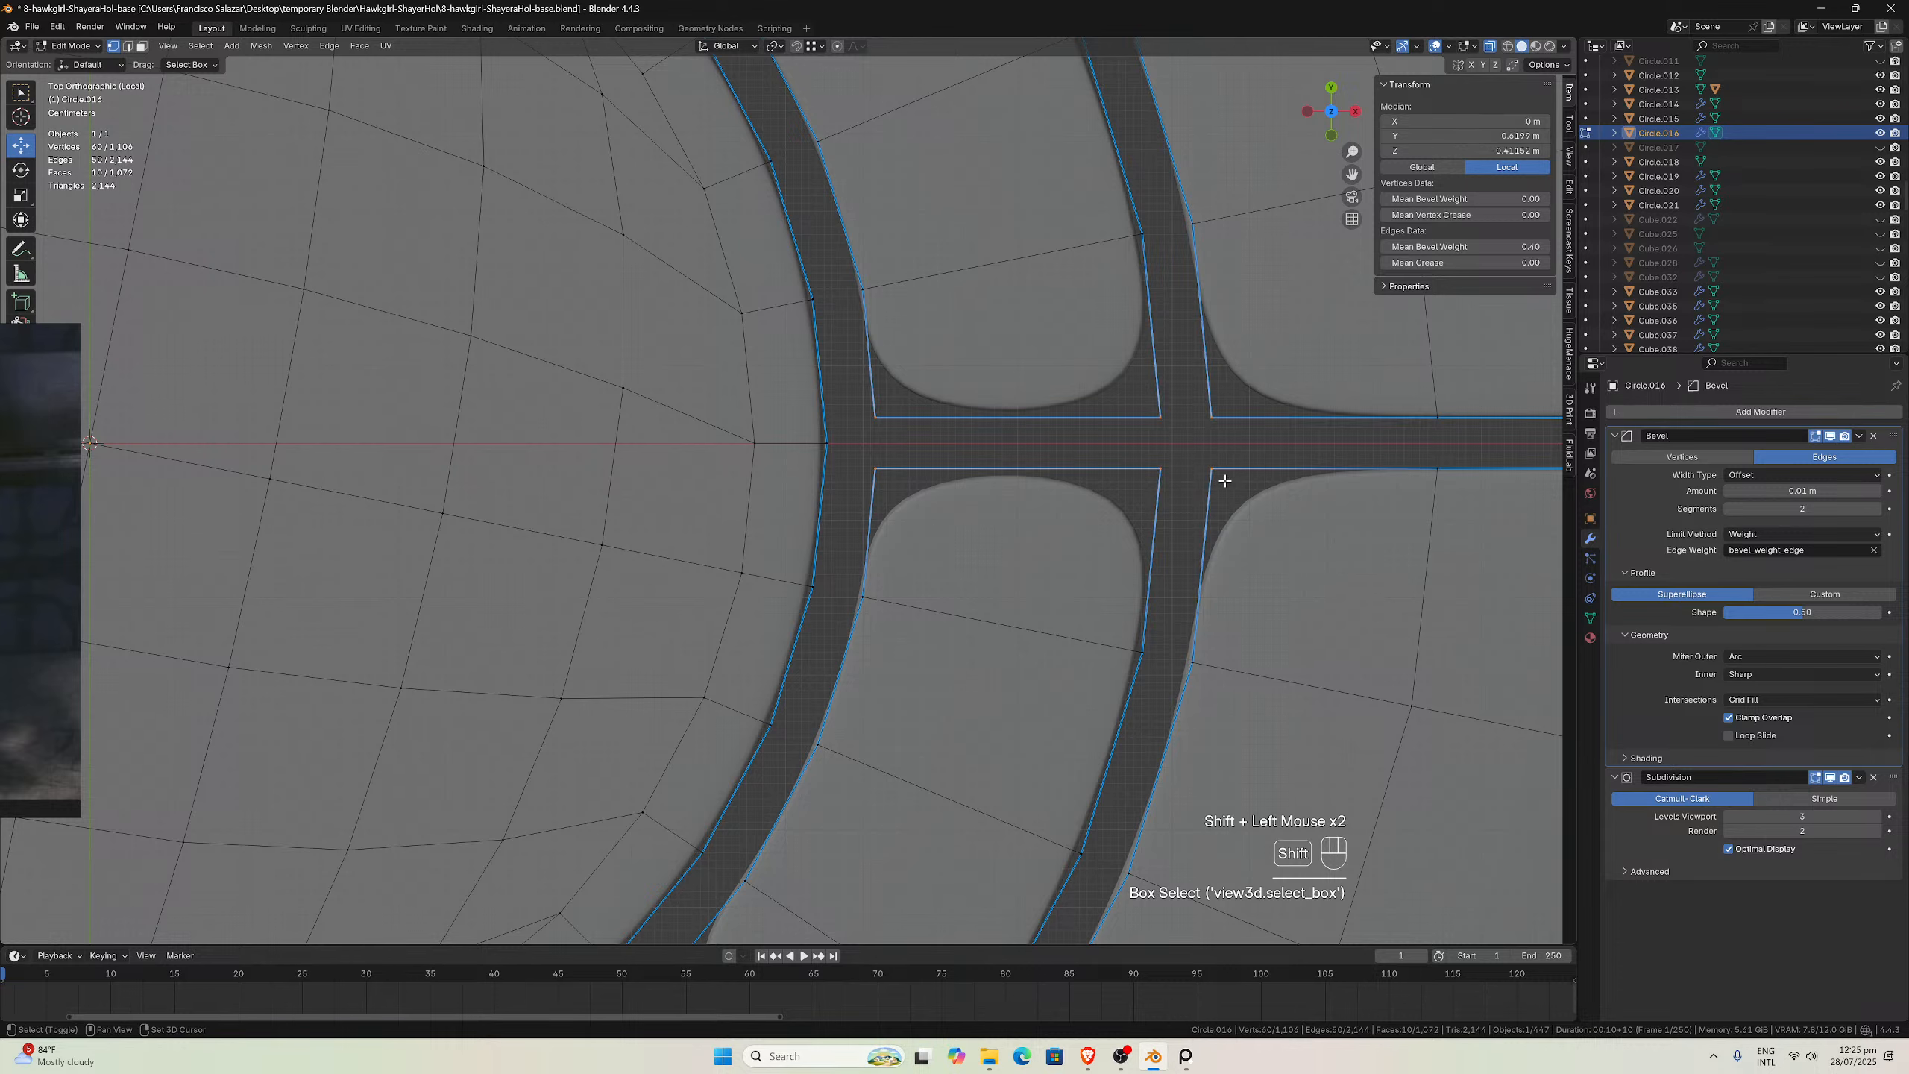
shift+drag(1353, 174, 1103, 507)
shift+drag(1039, 448, 1087, 570)
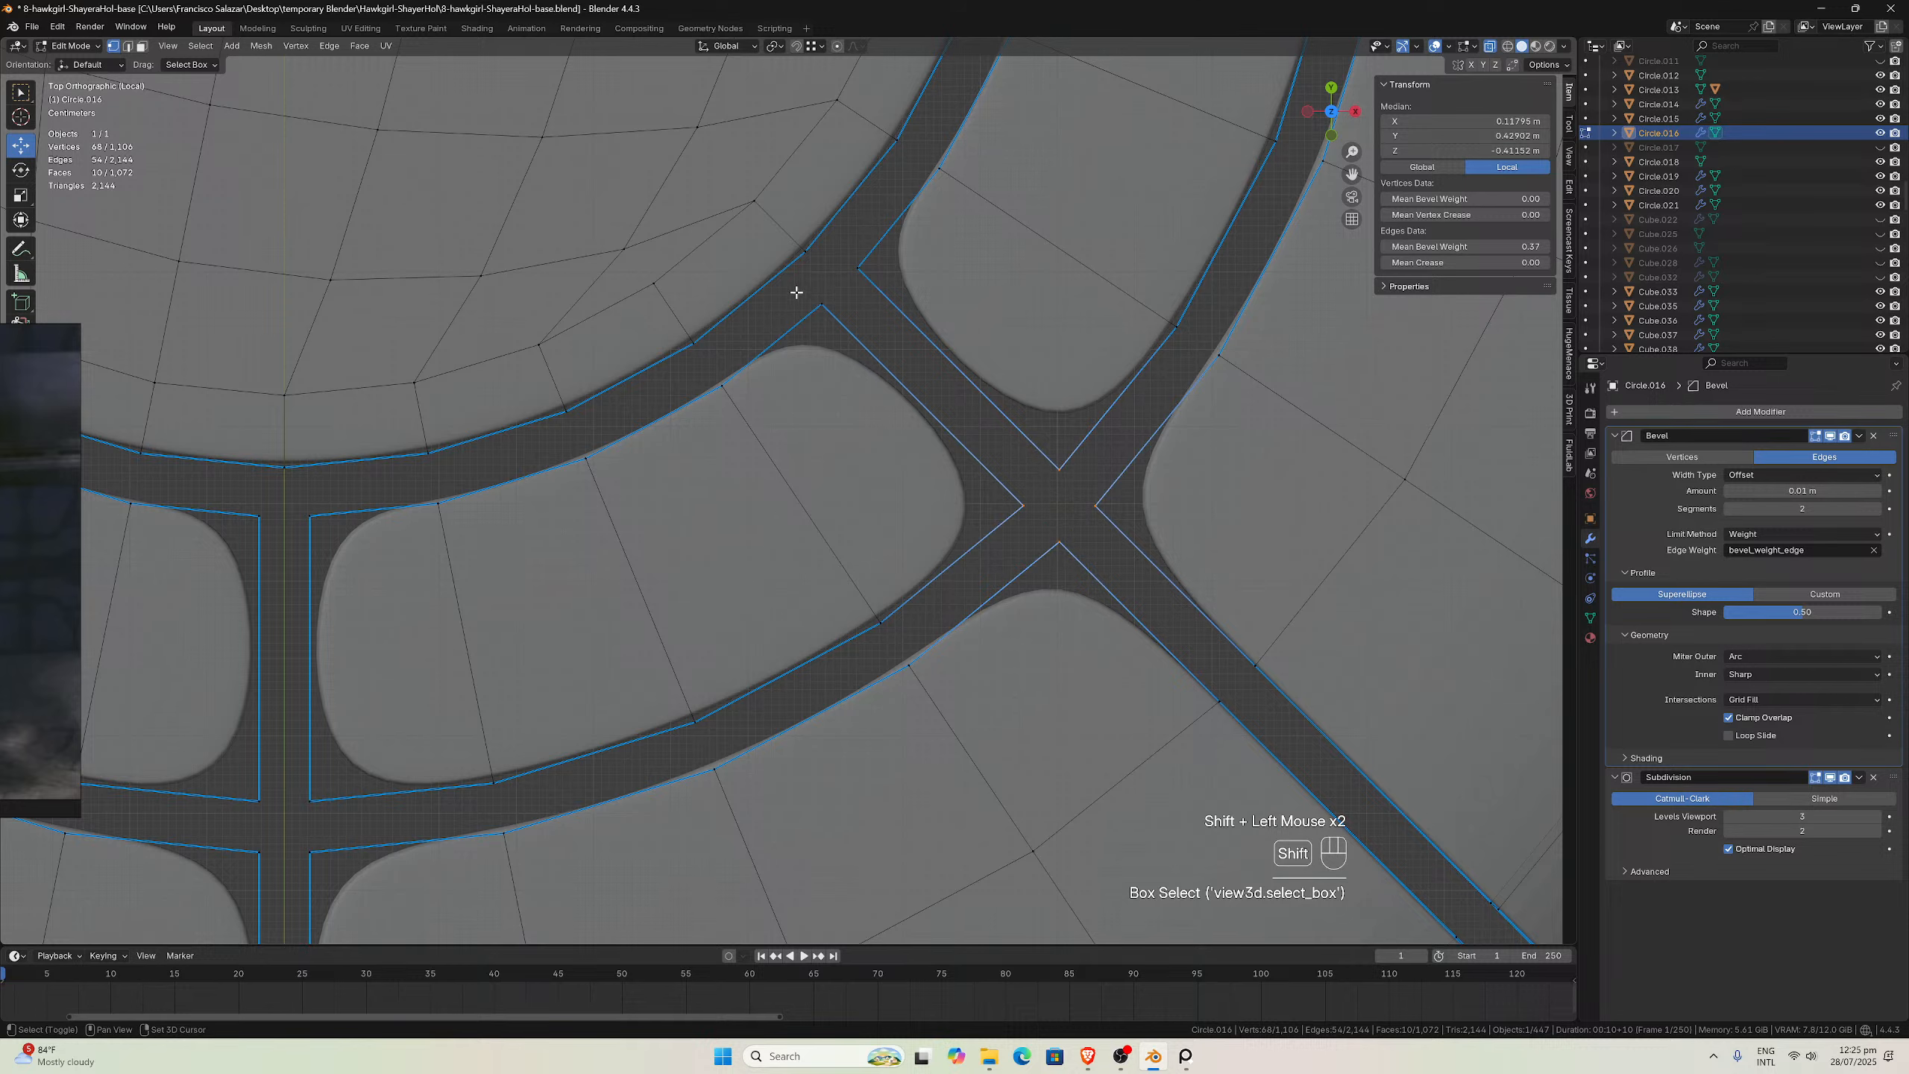
shift+drag(810, 294, 842, 320)
shift+drag(846, 248, 880, 284)
Add the panel corner vertices at both ends of the lower vertical gap and at the lower-left diagonal gap junction to the selection
drag(1351, 176, 1231, 290)
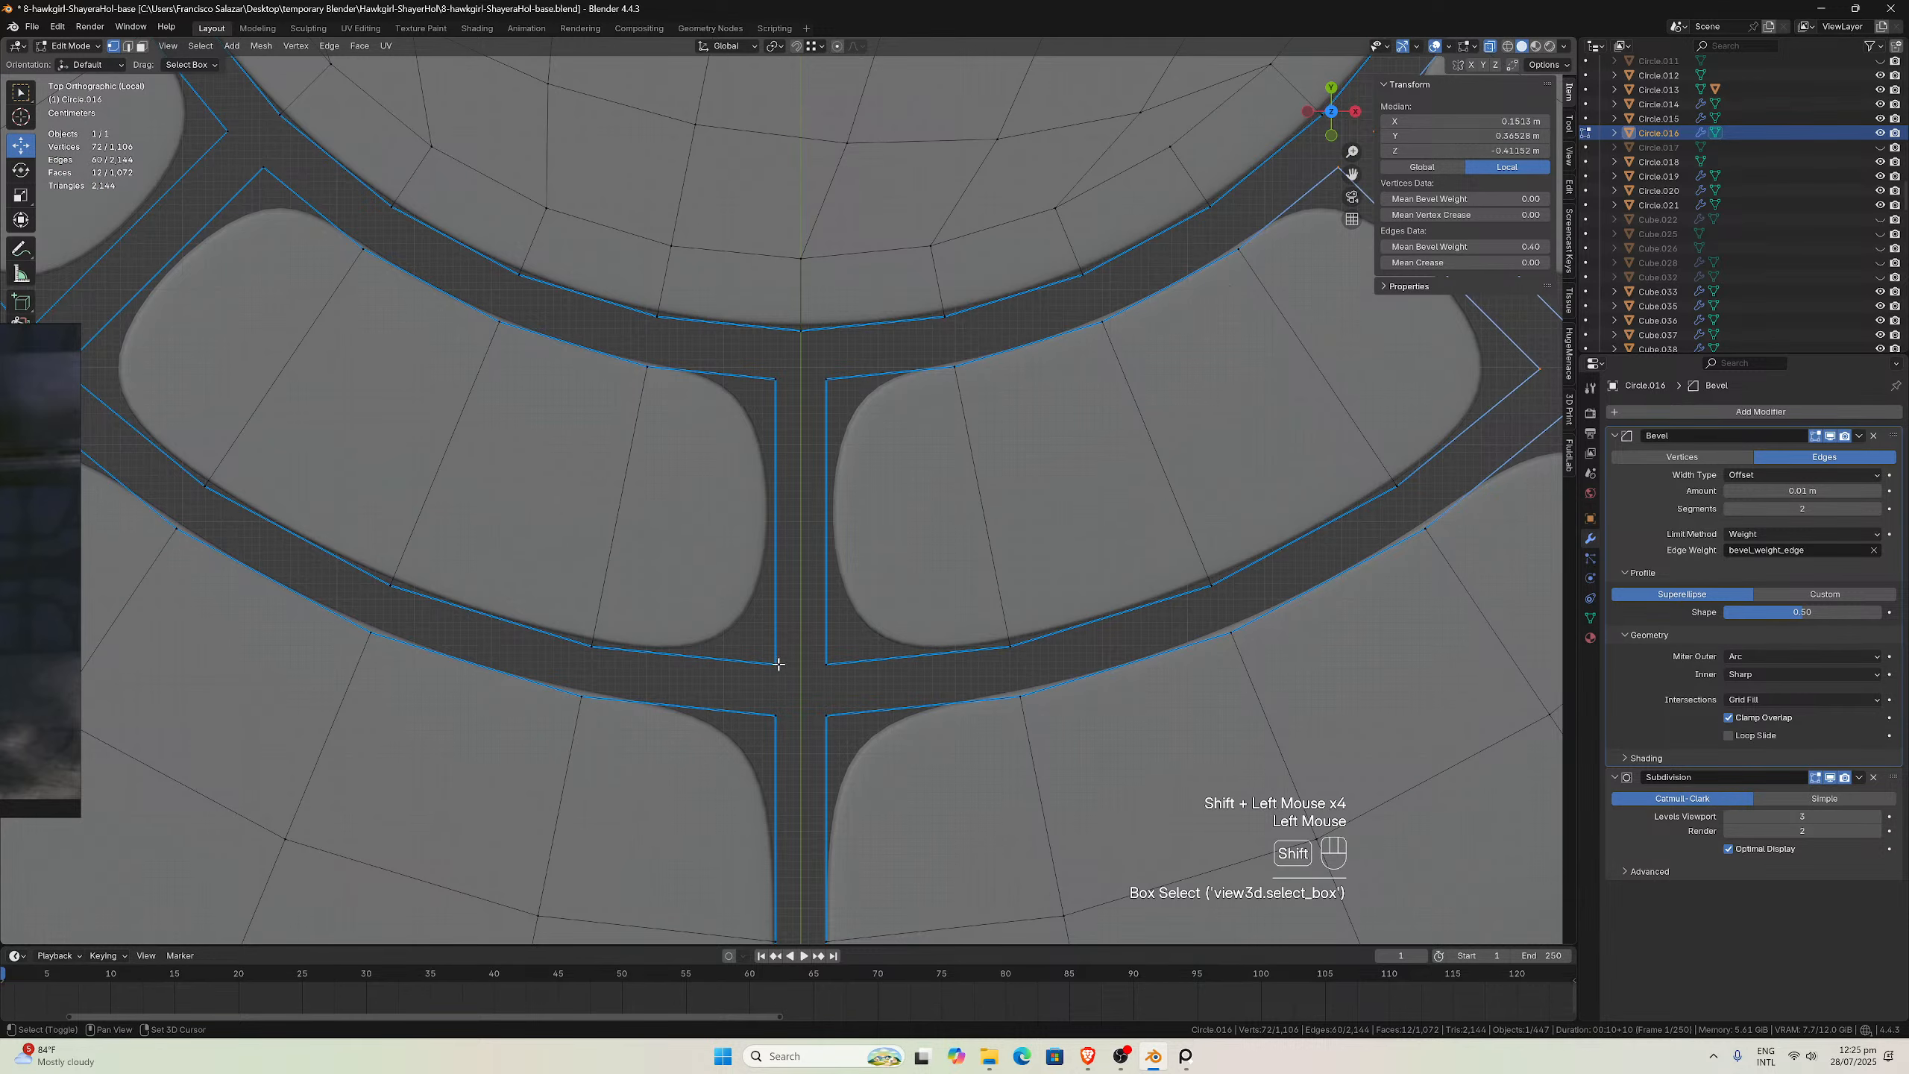
shift+drag(758, 649, 842, 733)
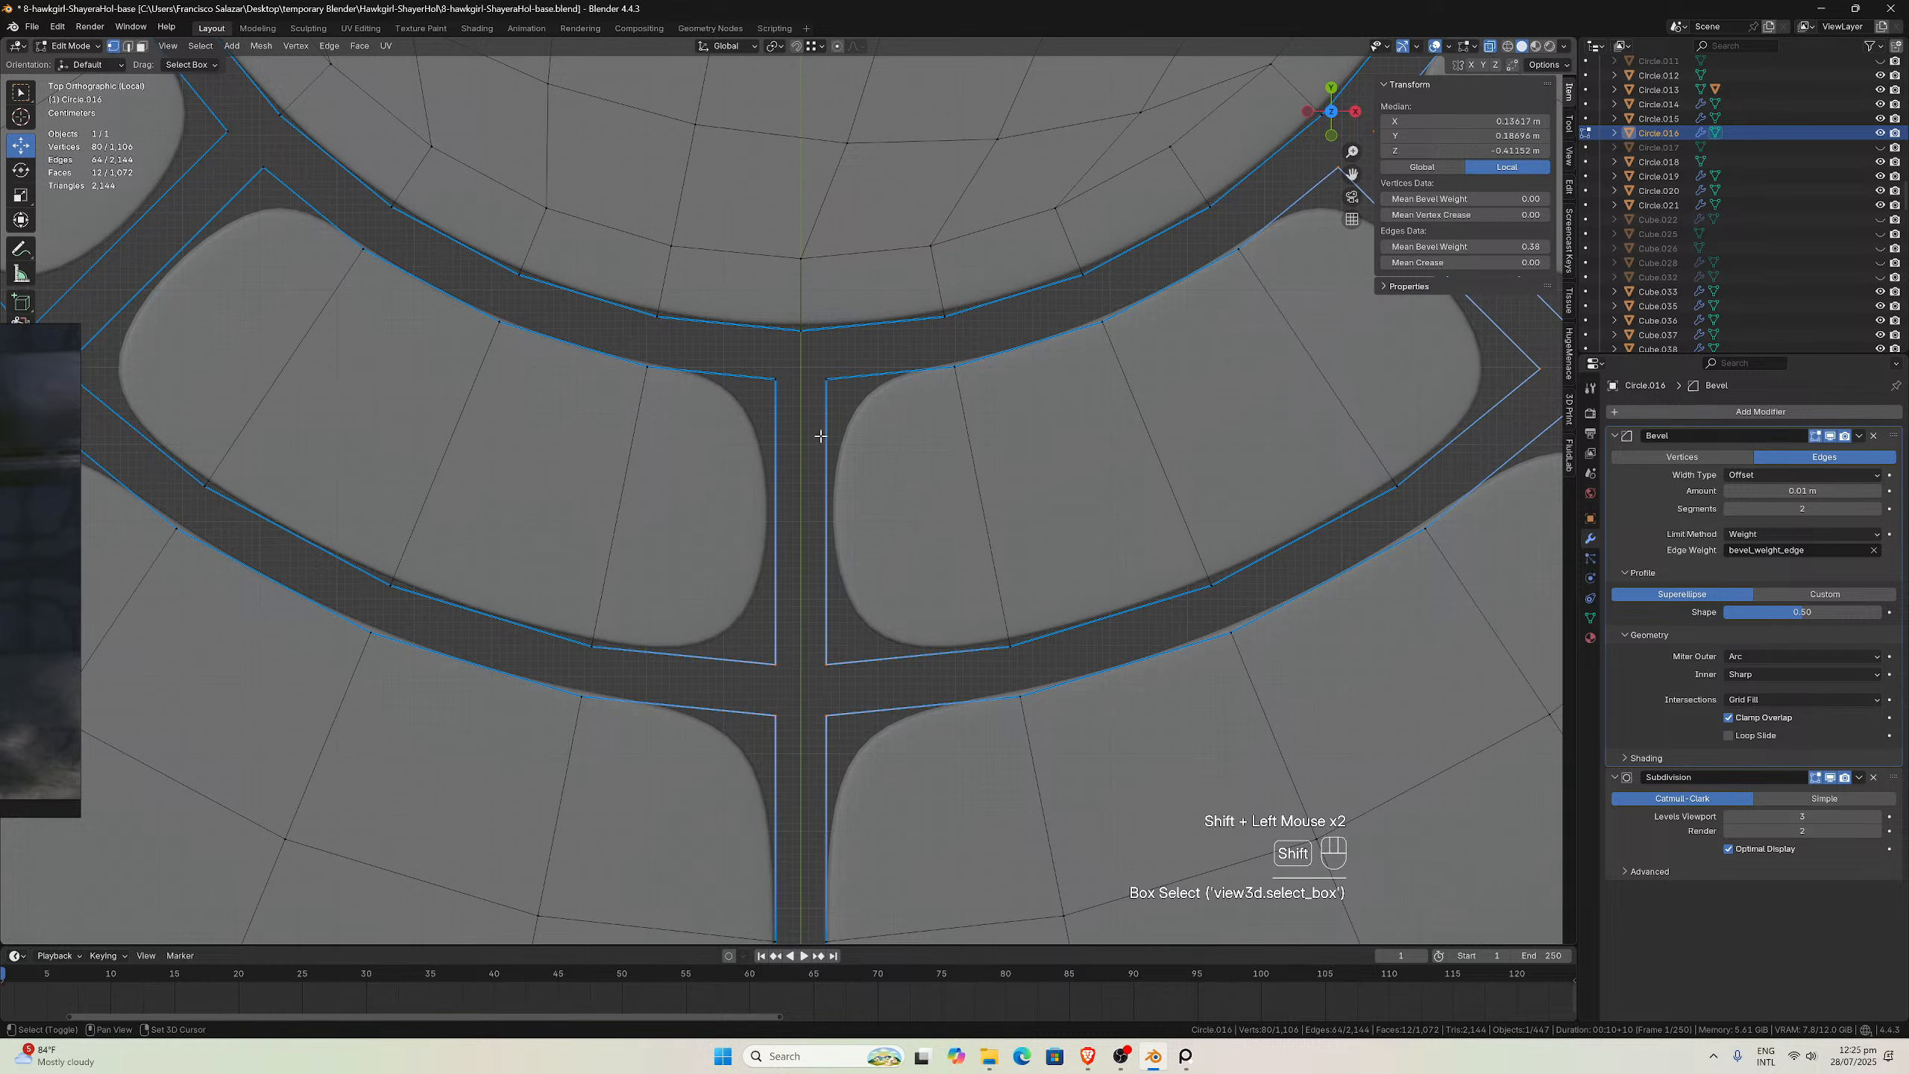
shift+drag(763, 374, 854, 399)
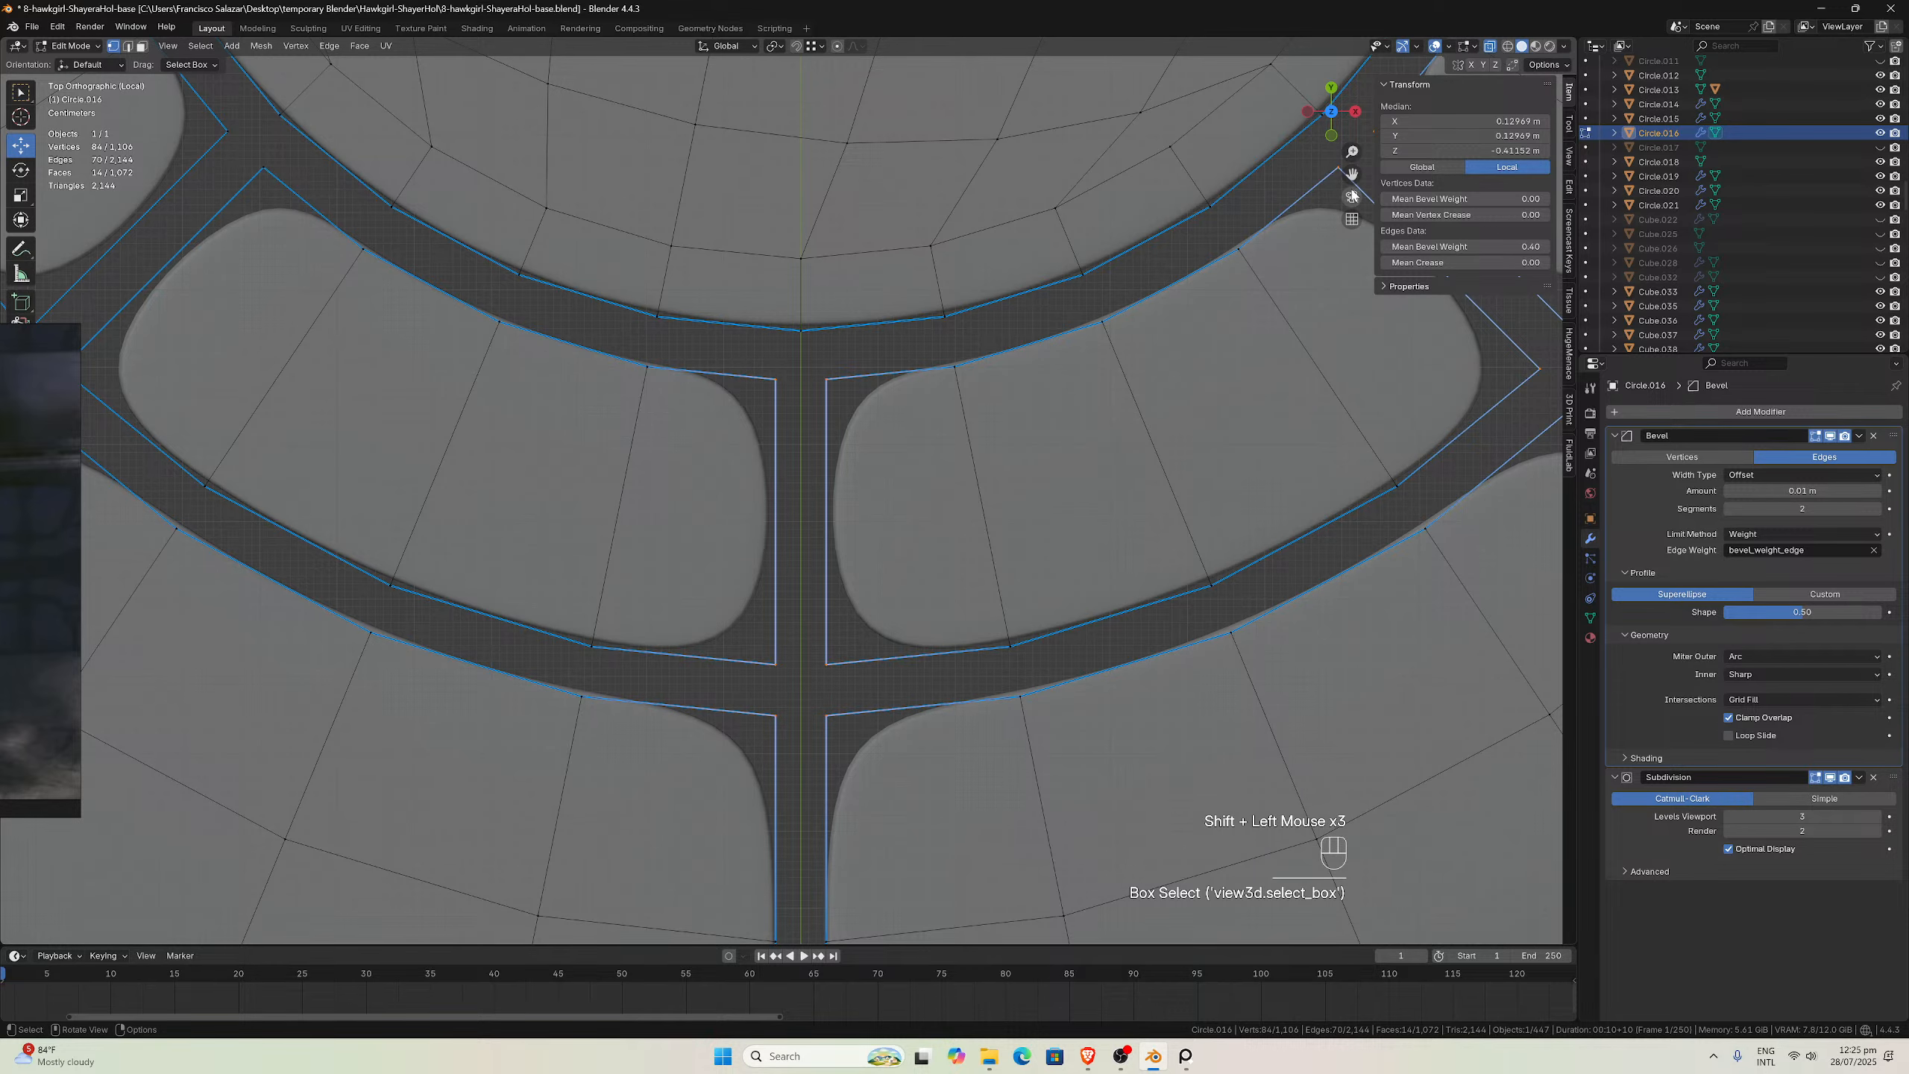
drag(1352, 174, 804, 508)
shift+drag(1008, 309, 963, 263)
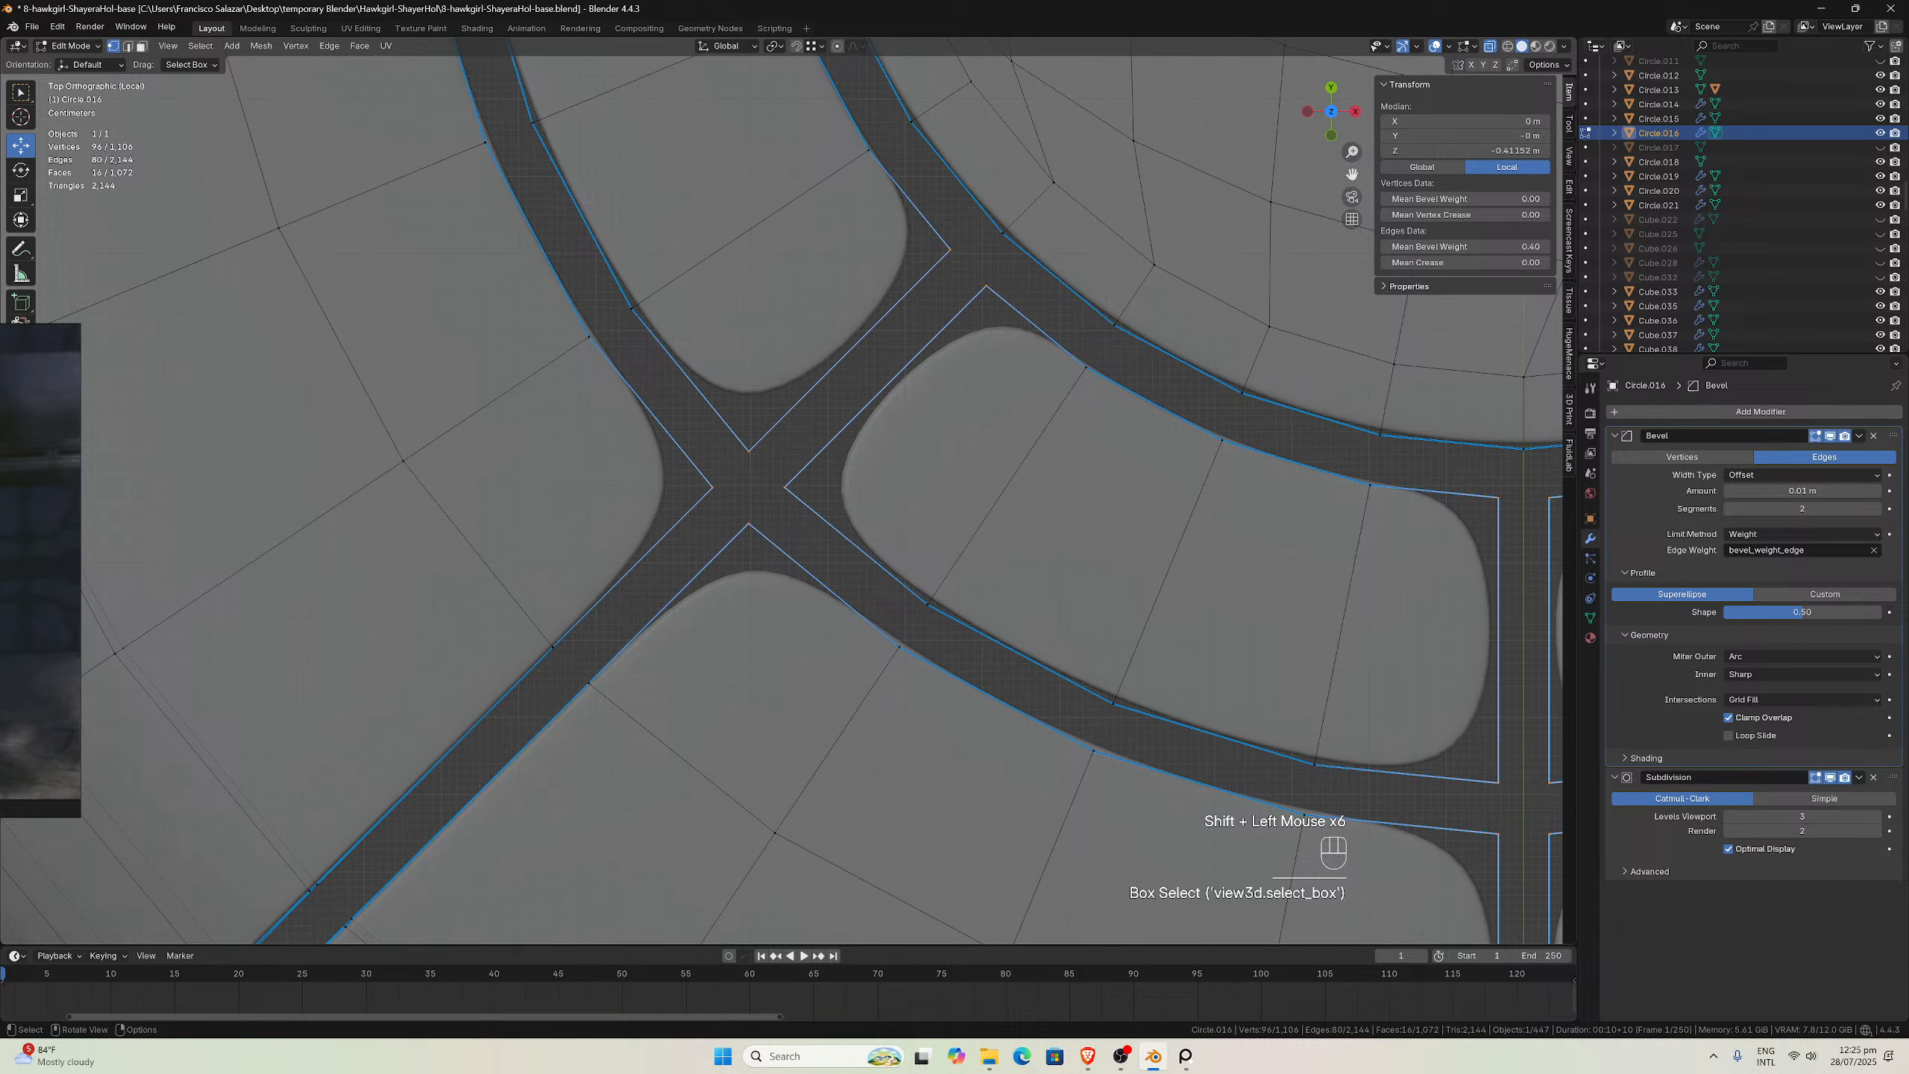
Set the mean bevel weight of the edges between the selected panel corner vertices to 1.00
drag(1351, 175, 1652, 922)
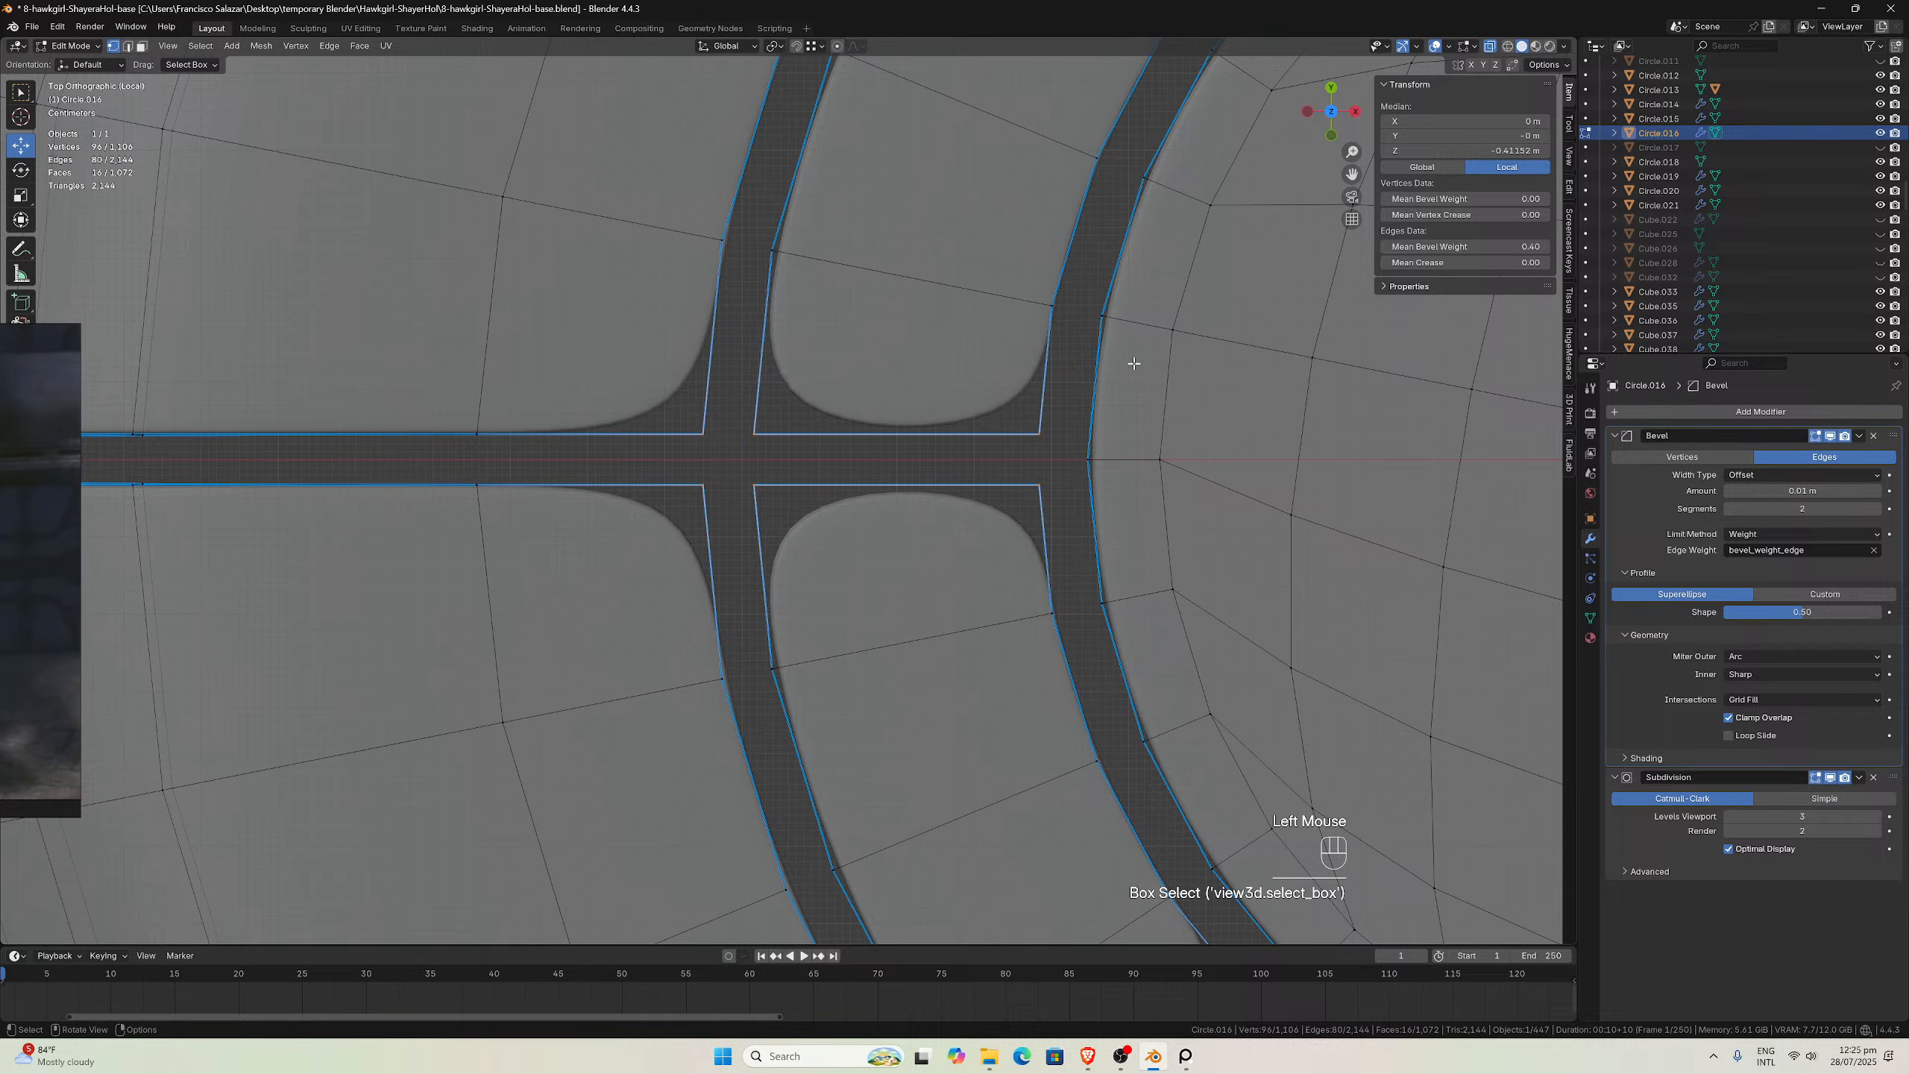
double_click(1462, 247)
text(1)
key(Return)
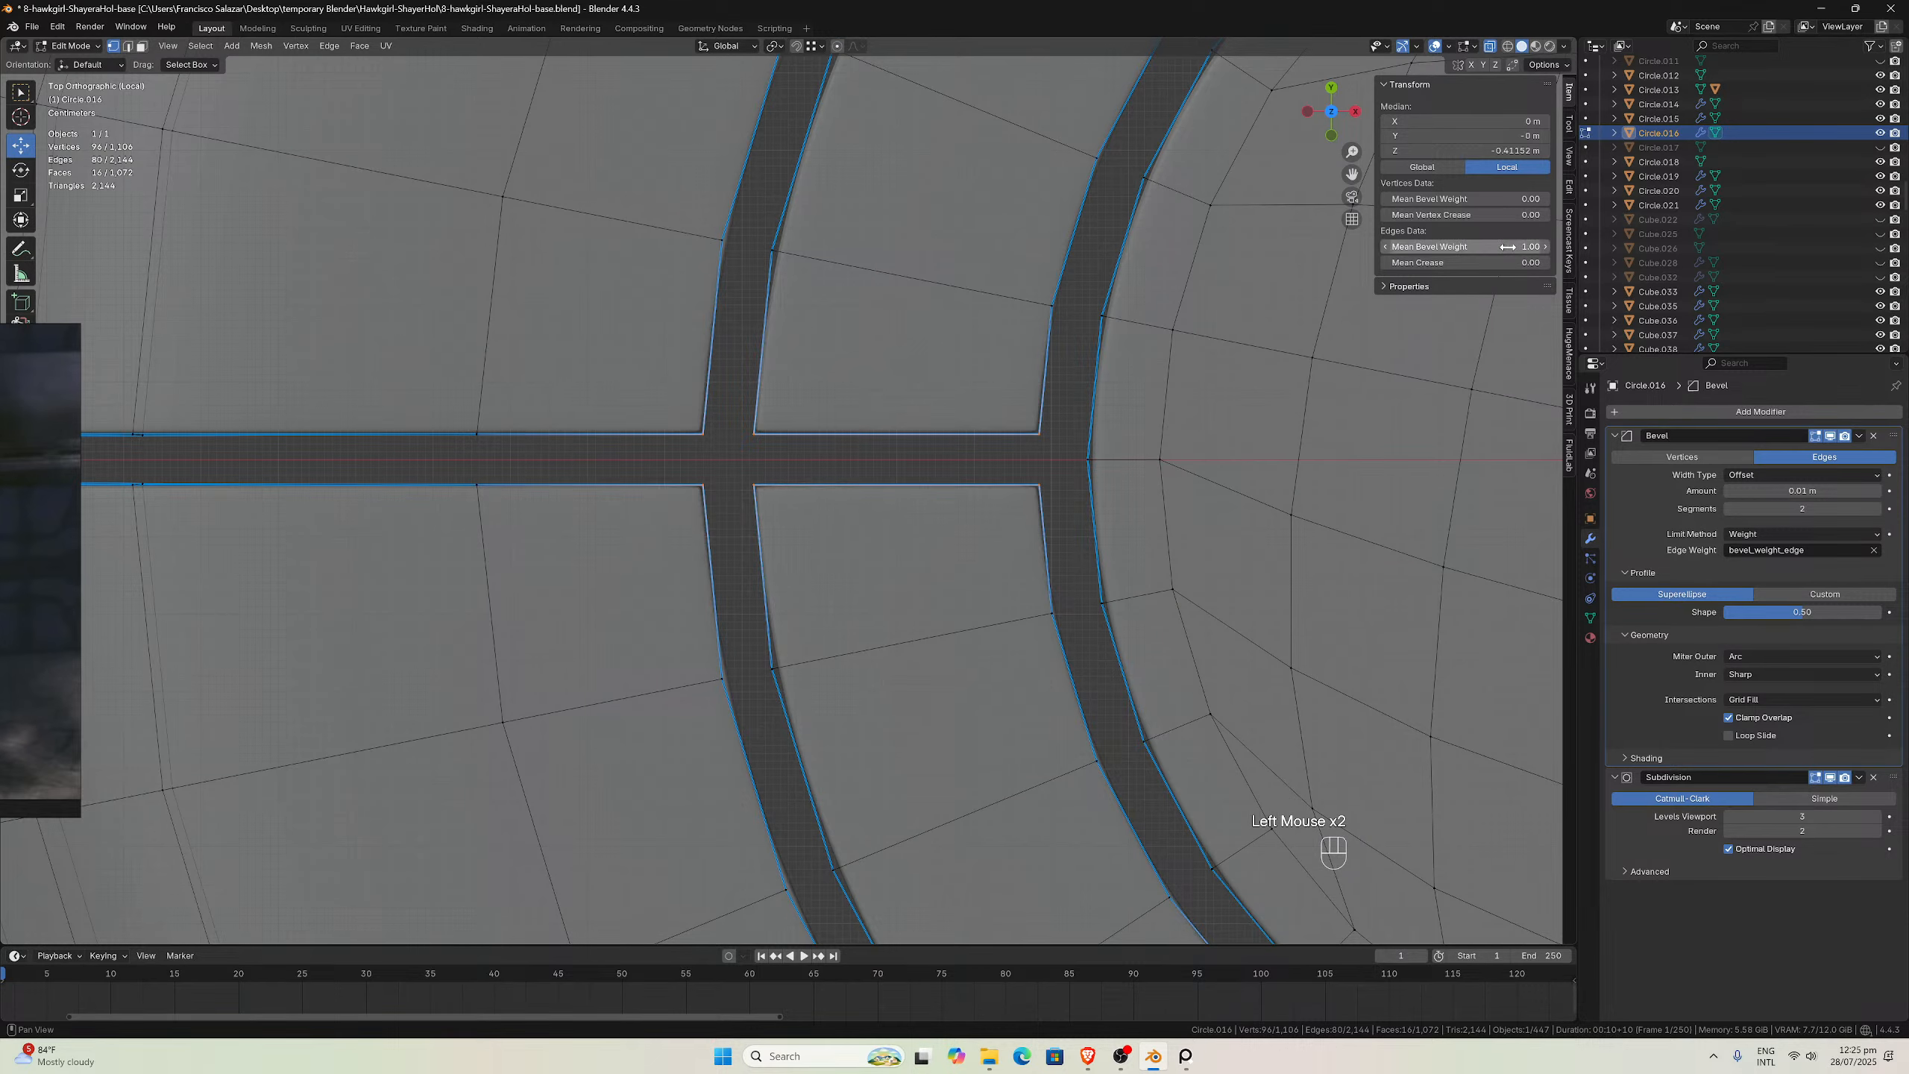
Turn off X-ray for the segmented shell and return to Object Mode
scroll(1189, 383, down, 2)
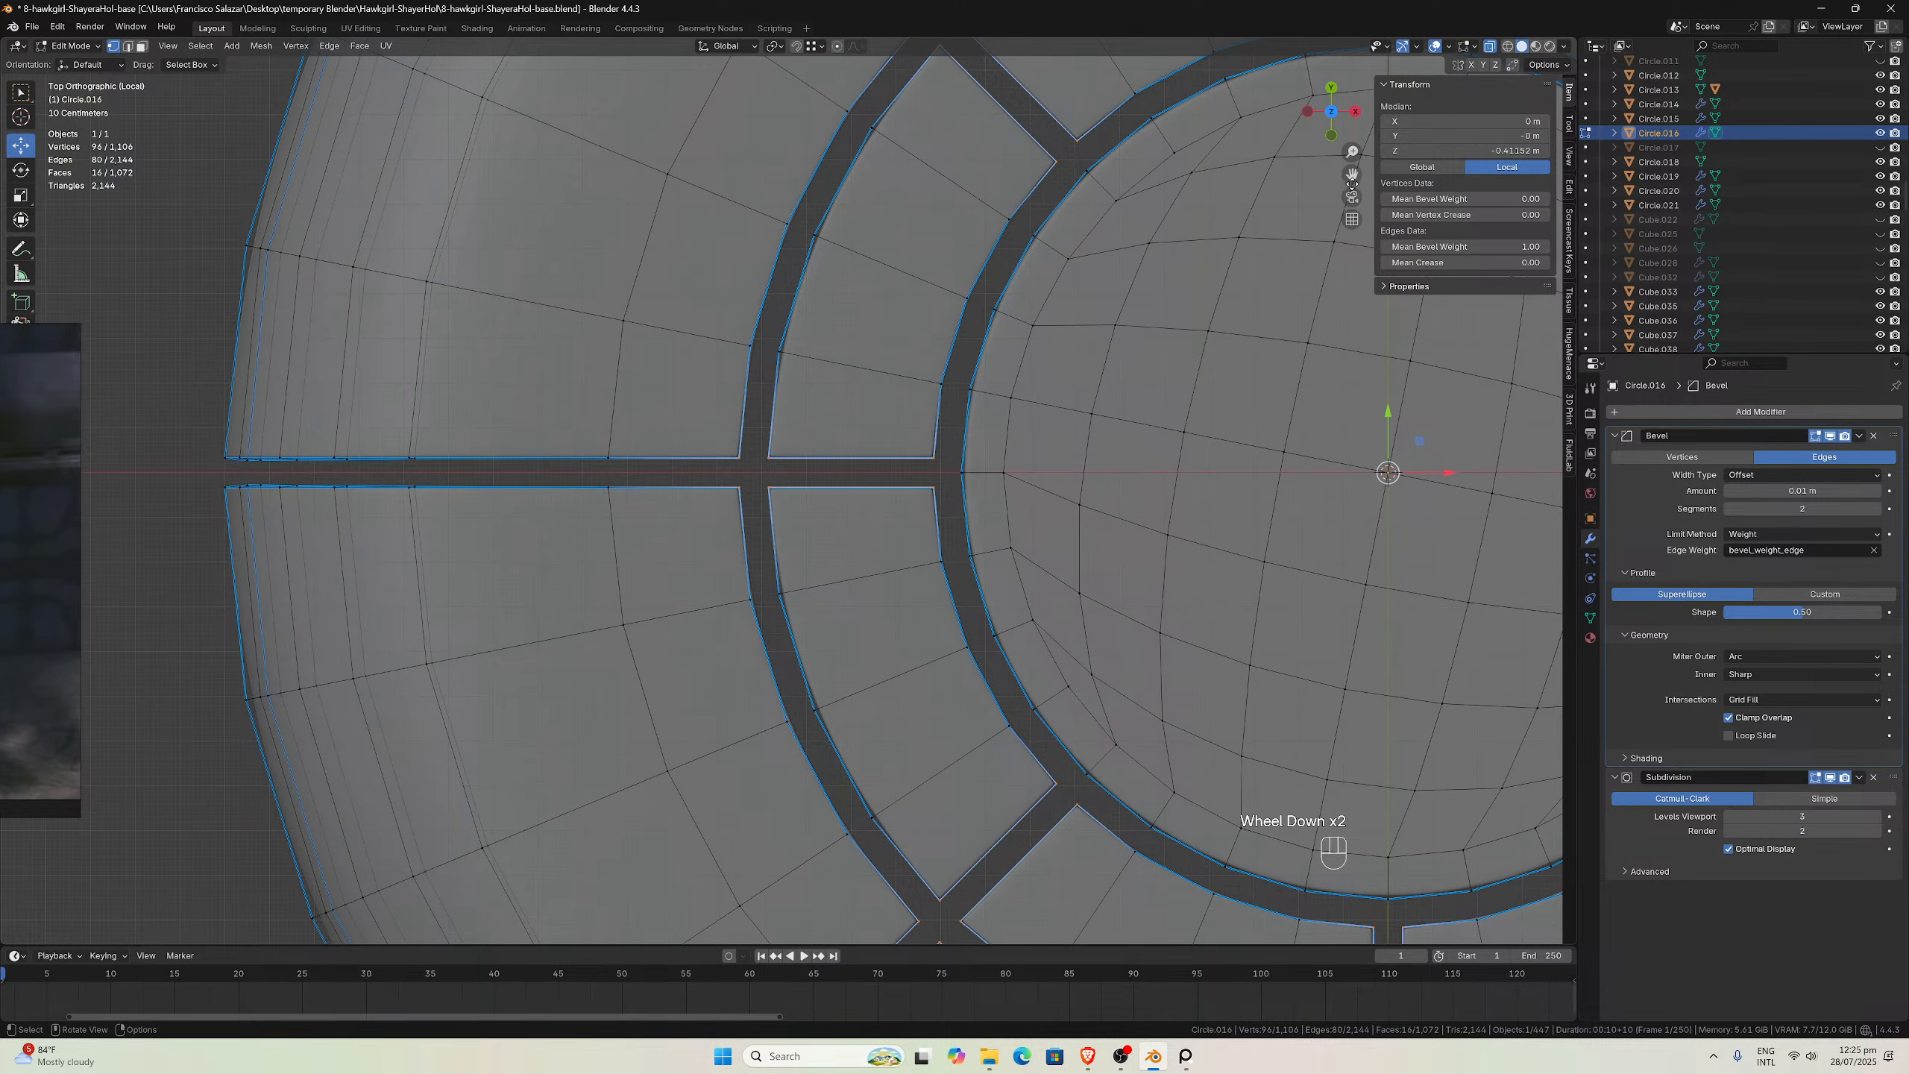
drag(1352, 174, 1316, 440)
scroll(963, 481, down, 2)
scroll(963, 481, up, 1)
middle_drag(962, 481, 909, 72)
scroll(909, 72, down, 1)
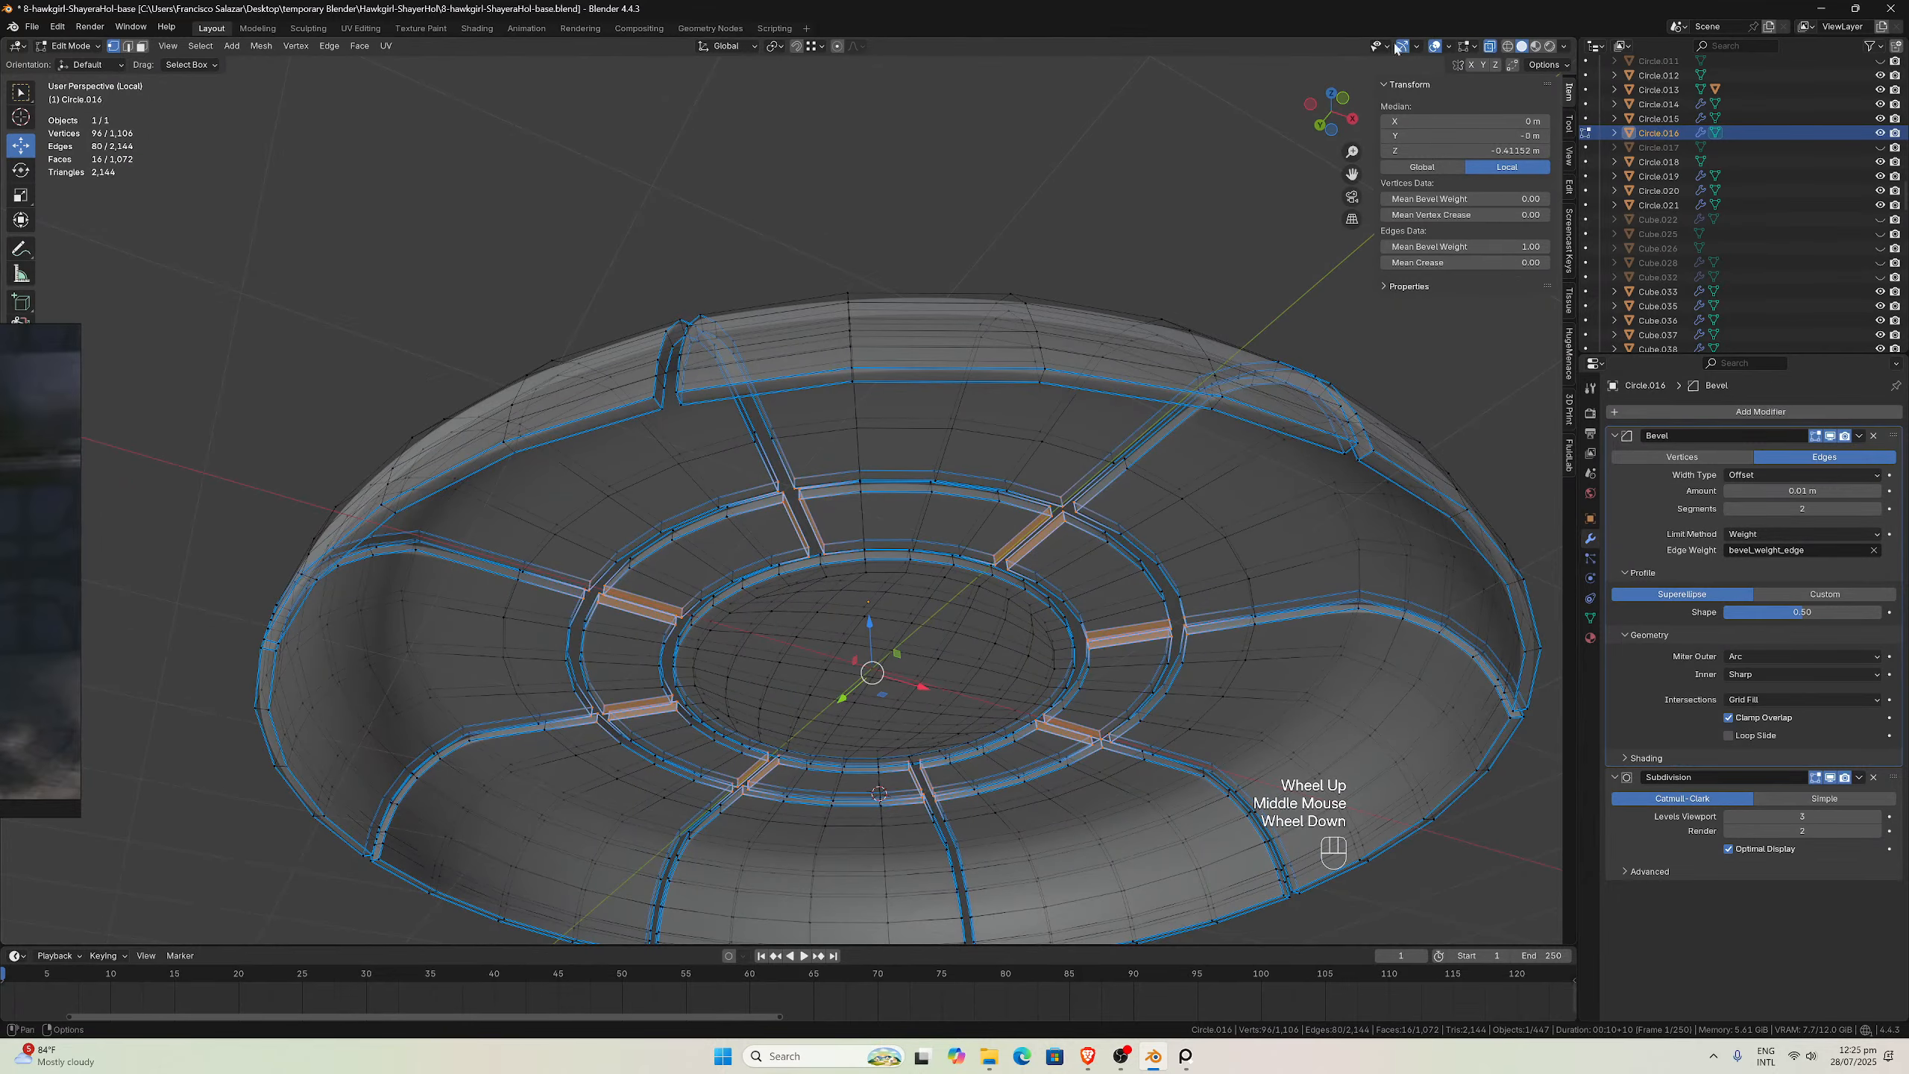
click(1491, 46)
scroll(1030, 187, up, 2)
key(Tab)
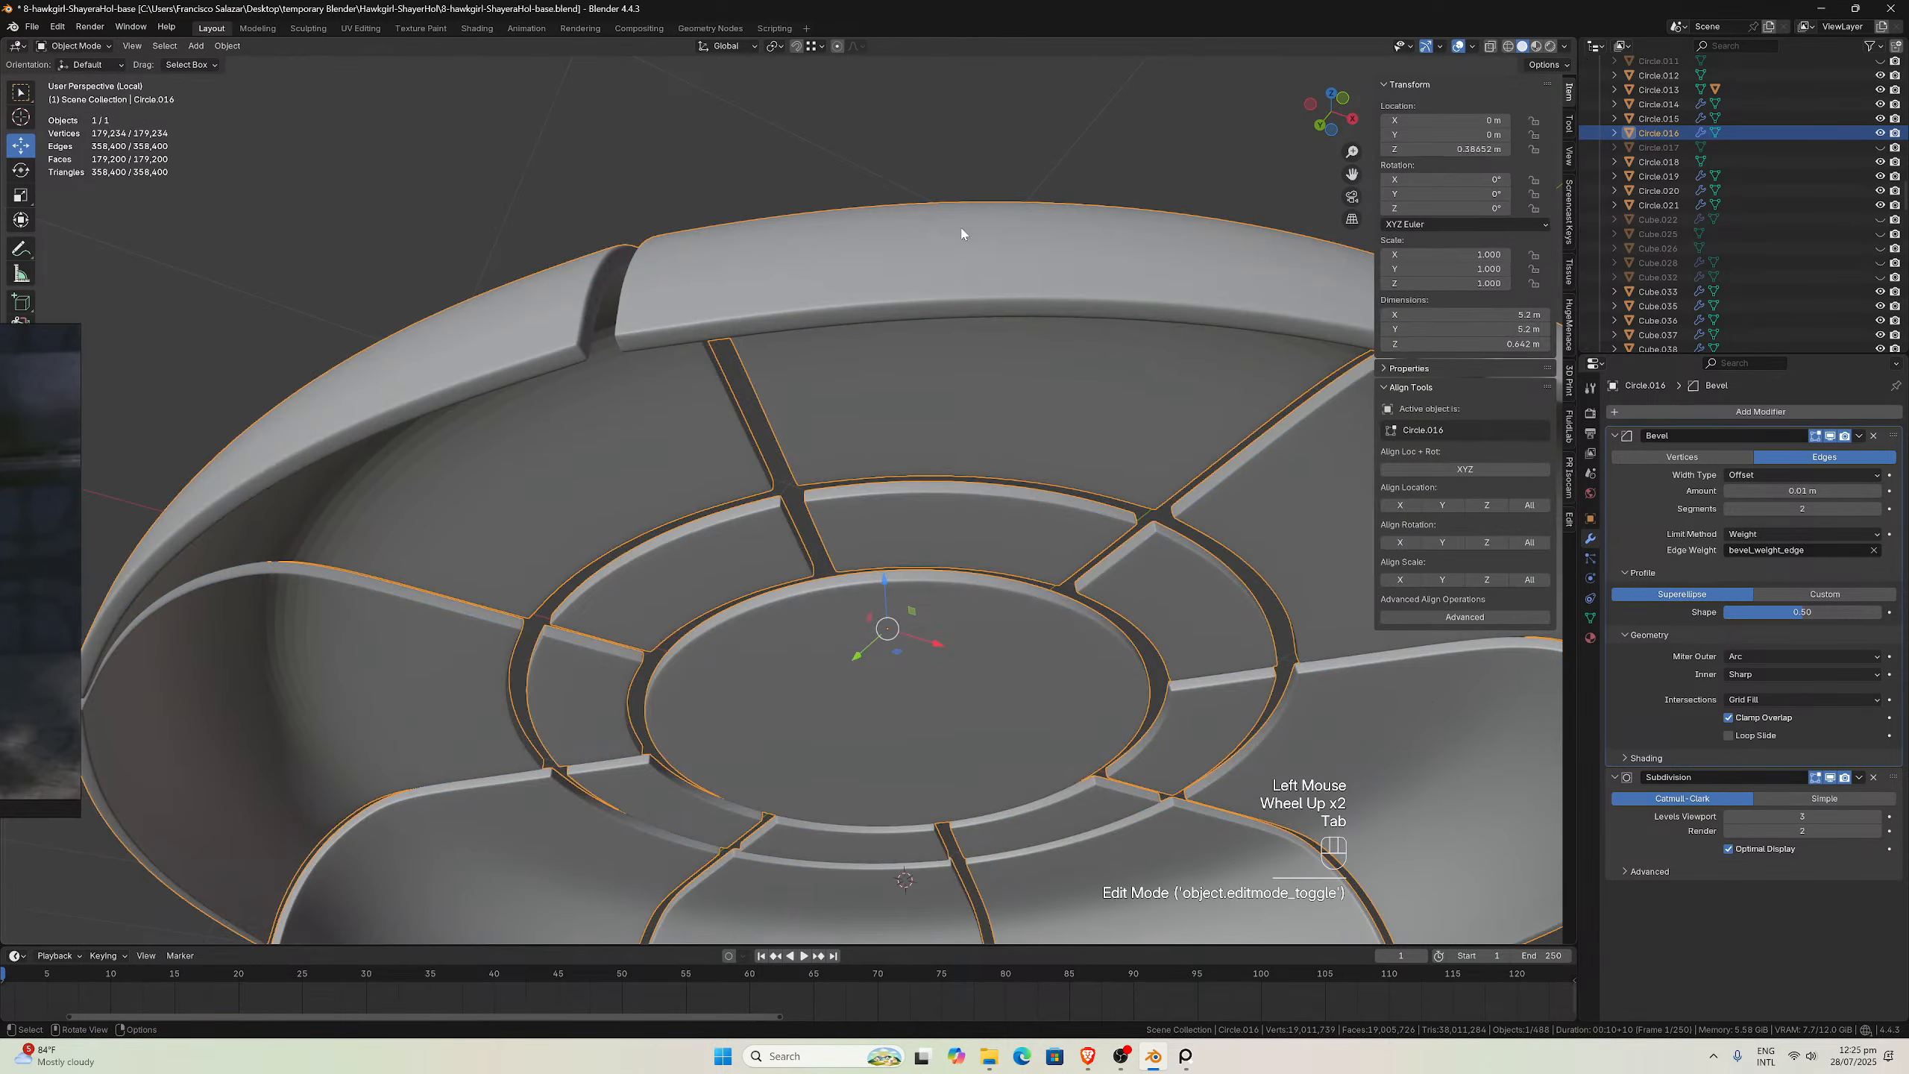
Examine the segmented shell's panel corners, gap junctions and outer rim from above and below
scroll(962, 234, down, 1)
key(Tab)
middle_drag(880, 235, 1045, 277)
scroll(748, 338, down, 3)
key(Tab)
scroll(793, 299, down, 2)
middle_drag(792, 298, 751, 567)
scroll(1003, 350, up, 2)
scroll(985, 404, down, 2)
scroll(751, 567, up, 2)
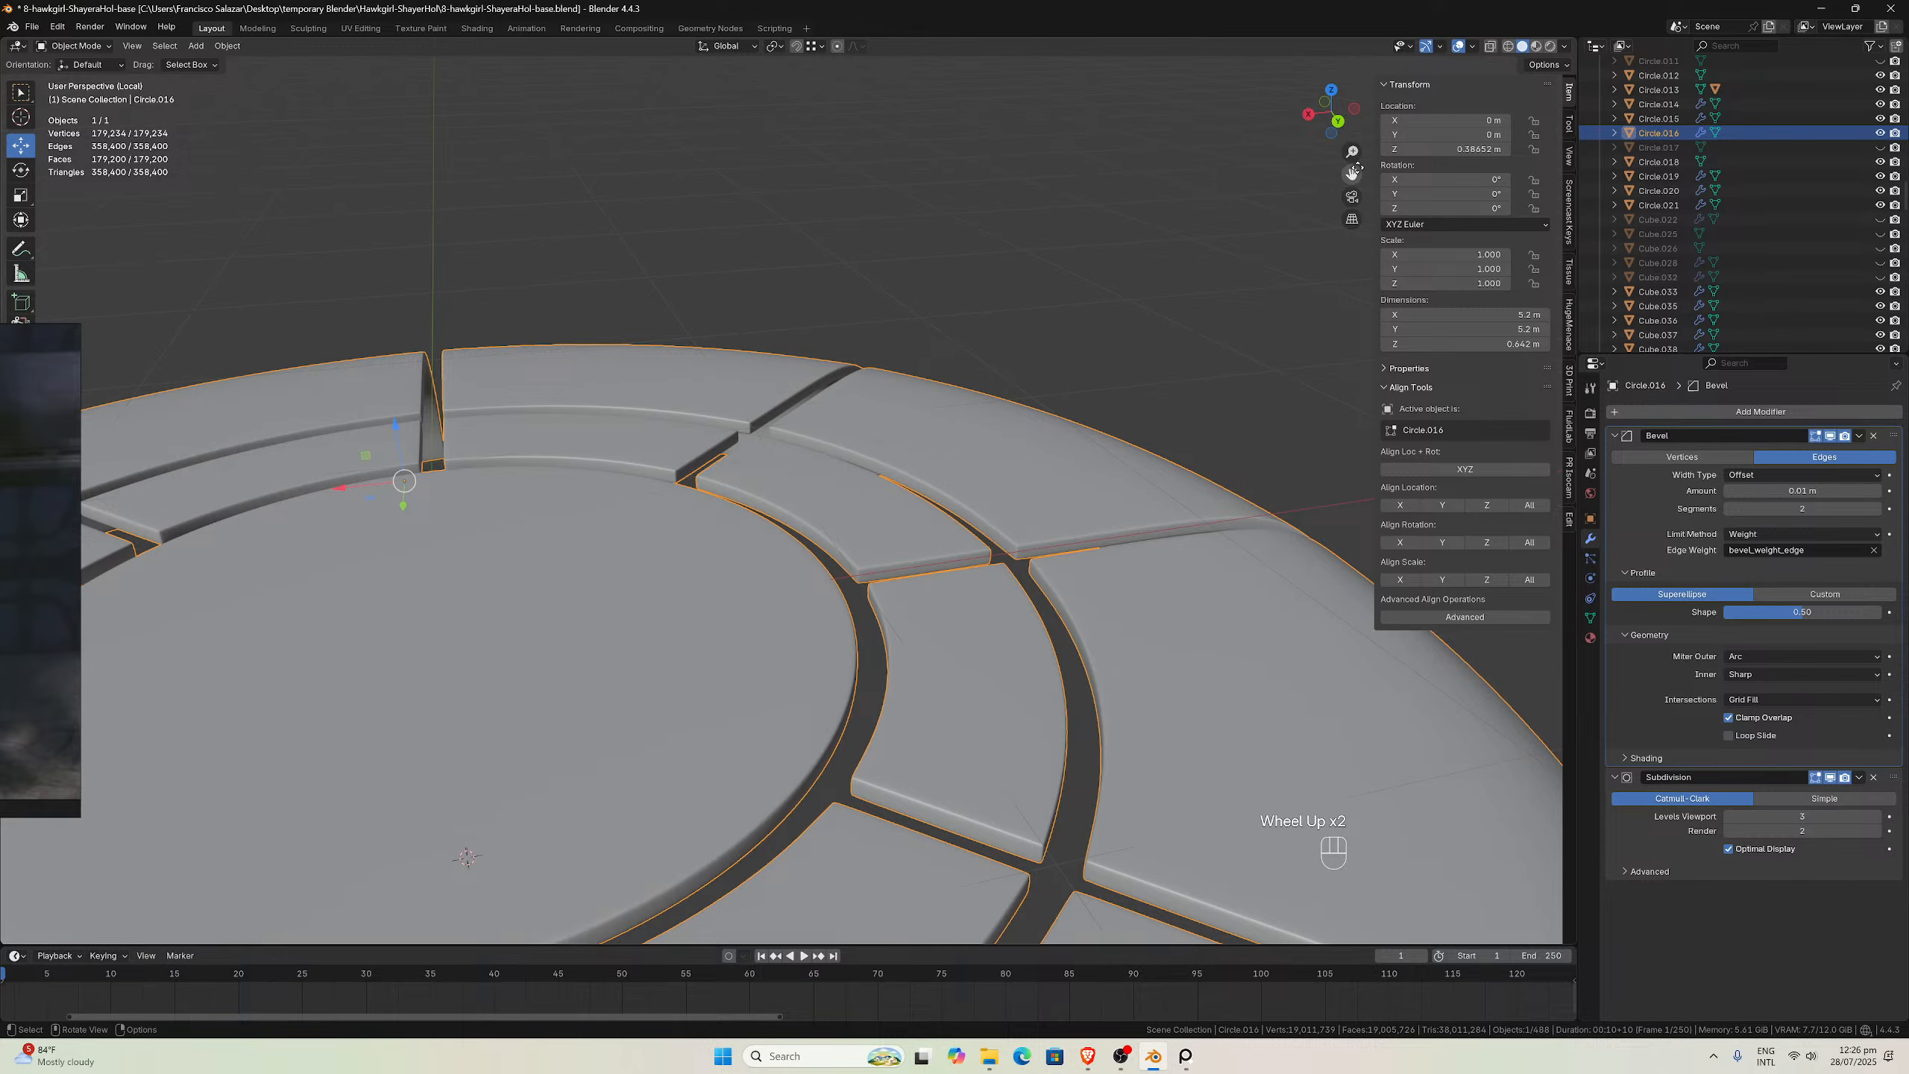
drag(1356, 170, 1729, 46)
middle_drag(902, 418, 574, 458)
scroll(896, 433, up, 2)
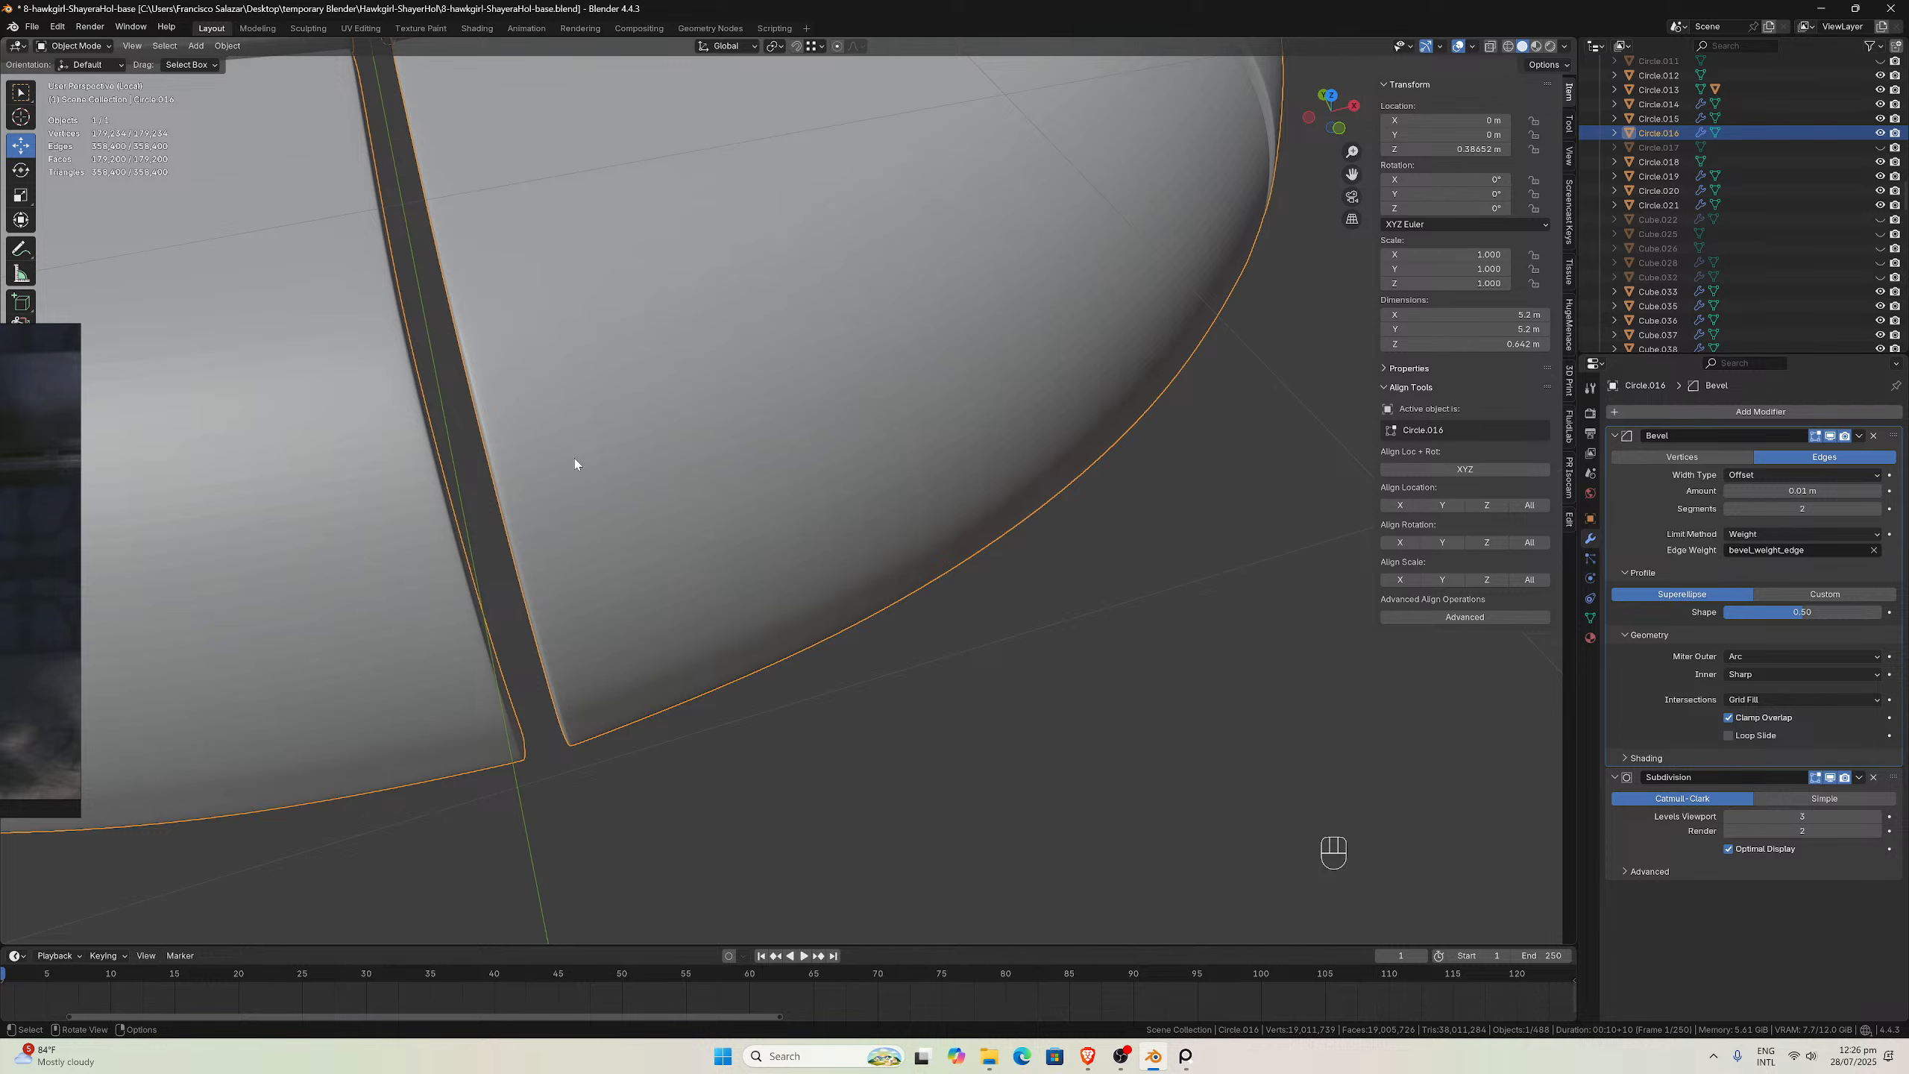
scroll(857, 388, down, 2)
middle_drag(844, 392, 786, 376)
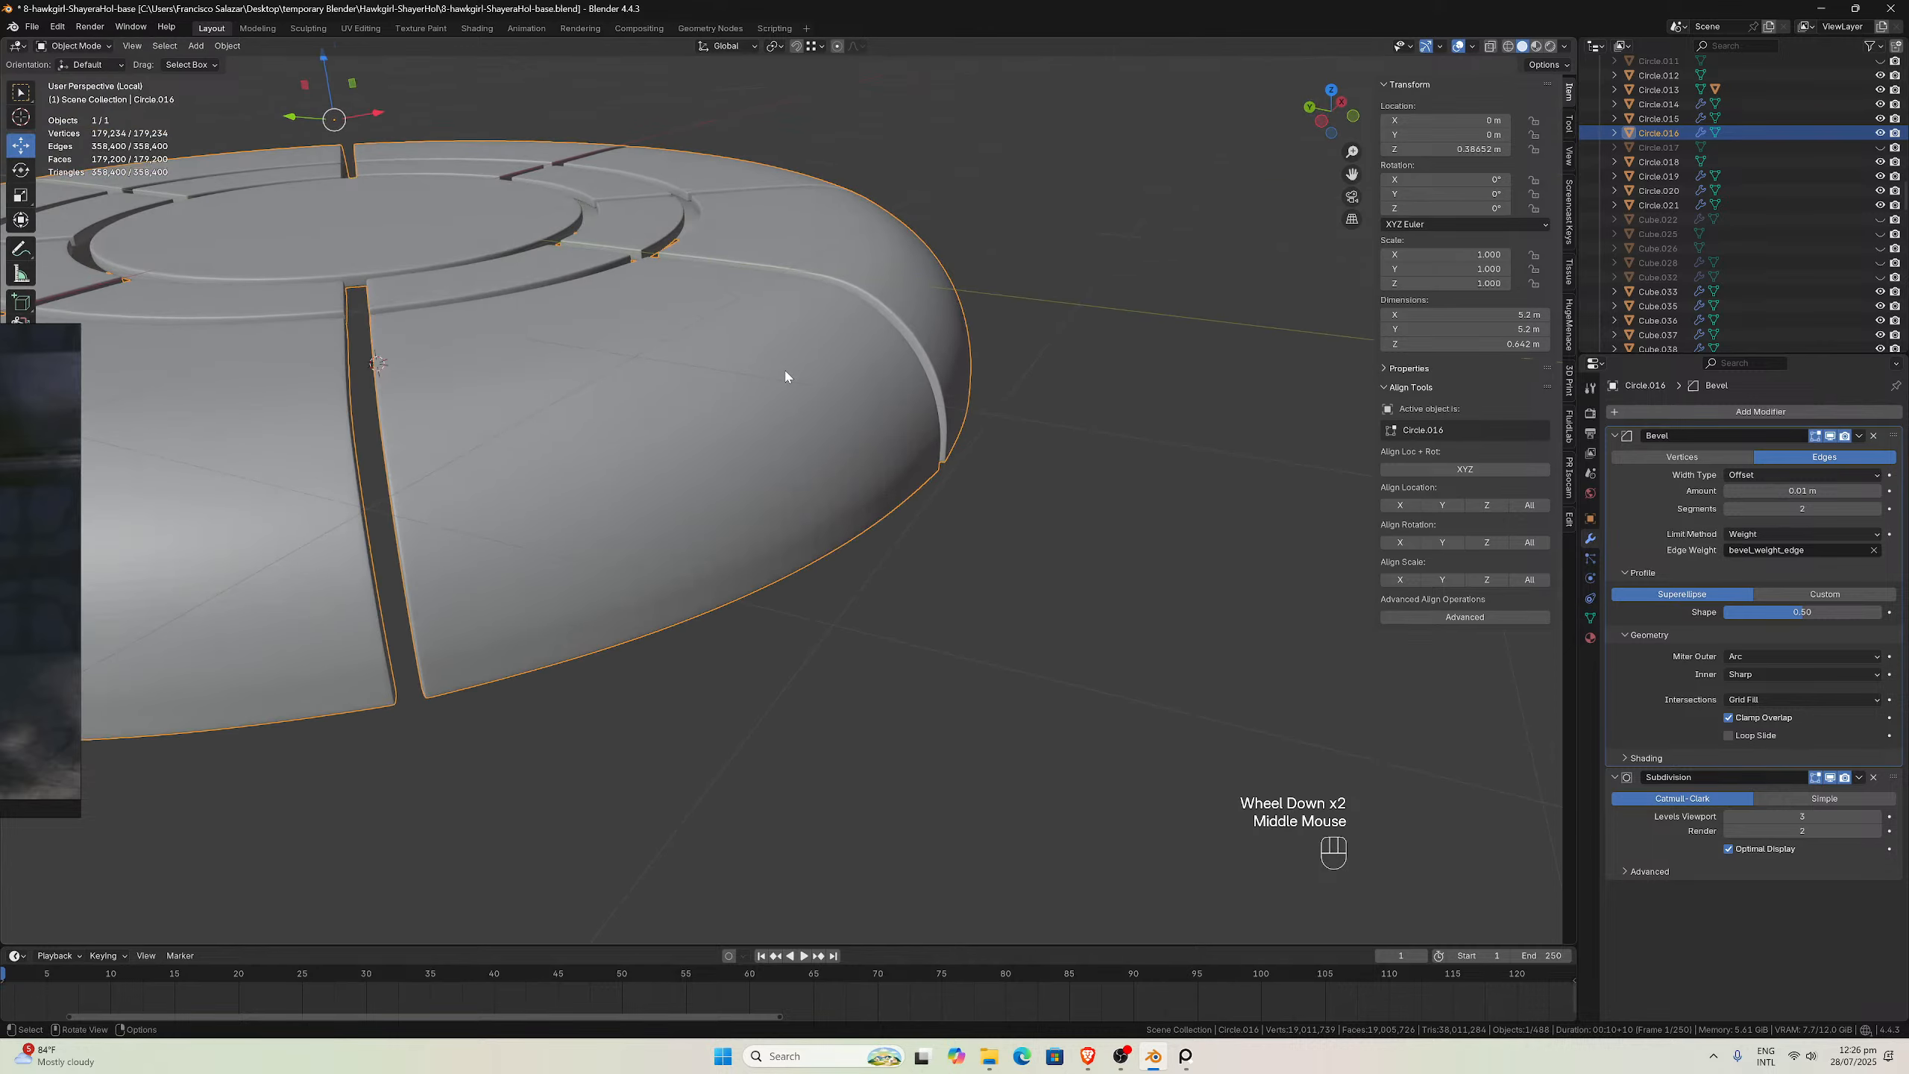
Leave the isolated view and select the inner dome body behind the gaps of the segmented shell
key(slash)
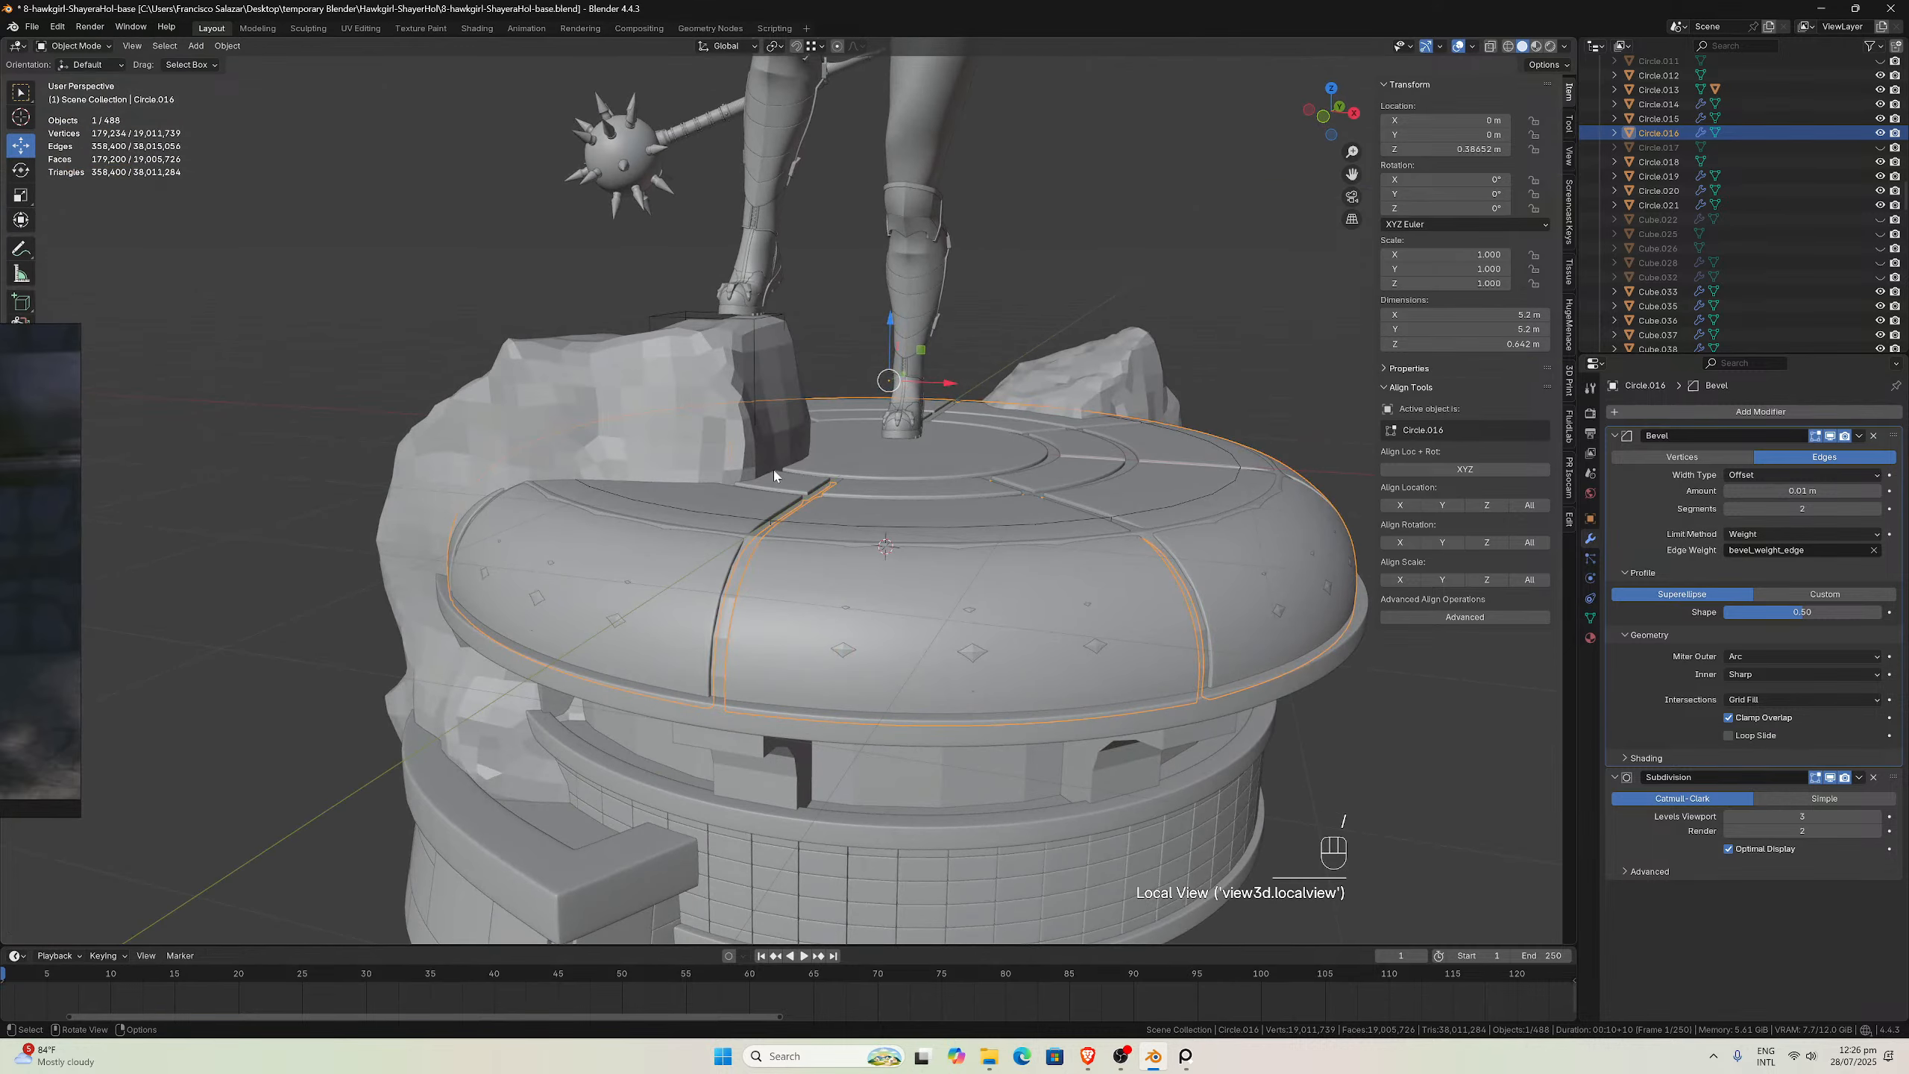
click(613, 619)
click(725, 613)
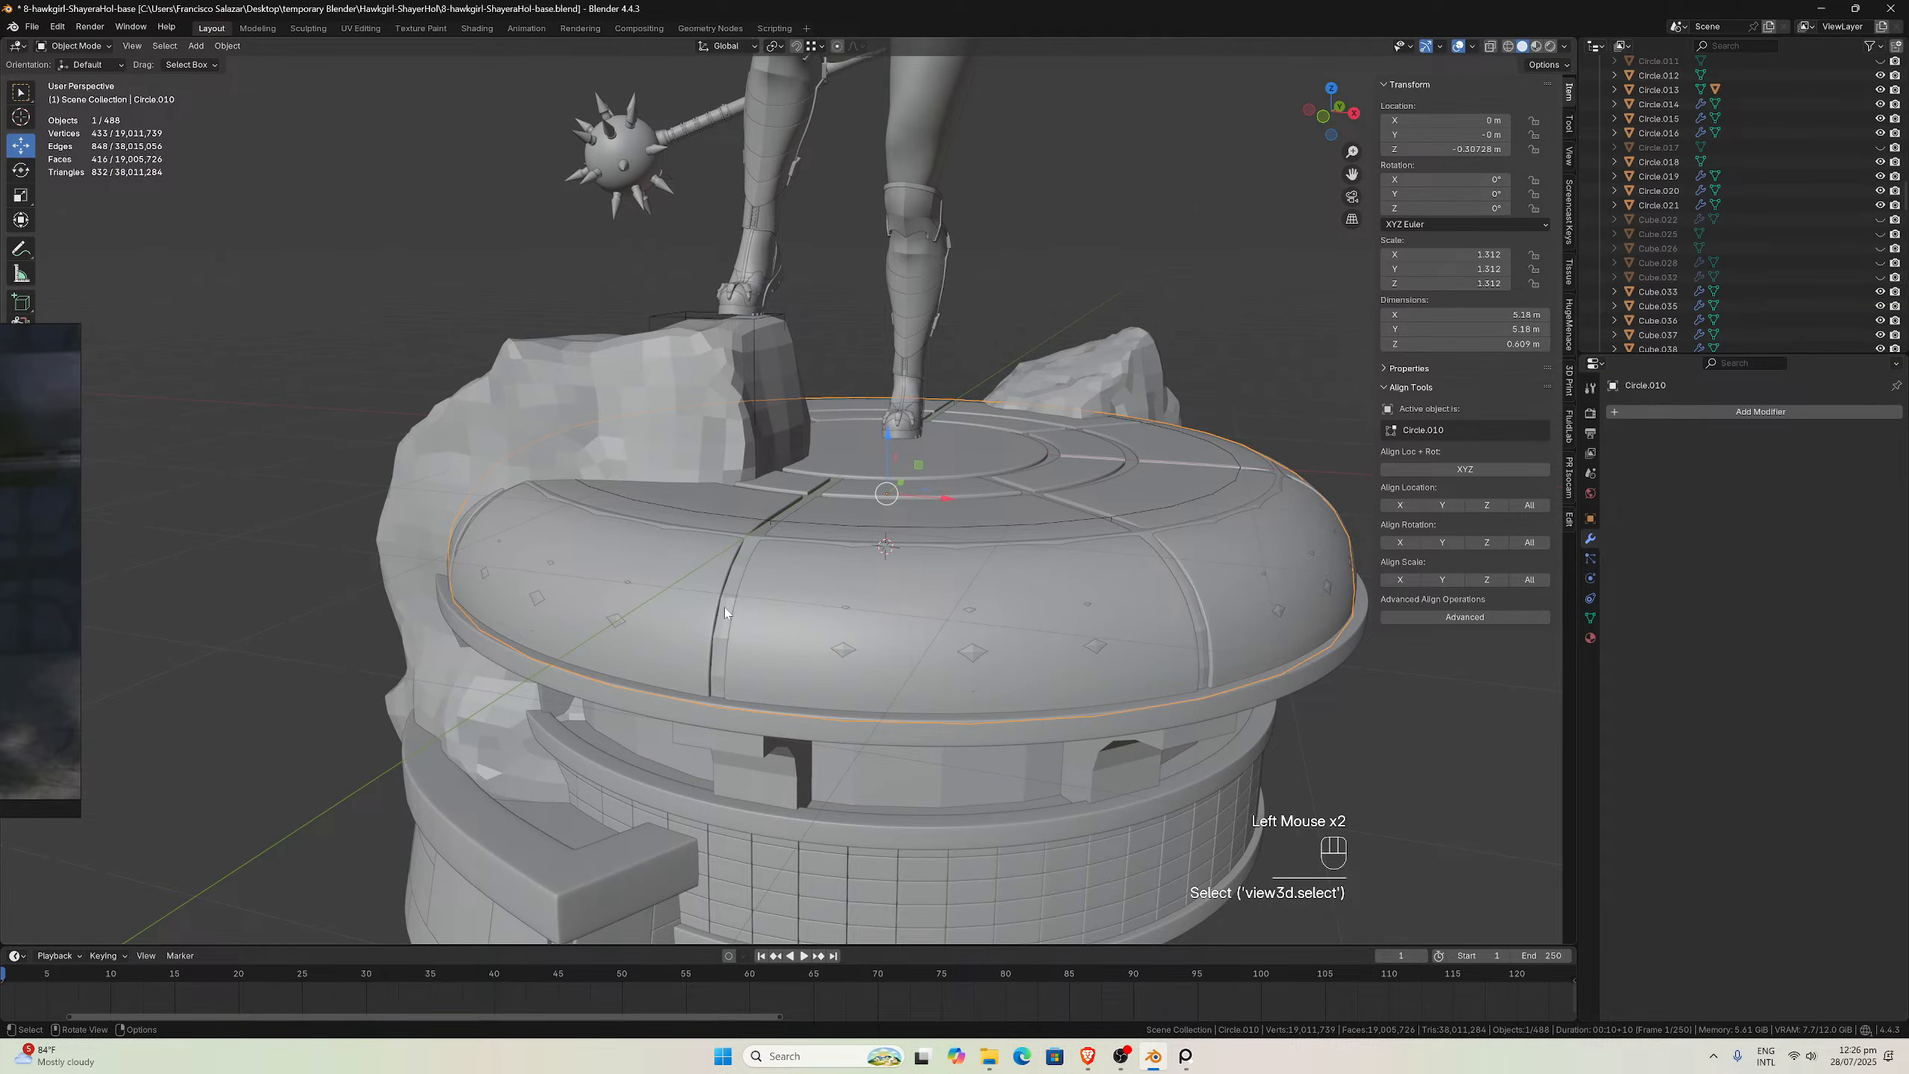
scroll(725, 613, up, 2)
middle_drag(725, 612, 737, 612)
click(737, 613)
scroll(738, 615, up, 1)
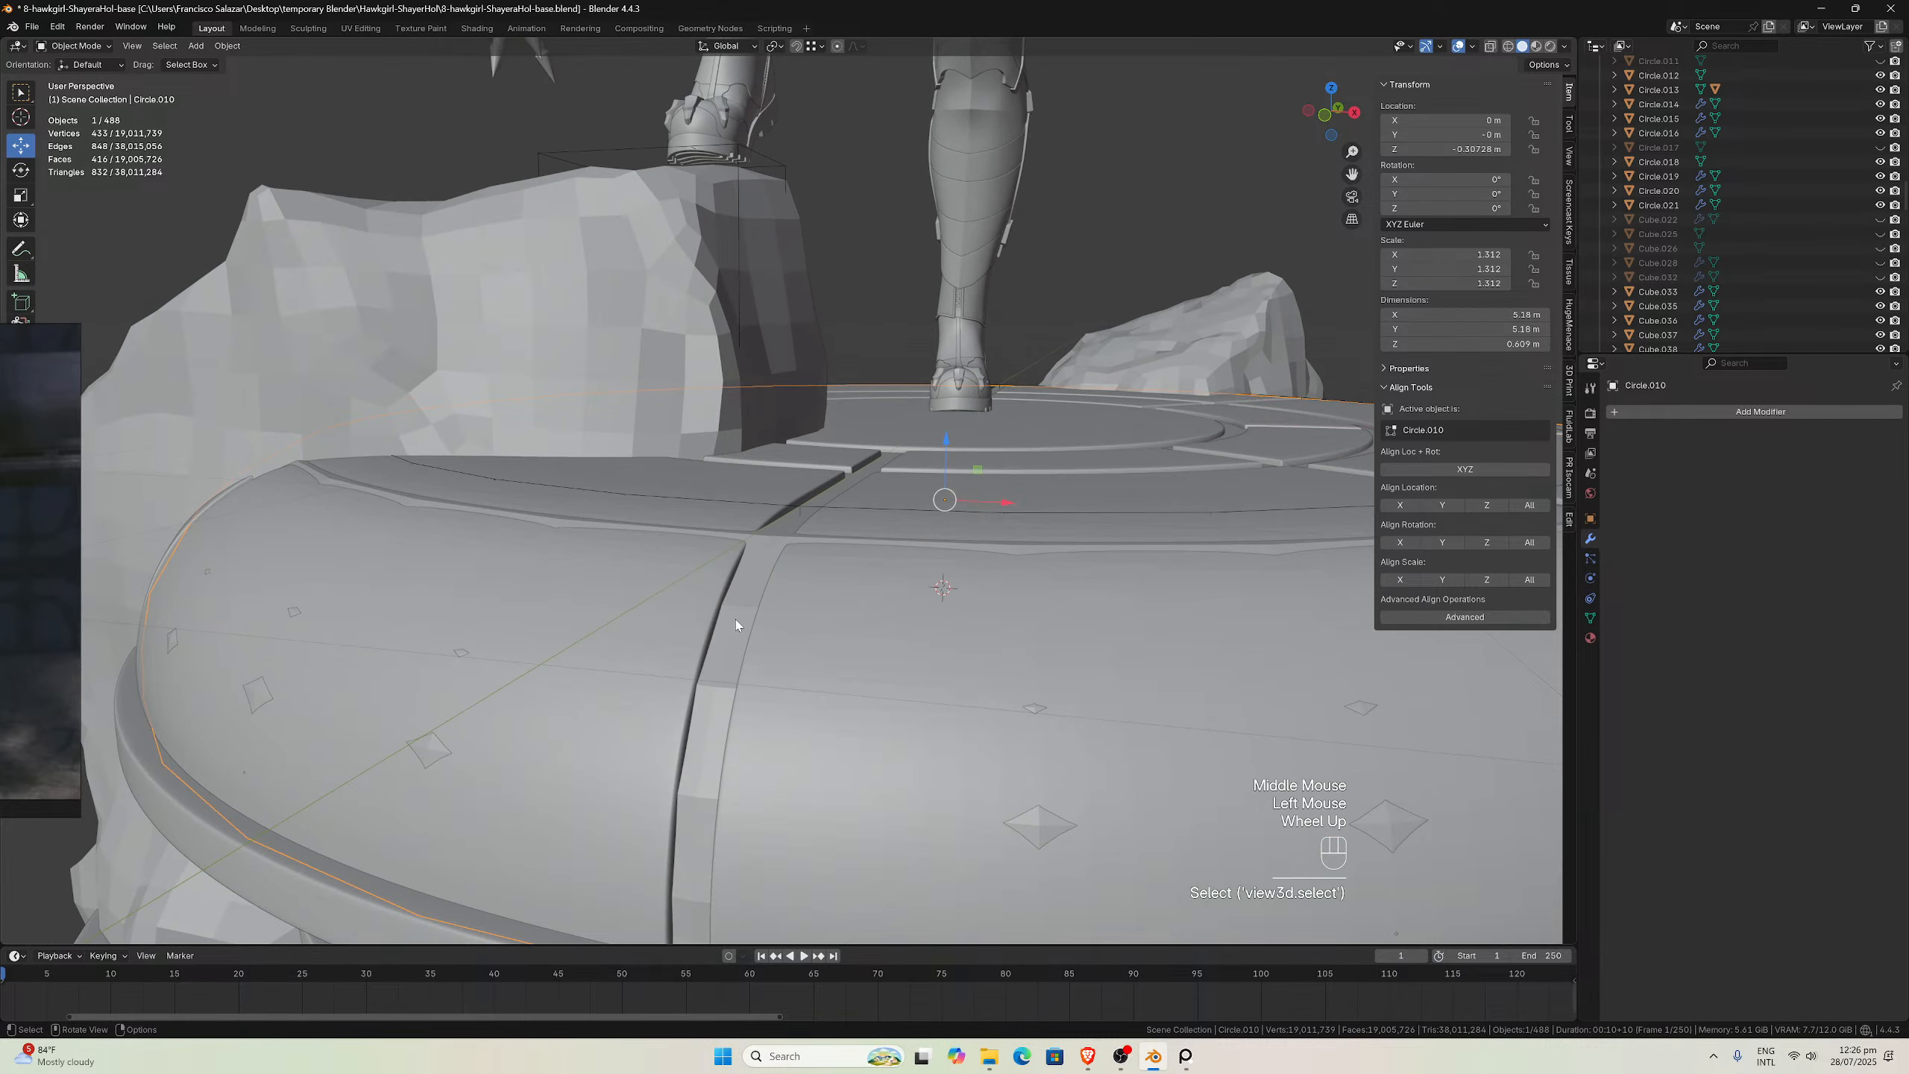
shift+click(685, 601)
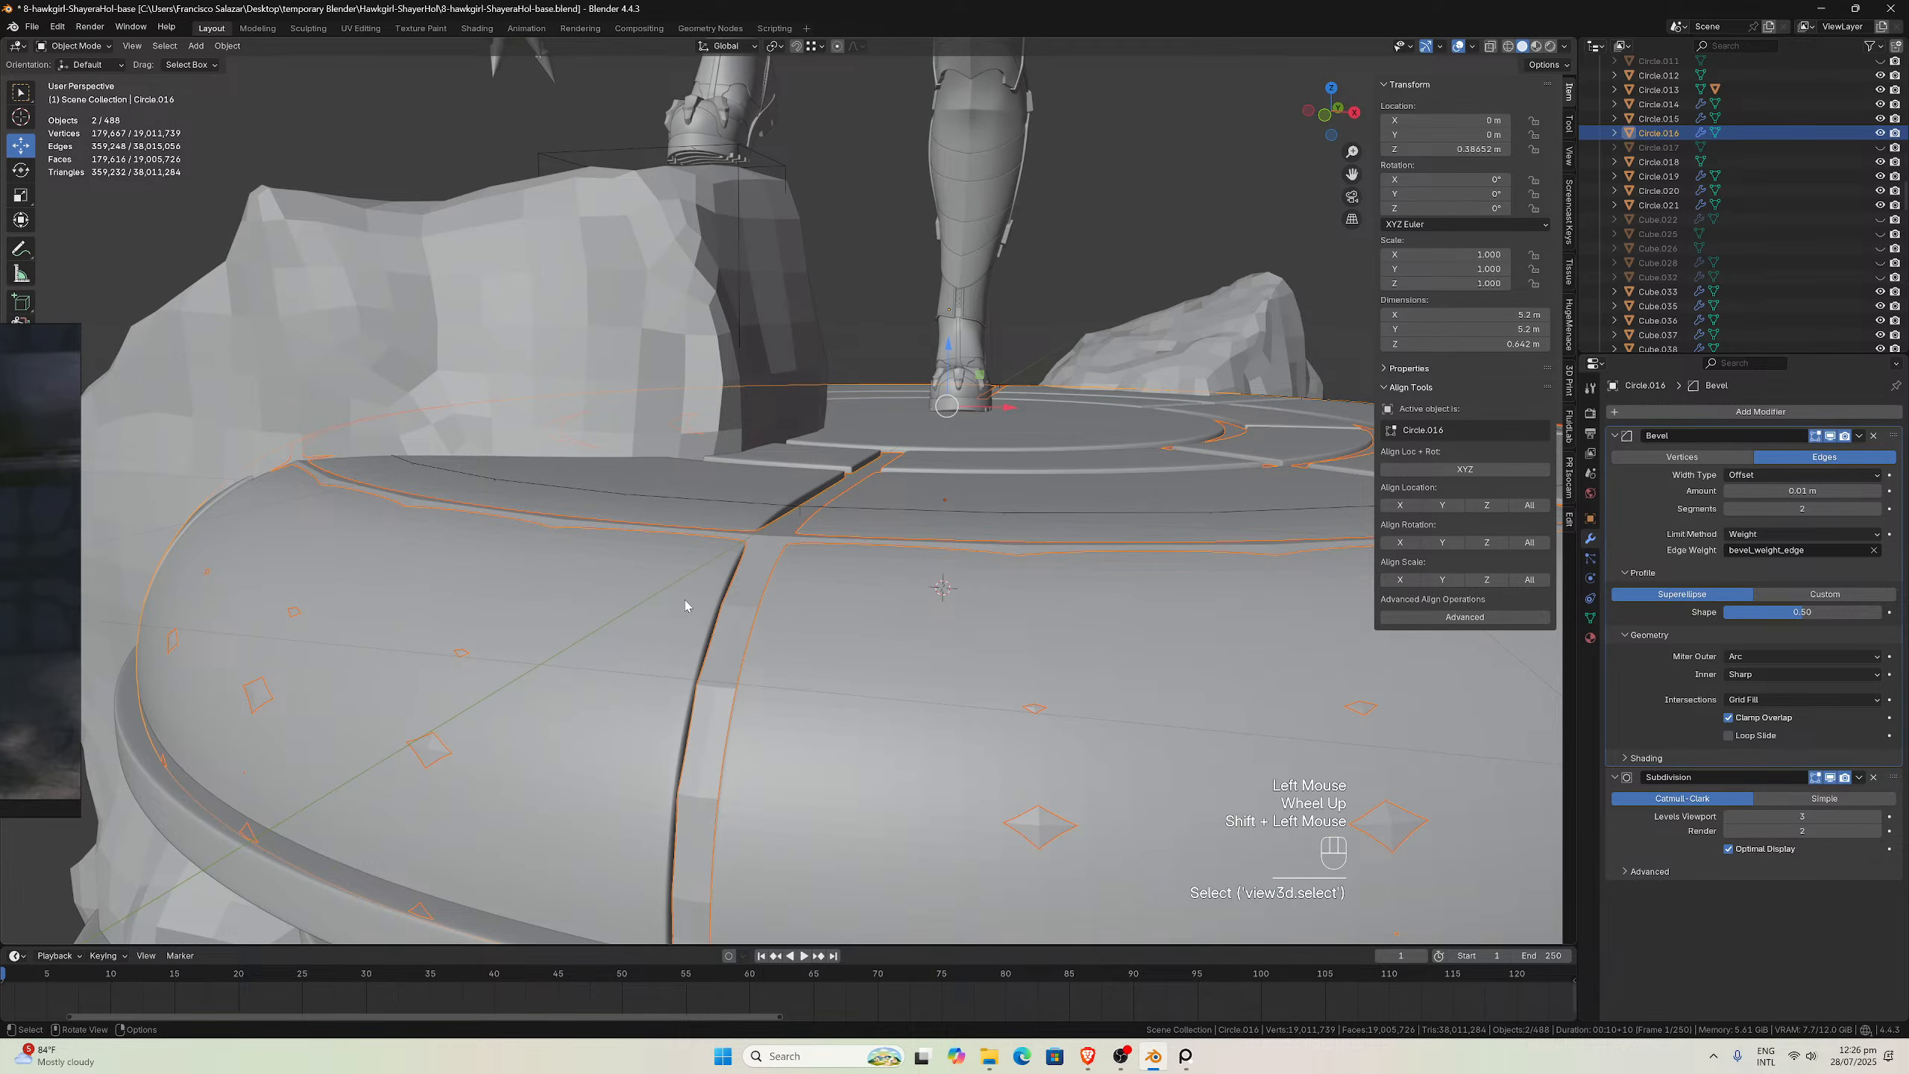
click(733, 631)
click(737, 631)
click(737, 632)
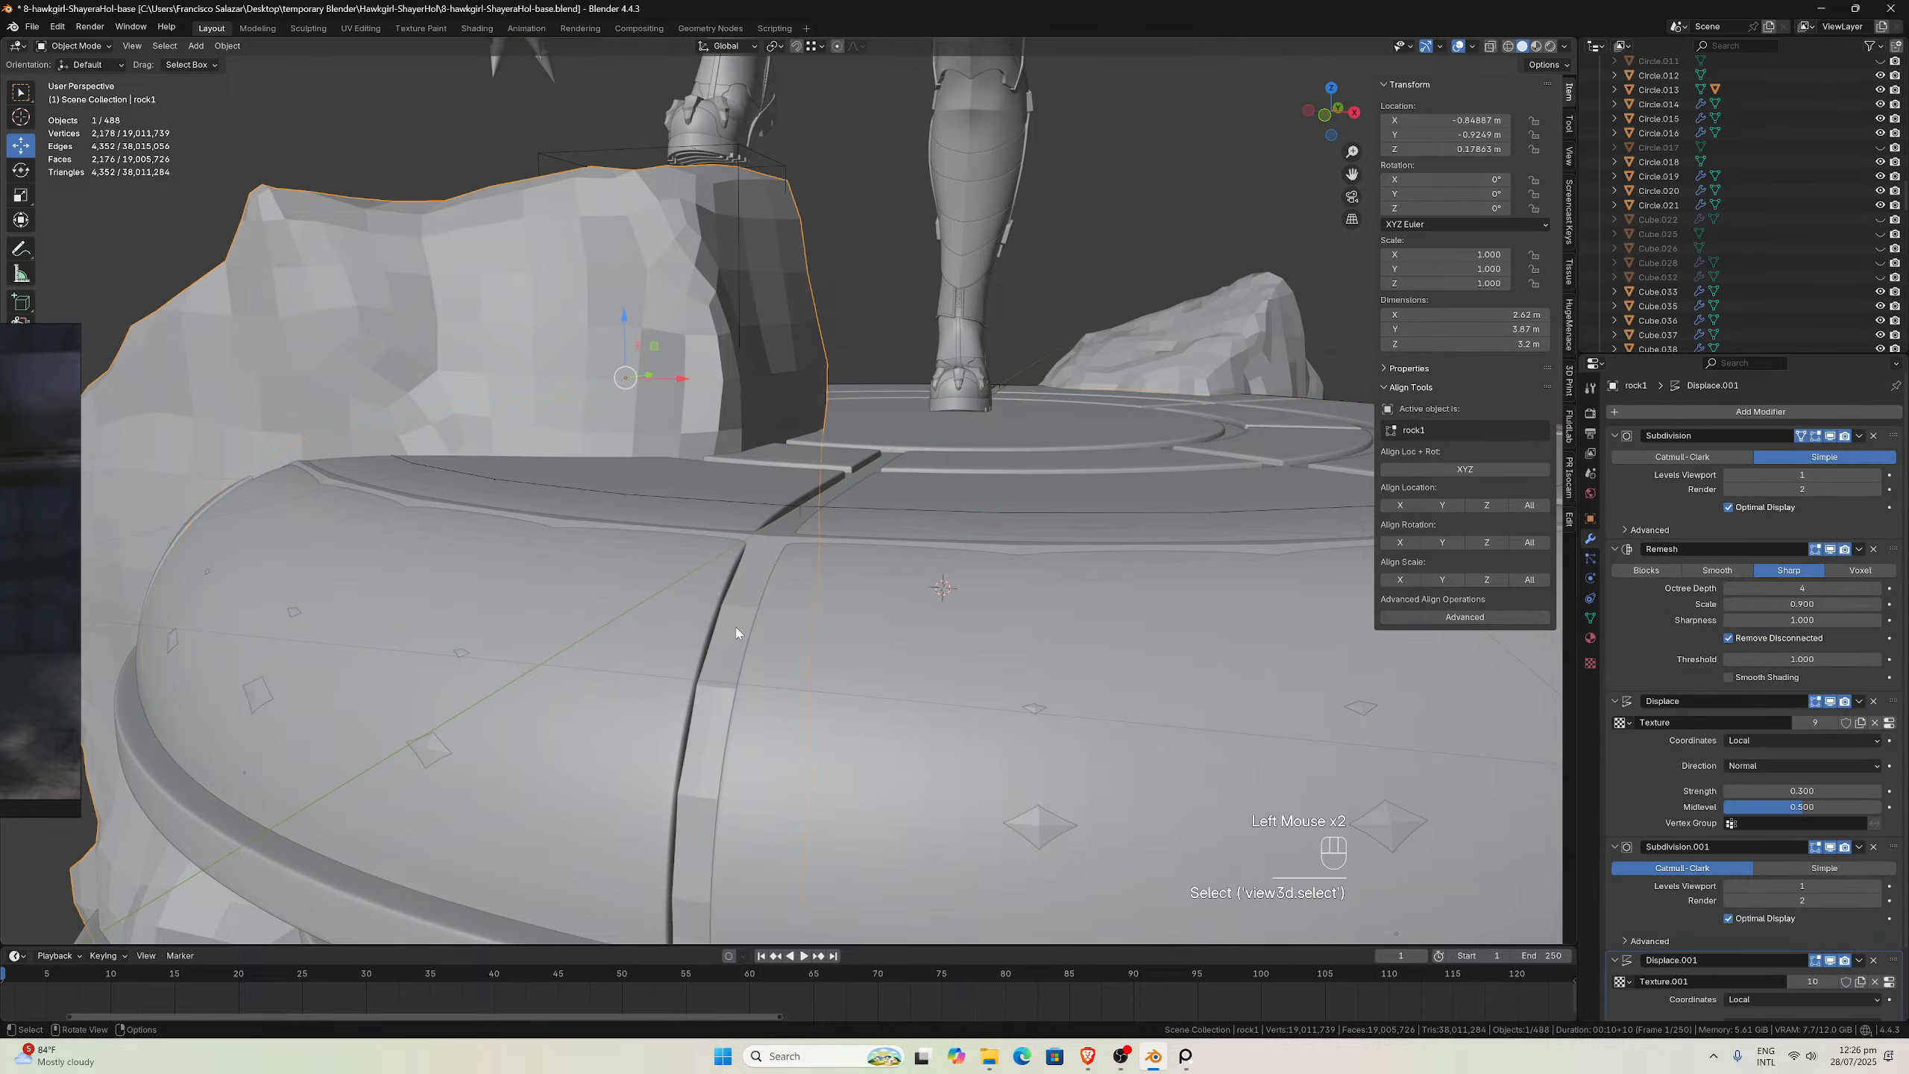
click(736, 633)
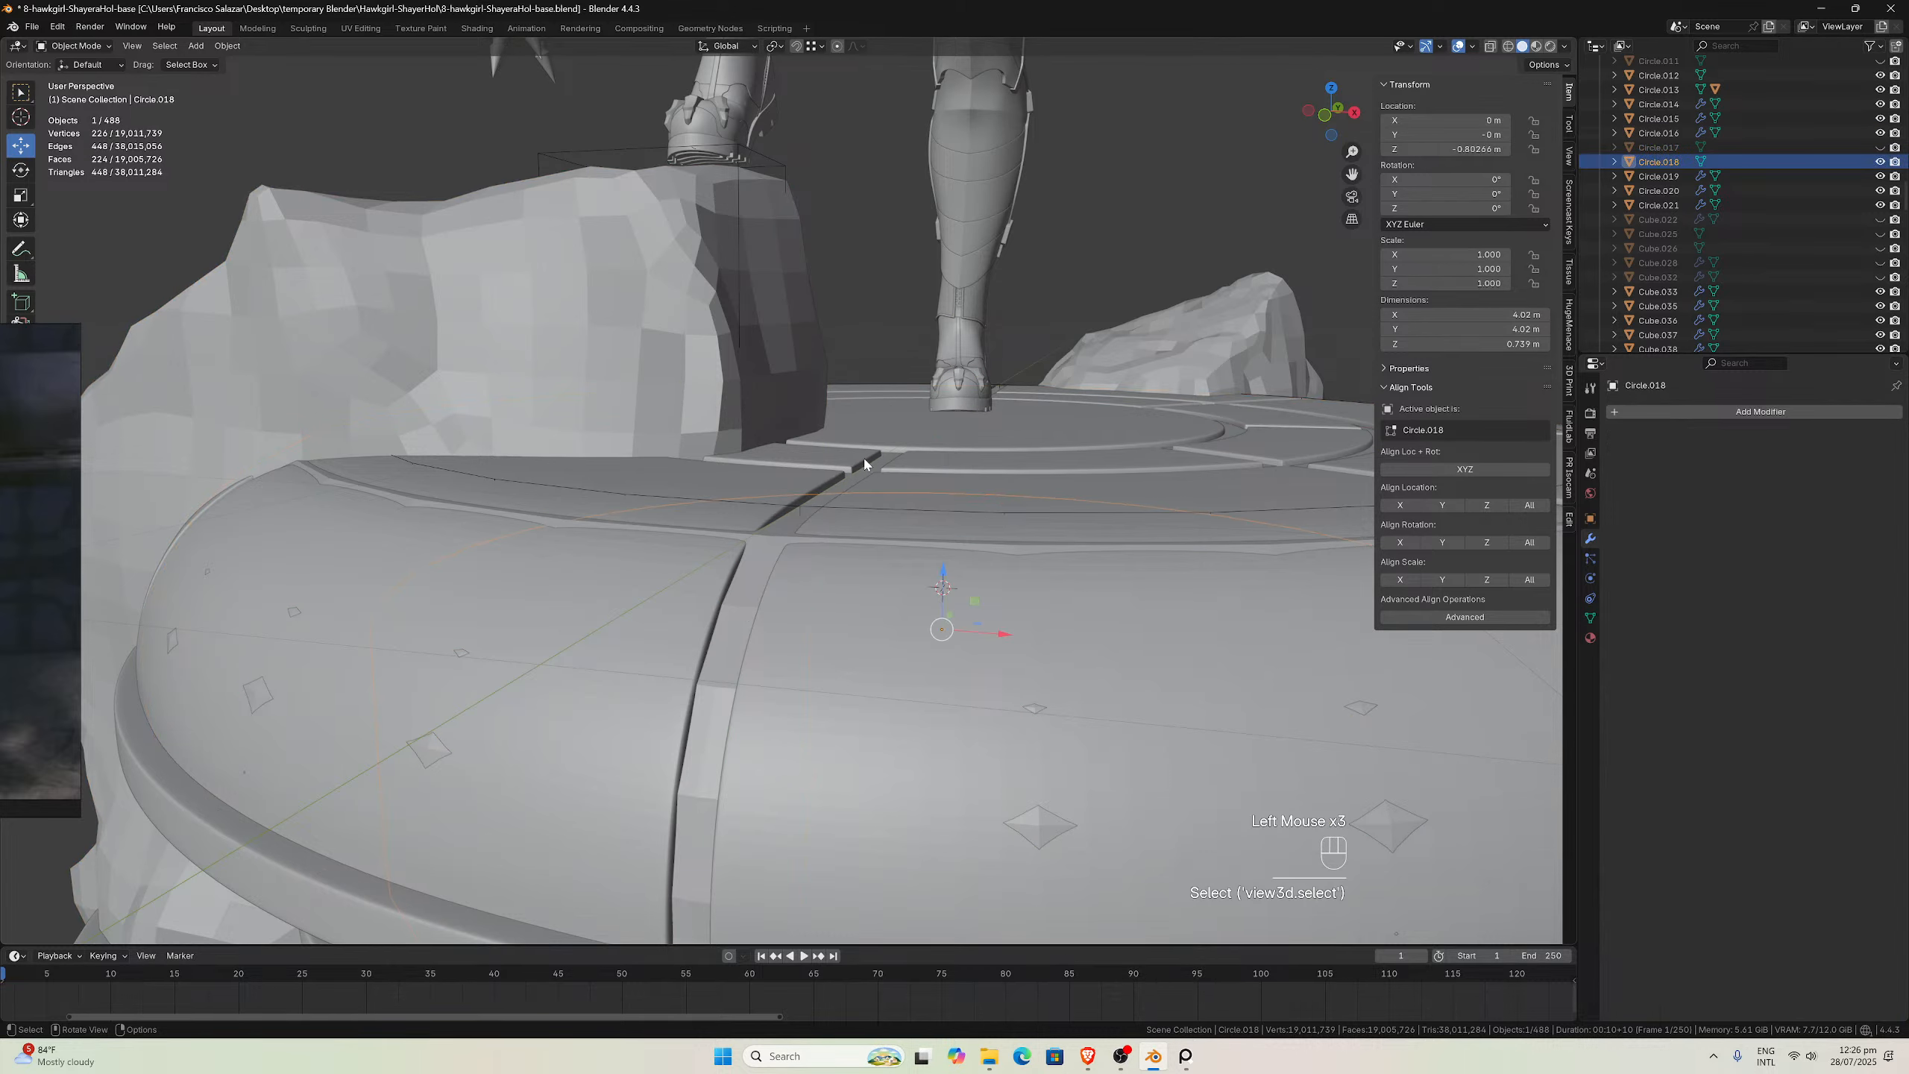
click(718, 670)
key(shift)
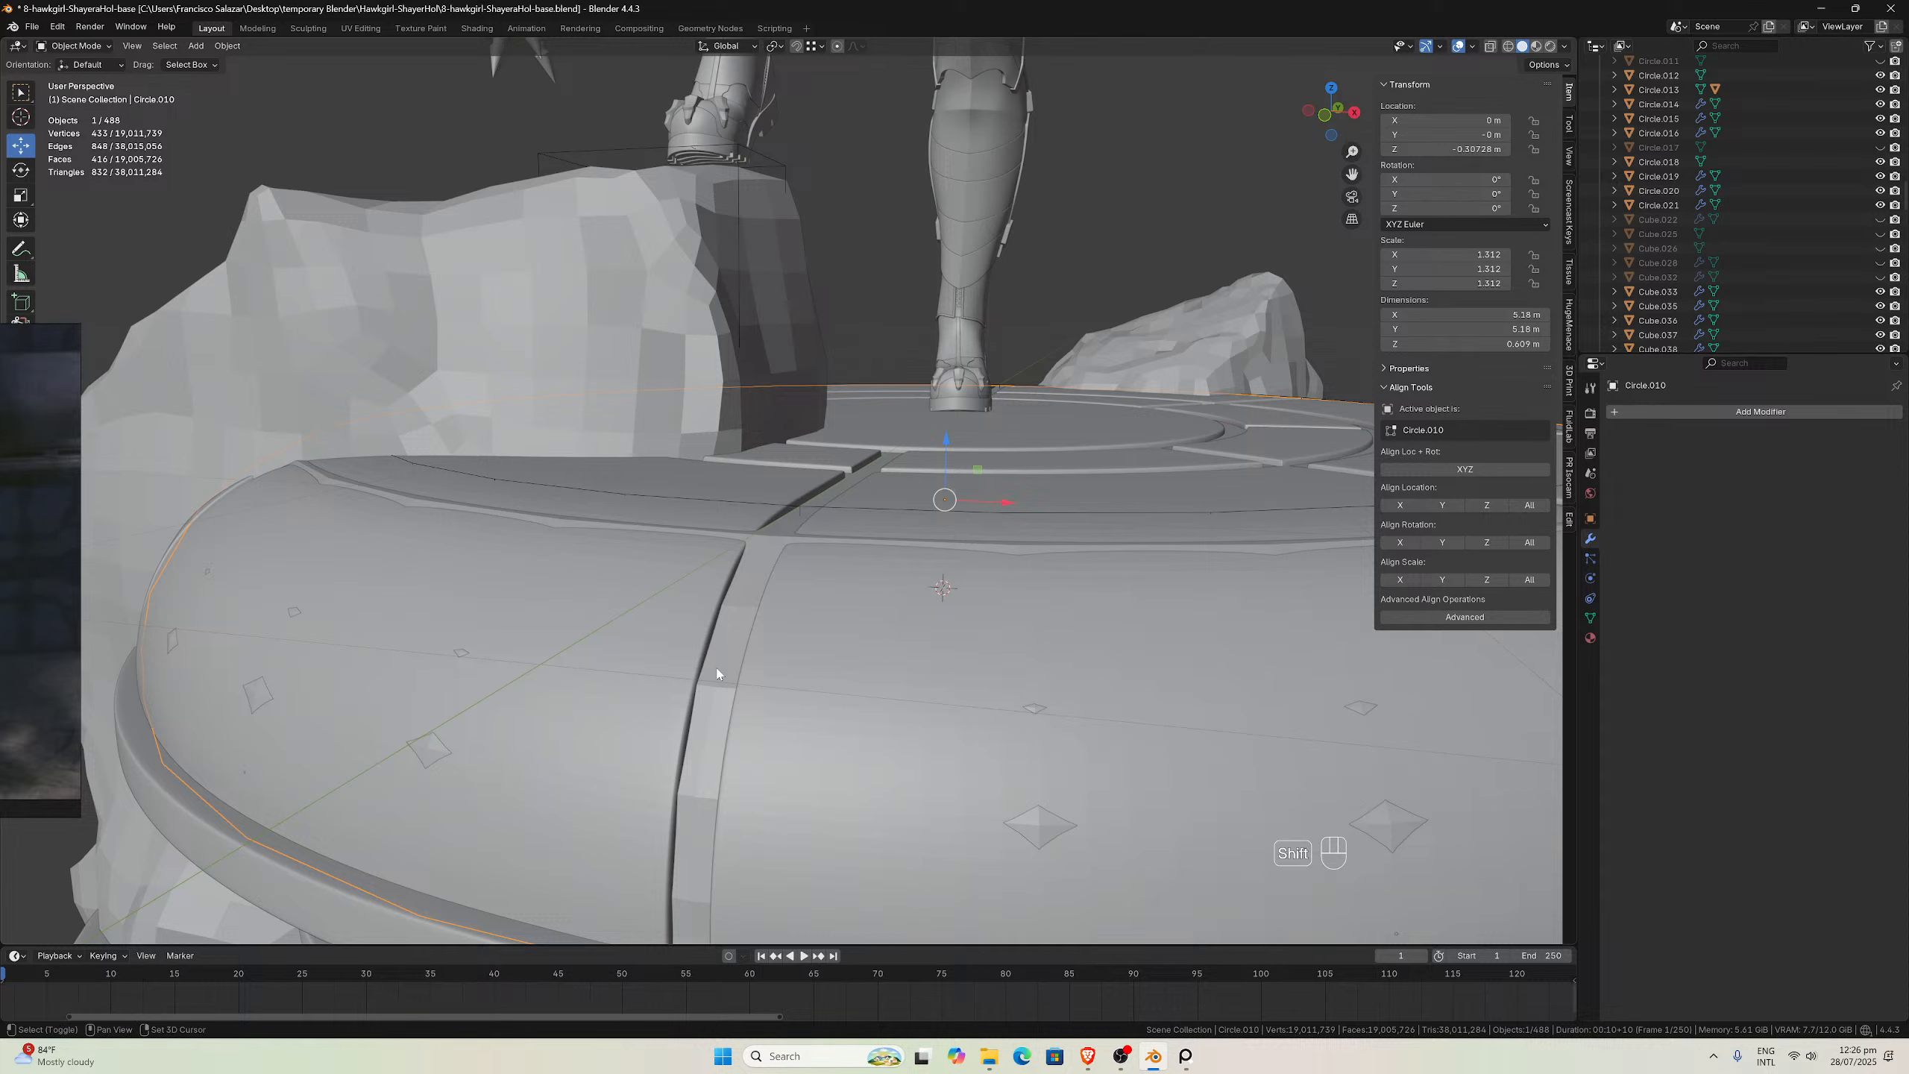
Save the file and apply the inner dome's scale
key(shift+s)
key(ctrl+s)
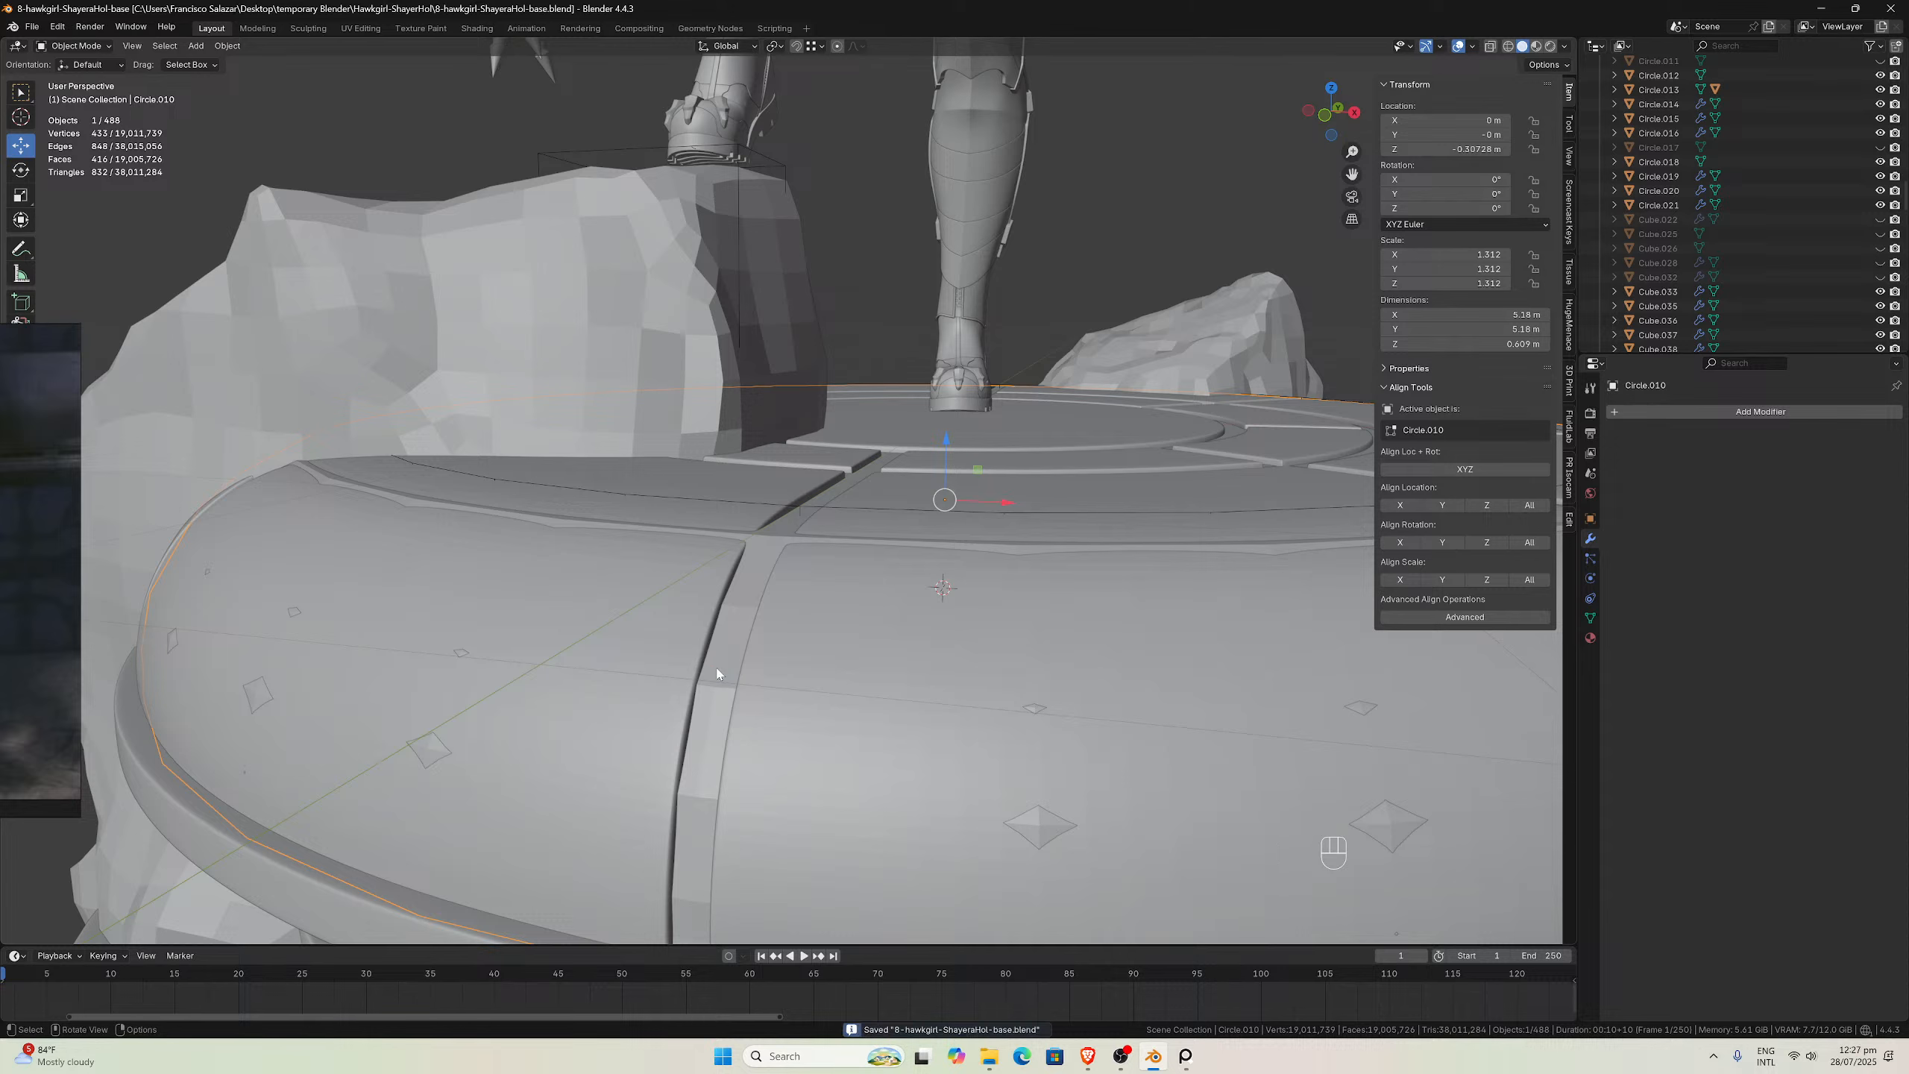
key(ctrl+a)
click(715, 666)
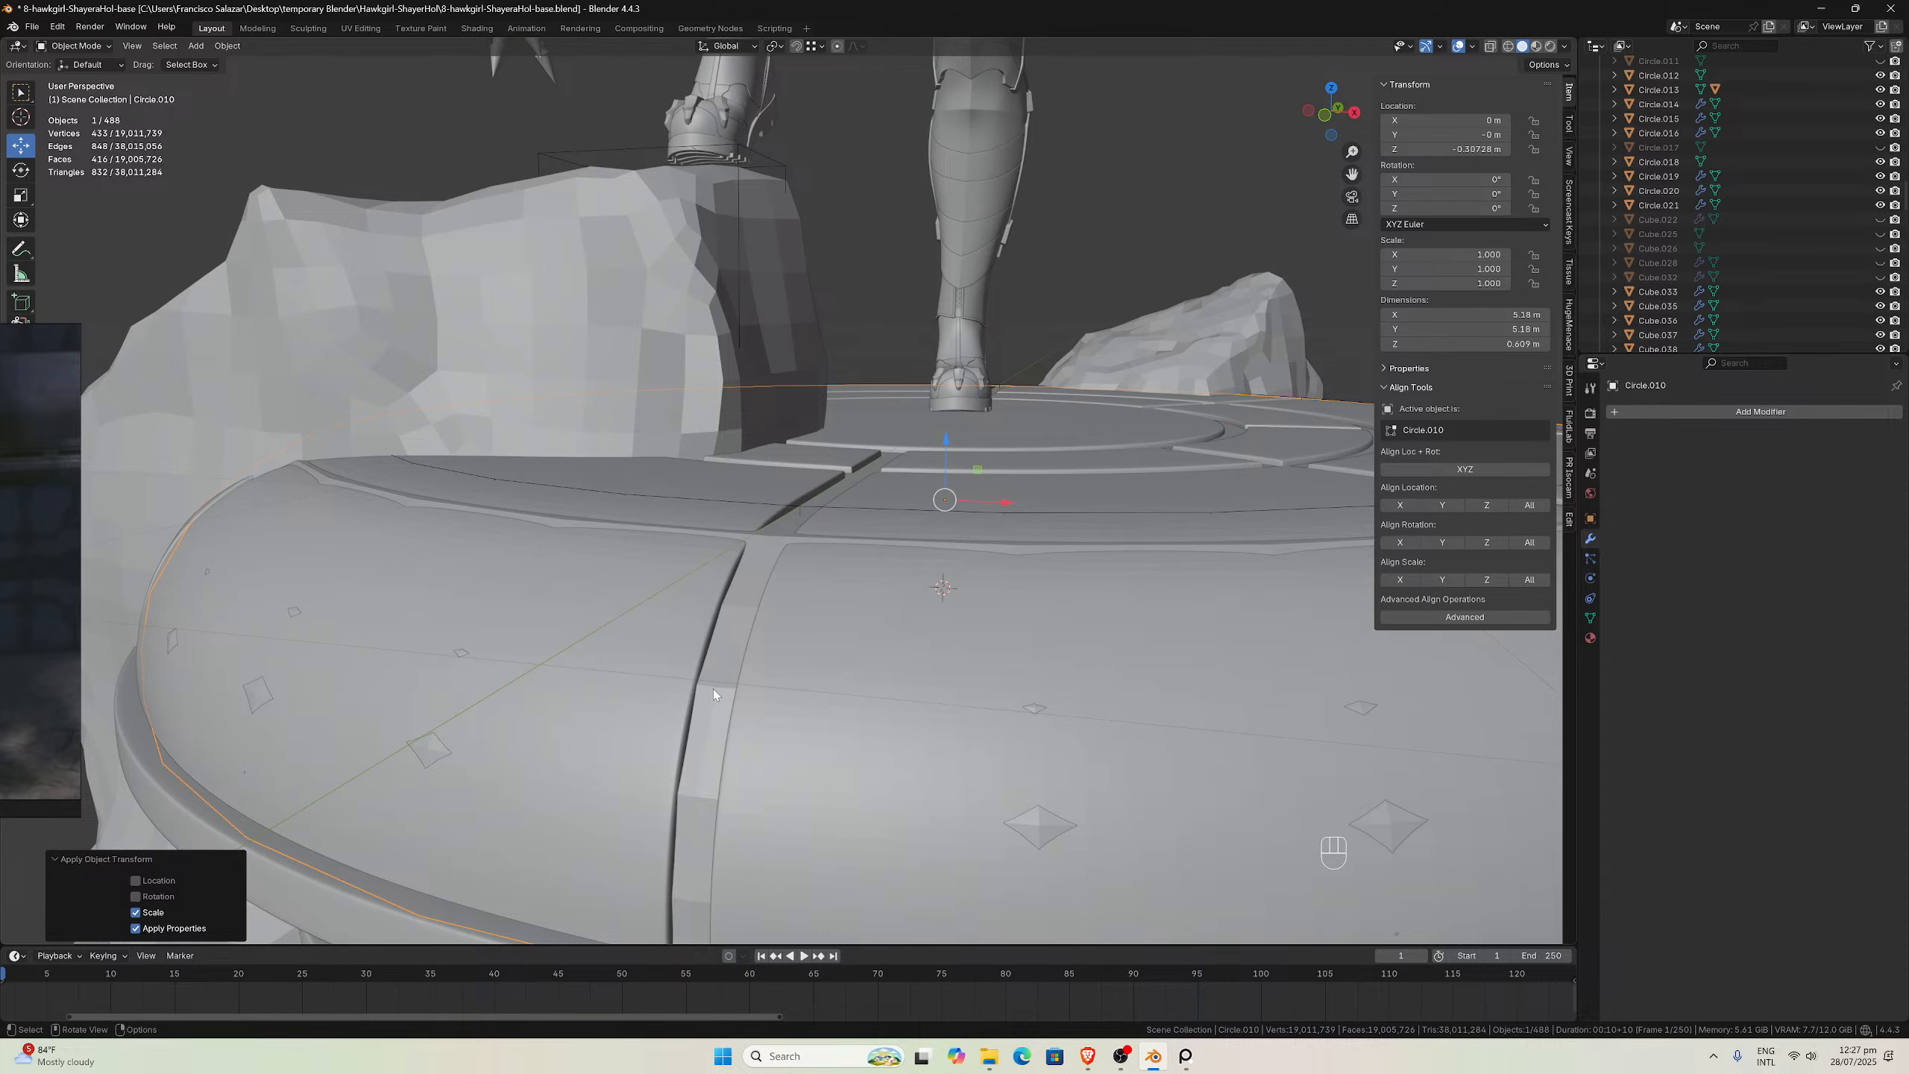
Duplicate the inner dome in place, move the copy to the backup collection, and reselect the original dome
key(shift+d)
key(Escape)
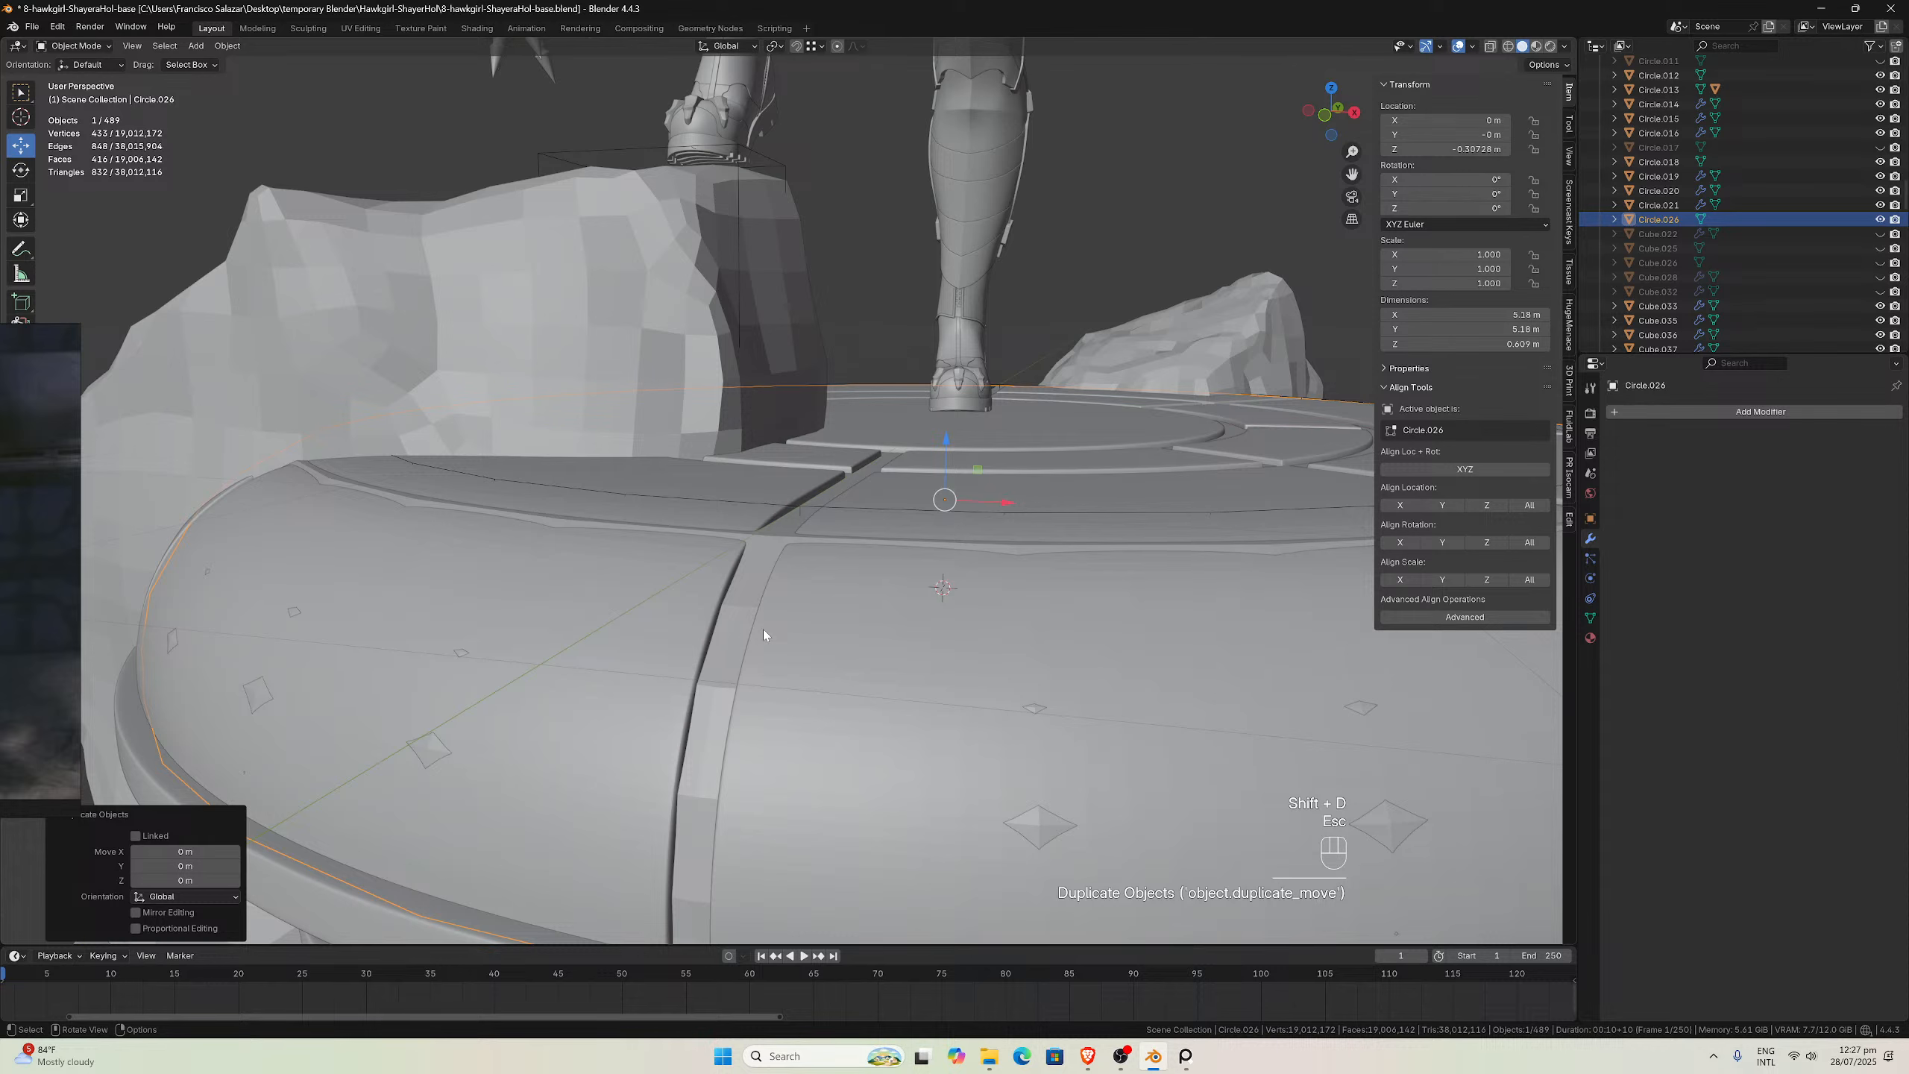
key(m)
click(740, 632)
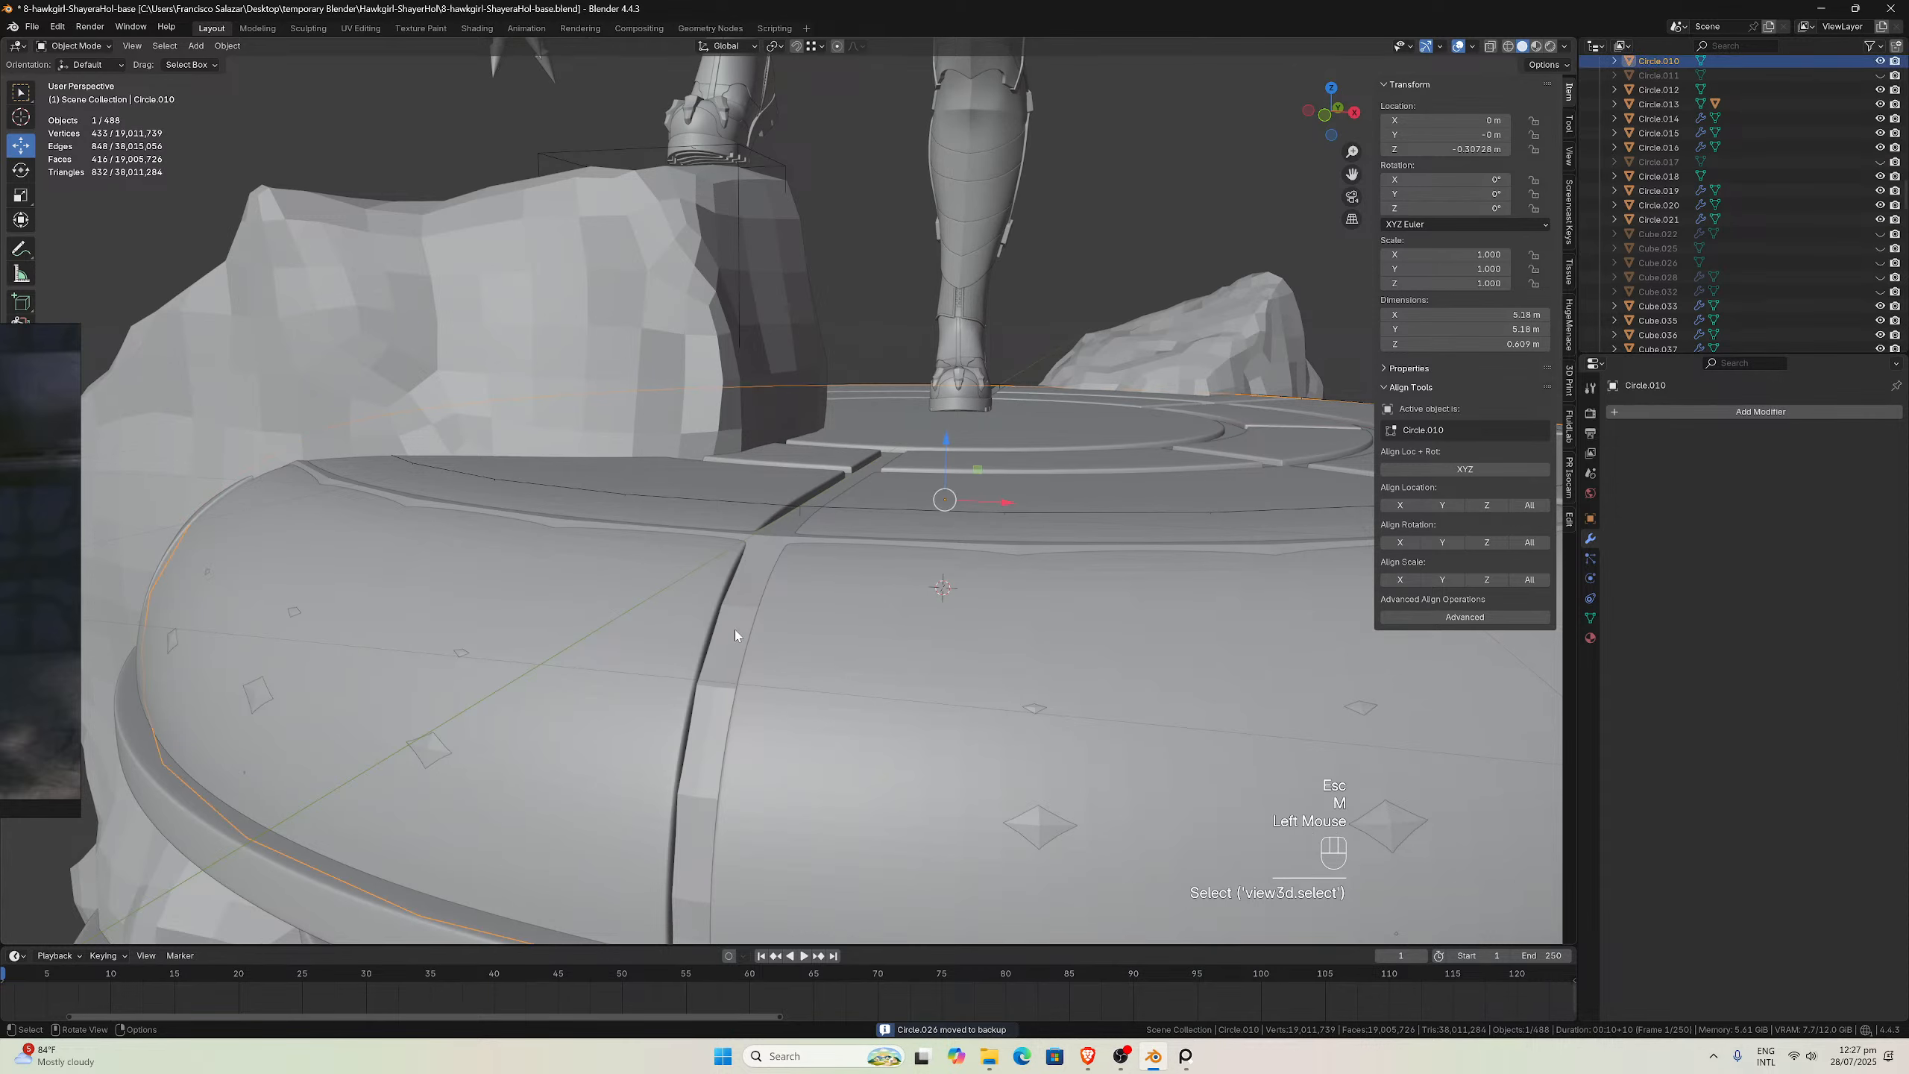
Copy the segmented shell's Bevel and Subdivision modifiers to the inner dome
scroll(734, 630, down, 1)
shift+click(689, 623)
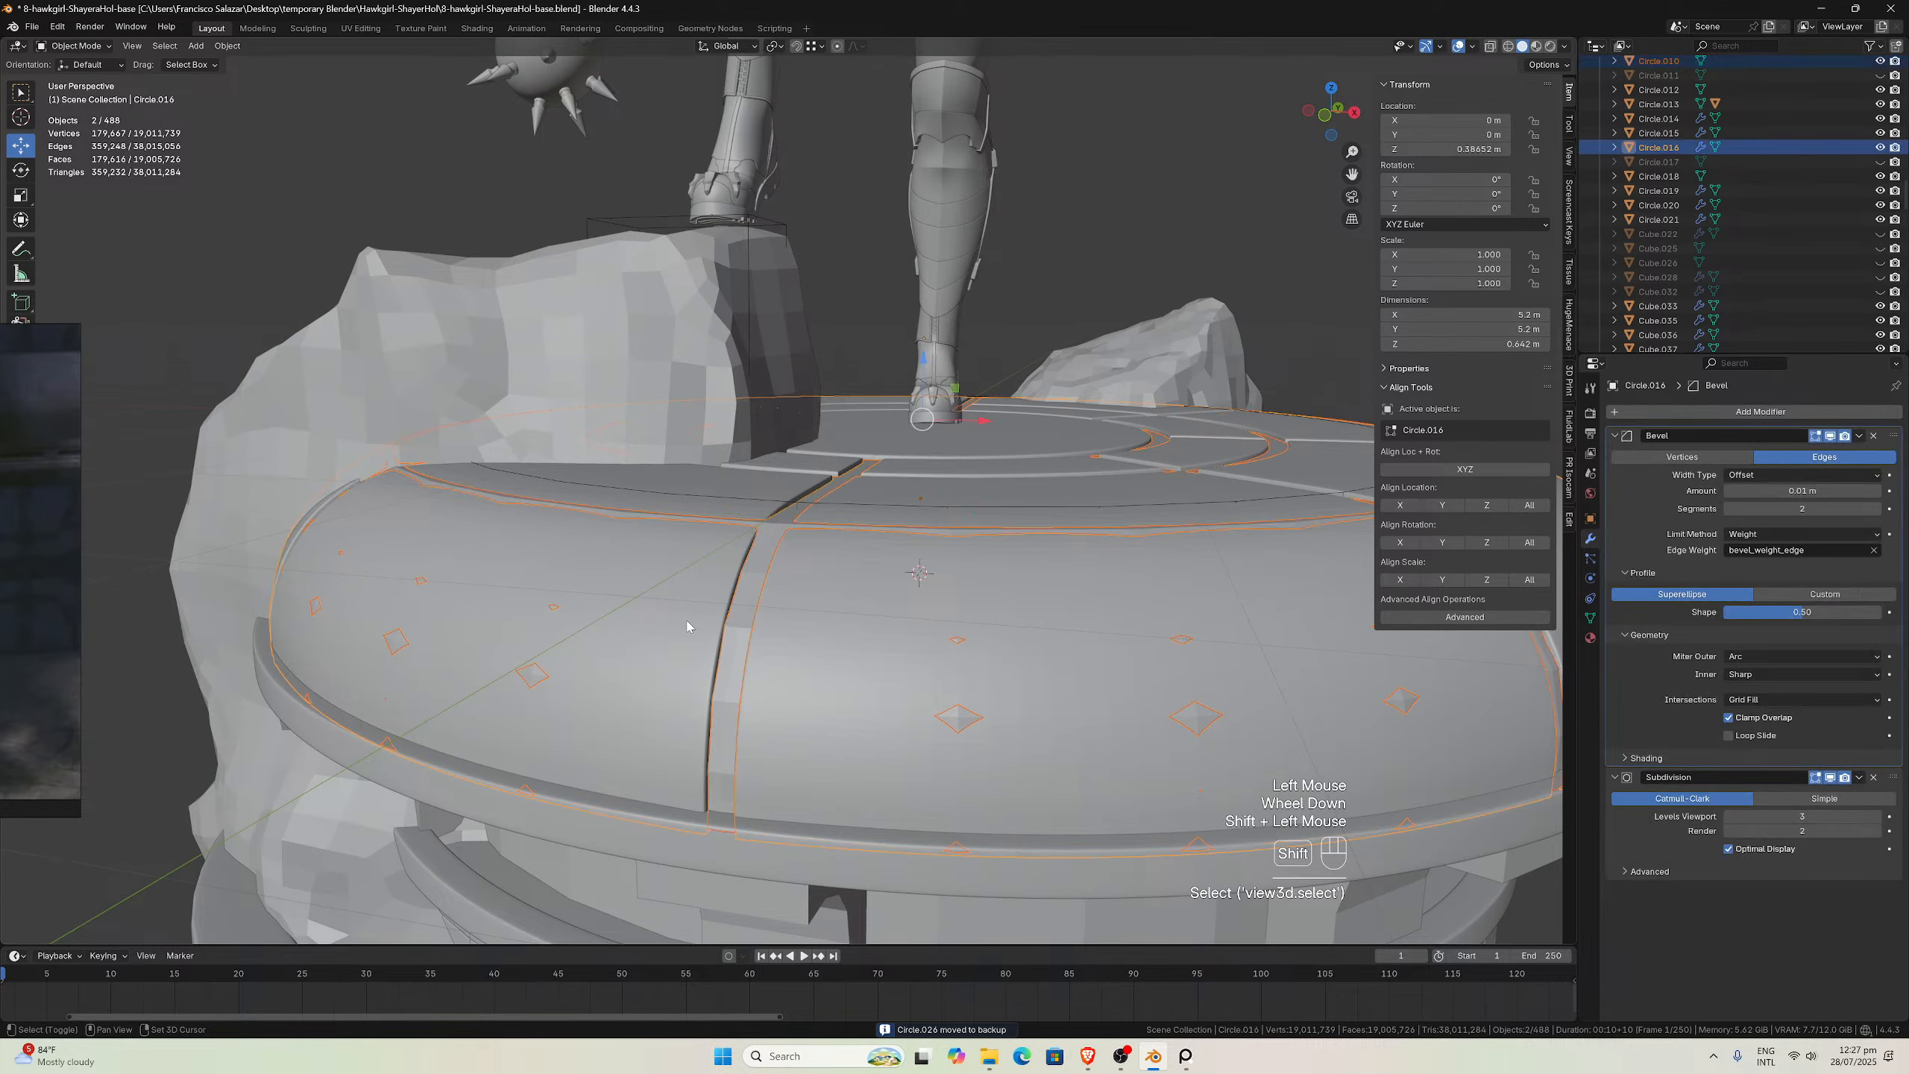
key(ctrl)
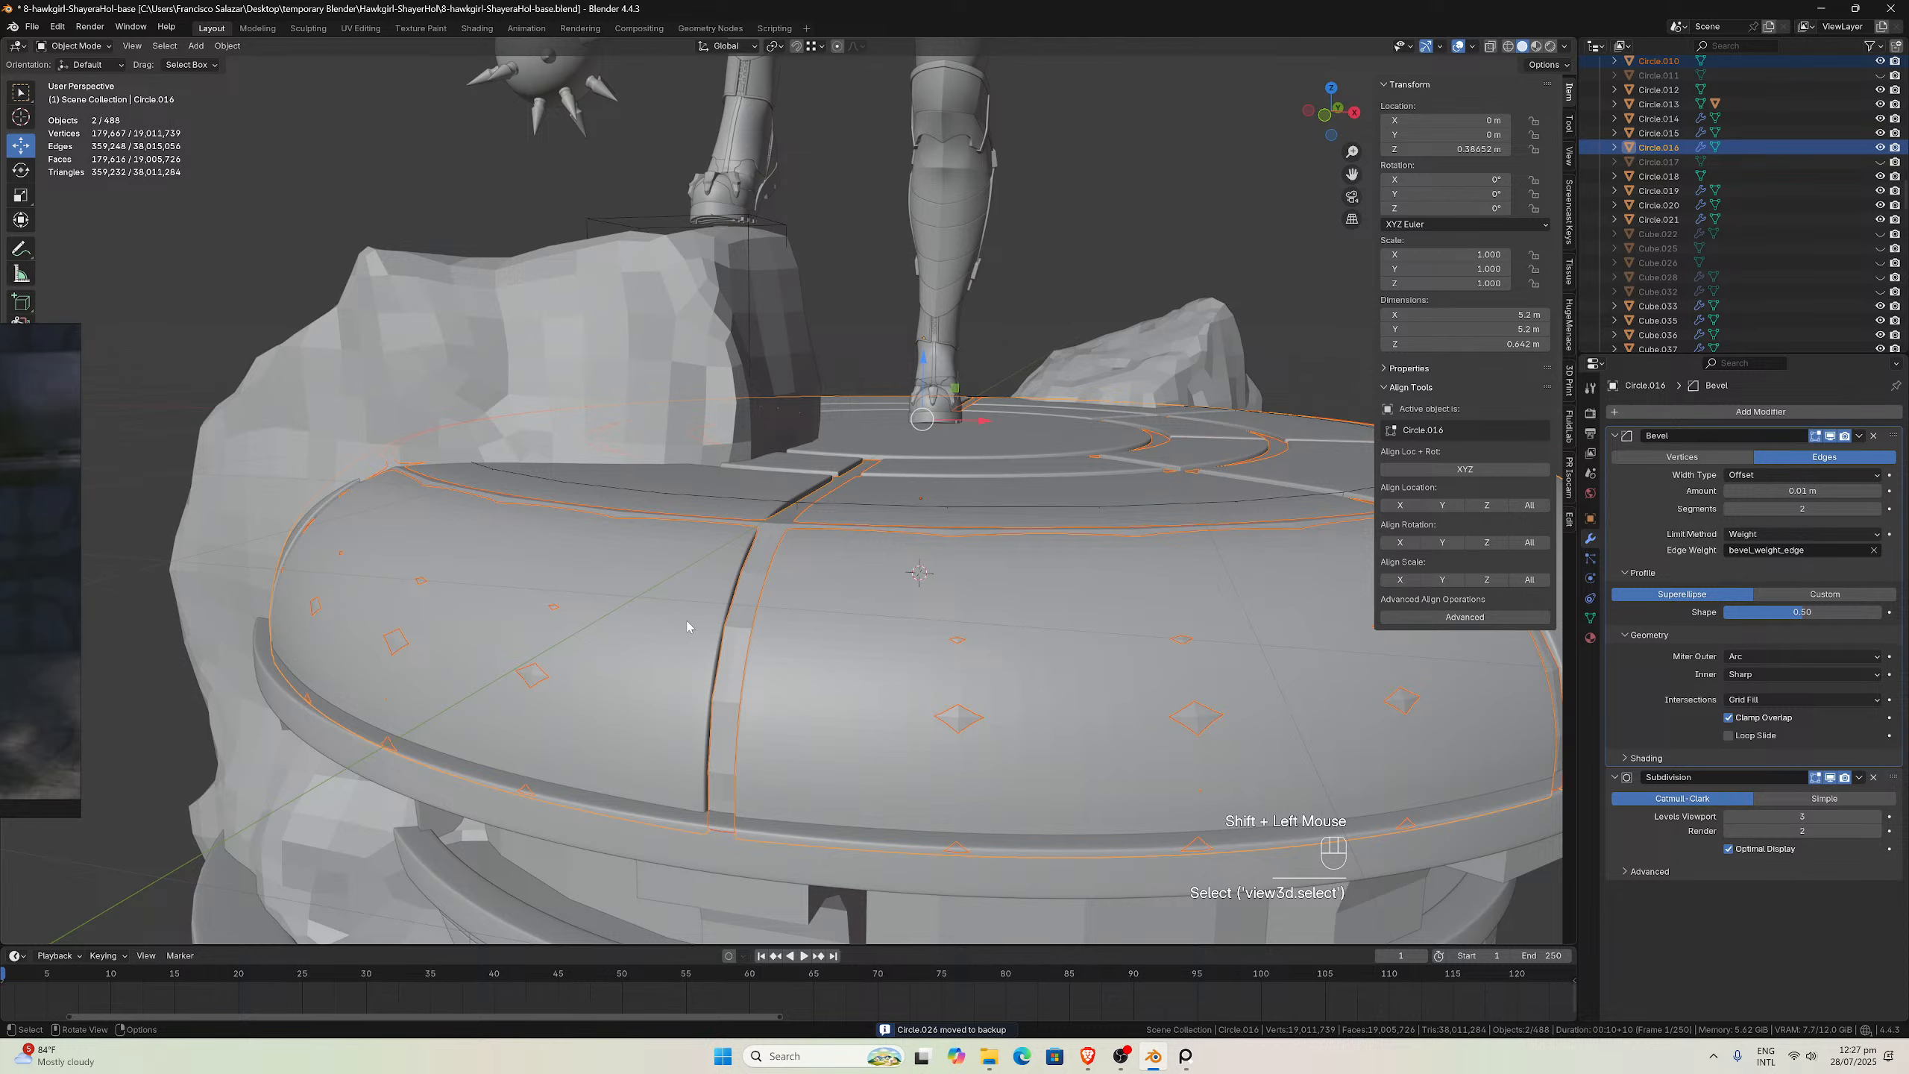
key(ctrl+l)
click(687, 626)
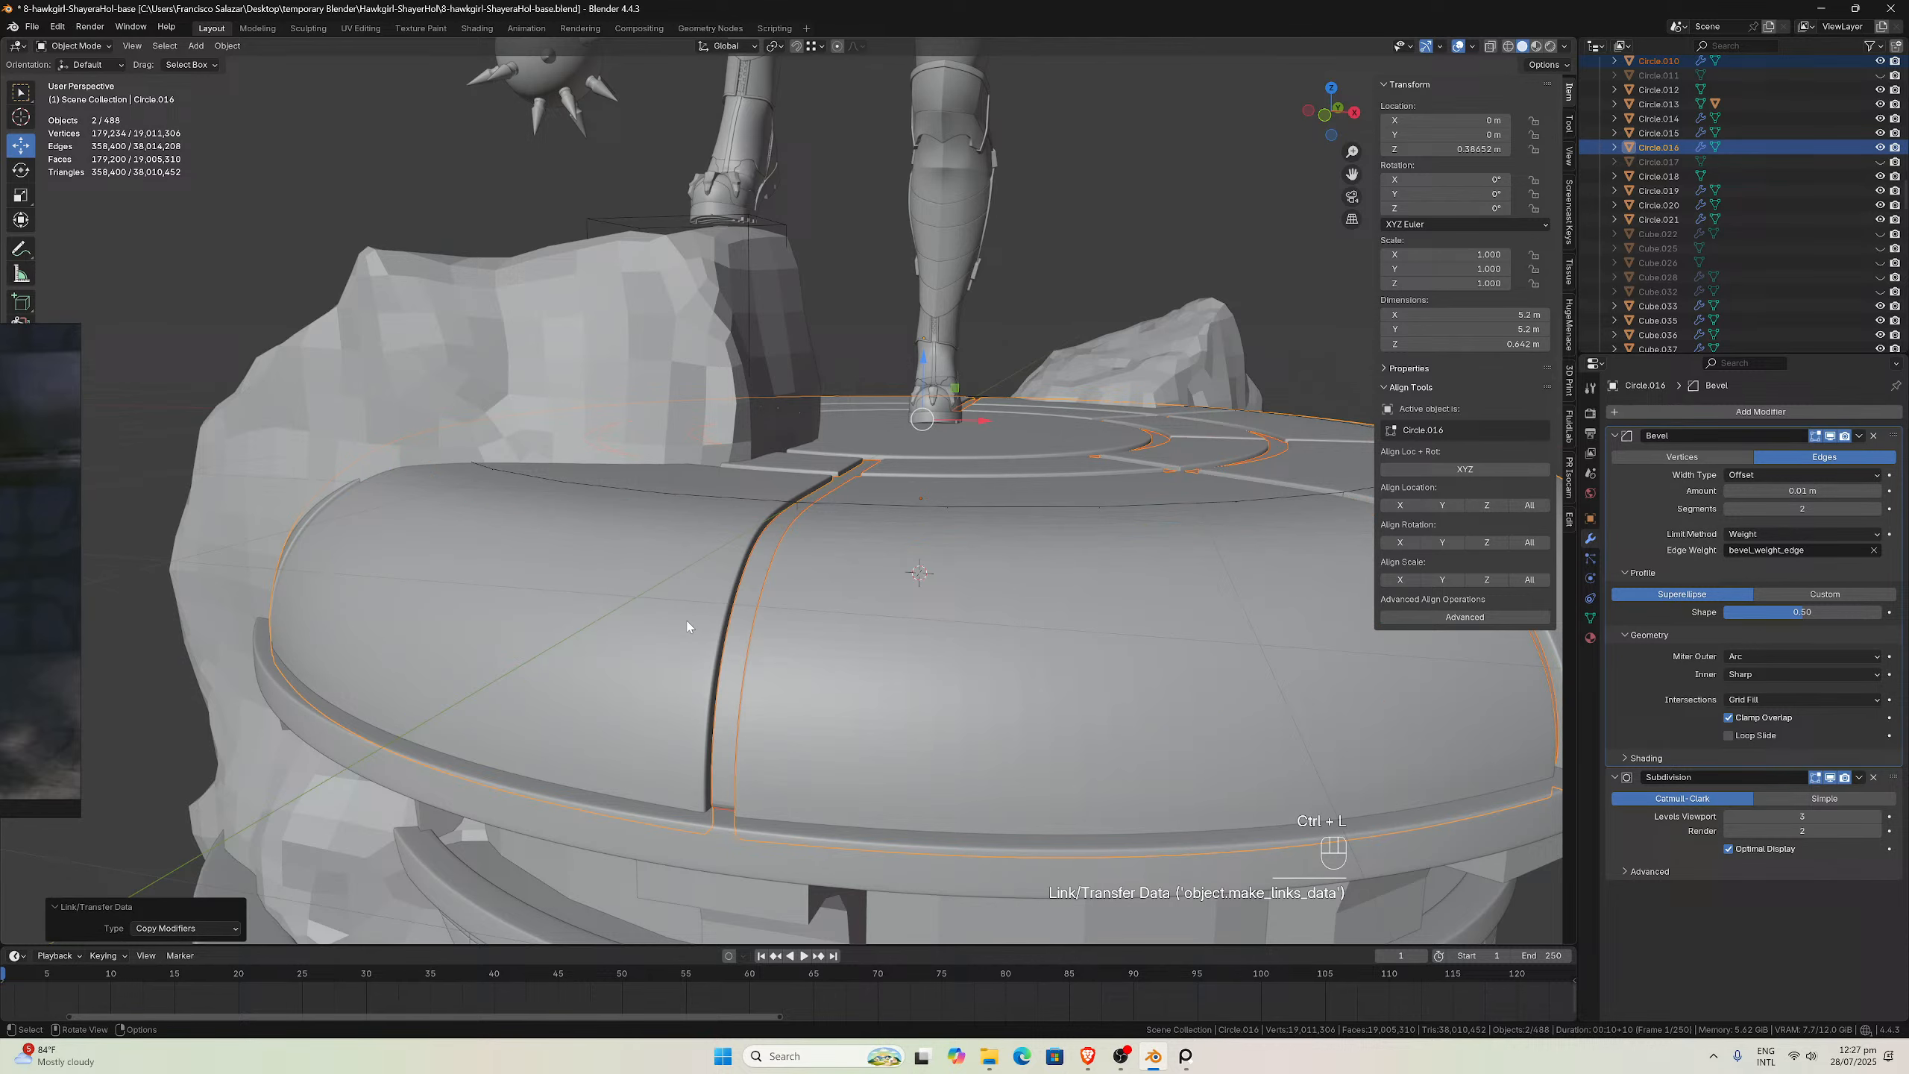
Isolate the inner dome and add one centered loop cut around the flat ring on its underside
click(734, 645)
scroll(734, 646, up, 2)
key(slash)
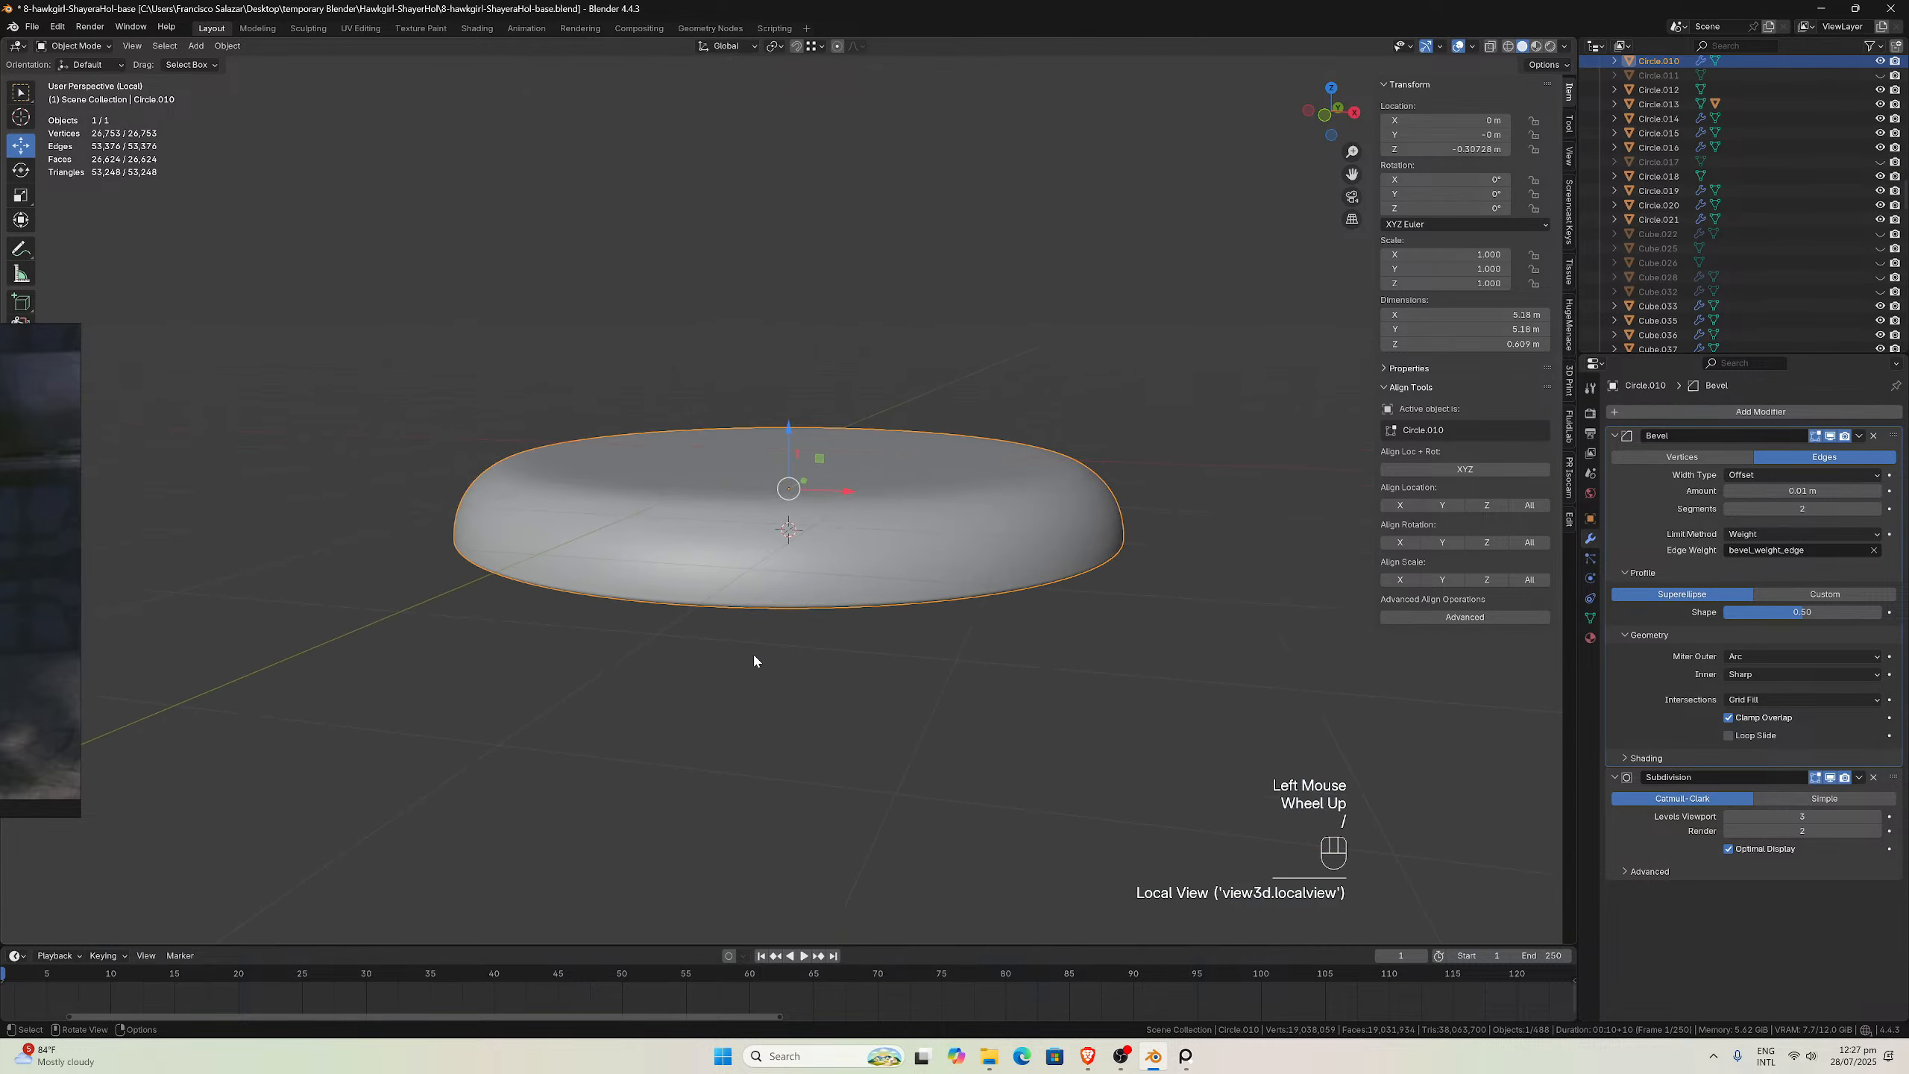
middle_drag(751, 652, 534, 515)
scroll(774, 502, up, 2)
key(Tab)
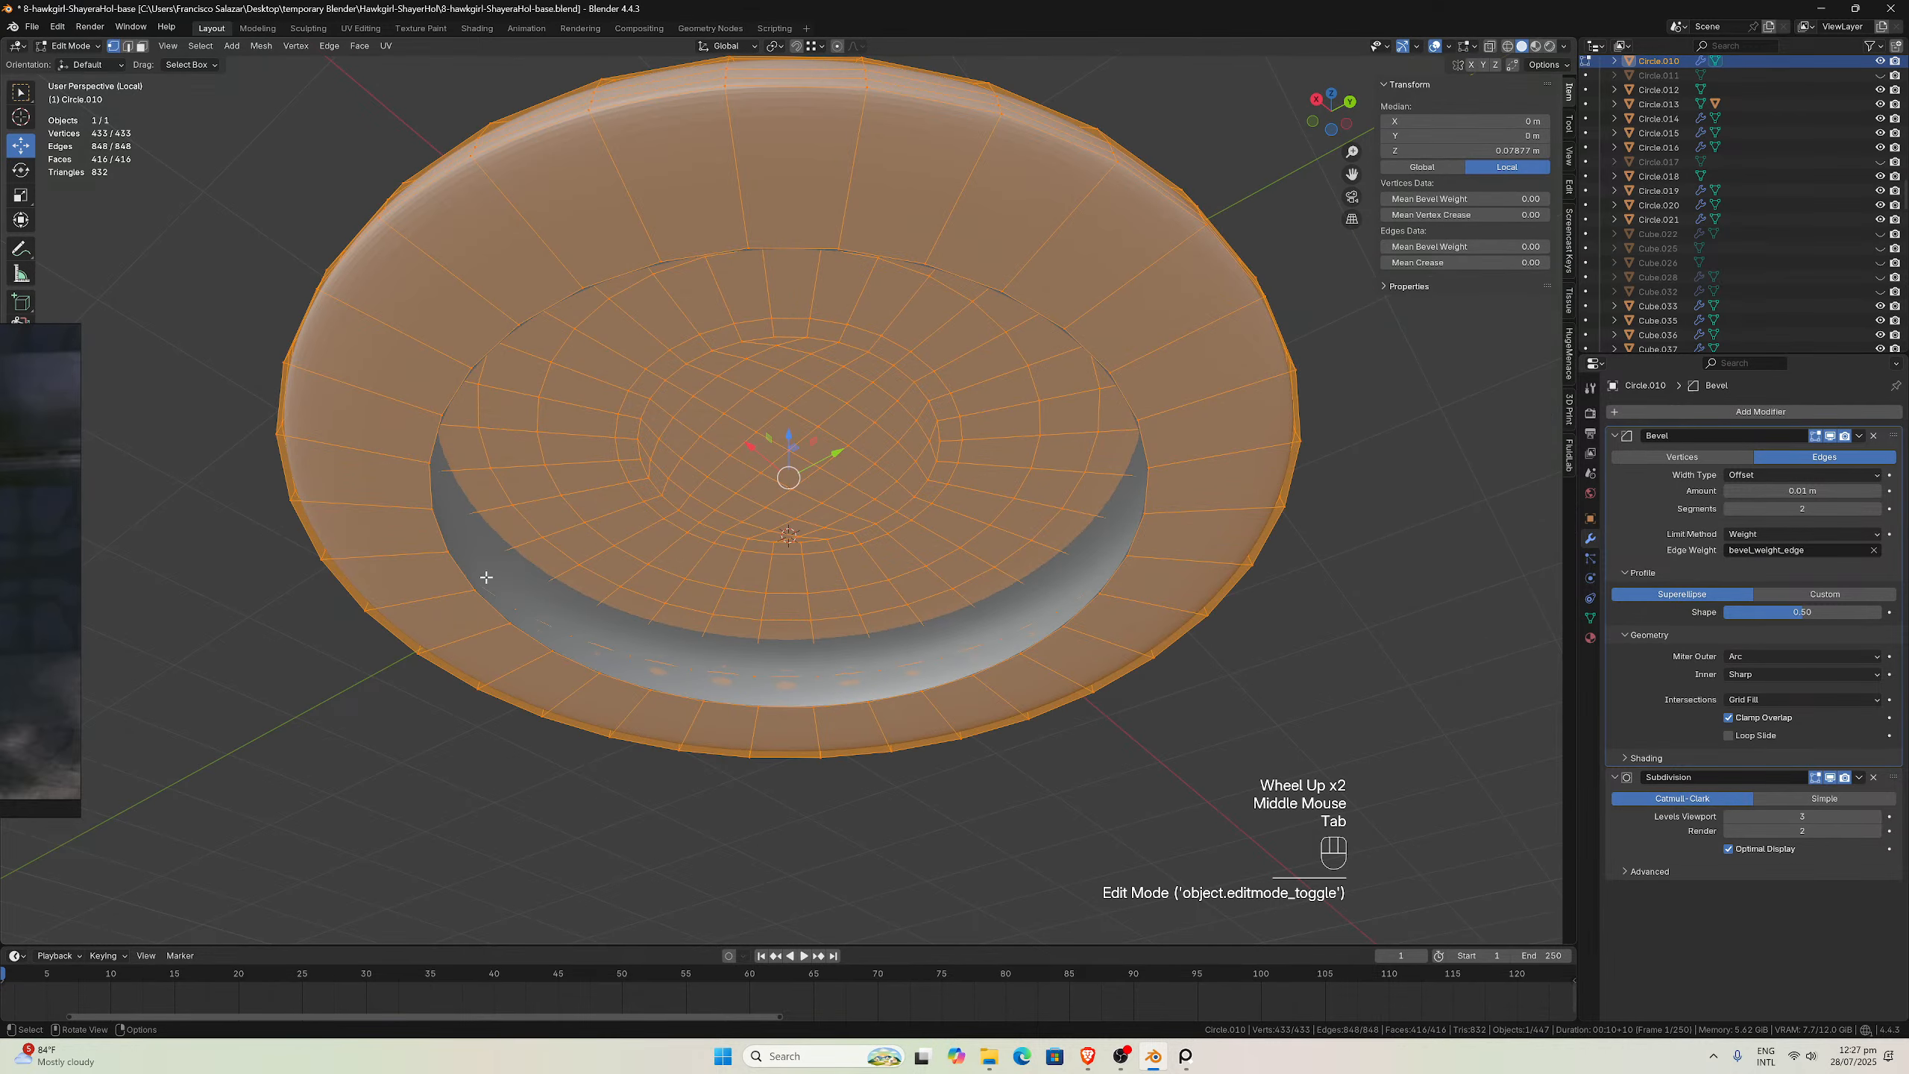
key(ctrl+r)
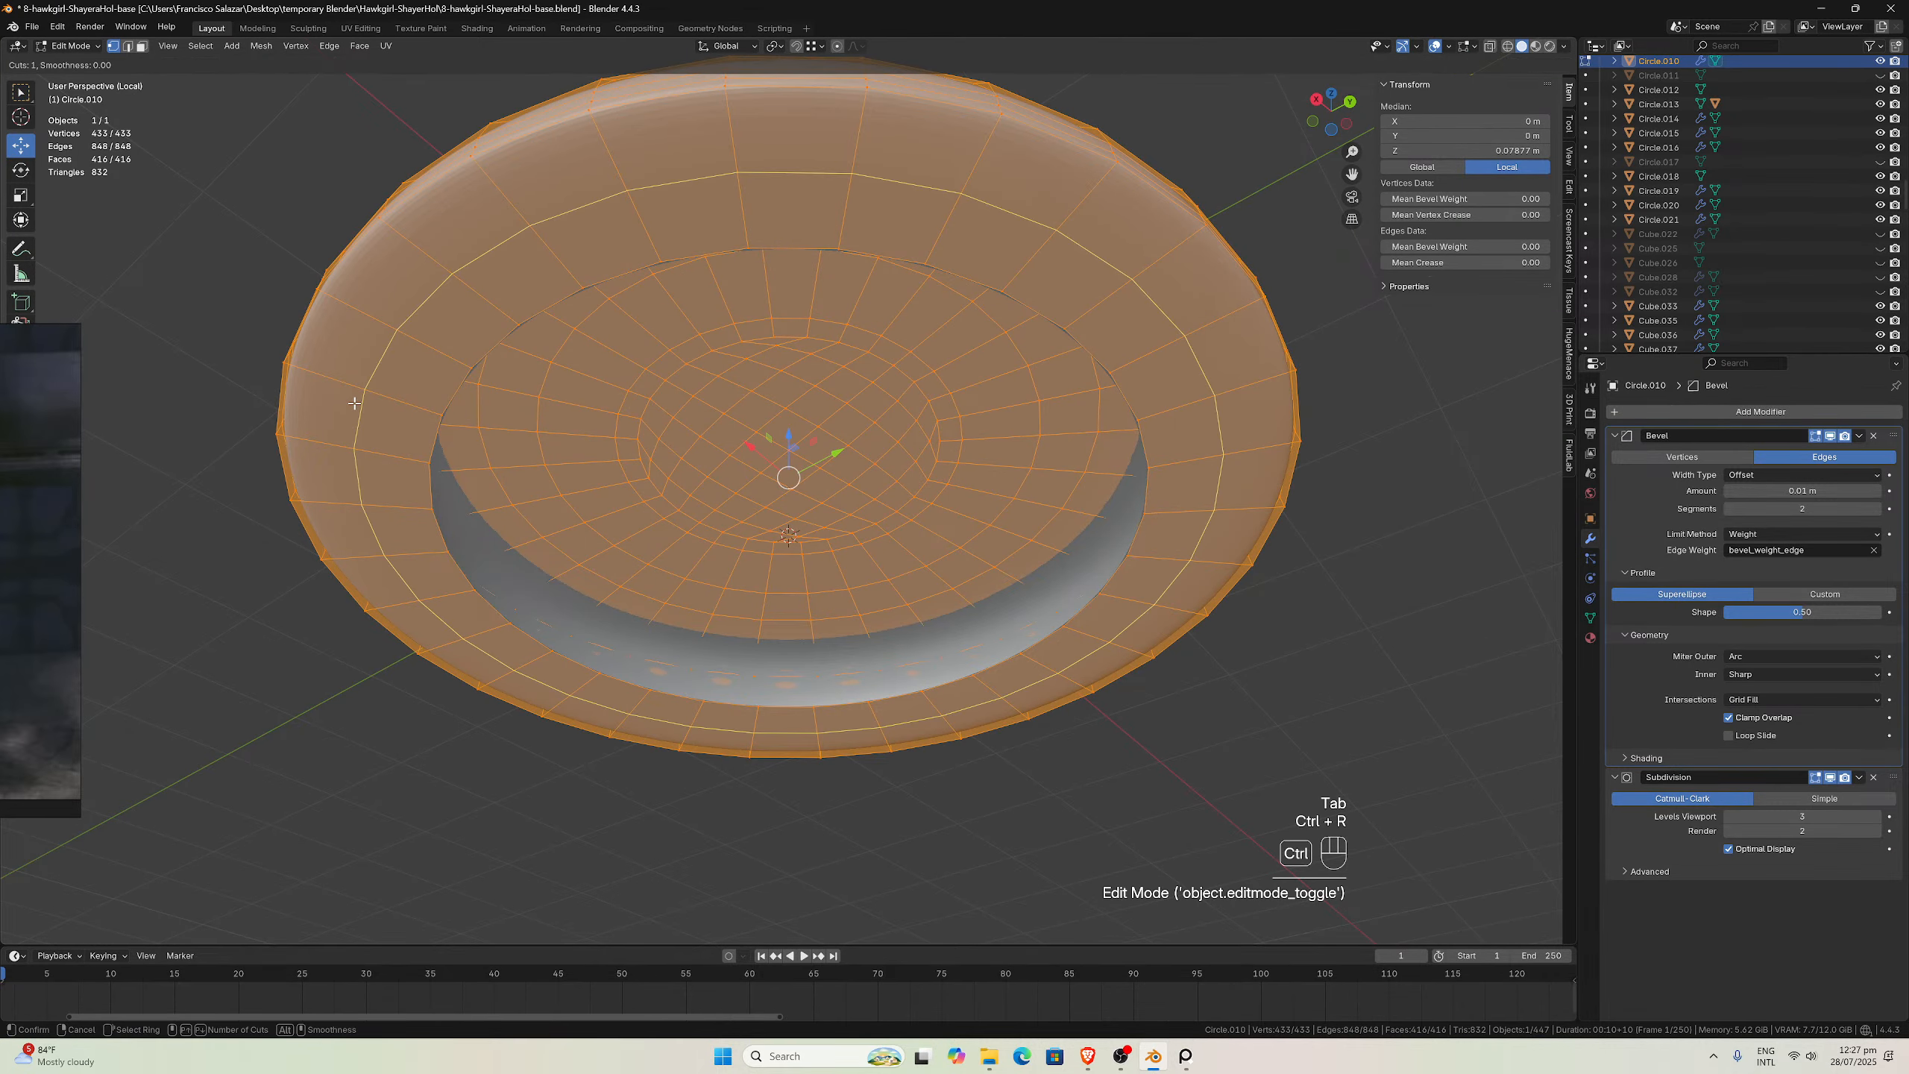
click(350, 390)
click(348, 387)
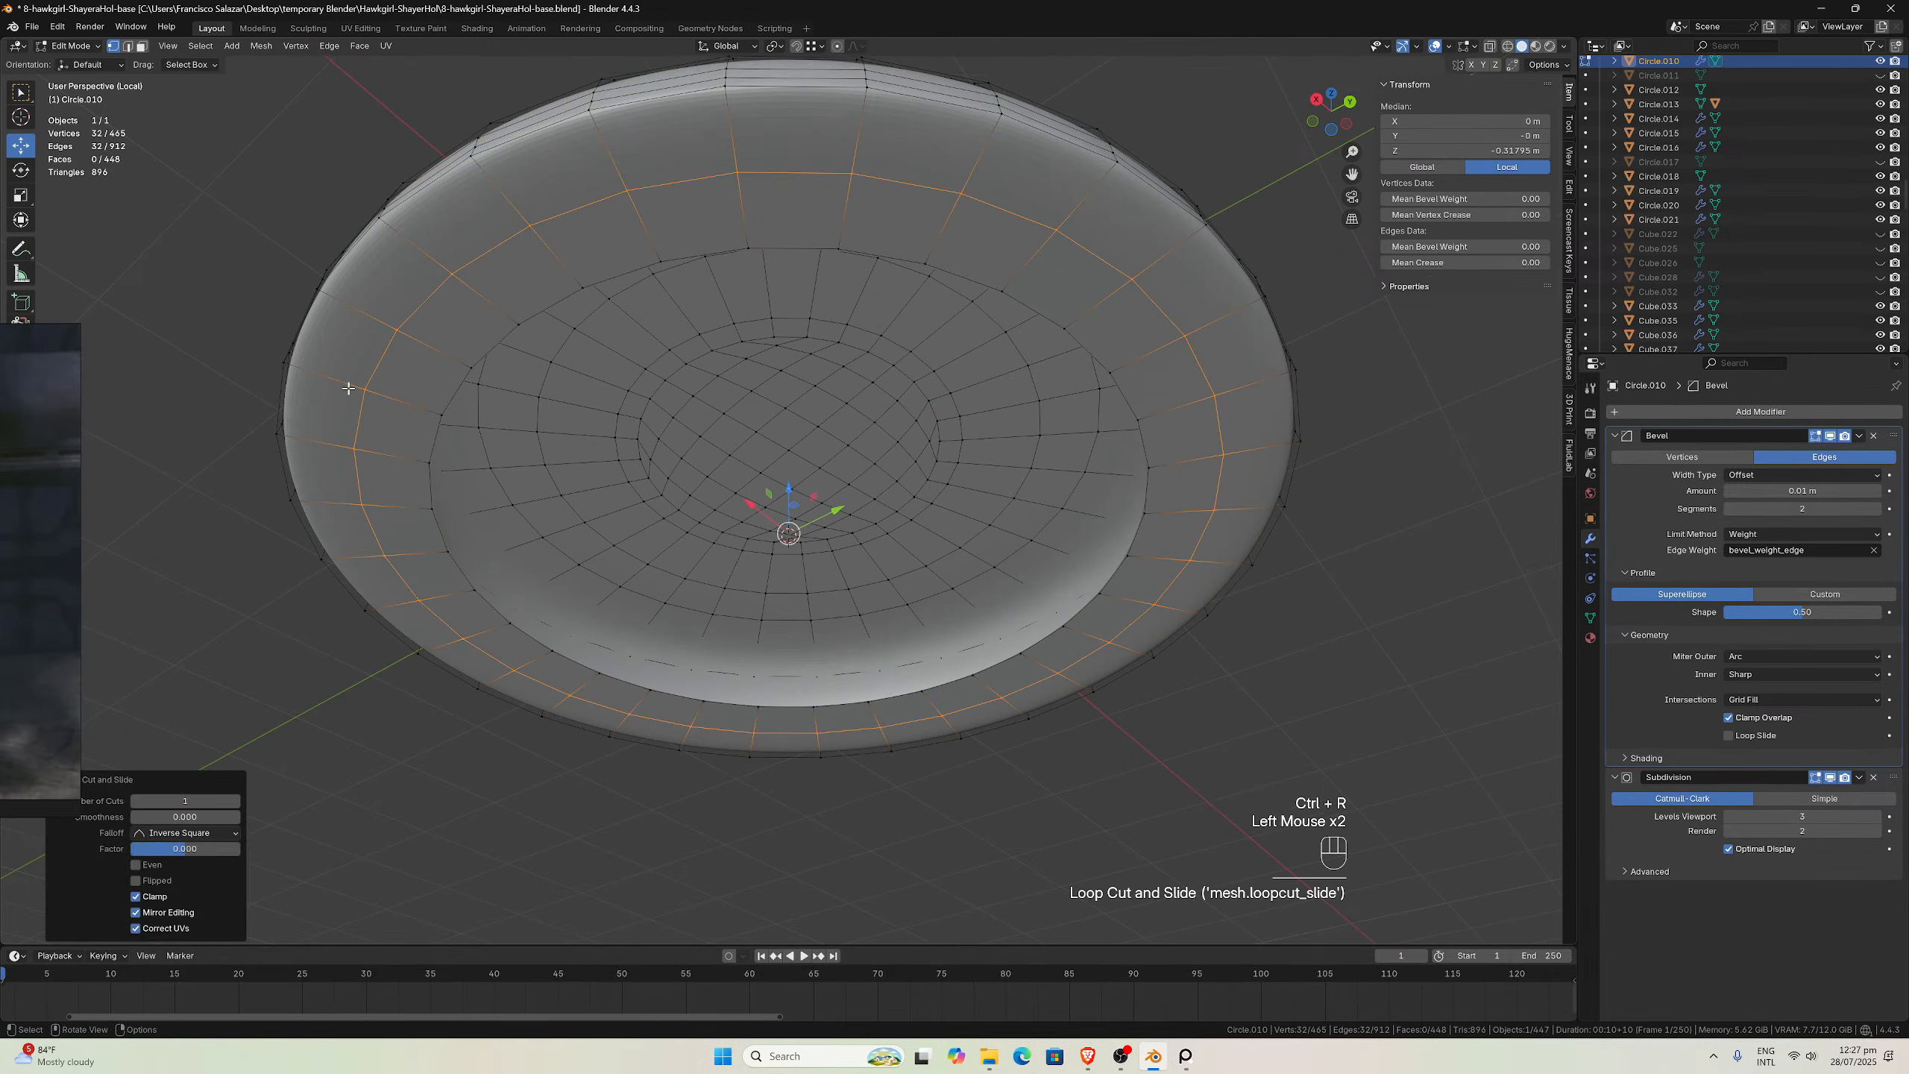
Delete the inner loop of faces from the flat ring on the dome's underside
click(141, 46)
click(407, 348)
alt+click(407, 348)
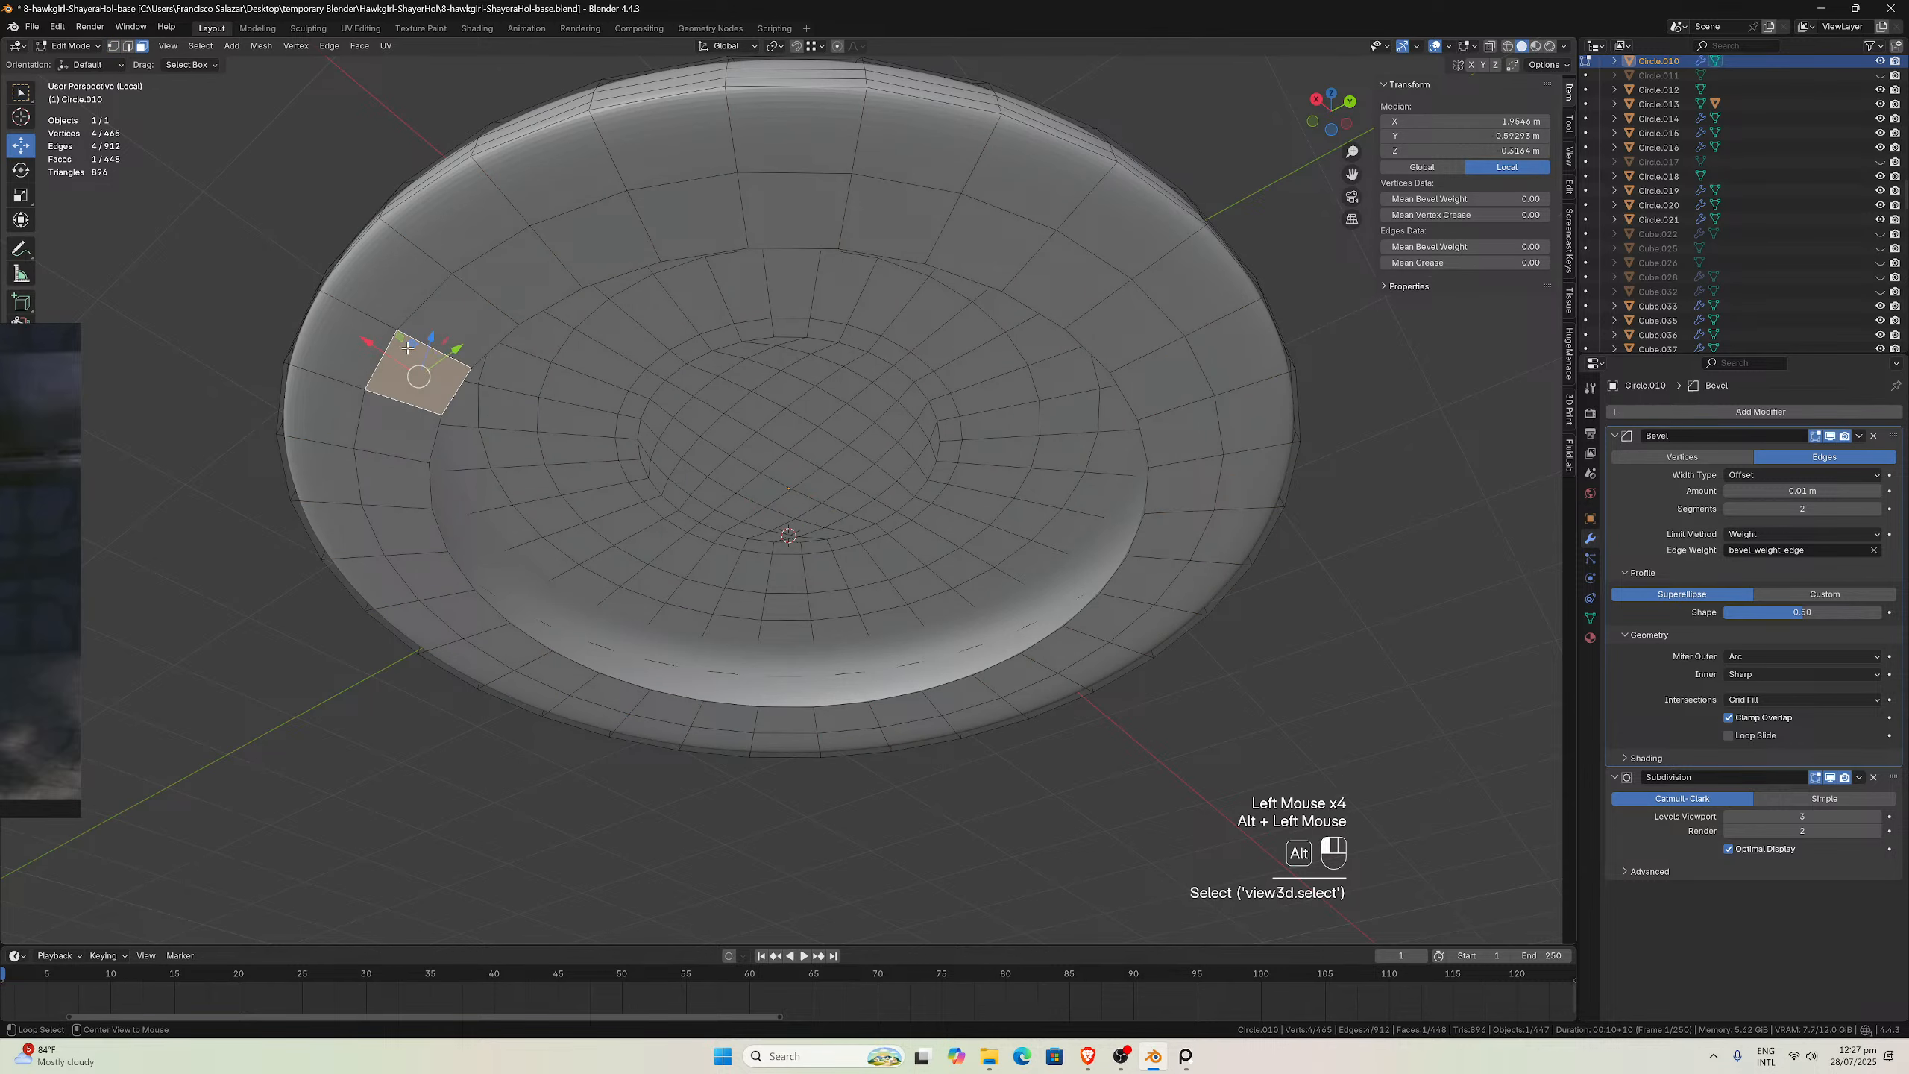
key(x)
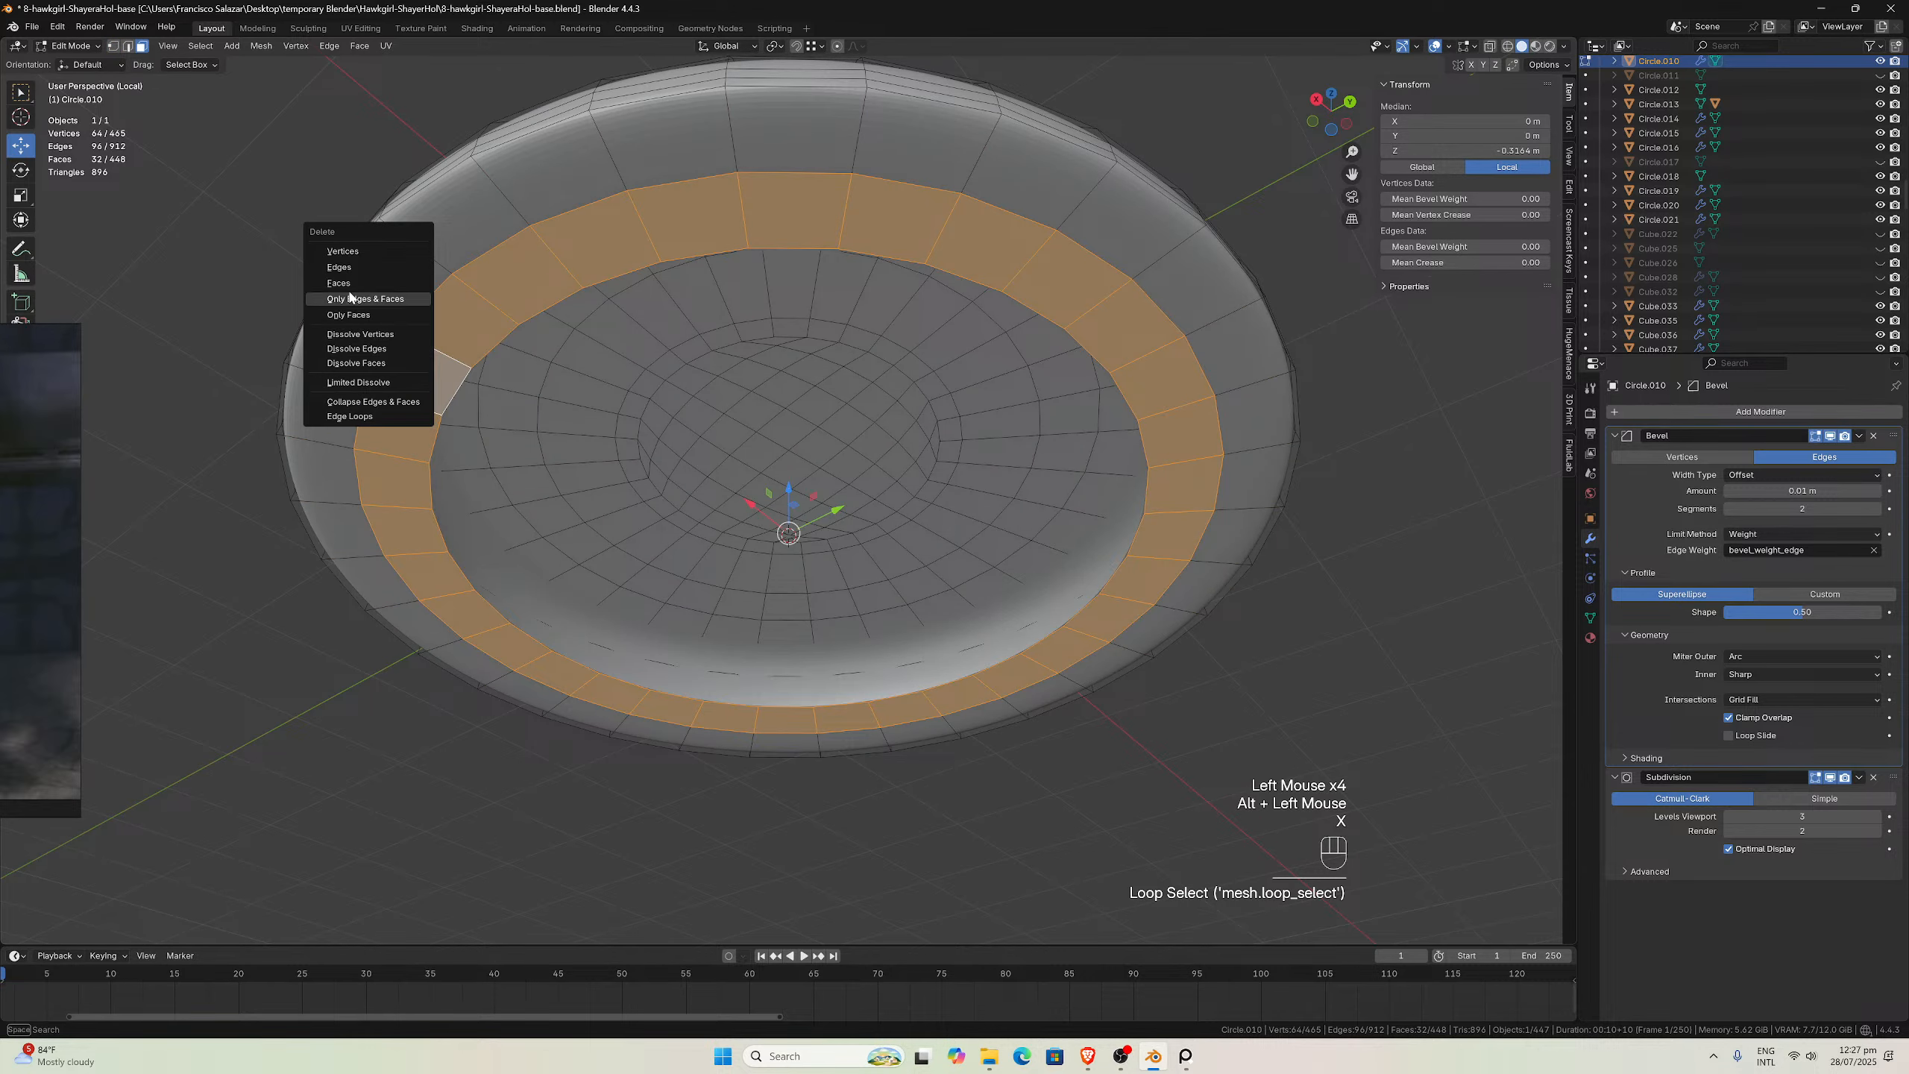
click(343, 283)
middle_drag(516, 383, 515, 407)
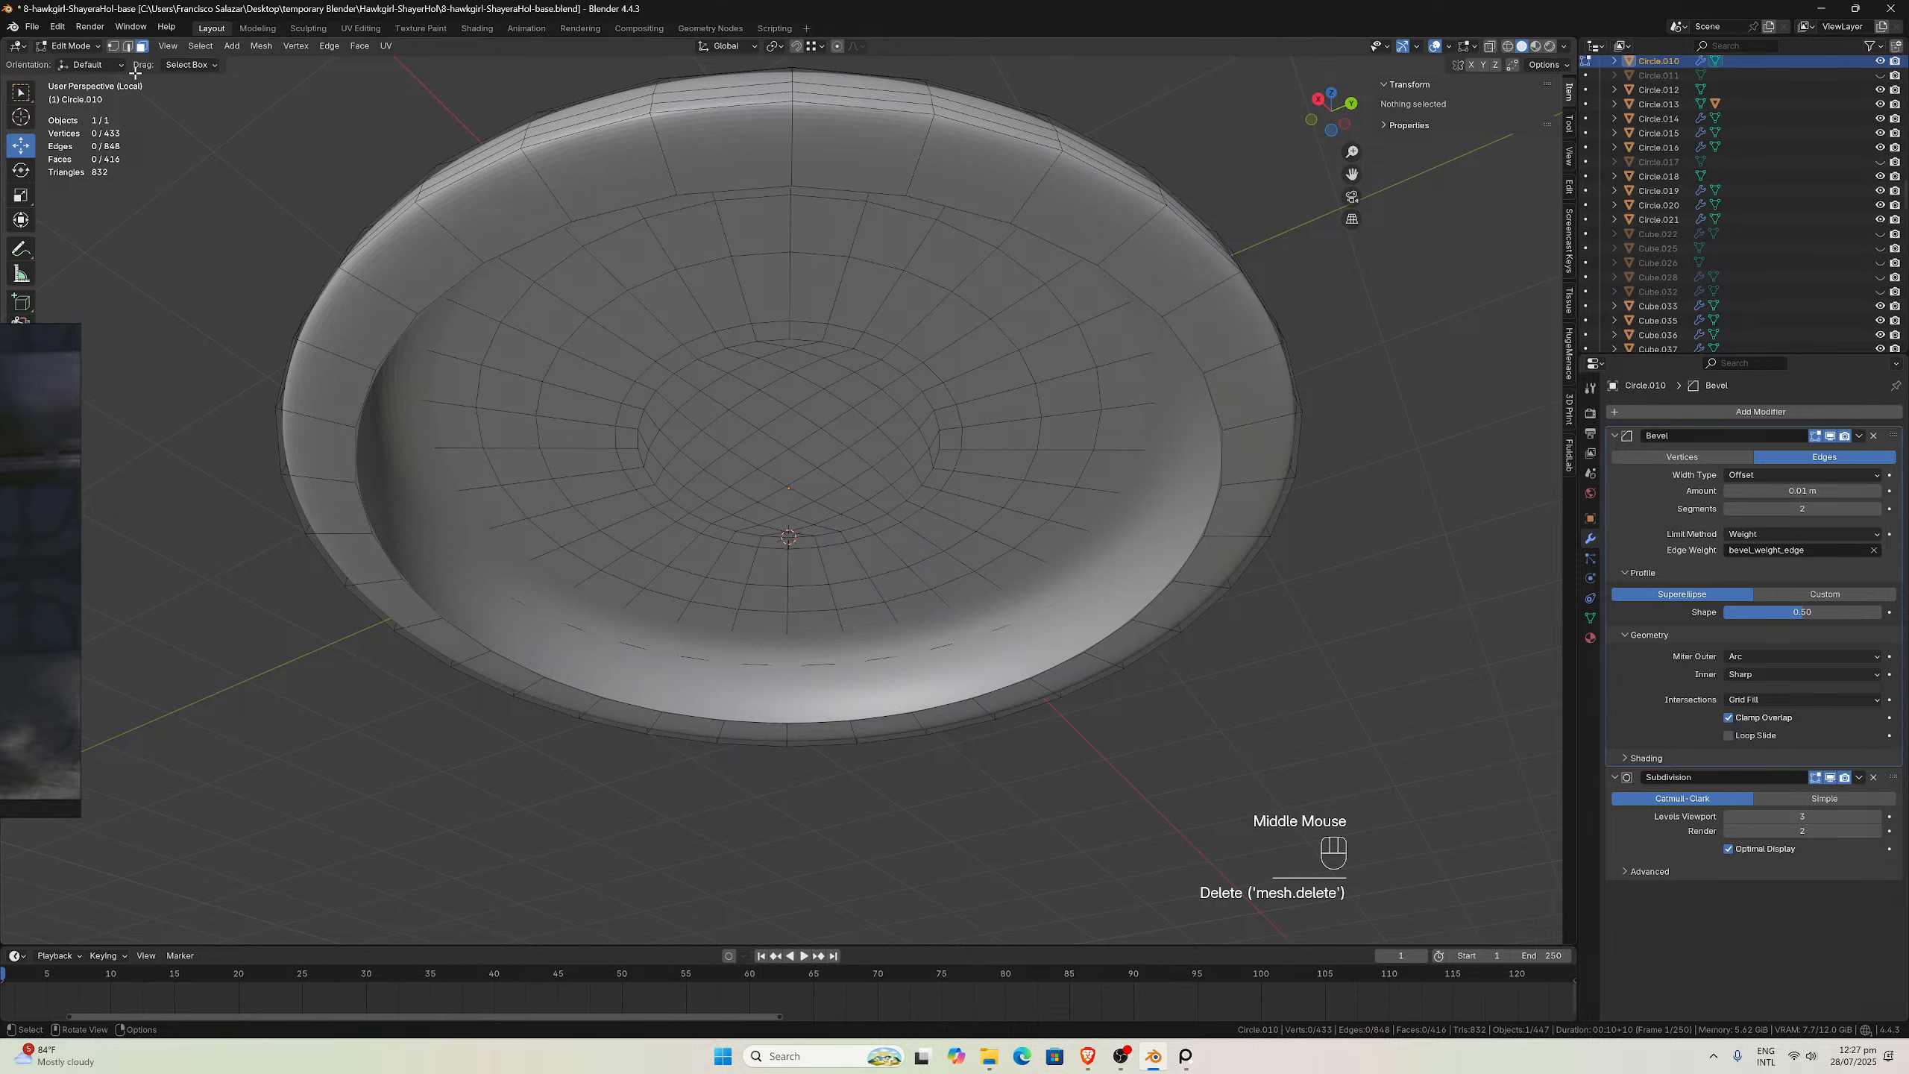
Switch to edge selection and add one loop cut around the remaining flat ring on the dome's underside
click(127, 46)
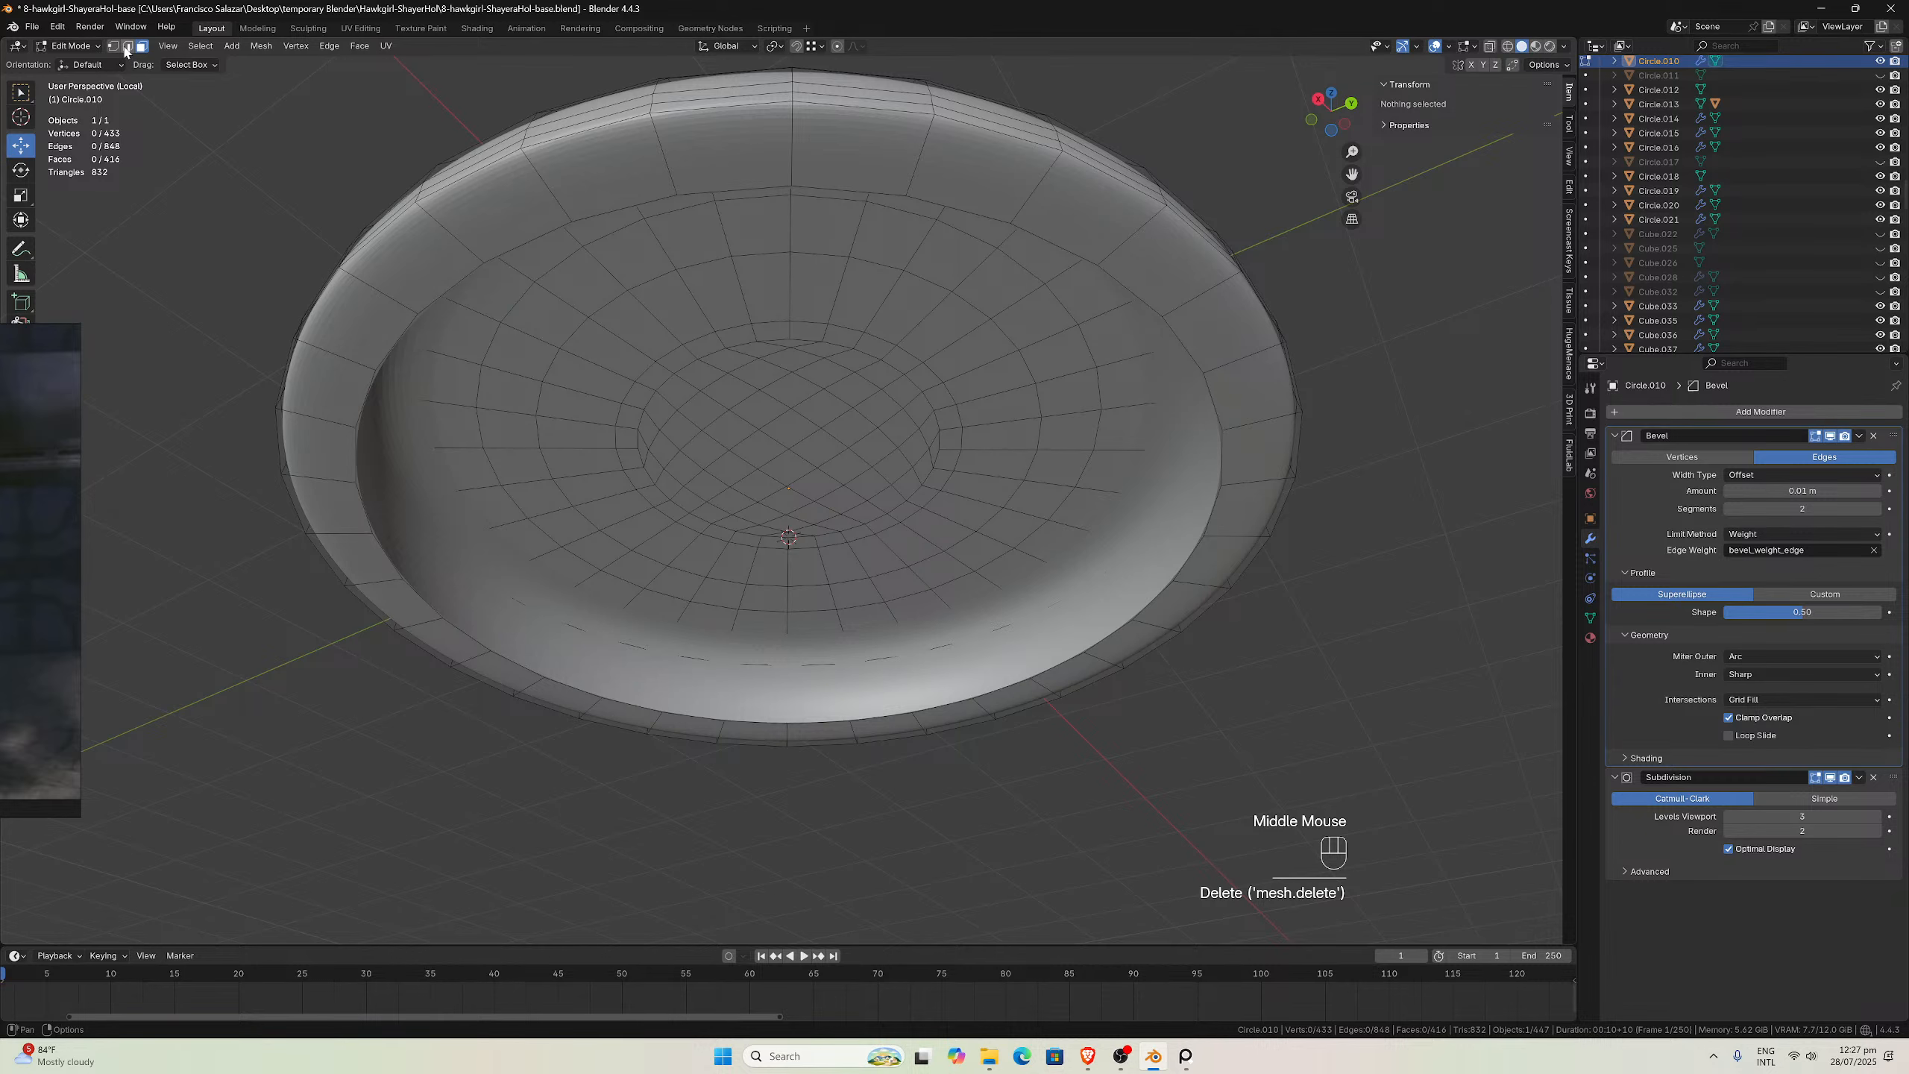
key(ctrl+r)
click(363, 346)
click(363, 345)
Select the inner edge loop of the underside ring and close the opening with Grid Fill, span 8
middle_drag(362, 345, 375, 333)
click(388, 311)
alt+click(376, 328)
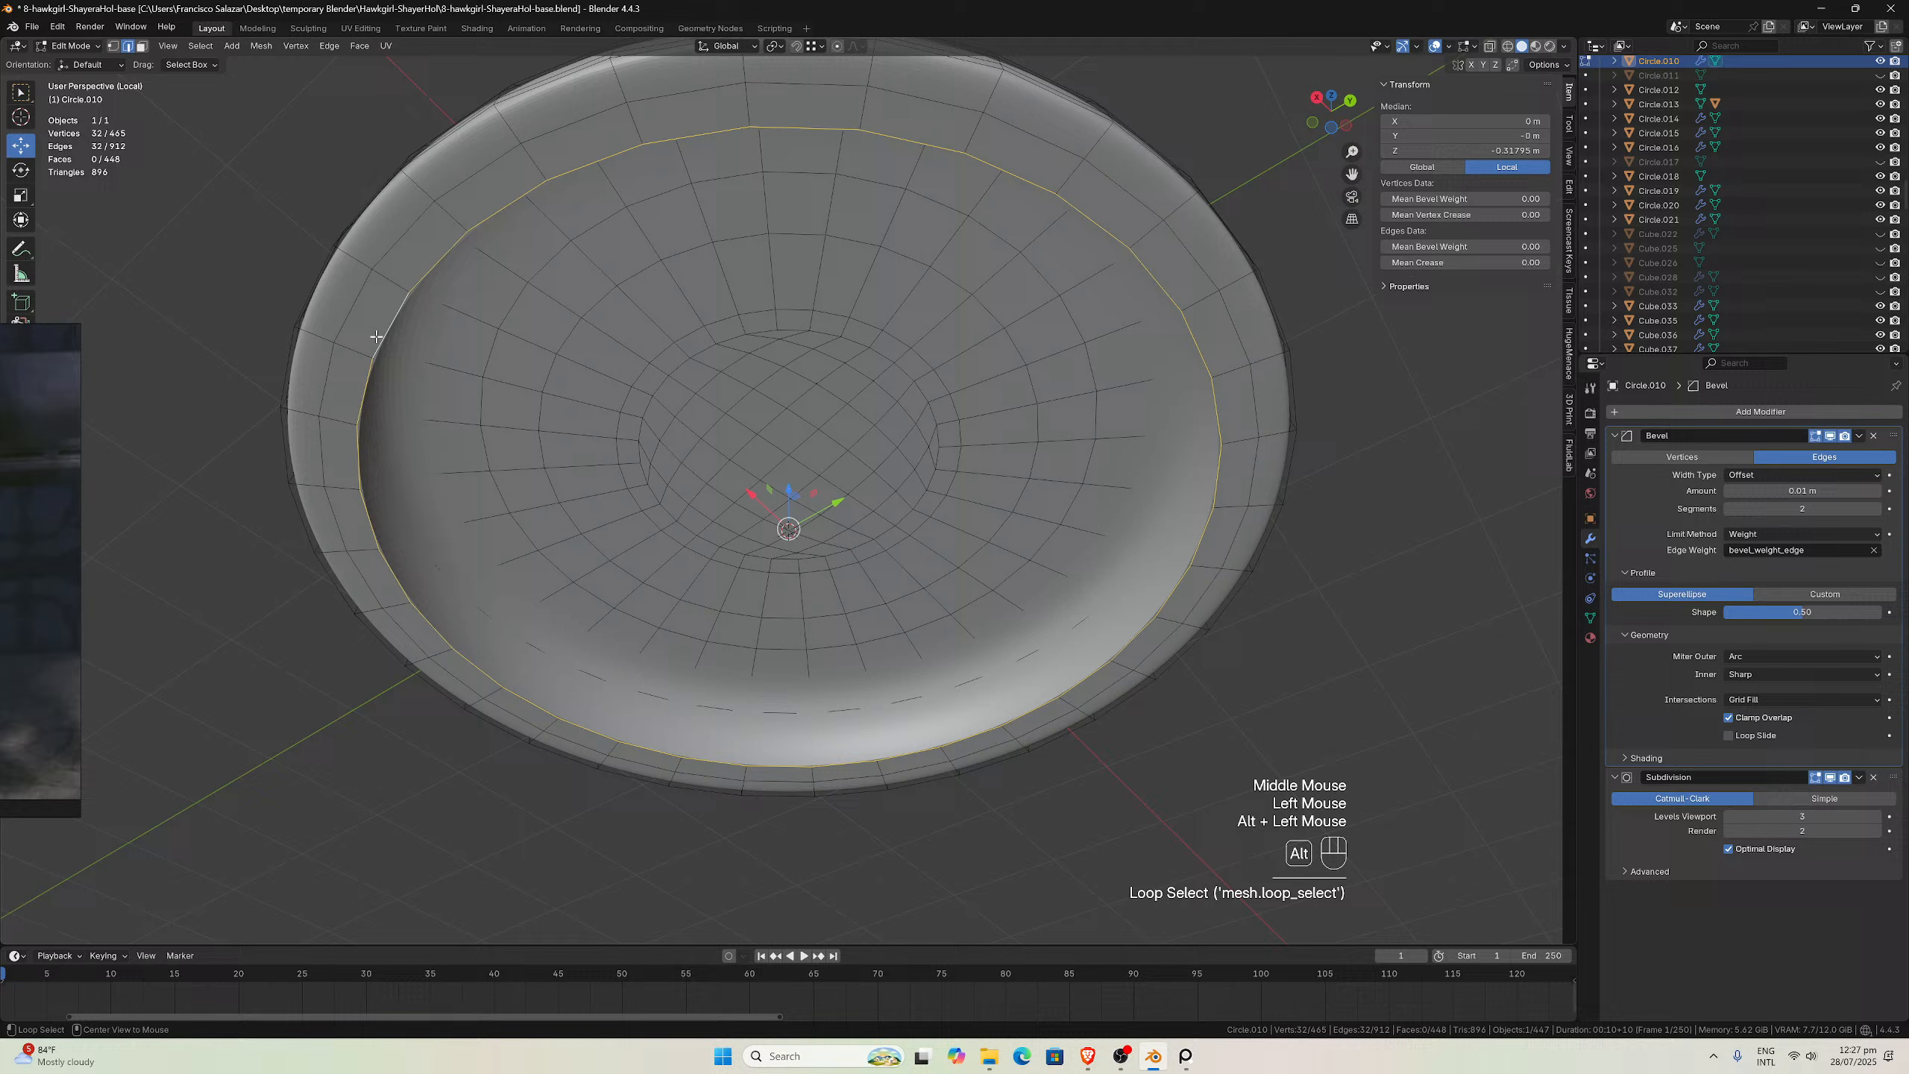
click(367, 49)
click(380, 208)
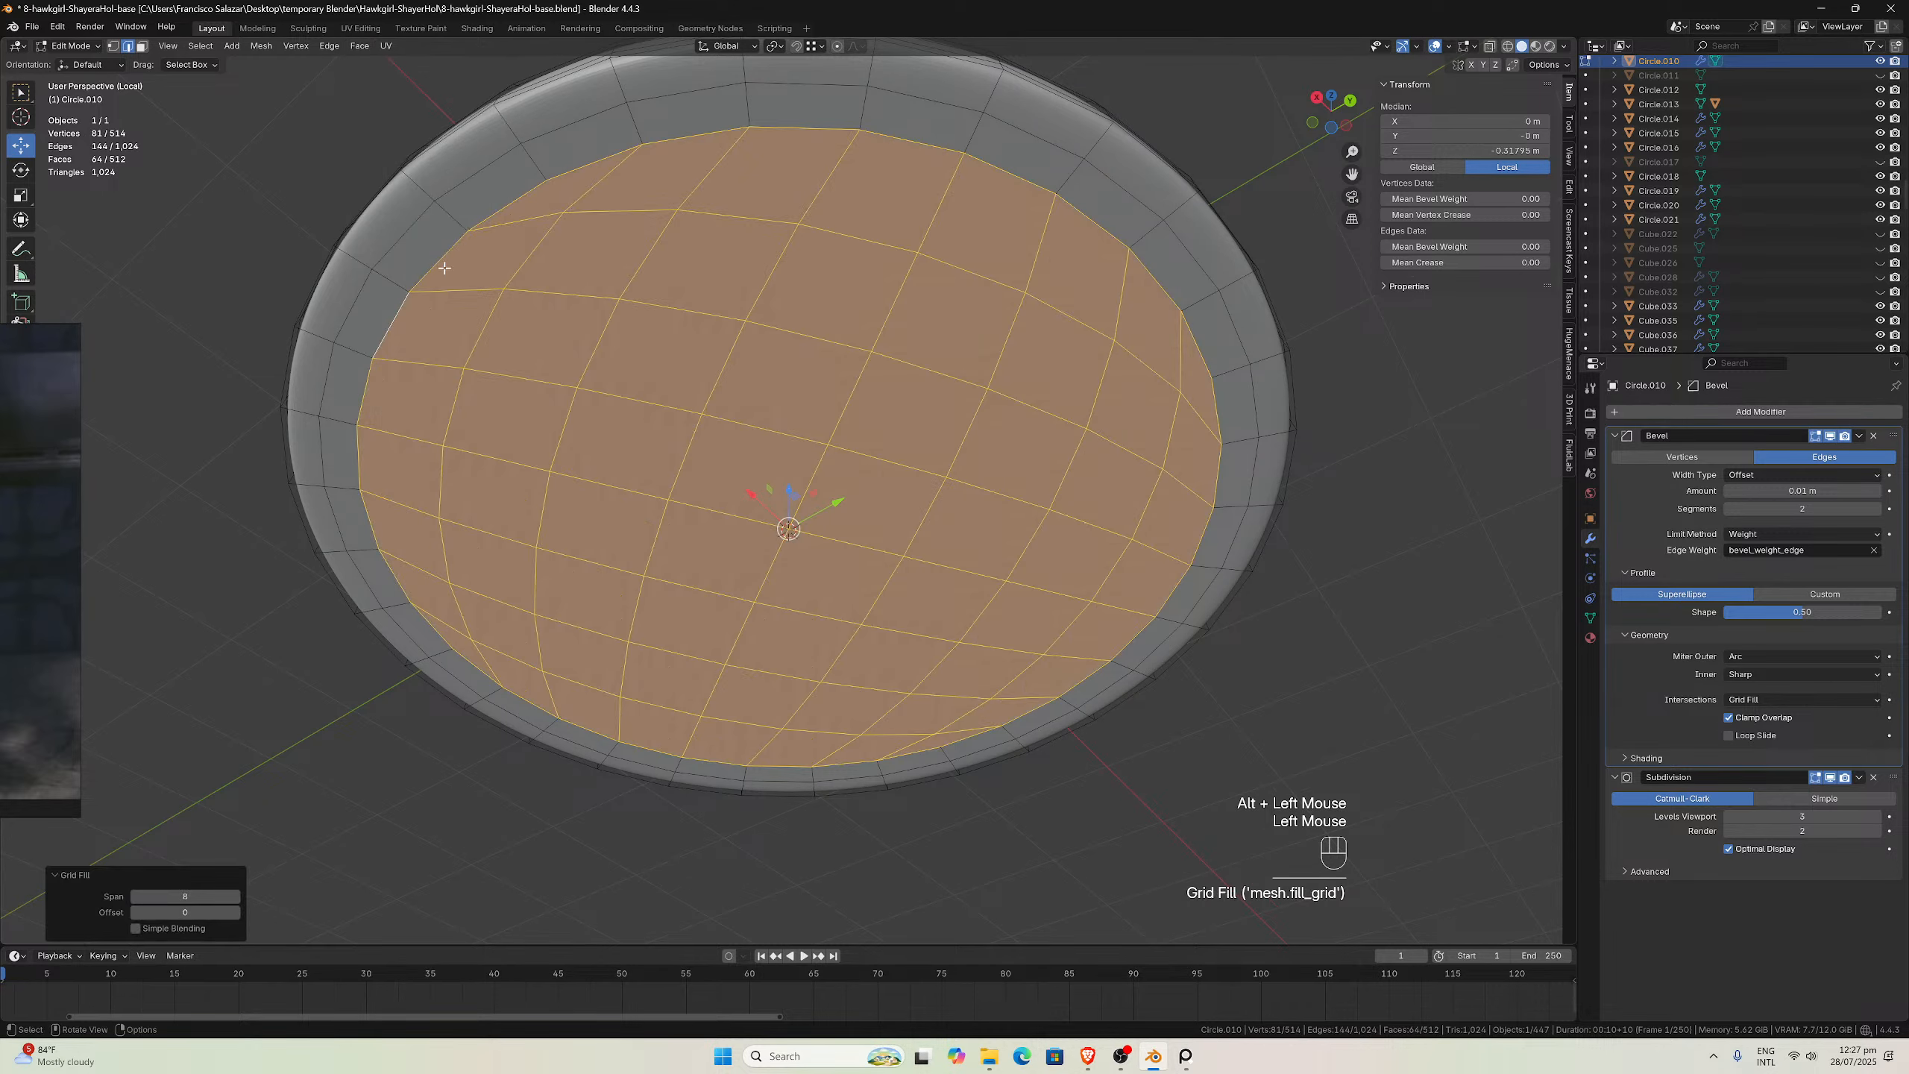
Give the edge loop around the inner dome's bottom rim a mean bevel weight of 1.00, and return to the full scene in Object Mode
middle_drag(445, 268, 518, 327)
click(611, 436)
alt+click(612, 441)
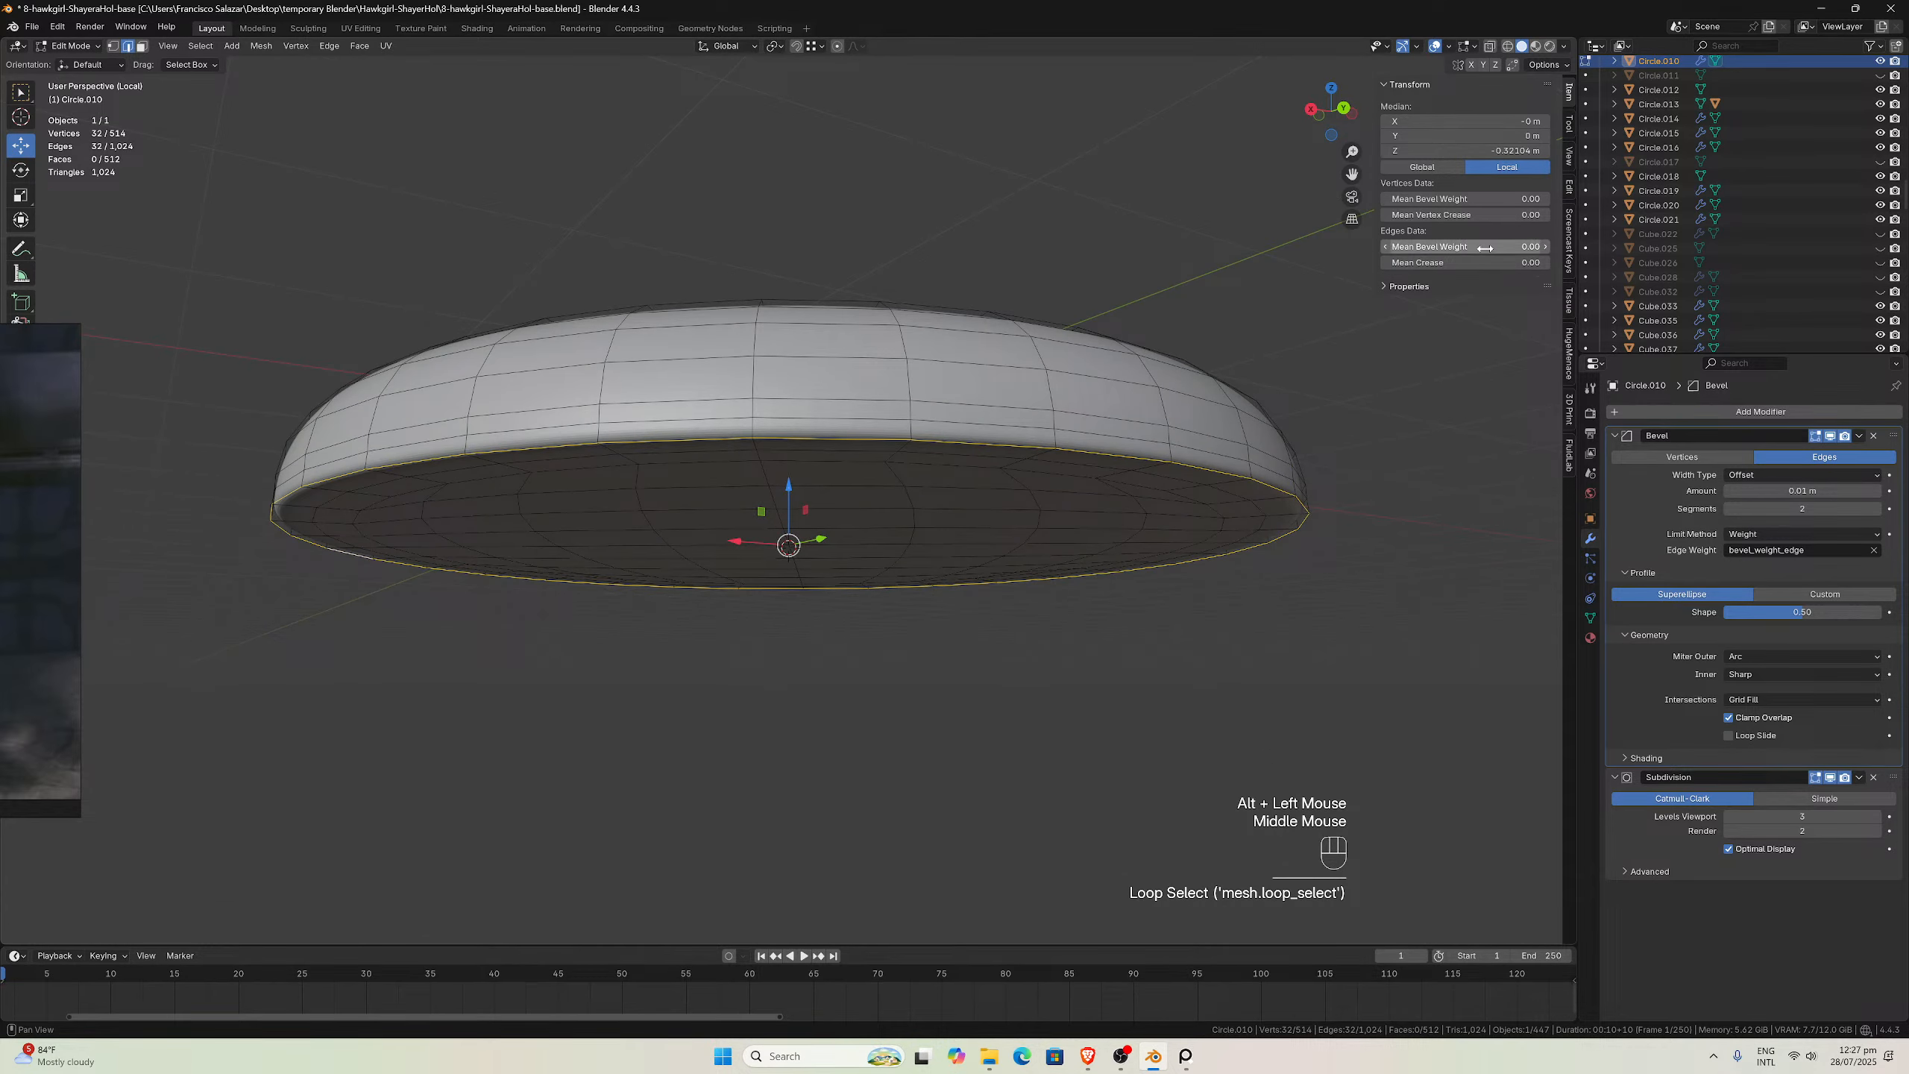
drag(1430, 249, 1485, 248)
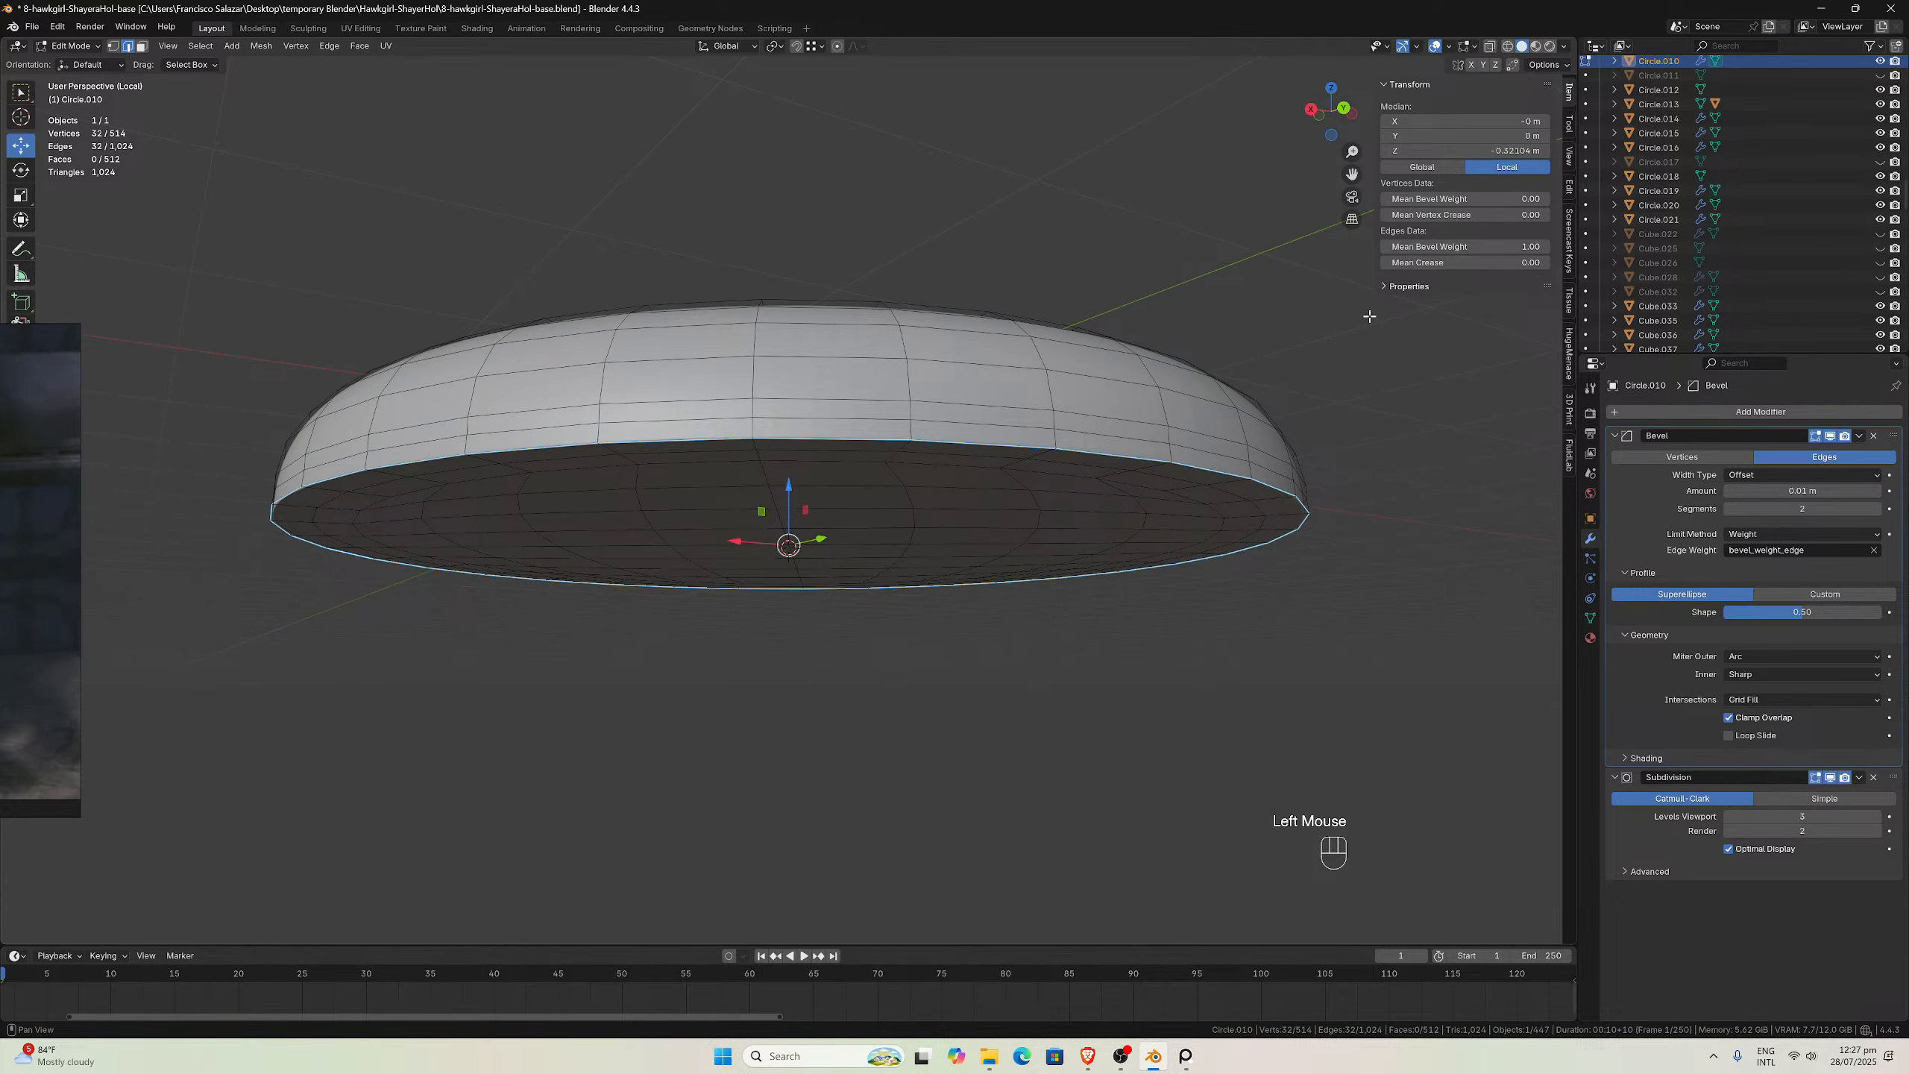
middle_drag(794, 404, 813, 558)
scroll(794, 403, up, 2)
scroll(794, 404, down, 2)
key(Tab)
key(slash)
Examine the base's inner wall and lower ring pieces from several sides, selecting parts to identify what still needs refining
scroll(958, 531, down, 3)
click(996, 549)
click(795, 654)
scroll(813, 558, up, 3)
click(725, 556)
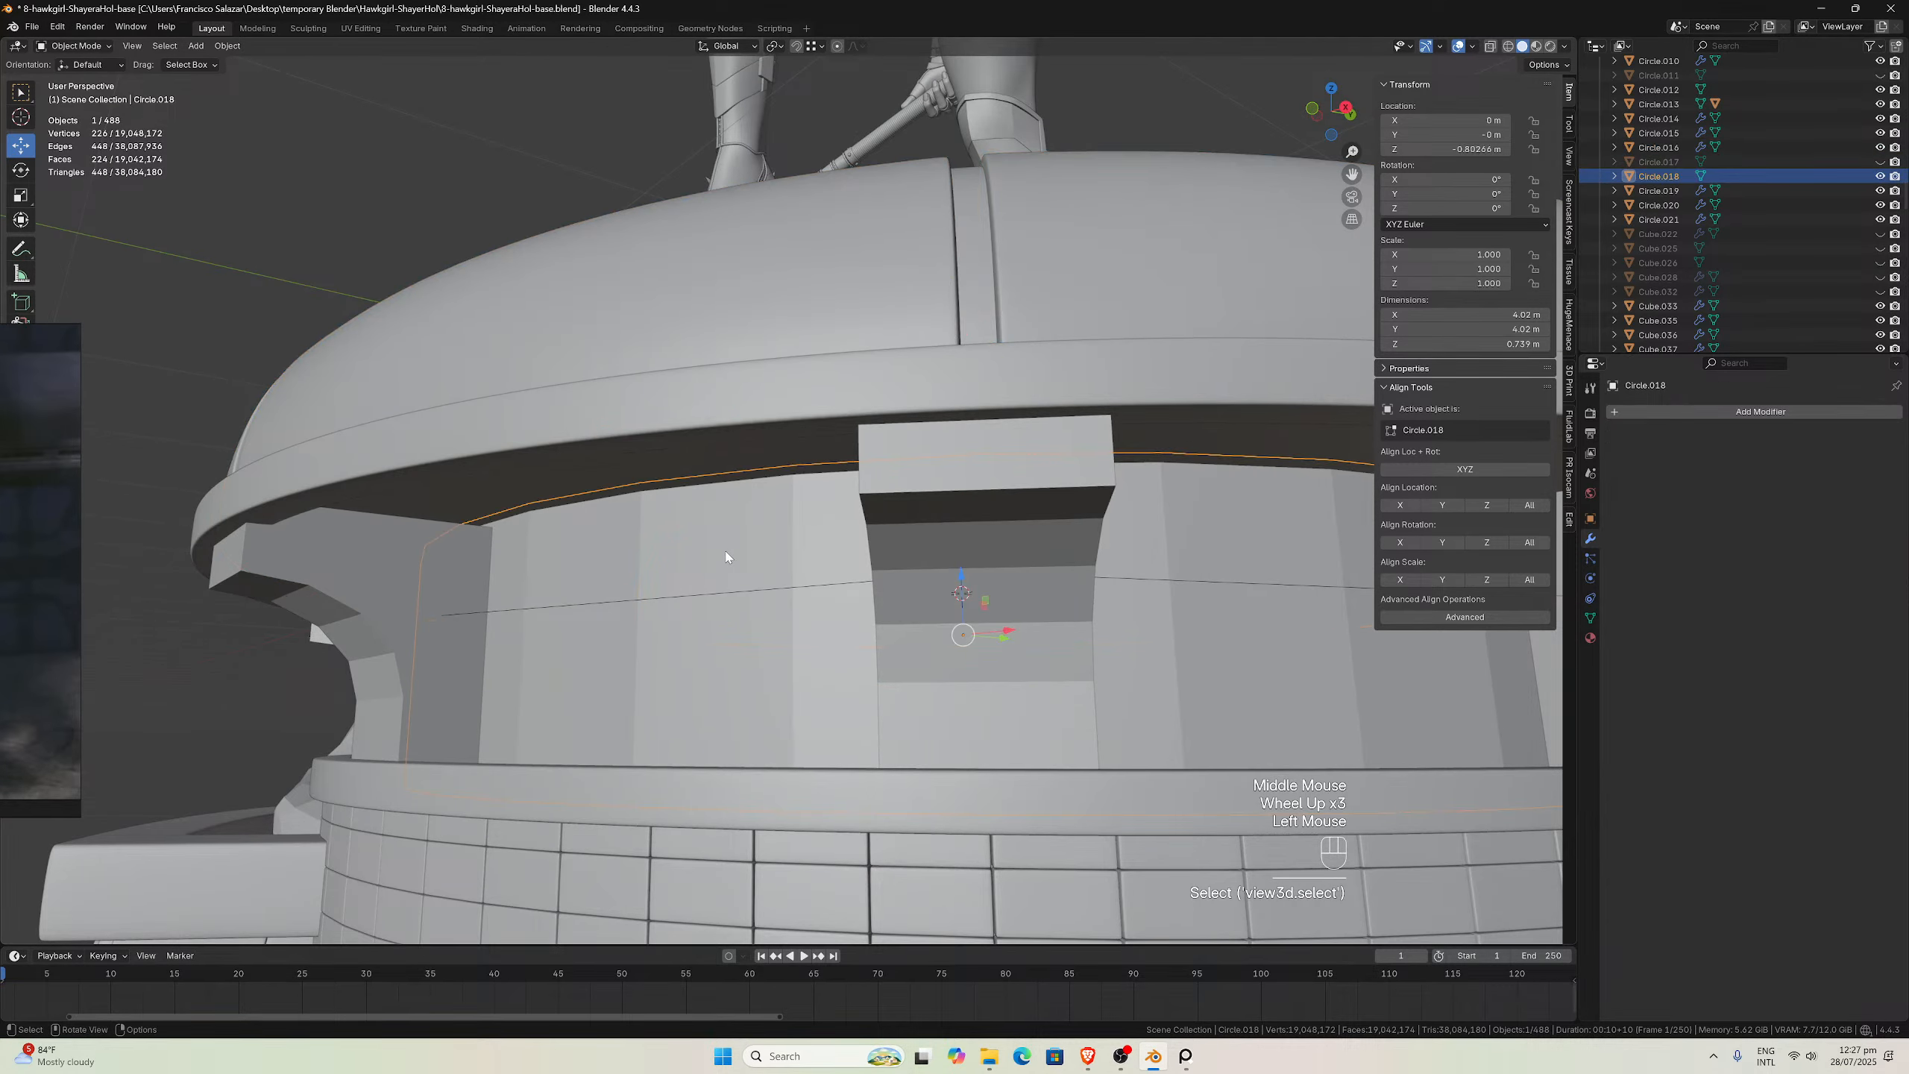
scroll(726, 557, down, 2)
click(835, 510)
click(760, 802)
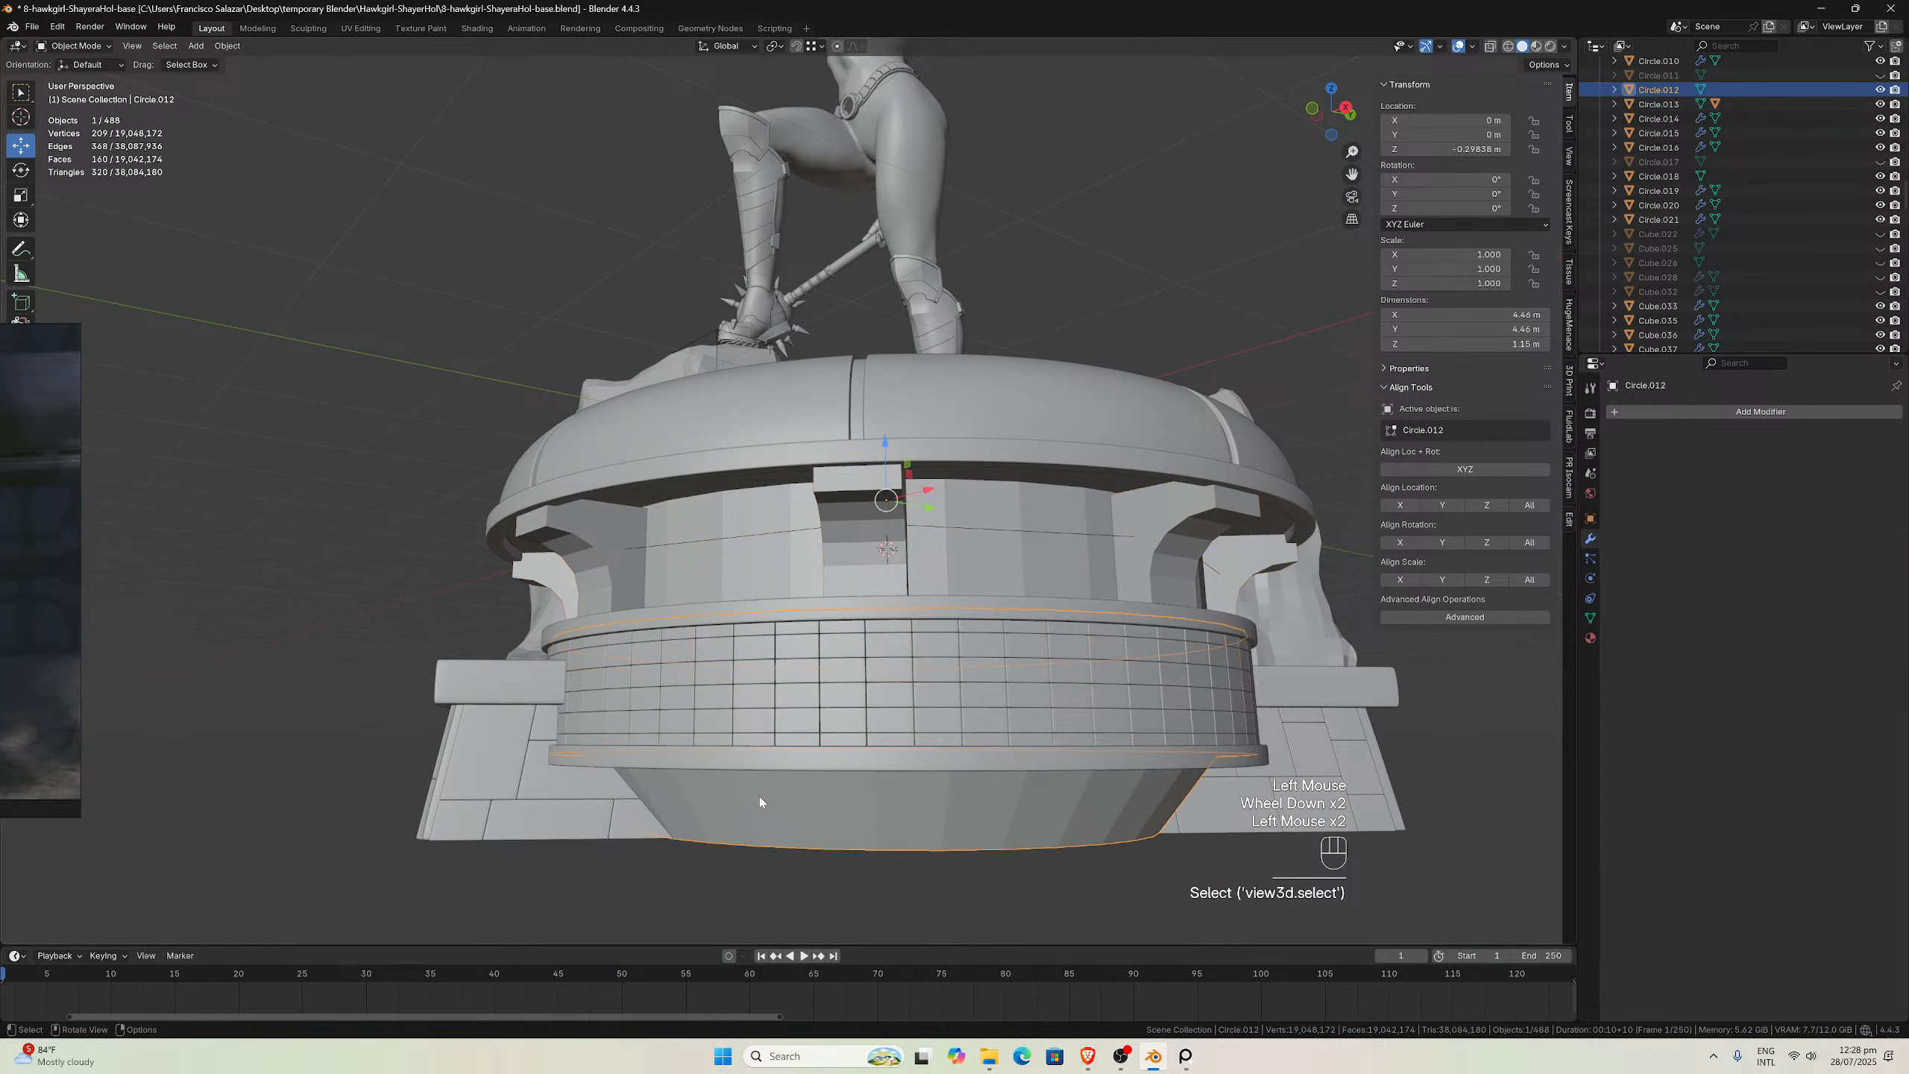
middle_drag(519, 692, 621, 651)
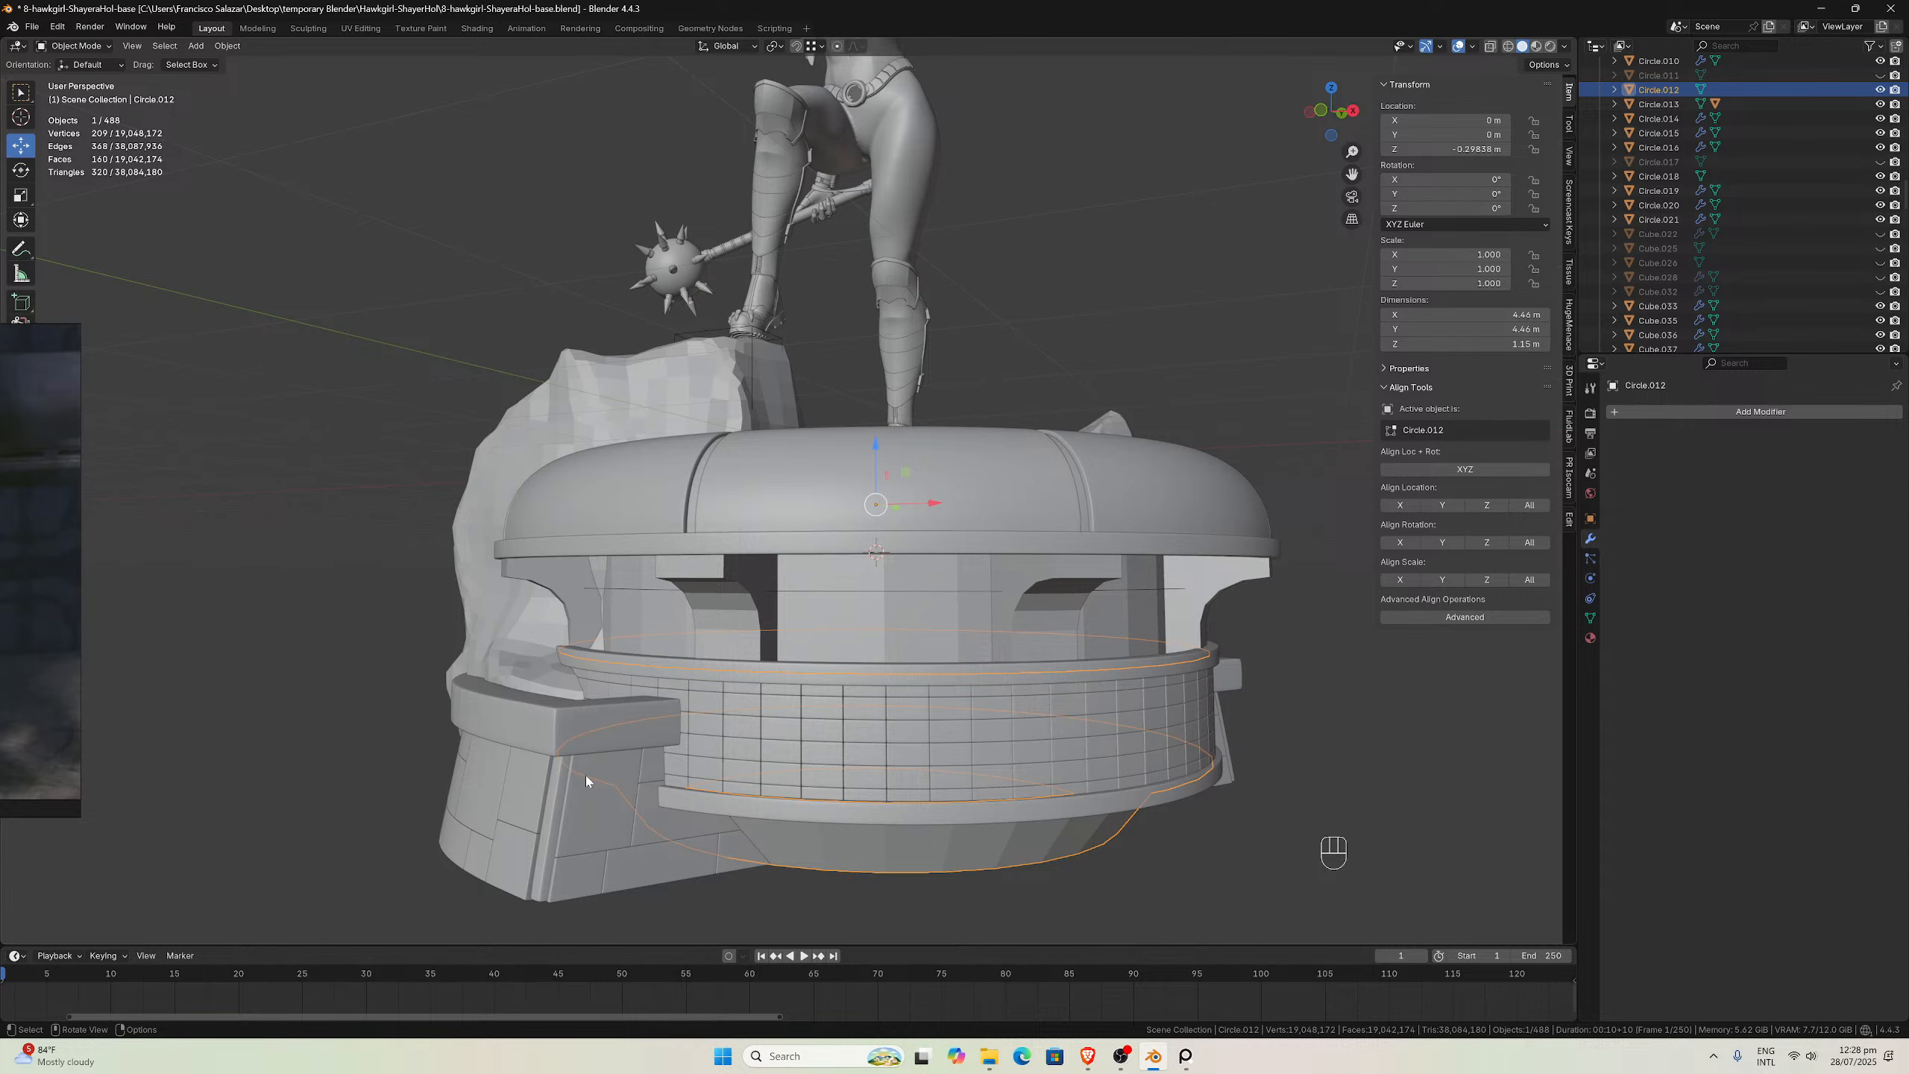
middle_drag(585, 776, 493, 796)
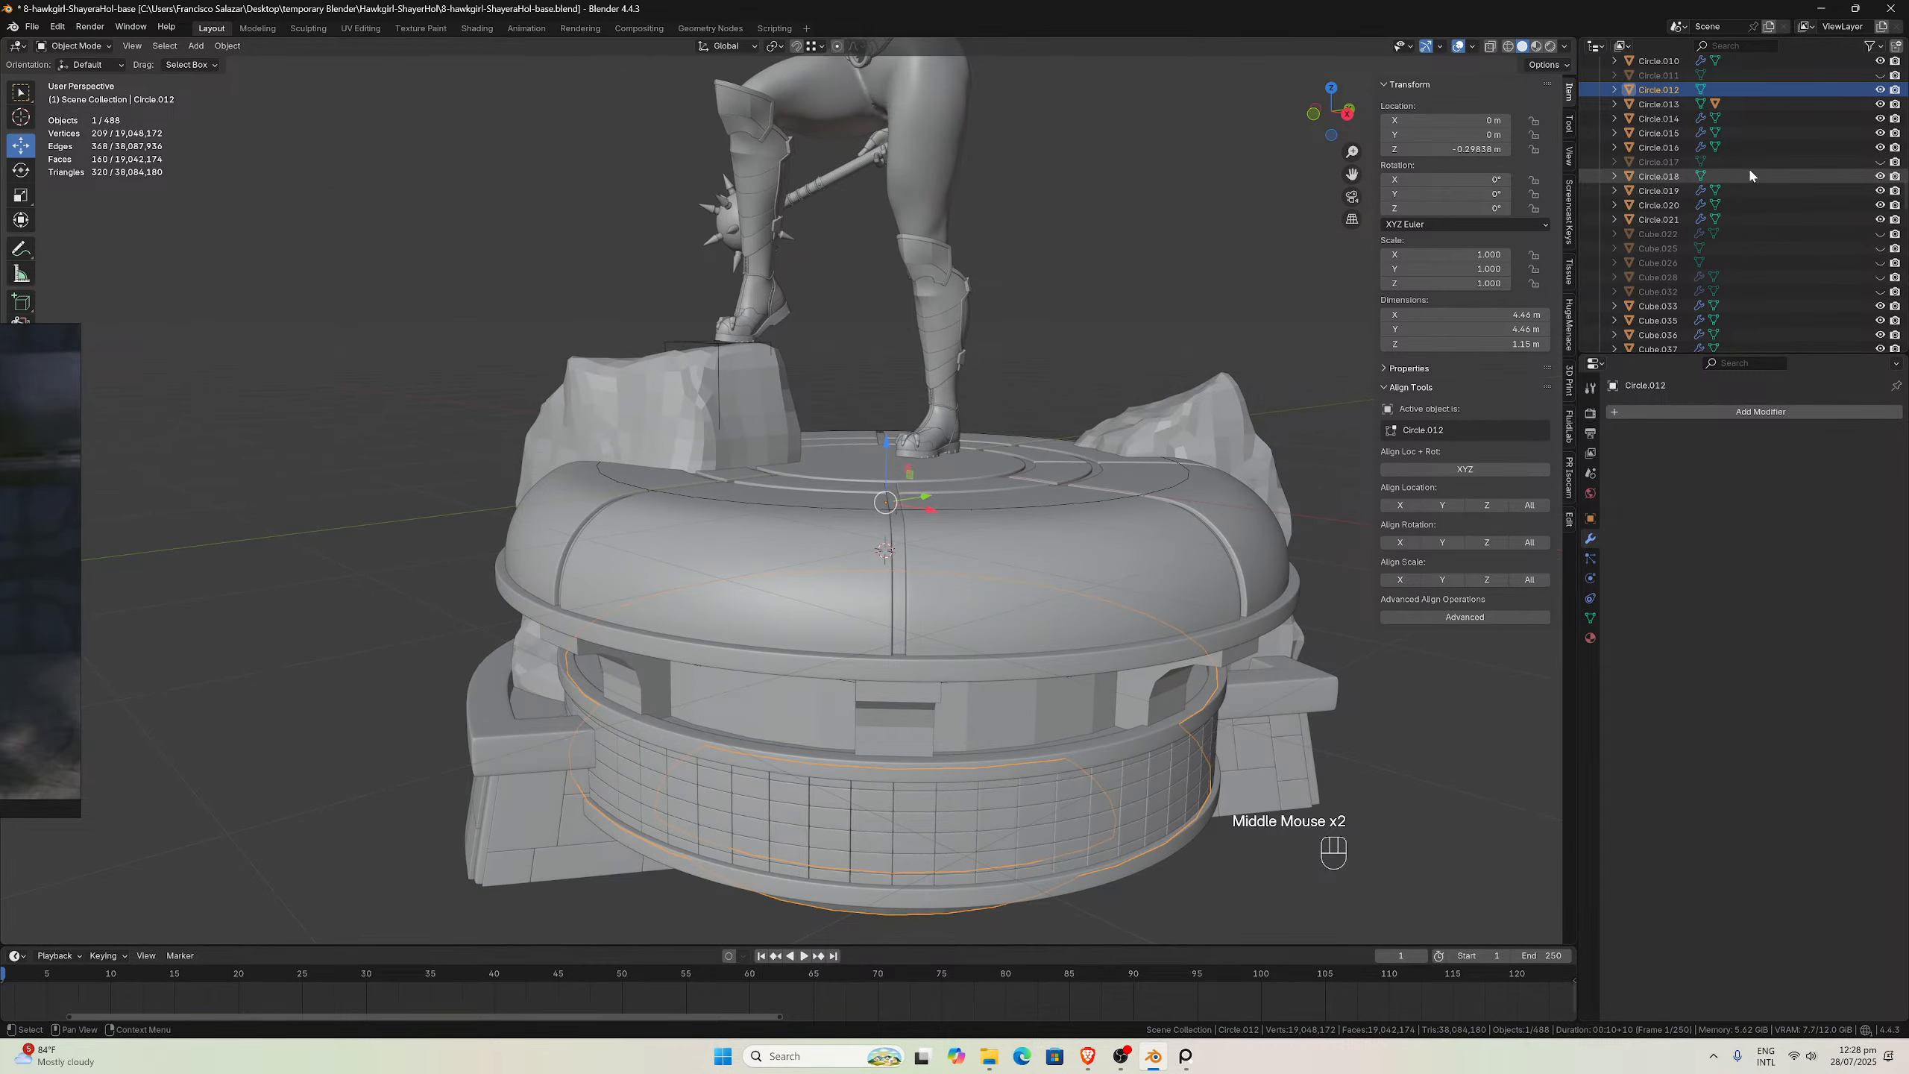
Show the hidden Cylinder object beside the base, compare it with the structure, and hide it again
scroll(1749, 167, up, 4)
scroll(1754, 185, down, 6)
scroll(1754, 185, down, 7)
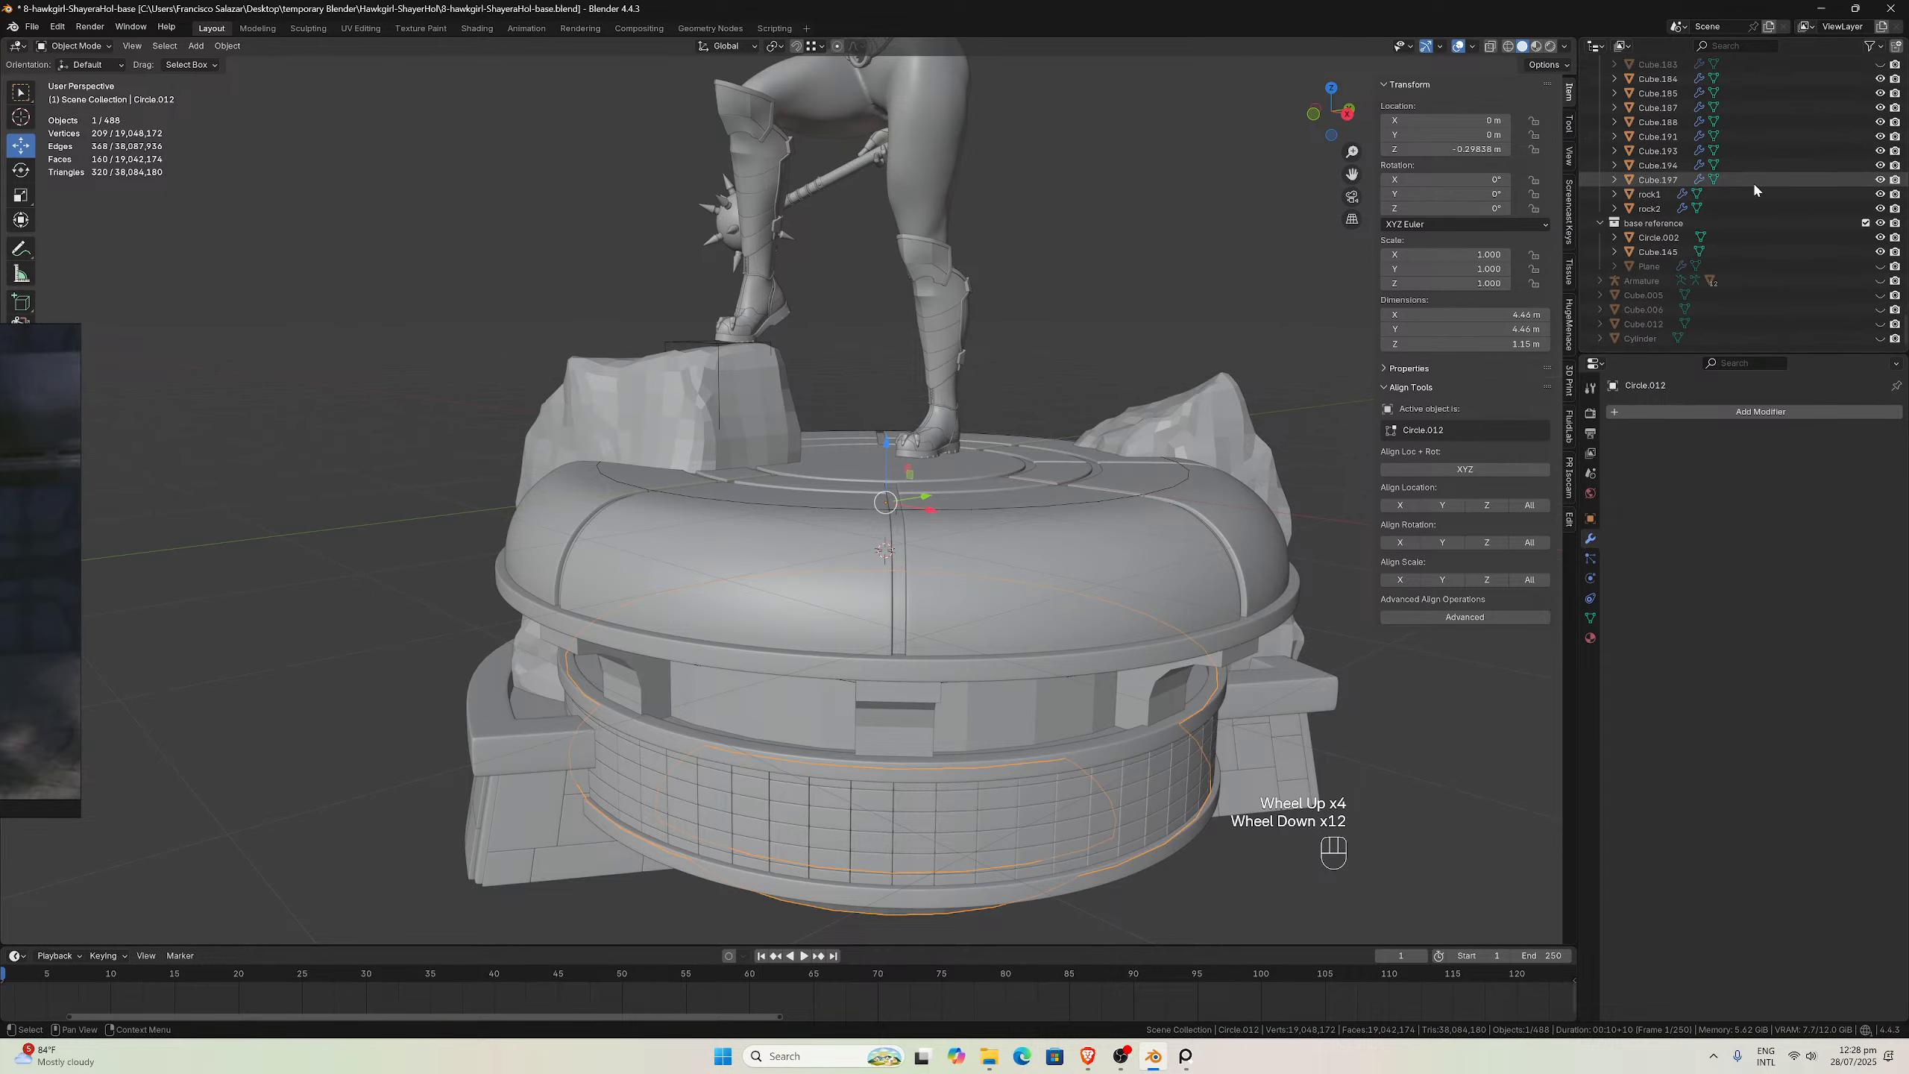
click(1877, 341)
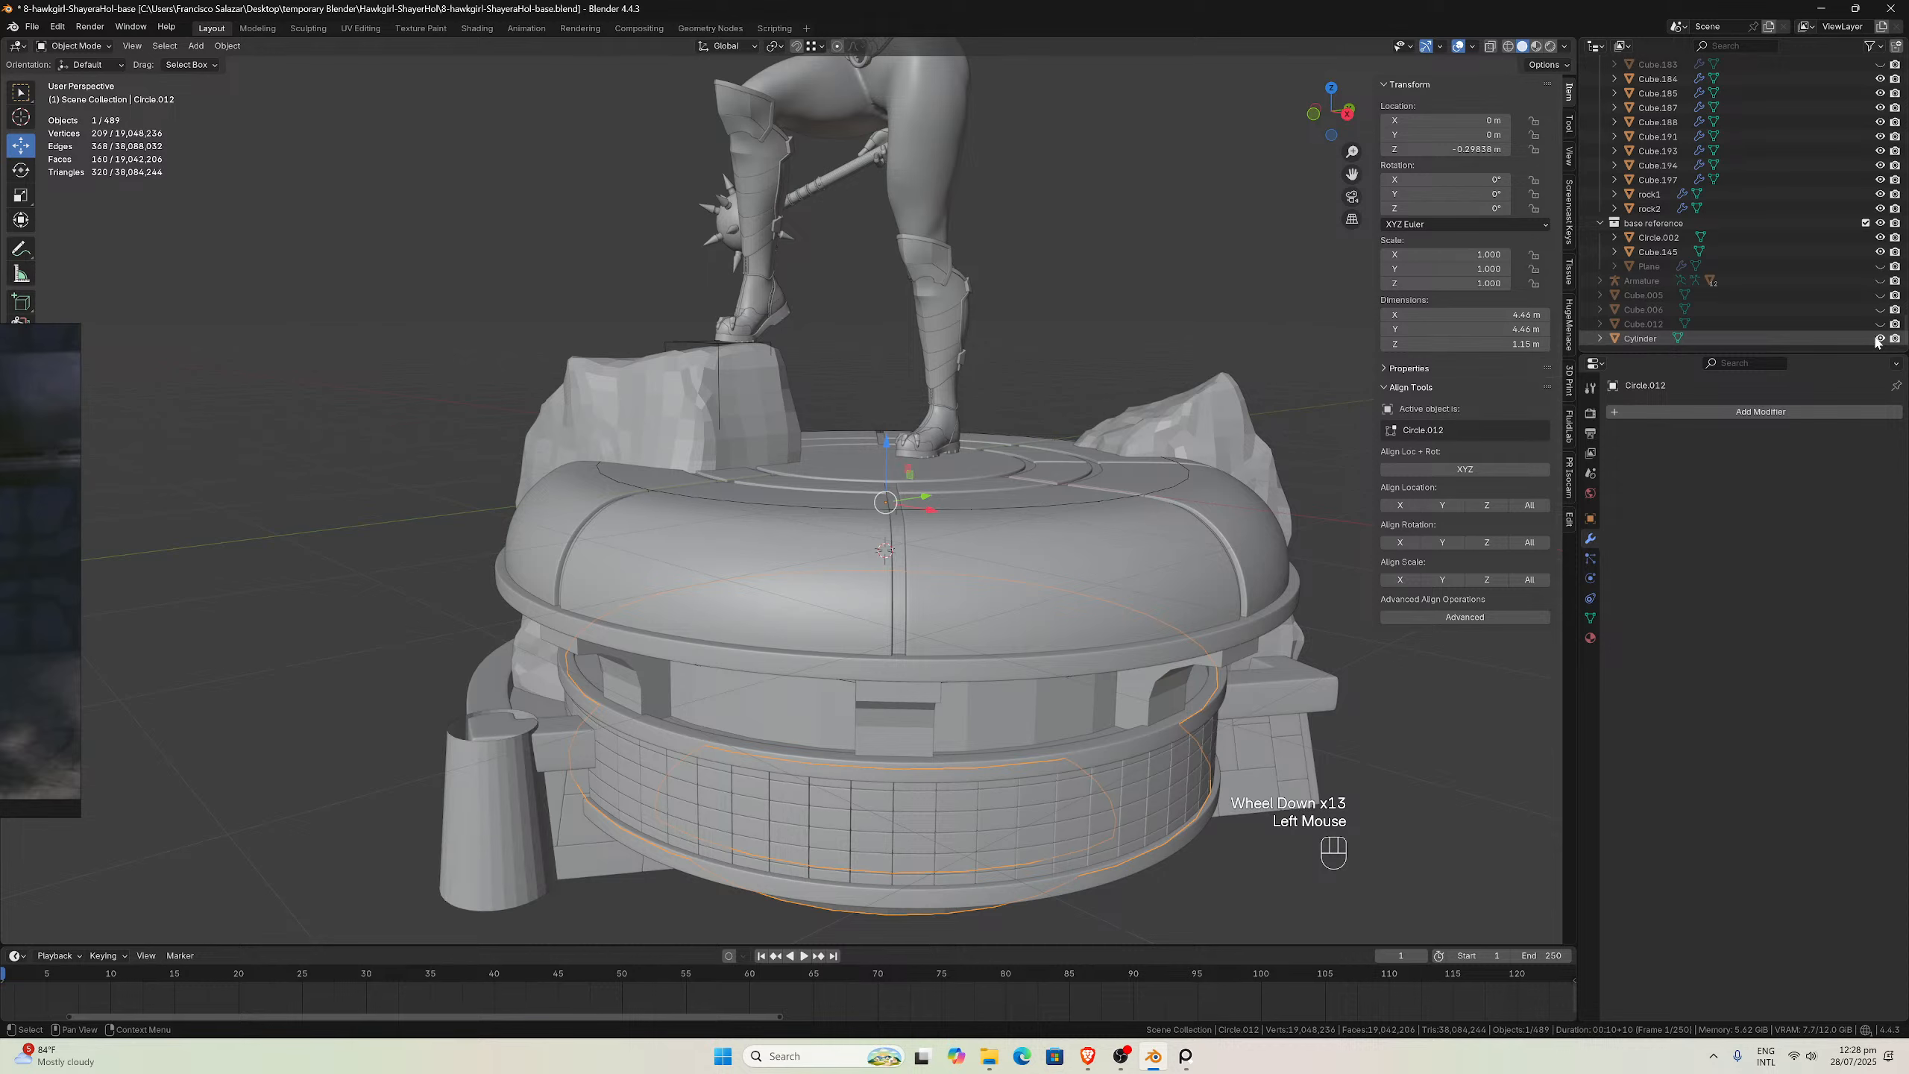
click(1877, 340)
click(1877, 340)
mouse_move(969, 451)
middle_down()
mouse_move(987, 406)
mouse_move(987, 426)
middle_up()
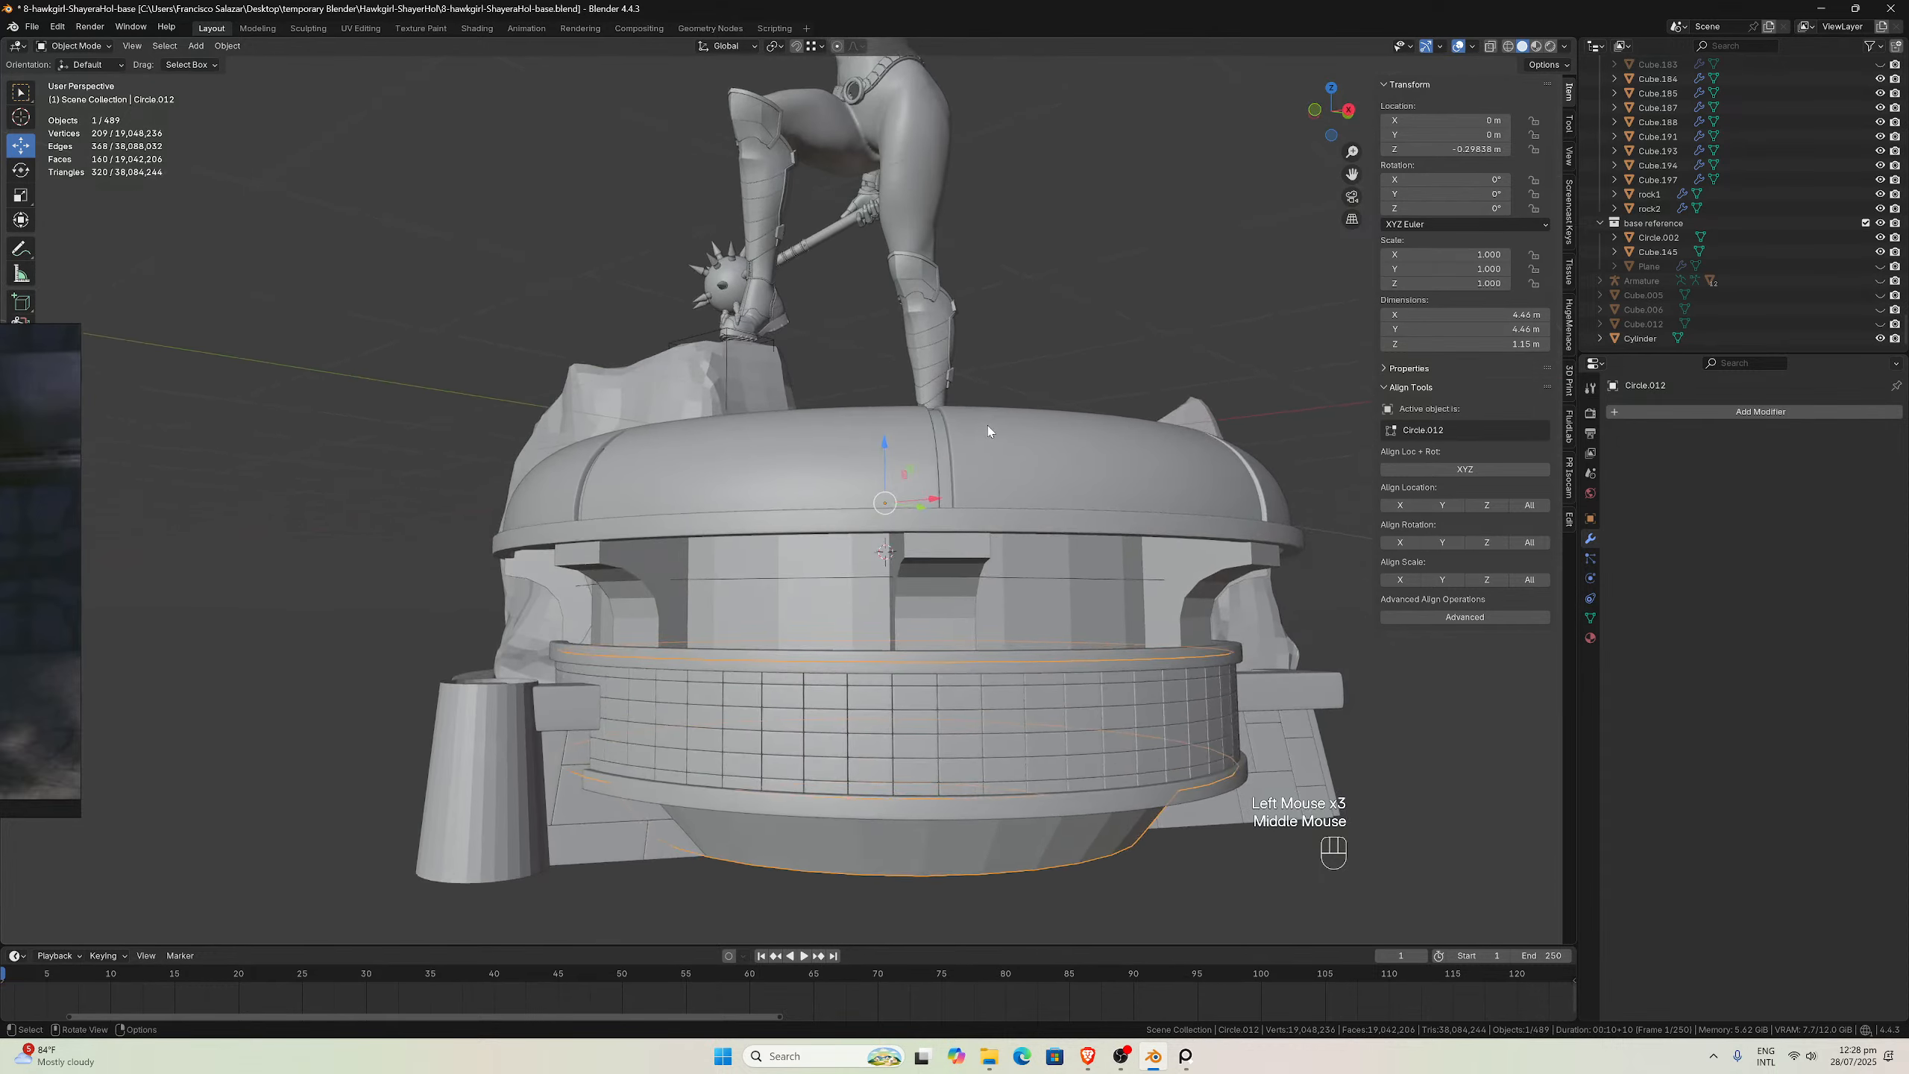
scroll(987, 426, up, 1)
drag(1352, 175, 1351, 178)
scroll(1017, 426, down, 3)
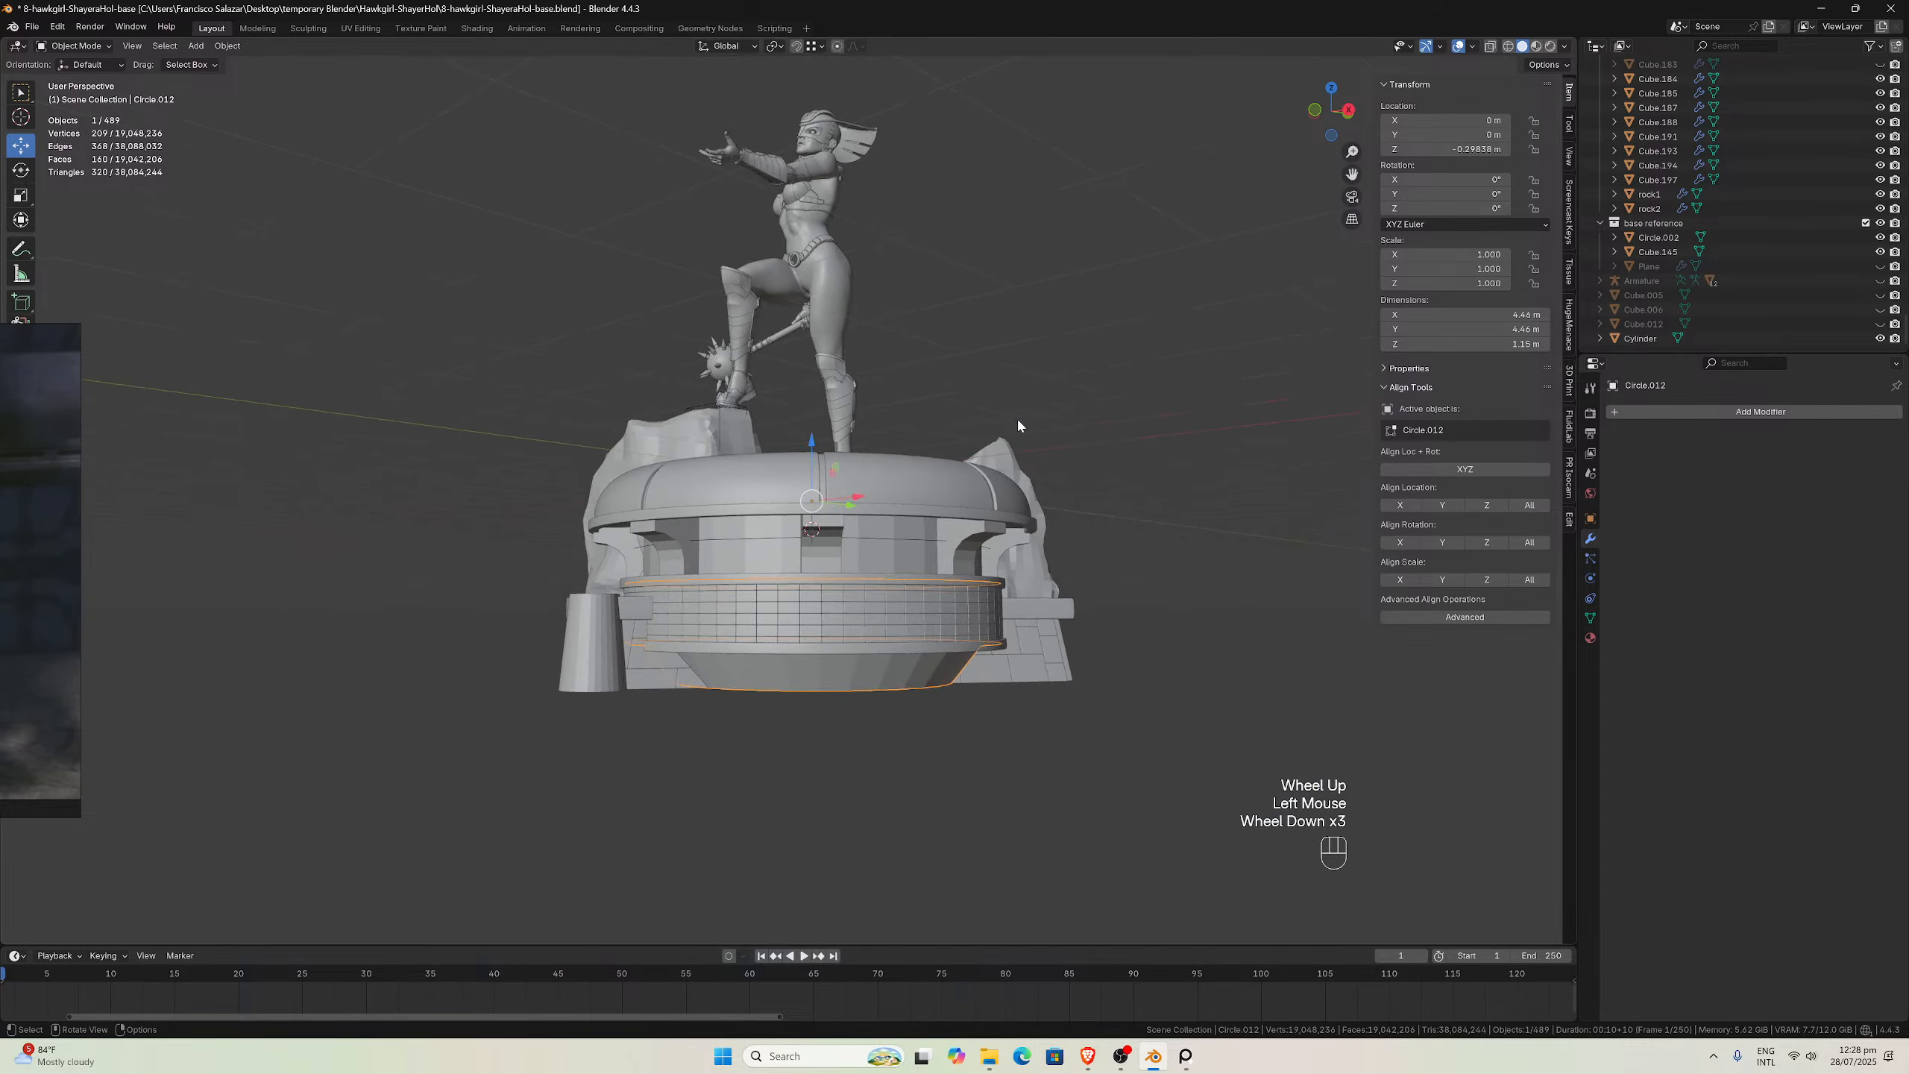
scroll(1030, 448, up, 1)
click(510, 728)
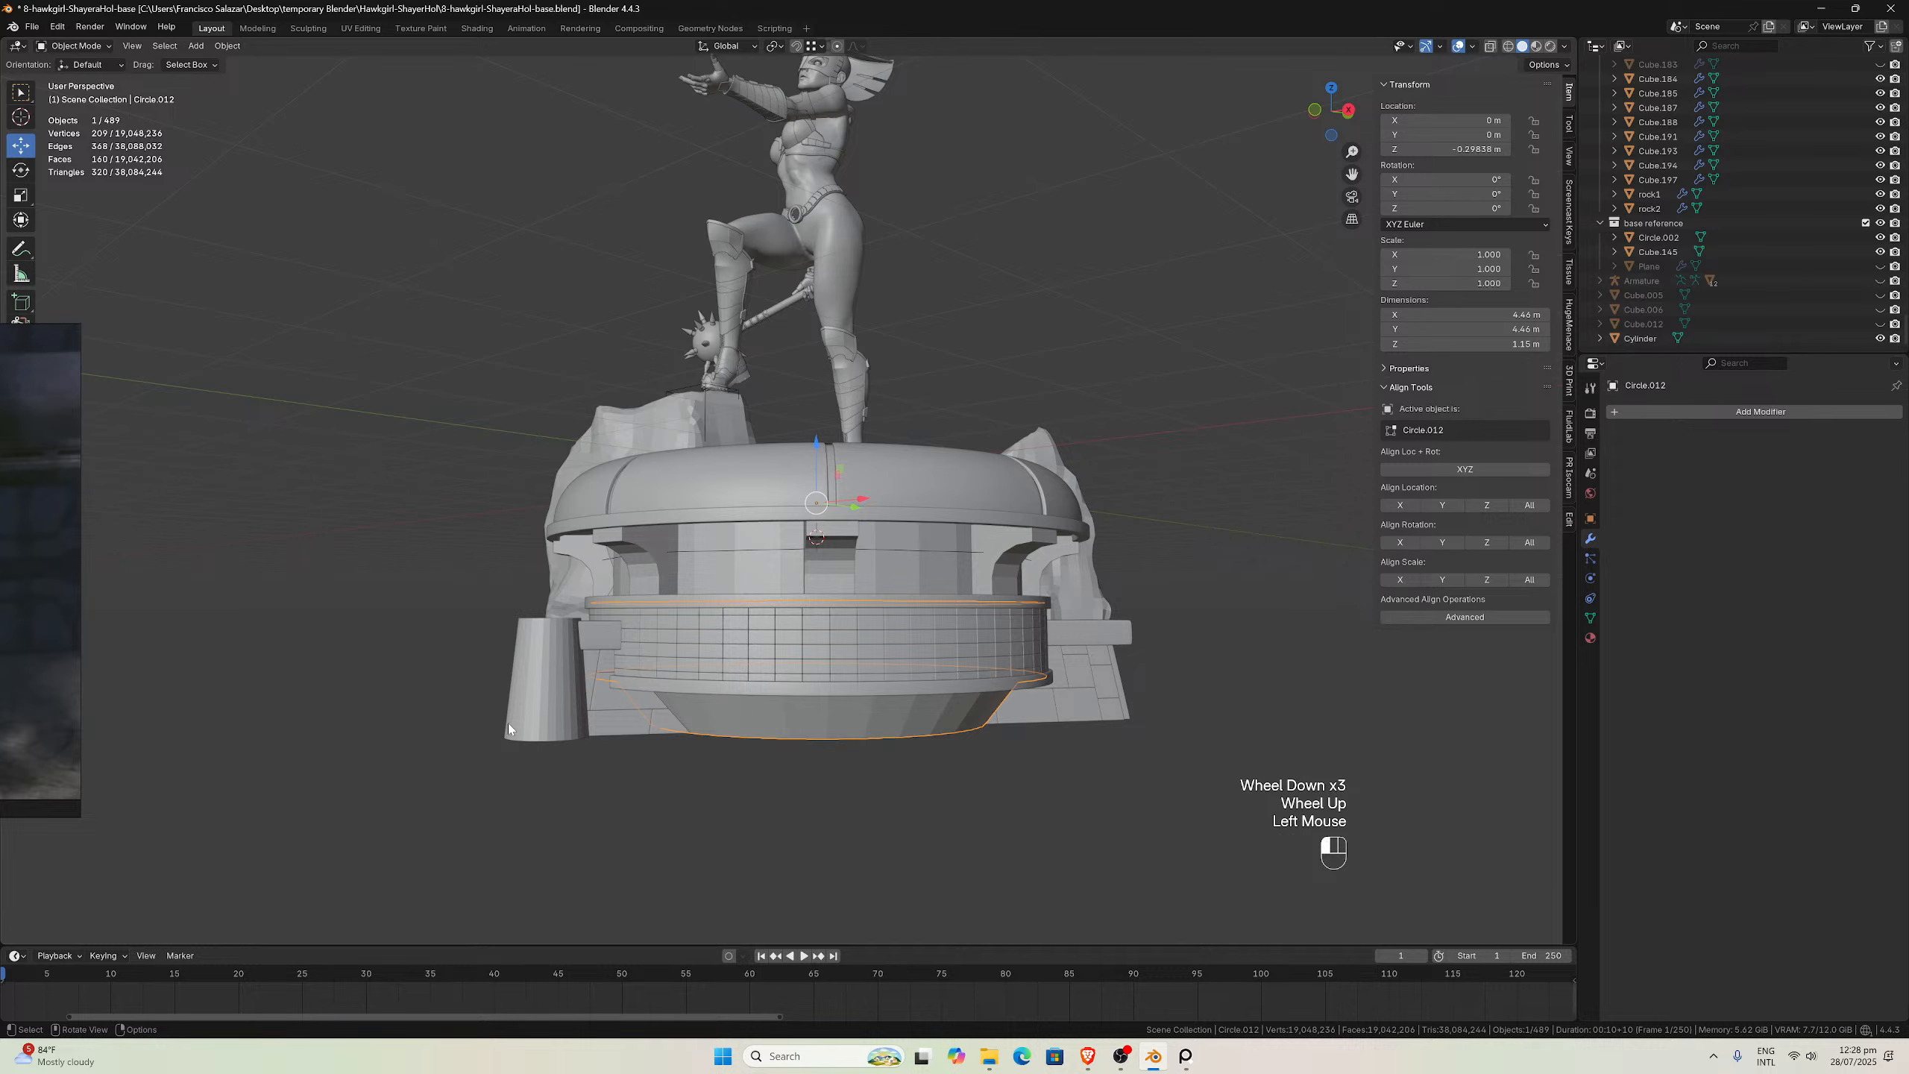
click(1879, 338)
middle_drag(1008, 428, 1055, 464)
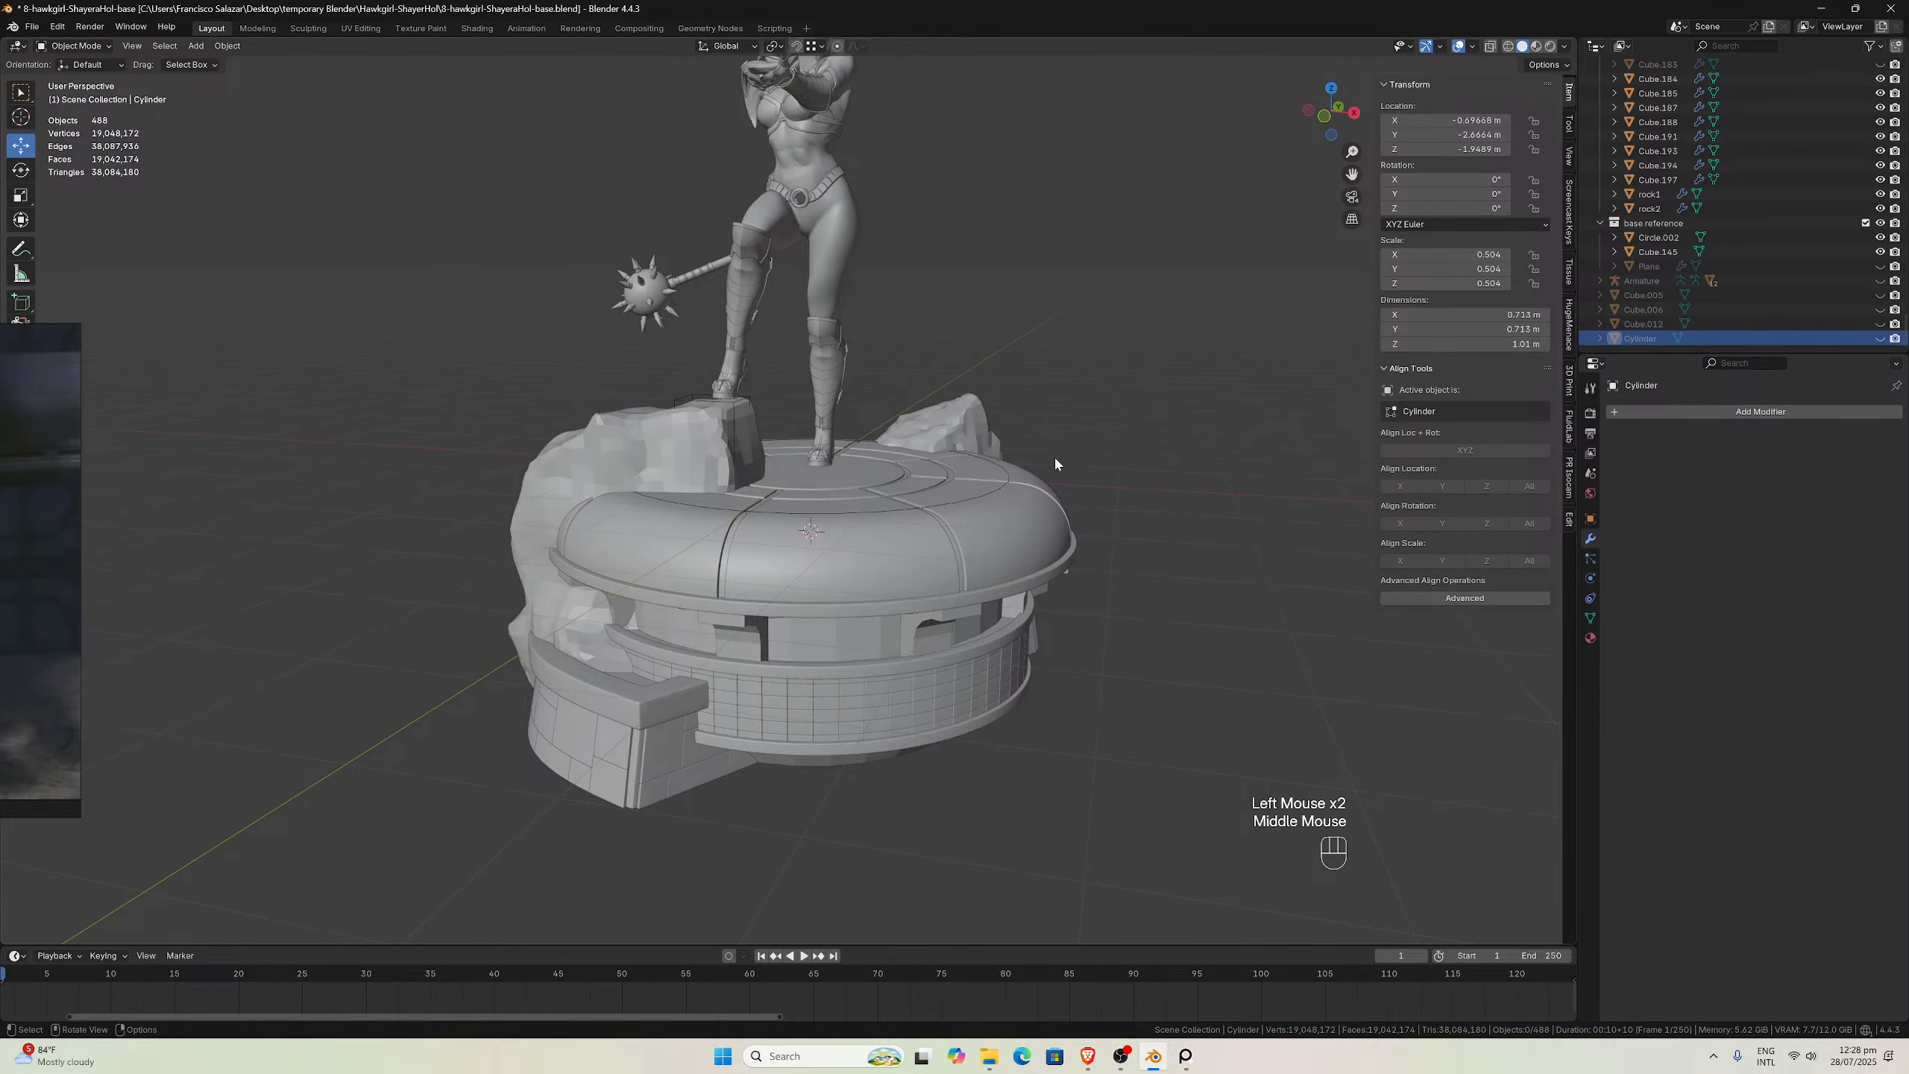
Save the statue base file
key(ctrl)
key(ctrl+s)
scroll(991, 478, down, 3)
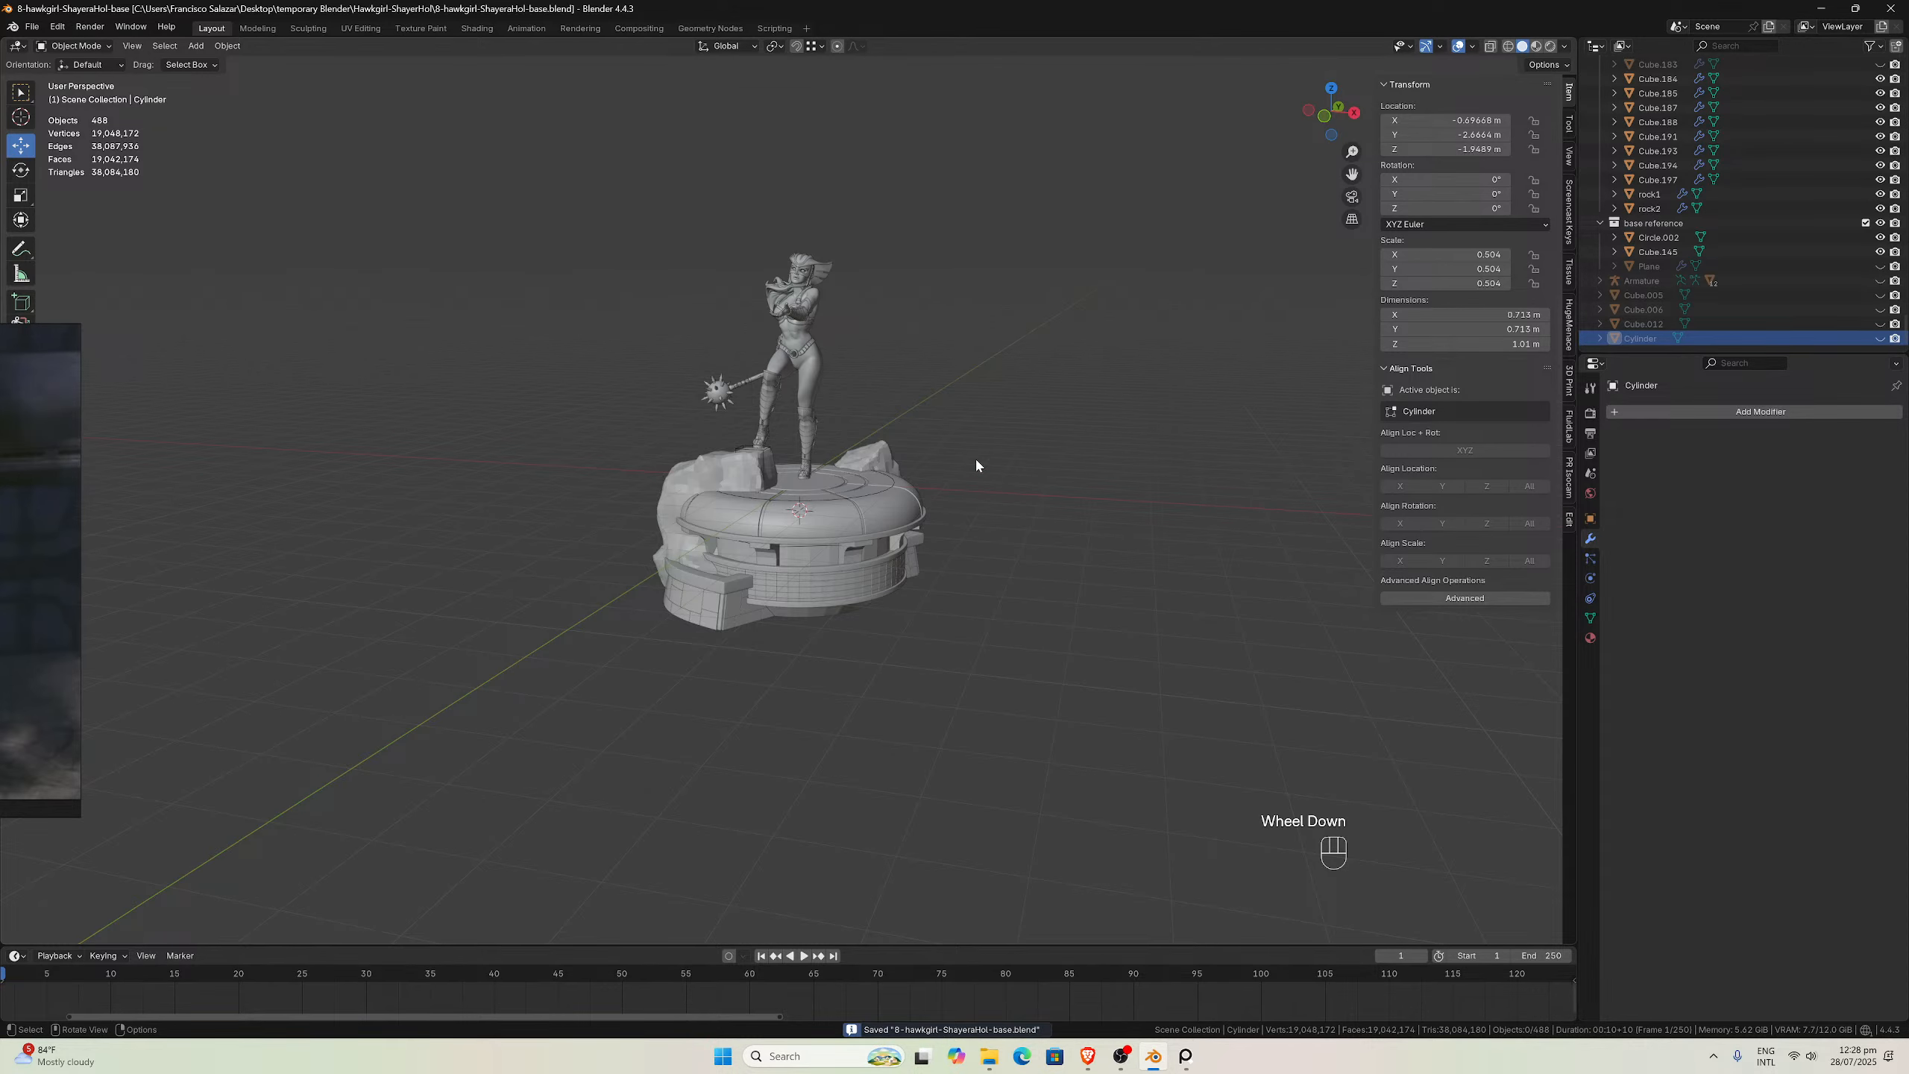
Select the large rock rock1 and examine its shape around the base alongside the reference image
scroll(900, 487, up, 3)
middle_drag(887, 497, 997, 500)
scroll(865, 508, down, 2)
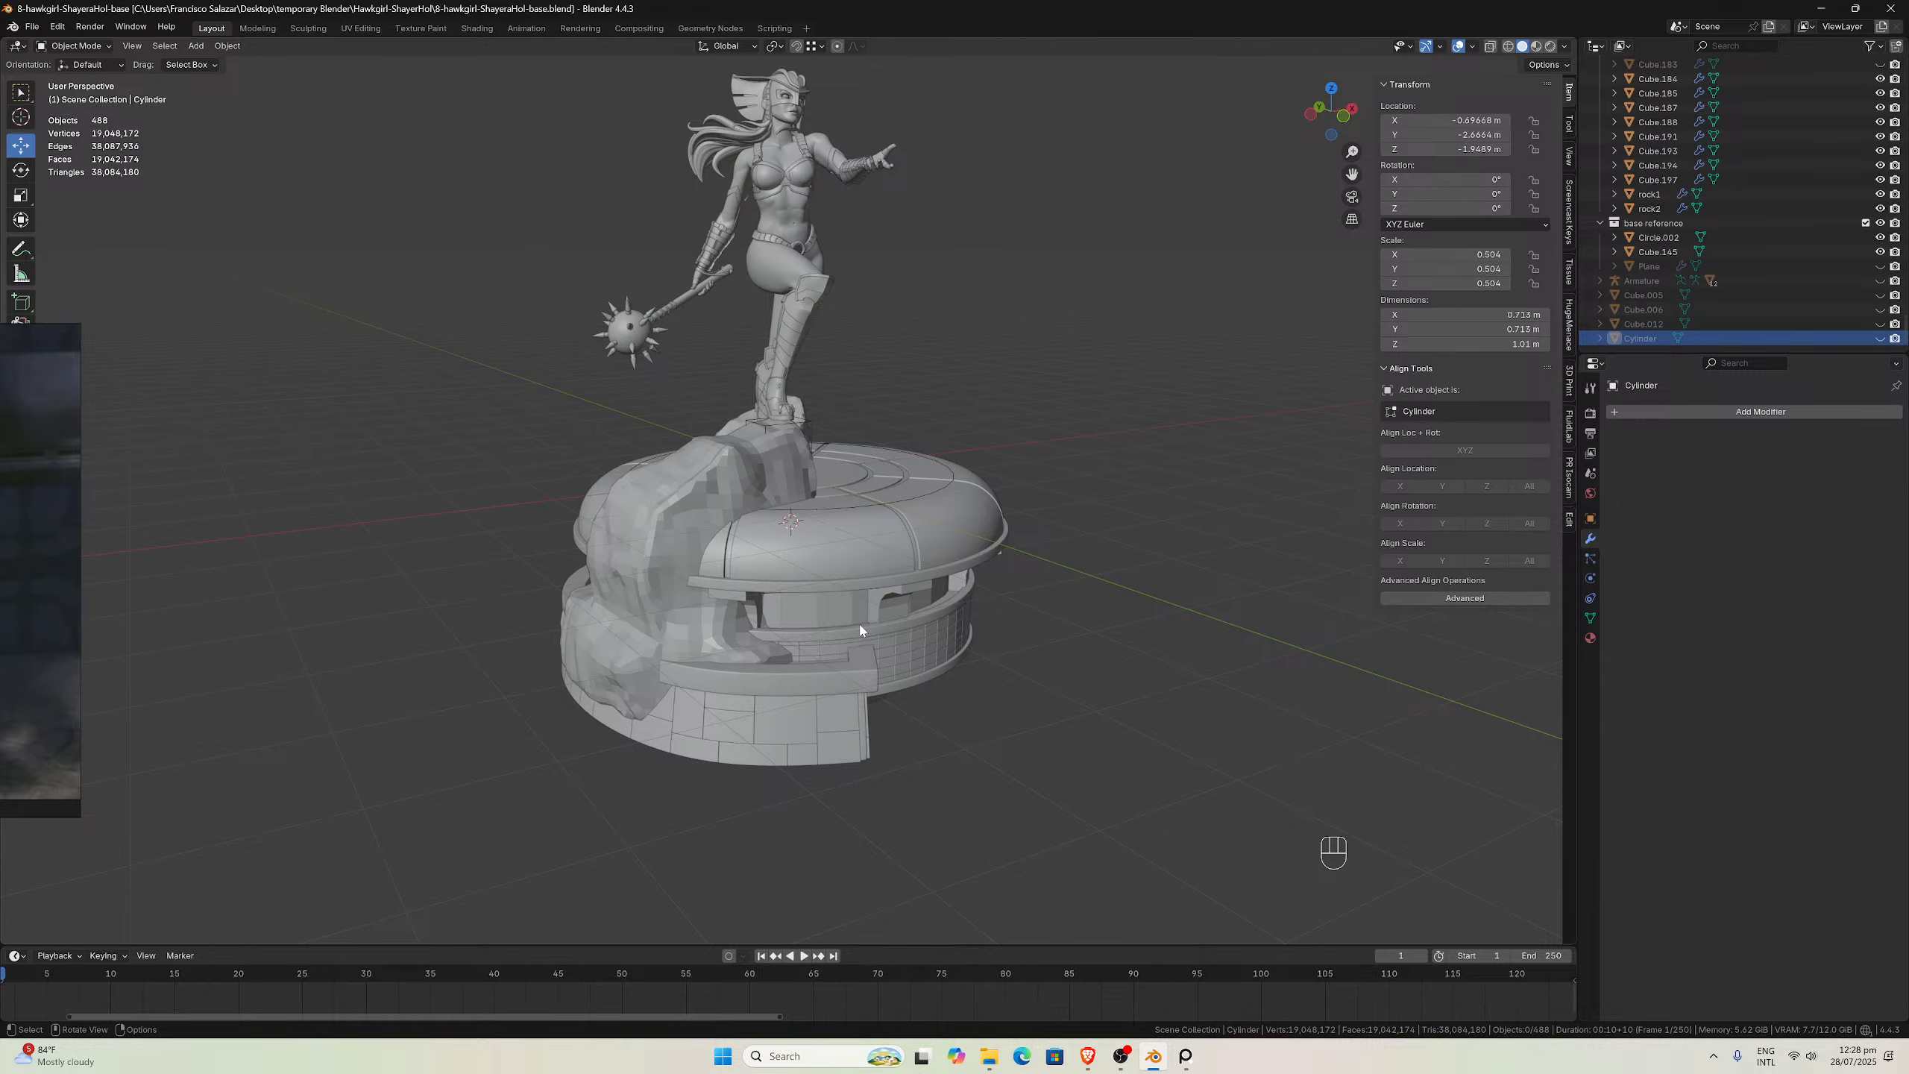
middle_drag(850, 611, 379, 605)
click(575, 622)
click(576, 621)
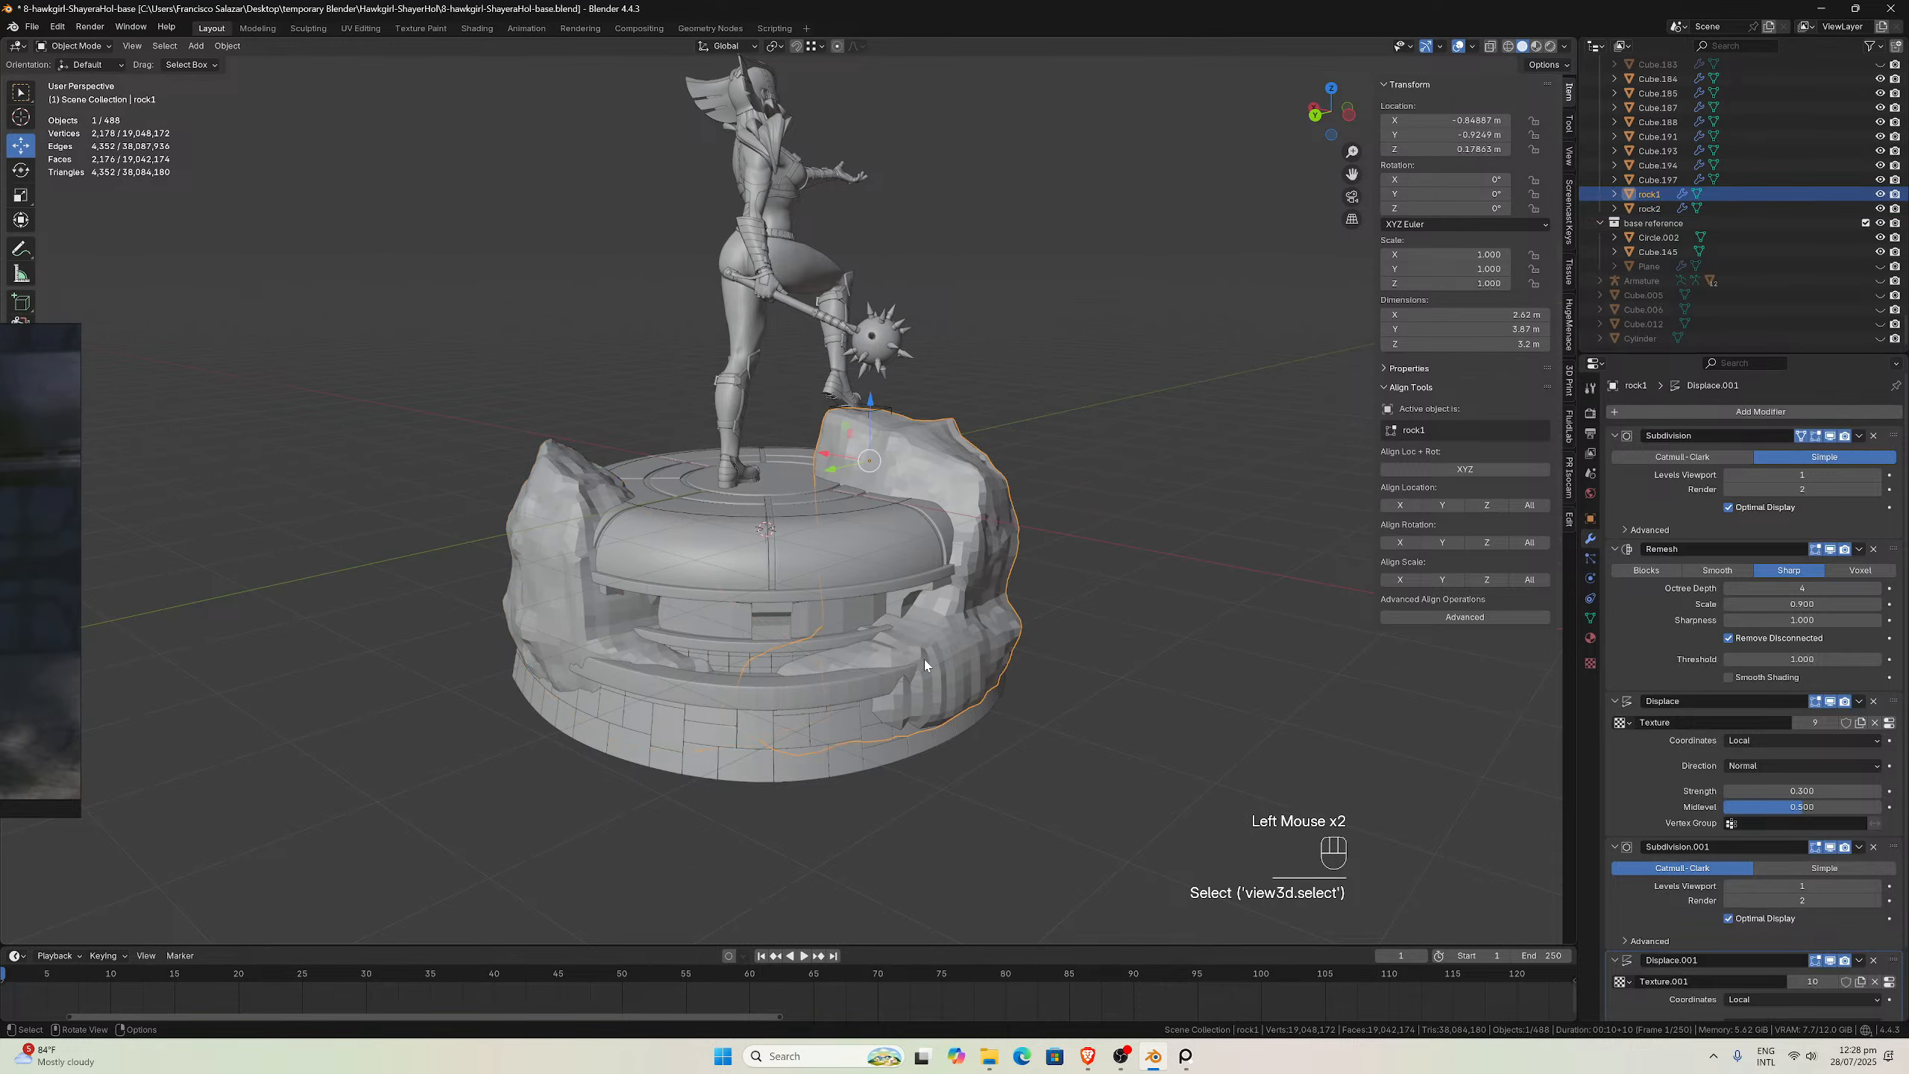
middle_drag(576, 621, 674, 638)
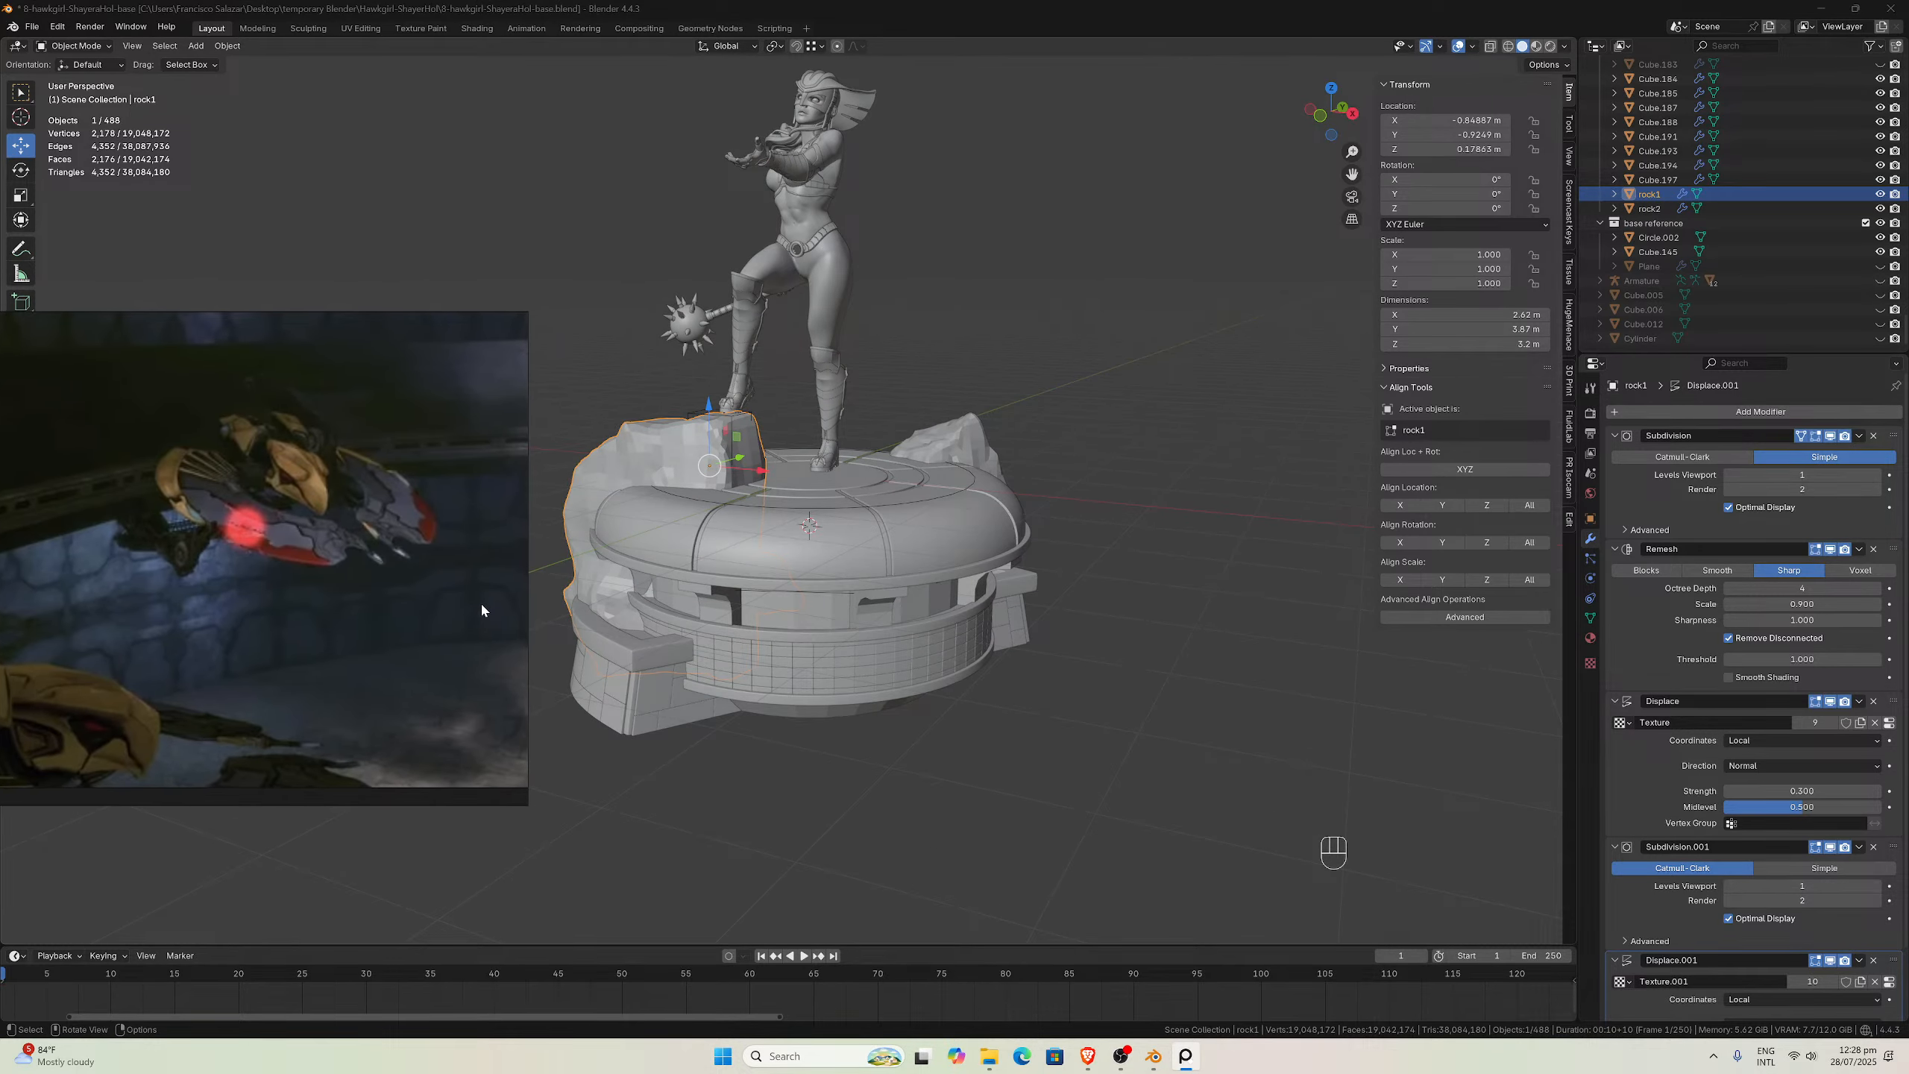
middle_drag(799, 602, 1065, 564)
scroll(868, 570, down, 2)
scroll(893, 587, up, 1)
scroll(1064, 566, up, 2)
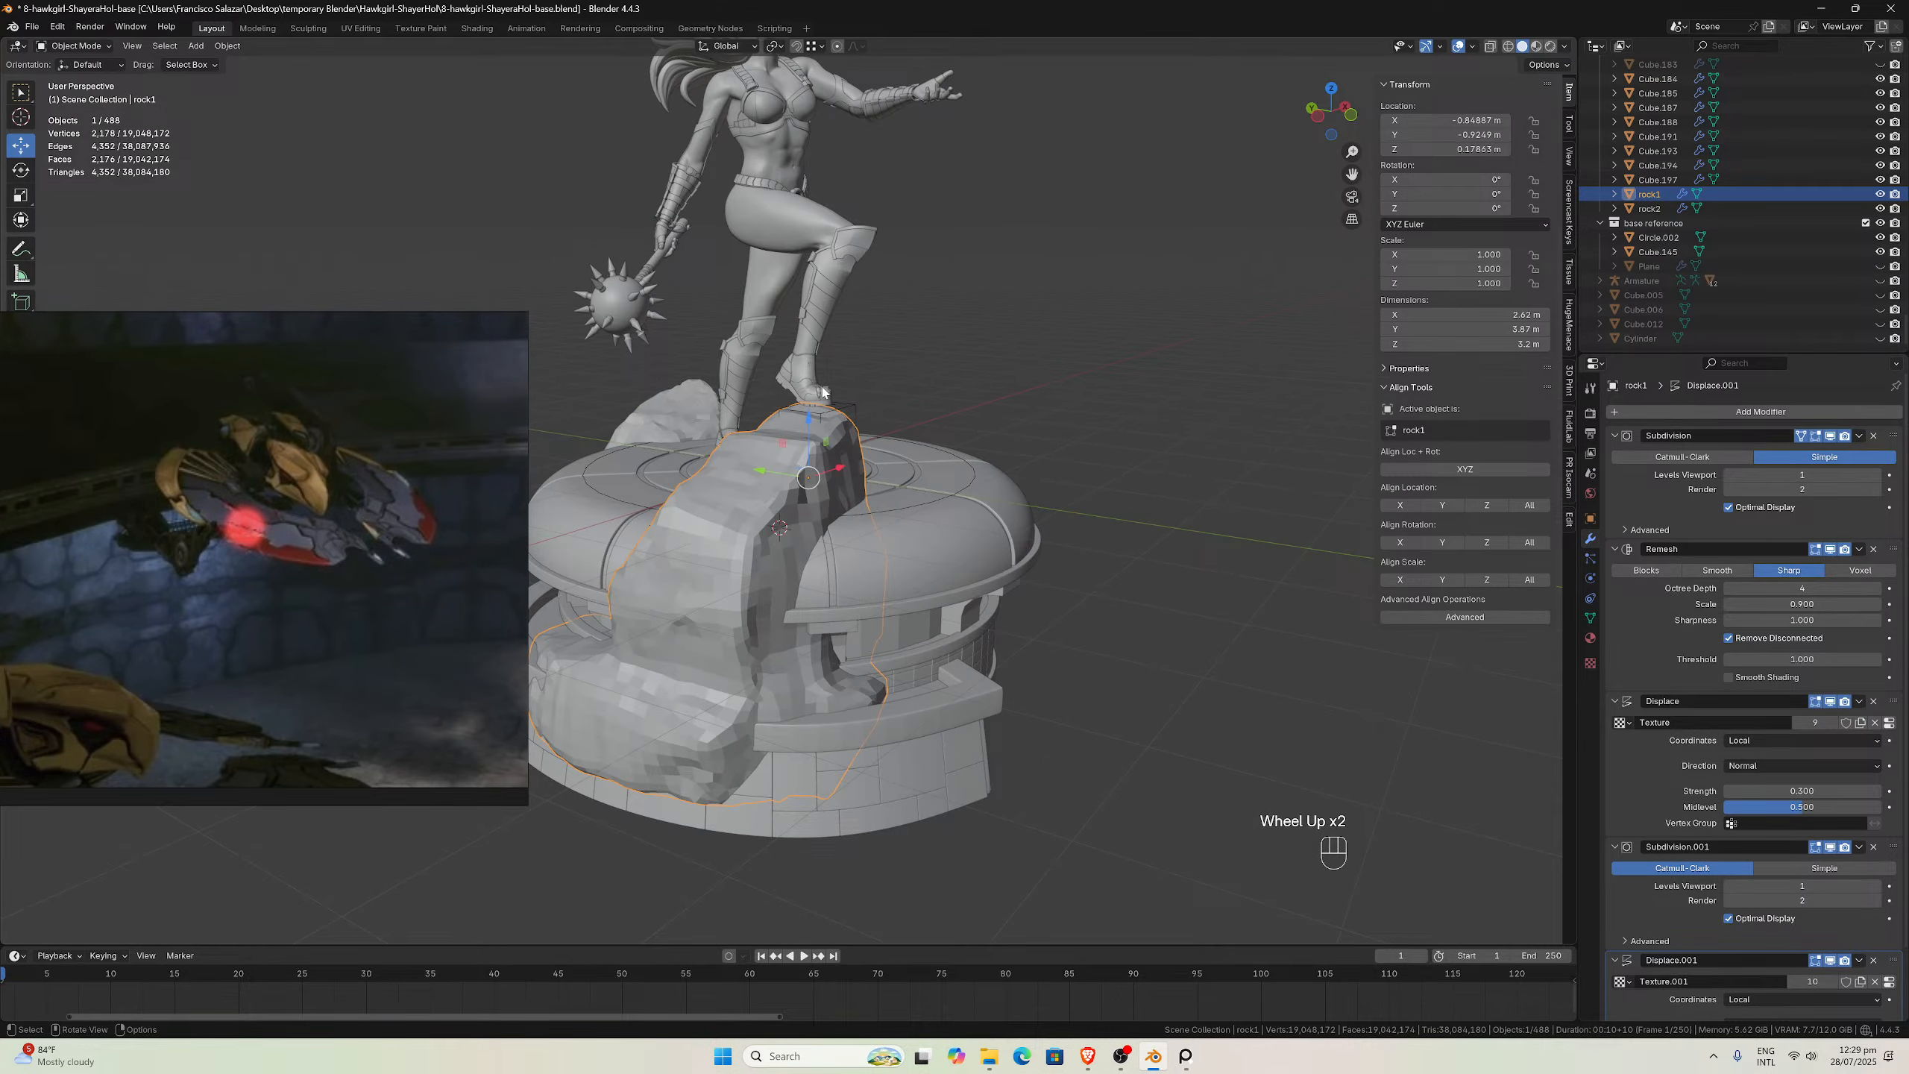
Examine the whole statue and the large rock from the sides and in front orthographic view
scroll(1003, 470, down, 2)
middle_drag(1003, 469, 837, 472)
drag(1351, 175, 955, 409)
scroll(1055, 388, up, 1)
middle_drag(955, 409, 1120, 436)
scroll(1008, 368, up, 3)
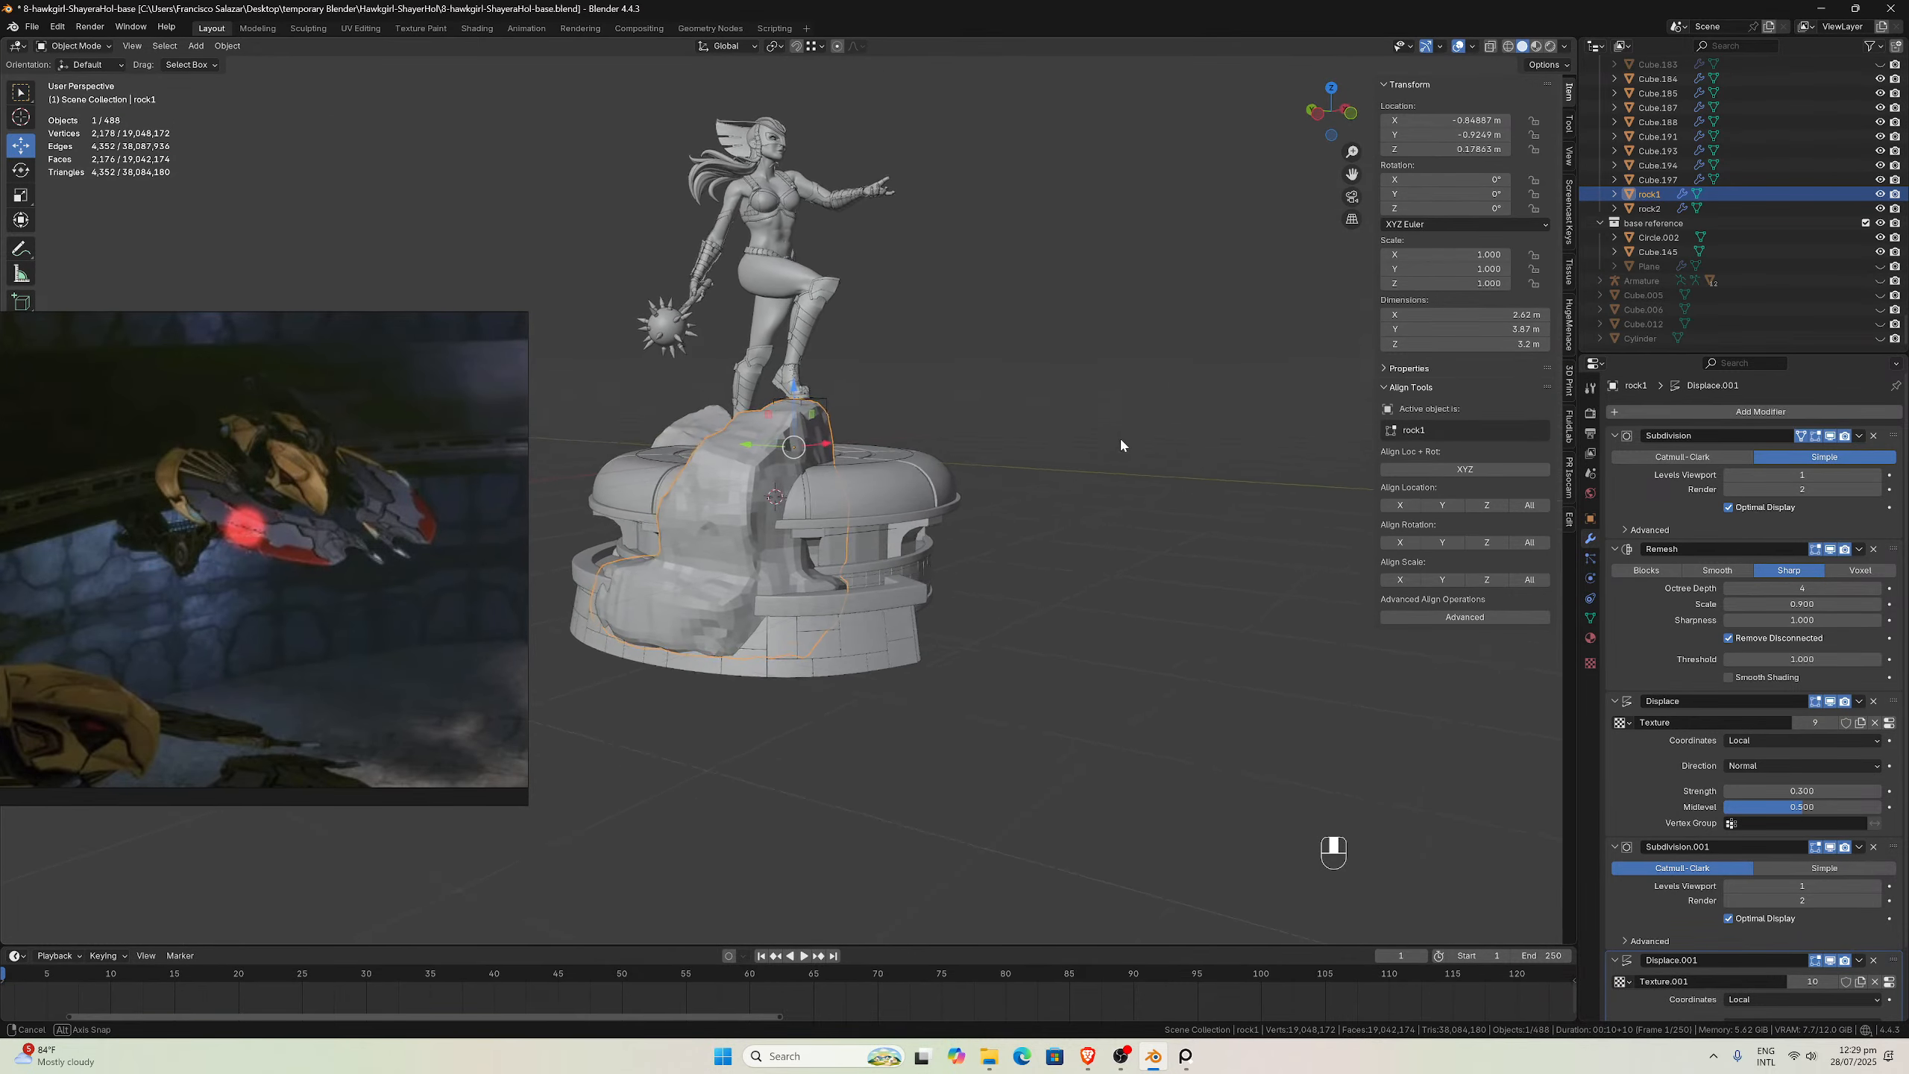
scroll(1120, 436, up, 3)
scroll(1196, 312, down, 3)
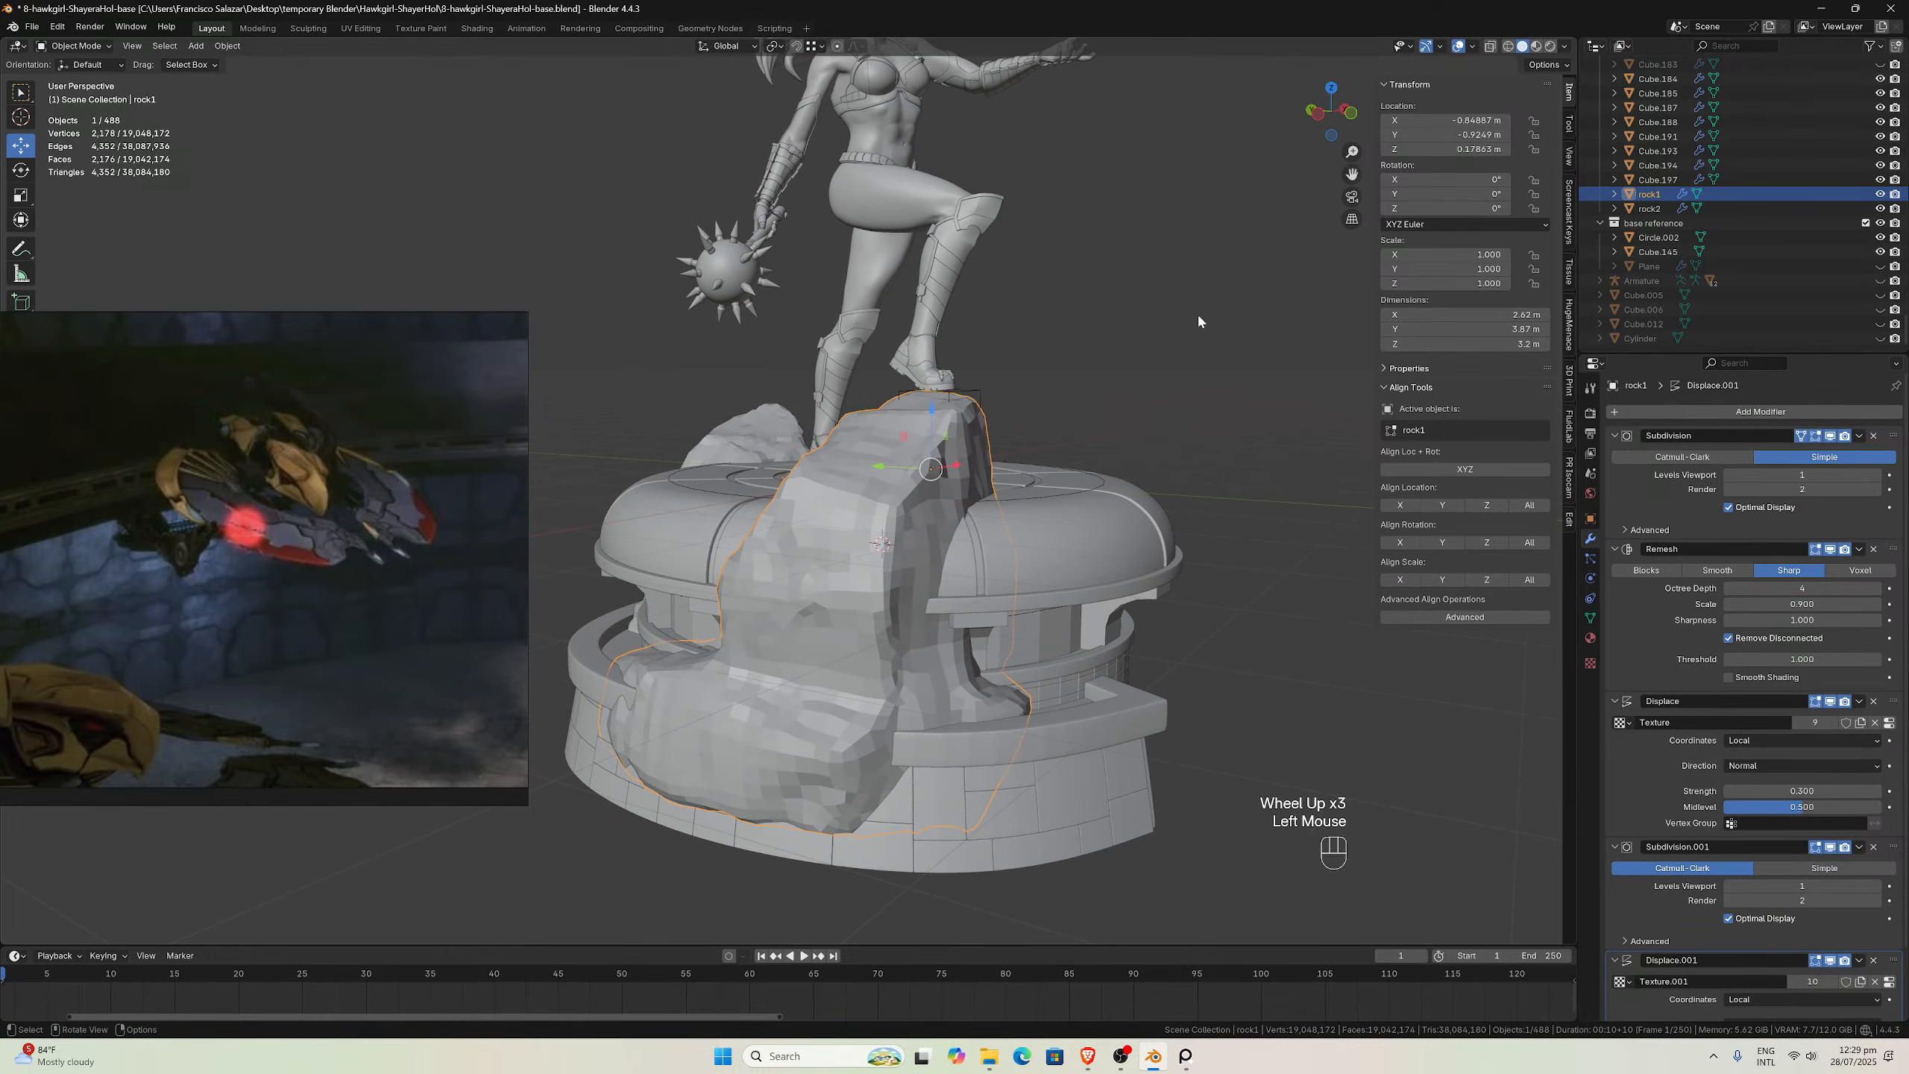
middle_drag(1196, 312, 934, 391)
key(KP_1)
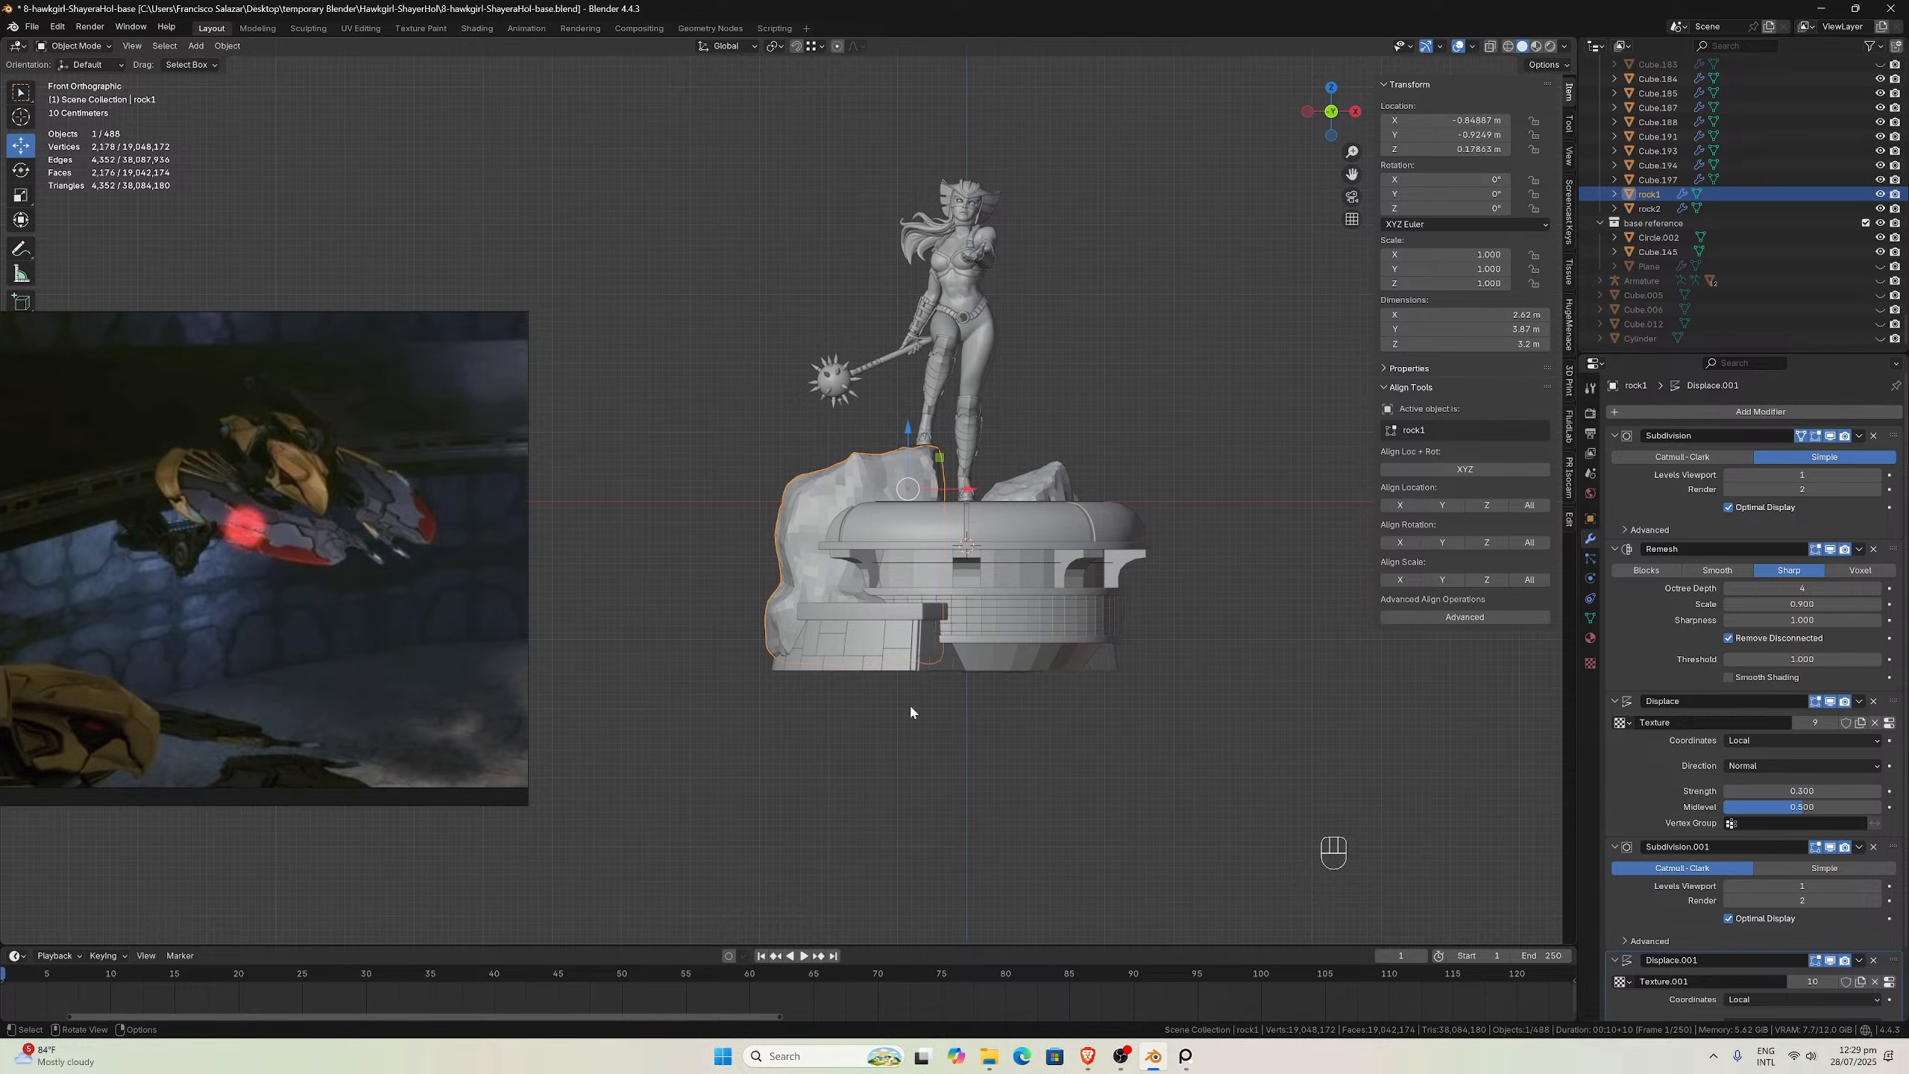
Inspect the large rock's silhouette against the dome and brick wall, near and far, in front orthographic view
middle_drag(1001, 679, 1026, 541)
scroll(677, 628, down, 1)
scroll(1027, 541, up, 1)
scroll(1029, 549, up, 2)
key(KP_1)
scroll(952, 648, up, 5)
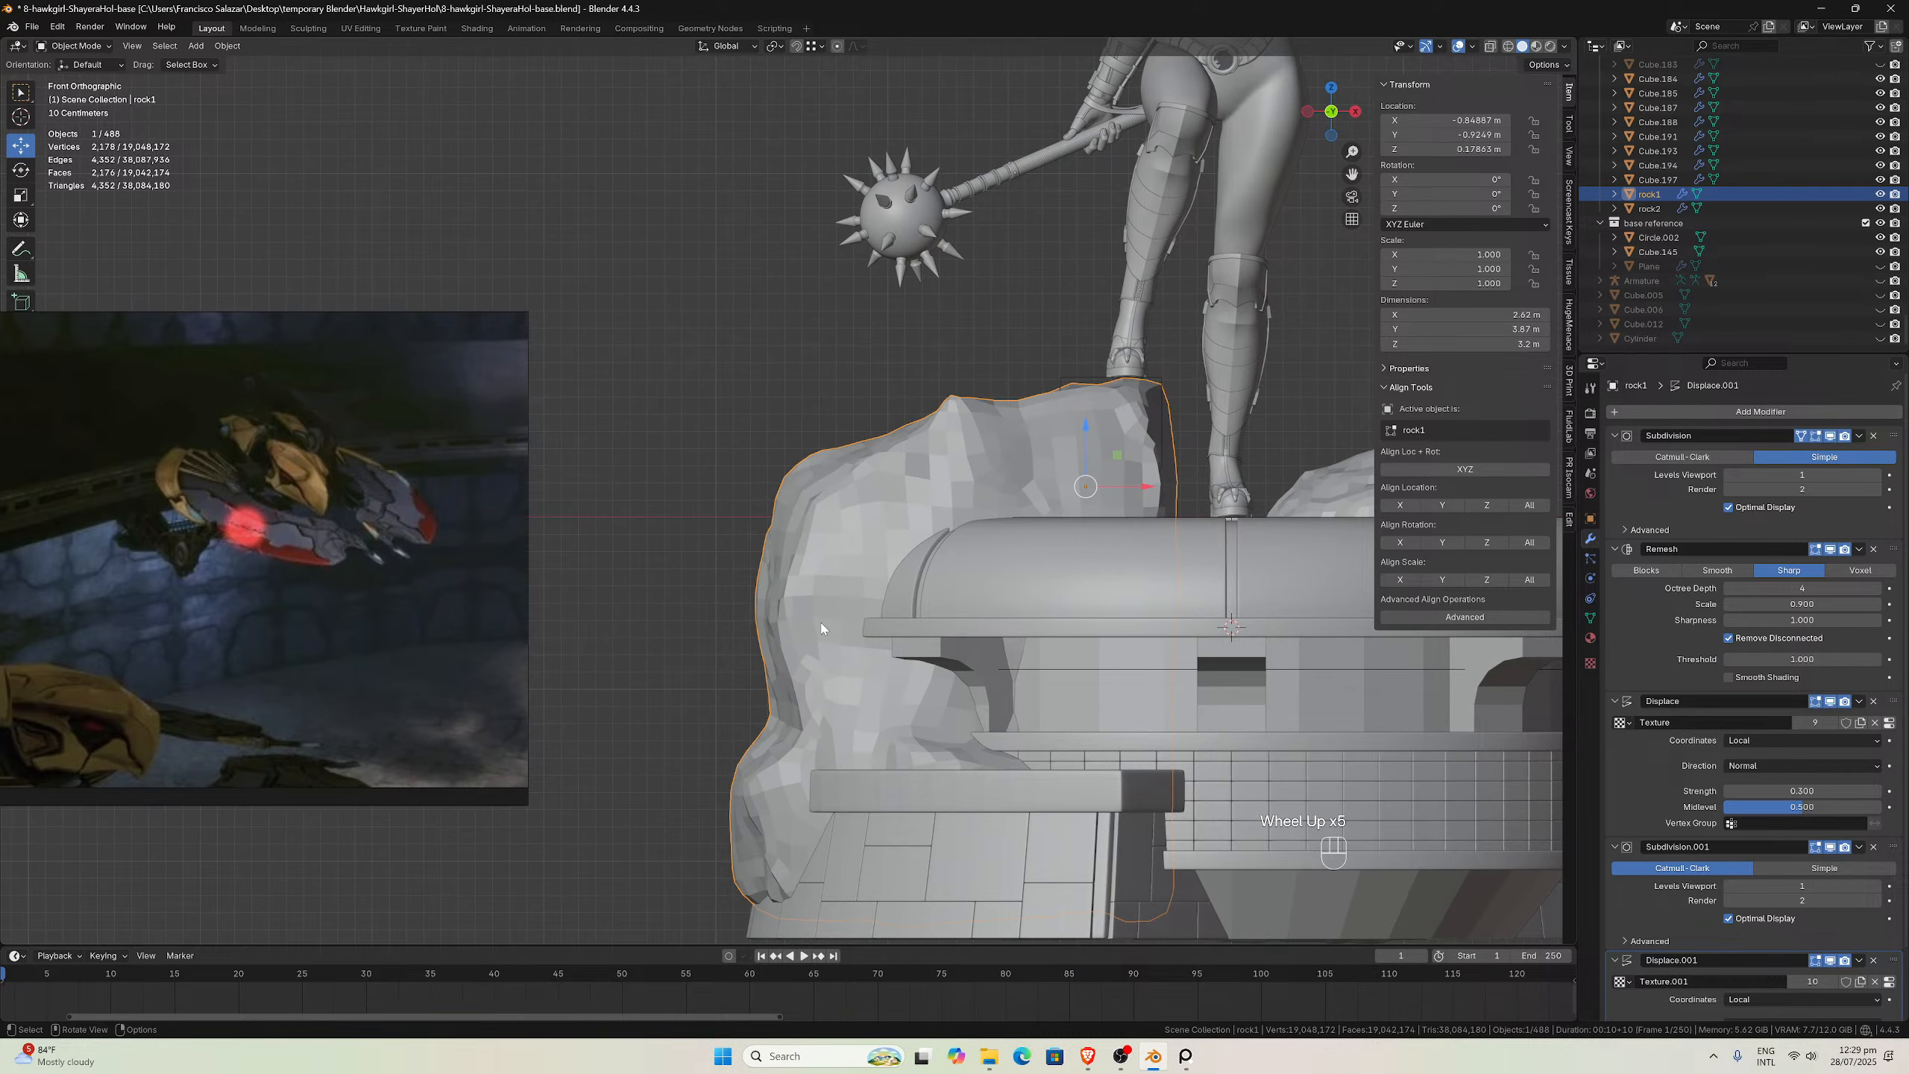
scroll(822, 628, down, 2)
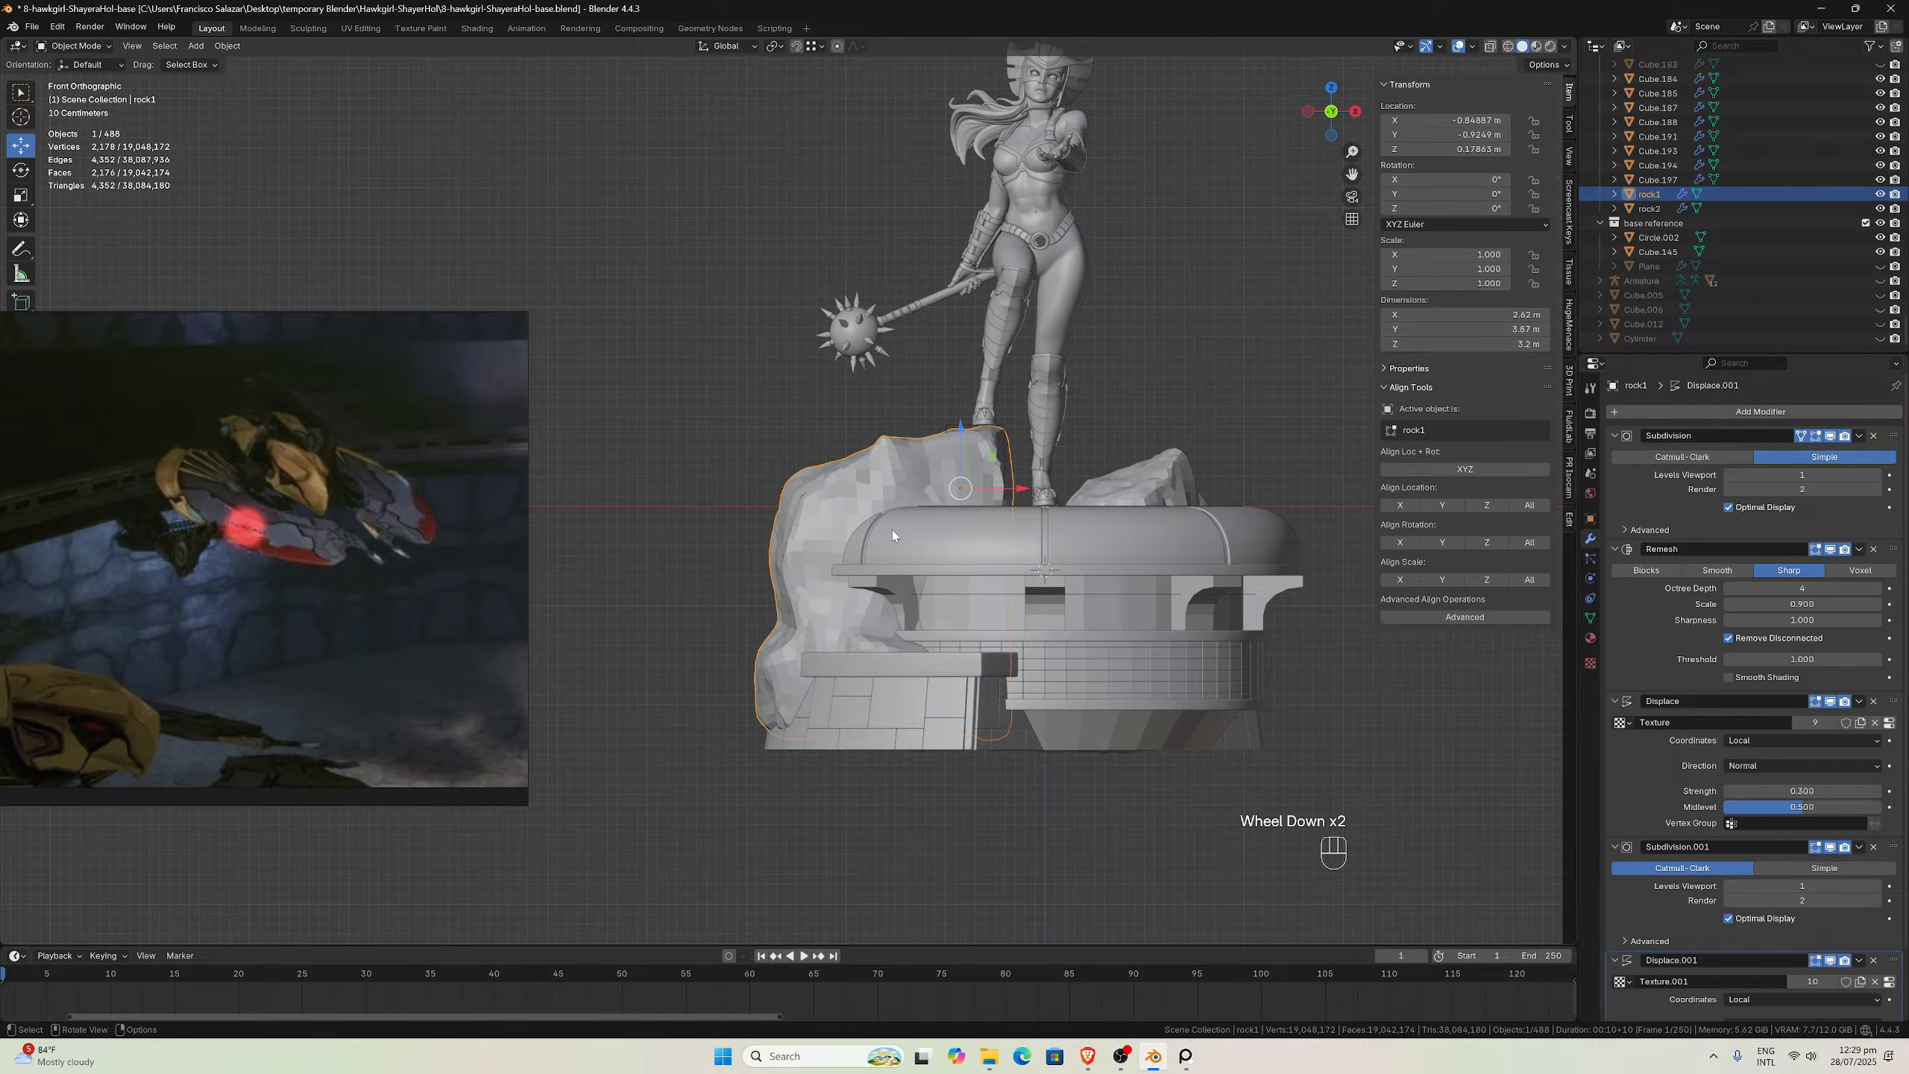
scroll(893, 529, down, 2)
middle_drag(887, 531, 861, 529)
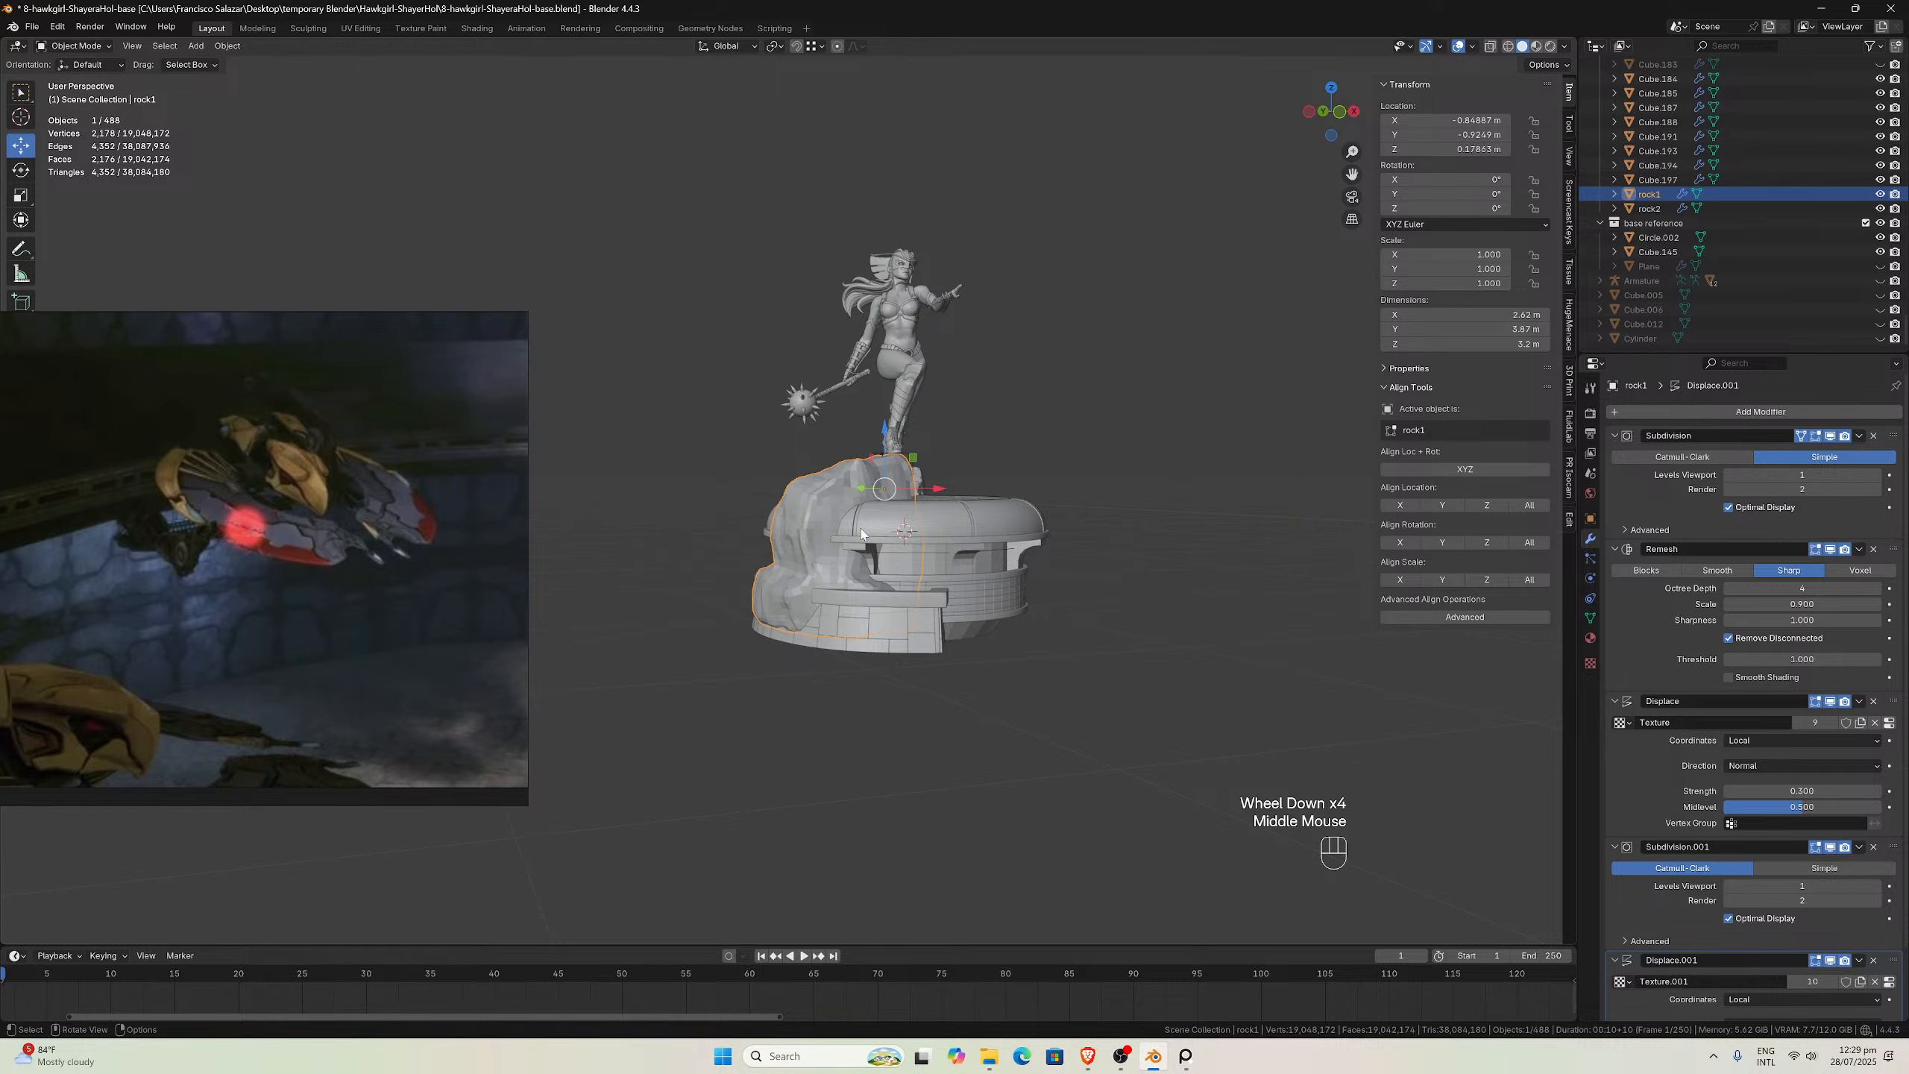
key(KP_1)
scroll(922, 568, up, 4)
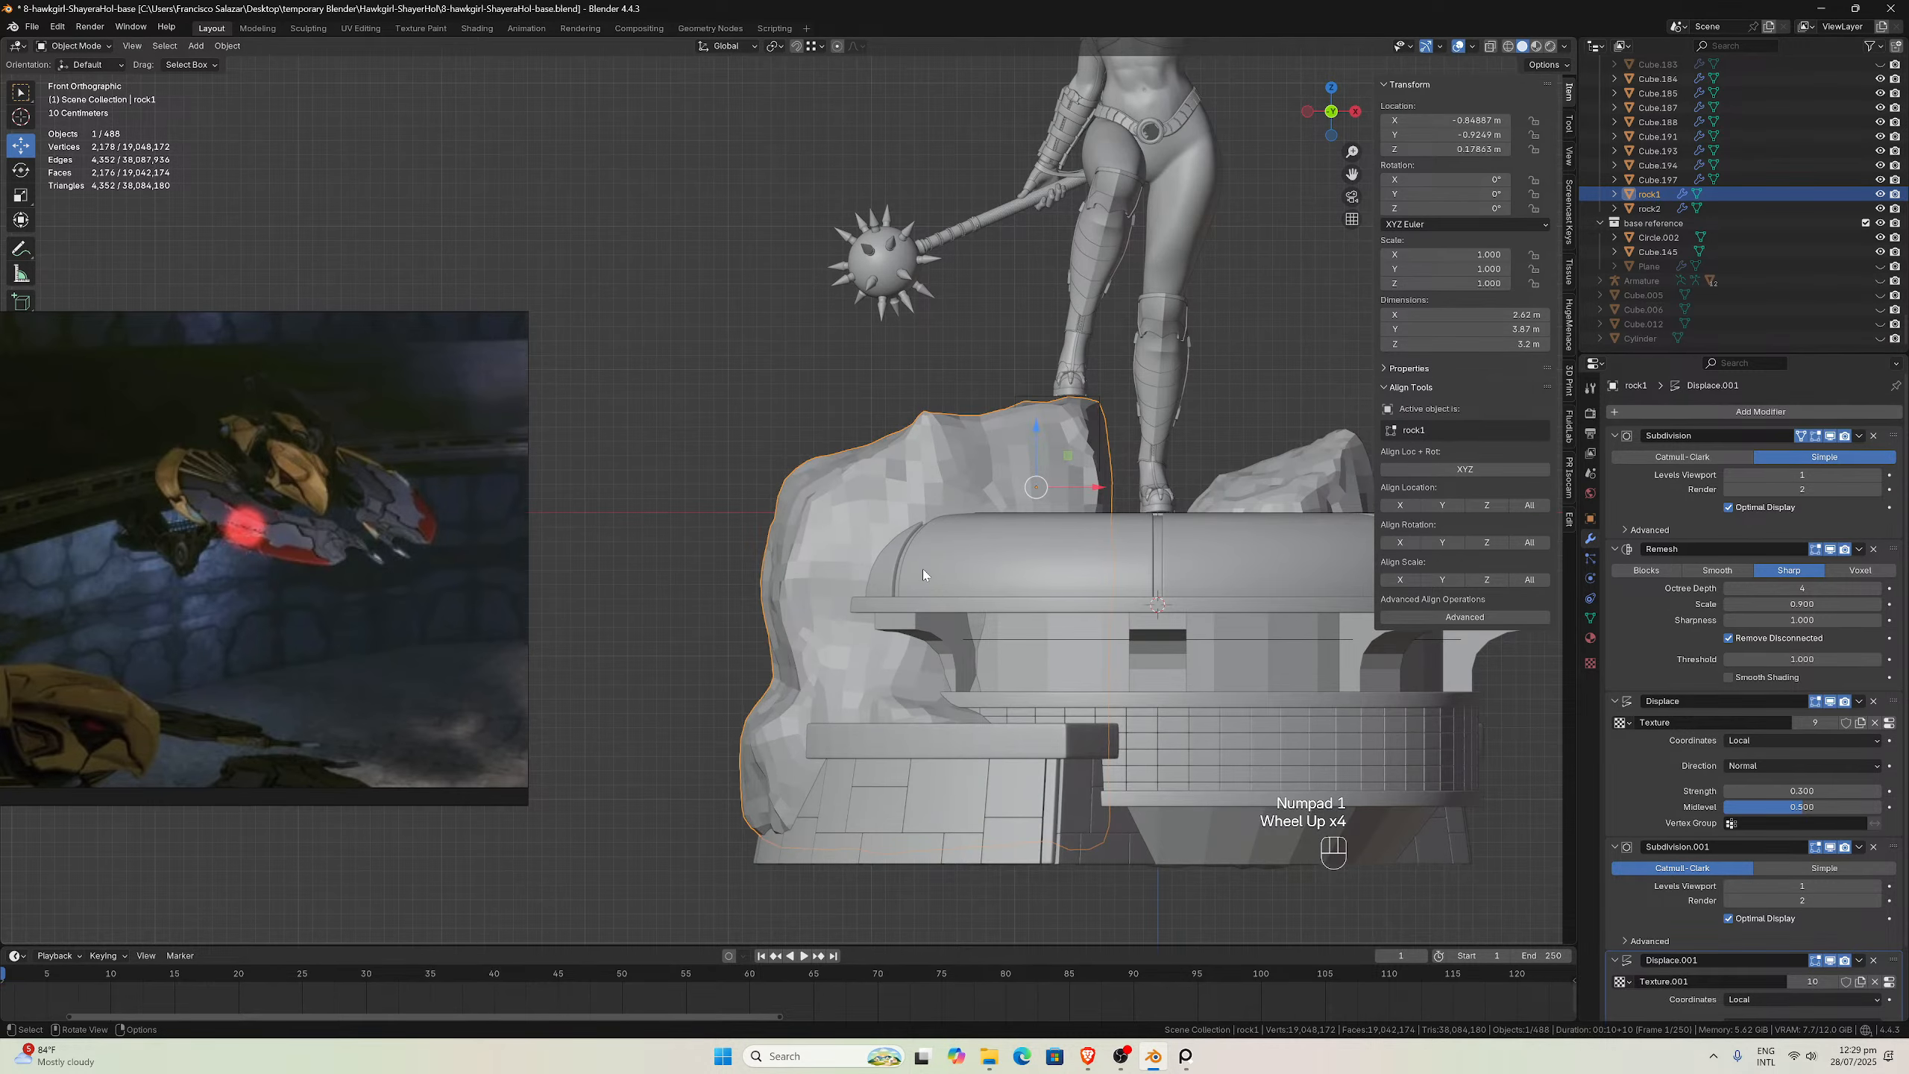
scroll(989, 615, down, 2)
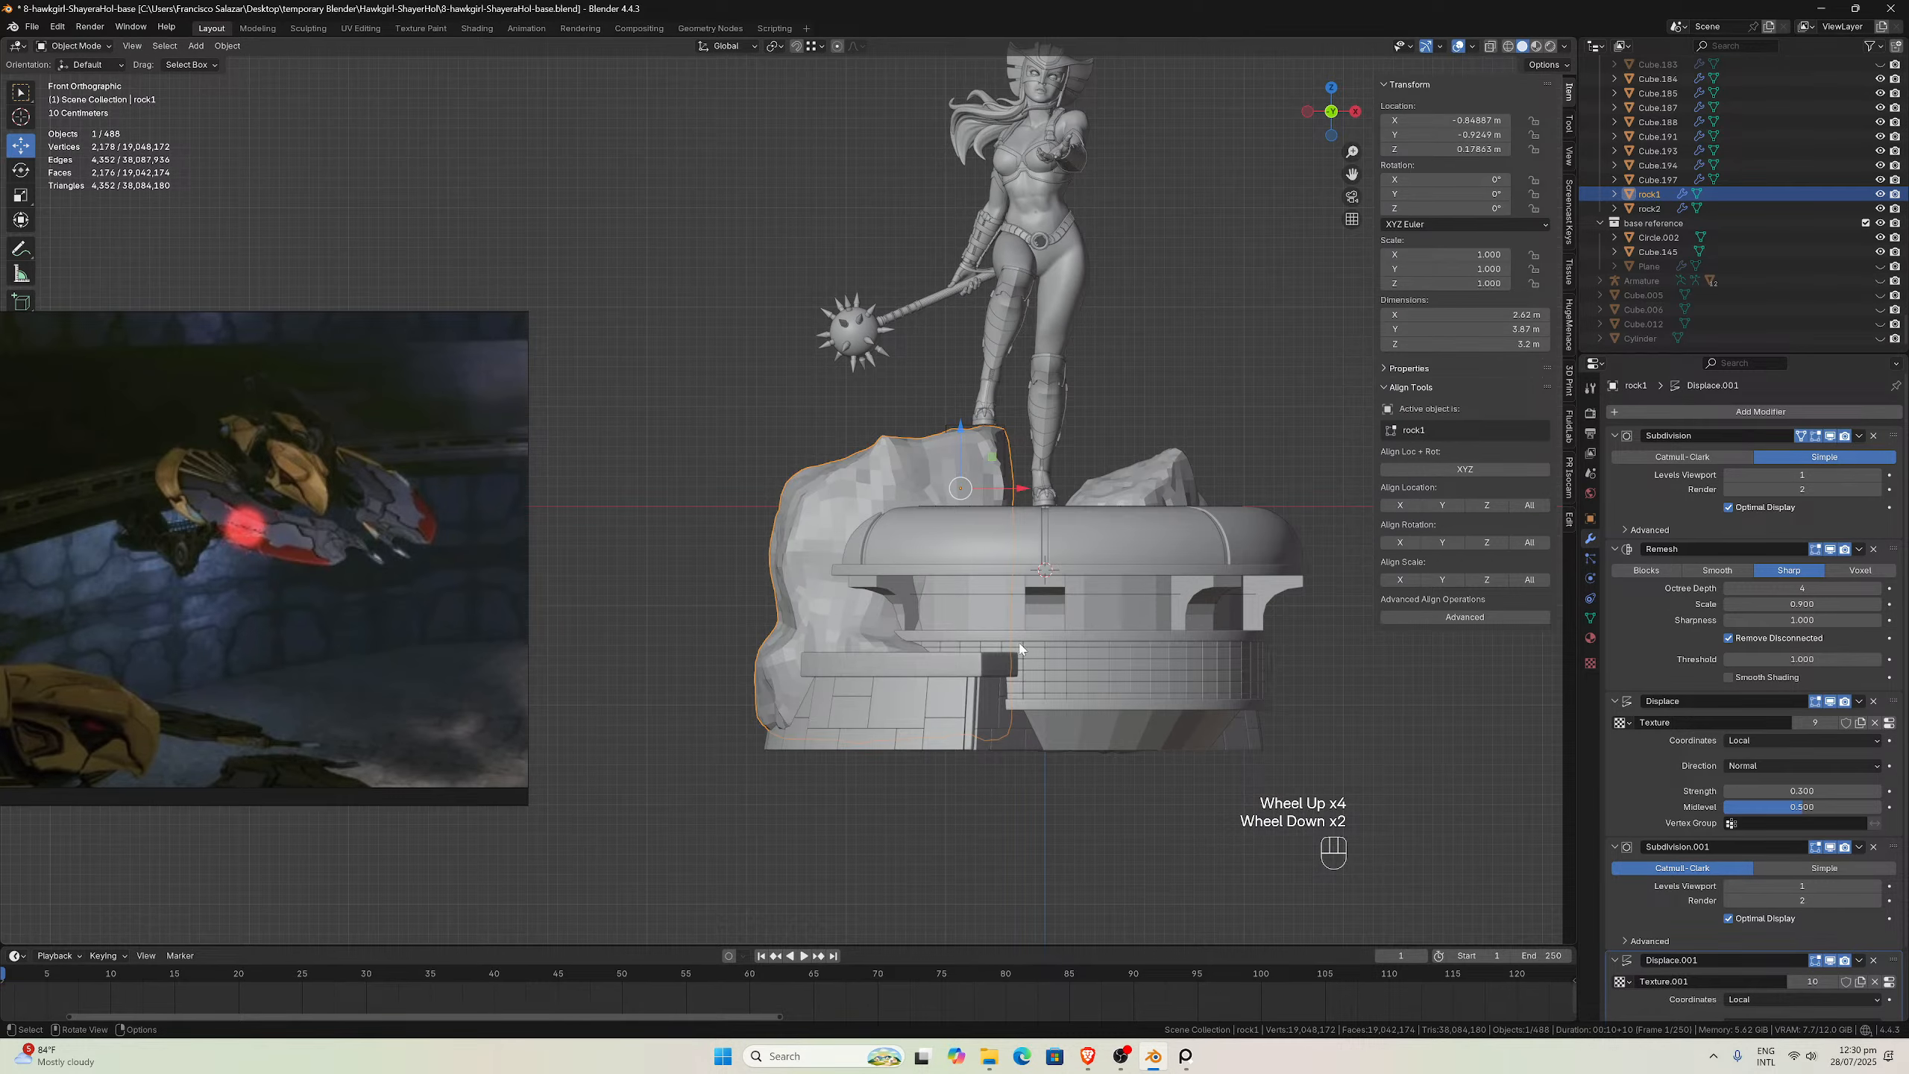
Examine the rocks and the curved brick wall from behind and from the front of the base
middle_drag(1097, 661, 789, 711)
scroll(1053, 649, up, 1)
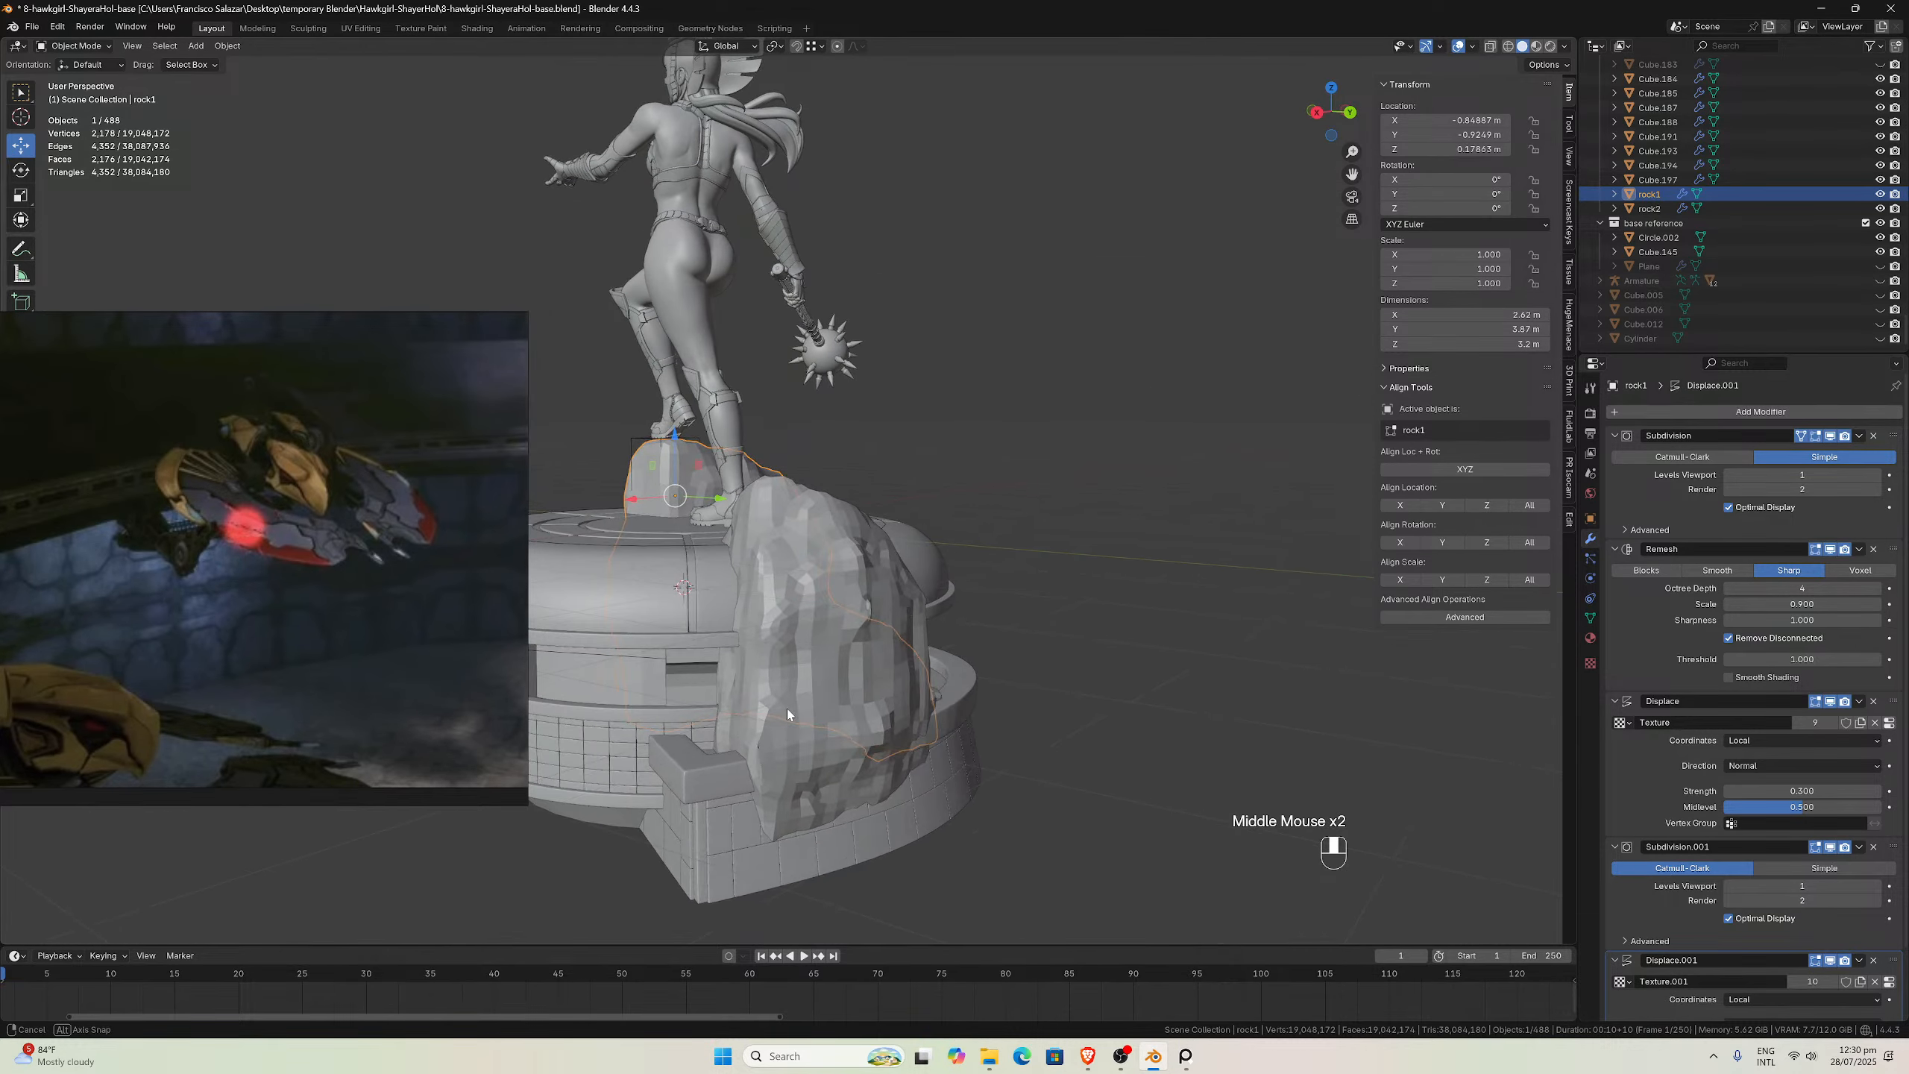
scroll(788, 714, up, 1)
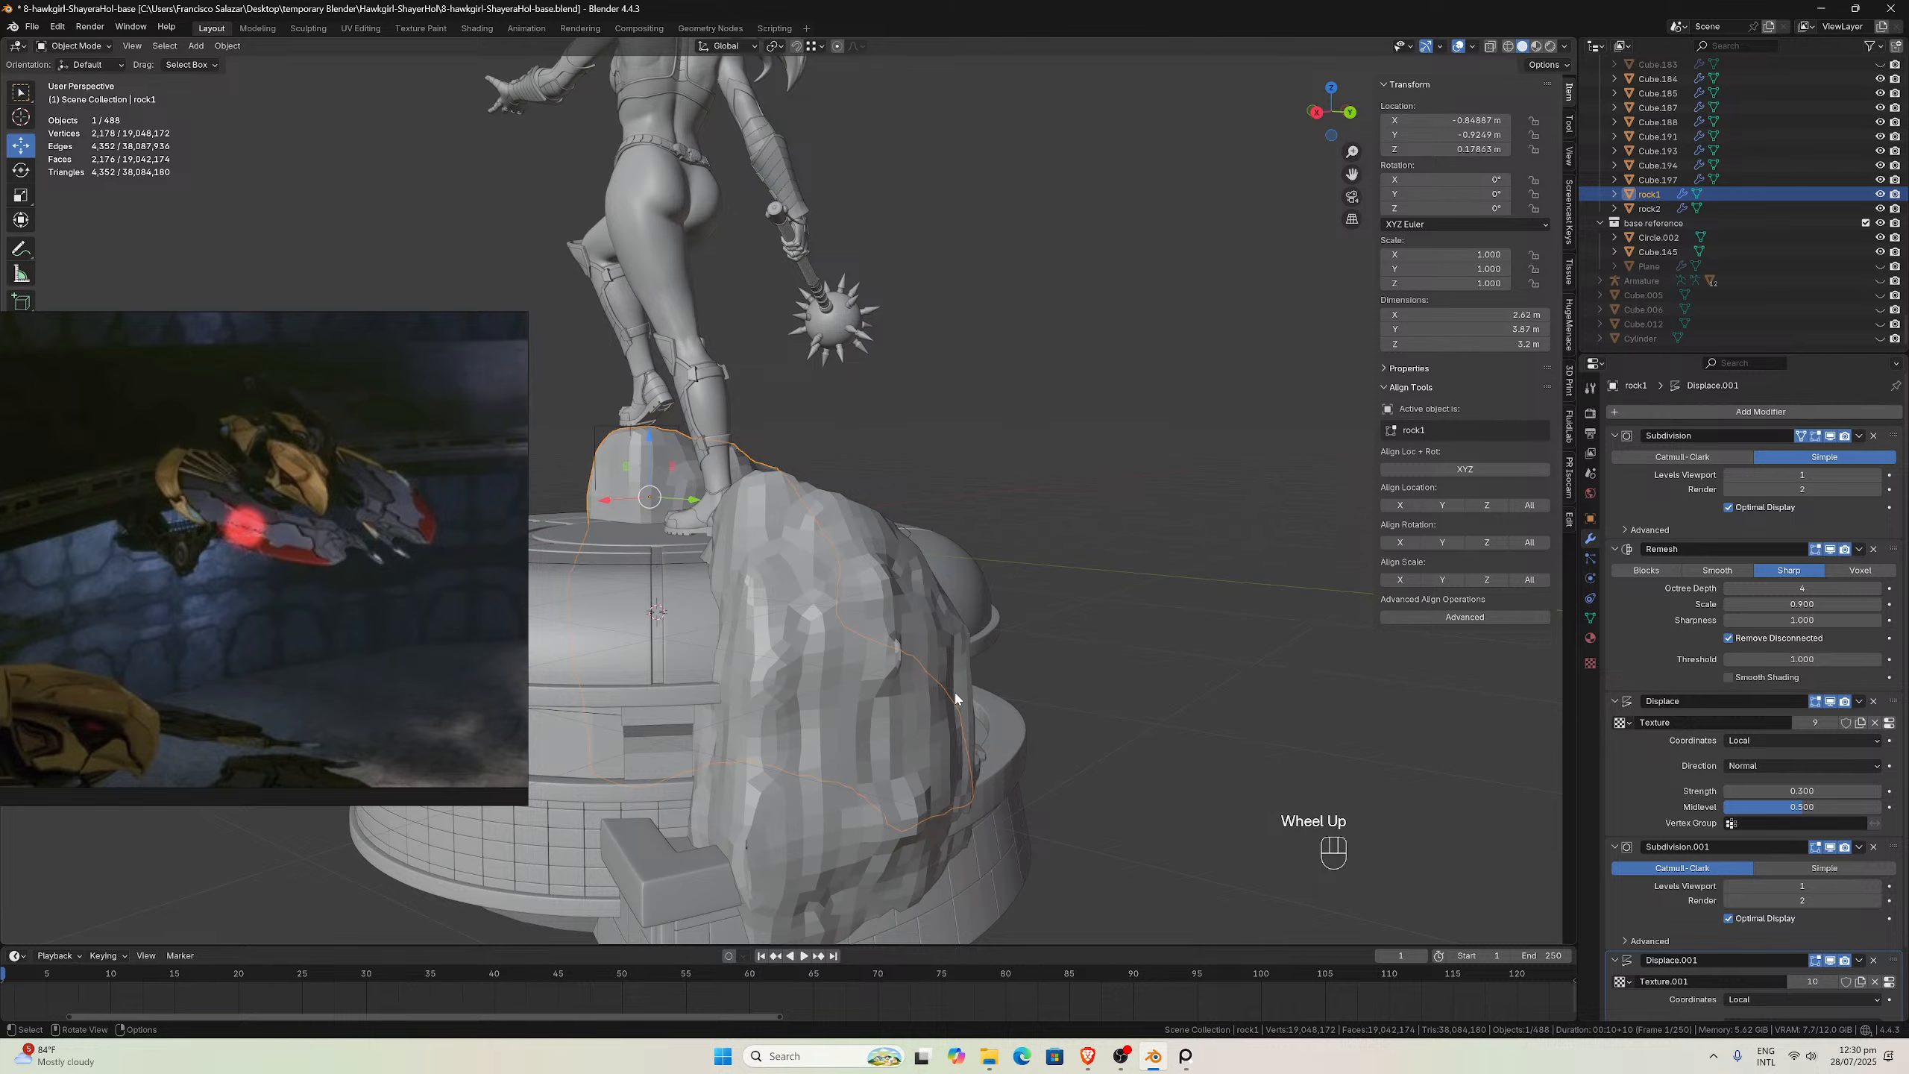
scroll(942, 693, down, 1)
middle_drag(948, 675, 1173, 665)
scroll(1172, 665, up, 2)
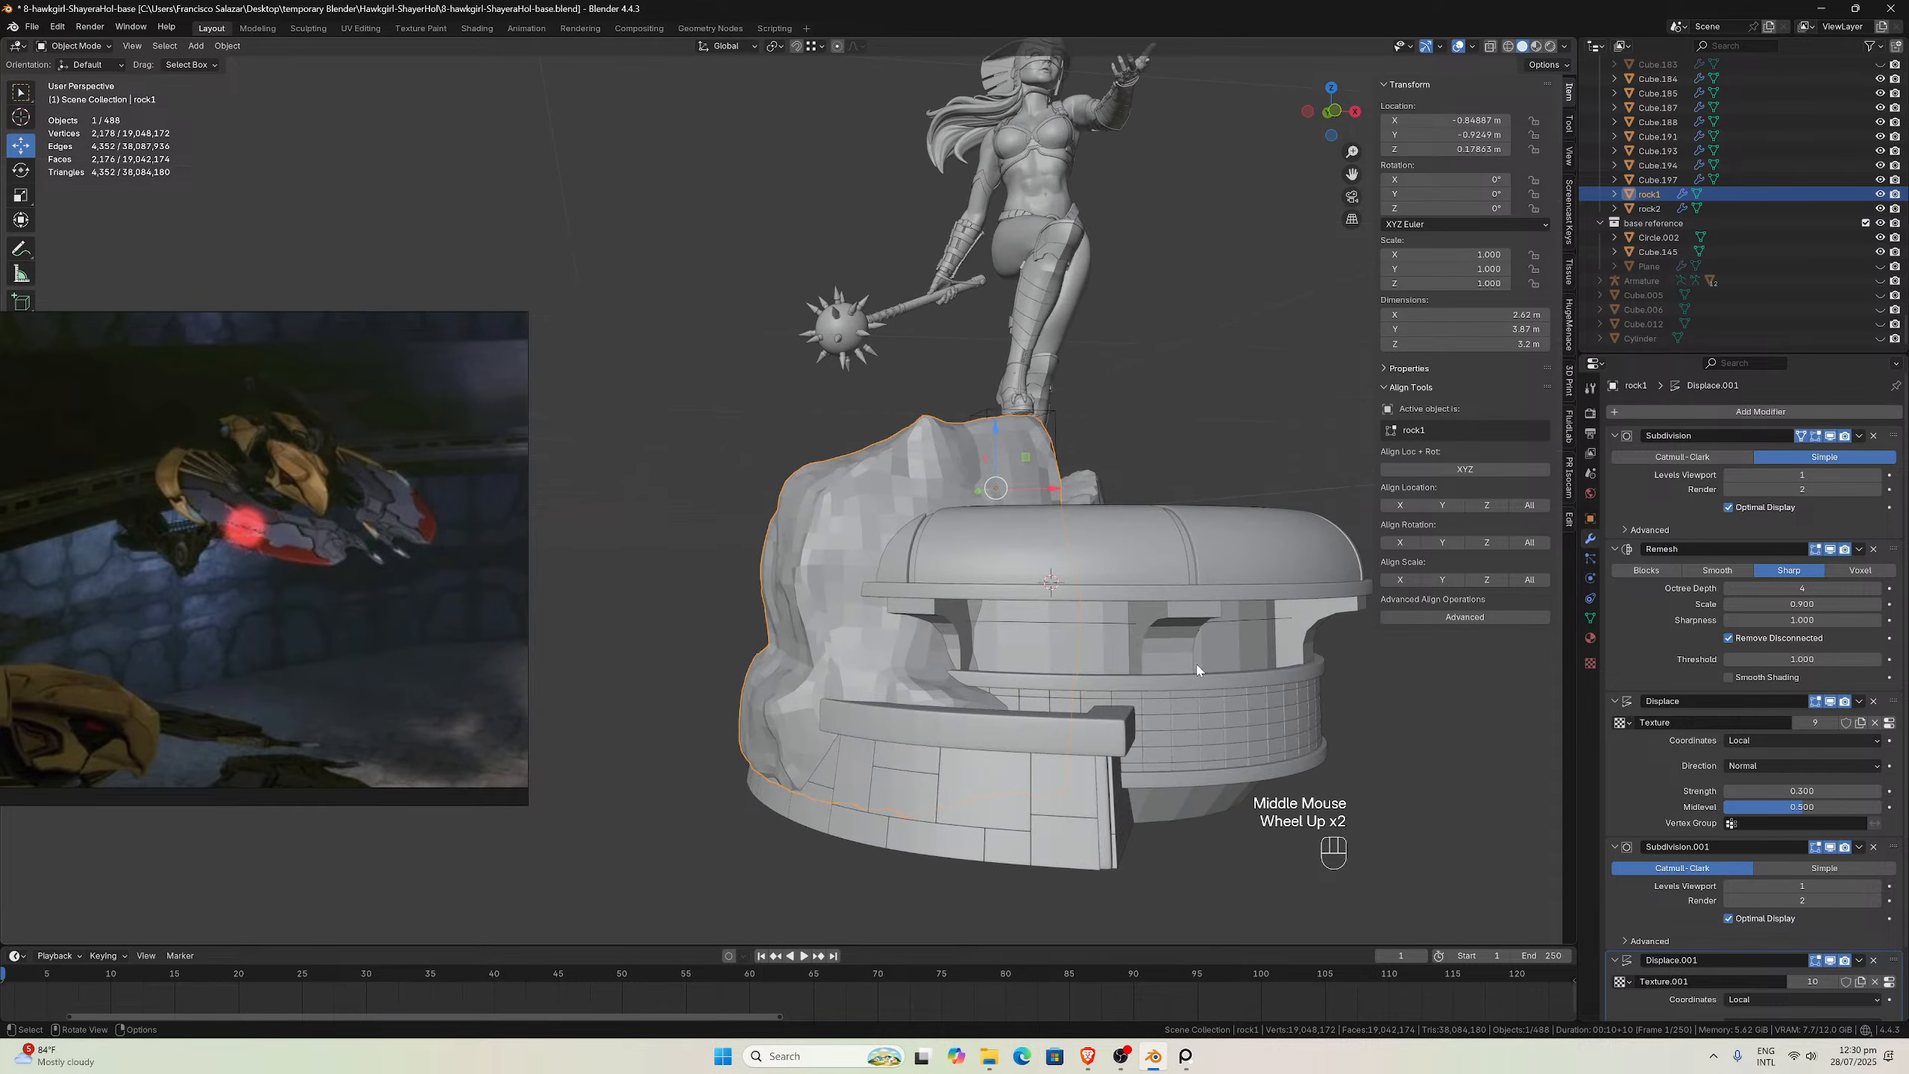
scroll(1140, 668, down, 3)
middle_drag(918, 701, 862, 725)
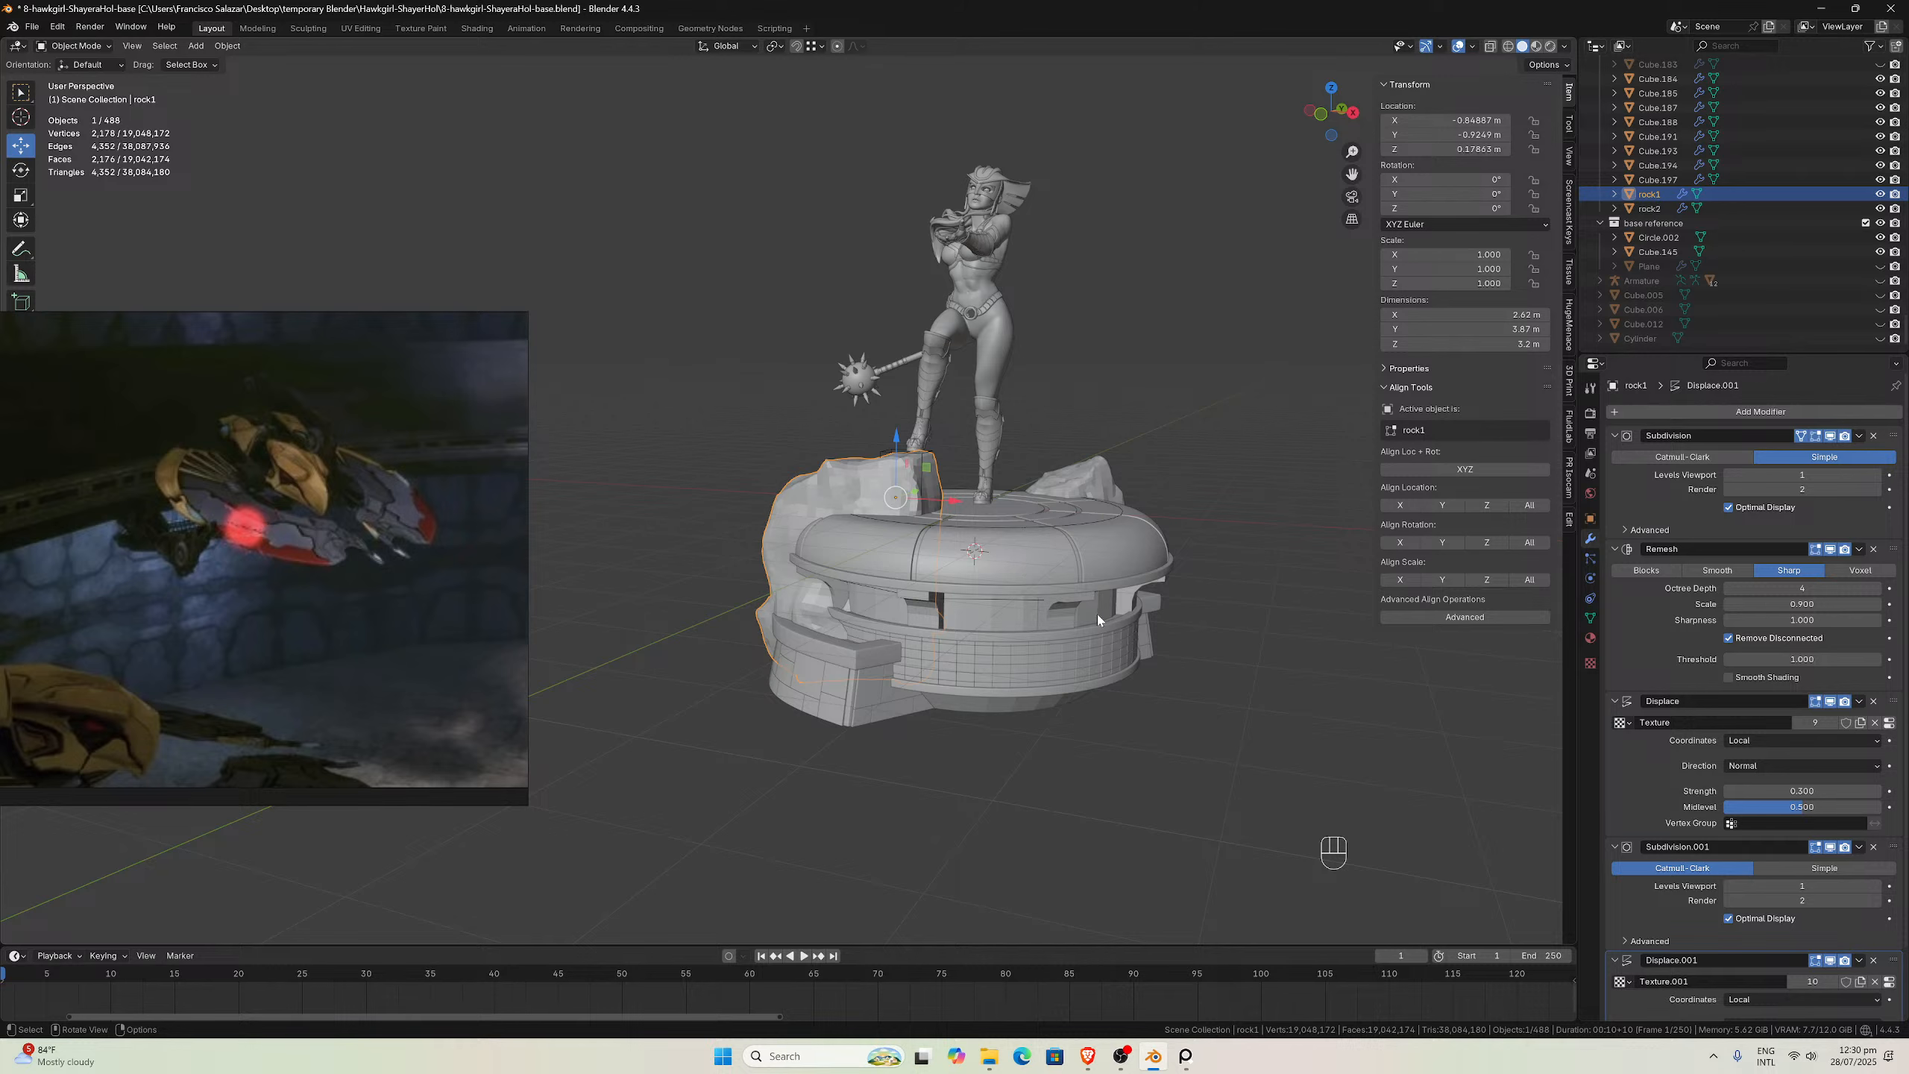
Study the golden flying machine with the red light up close on the reference board, comparing it with the base
scroll(326, 610, down, 3)
scroll(399, 562, up, 2)
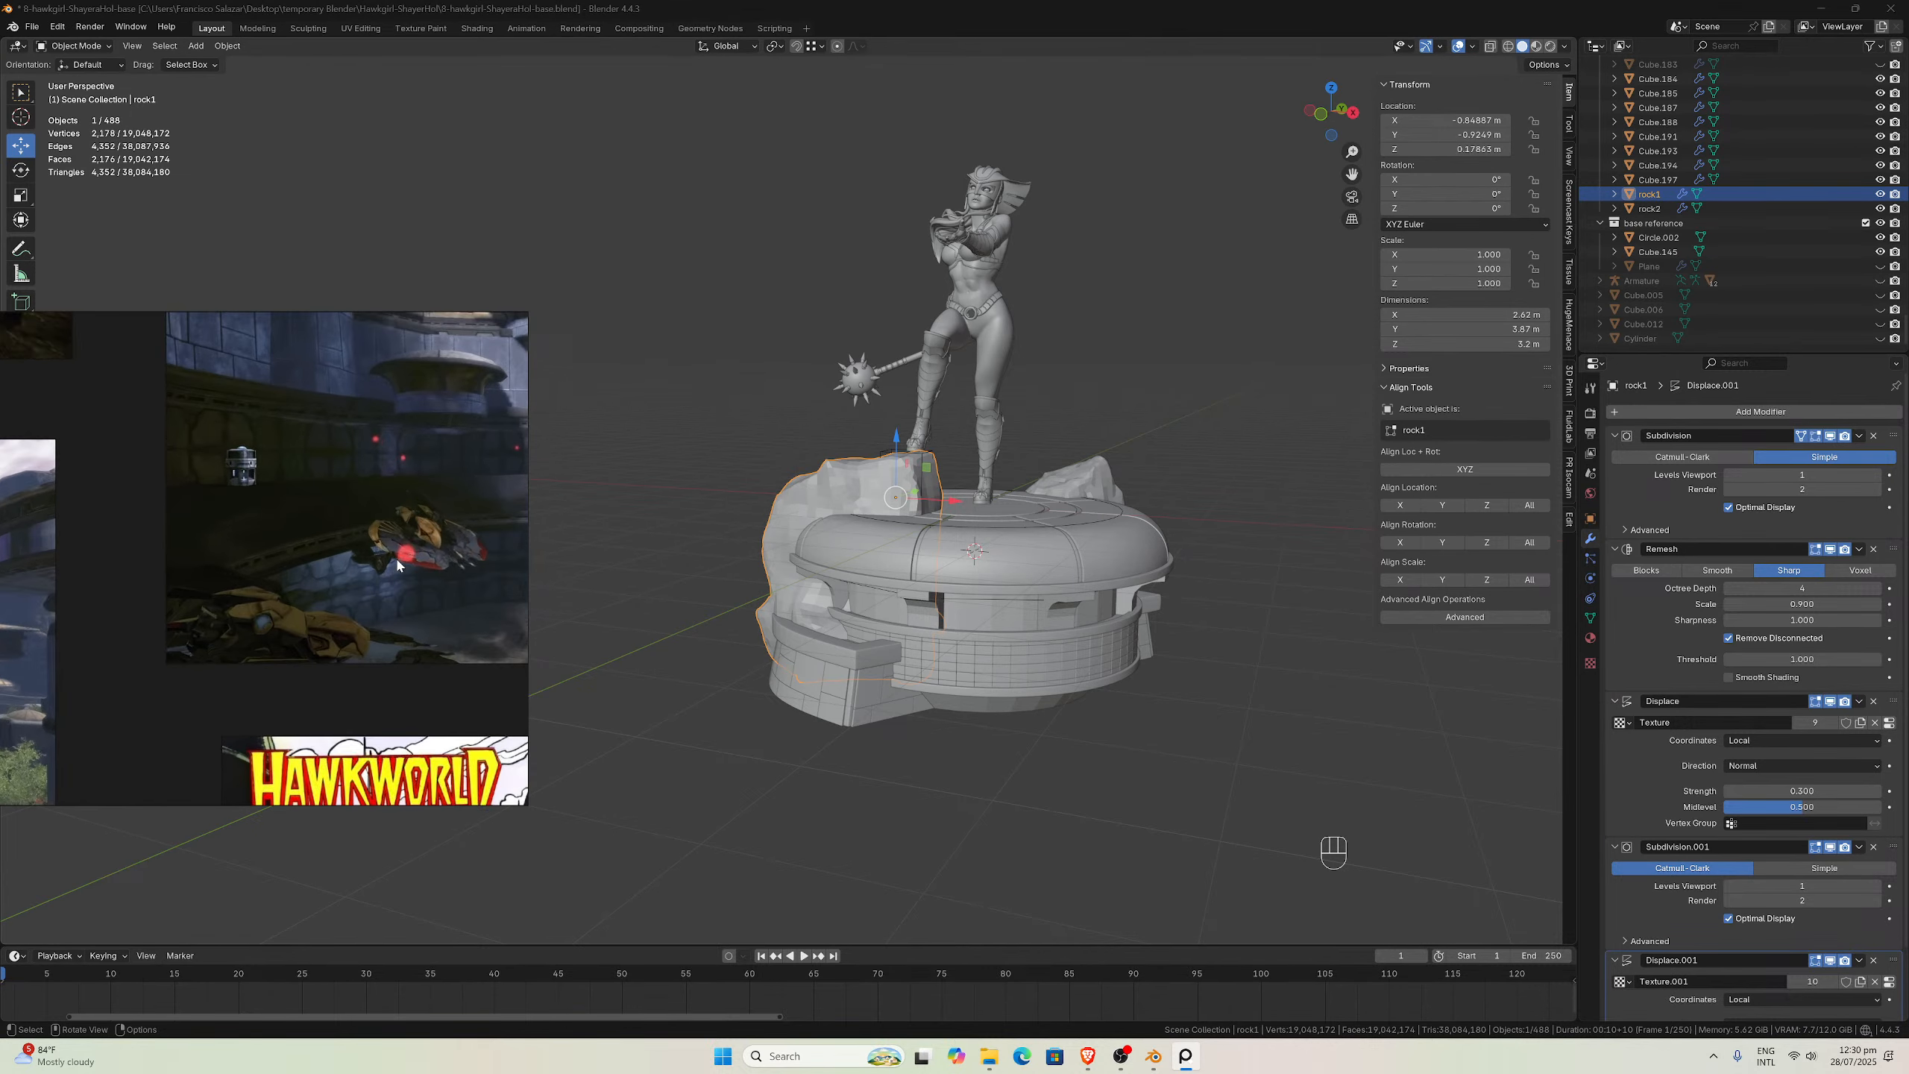
scroll(447, 561, up, 5)
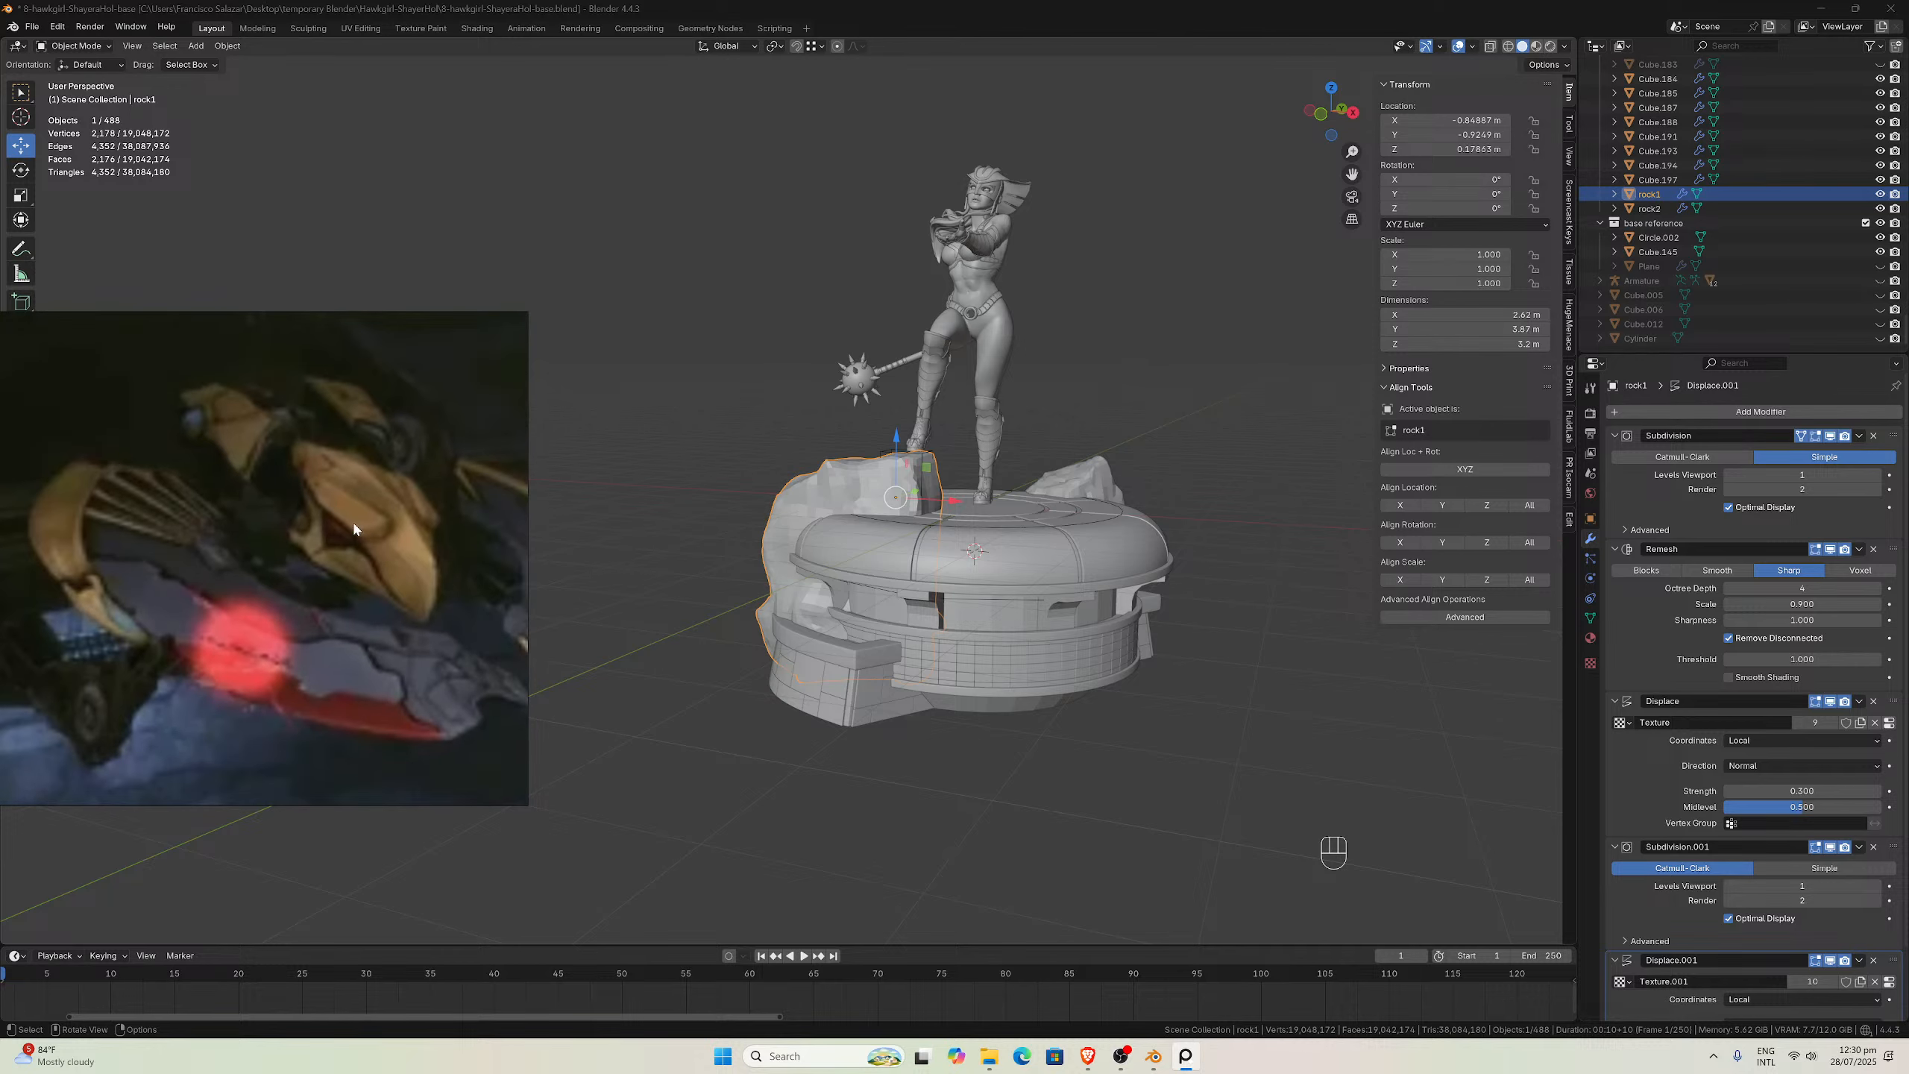
middle_drag(880, 678, 782, 677)
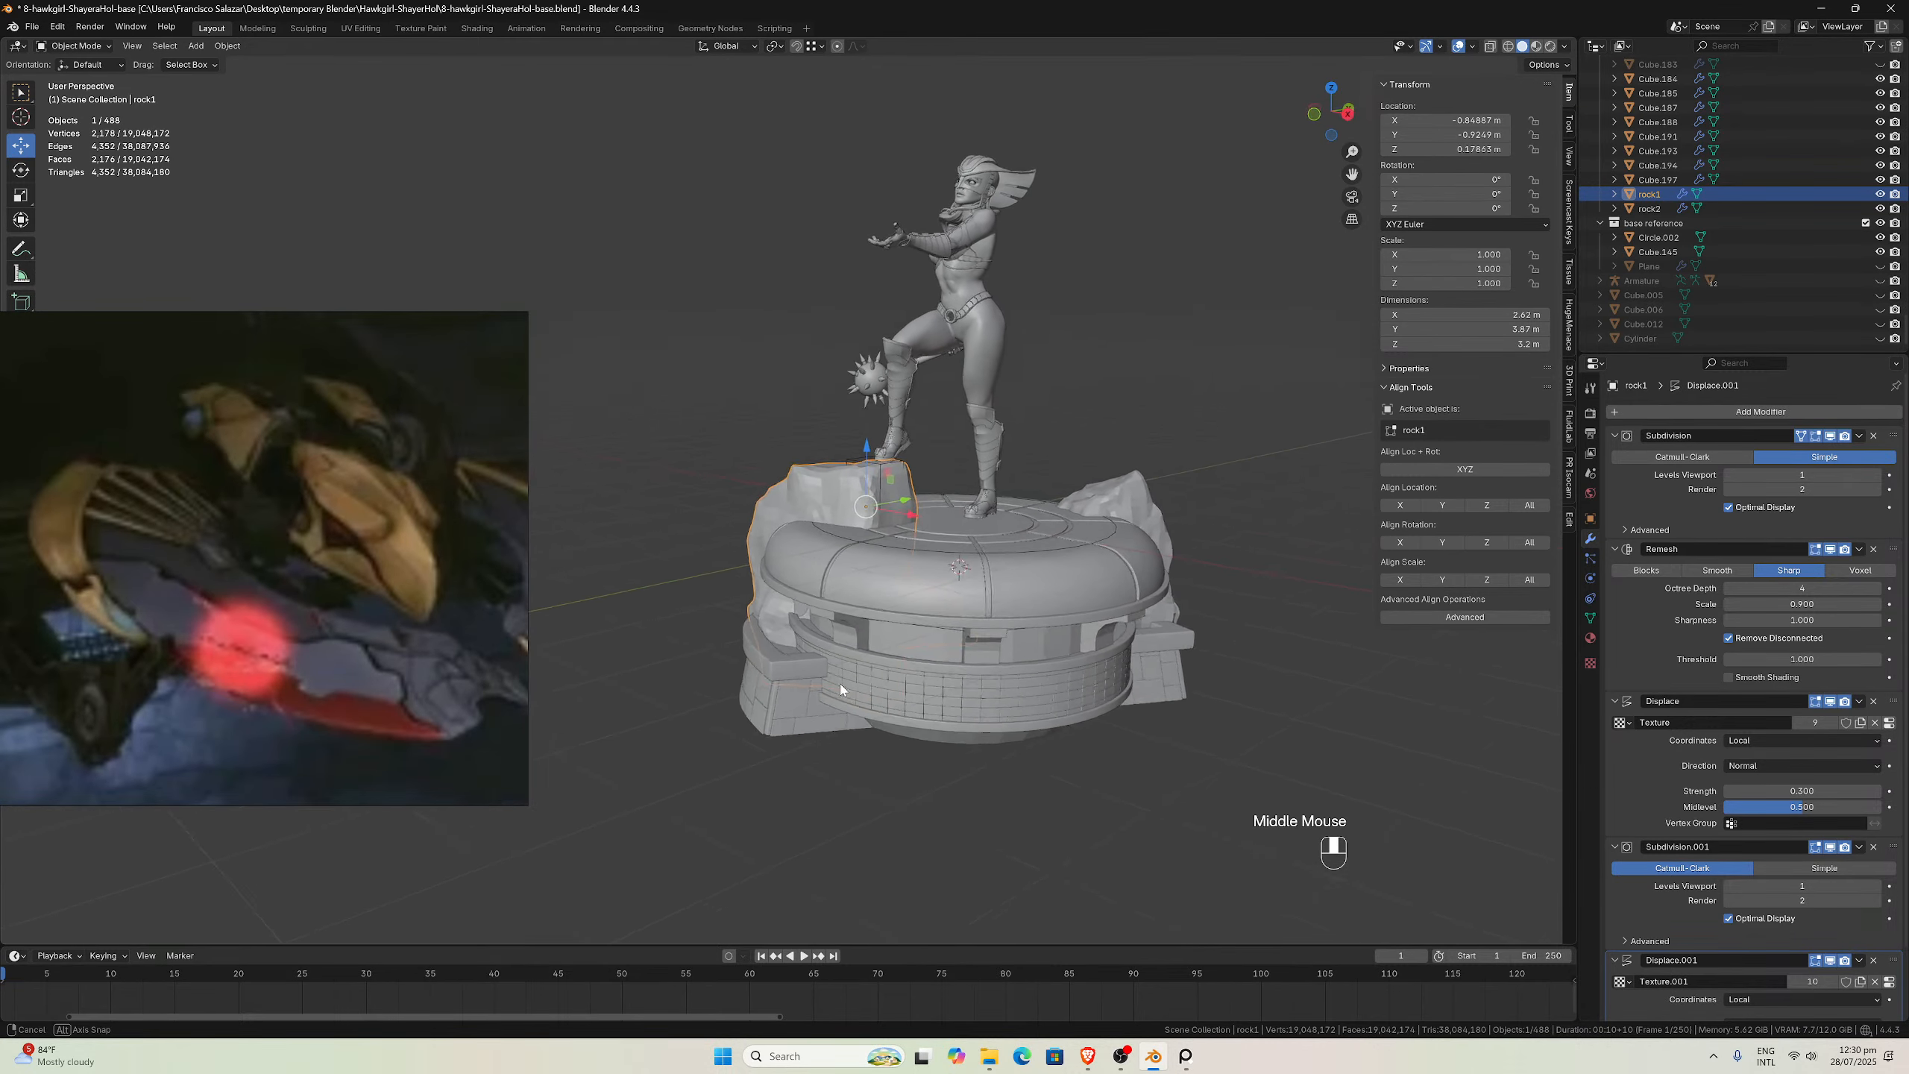
Examine the whole statue and base from the front and front corner, both near and far
scroll(774, 677, up, 3)
scroll(764, 675, down, 3)
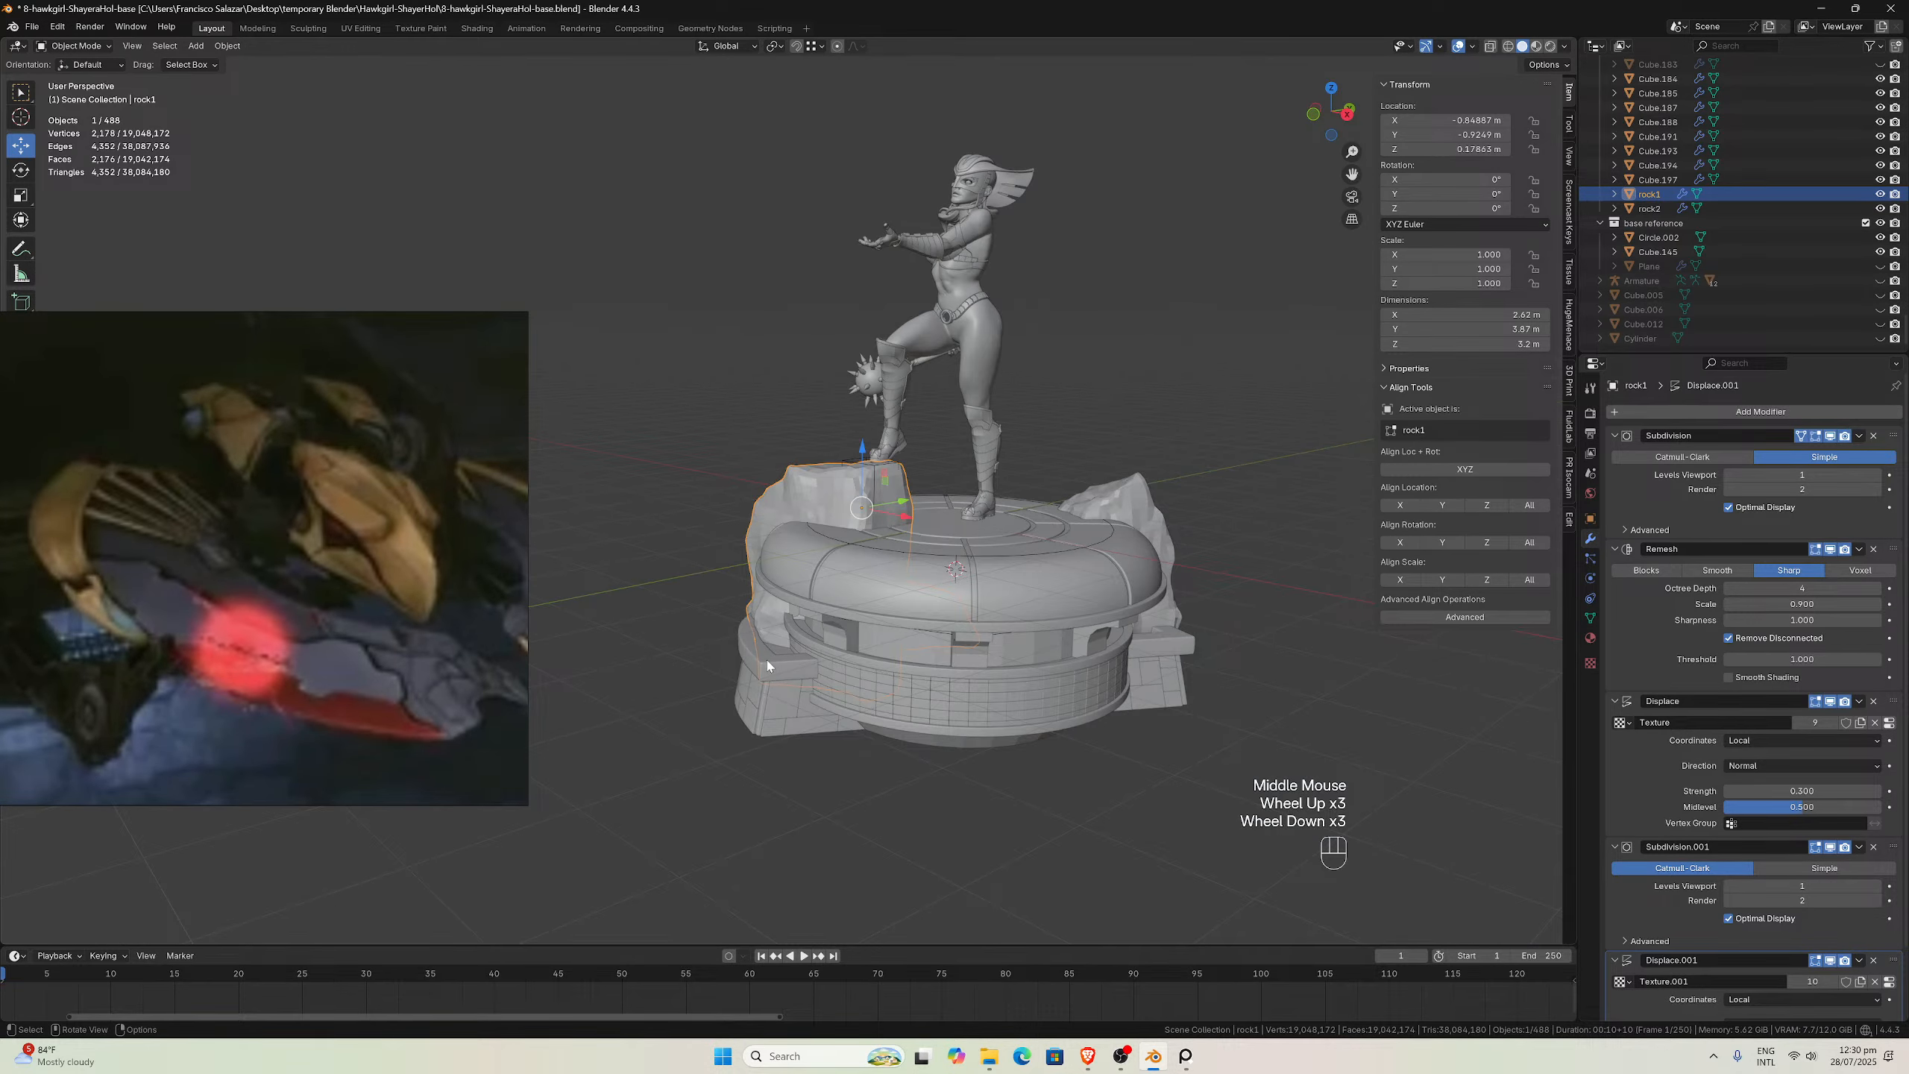
scroll(764, 676, down, 2)
middle_drag(764, 675, 911, 589)
scroll(988, 527, up, 1)
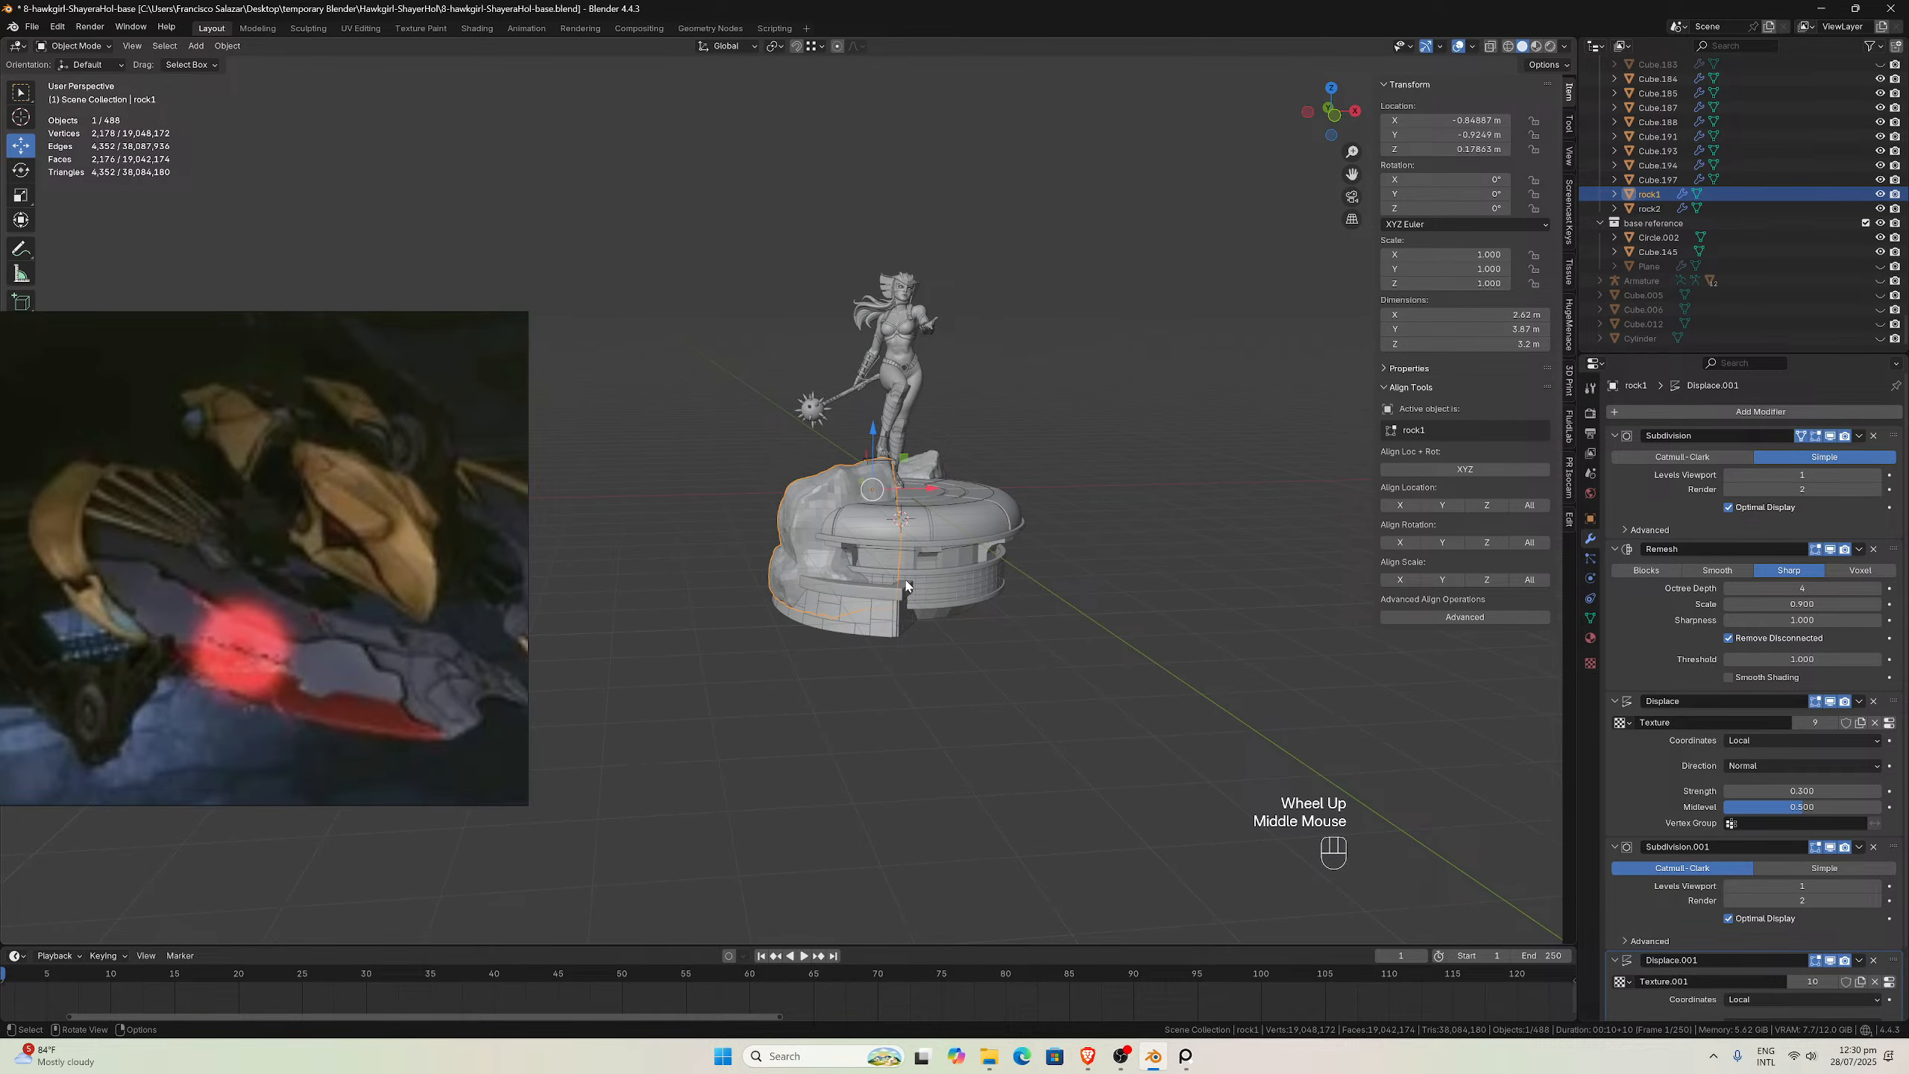
middle_drag(906, 585, 932, 524)
scroll(836, 610, up, 3)
scroll(932, 525, down, 3)
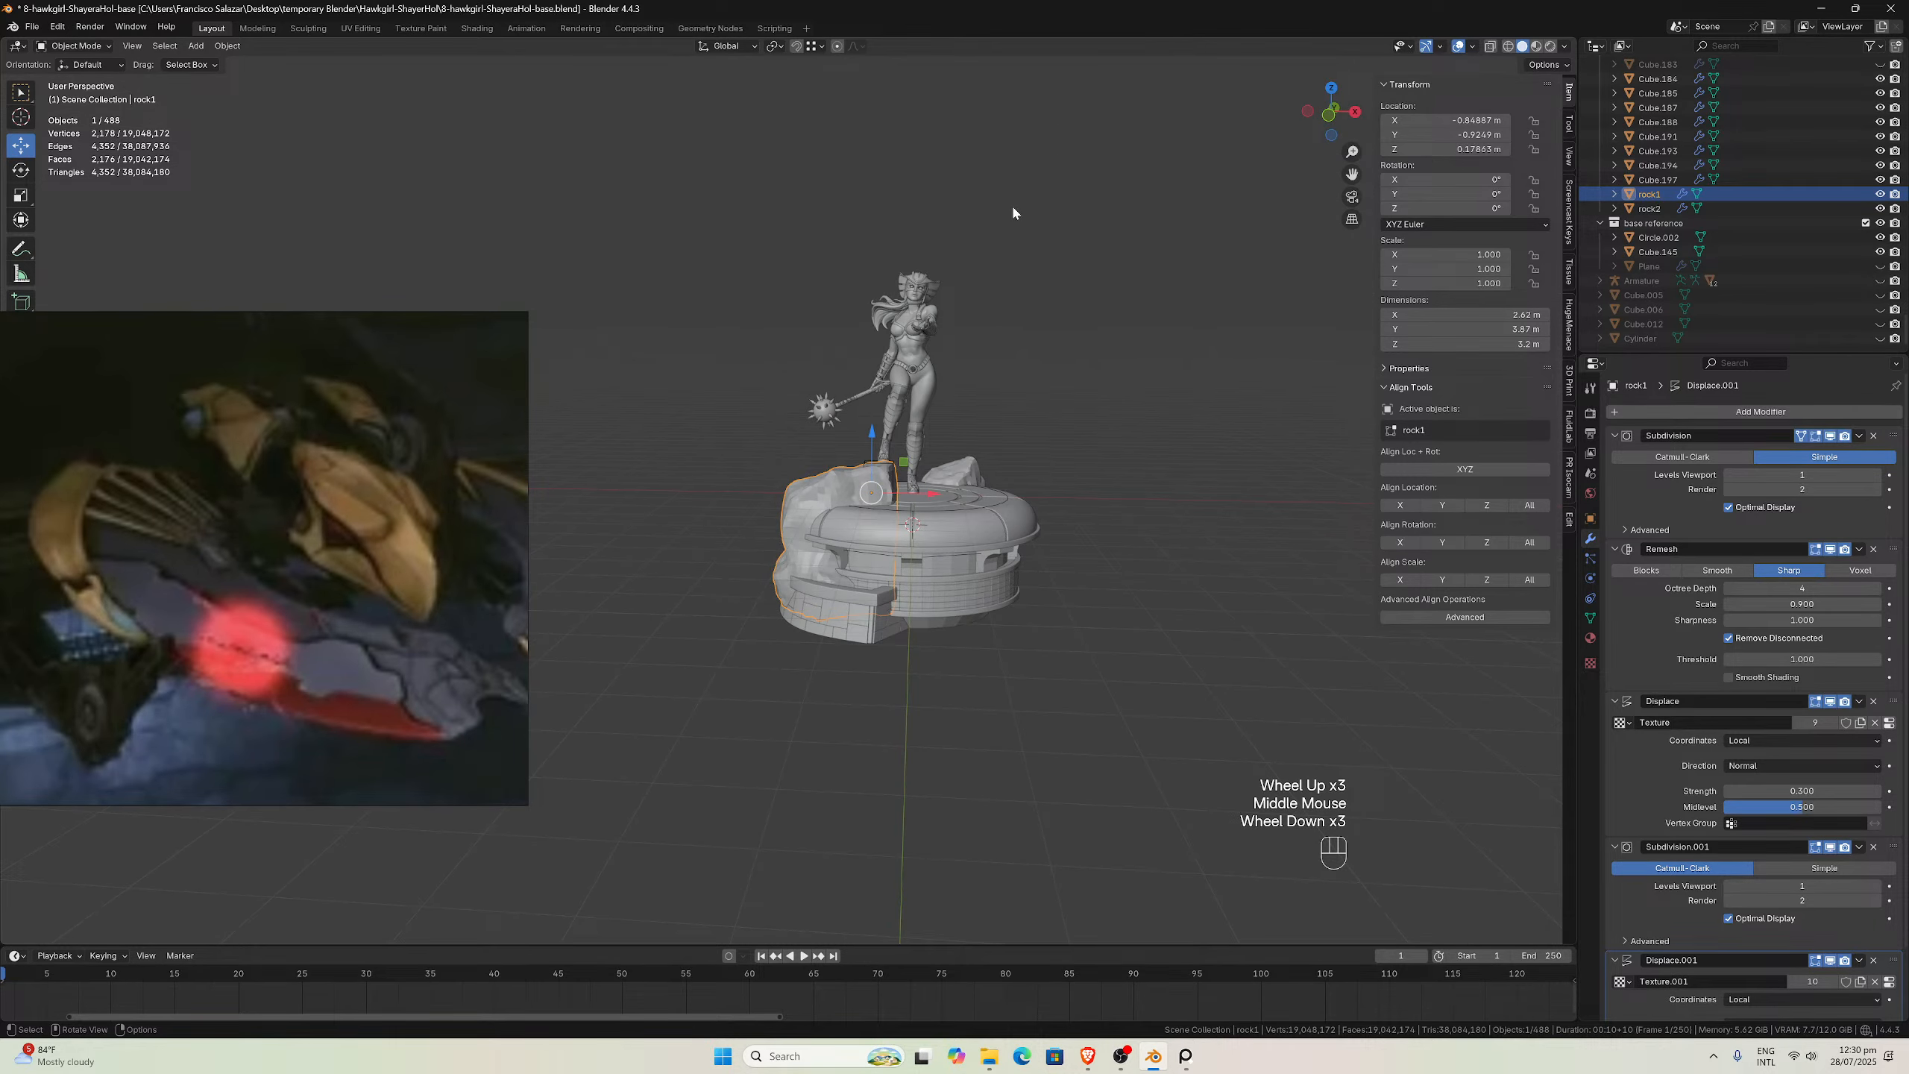
scroll(896, 566, up, 2)
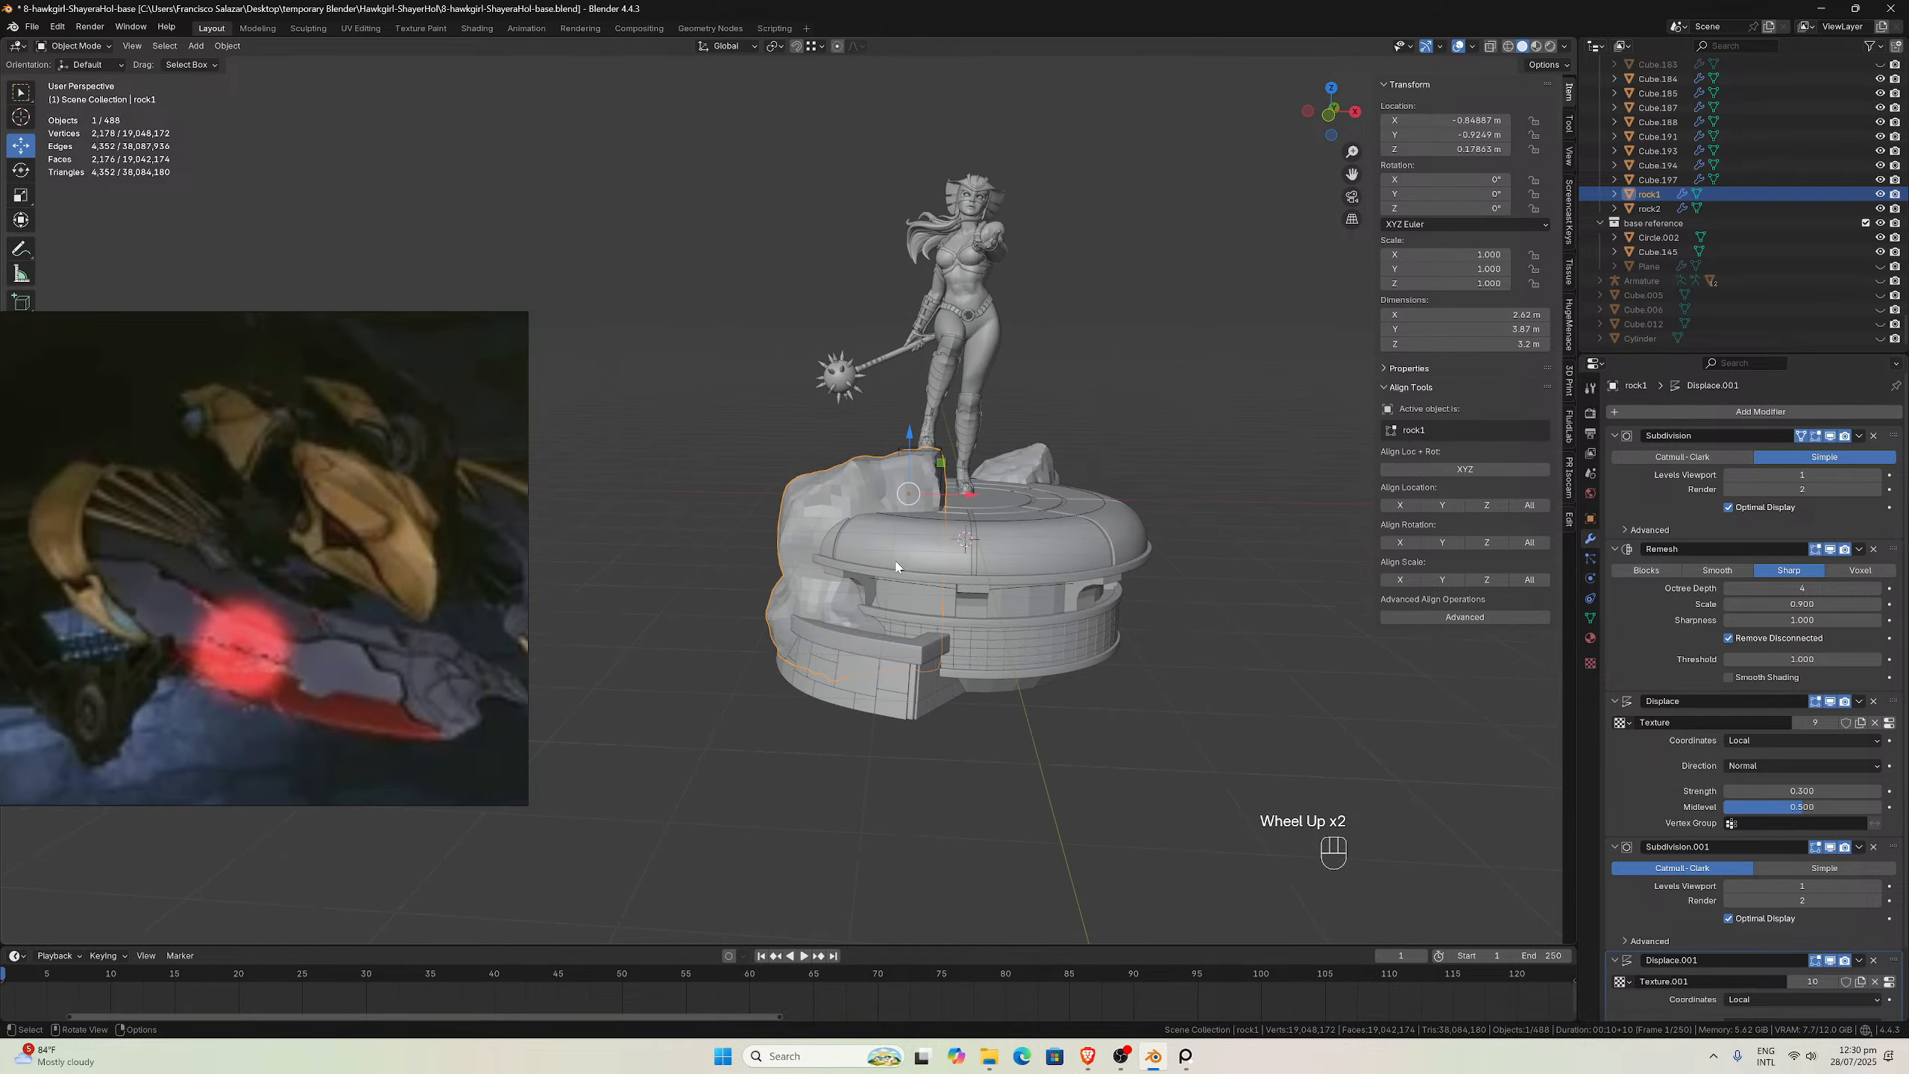
scroll(969, 582, down, 3)
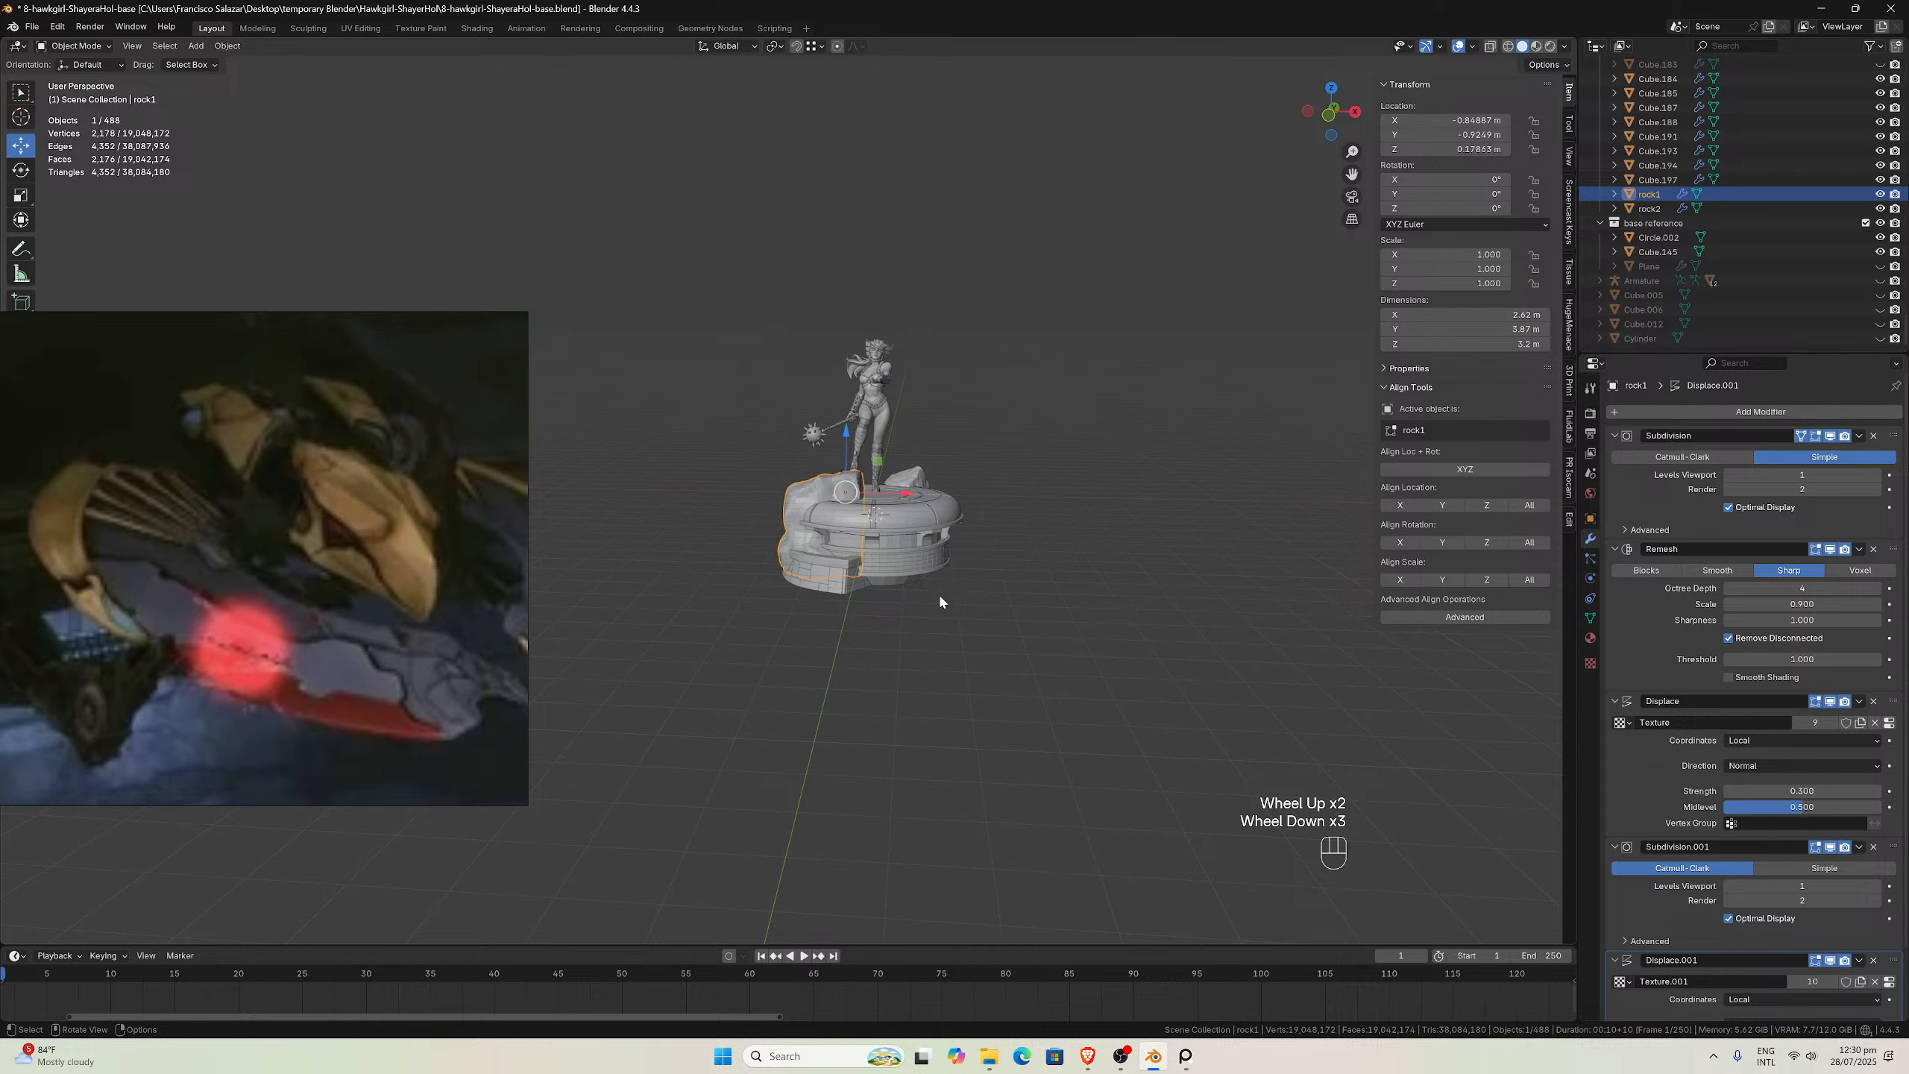
scroll(940, 601, up, 2)
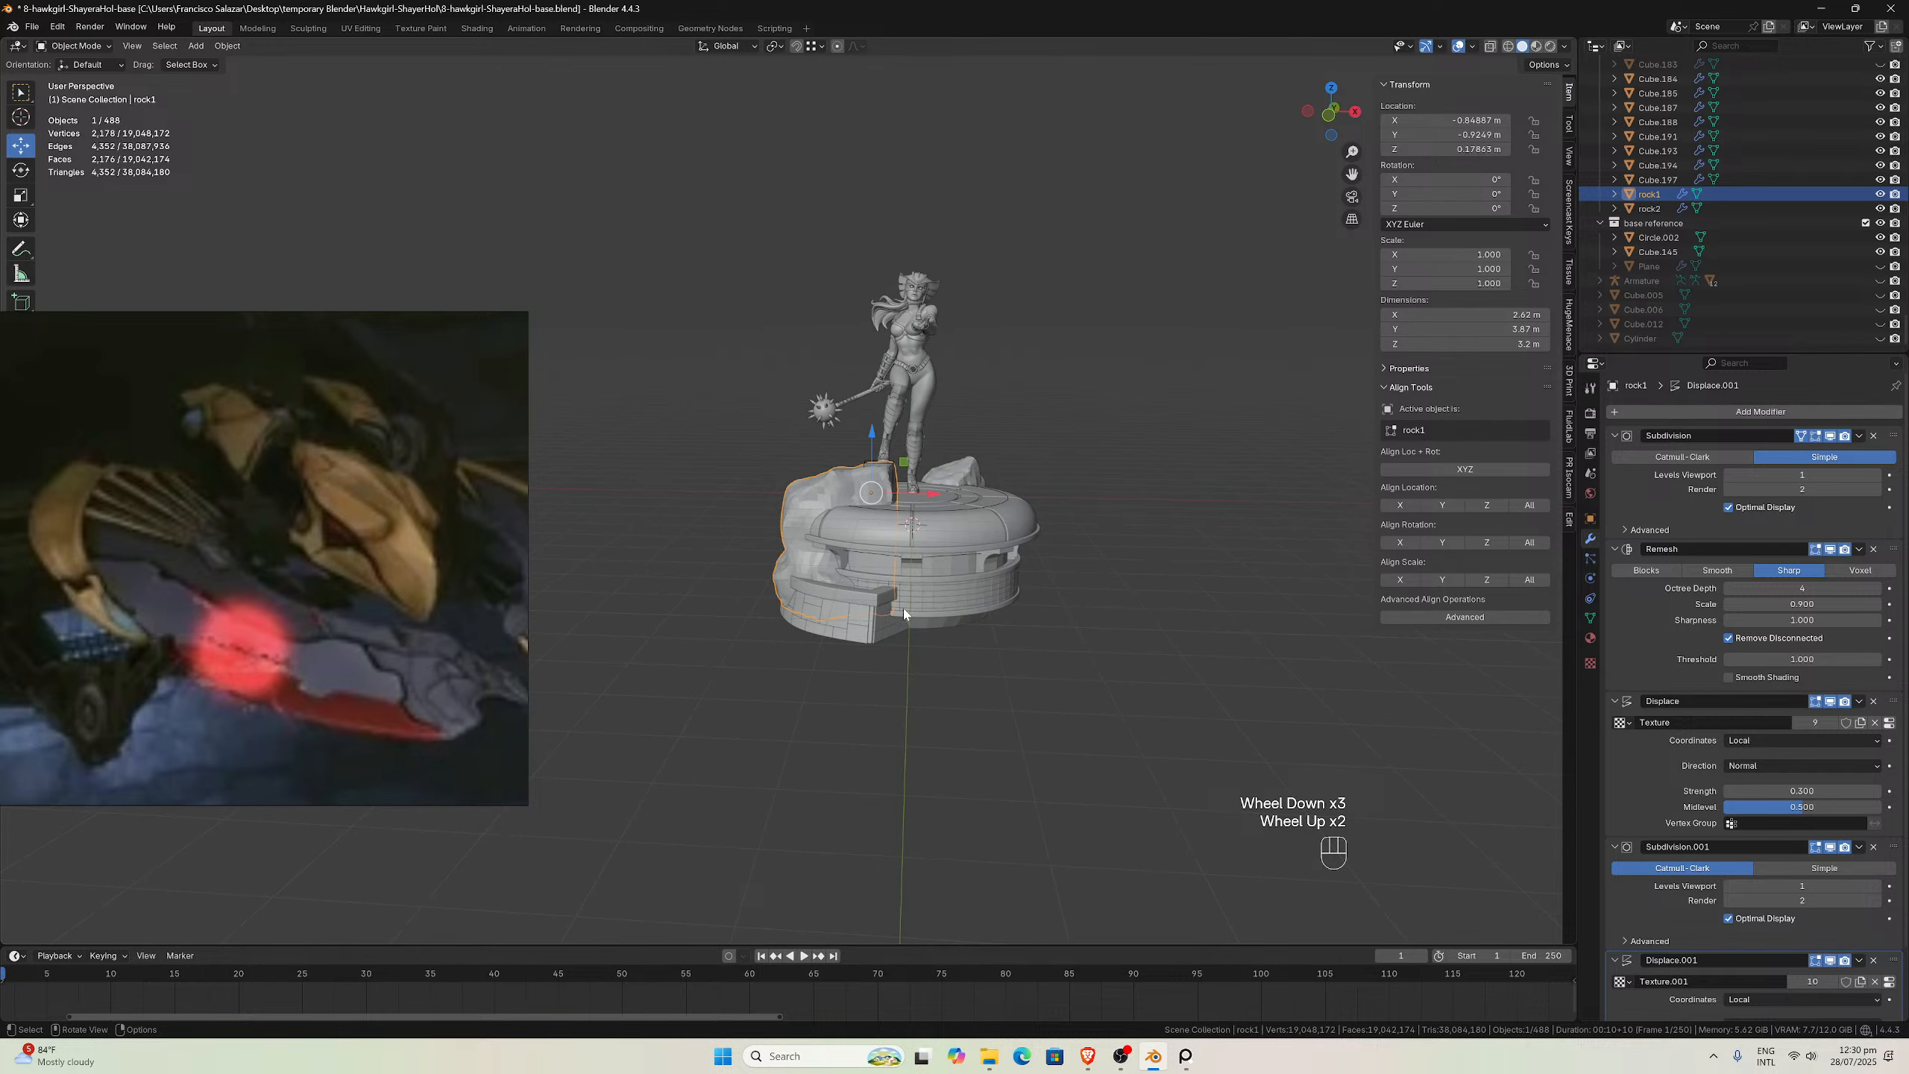
Reframe the reference board image around the whole golden flying machine and its dark surroundings
scroll(445, 578, down, 4)
middle_drag(444, 577, 349, 586)
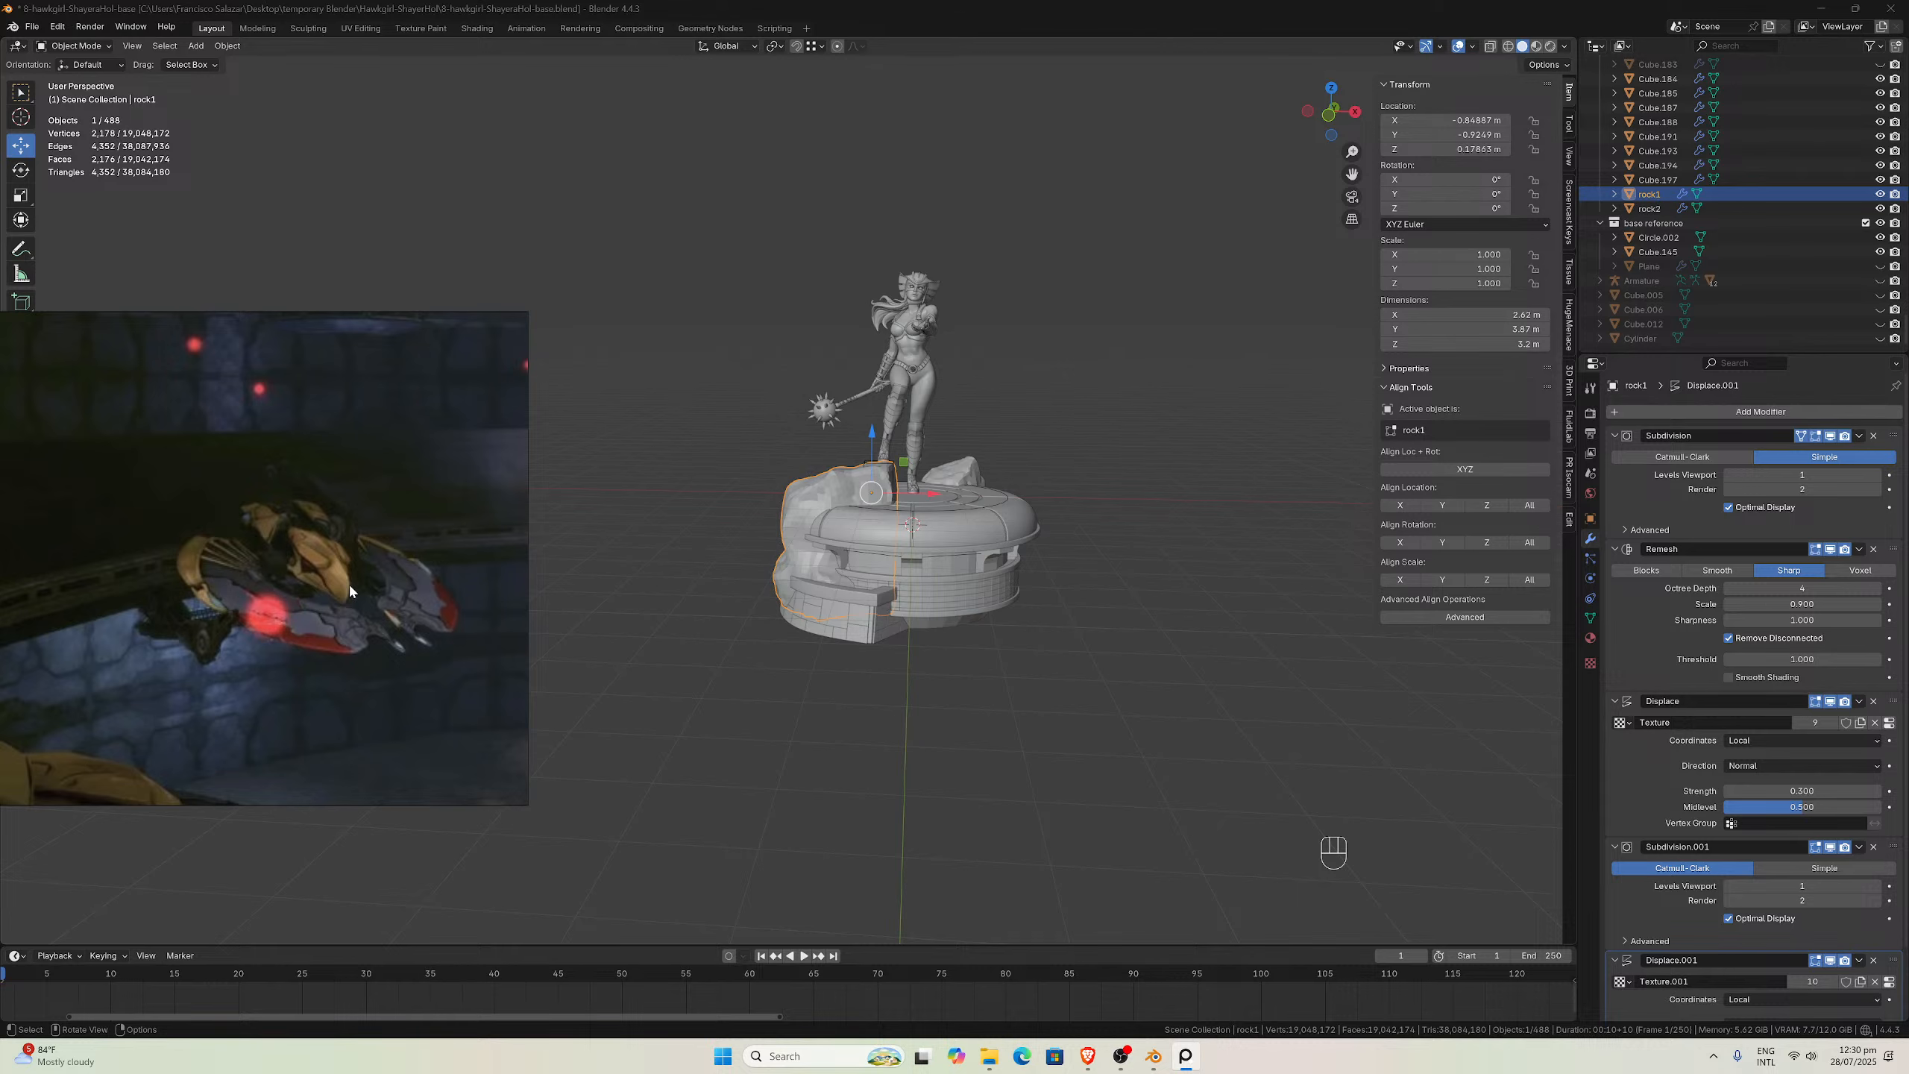
scroll(338, 596, up, 2)
scroll(742, 570, down, 1)
Examine the layout of the statue, rocks and circular platform from above in top orthographic view
middle_drag(741, 570, 898, 636)
scroll(821, 638, up, 2)
scroll(820, 638, up, 2)
key(KP_7)
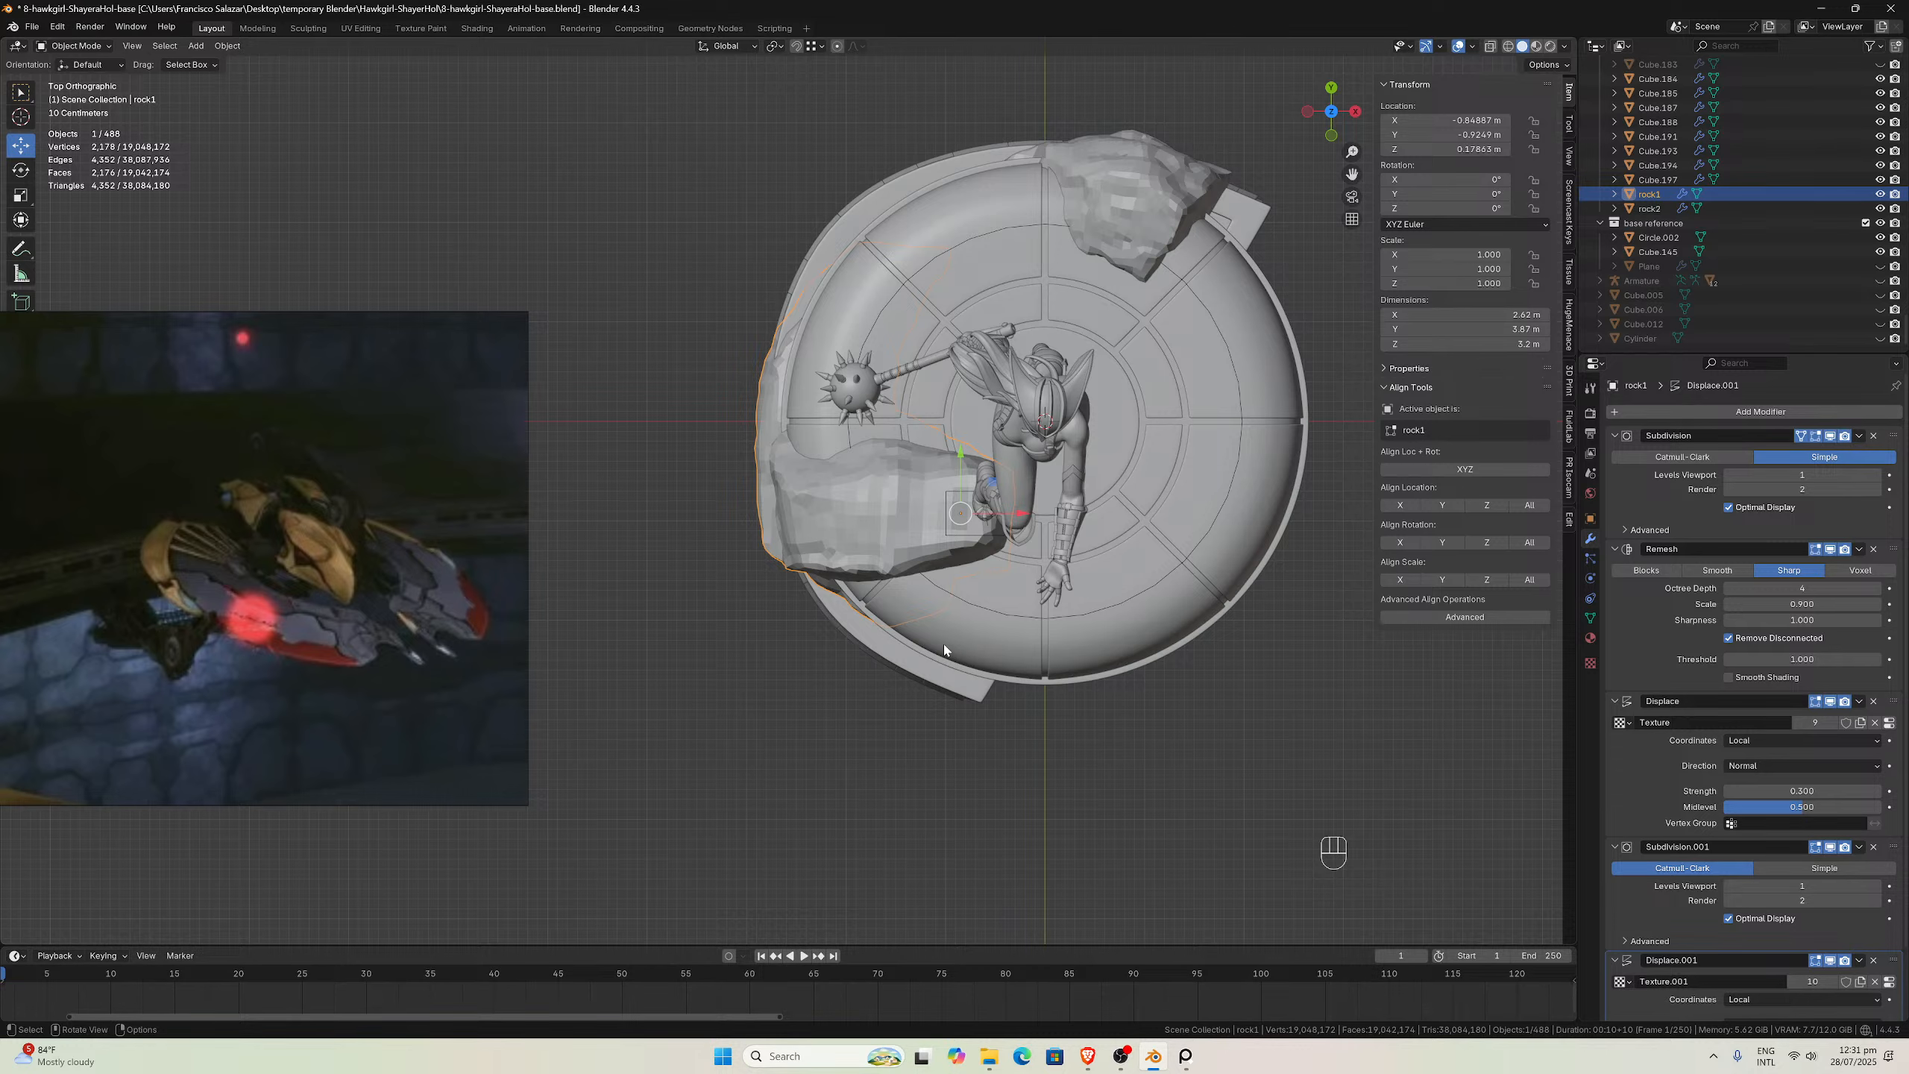
scroll(999, 645, down, 2)
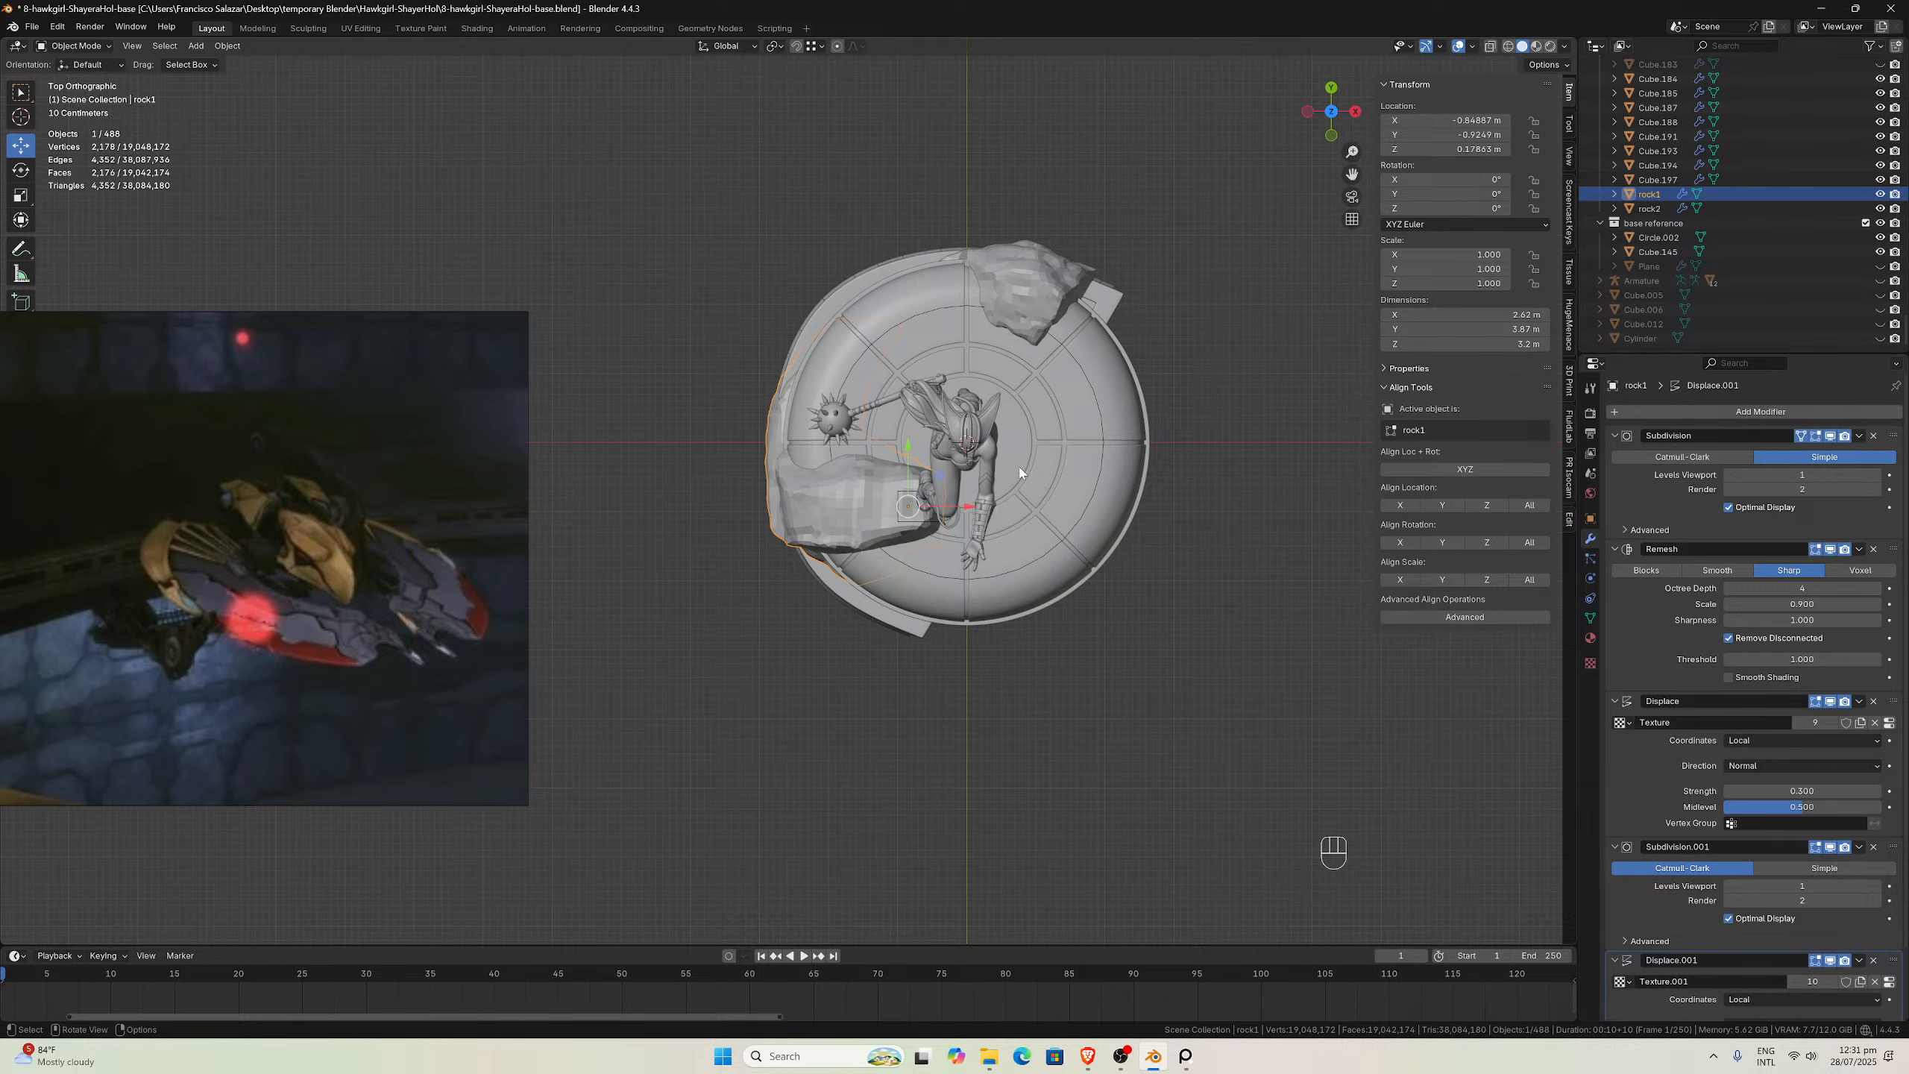
middle_drag(827, 291, 1049, 605)
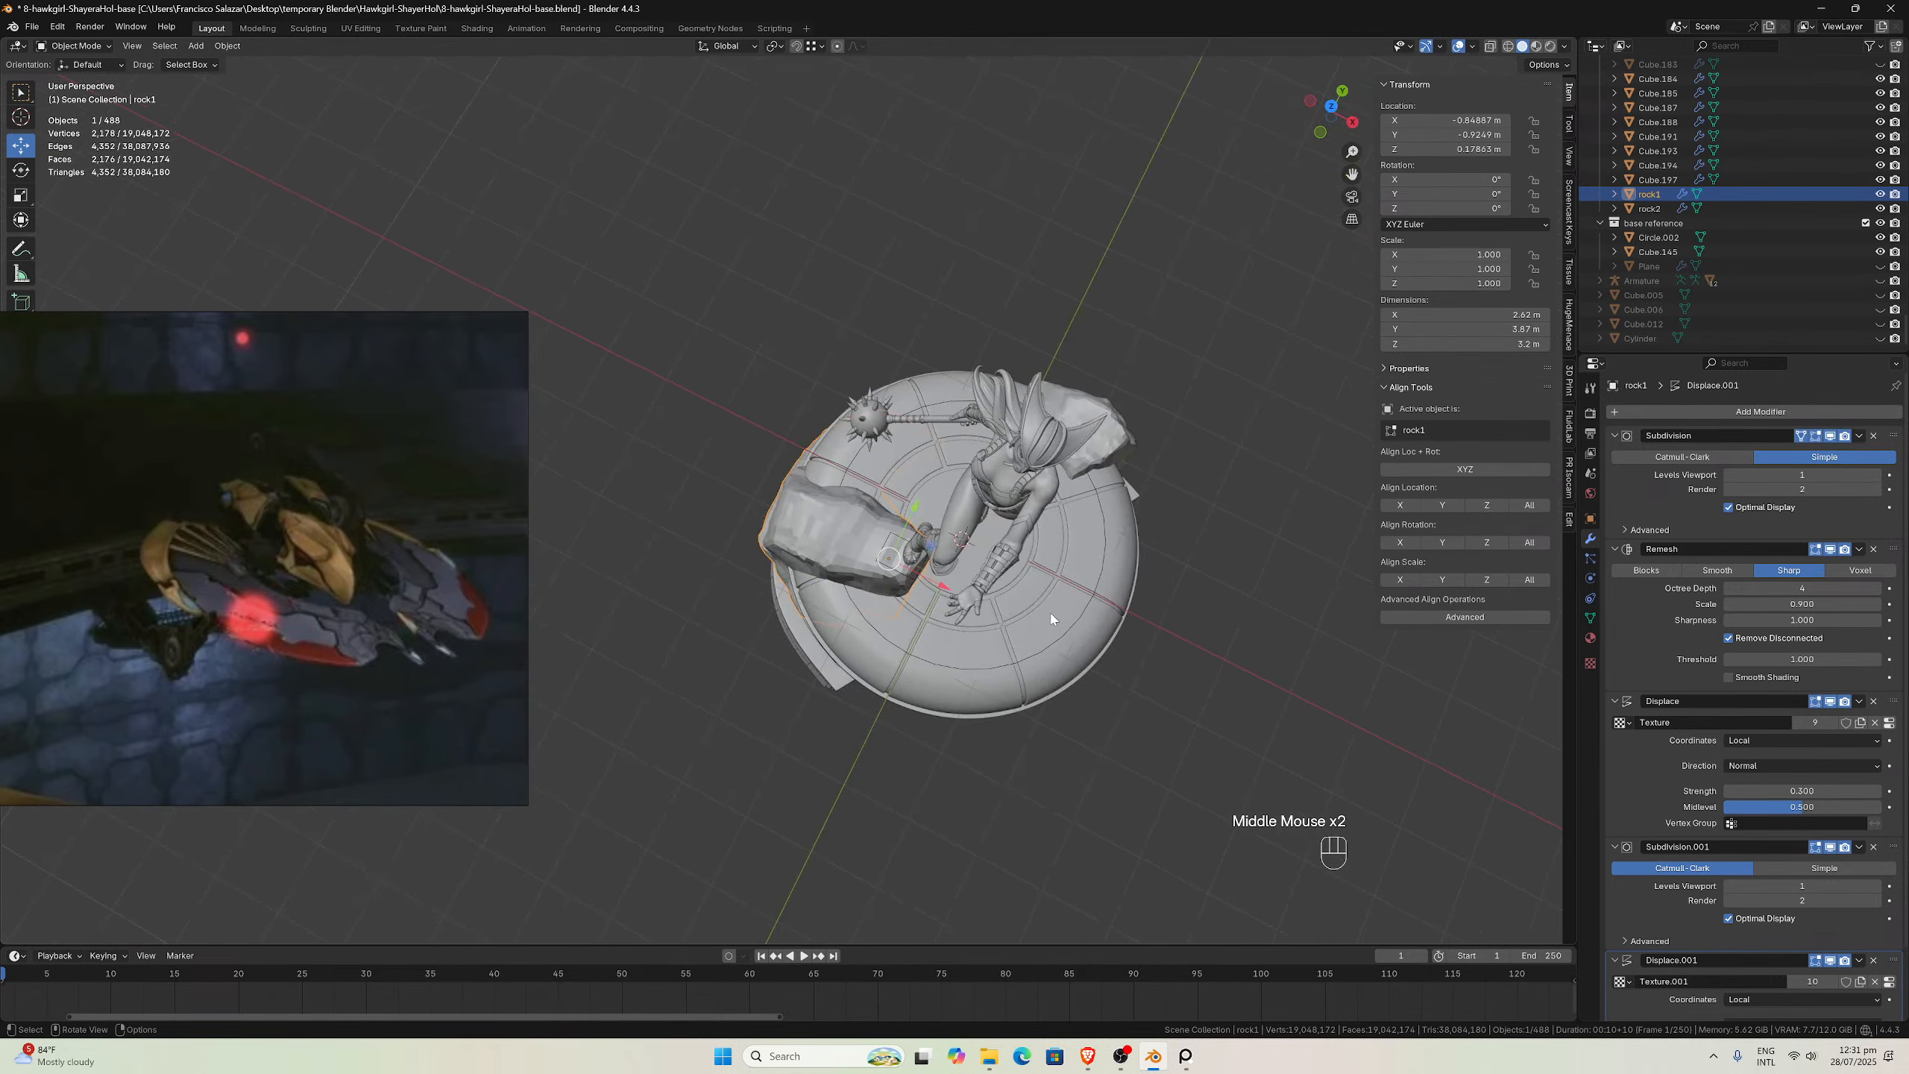
key(KP_7)
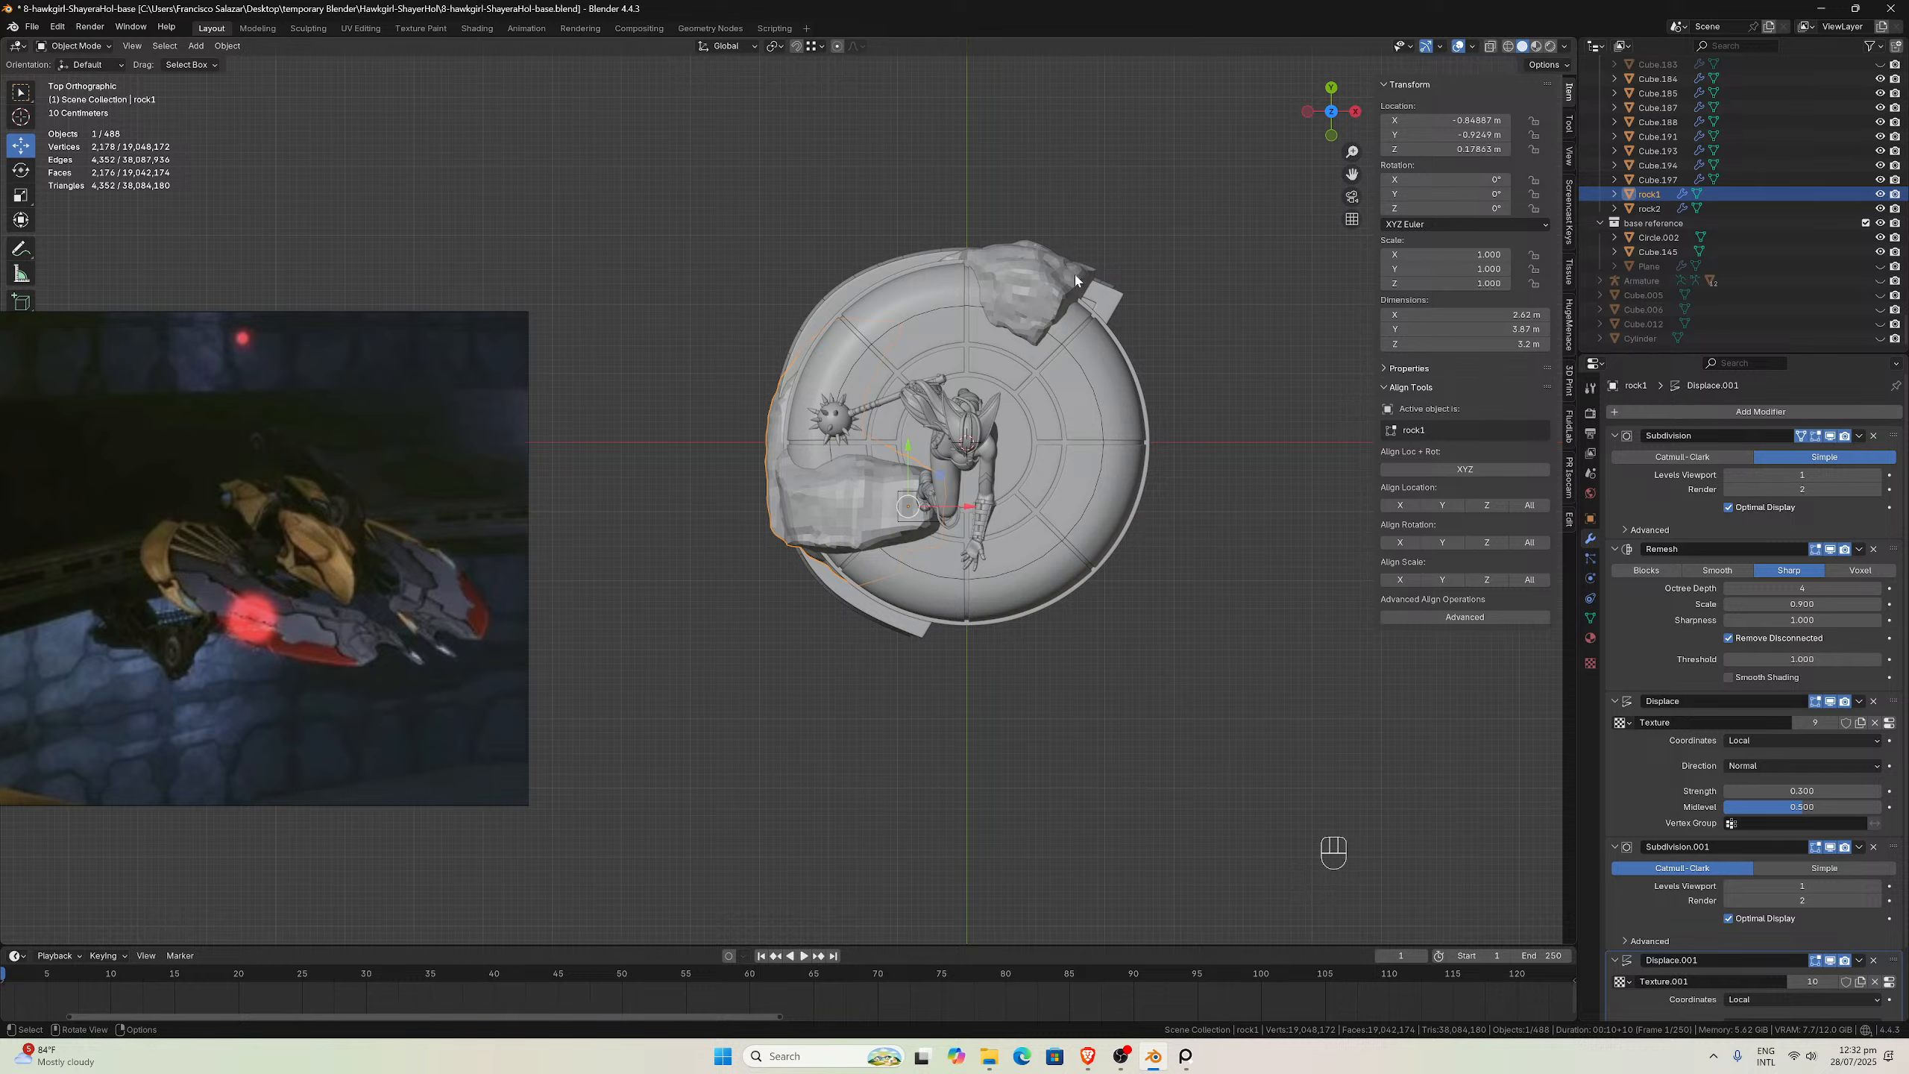
Select the smaller rear rock and examine it from behind and in front and right orthographic views
click(1081, 292)
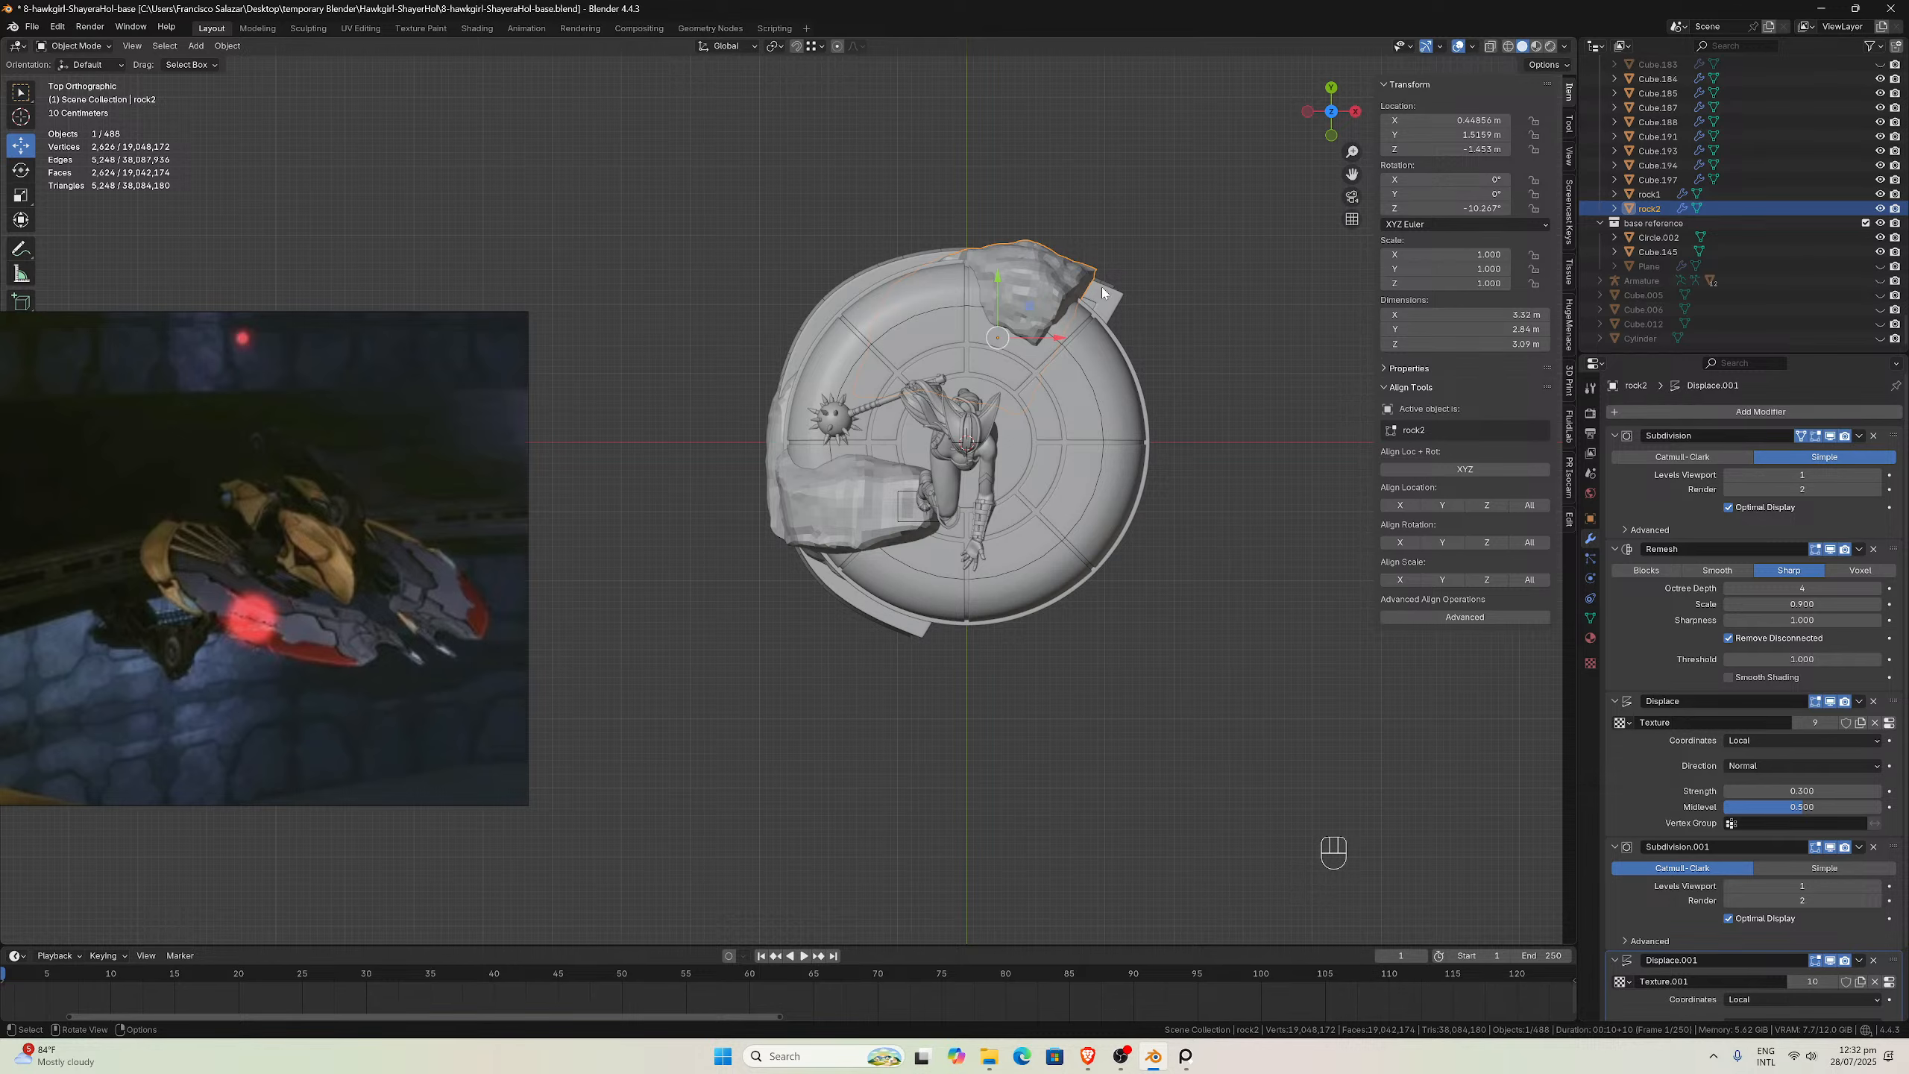
middle_drag(1103, 288, 886, 158)
scroll(886, 158, up, 8)
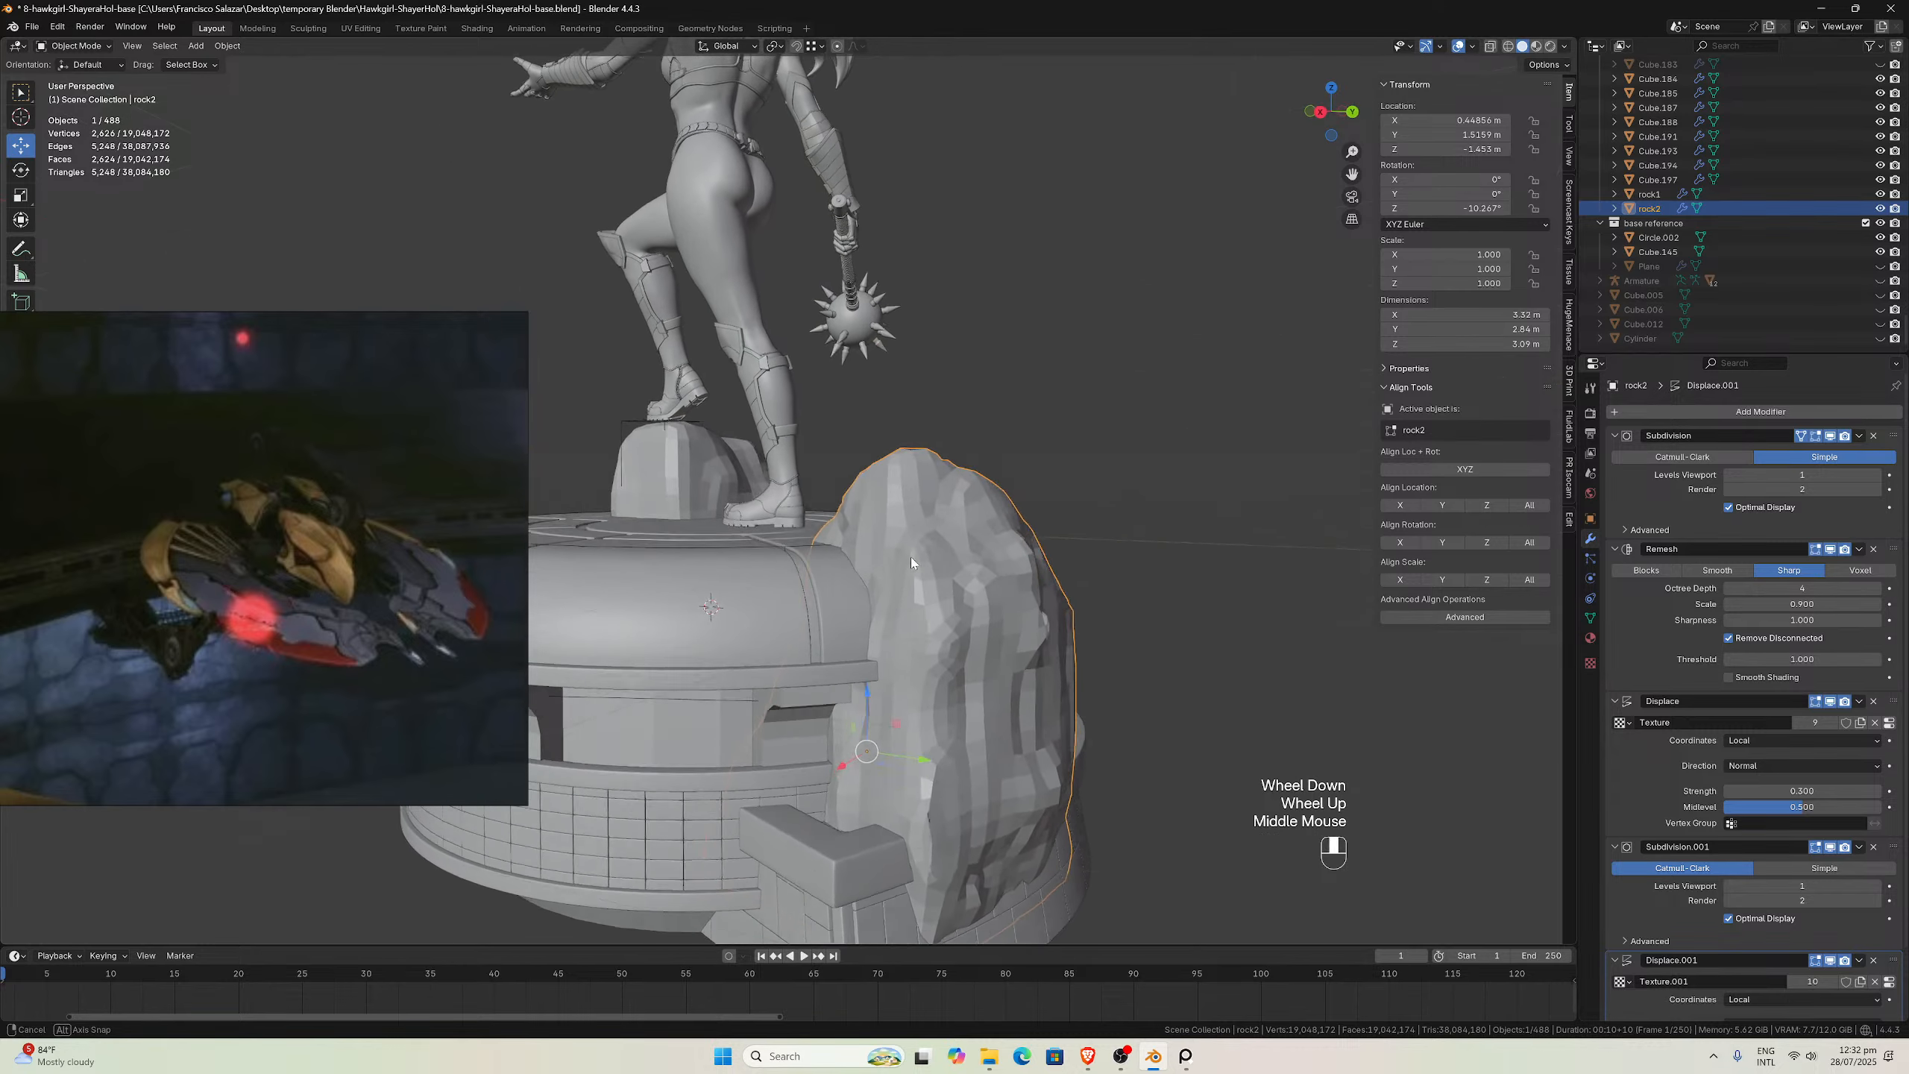
middle_drag(874, 755, 786, 778)
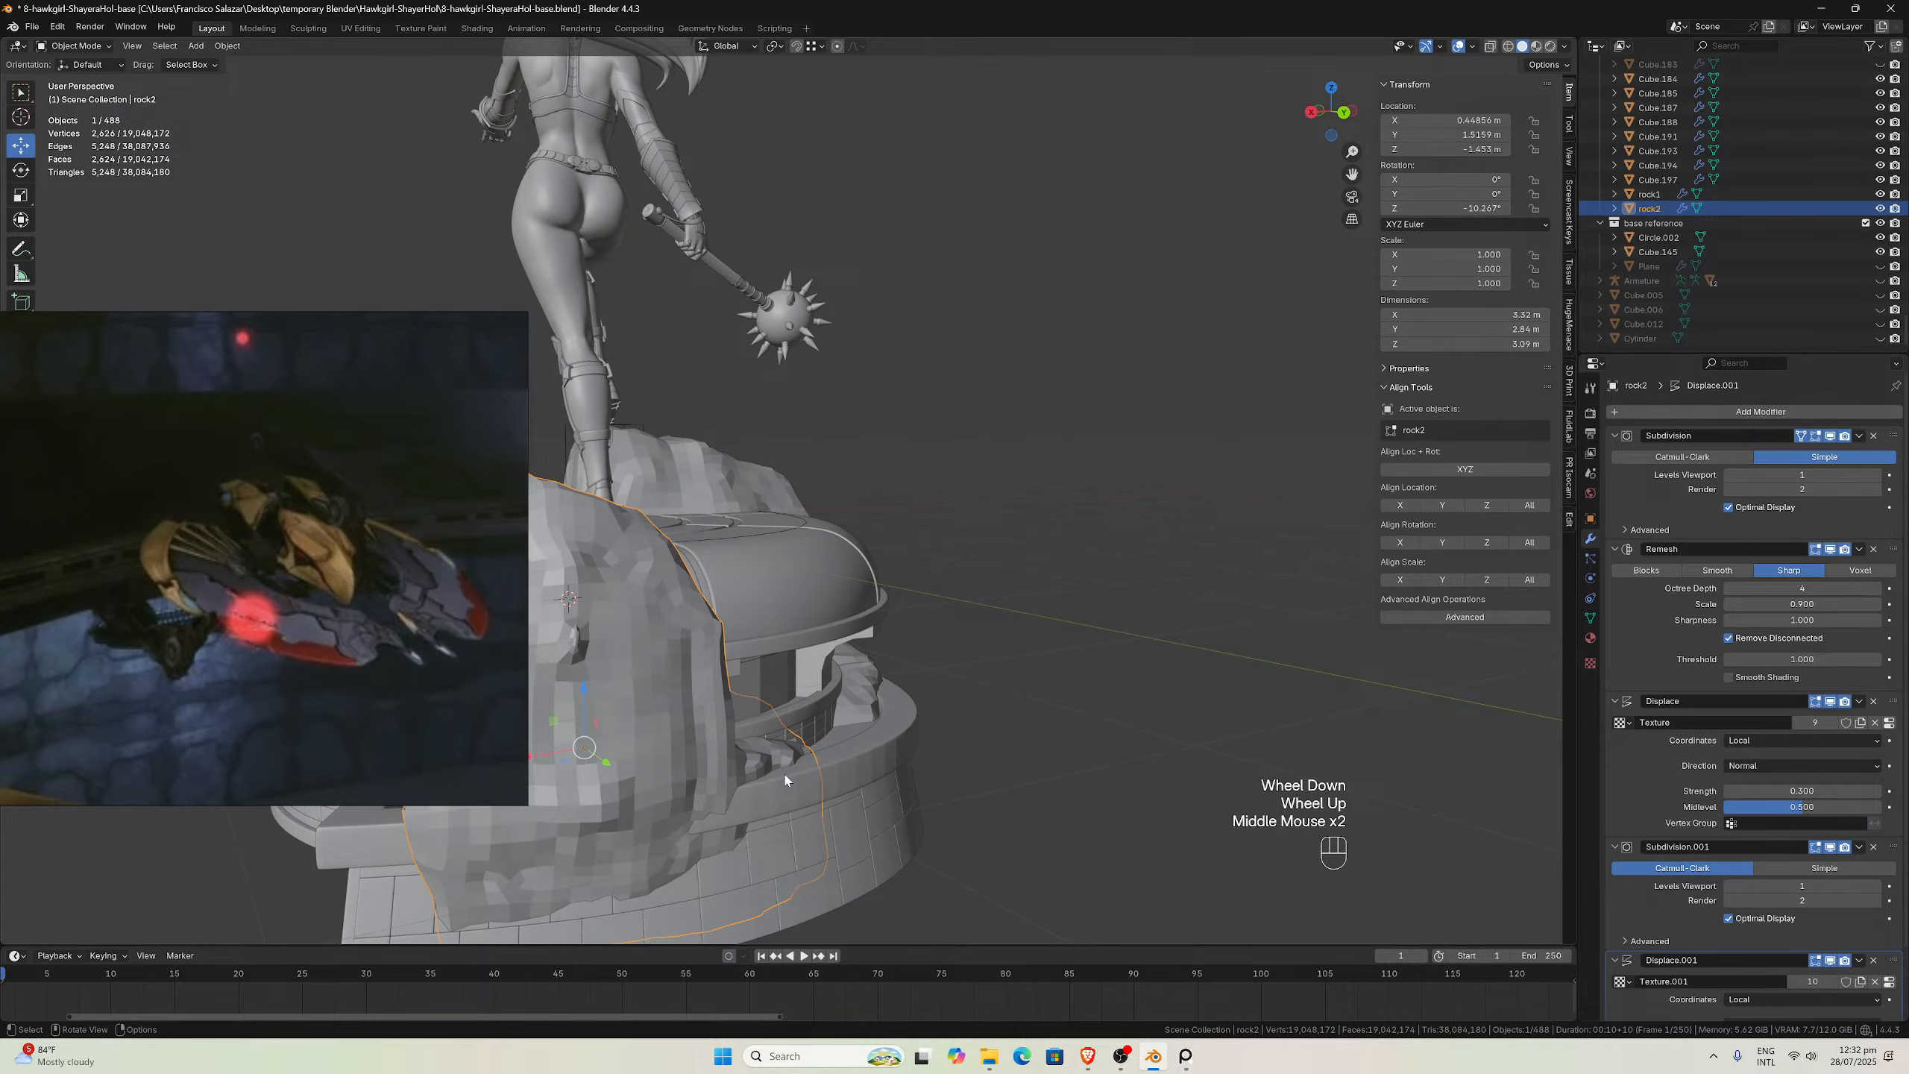
key(KP_1)
key(KP_3)
key(KP_1)
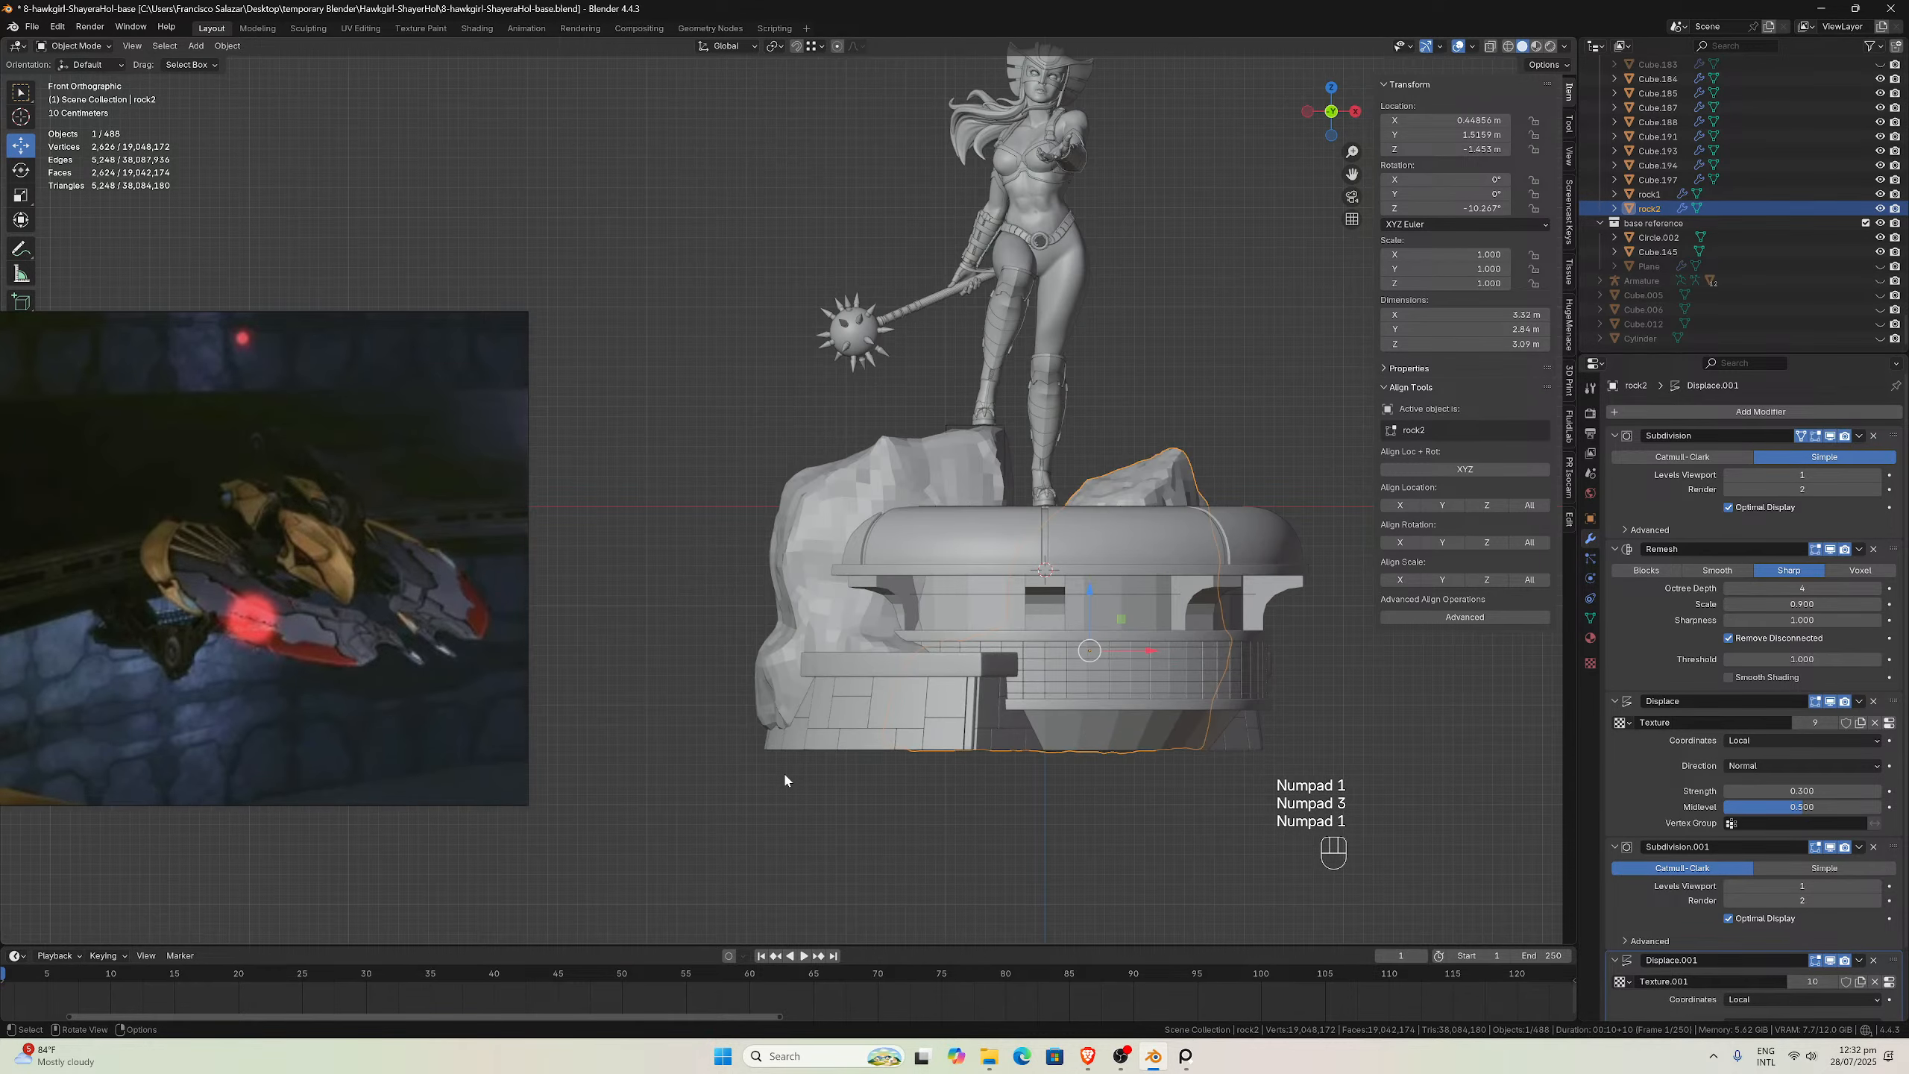
key(KP_1)
key(KP_3)
key(KP_3)
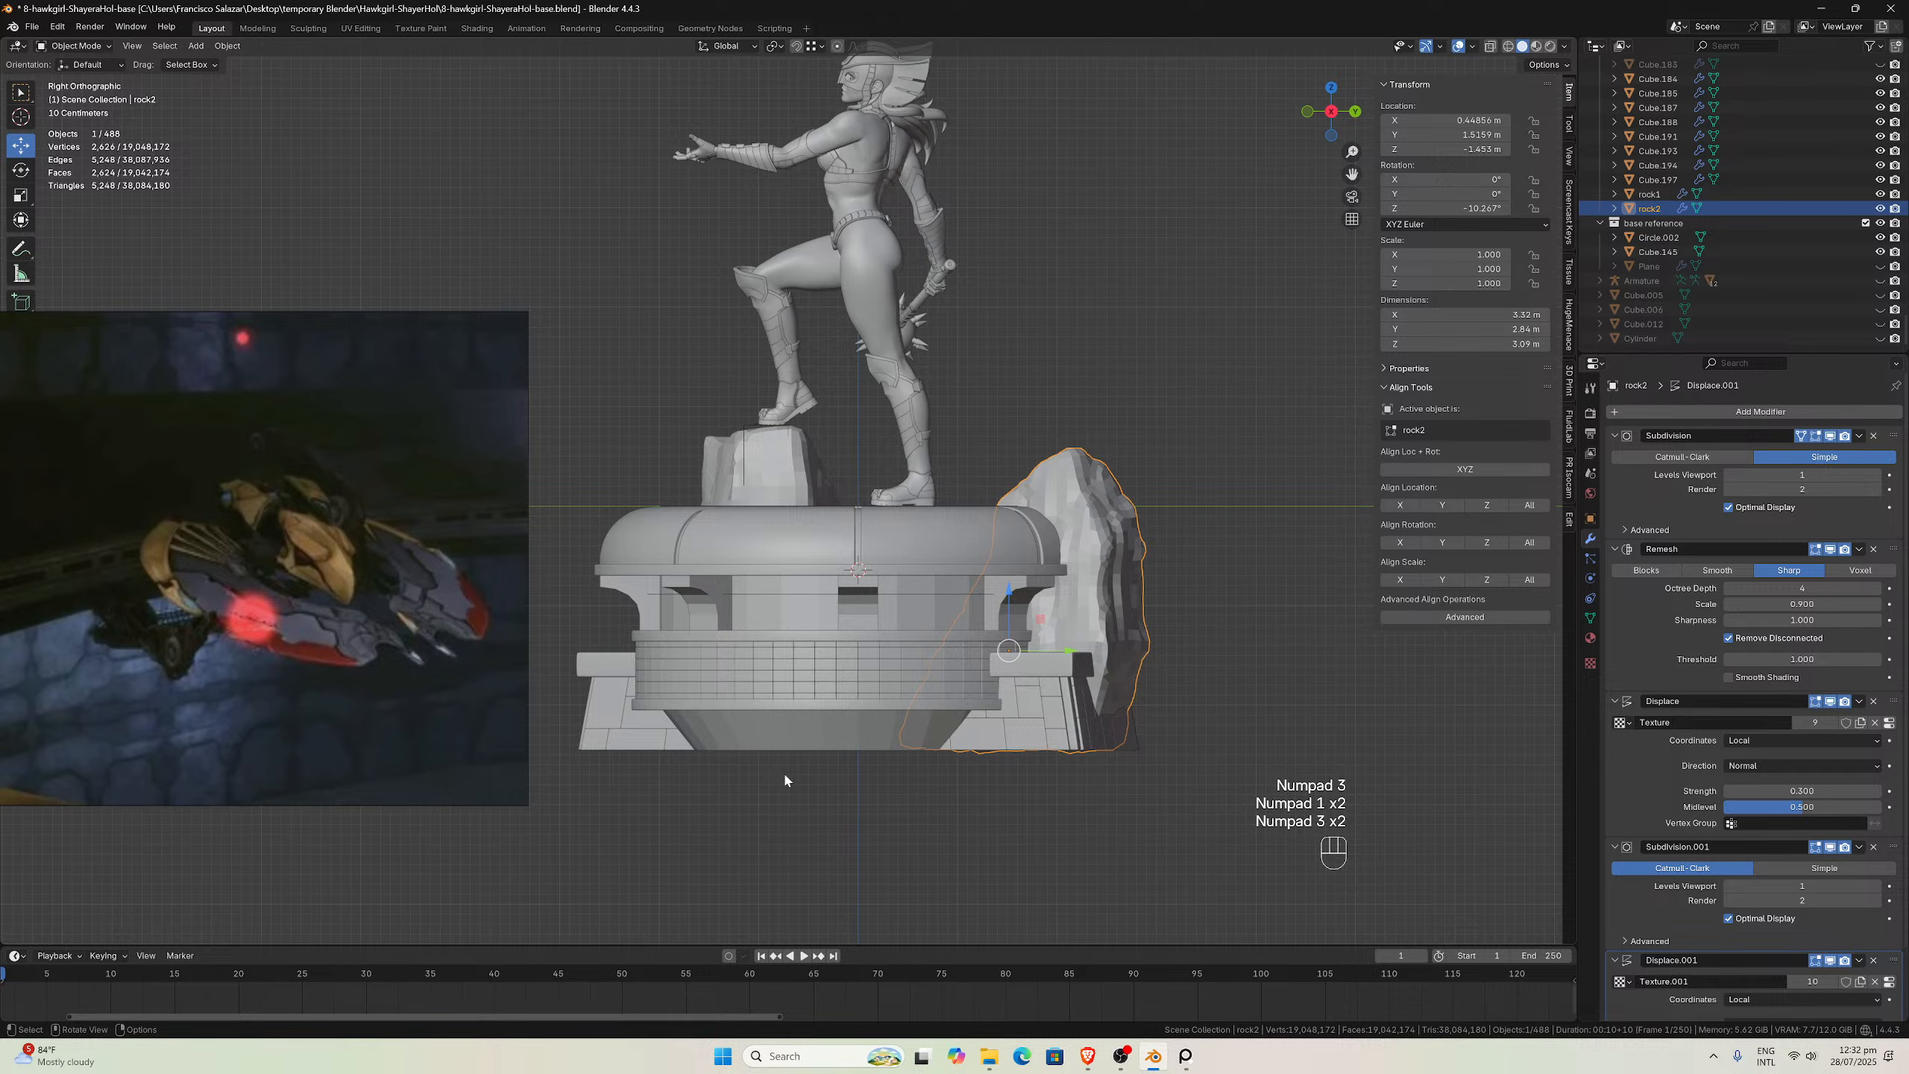
key(KP_1)
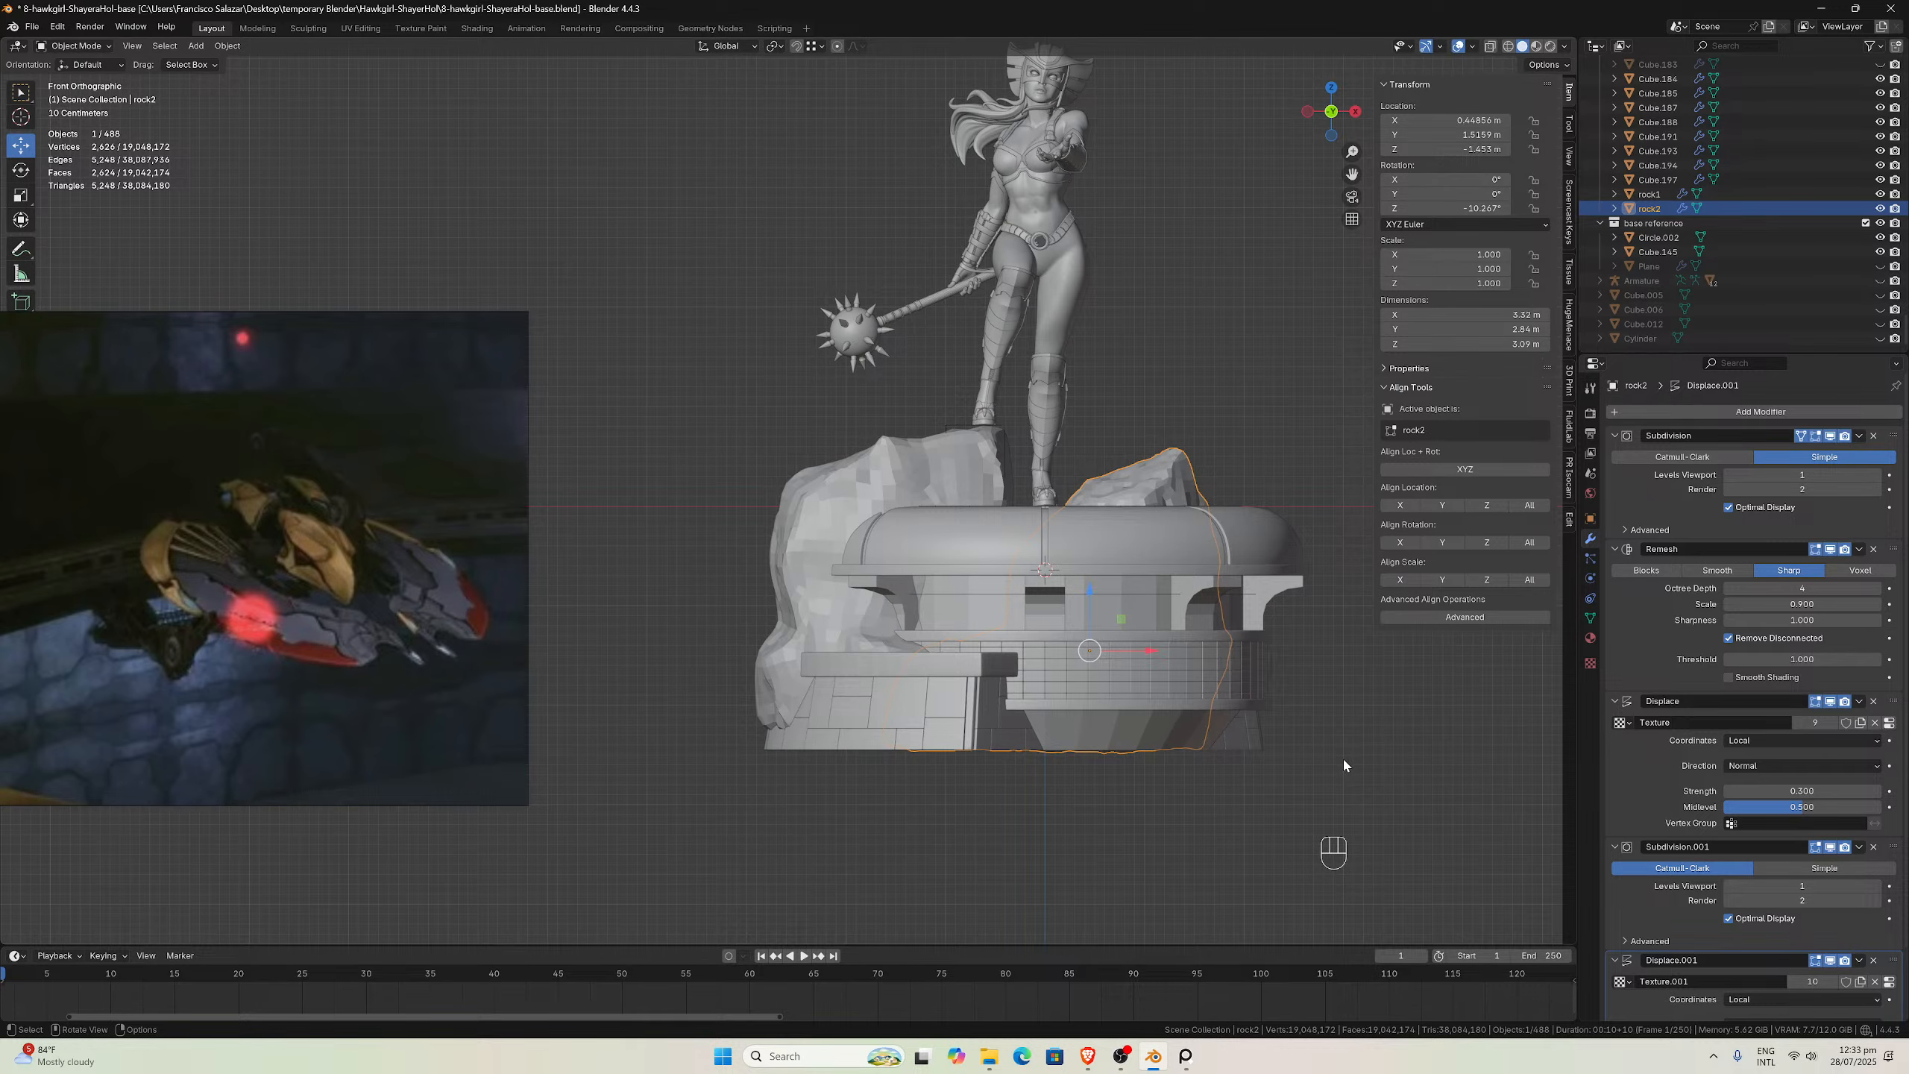
Review the brick wall and both rocks from behind, and the base's profile in front orthographic view
scroll(1342, 758, down, 1)
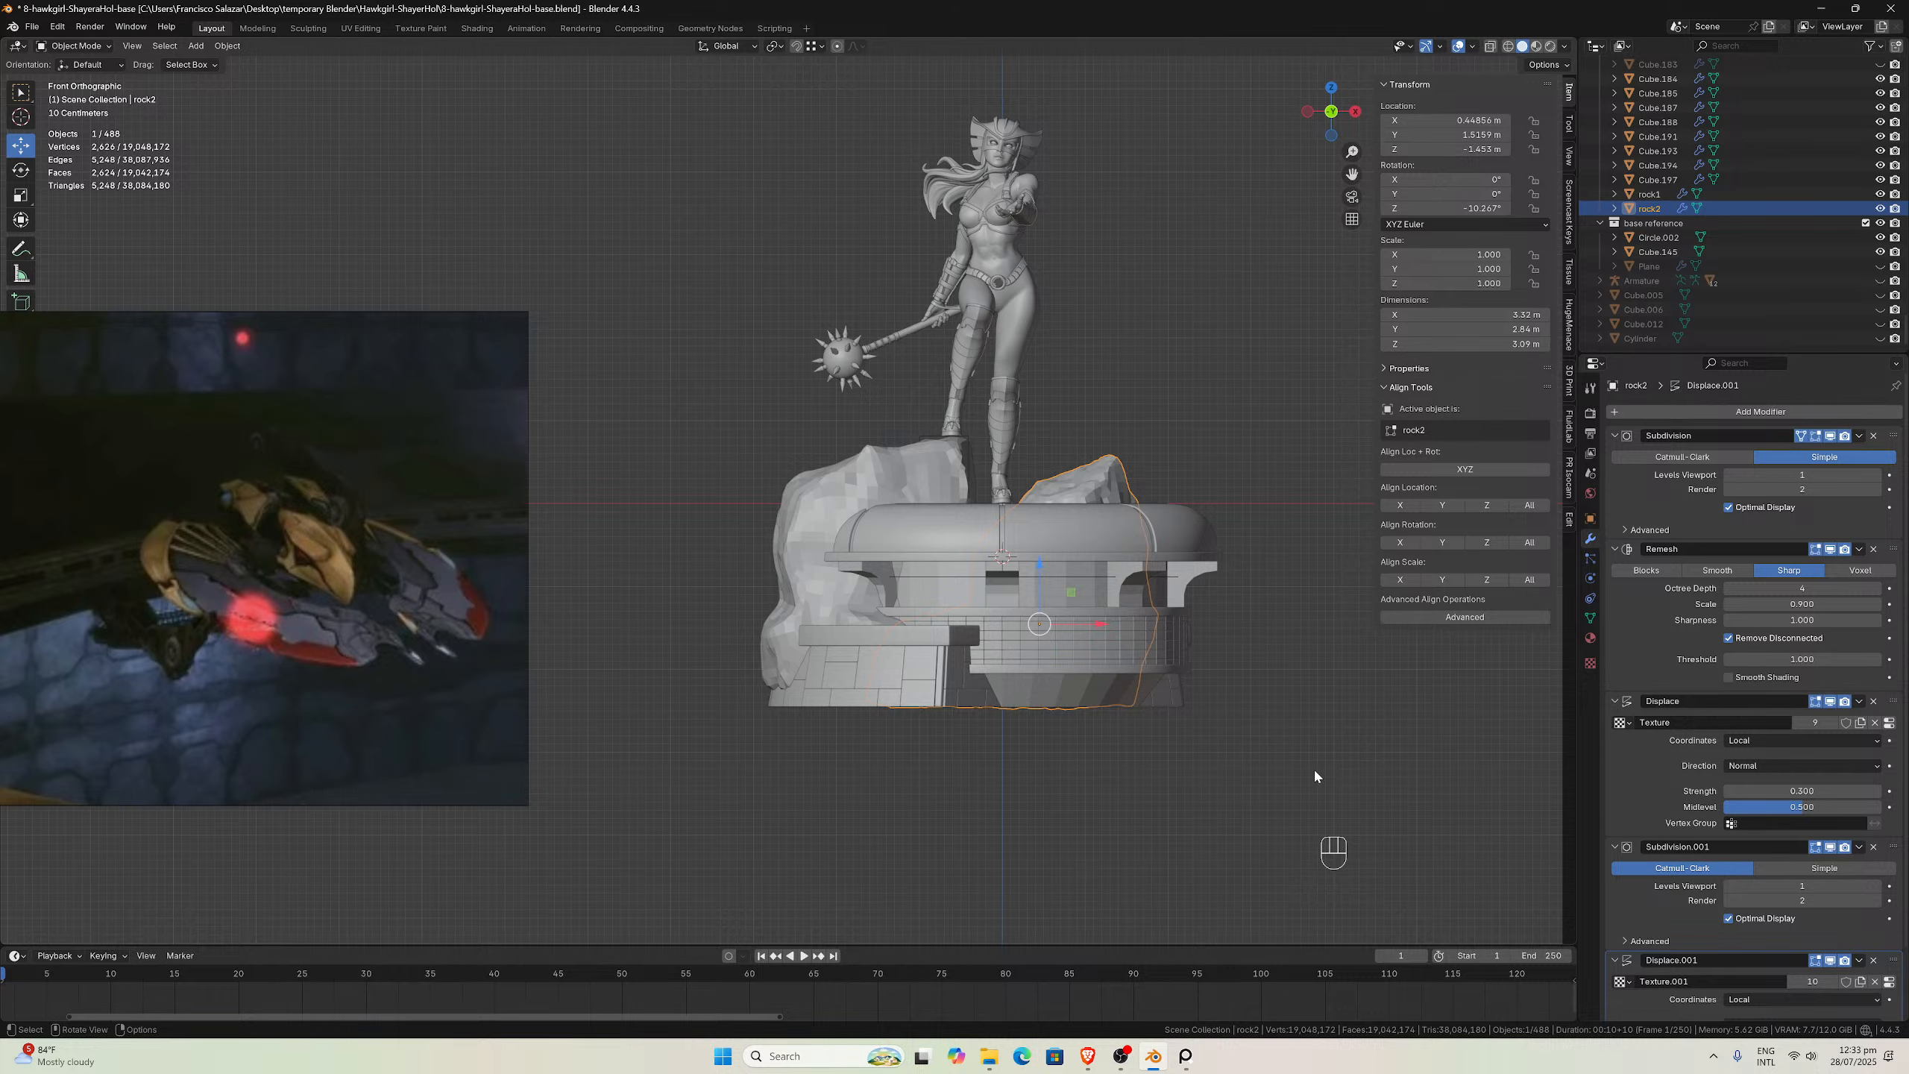
middle_drag(1071, 696, 1232, 675)
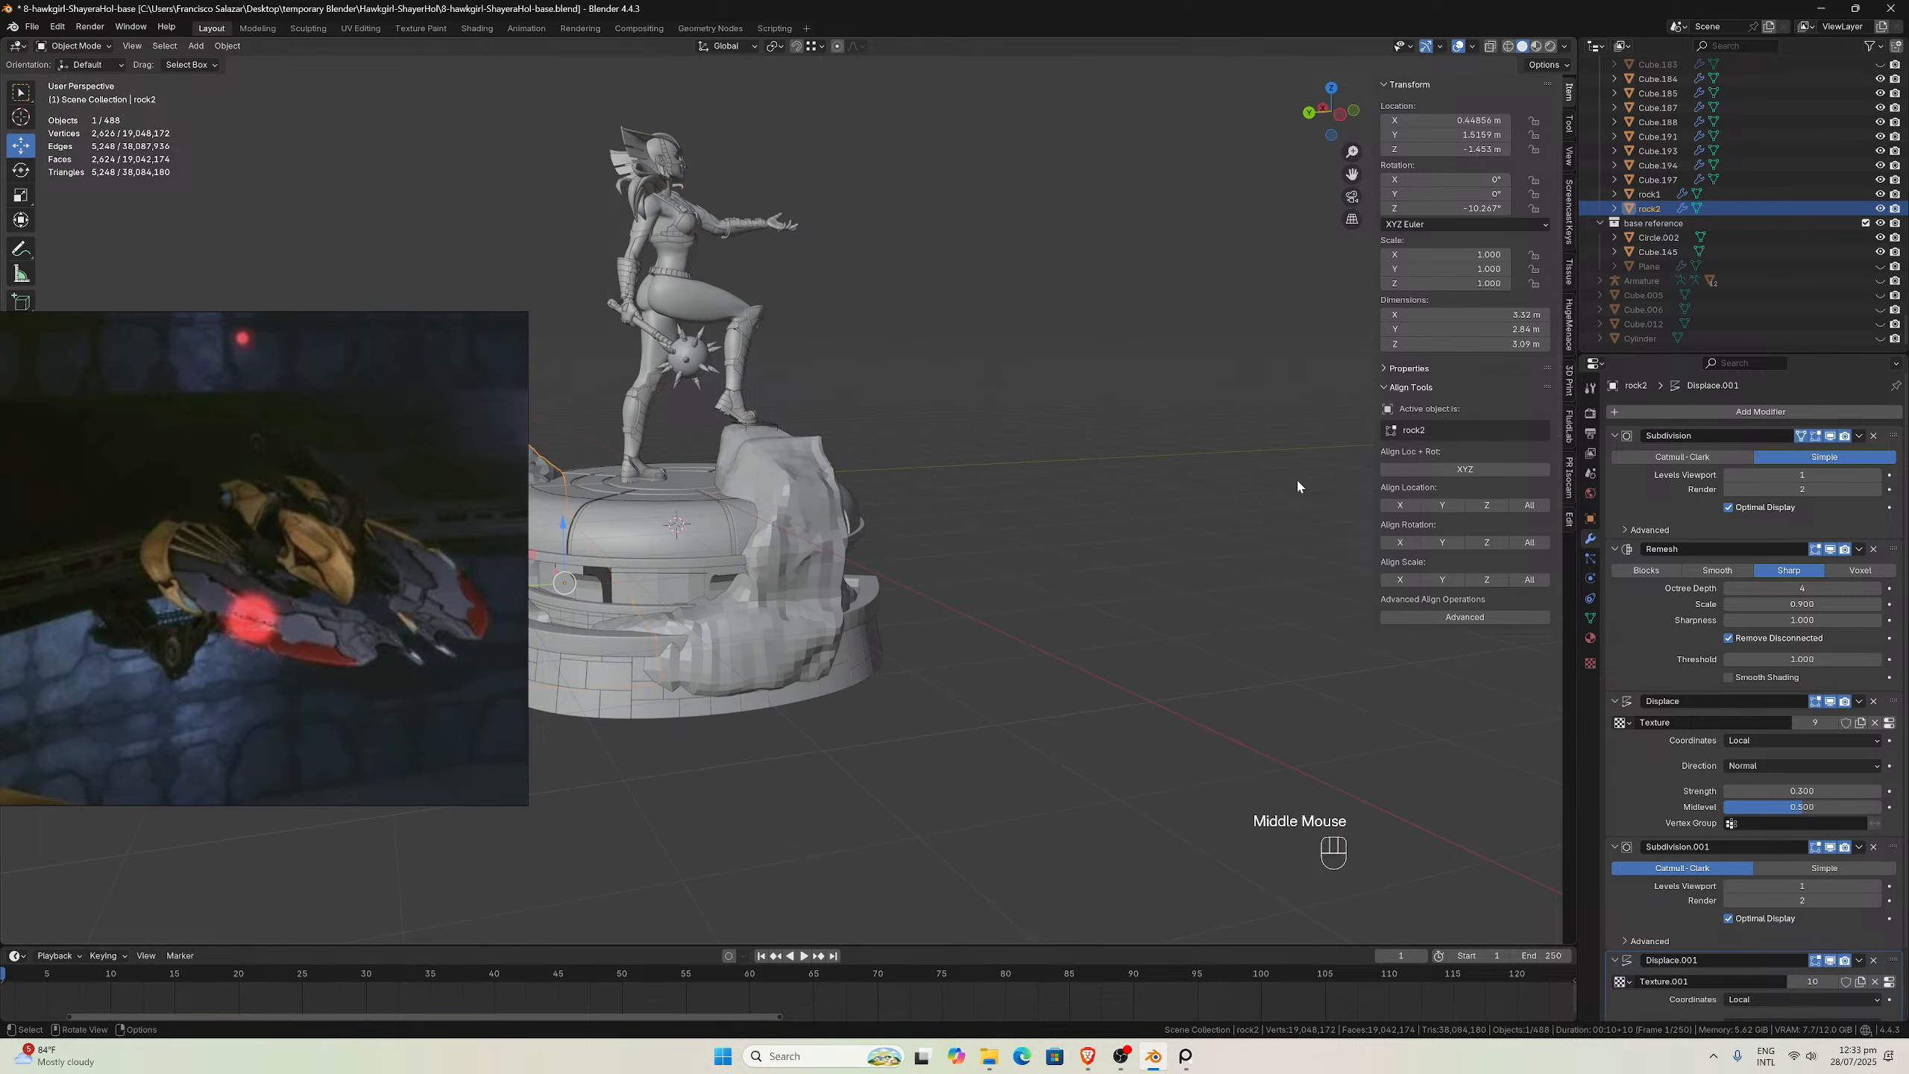
drag(1352, 174, 60, 468)
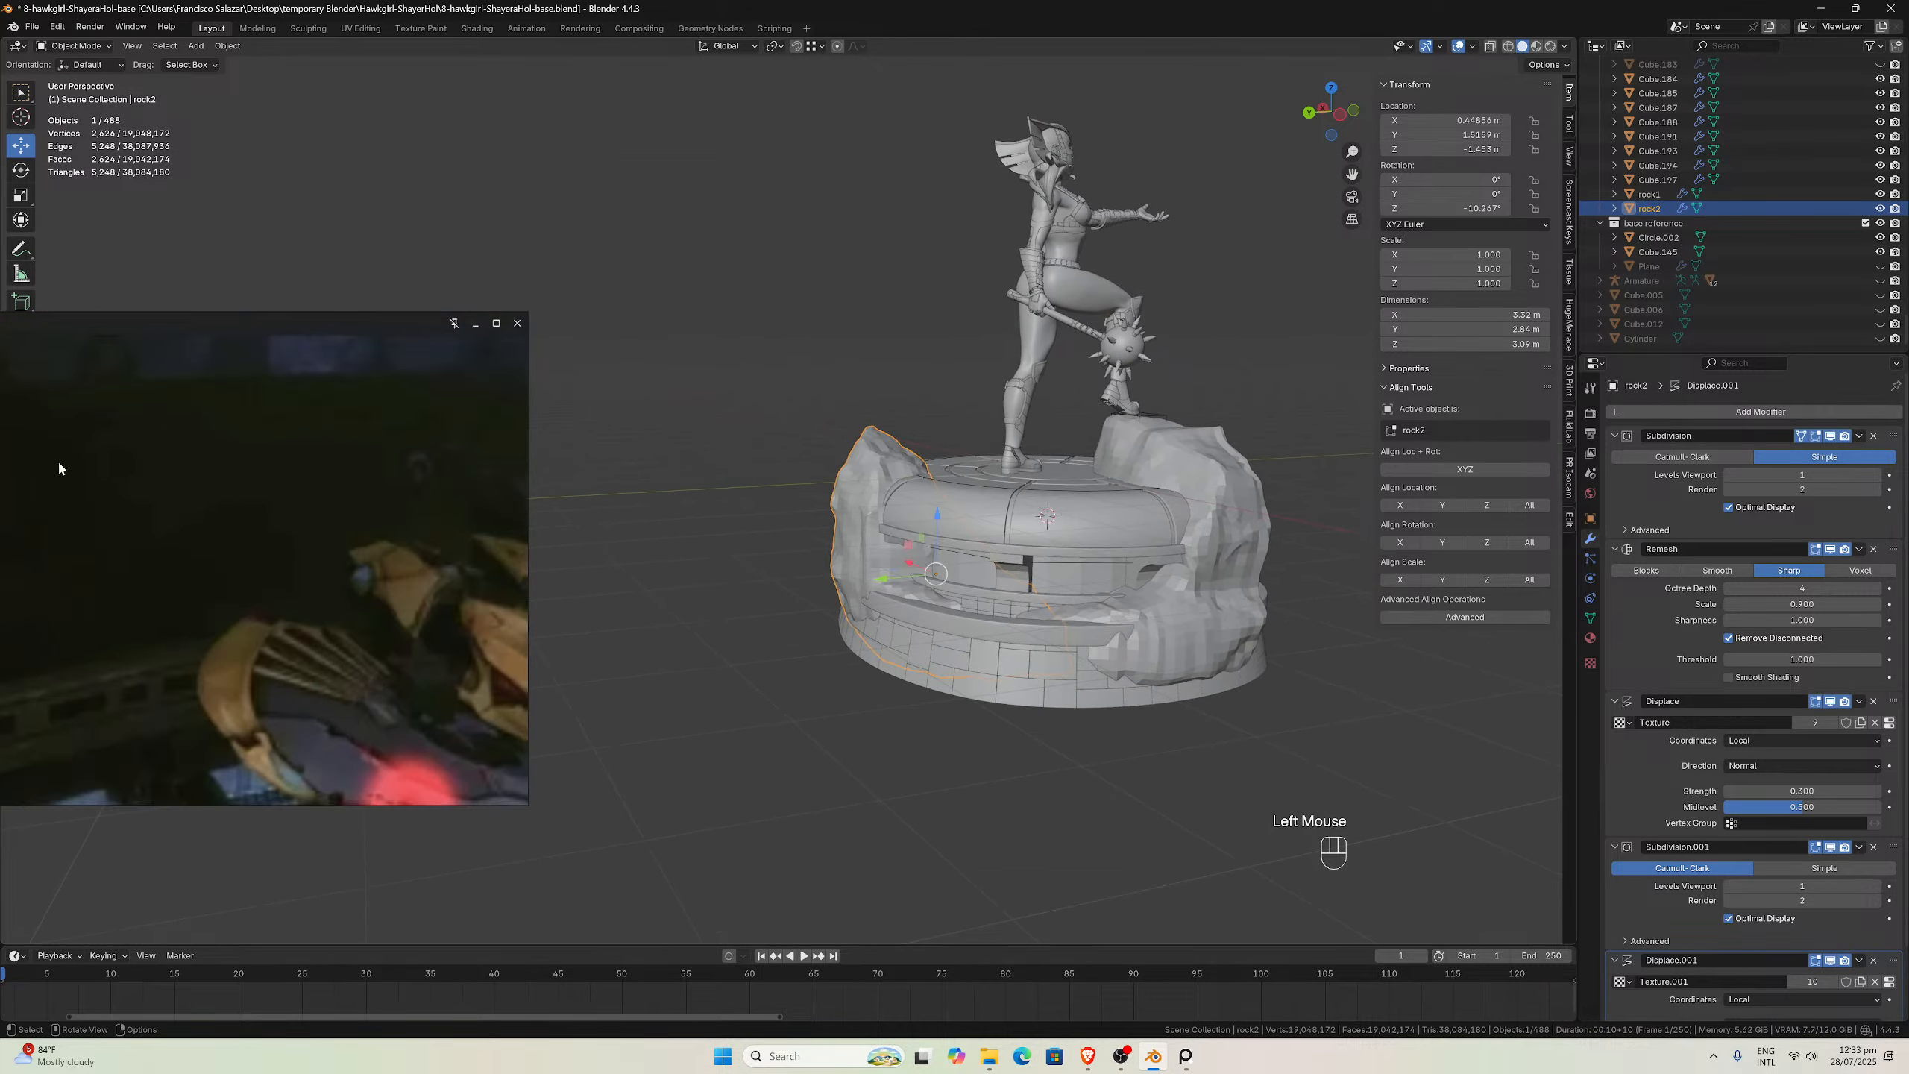
middle_drag(977, 720, 853, 737)
scroll(1111, 704, down, 2)
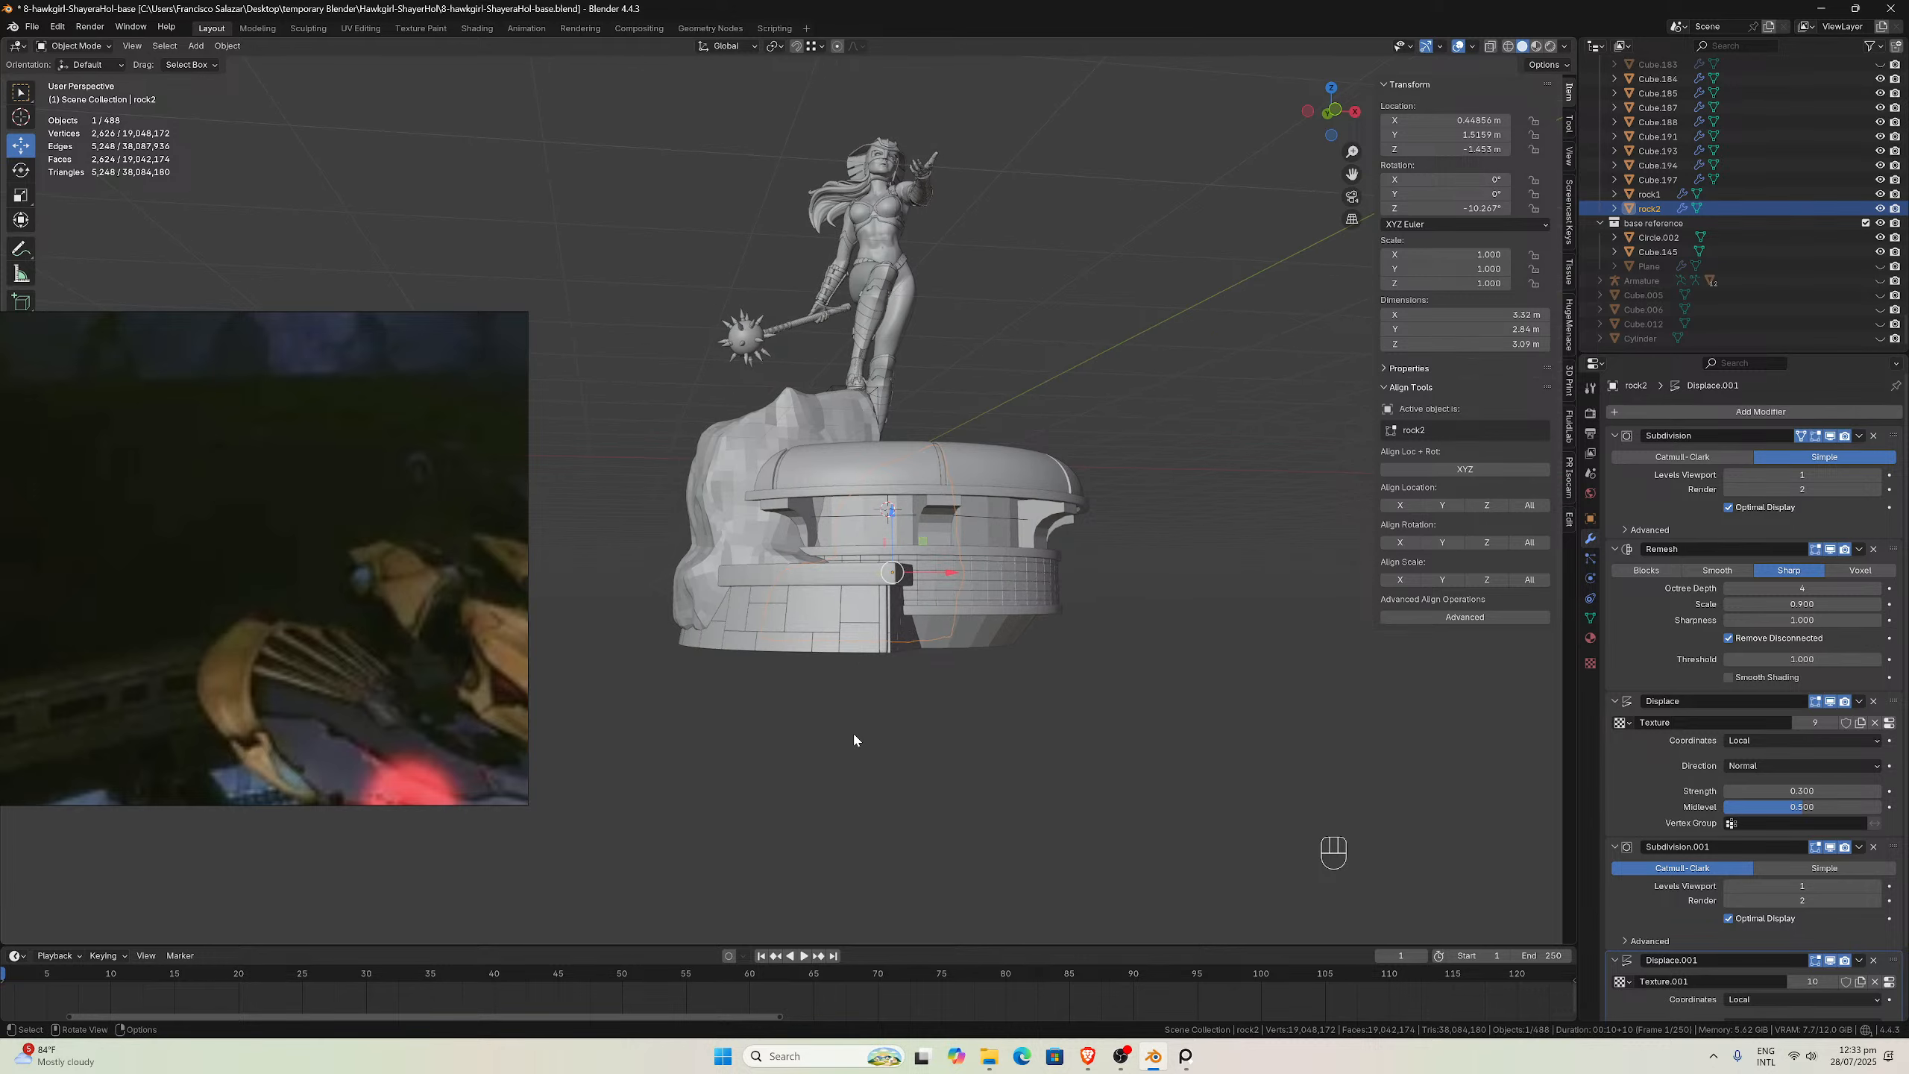
key(KP_1)
scroll(834, 687, up, 3)
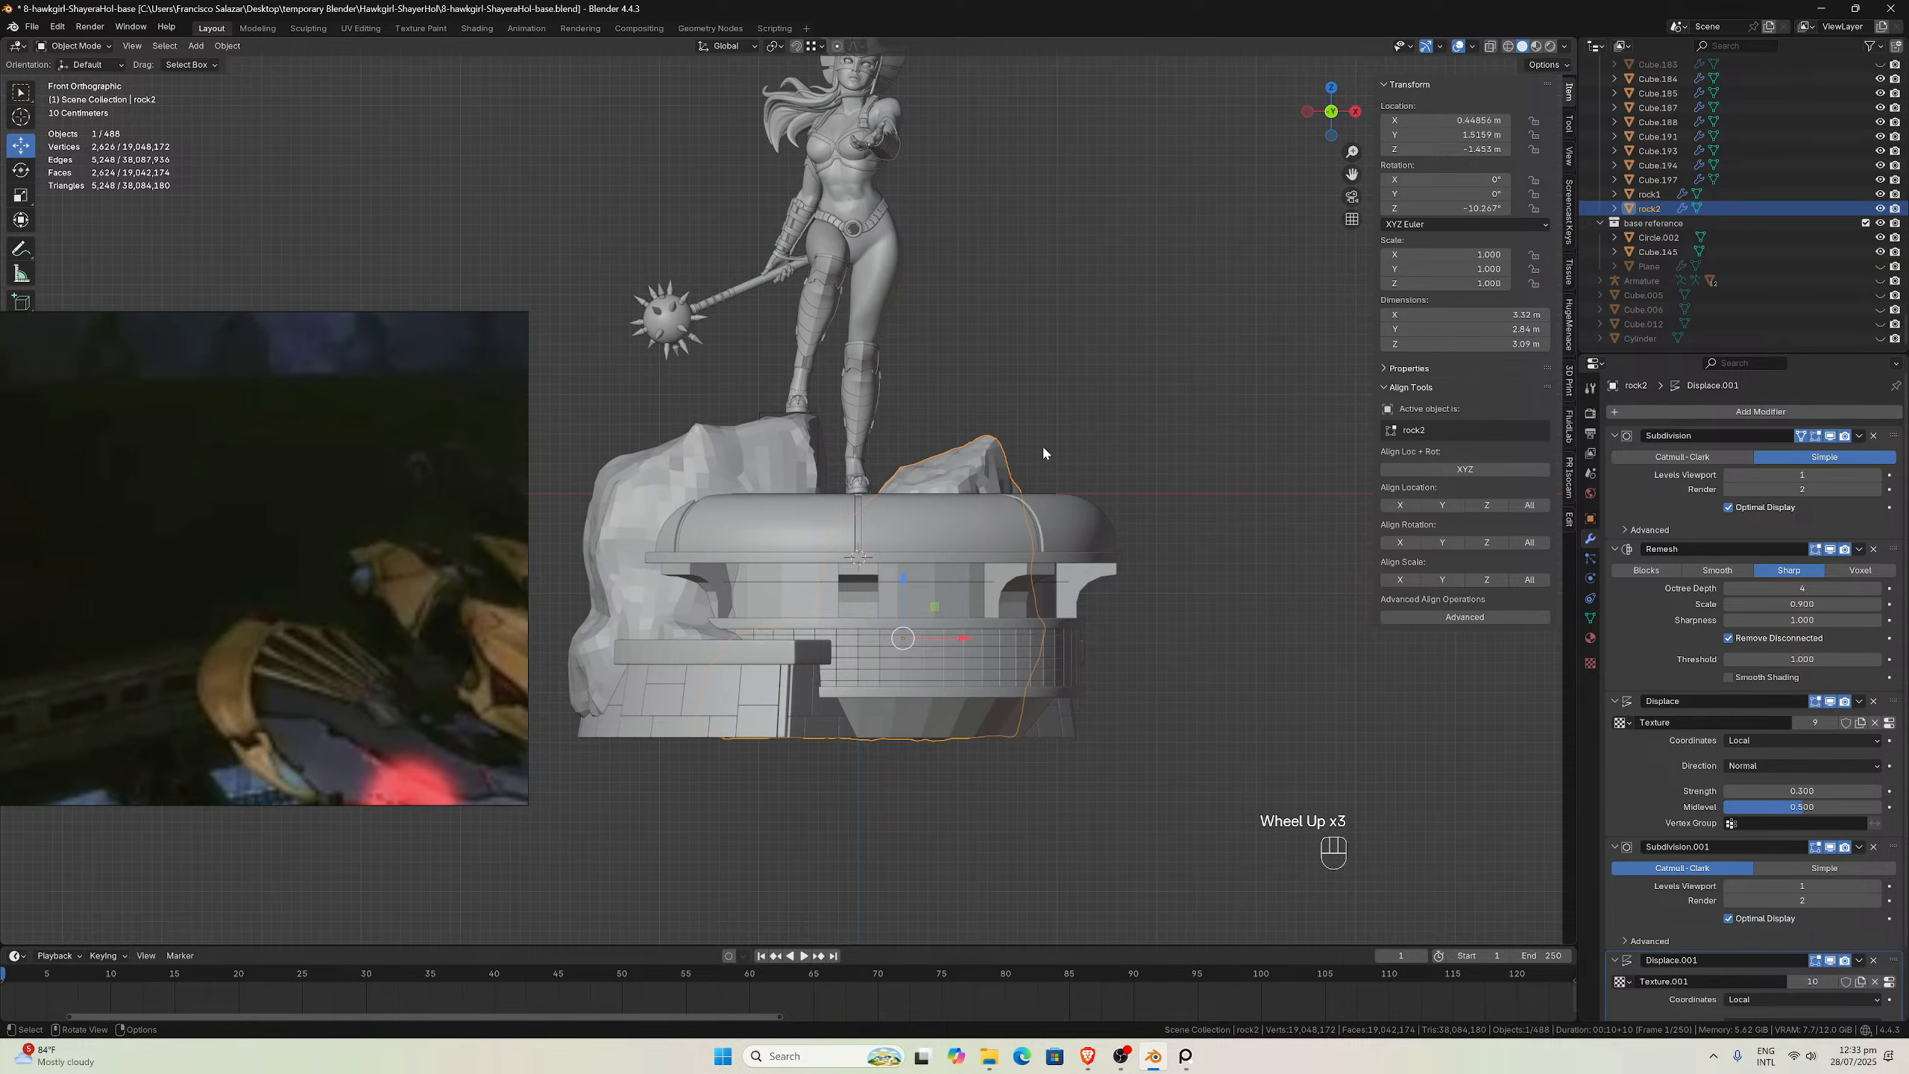
drag(1352, 175, 1260, 324)
scroll(1154, 466, up, 2)
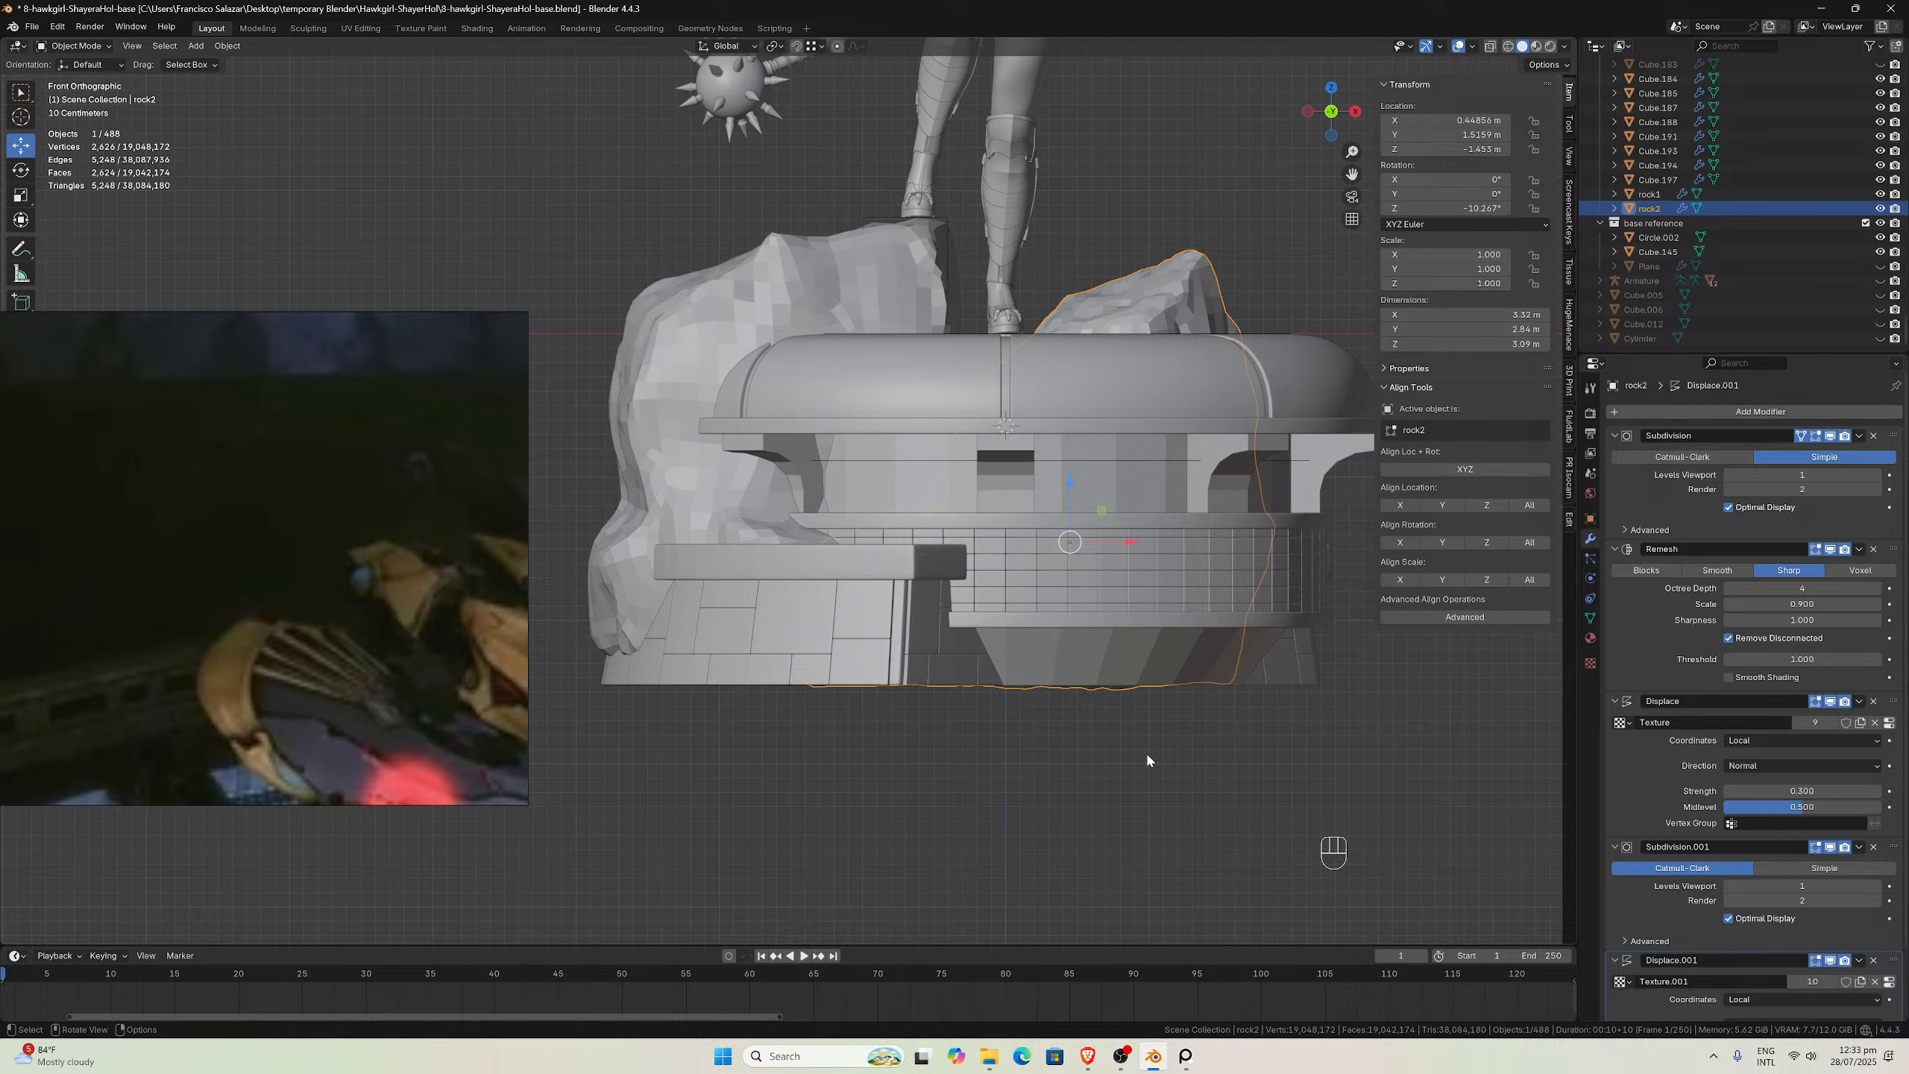
scroll(1142, 771, down, 2)
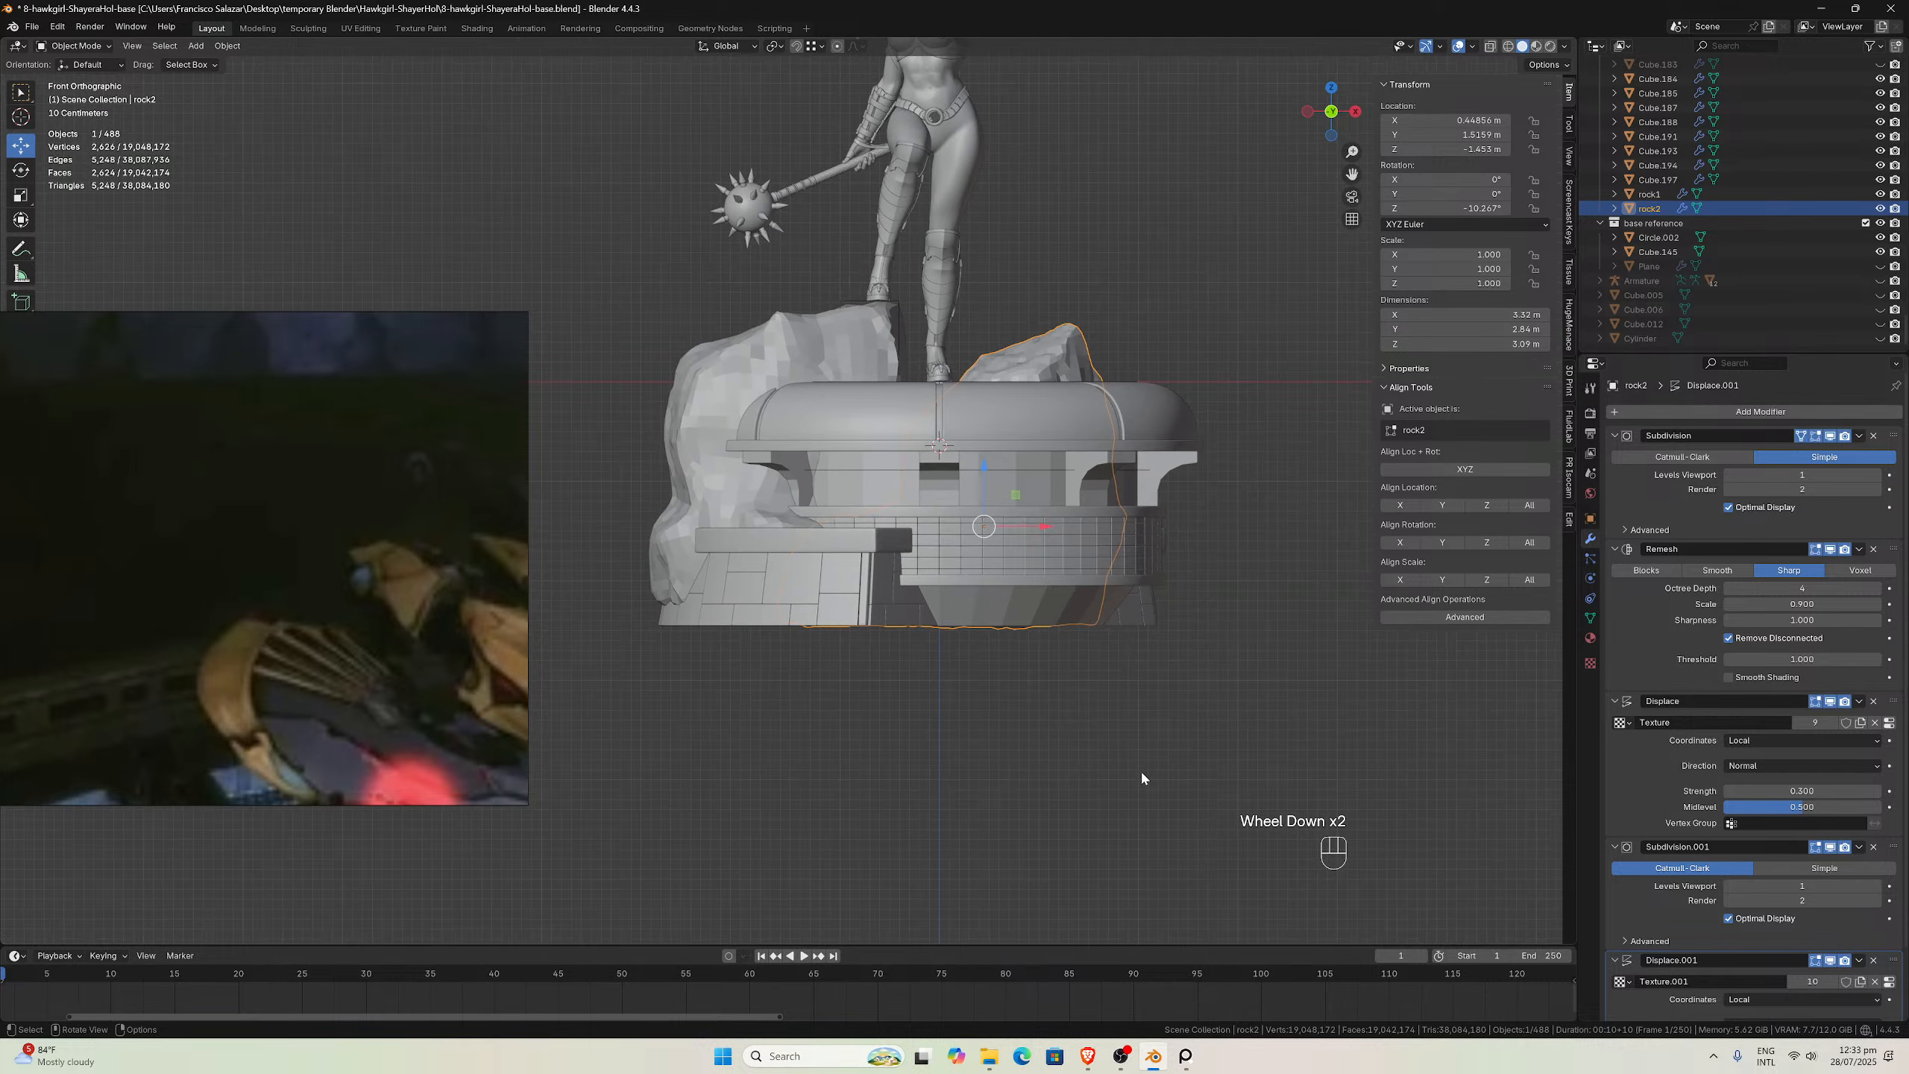
Compare the statue and base from a raised angle and from the front, near and far
middle_drag(1140, 770, 1096, 708)
scroll(1128, 805, down, 3)
key(KP_1)
scroll(1091, 702, down, 1)
middle_drag(1102, 699, 1104, 697)
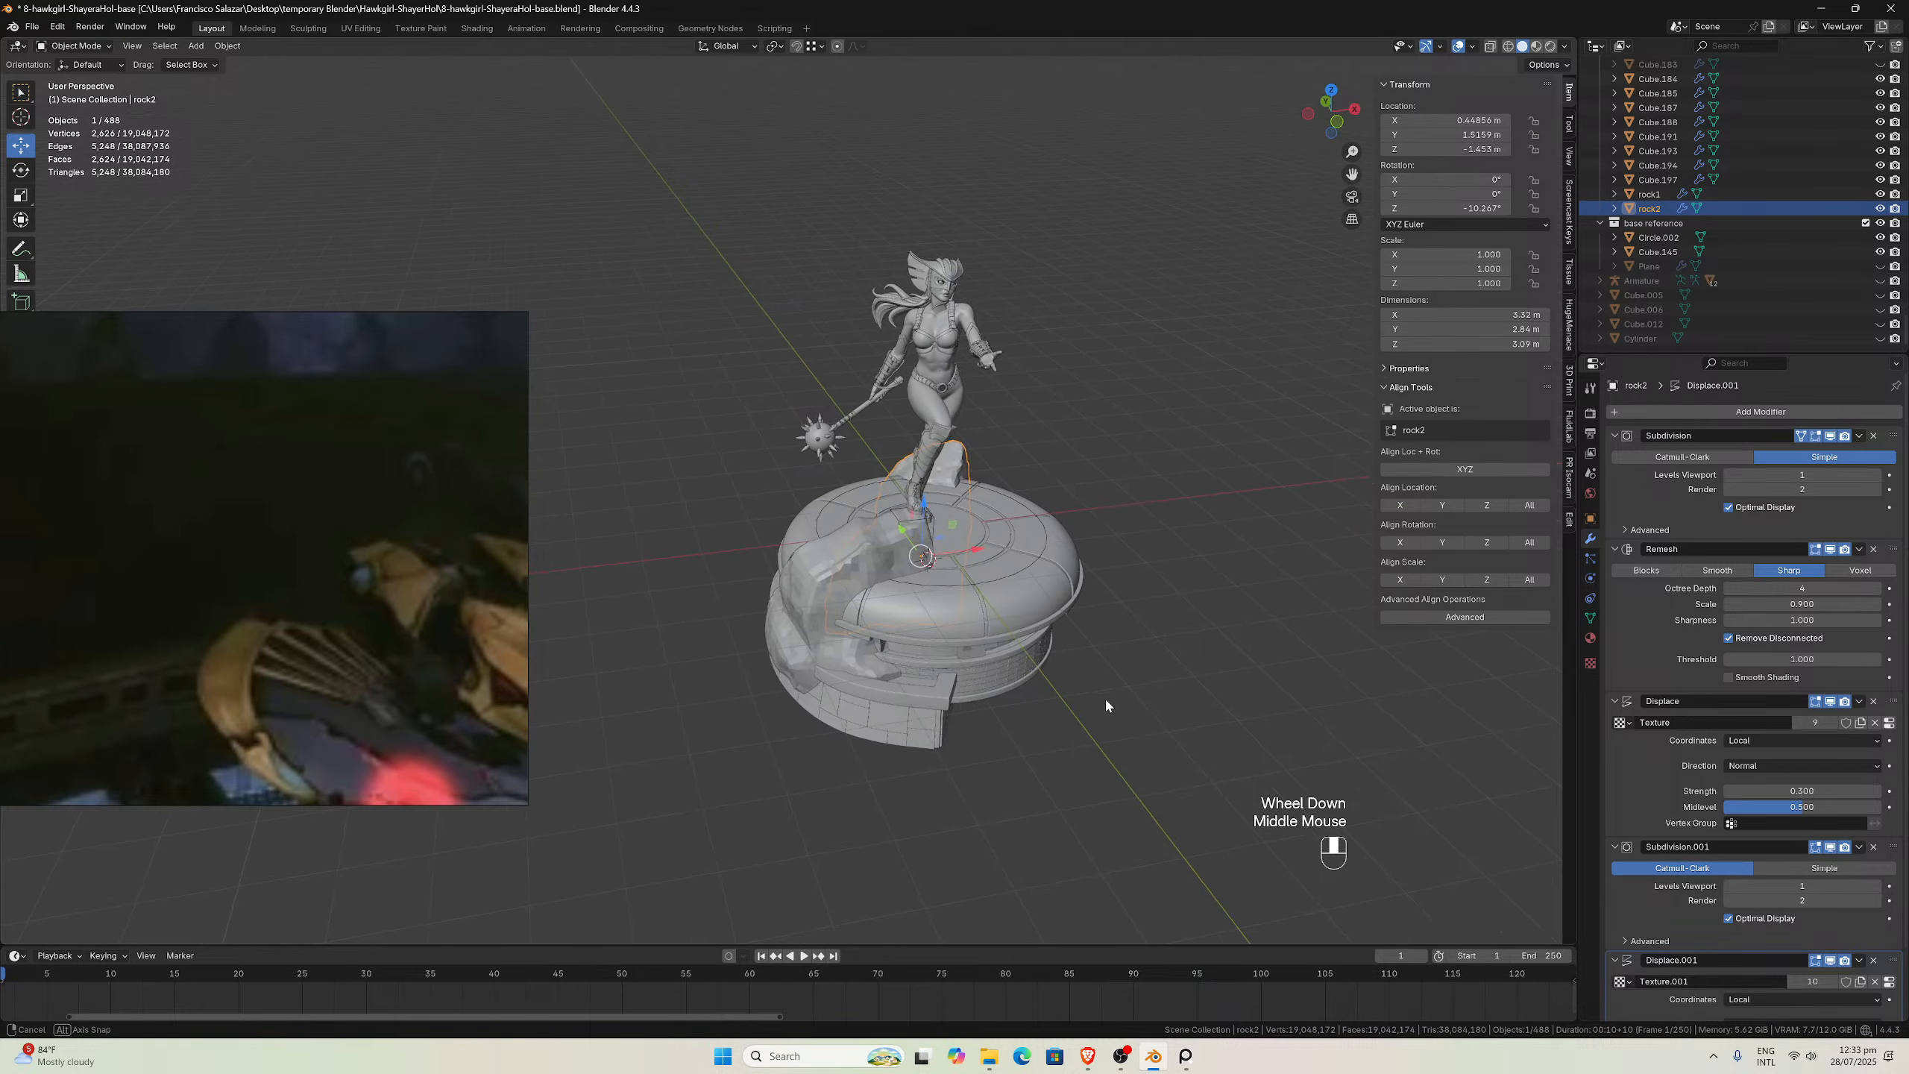
middle_drag(1038, 525, 999, 544)
key(KP_1)
scroll(1028, 514, up, 3)
scroll(999, 544, down, 2)
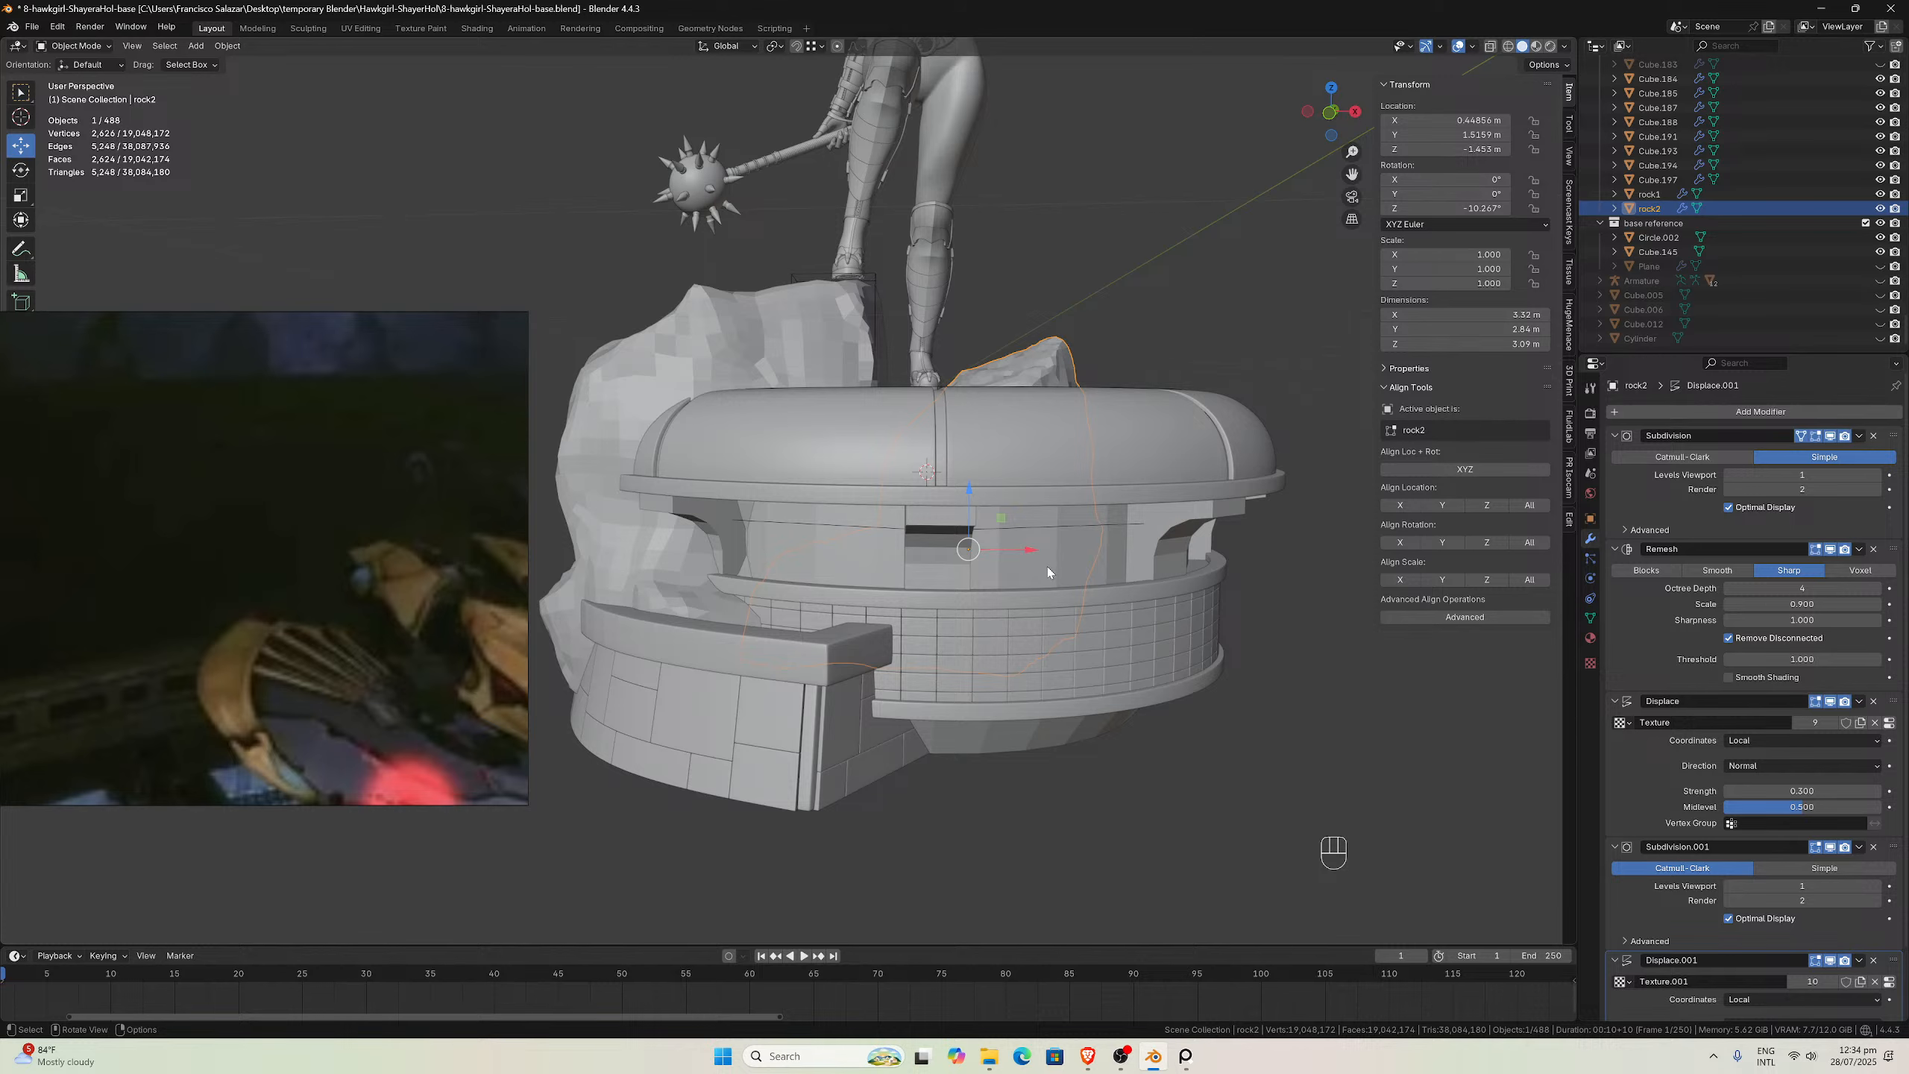
Inspect the base's window openings, gridded brick band and curved wall end up close from the front corner
scroll(1063, 636, down, 2)
middle_drag(1074, 638, 1092, 602)
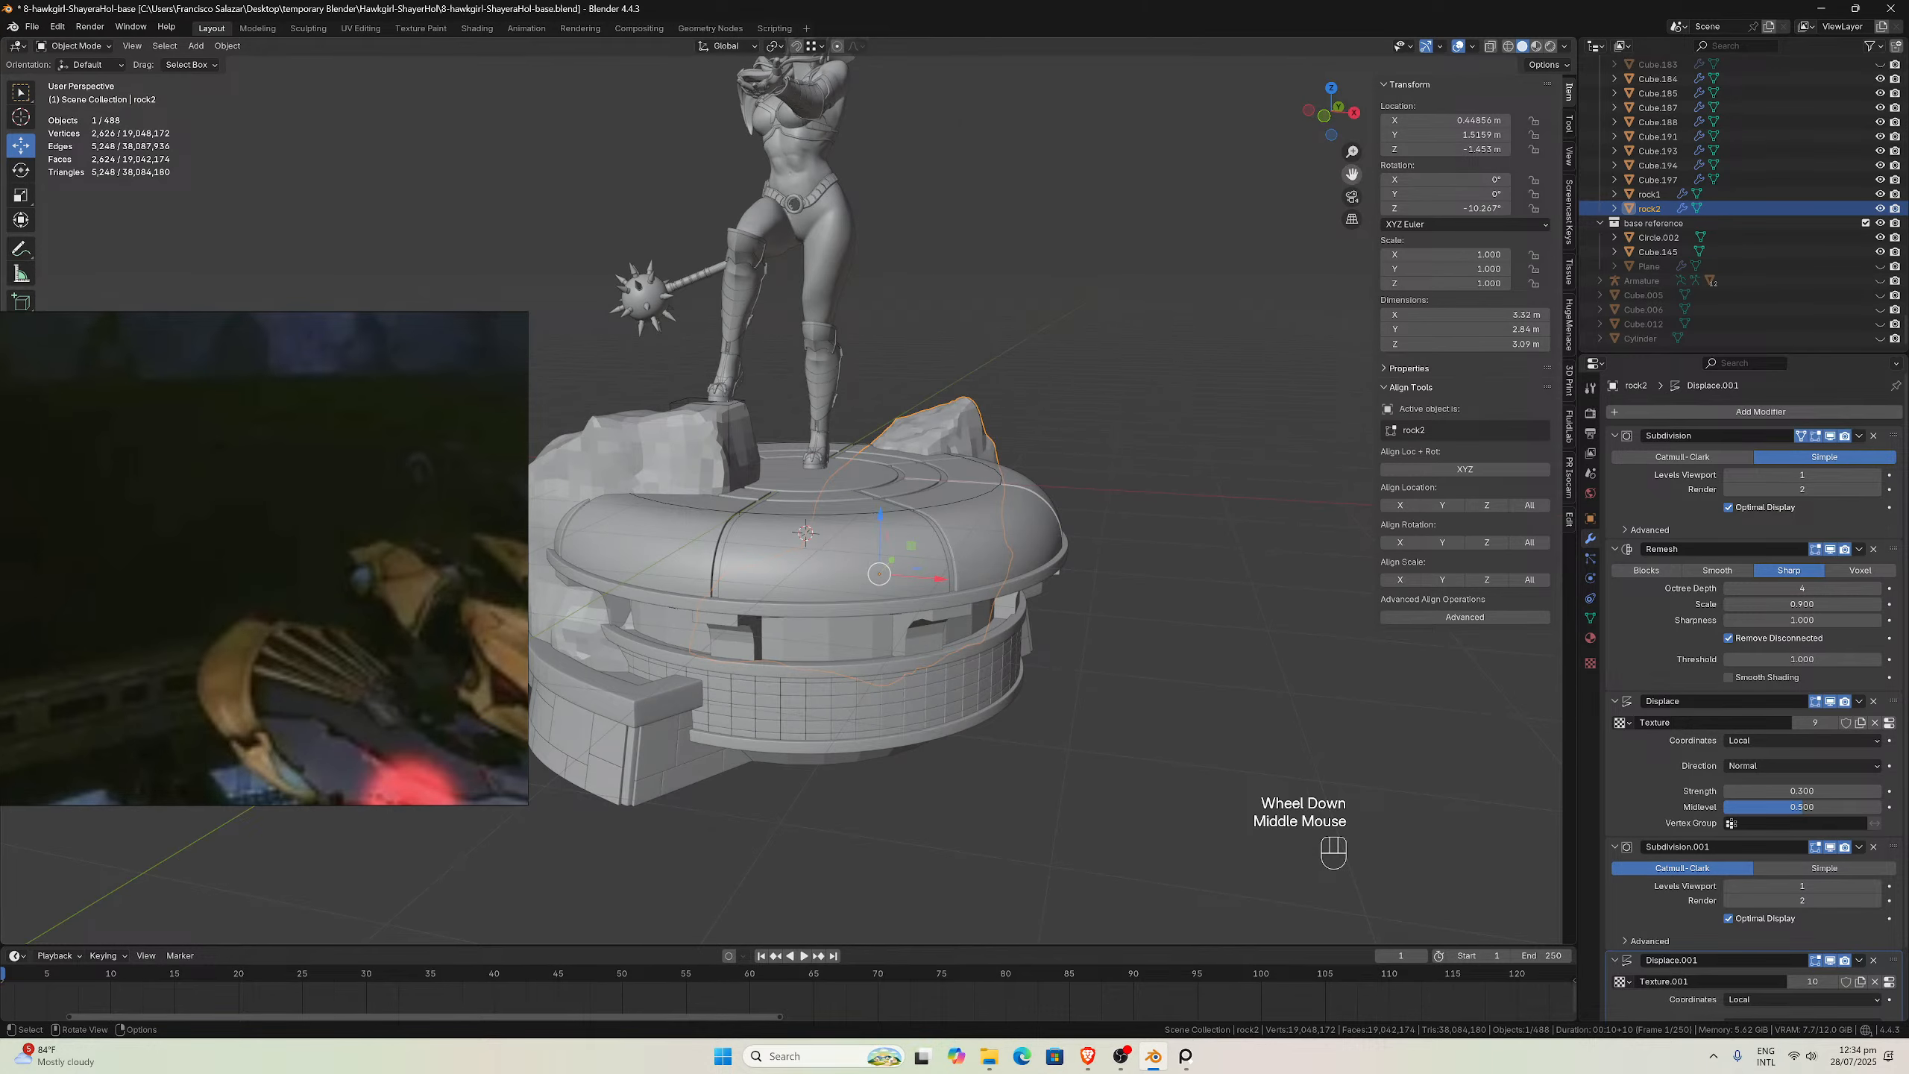
drag(1352, 174, 1506, 124)
mouse_move(1200, 522)
middle_down()
mouse_move(1194, 489)
mouse_move(1181, 519)
middle_up()
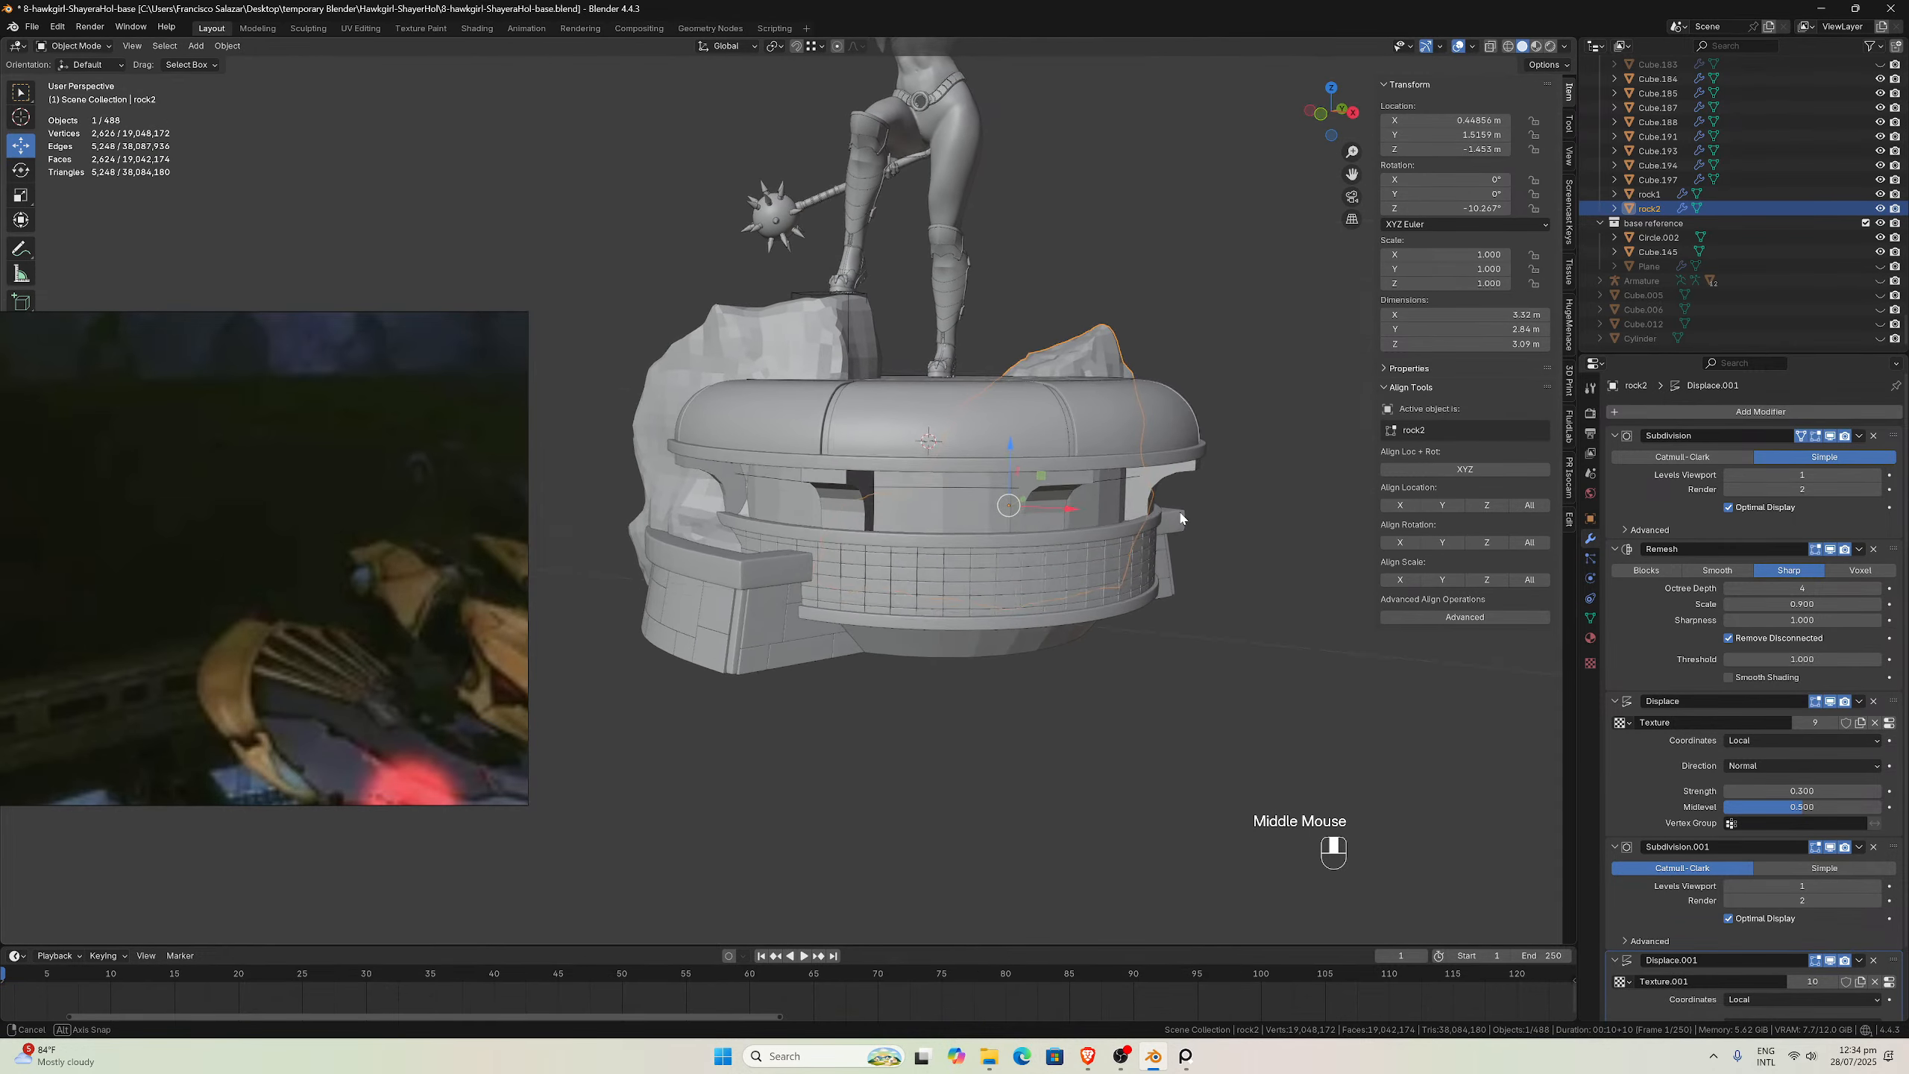
scroll(1180, 517, up, 2)
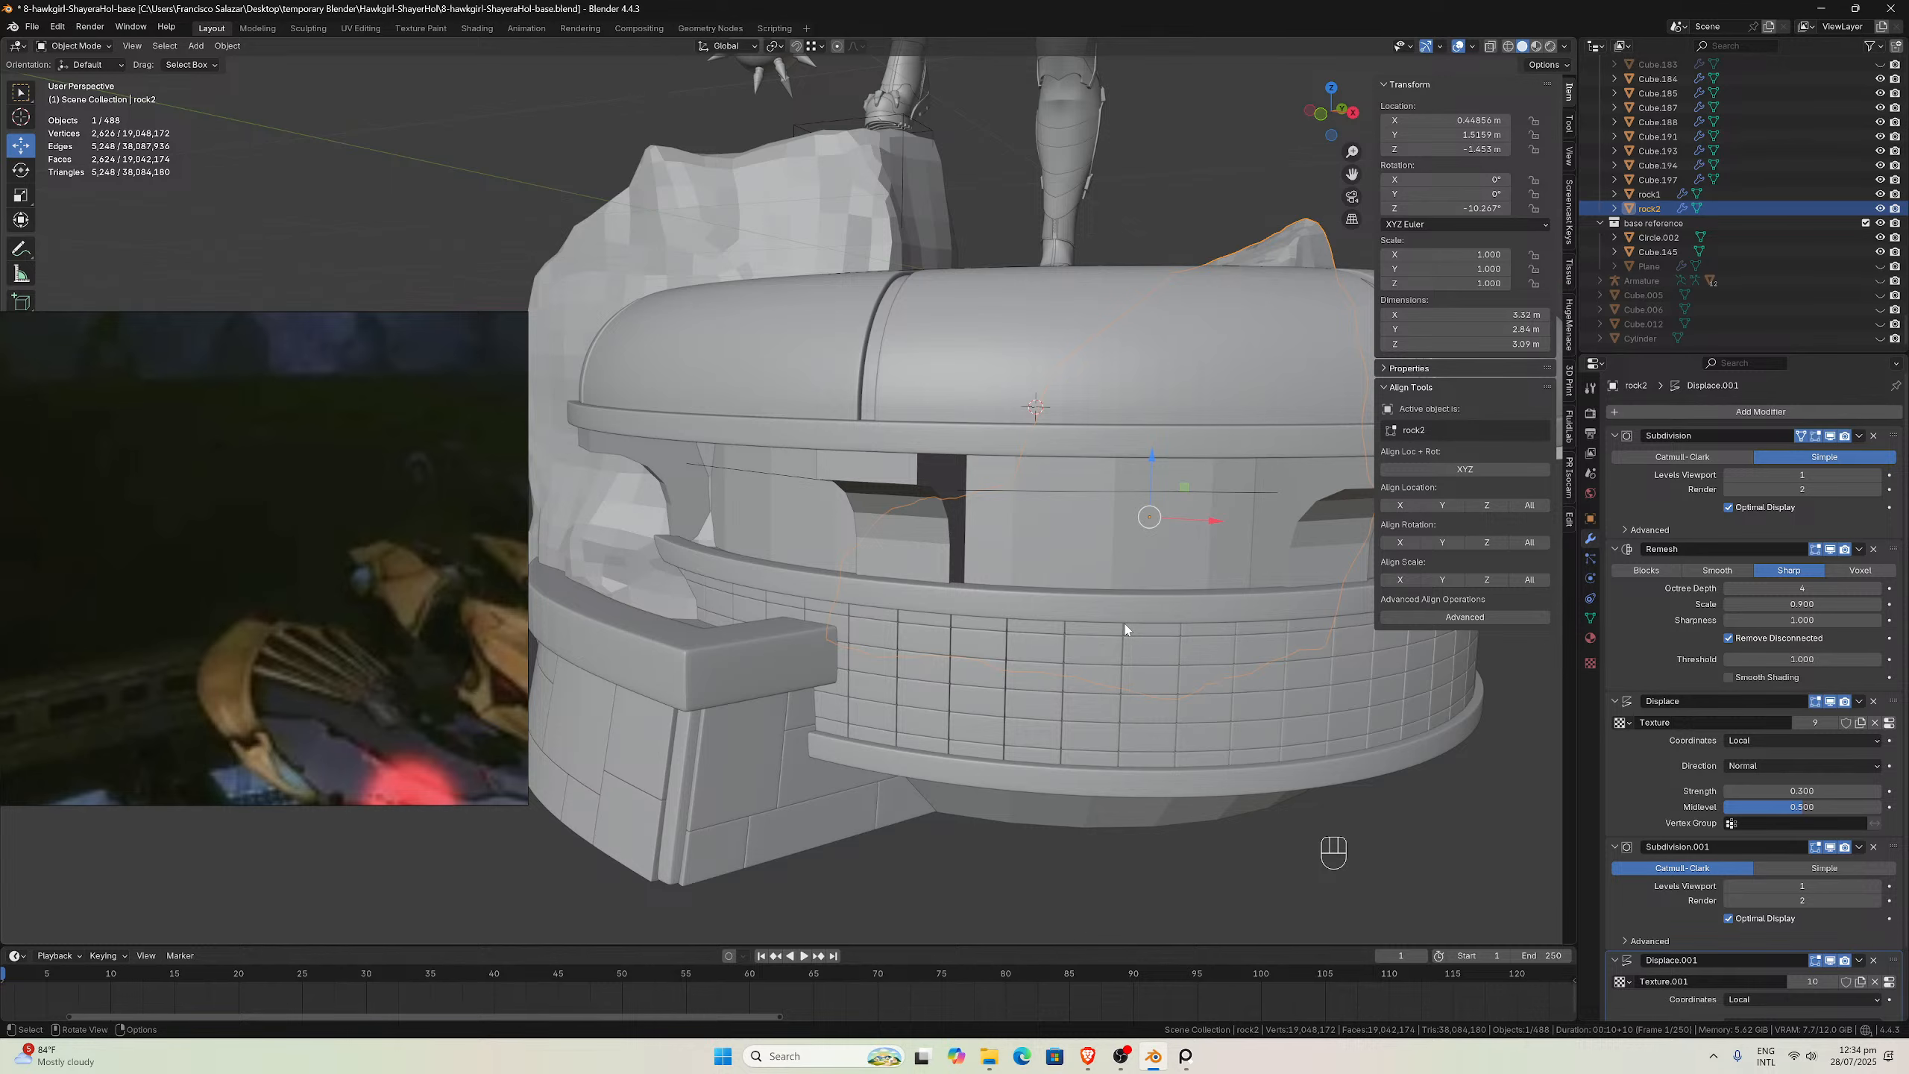
middle_drag(1125, 625, 1033, 556)
scroll(1081, 597, up, 1)
Select the tapered foot under the brick band and examine its profile in front orthographic view
click(1047, 598)
scroll(1032, 557, down, 2)
key(KP_1)
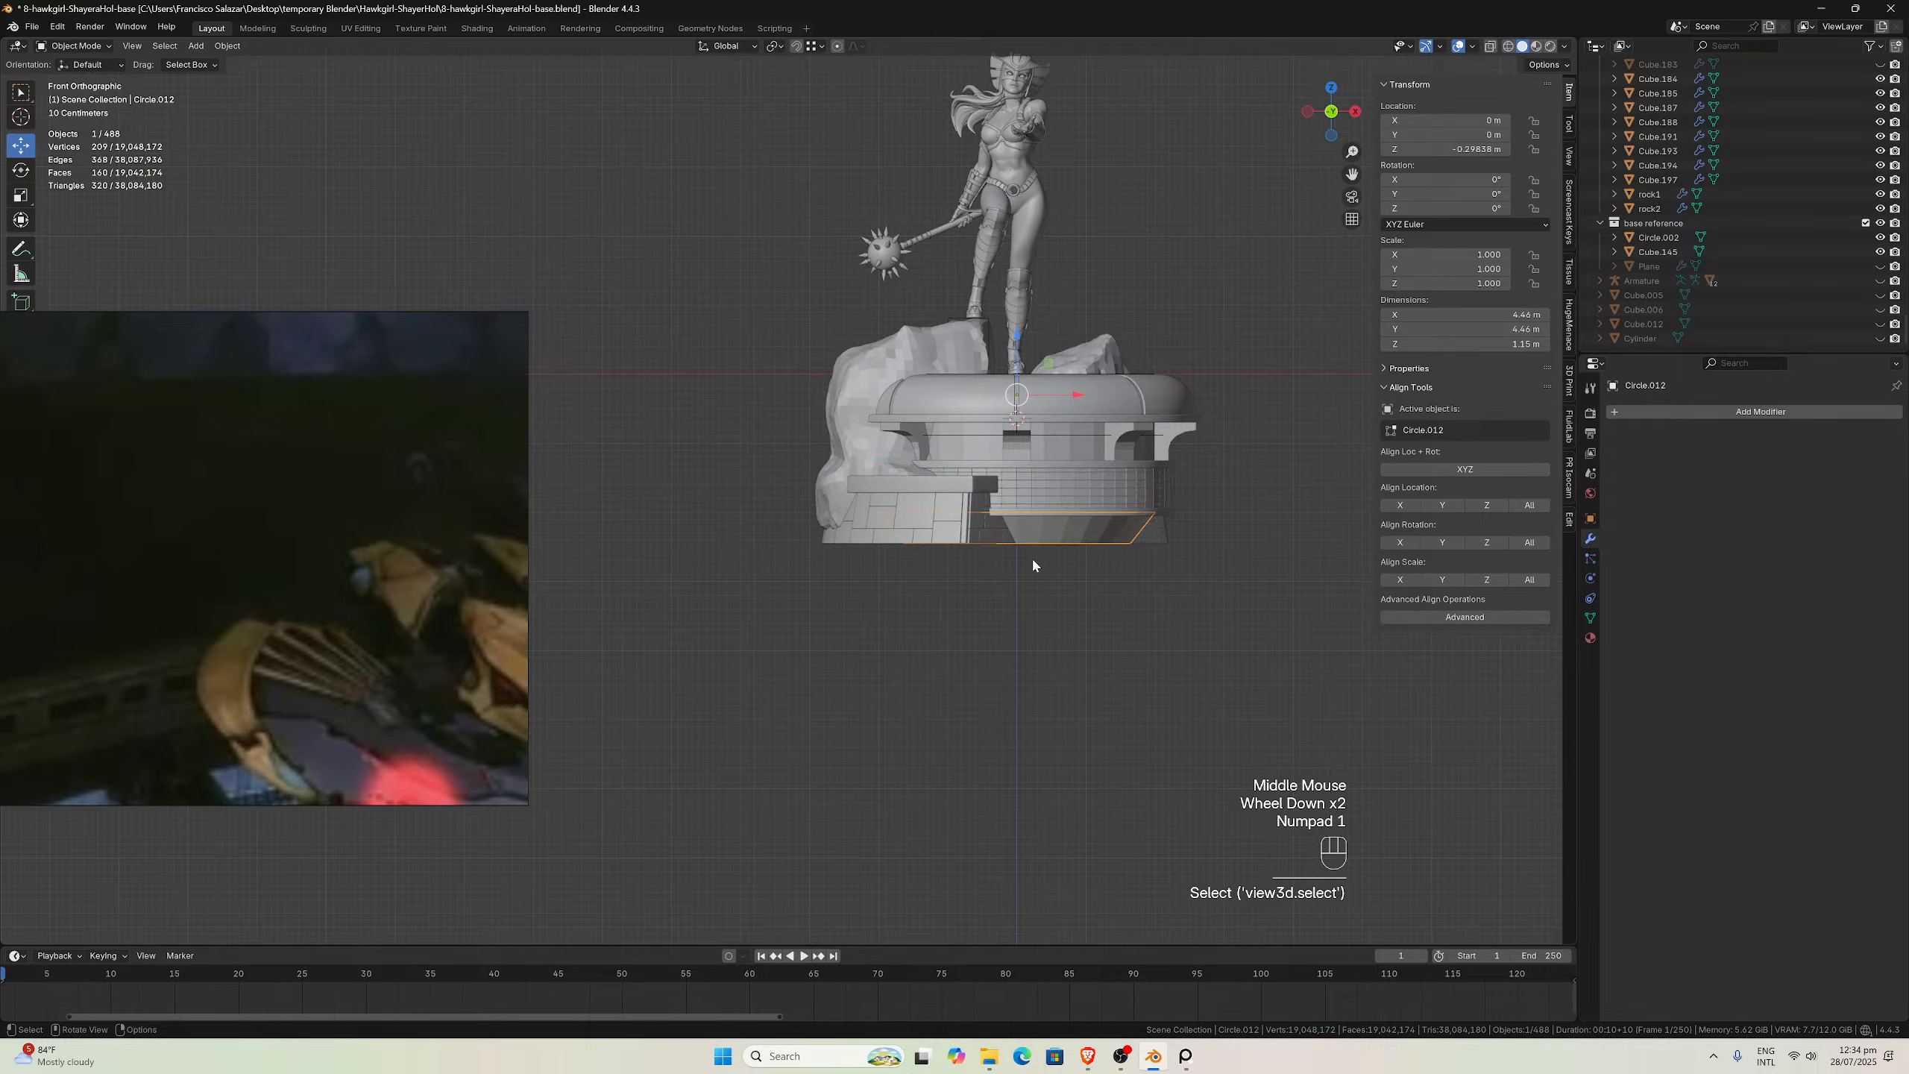
scroll(1033, 565, up, 2)
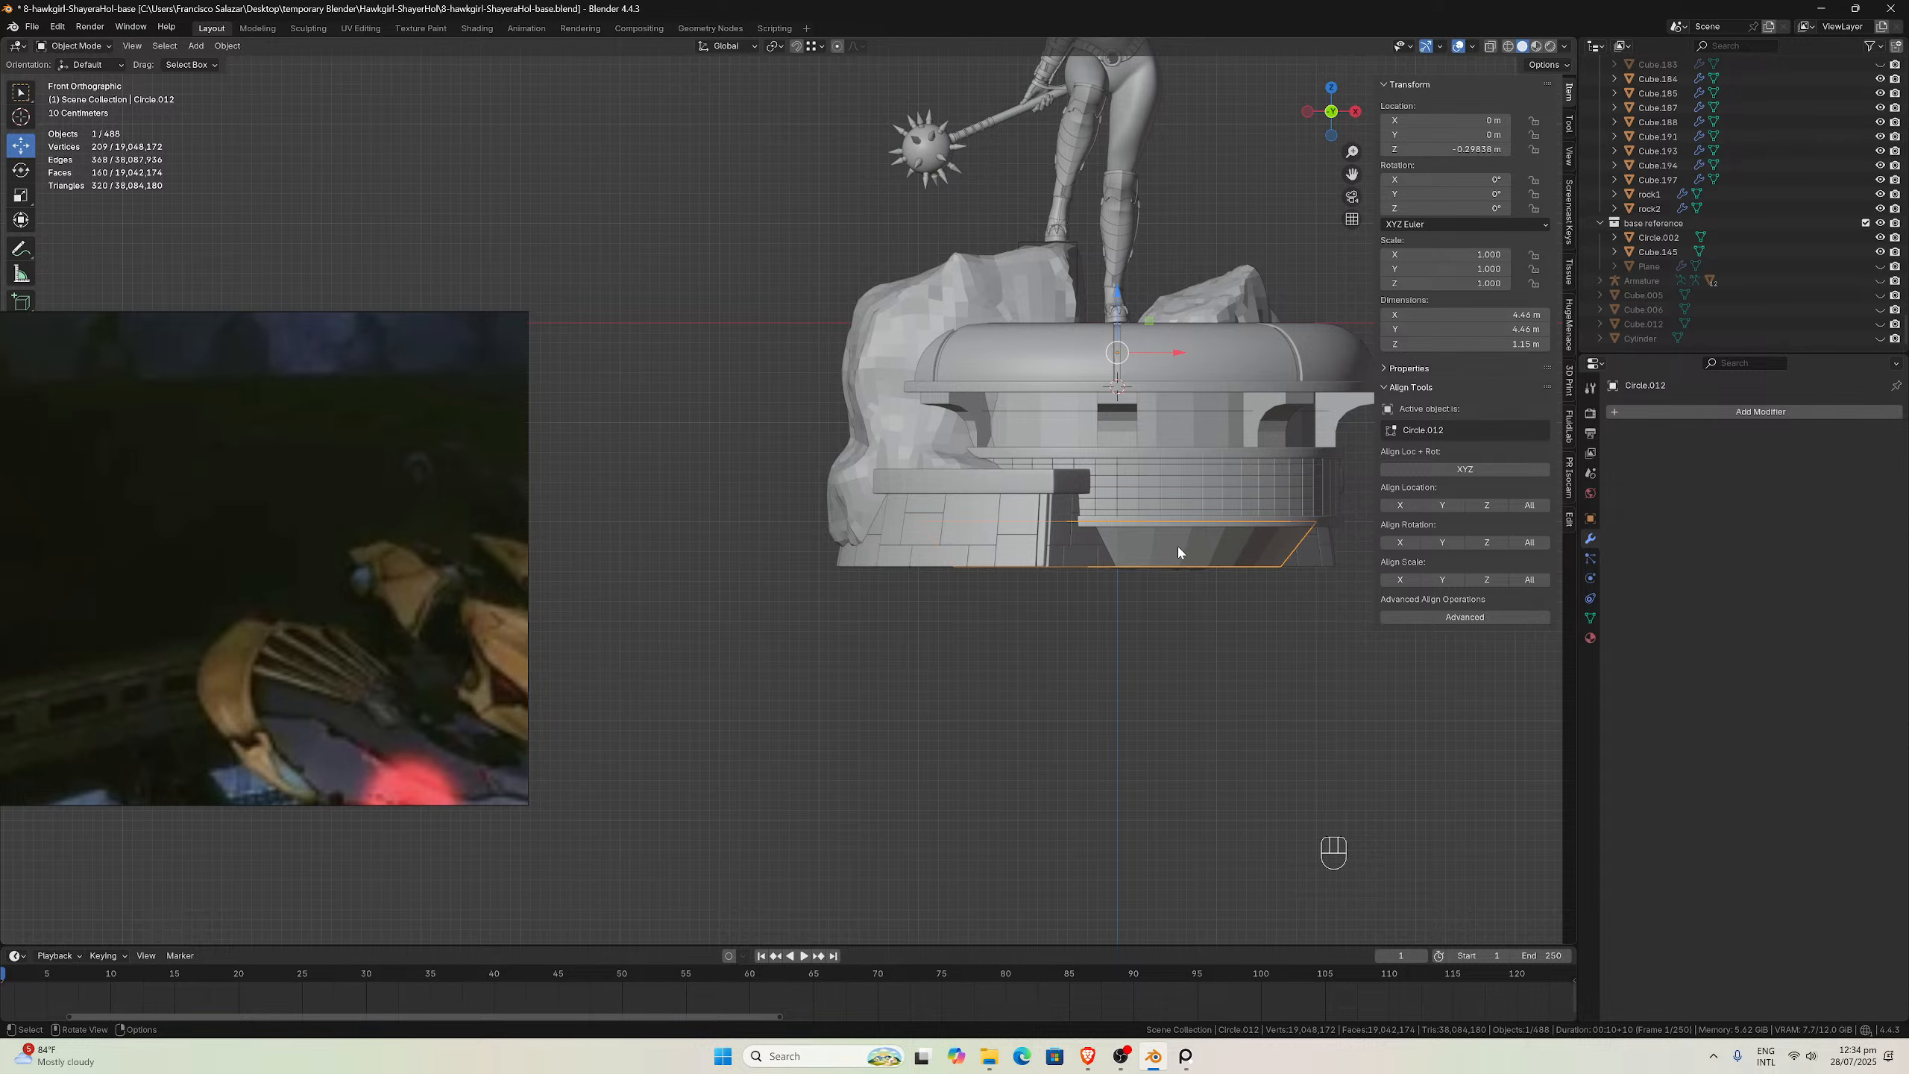
scroll(1178, 551, down, 3)
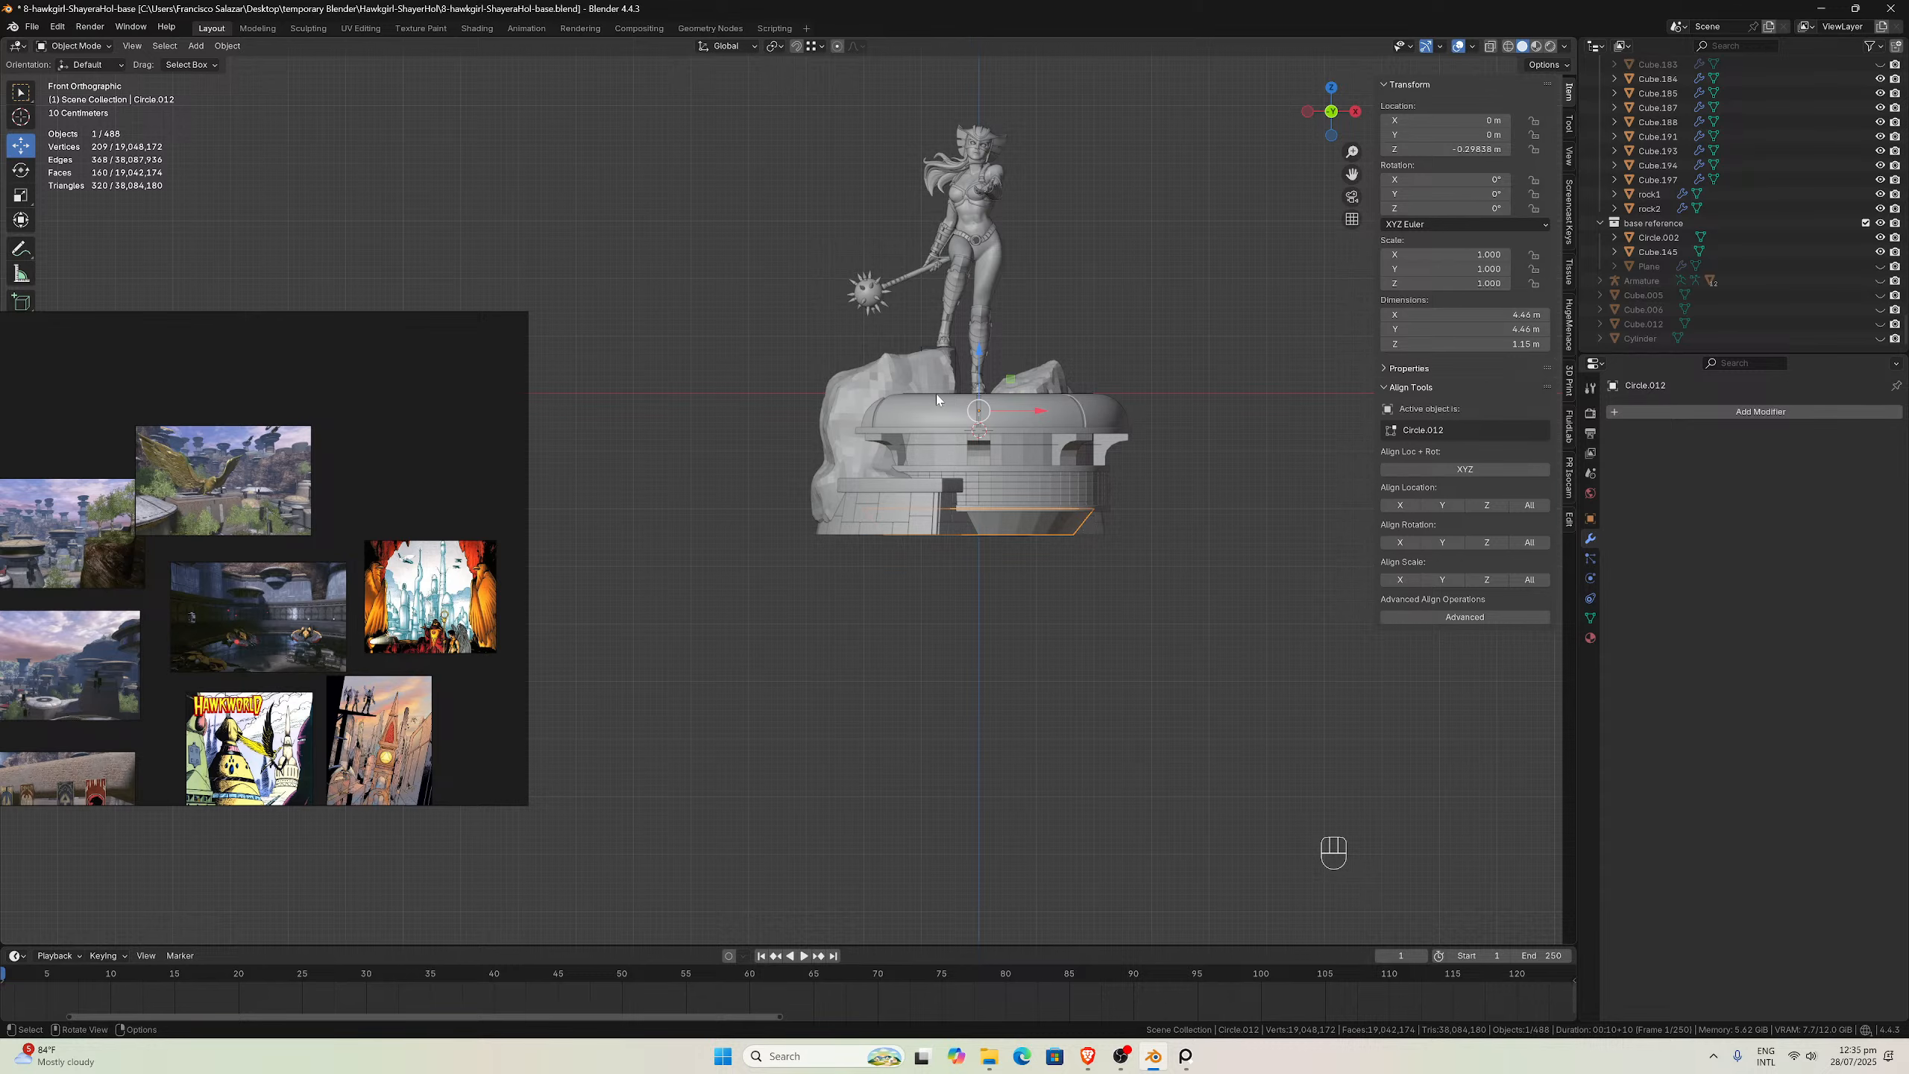
Inspect the large rock and stepped brick wall up close, and the full statue in front orthographic view
mouse_move(940, 395)
middle_down()
mouse_move(1128, 419)
mouse_move(1035, 430)
mouse_move(961, 406)
middle_up()
scroll(962, 407, up, 2)
key(KP_1)
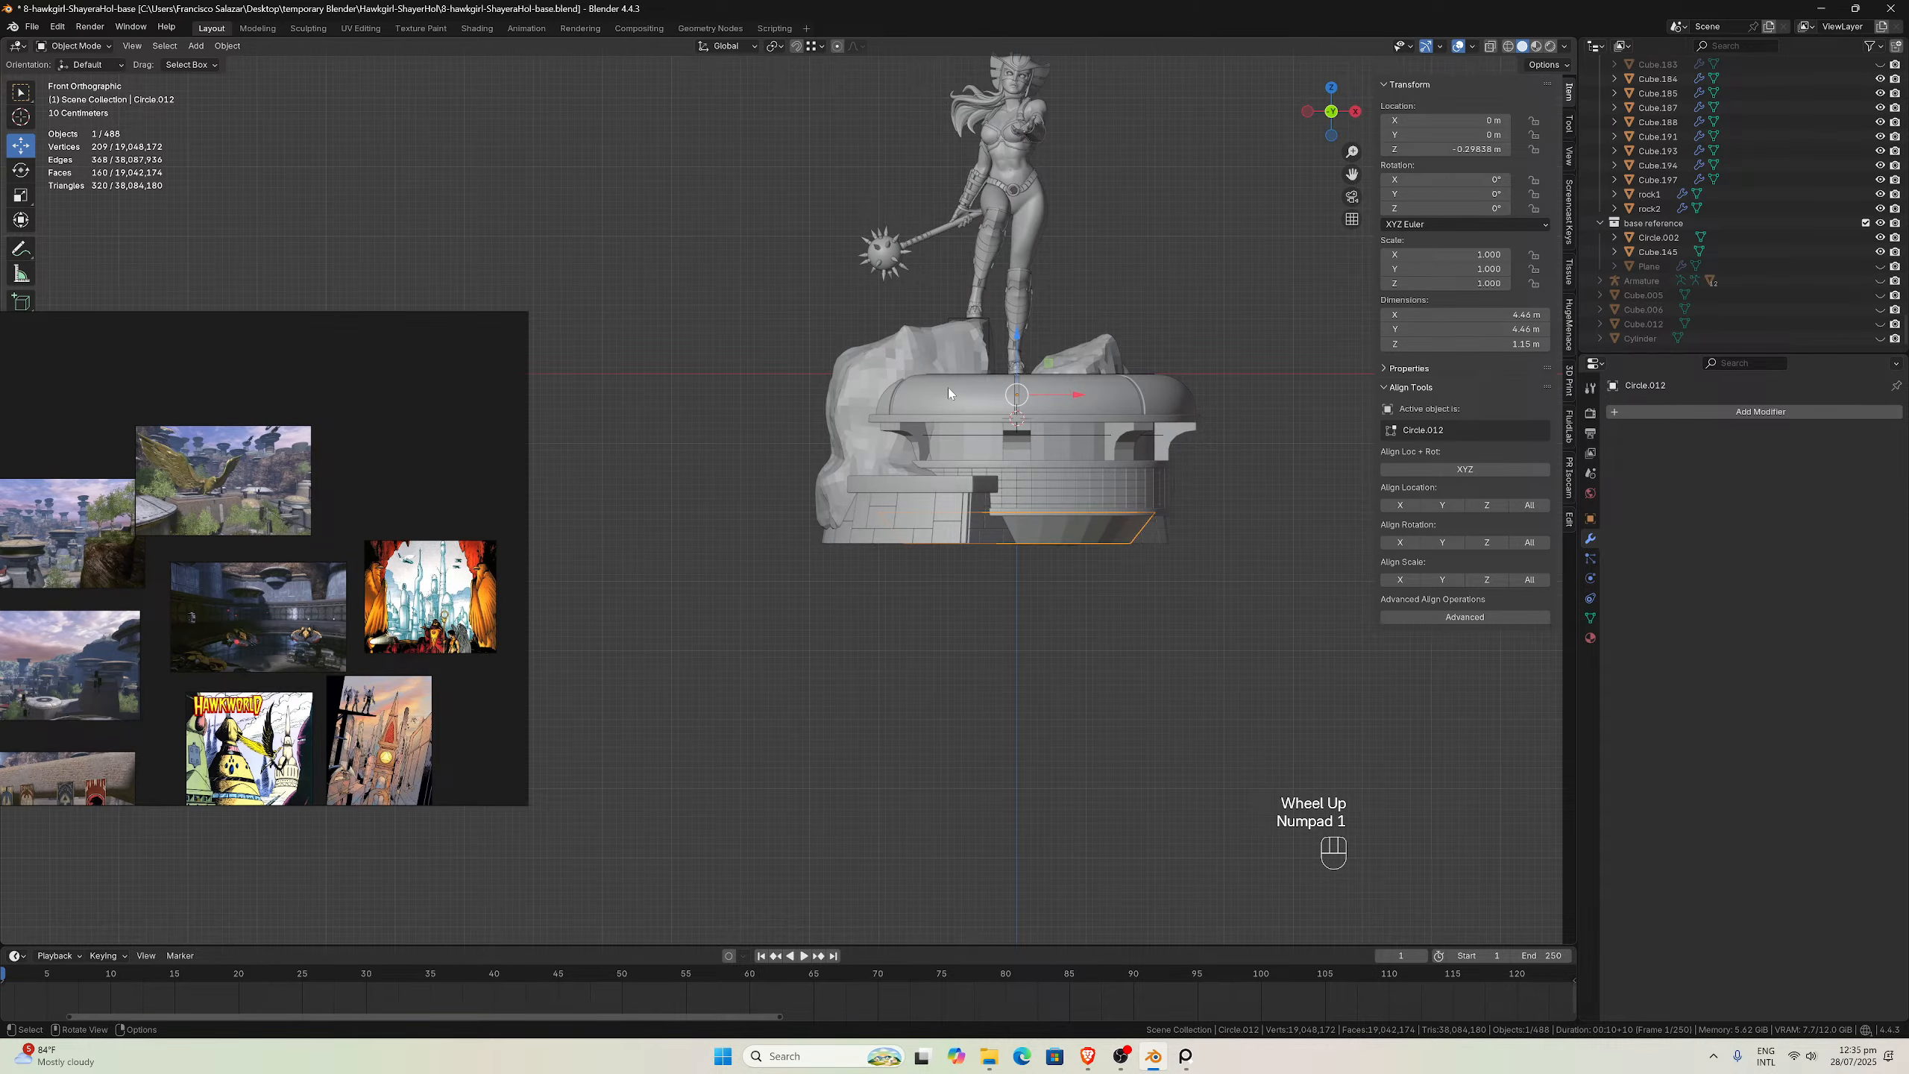
scroll(976, 487, up, 4)
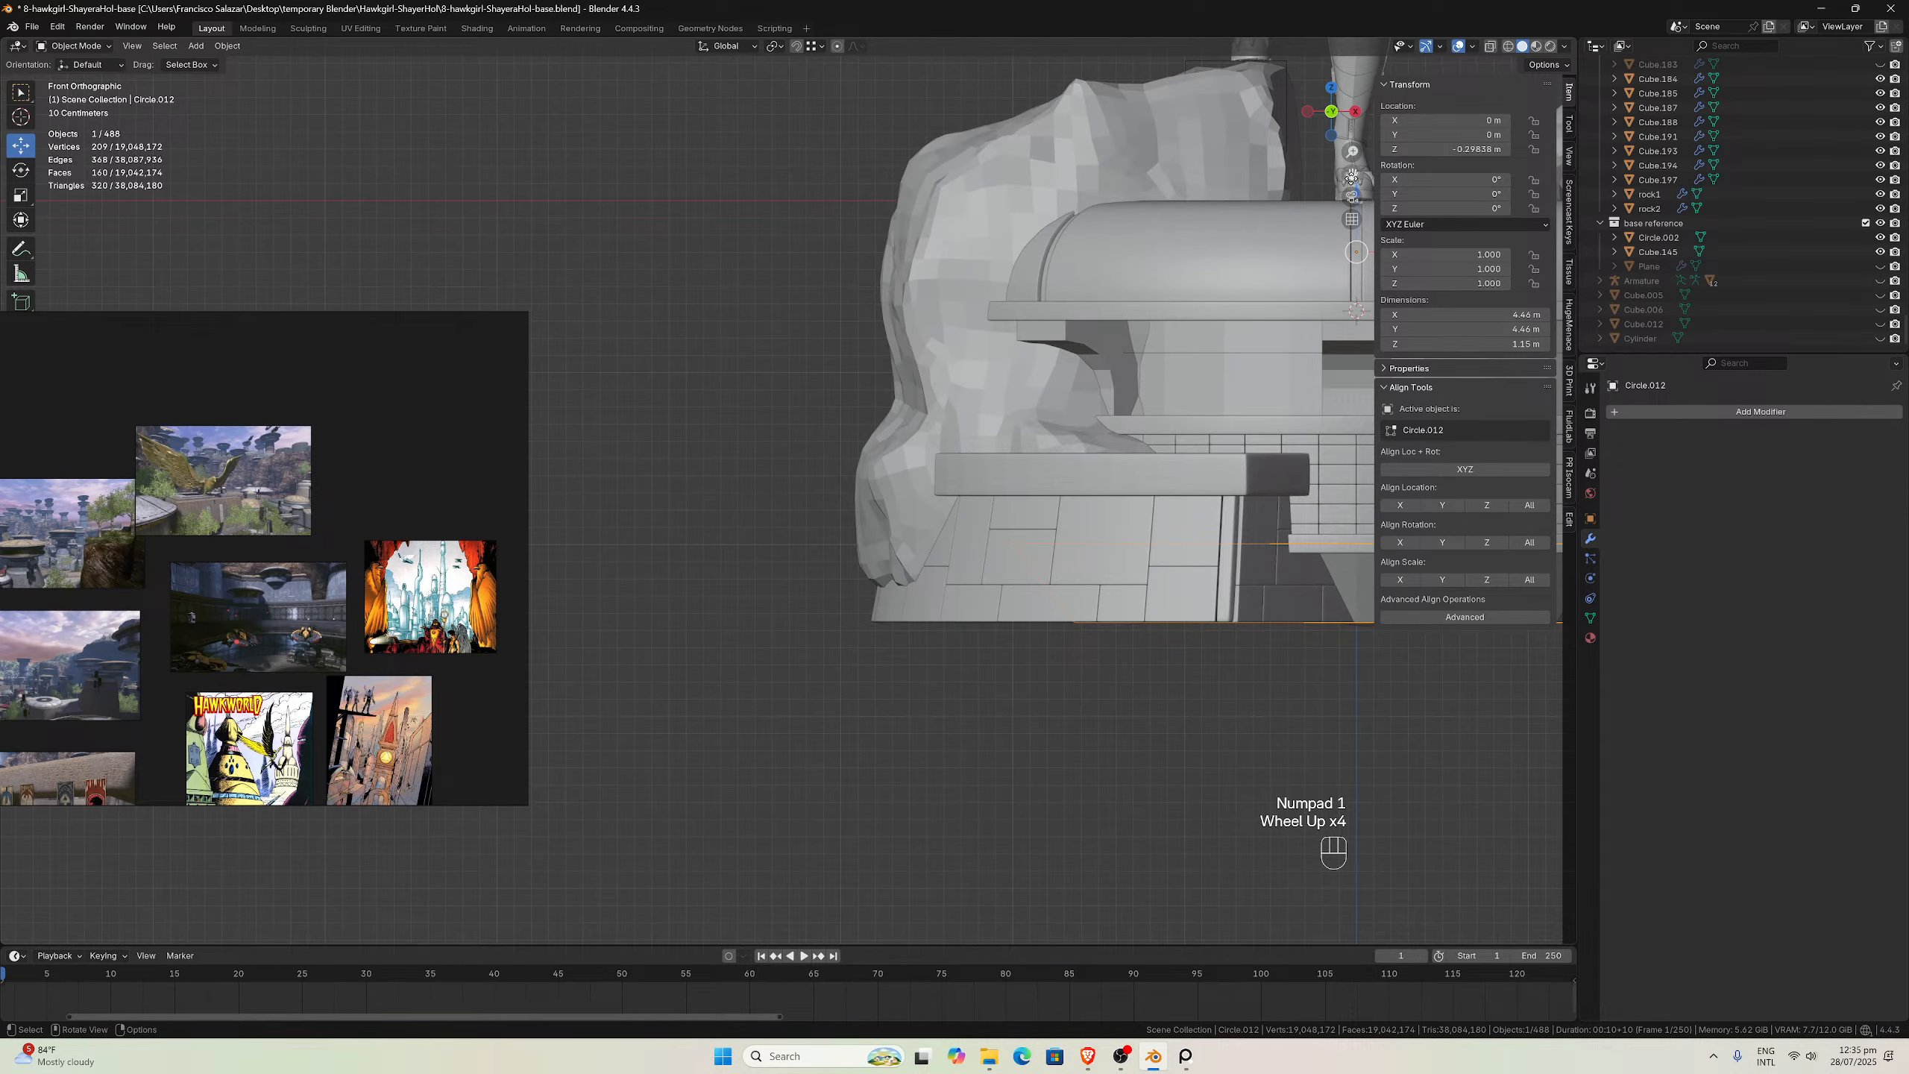
drag(1351, 175, 906, 353)
scroll(1104, 640, down, 1)
middle_drag(1104, 644, 1134, 600)
scroll(1135, 600, down, 3)
key(KP_1)
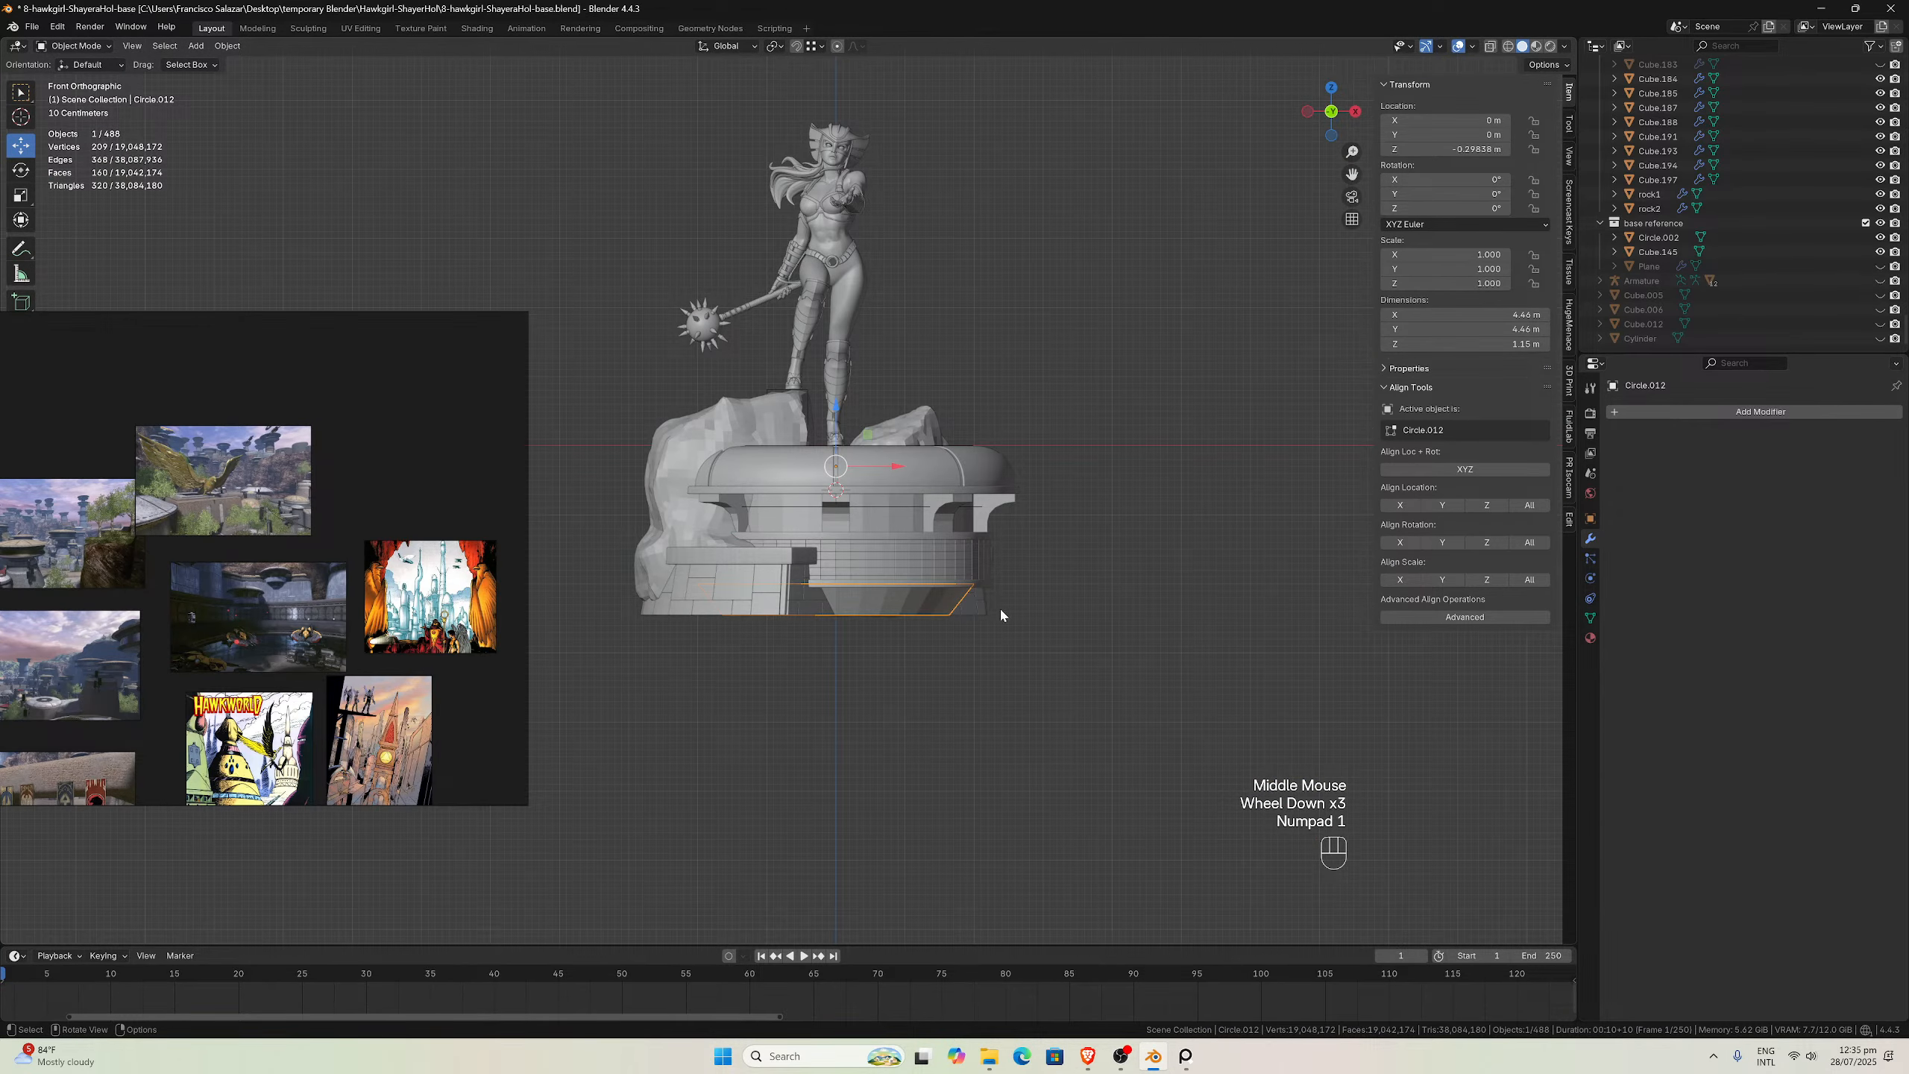
Examine the tapered foot, stepped brick wall and overall base profile near and far in front orthographic view
scroll(912, 675, up, 3)
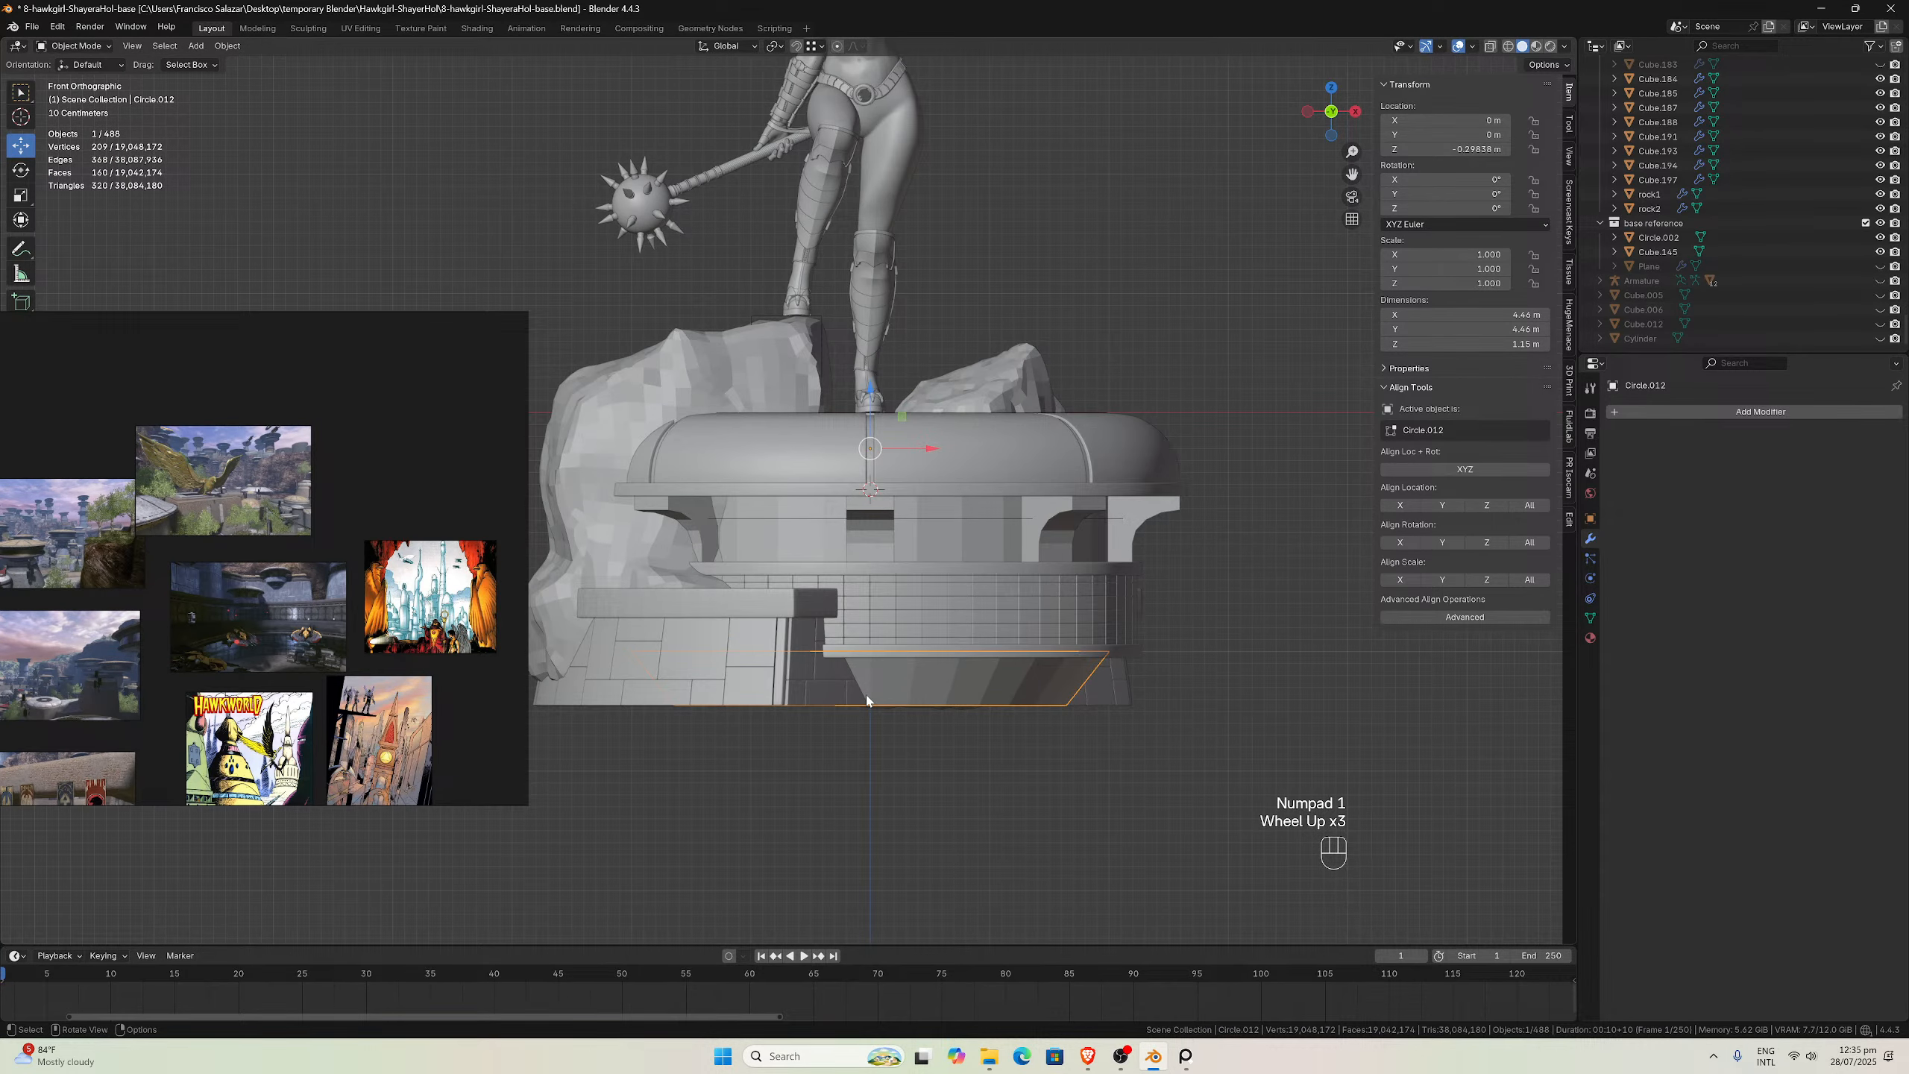
scroll(849, 699, up, 1)
scroll(848, 704, up, 1)
scroll(842, 704, down, 4)
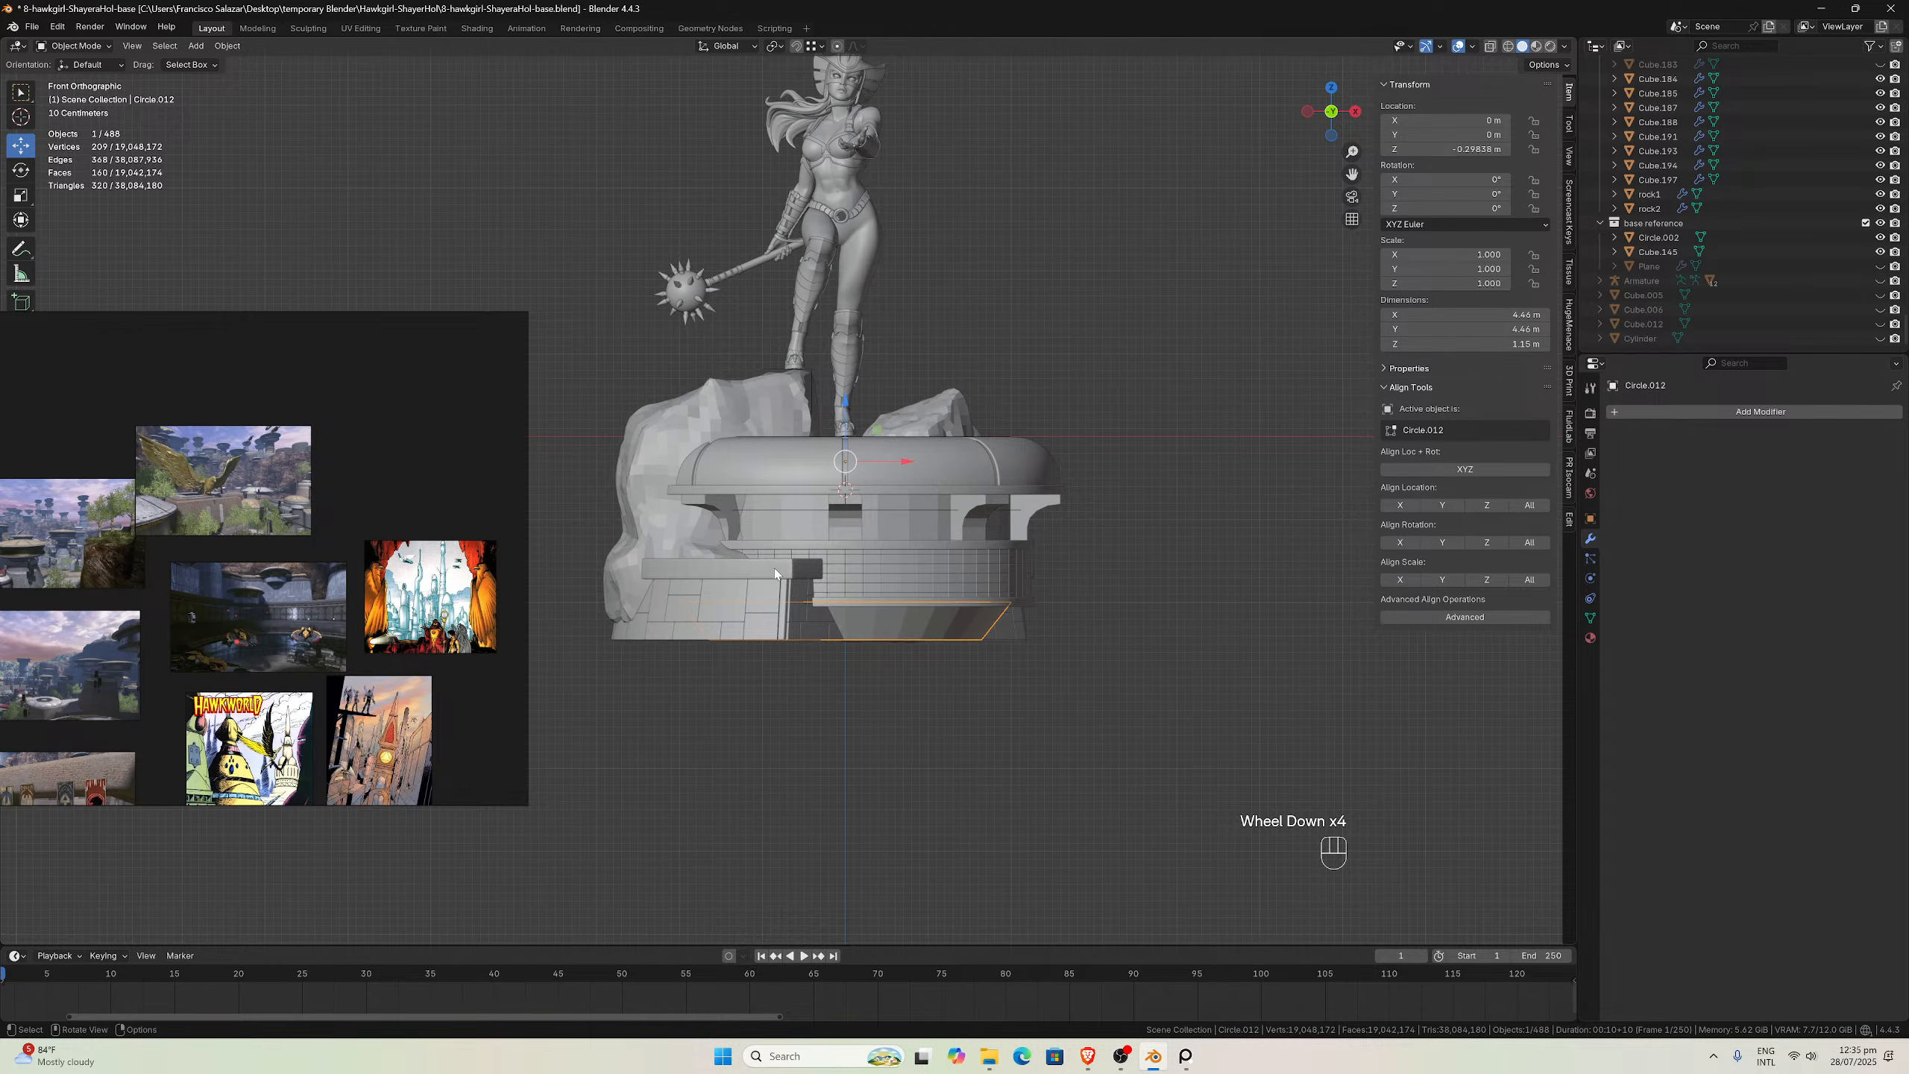
scroll(820, 643, up, 3)
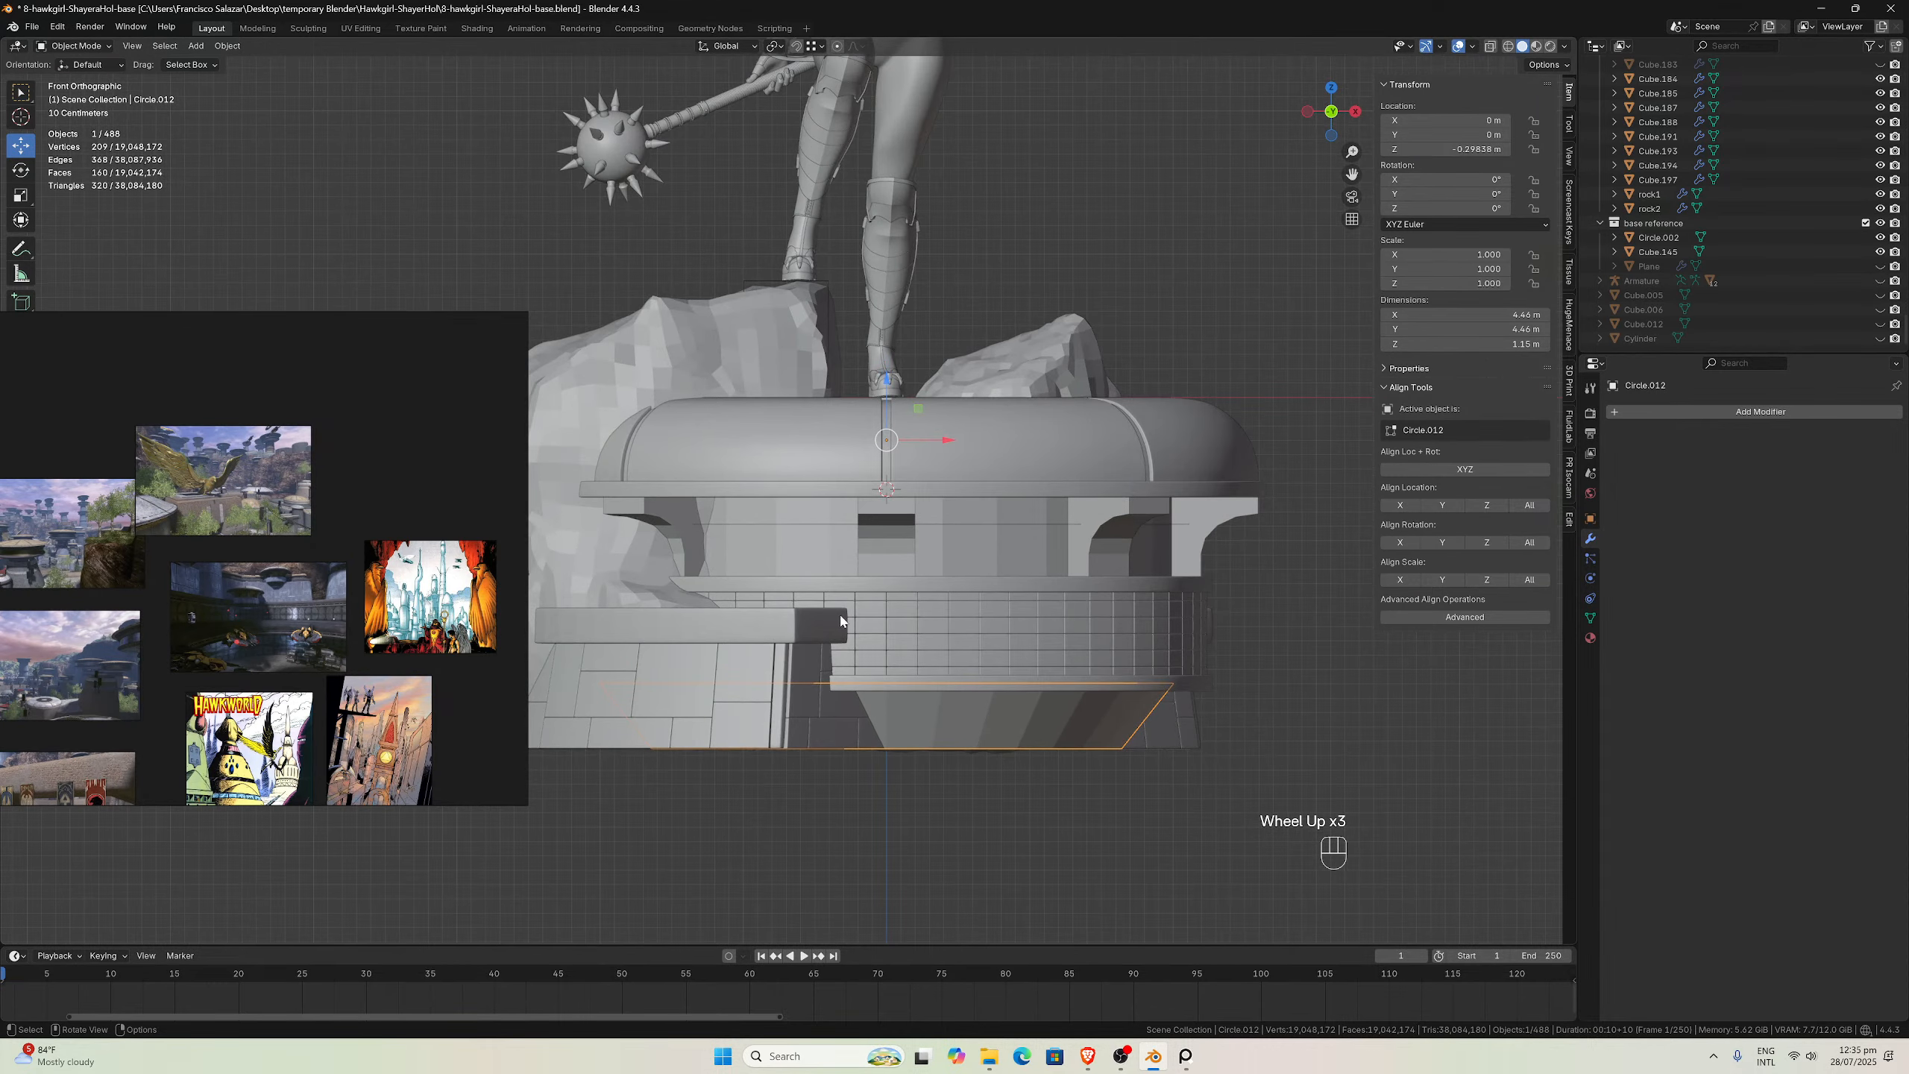
scroll(885, 672, down, 1)
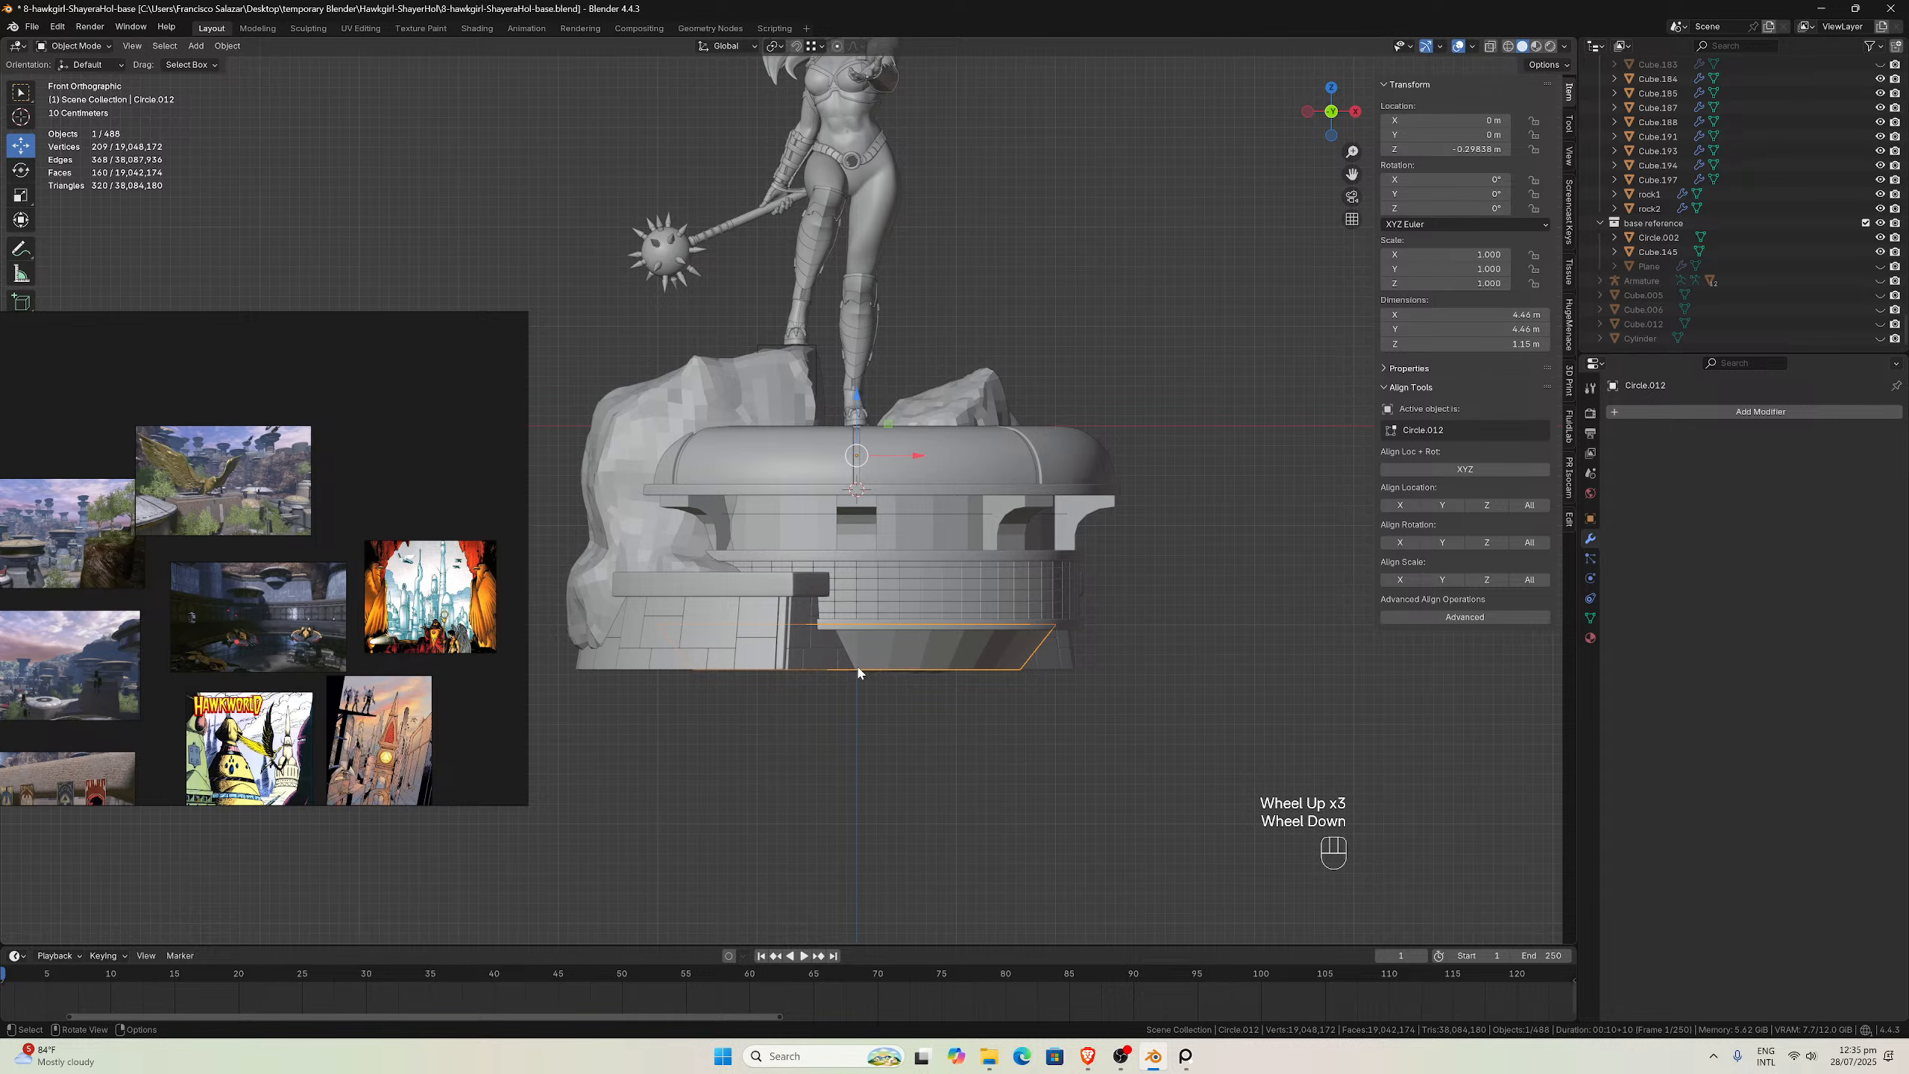
scroll(959, 675, down, 2)
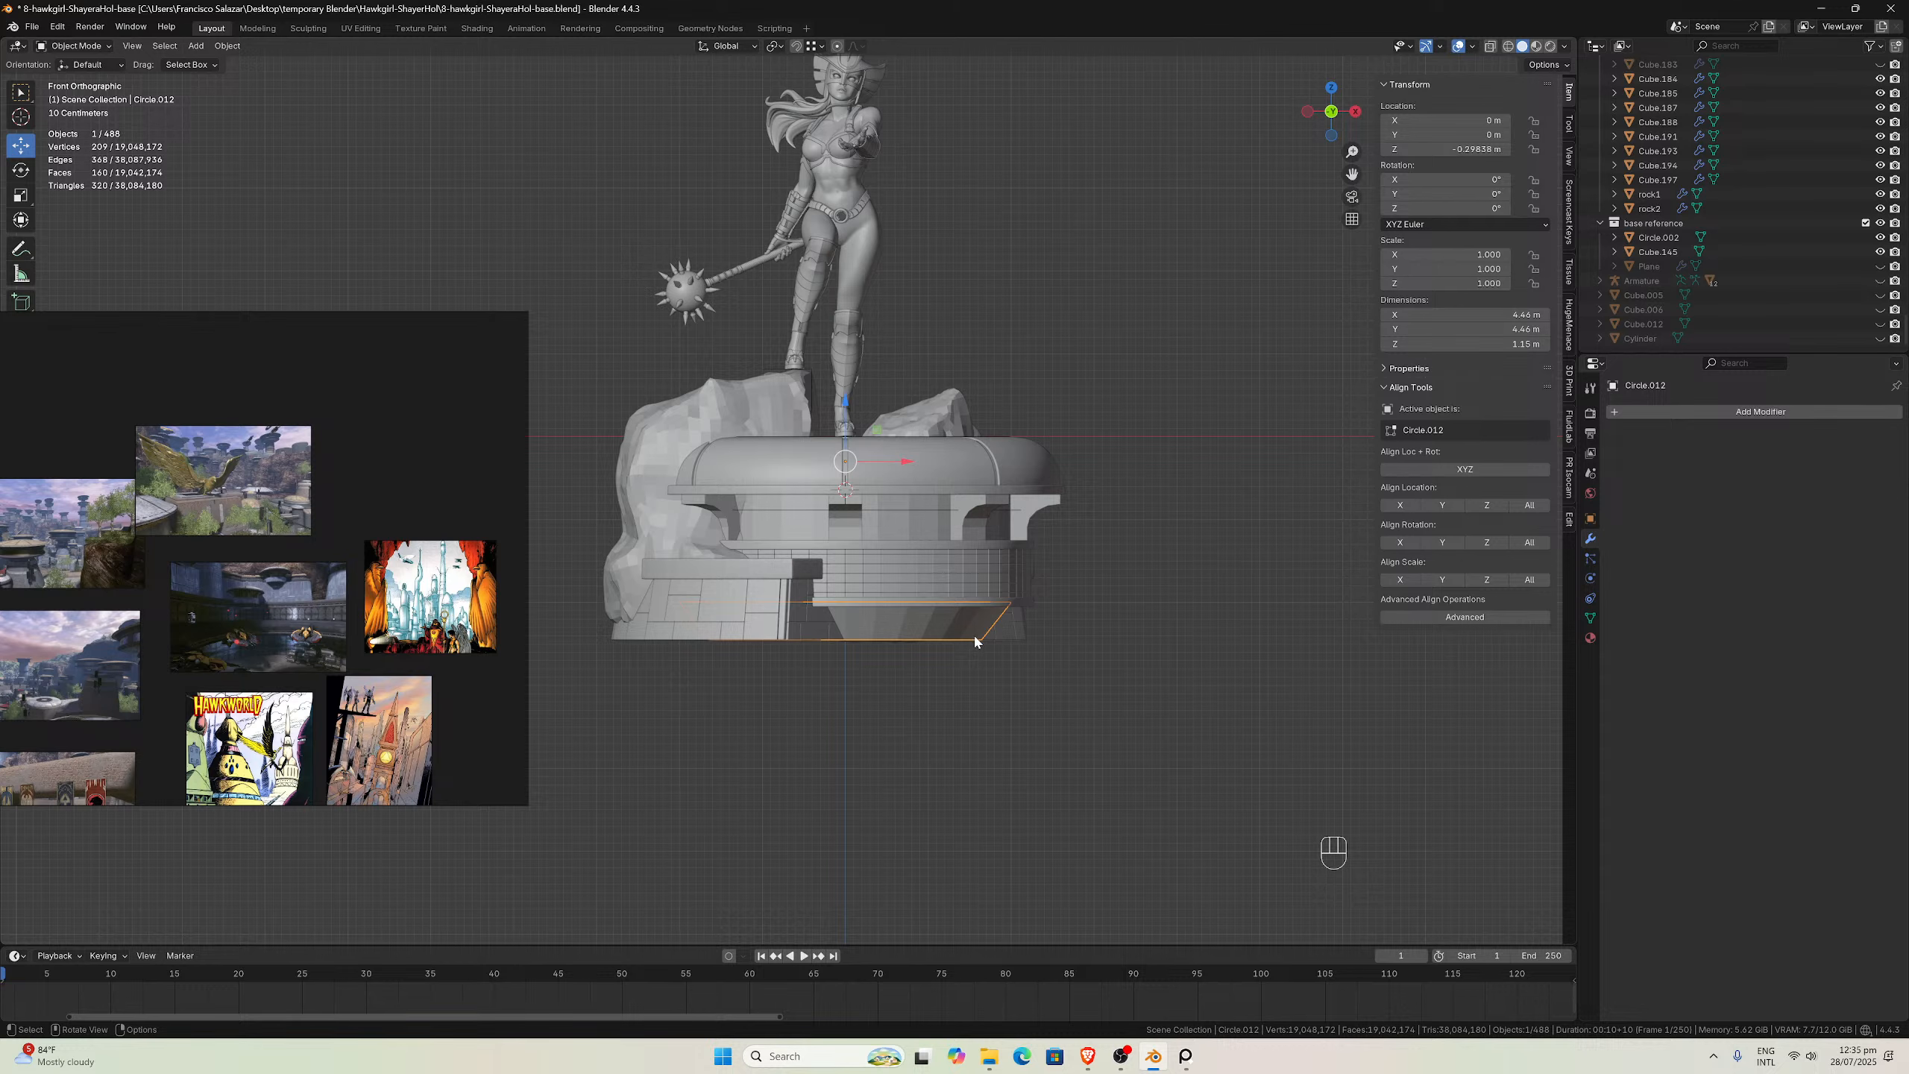
scroll(962, 580, up, 4)
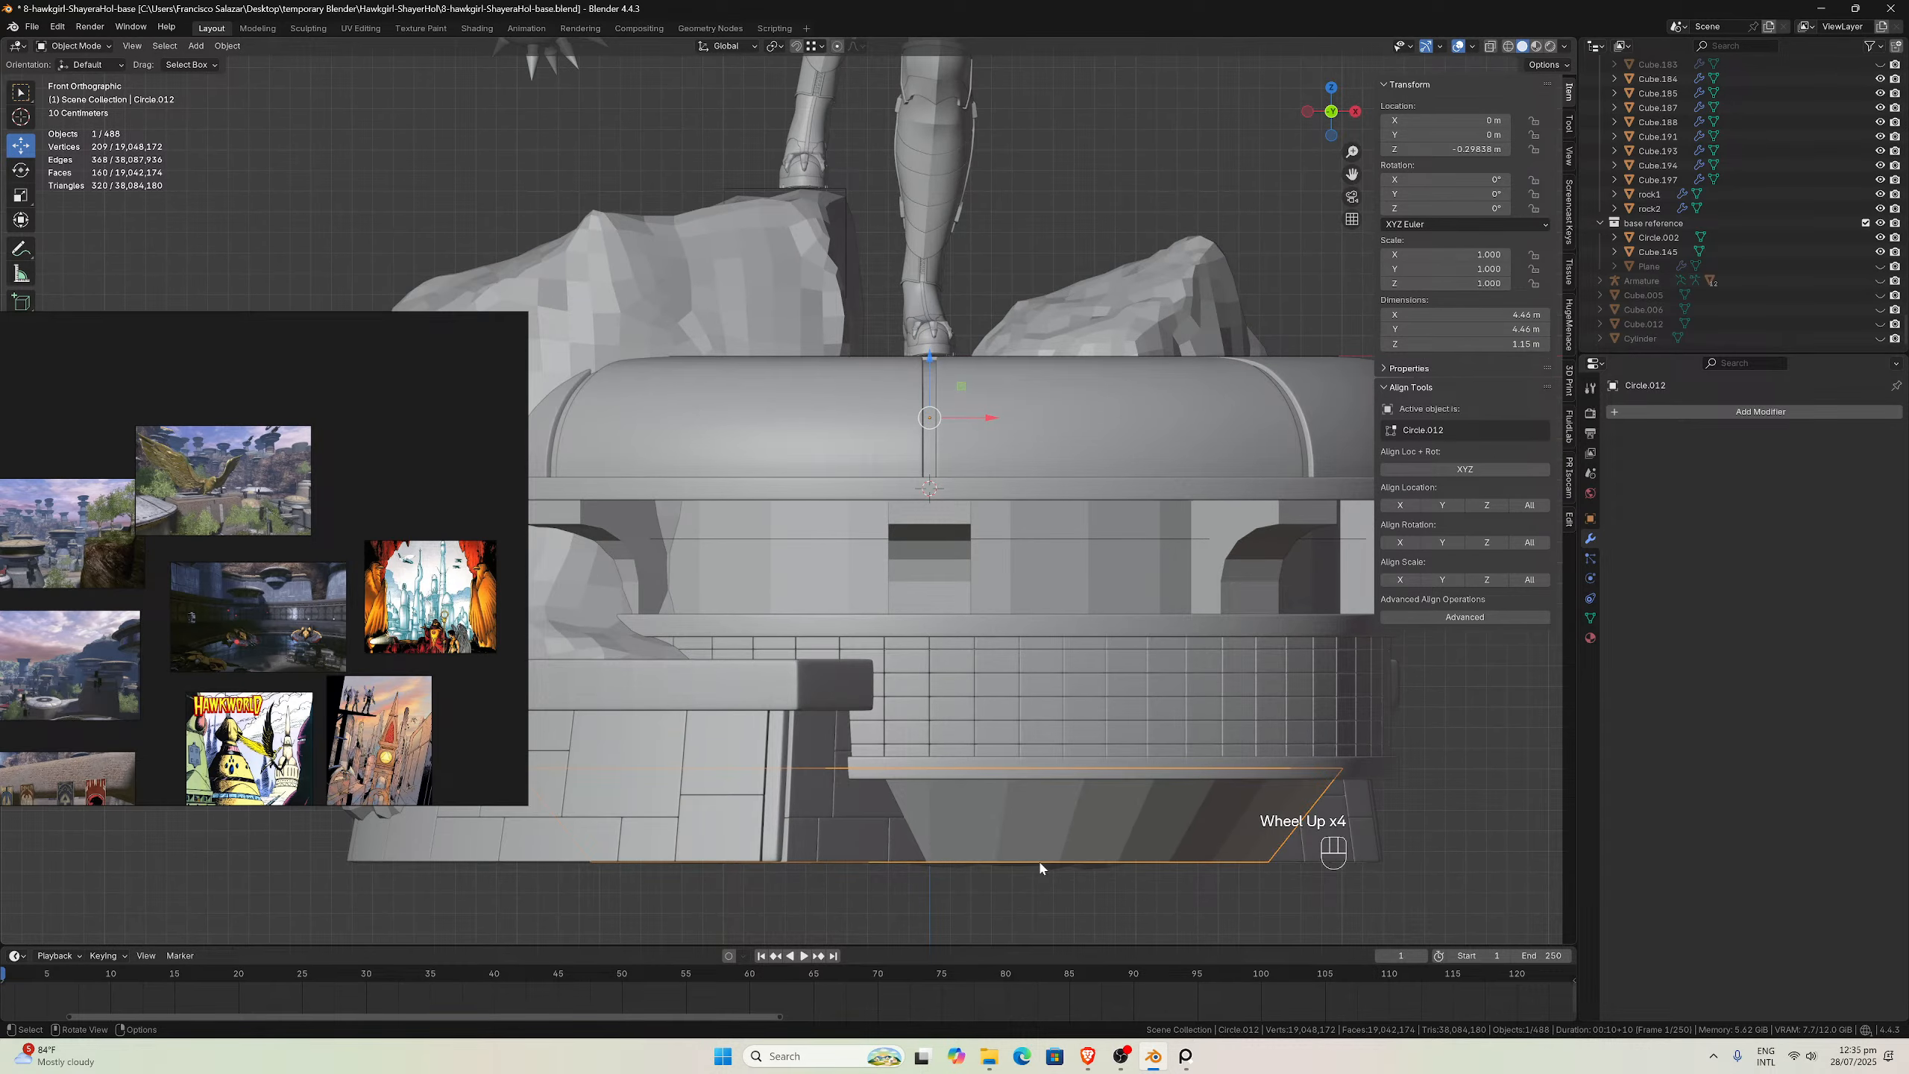
scroll(1041, 869, down, 2)
Inspect the tapered foot and the rim of the brick band from below, up close and at a distance
middle_drag(1039, 836, 1005, 706)
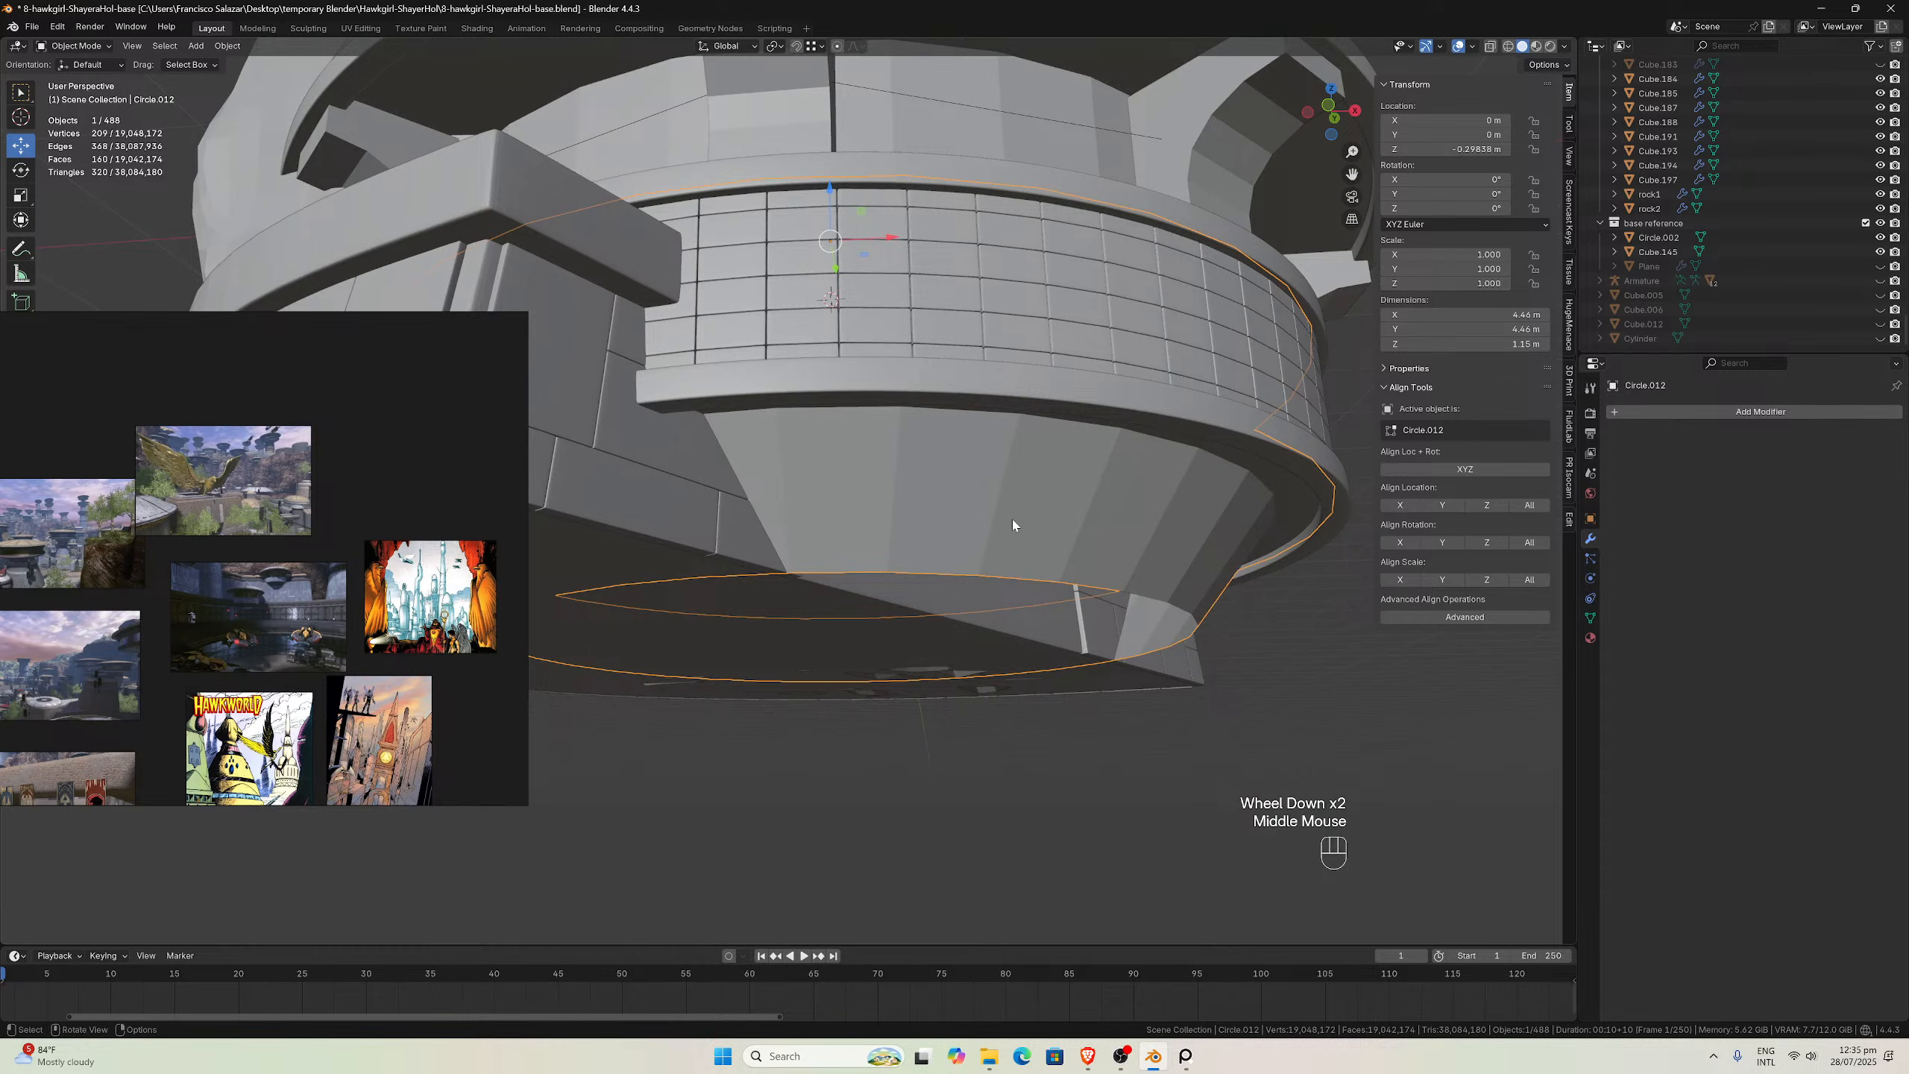
scroll(1011, 520, down, 2)
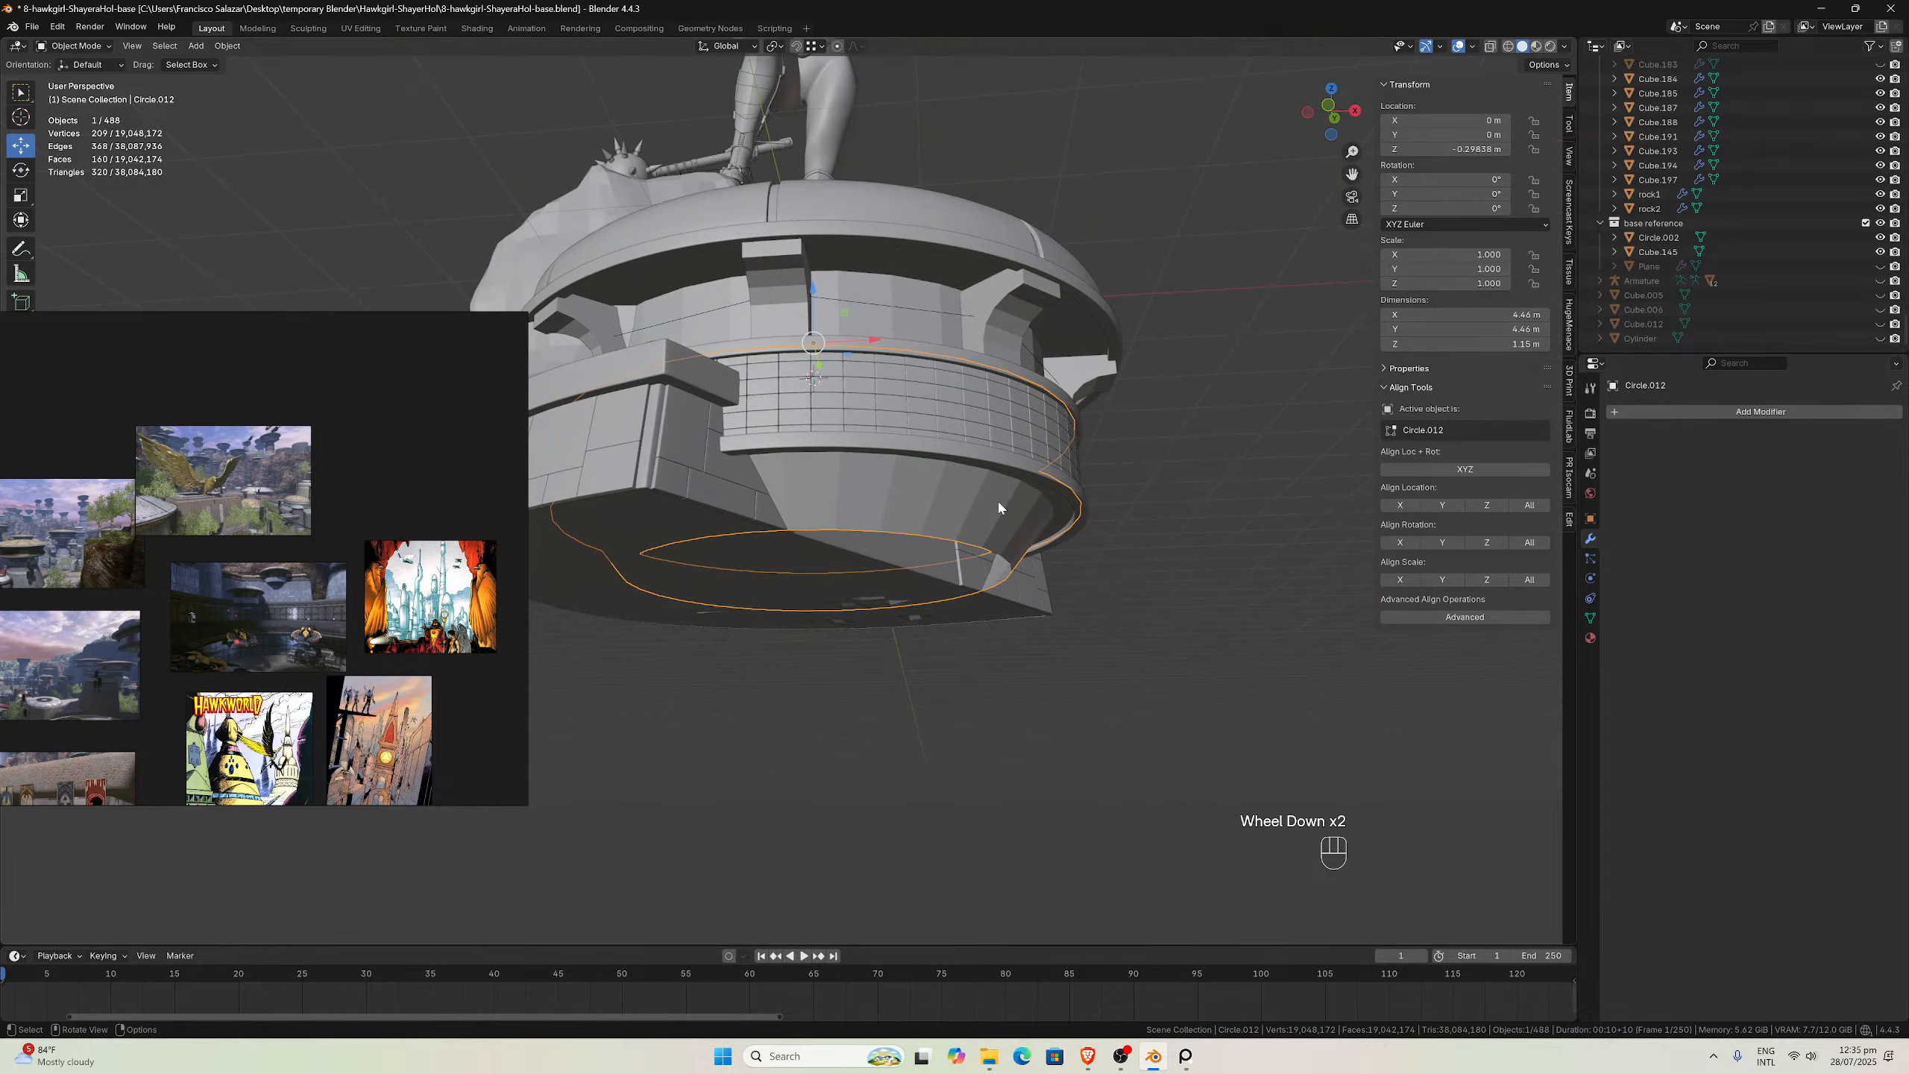
middle_drag(1011, 520, 972, 489)
scroll(862, 509, up, 3)
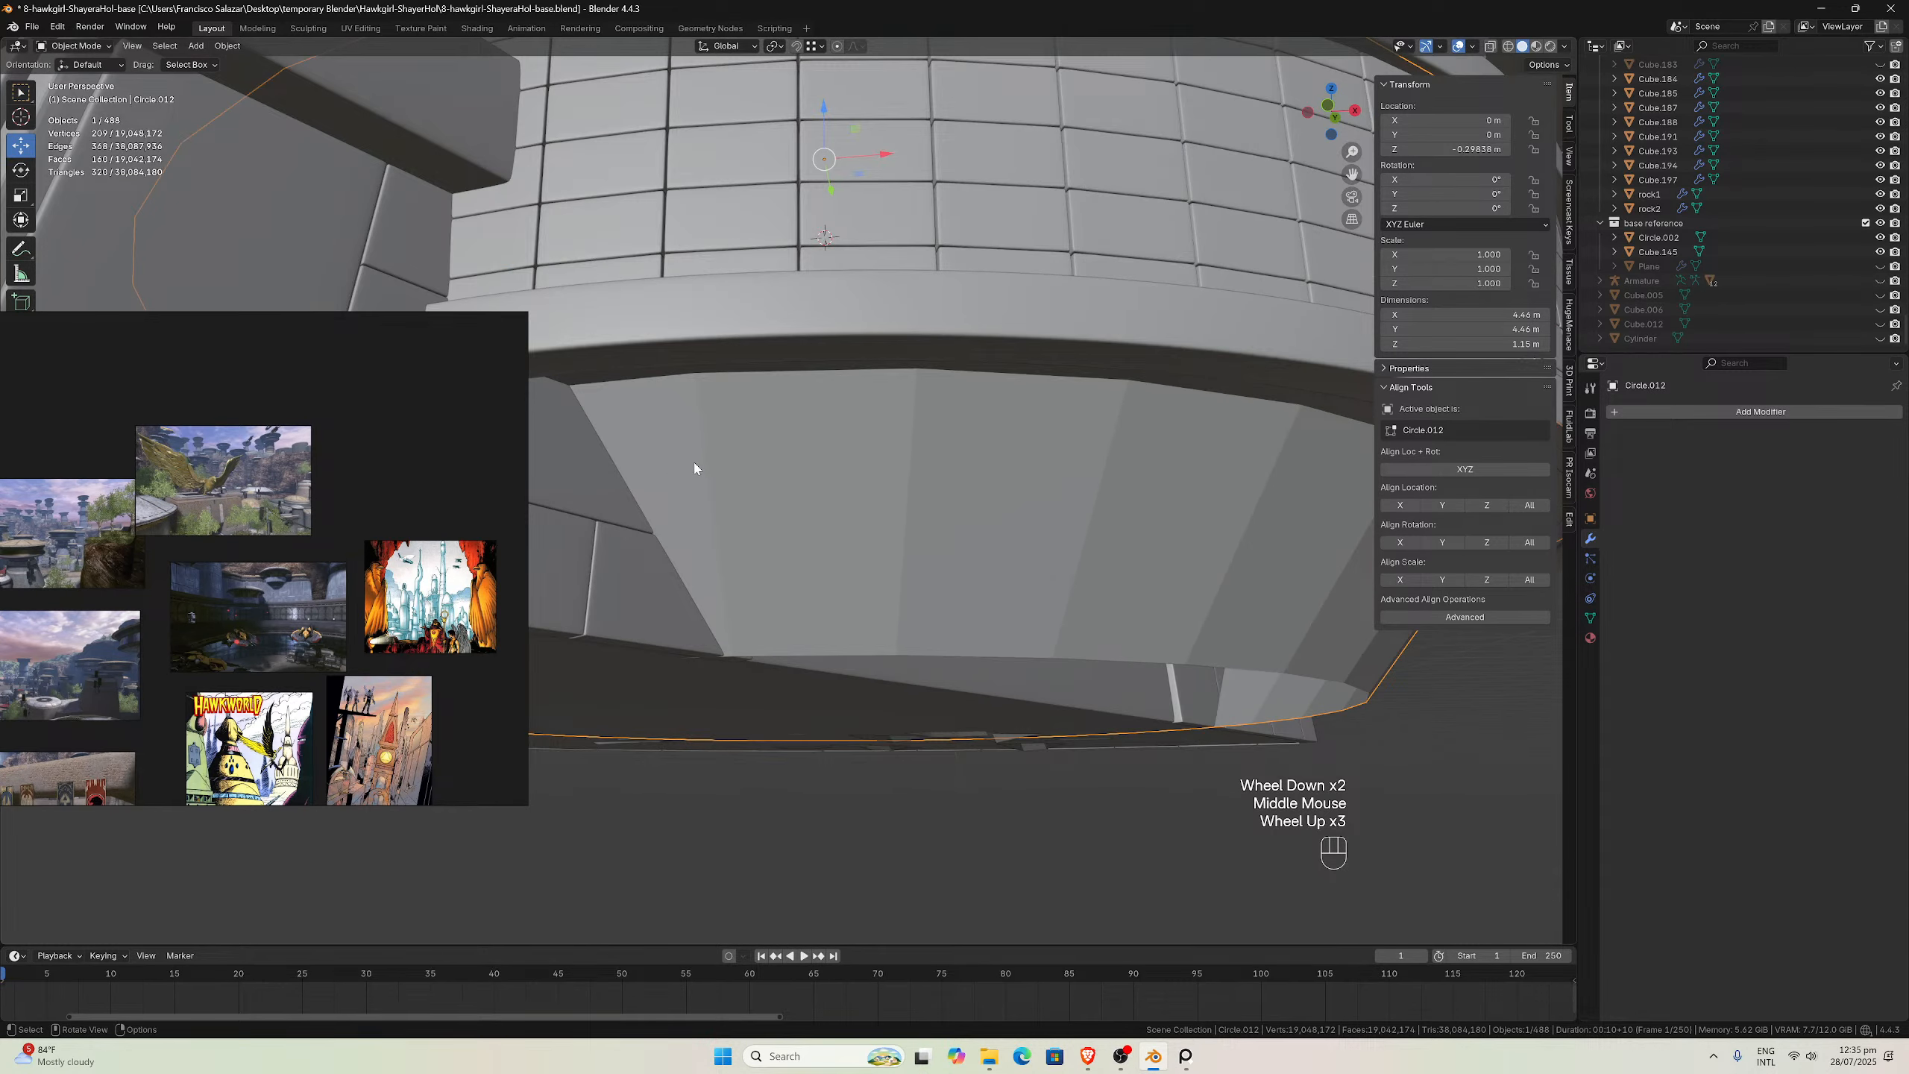
scroll(748, 295, down, 2)
middle_drag(772, 467, 766, 461)
middle_drag(904, 474, 909, 480)
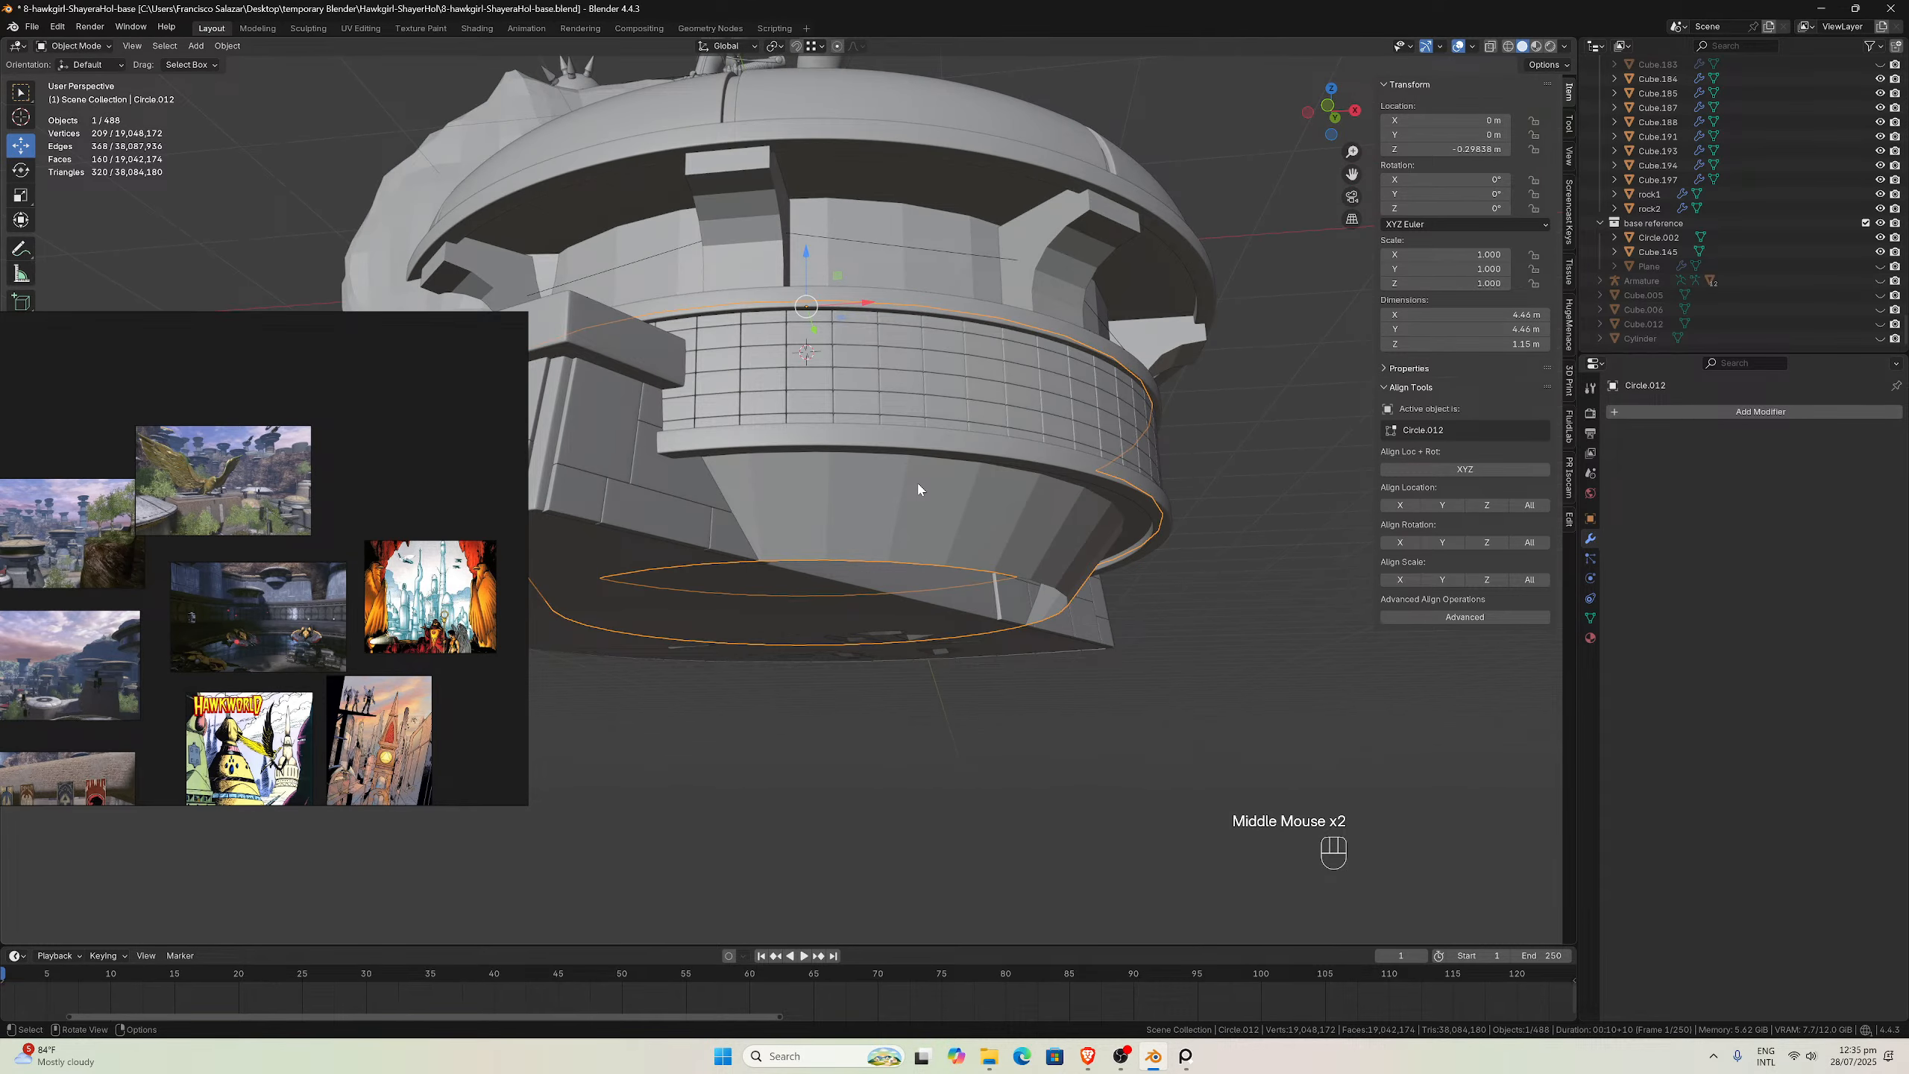
scroll(917, 490, up, 2)
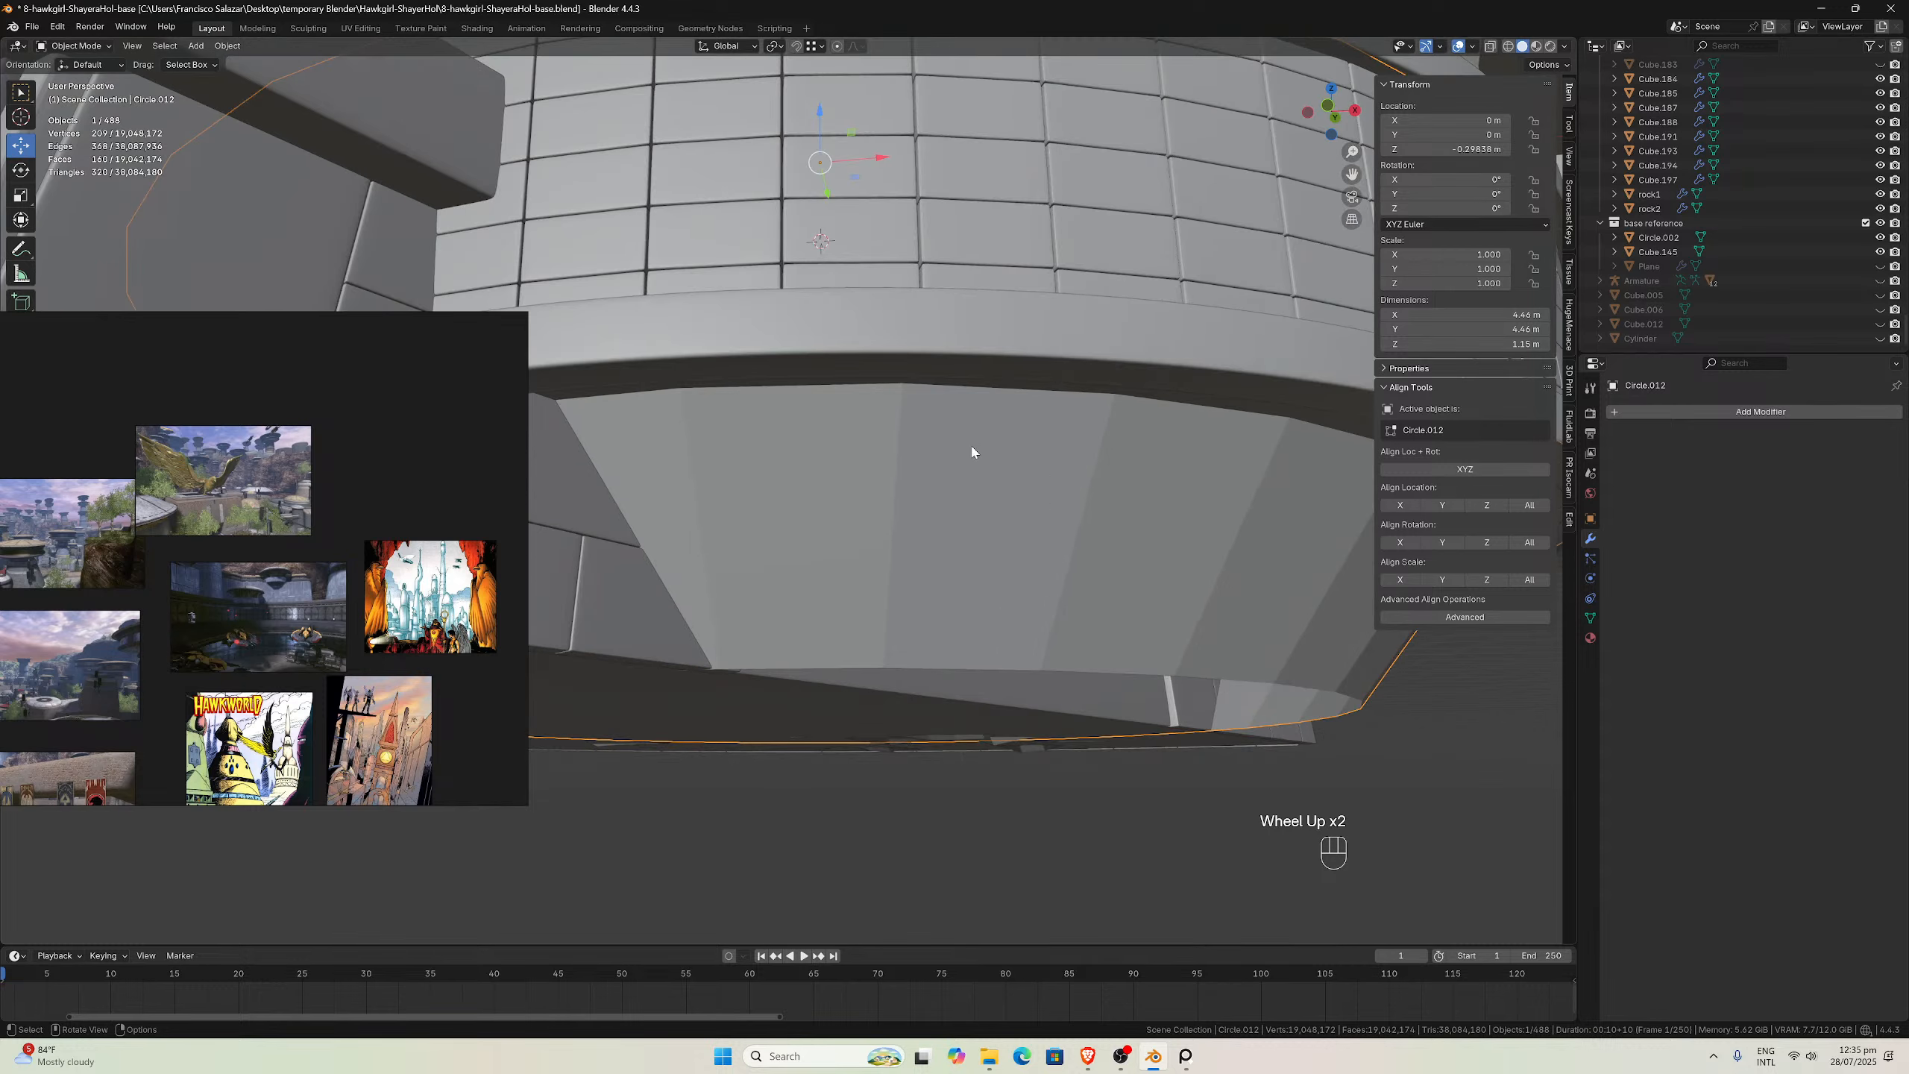
Enlarge the round tower in the reference image and compare it with the base from below and behind
scroll(380, 629, up, 5)
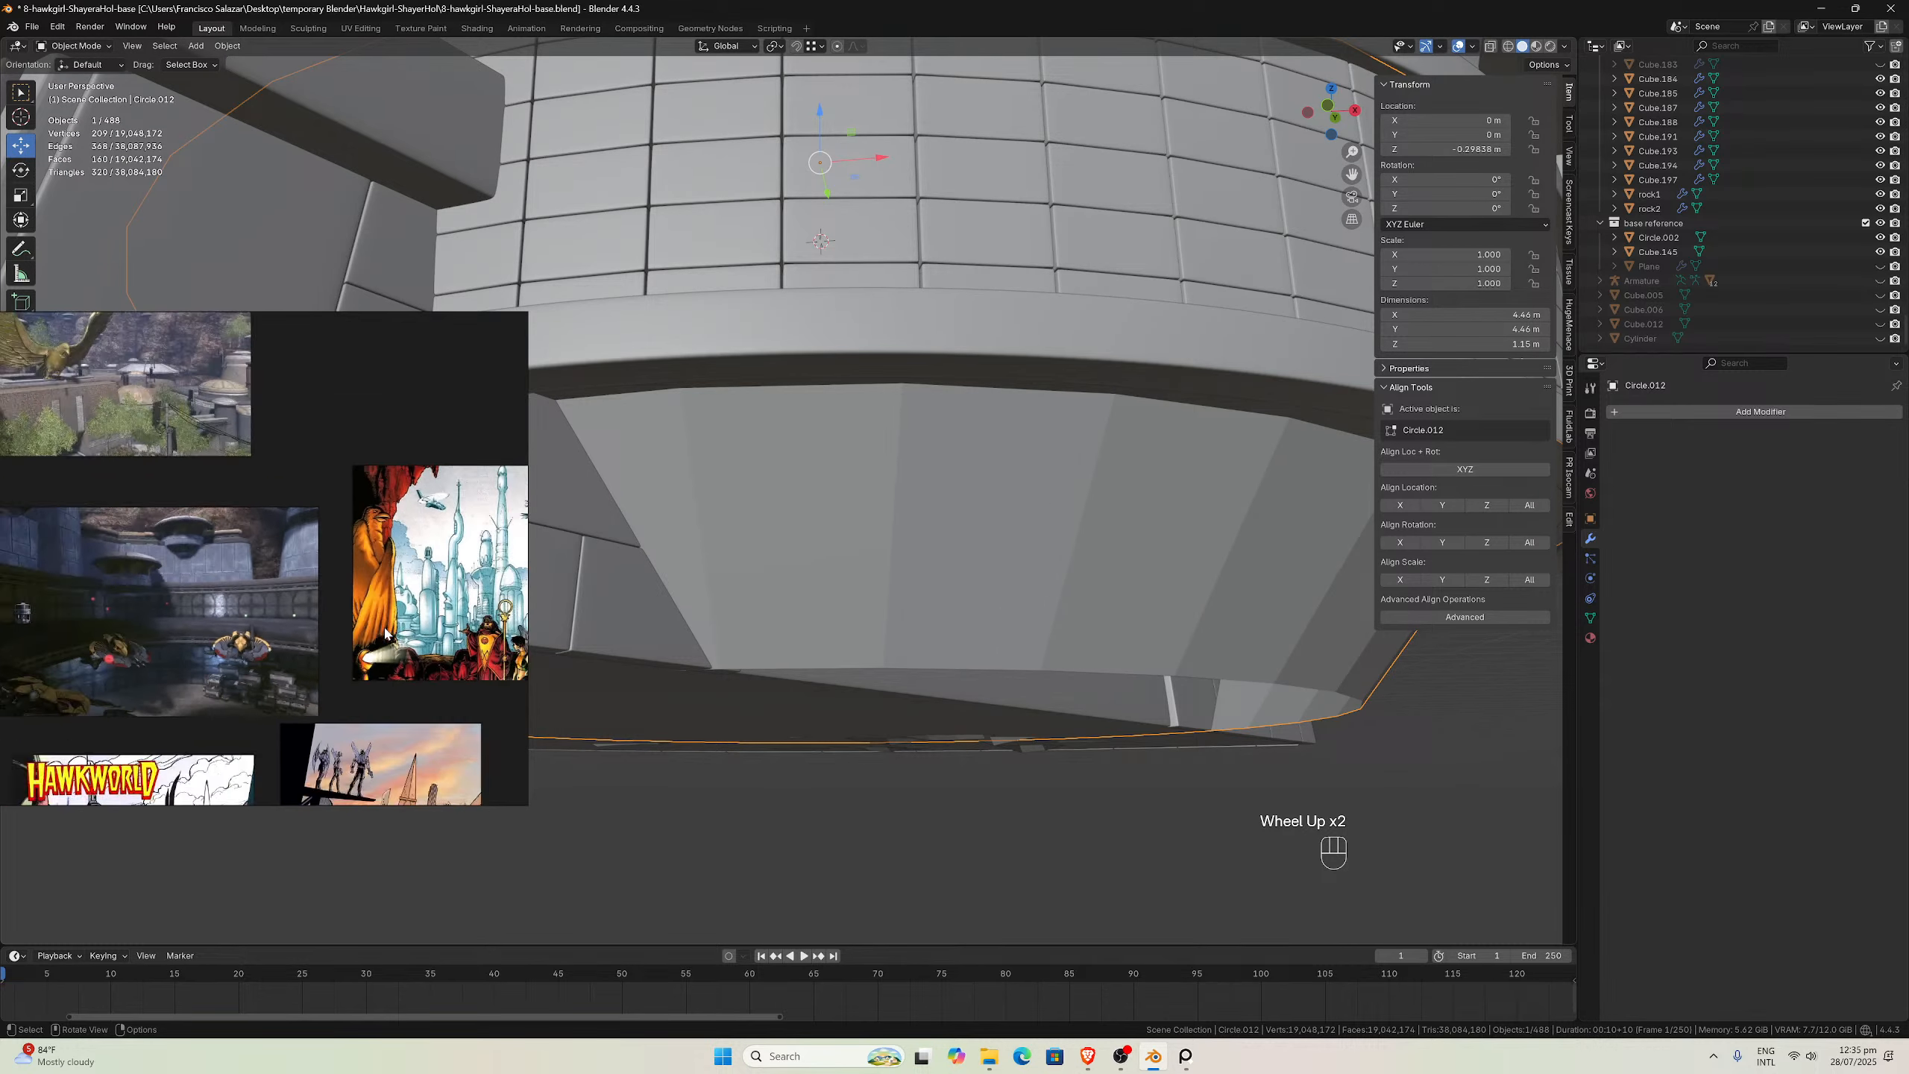
scroll(333, 612, up, 4)
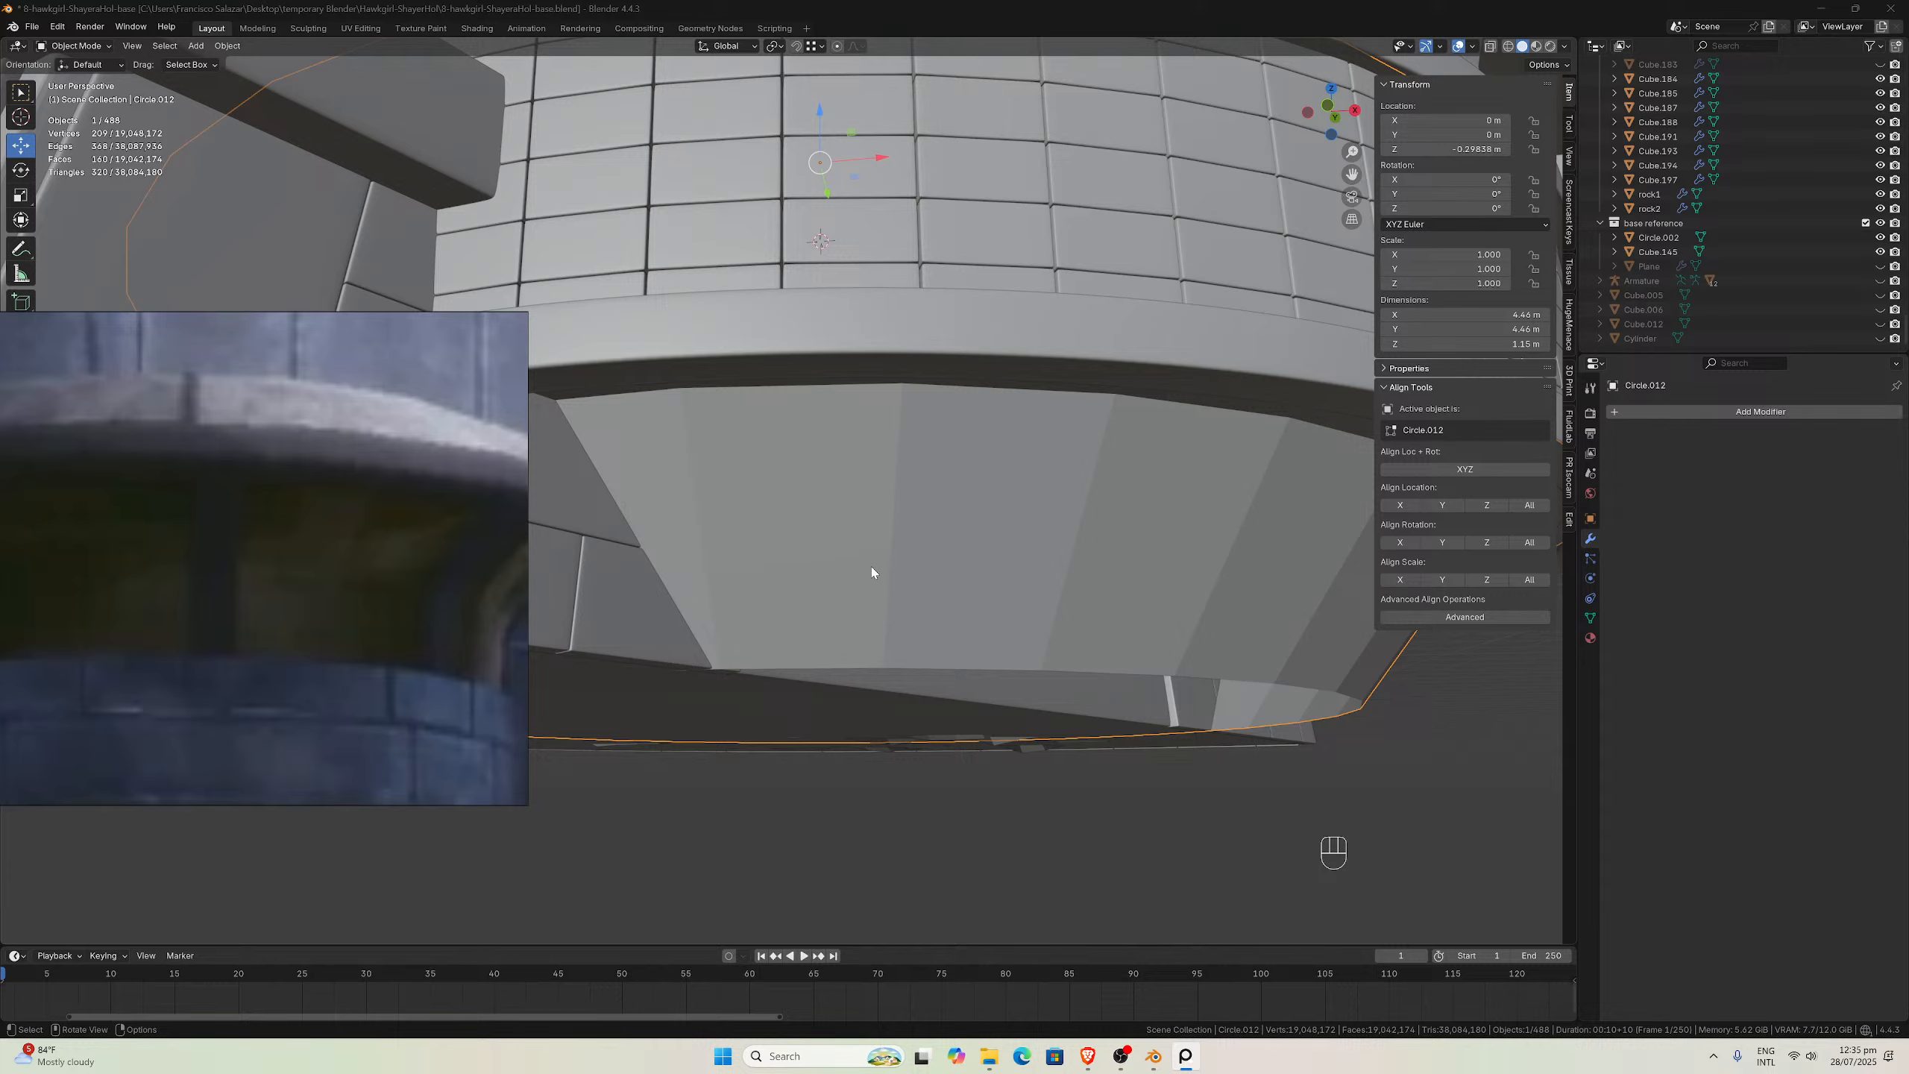
scroll(880, 464, down, 2)
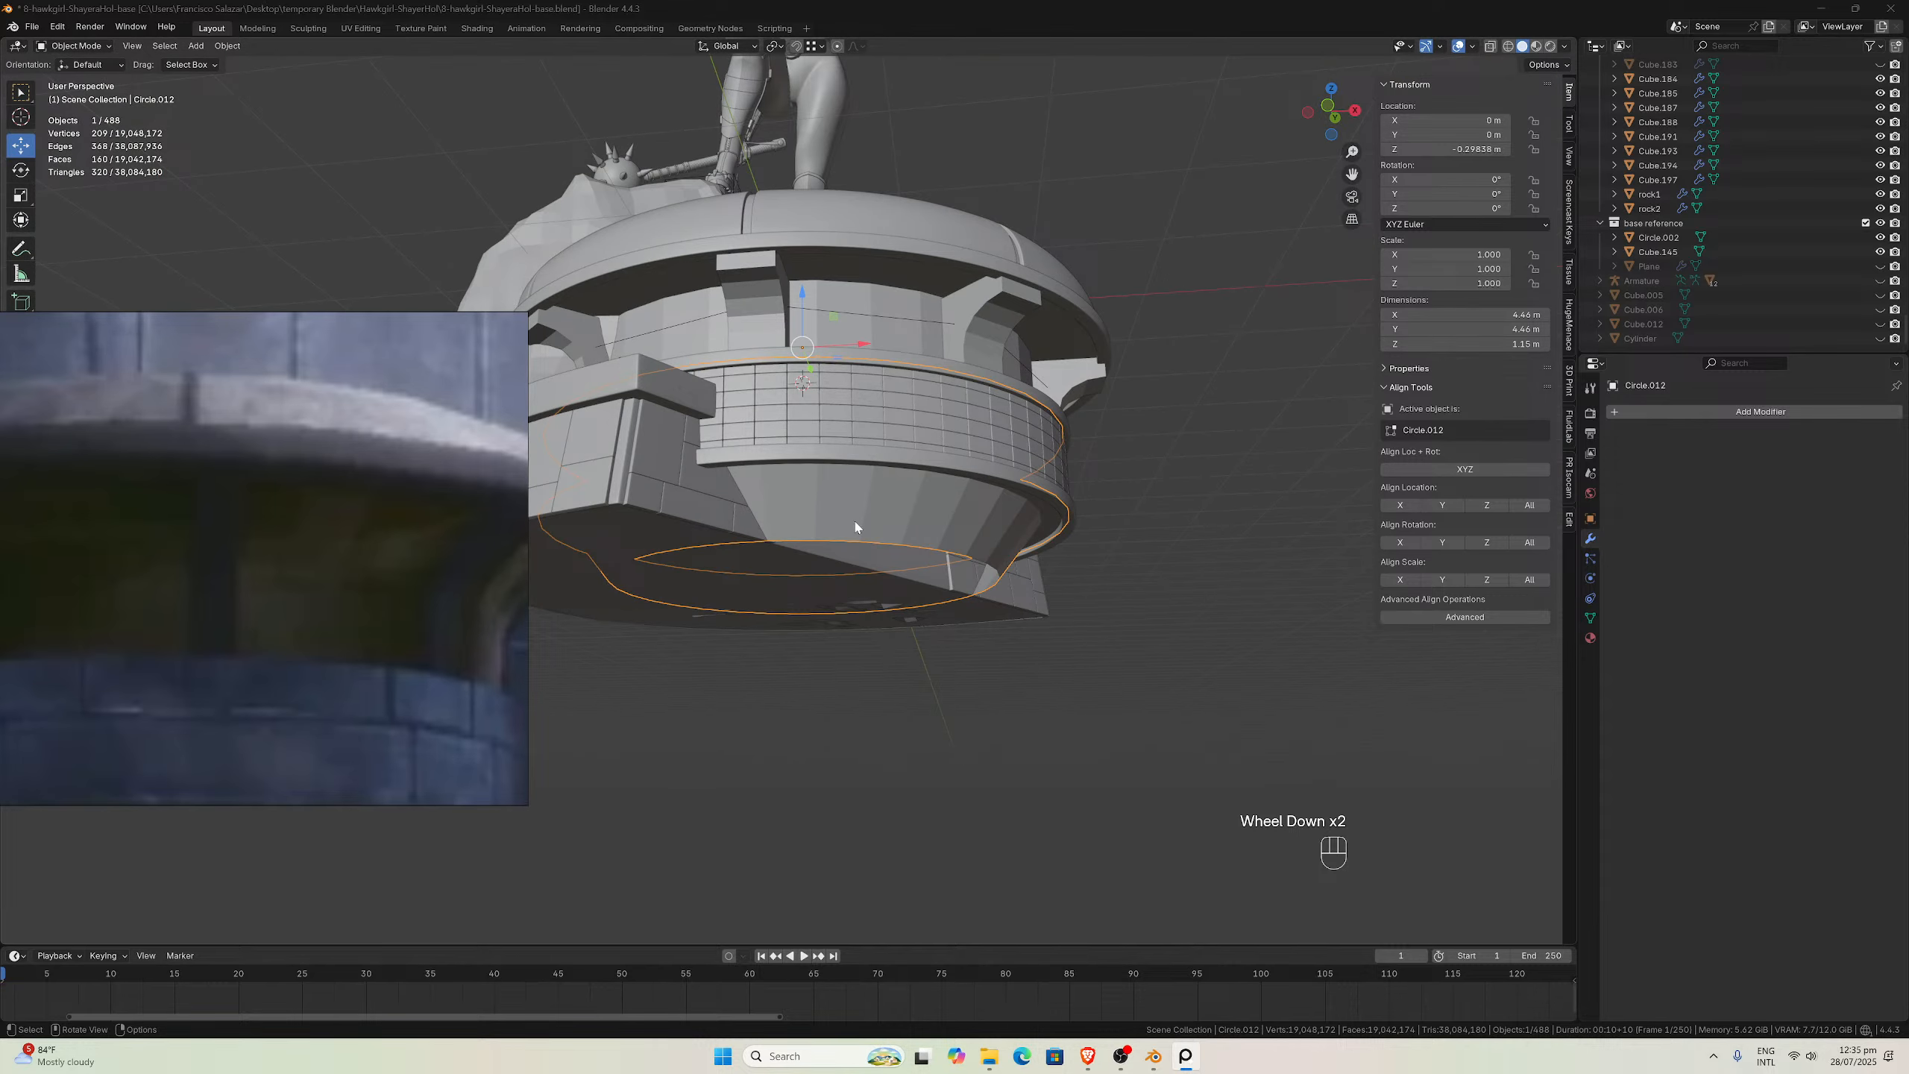
middle_drag(856, 527, 1065, 622)
scroll(852, 742, up, 3)
scroll(937, 770, down, 2)
scroll(1004, 770, up, 1)
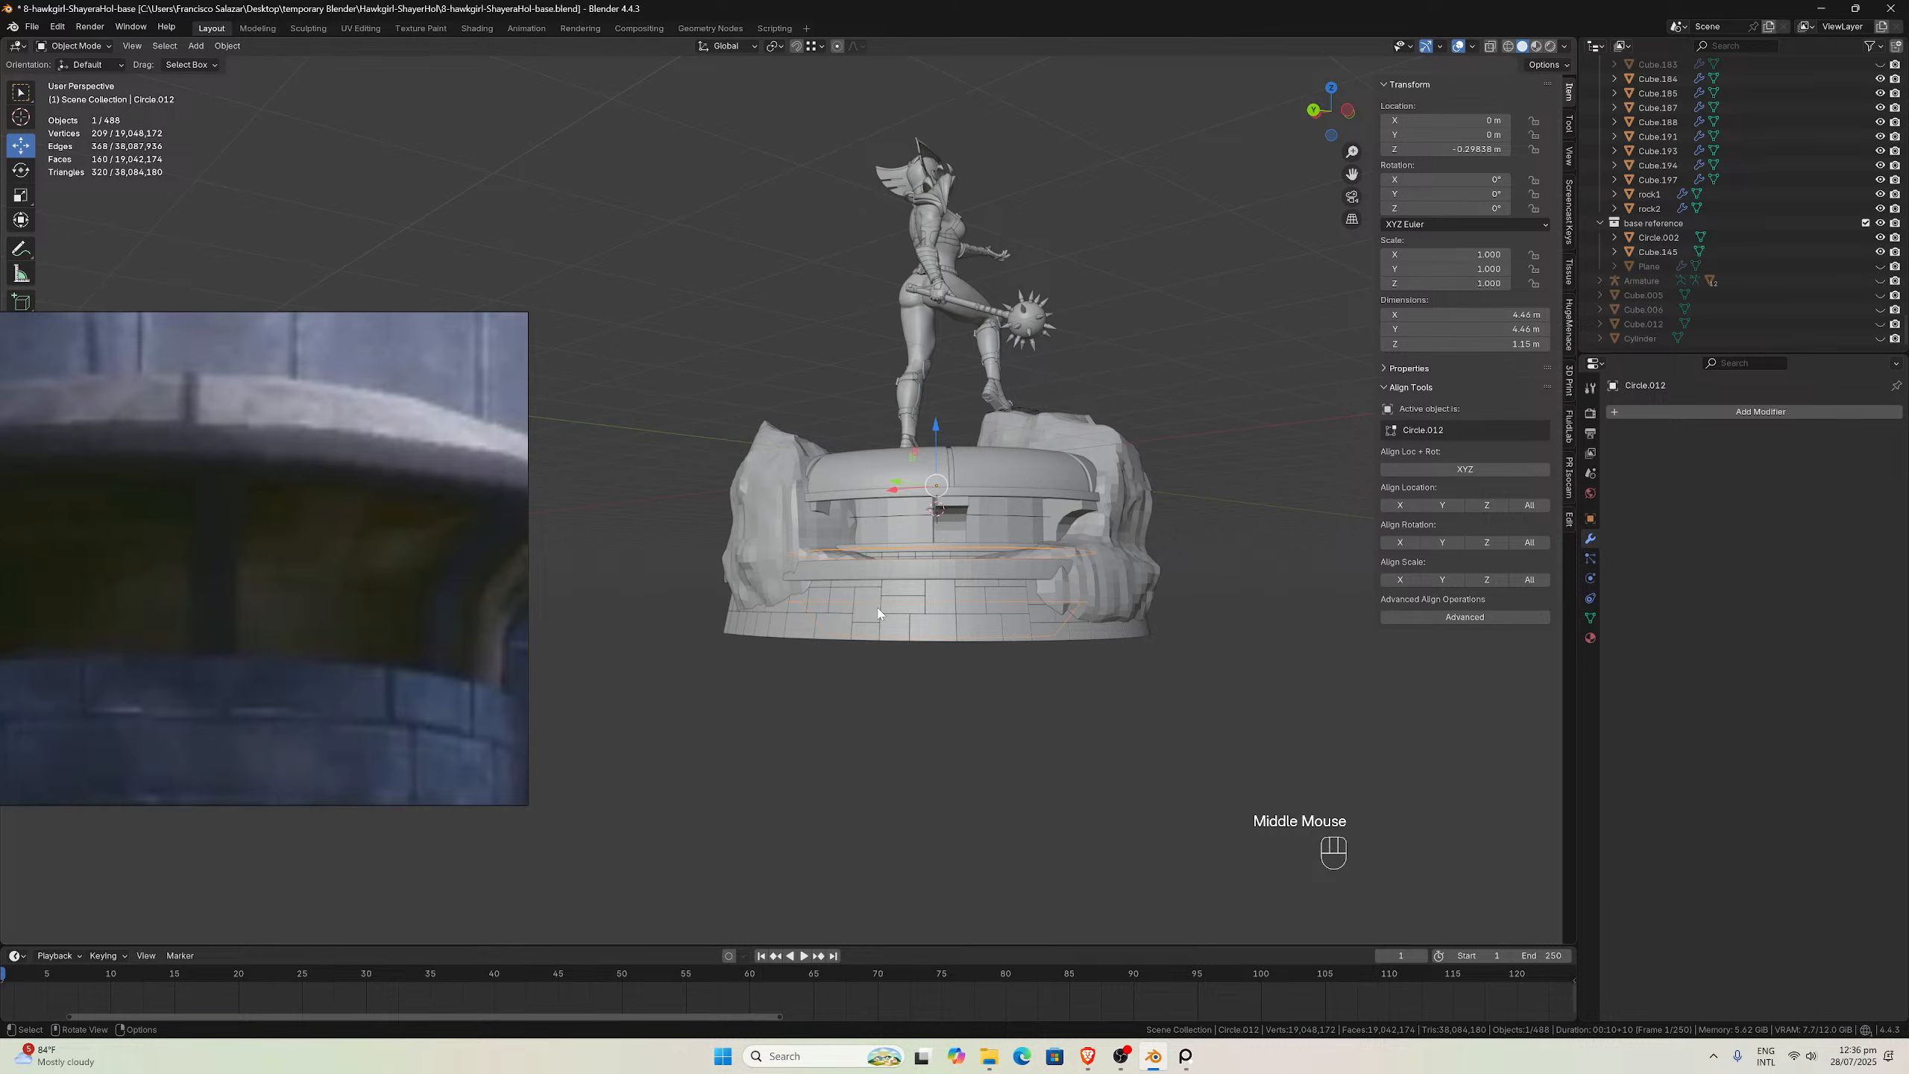
middle_drag(1076, 674, 798, 645)
Check the statue and base proportions in front orthographic view and from a slightly rotated angle
key(KP_1)
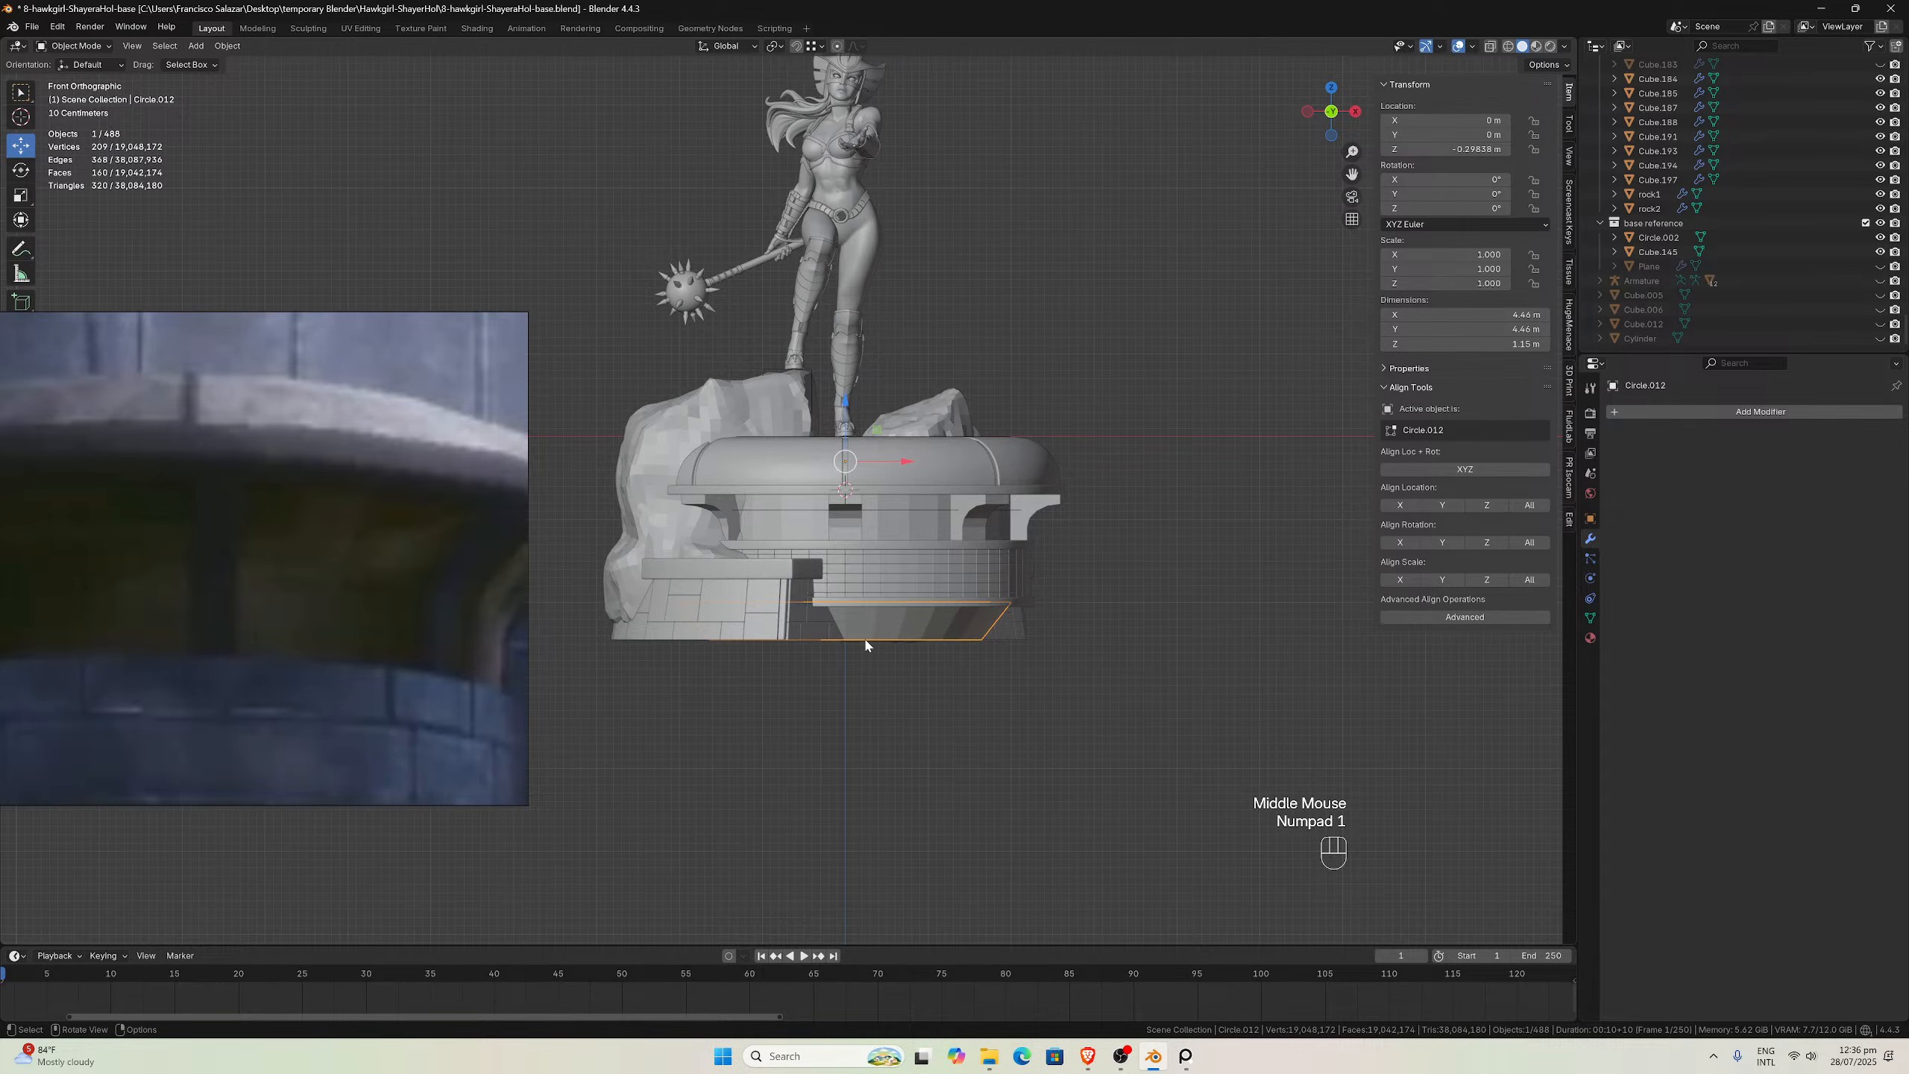
scroll(865, 637, down, 2)
scroll(876, 643, up, 3)
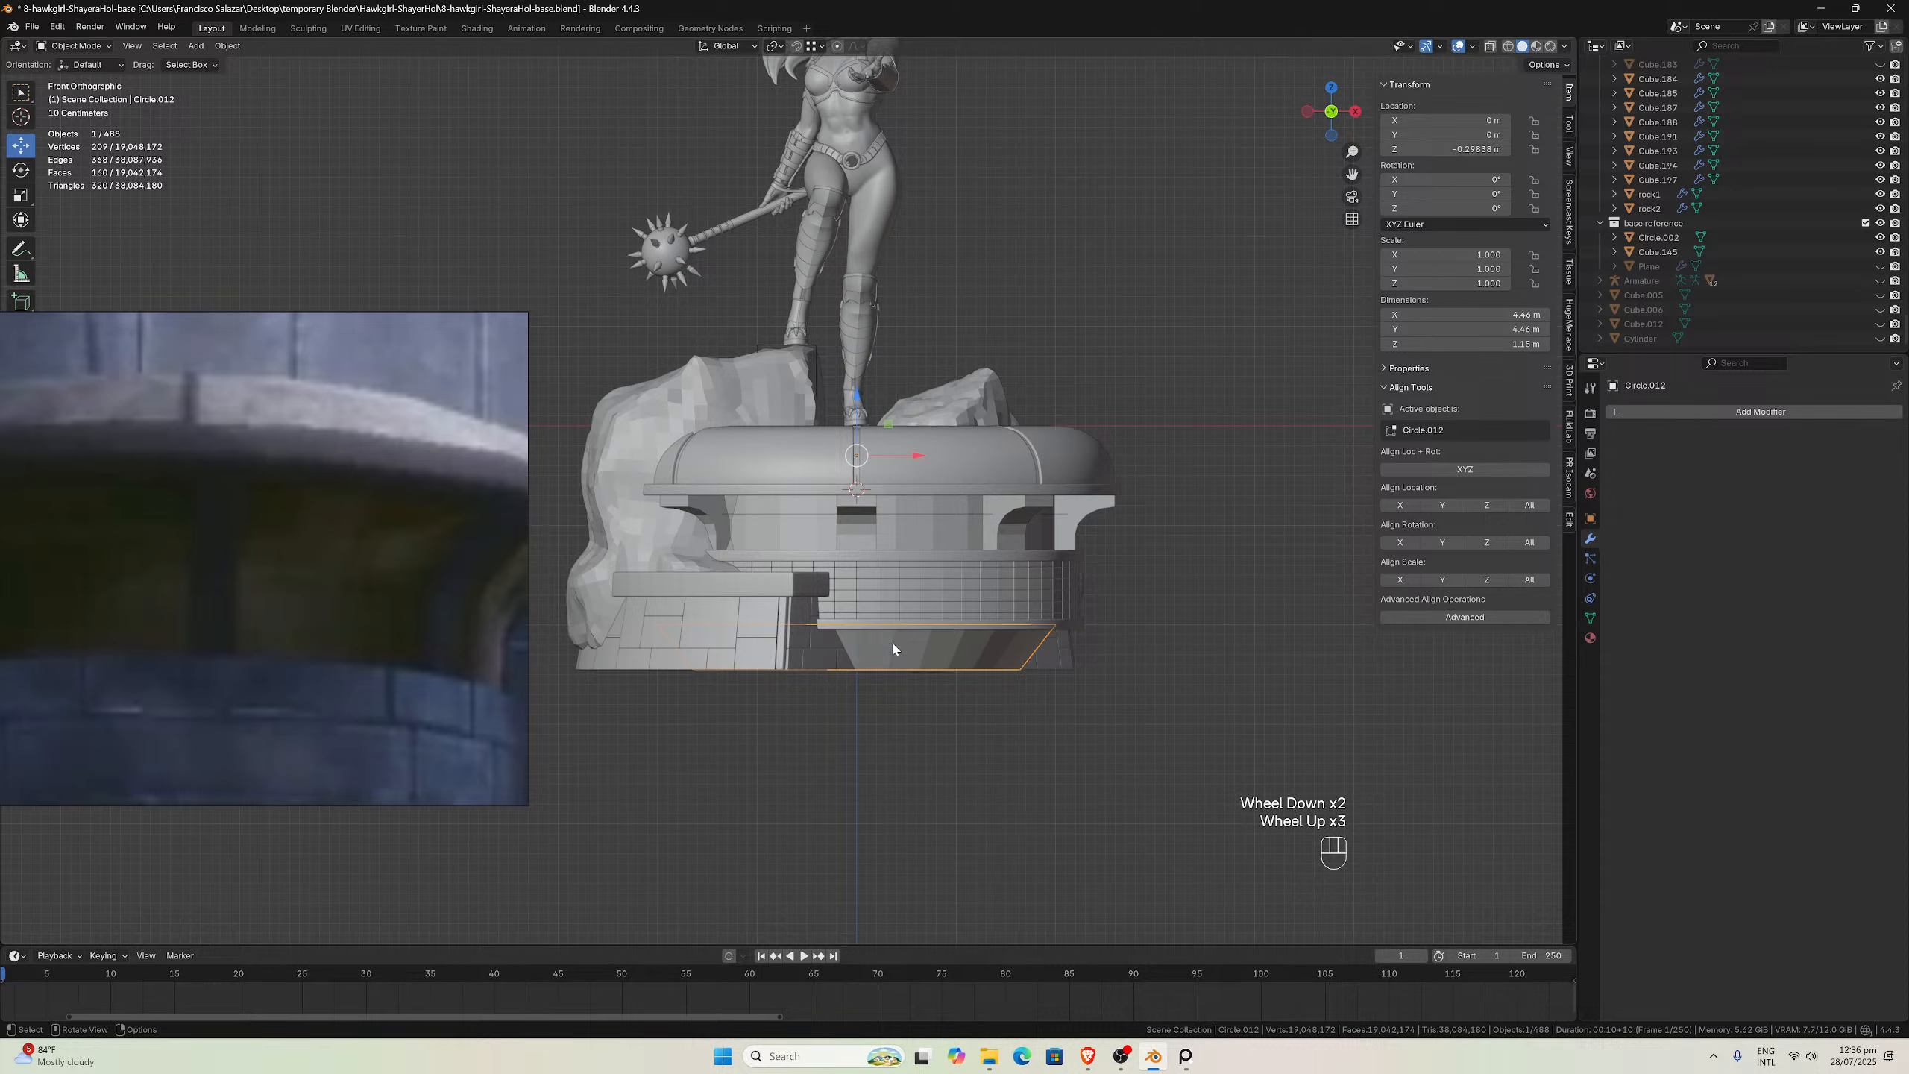
scroll(893, 647, up, 1)
scroll(894, 648, down, 3)
middle_drag(894, 648, 840, 655)
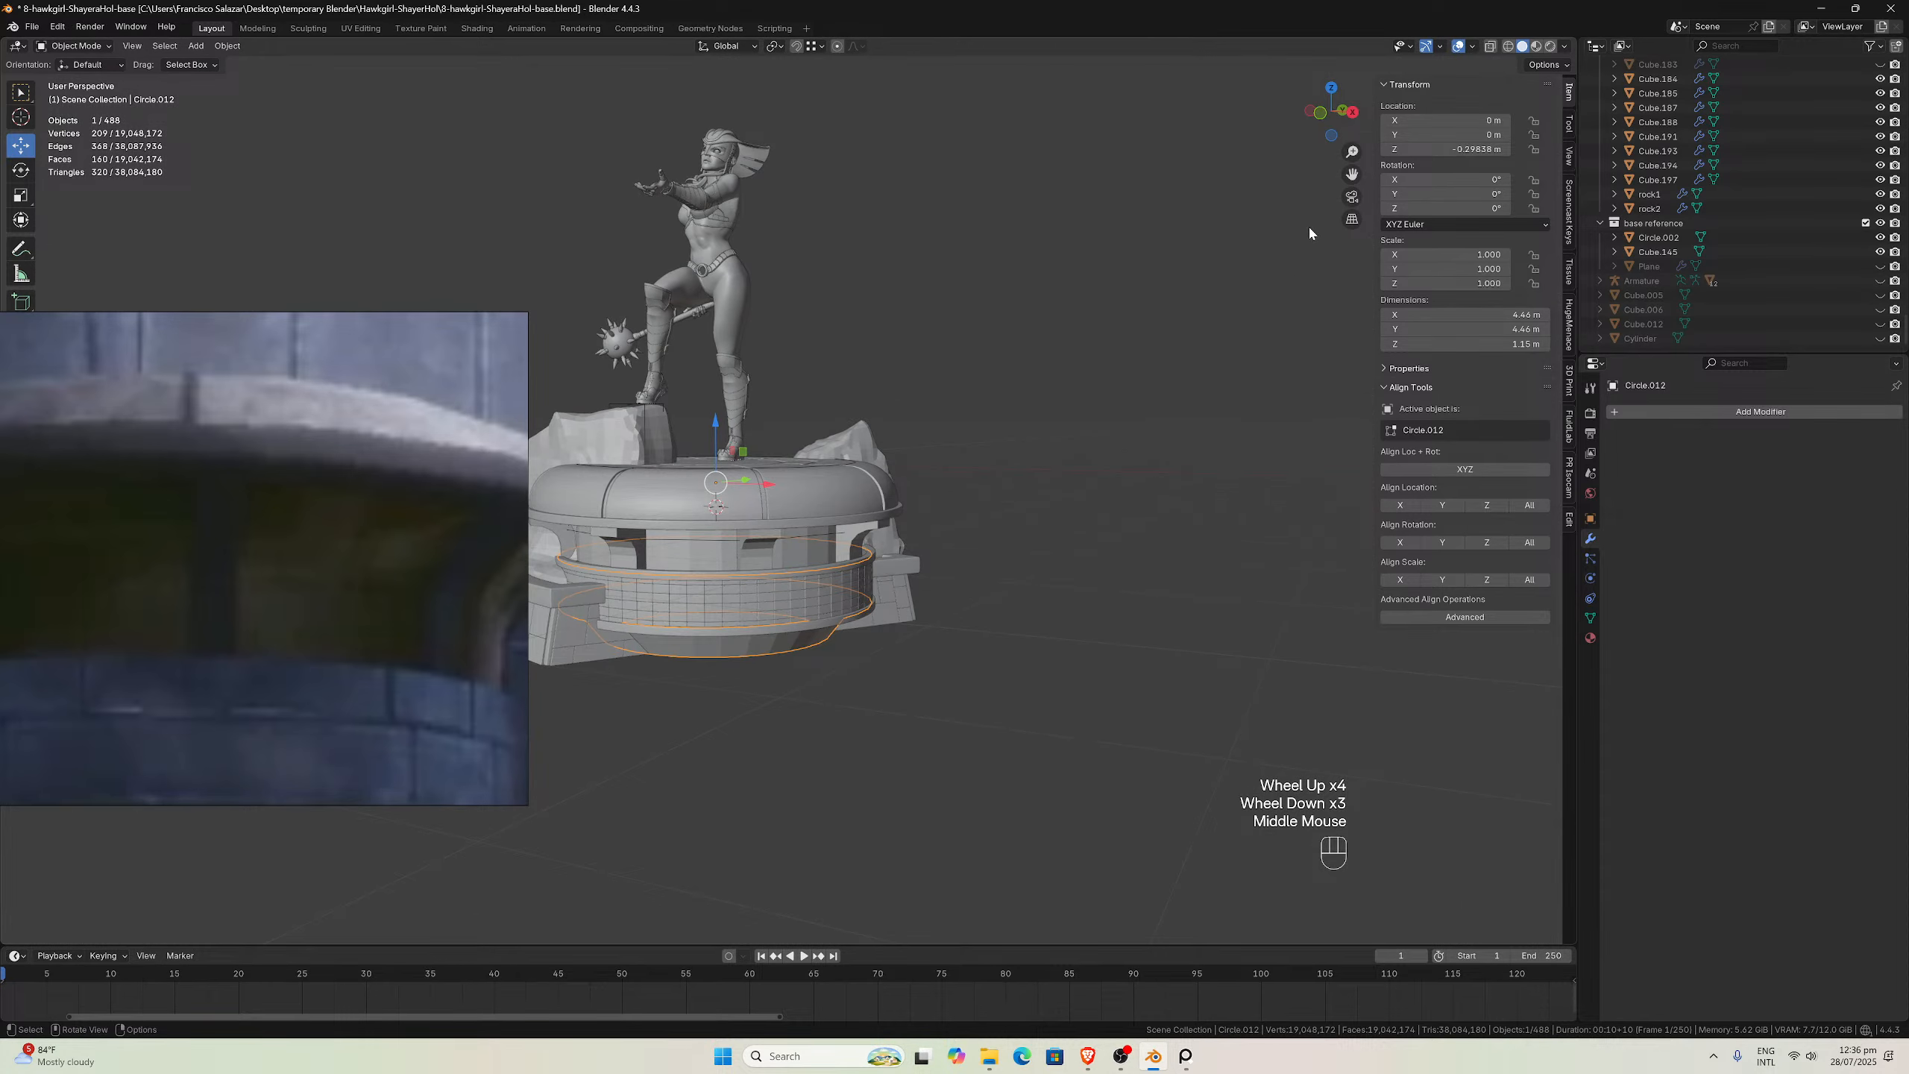
Select the recessed wall ring between the domed cap and the gridded brick band and inspect it up close
drag(1352, 174, 1680, 151)
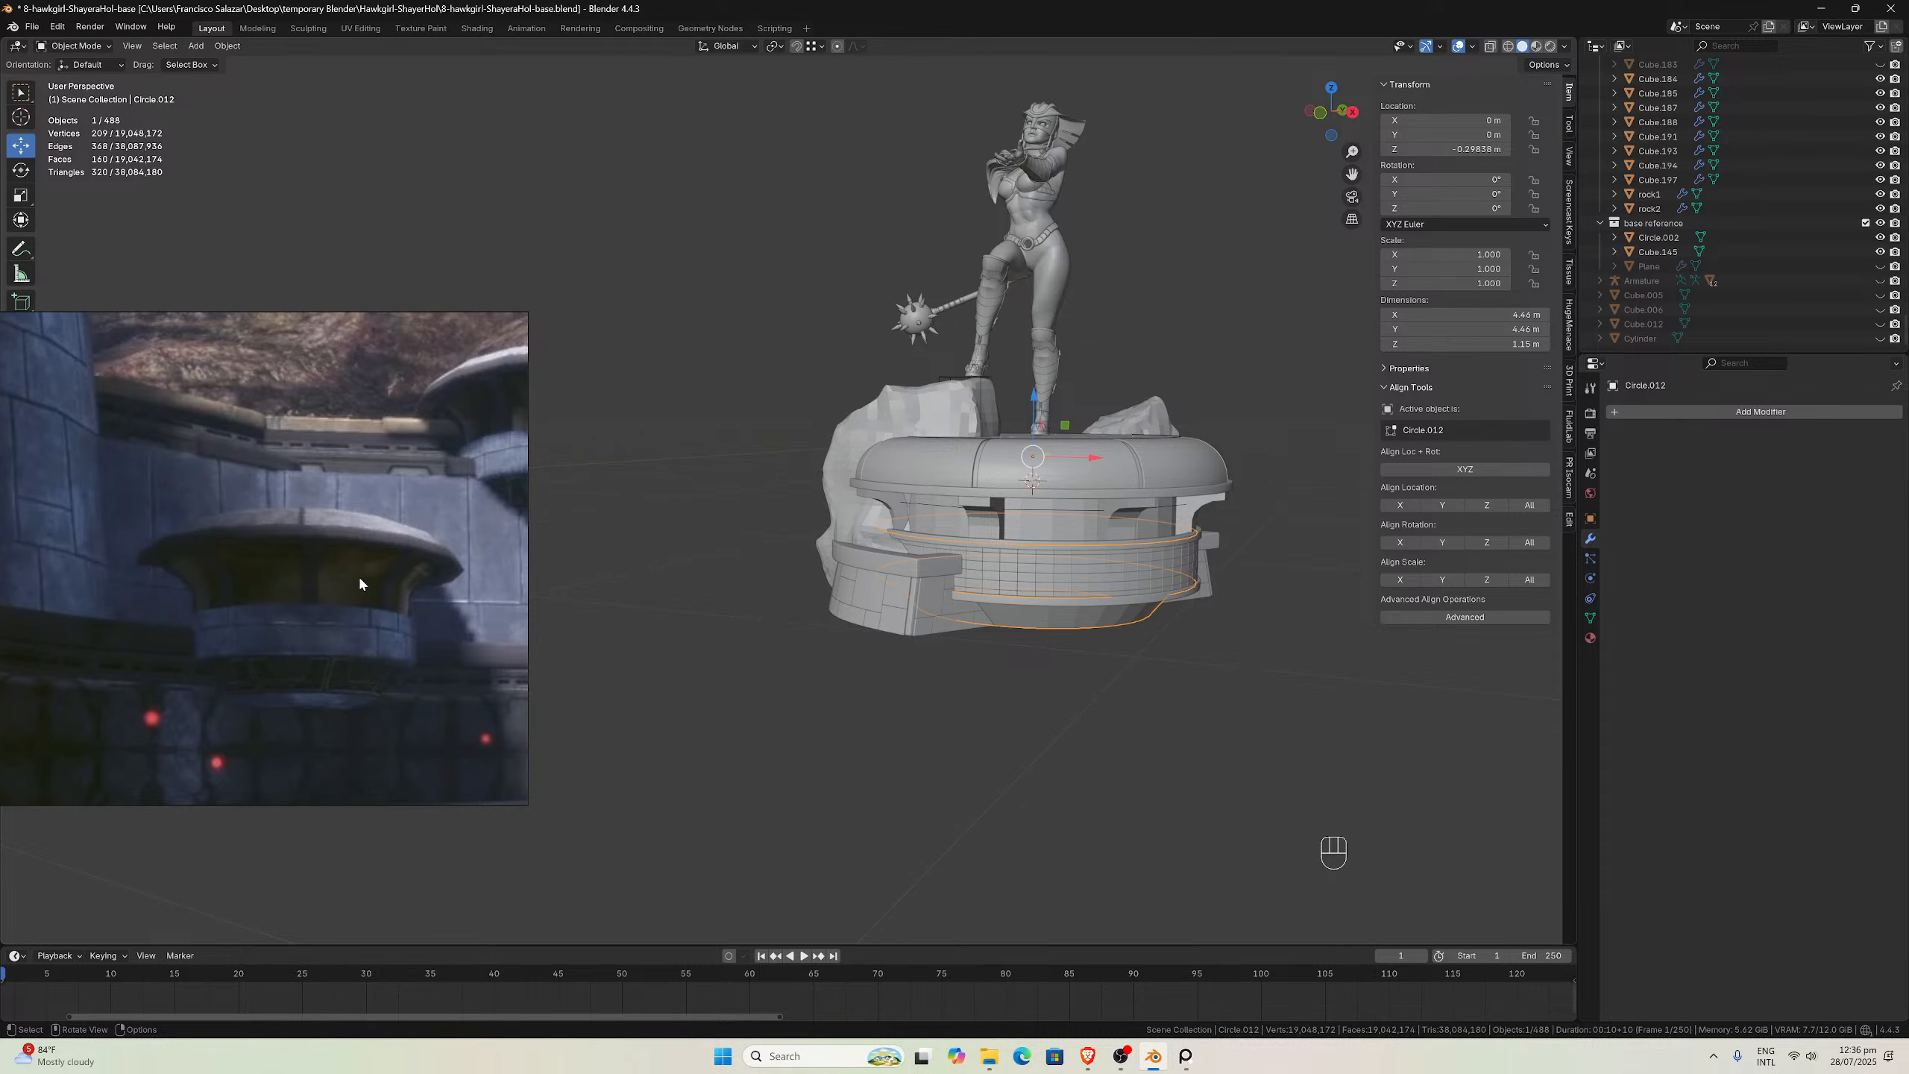
middle_drag(1018, 629, 986, 623)
scroll(986, 623, up, 2)
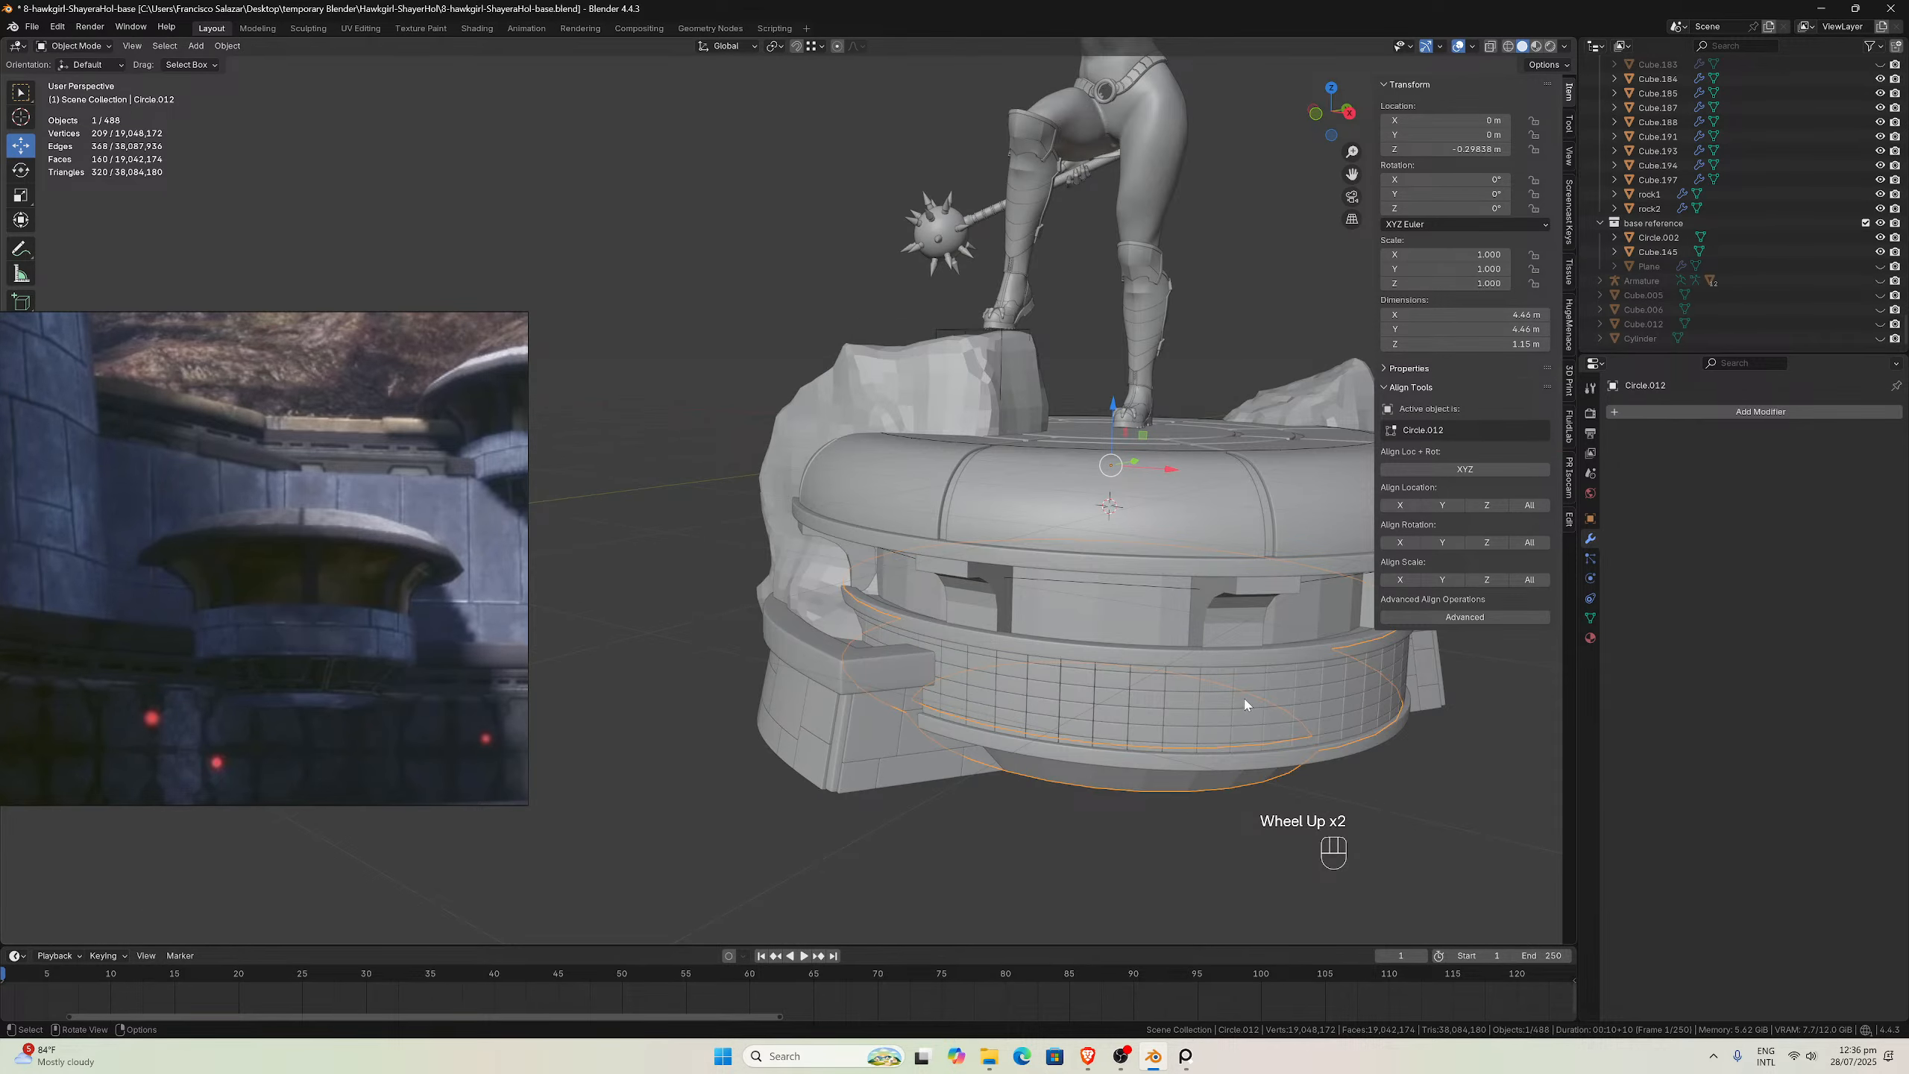
middle_drag(1165, 683, 1080, 428)
click(1070, 406)
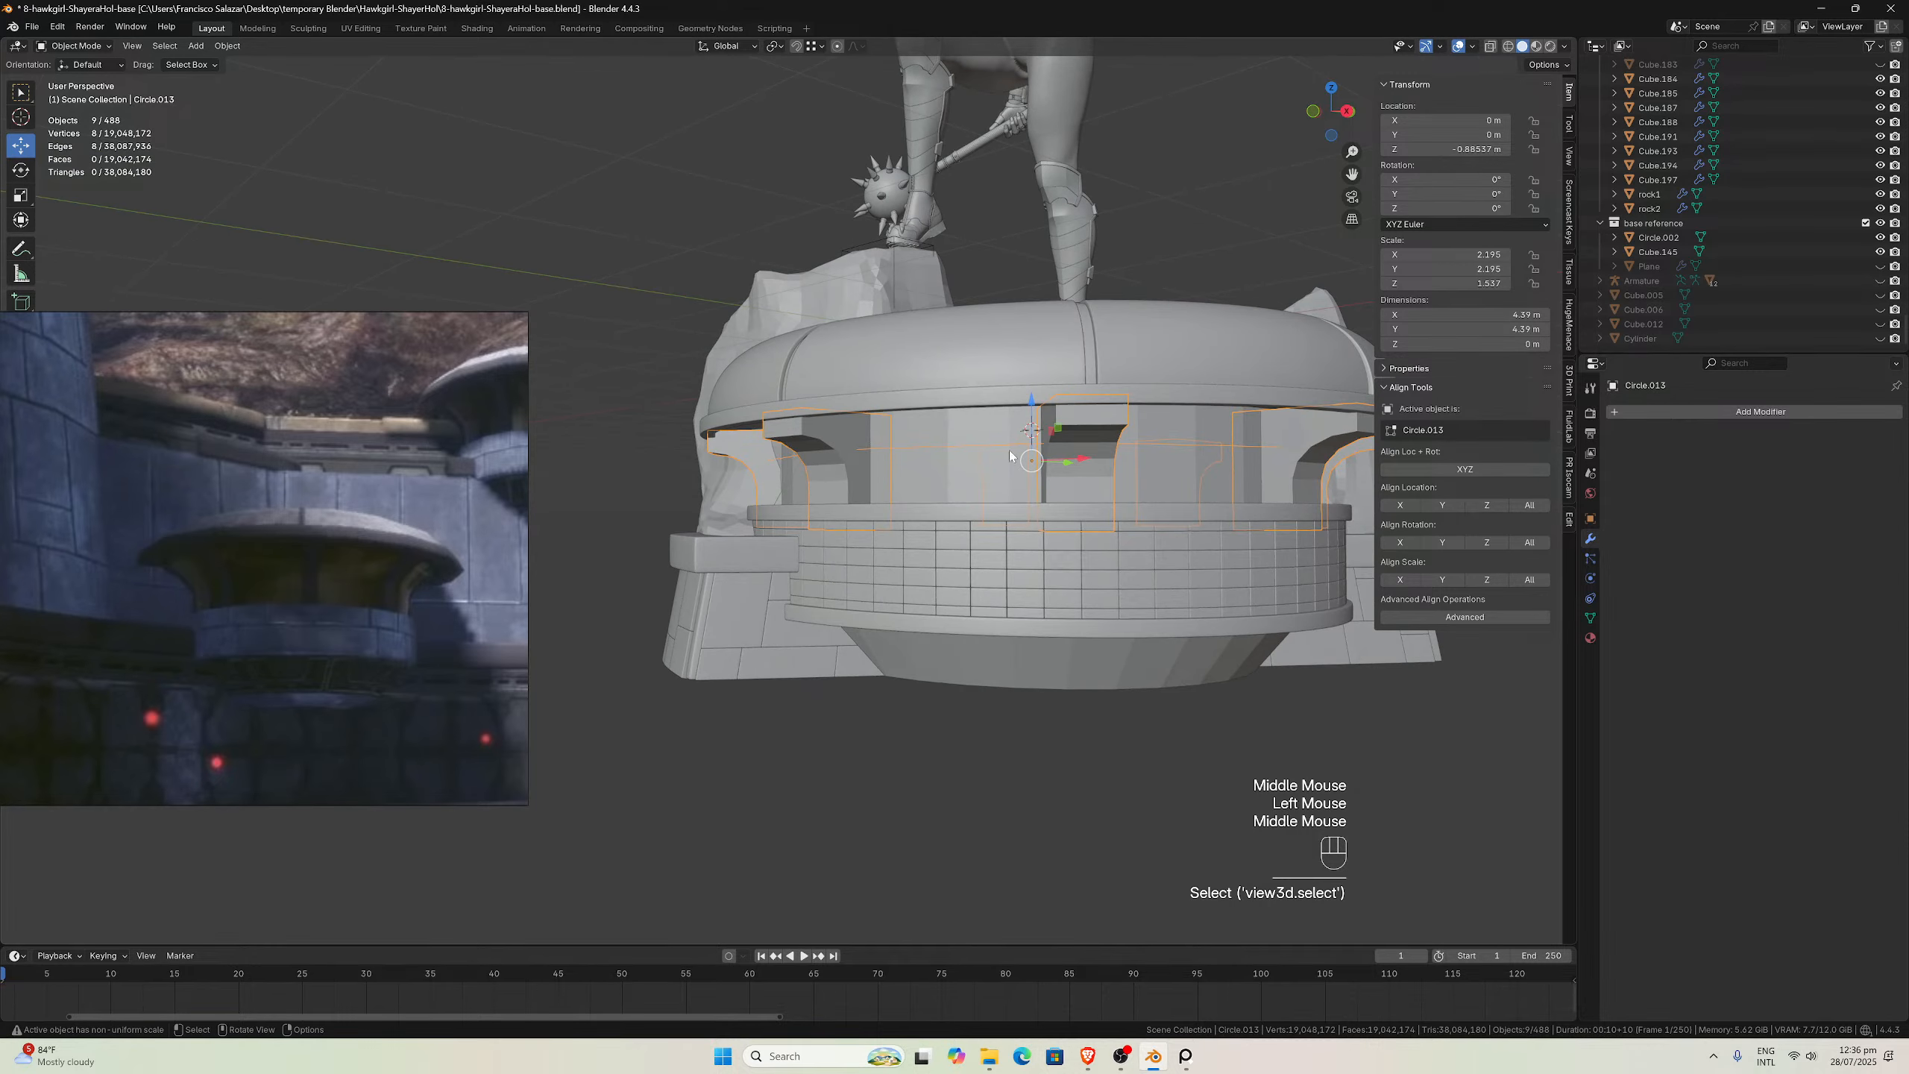
click(979, 441)
click(978, 441)
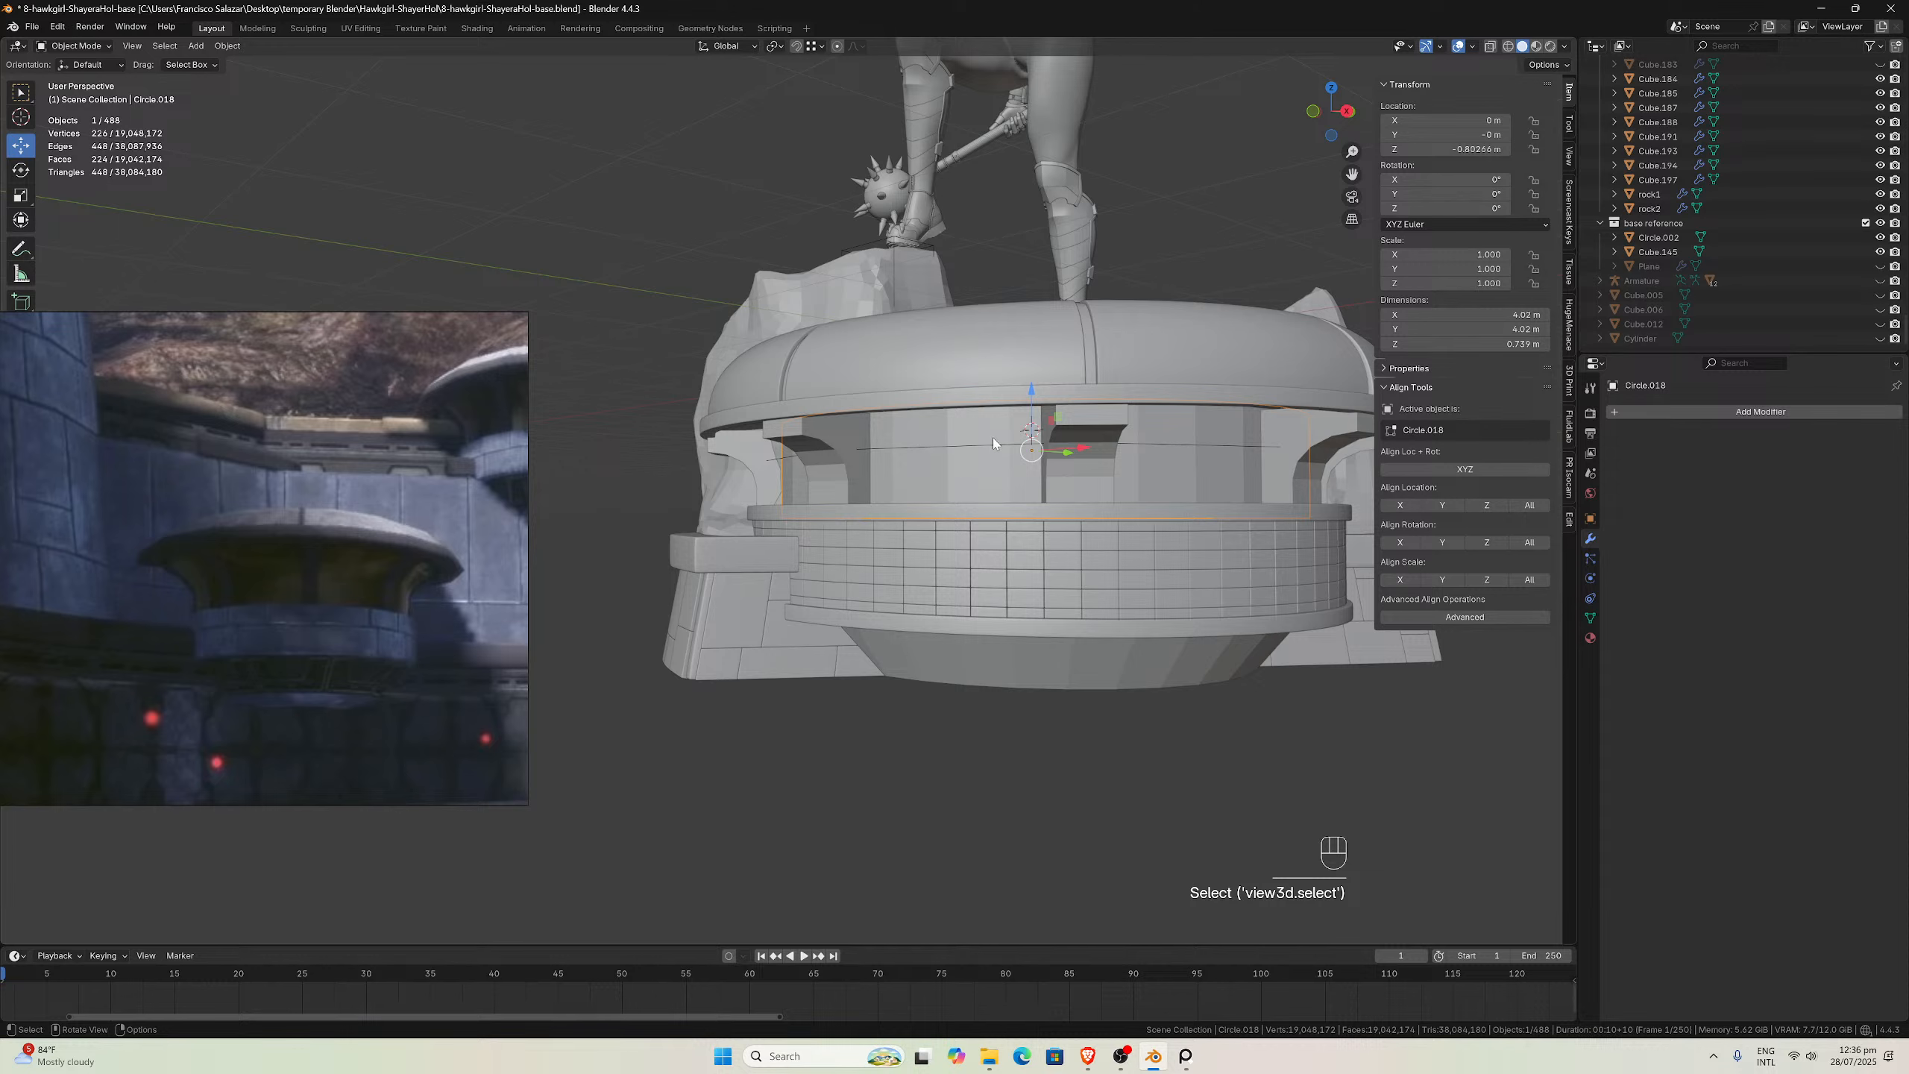
scroll(994, 463, up, 2)
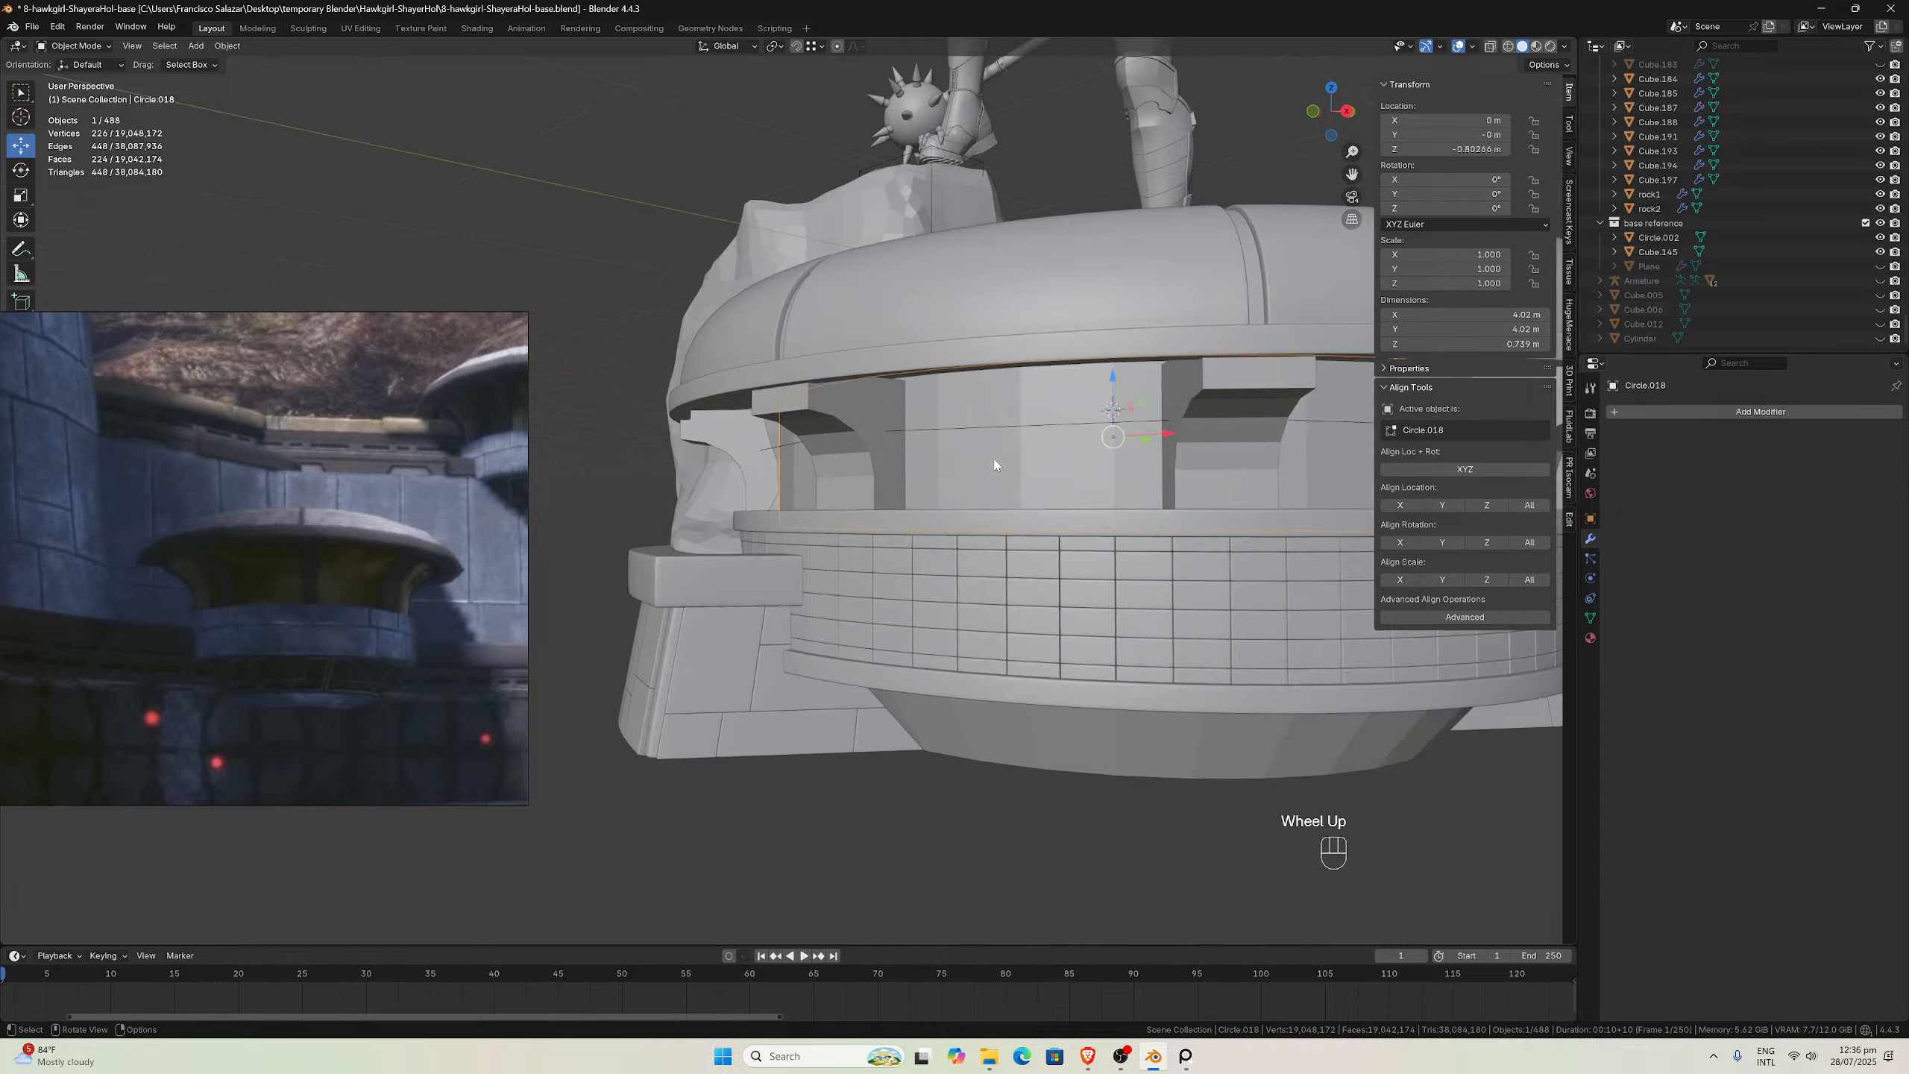
middle_drag(996, 461, 1009, 463)
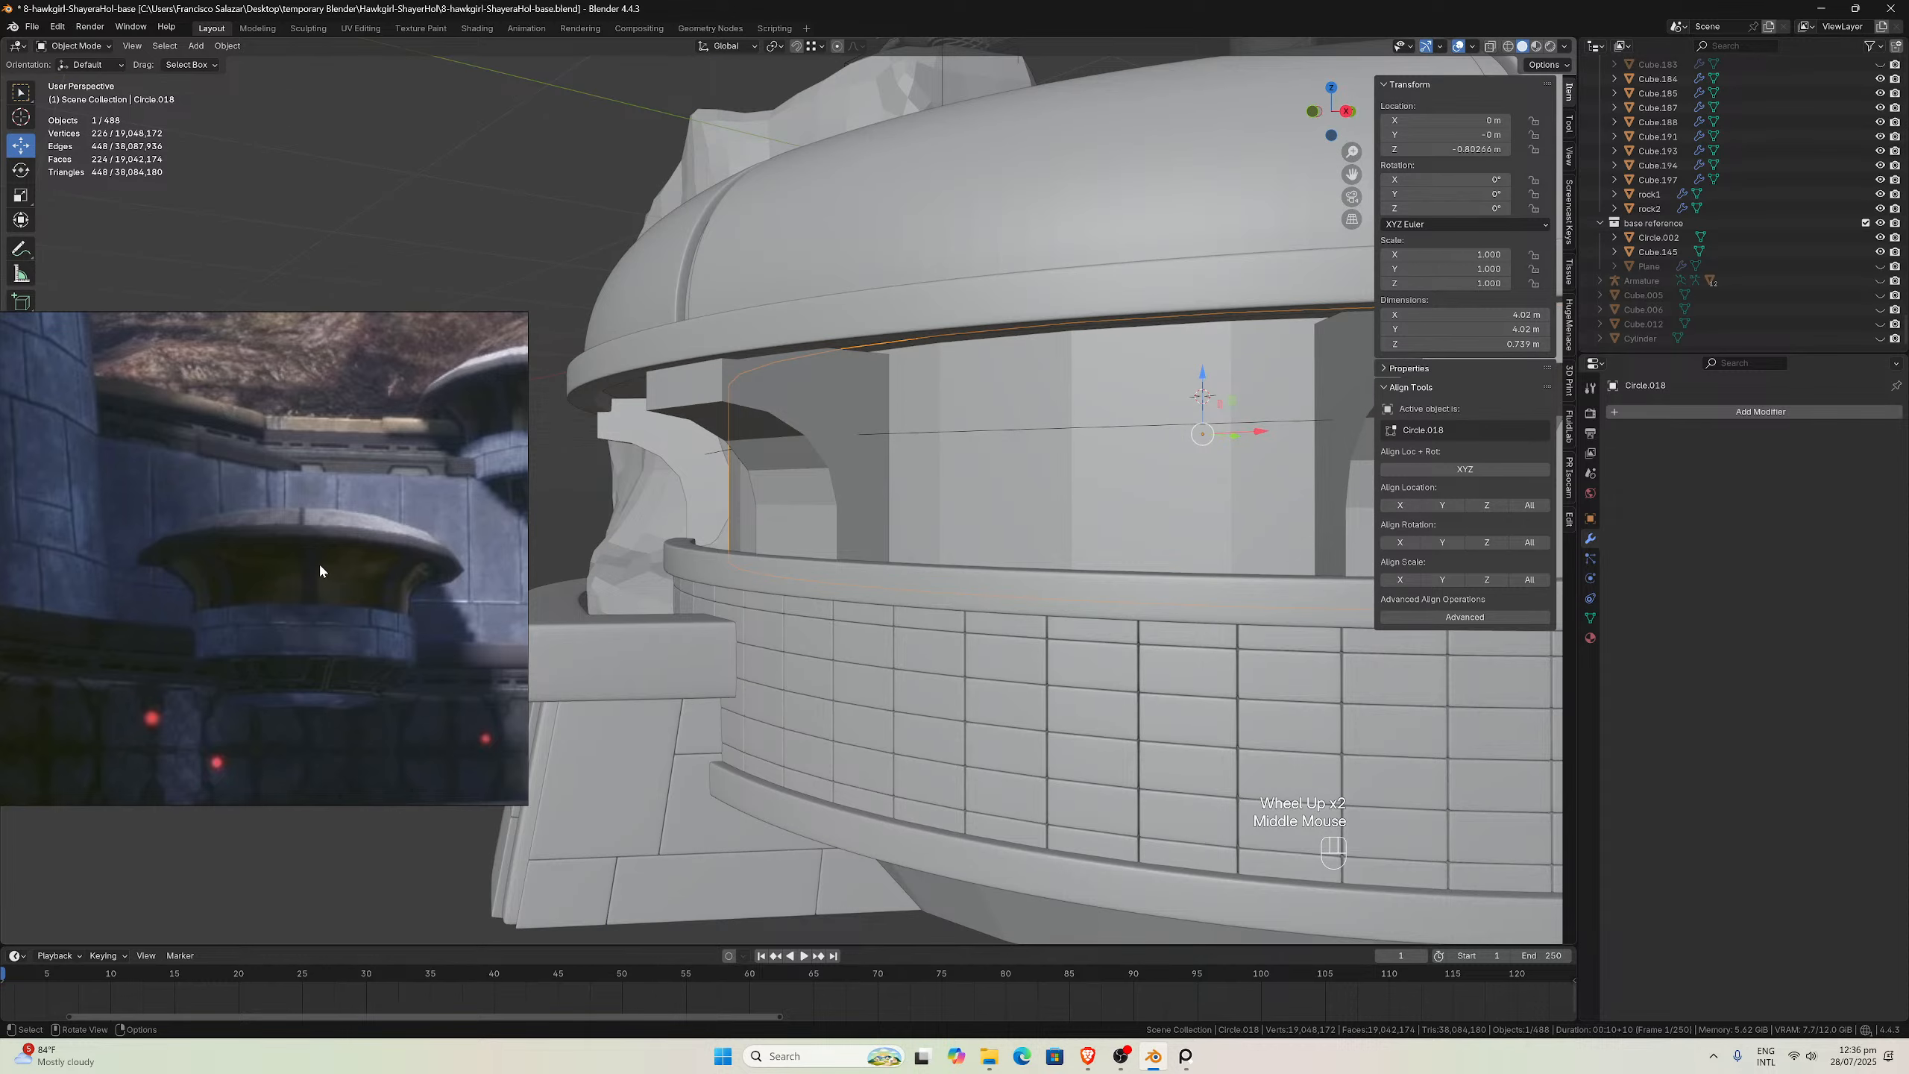
Study the round tower in the reference image up close and survey the neighbouring images on the reference board
scroll(316, 427, up, 4)
middle_drag(300, 474, 438, 599)
scroll(333, 626, down, 3)
scroll(333, 628, down, 5)
scroll(438, 599, down, 1)
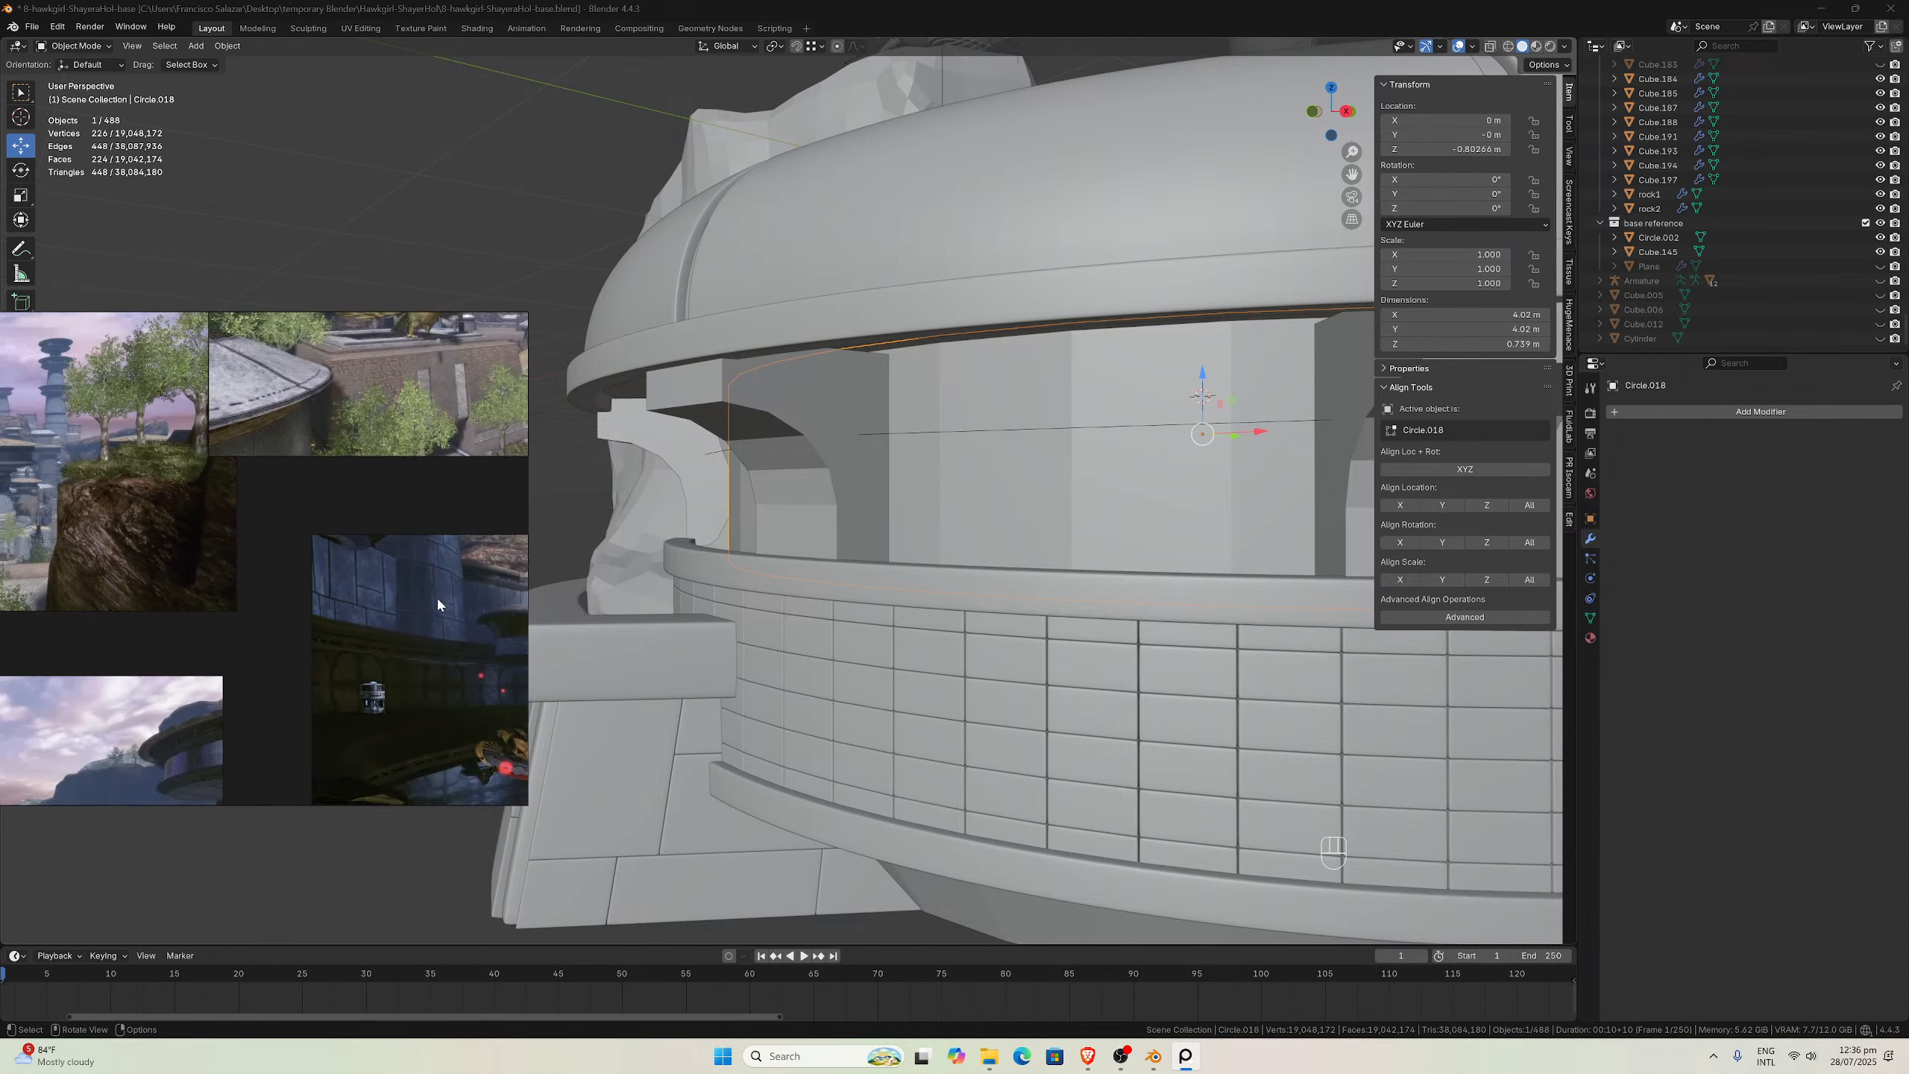
scroll(436, 616, down, 2)
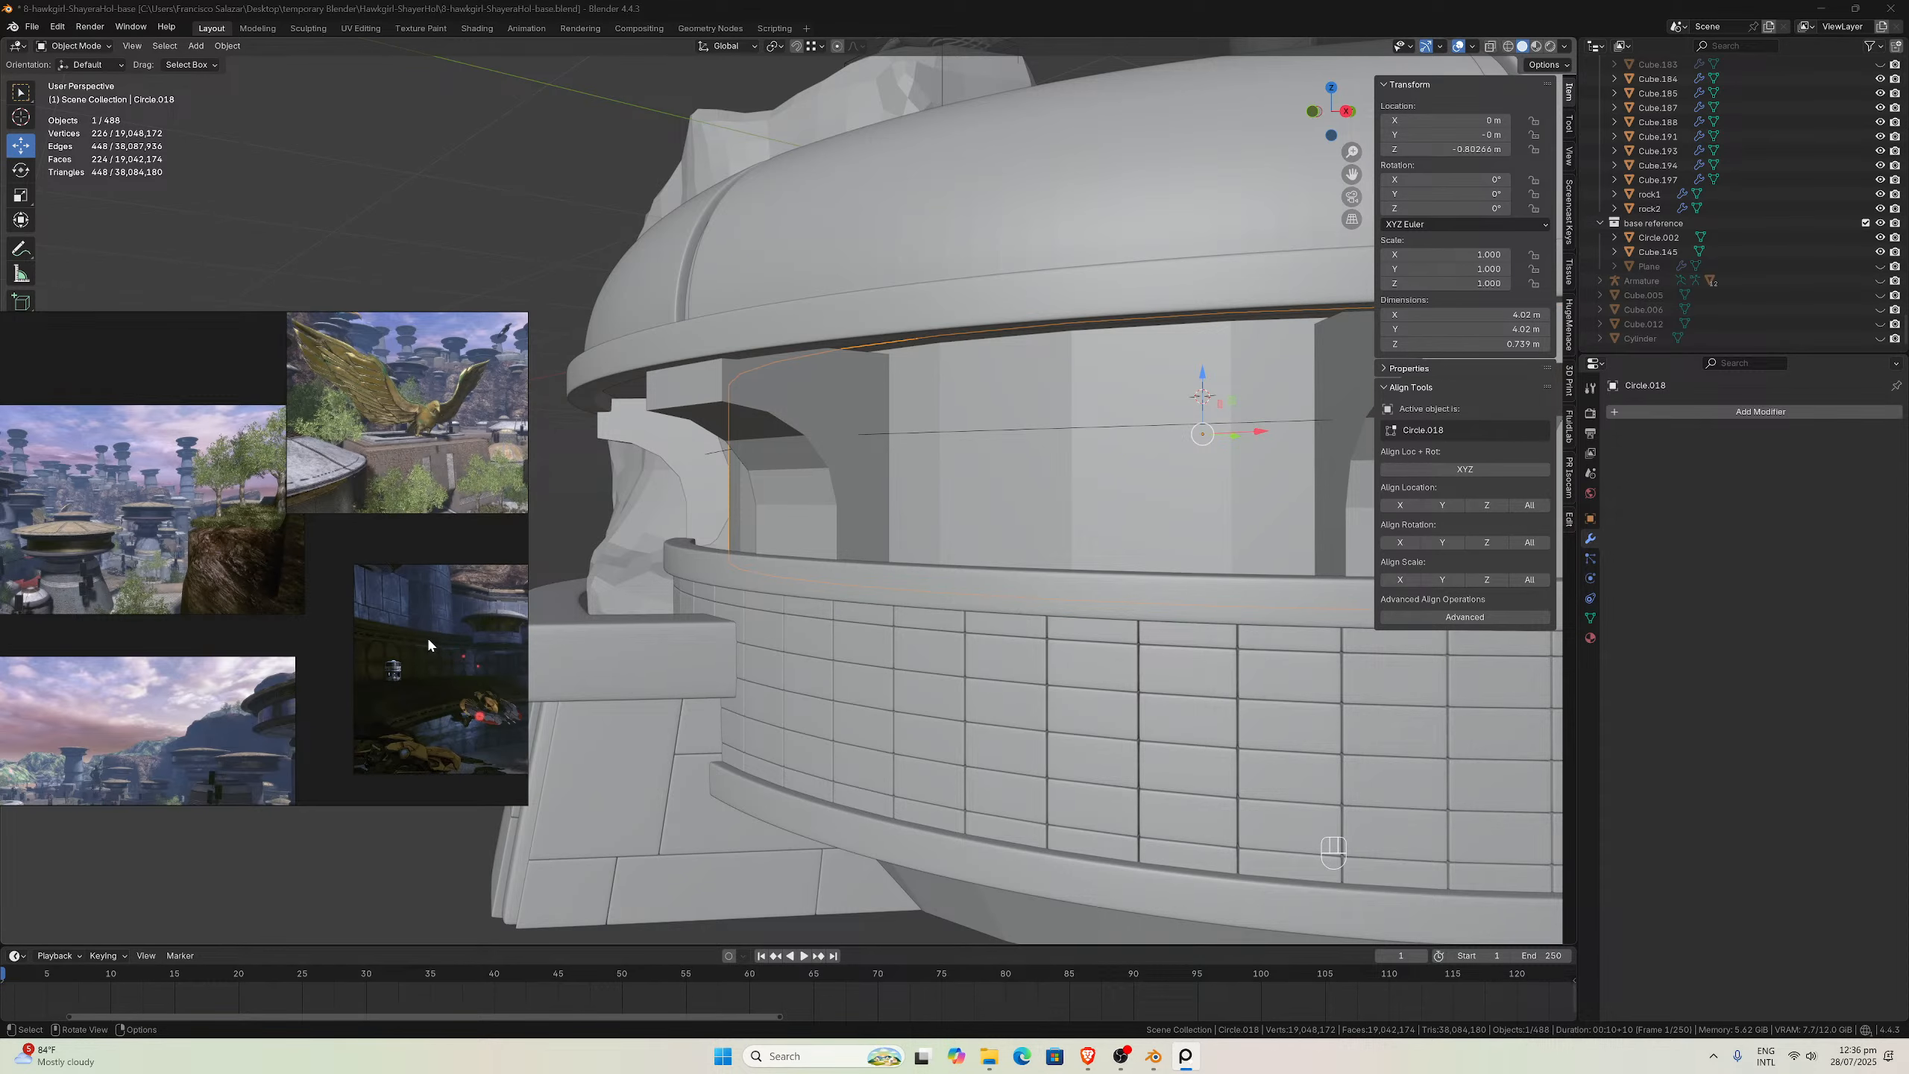
scroll(1013, 456, down, 4)
Review the whole statue from the front and the wall end, supports and window openings from close angles
middle_drag(1013, 457, 1062, 540)
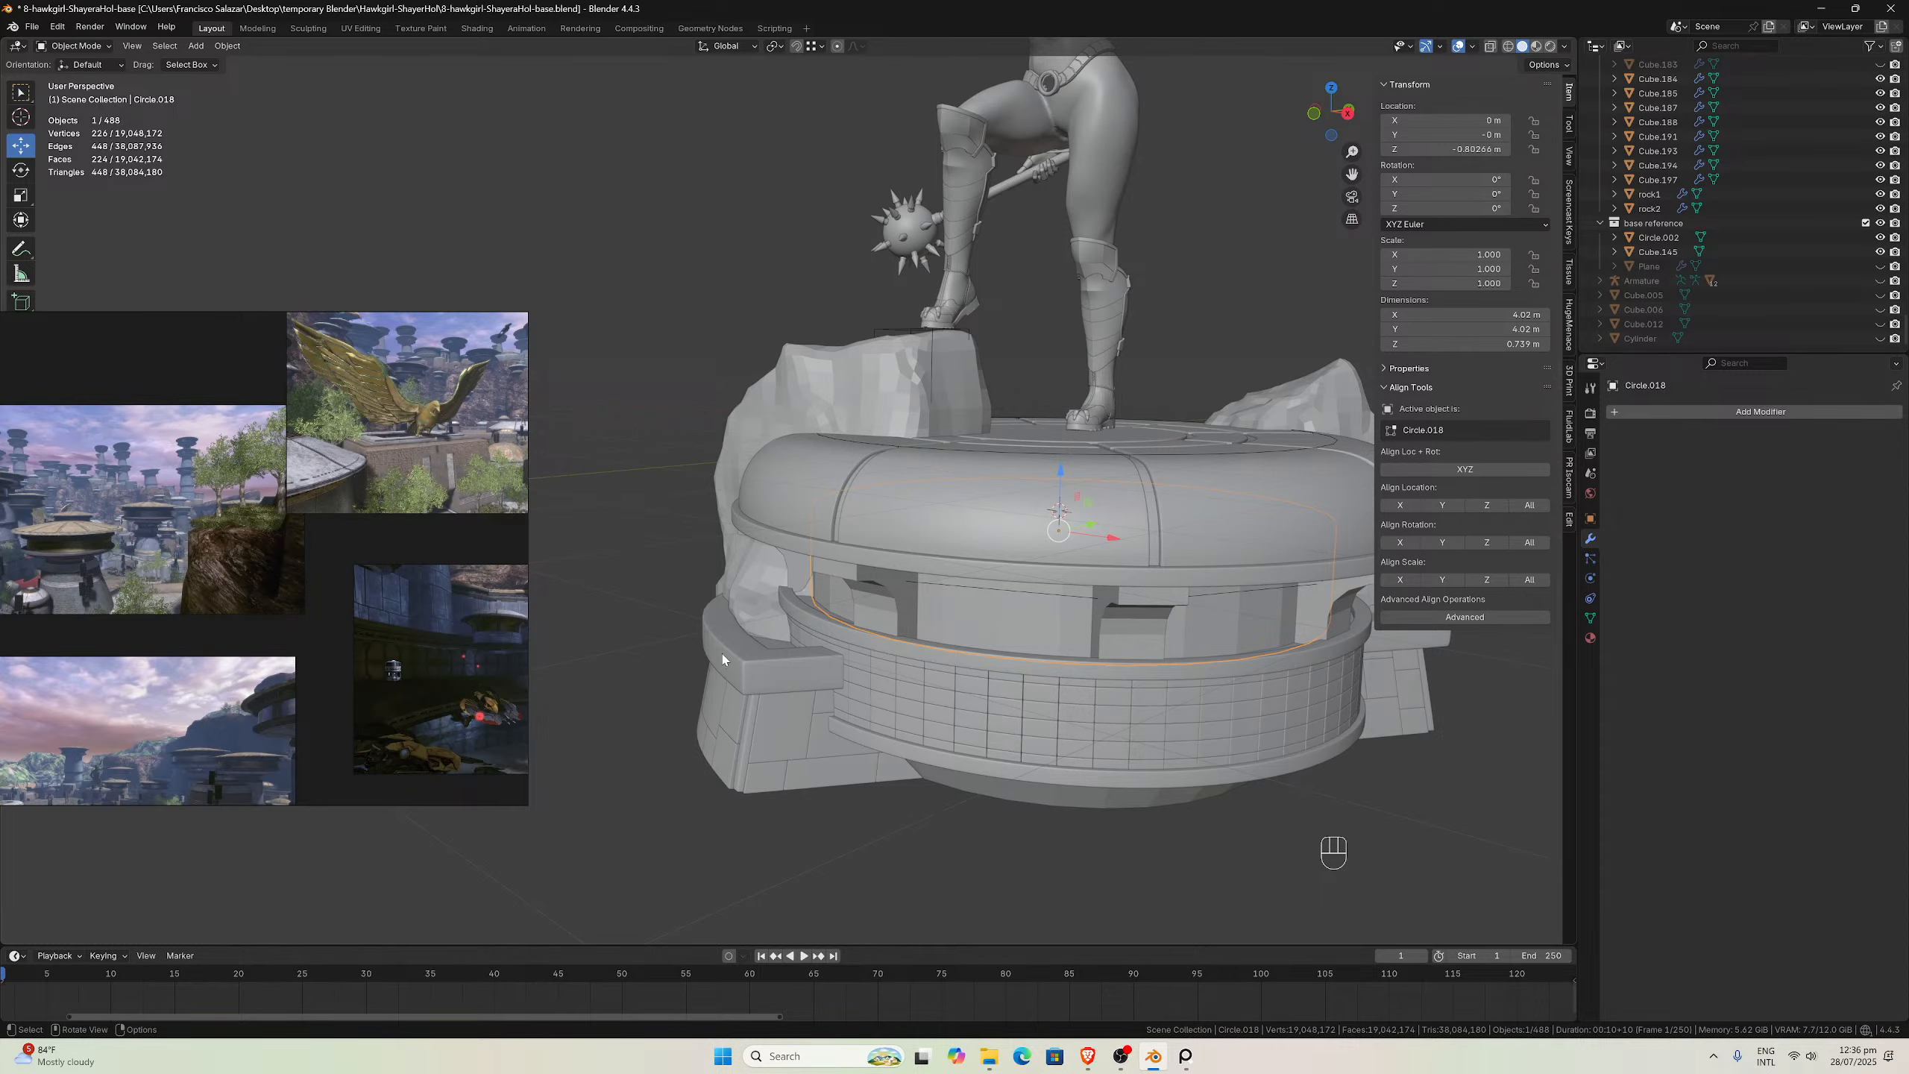
middle_drag(723, 655, 776, 670)
key(KP_1)
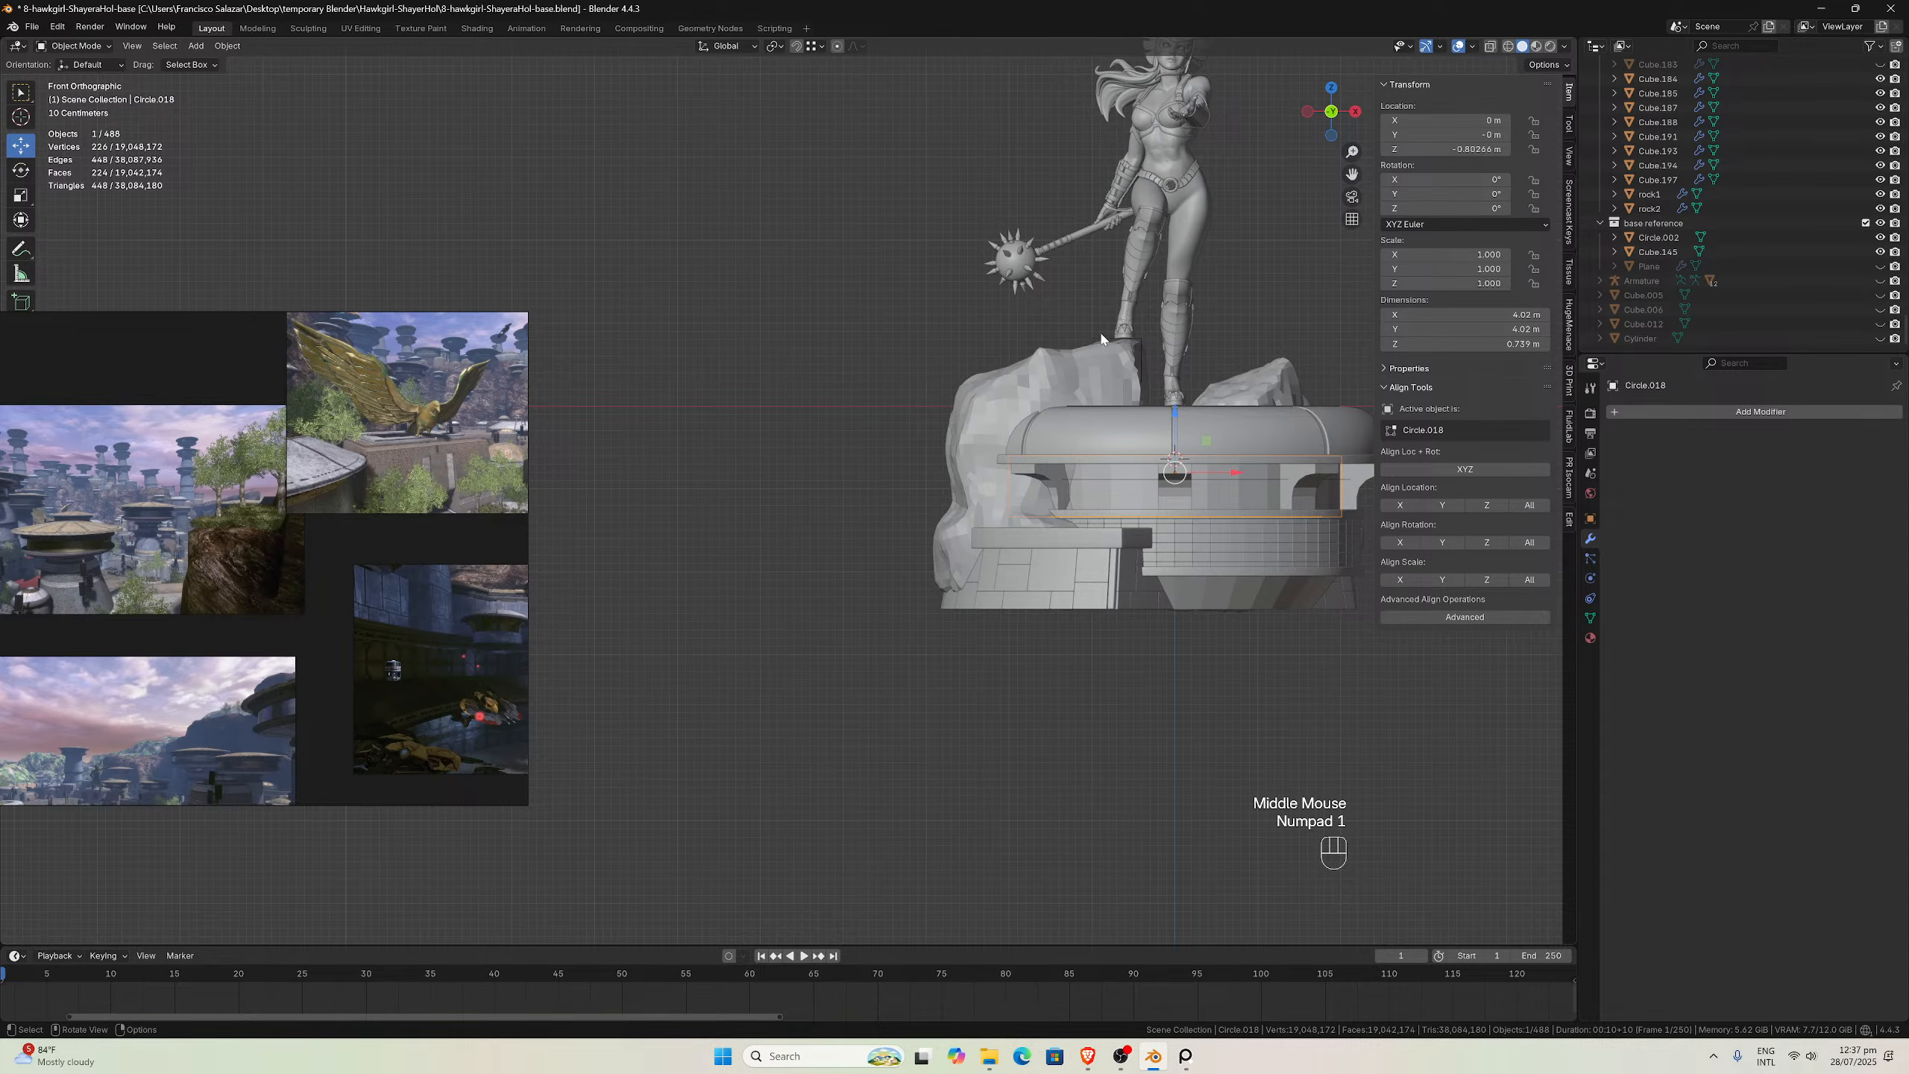
drag(1351, 174, 1139, 371)
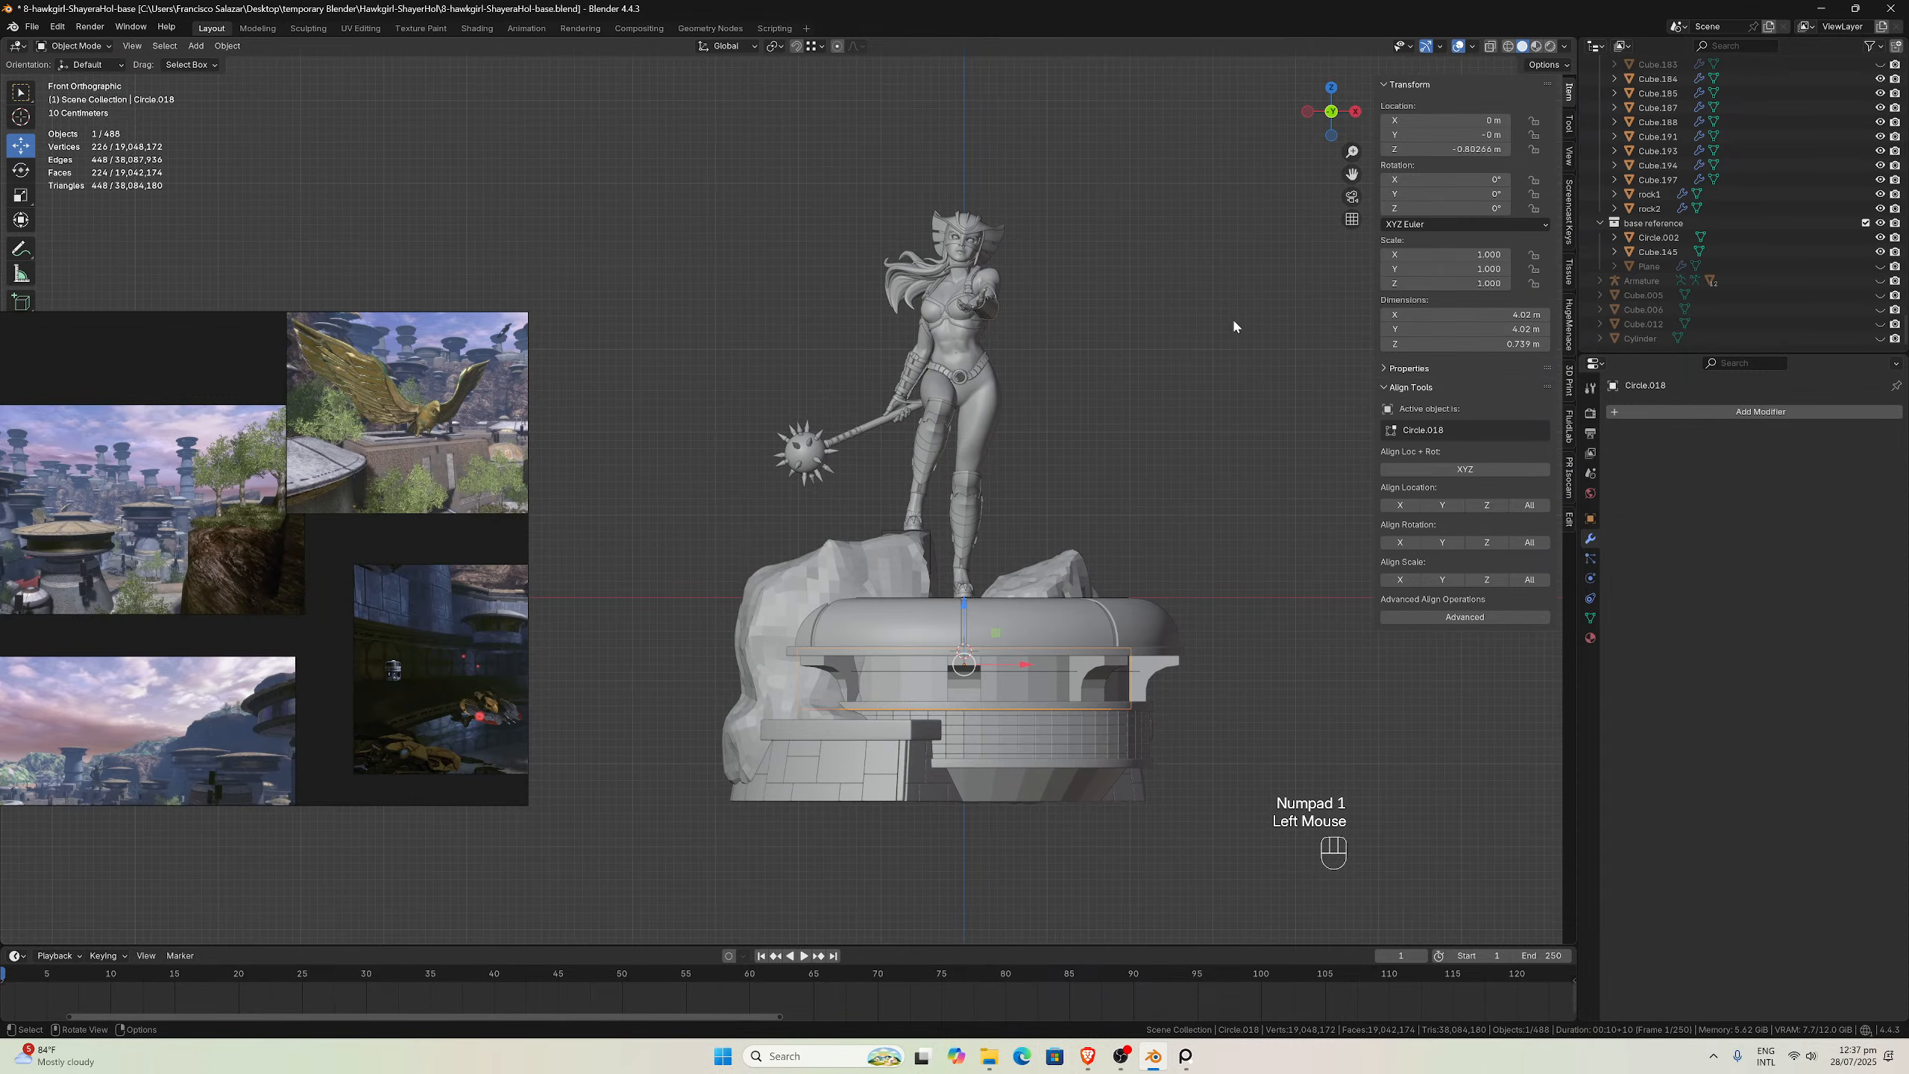
middle_drag(1232, 318, 1190, 348)
scroll(1189, 354, up, 2)
drag(1351, 174, 1350, 46)
scroll(1217, 356, down, 1)
middle_drag(1218, 357, 1190, 356)
scroll(1194, 357, up, 2)
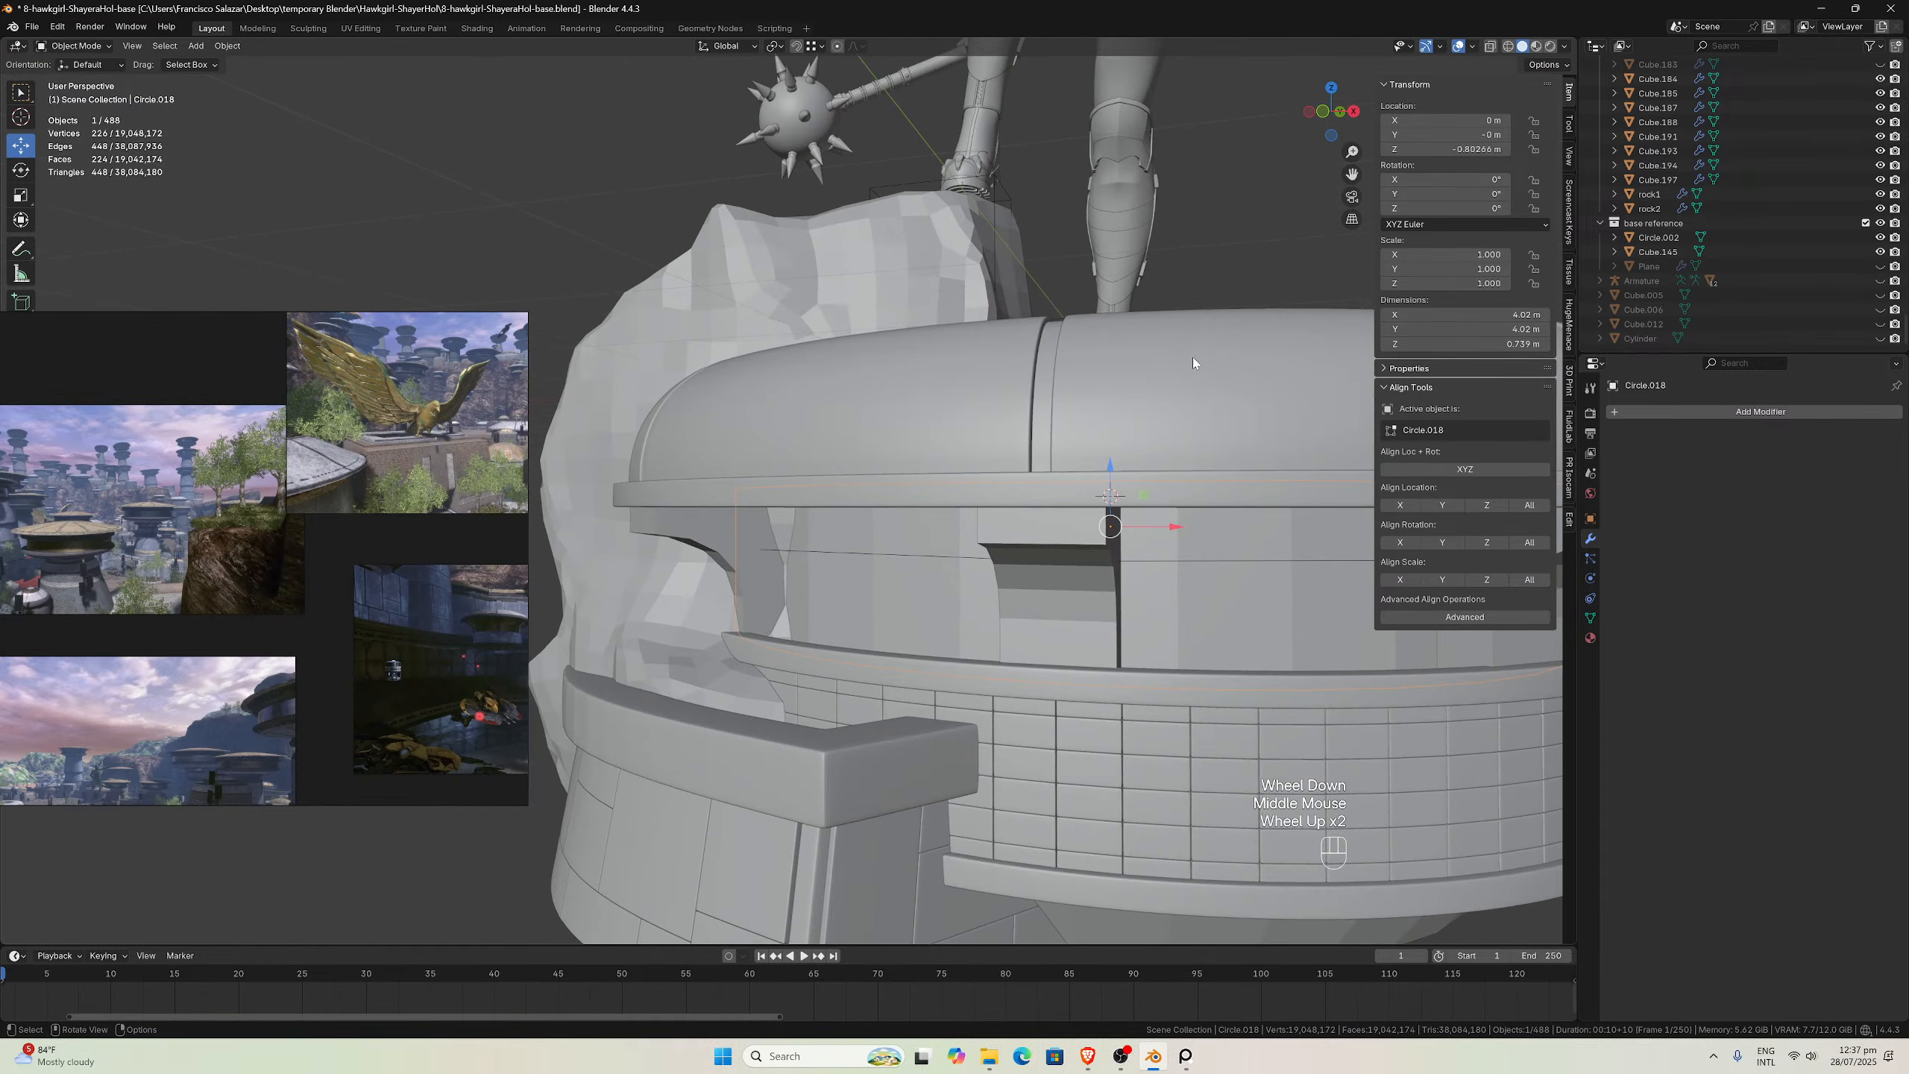
drag(1352, 174, 1337, 255)
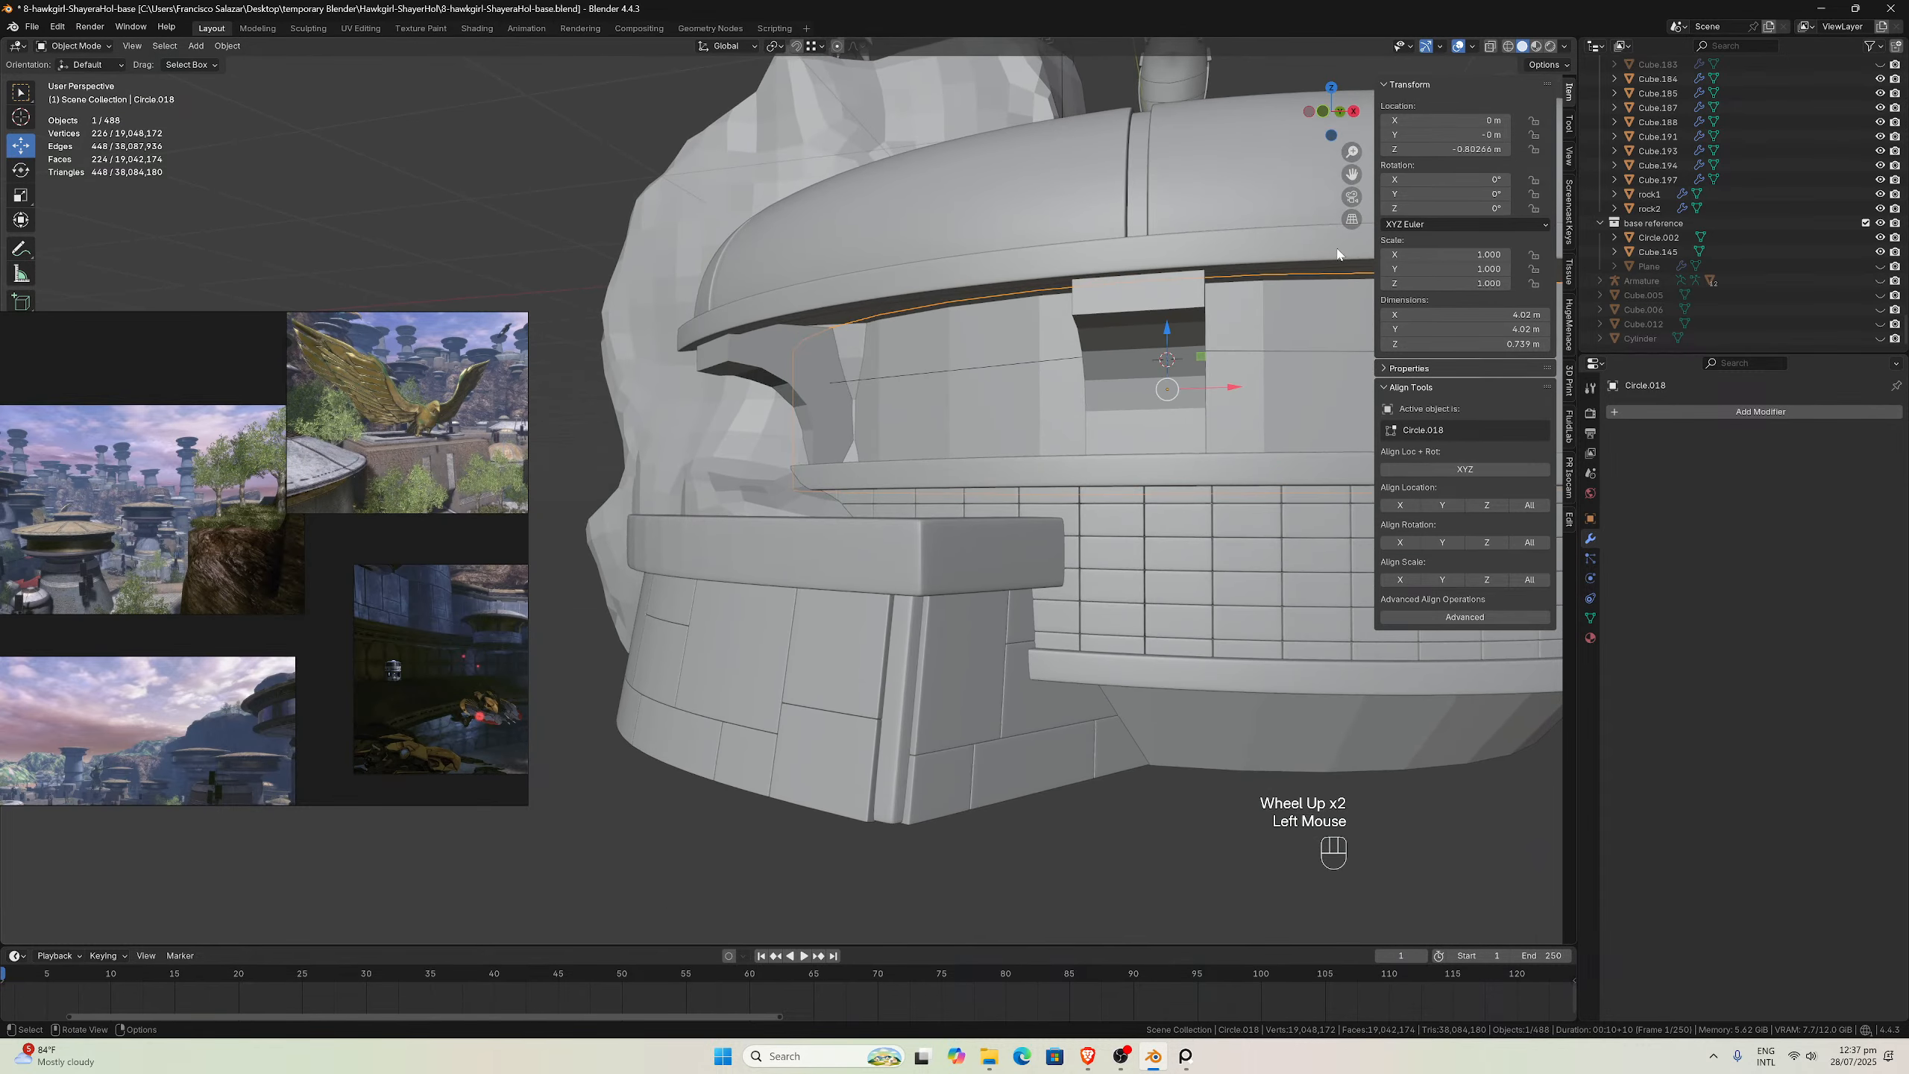
Hide the viewport sidebar, enlarge the dark tower interior on the reference board and move the board higher over the viewport
key(n)
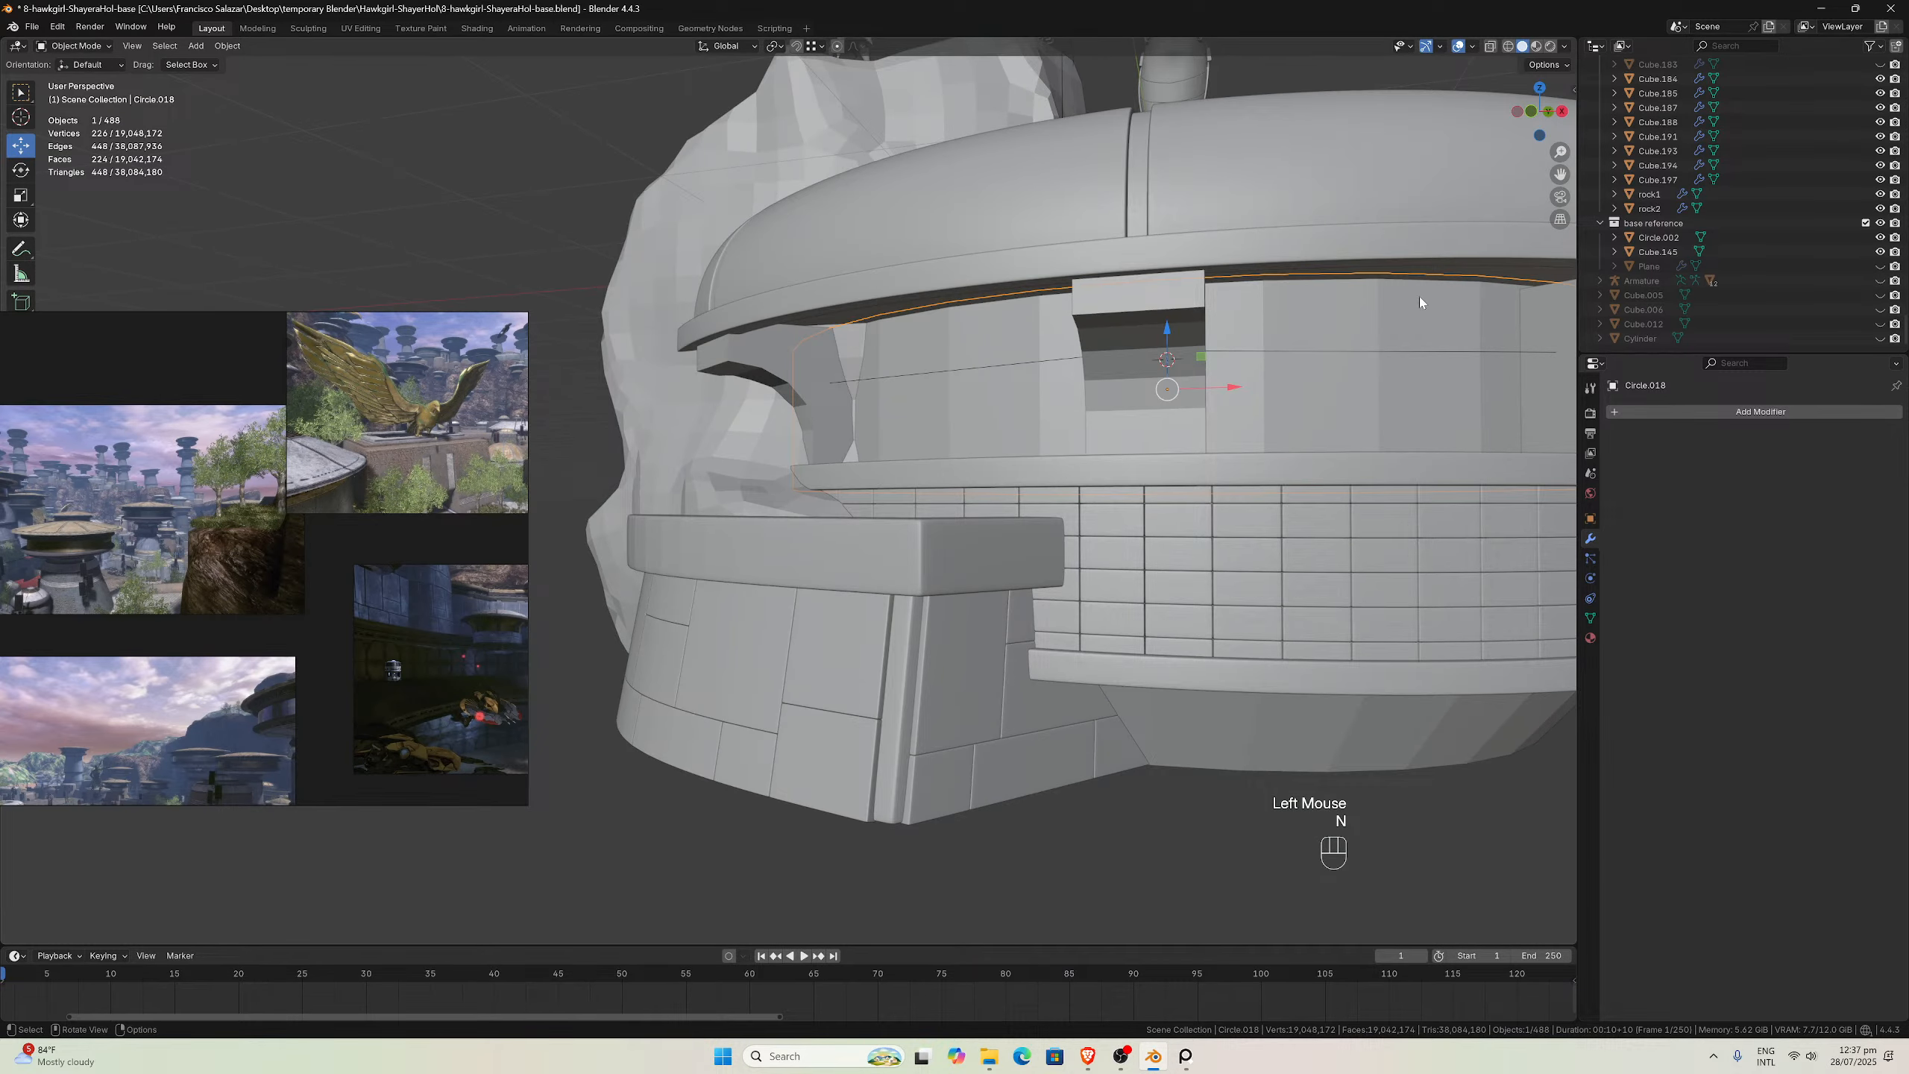
drag(1560, 174, 1552, 227)
scroll(1403, 267, down, 3)
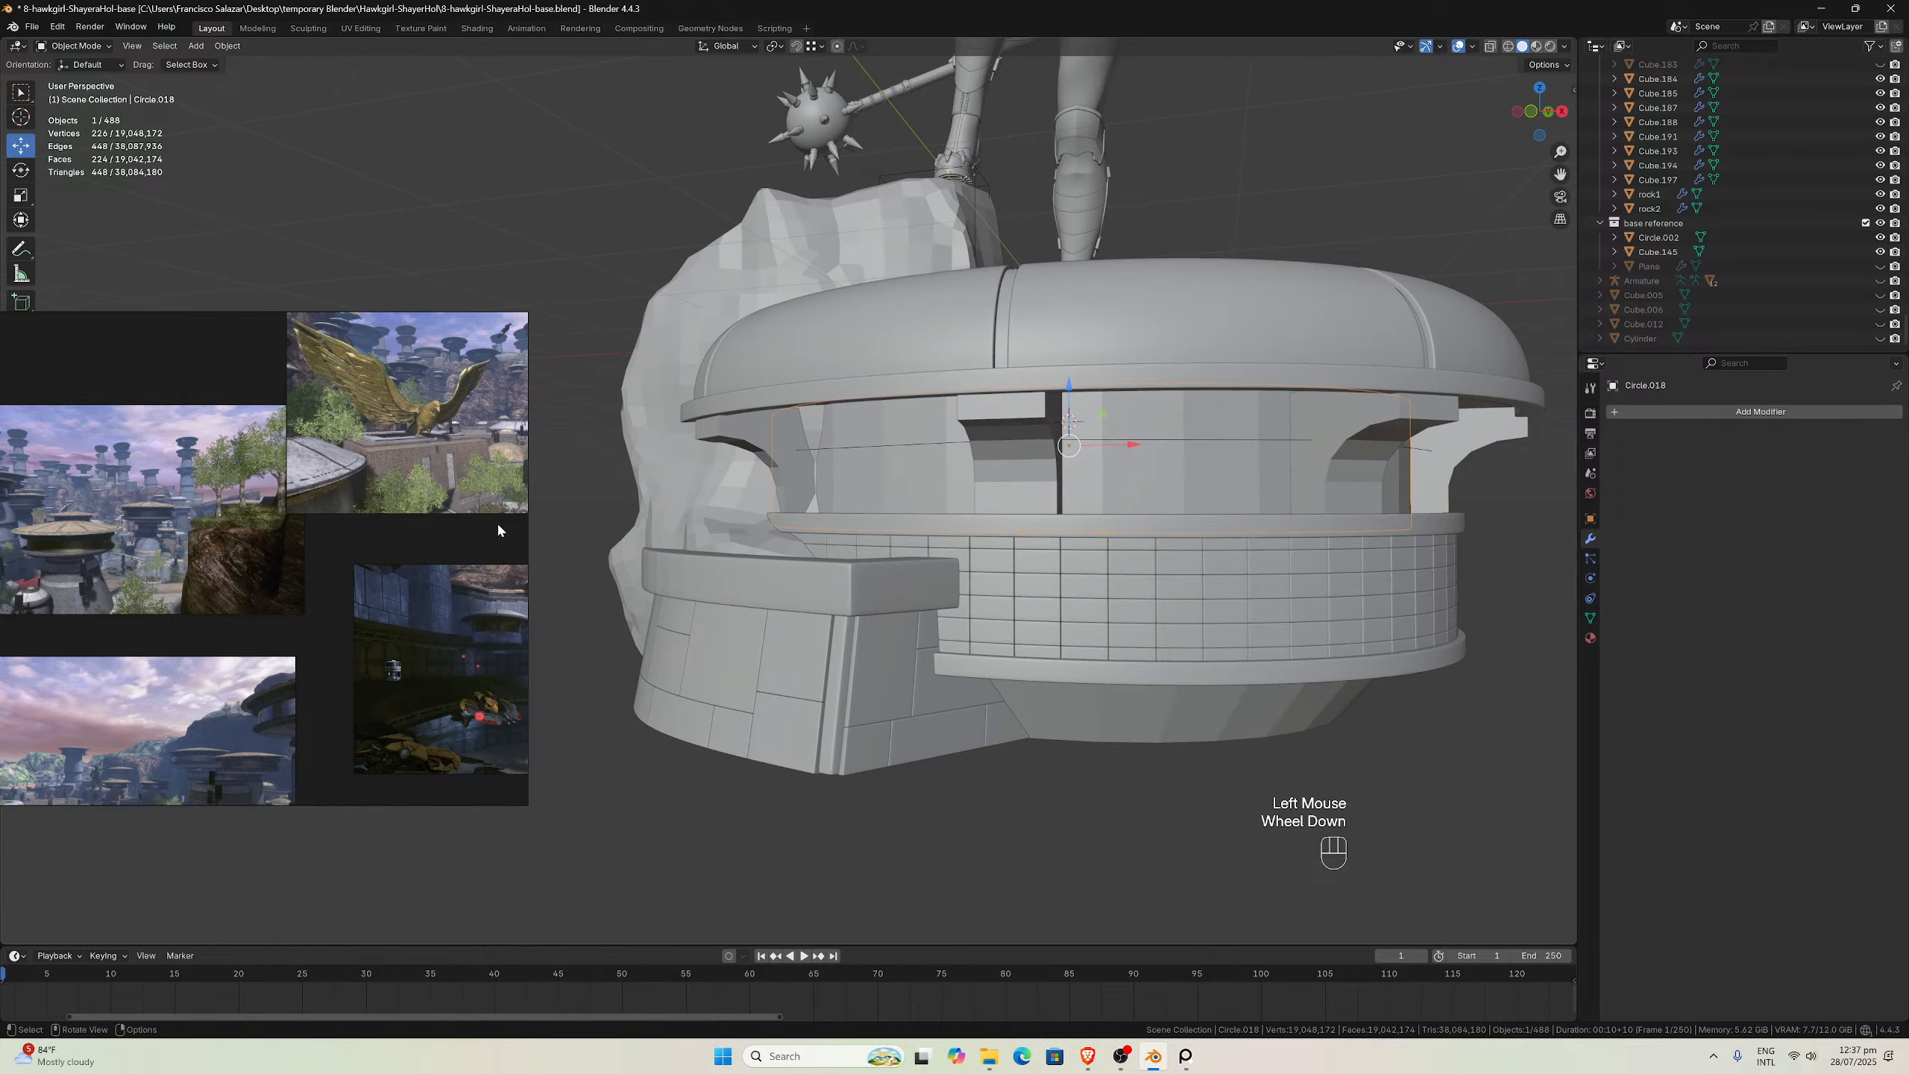
scroll(462, 349, up, 5)
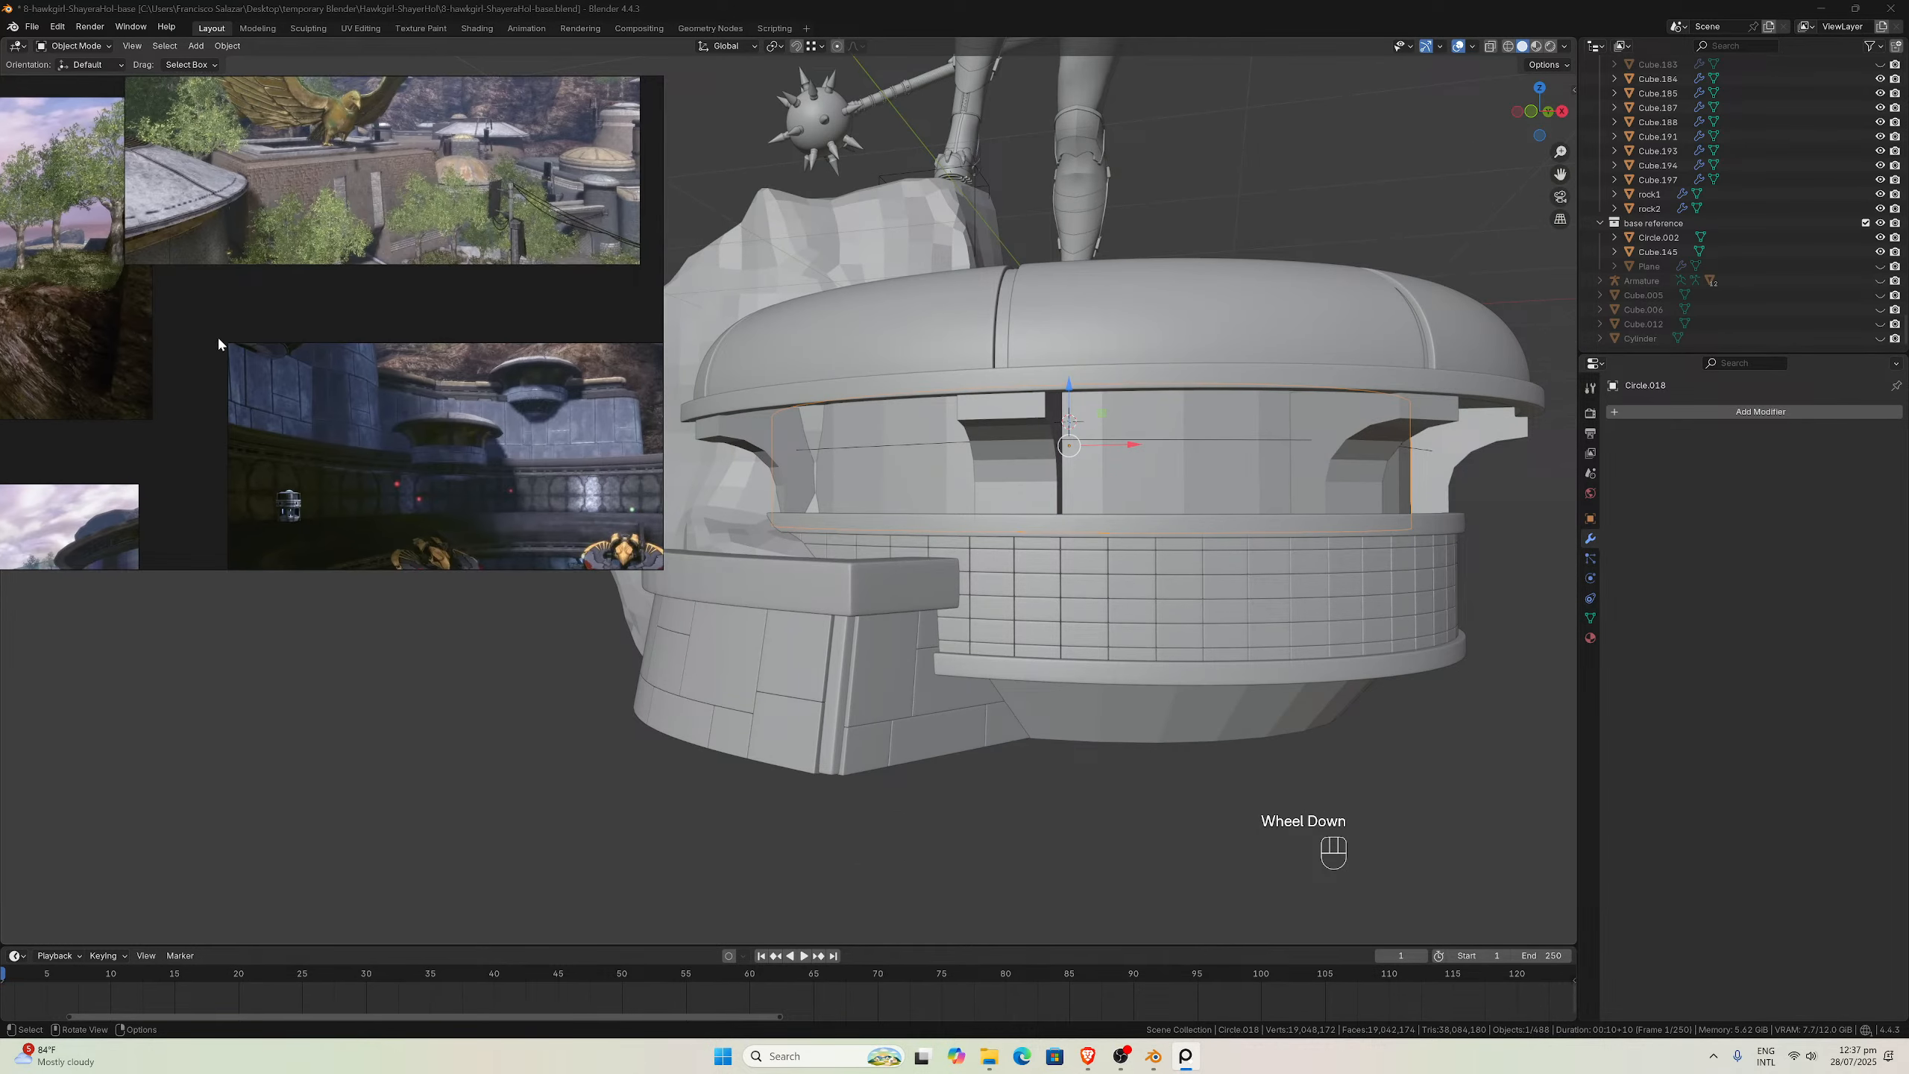
drag(222, 334, 300, 320)
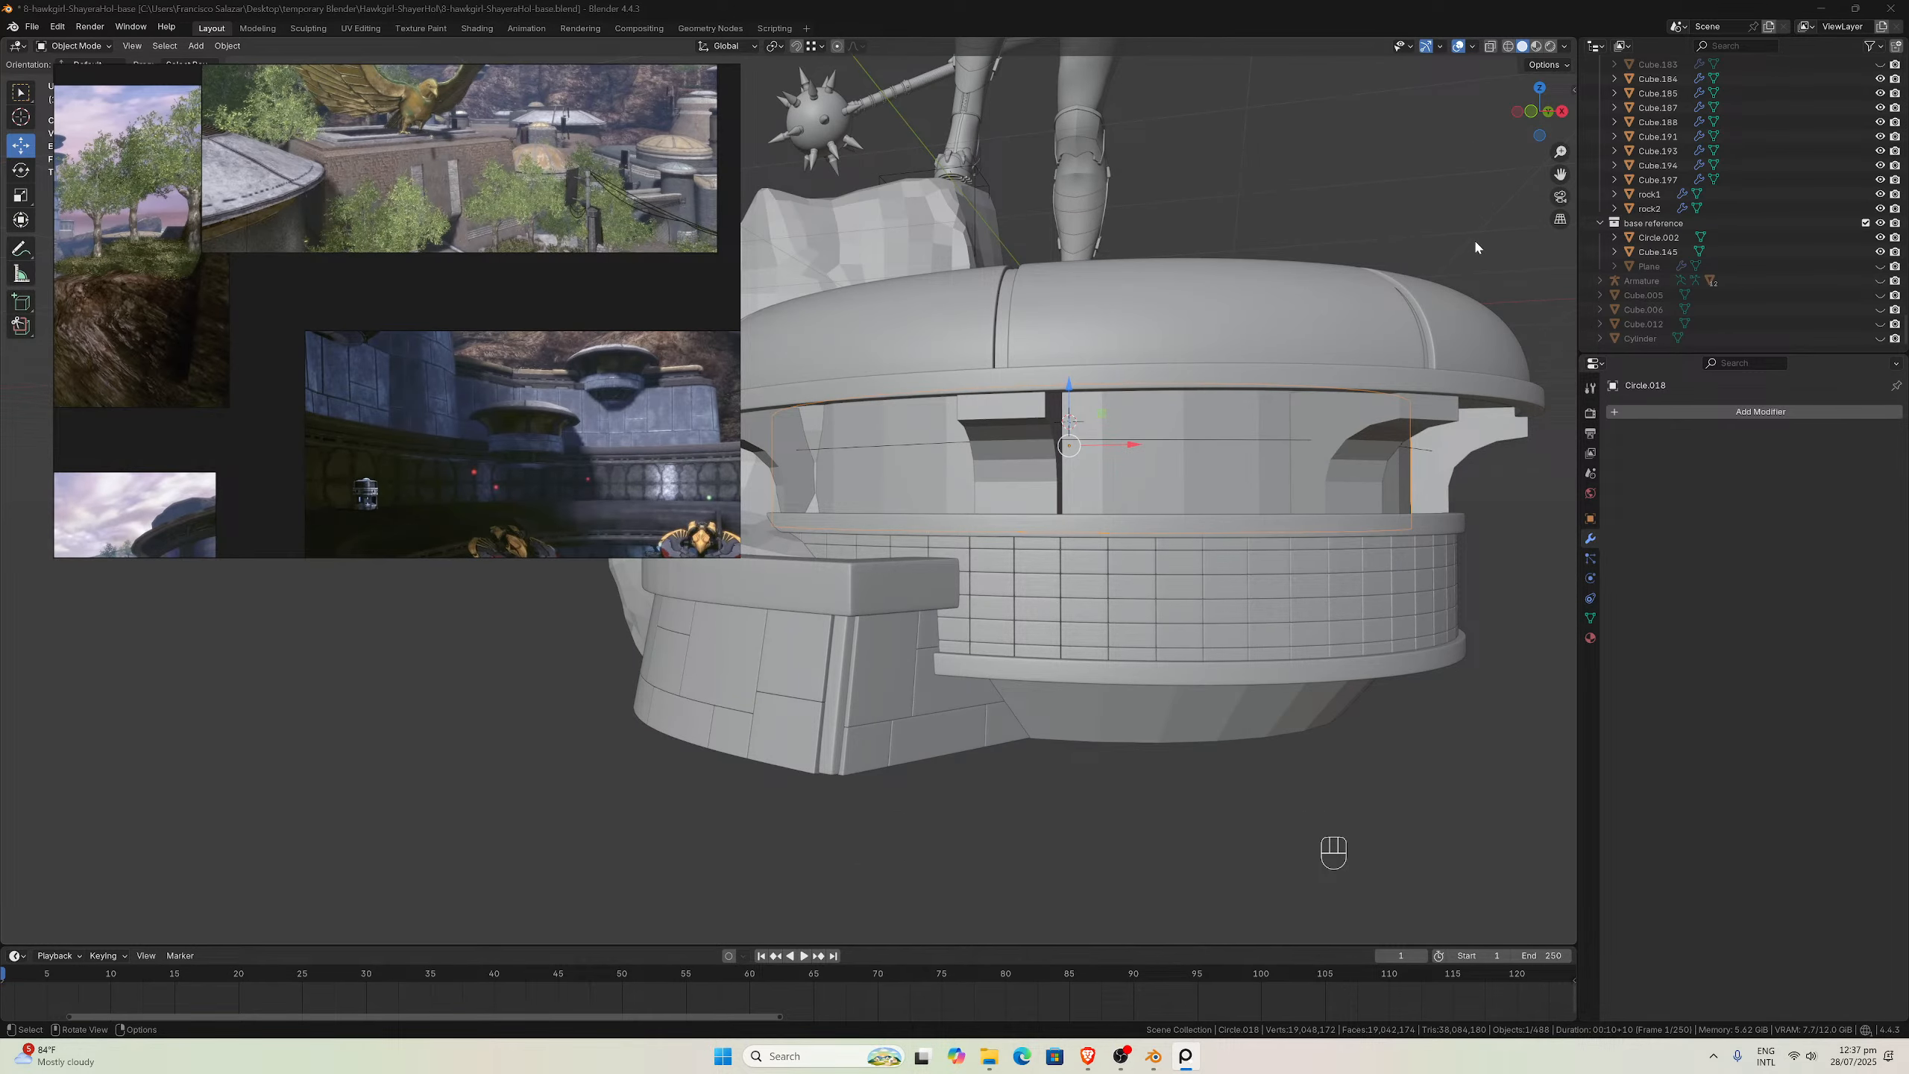
Move the reference board lower over the viewport, with the base framed closer from the front
mouse_move(1550, 188)
mouse_down()
mouse_move(1533, 199)
mouse_move(1550, 188)
mouse_up()
middle_drag(1550, 188, 1383, 292)
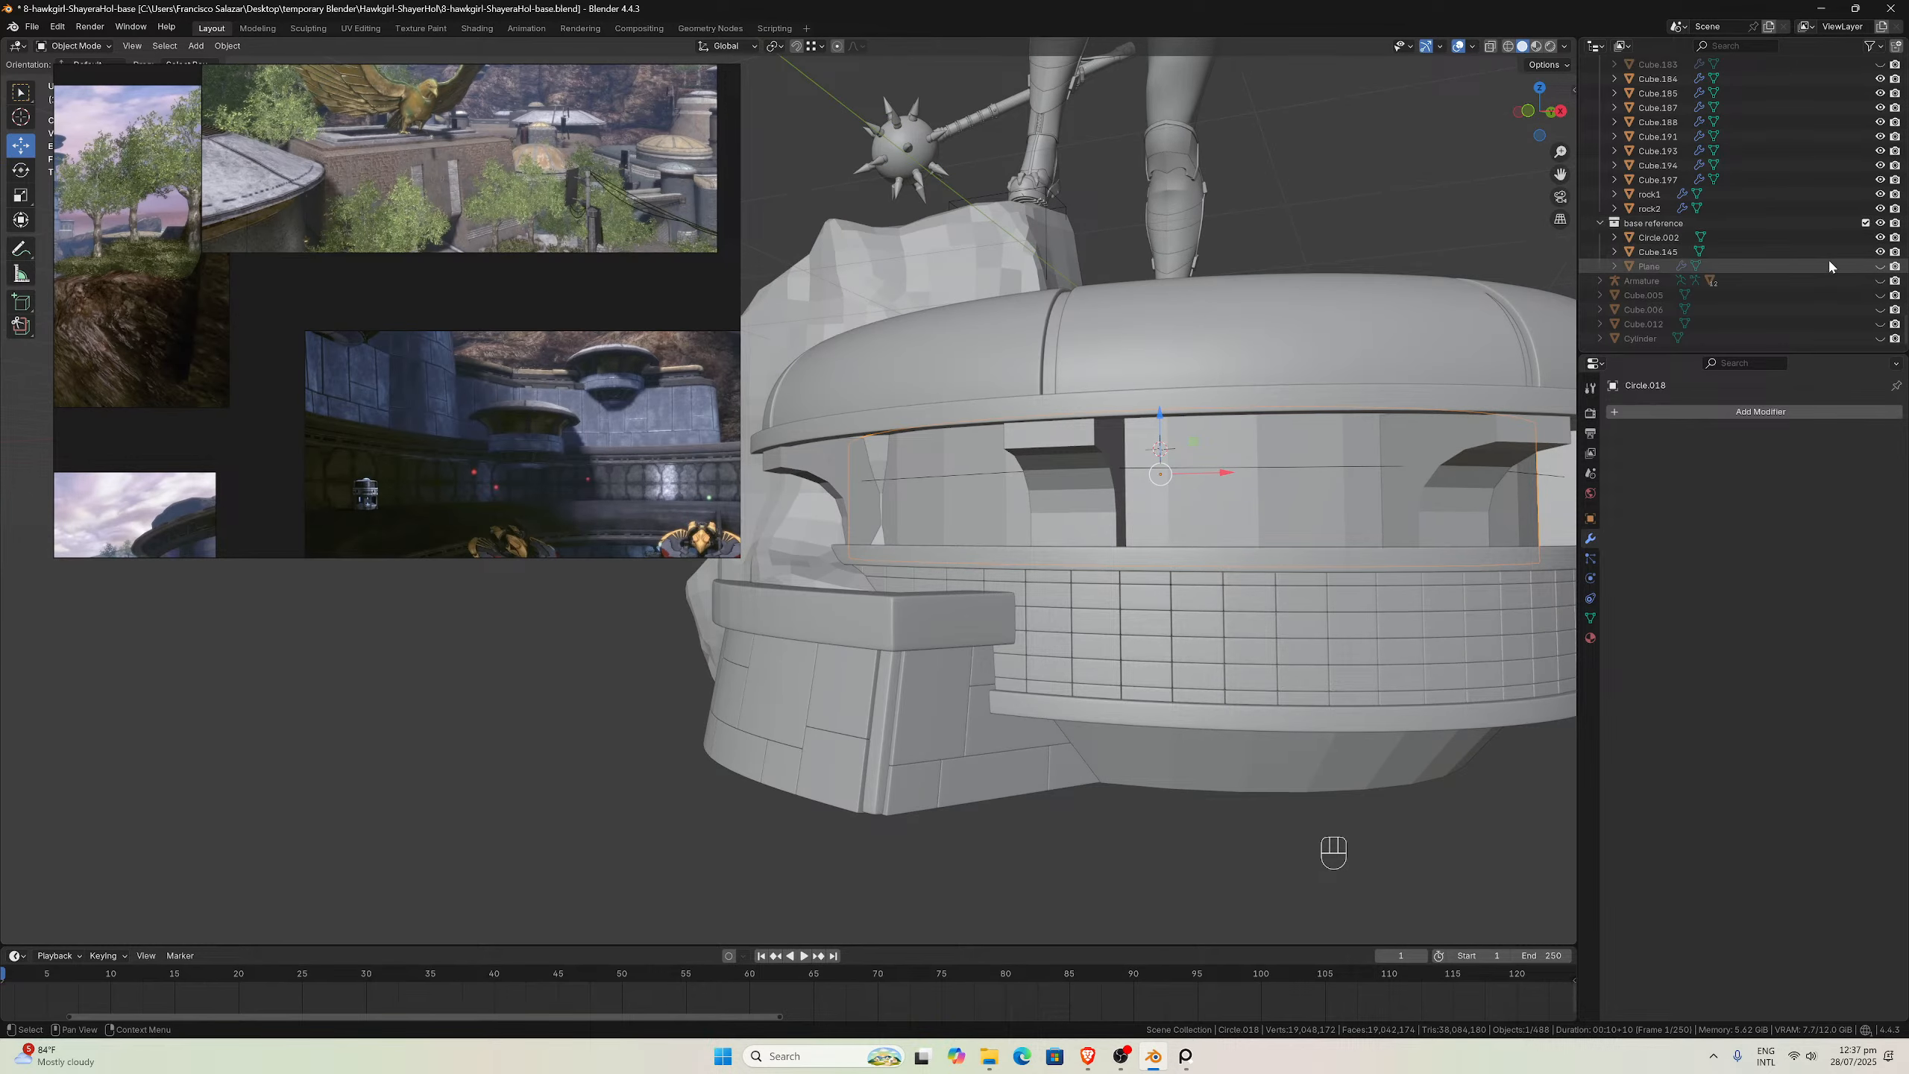
scroll(1849, 264, up, 10)
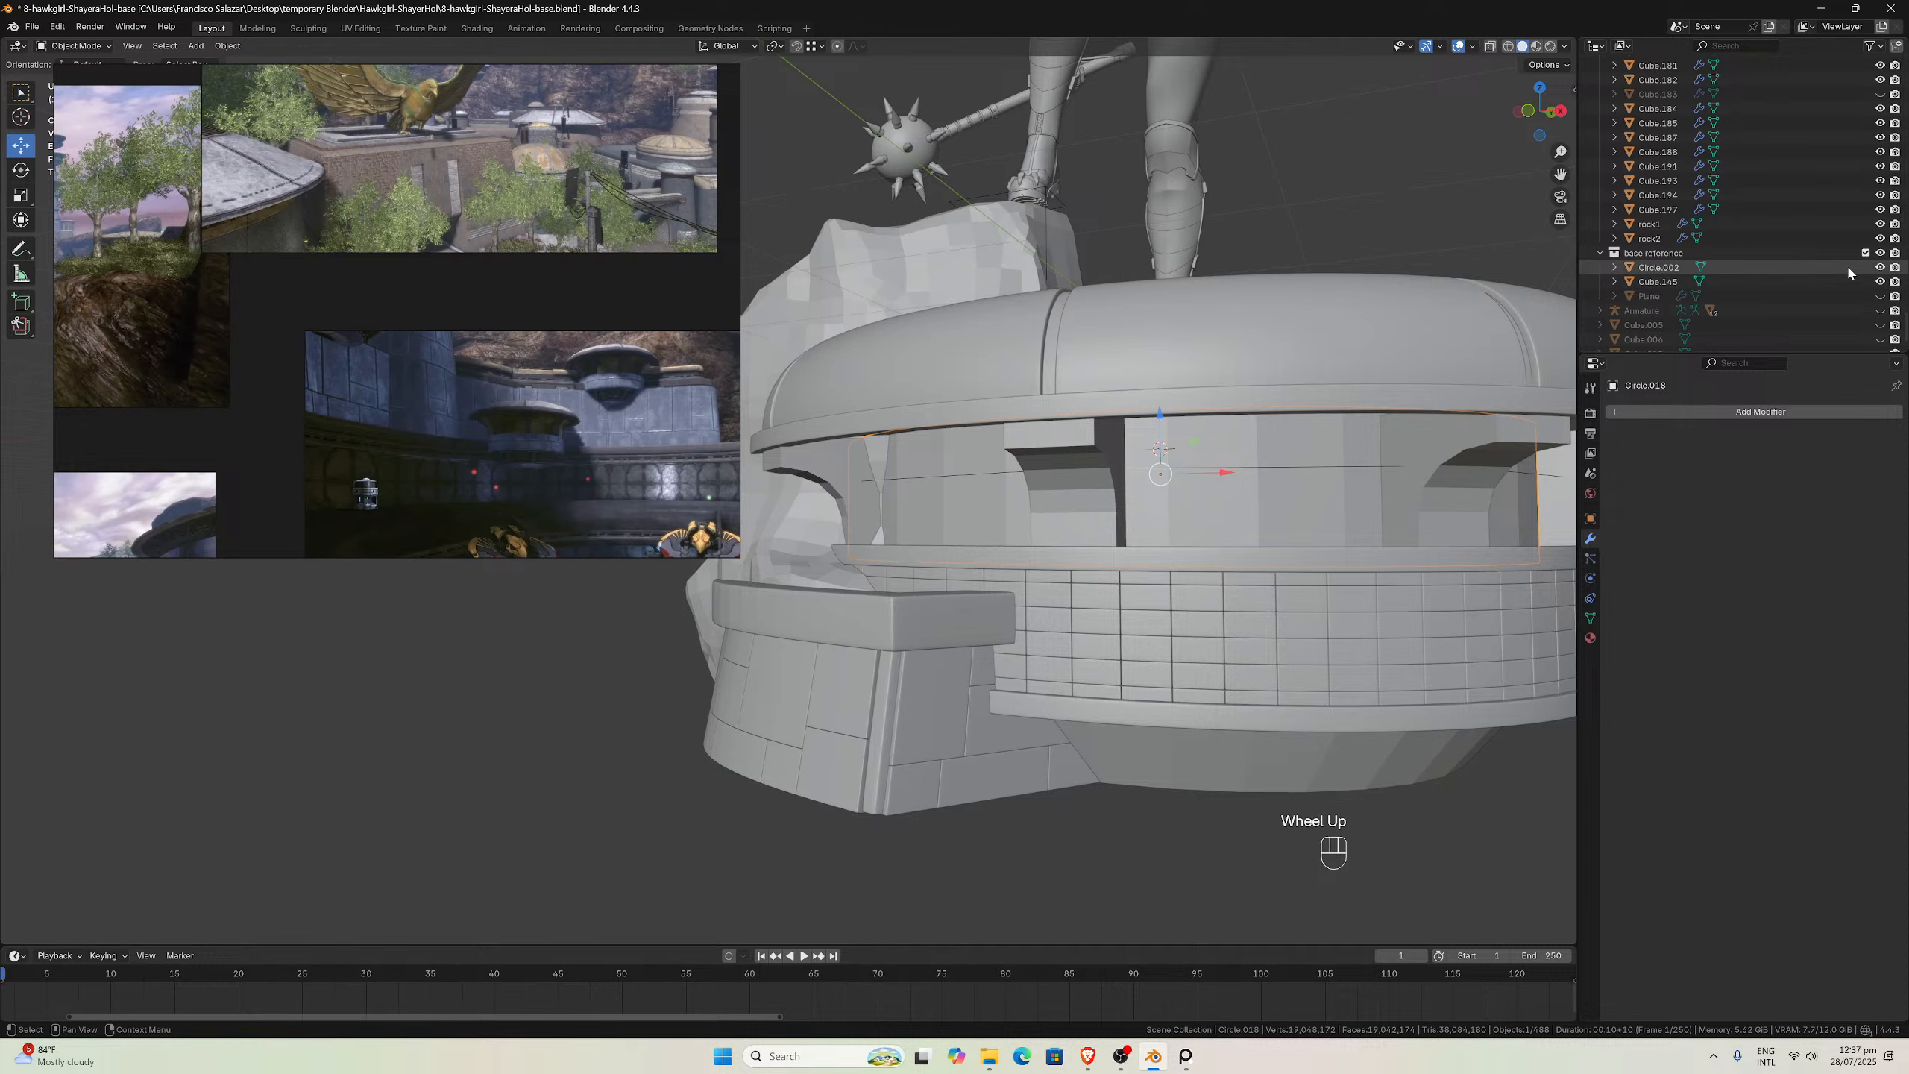
scroll(1845, 264, down, 1)
drag(522, 194, 485, 376)
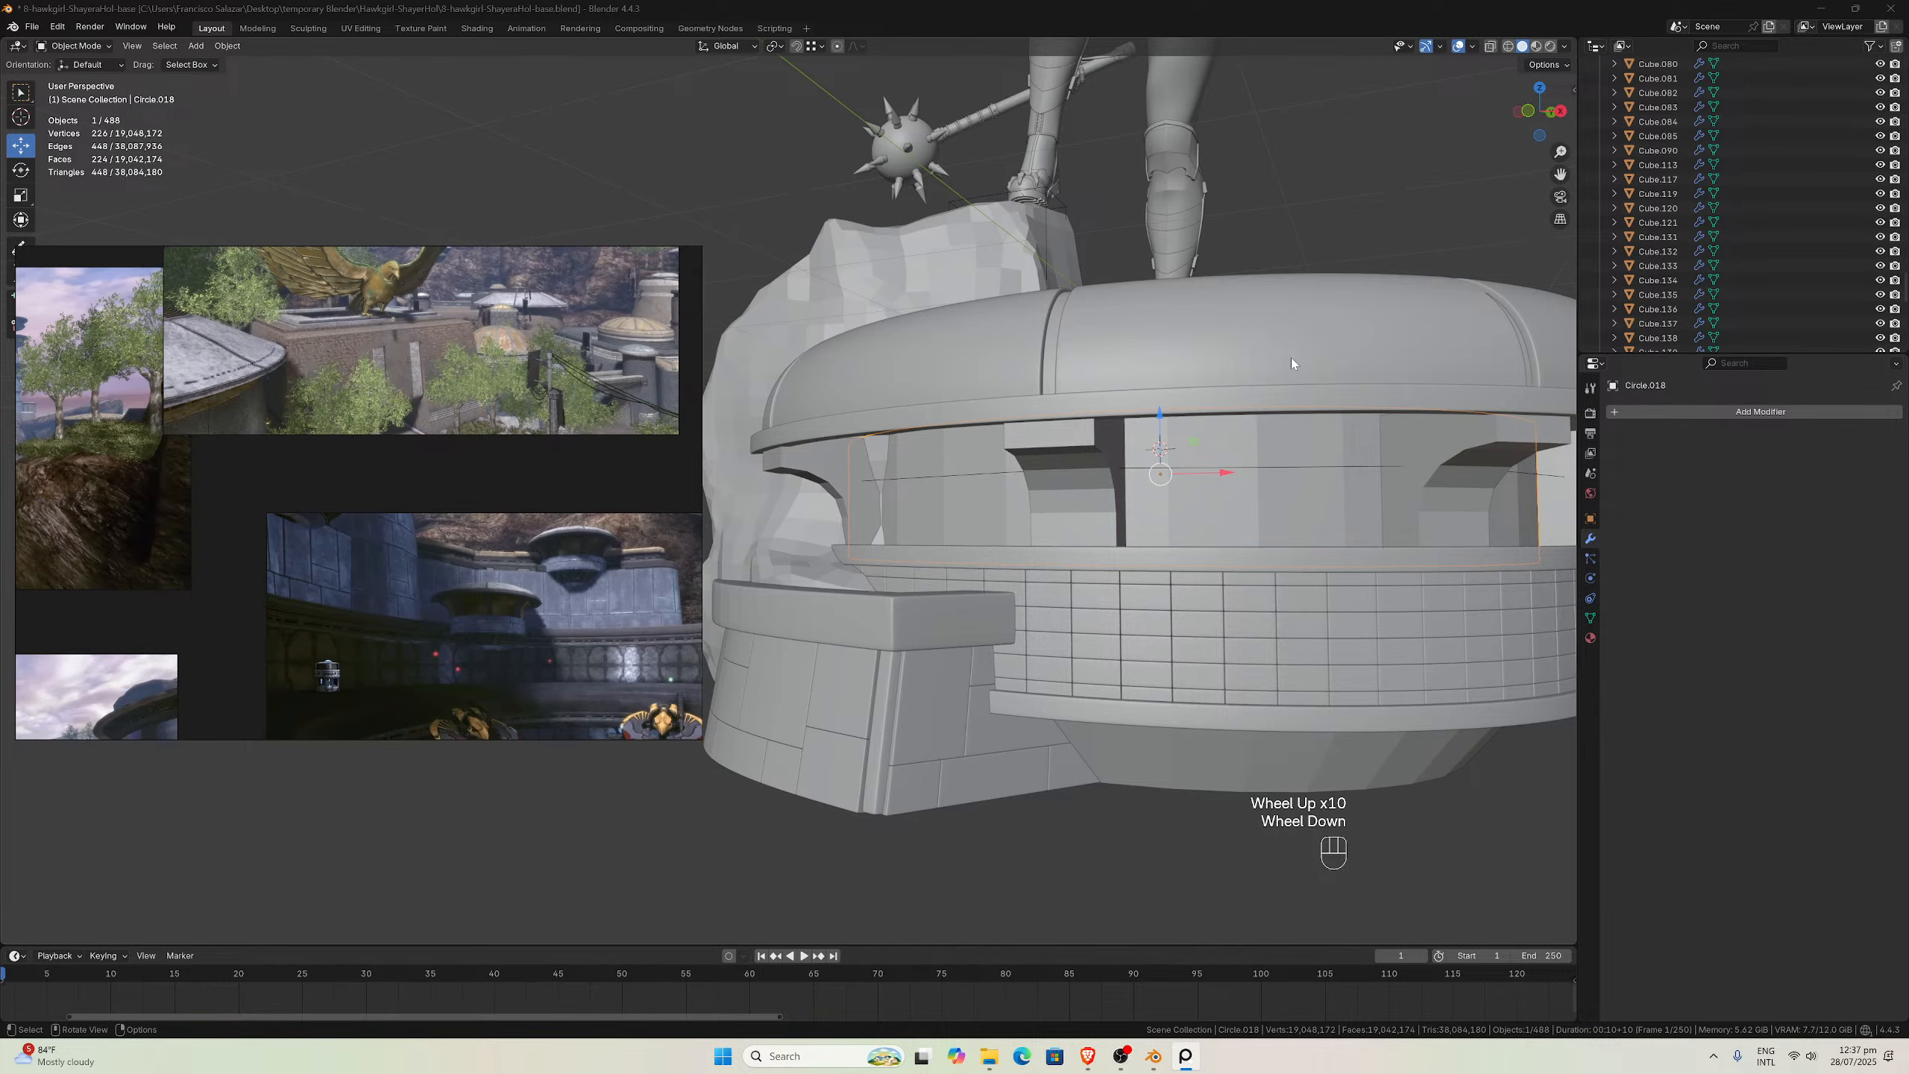
Find the hidden final-wings collection in the scene's object list and make it visible in the viewport
scroll(1835, 225, up, 8)
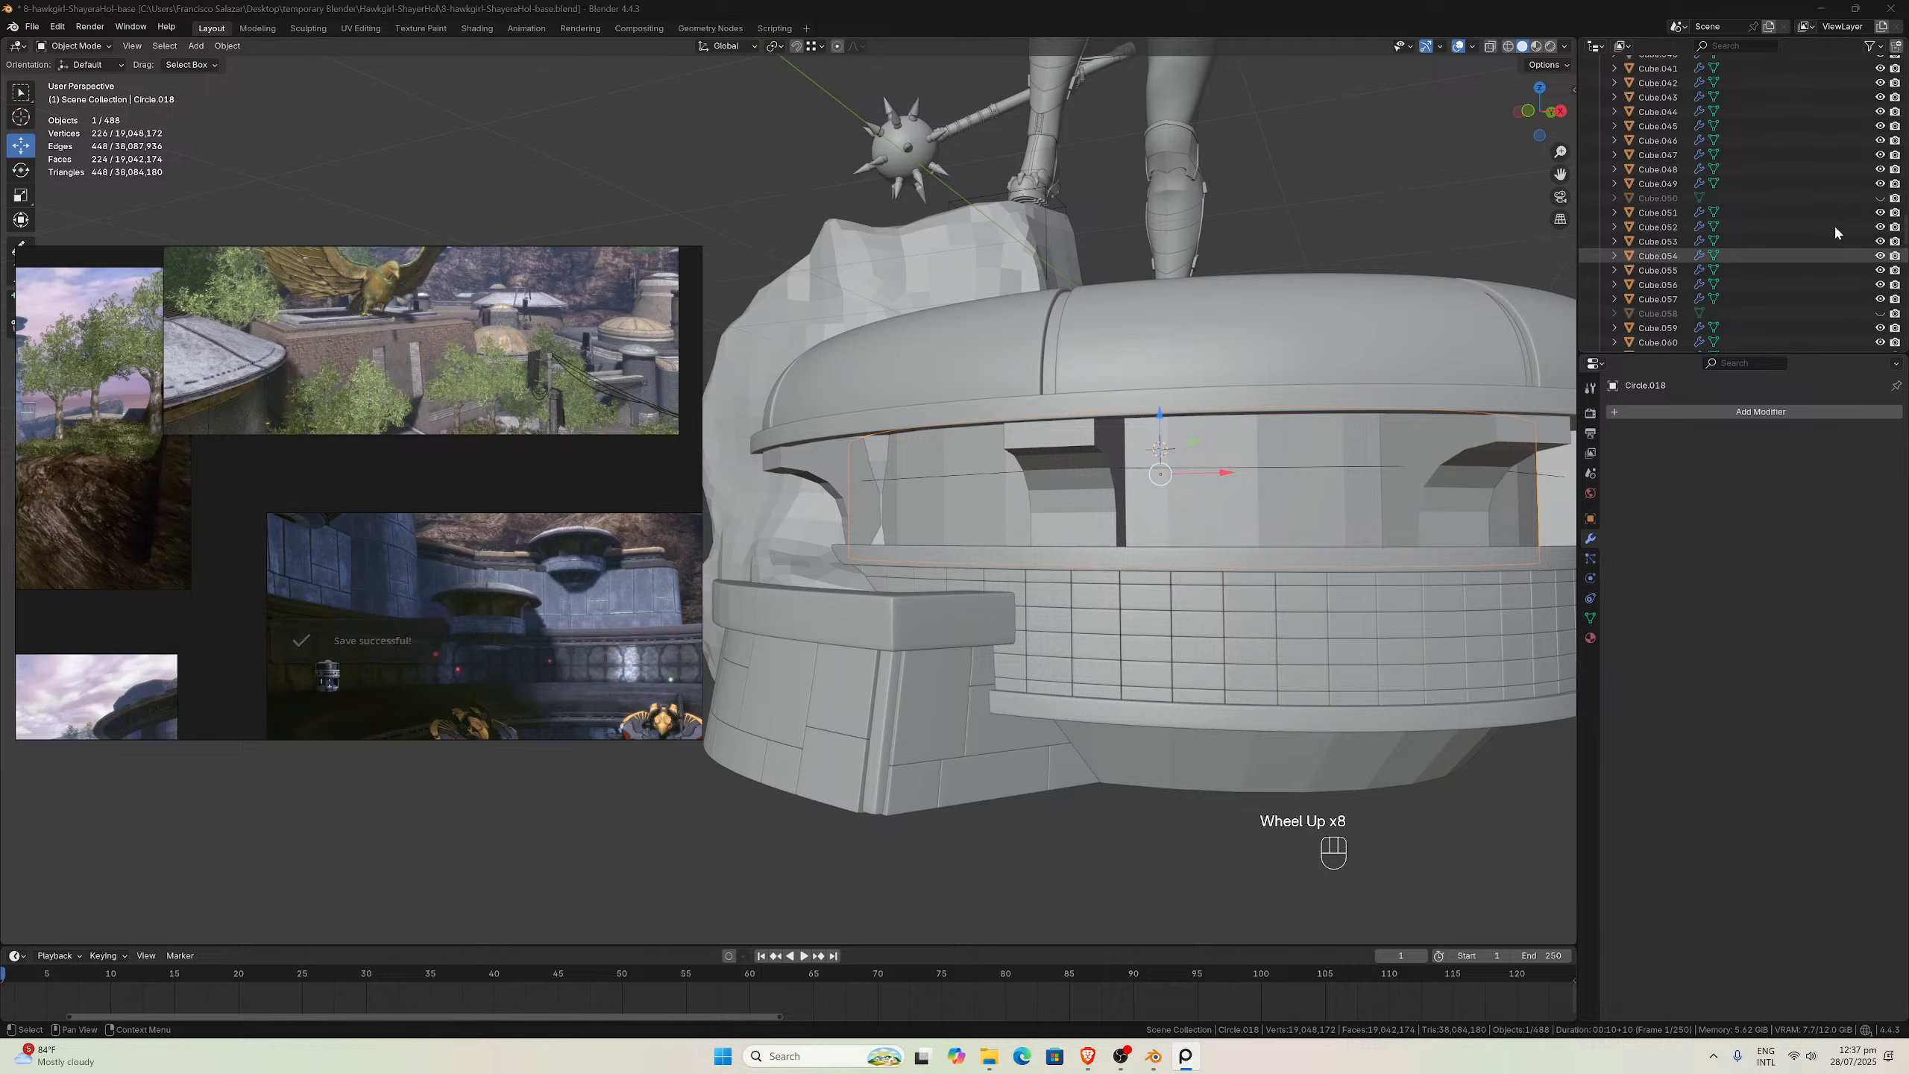
scroll(1835, 224, up, 9)
scroll(1835, 224, down, 3)
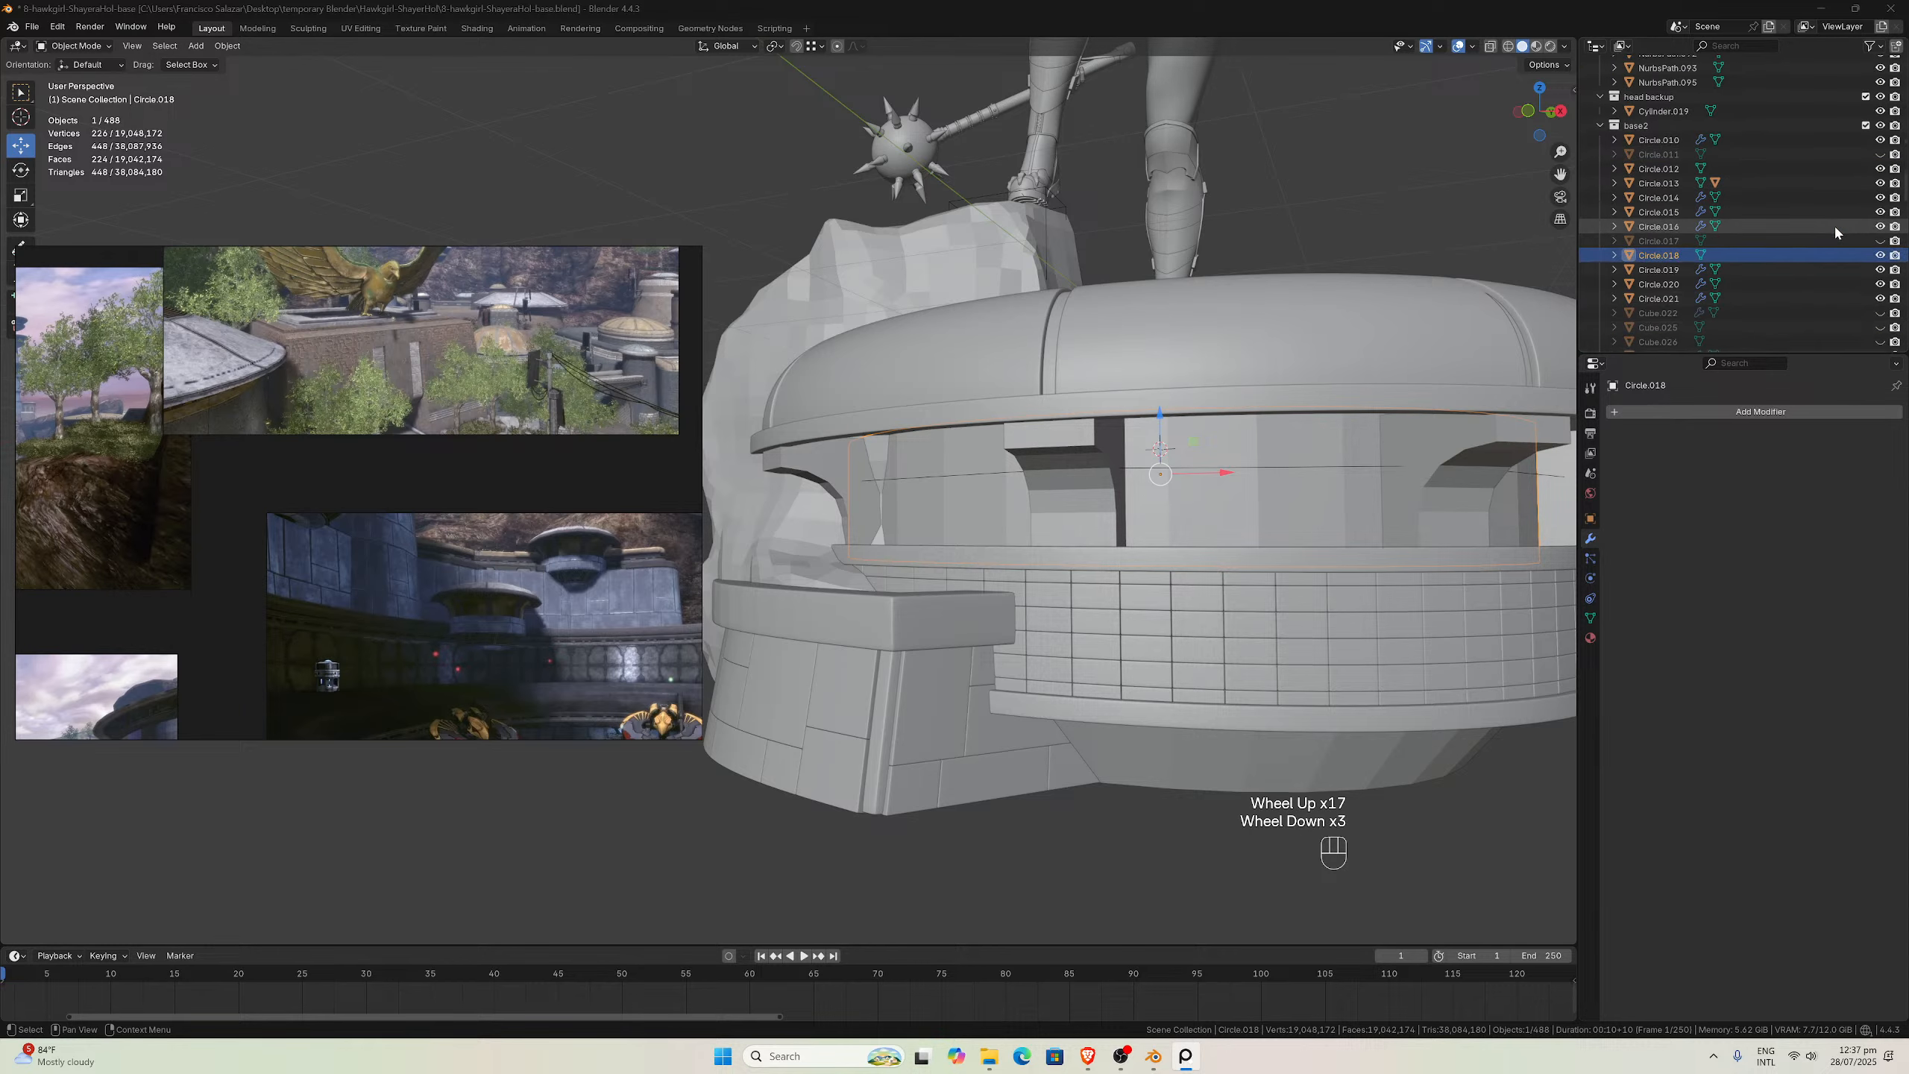
scroll(1834, 232, down, 1)
scroll(1832, 237, down, 12)
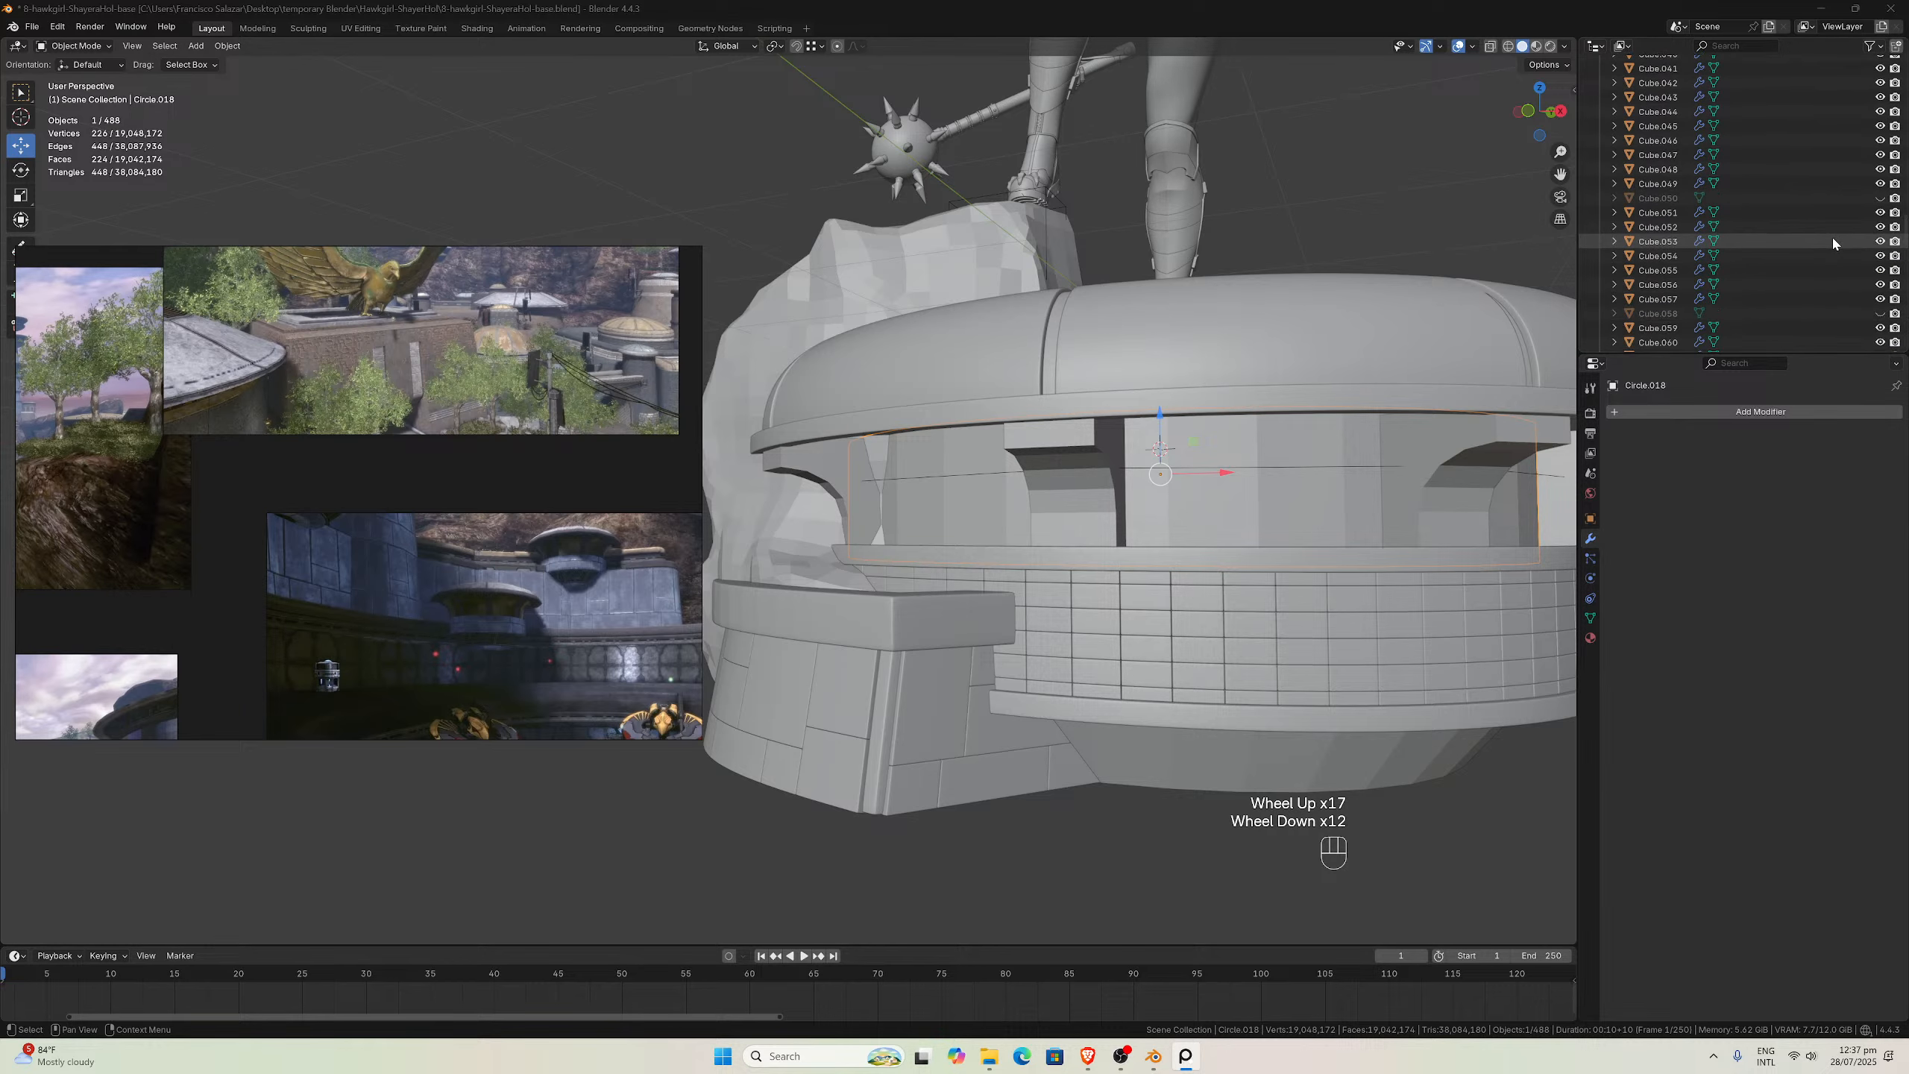
scroll(1828, 236, down, 3)
scroll(1827, 236, up, 1)
scroll(1828, 237, down, 7)
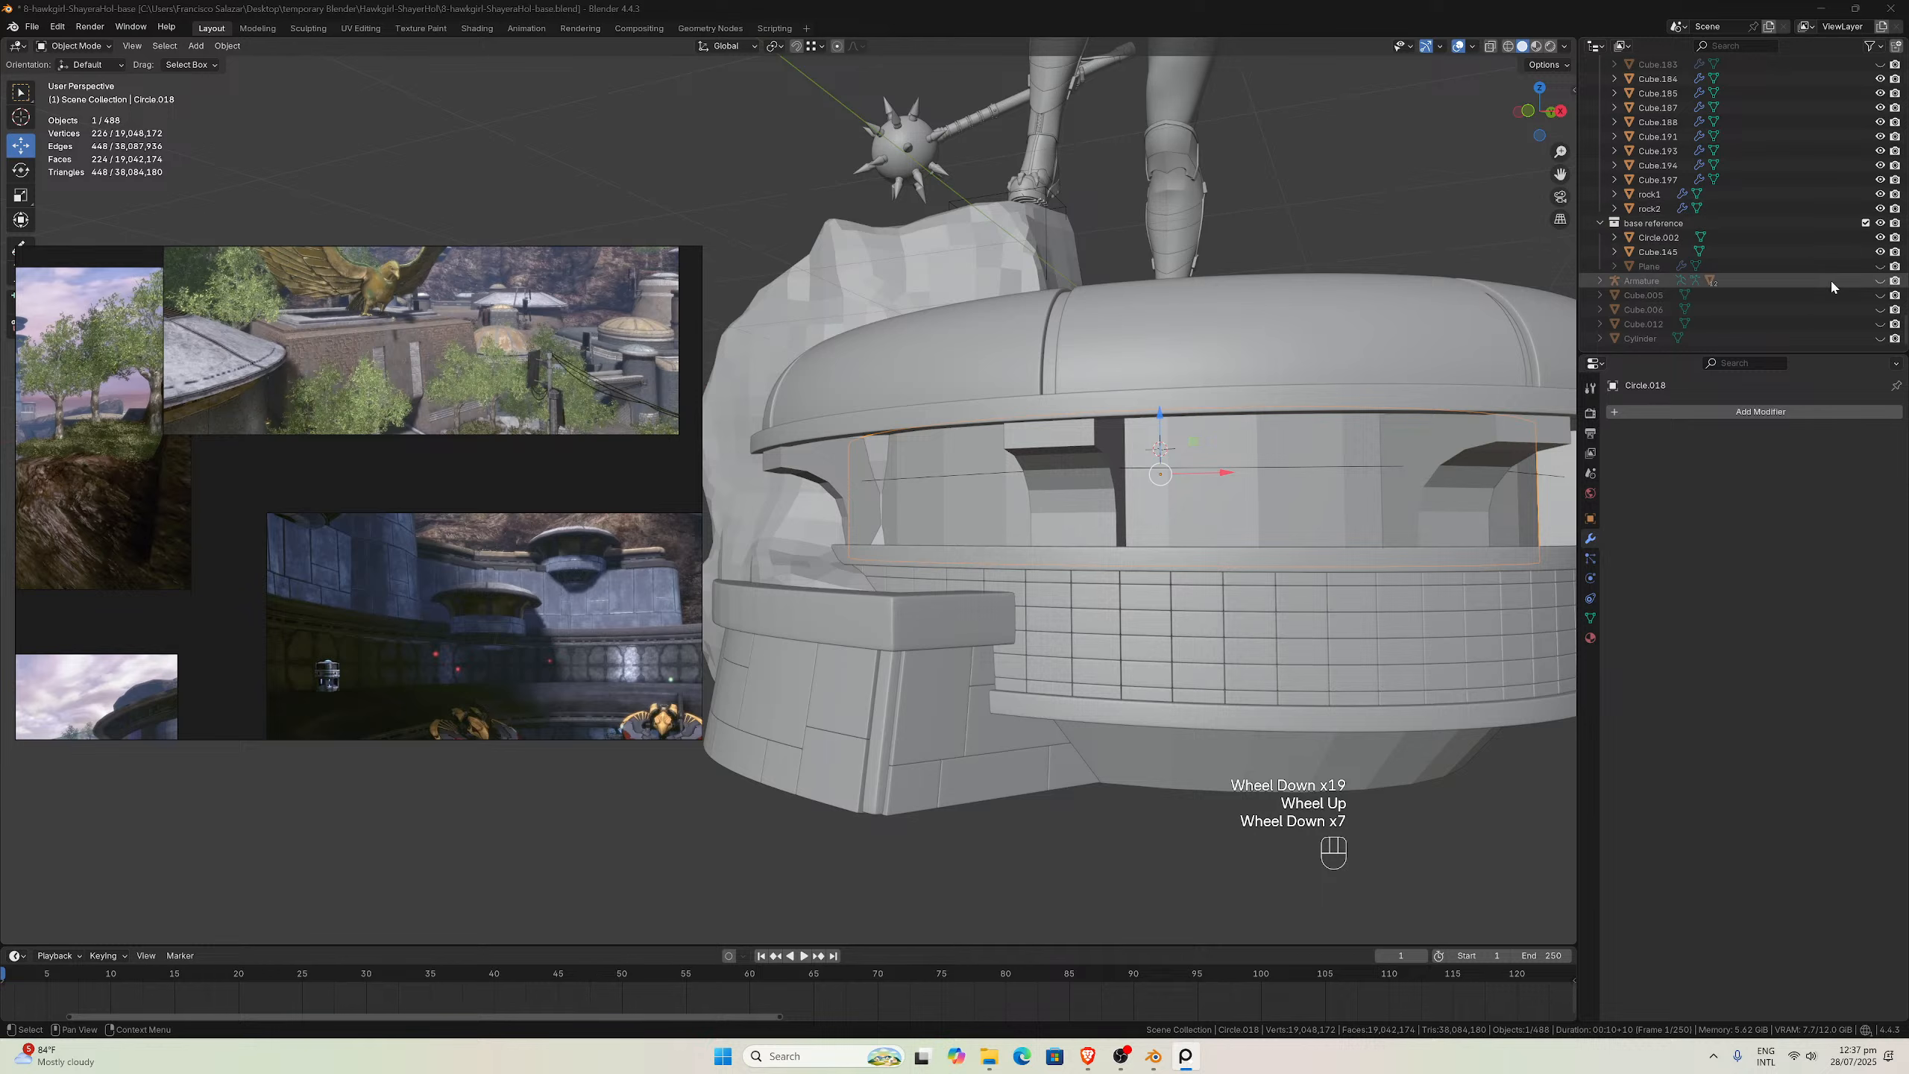
scroll(1801, 258, down, 1)
scroll(1773, 247, up, 1)
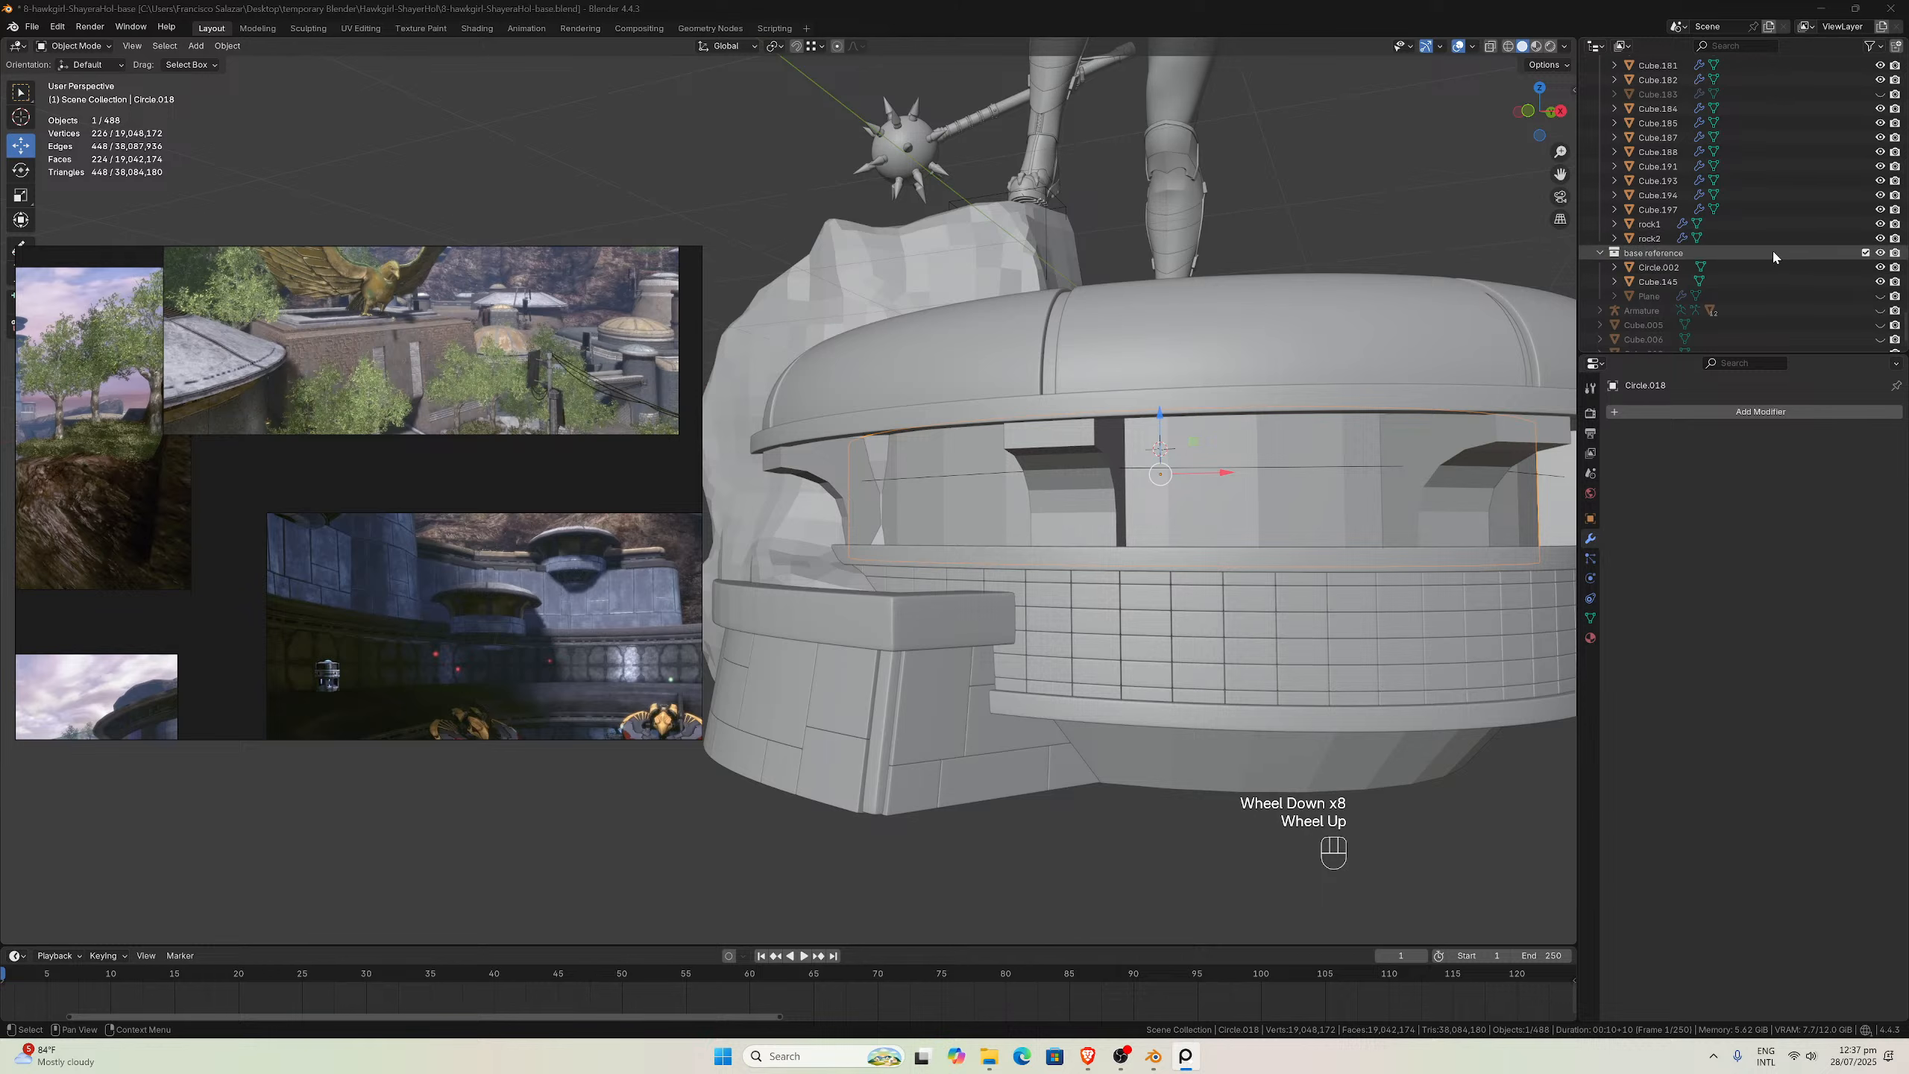
scroll(1766, 251, up, 9)
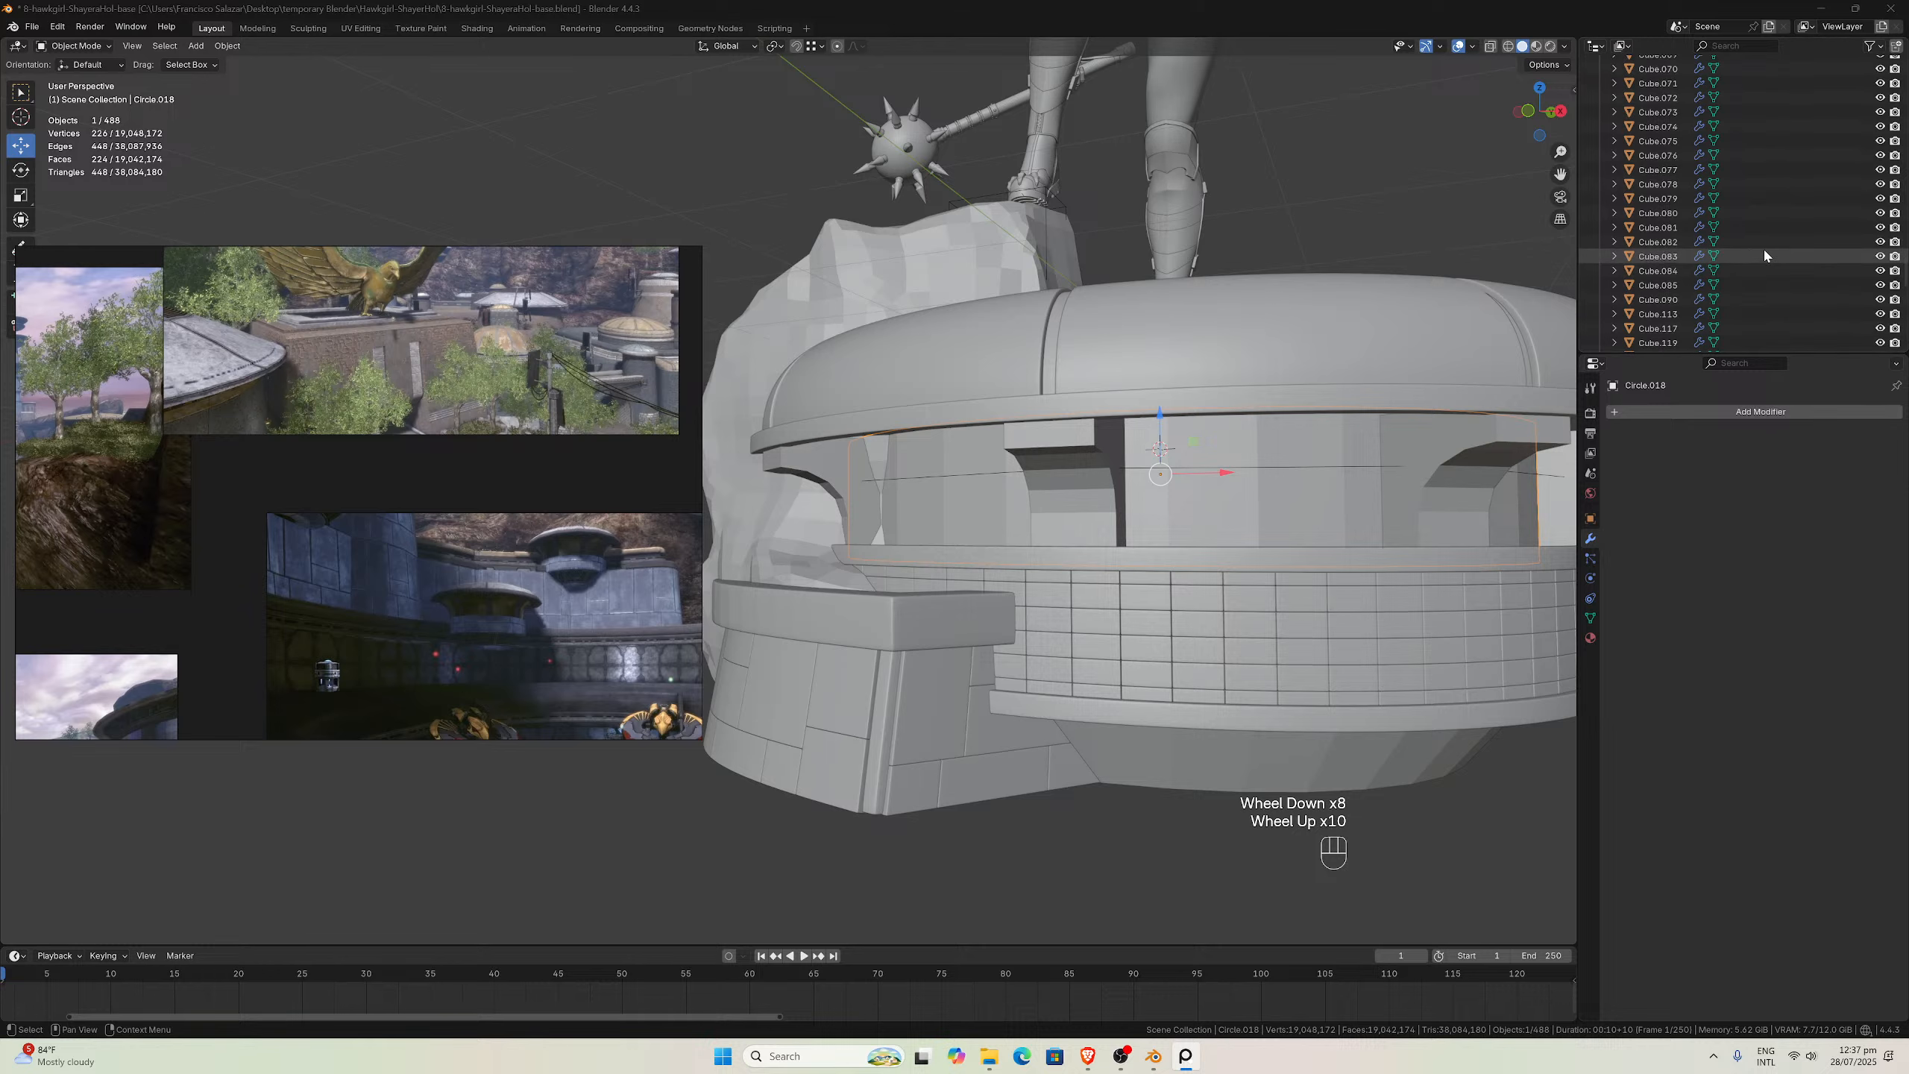
scroll(1764, 252, up, 14)
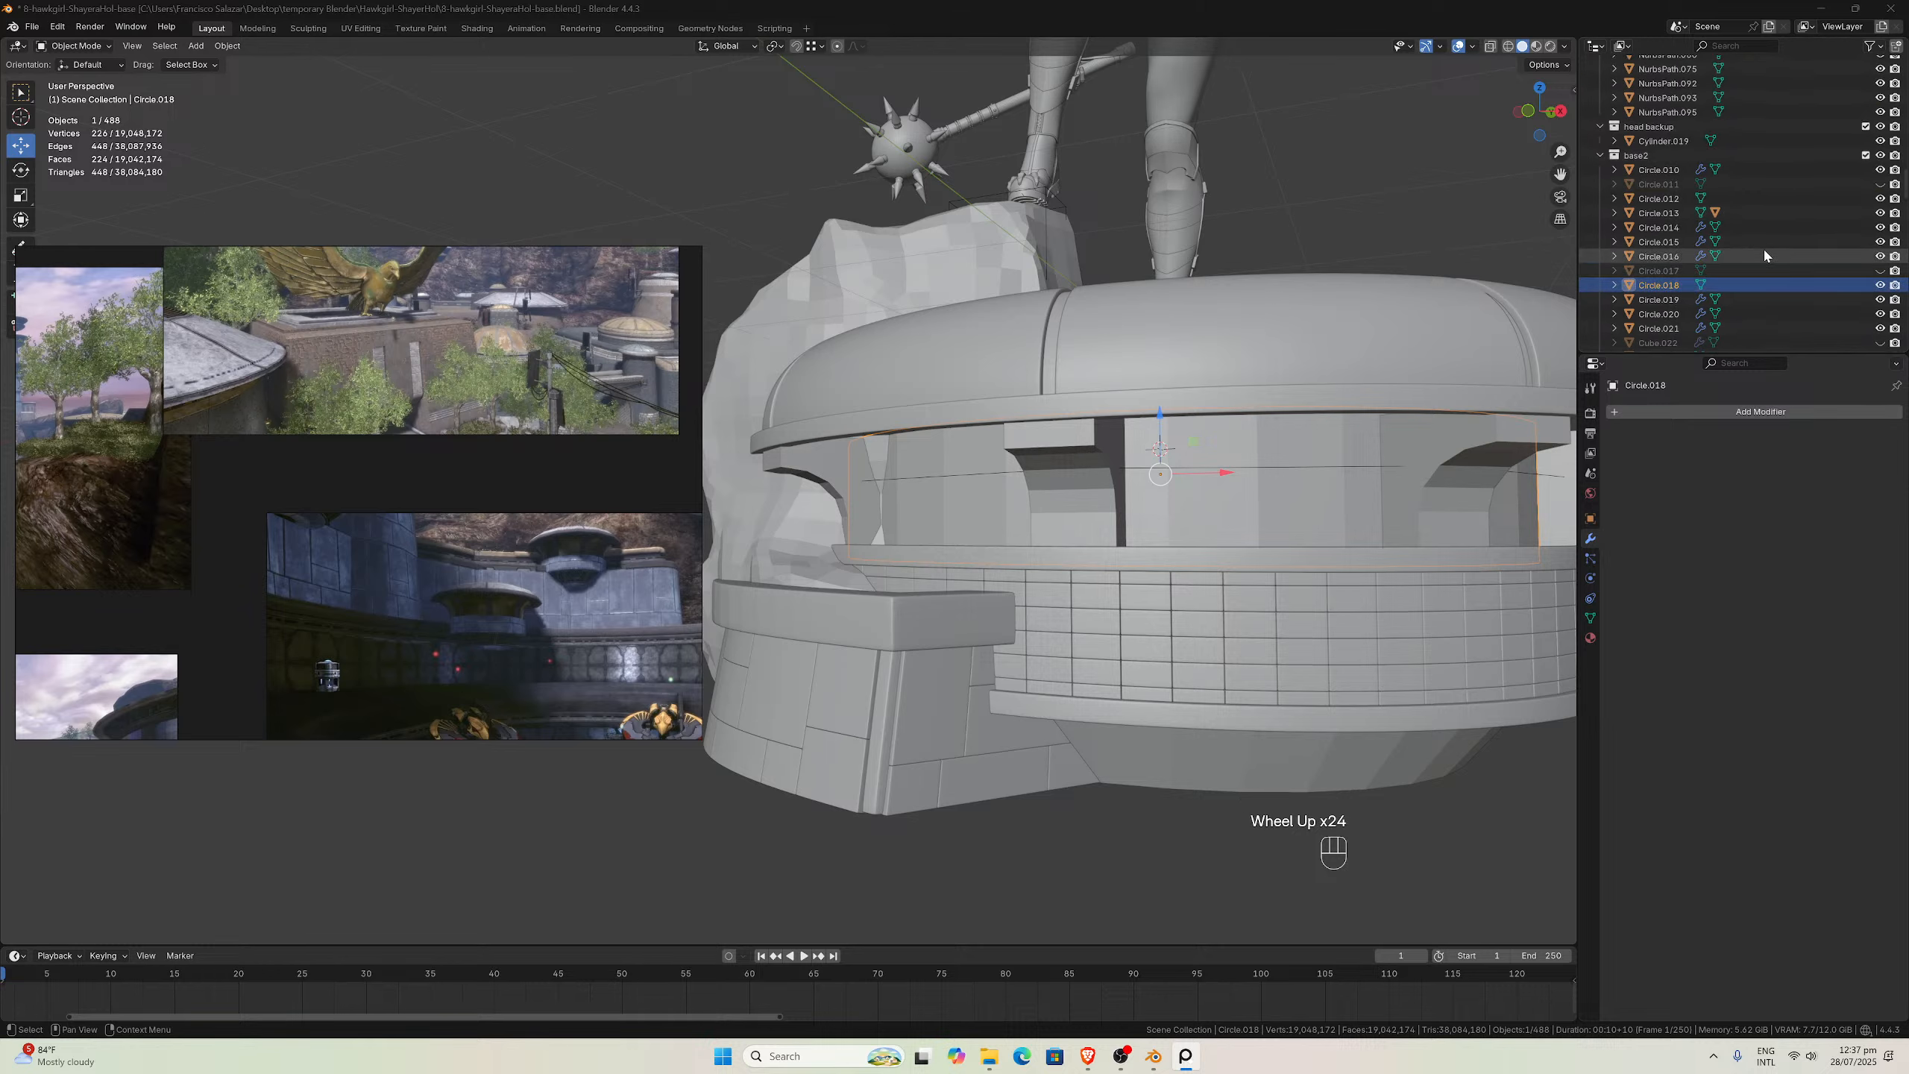
scroll(1763, 256, up, 2)
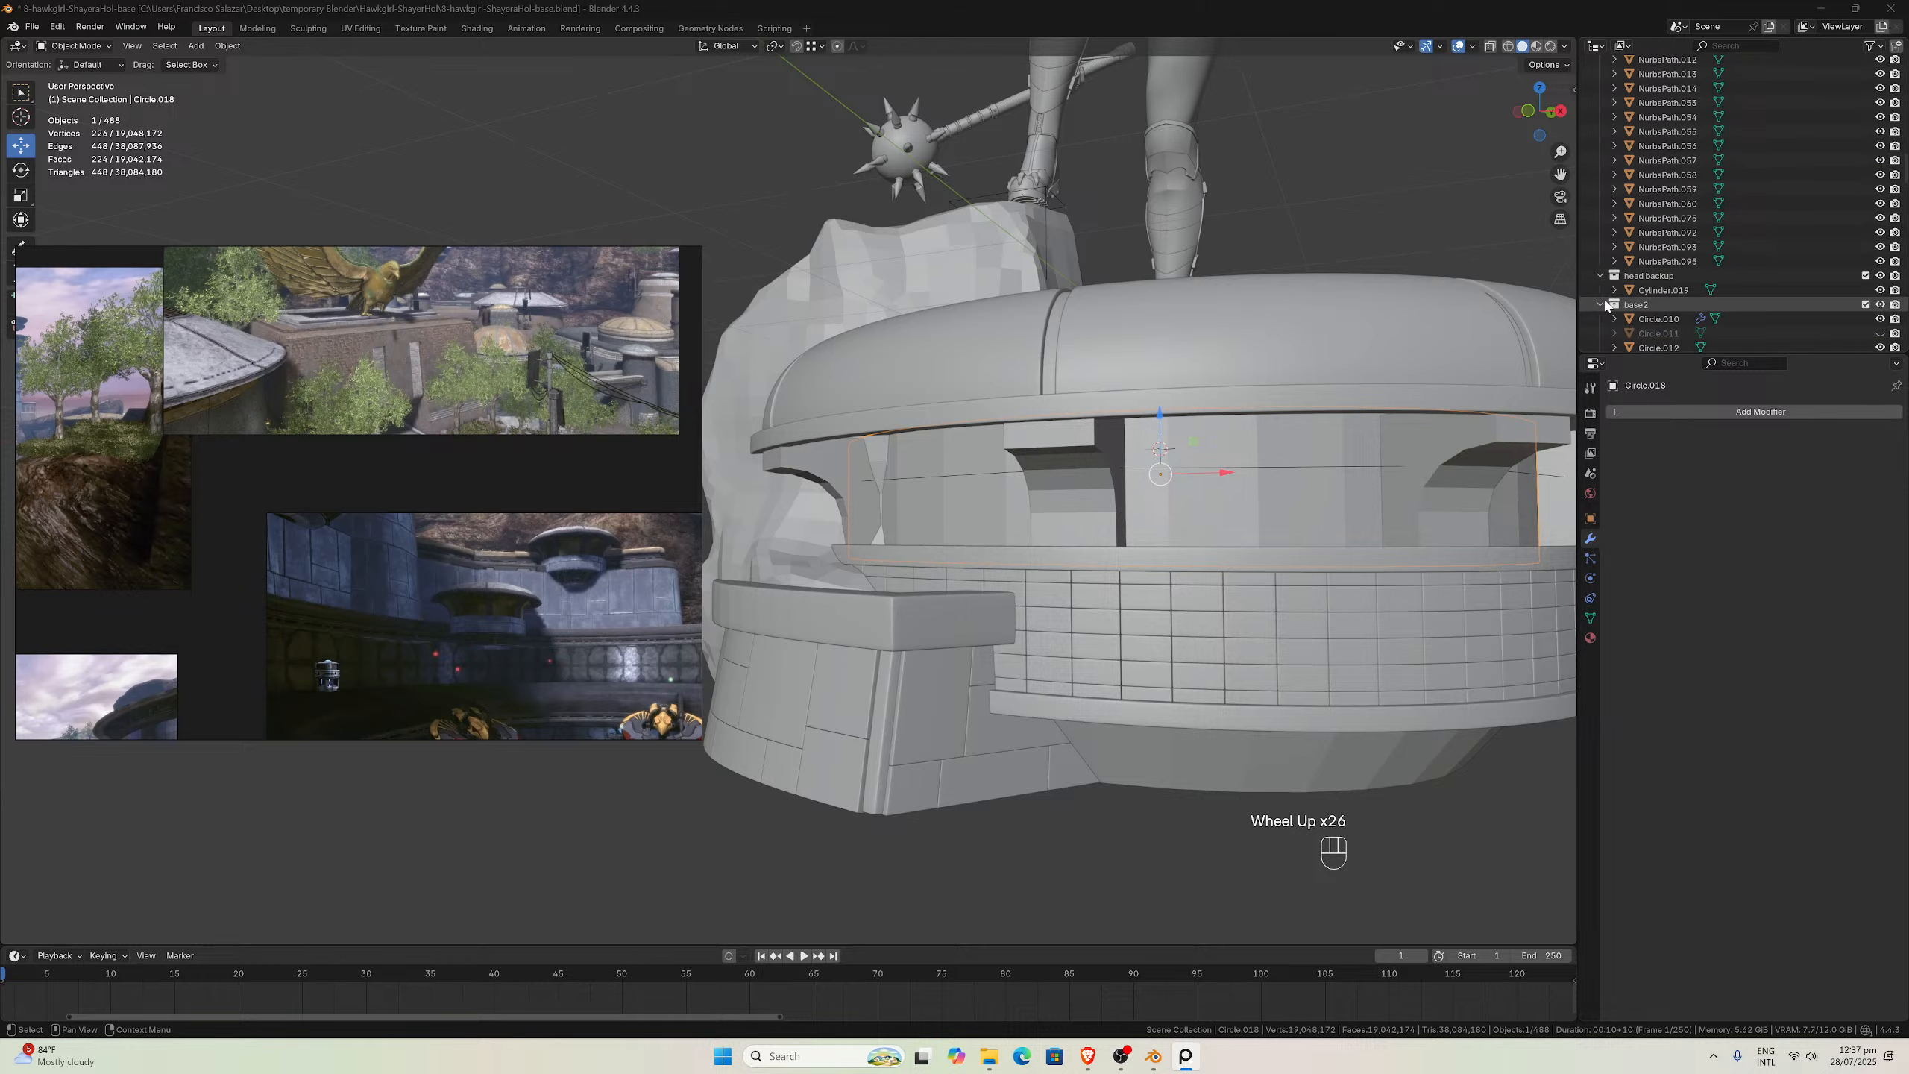
scroll(1797, 226, up, 5)
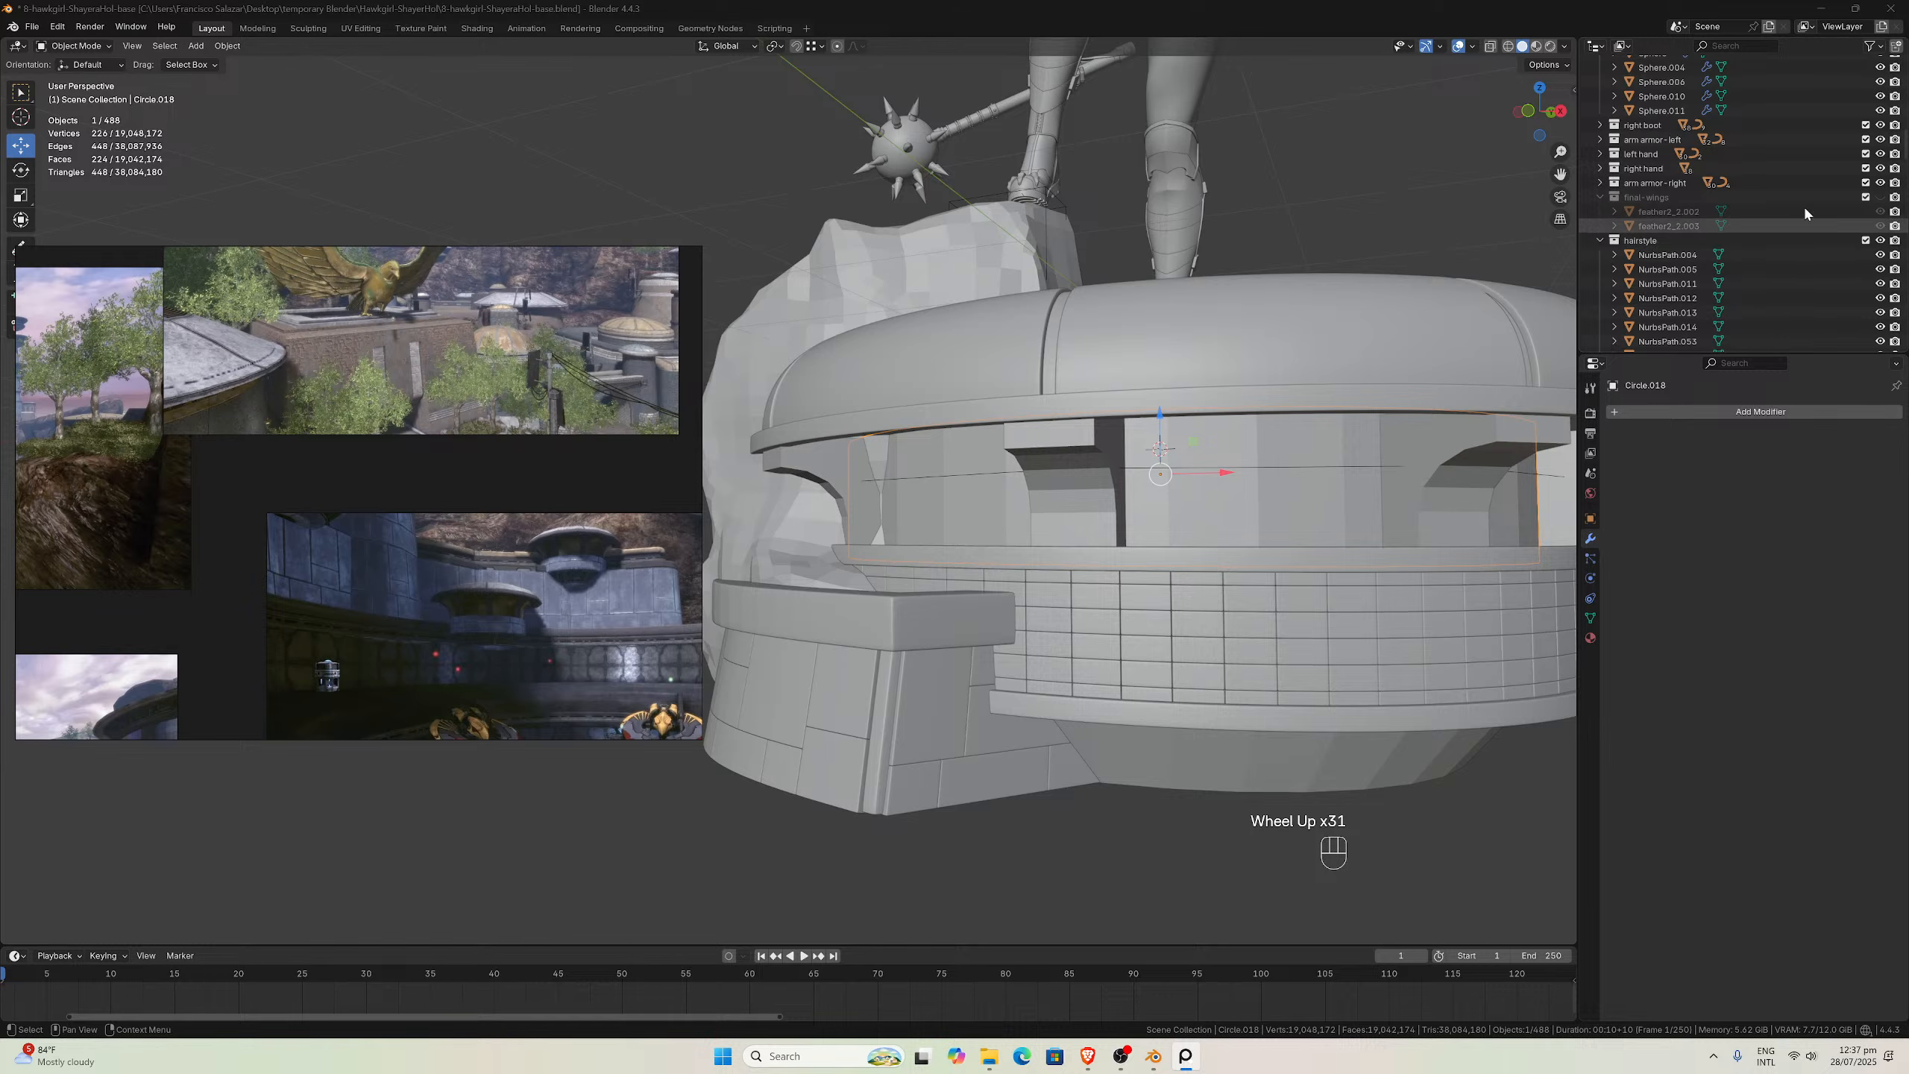
click(1879, 197)
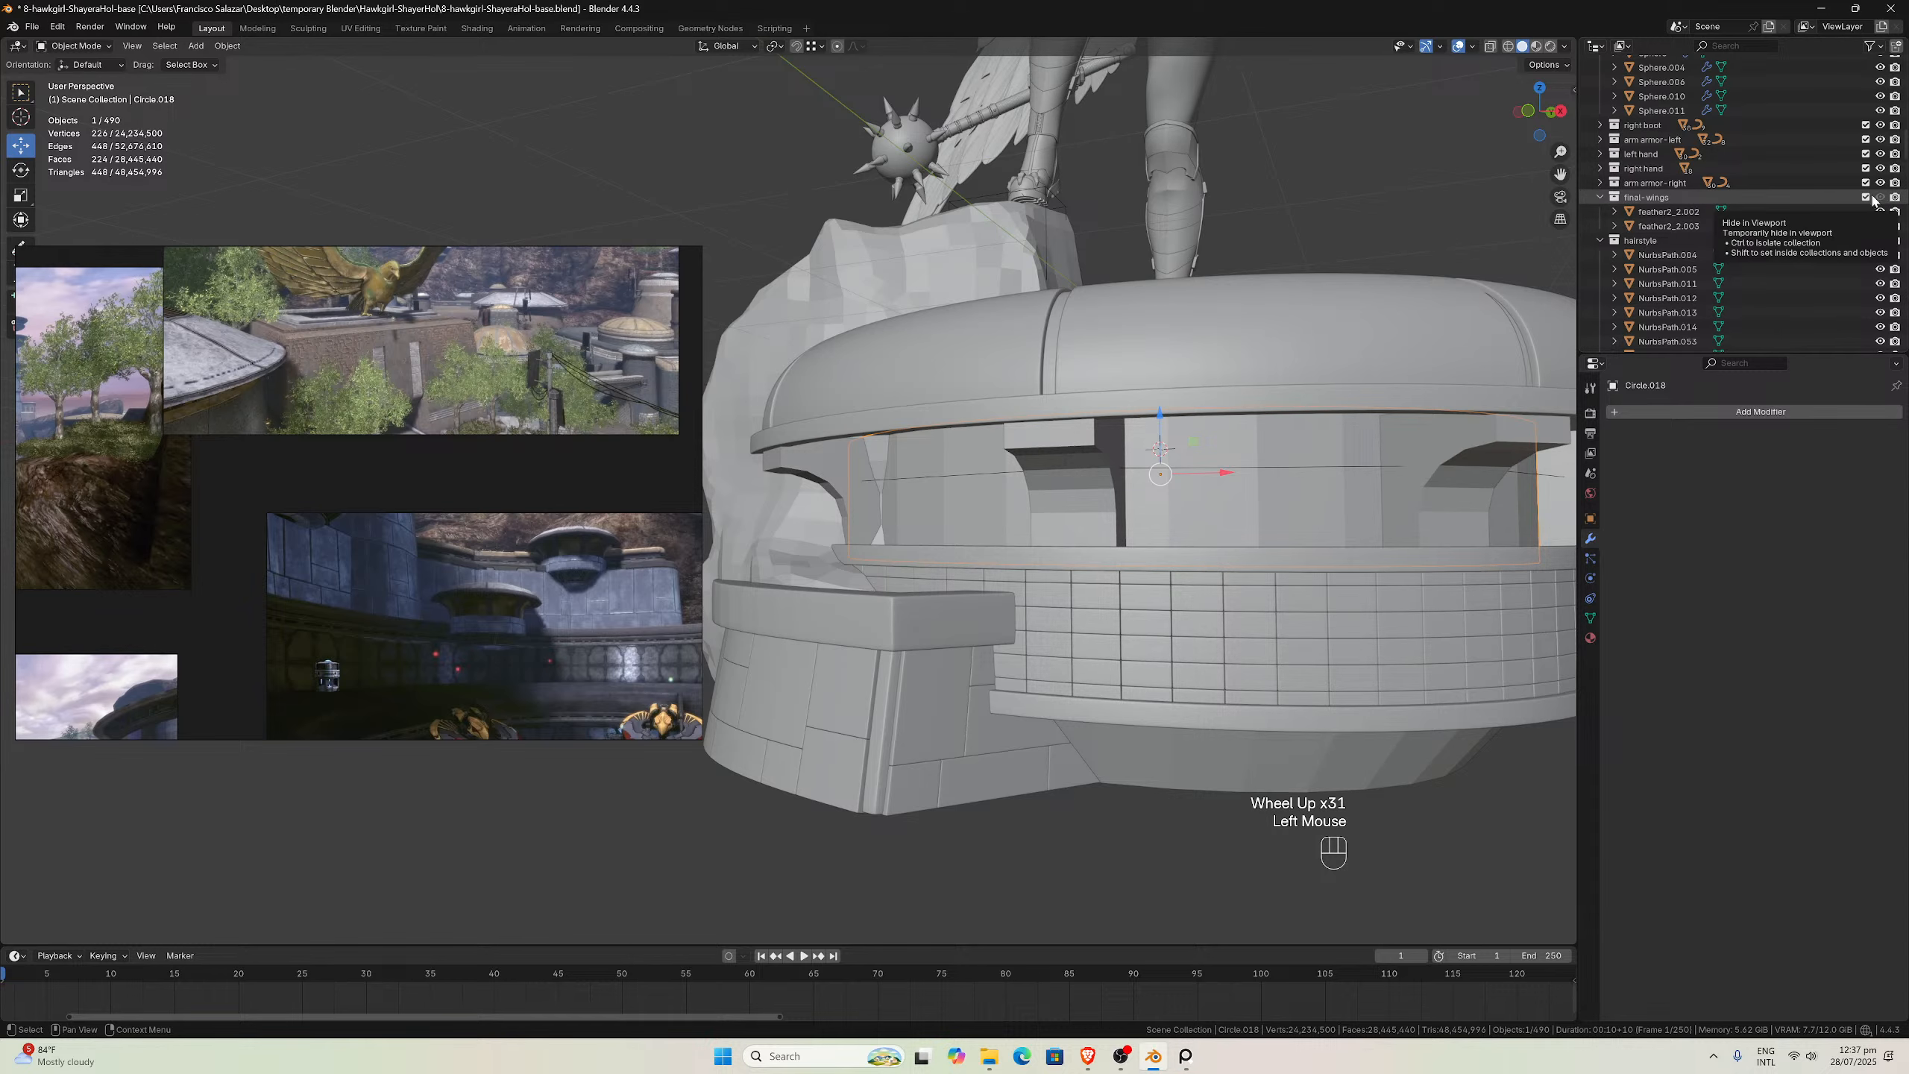
Move the reference board up over the viewport, clear of the brick wall, and deselect the recessed wall ring
mouse_move(1295, 232)
middle_down()
mouse_move(1313, 265)
mouse_move(1328, 254)
mouse_move(1308, 248)
middle_up()
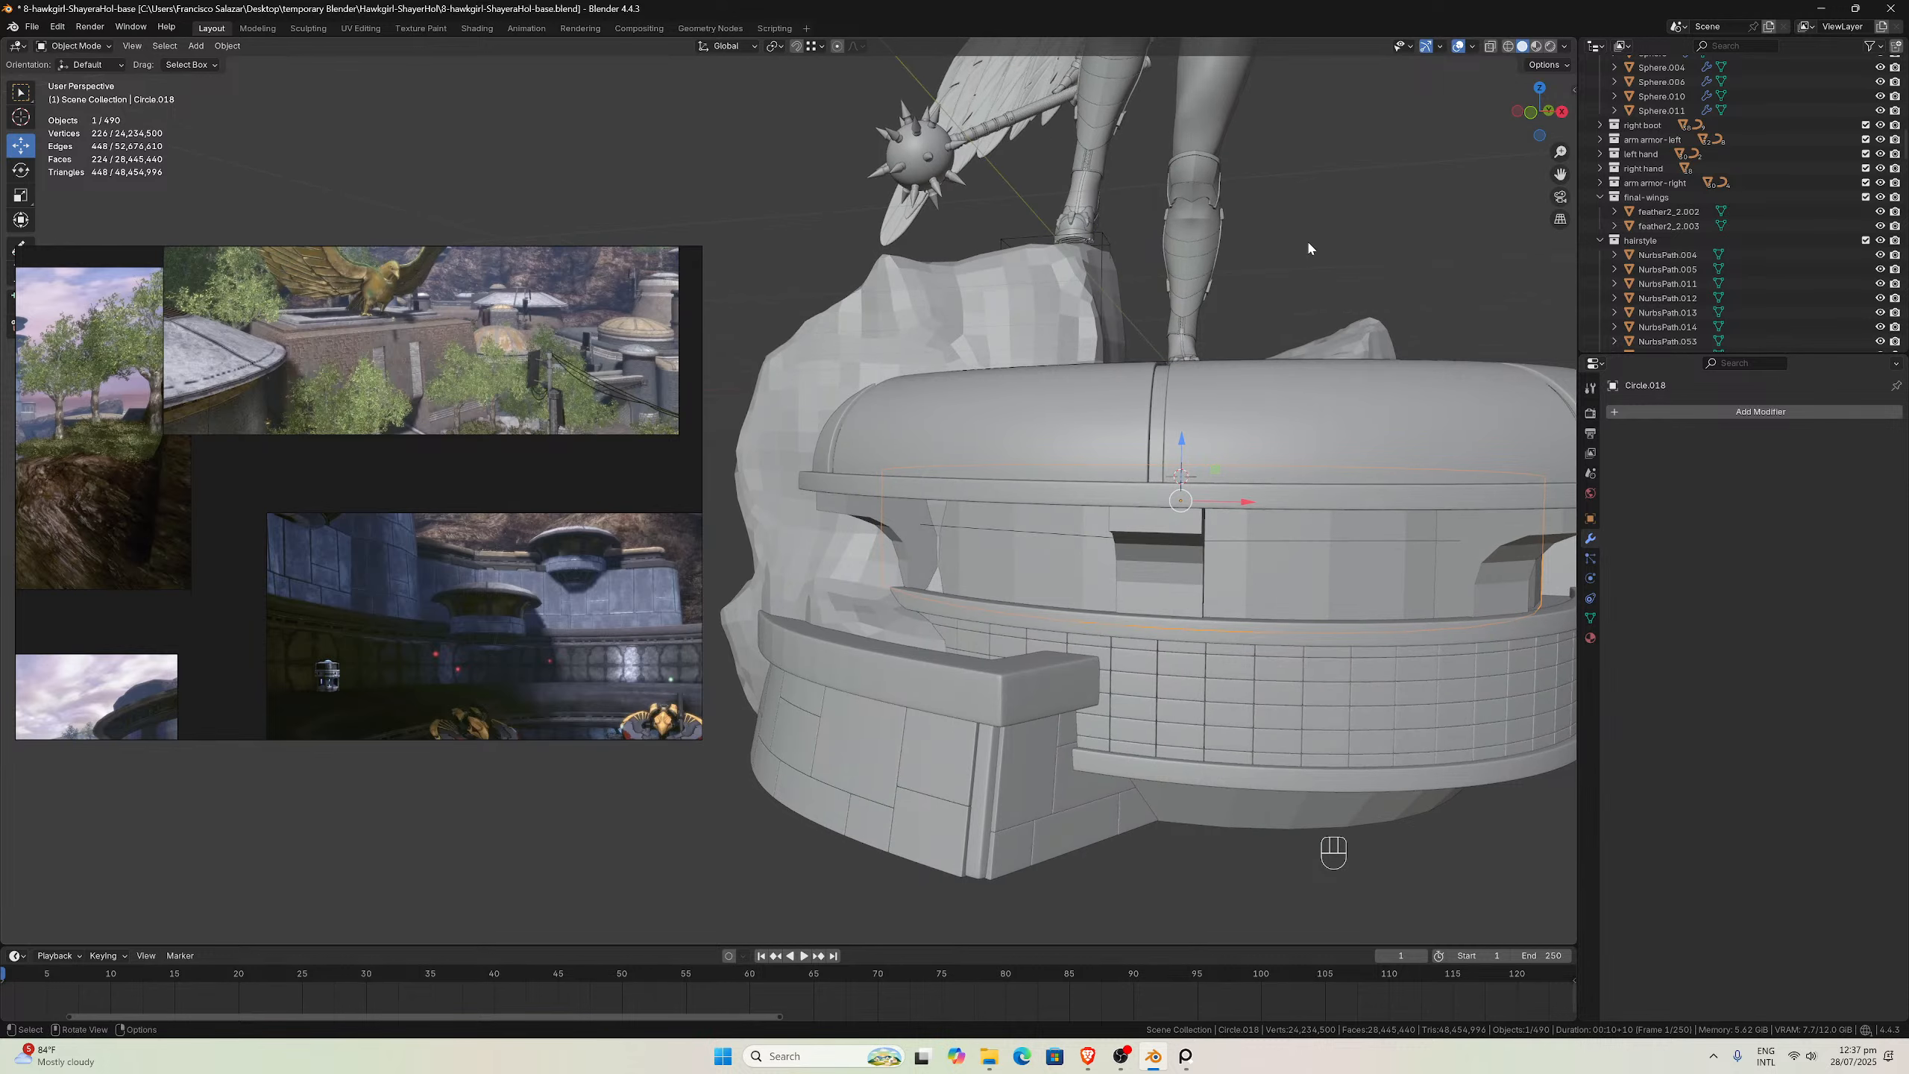
drag(605, 396, 568, 238)
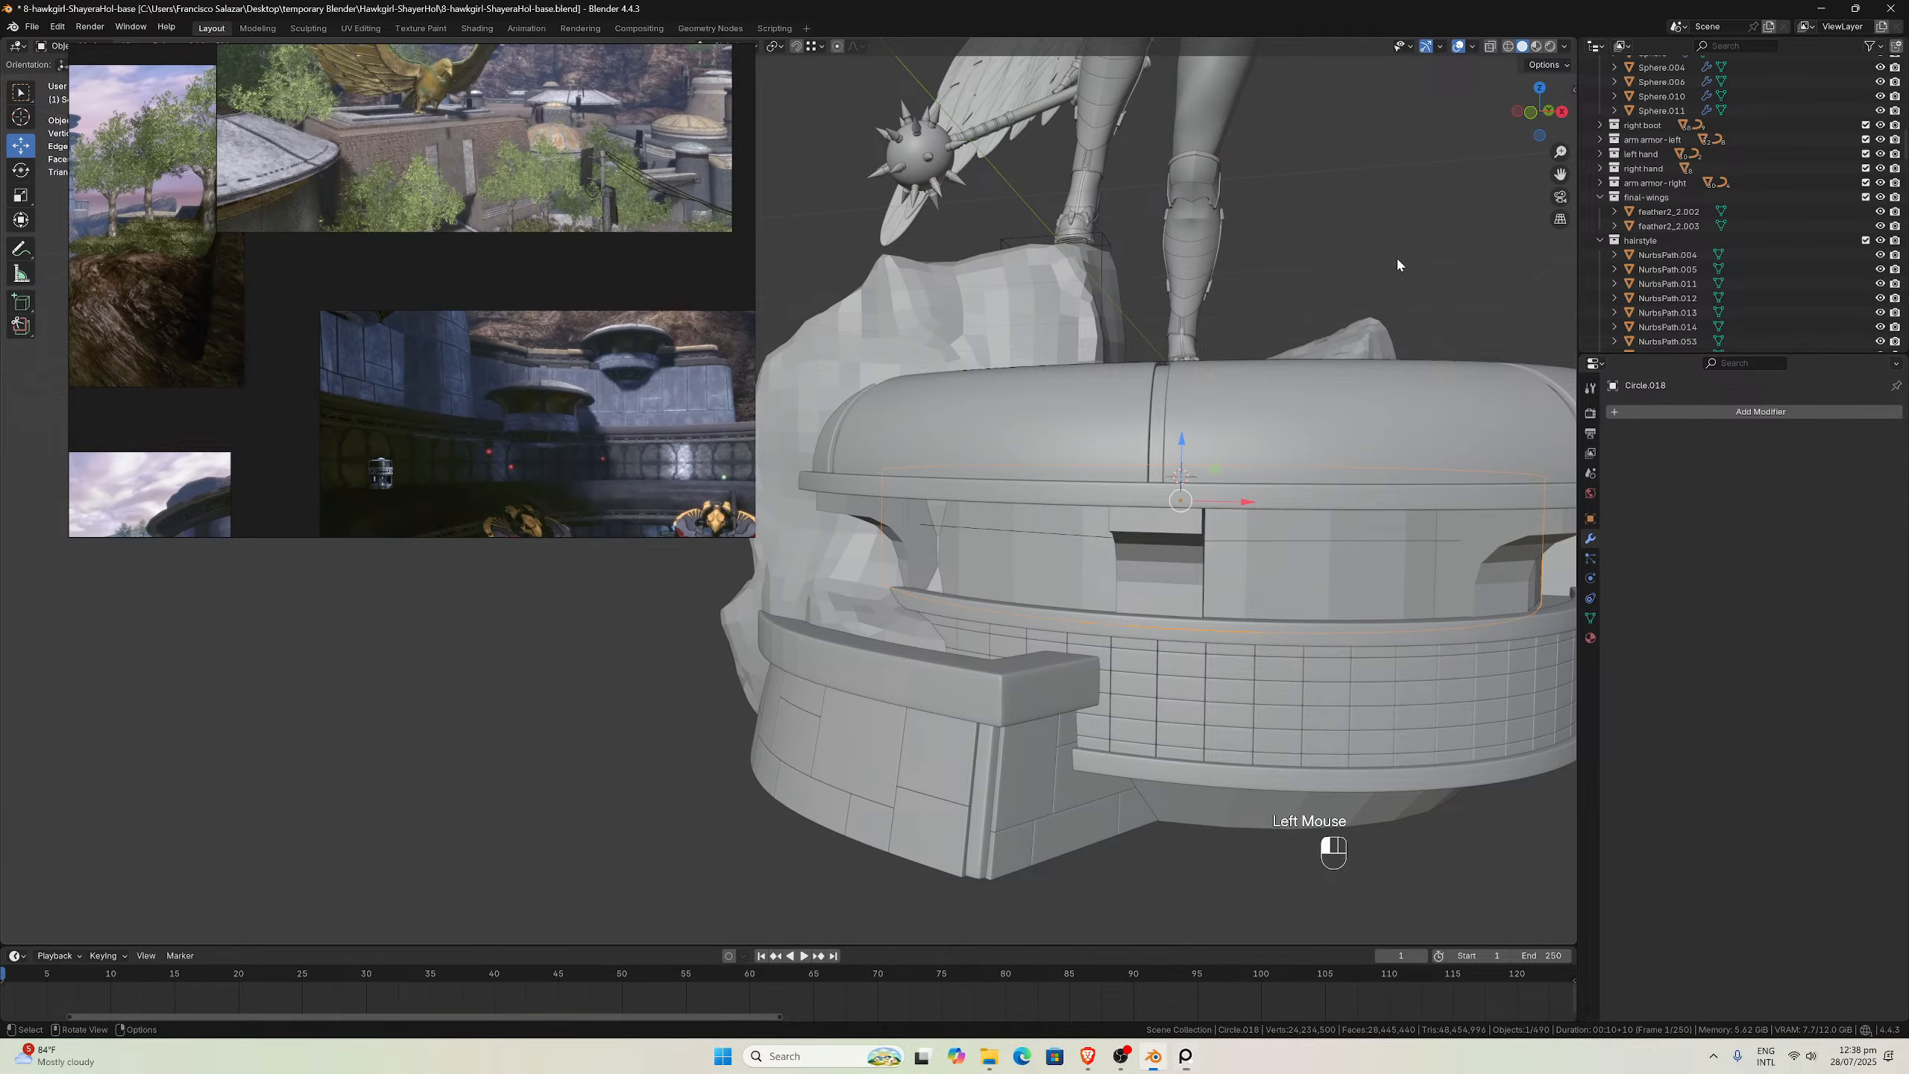
click(1330, 479)
Review the domed cap and circular base from a raised angle and save the Blender file
middle_drag(1321, 415, 1524, 257)
drag(1560, 174, 1518, 72)
ctrl+middle_drag(1452, 238, 1391, 266)
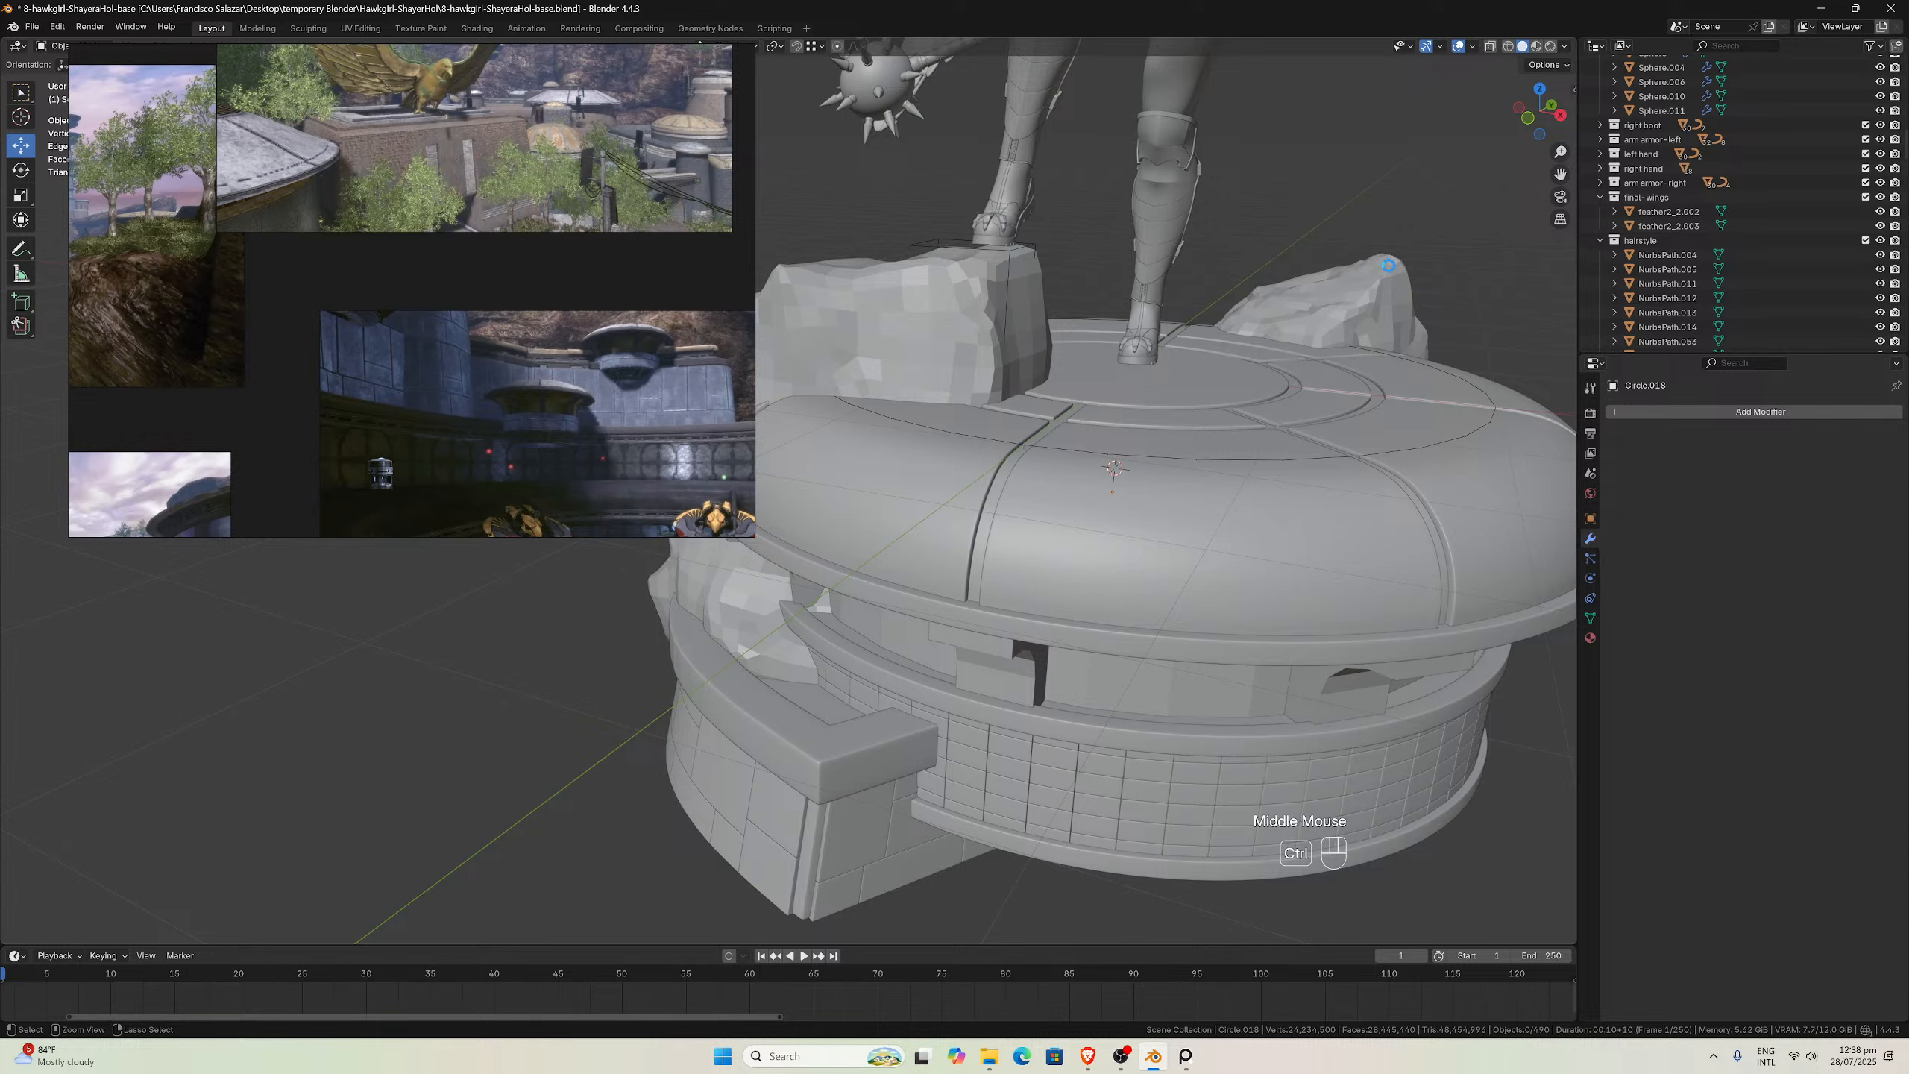
key(ctrl+s)
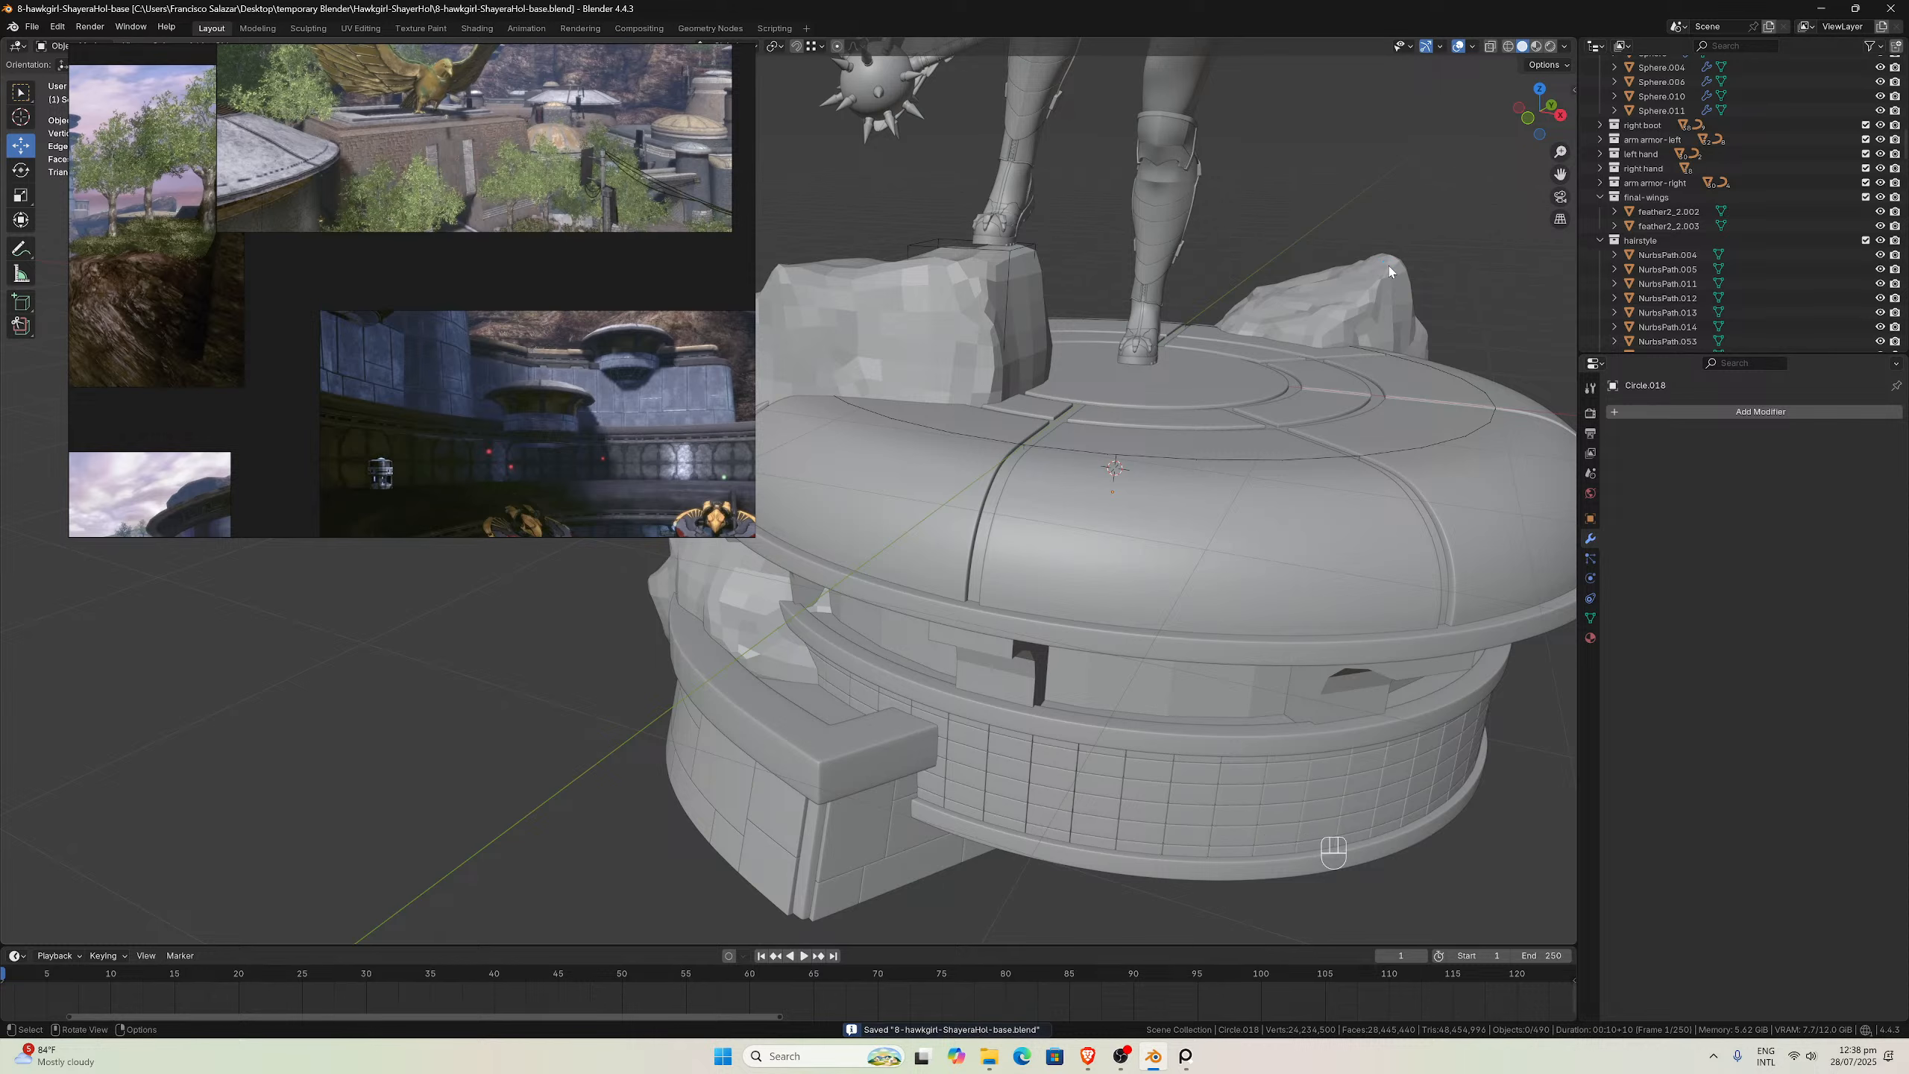